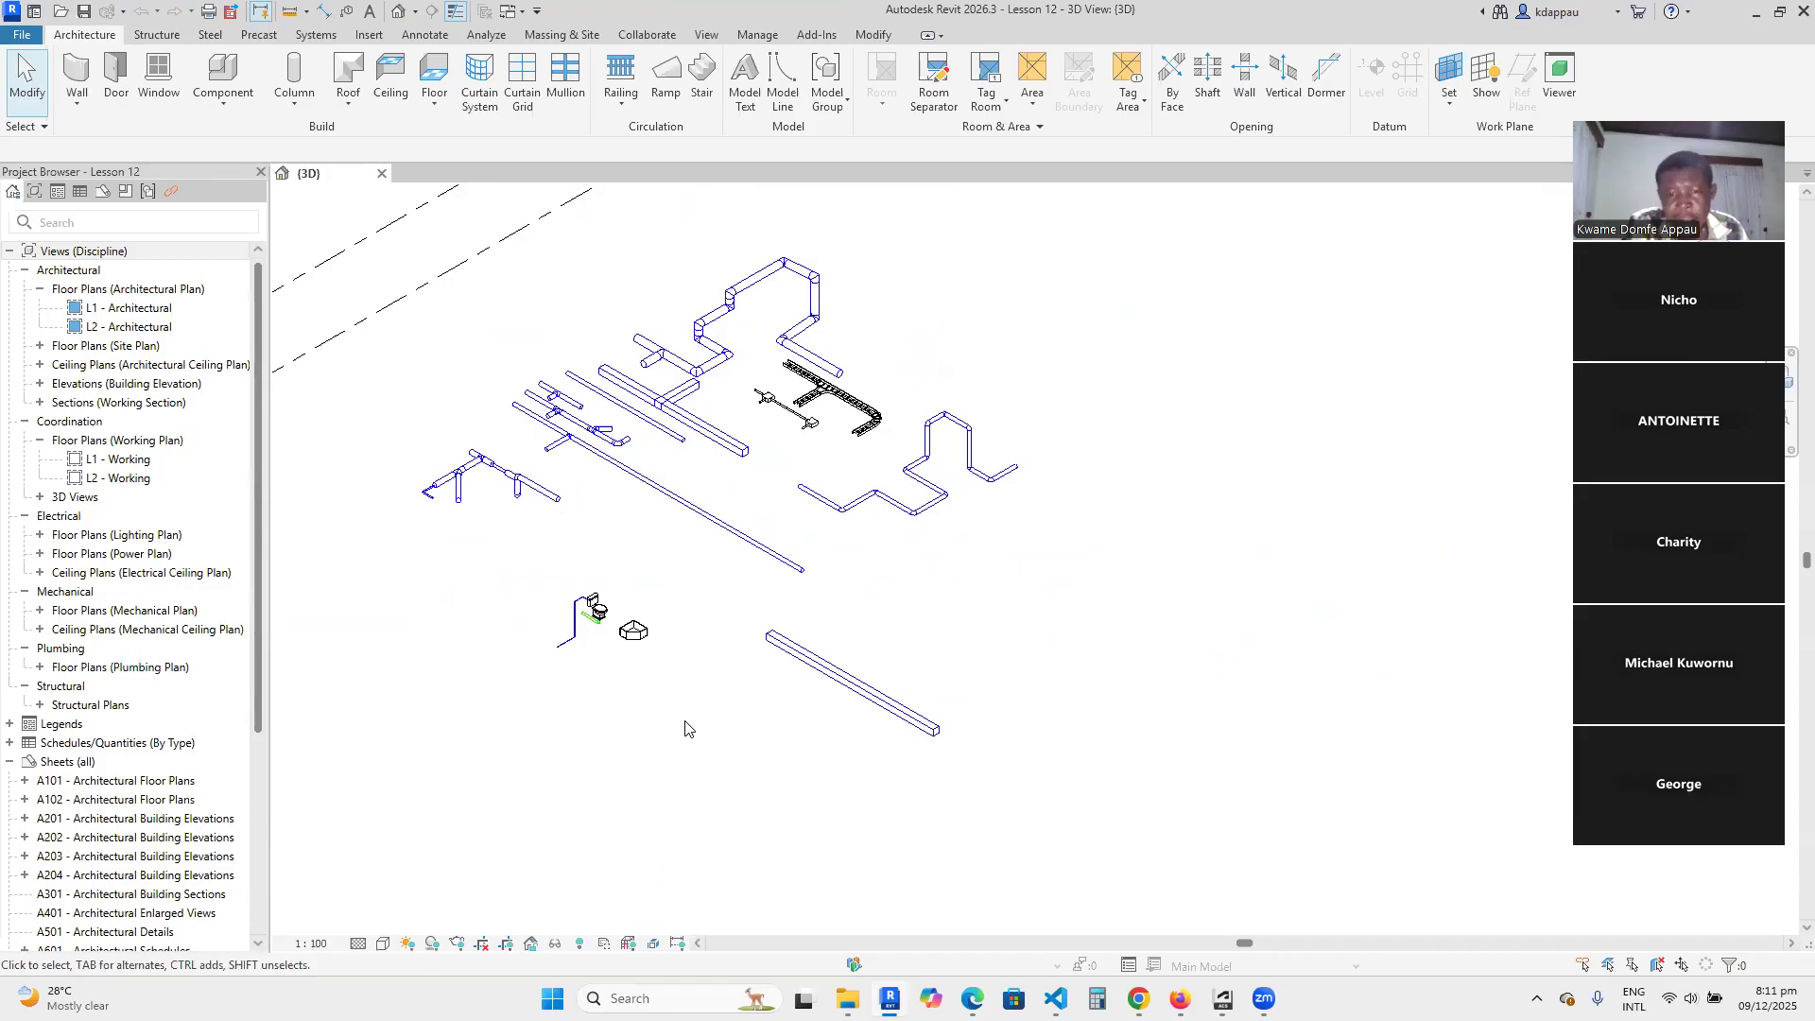
# Examine the existing pipe, duct, conduit and cable tray runs in the 3D view.
pyautogui.scroll(-2, 728, 594)
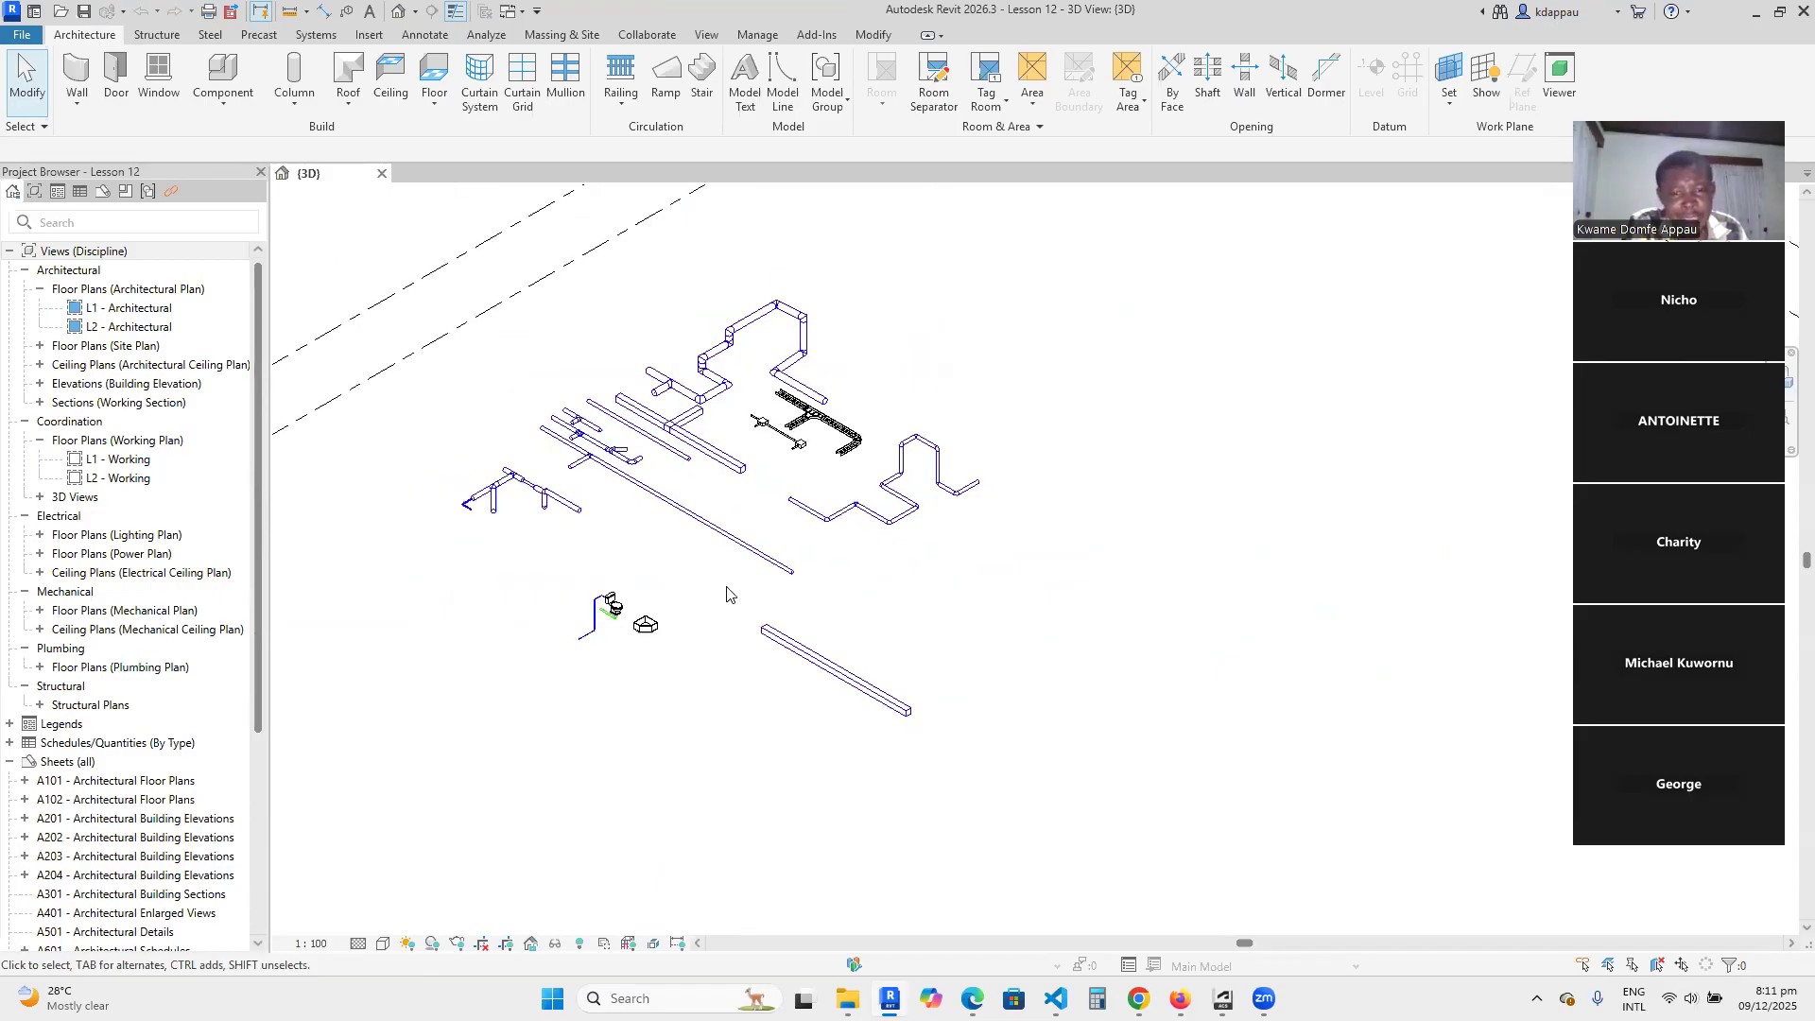
pyautogui.scroll(1, 612, 531)
pyautogui.scroll(2, 613, 531)
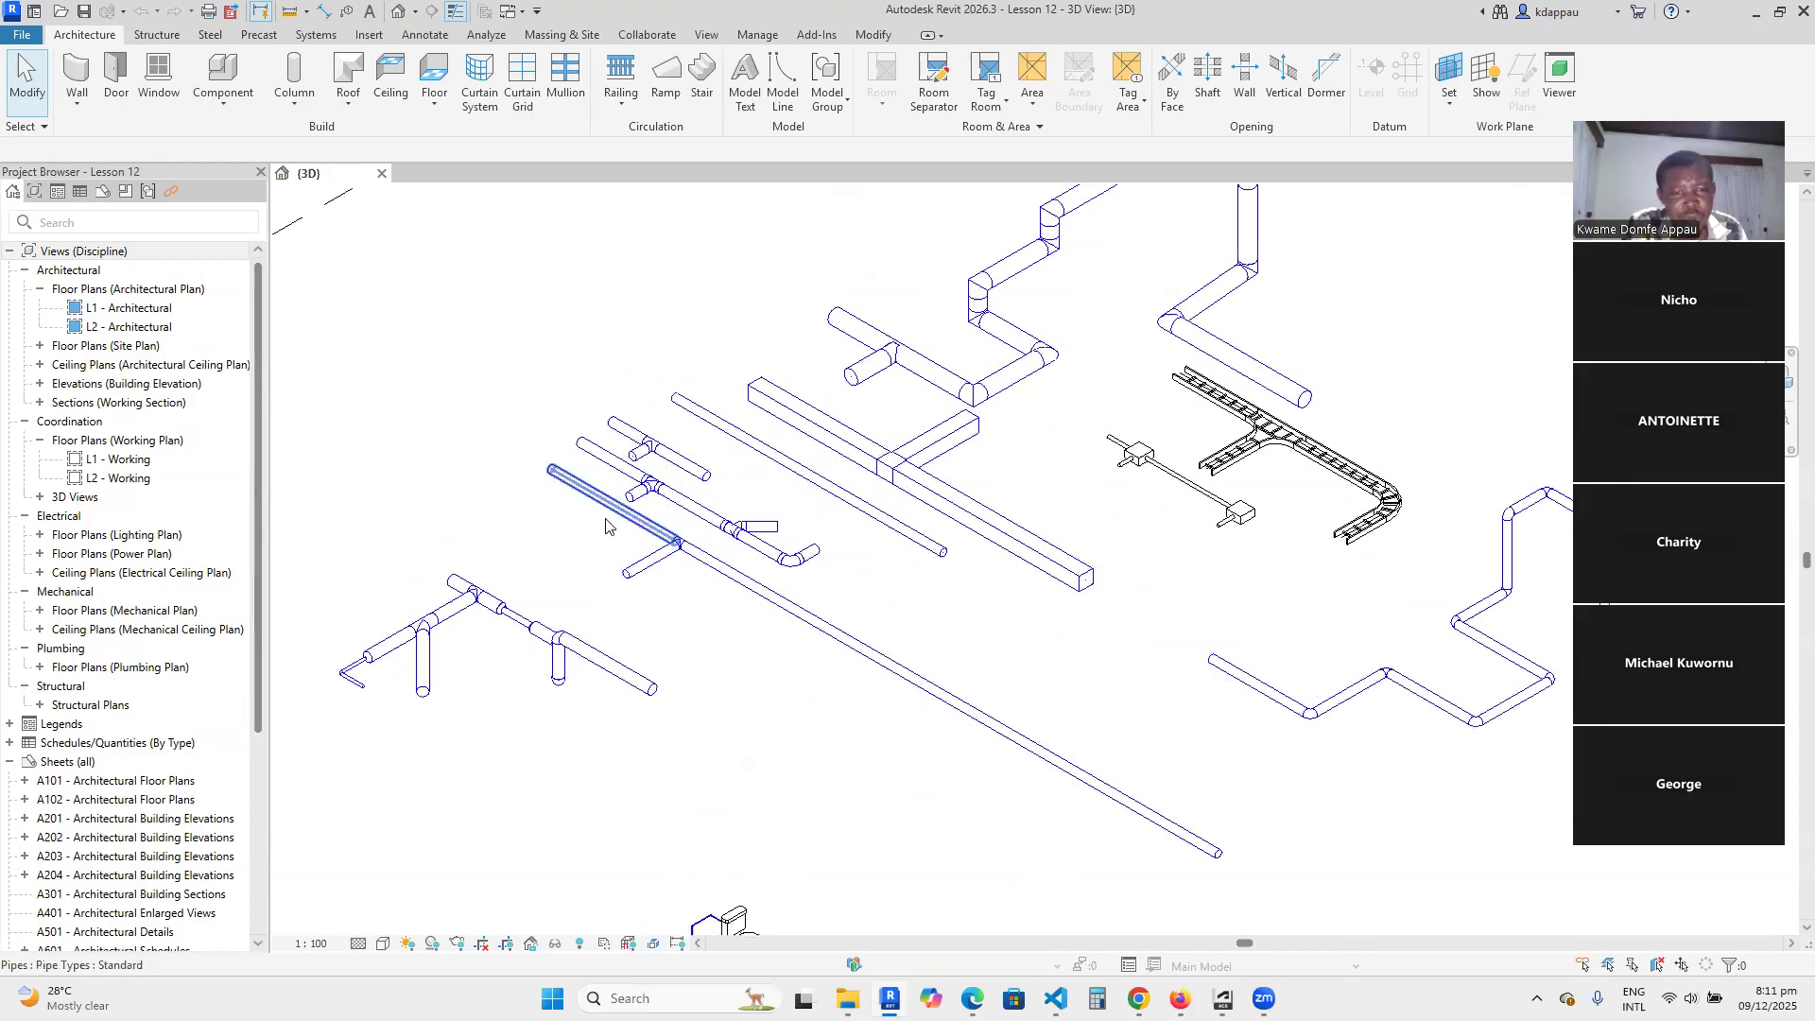
pyautogui.scroll(-4, 692, 604)
pyautogui.scroll(4, 837, 522)
pyautogui.scroll(5, 839, 588)
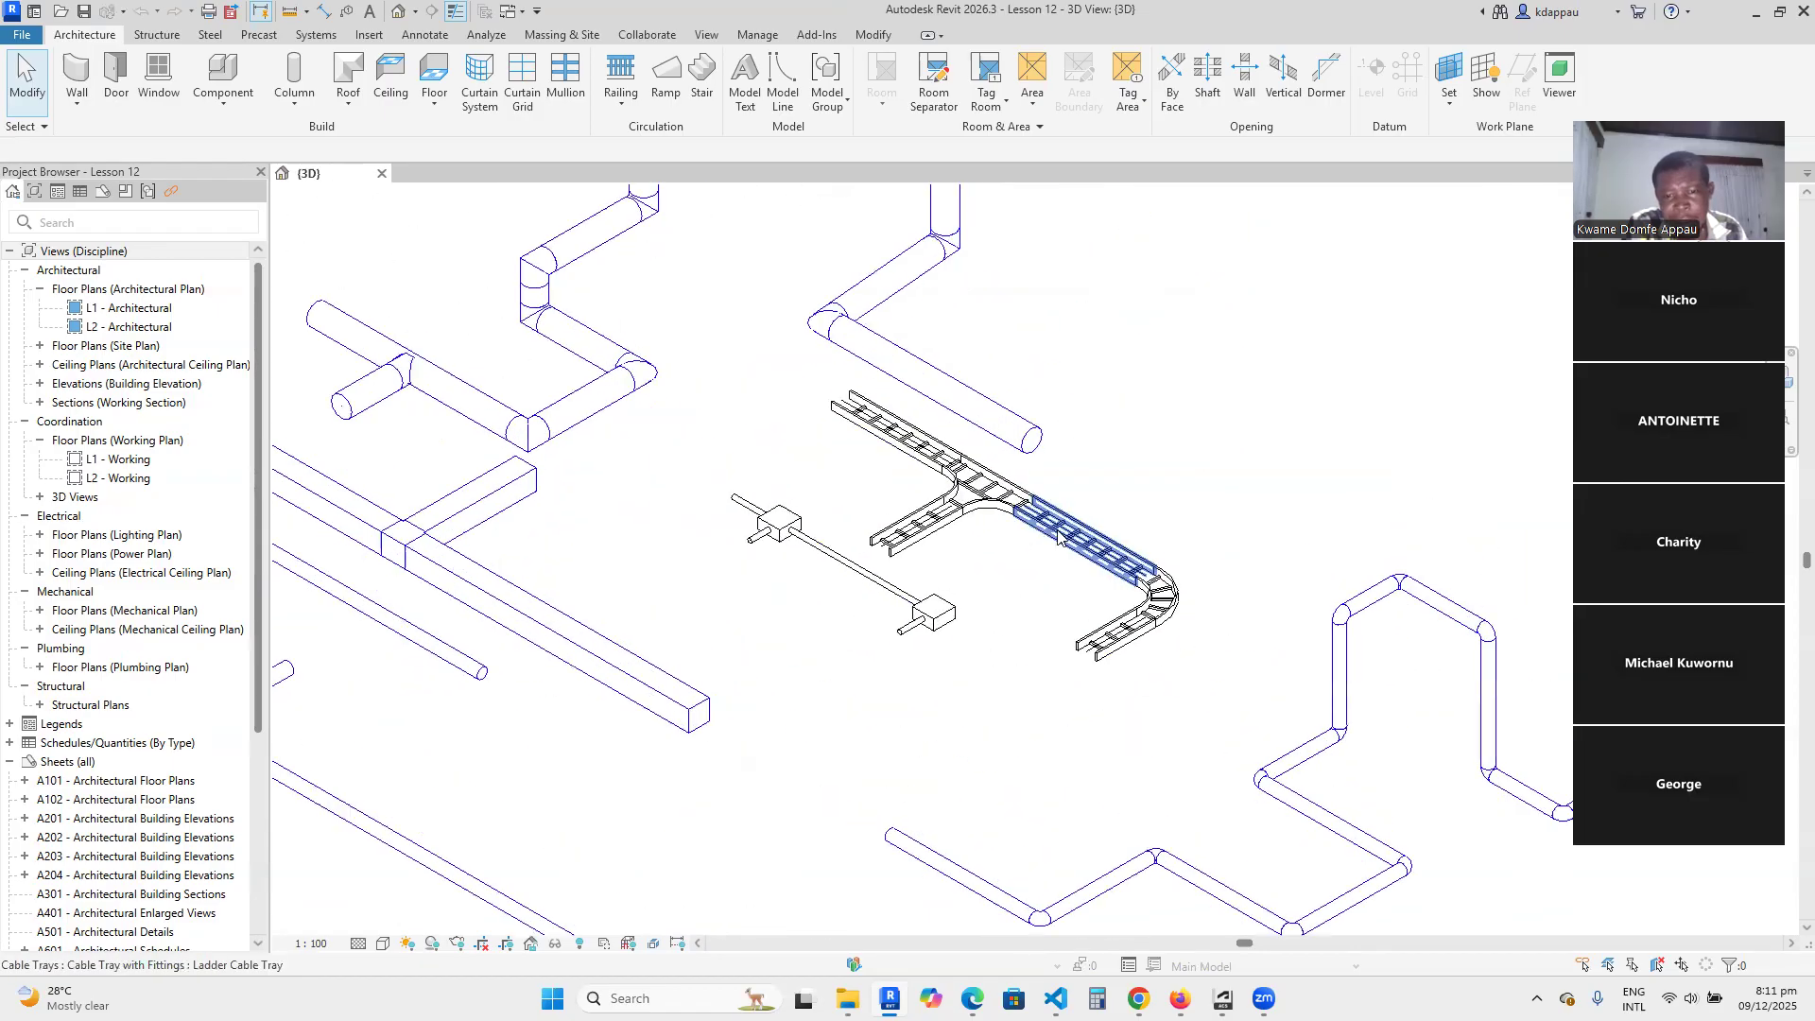
pyautogui.scroll(-3, 957, 588)
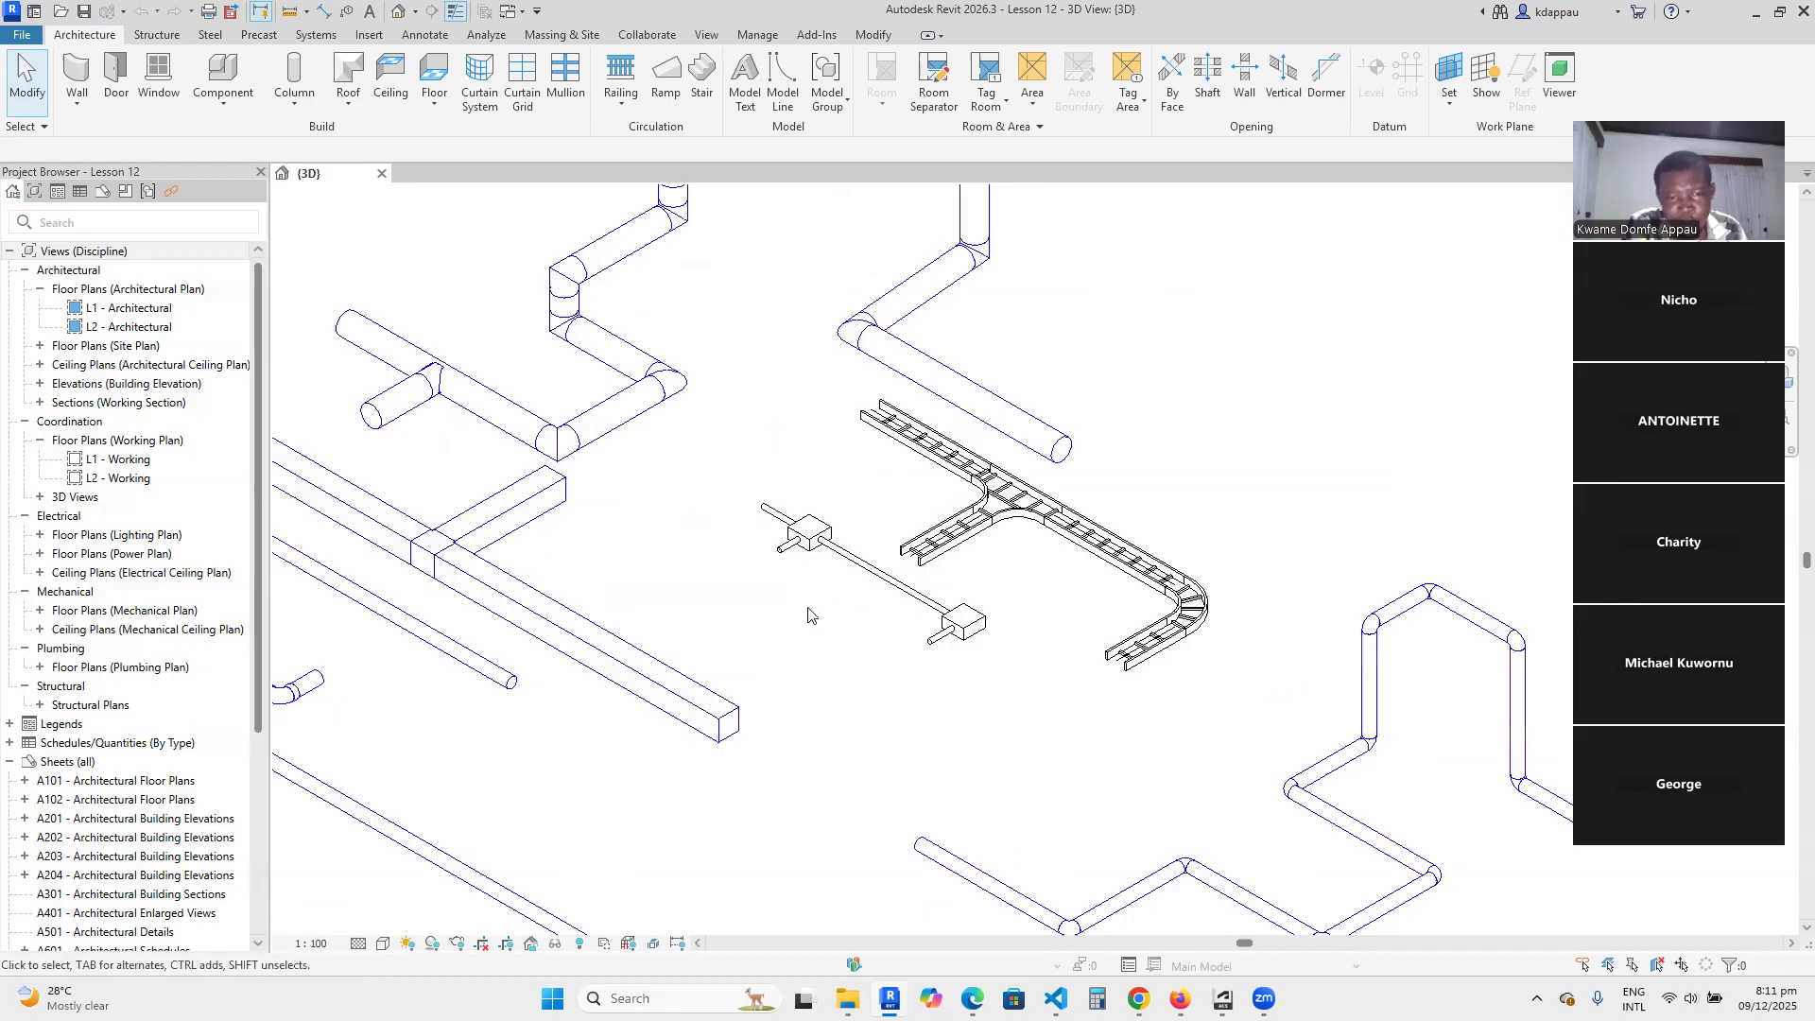
pyautogui.scroll(-4, 836, 666)
pyautogui.scroll(2, 730, 666)
pyautogui.scroll(-3, 731, 666)
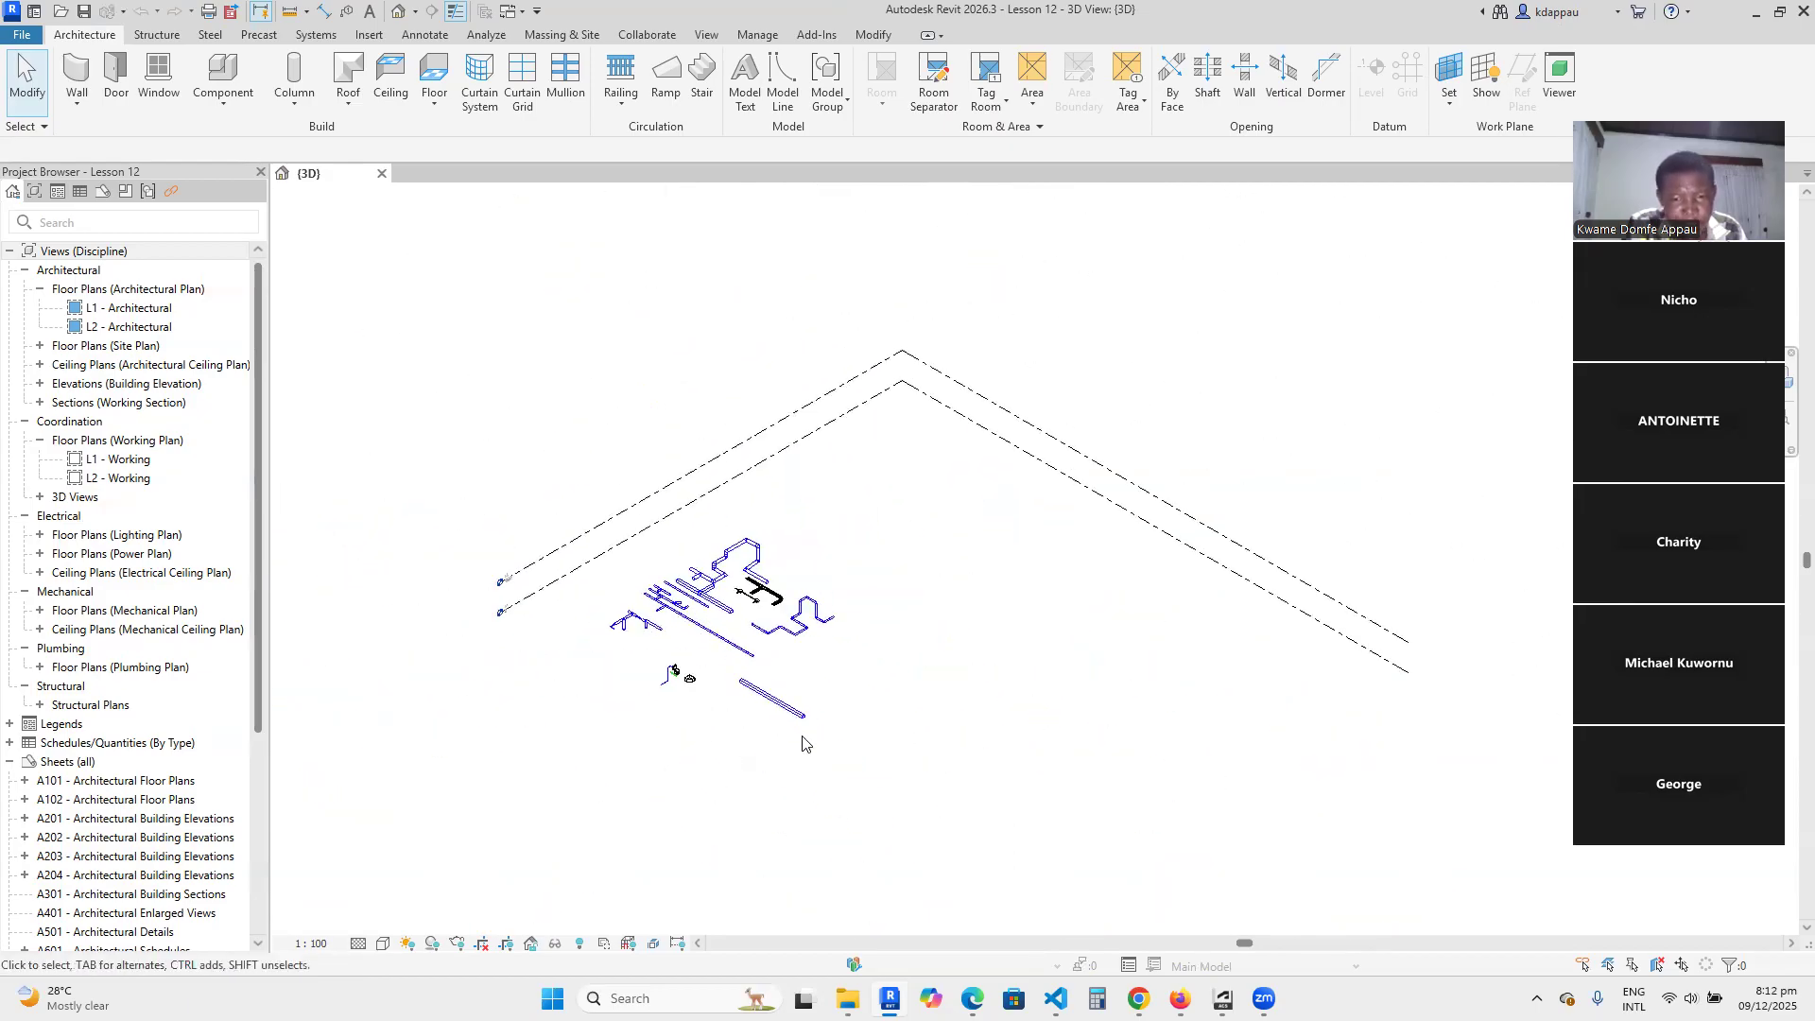
# Inspect the size and elevation of the separate rectangular duct in front of the other runs.
pyautogui.scroll(3, 781, 709)
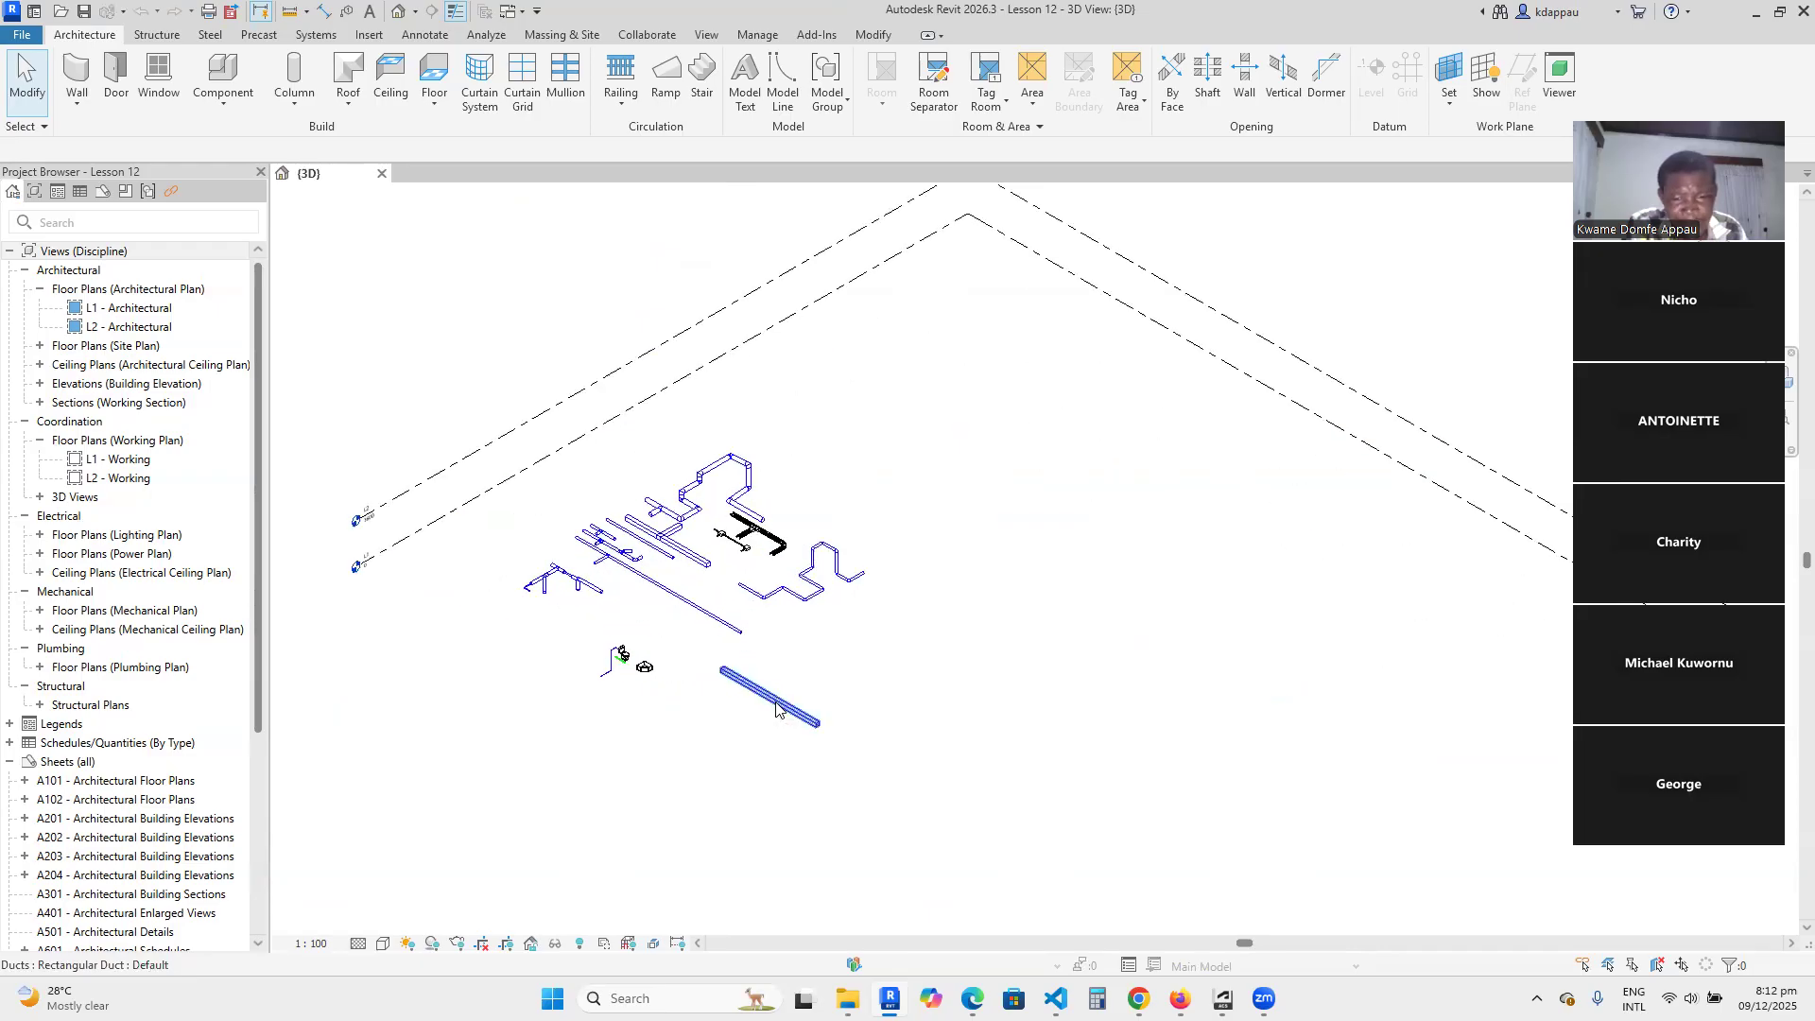
pyautogui.scroll(2, 777, 709)
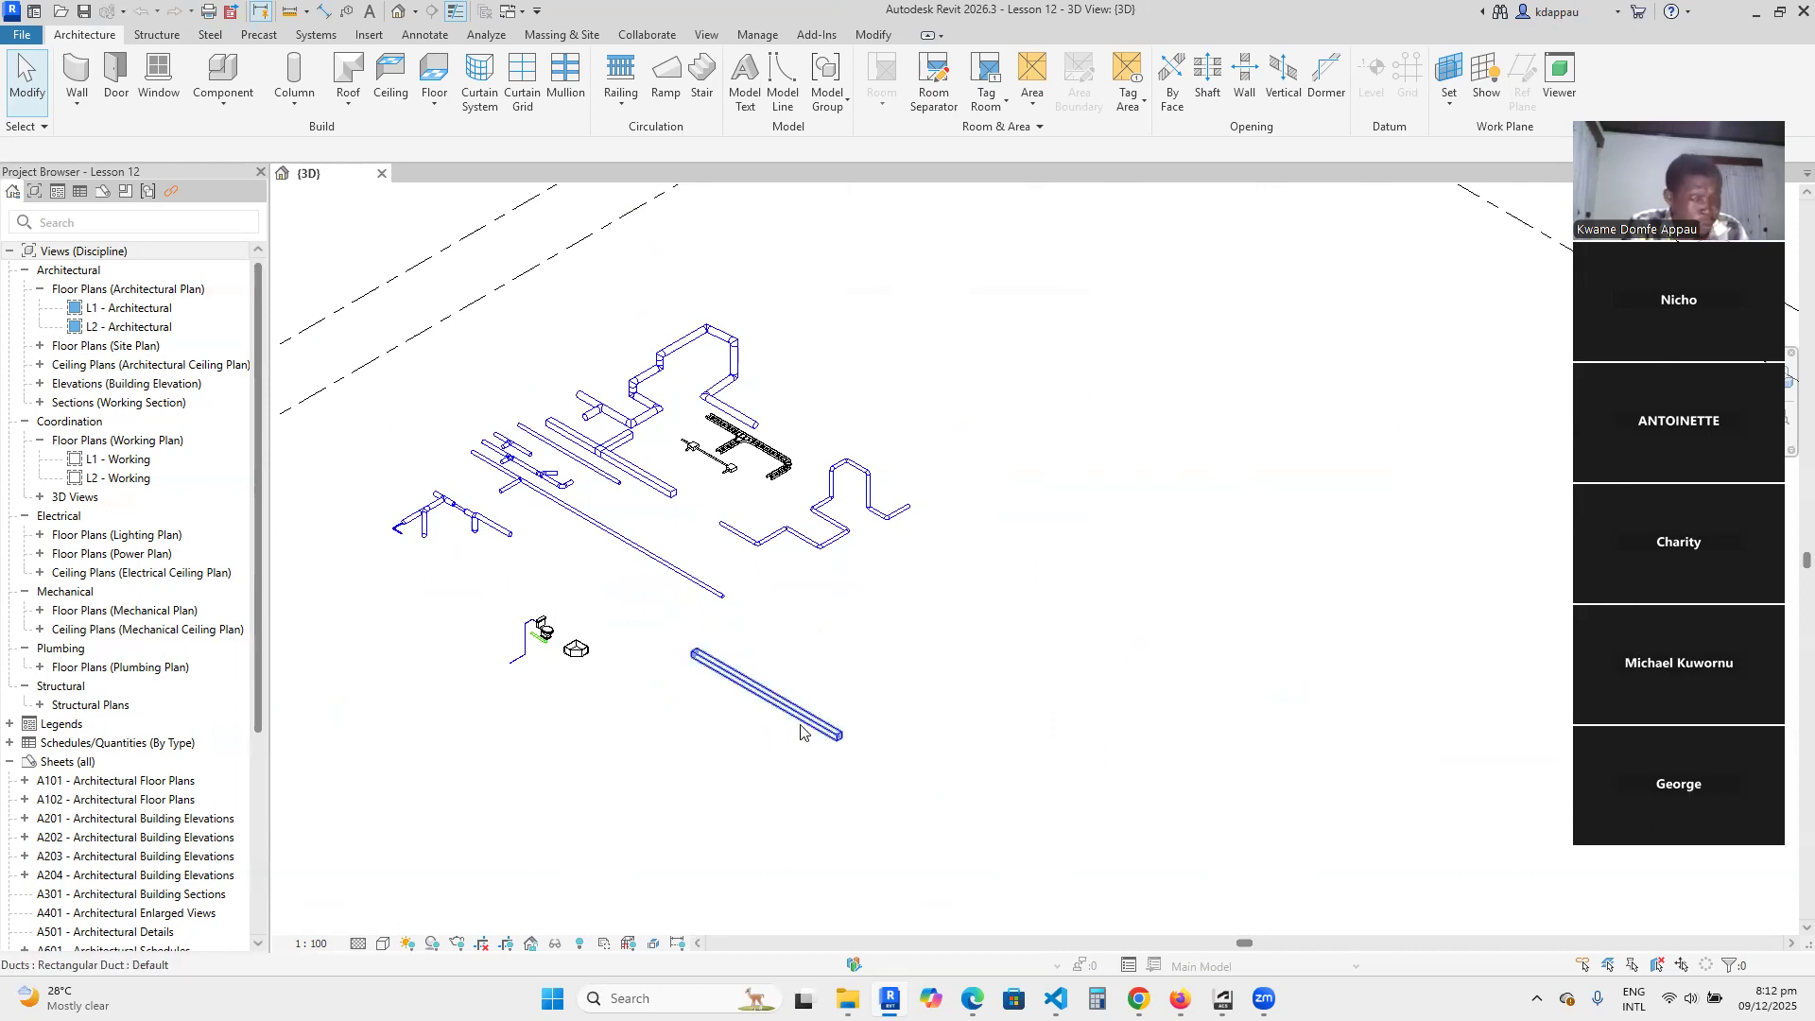
pyautogui.scroll(2, 767, 751)
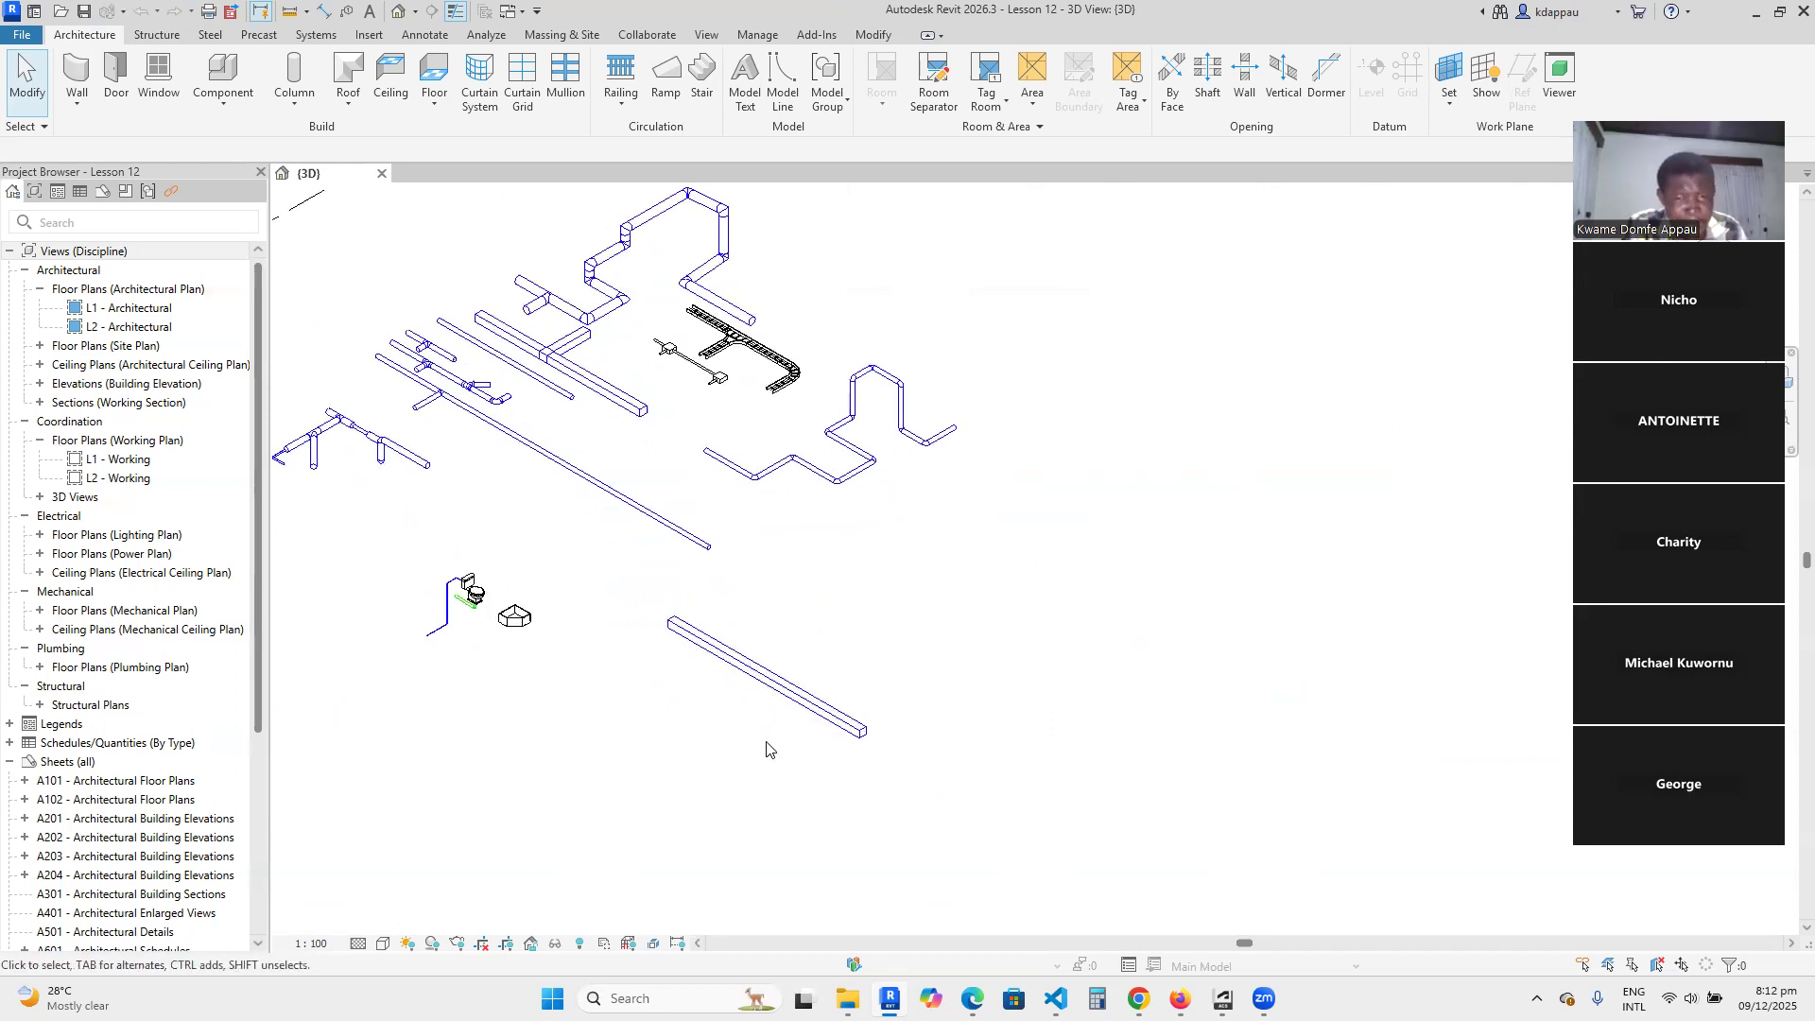
pyautogui.click(751, 677)
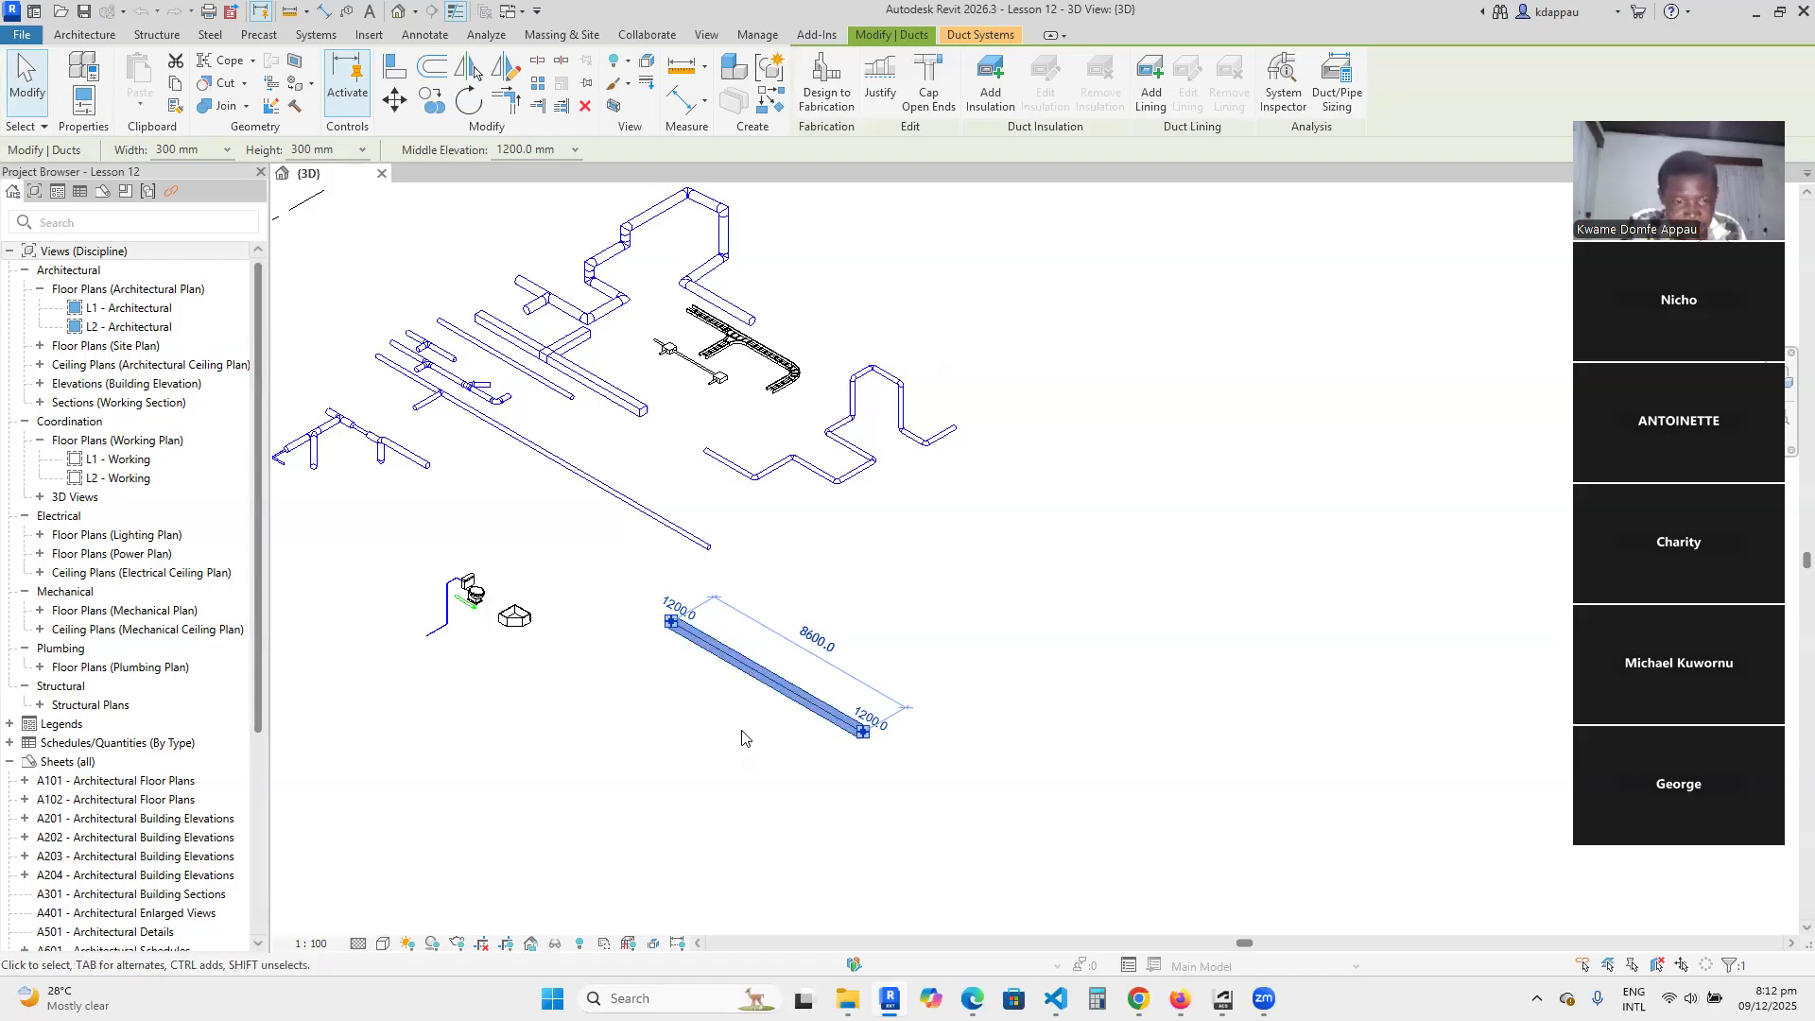
pyautogui.press('Escape')
pyautogui.scroll(-3, 801, 698)
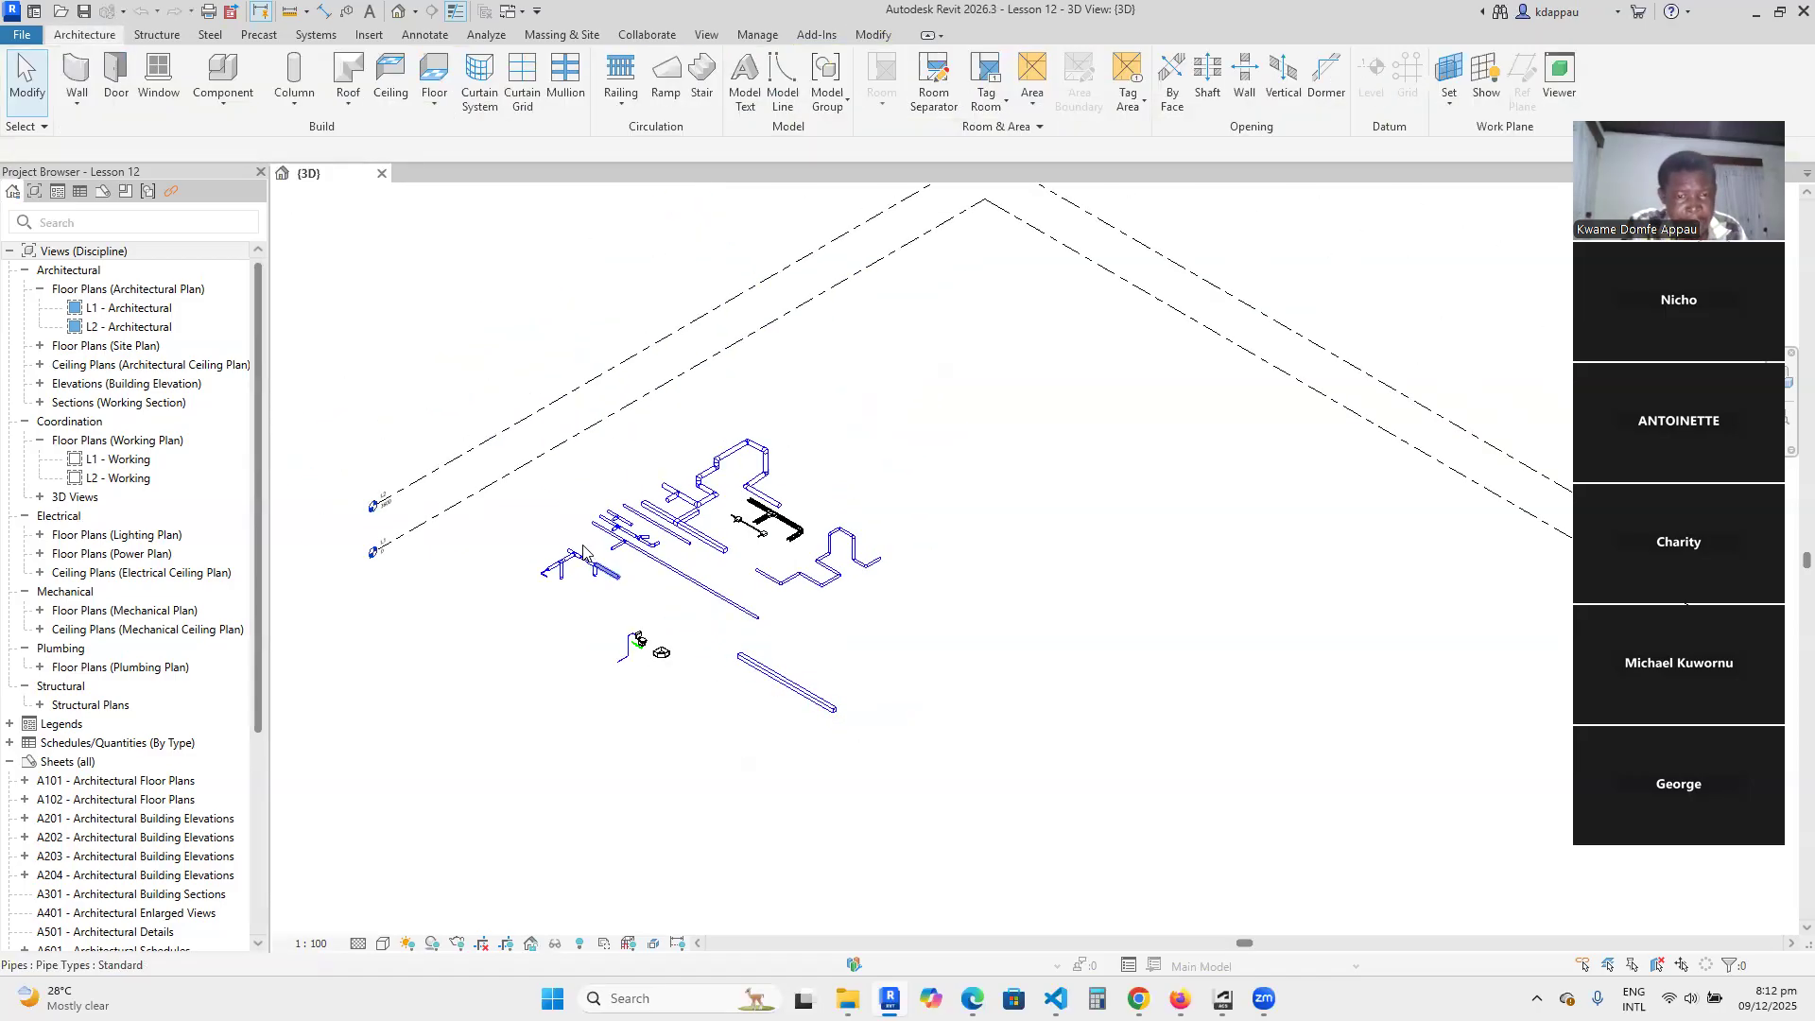
pyautogui.scroll(2, 784, 681)
pyautogui.scroll(-4, 703, 672)
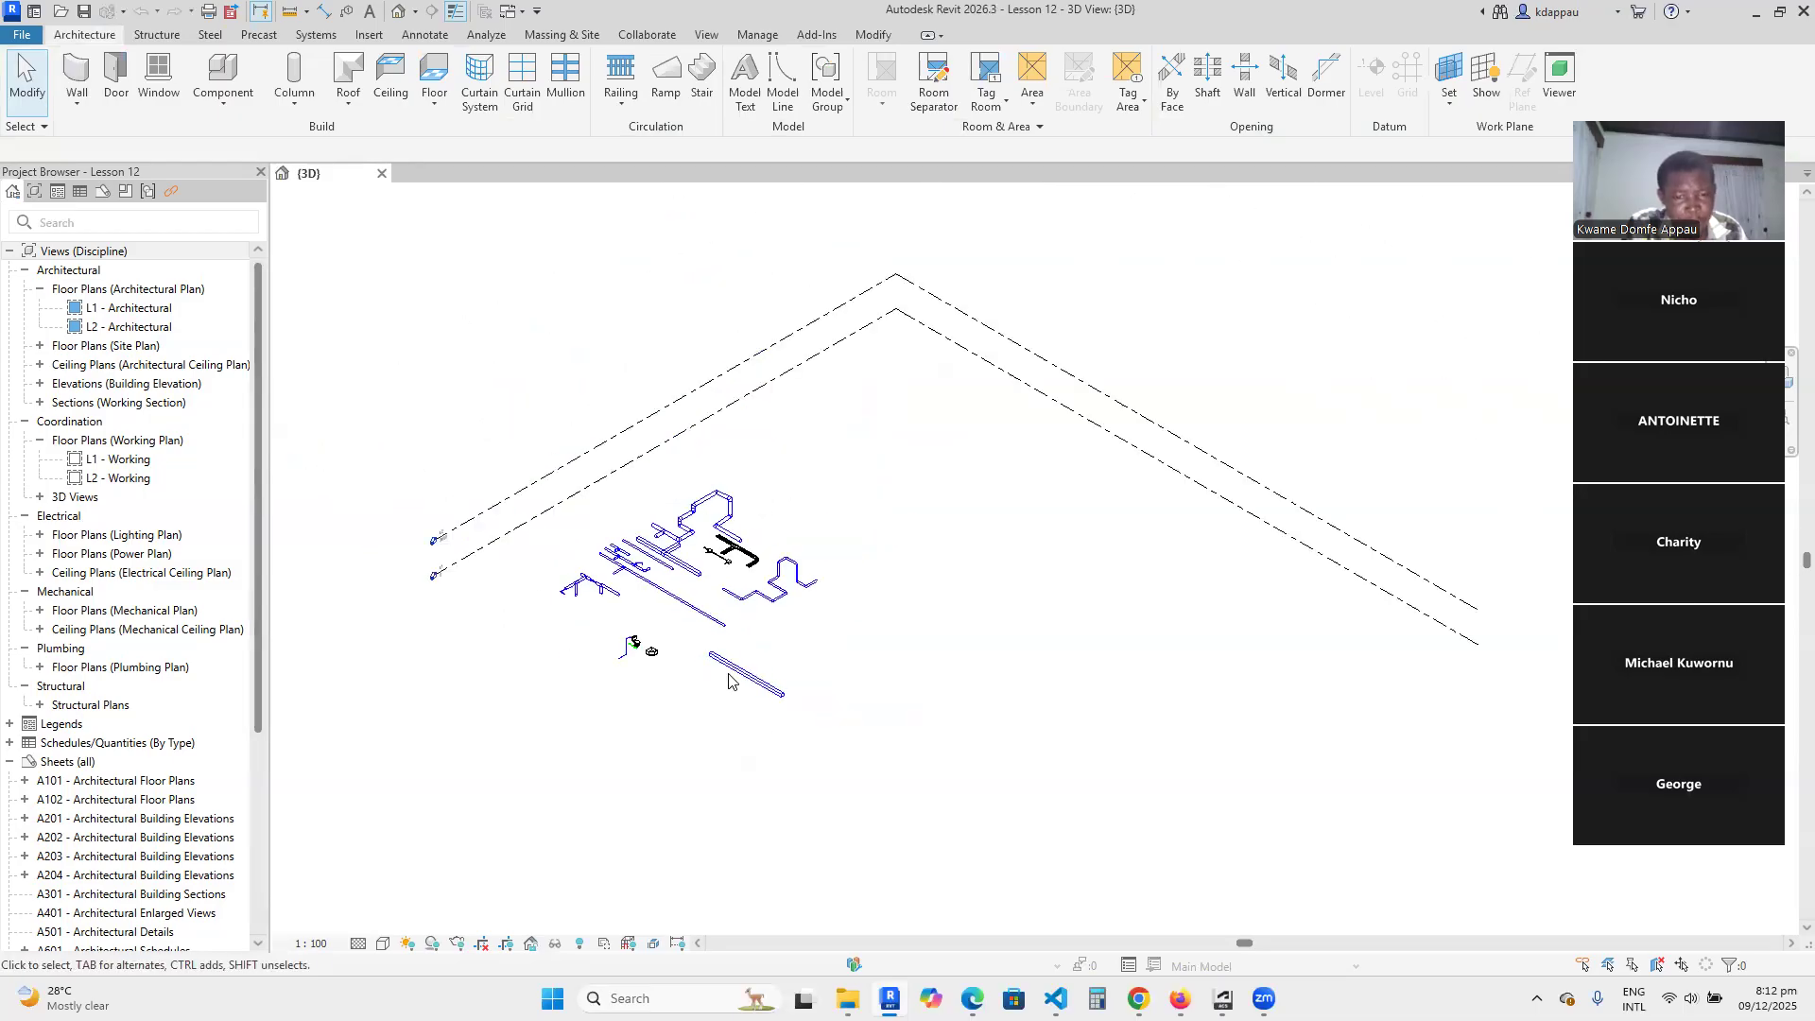
pyautogui.scroll(3, 740, 677)
pyautogui.scroll(2, 741, 680)
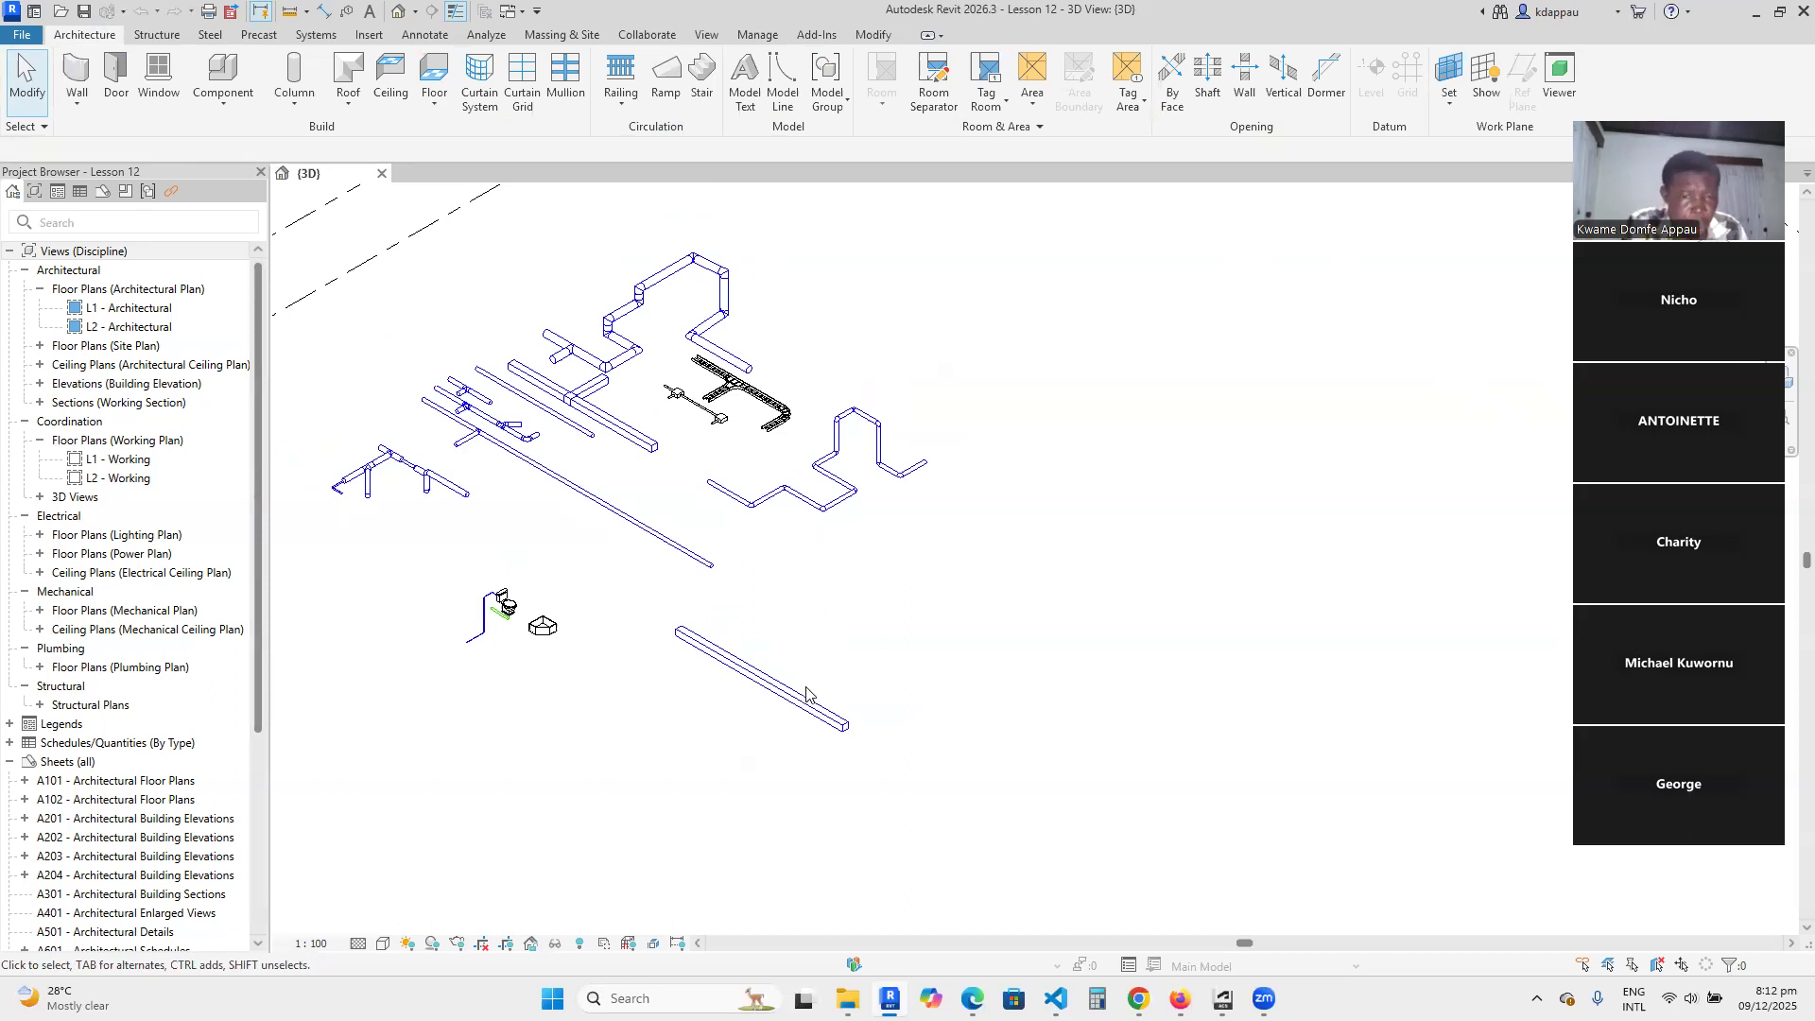
pyautogui.keyDown('shift'); pyautogui.moveTo(792, 724); pyautogui.dragTo(755, 724, button='middle'); pyautogui.keyUp('shift')
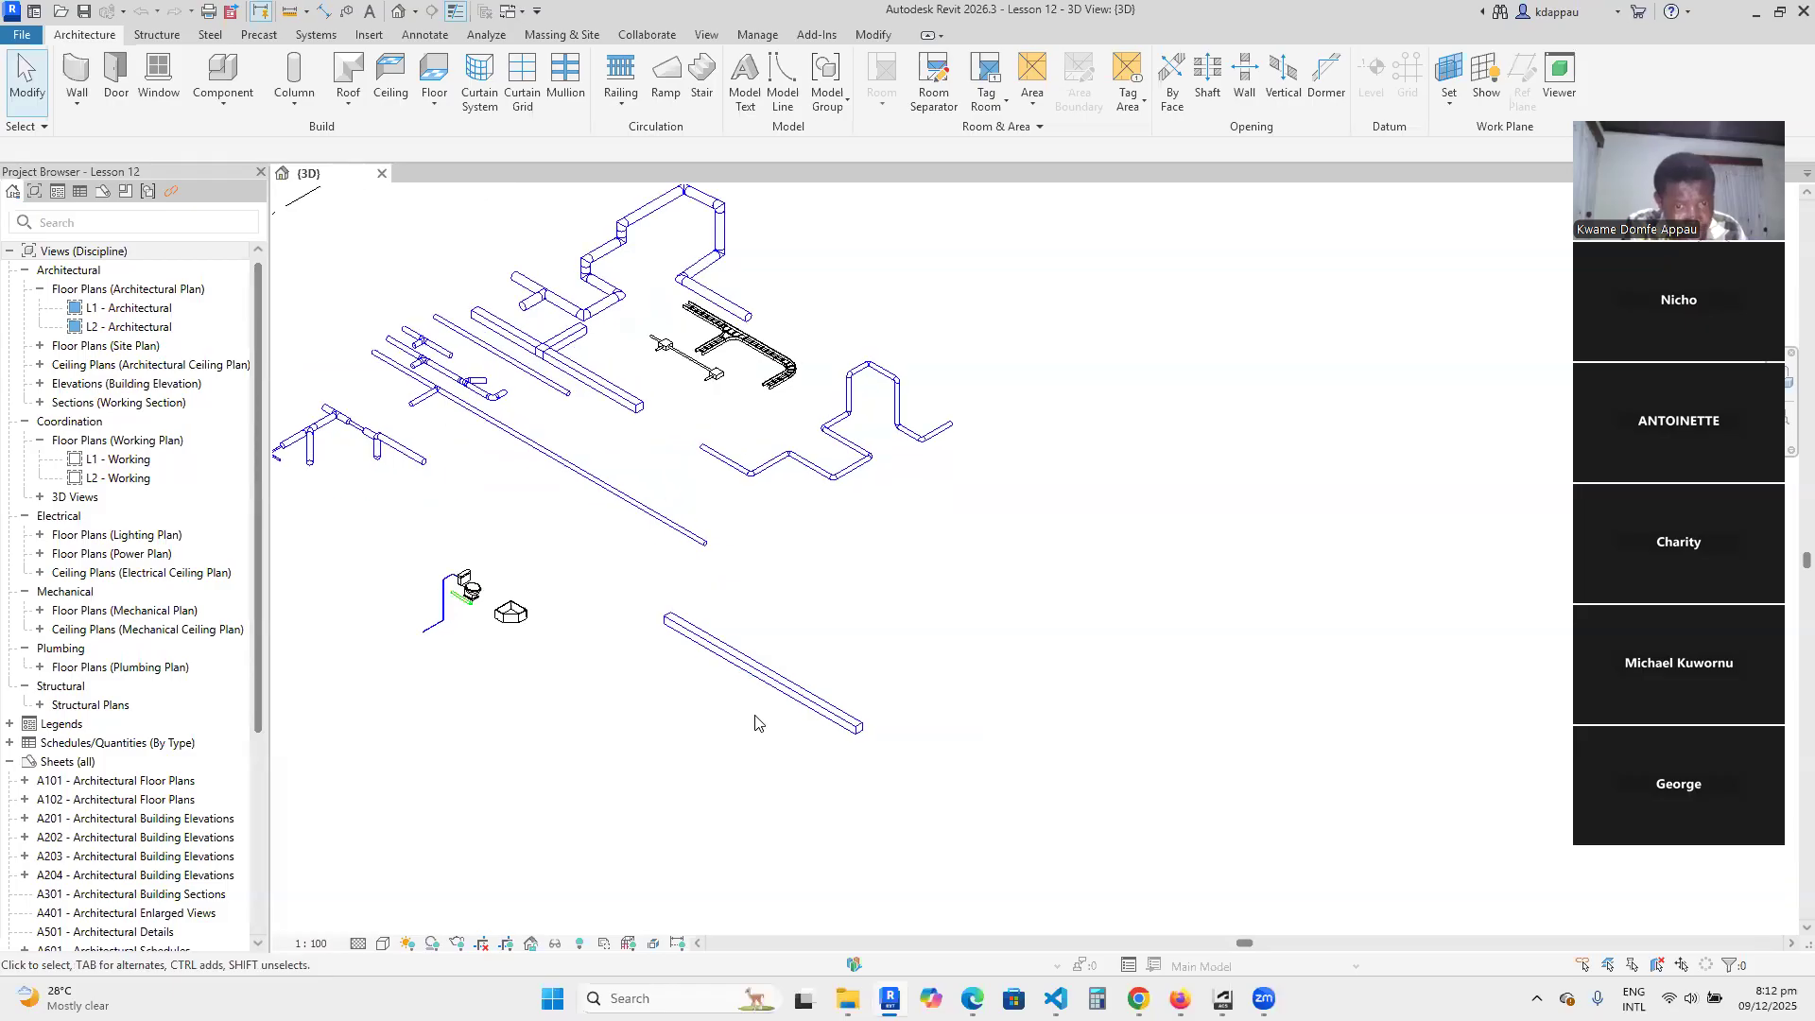
pyautogui.scroll(2, 754, 713)
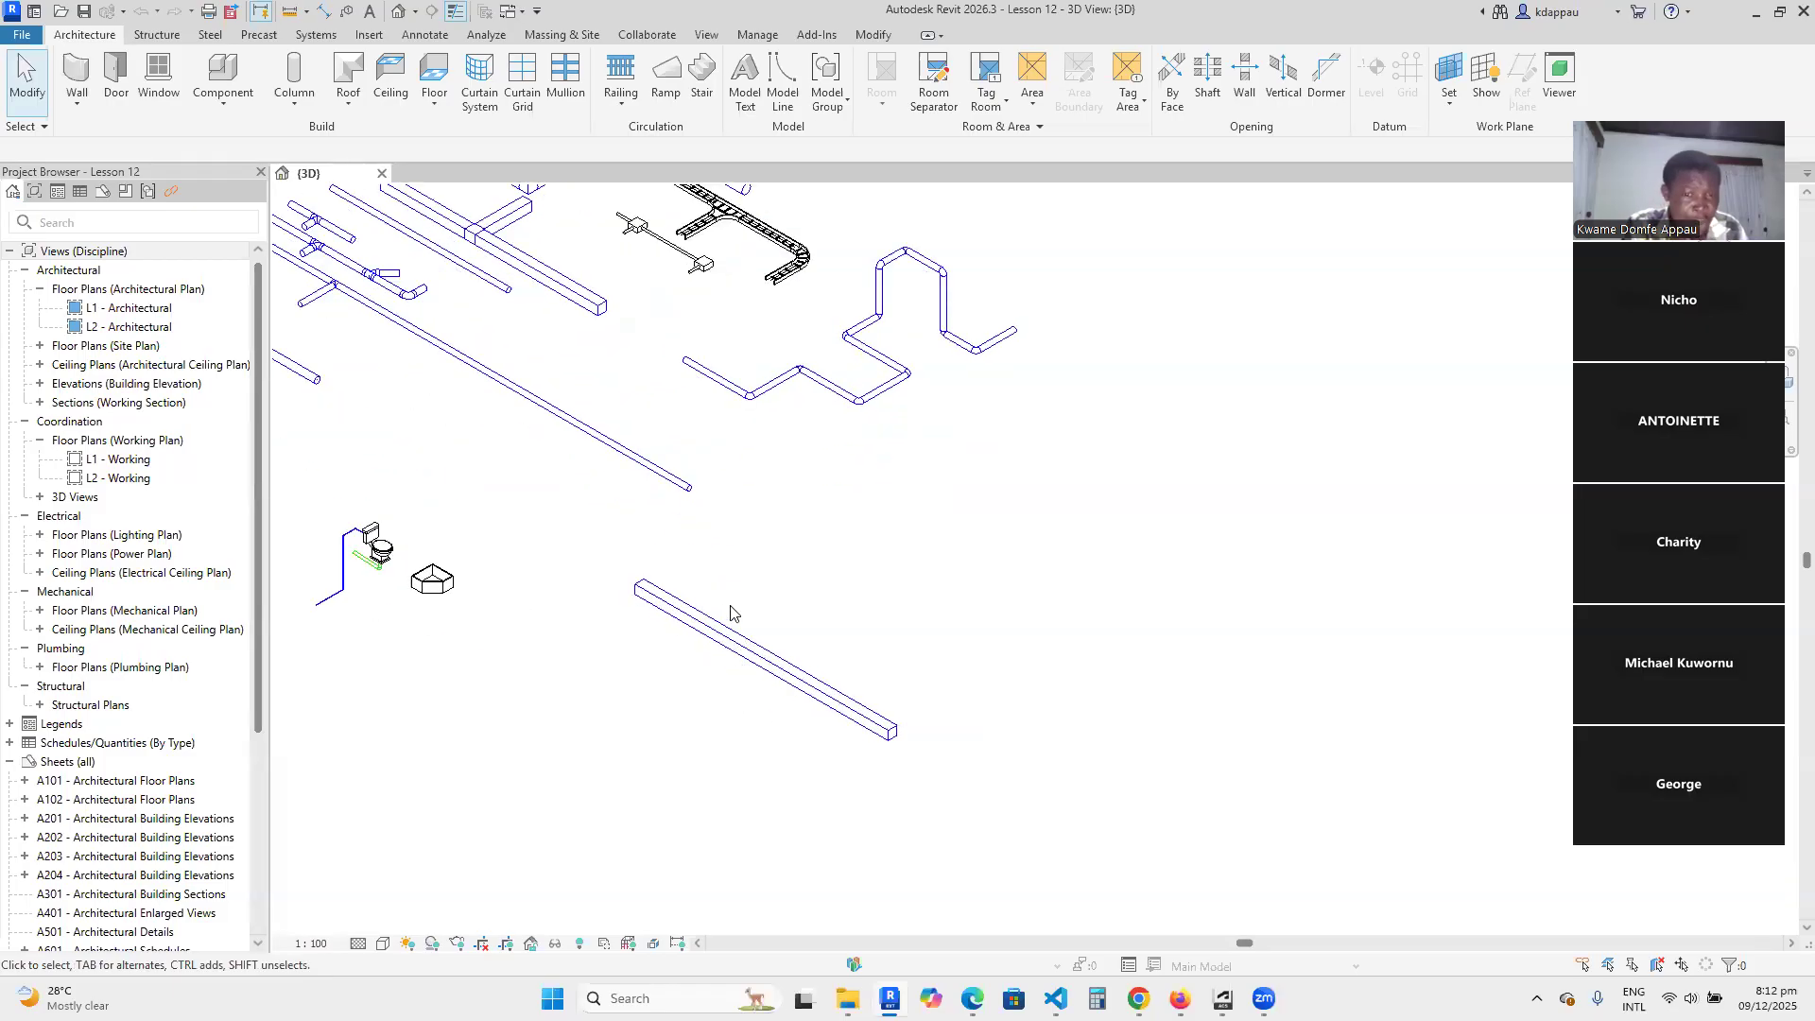
pyautogui.scroll(-4, 729, 575)
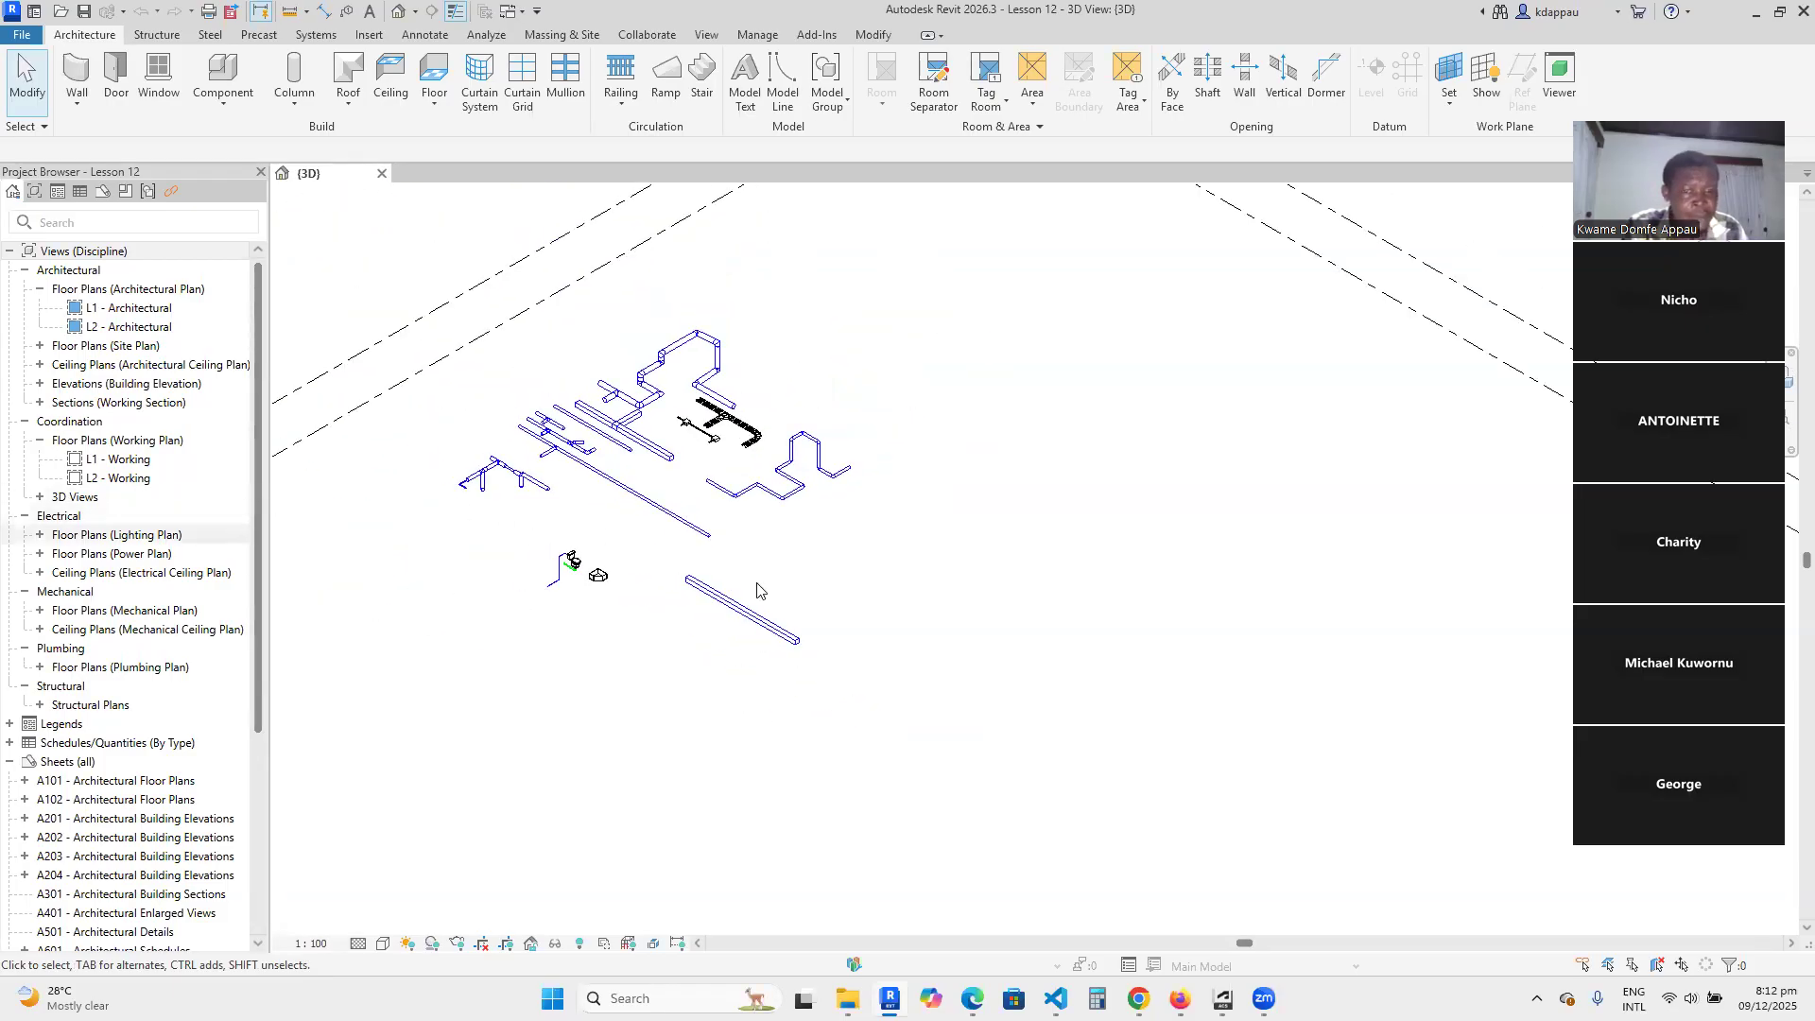
pyautogui.scroll(3, 721, 592)
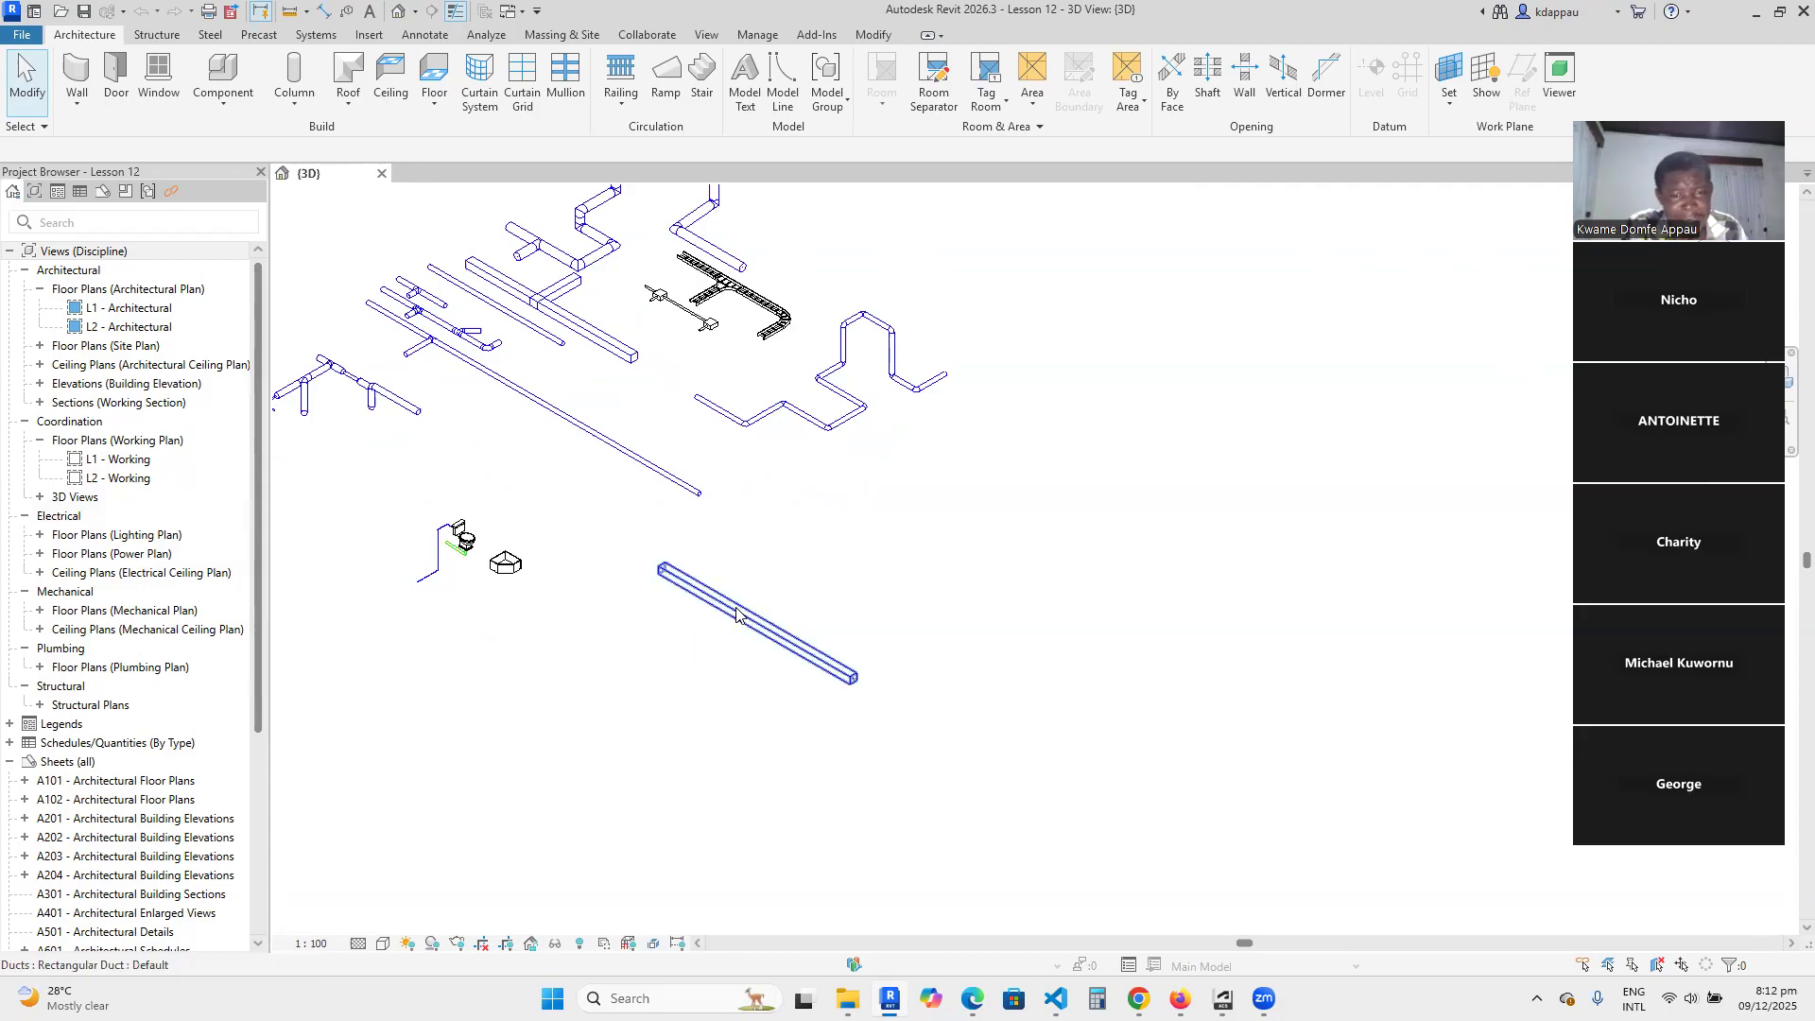
# Start a new pipe with Create Similar from the long straight pipe and set its reference level to L1.
pyautogui.click(651, 462)
pyautogui.rightClick(645, 460)
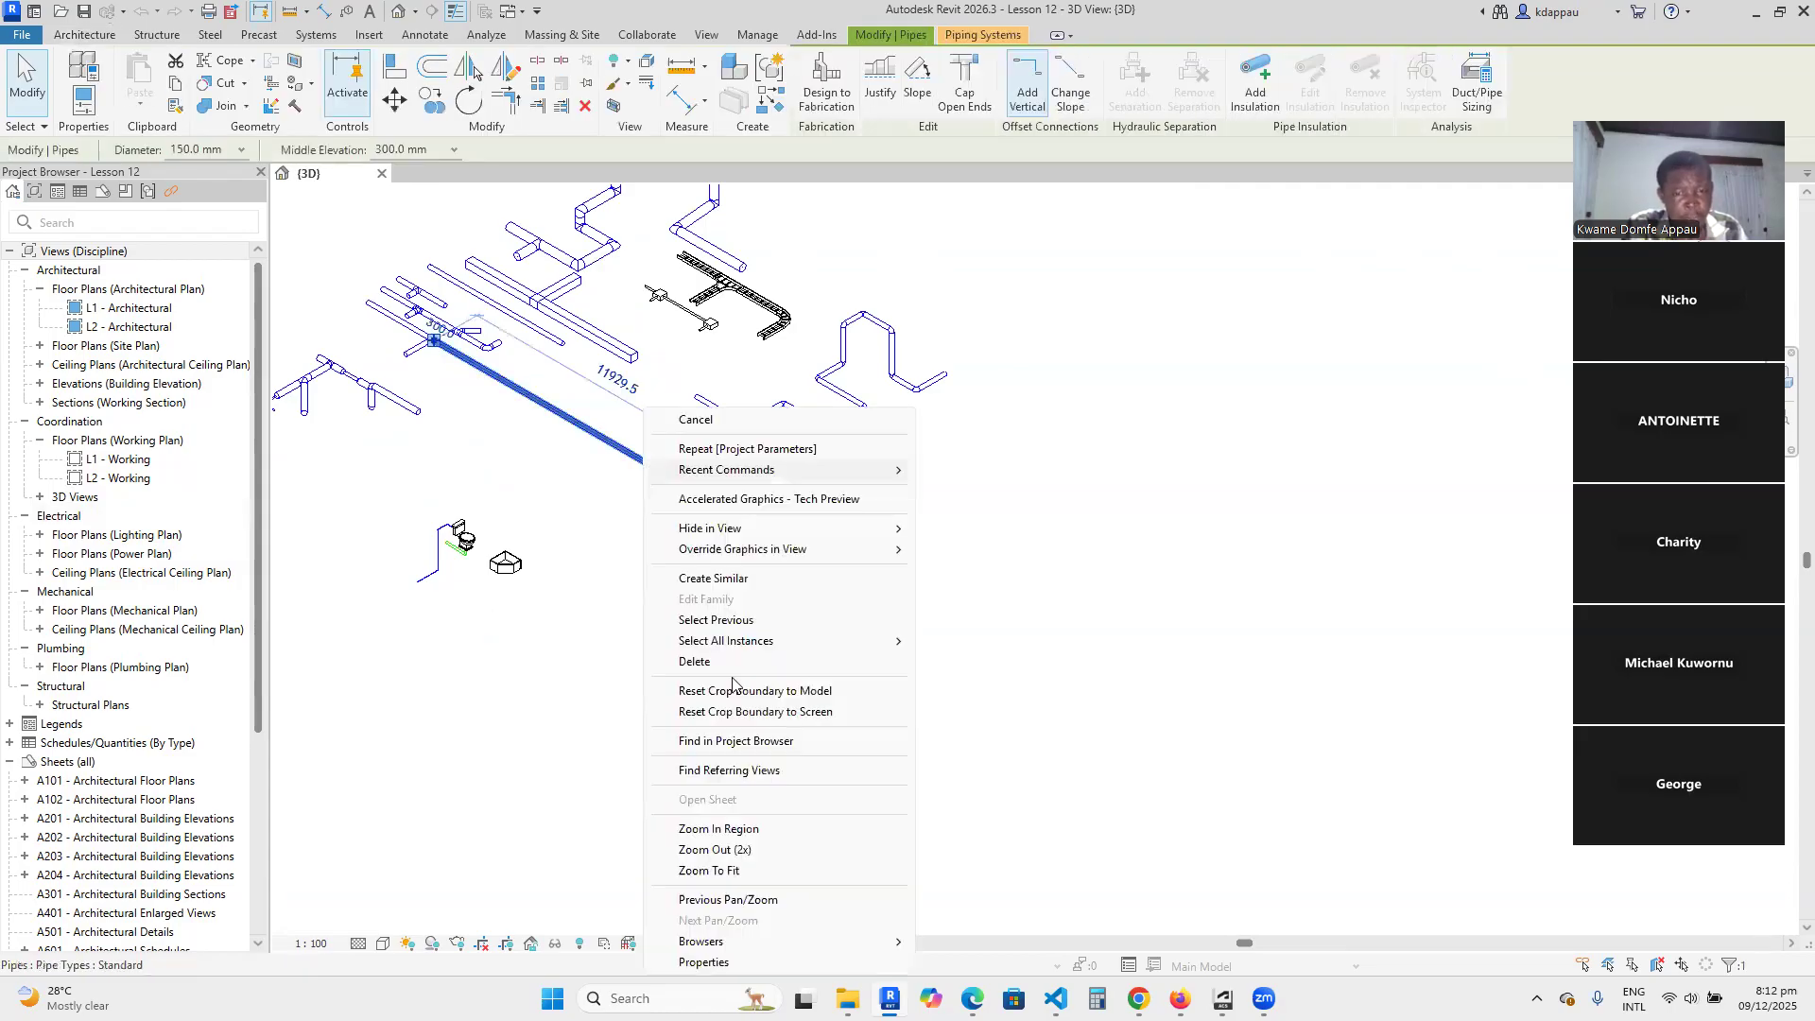
pyautogui.click(700, 578)
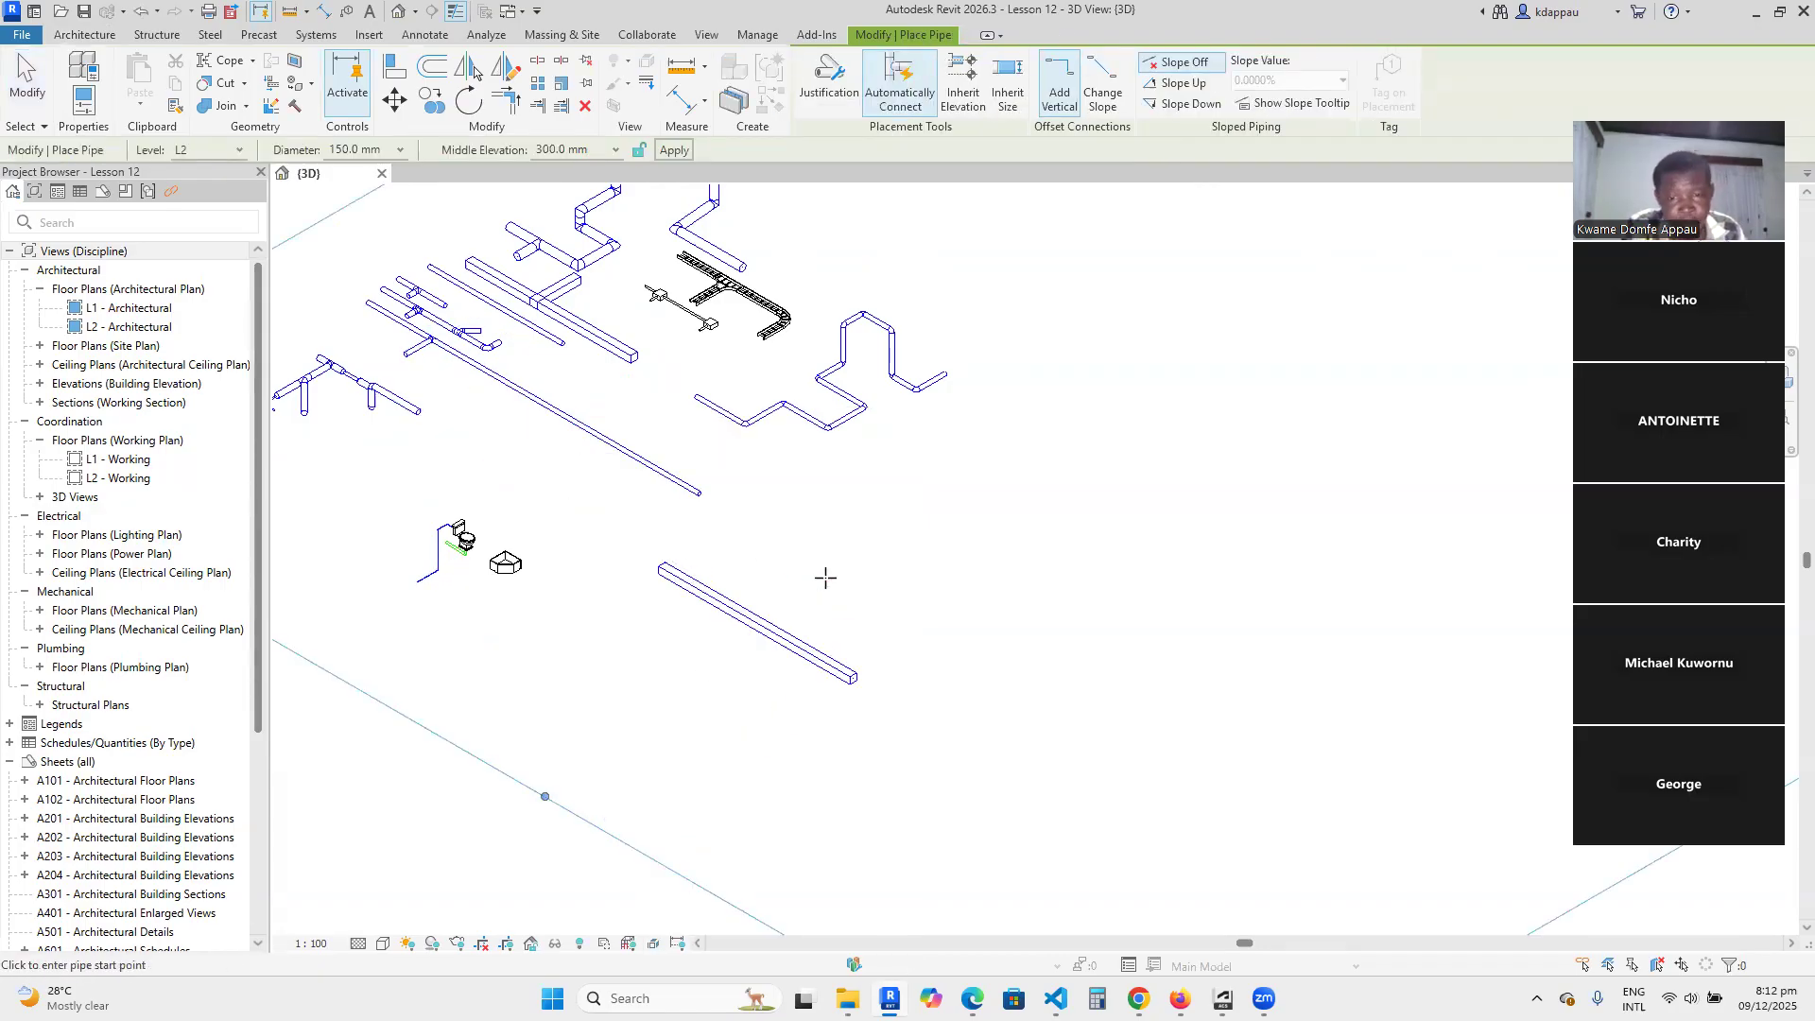
pyautogui.scroll(1, 802, 567)
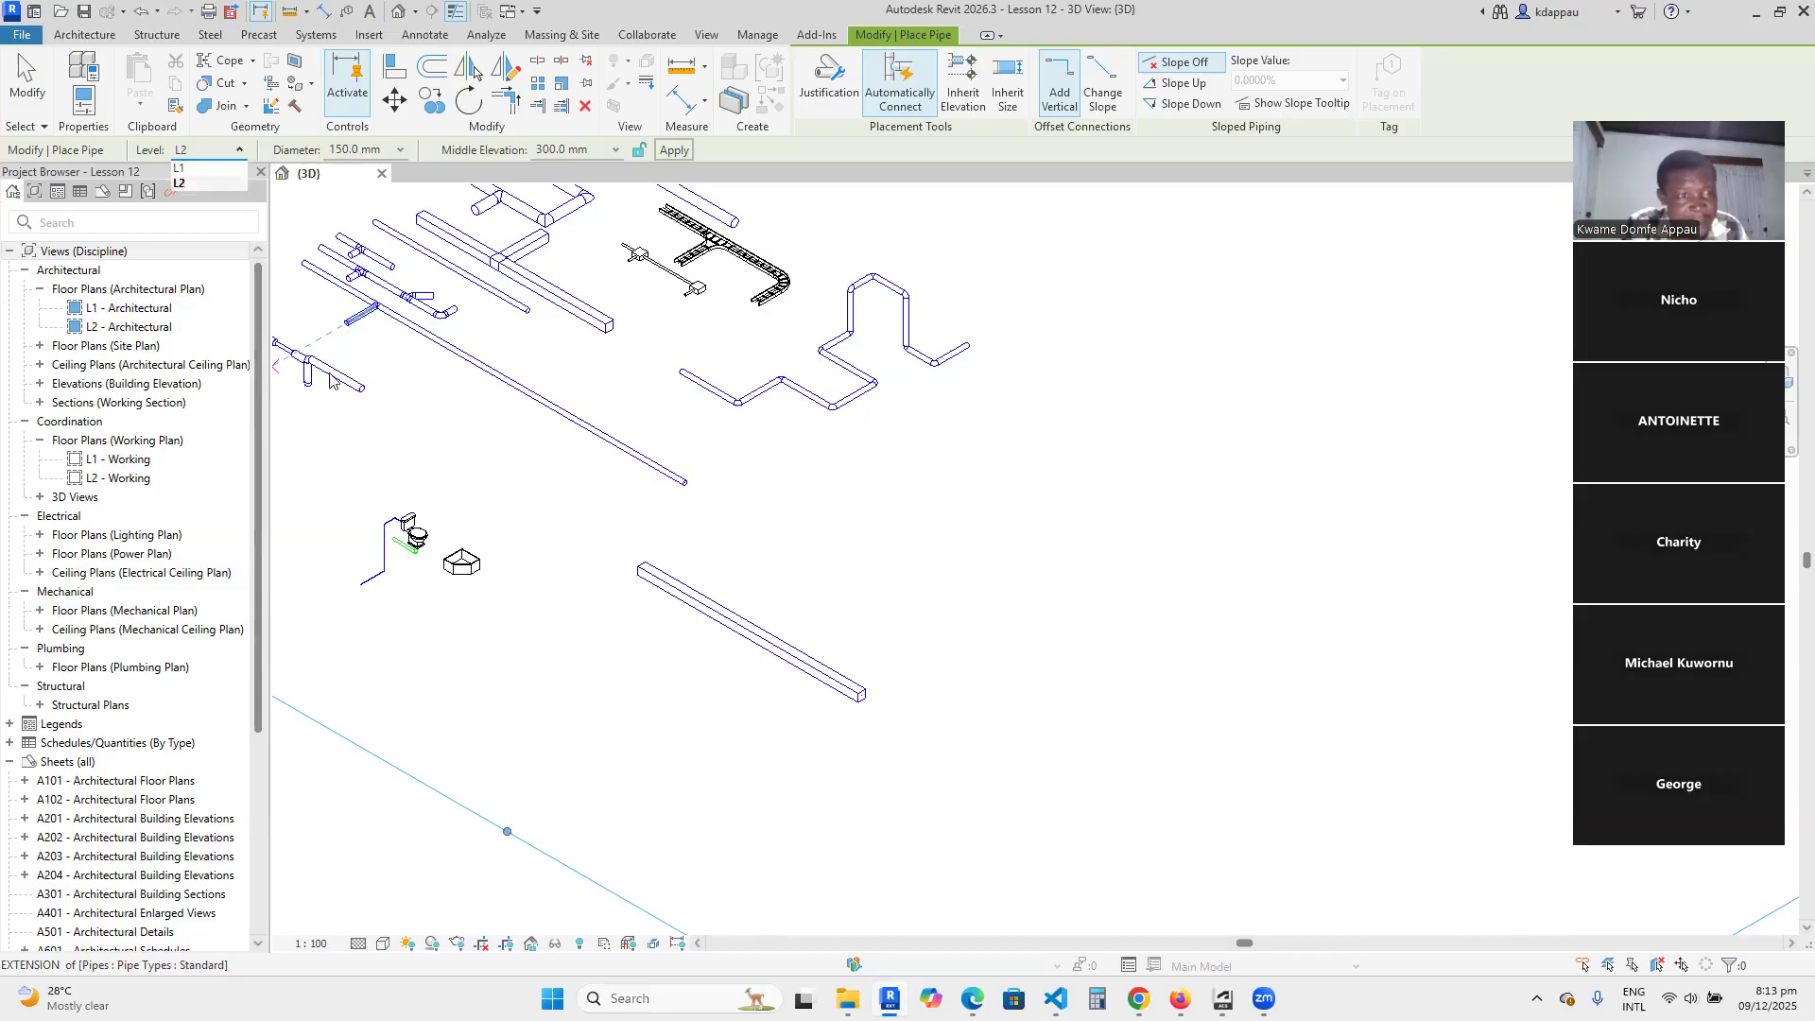
pyautogui.click(201, 168)
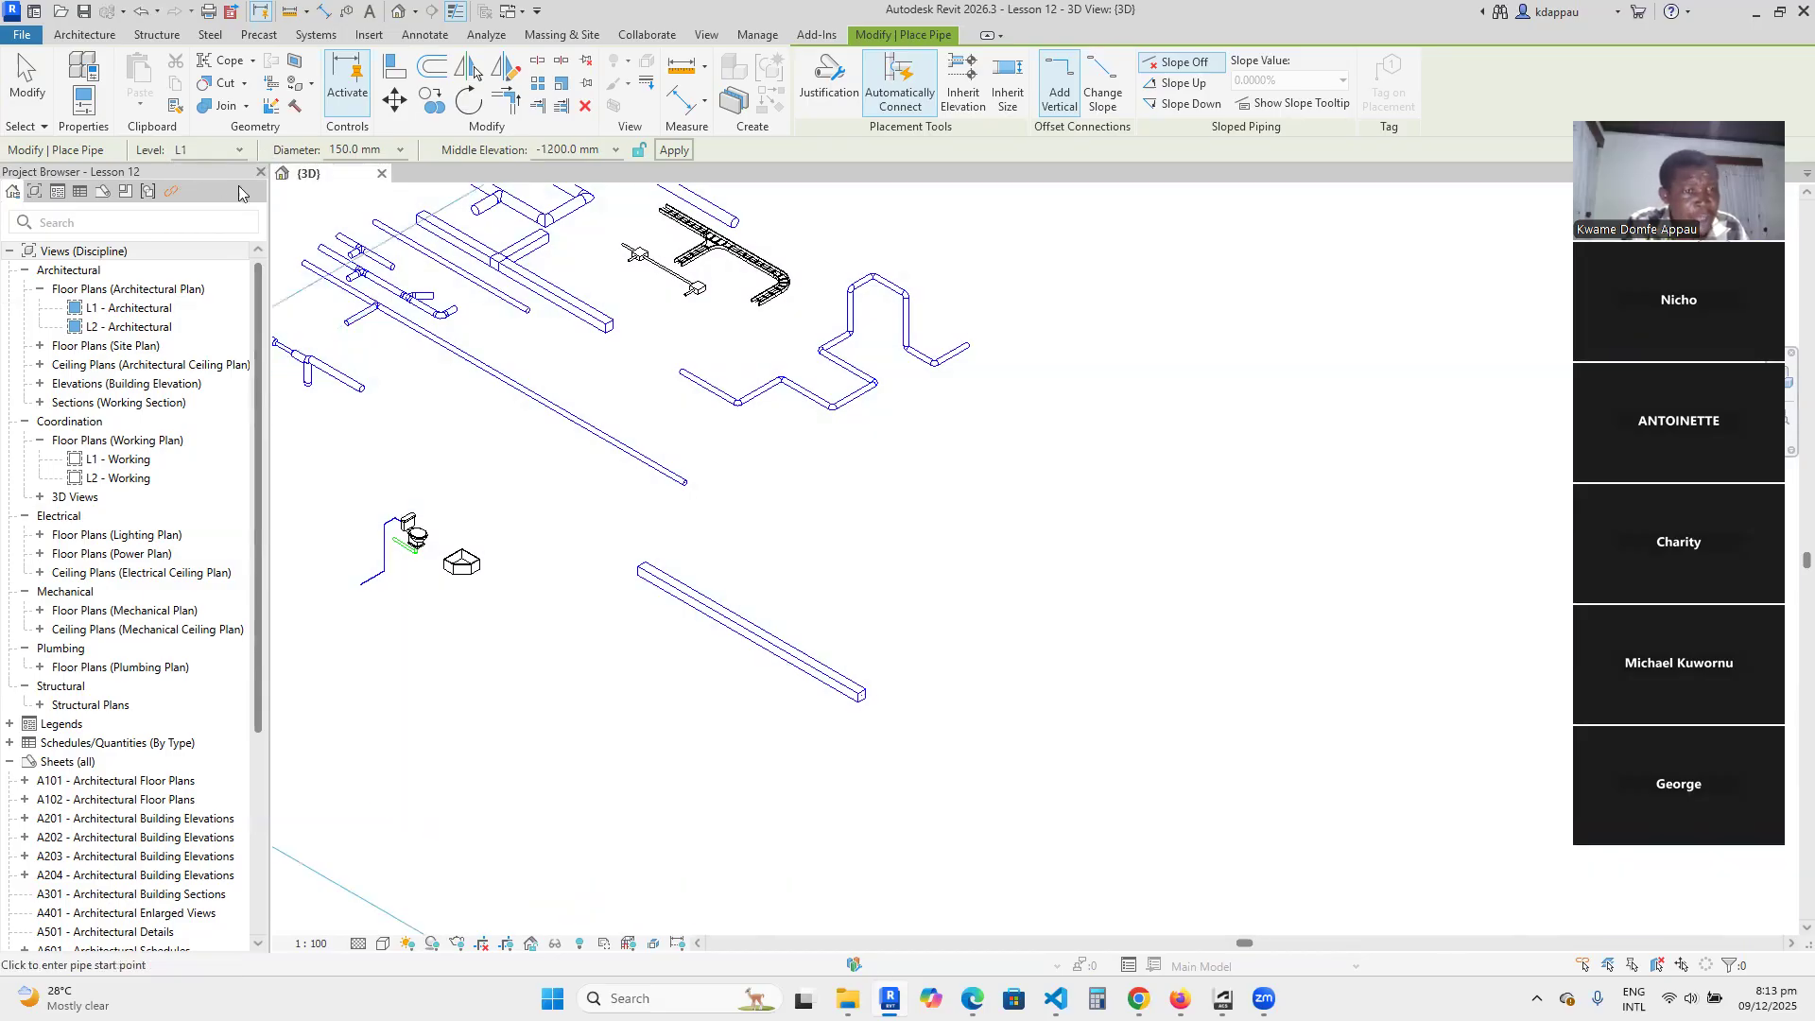
# Check the L1 level marker in the 3D view and the list of available pipe diameters.
pyautogui.scroll(-5, 730, 494)
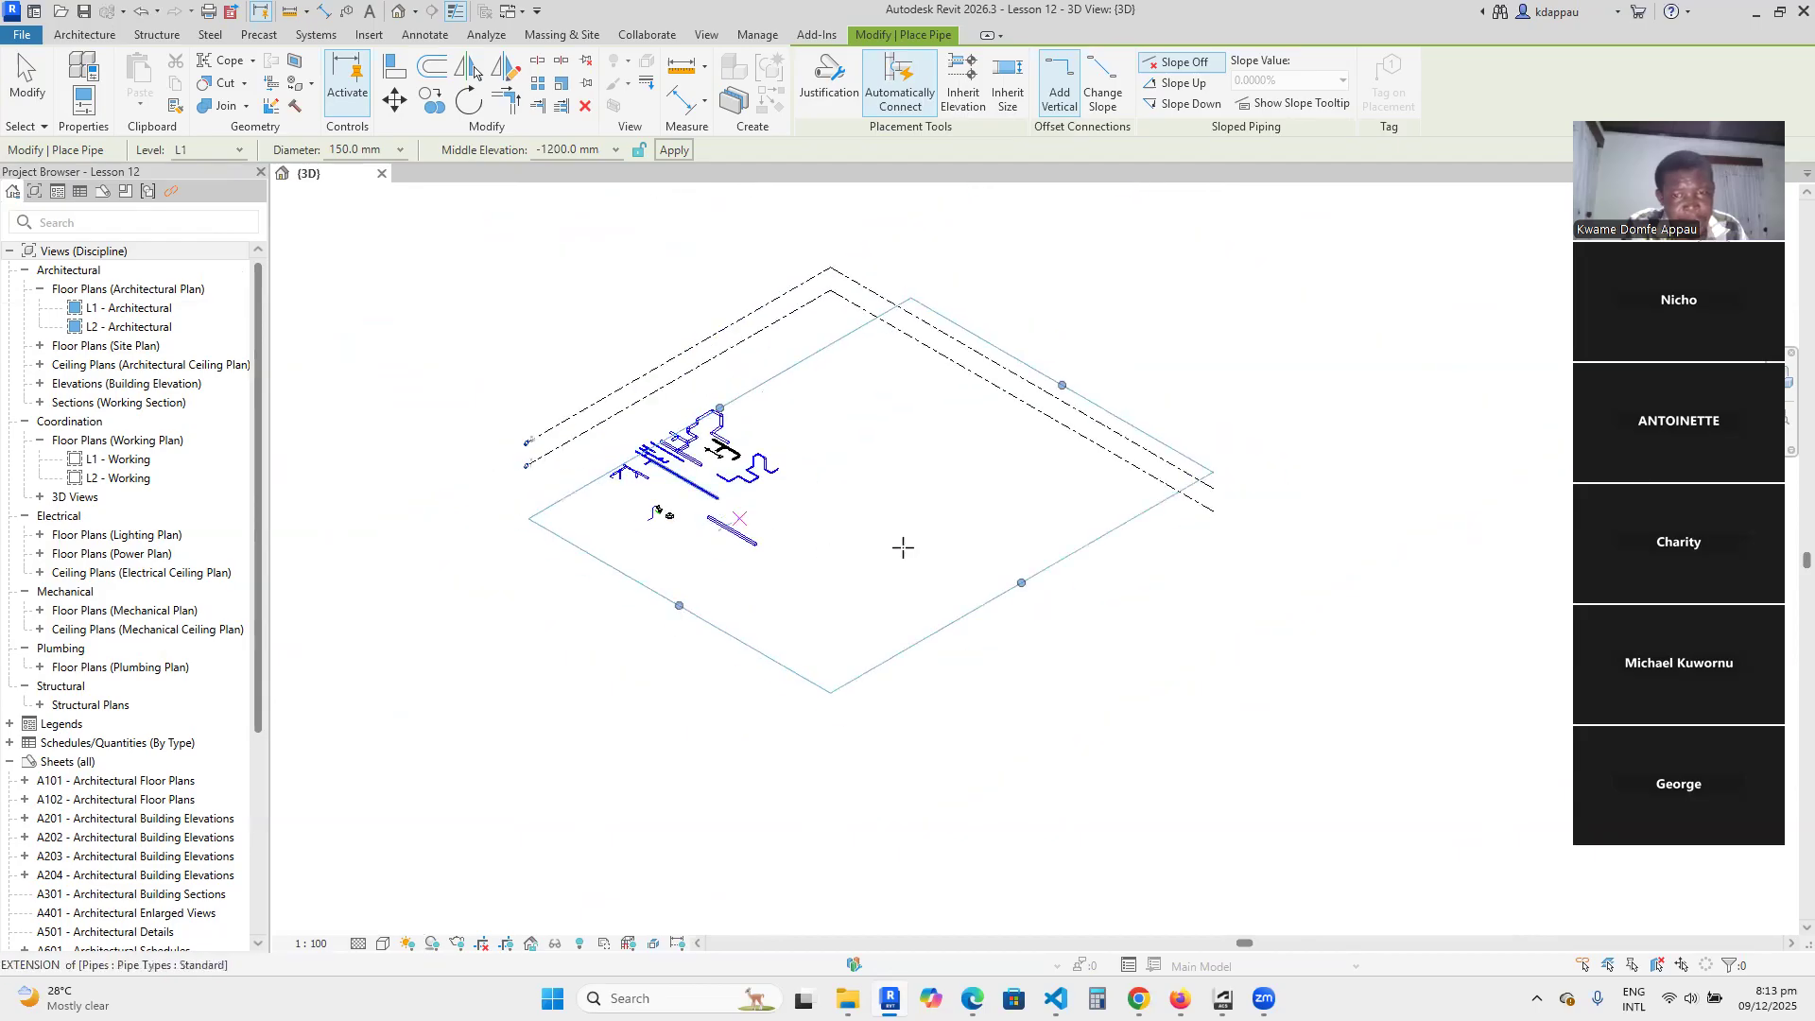
pyautogui.scroll(6, 513, 478)
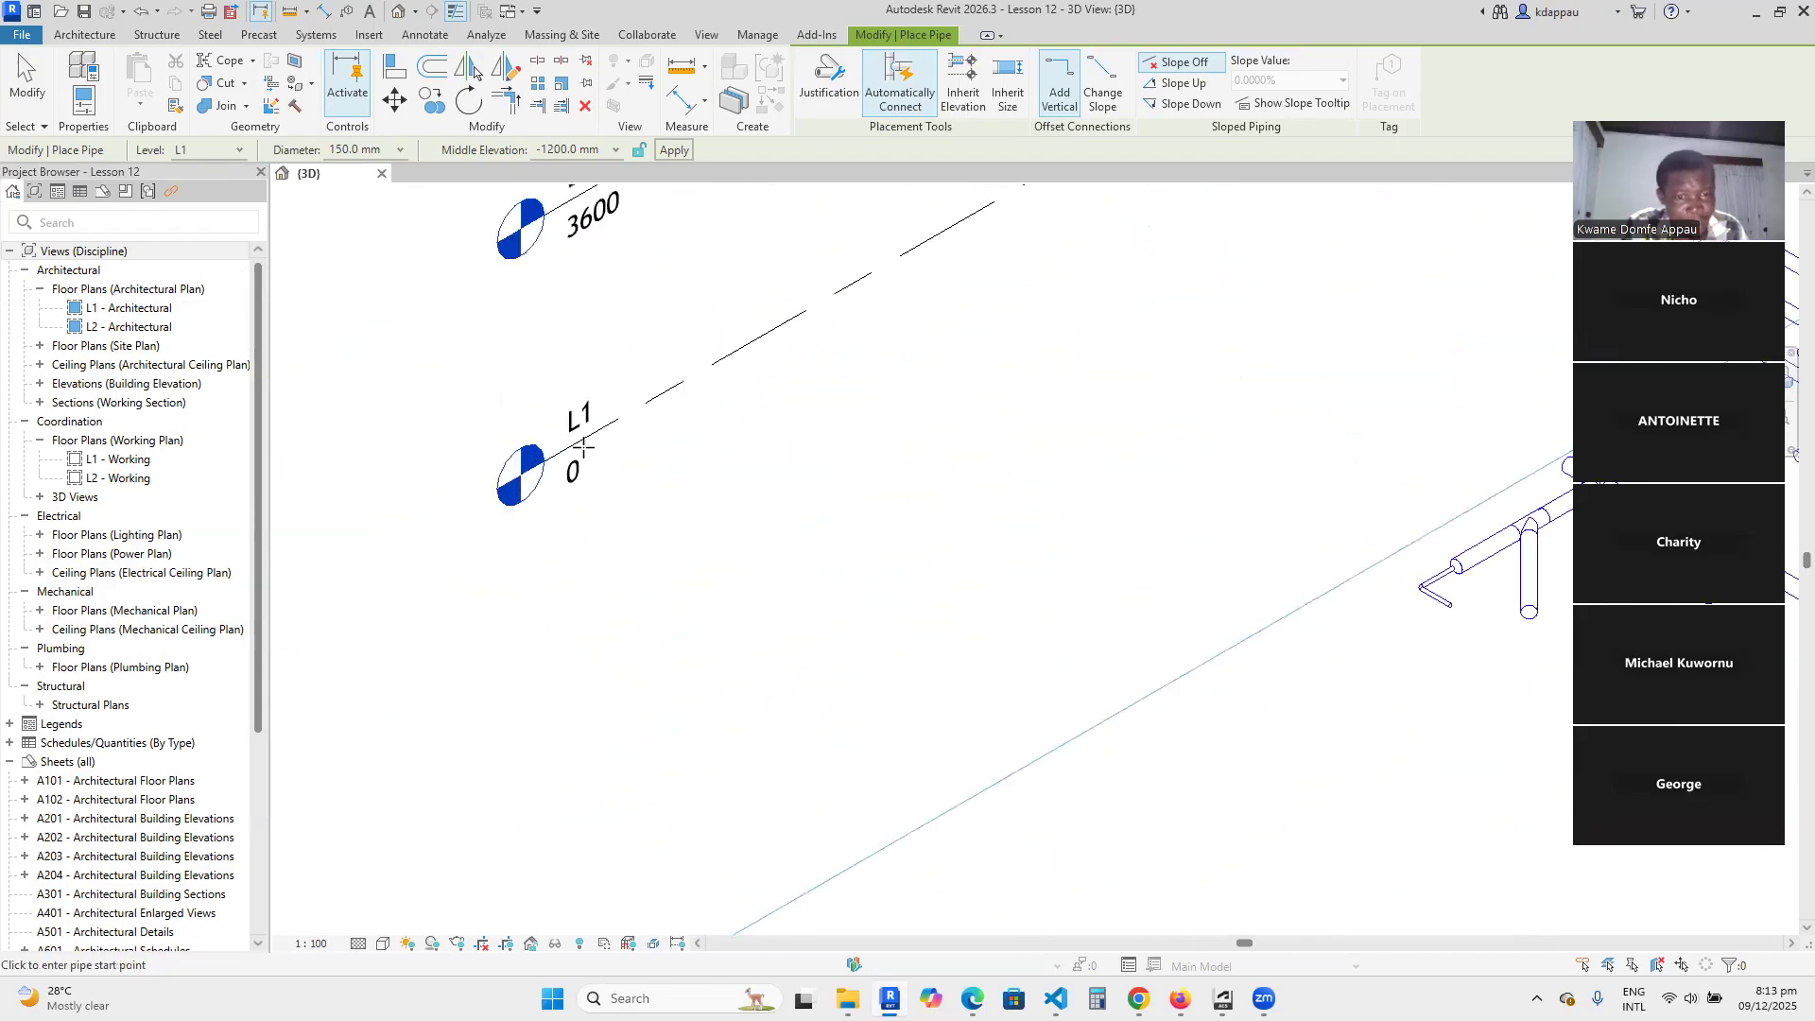
pyautogui.scroll(-5, 575, 451)
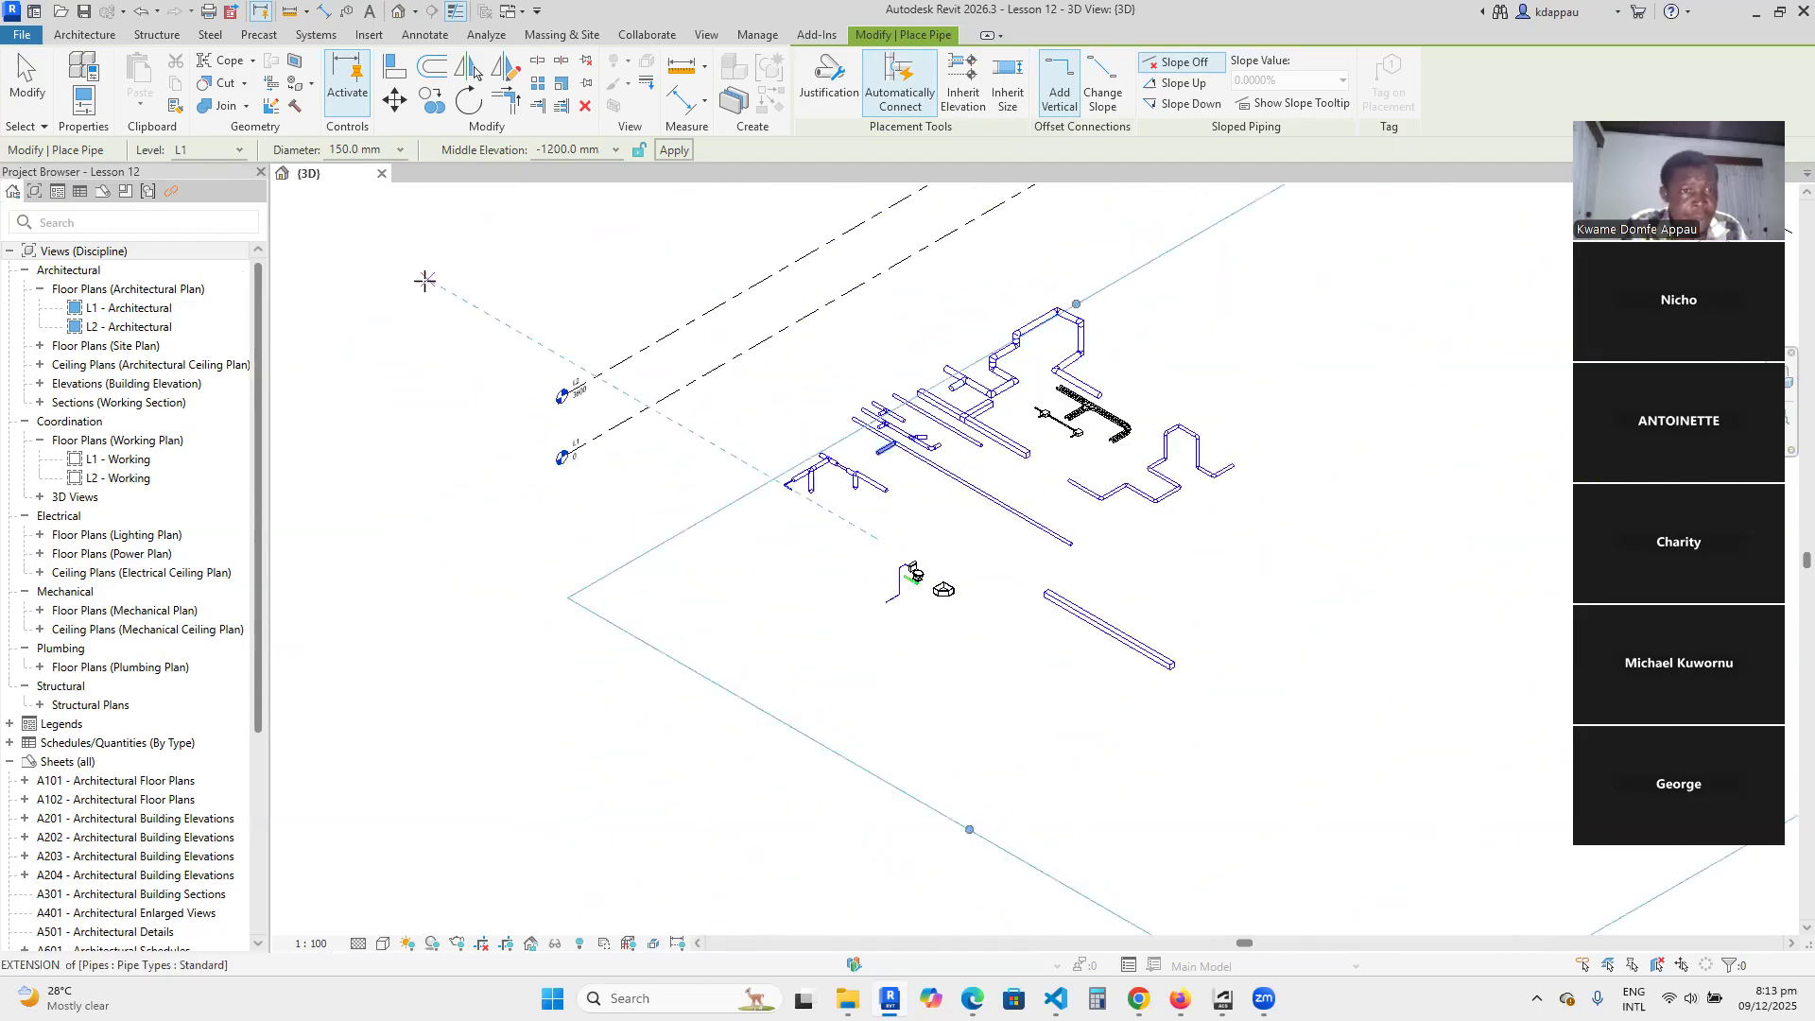
pyautogui.click(398, 149)
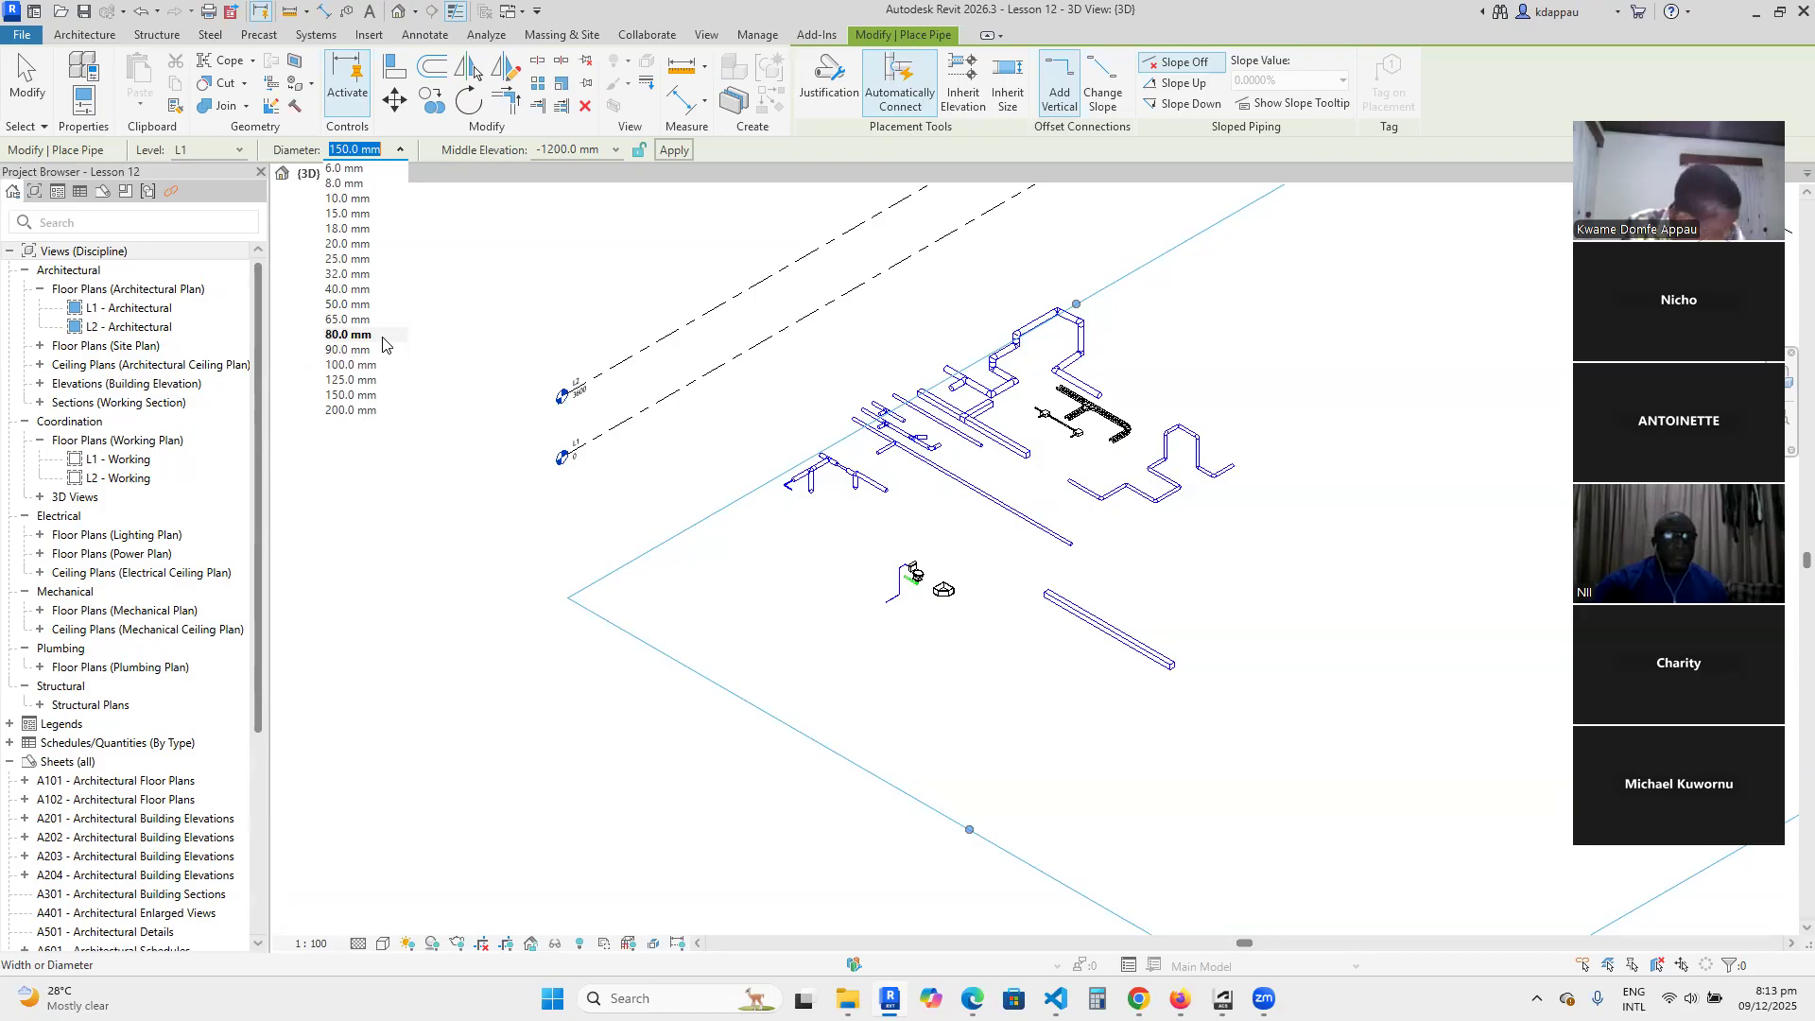
pyautogui.click(591, 877)
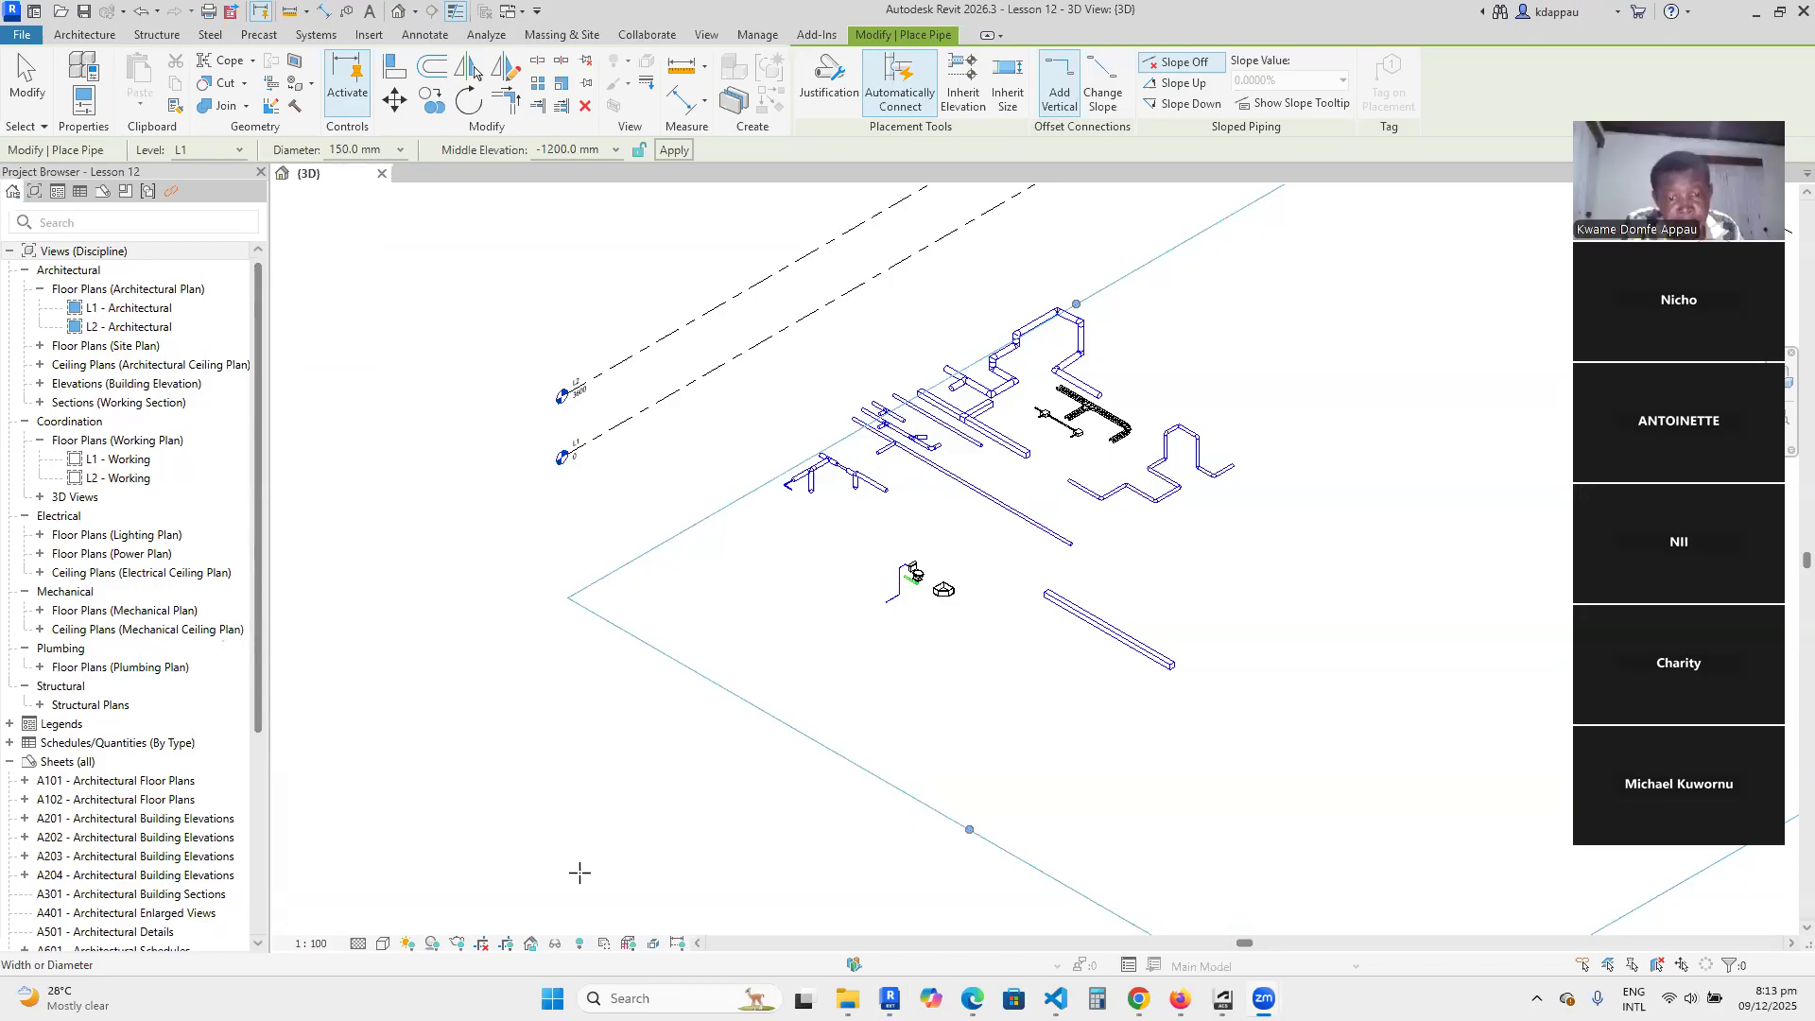
# Draw three connected 150 mm pipe segments in the empty area behind the existing runs, the second about 1900 mm long at a 30° bend.
pyautogui.scroll(-3, 688, 685)
pyautogui.scroll(2, 1046, 547)
pyautogui.scroll(-2, 946, 614)
pyautogui.scroll(1, 1021, 579)
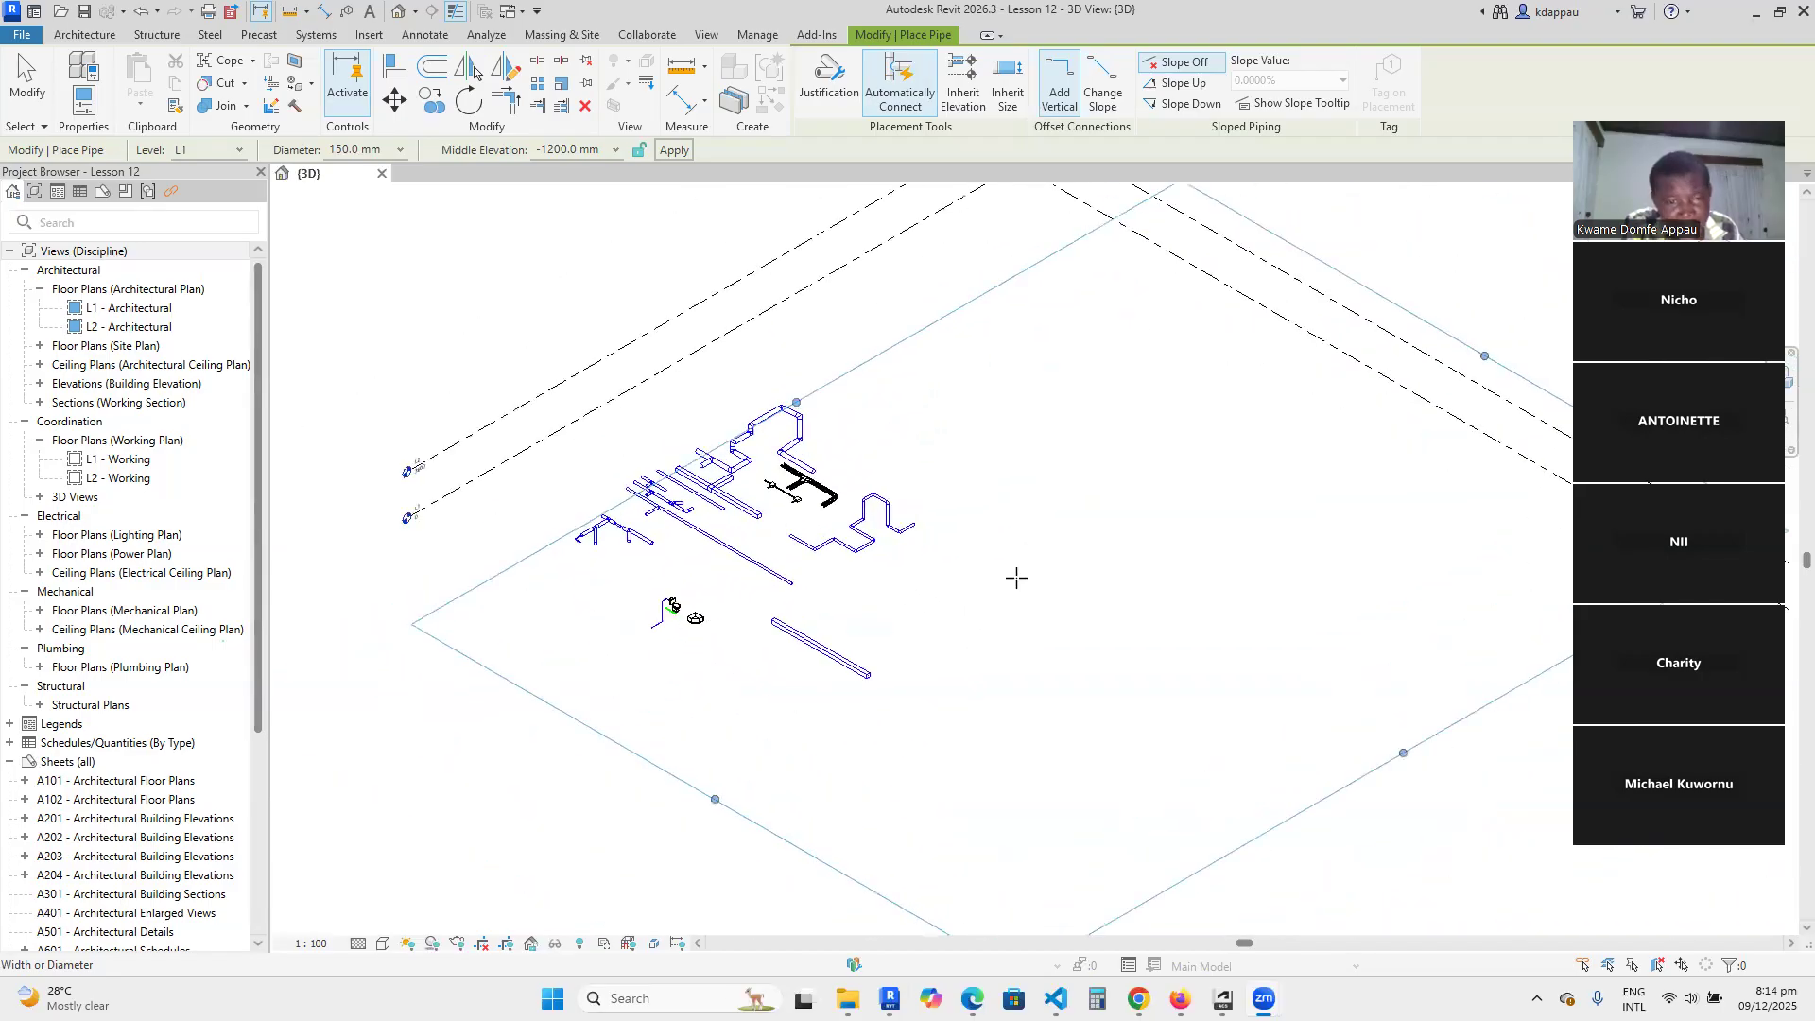
pyautogui.scroll(-2, 1030, 445)
pyautogui.scroll(2, 1077, 309)
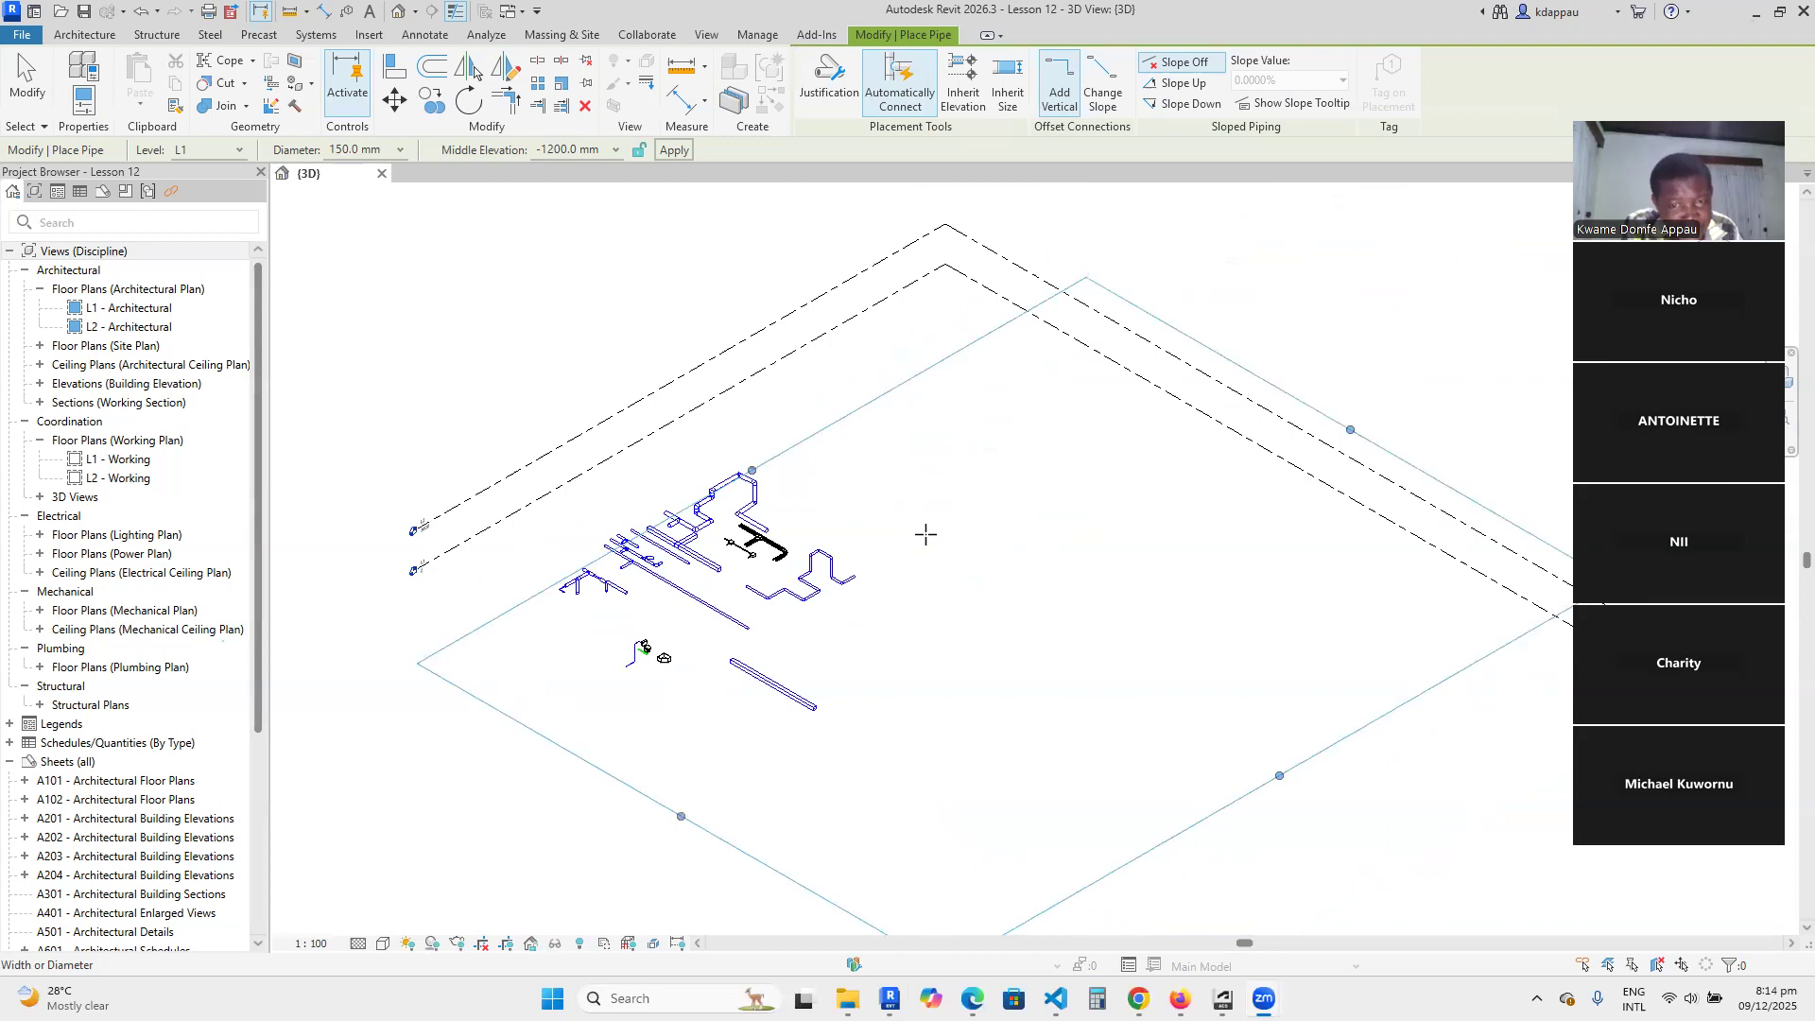
pyautogui.scroll(3, 906, 518)
pyautogui.click(885, 493)
pyautogui.scroll(2, 928, 517)
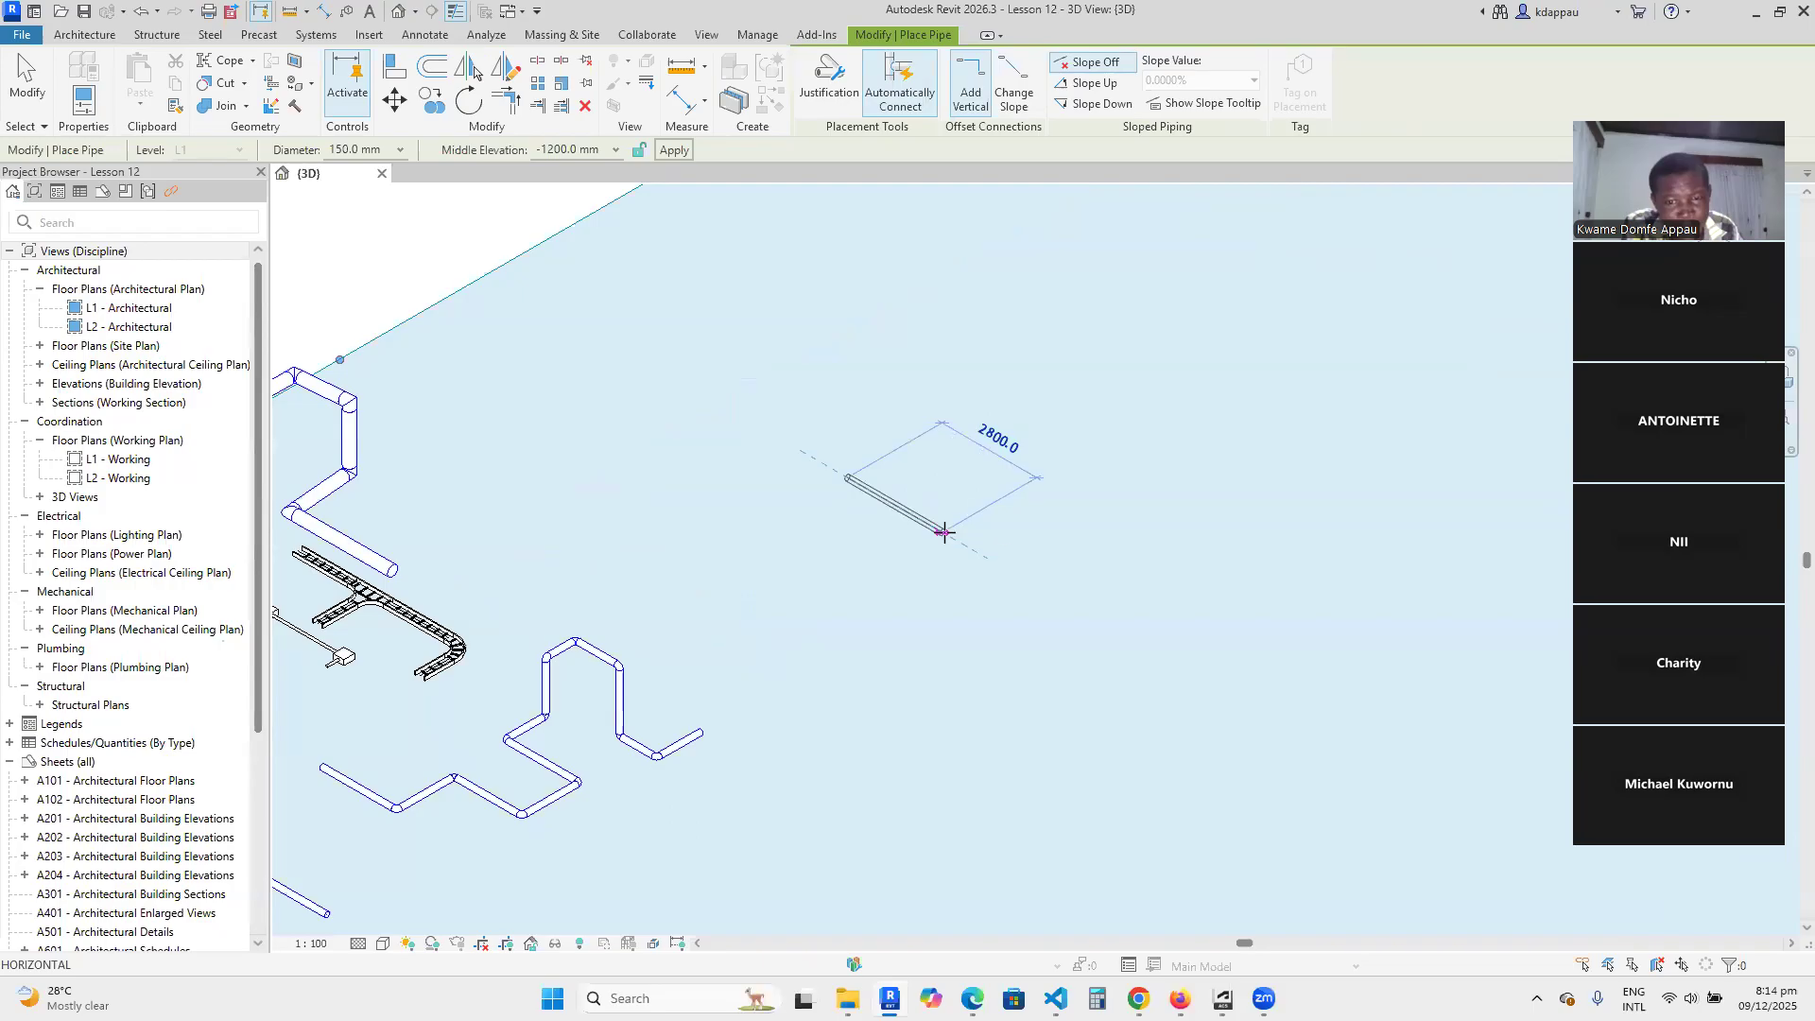
pyautogui.scroll(2, 907, 518)
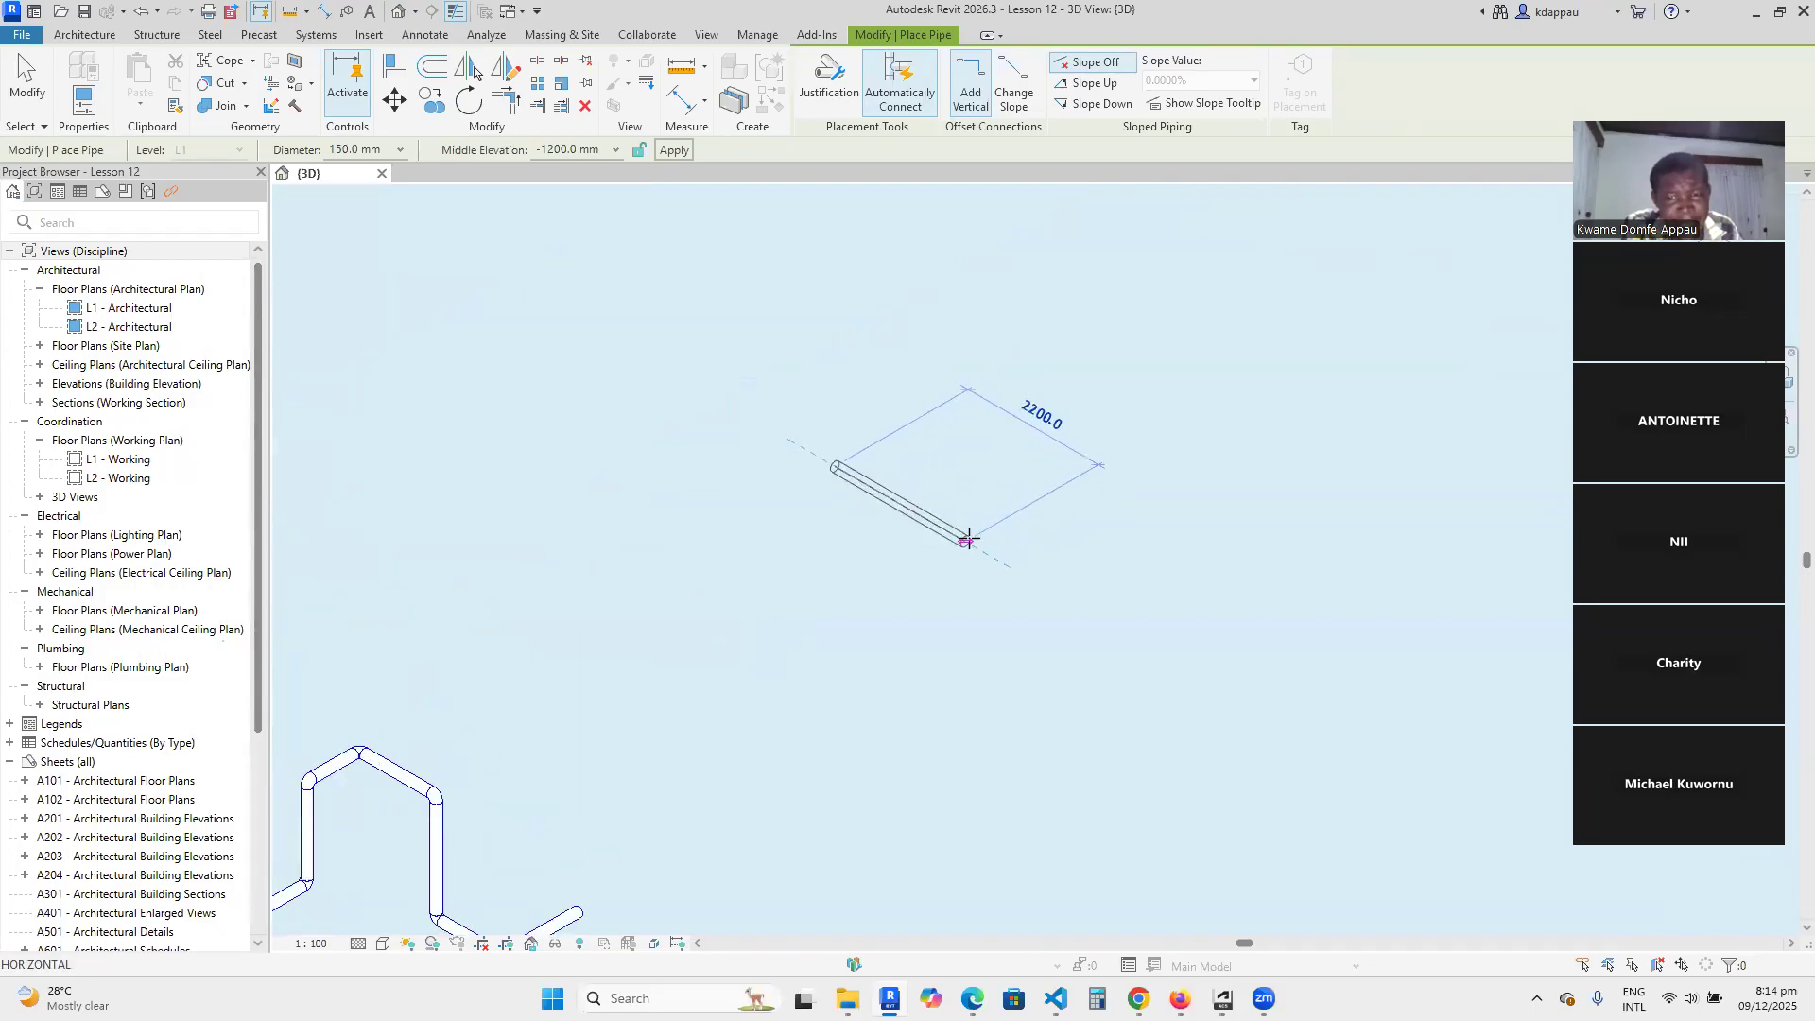
pyautogui.click(946, 524)
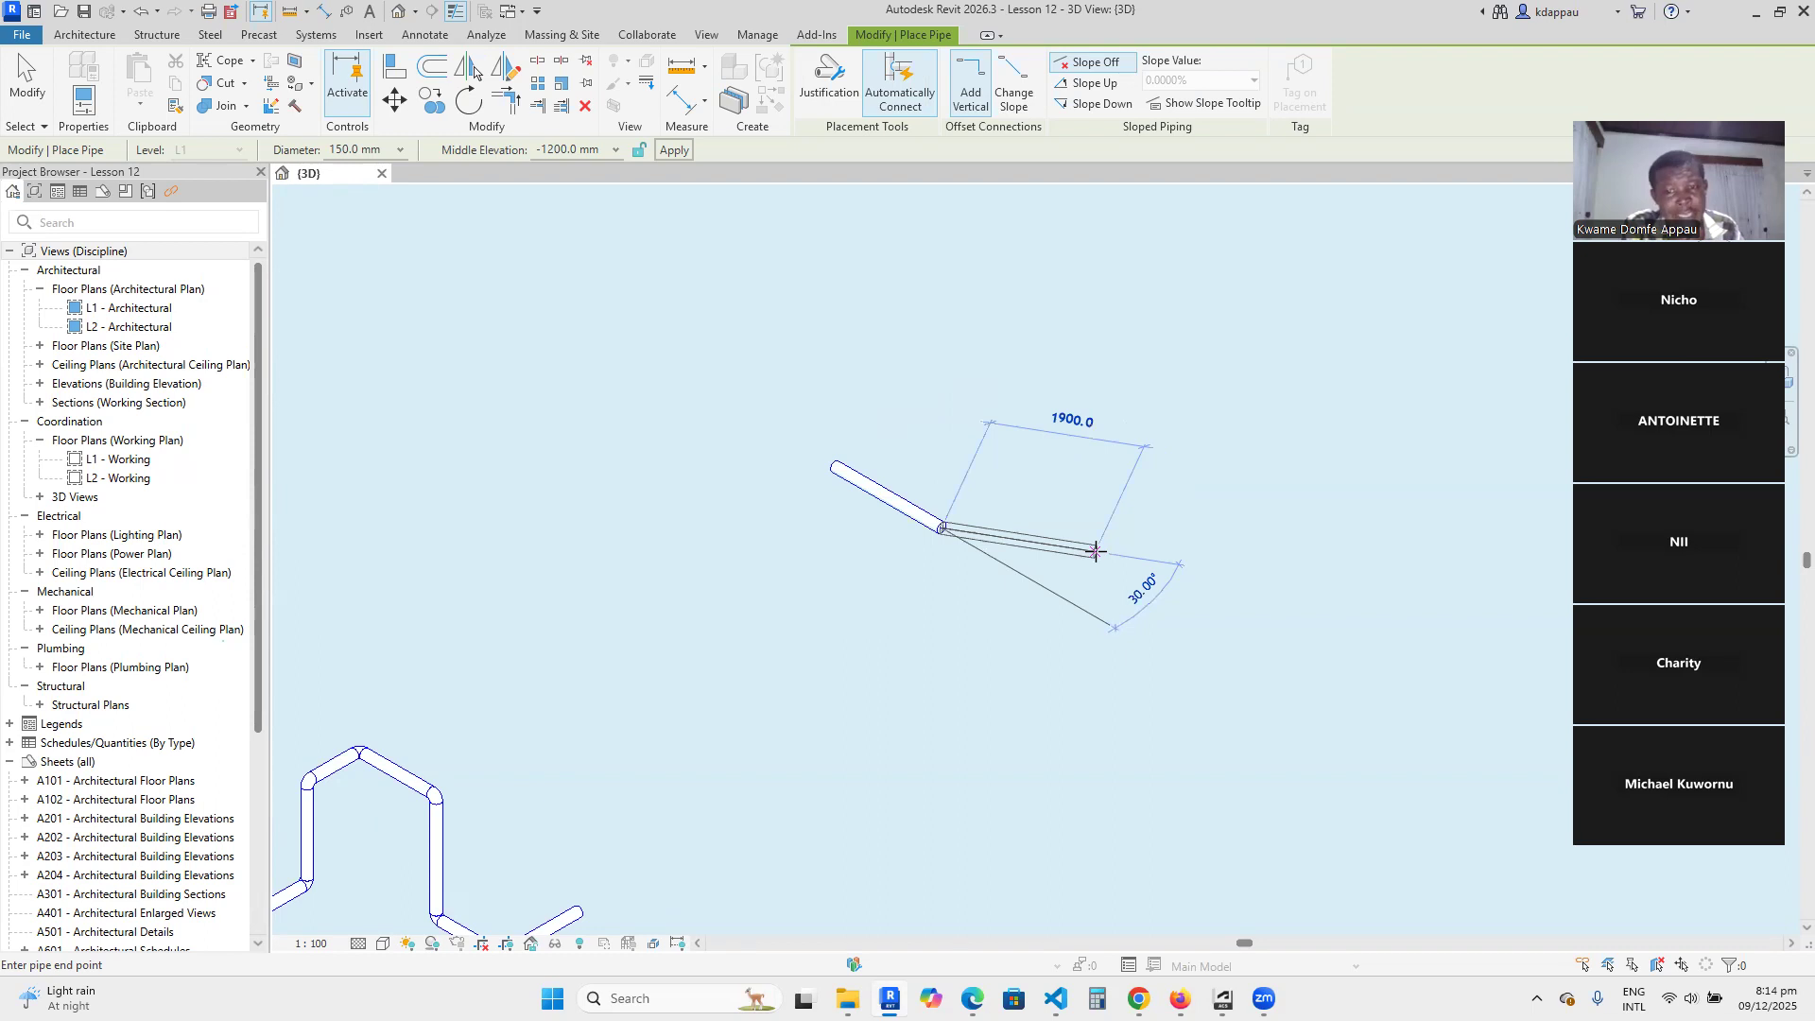
pyautogui.click(1096, 551)
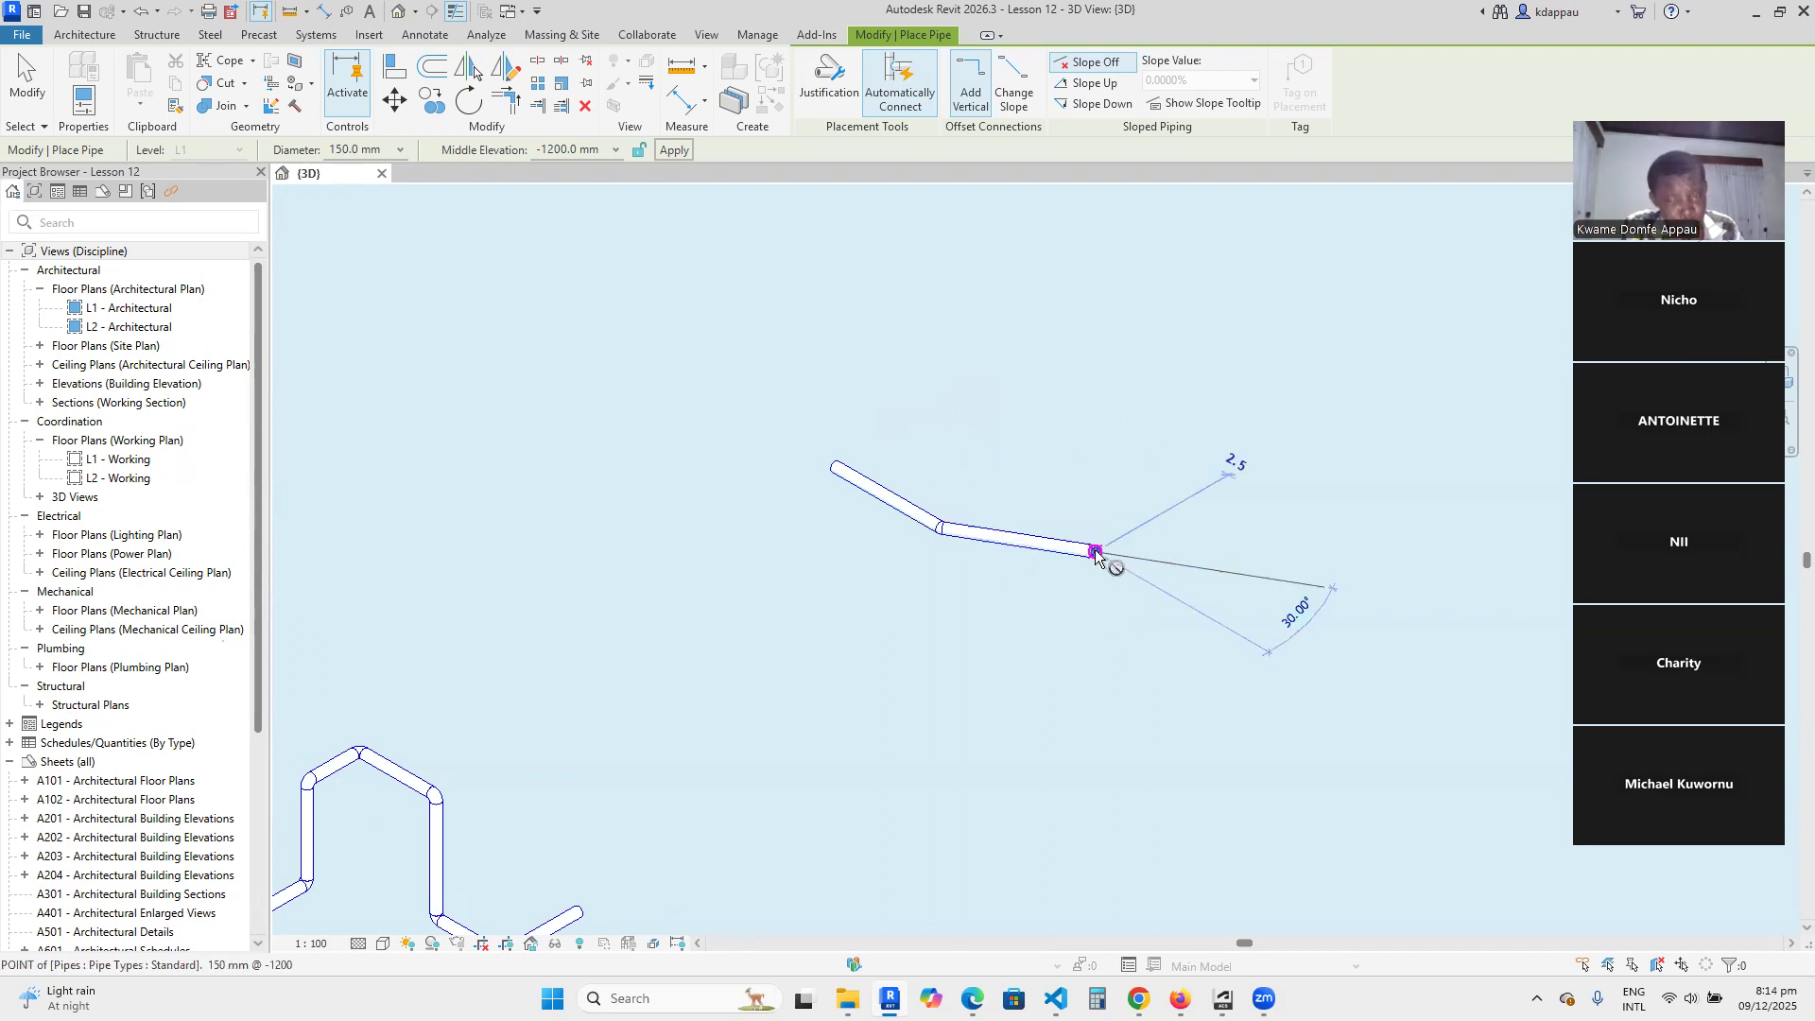
pyautogui.click(1218, 623)
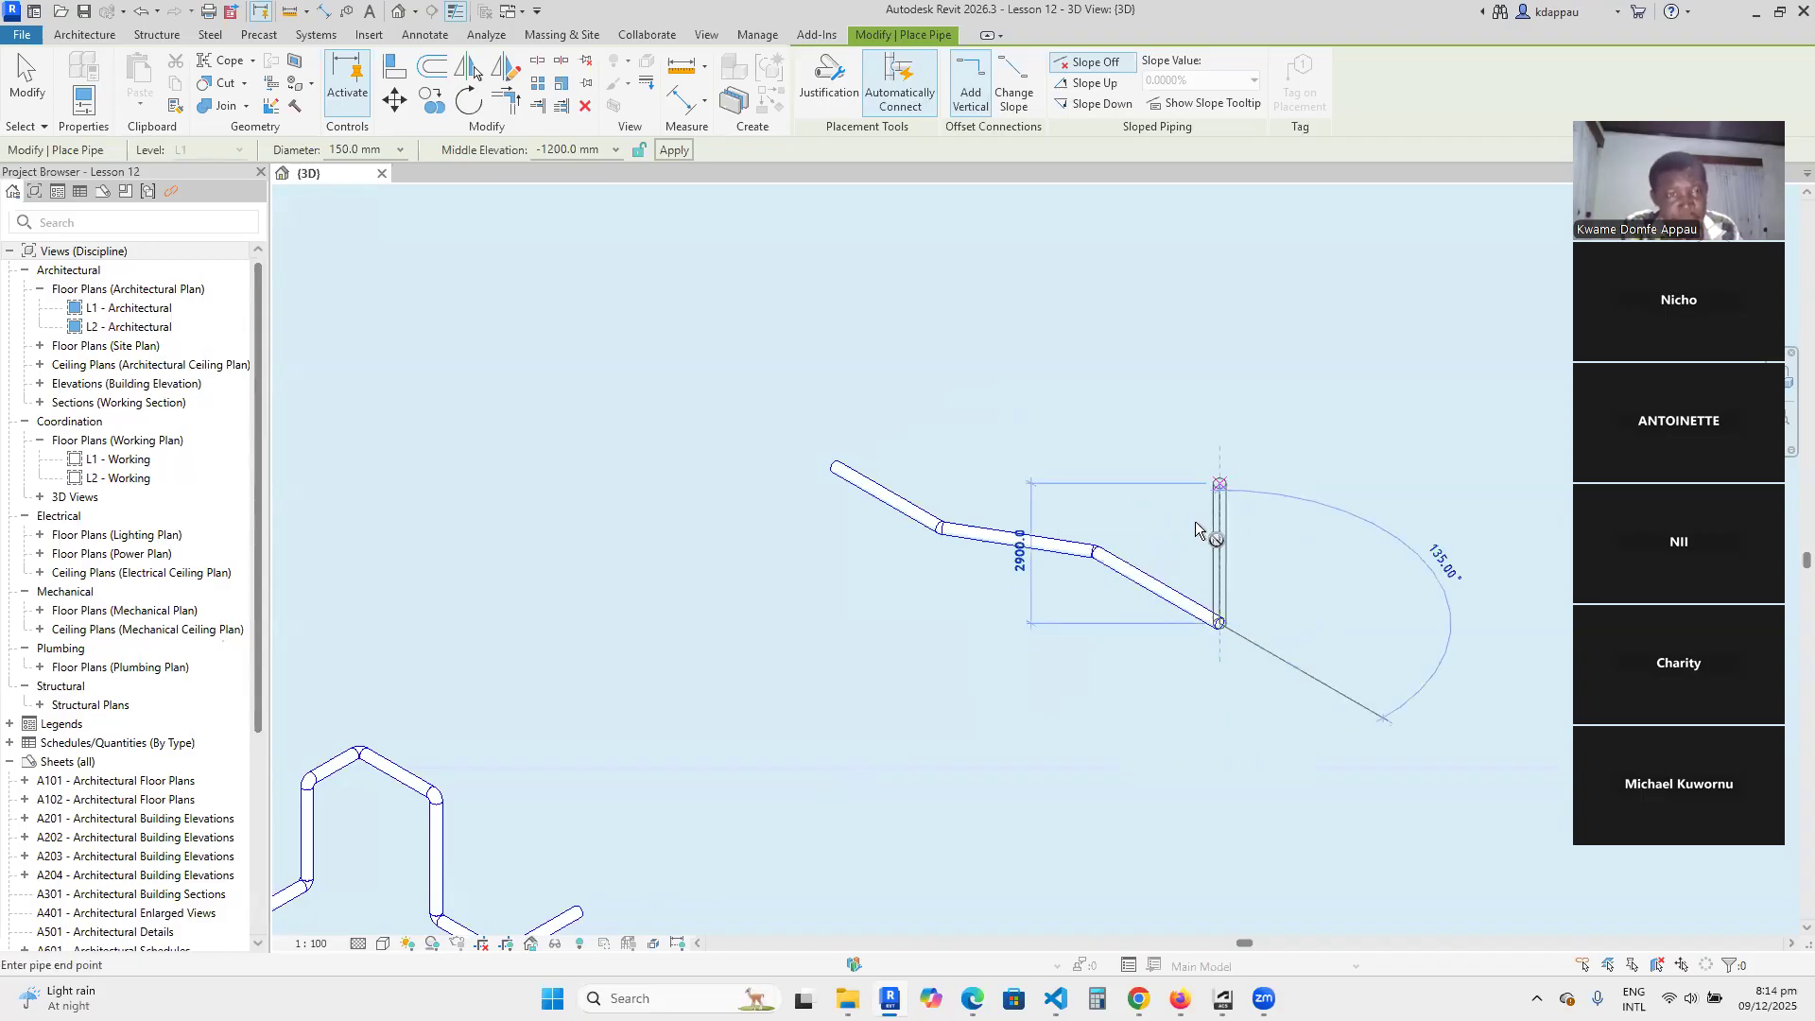
# Raise the run to a middle elevation of 0 mm and continue it with two connected segments, the second turning about 95° for 1700 mm.
pyautogui.click(546, 151)
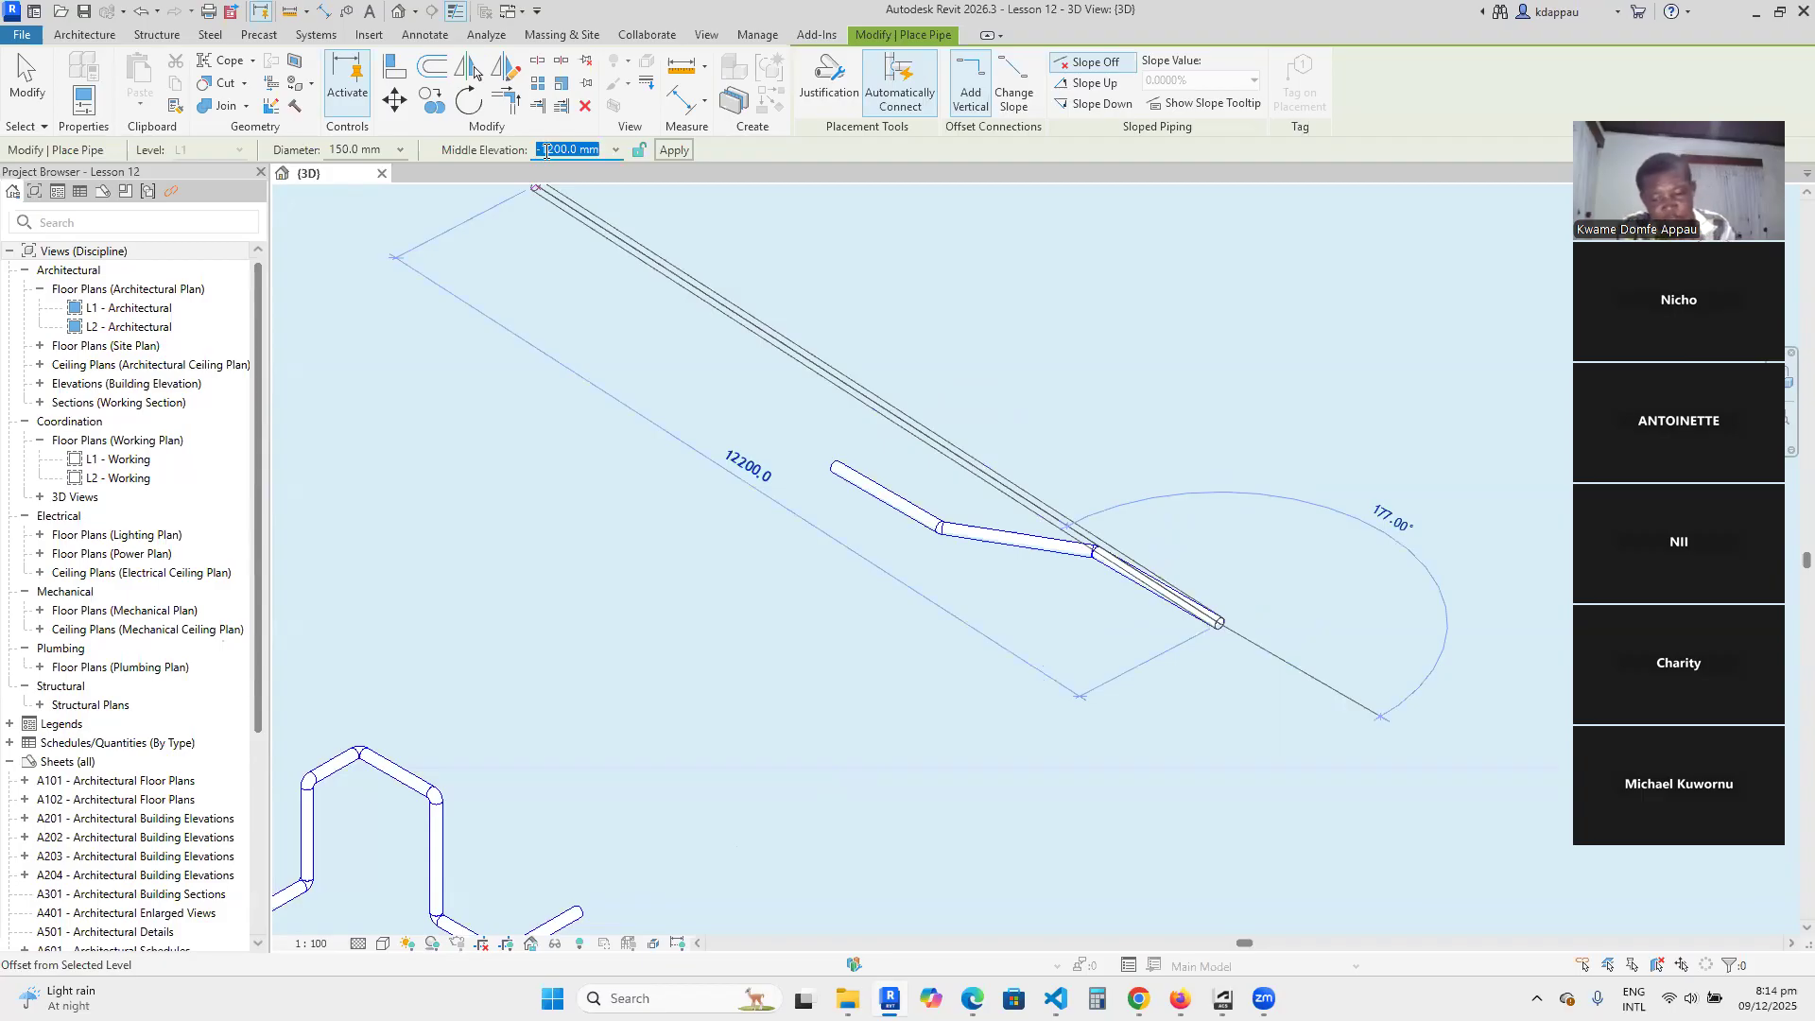
pyautogui.write('0')
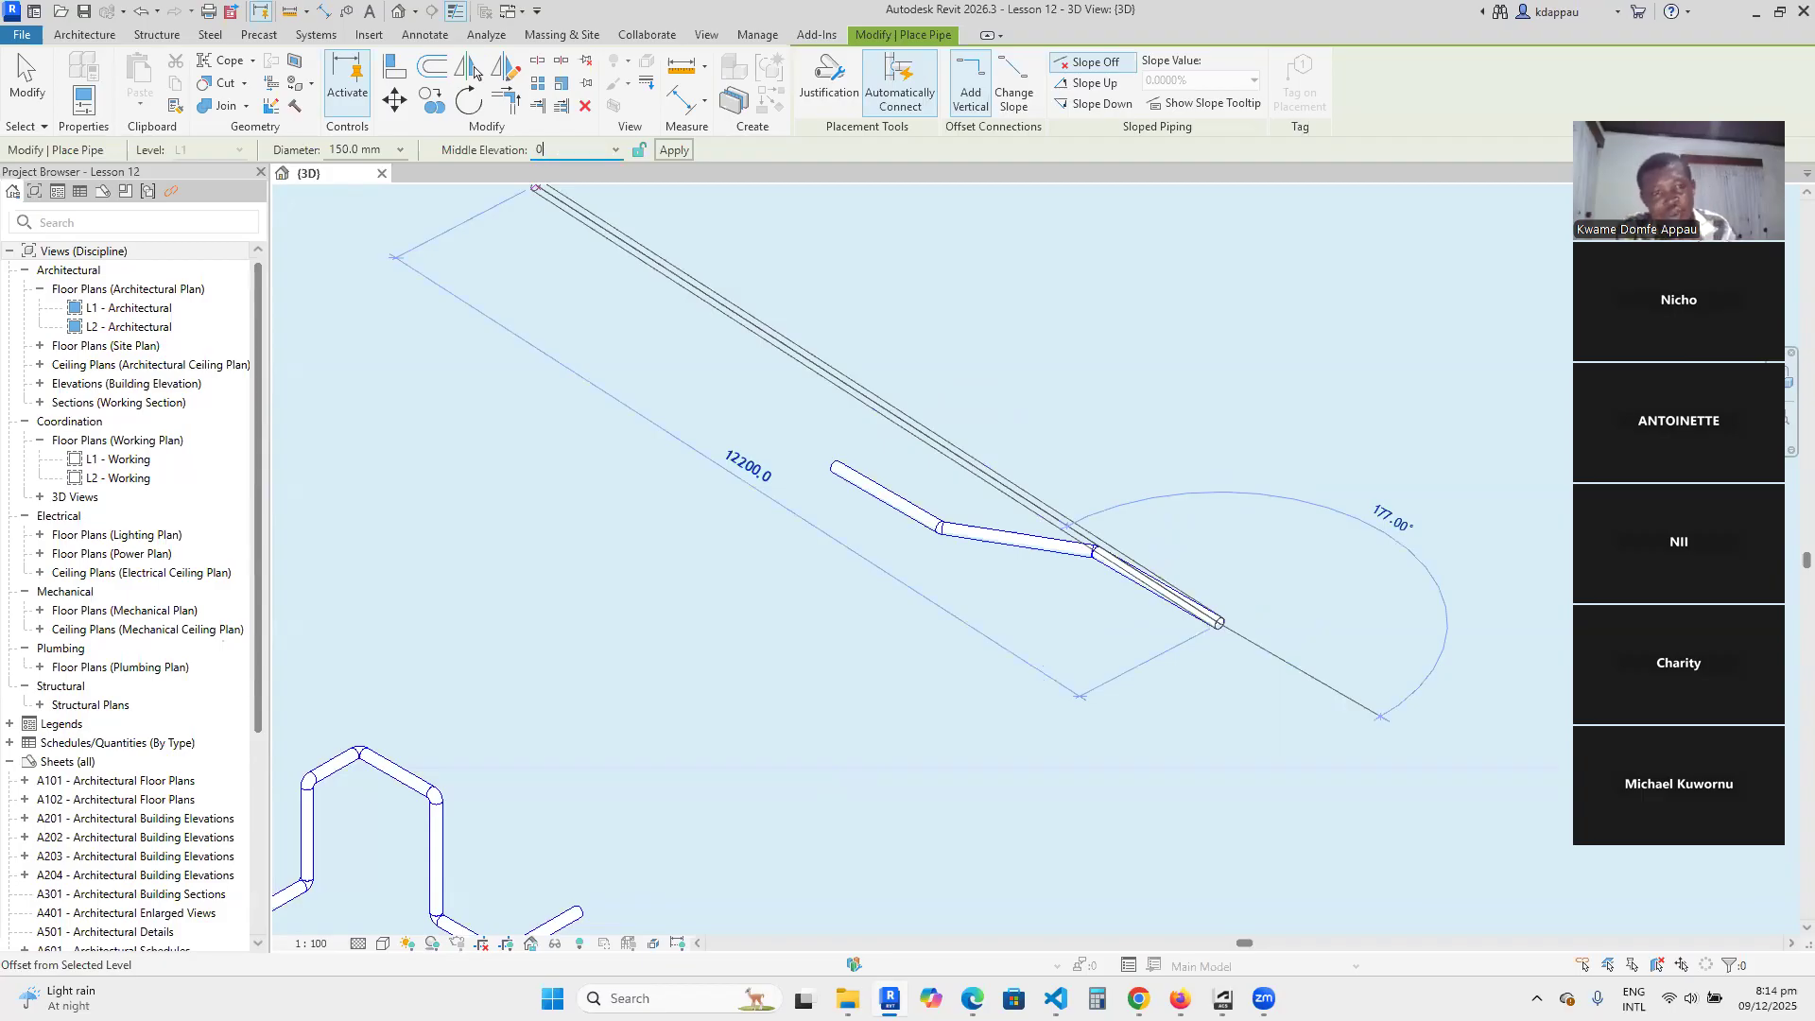
pyautogui.press('Return')
pyautogui.scroll(5, 1243, 576)
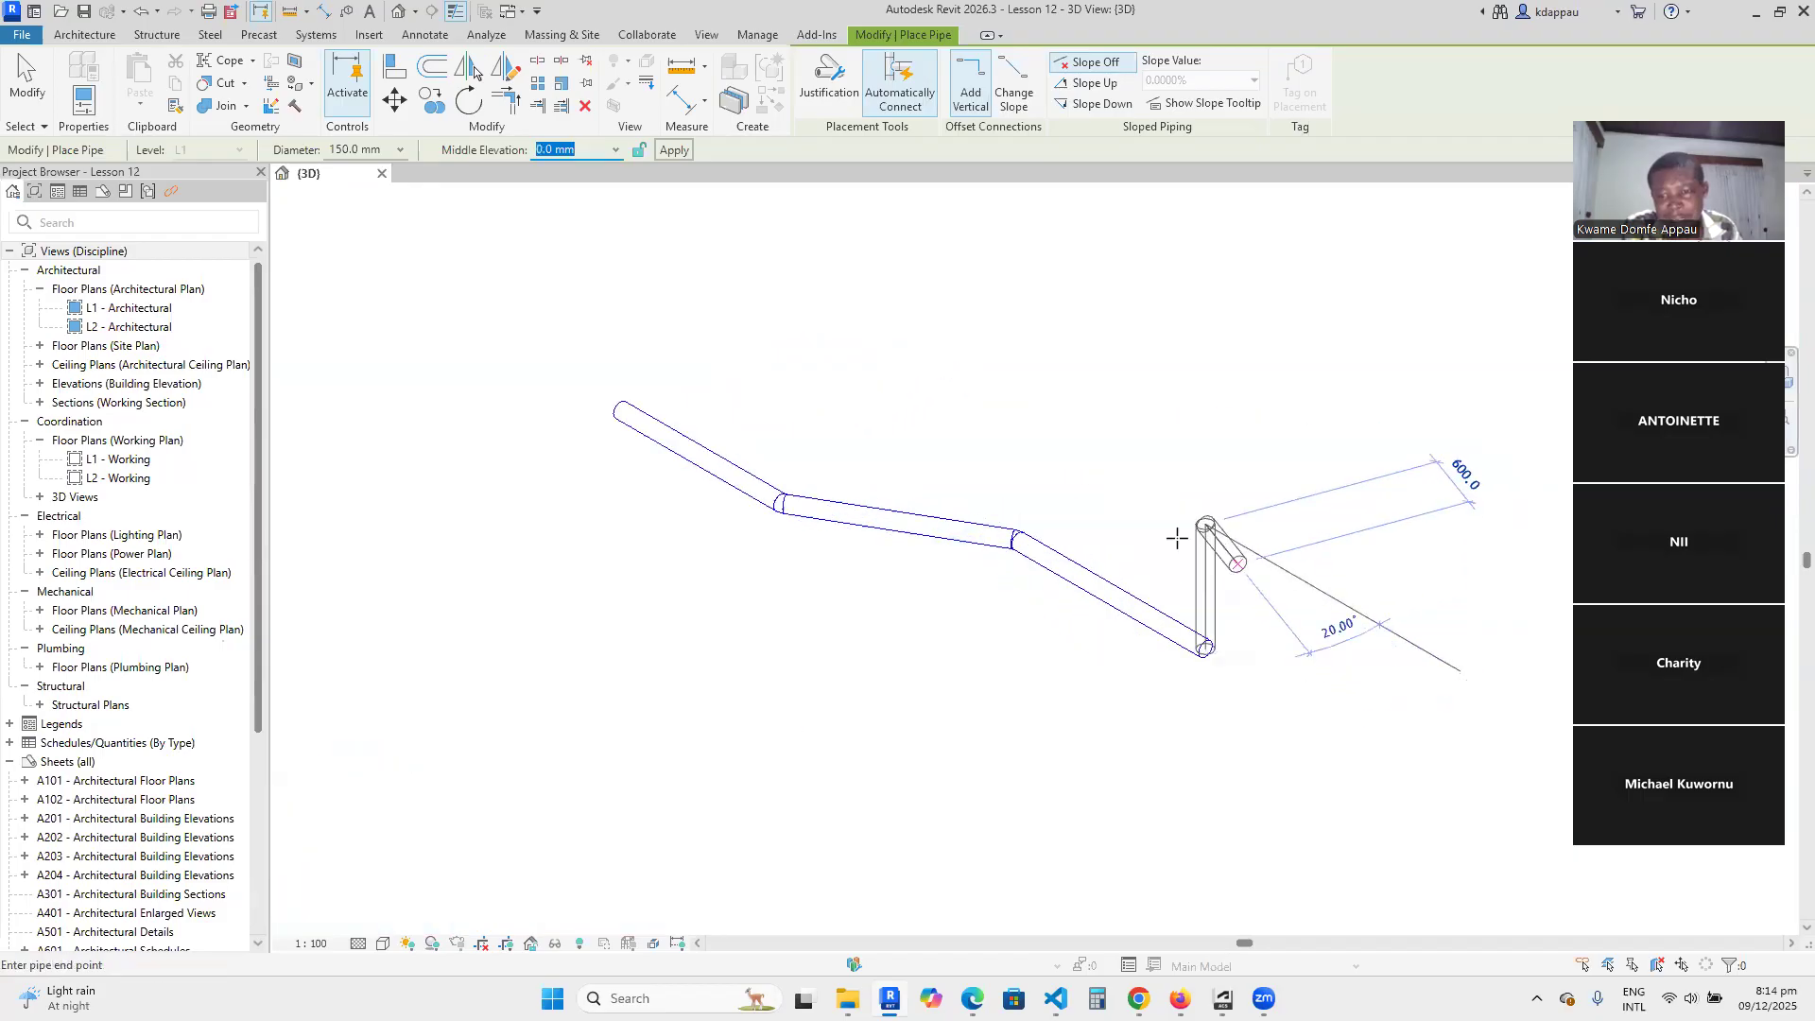
pyautogui.click(1224, 485)
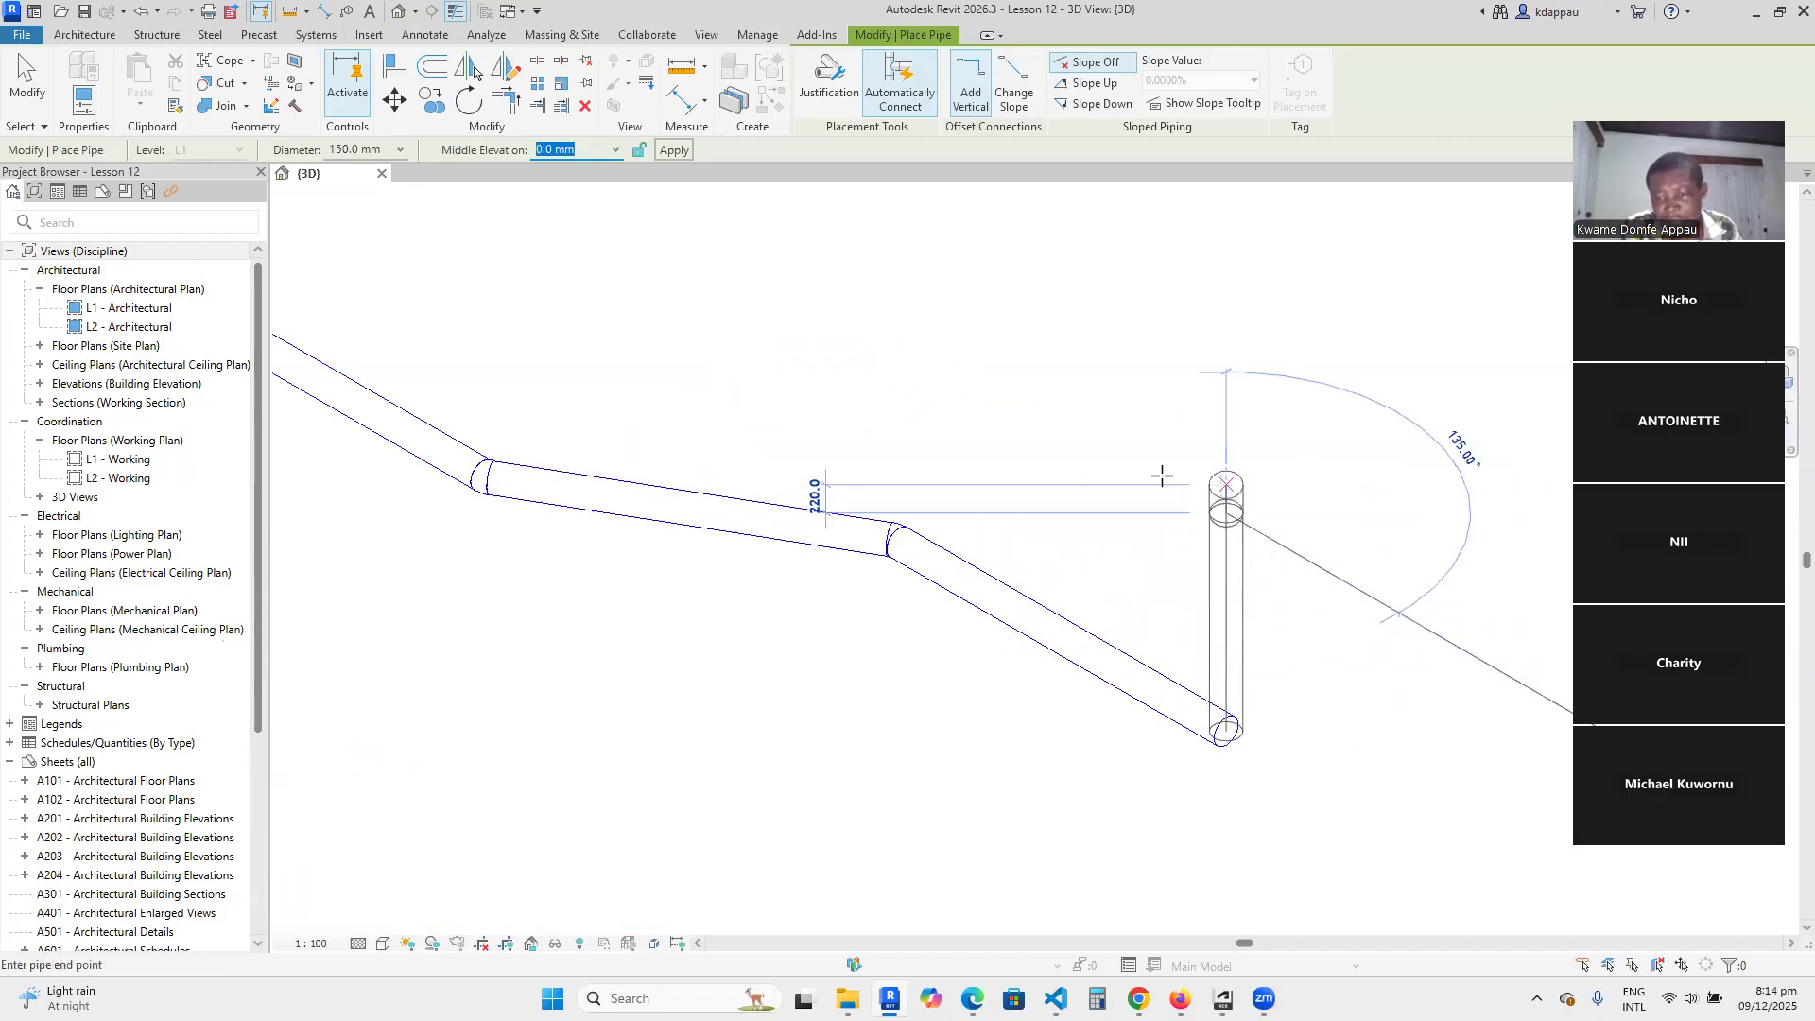
pyautogui.scroll(-4, 1162, 477)
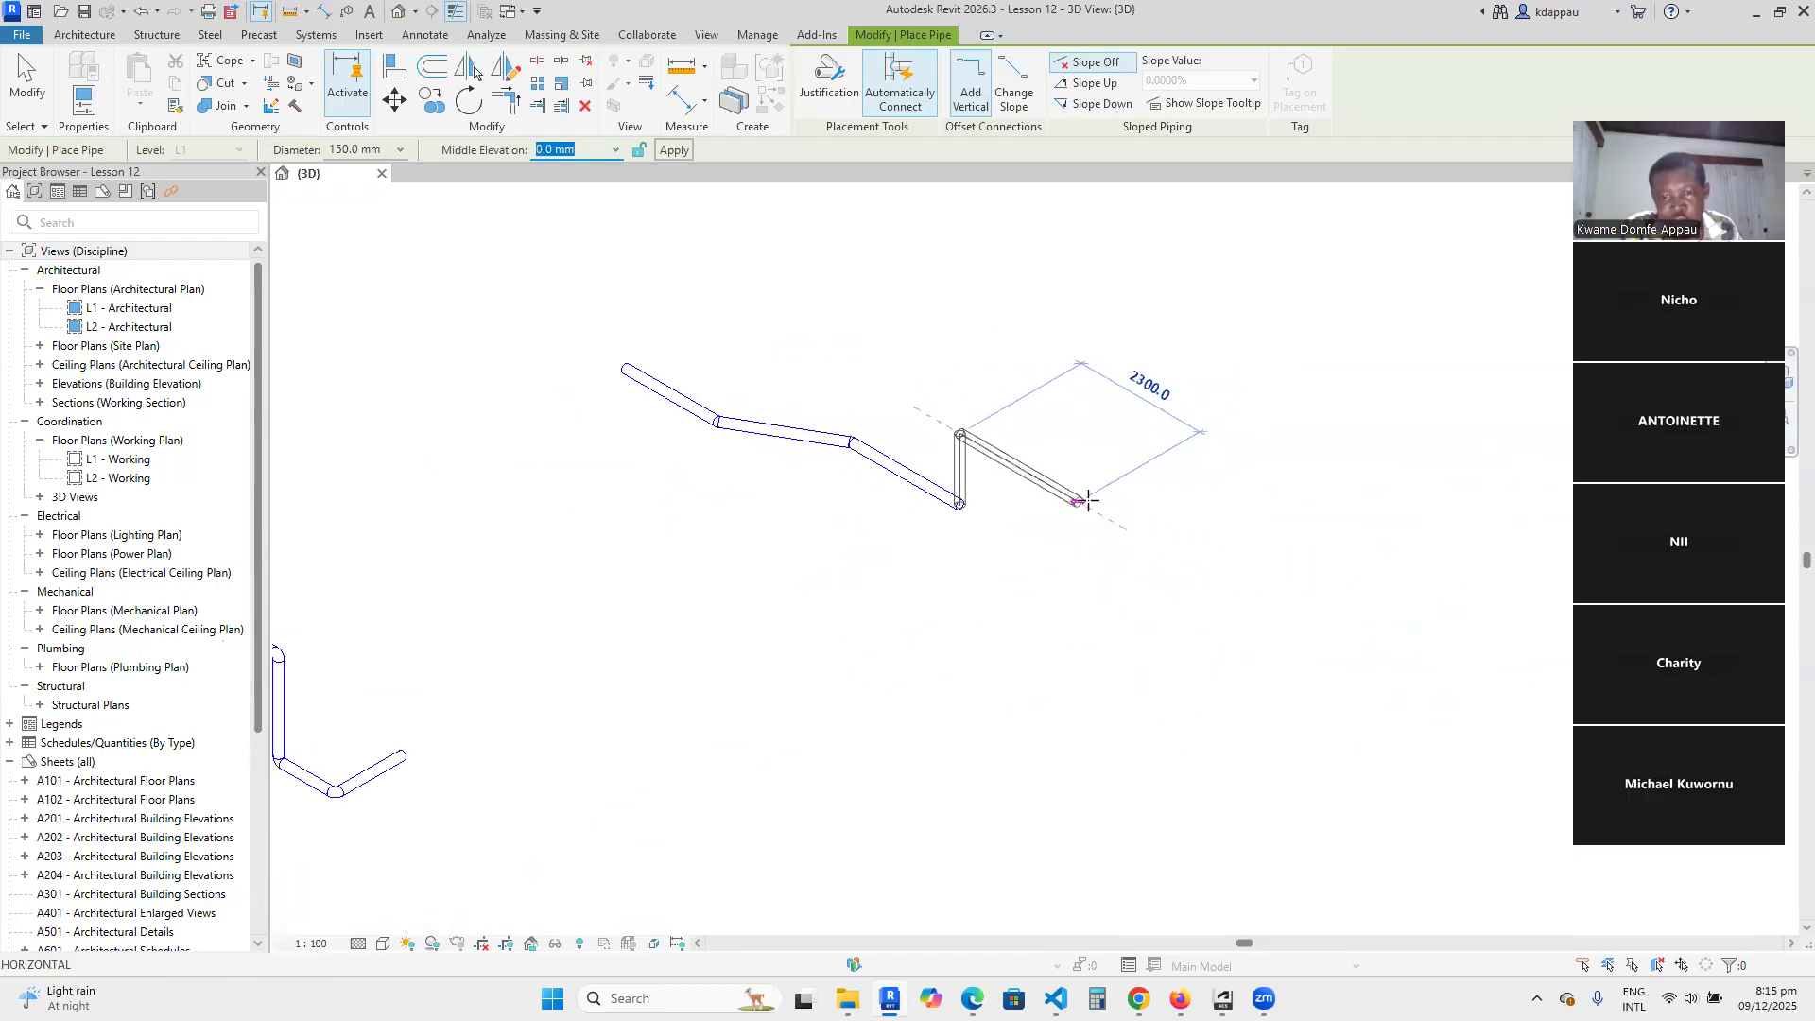
pyautogui.click(1095, 505)
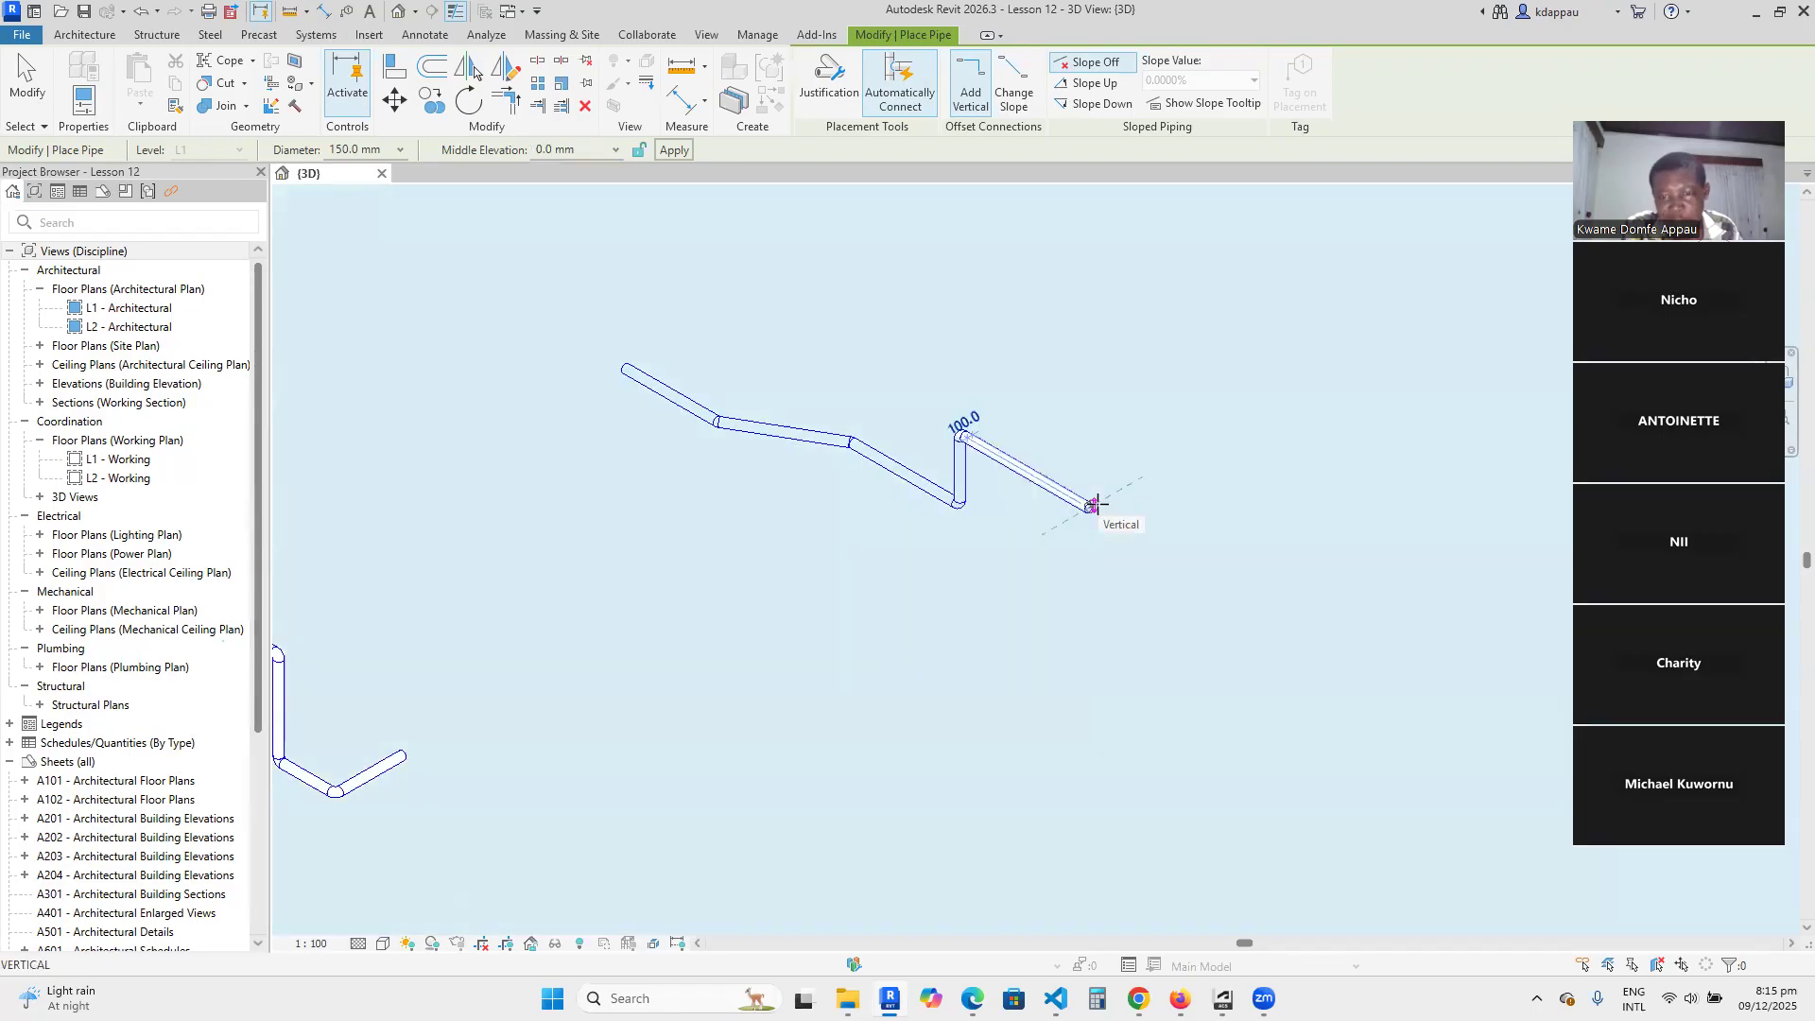
pyautogui.click(1095, 505)
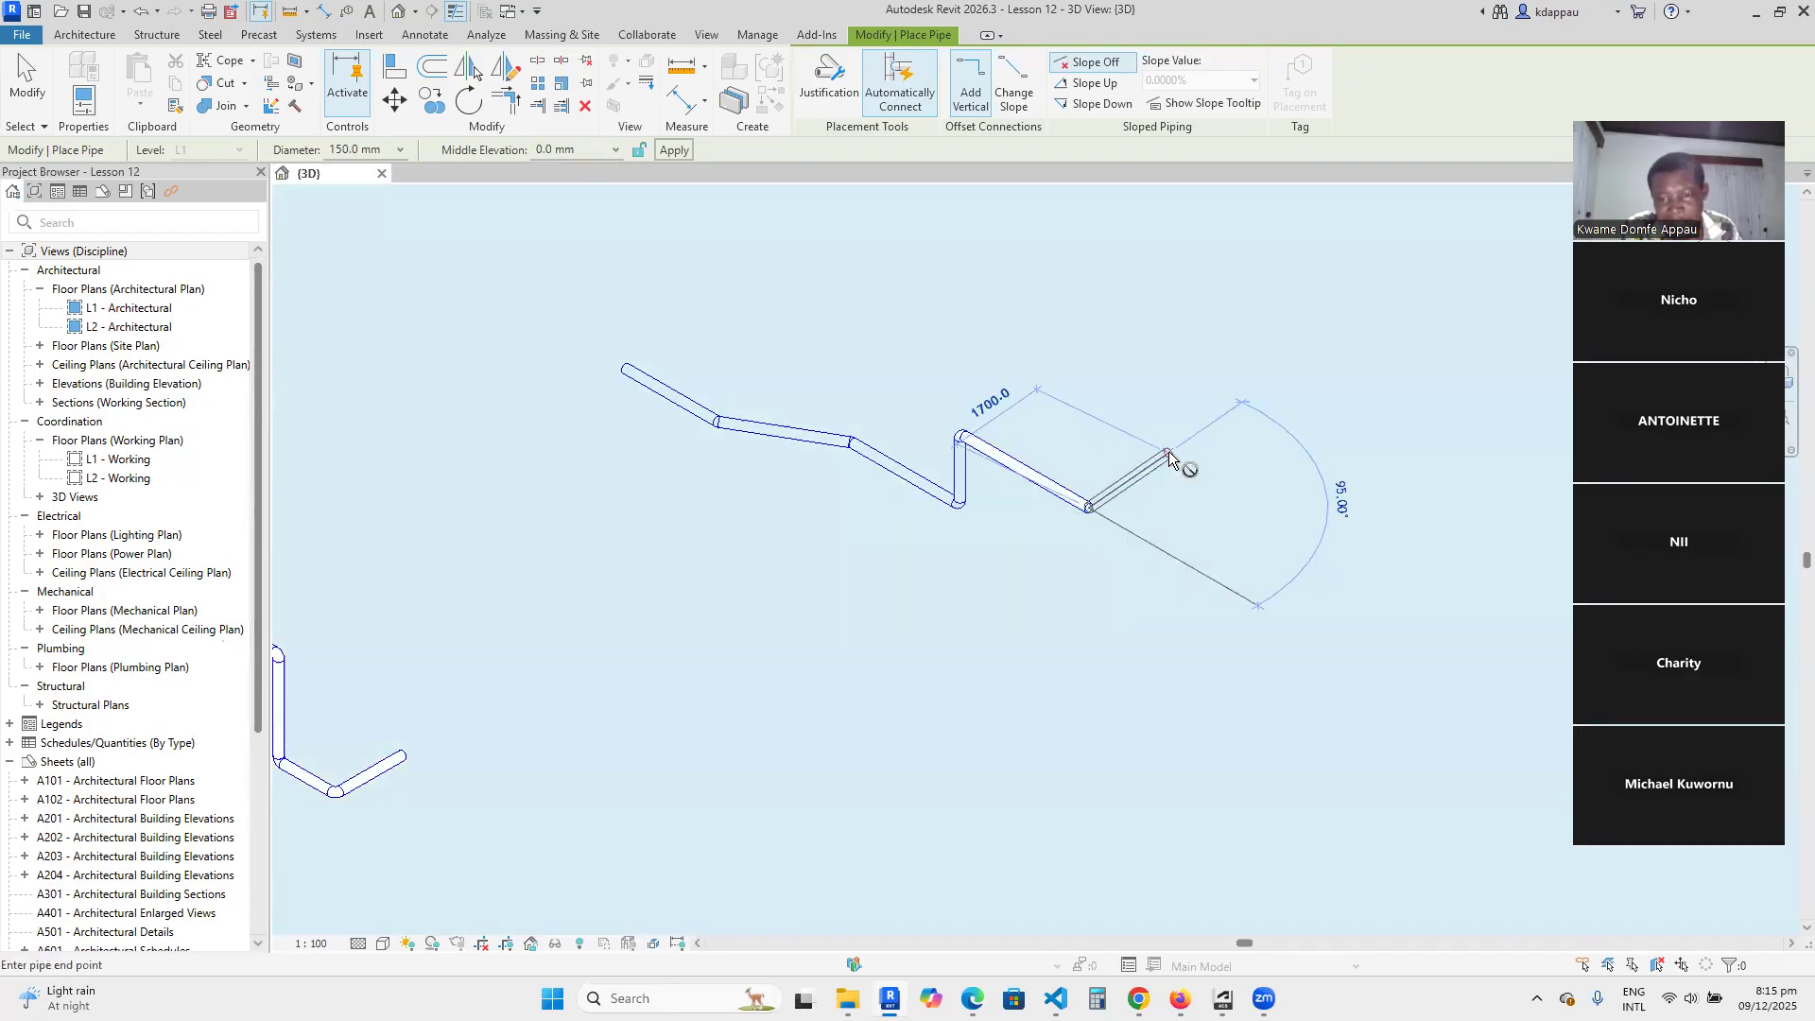
pyautogui.click(1174, 458)
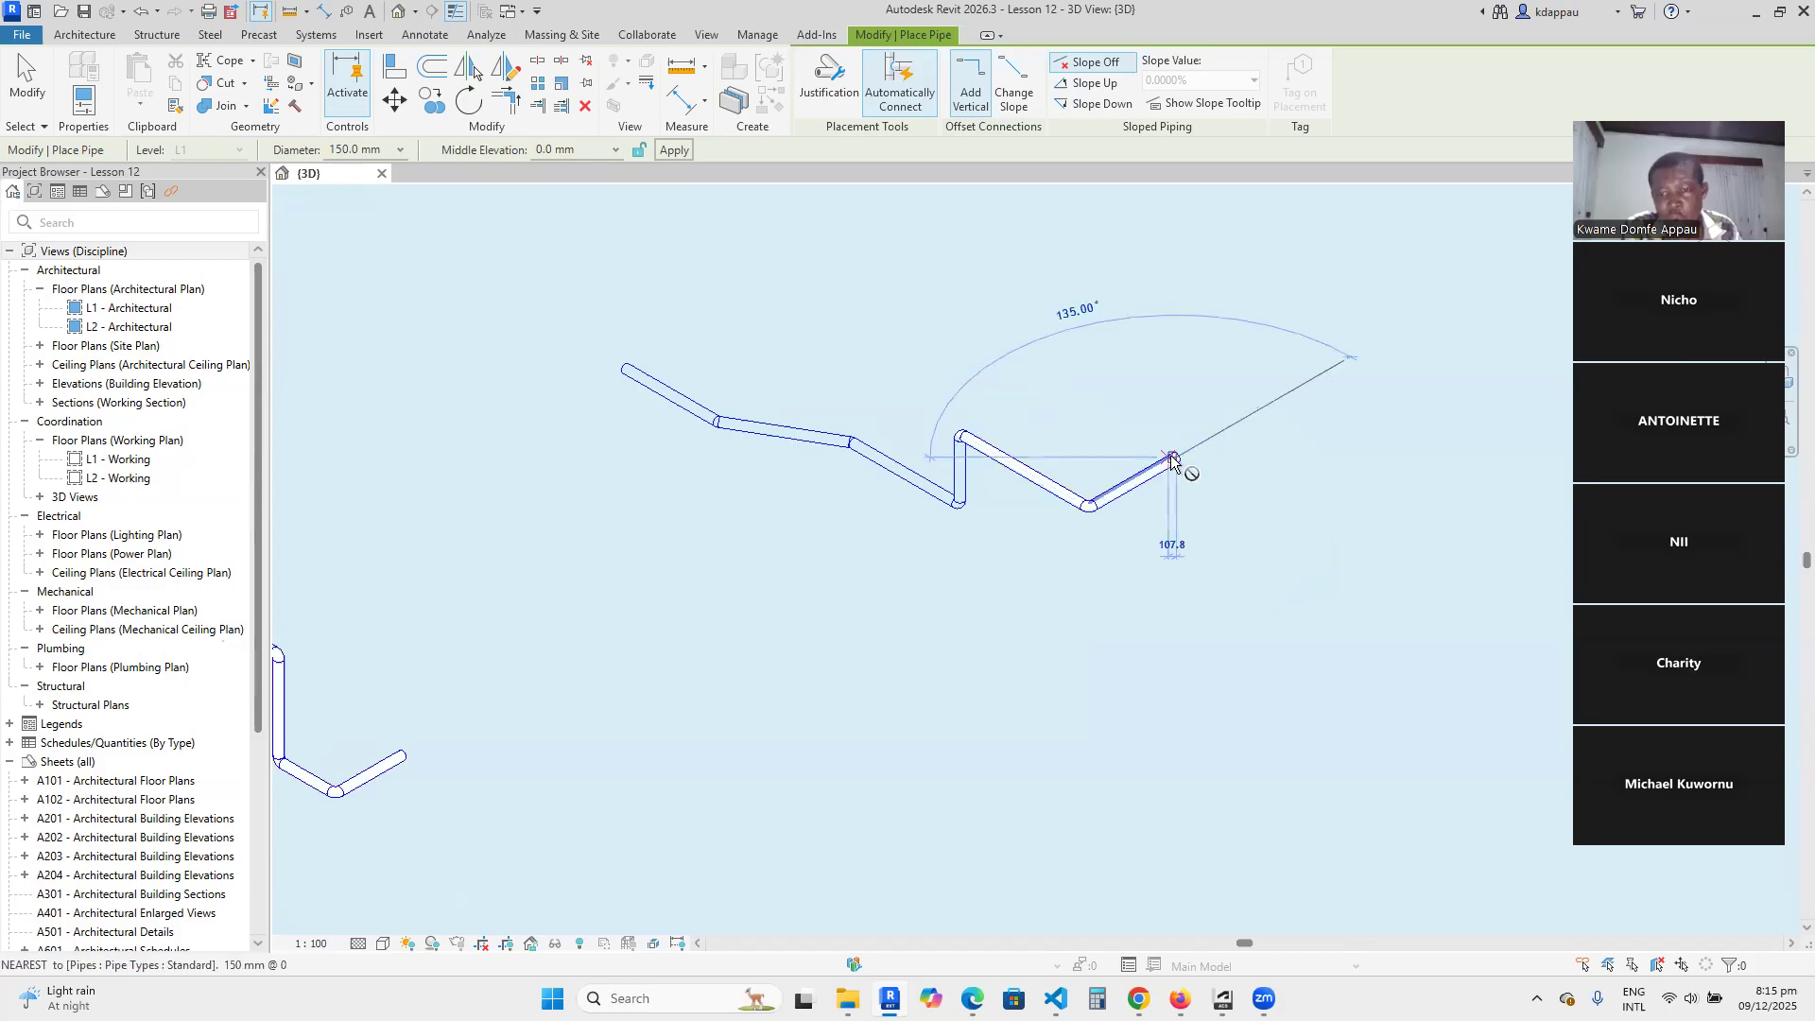
# Drop the run to a middle elevation of -1200 mm, draw one more segment from the drop, and finish placing pipes.
pyautogui.click(585, 149)
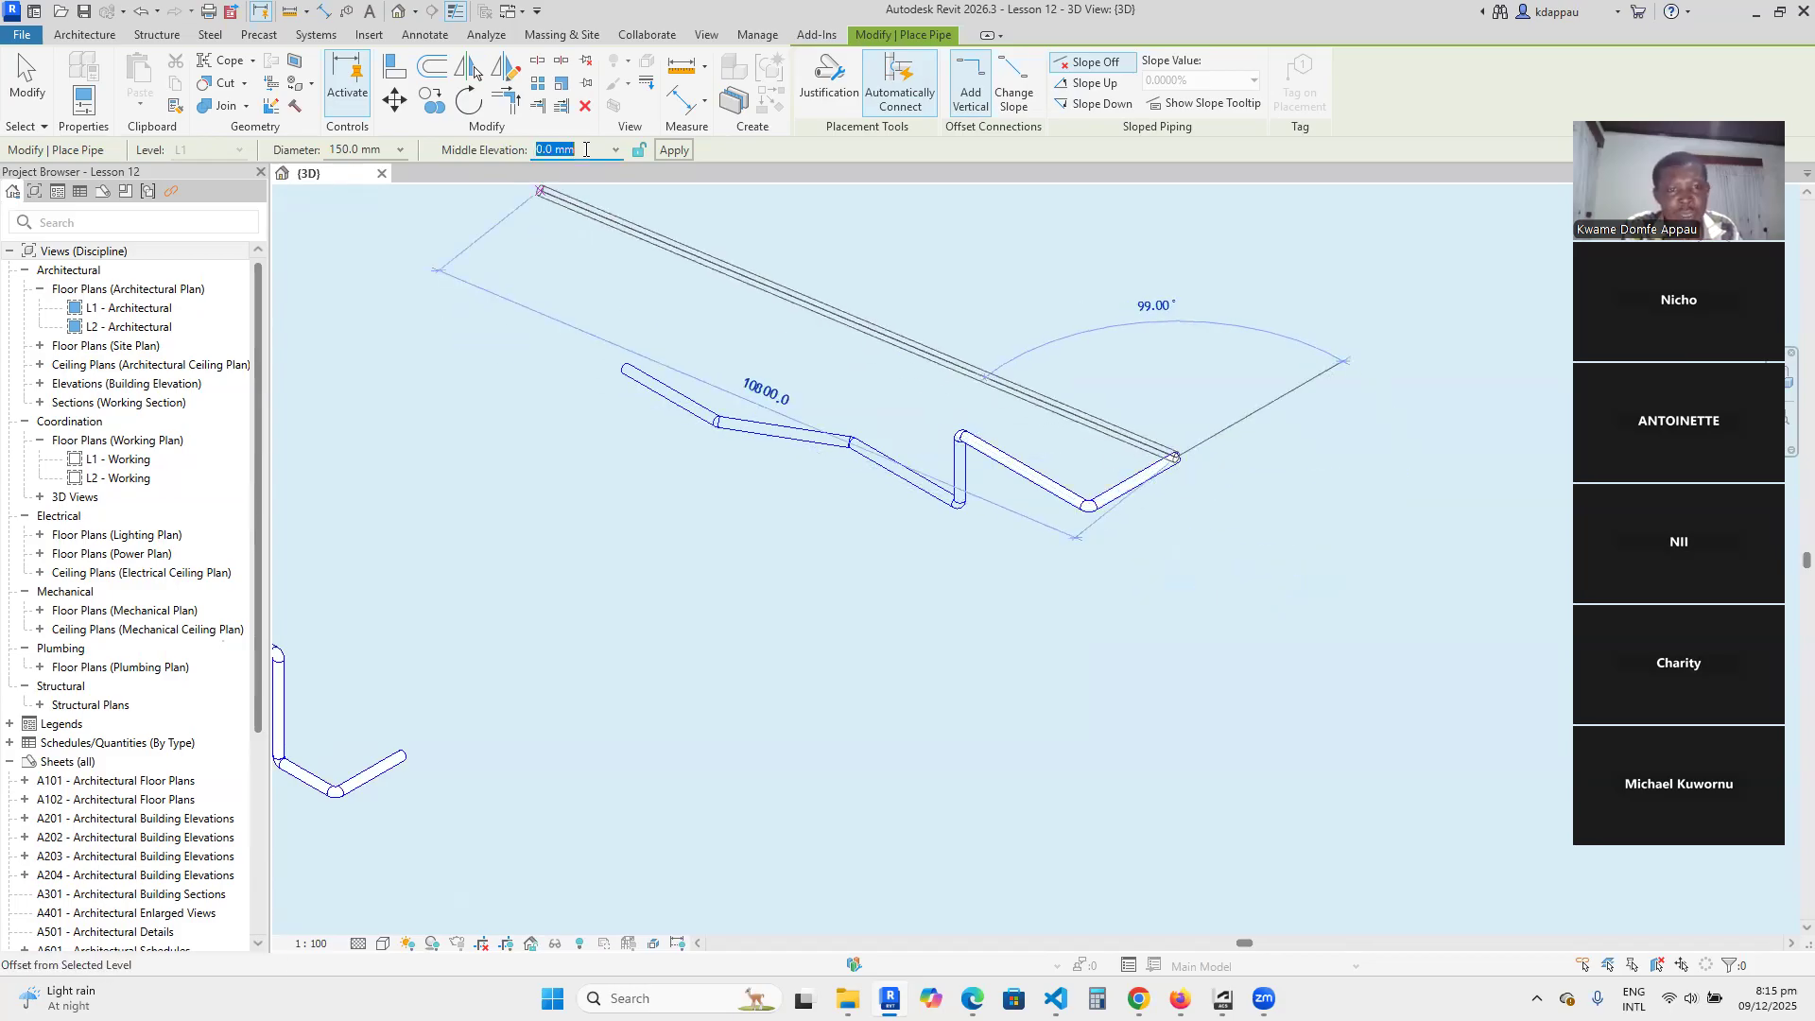
pyautogui.write('-12')
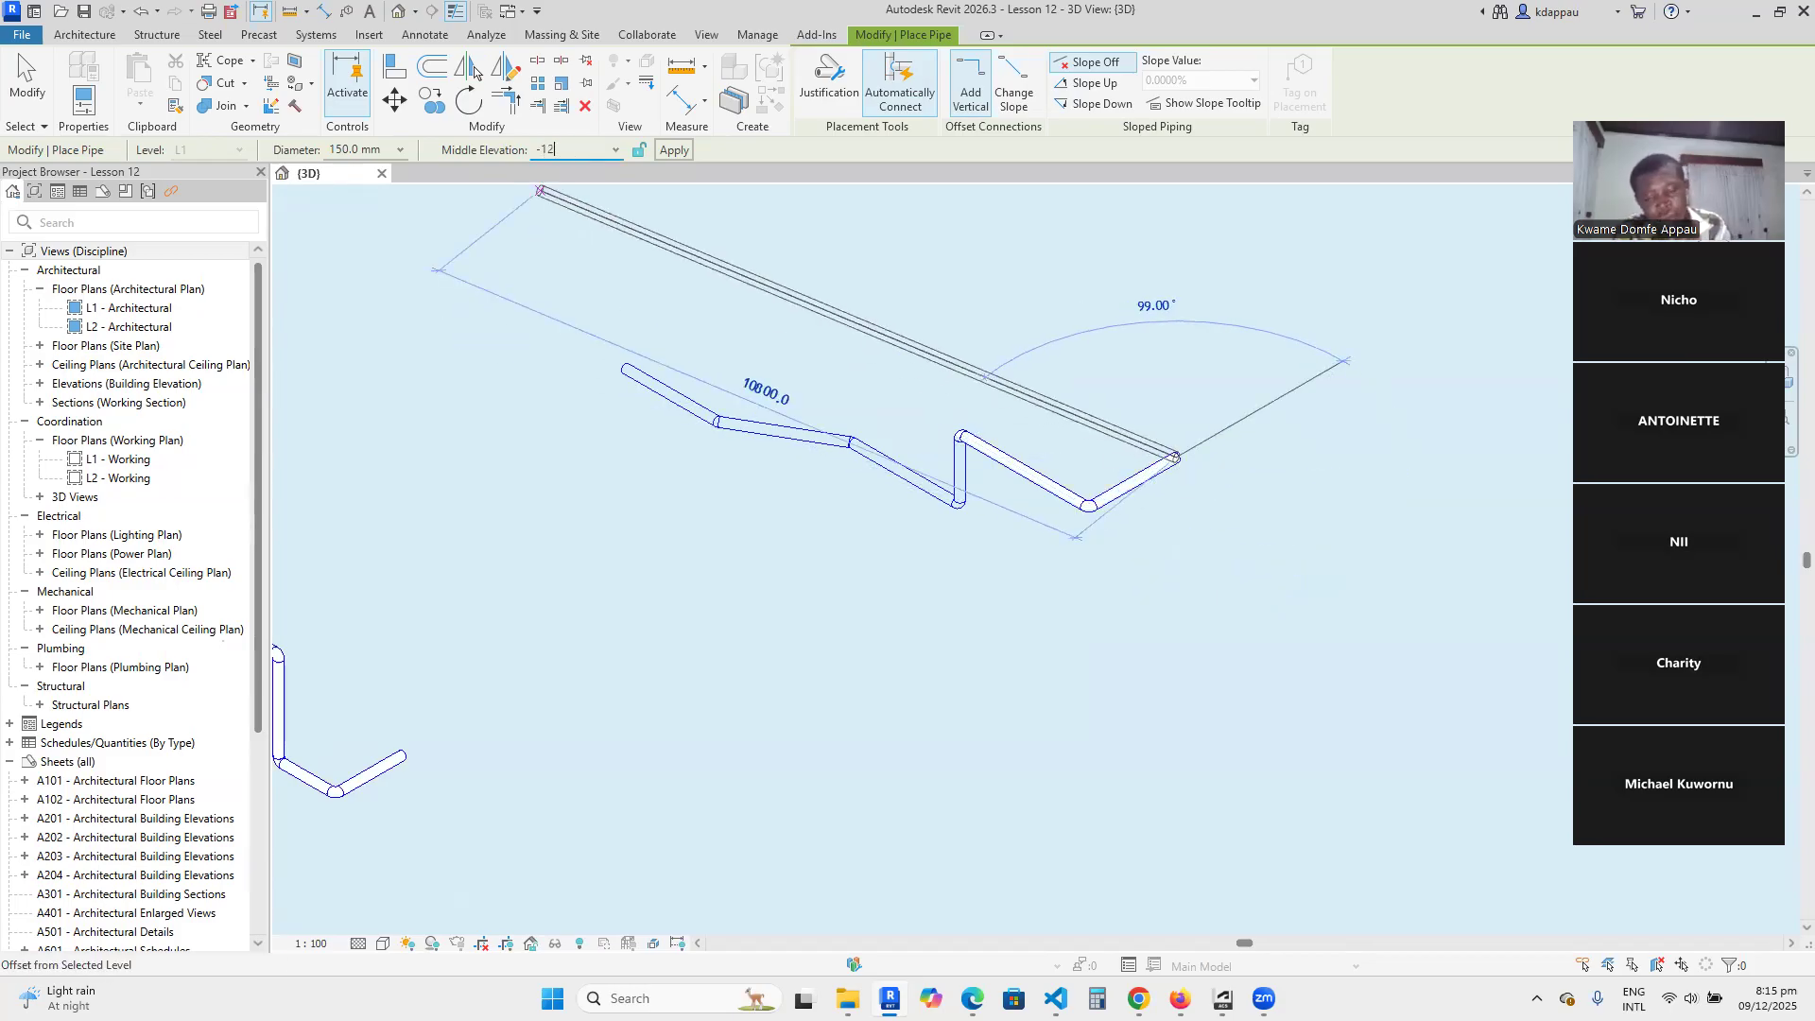
pyautogui.write('00')
pyautogui.press('Return')
pyautogui.scroll(3, 1172, 512)
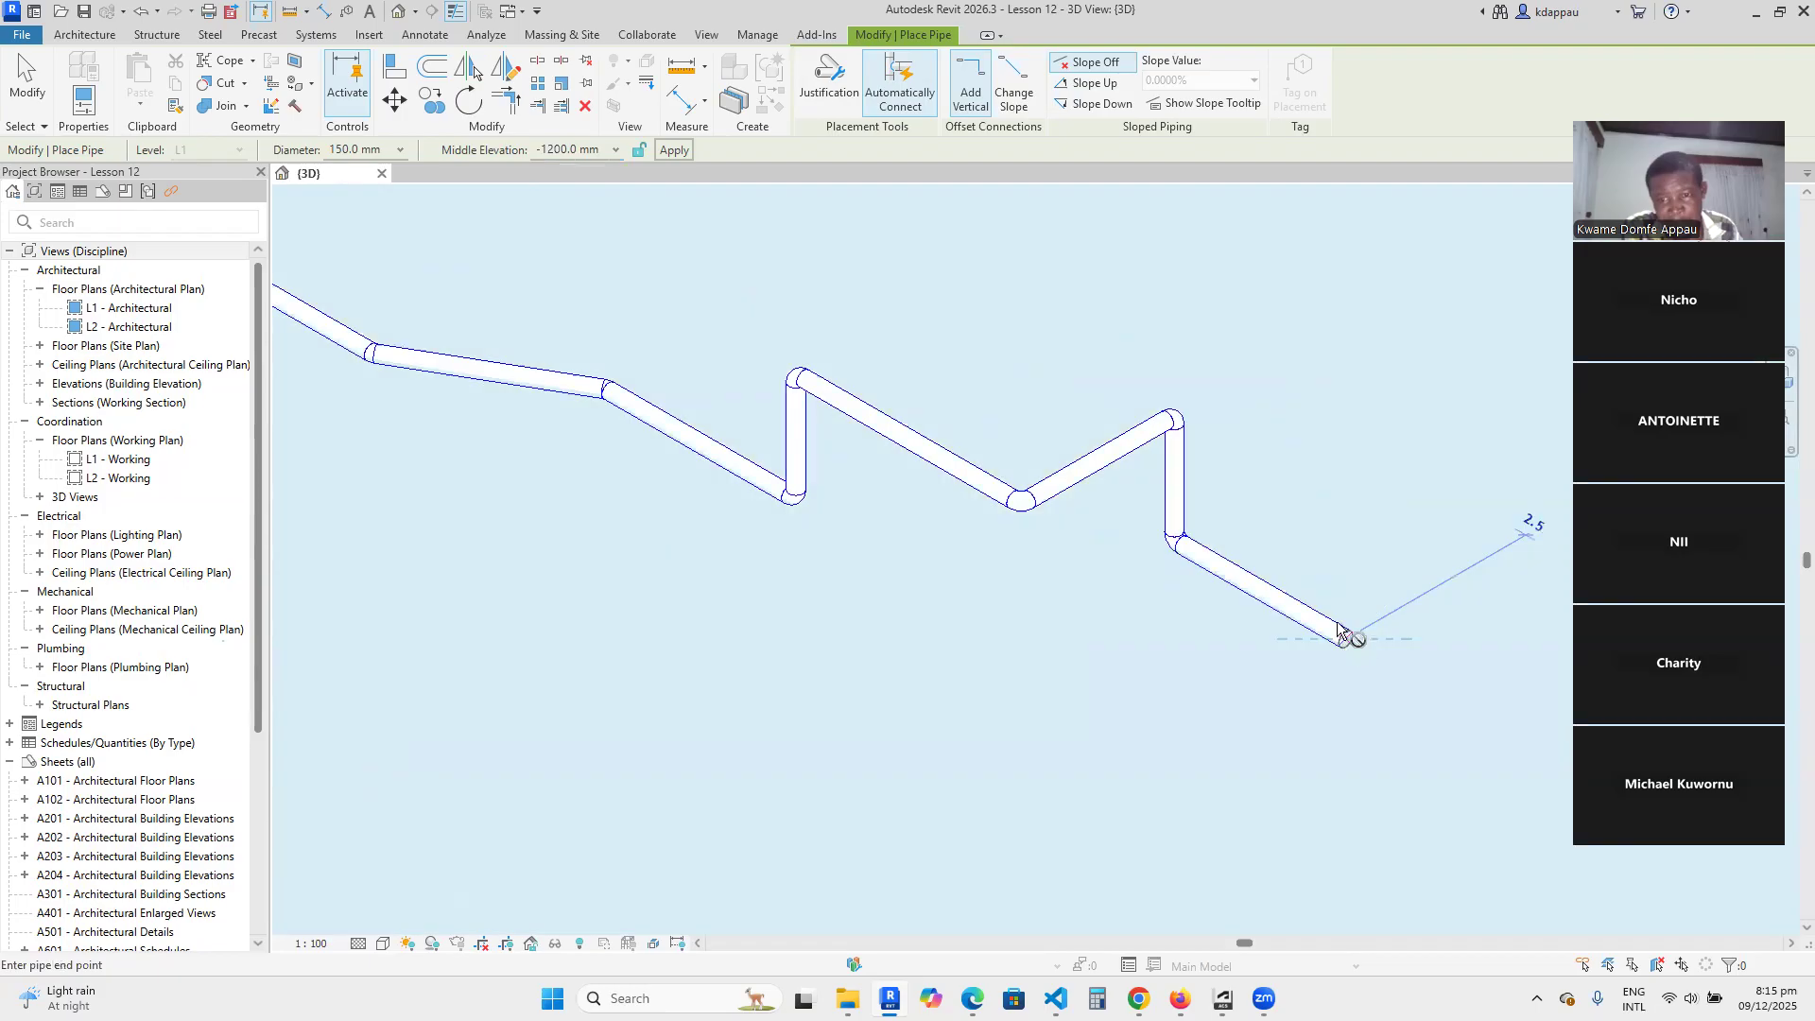
pyautogui.rightClick(1244, 343)
pyautogui.click(1321, 362)
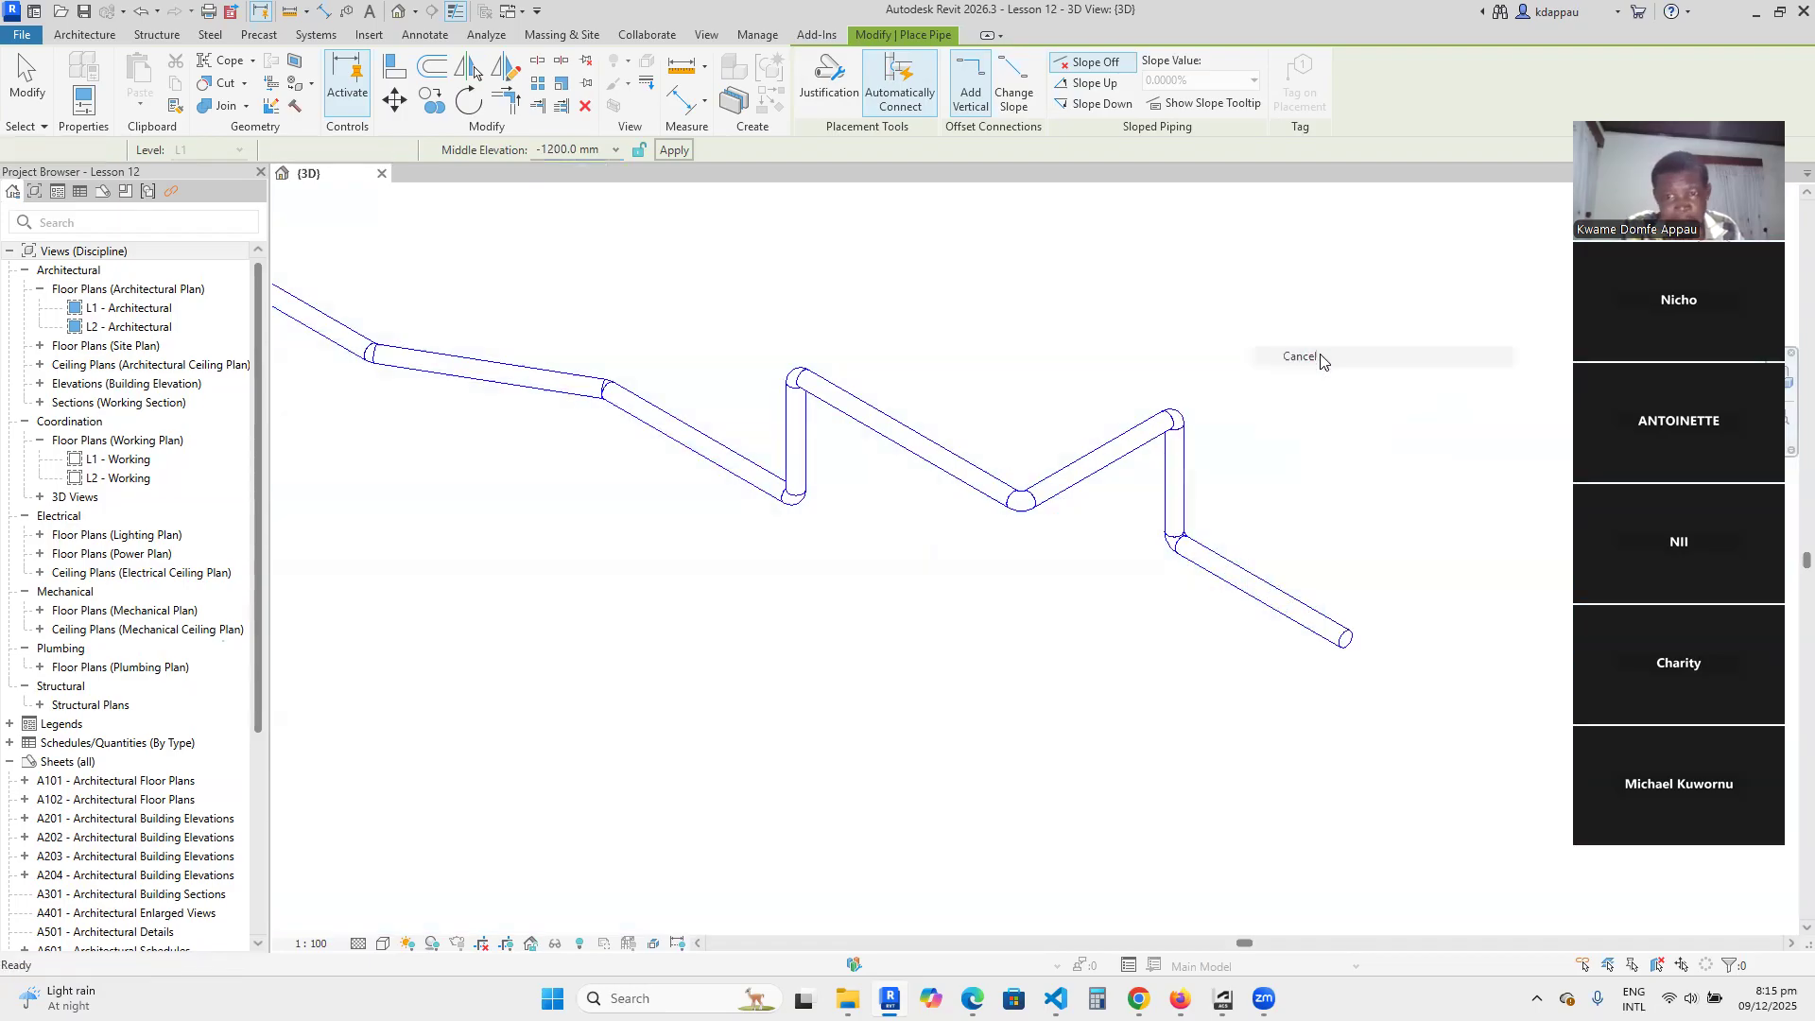
pyautogui.rightClick(1269, 343)
pyautogui.click(1314, 357)
# Open the L1 - Plumbing floor plan under the plumbing views.
pyautogui.scroll(-2, 1124, 546)
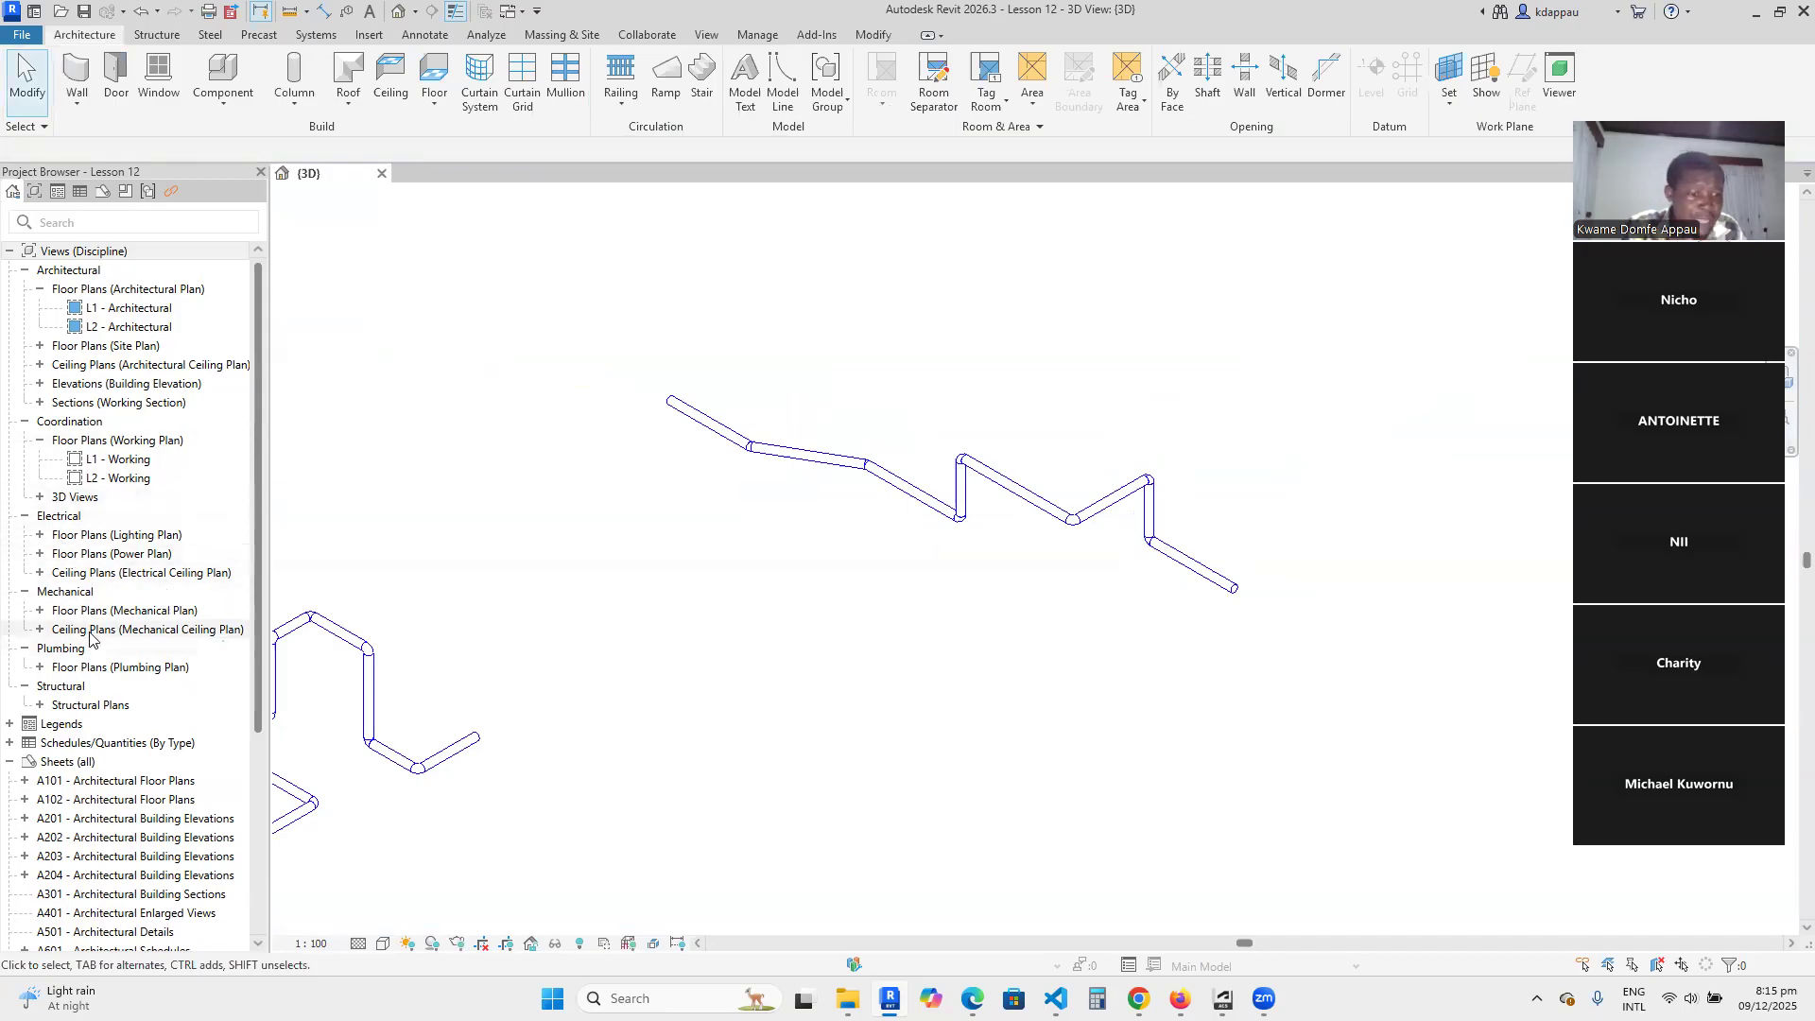
pyautogui.click(43, 669)
pyautogui.click(40, 668)
pyautogui.doubleClick(119, 687)
pyautogui.scroll(4, 817, 605)
pyautogui.scroll(1, 810, 476)
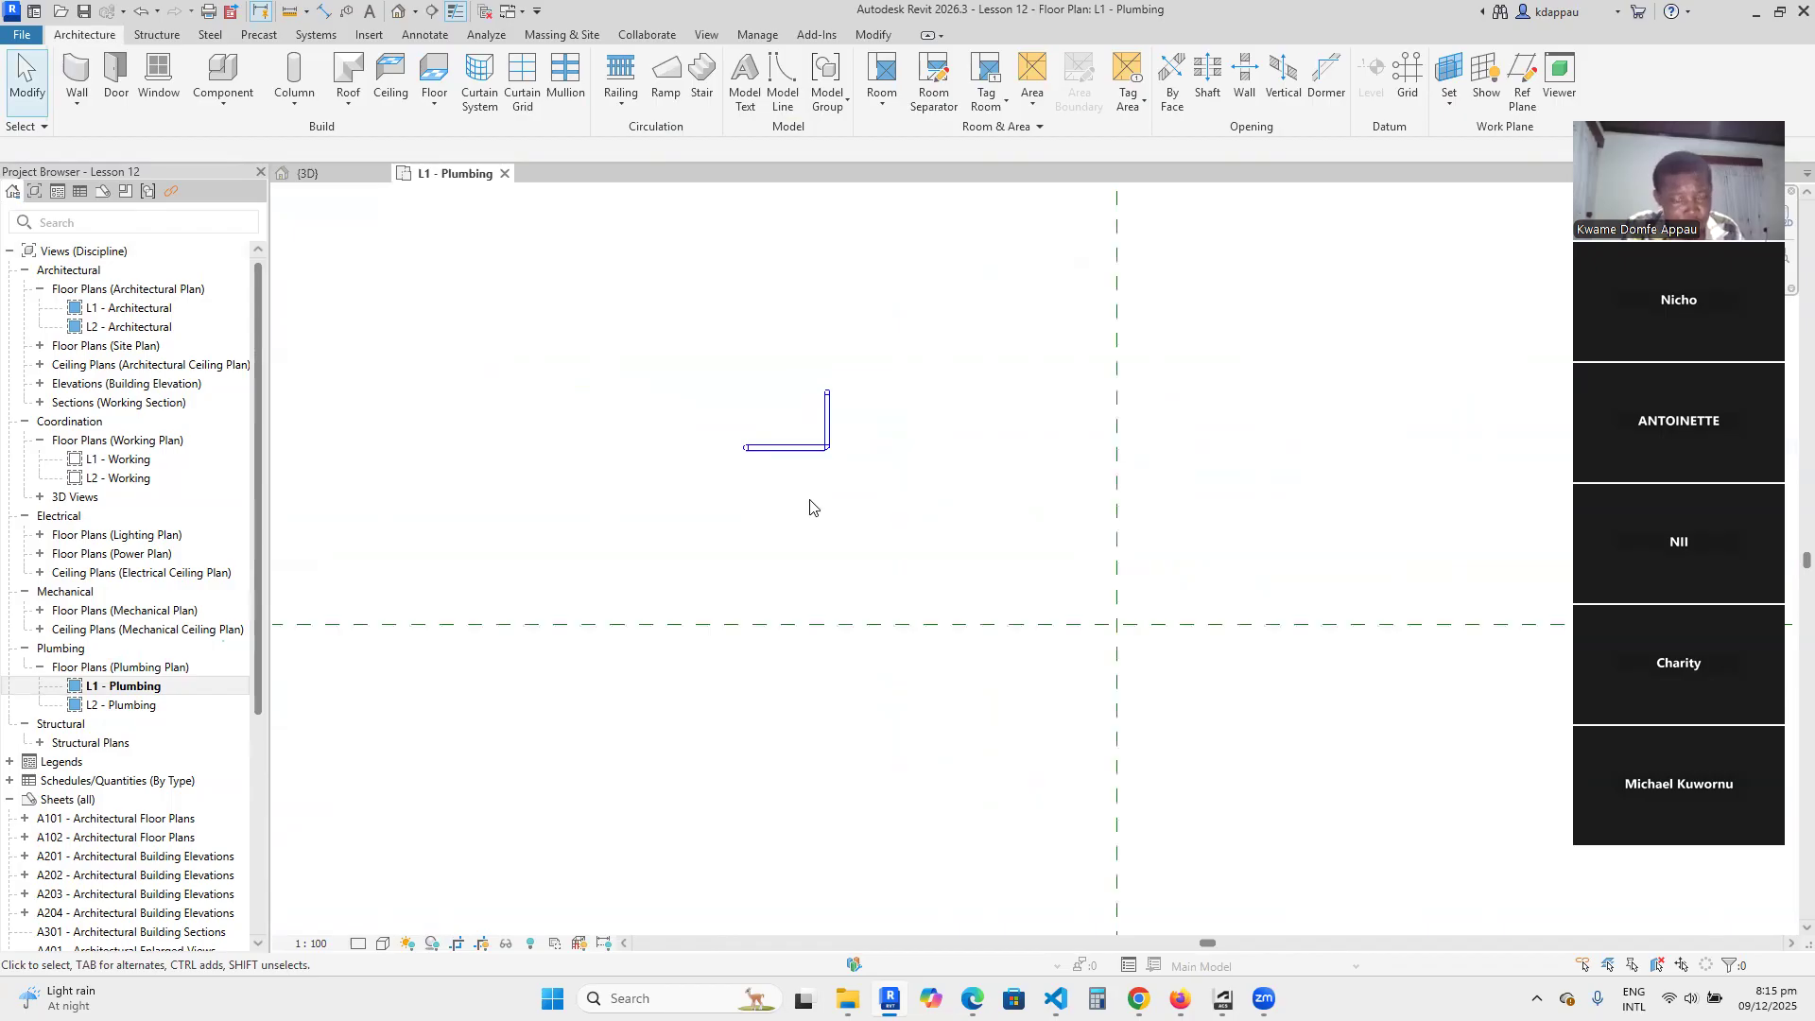
pyautogui.scroll(-2, 759, 524)
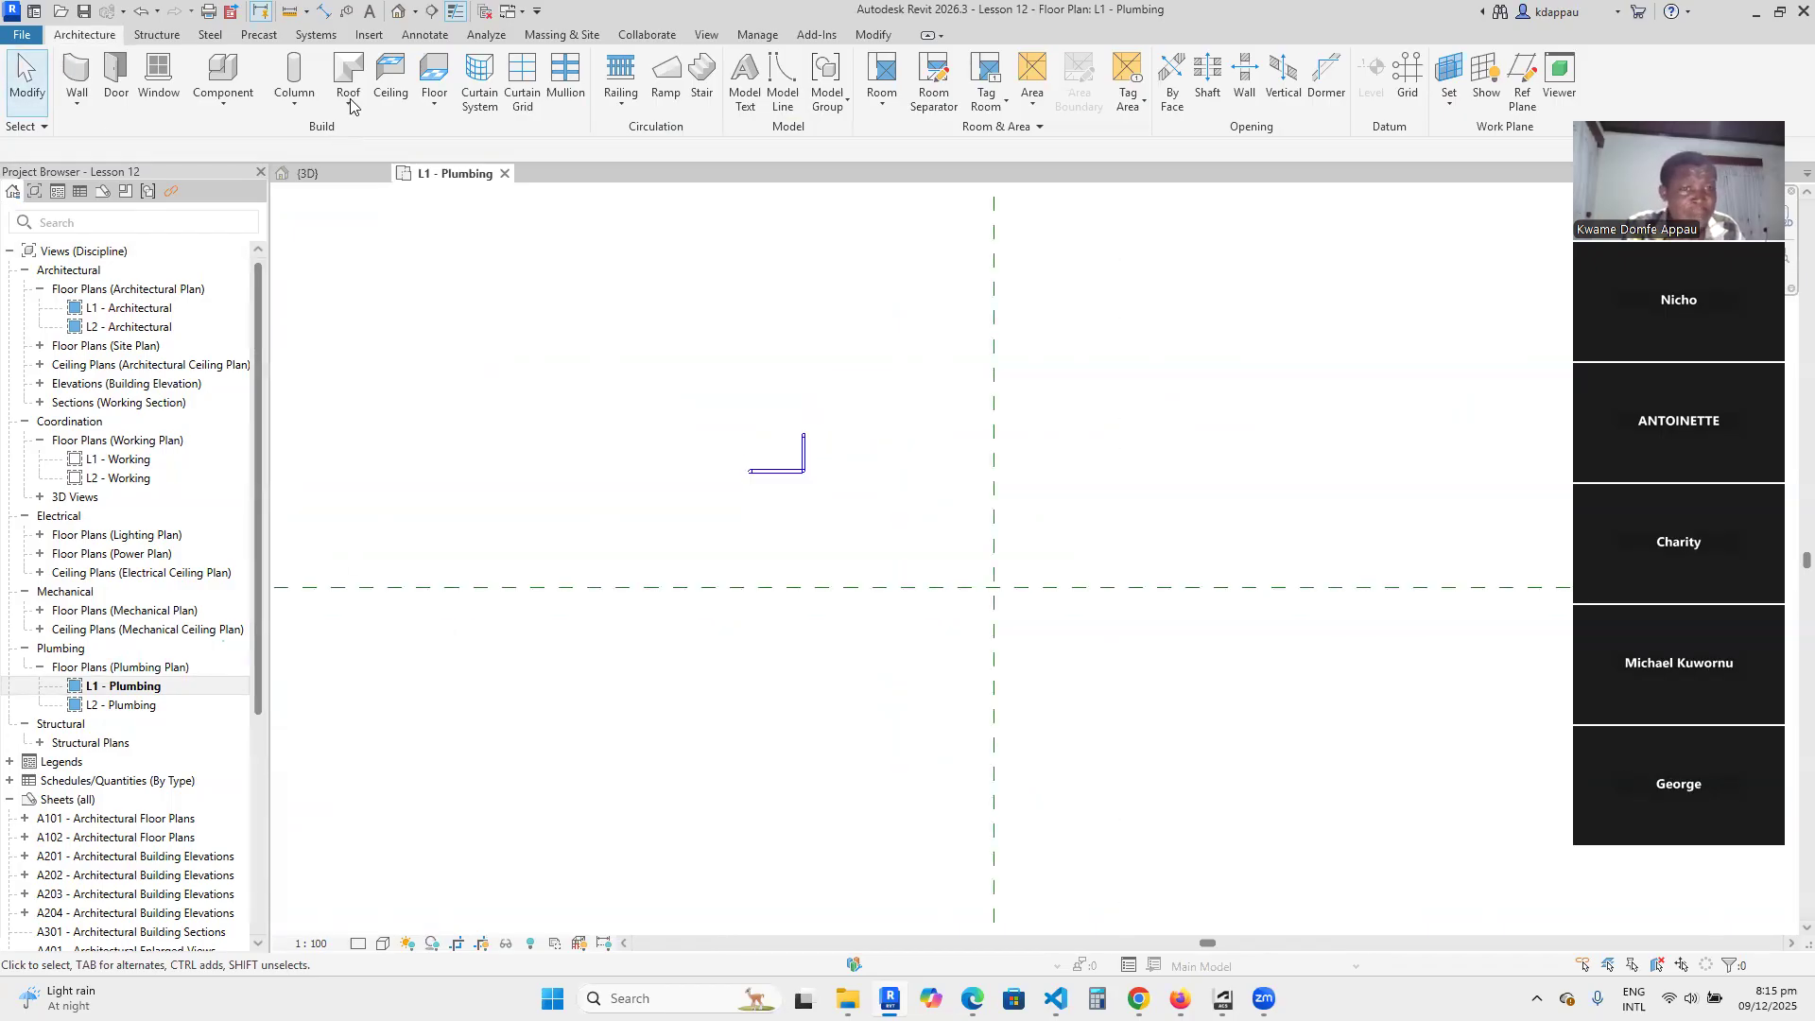
# Start a new pipe with a 150 mm diameter and a middle elevation of 0 mm.
pyautogui.click(318, 35)
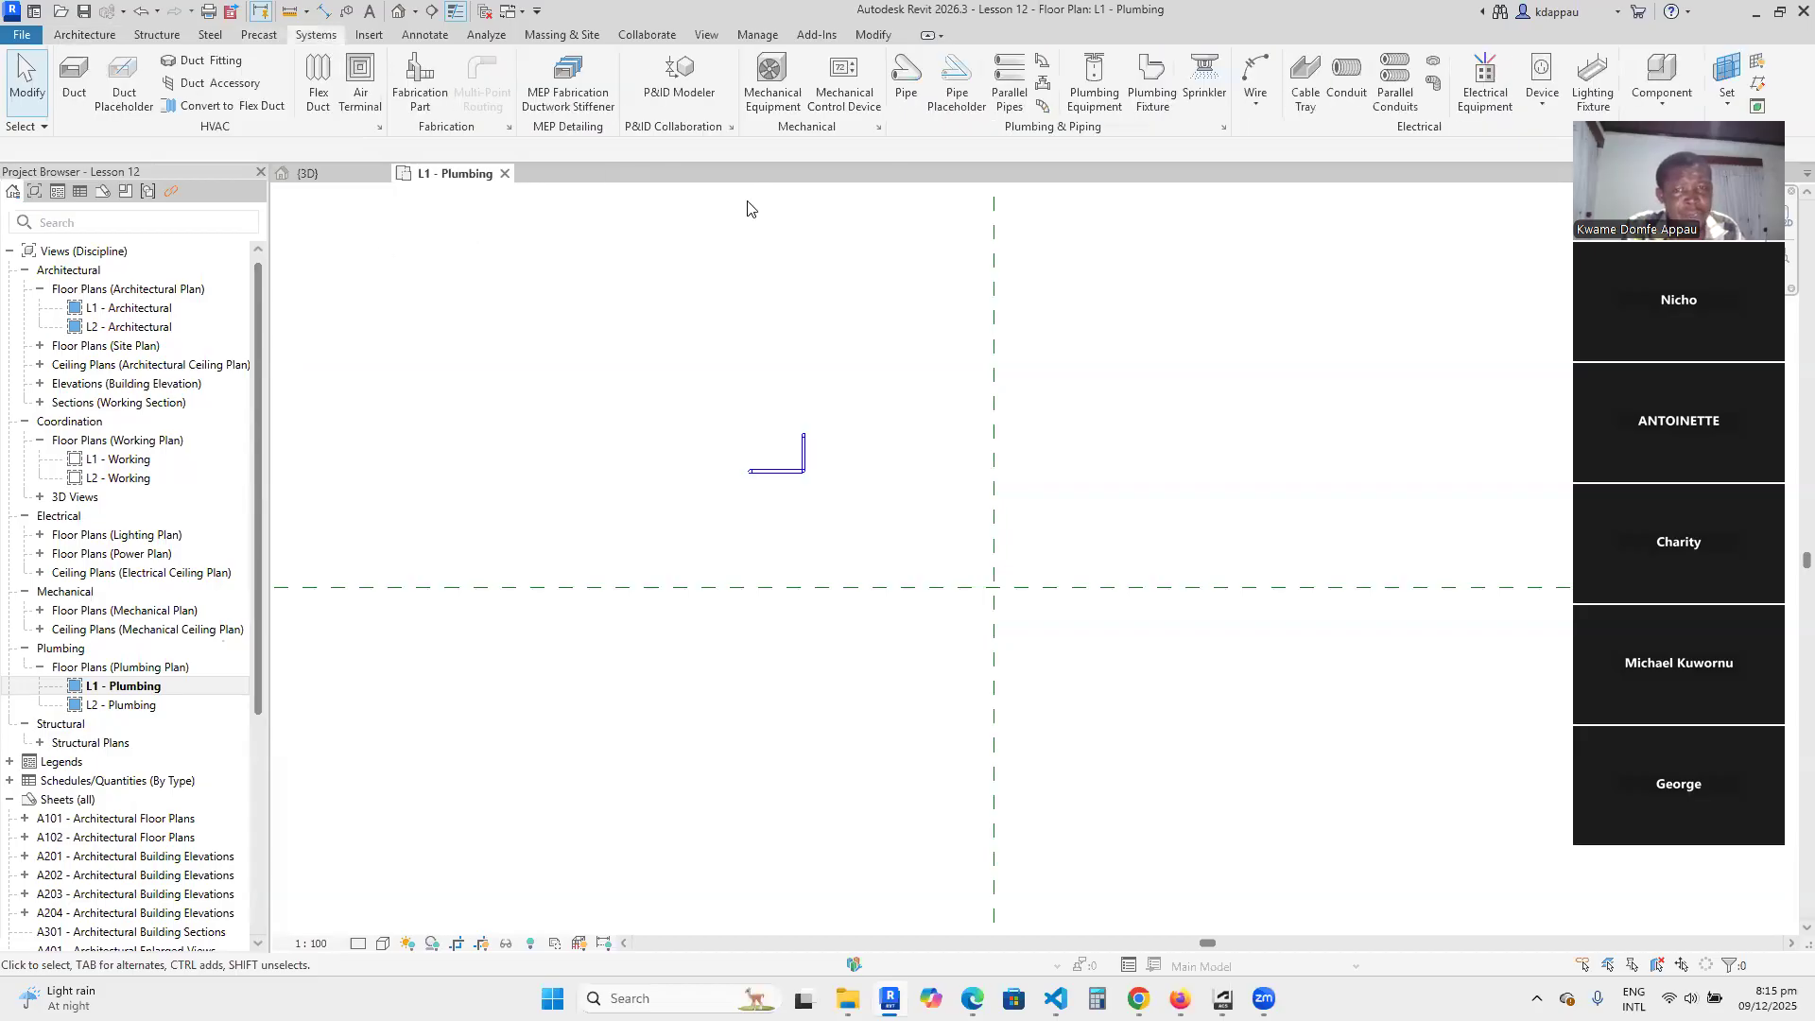
pyautogui.click(906, 81)
pyautogui.scroll(2, 763, 566)
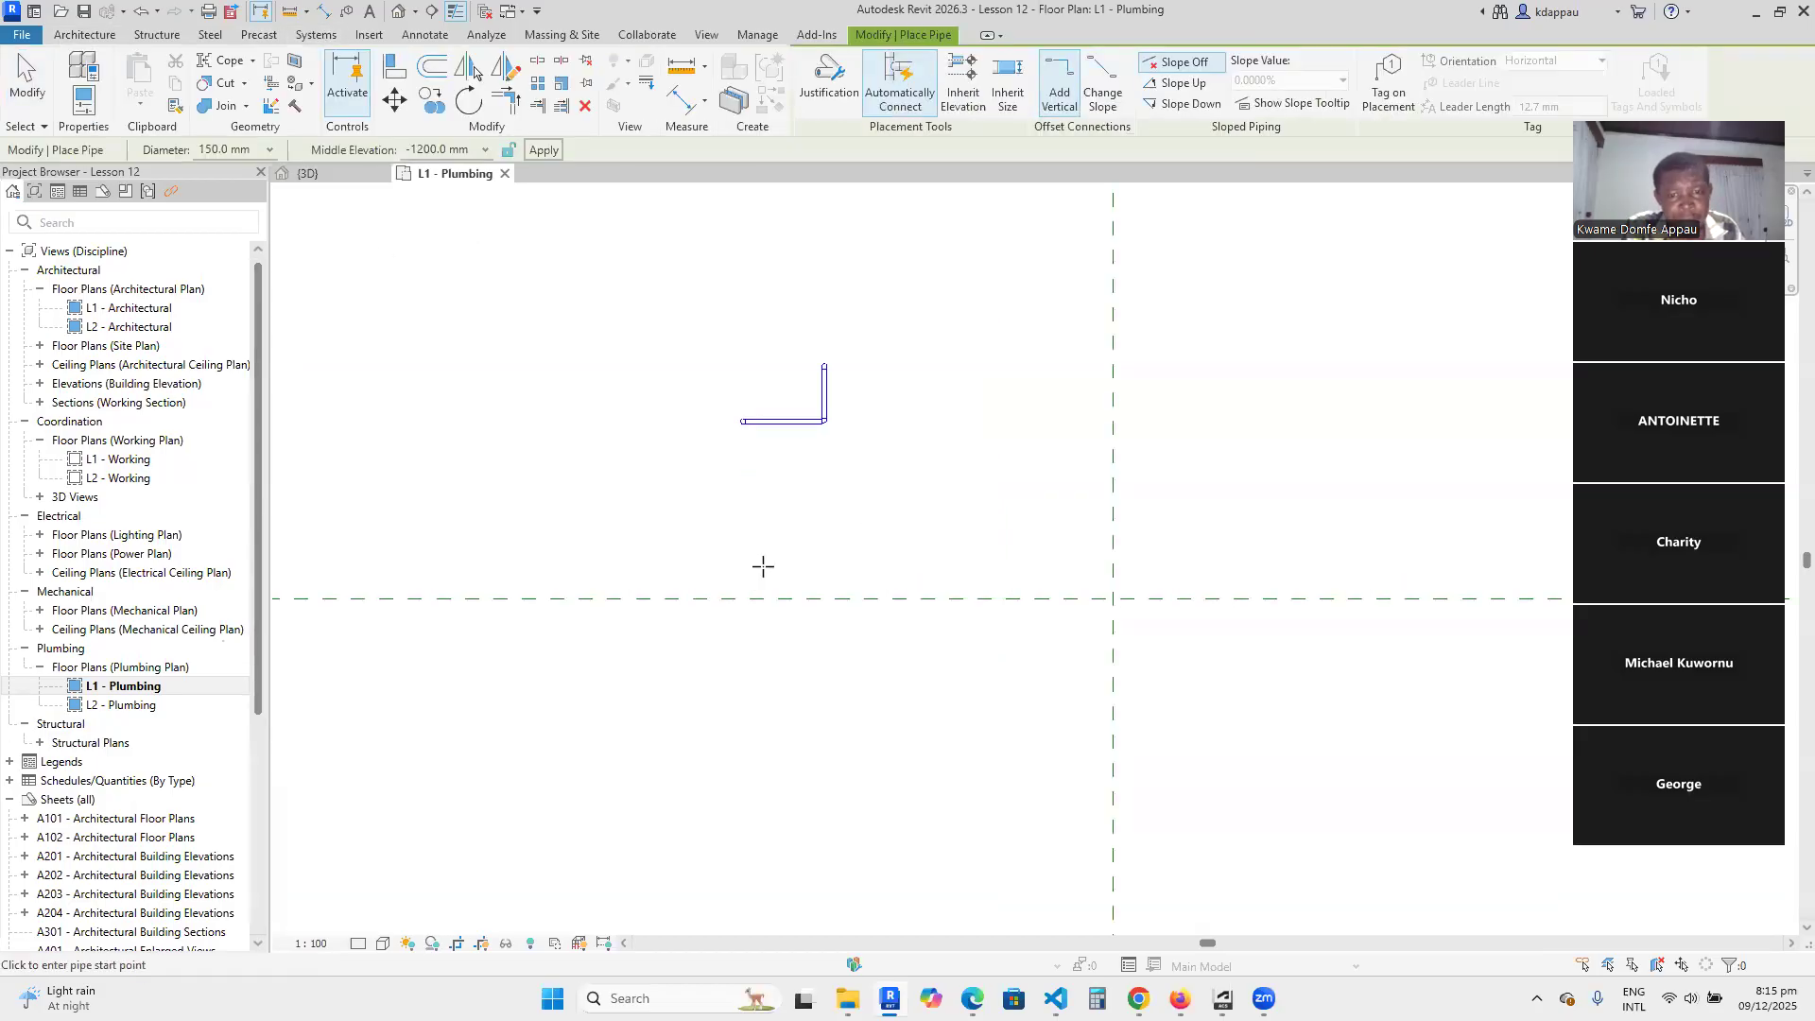
pyautogui.scroll(2, 763, 566)
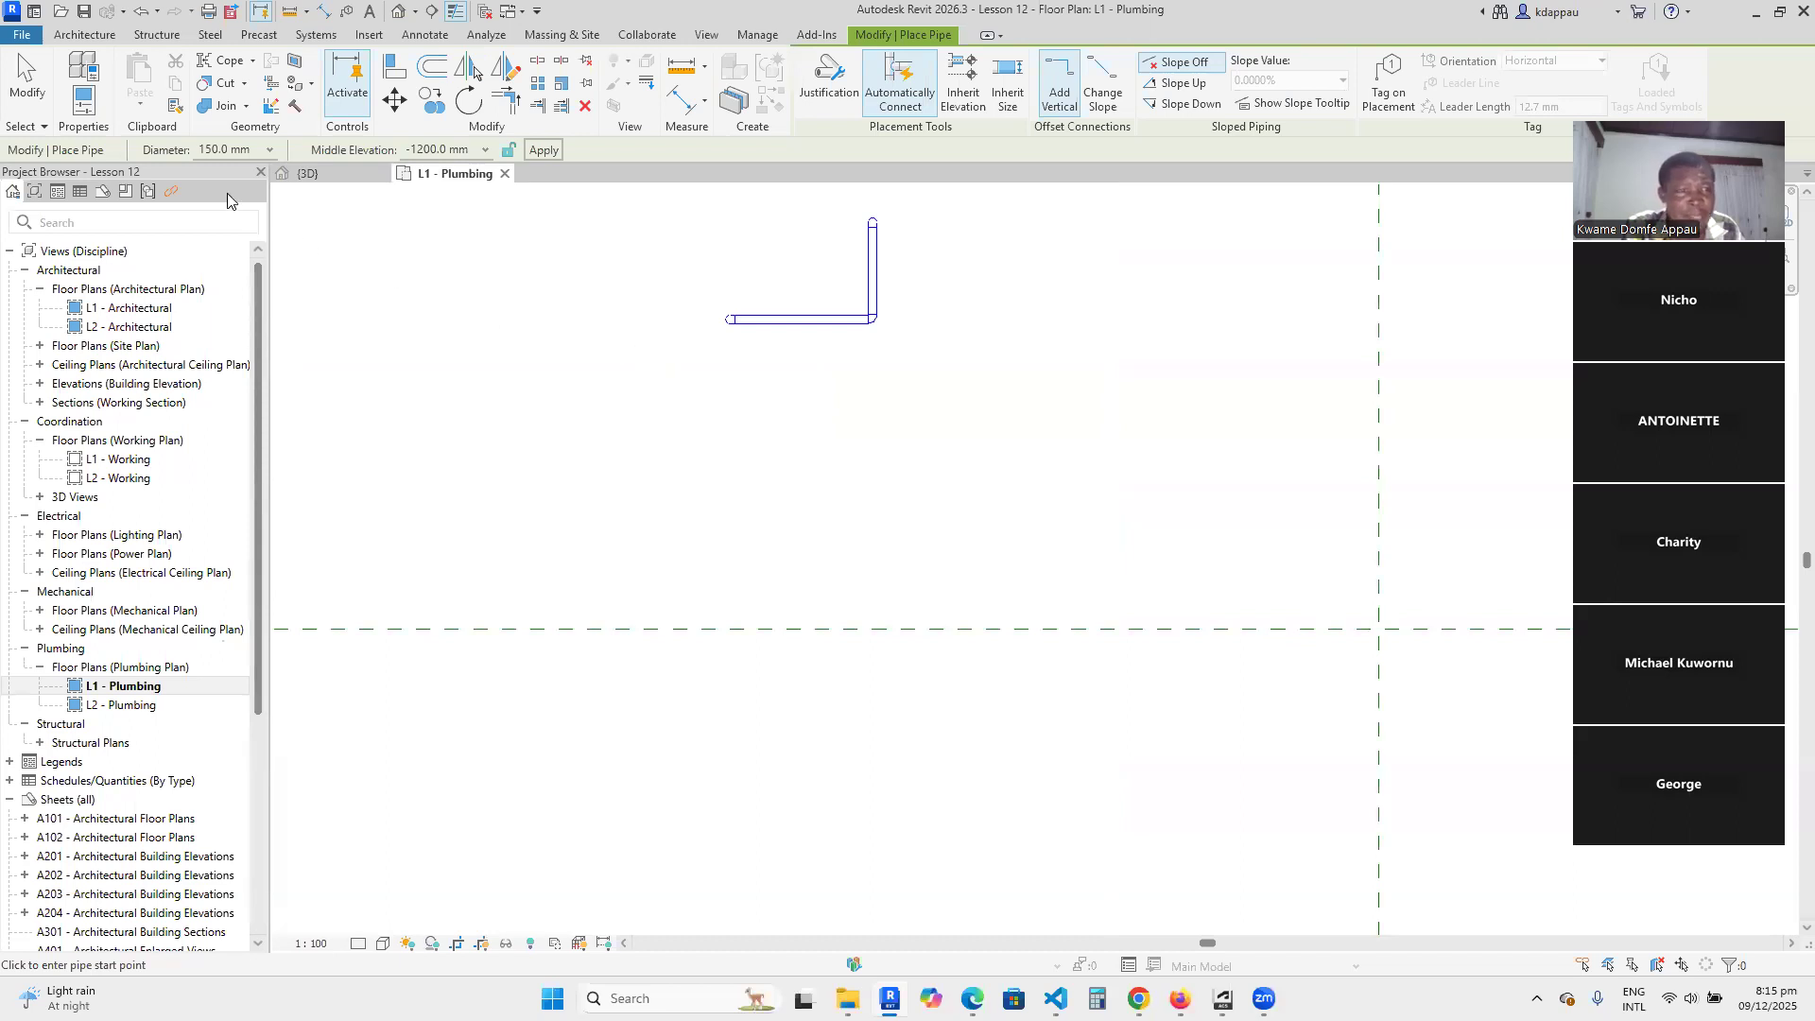
pyautogui.click(269, 151)
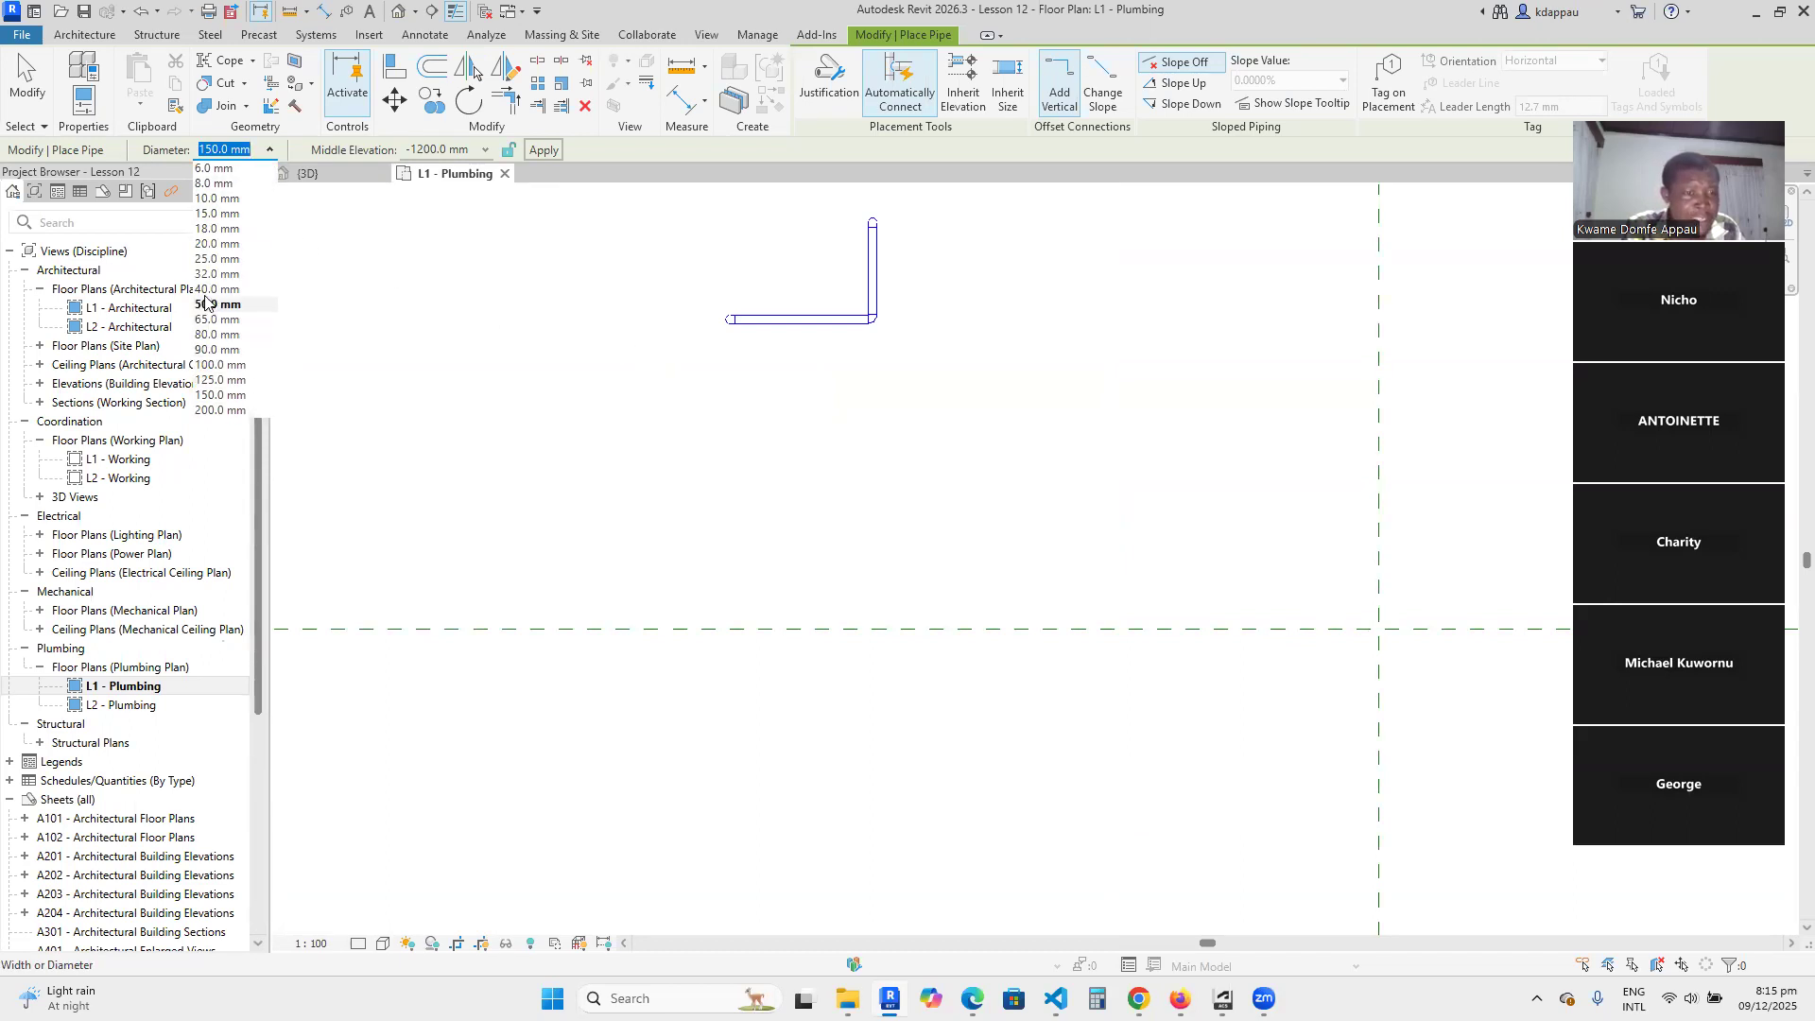
pyautogui.click(219, 395)
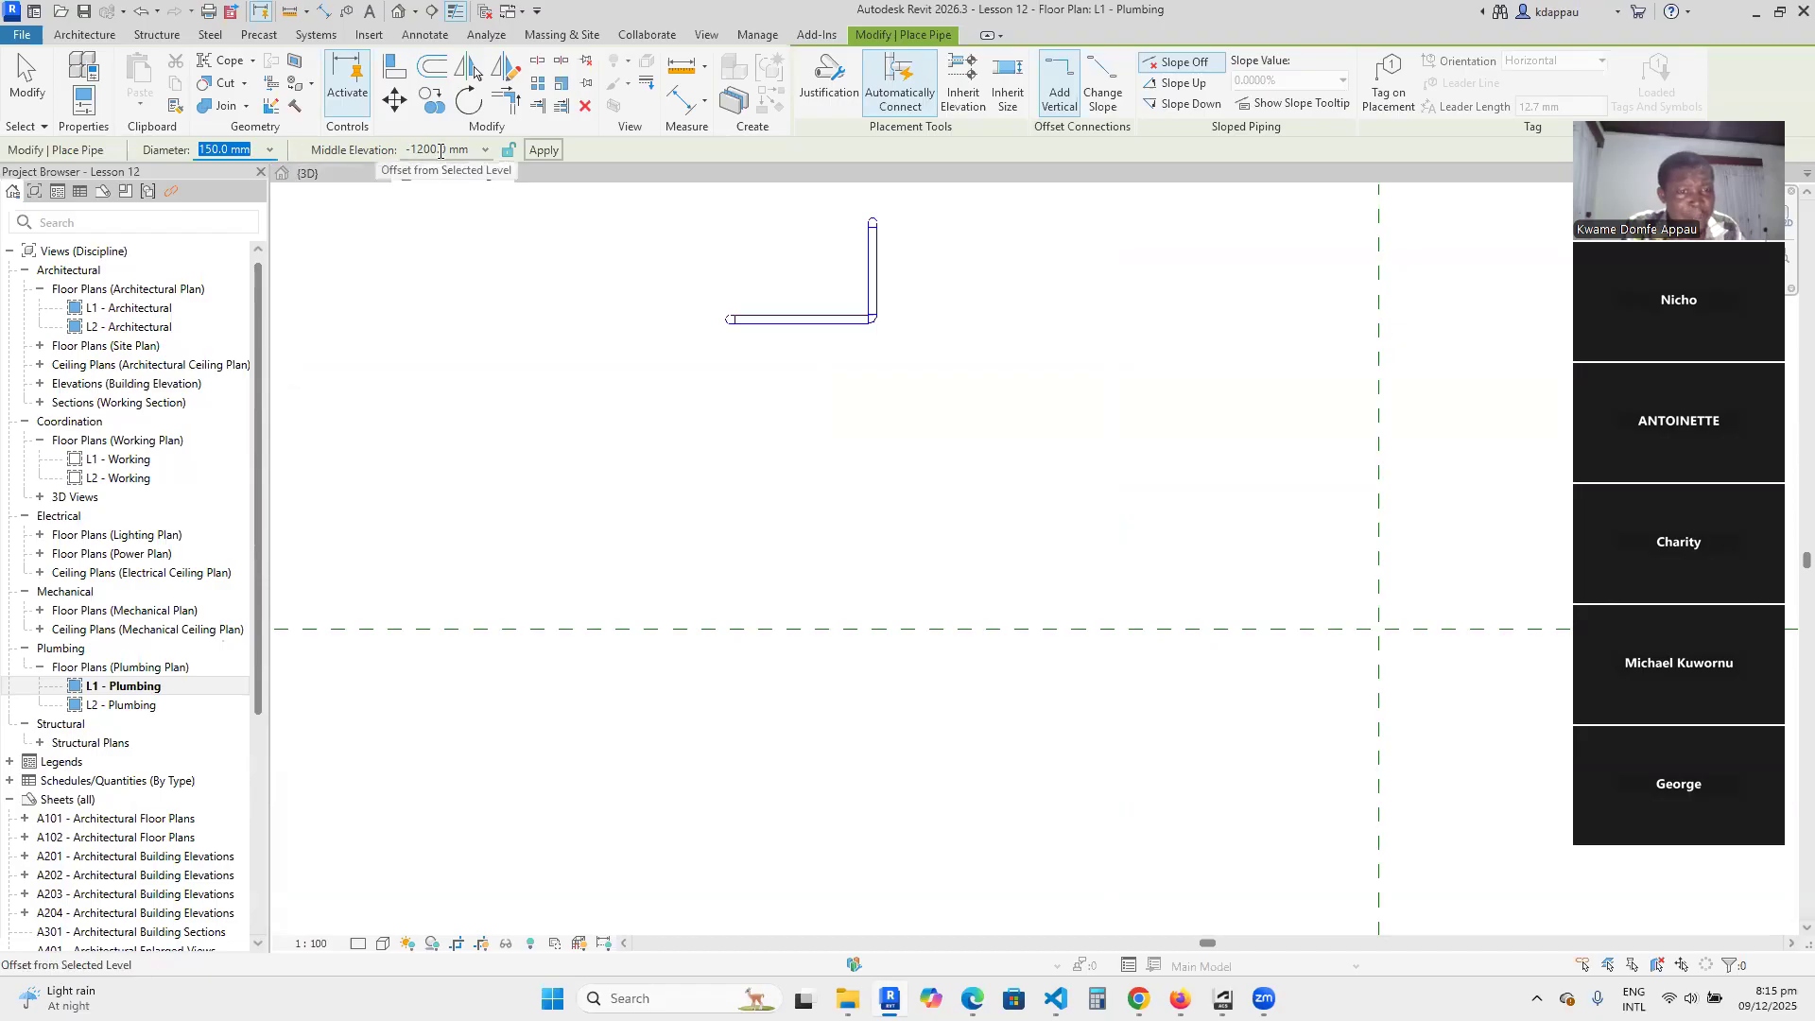
pyautogui.click(483, 151)
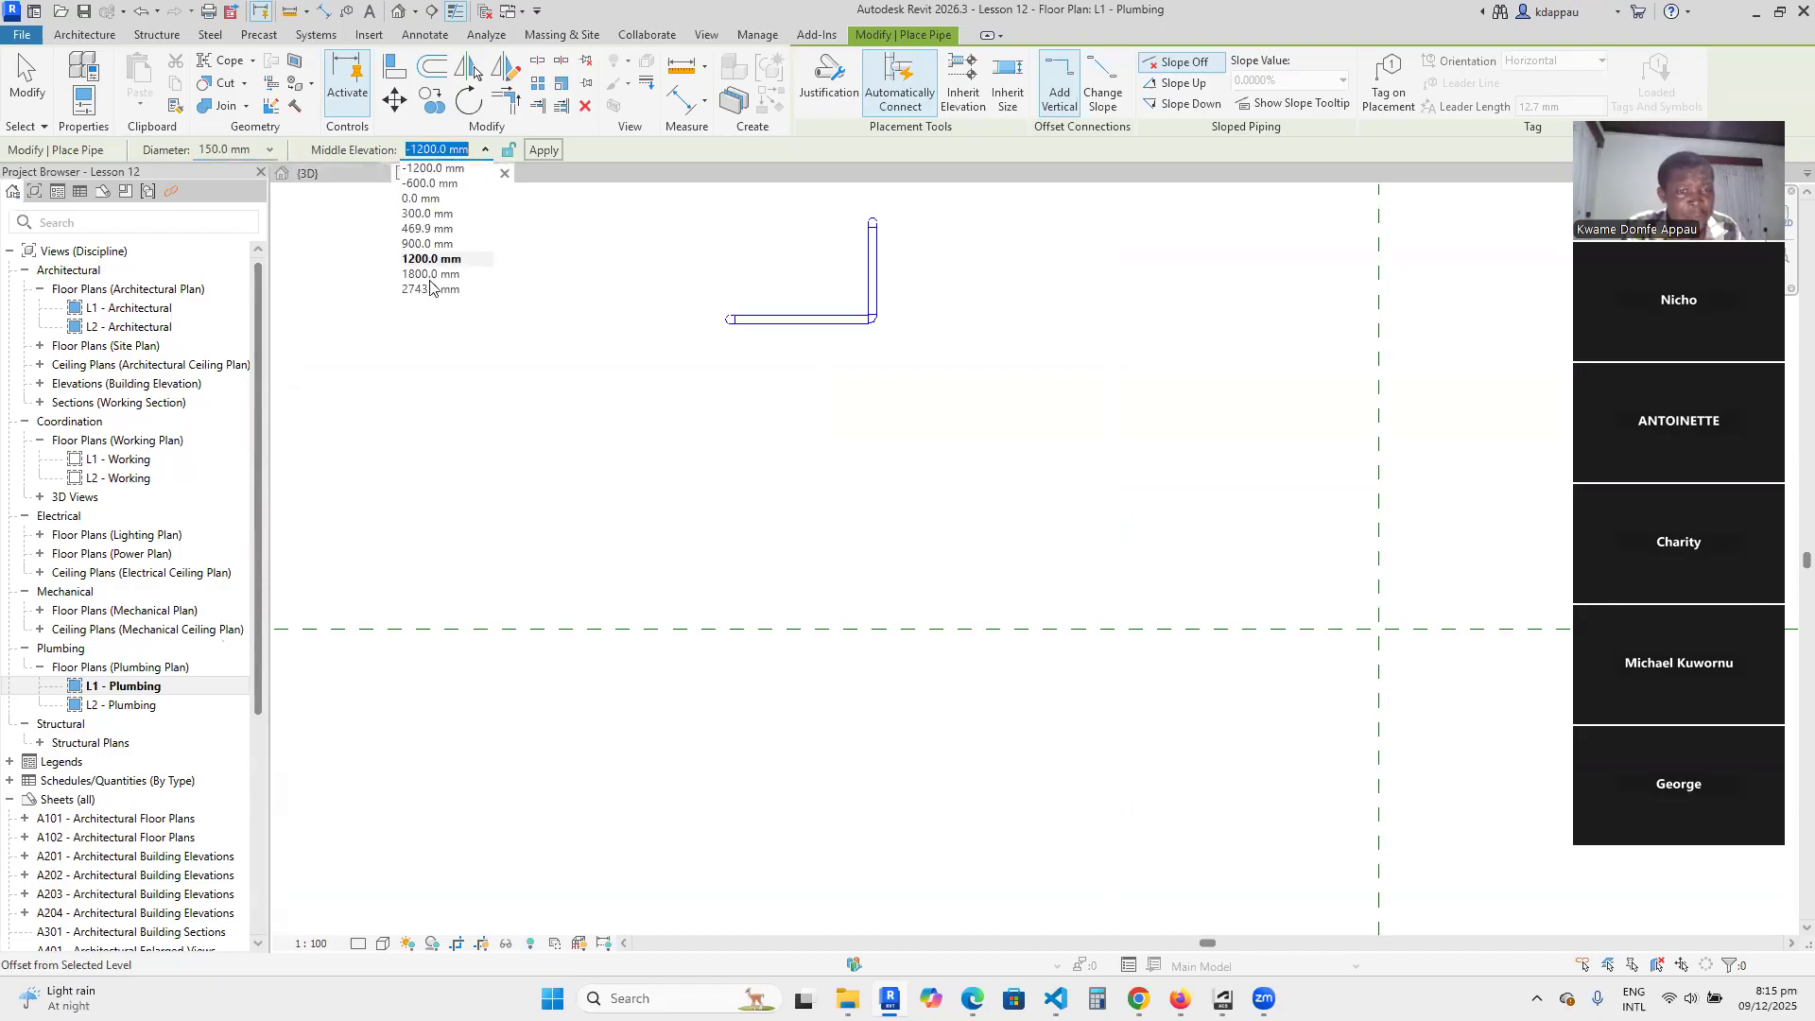
pyautogui.click(421, 198)
# Draw a straight horizontal pipe about 3100 mm long below the existing L-shaped run and finish the command.
pyautogui.click(706, 503)
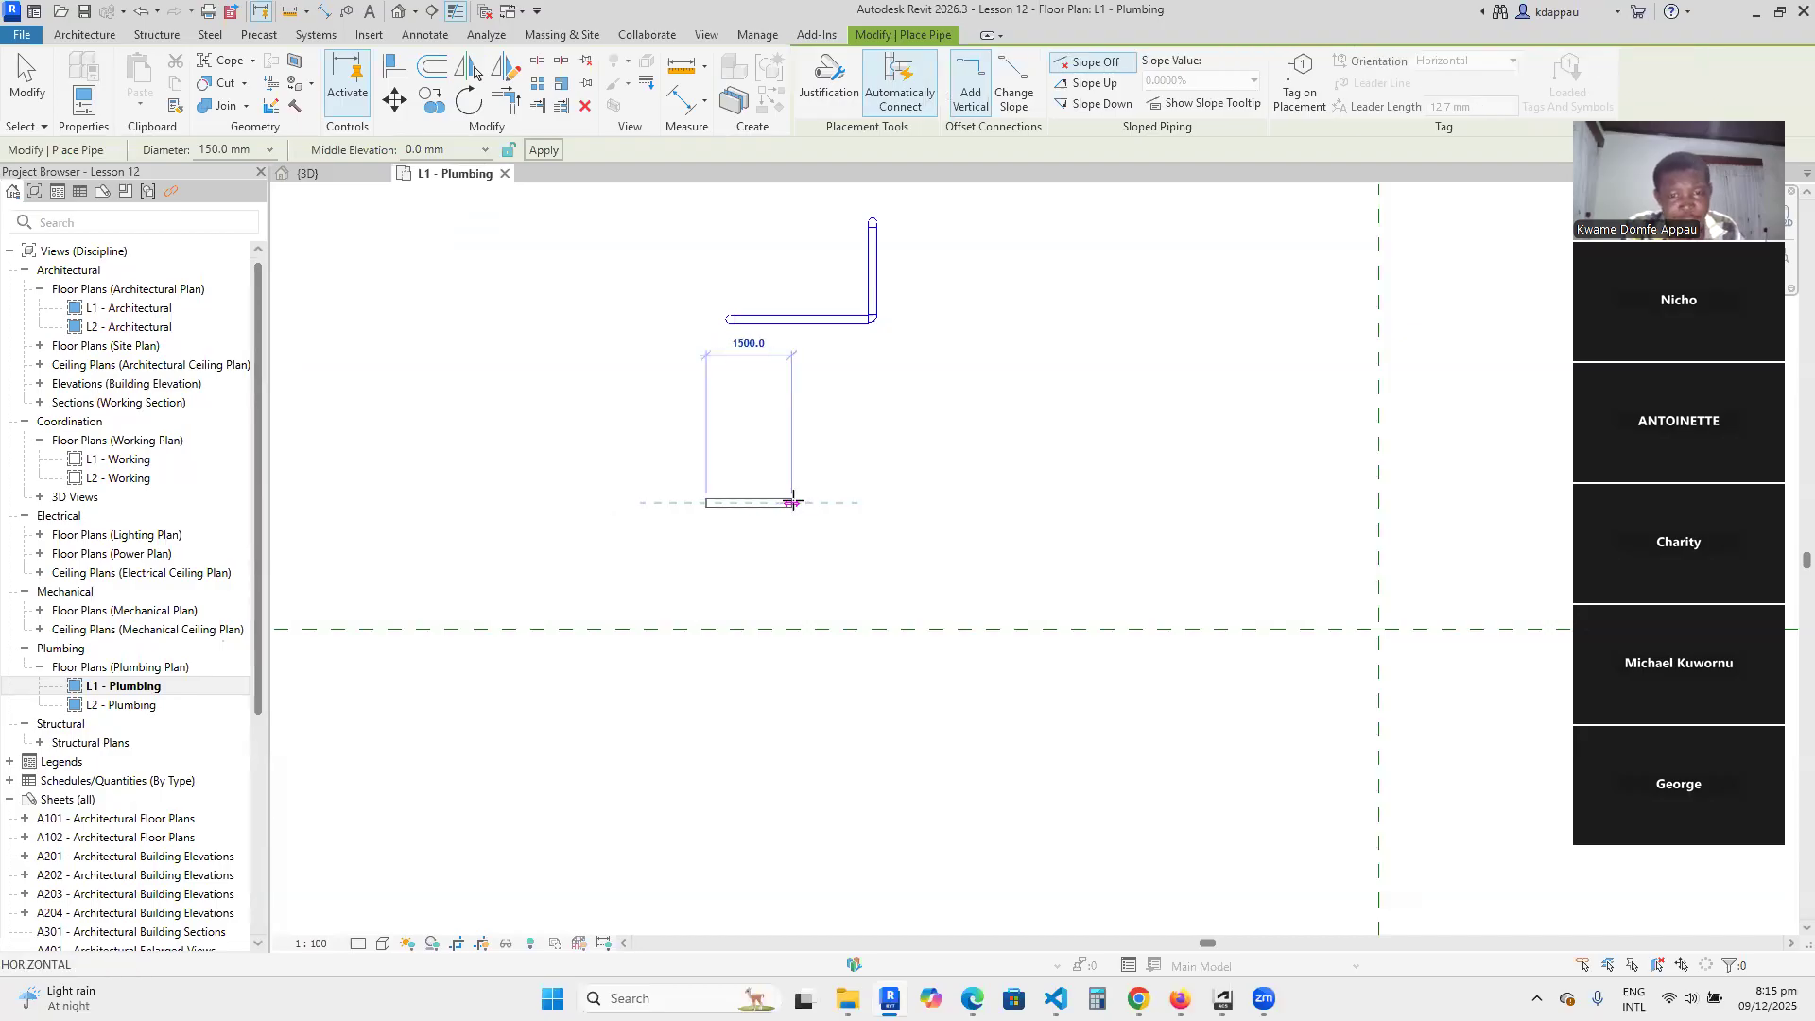
pyautogui.click(872, 503)
pyautogui.rightClick(972, 452)
pyautogui.click(1000, 463)
pyautogui.rightClick(1028, 458)
pyautogui.click(1024, 446)
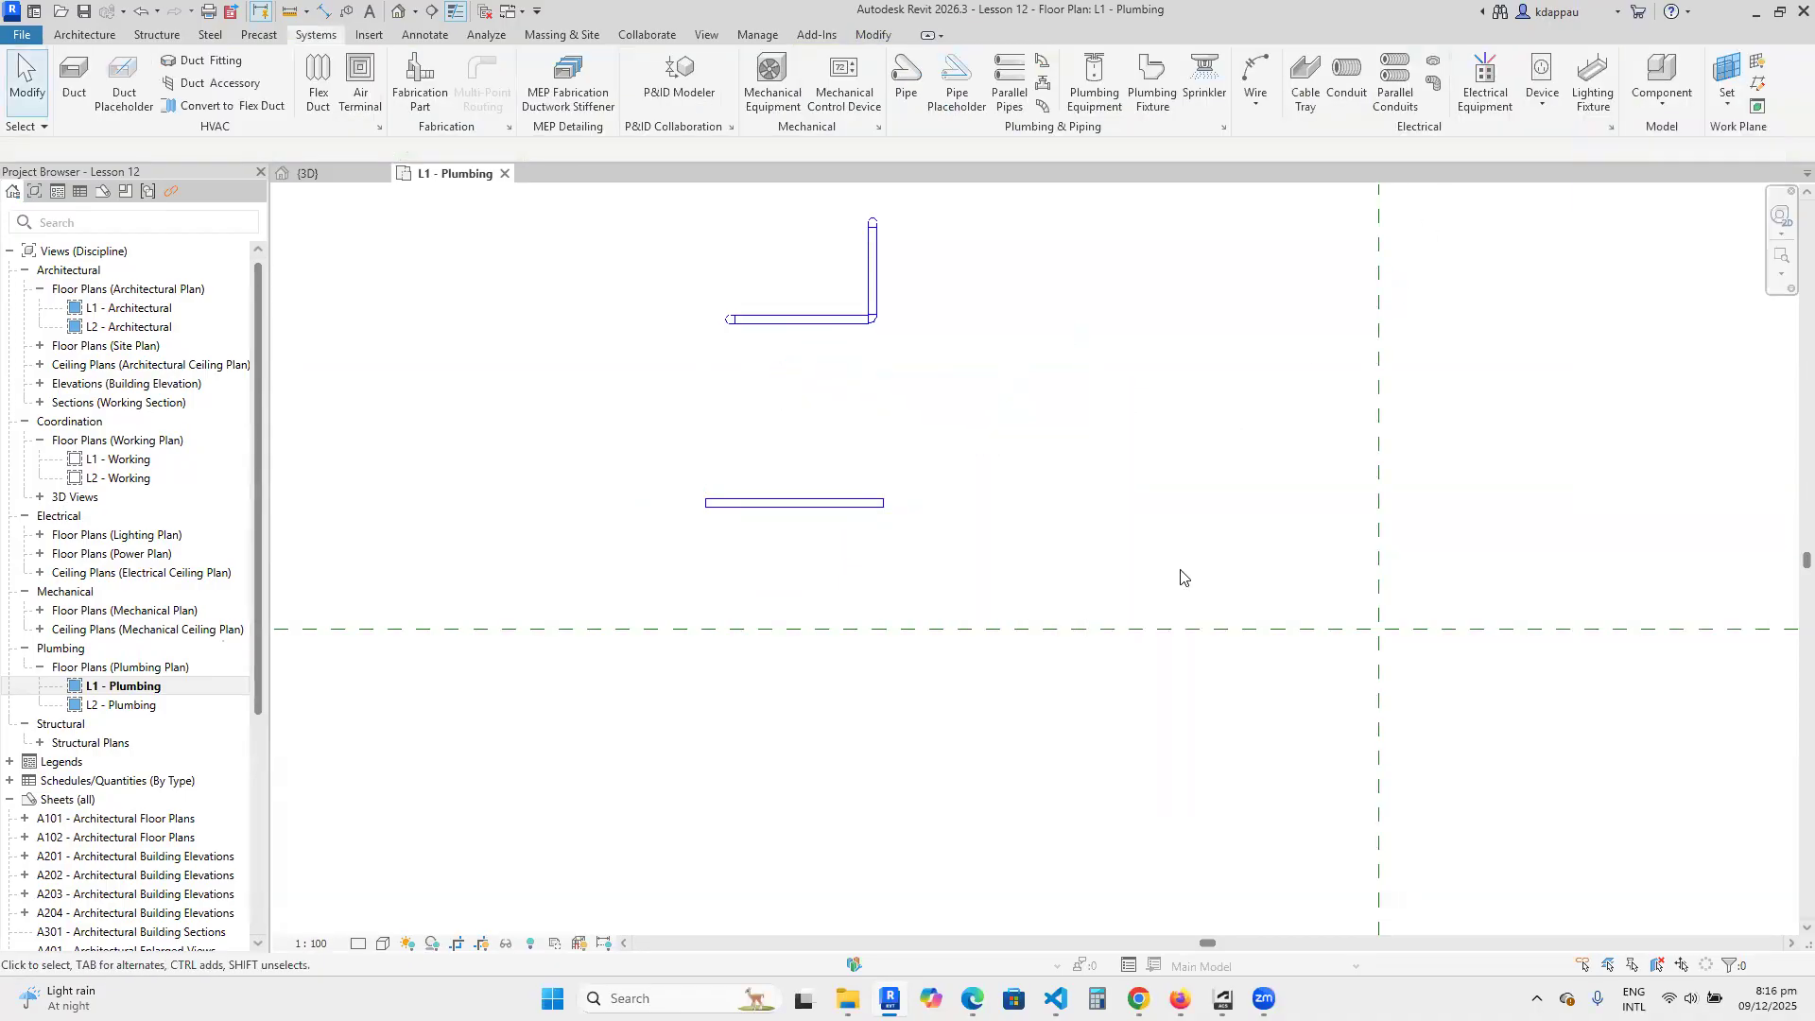
# Show the properties of the new horizontal pipe, dock the Properties palette, and deselect the pipe.
pyautogui.click(795, 504)
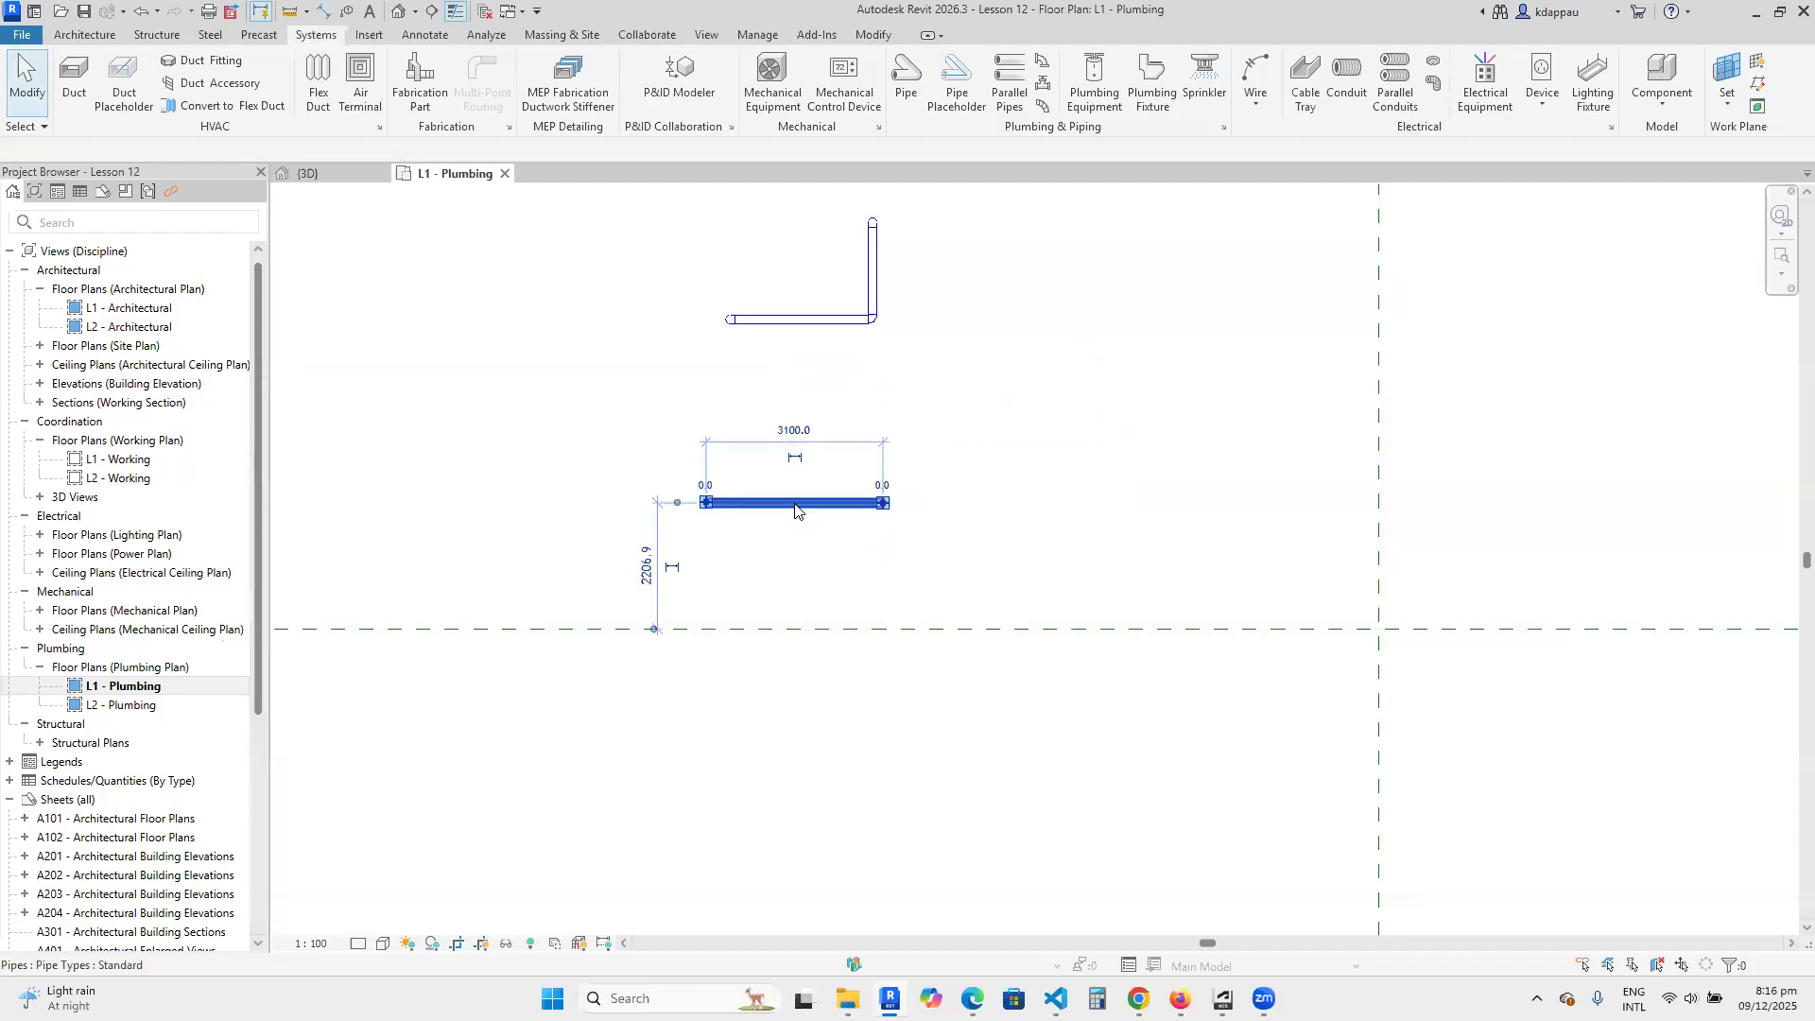
pyautogui.rightClick(795, 511)
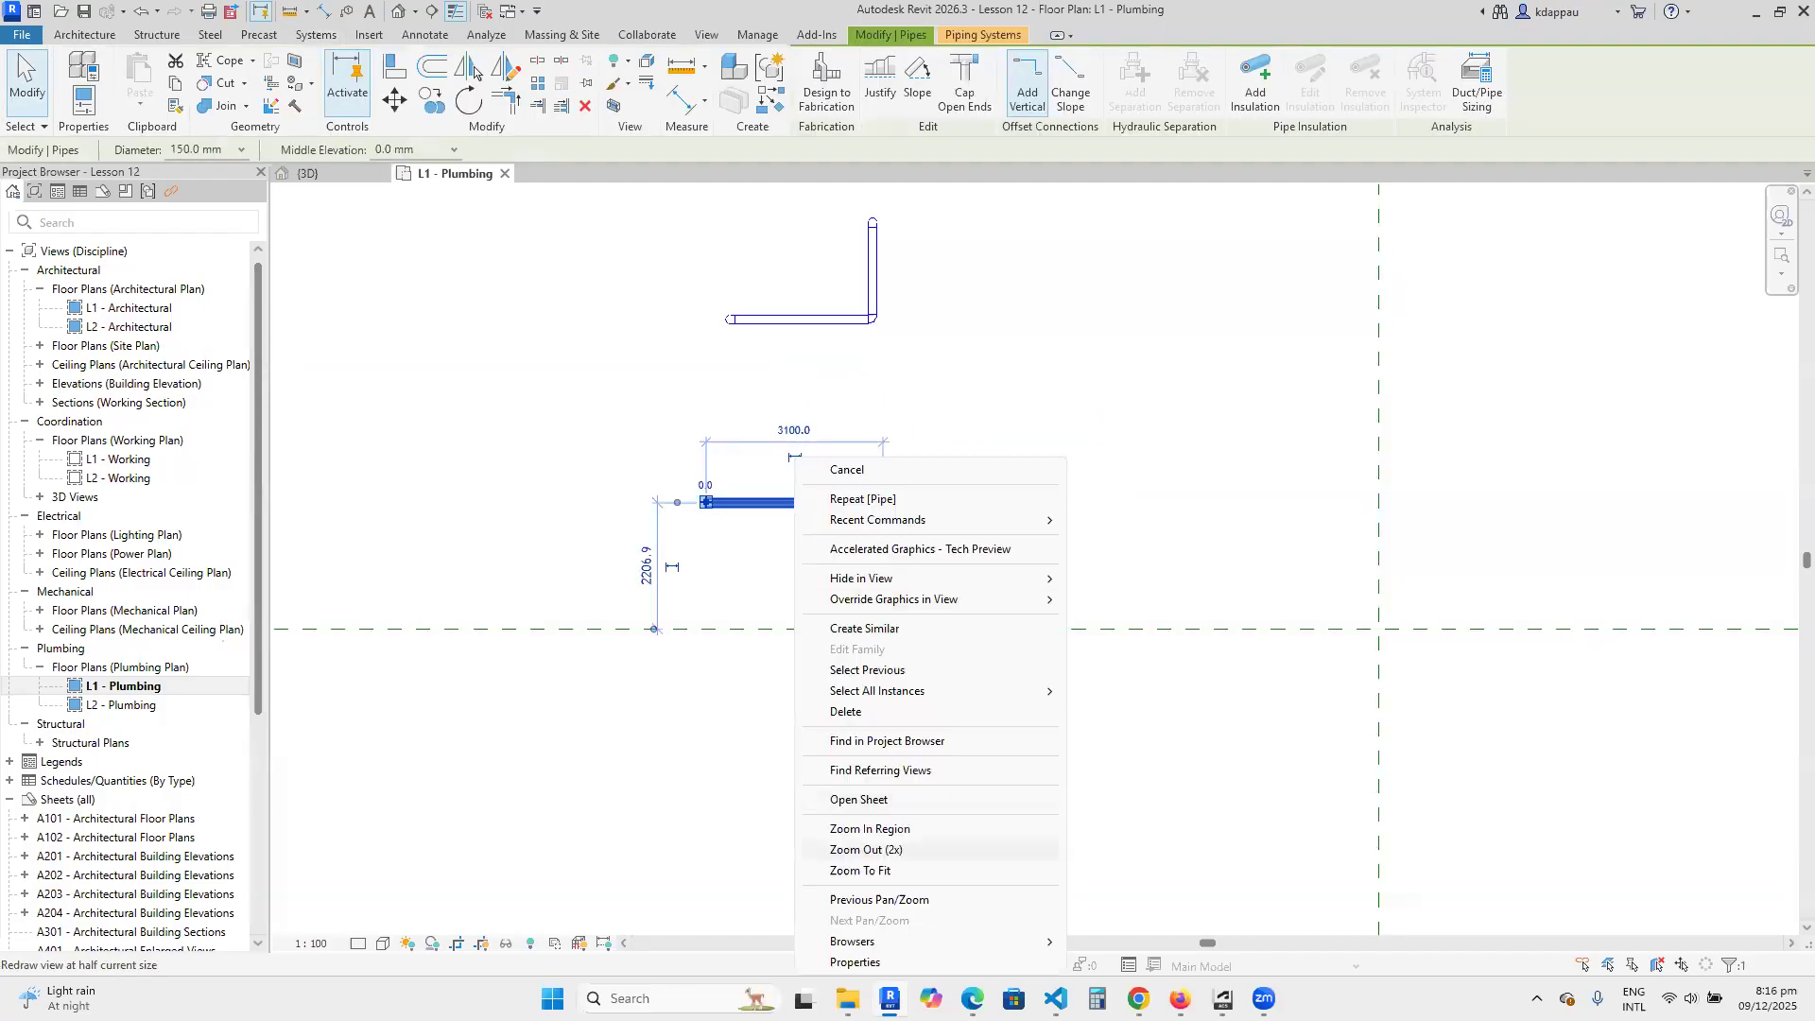
pyautogui.click(855, 962)
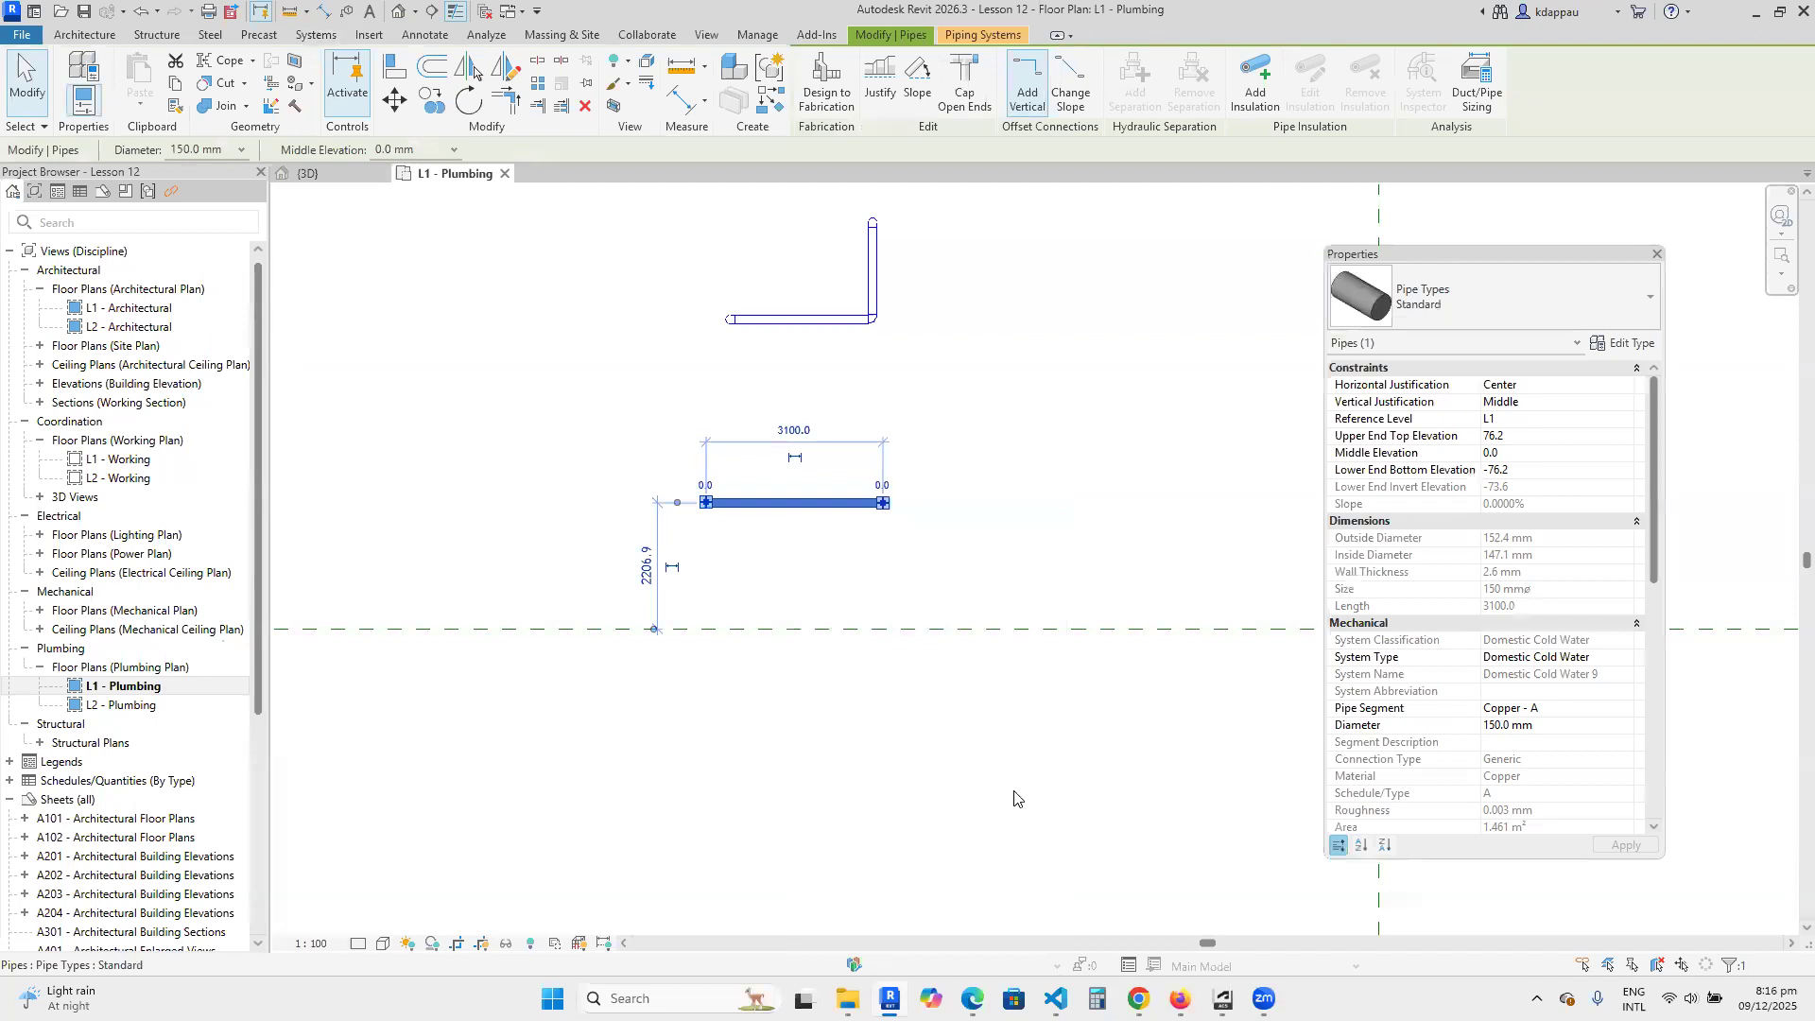
pyautogui.doubleClick(1395, 260)
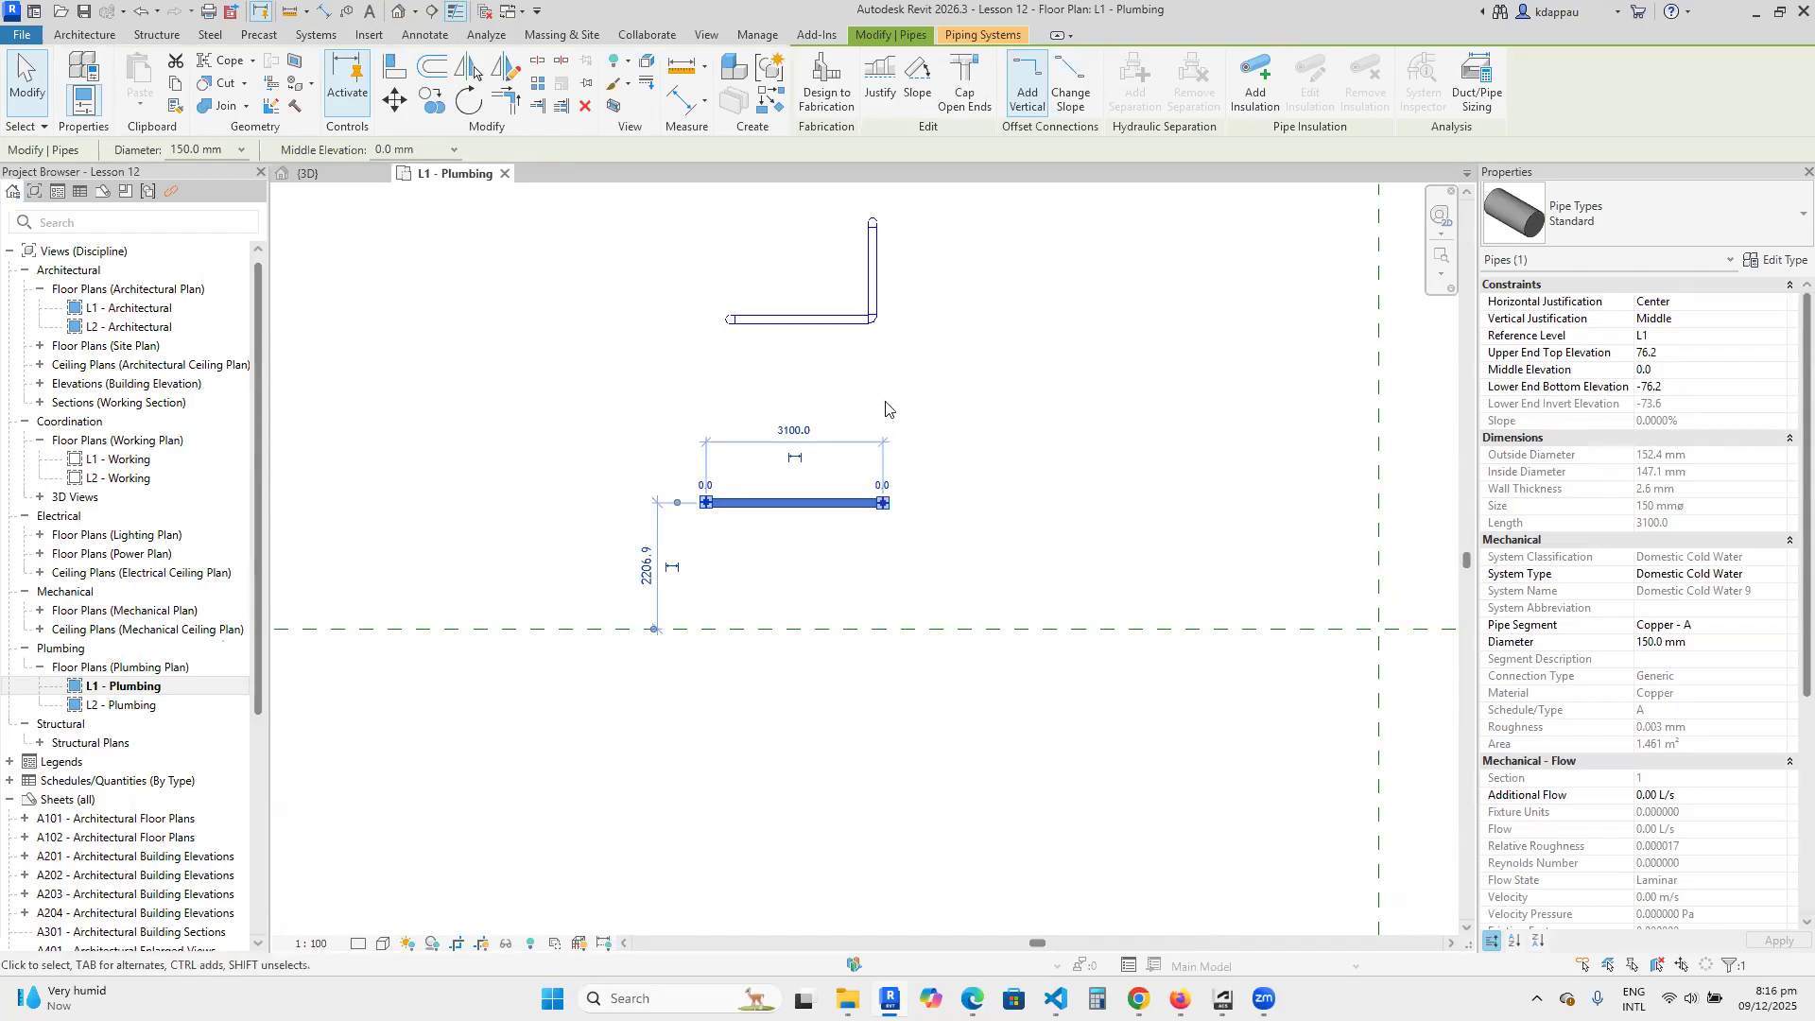
pyautogui.press('Escape')
# Extend the horizontal pipe to about 4800 mm in total by drawing a collinear pipe from its right end with Create Similar, and select the result.
pyautogui.scroll(2, 847, 564)
pyautogui.click(812, 489)
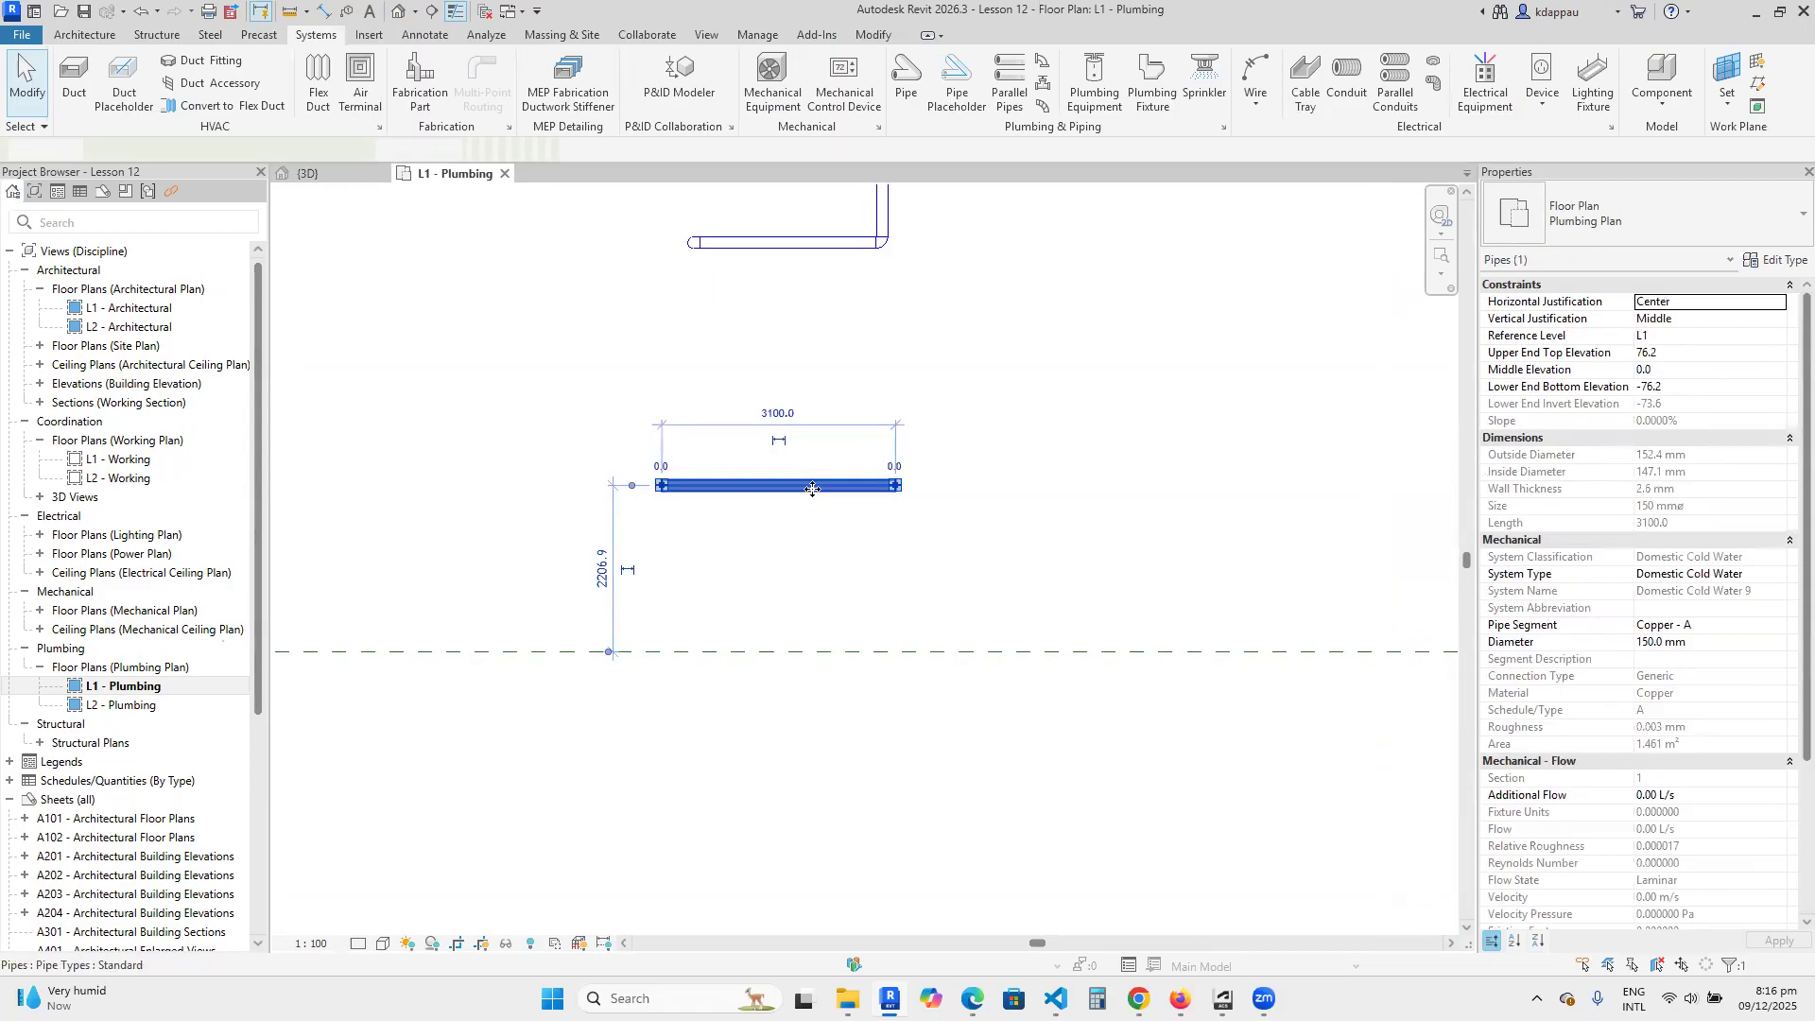
pyautogui.rightClick(814, 492)
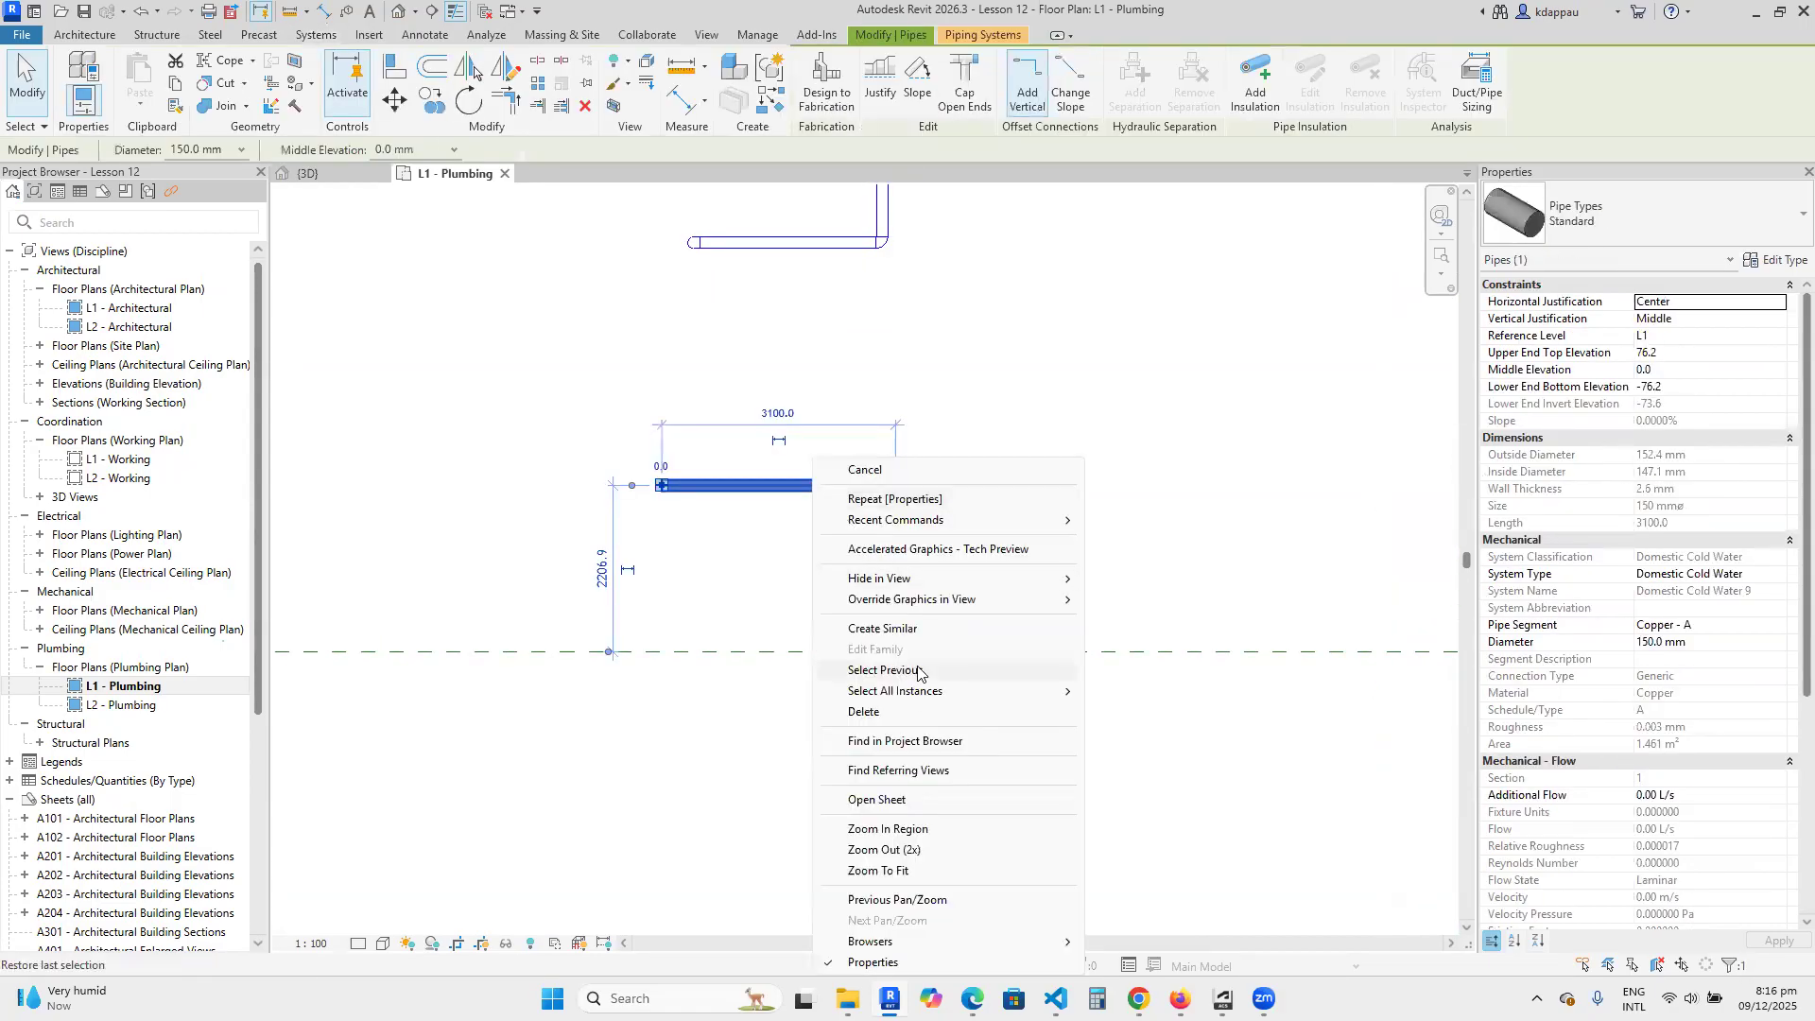
pyautogui.click(880, 629)
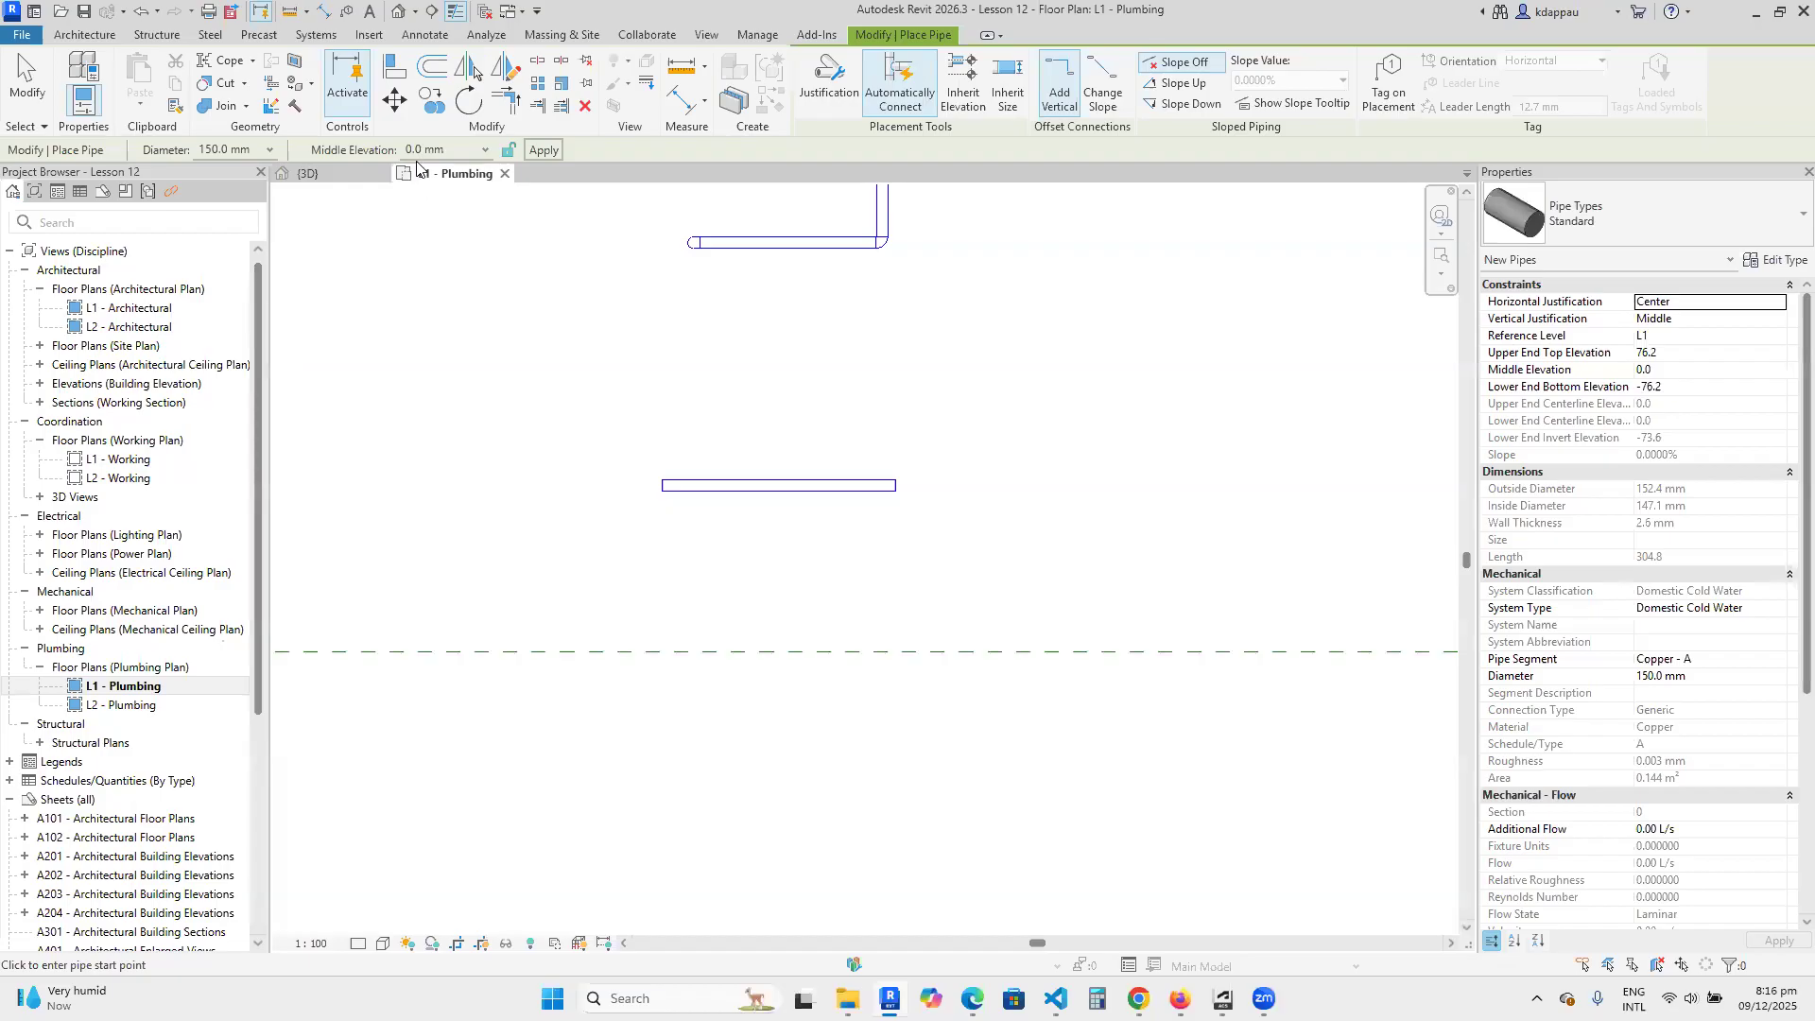
pyautogui.scroll(2, 945, 515)
pyautogui.click(863, 469)
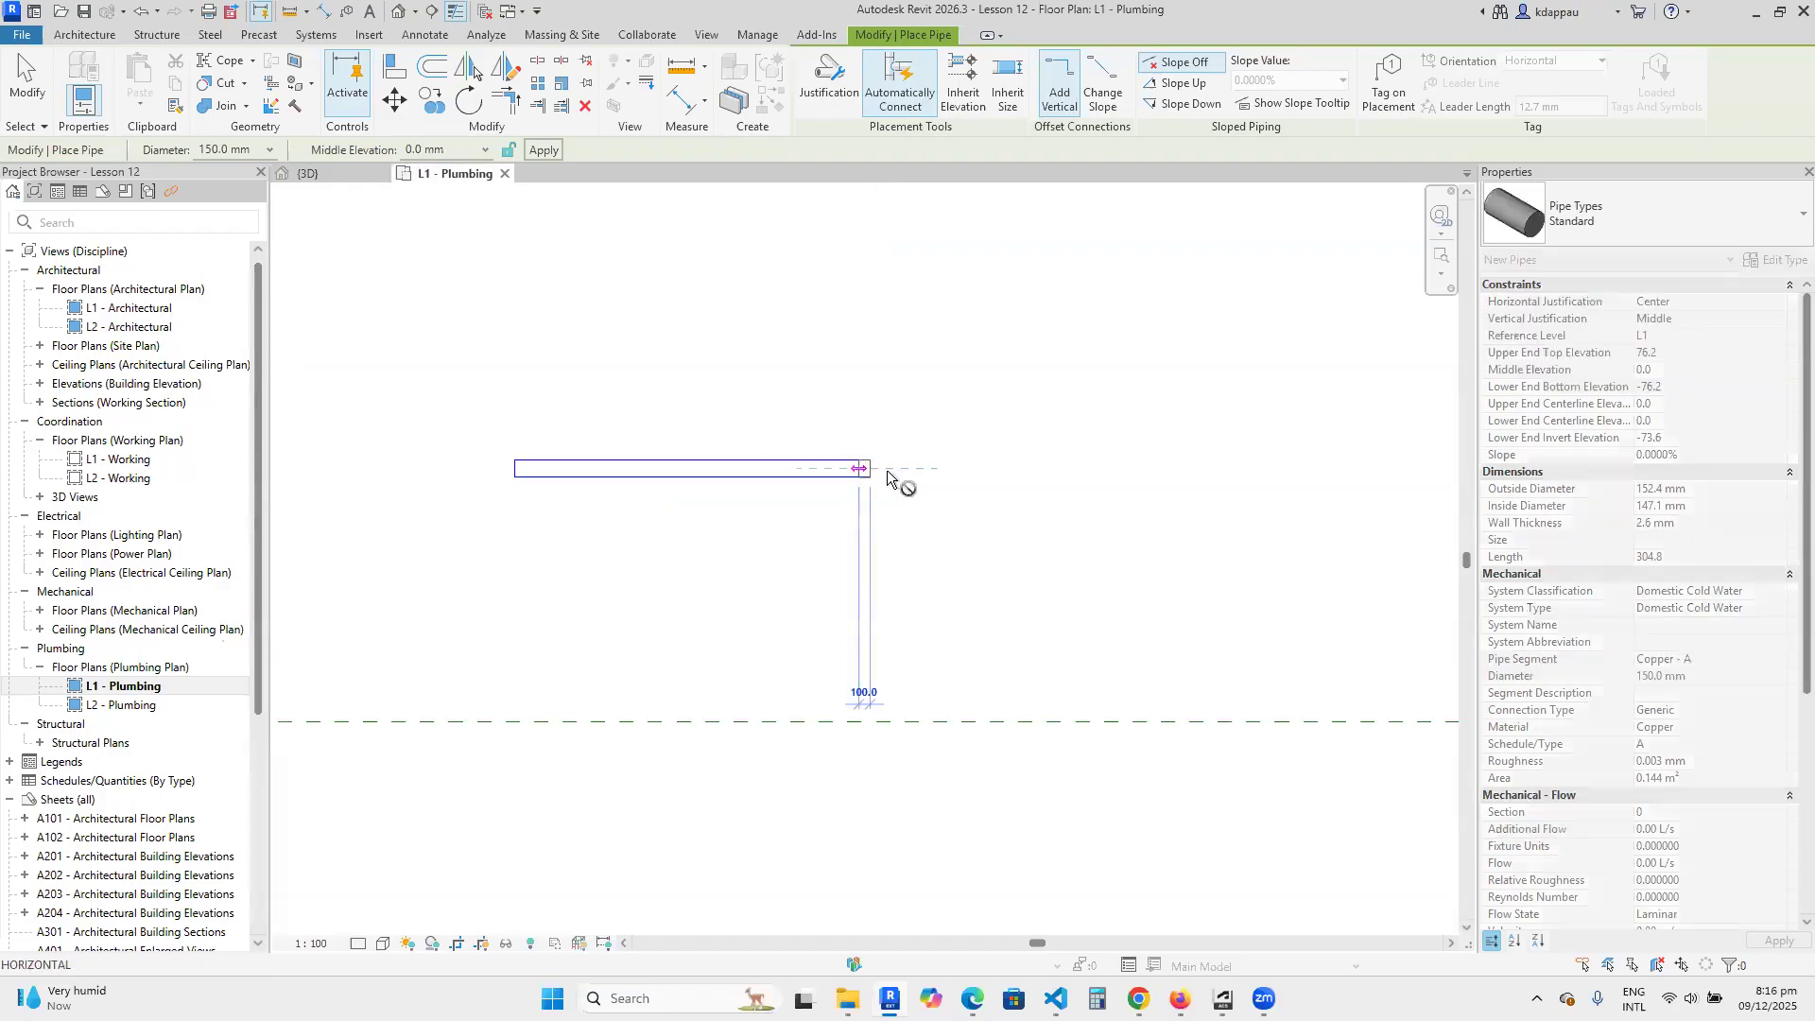
pyautogui.click(1071, 470)
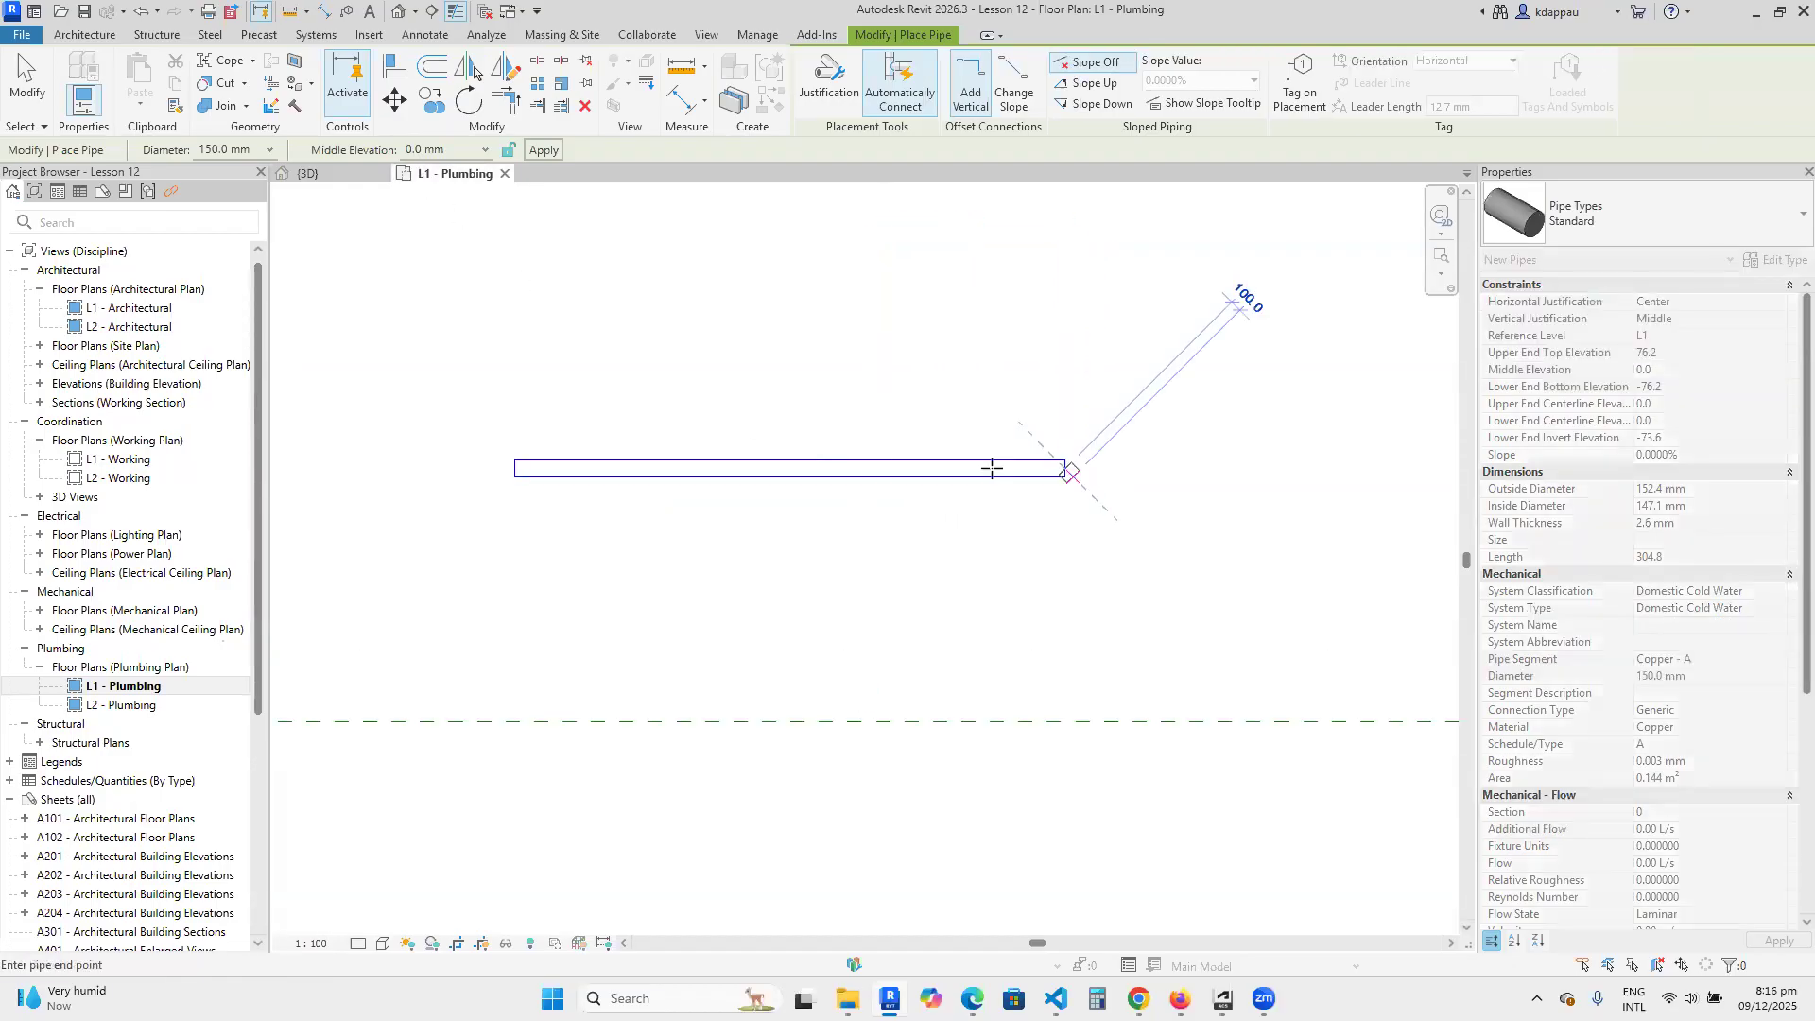
pyautogui.rightClick(813, 311)
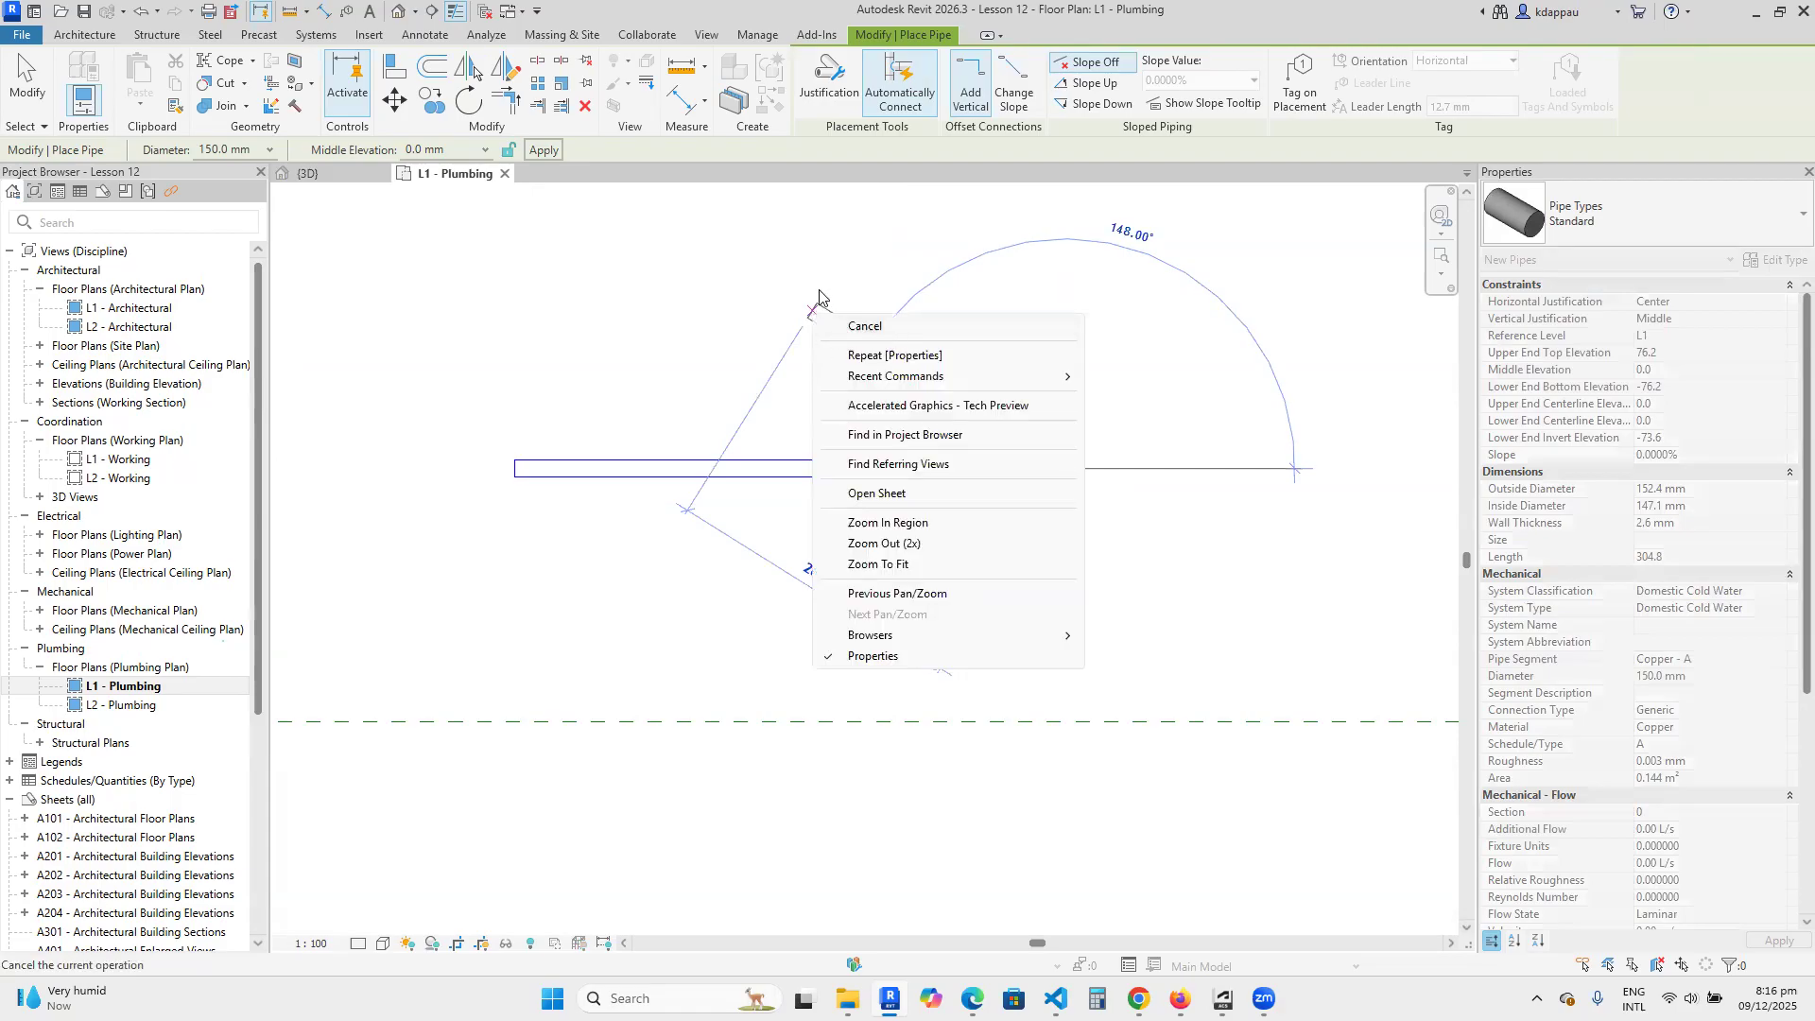
pyautogui.click(862, 327)
pyautogui.rightClick(842, 316)
pyautogui.click(893, 324)
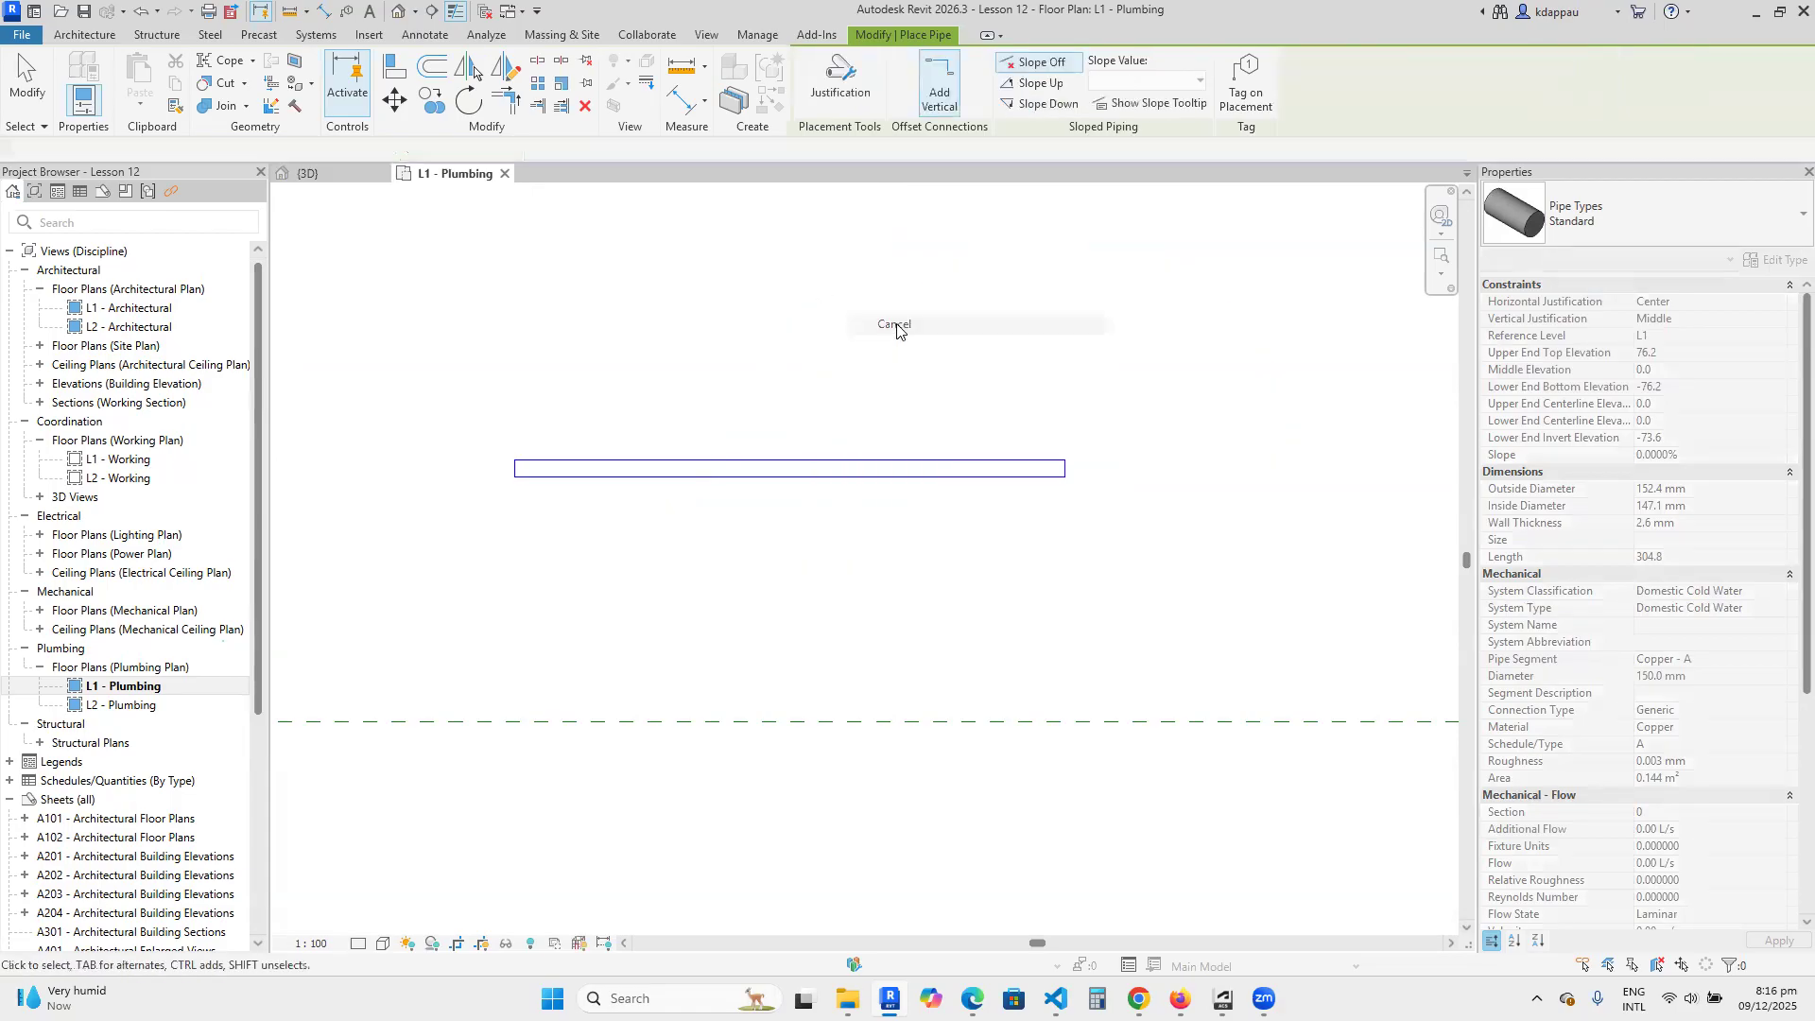
pyautogui.click(768, 476)
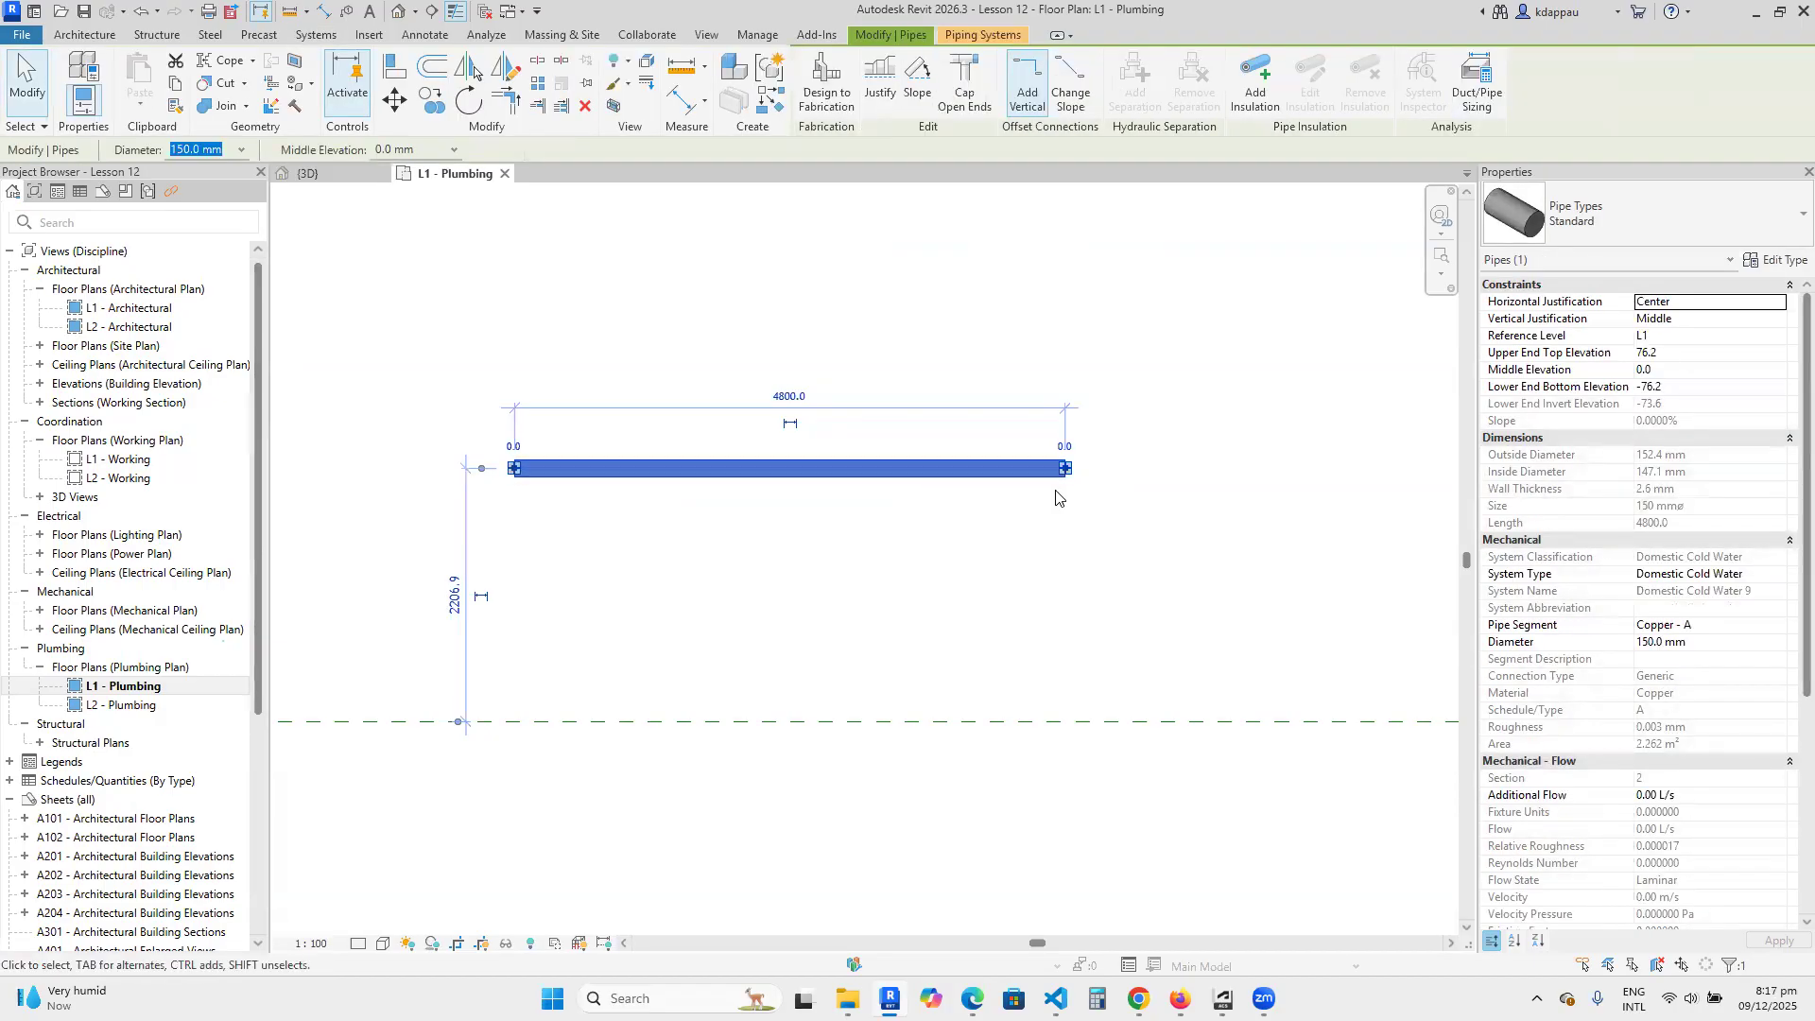
# Draw a perpendicular branch about 1660 mm long with Create Similar, from below up to the horizontal pipe's centerline, and finish the command.
pyautogui.click(818, 558)
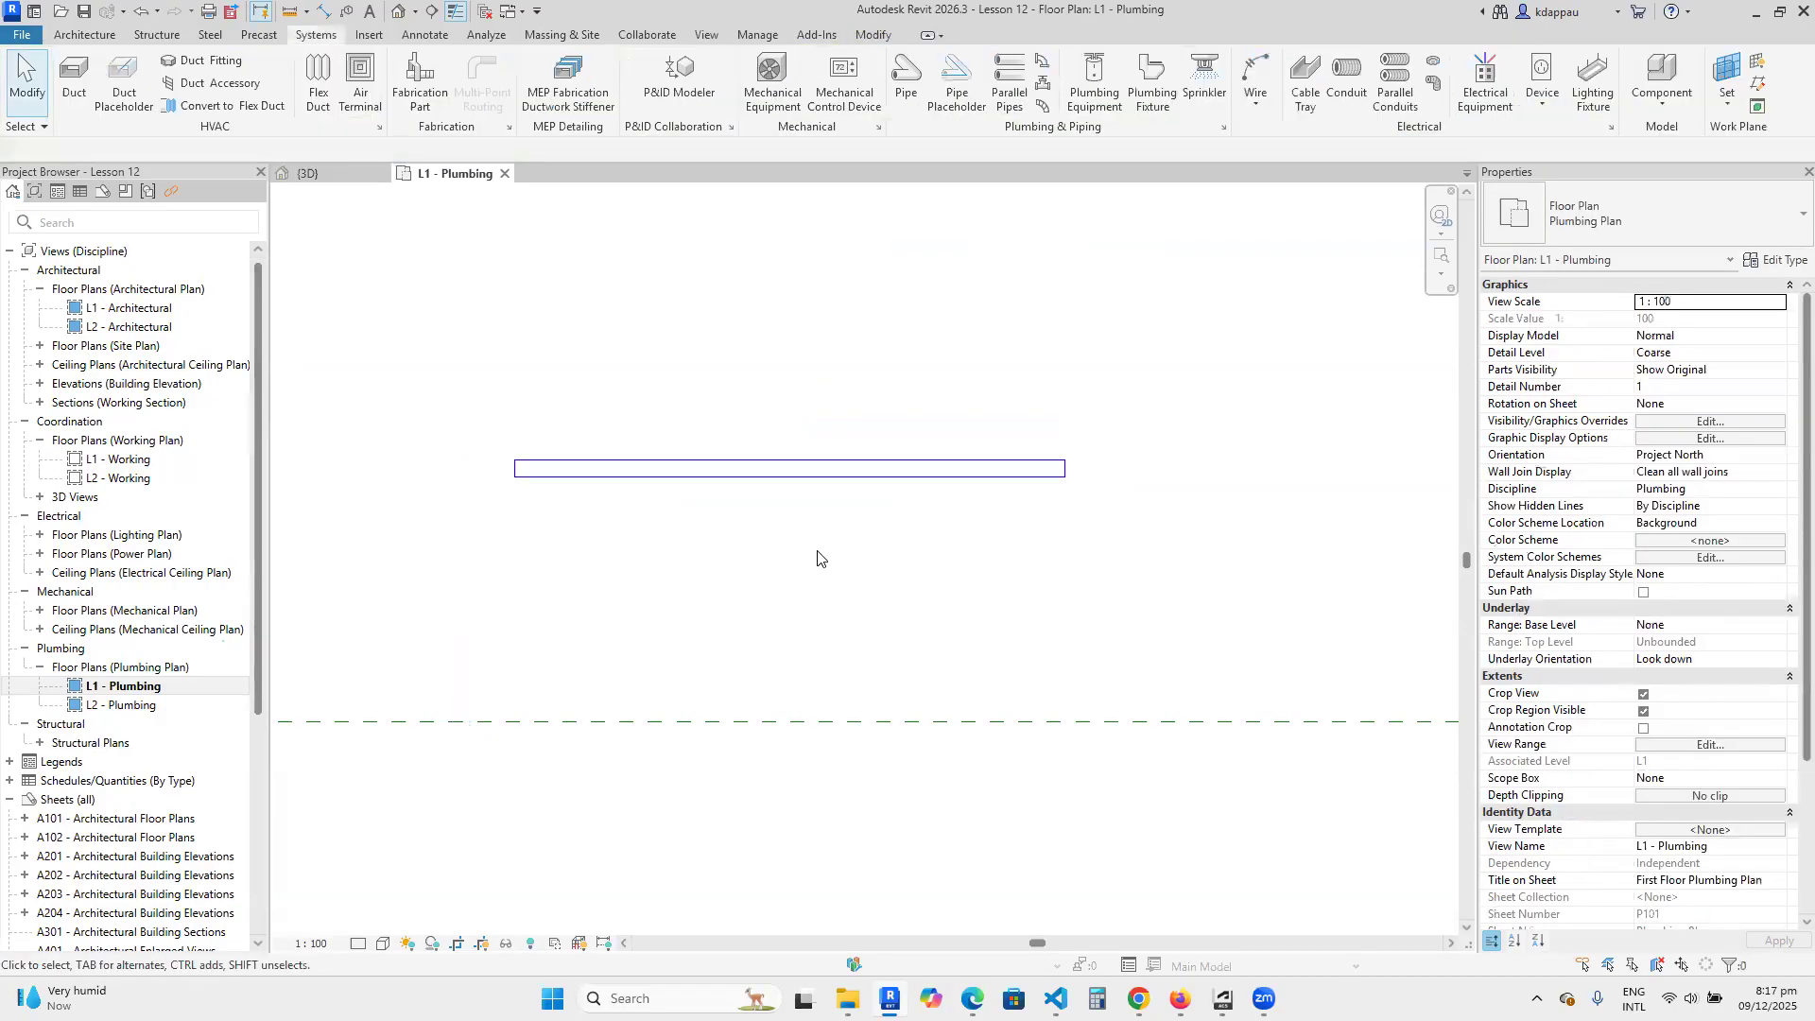
pyautogui.click(782, 473)
pyautogui.rightClick(782, 473)
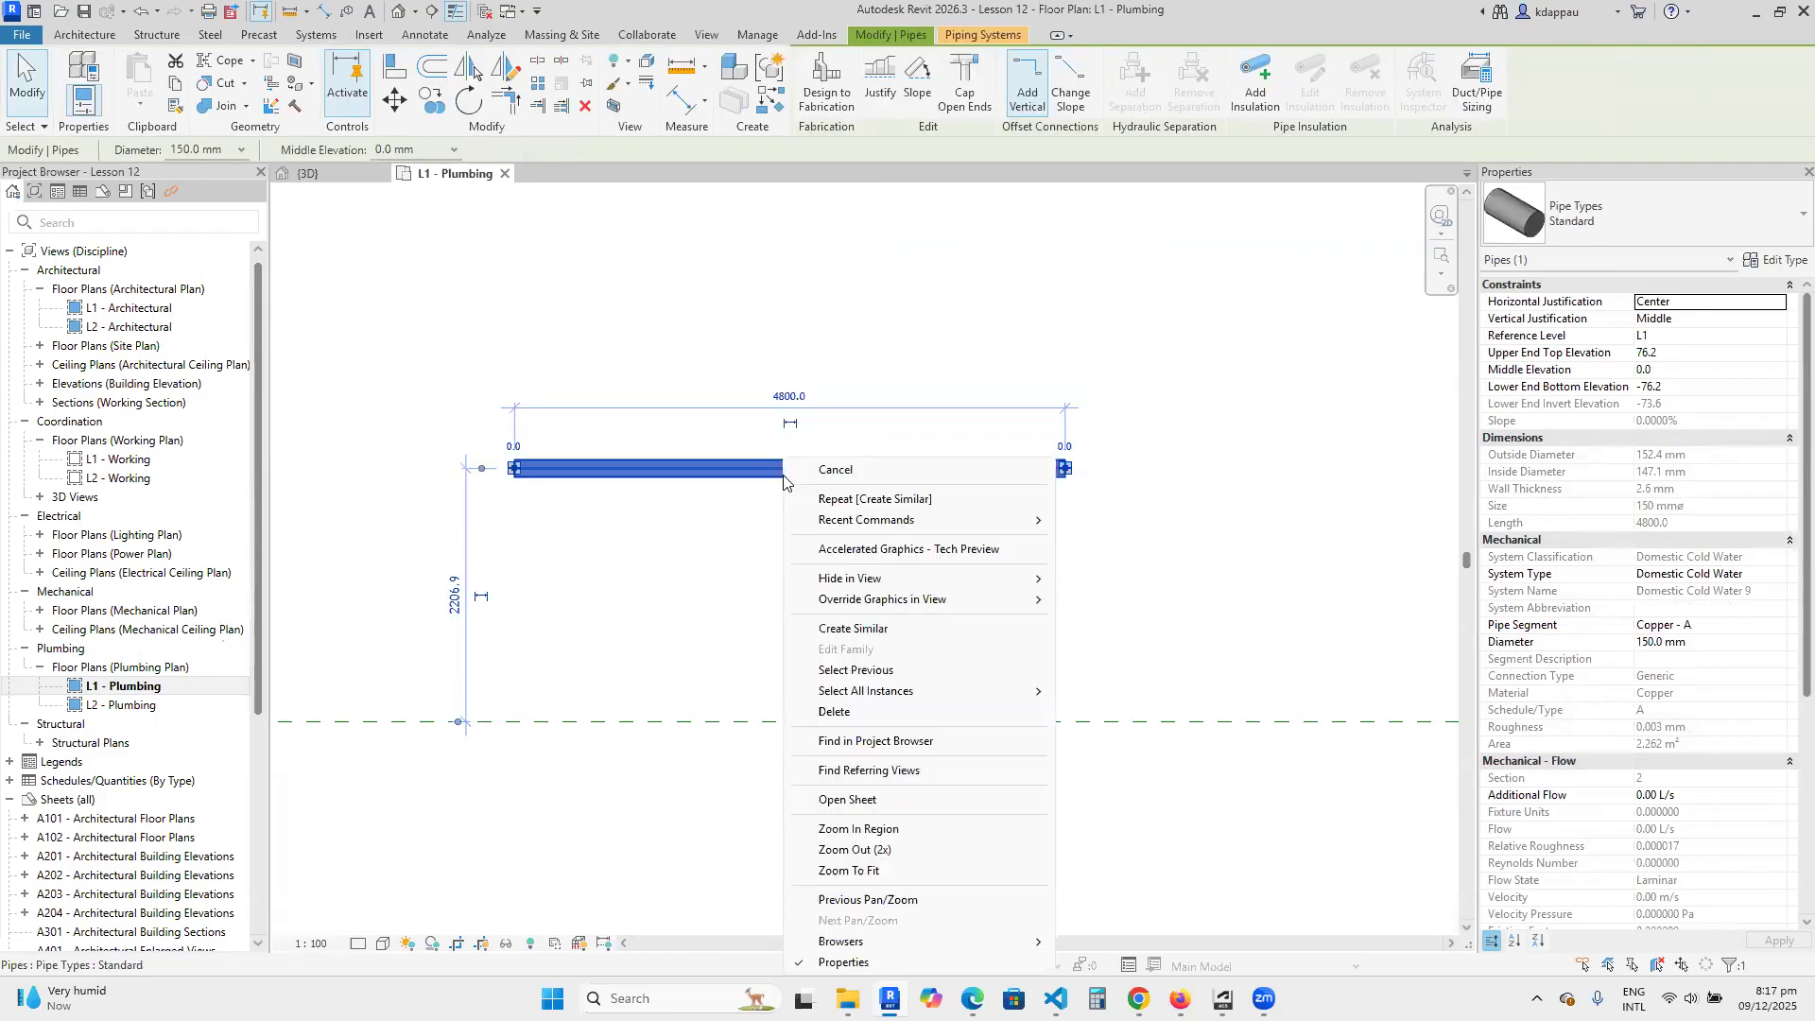
pyautogui.click(847, 630)
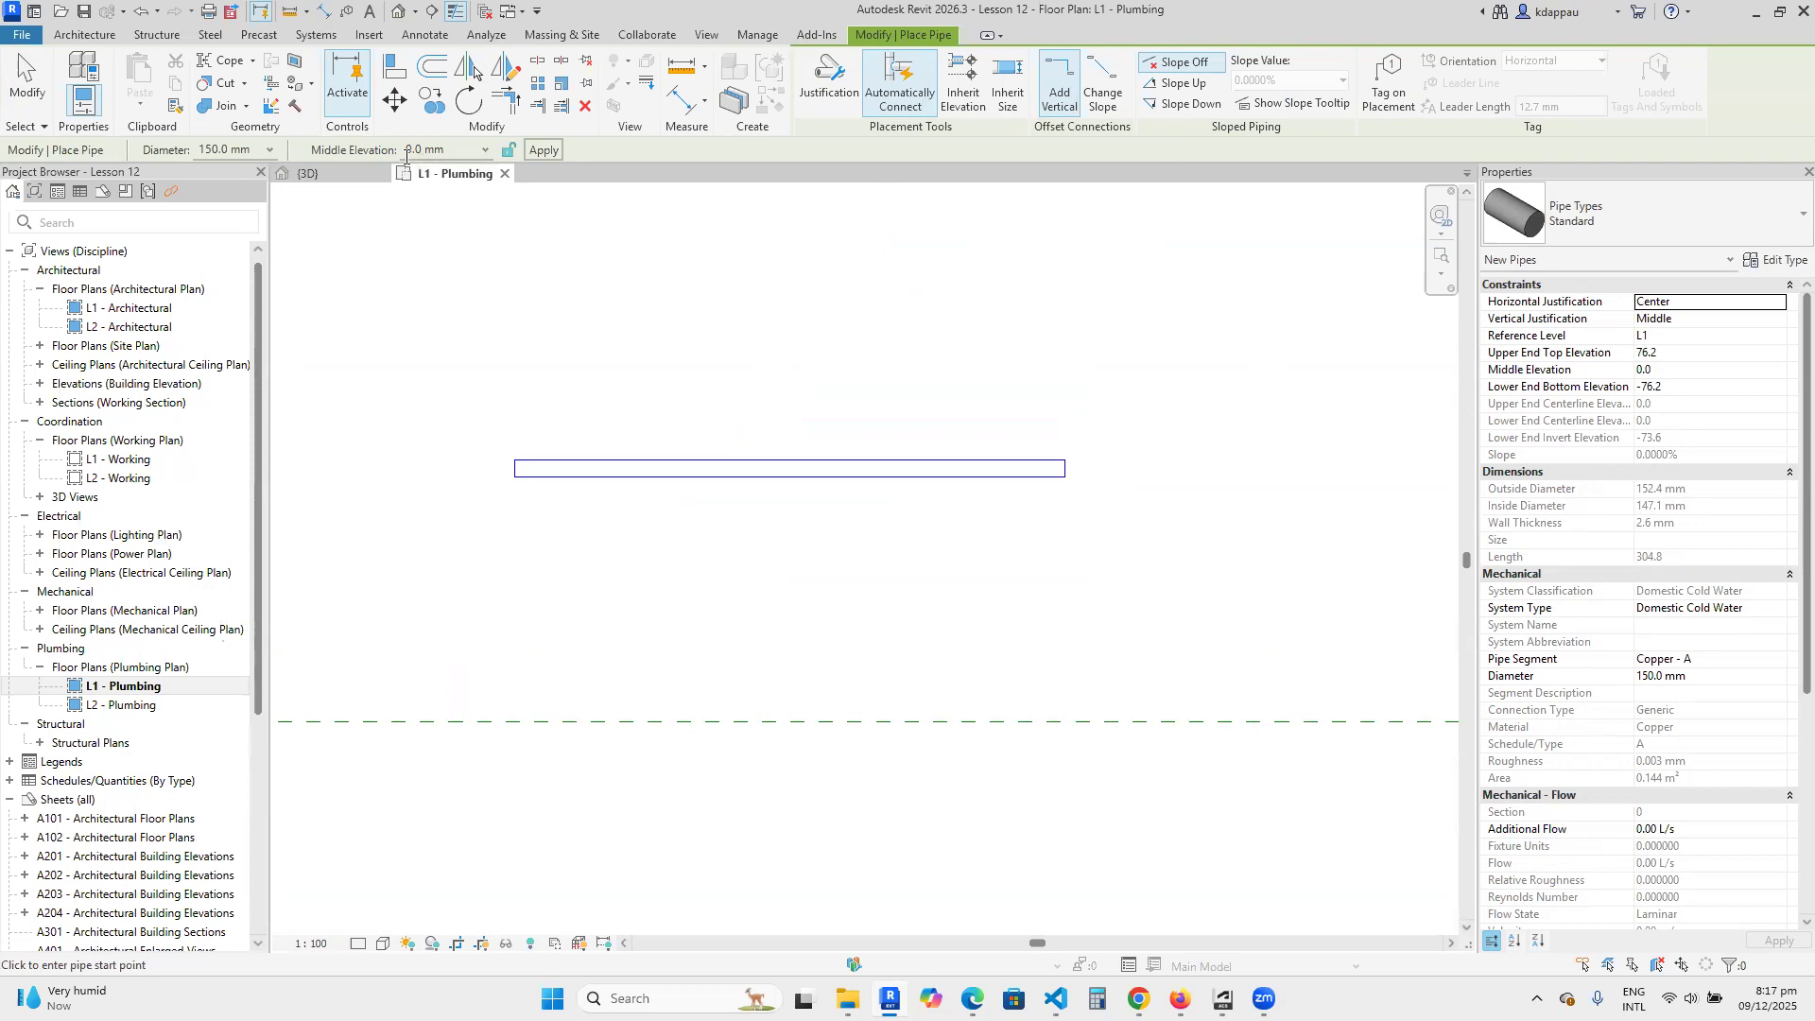
pyautogui.click(772, 659)
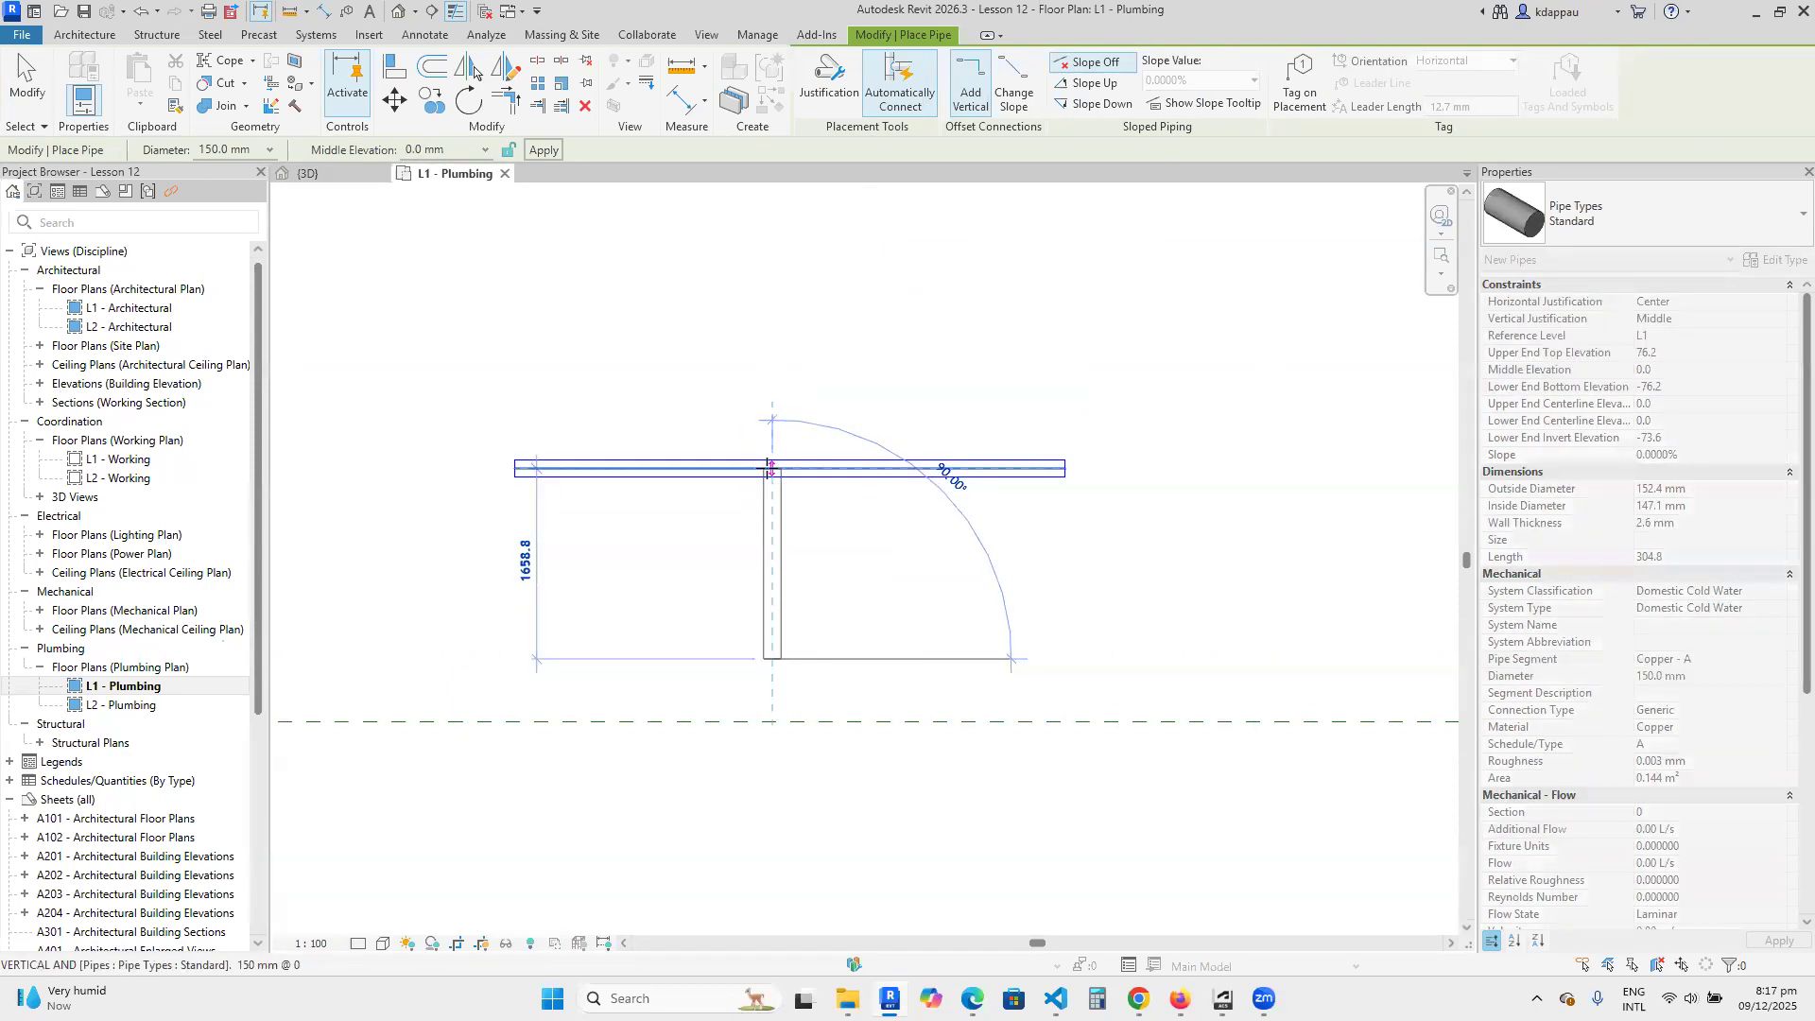
pyautogui.click(770, 468)
pyautogui.rightClick(727, 389)
pyautogui.click(781, 401)
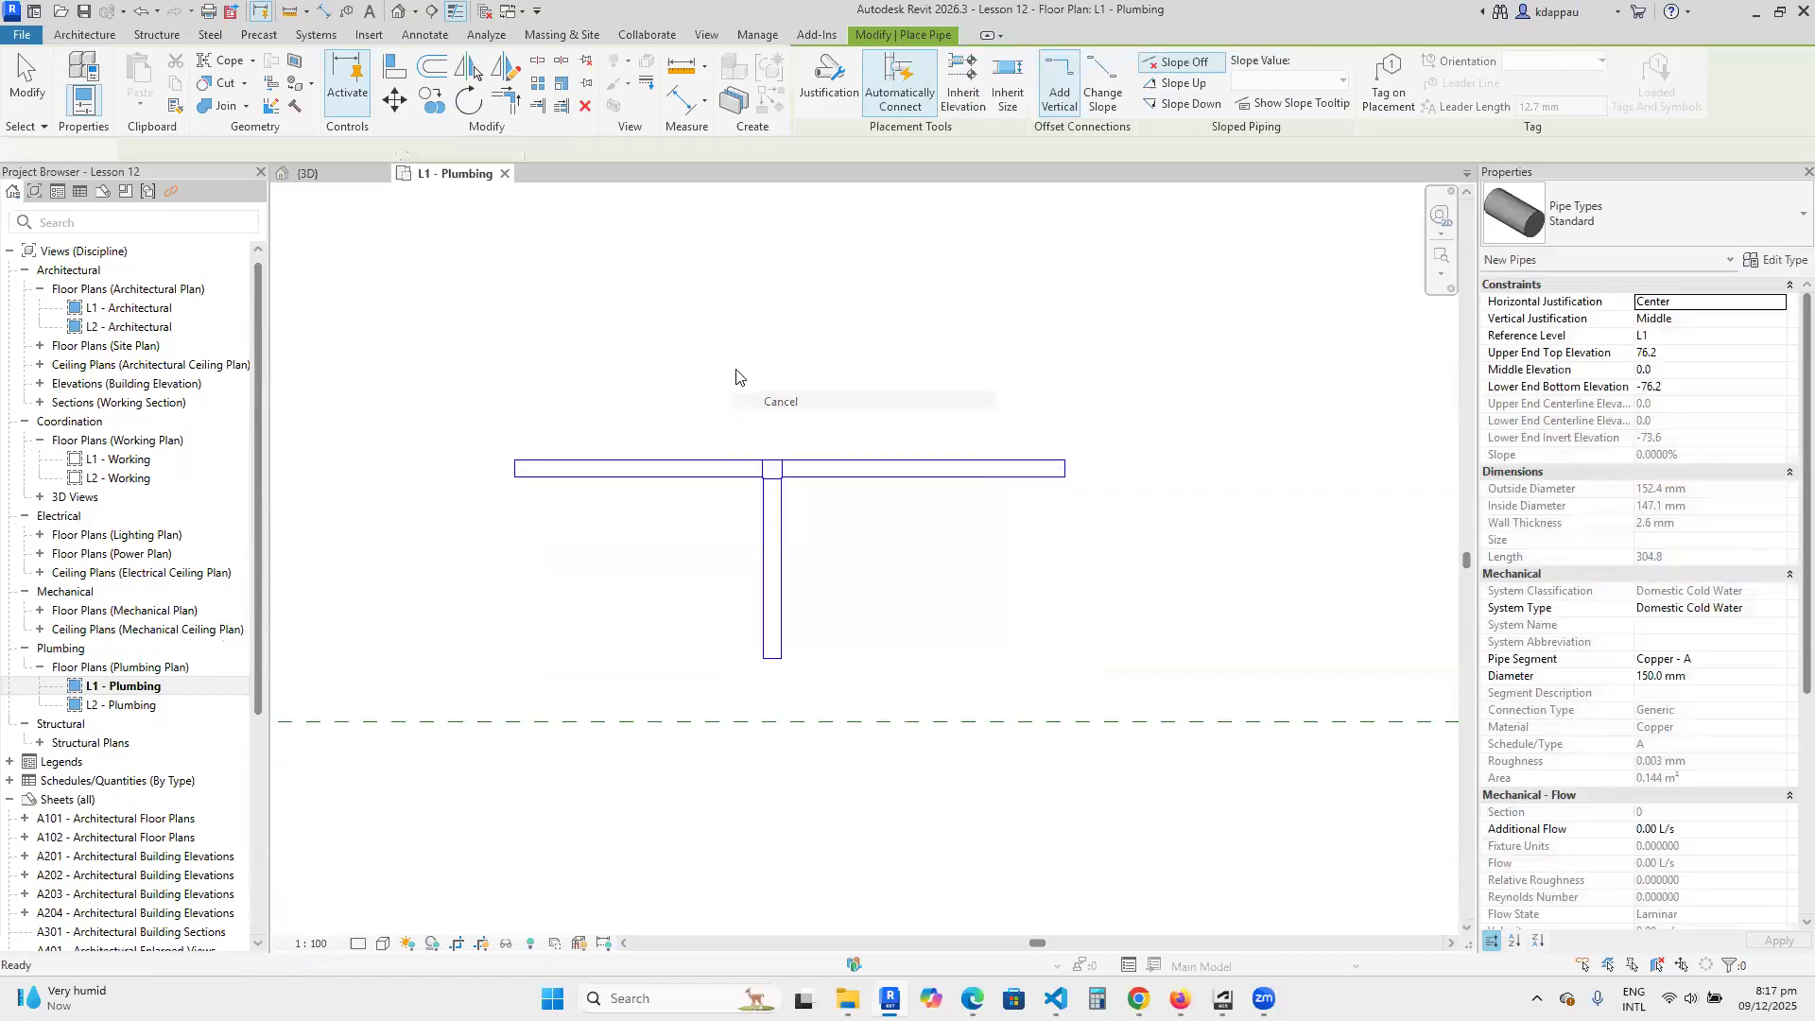
pyautogui.rightClick(725, 364)
pyautogui.click(781, 375)
# Select the tee fitting at the branch junction to inspect its properties, and clear the selection.
pyautogui.scroll(2, 720, 398)
pyautogui.moveTo(697, 344); pyautogui.dragTo(1012, 609)
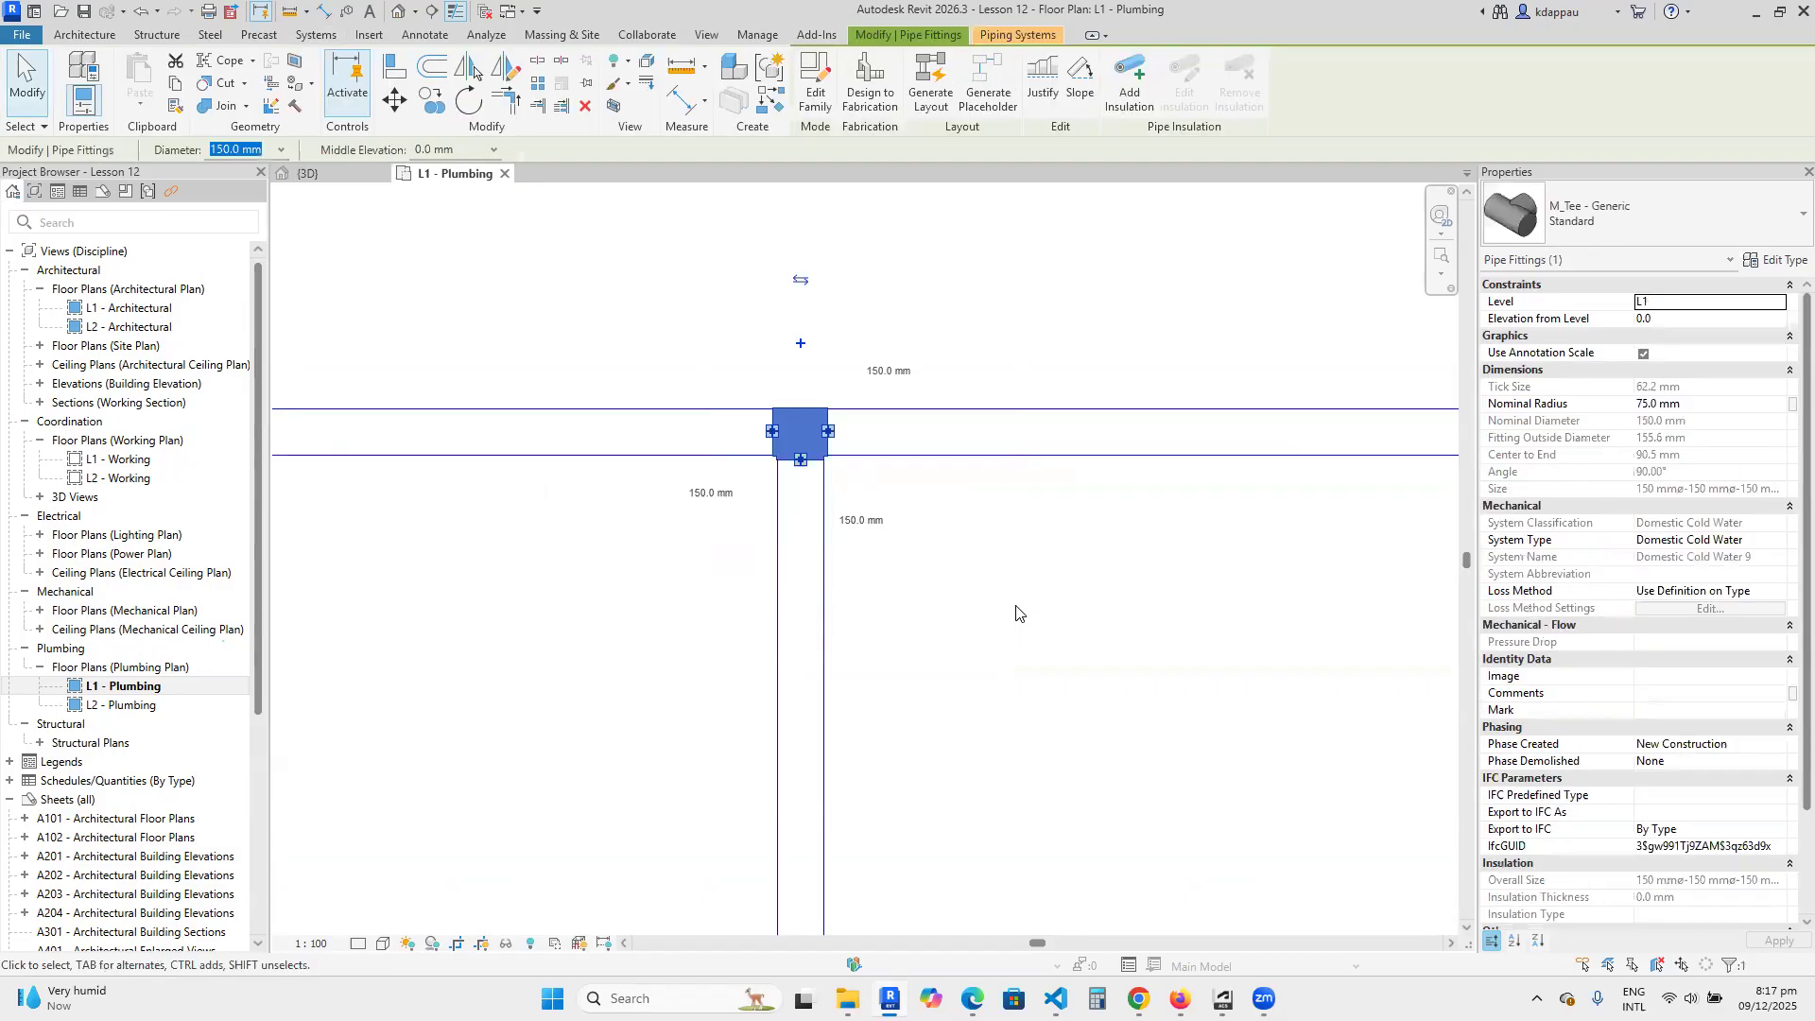
pyautogui.click(926, 334)
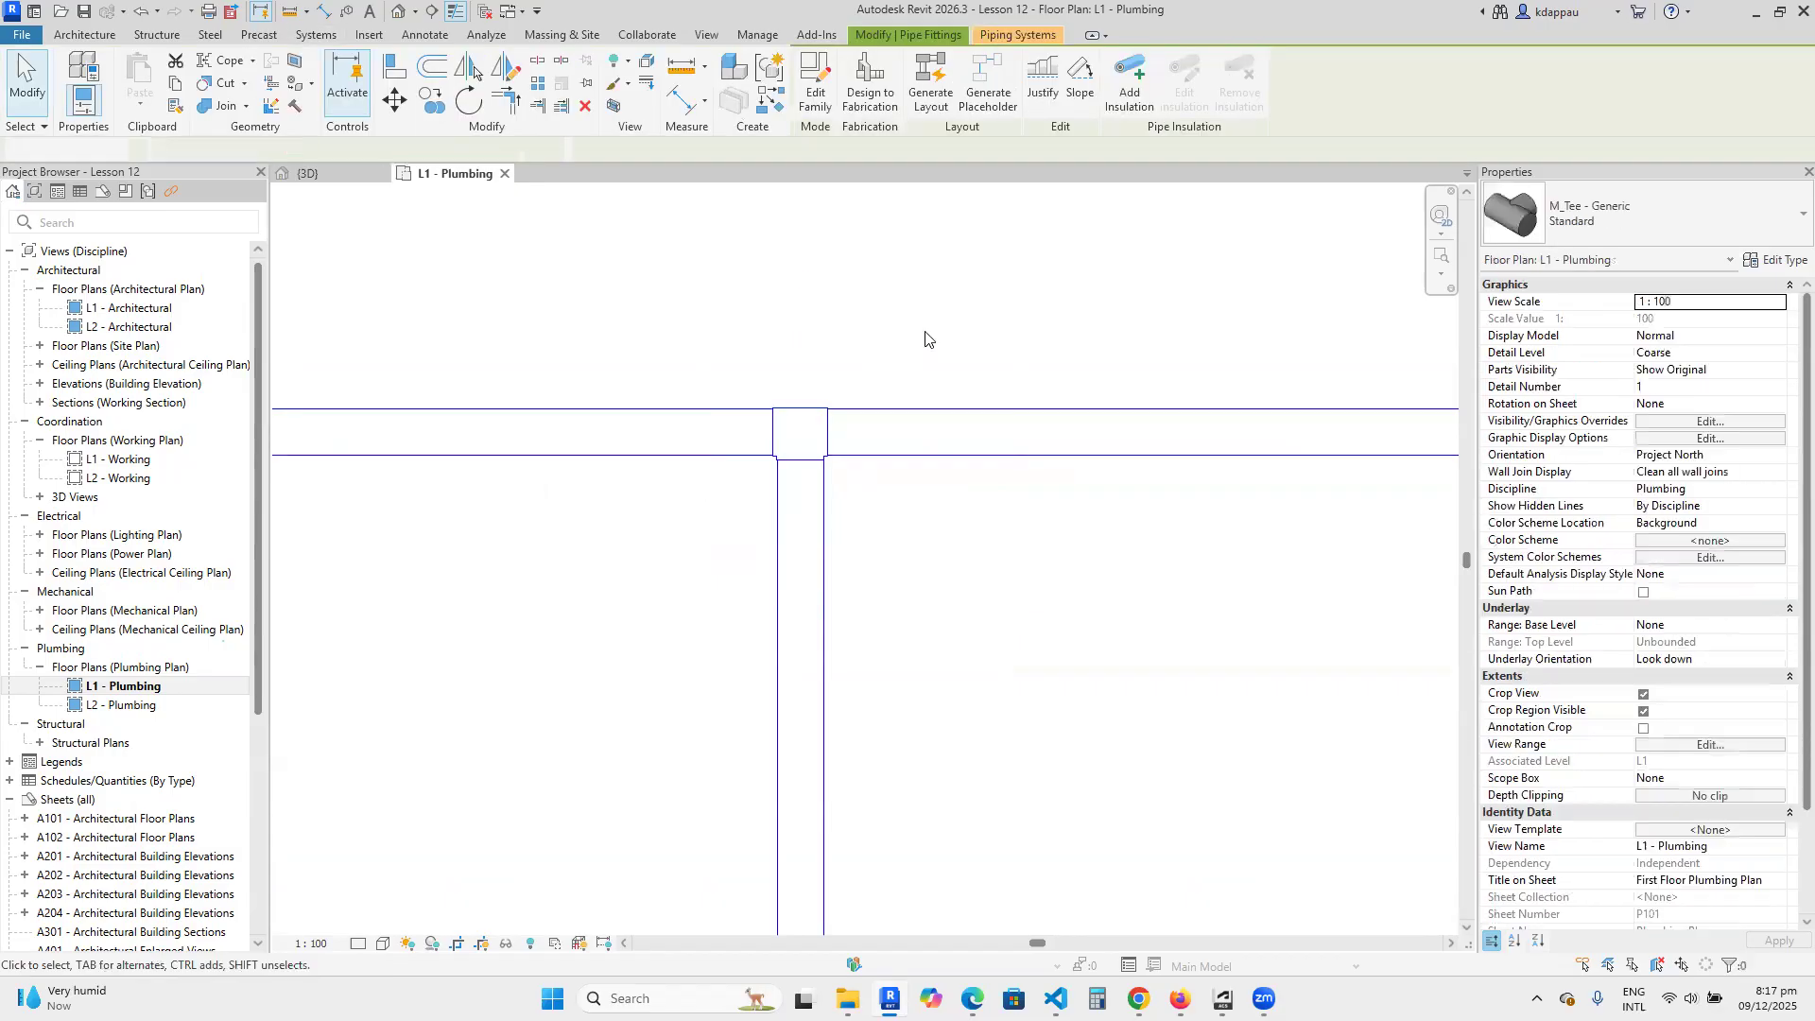
# Move the branch pipe's free lower end sideways so the branch runs diagonally at about 45°, with a length of about 1612 mm.
pyautogui.scroll(-4, 746, 488)
pyautogui.click(775, 601)
pyautogui.moveTo(775, 652); pyautogui.dragTo(893, 621)
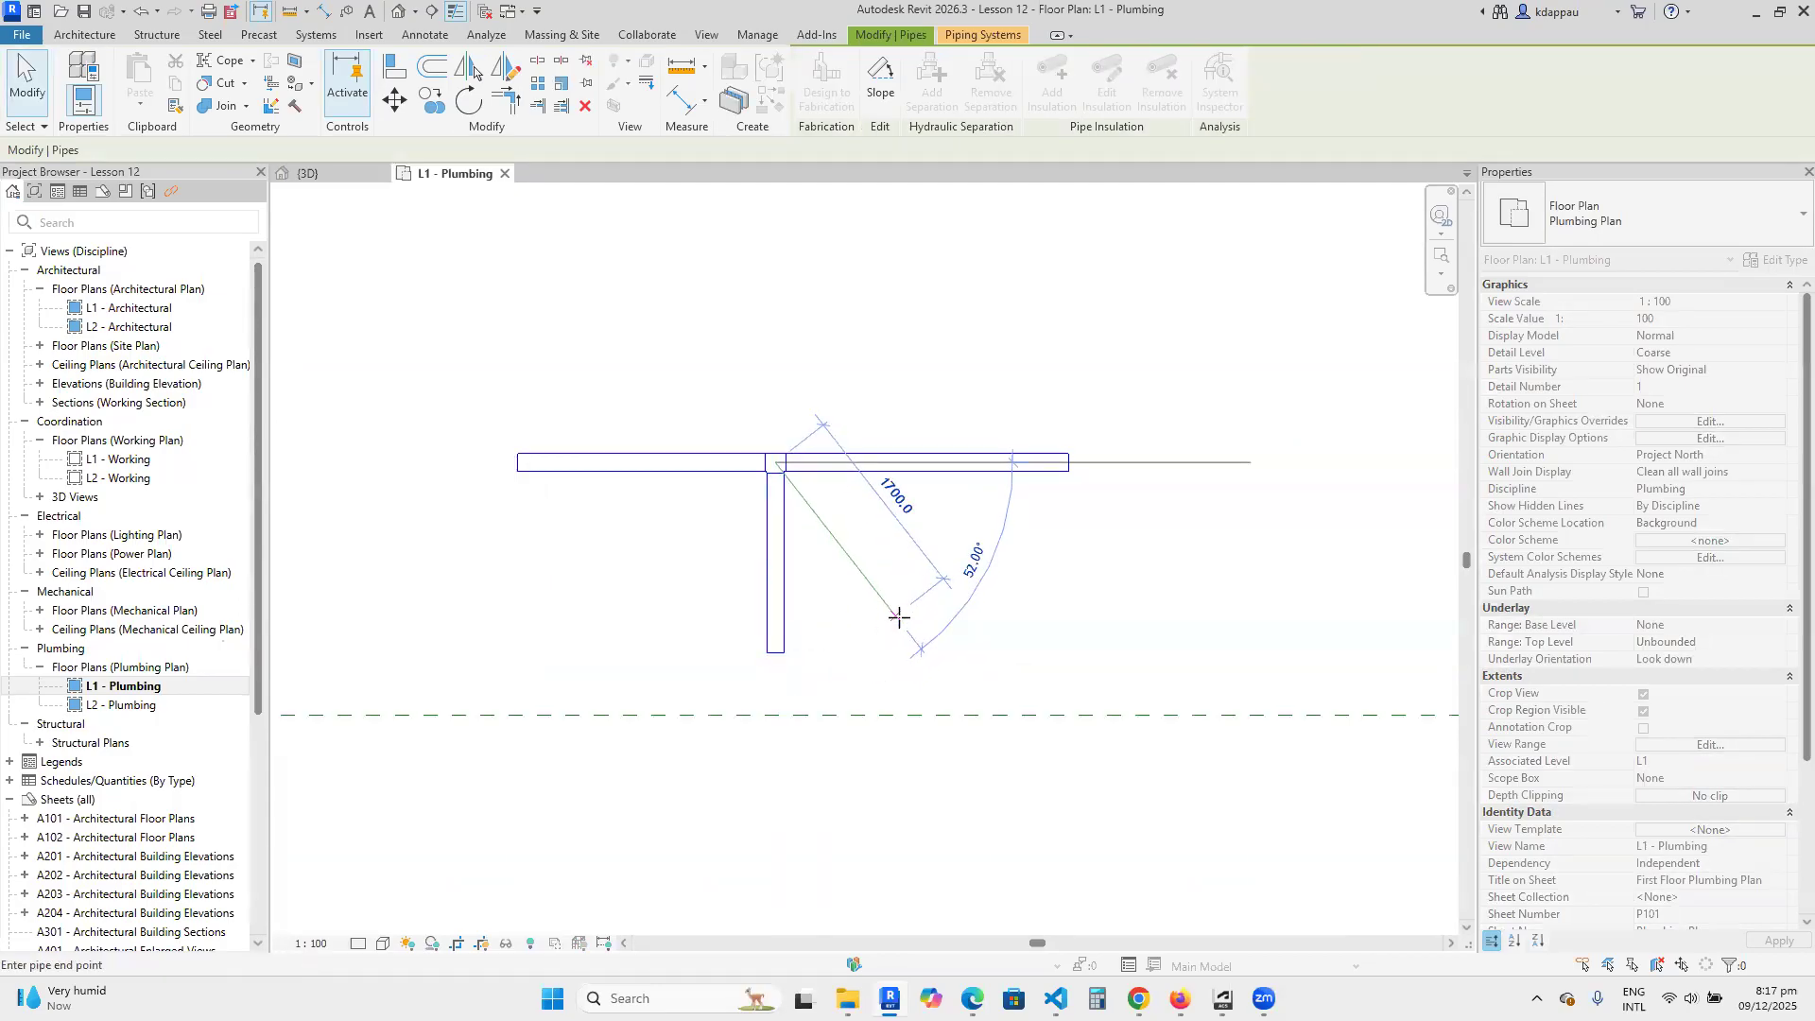
pyautogui.click(913, 610)
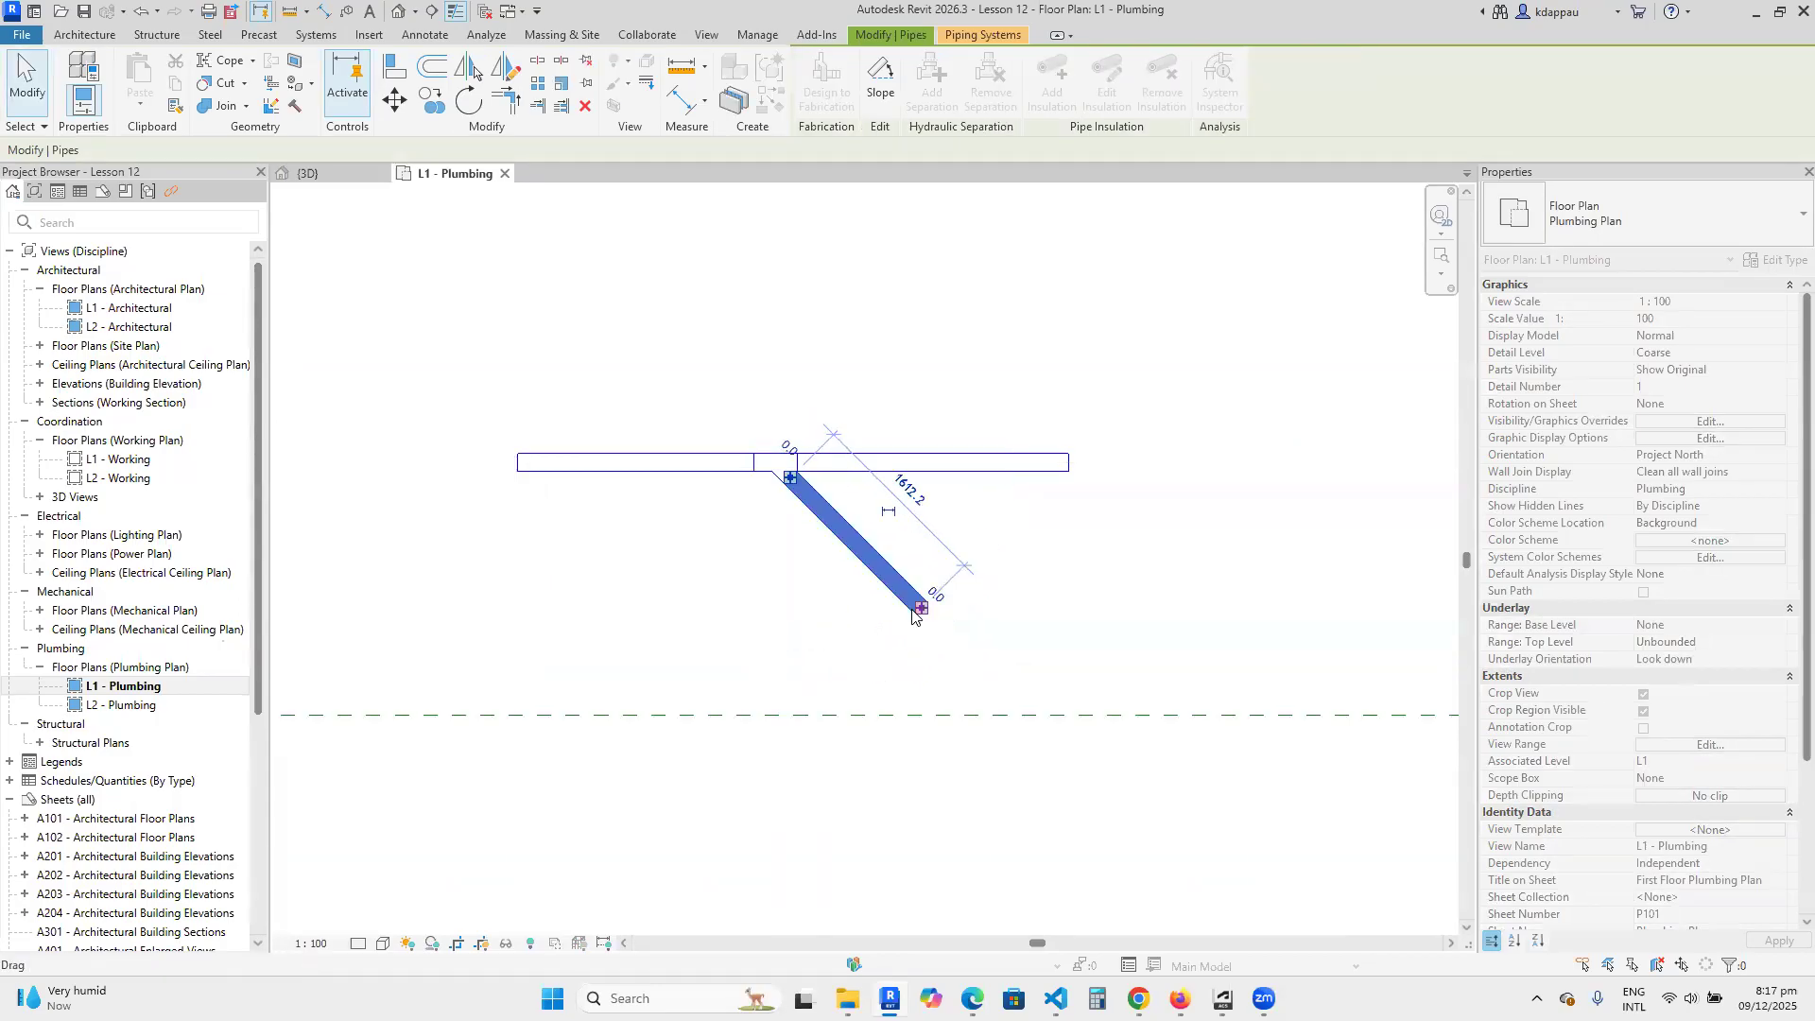
pyautogui.press('Escape')
pyautogui.press('Escape')
# Inspect the angled fitting where the diagonal branch meets the horizontal pipe, and clear the selection.
pyautogui.scroll(2, 856, 472)
pyautogui.scroll(1, 621, 433)
pyautogui.moveTo(574, 296); pyautogui.dragTo(875, 608)
pyautogui.click(1094, 610)
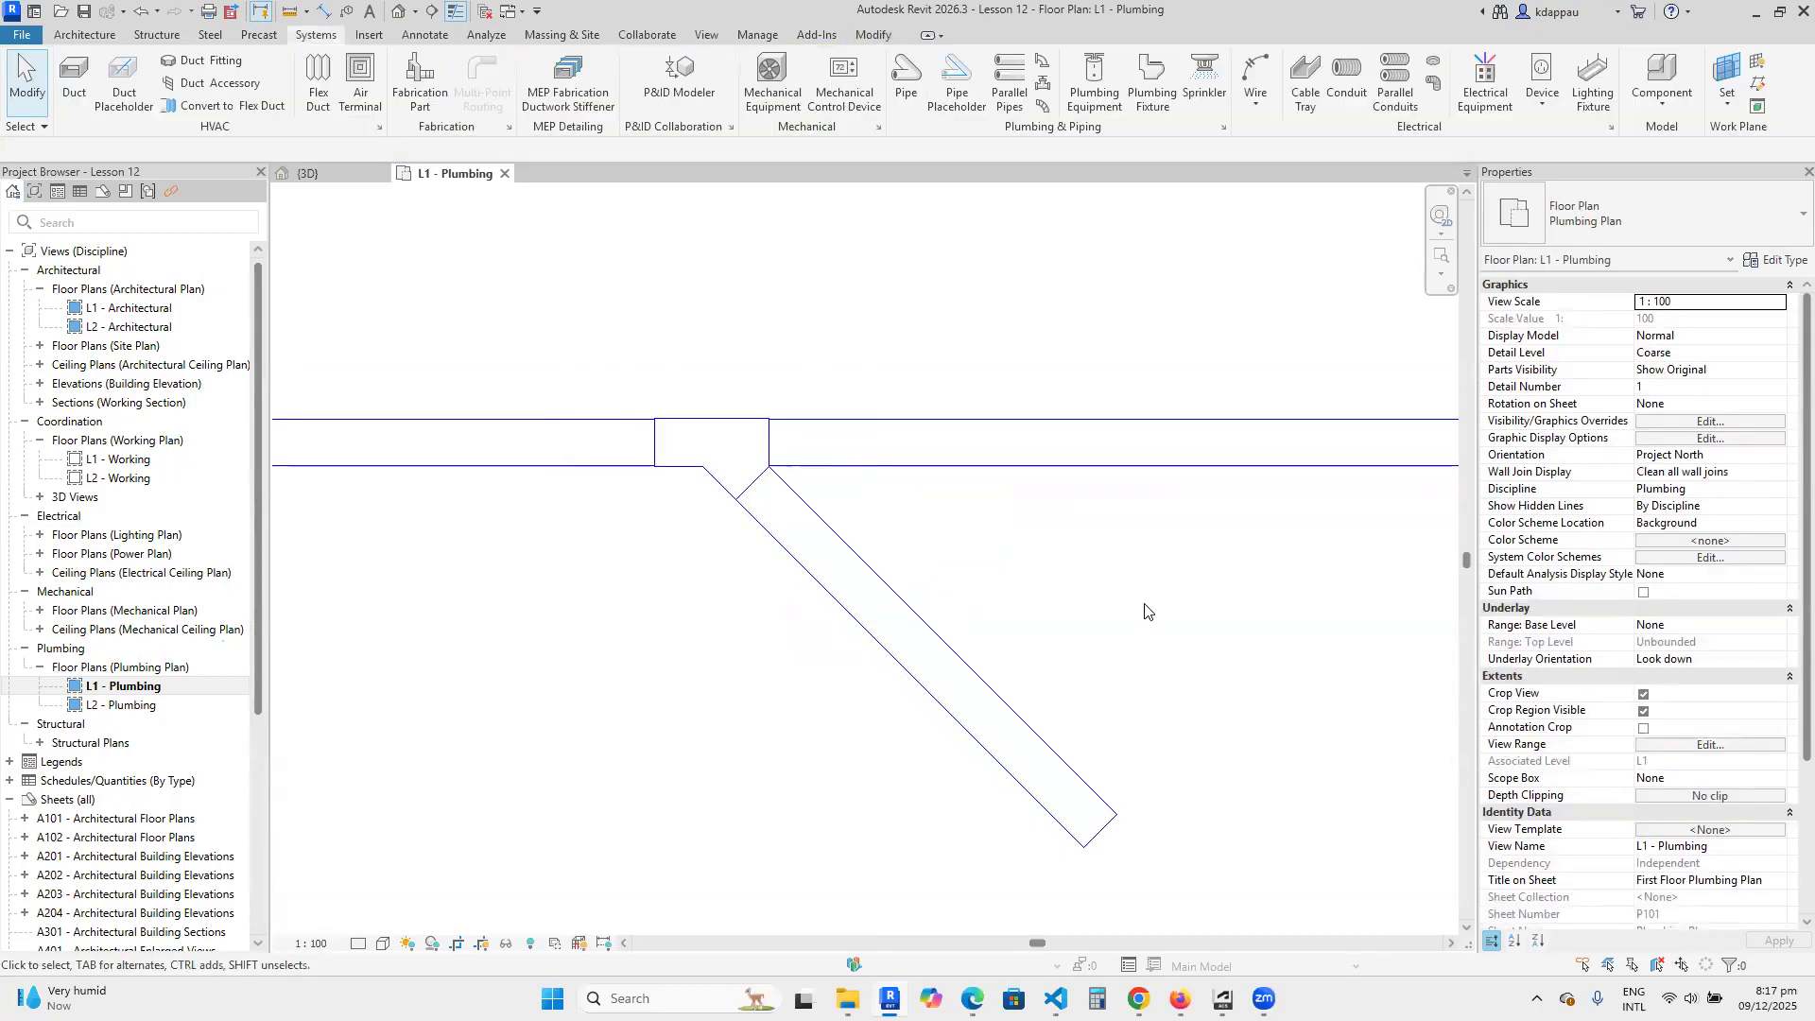
pyautogui.scroll(-2, 723, 520)
pyautogui.scroll(-4, 737, 562)
pyautogui.scroll(4, 889, 548)
# Start a pipe similar to the right-hand horizontal pipe and set its middle elevation to 1800 mm.
pyautogui.click(828, 494)
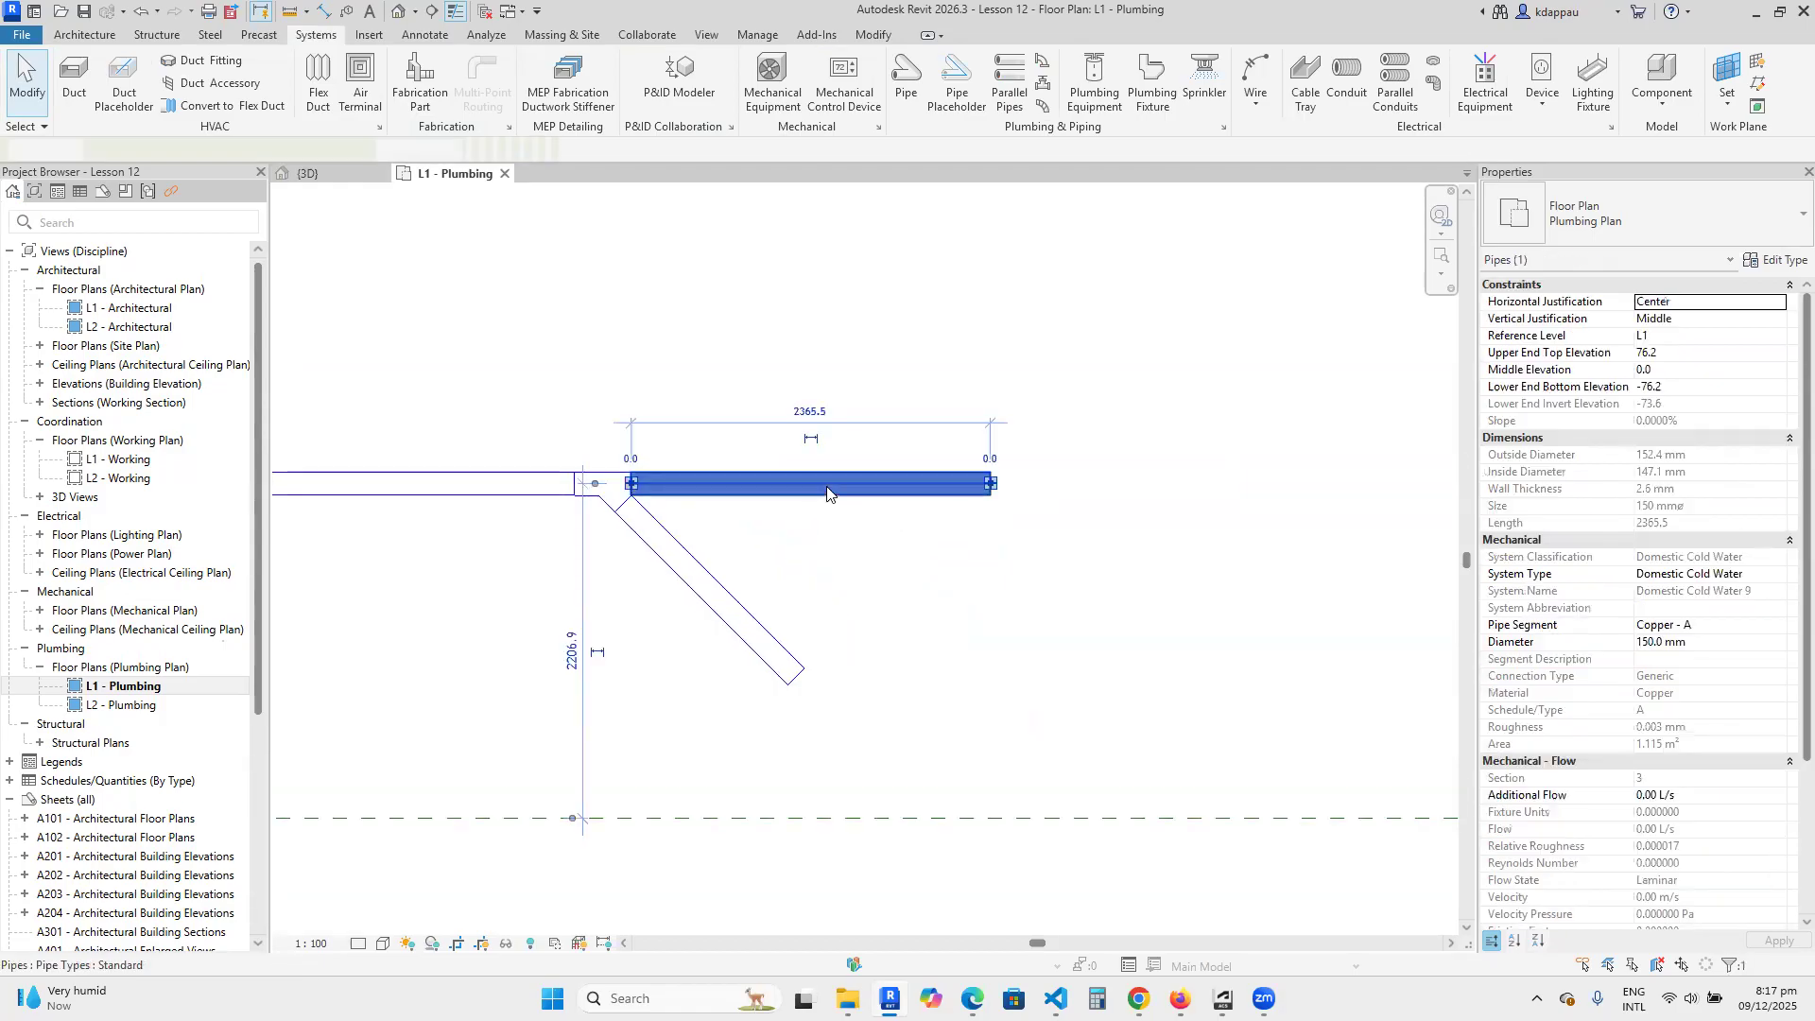
pyautogui.rightClick(829, 461)
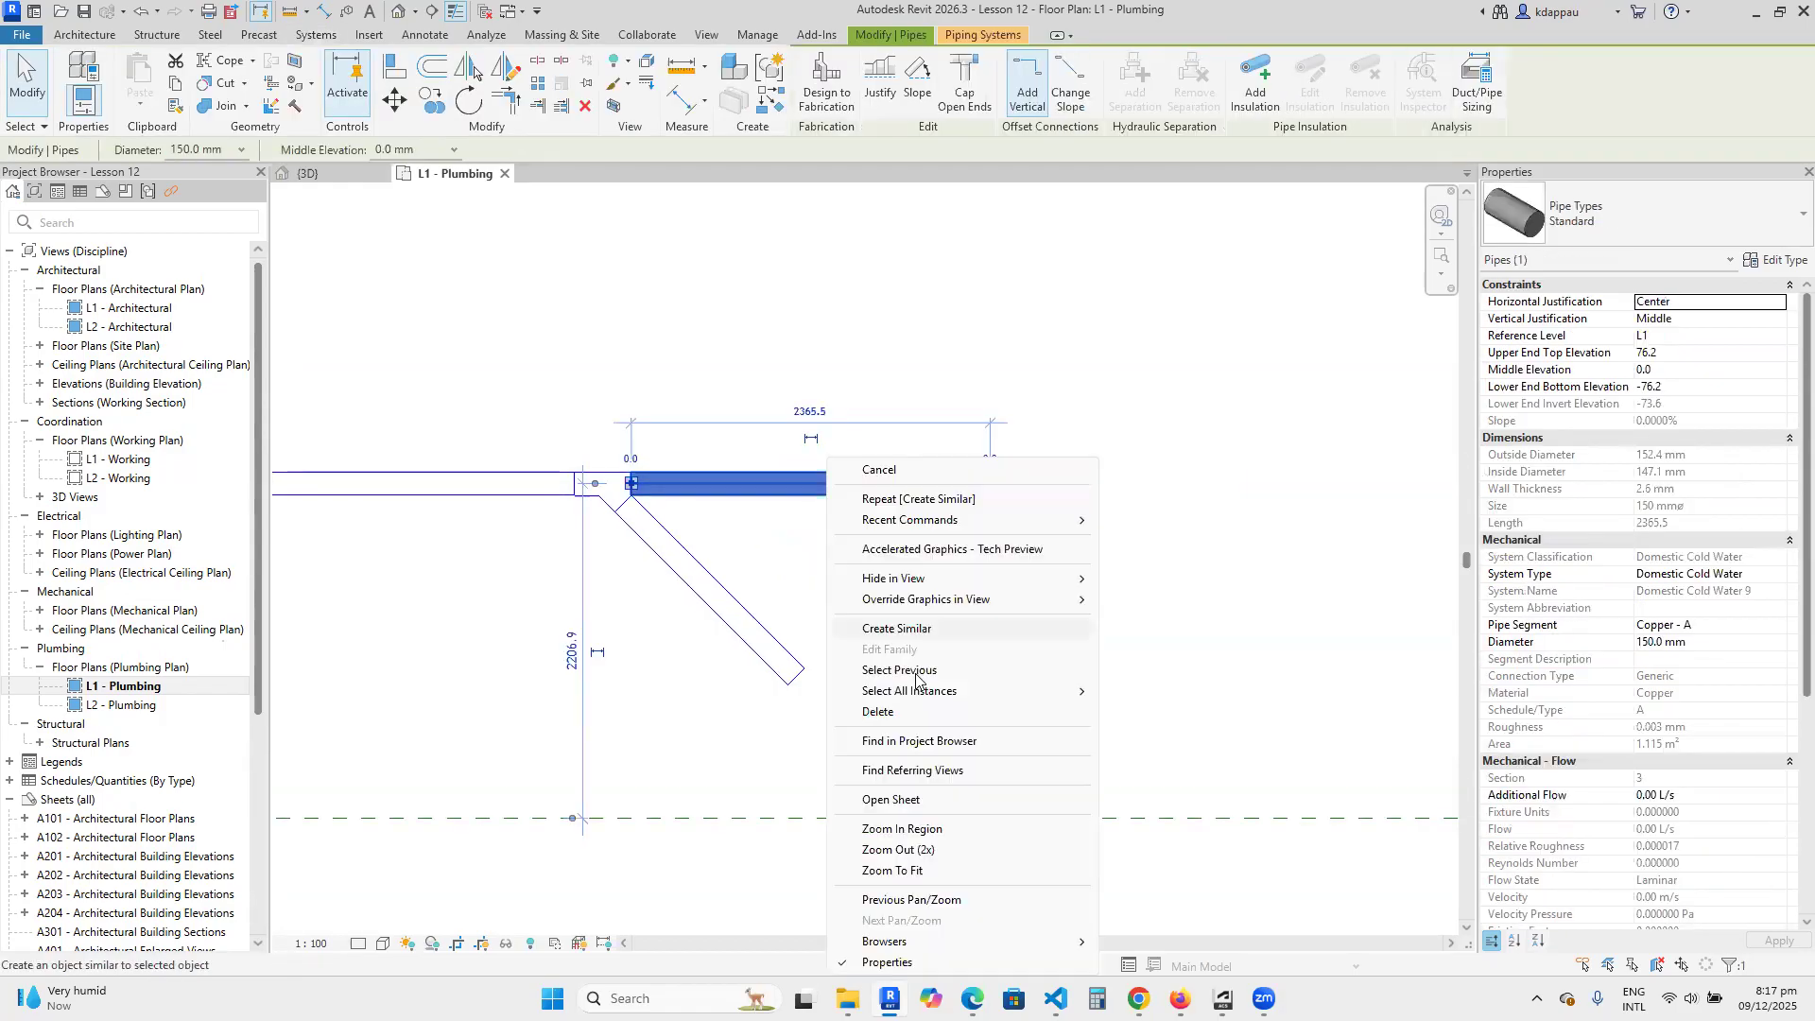
pyautogui.click(897, 629)
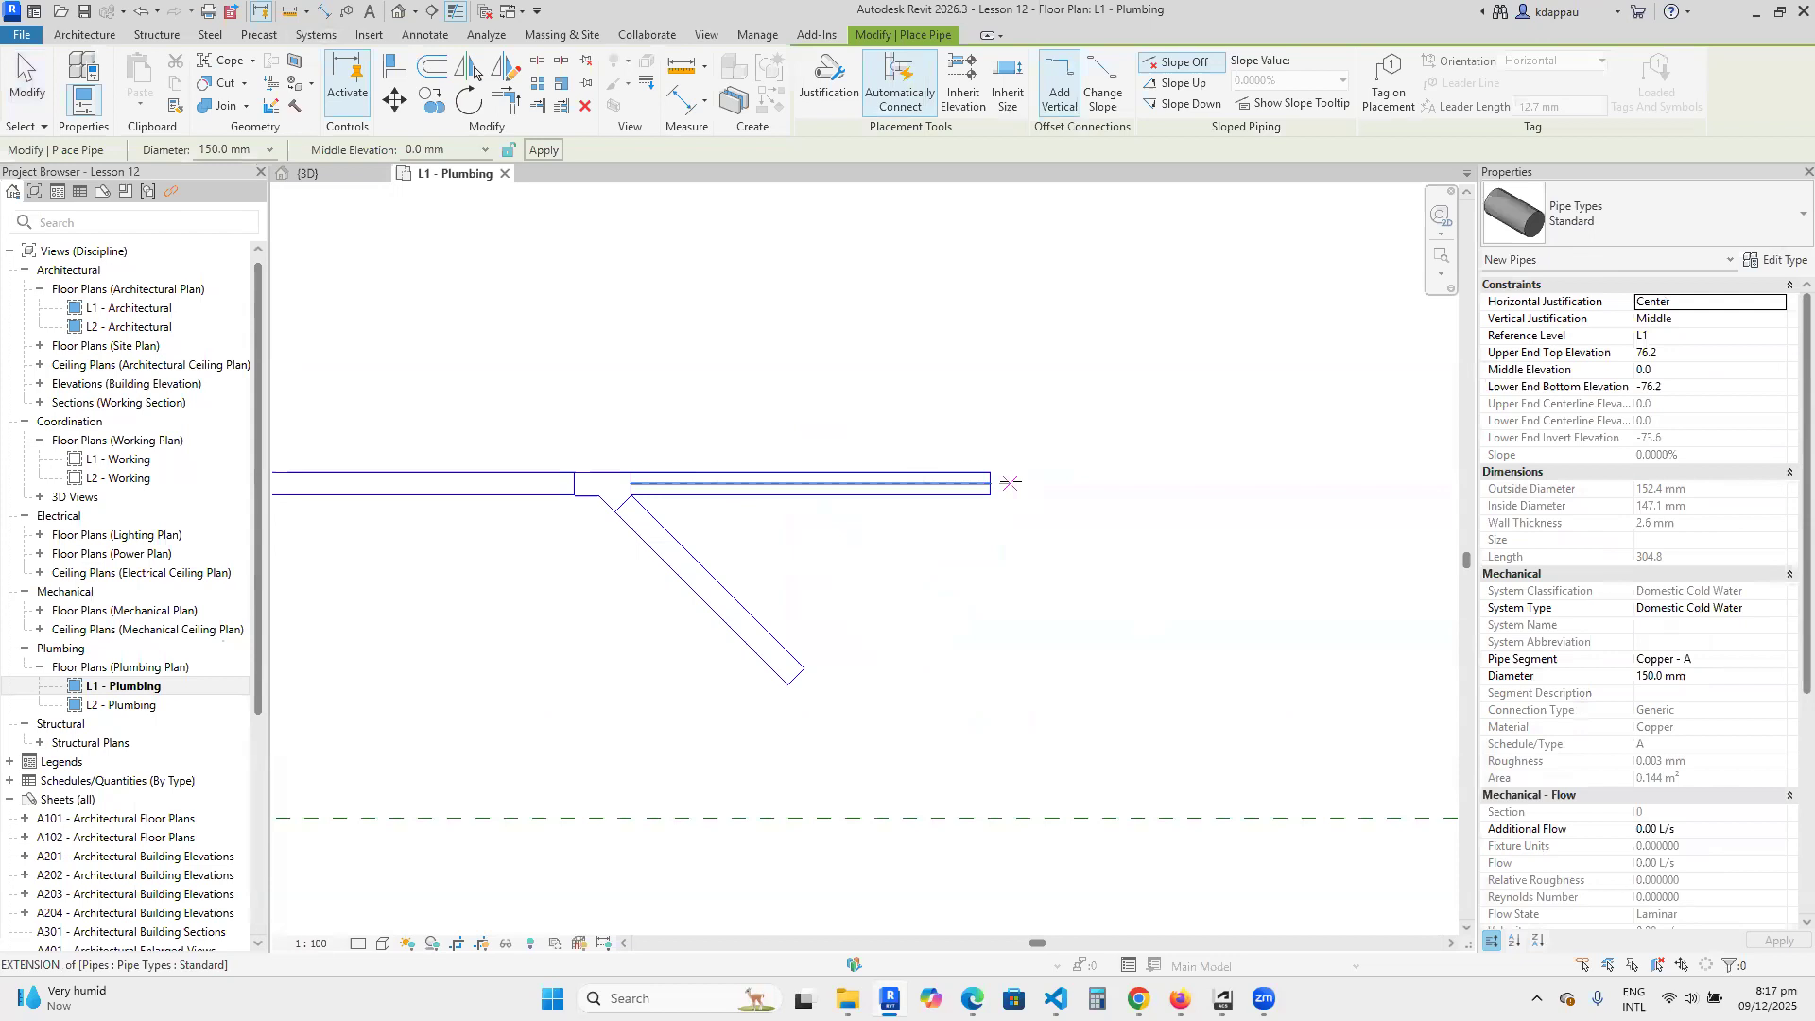
pyautogui.click(414, 148)
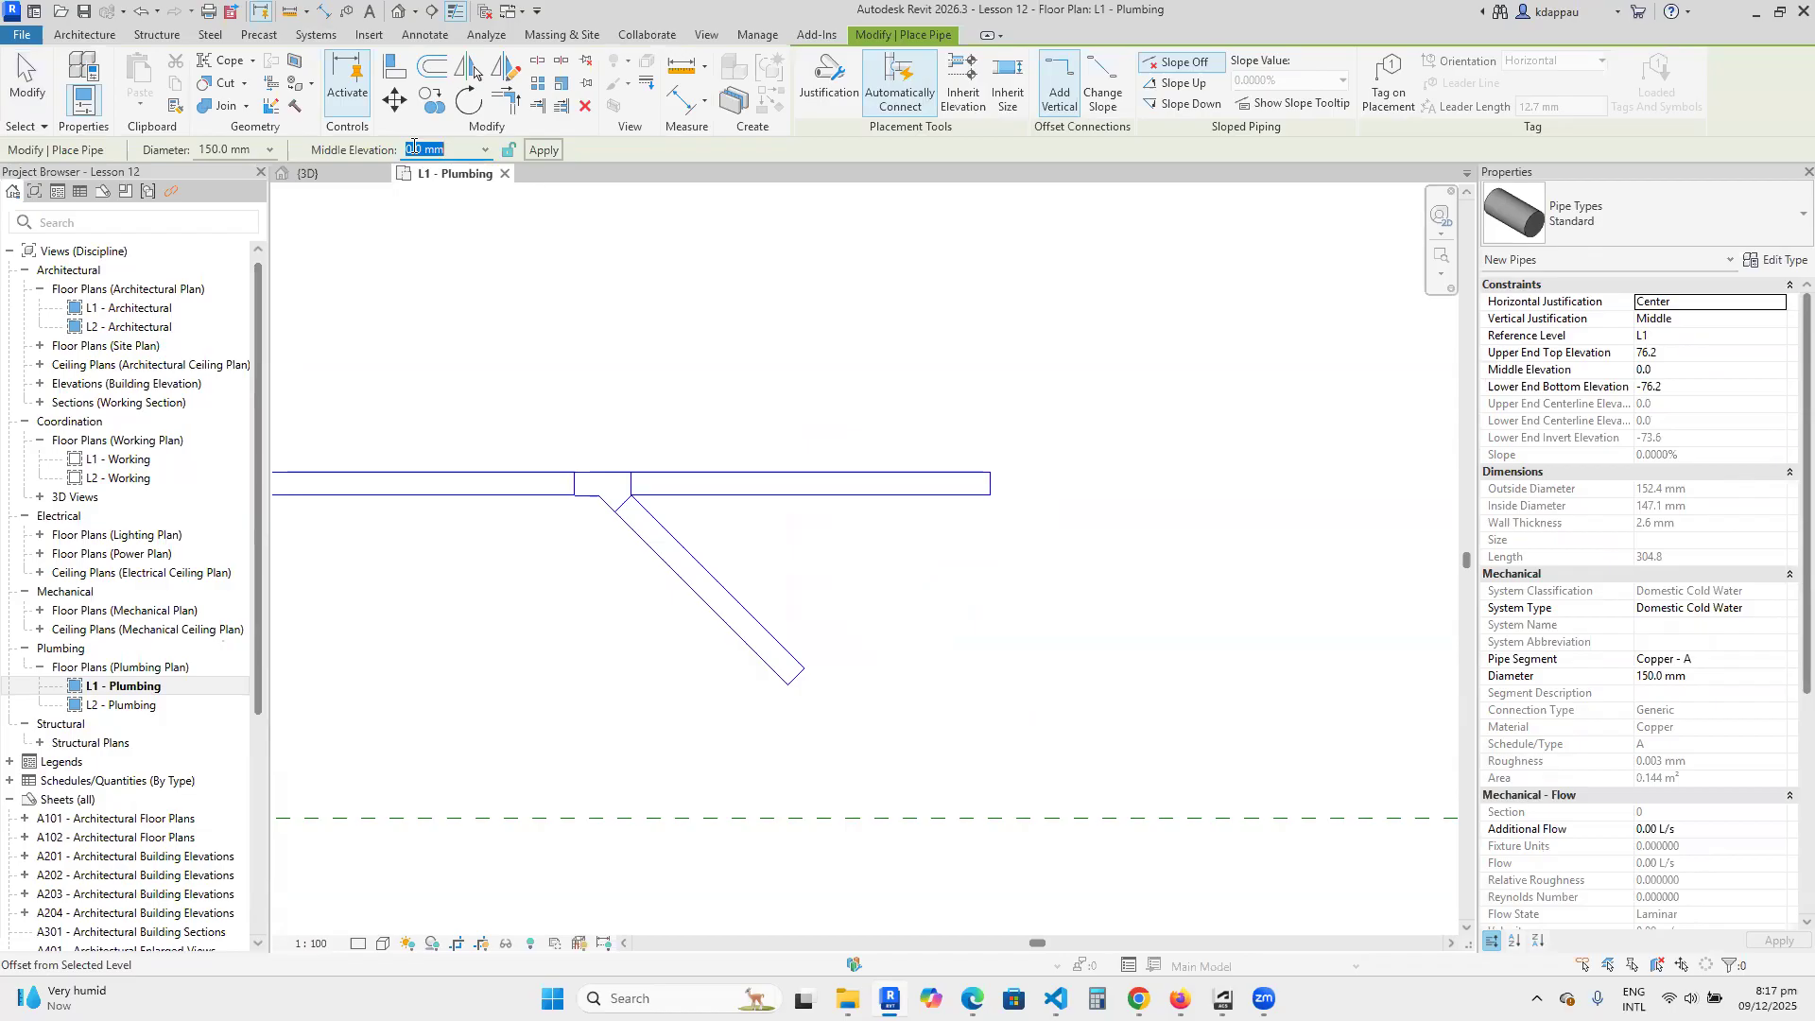
pyautogui.write('1800')
pyautogui.press('Return')
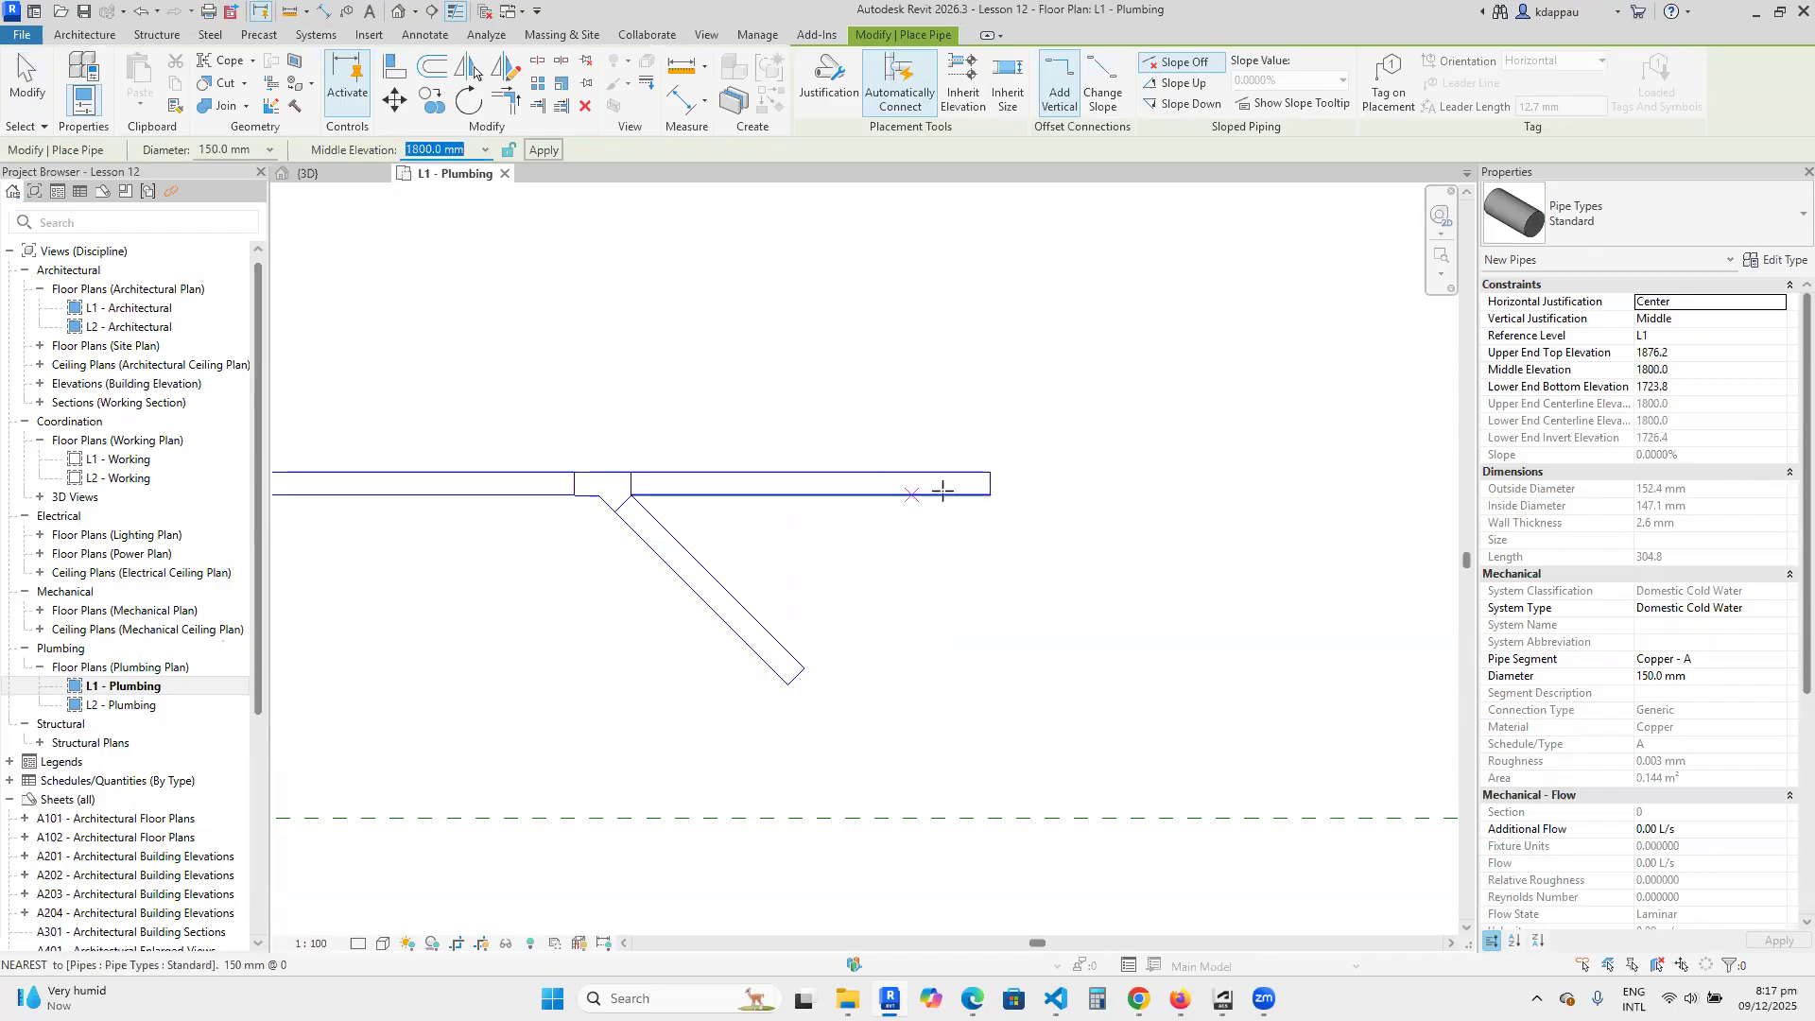
# Draw the raised pipe about 2700 mm horizontally from the right end of the existing run and finish the command.
pyautogui.scroll(2, 988, 478)
pyautogui.click(988, 477)
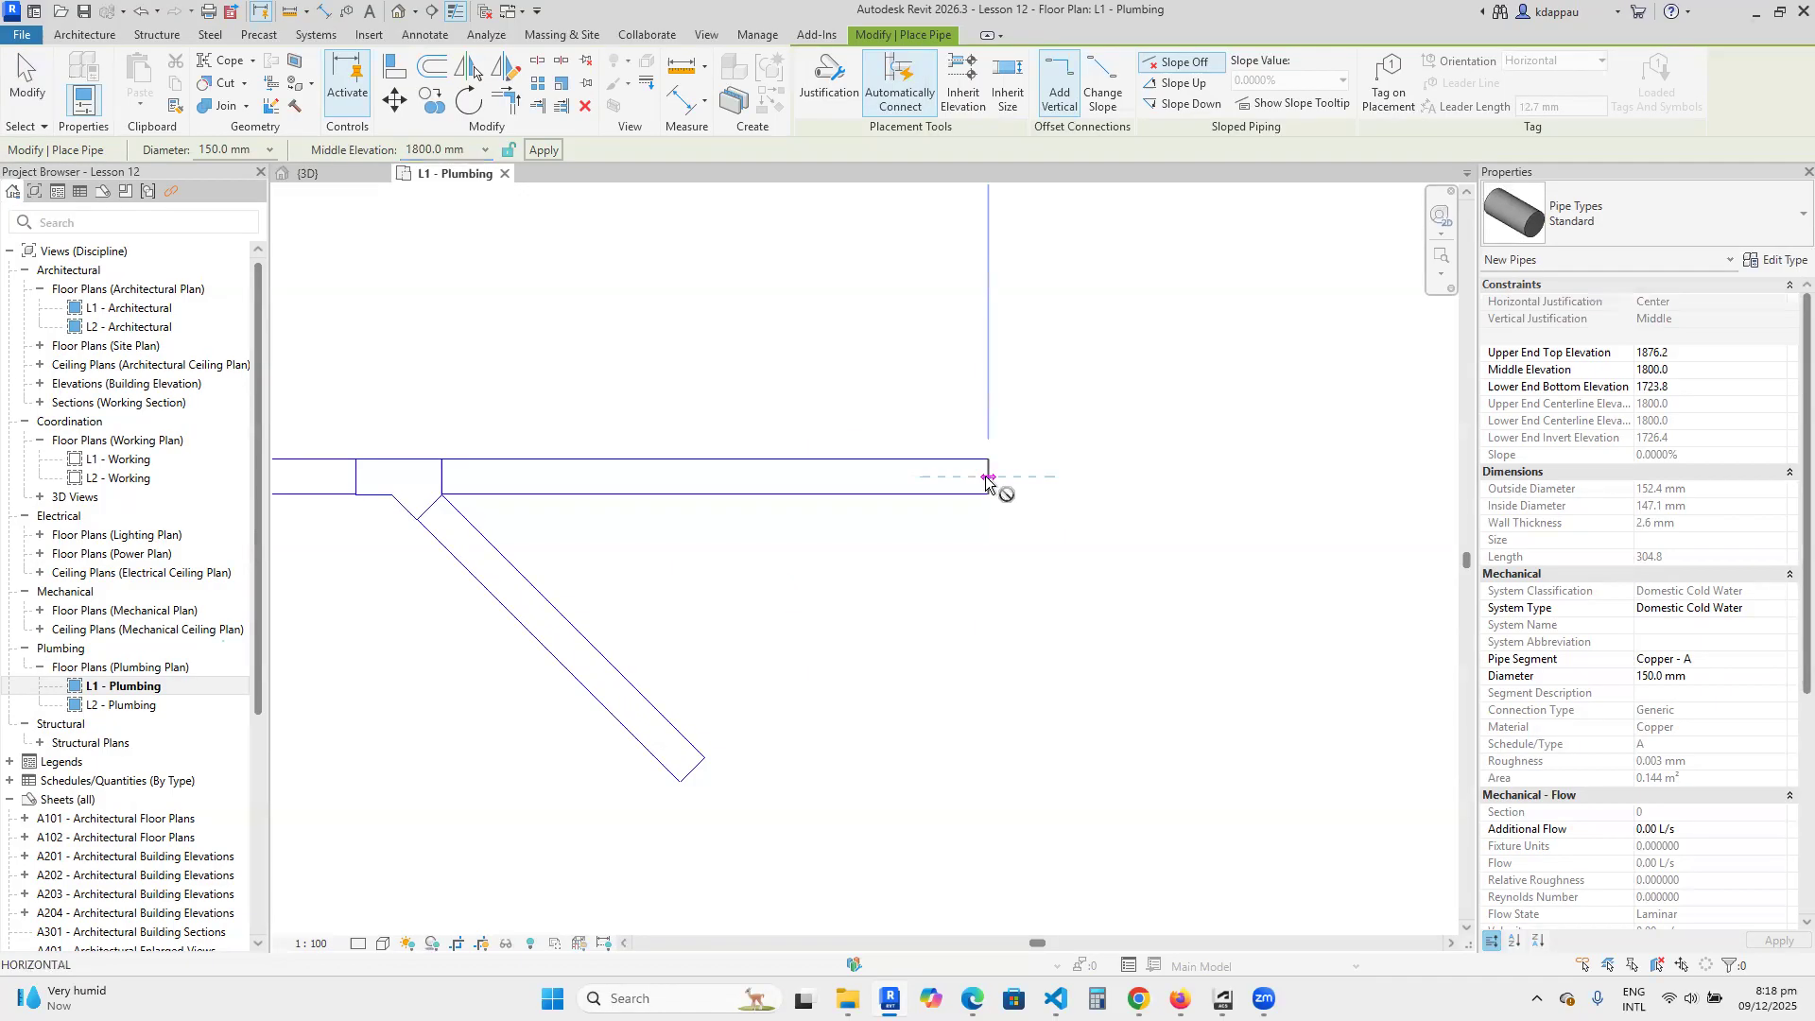
pyautogui.scroll(-2, 958, 477)
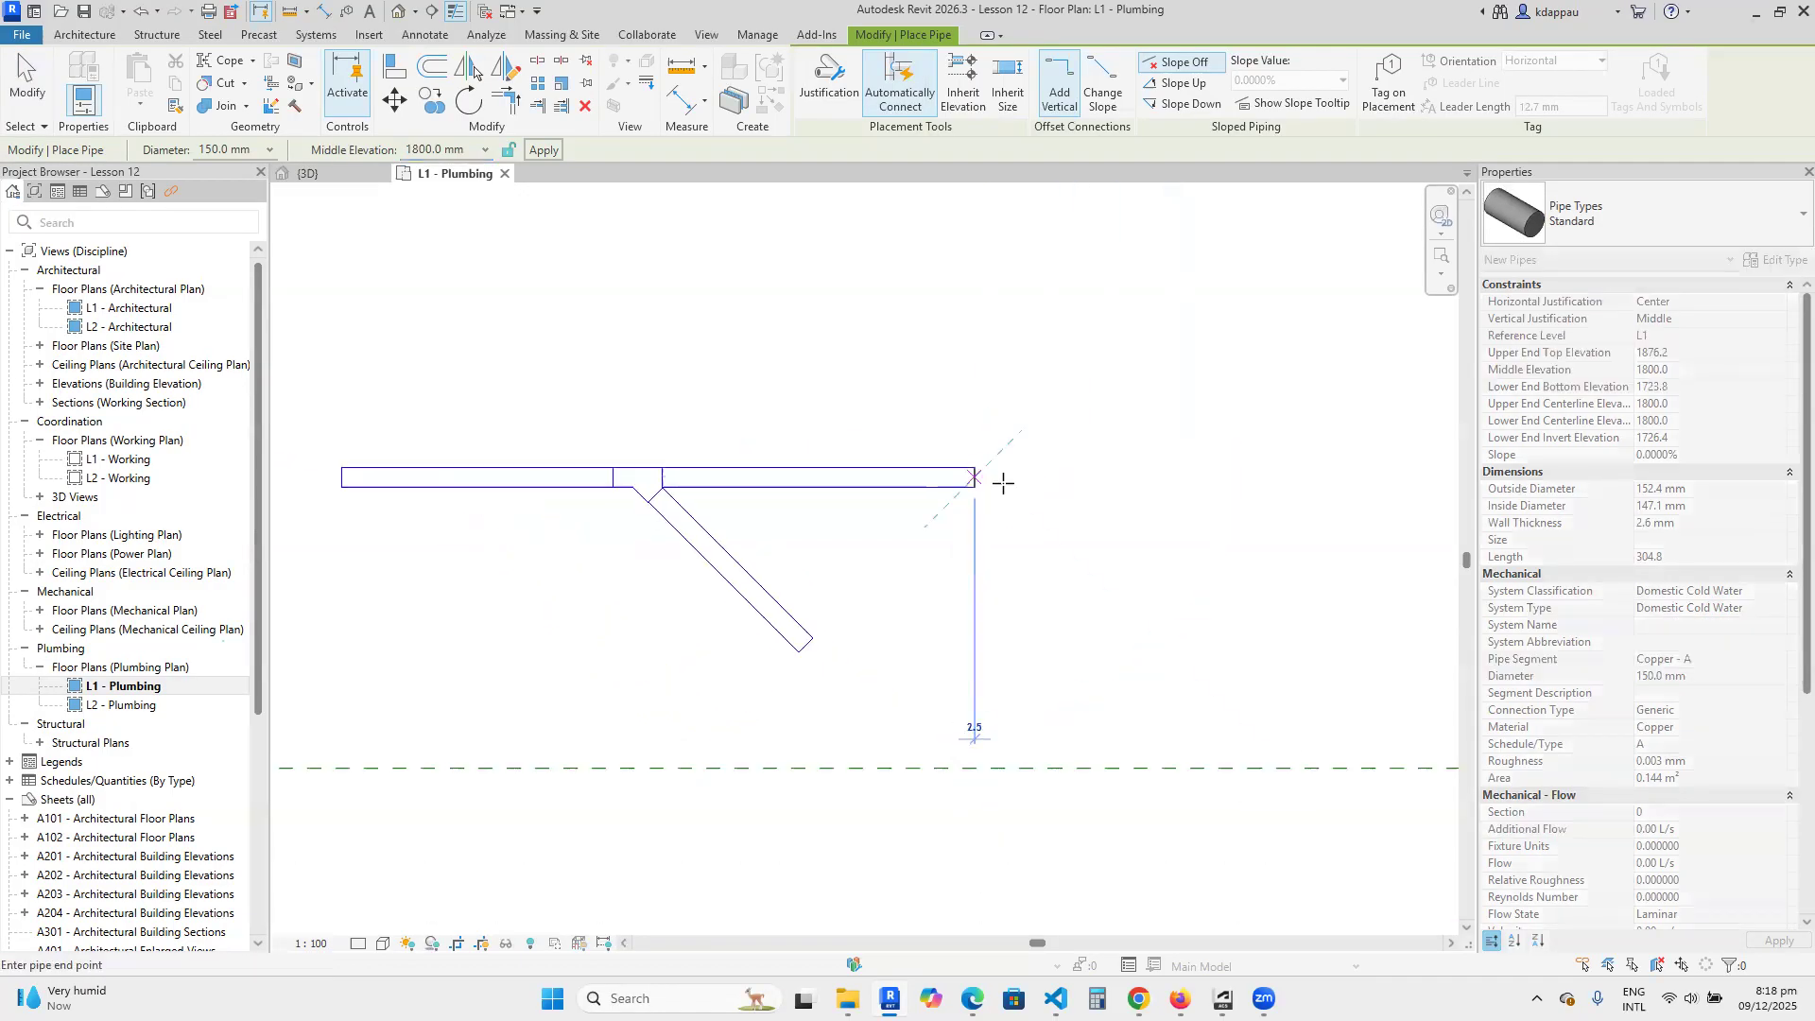
pyautogui.scroll(-2, 1000, 492)
pyautogui.click(1139, 485)
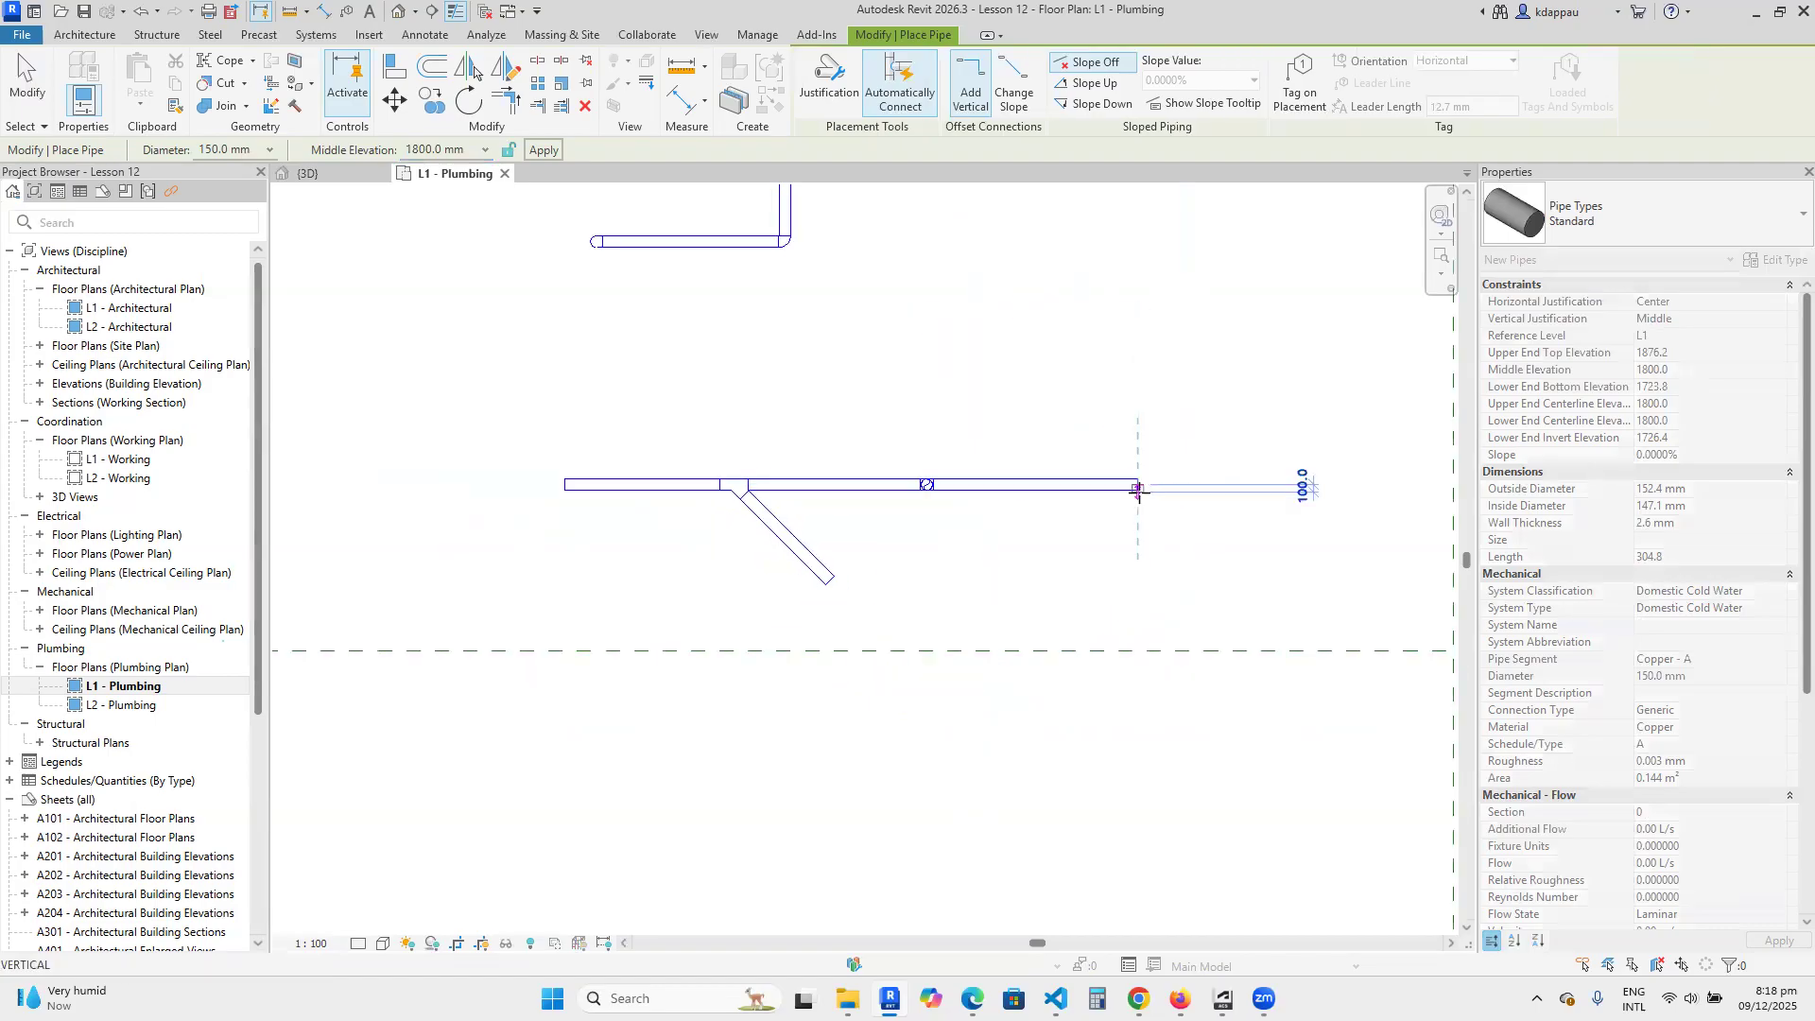
pyautogui.rightClick(983, 365)
pyautogui.click(1007, 378)
pyautogui.rightClick(980, 360)
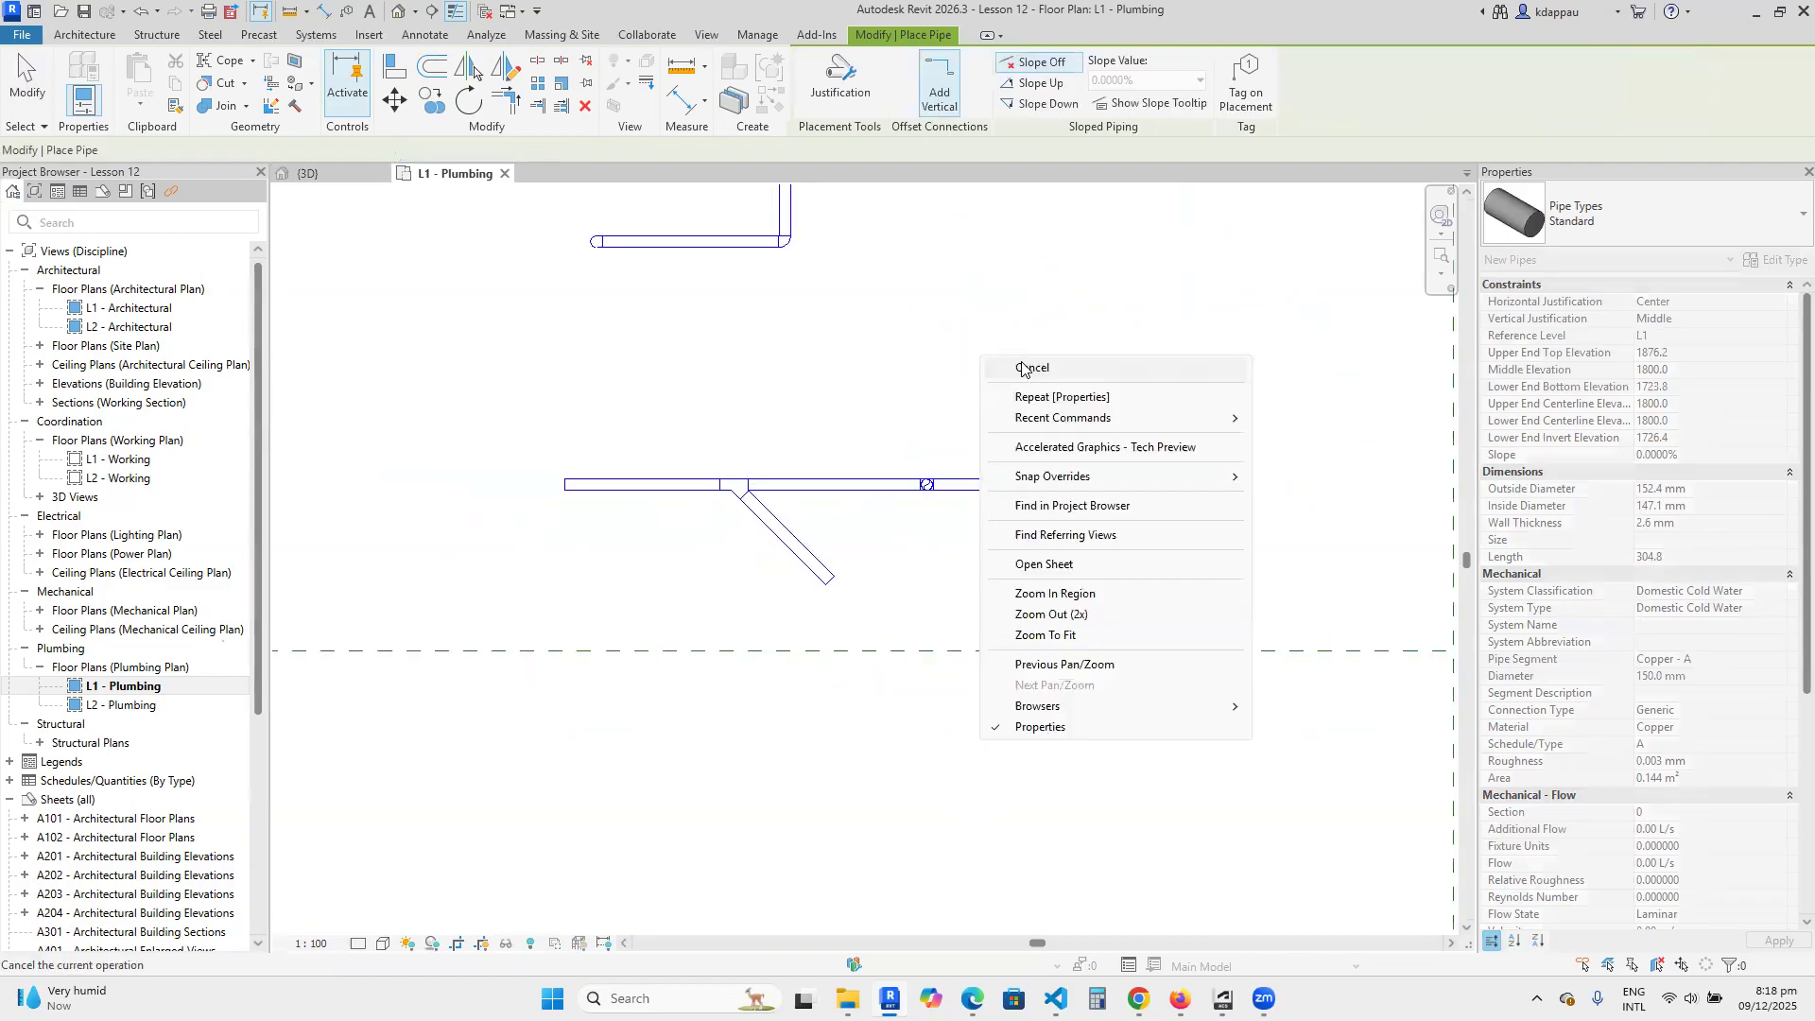
pyautogui.click(1024, 367)
pyautogui.scroll(2, 931, 487)
pyautogui.scroll(4, 933, 486)
pyautogui.scroll(-2, 927, 477)
pyautogui.scroll(-3, 889, 471)
pyautogui.scroll(-3, 804, 471)
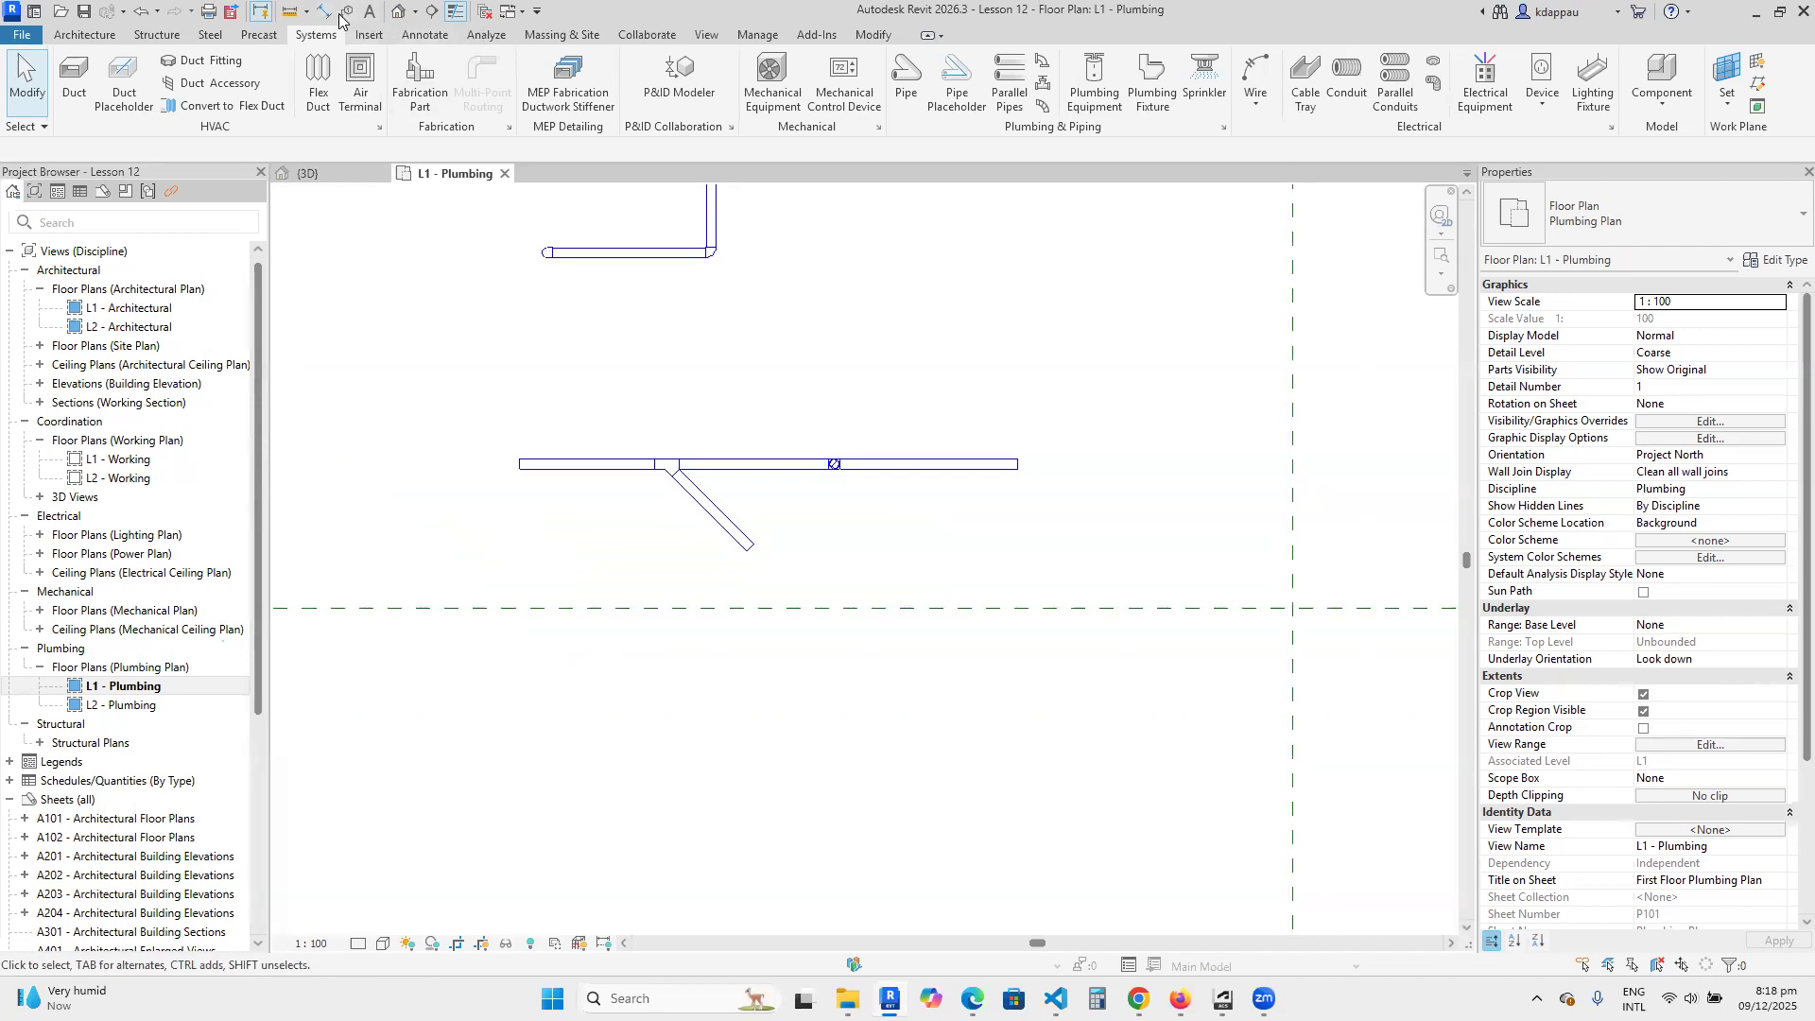
# Create a horizontal building section just below the diagonal branch, spanning the whole lower pipe run and looking toward it.
pyautogui.click(706, 36)
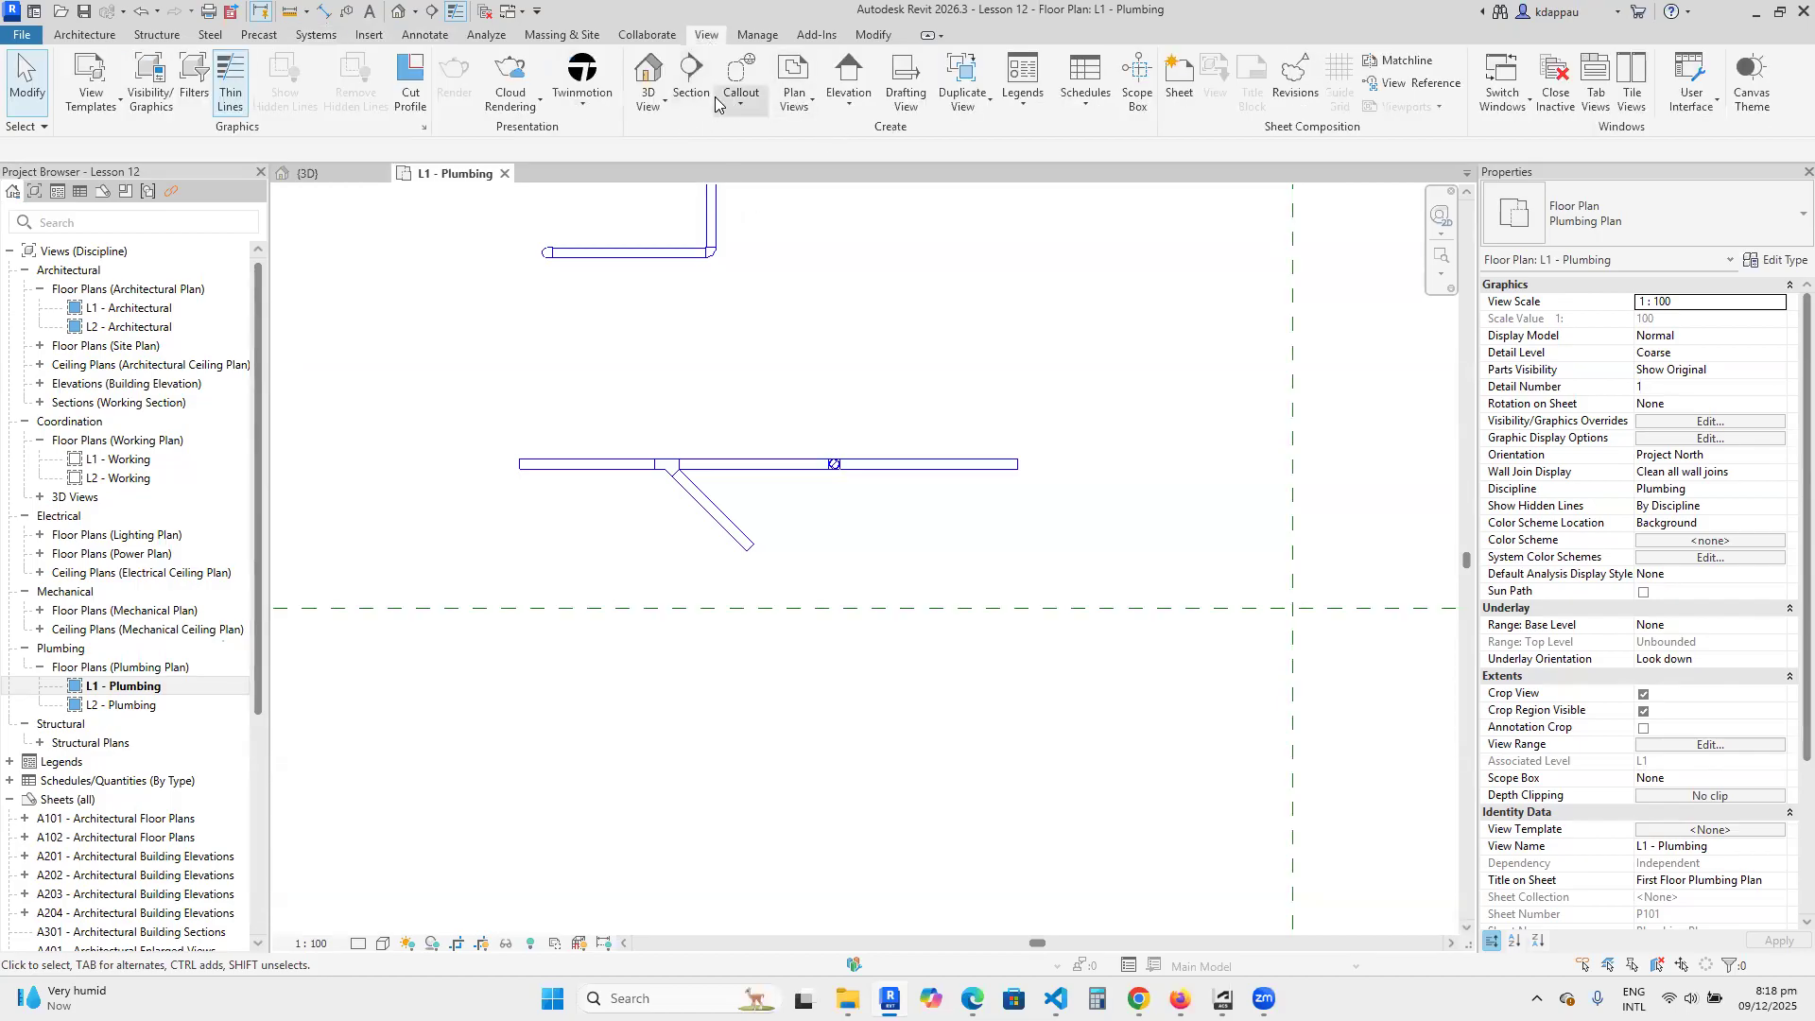
pyautogui.click(691, 80)
pyautogui.click(450, 562)
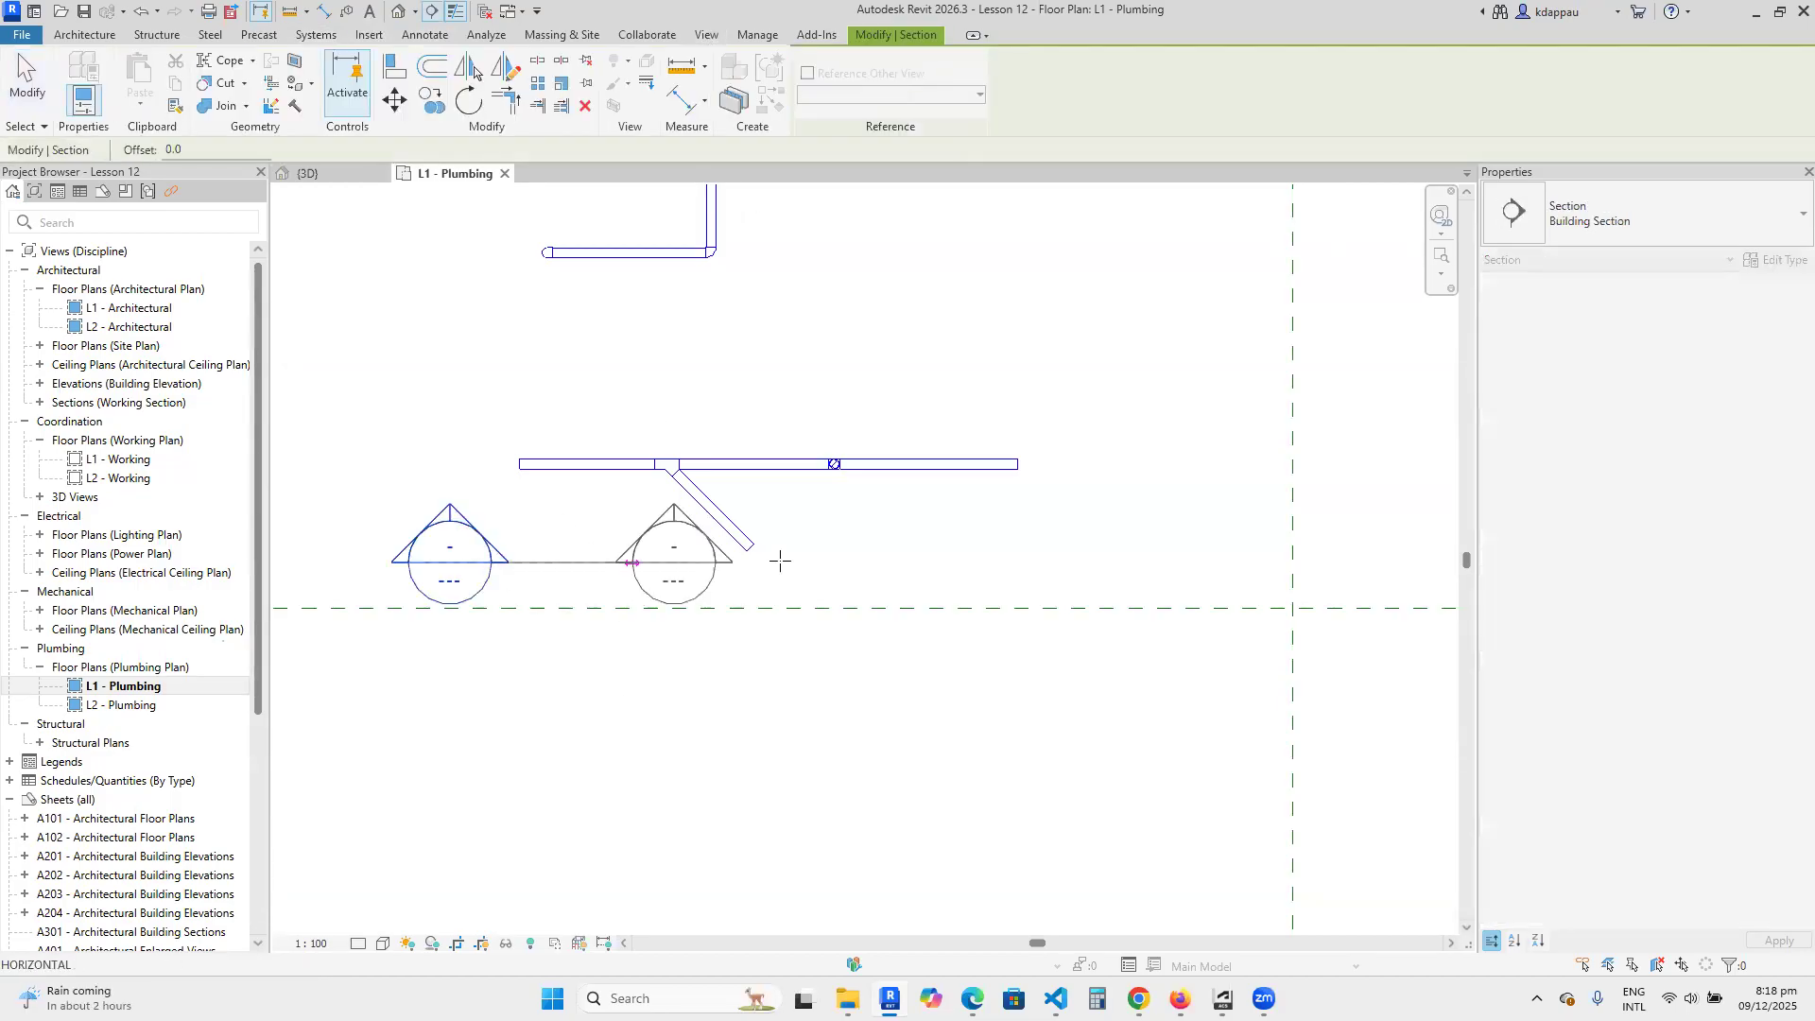
pyautogui.click(1099, 572)
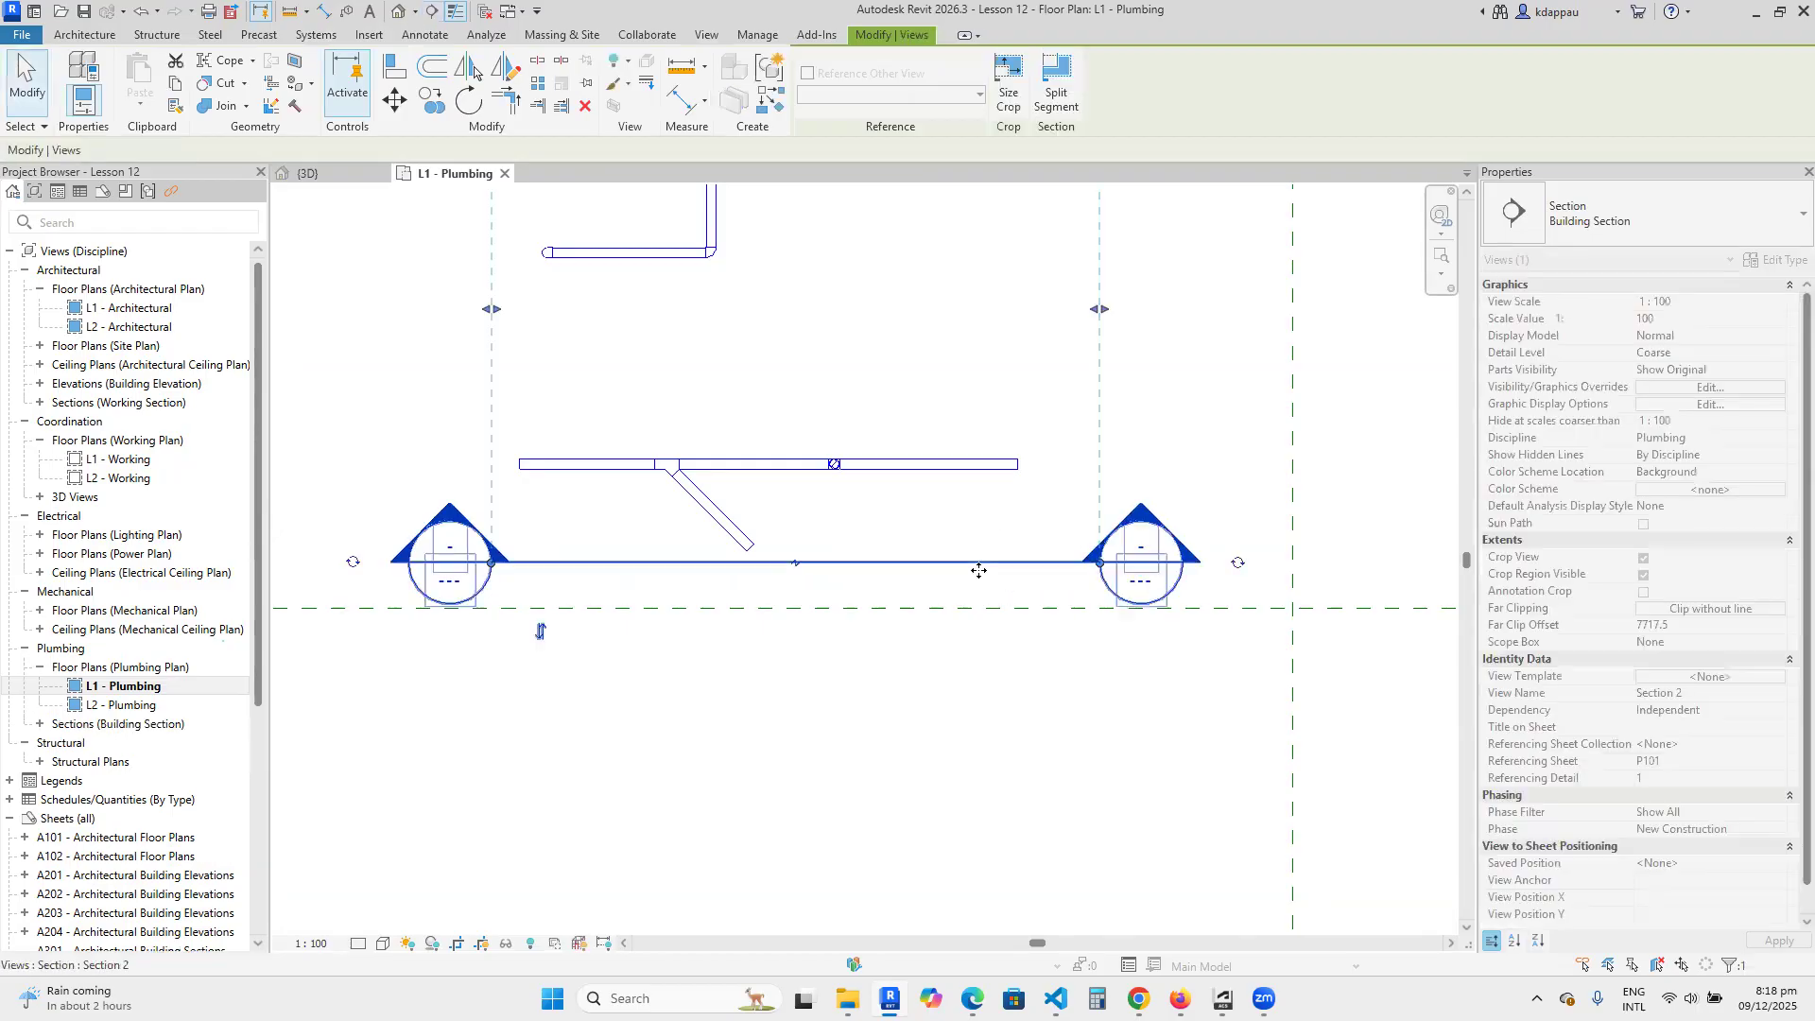
# Reduce the section's view depth to about 2900 mm so it ends between the lower run and the L-shaped run.
pyautogui.scroll(-4, 891, 522)
pyautogui.scroll(2, 851, 393)
pyautogui.moveTo(871, 373); pyautogui.dragTo(878, 511)
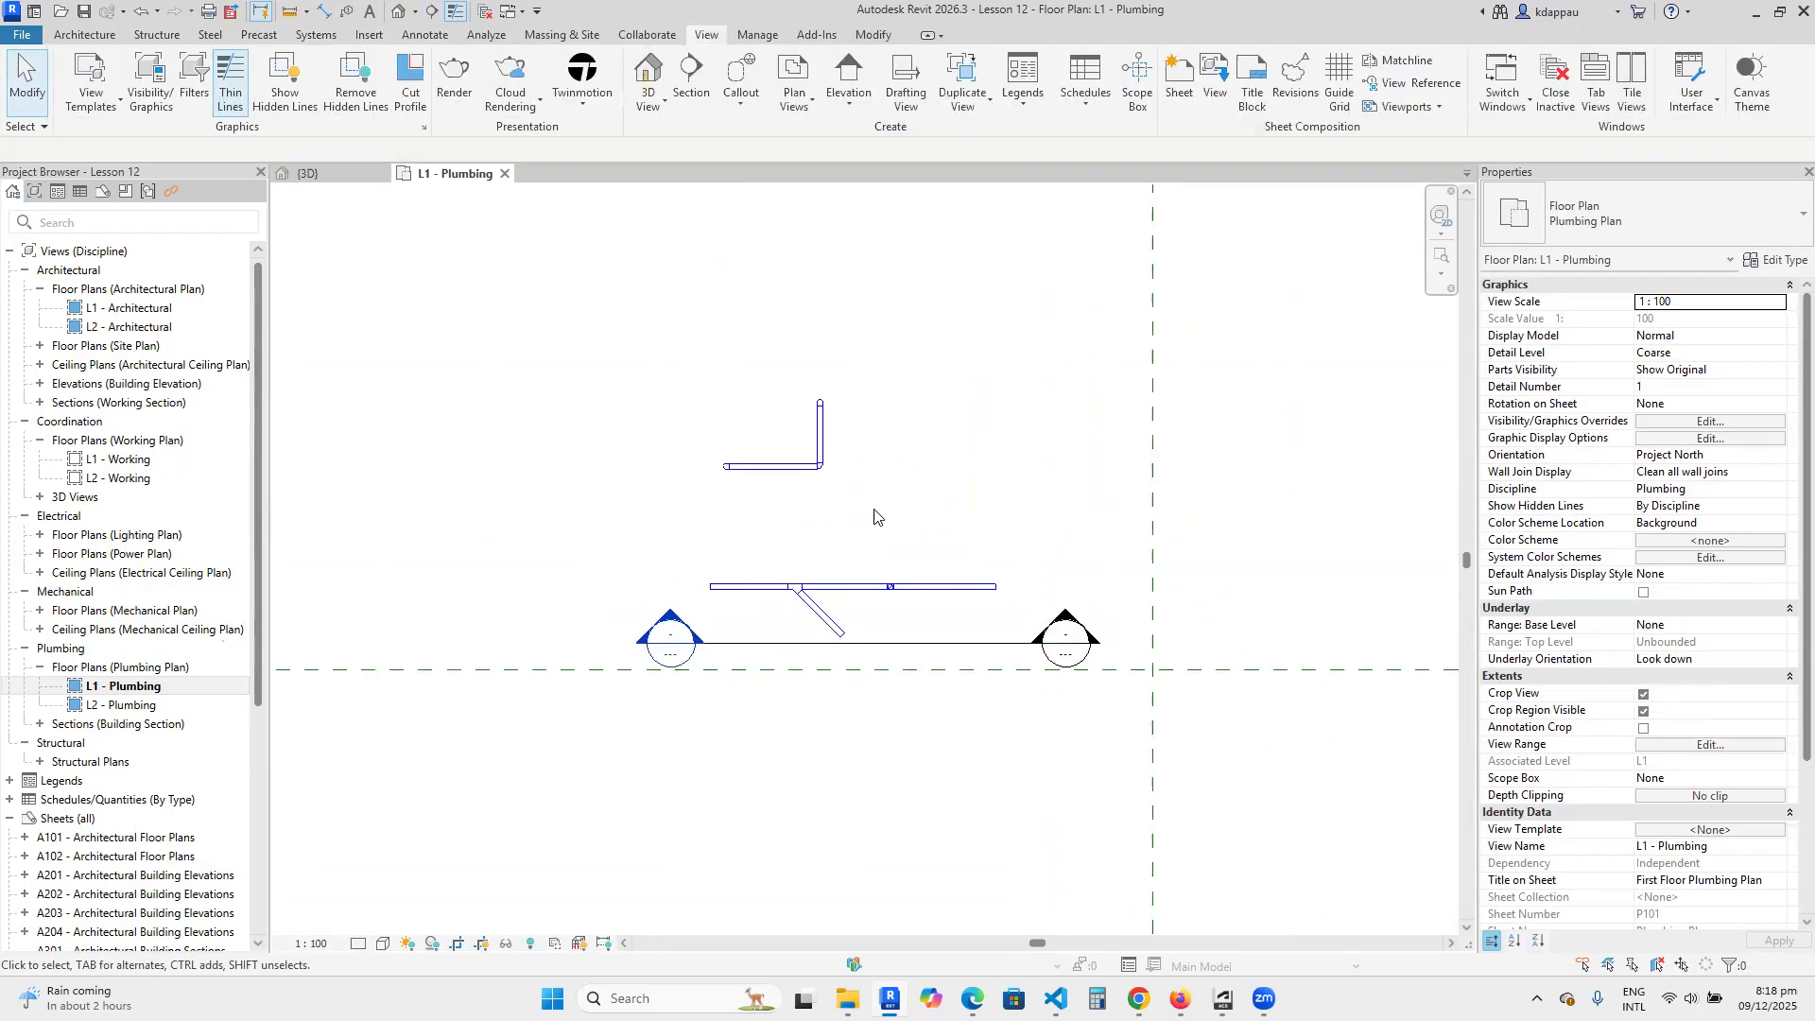
pyautogui.click(900, 645)
pyautogui.moveTo(872, 356); pyautogui.dragTo(872, 532)
pyautogui.click(571, 535)
# Open the new section's view and set its detail level to Fine.
pyautogui.scroll(3, 904, 748)
pyautogui.doubleClick(574, 588)
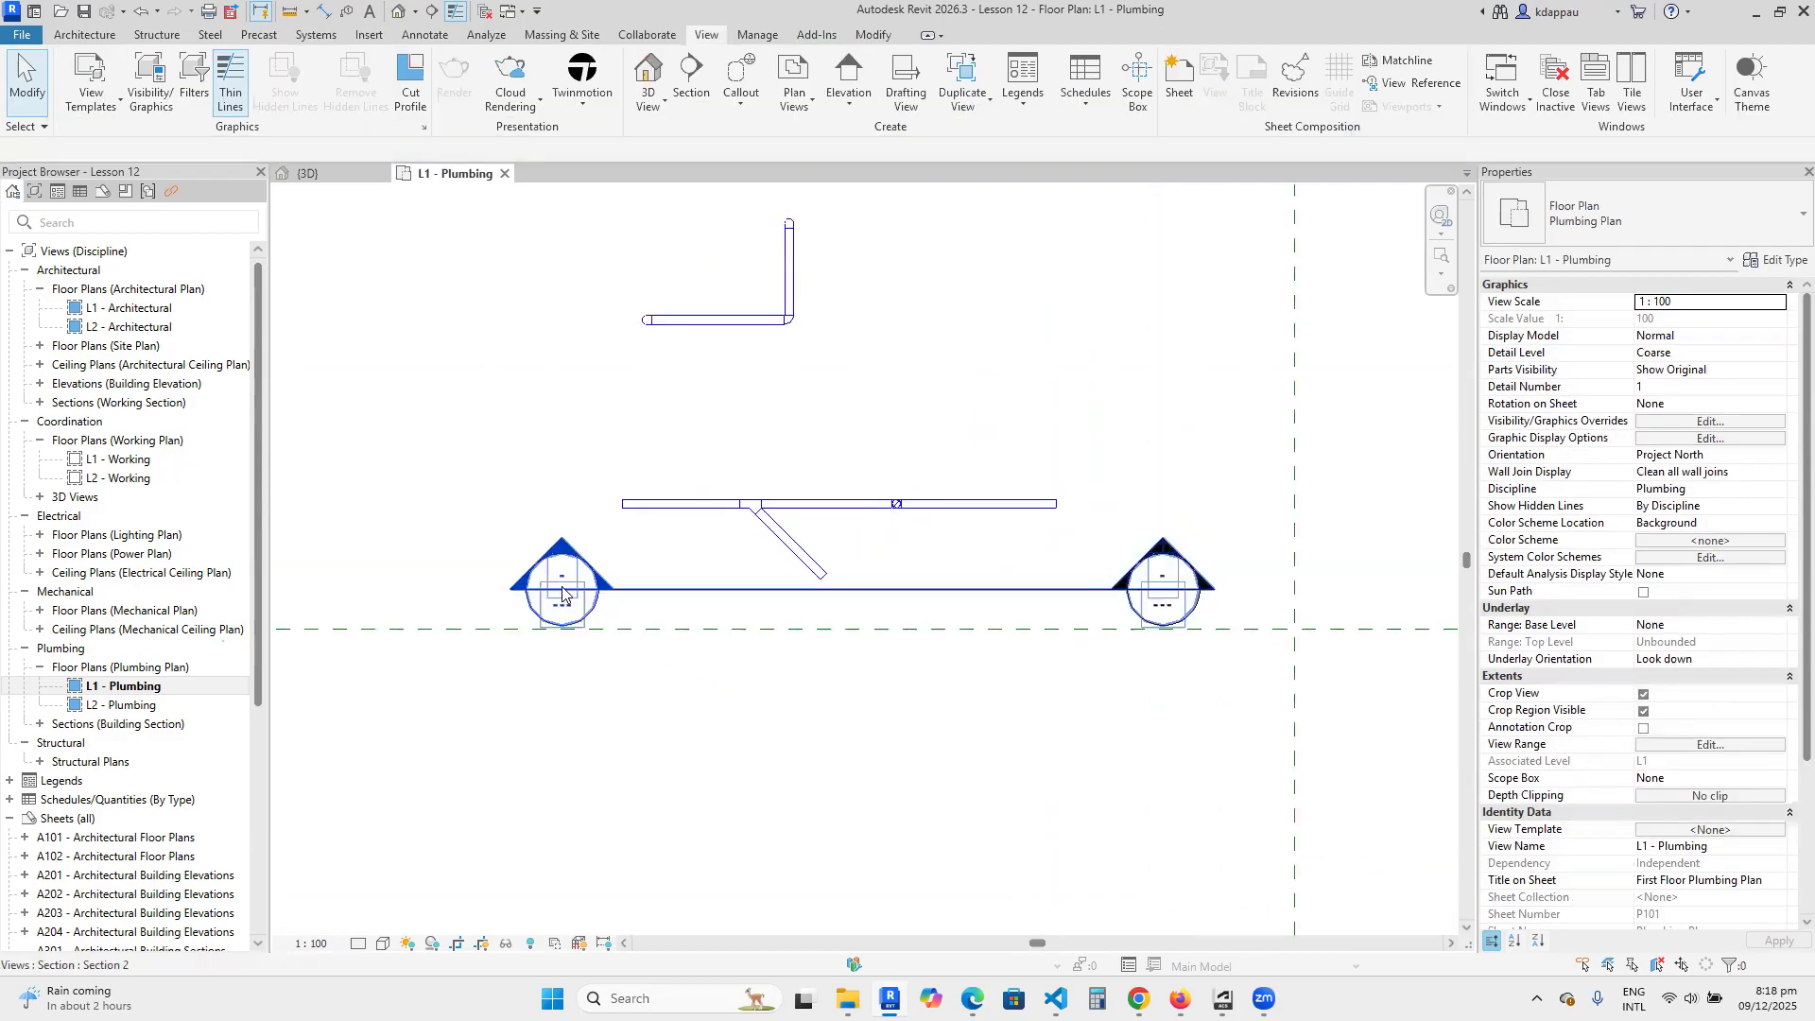
pyautogui.scroll(1, 851, 549)
pyautogui.scroll(-1, 756, 595)
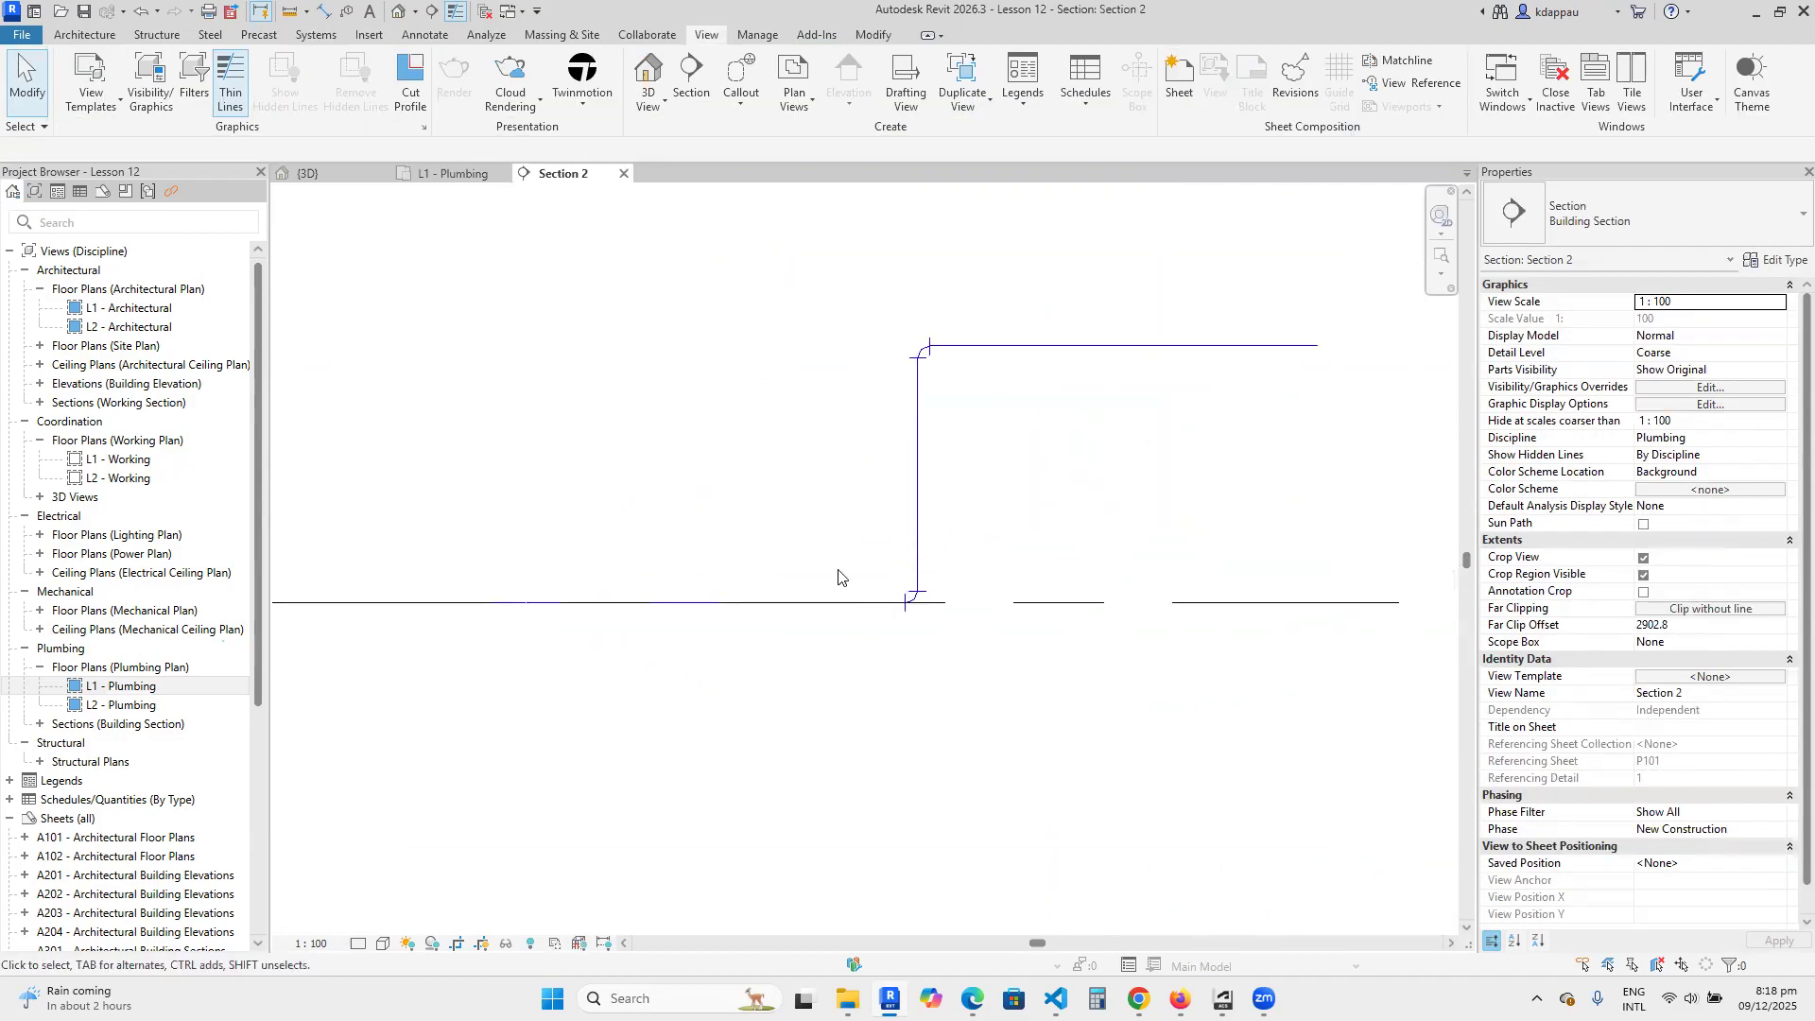
pyautogui.click(359, 943)
pyautogui.click(376, 905)
pyautogui.click(359, 944)
pyautogui.click(381, 923)
pyautogui.scroll(2, 501, 600)
pyautogui.scroll(-2, 506, 608)
pyautogui.scroll(1, 483, 584)
pyautogui.scroll(-2, 822, 526)
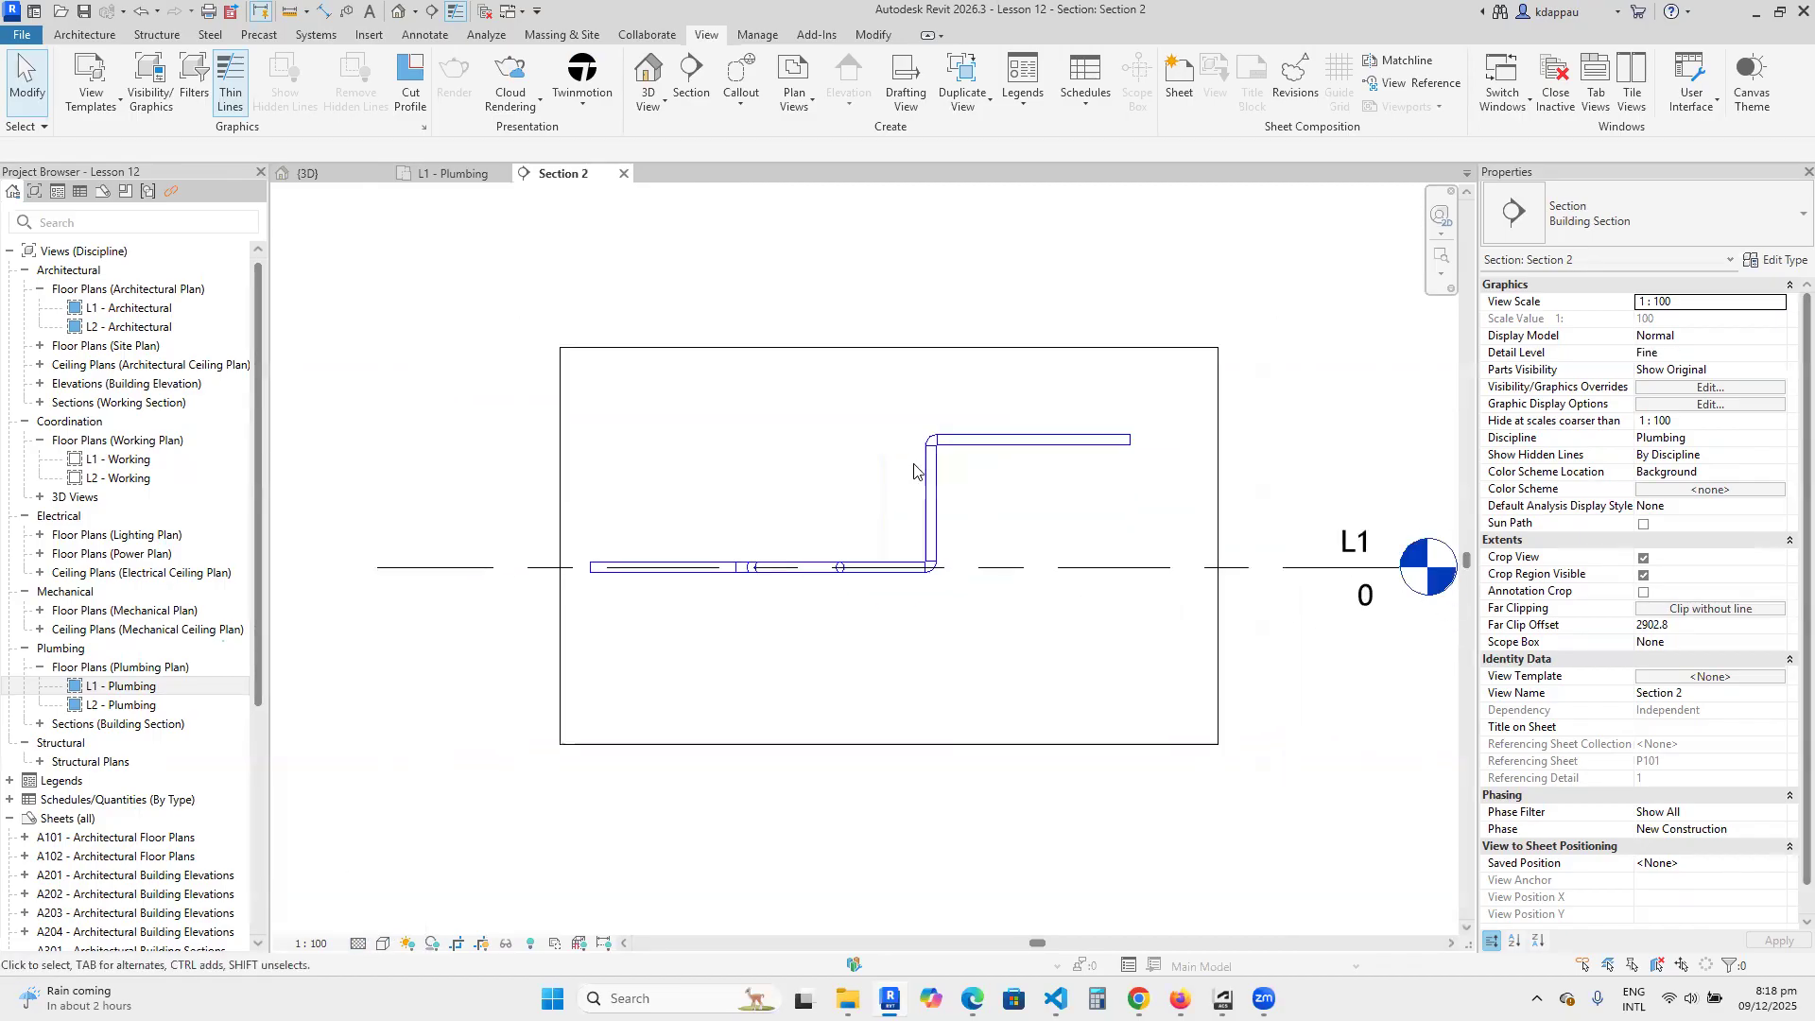
# Examine the upper pipe, the vertical riser and the elbows connecting the two elevations in the section view.
pyautogui.click(983, 439)
pyautogui.press('Escape')
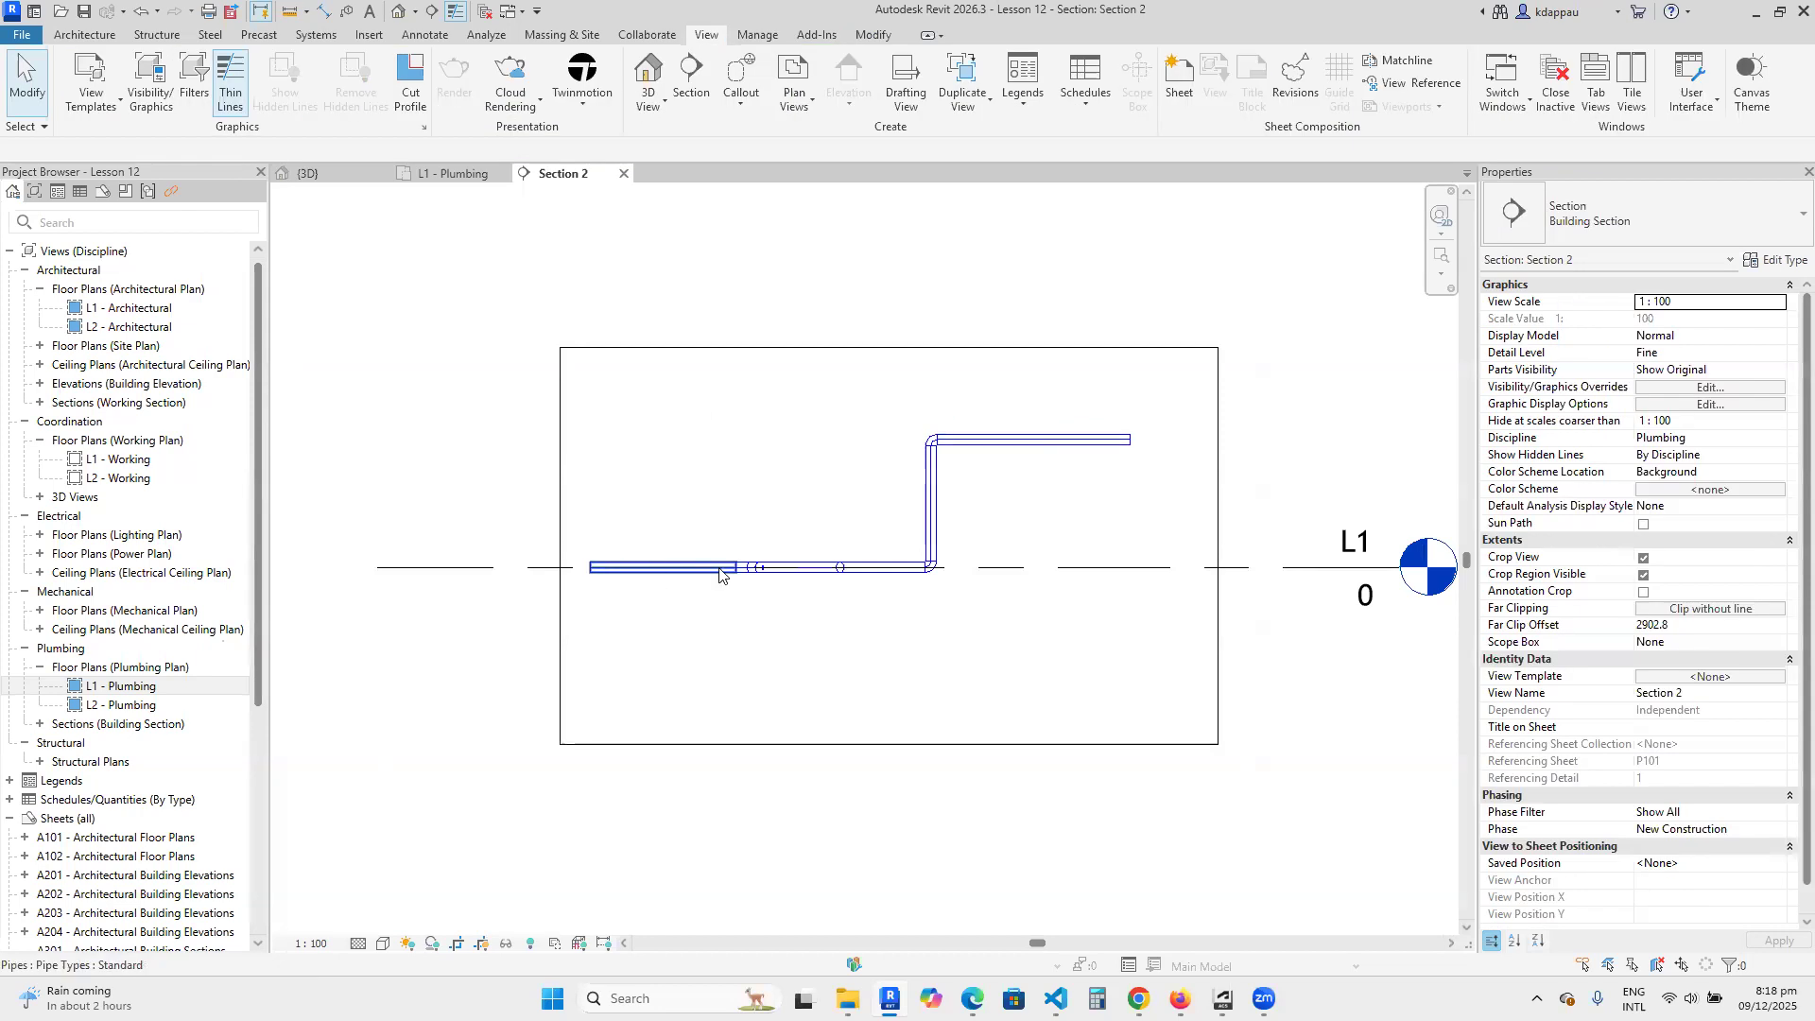
pyautogui.scroll(3, 879, 572)
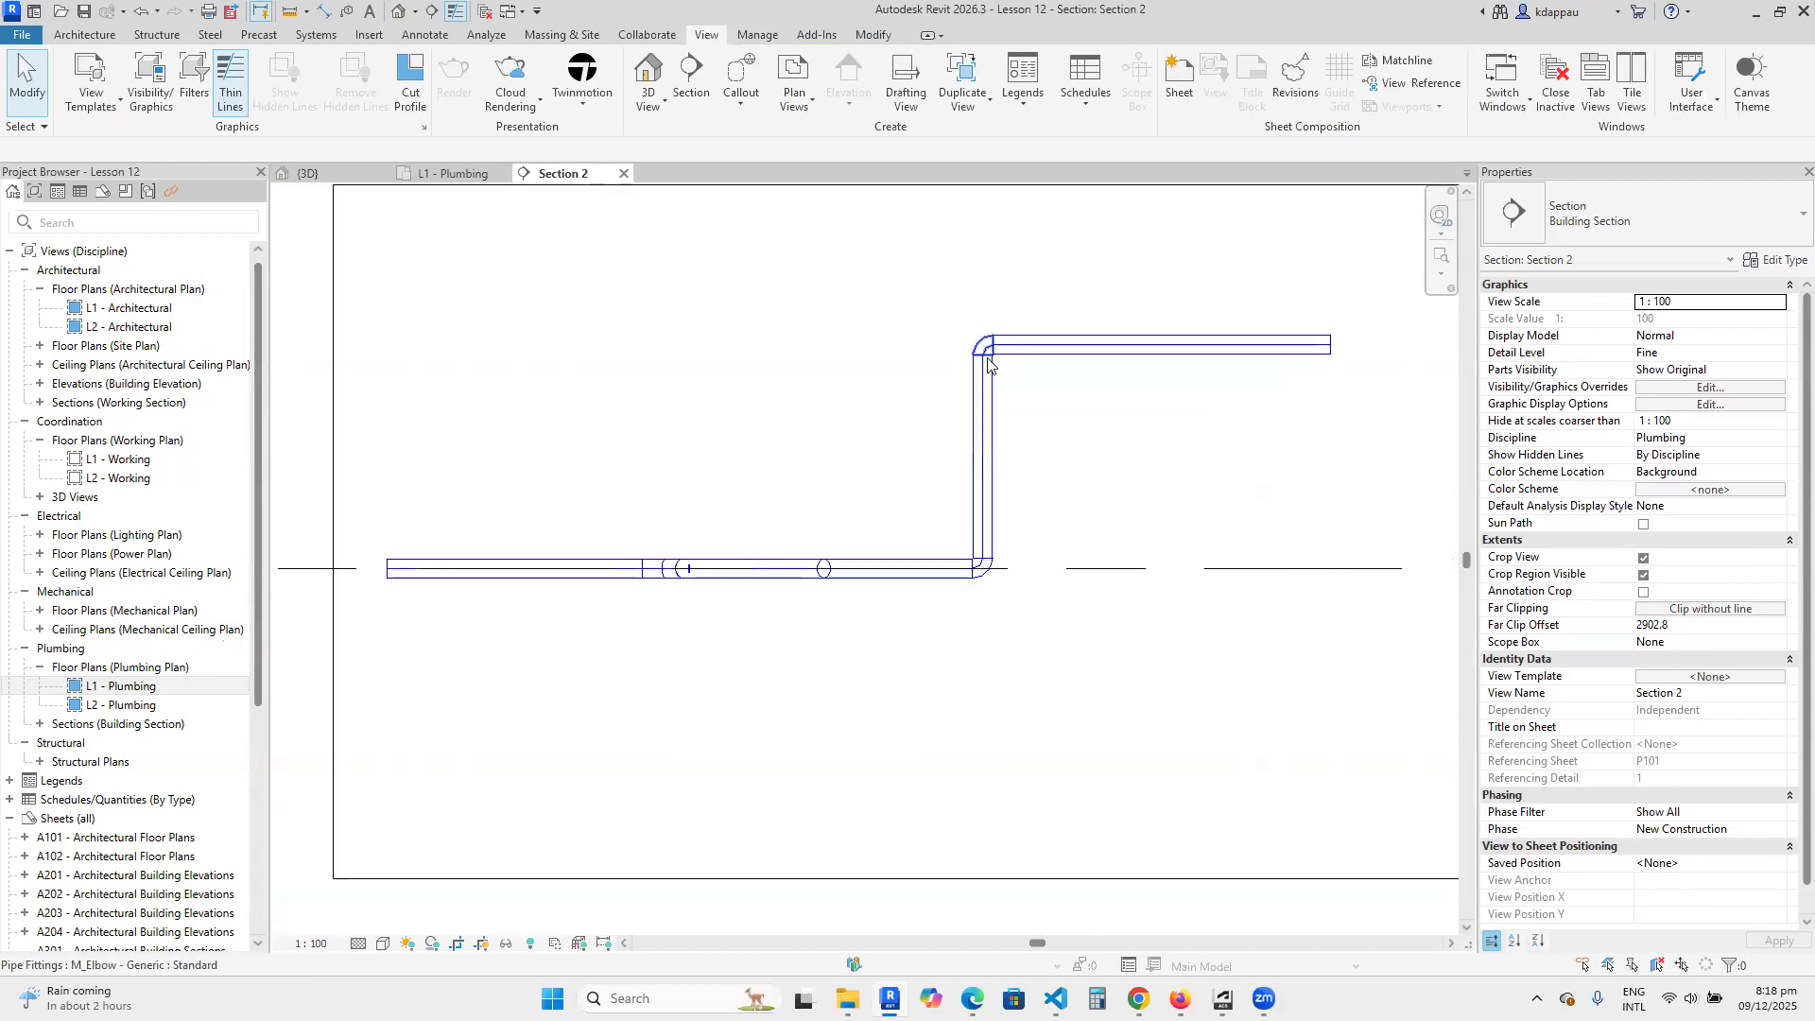
pyautogui.scroll(-2, 924, 400)
pyautogui.scroll(2, 1201, 383)
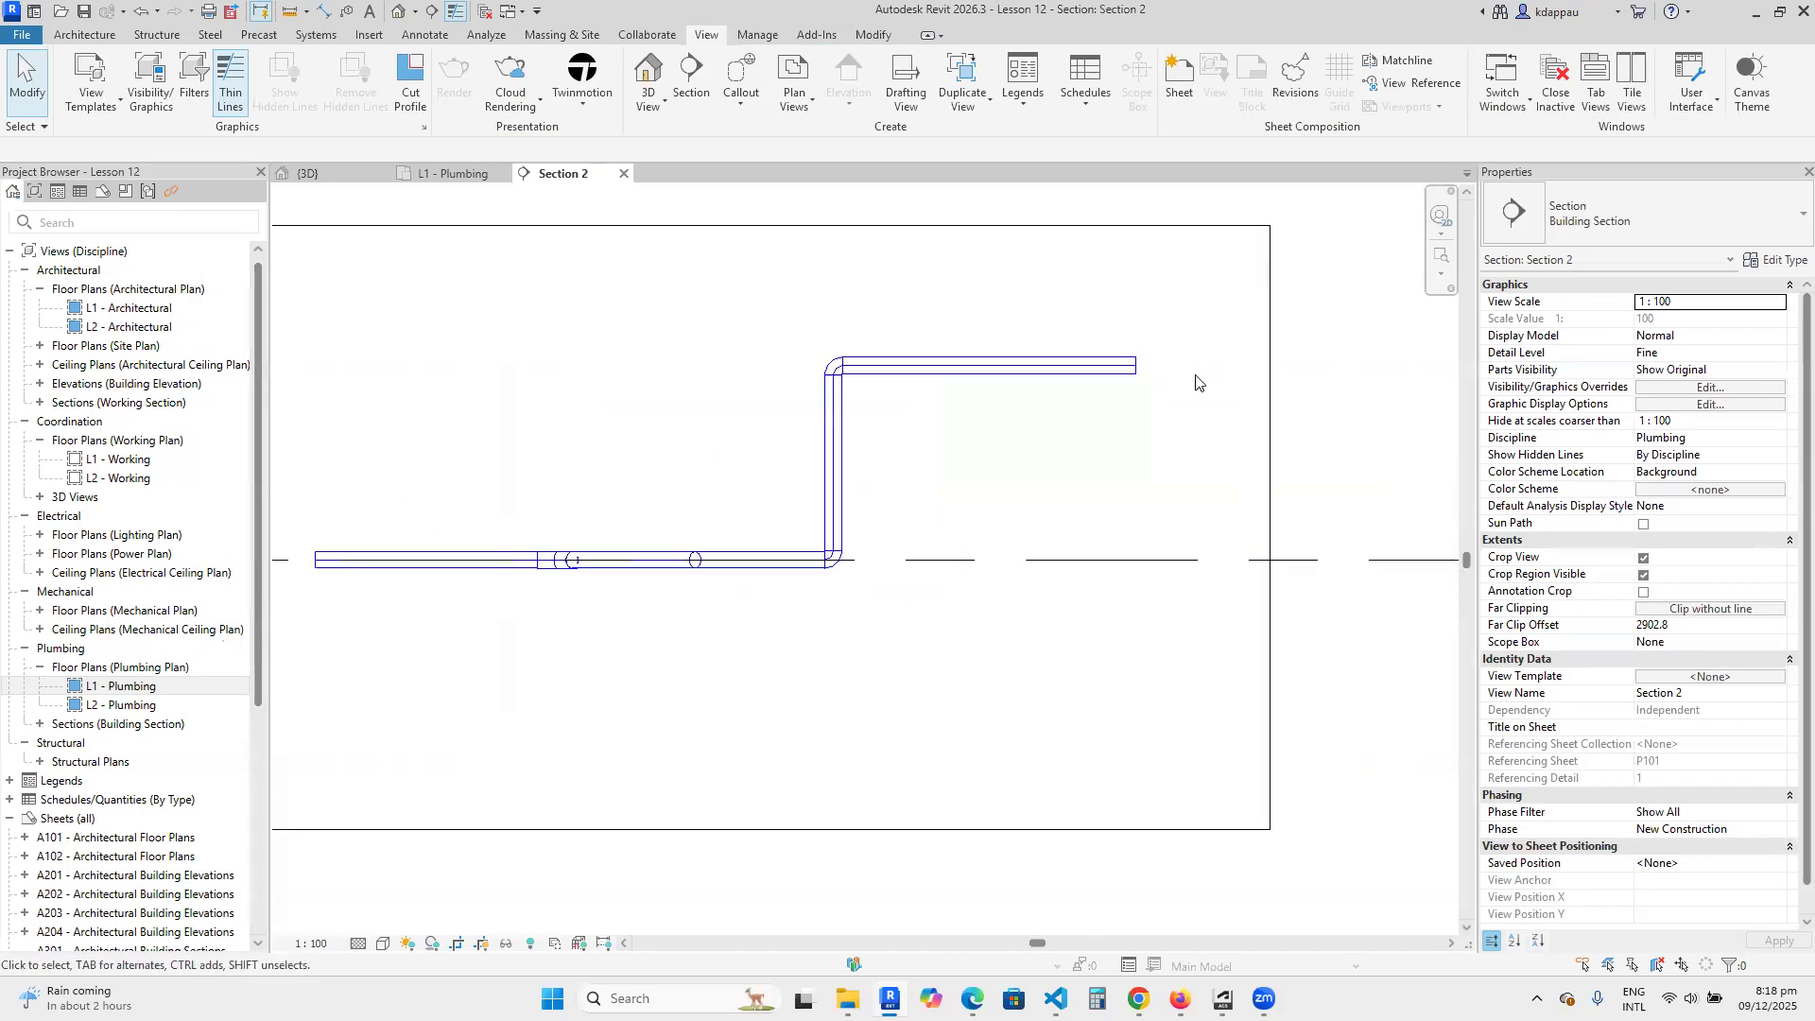
pyautogui.scroll(2, 945, 442)
# Draw a vertical branch about 1300 mm down from the middle of the upper pipe with Create Similar, ending at 500 mm elevation.
pyautogui.click(979, 321)
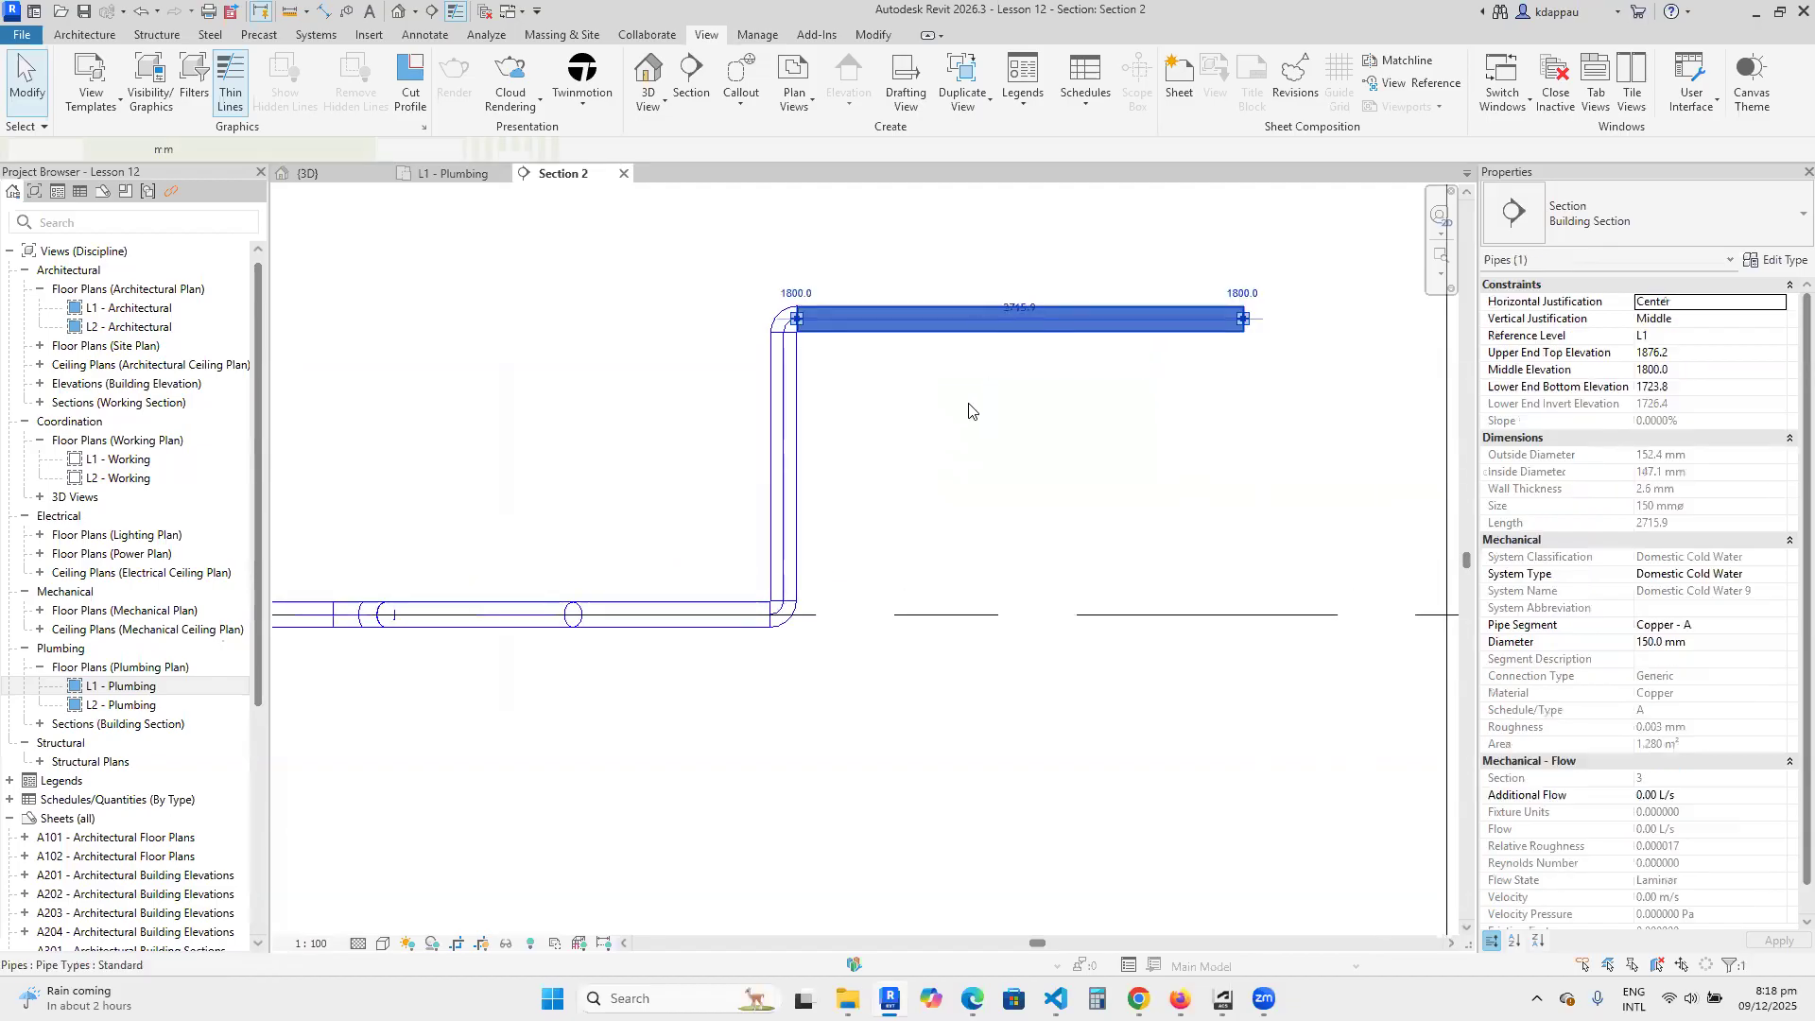
pyautogui.rightClick(967, 406)
pyautogui.click(1037, 575)
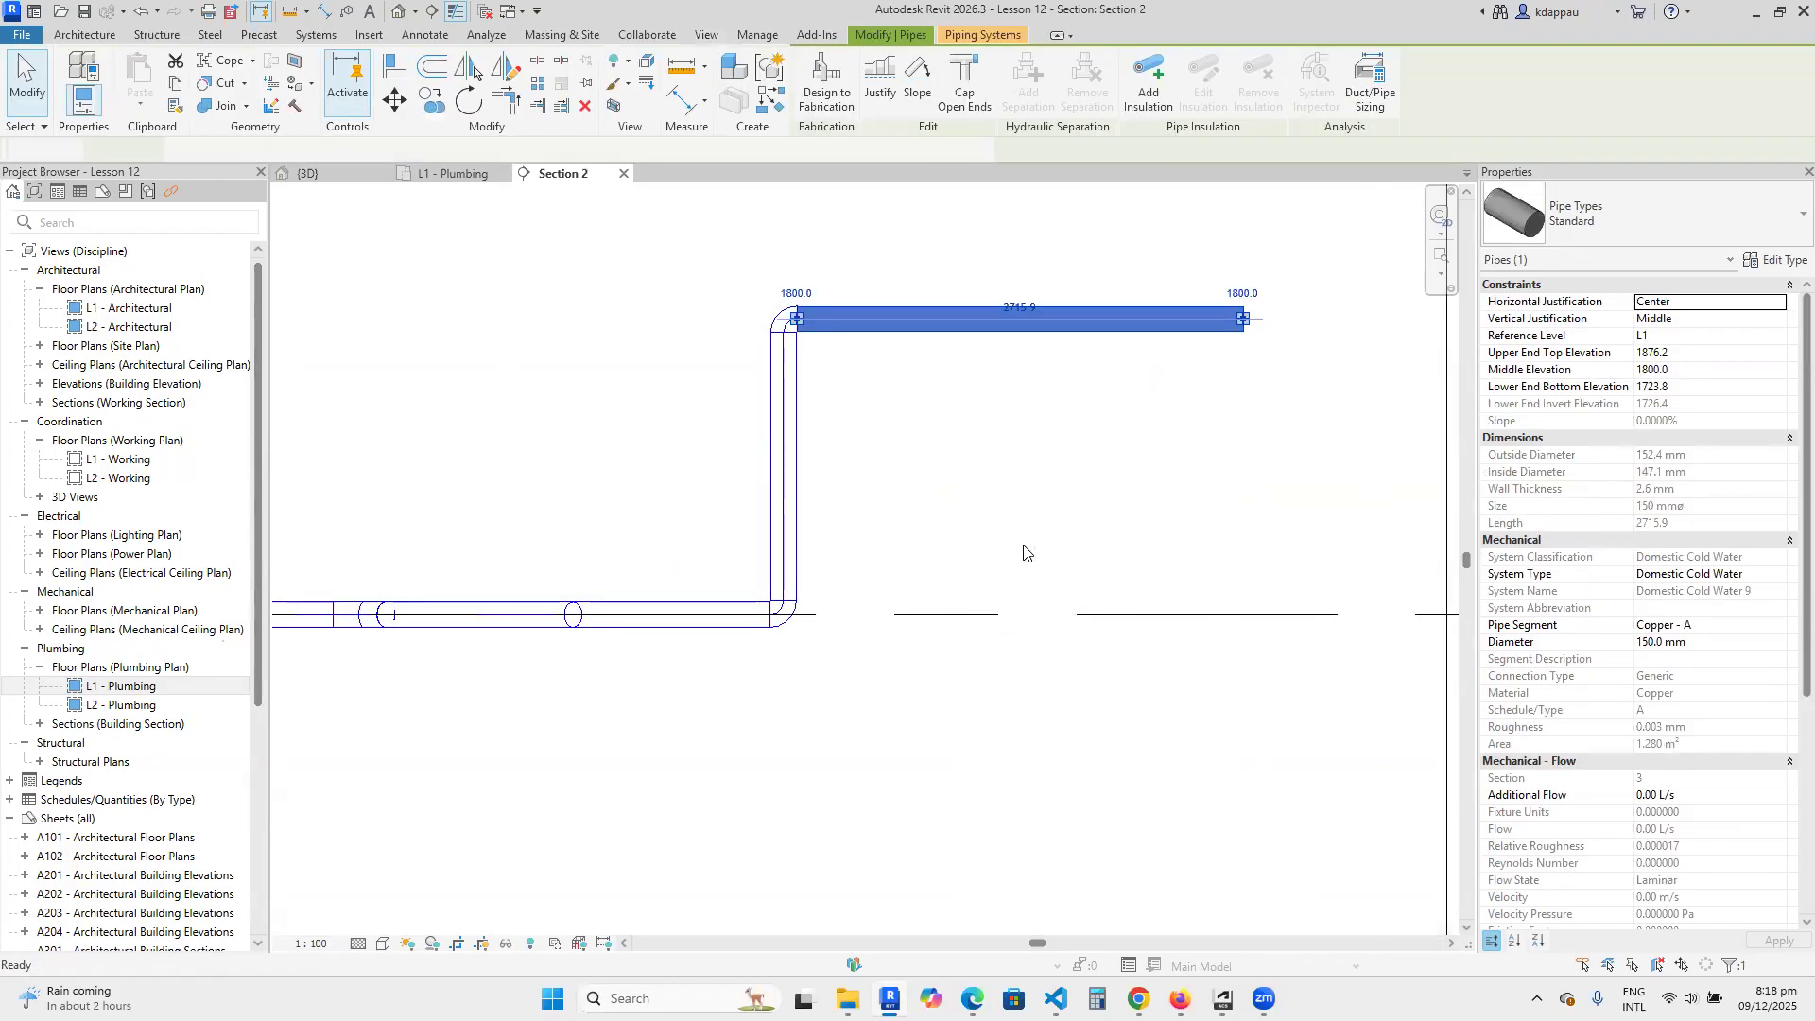
pyautogui.click(1020, 319)
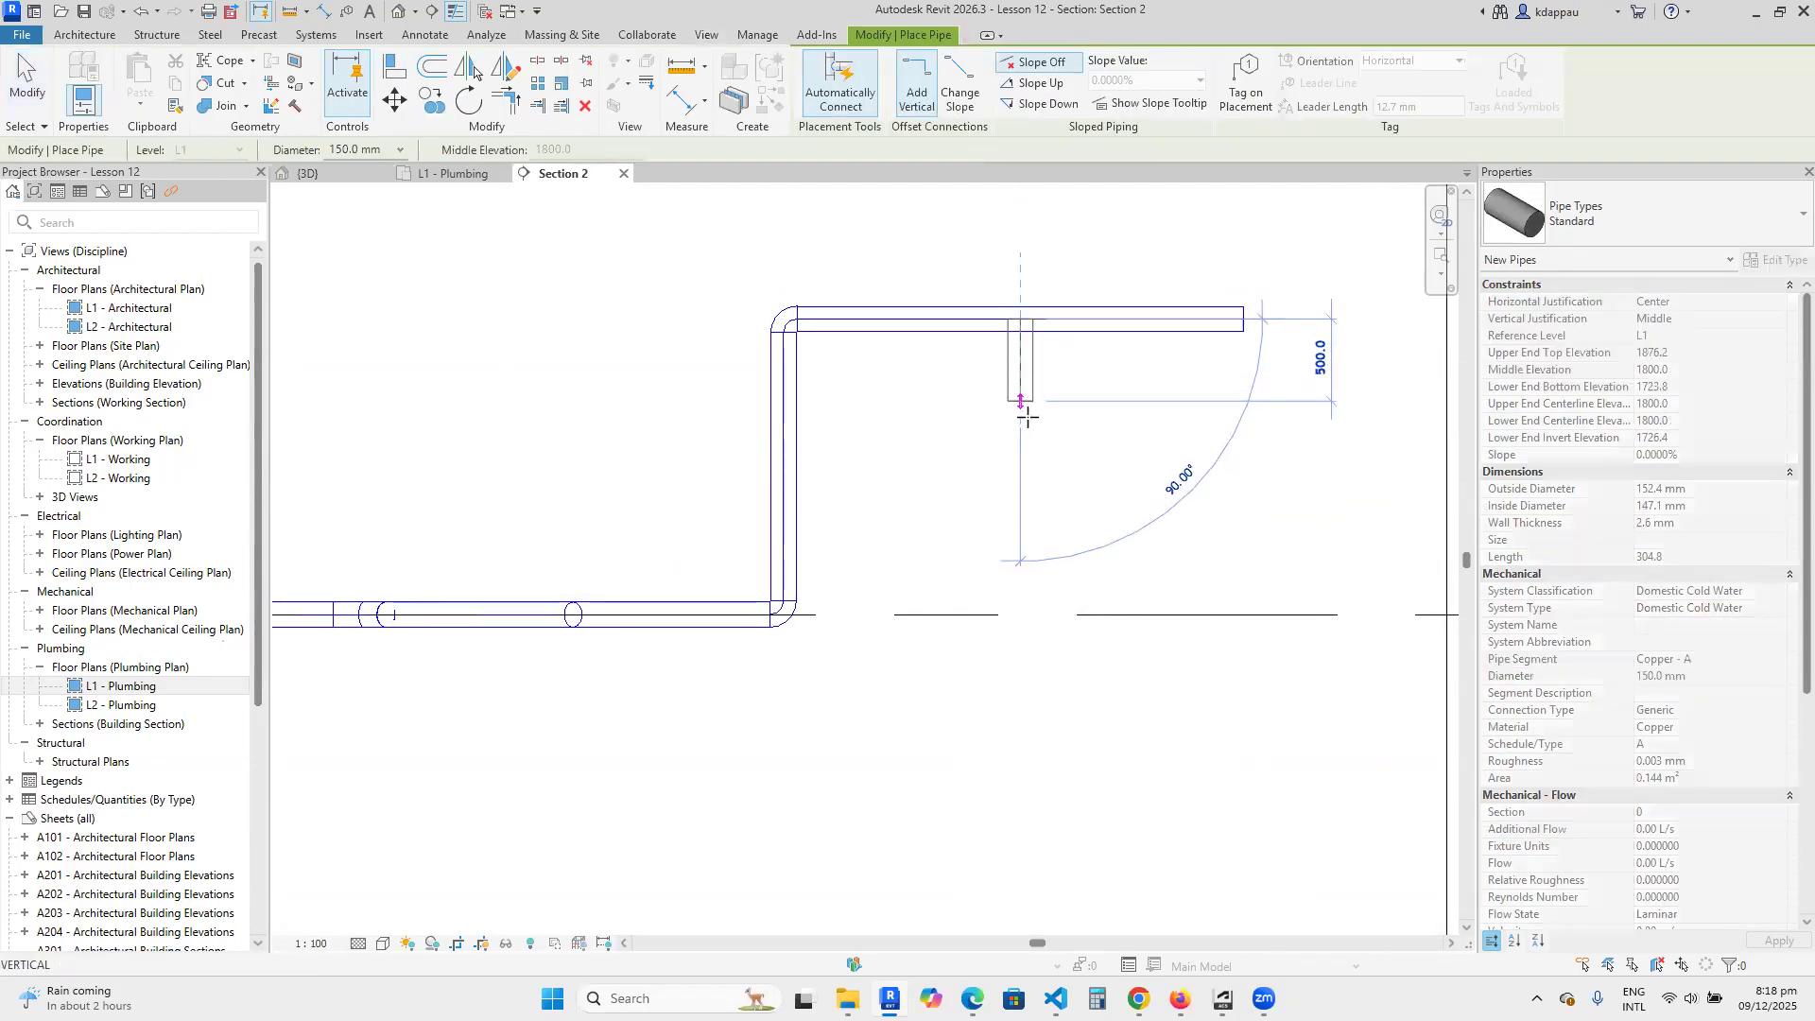
pyautogui.click(1020, 530)
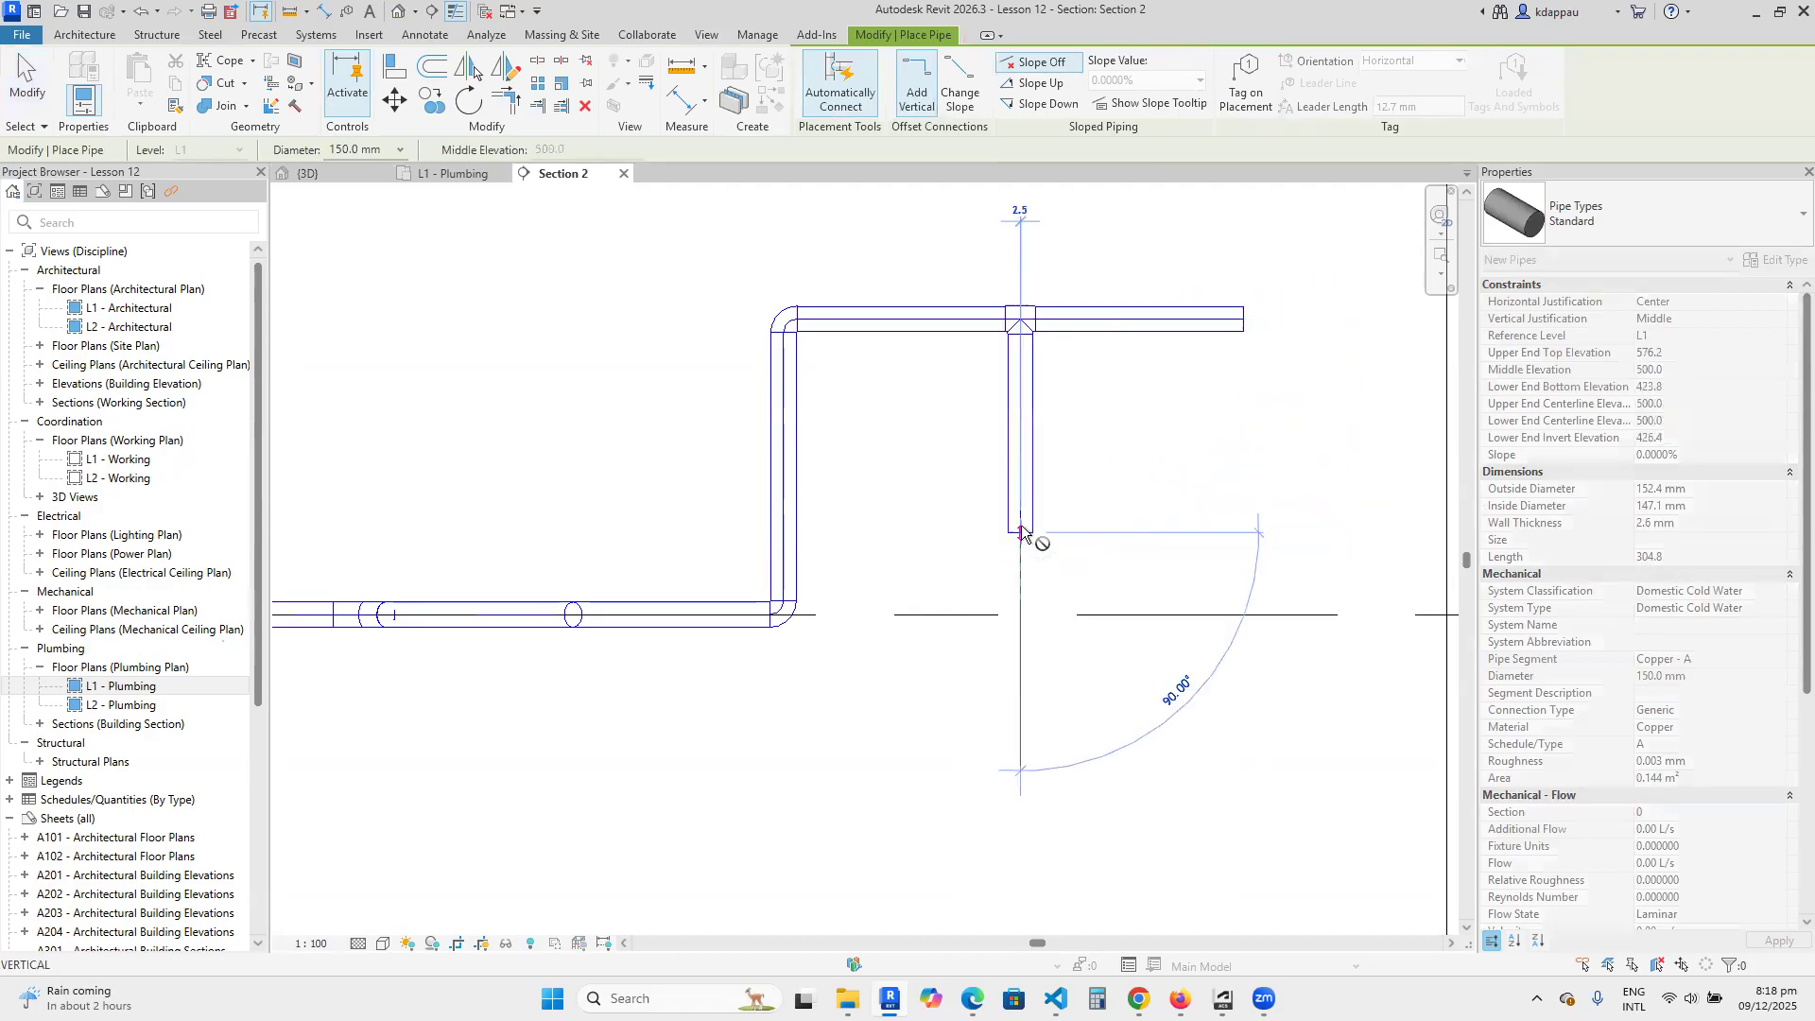
pyautogui.rightClick(916, 380)
pyautogui.click(992, 395)
pyautogui.rightClick(946, 409)
pyautogui.click(984, 422)
pyautogui.scroll(-2, 980, 472)
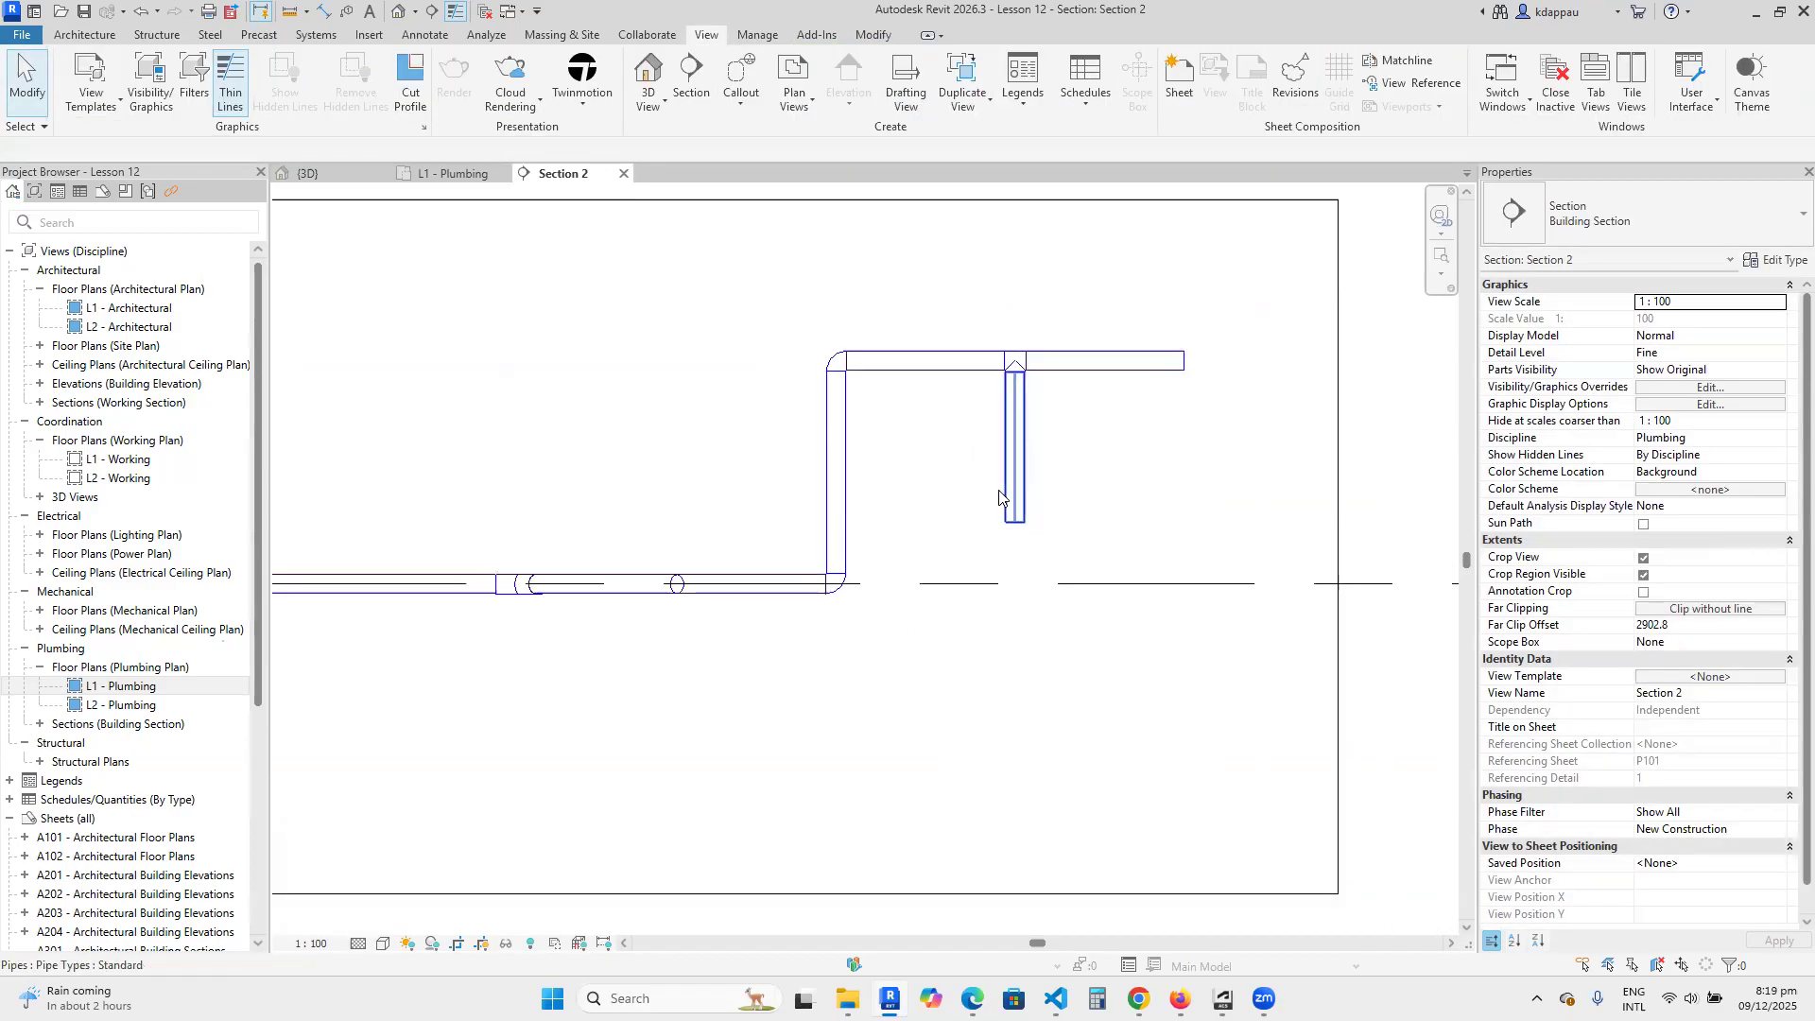
pyautogui.scroll(-1, 977, 523)
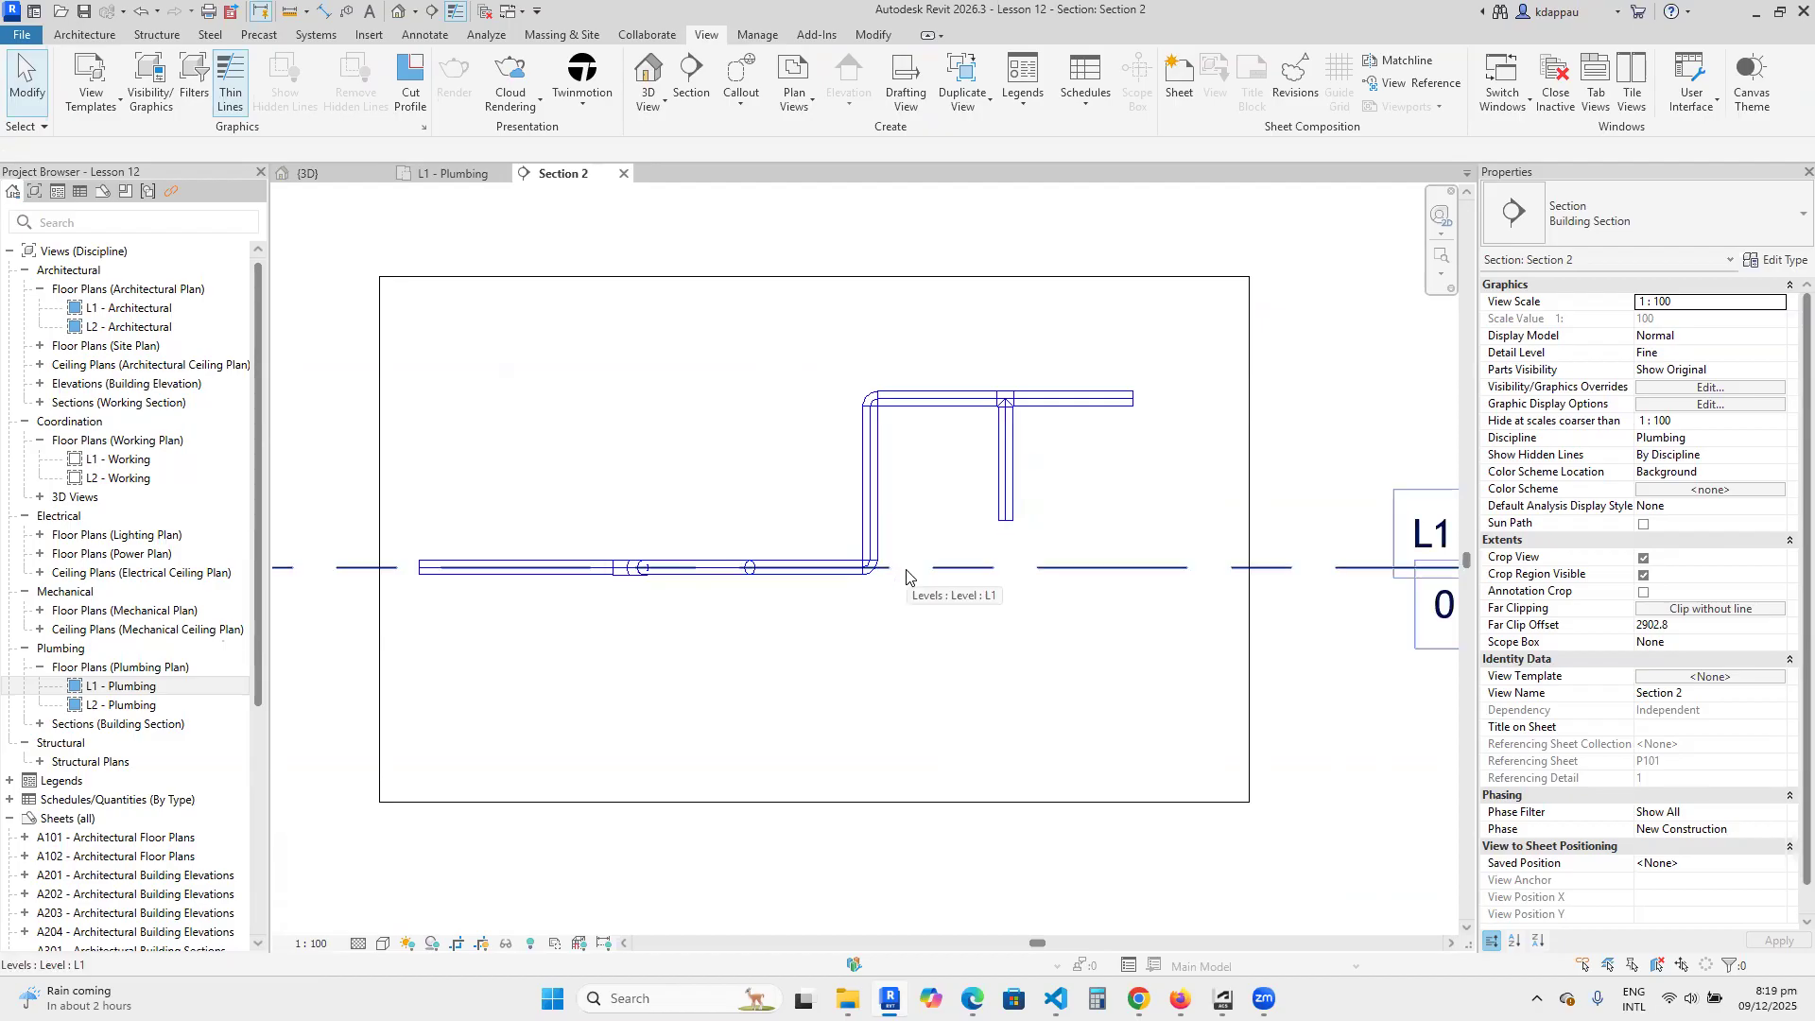
pyautogui.scroll(-3, 907, 574)
pyautogui.scroll(1, 896, 551)
pyautogui.scroll(1, 896, 551)
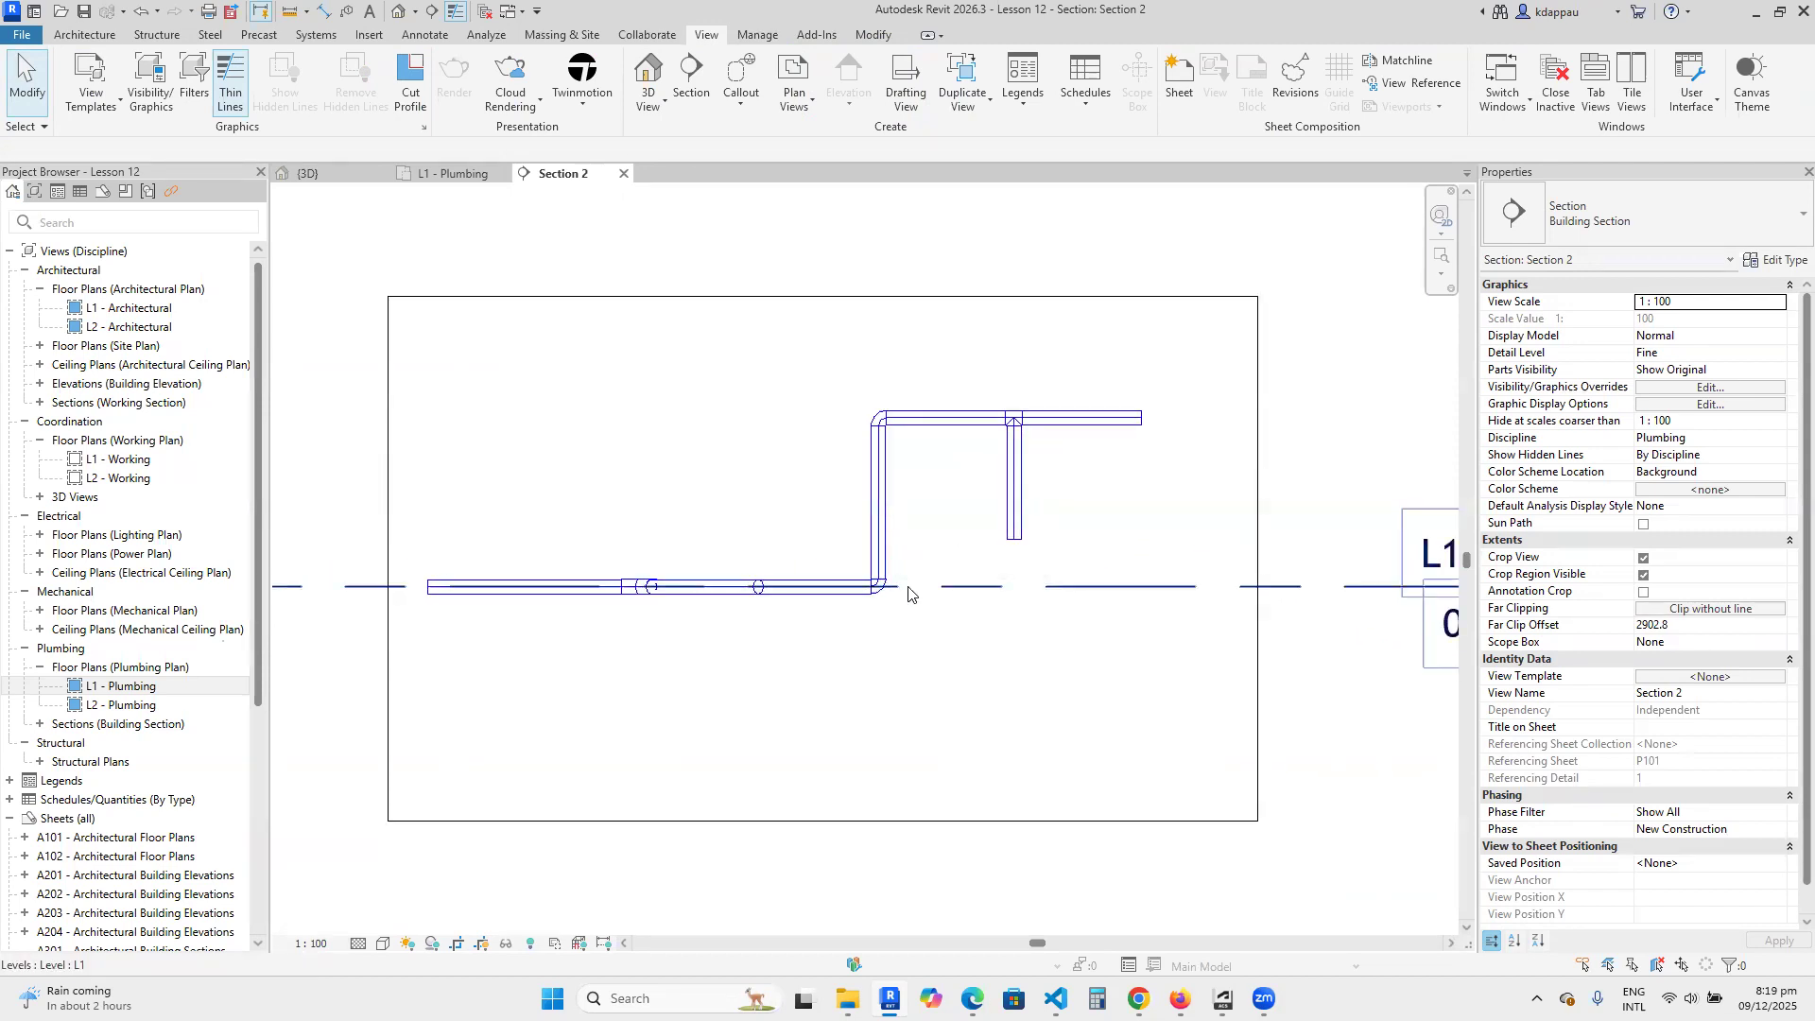
pyautogui.scroll(-1, 909, 593)
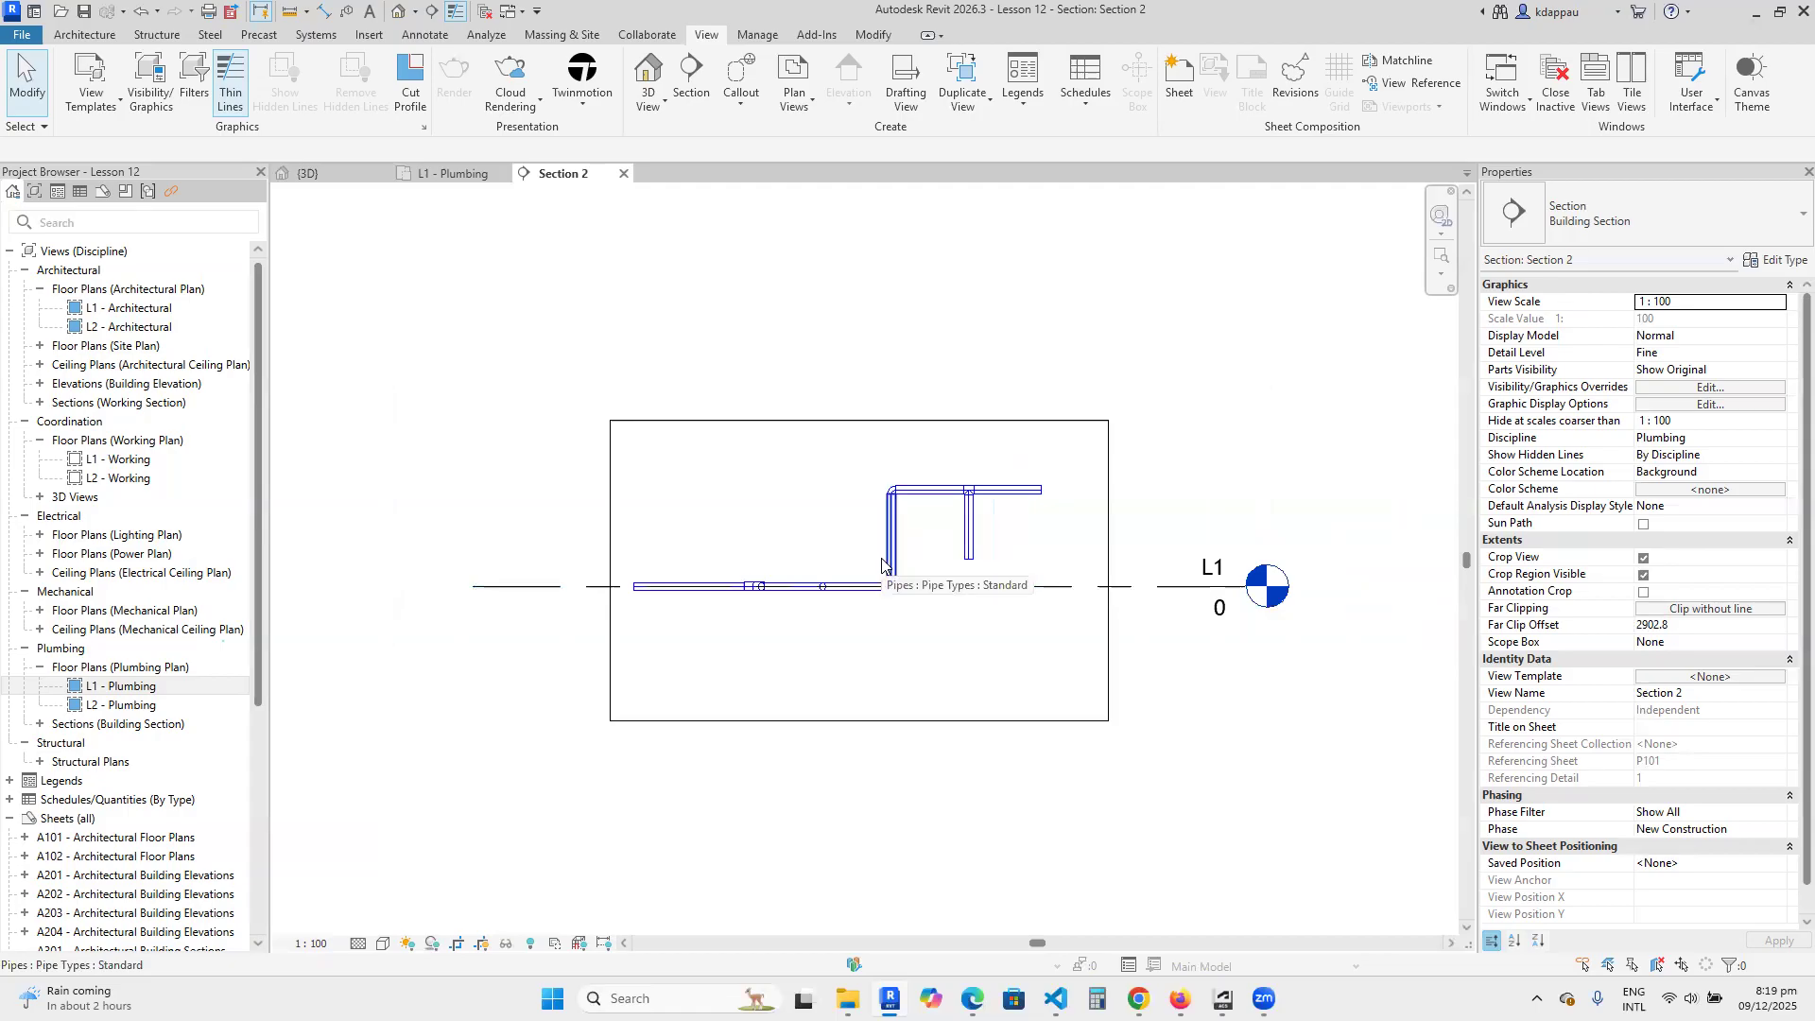
pyautogui.scroll(1, 882, 565)
pyautogui.scroll(-1, 824, 567)
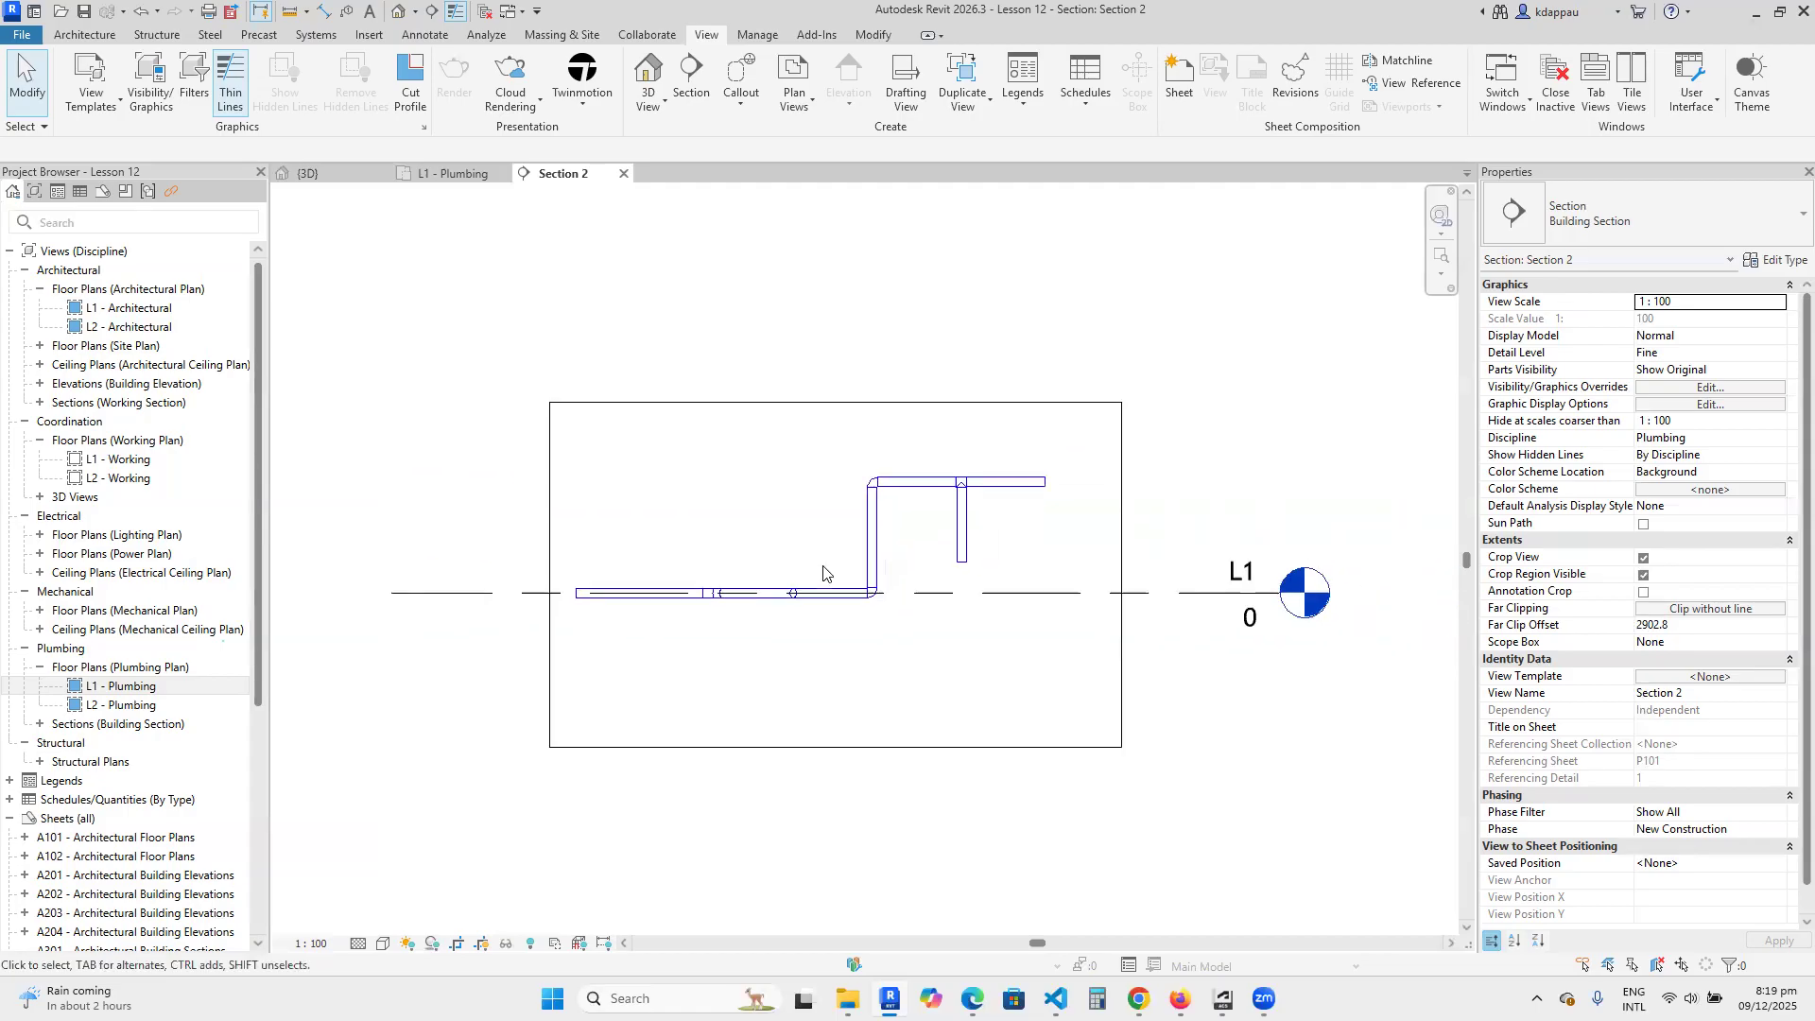
# Draw a horizontal pipe about 1275 mm long from the branch's lower end with Create Similar, at 500 mm elevation, parallel to the upper pipe.
pyautogui.scroll(1, 958, 578)
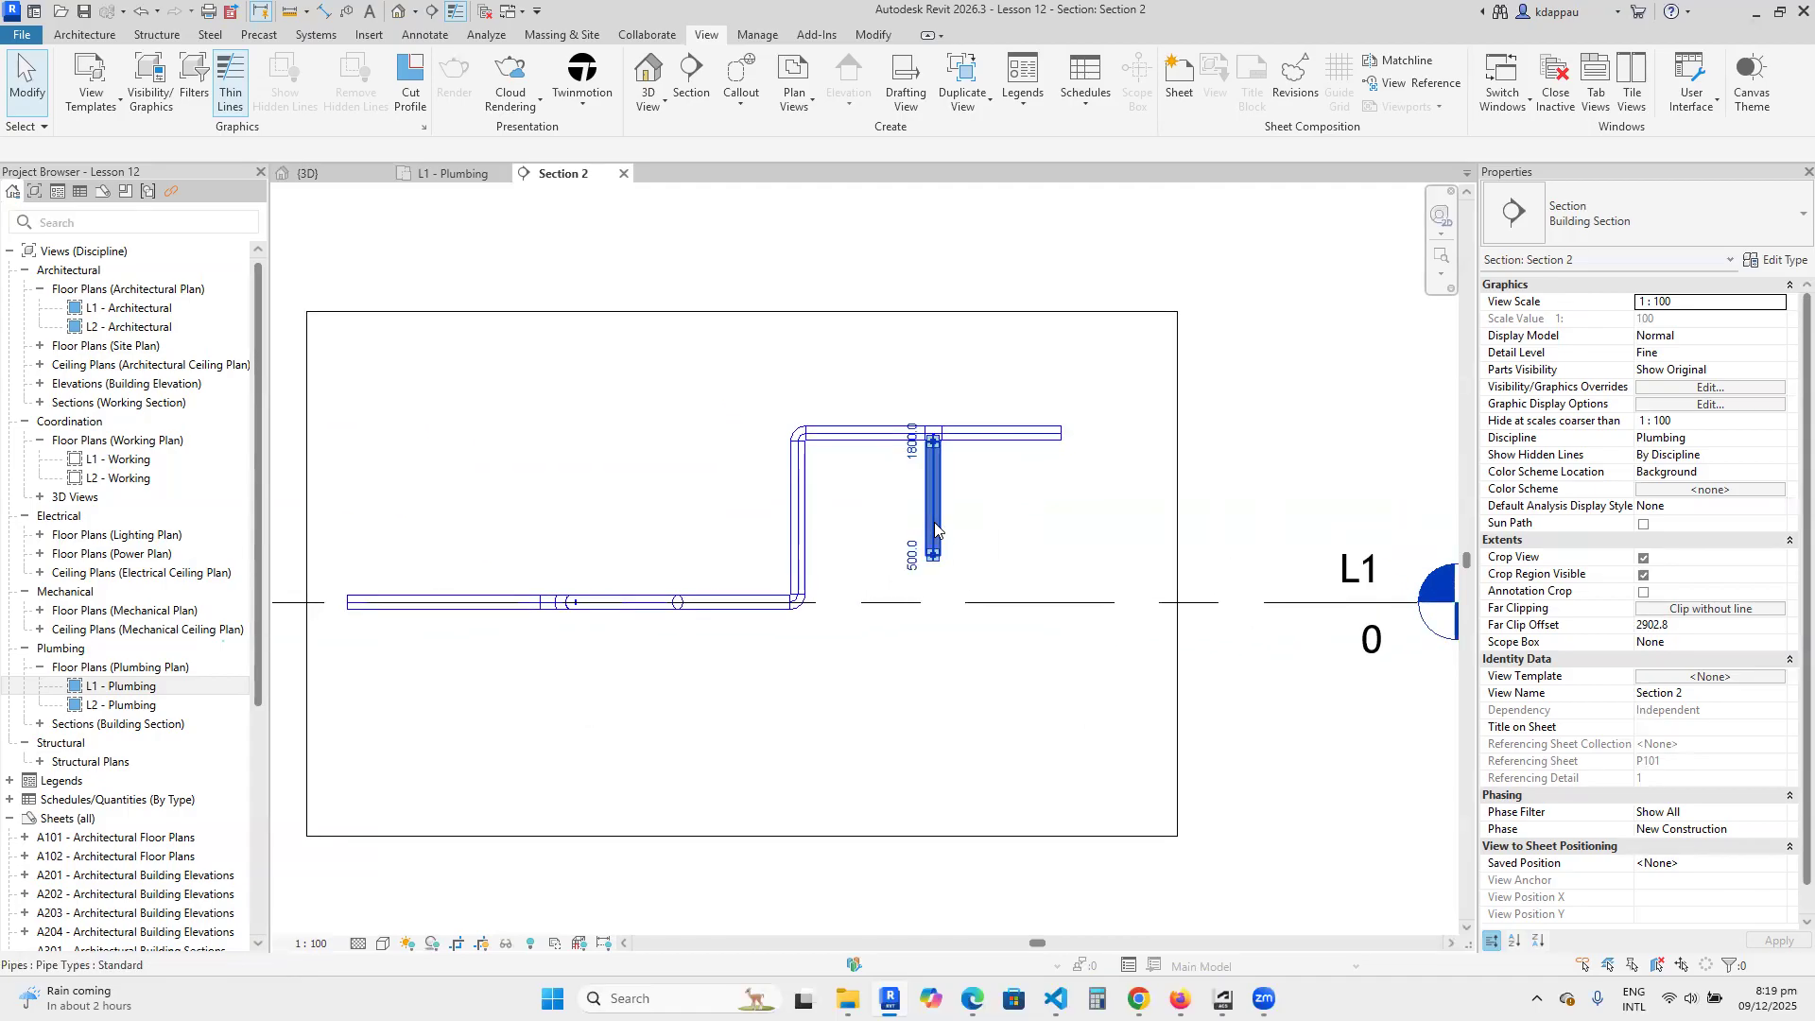
pyautogui.click(932, 492)
pyautogui.rightClick(892, 519)
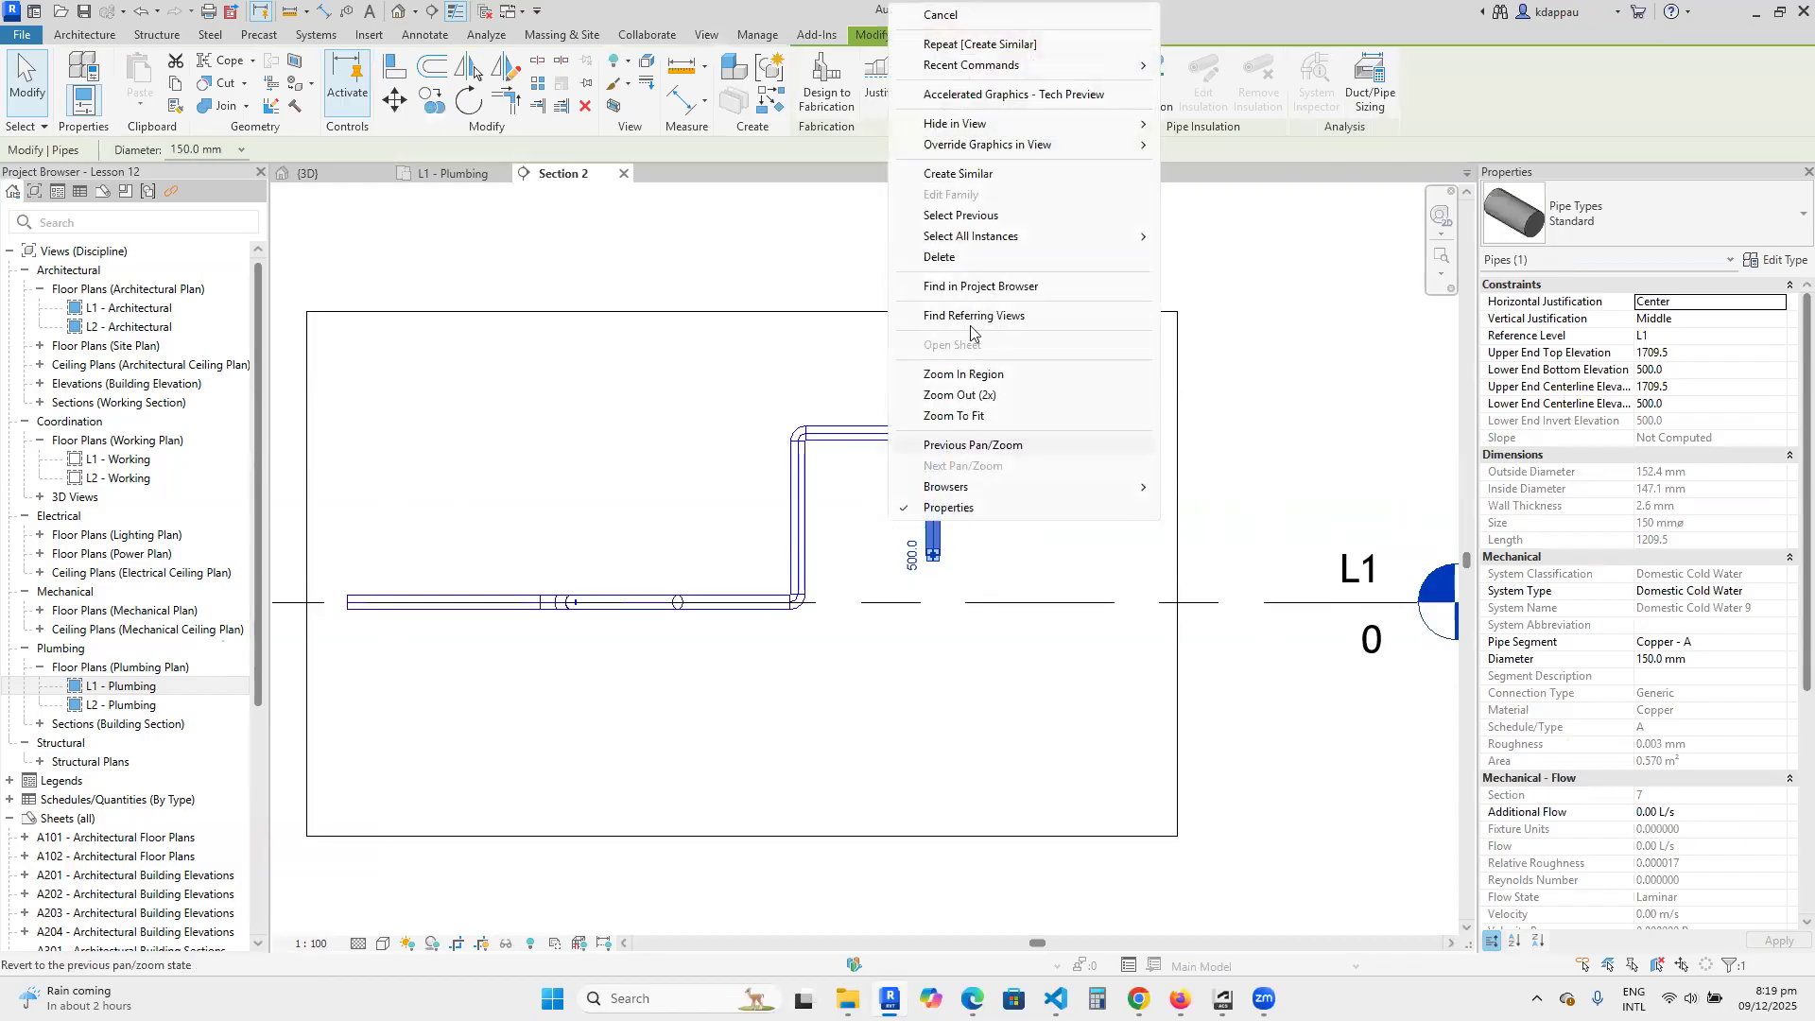
pyautogui.click(938, 174)
pyautogui.scroll(1, 941, 587)
pyautogui.click(932, 547)
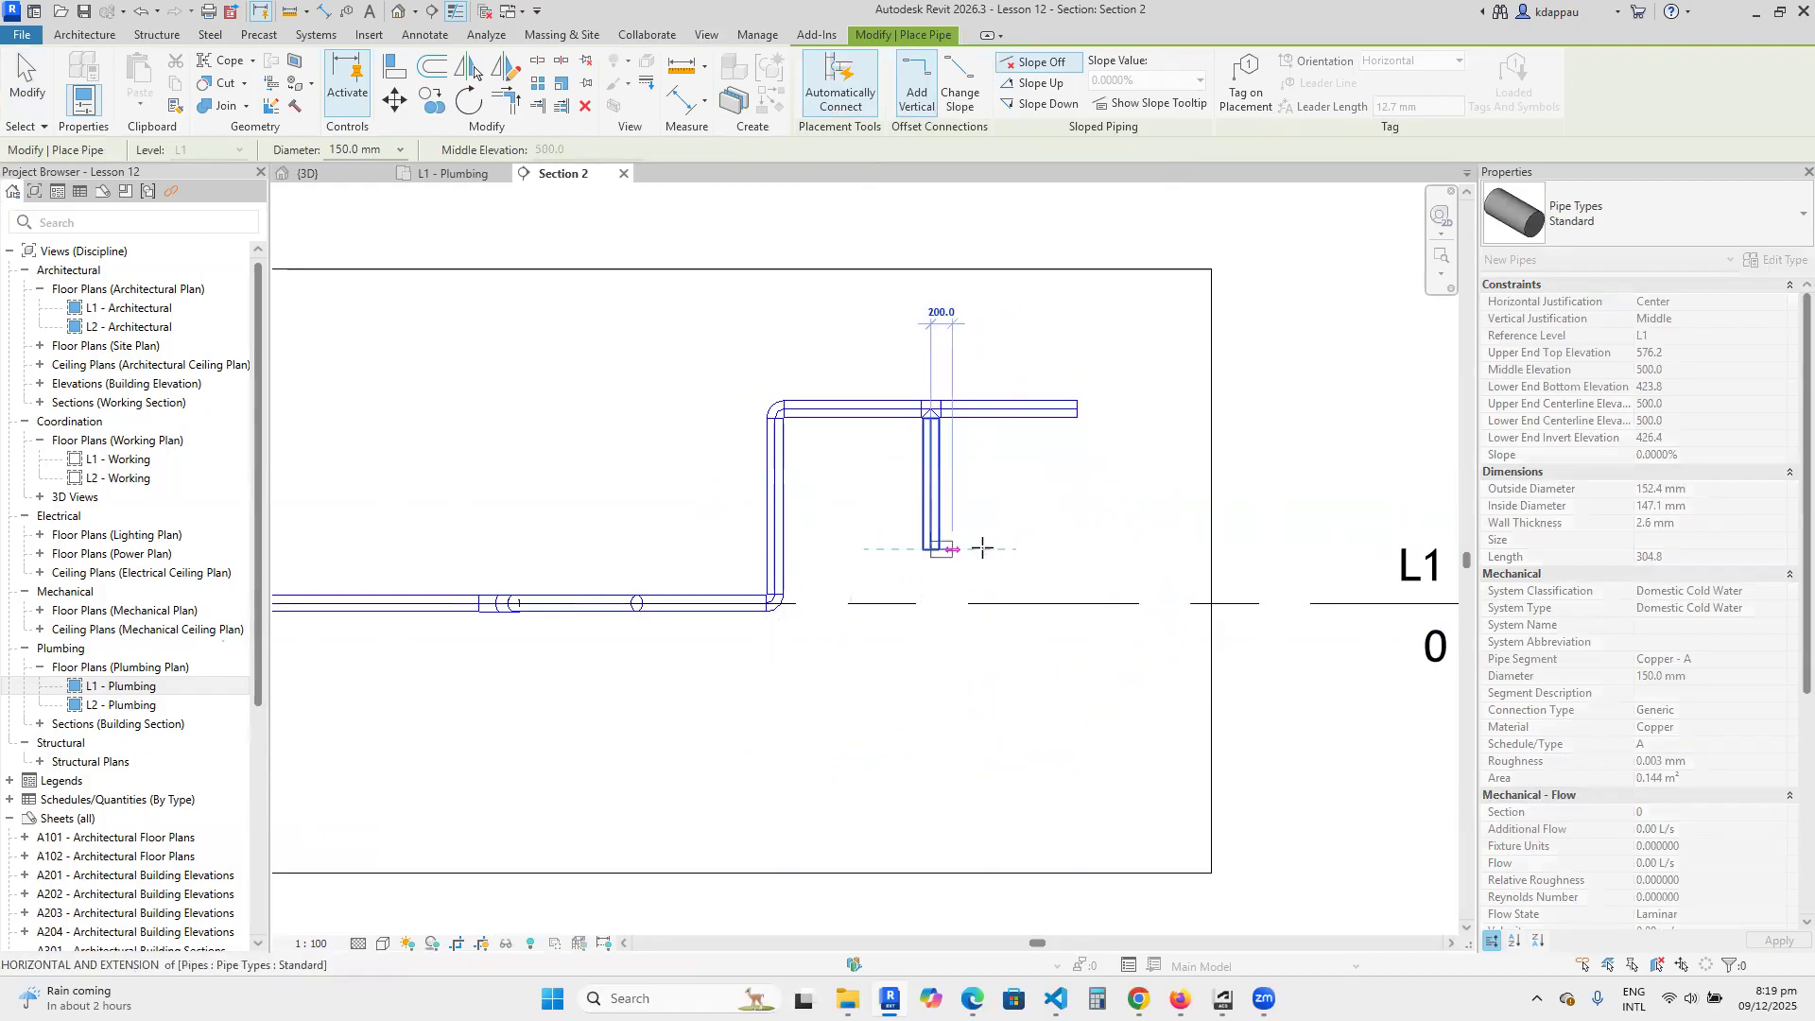
pyautogui.click(1077, 548)
pyautogui.rightClick(986, 480)
pyautogui.click(1047, 499)
pyautogui.scroll(2, 1060, 552)
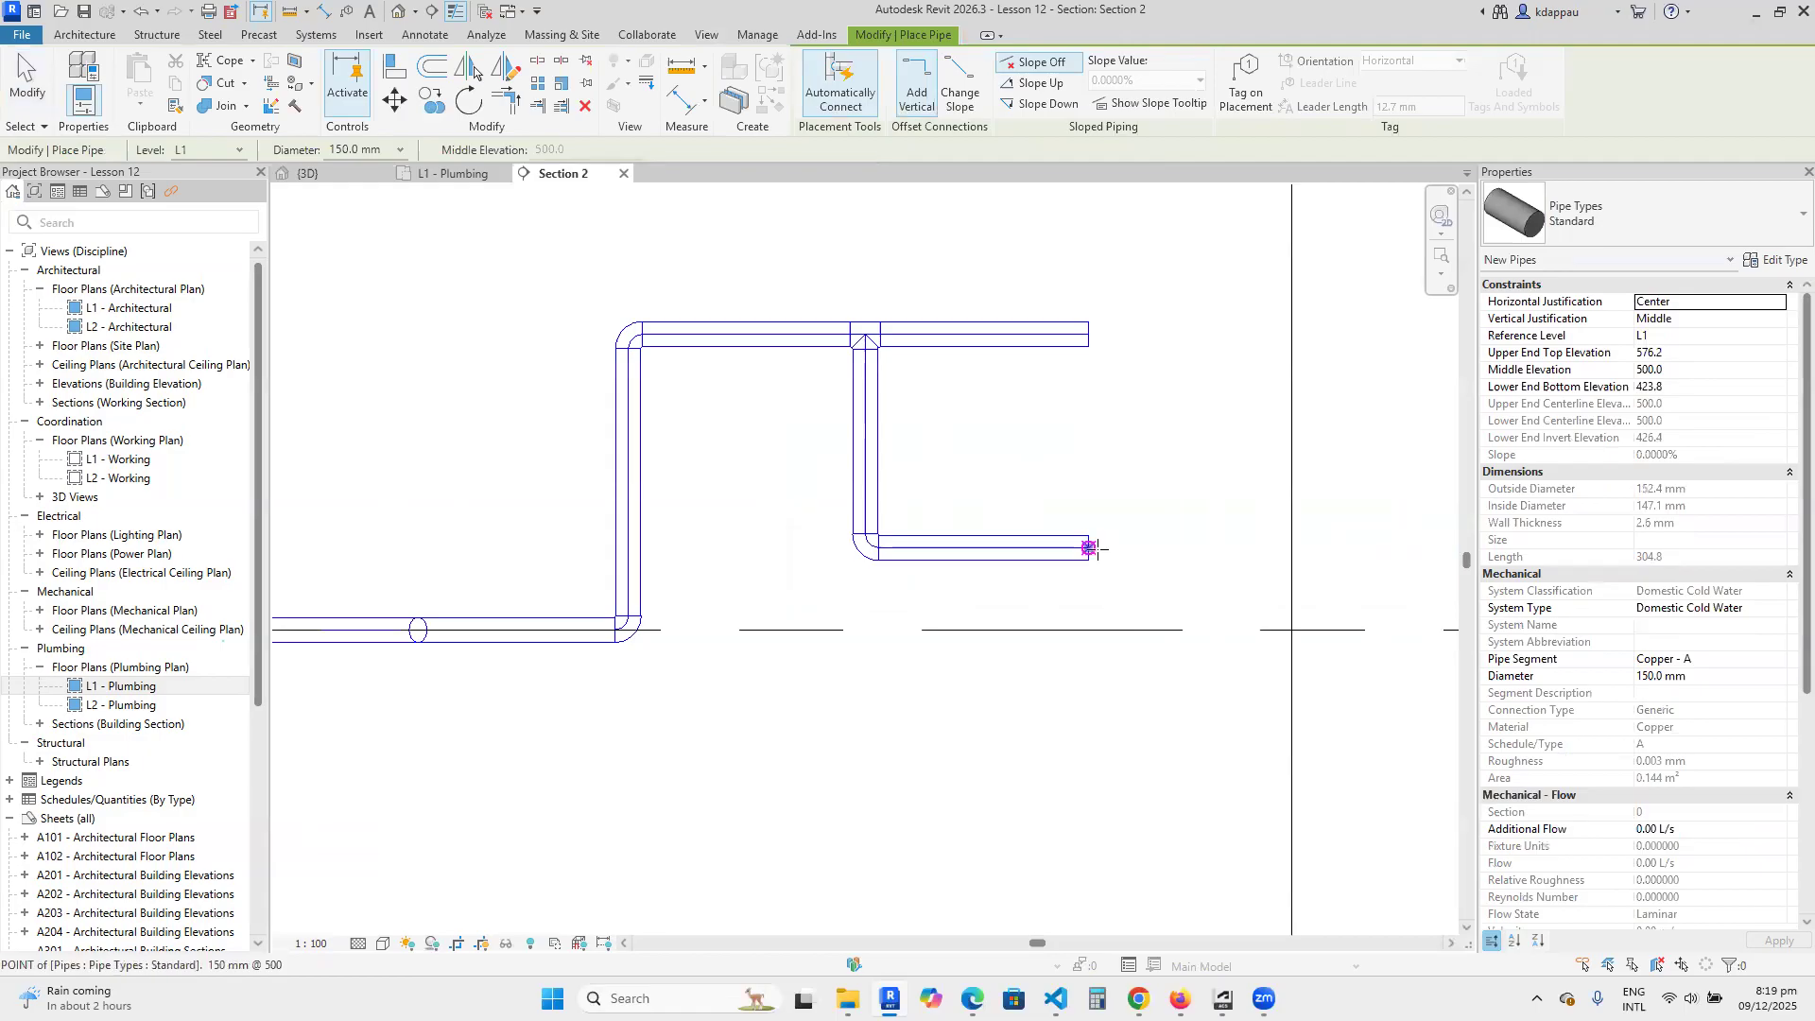
pyautogui.scroll(-2, 1068, 574)
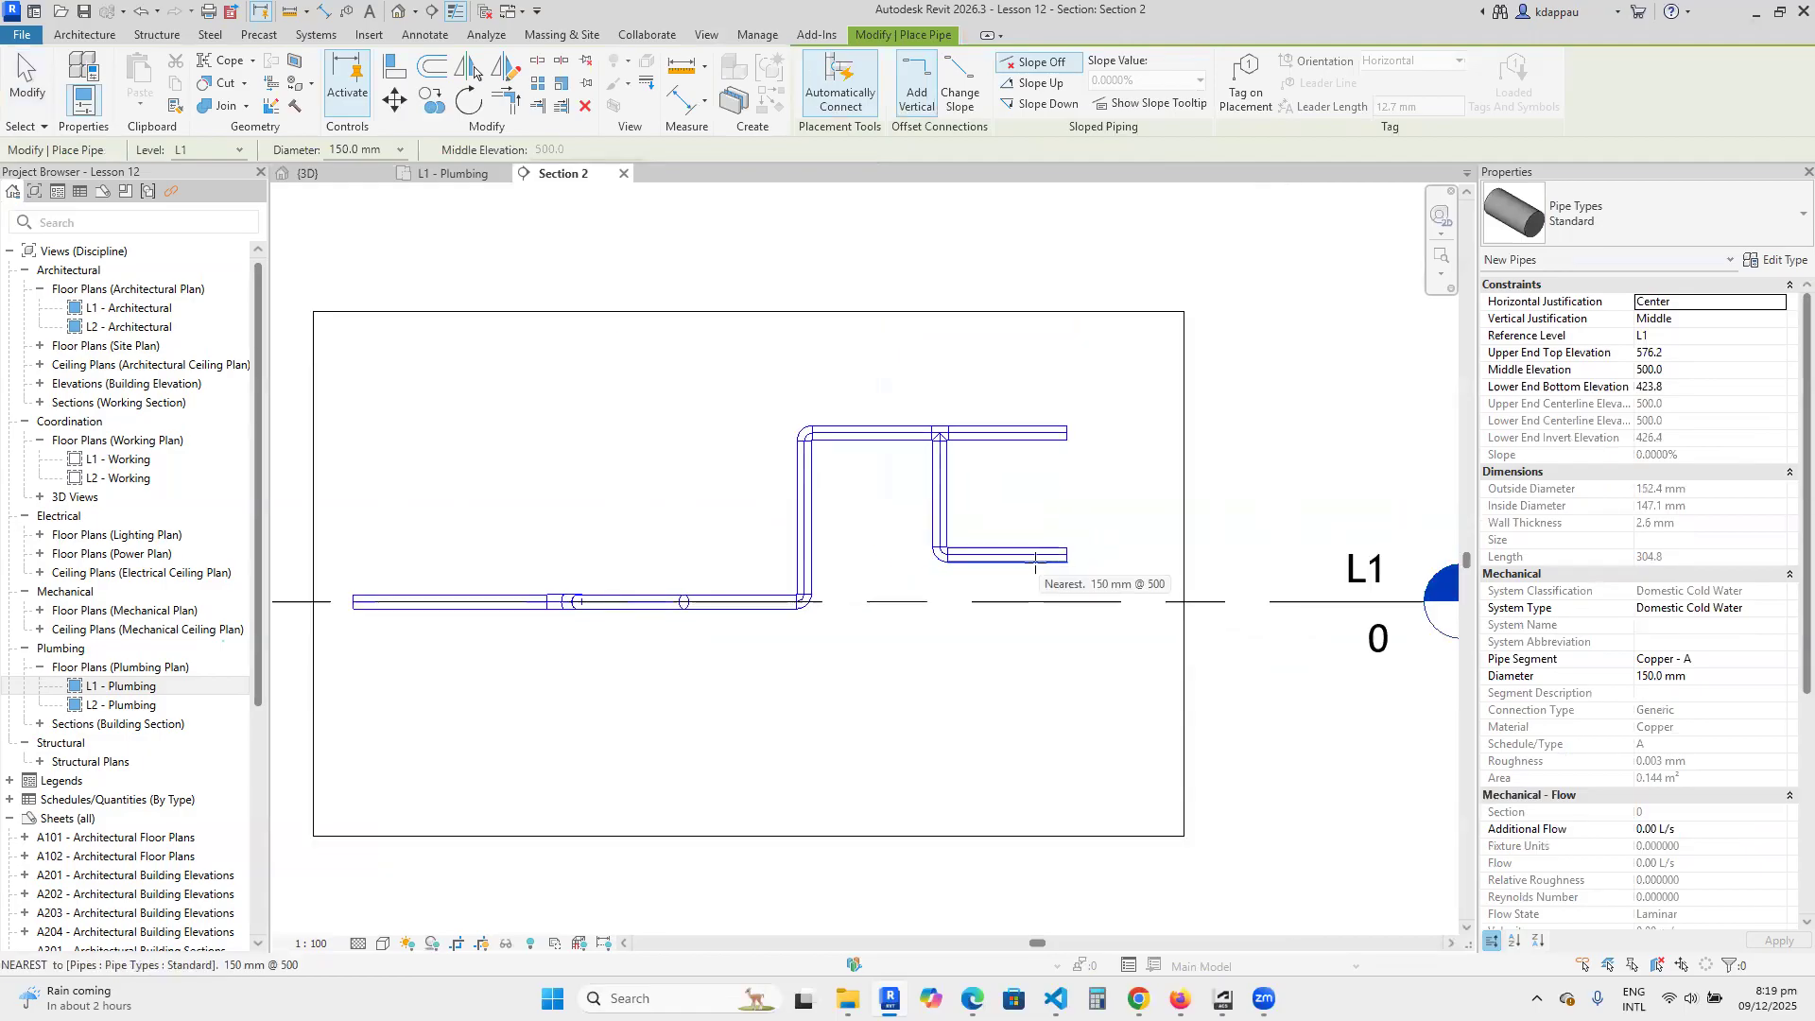
pyautogui.rightClick(865, 345)
pyautogui.click(898, 358)
pyautogui.rightClick(879, 348)
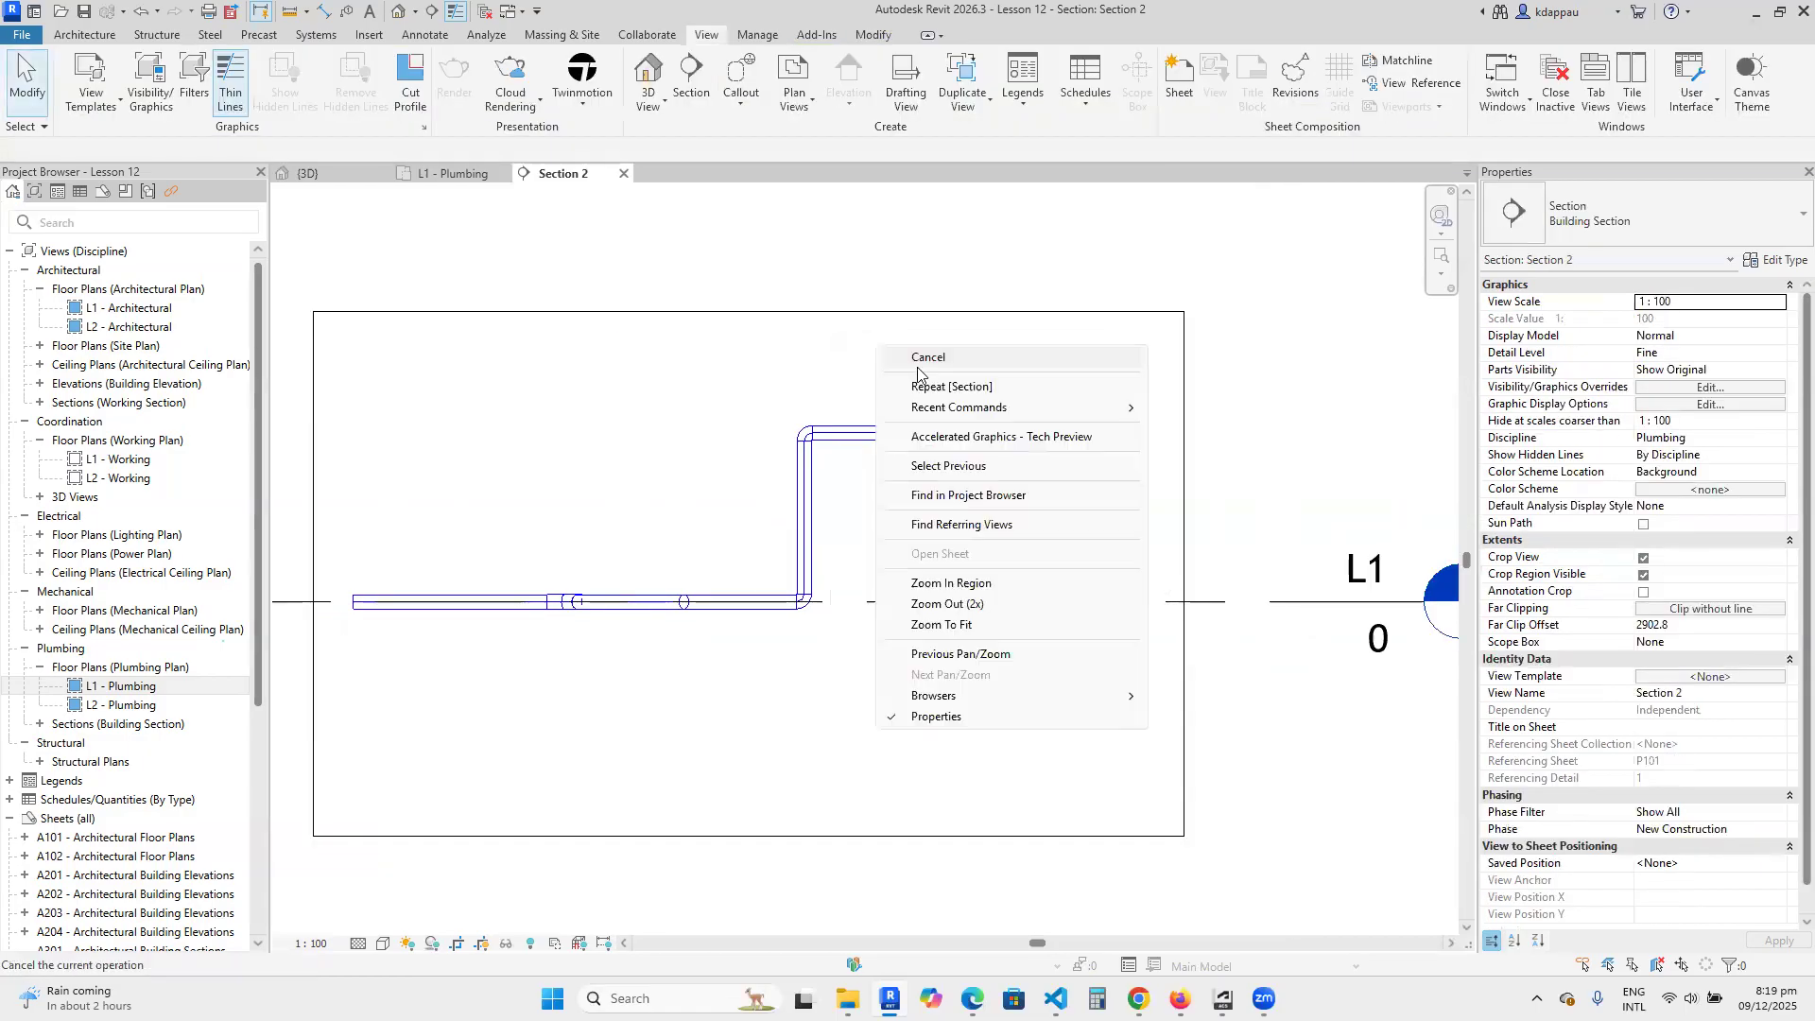
pyautogui.click(925, 359)
# In the L1 - Plumbing plan, place a vertical section just beyond the lower run's right end, flipped toward the pipes with a view depth of about 8480 mm.
pyautogui.scroll(-3, 1021, 526)
pyautogui.scroll(3, 1040, 567)
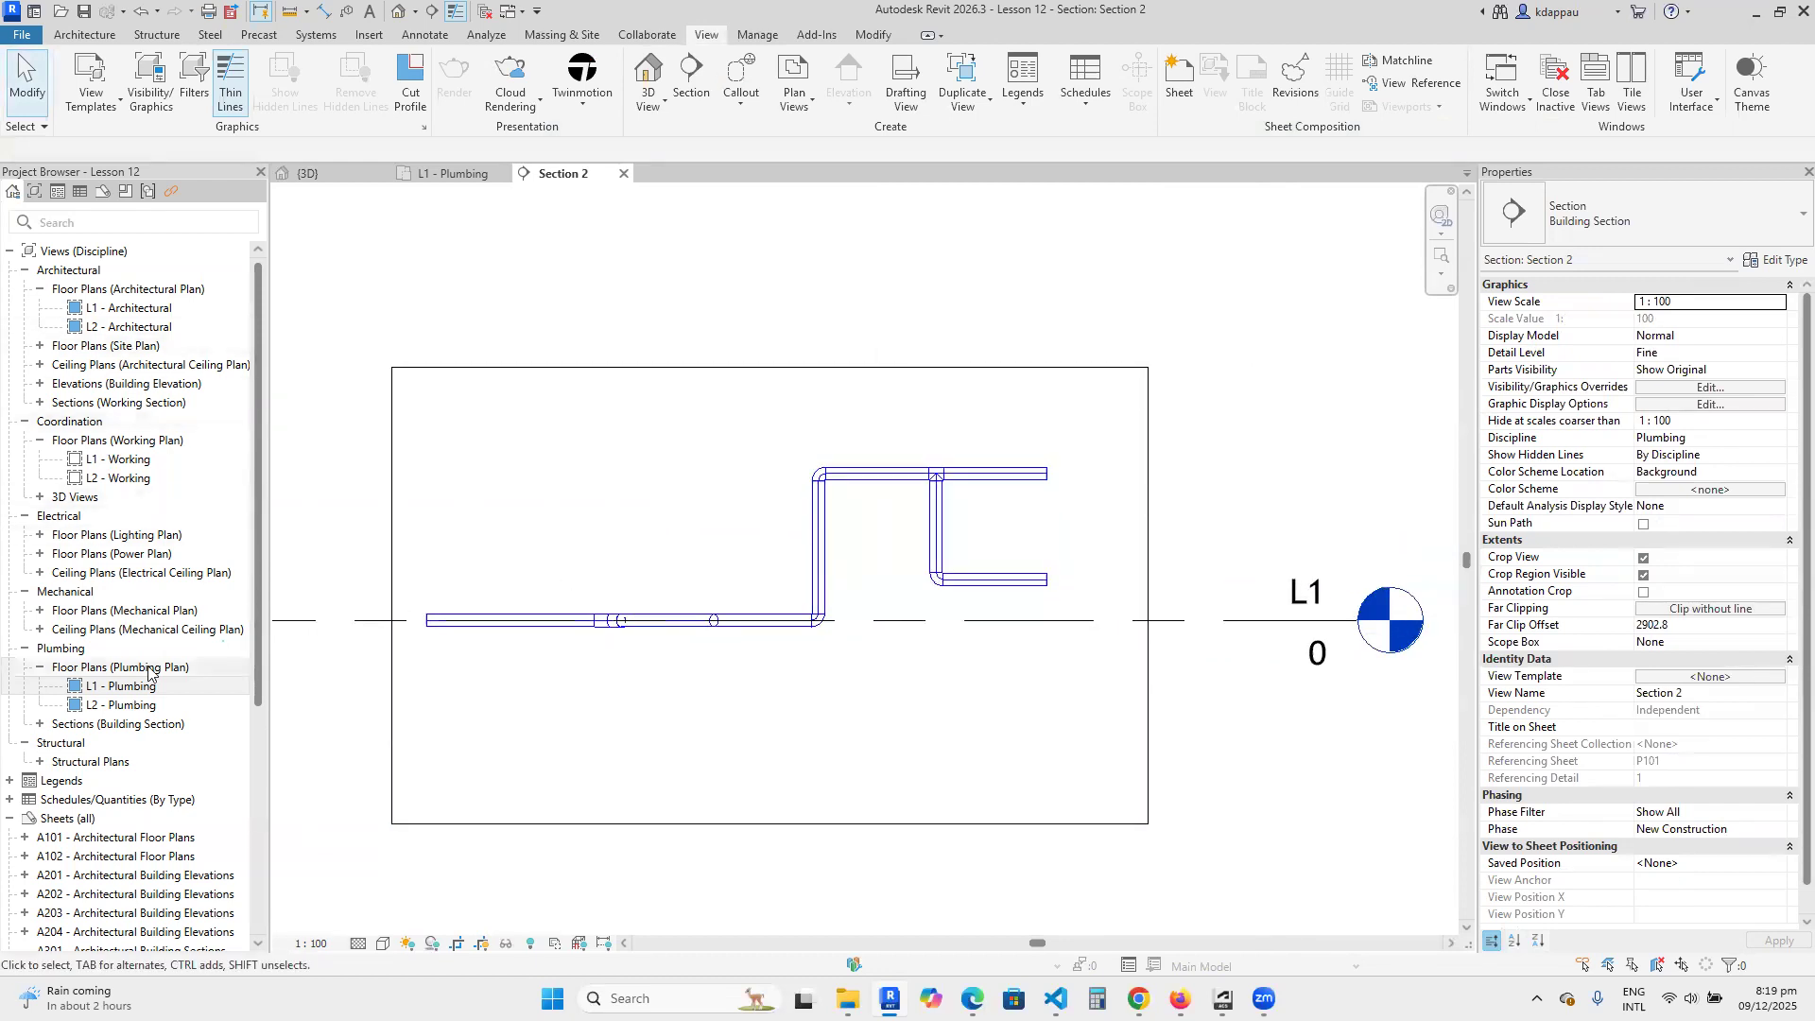
pyautogui.doubleClick(121, 687)
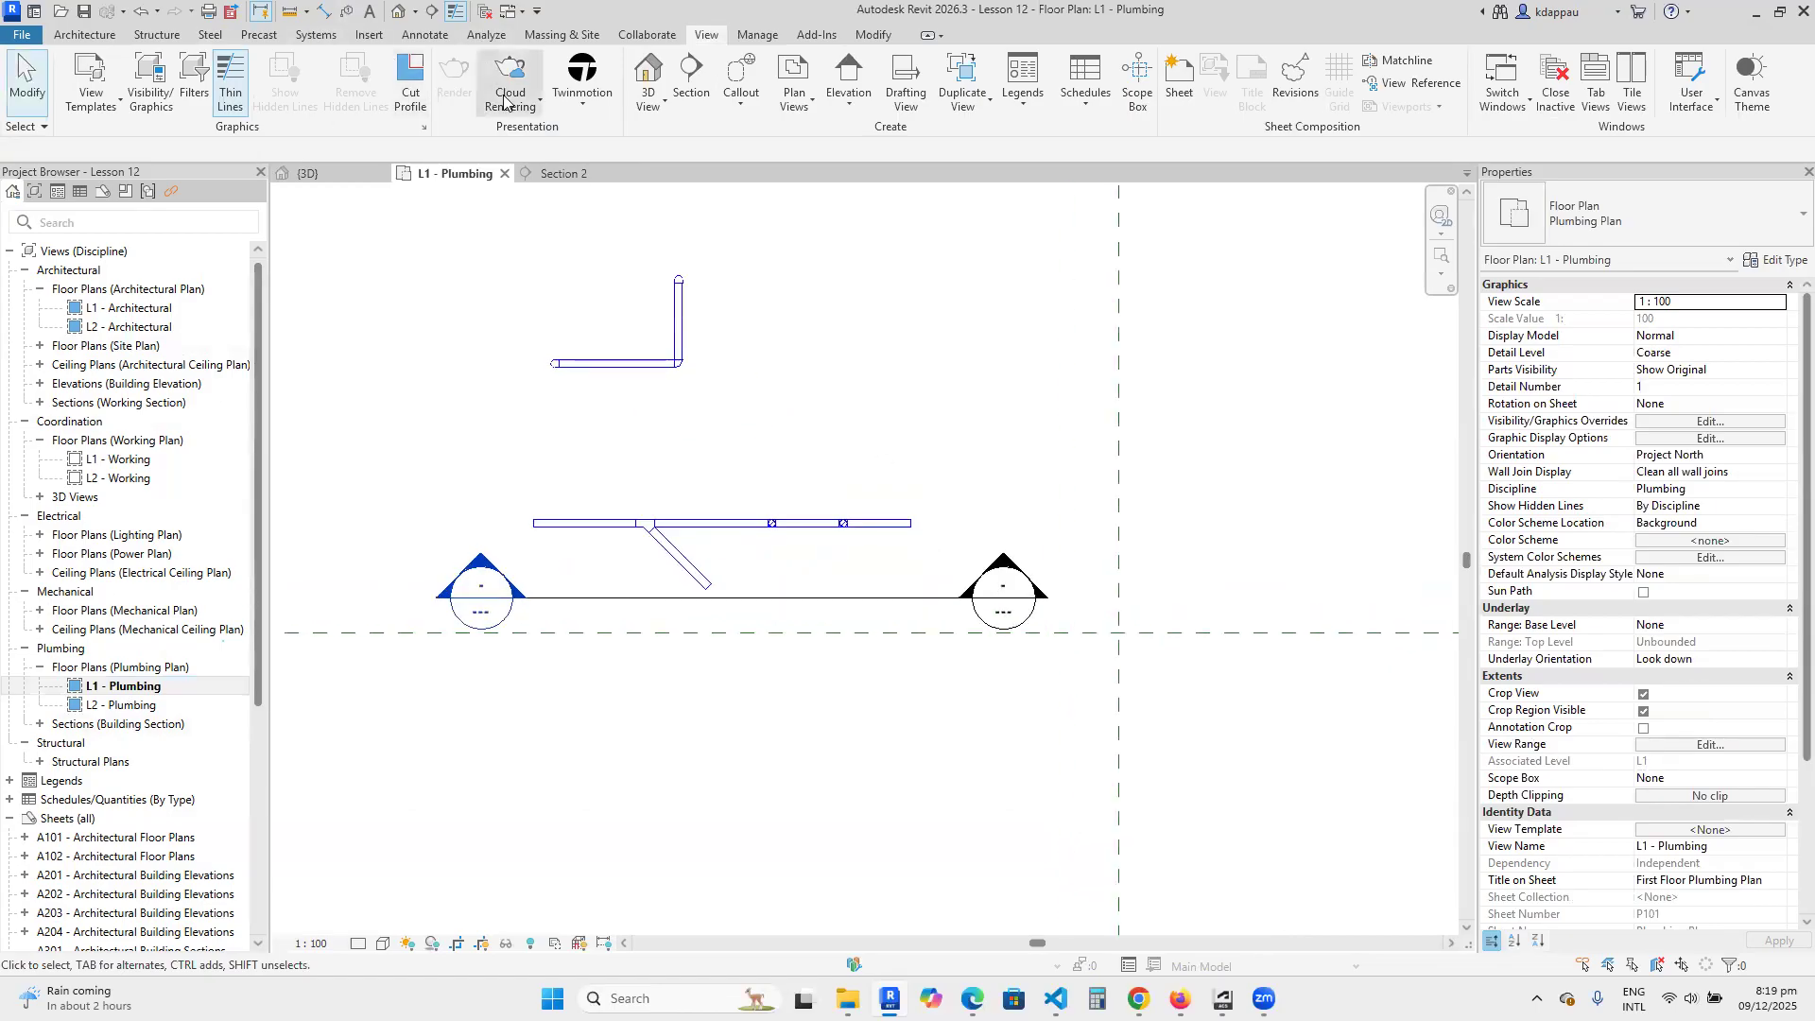
pyautogui.click(431, 11)
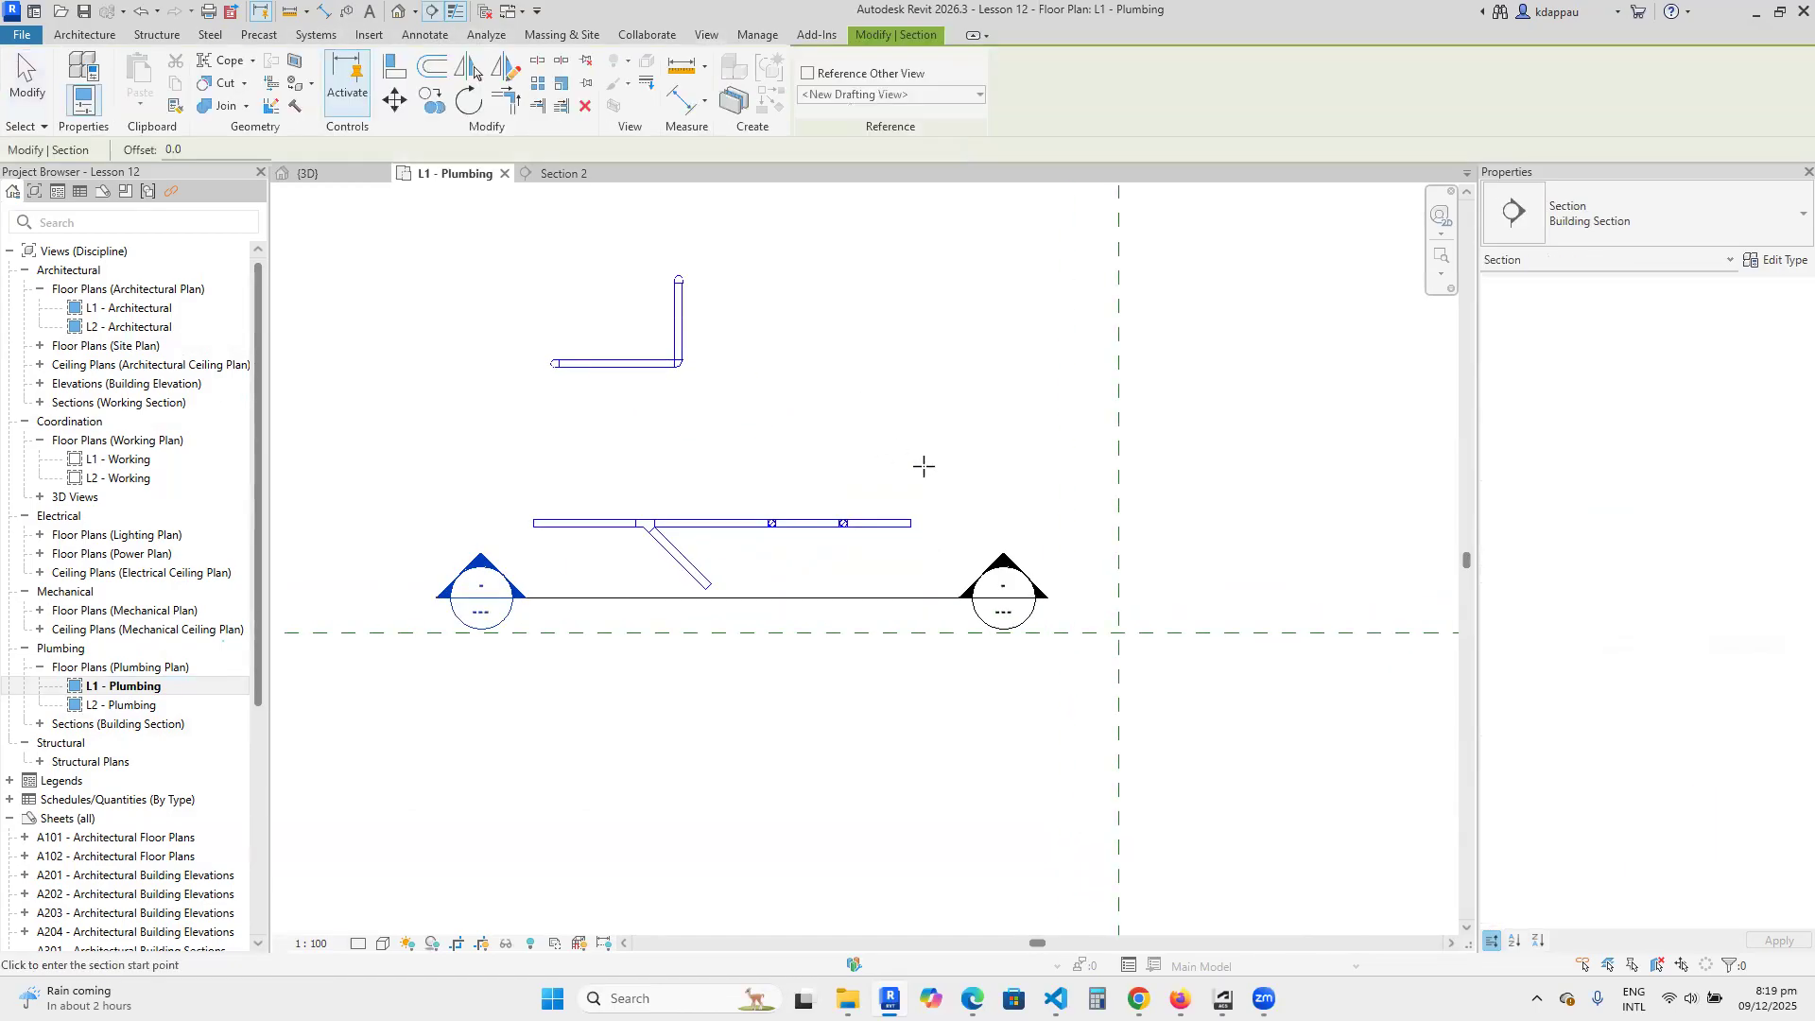
pyautogui.click(928, 673)
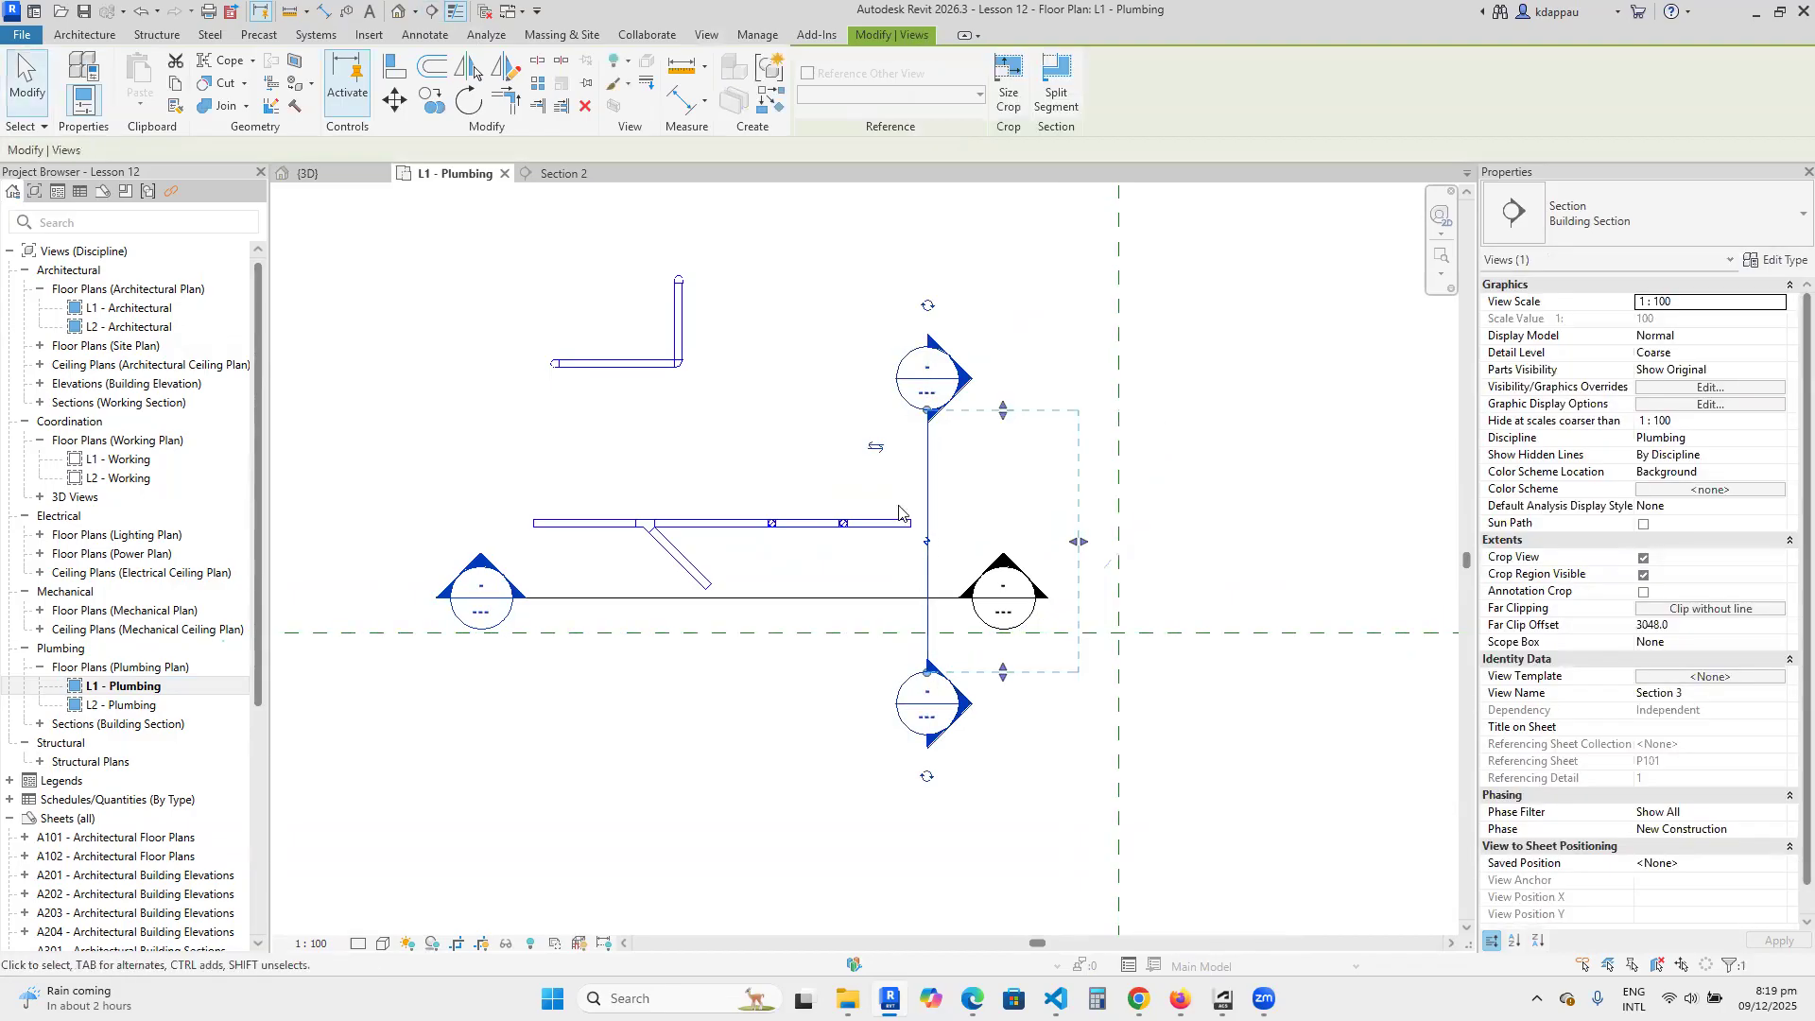
pyautogui.moveTo(776, 539); pyautogui.dragTo(505, 526)
pyautogui.press('Escape')
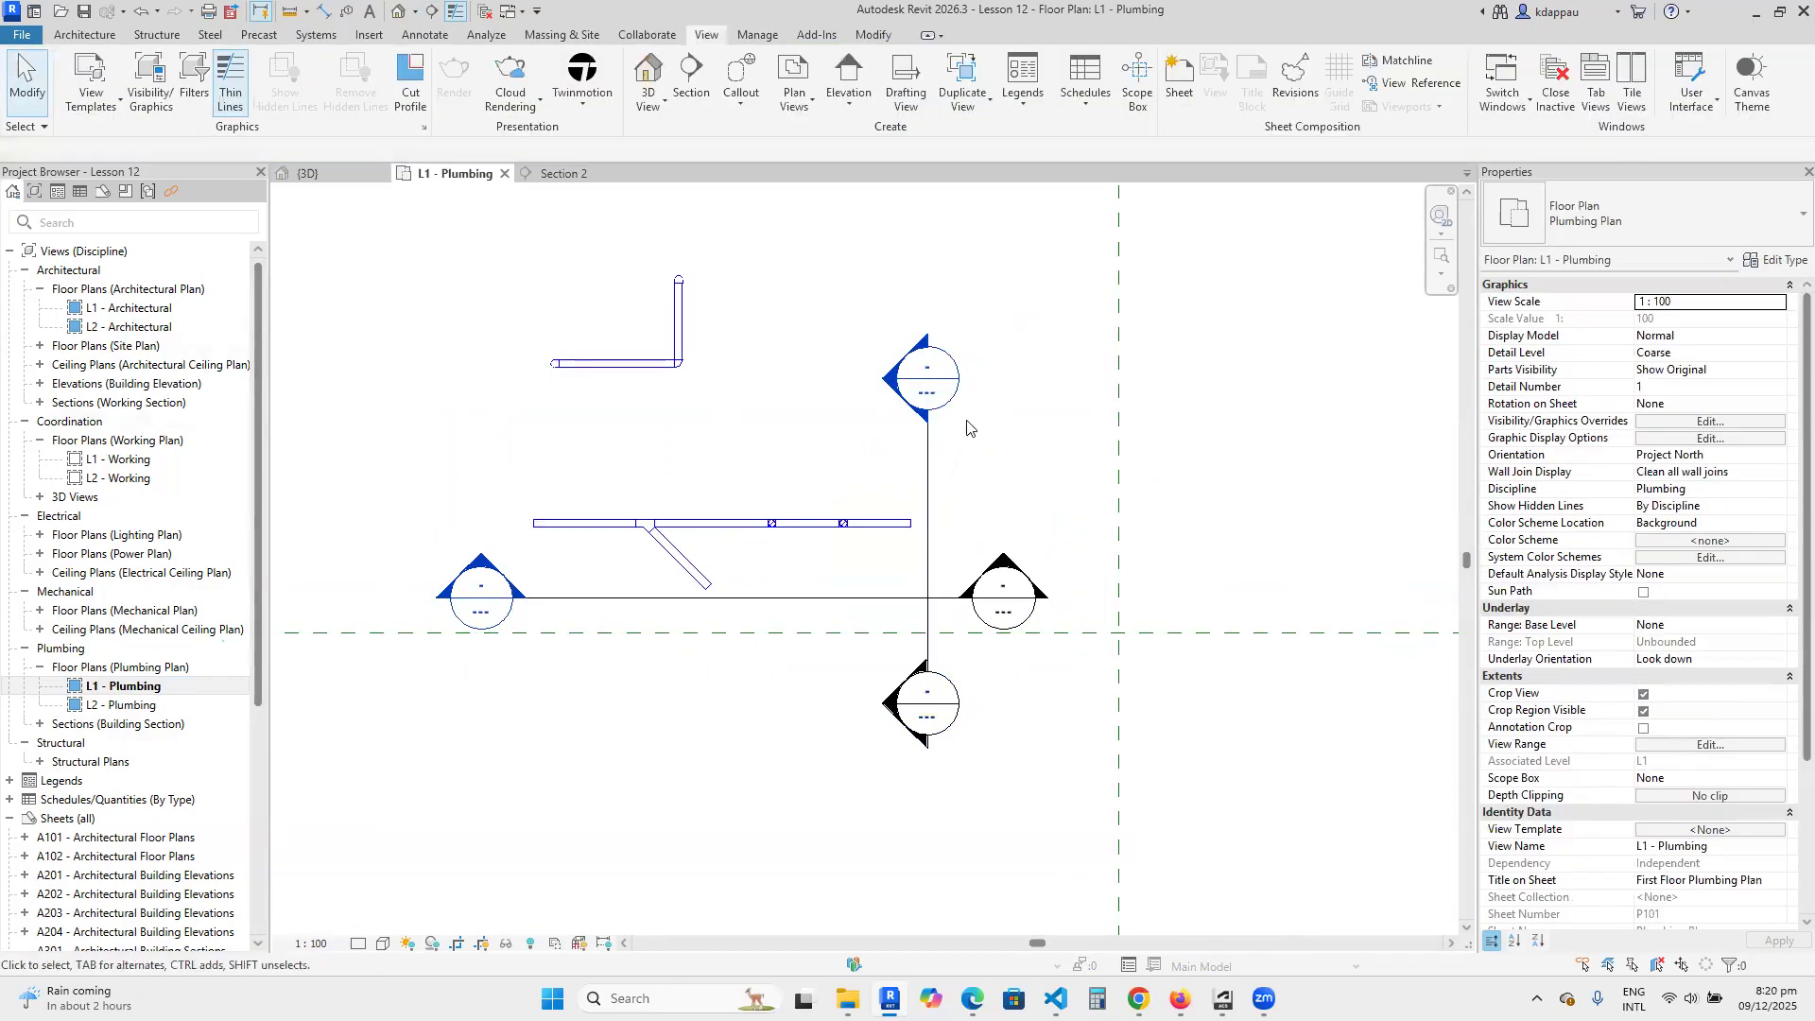
# Open the new vertical section's view and set its detail level to Fine.
pyautogui.doubleClick(922, 386)
pyautogui.scroll(-2, 888, 499)
pyautogui.scroll(2, 837, 651)
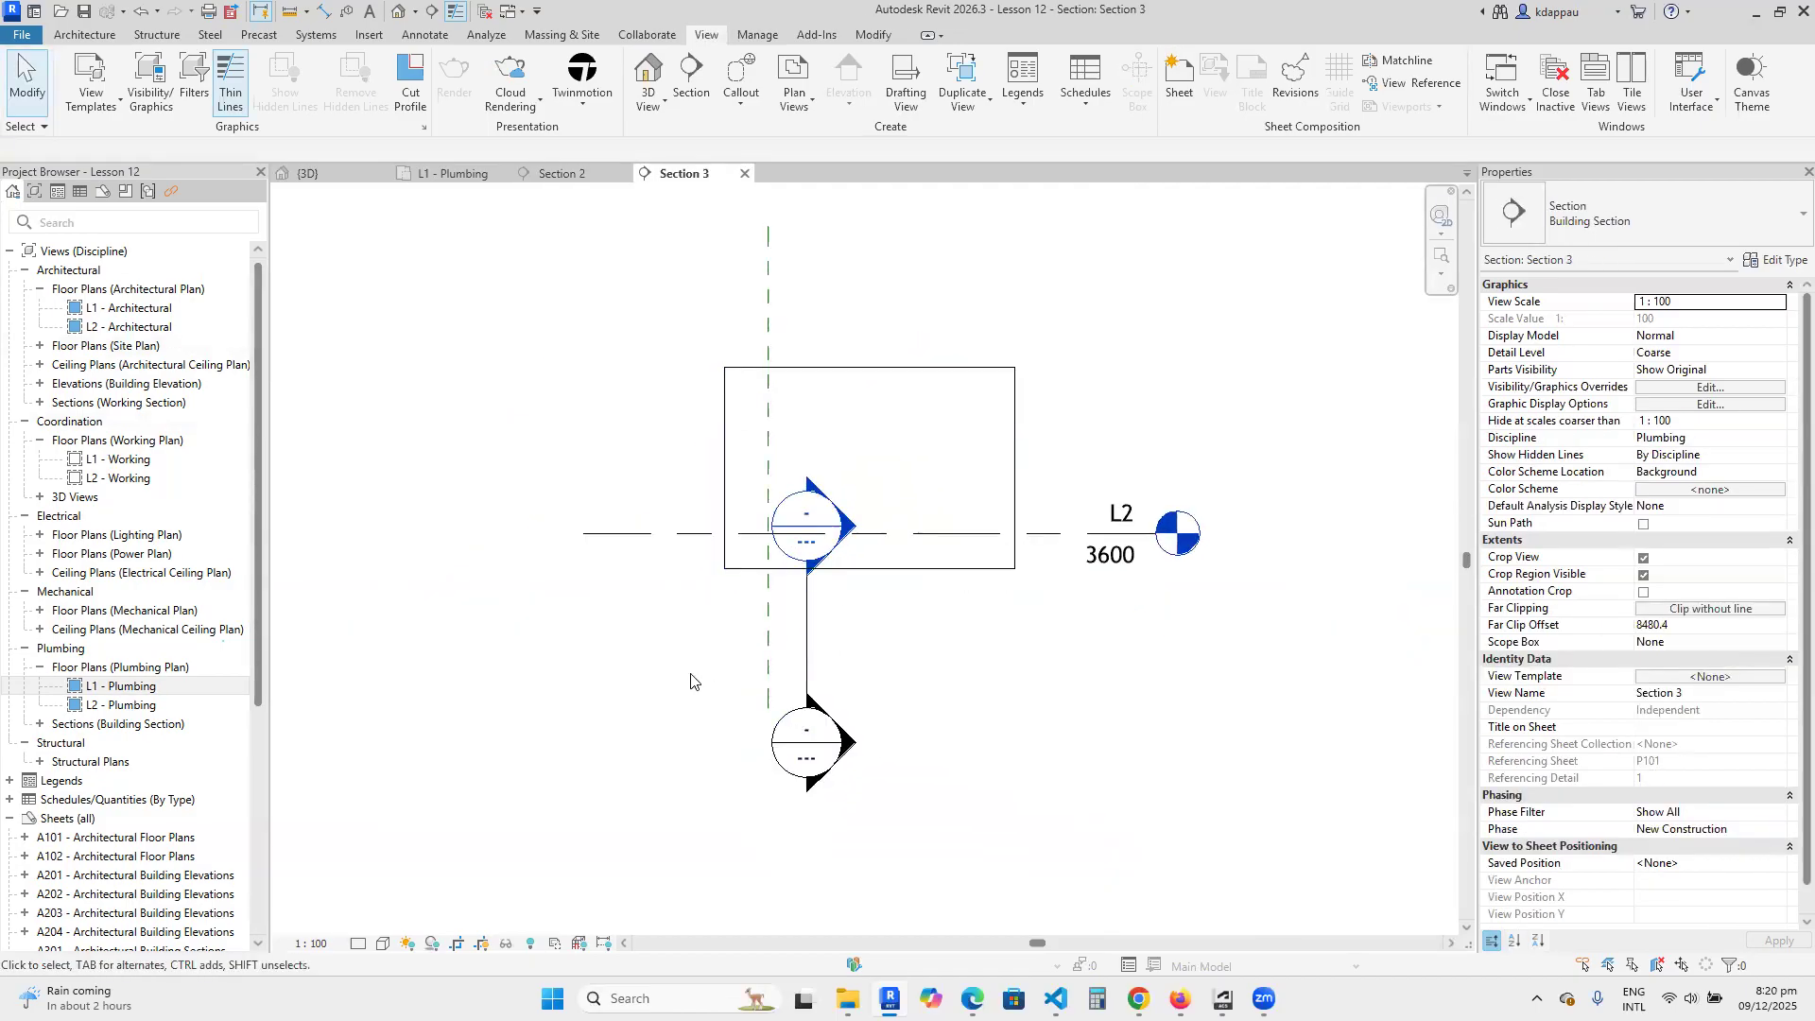
pyautogui.click(358, 943)
pyautogui.click(381, 922)
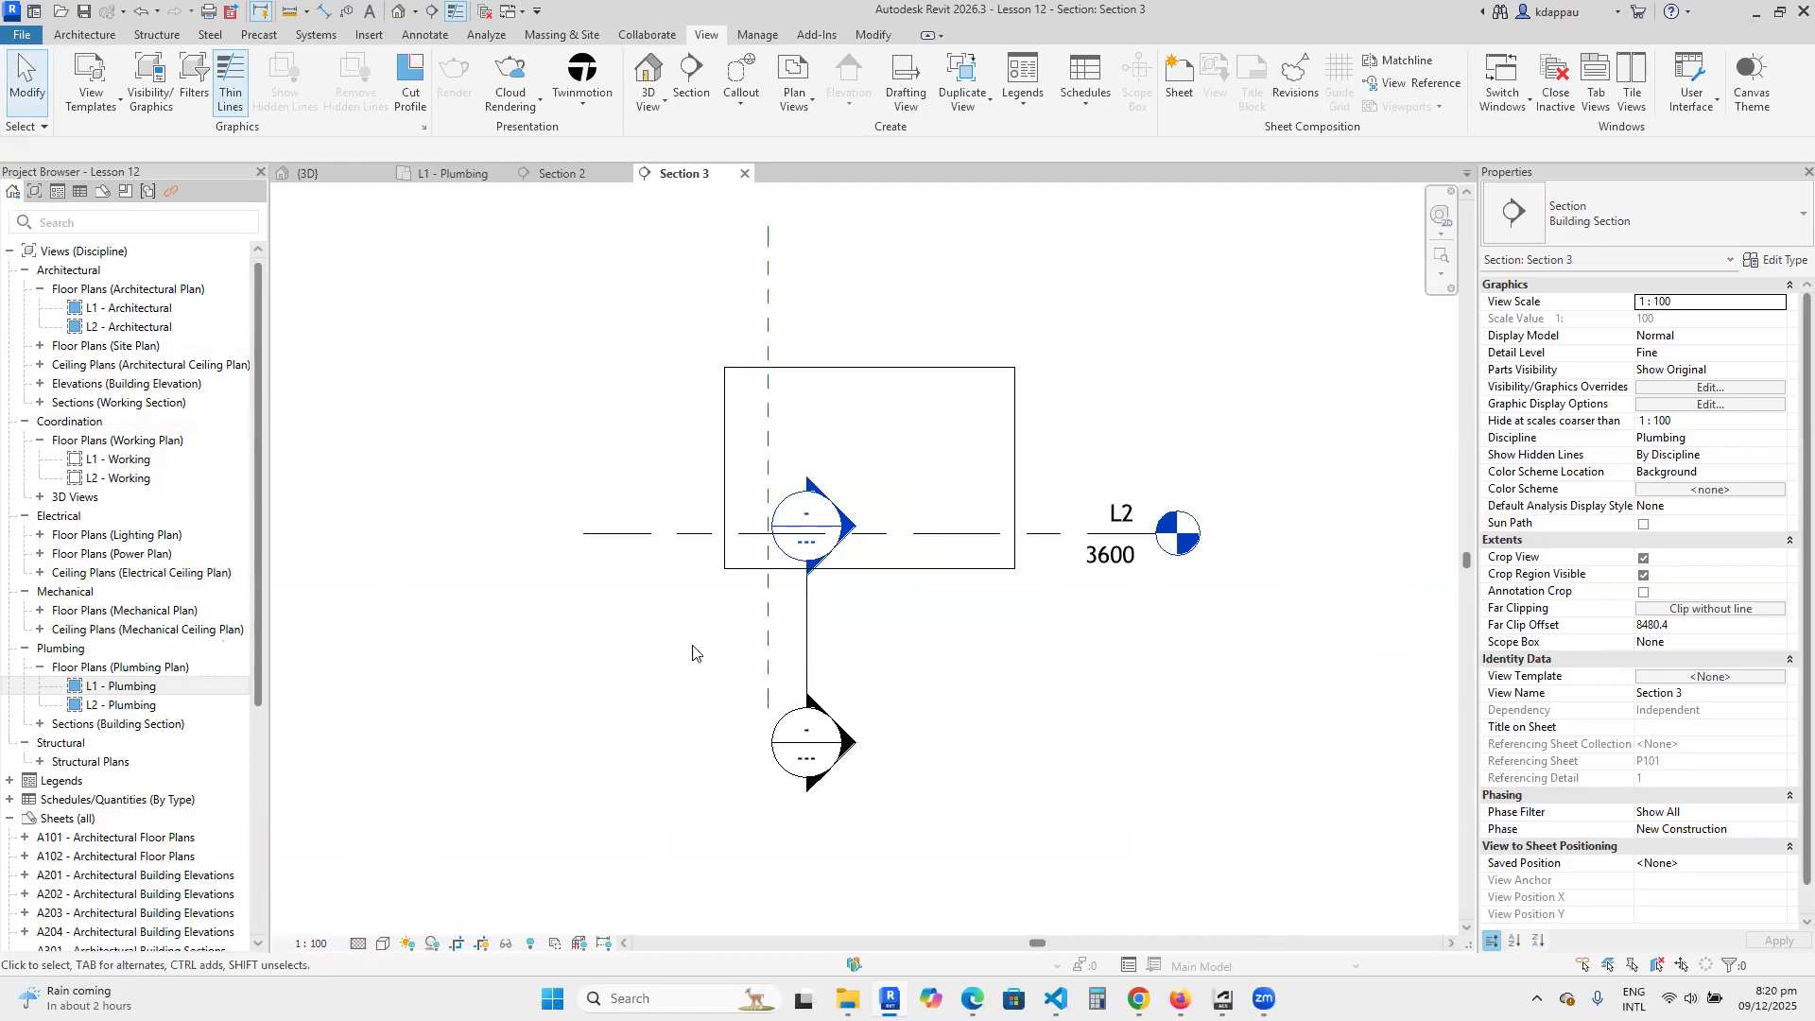
# Enlarge the section's crop region upward and downward until the top of the pipework falls inside it.
pyautogui.click(920, 570)
pyautogui.scroll(1, 862, 416)
pyautogui.moveTo(862, 416); pyautogui.dragTo(871, 462, button='middle')
pyautogui.moveTo(879, 409); pyautogui.dragTo(879, 287)
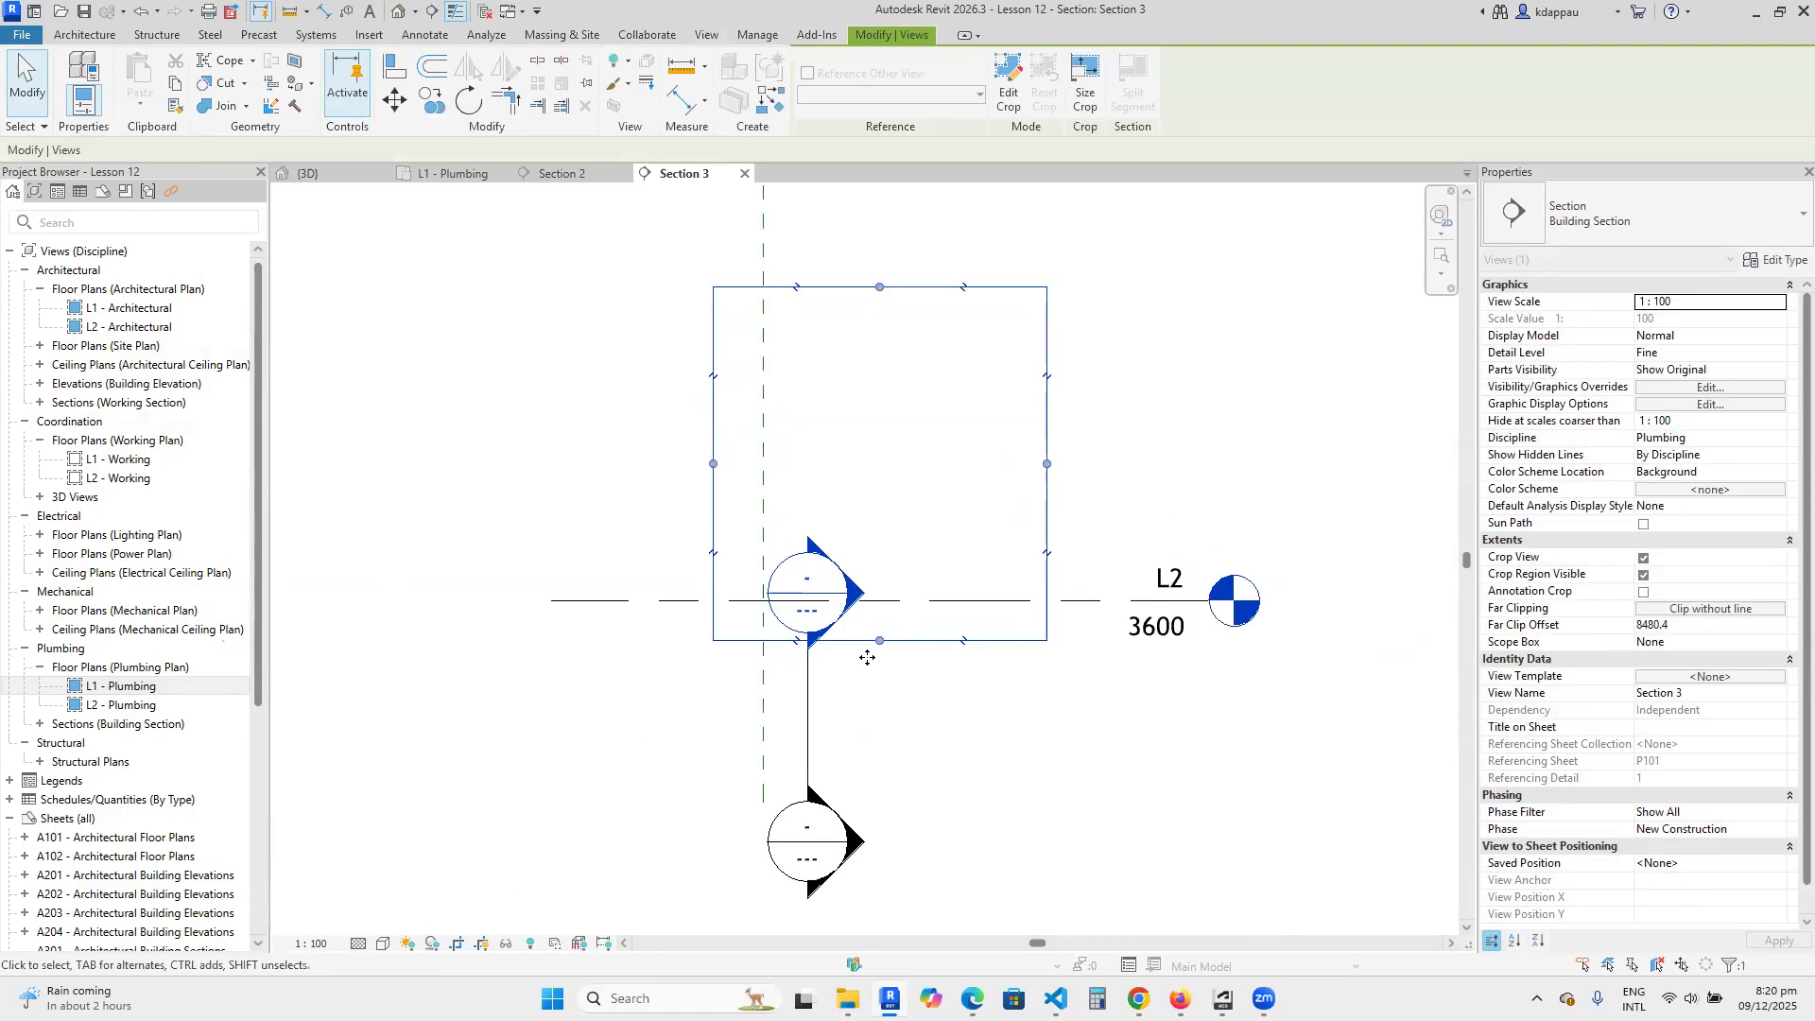
pyautogui.moveTo(880, 640); pyautogui.dragTo(879, 775)
pyautogui.click(857, 819)
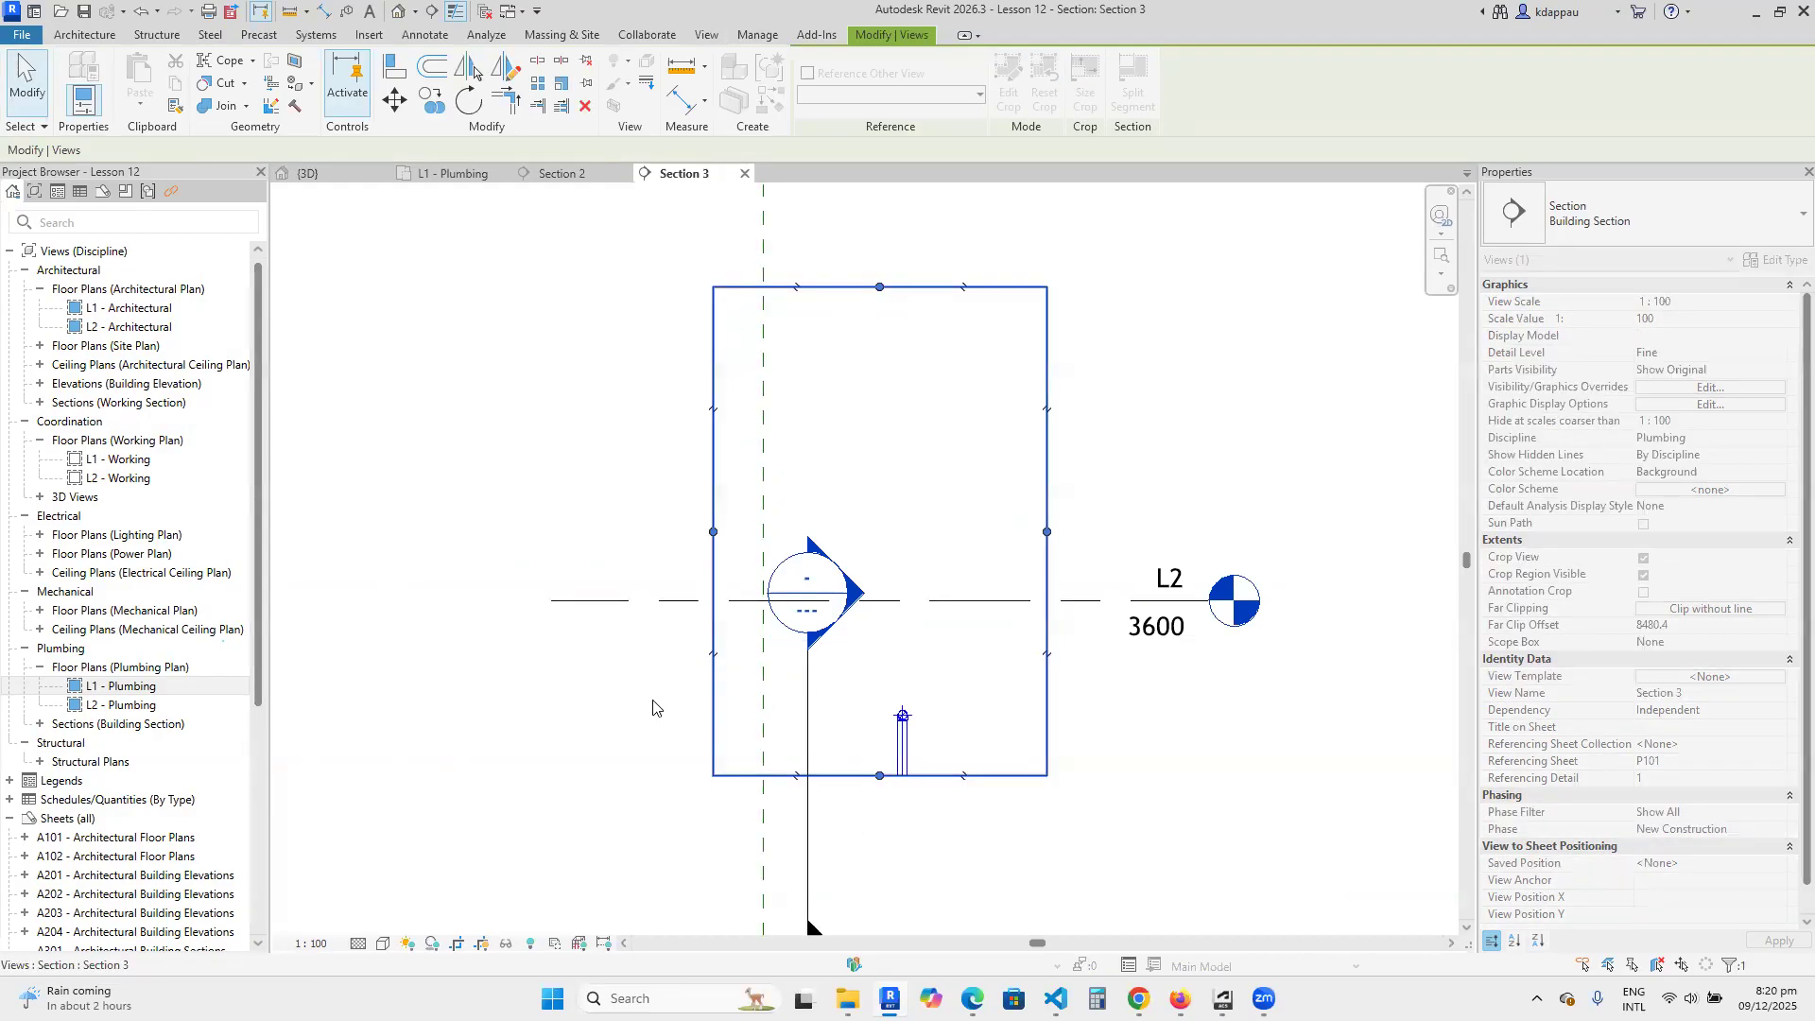
# Hide the crossing Section 2 marker element in this section view.
pyautogui.click(806, 701)
pyautogui.rightClick(806, 700)
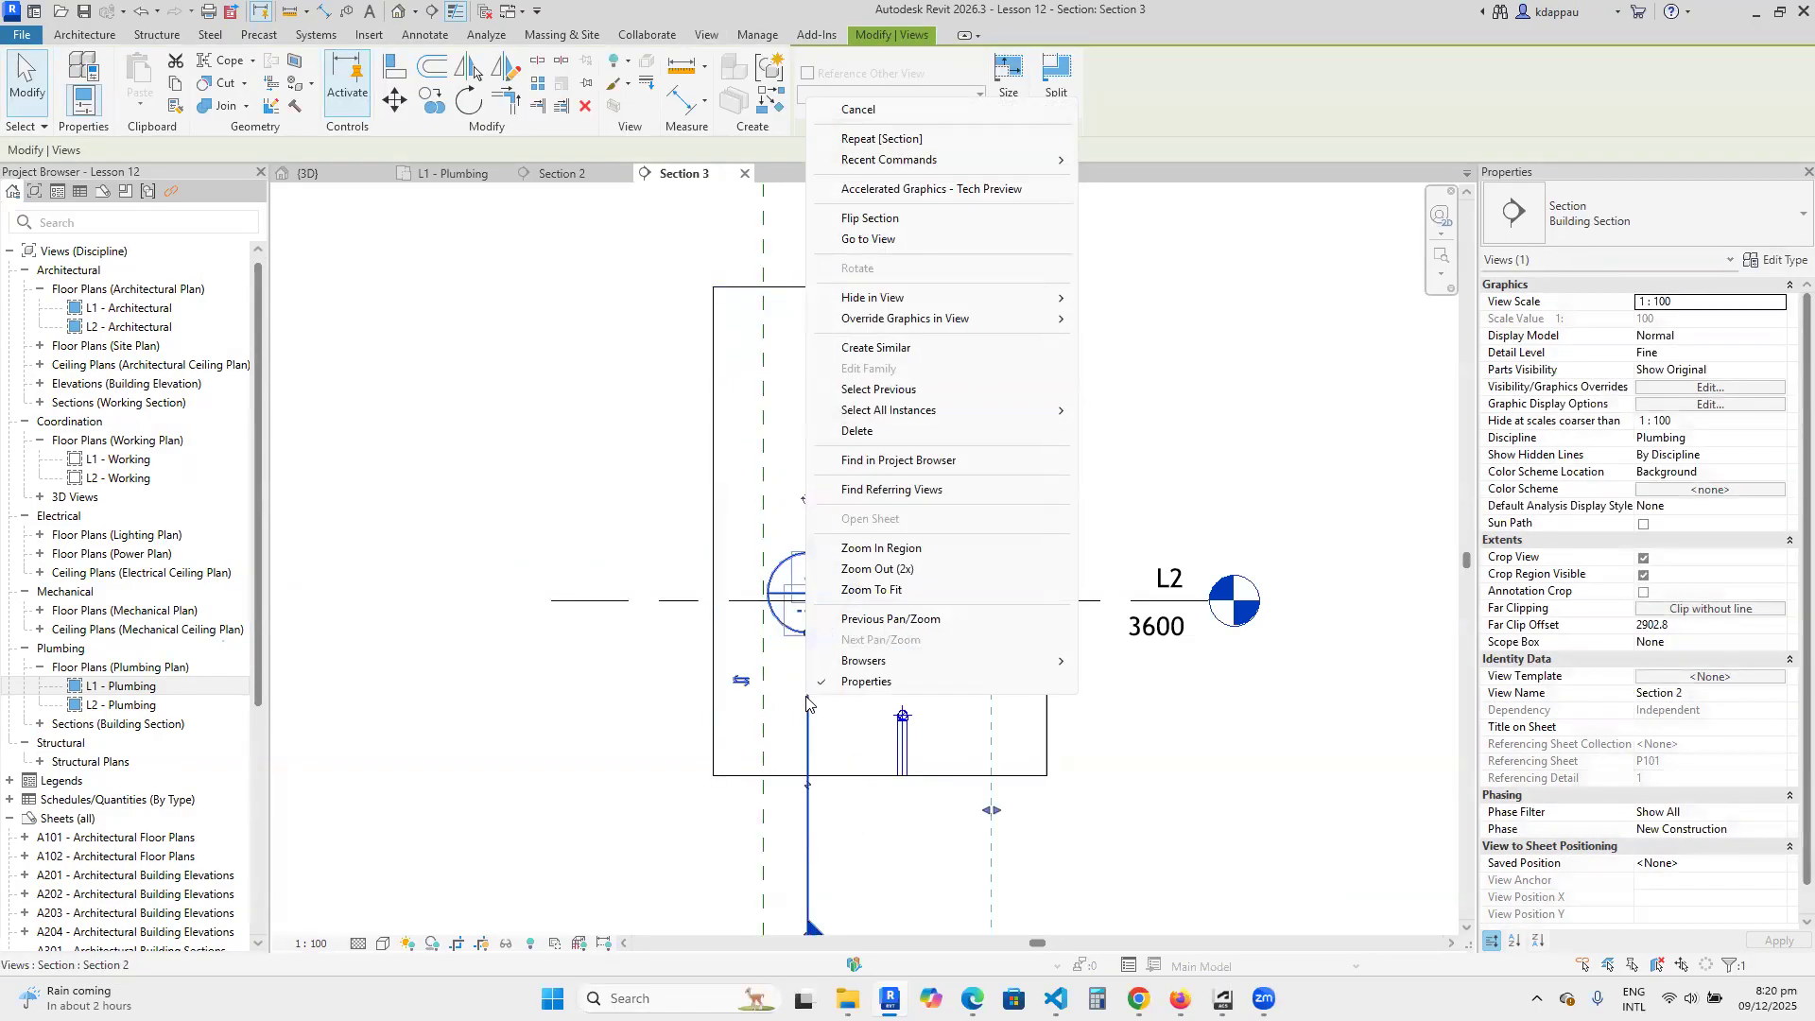
pyautogui.moveTo(922, 298)
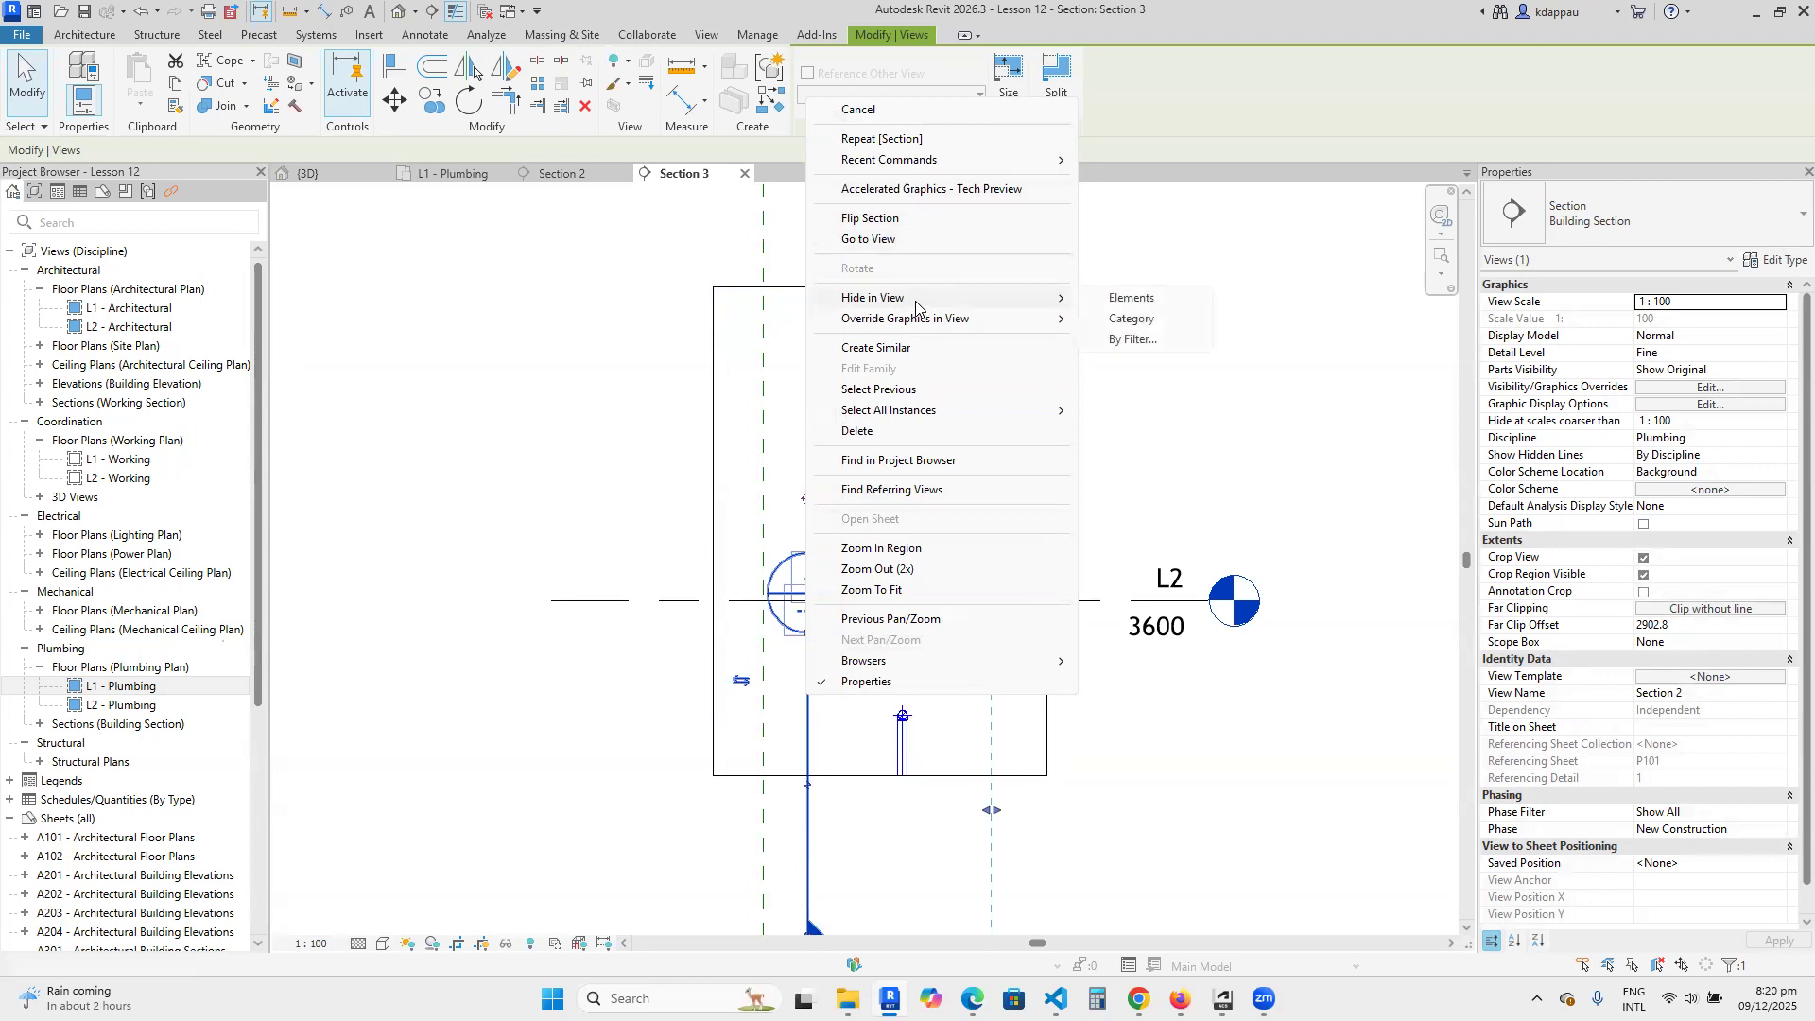
pyautogui.click(1125, 304)
# Extend the crop region's lower edge below level L1 so the whole riser and bottom pipe fit inside.
pyautogui.scroll(-2, 793, 474)
pyautogui.moveTo(818, 647); pyautogui.dragTo(829, 568, button='middle')
pyautogui.click(830, 566)
pyautogui.moveTo(853, 565); pyautogui.dragTo(867, 810)
pyautogui.scroll(3, 721, 636)
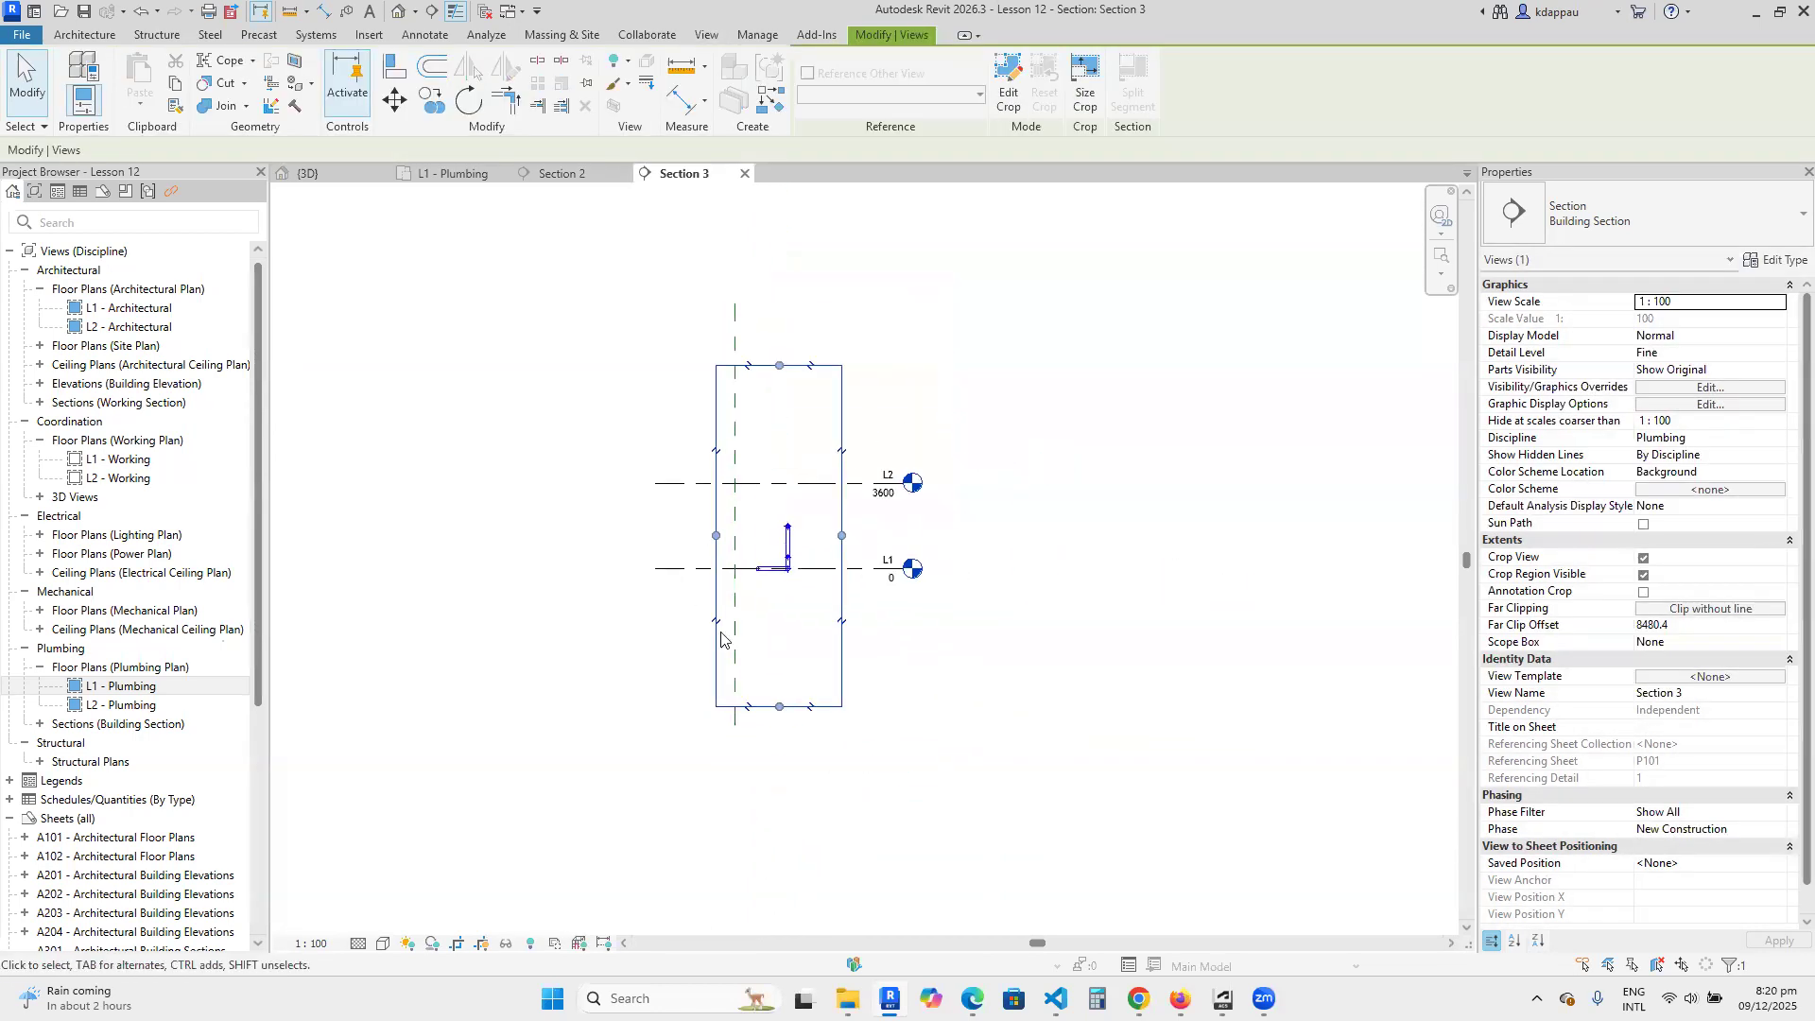
pyautogui.click(507, 587)
# Examine the vertical pipes, end-on pipe openings and angled branch on level L1 in the section view.
pyautogui.scroll(4, 782, 621)
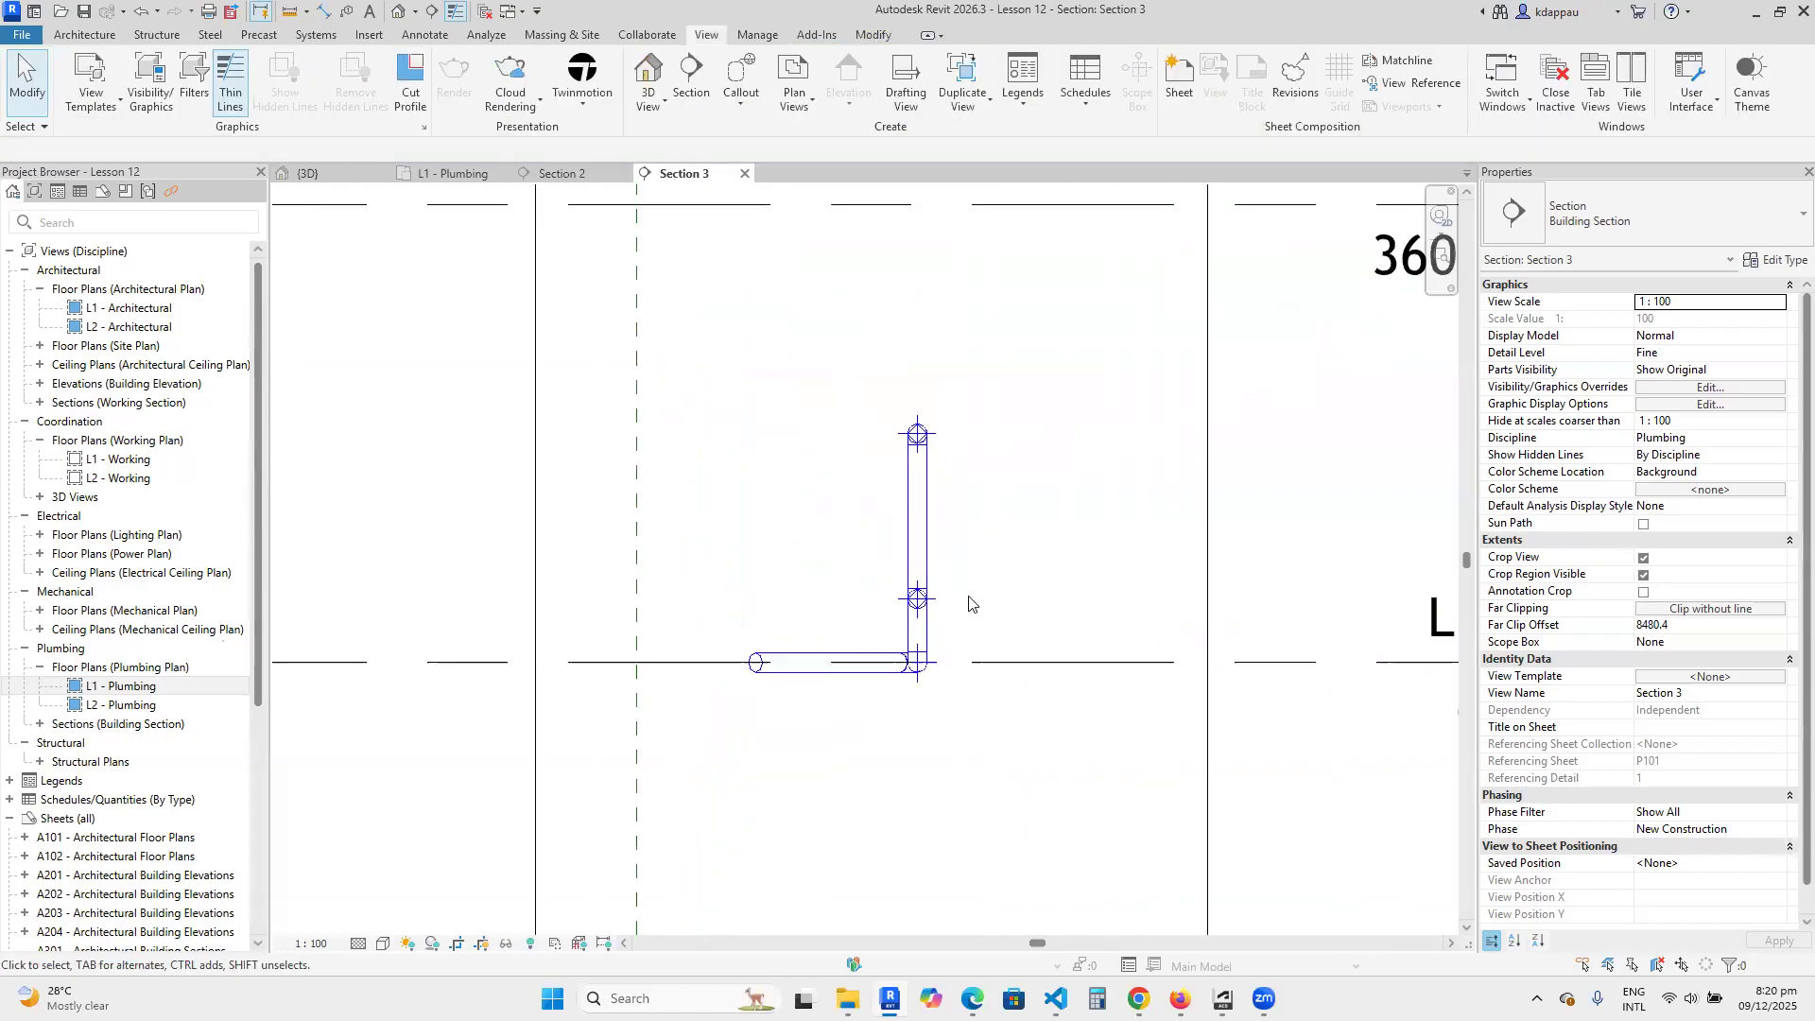
pyautogui.scroll(-1, 863, 463)
pyautogui.scroll(2, 863, 464)
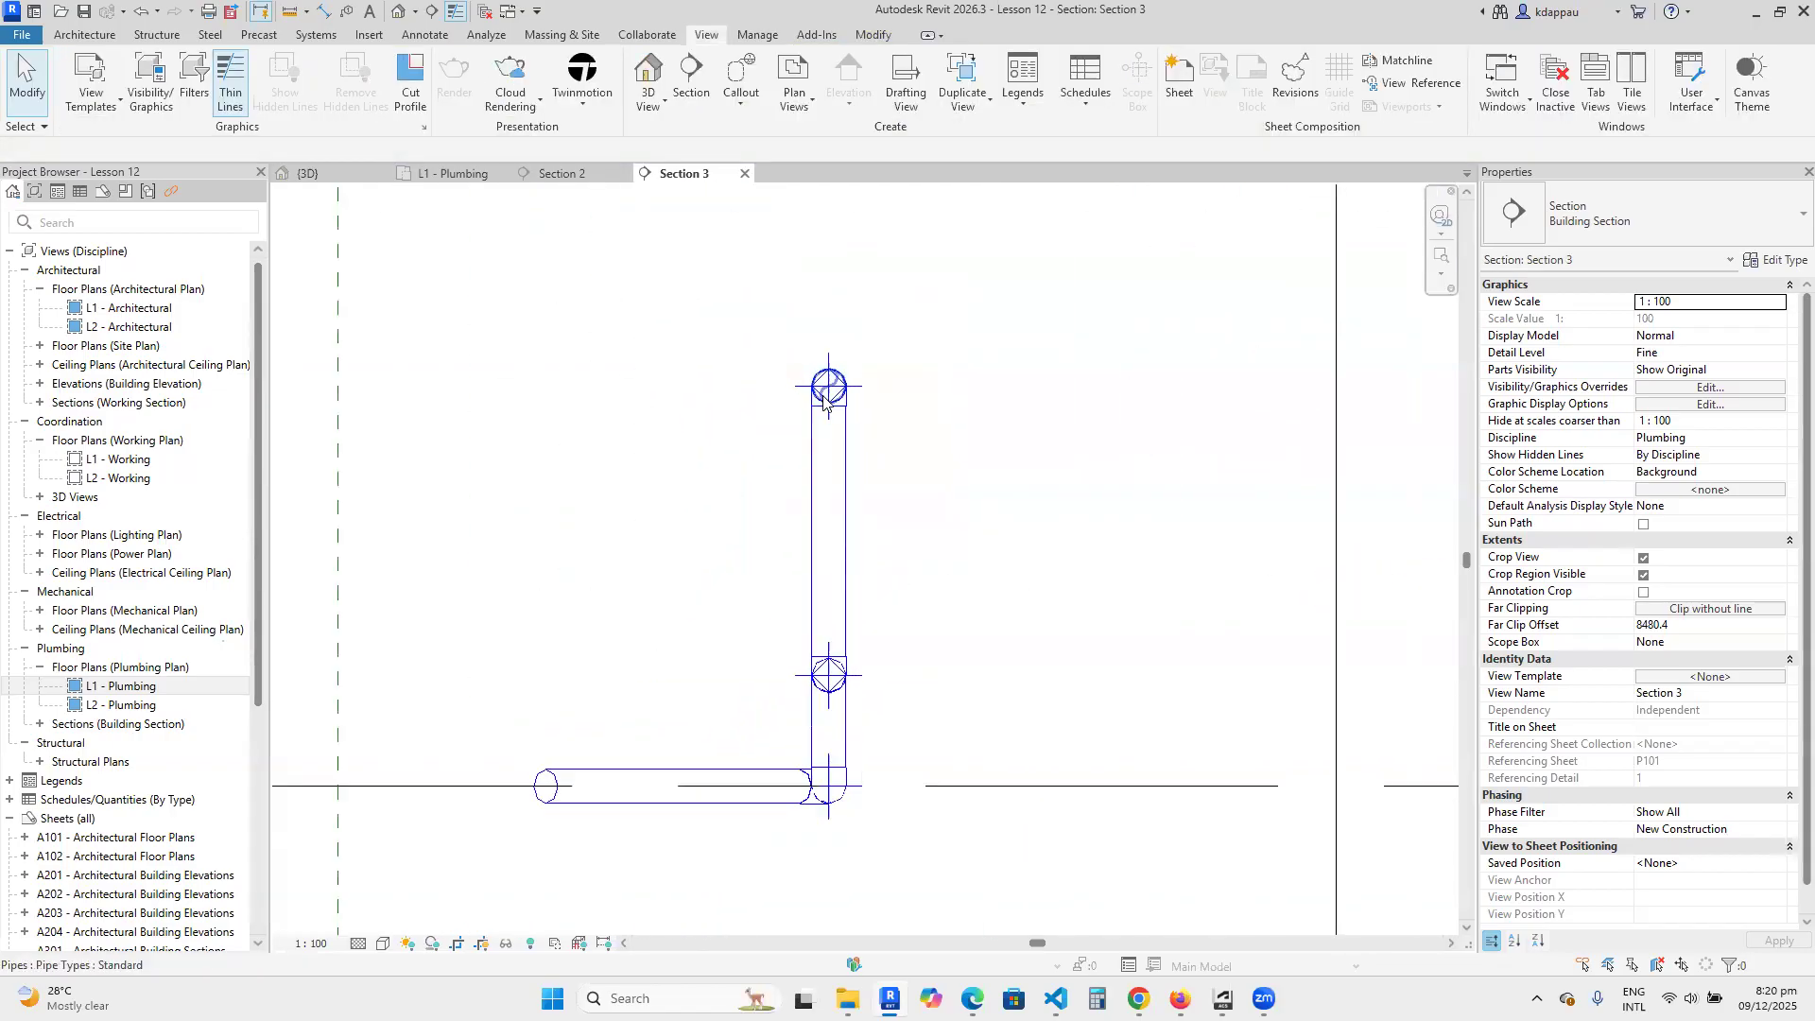
pyautogui.scroll(-1, 870, 473)
pyautogui.scroll(2, 884, 406)
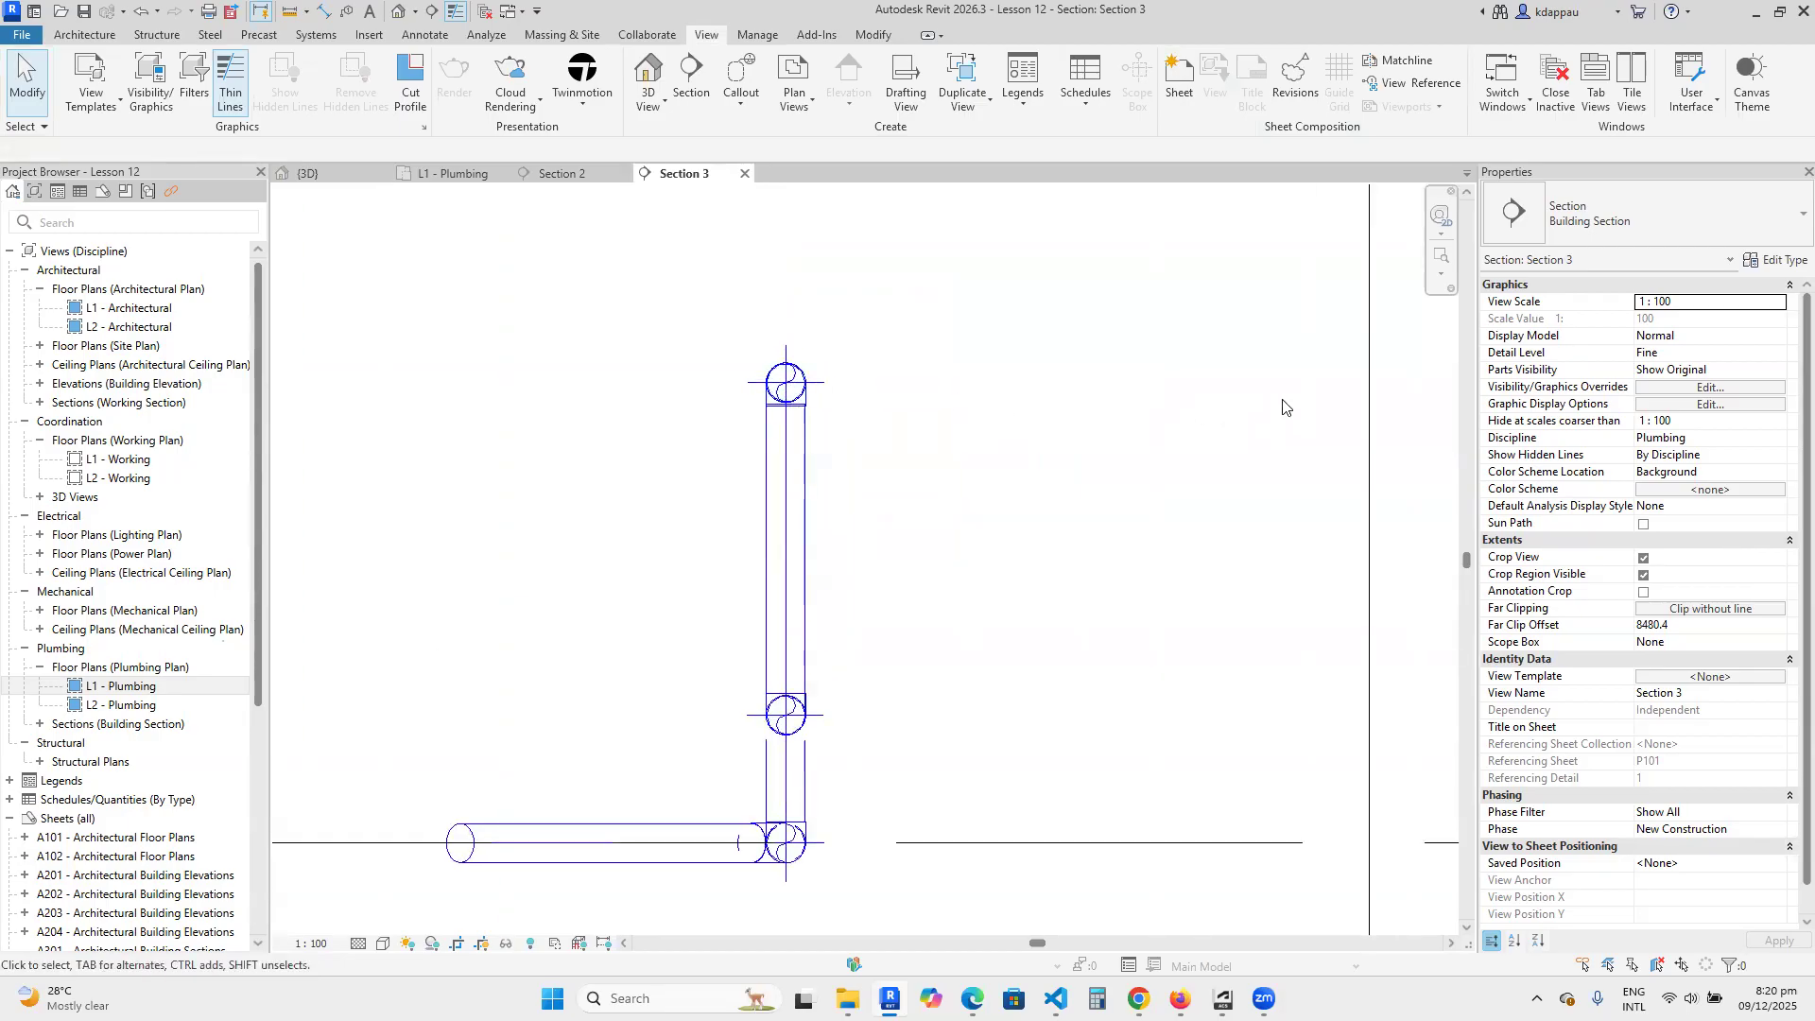
pyautogui.scroll(-2, 1096, 512)
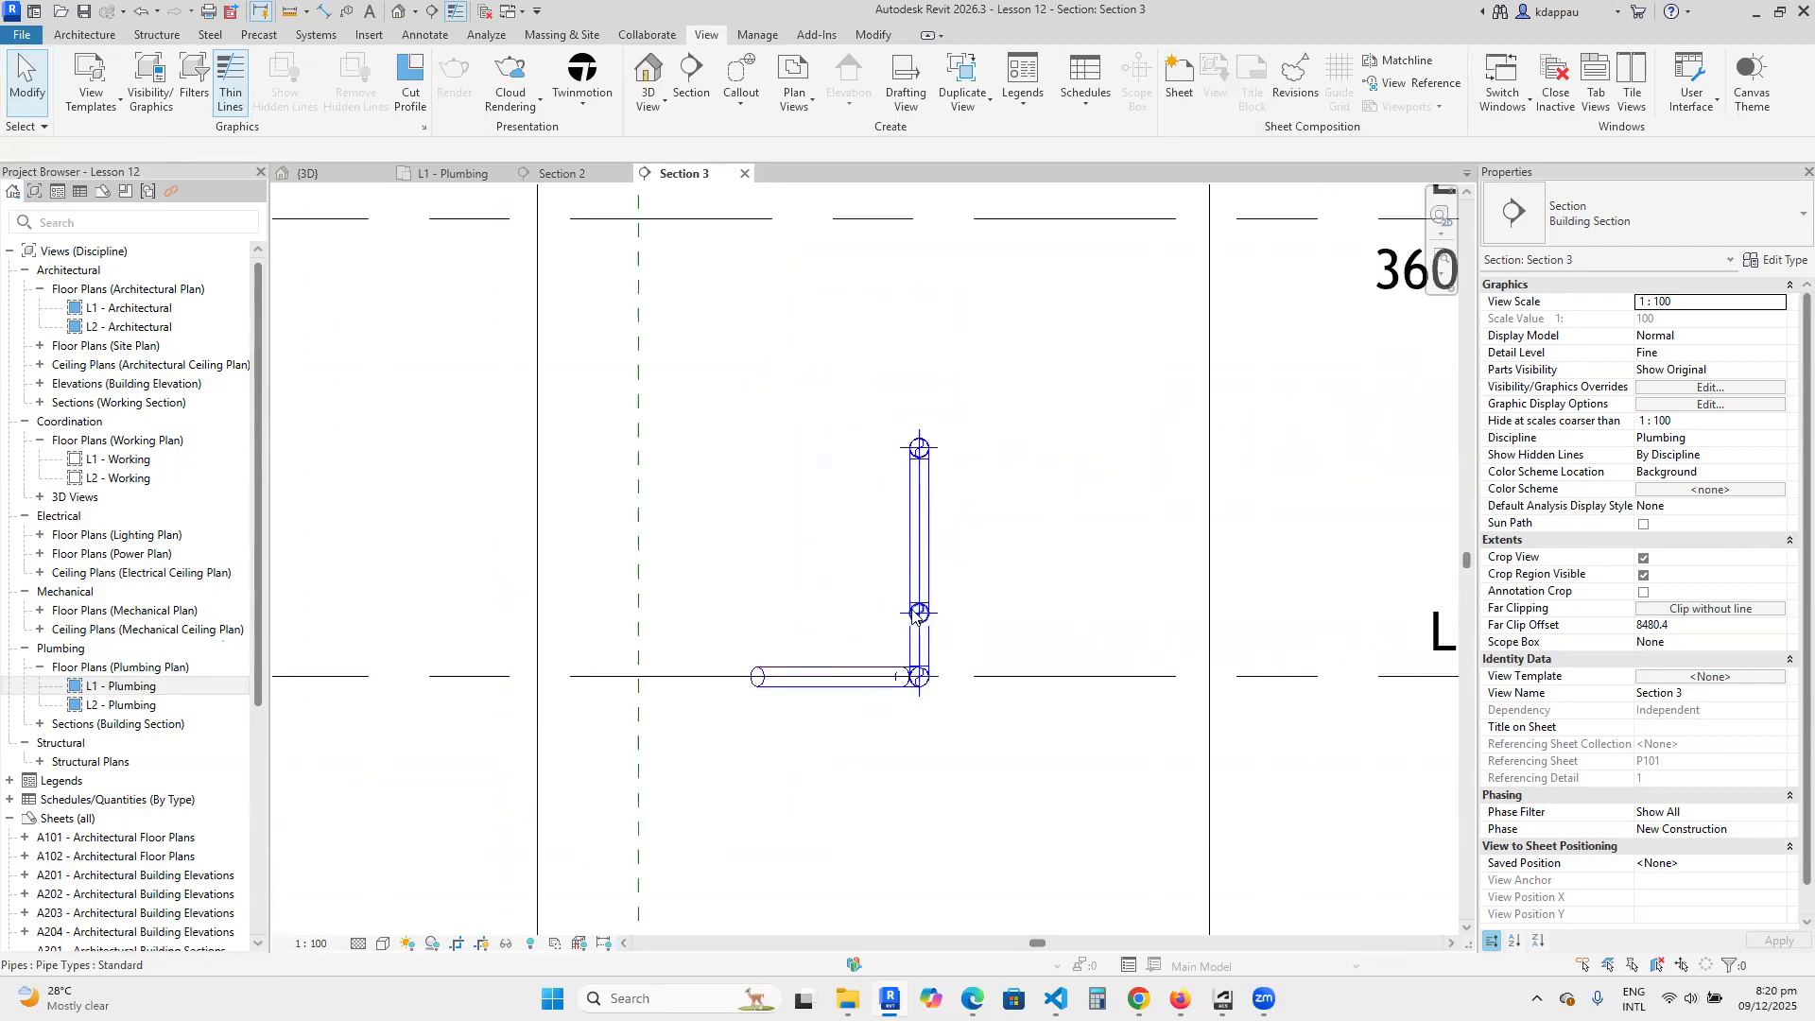
# In the 3D view, draw a pipe about 1200 mm long at 90° from the lower branch pipe's open end with Create Similar, at 500 mm elevation.
pyautogui.click(402, 12)
pyautogui.scroll(-5, 665, 661)
pyautogui.scroll(6, 976, 681)
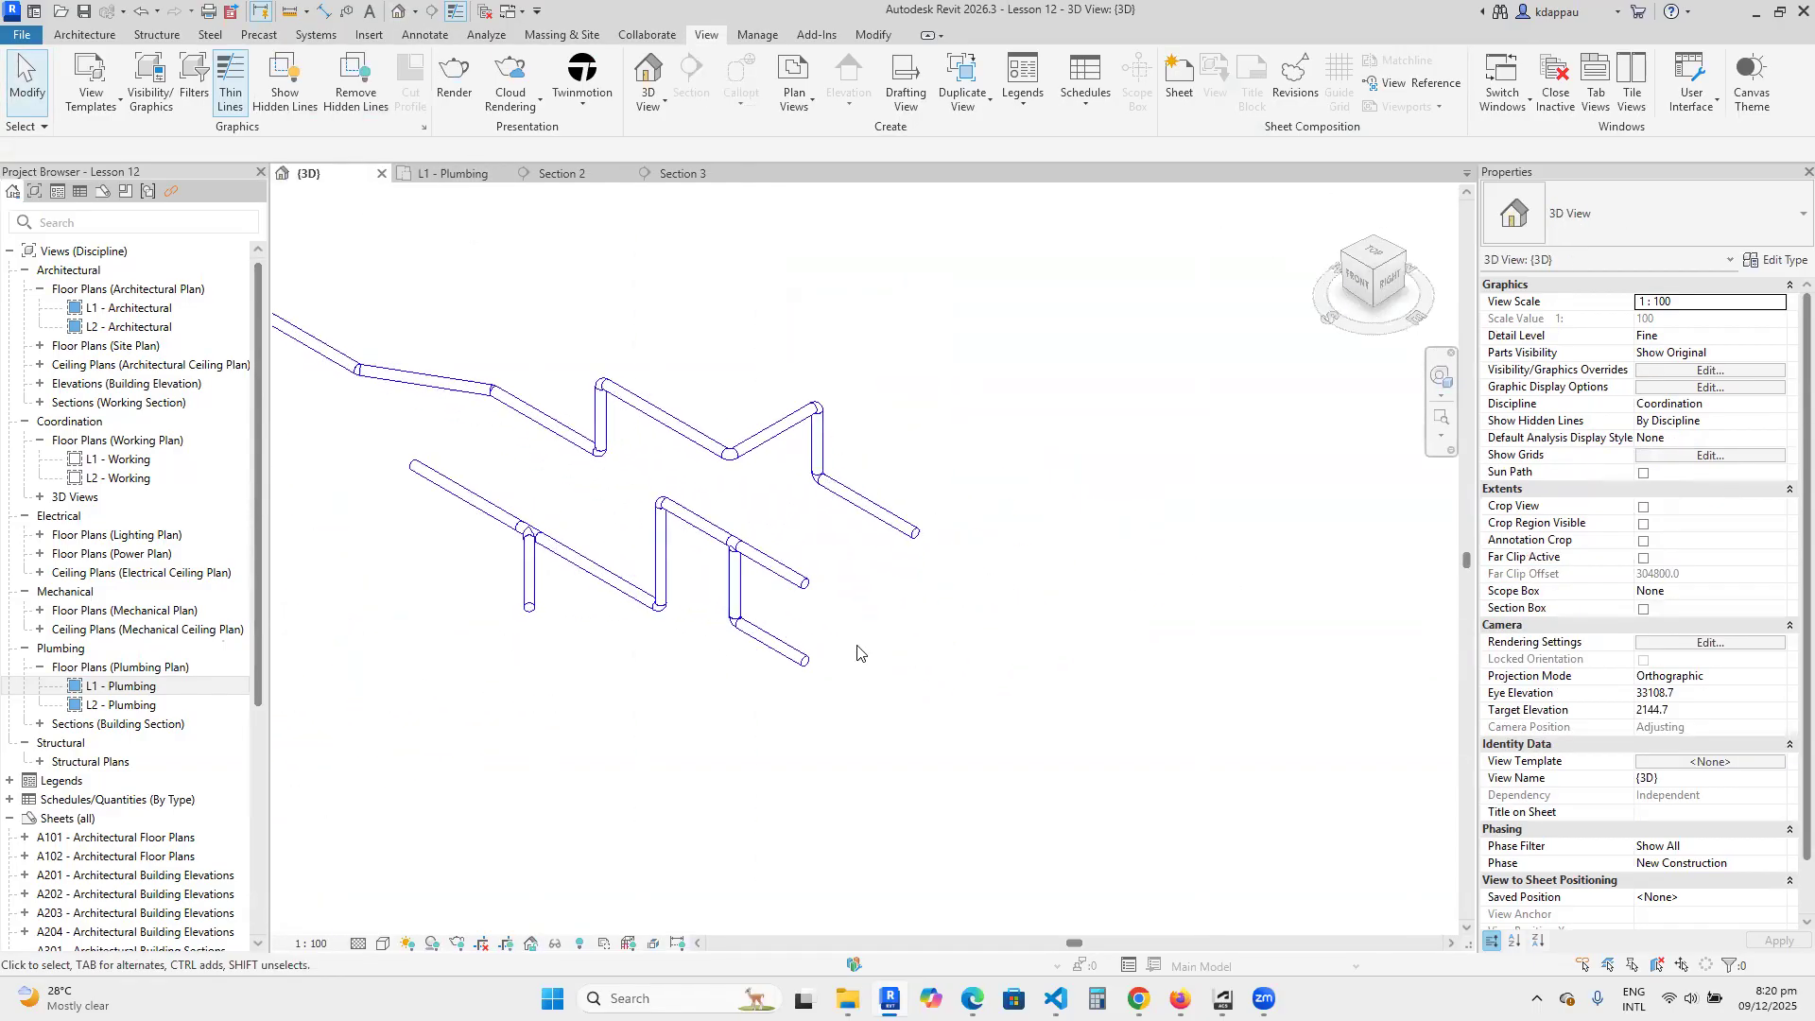
pyautogui.scroll(1, 829, 668)
pyautogui.click(785, 651)
pyautogui.rightClick(897, 600)
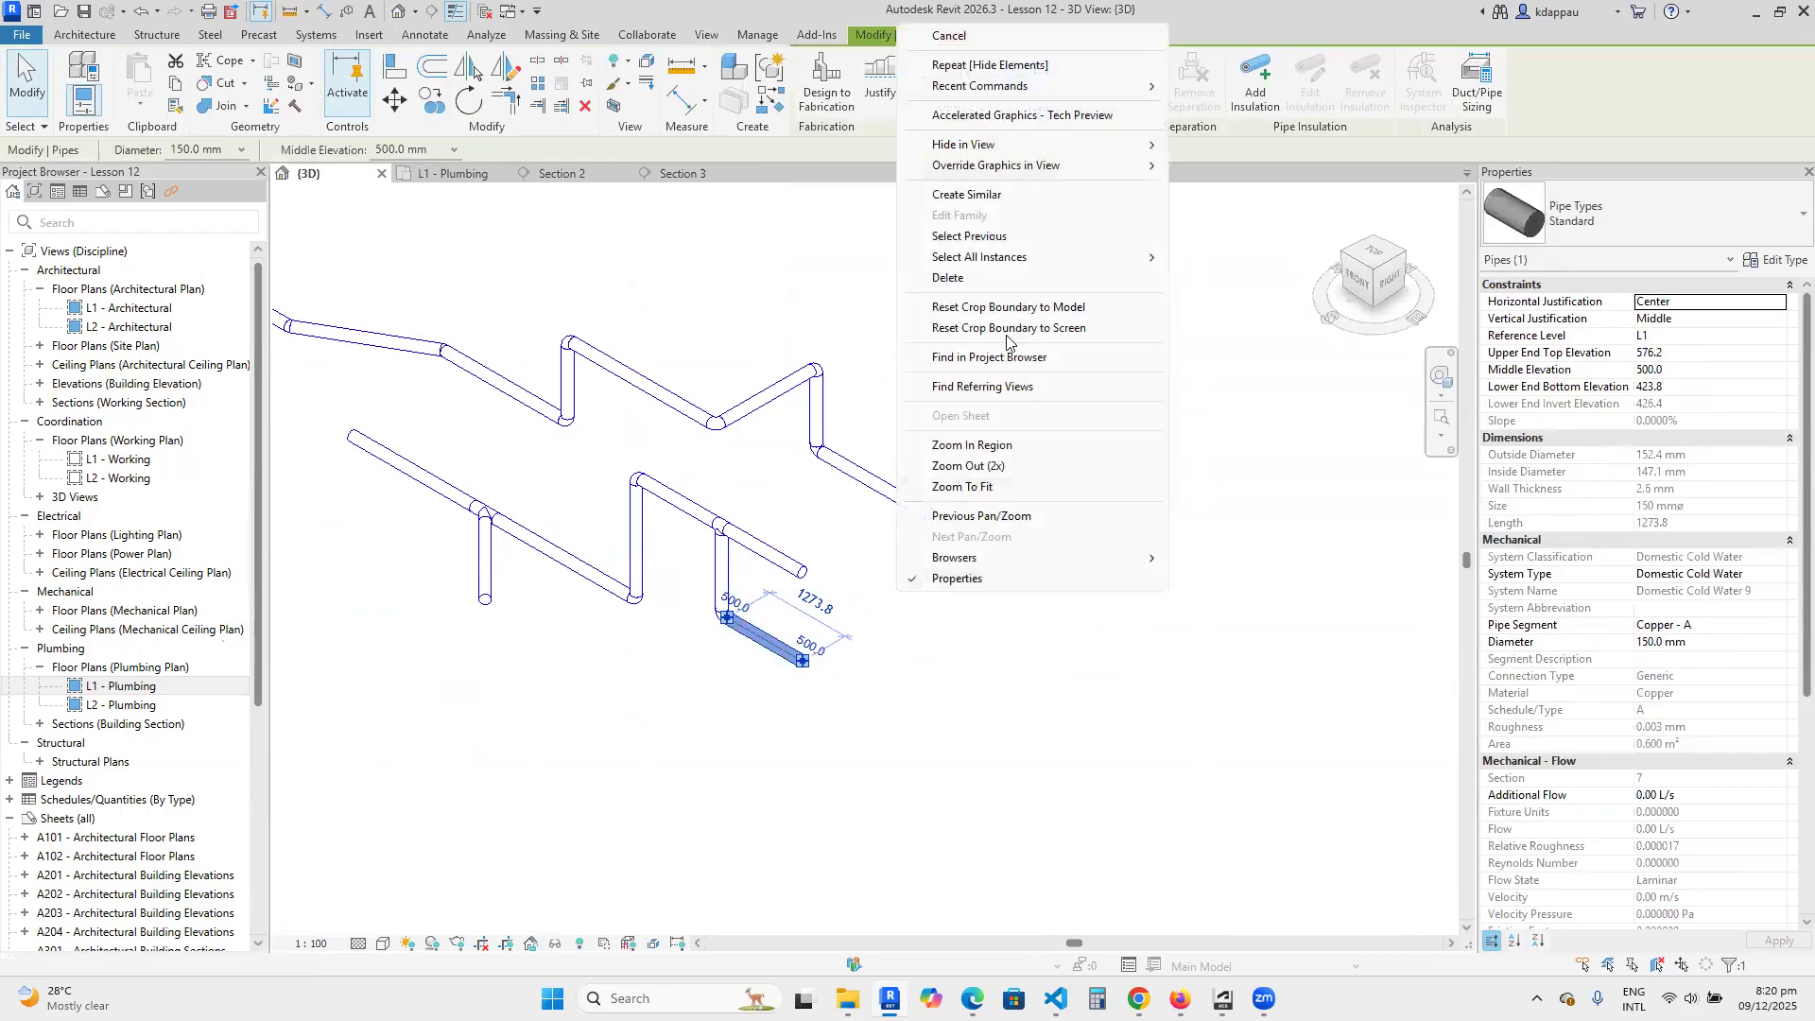
pyautogui.click(980, 196)
pyautogui.scroll(3, 824, 683)
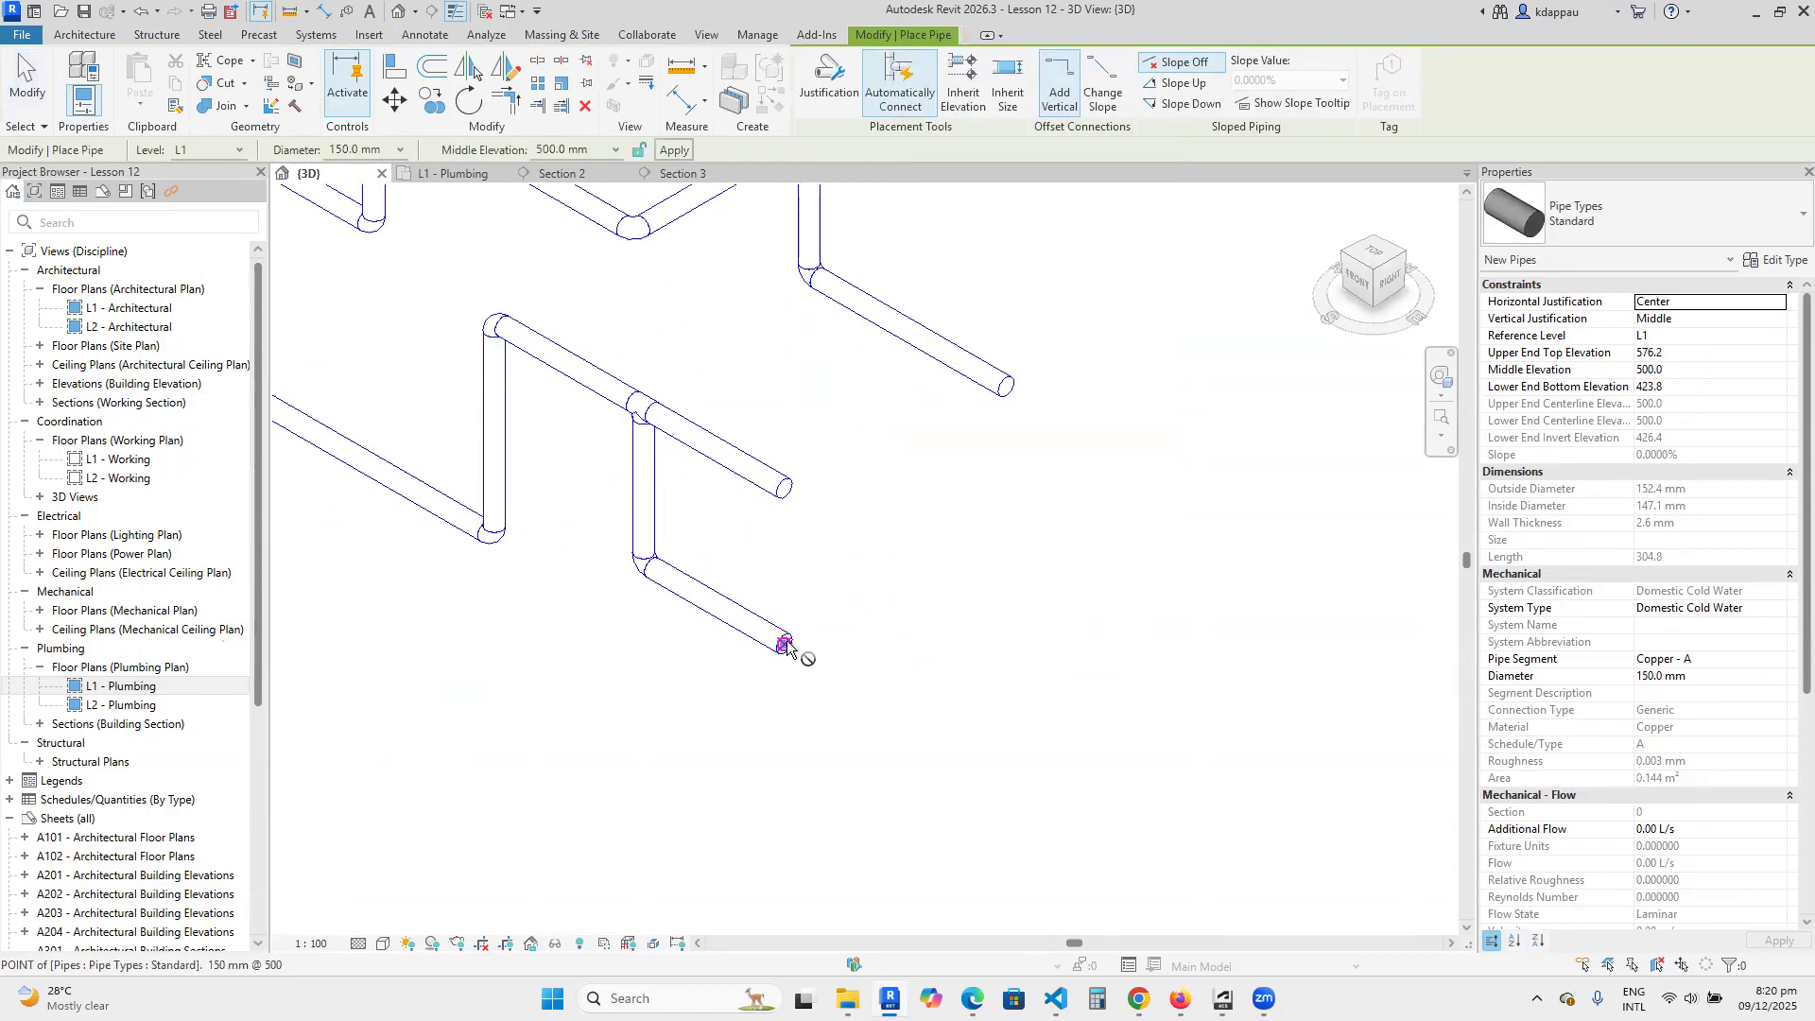
pyautogui.click(785, 643)
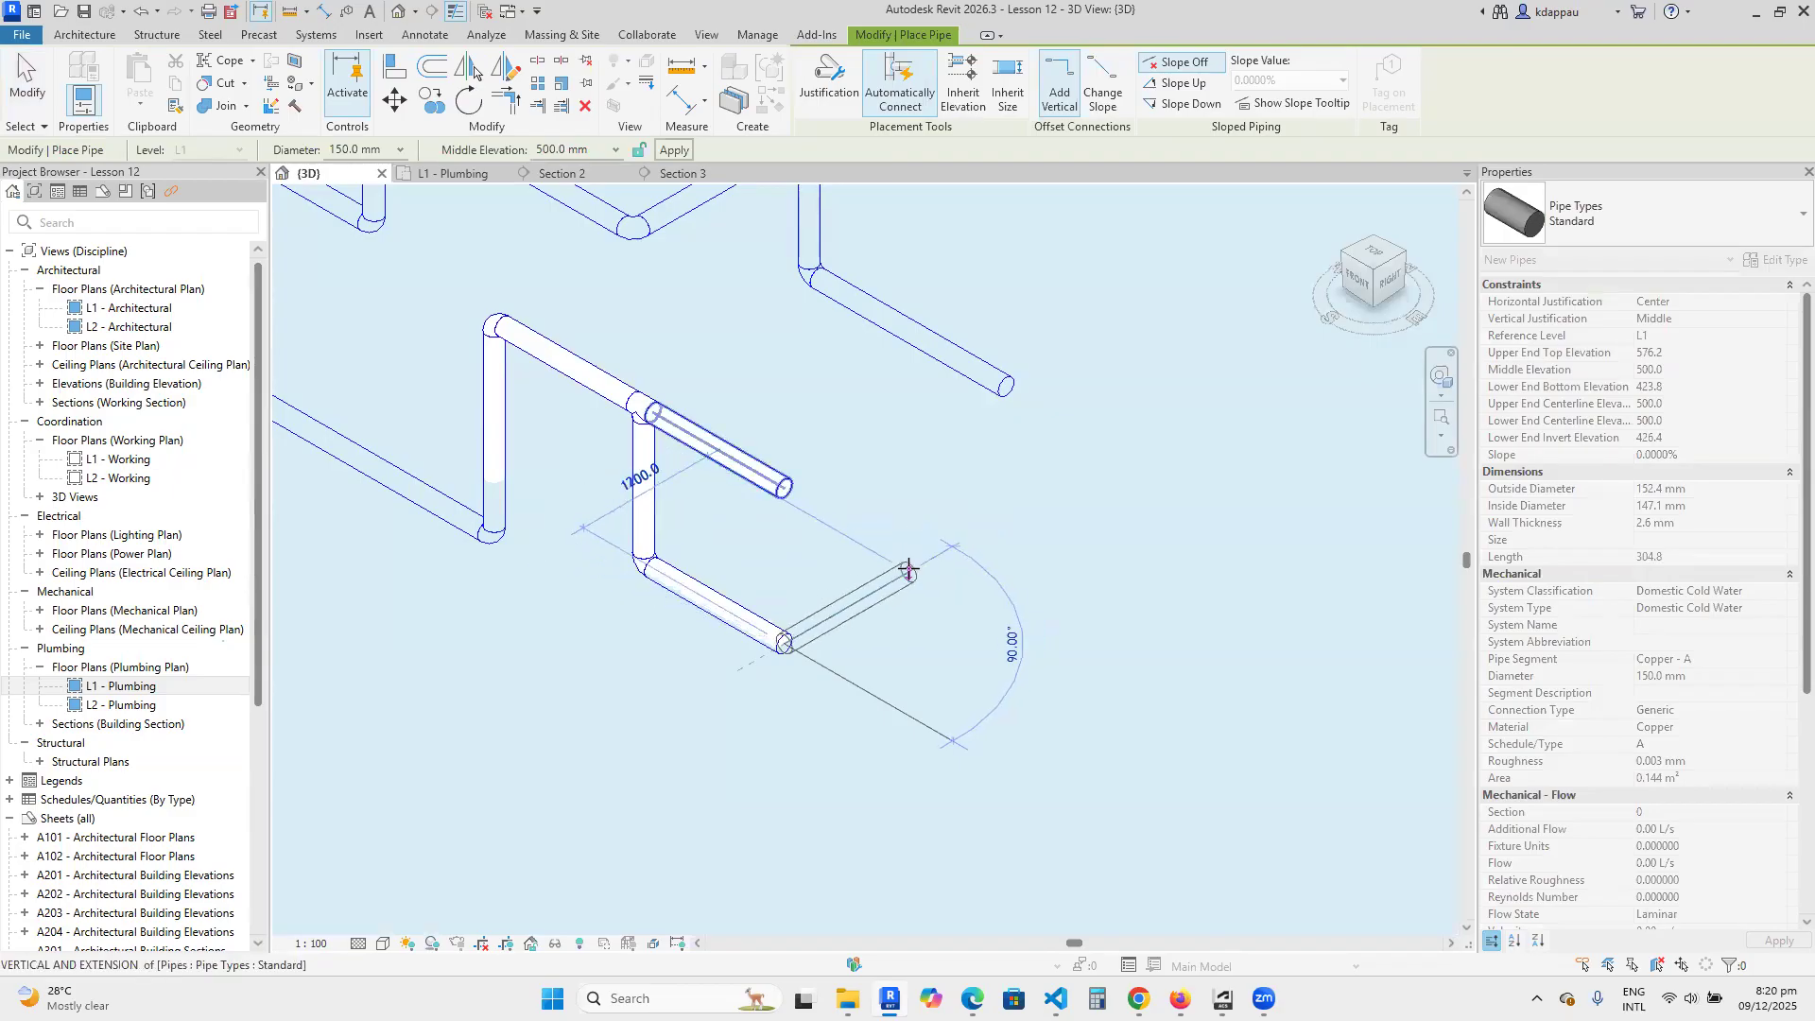
pyautogui.click(907, 570)
pyautogui.rightClick(878, 444)
pyautogui.click(910, 452)
pyautogui.rightClick(911, 444)
pyautogui.click(963, 450)
pyautogui.scroll(-3, 1037, 623)
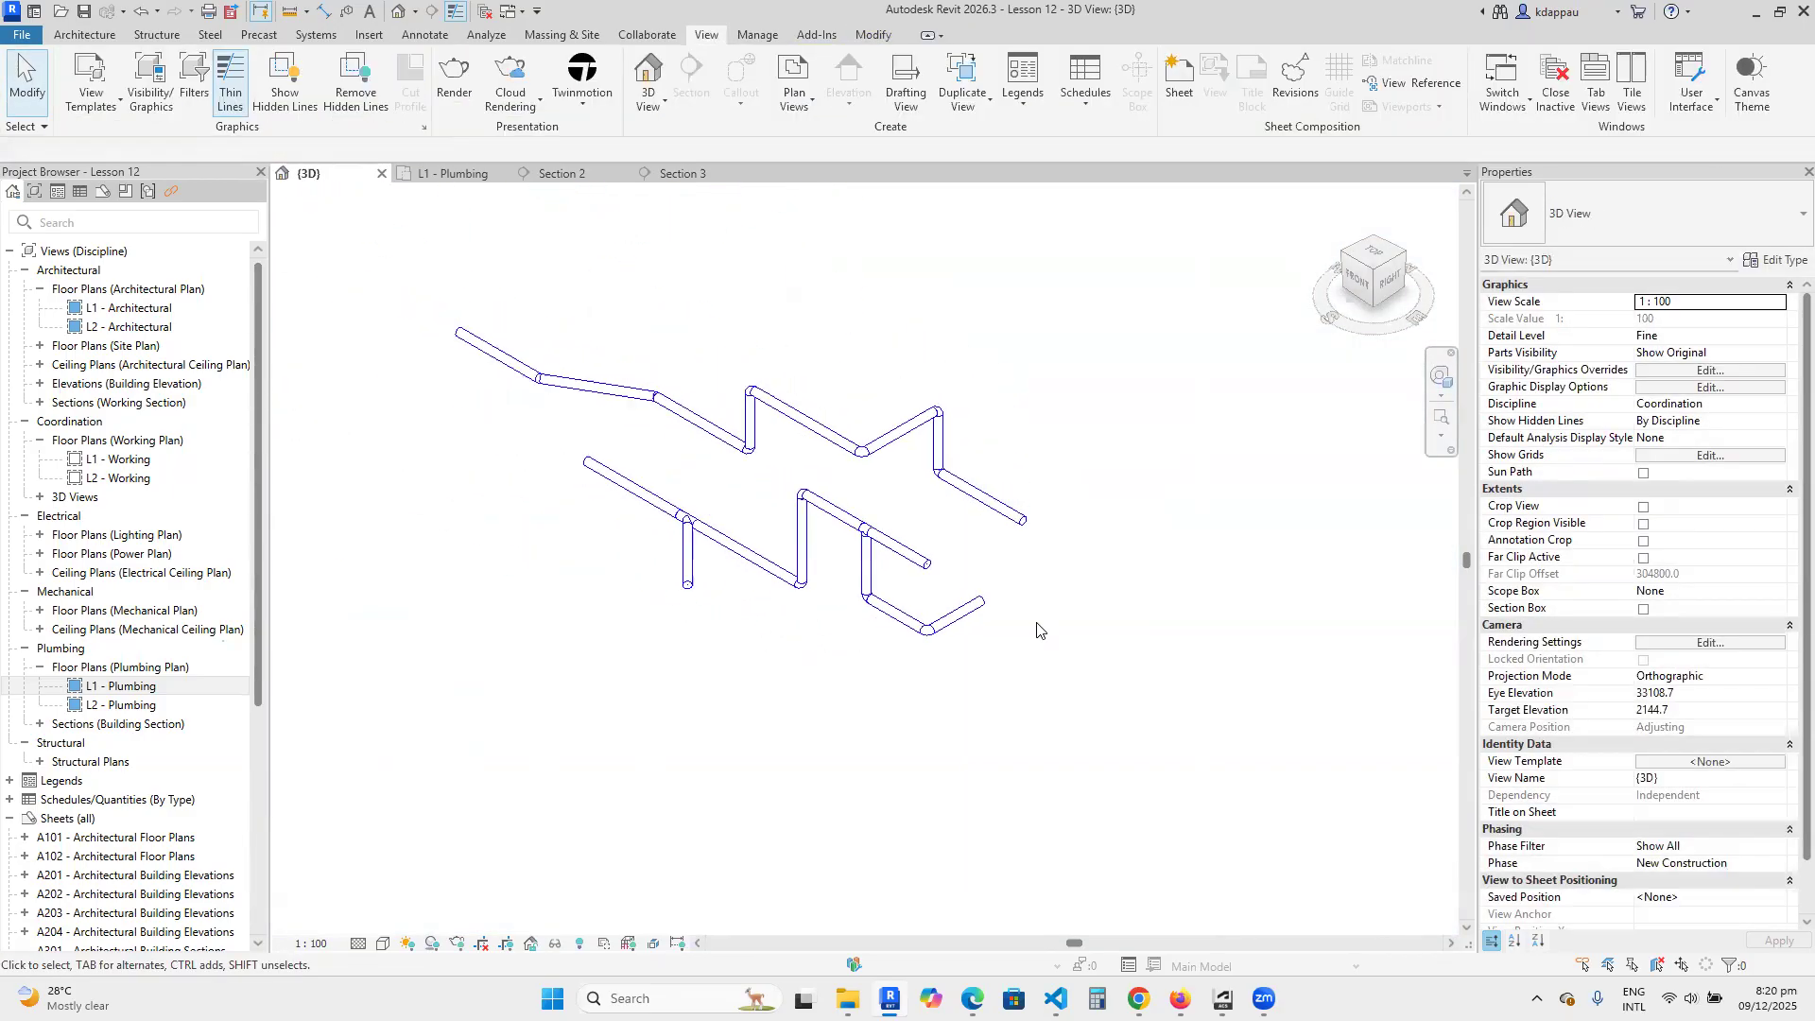
pyautogui.scroll(1, 435, 386)
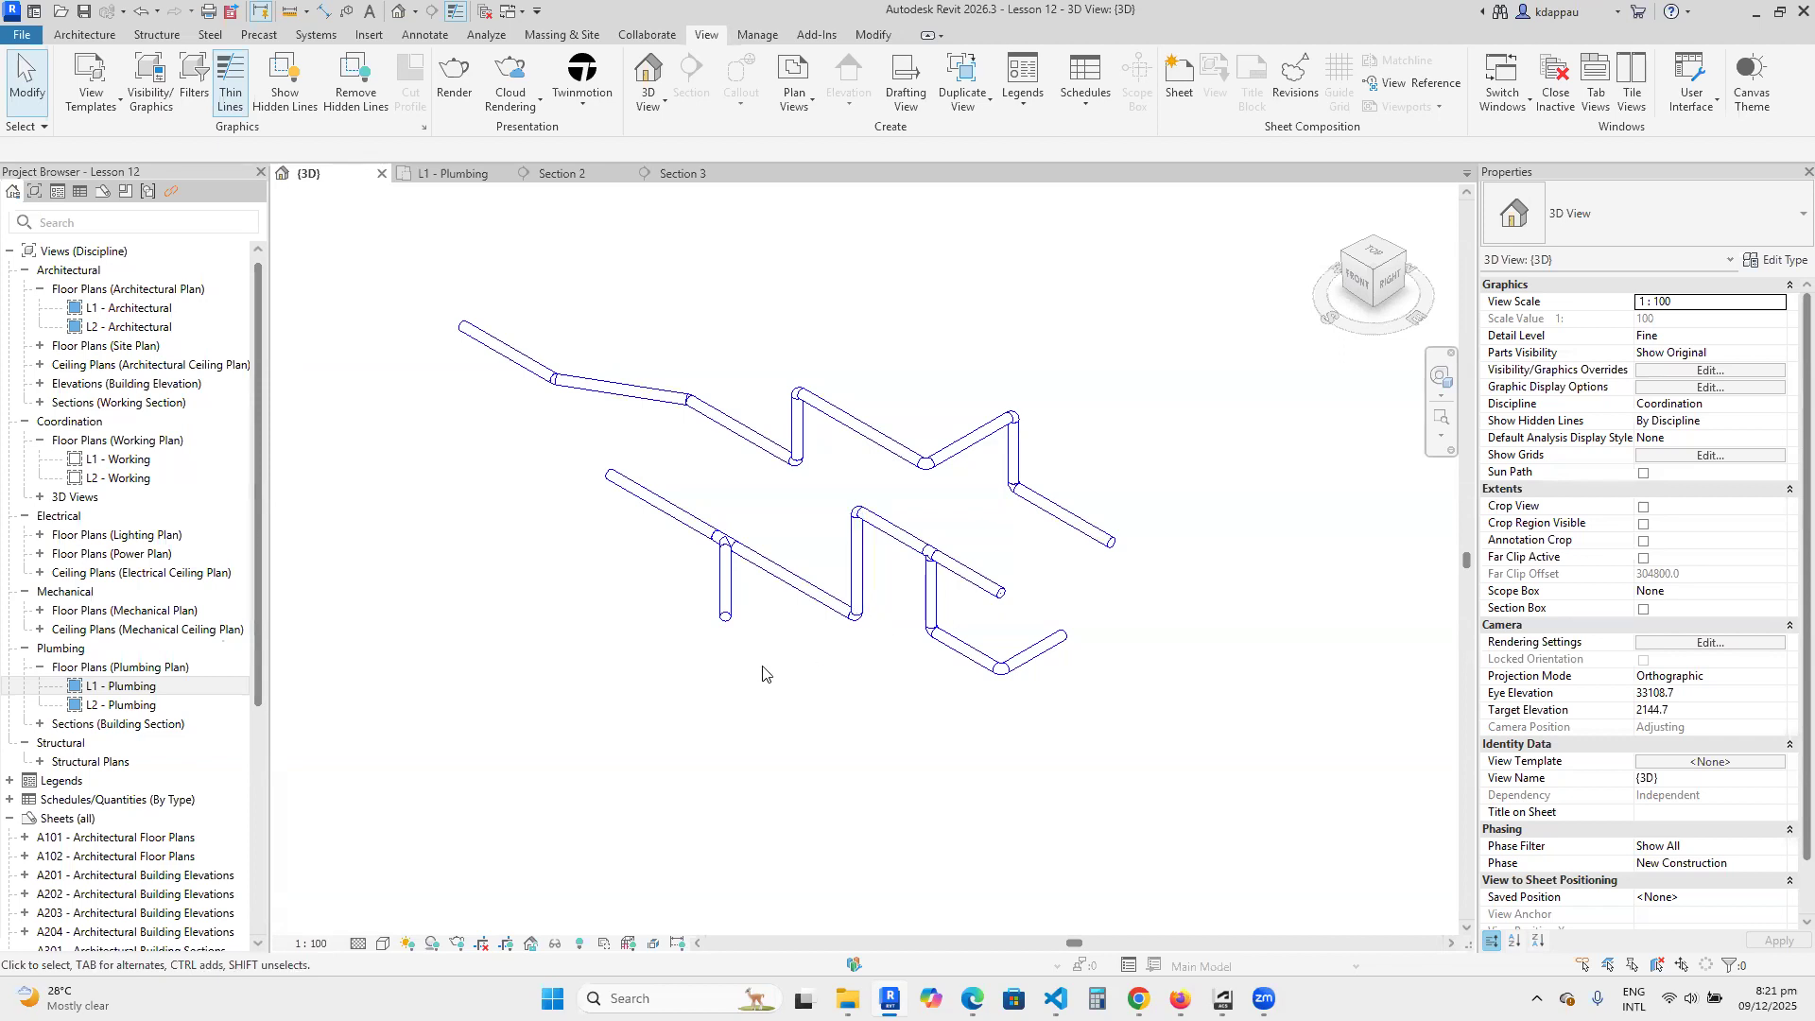
pyautogui.moveTo(835, 688); pyautogui.dragTo(714, 600, button='middle')
pyautogui.scroll(-5, 943, 697)
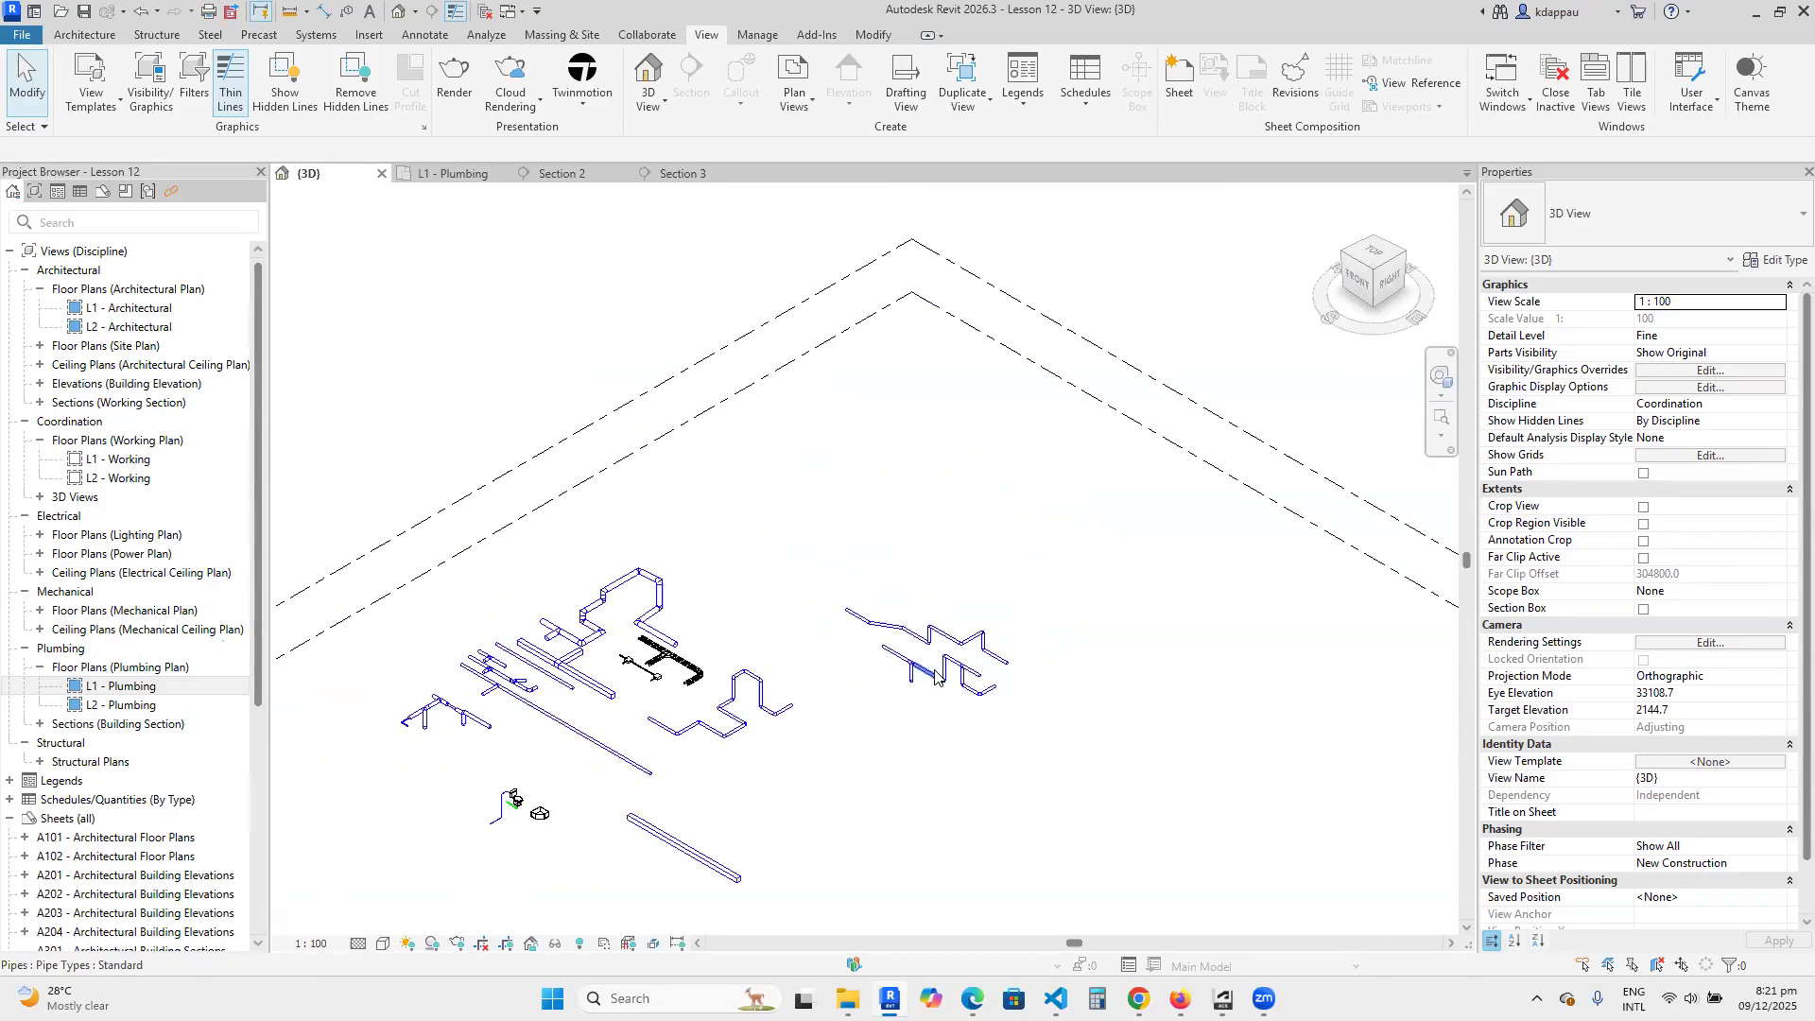
pyautogui.scroll(4, 964, 685)
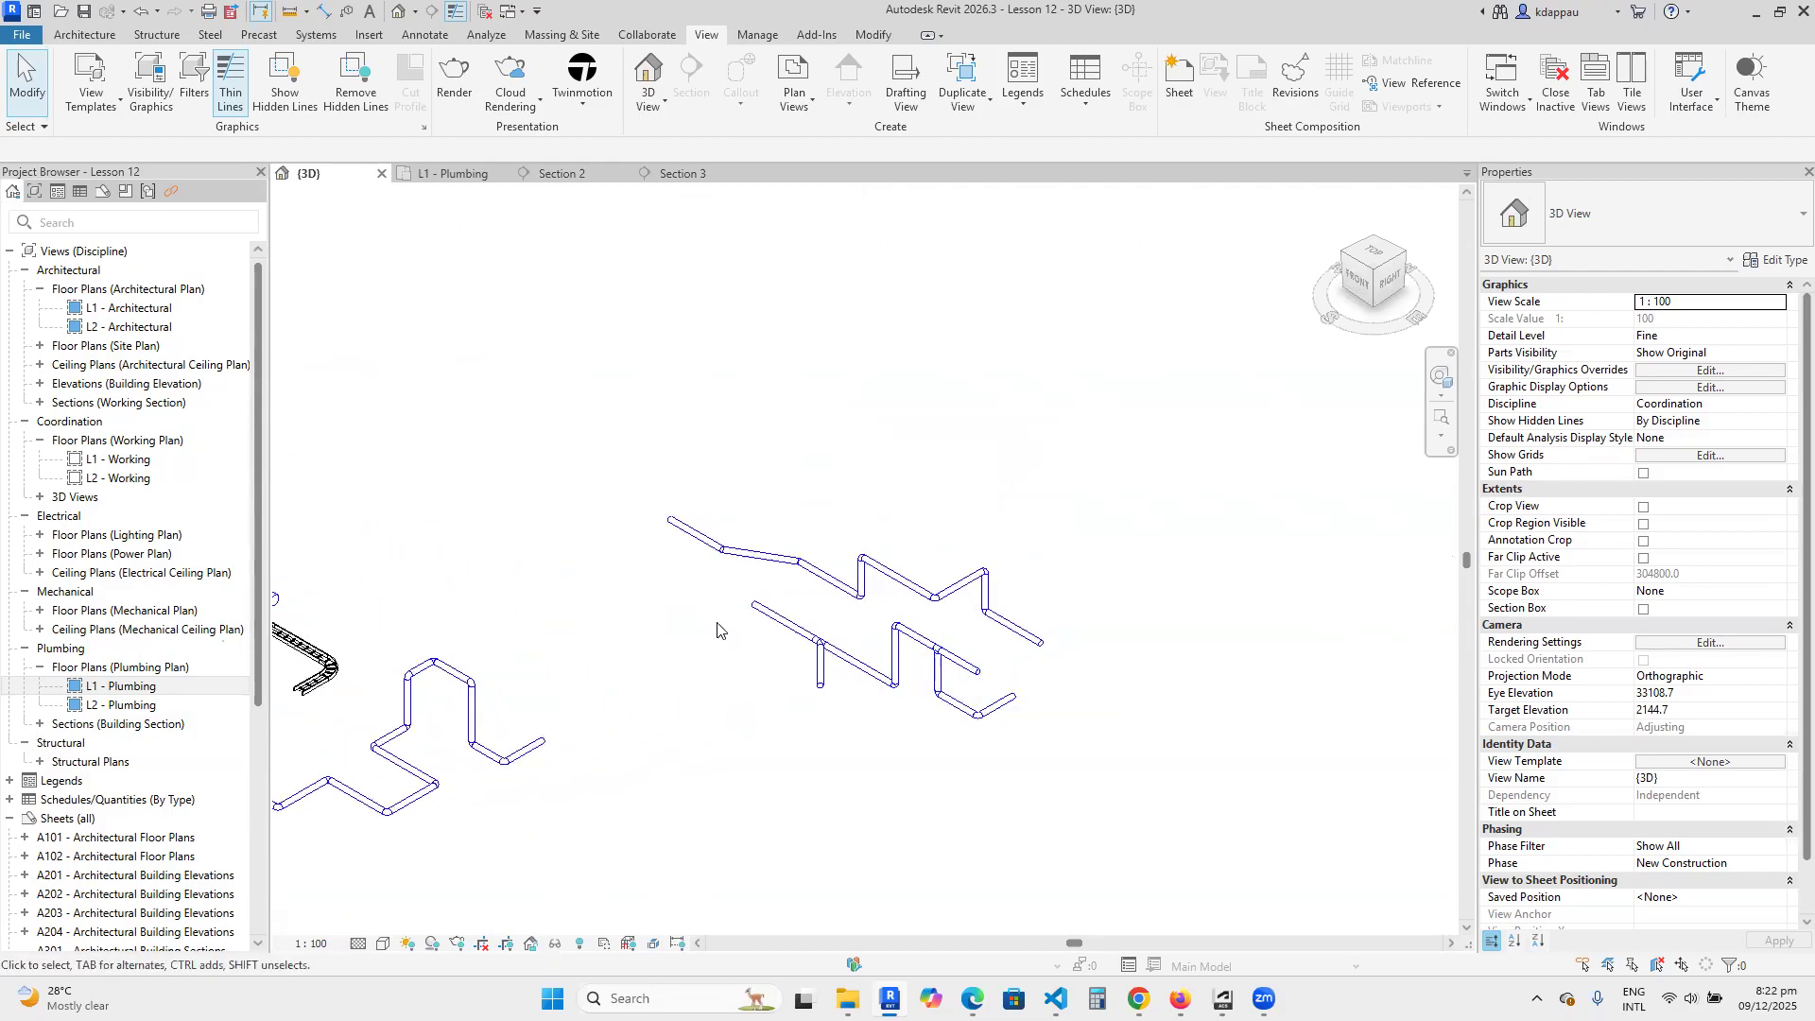
pyautogui.scroll(-3, 718, 630)
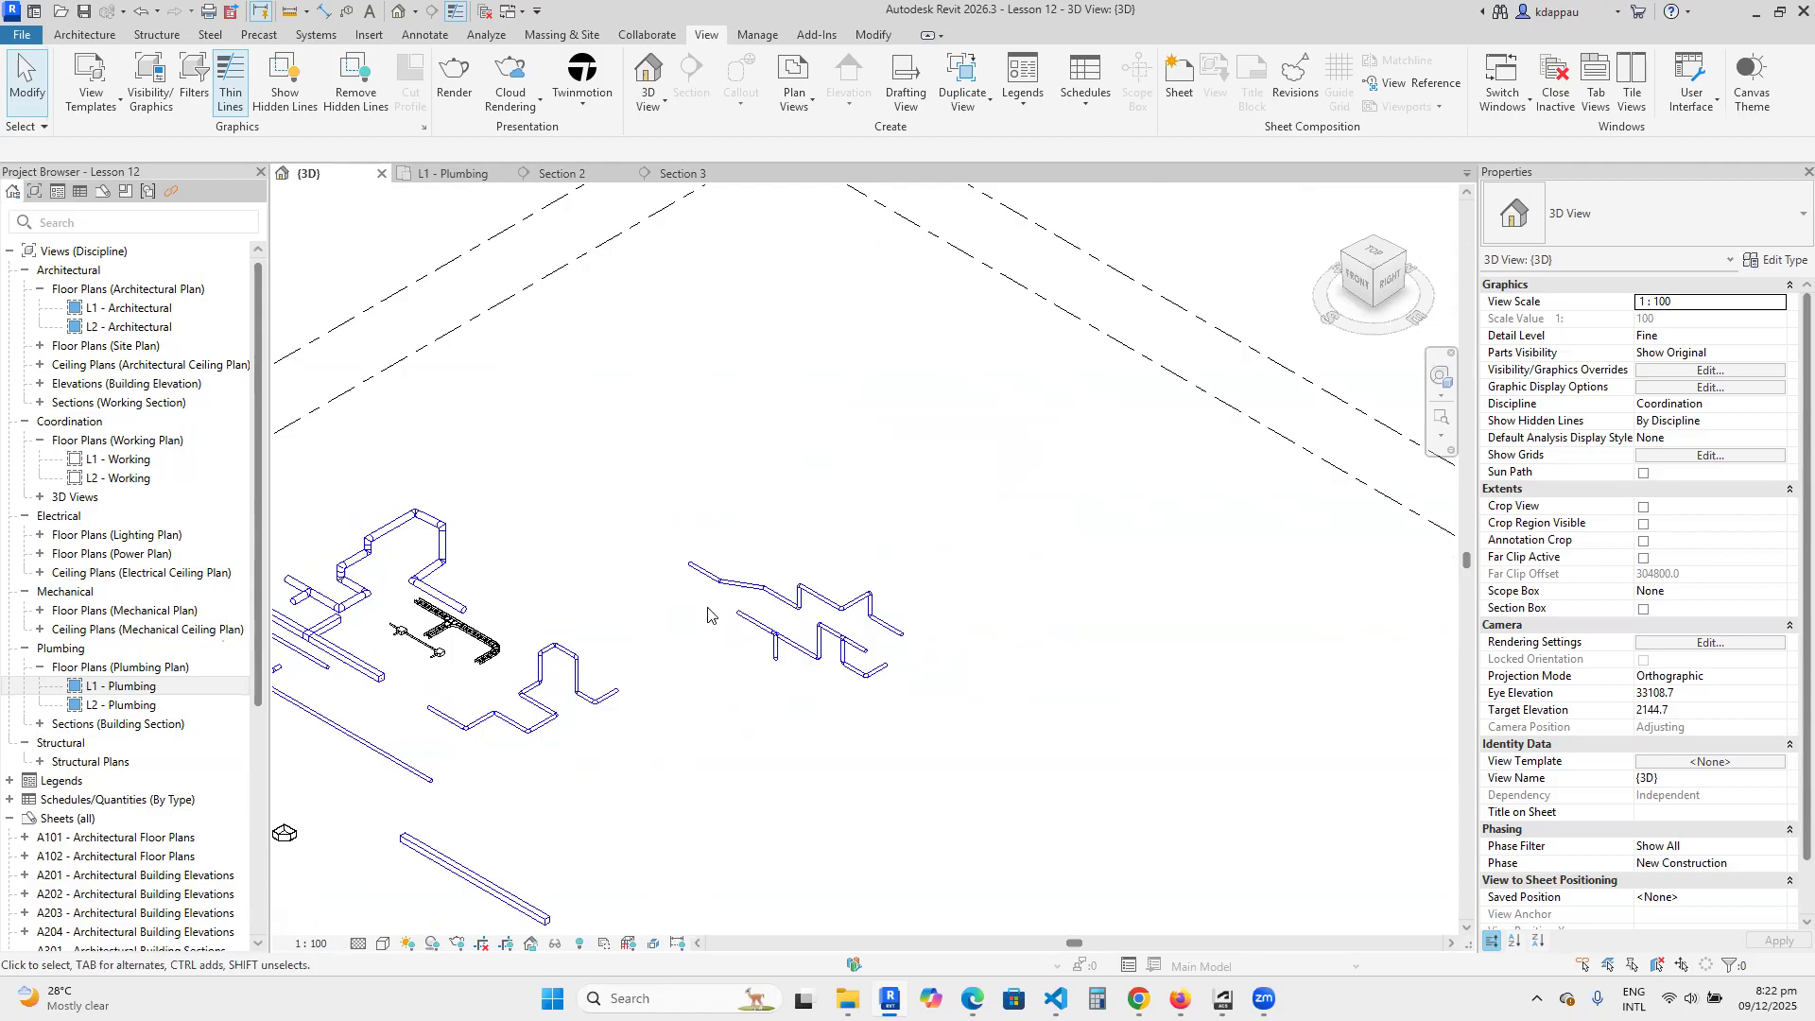
# Examine the two separate pipe runs in the 3D view, including their risers, branches, elbows and open ends.
pyautogui.scroll(3, 708, 615)
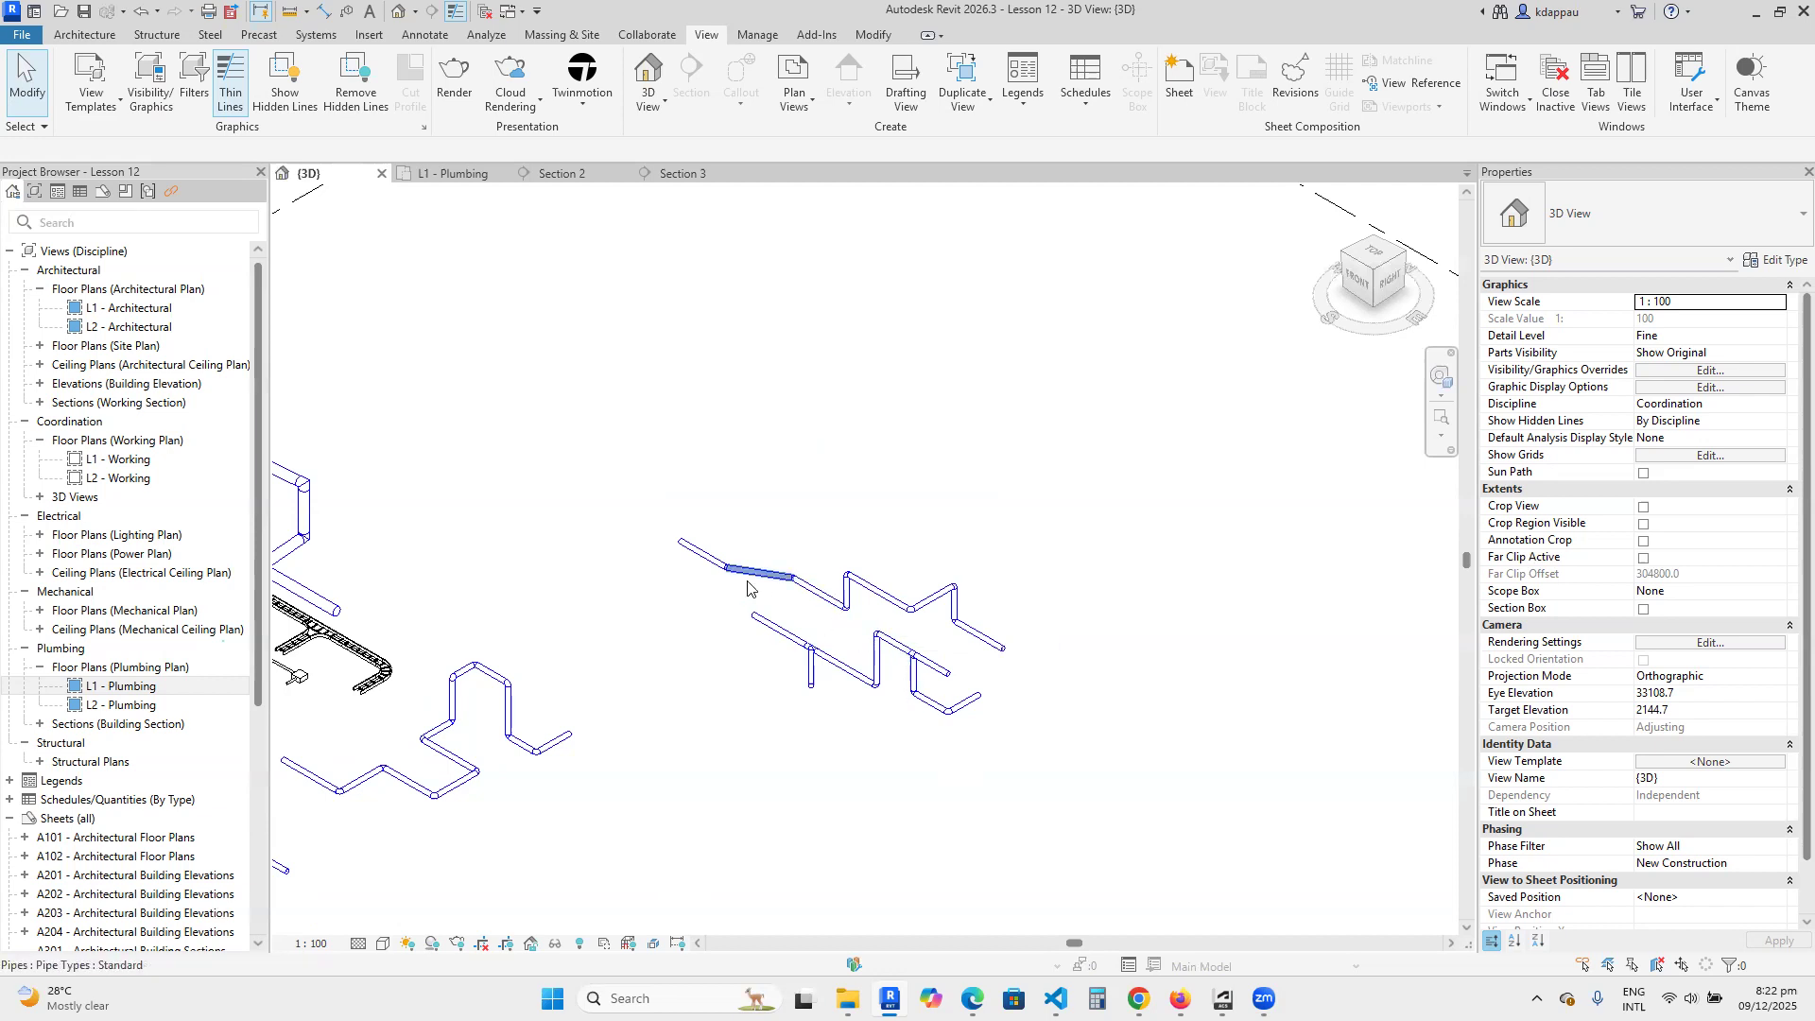
pyautogui.scroll(1, 747, 574)
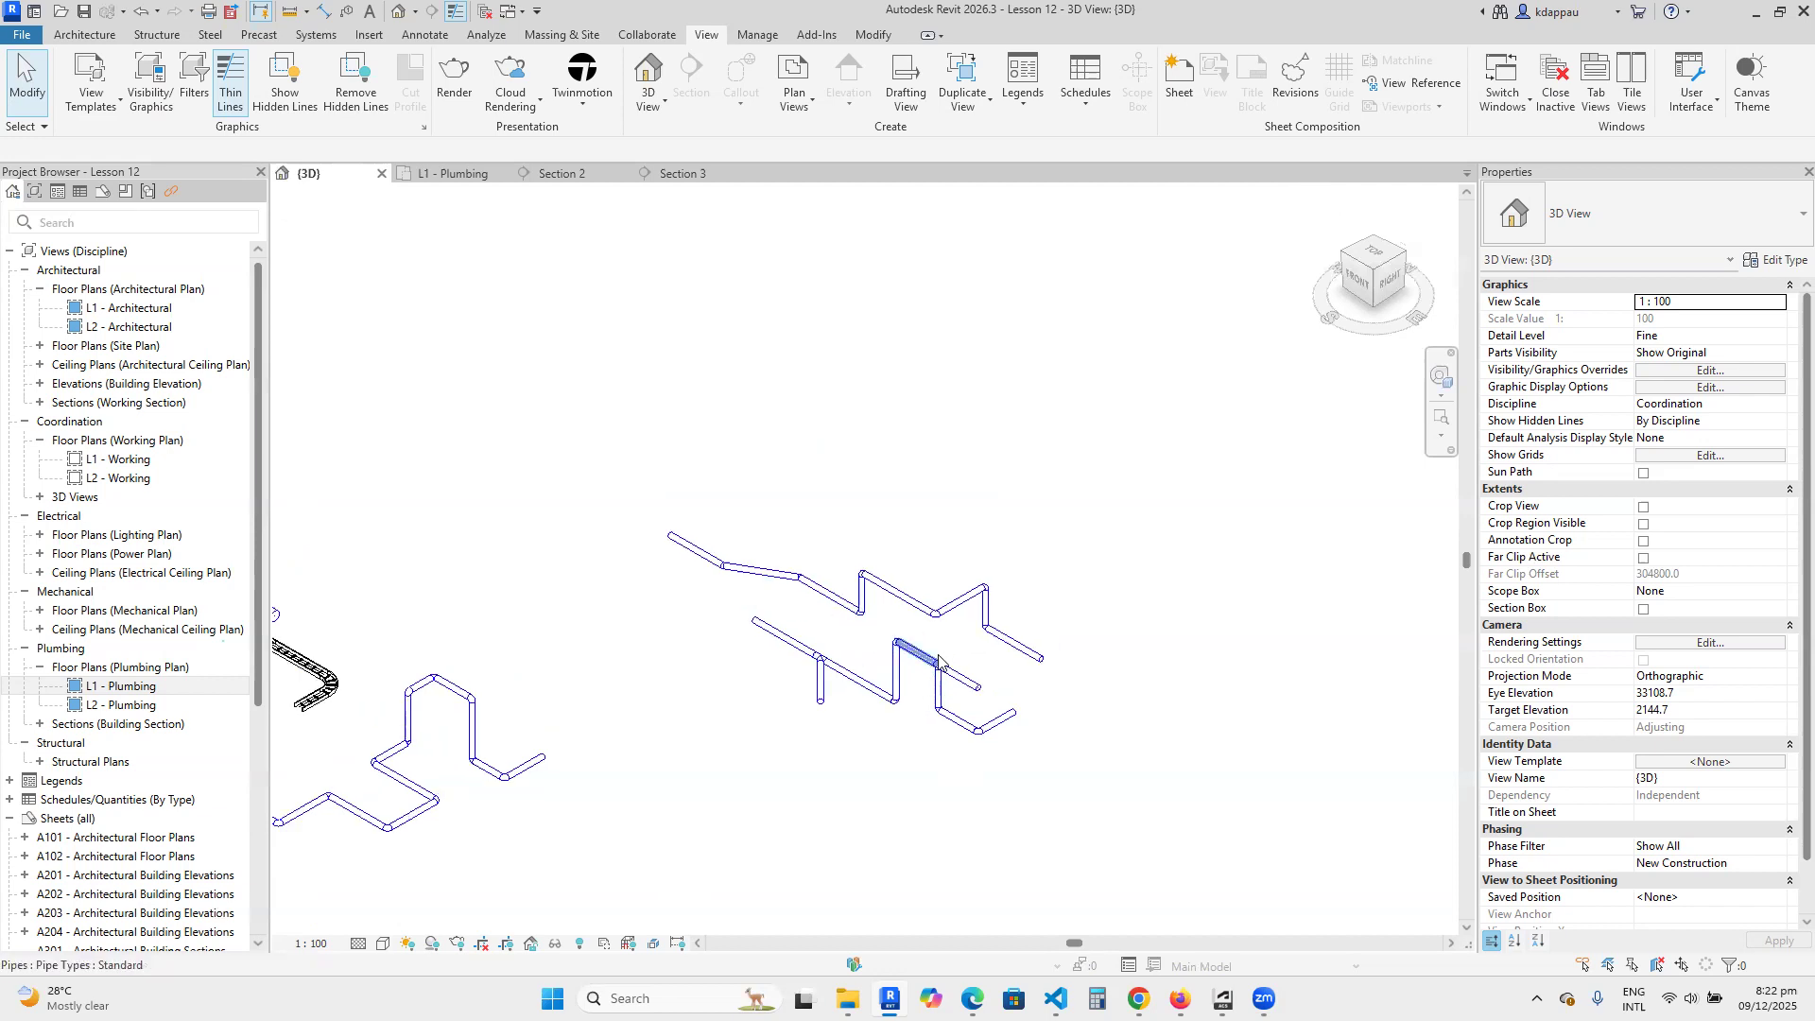
pyautogui.scroll(-2, 977, 692)
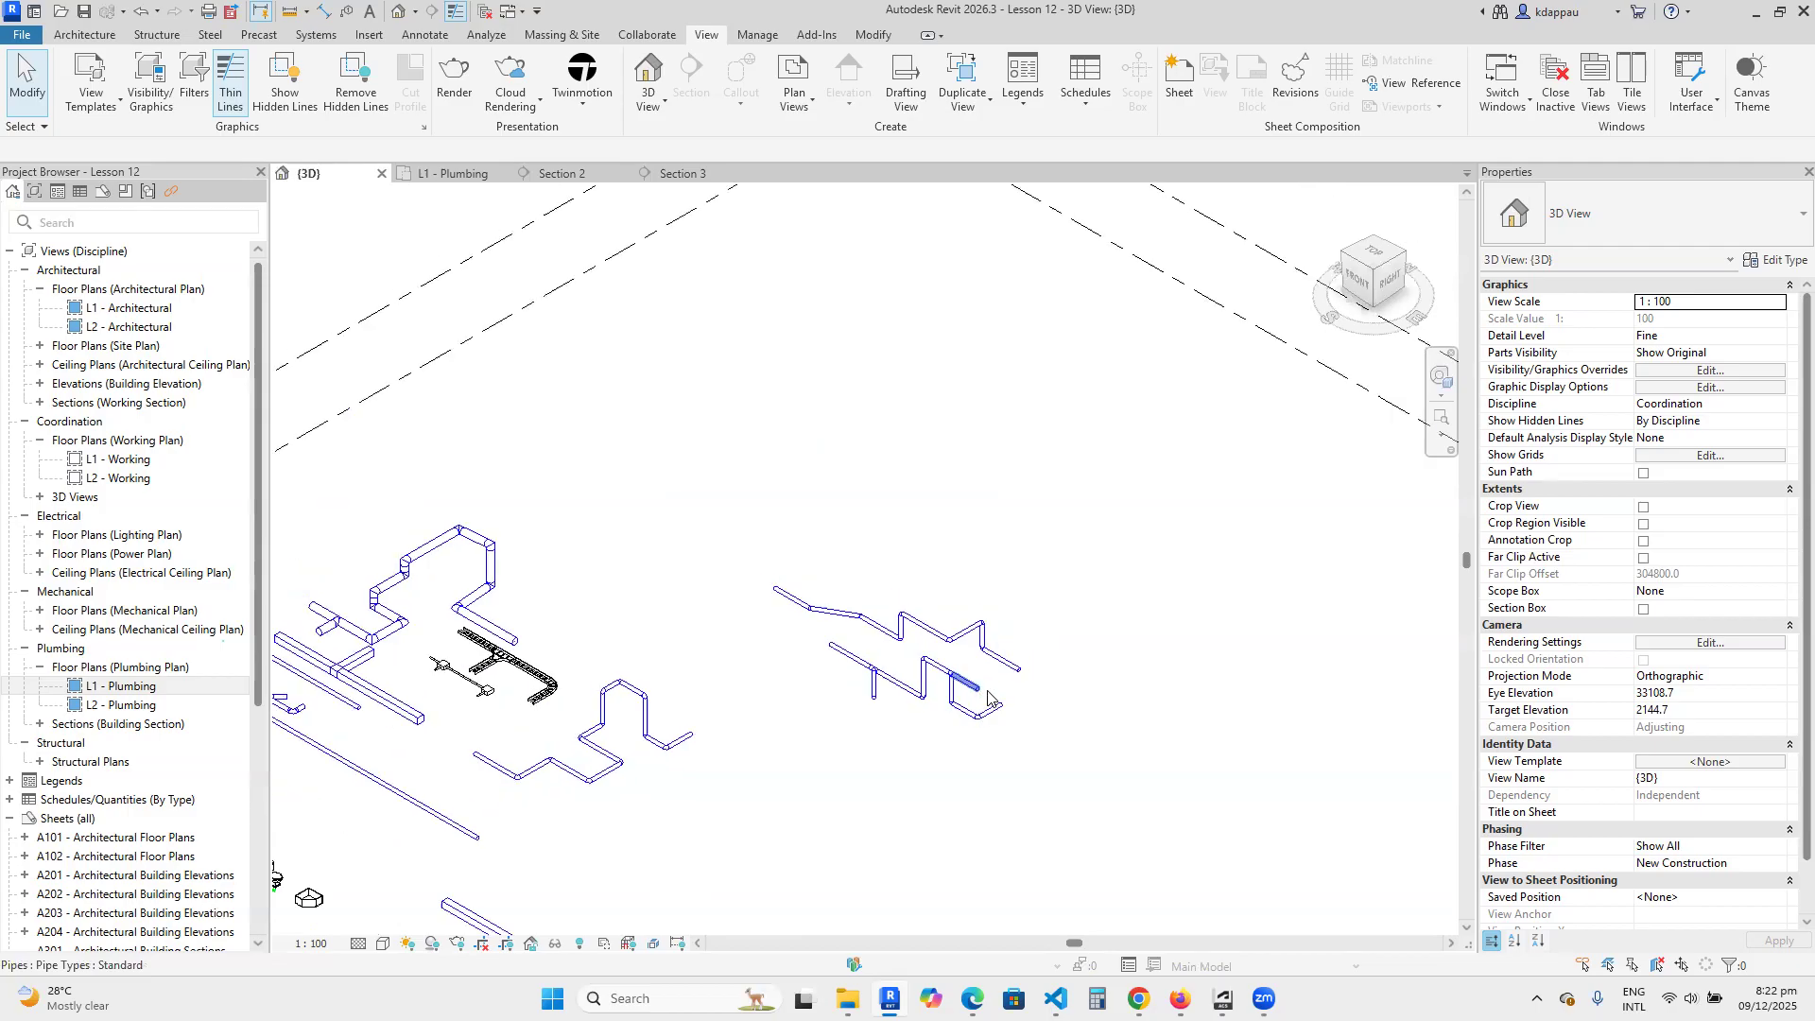
pyautogui.scroll(2, 1012, 673)
pyautogui.scroll(2, 704, 605)
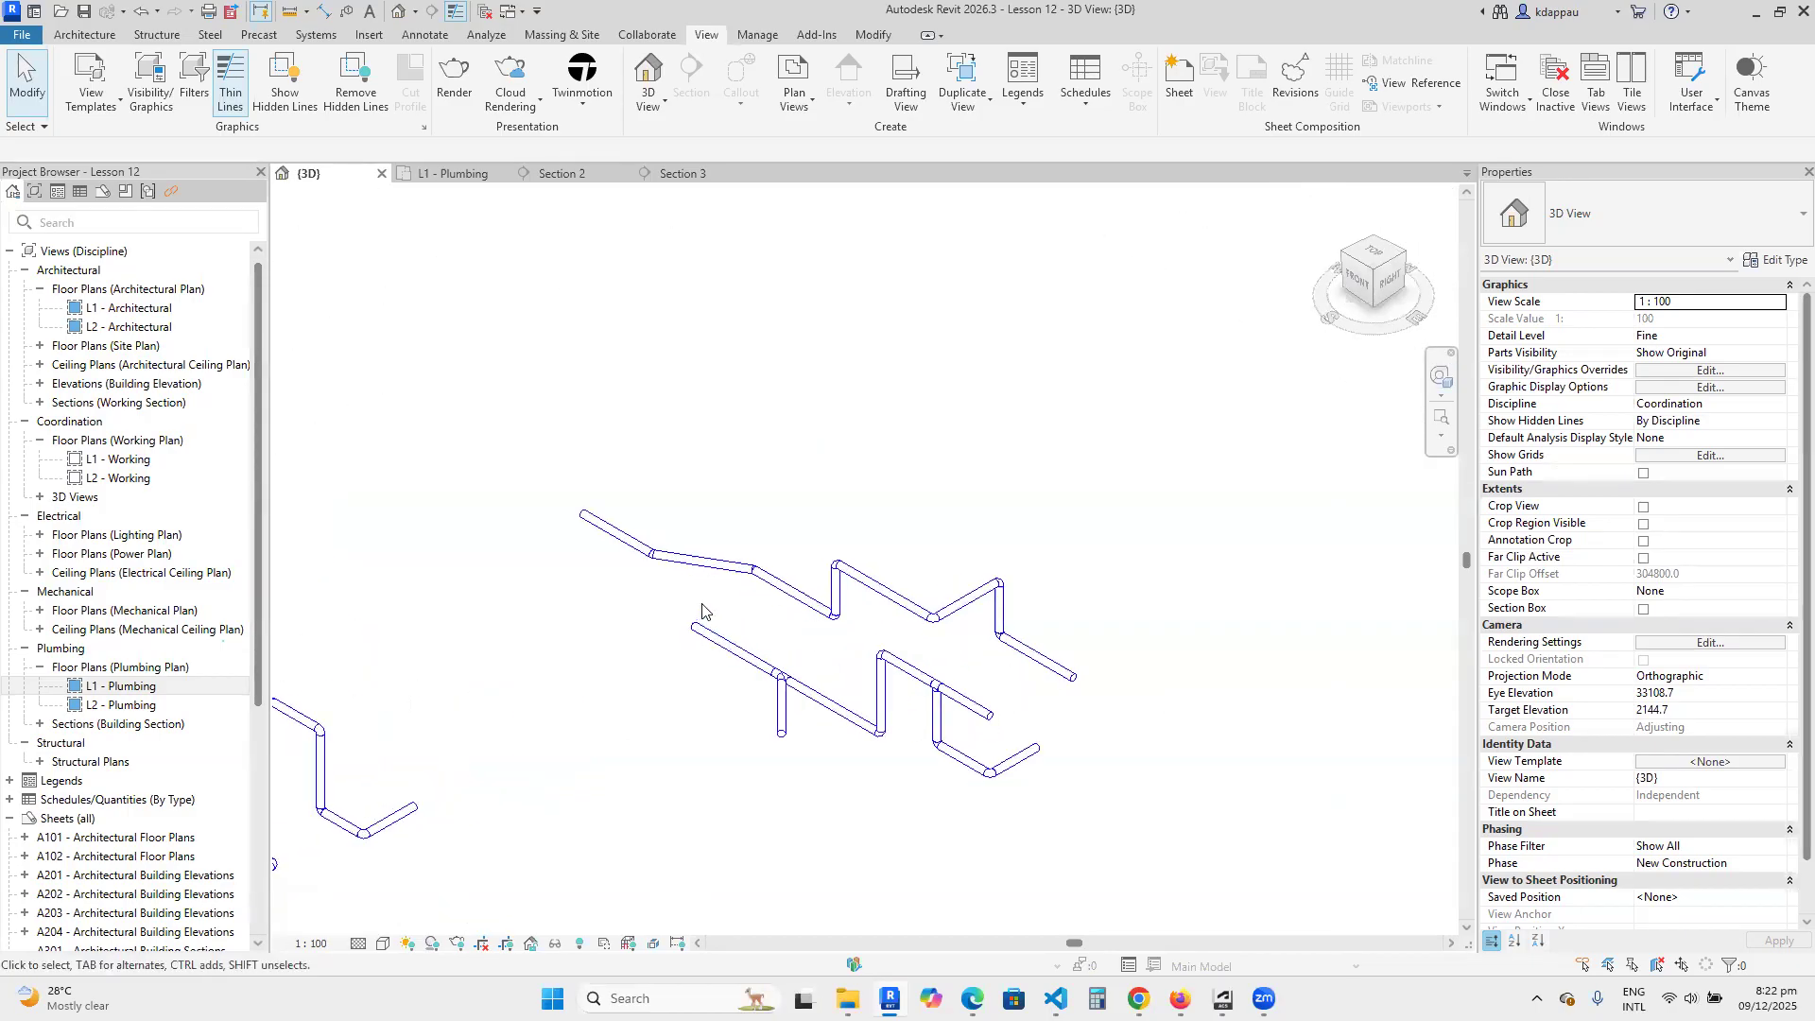
pyautogui.scroll(-2, 829, 647)
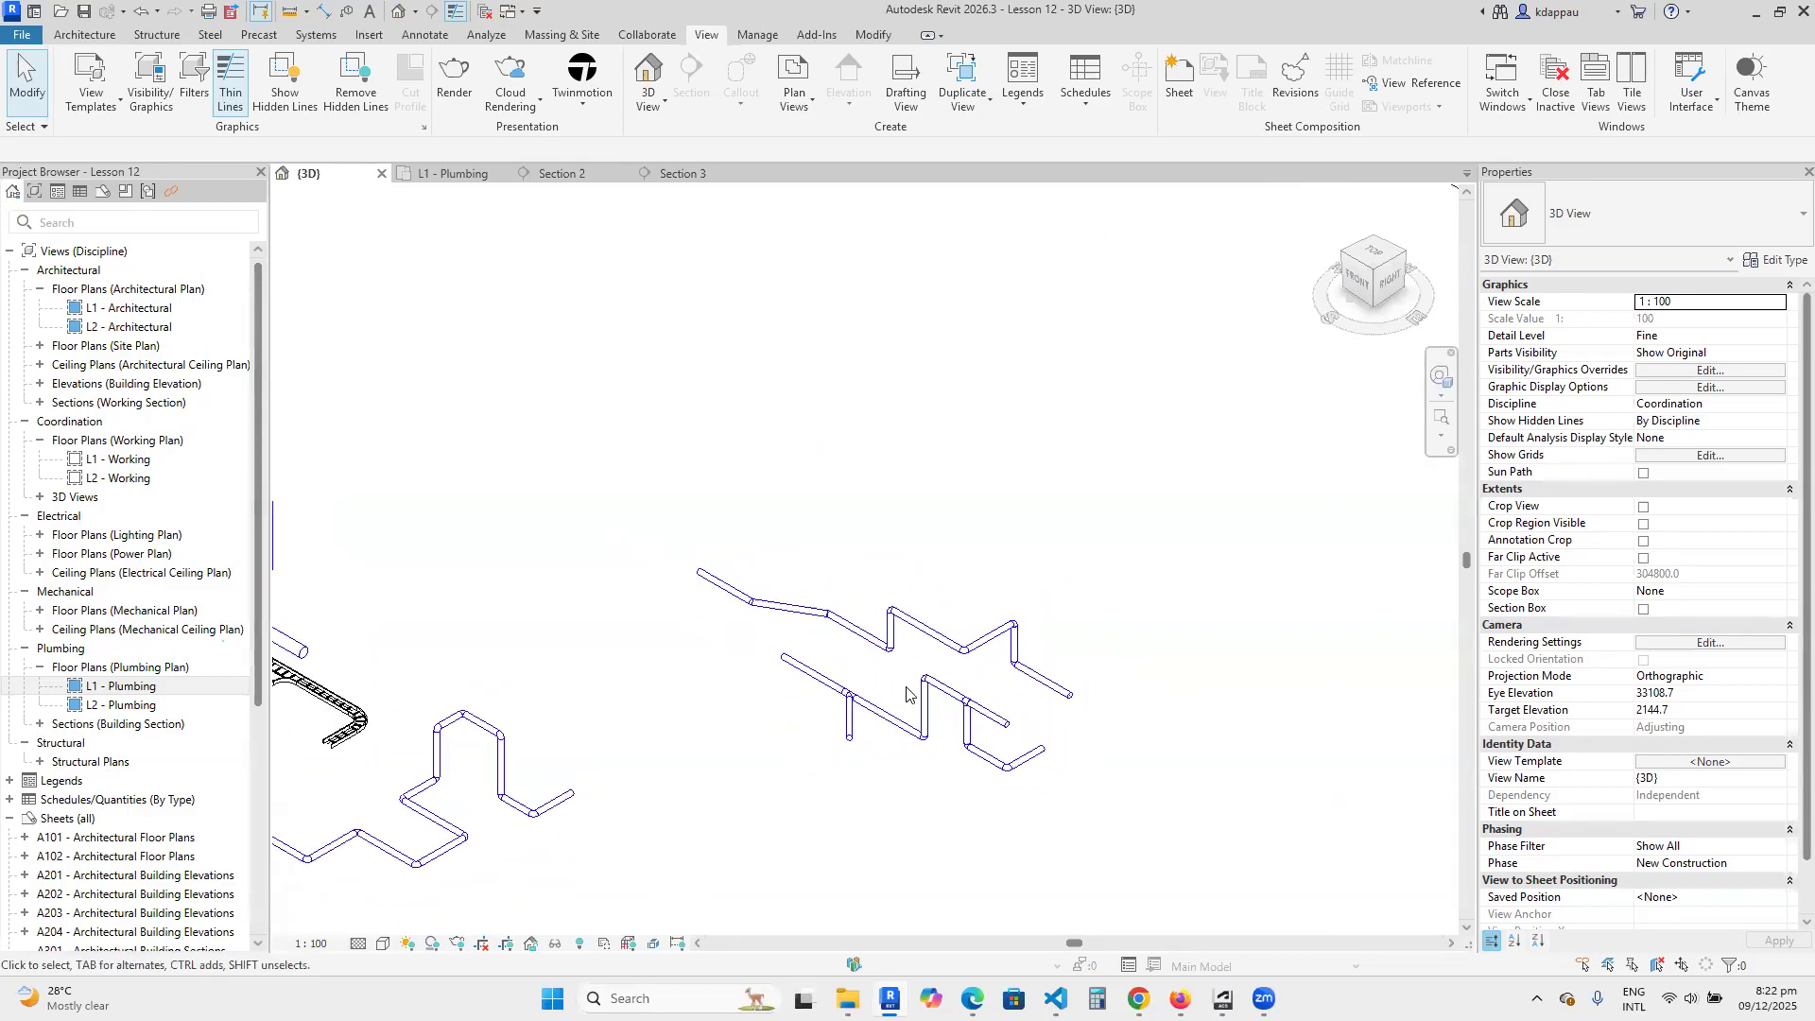
pyautogui.scroll(1, 839, 654)
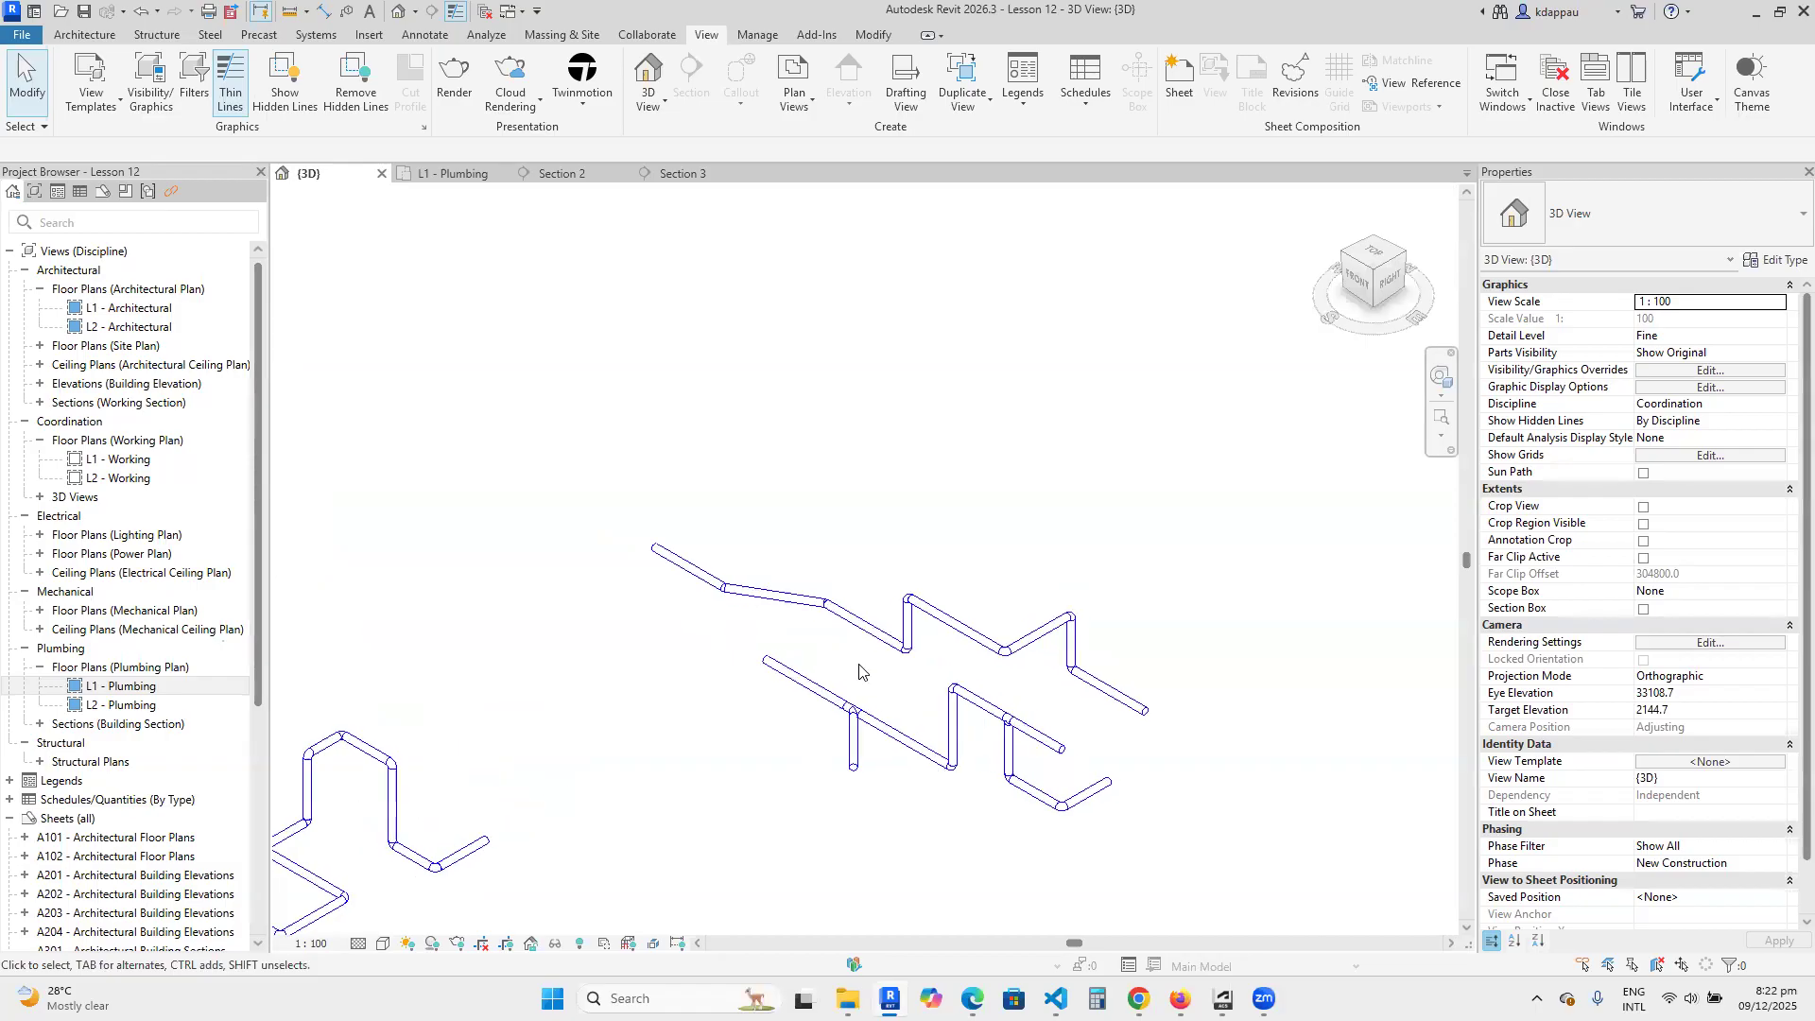
pyautogui.scroll(2, 859, 671)
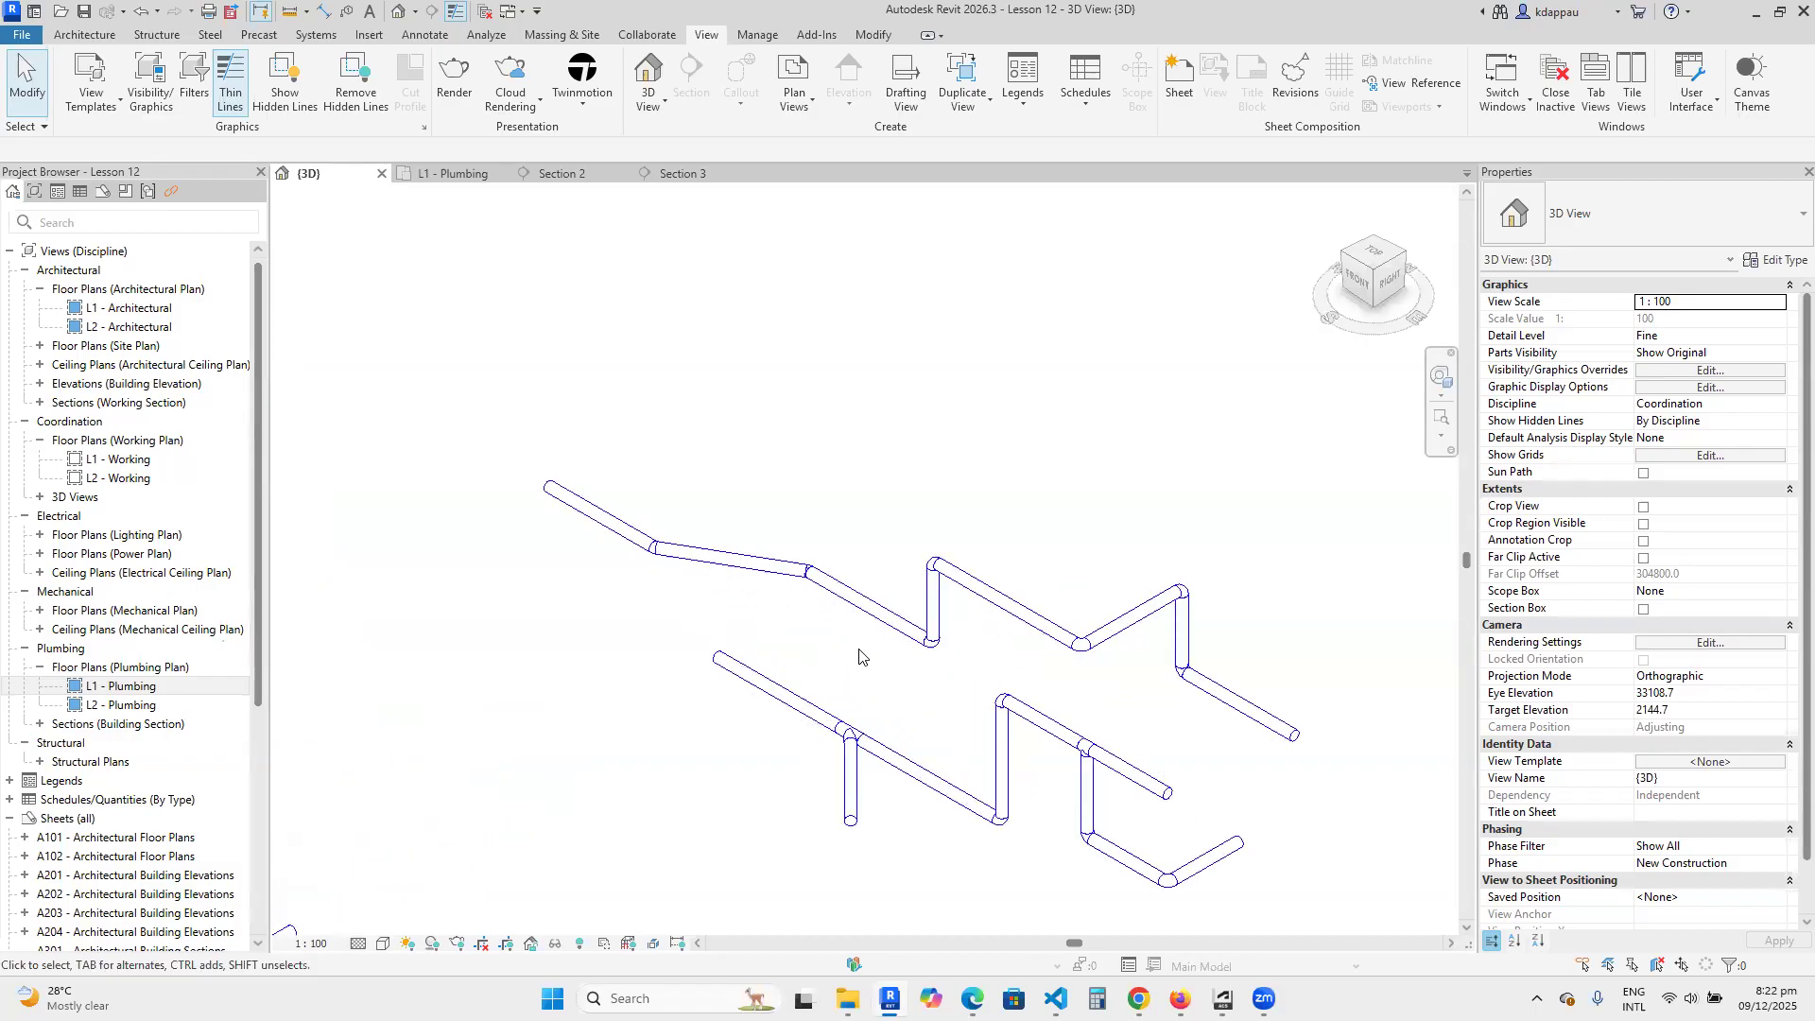
pyautogui.scroll(-2, 859, 656)
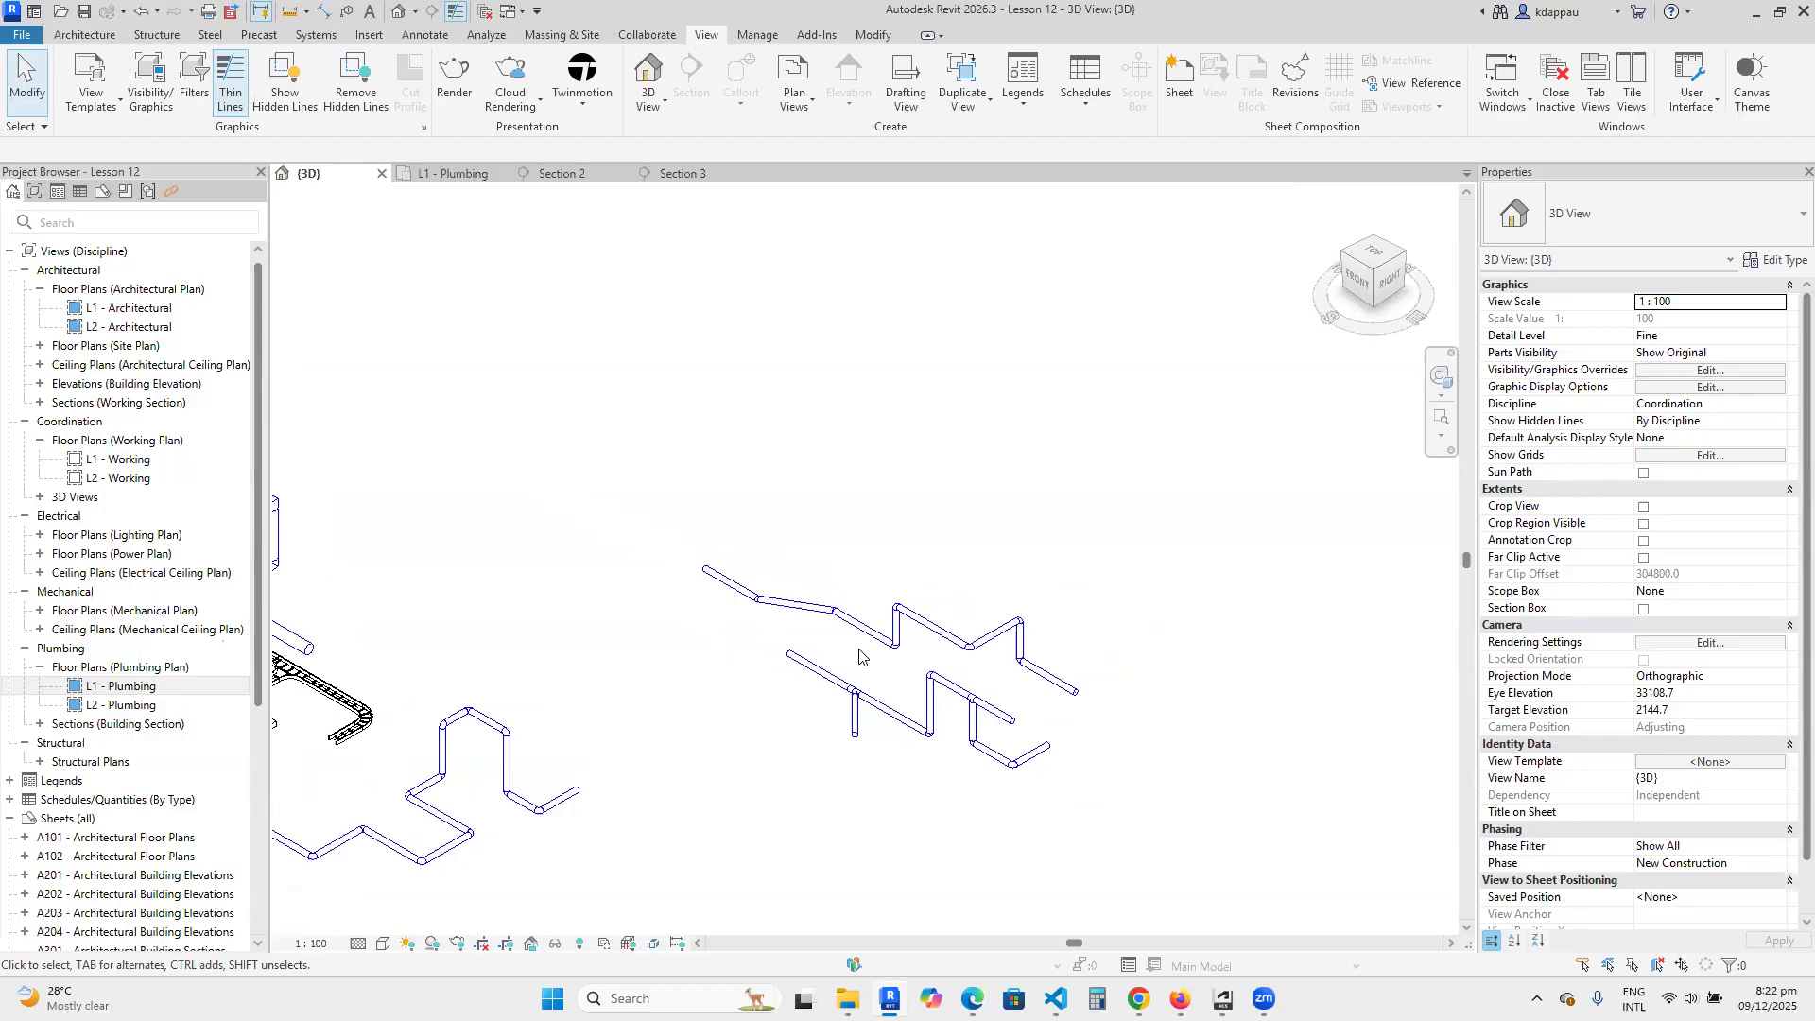
pyautogui.scroll(2, 860, 656)
pyautogui.scroll(-2, 860, 656)
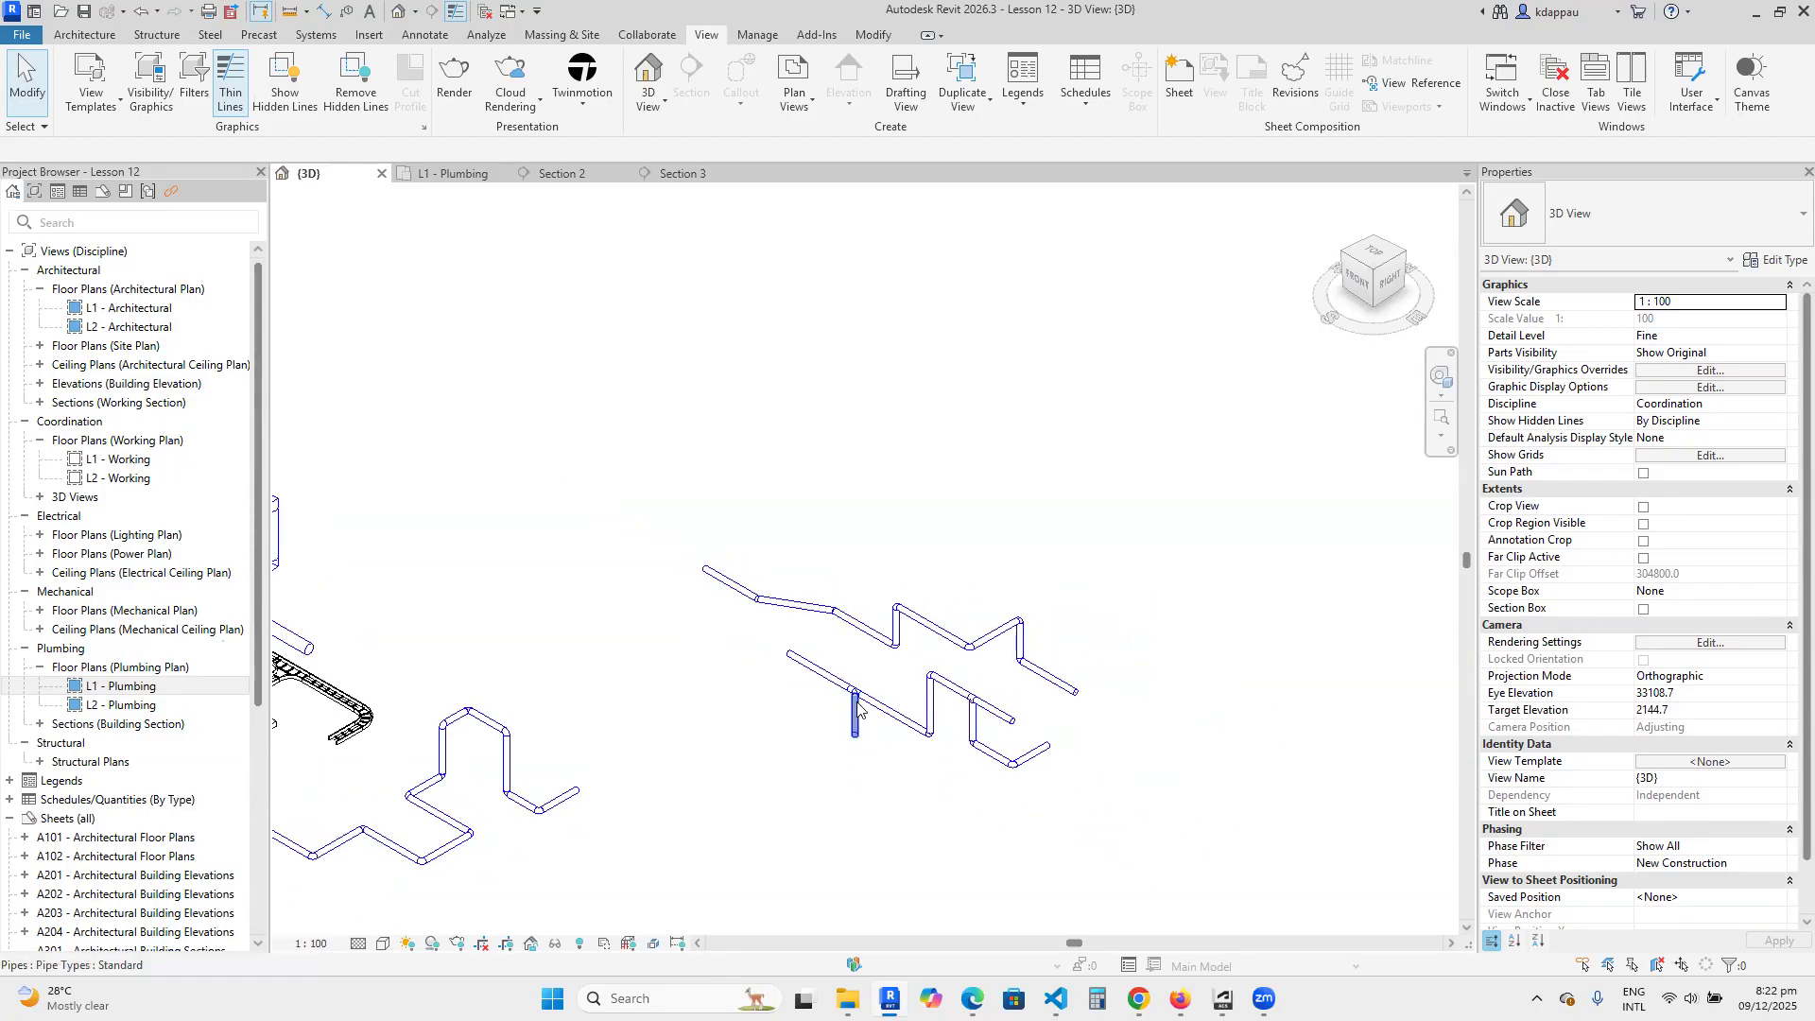
pyautogui.scroll(-2, 858, 704)
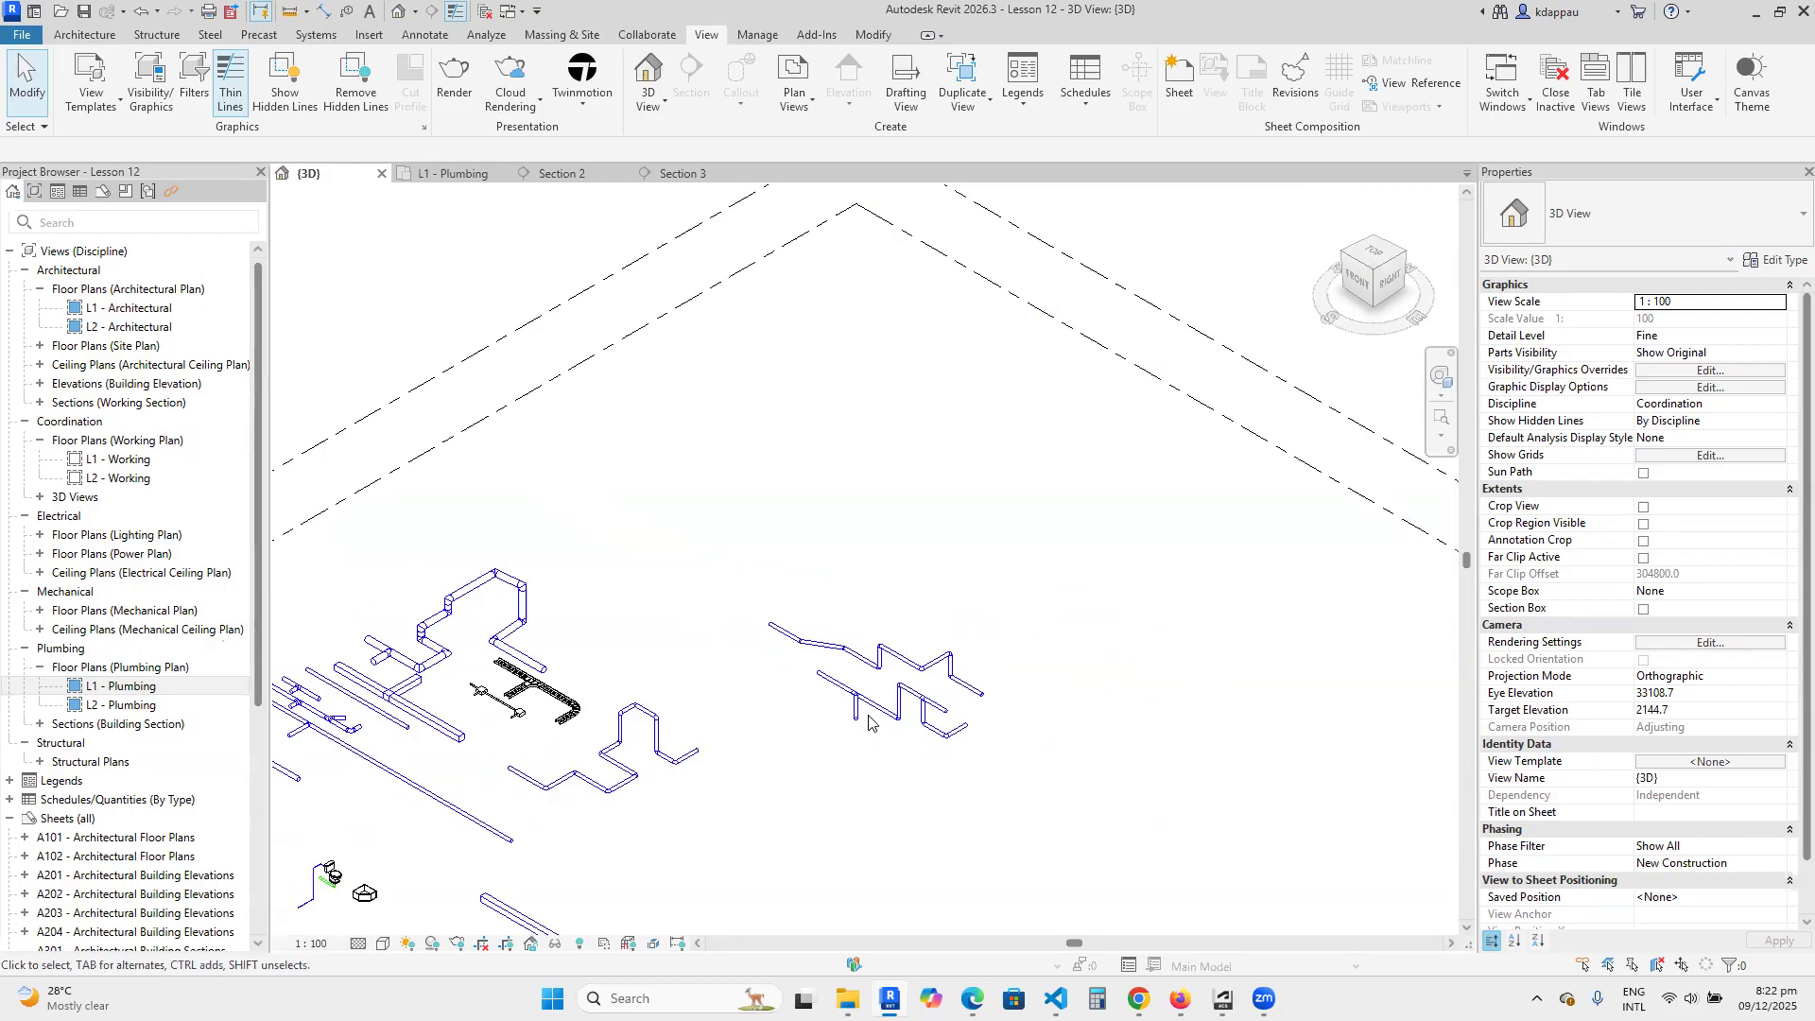
pyautogui.scroll(1, 867, 716)
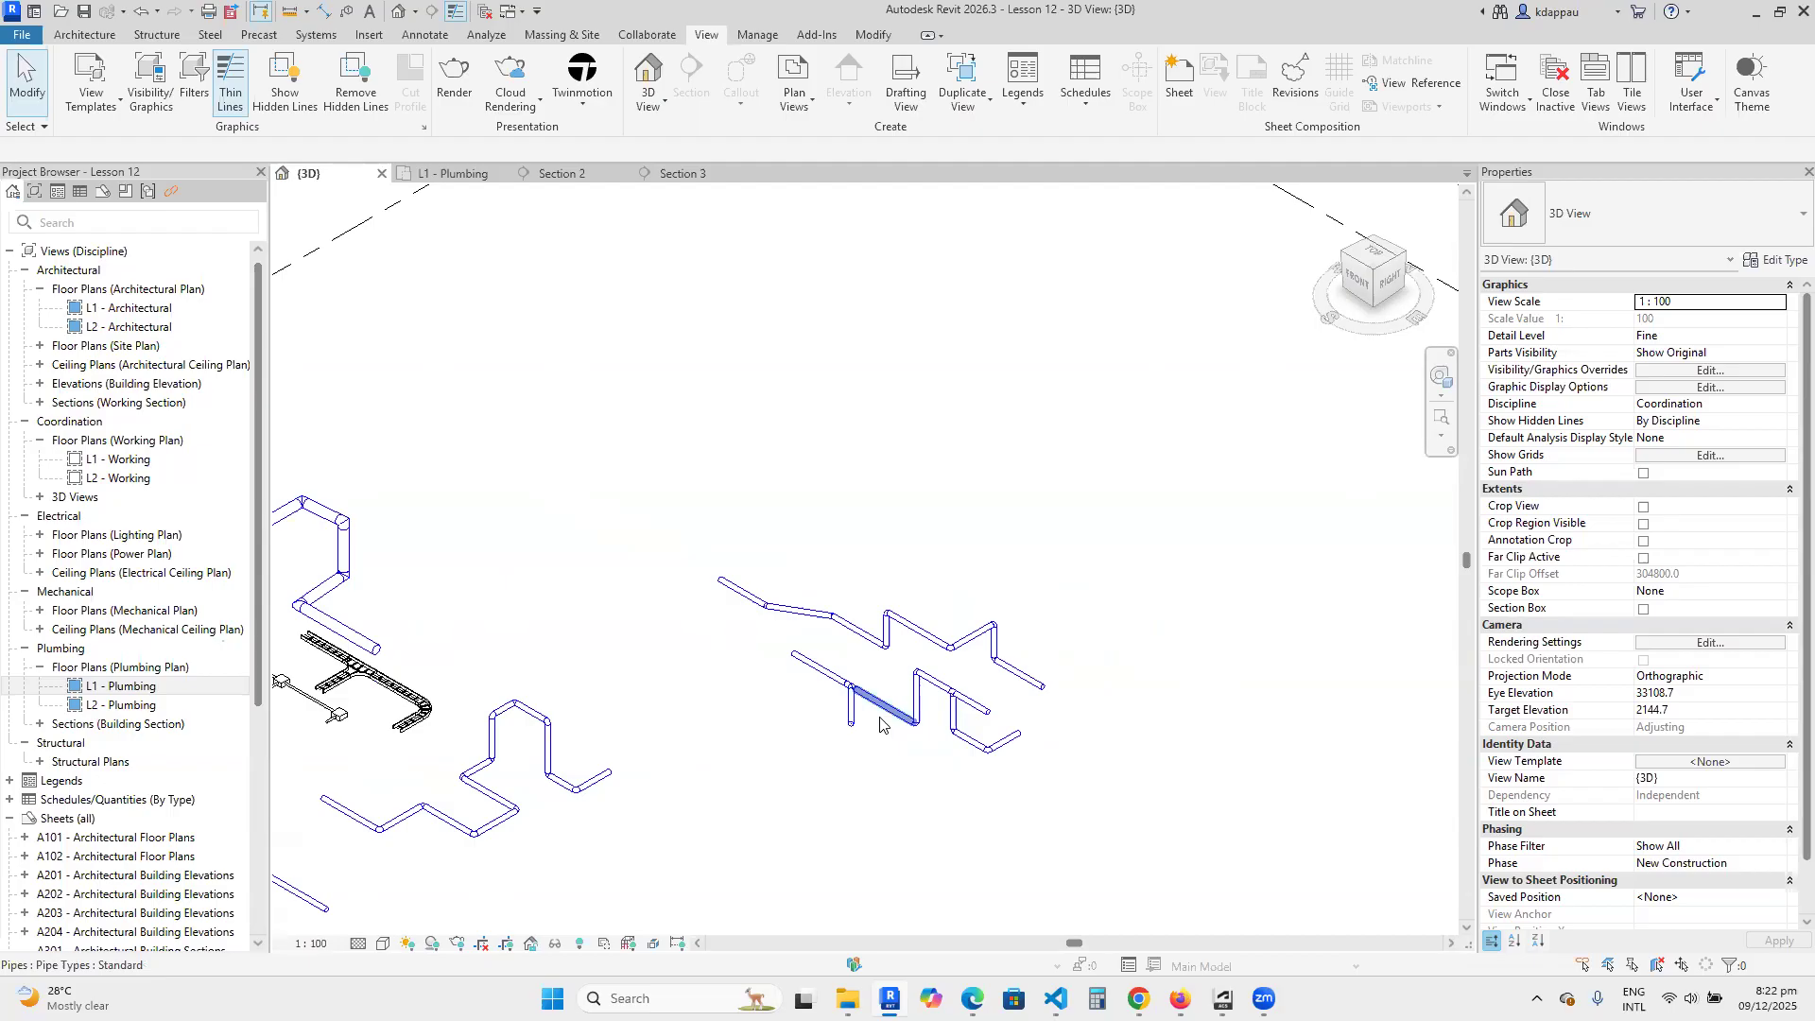
pyautogui.scroll(2, 882, 725)
pyautogui.scroll(1, 886, 721)
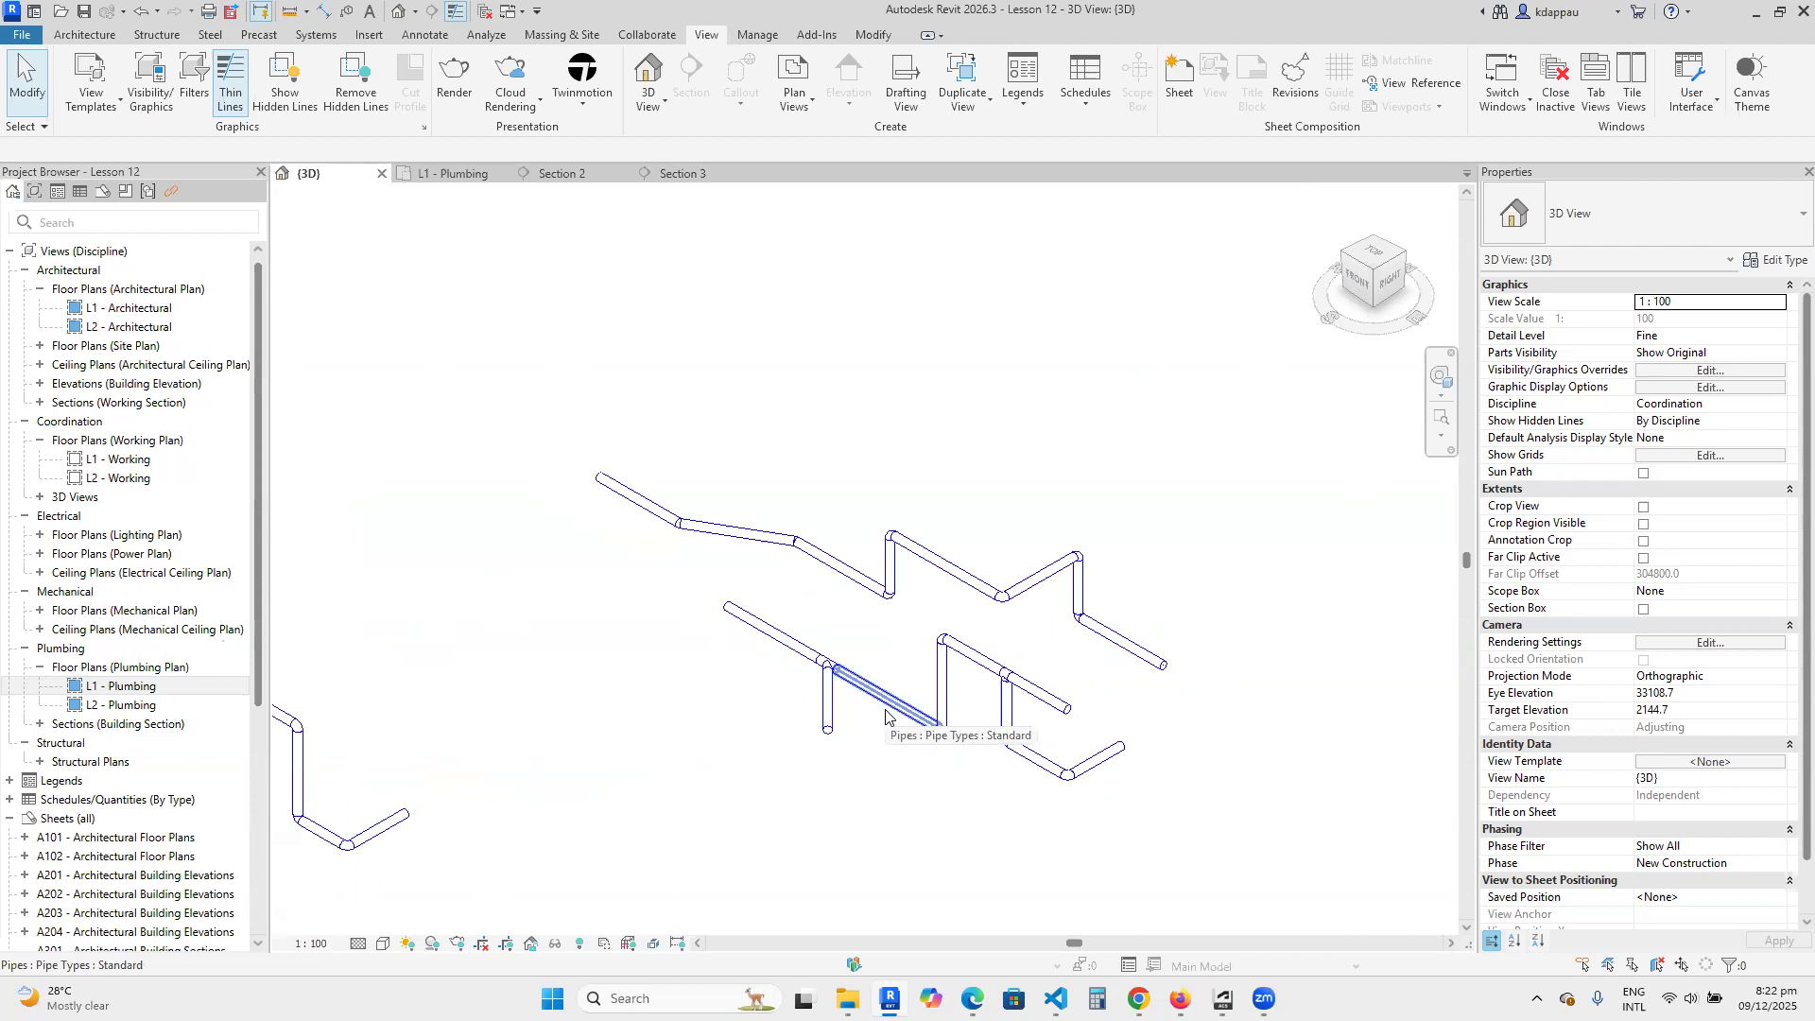
pyautogui.scroll(-3, 886, 719)
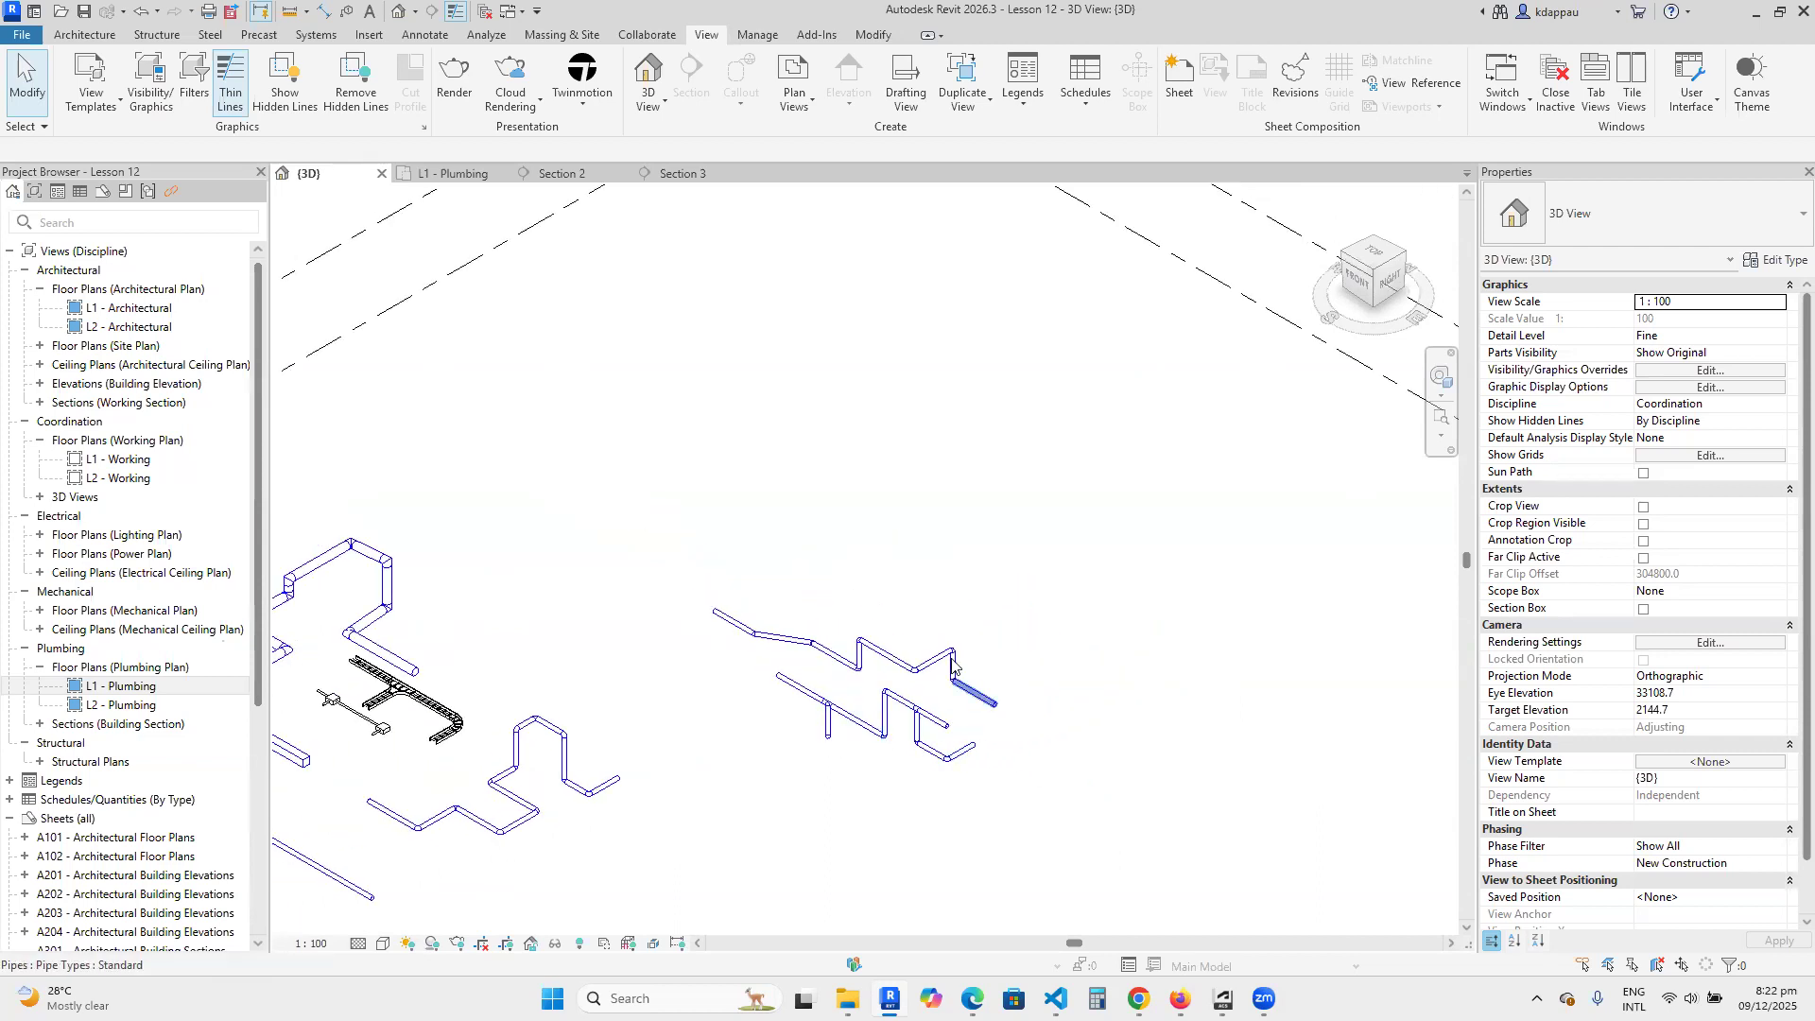
pyautogui.scroll(1, 952, 773)
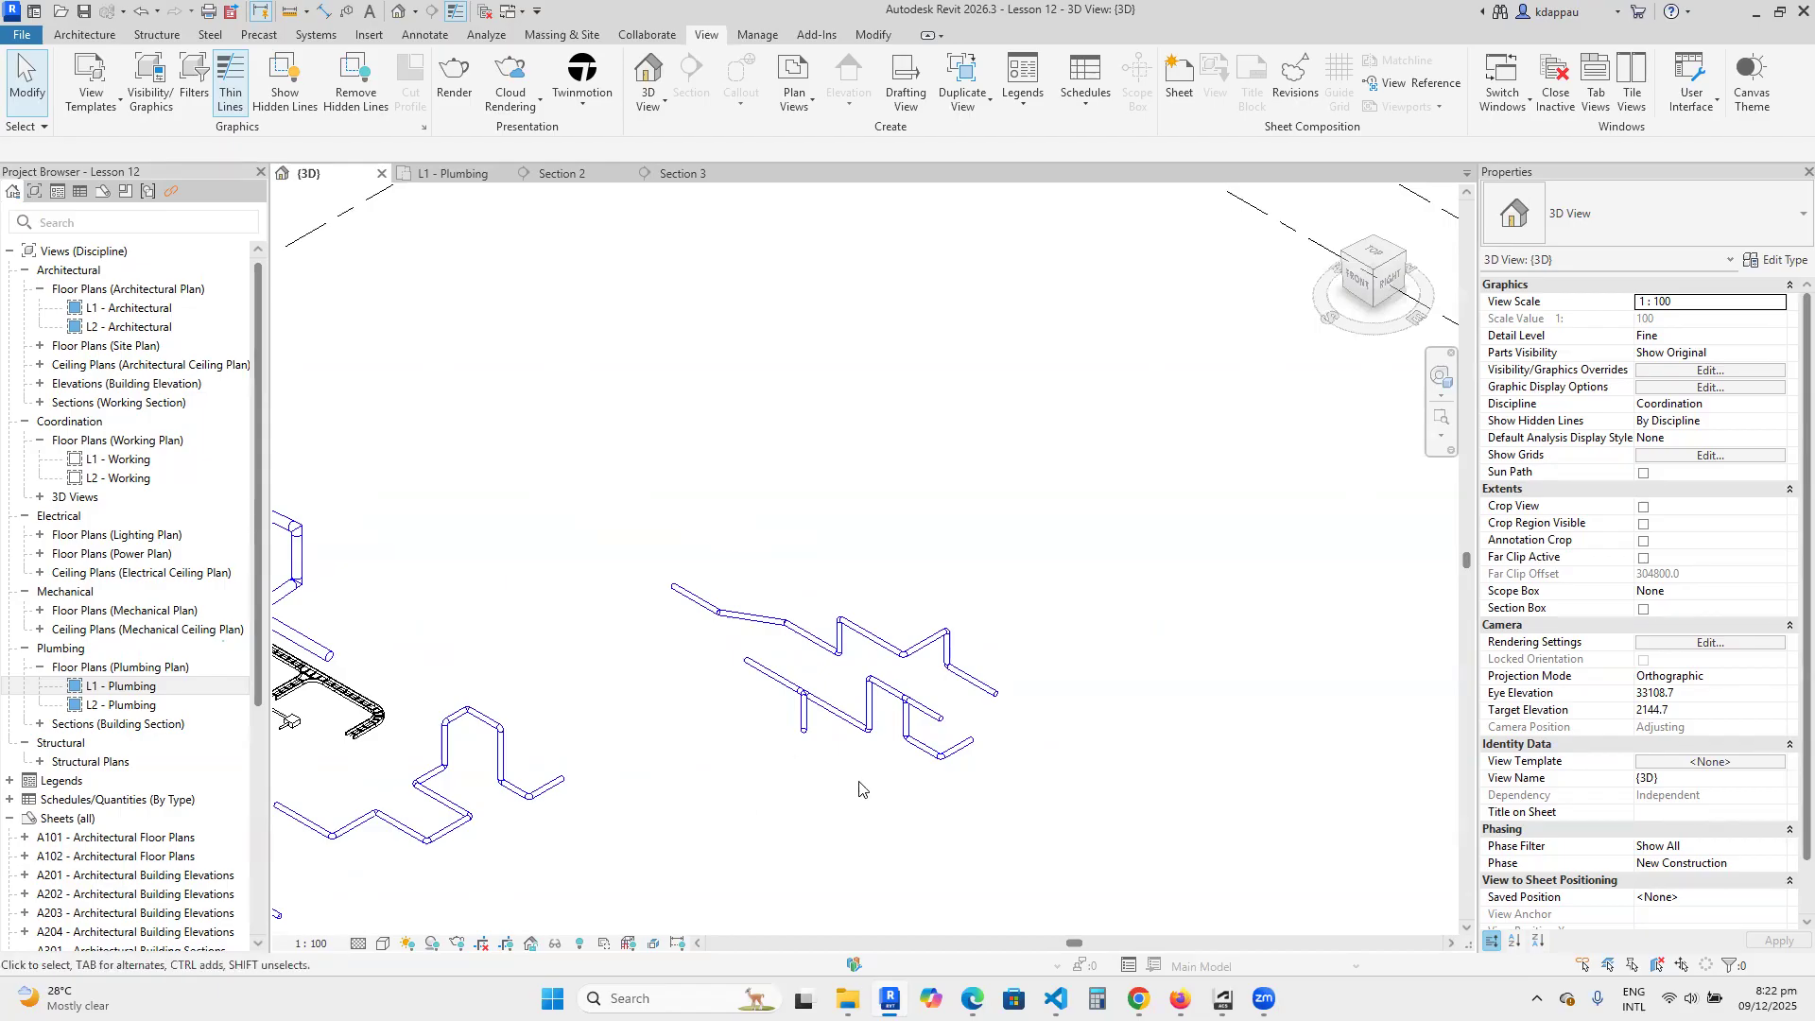
pyautogui.scroll(1, 878, 808)
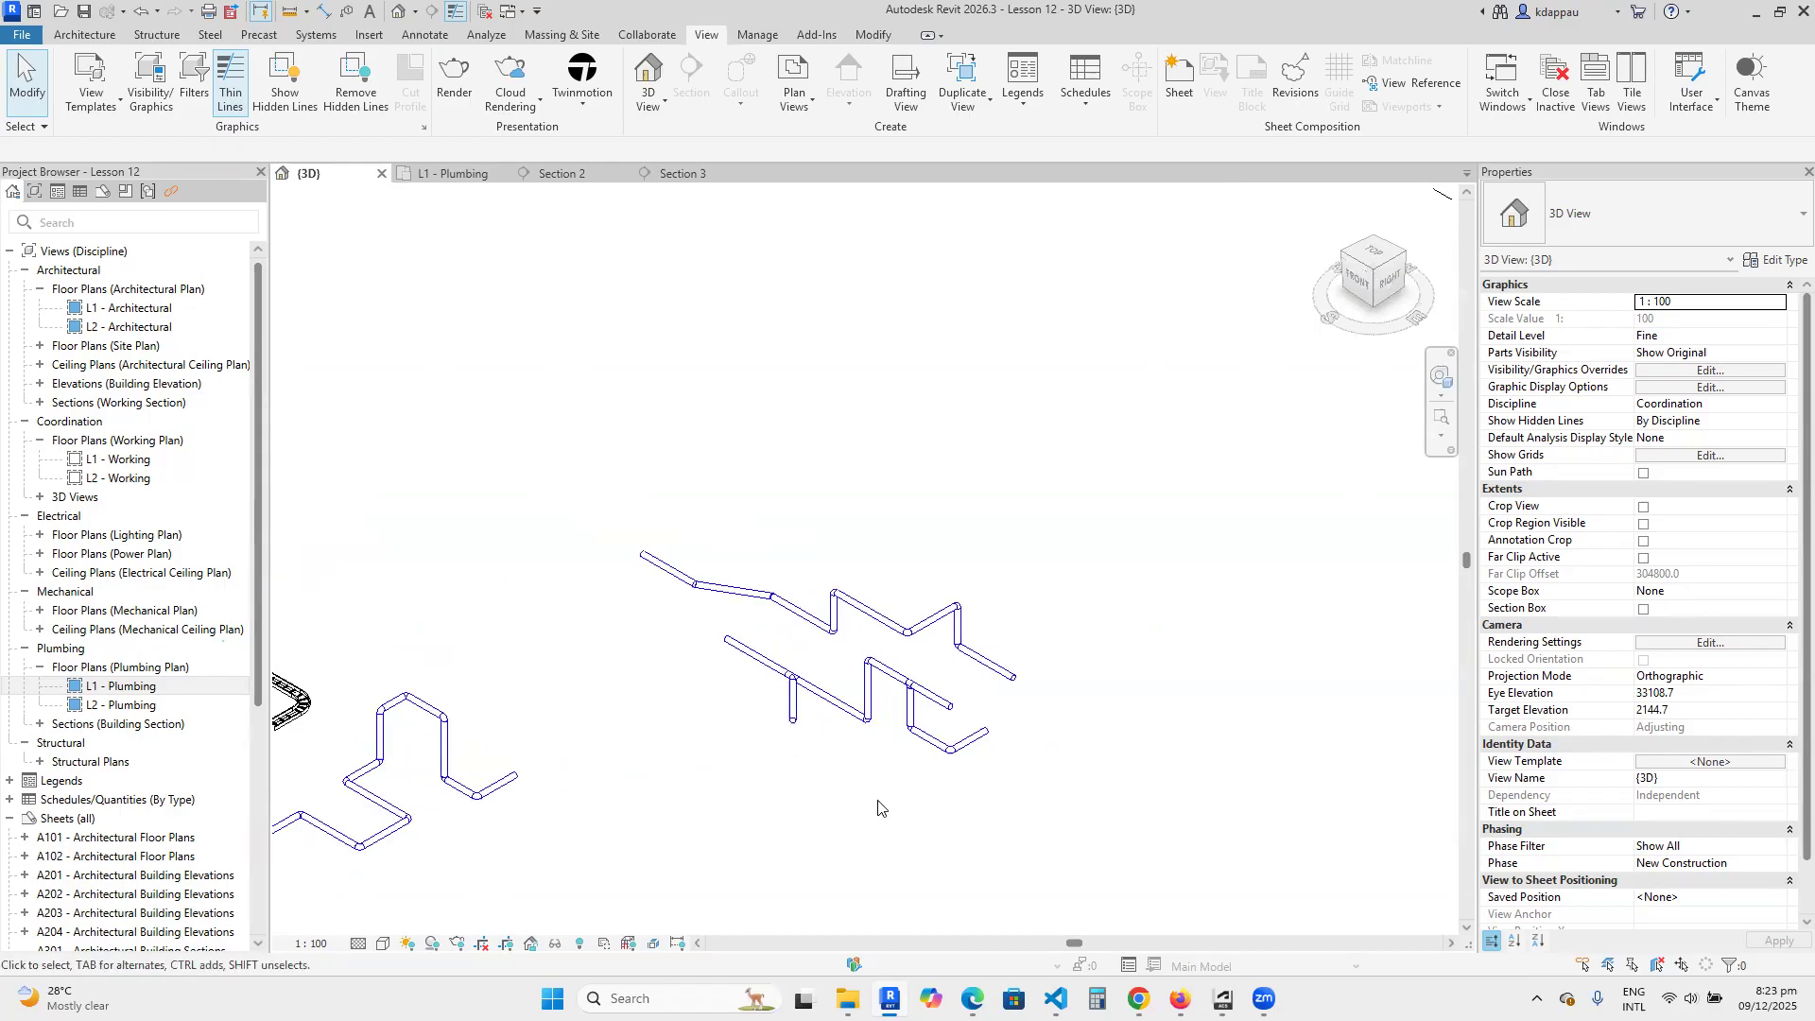
pyautogui.scroll(-3, 879, 802)
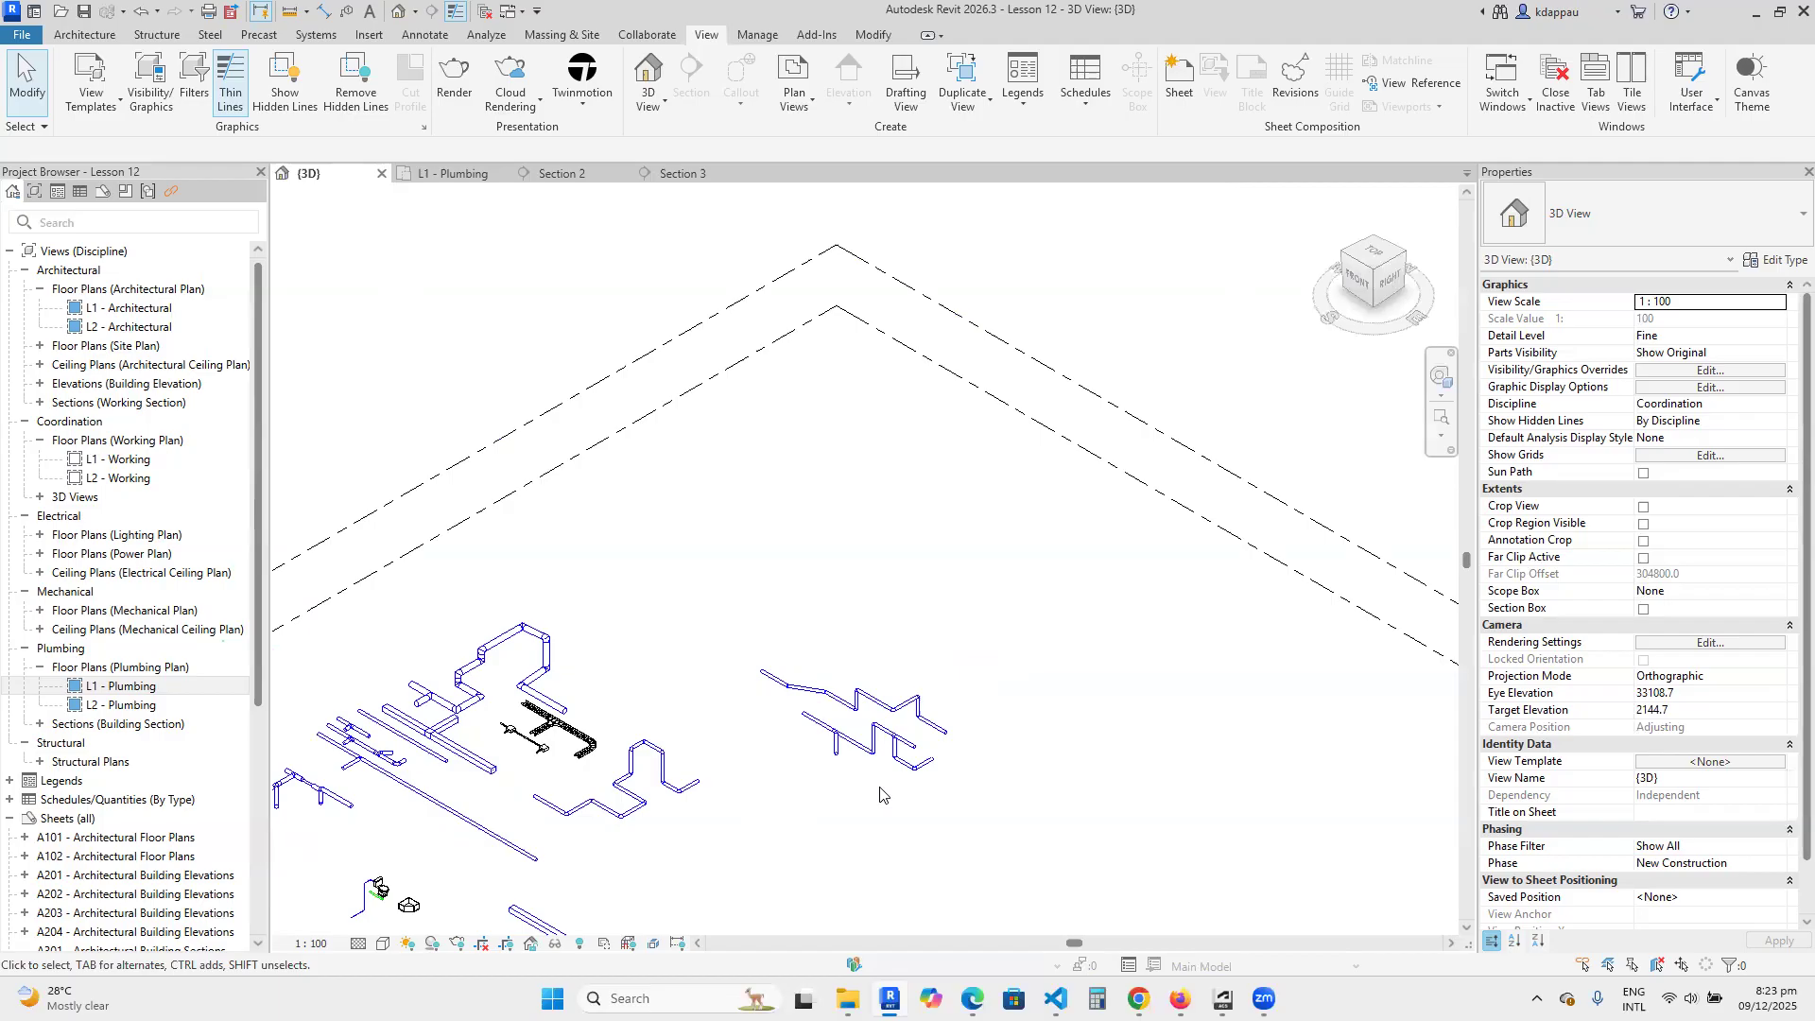
pyautogui.scroll(-3, 879, 792)
pyautogui.scroll(5, 852, 792)
pyautogui.scroll(1, 946, 583)
pyautogui.scroll(2, 865, 657)
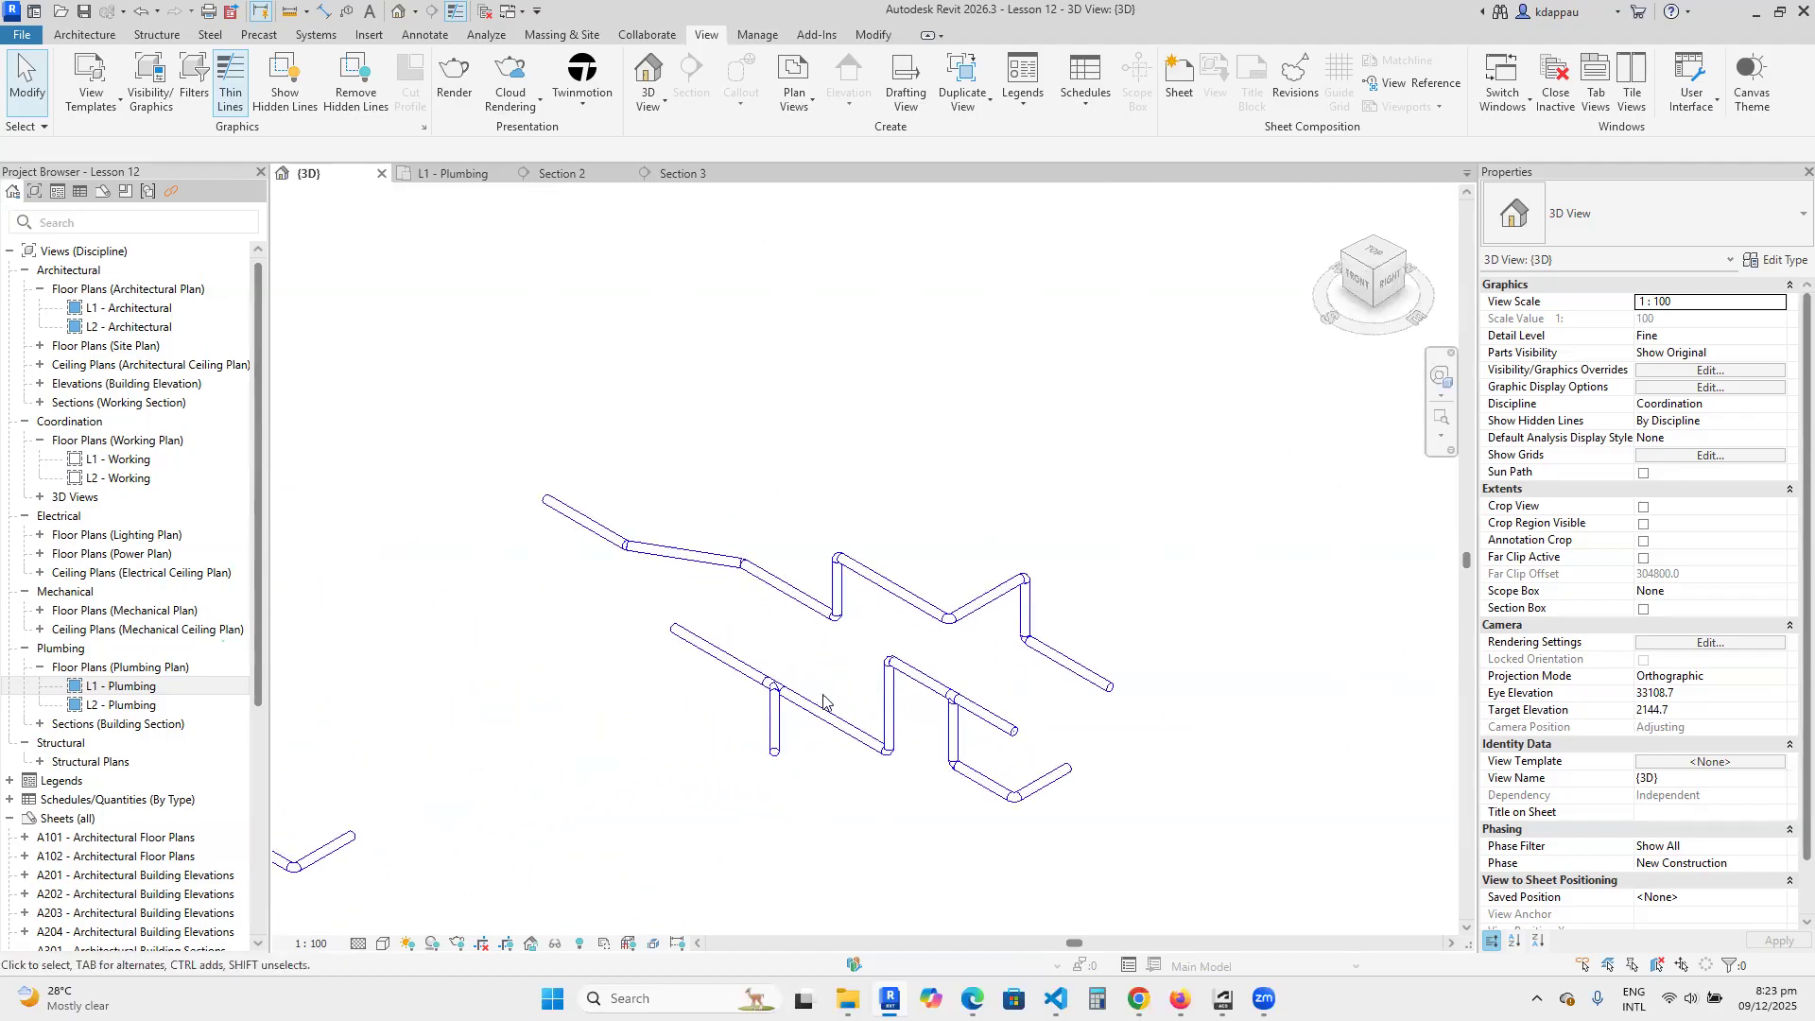
# Delete all modelled pipes, ducts, cable trays and fixtures in the 3D view, keeping only the level lines.
pyautogui.scroll(-5, 851, 676)
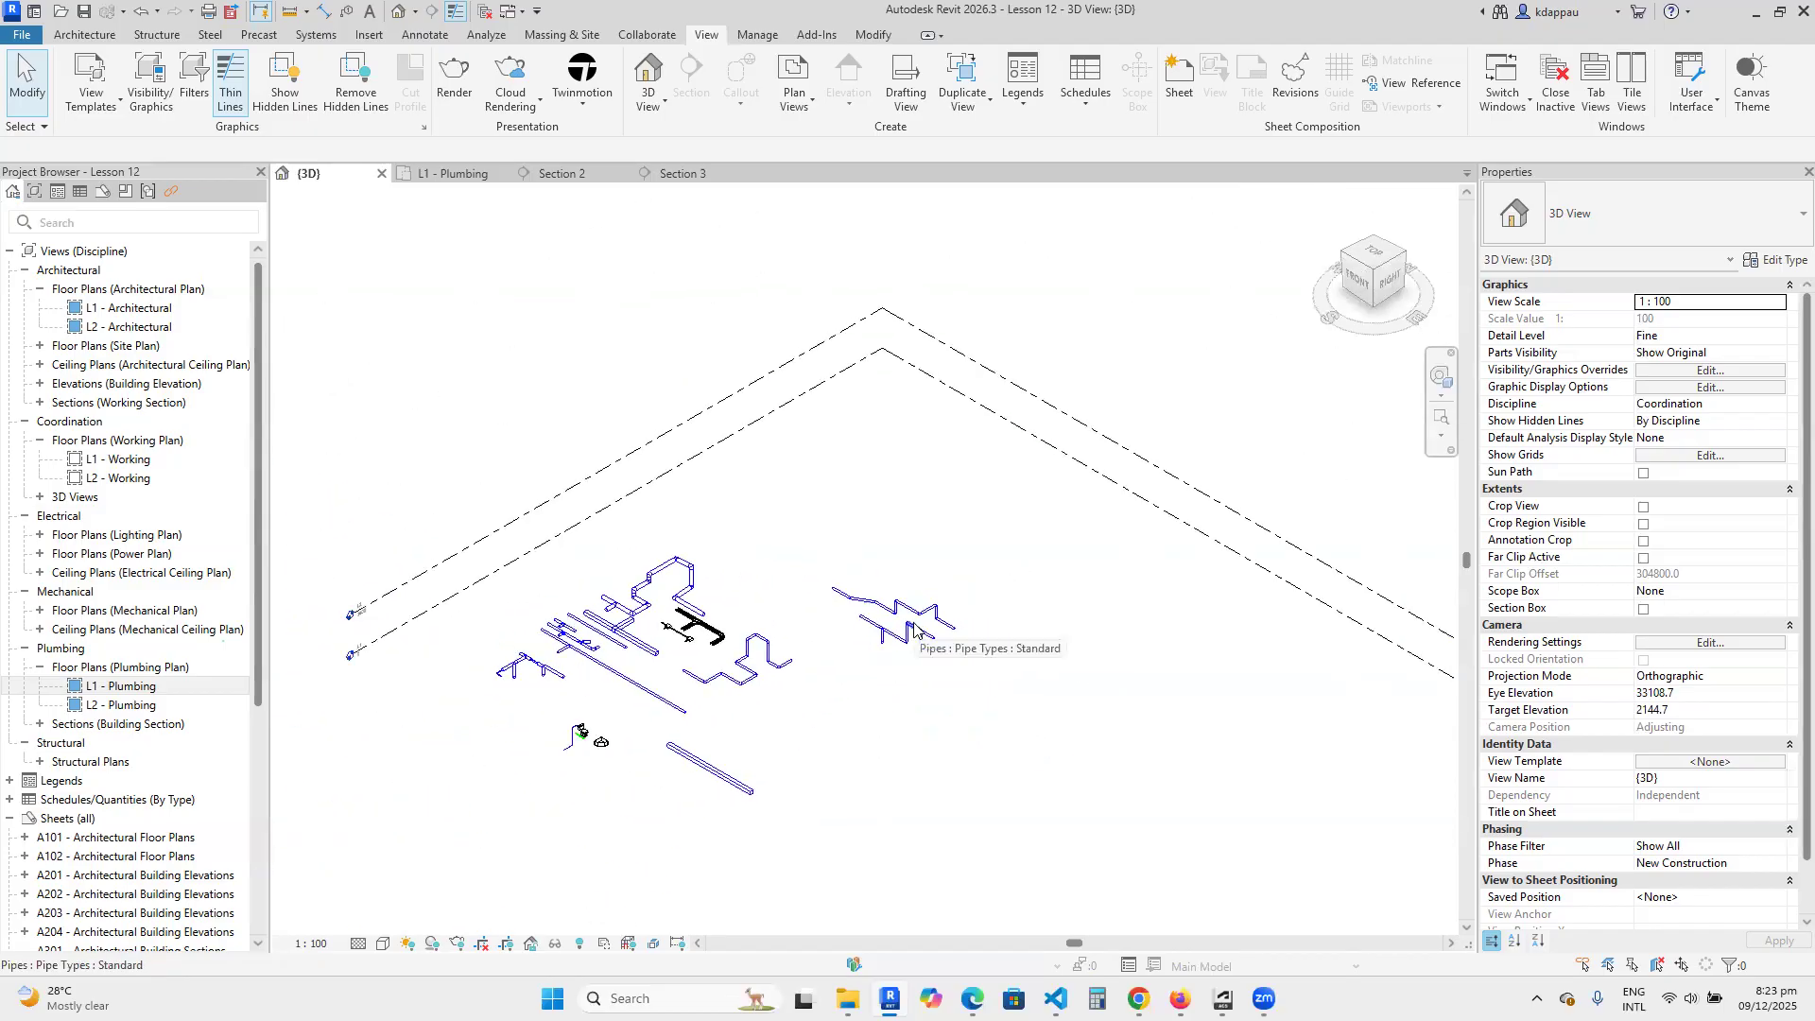
pyautogui.scroll(-2, 909, 652)
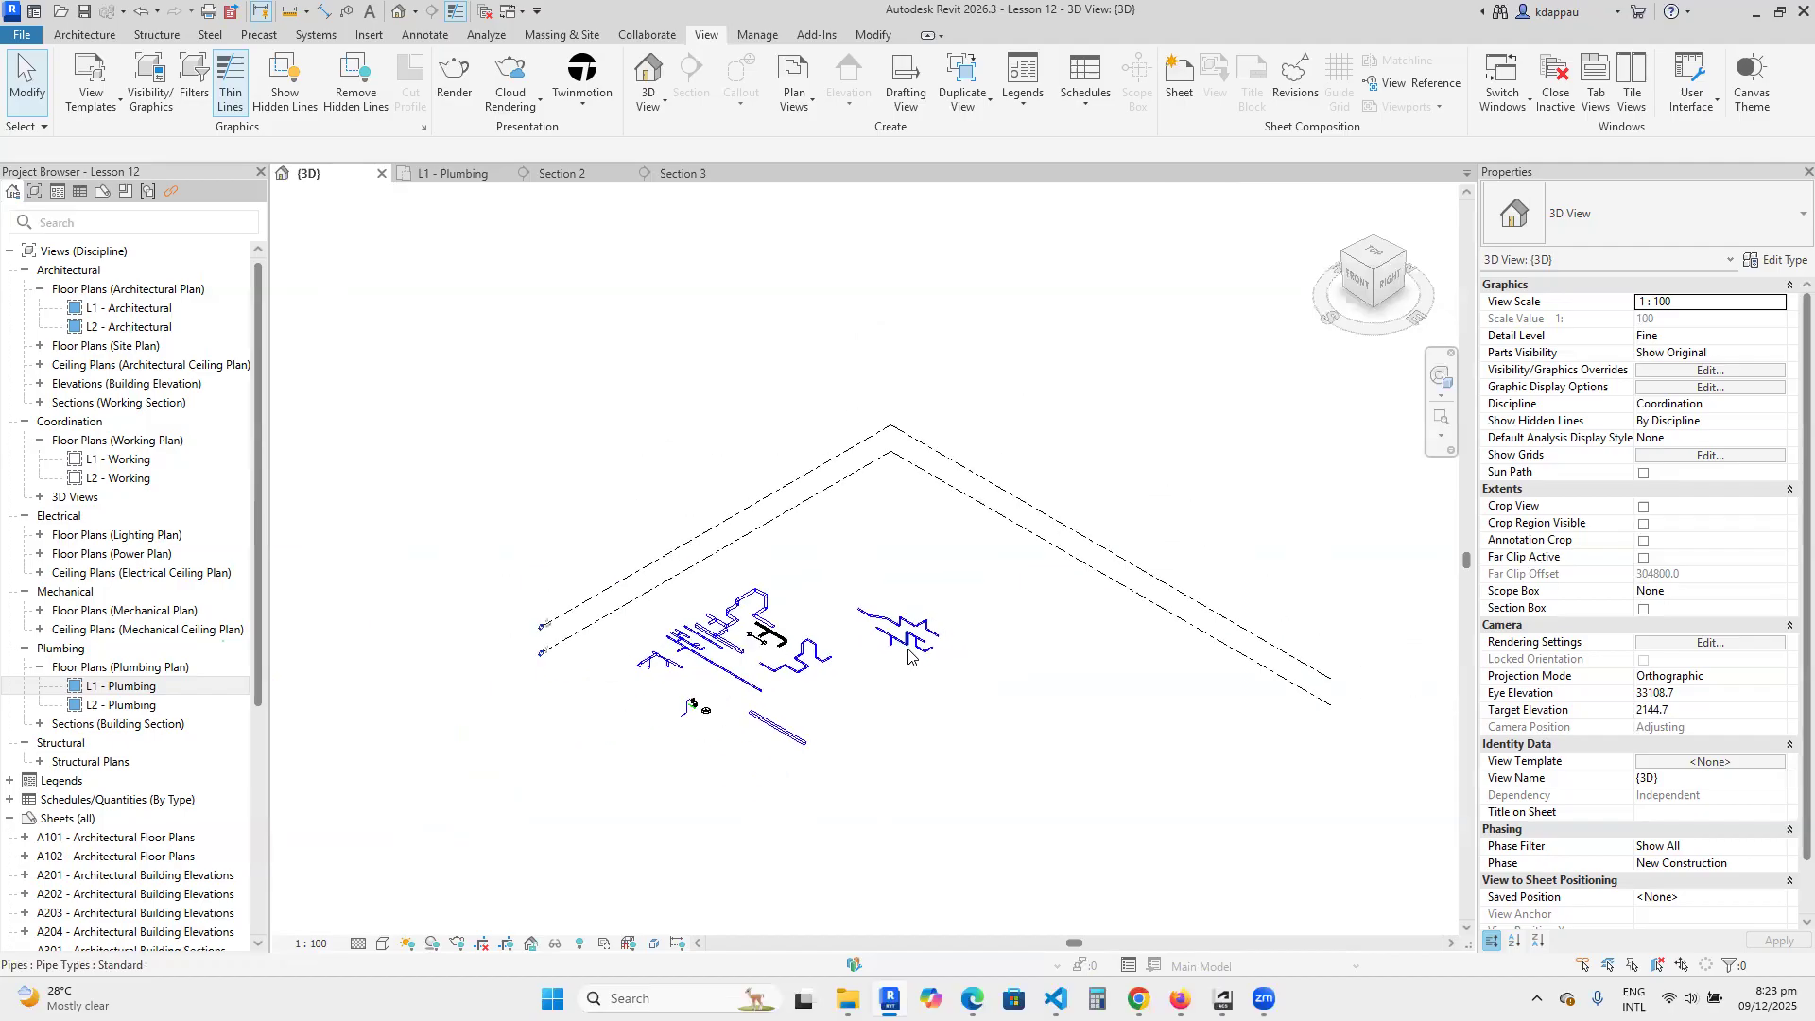
pyautogui.scroll(1, 742, 709)
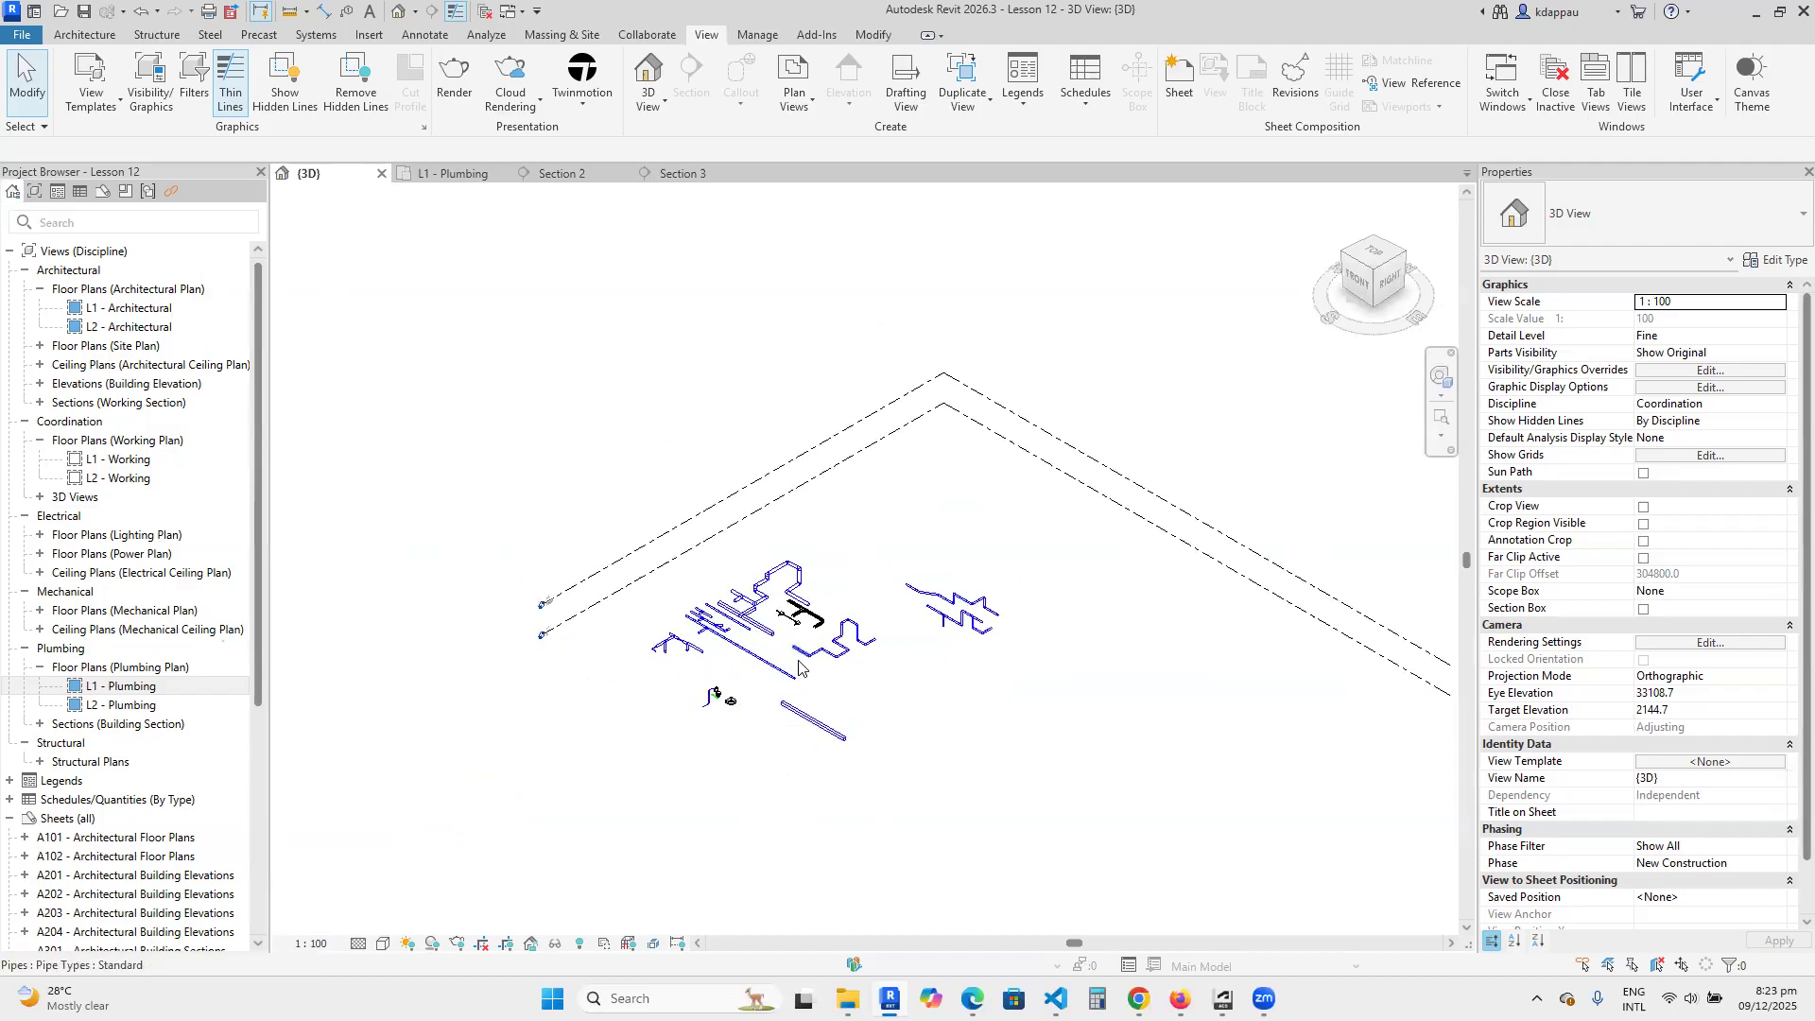
pyautogui.scroll(2, 805, 622)
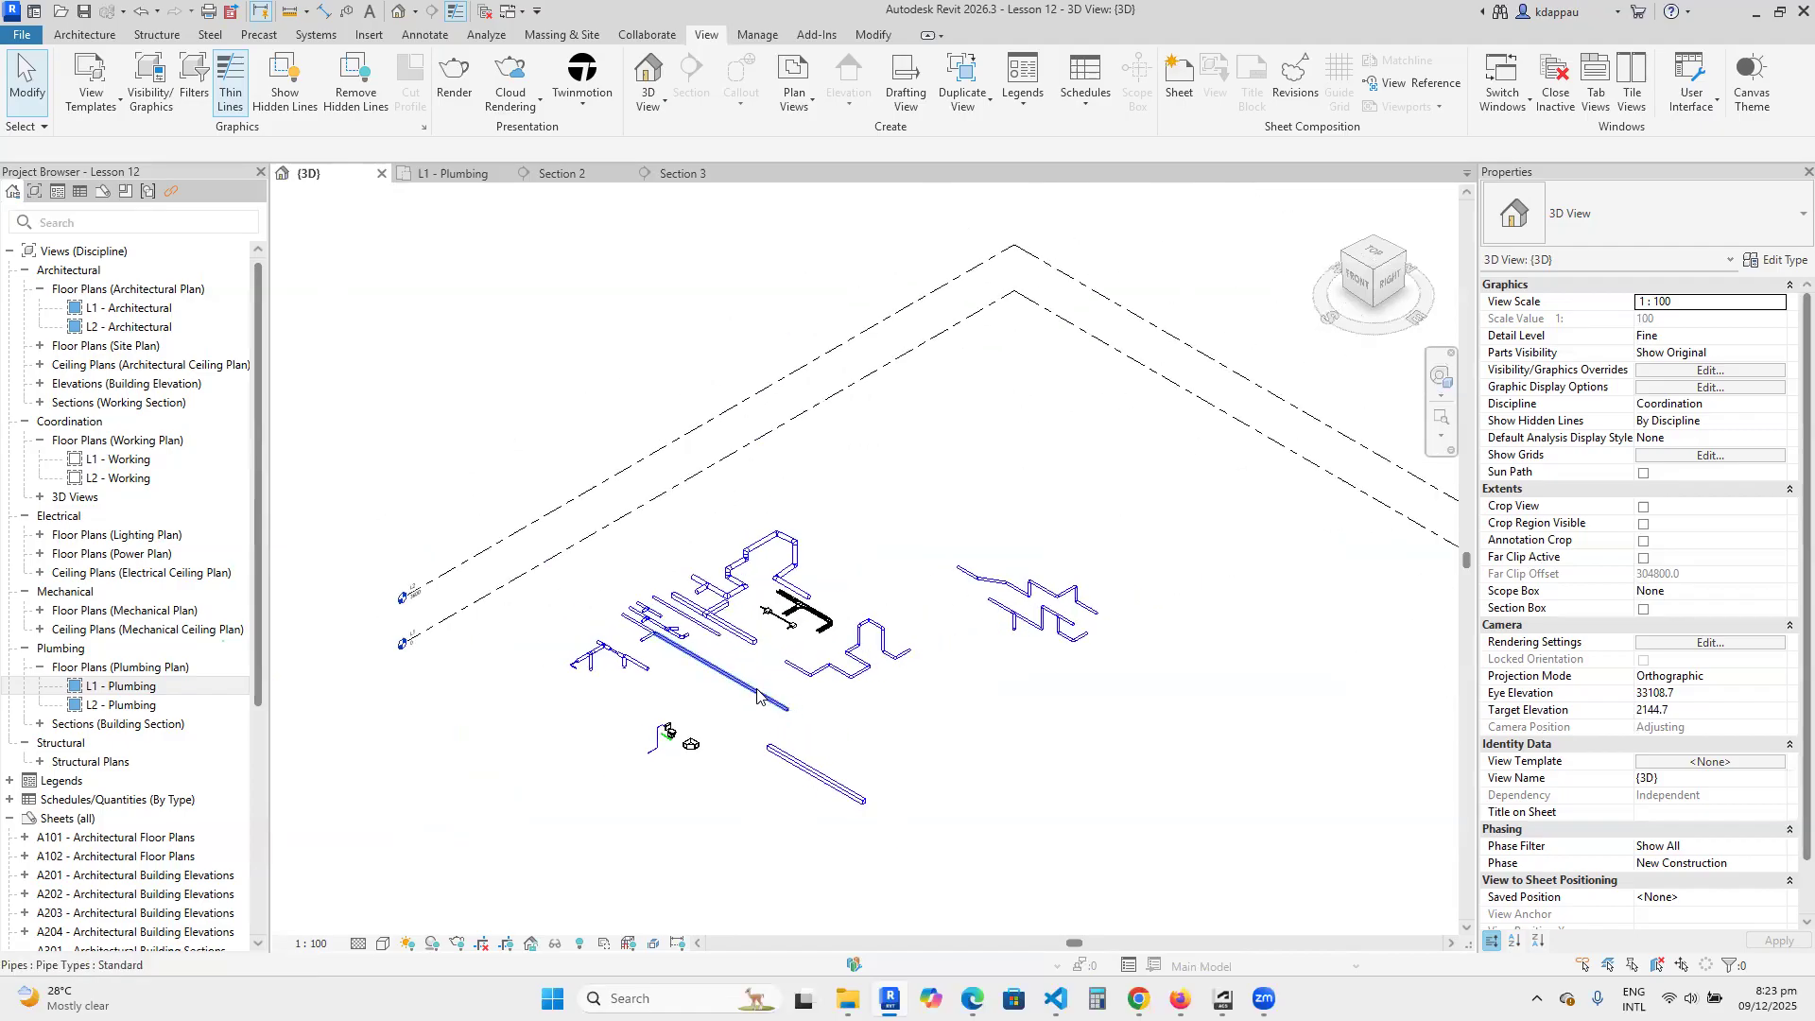
pyautogui.scroll(-1, 756, 697)
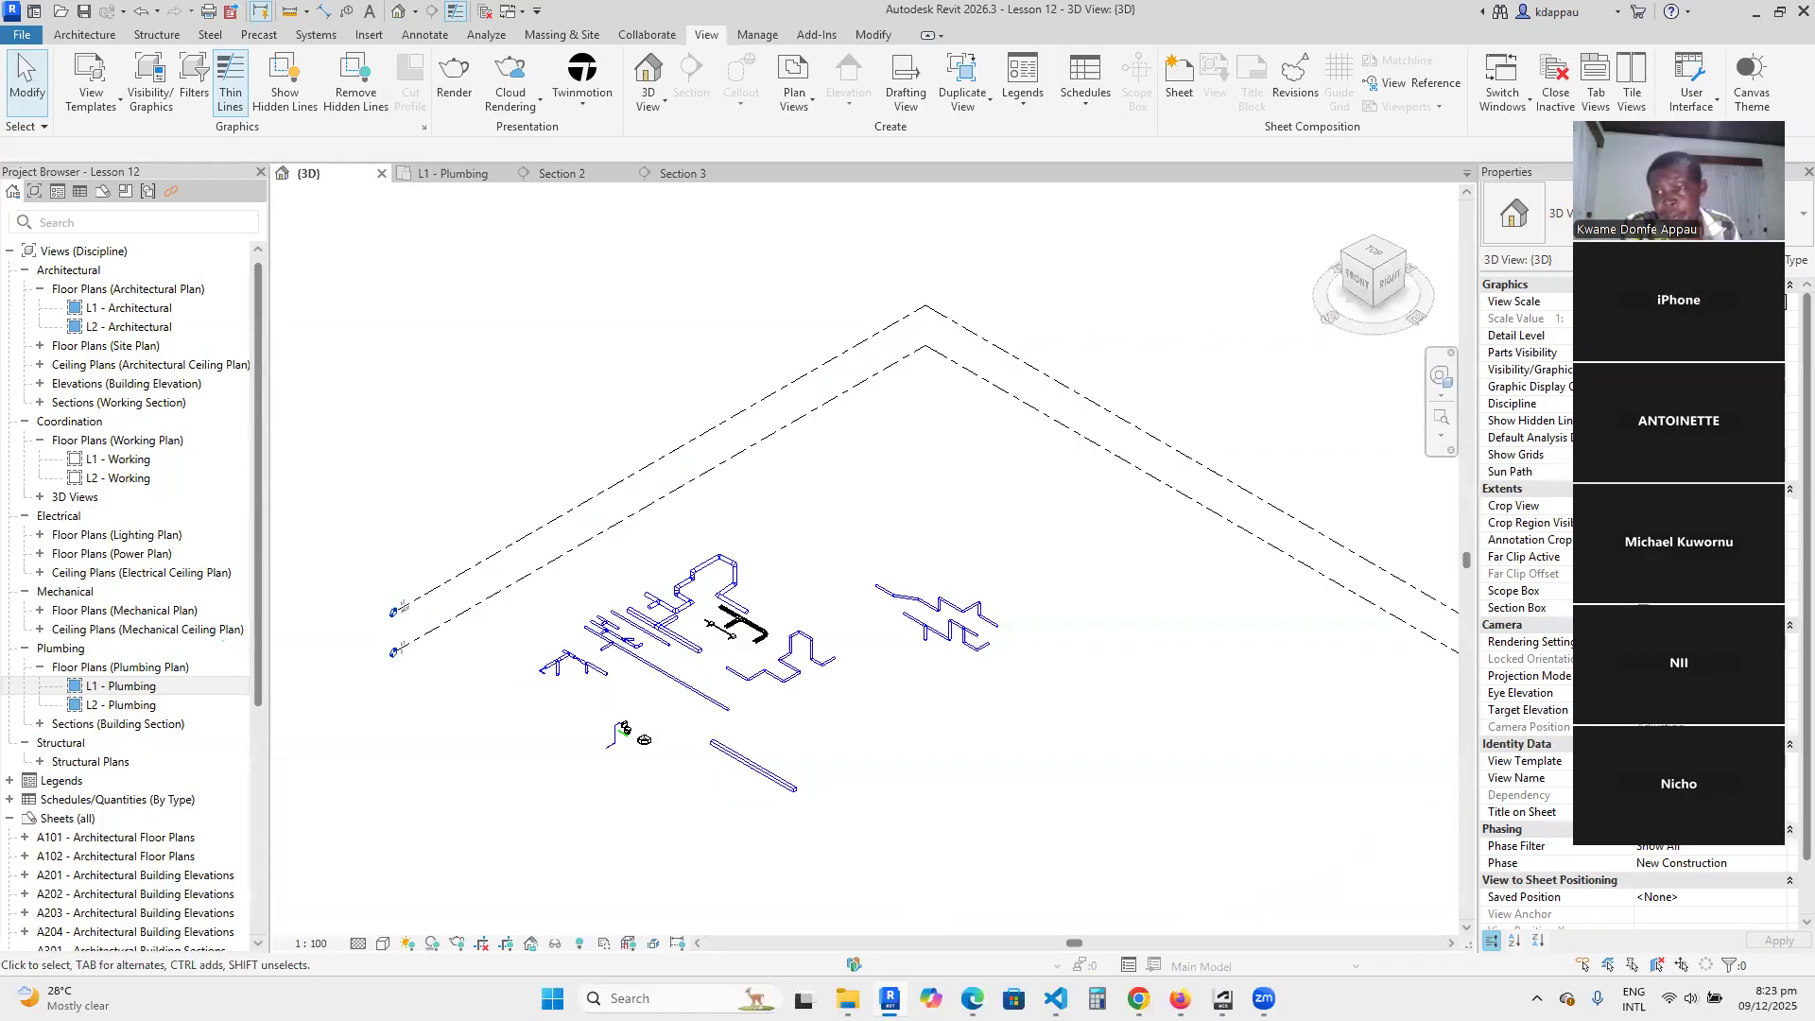
pyautogui.scroll(-3, 430, 600)
pyautogui.moveTo(421, 490); pyautogui.dragTo(758, 828)
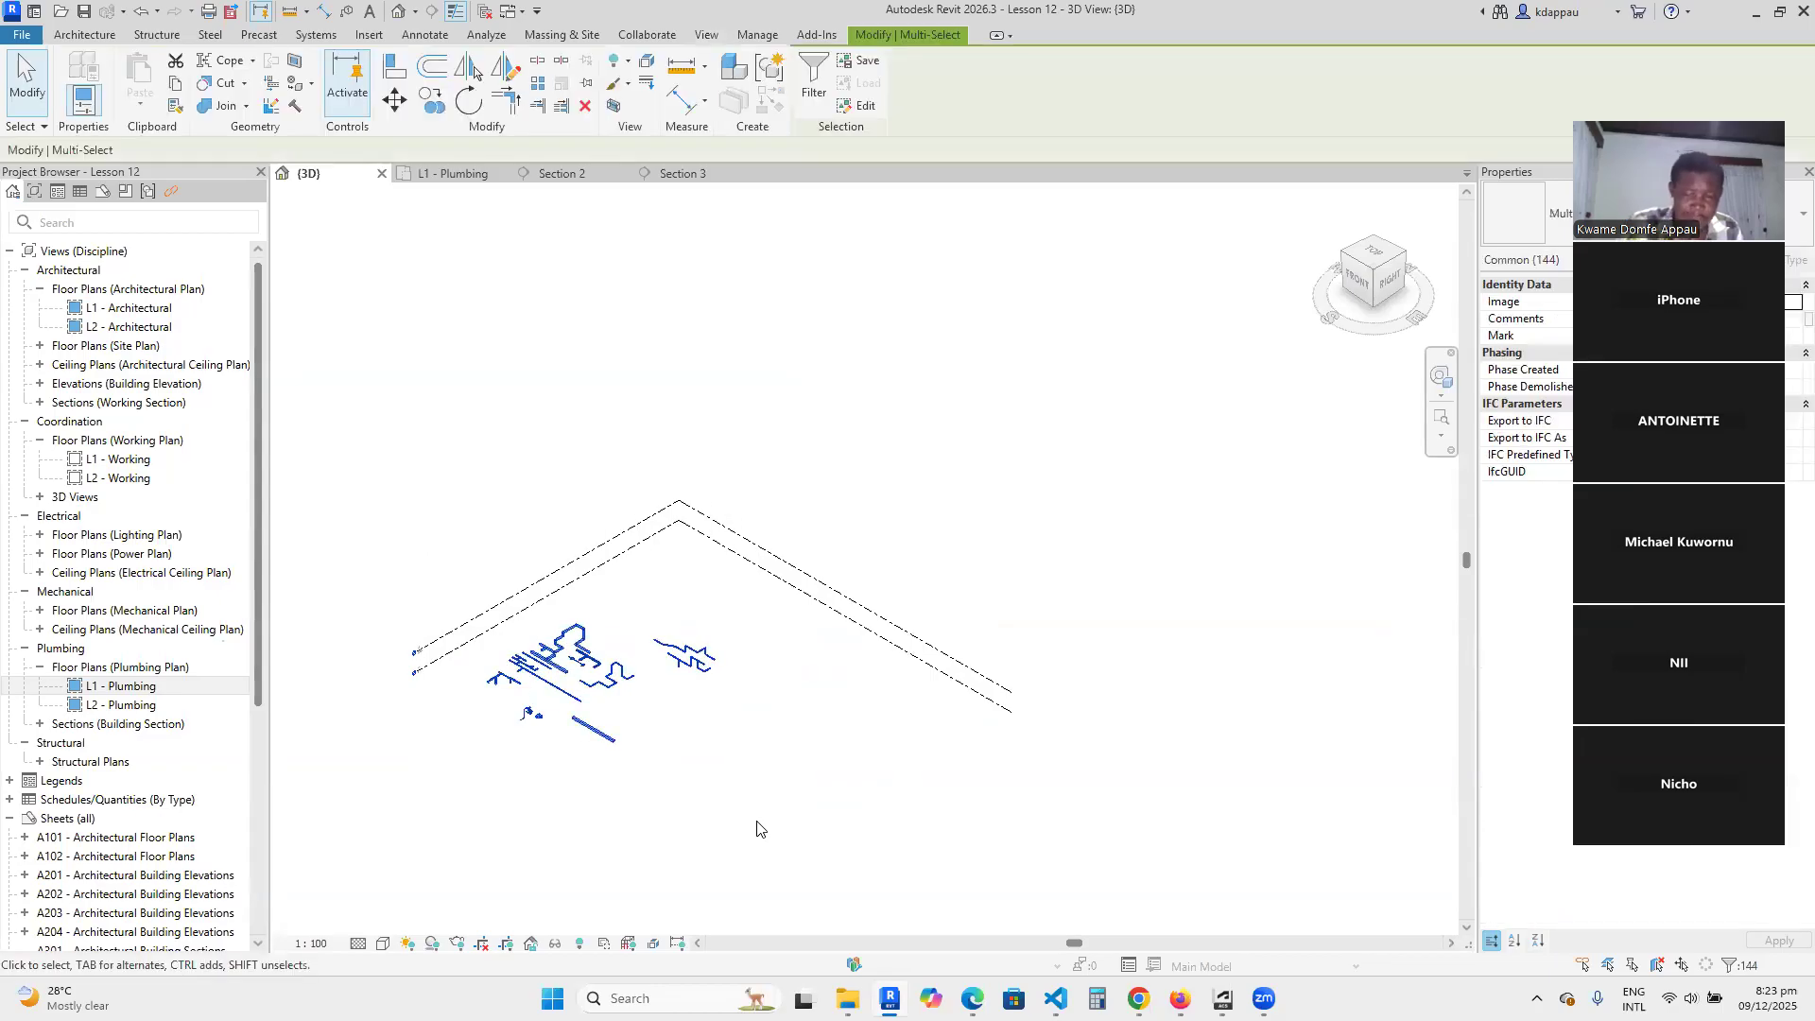
pyautogui.press('Delete')
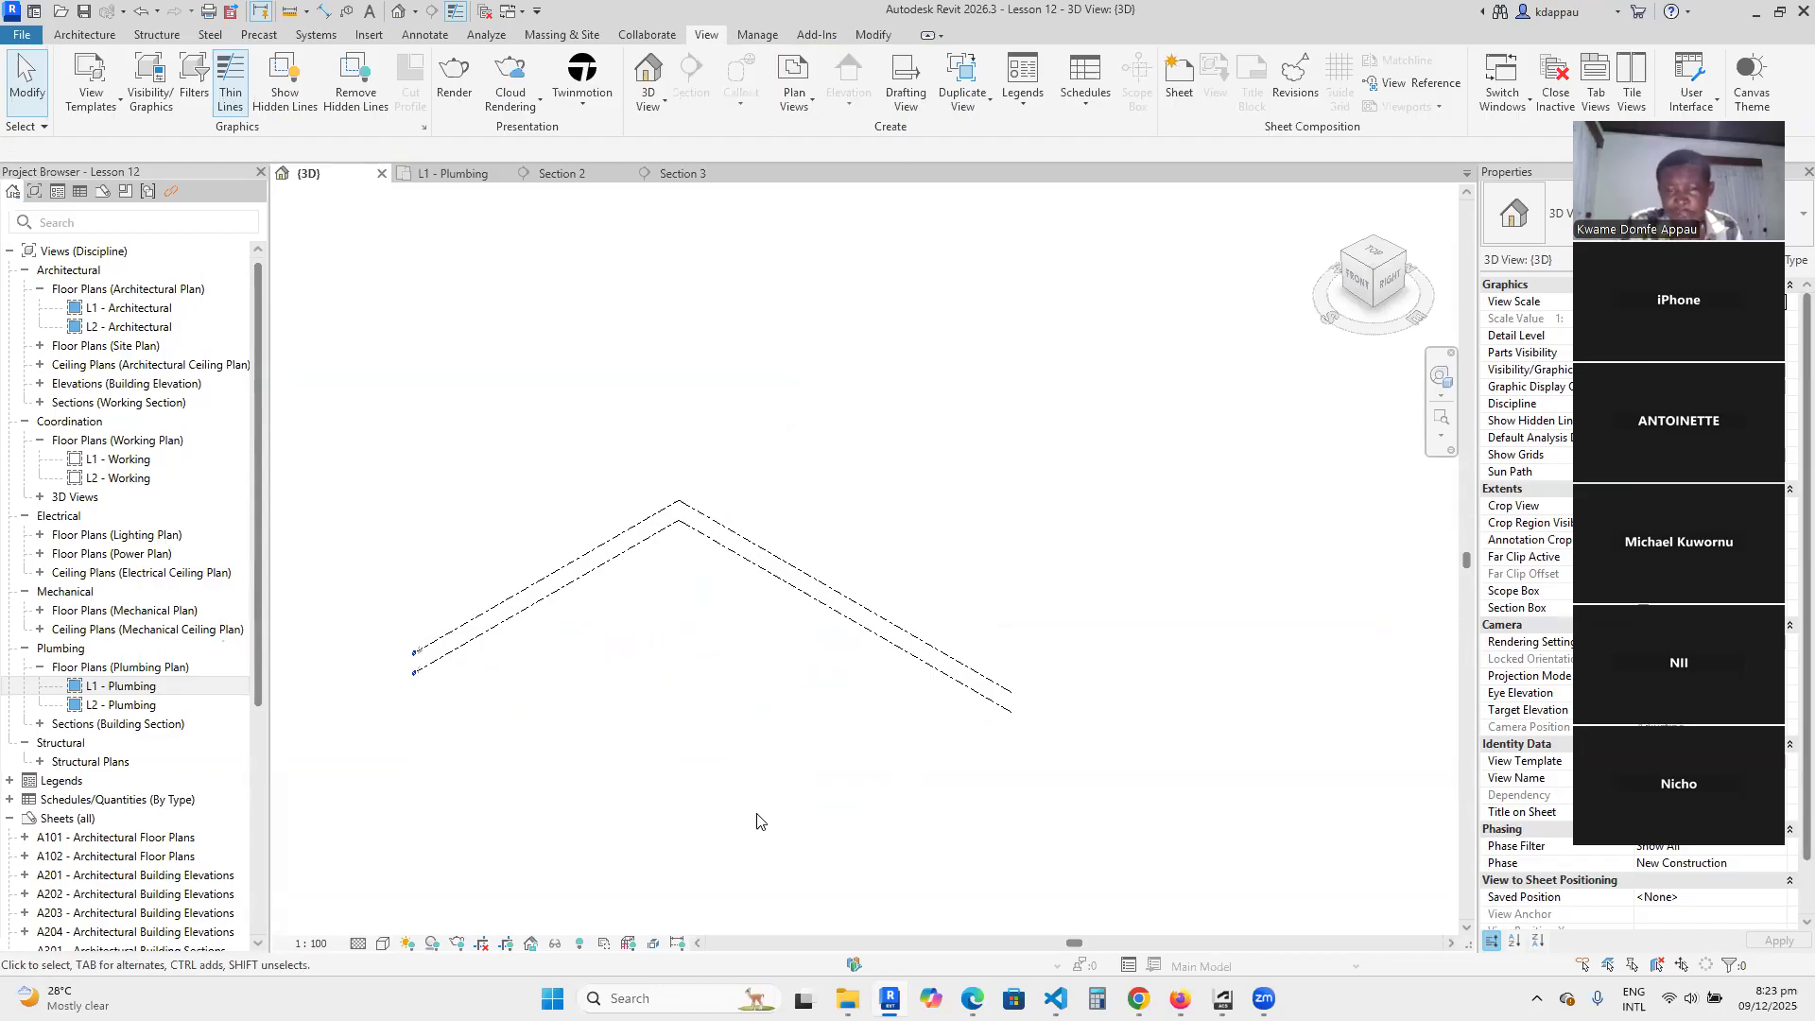
pyautogui.scroll(1, 571, 734)
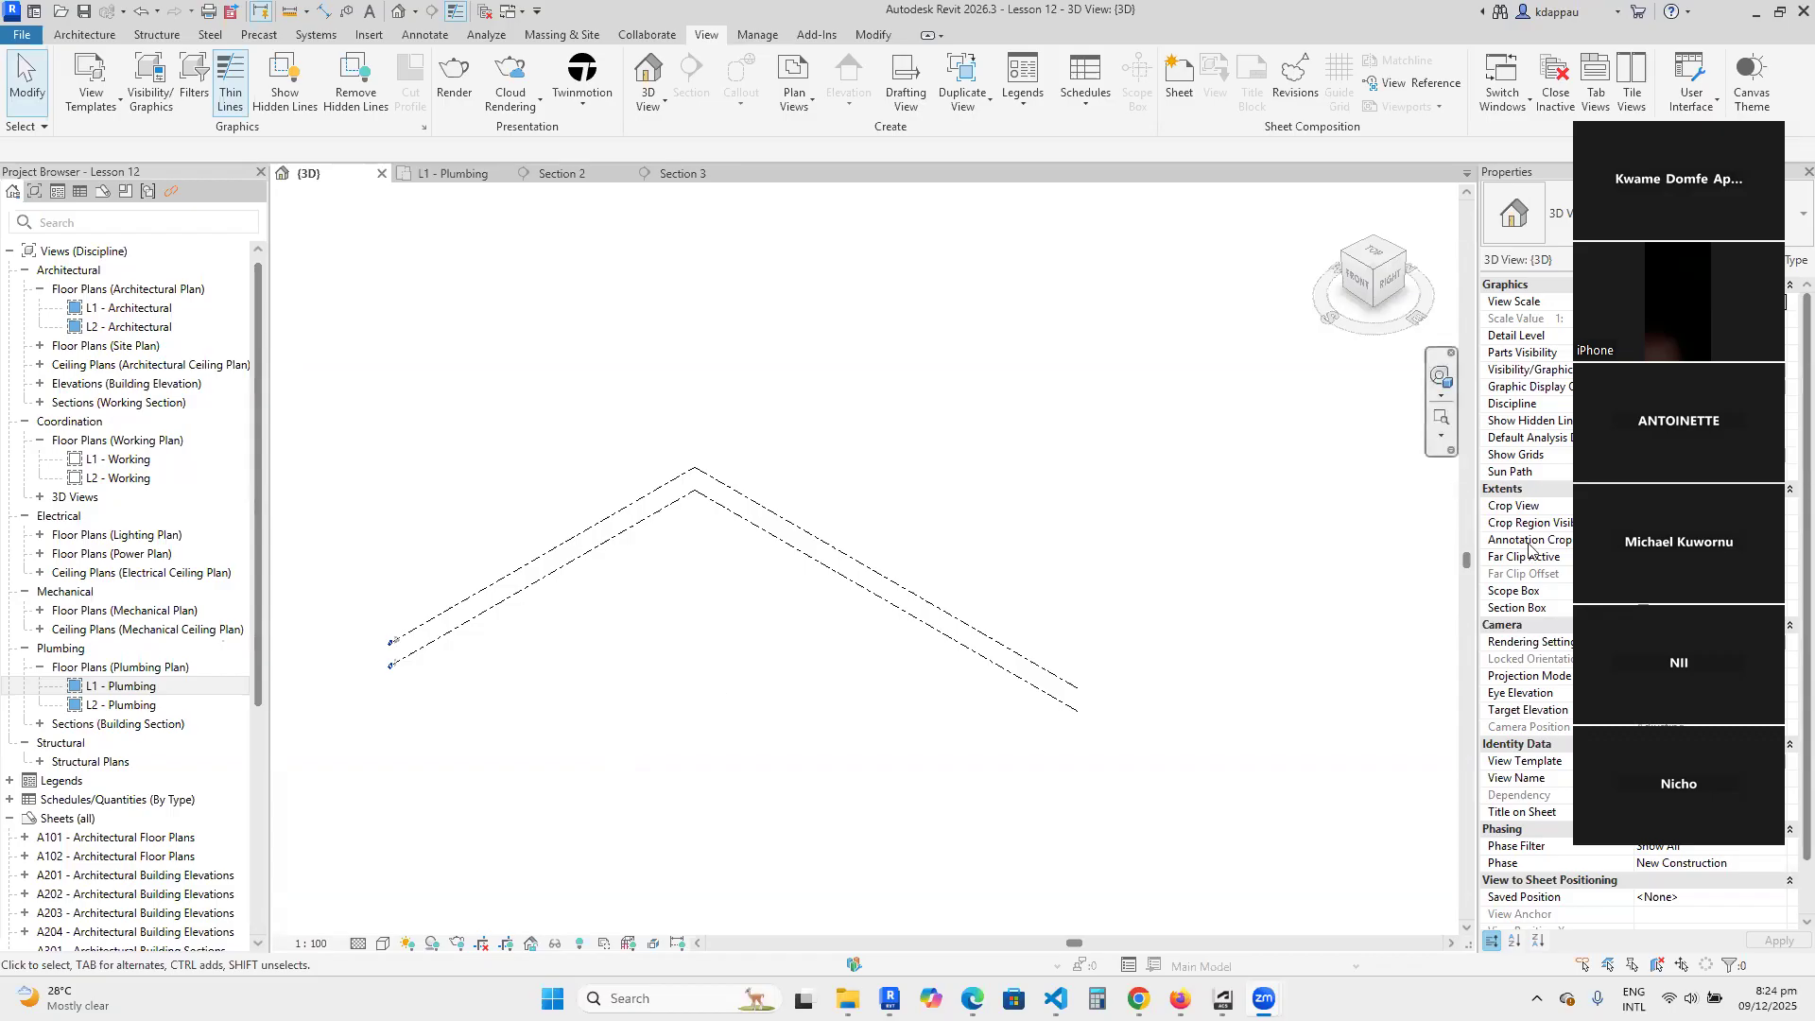
pyautogui.scroll(2, 571, 722)
pyautogui.scroll(-1, 905, 676)
pyautogui.scroll(-1, 906, 676)
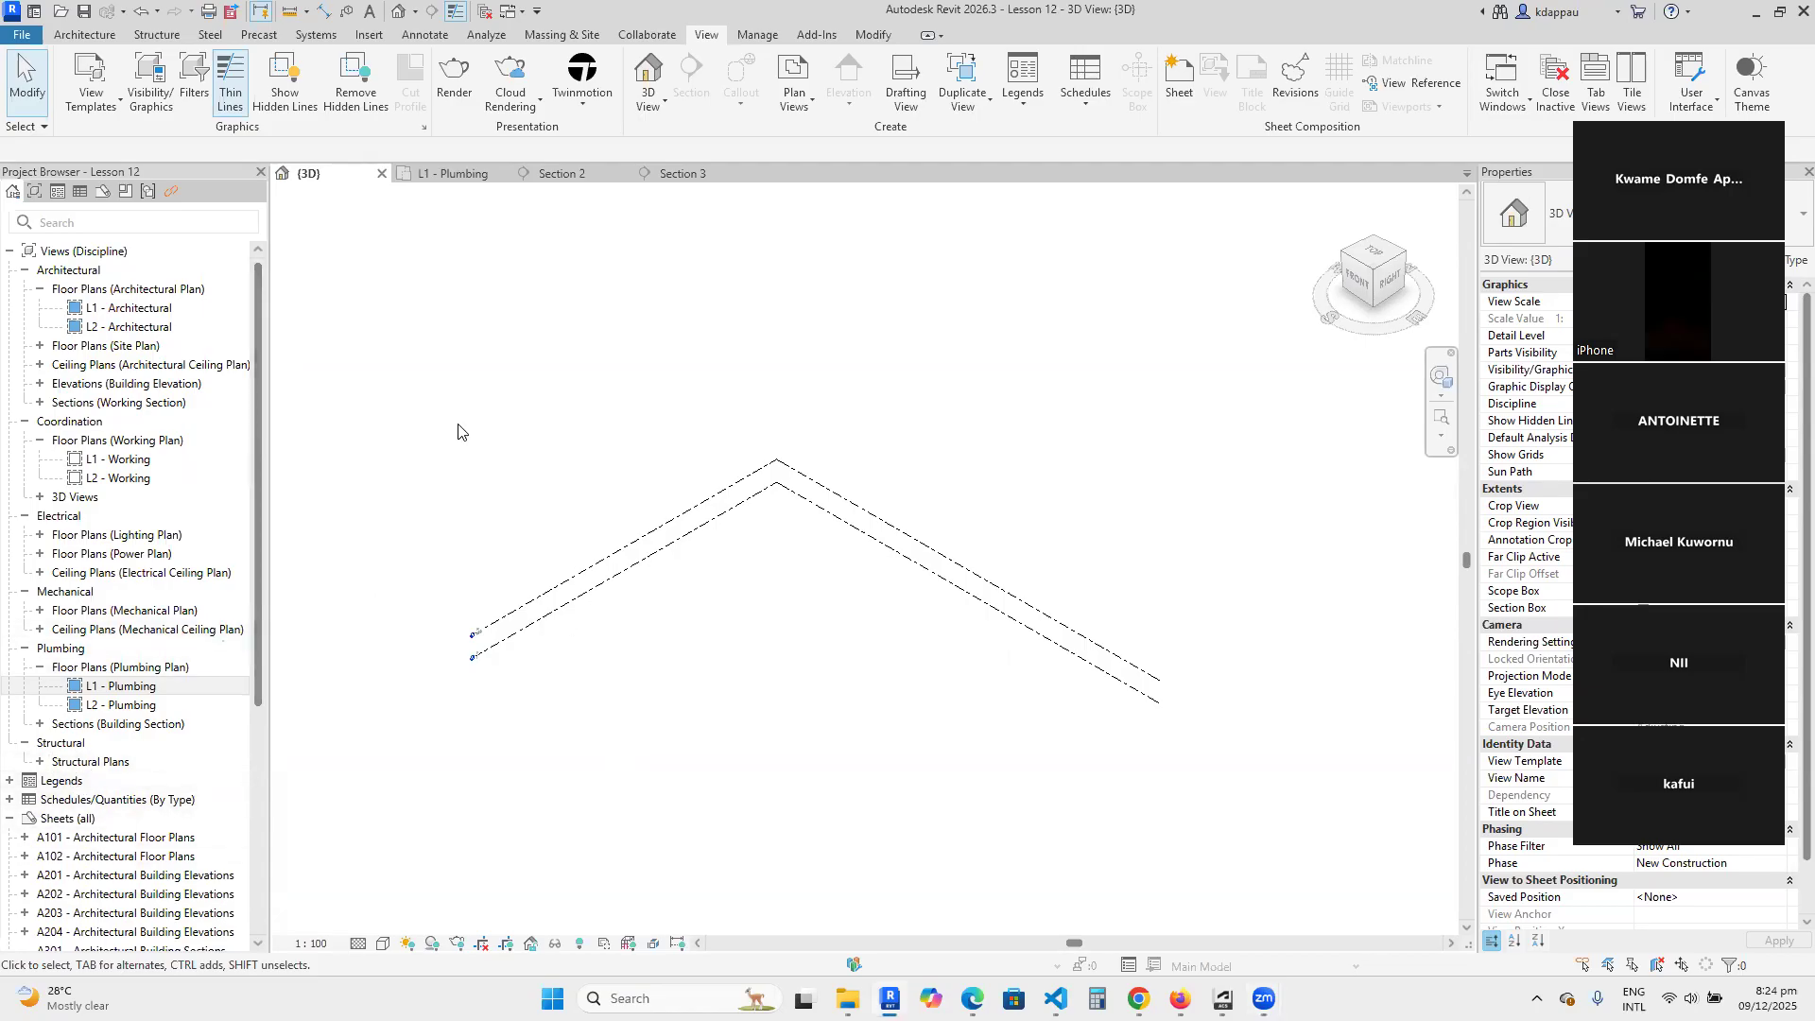
# Save the emptied model as a new project file named Plumbing in REVIT ESSENTIALS TRAINING's Project Files folder.
pyautogui.click(24, 36)
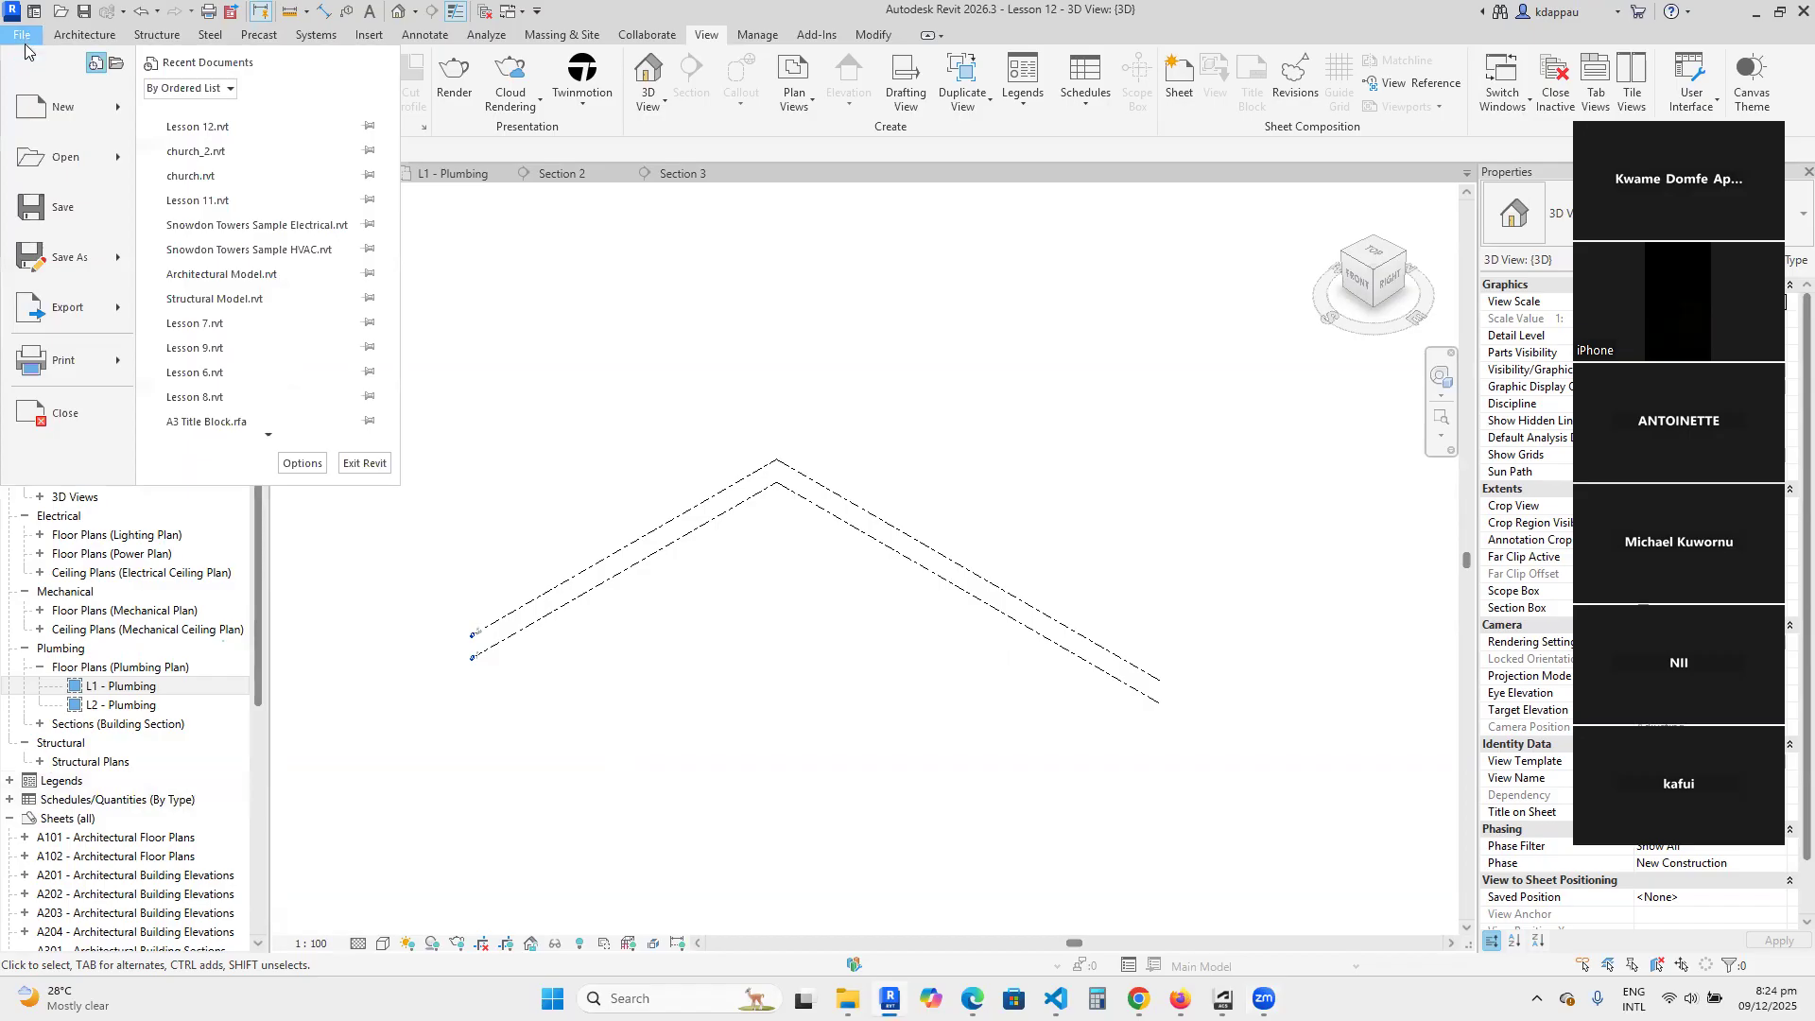
pyautogui.moveTo(68, 257)
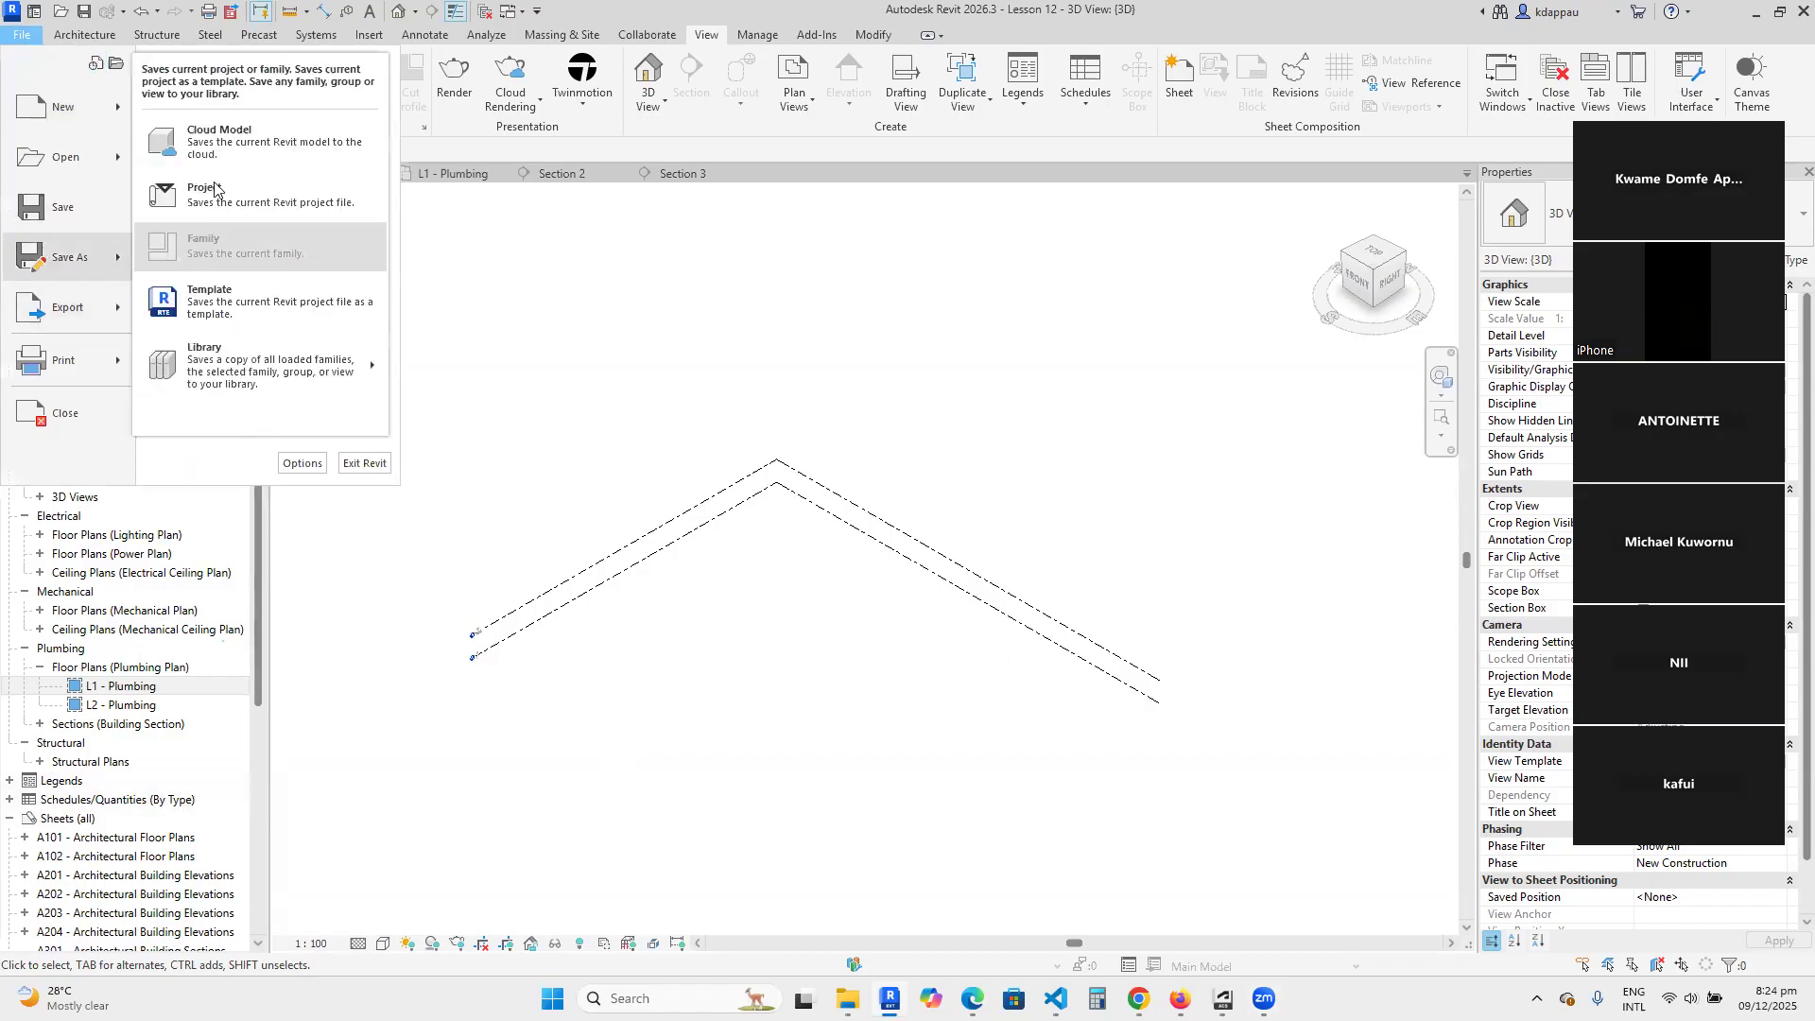
pyautogui.click(251, 194)
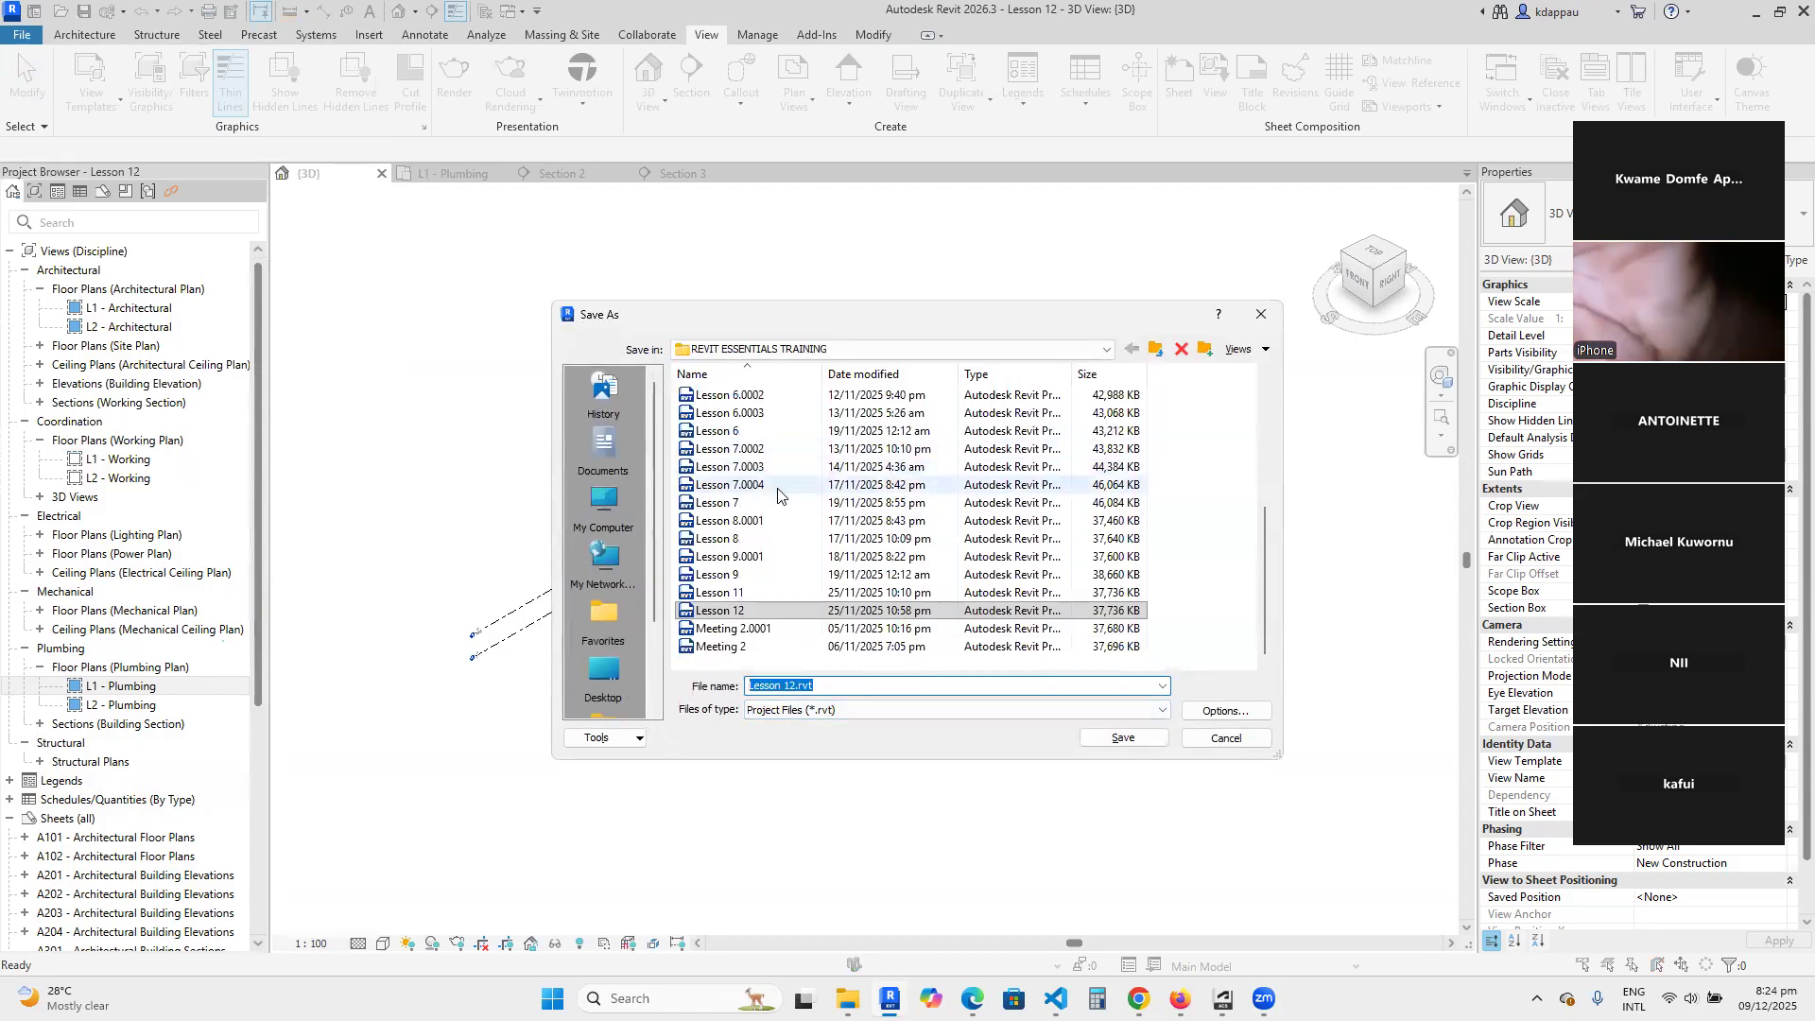
pyautogui.scroll(5, 778, 510)
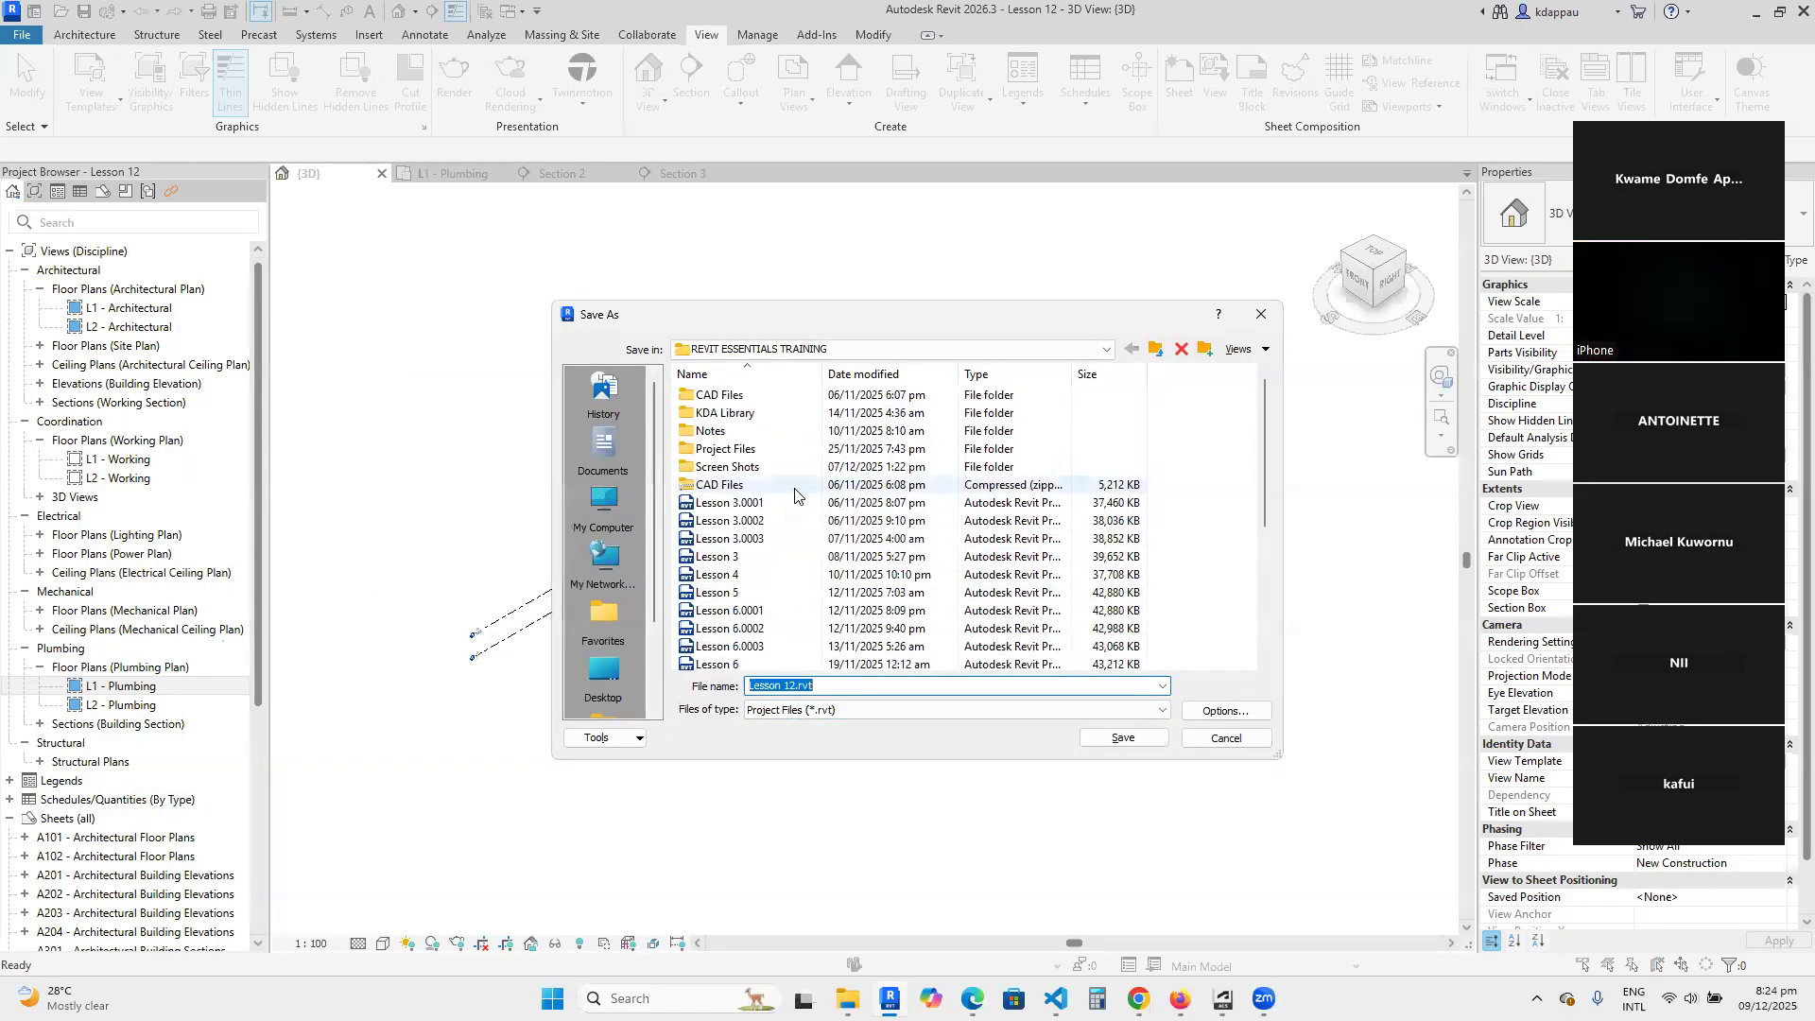
pyautogui.click(1153, 349)
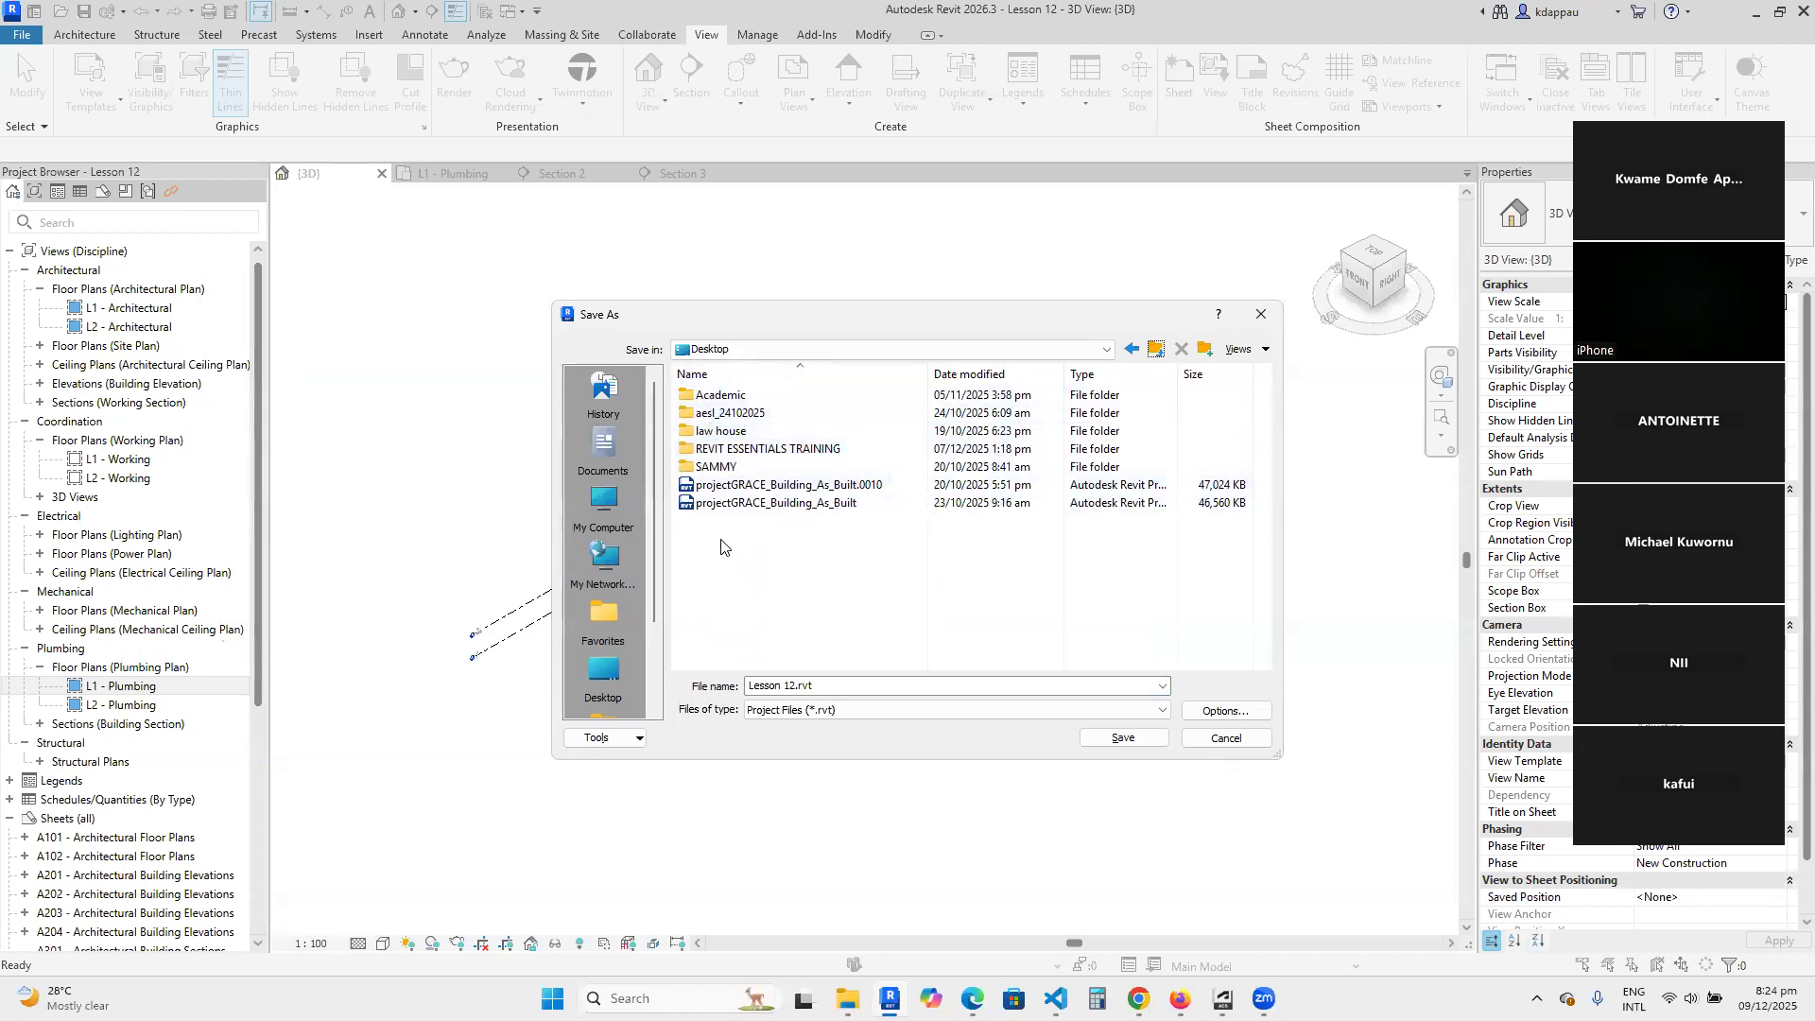
pyautogui.doubleClick(767, 450)
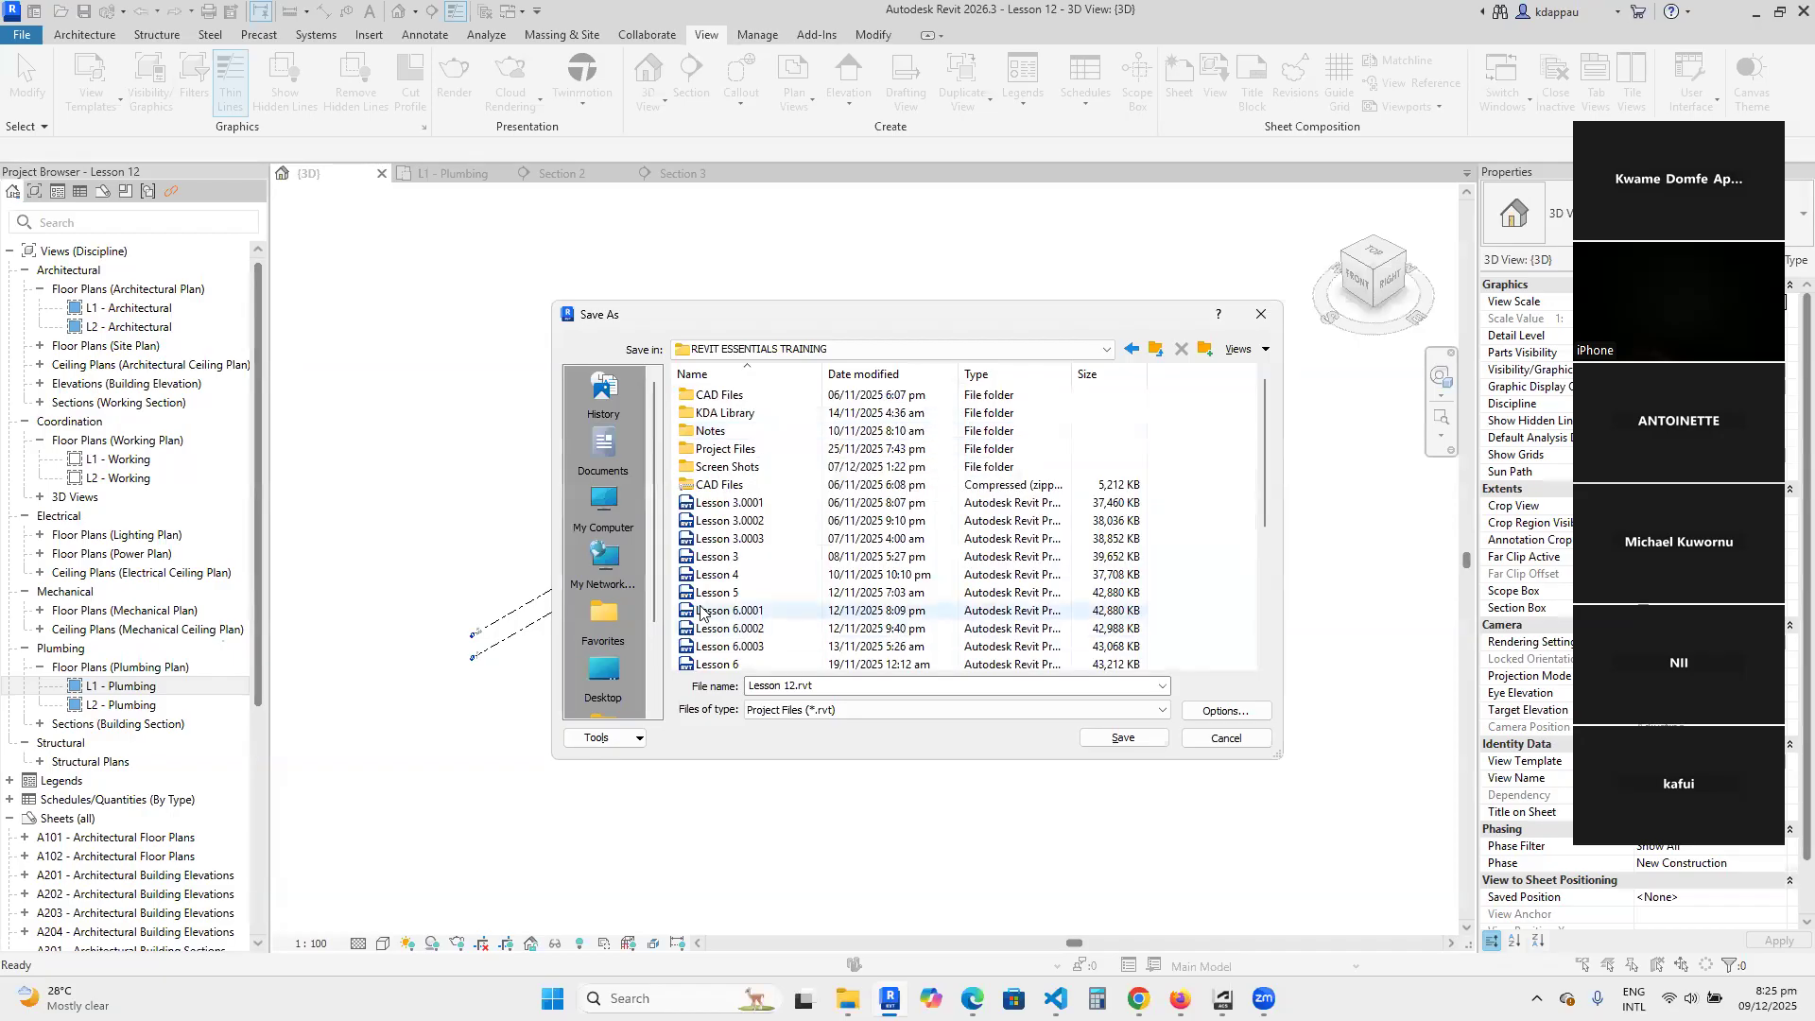
pyautogui.doubleClick(747, 448)
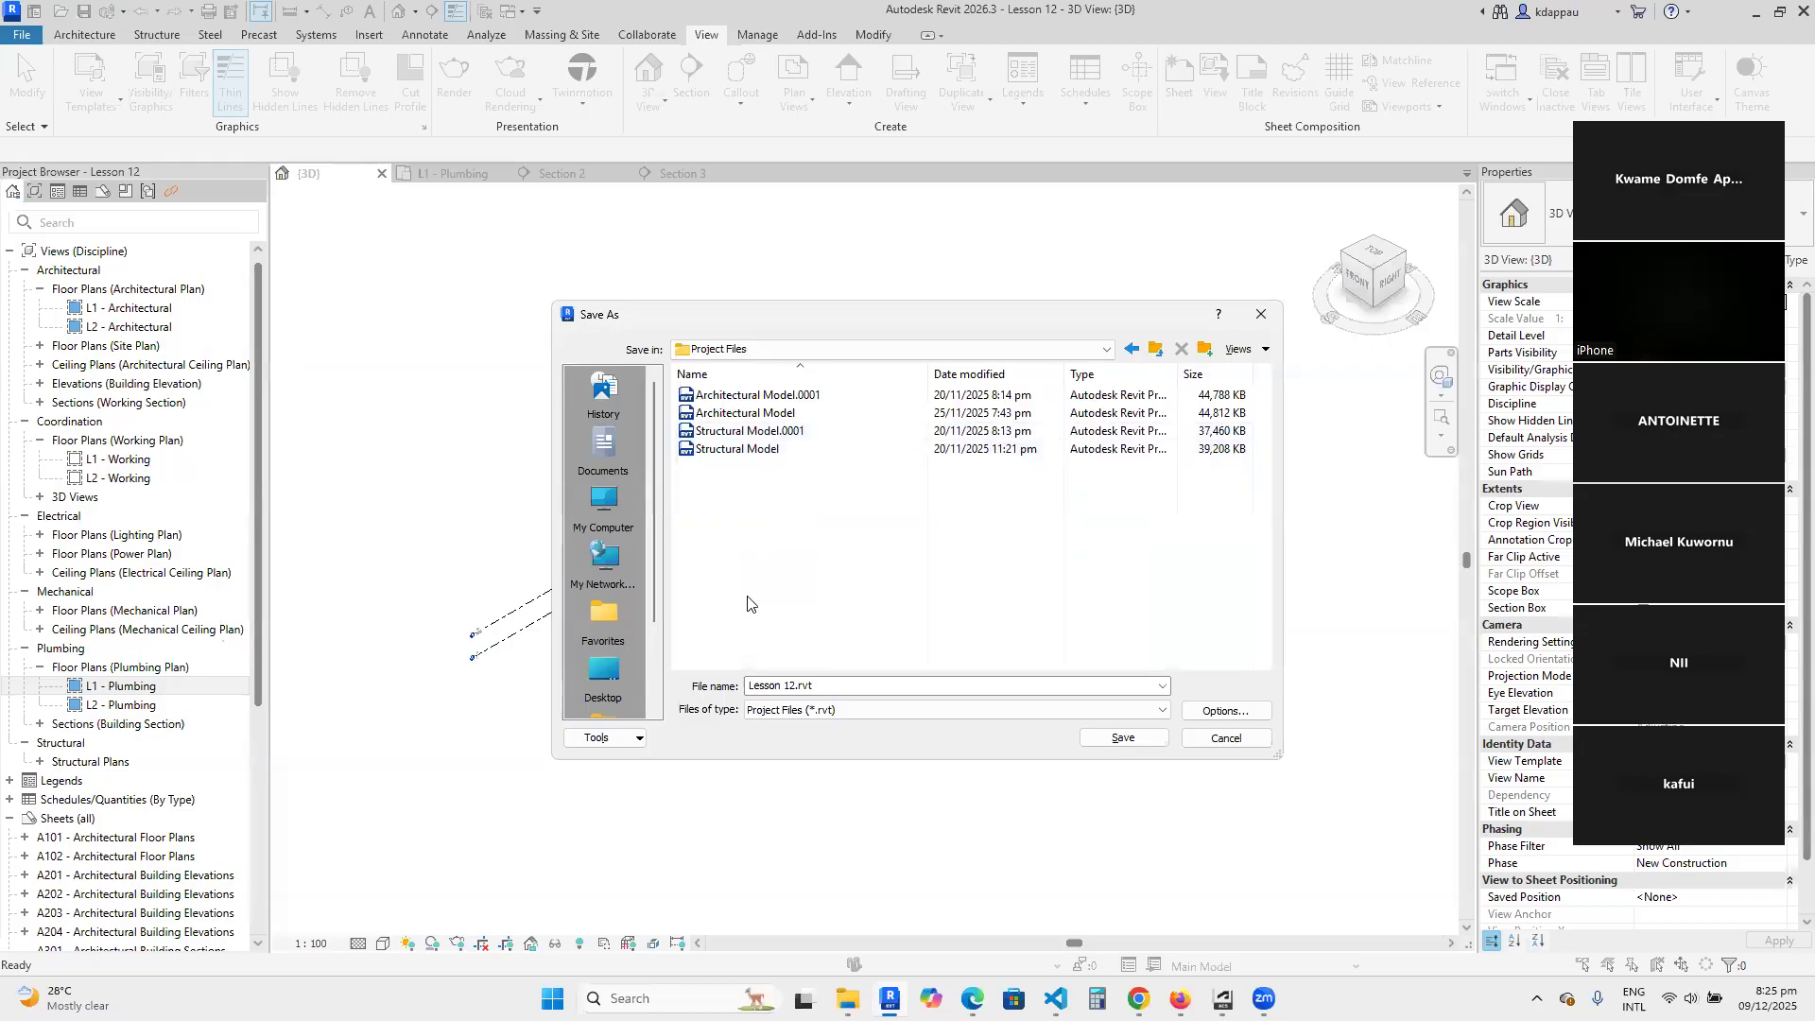
pyautogui.tripleClick(871, 685)
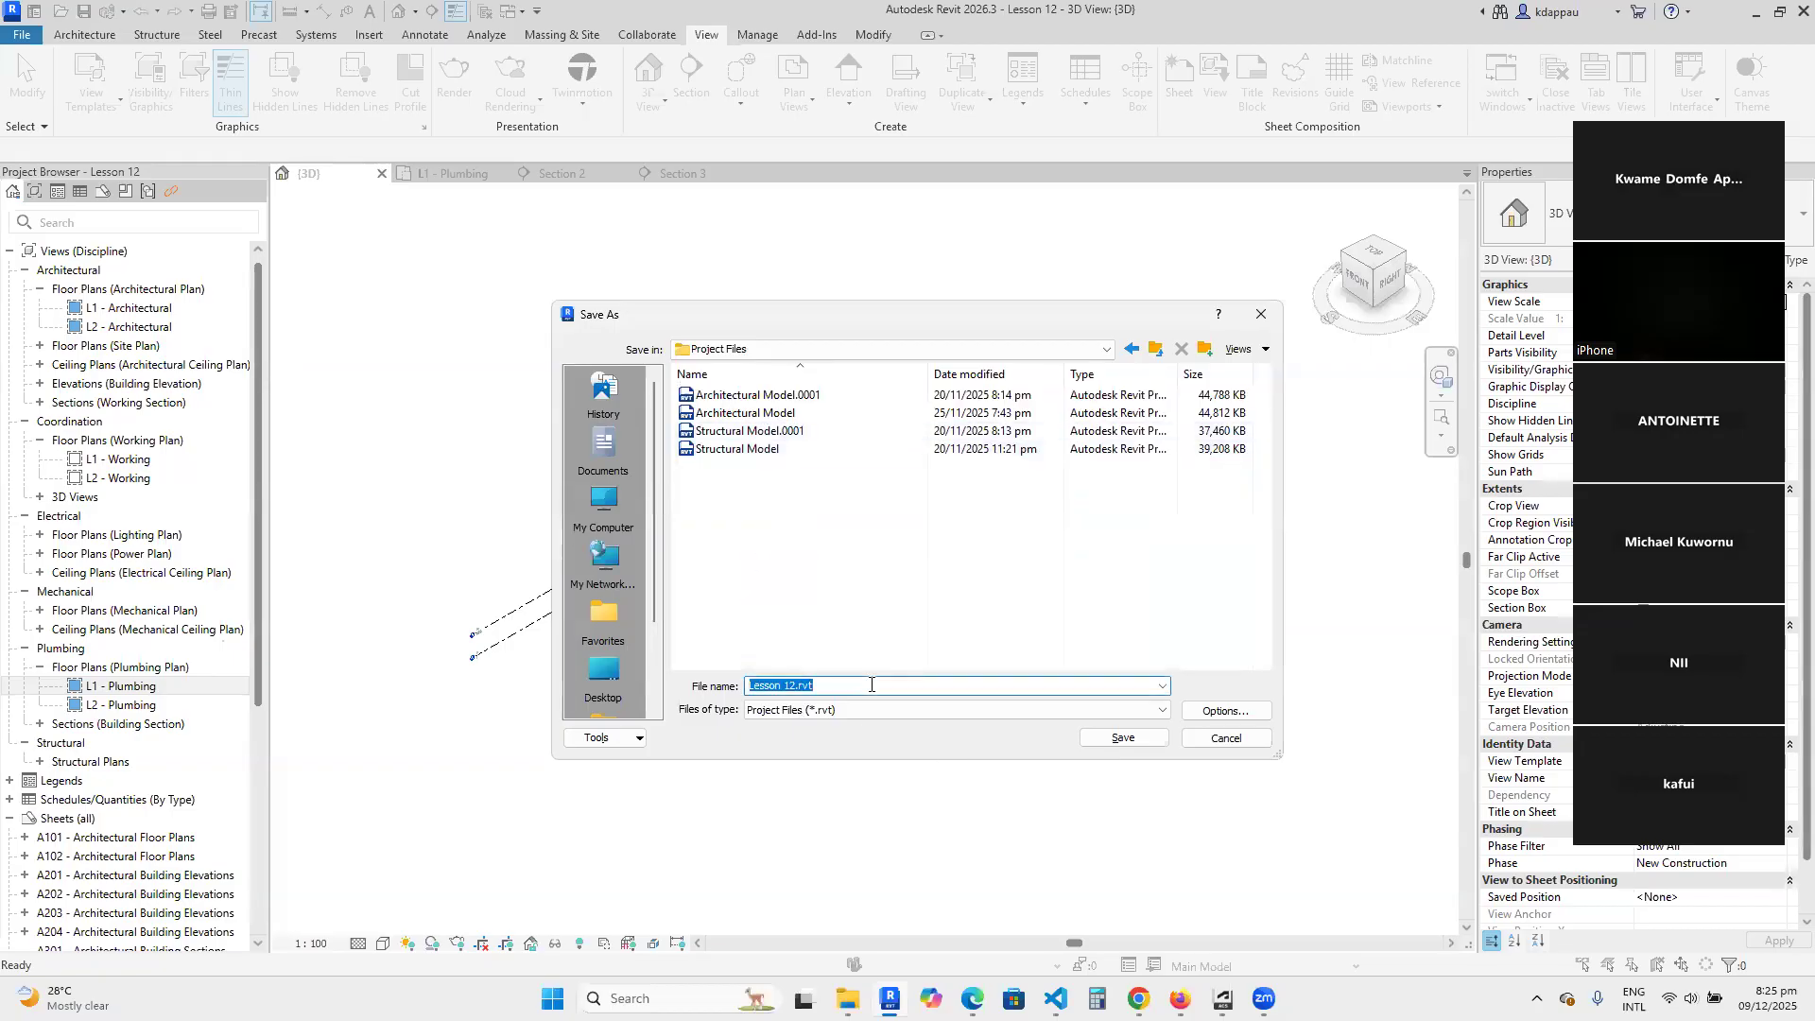
pyautogui.write('P;')
pyautogui.click(1116, 736)
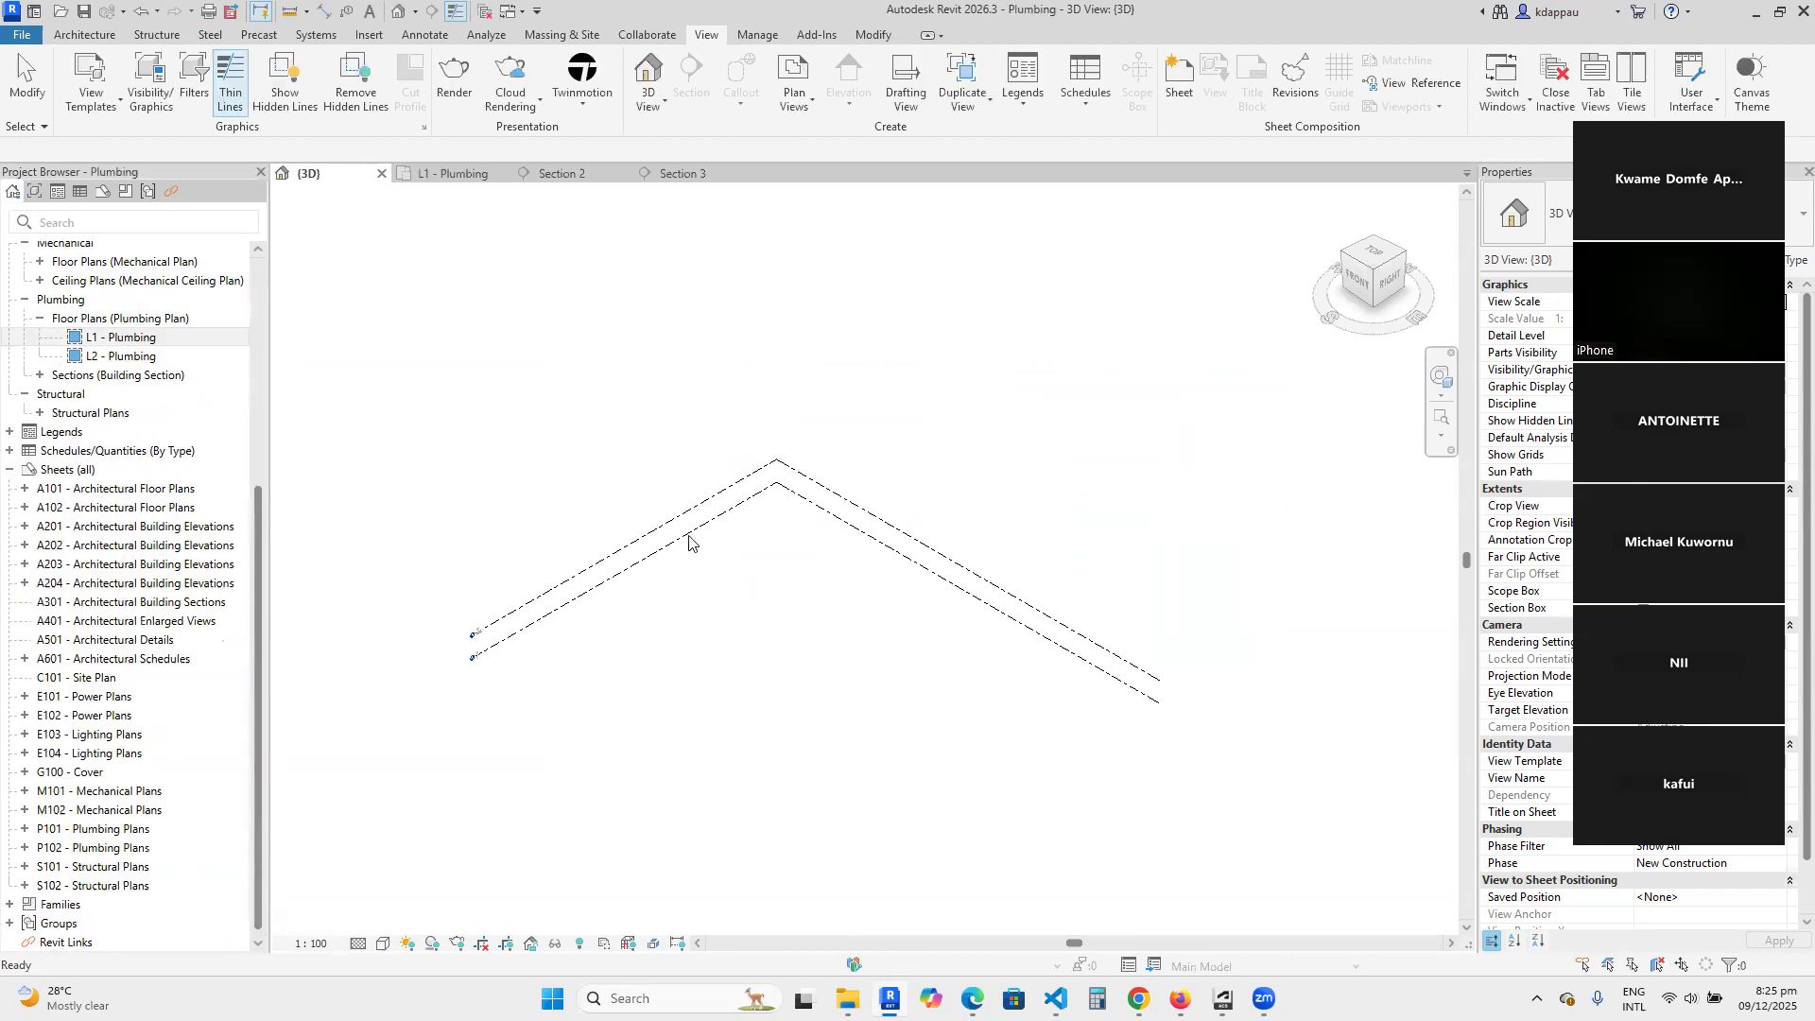
# Change the Project Browser's view organization scheme from Discipline to all.
pyautogui.scroll(6, 76, 302)
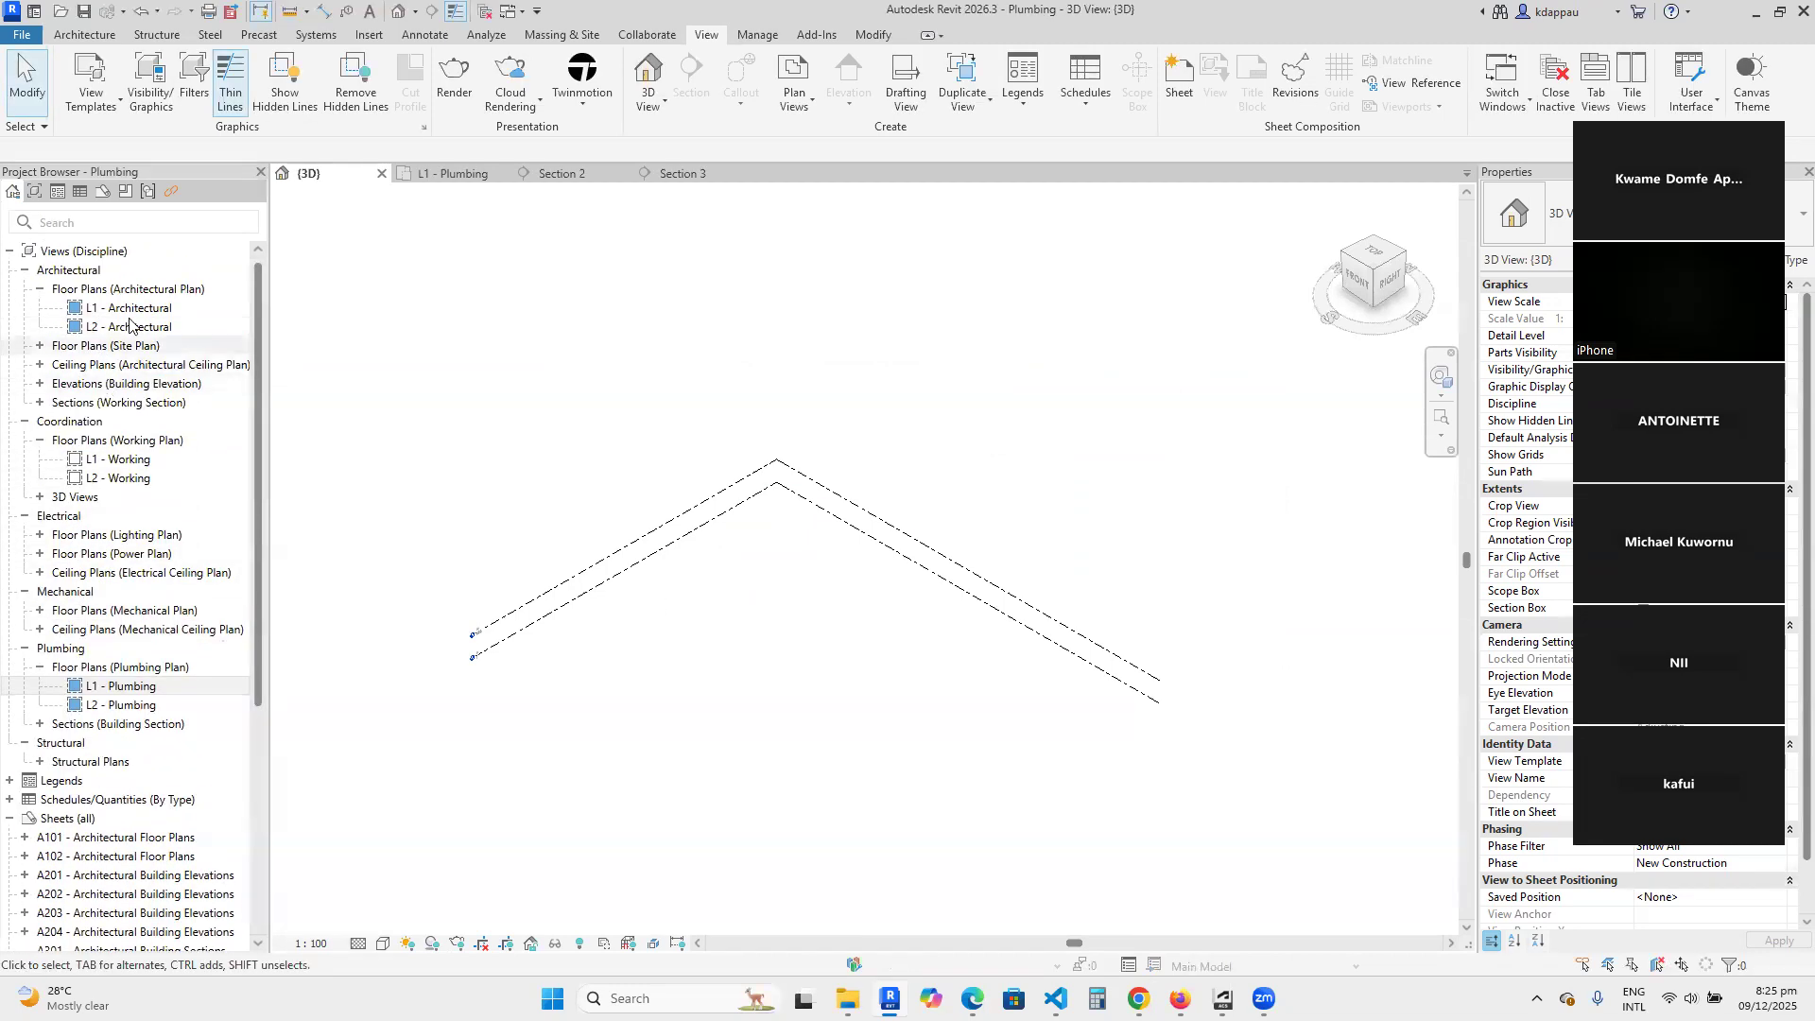
pyautogui.rightClick(85, 250)
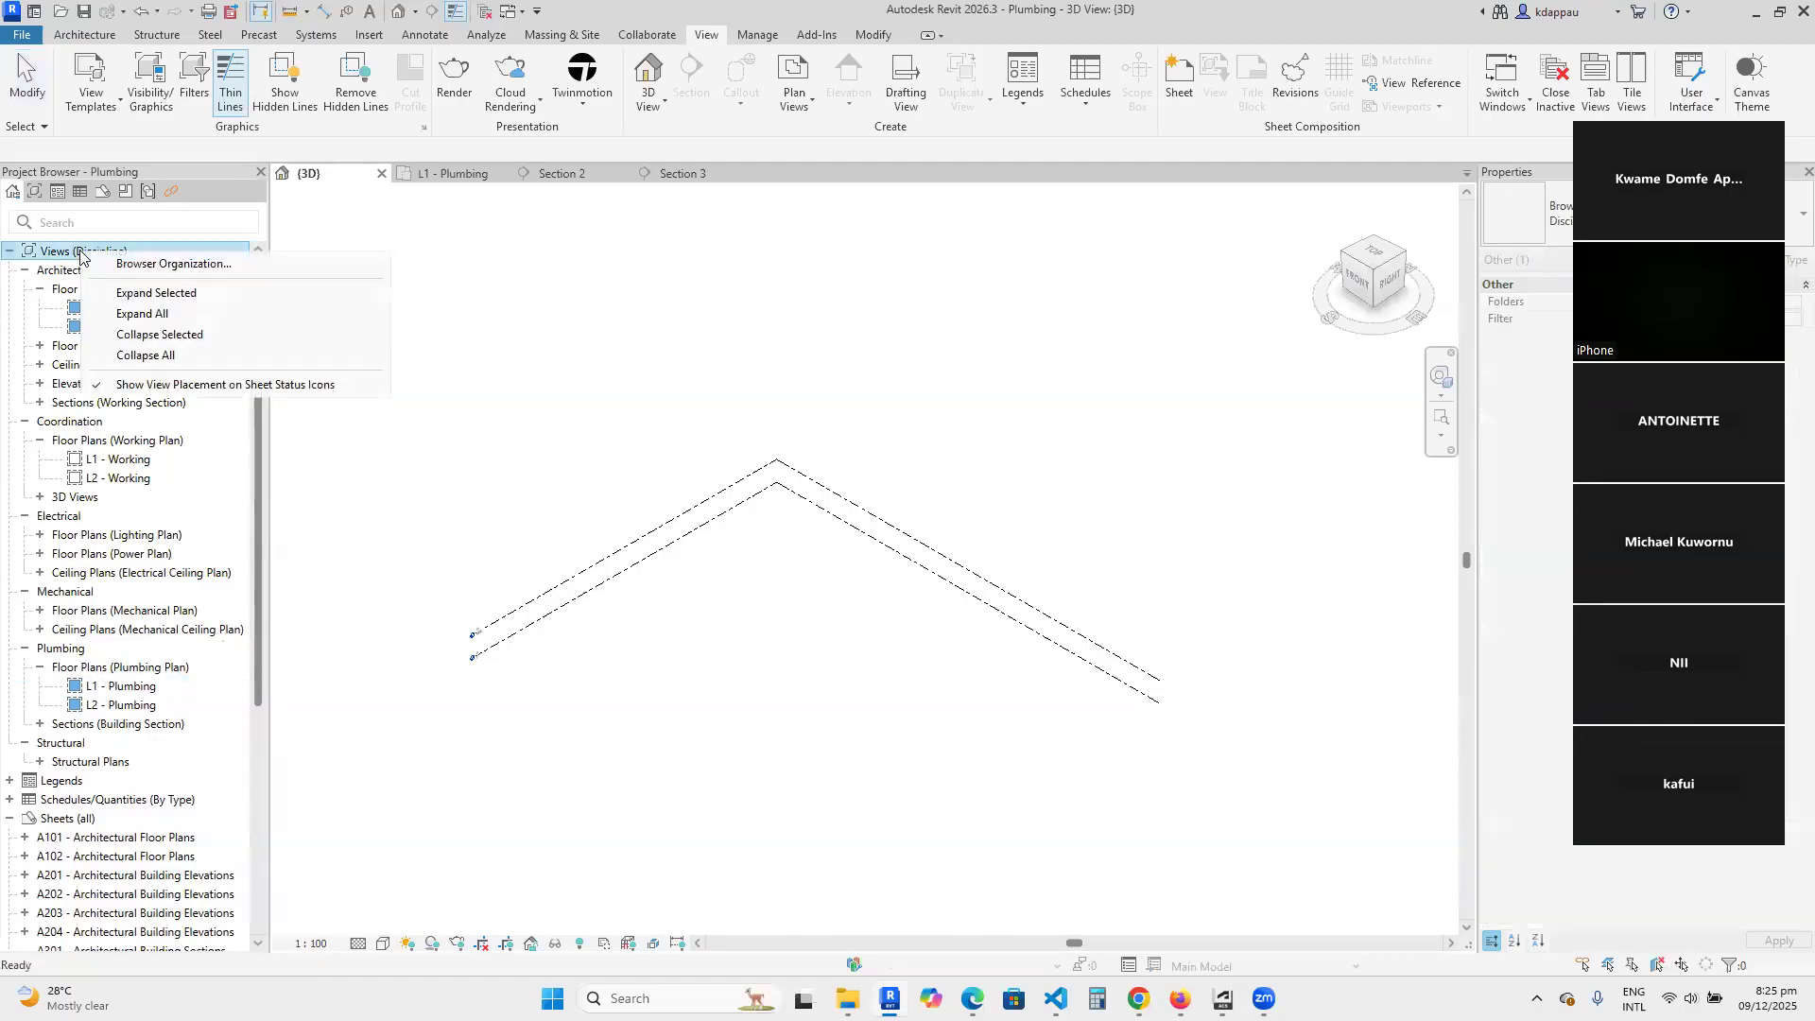
pyautogui.click(157, 265)
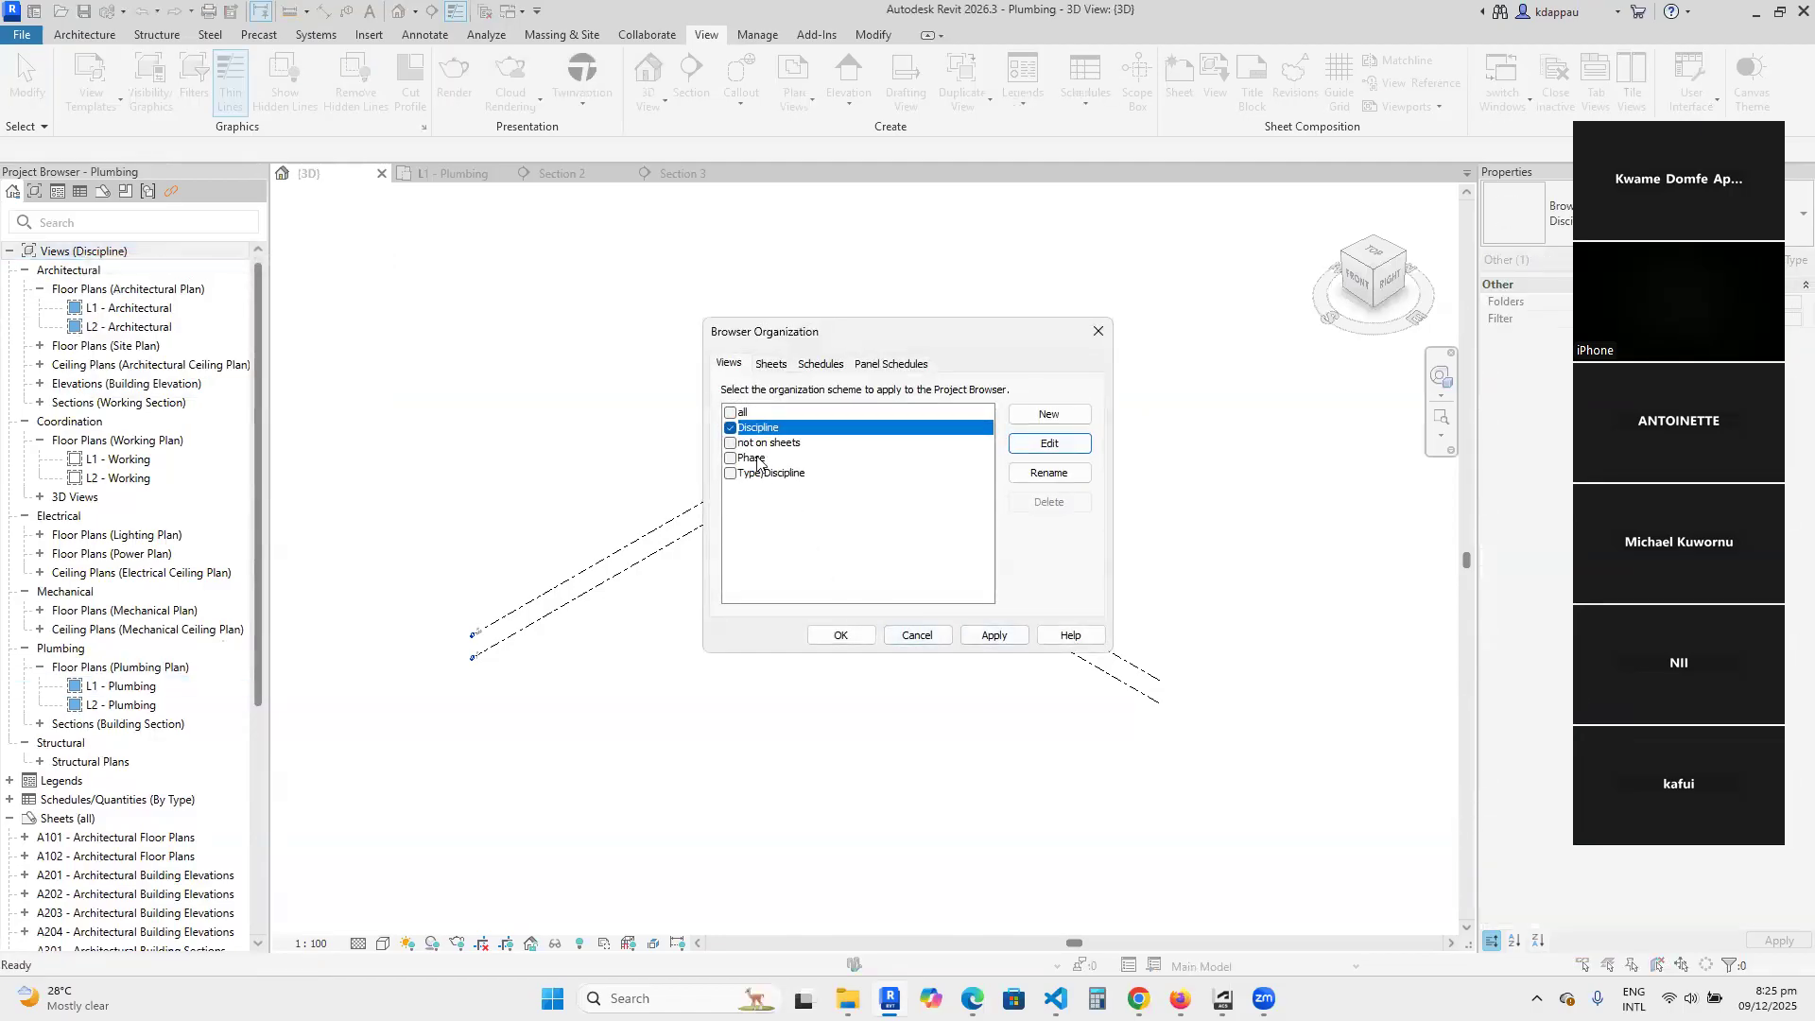
pyautogui.click(743, 414)
pyautogui.click(731, 414)
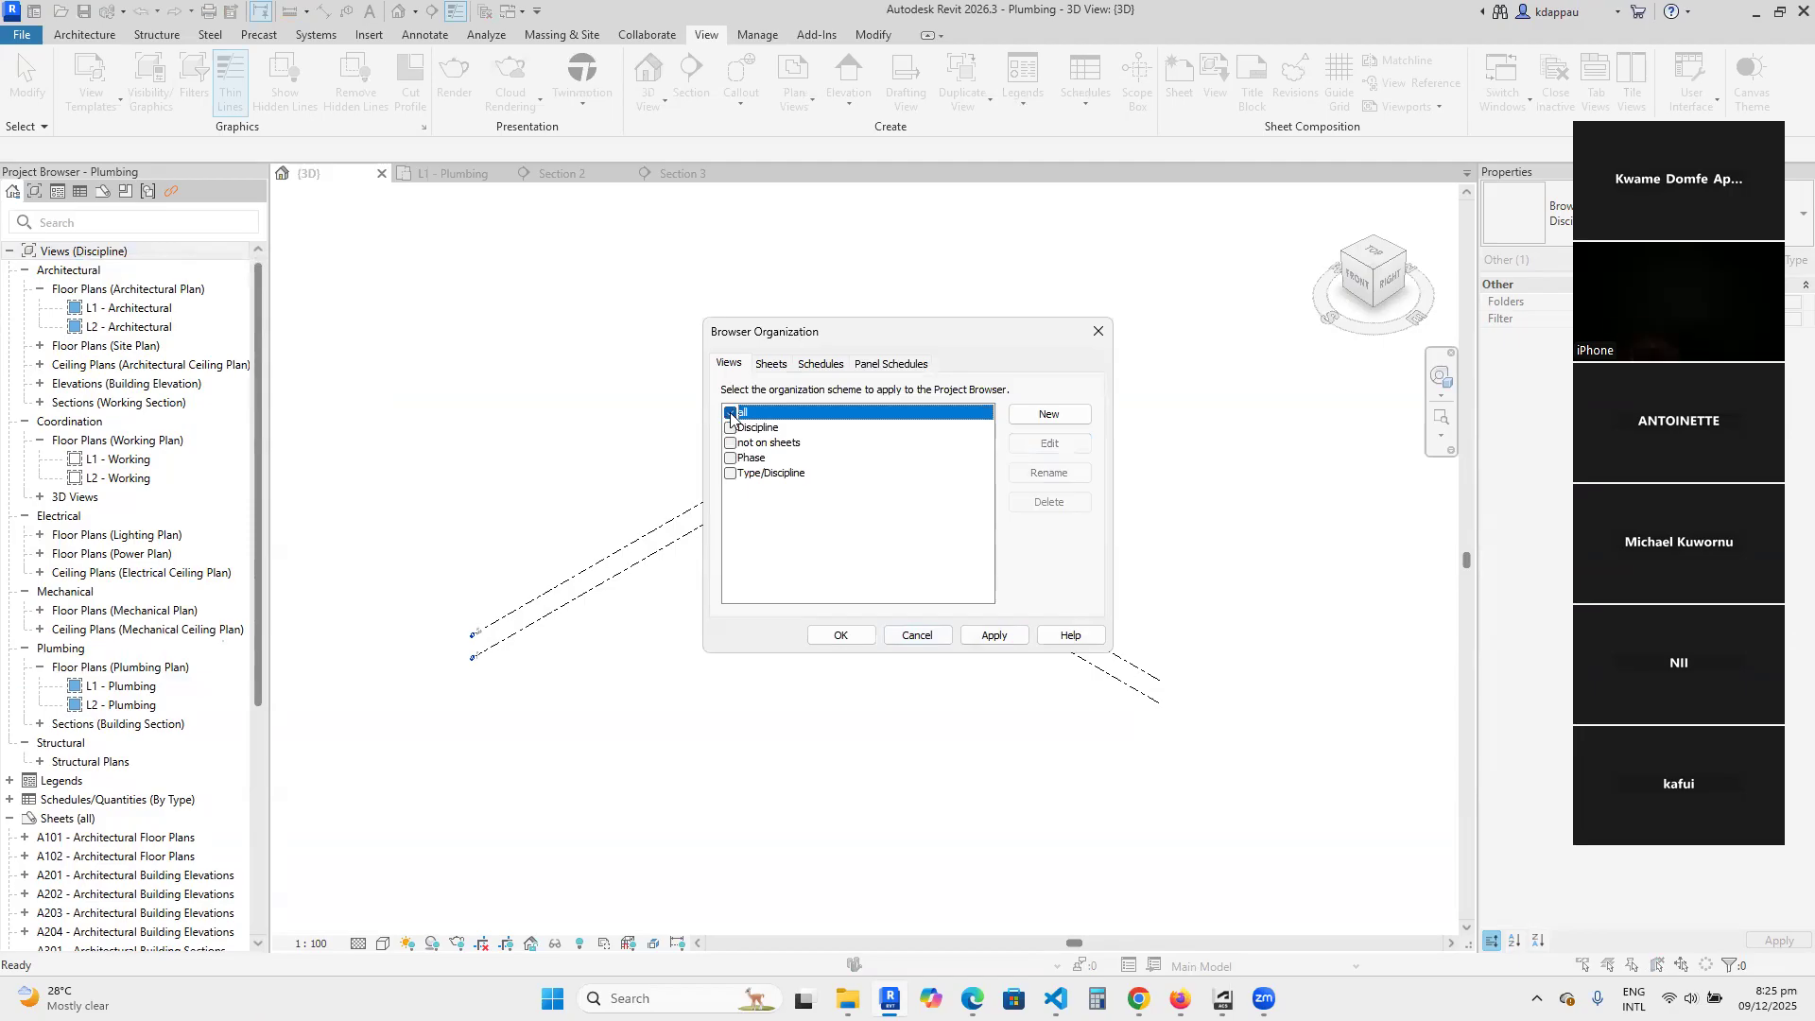
pyautogui.click(838, 636)
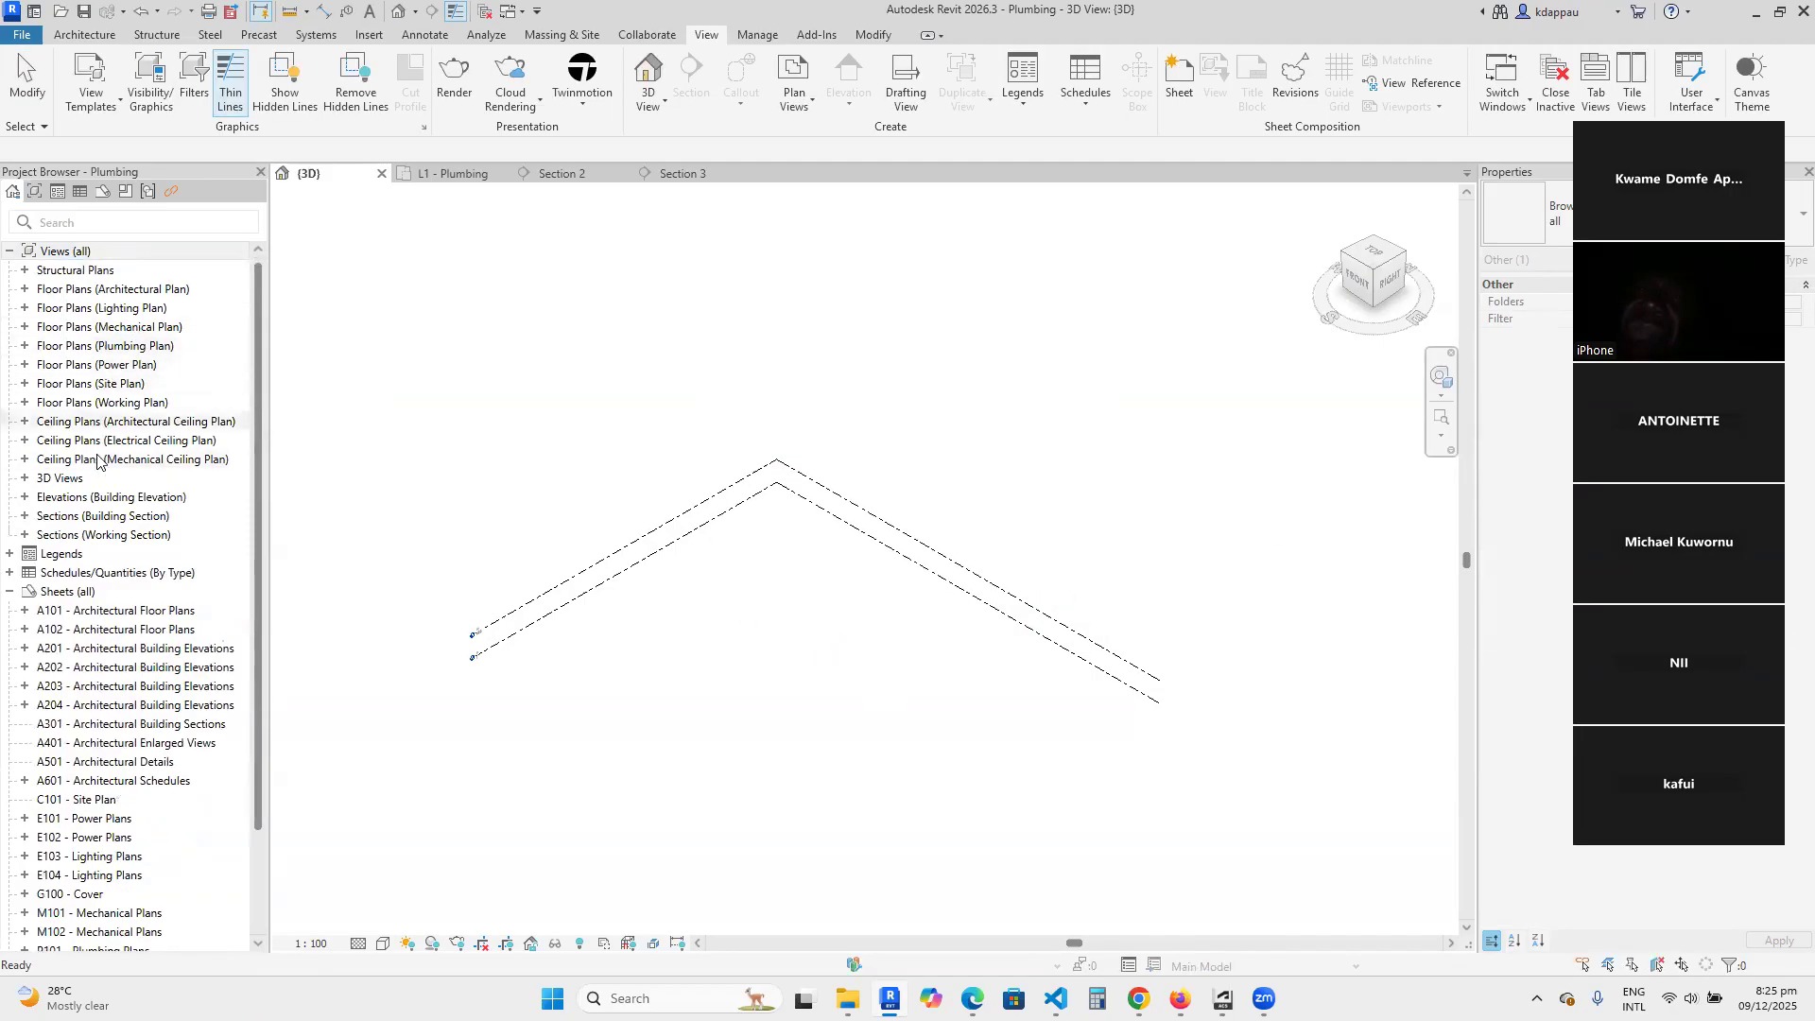
# Expand all view groups in the Project Browser and delete Section 1, Section 2 and Section 3.
pyautogui.click(76, 253)
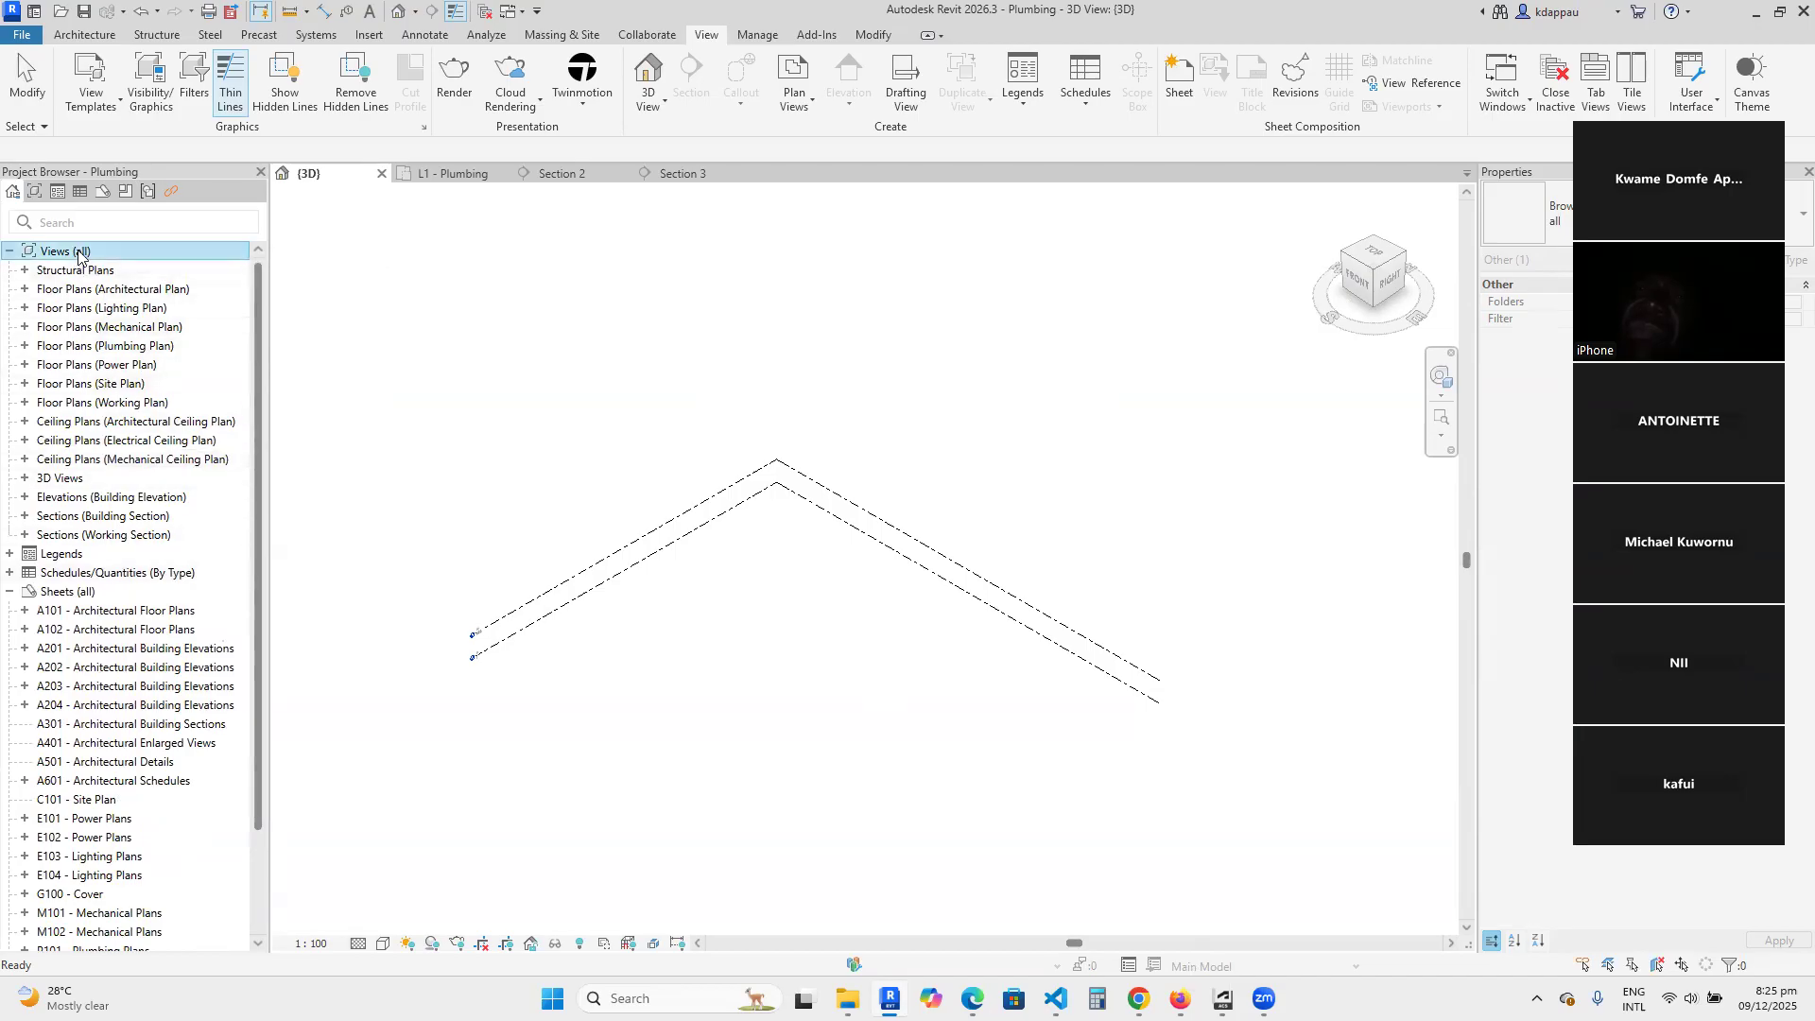
pyautogui.rightClick(79, 253)
pyautogui.click(149, 314)
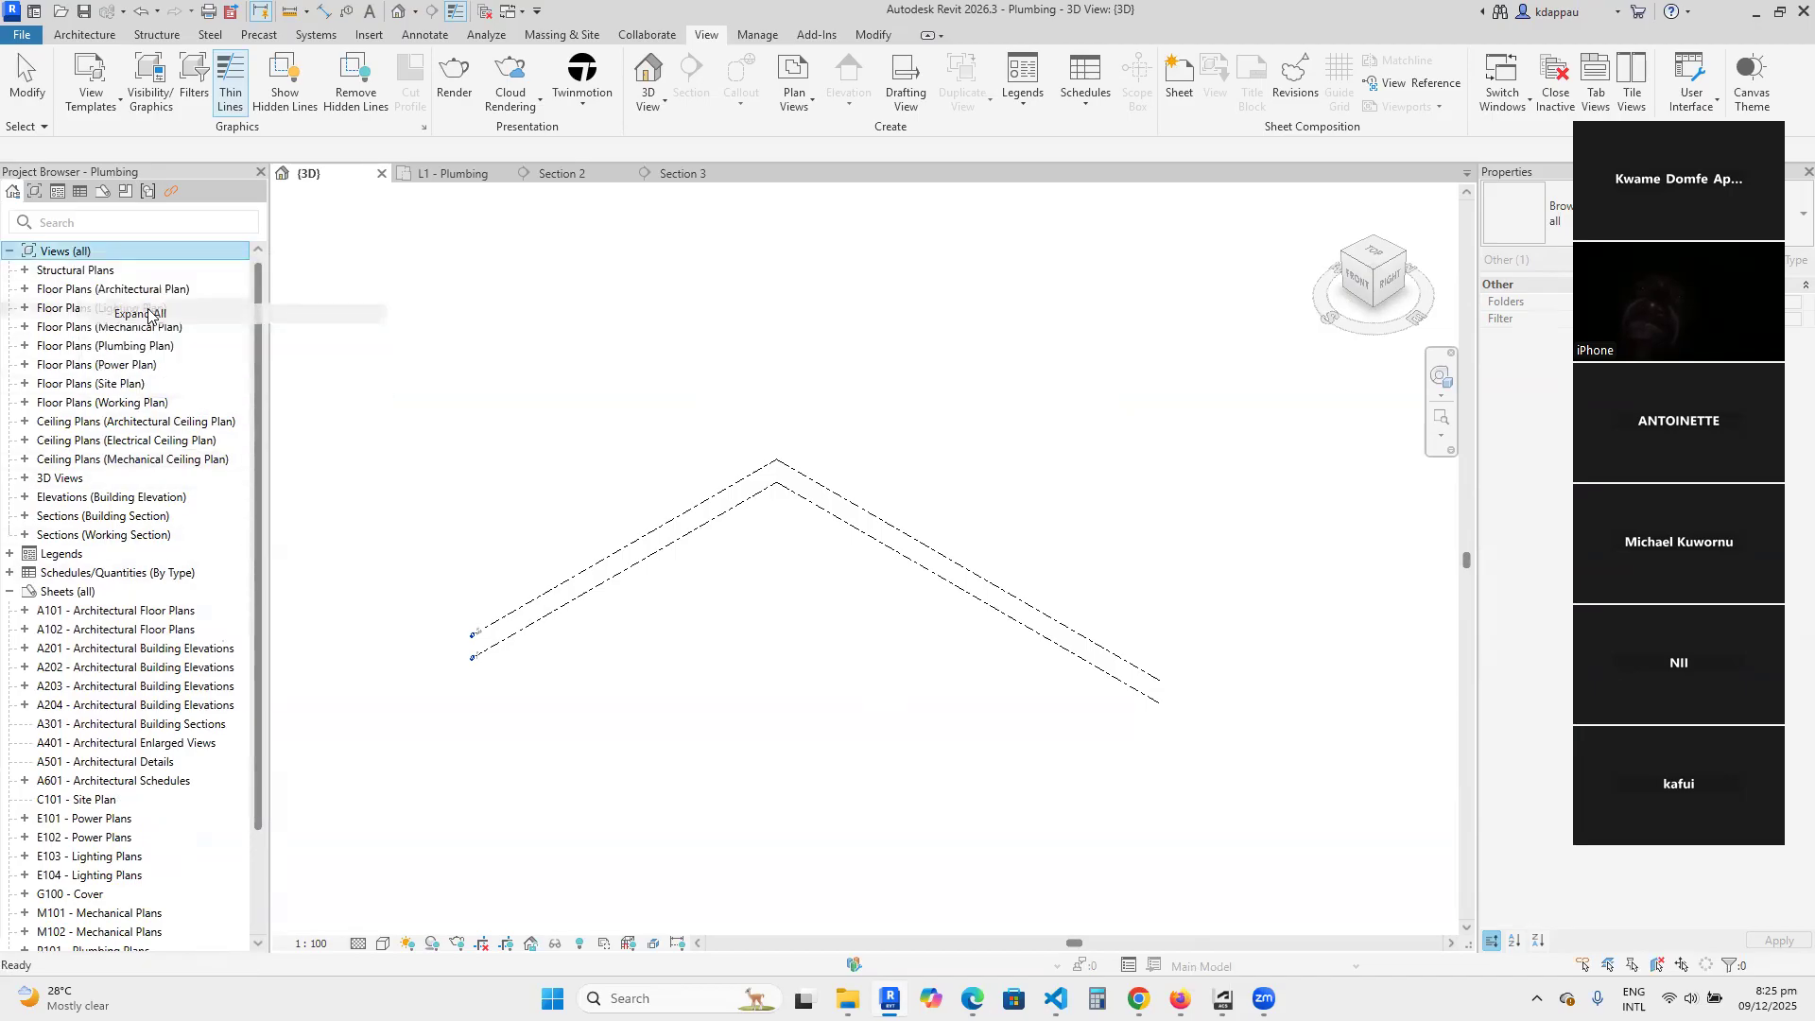
pyautogui.scroll(-6, 74, 800)
pyautogui.click(90, 763)
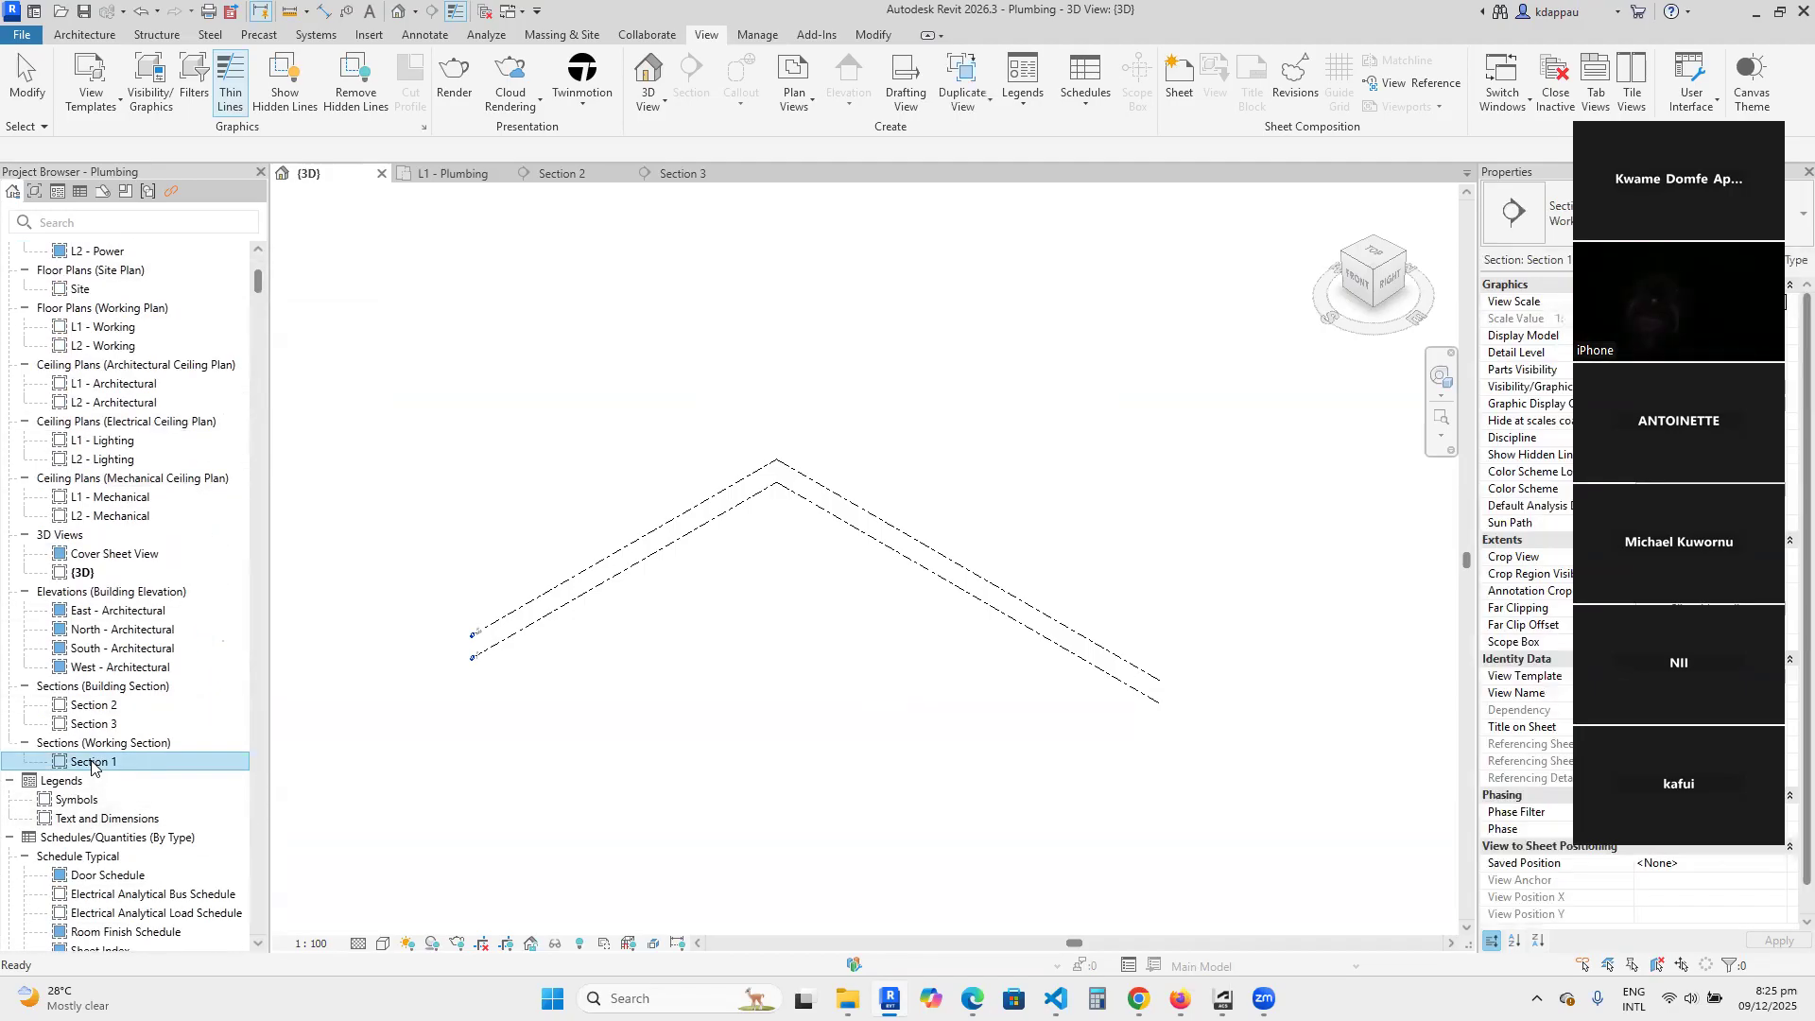
pyautogui.press('Delete')
pyautogui.press('Delete')
pyautogui.press('Delete')
pyautogui.press('Delete')
pyautogui.press('Delete')
pyautogui.press('Delete')
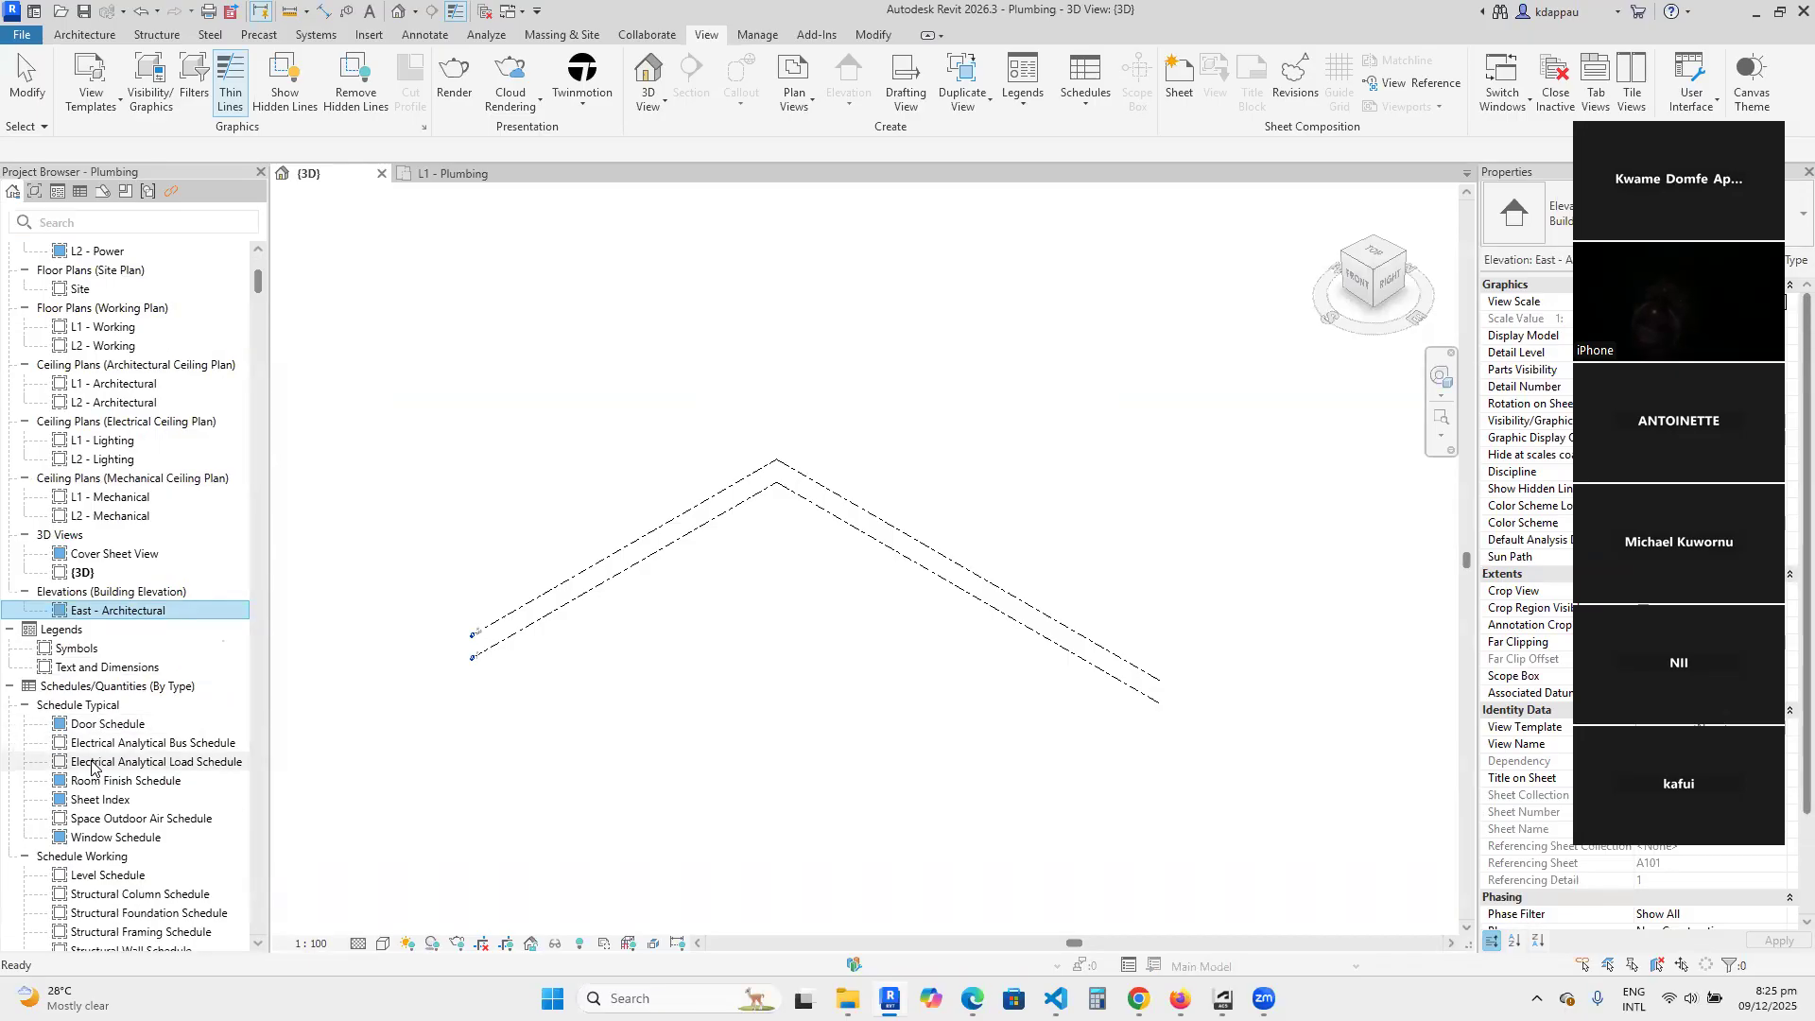
pyautogui.hotkey('ctrl', 'z')
pyautogui.hotkey('ctrl', 'z')
pyautogui.hotkey('ctrl', 'z')
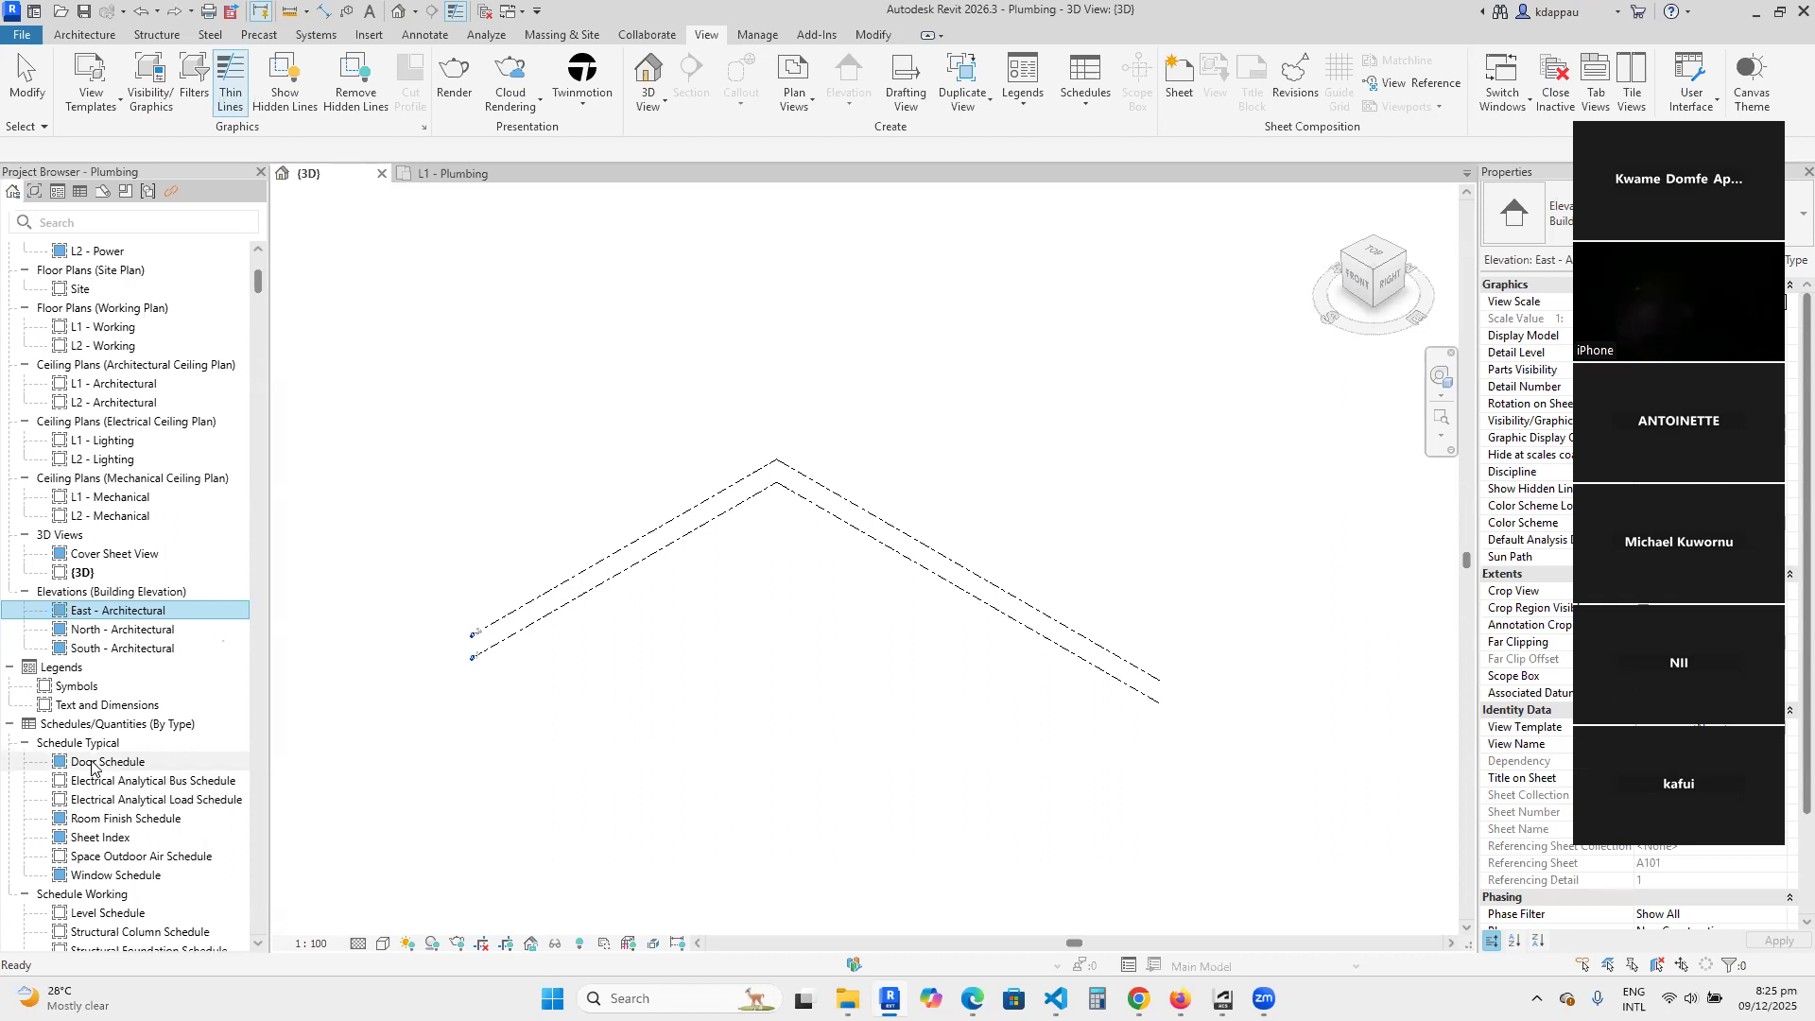
# Delete both 3D views and all architectural, electrical and mechanical ceiling plans from the project.
pyautogui.click(77, 574)
pyautogui.press('Delete')
pyautogui.press('Delete')
pyautogui.press('Delete')
pyautogui.press('Delete')
pyautogui.press('Delete')
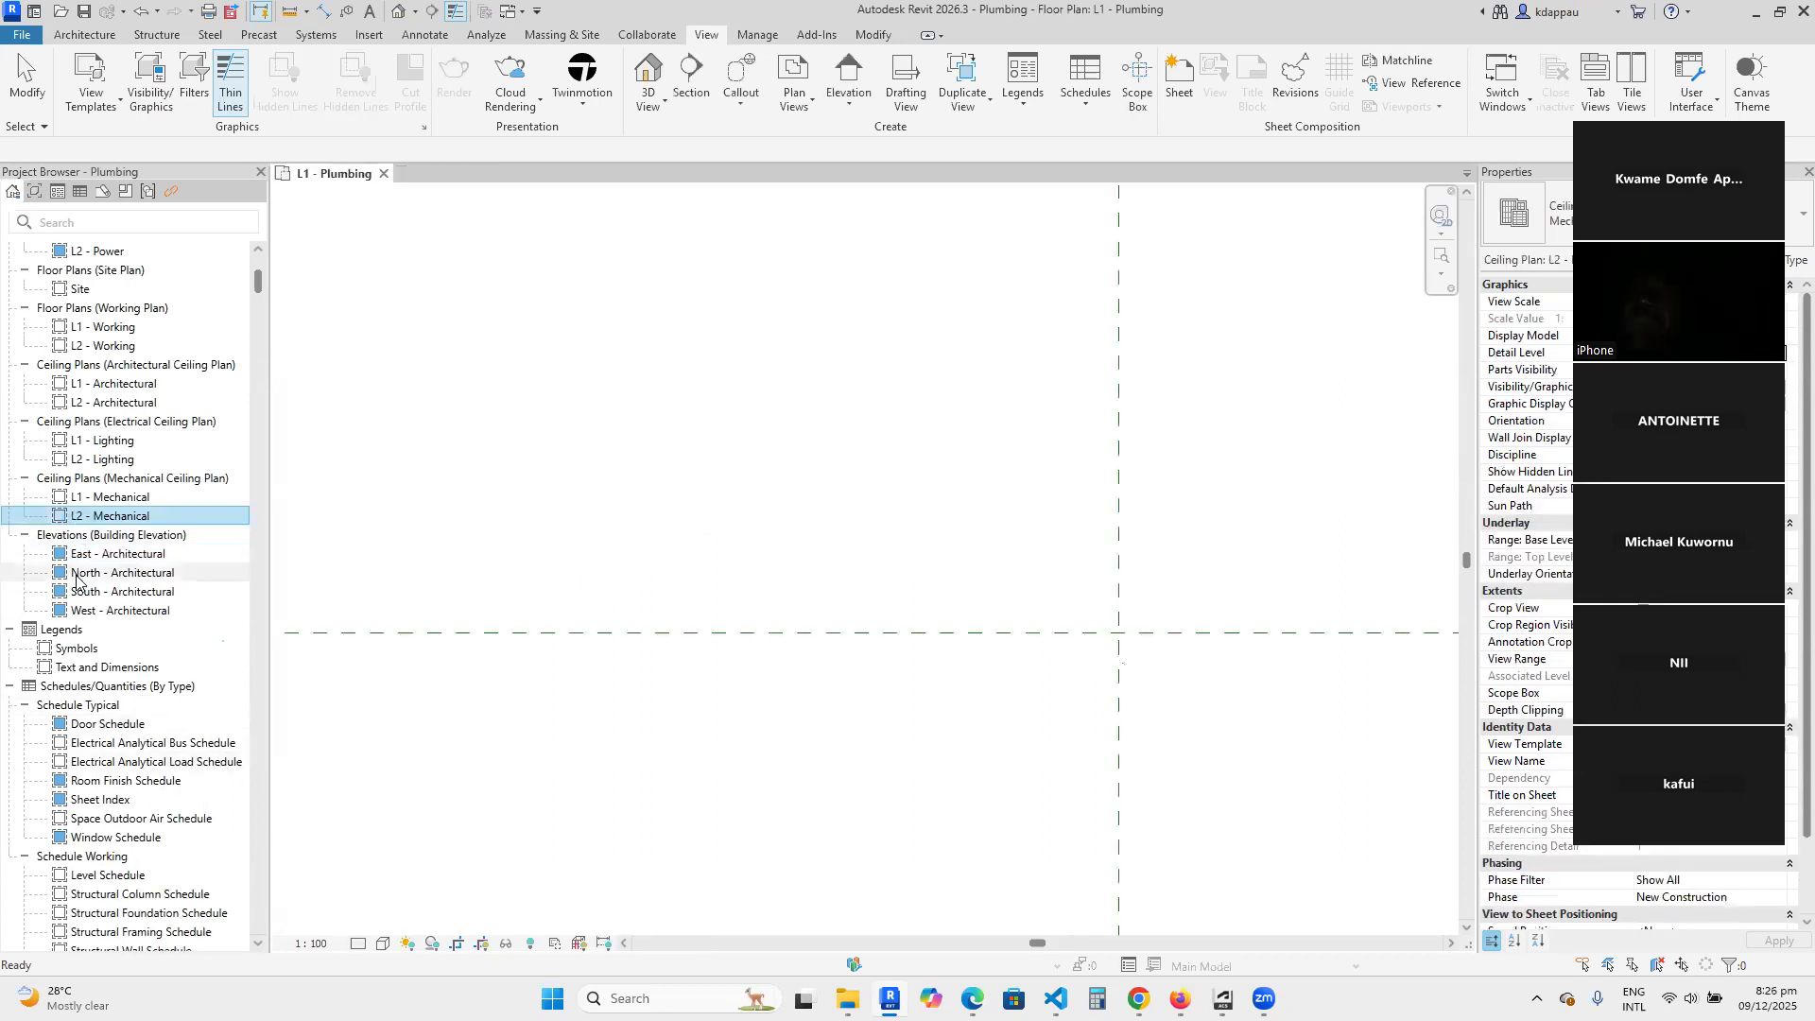
pyautogui.press('Delete')
pyautogui.press('Delete')
pyautogui.press('Delete')
pyautogui.press('Delete')
pyautogui.press('Delete')
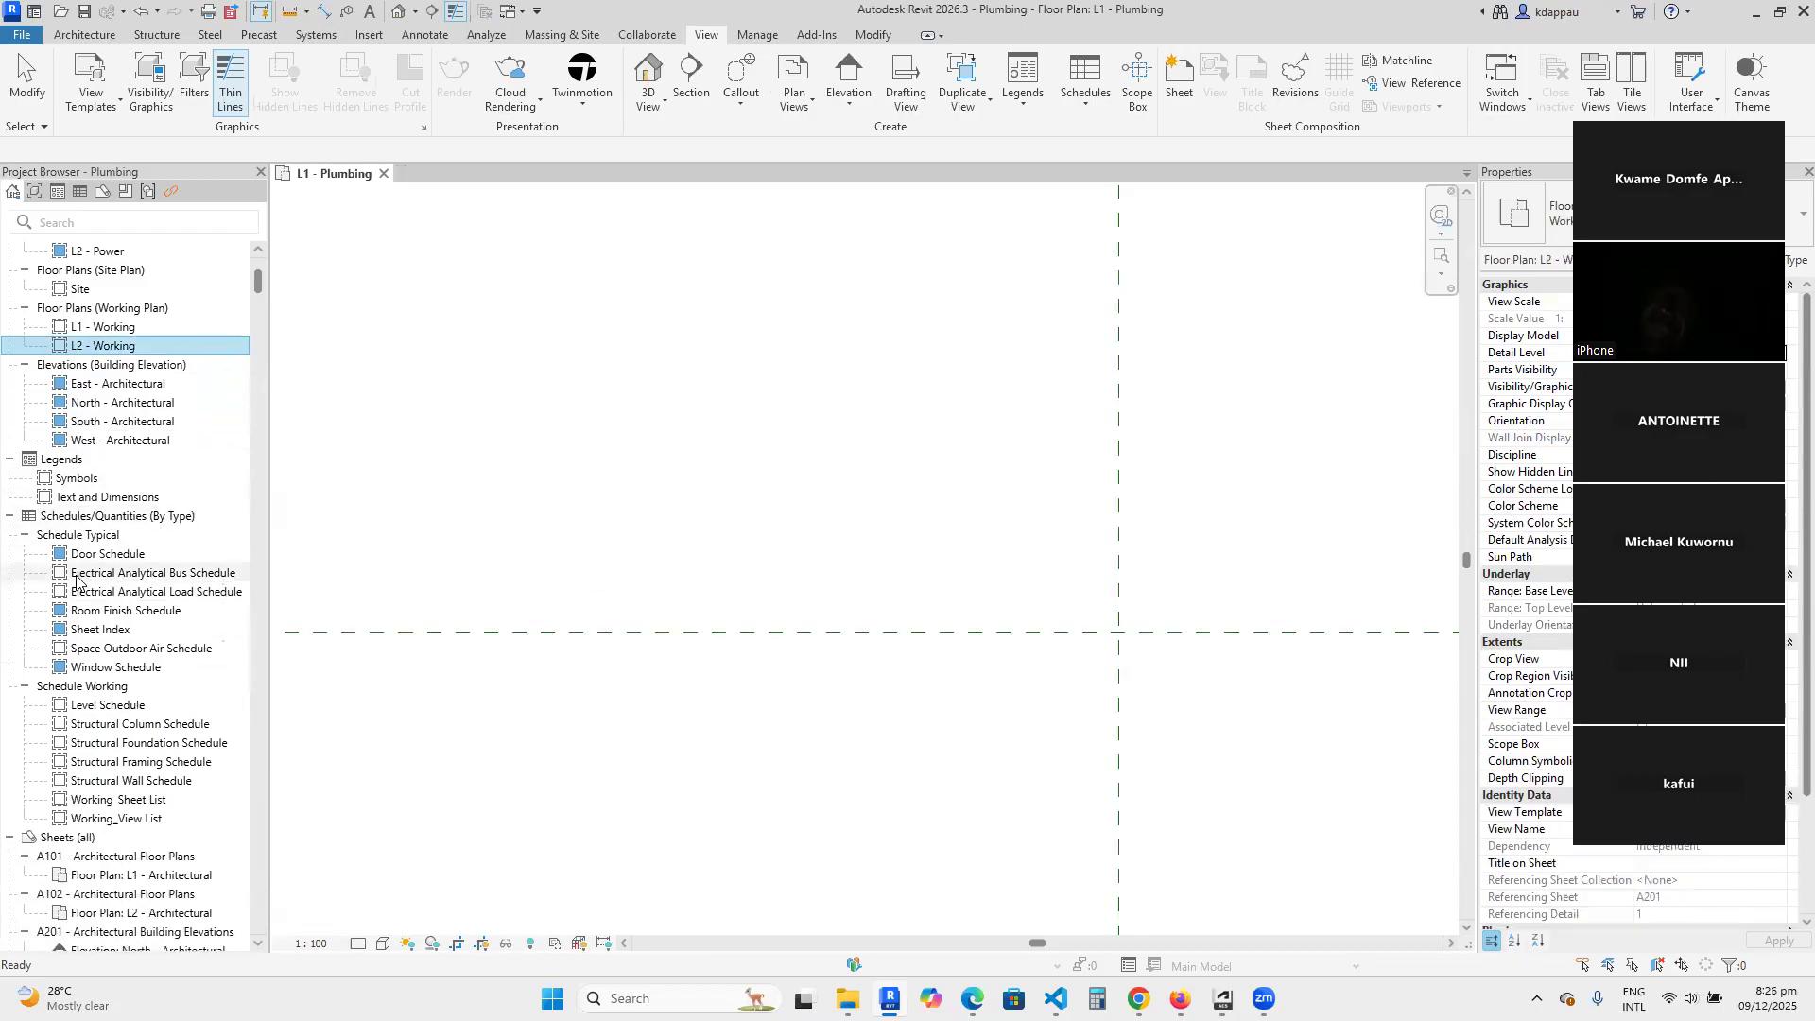
# Delete the working, site and power floor plans and the L2 - Plumbing plan.
pyautogui.press('Delete')
pyautogui.press('Delete')
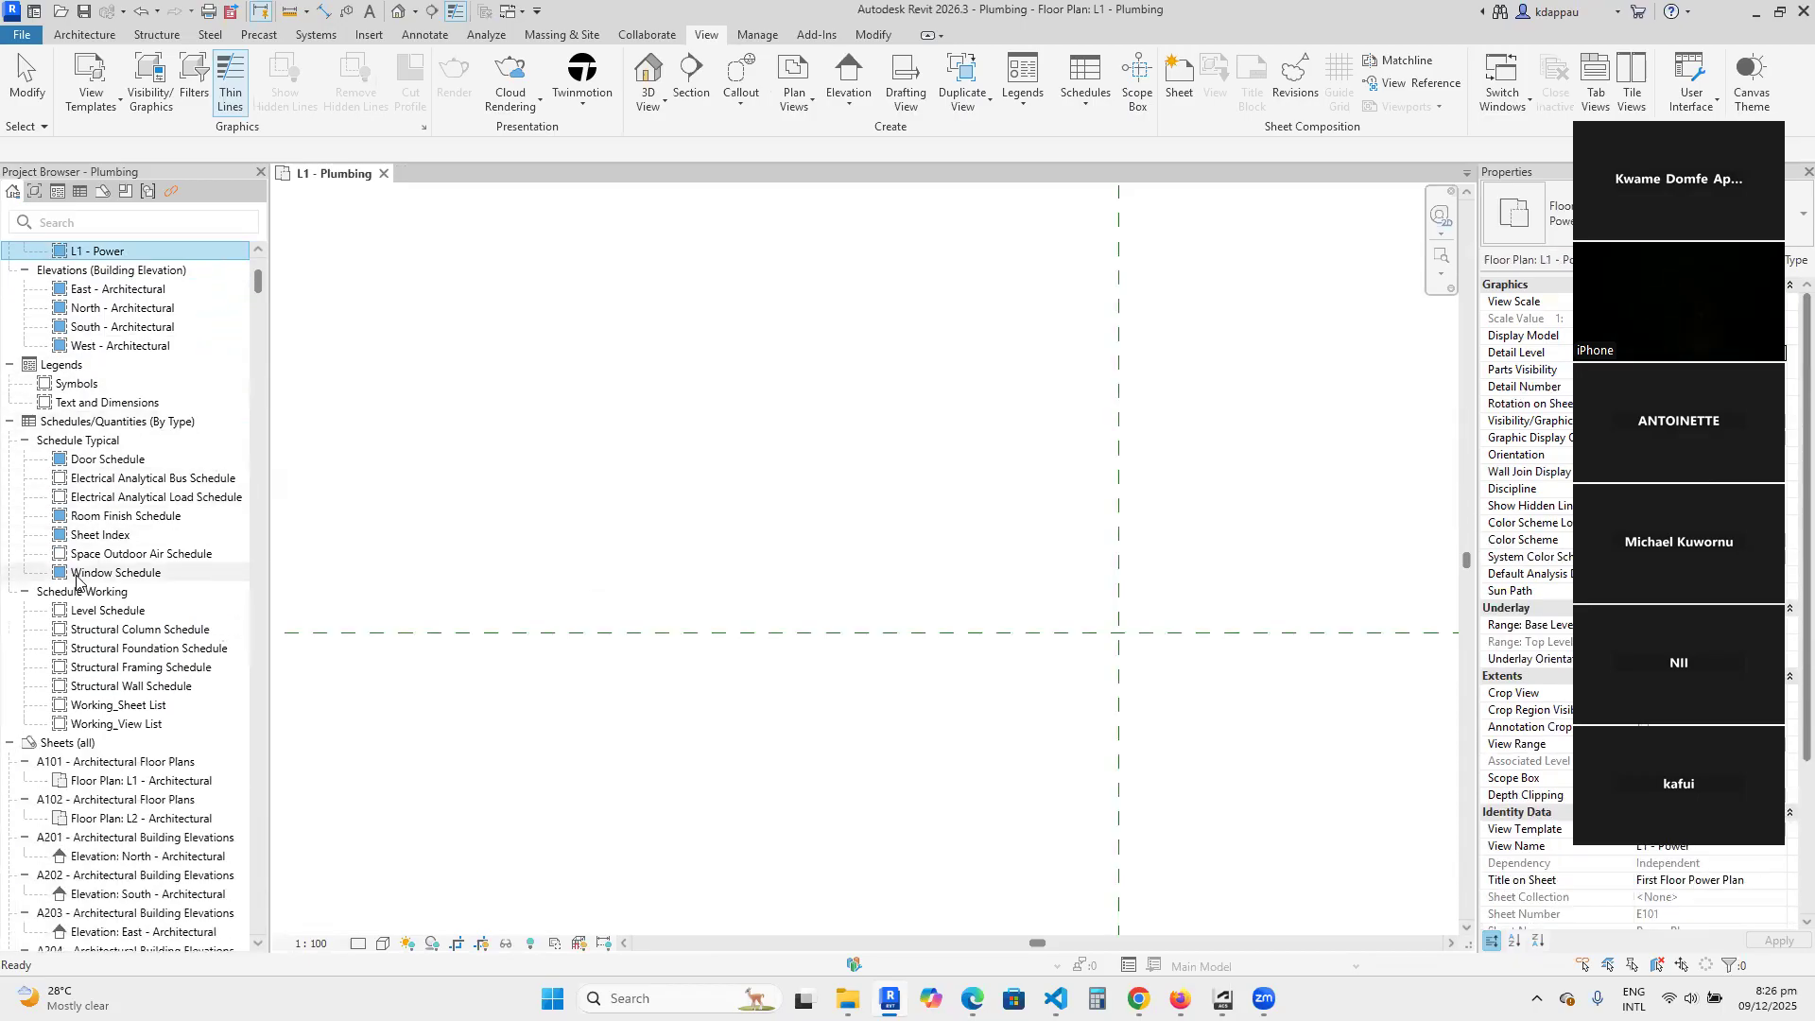
pyautogui.press('Delete')
pyautogui.press('Delete')
pyautogui.press('Delete')
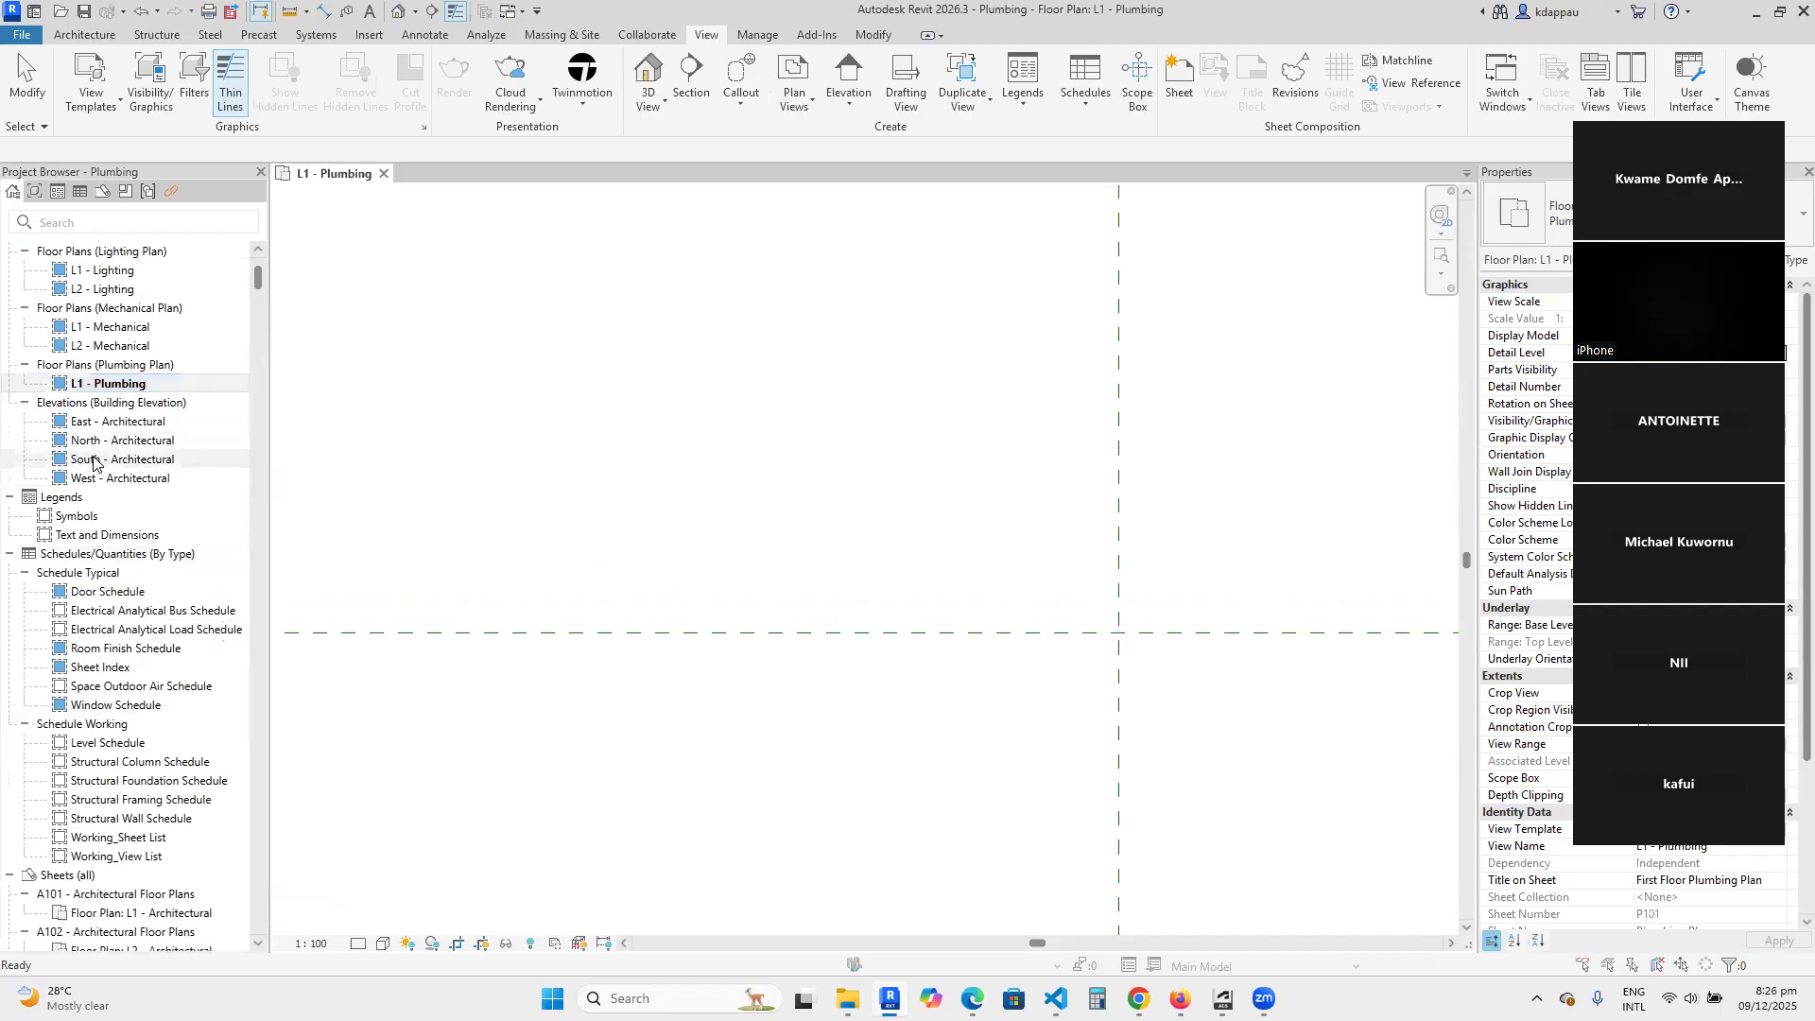
pyautogui.click(1047, 507)
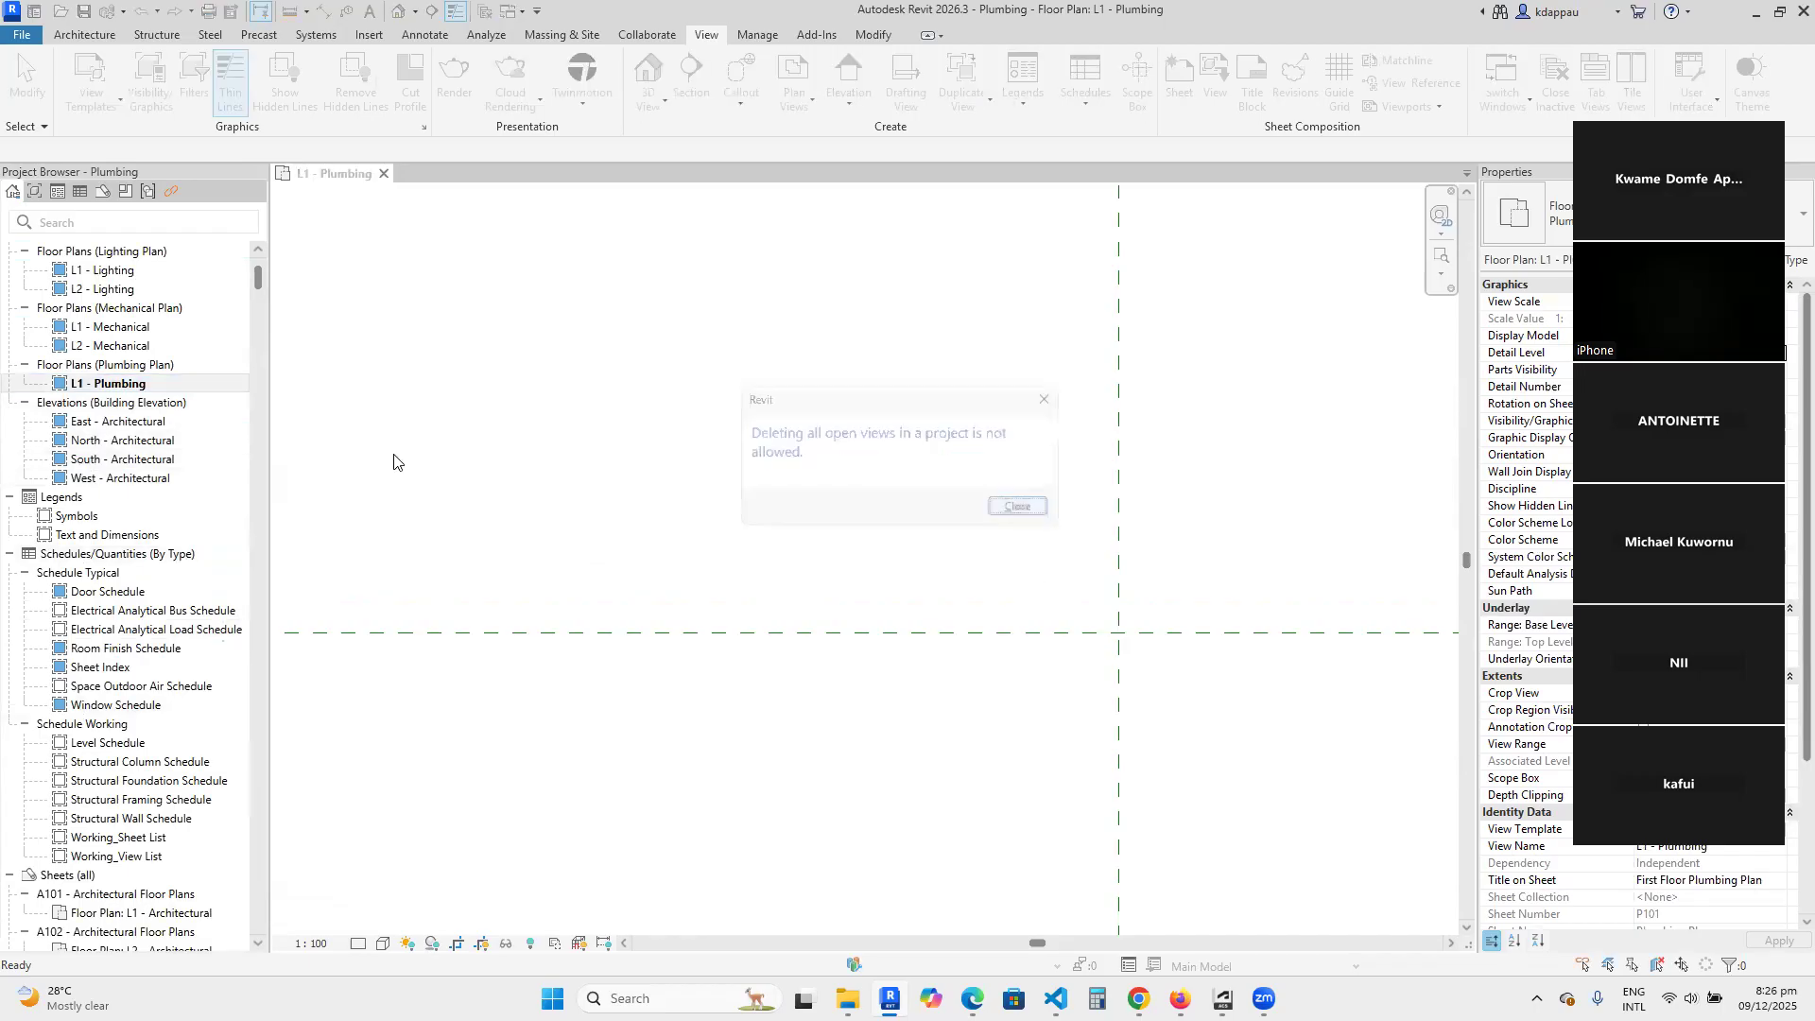
# Delete the mechanical, lighting and architectural floor plans and the structural plans, keeping L1 - Plumbing and the four elevations.
pyautogui.click(109, 346)
pyautogui.press('Delete')
pyautogui.press('Delete')
pyautogui.press('Delete')
pyautogui.press('Delete')
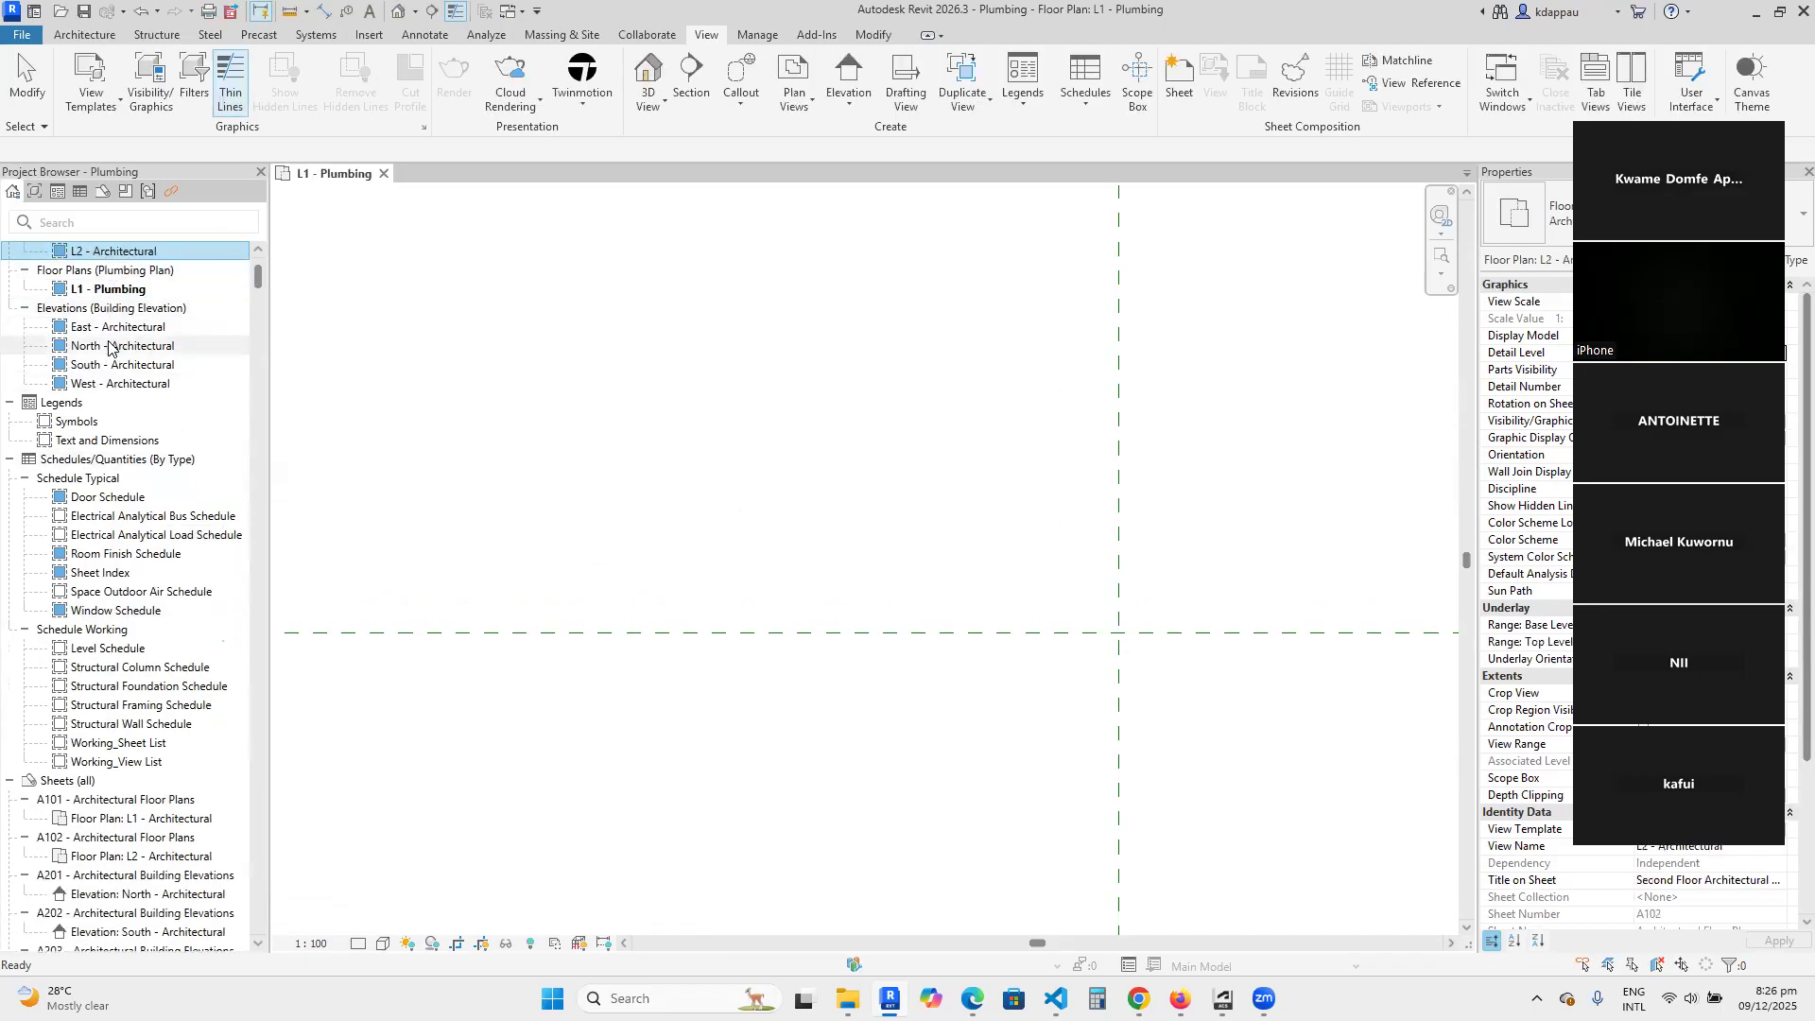
pyautogui.press('Delete')
pyautogui.press('Delete')
pyautogui.press('Delete')
pyautogui.press('Delete')
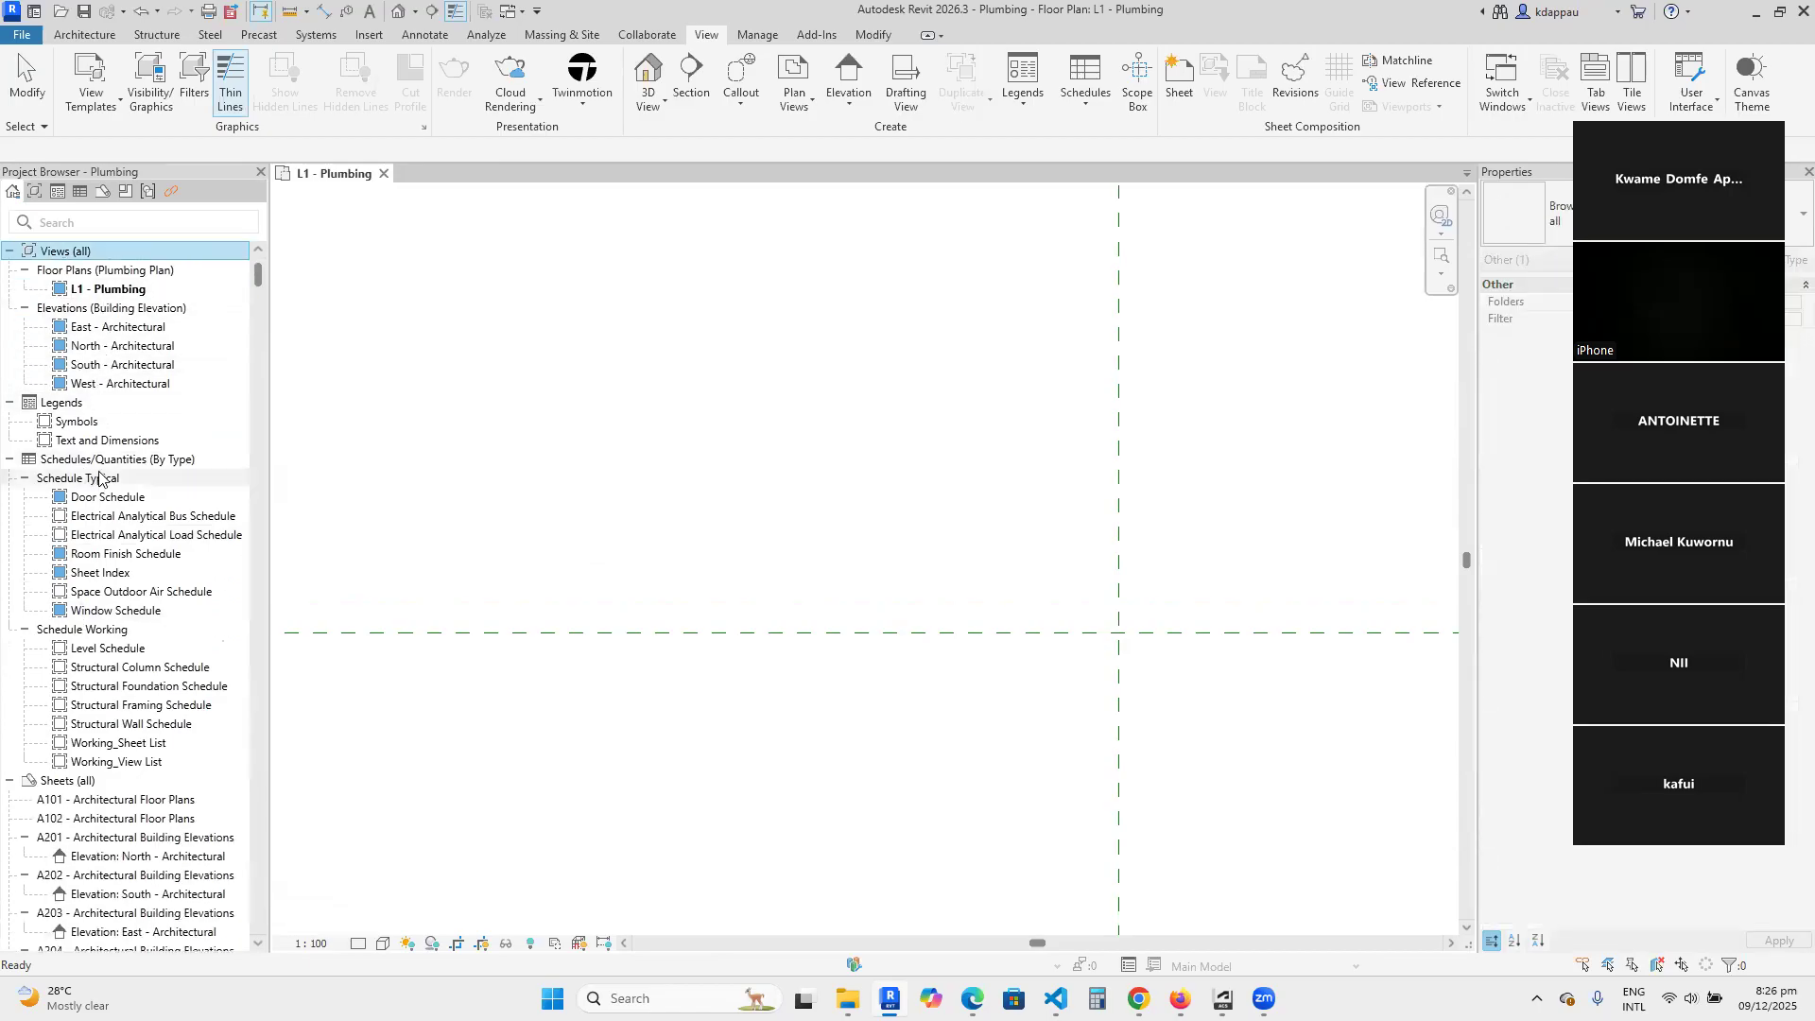
# Open the East - Architectural elevation and delete the L1 - Plumbing floor plan.
pyautogui.click(100, 289)
pyautogui.doubleClick(100, 326)
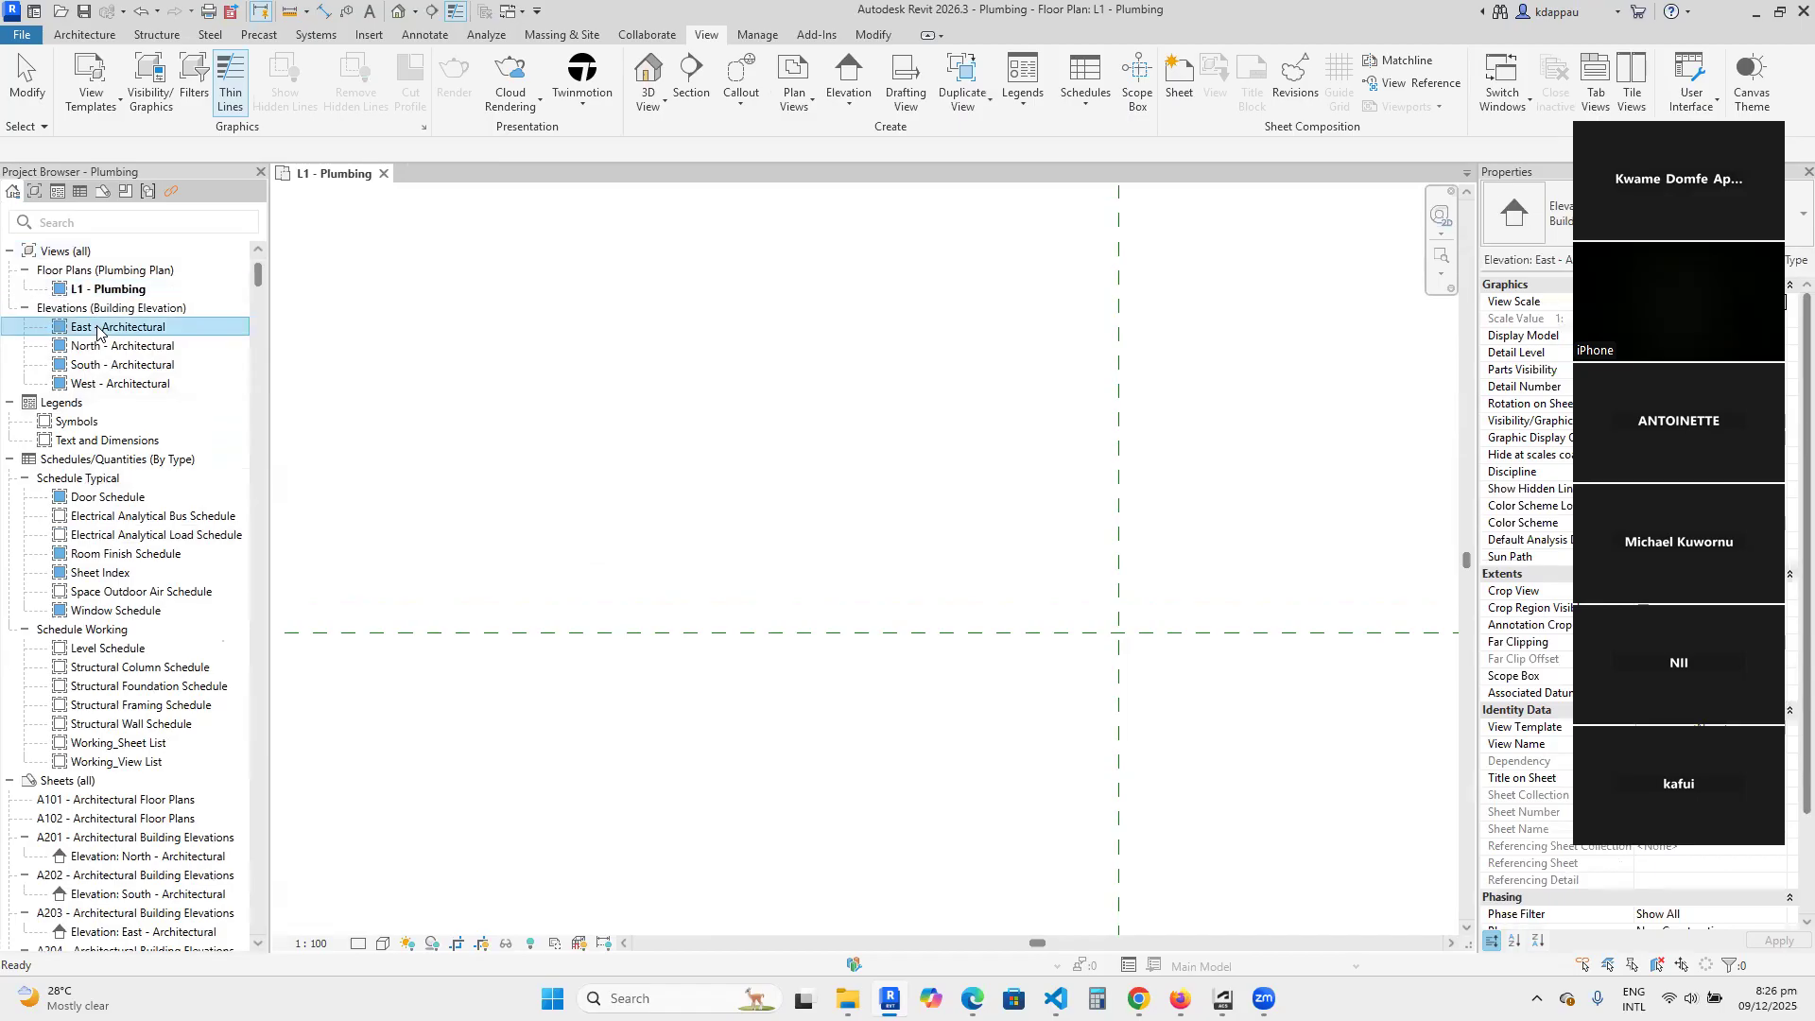
pyautogui.click(95, 289)
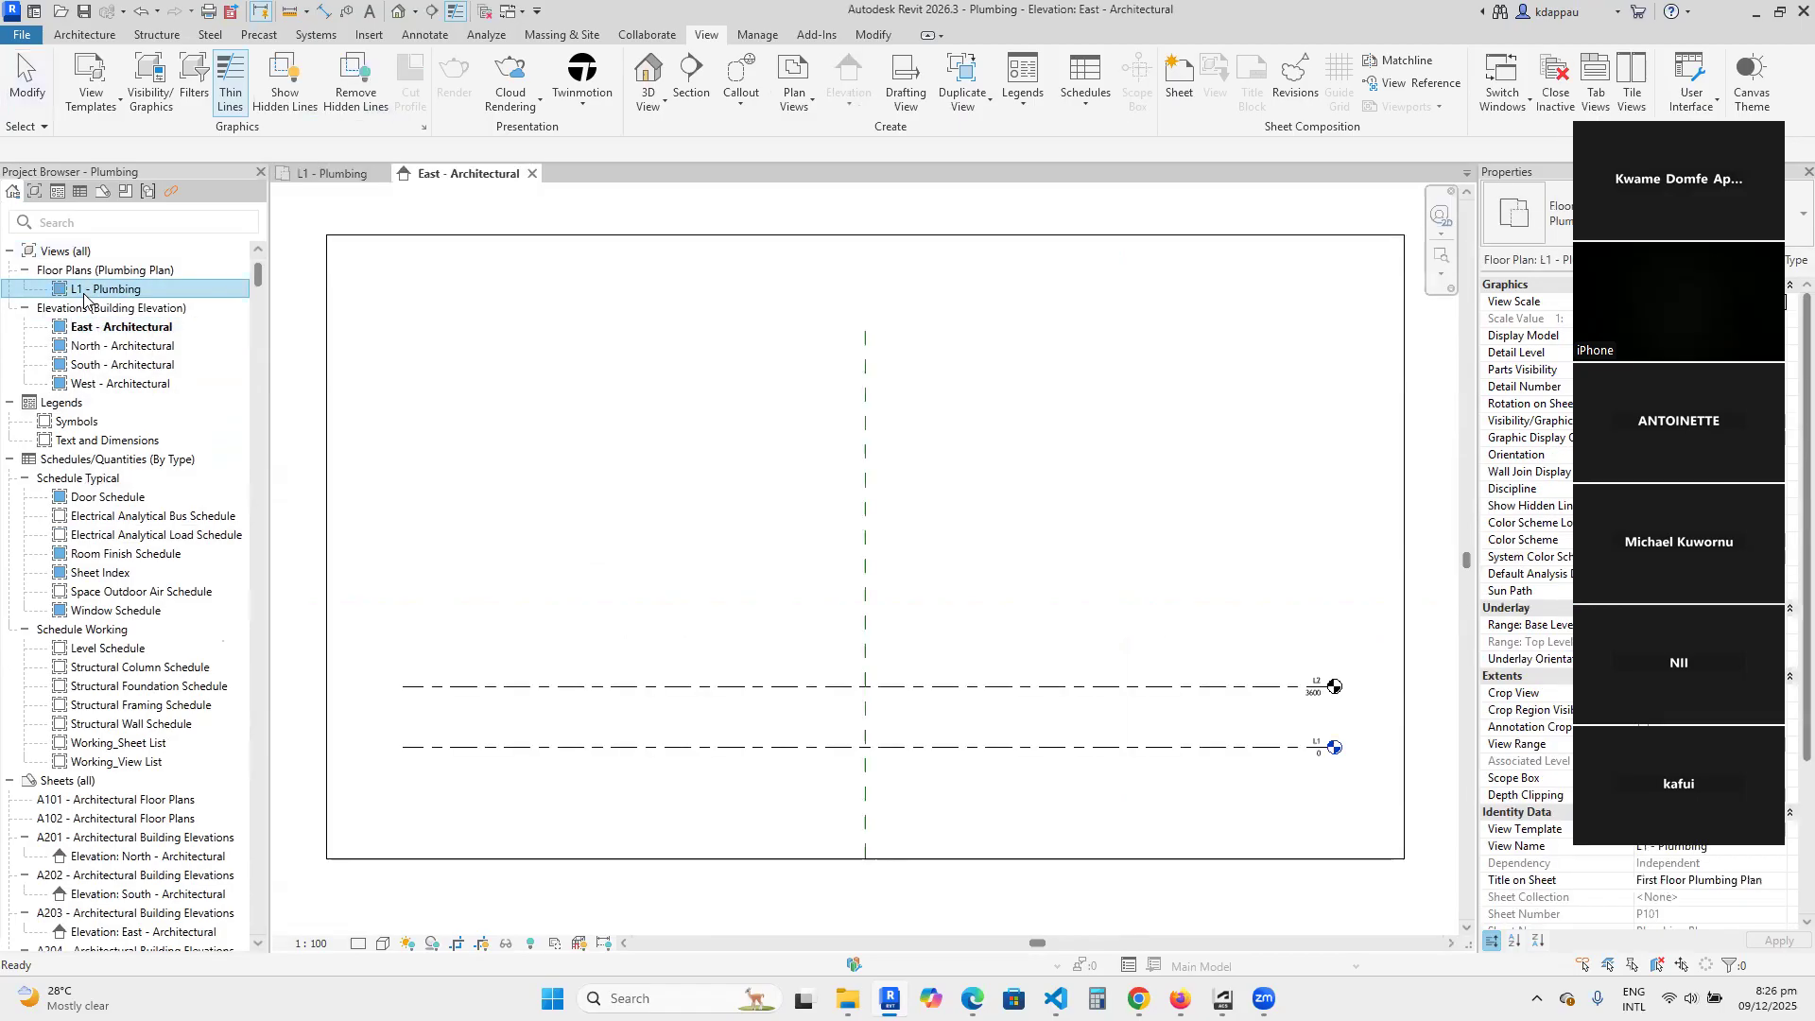
pyautogui.press('Delete')
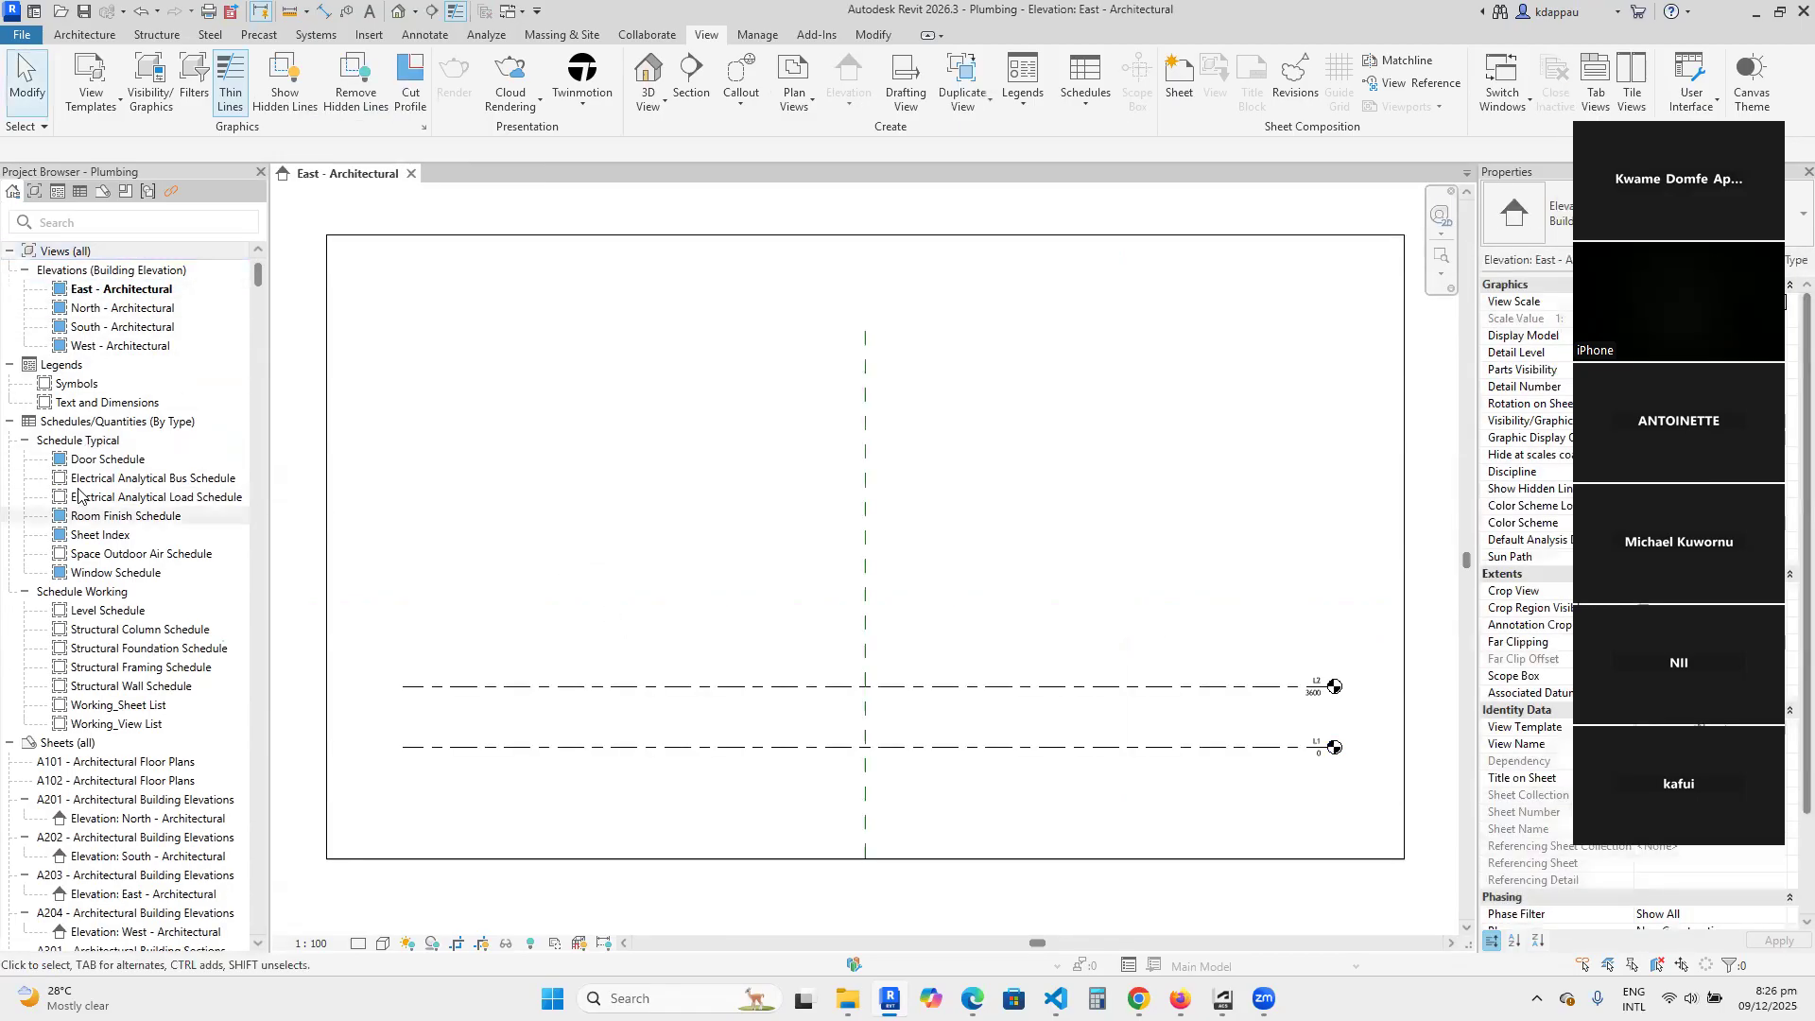
# Rename the East - Architectural elevation view as East.
pyautogui.click(104, 346)
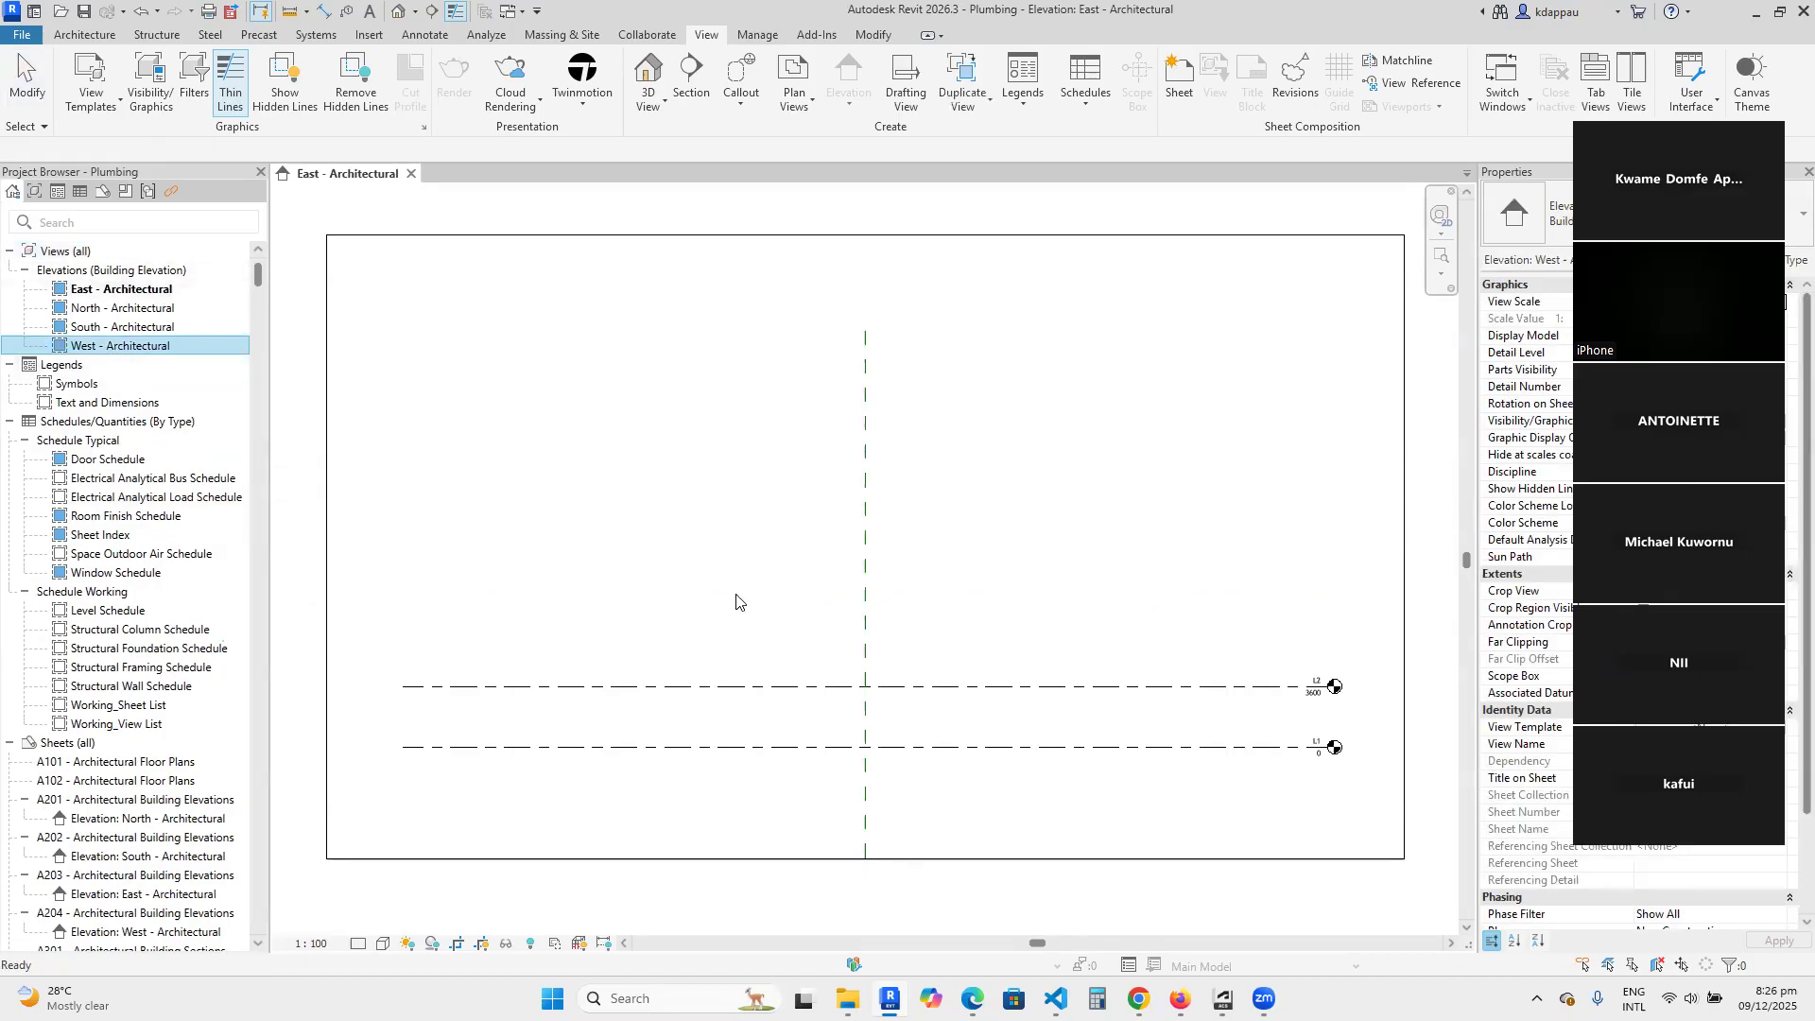
pyautogui.scroll(-2, 600, 555)
pyautogui.scroll(-2, 649, 519)
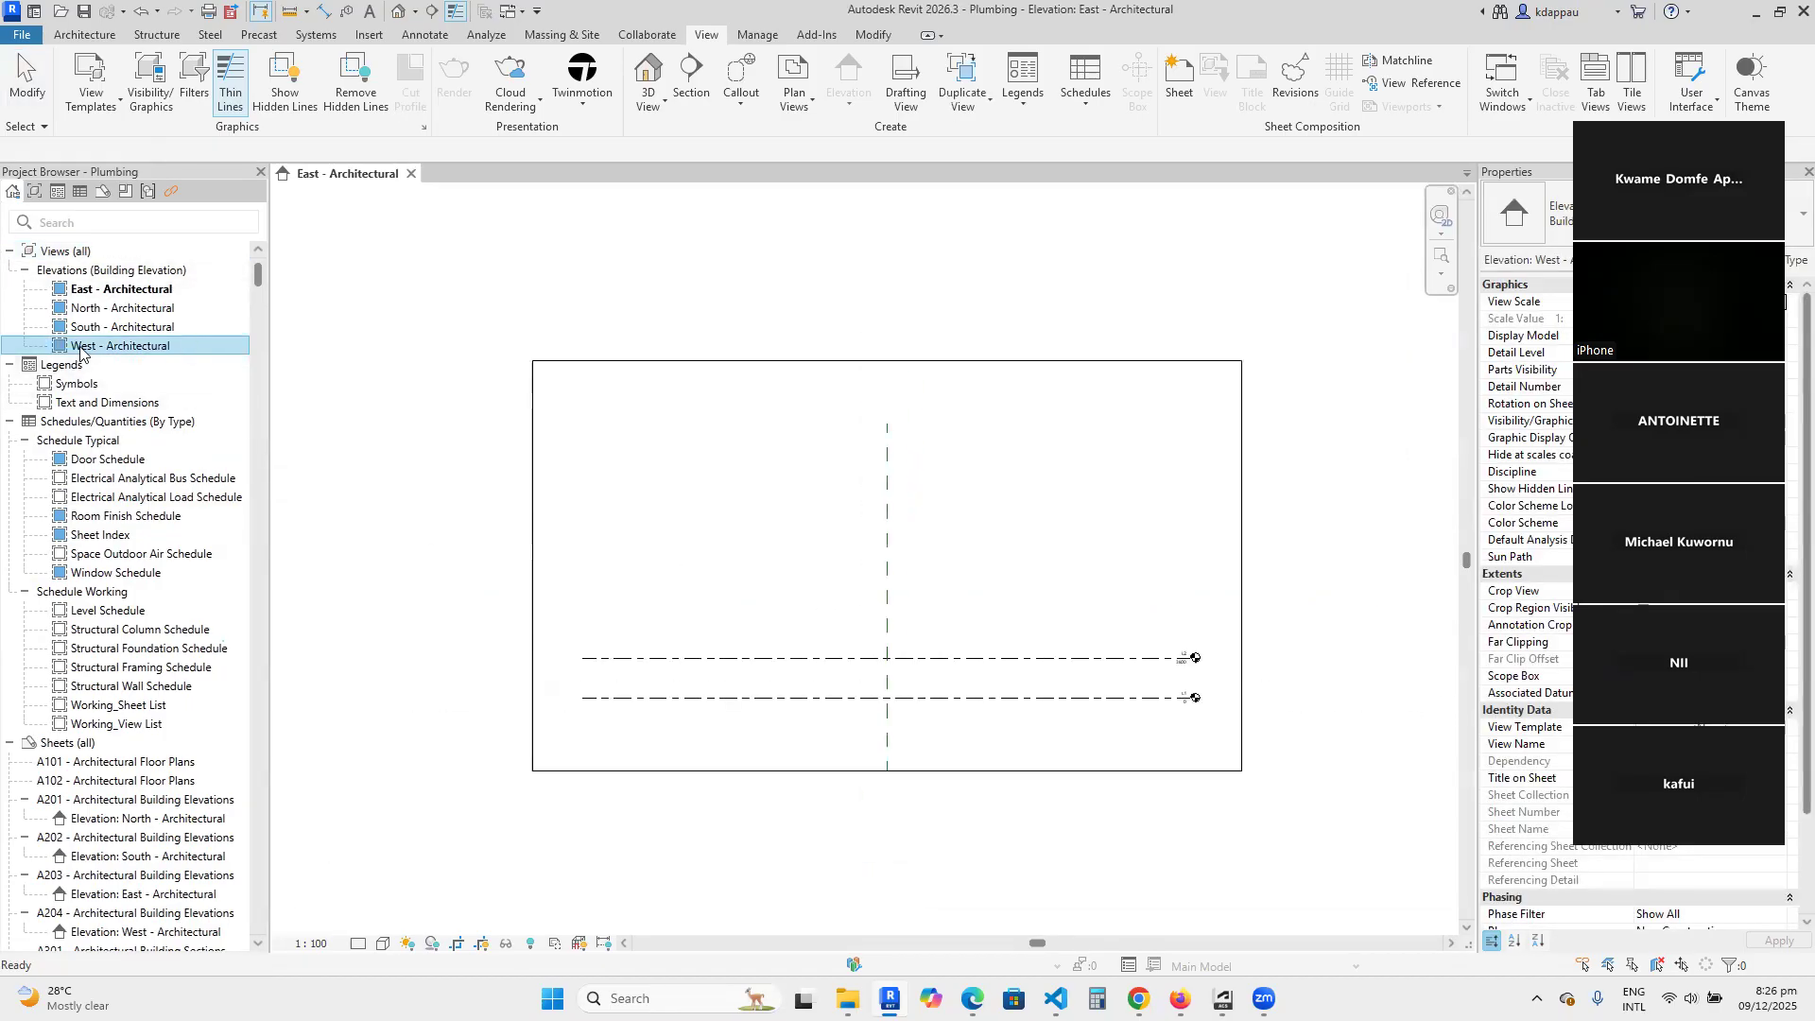
pyautogui.click(97, 293)
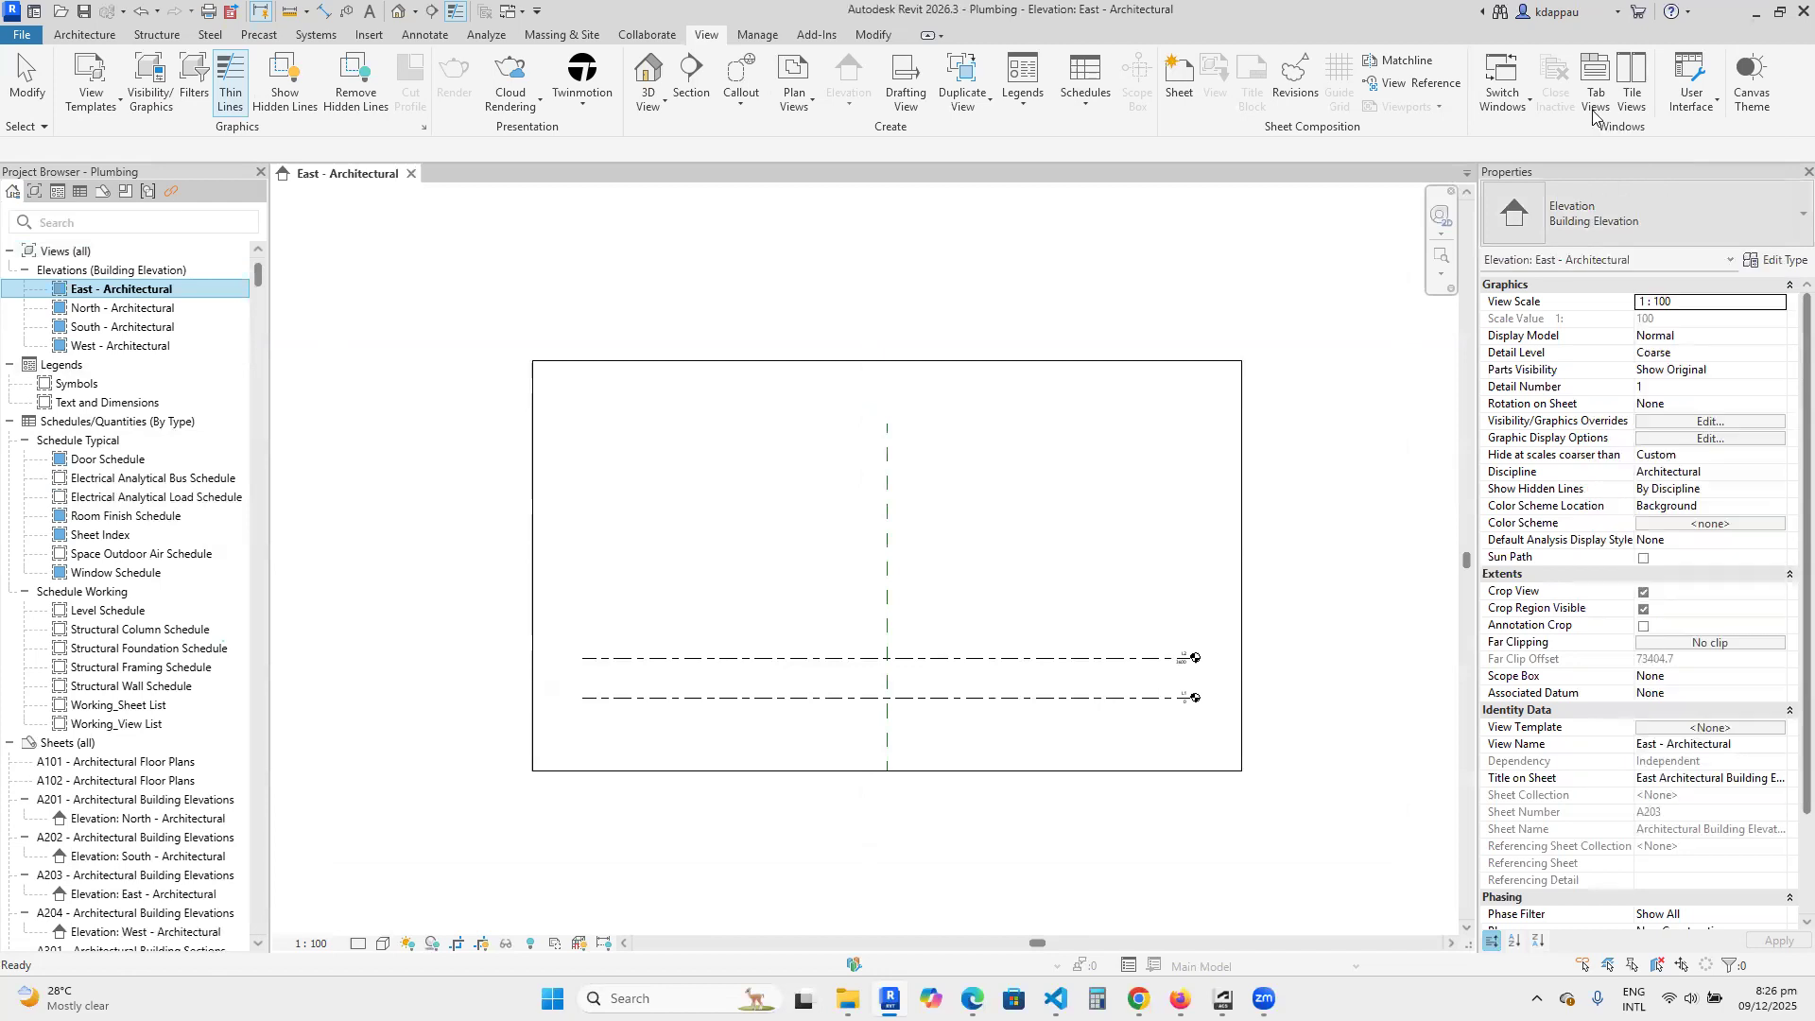
pyautogui.click(1665, 745)
pyautogui.moveTo(1659, 745); pyautogui.dragTo(1786, 754)
pyautogui.press('BackSpace')
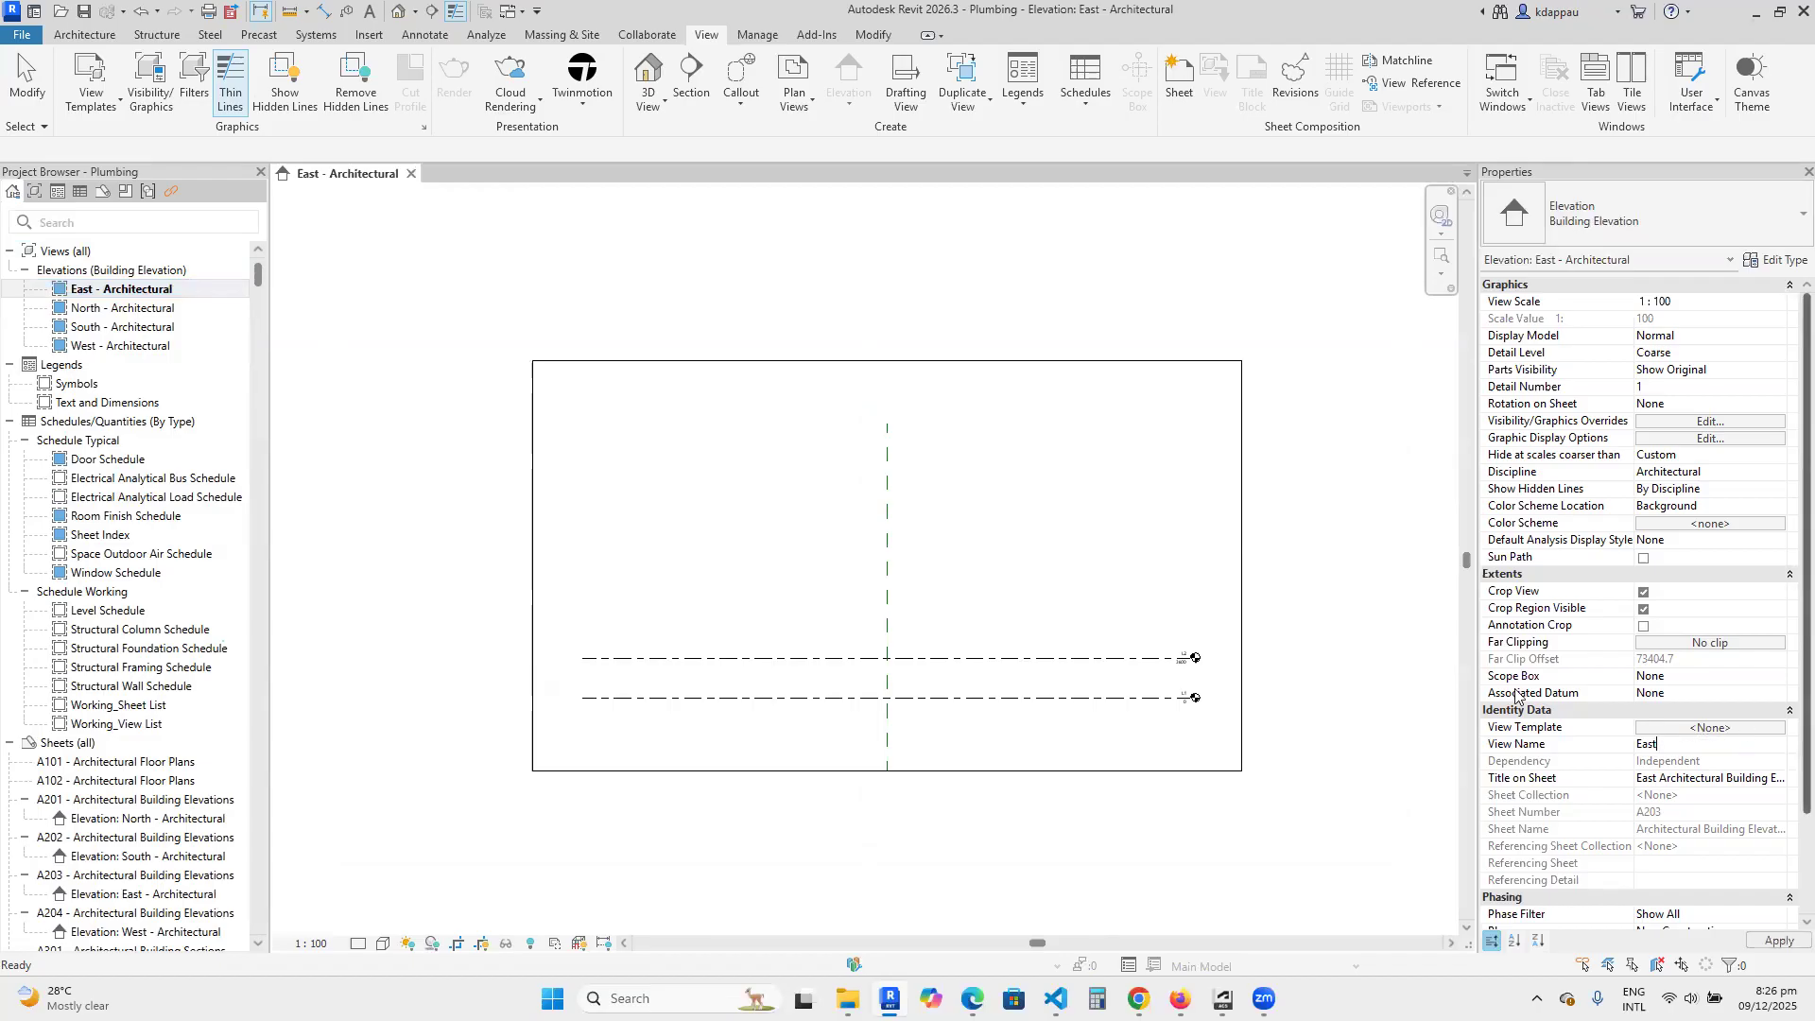
# Rename the North - Architectural elevation view as North.
pyautogui.click(101, 311)
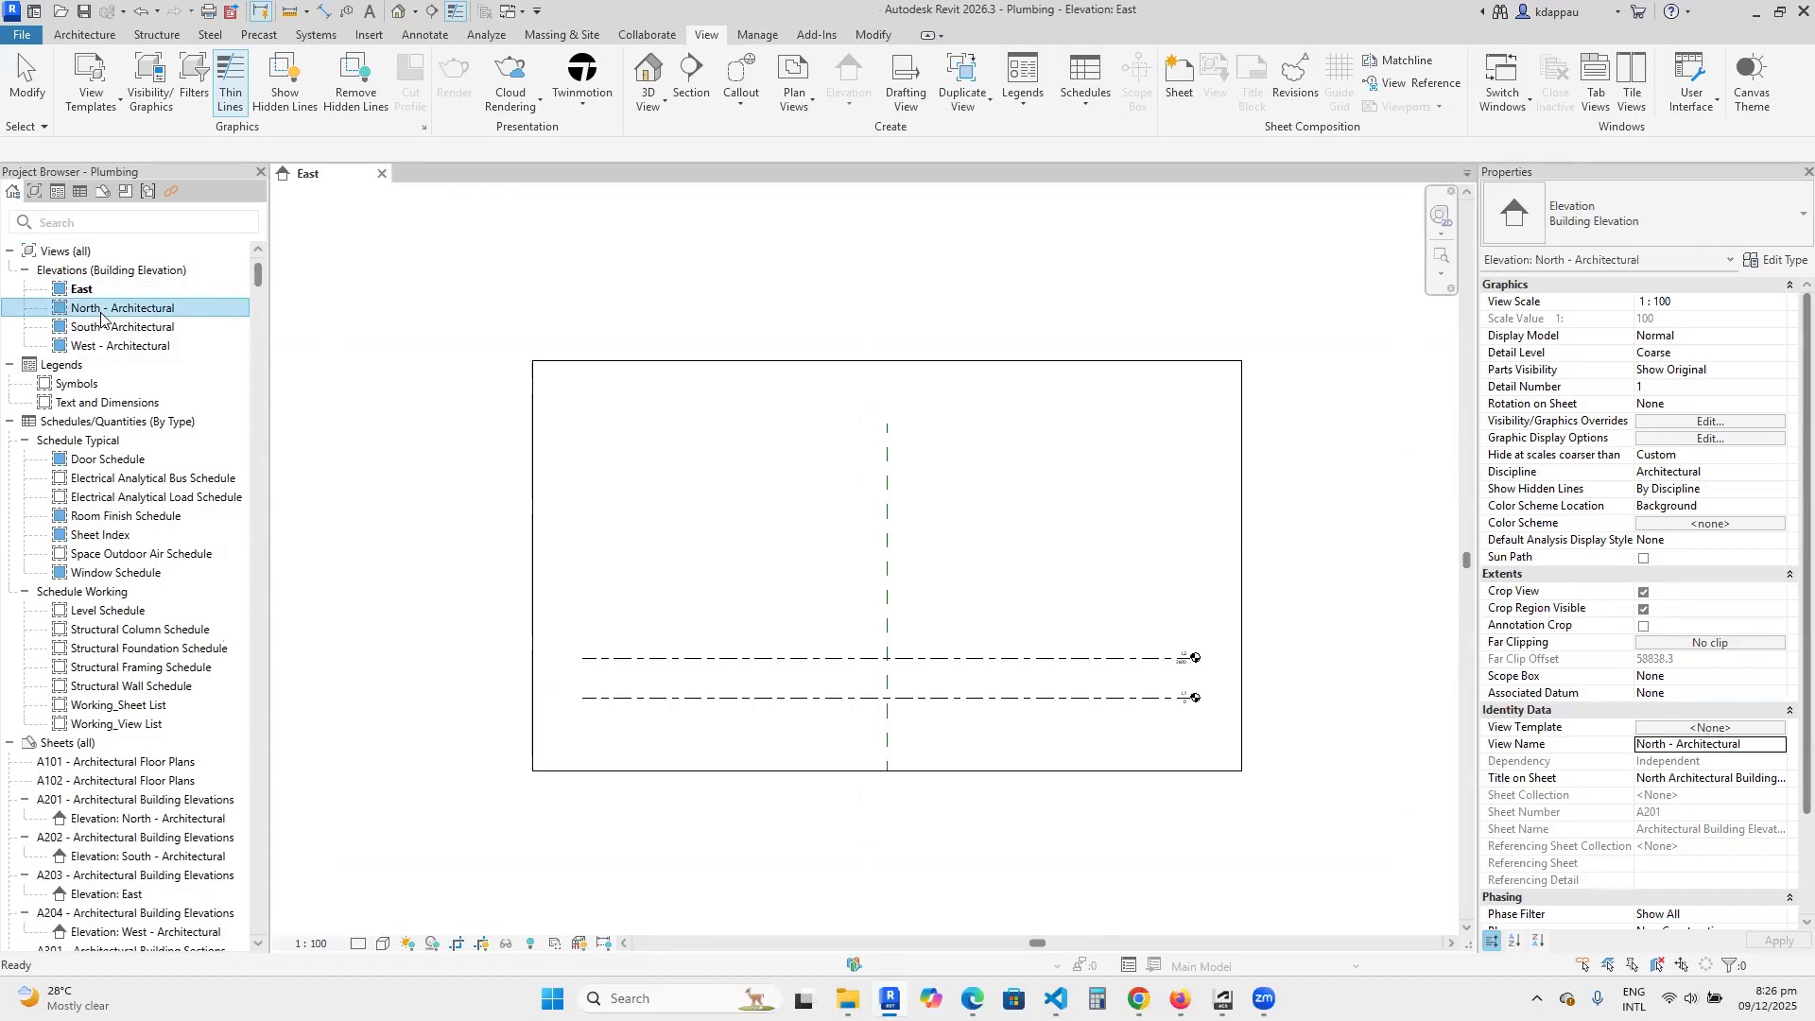
pyautogui.click(1674, 747)
pyautogui.moveTo(1666, 745); pyautogui.dragTo(1764, 747)
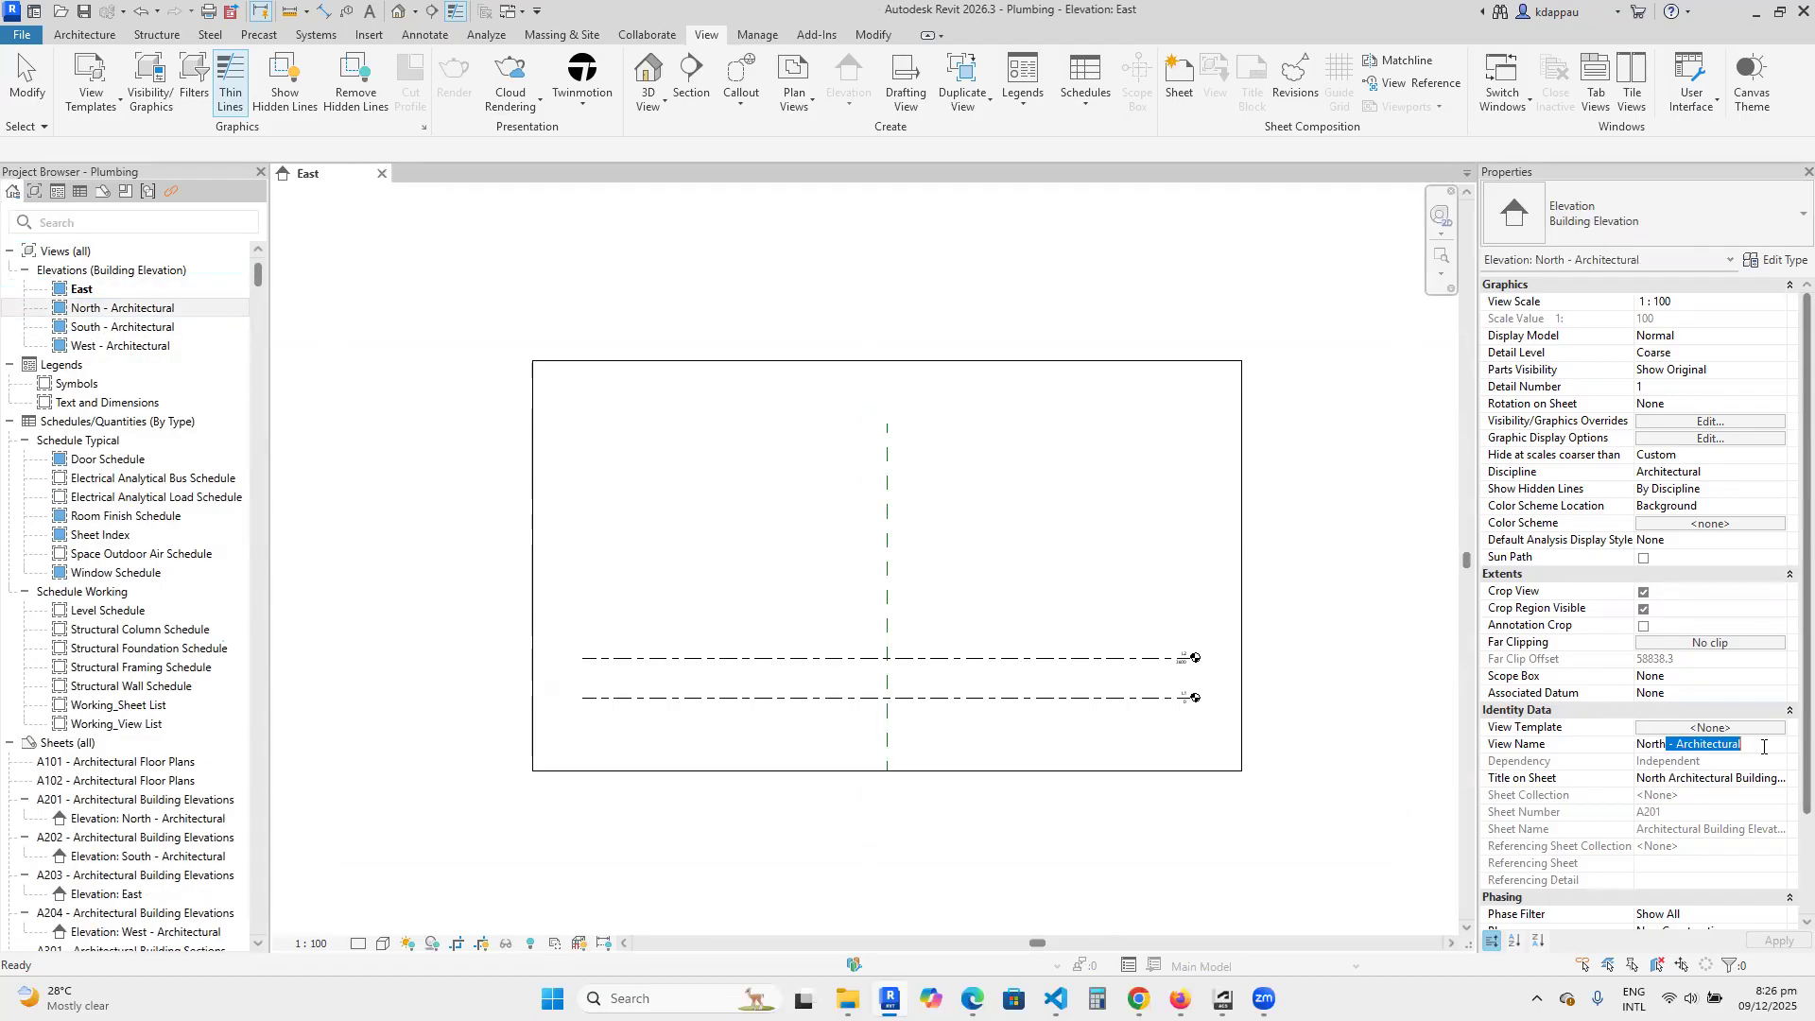
pyautogui.press('BackSpace')
pyautogui.press('Return')
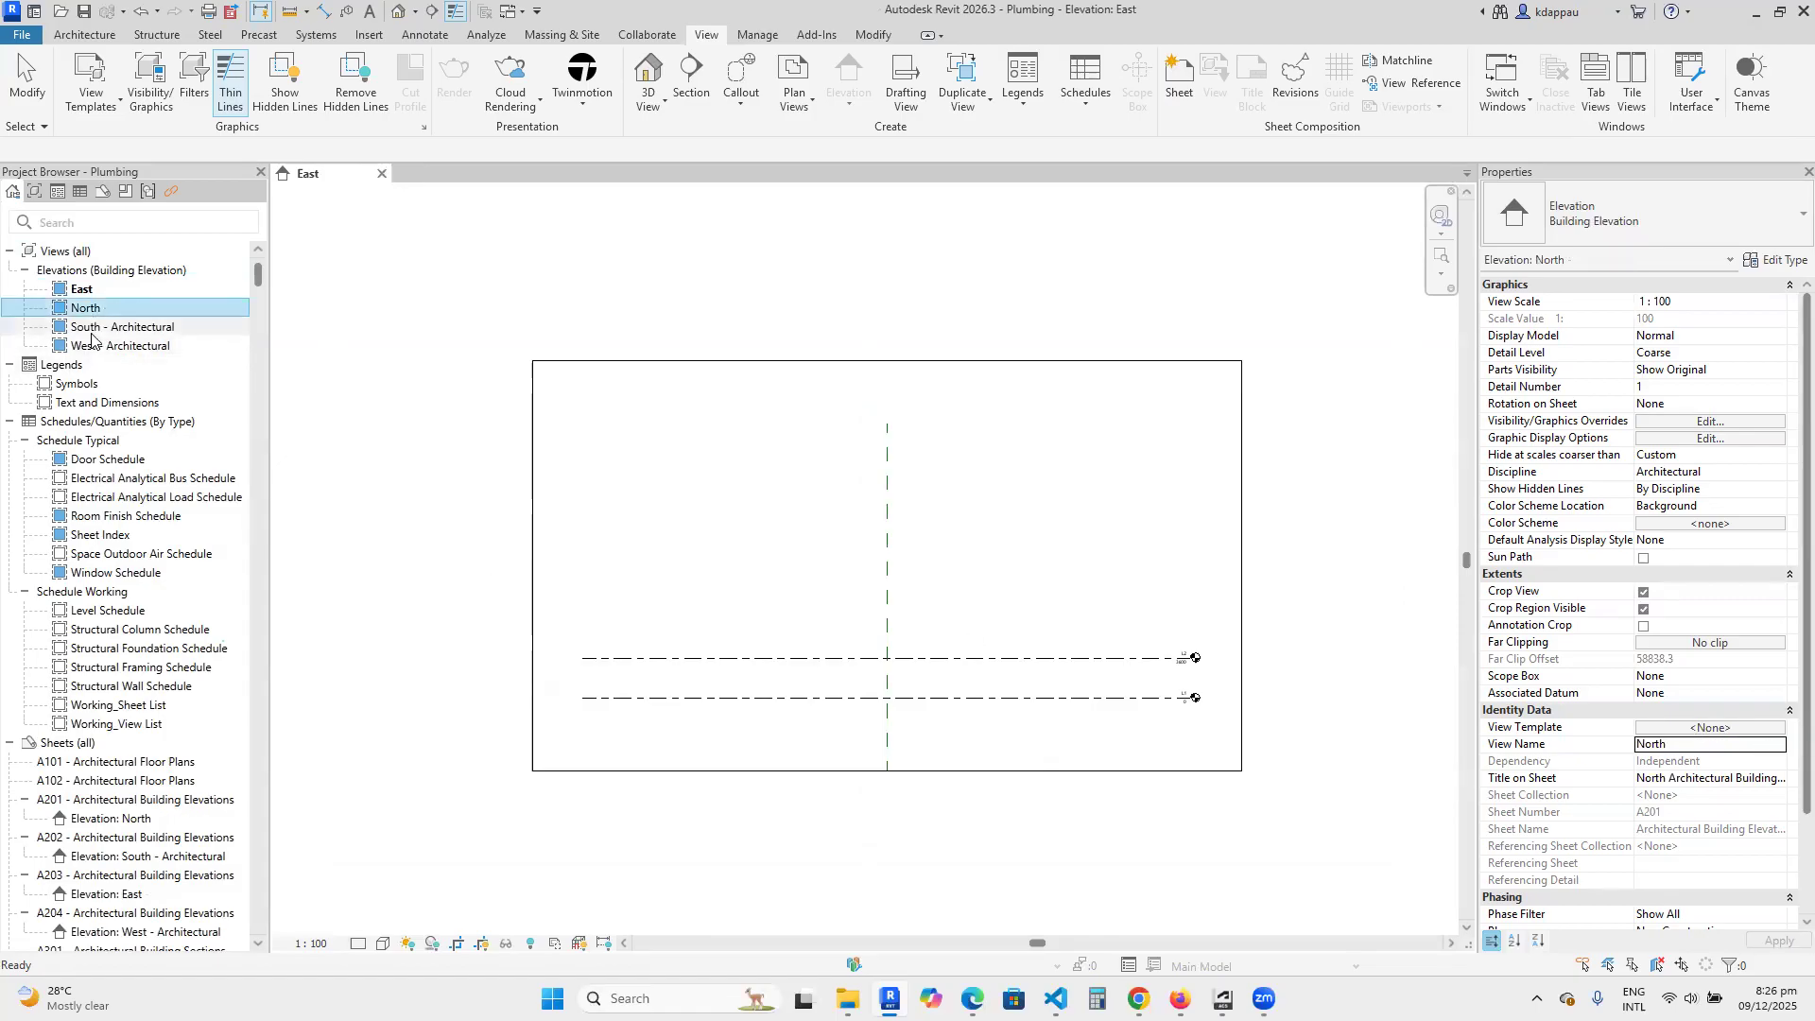
# Rename the South - Architectural elevation view as Southl.
pyautogui.click(91, 328)
pyautogui.click(1690, 744)
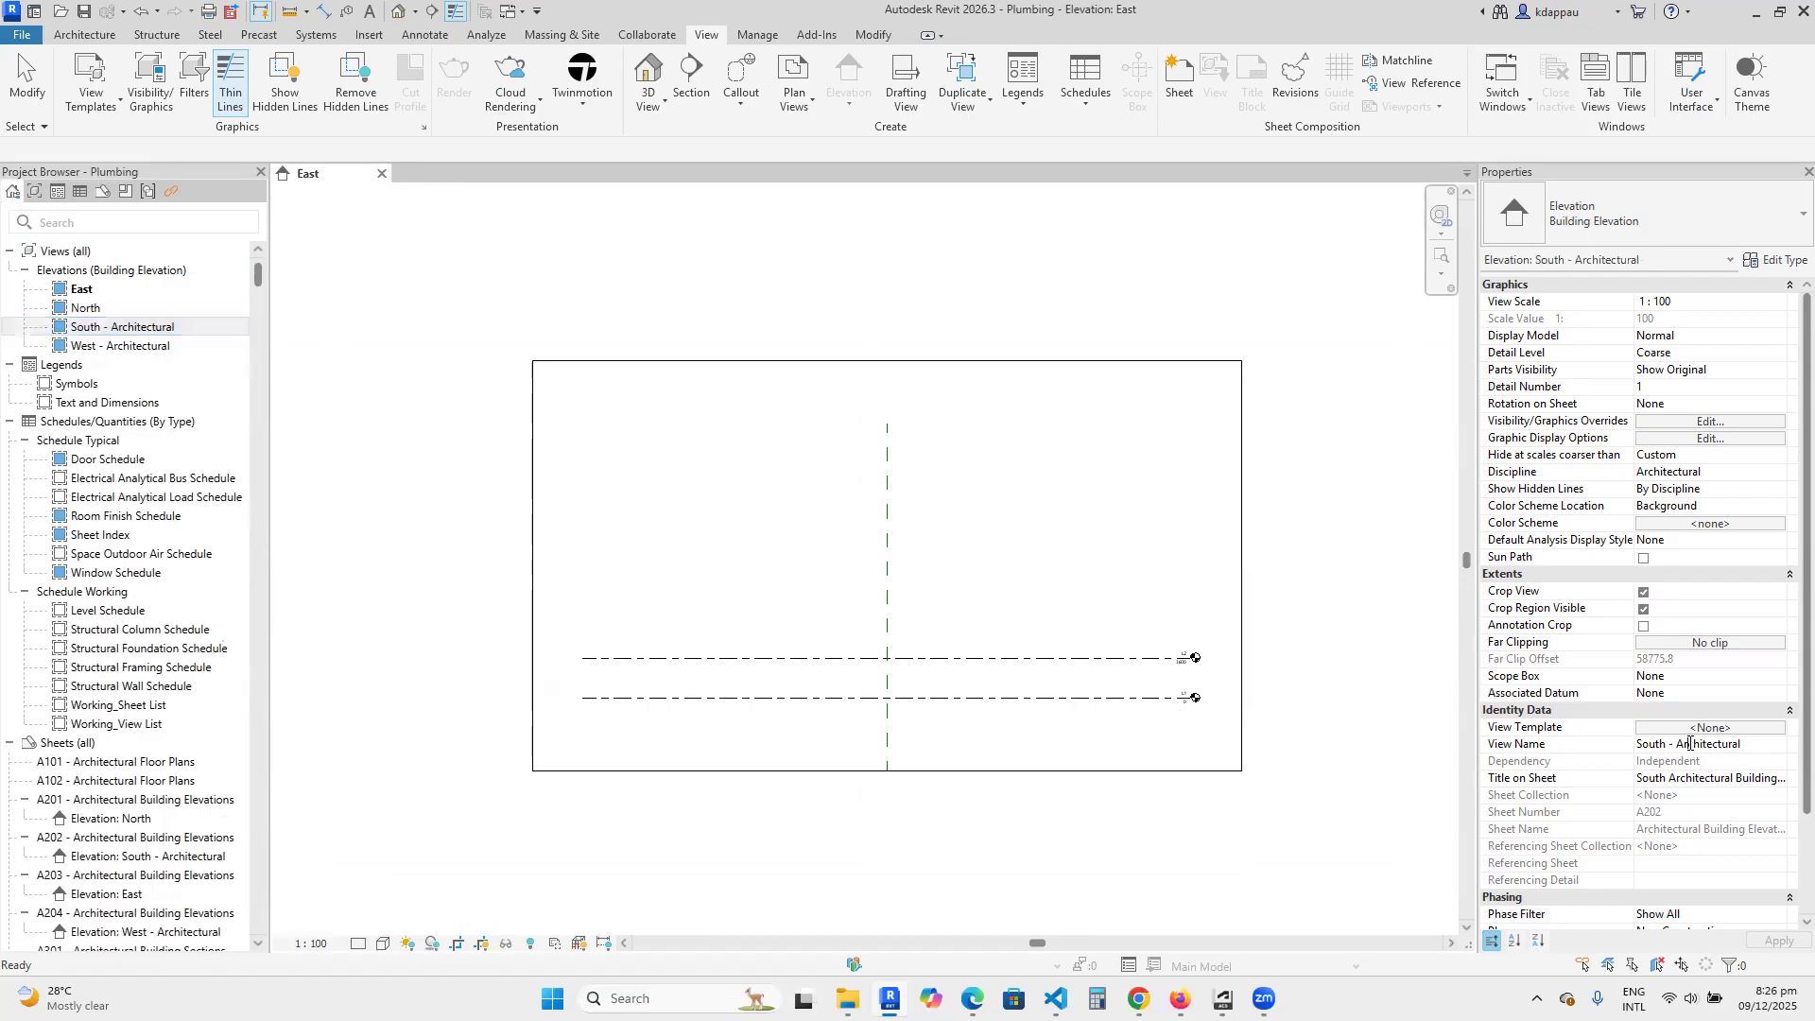
pyautogui.moveTo(1668, 744); pyautogui.dragTo(1734, 764)
pyautogui.click(1734, 763)
pyautogui.press('BackSpace')
pyautogui.press('BackSpace')
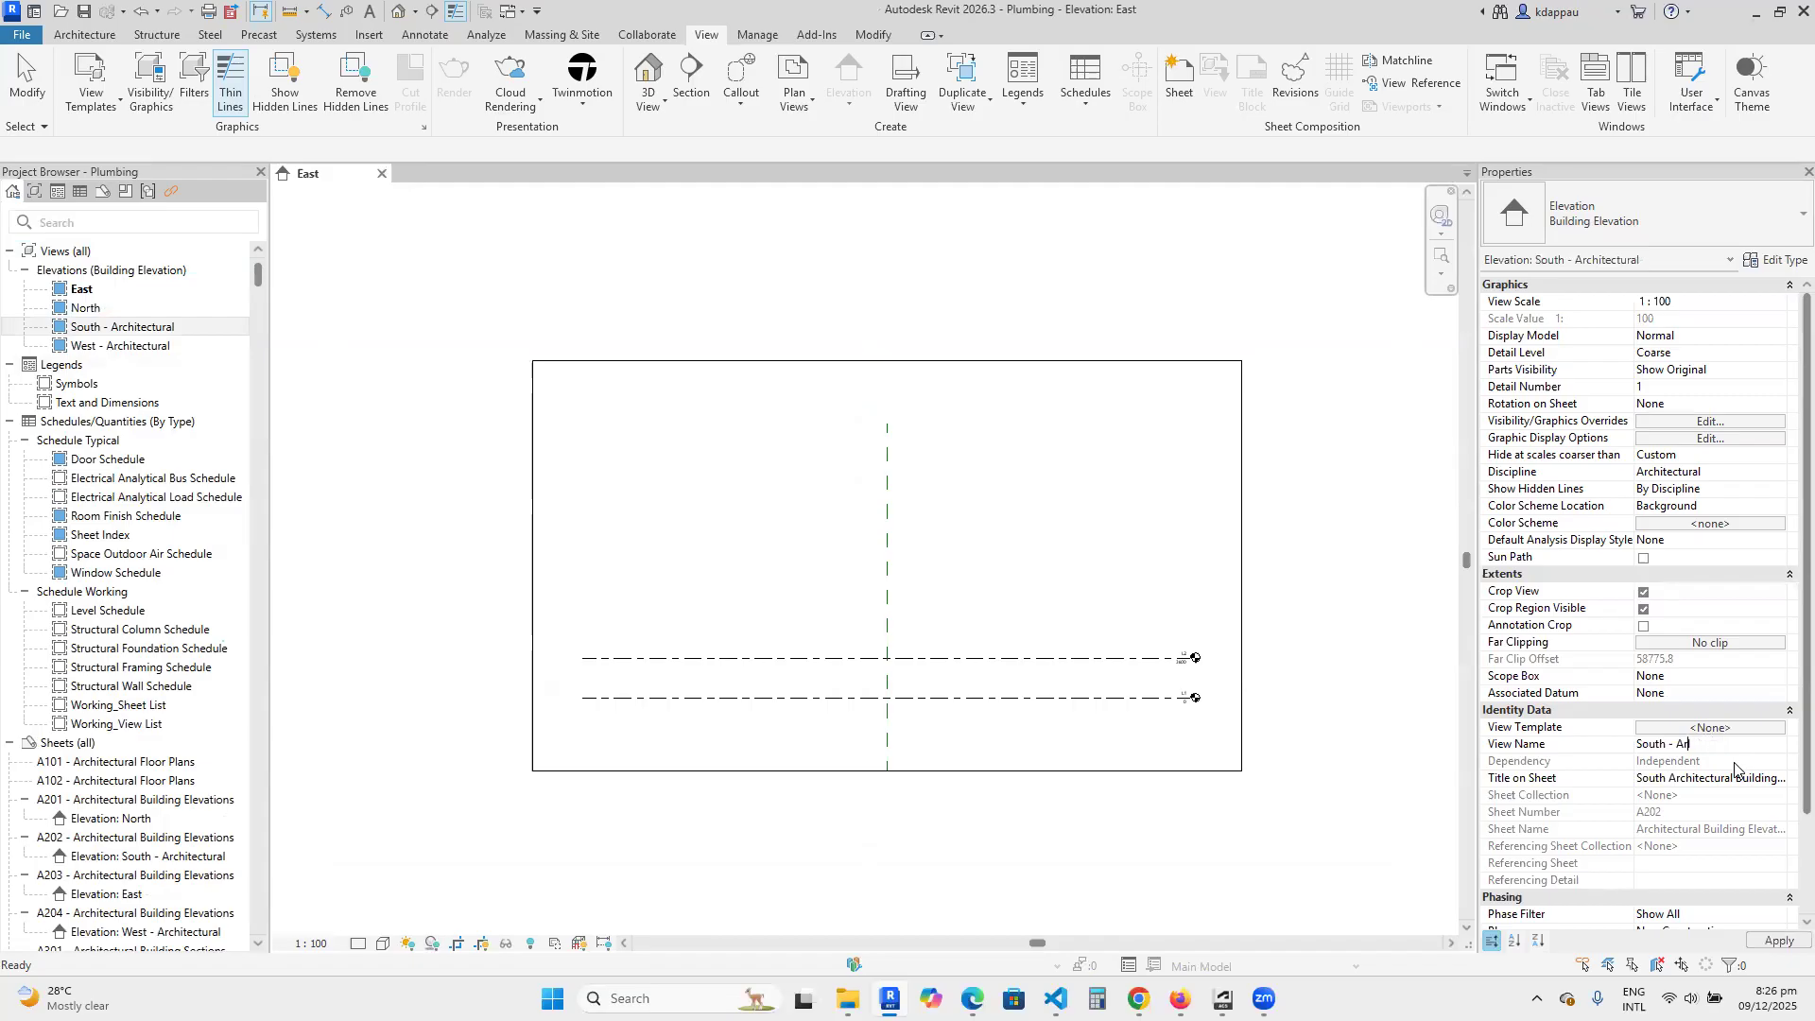
pyautogui.press('BackSpace')
pyautogui.press('BackSpace')
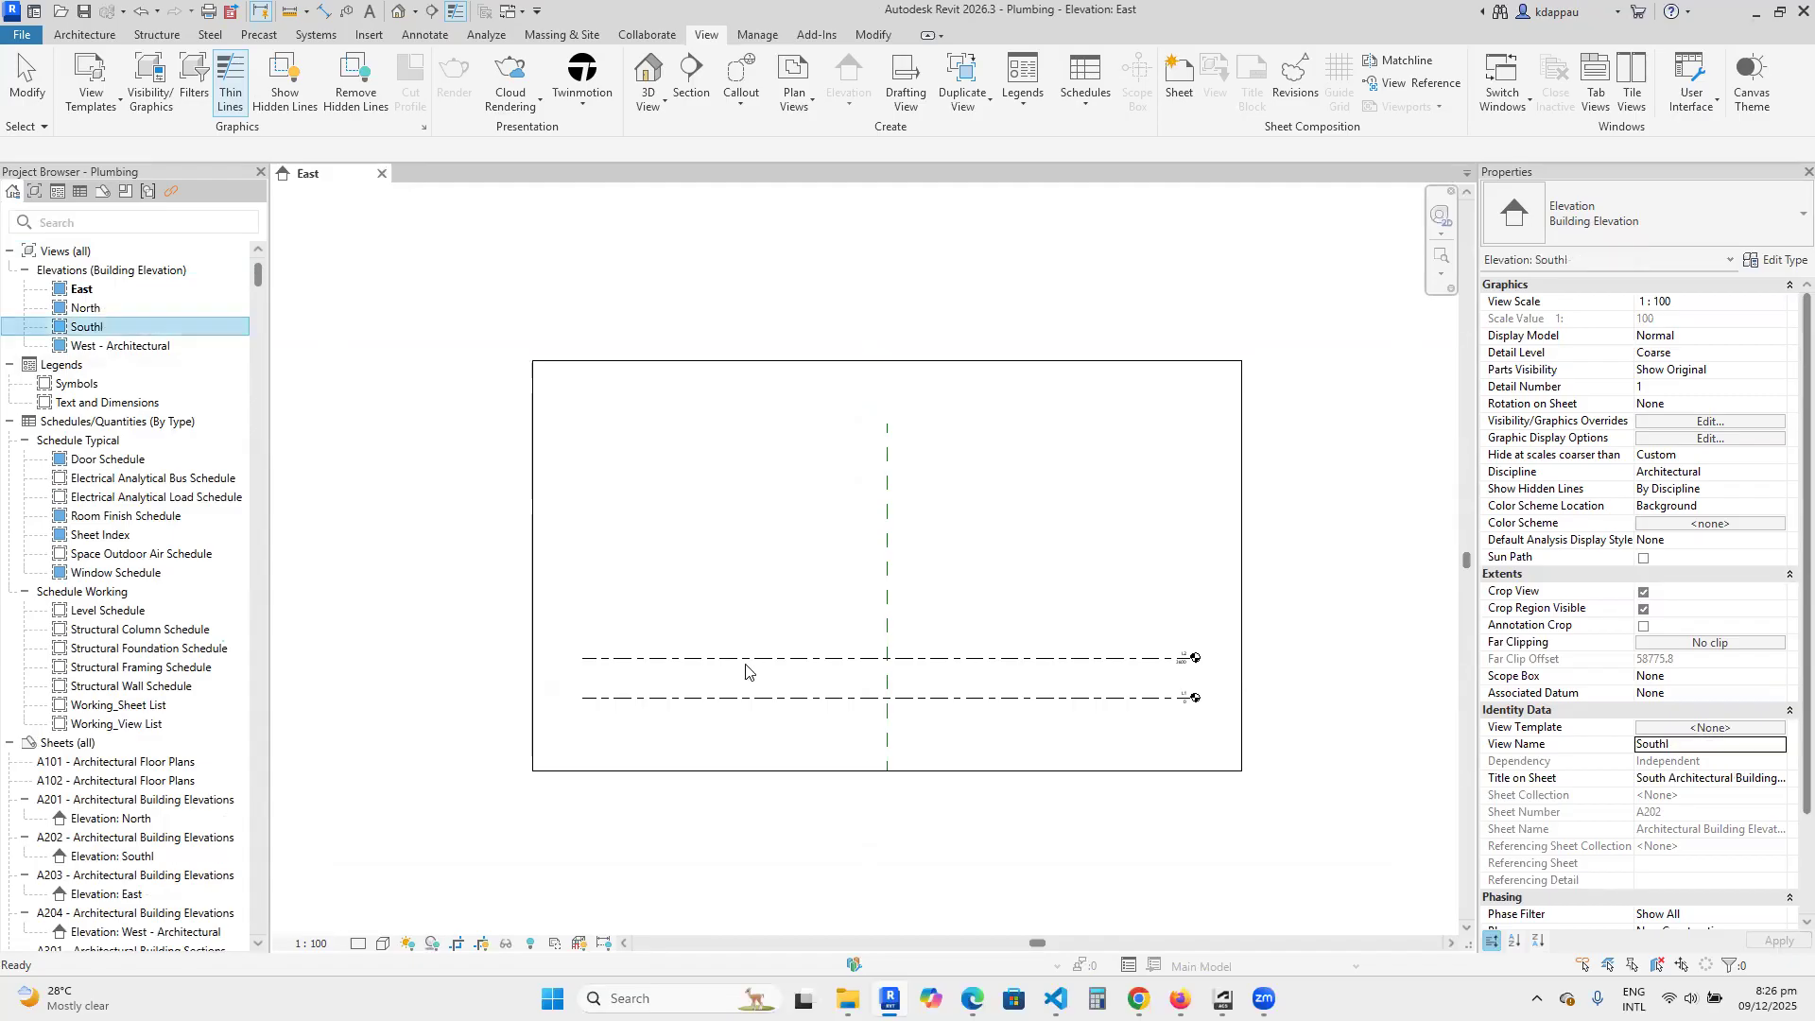
# Open the West - Architectural elevation and rename the view as West.
pyautogui.doubleClick(110, 345)
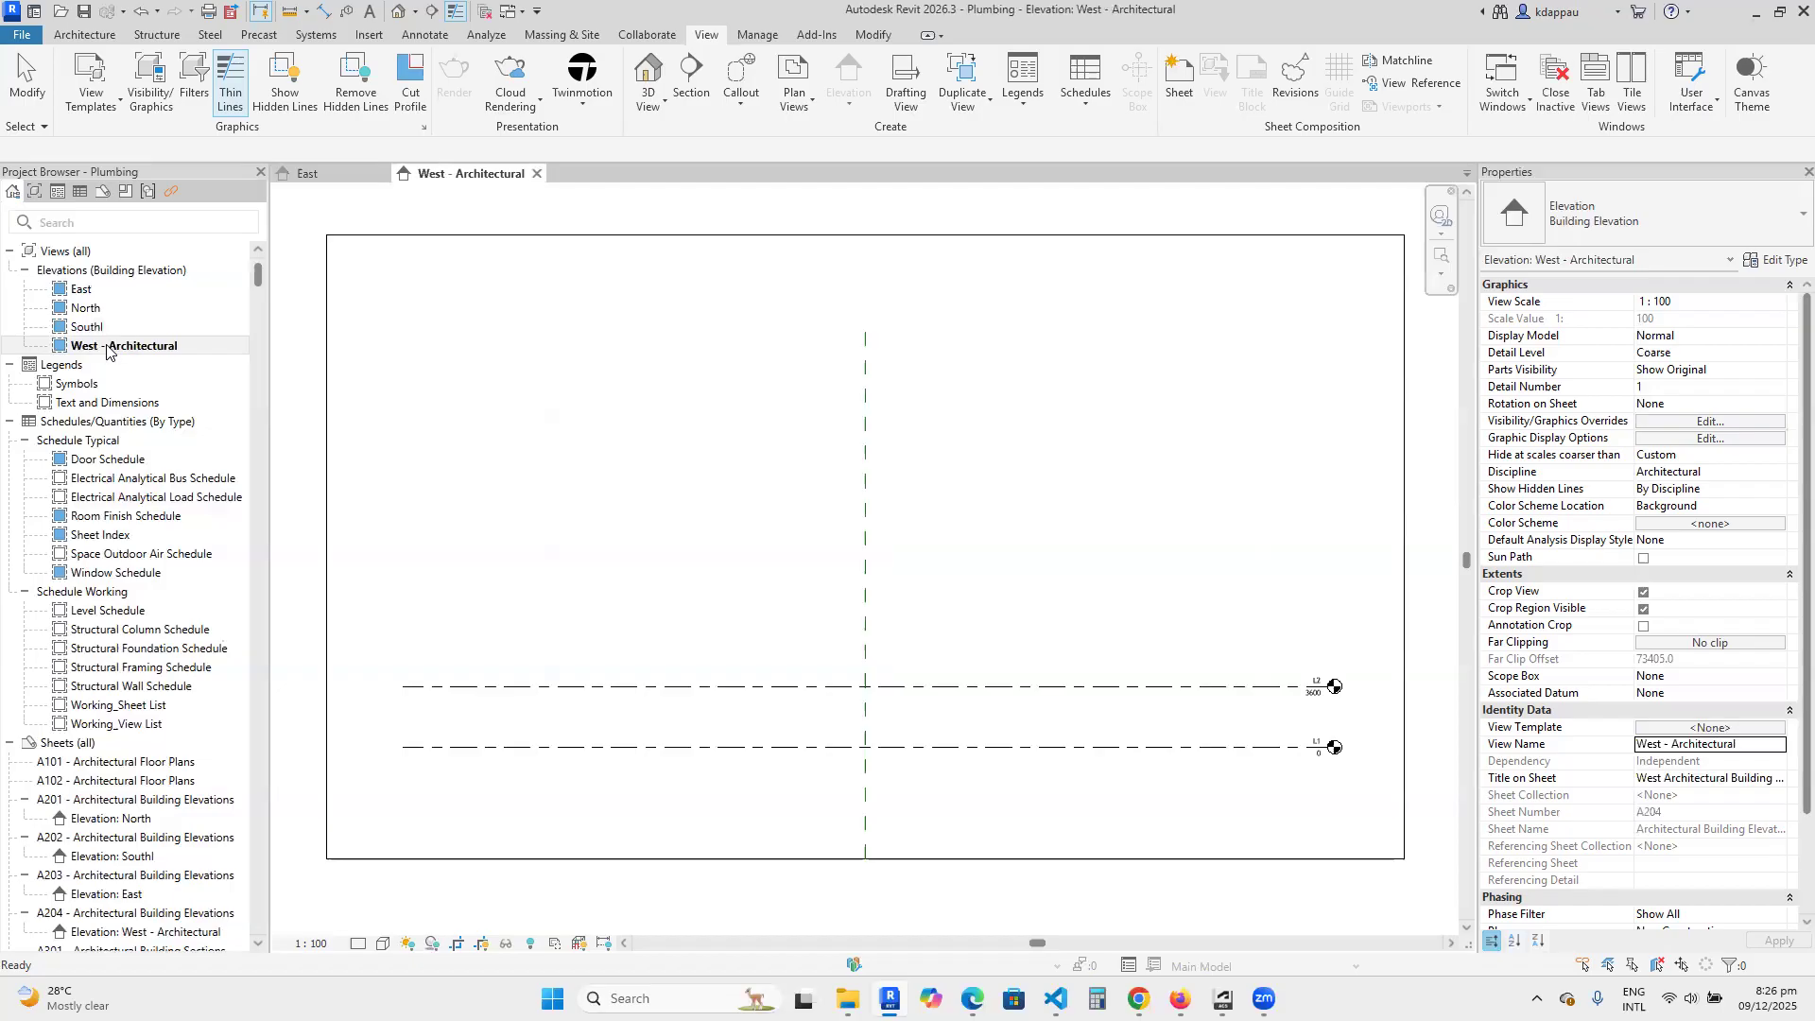
pyautogui.click(1685, 747)
pyautogui.moveTo(1664, 746); pyautogui.dragTo(1741, 749)
pyautogui.press('BackSpace')
pyautogui.press('Return')
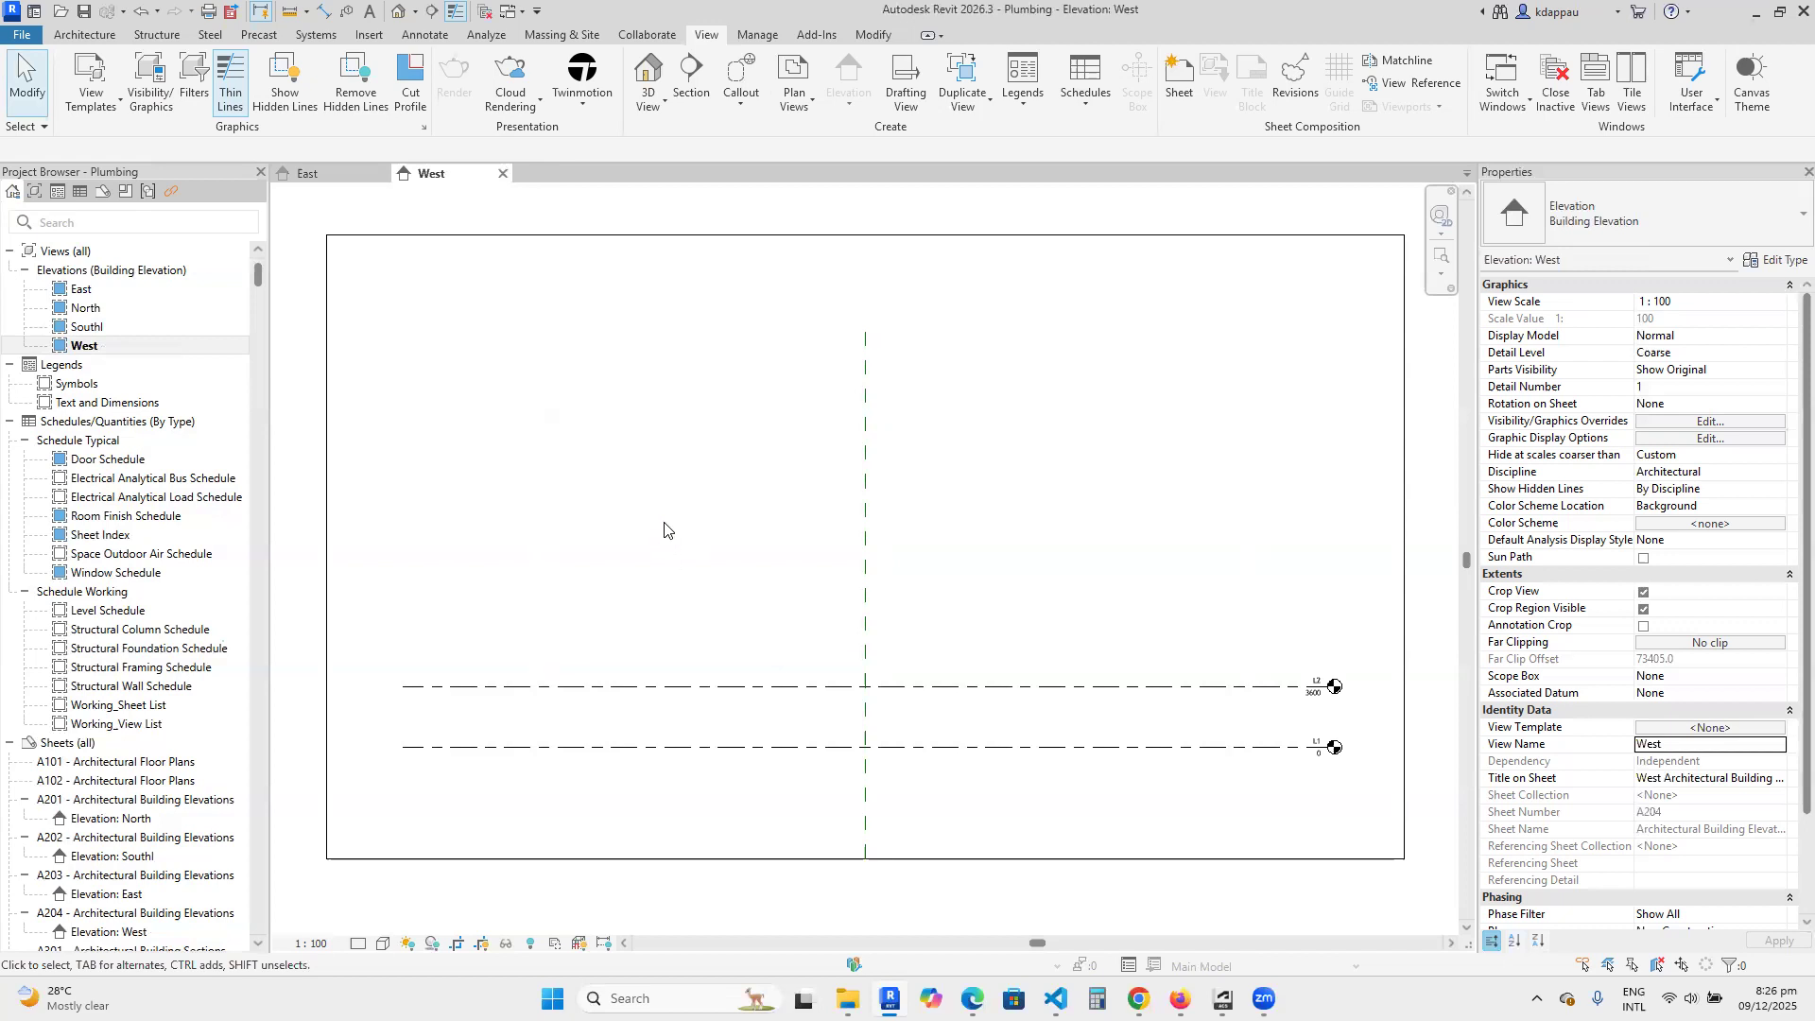
# Rename level L1 as Ground Level in the West elevation.
pyautogui.scroll(-3, 628, 580)
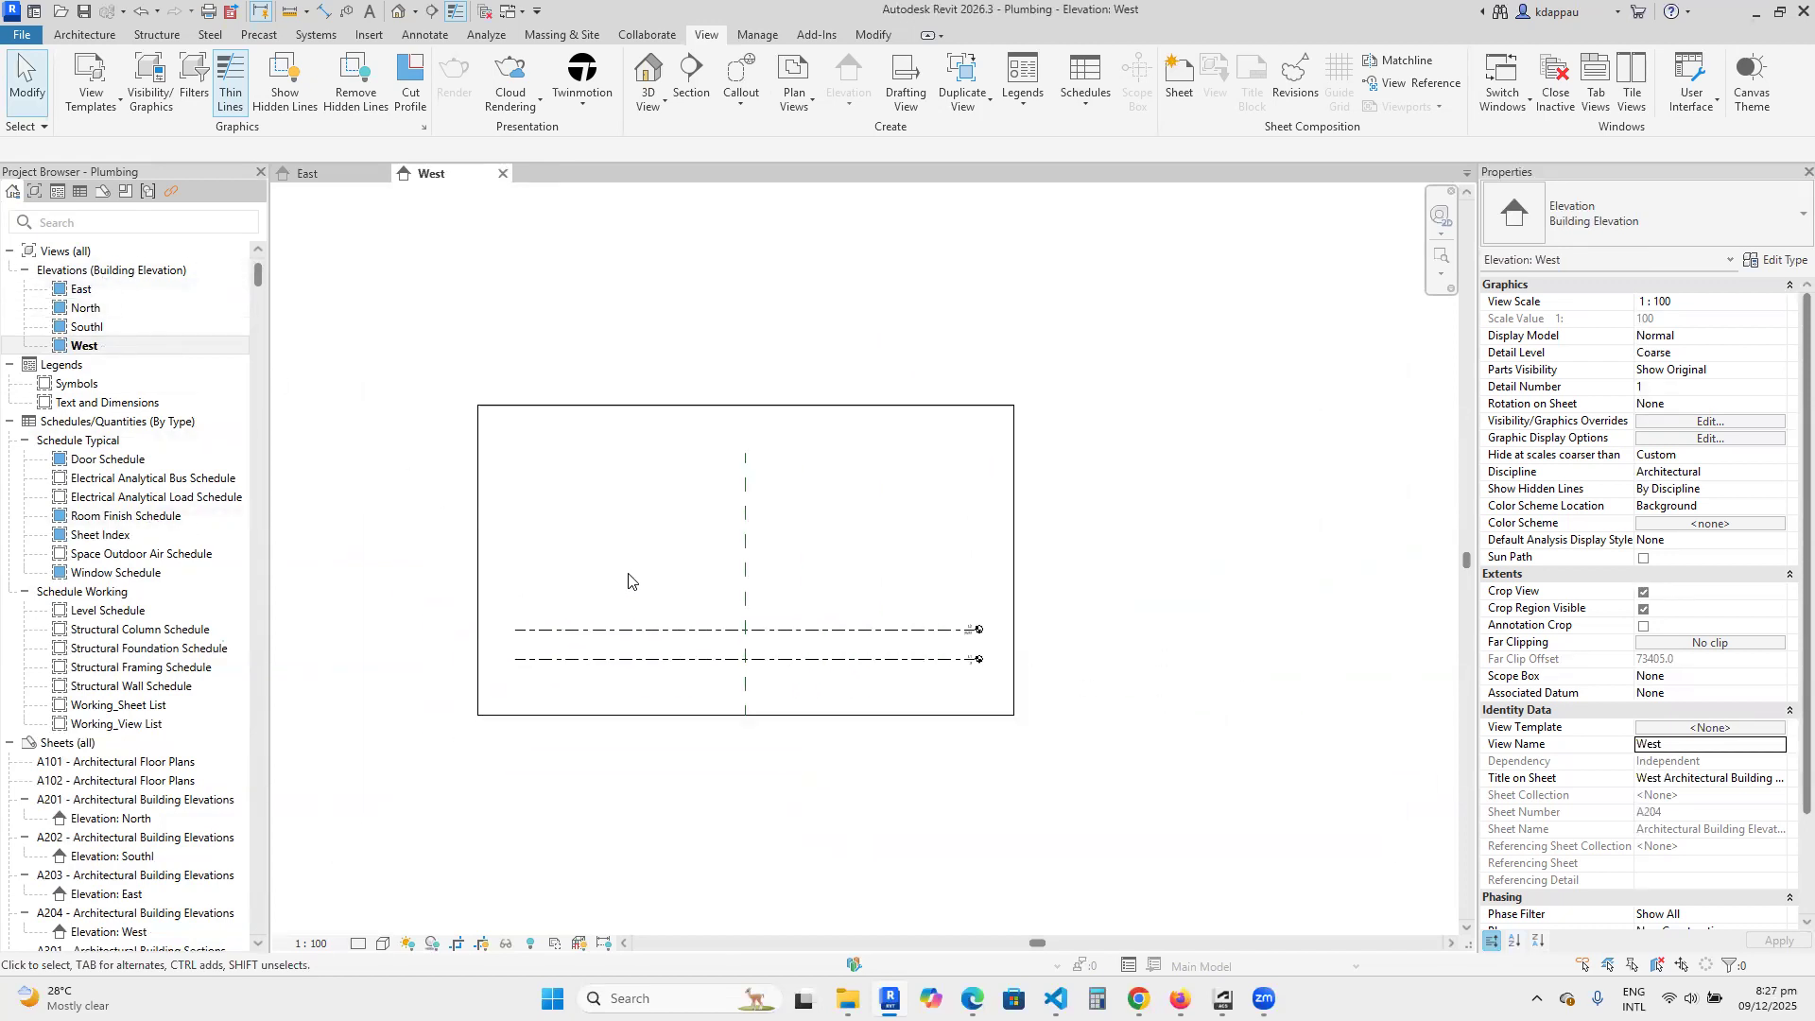
pyautogui.scroll(2, 691, 586)
pyautogui.scroll(-1, 803, 661)
pyautogui.scroll(3, 1144, 681)
pyautogui.scroll(2, 1168, 707)
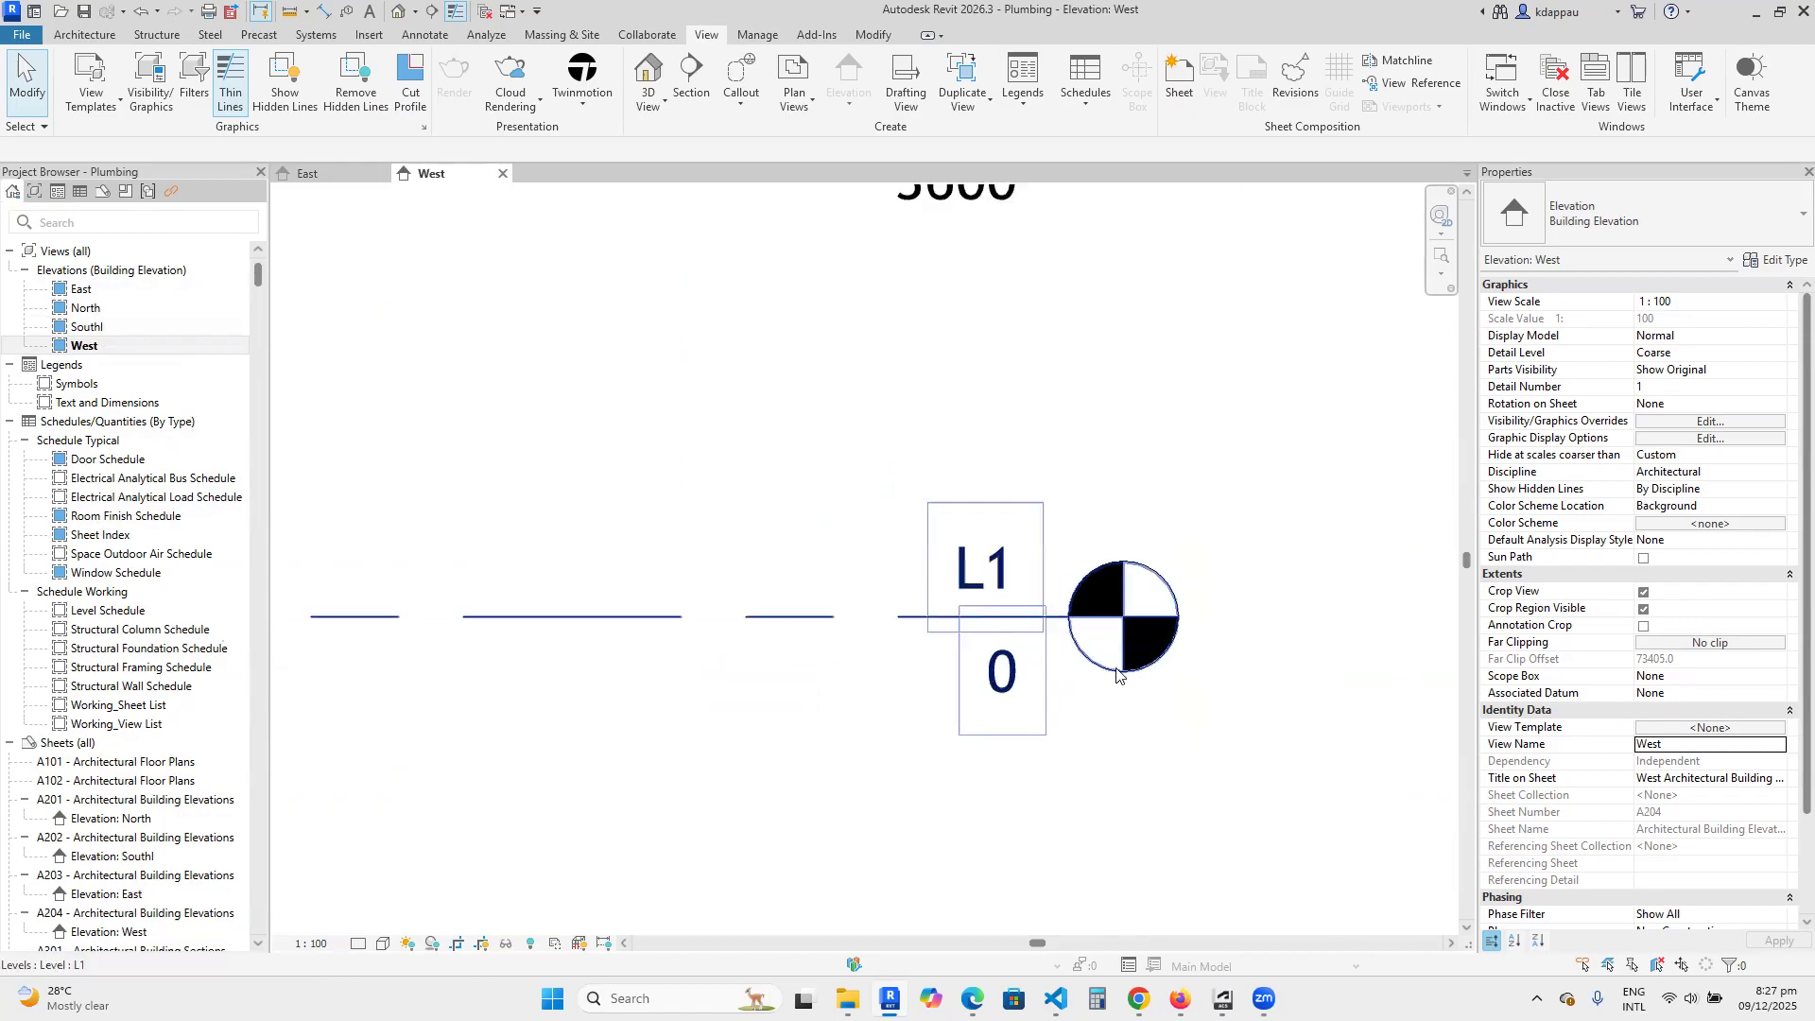
pyautogui.click(989, 572)
pyautogui.click(989, 572)
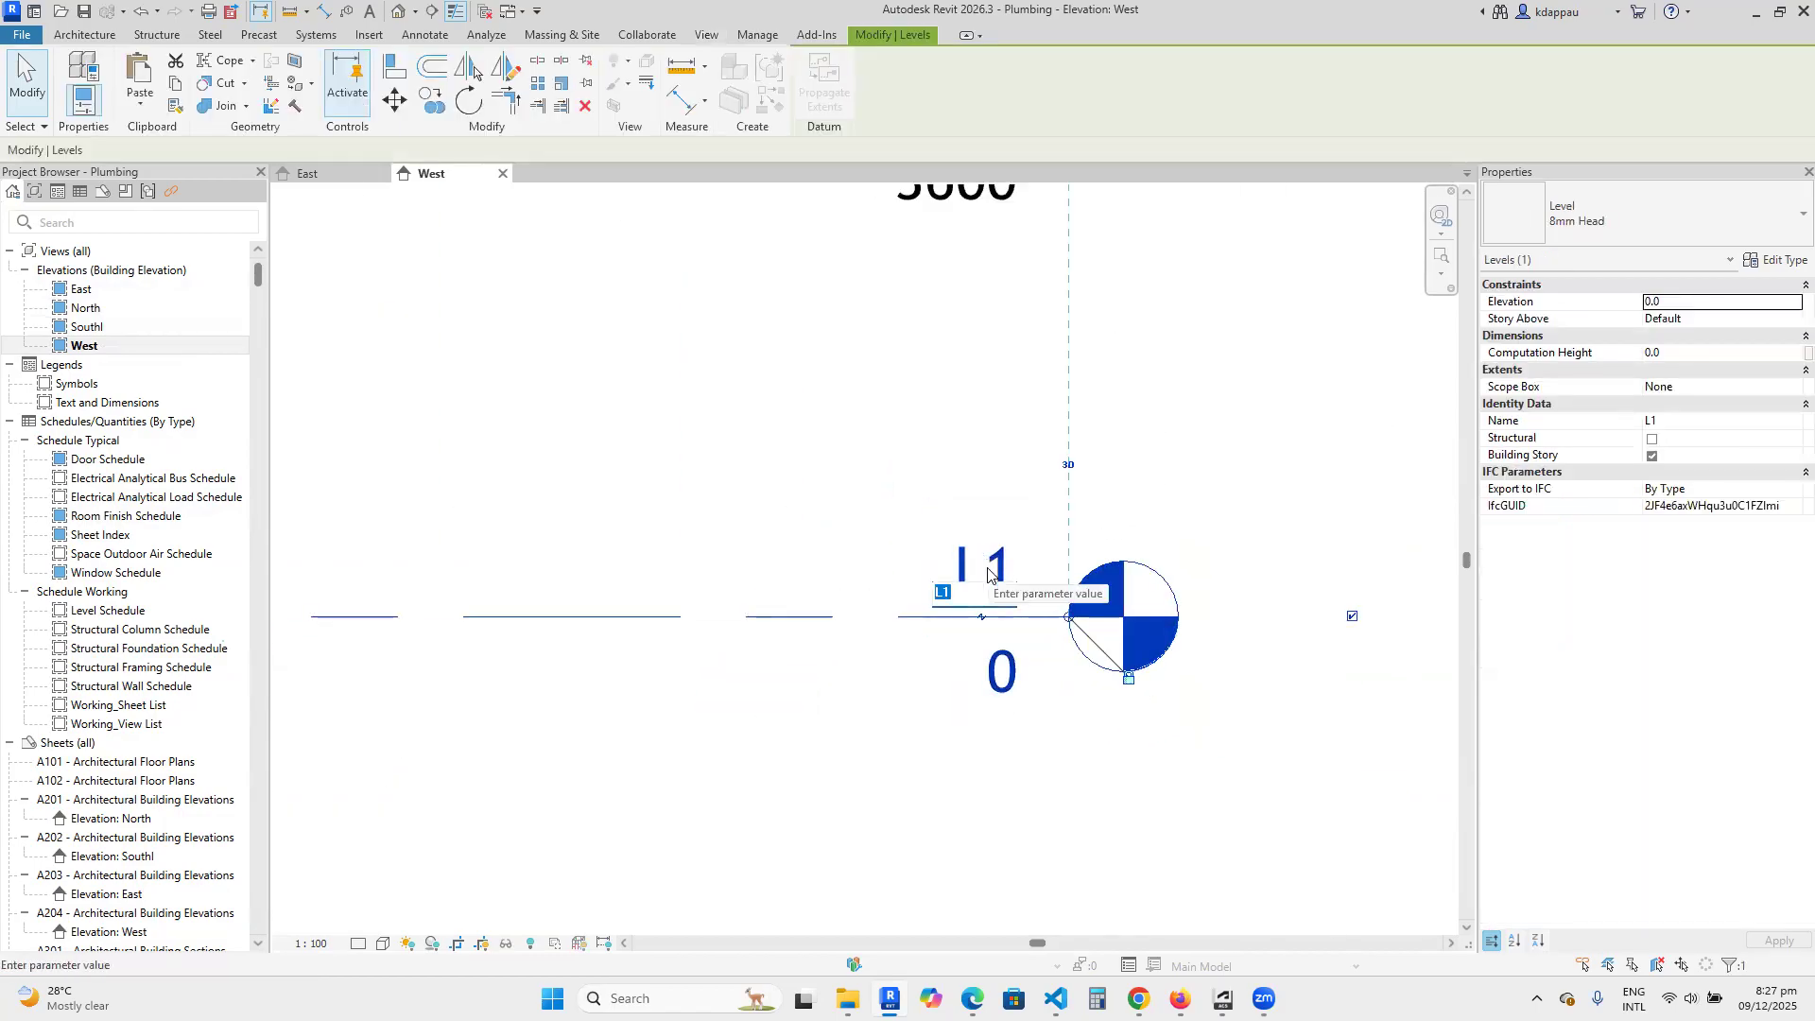
pyautogui.write('Ground')
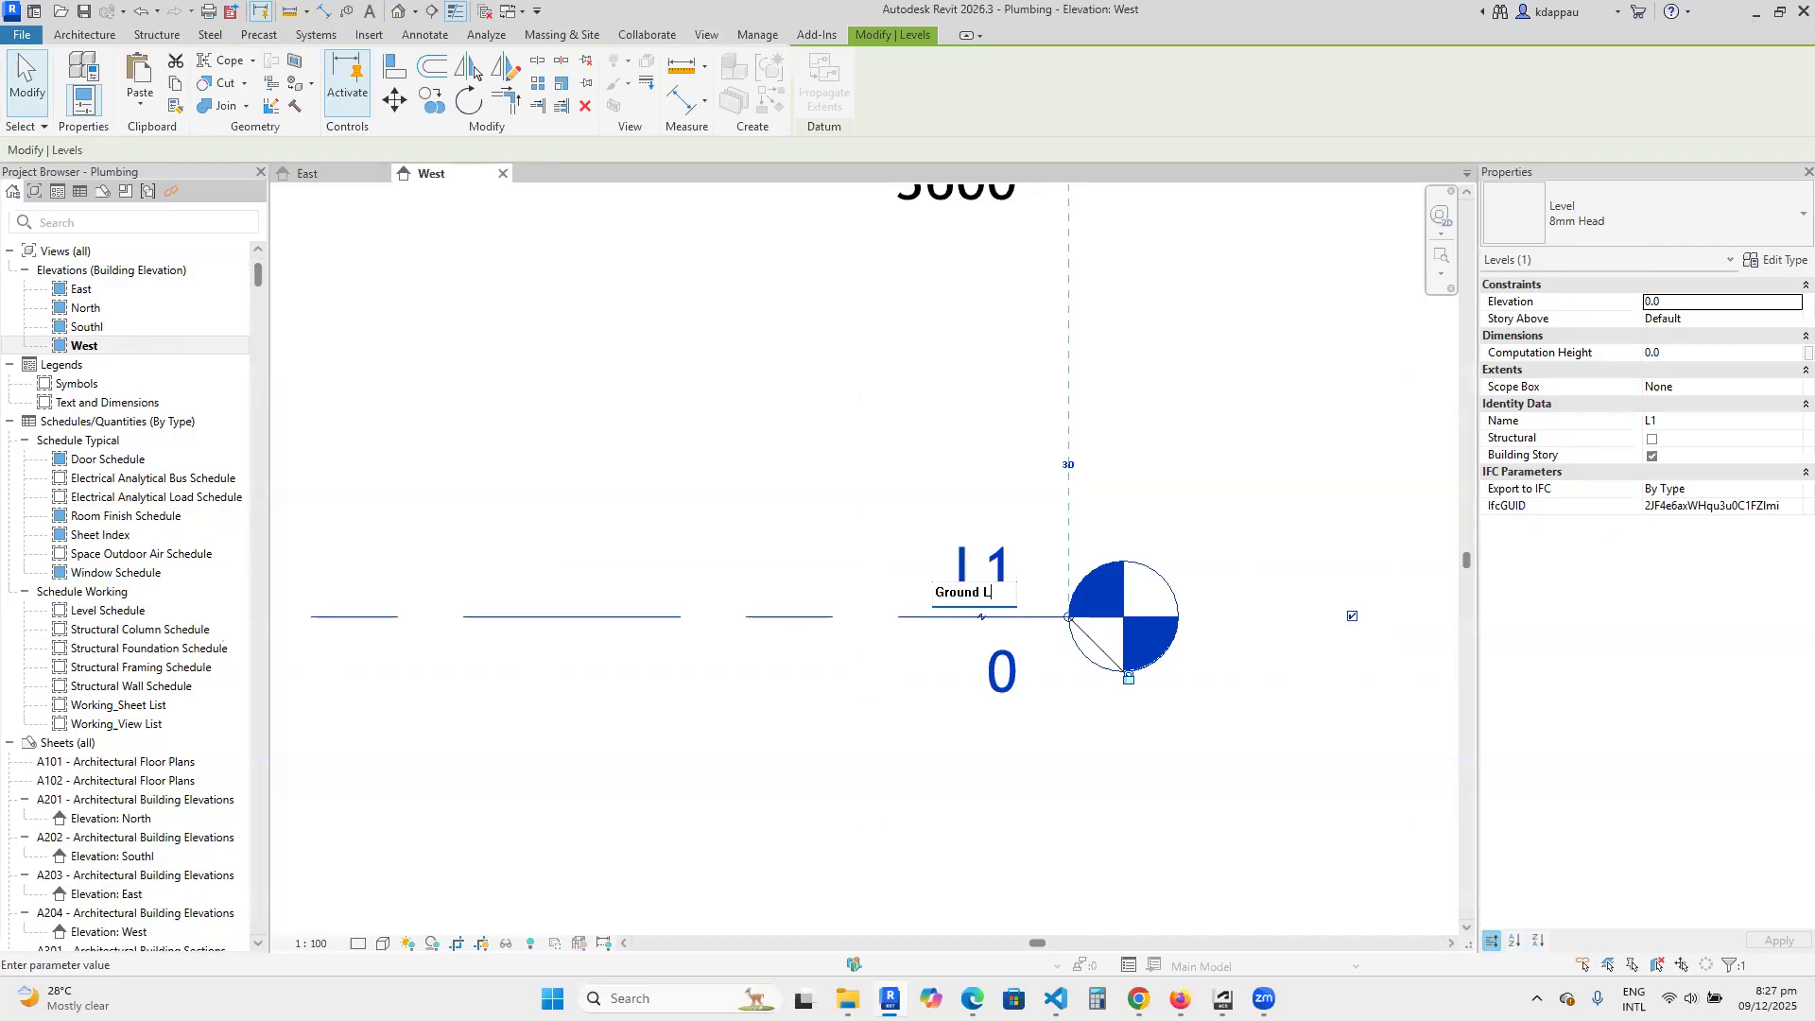
pyautogui.write(' Level')
pyautogui.click(725, 366)
pyautogui.click(798, 359)
# Delete level L2 above Ground Level in the West elevation.
pyautogui.scroll(-6, 909, 697)
pyautogui.click(839, 589)
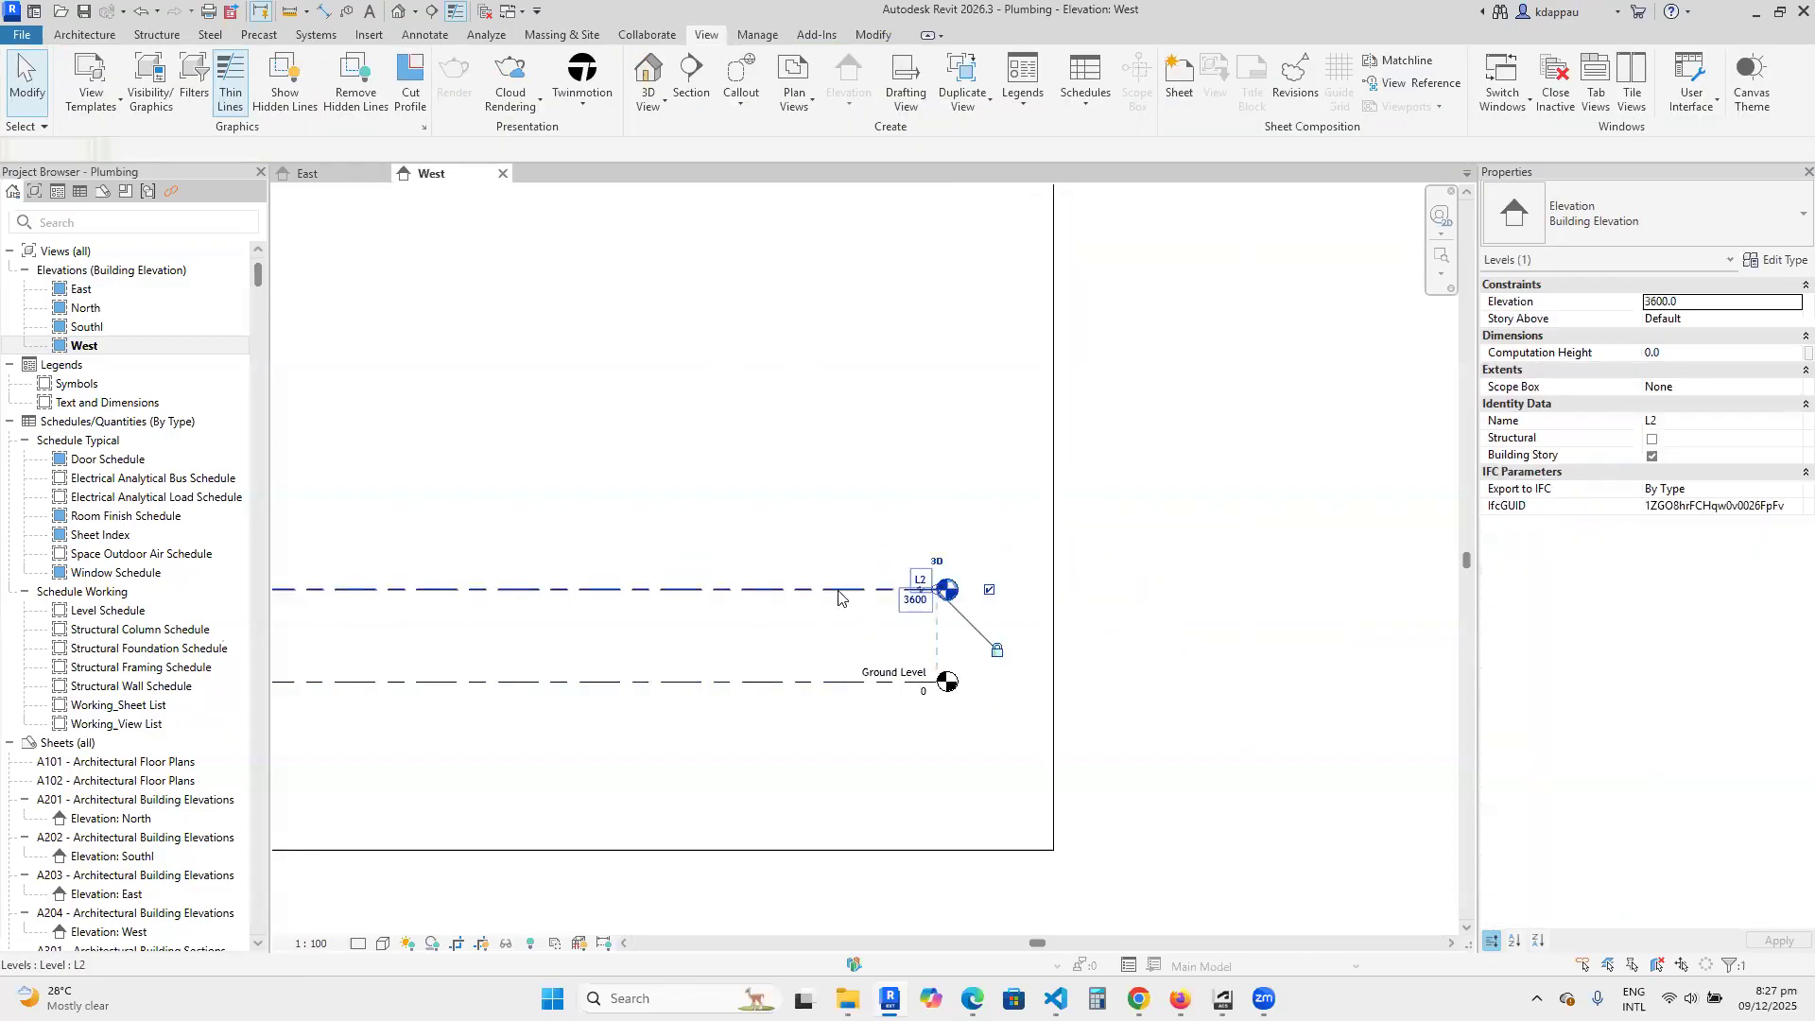
pyautogui.press('Delete')
pyautogui.scroll(-3, 989, 596)
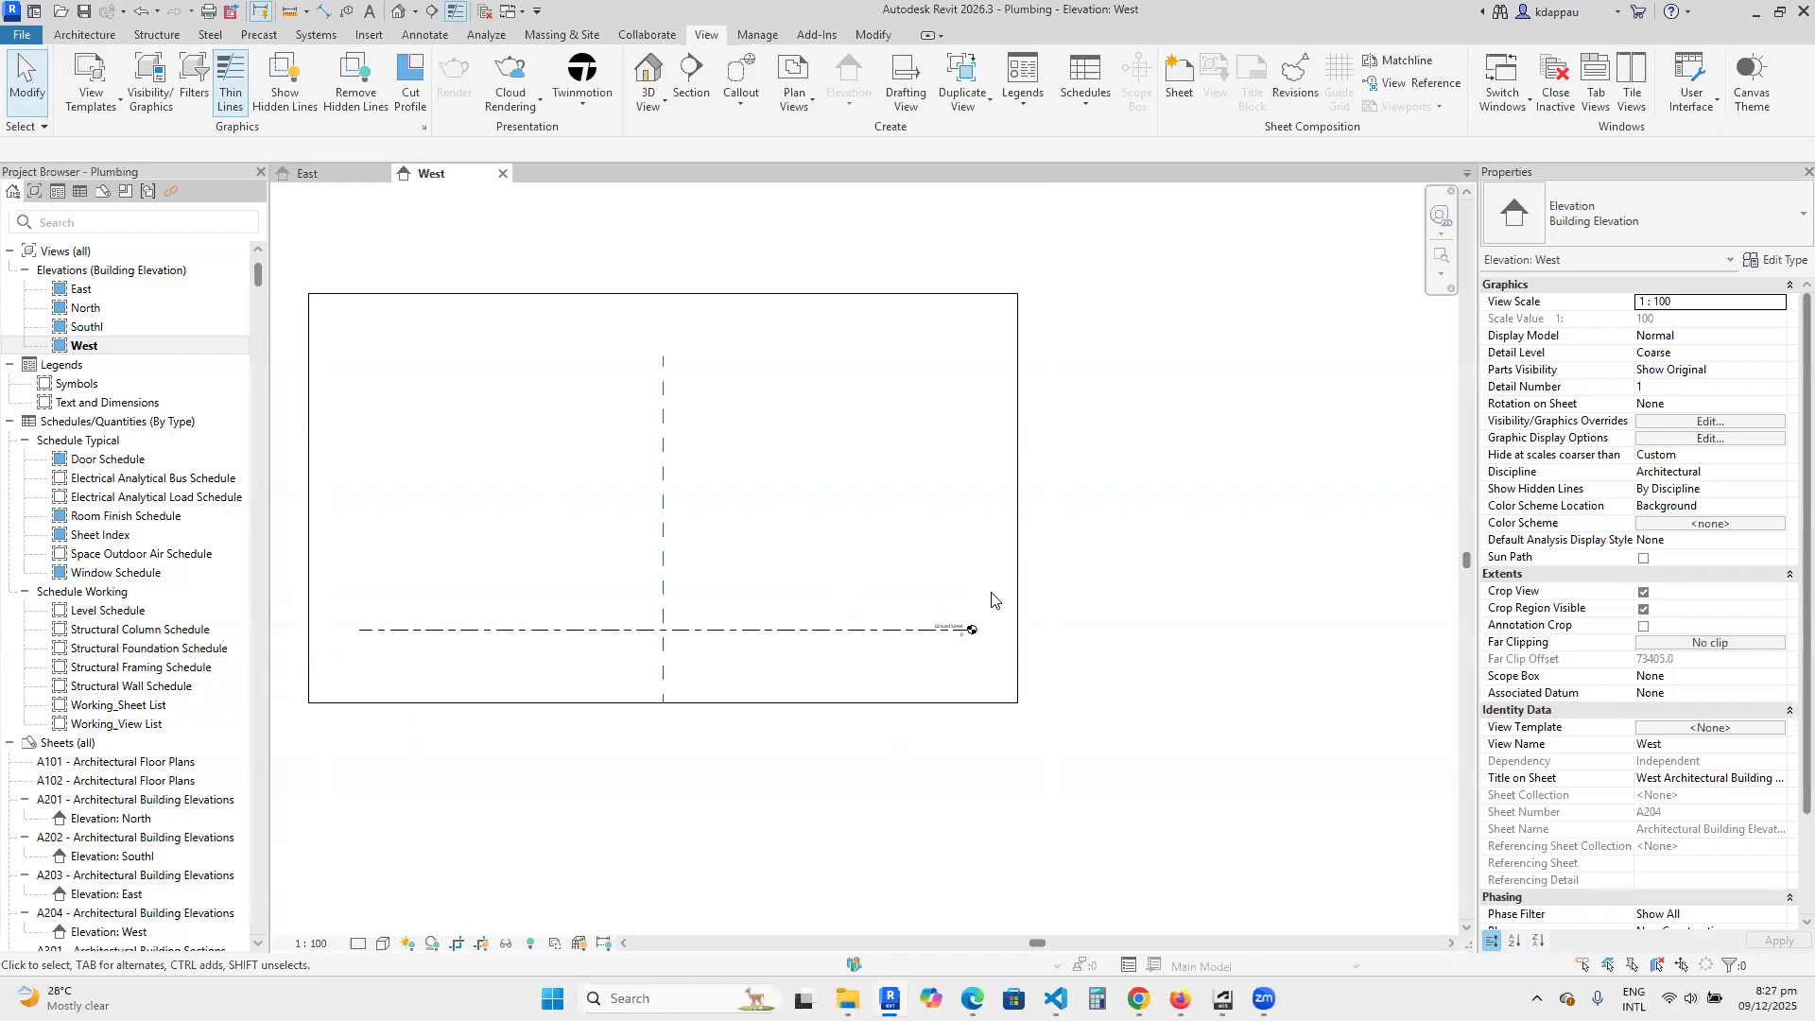
pyautogui.scroll(8, 1002, 624)
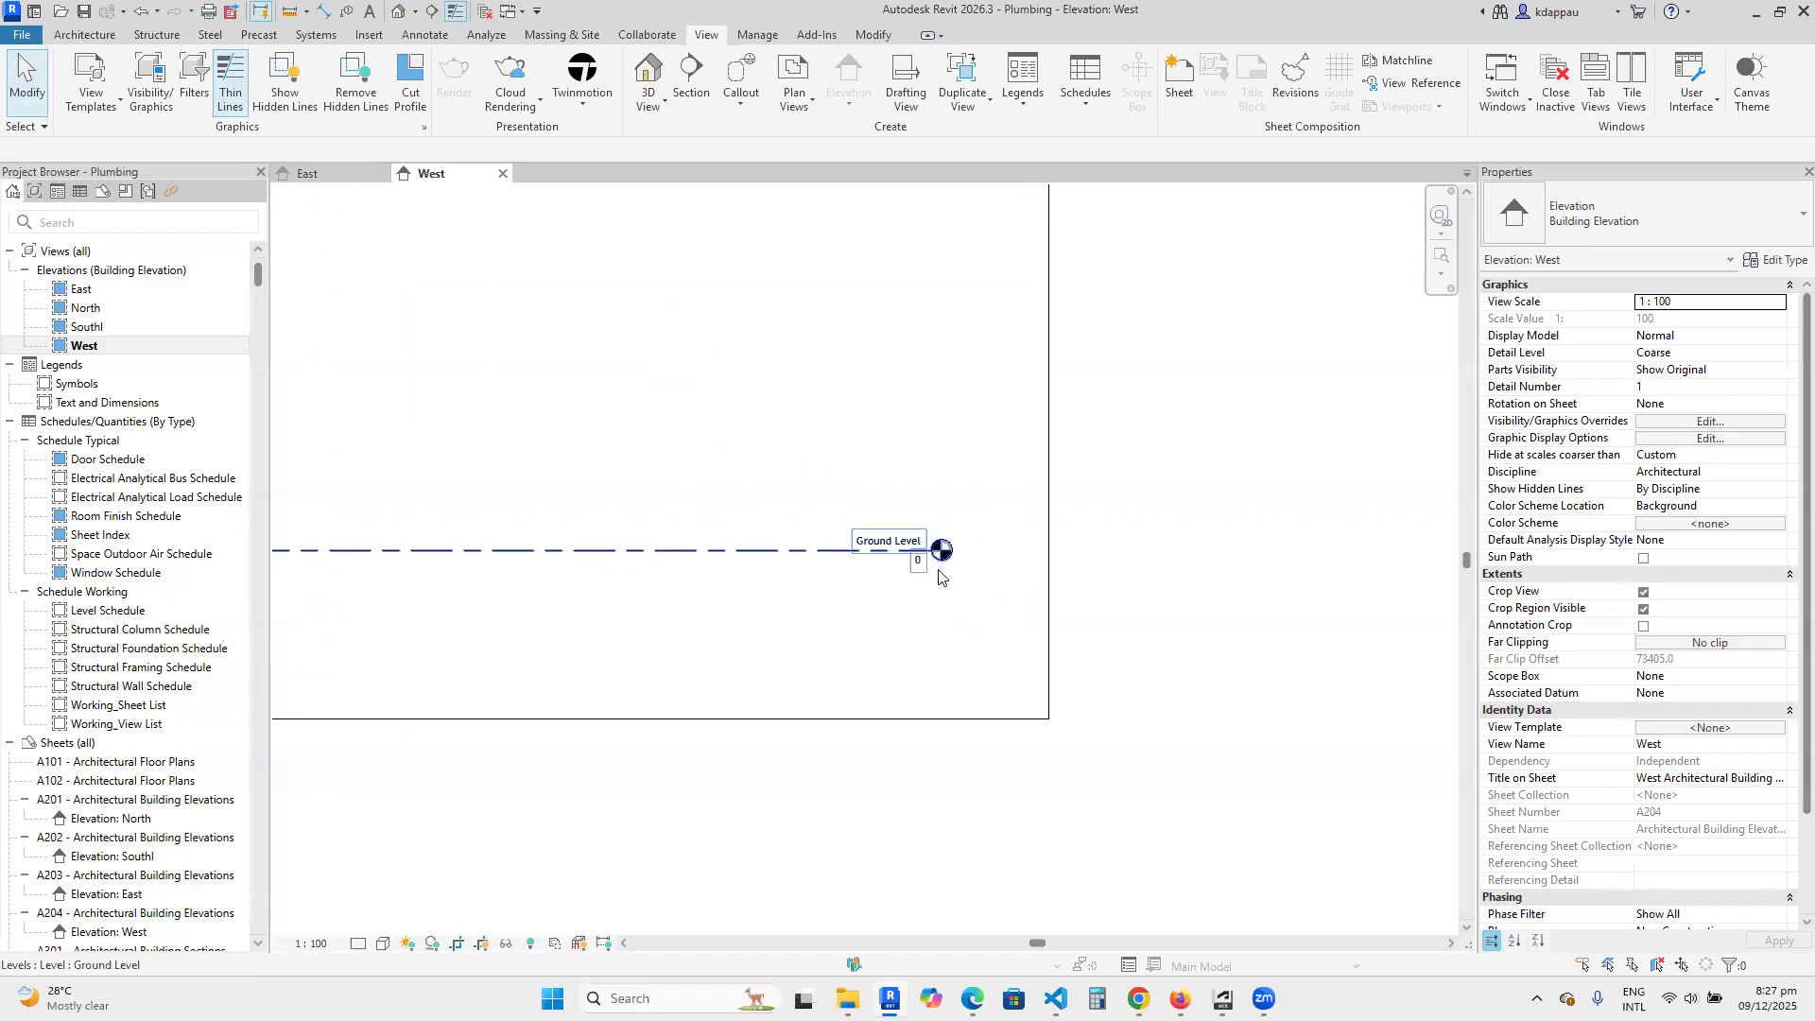
pyautogui.scroll(-3, 1016, 673)
pyautogui.scroll(1, 931, 619)
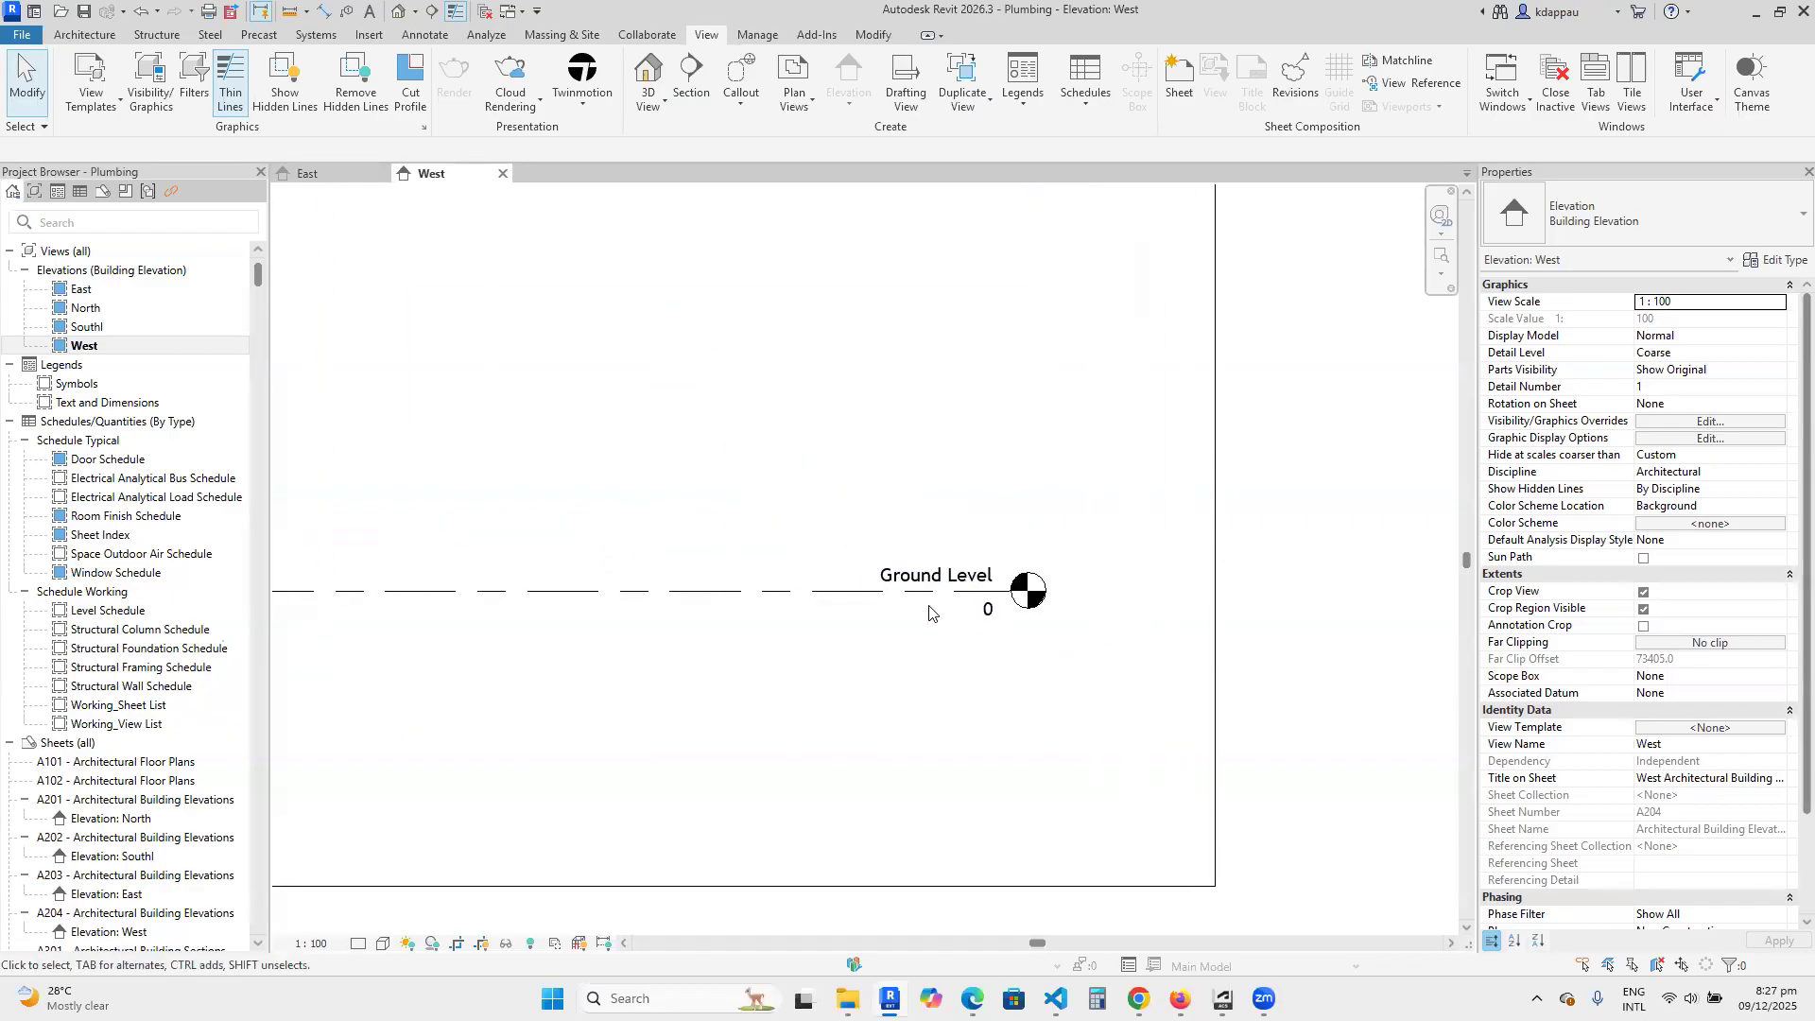
pyautogui.scroll(-2, 1014, 717)
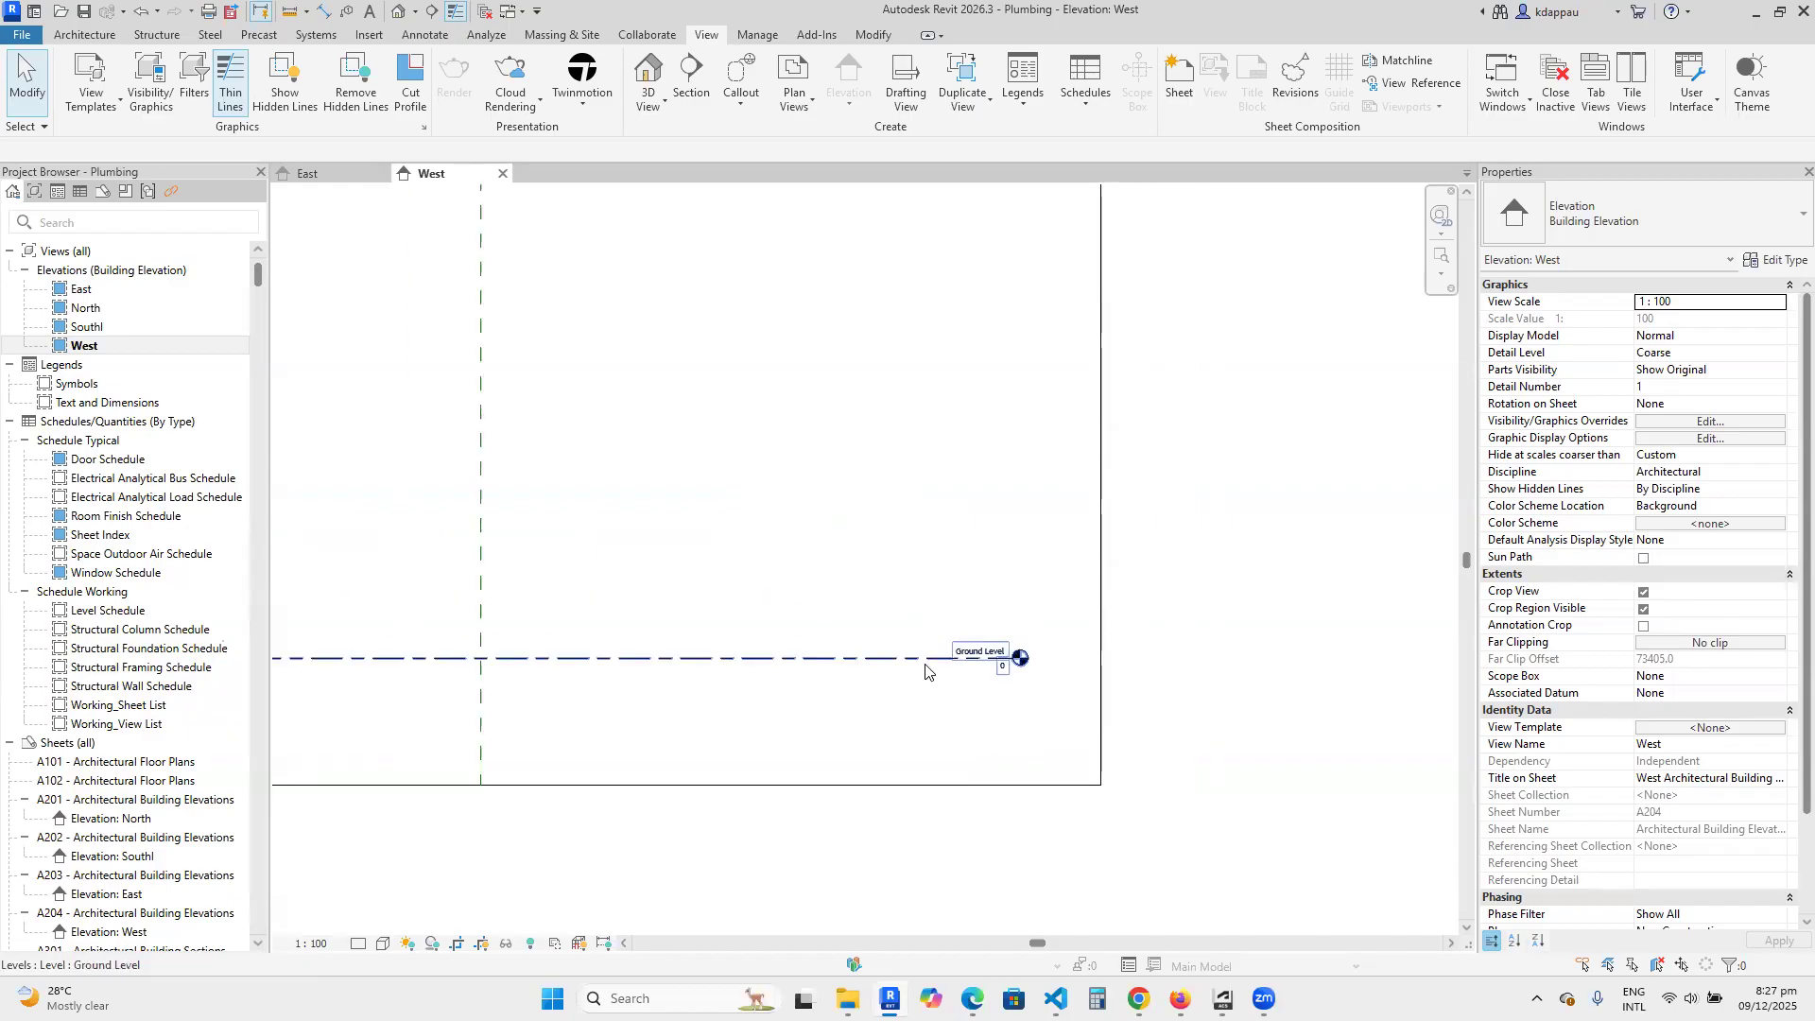
pyautogui.scroll(-2, 928, 662)
pyautogui.scroll(1, 608, 640)
pyautogui.scroll(-3, 984, 677)
pyautogui.scroll(2, 842, 713)
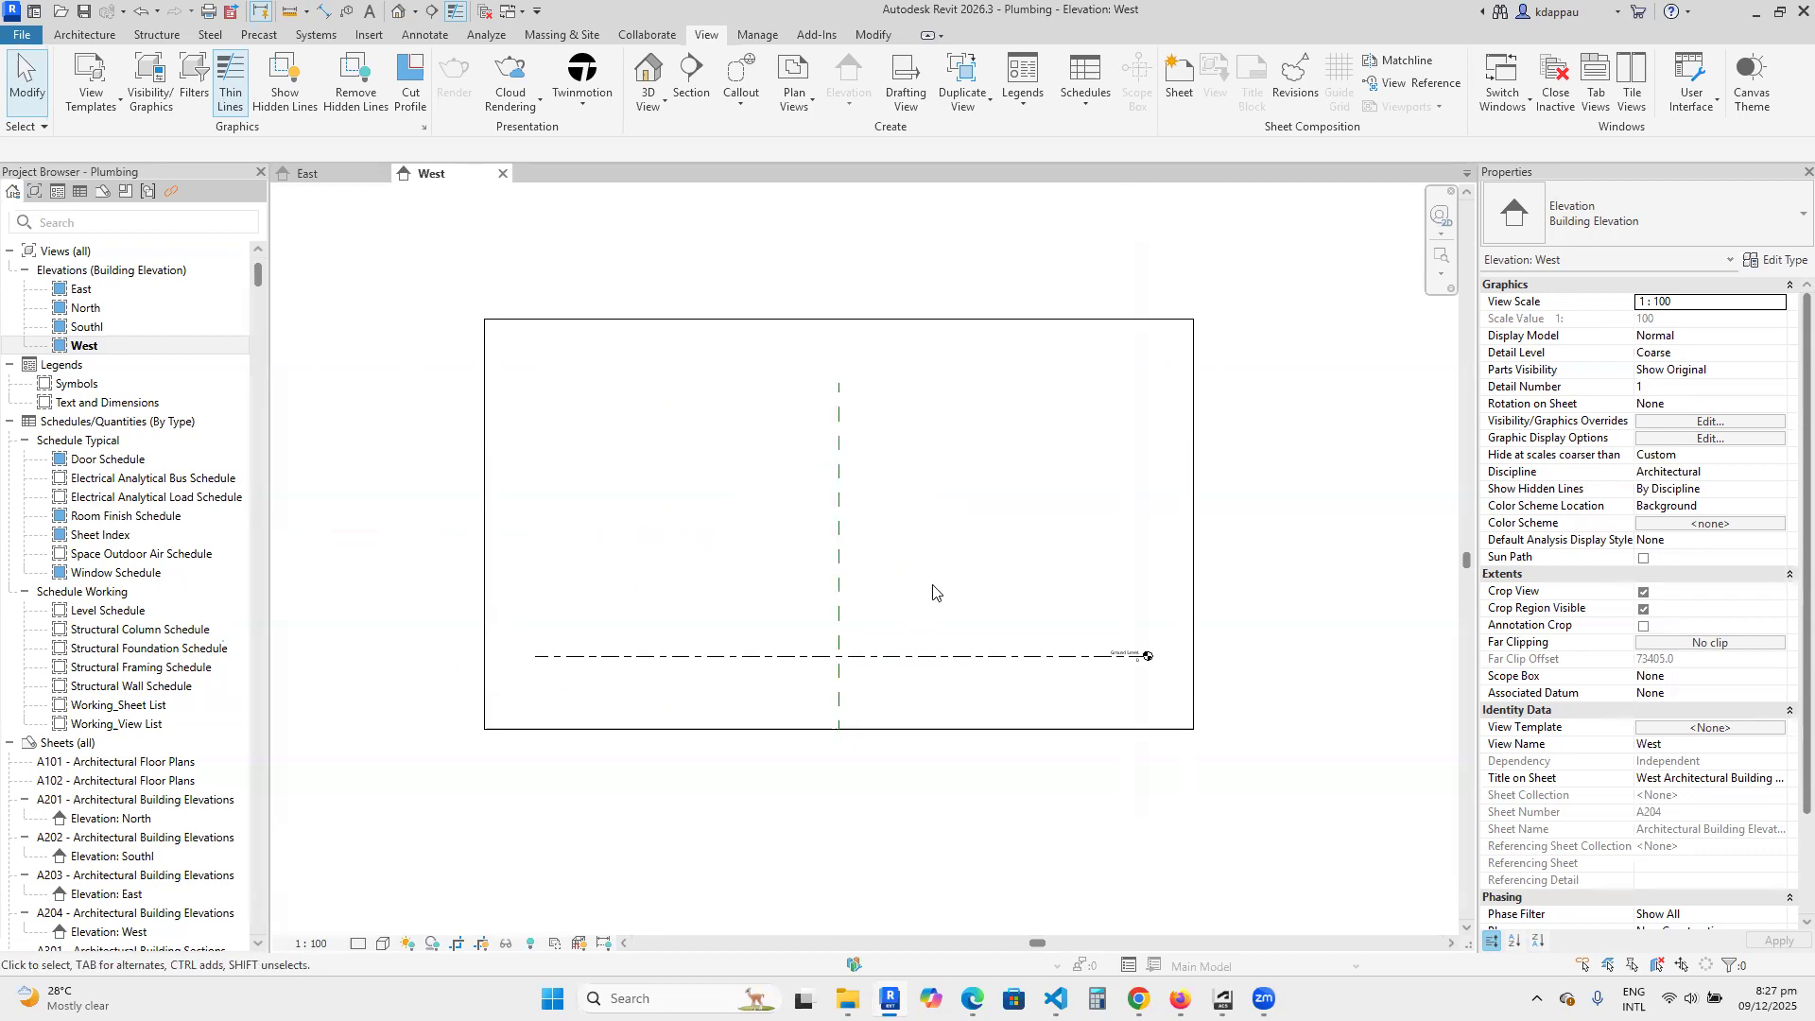
pyautogui.scroll(1, 1173, 685)
pyautogui.scroll(2, 1198, 676)
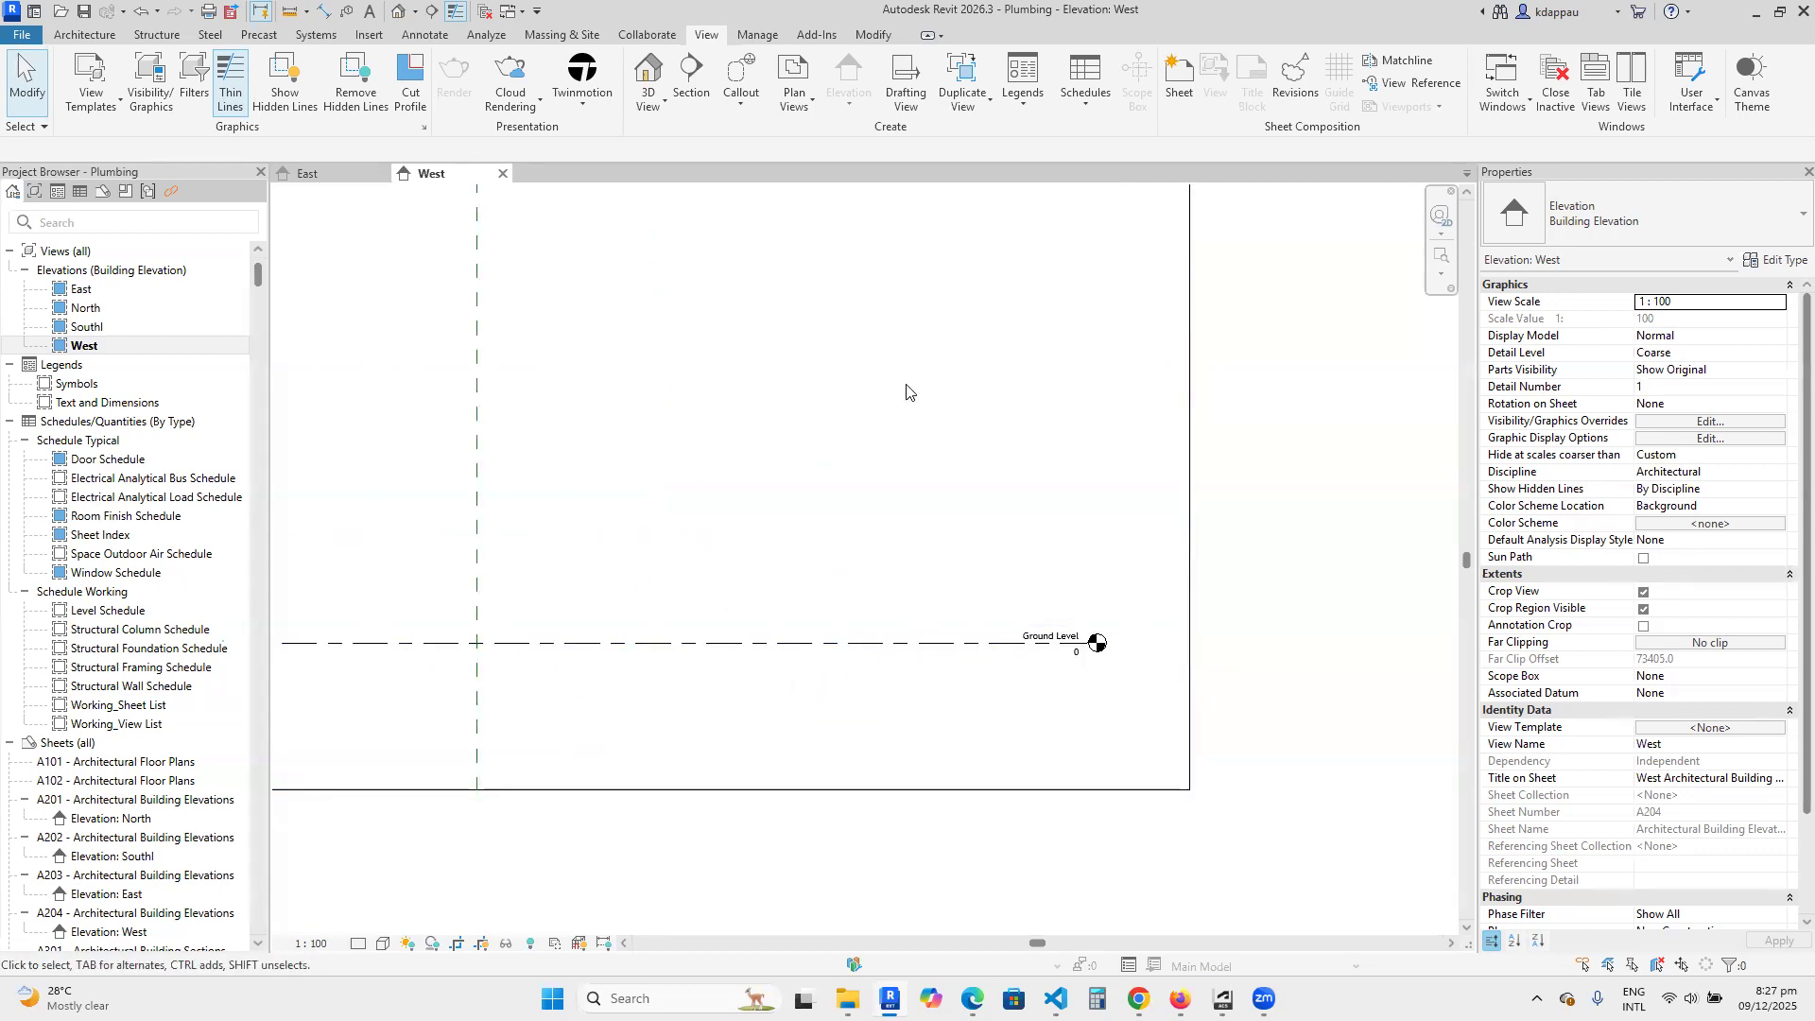
pyautogui.scroll(-2, 1005, 726)
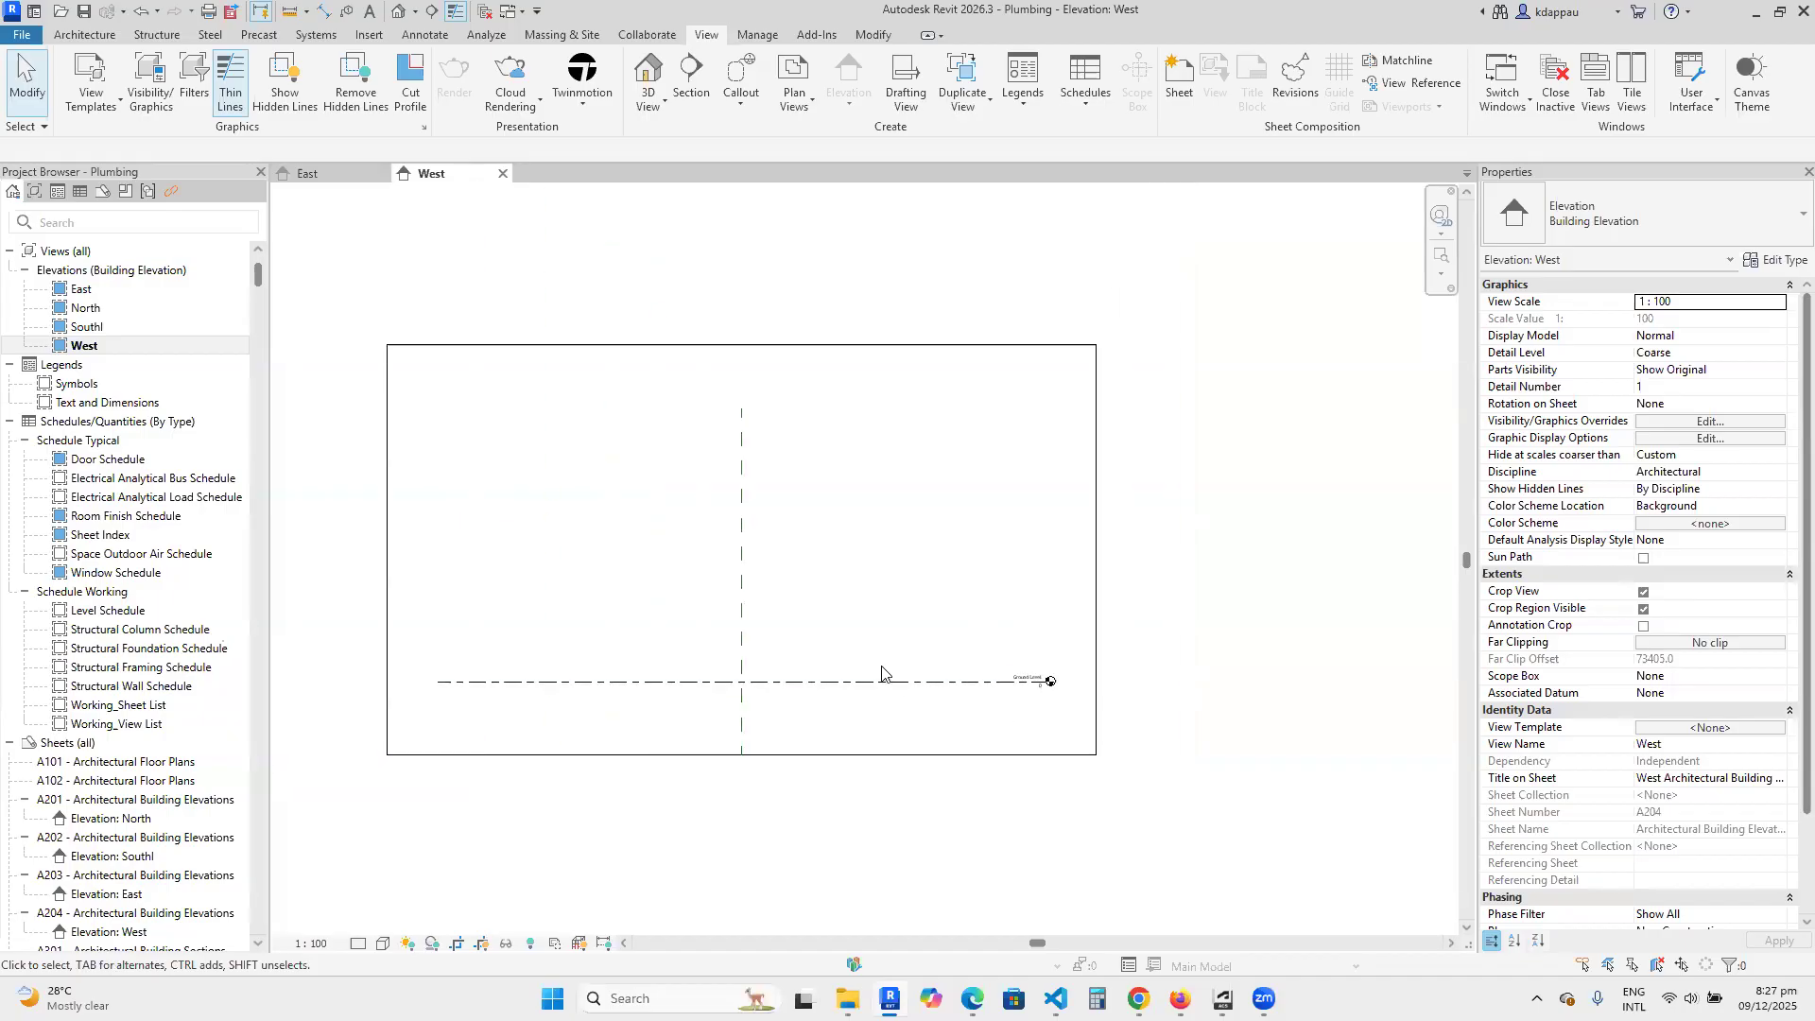
pyautogui.scroll(-2, 799, 670)
pyautogui.scroll(2, 785, 673)
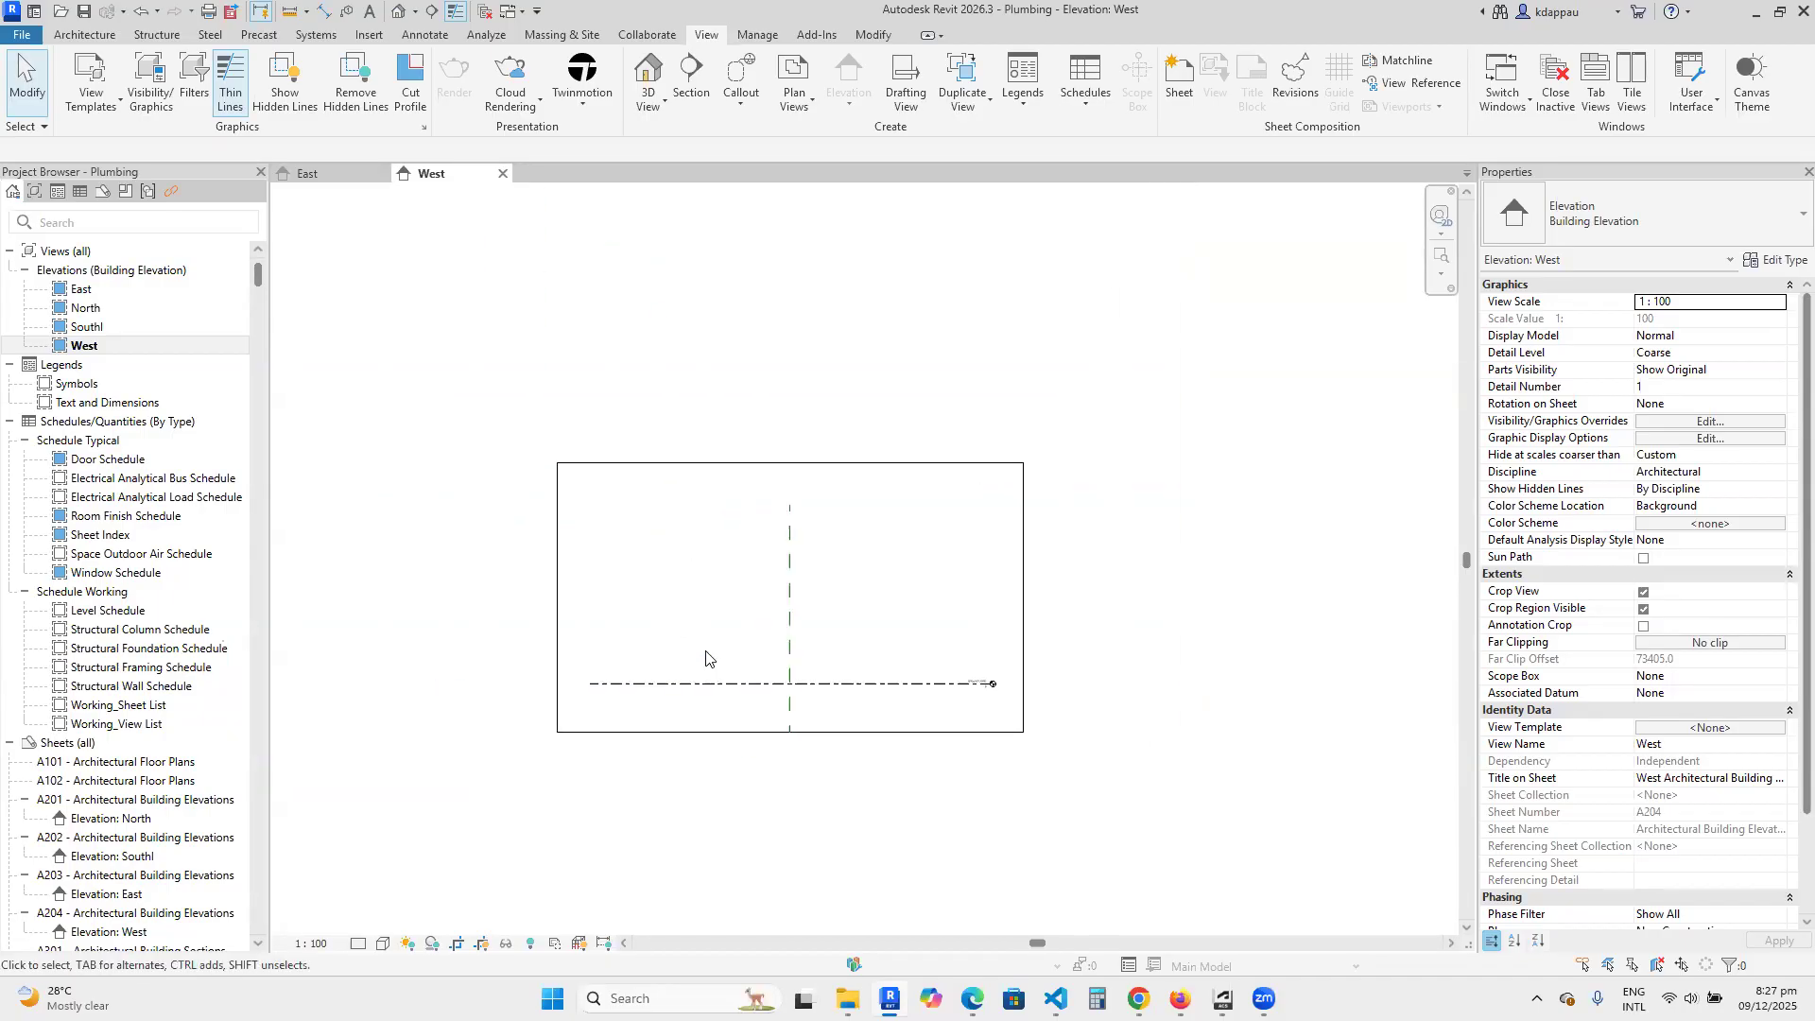
pyautogui.scroll(2, 953, 628)
pyautogui.scroll(-3, 961, 637)
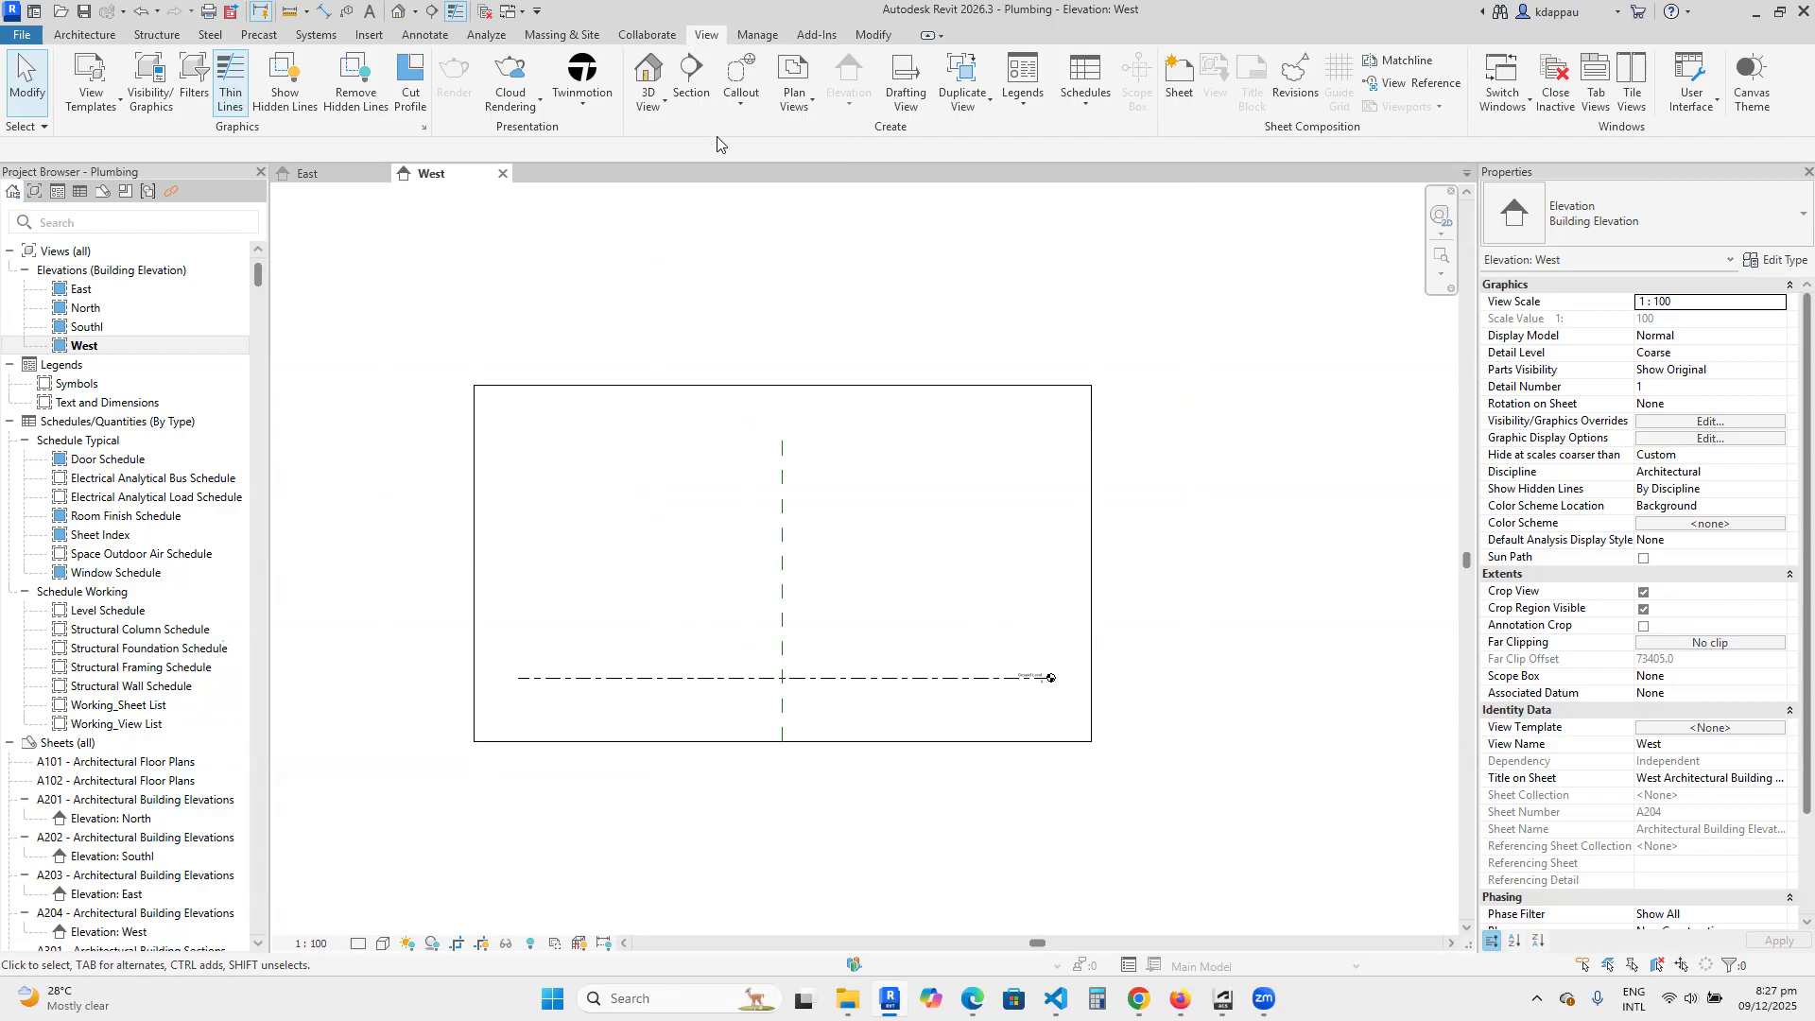
# Create a floor plan view for Ground Level.
pyautogui.click(804, 95)
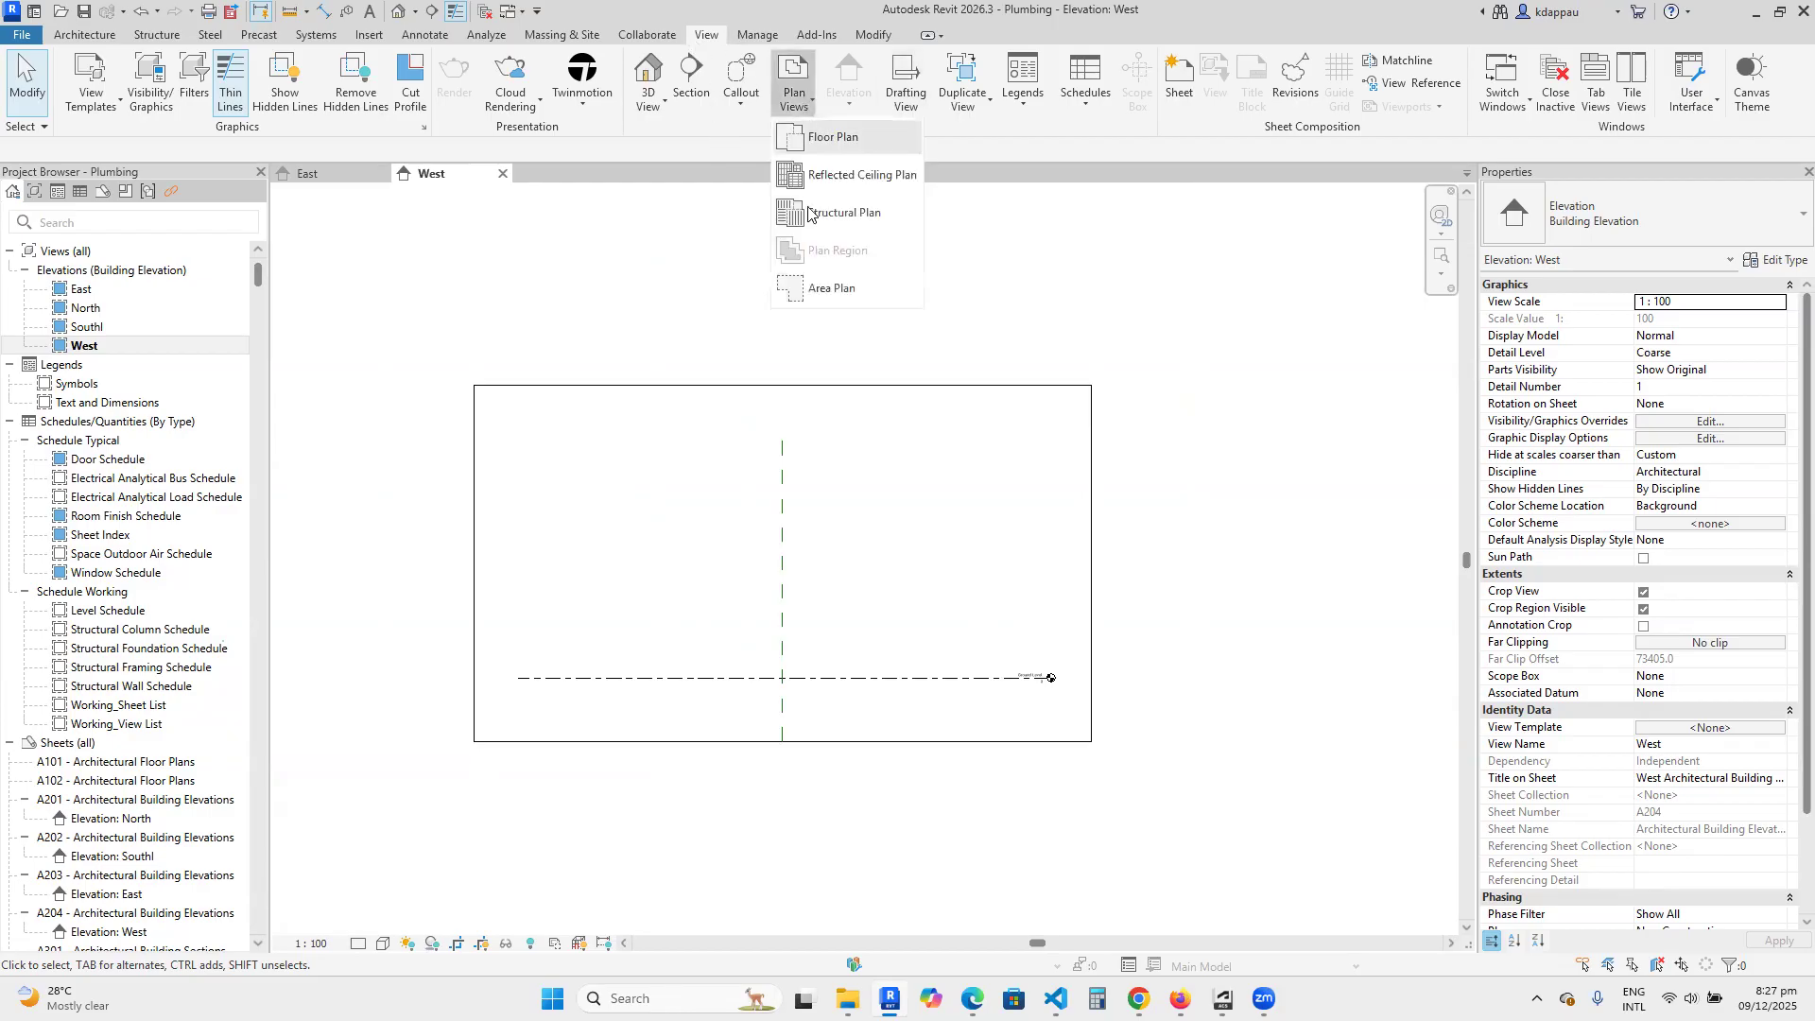
pyautogui.click(836, 140)
pyautogui.click(893, 687)
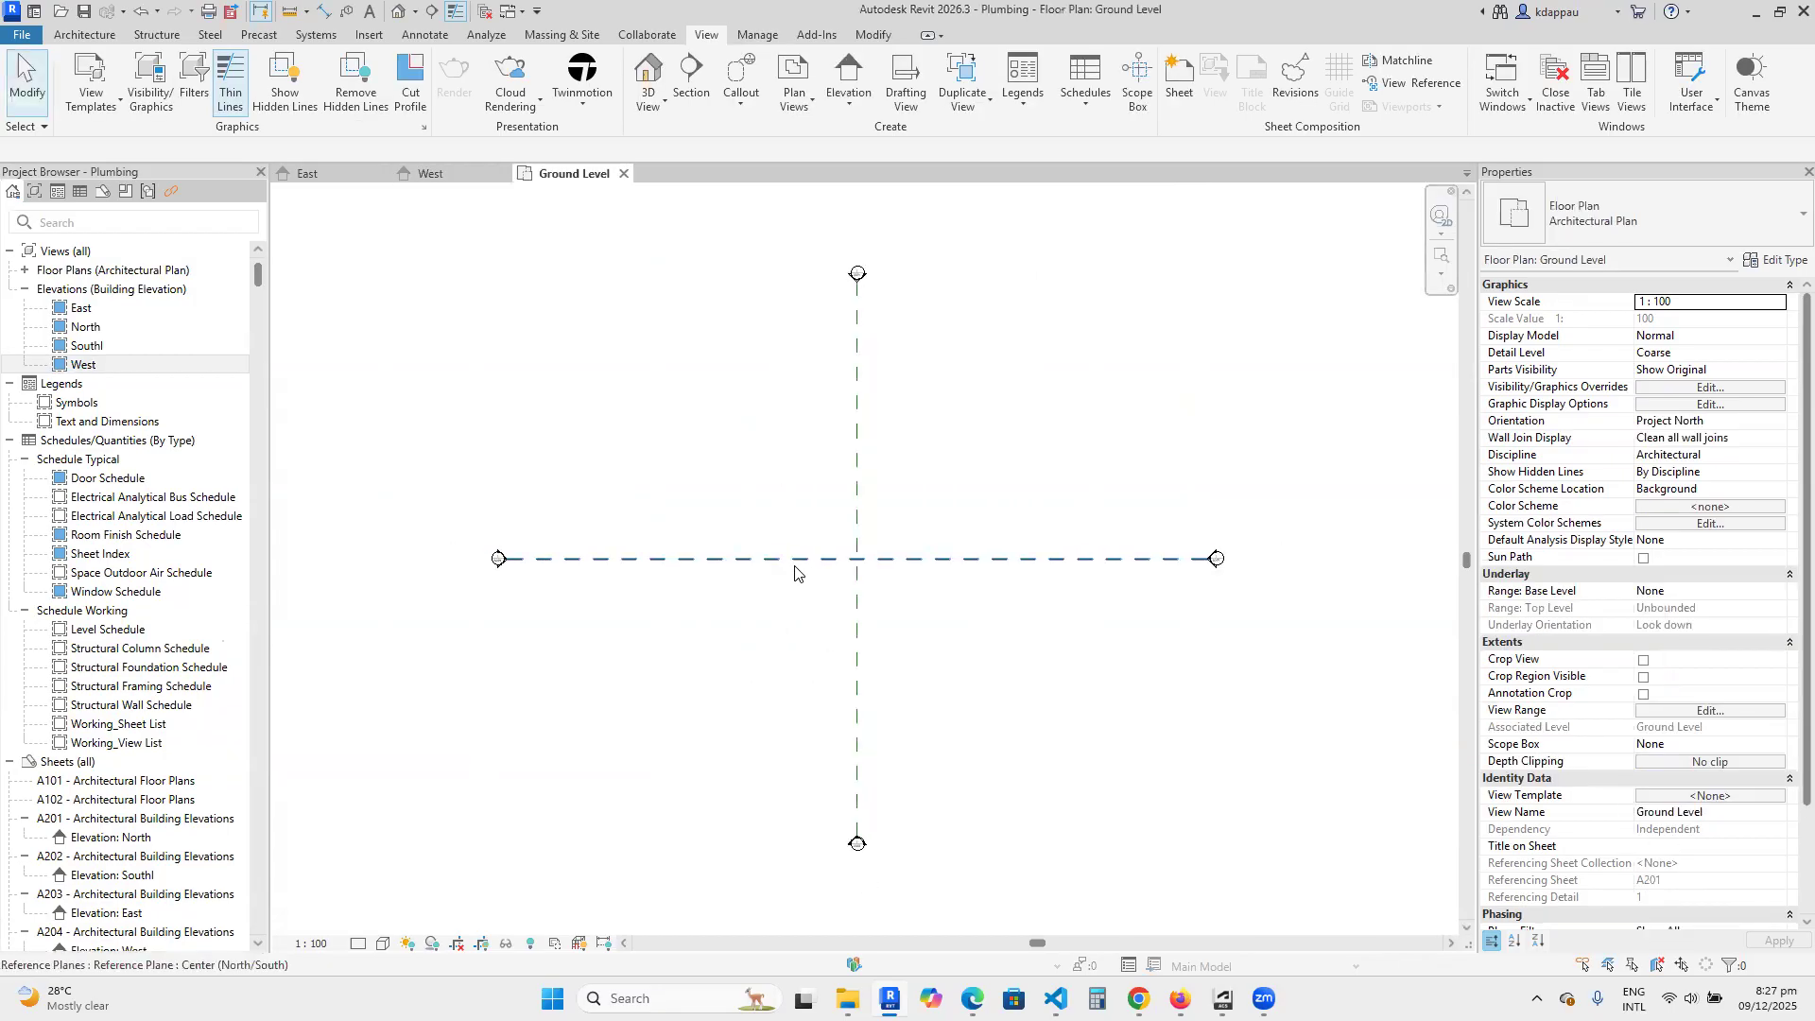
# Rename the Ground Level floor plan as Site, declining to rename the corresponding level and views.
pyautogui.click(25, 270)
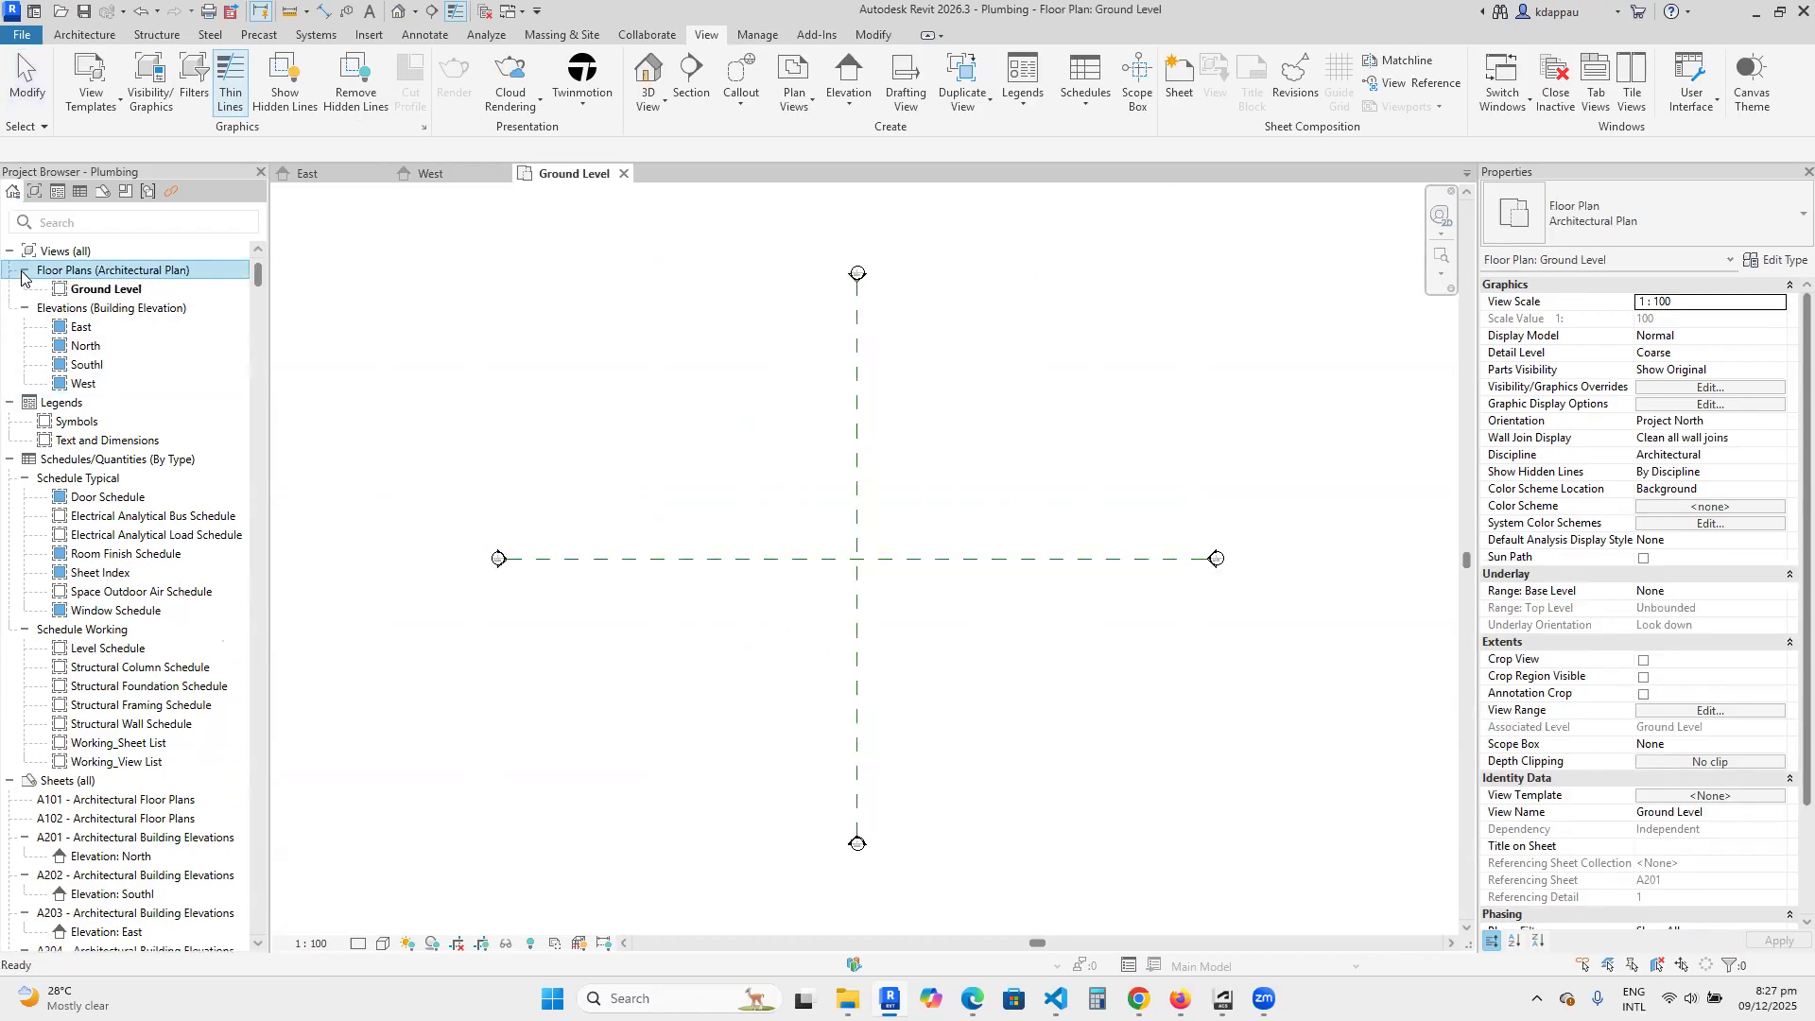
pyautogui.rightClick(105, 294)
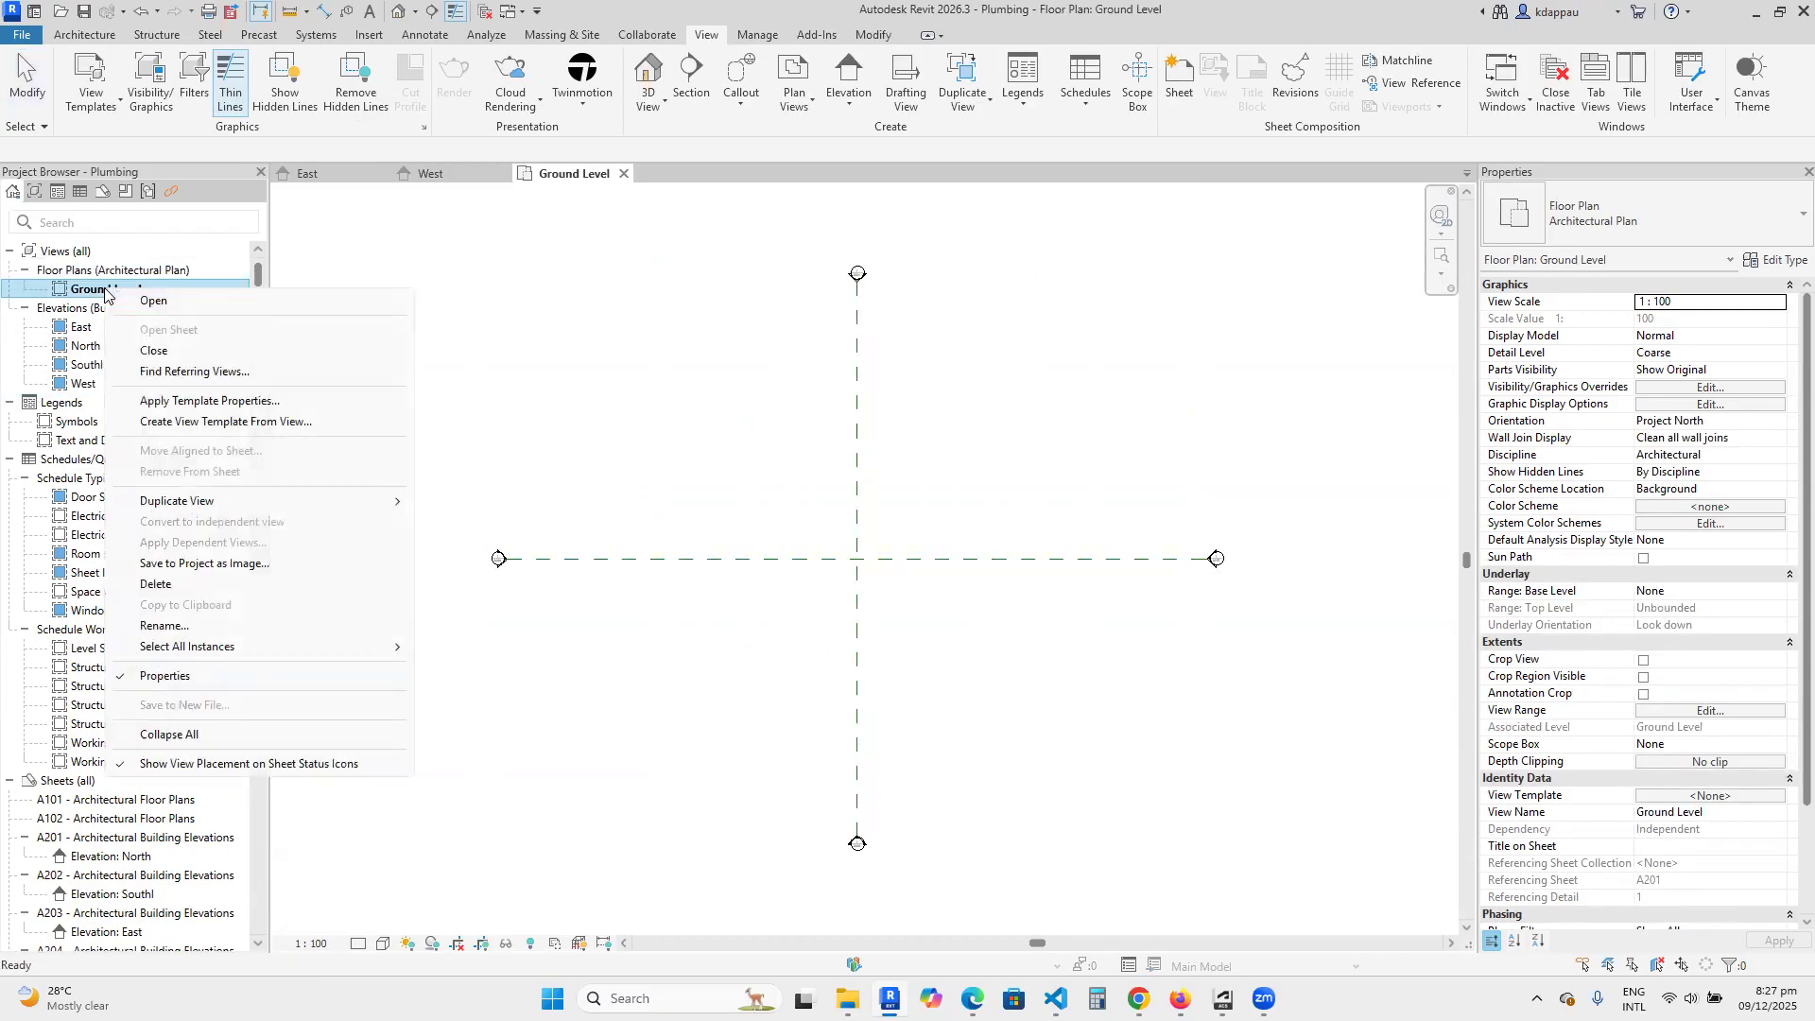
pyautogui.click(166, 622)
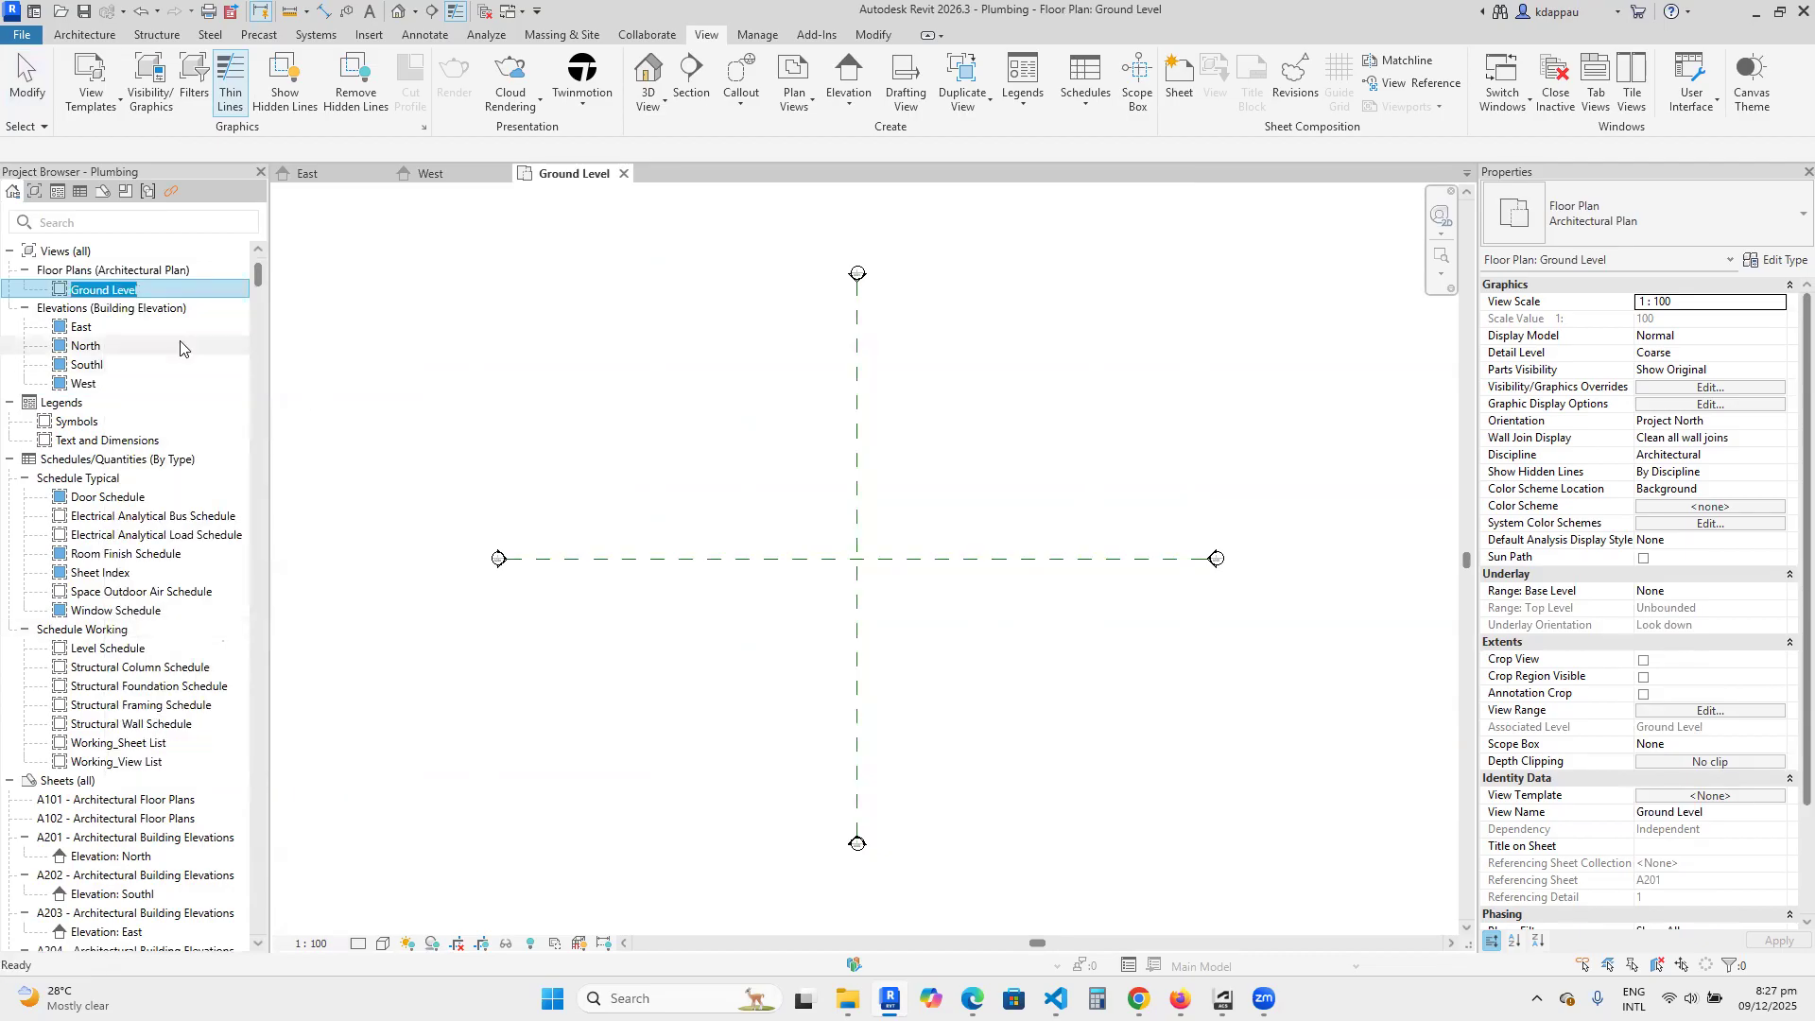
pyautogui.write('Site')
pyautogui.press('Return')
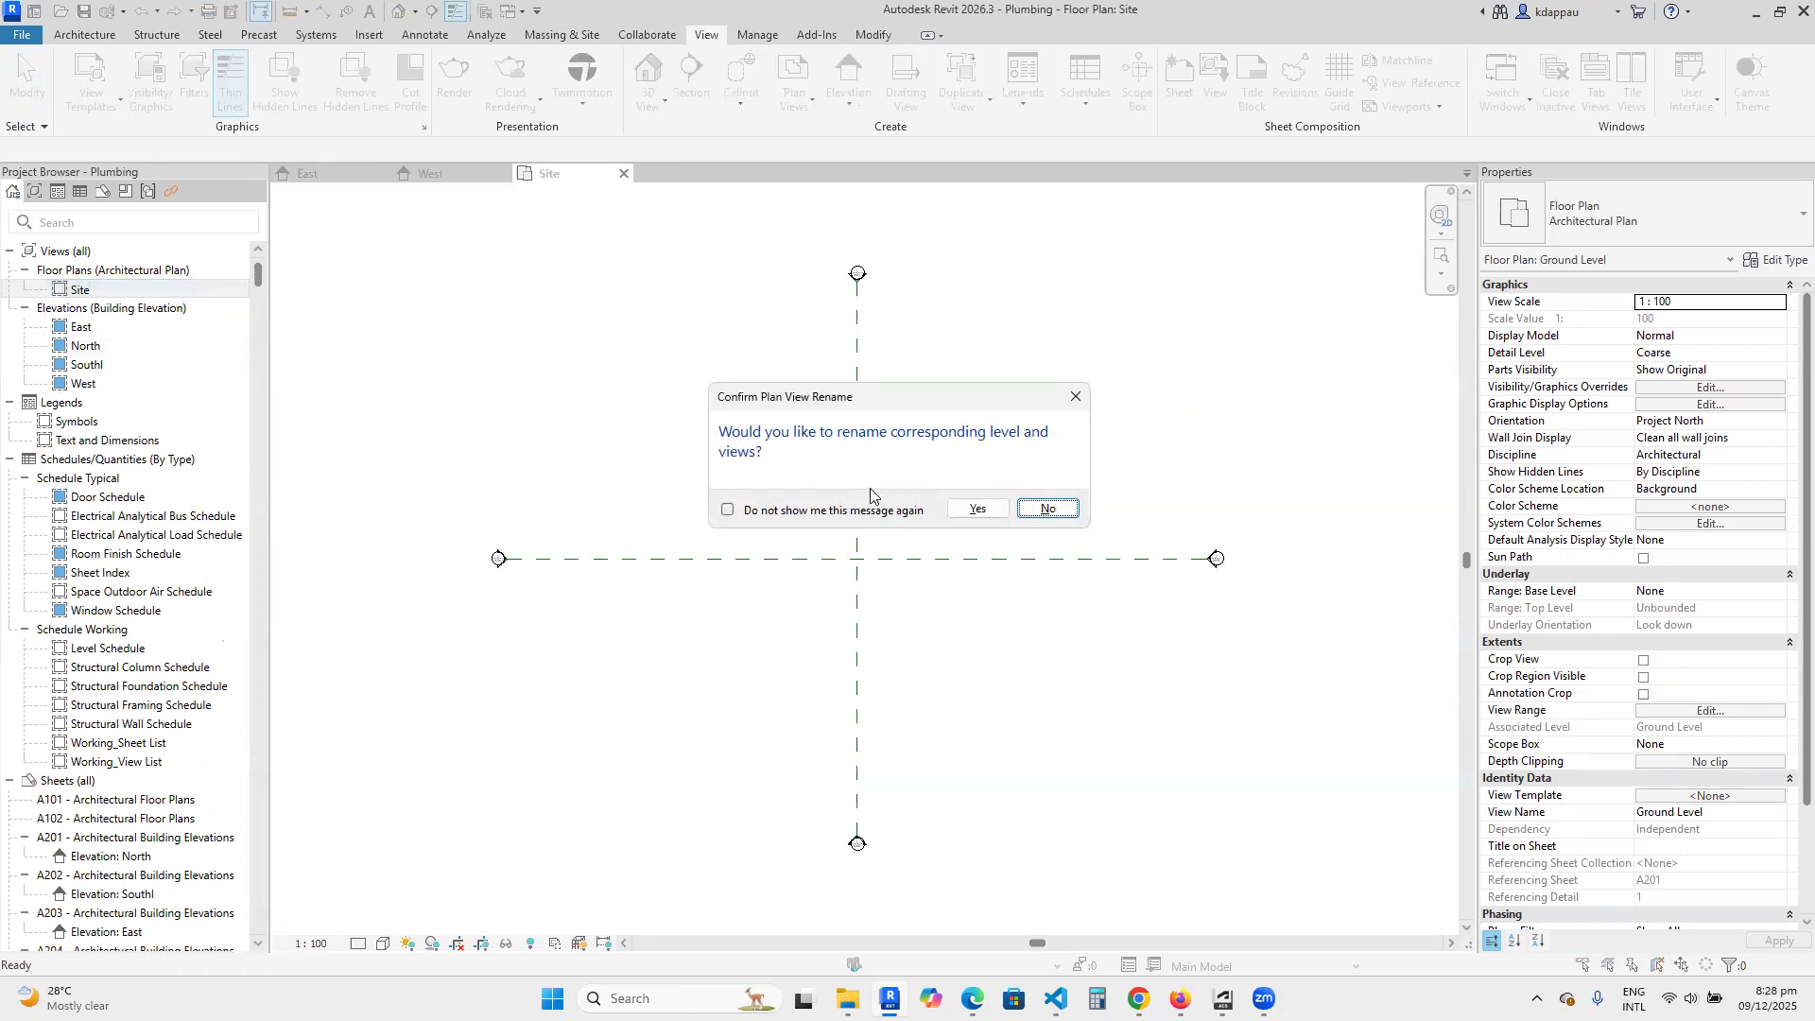
pyautogui.click(1059, 513)
# Delete the two crossing reference planes from the Site floor plan.
pyautogui.scroll(-5, 826, 590)
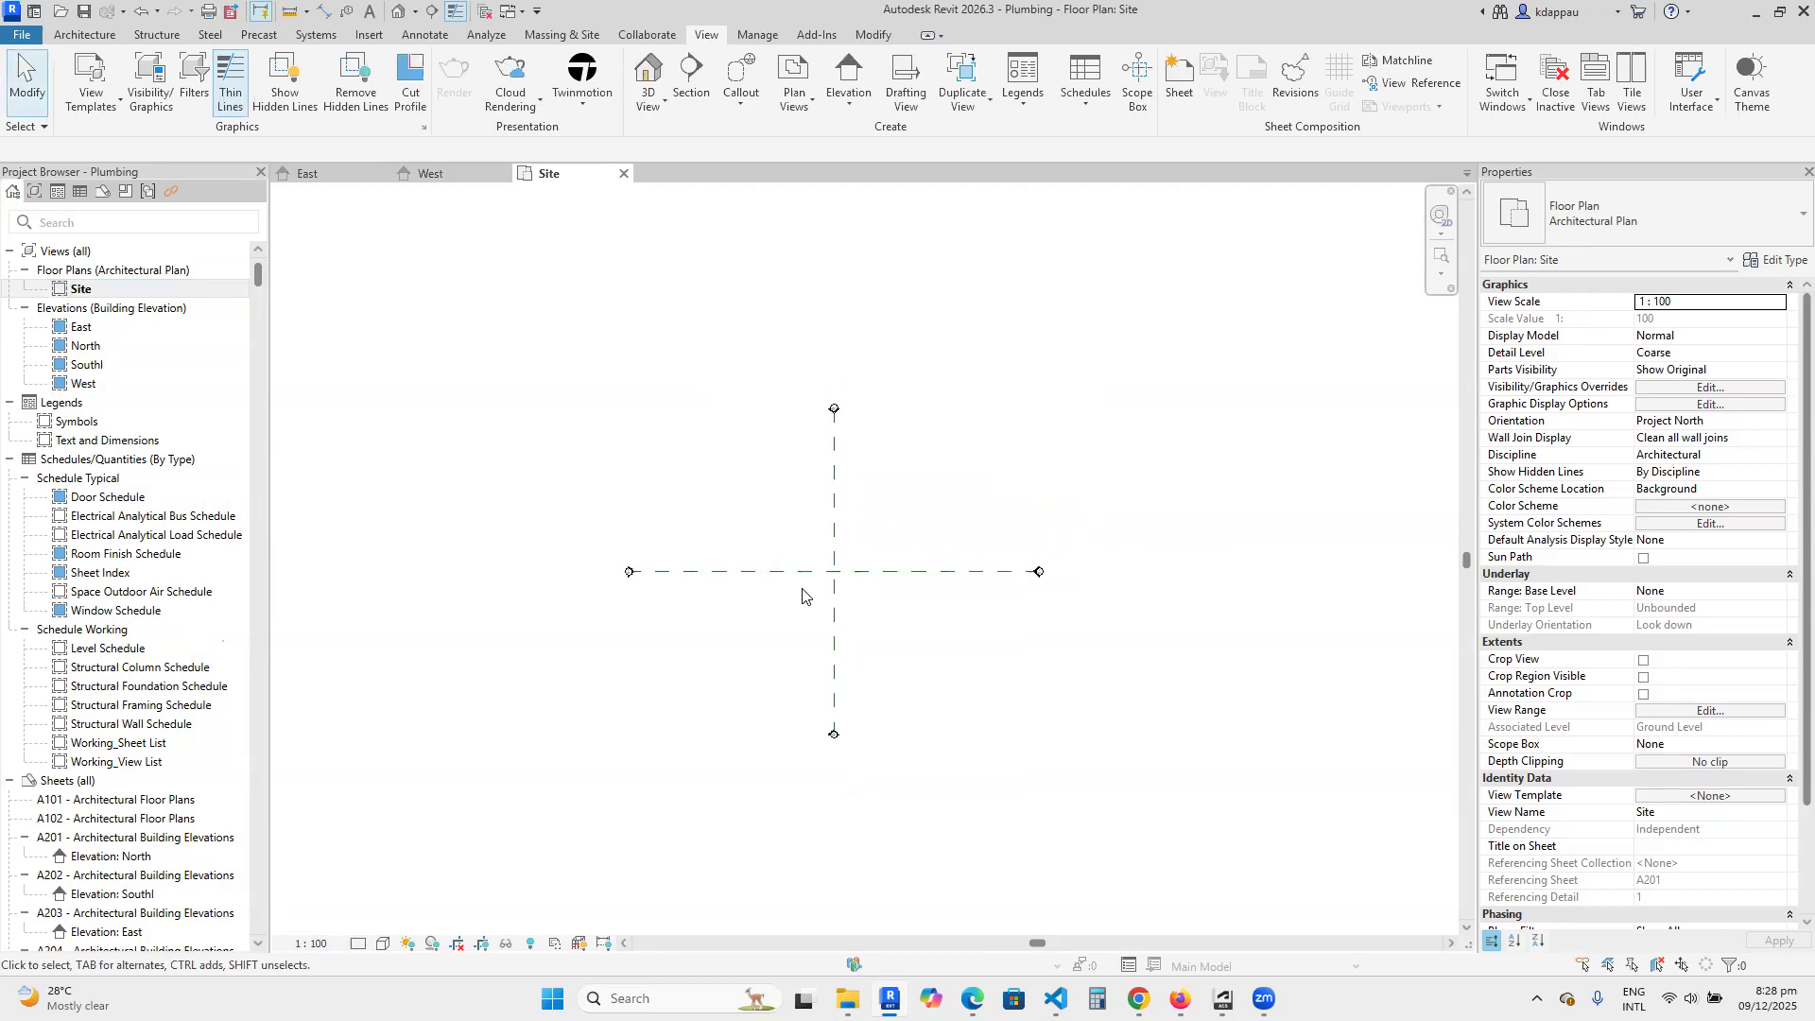
pyautogui.scroll(2, 825, 596)
pyautogui.scroll(3, 853, 595)
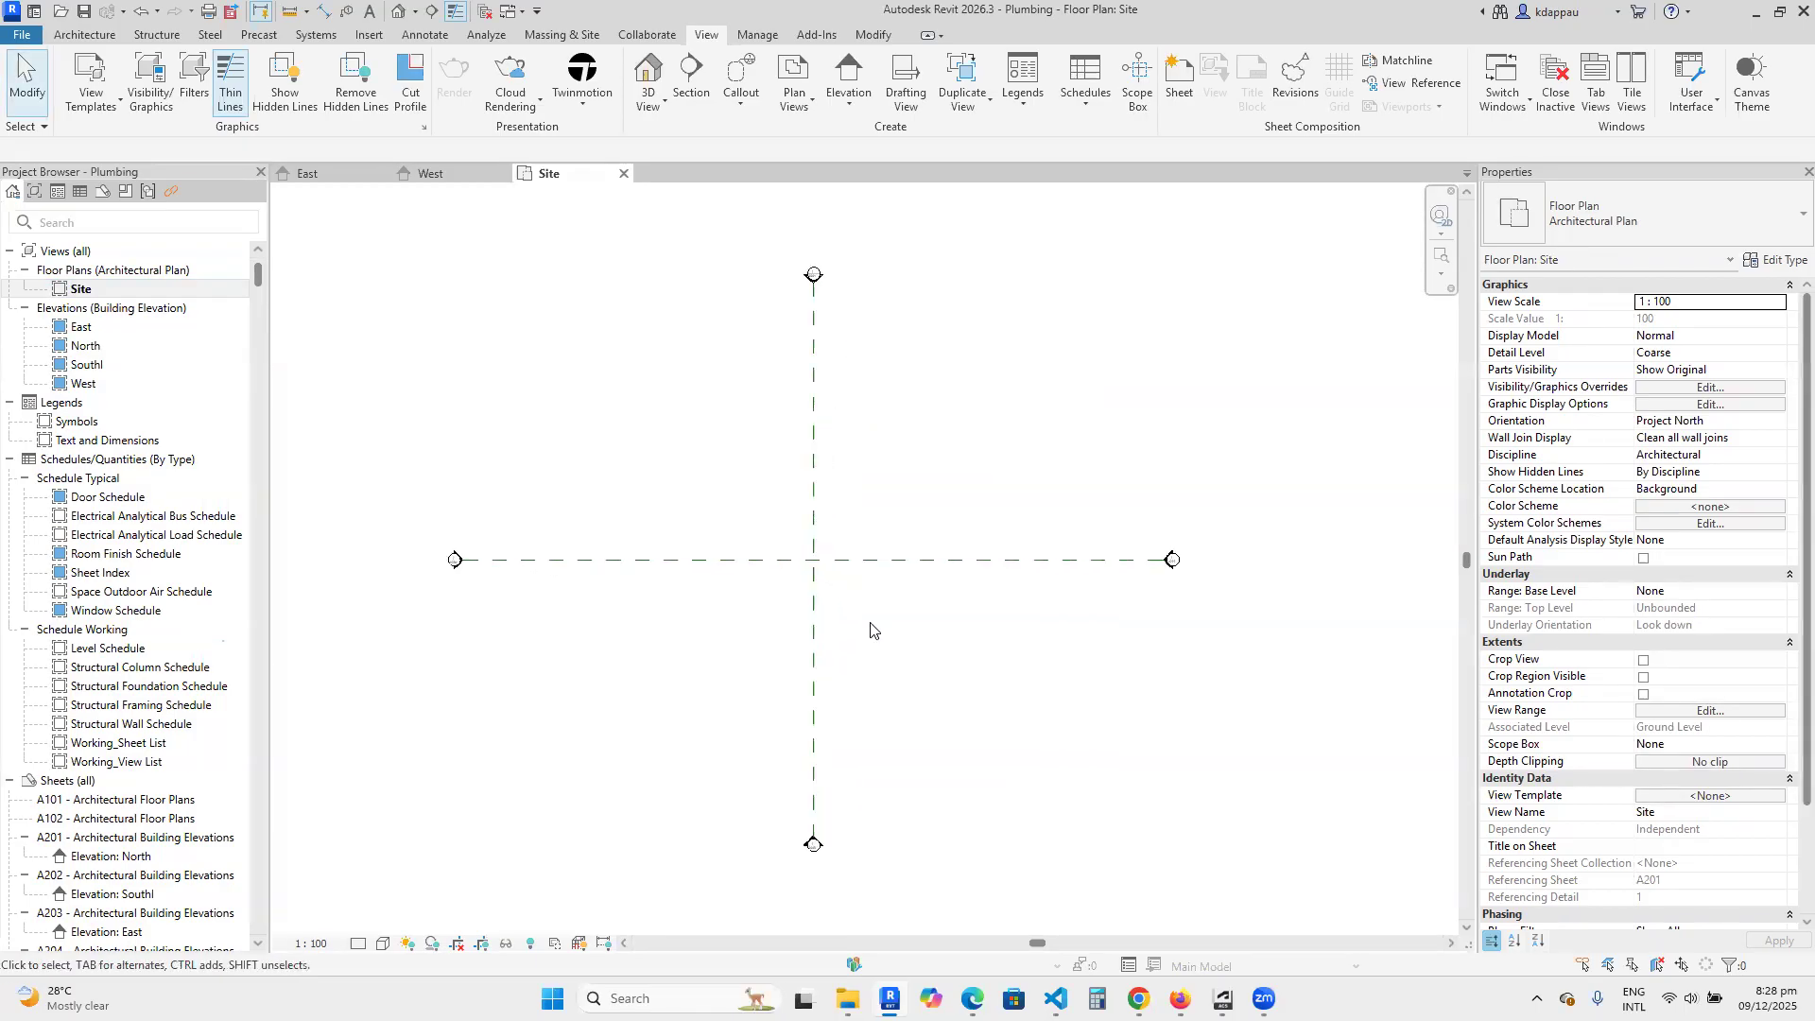
pyautogui.scroll(3, 798, 552)
pyautogui.moveTo(865, 641); pyautogui.dragTo(690, 463)
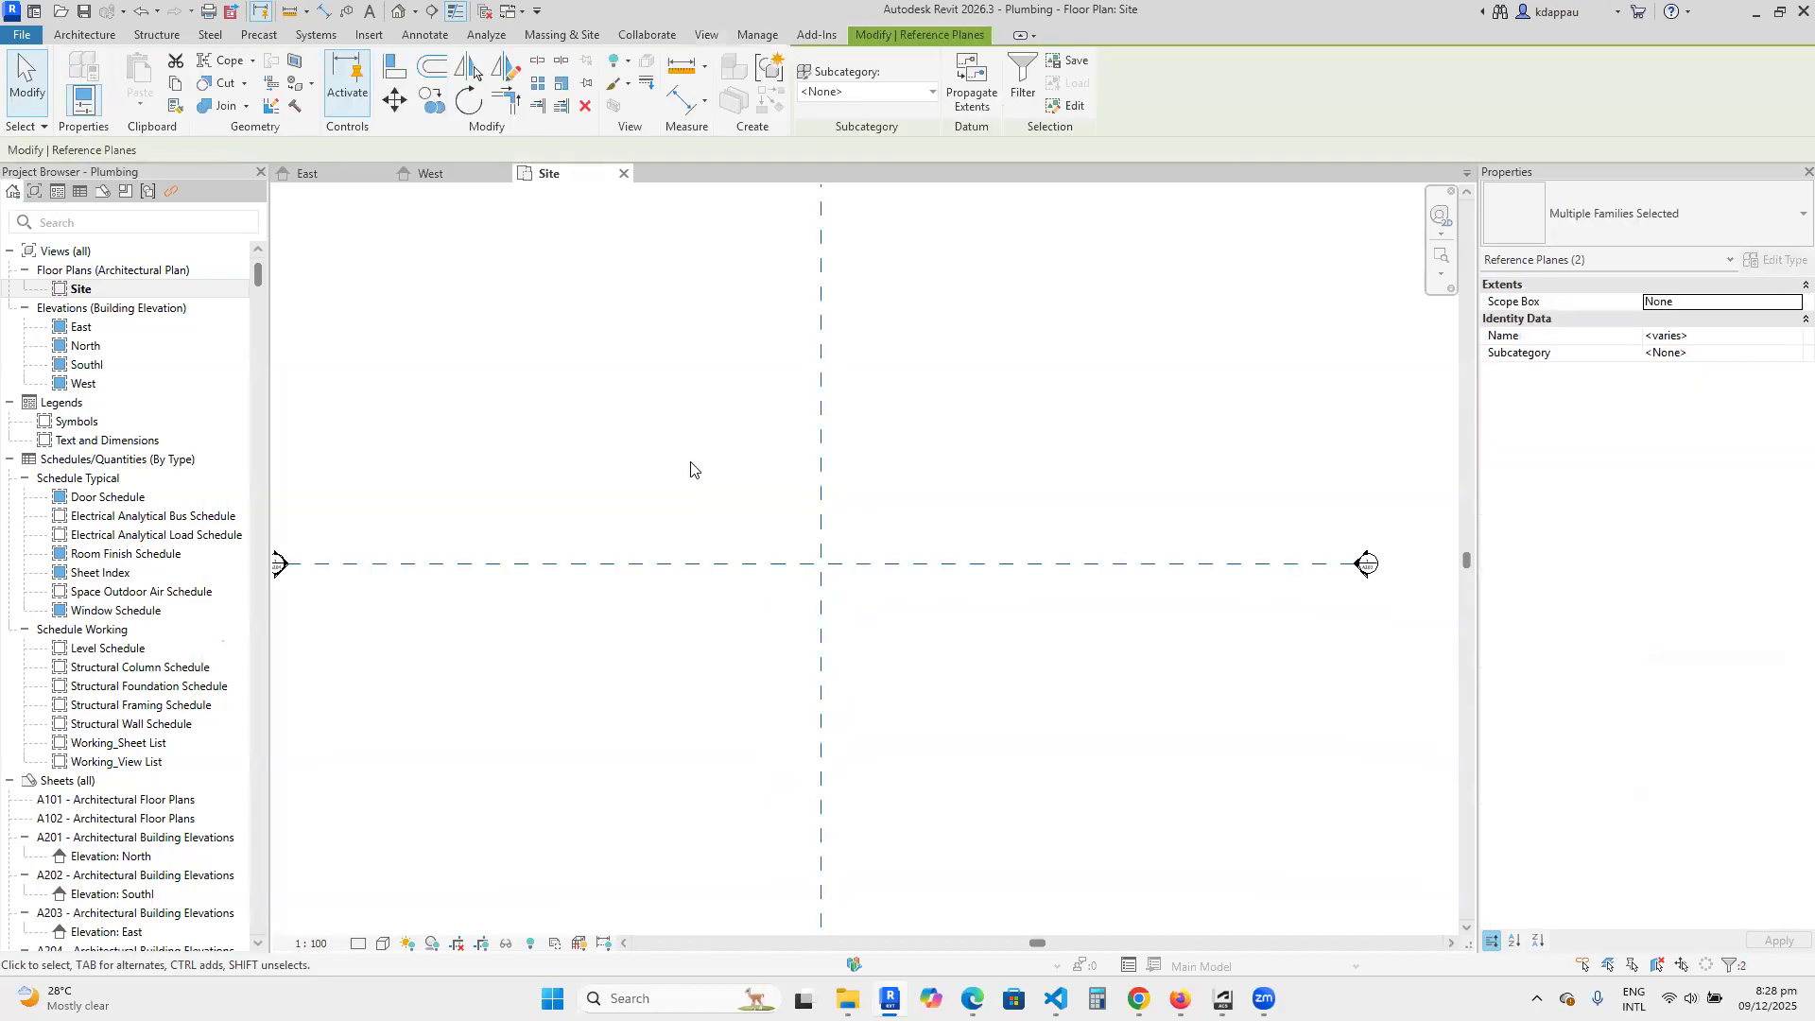
pyautogui.press('Delete')
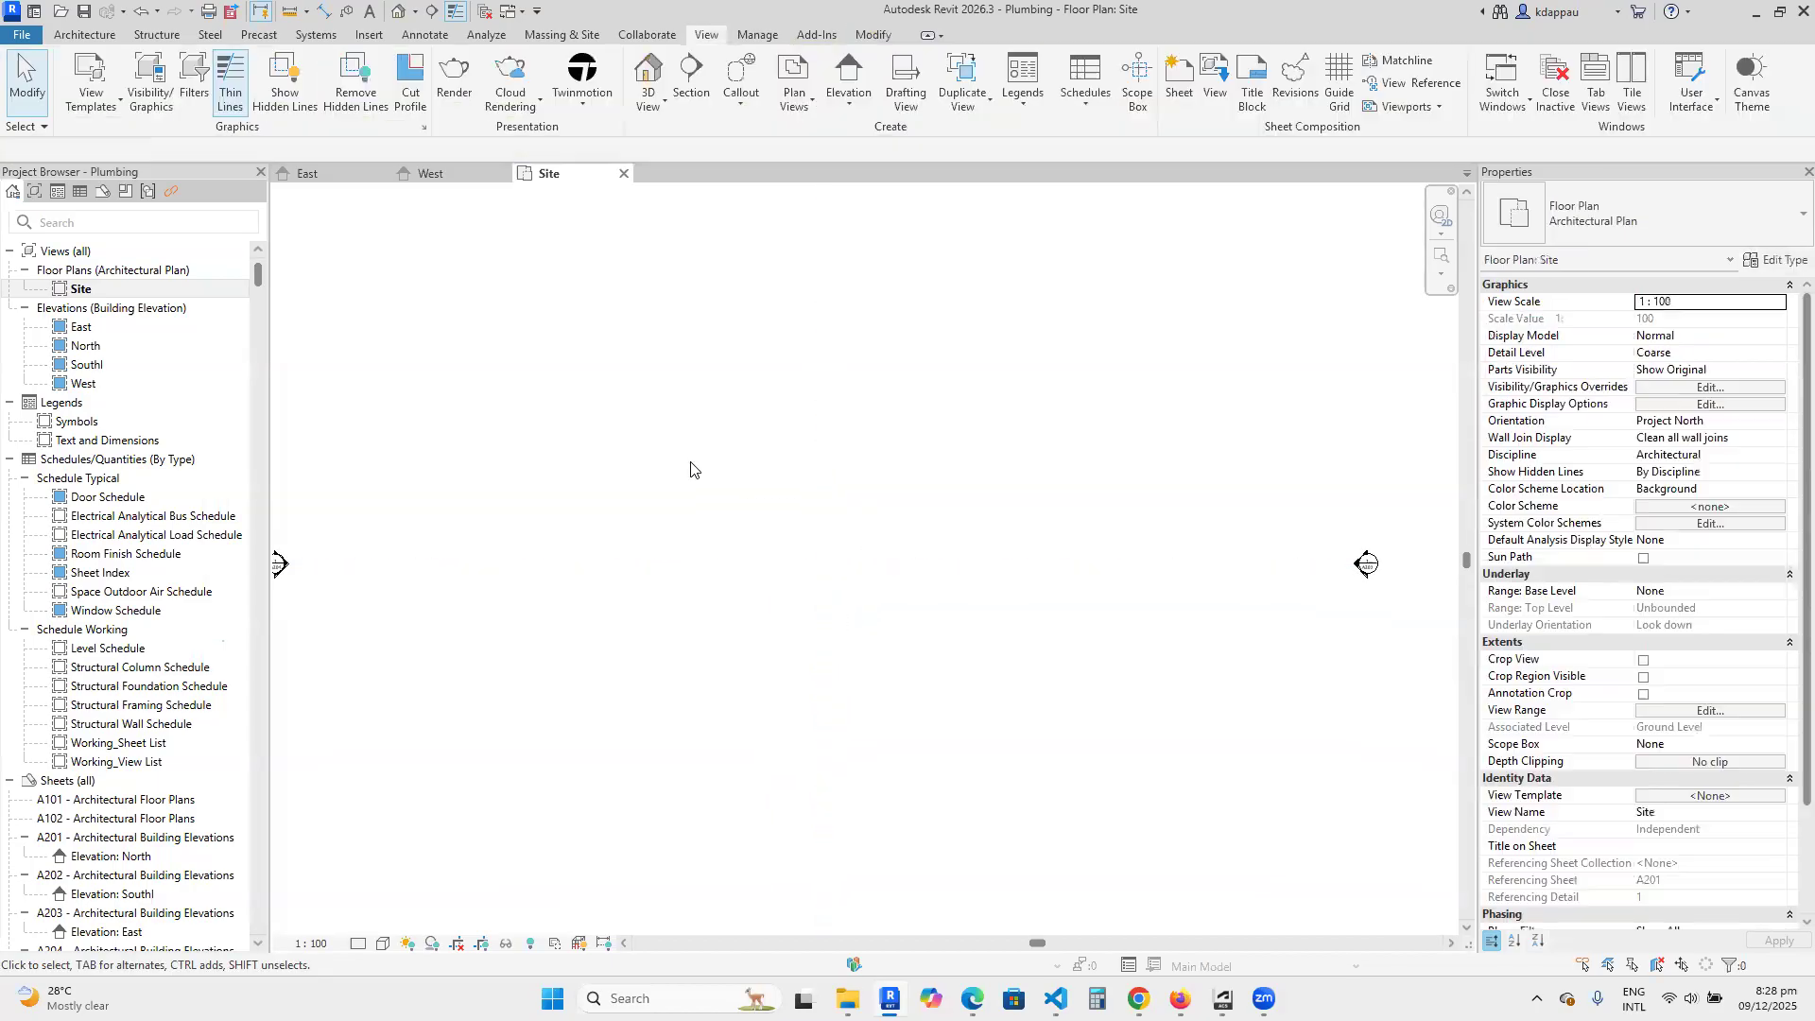
pyautogui.scroll(-4, 799, 592)
pyautogui.scroll(4, 900, 567)
pyautogui.scroll(3, 971, 523)
pyautogui.scroll(-3, 972, 523)
pyautogui.scroll(2, 967, 543)
pyautogui.scroll(-3, 967, 549)
pyautogui.scroll(4, 879, 383)
pyautogui.scroll(-2, 570, 648)
pyautogui.scroll(-3, 558, 661)
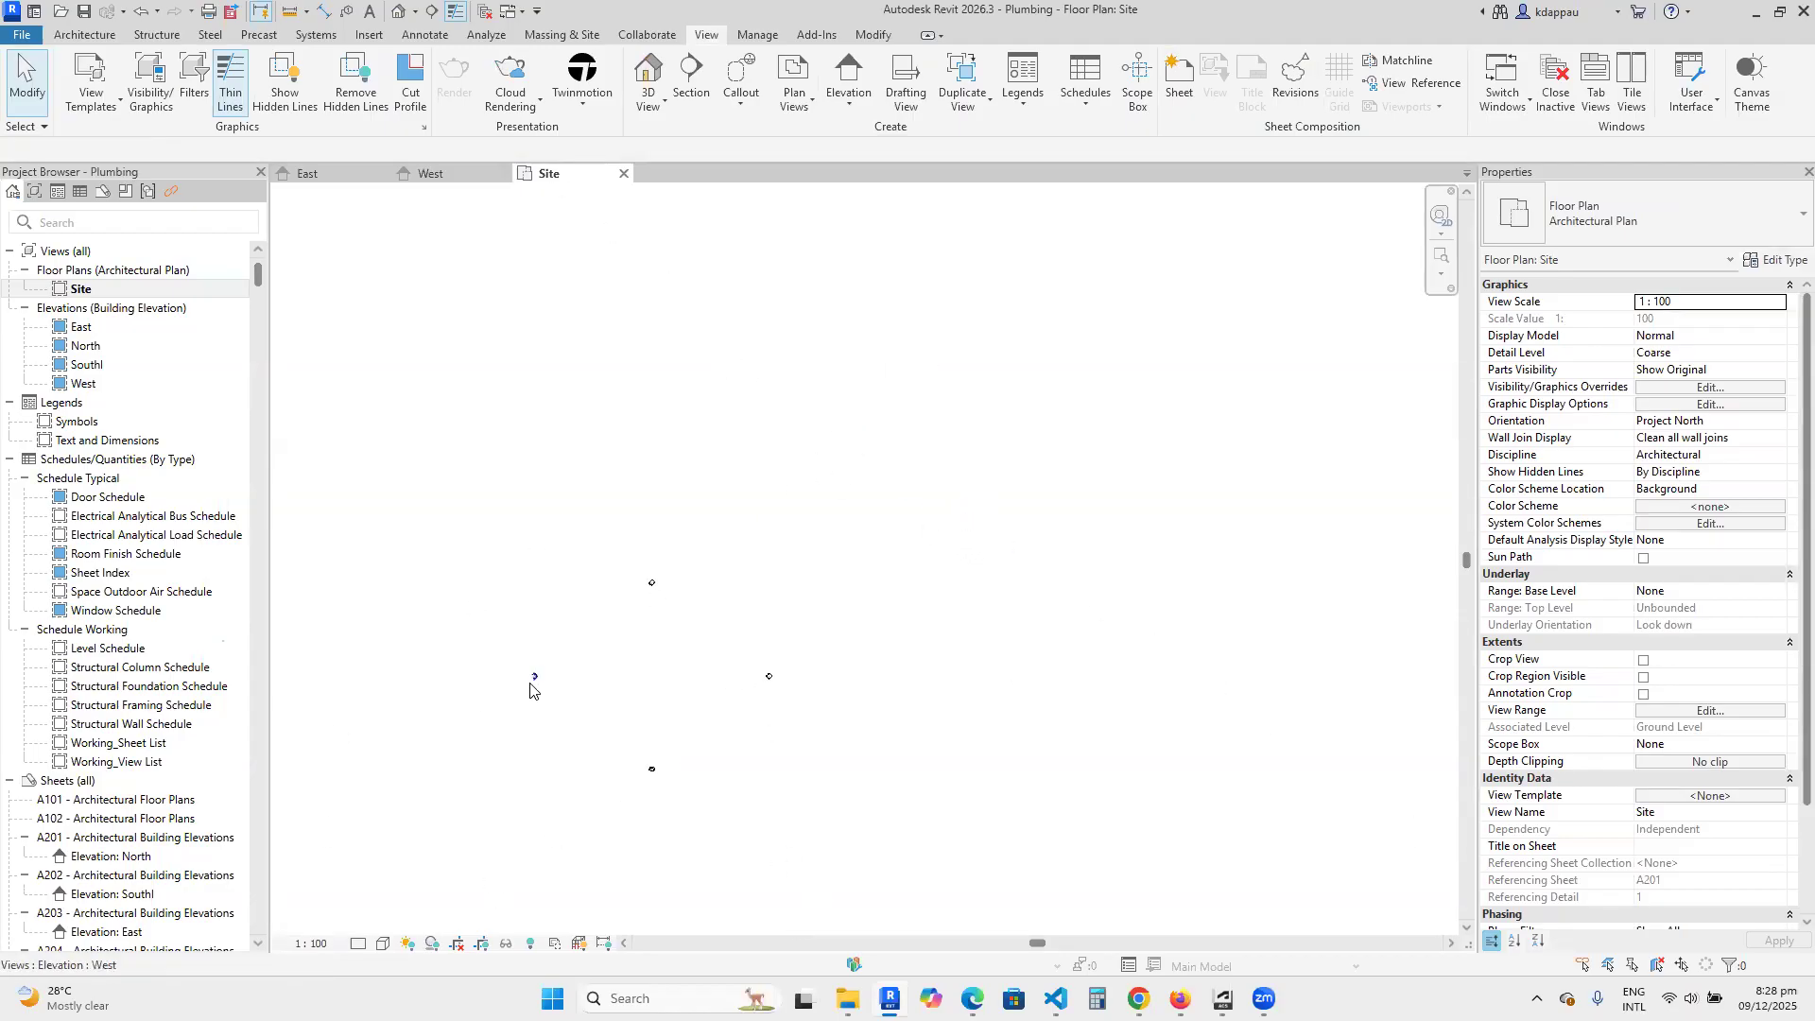
pyautogui.scroll(2, 679, 667)
pyautogui.scroll(1, 444, 725)
pyautogui.scroll(-2, 941, 571)
pyautogui.scroll(3, 655, 690)
pyautogui.scroll(2, 898, 539)
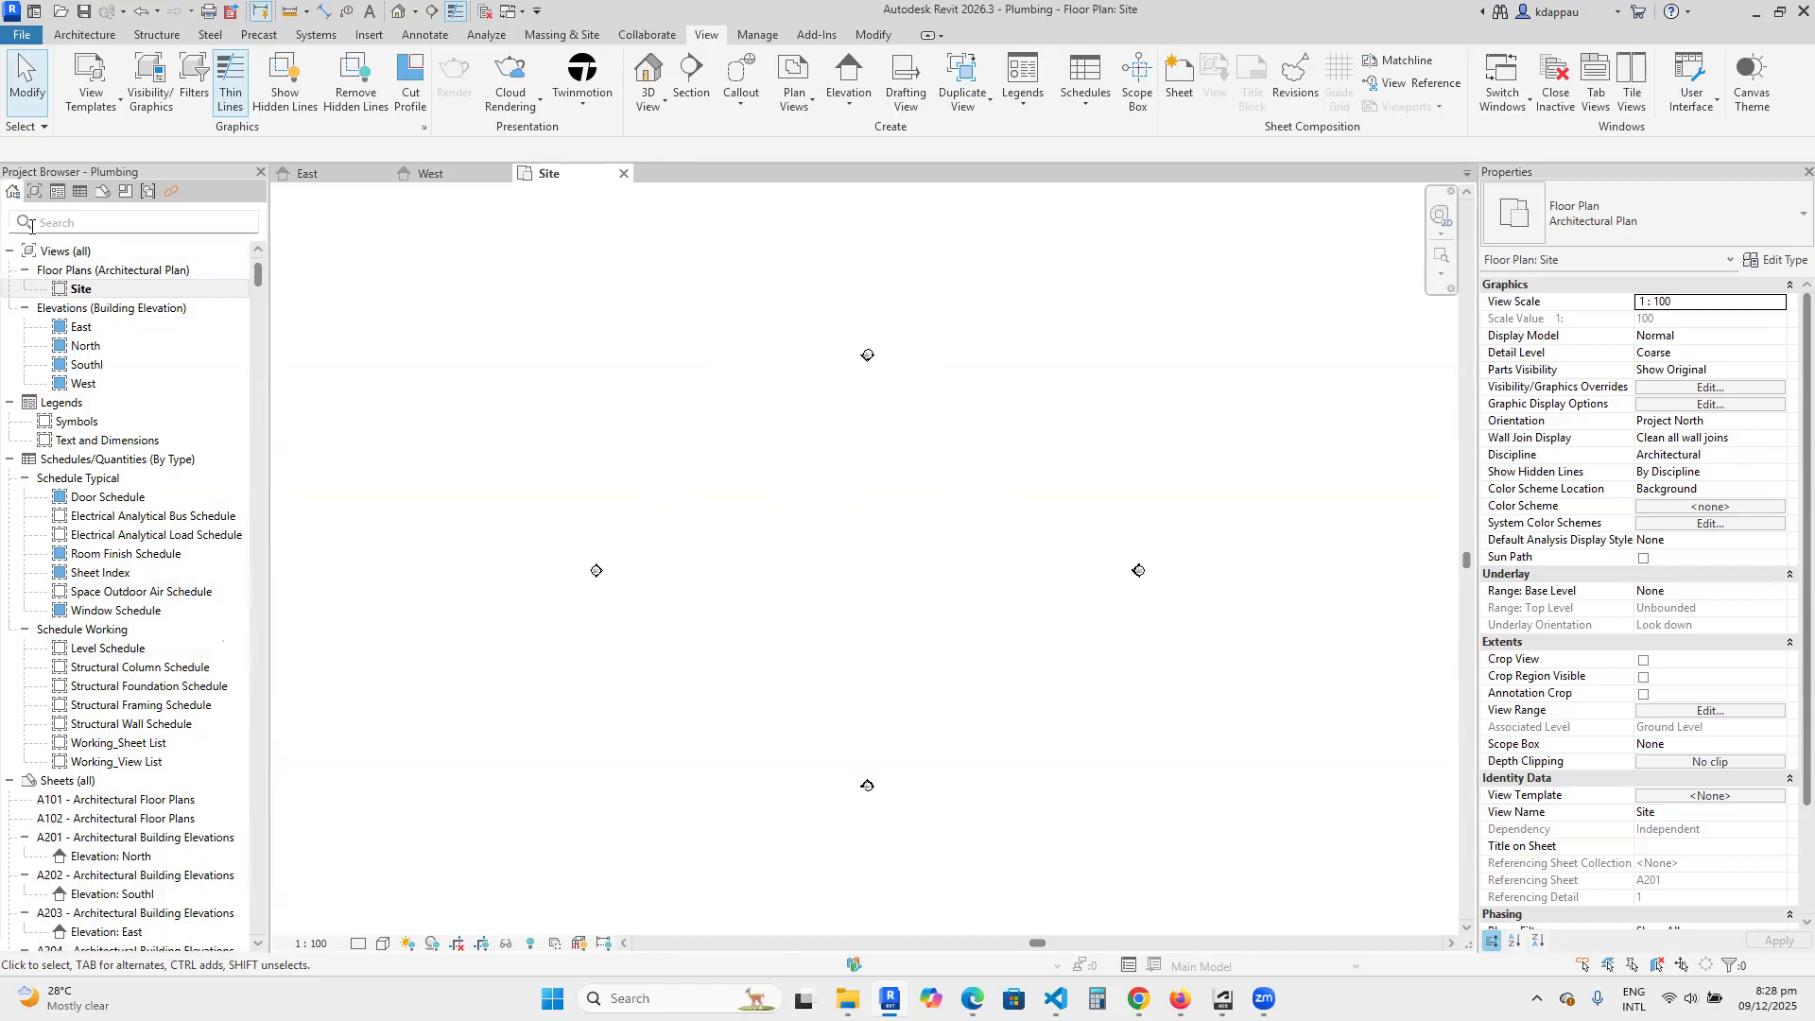
# Collapse the Views, Legends, Schedules/Quantities, Sheets, Families and Groups branches of the project tree.
pyautogui.click(9, 251)
pyautogui.click(10, 271)
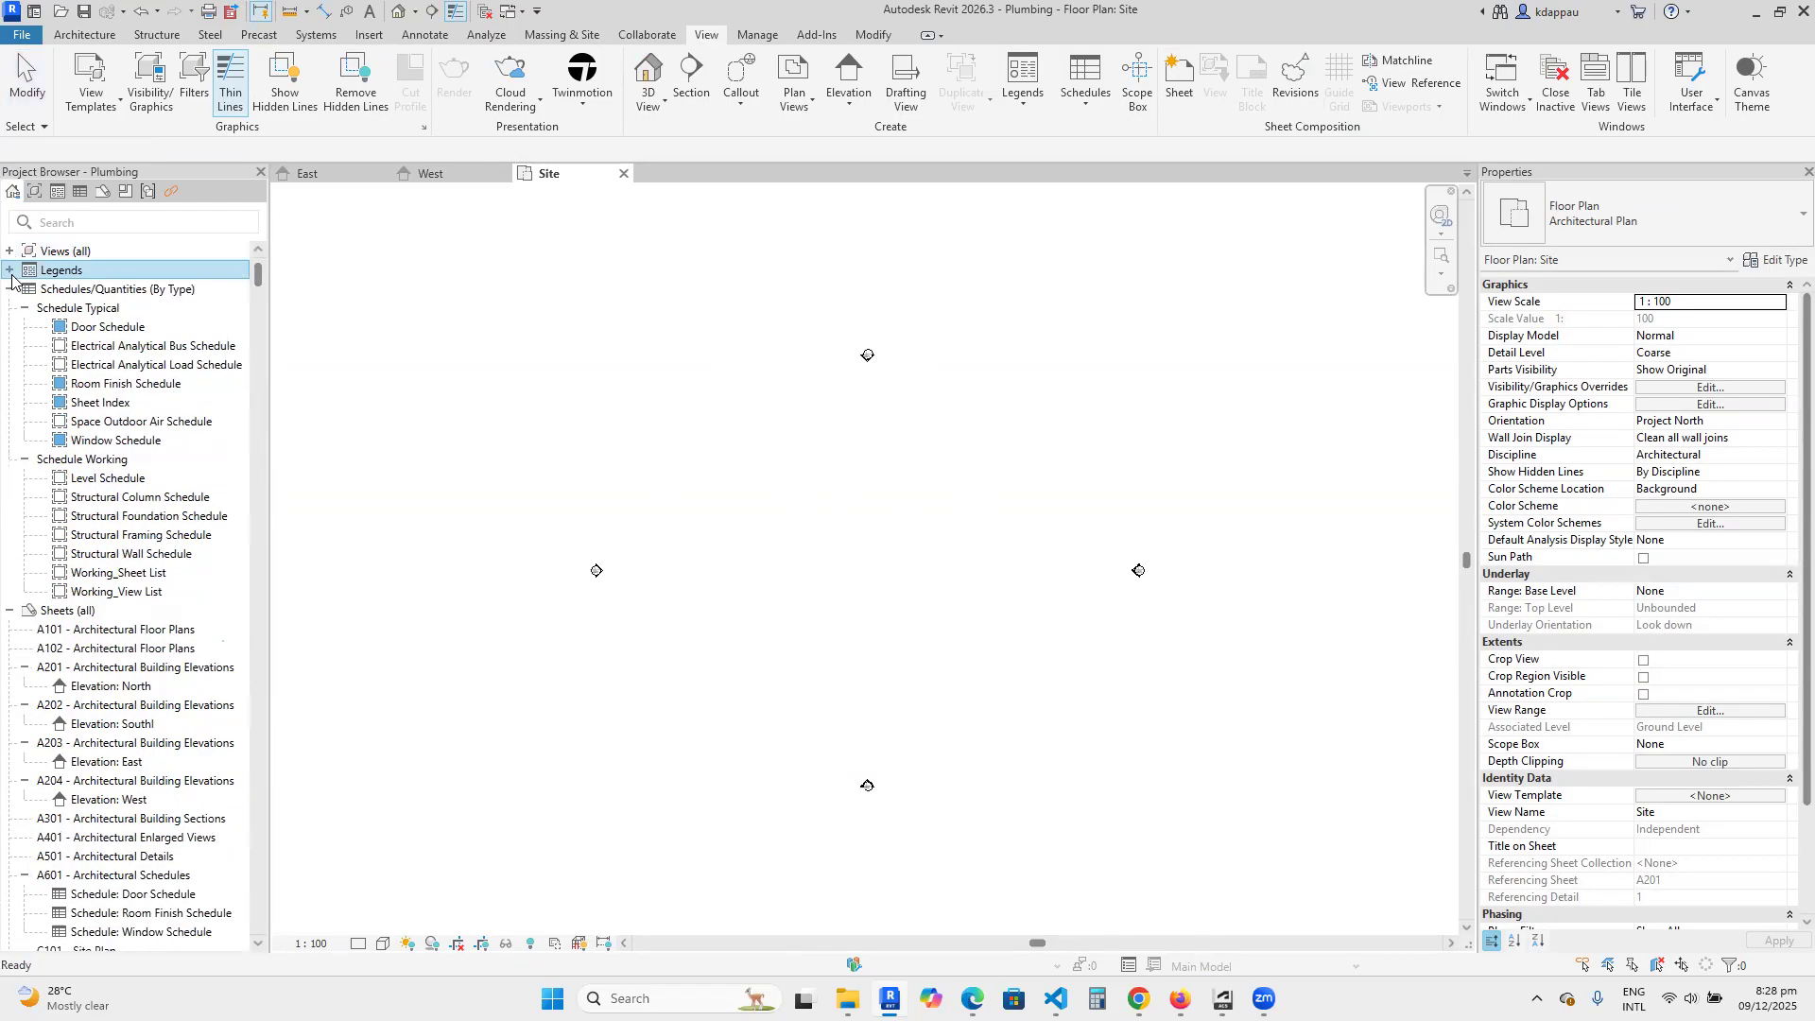
pyautogui.click(17, 295)
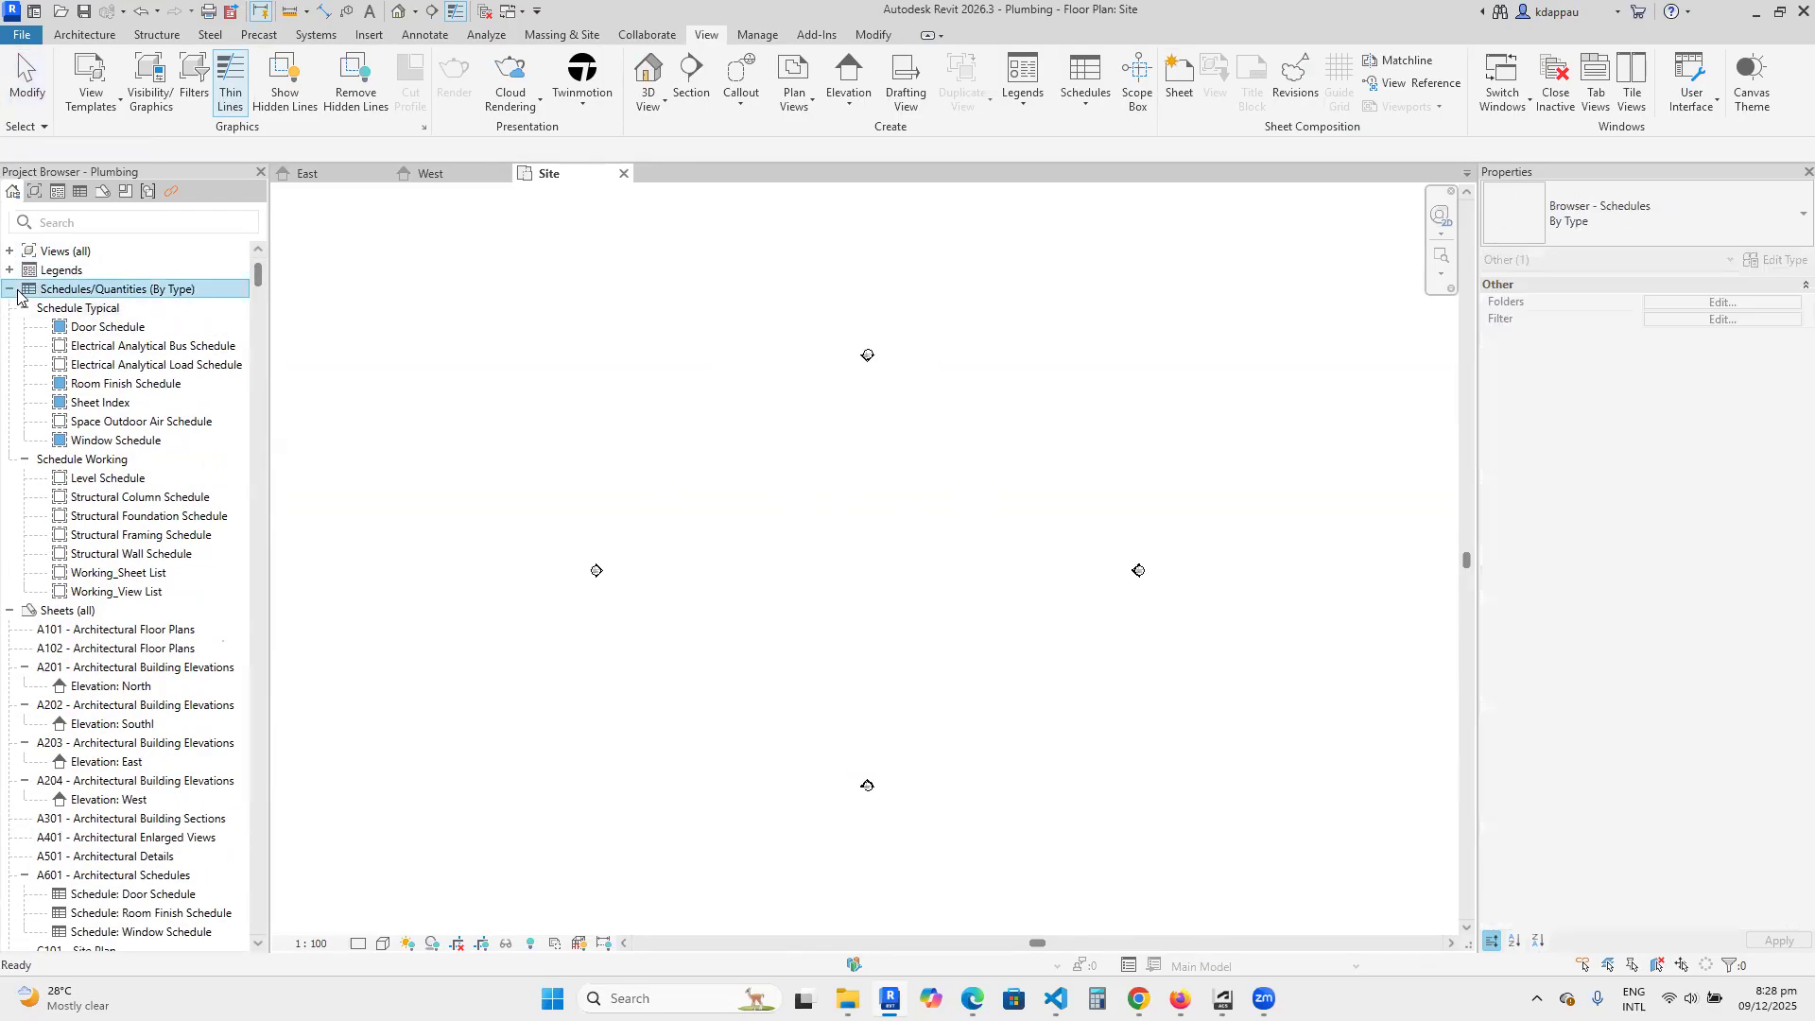
pyautogui.click(11, 290)
pyautogui.click(10, 312)
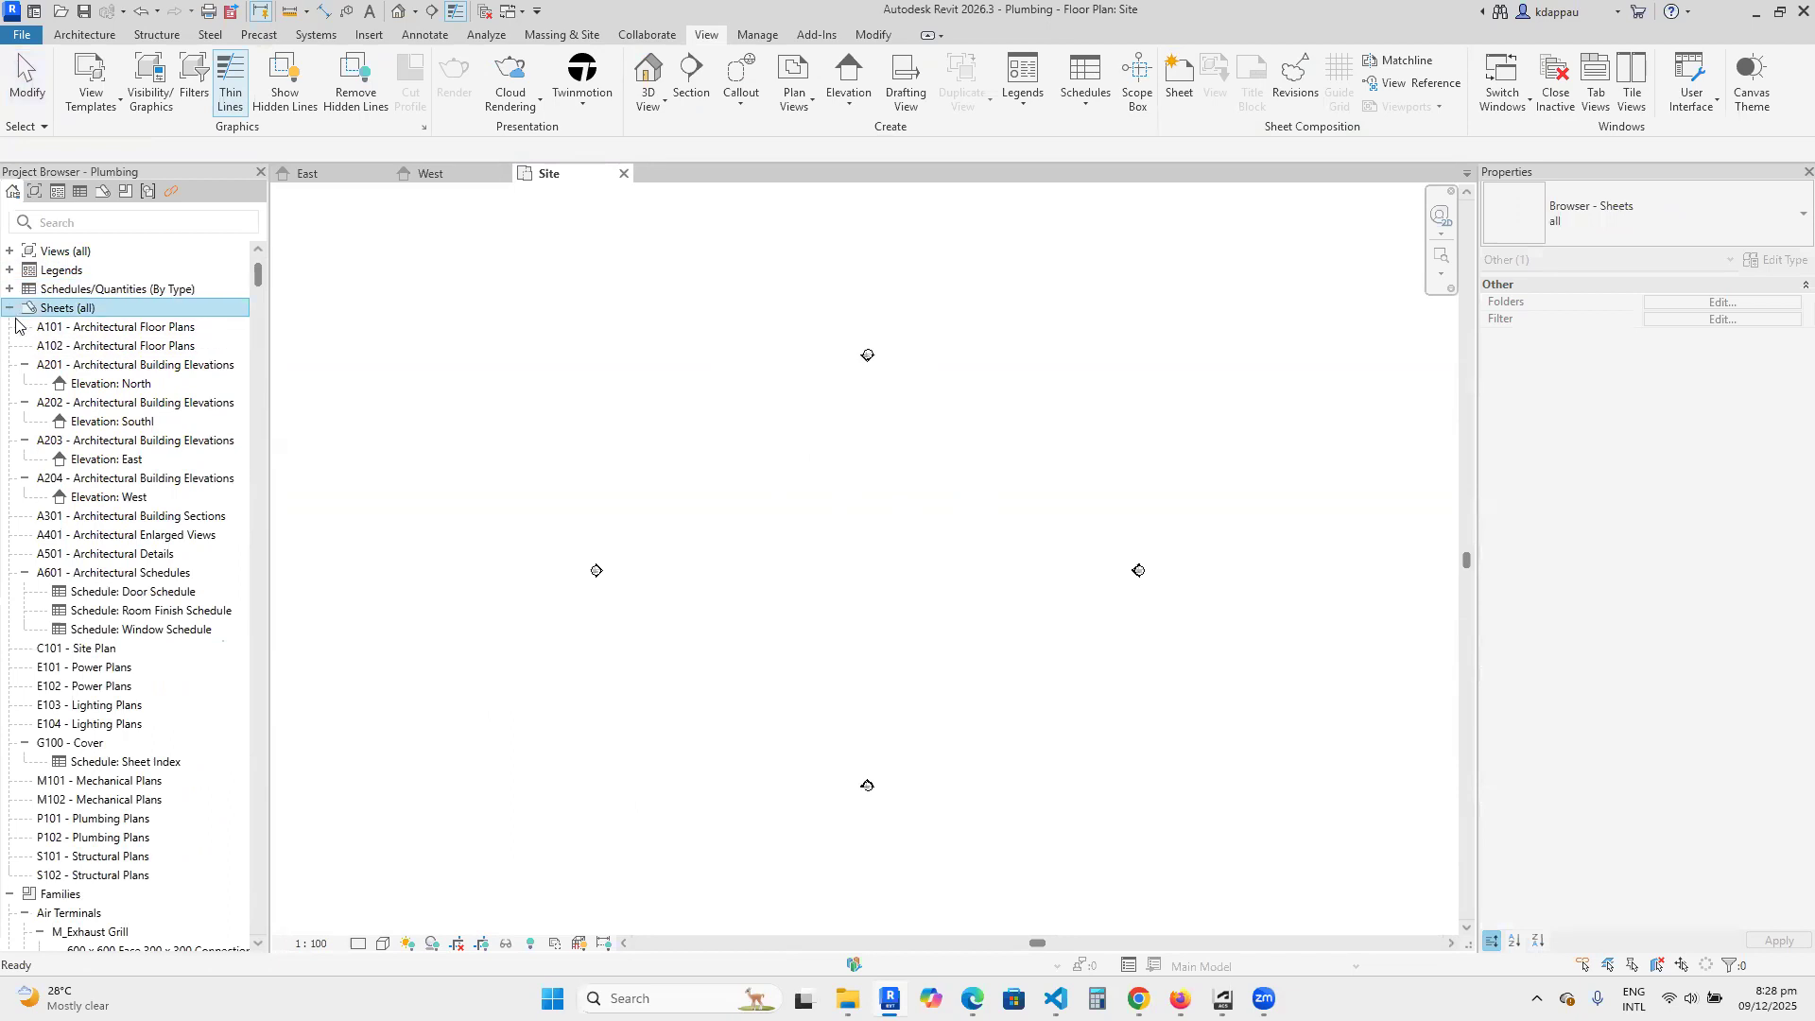
pyautogui.click(10, 308)
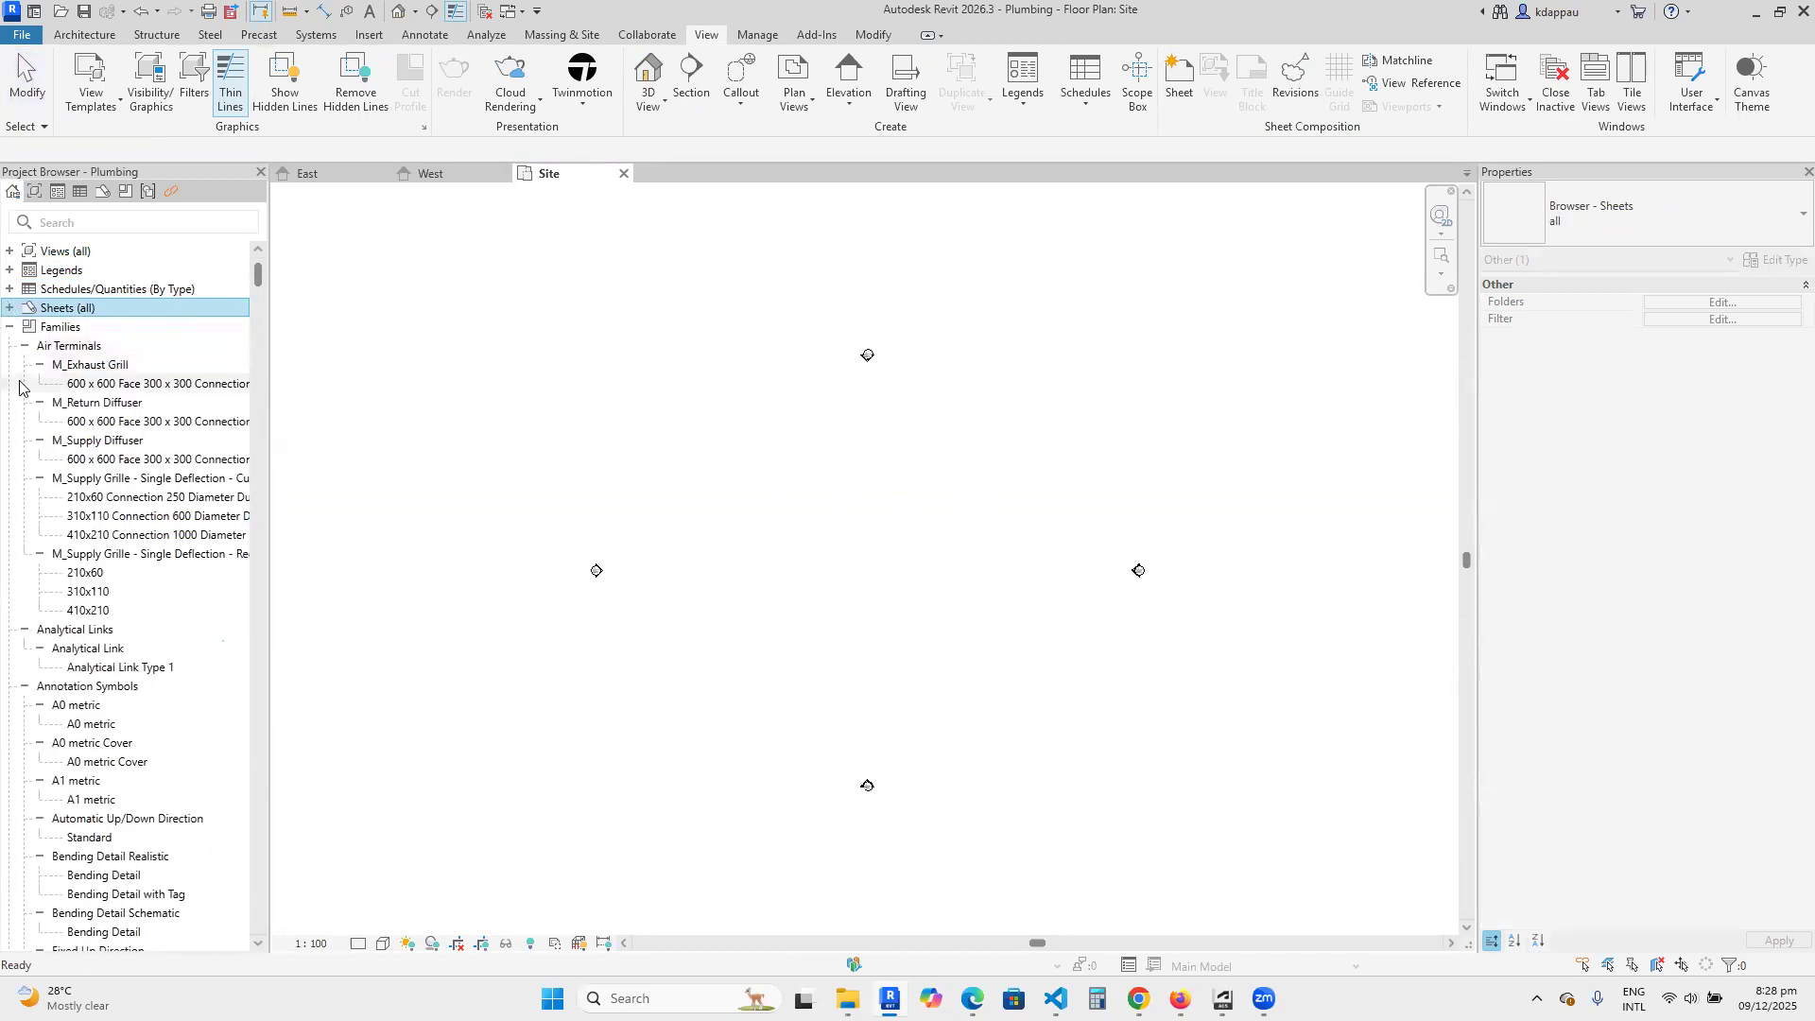
pyautogui.click(13, 329)
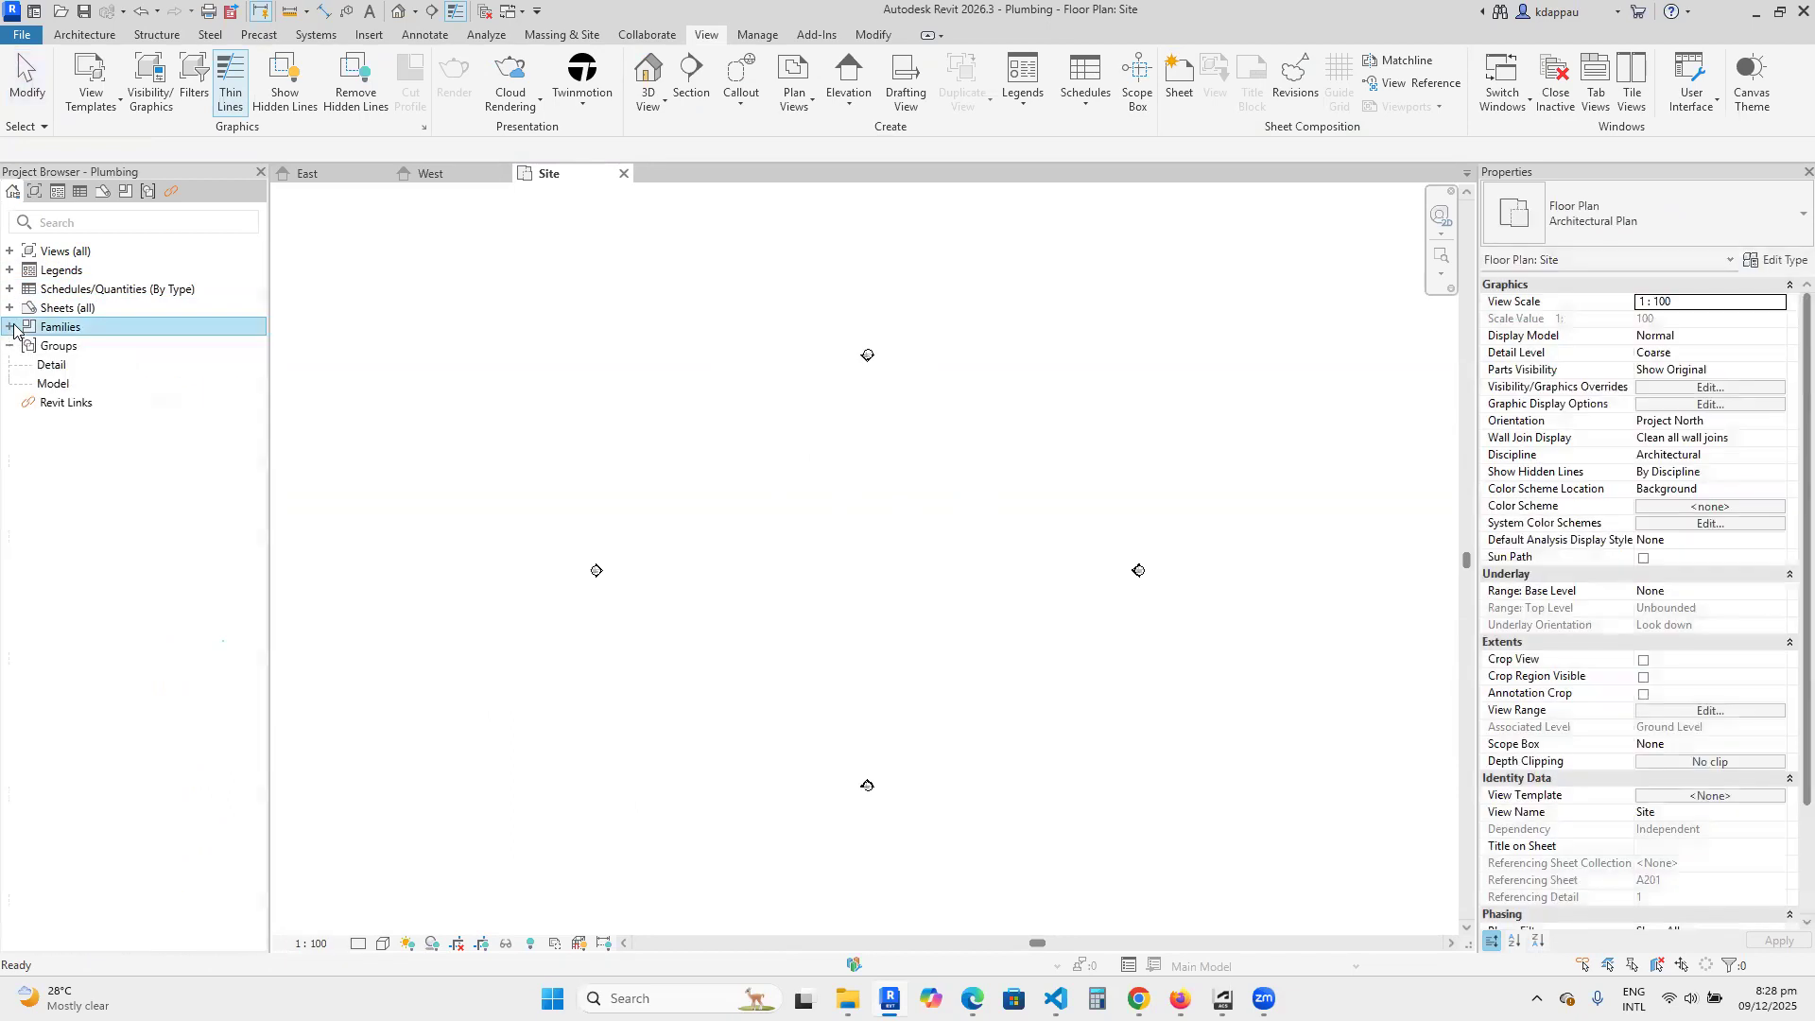
pyautogui.click(21, 350)
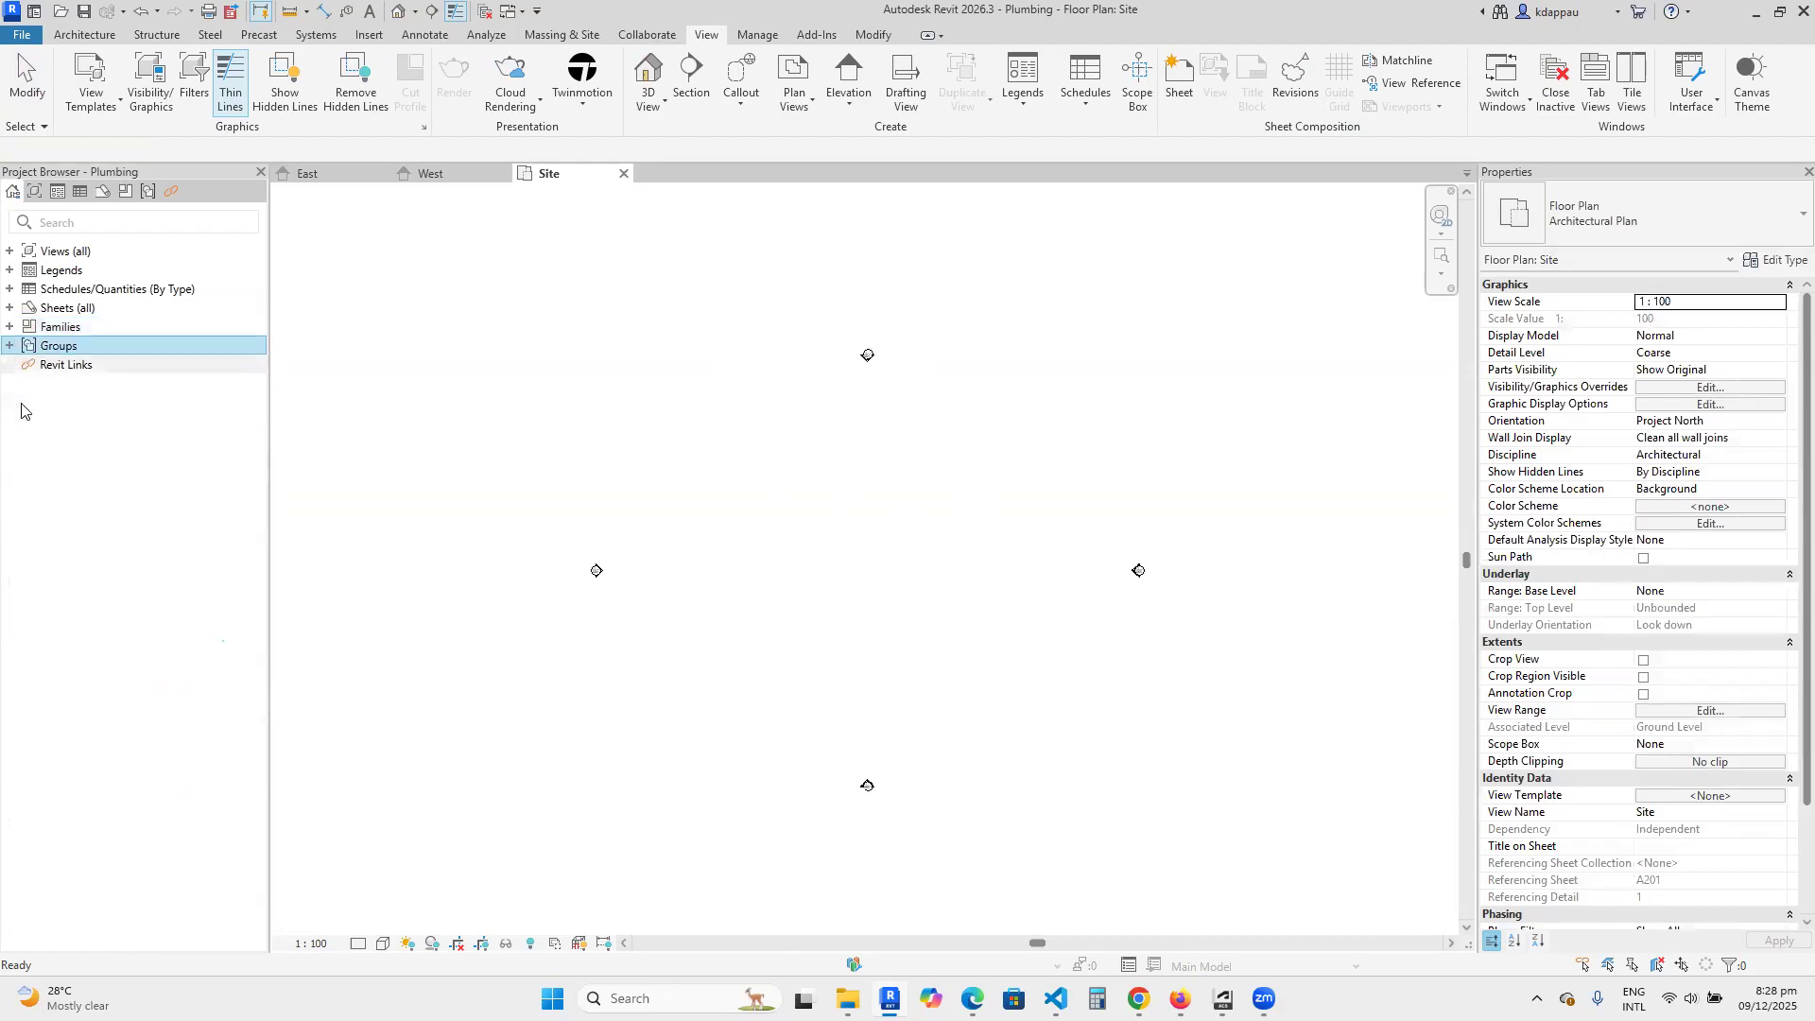
# Start a new Revit link and choose the Architectural Model file from the Project Files folder.
pyautogui.click(66, 365)
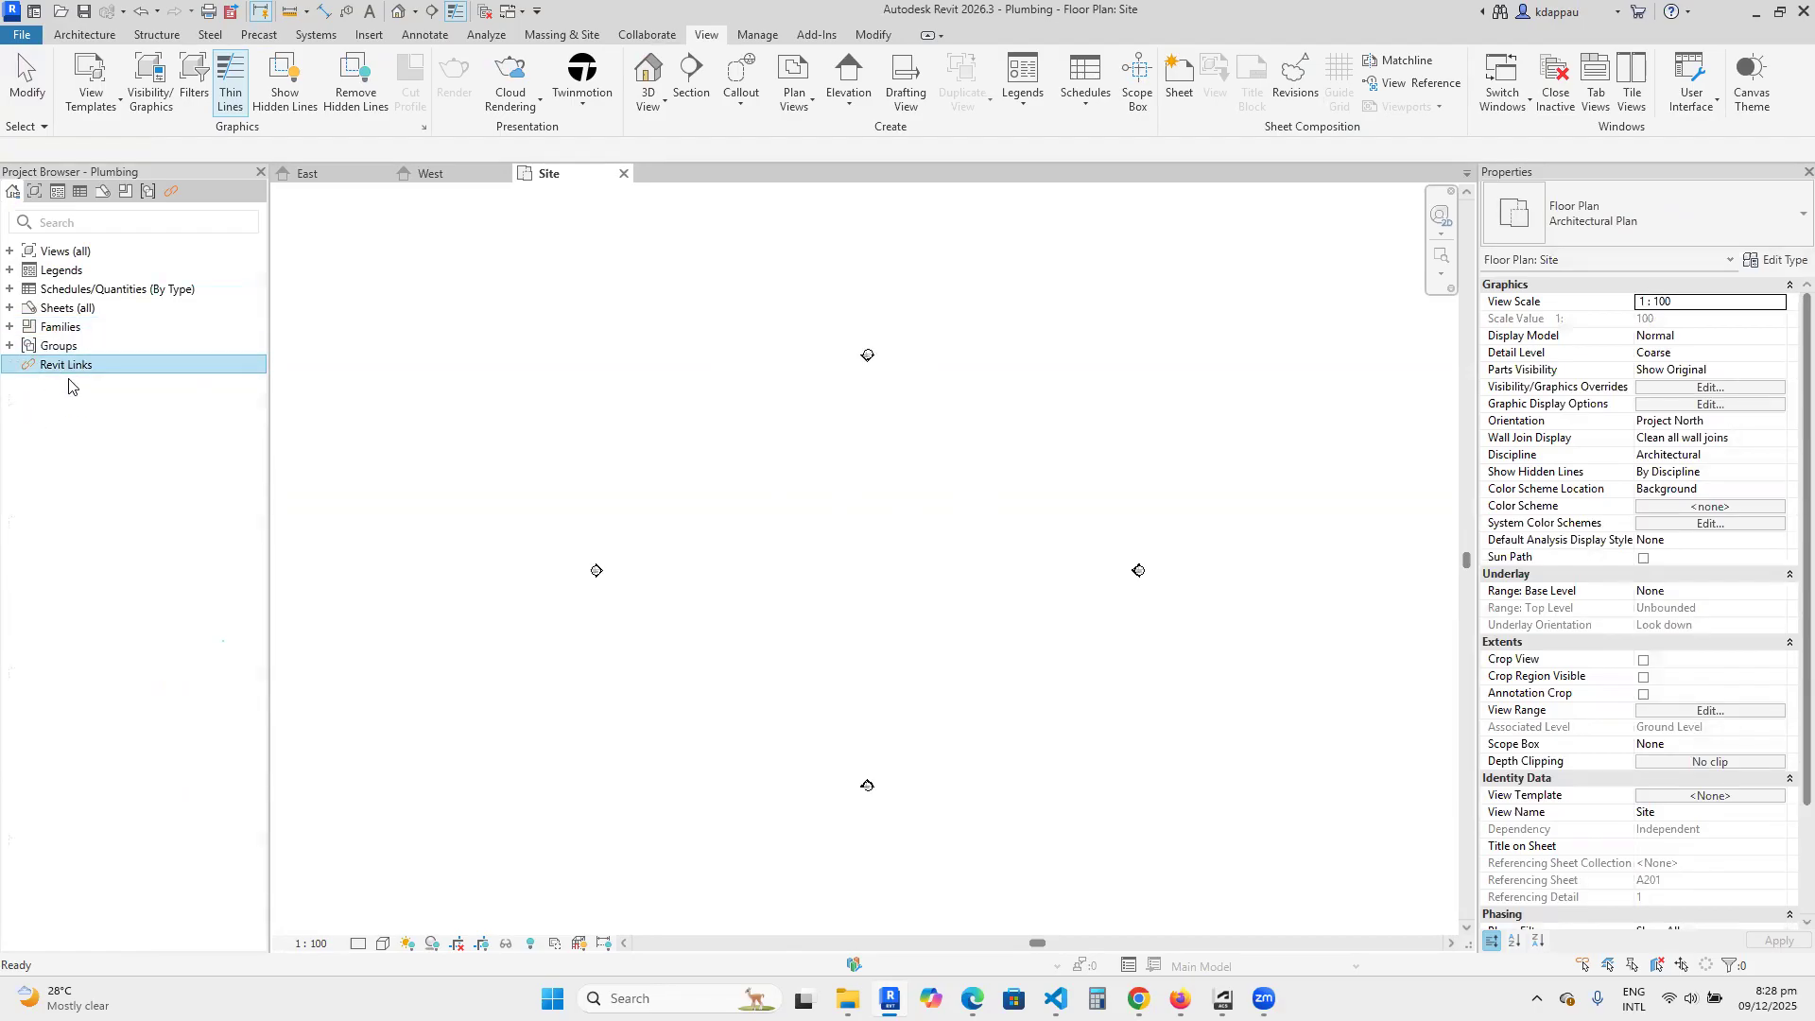
pyautogui.rightClick(66, 369)
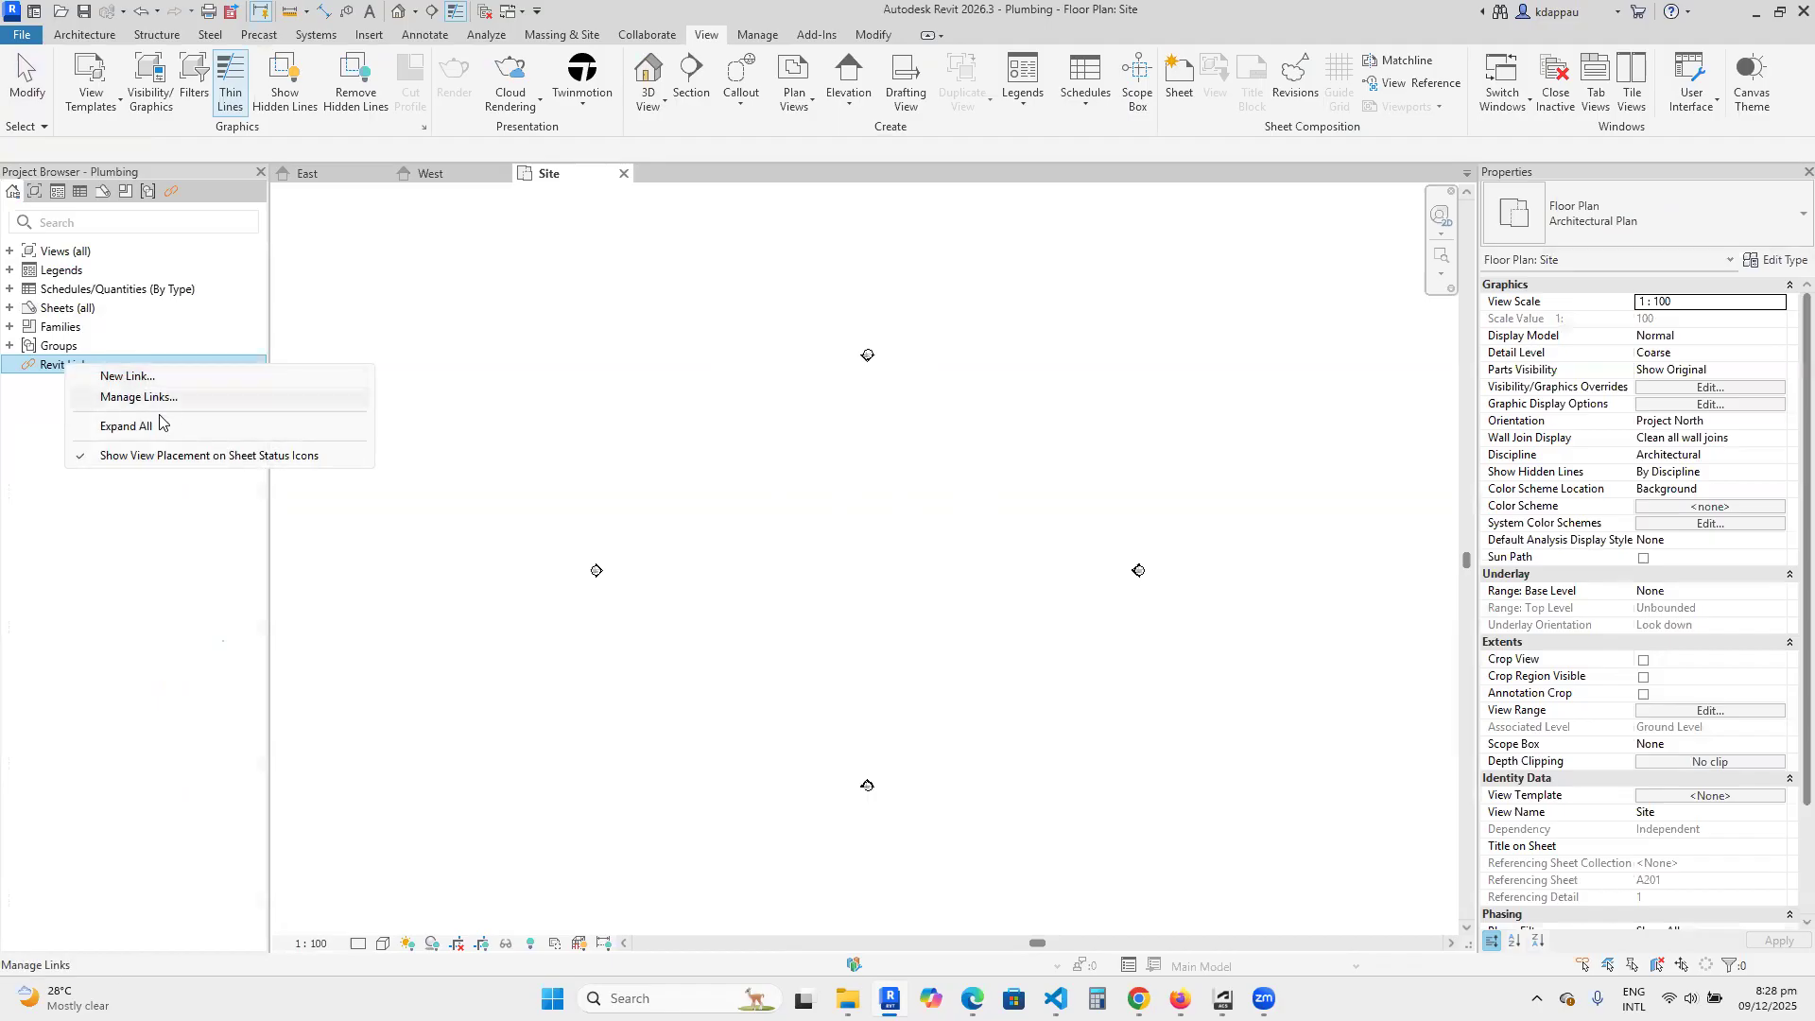
pyautogui.click(134, 377)
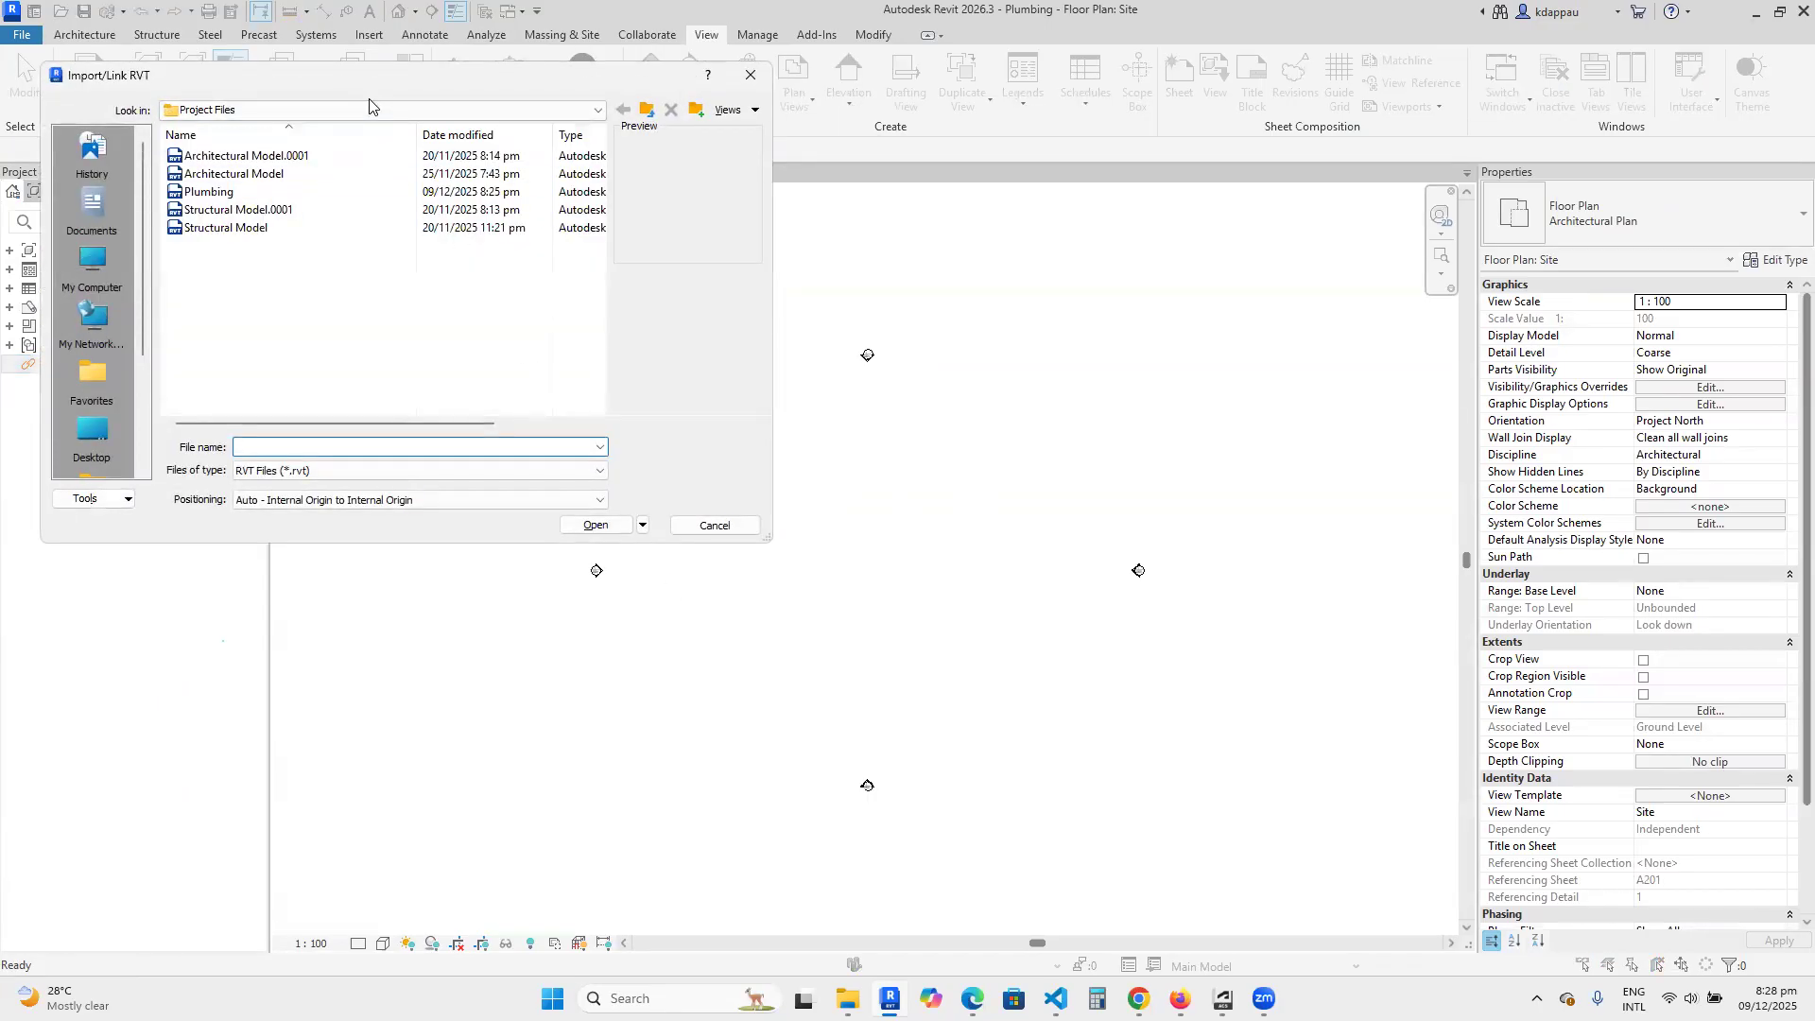
pyautogui.click(462, 274)
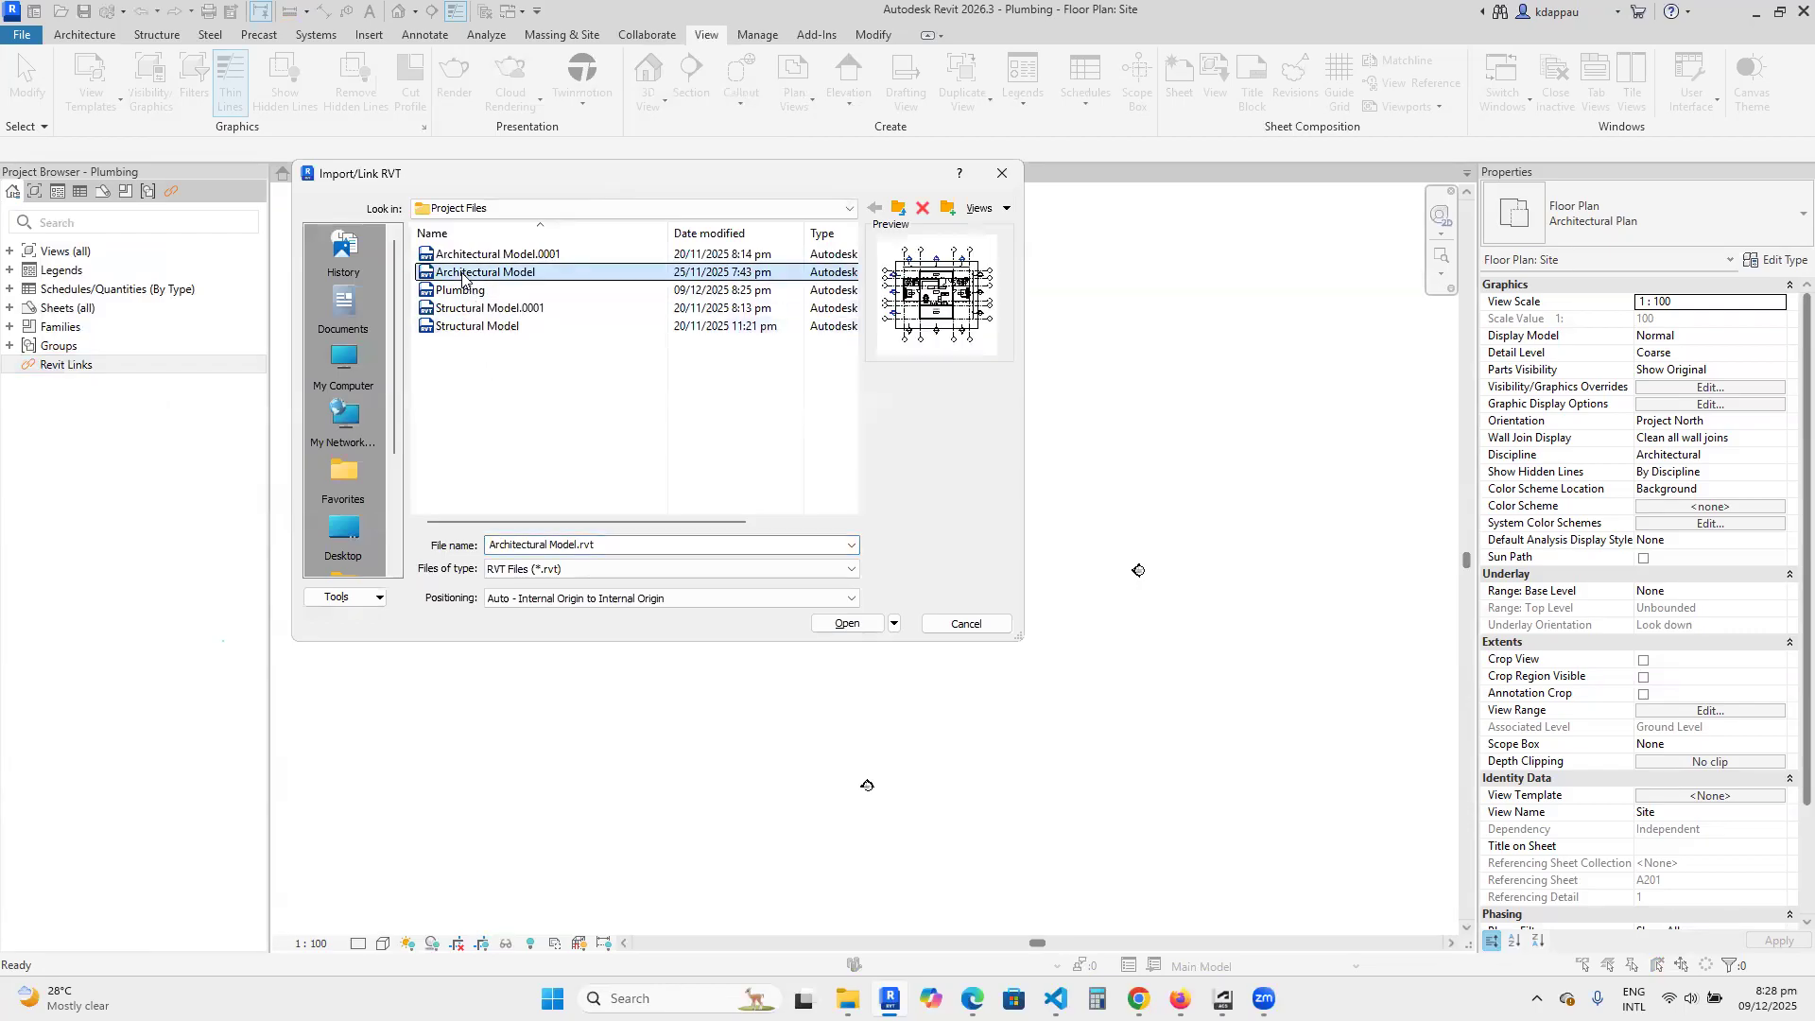
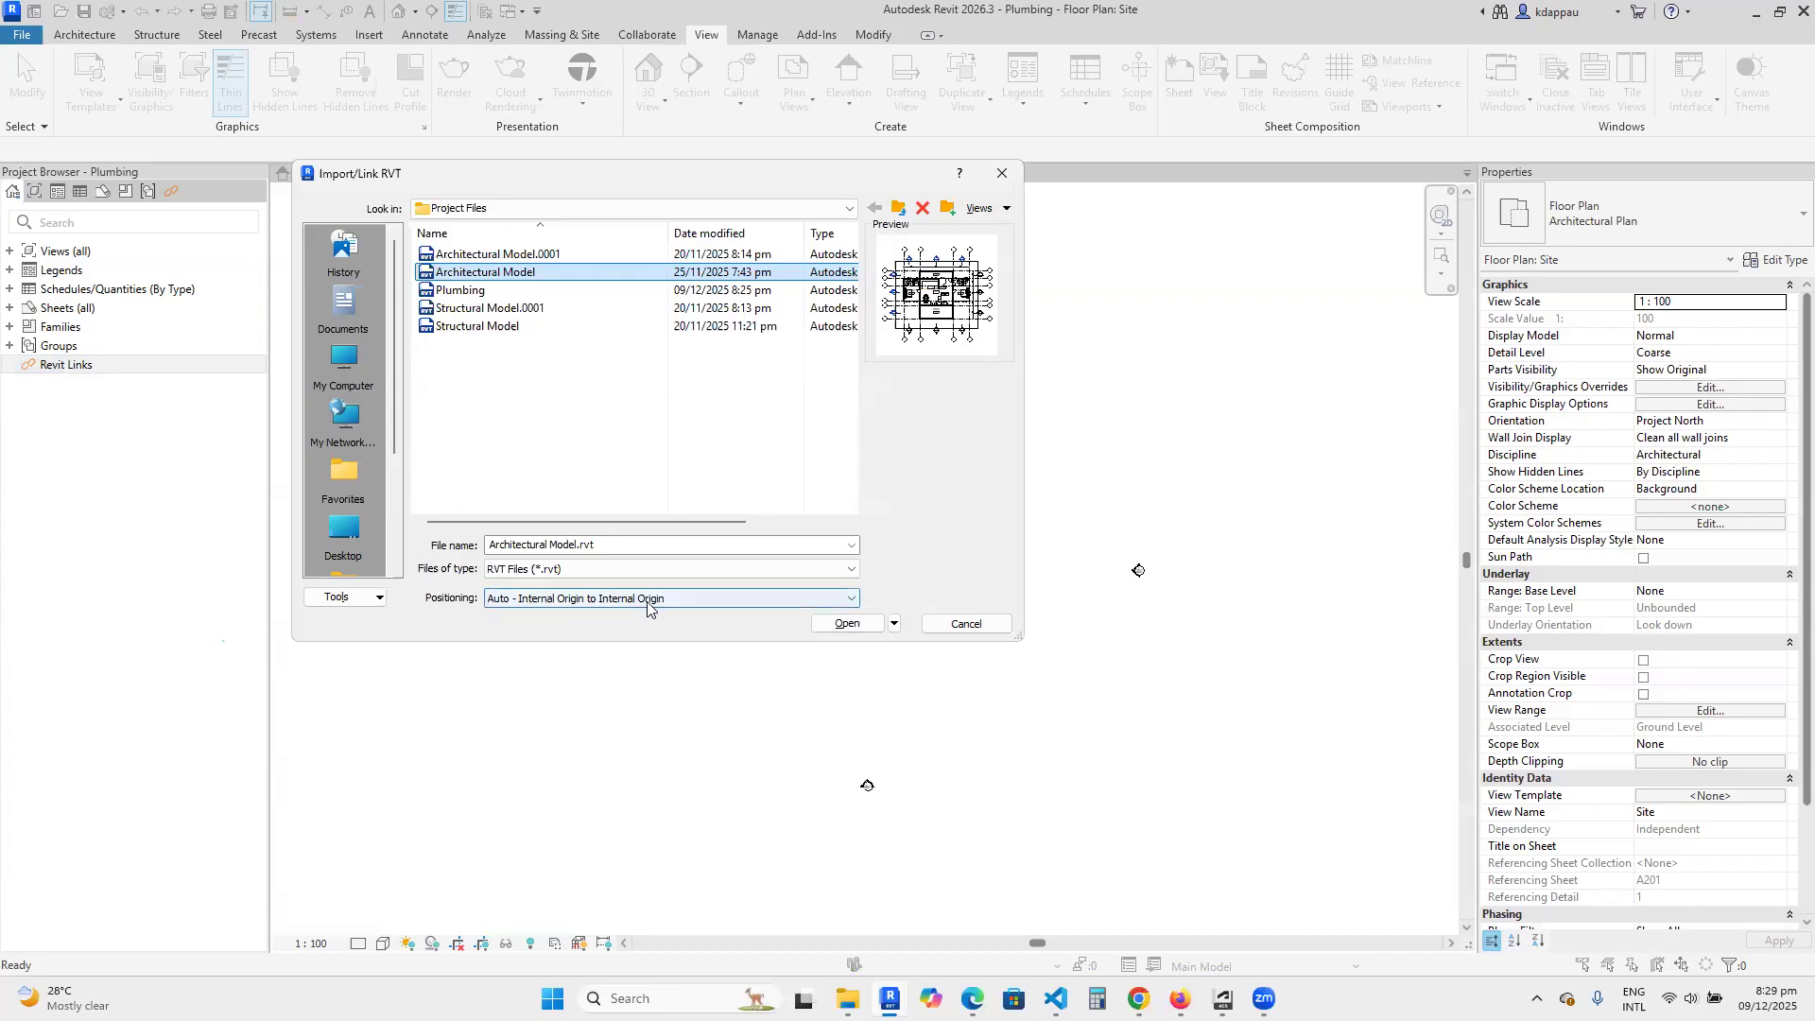
# Link the Architectural Model into the Site plan using Auto - Internal Origin to Internal Origin positioning.
pyautogui.click(851, 626)
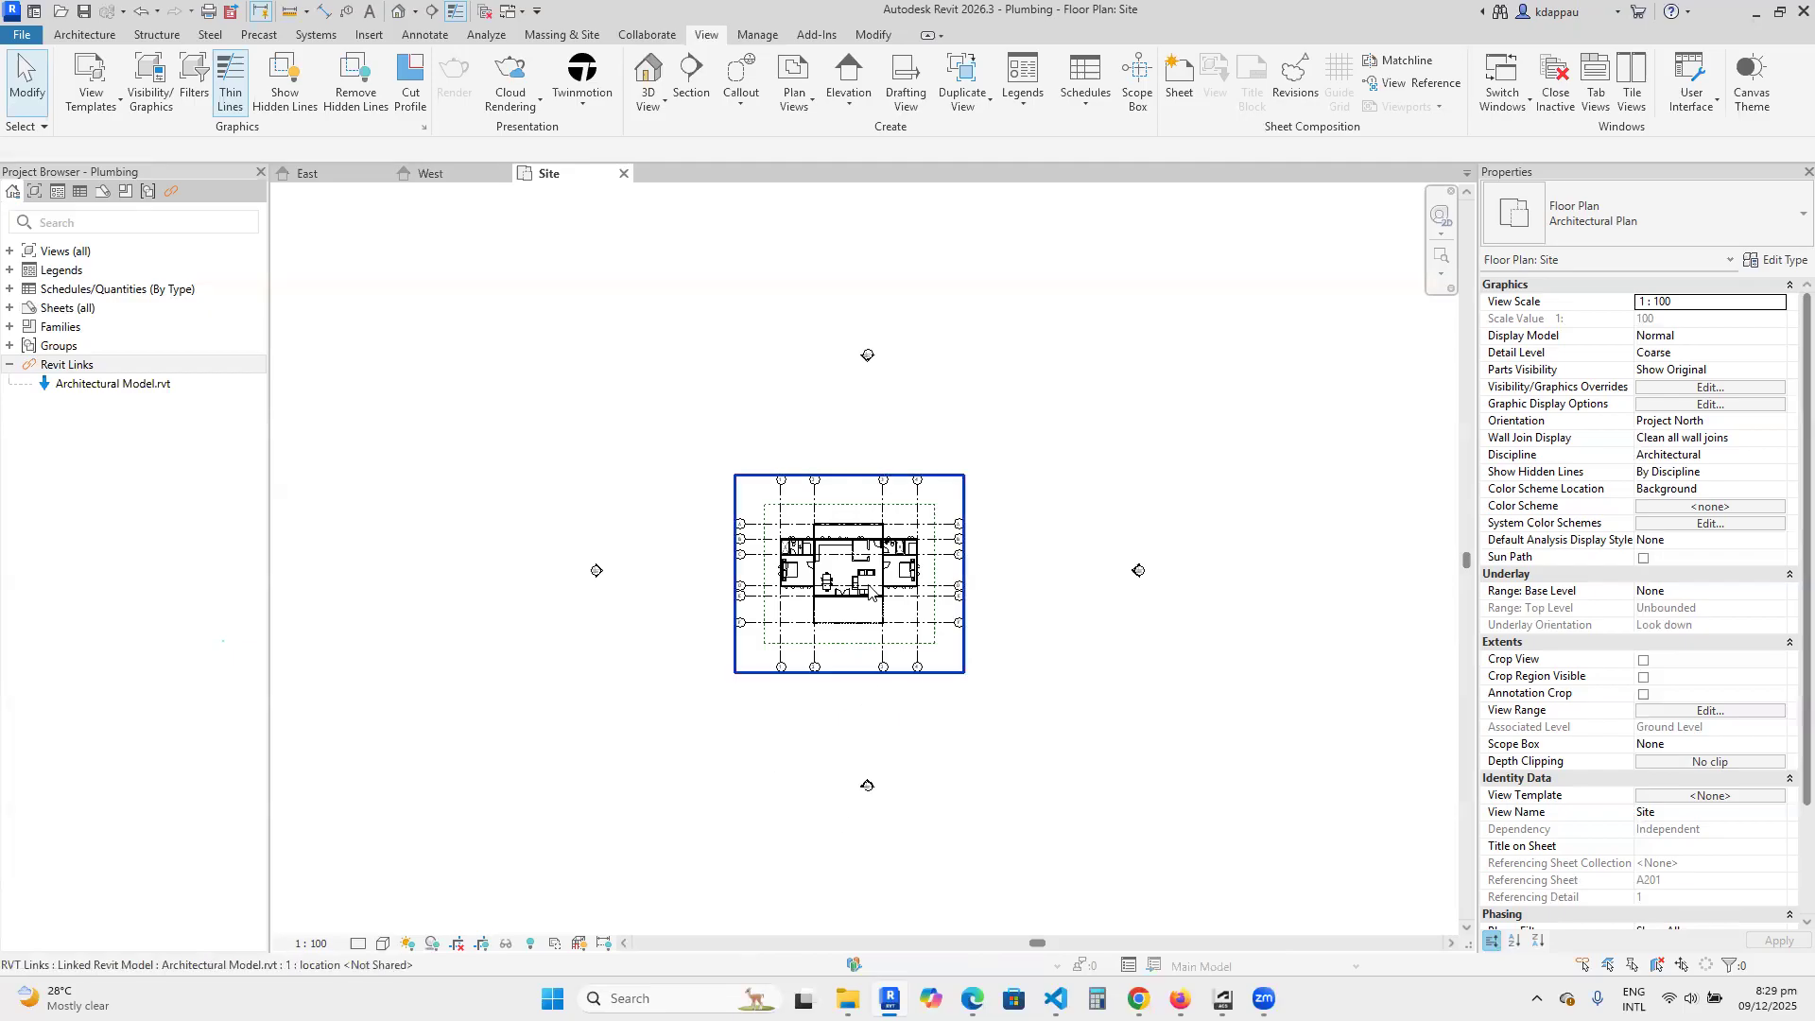
pyautogui.scroll(10, 828, 572)
pyautogui.scroll(-6, 990, 662)
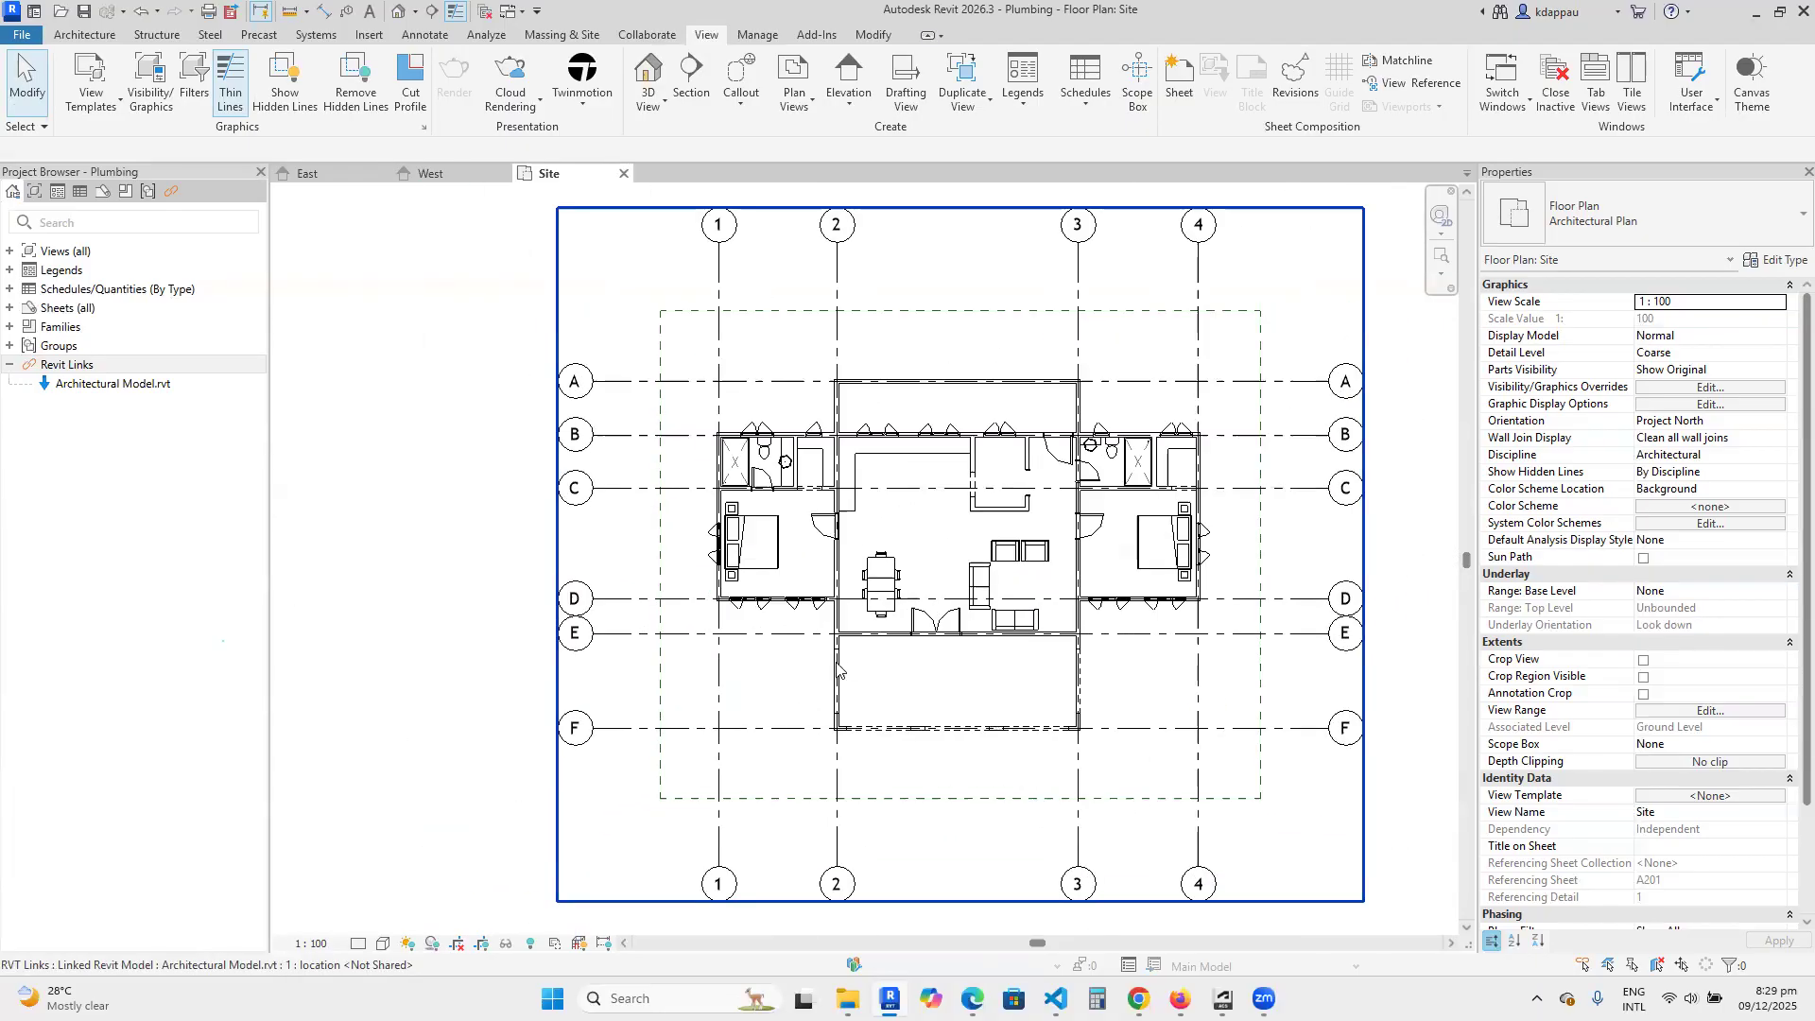
pyautogui.scroll(-5, 679, 584)
pyautogui.scroll(2, 715, 776)
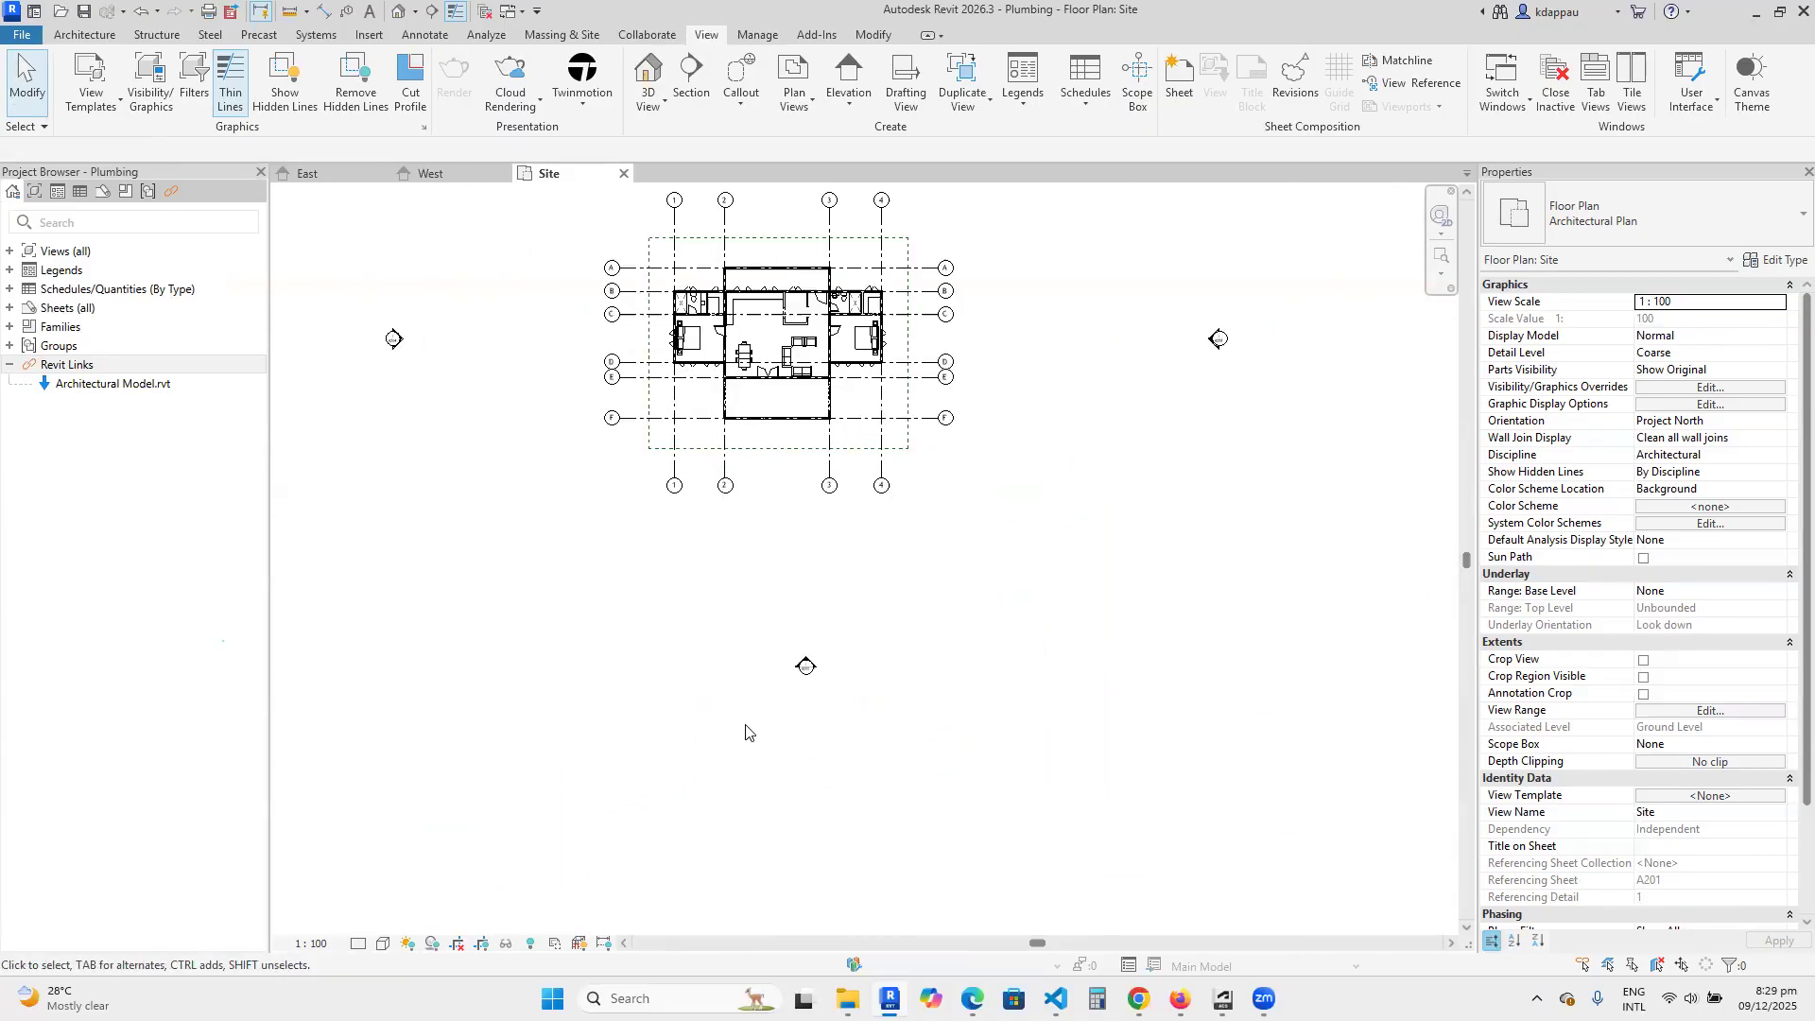
# Open the South elevation from its marker on the Site plan and inspect the linked model's level heads.
pyautogui.doubleClick(805, 666)
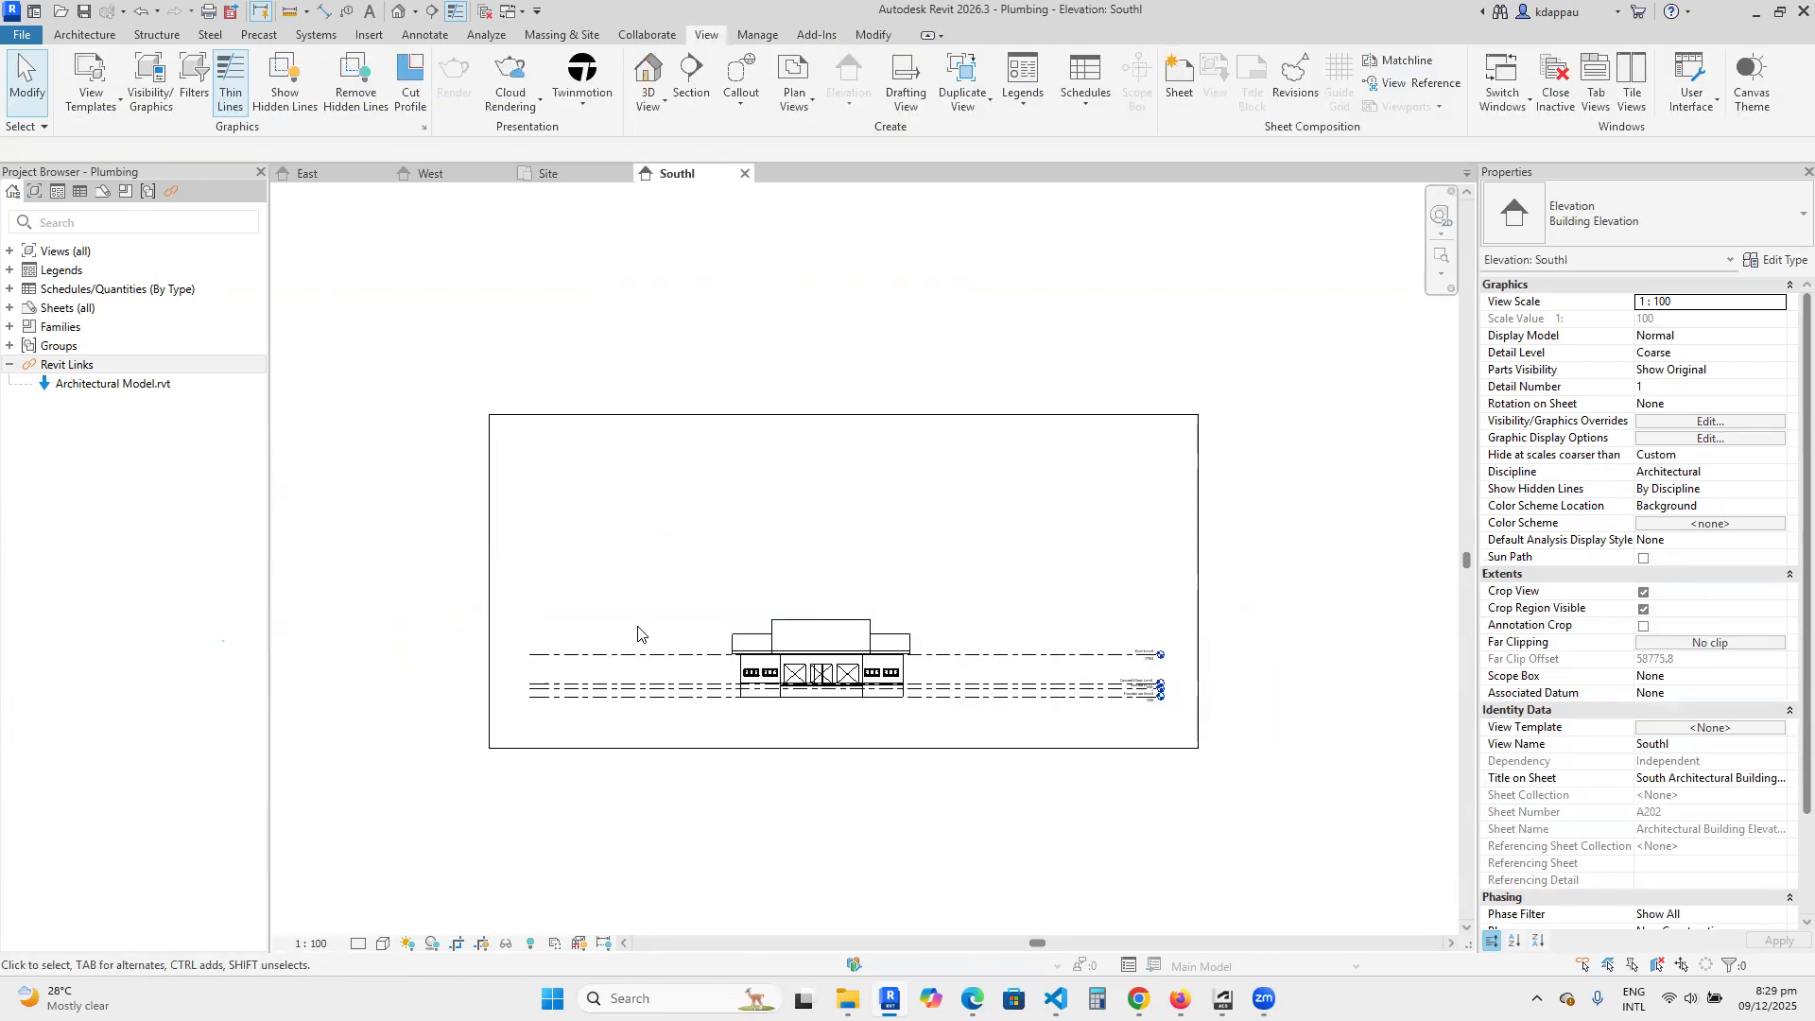
pyautogui.scroll(5, 964, 643)
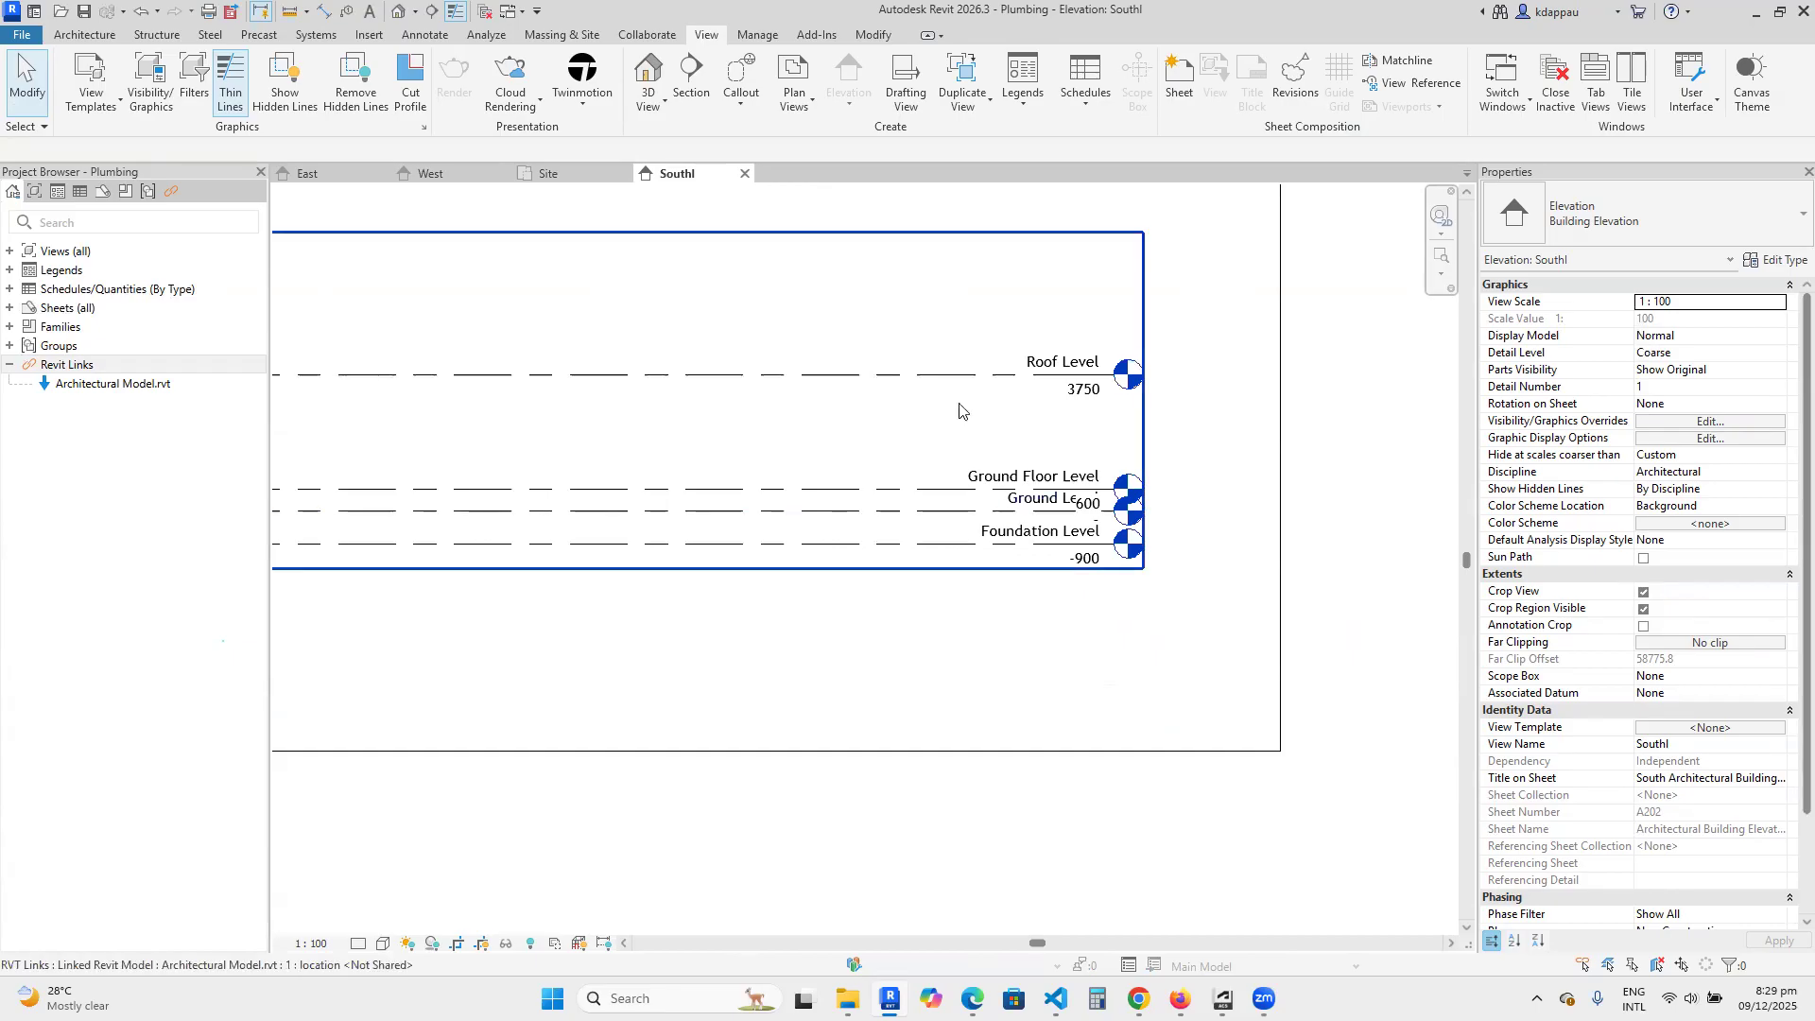
pyautogui.scroll(-2, 903, 544)
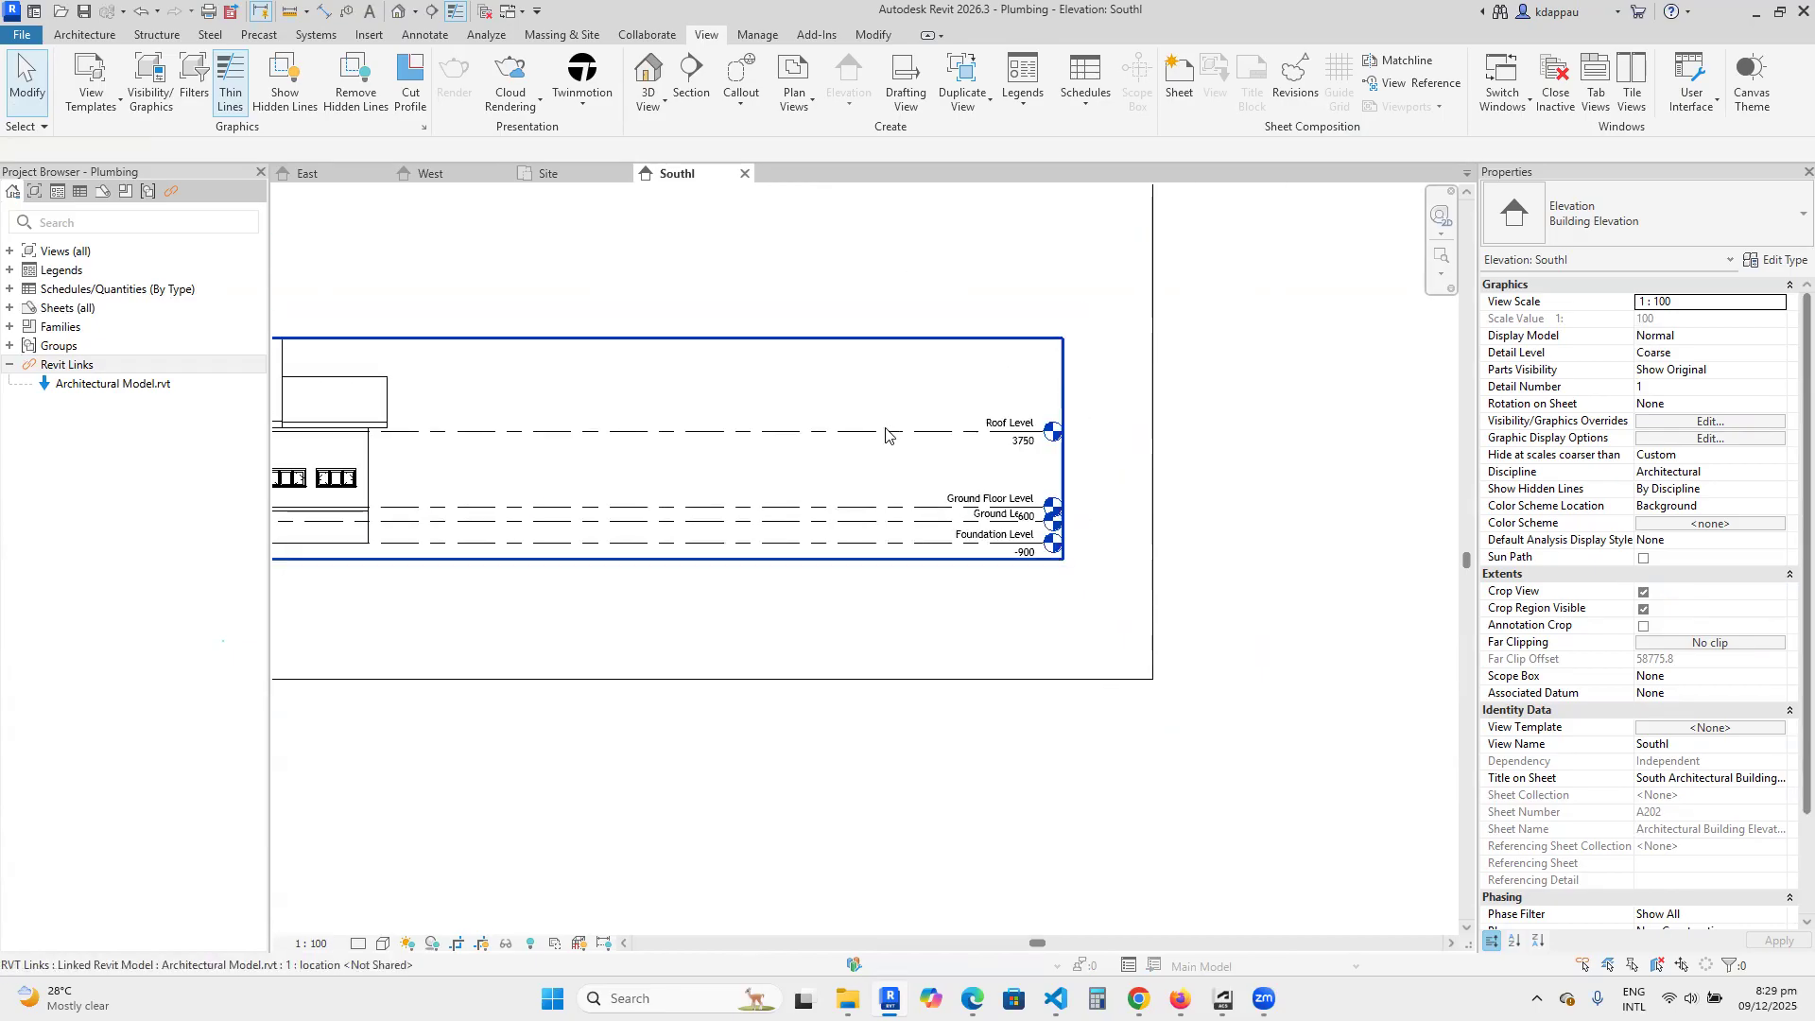
# Stretch the Ground Level line beyond the linked levels at both ends and show a level head at its left end.
pyautogui.click(913, 519)
pyautogui.scroll(1, 1054, 539)
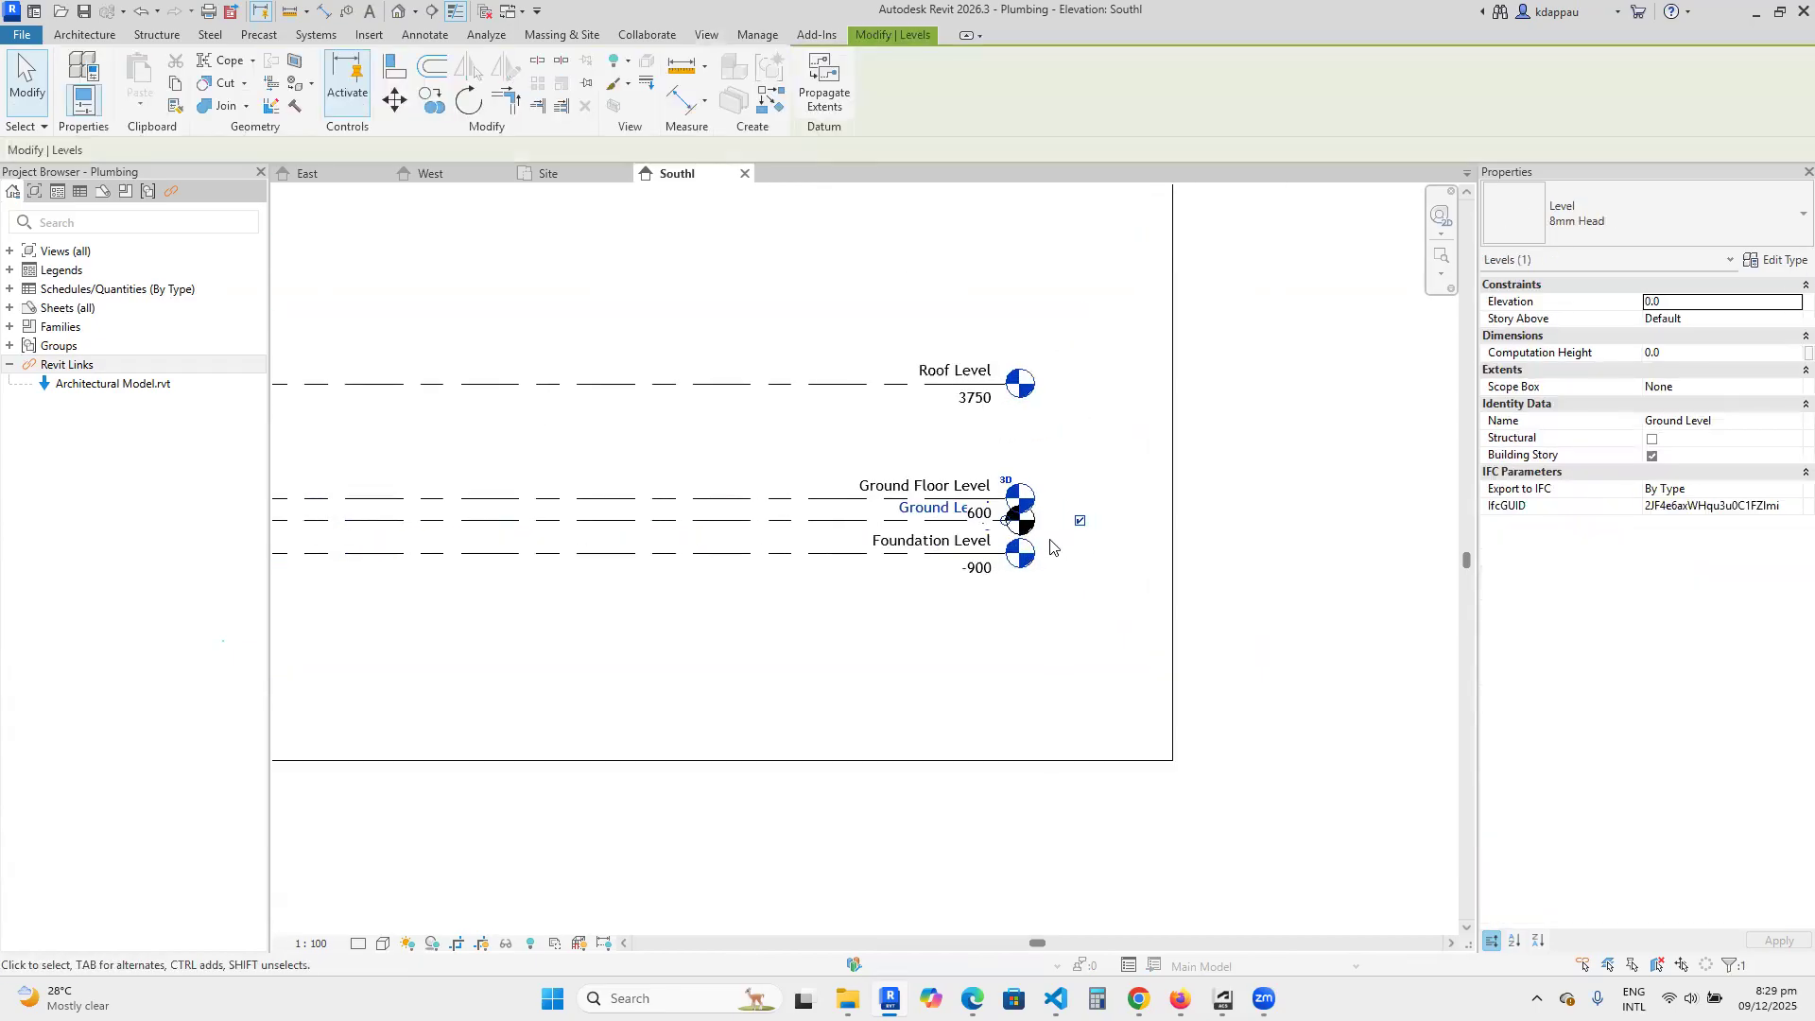
pyautogui.moveTo(1006, 521); pyautogui.dragTo(1193, 518)
pyautogui.scroll(-8, 1301, 521)
pyautogui.moveTo(643, 512); pyautogui.dragTo(819, 511, button='middle')
pyautogui.scroll(7, 818, 510)
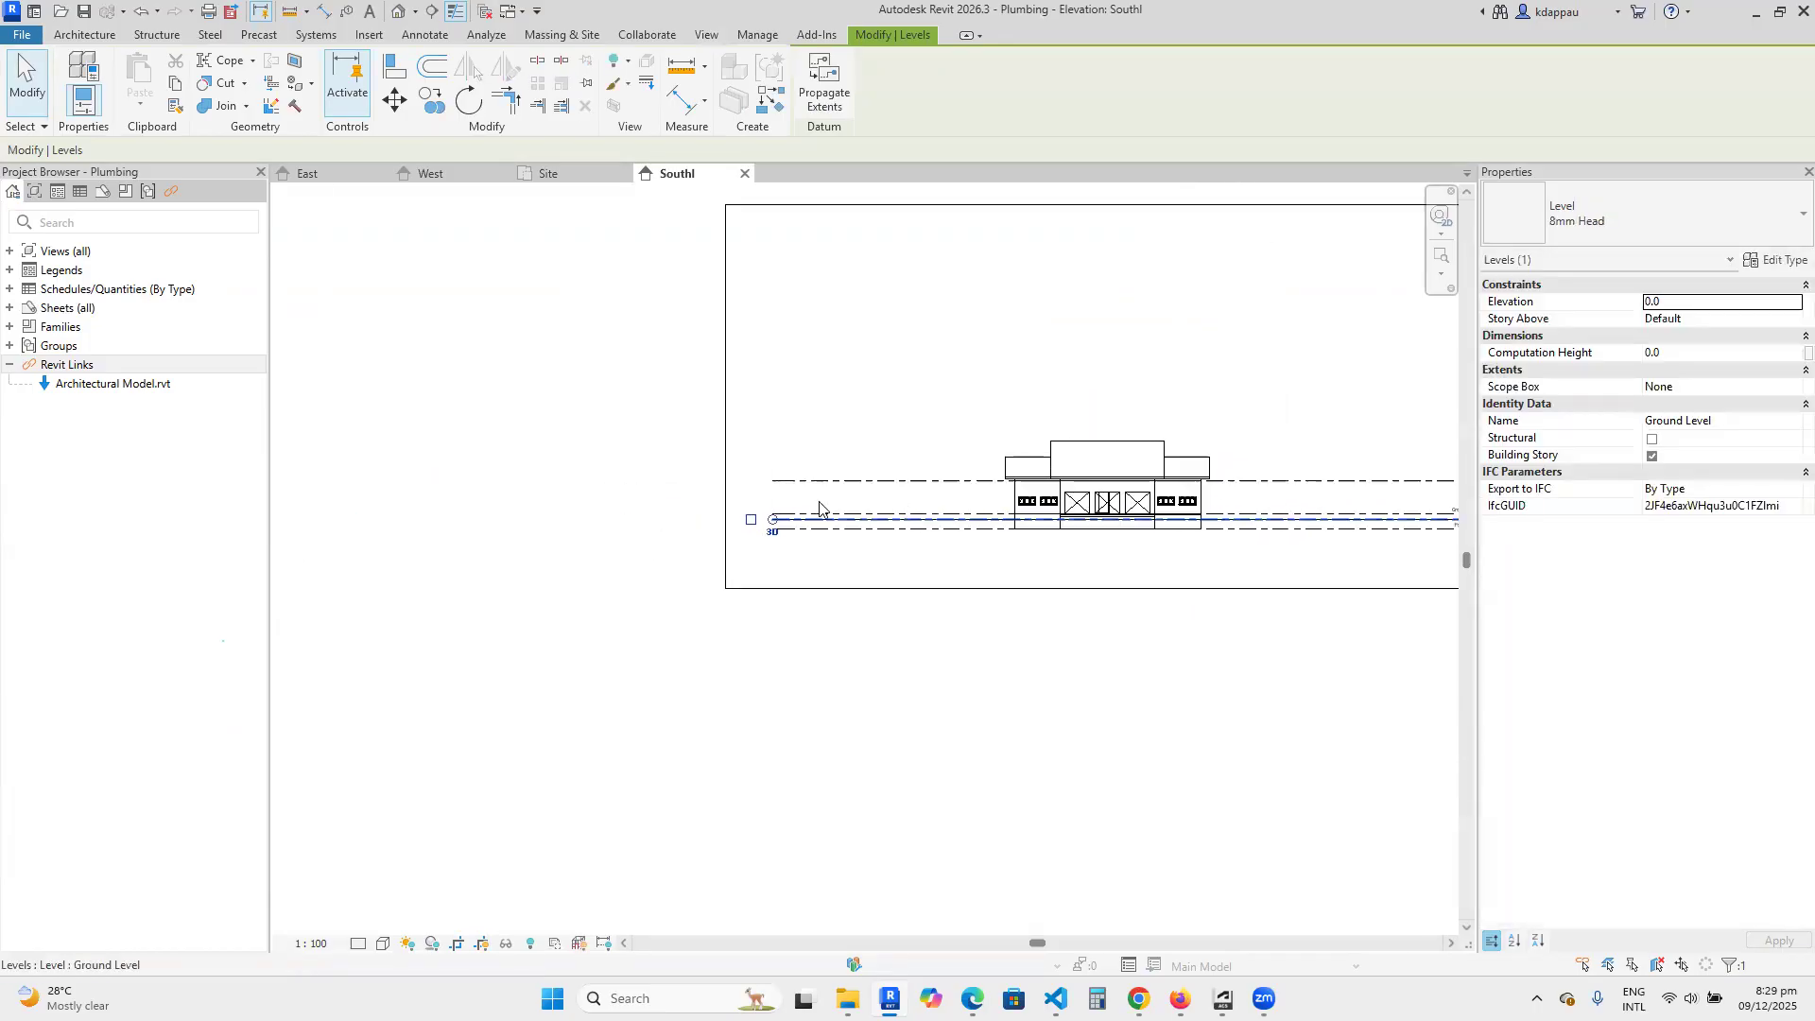
pyautogui.moveTo(838, 529); pyautogui.dragTo(596, 546)
pyautogui.click(585, 527)
# Hide the level head at the Ground Level's right end and pull that end back toward the building.
pyautogui.scroll(-4, 577, 526)
pyautogui.scroll(2, 1047, 561)
pyautogui.scroll(2, 1238, 498)
pyautogui.click(1345, 488)
pyautogui.click(1192, 588)
pyautogui.scroll(-3, 1172, 568)
pyautogui.scroll(3, 1201, 560)
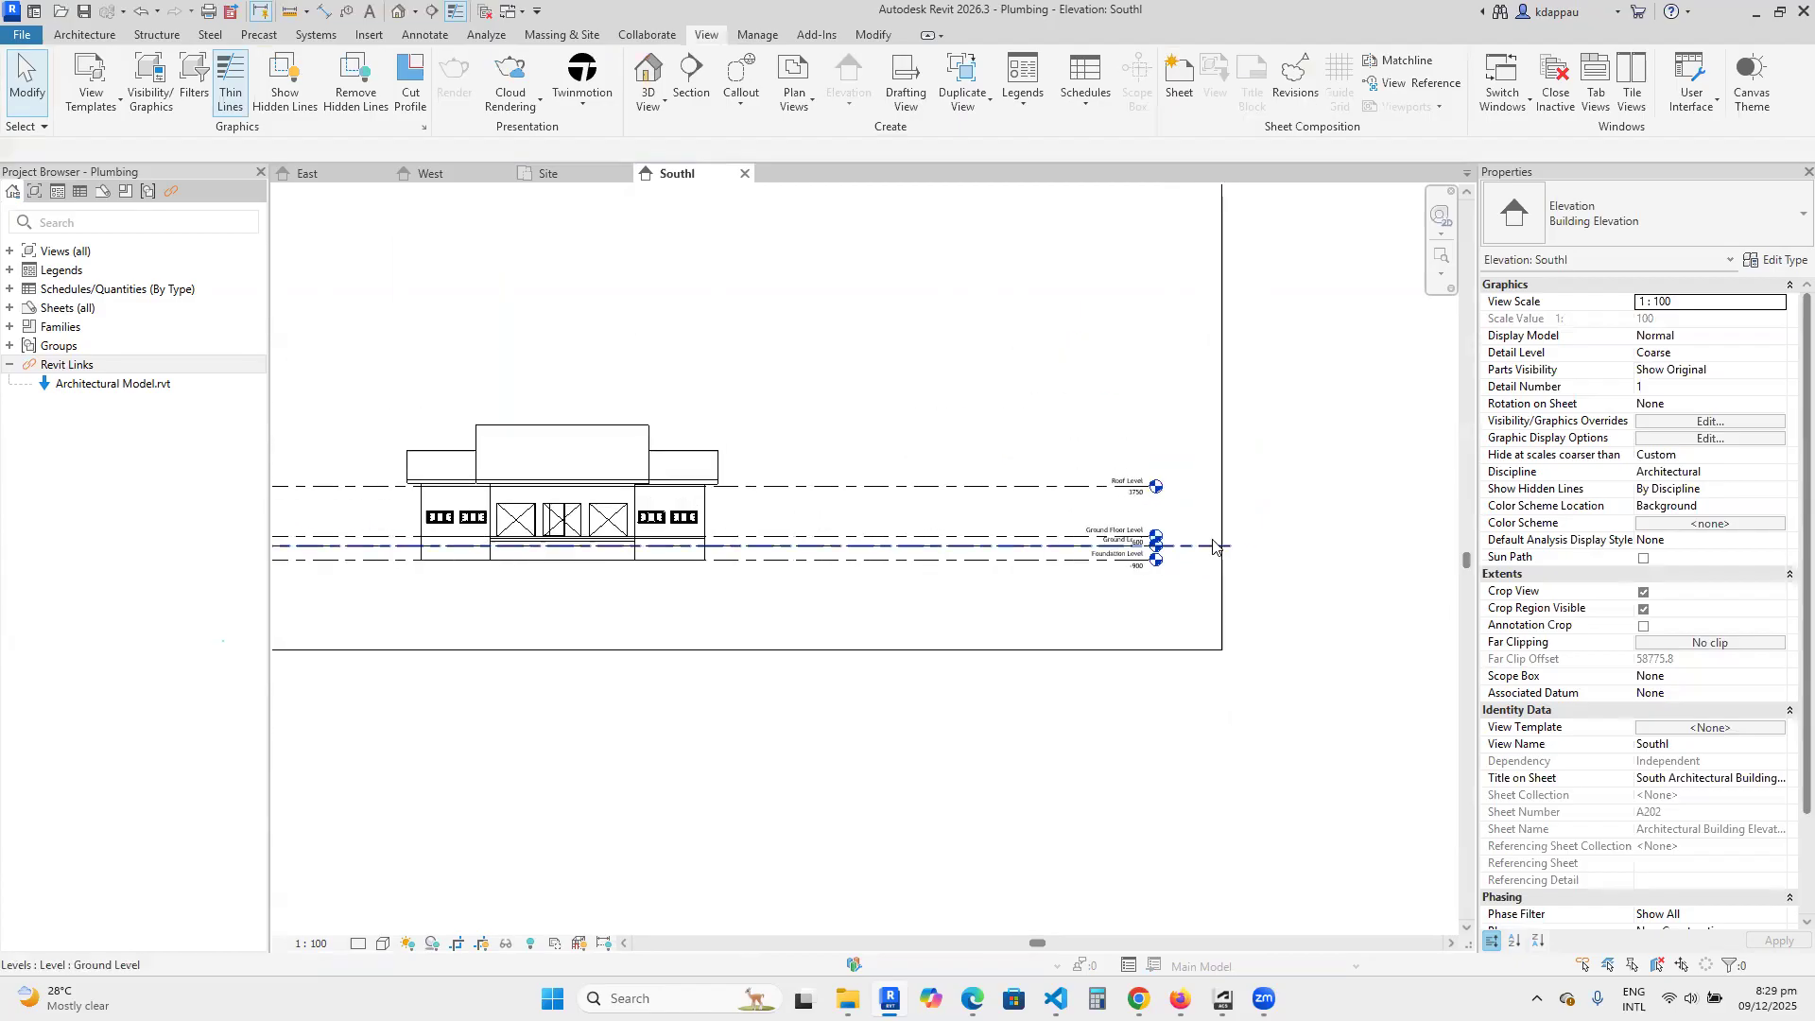
pyautogui.click(1246, 548)
pyautogui.moveTo(1252, 548); pyautogui.dragTo(1037, 546)
pyautogui.press('Escape')
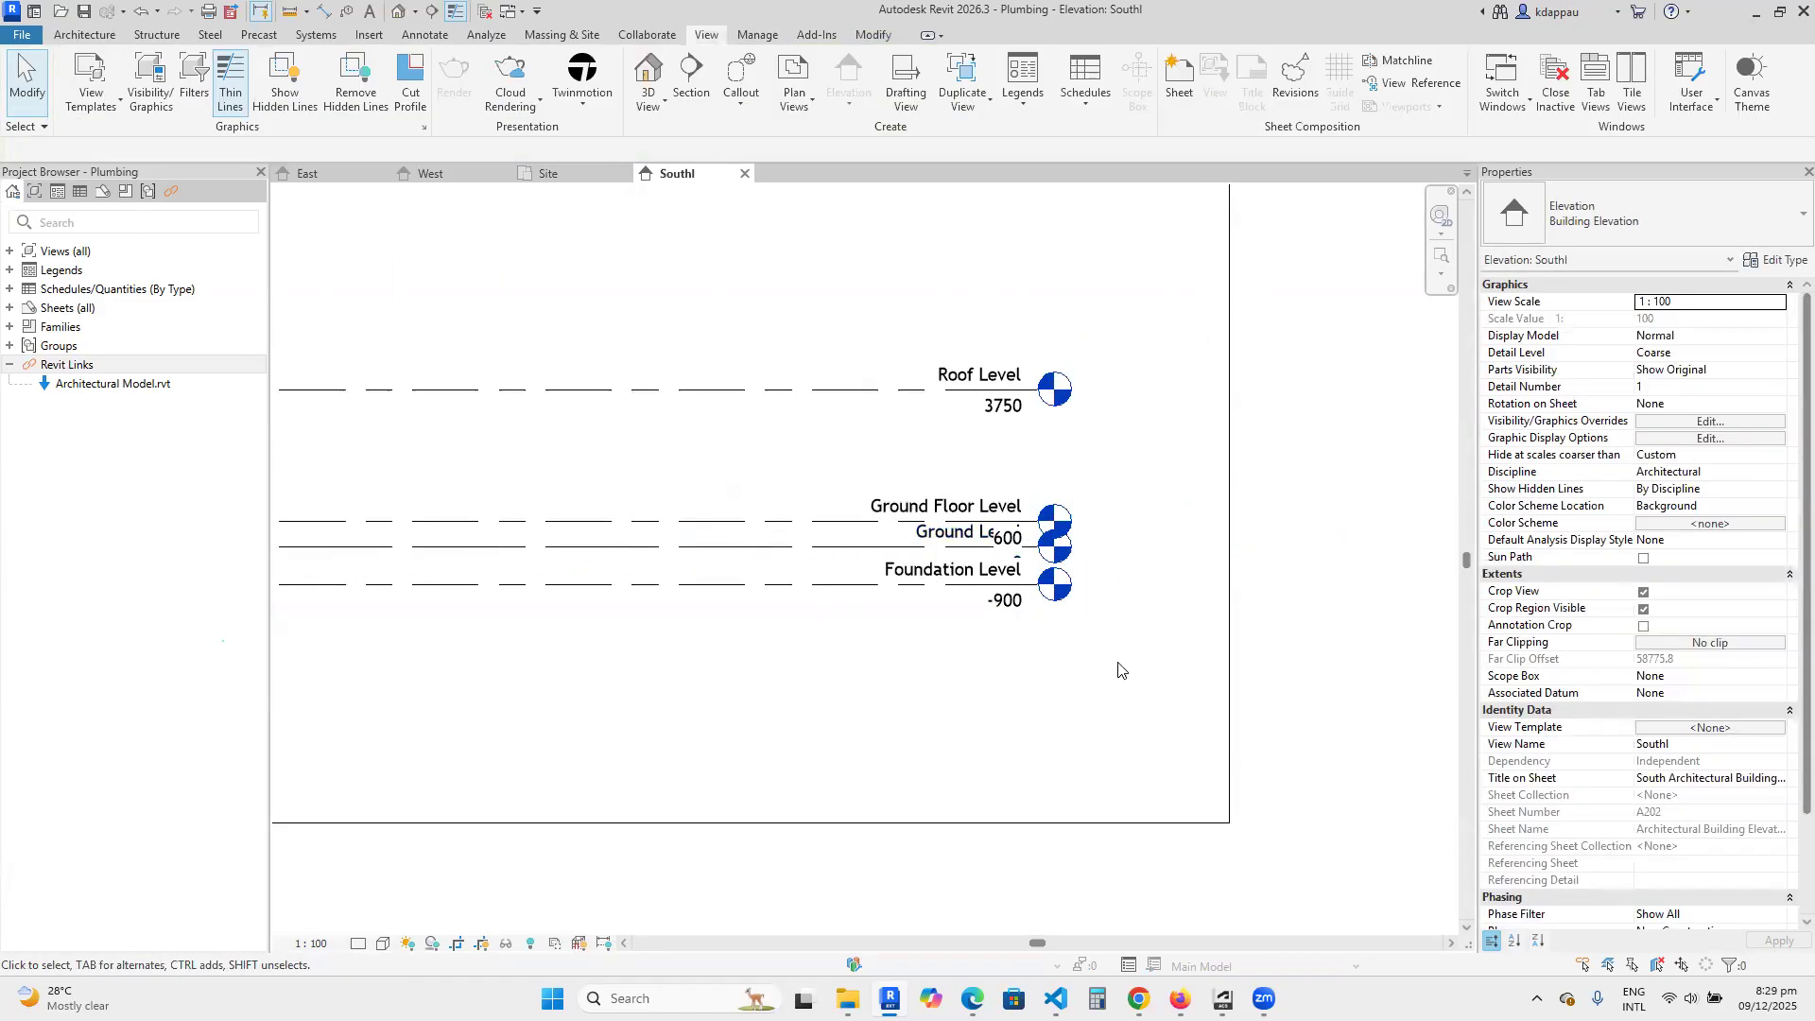
# Examine both ends of the levels in the South elevation, comparing the Ground Level with the linked levels.
pyautogui.scroll(-5, 816, 622)
pyautogui.scroll(5, 789, 676)
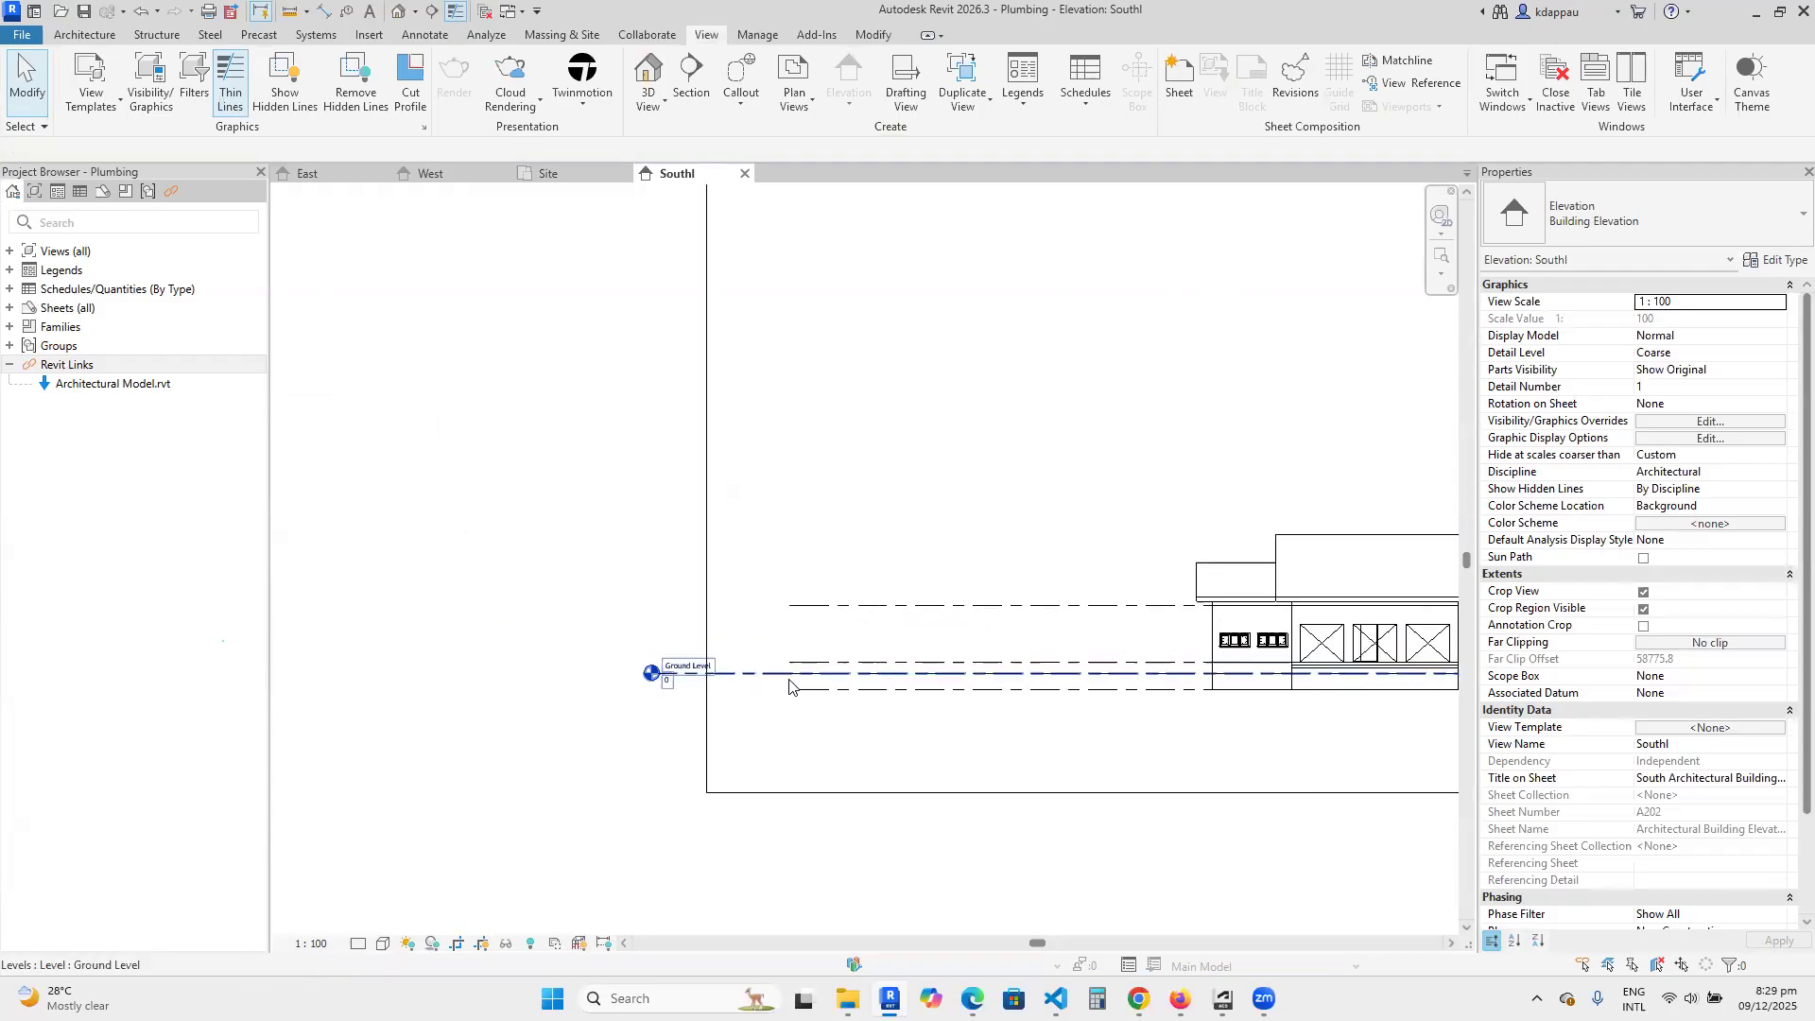
pyautogui.scroll(3, 780, 695)
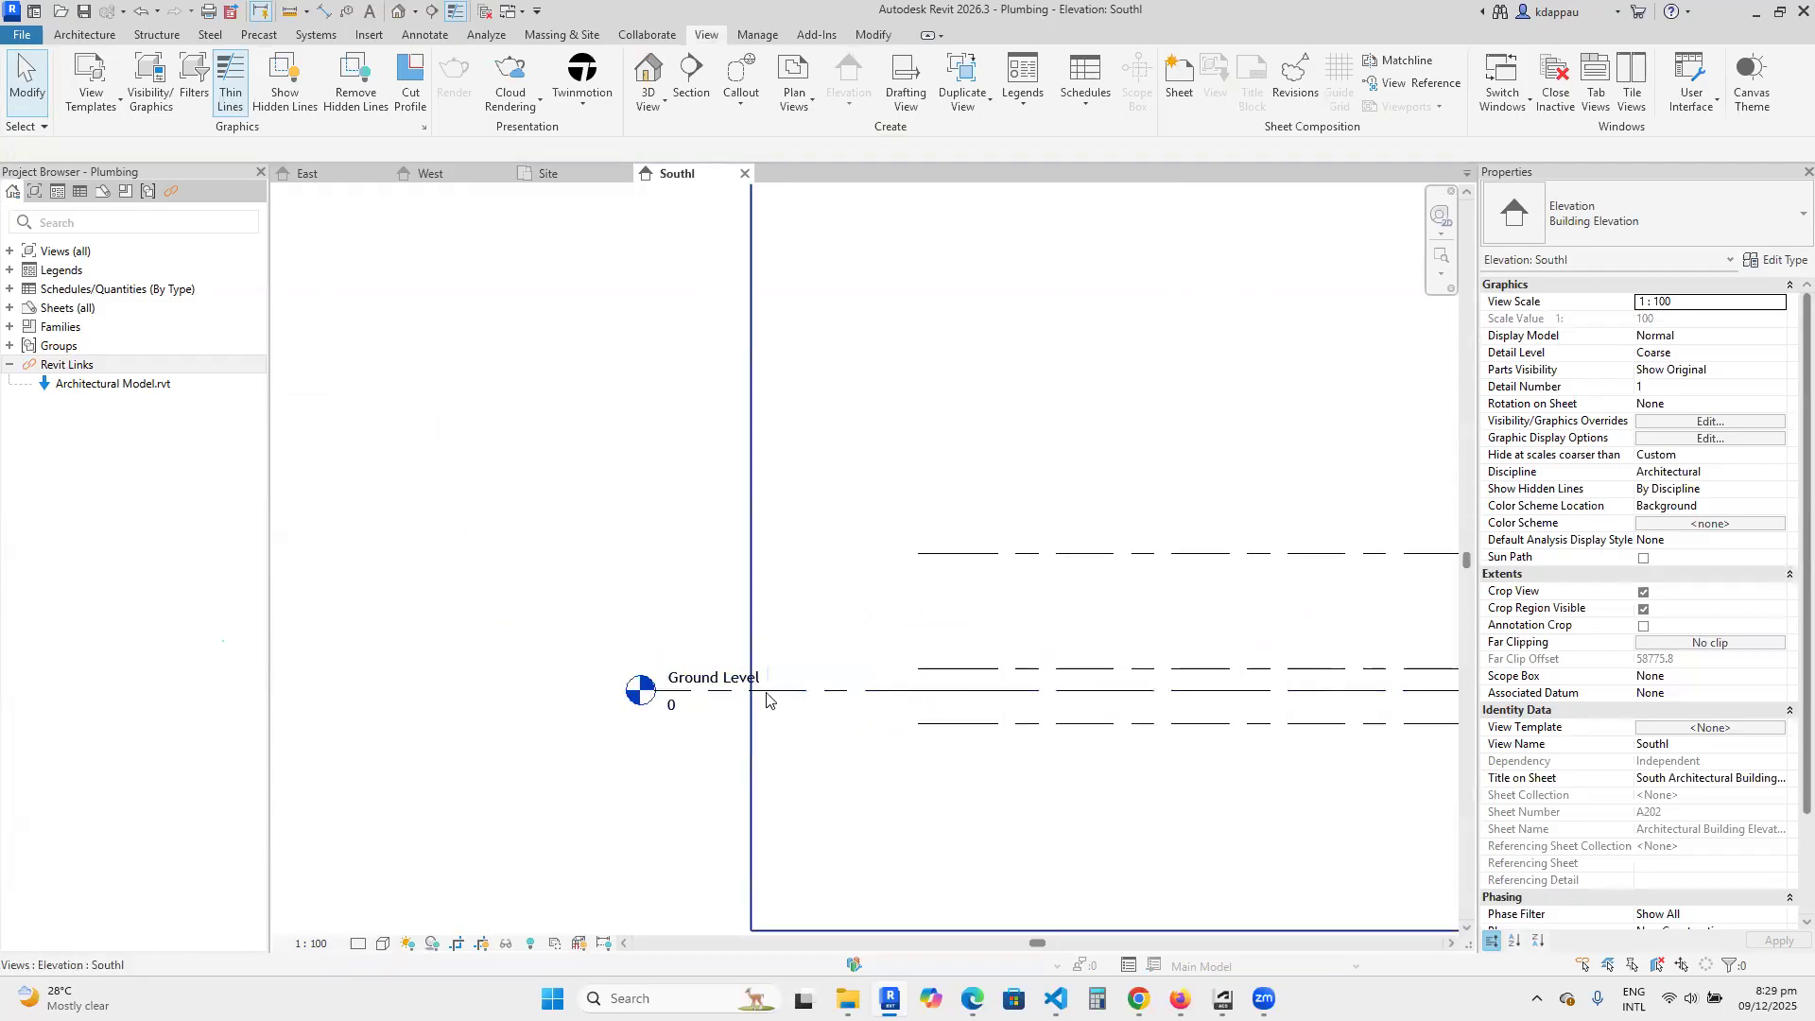
pyautogui.scroll(1, 795, 684)
pyautogui.scroll(-2, 795, 685)
pyautogui.scroll(-2, 793, 684)
pyautogui.scroll(4, 799, 677)
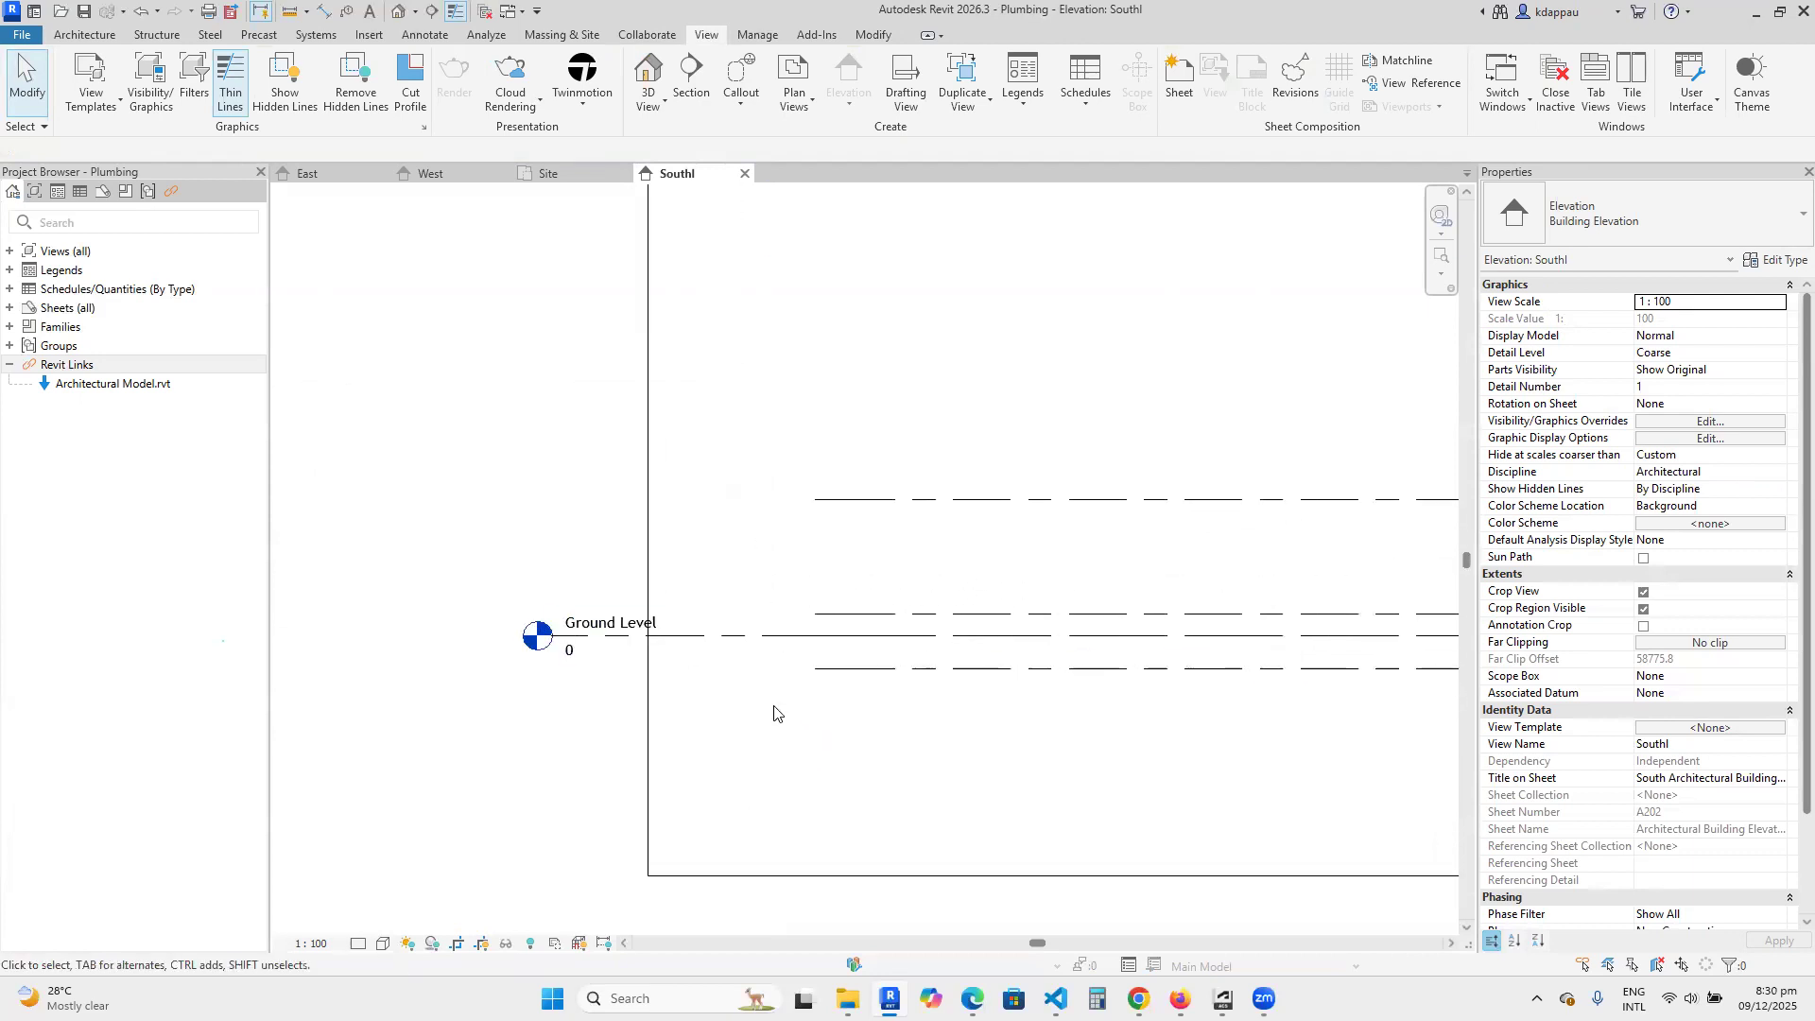
pyautogui.scroll(-5, 747, 699)
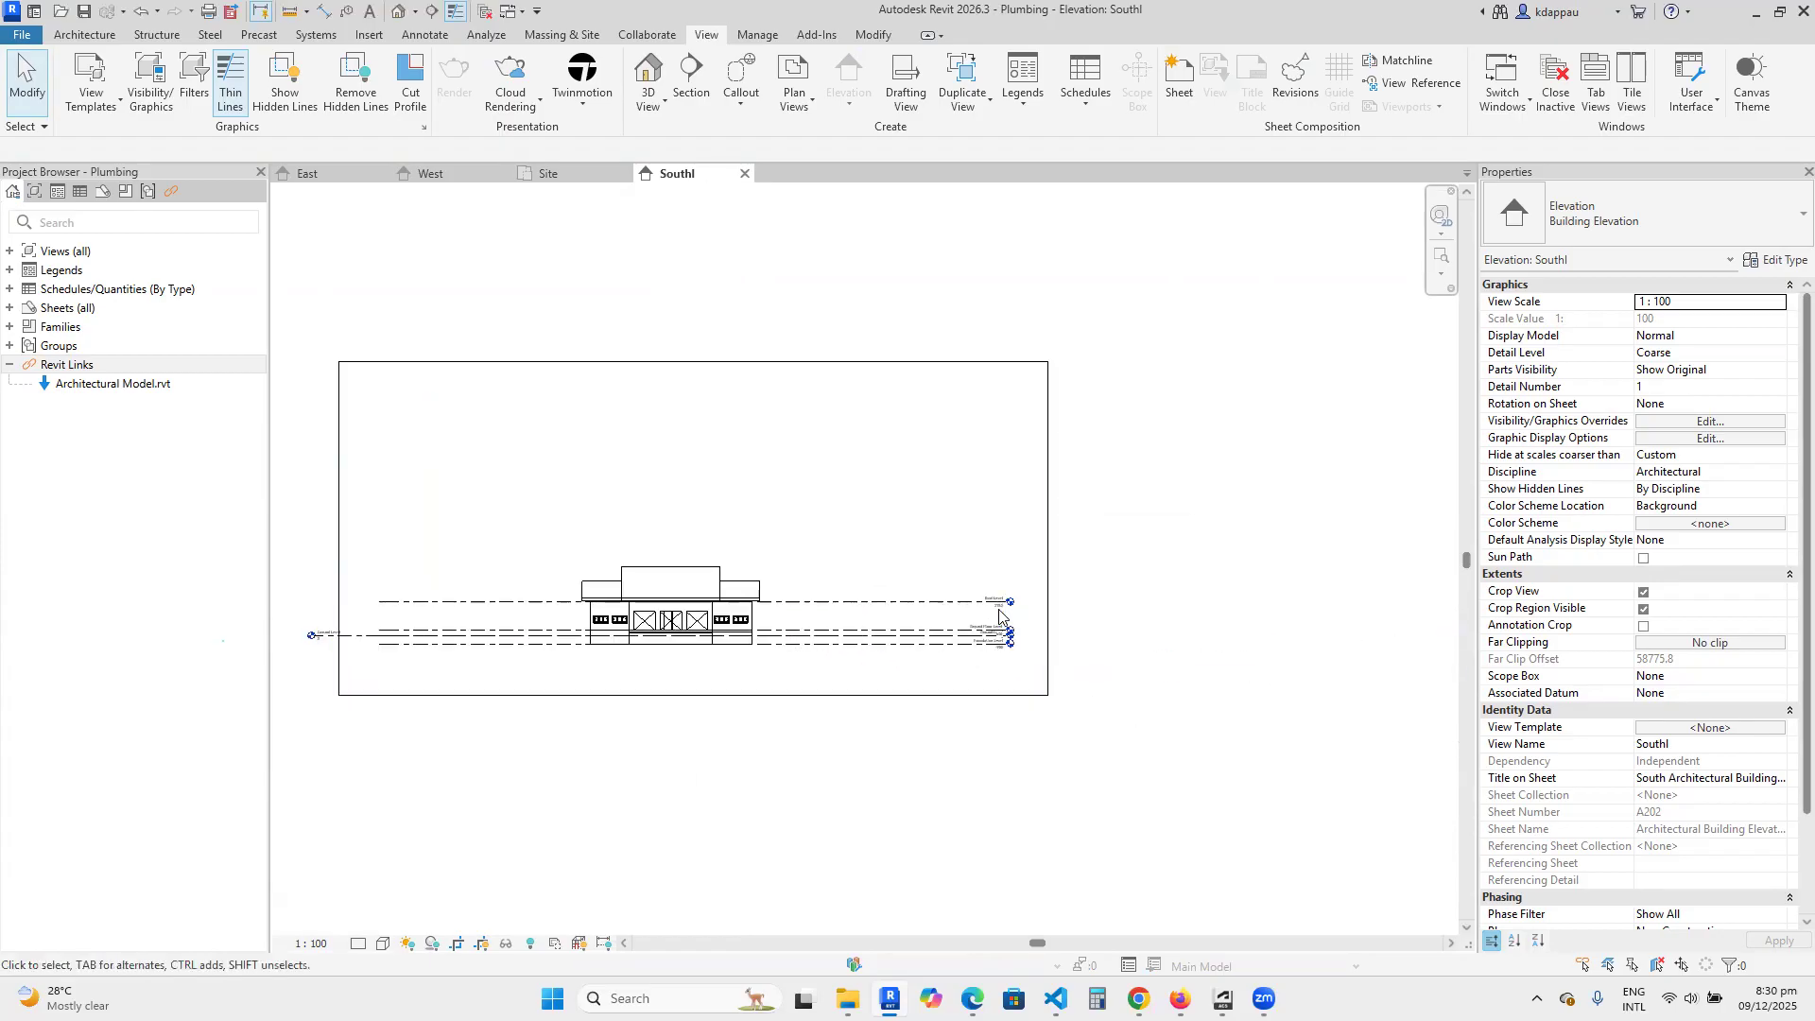
pyautogui.scroll(4, 1055, 639)
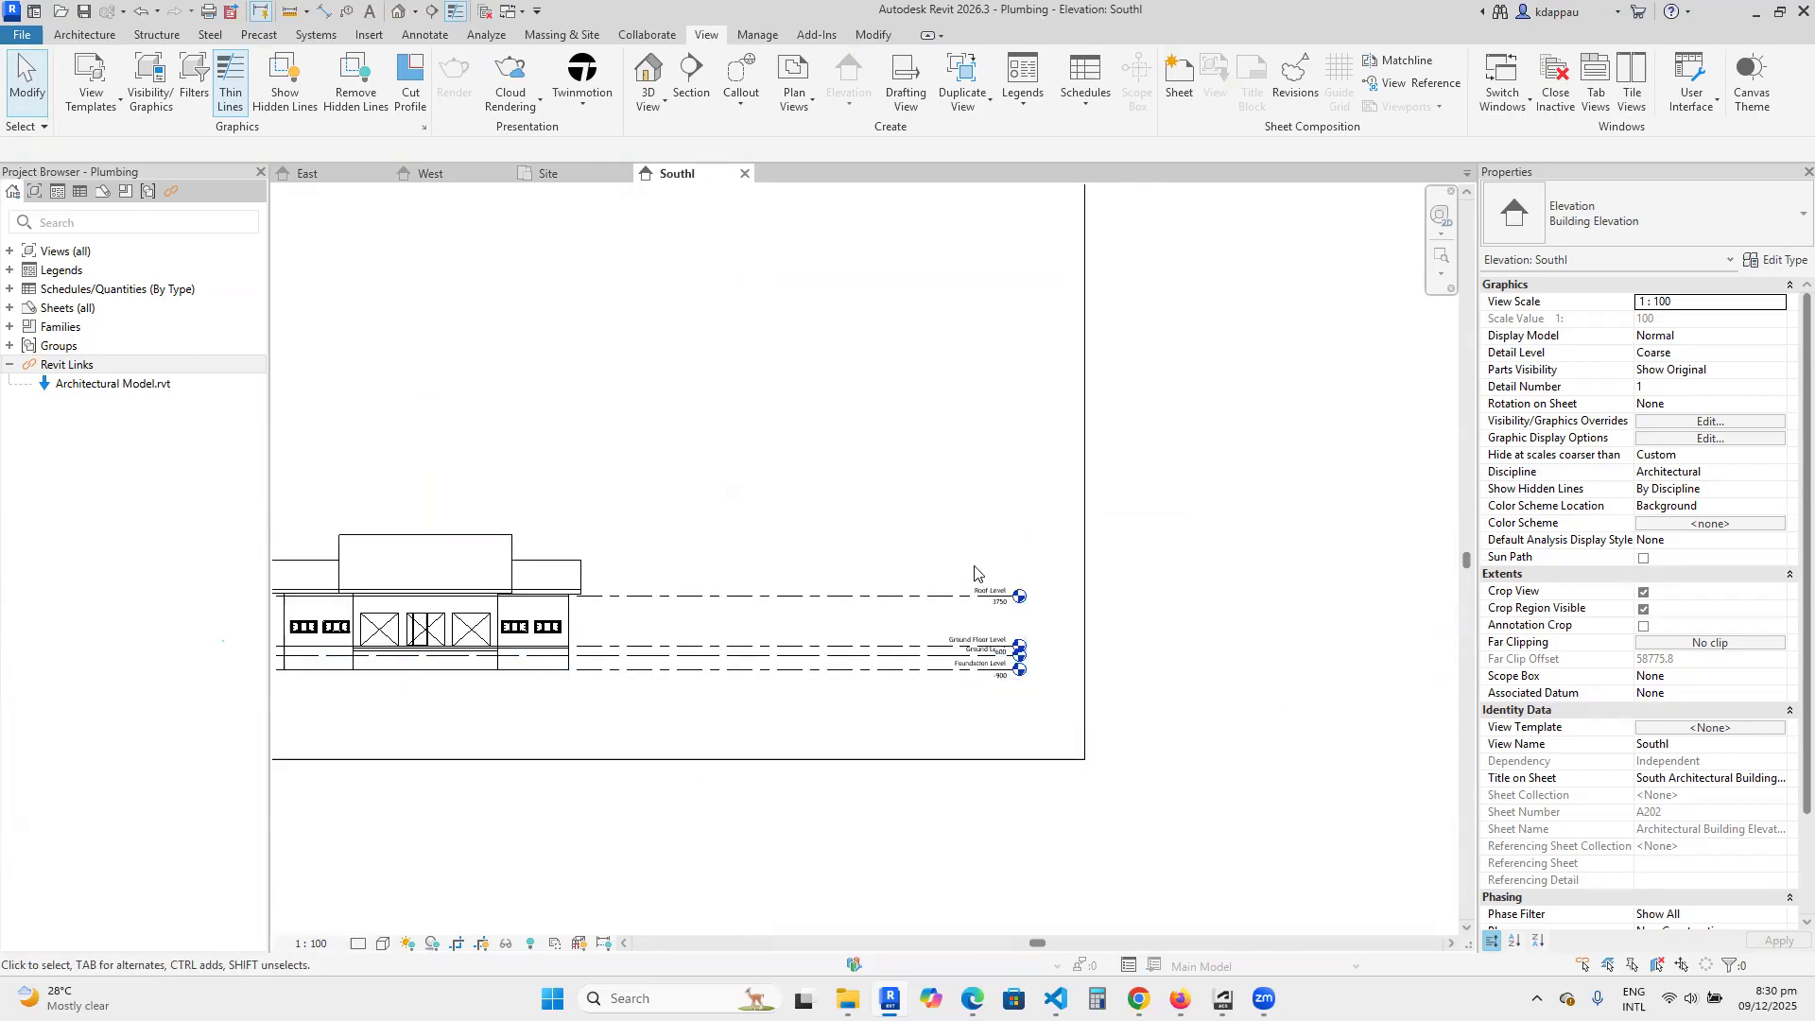
pyautogui.scroll(-2, 1028, 667)
pyautogui.scroll(-2, 1041, 672)
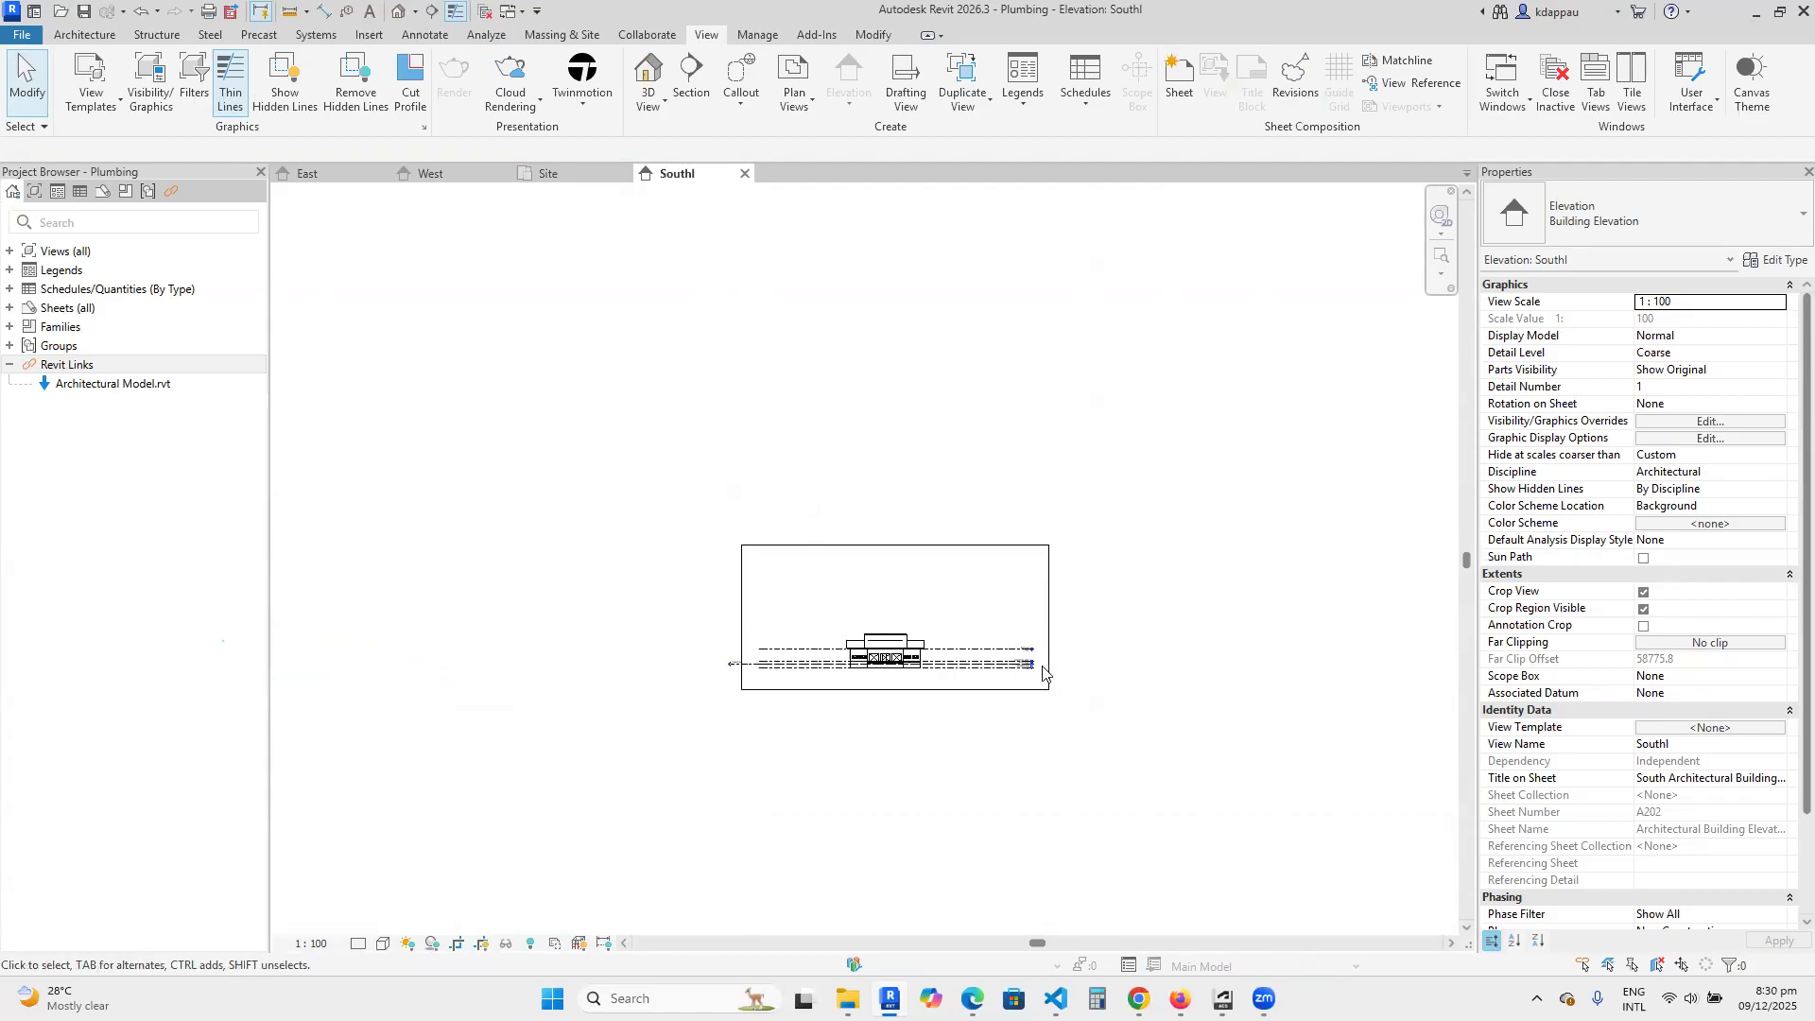
# Draw a new level along the linked Foundation Level, 900 mm below Ground Level, ending near the Ground Level head.
pyautogui.click(84, 35)
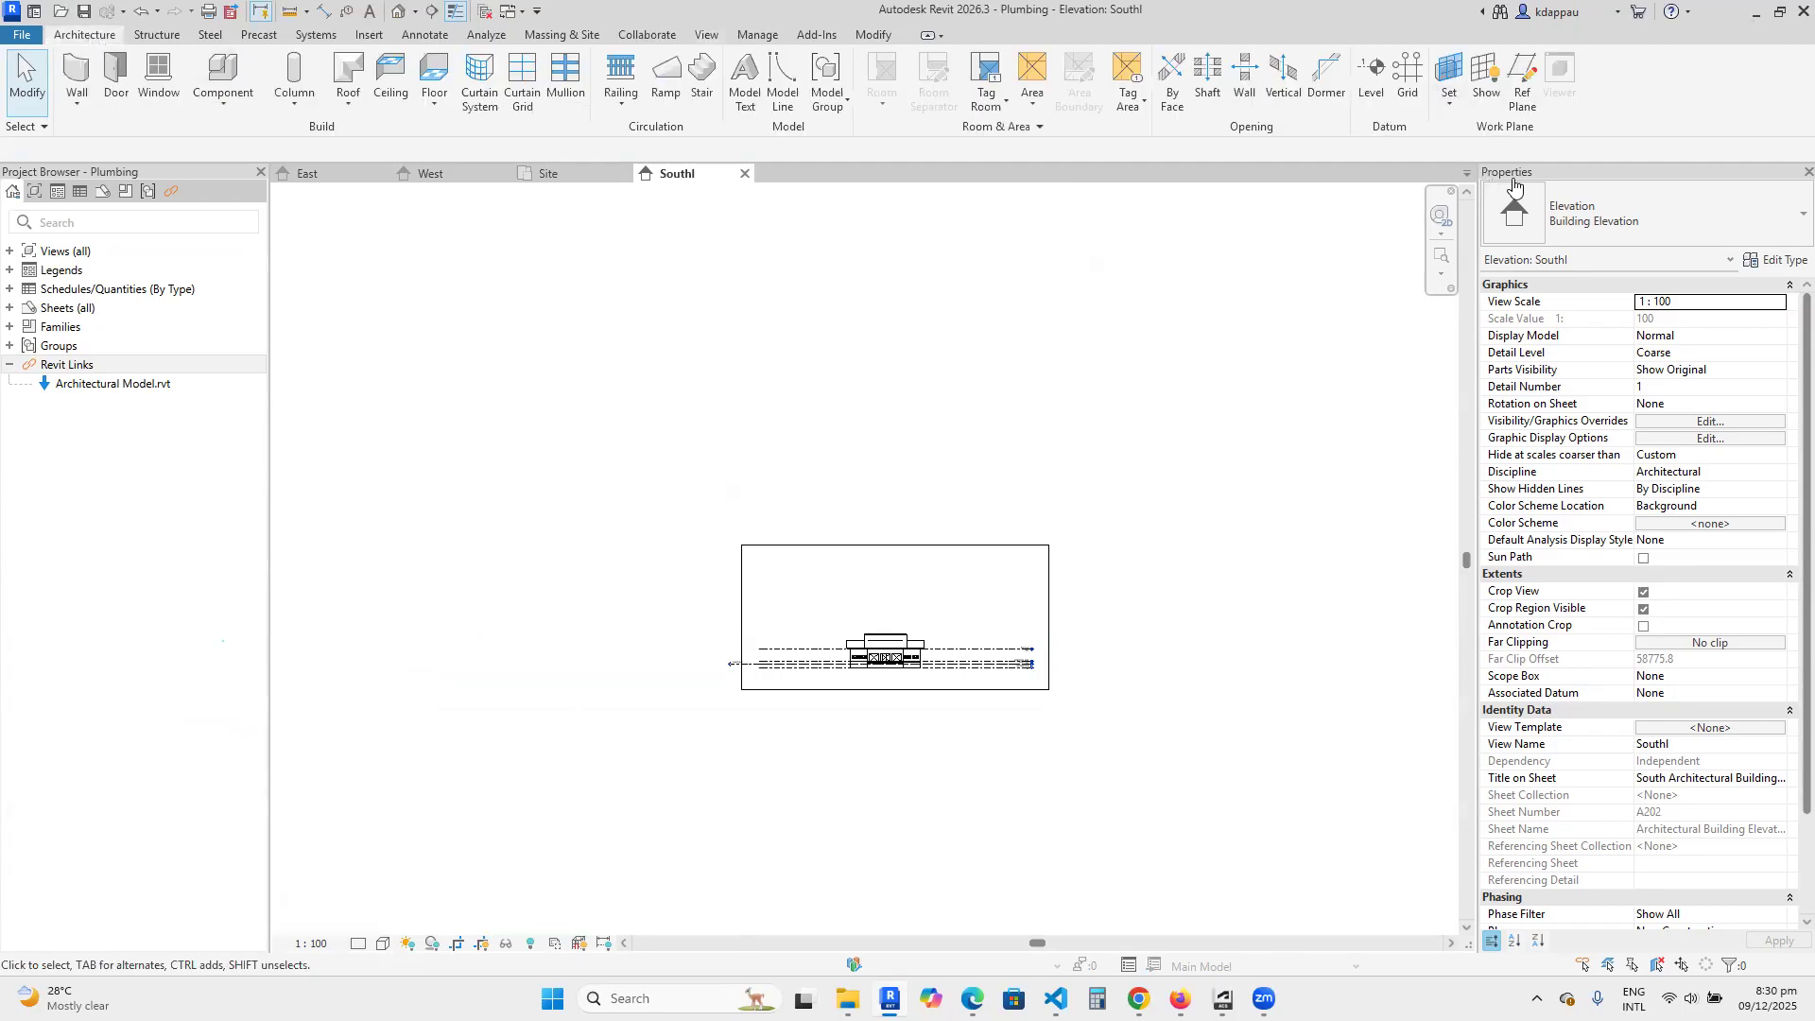
pyautogui.click(1373, 81)
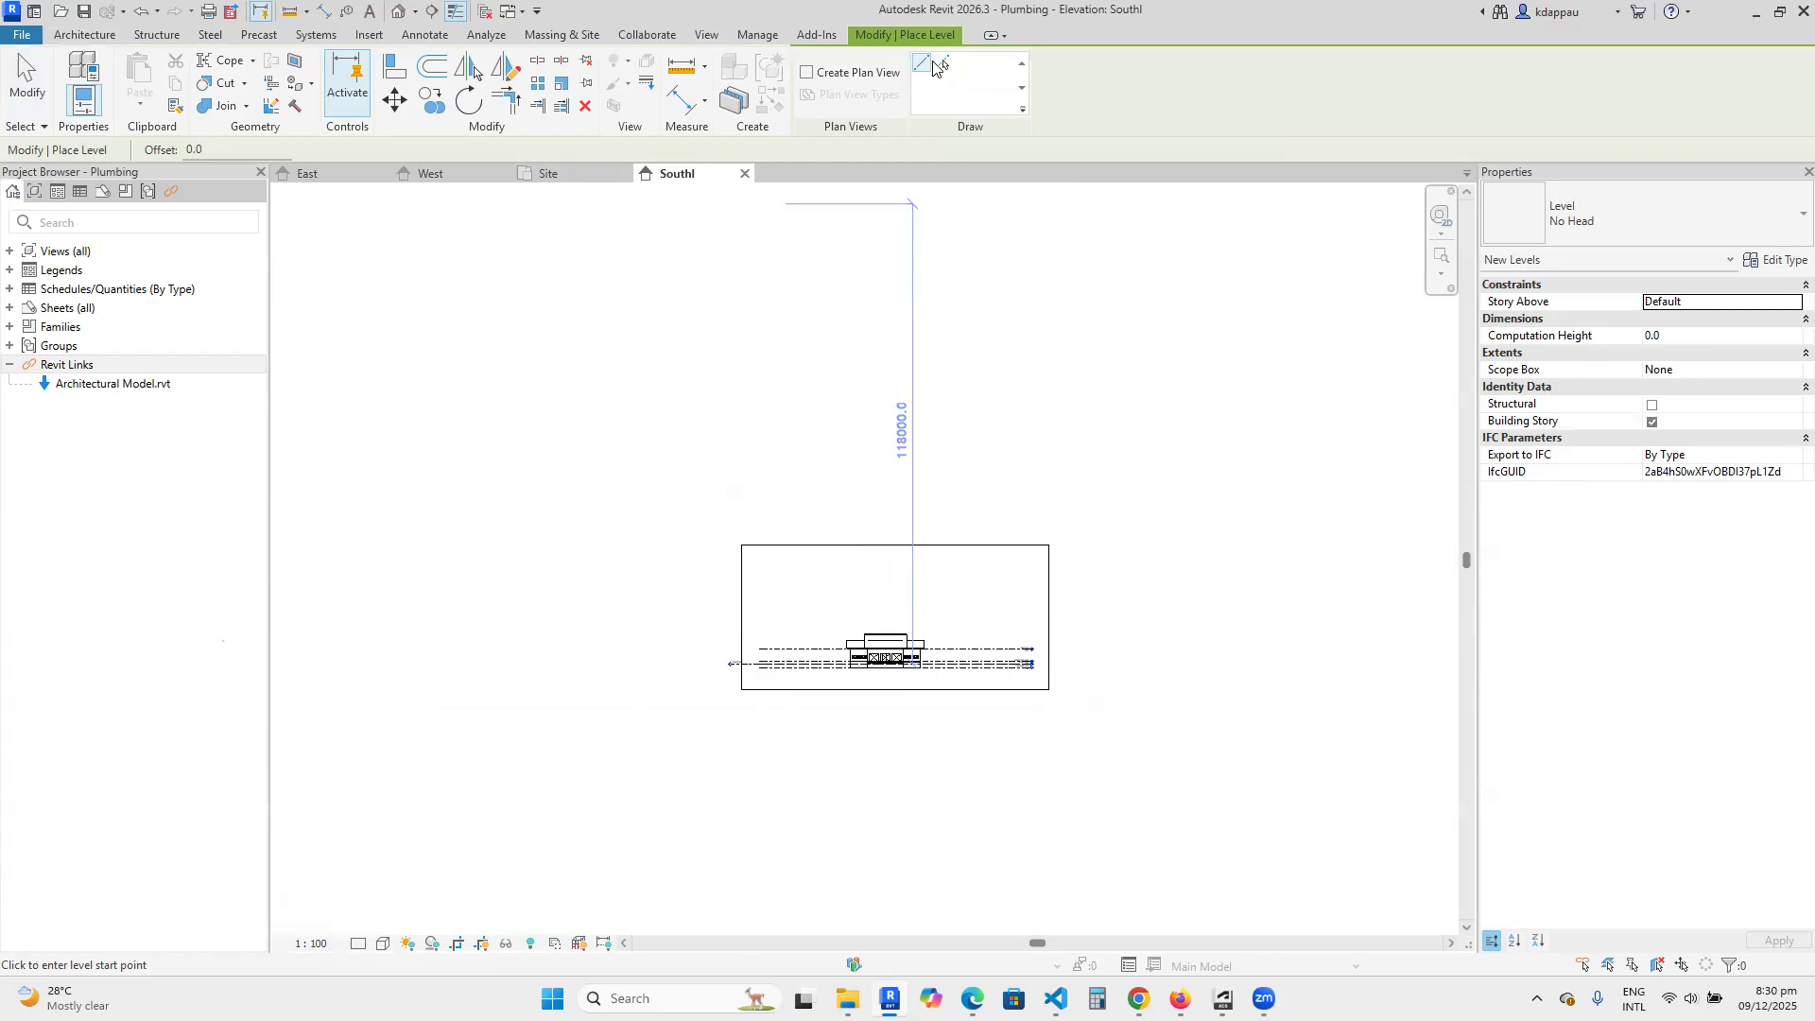
pyautogui.scroll(6, 757, 652)
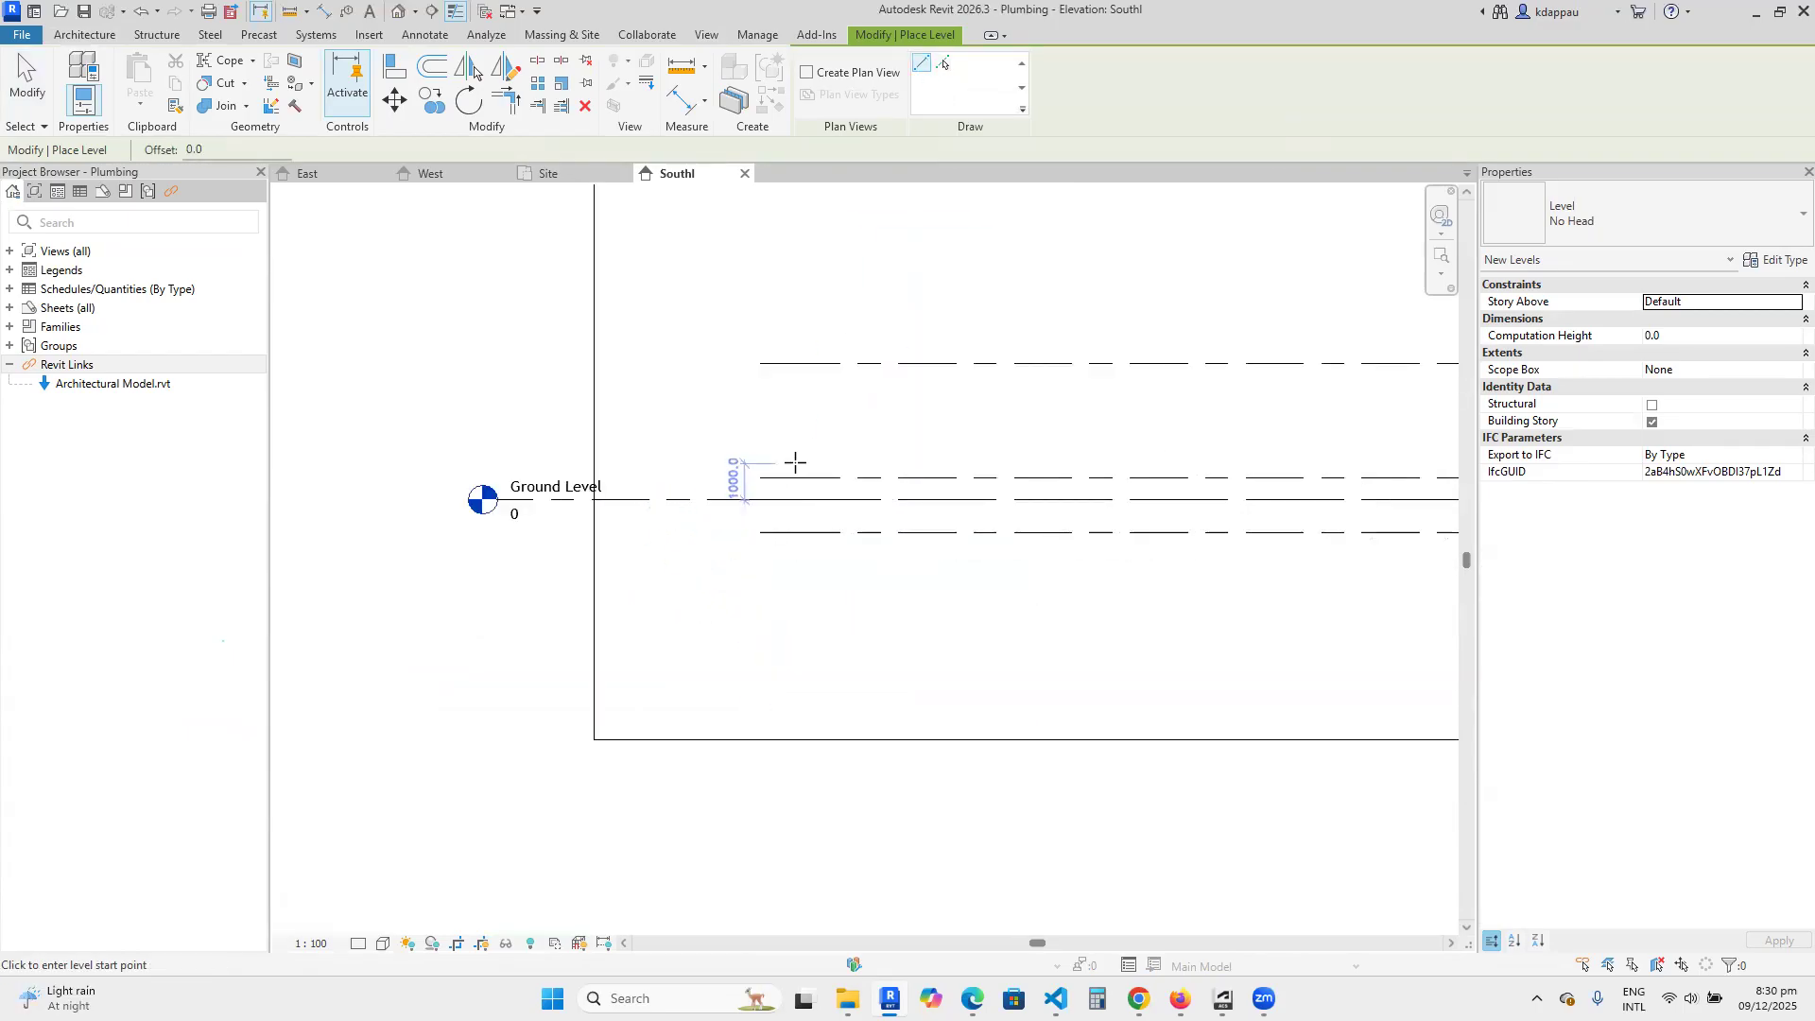
pyautogui.click(944, 65)
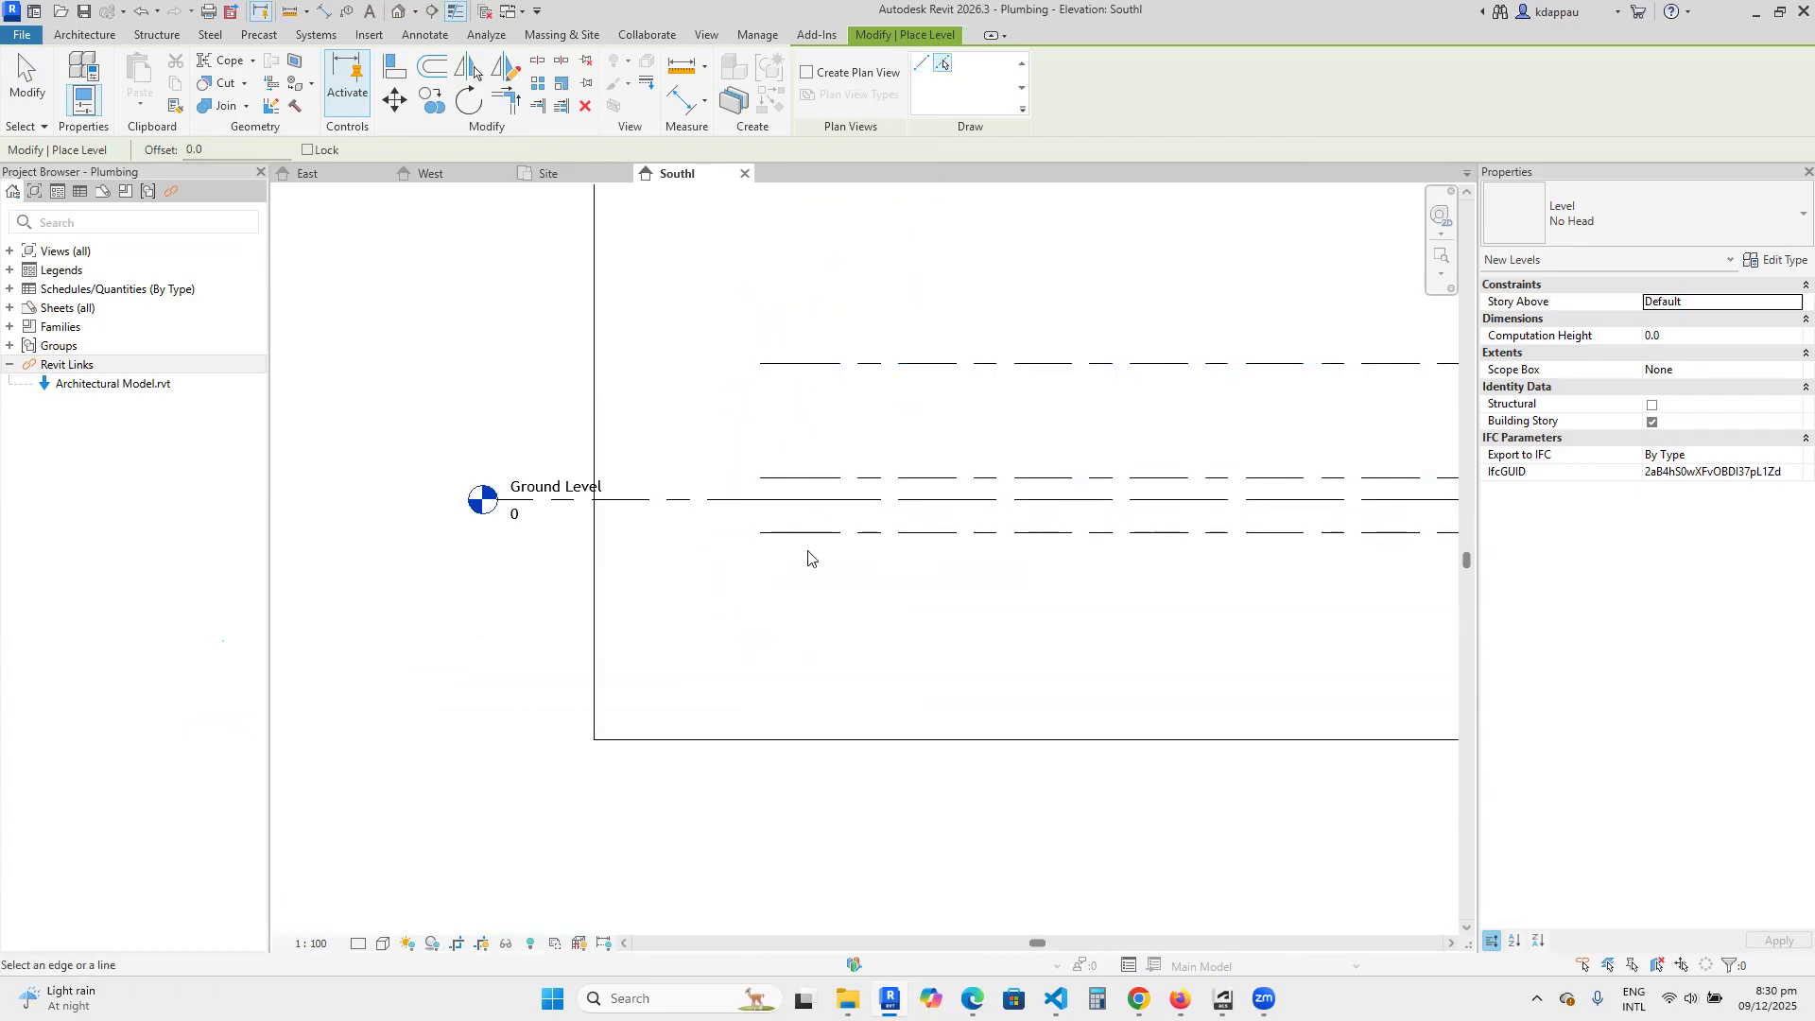
pyautogui.click(924, 66)
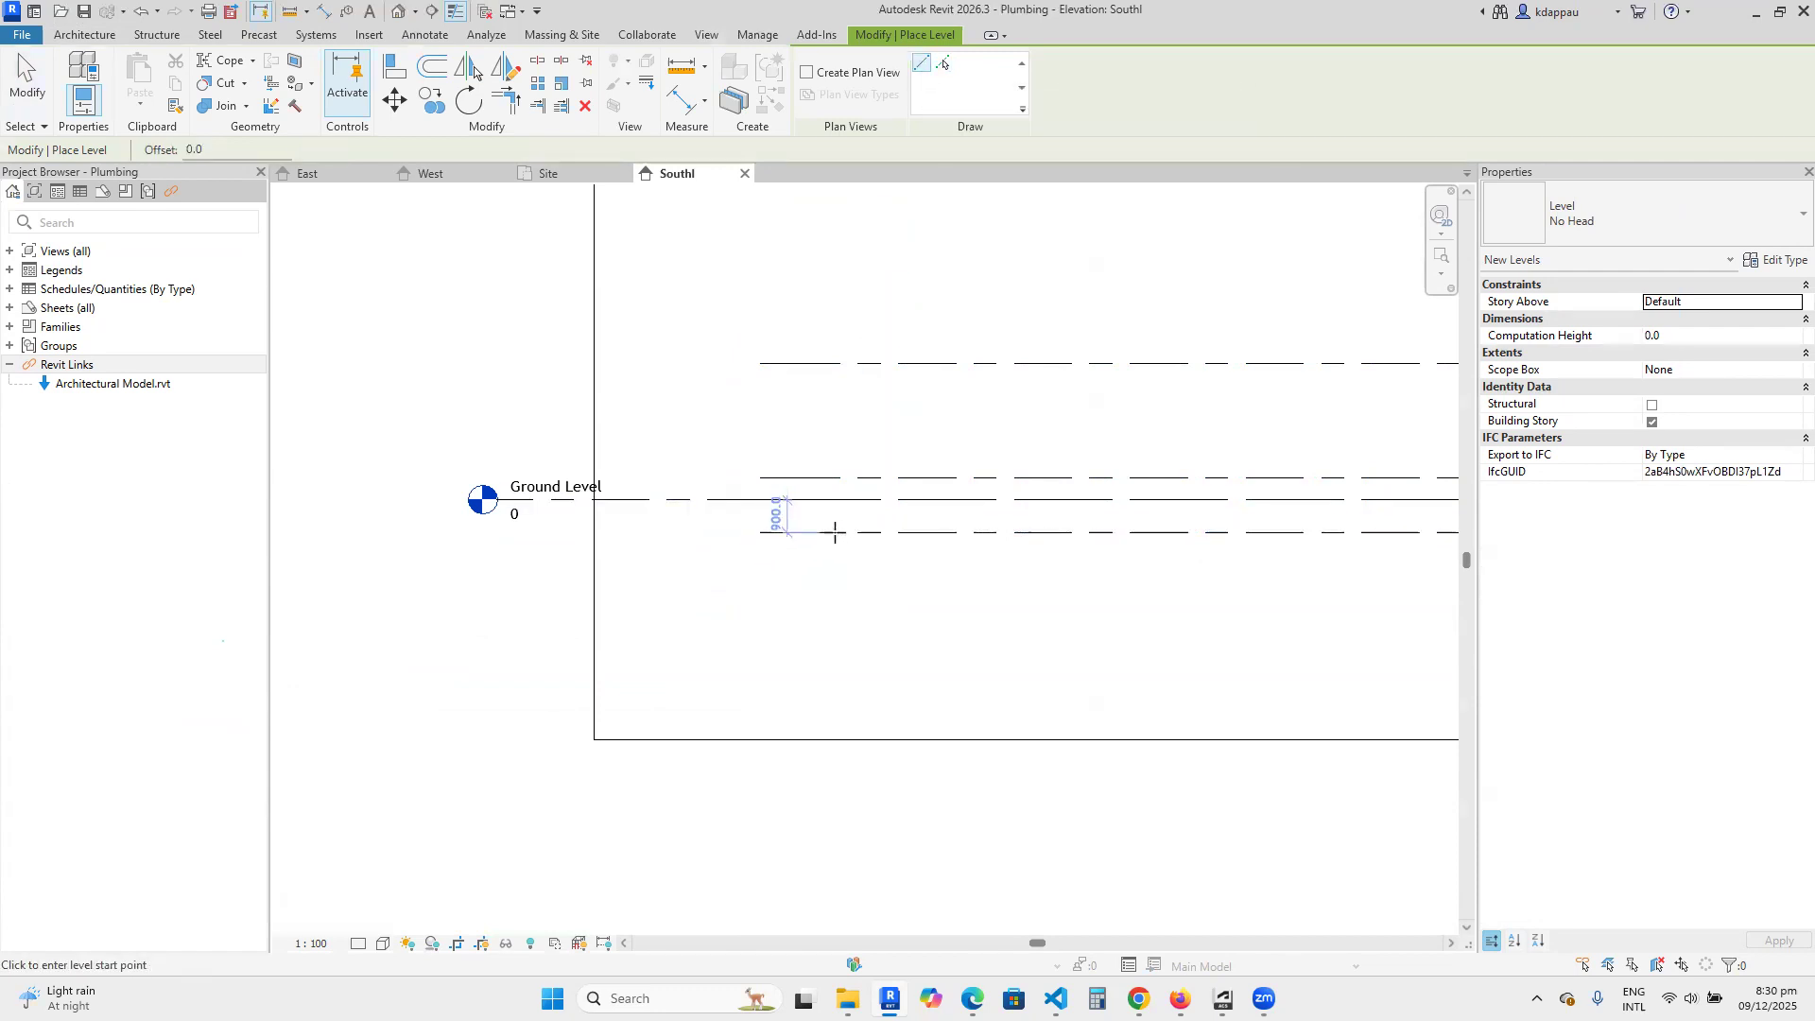
pyautogui.click(834, 533)
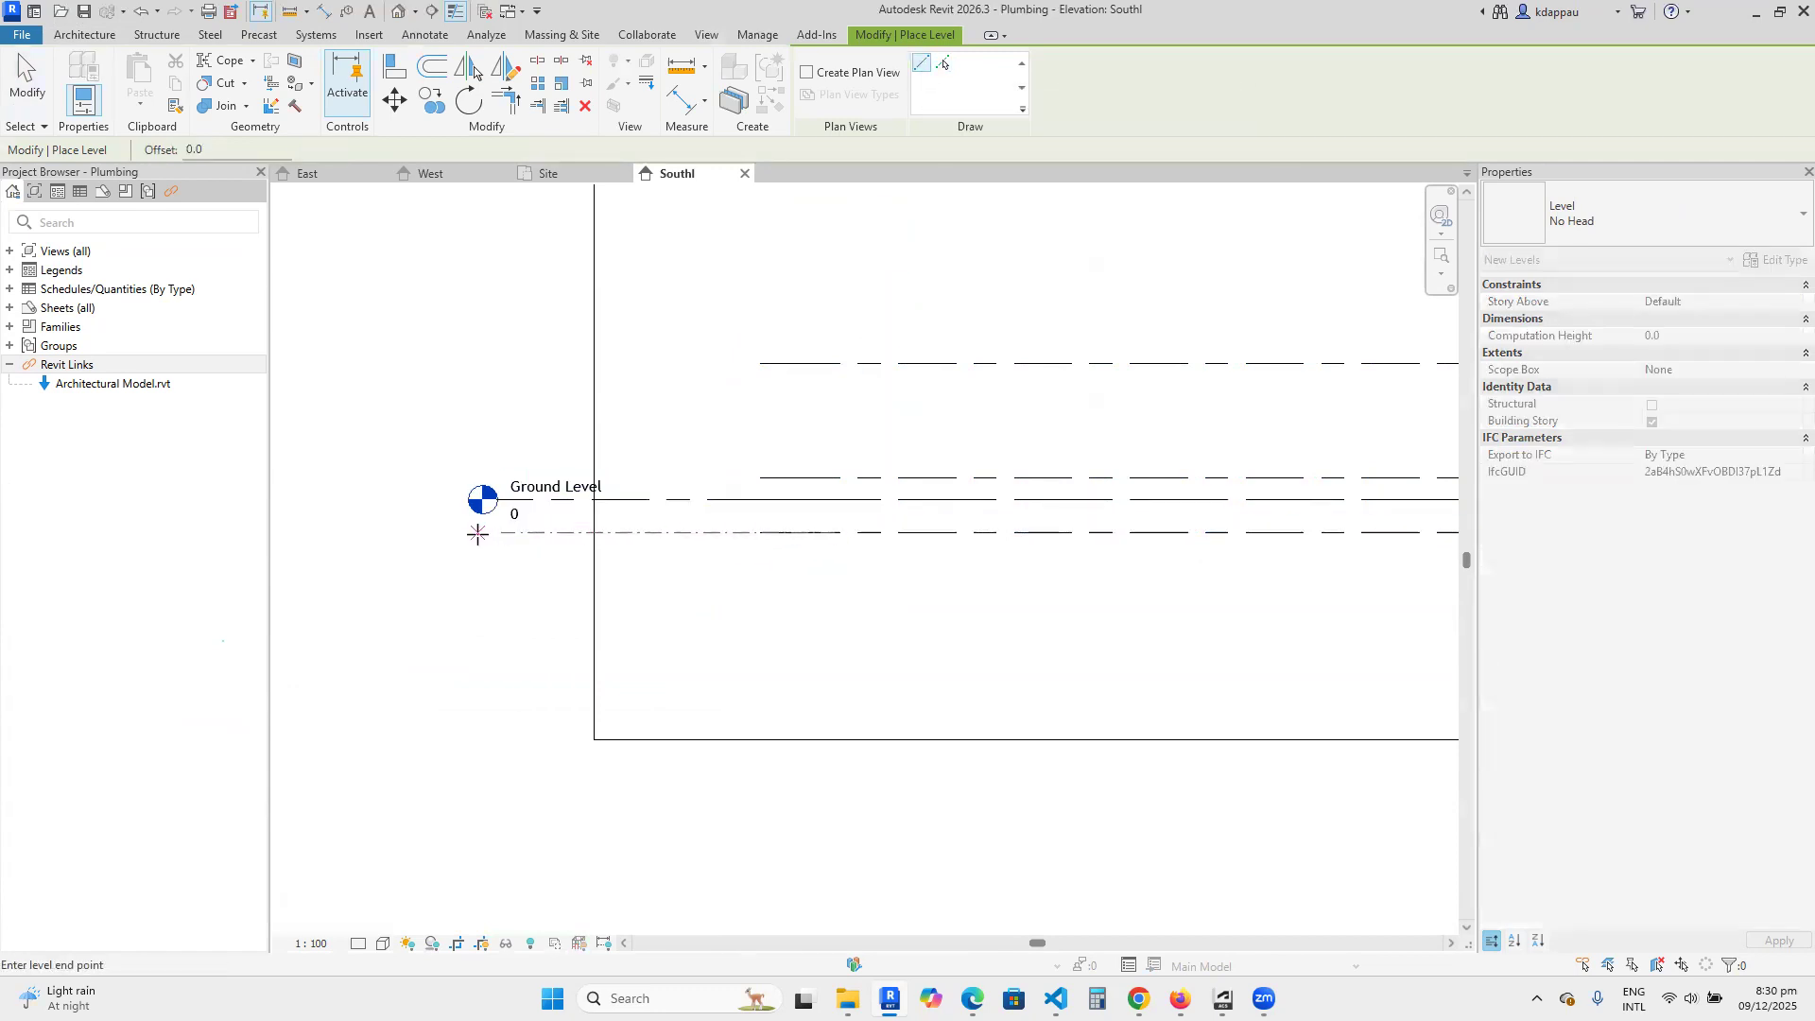
pyautogui.click(497, 533)
pyautogui.rightClick(550, 369)
pyautogui.click(586, 378)
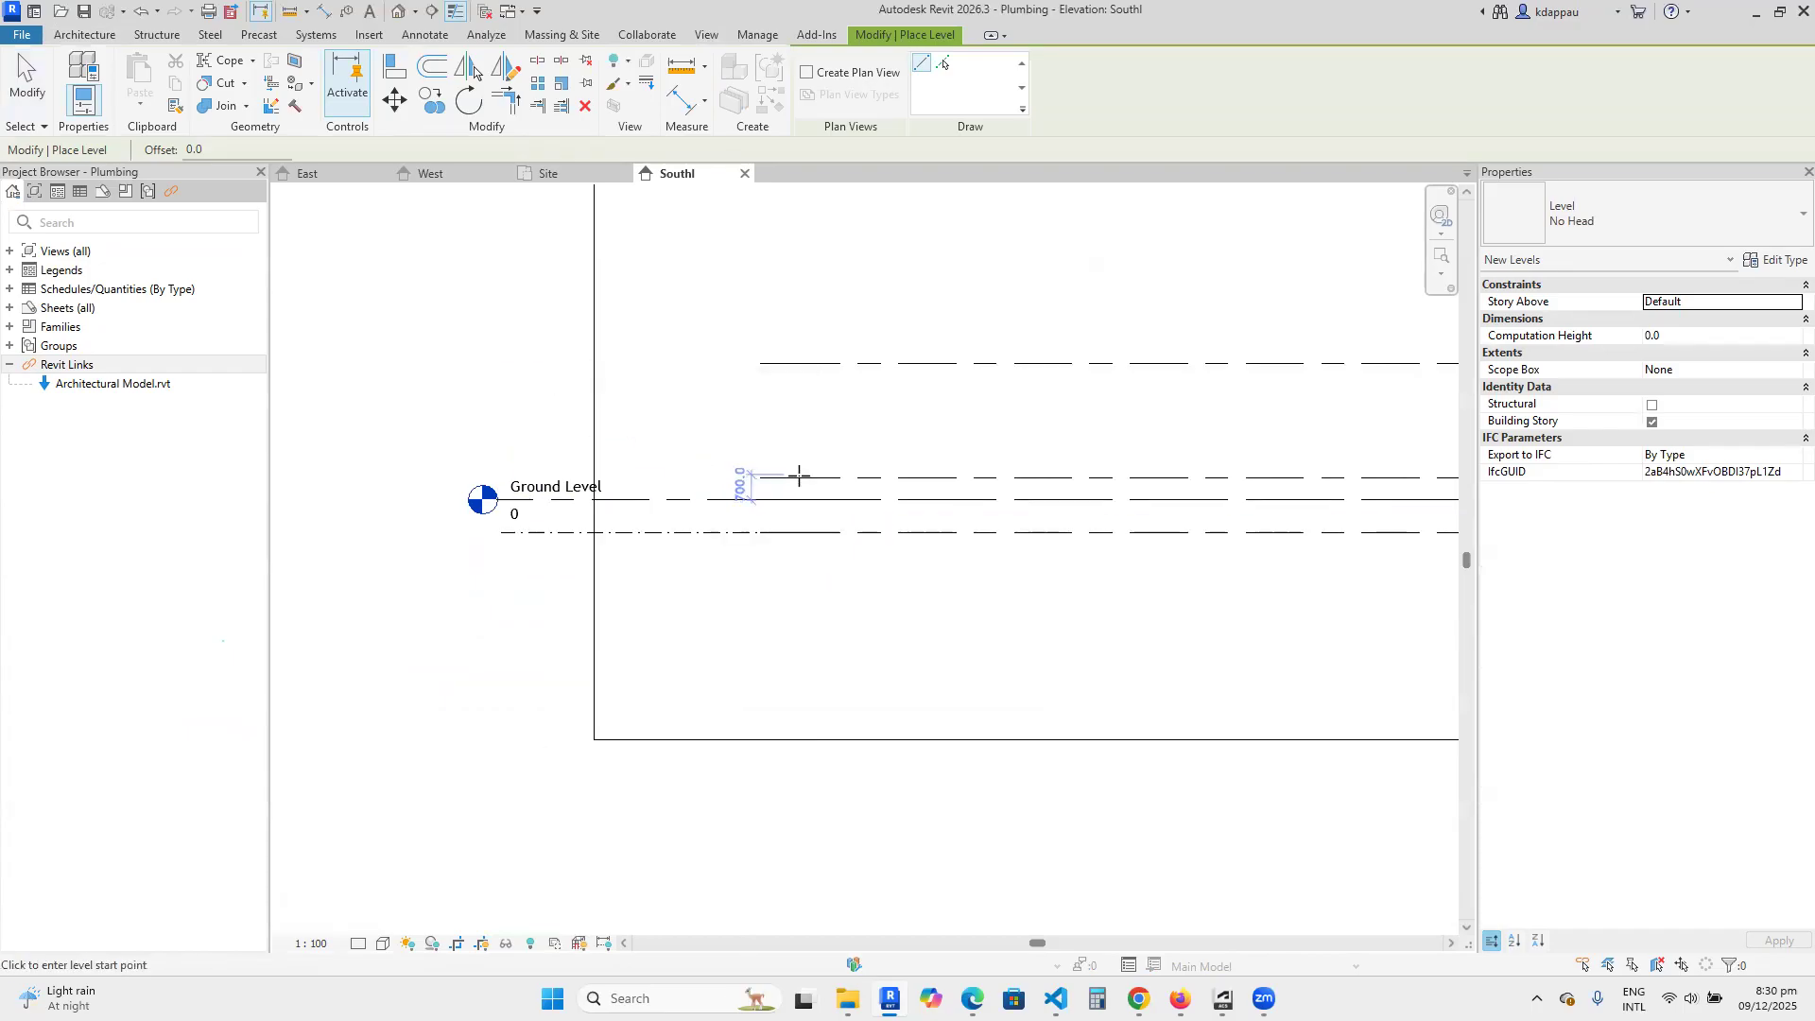
# Draw a second level beside the linked Ground Floor Level, about 700 mm above Ground Level.
pyautogui.click(781, 474)
pyautogui.scroll(2, 536, 464)
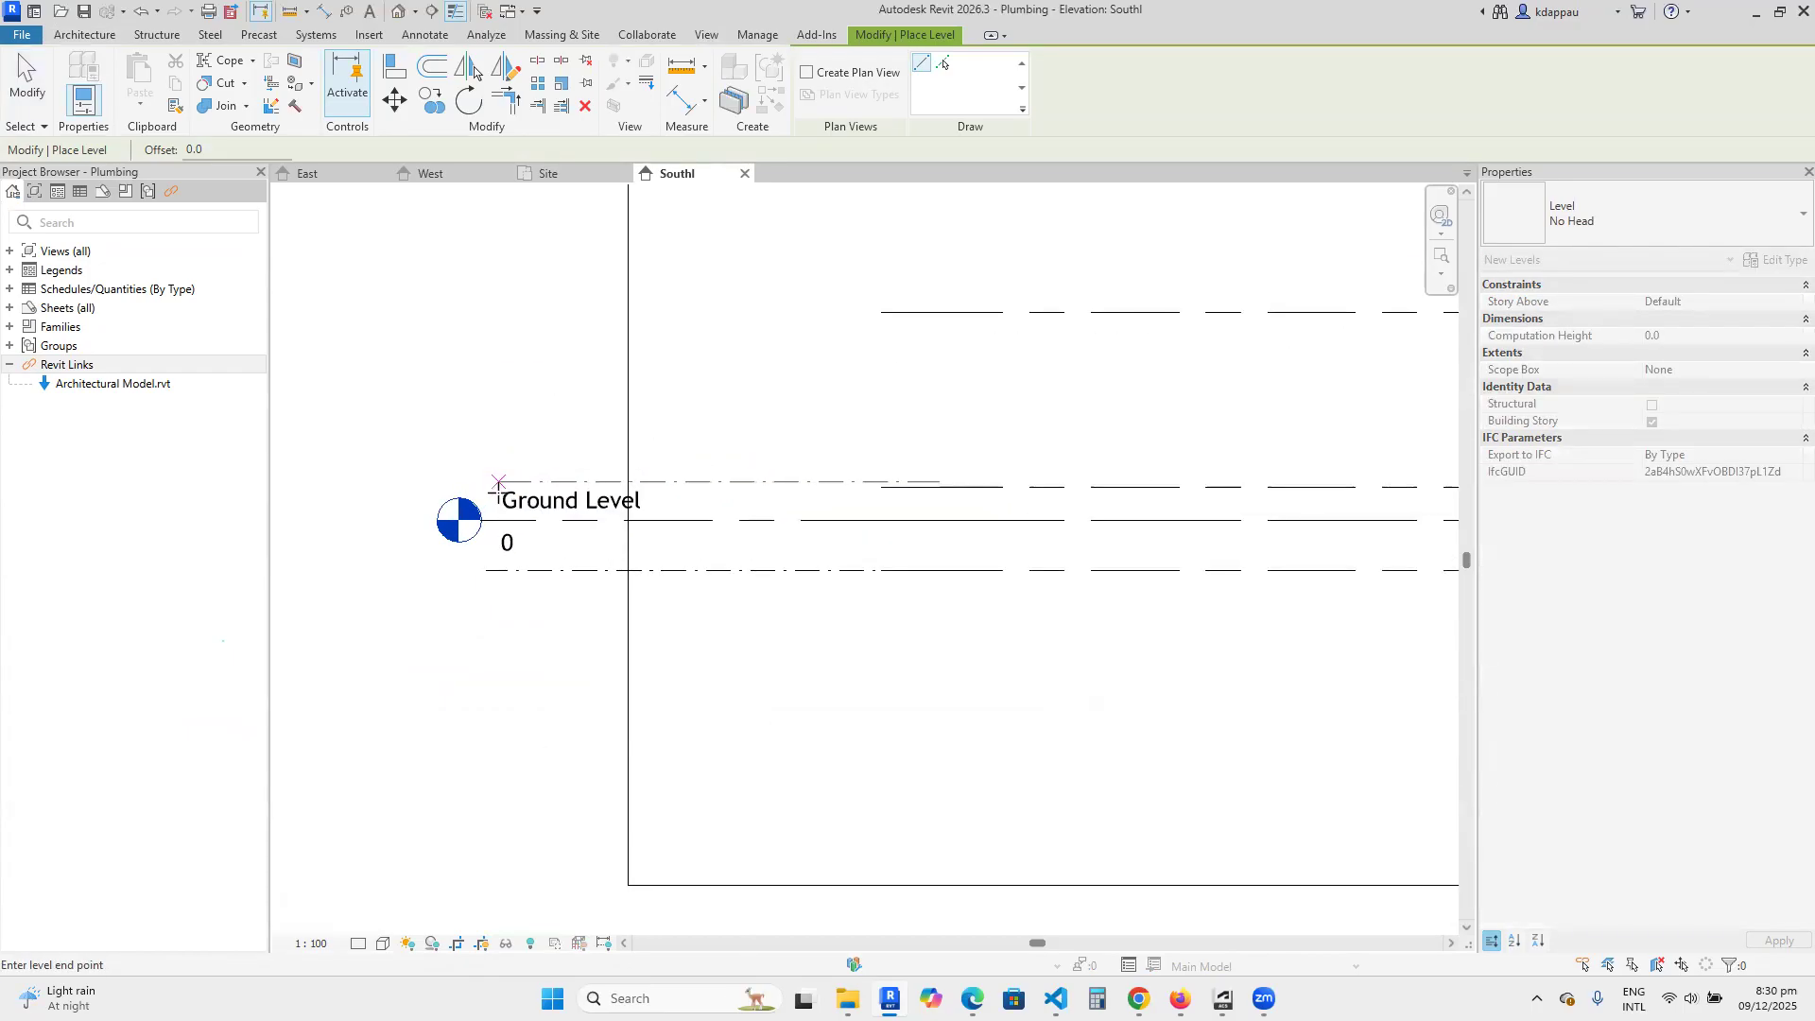
pyautogui.click(494, 567)
pyautogui.scroll(-1, 703, 445)
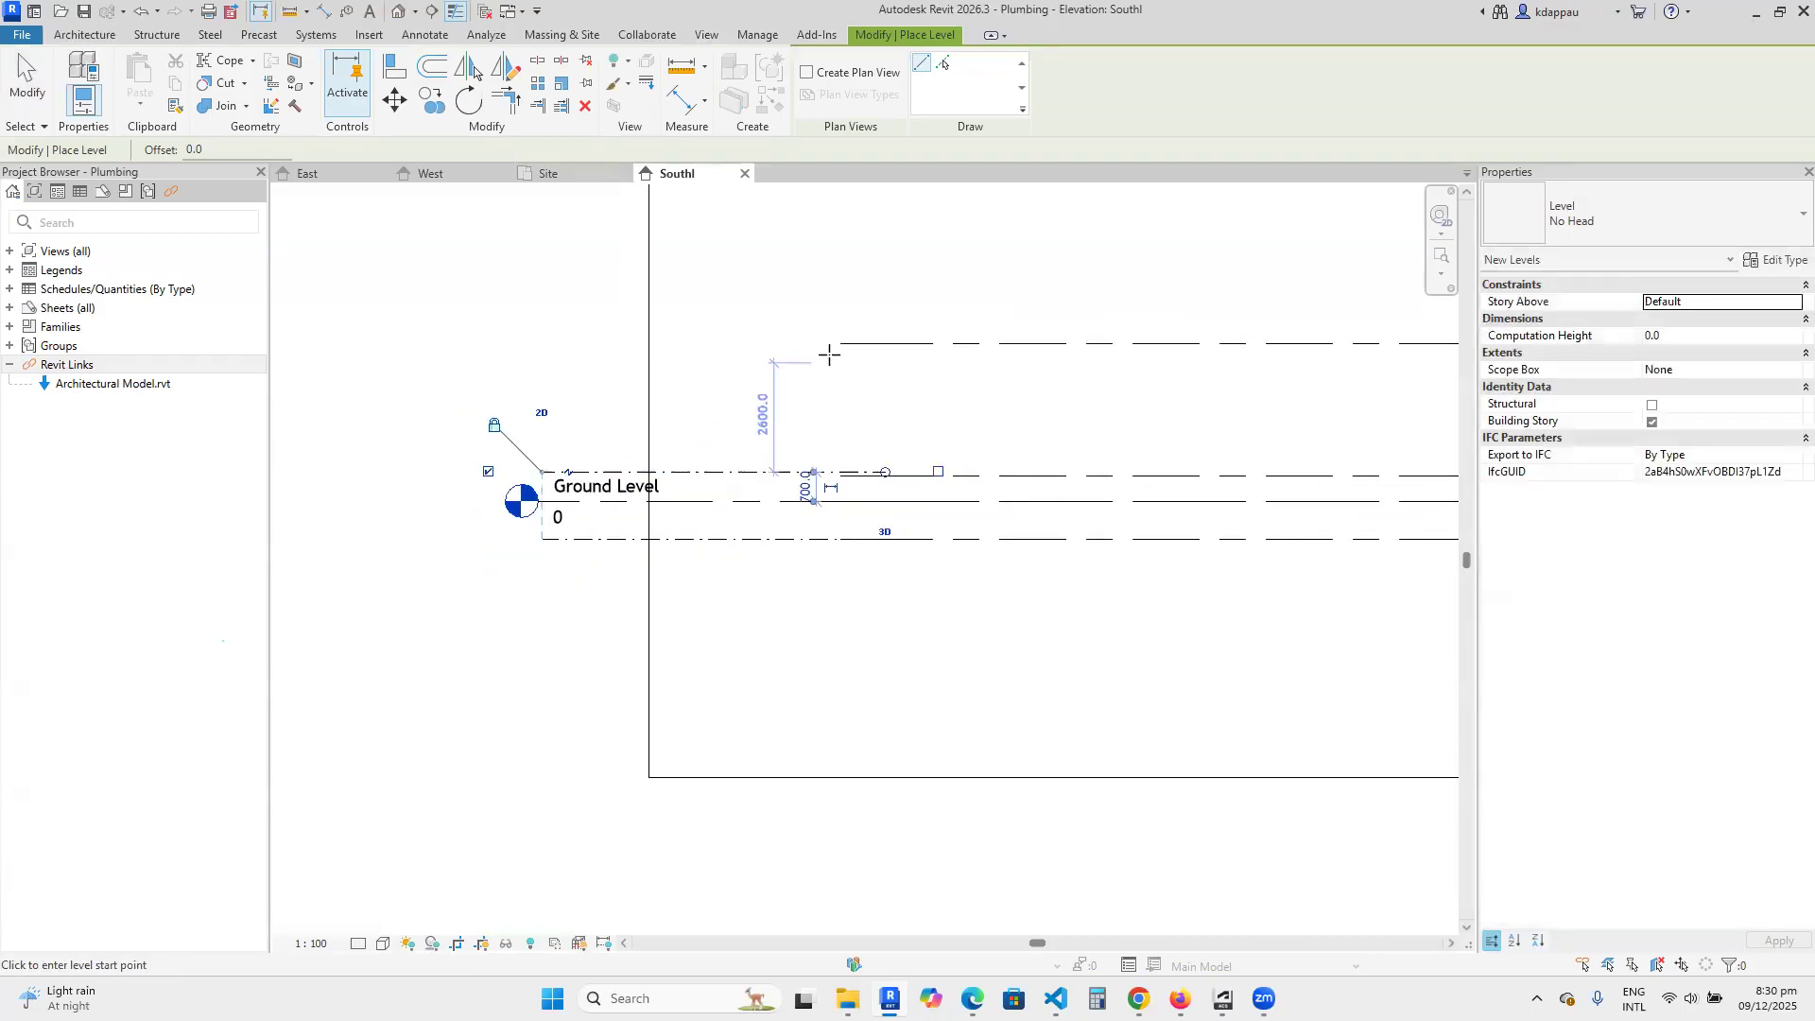
# Draw a third level beside the linked Roof Level and finish placing levels.
pyautogui.scroll(2, 832, 351)
pyautogui.click(880, 337)
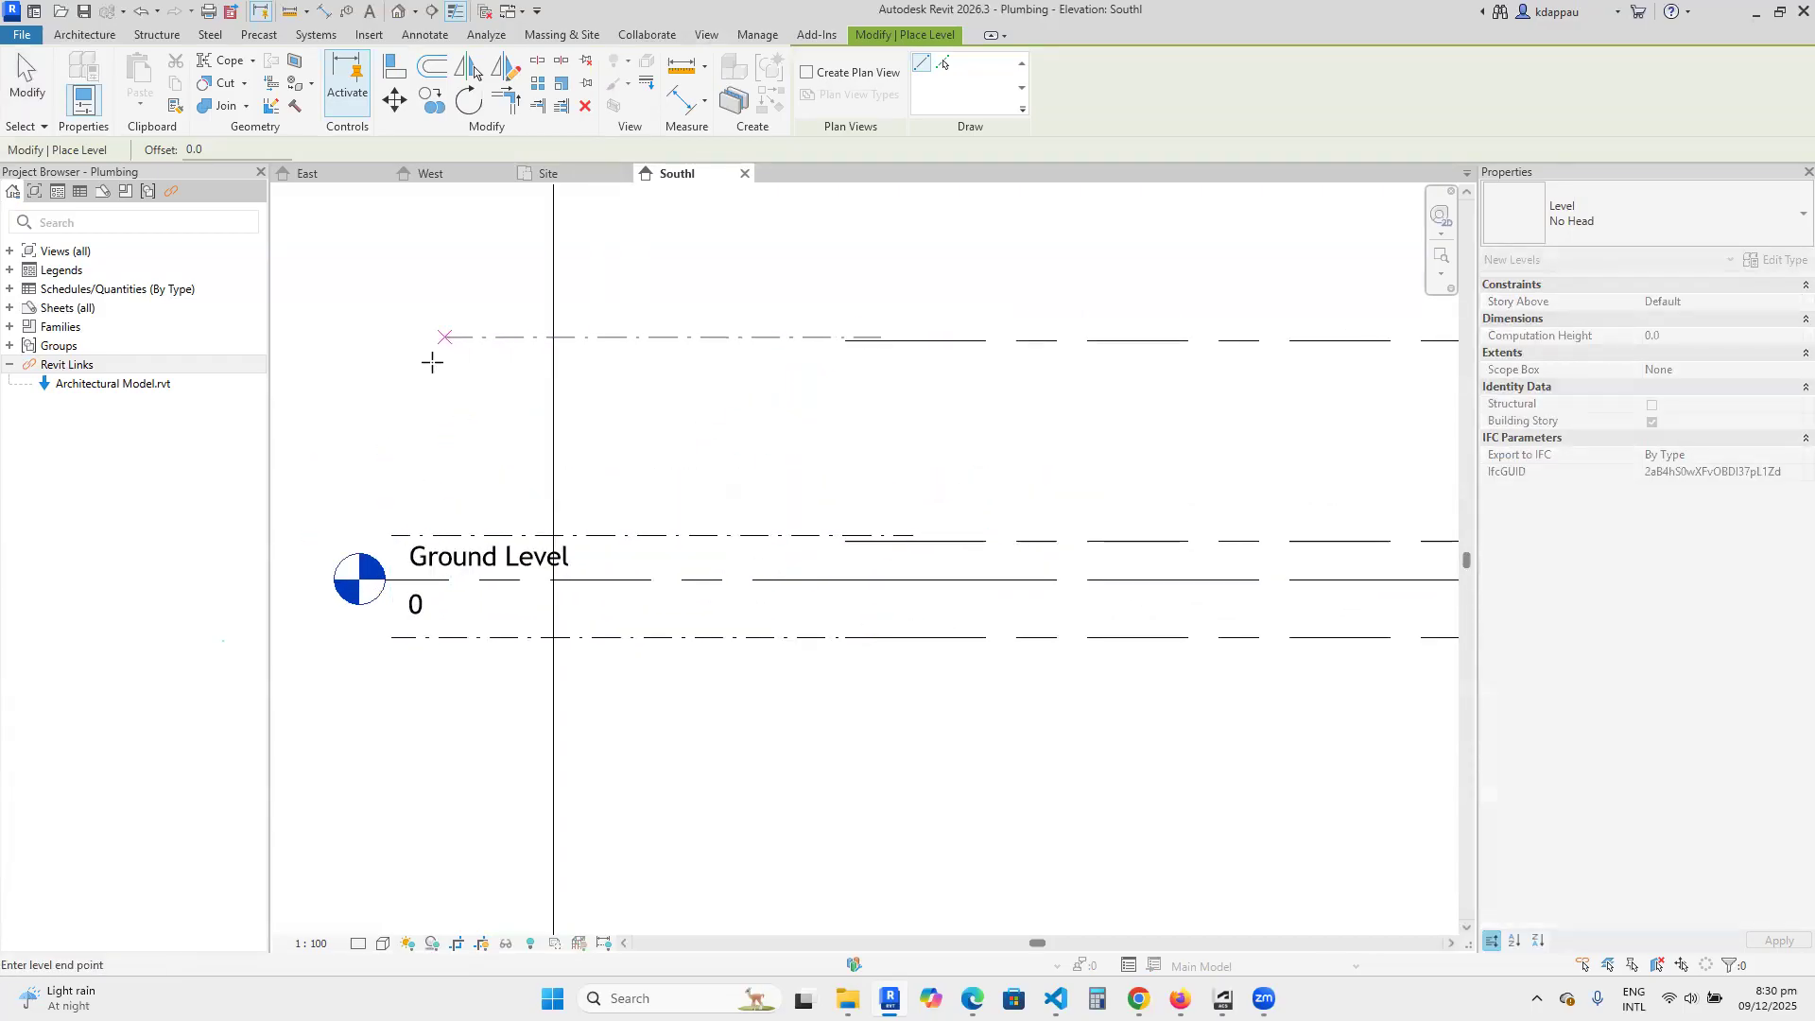
pyautogui.click(395, 346)
pyautogui.rightClick(472, 380)
pyautogui.click(525, 389)
pyautogui.rightClick(538, 393)
pyautogui.click(561, 402)
# Align the new uppermost level to the linked Roof Level and lock the alignment.
pyautogui.scroll(-2, 955, 546)
pyautogui.scroll(3, 932, 596)
pyautogui.scroll(3, 899, 506)
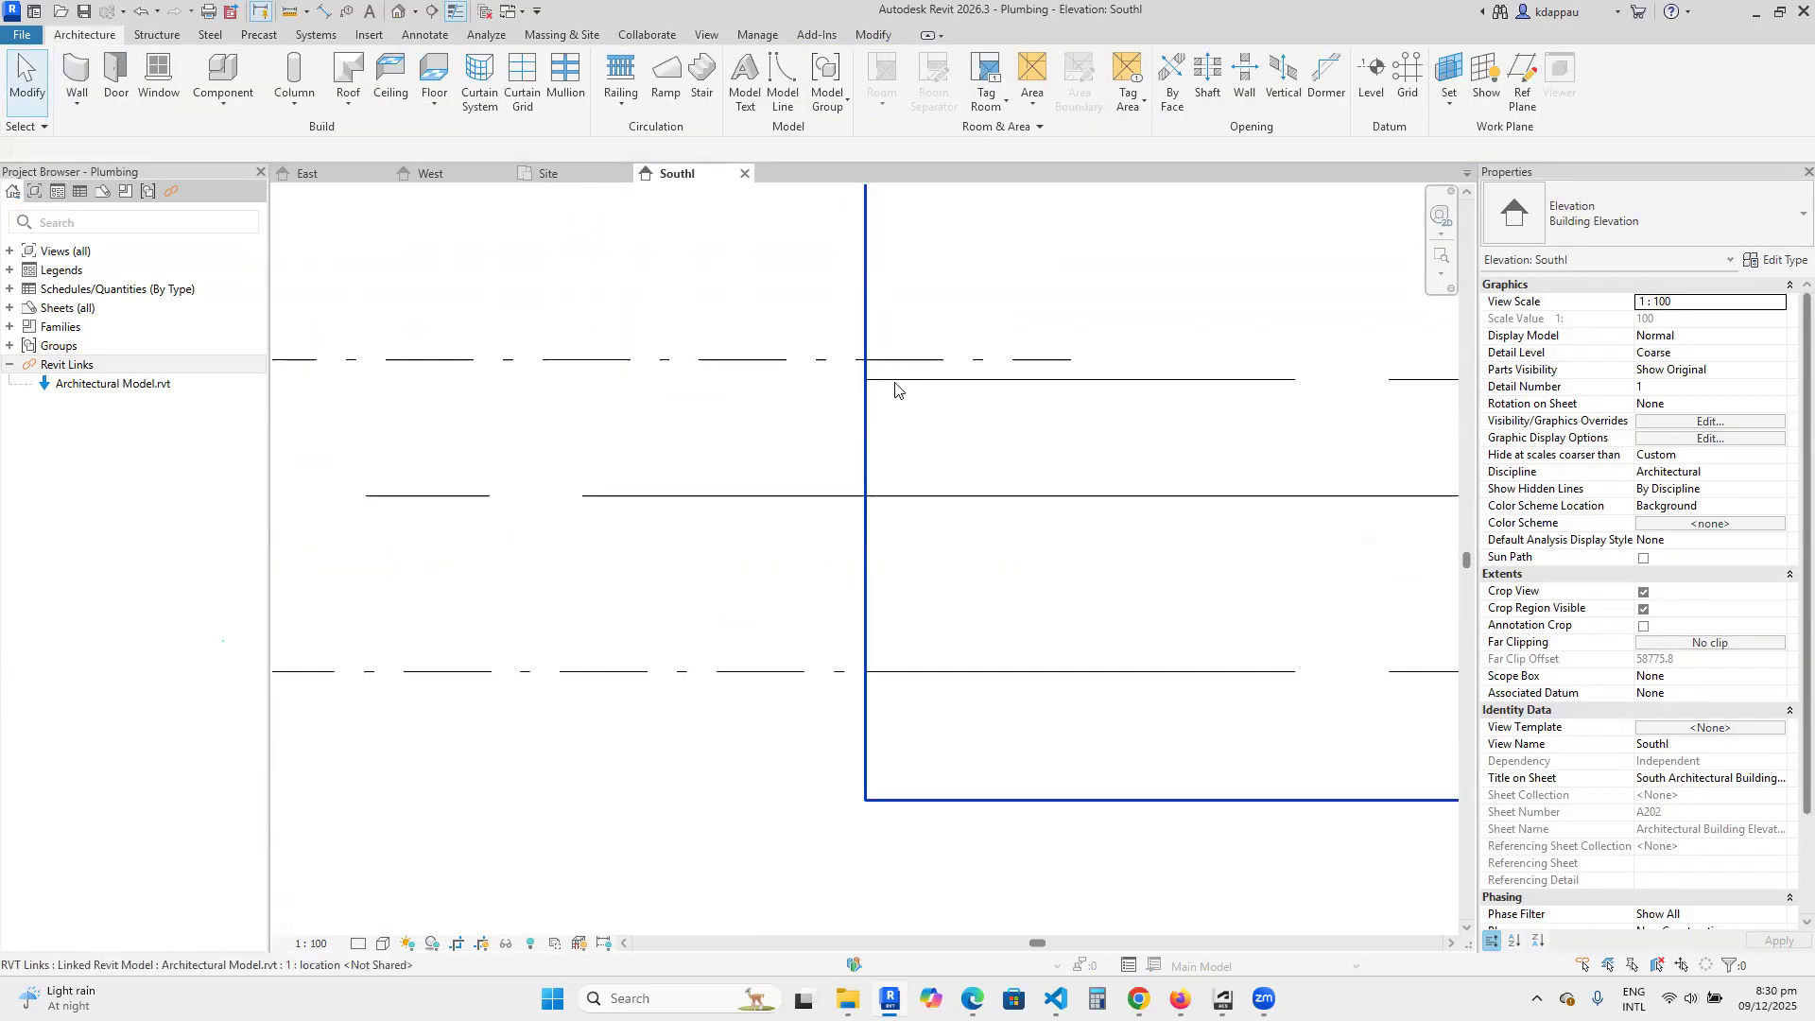
pyautogui.scroll(-4, 883, 482)
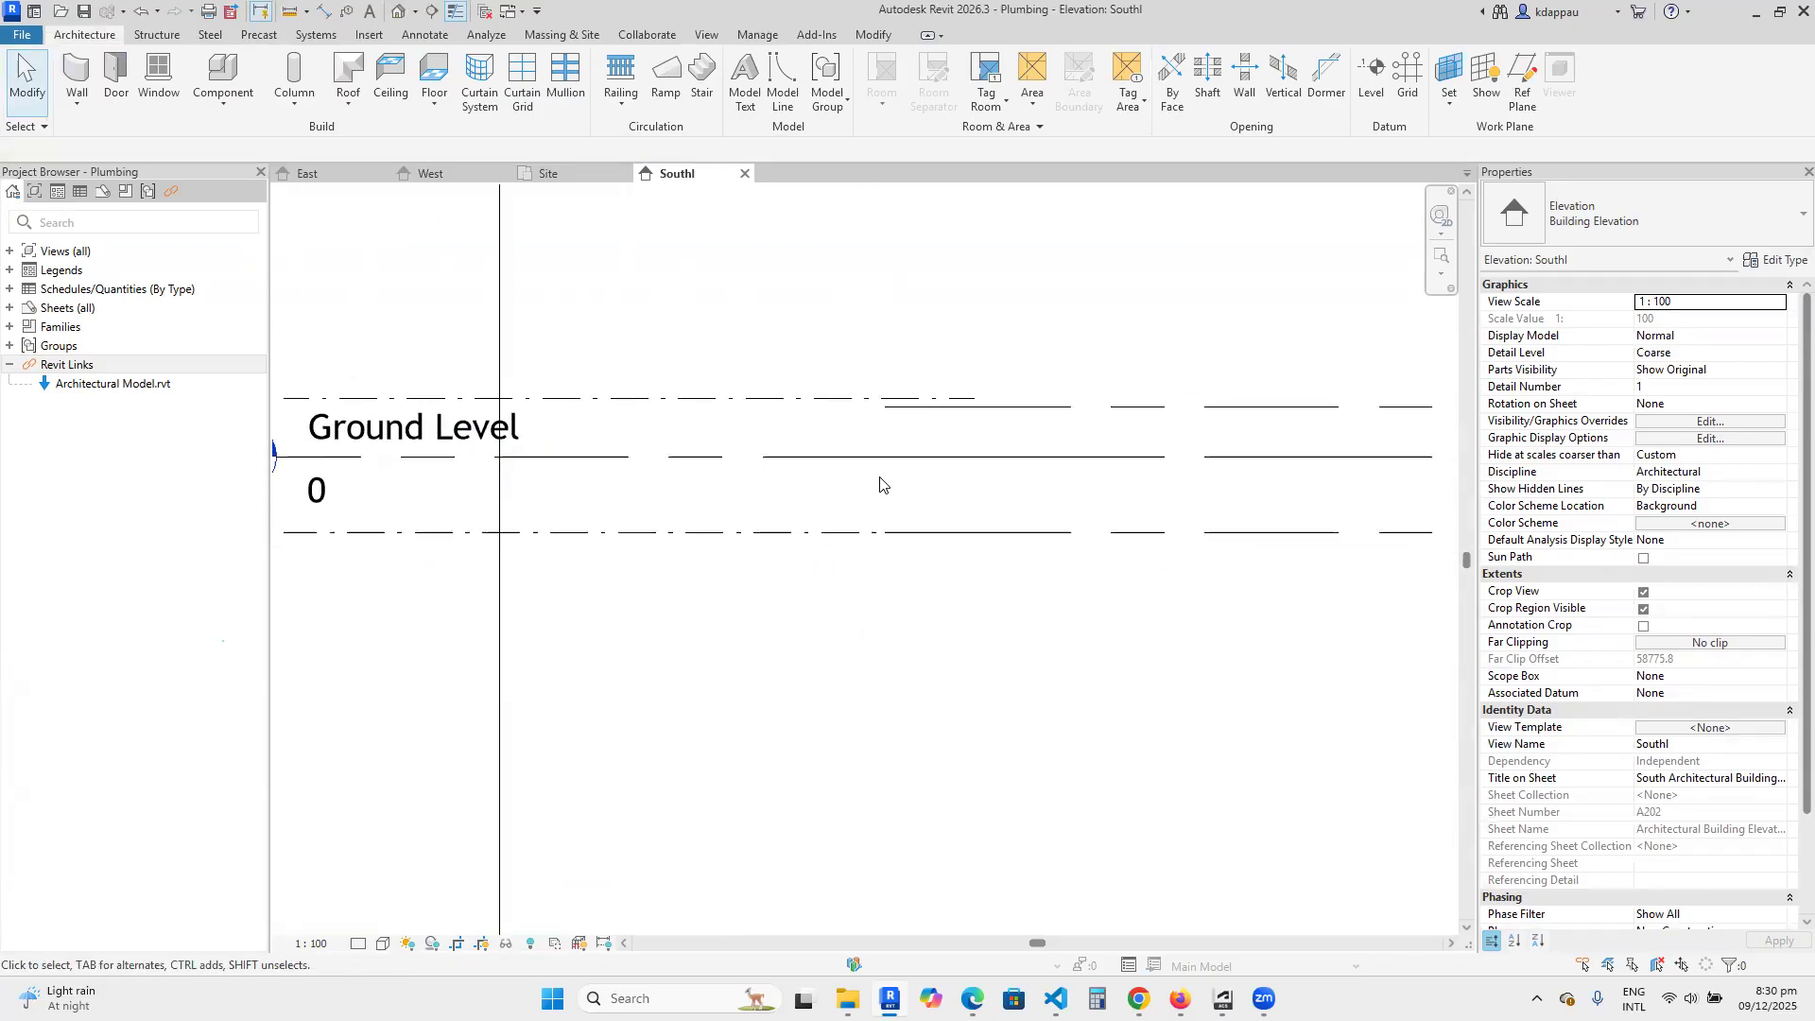
pyautogui.scroll(4, 896, 368)
pyautogui.scroll(-2, 840, 516)
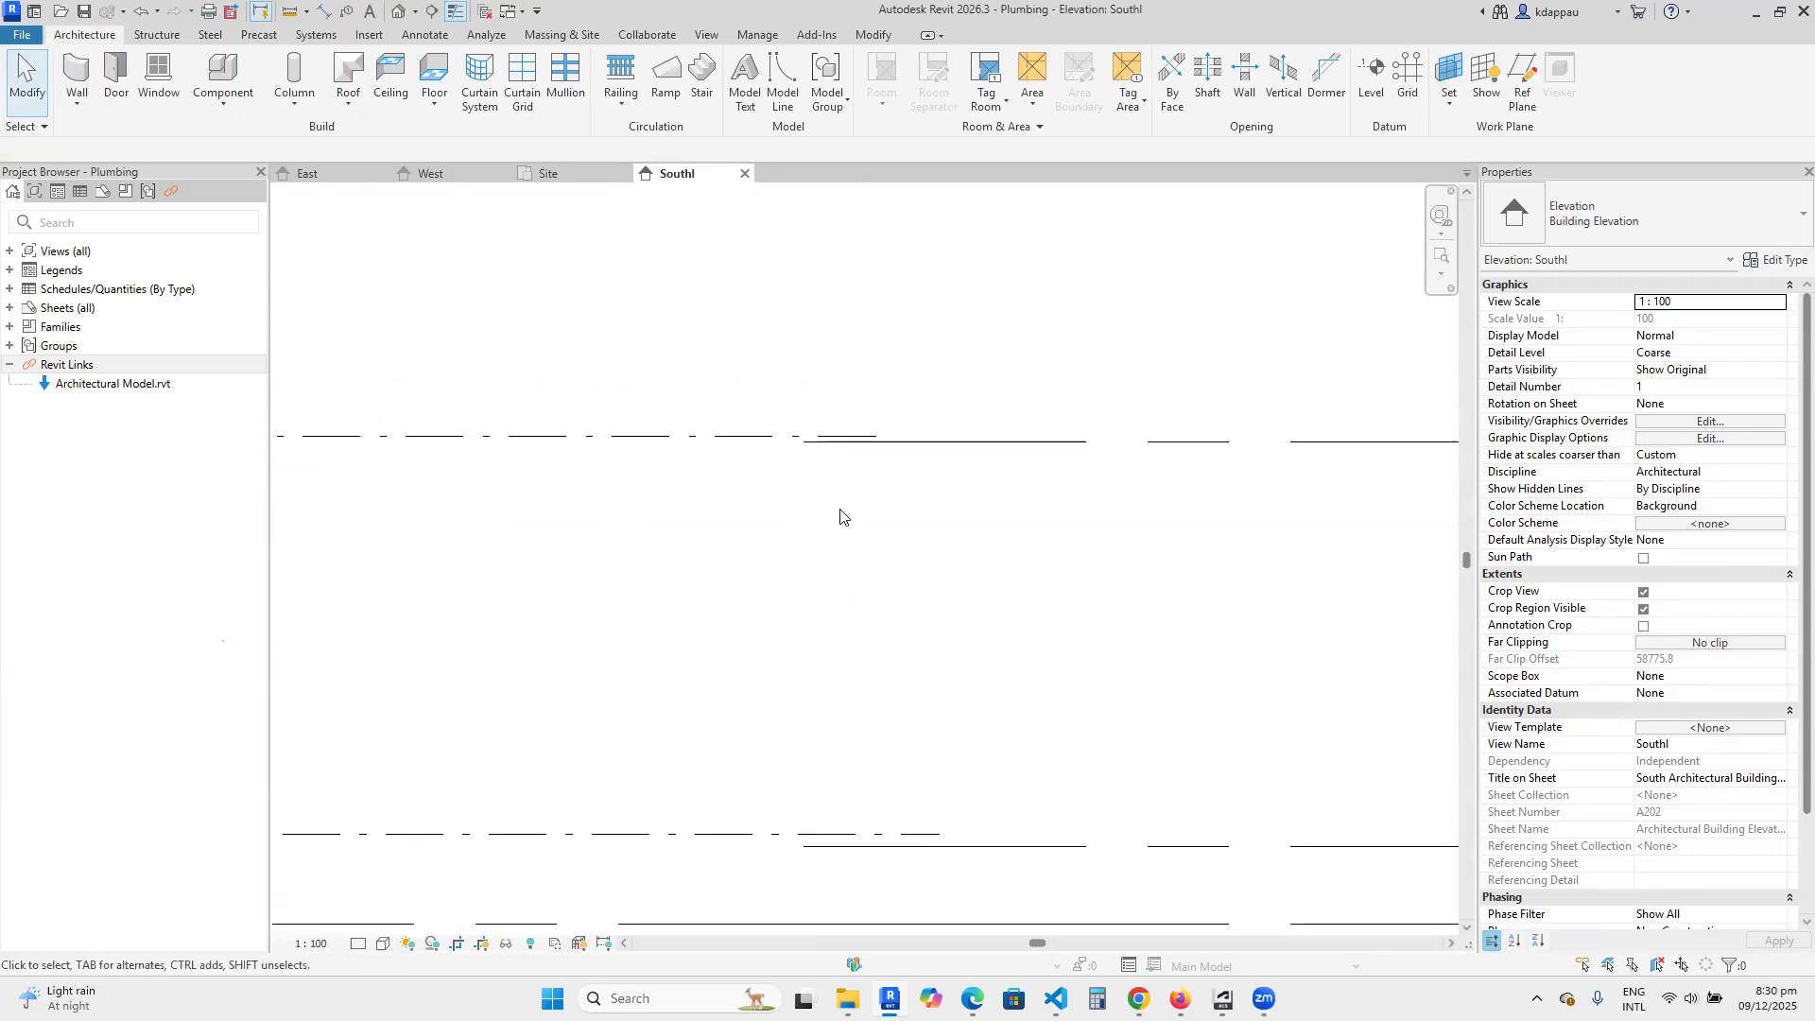
pyautogui.click(871, 34)
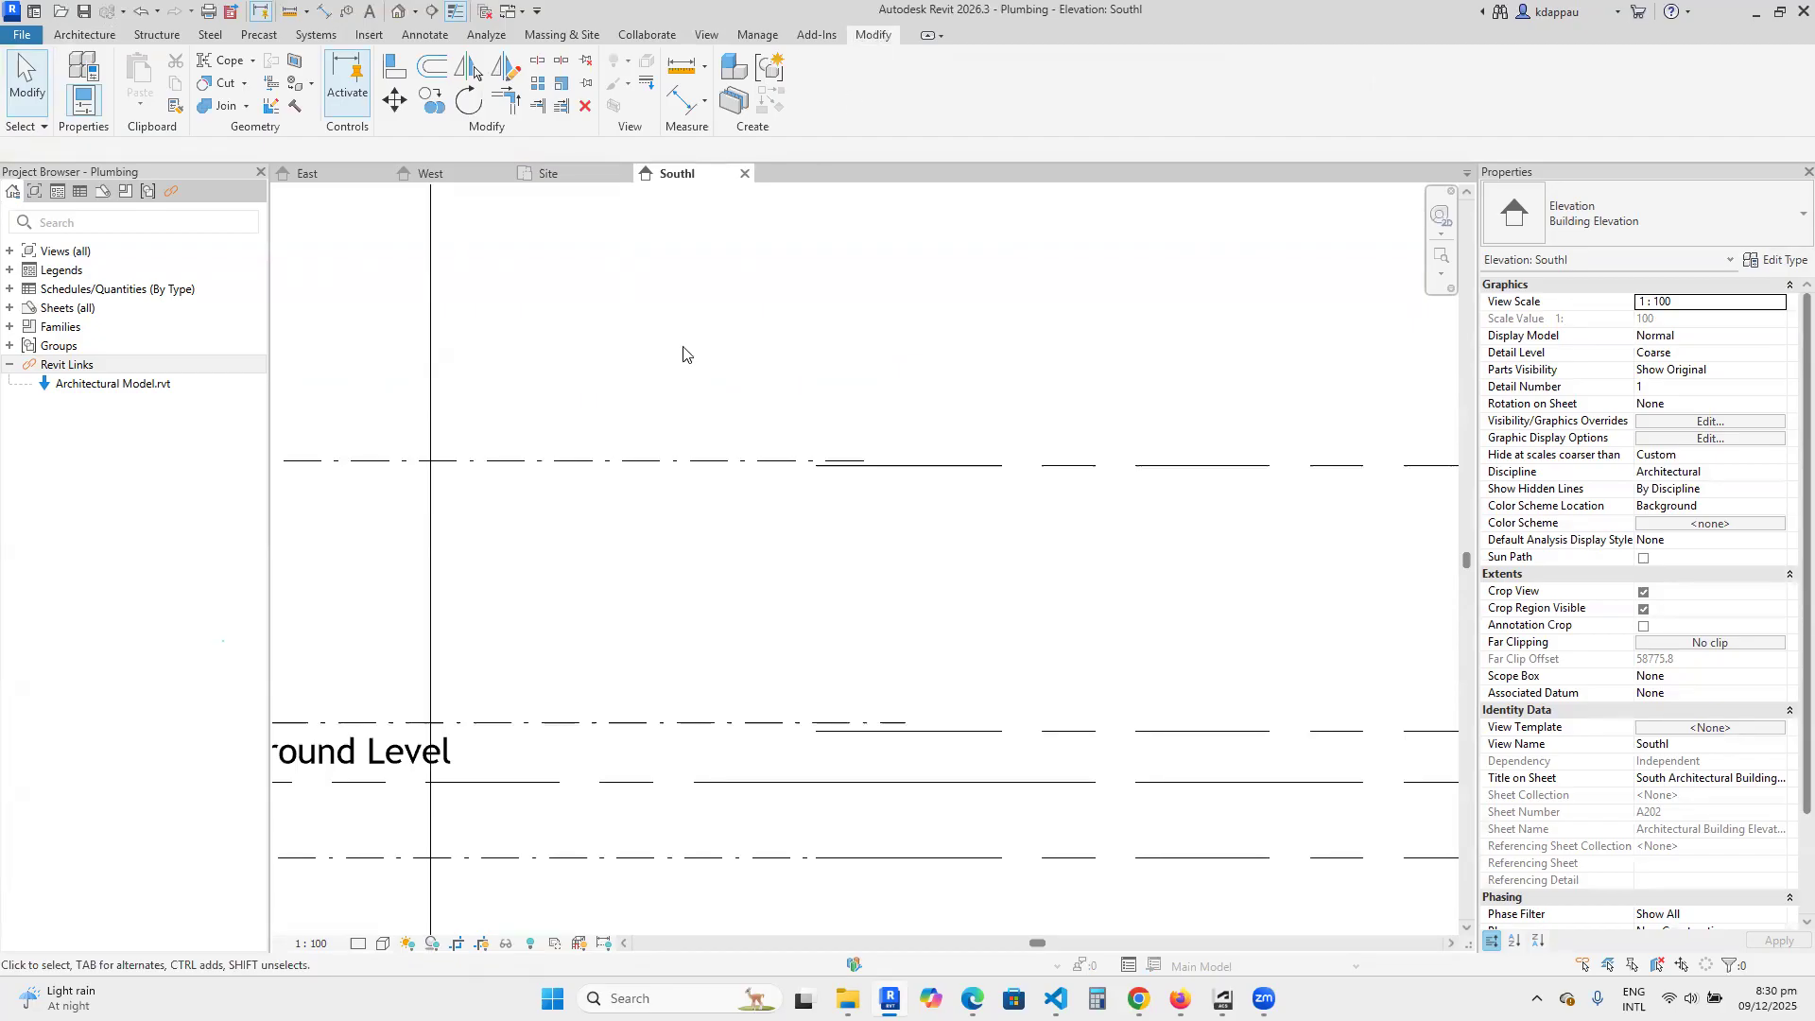
pyautogui.click(395, 66)
pyautogui.click(923, 466)
pyautogui.click(753, 462)
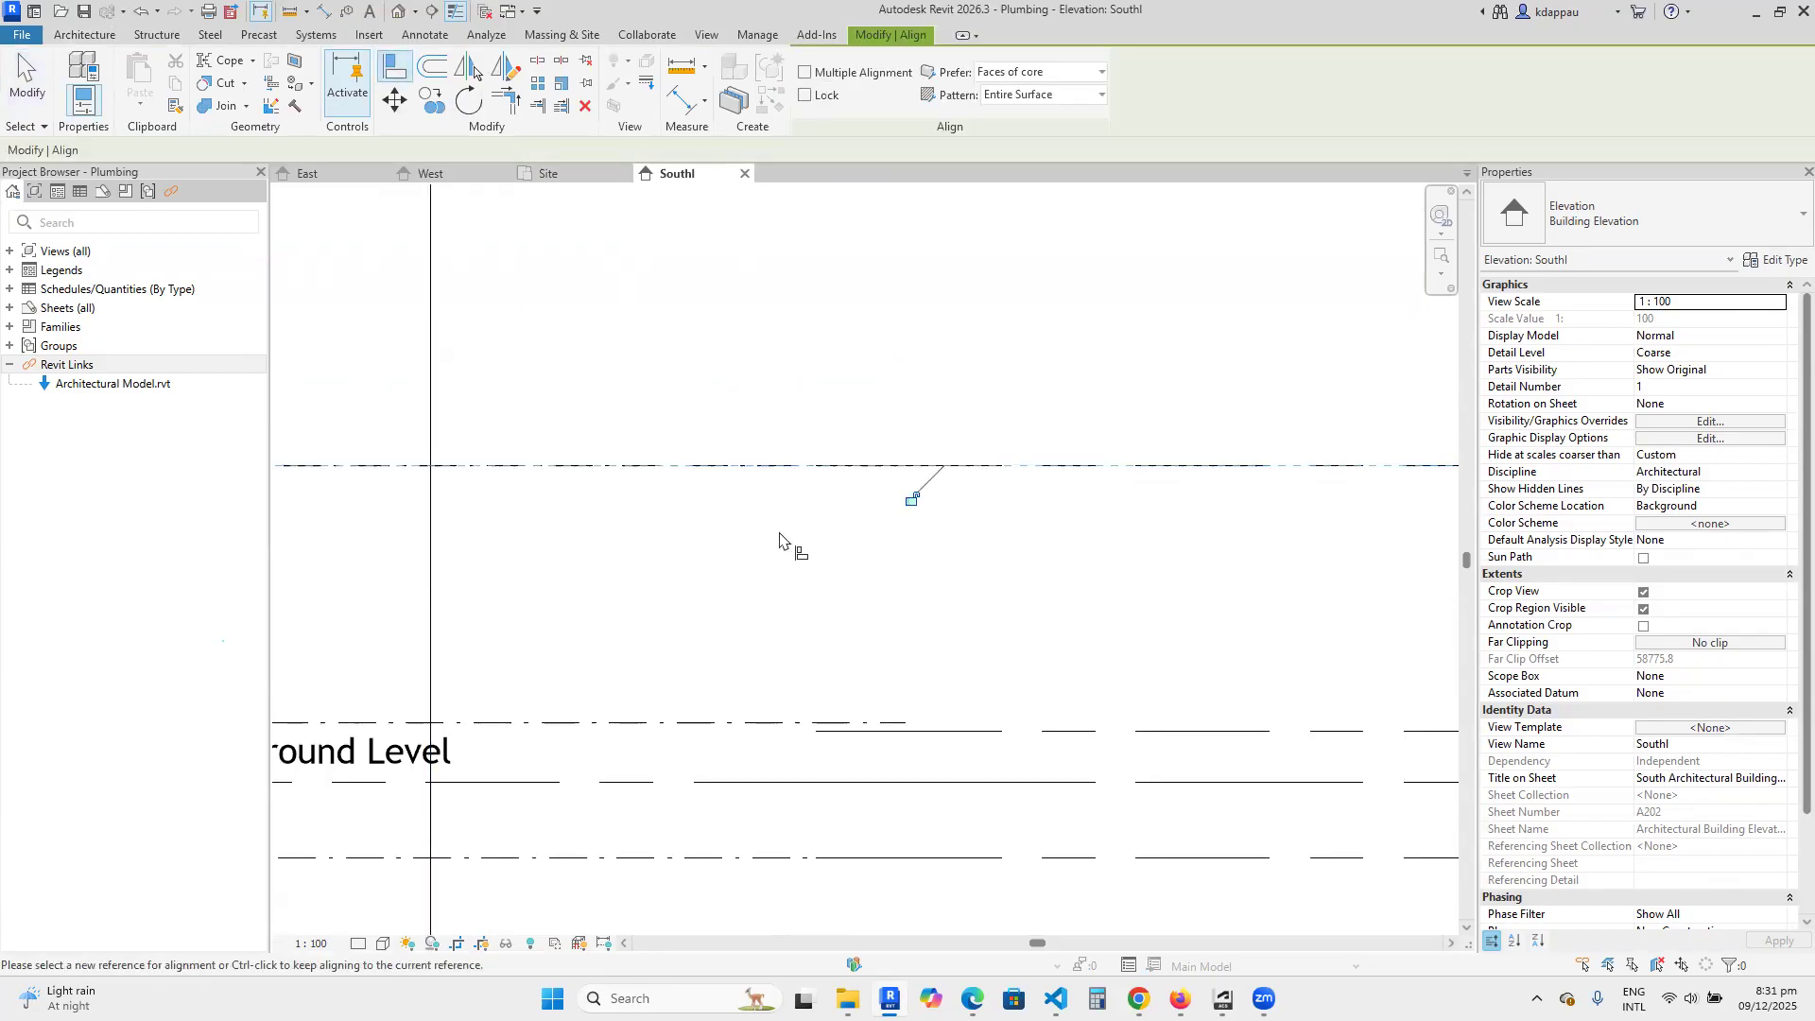
pyautogui.click(911, 500)
# Align the new level above Ground Level to the linked Ground Floor Level and lock it.
pyautogui.scroll(-3, 852, 387)
pyautogui.scroll(3, 865, 605)
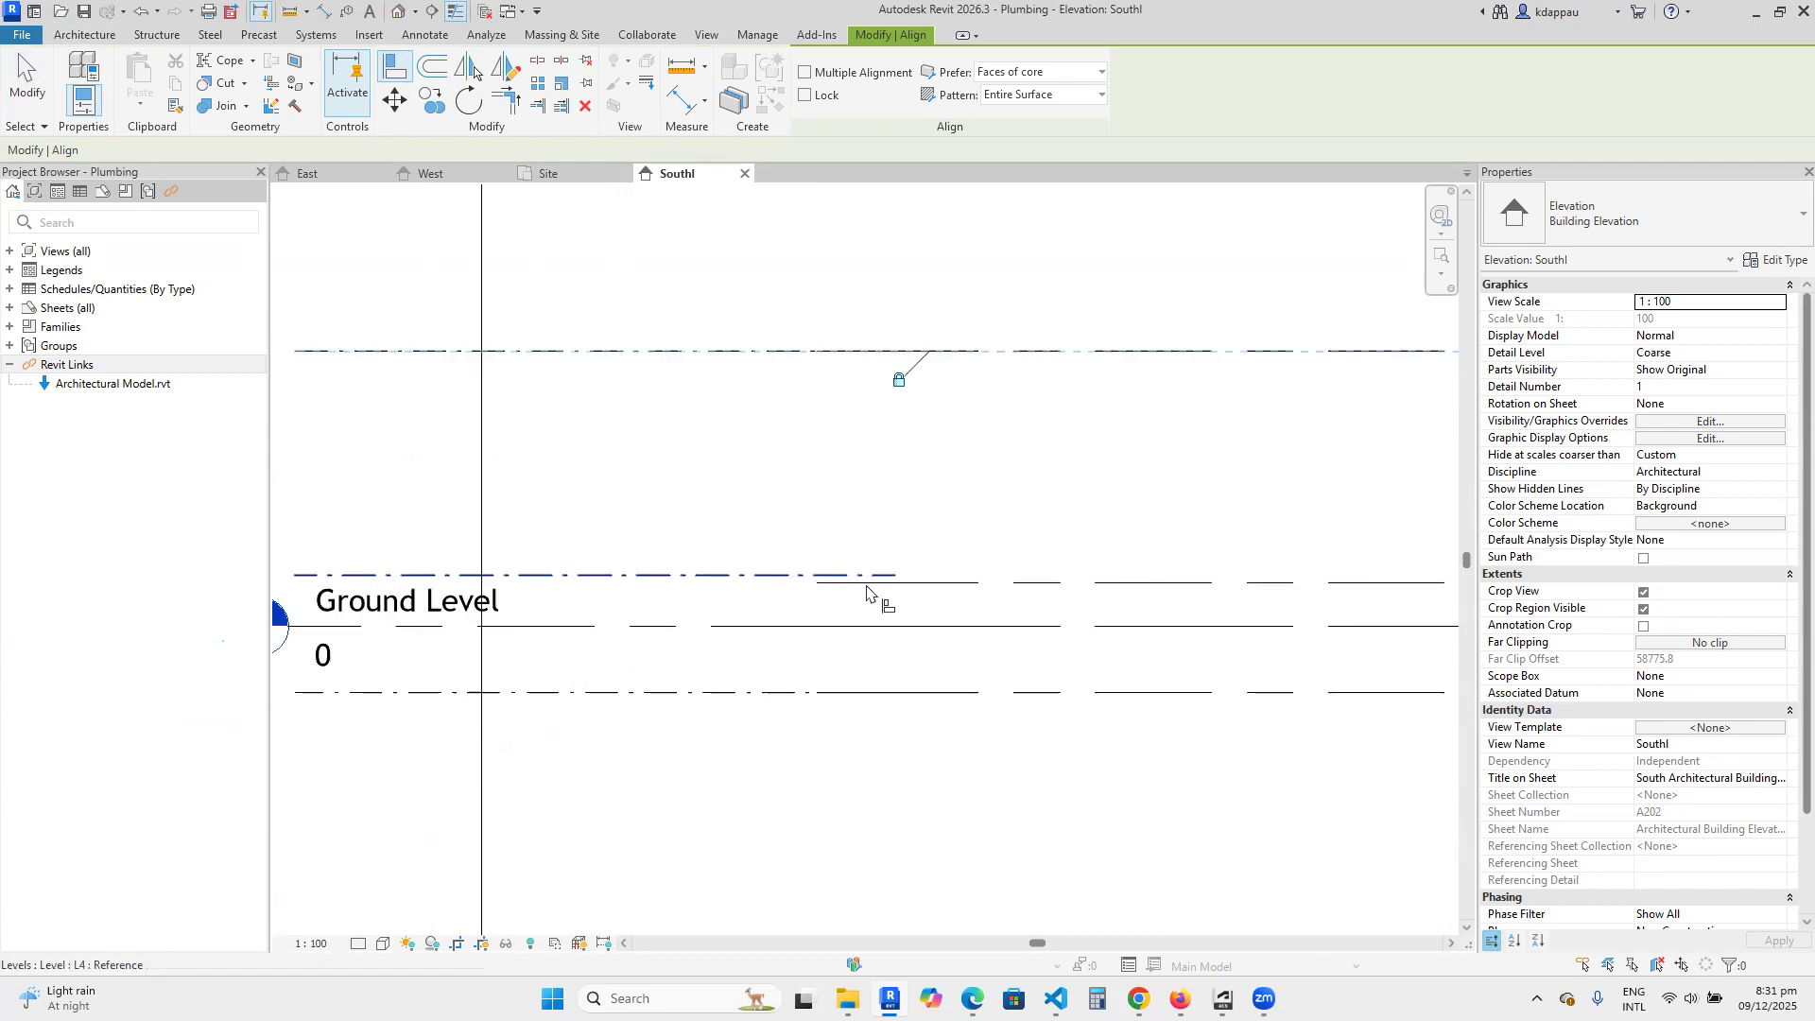
pyautogui.click(929, 583)
pyautogui.click(781, 575)
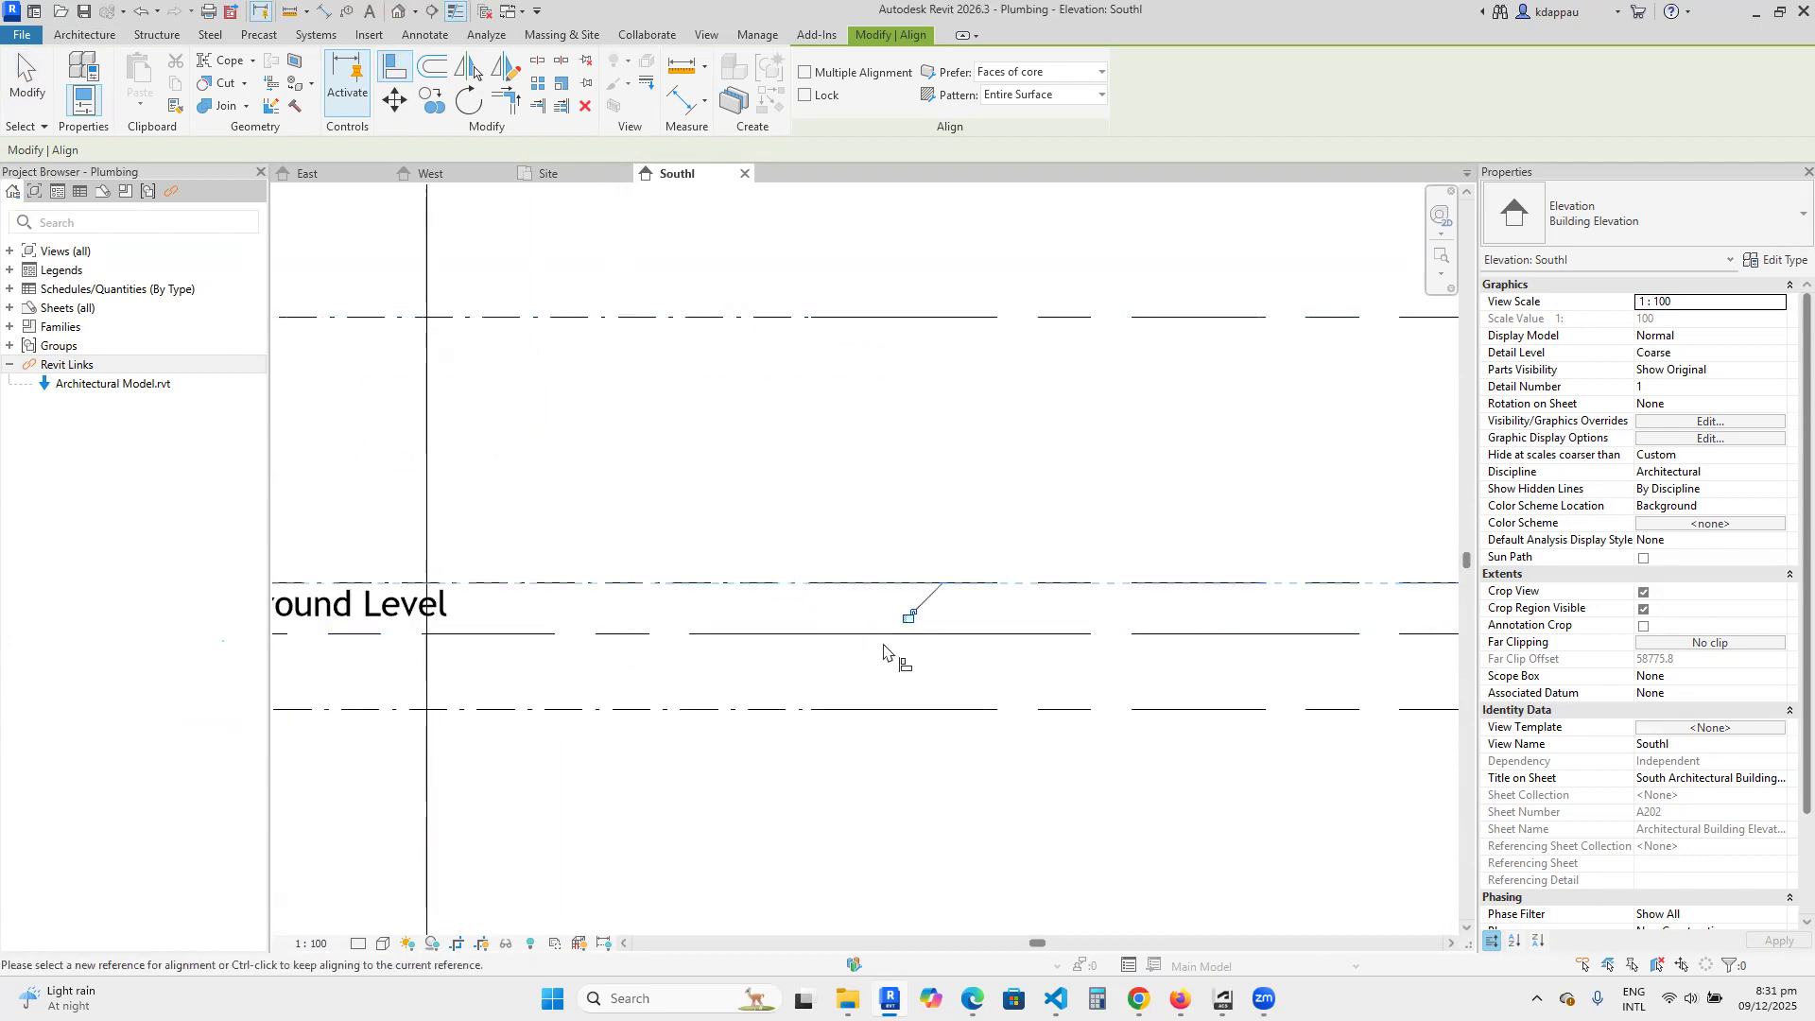
pyautogui.click(912, 613)
# Align the project's Ground Level with the Ground Level of the linked Architectural Model and lock the alignment.
pyautogui.scroll(-1, 823, 608)
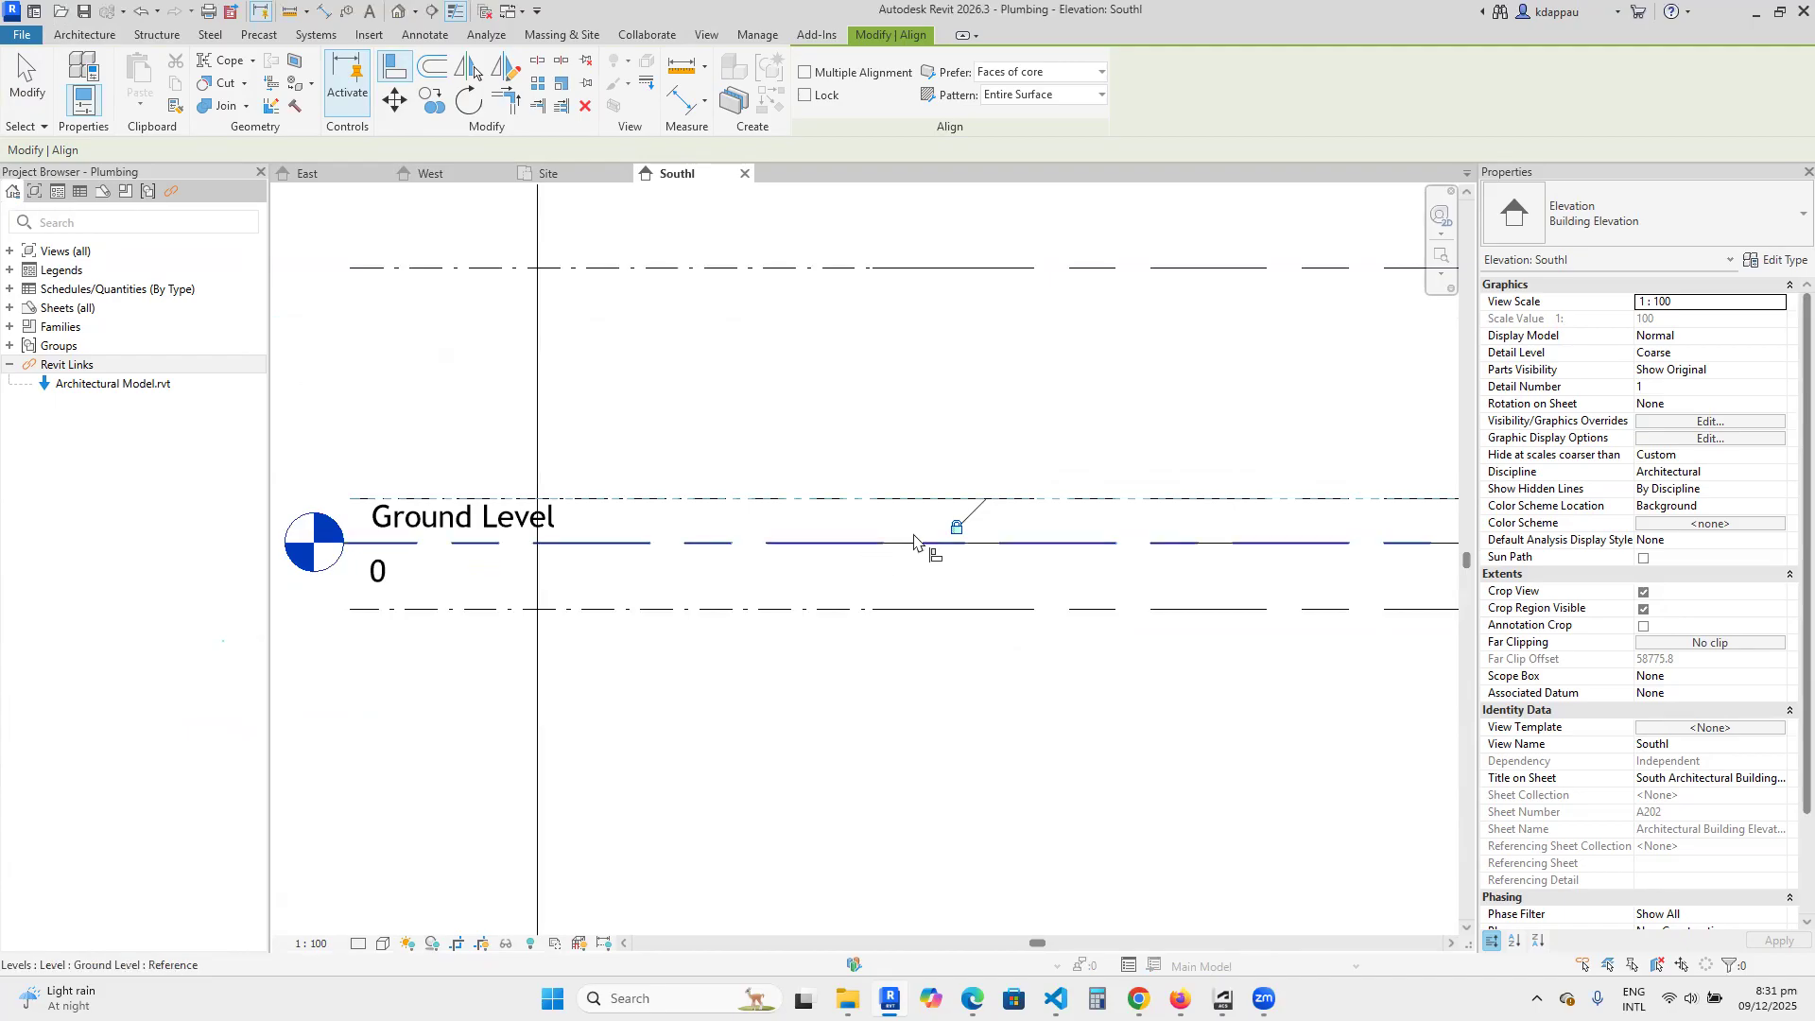
pyautogui.click(1050, 555)
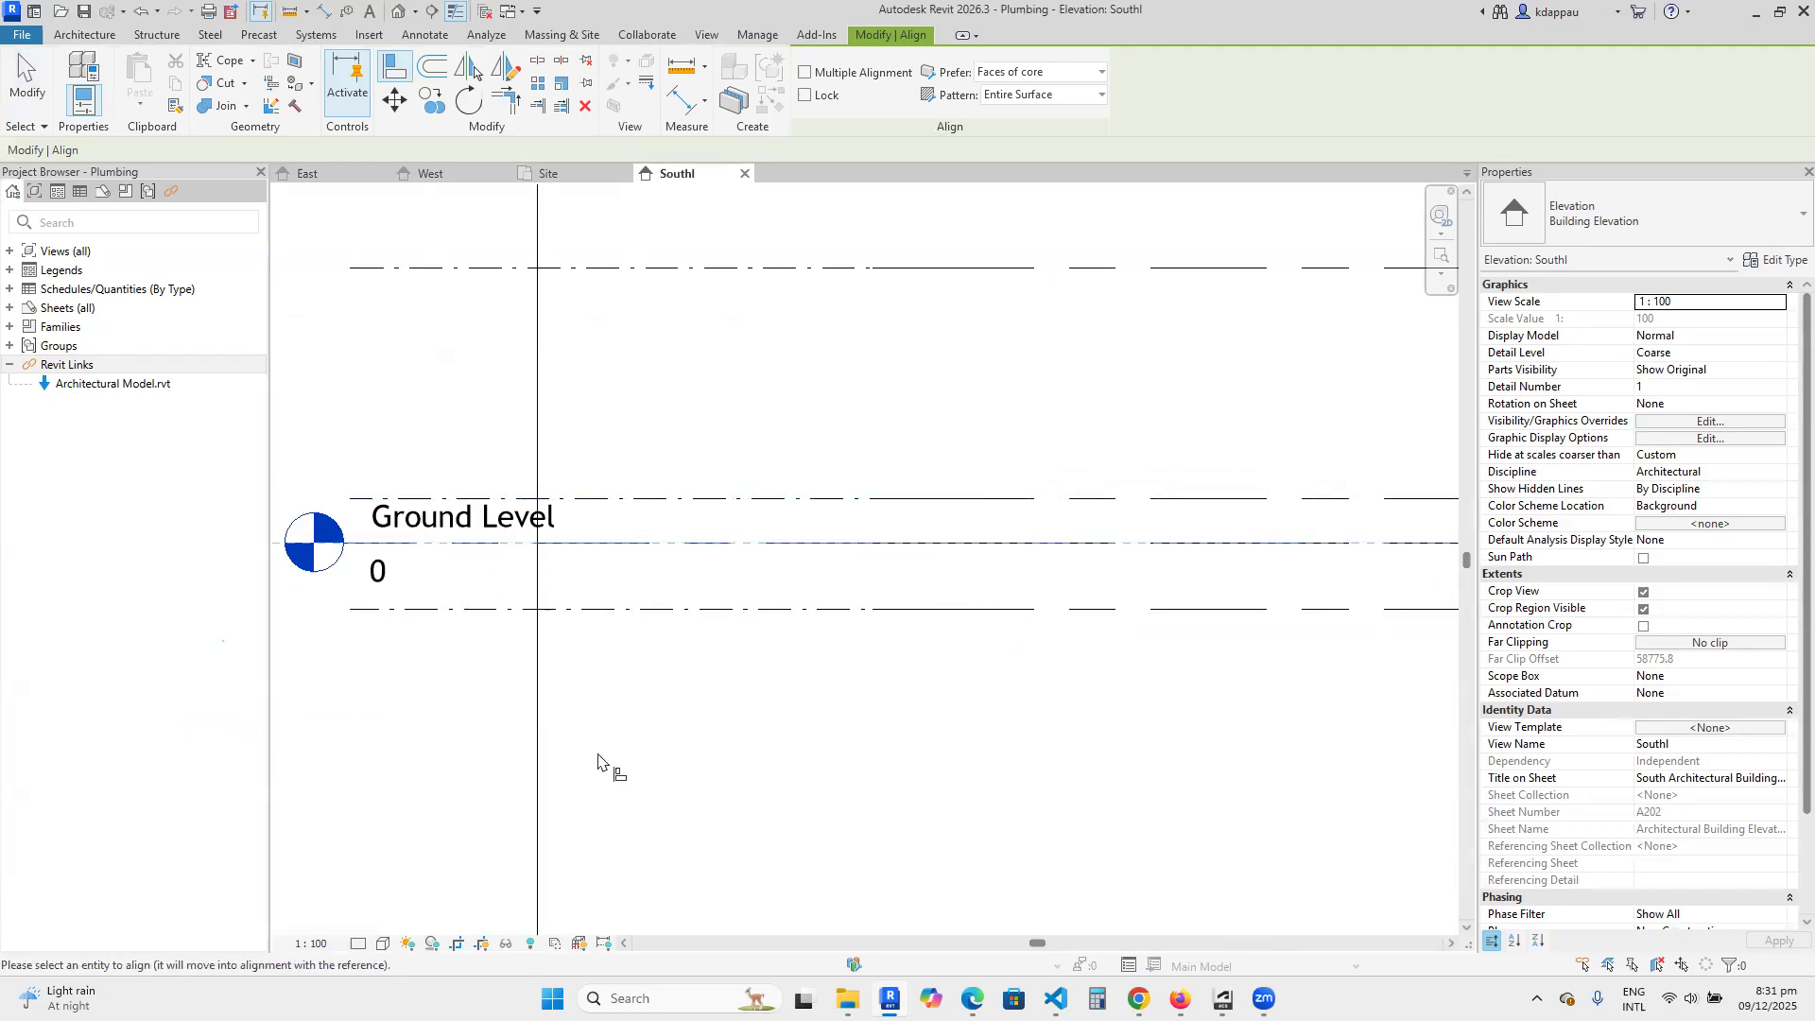
pyautogui.scroll(-4, 605, 746)
pyautogui.scroll(-1, 1317, 697)
pyautogui.scroll(3, 1321, 690)
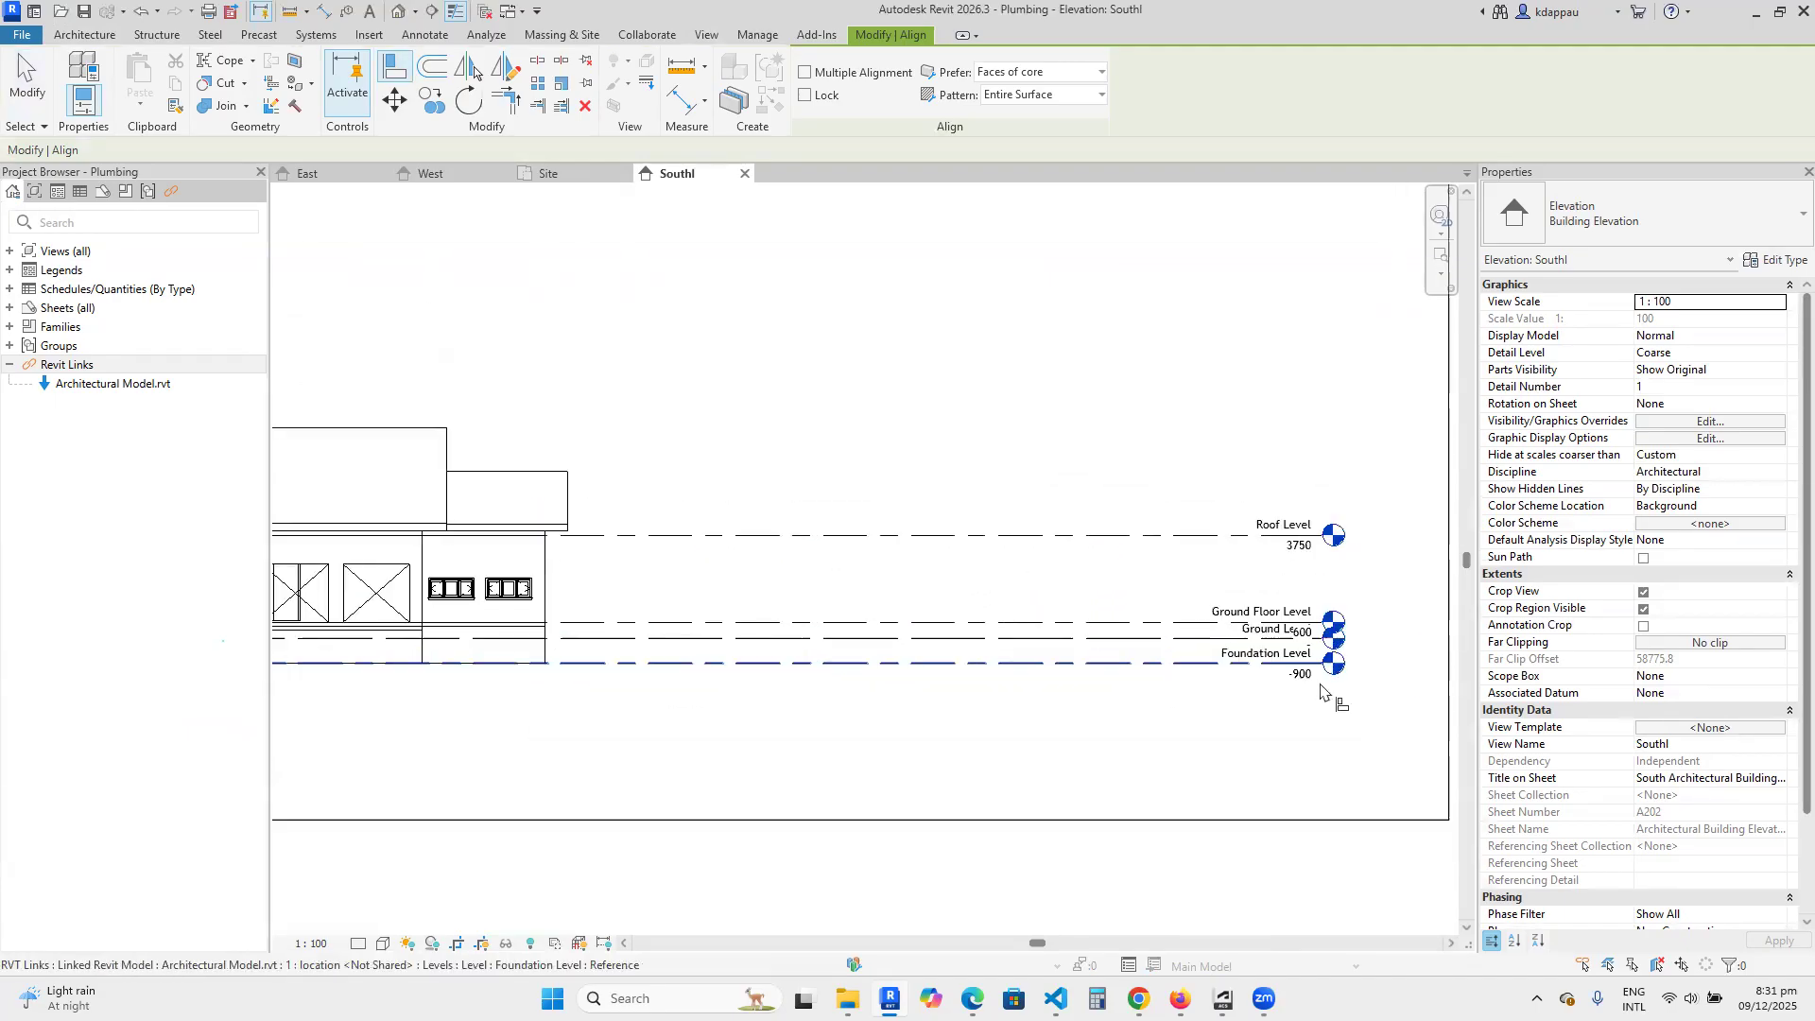
pyautogui.scroll(2, 1281, 644)
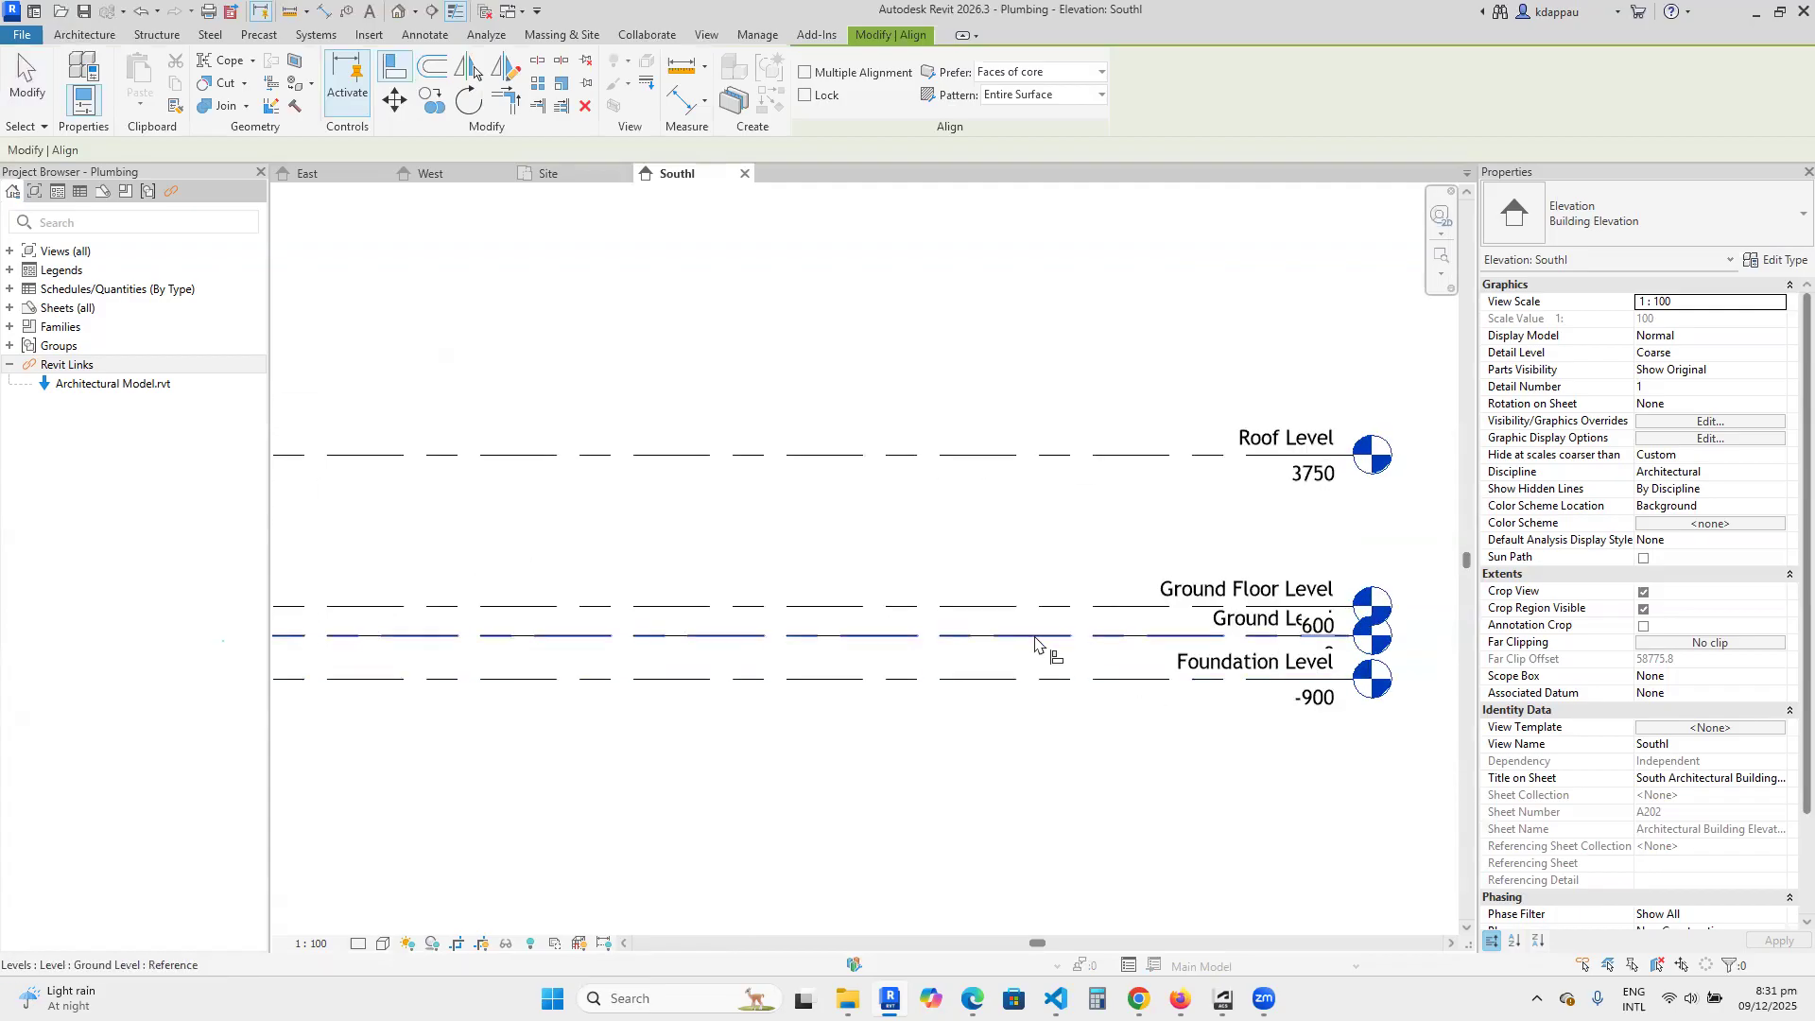
pyautogui.press('Tab')
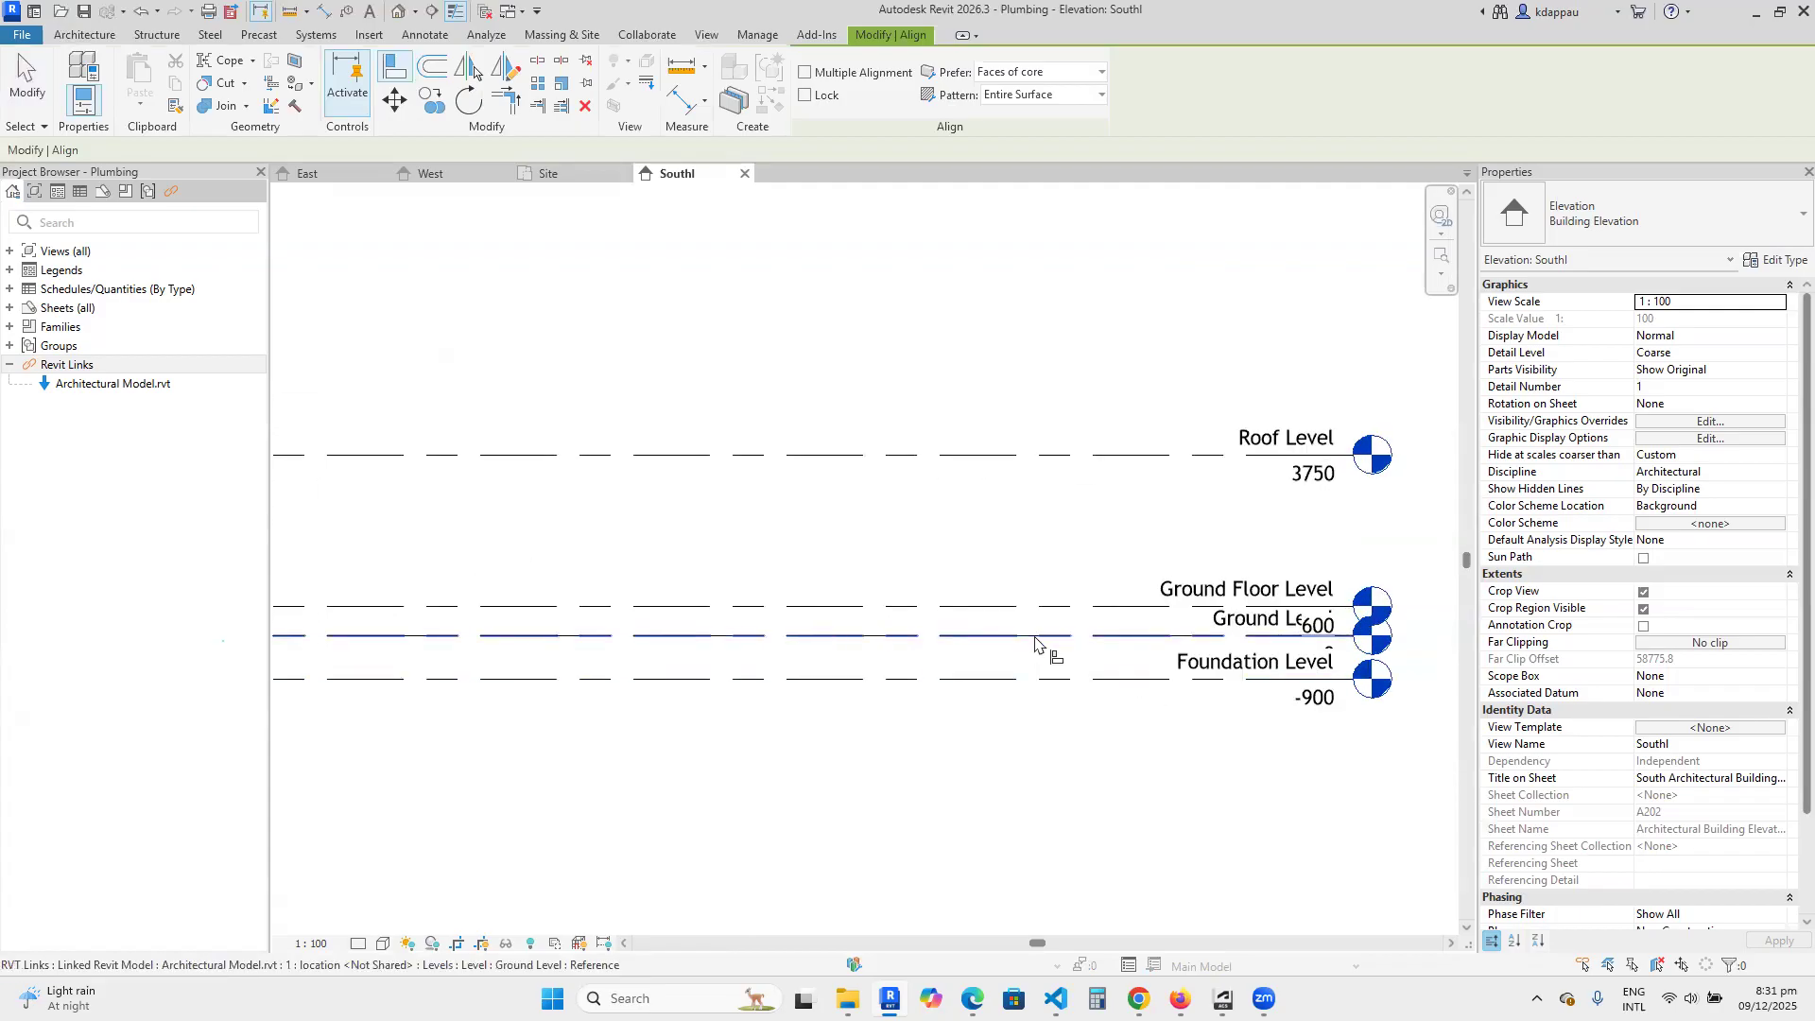
pyautogui.click(1036, 641)
# Align the new lowest level to the linked Foundation Level, lock it, and end the Align command.
pyautogui.scroll(-5, 1144, 695)
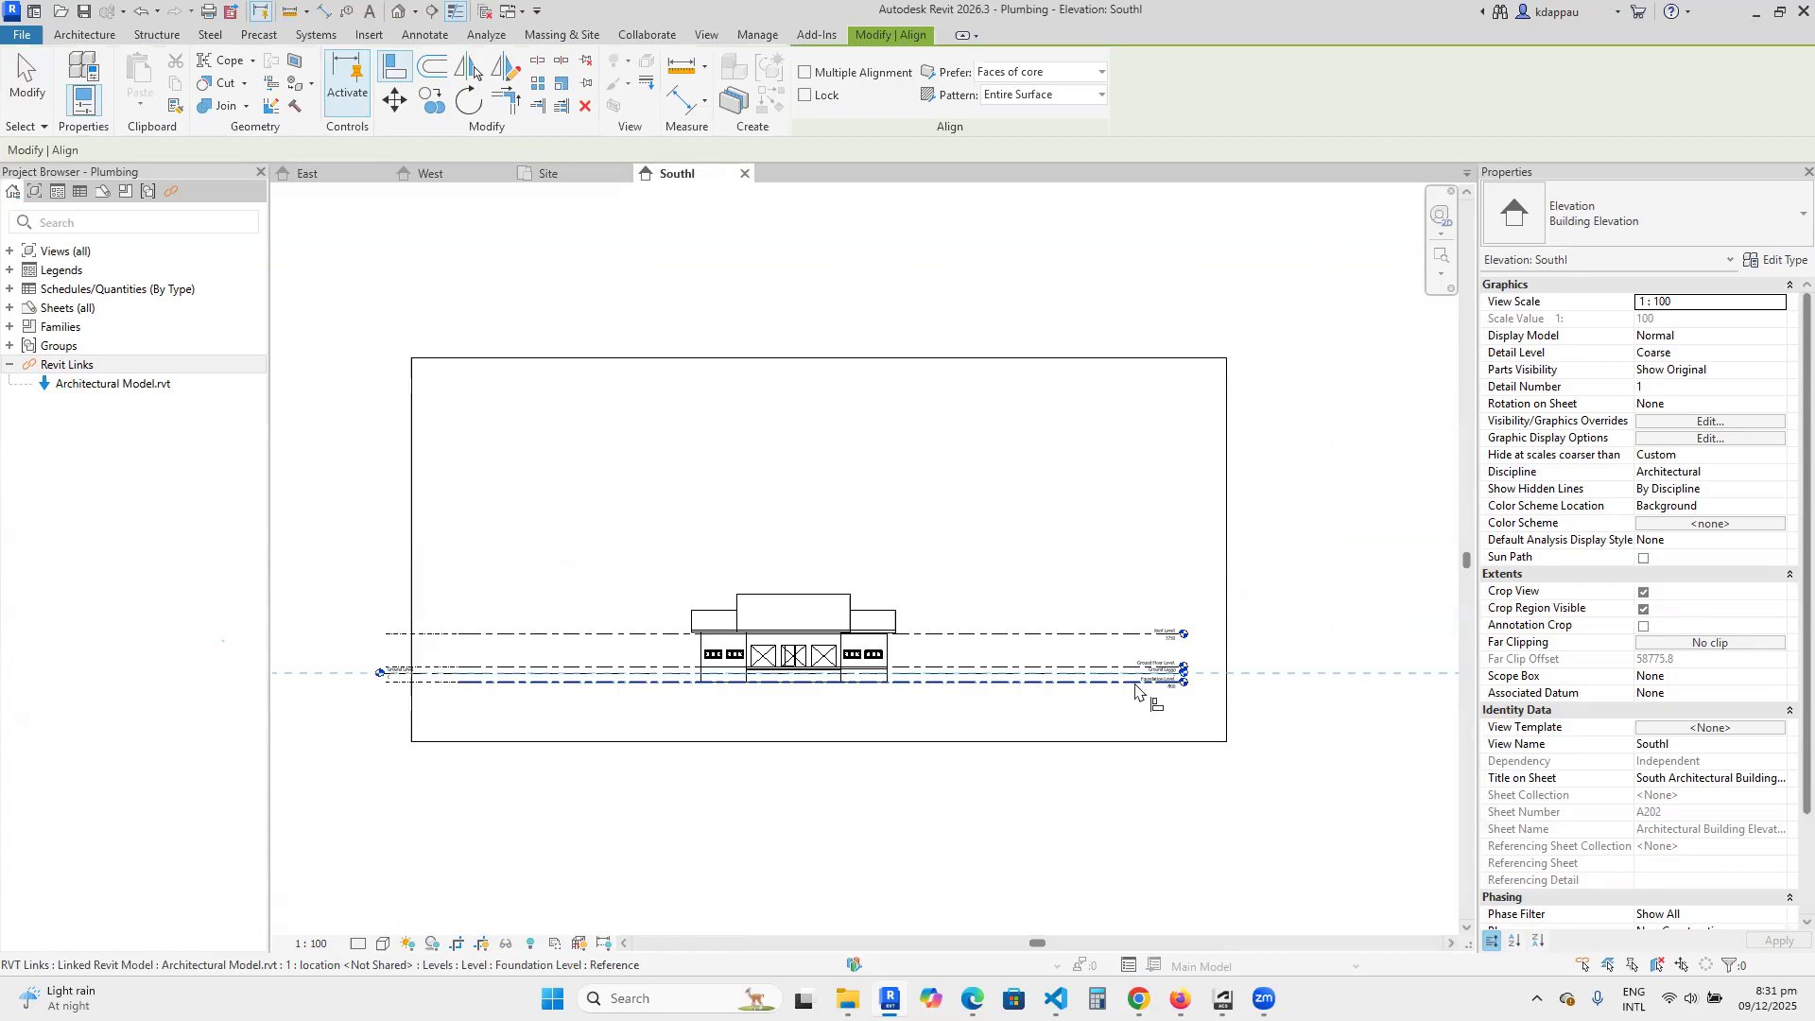
pyautogui.scroll(3, 780, 596)
pyautogui.scroll(4, 781, 595)
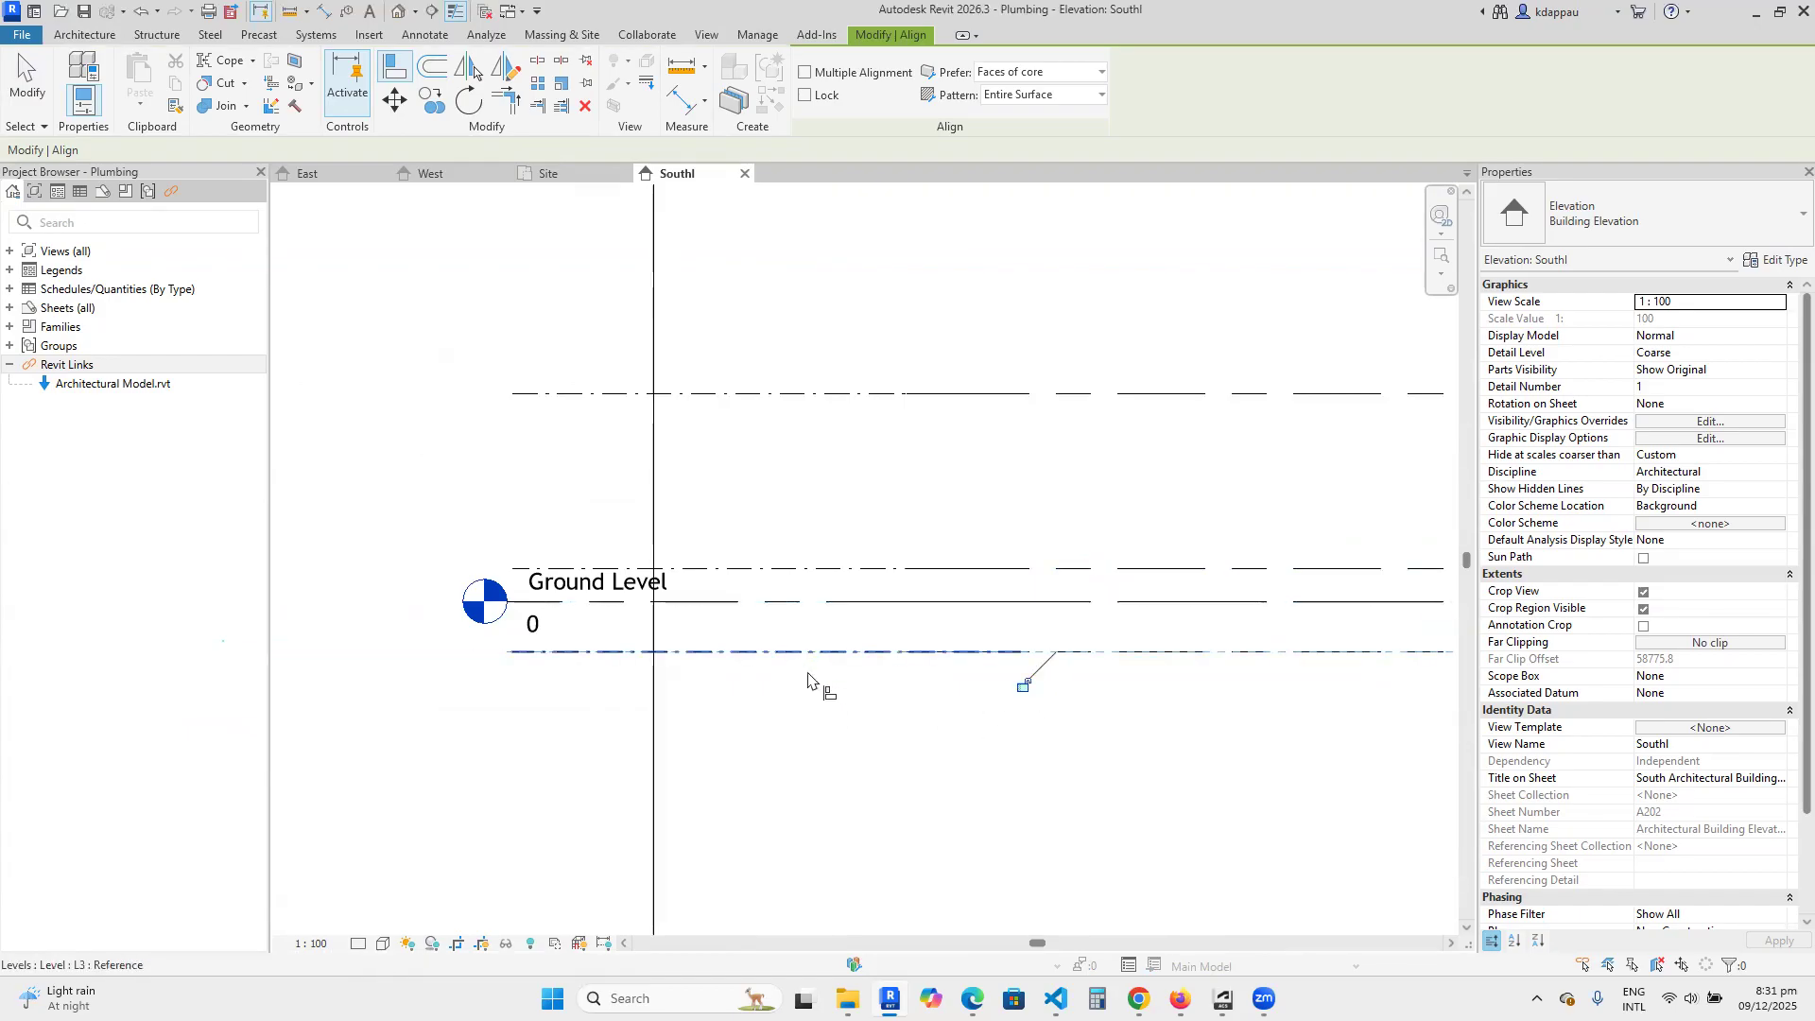
pyautogui.rightClick(853, 437)
pyautogui.click(899, 452)
pyautogui.rightClick(823, 443)
pyautogui.click(904, 463)
# Inspect the new uppermost level and Ground Level to compare their alignment locks and level head types.
pyautogui.scroll(-1, 810, 540)
pyautogui.scroll(-1, 810, 541)
pyautogui.scroll(1, 756, 548)
pyautogui.click(669, 419)
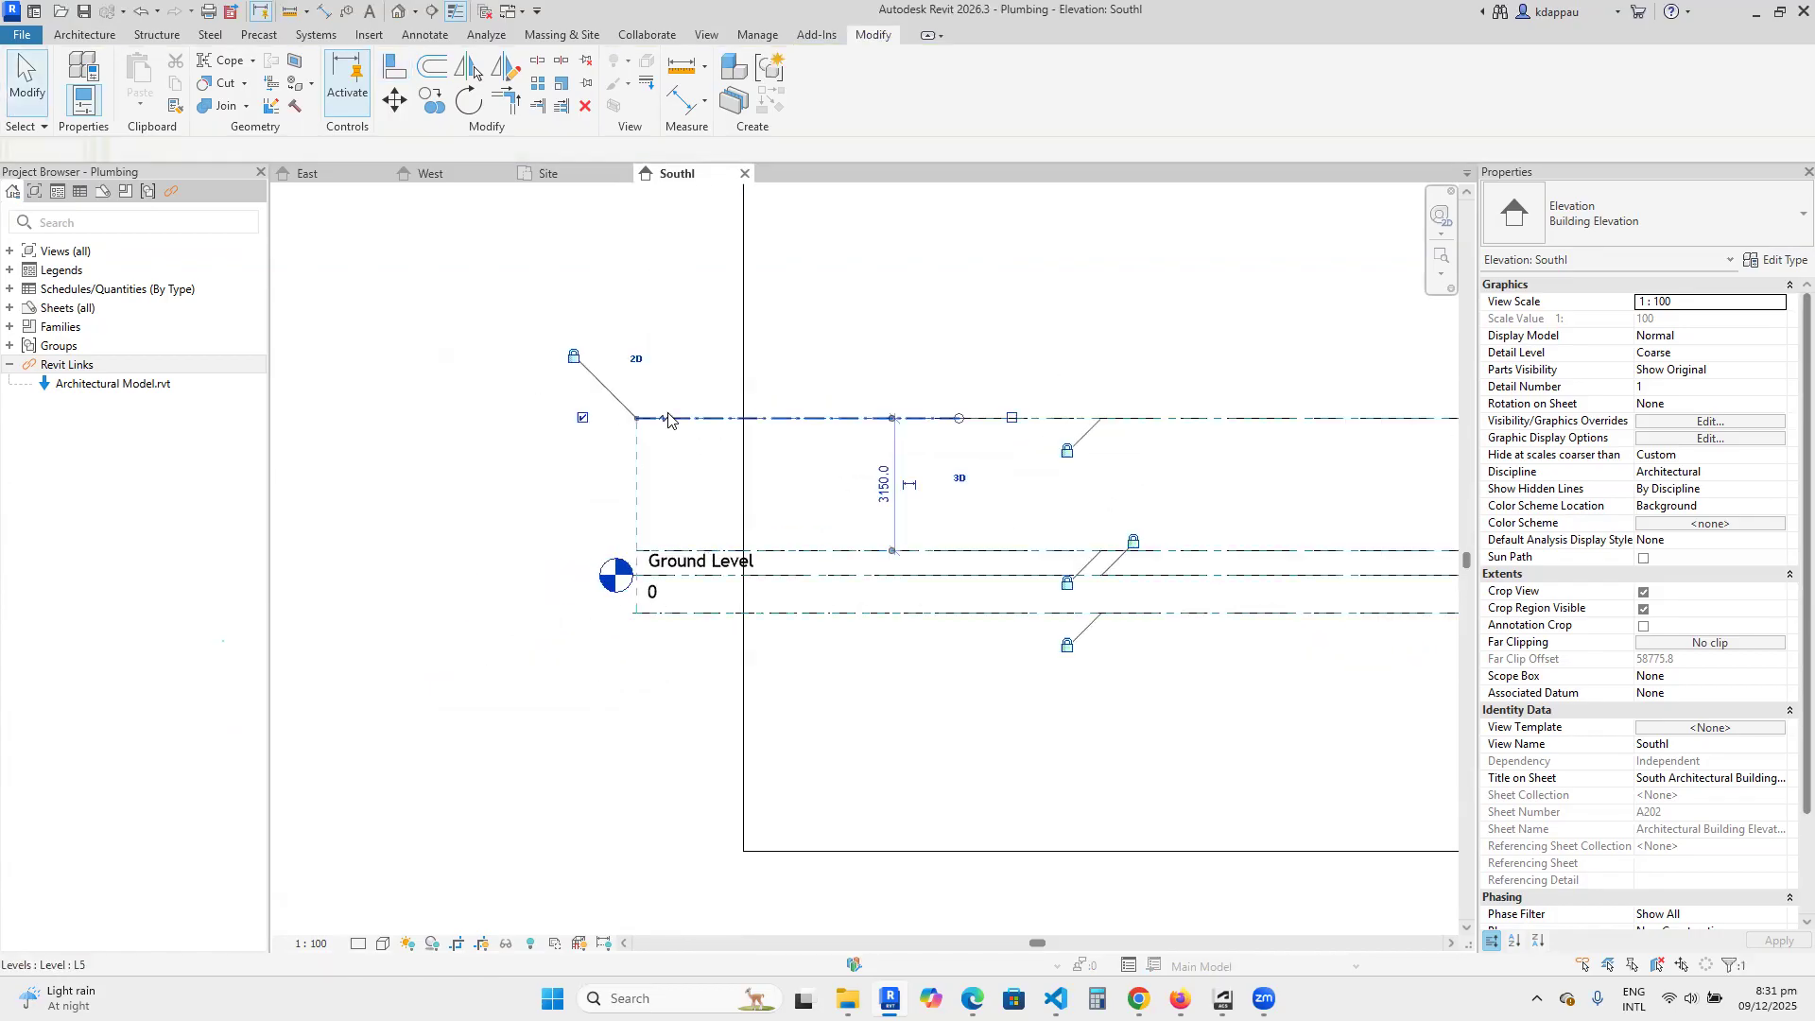
pyautogui.click(535, 479)
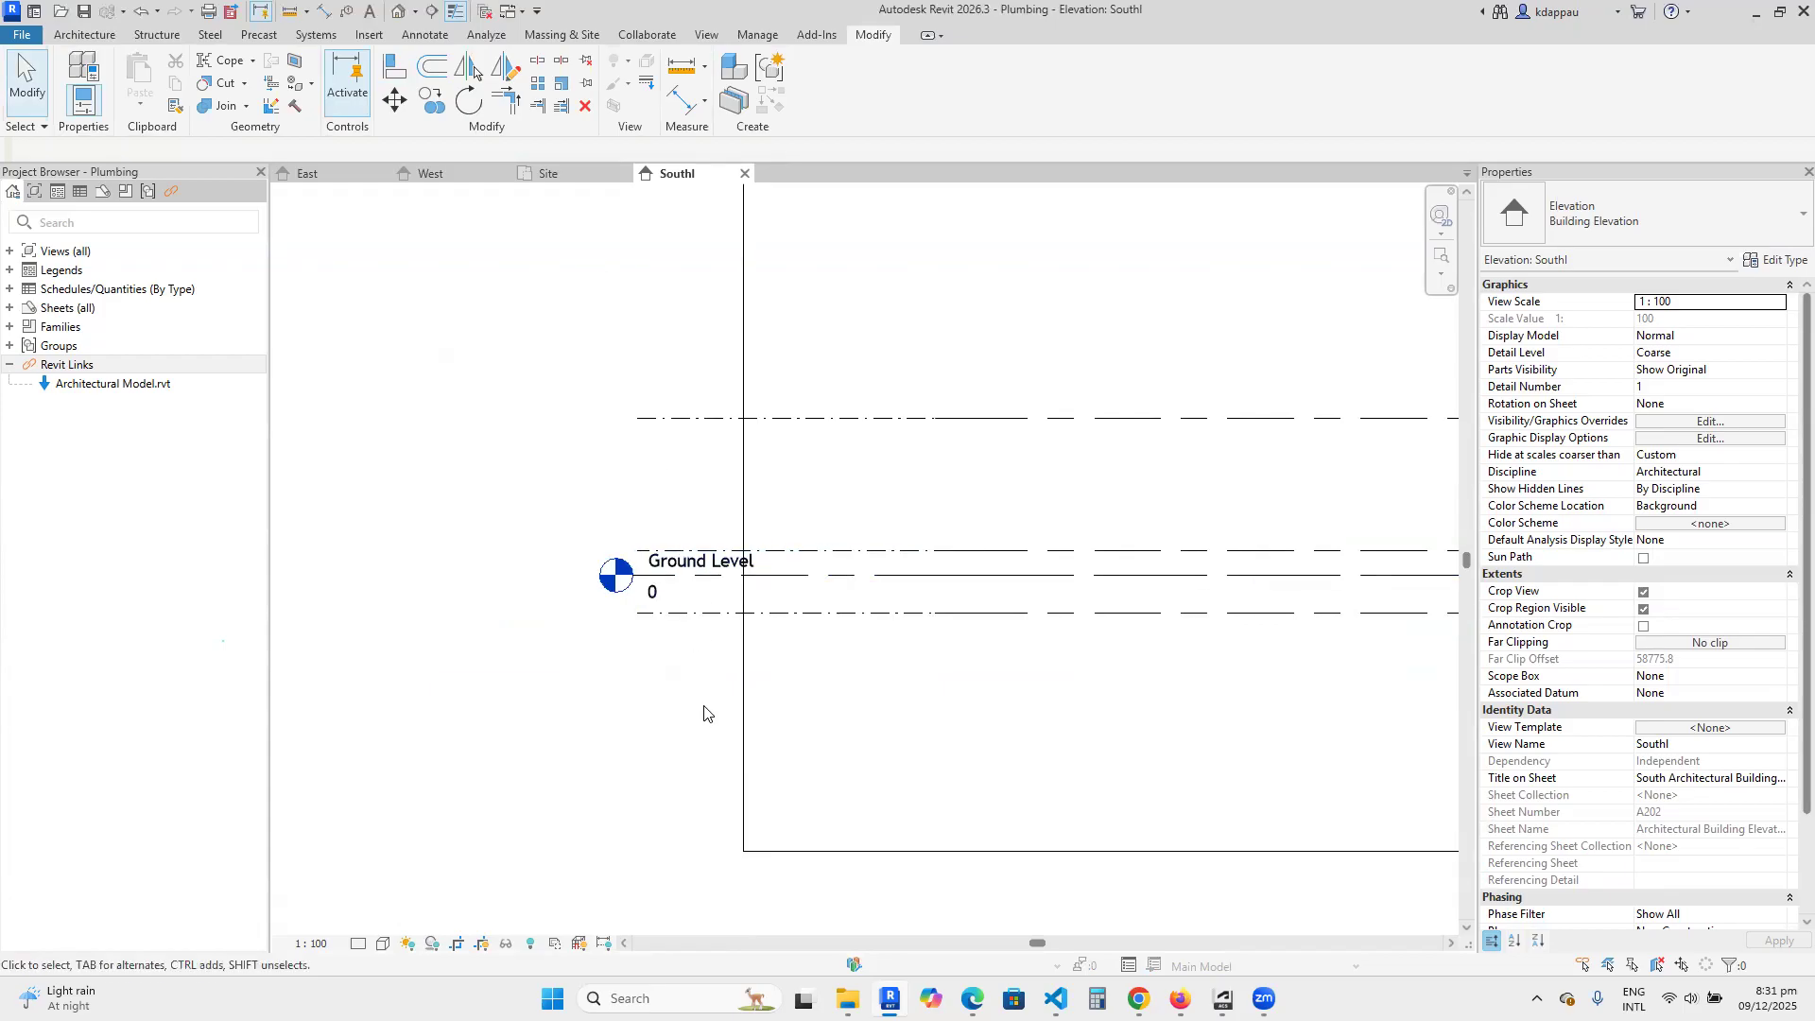
pyautogui.press('Tab')
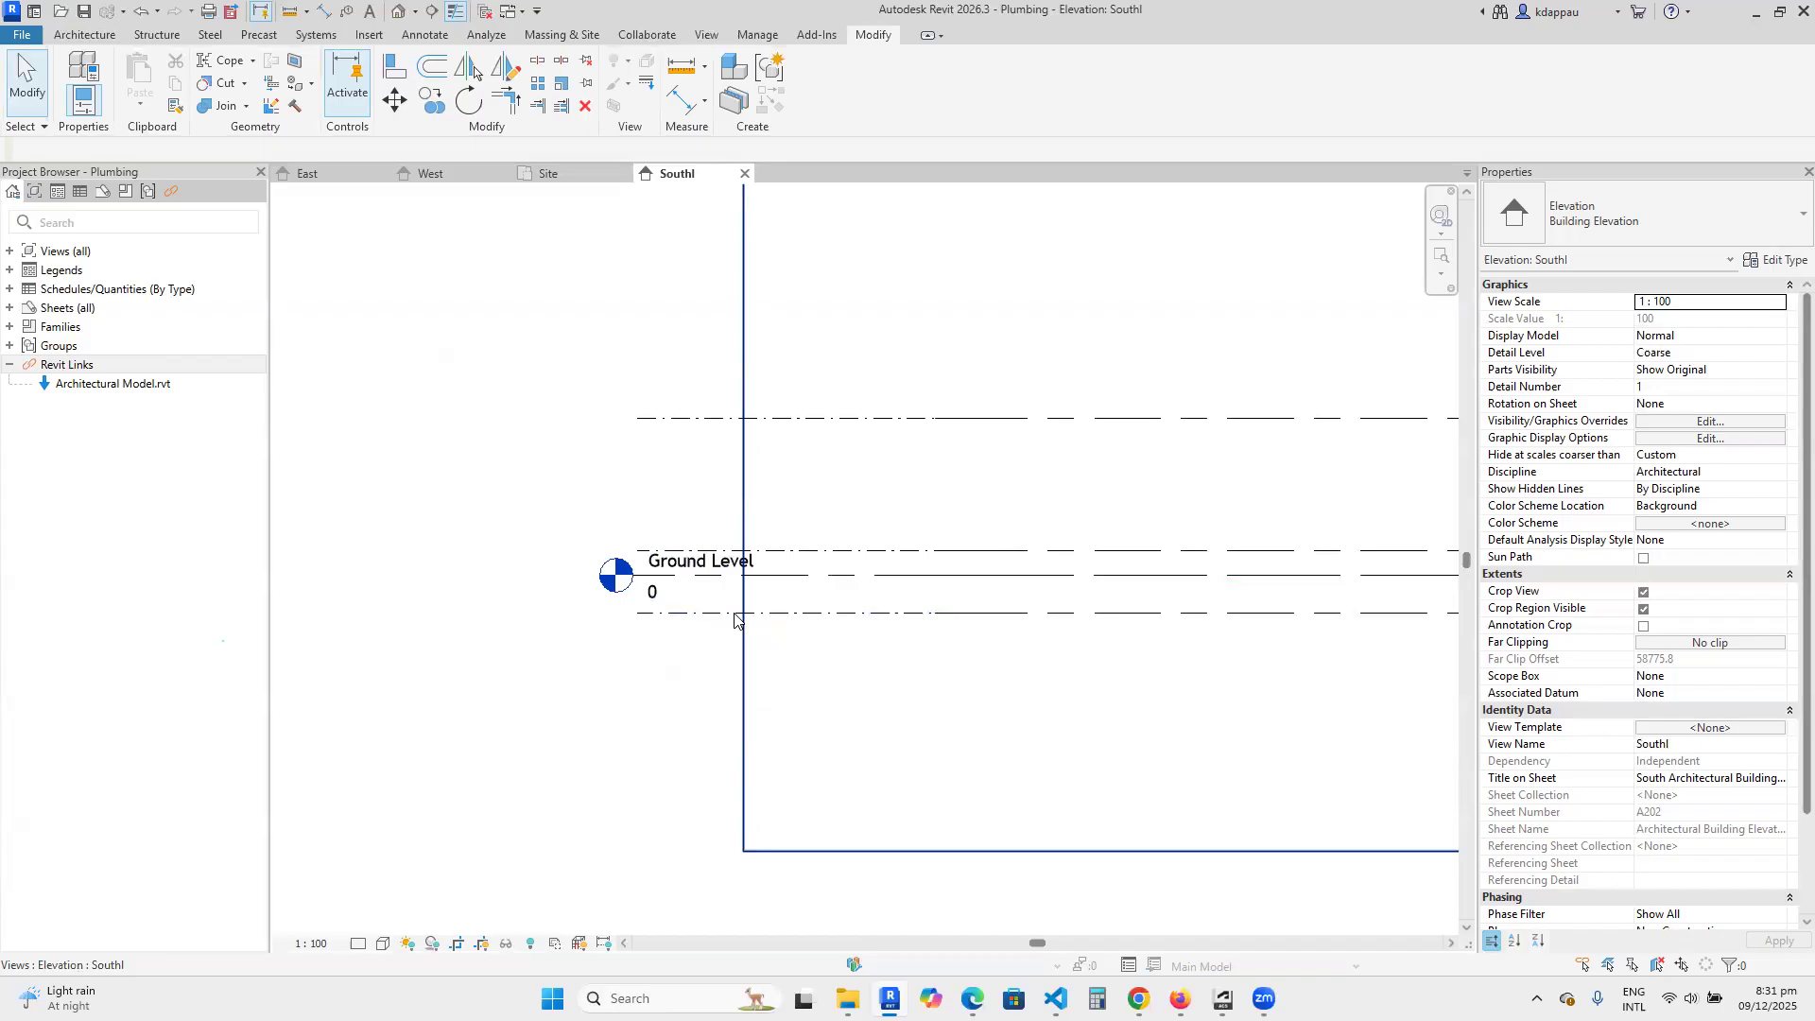
pyautogui.scroll(-1, 736, 619)
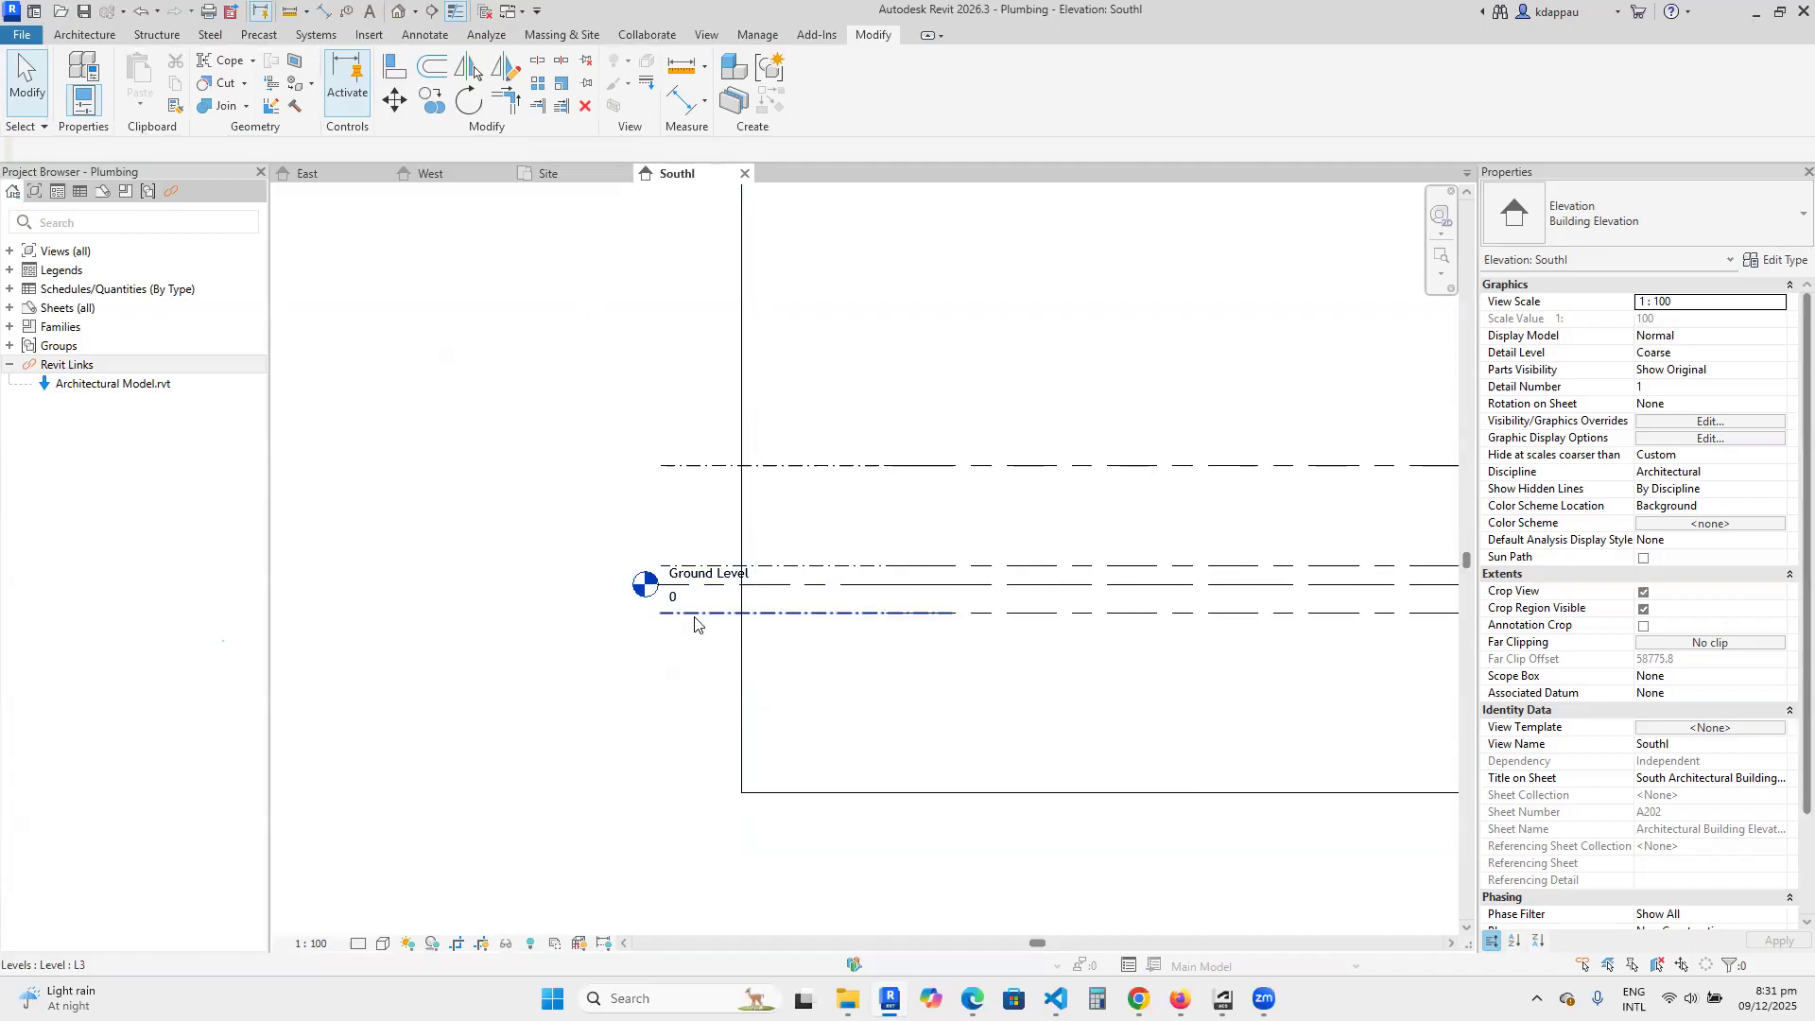
pyautogui.scroll(1, 697, 620)
pyautogui.scroll(1, 697, 618)
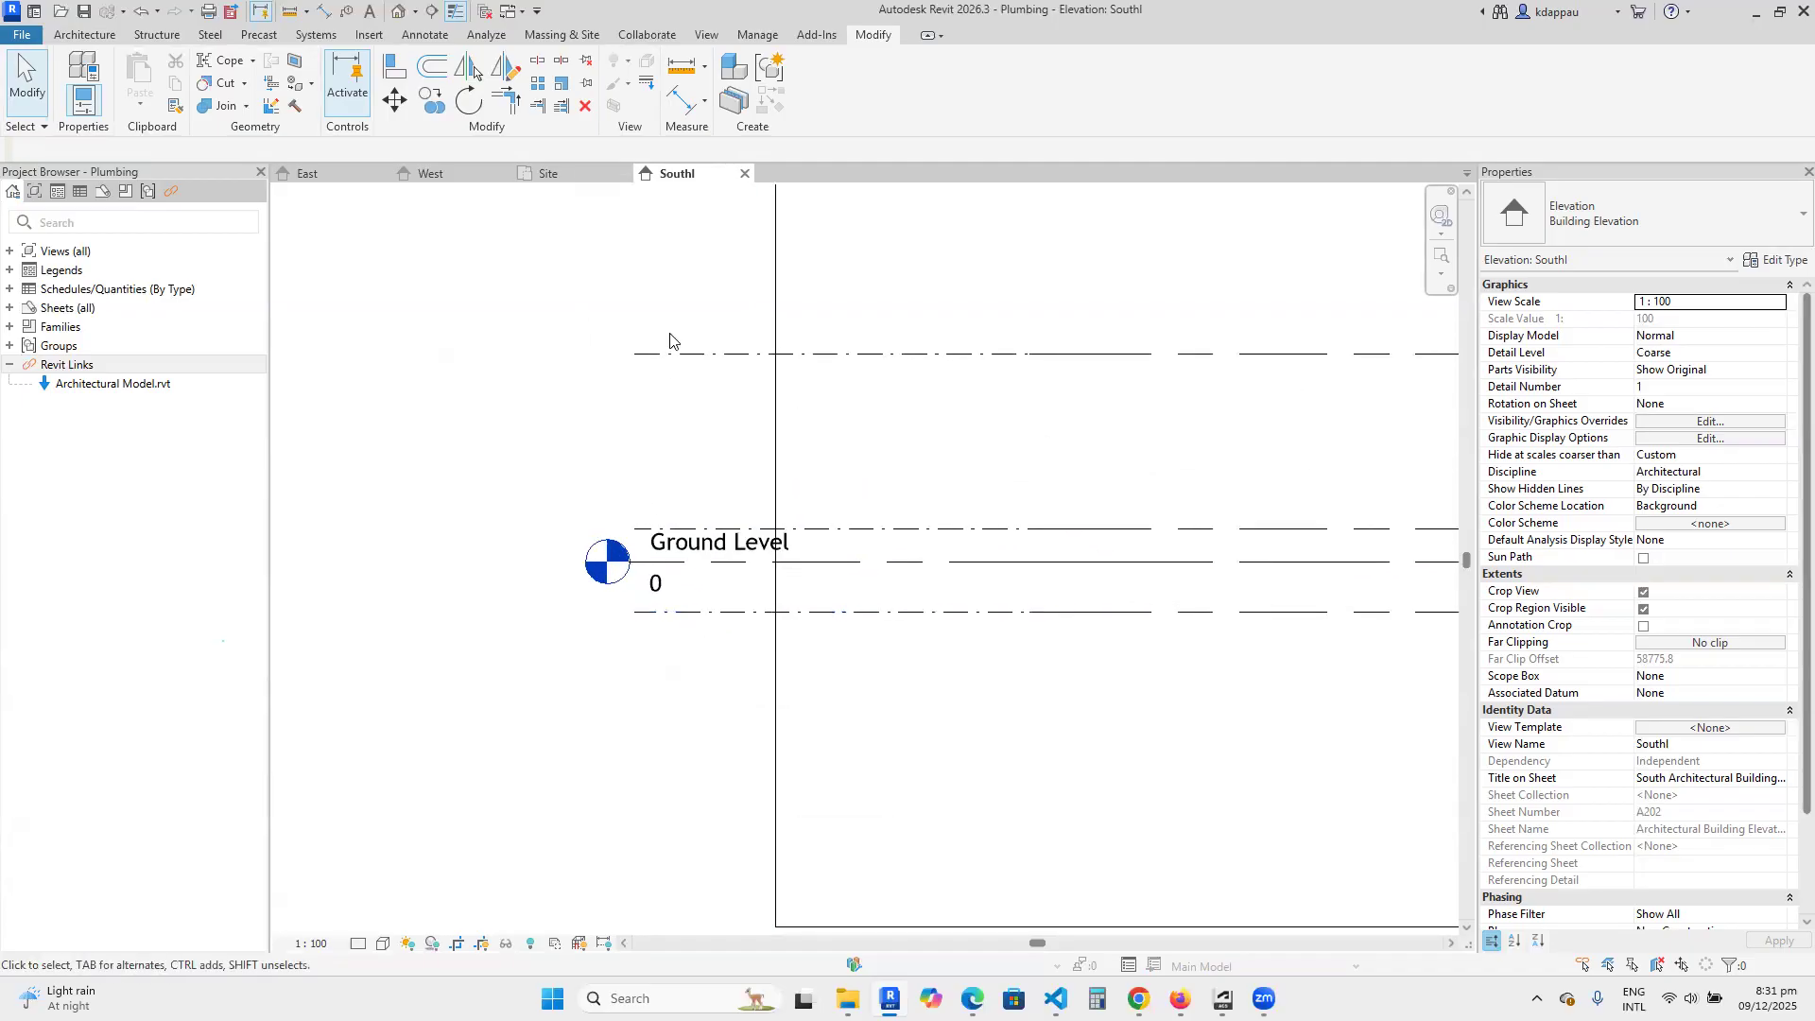
pyautogui.click(695, 356)
pyautogui.press('Escape')
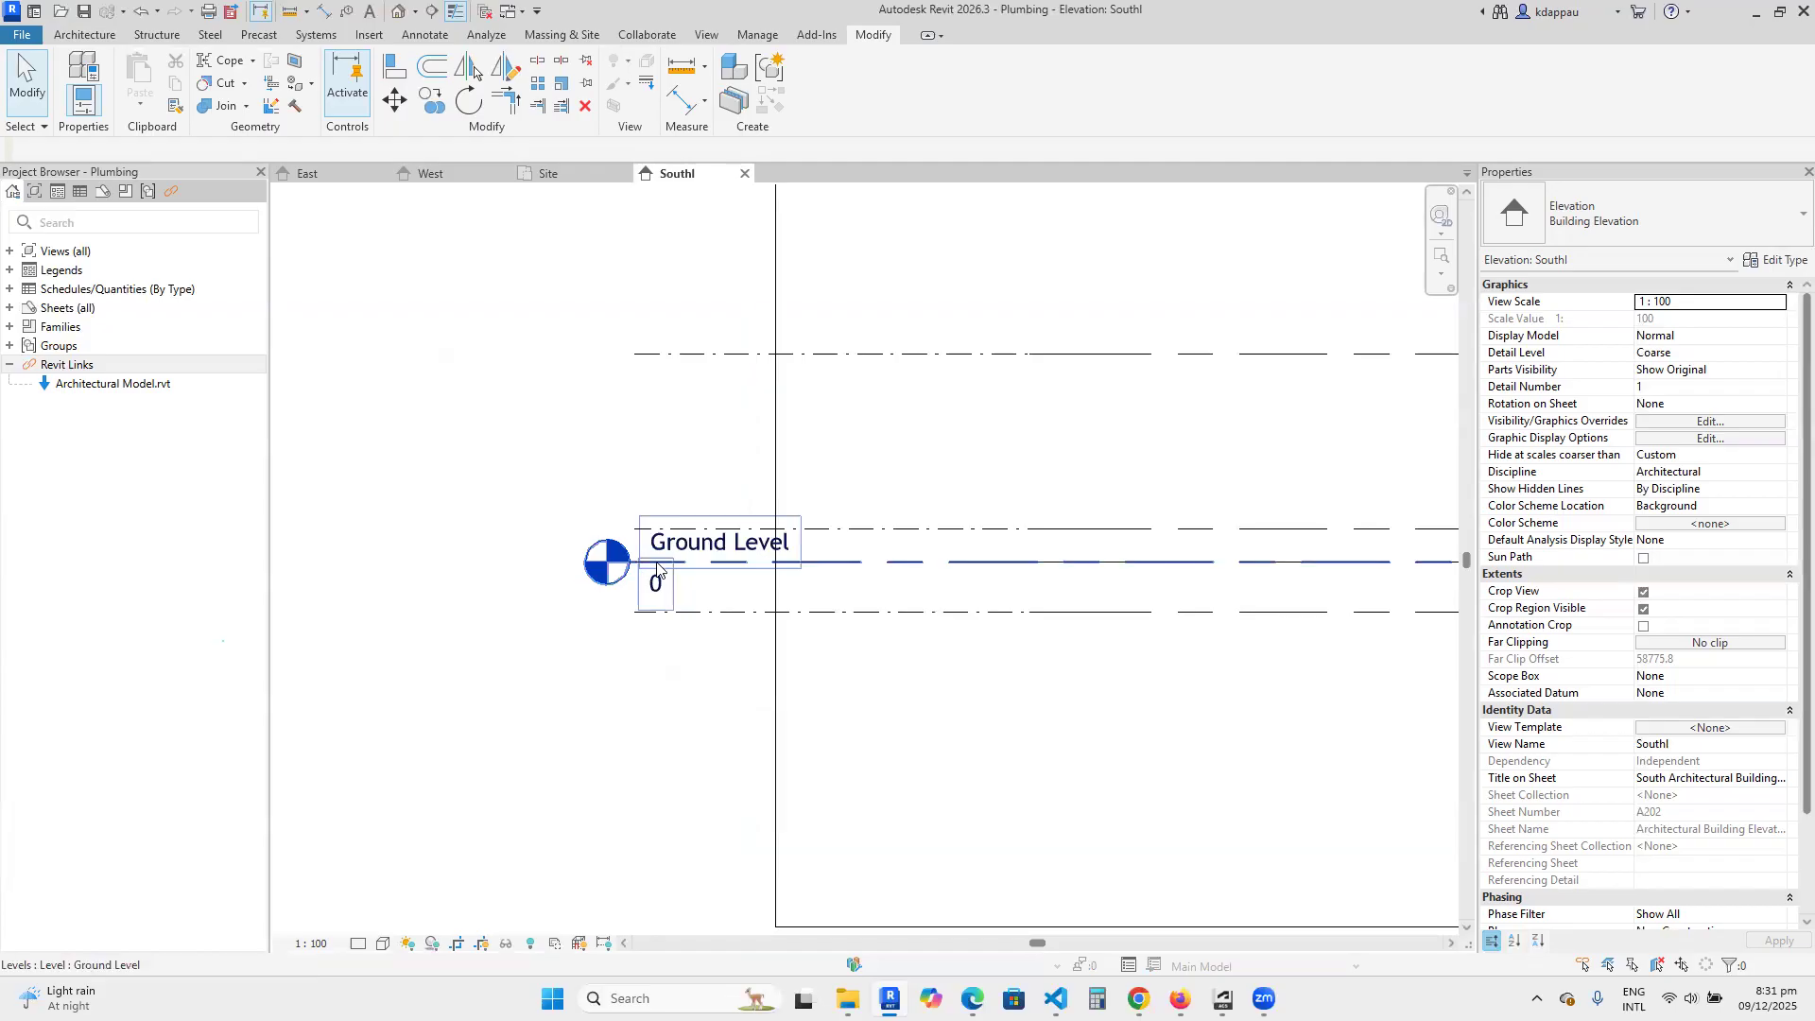
pyautogui.click(658, 564)
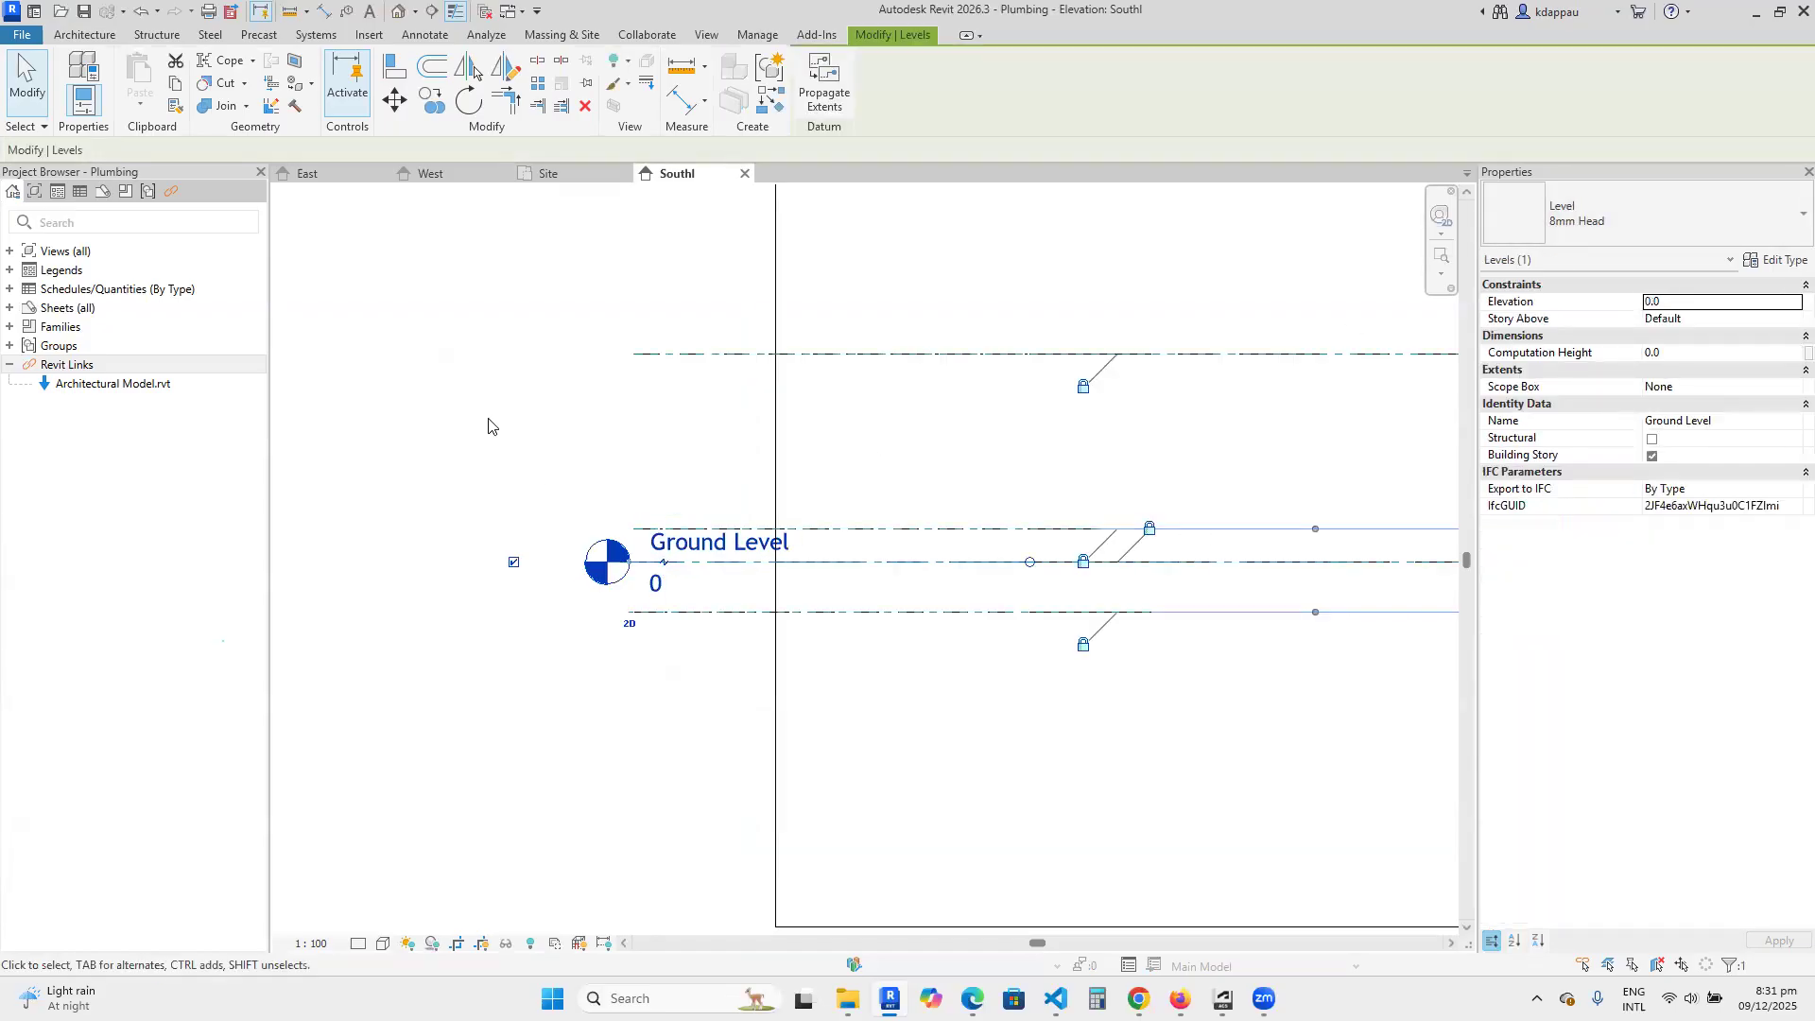
pyautogui.press('Escape')
# Select all No Head levels in the entire project and change their type to 8mm Head.
pyautogui.click(696, 356)
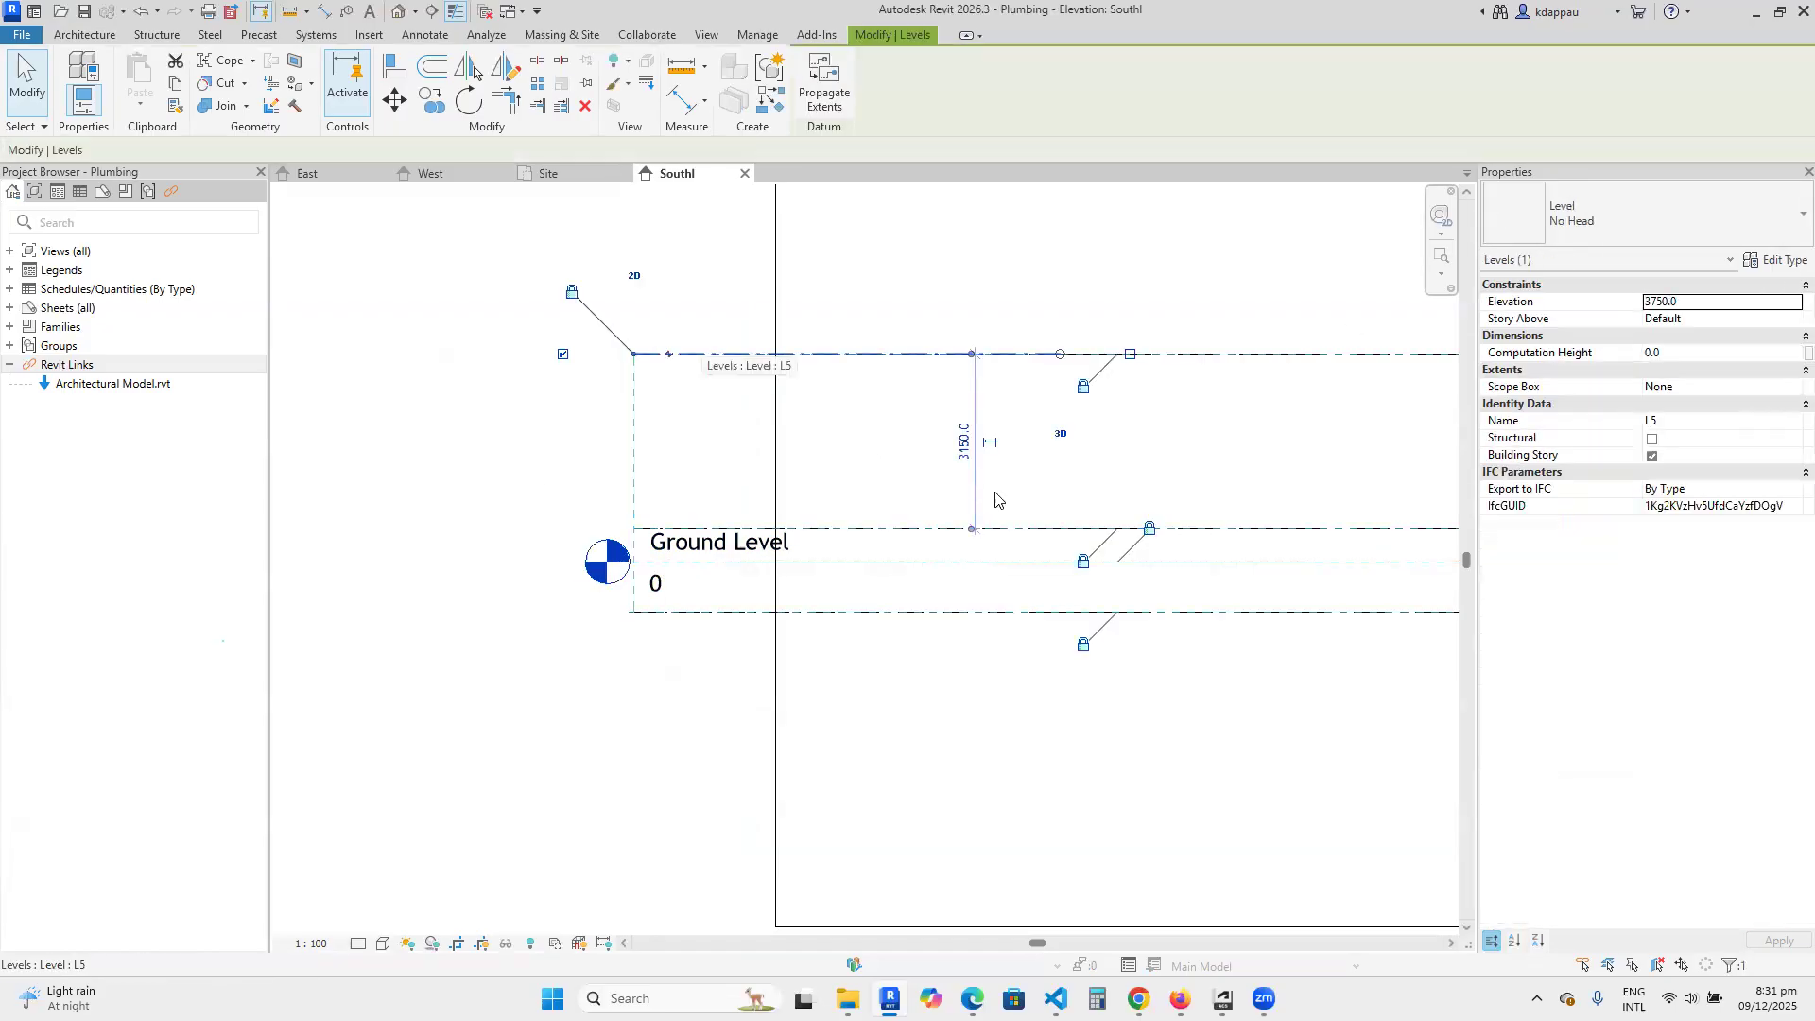
pyautogui.rightClick(547, 404)
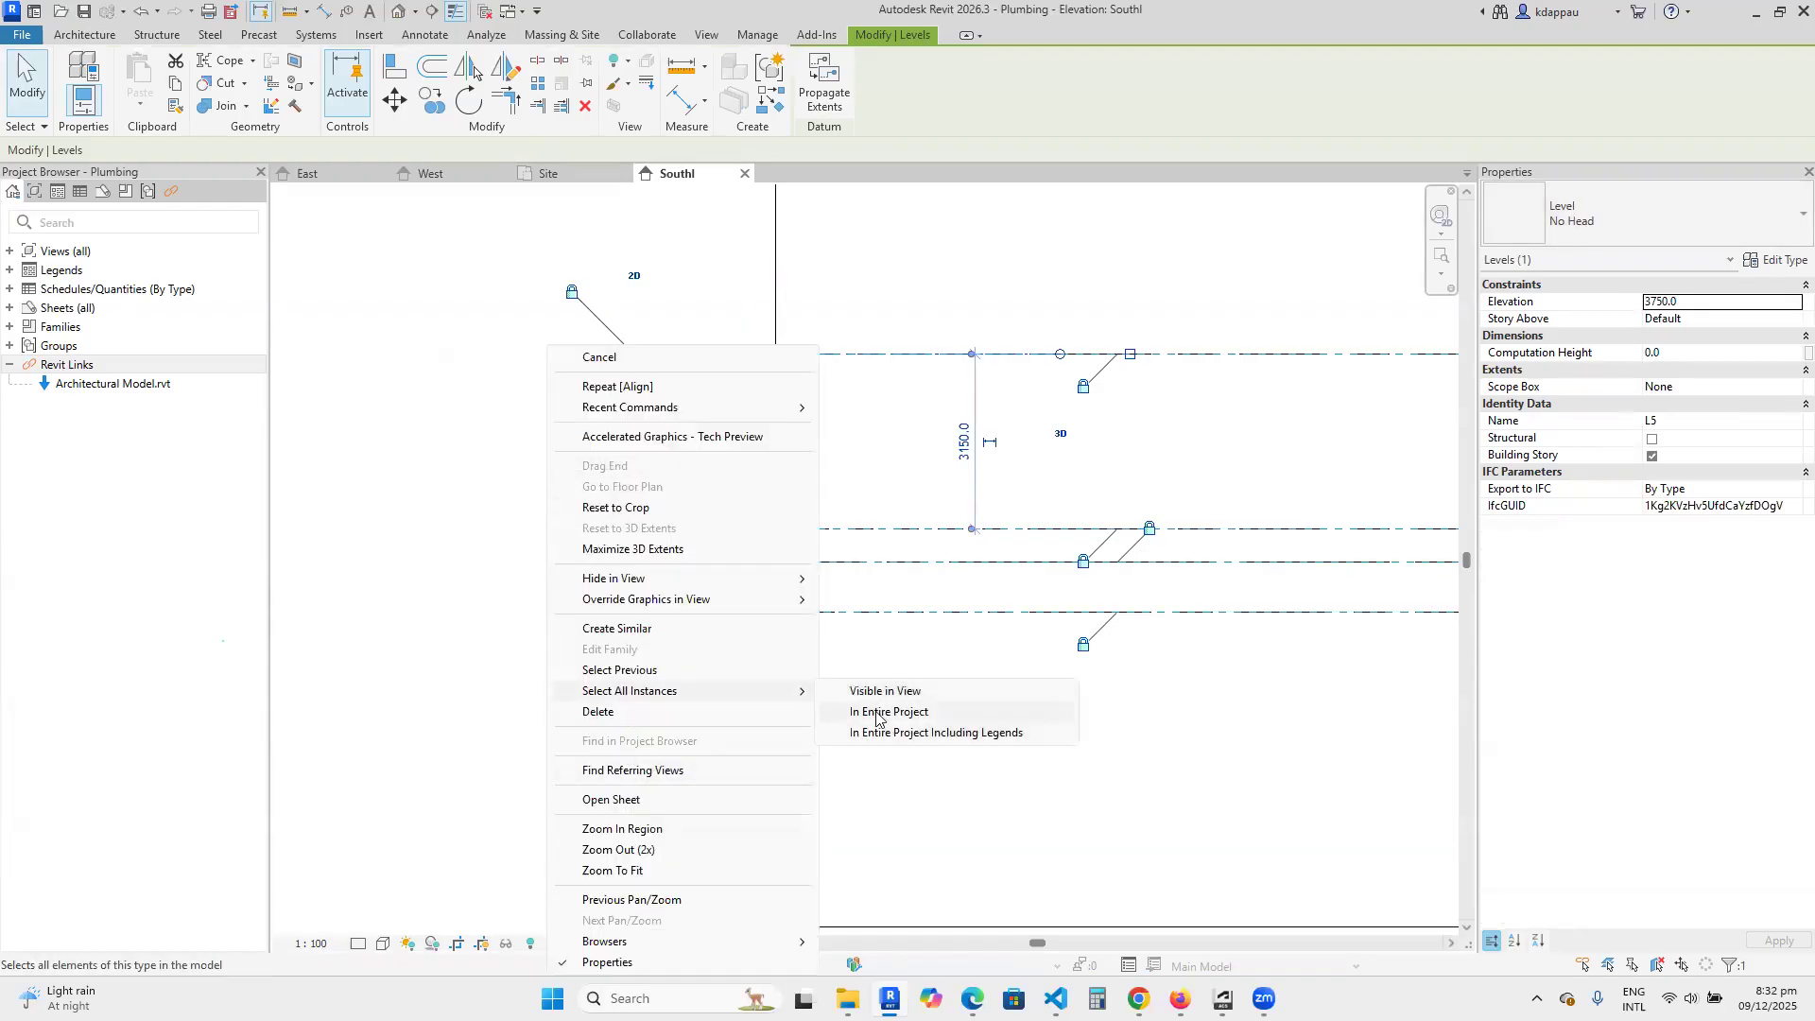
pyautogui.press('Return')
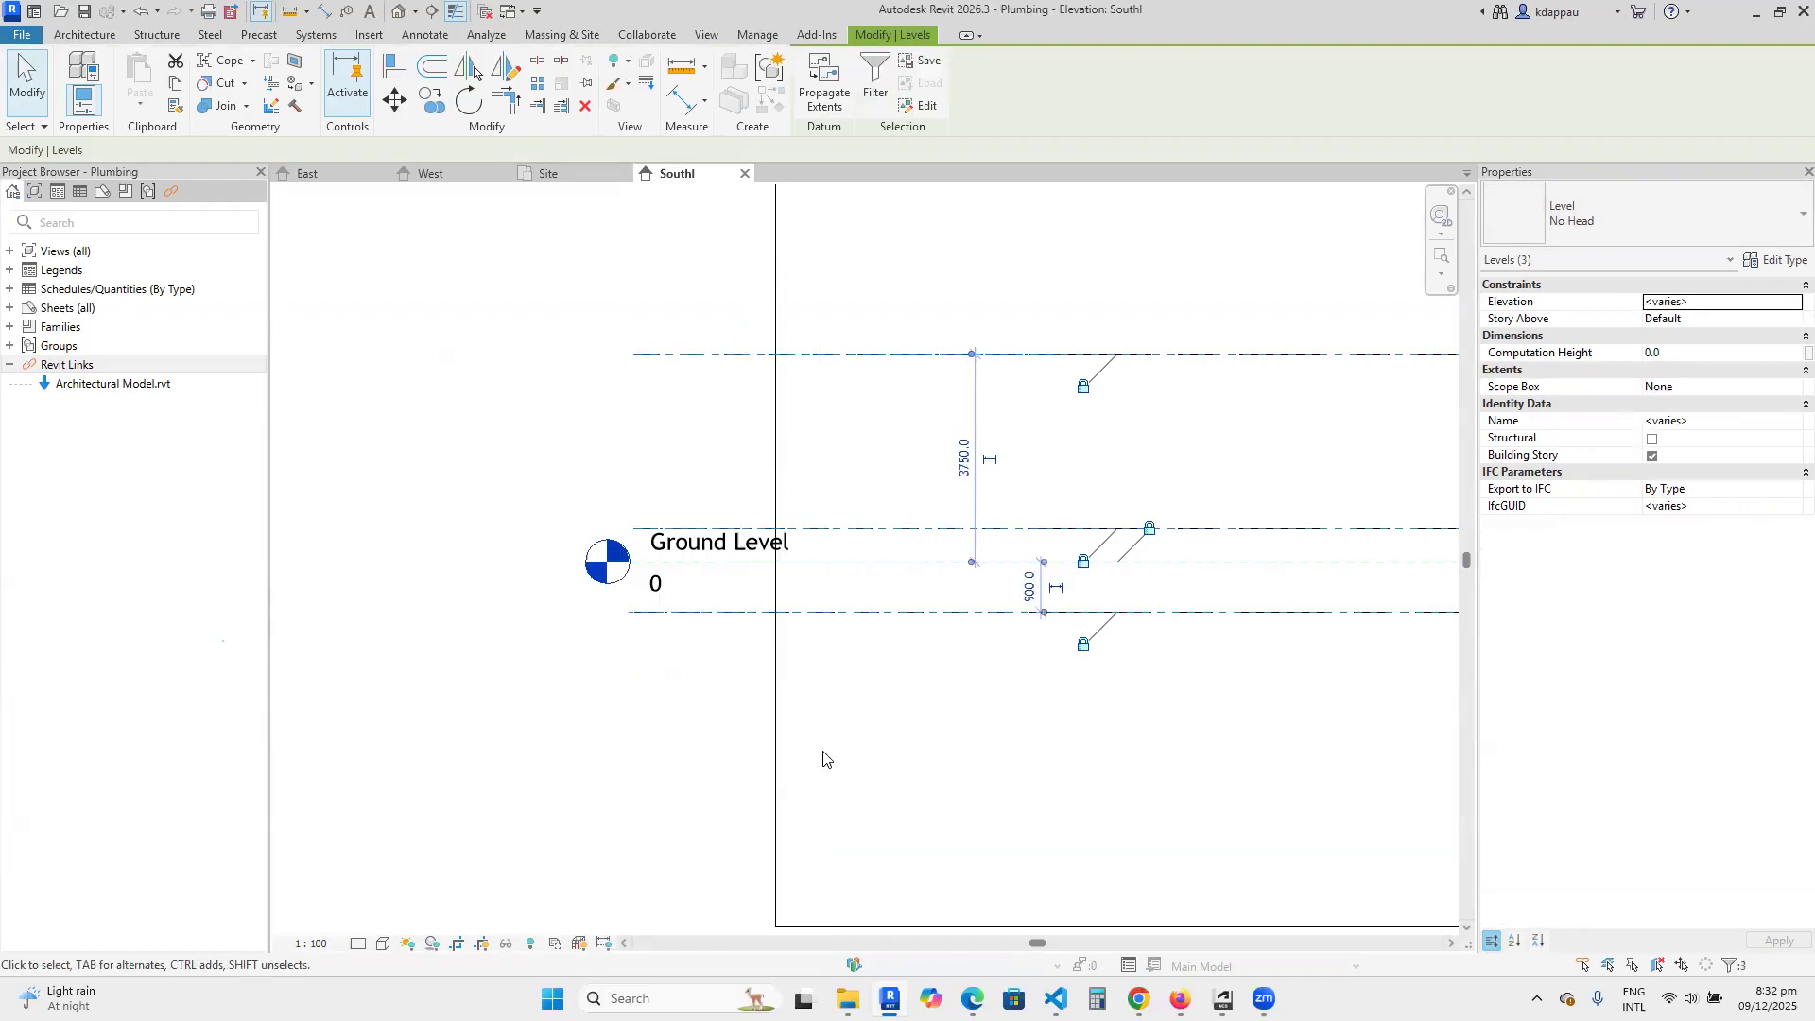
pyautogui.click(1605, 222)
pyautogui.click(1550, 315)
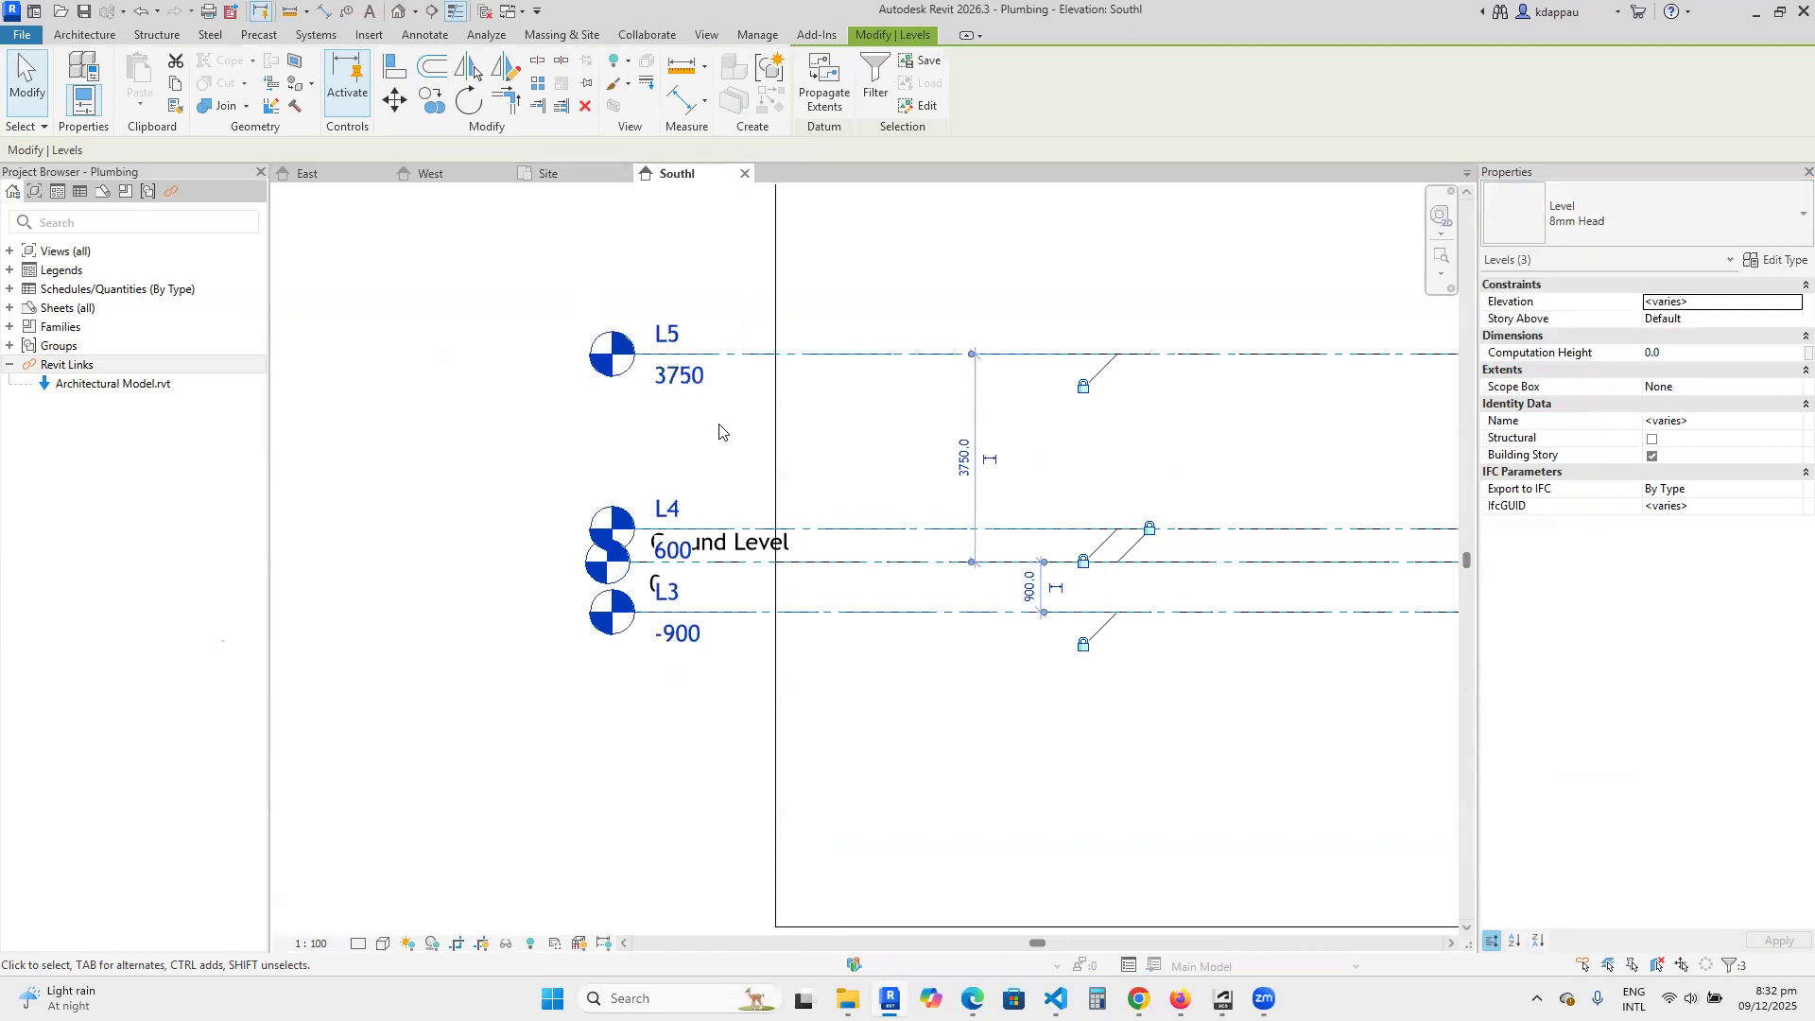
pyautogui.click(501, 490)
# Extend the head ends of levels L3, L4 and L5 together farther outward from the crop boundary.
pyautogui.scroll(-2, 832, 421)
pyautogui.scroll(2, 804, 390)
pyautogui.click(796, 401)
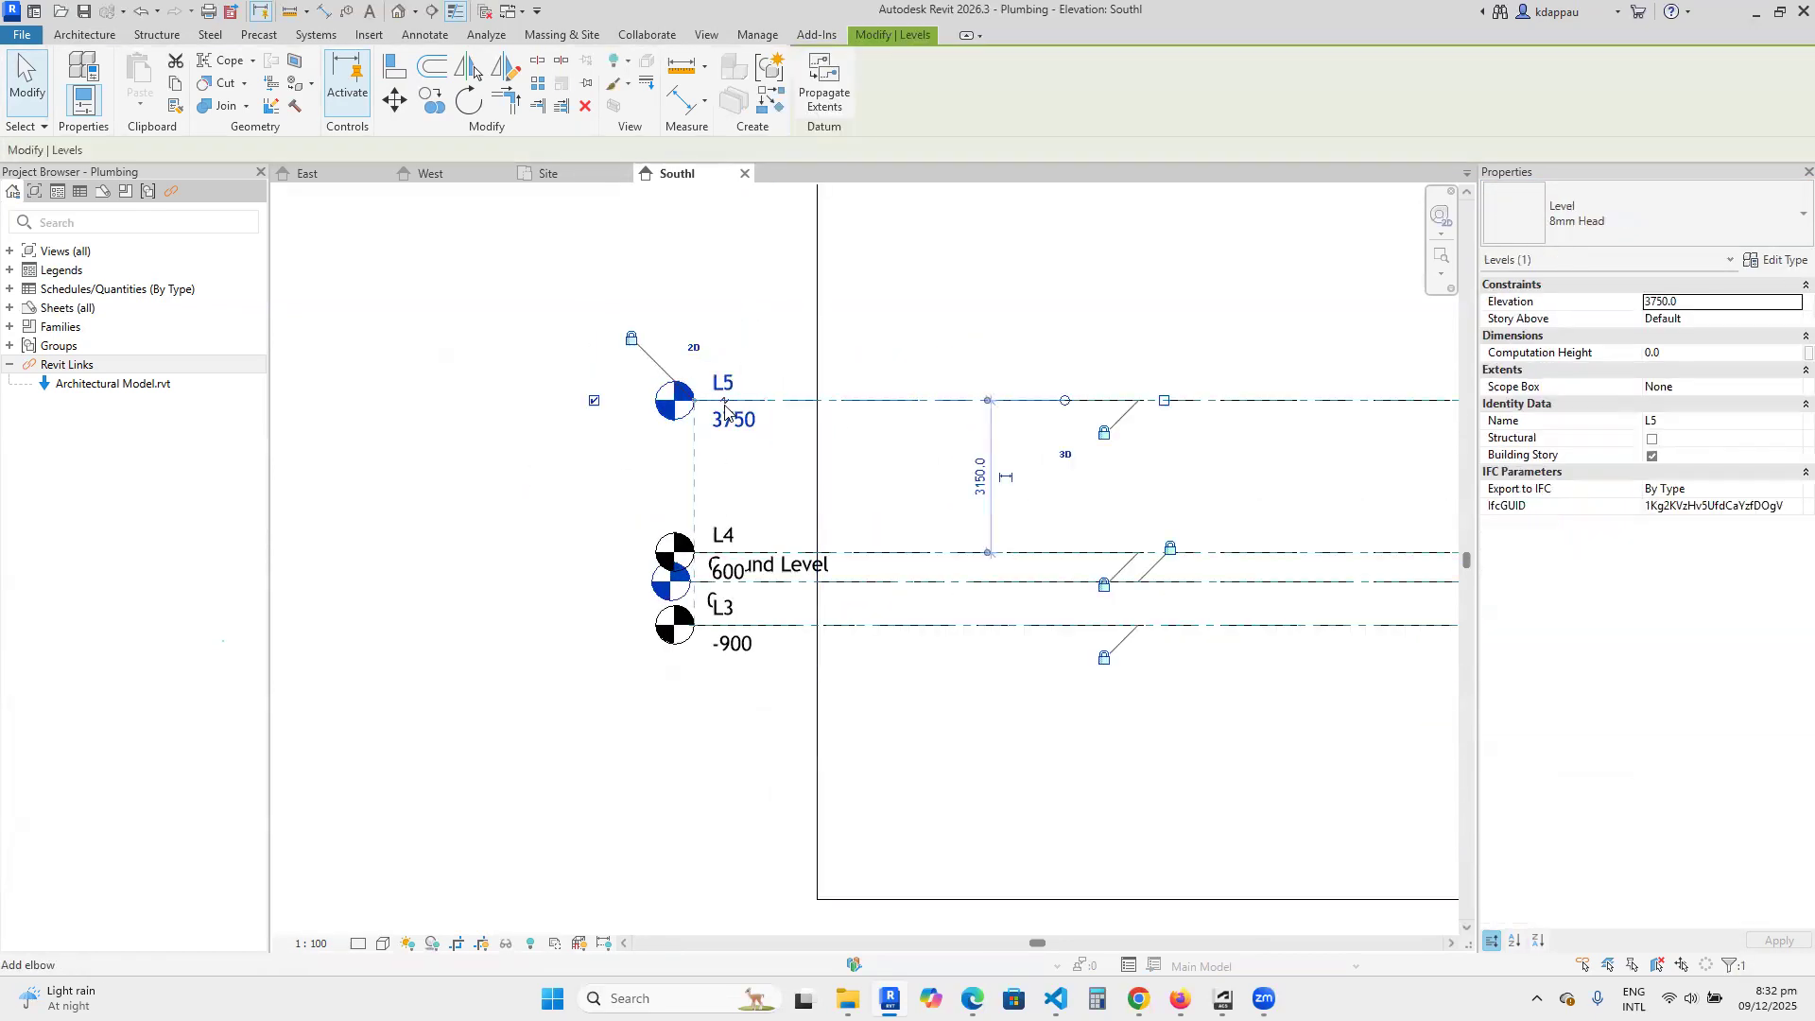
pyautogui.moveTo(695, 401); pyautogui.dragTo(536, 401)
pyautogui.click(778, 271)
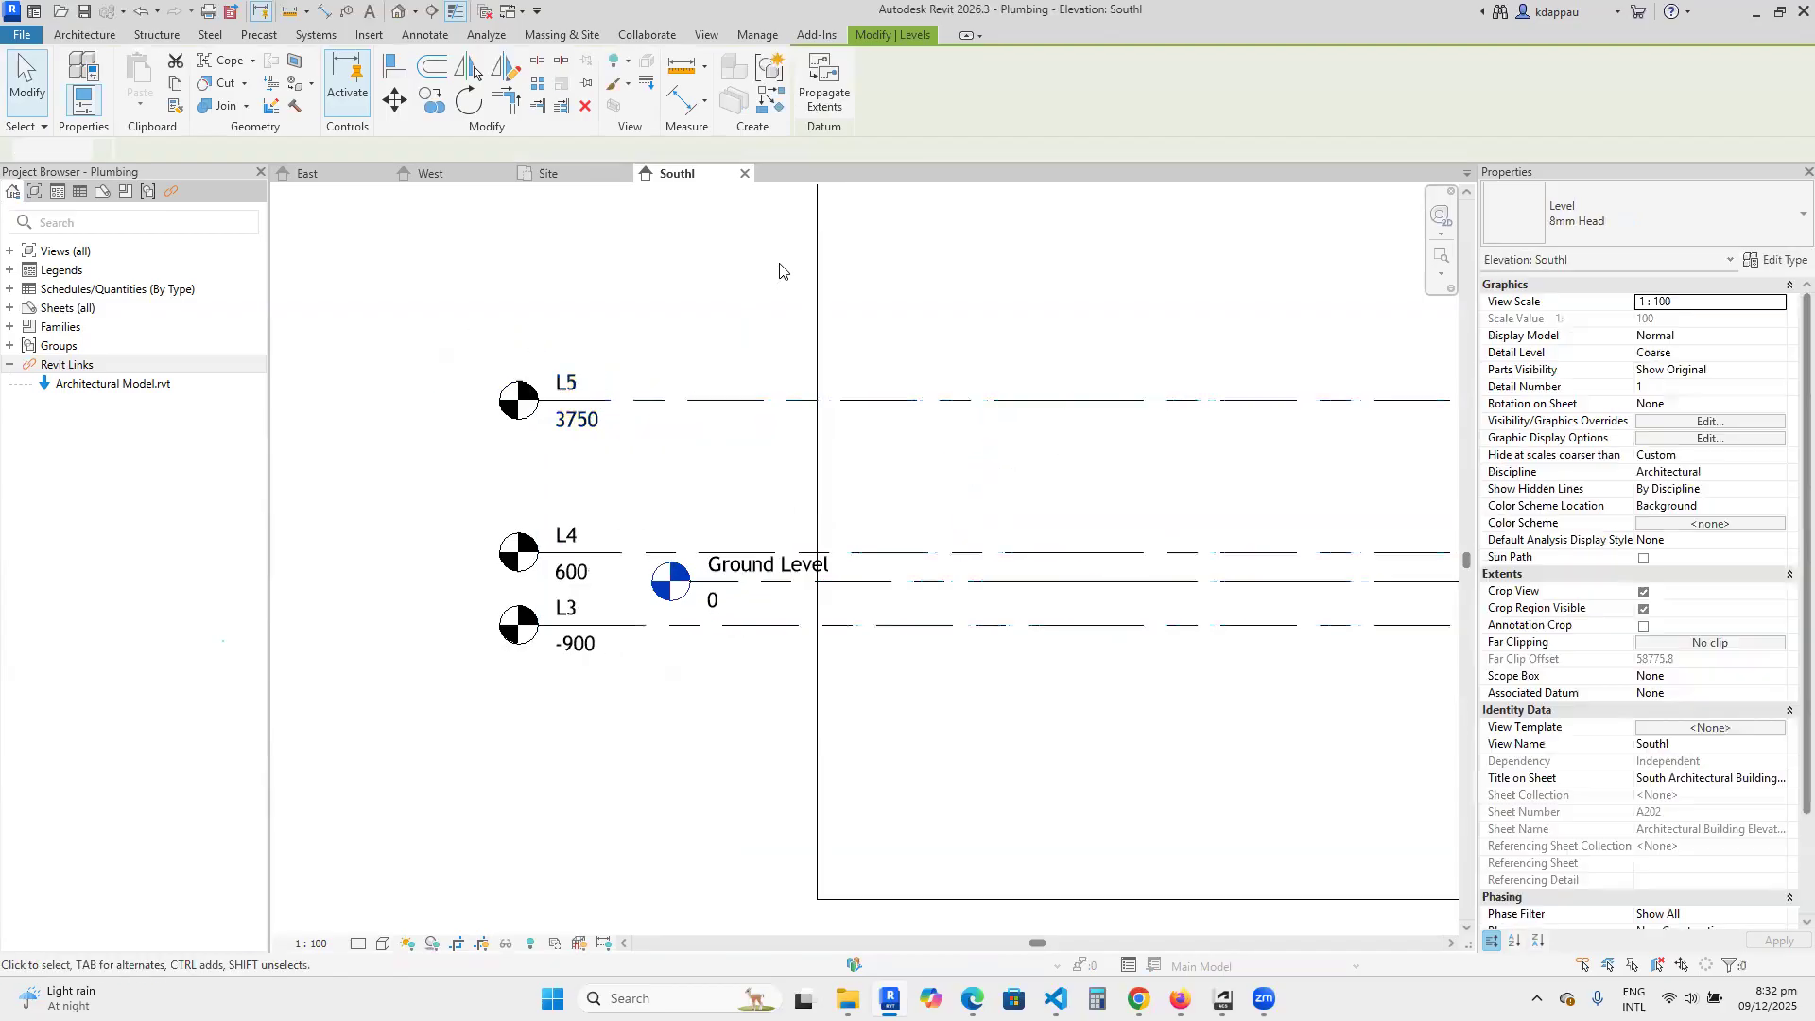
# Extend the head end of Ground Level outward until it lines up with the other level heads.
pyautogui.scroll(-2, 851, 405)
pyautogui.scroll(3, 750, 539)
pyautogui.click(854, 466)
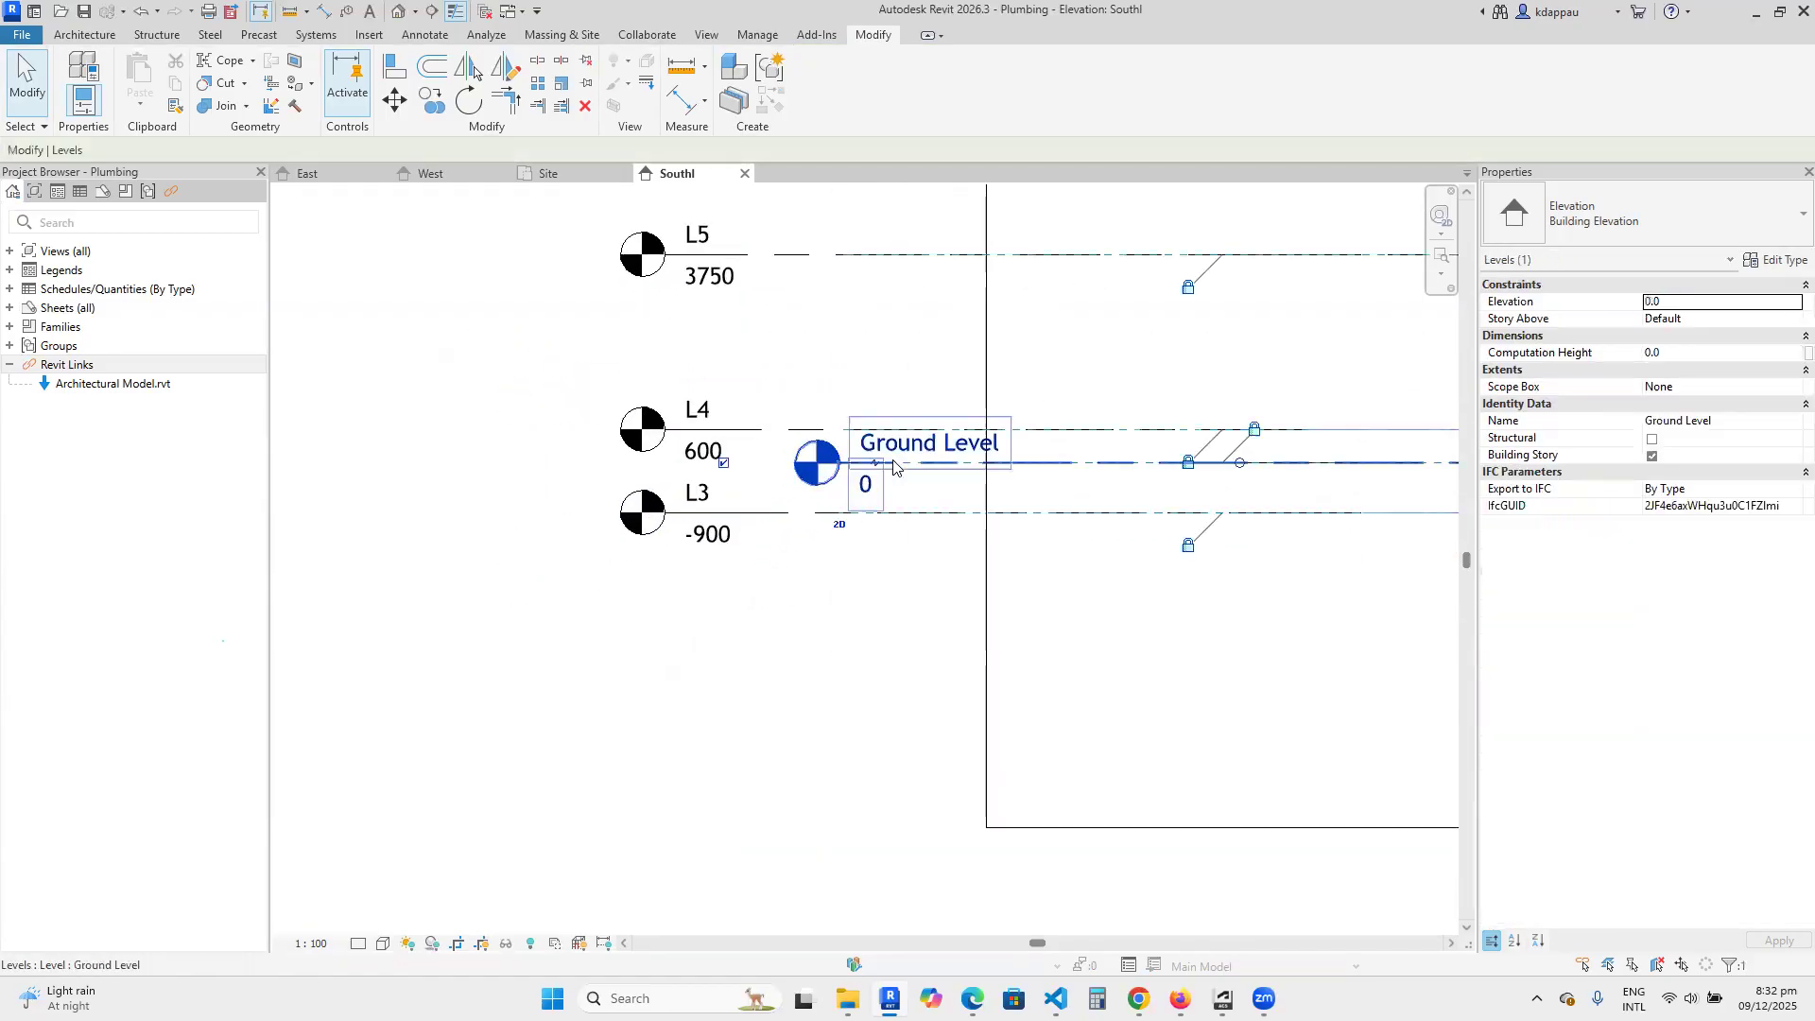
pyautogui.moveTo(853, 466); pyautogui.dragTo(666, 466)
pyautogui.click(755, 624)
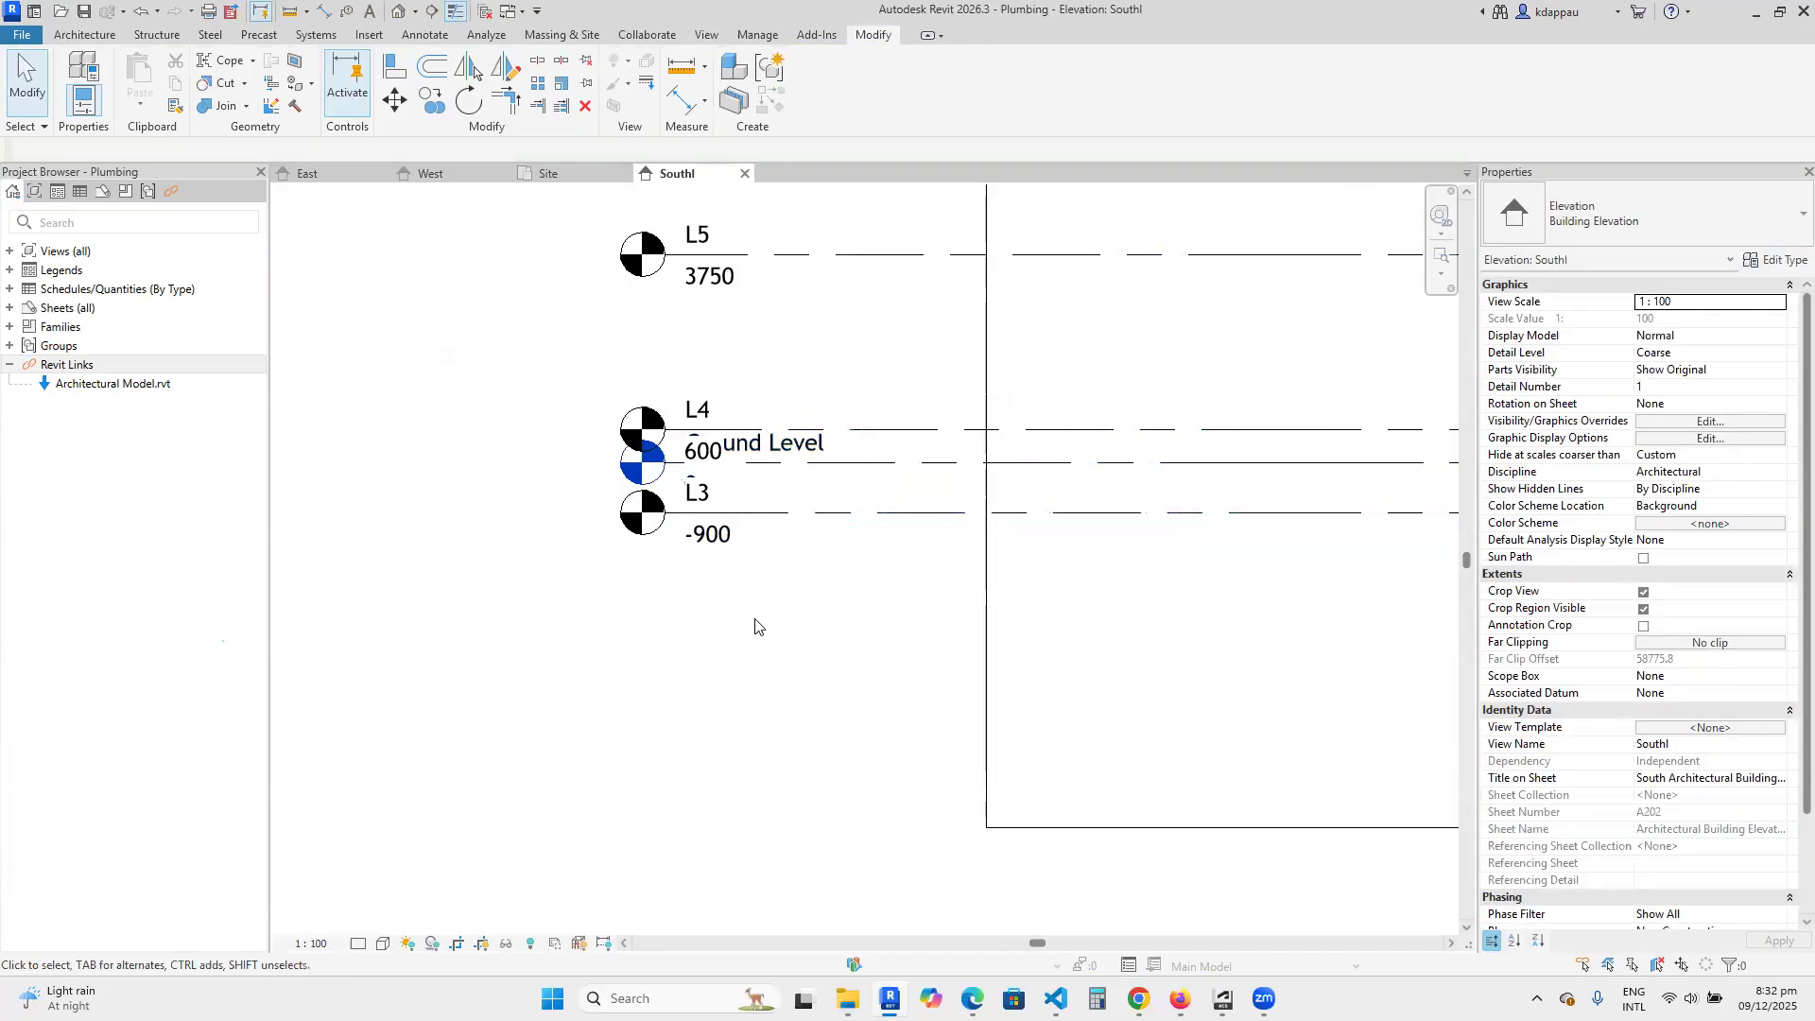
# Rename level L3 as Foundation Level.
pyautogui.doubleClick(709, 502)
pyautogui.write('Founda')
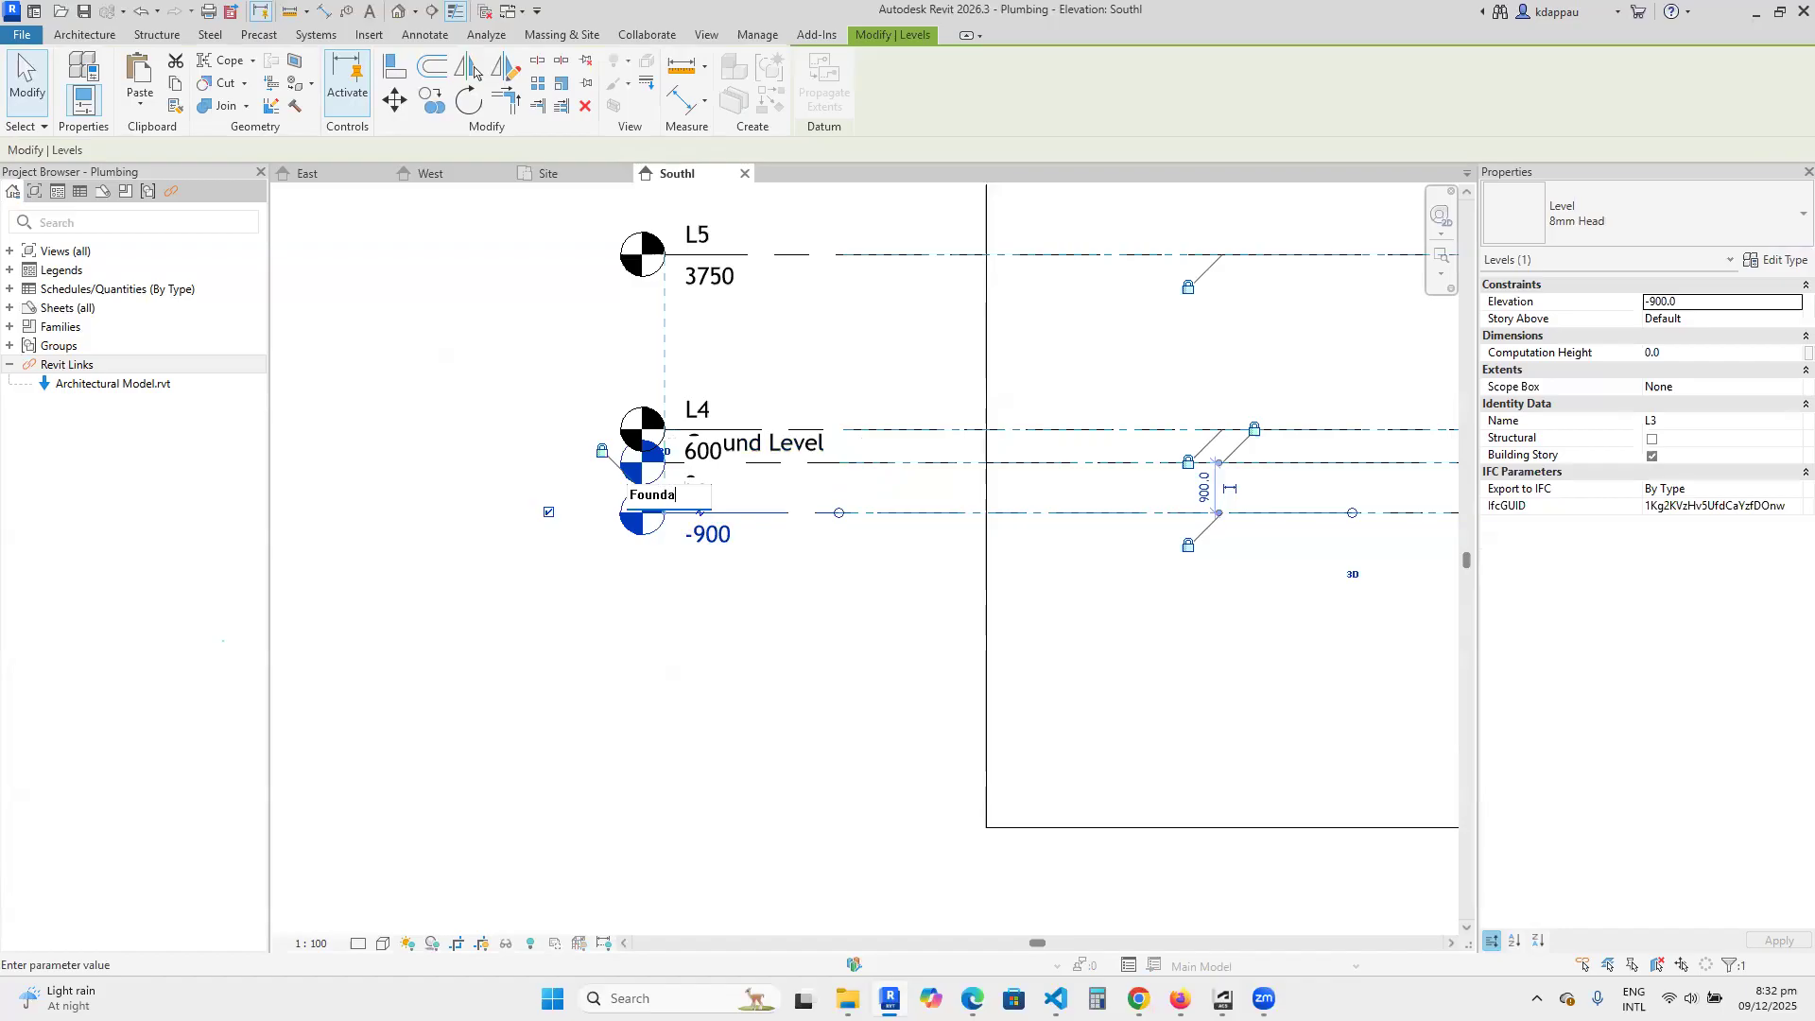
pyautogui.write('tion Level')
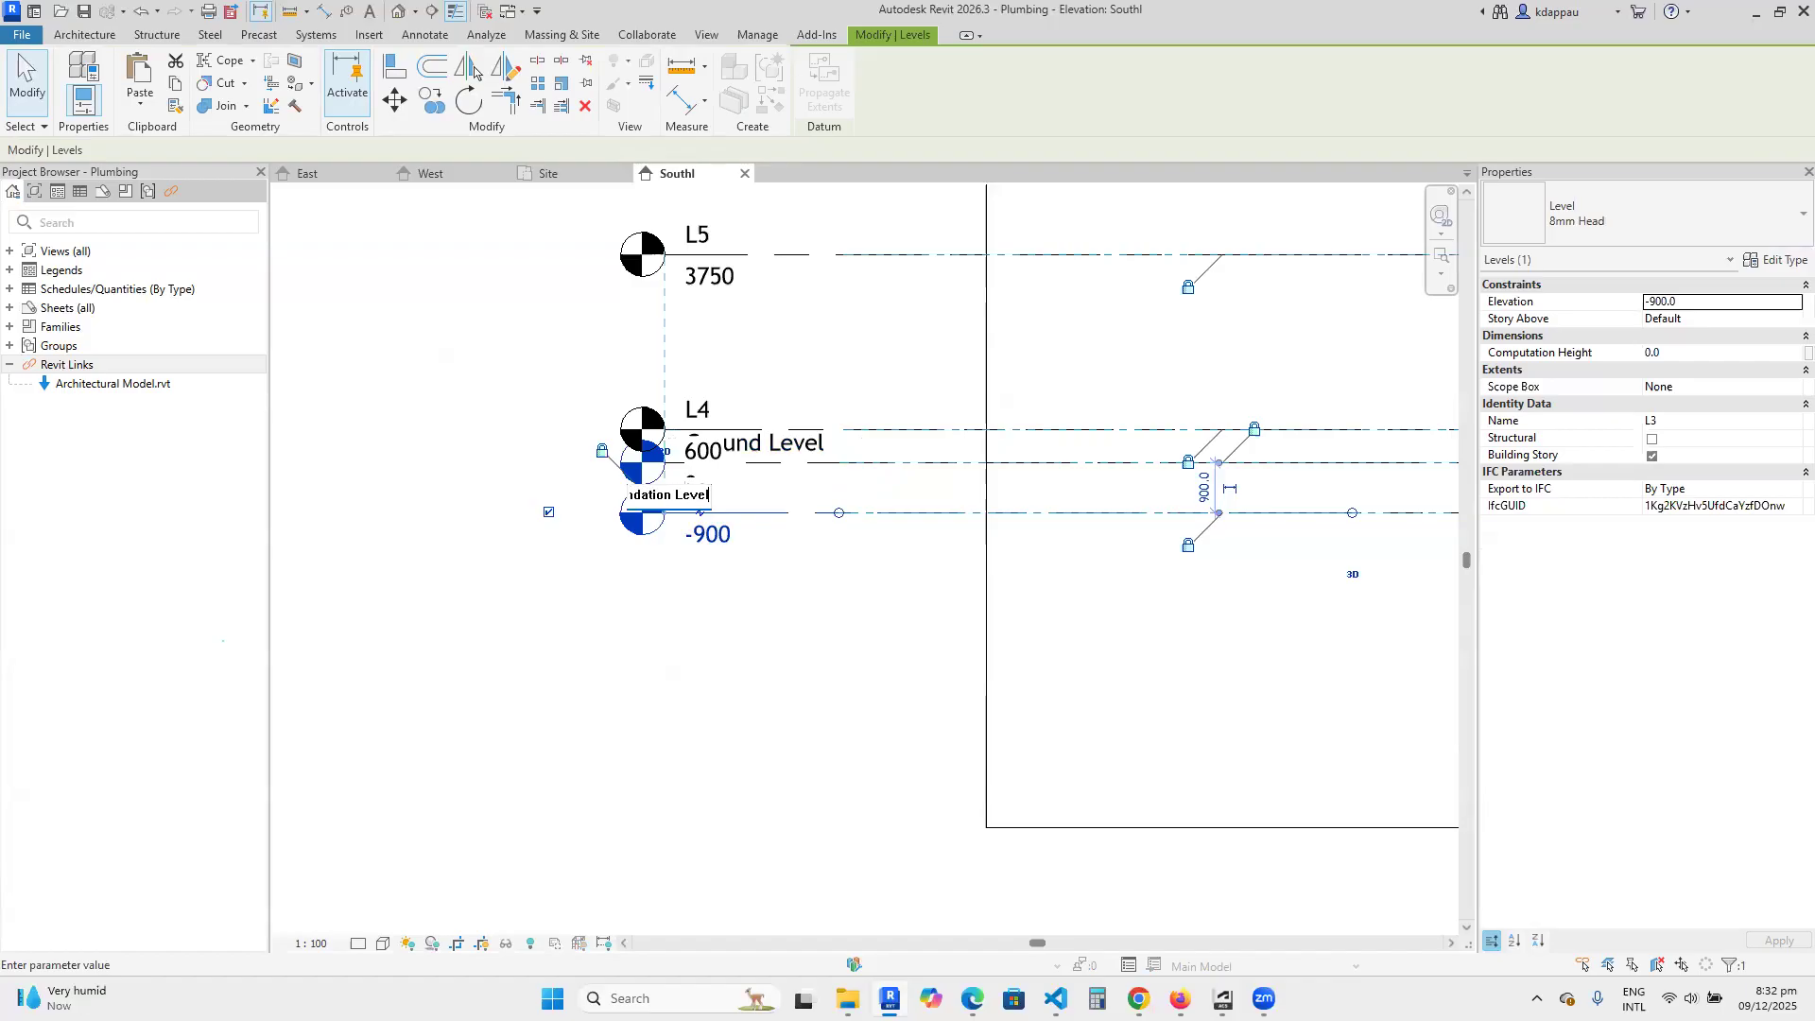
pyautogui.press('Return')
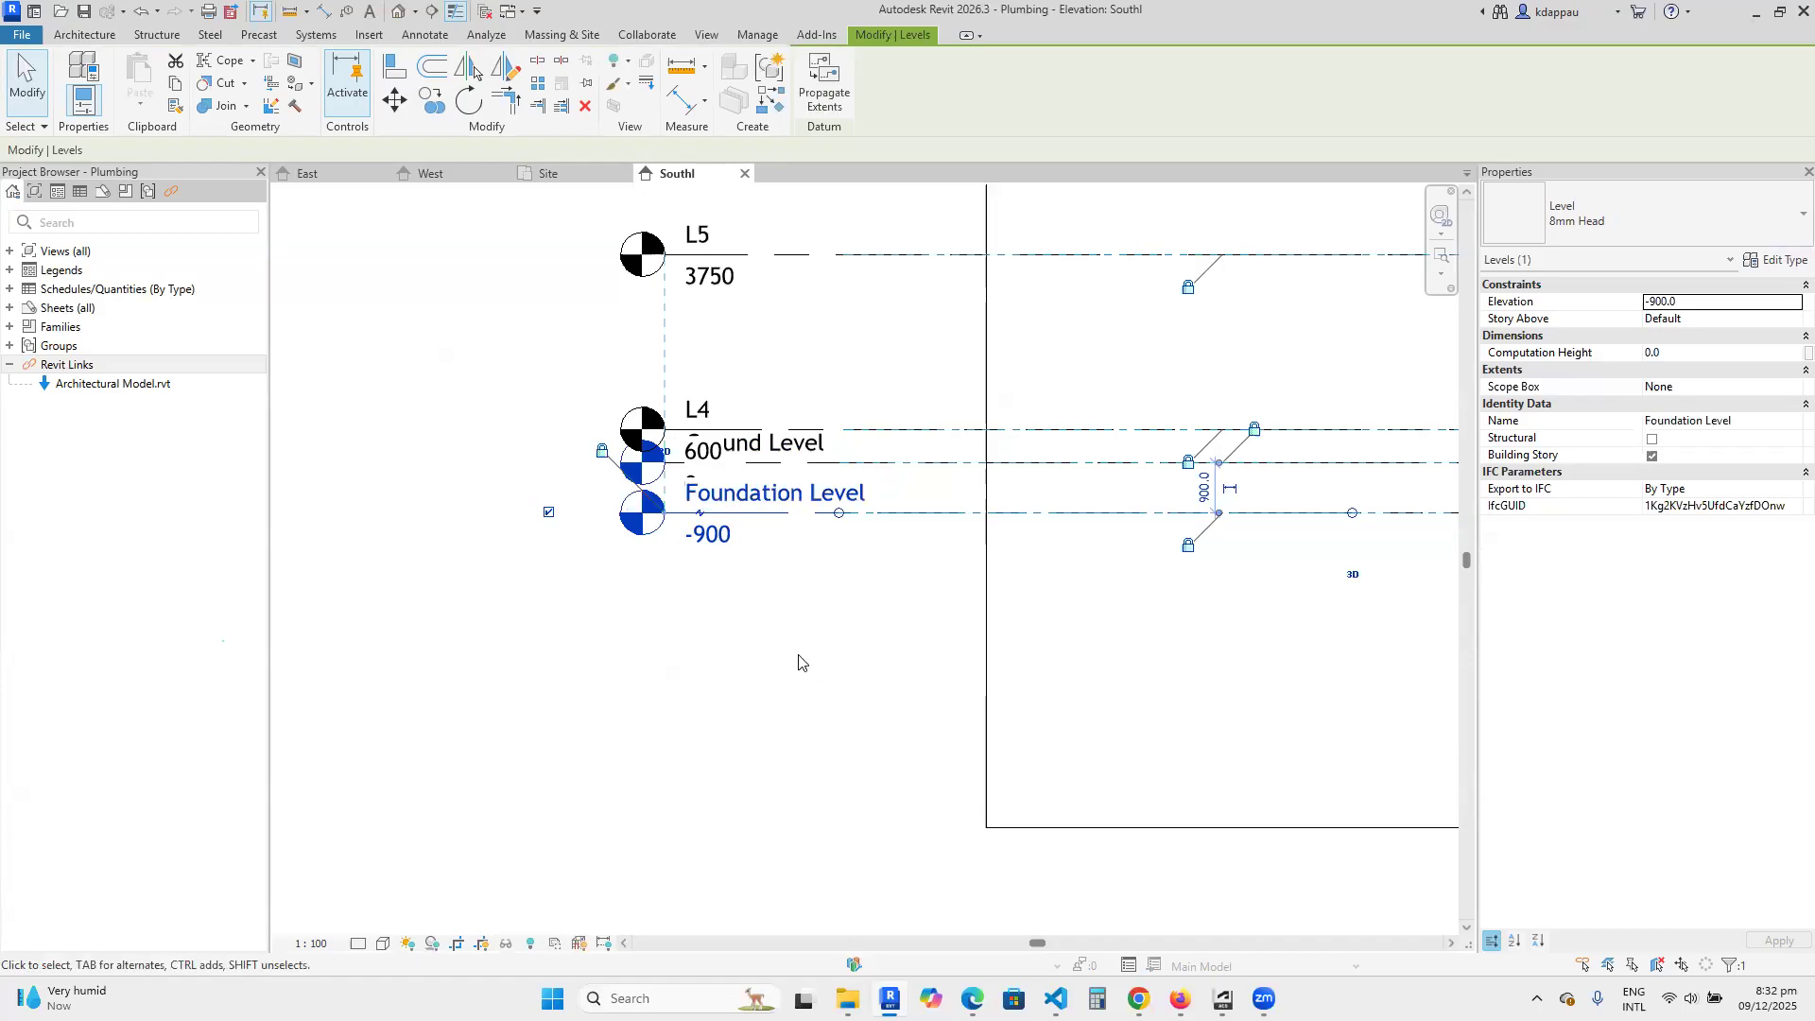
pyautogui.click(830, 674)
# Set the South elevation's view scale to 1 : 25 so the level labels no longer overlap.
pyautogui.click(312, 944)
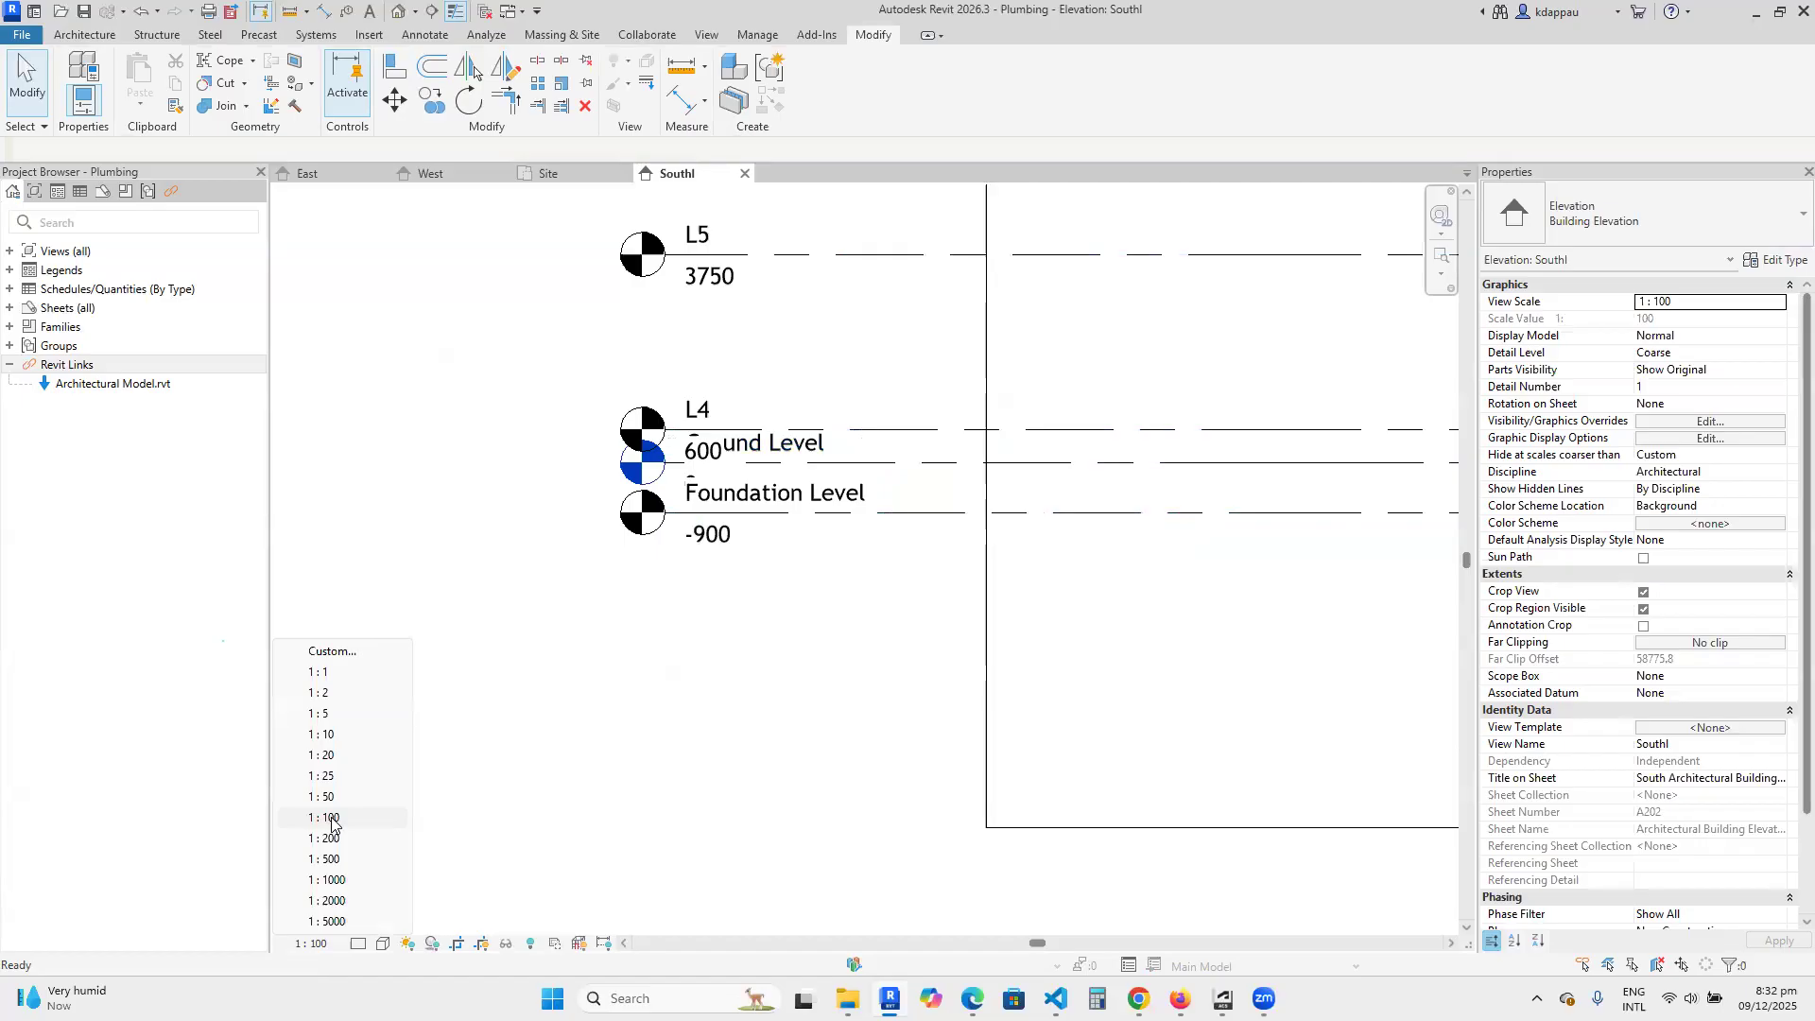
pyautogui.click(325, 781)
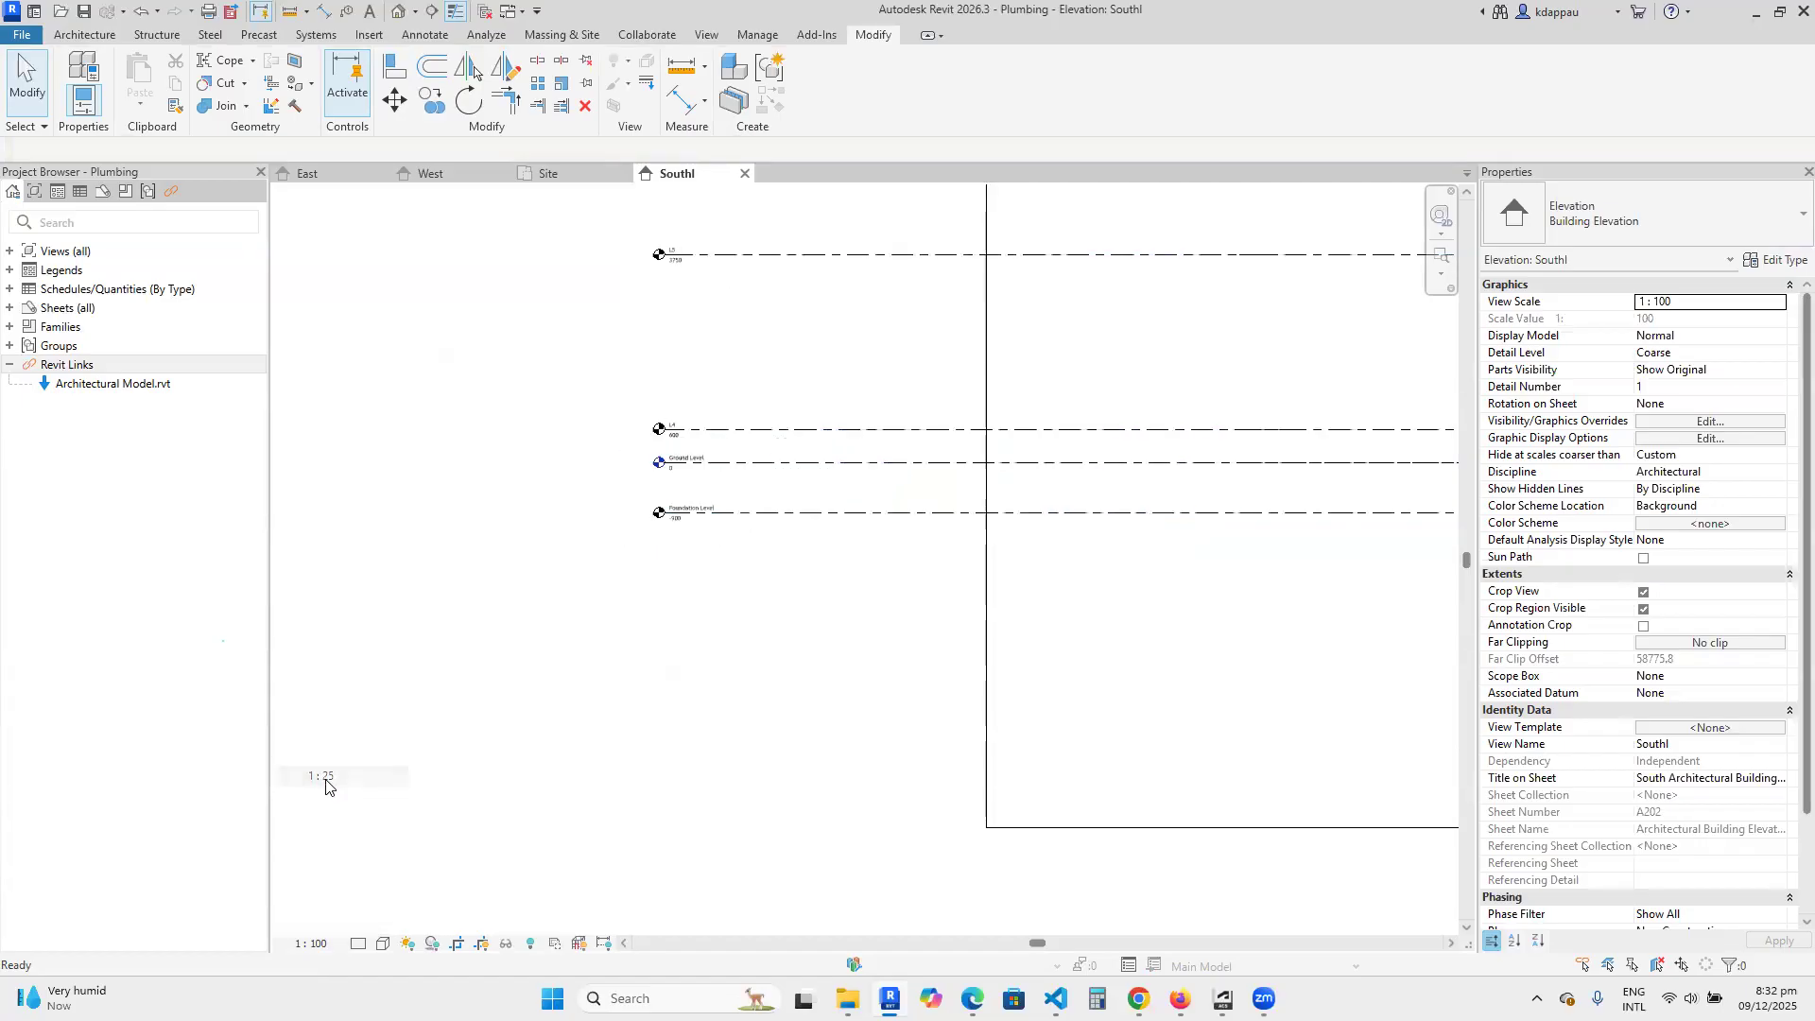
pyautogui.scroll(6, 595, 368)
pyautogui.scroll(-7, 776, 565)
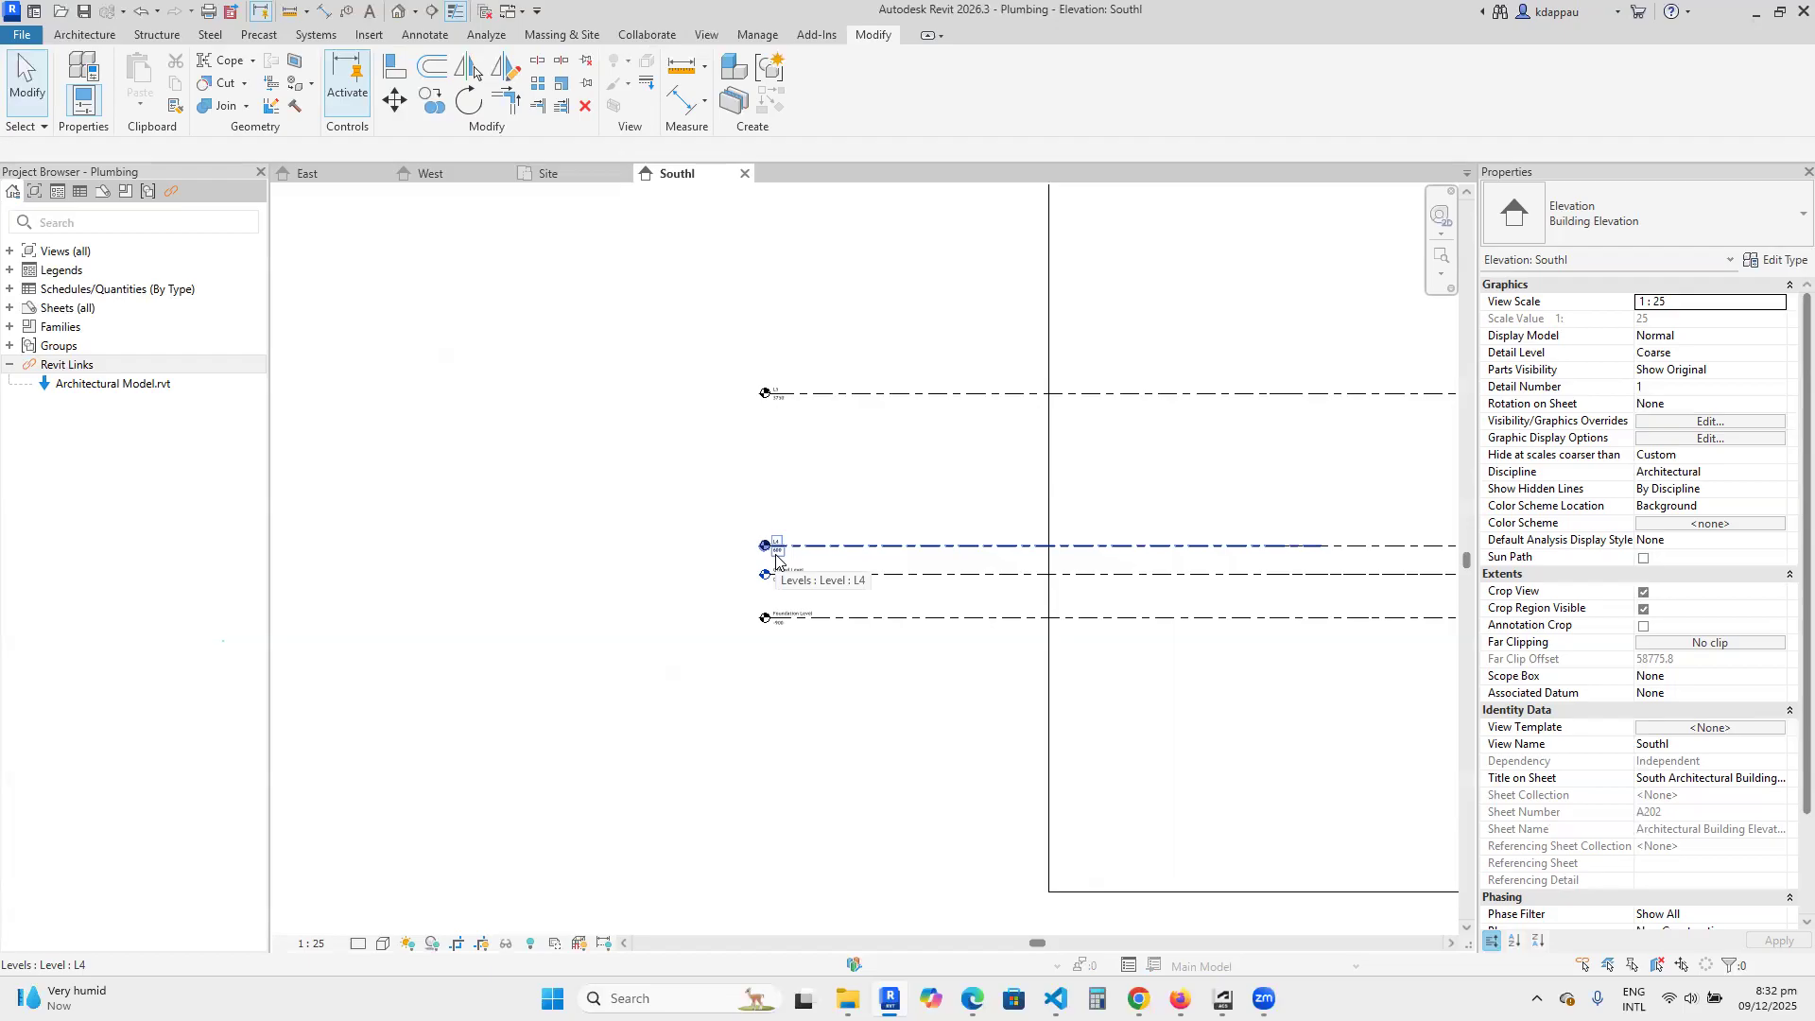
# Examine the names, elevations and spacing of the four level heads beside the crop boundary.
pyautogui.scroll(-2, 822, 623)
pyautogui.scroll(-2, 960, 785)
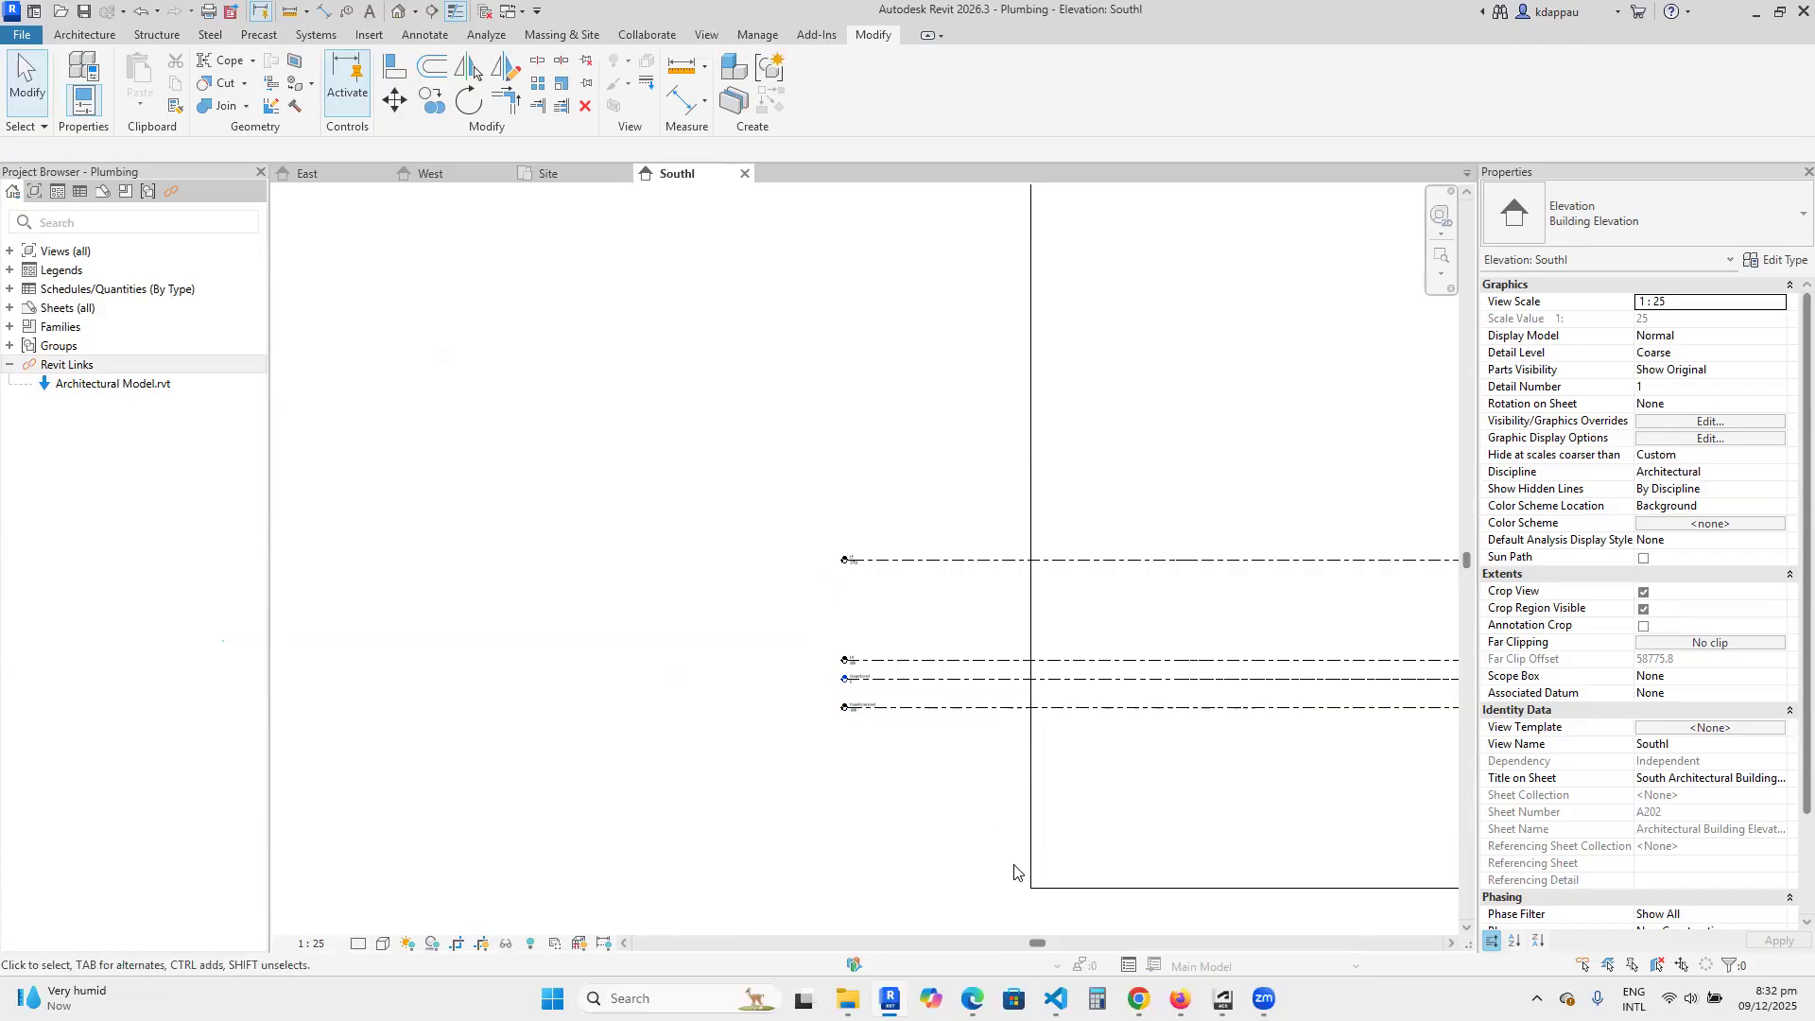
pyautogui.scroll(1, 1008, 711)
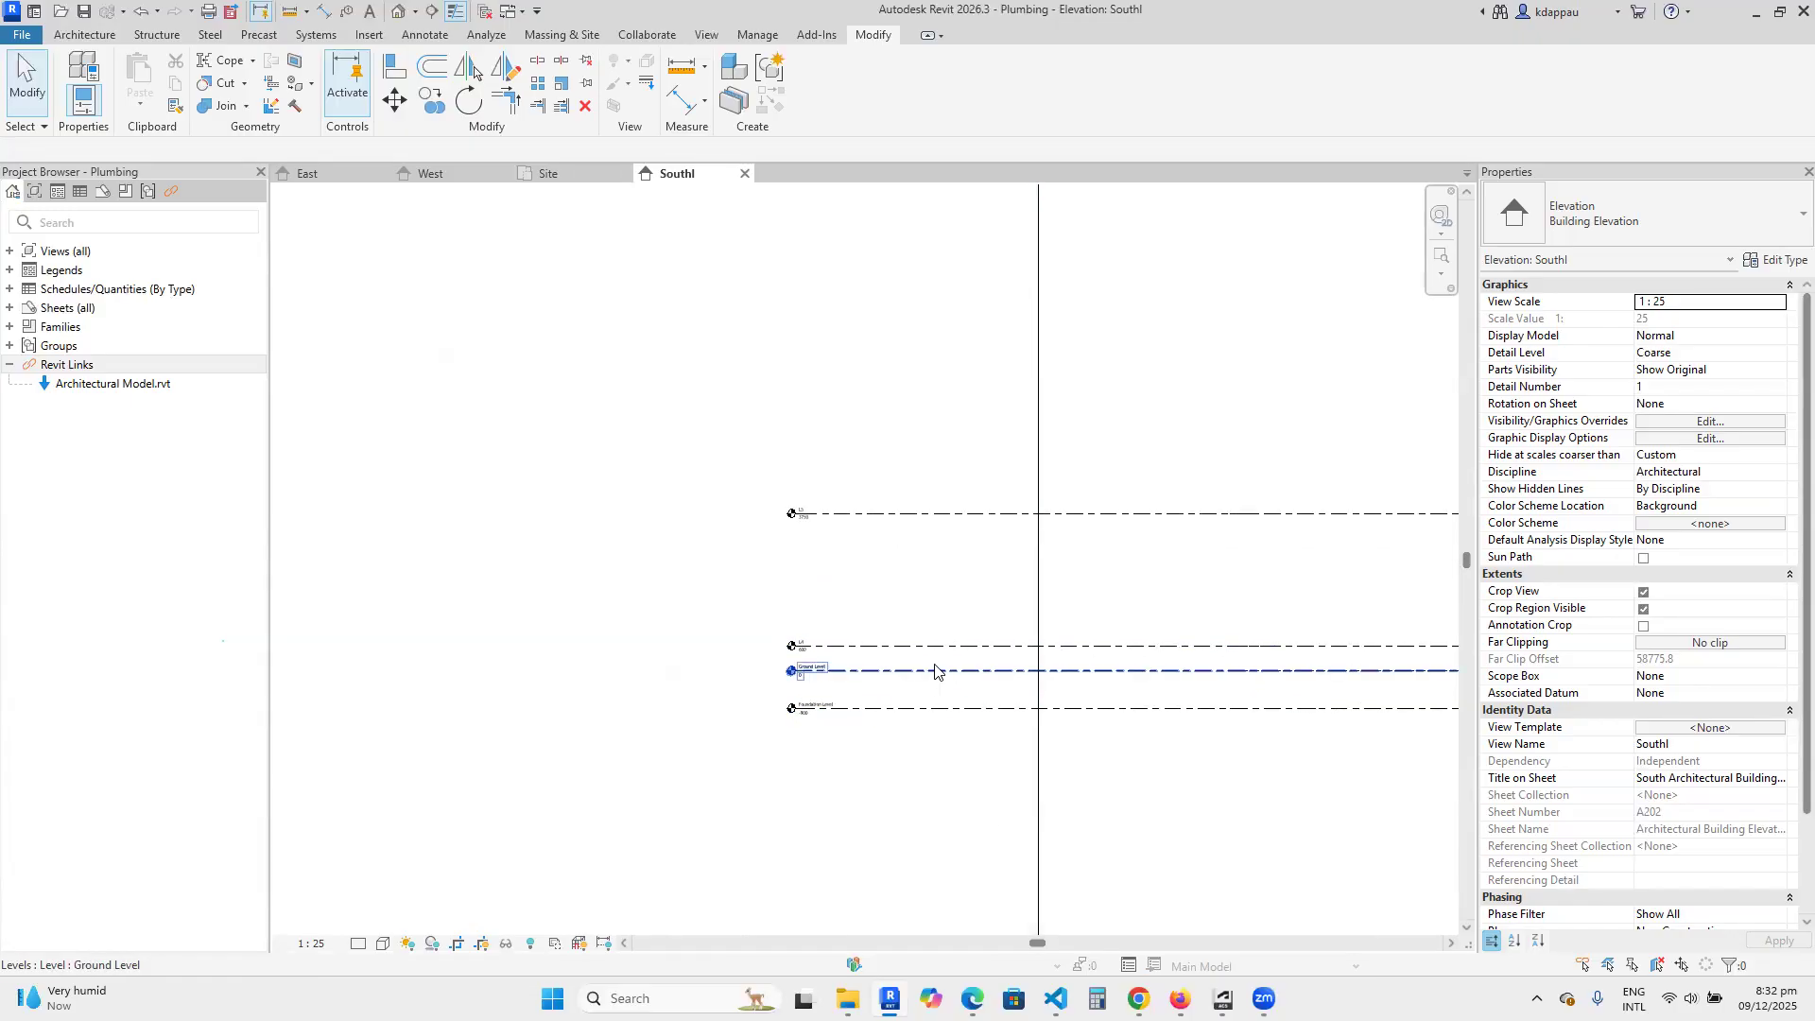
pyautogui.scroll(-1, 813, 630)
pyautogui.scroll(-1, 823, 635)
pyautogui.scroll(1, 883, 668)
pyautogui.scroll(-1, 863, 661)
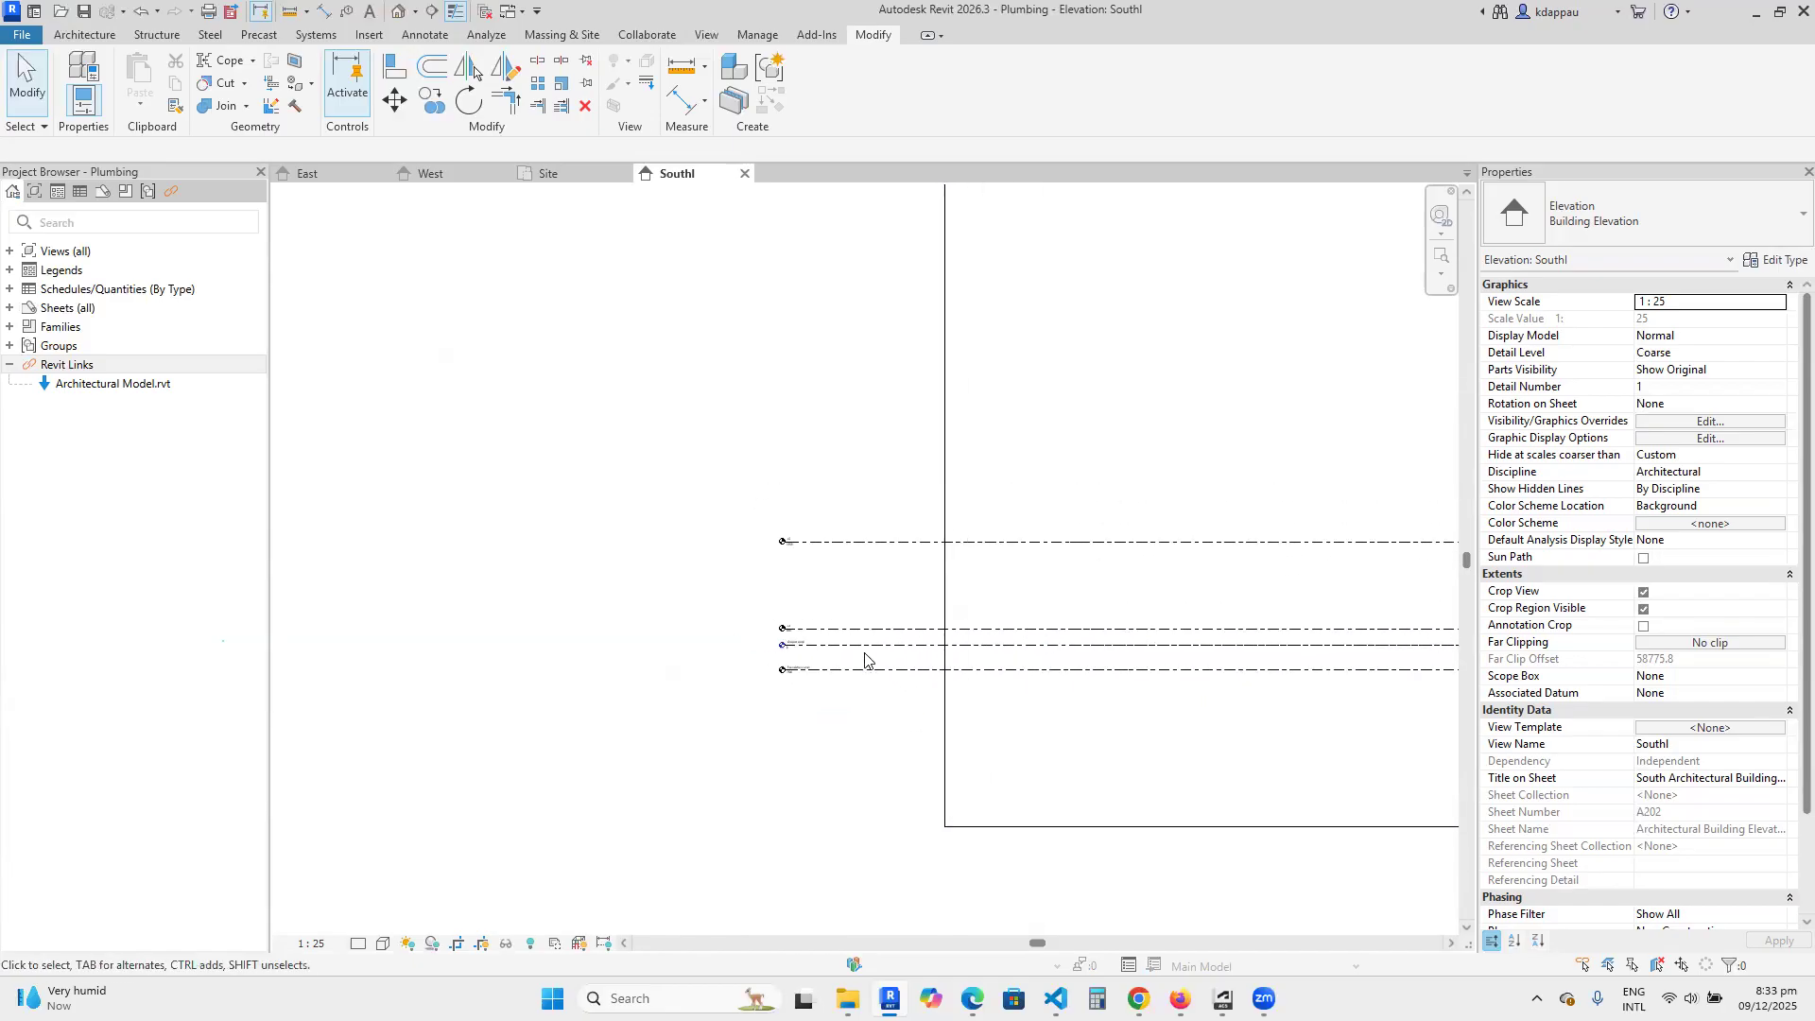
pyautogui.scroll(1, 855, 657)
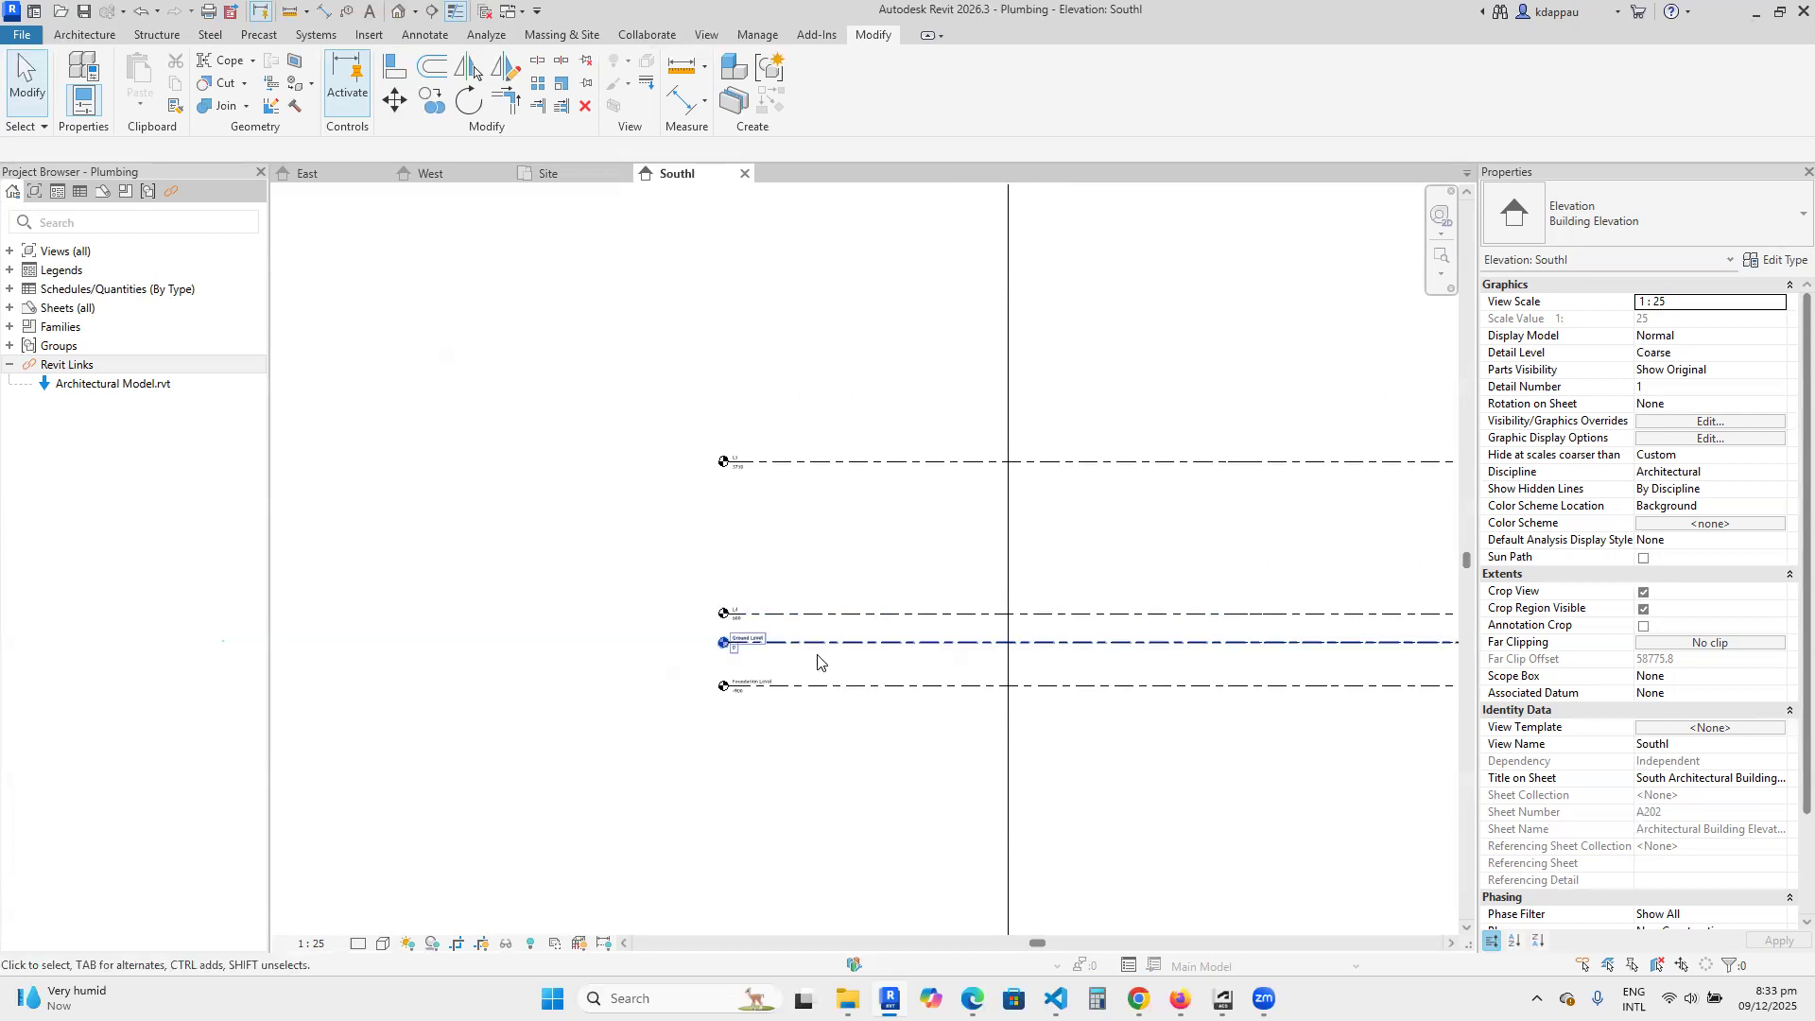
pyautogui.scroll(2, 749, 605)
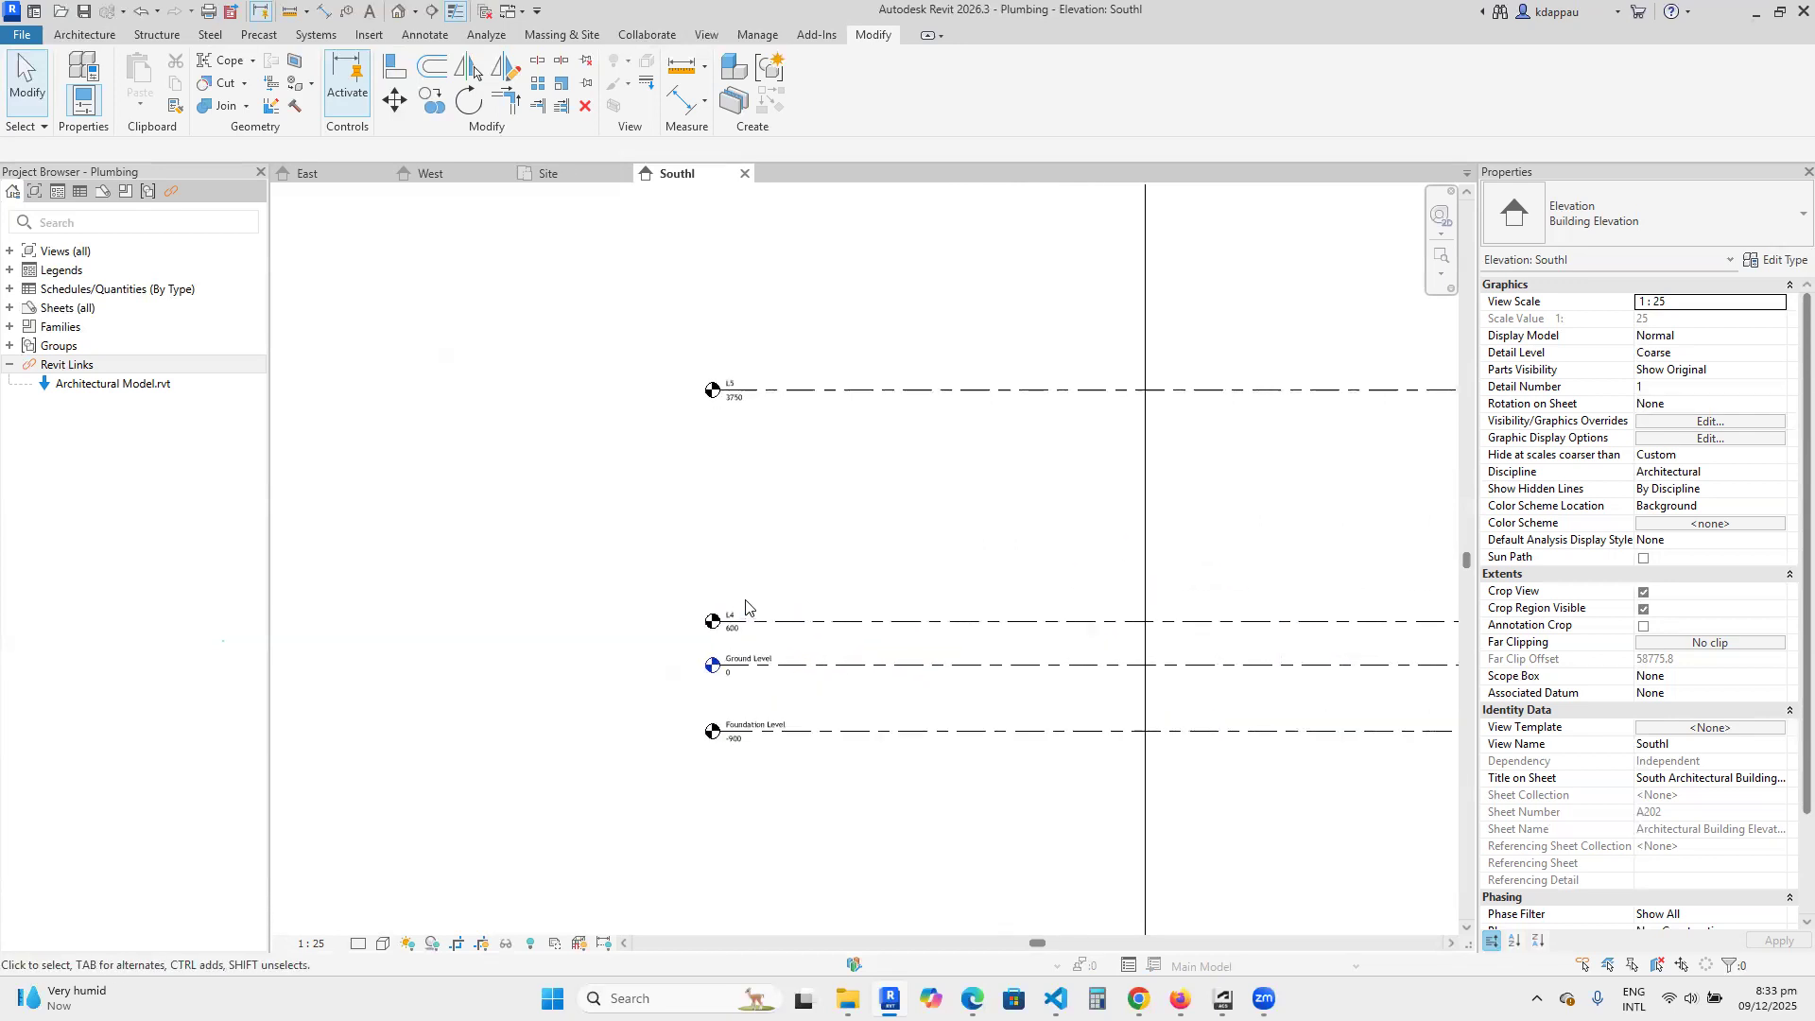
pyautogui.scroll(-2, 887, 641)
pyautogui.scroll(2, 846, 636)
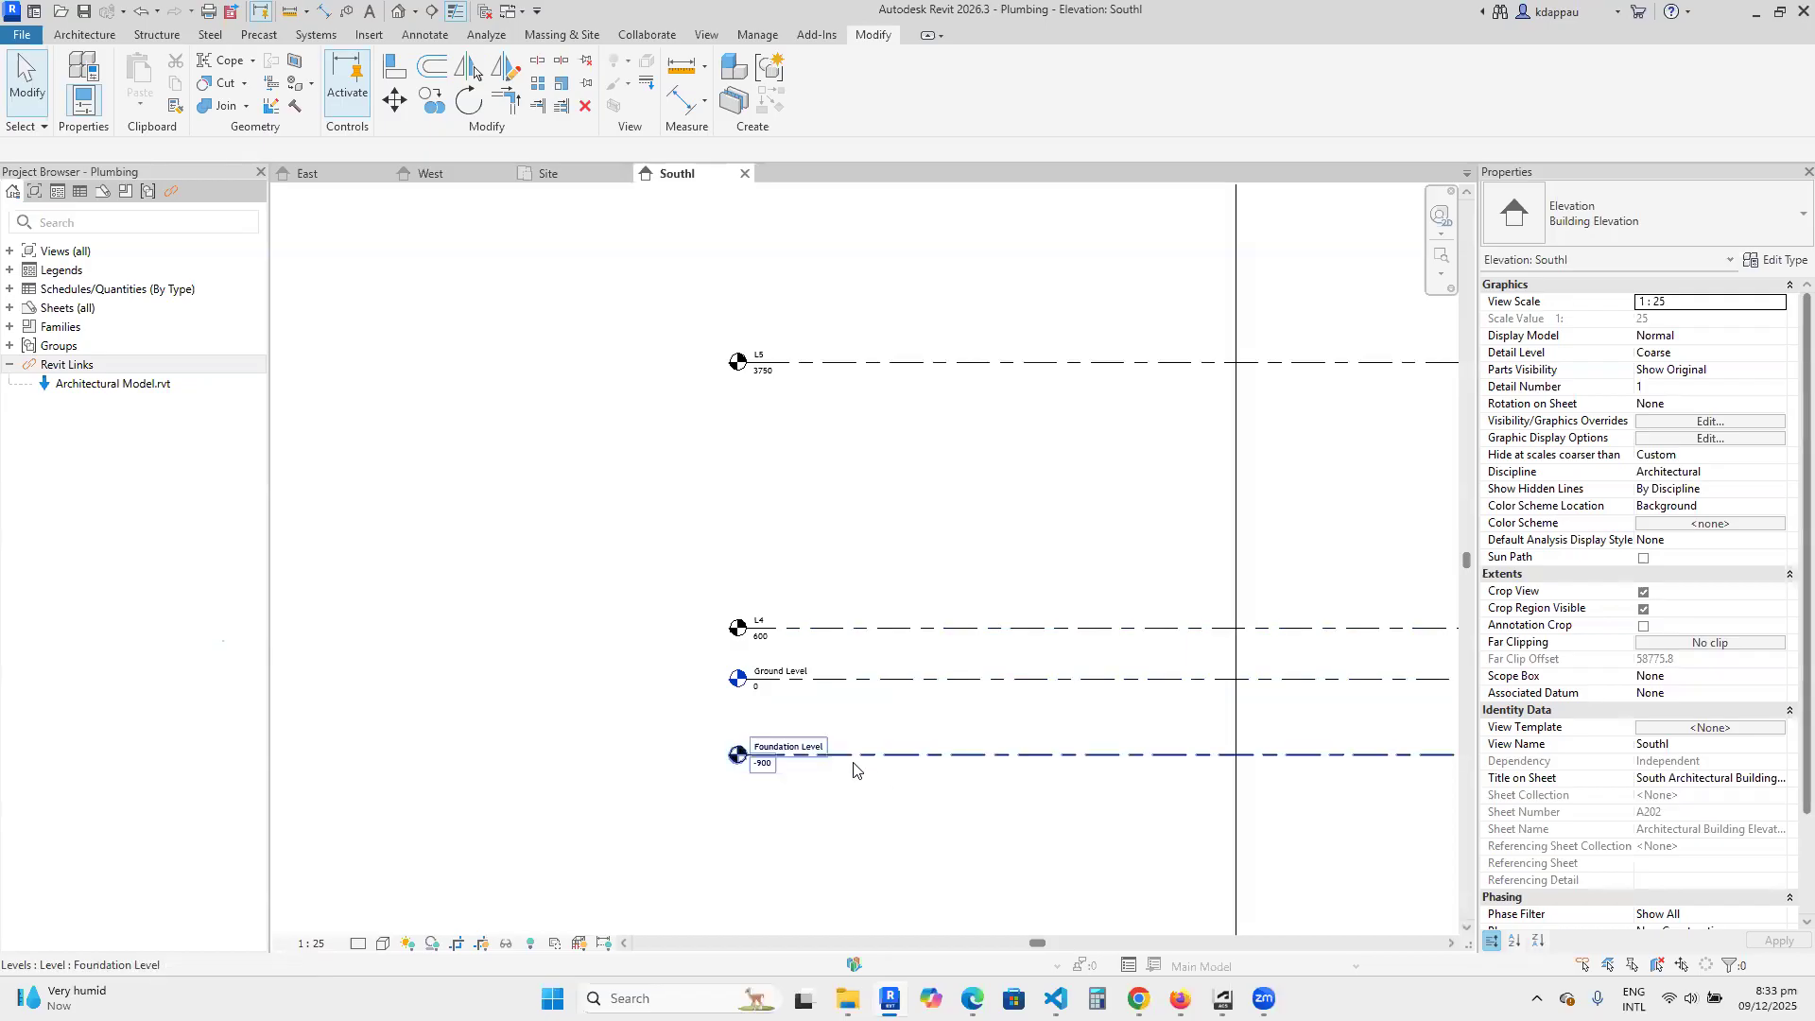
pyautogui.scroll(-2, 854, 765)
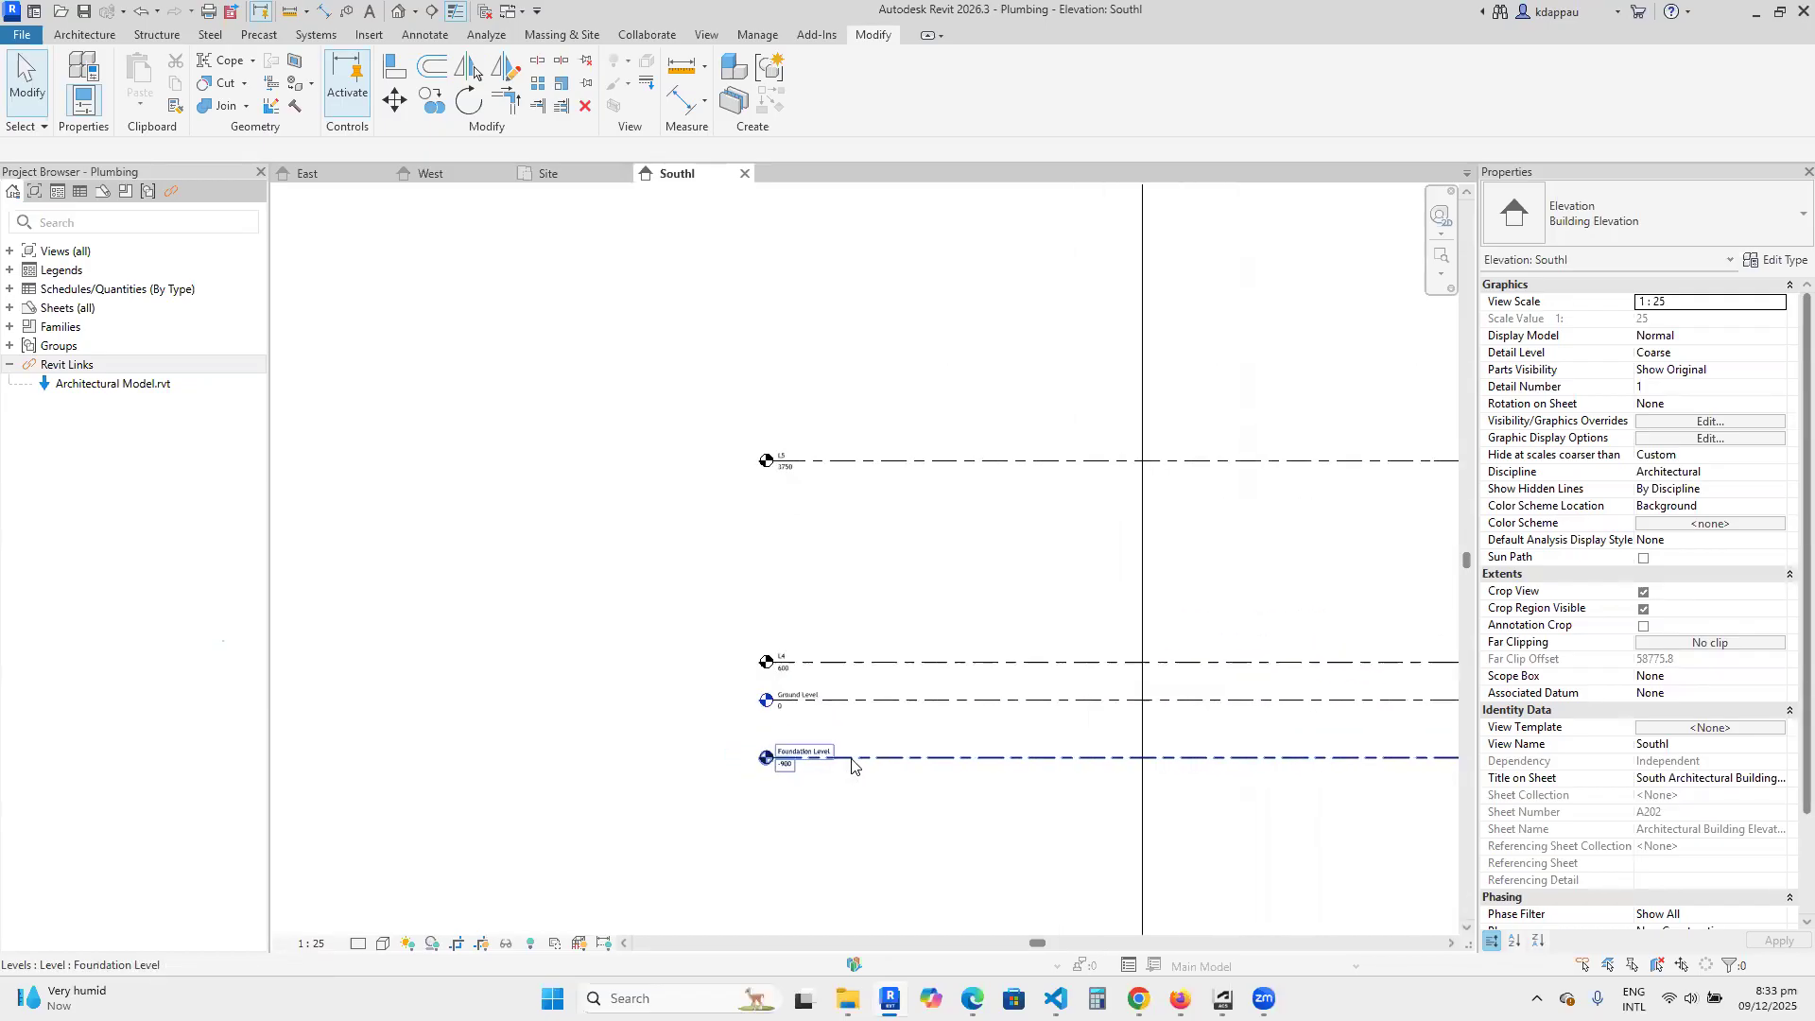
# Rename level L4 as Ground Floor Level.
pyautogui.scroll(2, 853, 750)
pyautogui.click(727, 590)
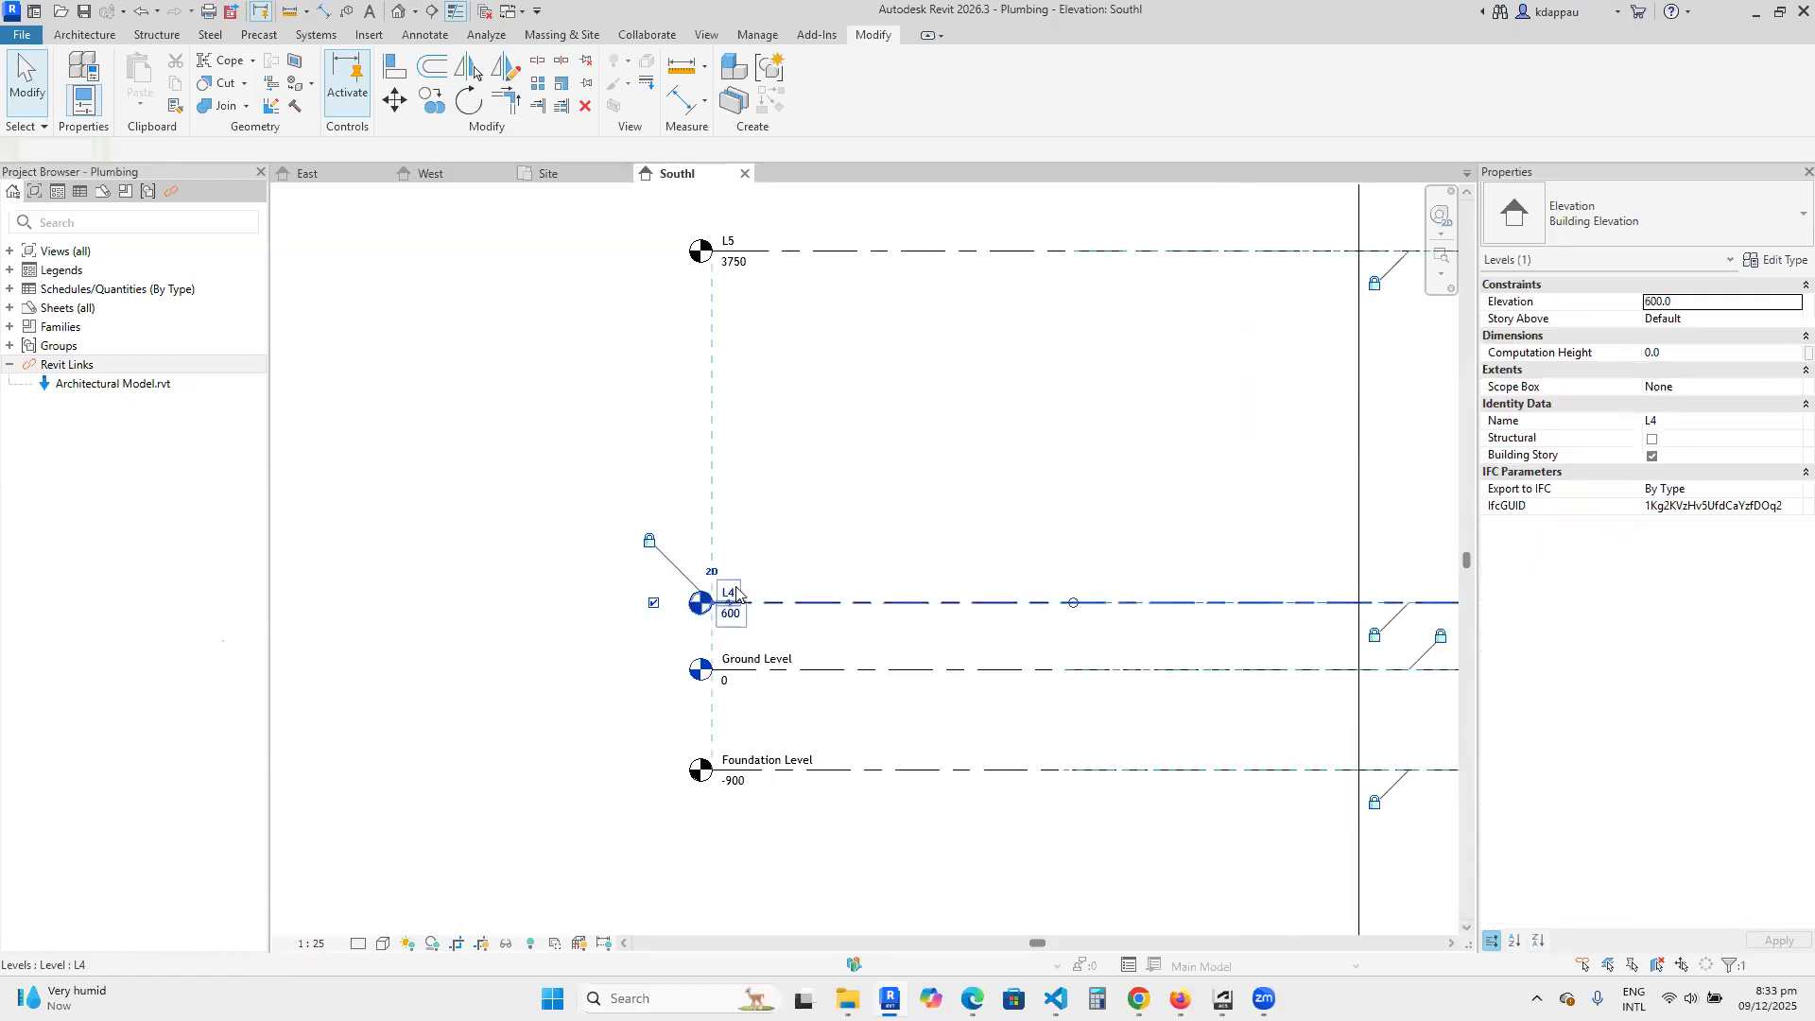
pyautogui.click(727, 590)
pyautogui.write('Ground F')
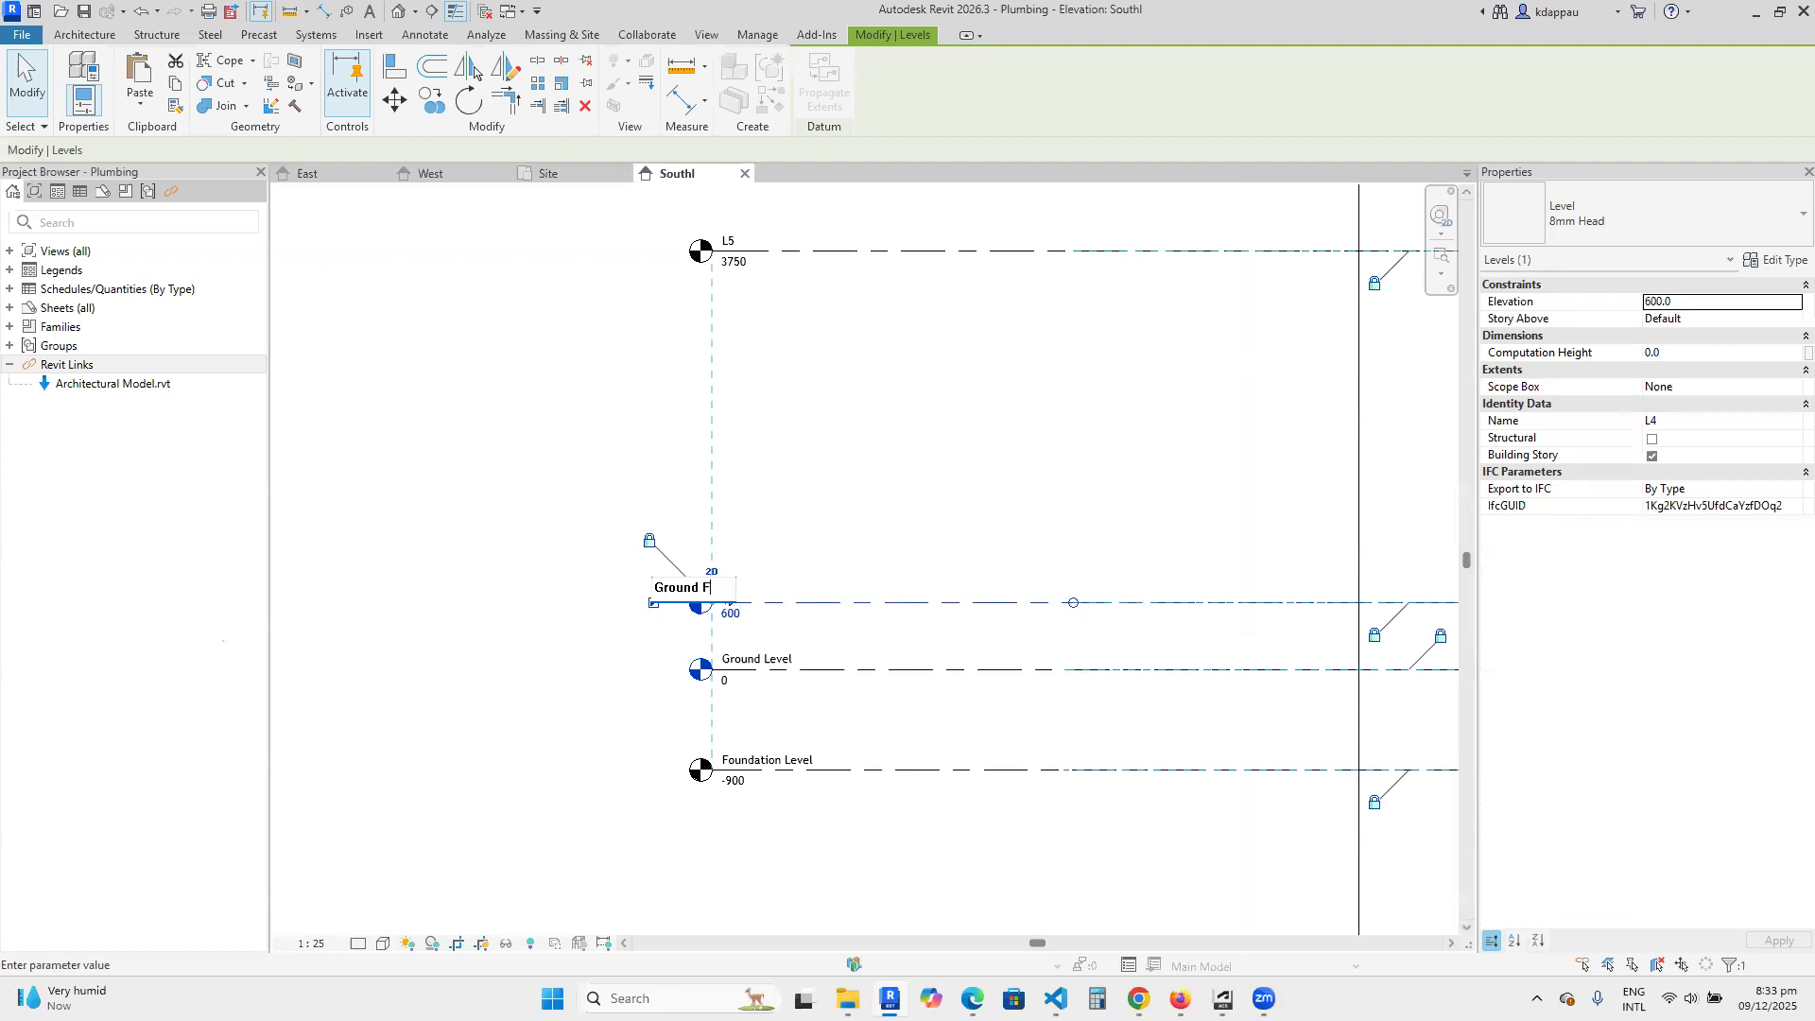
pyautogui.write('loor Level')
pyautogui.click(481, 536)
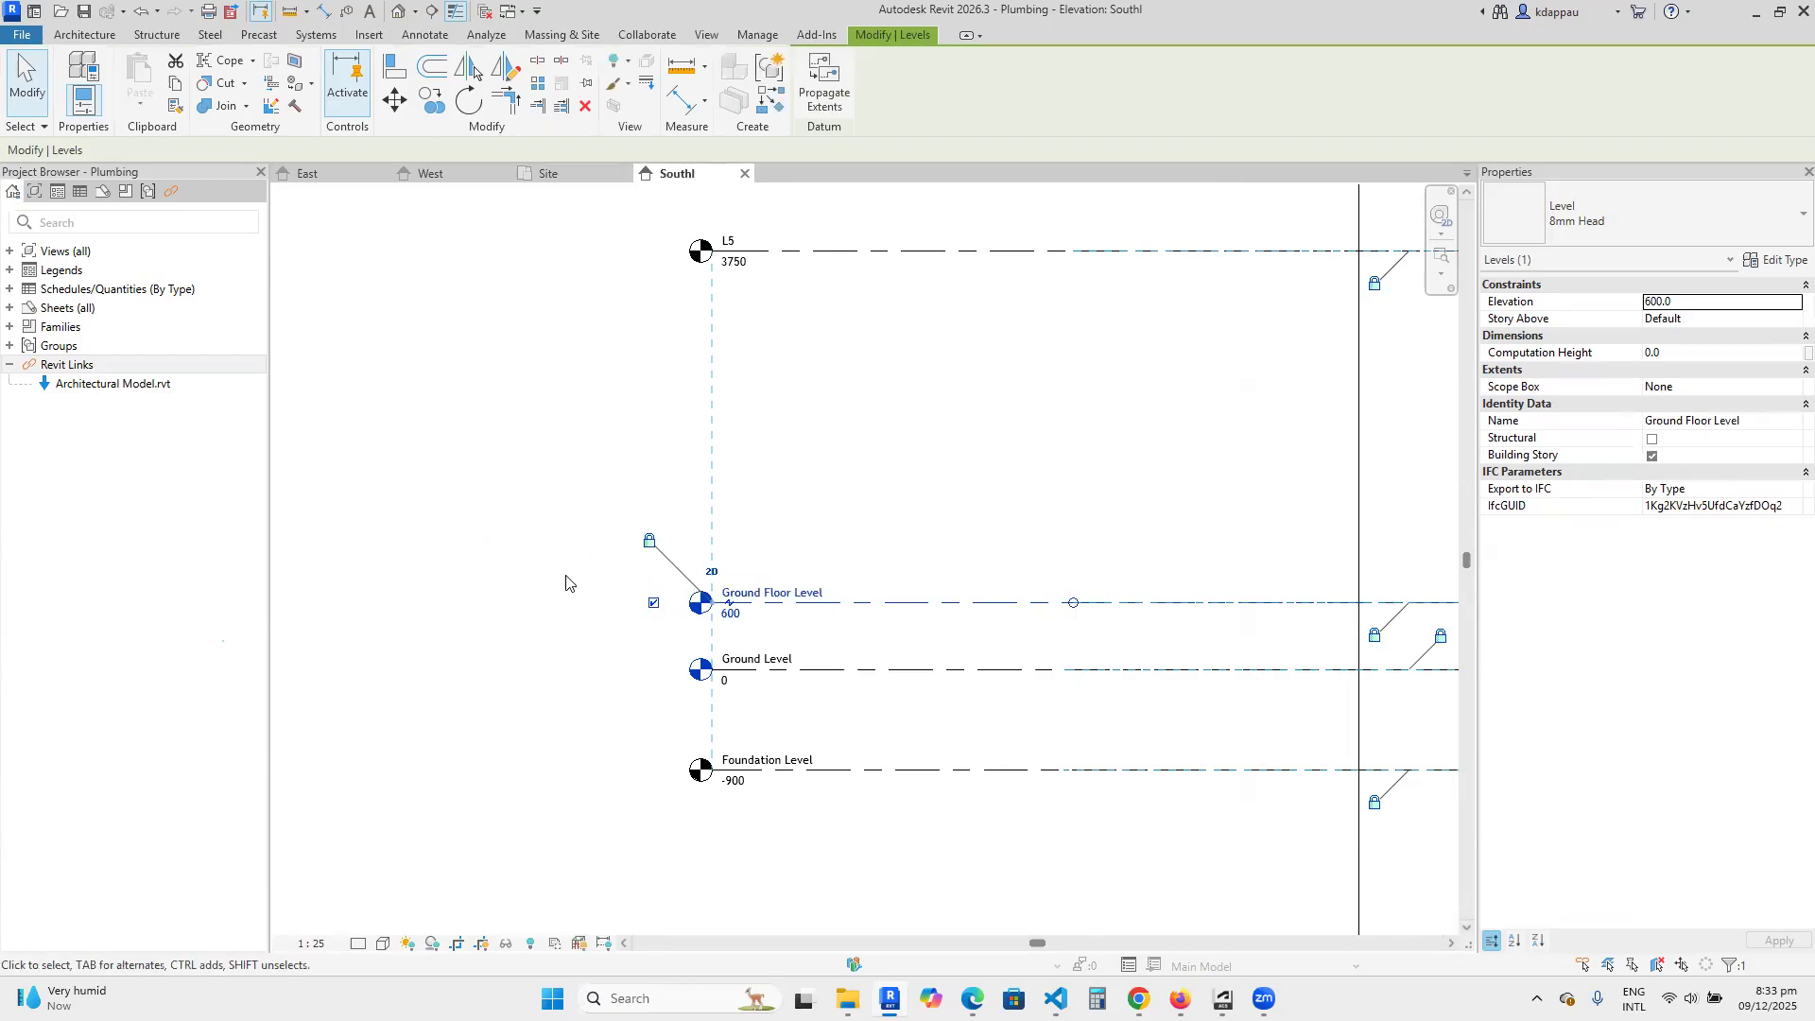
pyautogui.click(566, 575)
# Rename level L5 as Roof Level.
pyautogui.scroll(-2, 637, 666)
pyautogui.scroll(3, 705, 449)
pyautogui.click(770, 485)
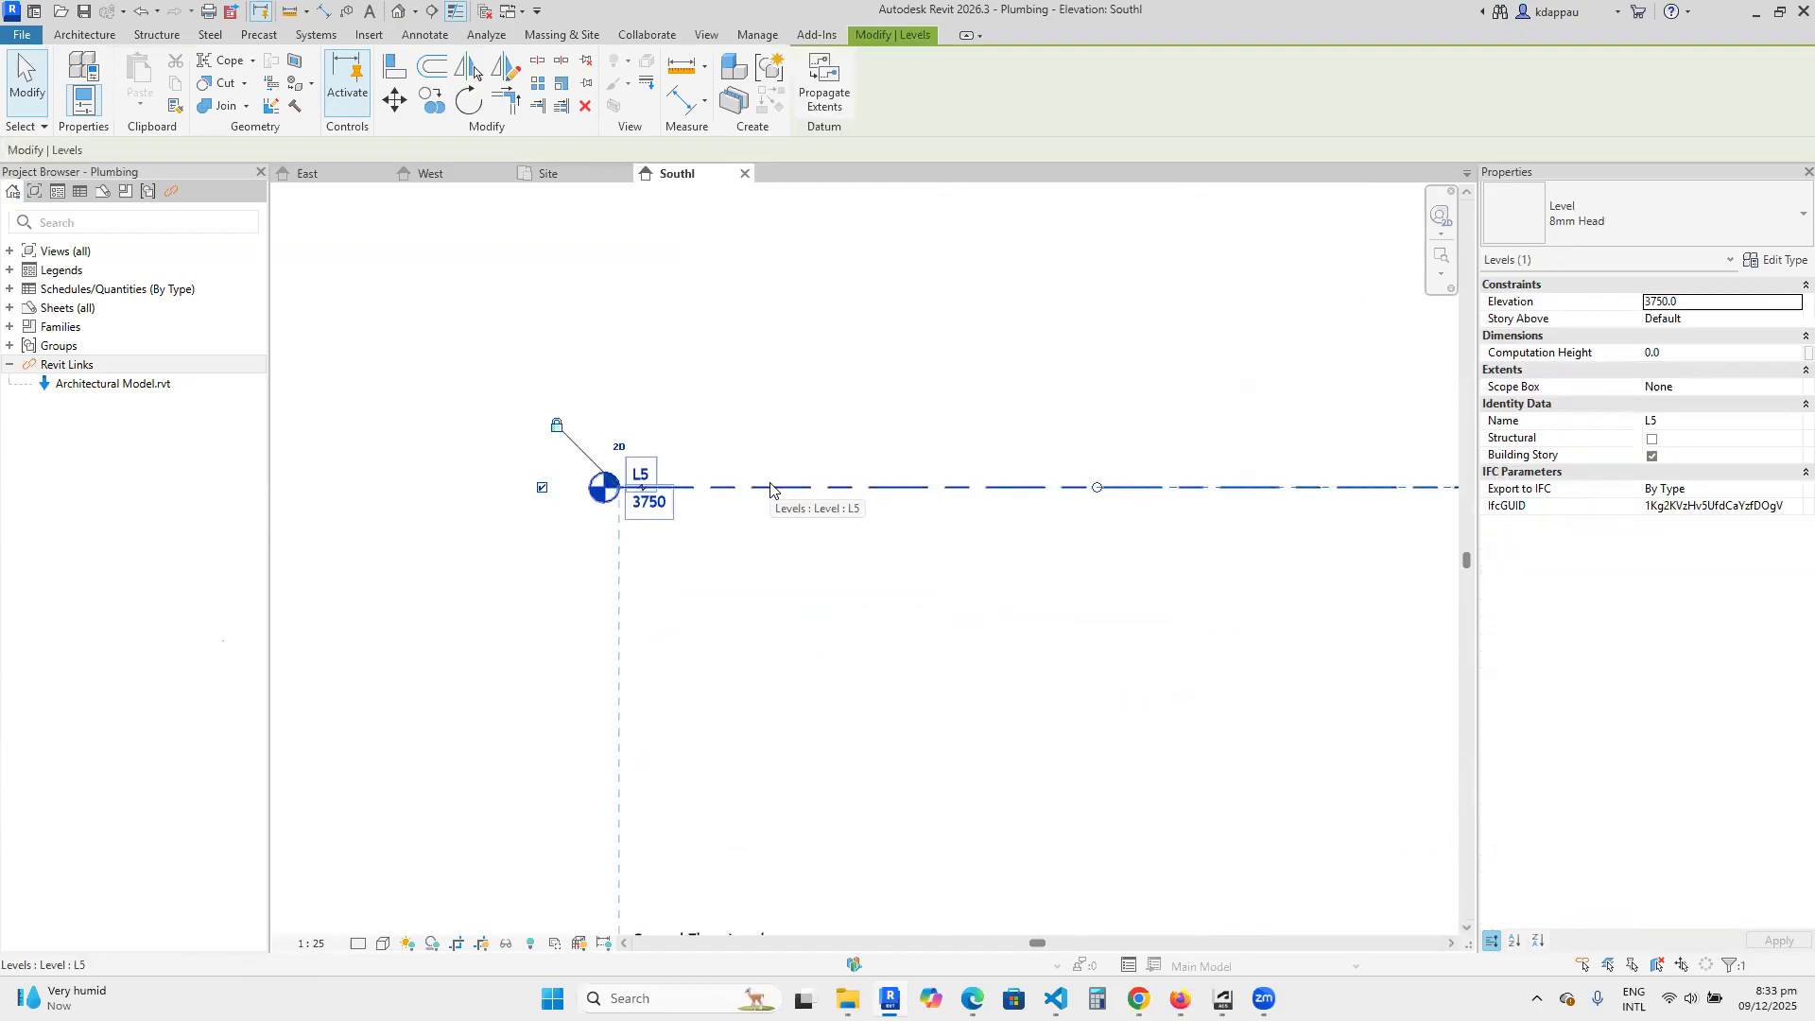
pyautogui.click(641, 473)
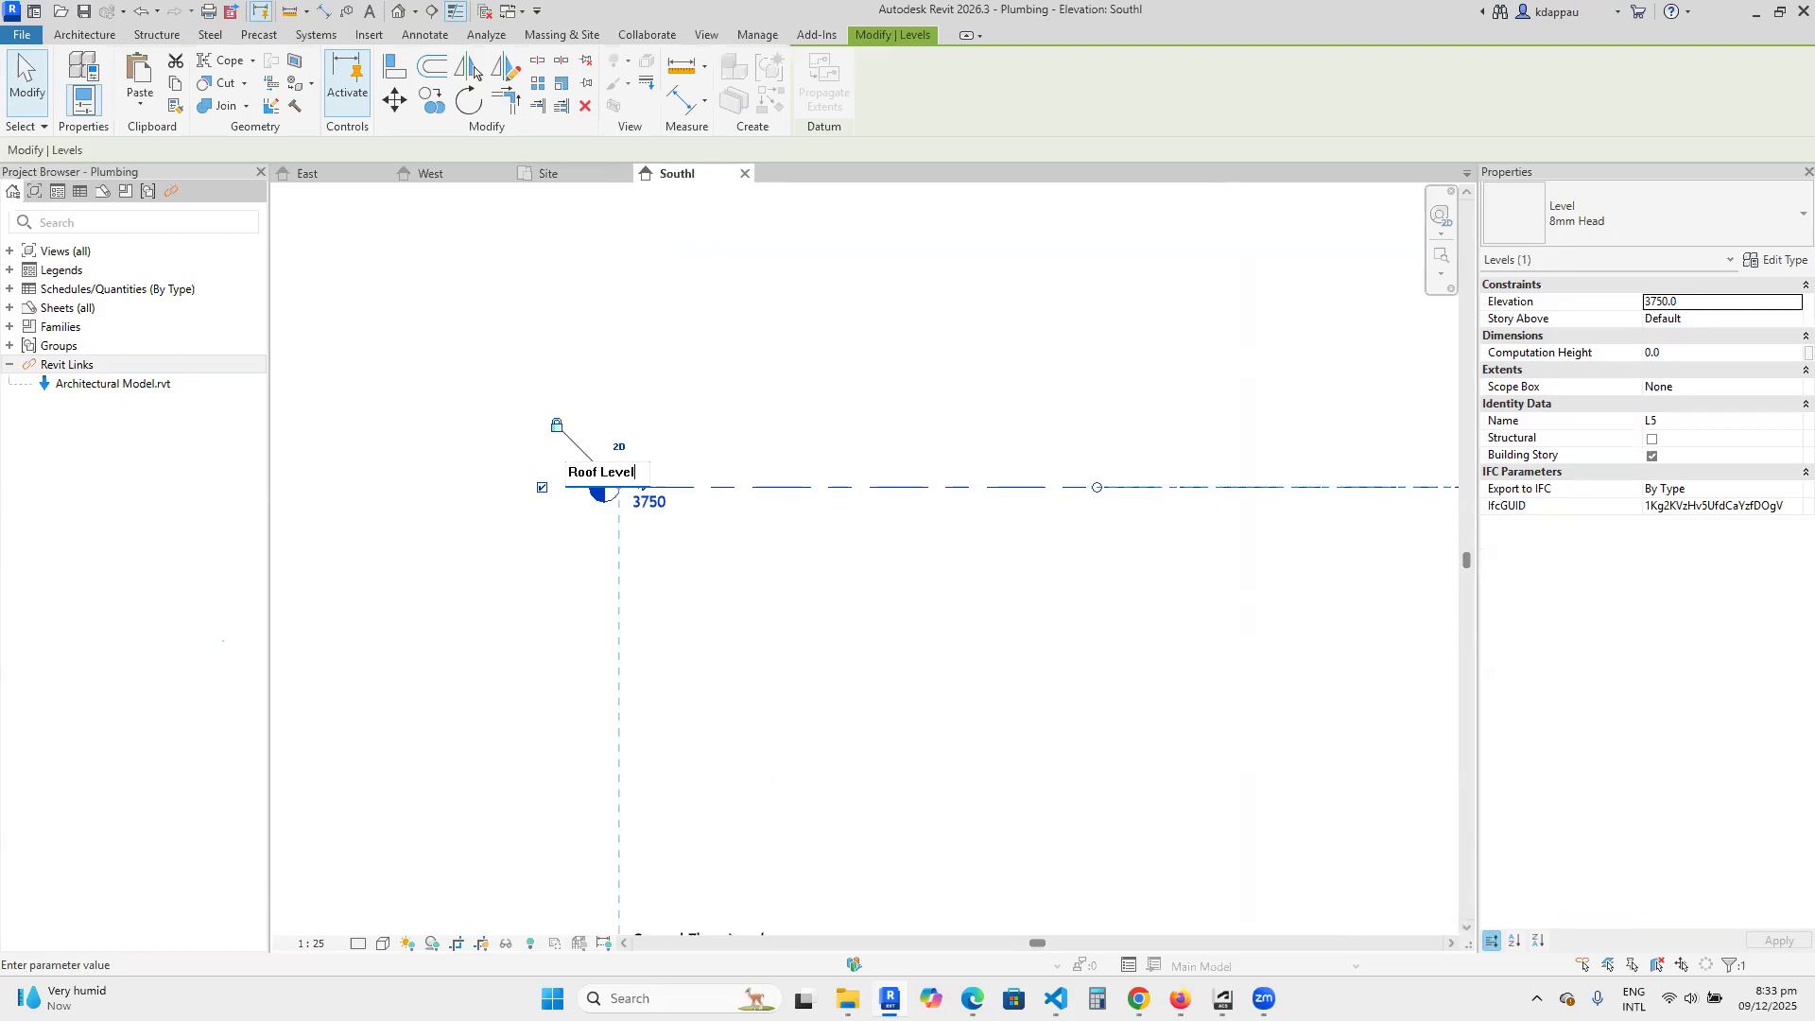
pyautogui.click(505, 617)
pyautogui.scroll(-5, 873, 515)
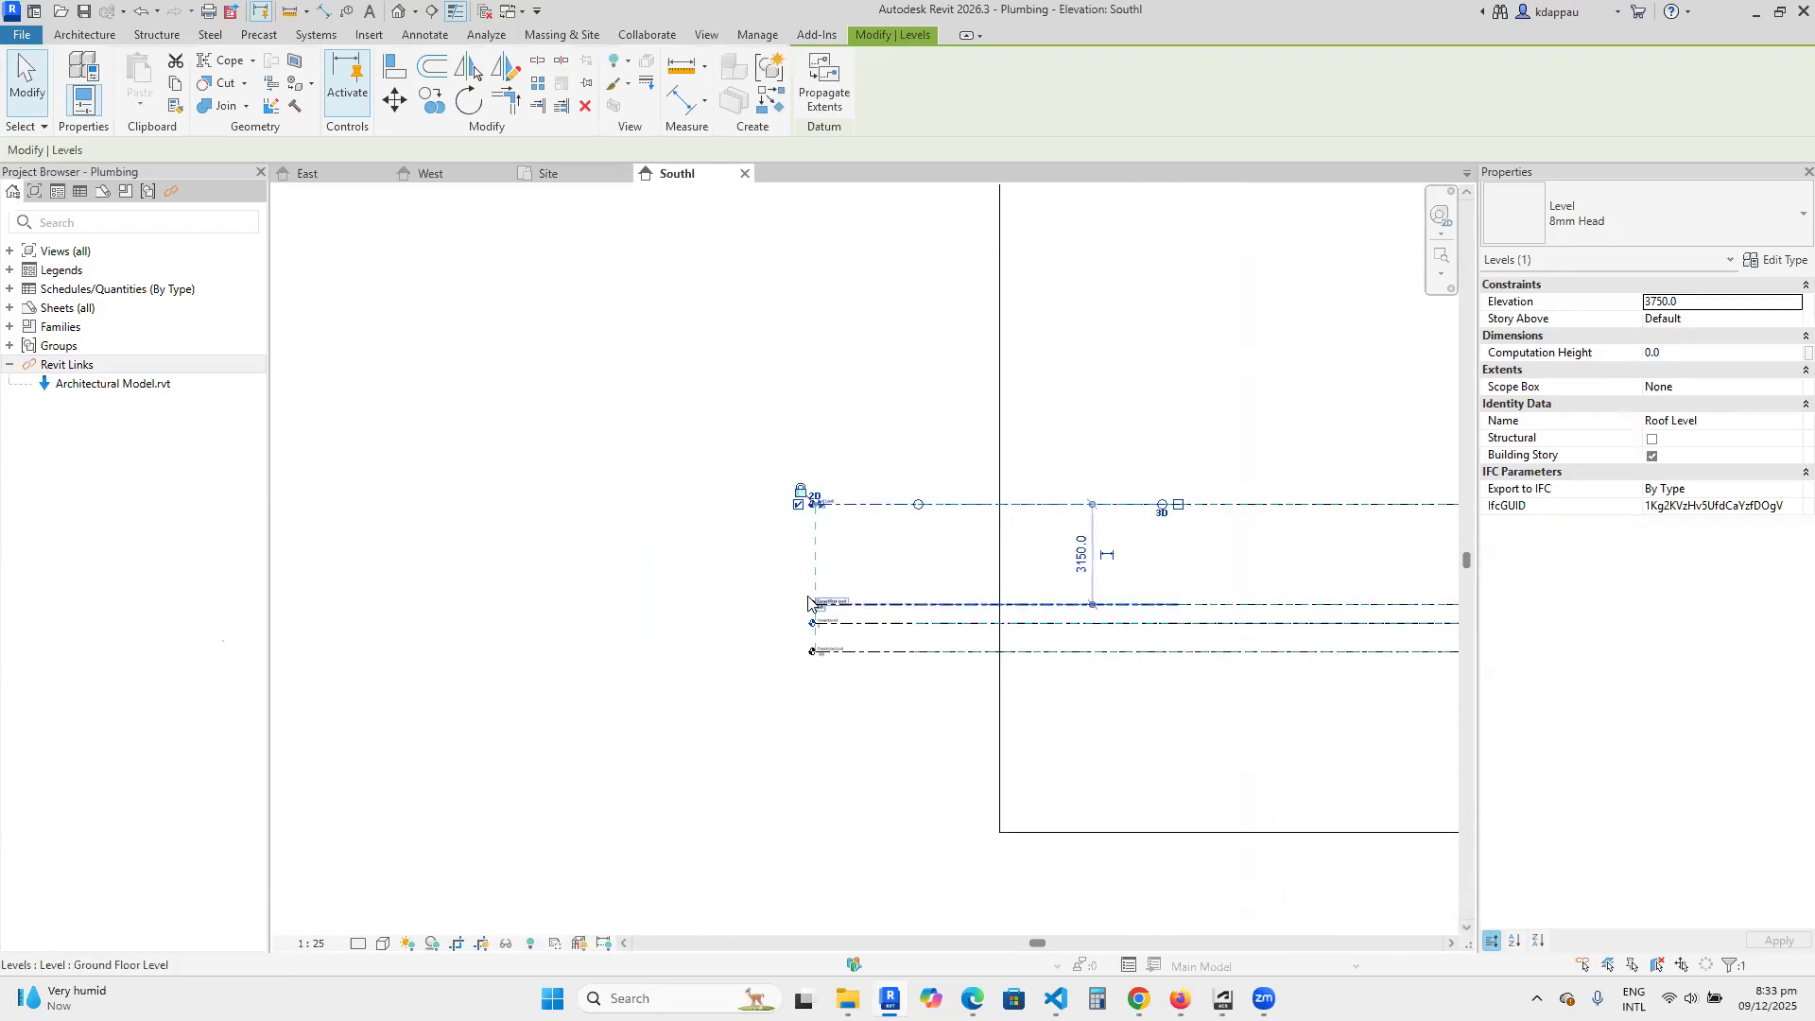
pyautogui.click(901, 577)
# Examine the names and elevations on the four level heads in the South elevation.
pyautogui.scroll(6, 728, 619)
pyautogui.scroll(-1, 728, 619)
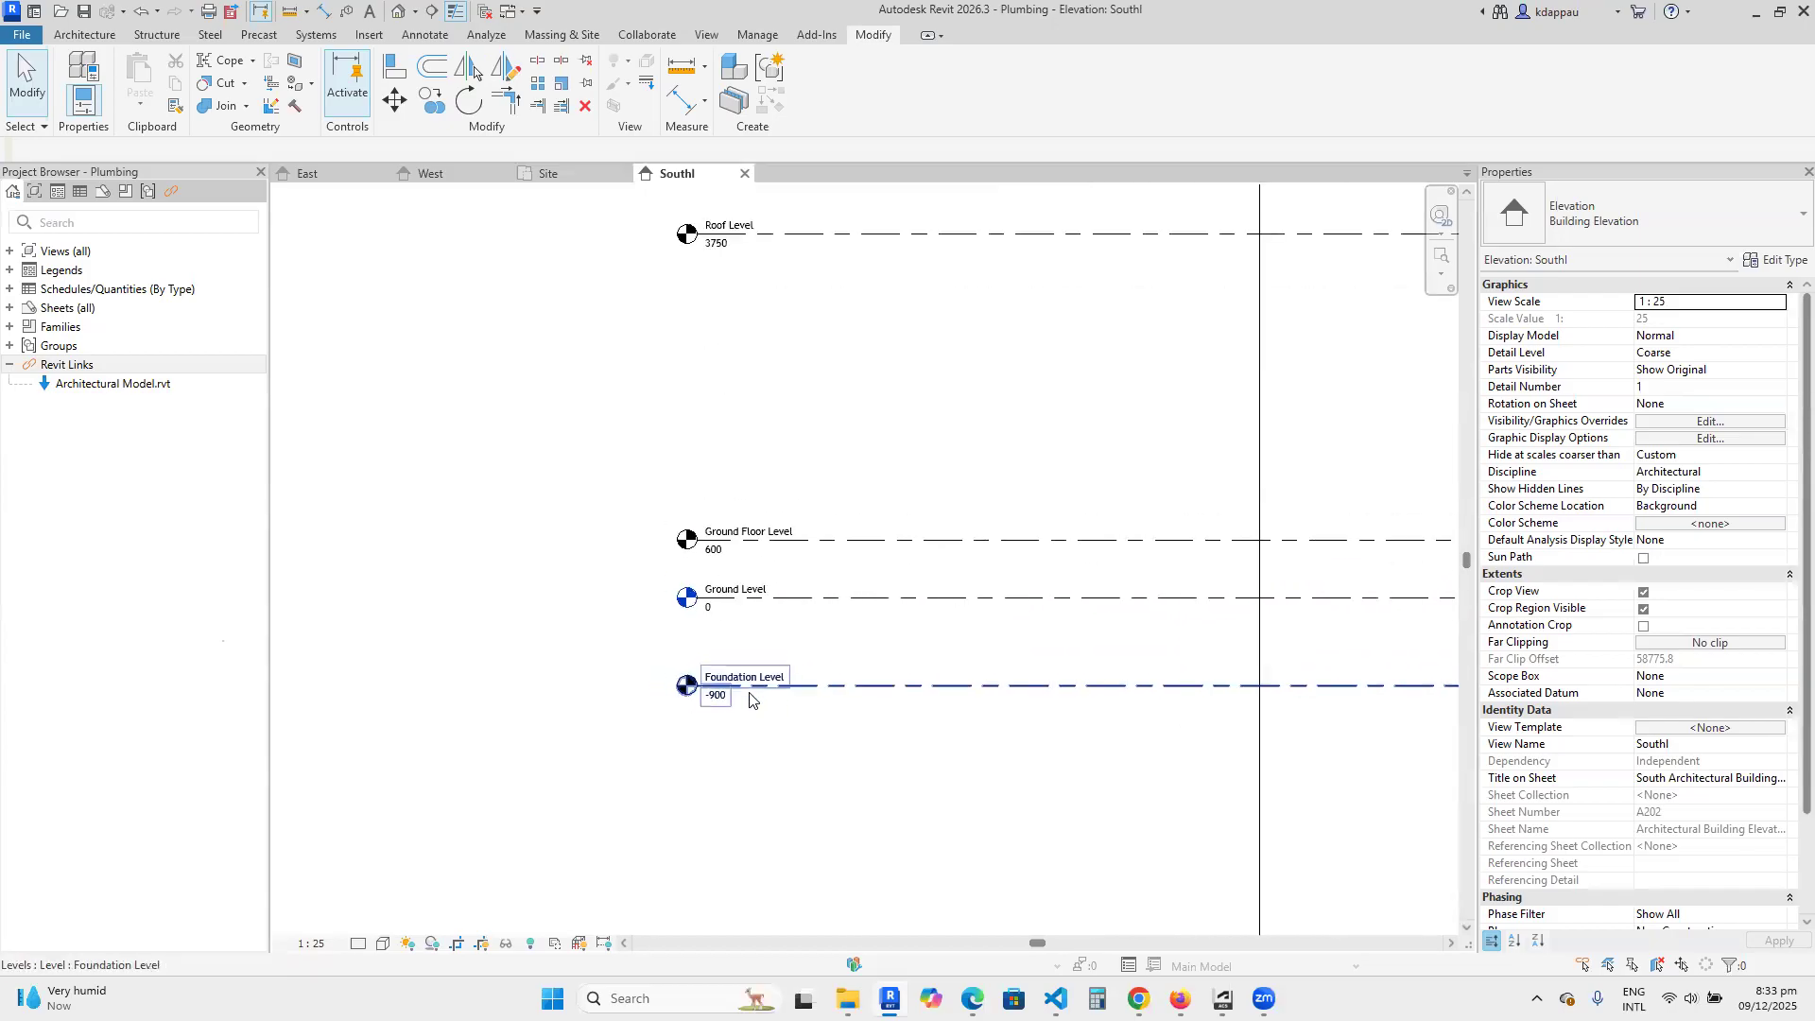
pyautogui.scroll(2, 725, 620)
pyautogui.scroll(-3, 730, 588)
pyautogui.scroll(3, 744, 542)
pyautogui.scroll(-5, 744, 543)
pyautogui.scroll(6, 790, 321)
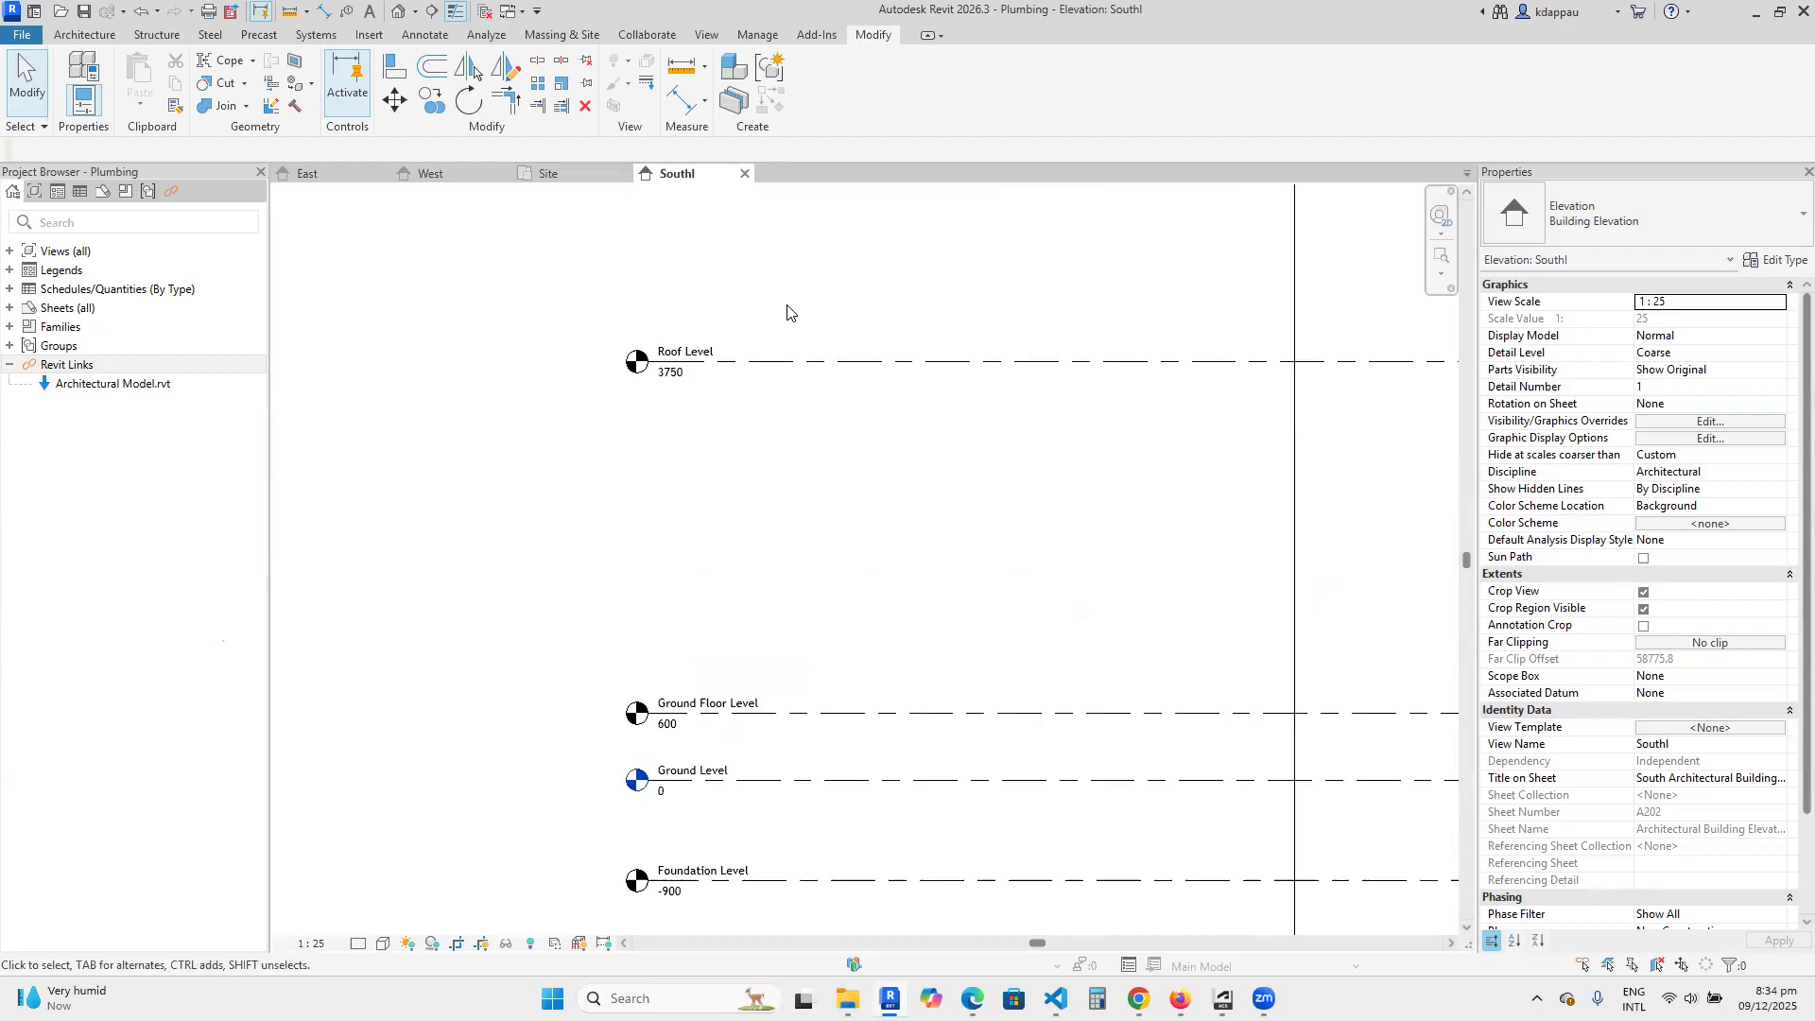
pyautogui.scroll(-5, 848, 587)
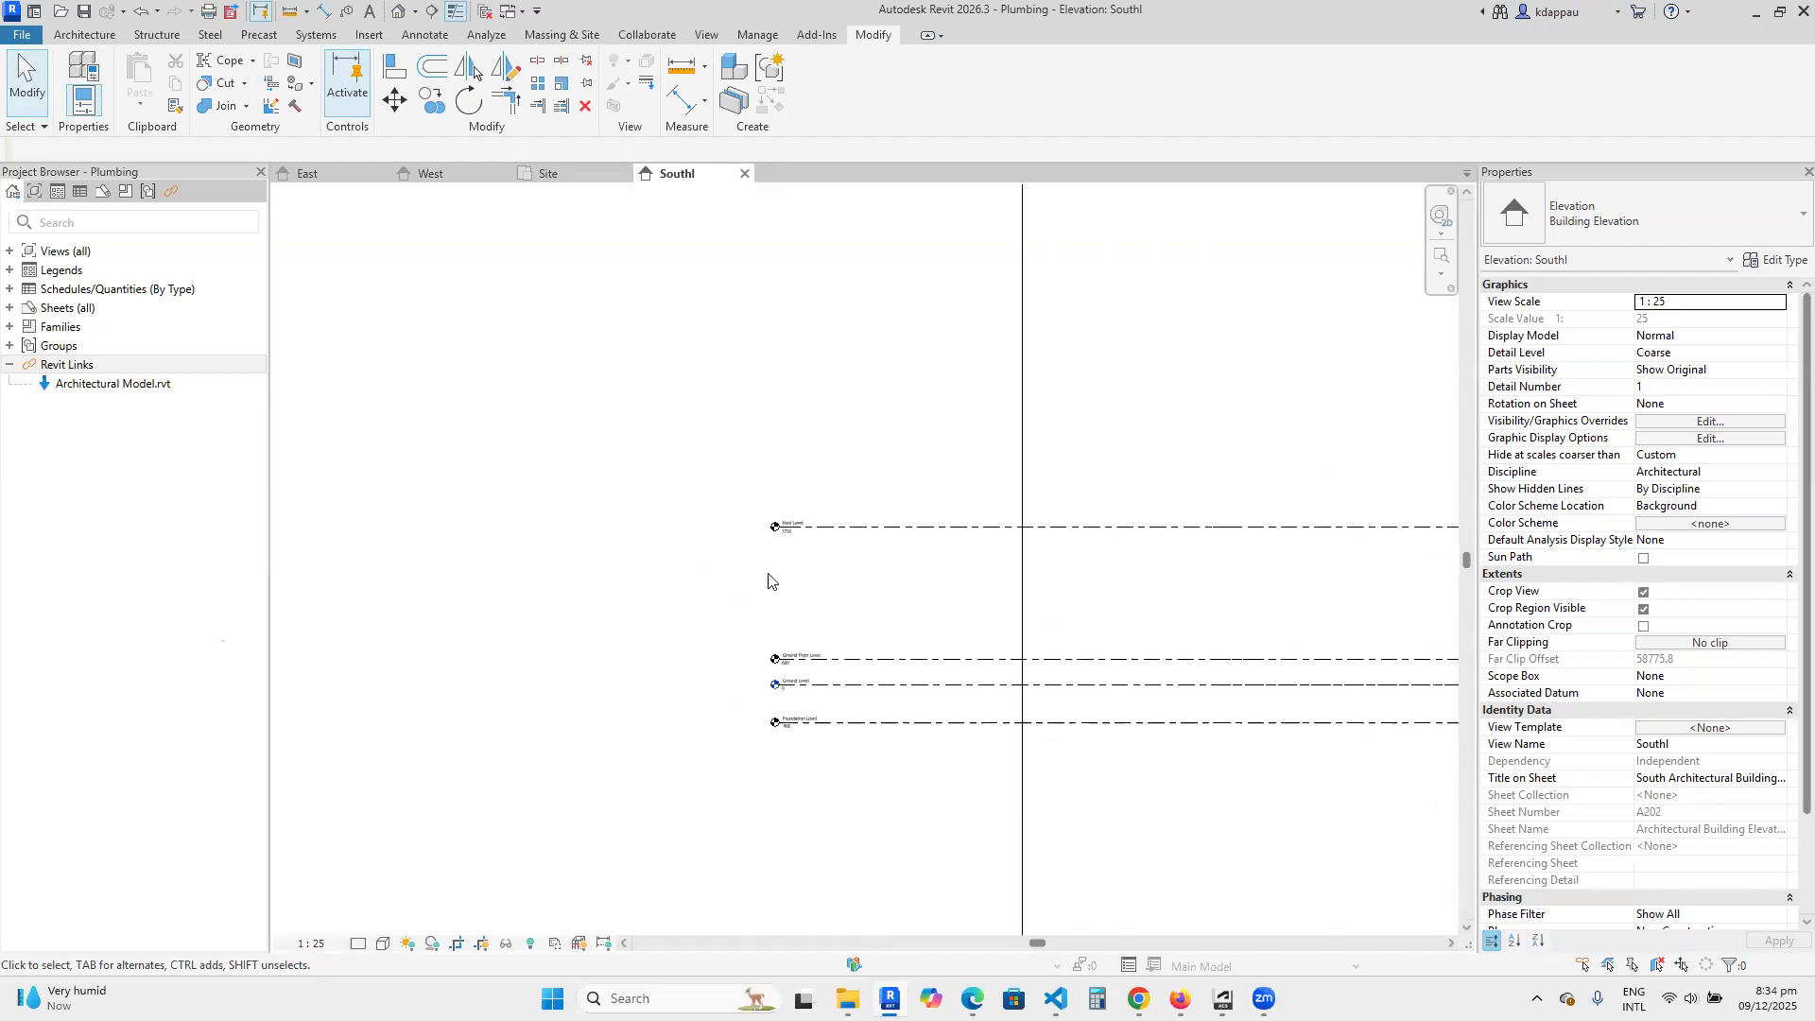
# Create an architectural floor plan view for Ground Floor Level only.
pyautogui.click(8, 253)
pyautogui.click(8, 251)
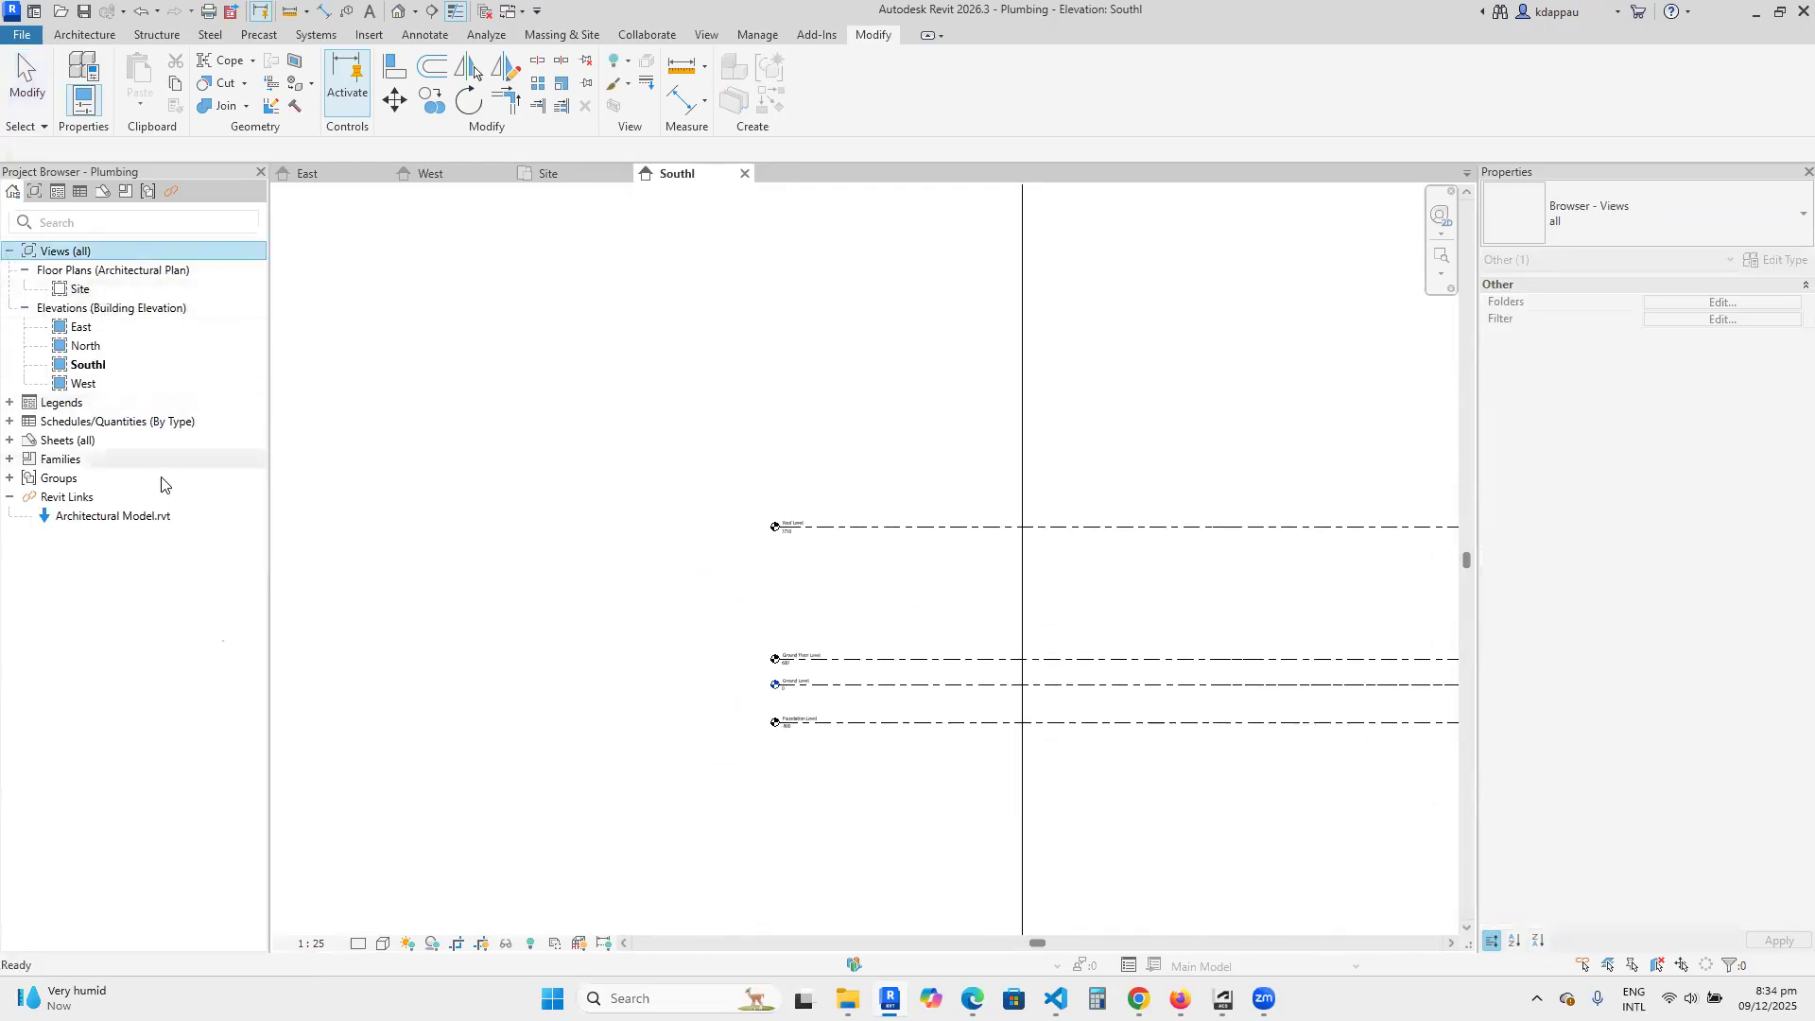
pyautogui.scroll(-2, 612, 409)
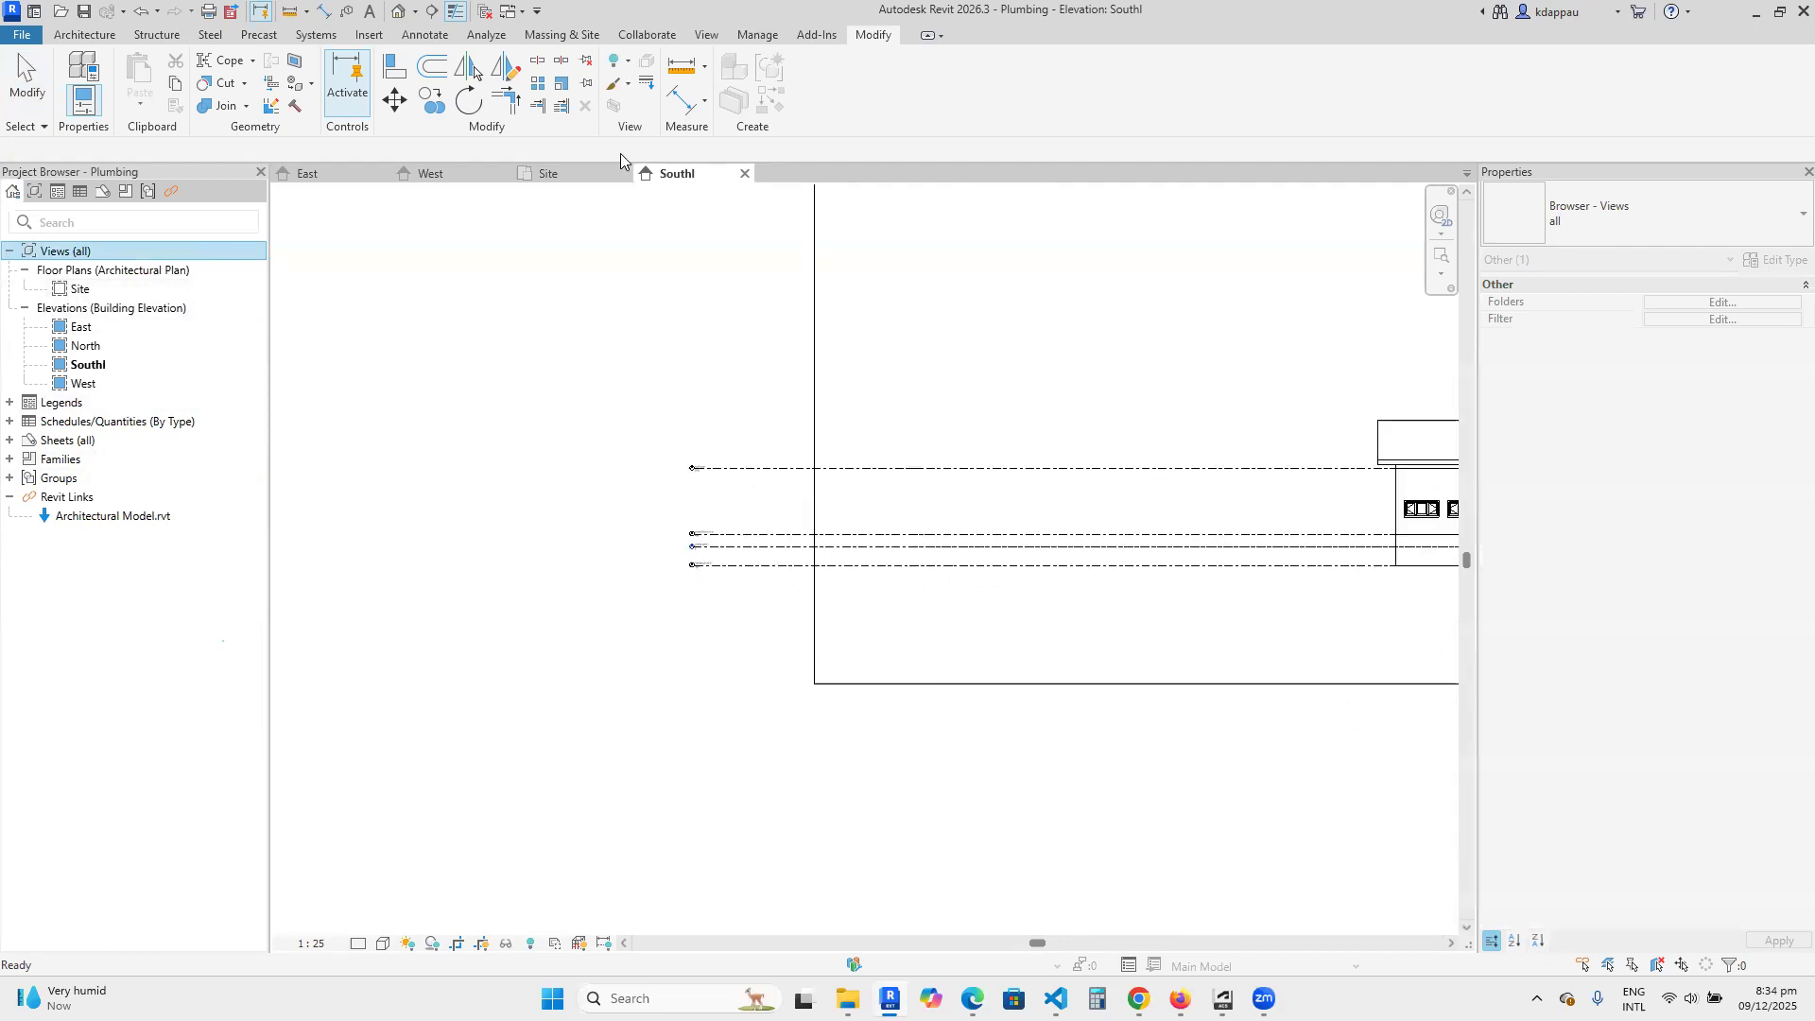
pyautogui.click(709, 36)
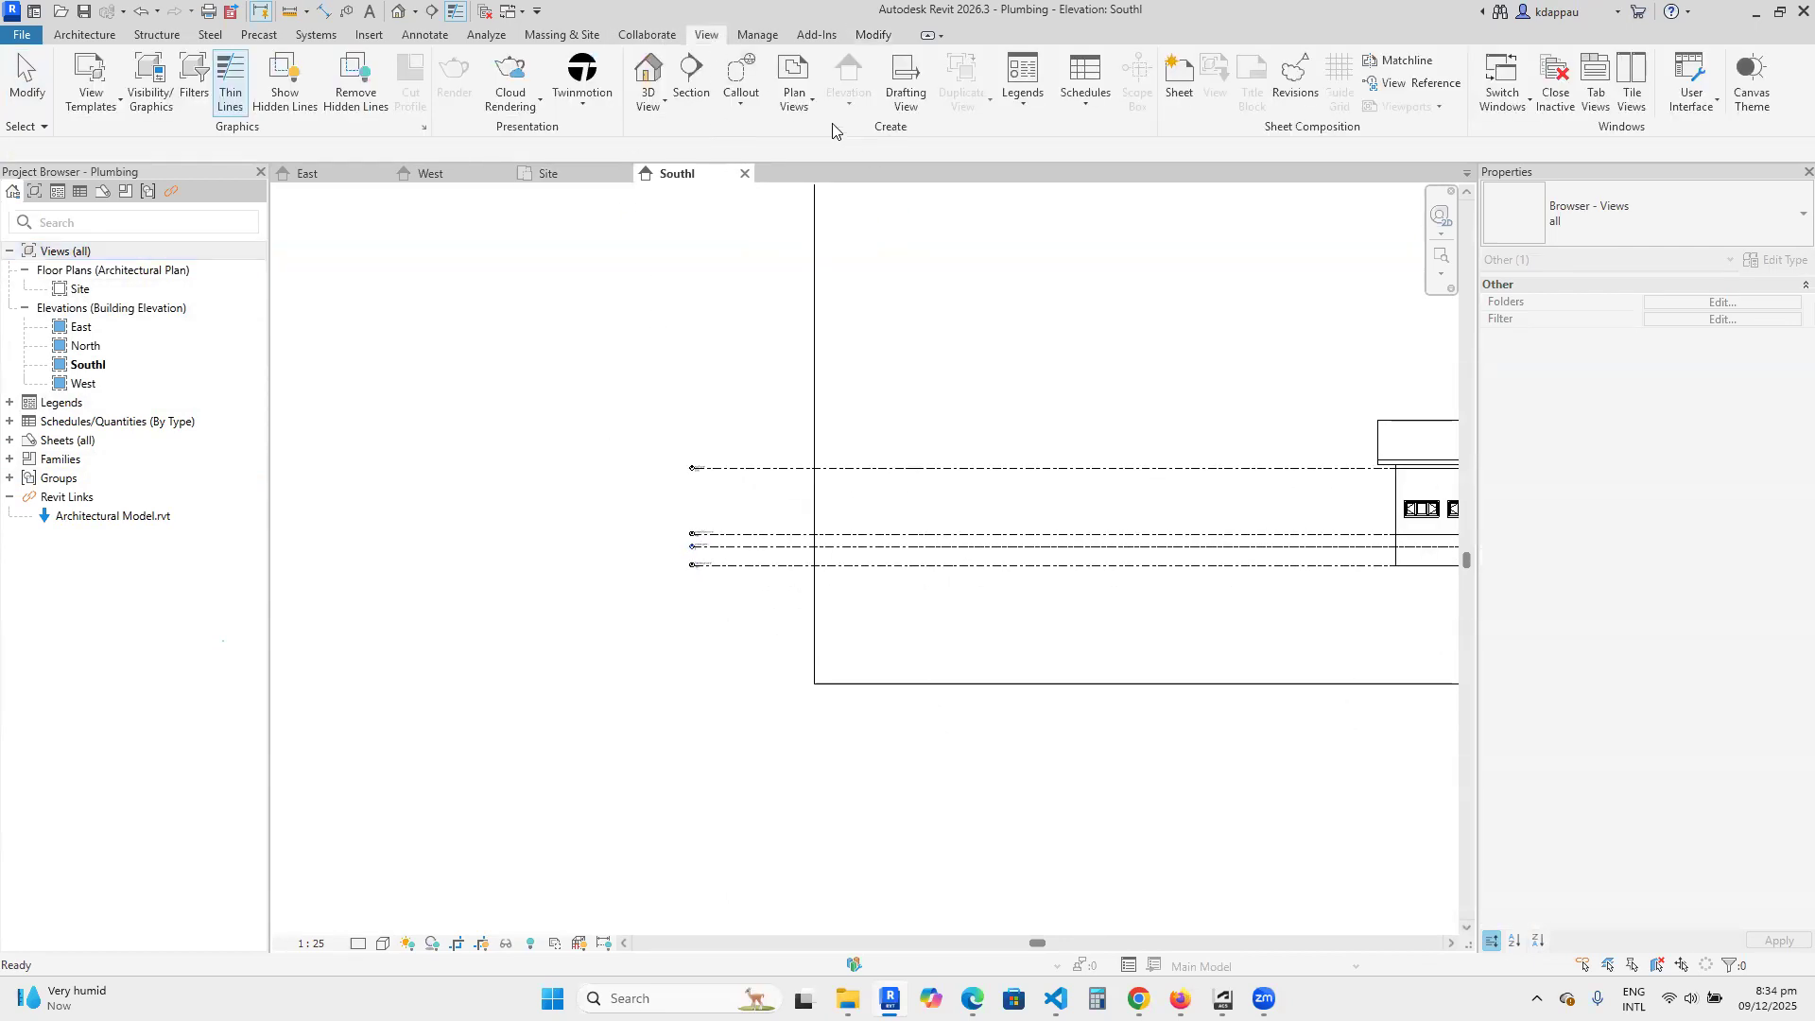
pyautogui.click(789, 102)
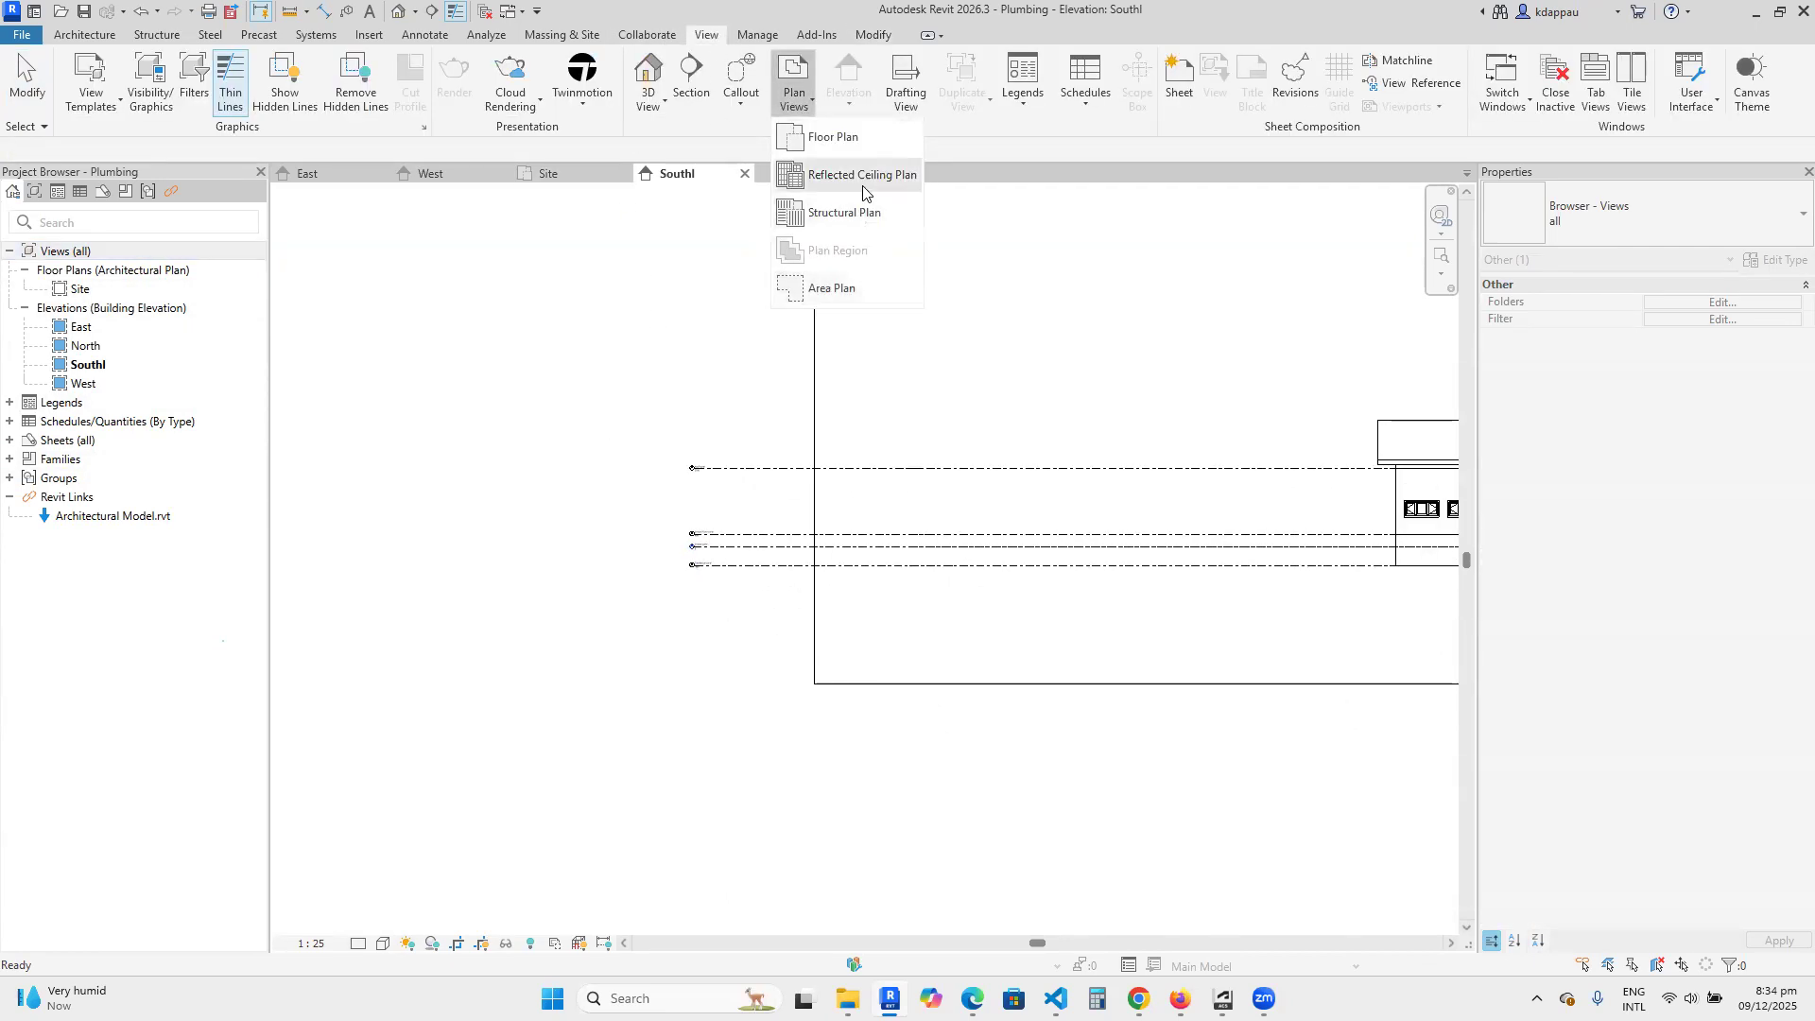
pyautogui.click(833, 142)
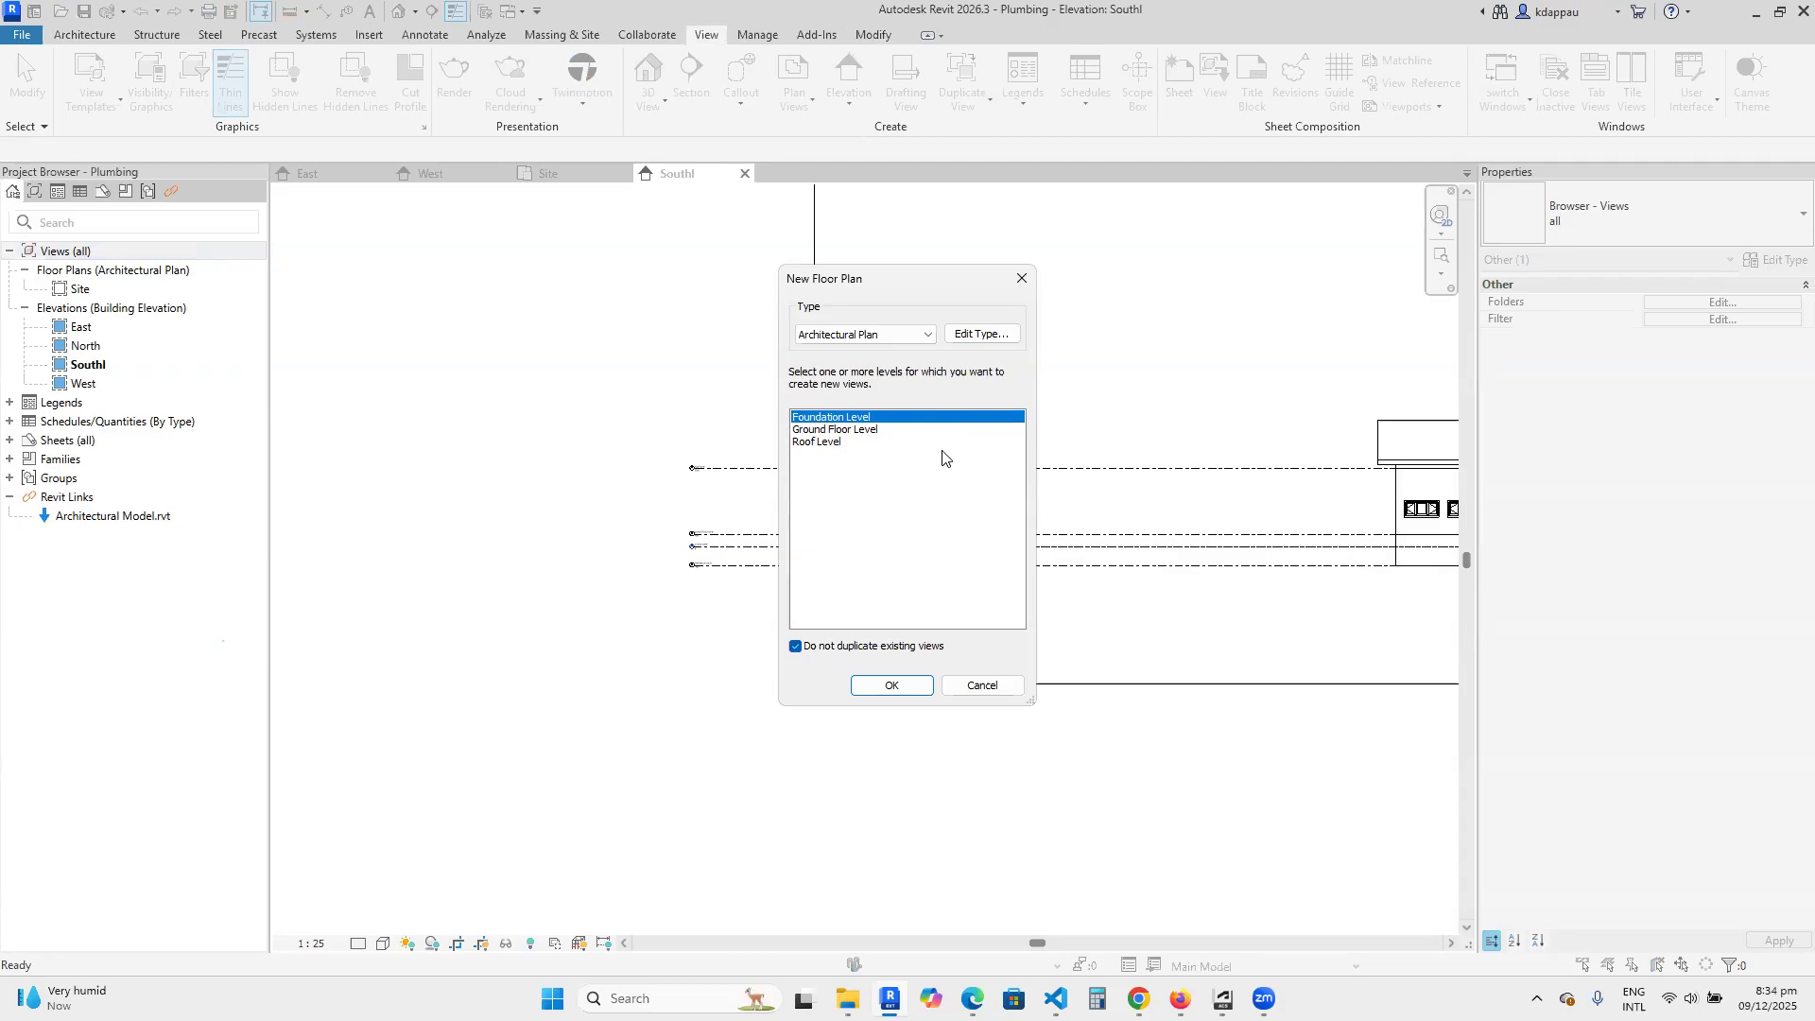
pyautogui.click(830, 433)
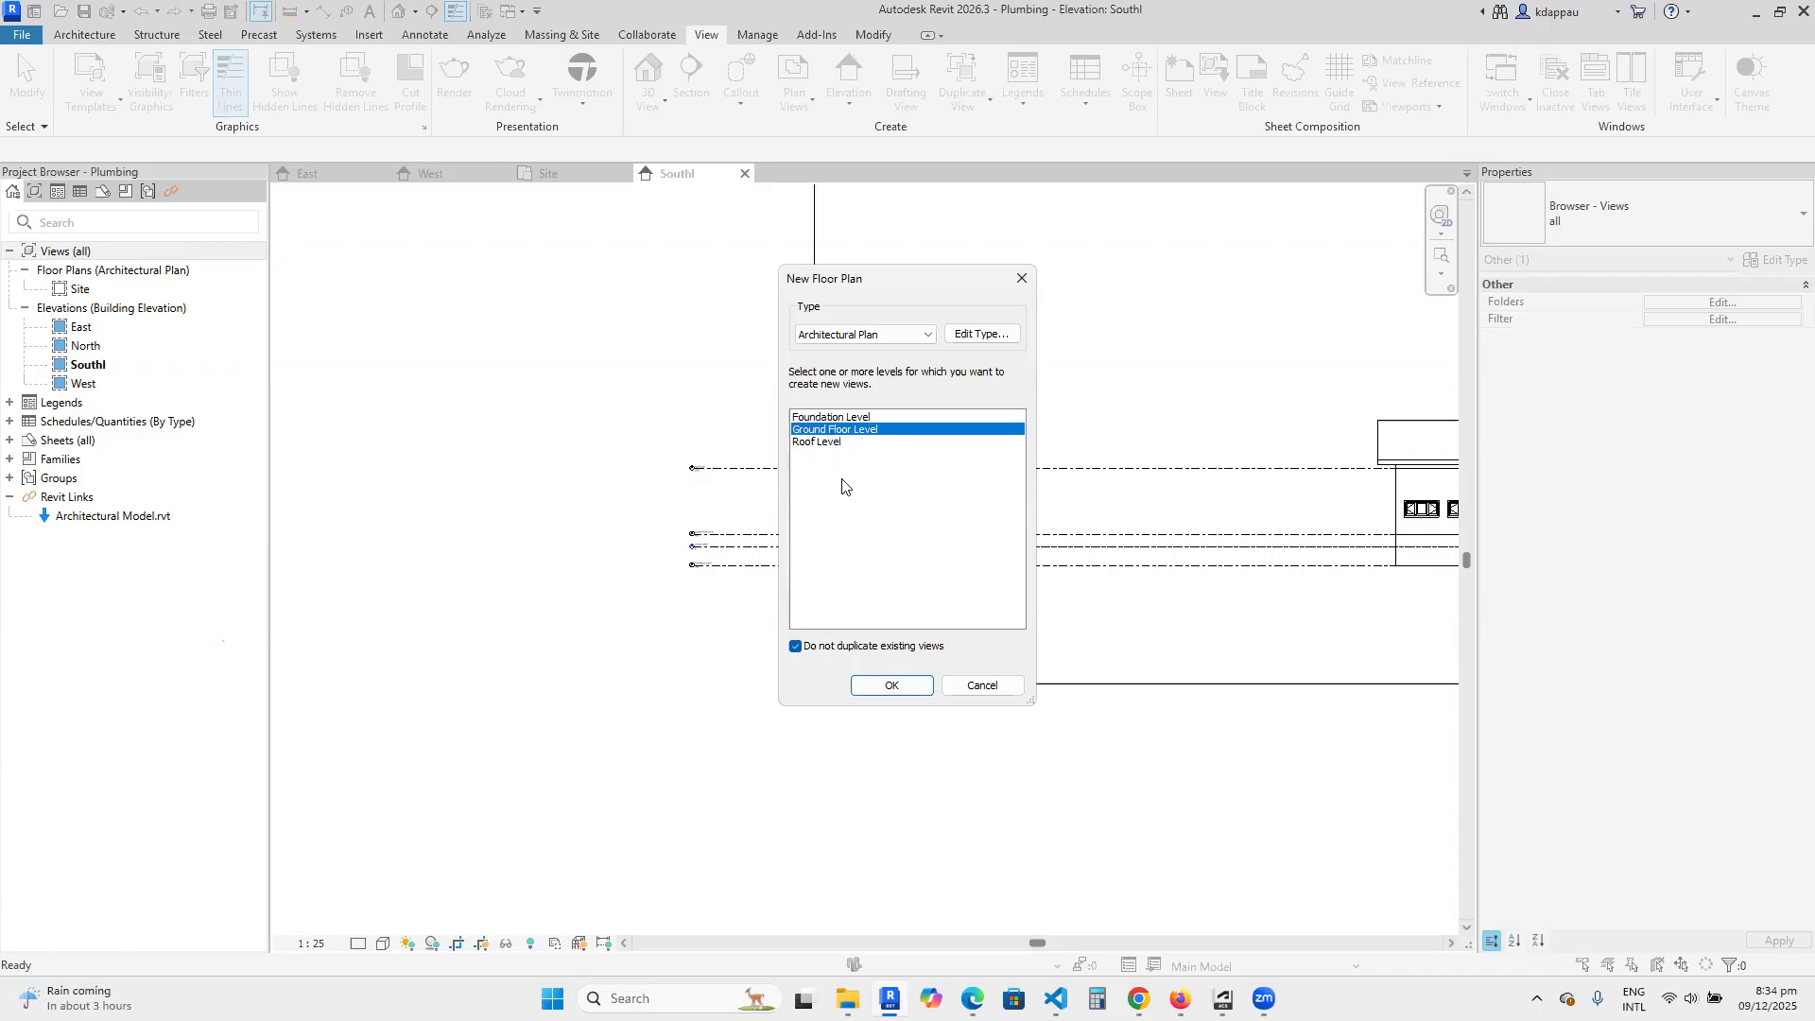
pyautogui.keyDown('ctrl'); pyautogui.click(812, 445); pyautogui.keyUp('ctrl')
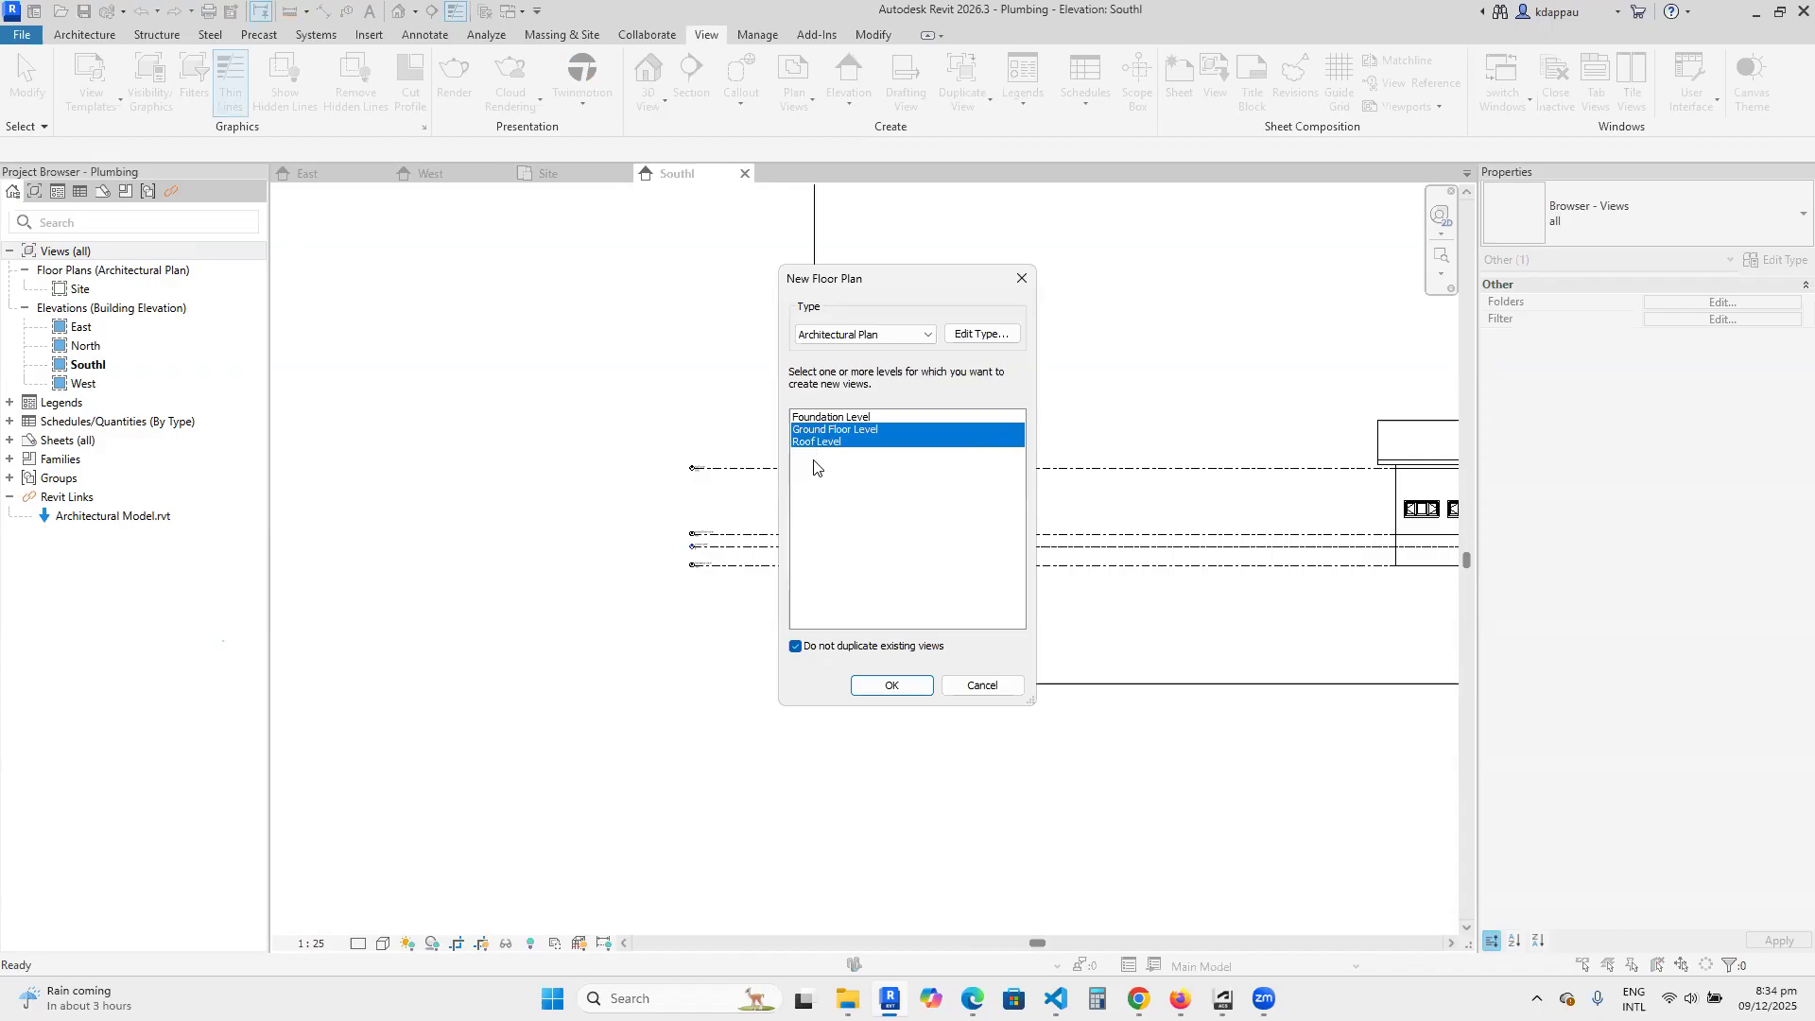
pyautogui.keyDown('ctrl'); pyautogui.click(818, 443); pyautogui.keyUp('ctrl')
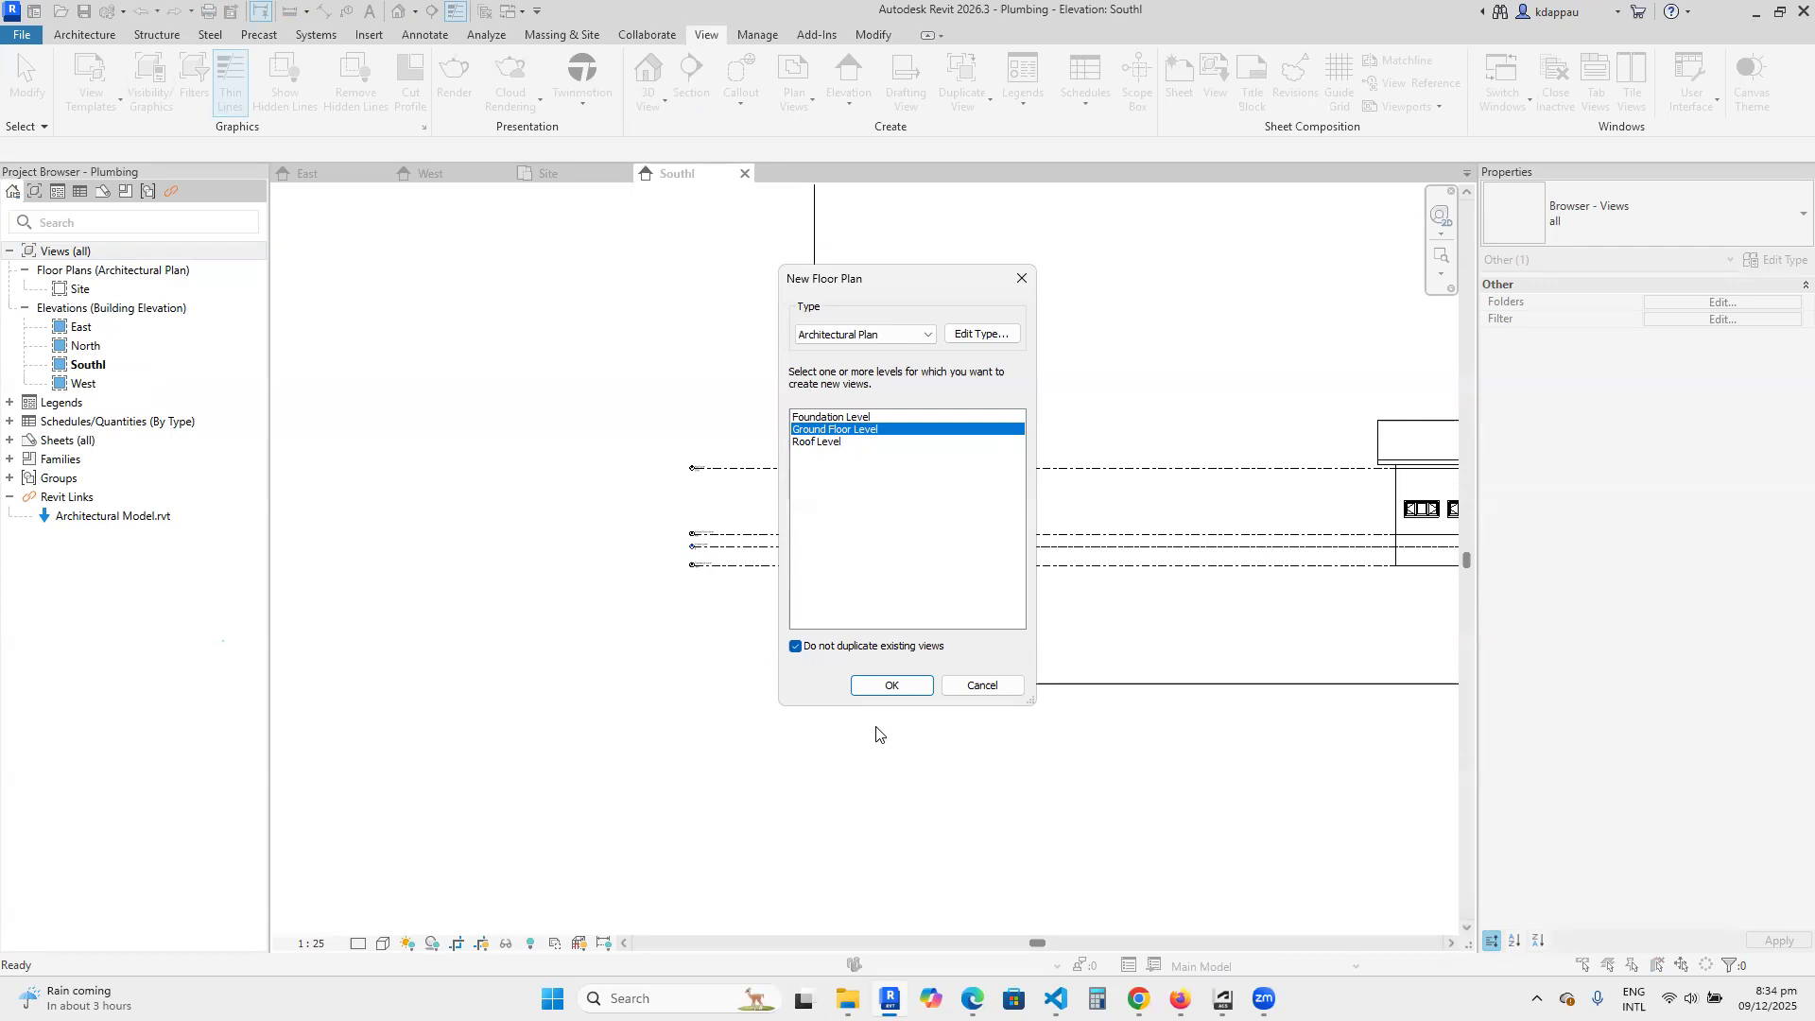
pyautogui.click(874, 686)
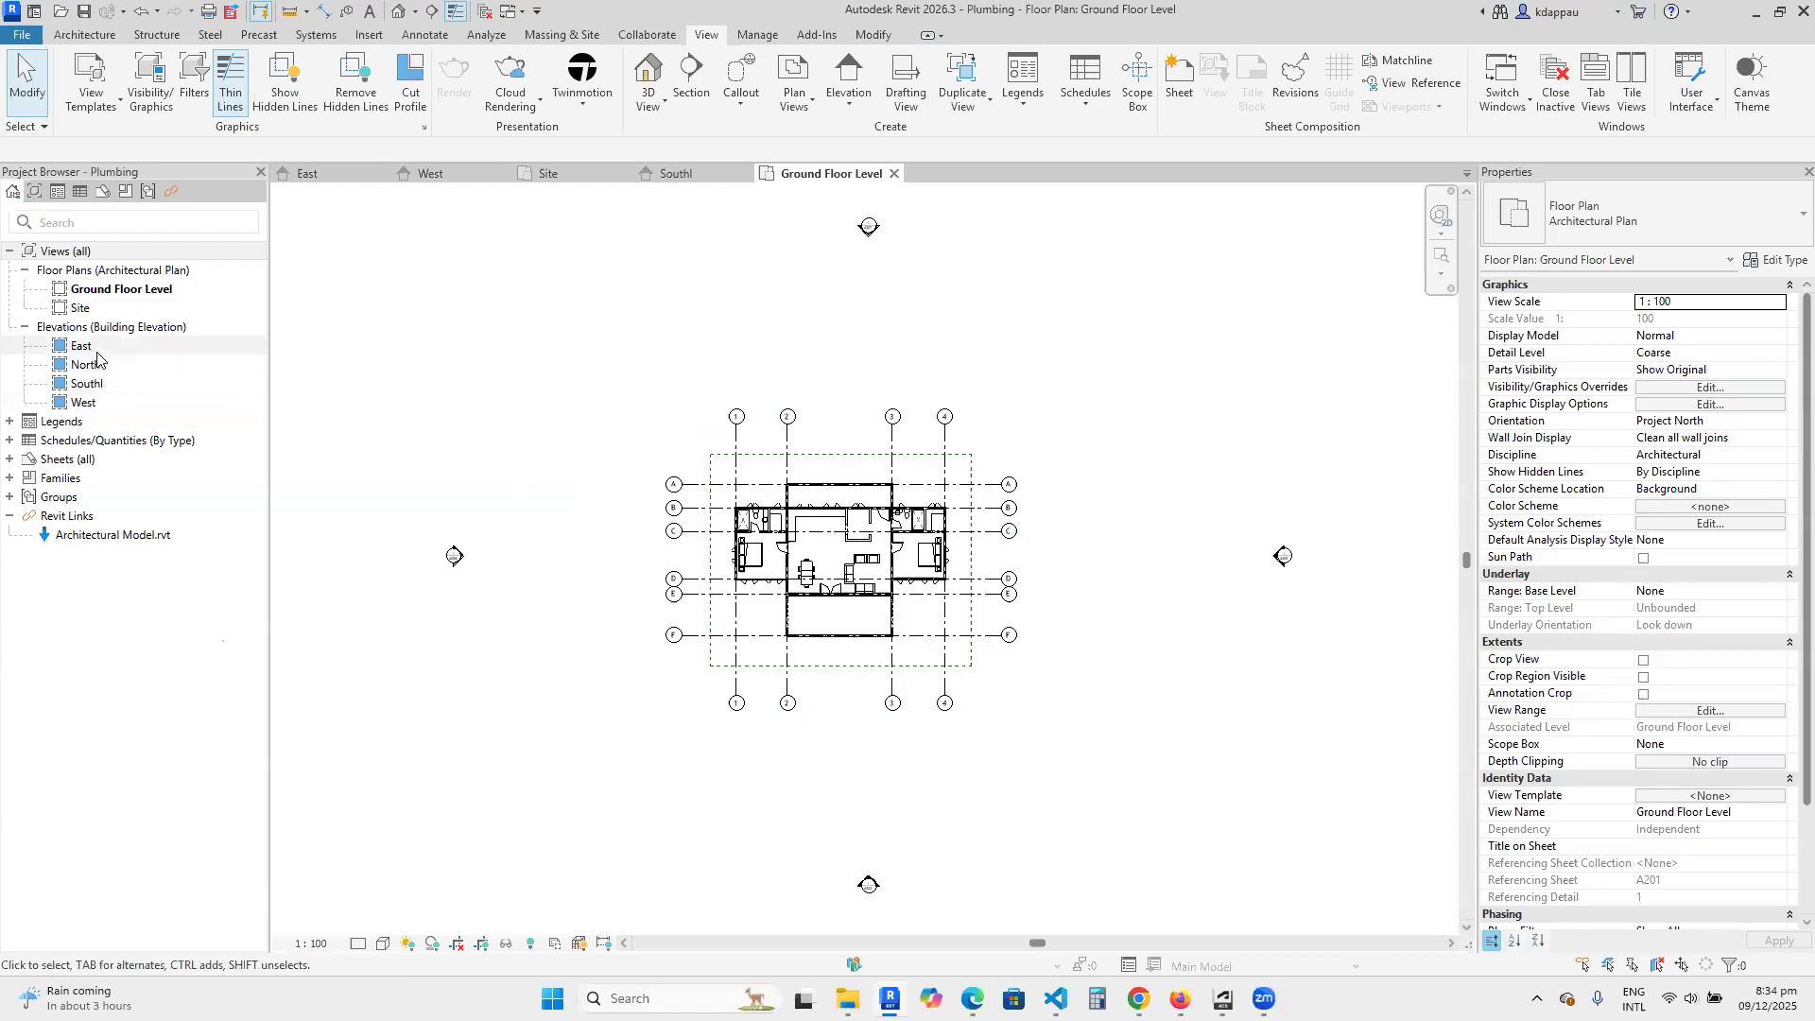
pyautogui.click(118, 293)
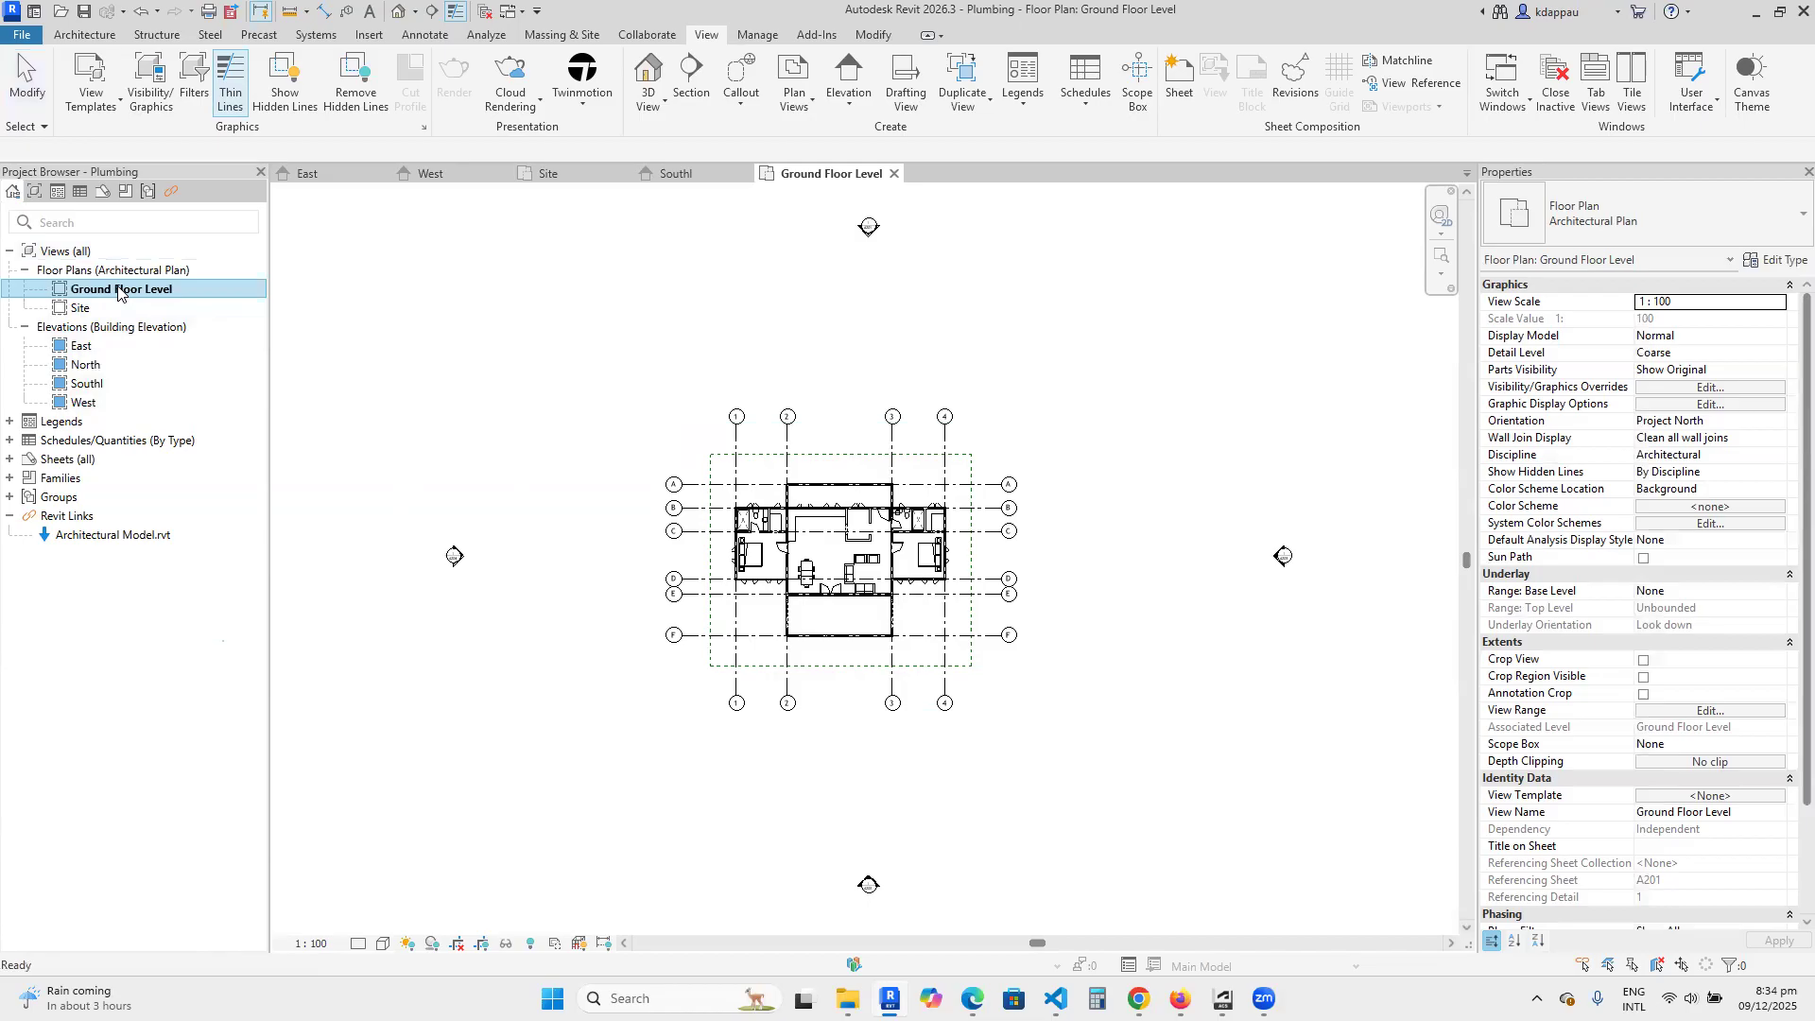
# Examine the rooms, furniture, fixtures and grid lines in the Ground Floor Level plan.
pyautogui.scroll(6, 806, 582)
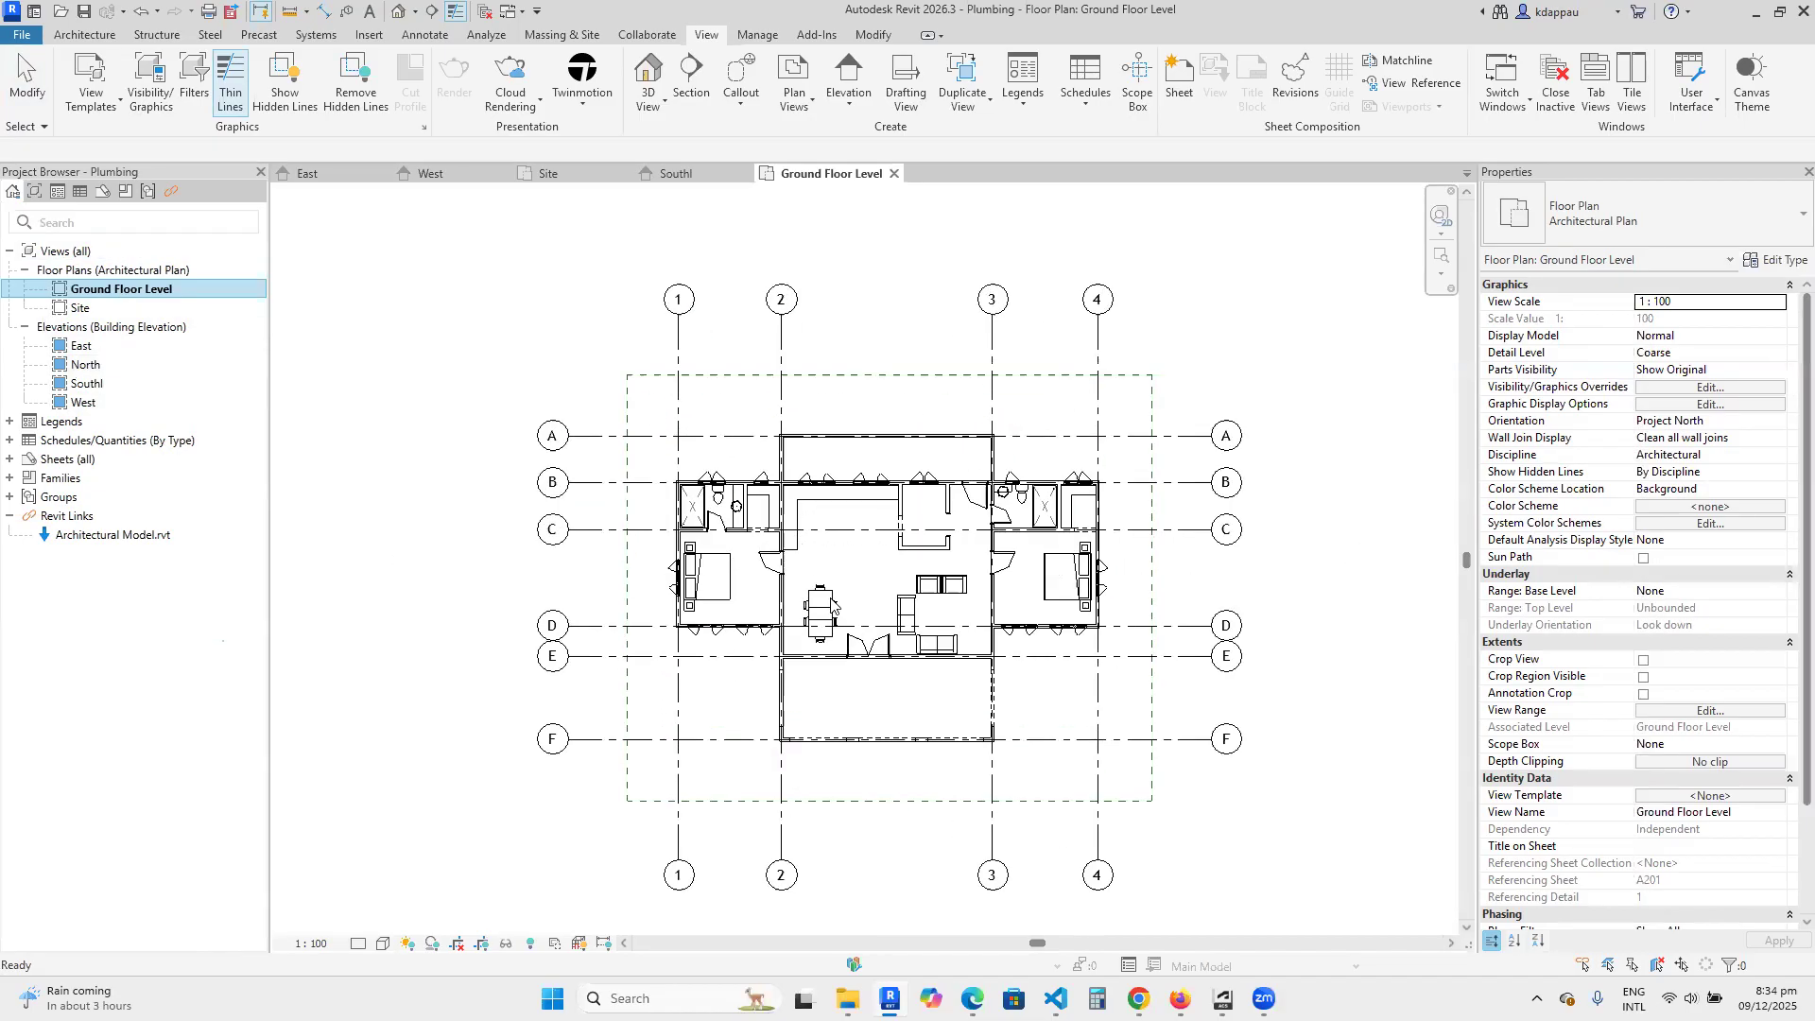
pyautogui.scroll(-5, 806, 582)
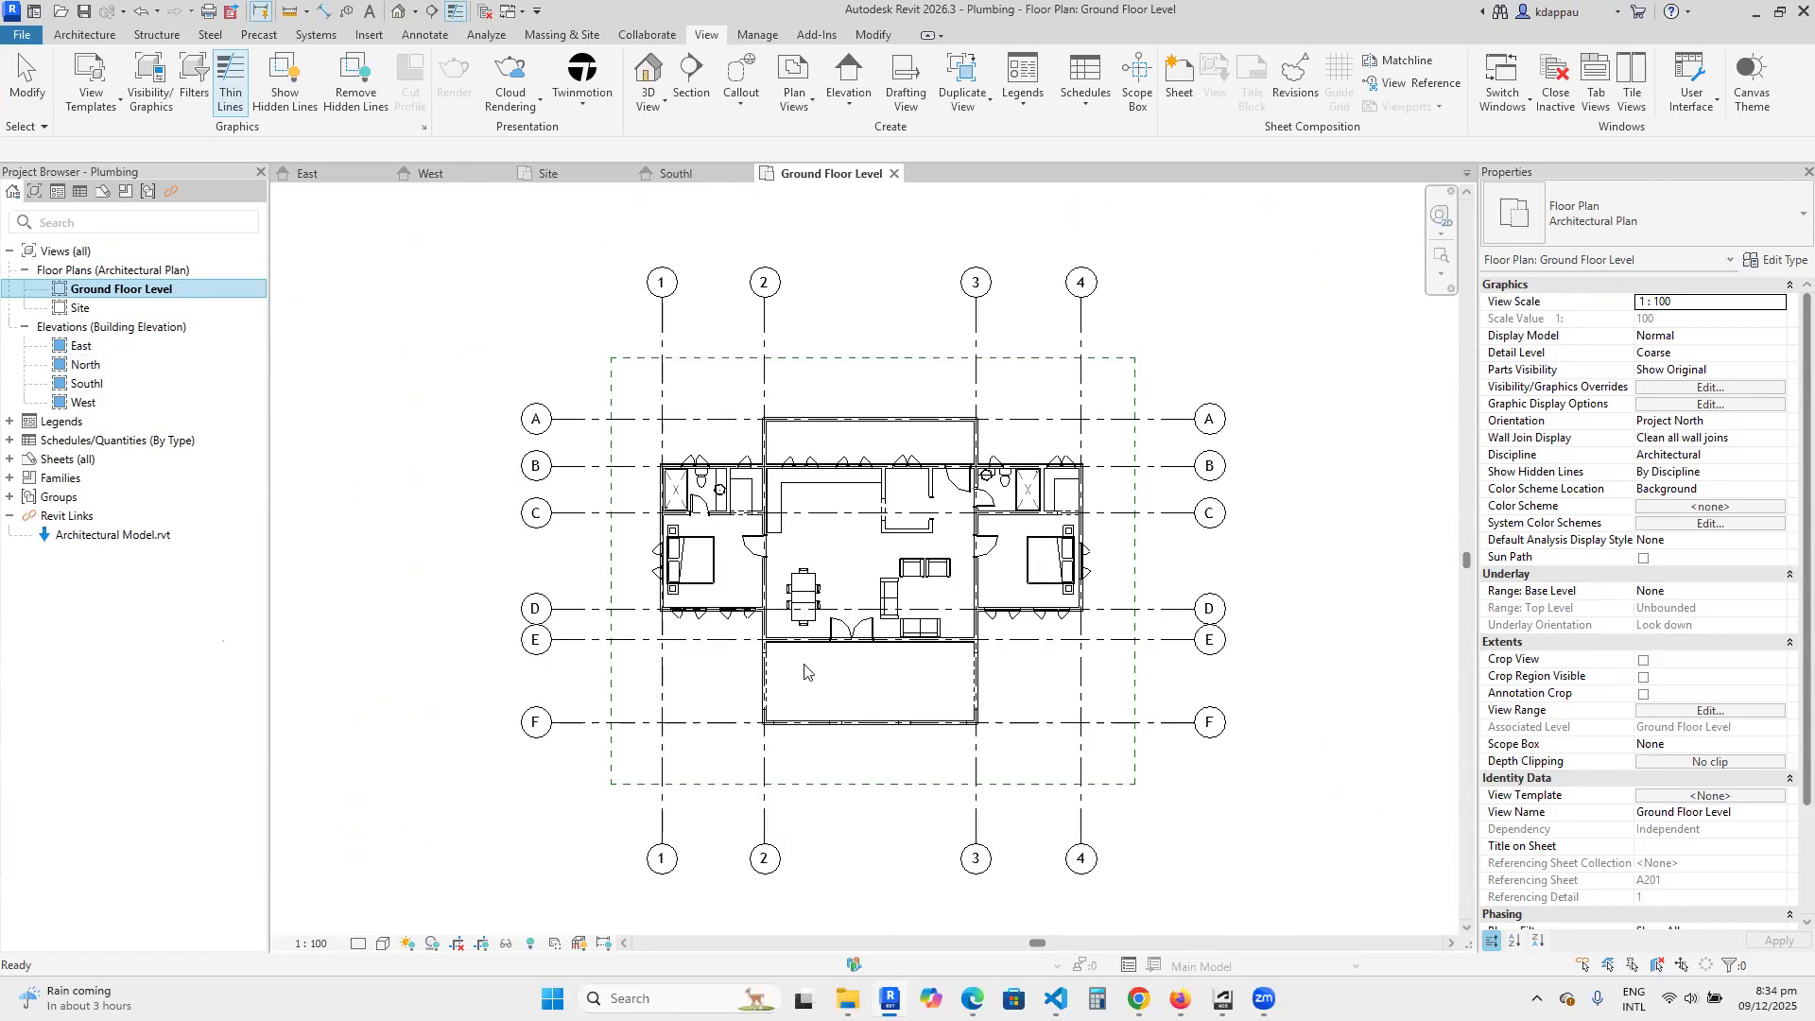
pyautogui.scroll(-2, 850, 662)
pyautogui.scroll(2, 871, 690)
pyautogui.scroll(3, 870, 690)
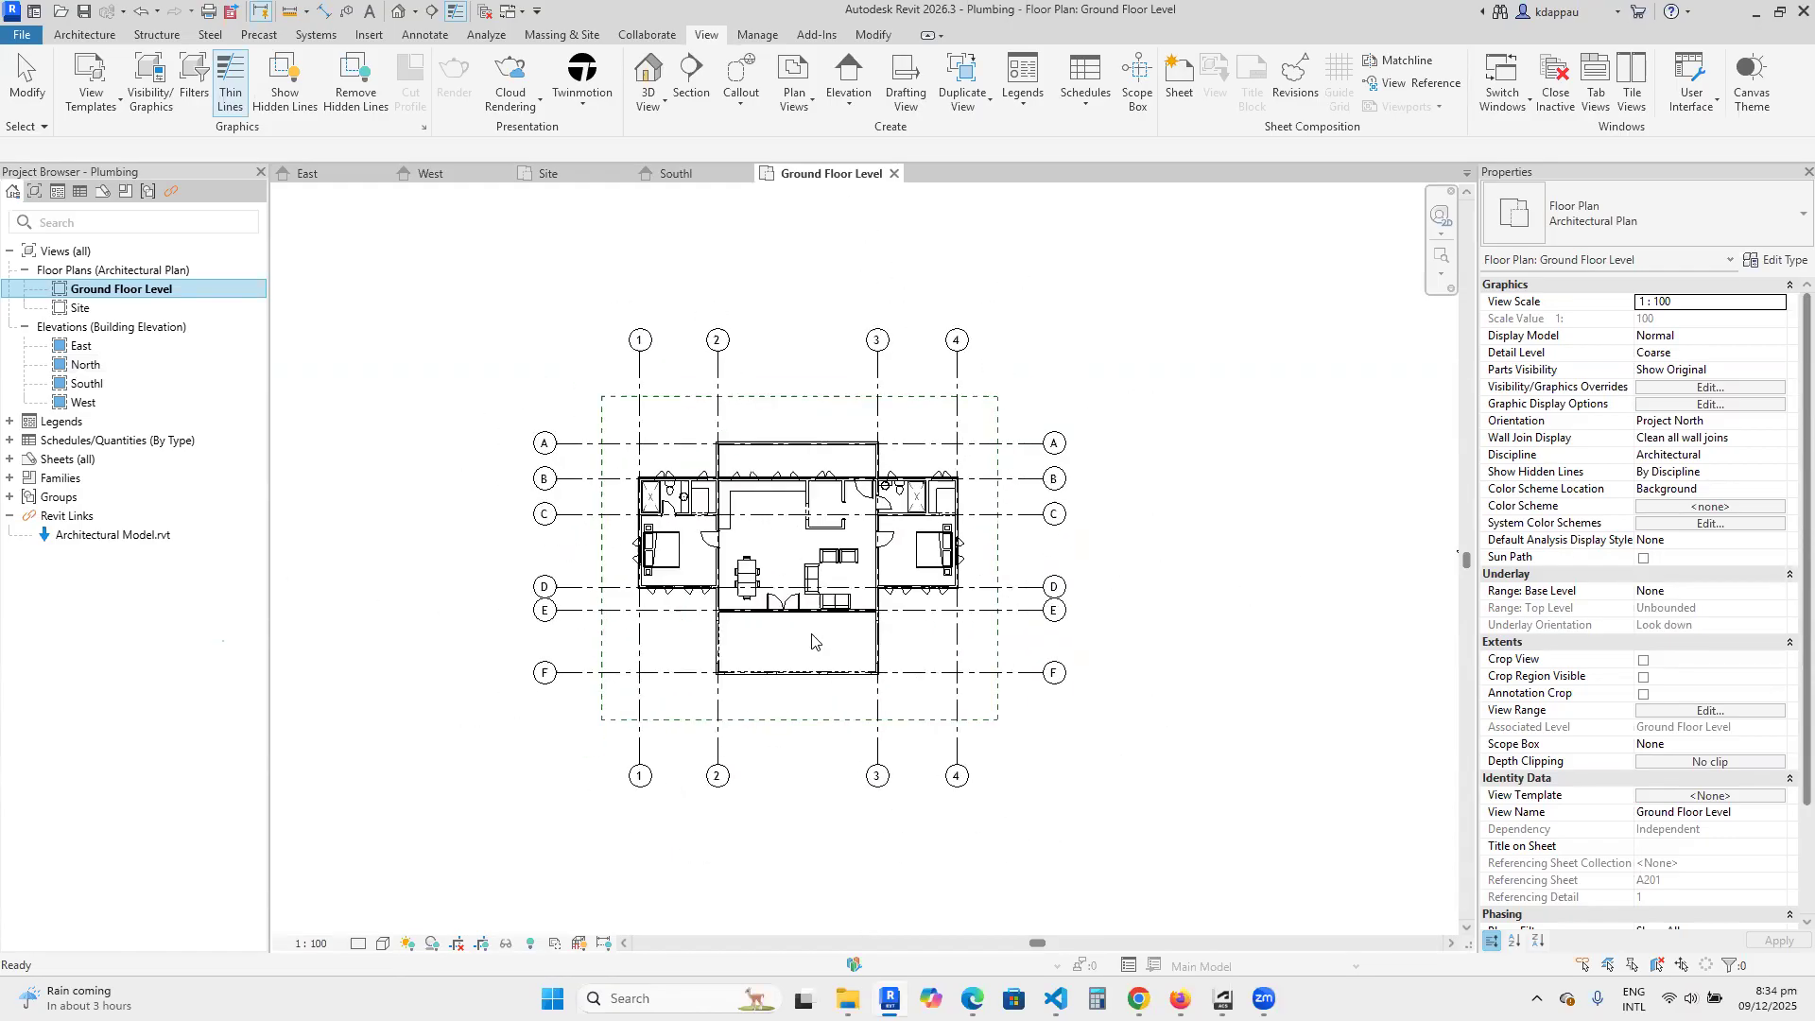
pyautogui.scroll(2, 937, 614)
pyautogui.scroll(-3, 898, 613)
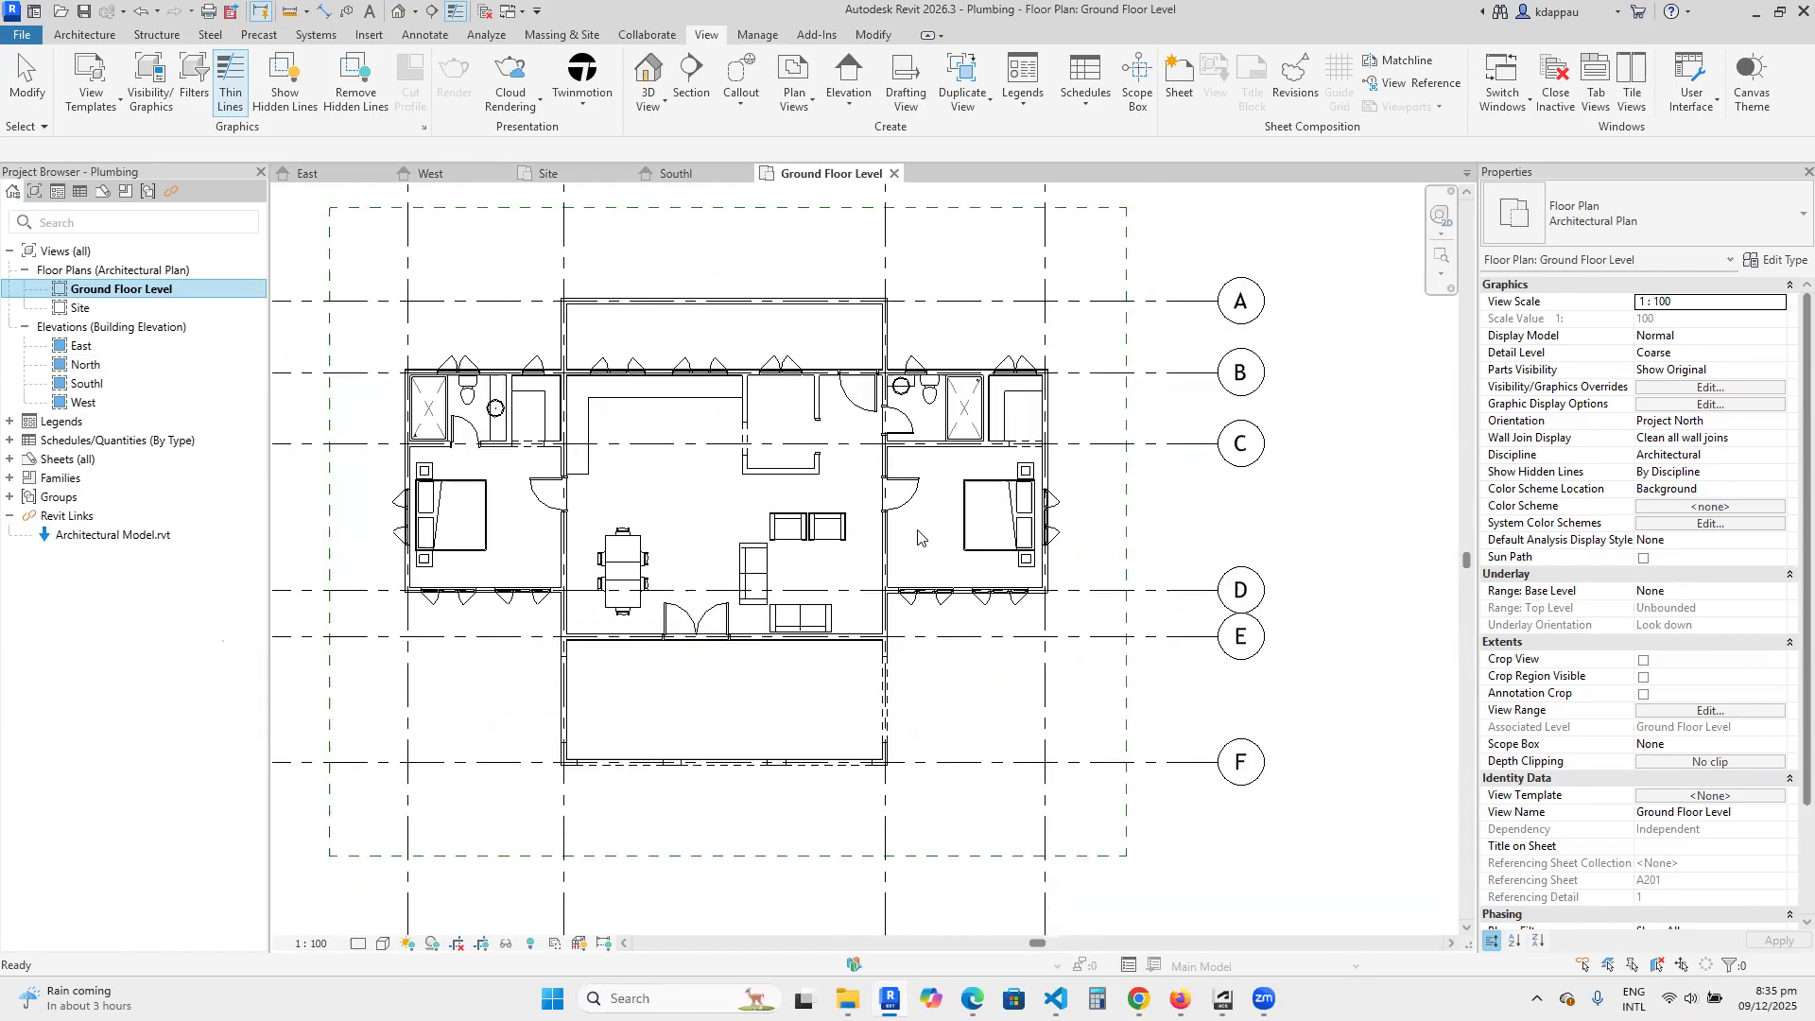
pyautogui.scroll(3, 678, 390)
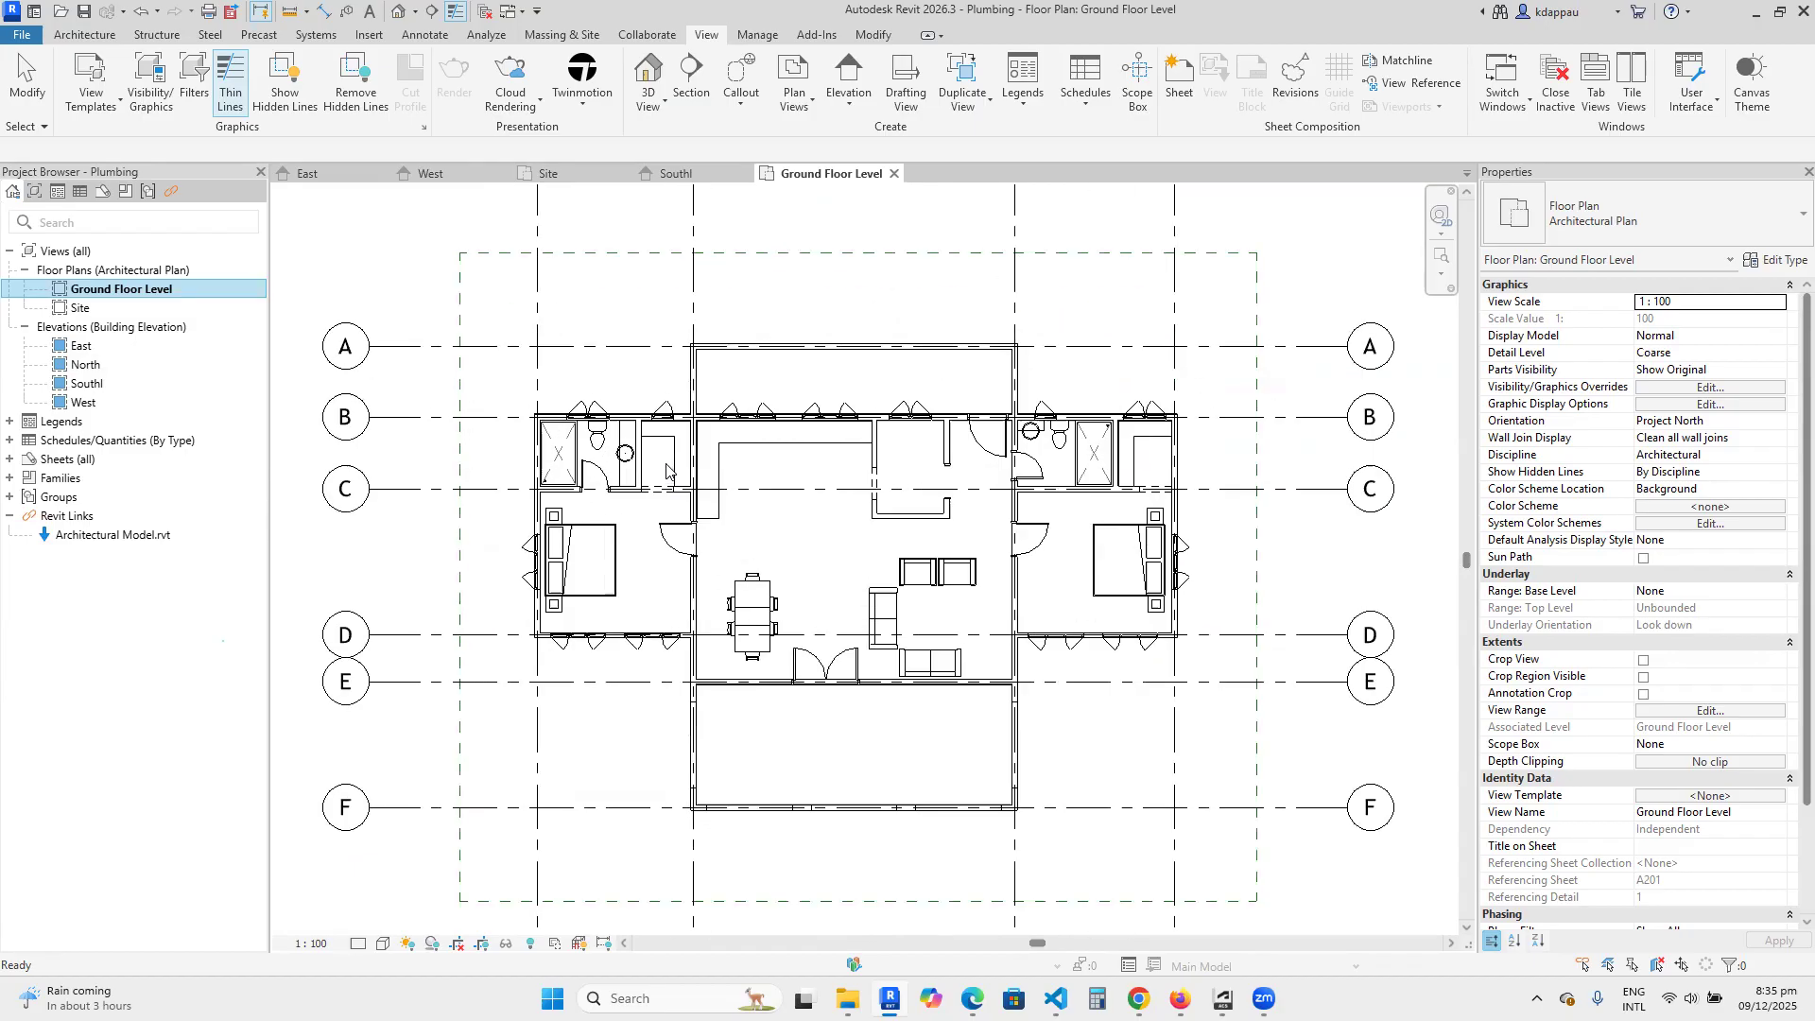
pyautogui.scroll(-1, 676, 558)
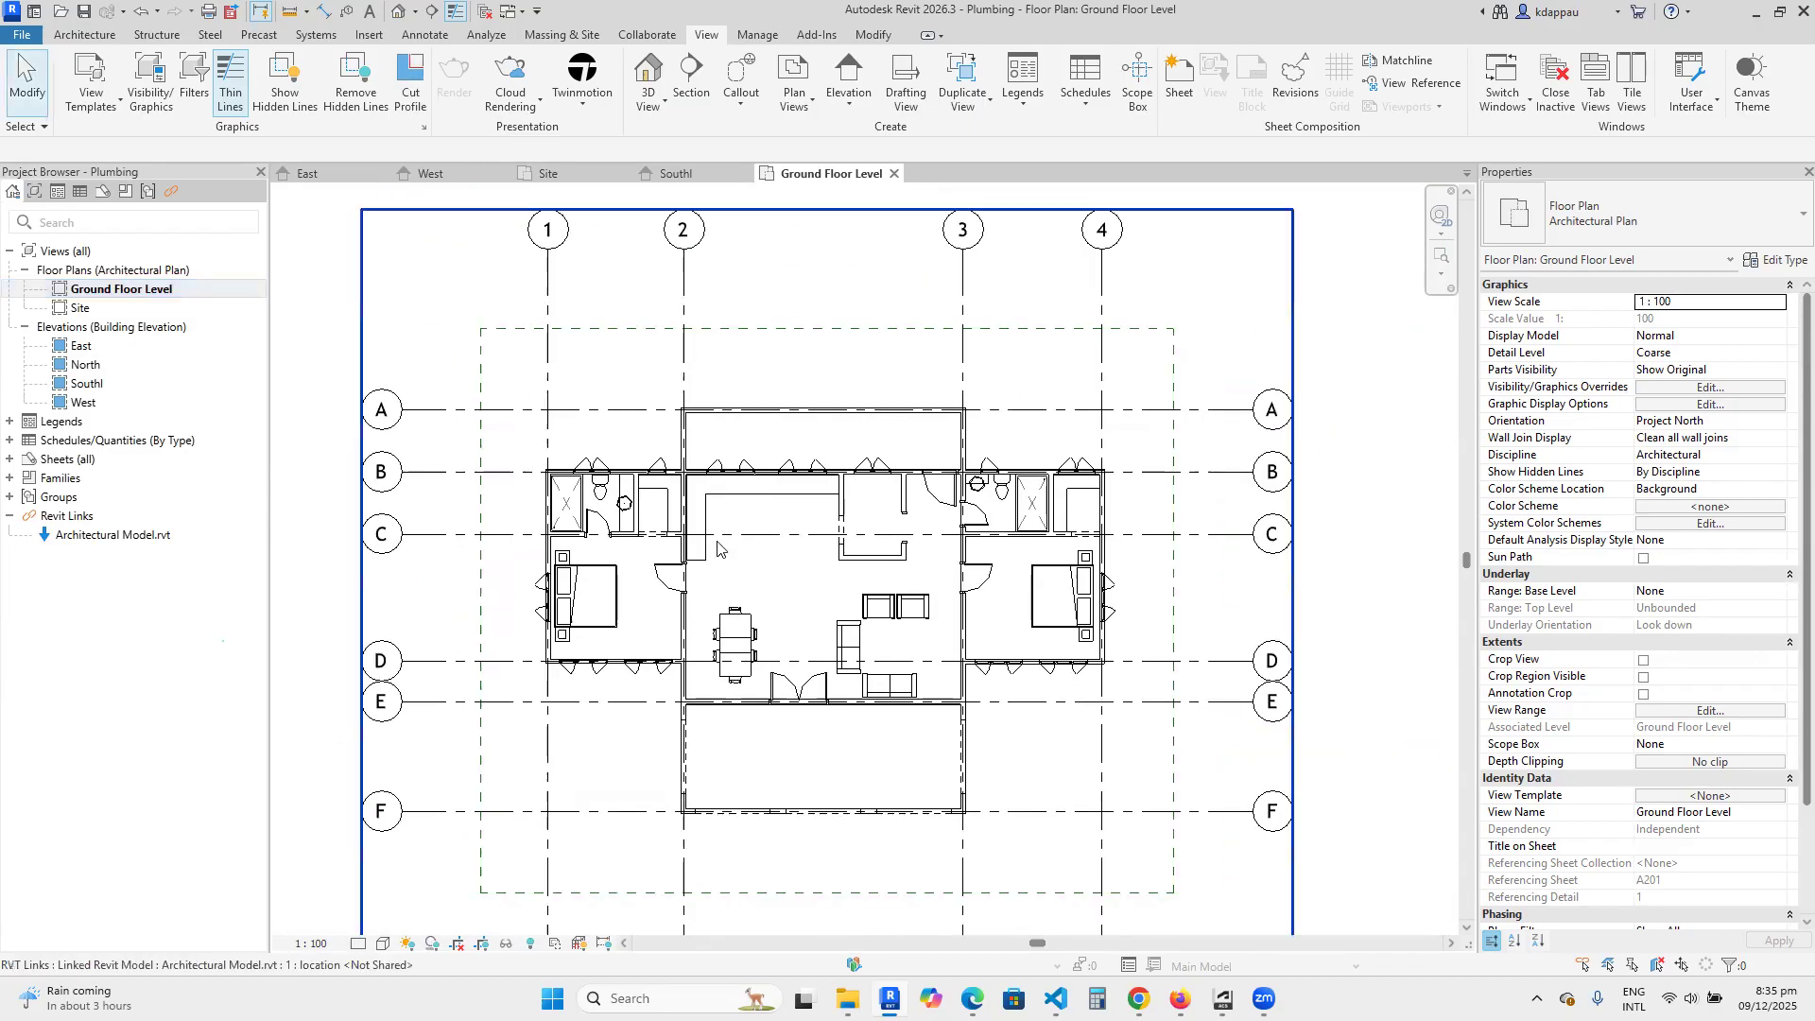
# Select the linked Architectural Model in the Ground Floor Level plan to inspect its extent, and clear the selection.
pyautogui.click(717, 542)
pyautogui.scroll(-3, 567, 529)
pyautogui.scroll(2, 551, 501)
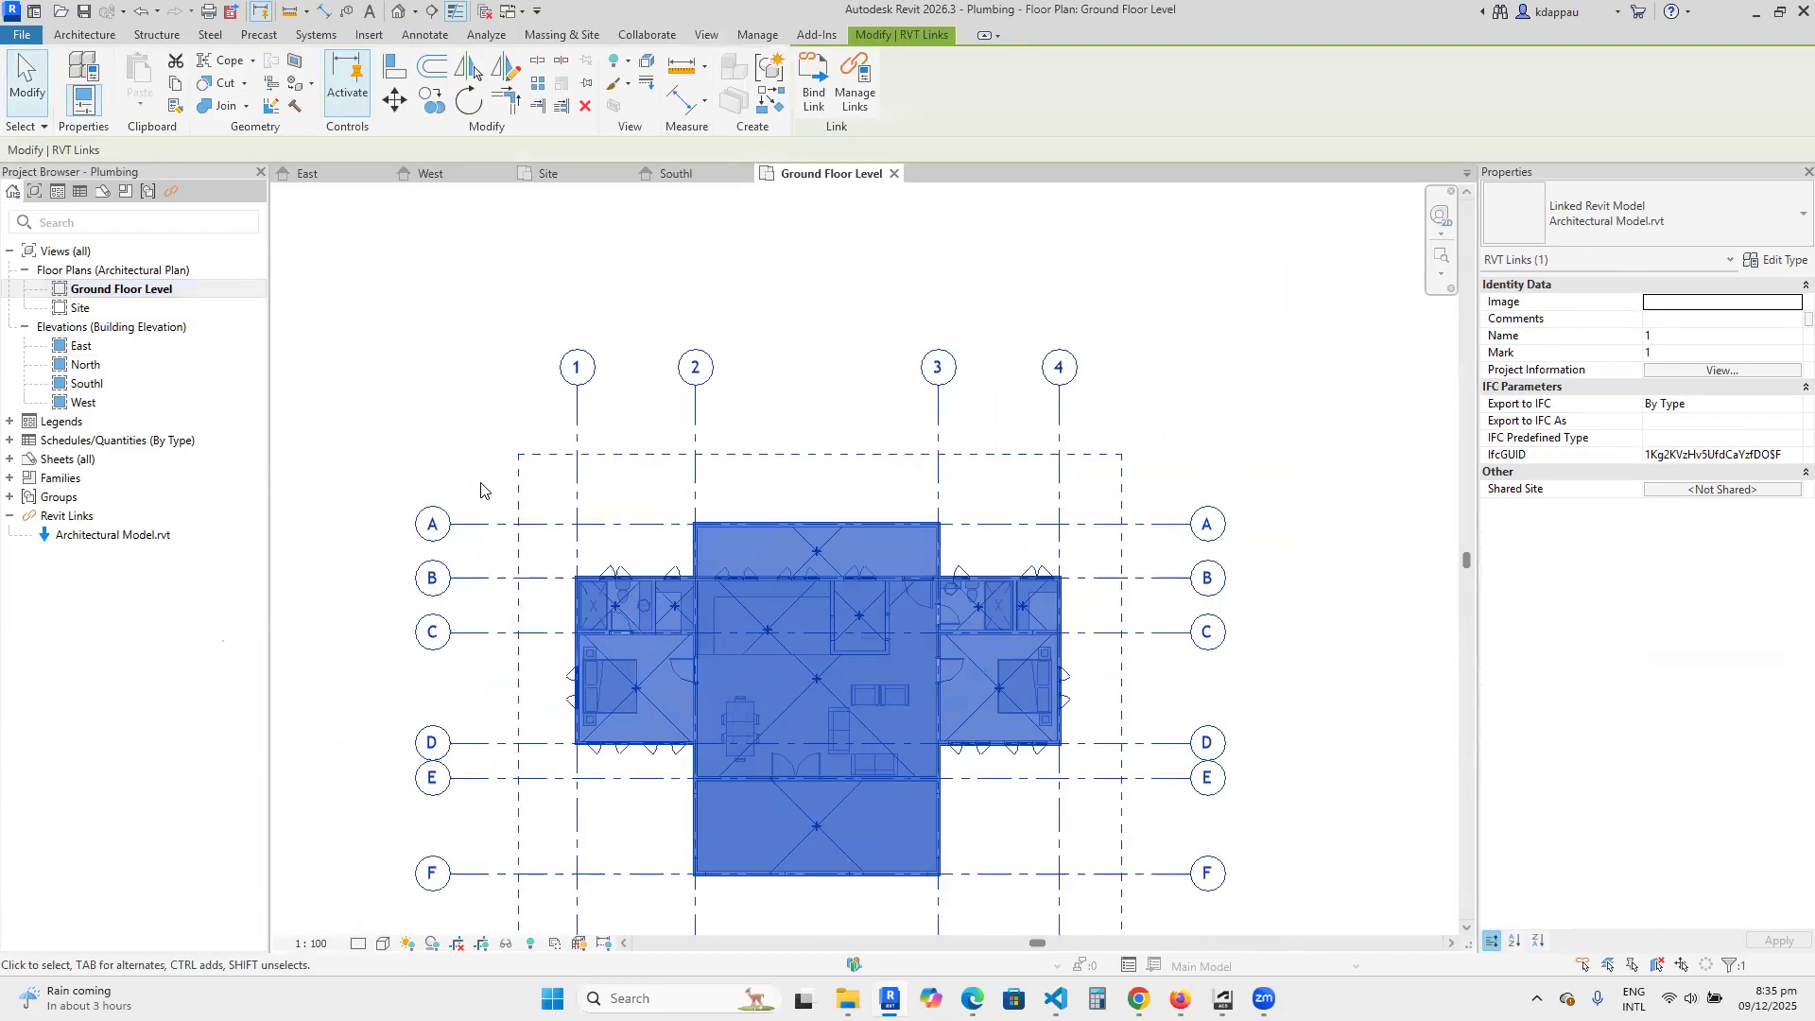
pyautogui.press('Escape')
pyautogui.scroll(2, 672, 669)
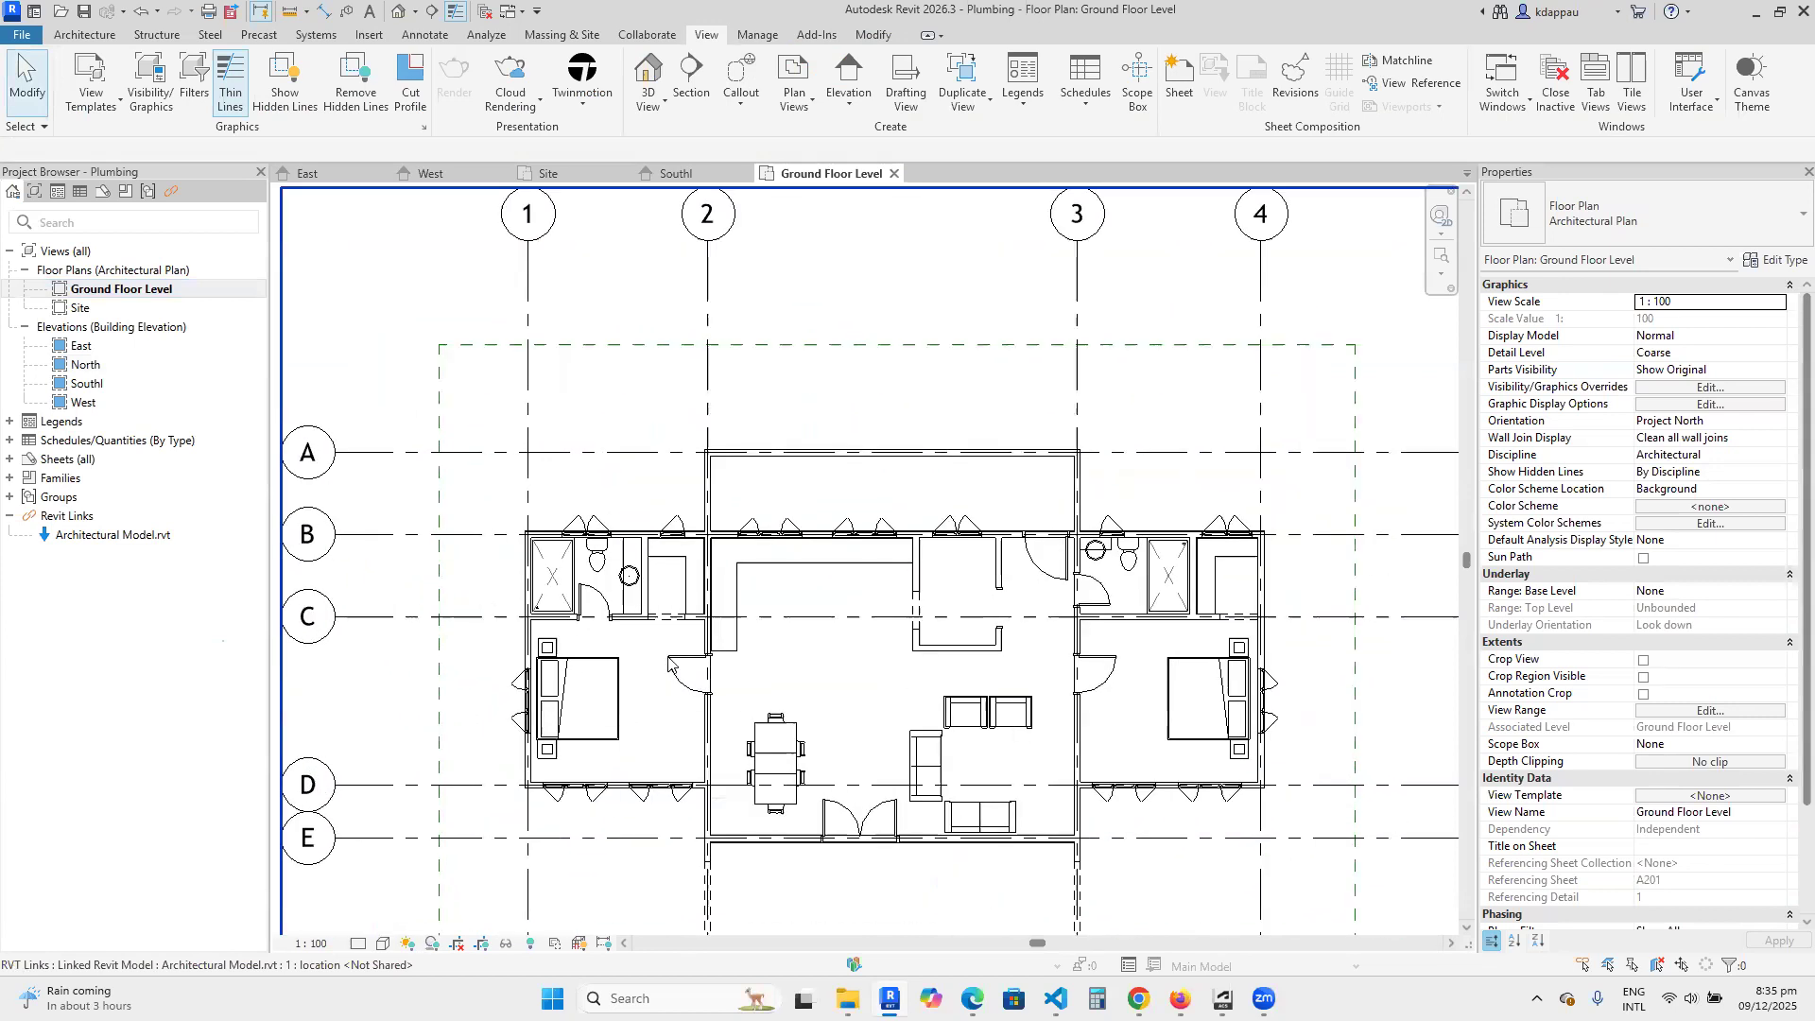
pyautogui.scroll(-2, 794, 697)
pyautogui.scroll(-3, 671, 581)
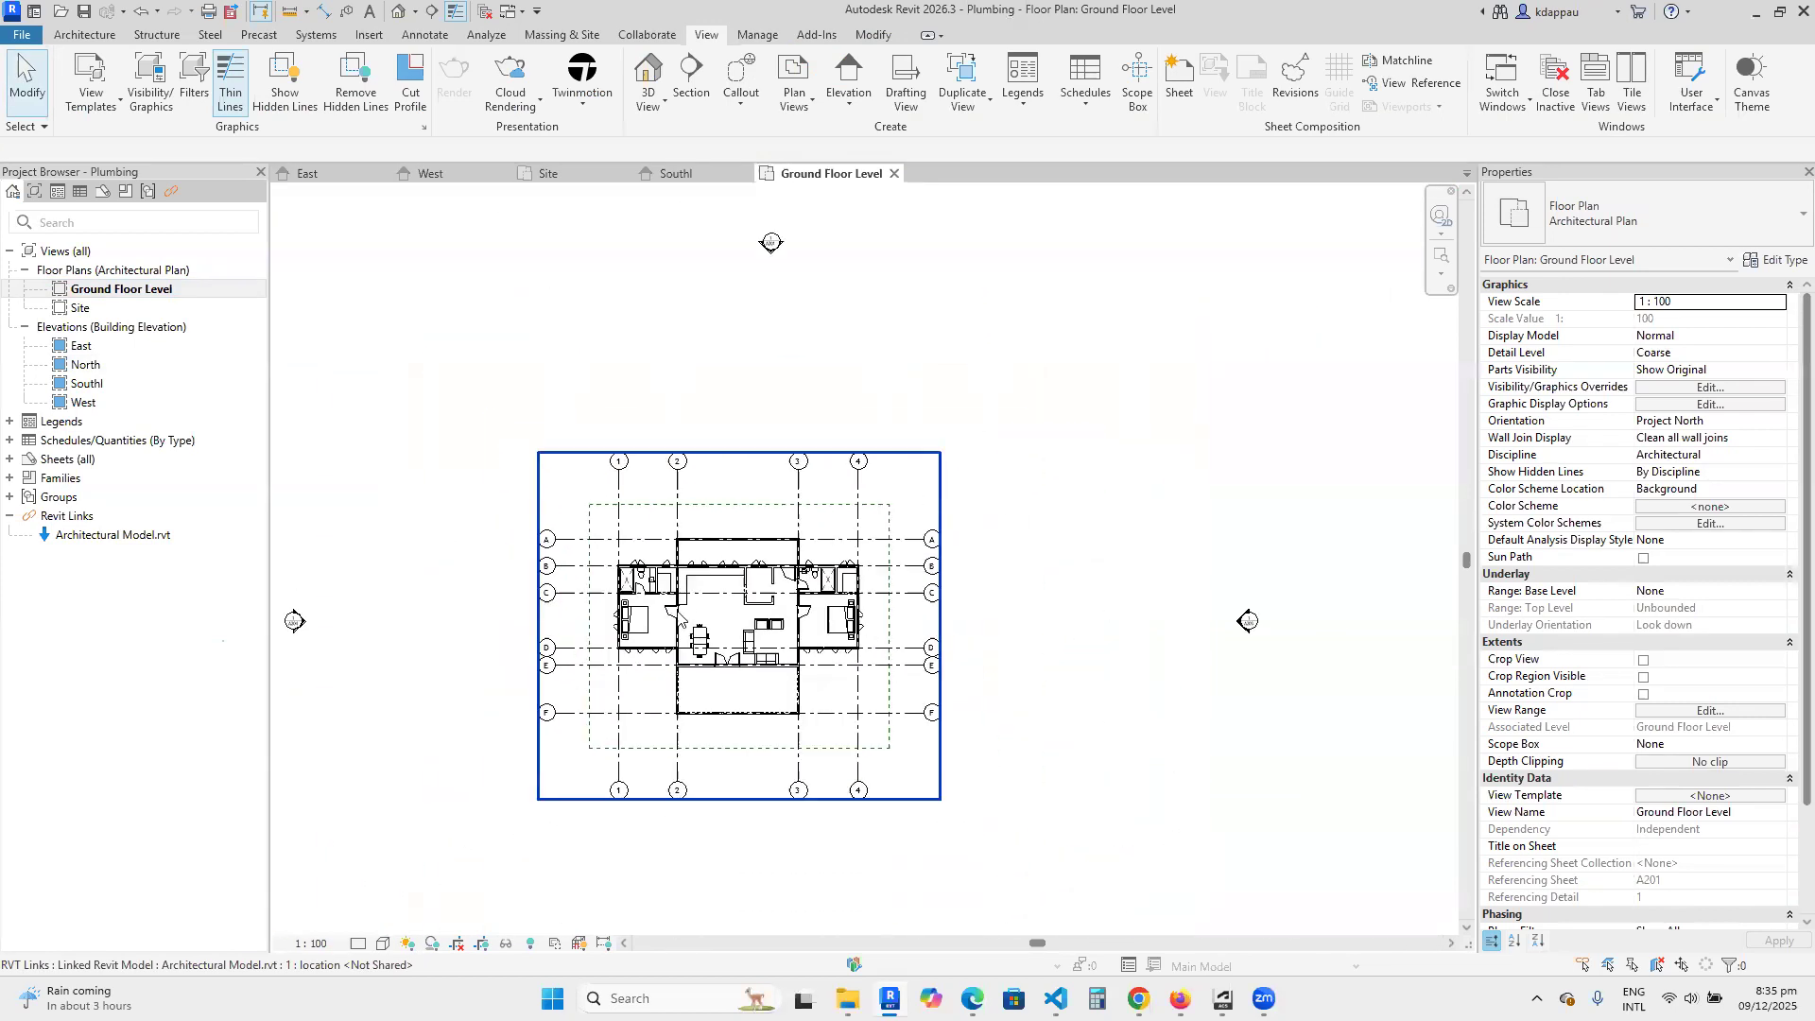
pyautogui.click(669, 584)
pyautogui.press('Escape')
# Set the Ground Floor Level plan's discipline to Plumbing.
pyautogui.scroll(2, 699, 728)
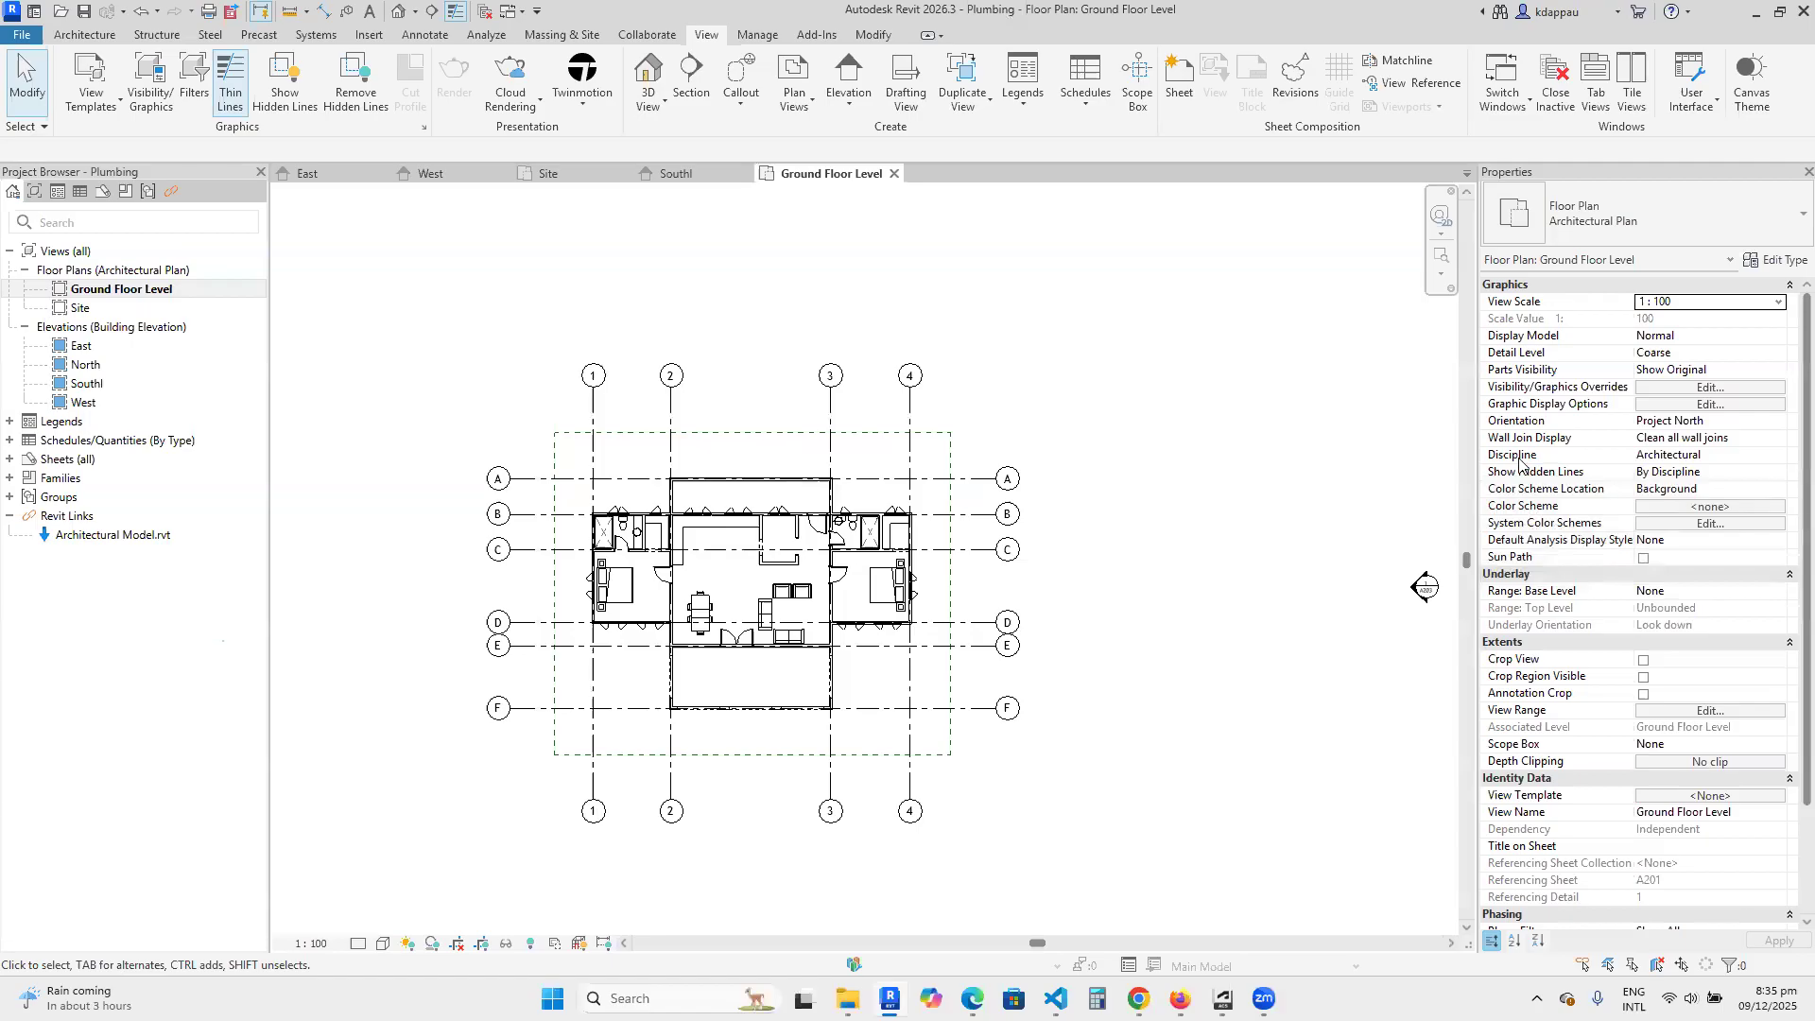
pyautogui.click(1755, 462)
pyautogui.click(1781, 461)
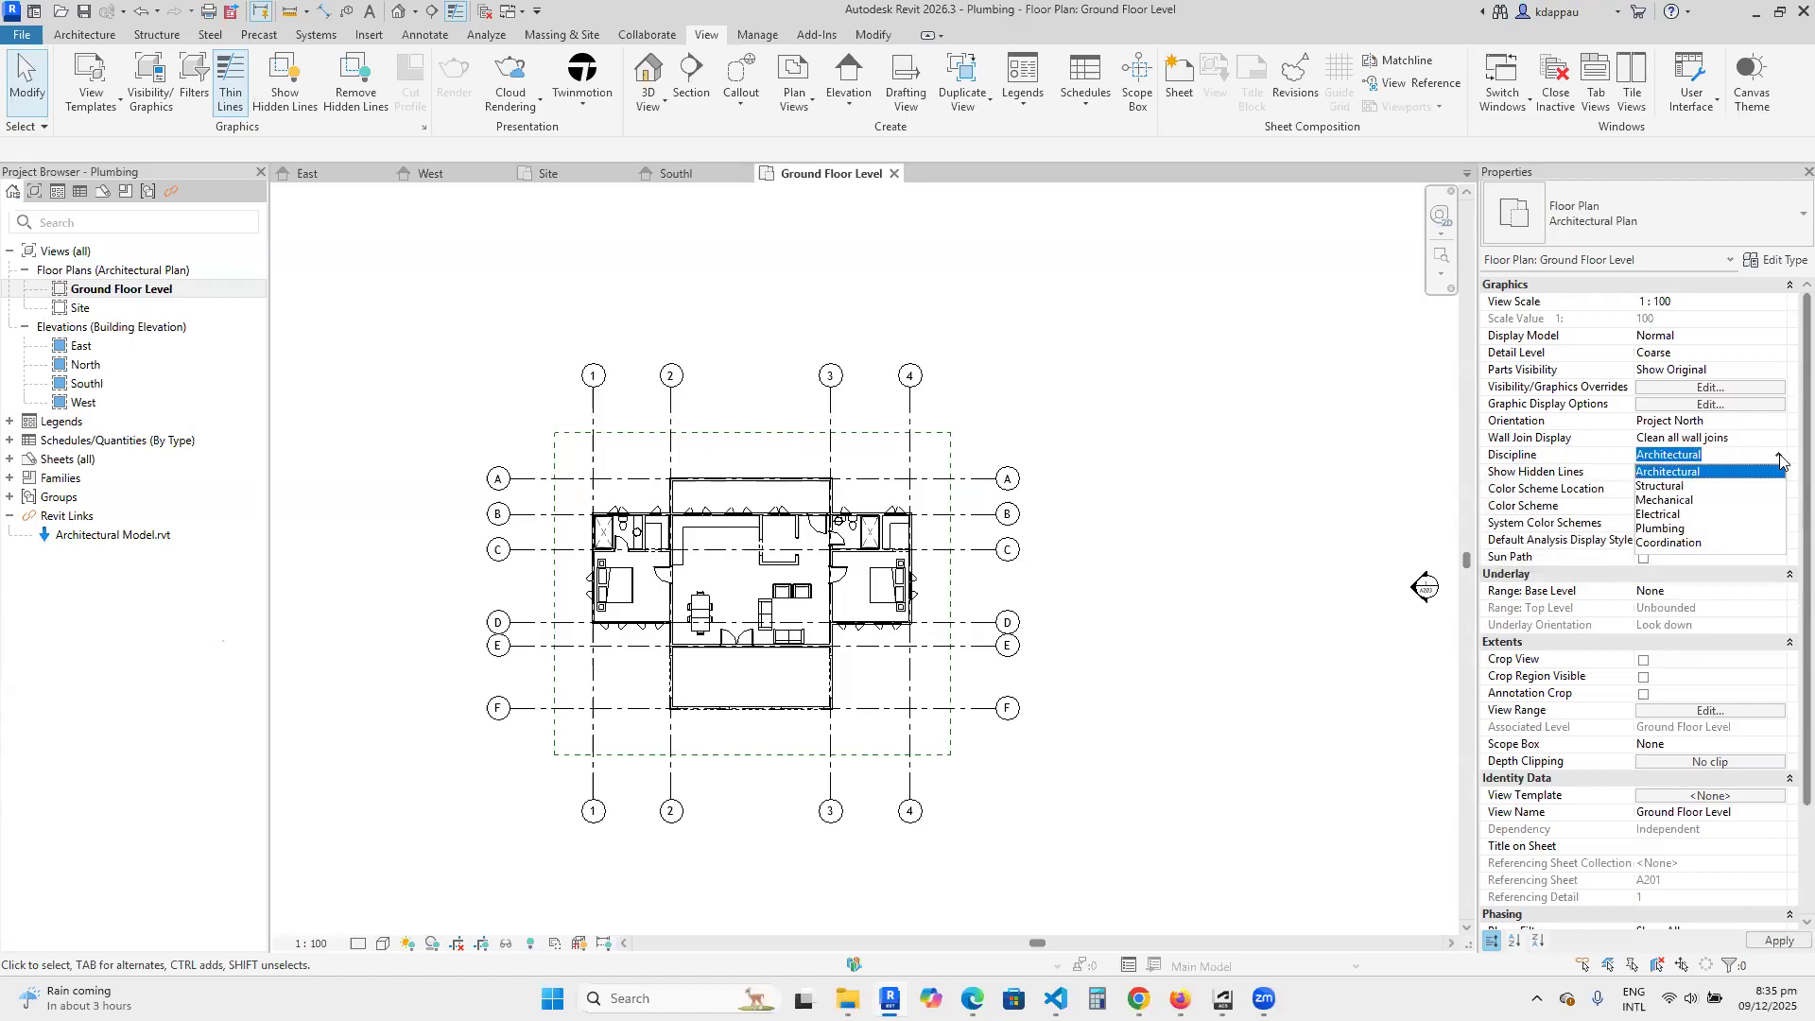
pyautogui.click(1660, 528)
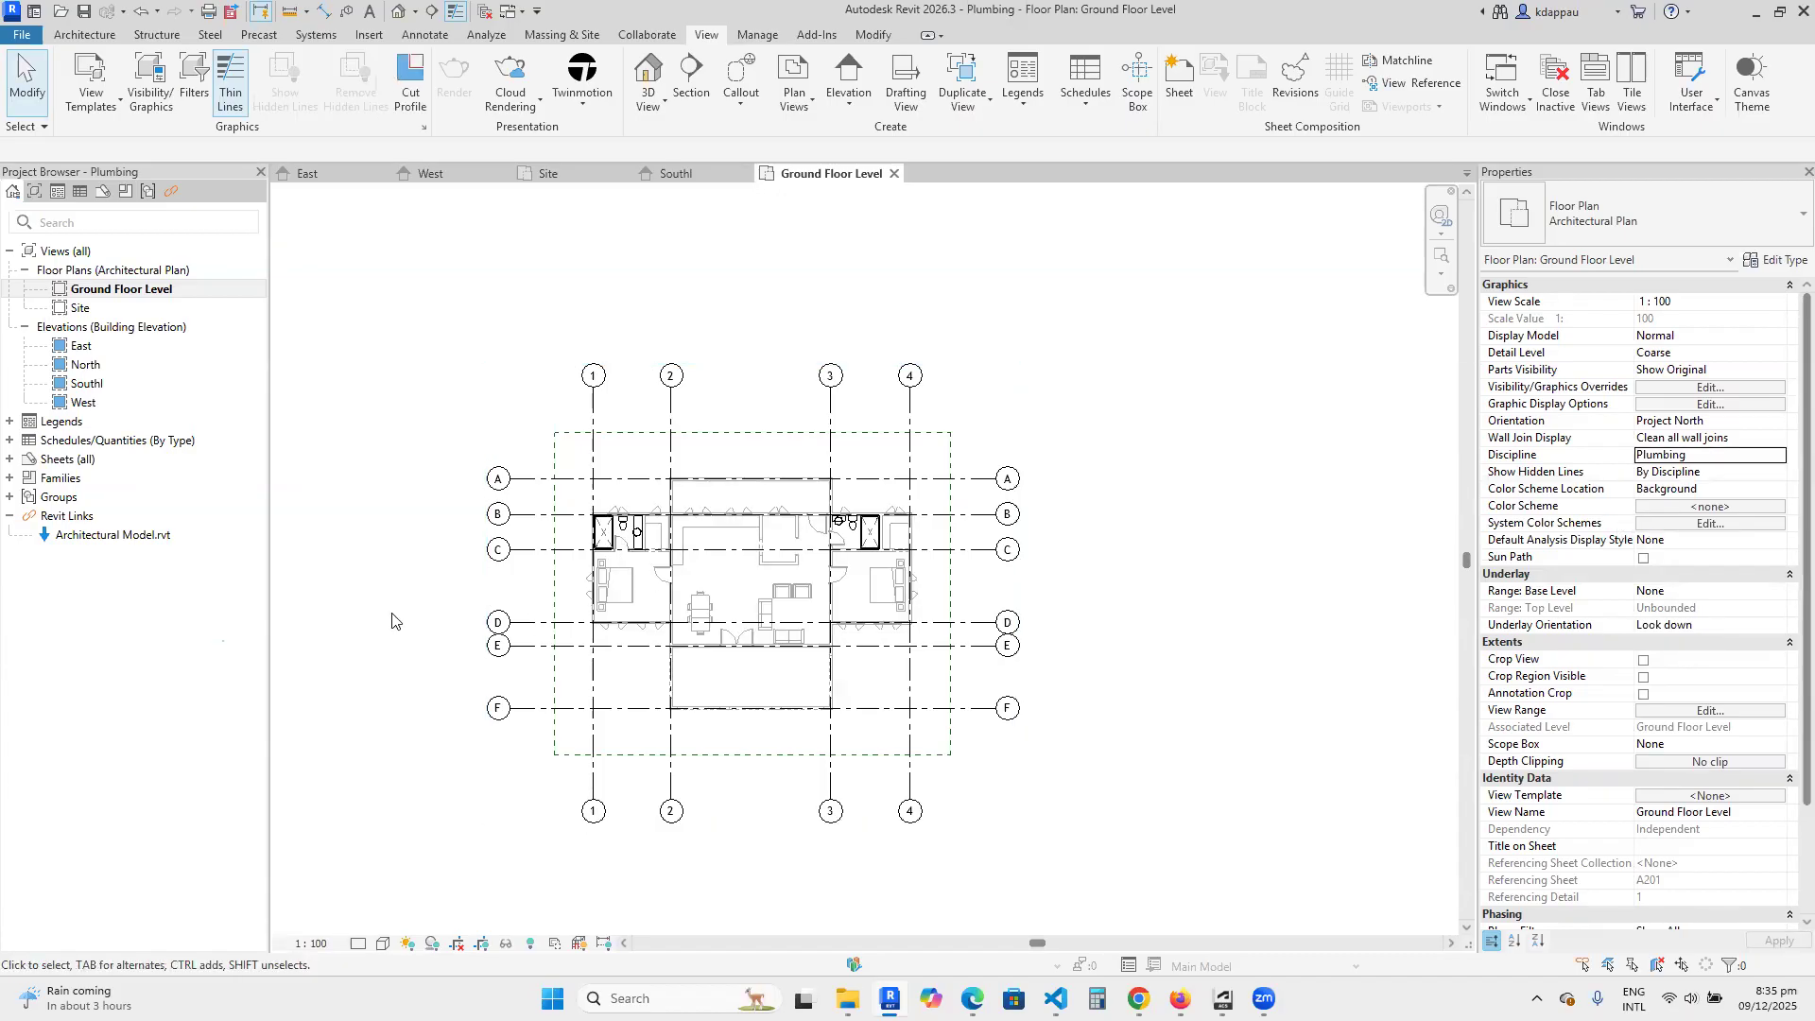
# Examine how the bathroom fixtures display against the walls and furniture in the Ground Floor Level plan.
pyautogui.scroll(2, 467, 673)
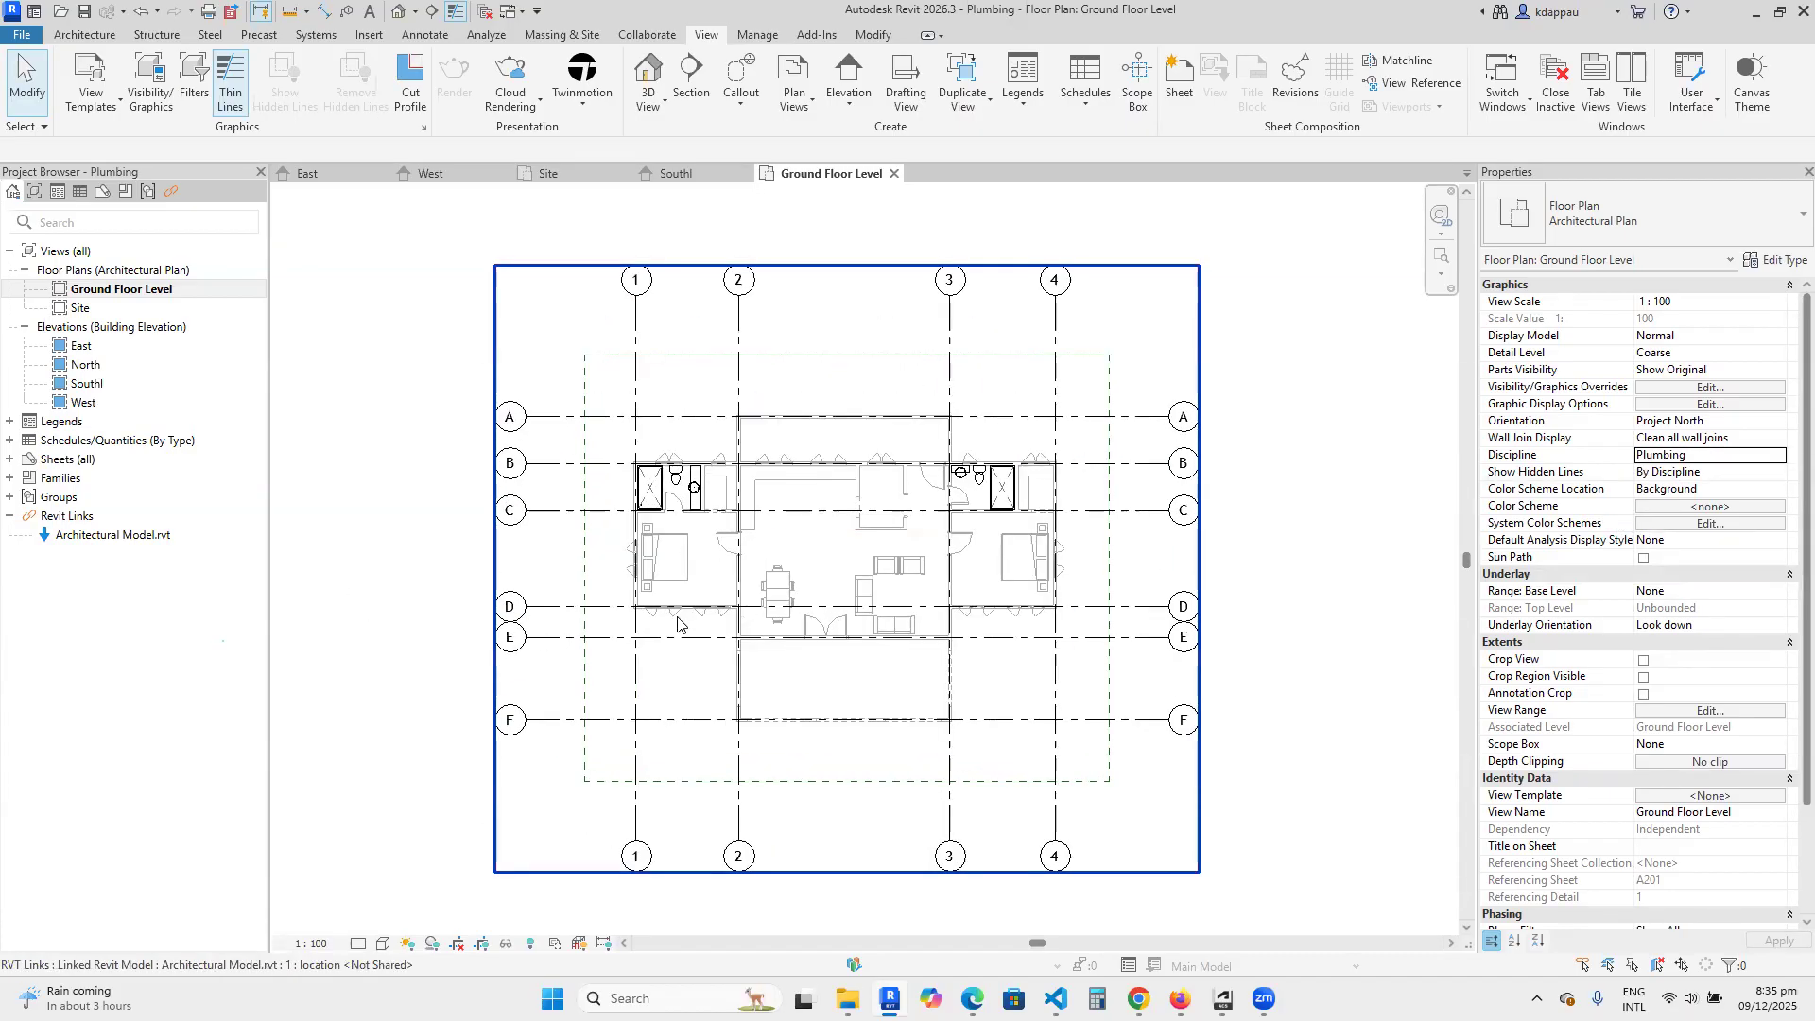
pyautogui.scroll(1, 837, 650)
pyautogui.scroll(2, 1011, 435)
pyautogui.scroll(-2, 1010, 529)
pyautogui.scroll(3, 687, 511)
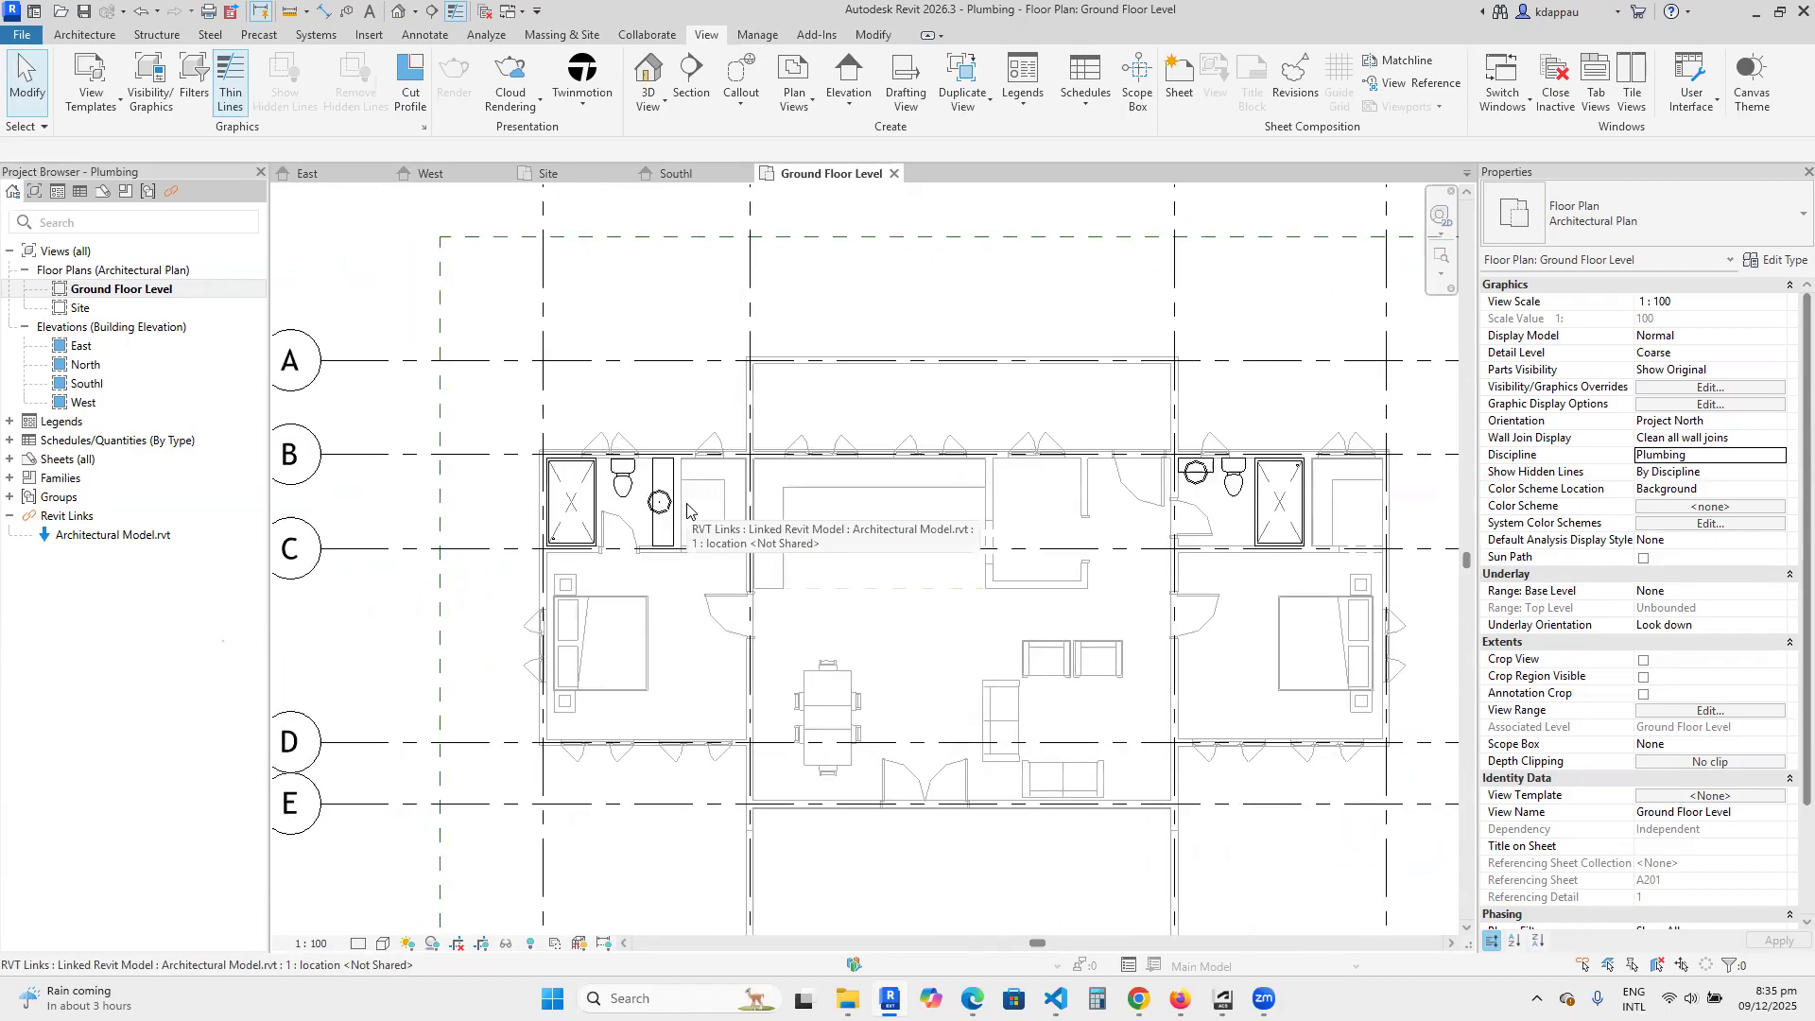
pyautogui.scroll(2, 615, 529)
pyautogui.scroll(-4, 851, 520)
pyautogui.scroll(3, 916, 518)
pyautogui.scroll(-4, 803, 523)
pyautogui.scroll(3, 802, 523)
pyautogui.scroll(-1, 834, 567)
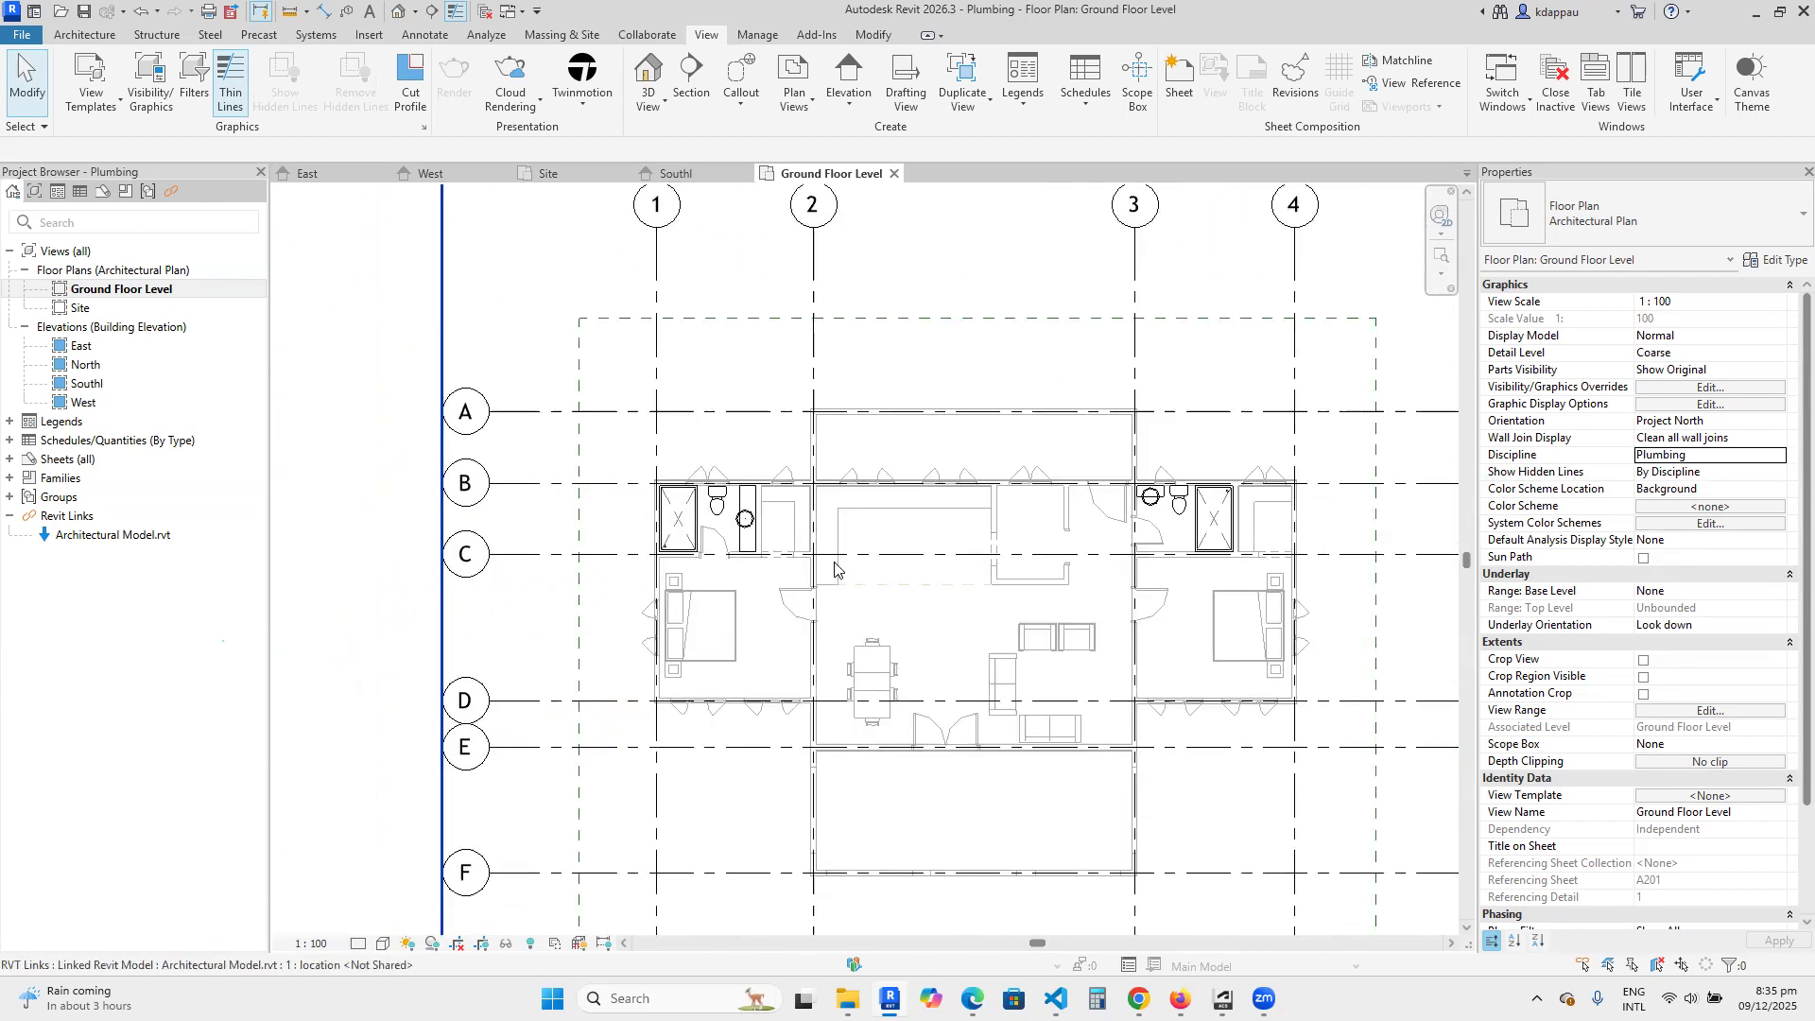
pyautogui.scroll(2, 828, 563)
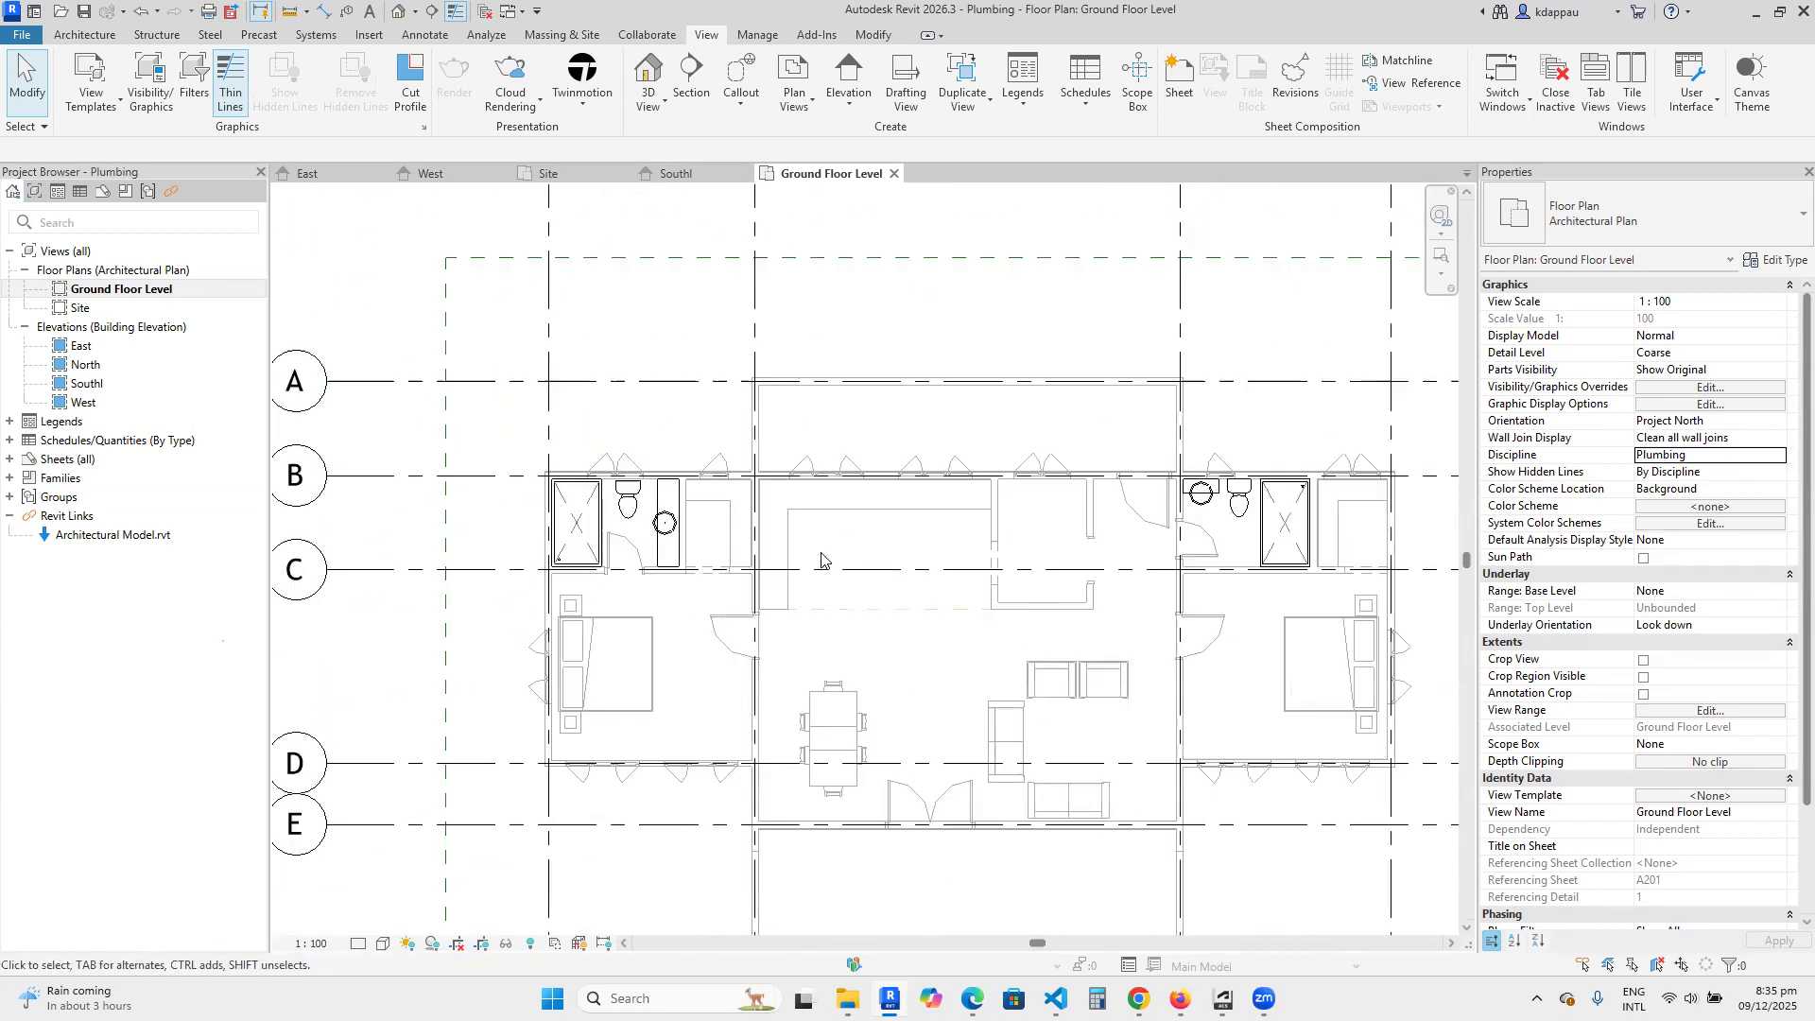
# Inspect the showers, toilets and basins in the two bathrooms near grid lines 1 and 3, and the kitchen area between them.
pyautogui.scroll(2, 940, 527)
pyautogui.scroll(-2, 768, 487)
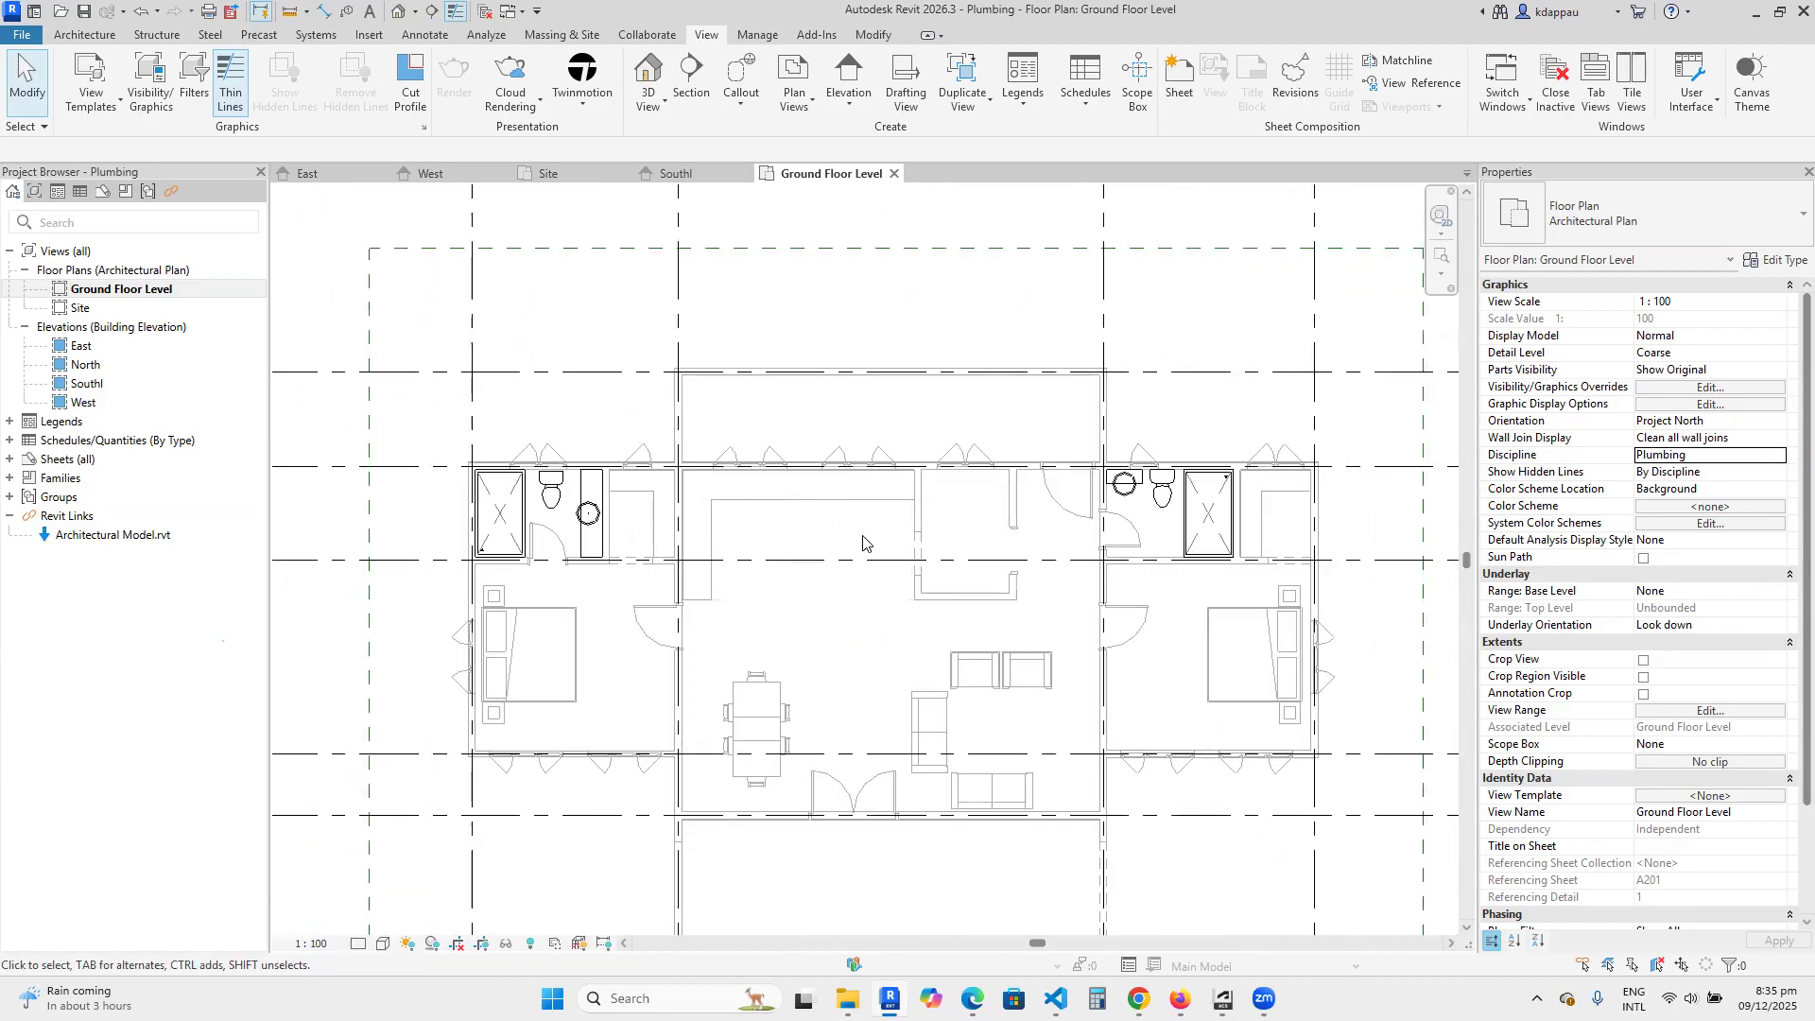
pyautogui.scroll(2, 850, 518)
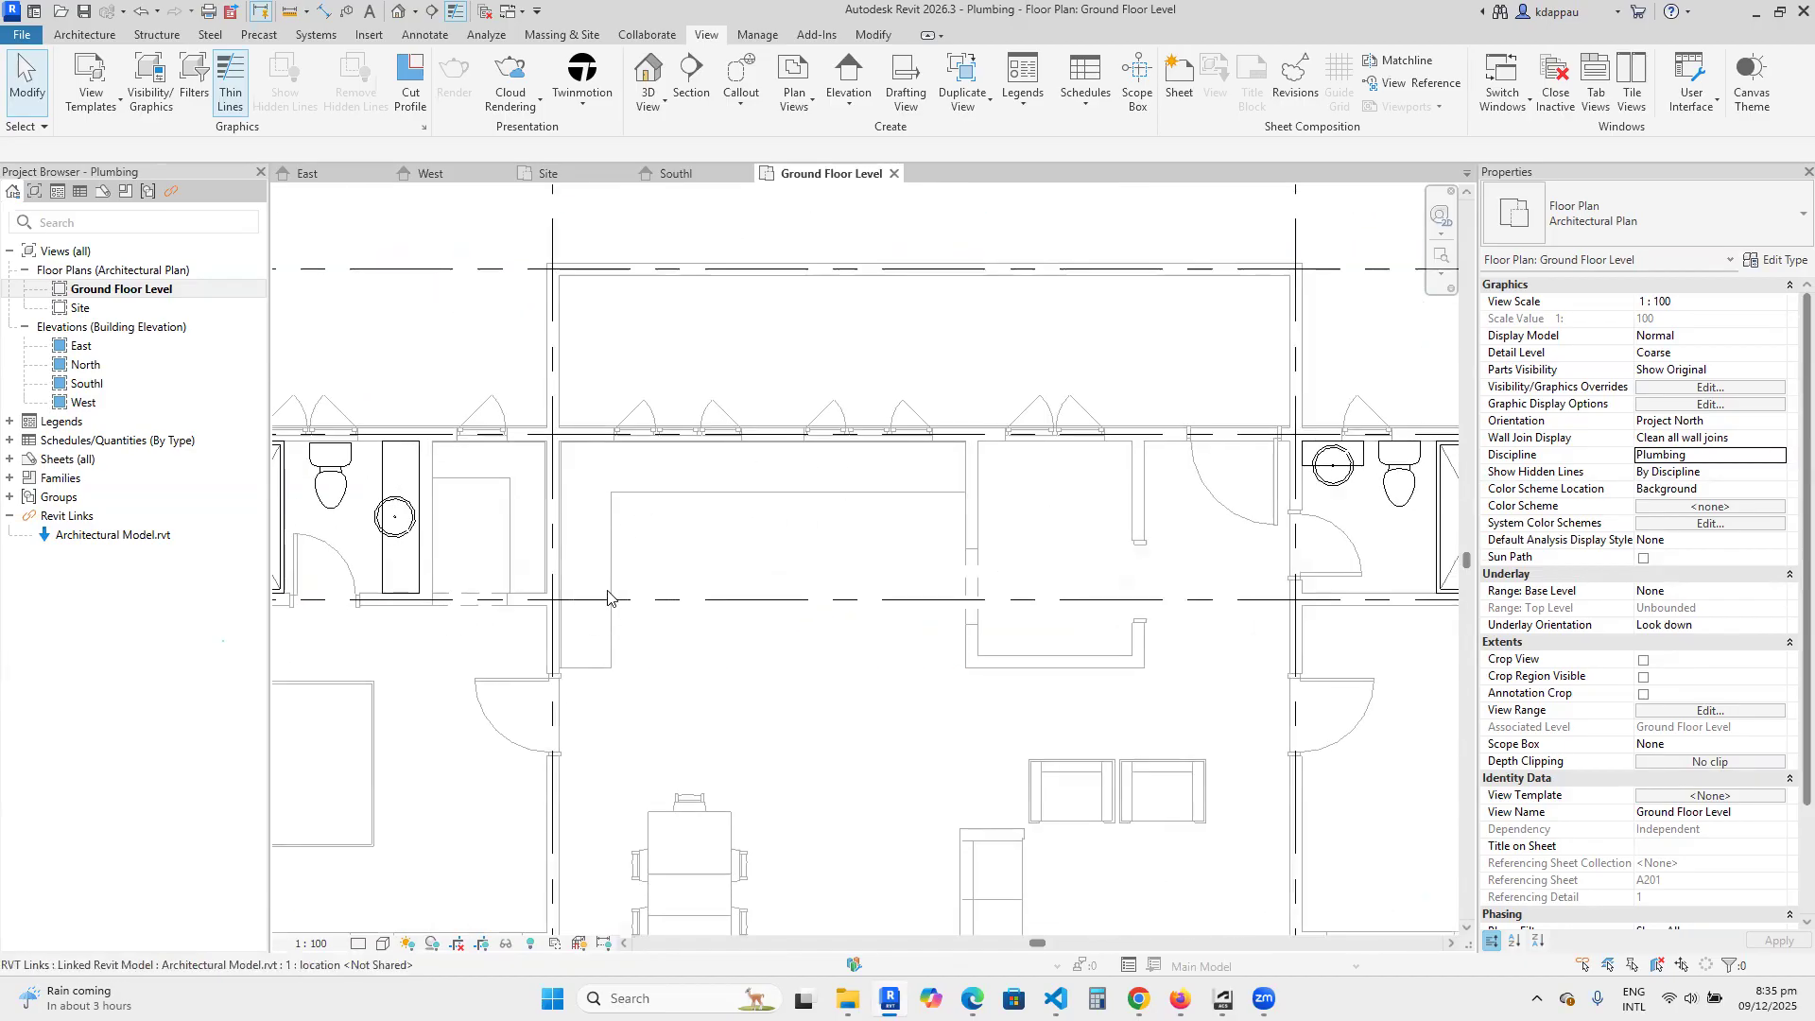
pyautogui.scroll(-2, 776, 543)
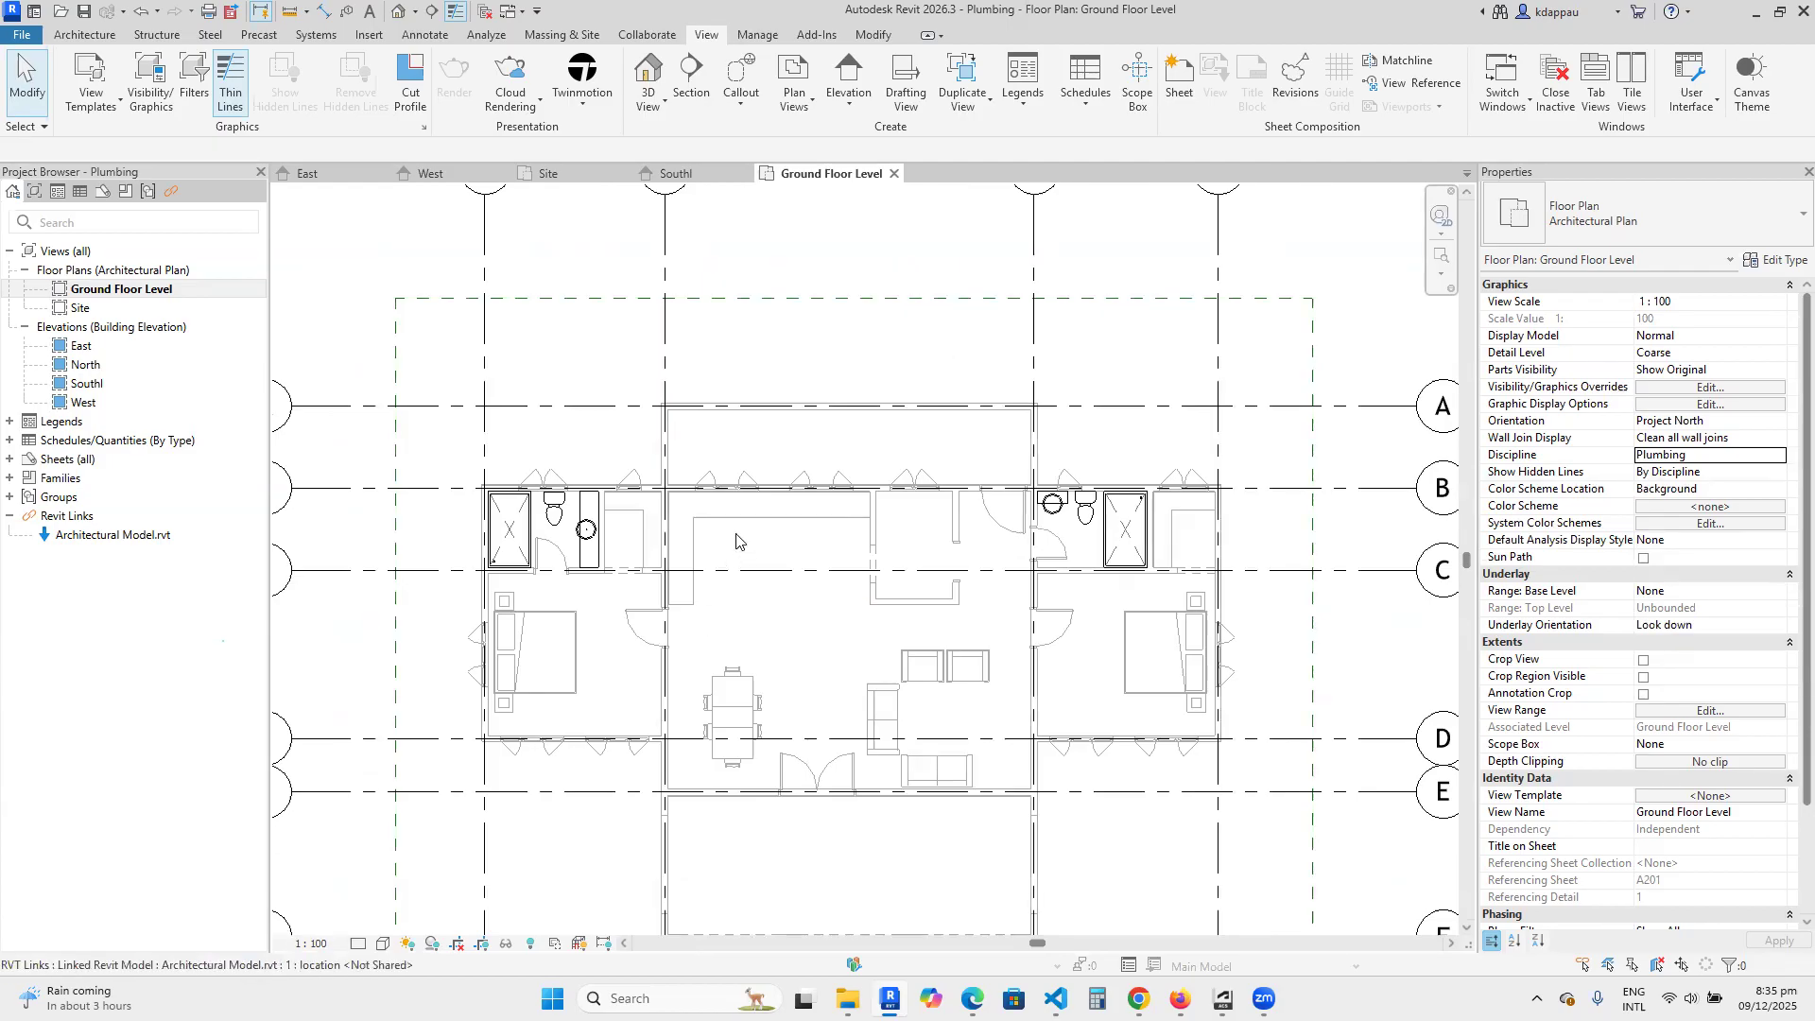
pyautogui.scroll(-2, 718, 543)
pyautogui.scroll(4, 664, 548)
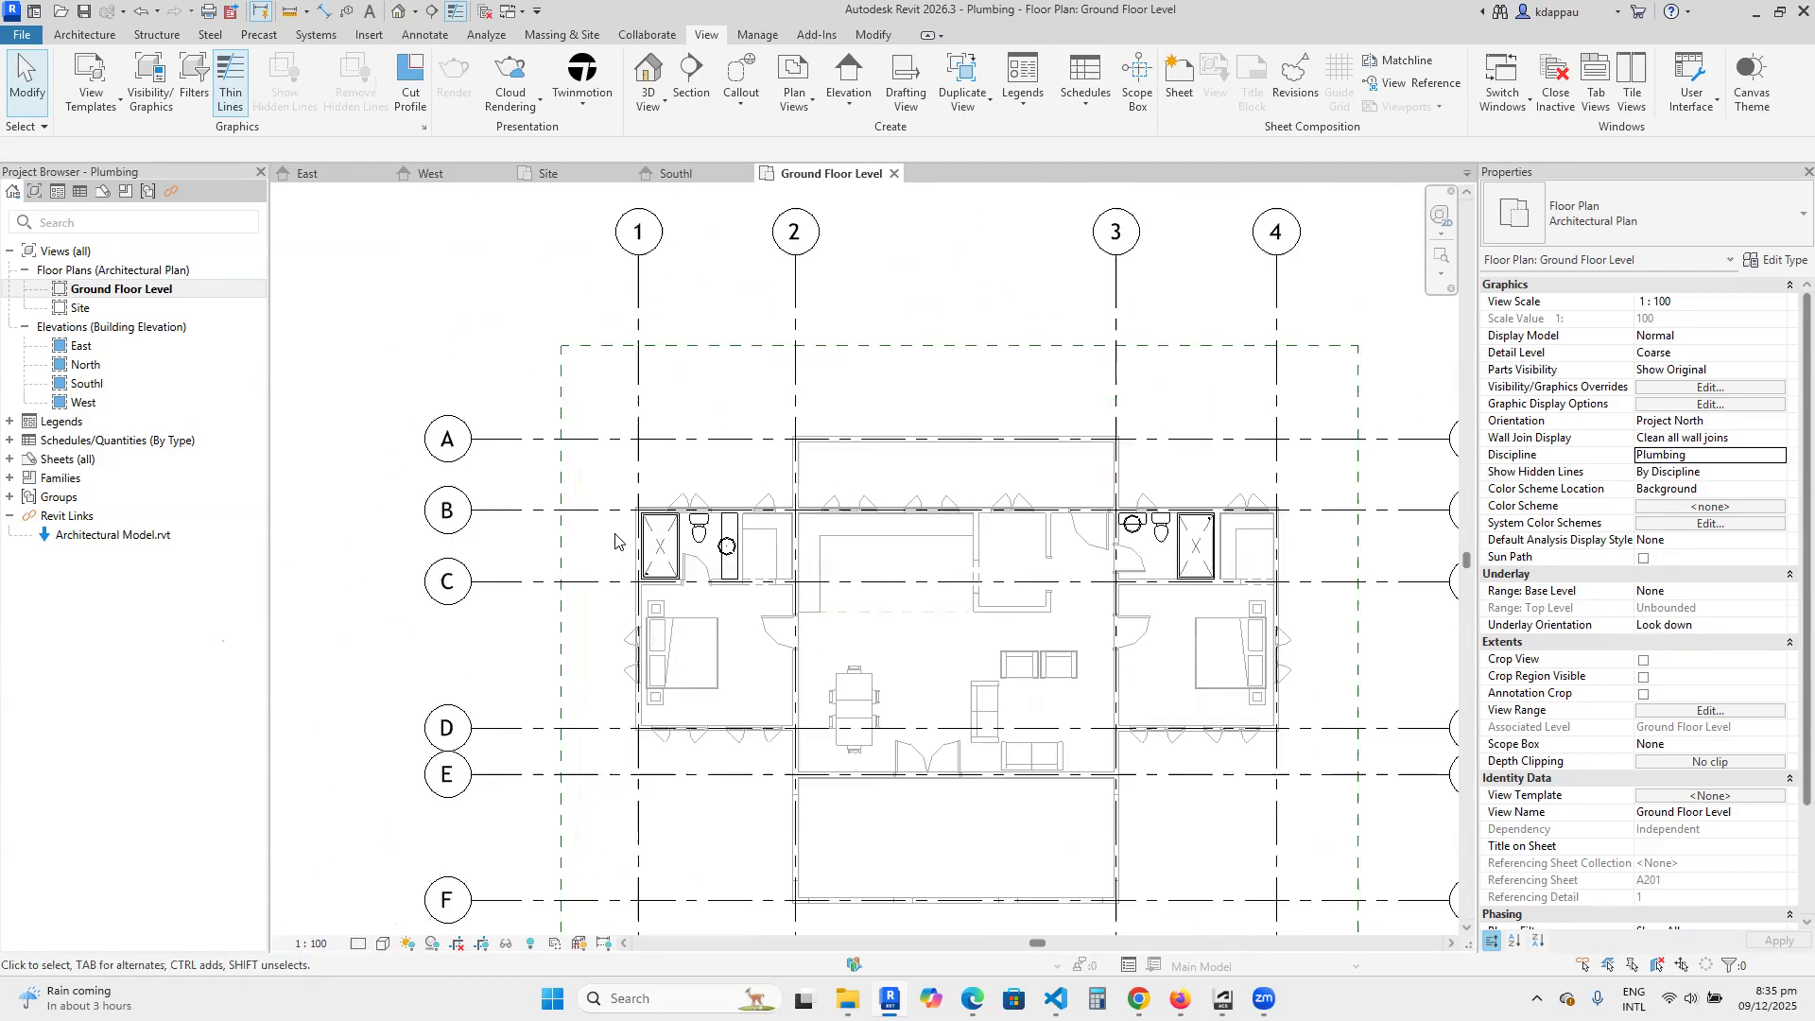
pyautogui.scroll(3, 665, 548)
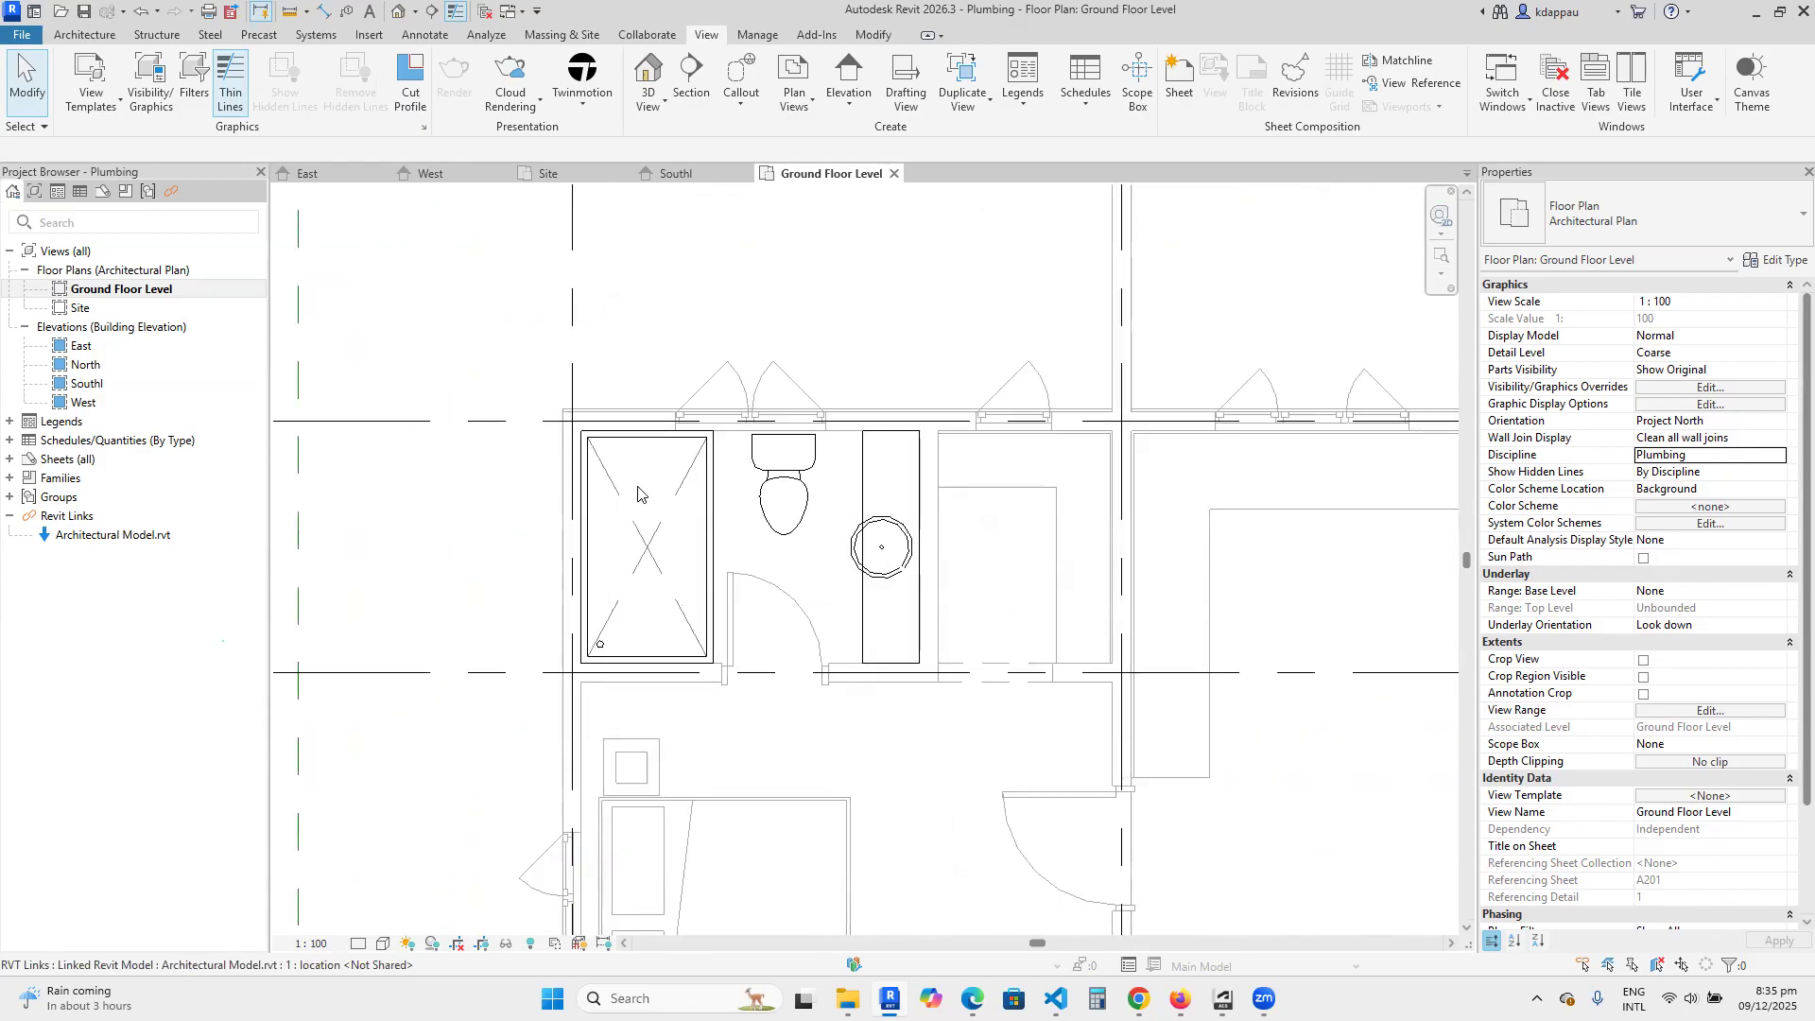
pyautogui.scroll(-1, 657, 557)
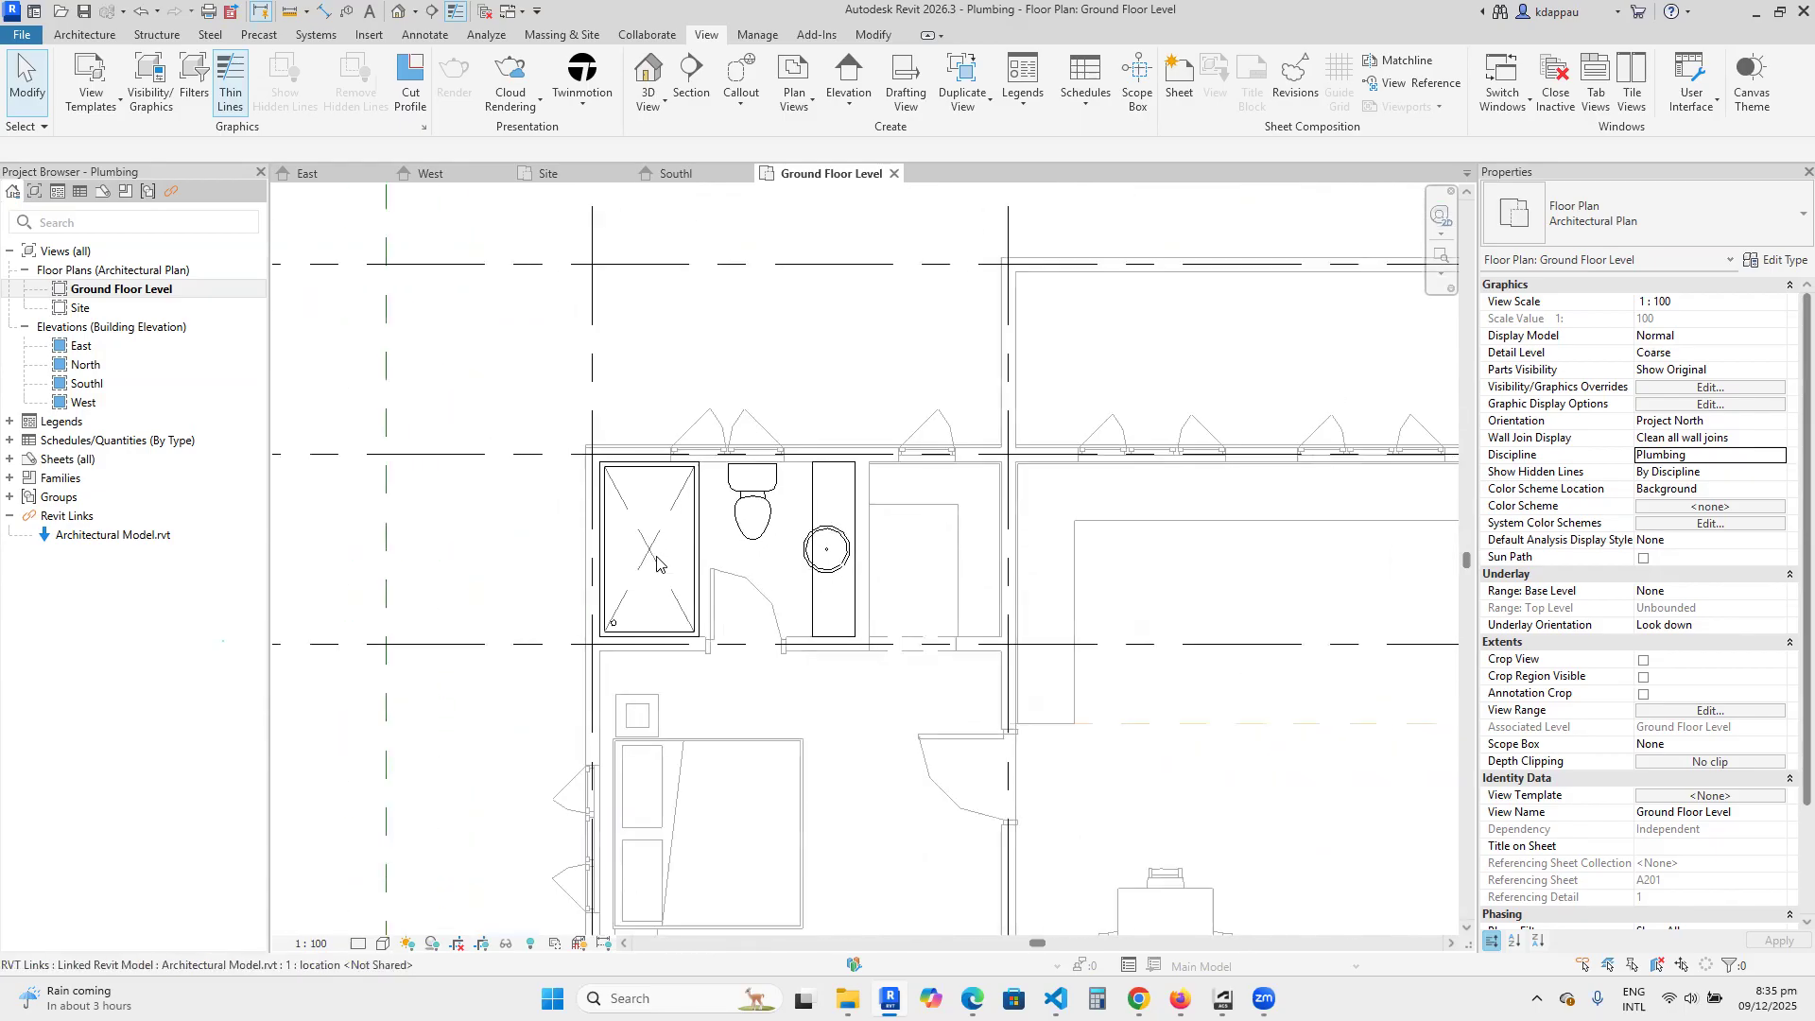
pyautogui.scroll(-2, 775, 544)
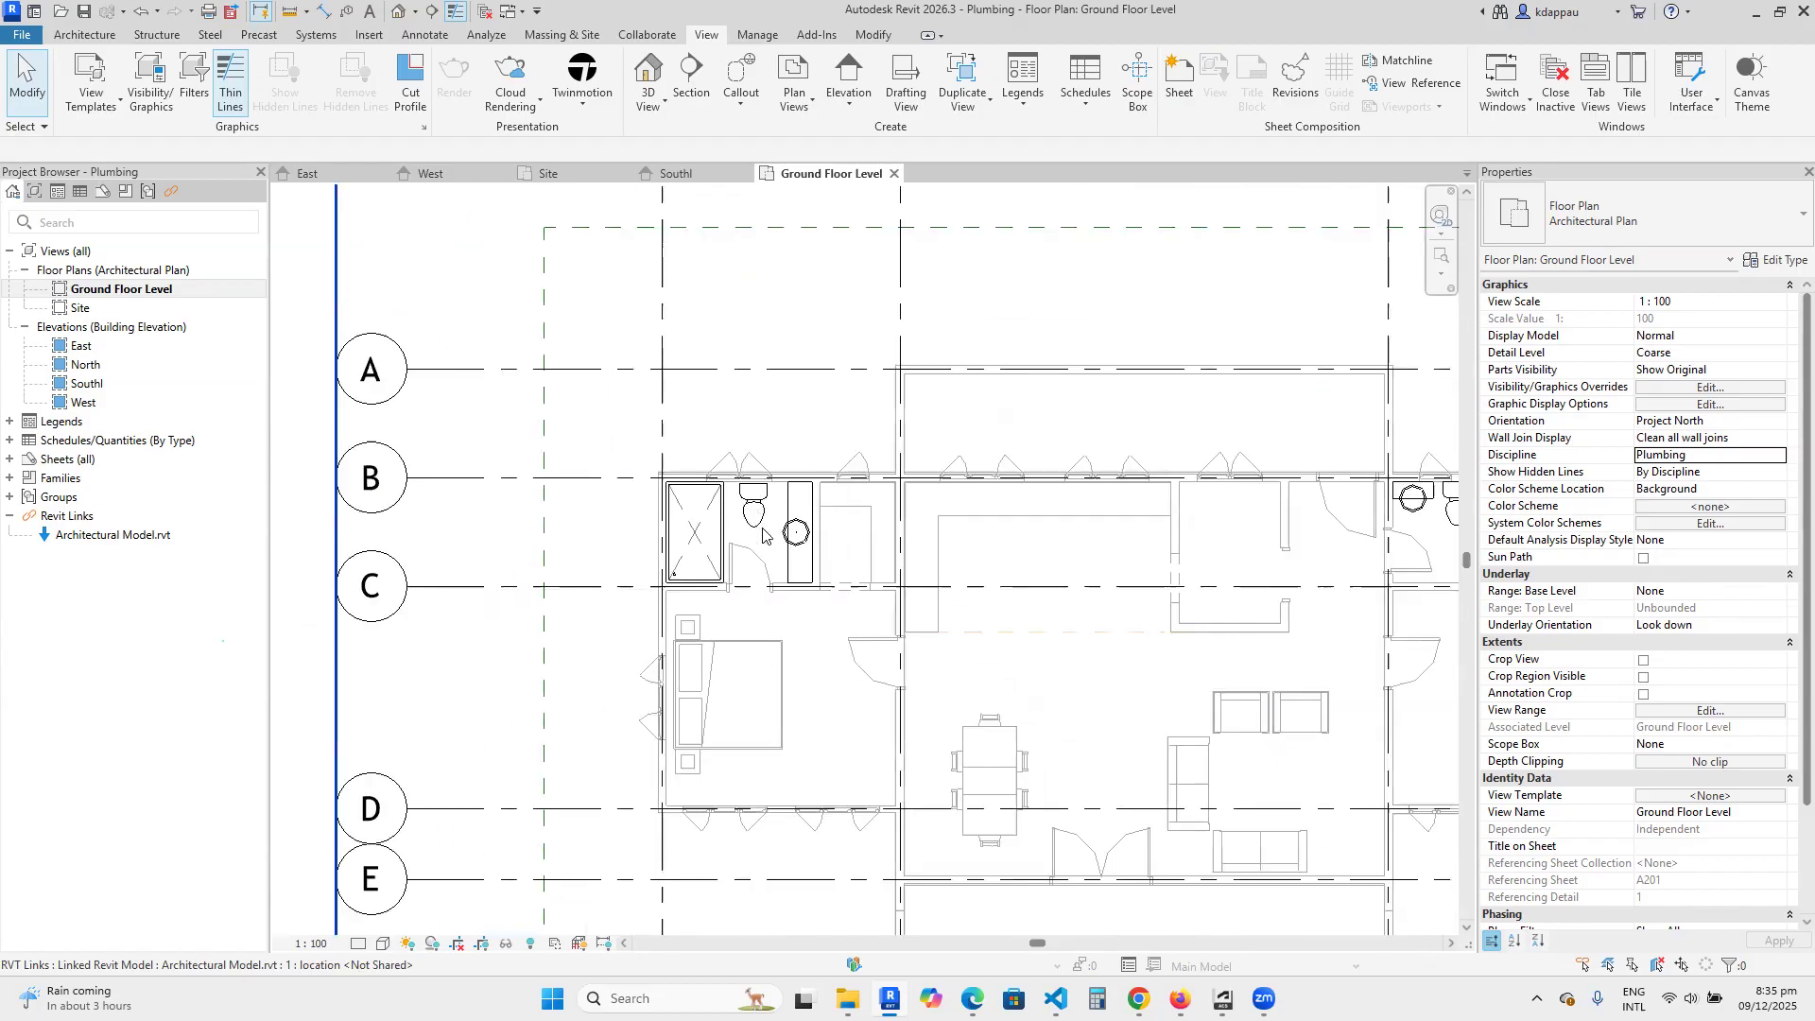
pyautogui.scroll(2, 790, 545)
pyautogui.scroll(-4, 791, 545)
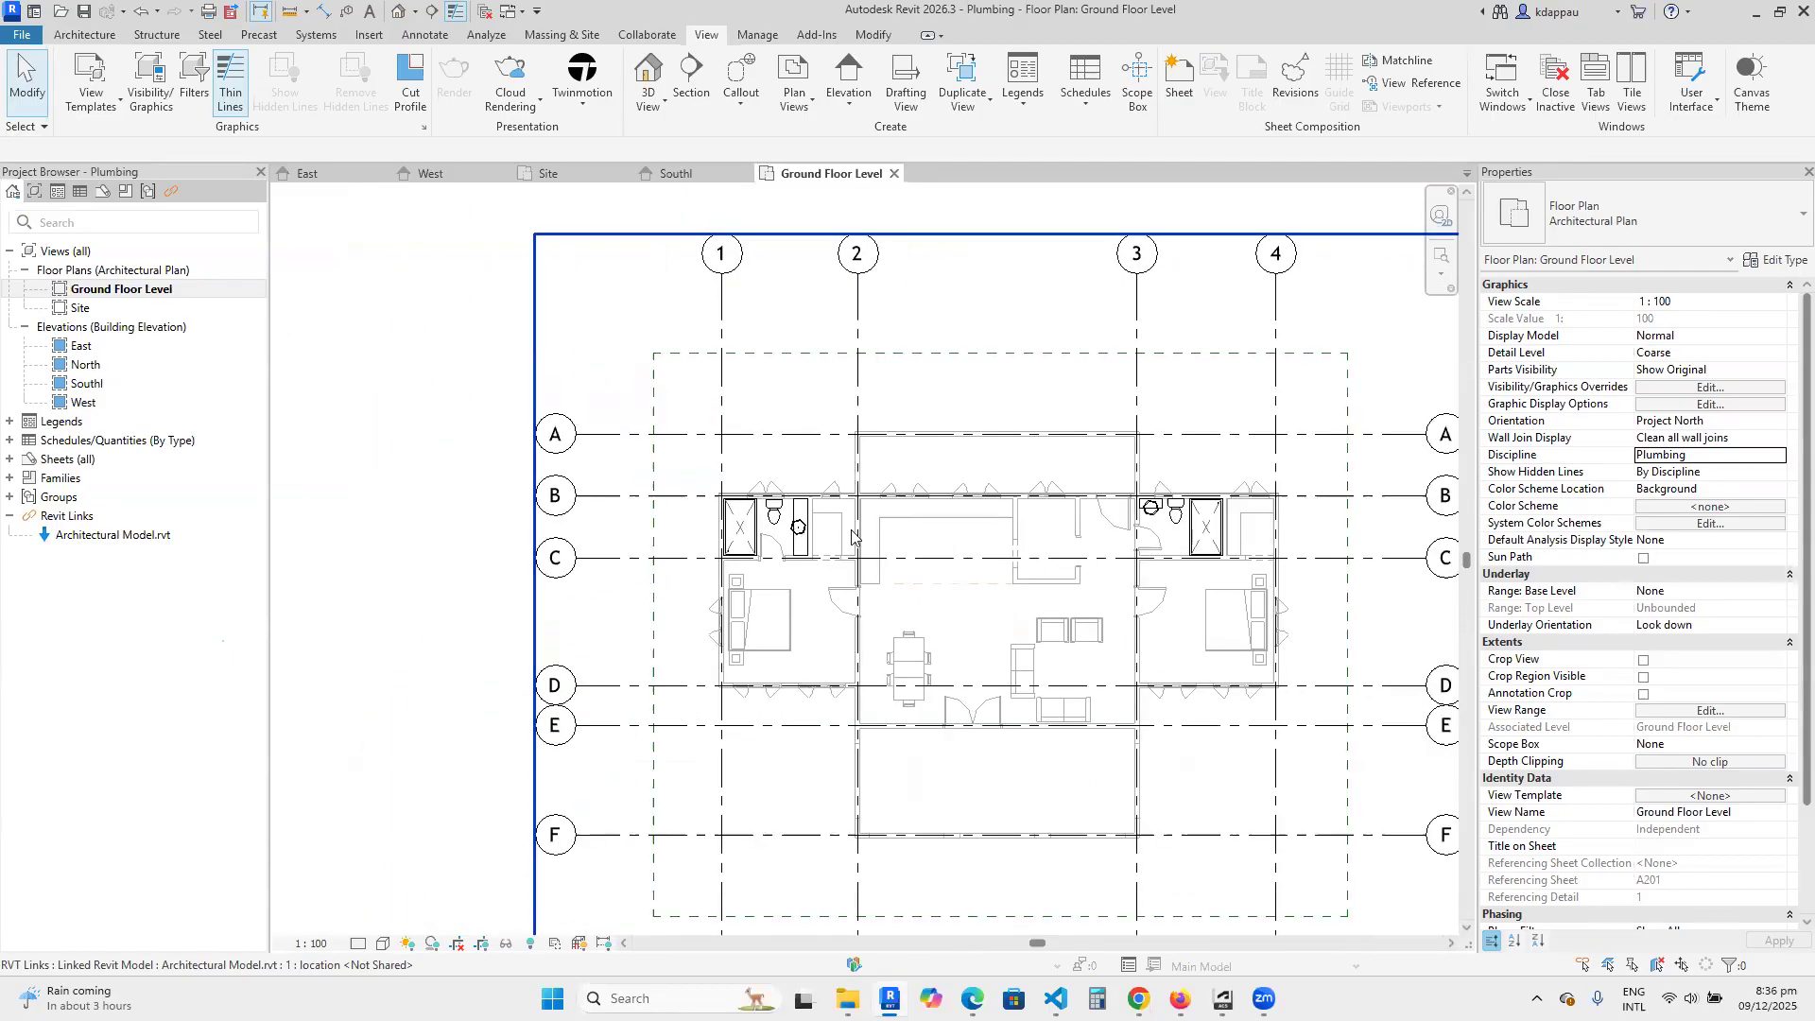
pyautogui.scroll(4, 1281, 522)
pyautogui.scroll(-2, 1099, 510)
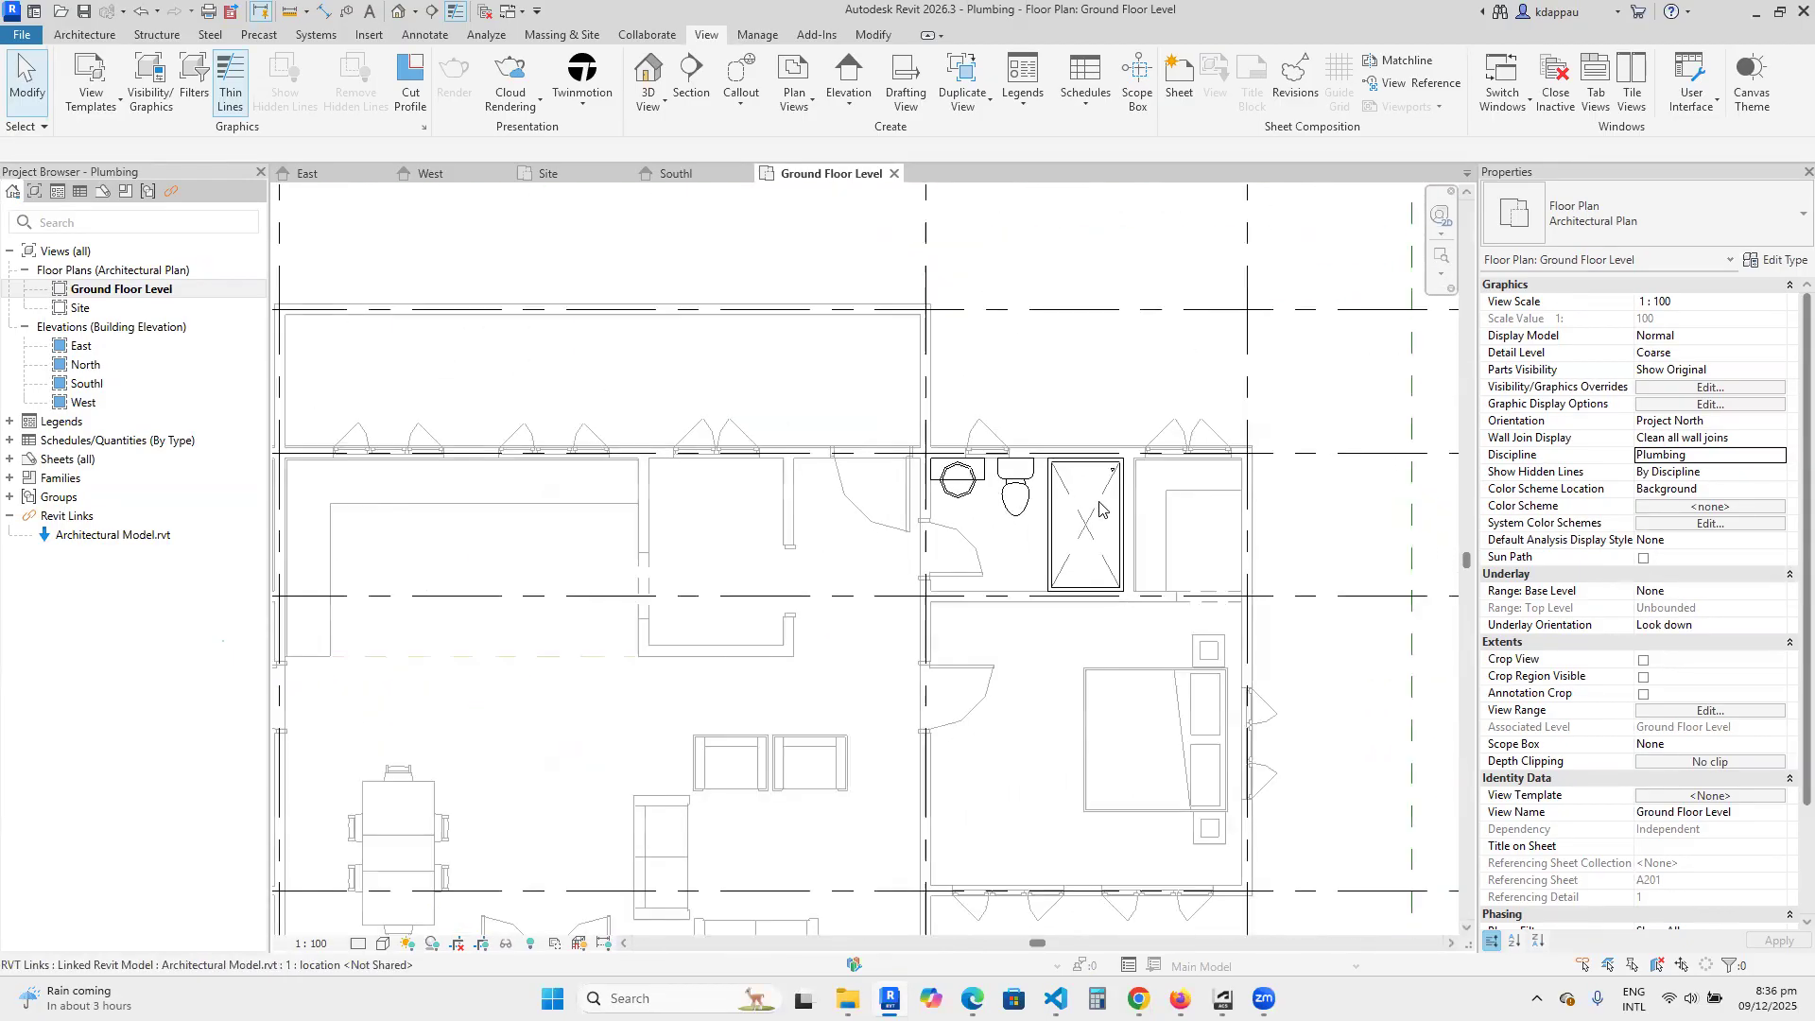
pyautogui.scroll(-3, 965, 466)
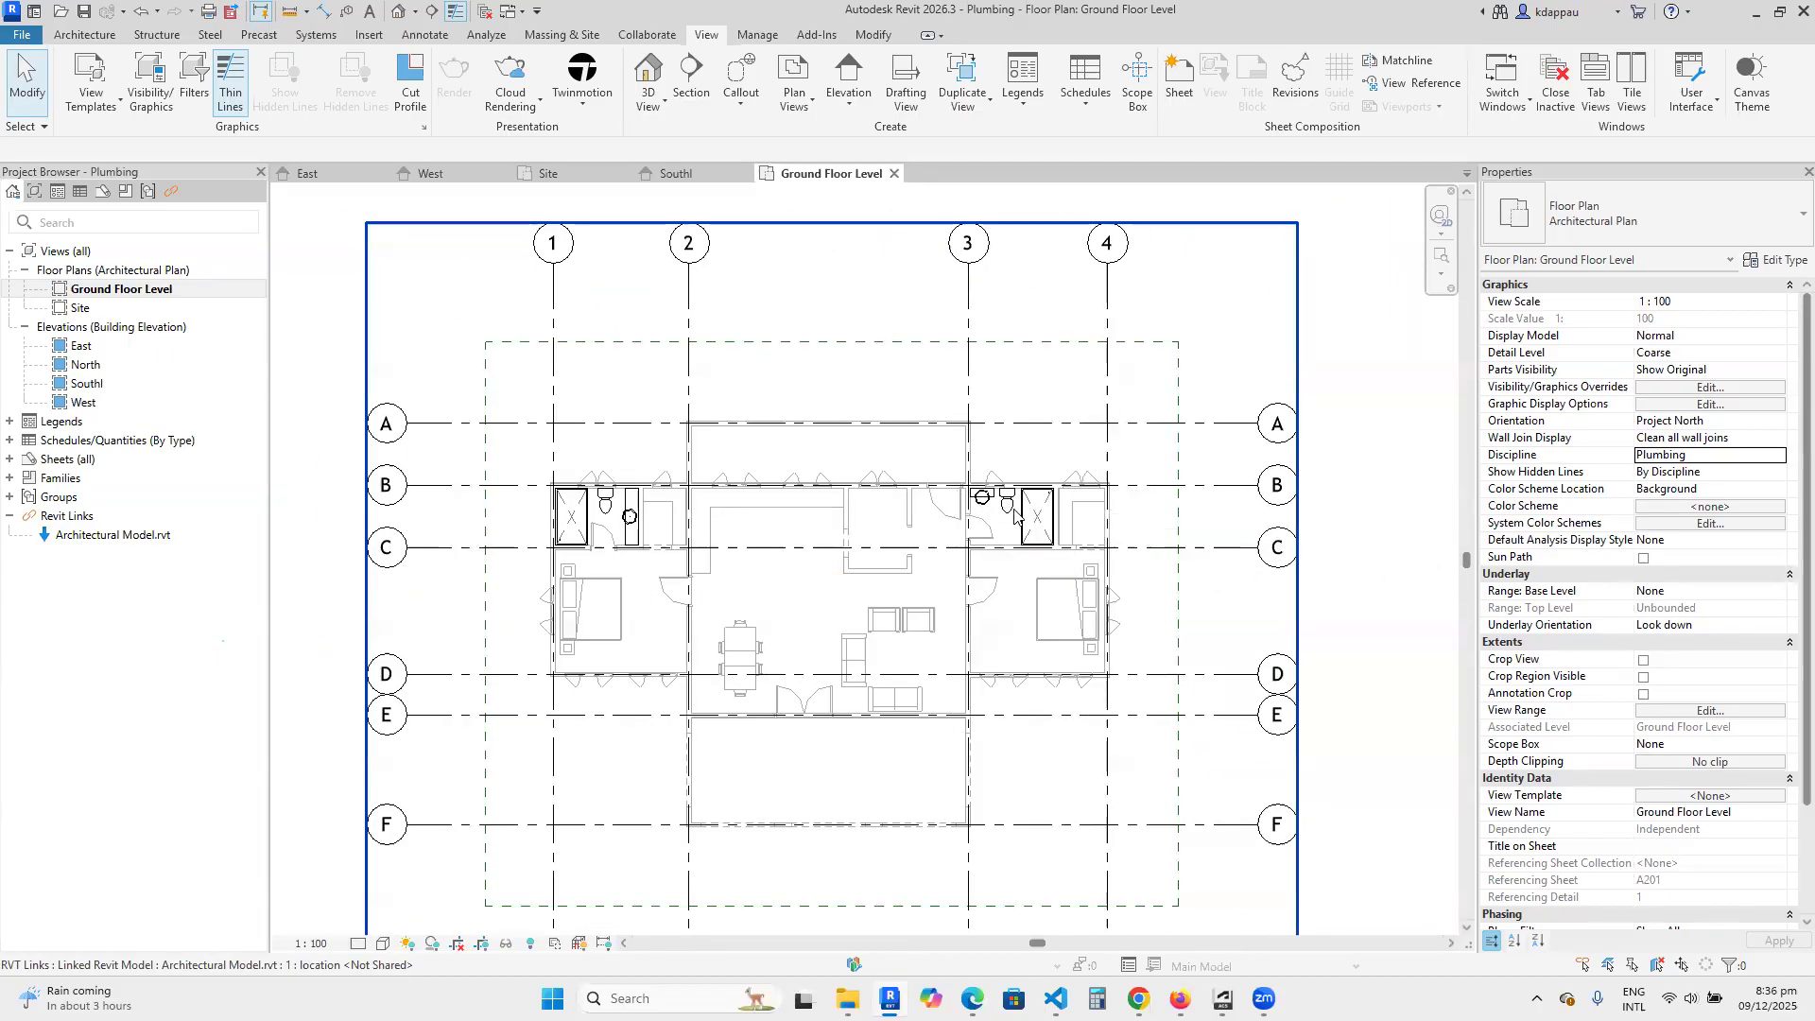
pyautogui.scroll(-2, 897, 564)
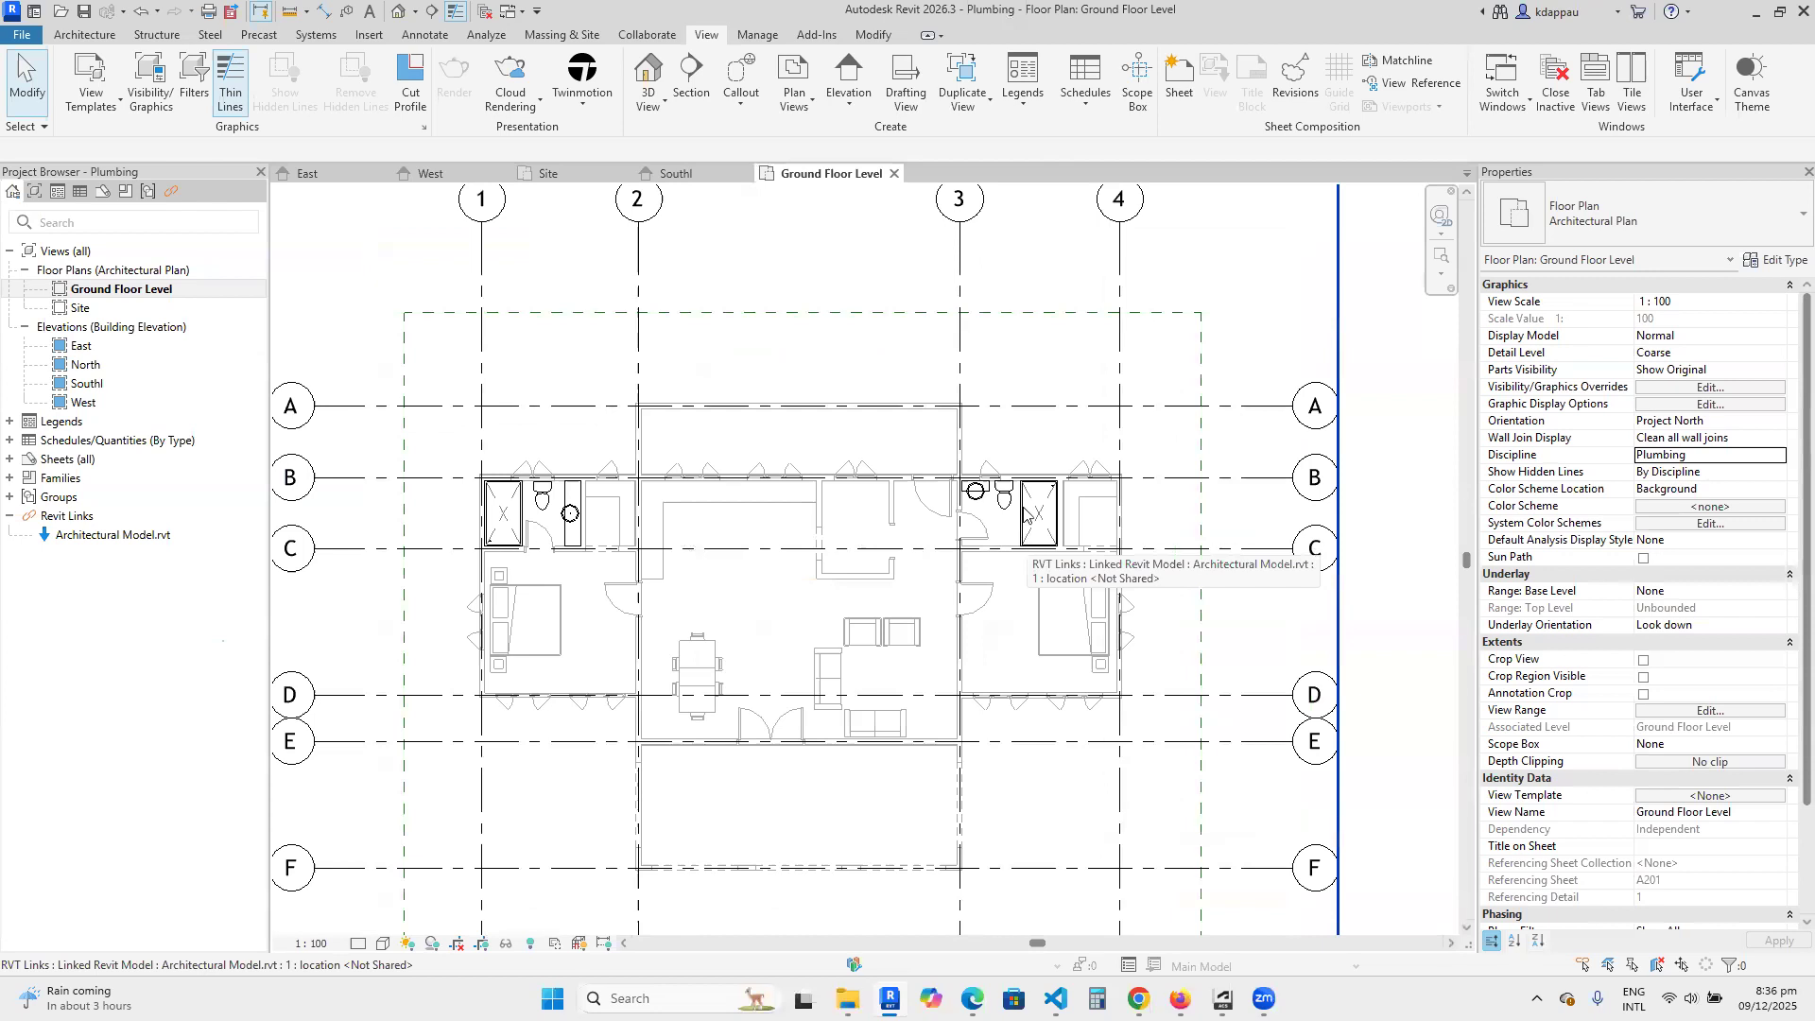
pyautogui.scroll(1, 1120, 515)
pyautogui.scroll(-2, 609, 586)
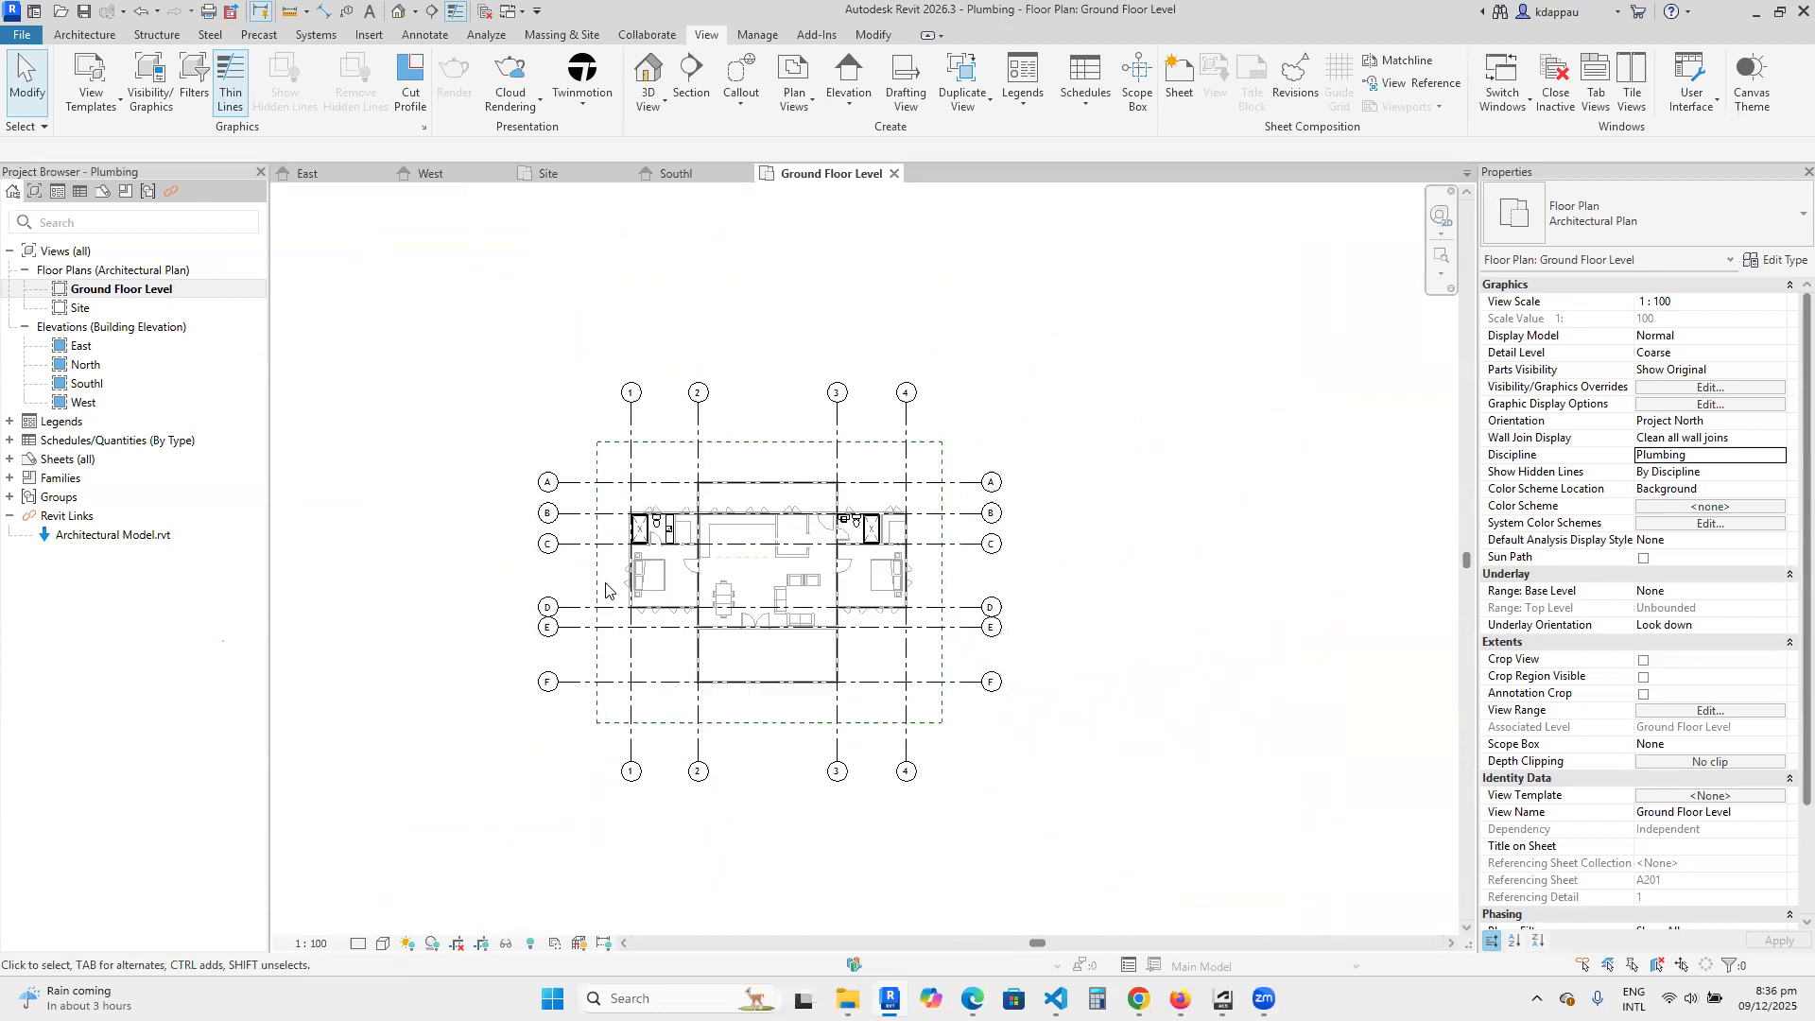
pyautogui.scroll(2, 690, 643)
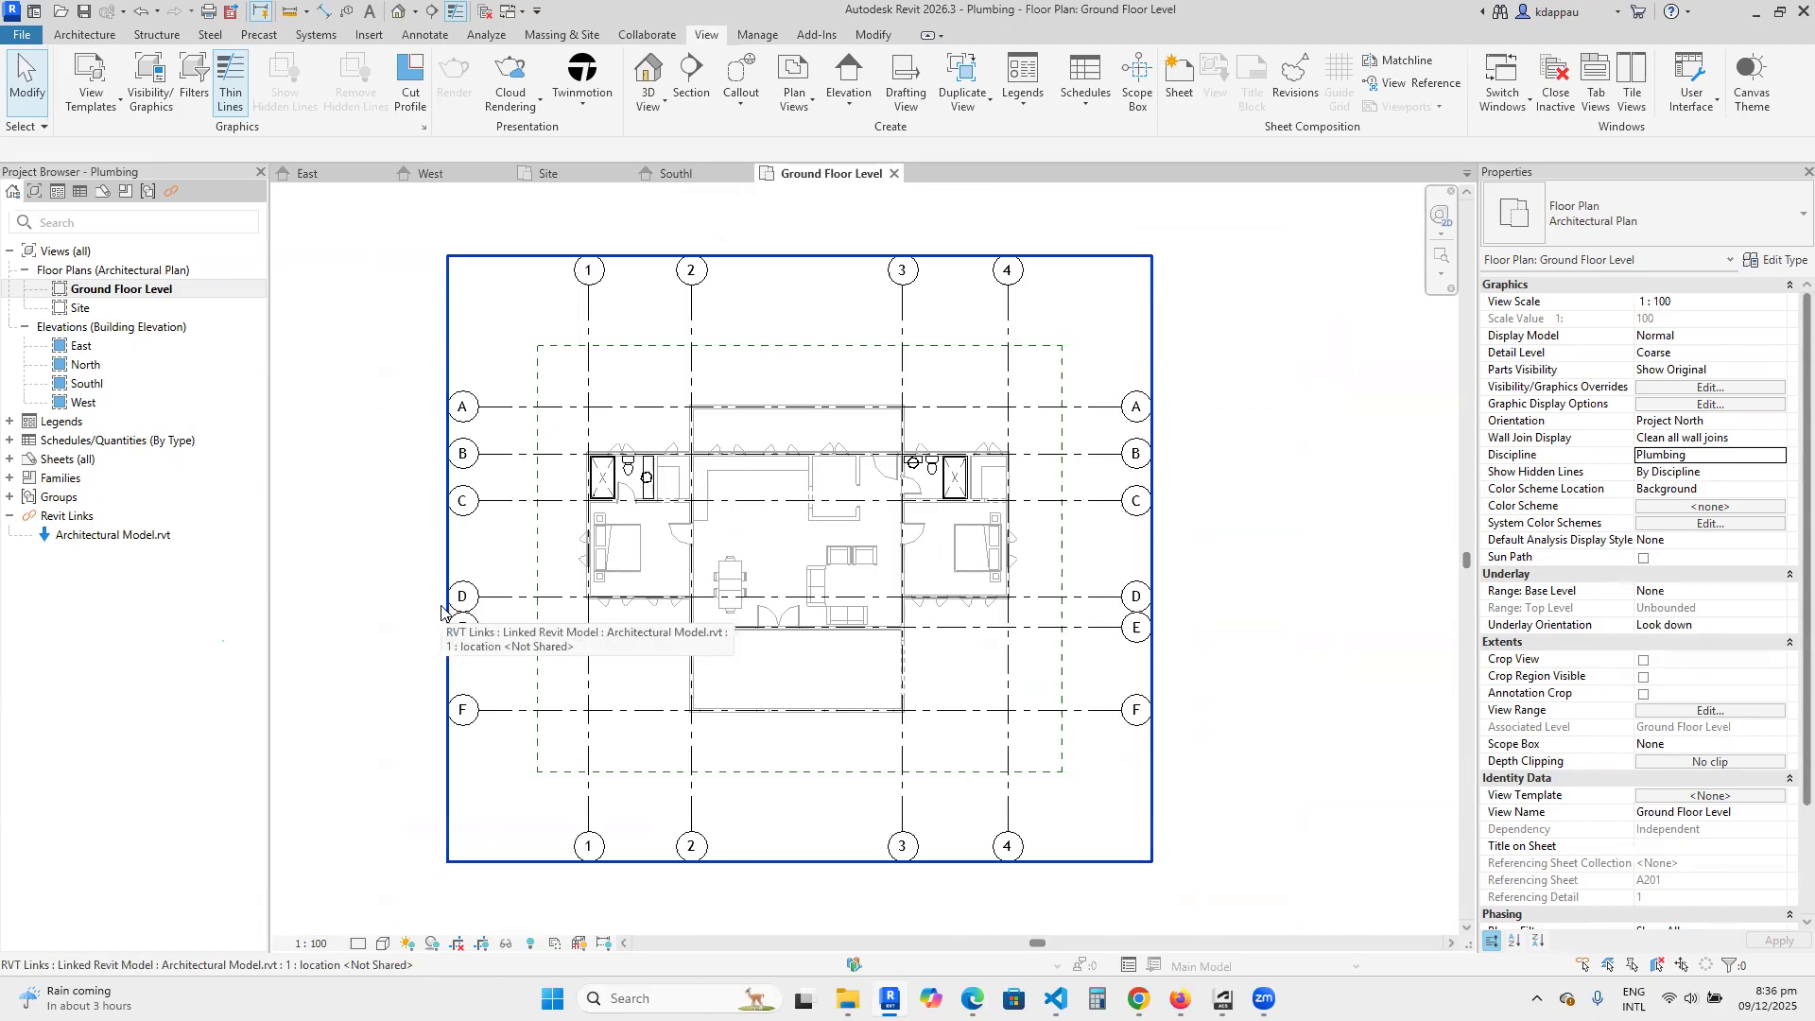
pyautogui.scroll(1, 379, 581)
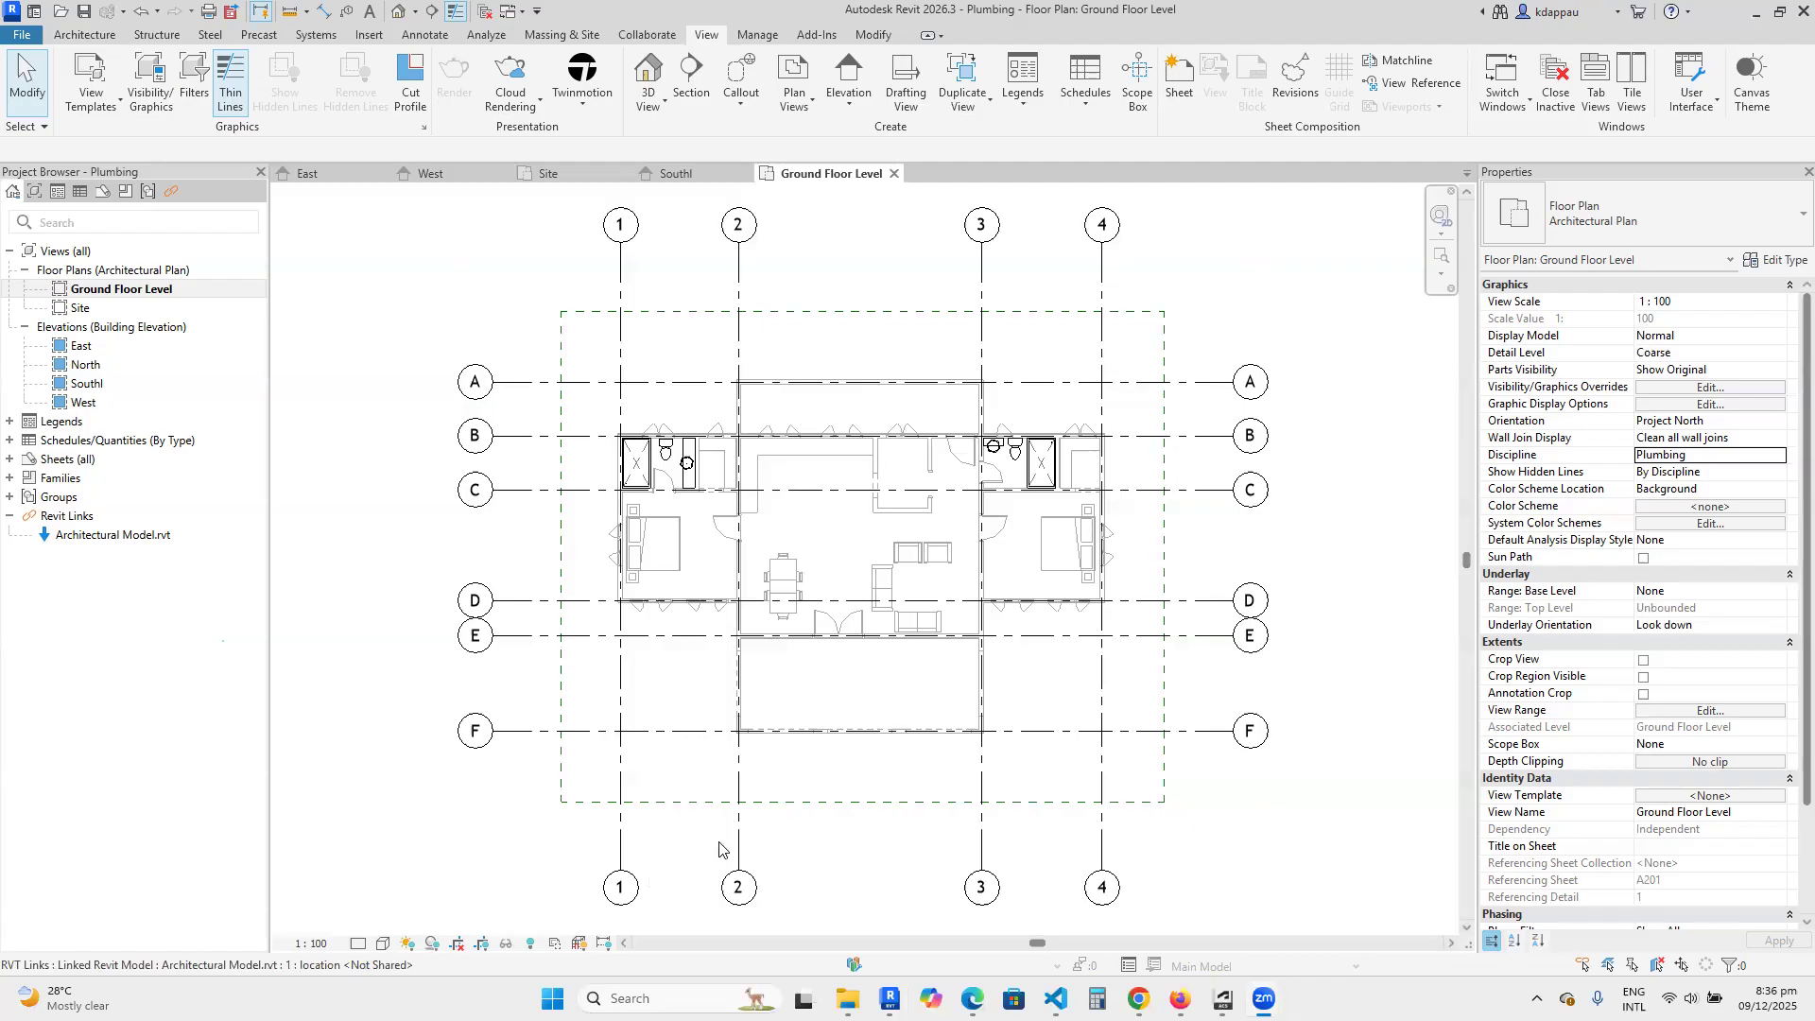
pyautogui.scroll(5, 662, 468)
pyautogui.scroll(-4, 624, 539)
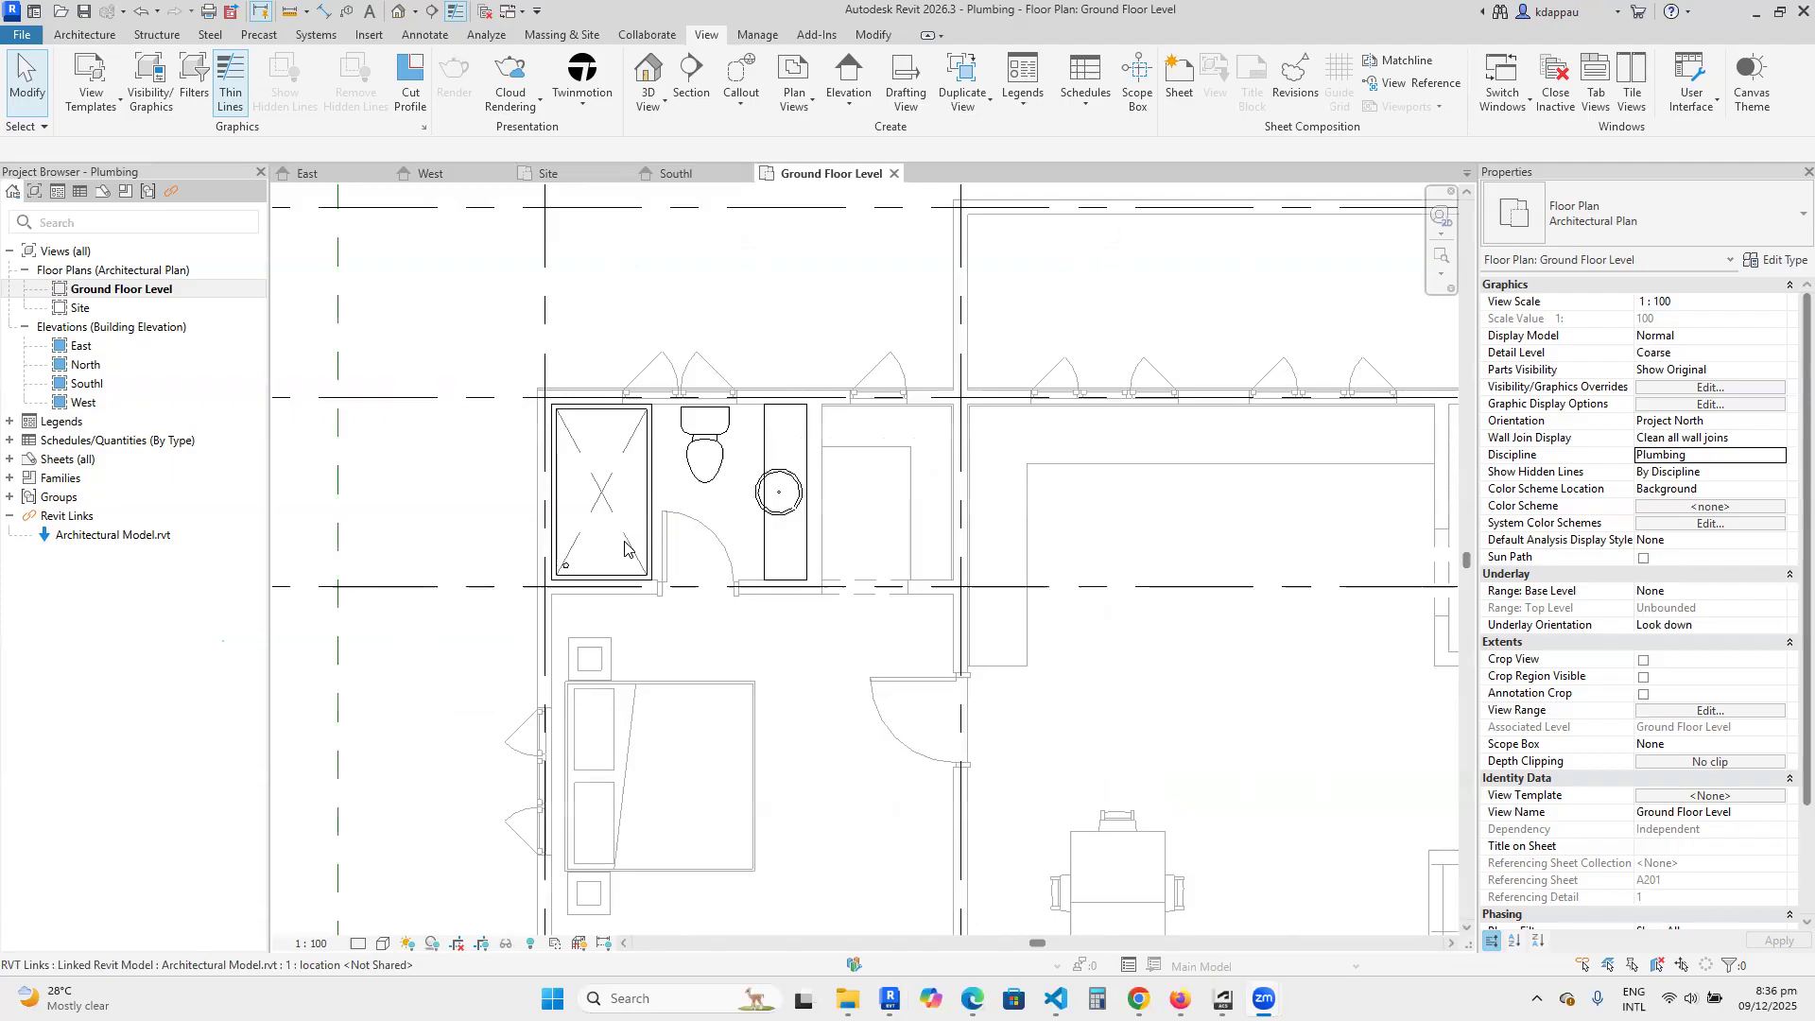
pyautogui.scroll(-2, 648, 603)
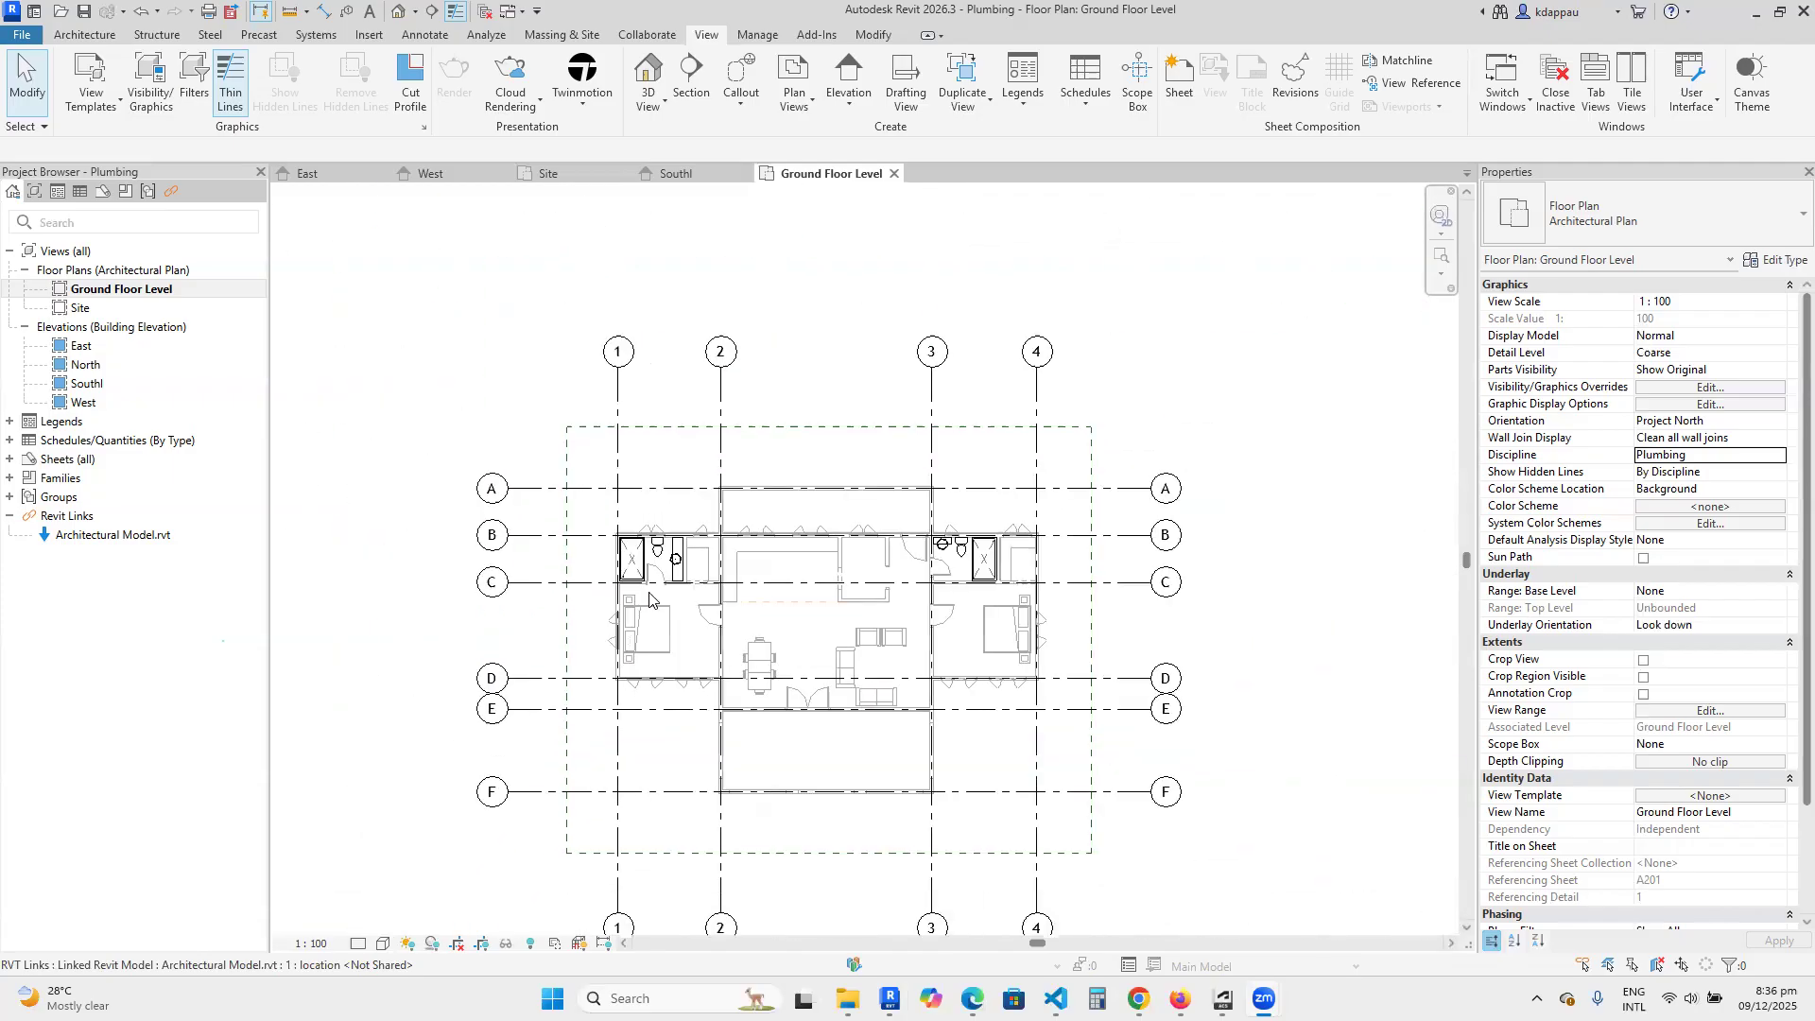
pyautogui.scroll(-2, 650, 653)
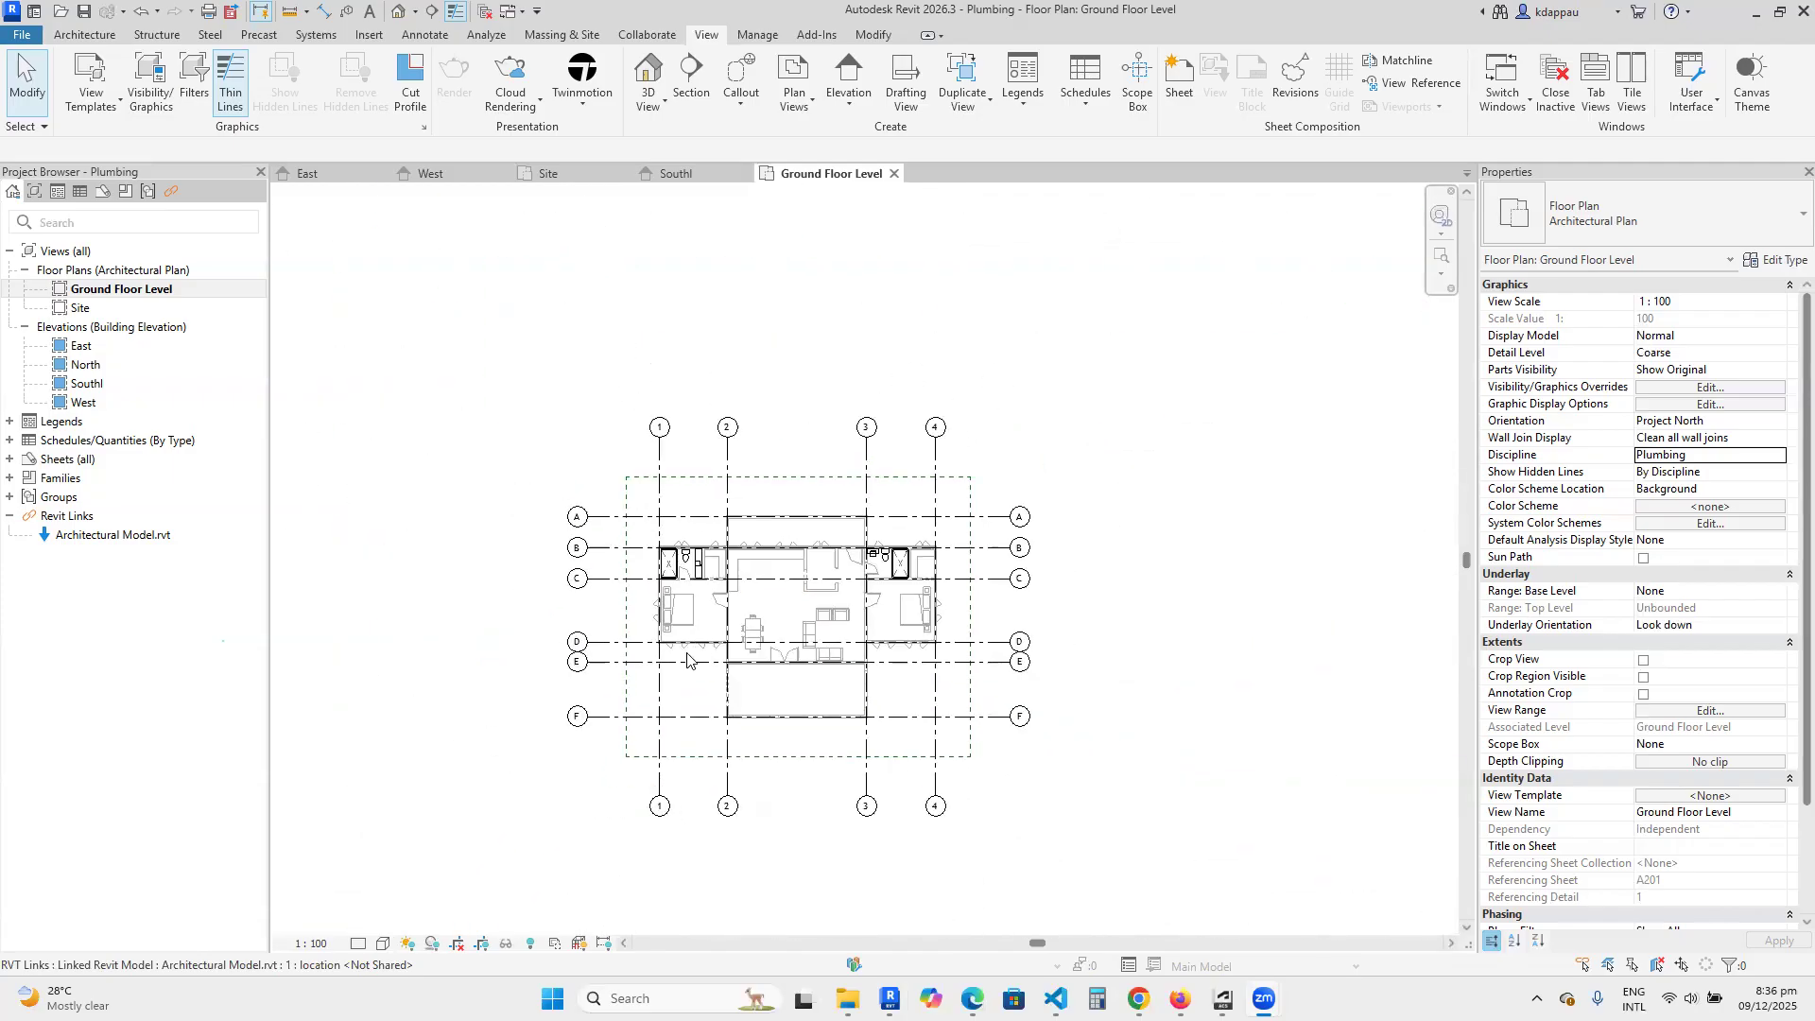
pyautogui.scroll(3, 650, 661)
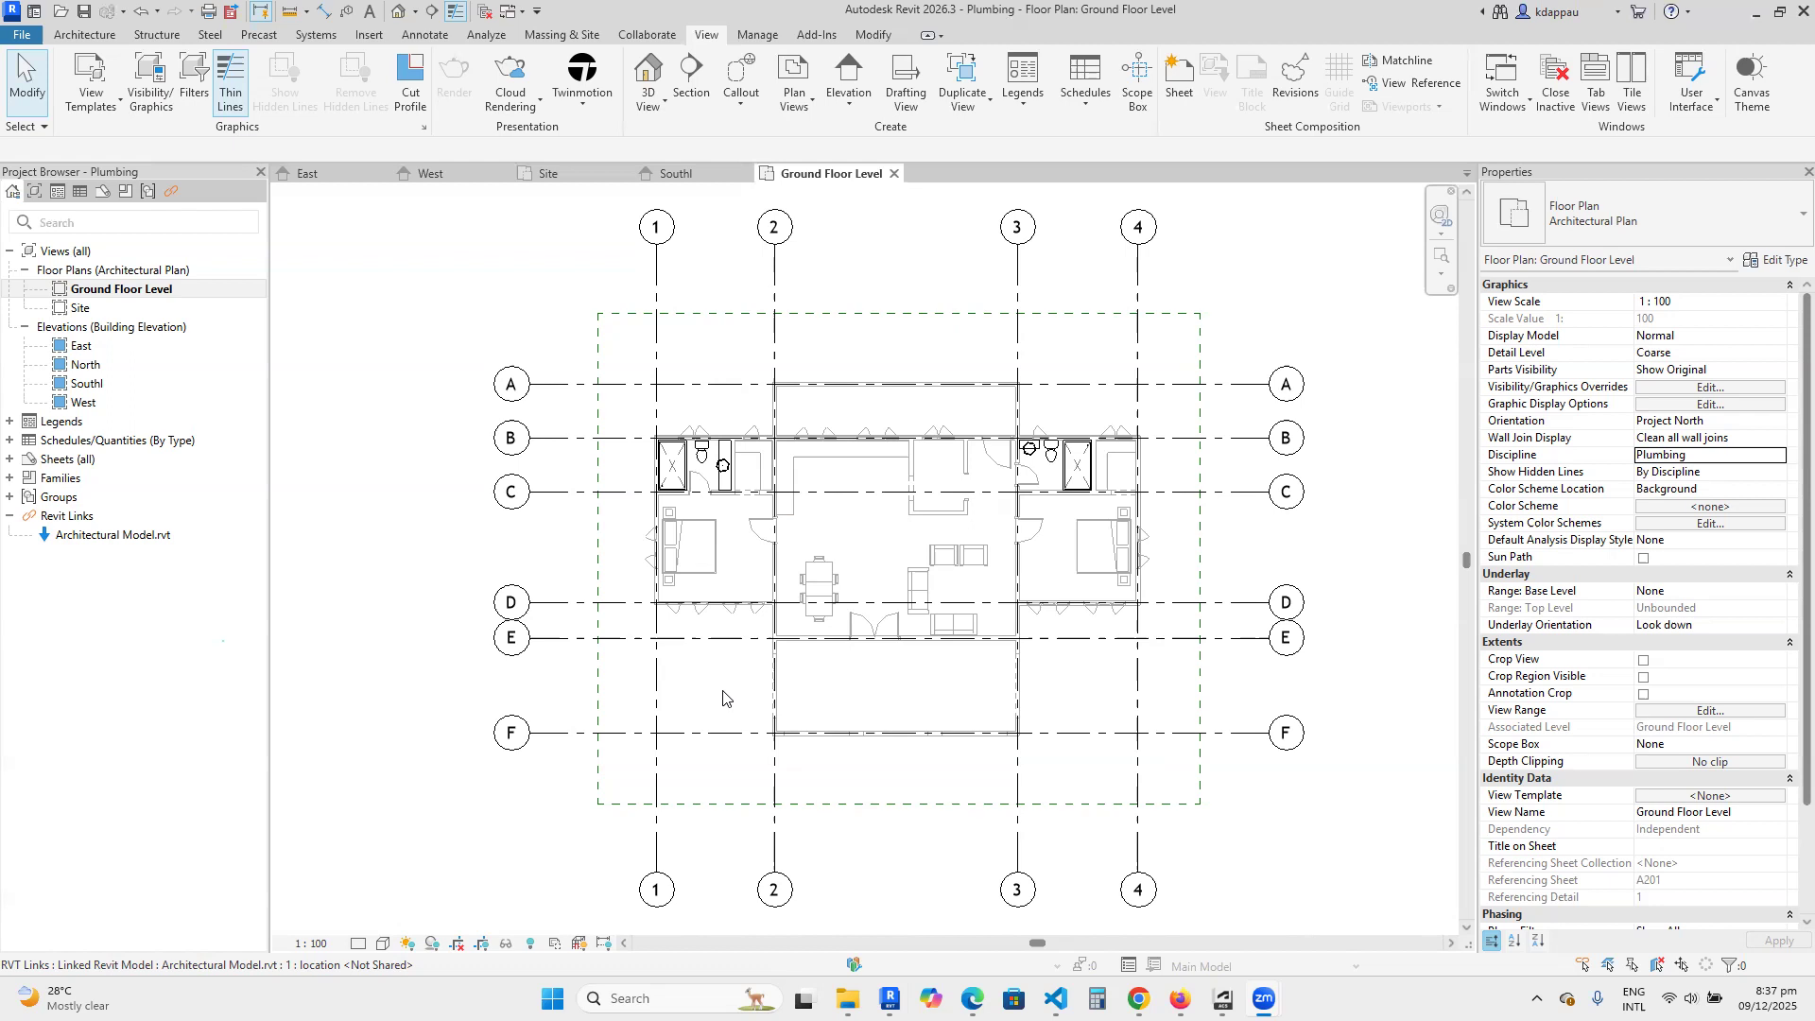
pyautogui.scroll(-2, 723, 696)
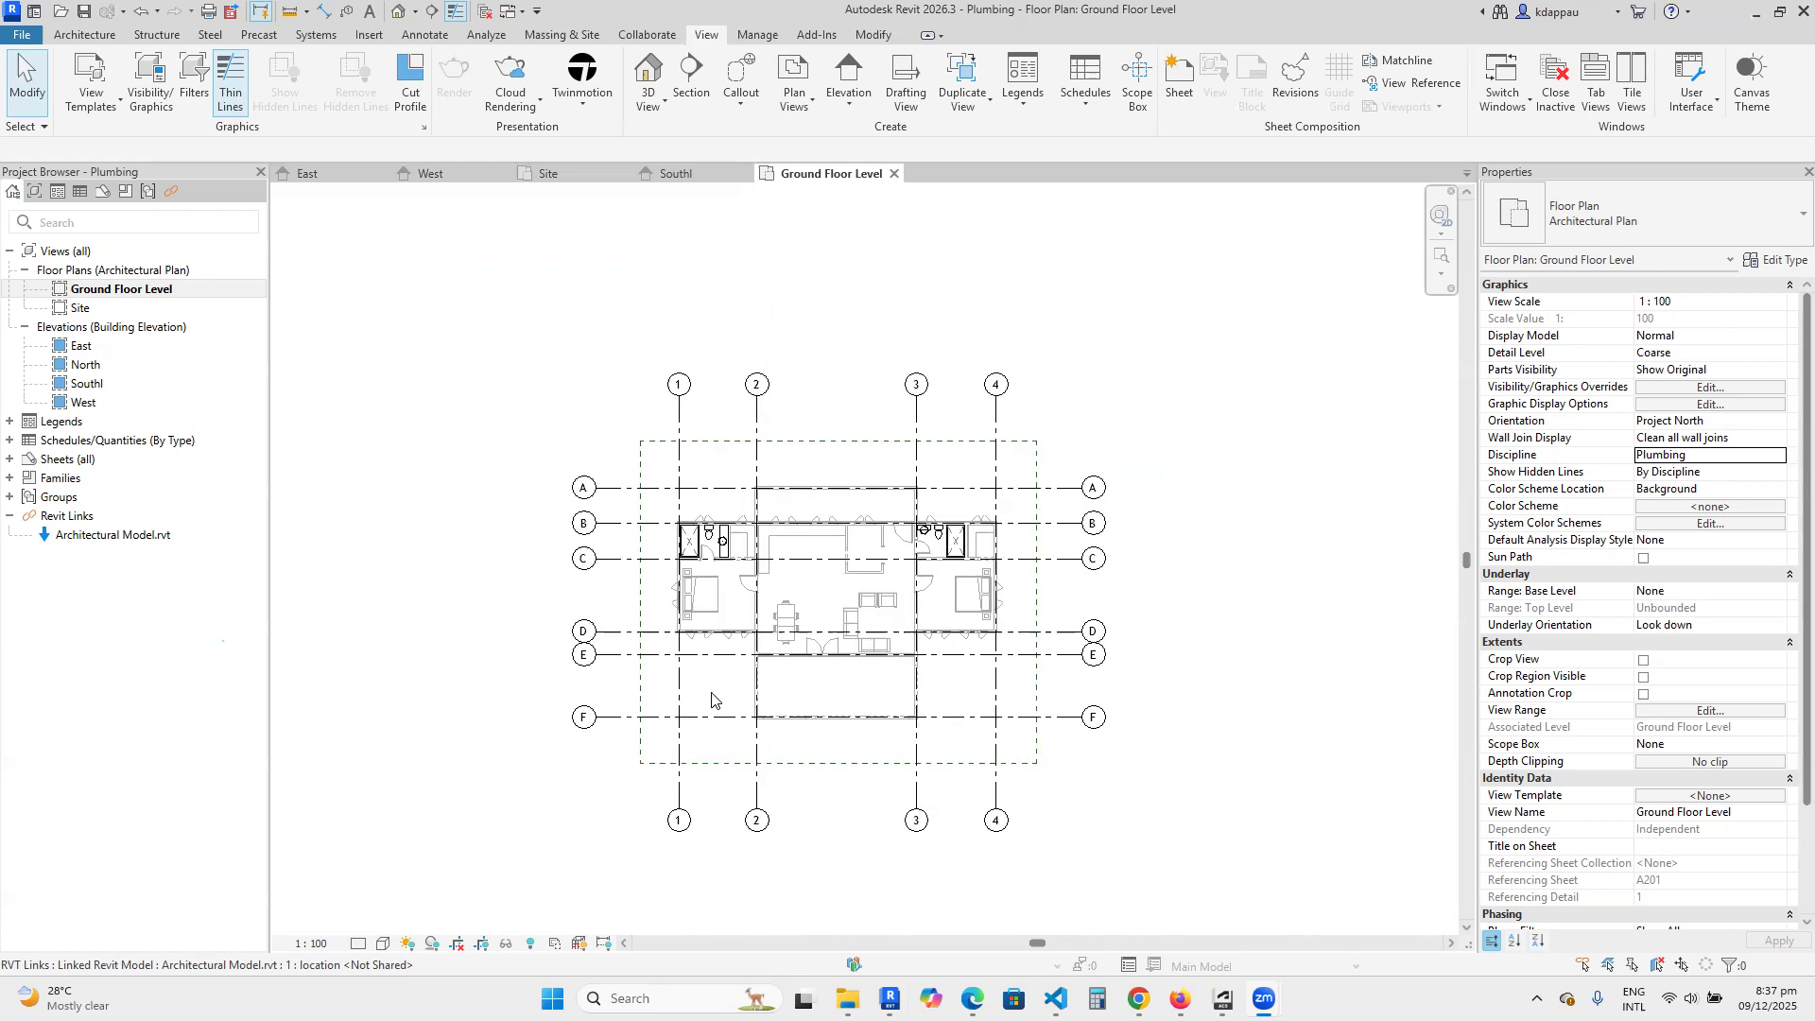
pyautogui.scroll(2, 712, 700)
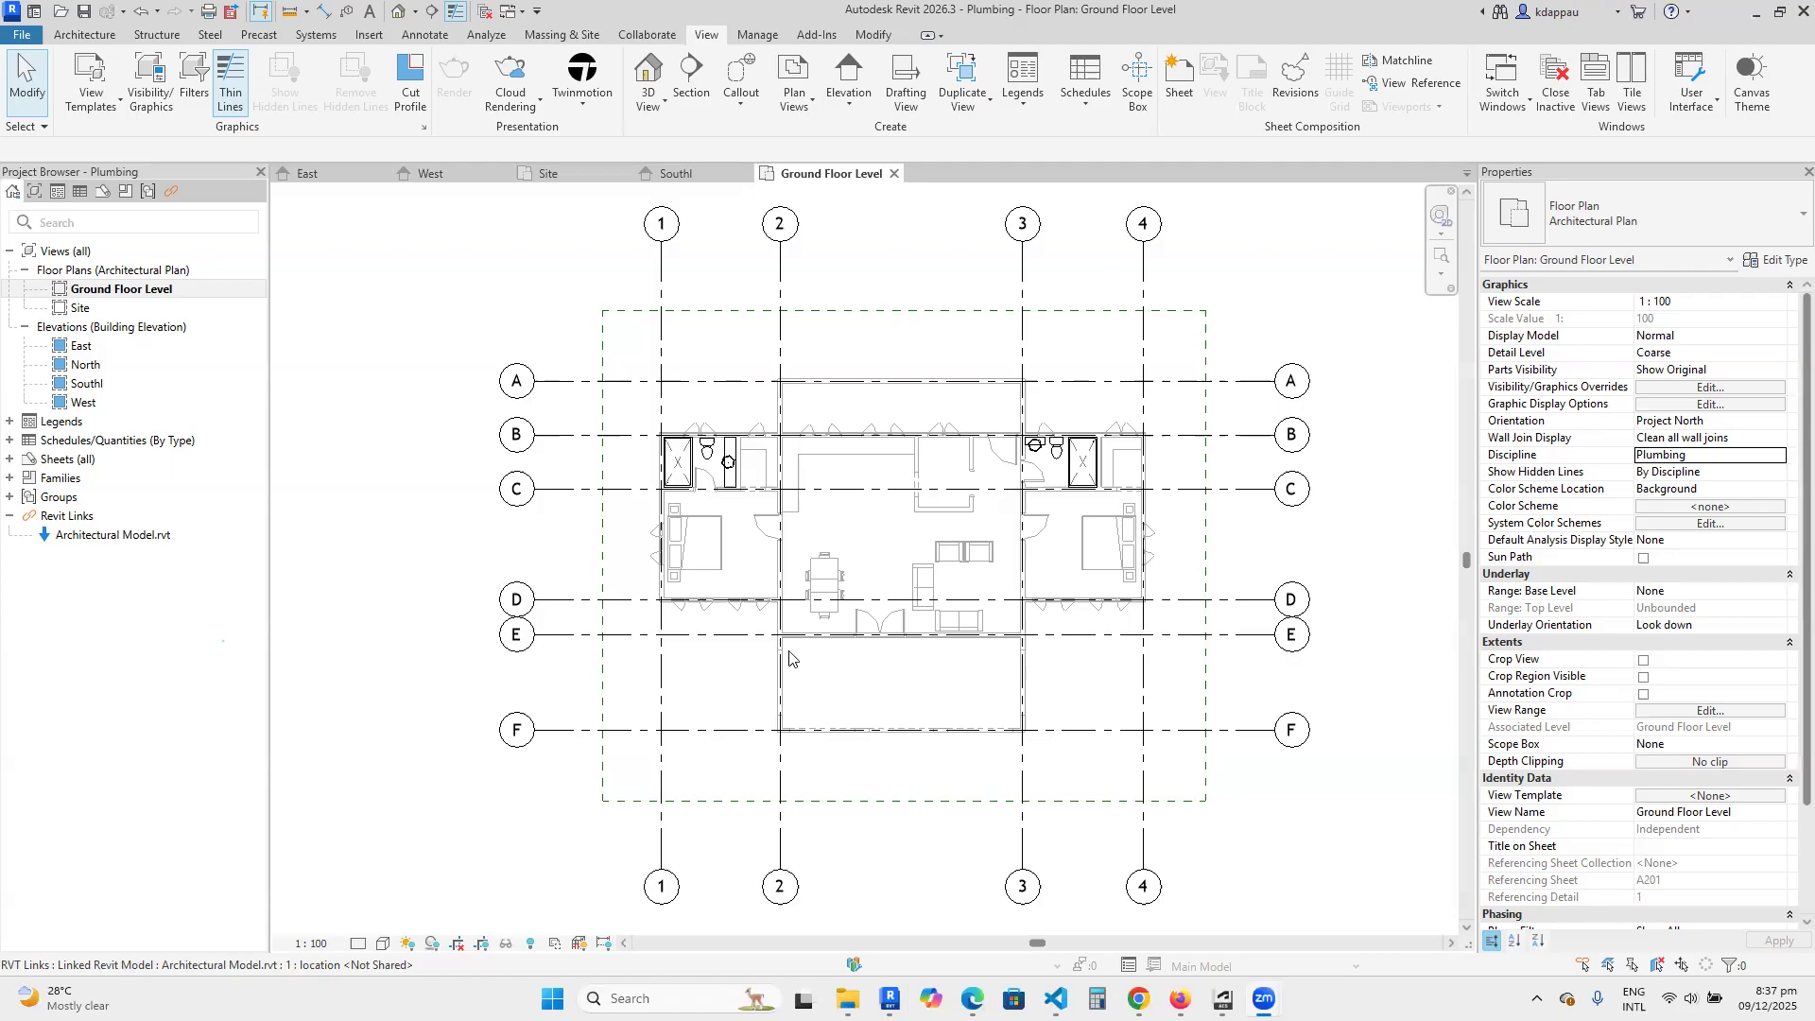
pyautogui.scroll(-1, 789, 659)
pyautogui.scroll(-1, 621, 690)
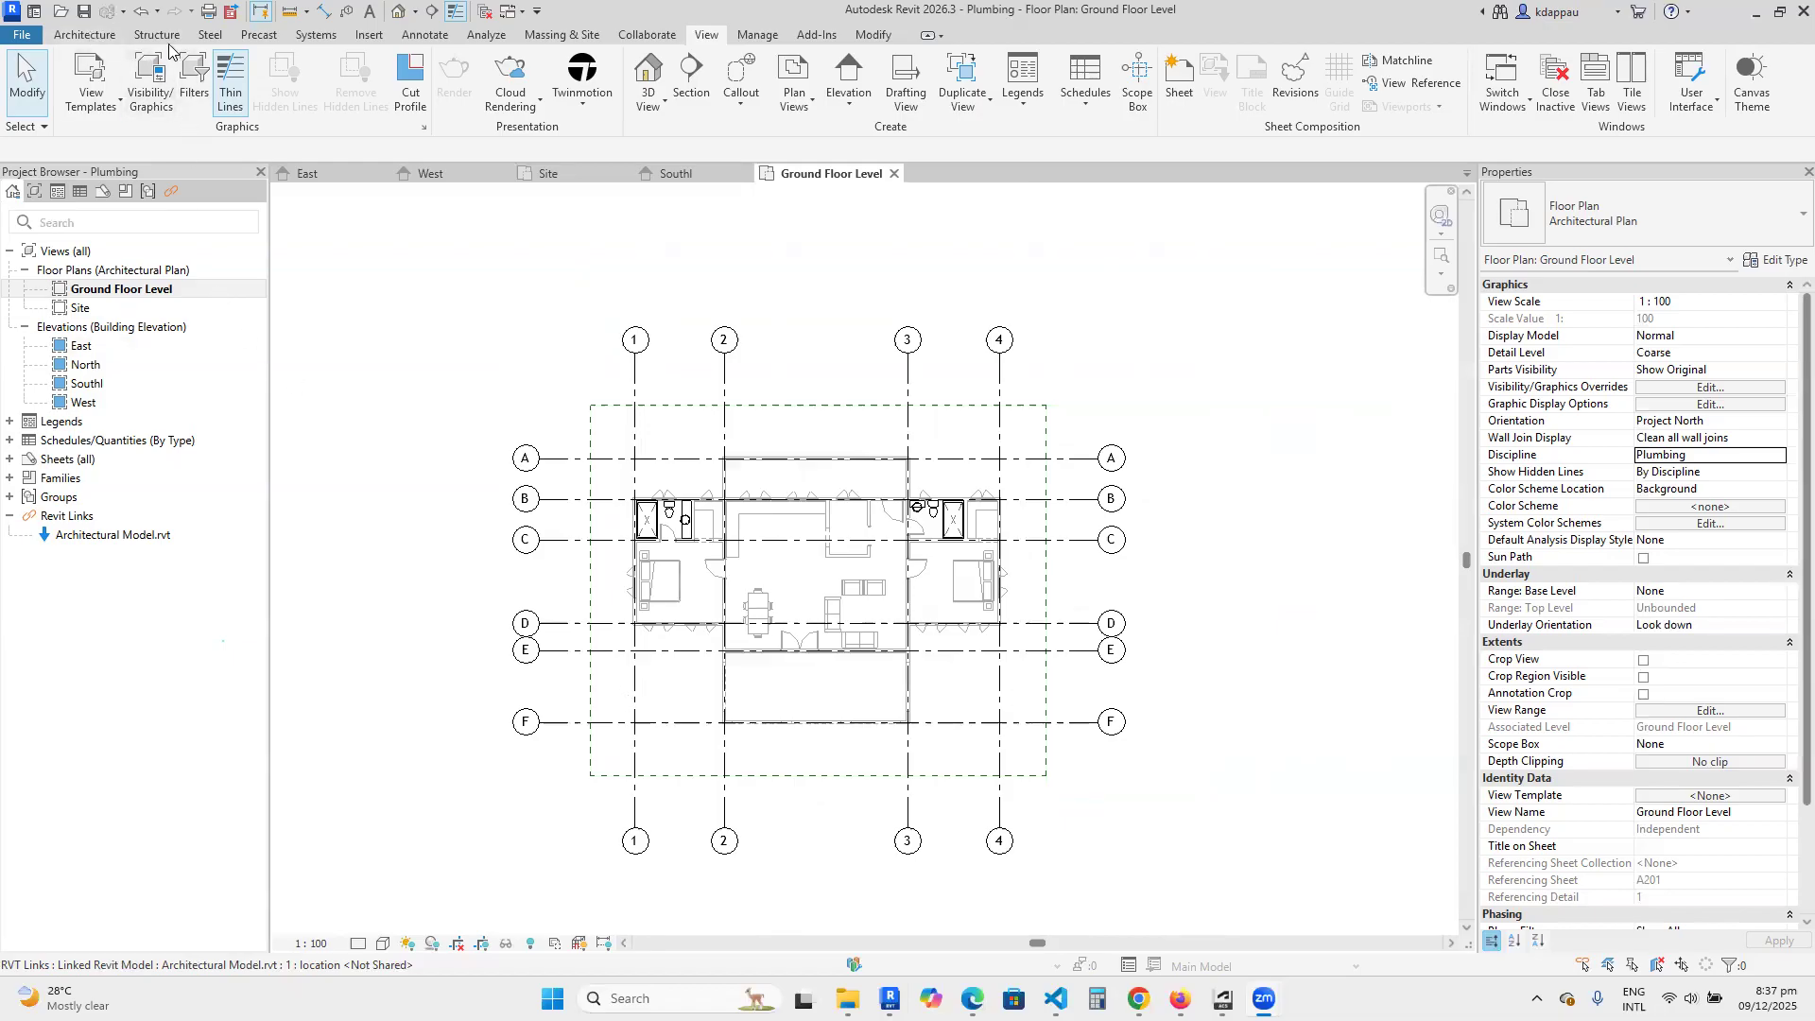
# Start the Pipe tool with the Standard pipe type in the Ground Floor Level plan.
pyautogui.click(318, 35)
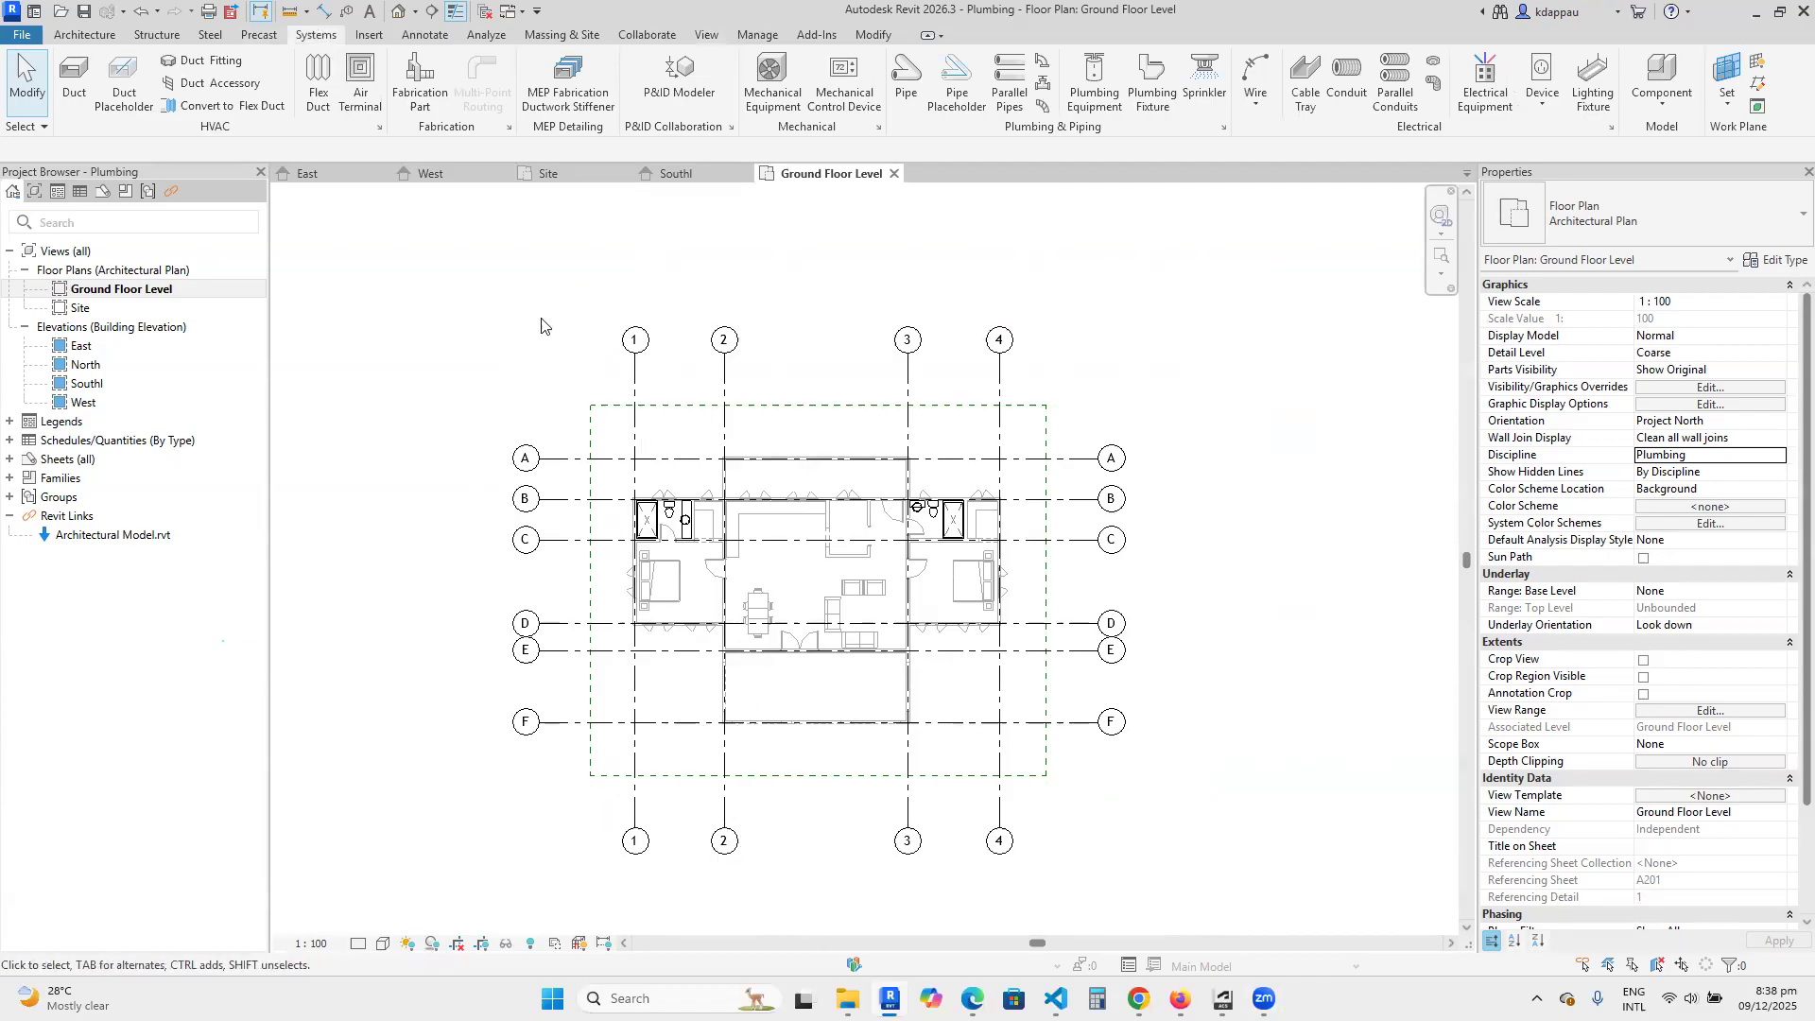
pyautogui.click(905, 80)
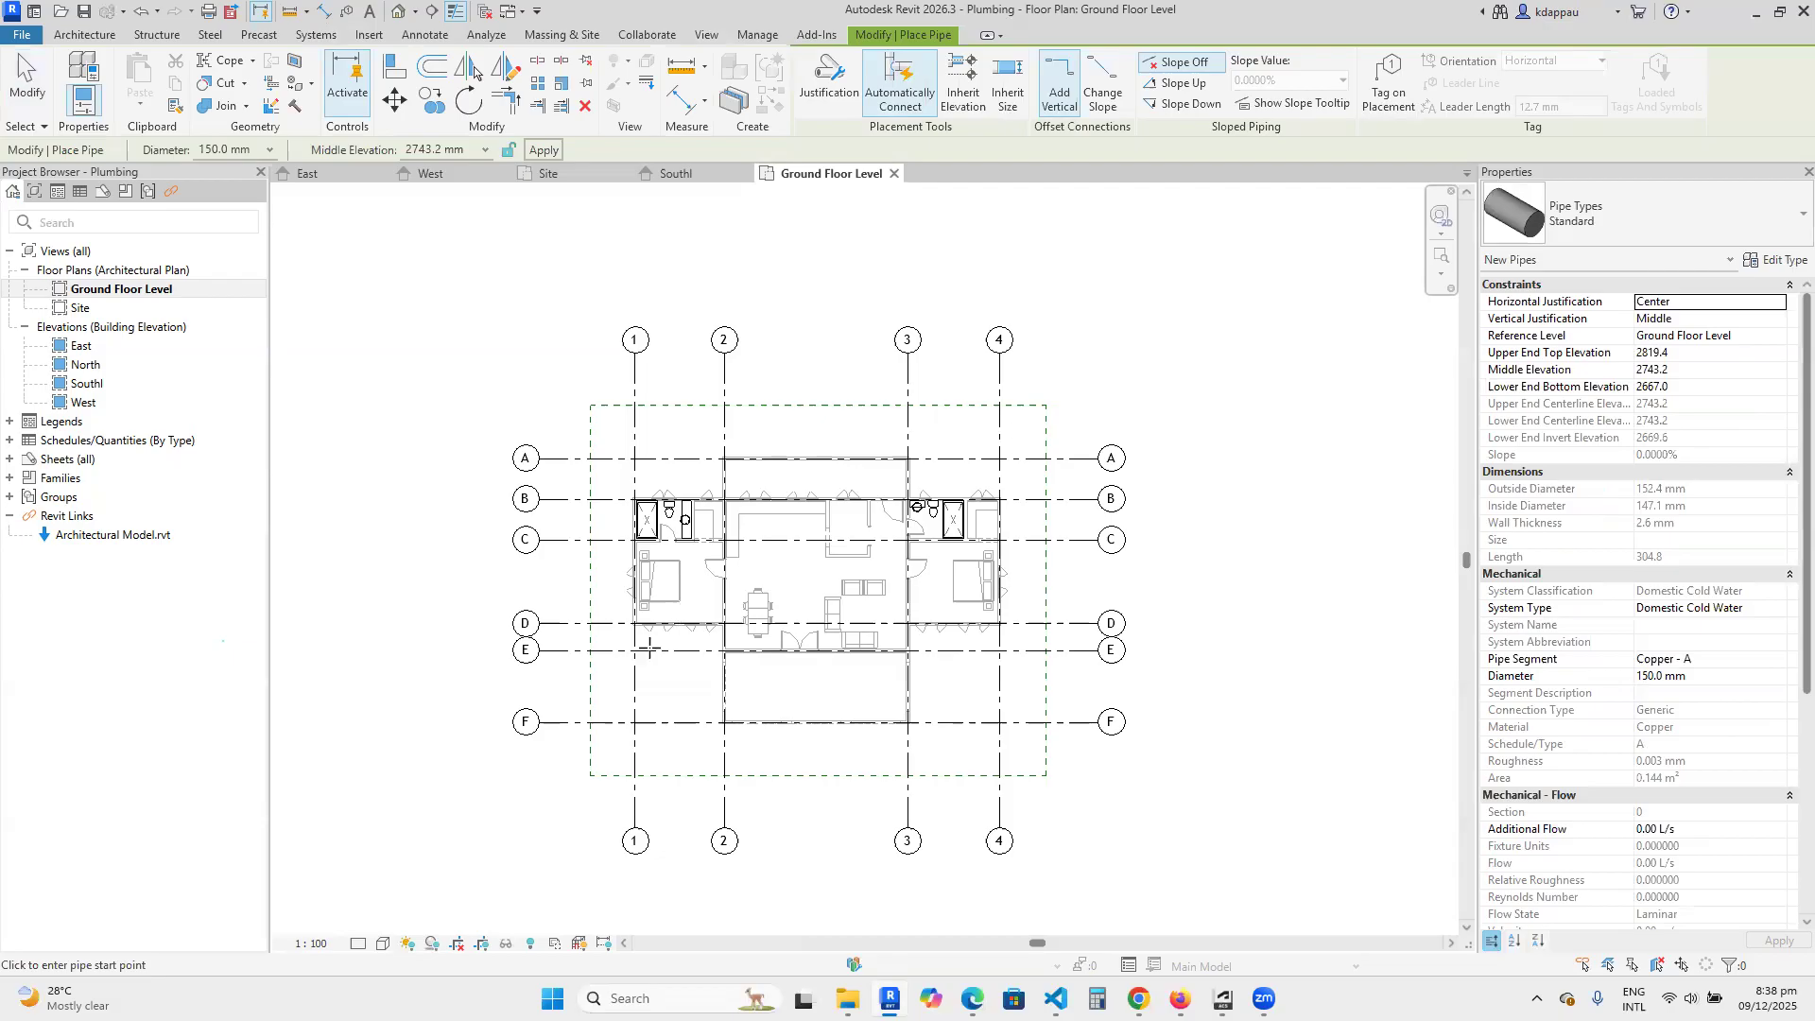
pyautogui.scroll(2, 608, 797)
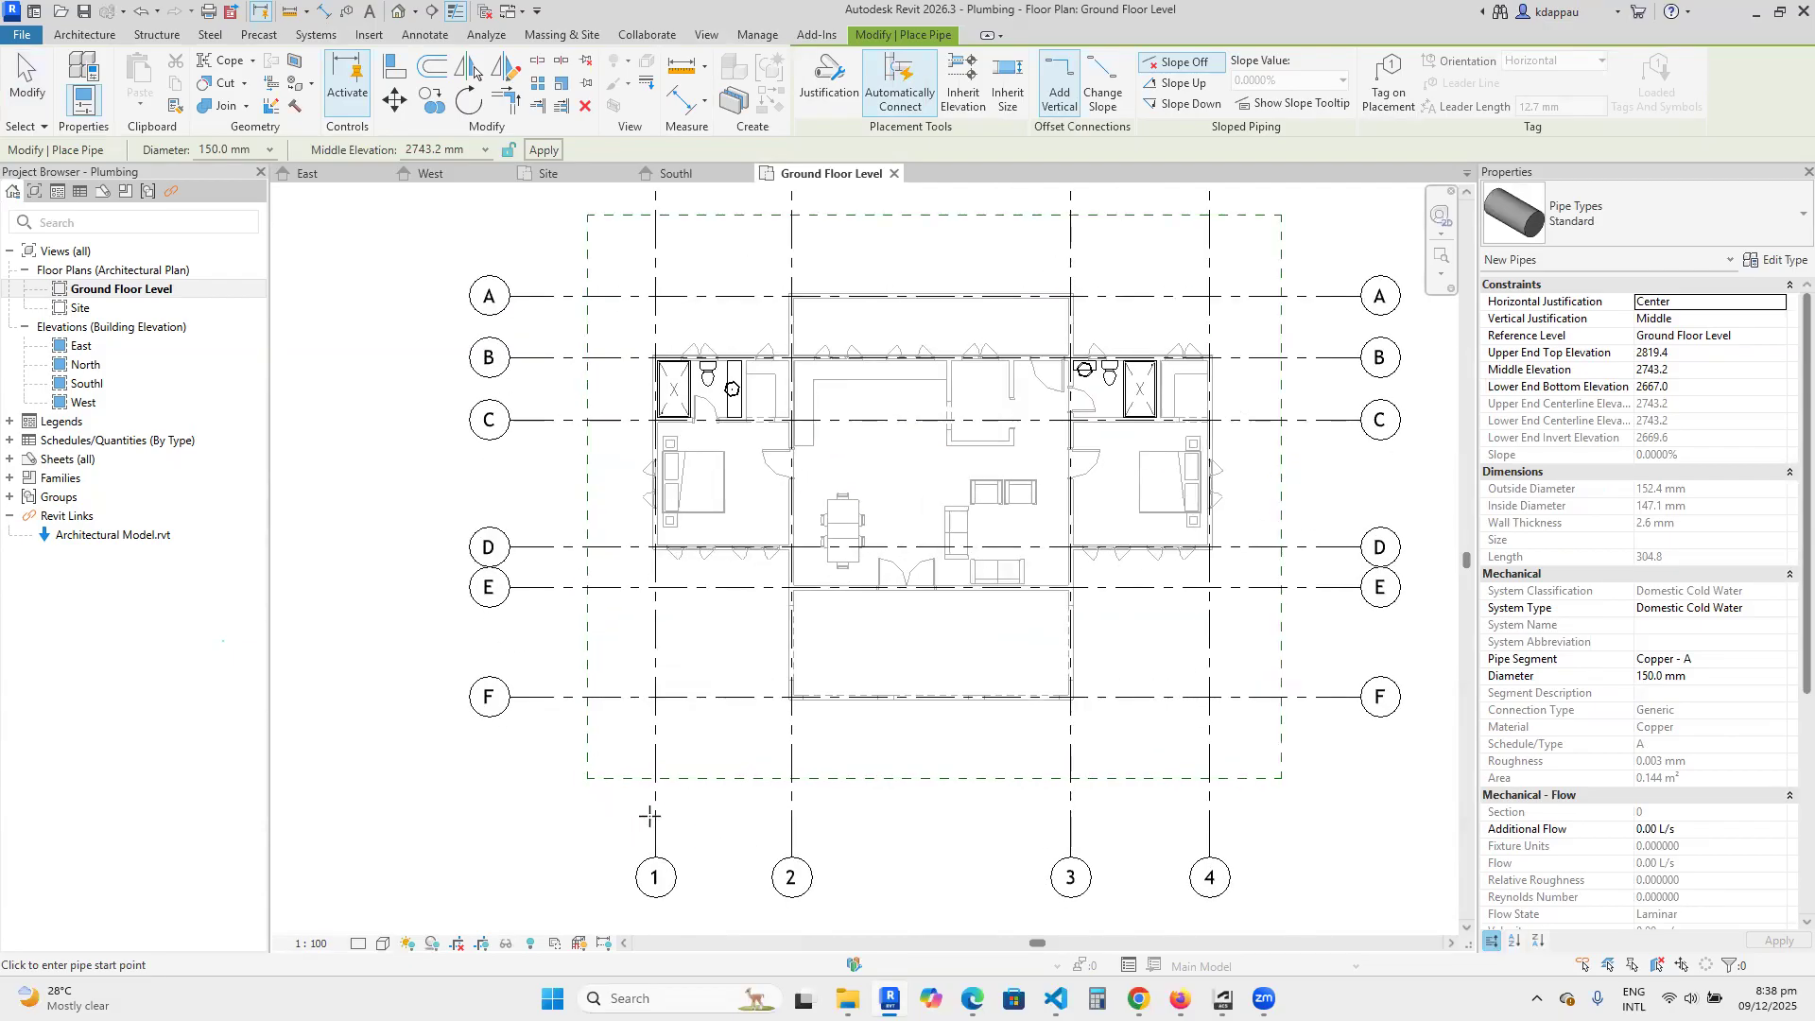
pyautogui.click(625, 805)
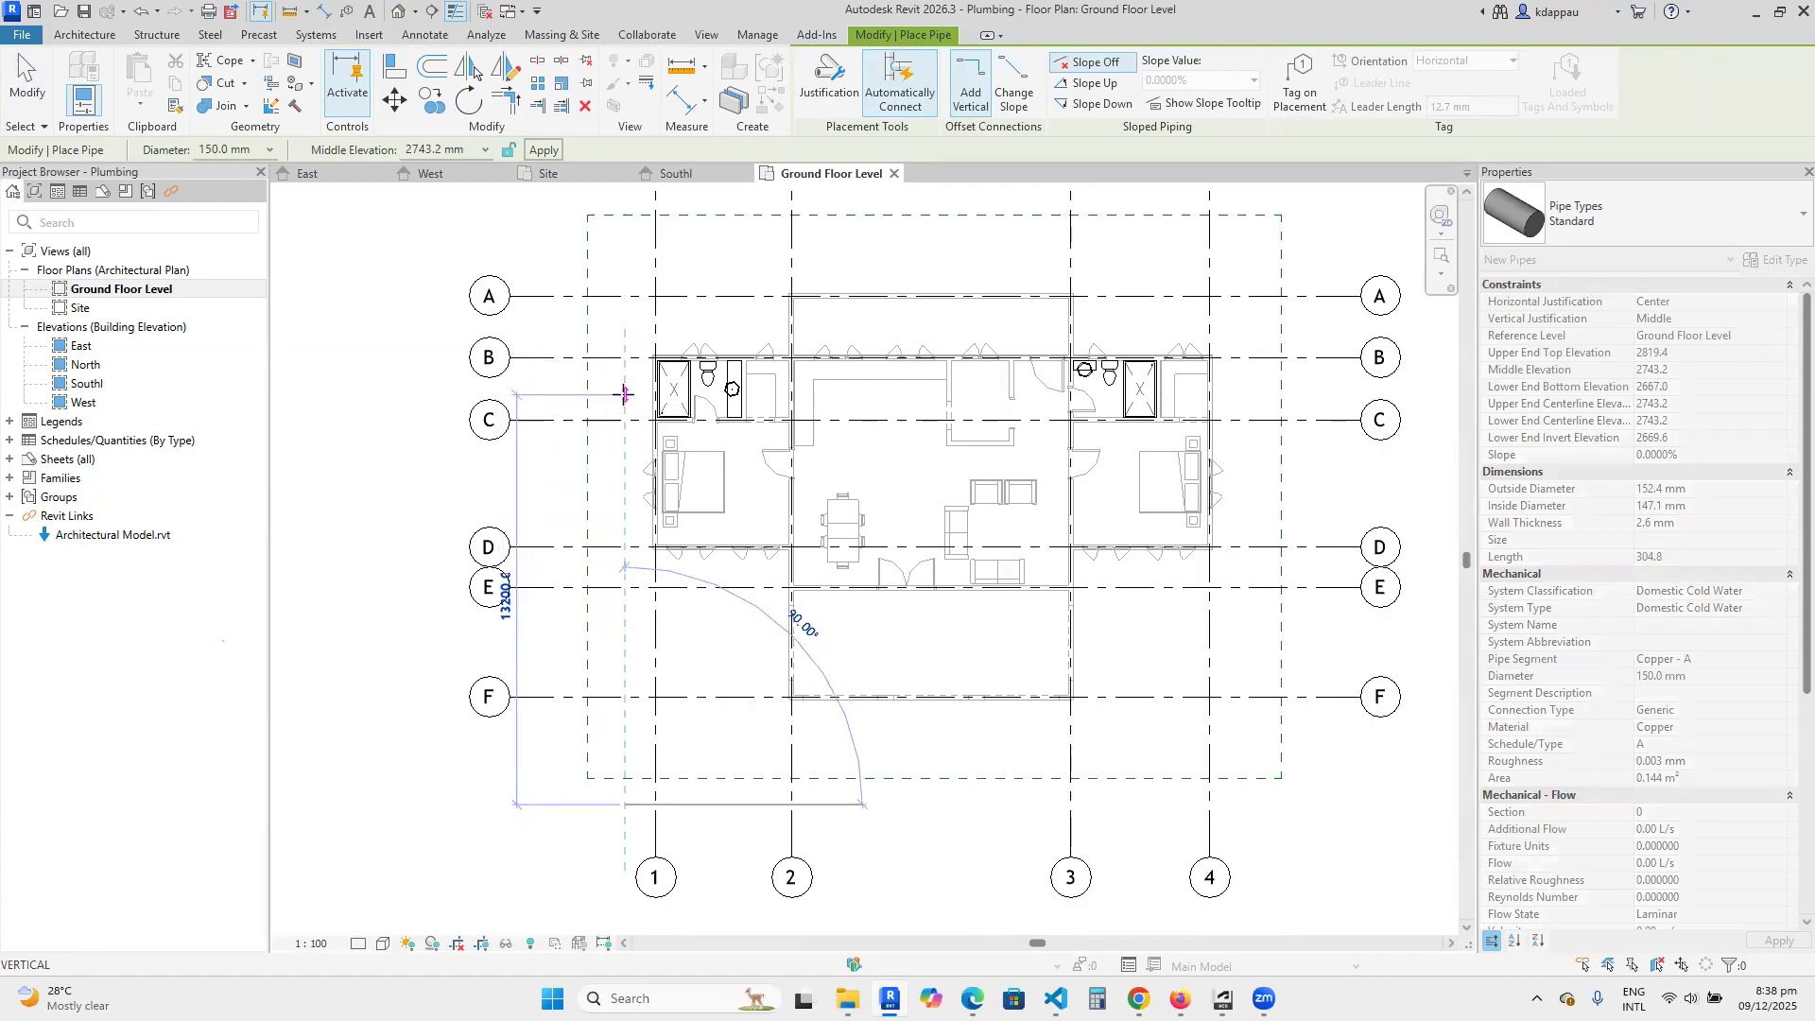
pyautogui.rightClick(620, 378)
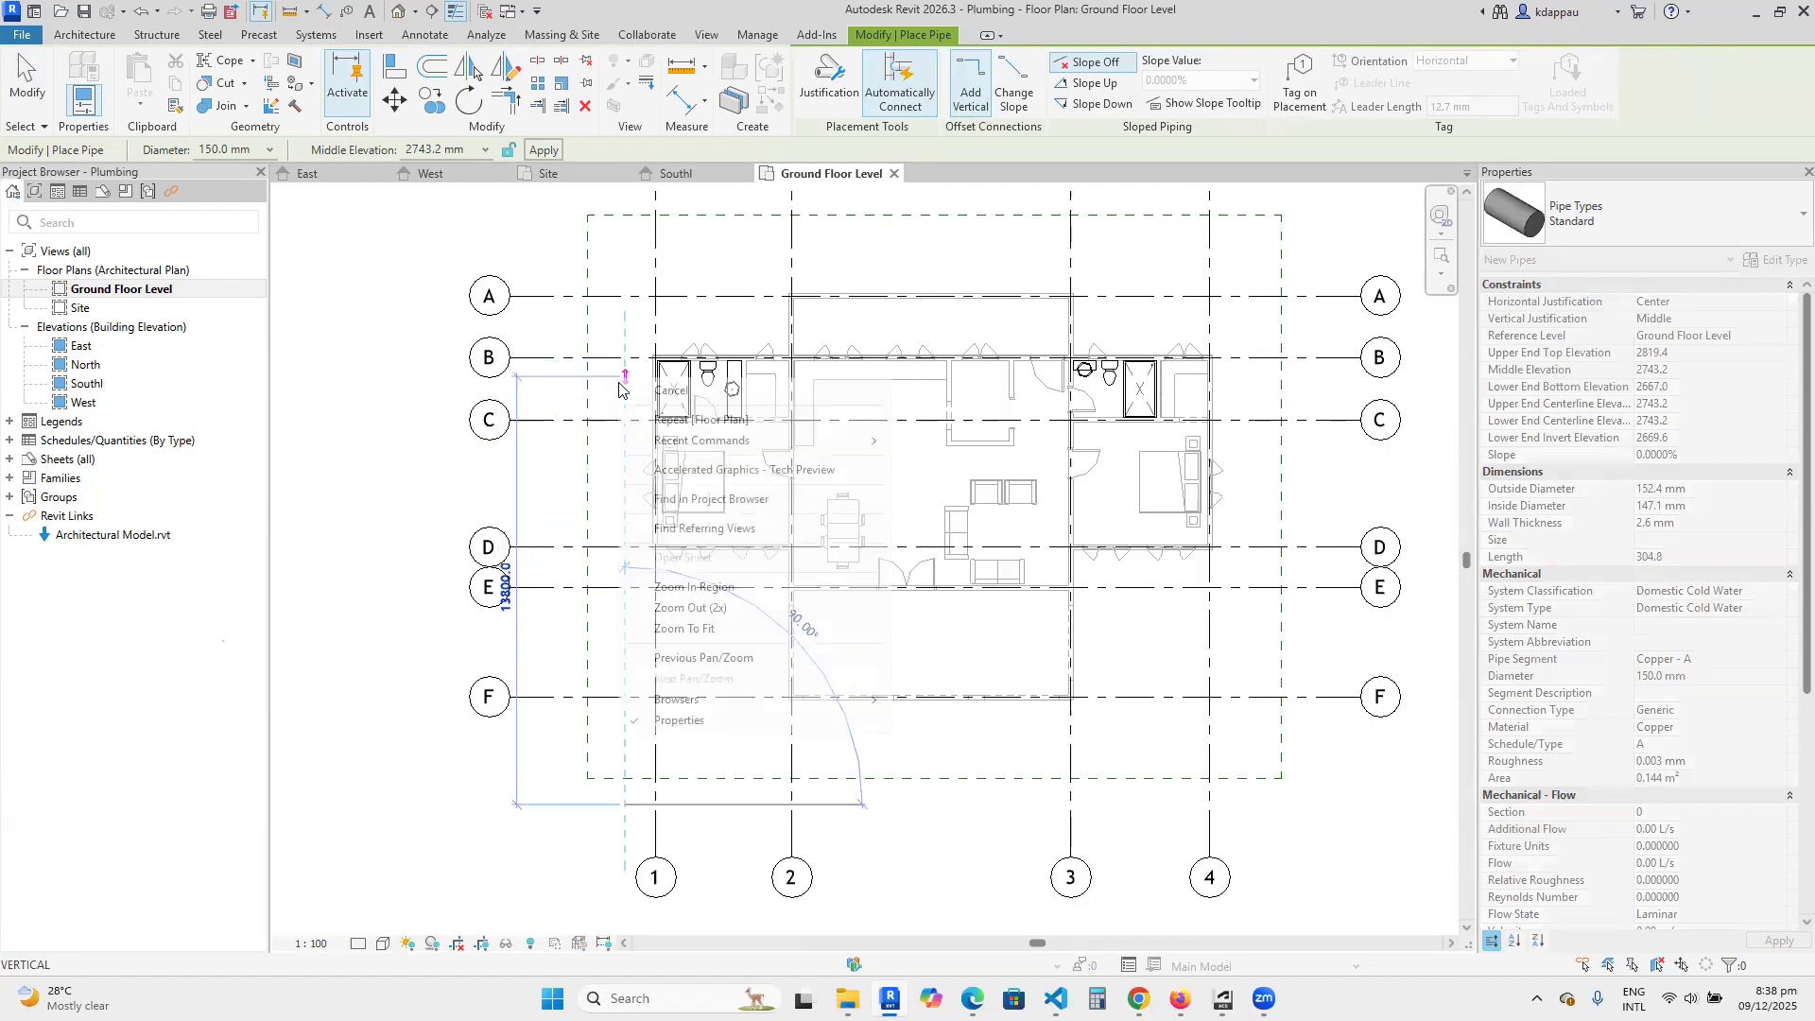
pyautogui.click(657, 399)
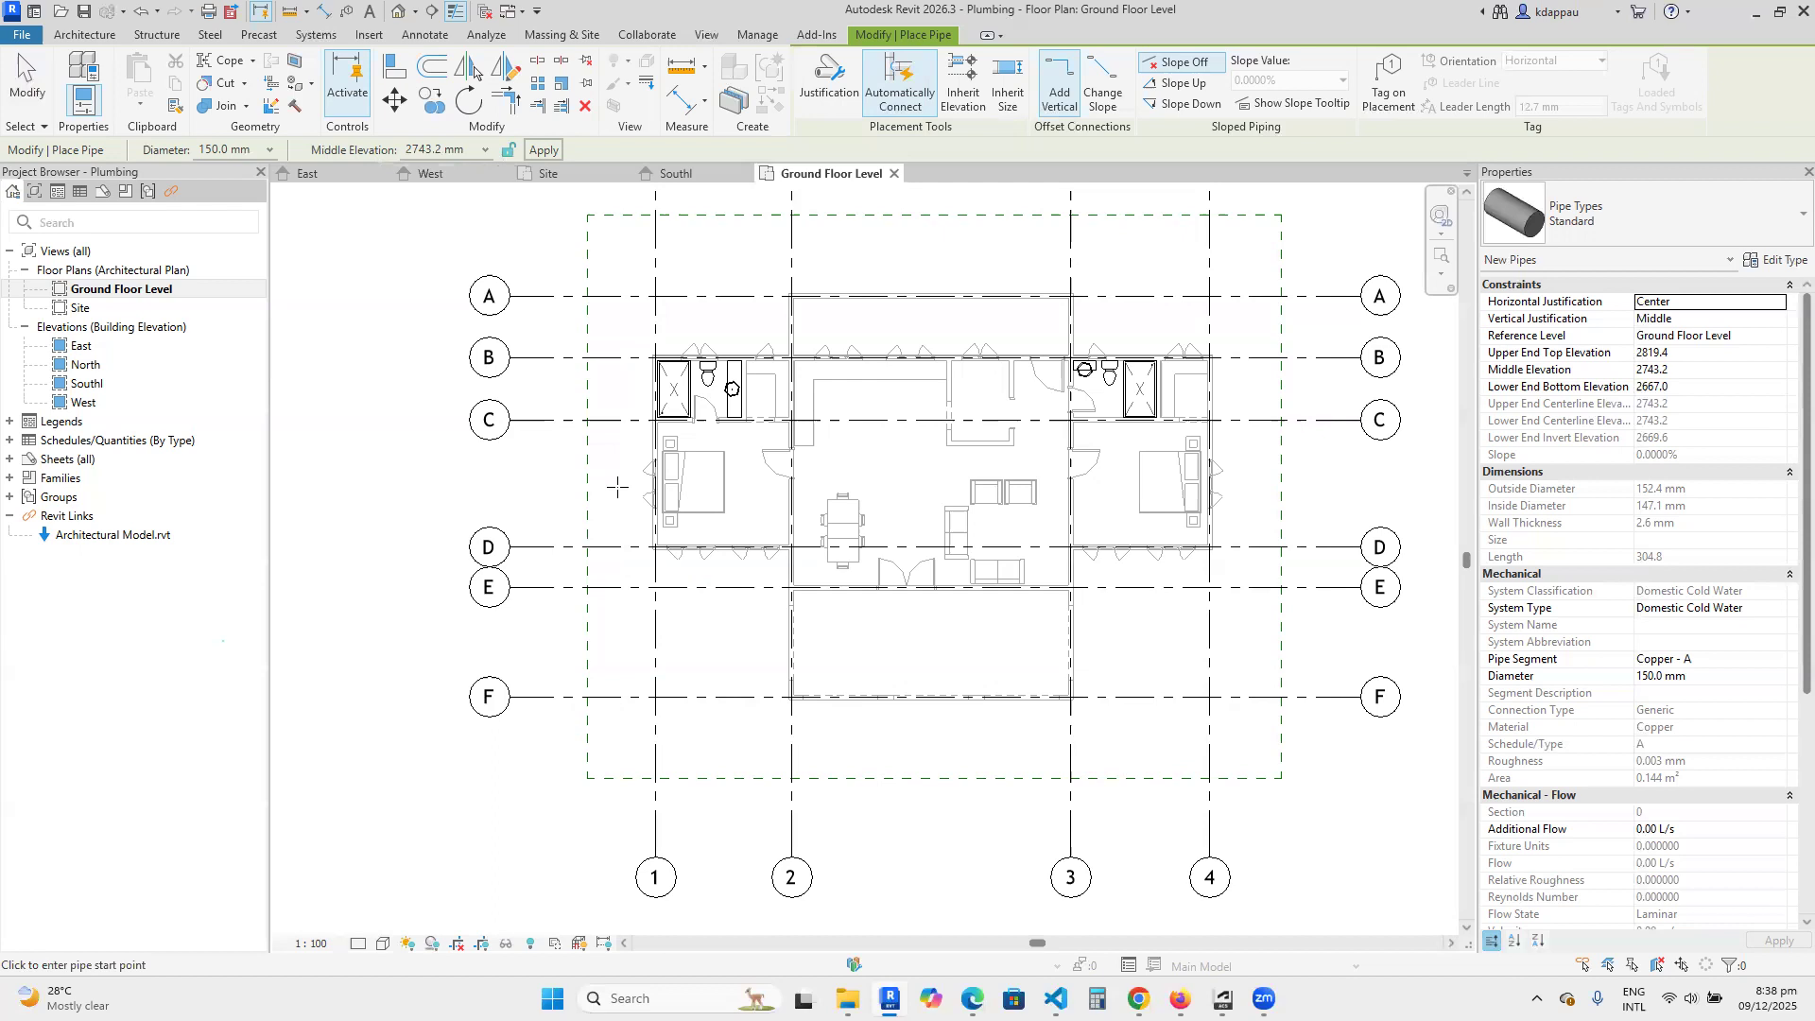
# Set the middle elevation to 0.0 mm and draw a straight 150 mm pipe outside grid line 1, from below grid F to just above grid A.
pyautogui.click(432, 151)
pyautogui.write('0')
pyautogui.press('Return')
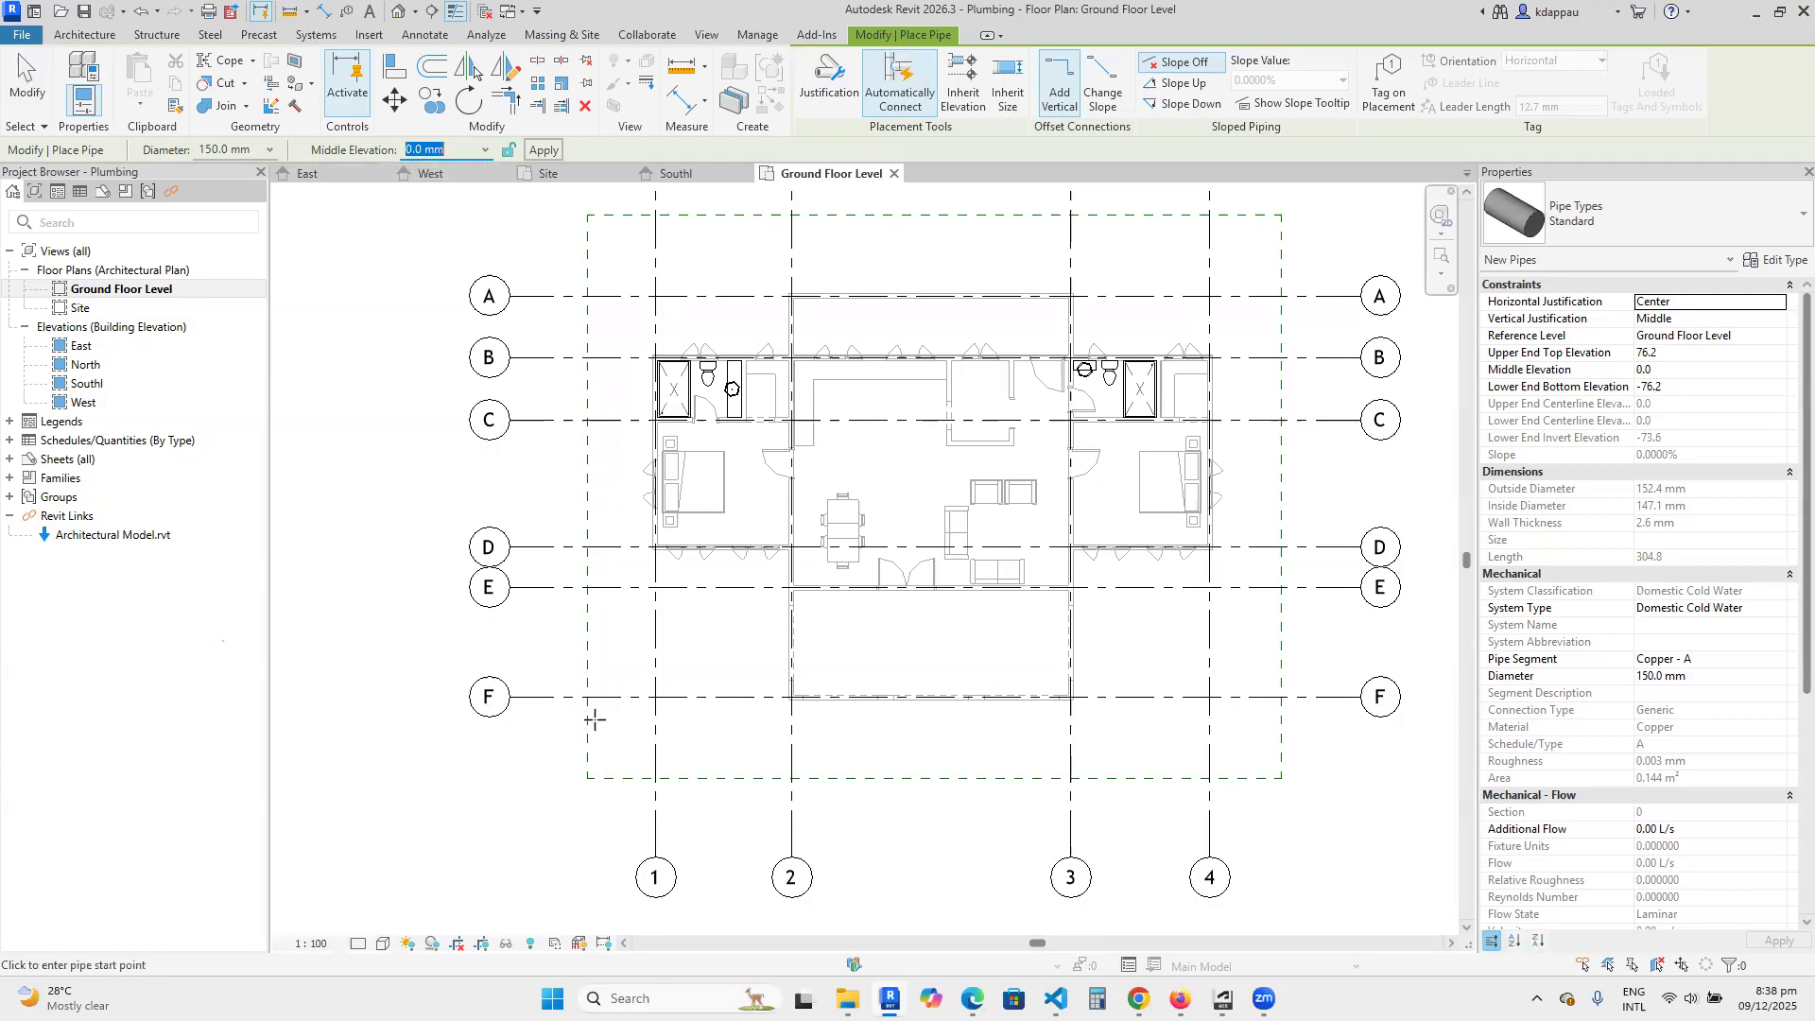
pyautogui.click(623, 826)
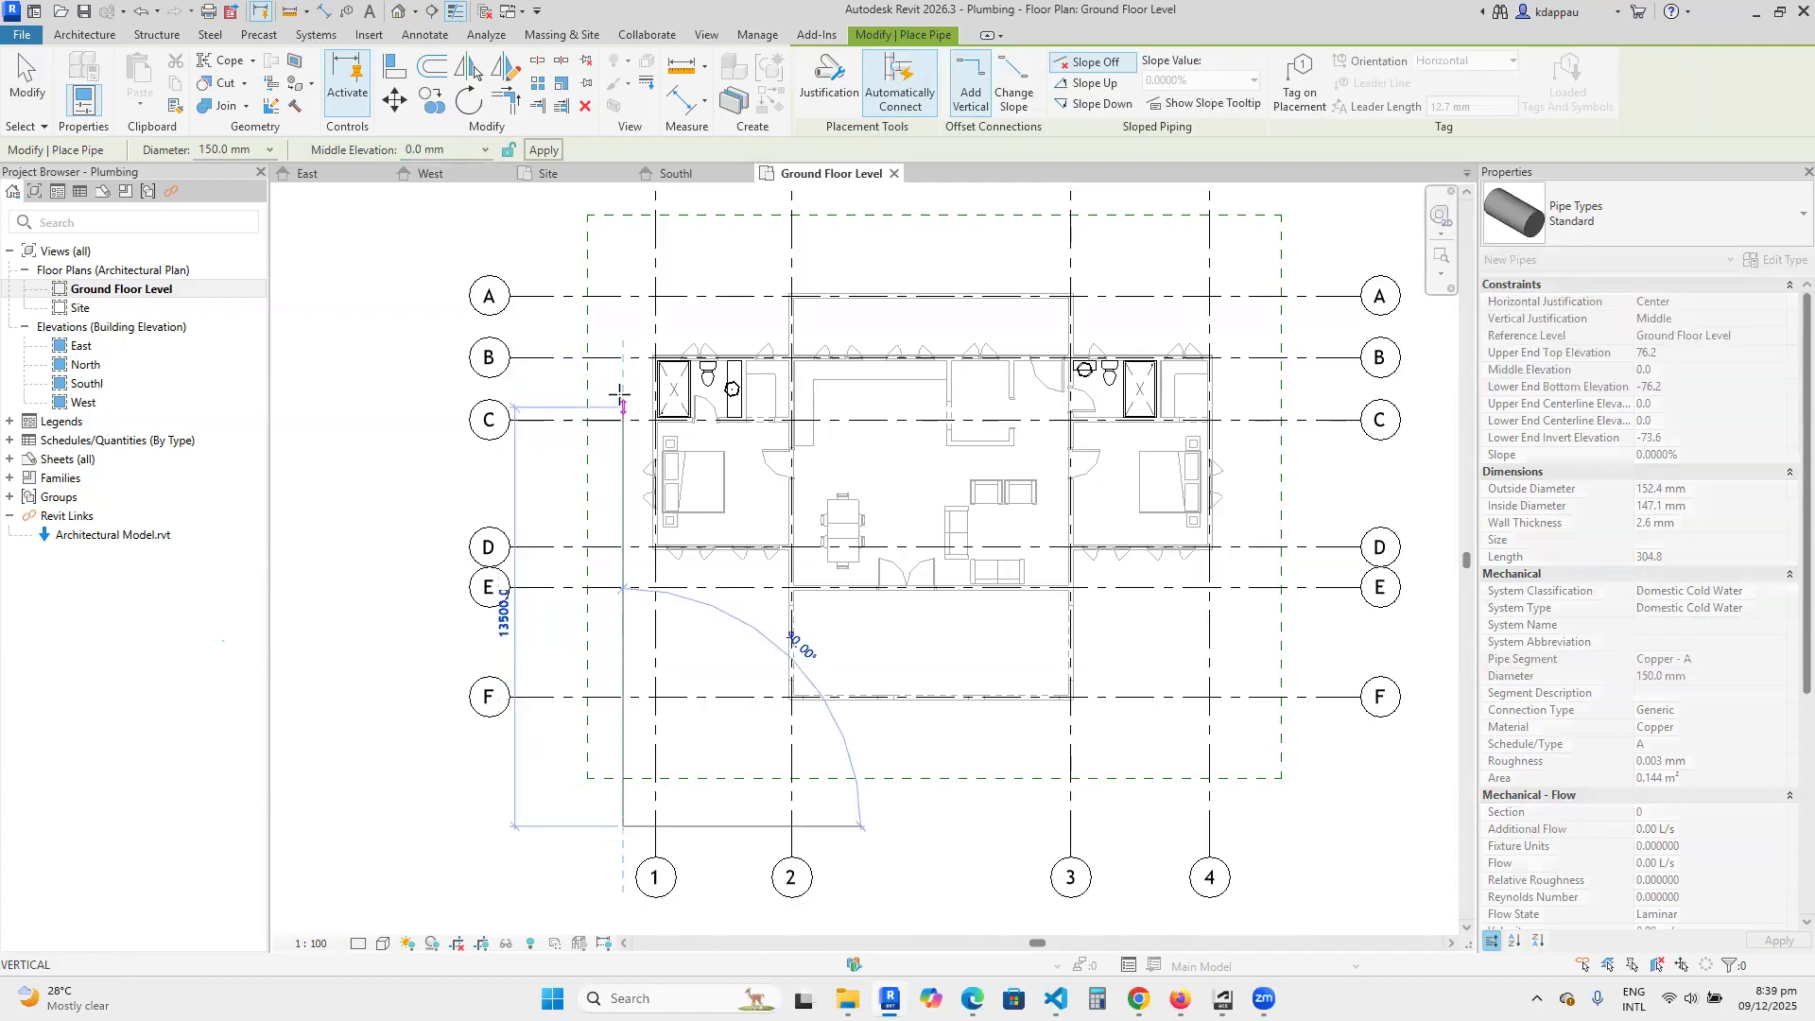
pyautogui.scroll(1, 626, 422)
pyautogui.scroll(-2, 619, 411)
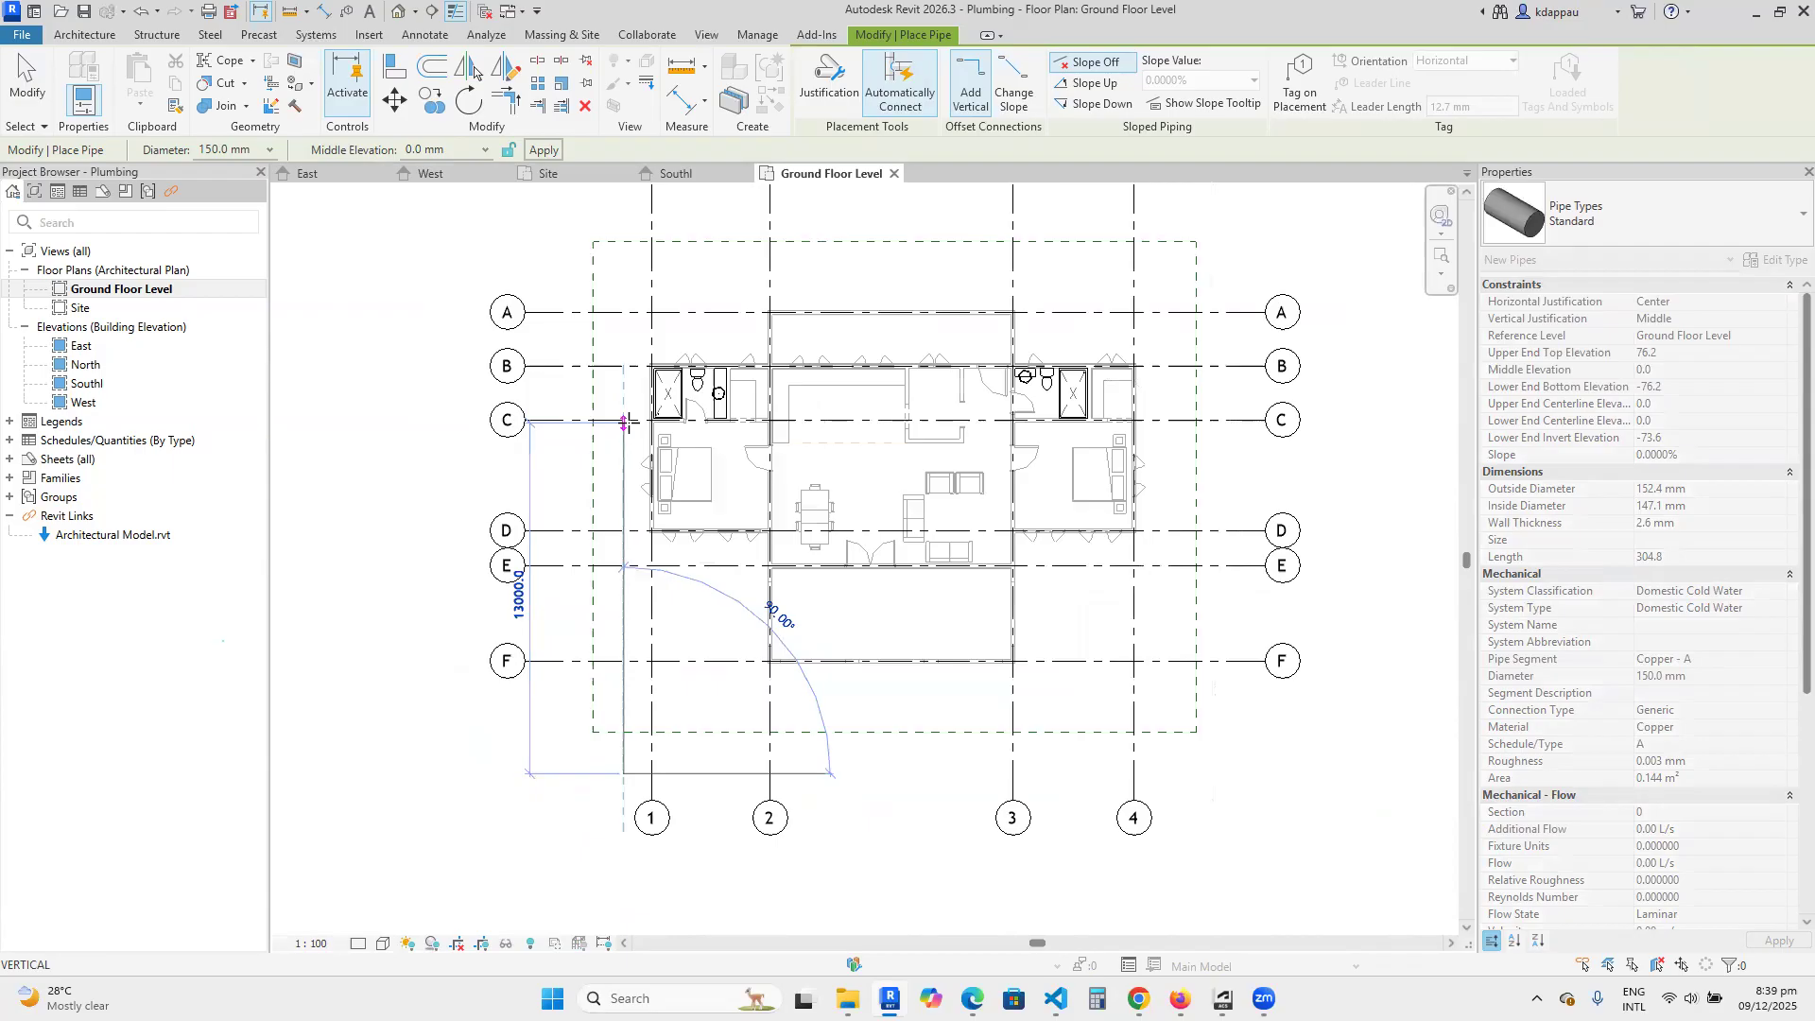
pyautogui.scroll(2, 628, 387)
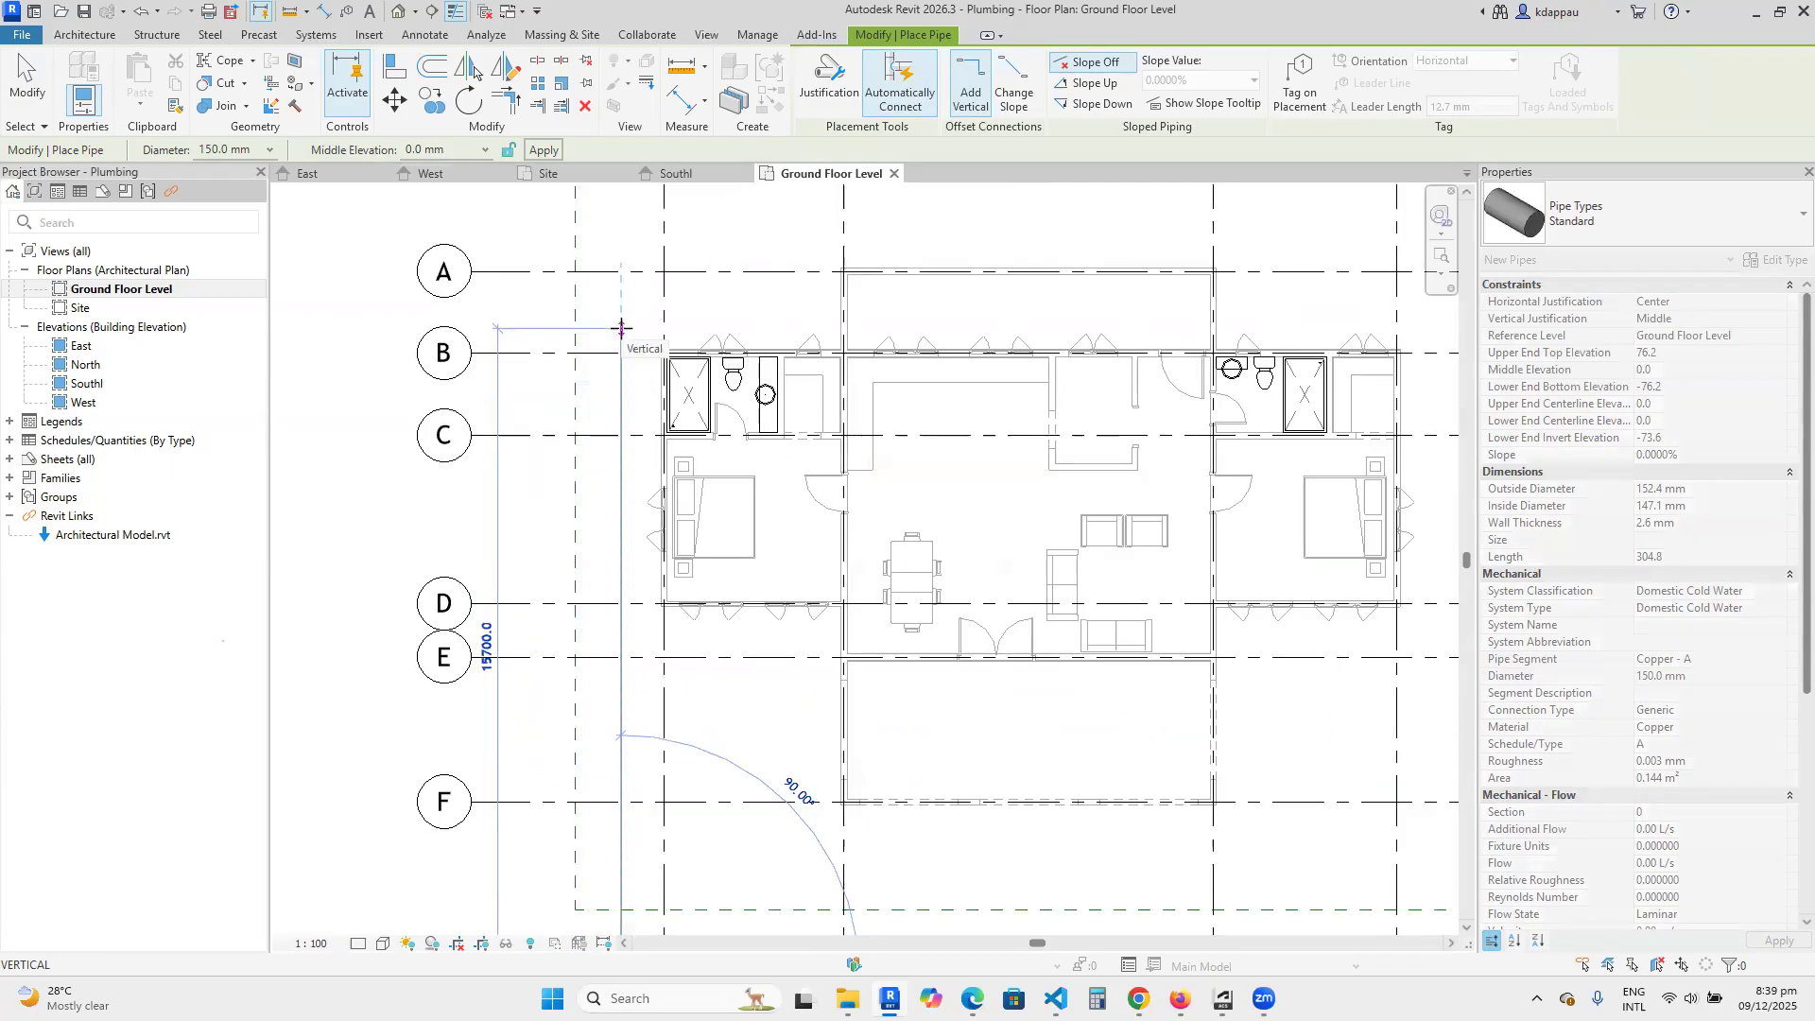
pyautogui.scroll(-2, 620, 245)
pyautogui.click(619, 244)
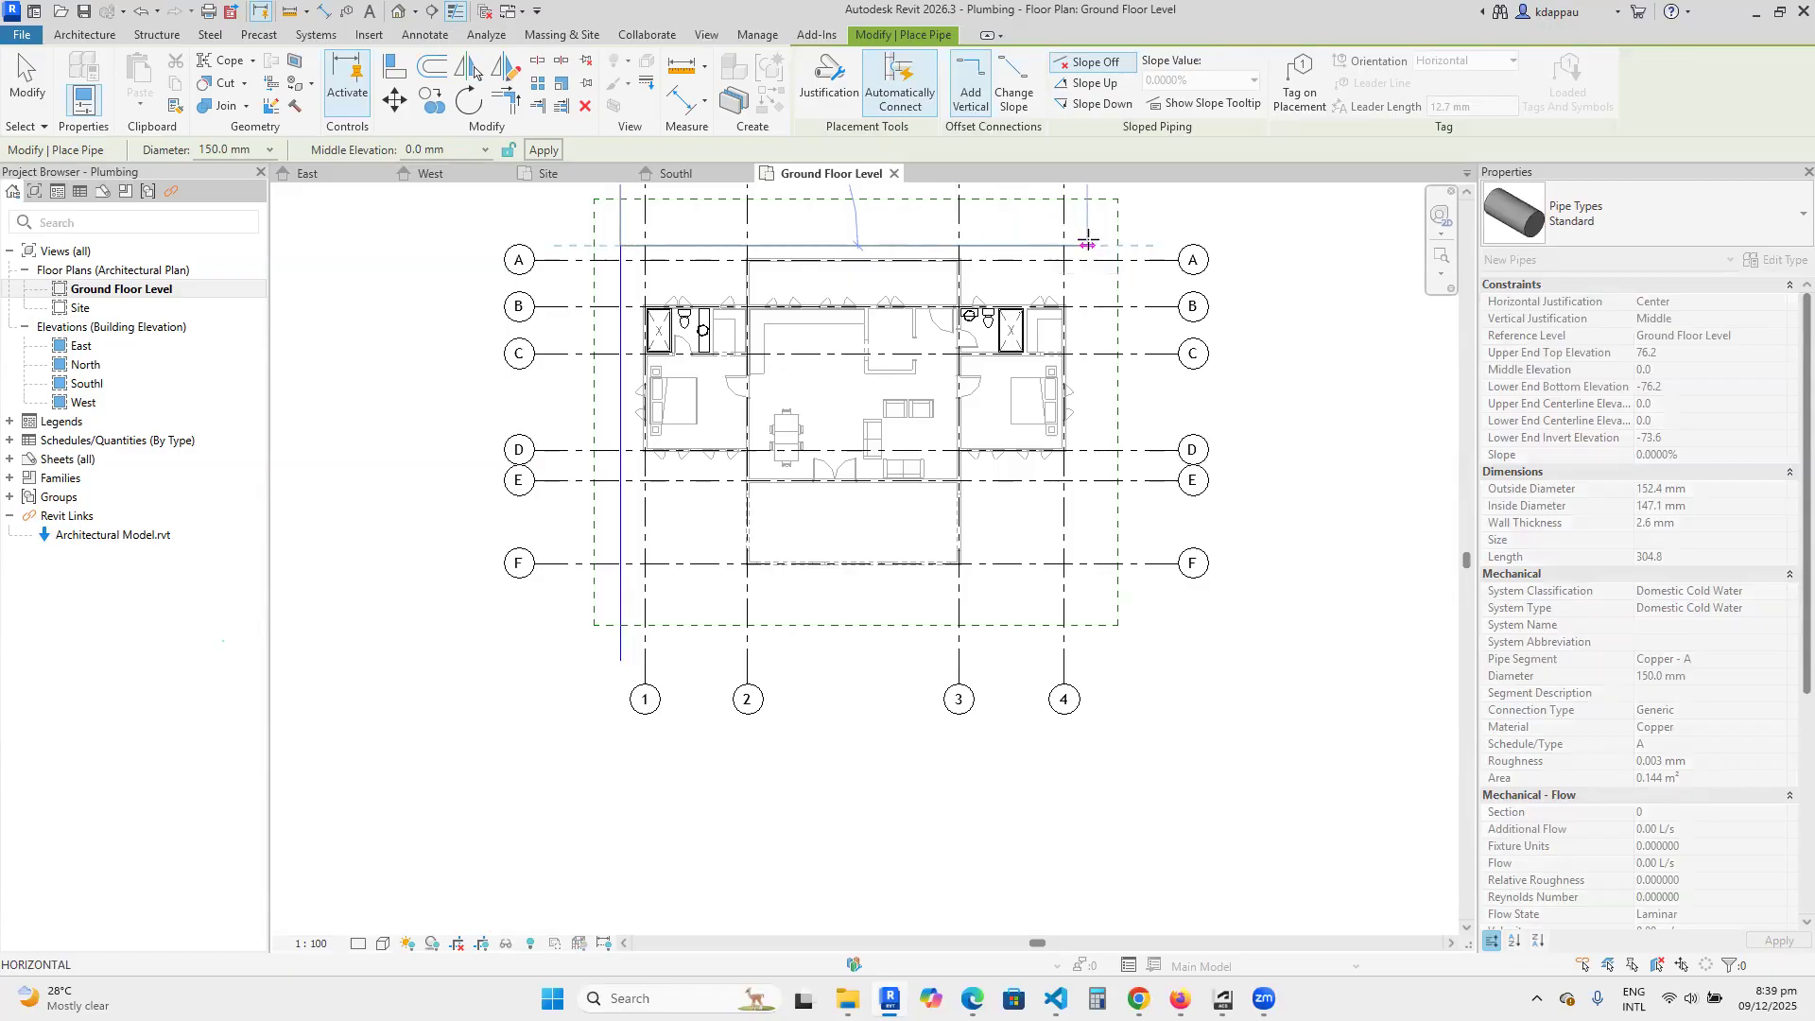
# Continue the pipe horizontally just above grid A to slightly past grid line 4, and end the pipe run.
pyautogui.rightClick(1057, 223)
pyautogui.click(1096, 237)
pyautogui.rightClick(948, 212)
pyautogui.click(1000, 226)
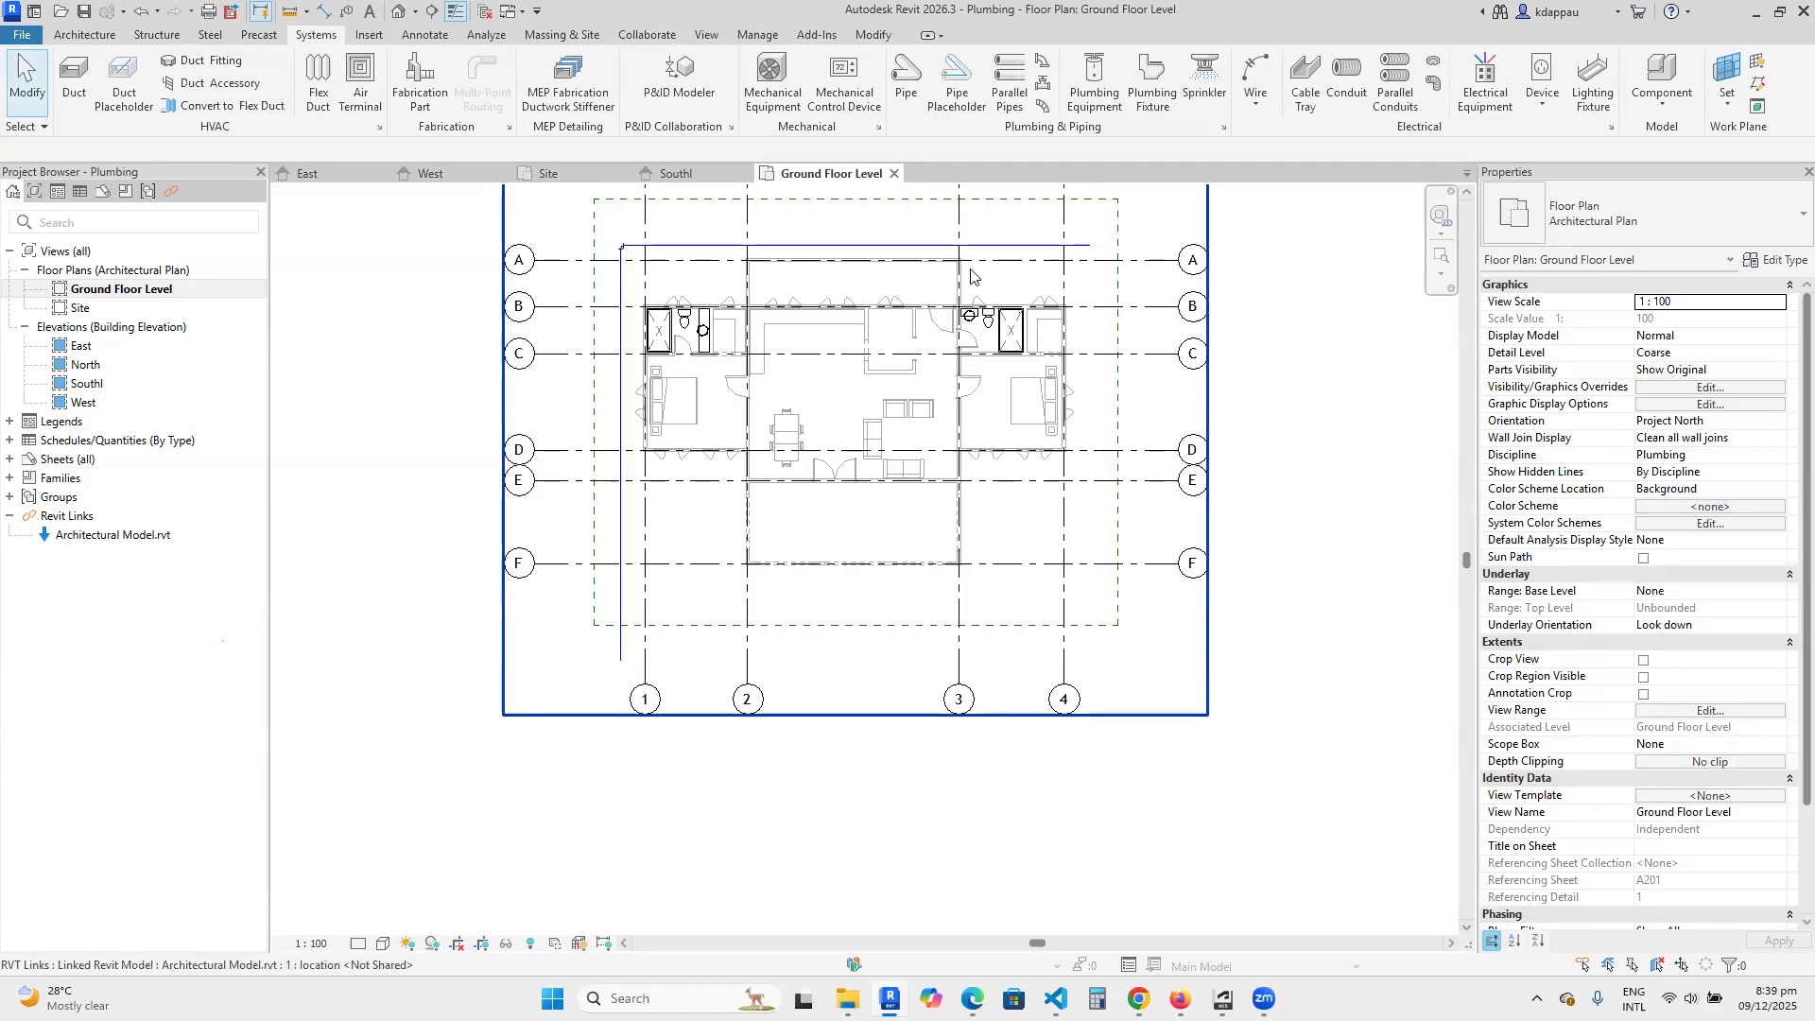
pyautogui.scroll(2, 768, 227)
pyautogui.scroll(2, 468, 231)
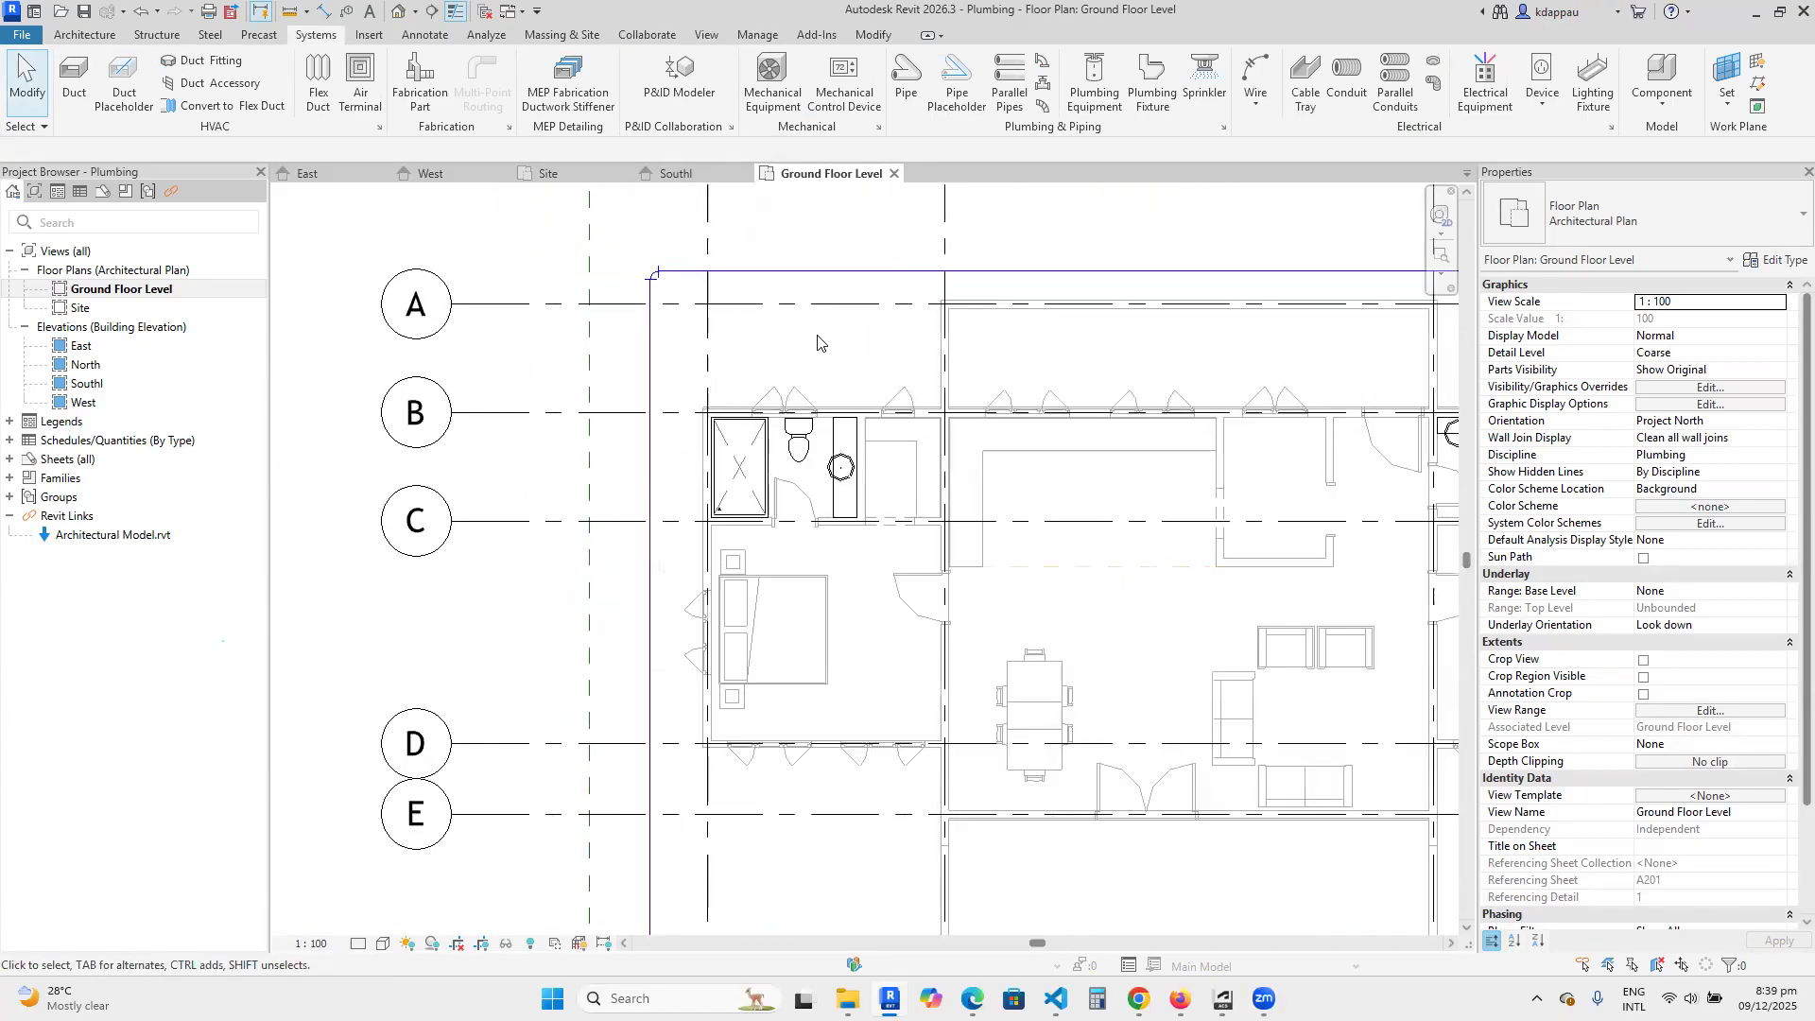
pyautogui.scroll(-3, 768, 518)
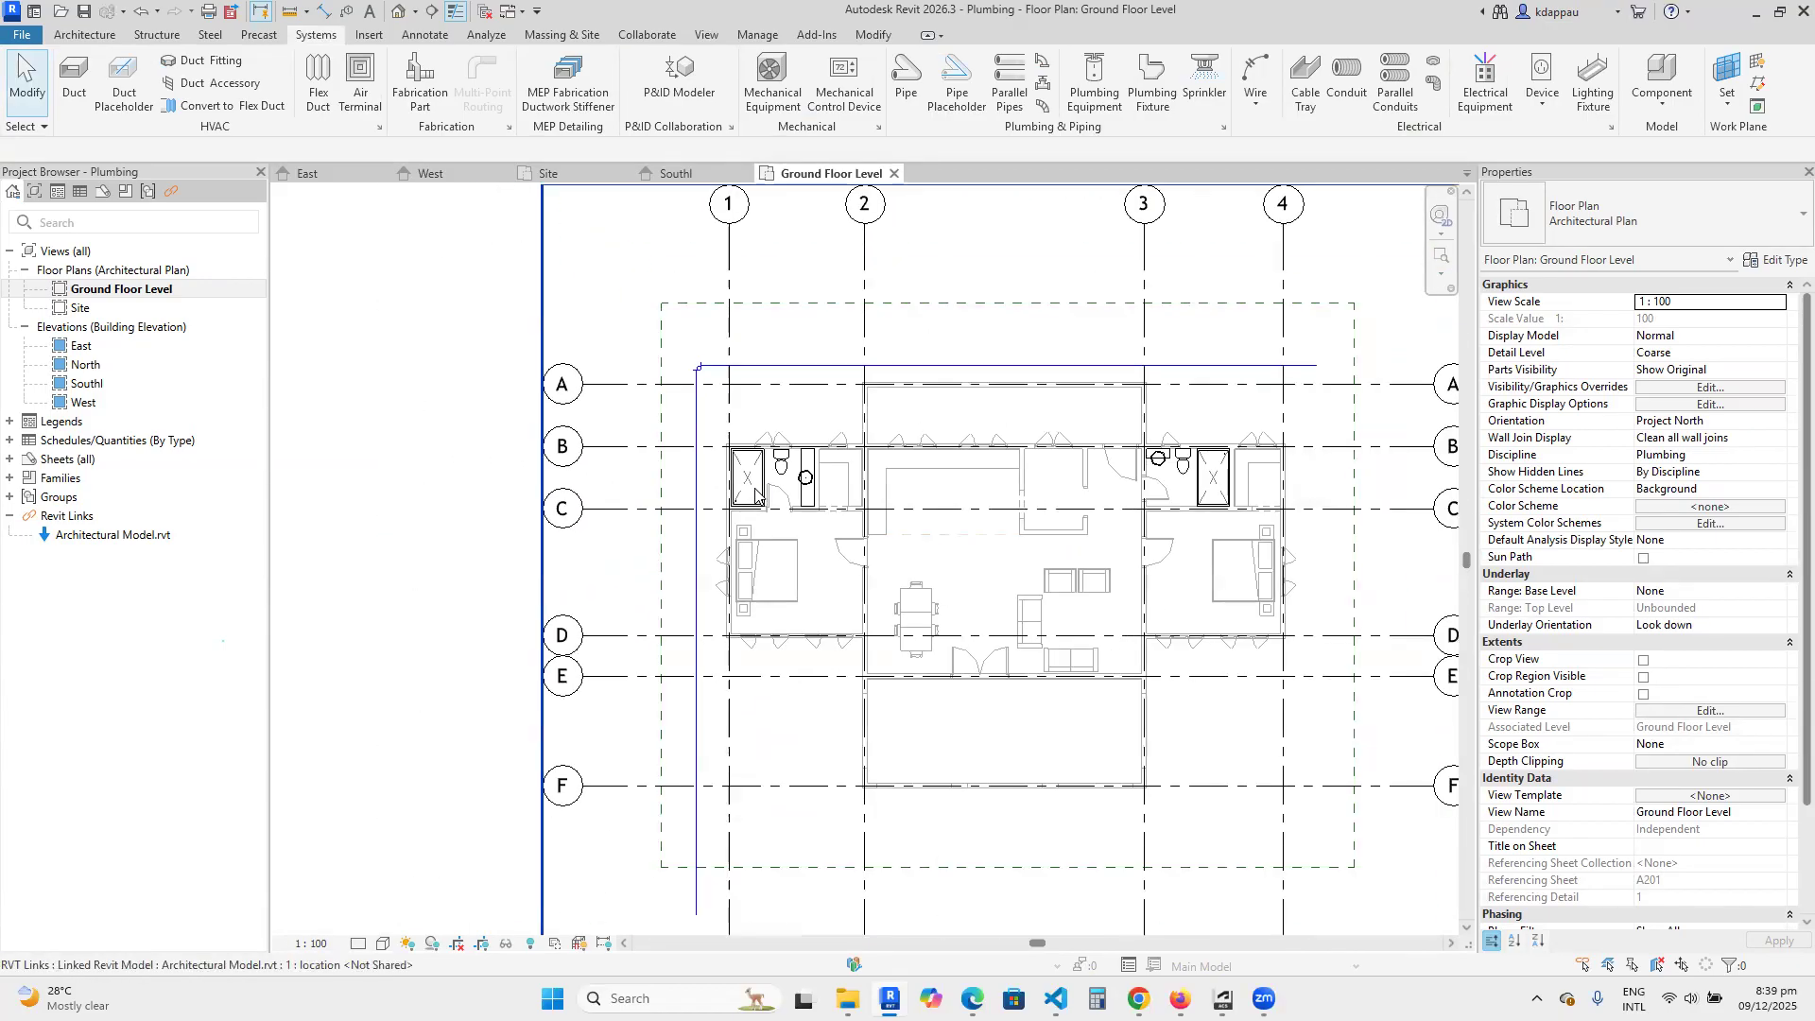
# Move the horizontal pipe from above grid A down to between grids A and B, just outside the bathrooms.
pyautogui.scroll(3, 1012, 360)
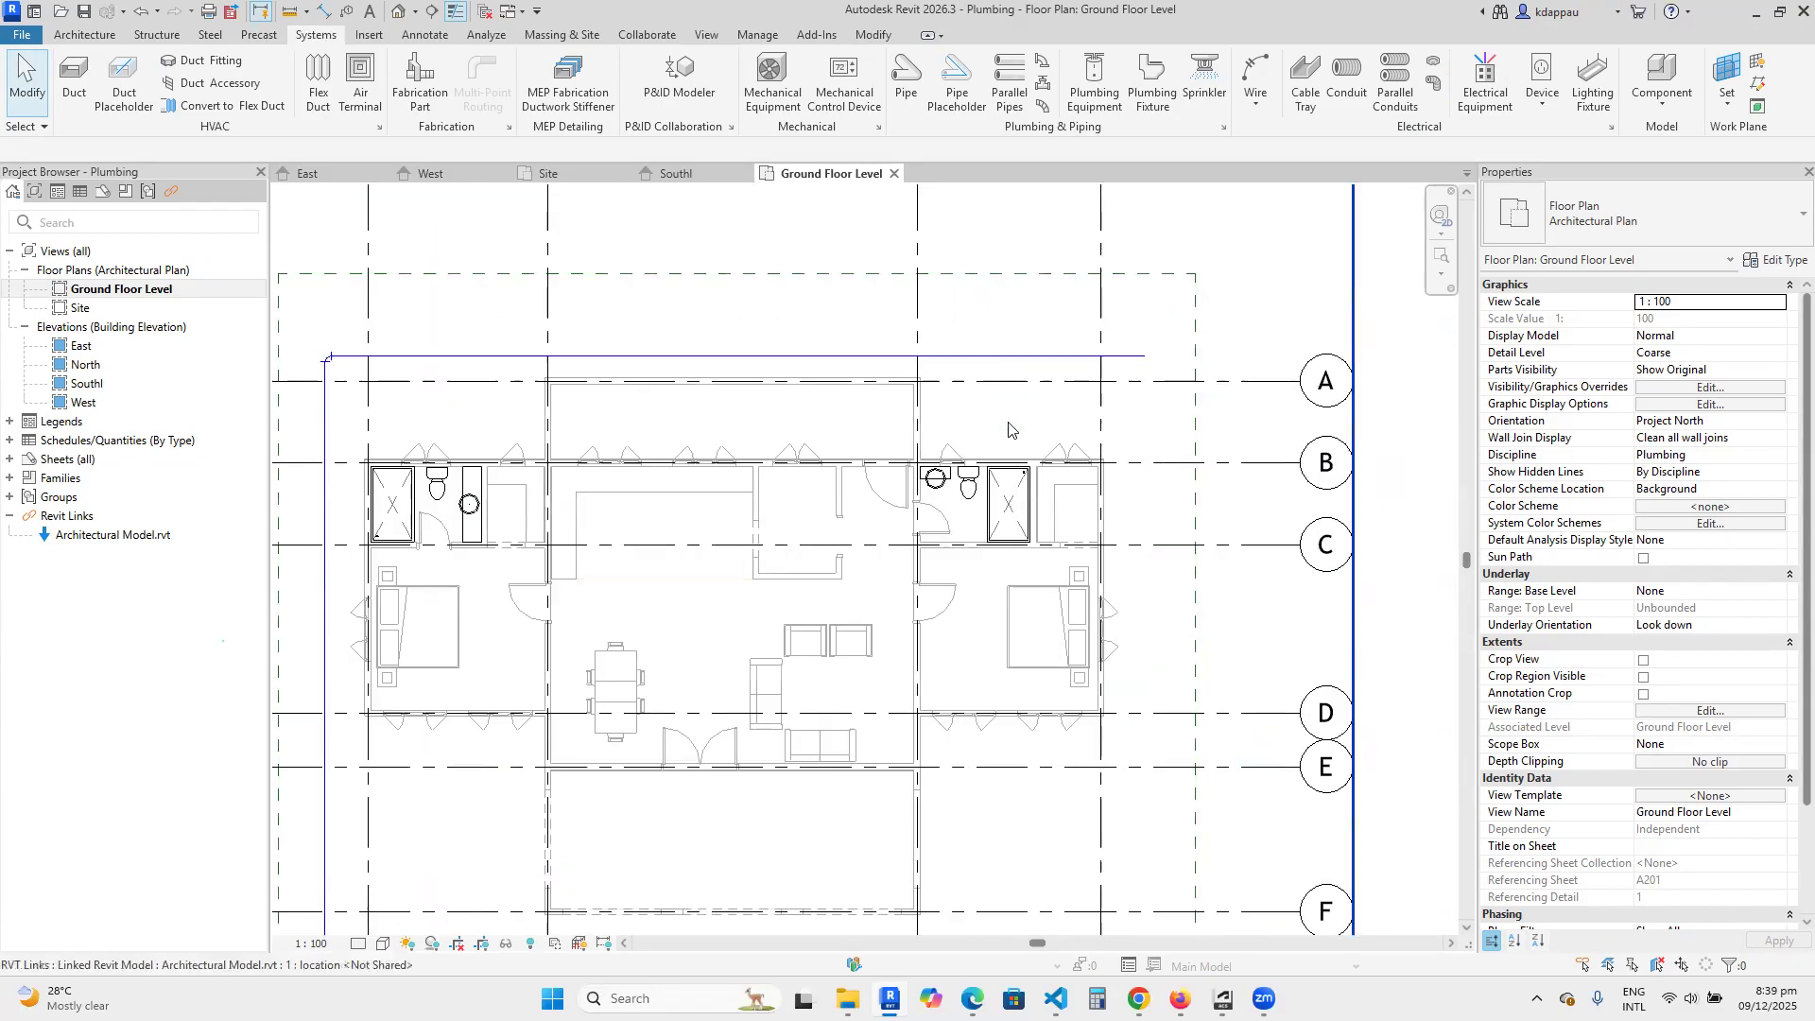
pyautogui.scroll(-2, 810, 454)
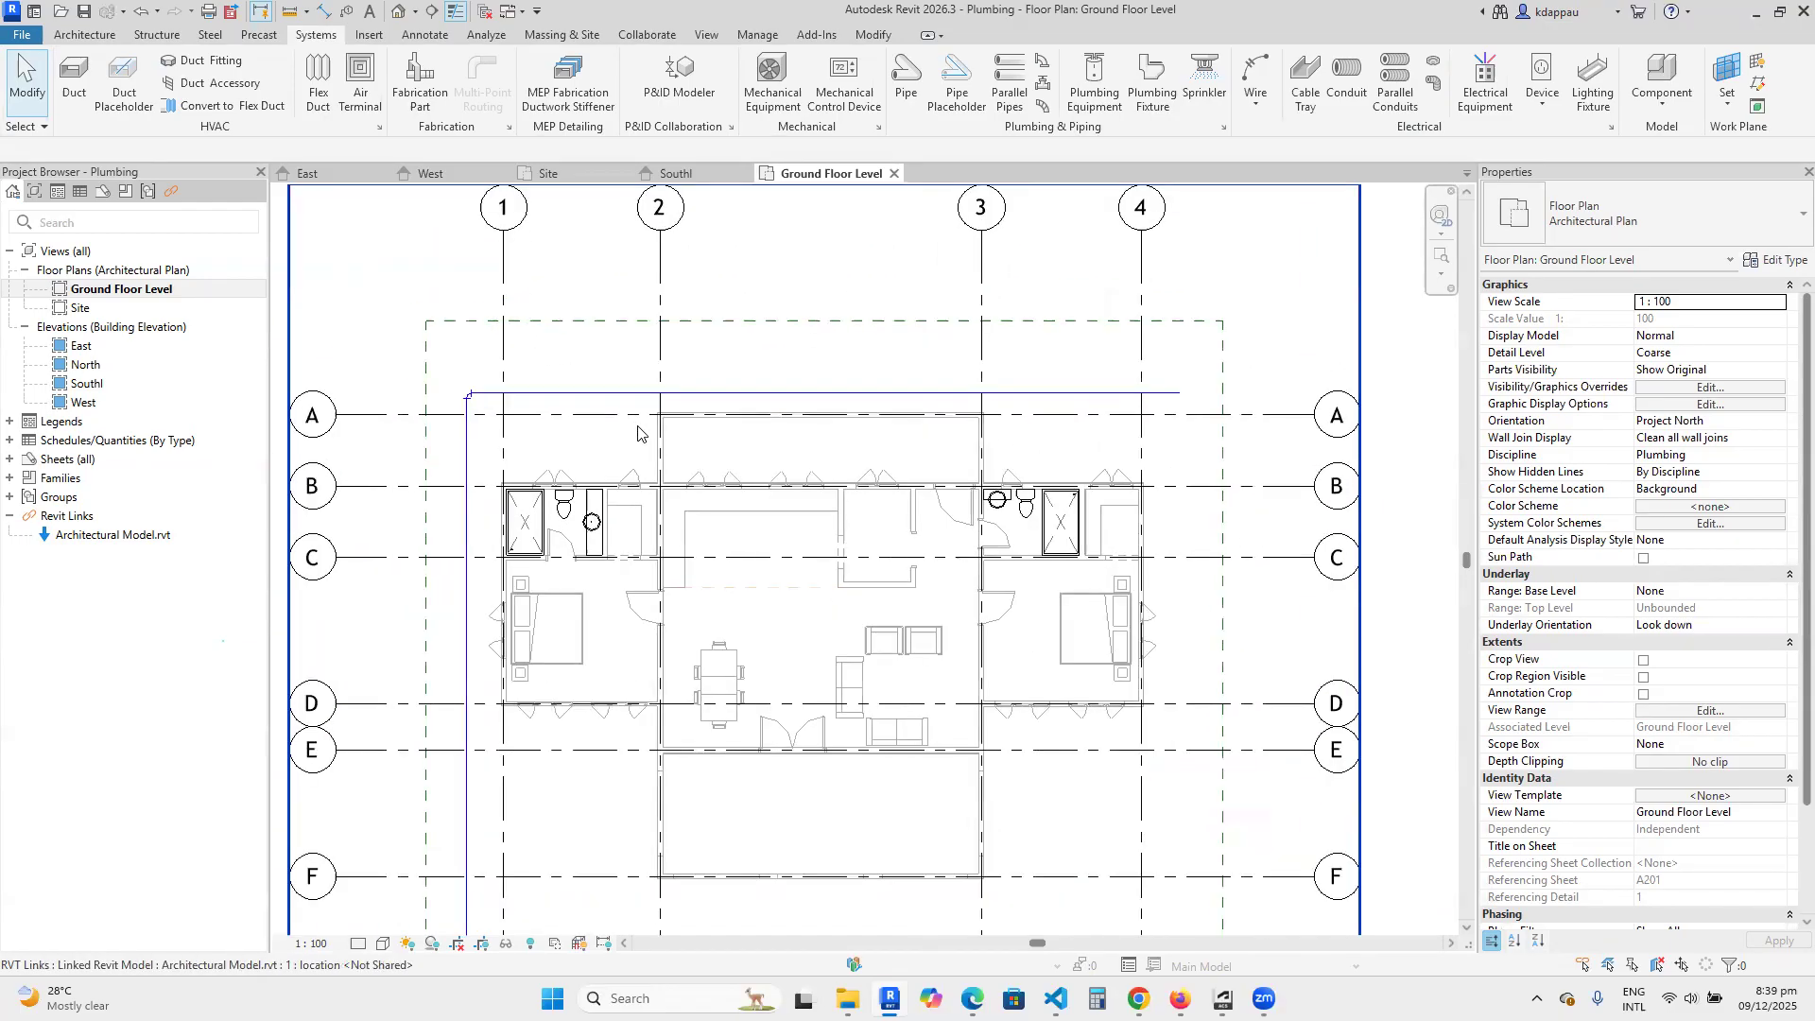
pyautogui.scroll(3, 803, 391)
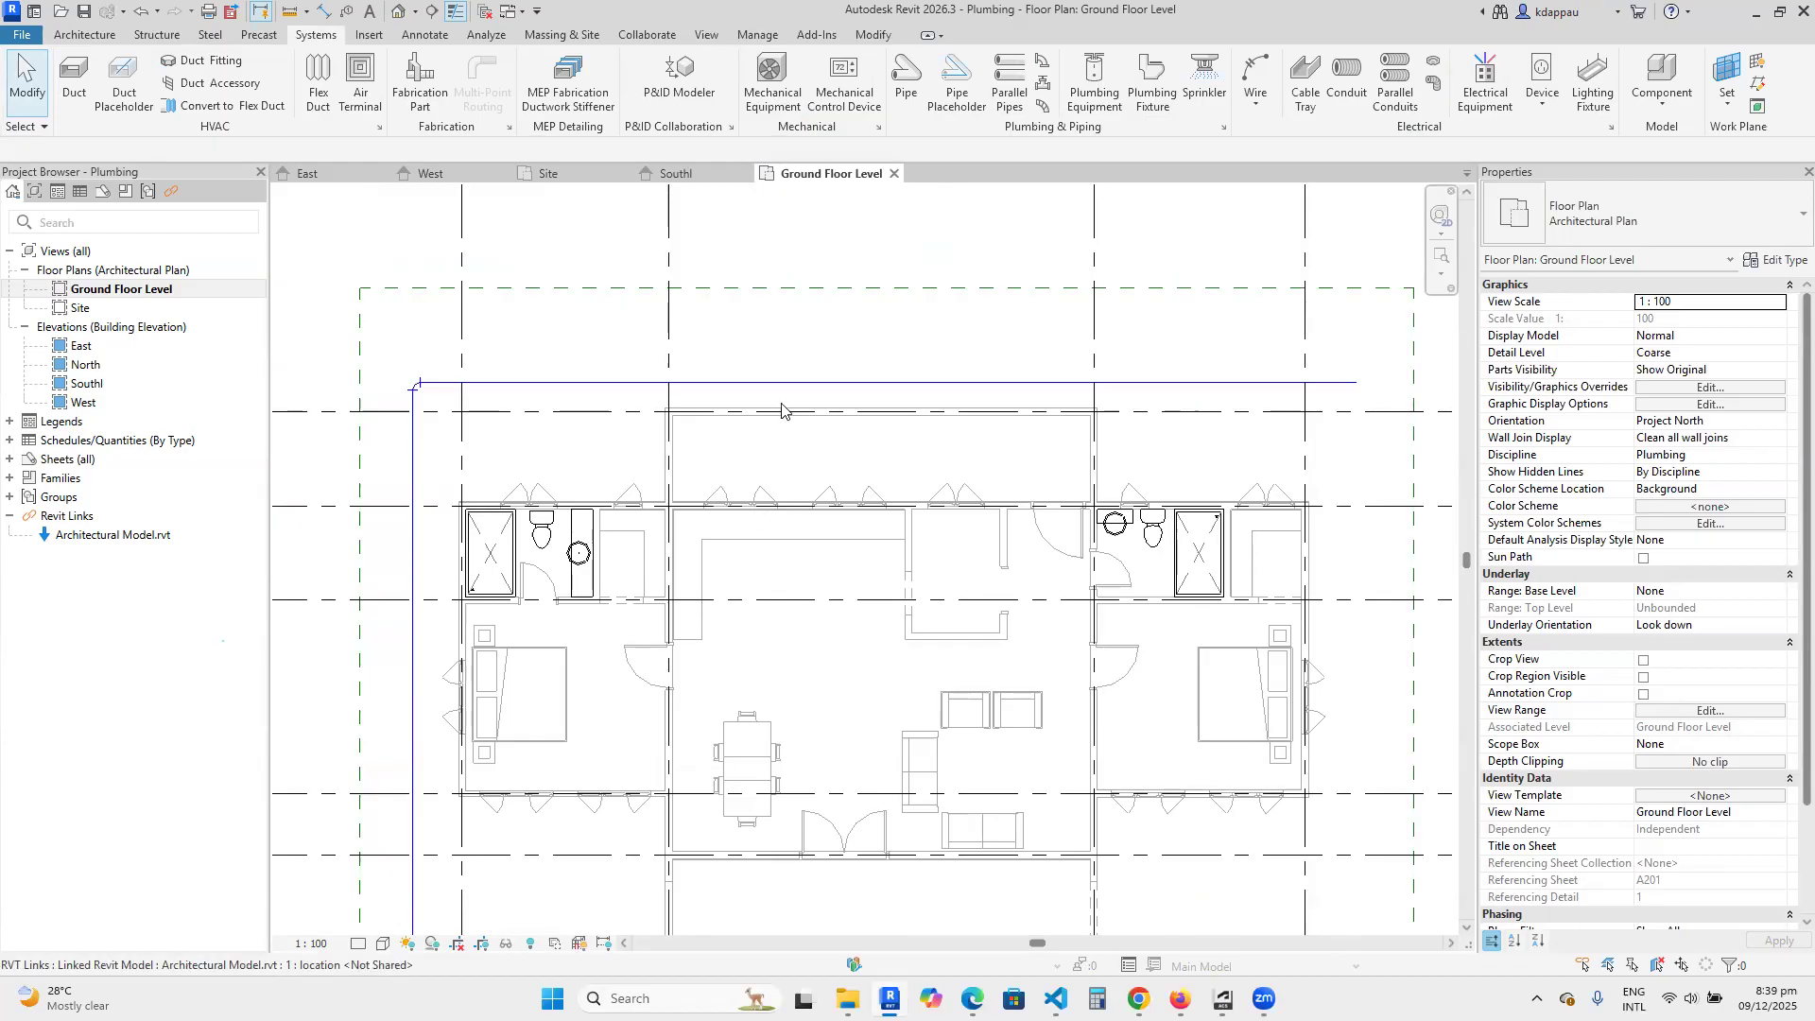
pyautogui.moveTo(778, 386); pyautogui.dragTo(770, 473)
# Move the horizontal pipe back up to clear the building above grid A, and deselect it.
pyautogui.scroll(-1, 463, 521)
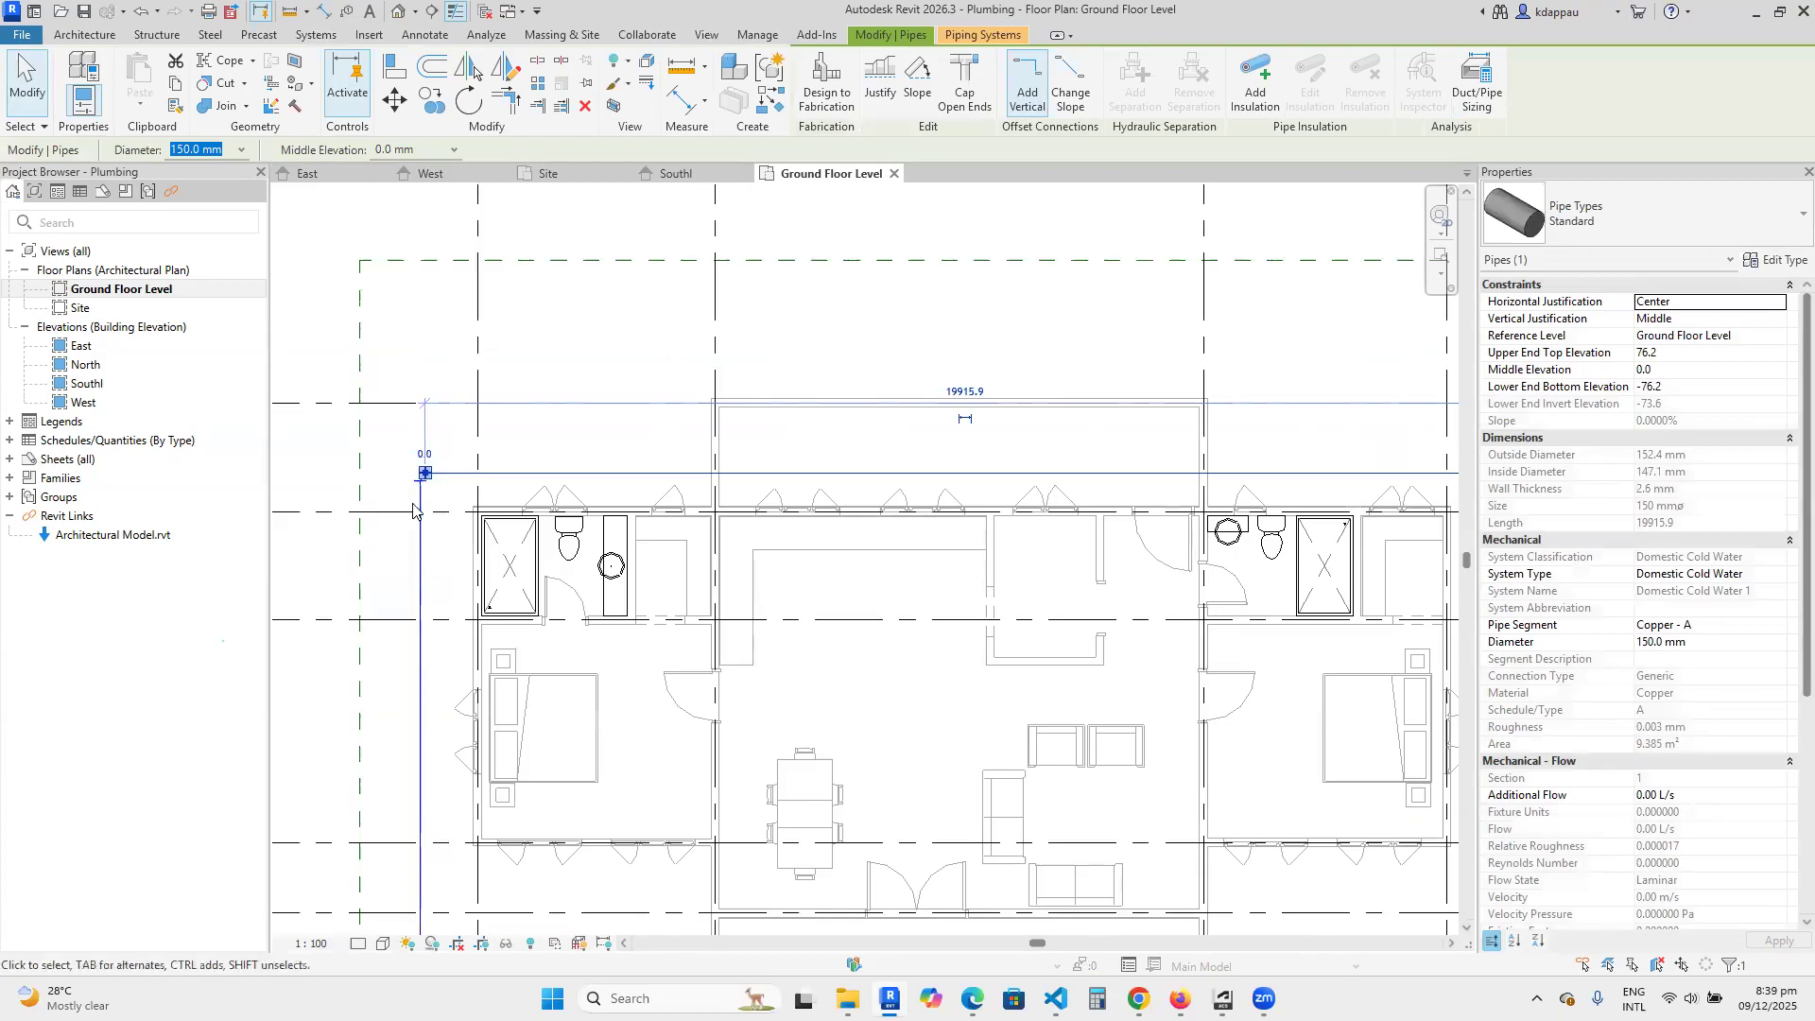
pyautogui.scroll(4, 631, 495)
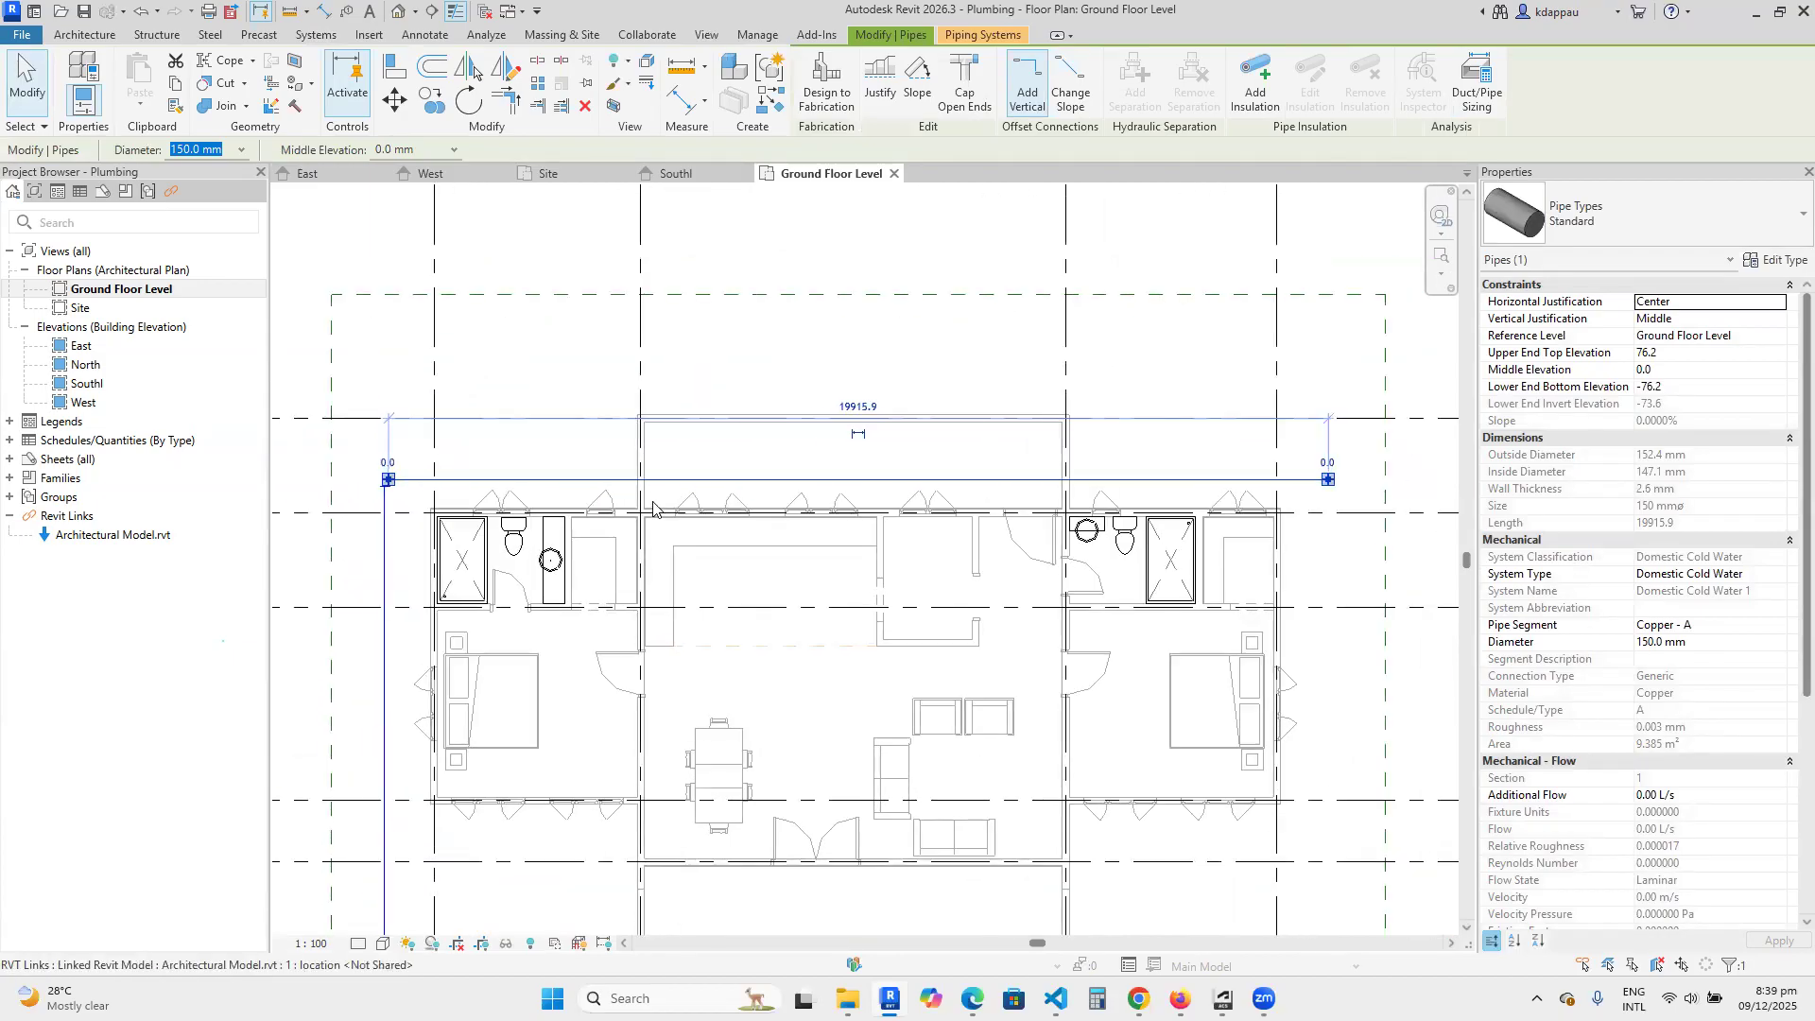
pyautogui.scroll(1, 627, 491)
pyautogui.scroll(-3, 712, 476)
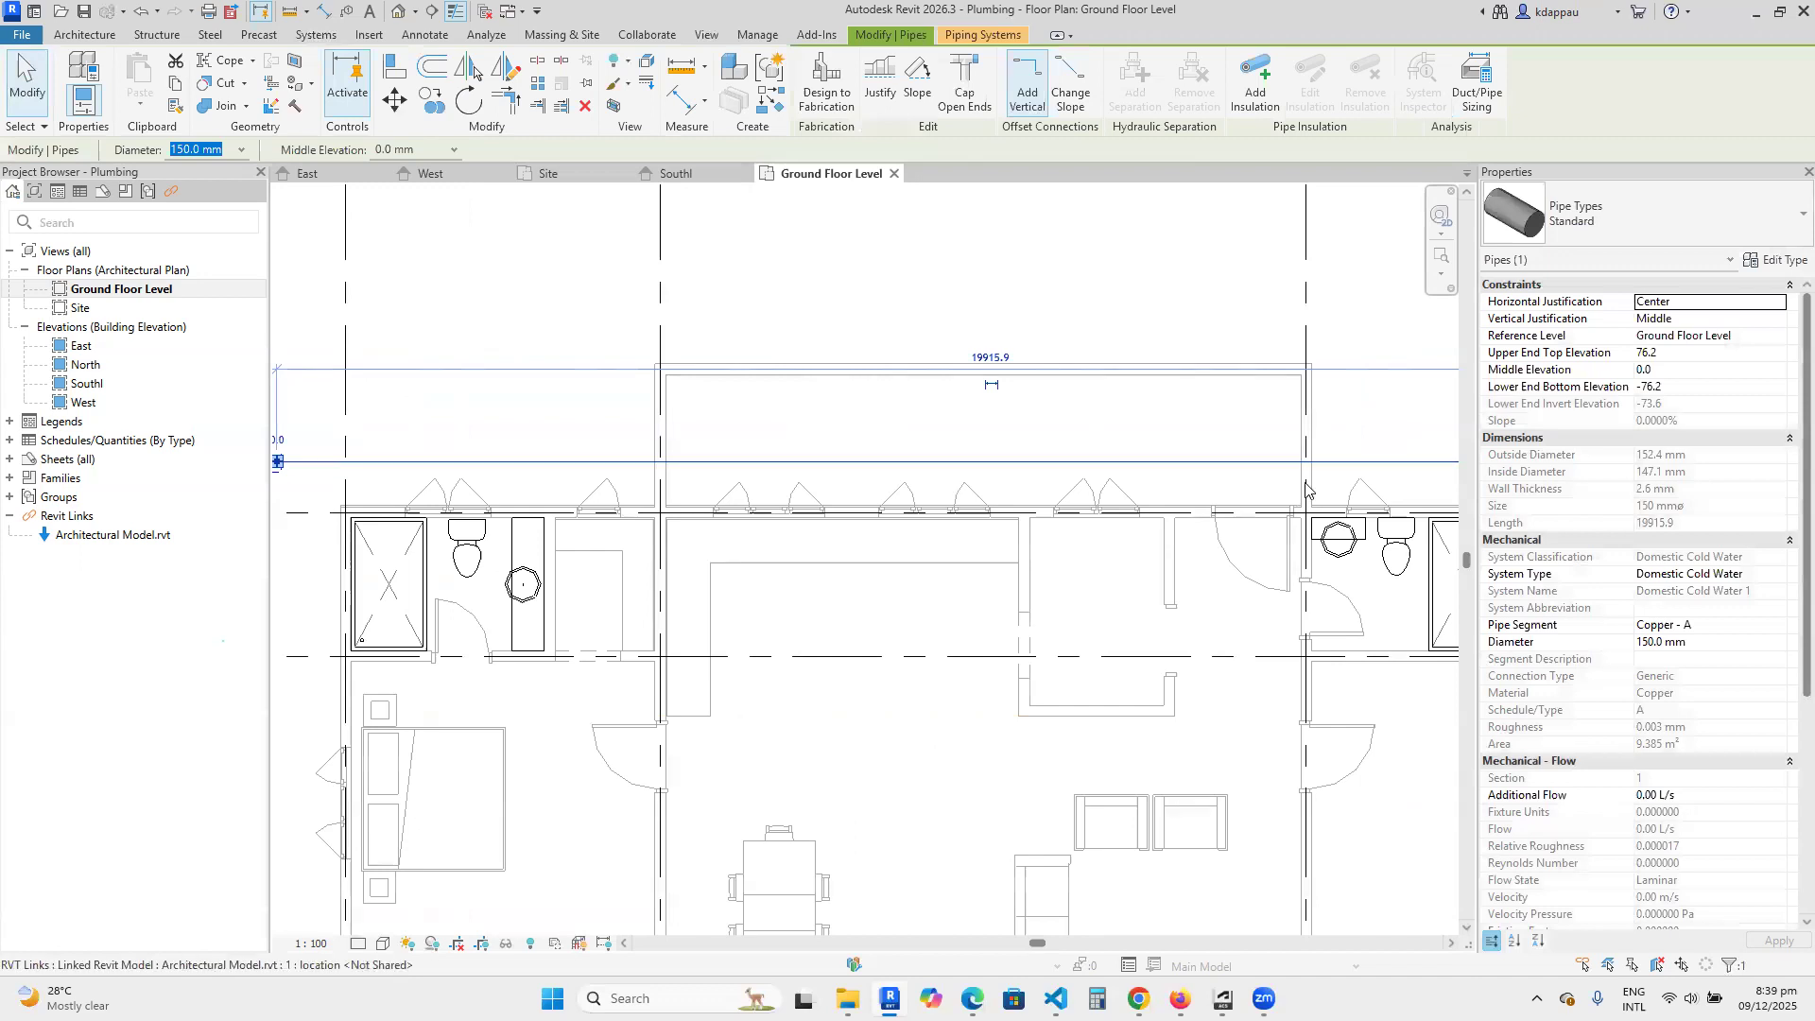
pyautogui.scroll(-2, 894, 456)
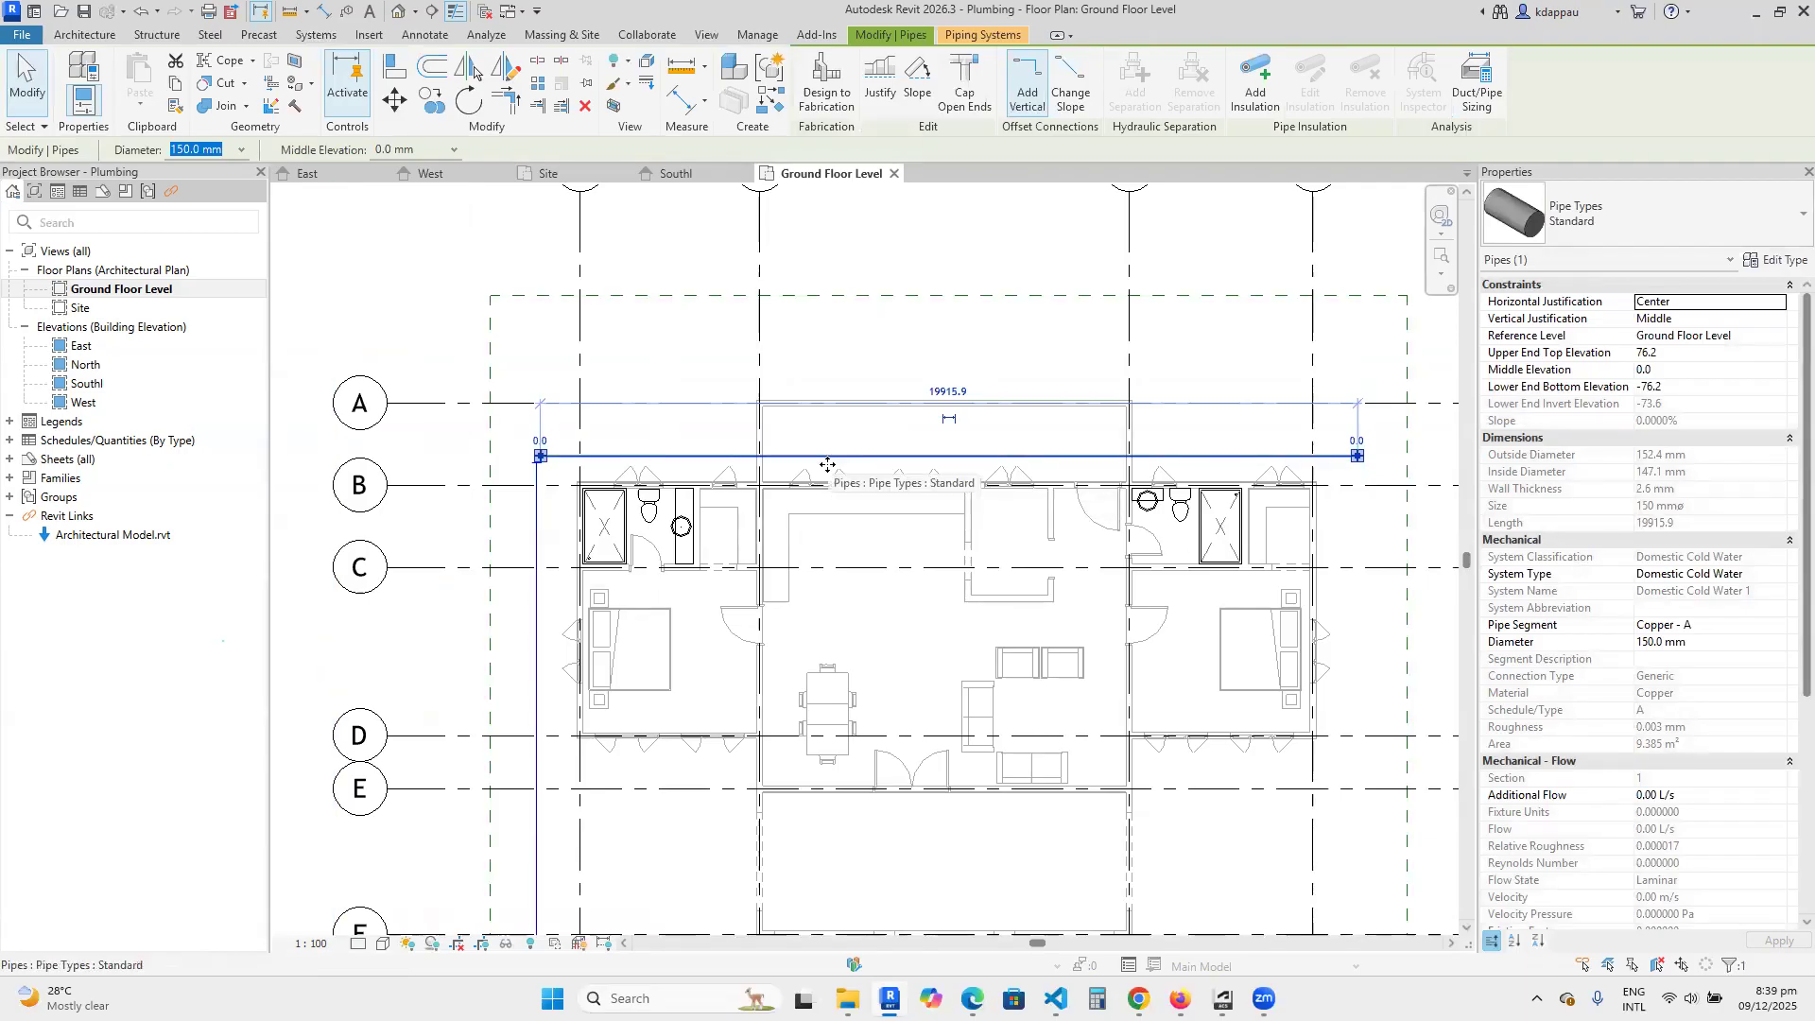
pyautogui.scroll(2, 827, 465)
pyautogui.scroll(-2, 501, 451)
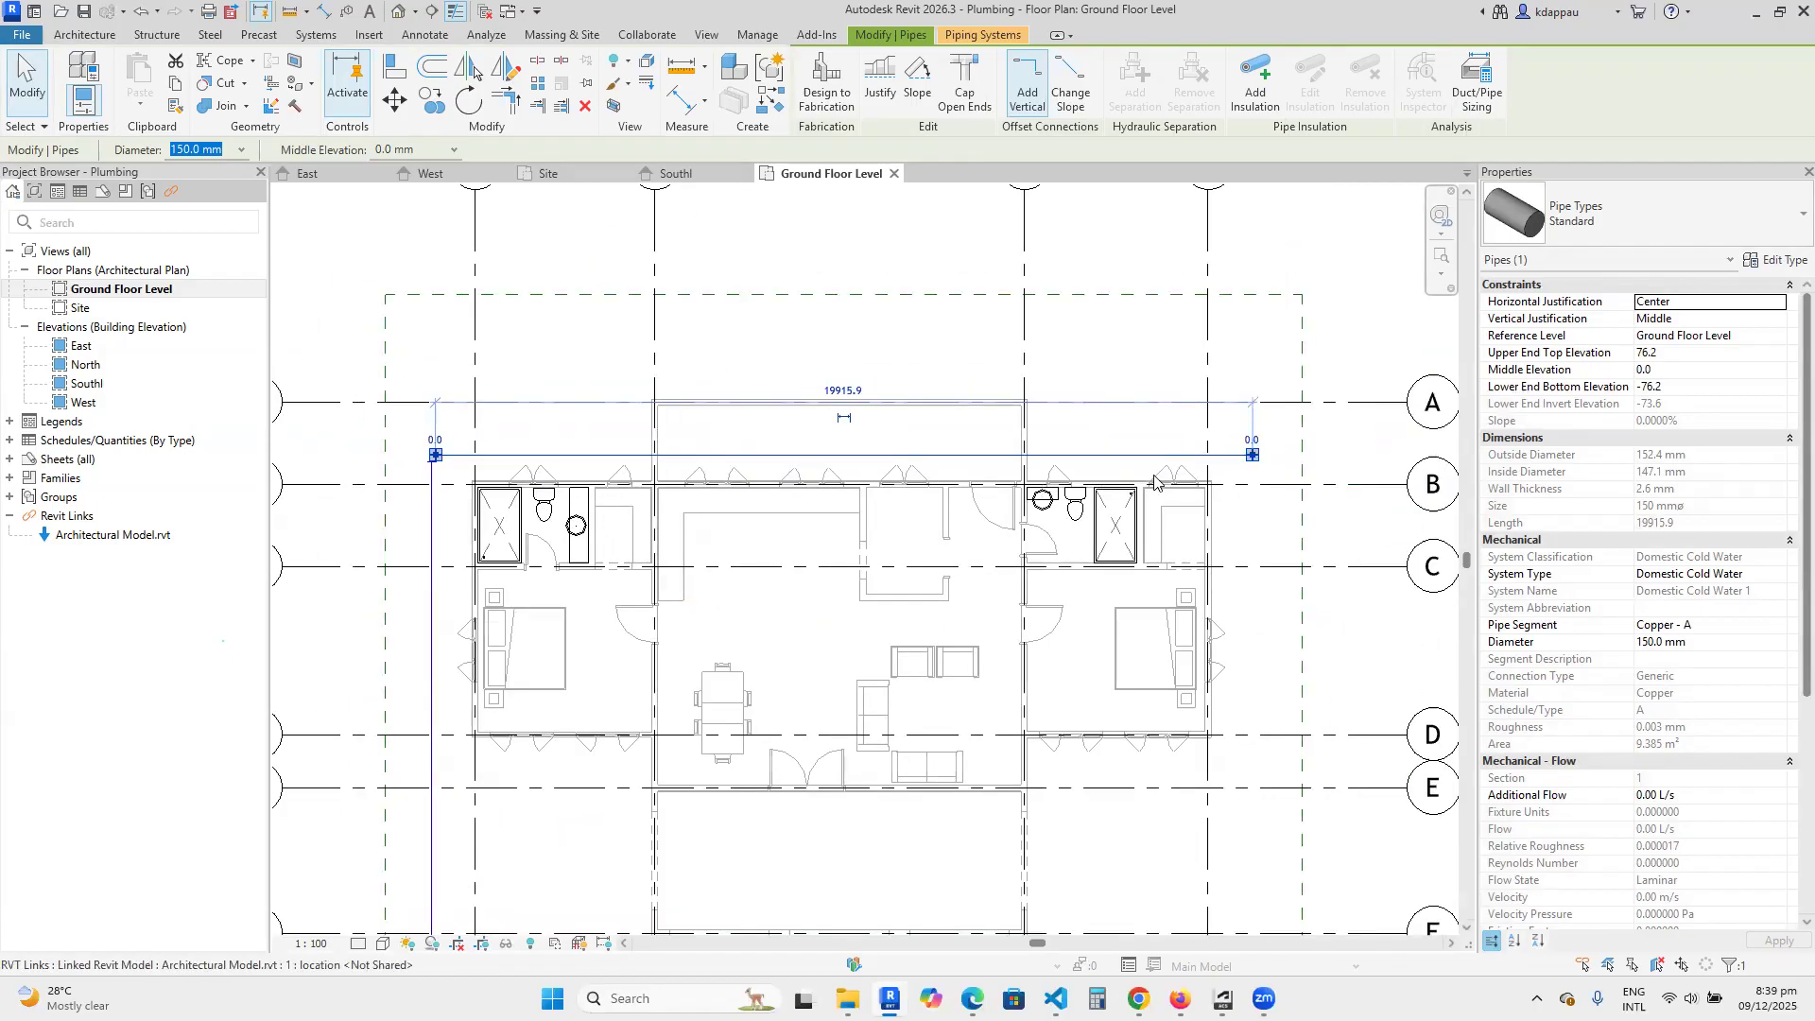
pyautogui.scroll(1, 767, 477)
pyautogui.moveTo(752, 451); pyautogui.dragTo(752, 348)
pyautogui.press('Escape')
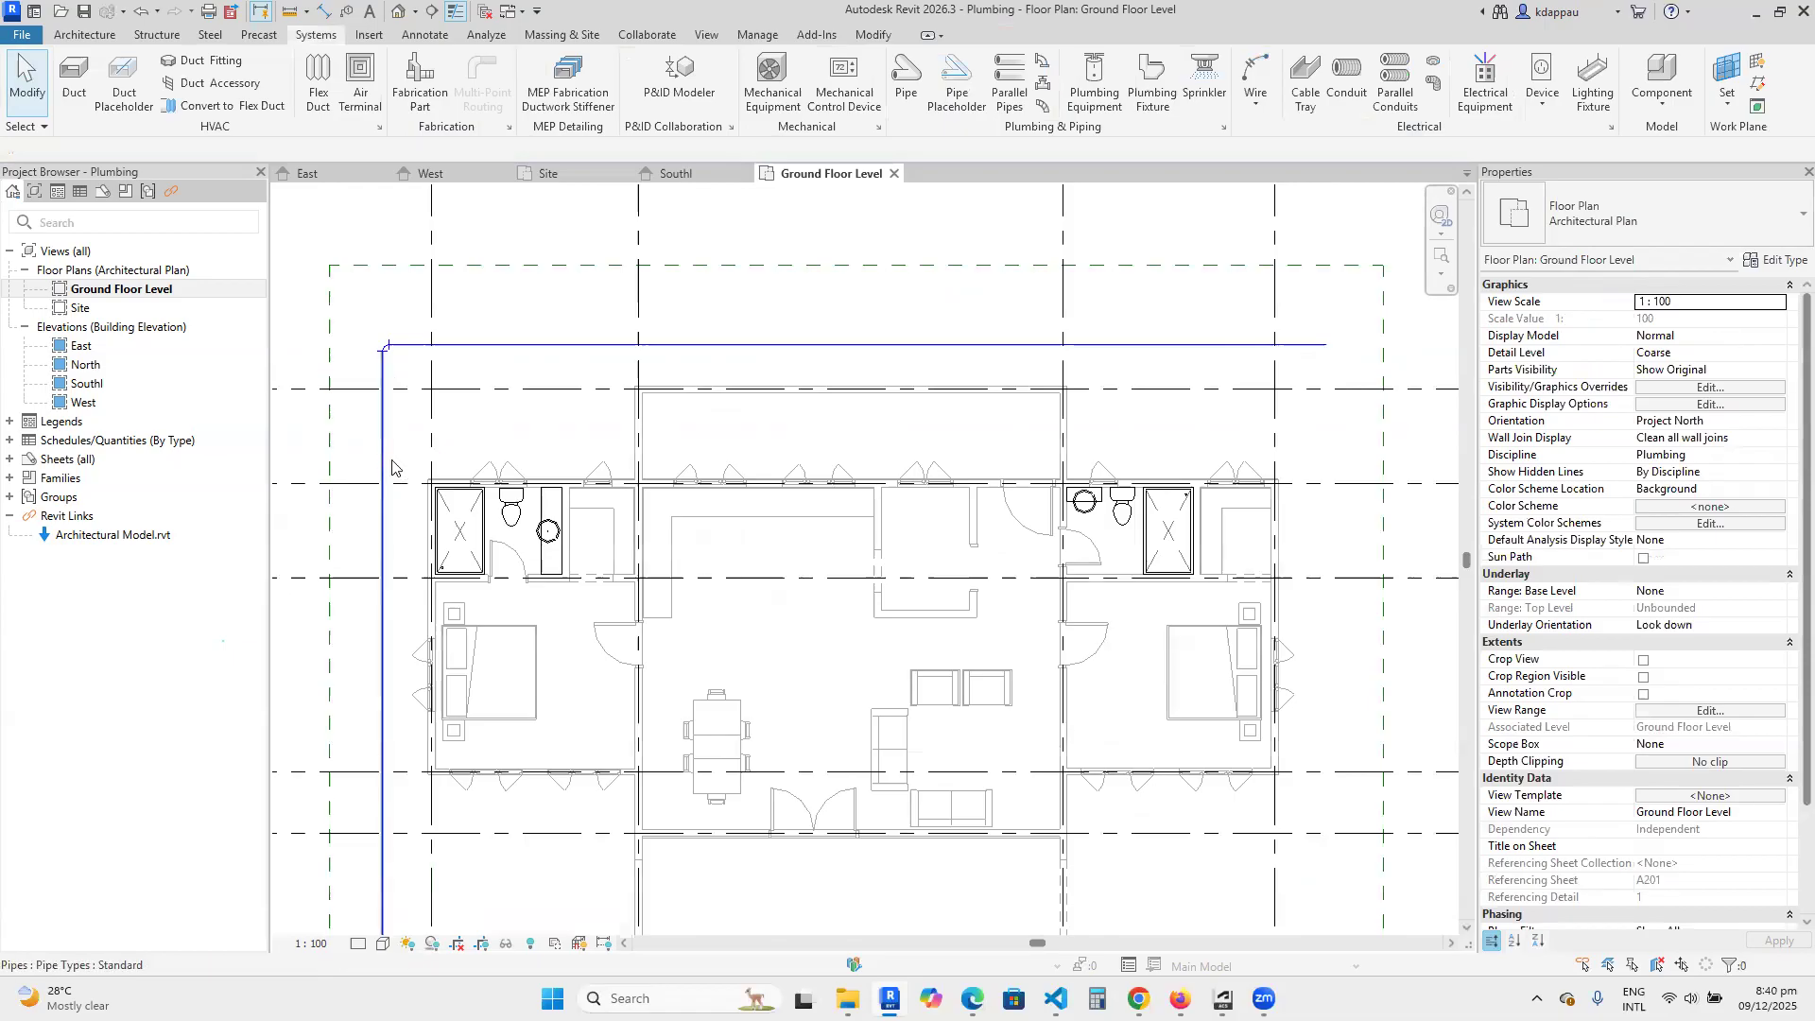
# Create a similar 150 mm pipe branching about 2800 mm from the horizontal pipe to the bathroom wall at grid B, between grids 1 and 2.
pyautogui.scroll(-2, 412, 529)
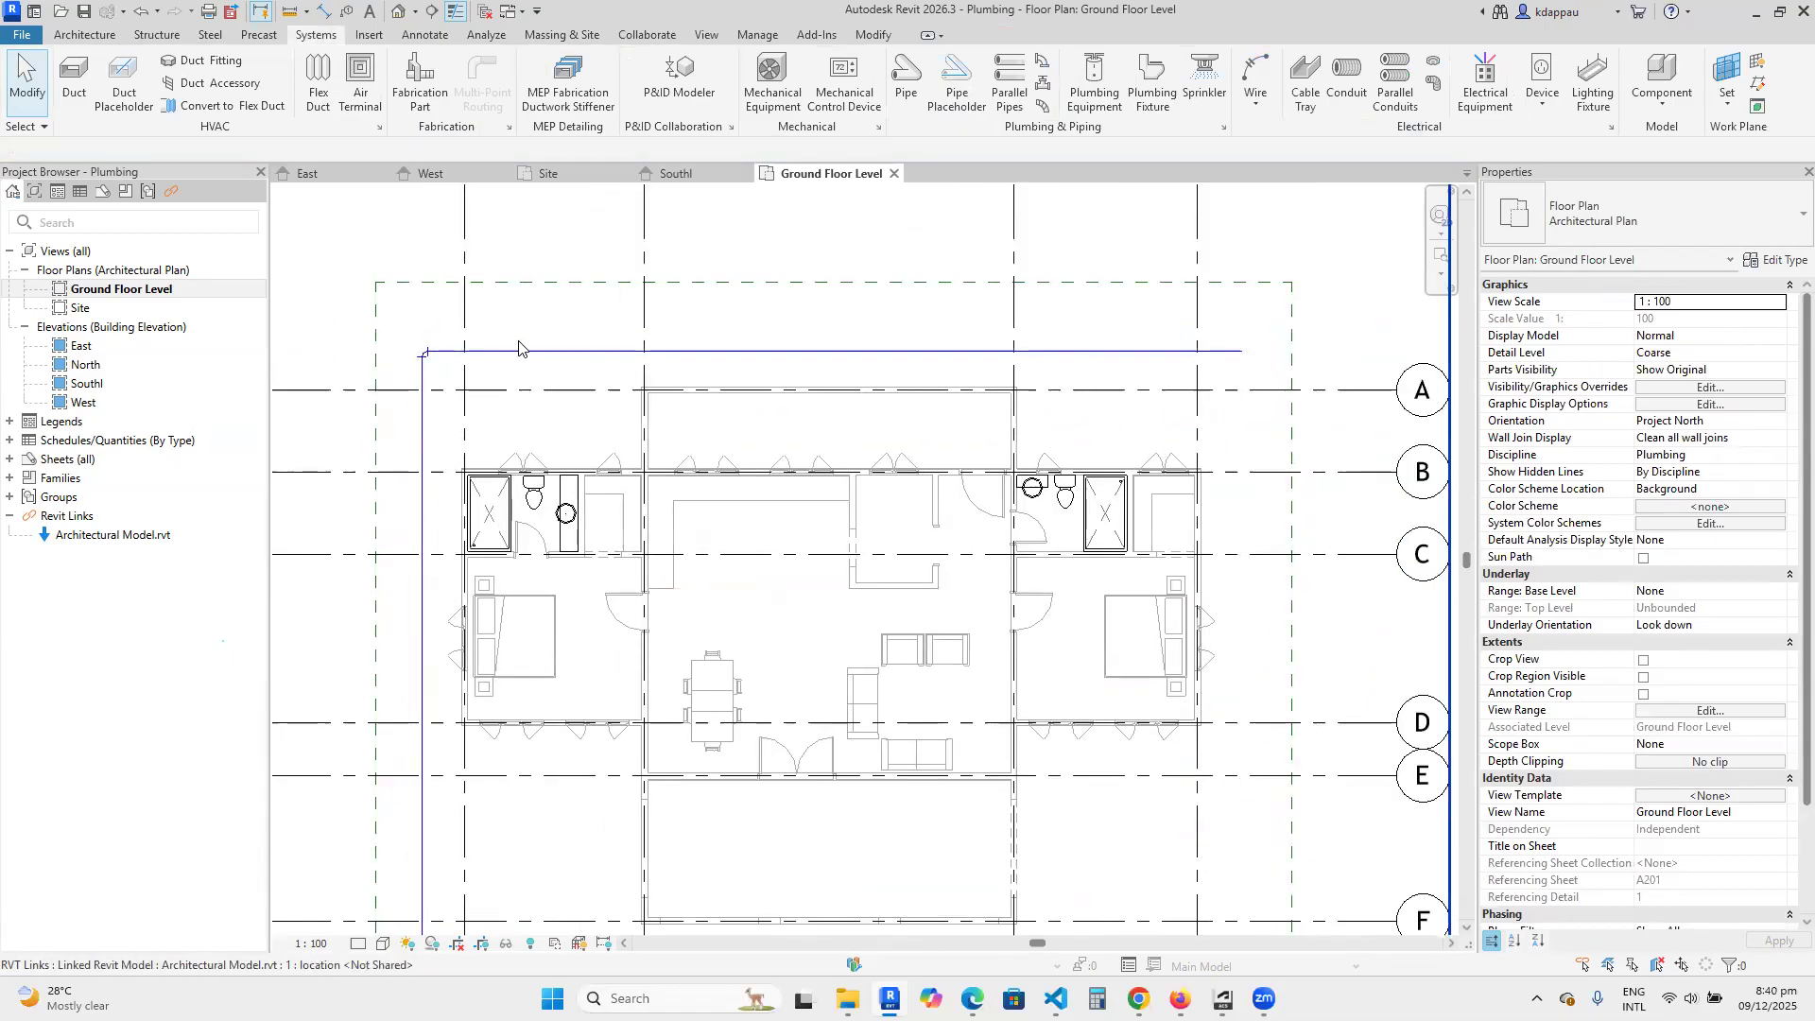
pyautogui.click(528, 353)
pyautogui.rightClick(535, 357)
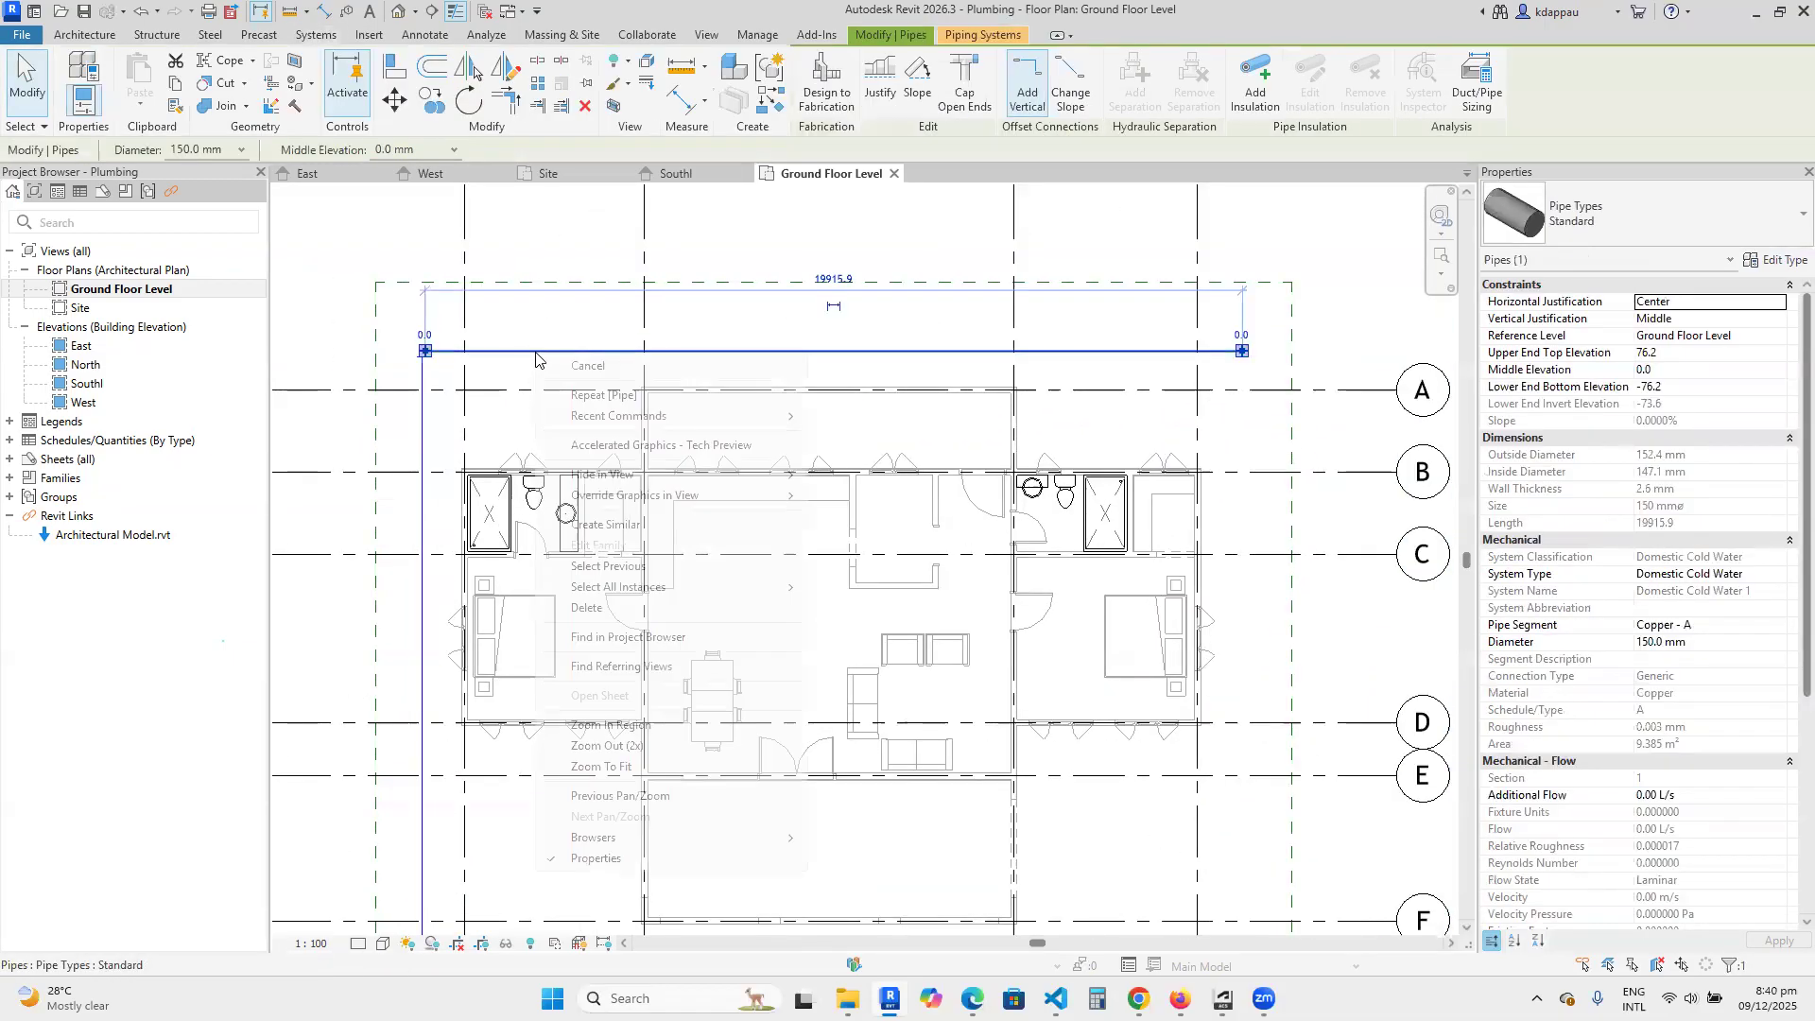
pyautogui.click(625, 525)
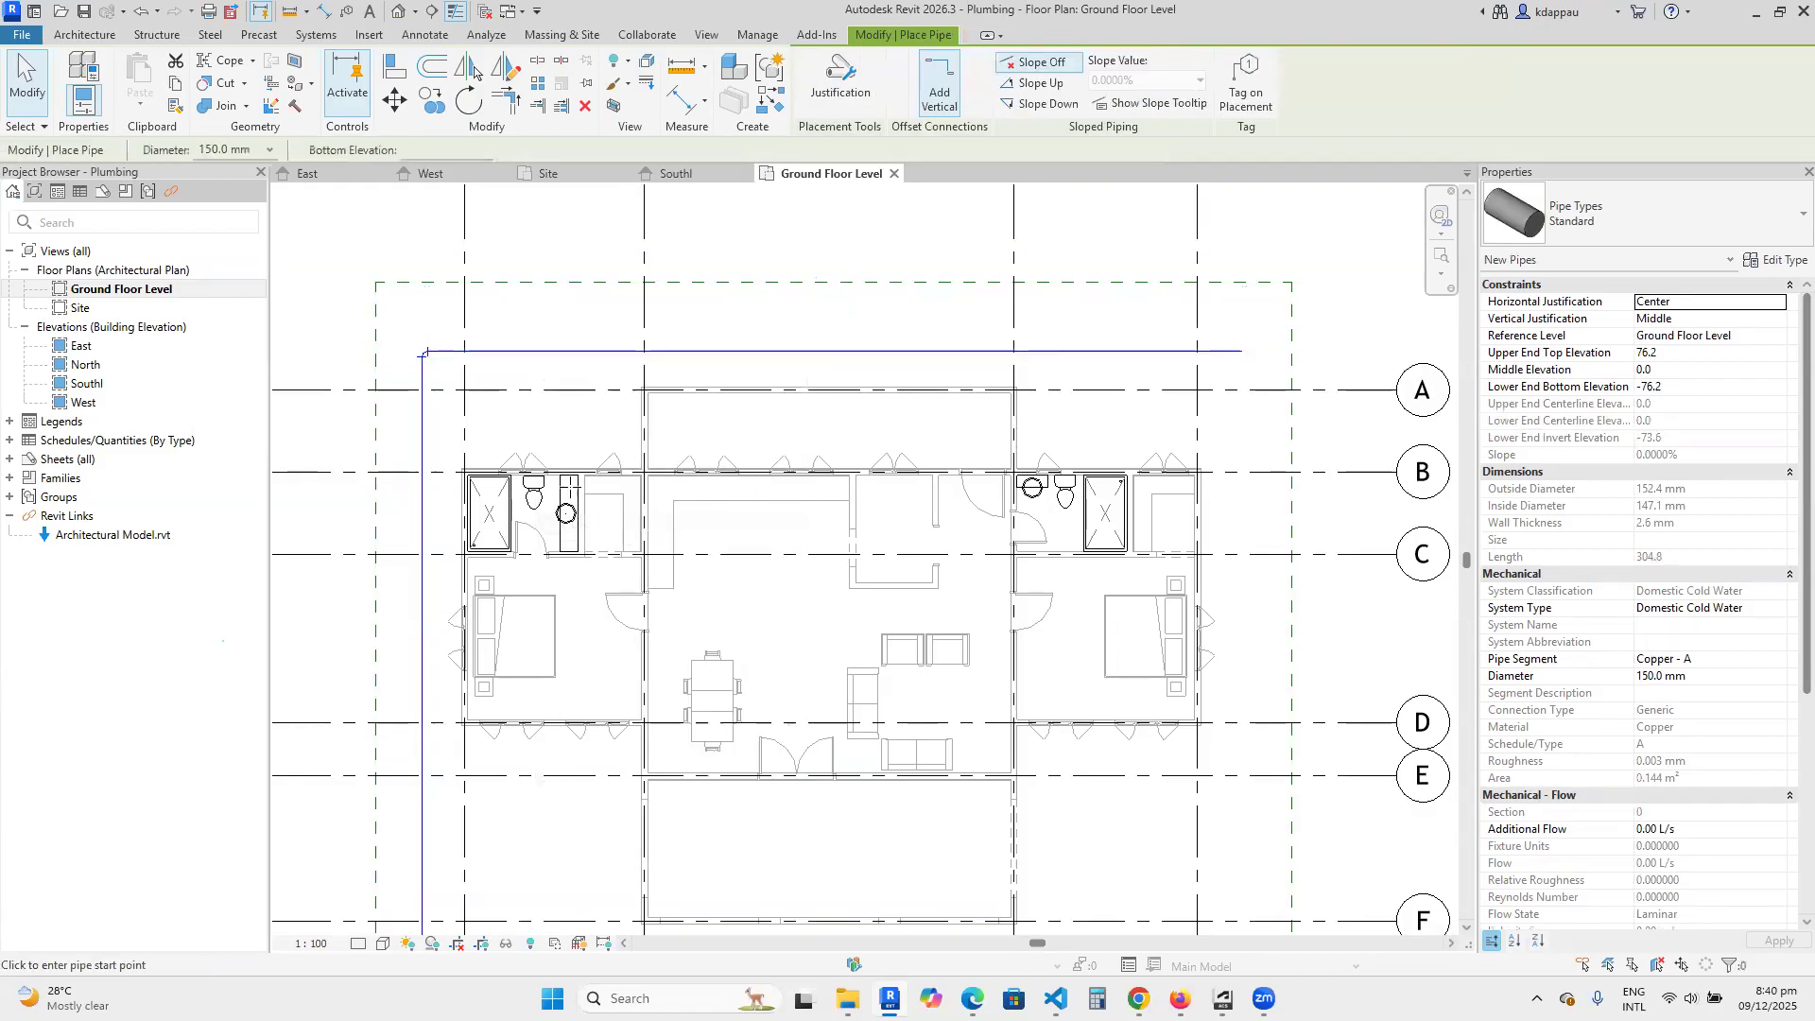
pyautogui.scroll(3, 527, 365)
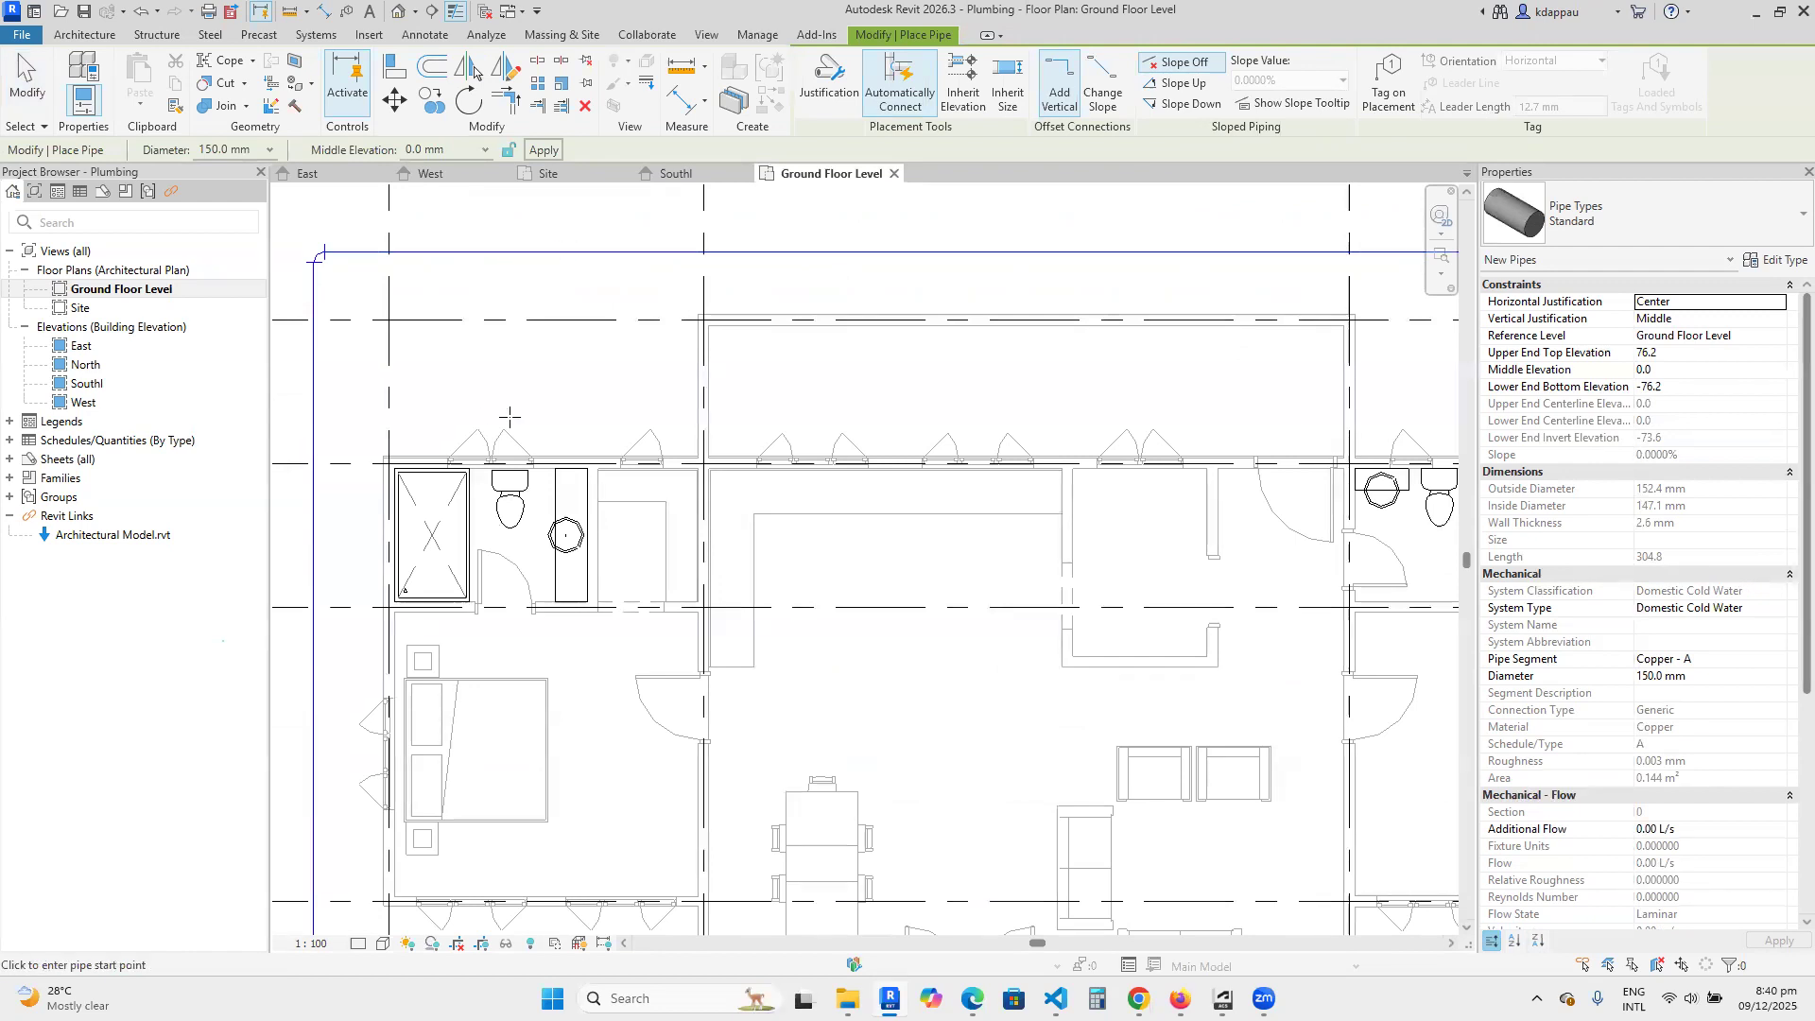
pyautogui.scroll(2, 493, 444)
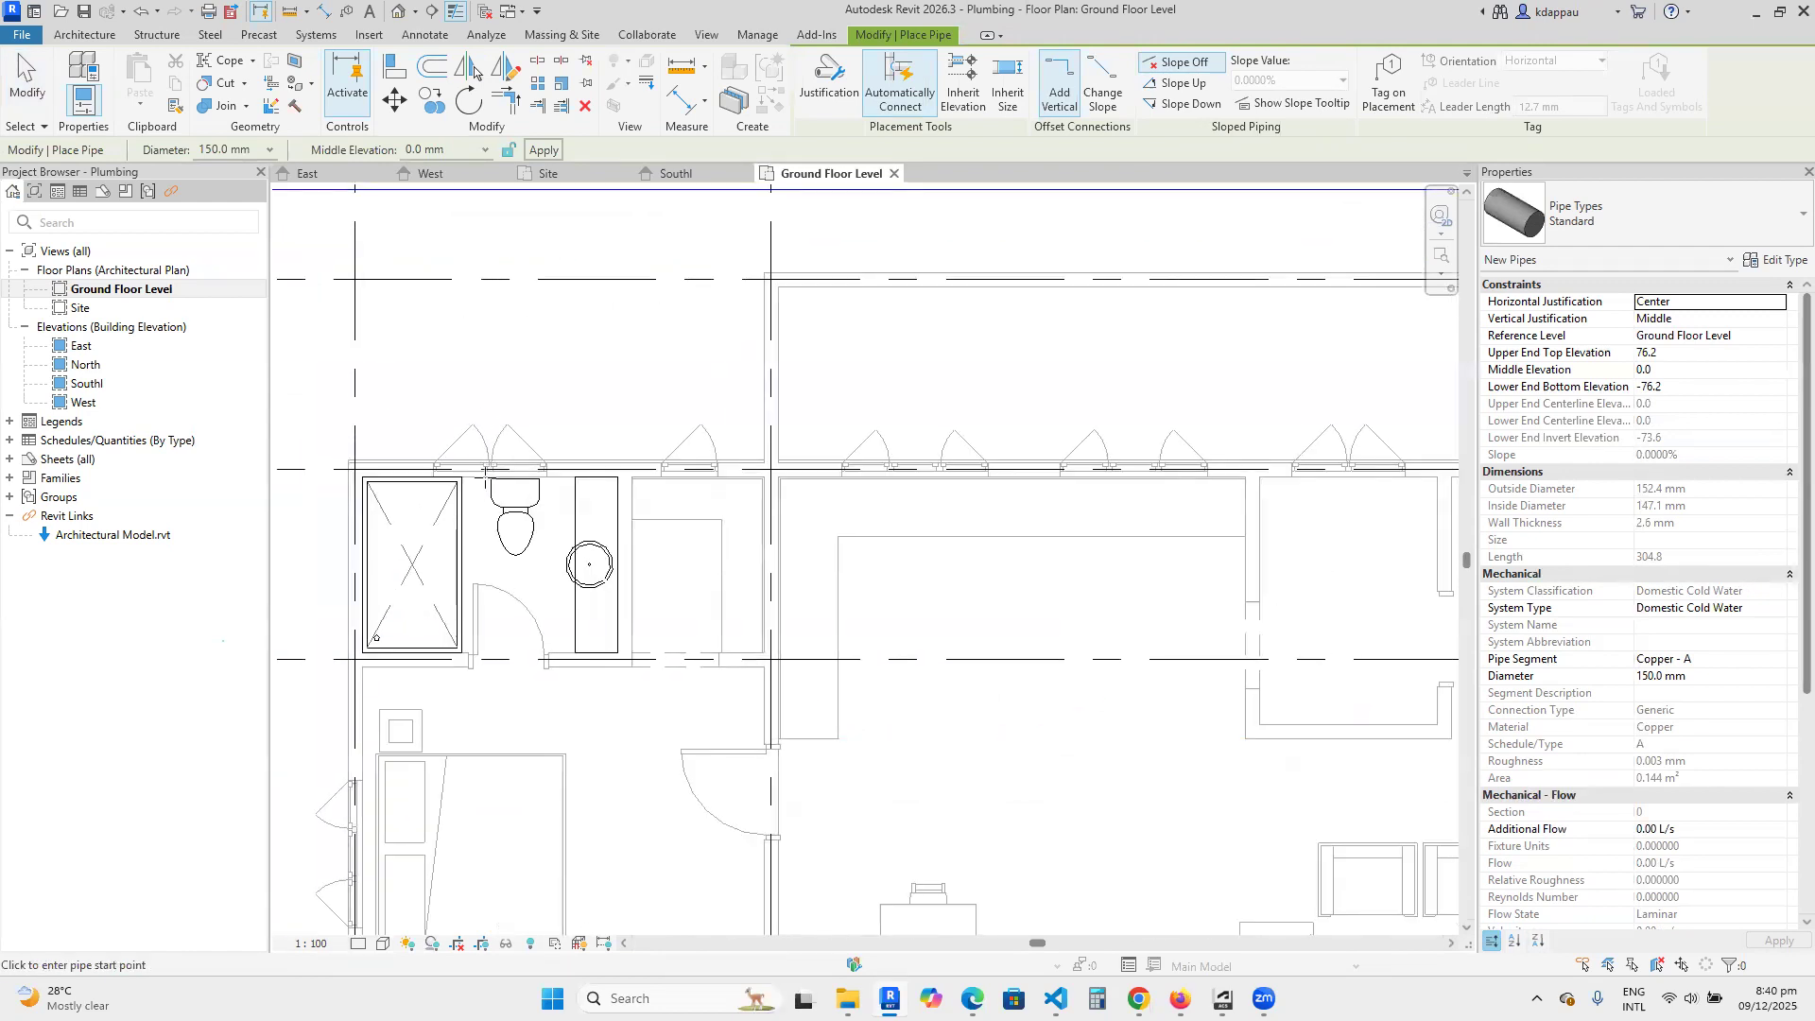
pyautogui.scroll(-1, 483, 468)
pyautogui.scroll(1, 457, 477)
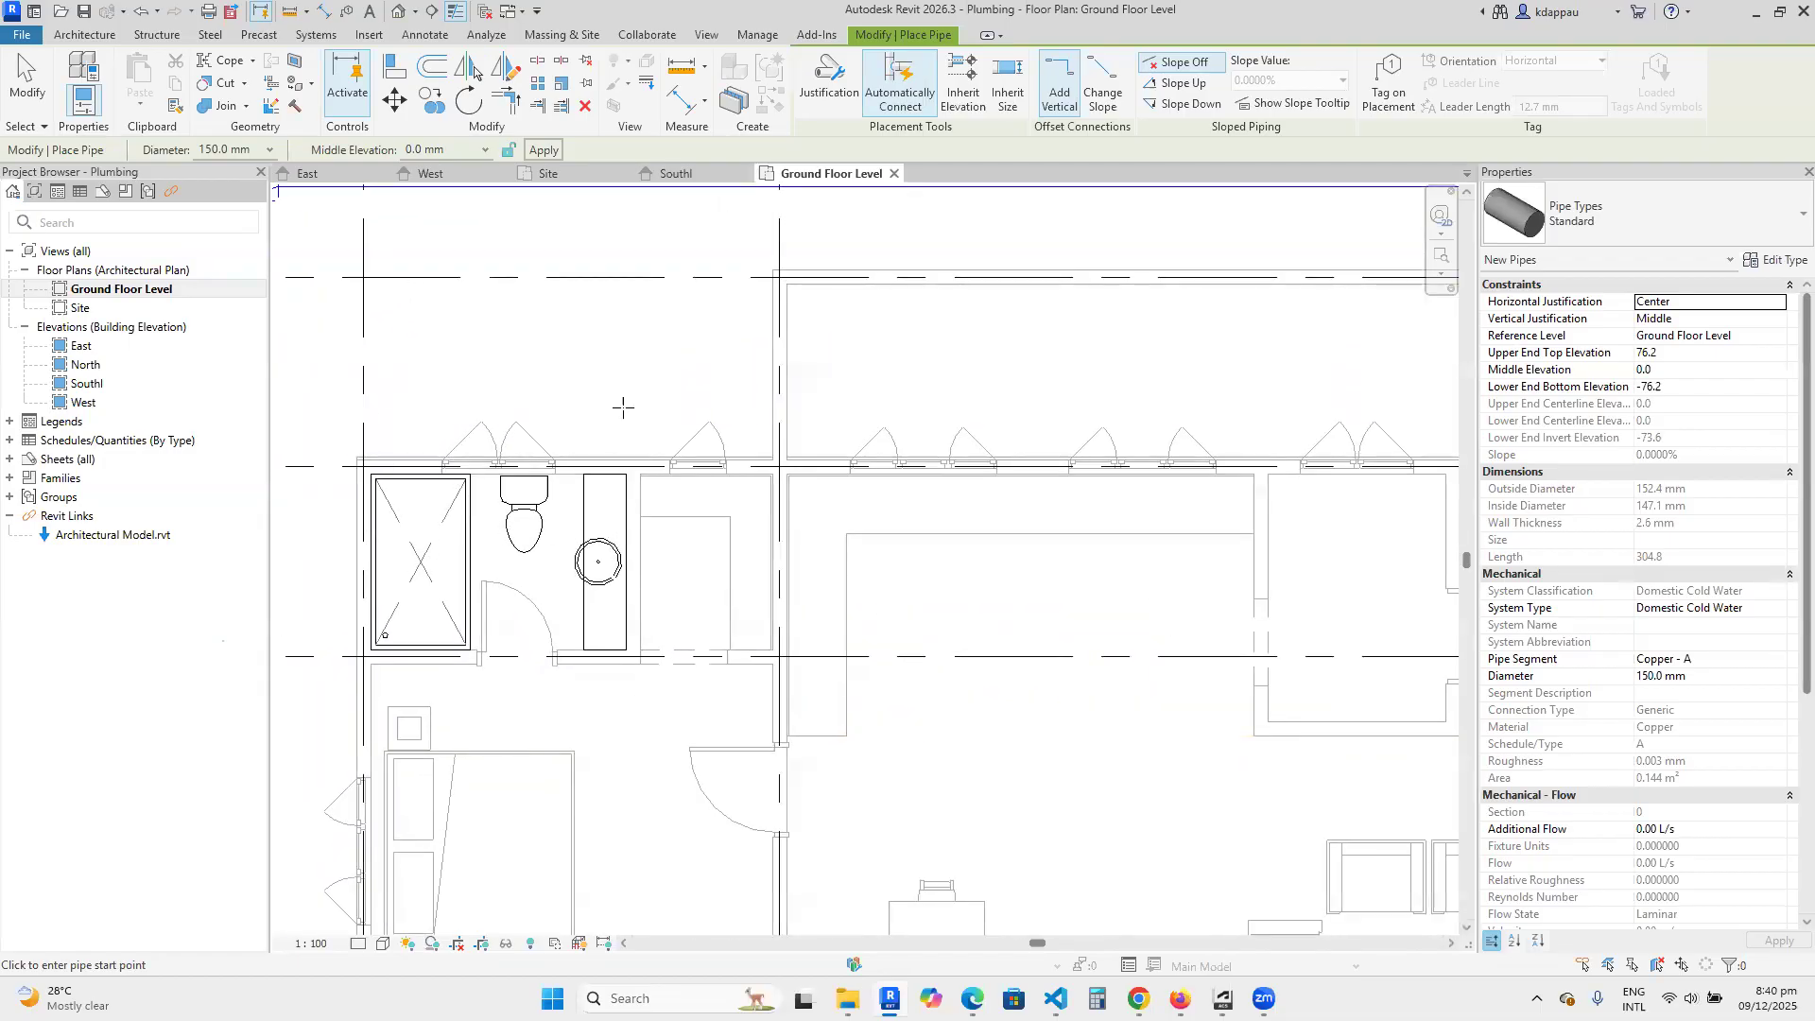
pyautogui.scroll(-2, 565, 378)
pyautogui.click(591, 371)
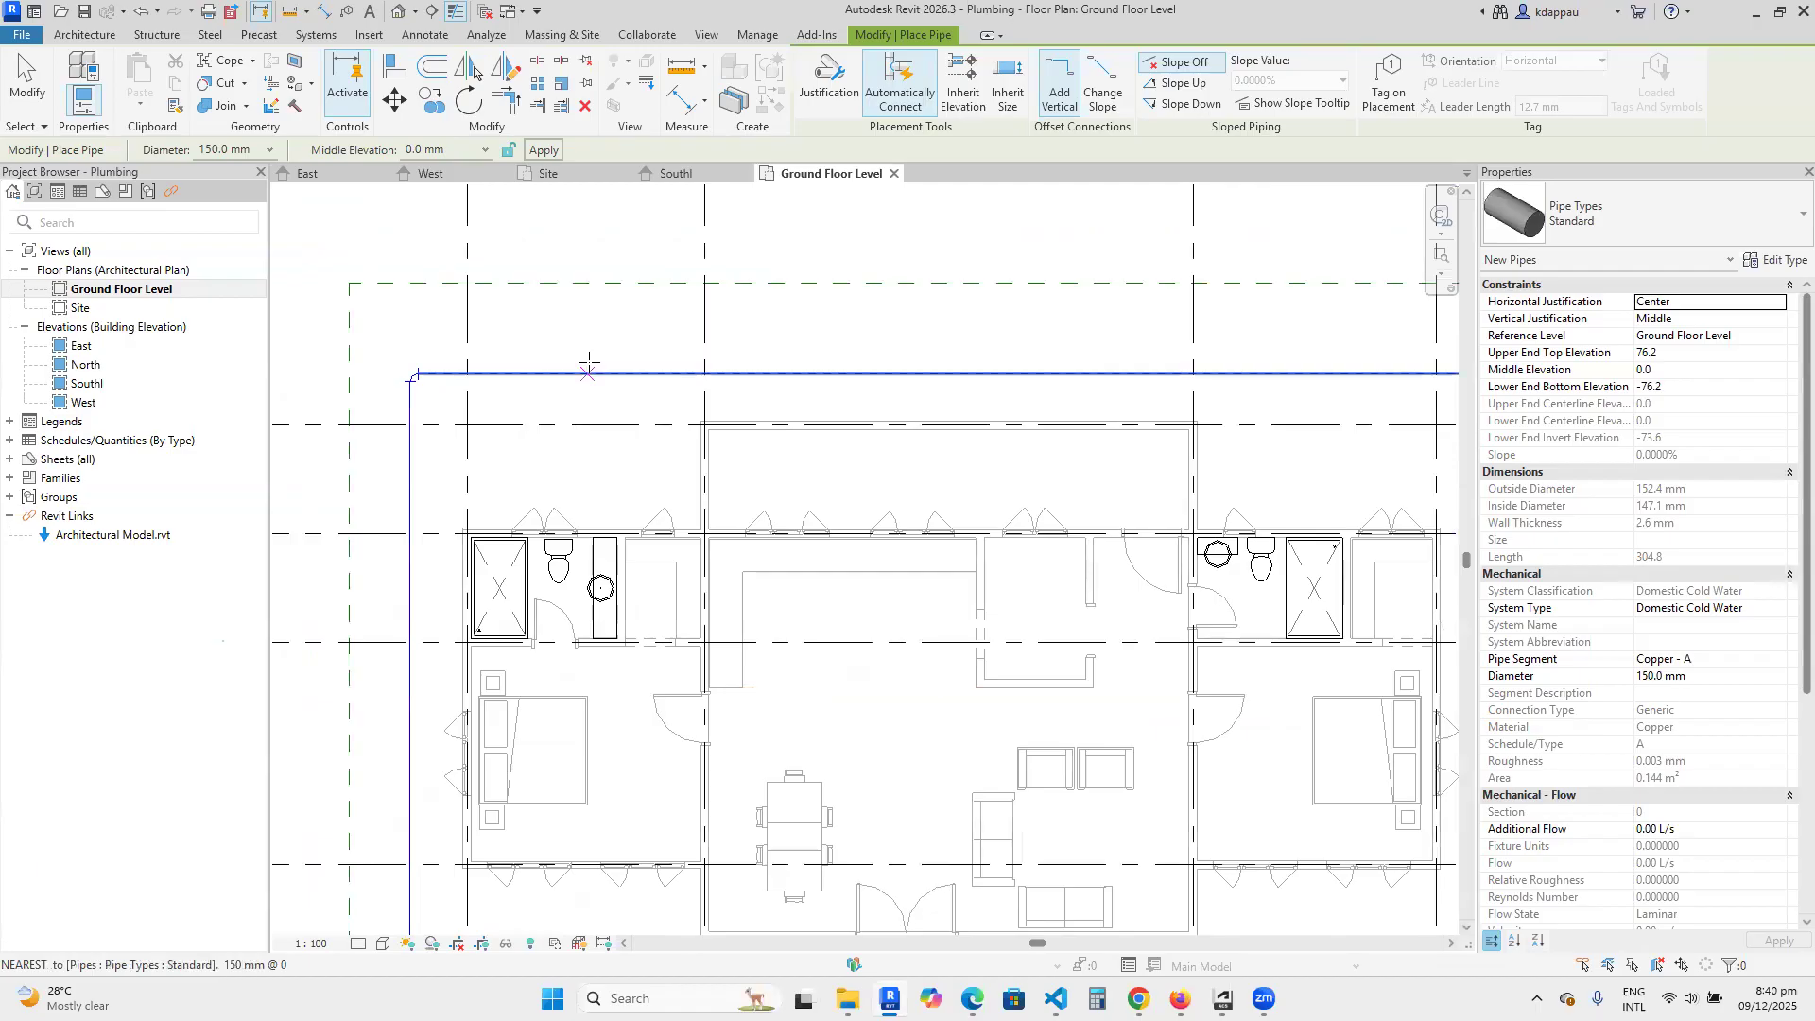
pyautogui.scroll(5, 564, 473)
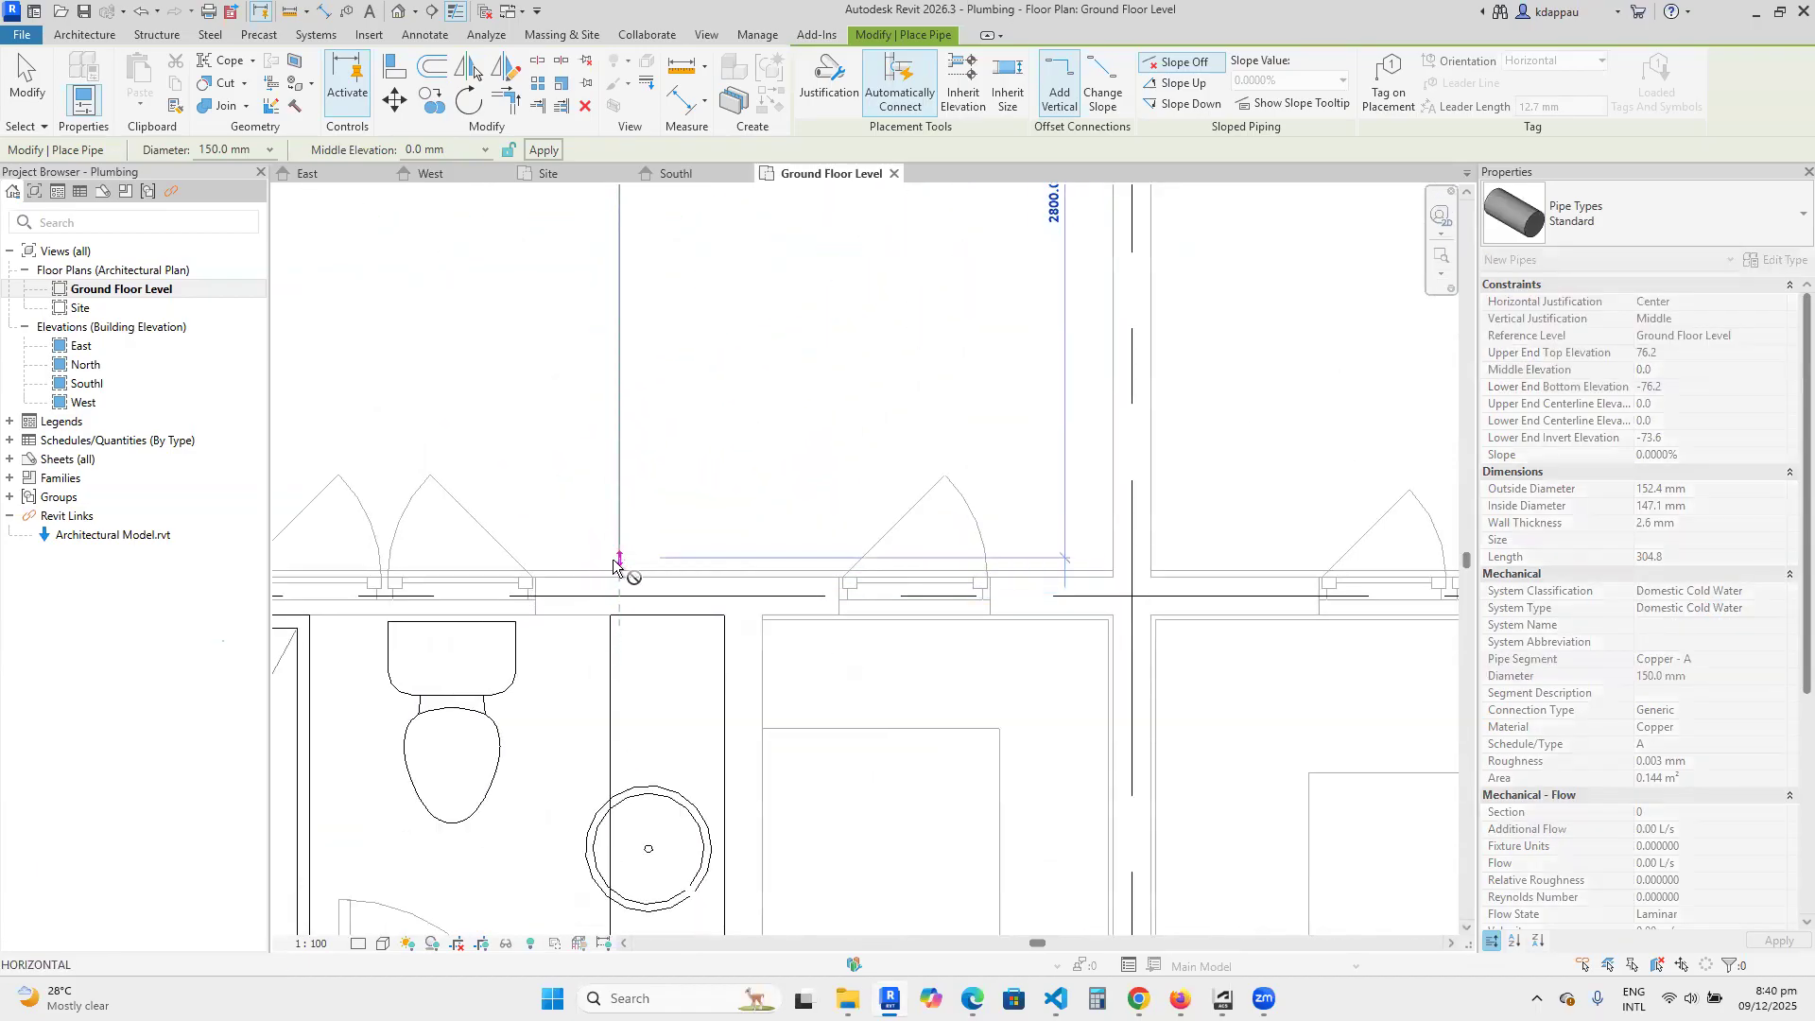
pyautogui.rightClick(478, 416)
pyautogui.click(545, 425)
pyautogui.rightClick(519, 417)
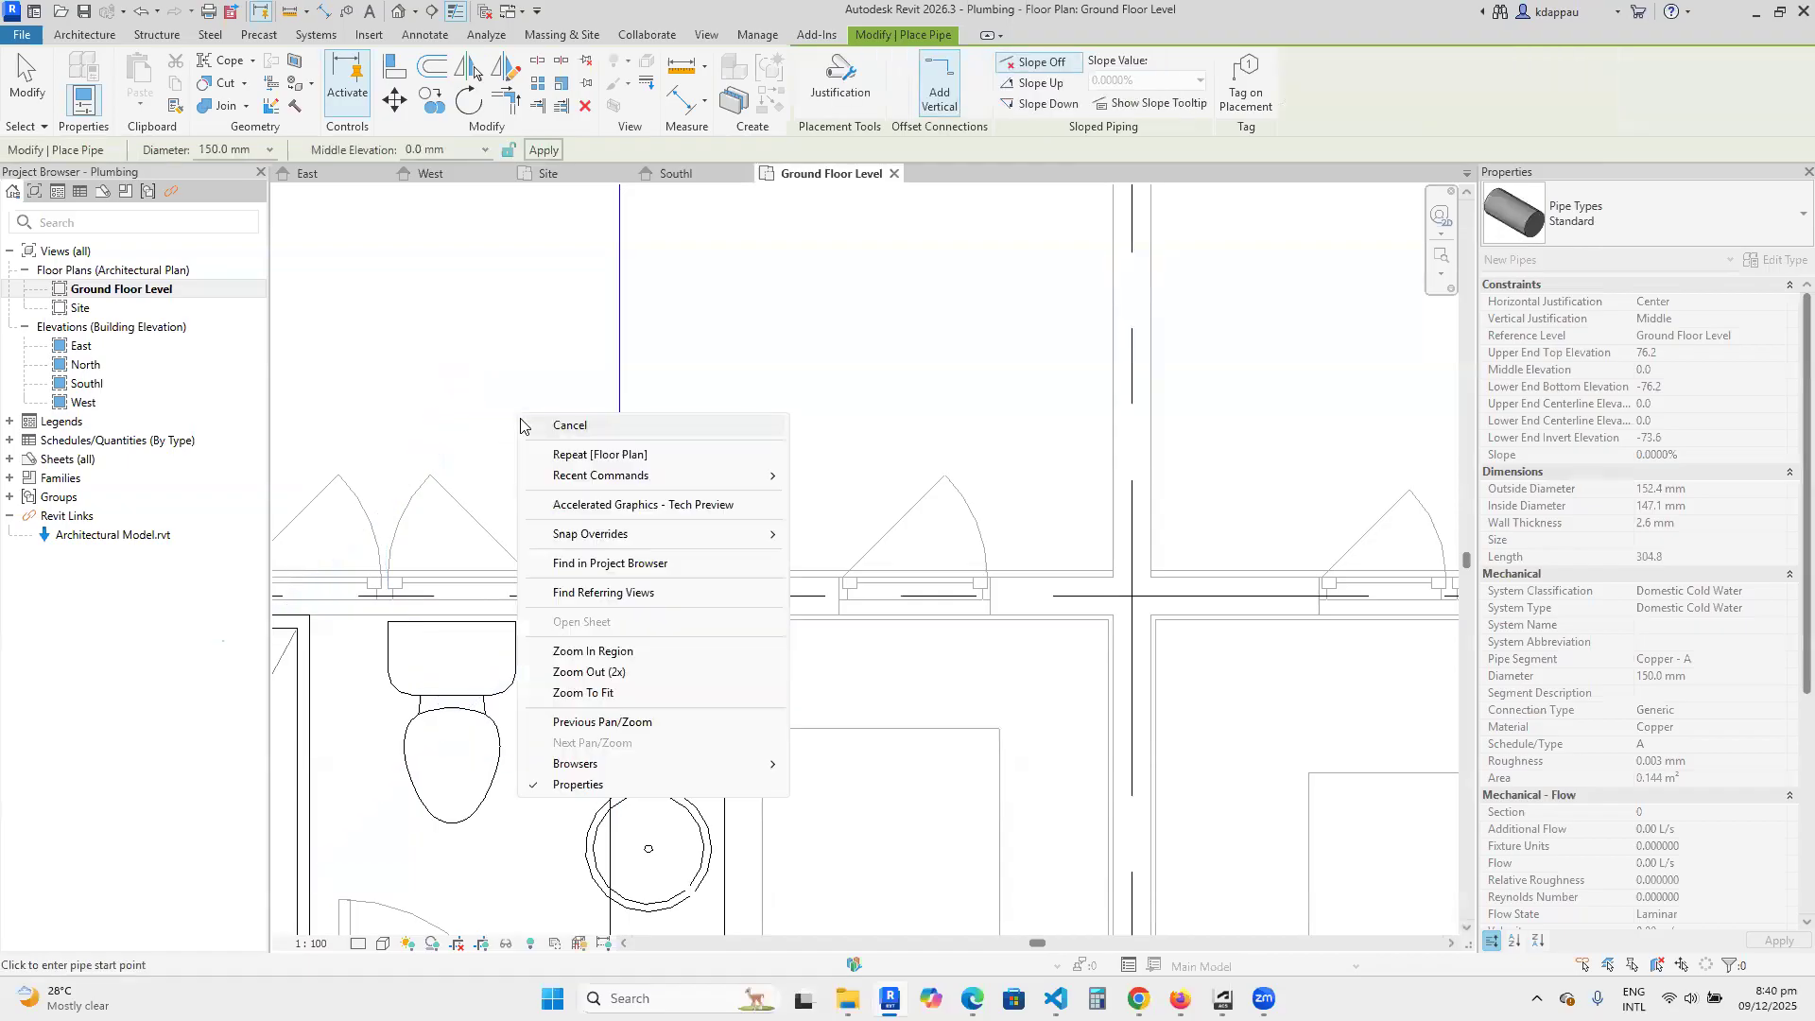
pyautogui.rightClick(443, 379)
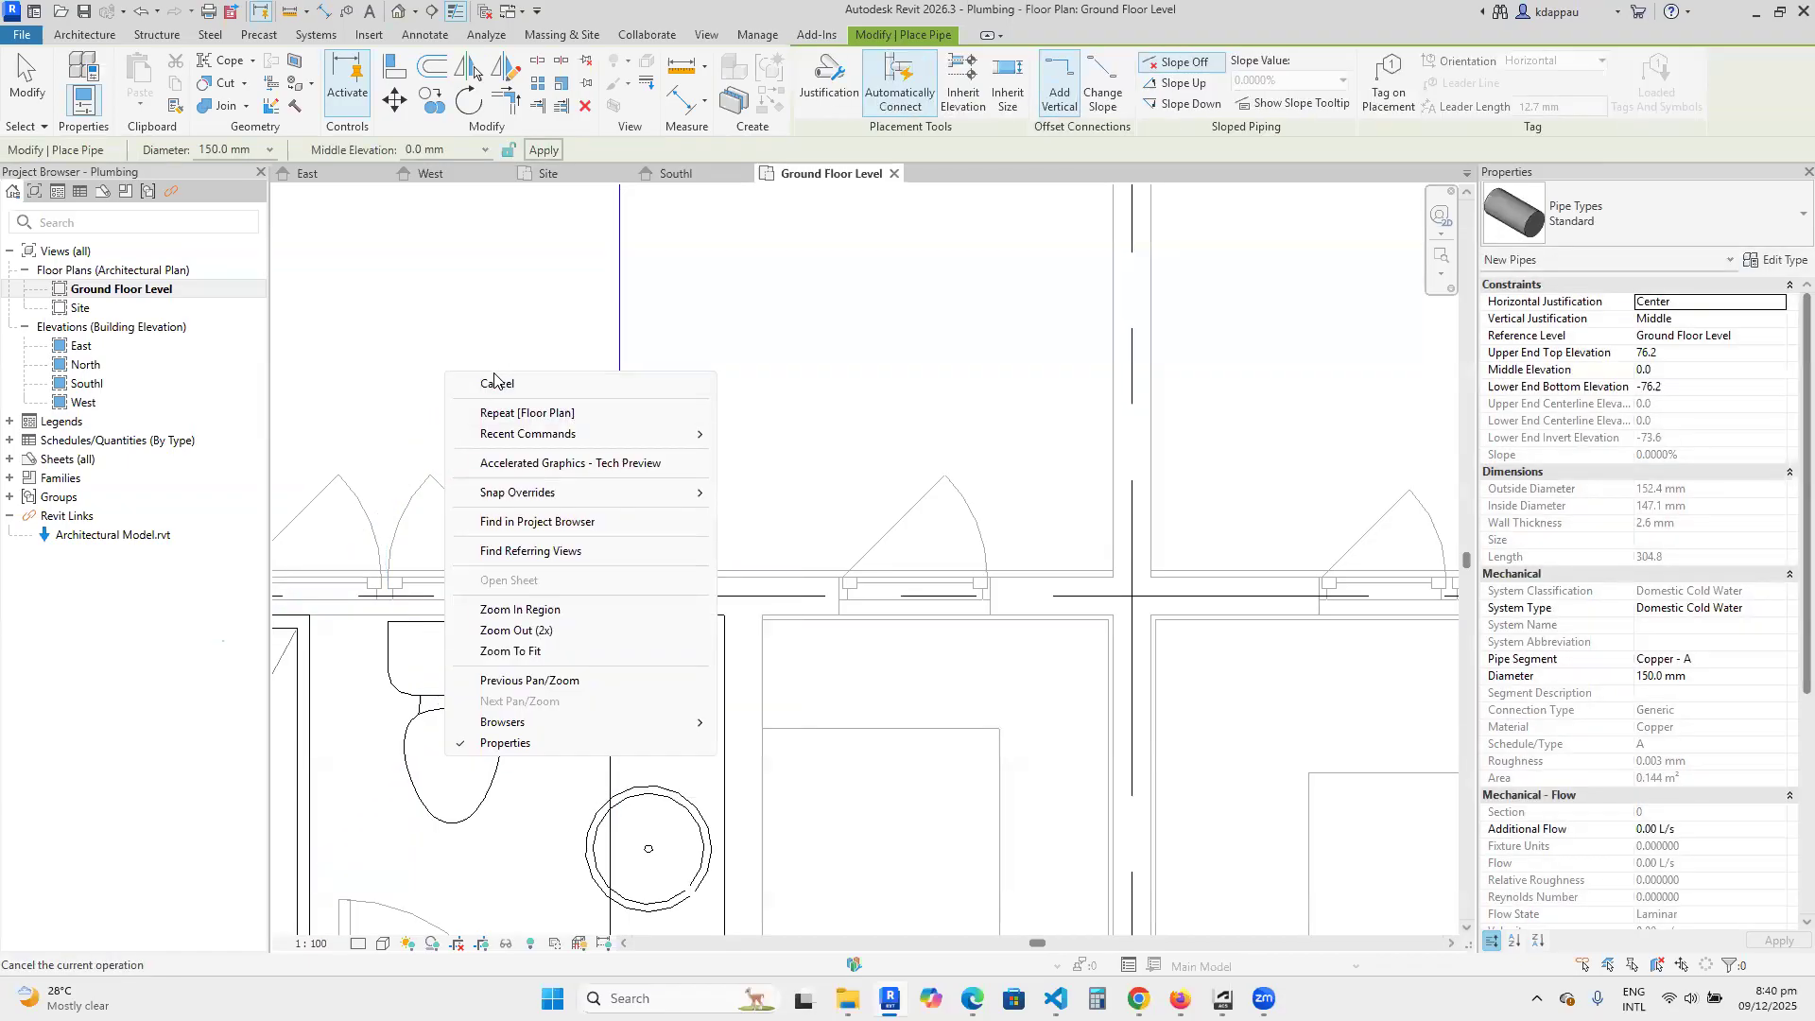
pyautogui.click(494, 385)
# Create a similar 150 mm pipe branching about 2900 mm from the horizontal pipe to the bathroom wall at grid B, between grids 3 and 4.
pyautogui.scroll(-2, 588, 529)
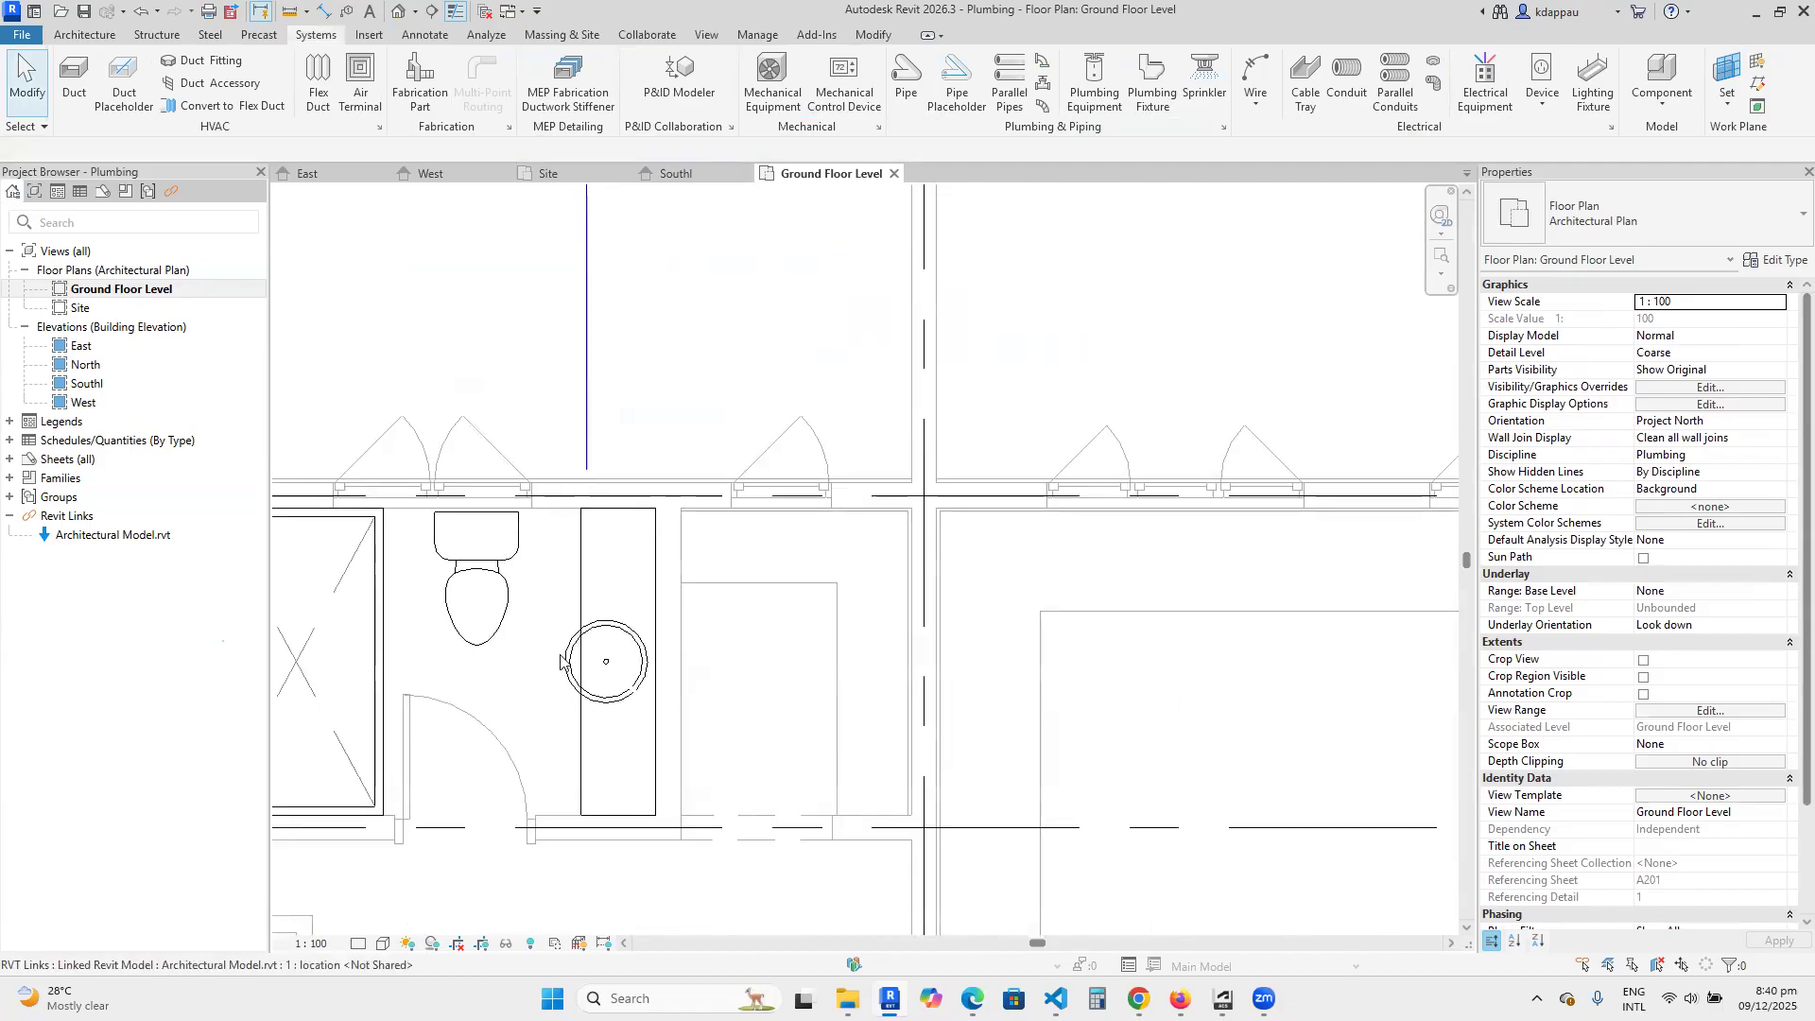
pyautogui.scroll(-2, 605, 629)
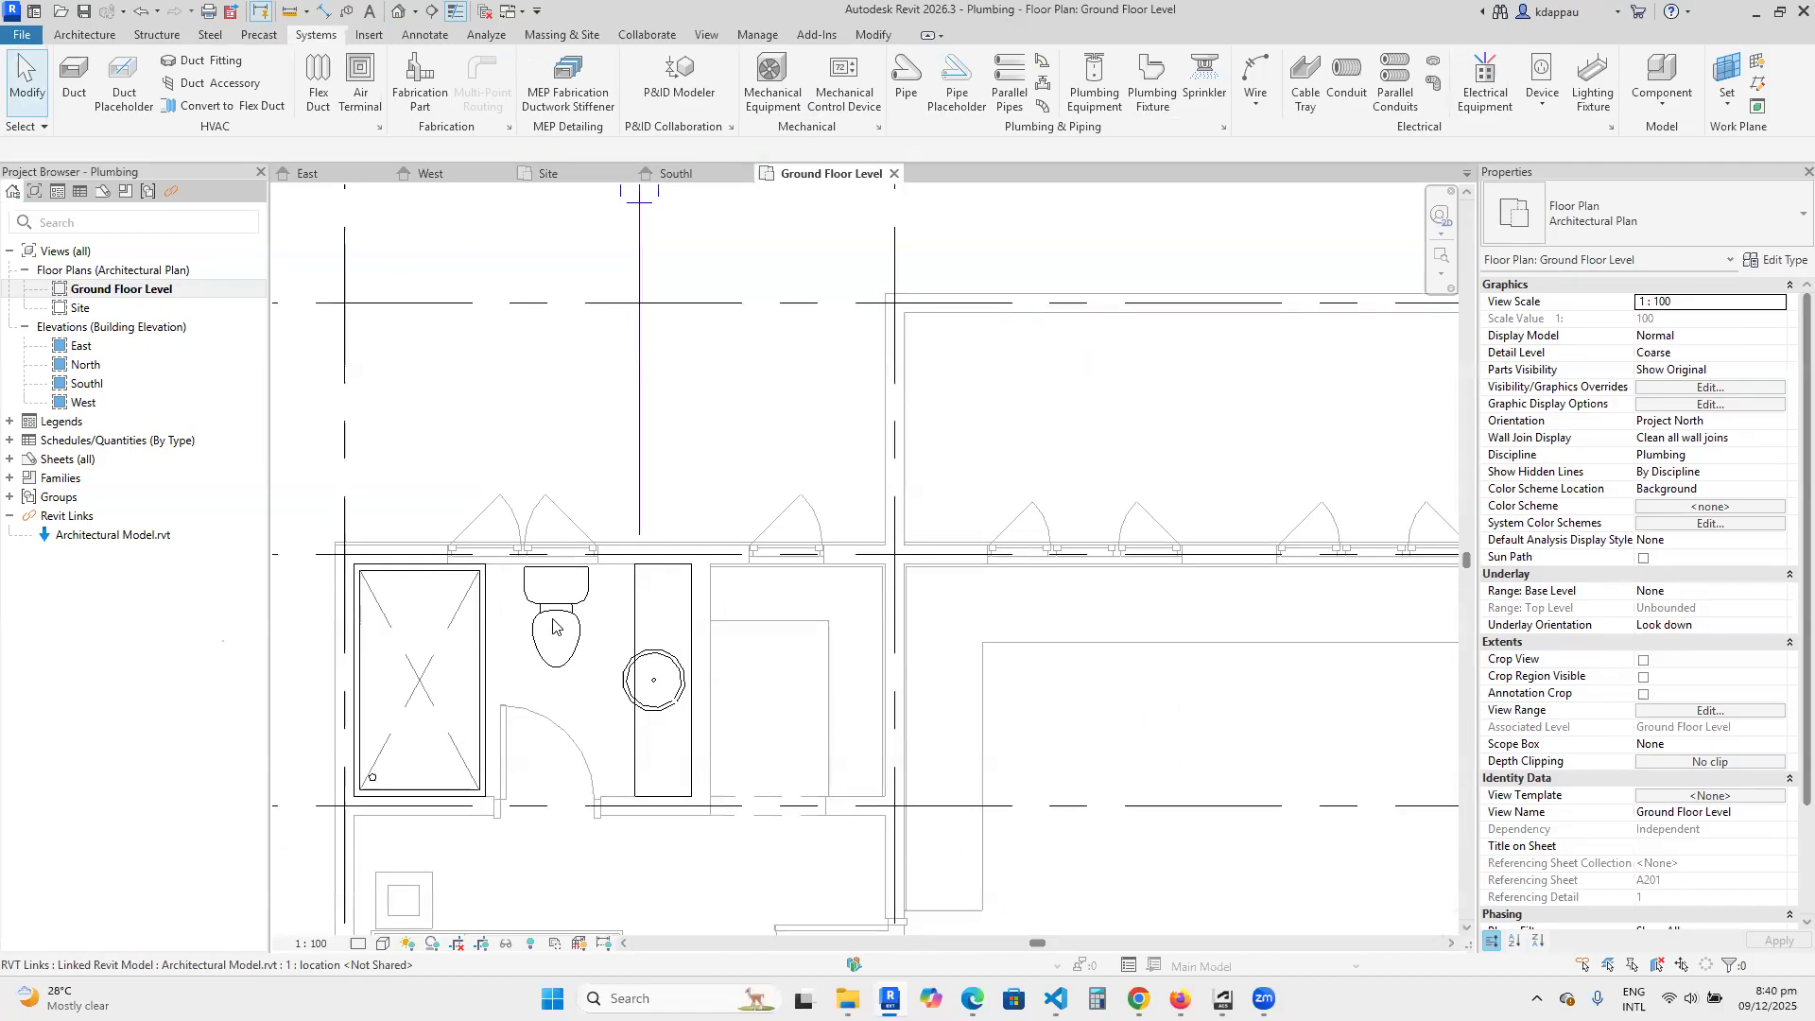
pyautogui.scroll(-2, 551, 607)
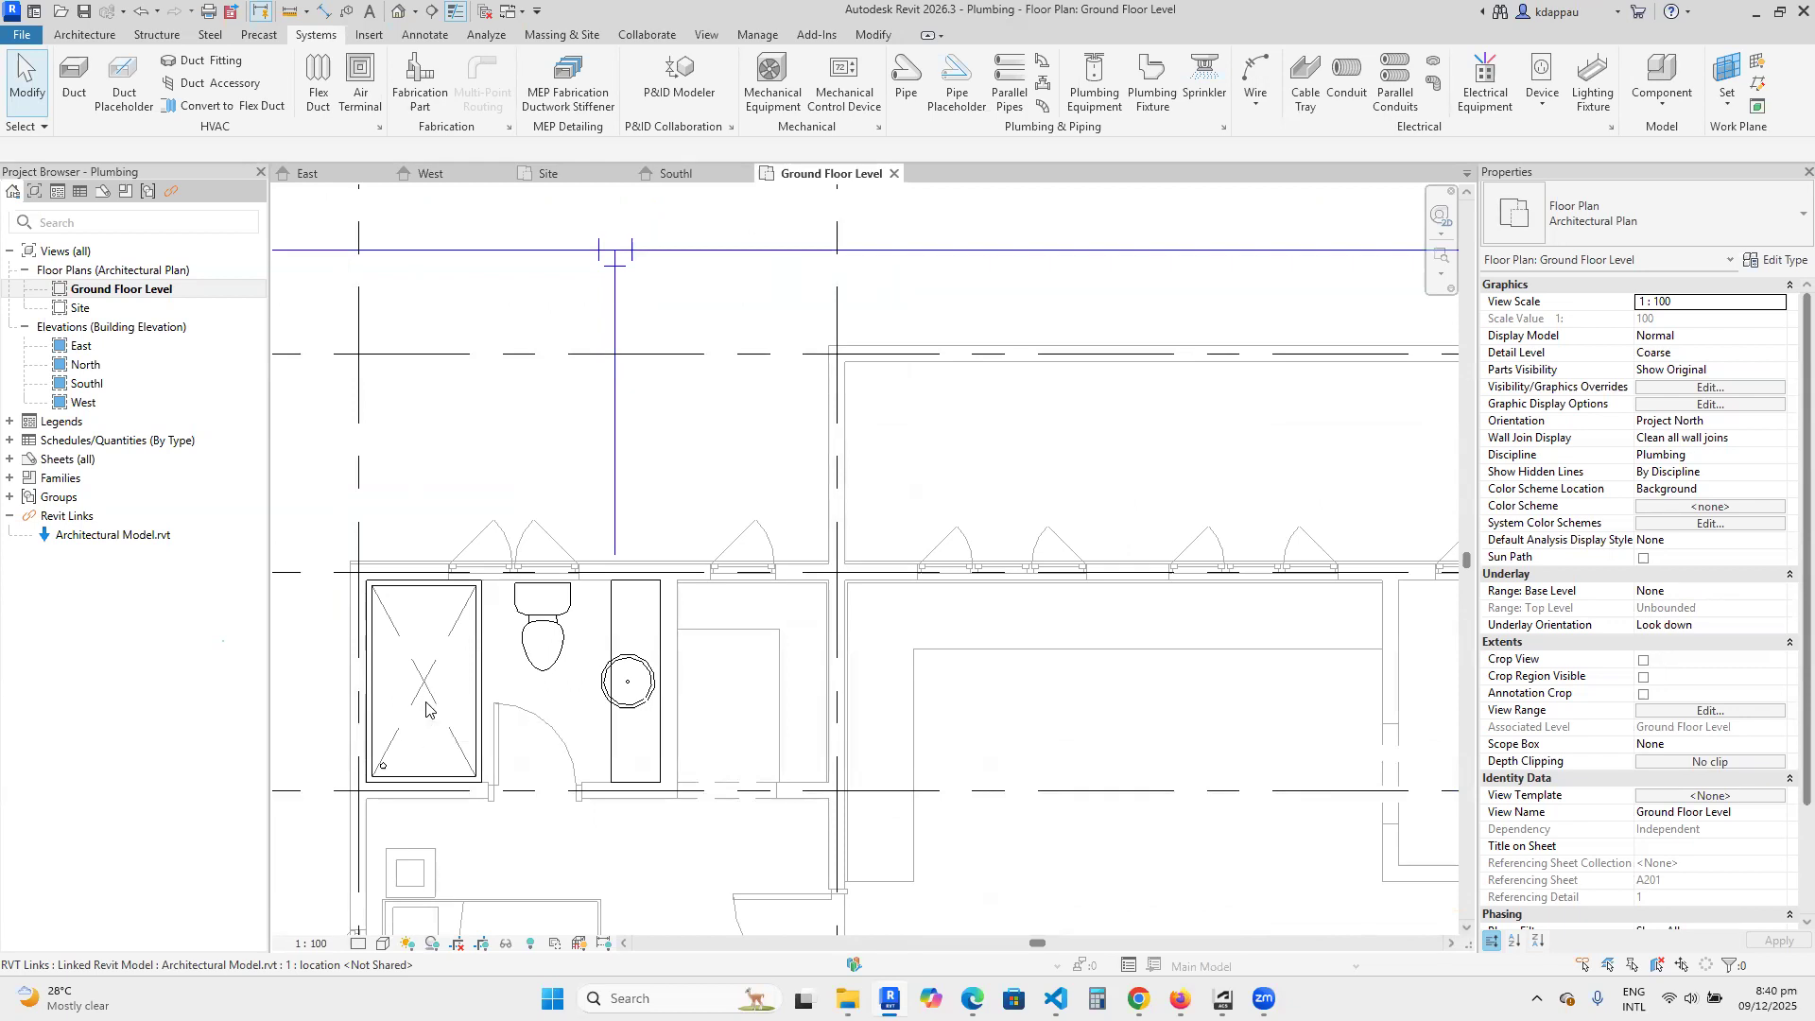
pyautogui.scroll(-4, 425, 704)
pyautogui.scroll(4, 945, 549)
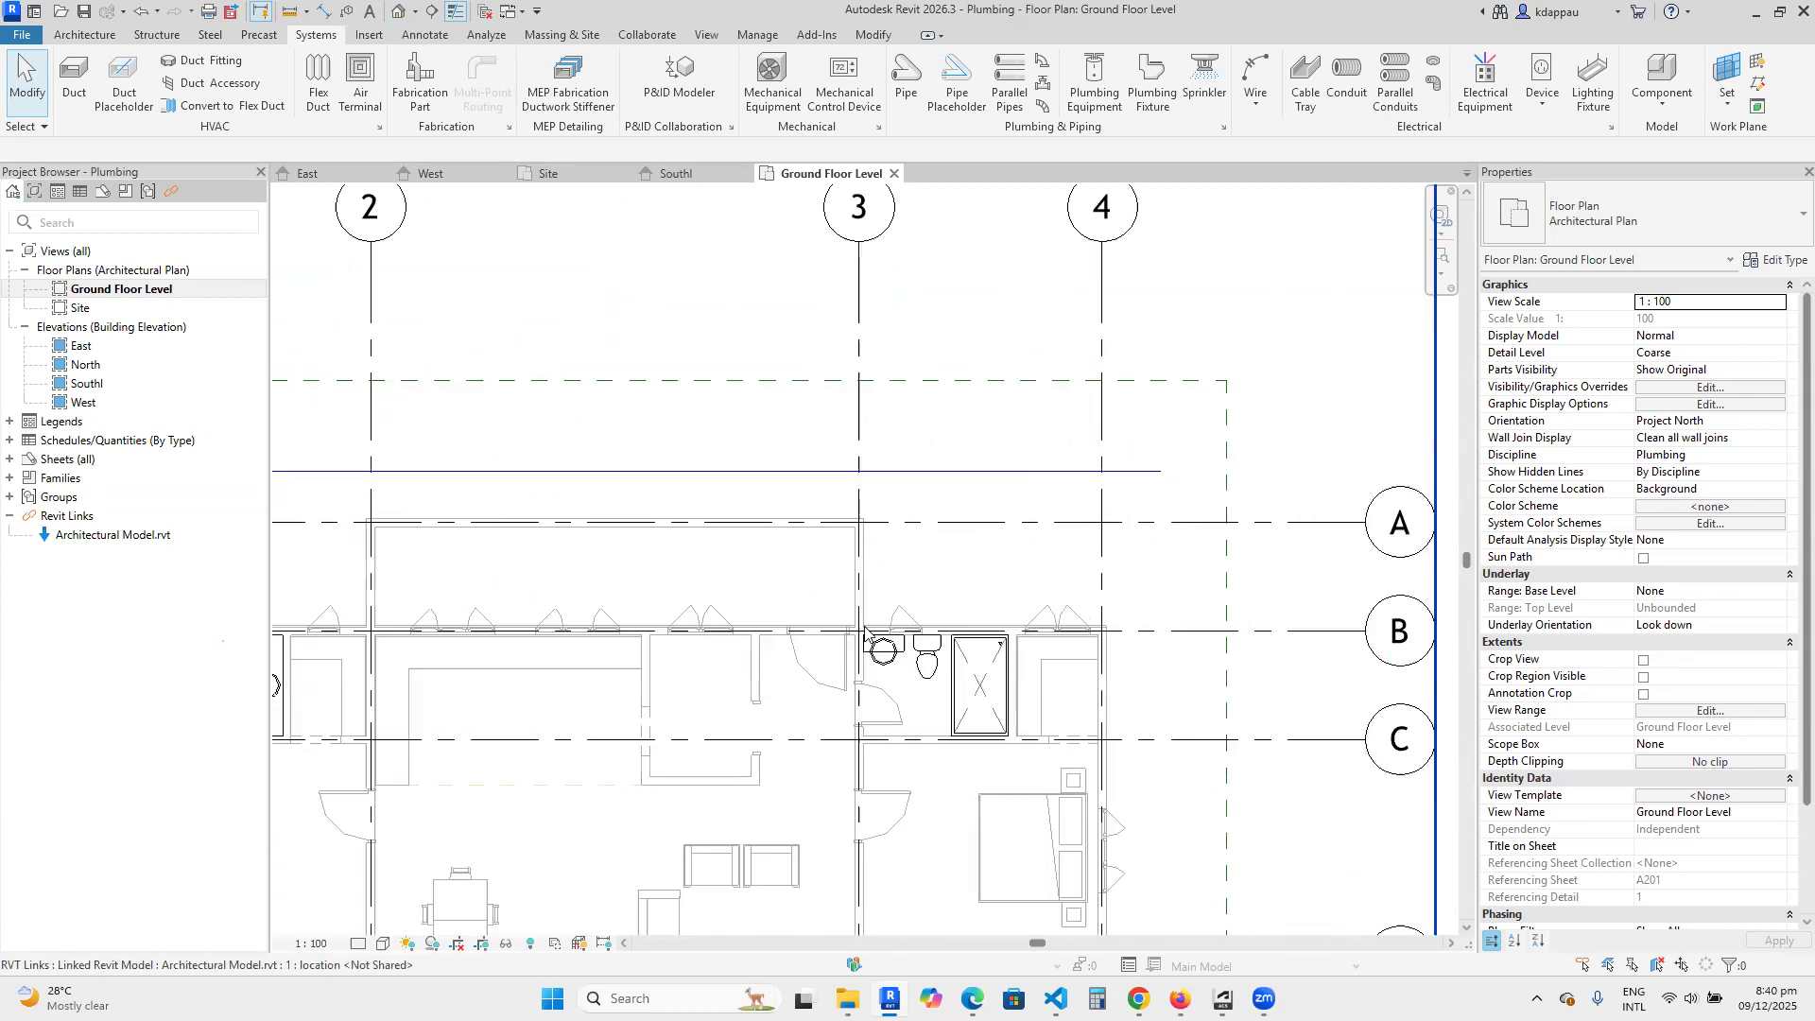
pyautogui.click(980, 447)
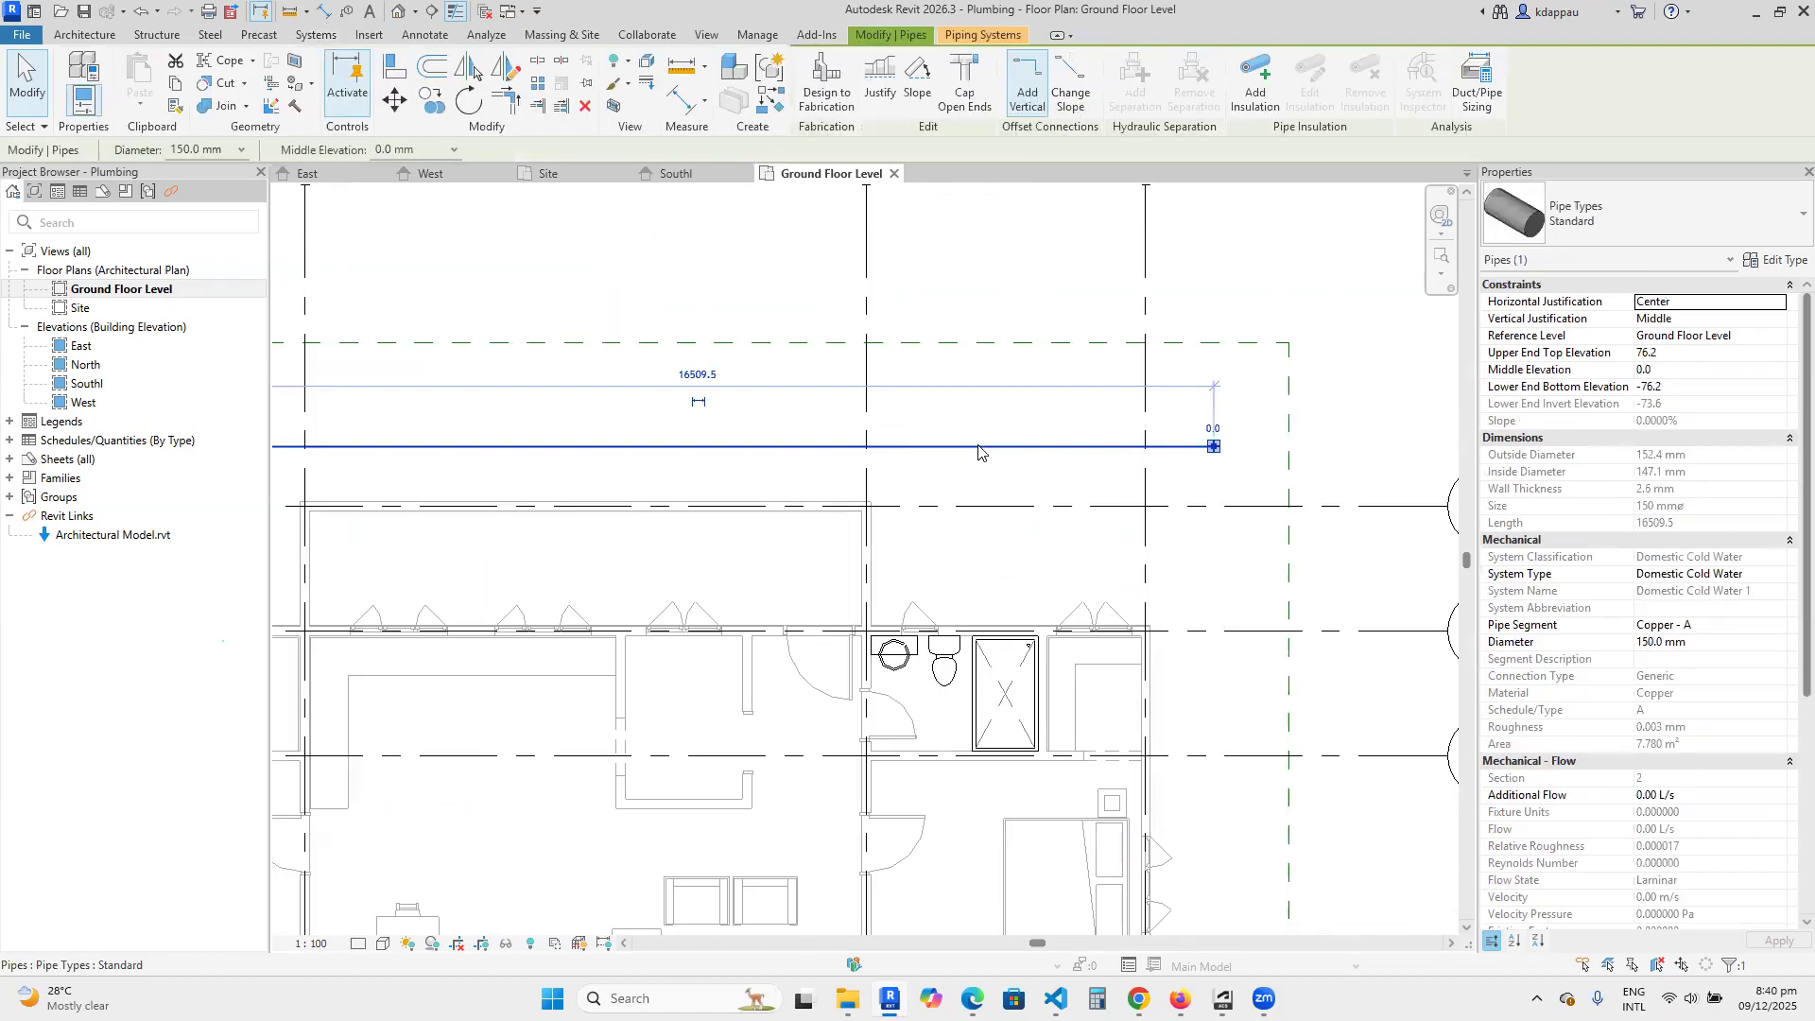
pyautogui.rightClick(980, 446)
pyautogui.click(1049, 617)
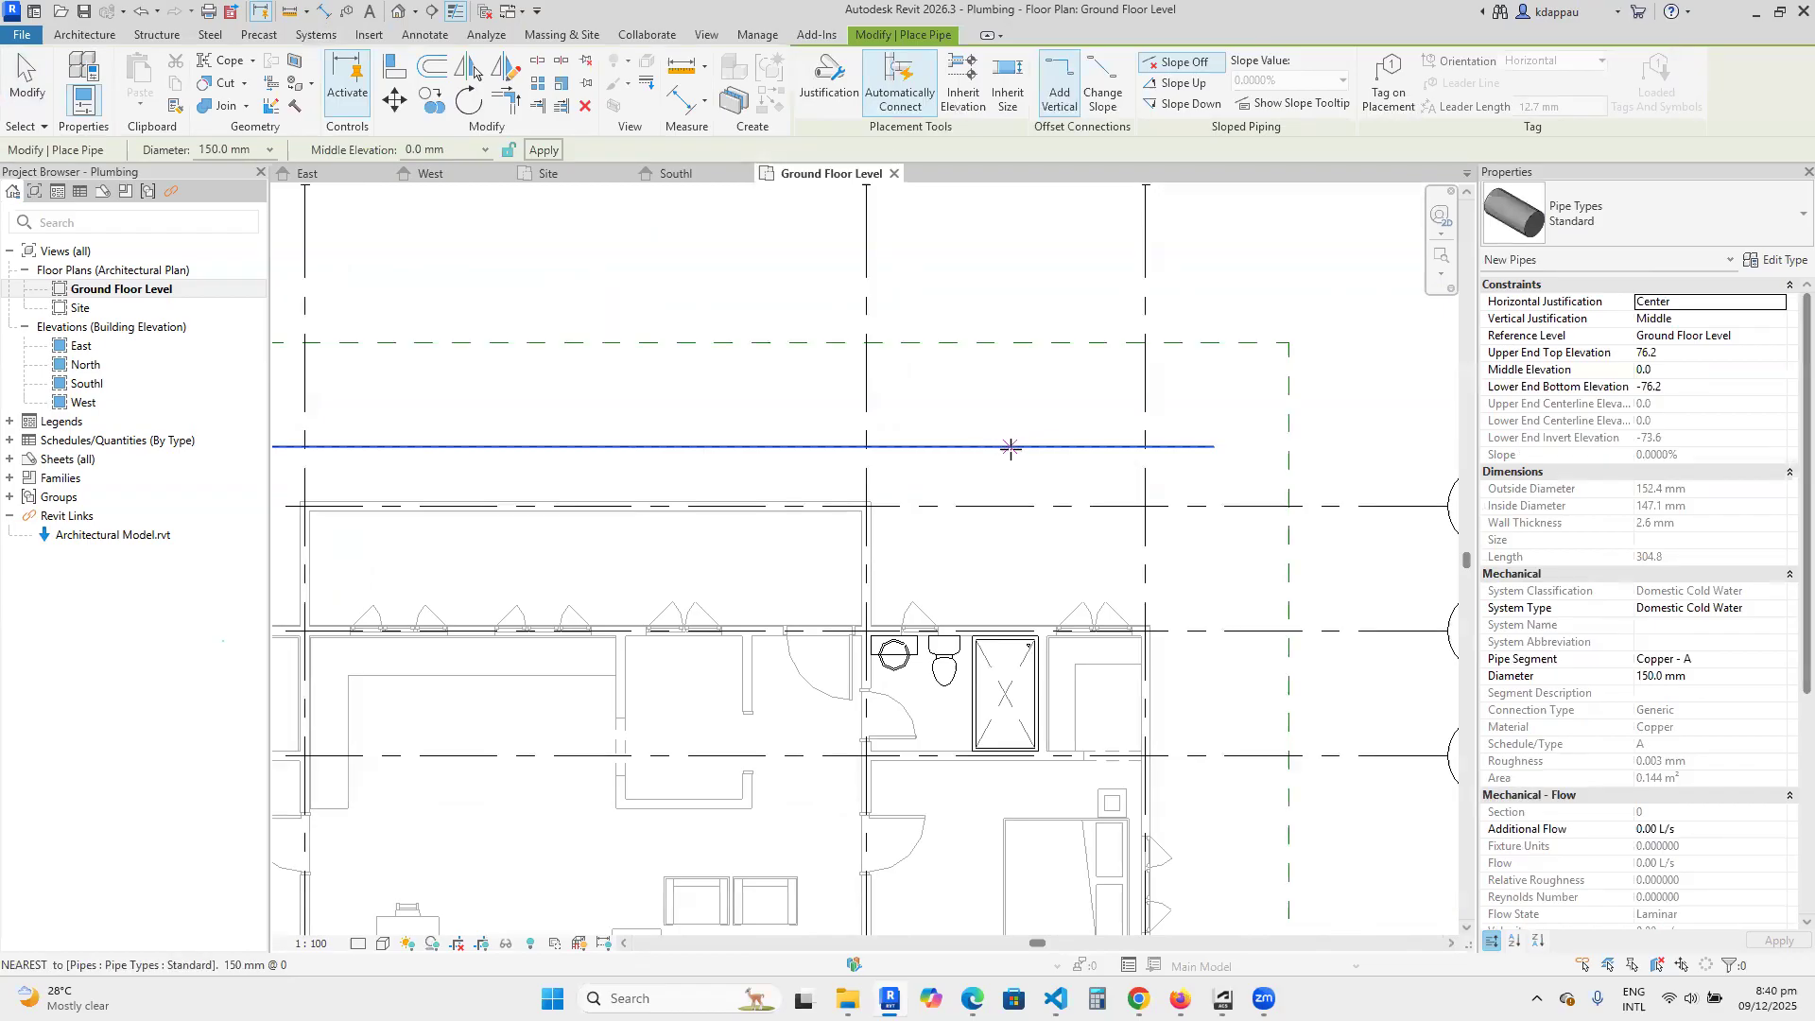
pyautogui.click(1146, 446)
pyautogui.scroll(3, 1007, 614)
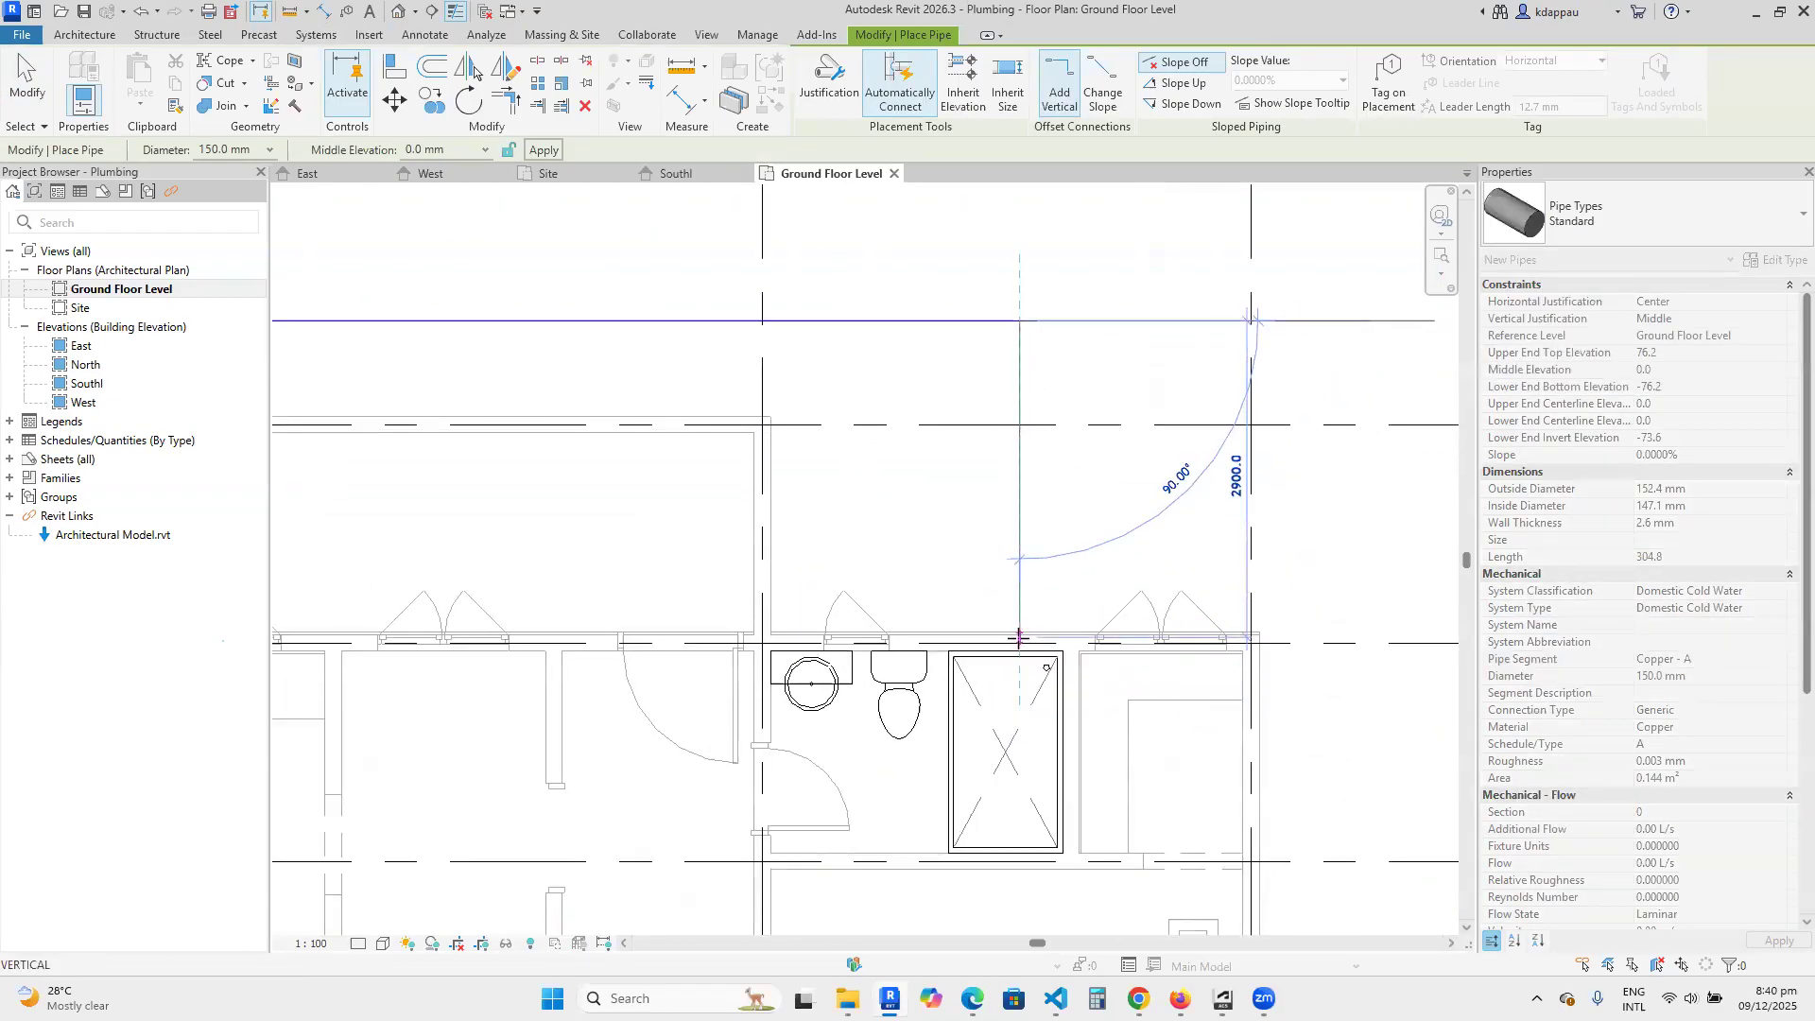
pyautogui.rightClick(959, 415)
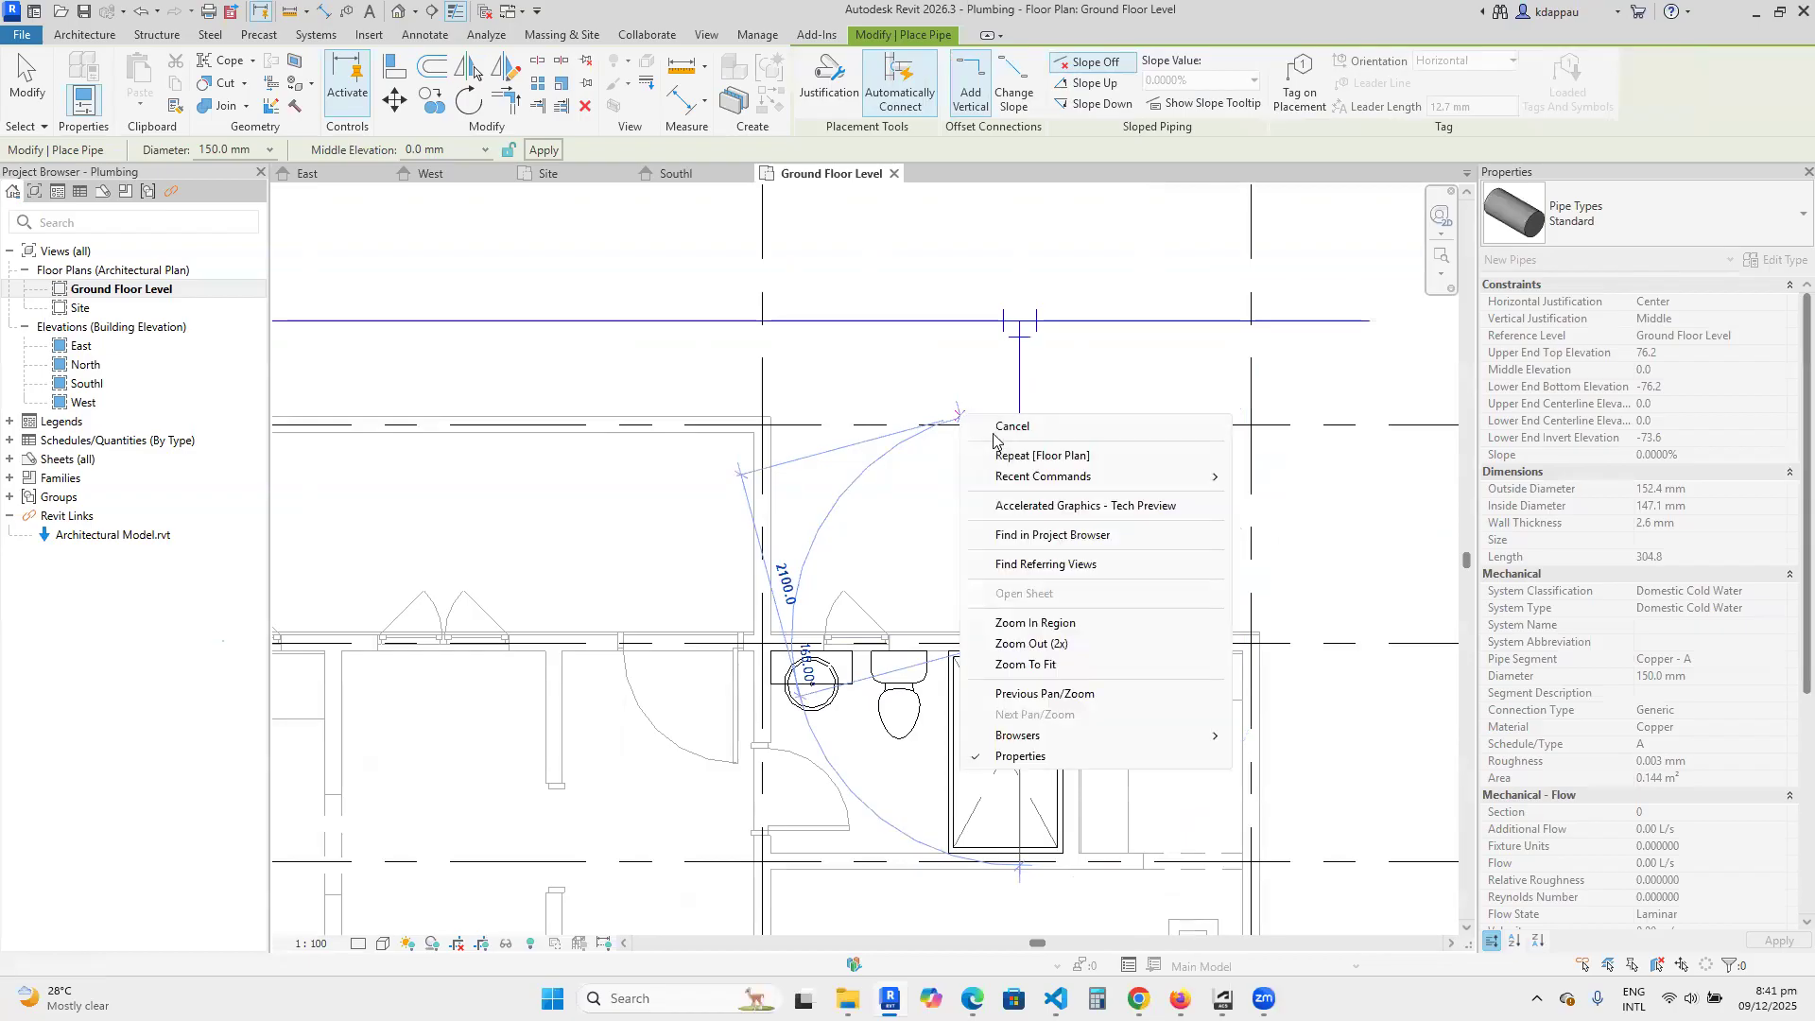
pyautogui.click(1002, 427)
pyautogui.rightClick(983, 381)
pyautogui.click(1004, 392)
# Examine the tee connections of the two branch pipes and the overall cold water layout around the building.
pyautogui.scroll(-1, 1018, 501)
pyautogui.moveTo(1019, 494); pyautogui.dragTo(1026, 569, button='middle')
pyautogui.scroll(1, 1024, 457)
pyautogui.scroll(1, 1024, 457)
pyautogui.scroll(-2, 1025, 450)
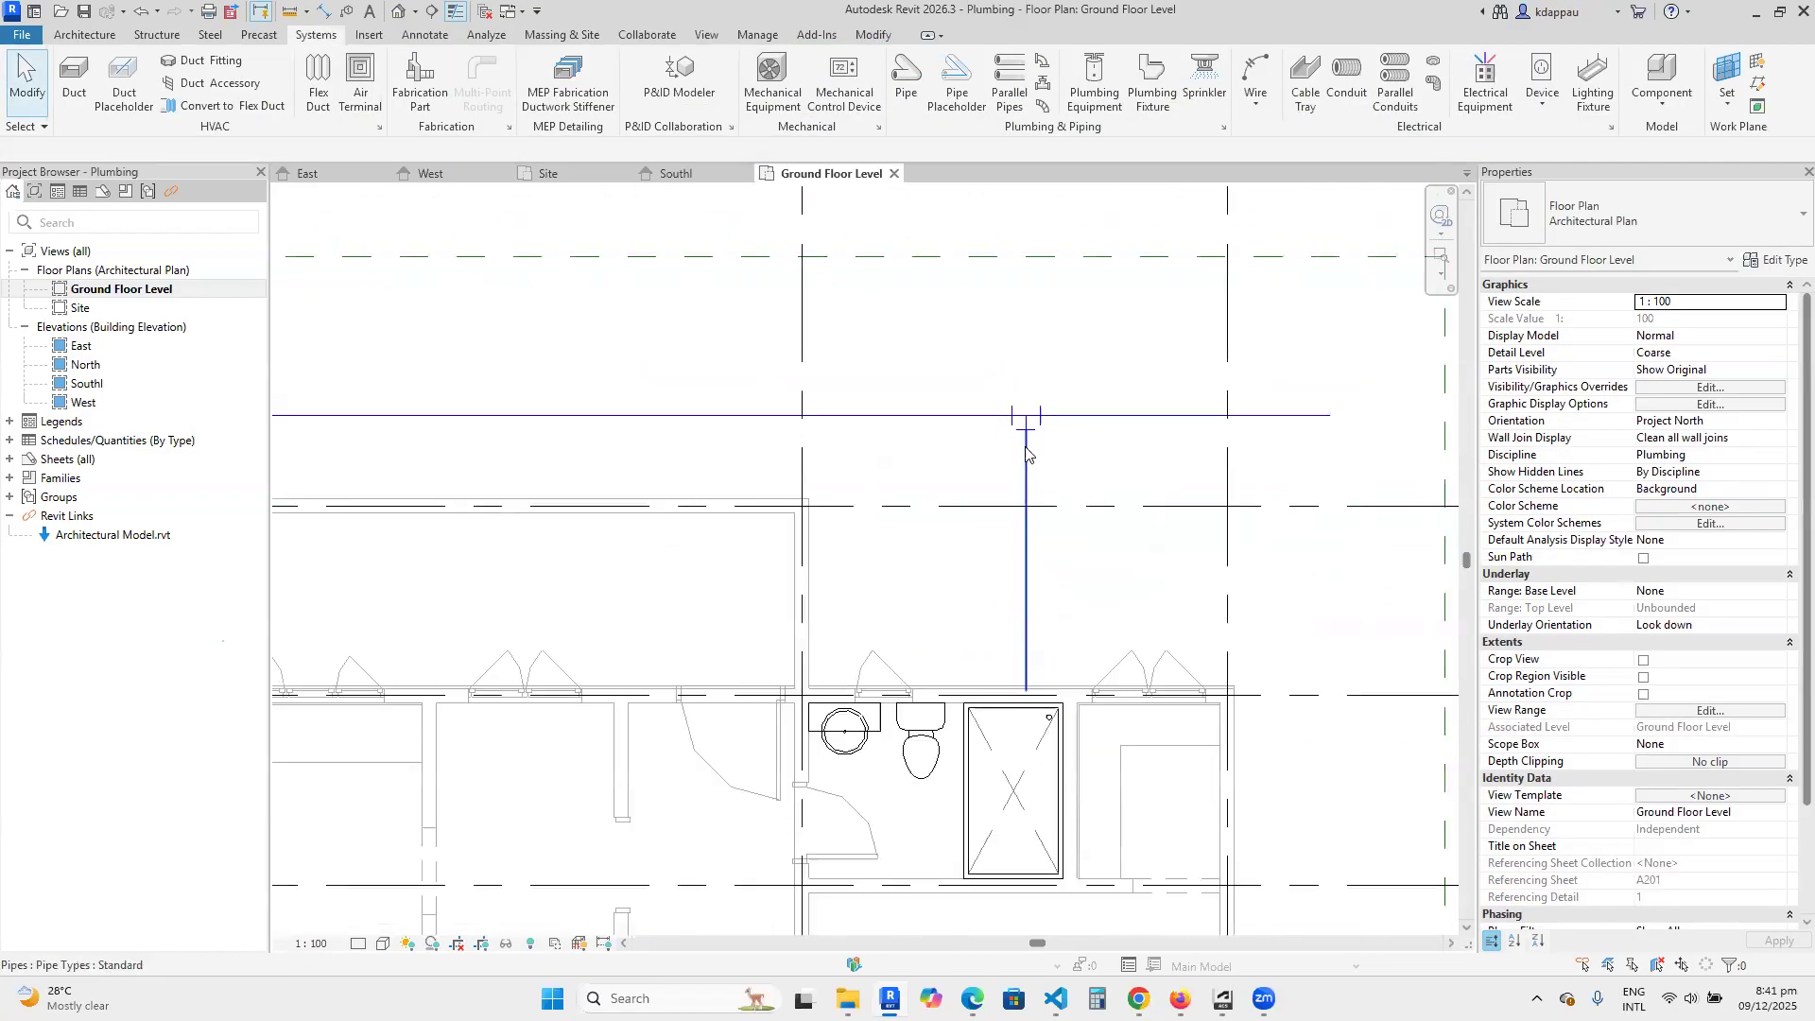
pyautogui.scroll(-5, 1025, 452)
pyautogui.scroll(6, 709, 345)
pyautogui.scroll(-4, 734, 482)
pyautogui.scroll(2, 591, 392)
pyautogui.scroll(-4, 640, 489)
pyautogui.scroll(-4, 643, 493)
pyautogui.scroll(2, 635, 710)
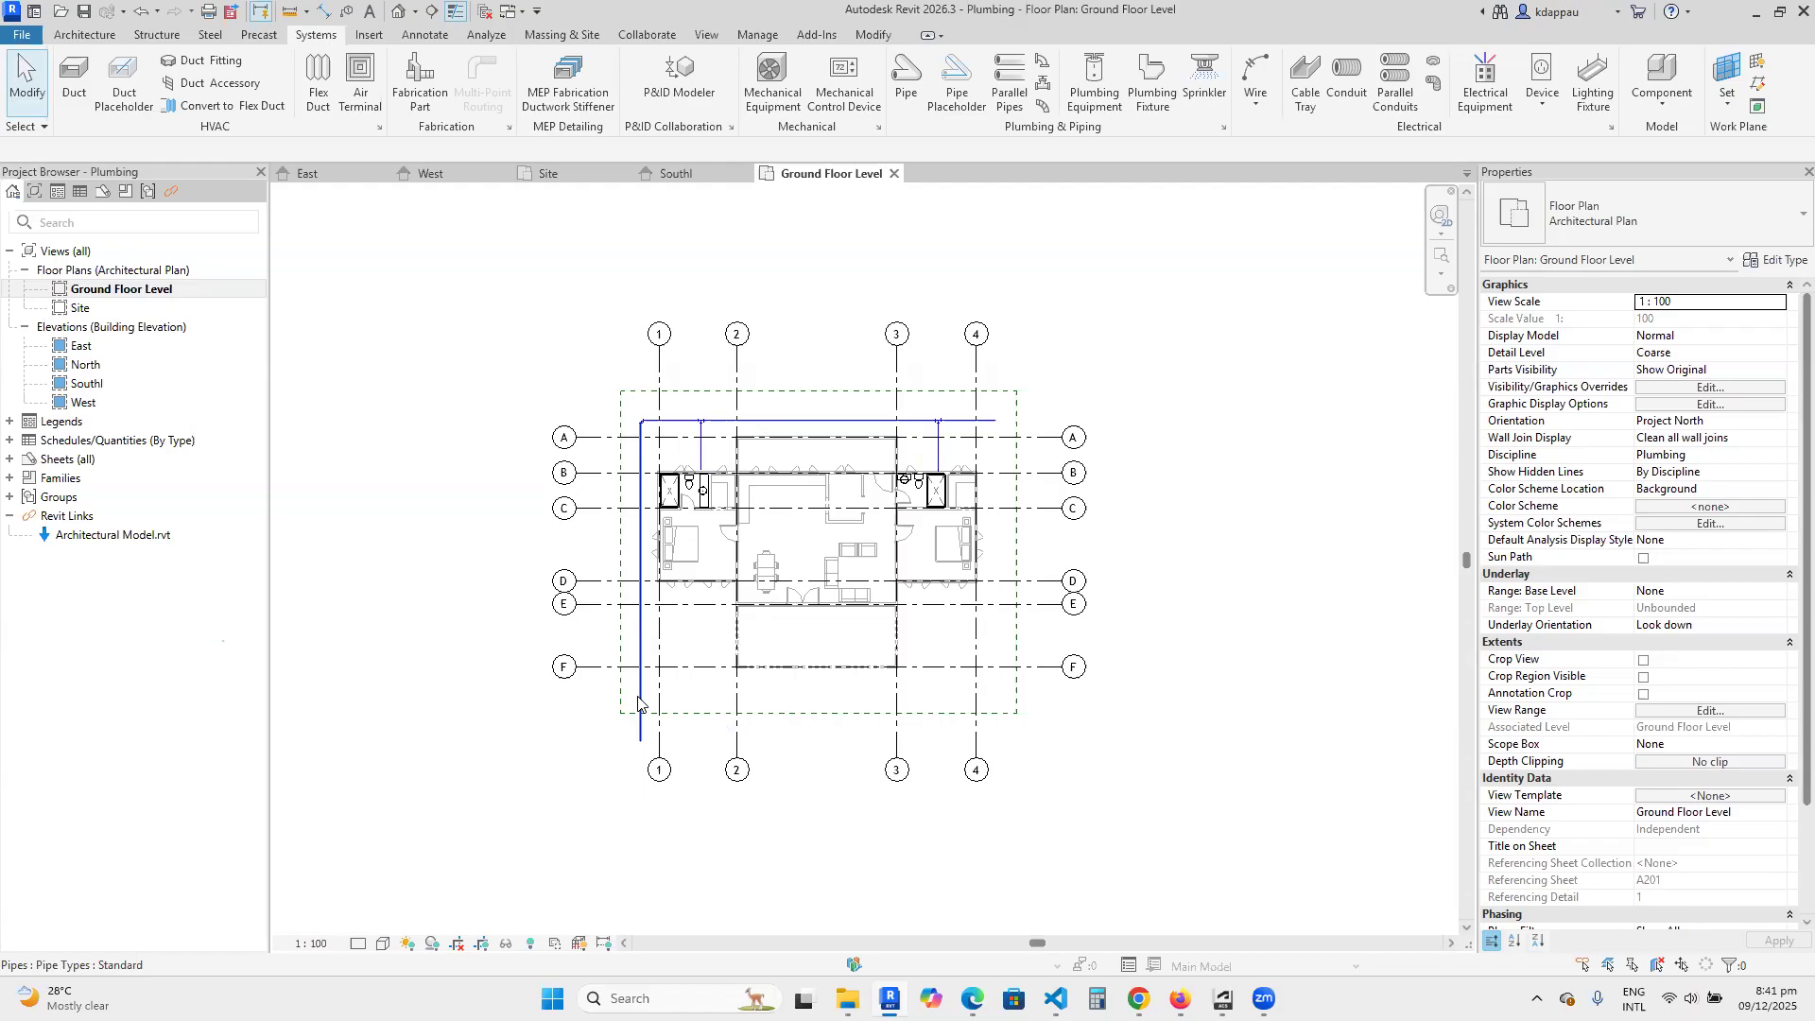
# Select the vertical pipe outside grid 1 to review its extent and properties, and deselect it.
pyautogui.scroll(2, 554, 779)
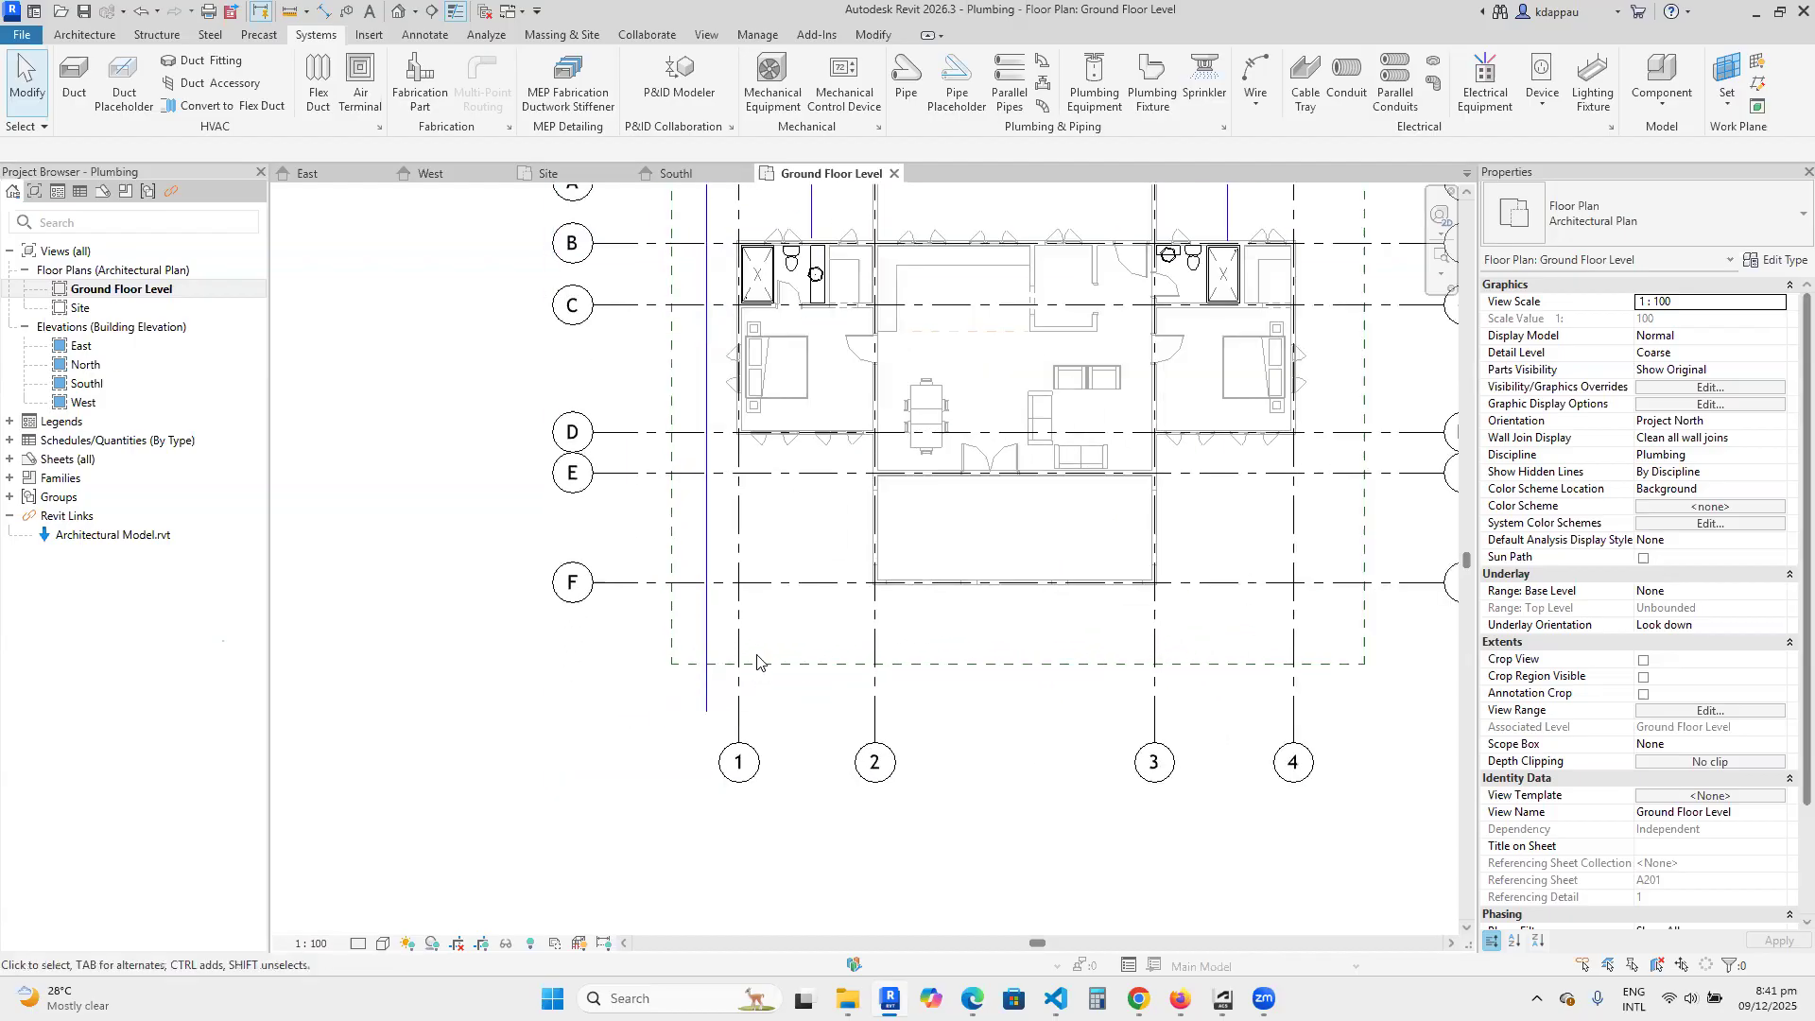
pyautogui.click(641, 706)
pyautogui.scroll(-3, 593, 688)
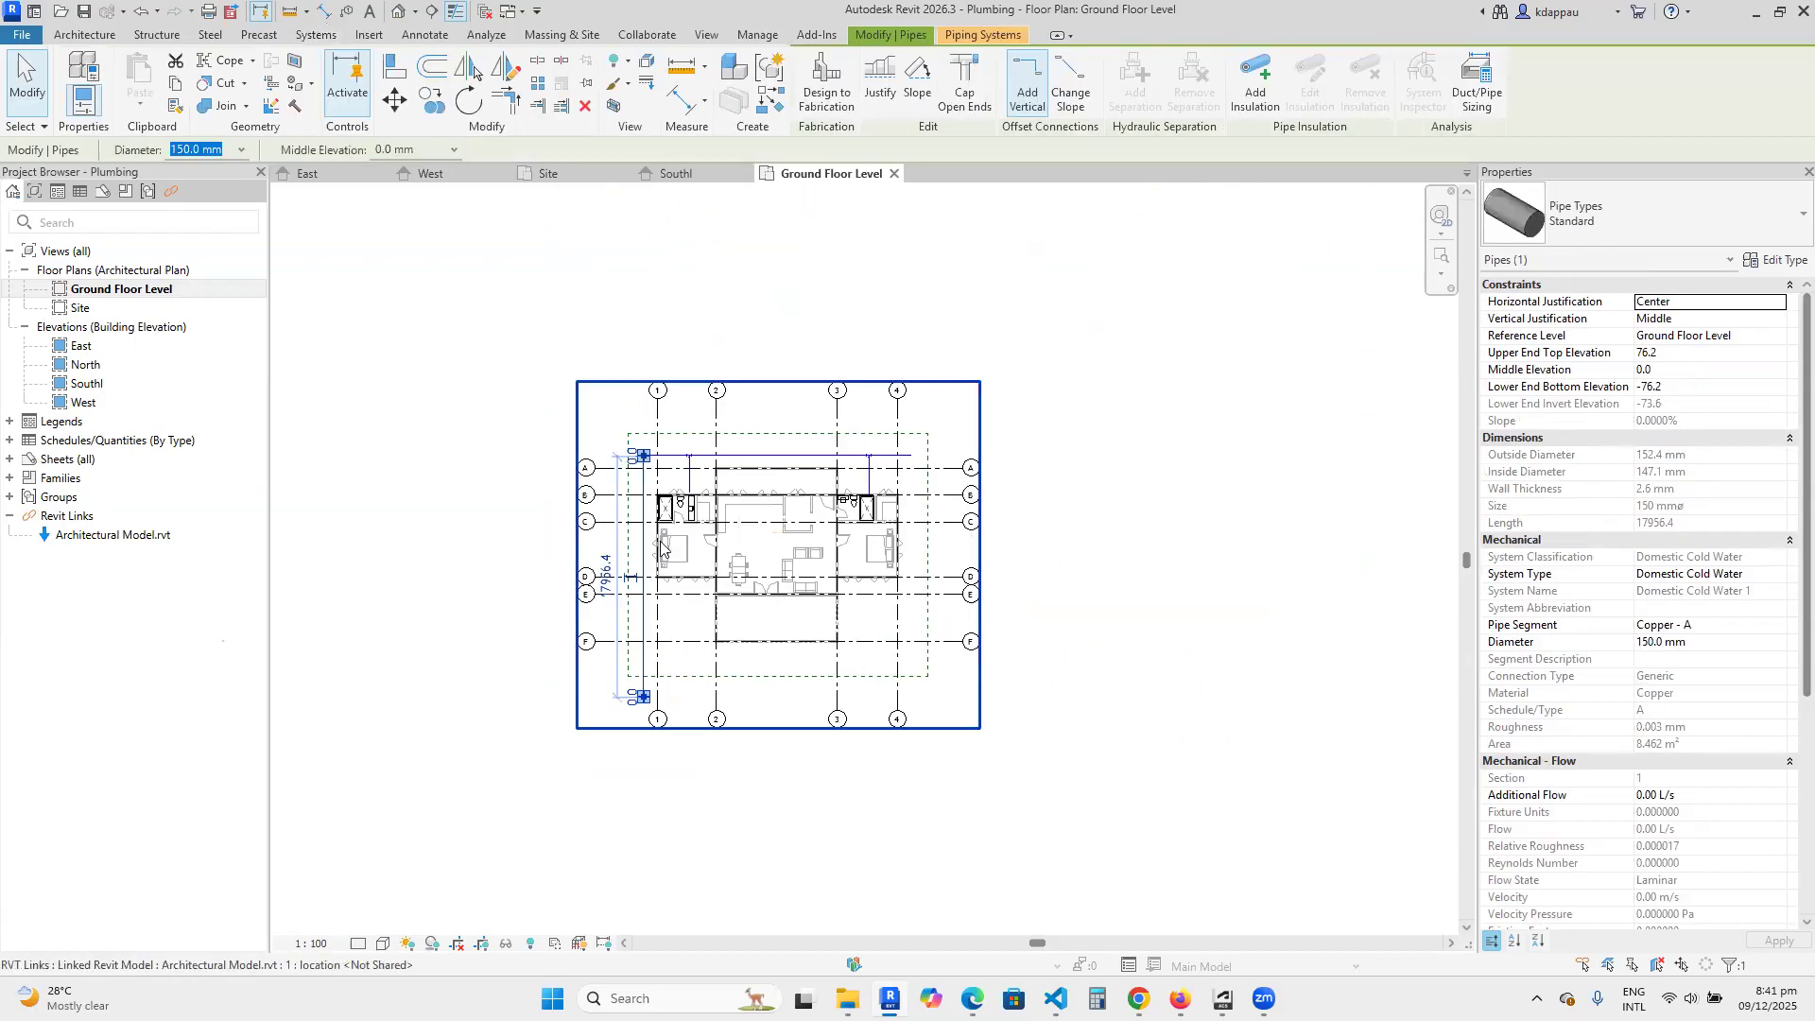
pyautogui.scroll(2, 660, 540)
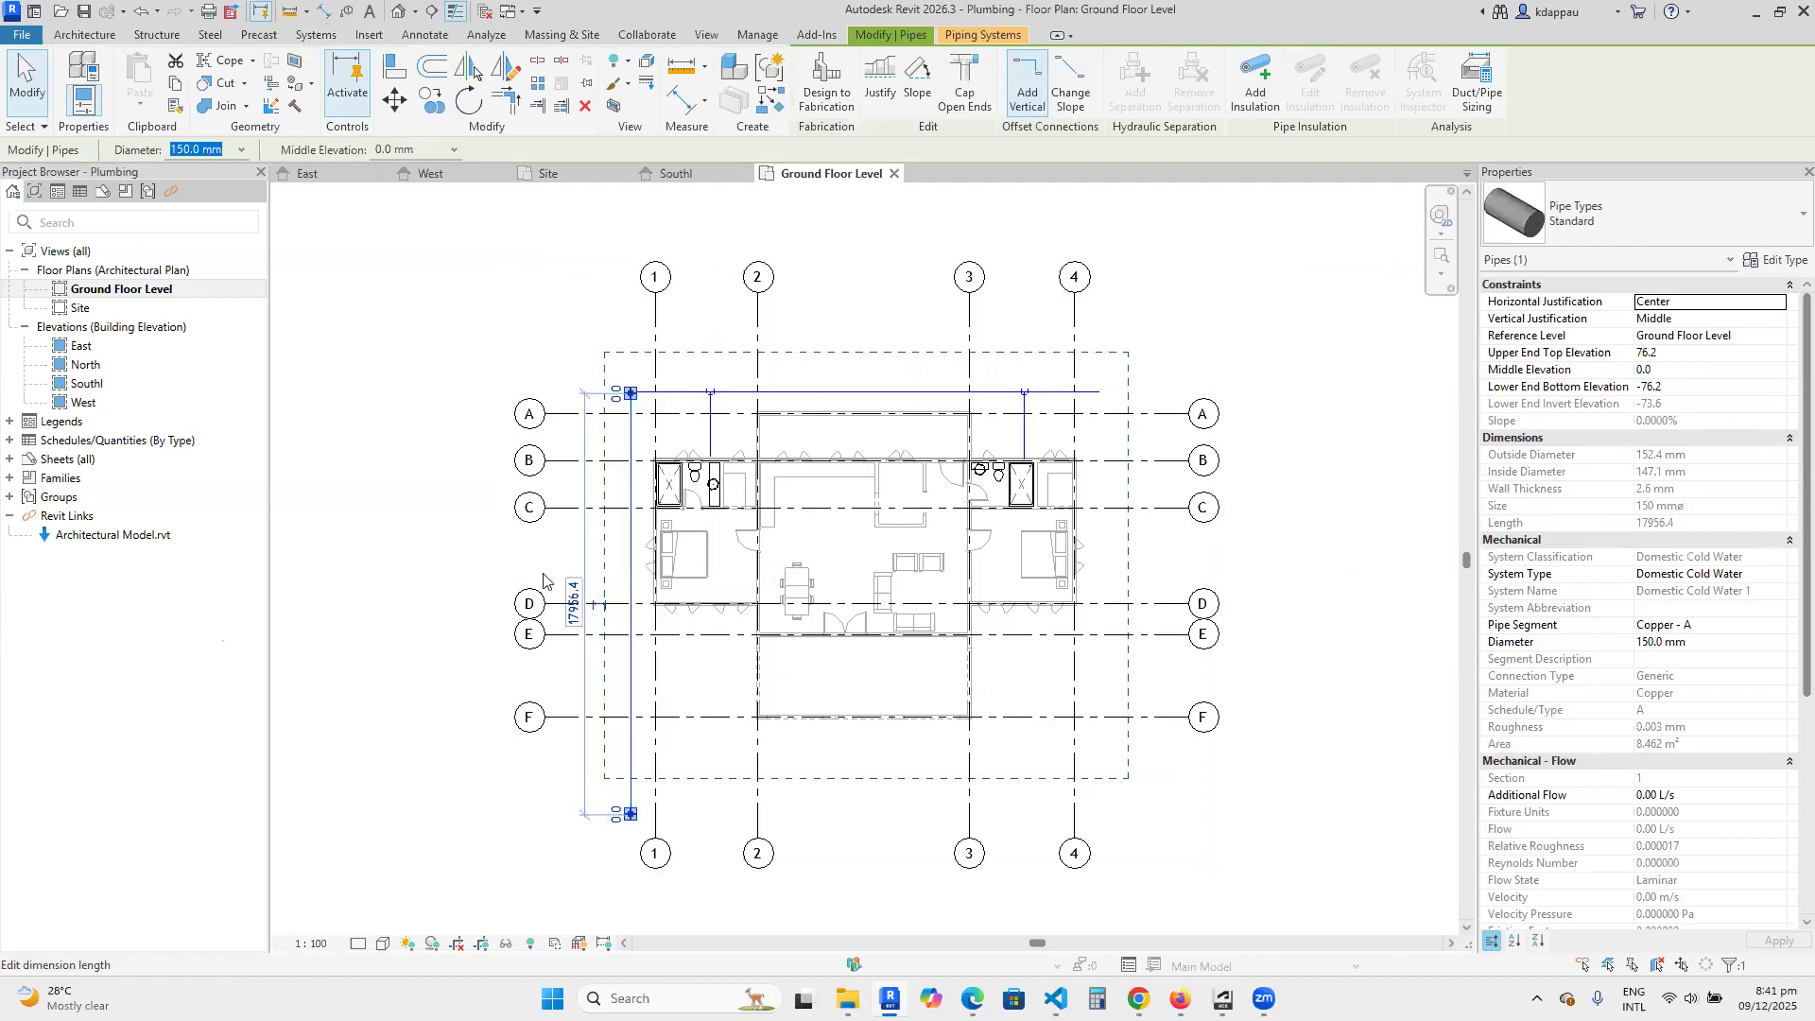
pyautogui.click(393, 568)
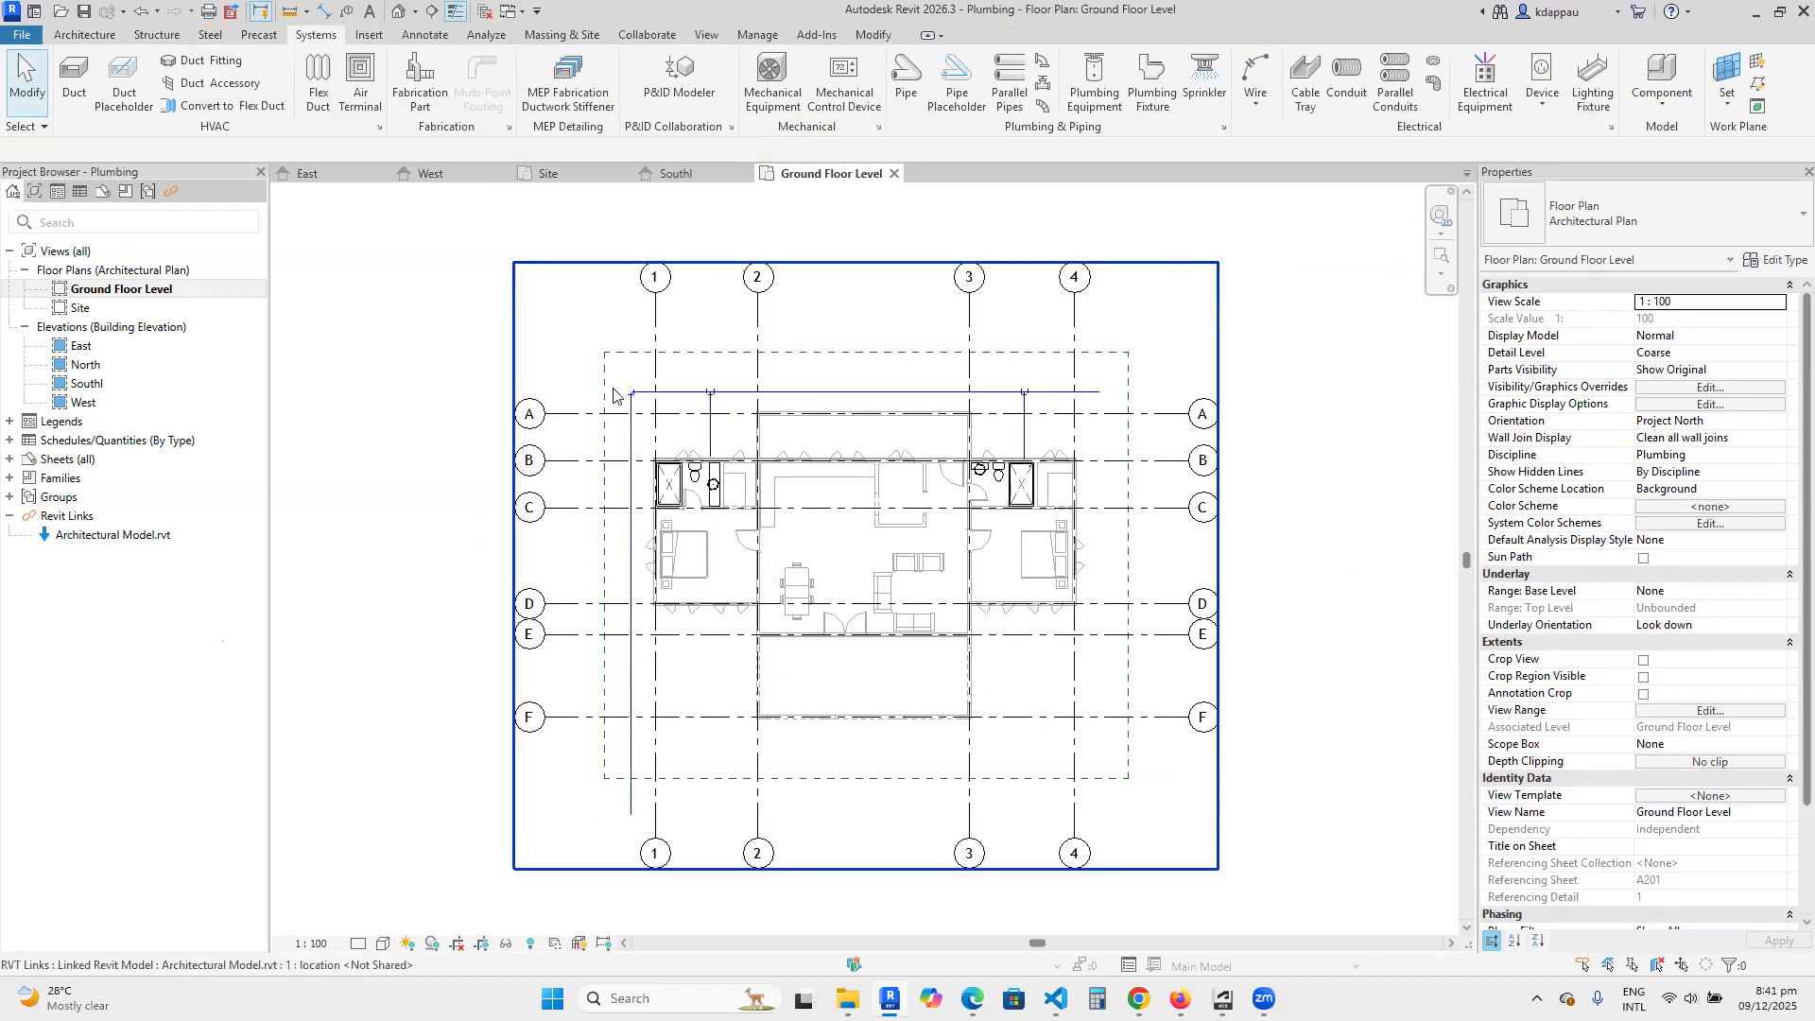
pyautogui.scroll(2, 746, 768)
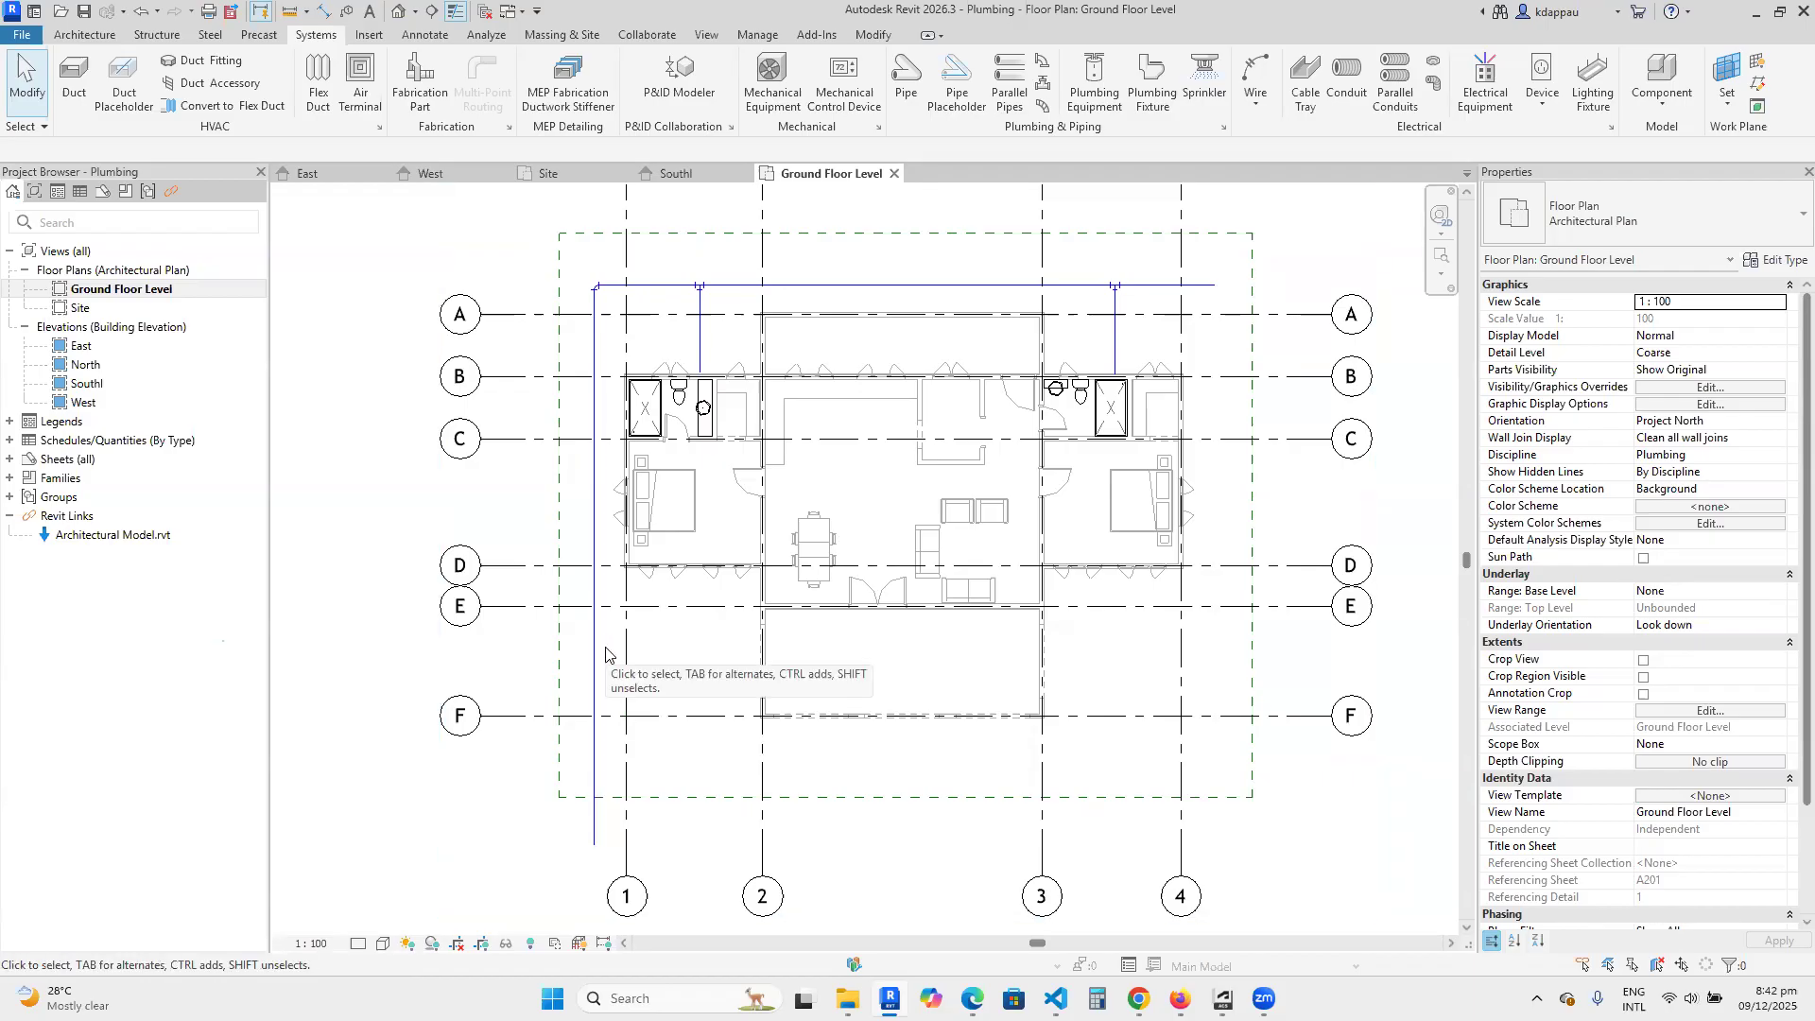
pyautogui.scroll(-3, 635, 652)
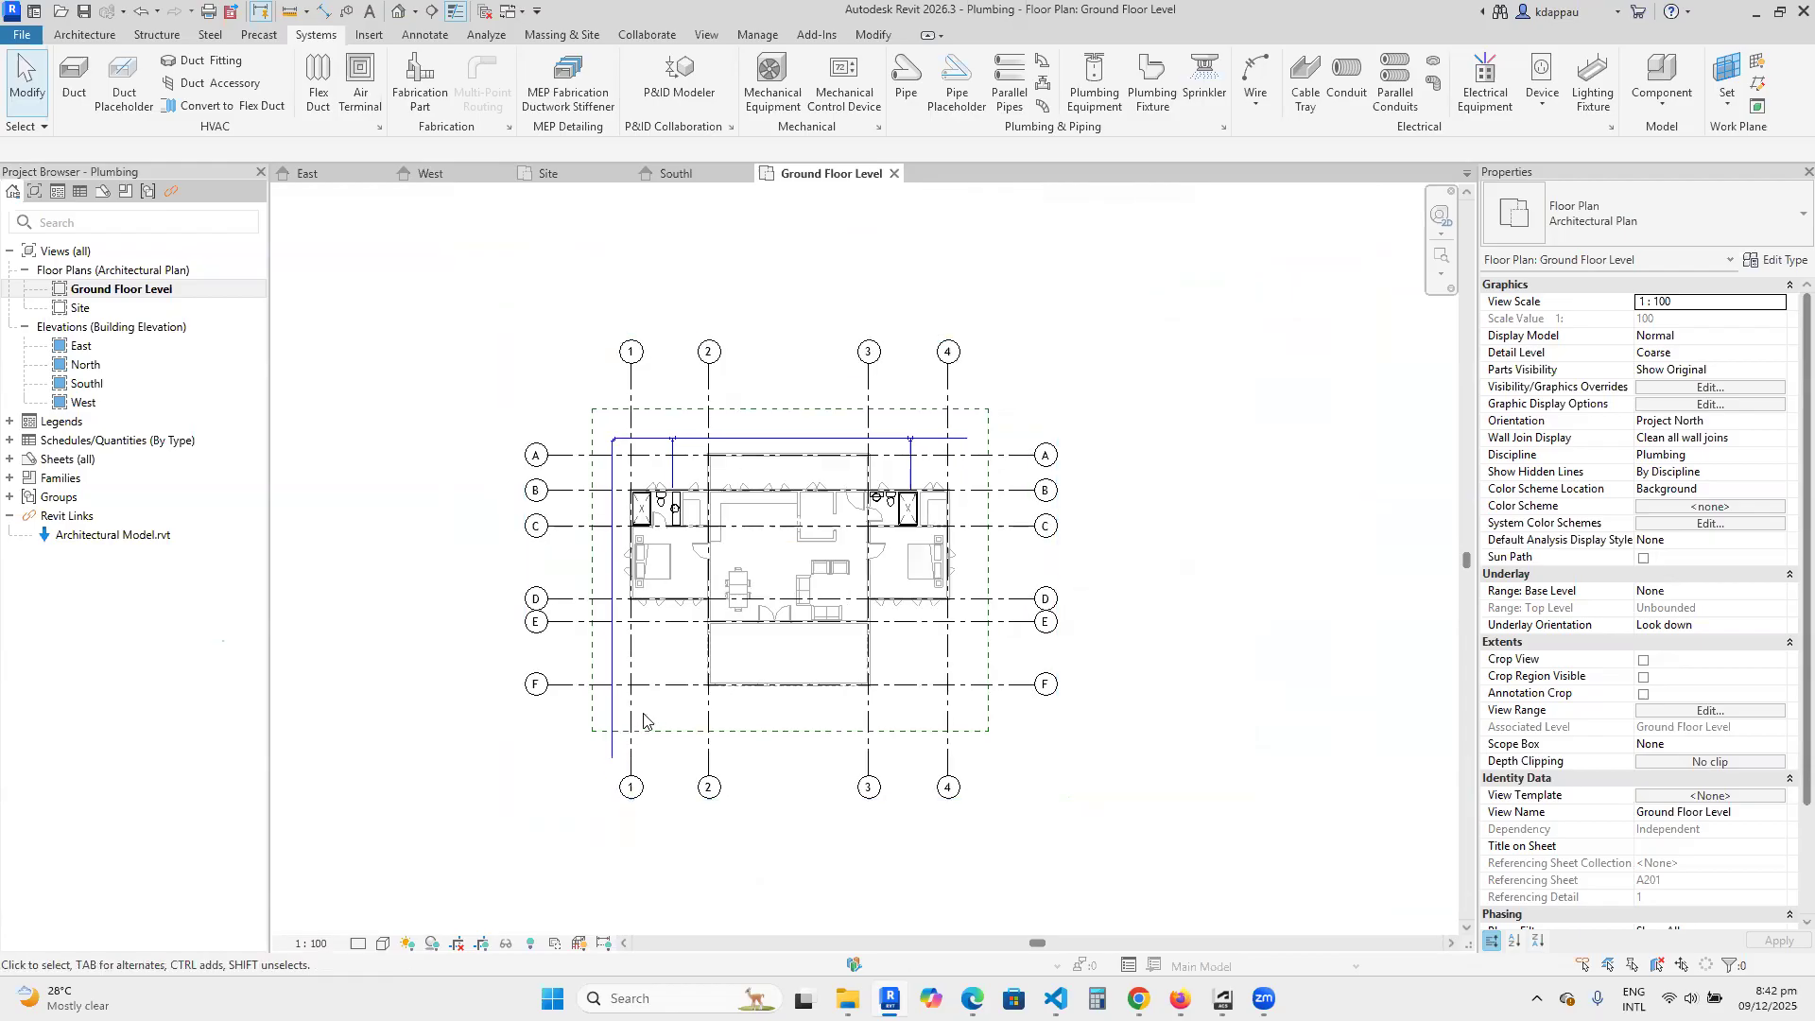
# Select the entire connected cold water pipe network and set its diameter to 25 mm.
pyautogui.scroll(2, 615, 702)
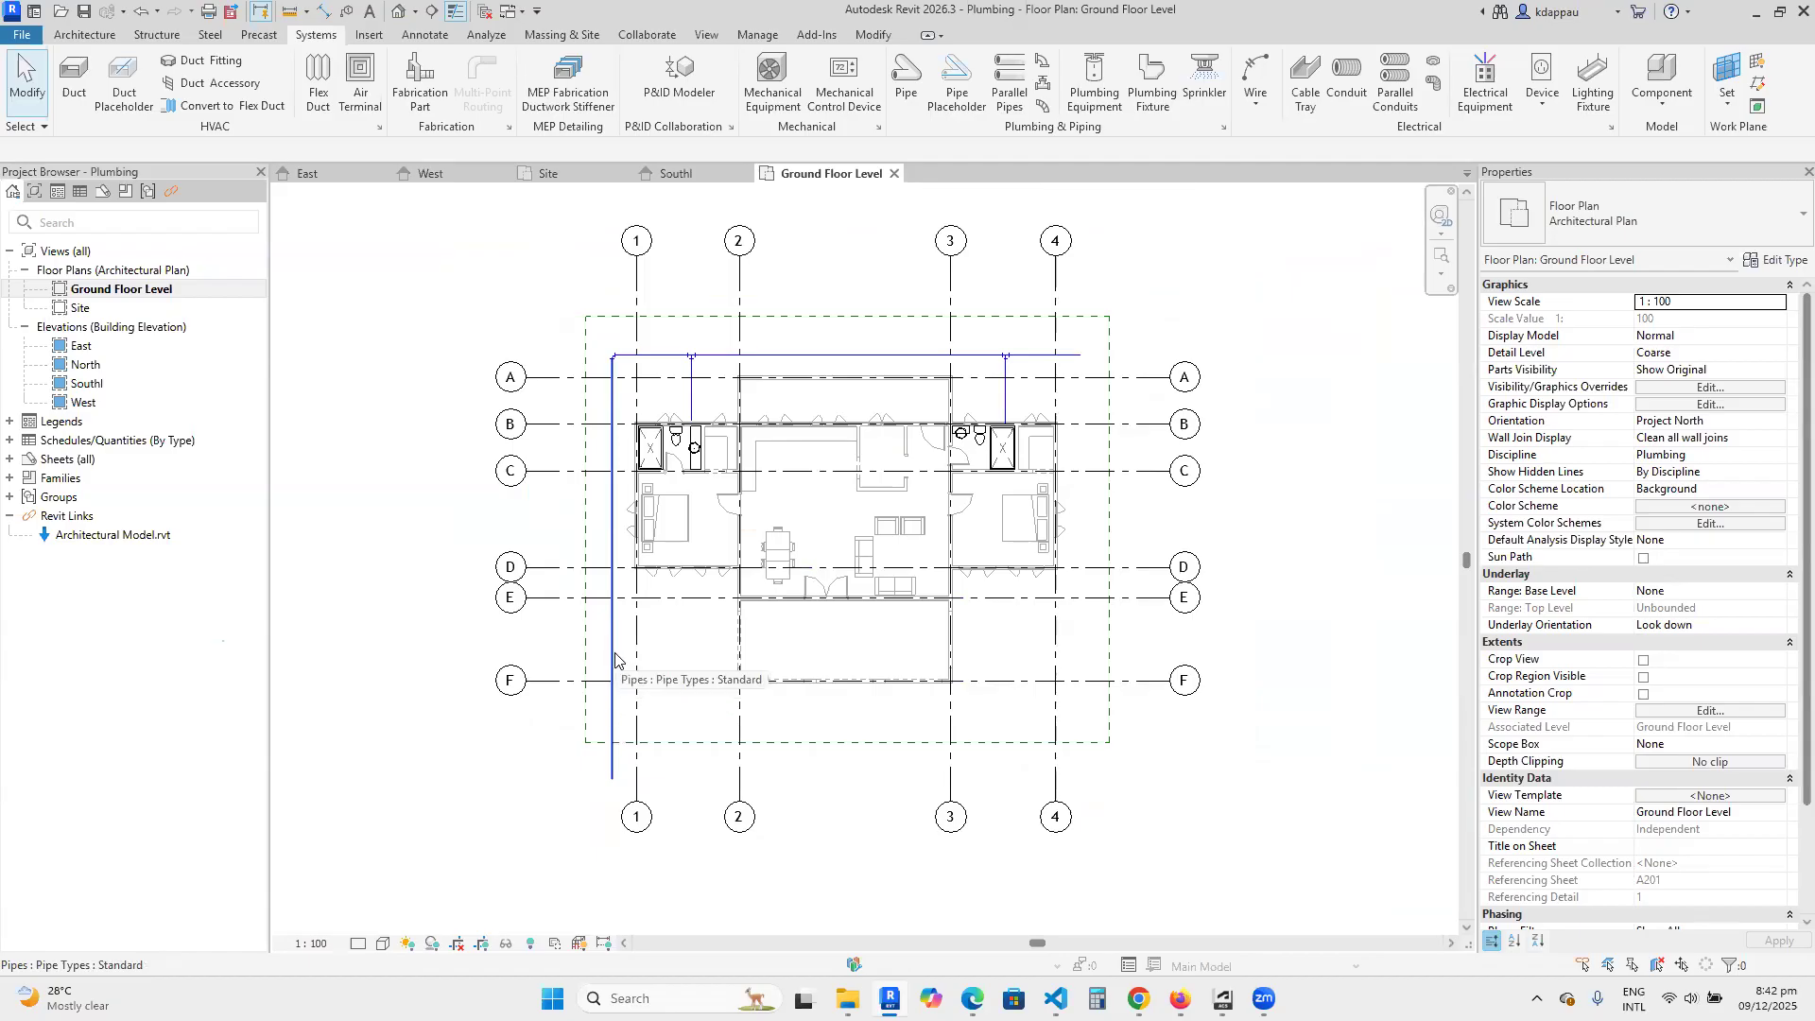
pyautogui.press('Tab')
pyautogui.press('Tab')
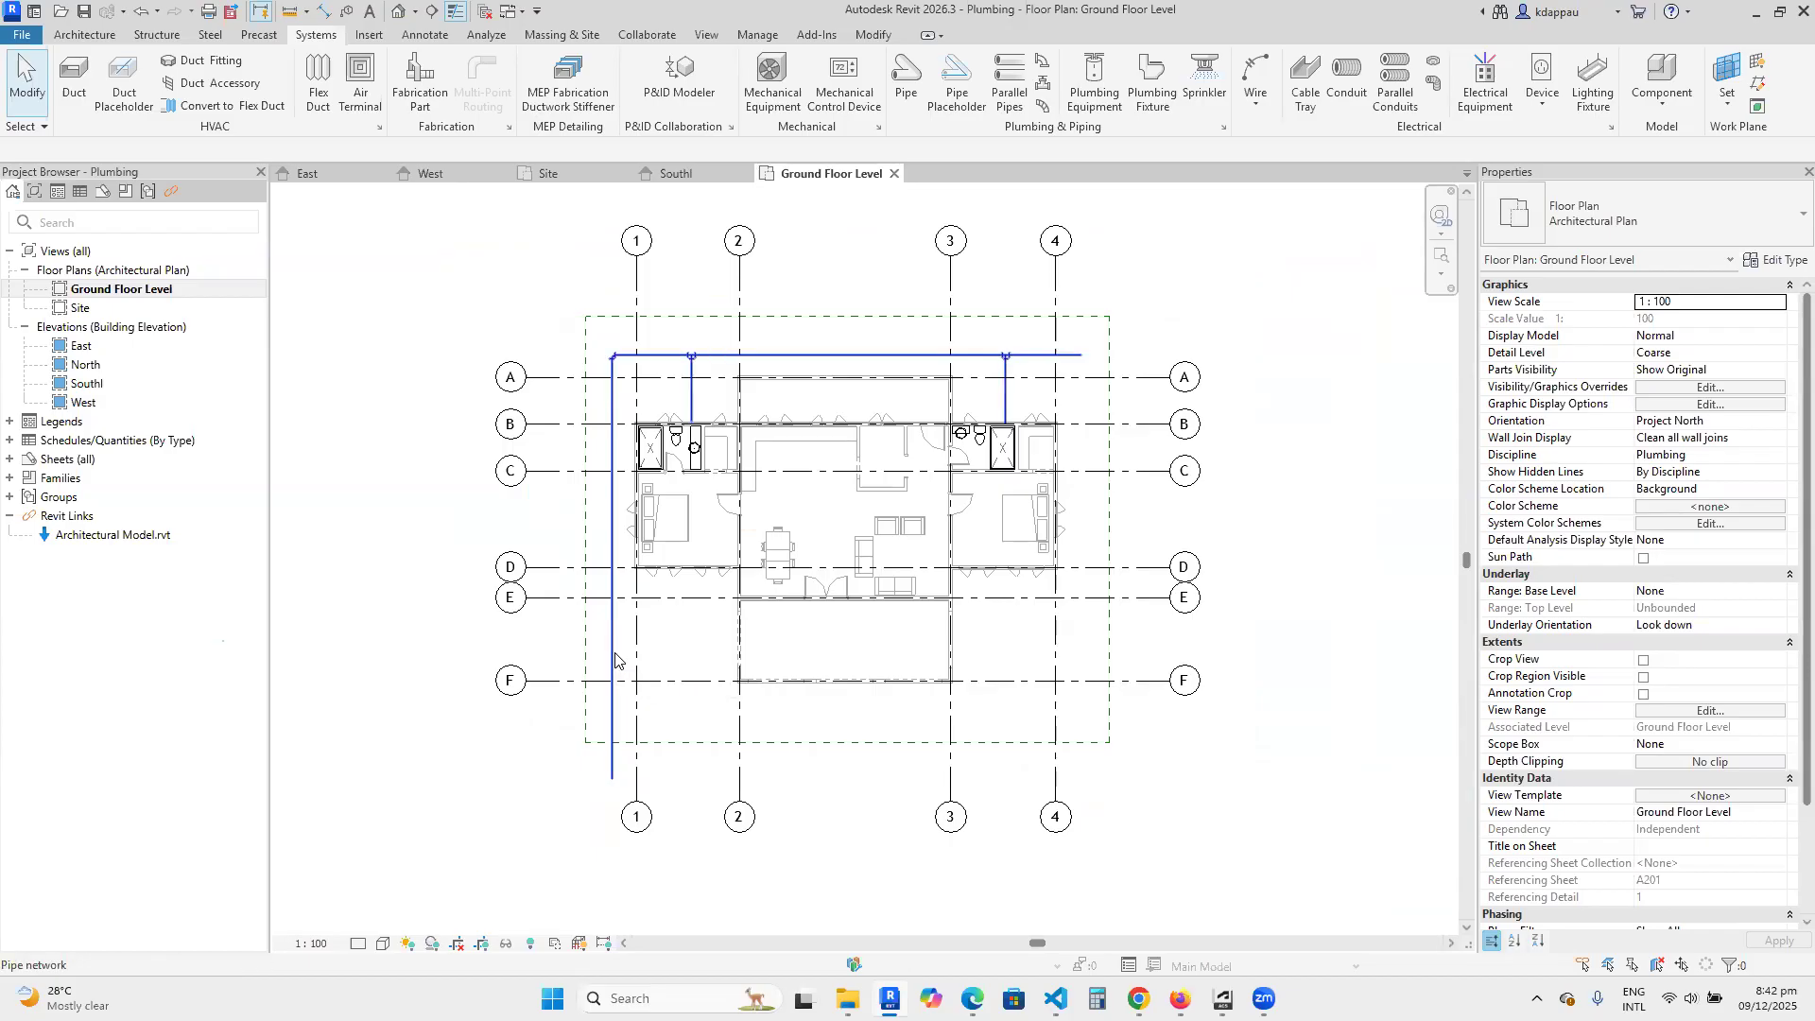
pyautogui.click(615, 659)
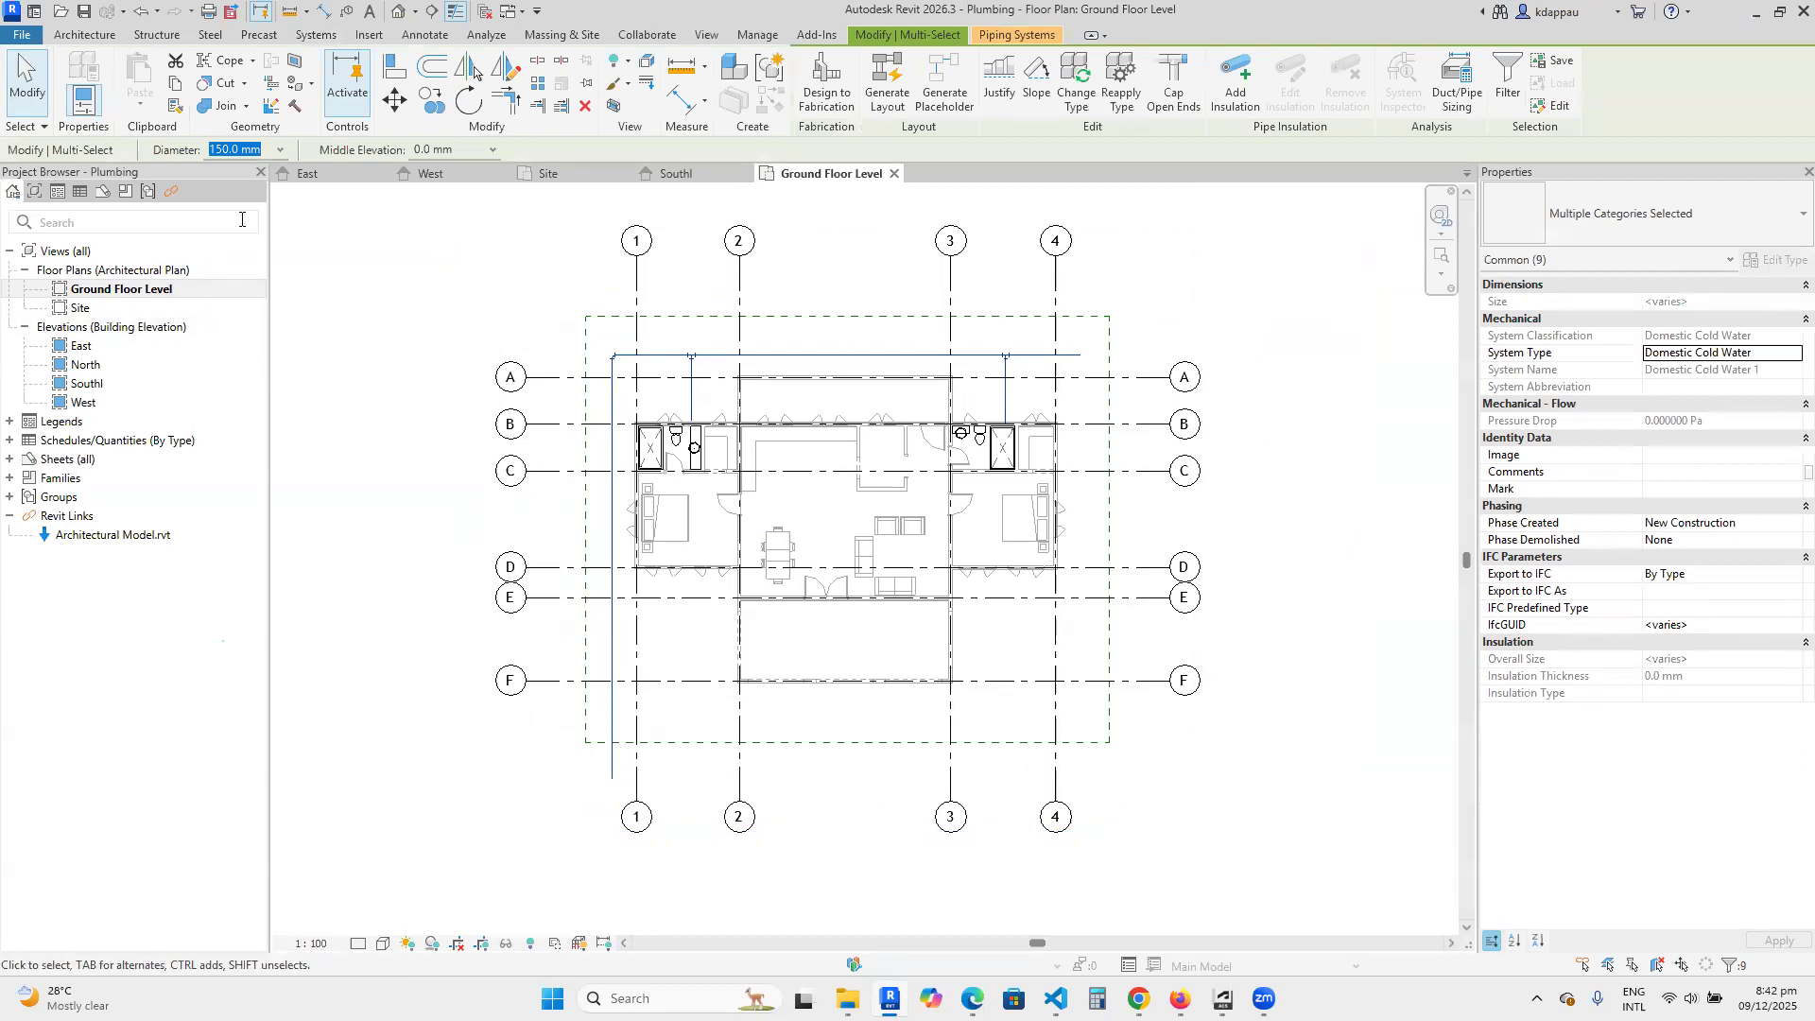
pyautogui.click(280, 150)
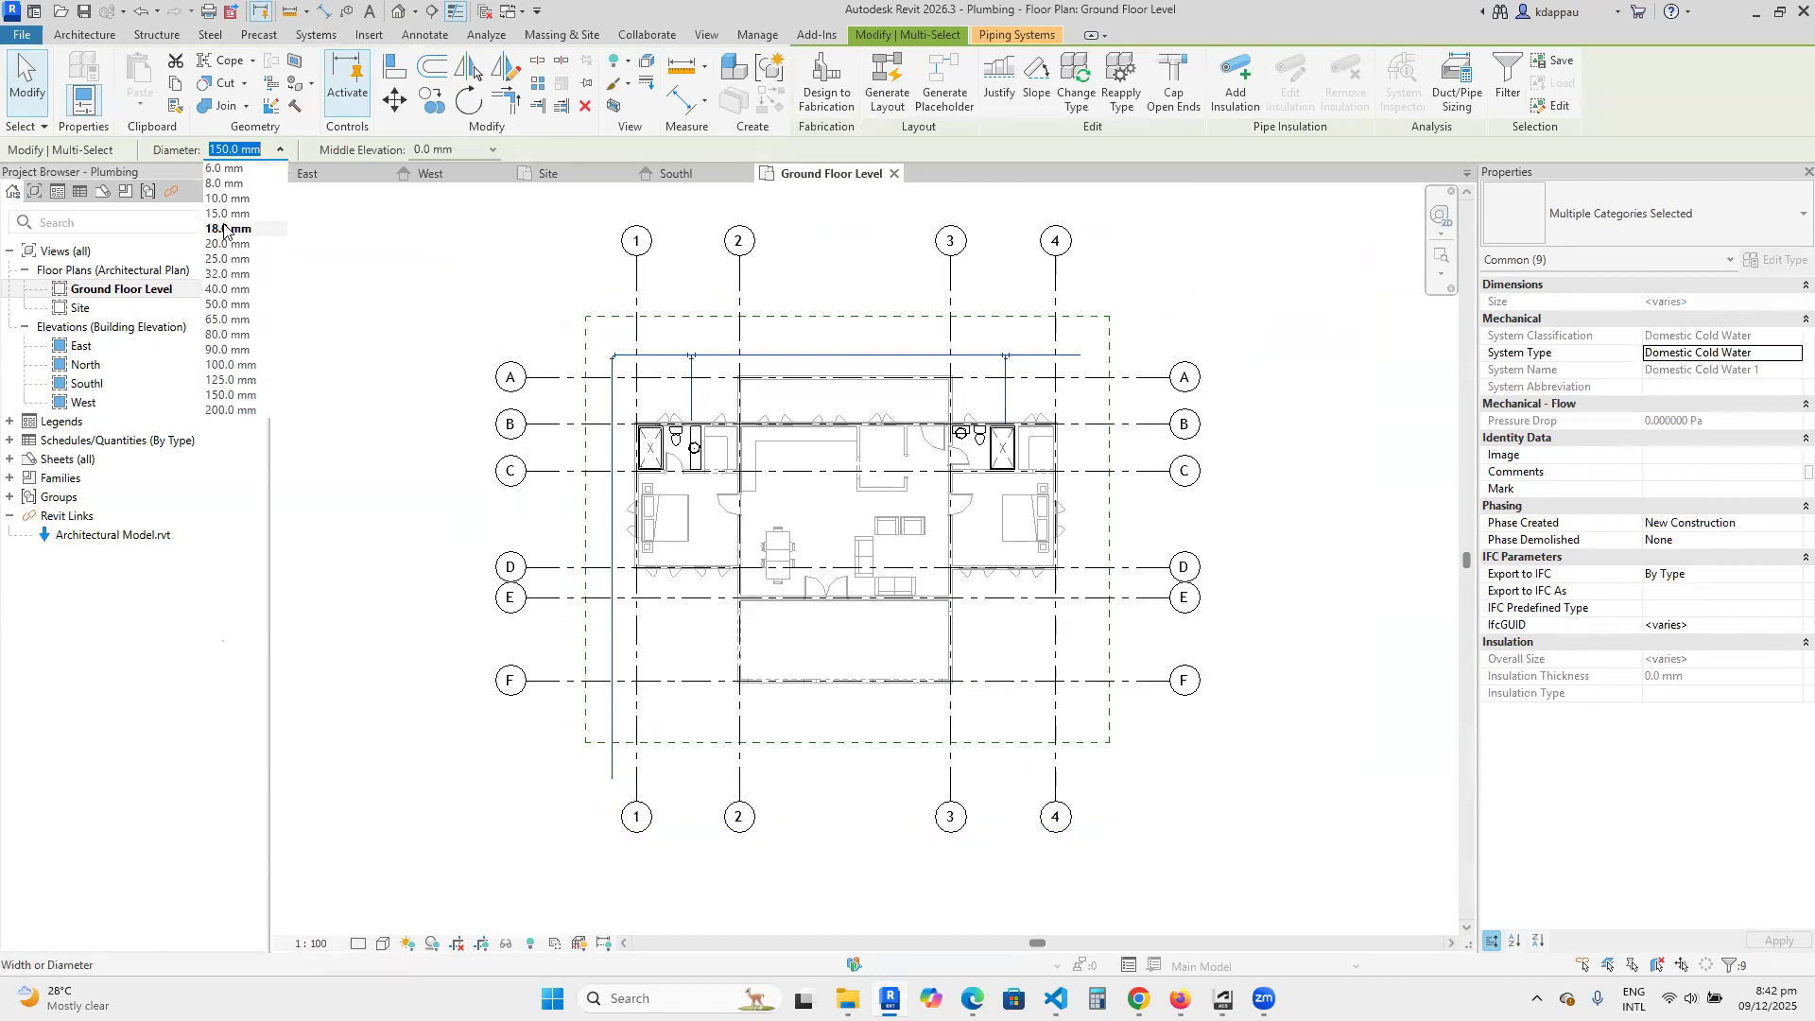
pyautogui.click(223, 259)
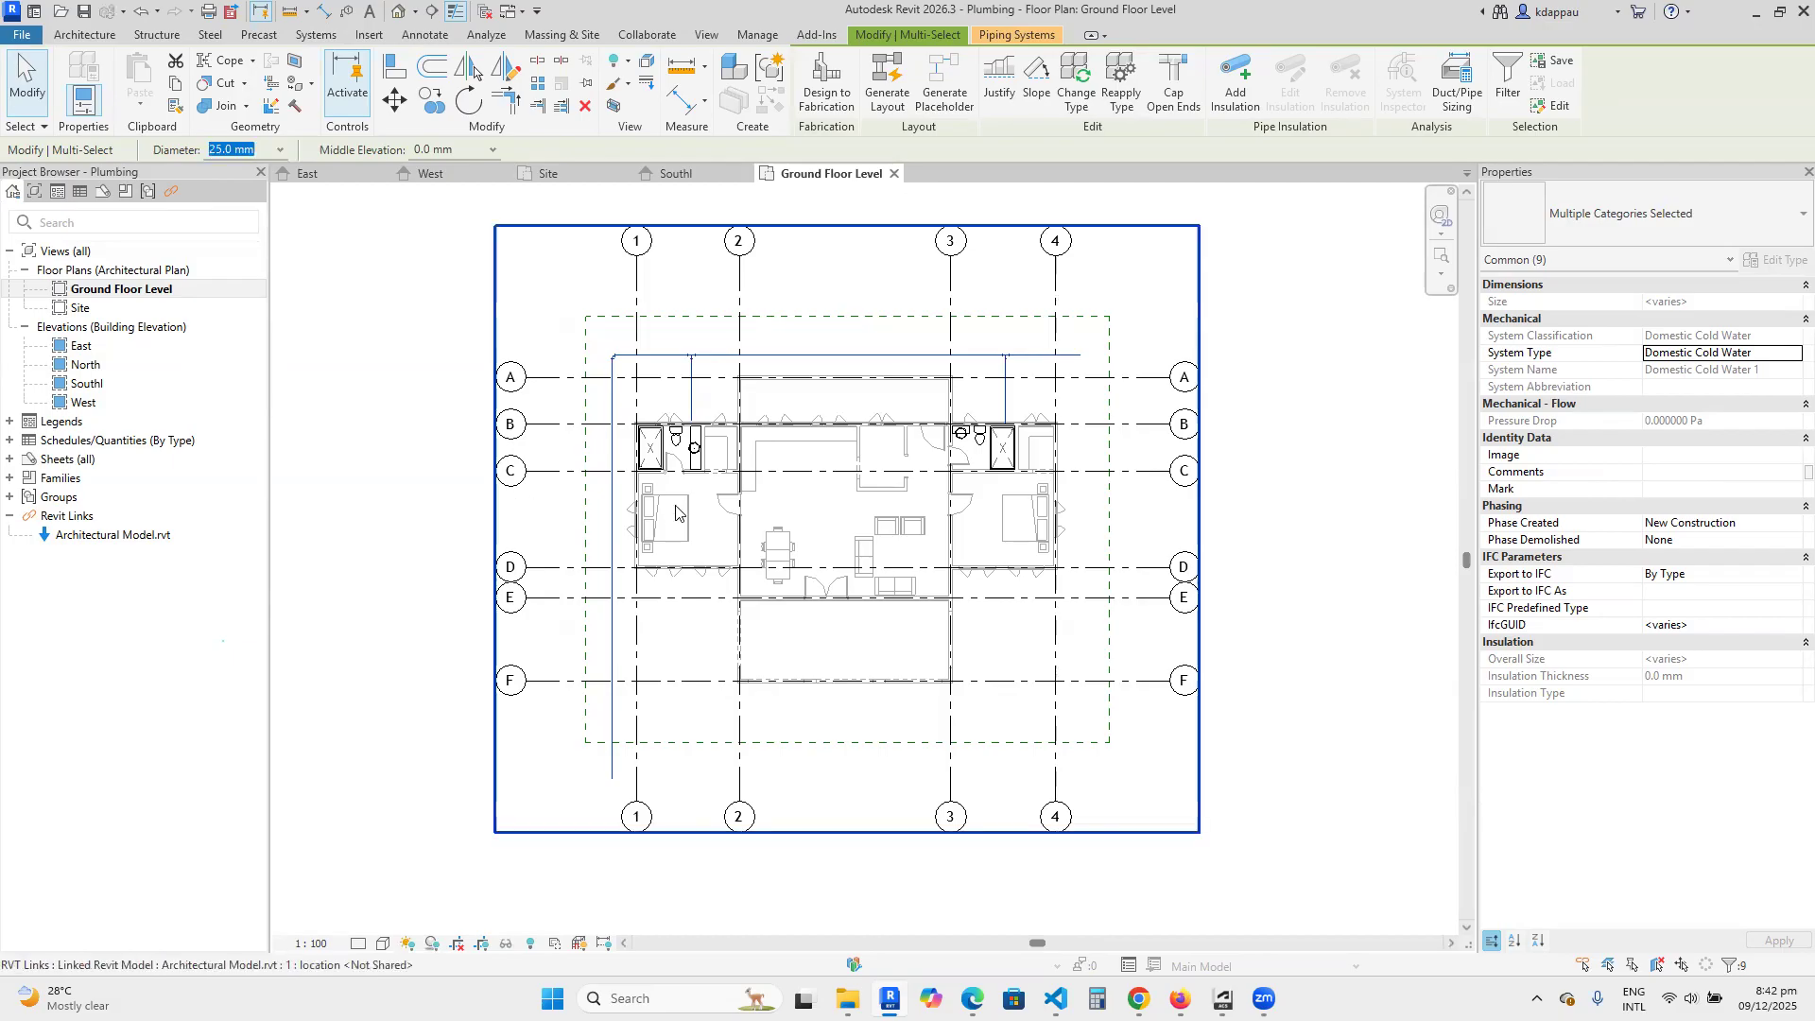
pyautogui.click(356, 456)
# Open the default 3D view, orient it to the building's back-left corner, and set the detail level to Fine.
pyautogui.scroll(2, 550, 379)
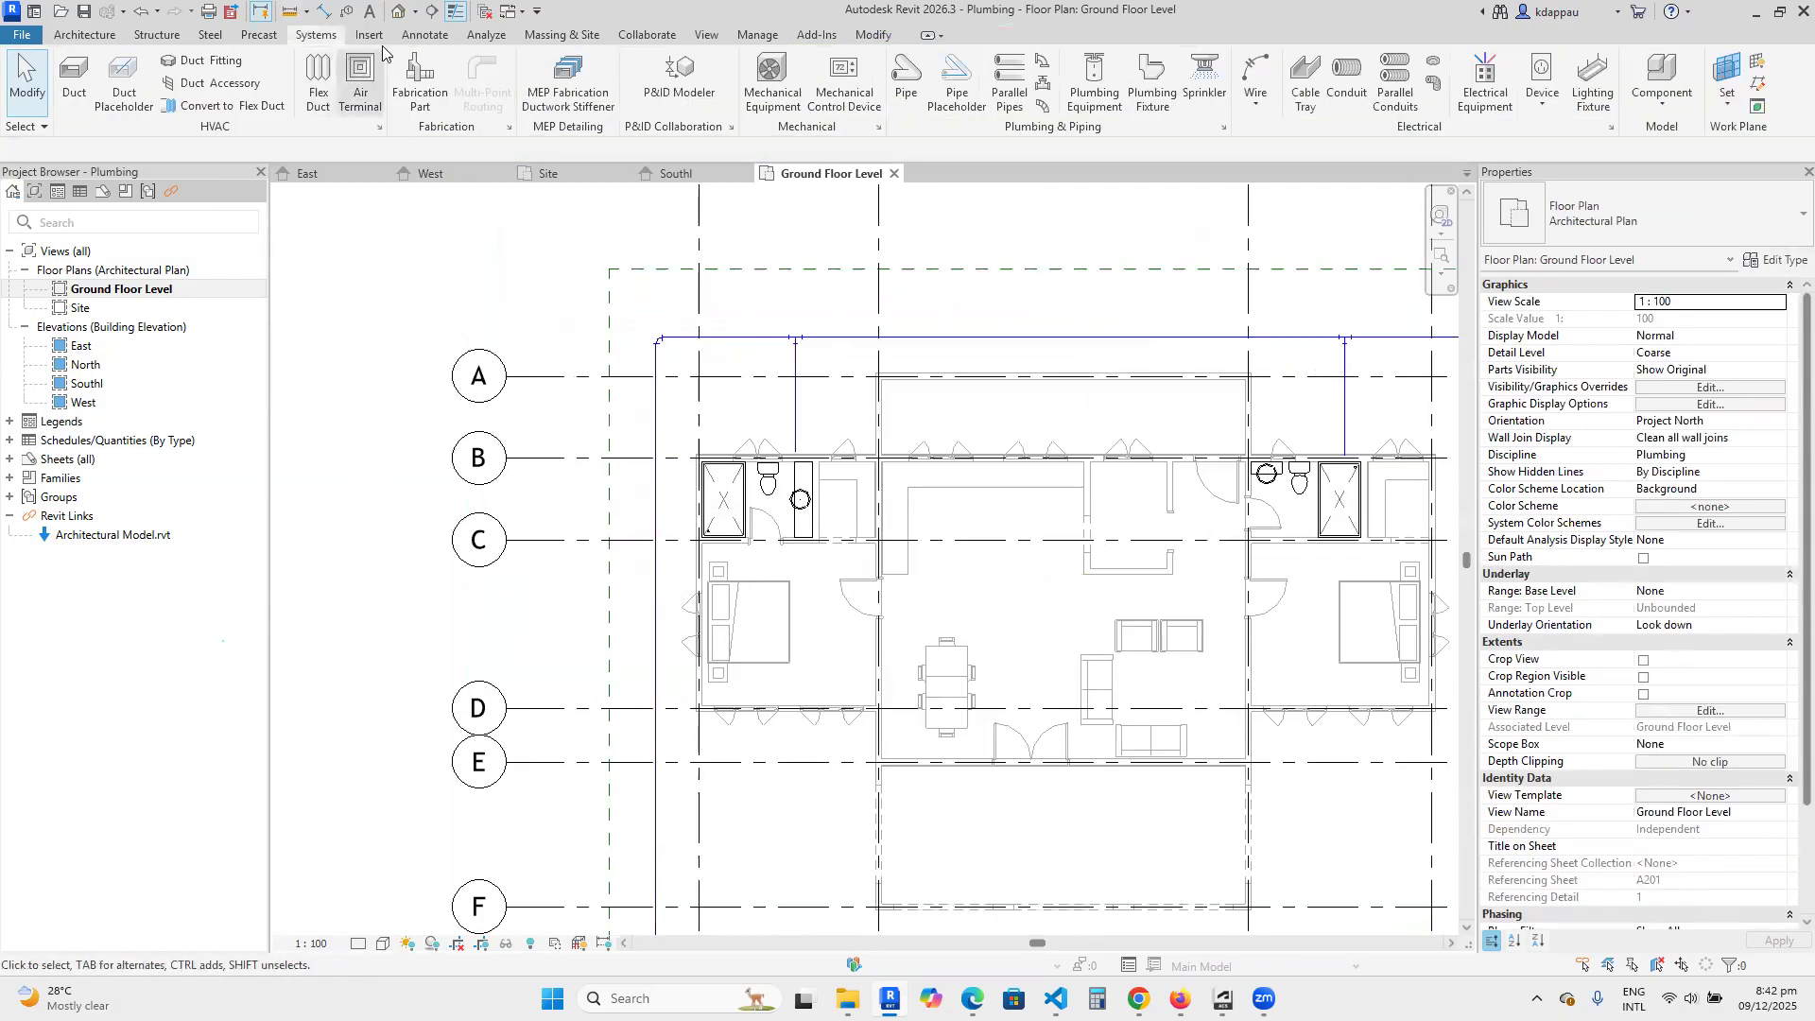
pyautogui.click(398, 10)
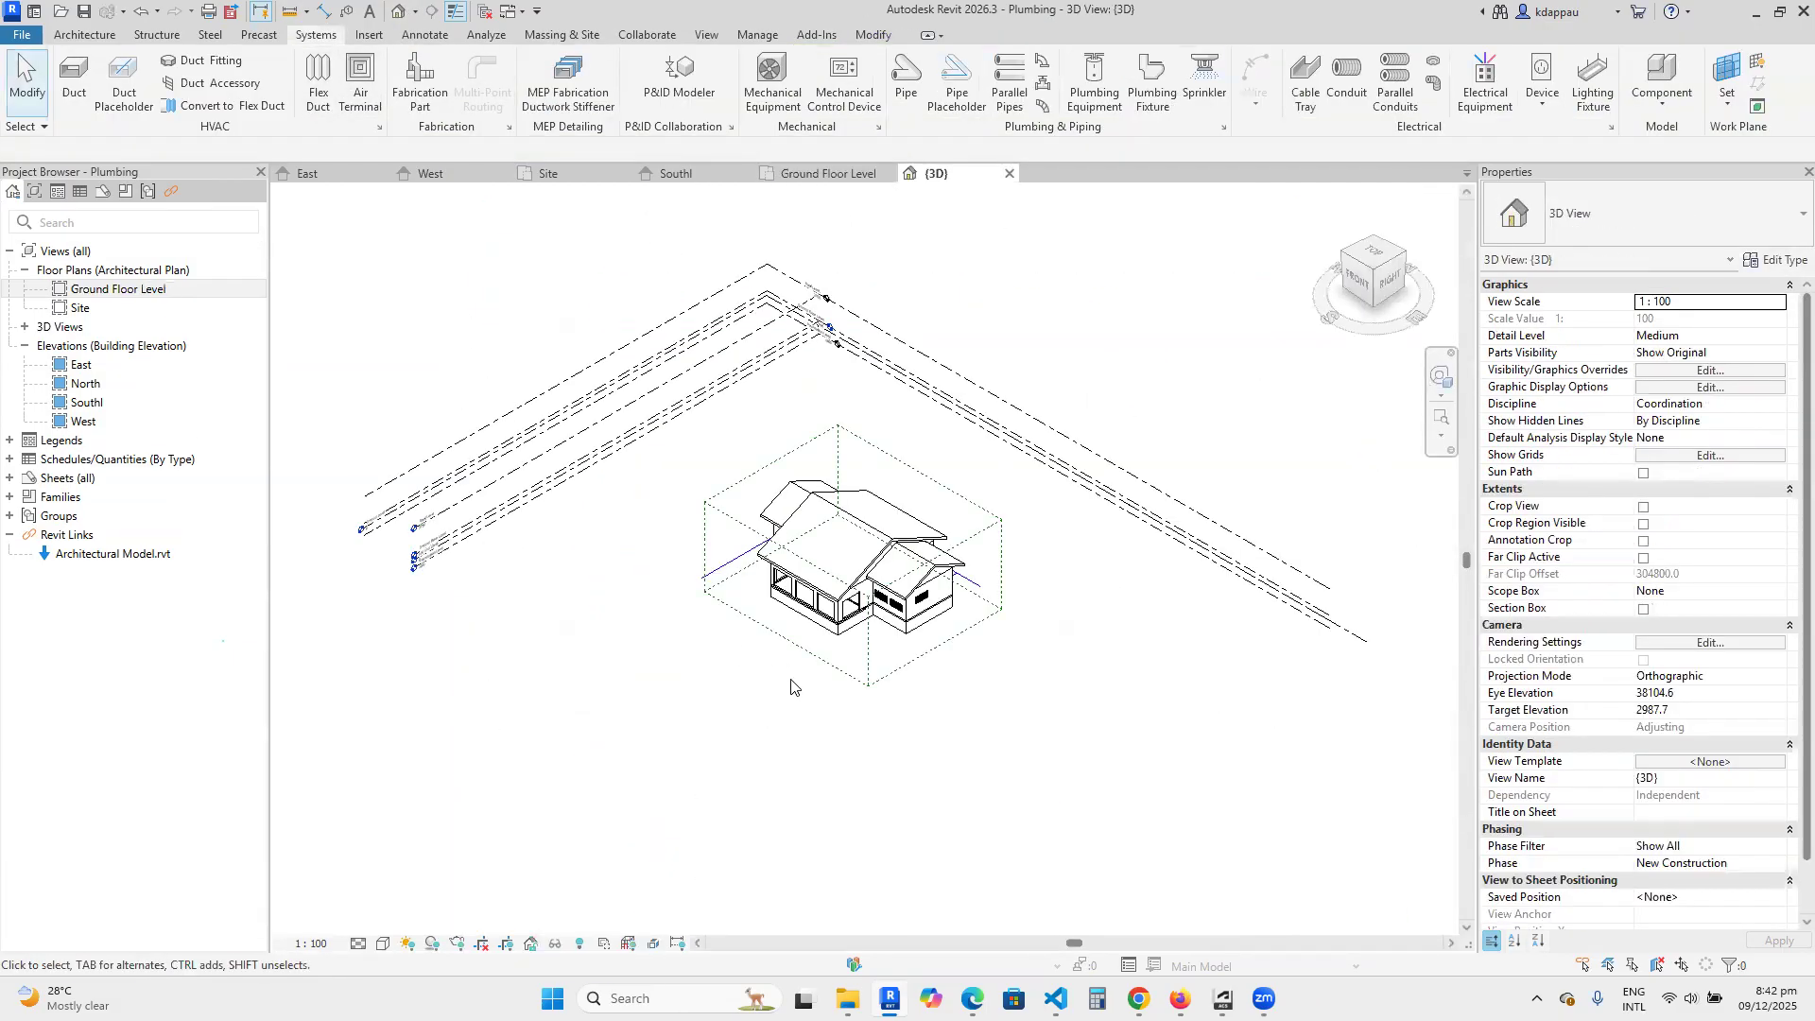
pyautogui.click(1377, 237)
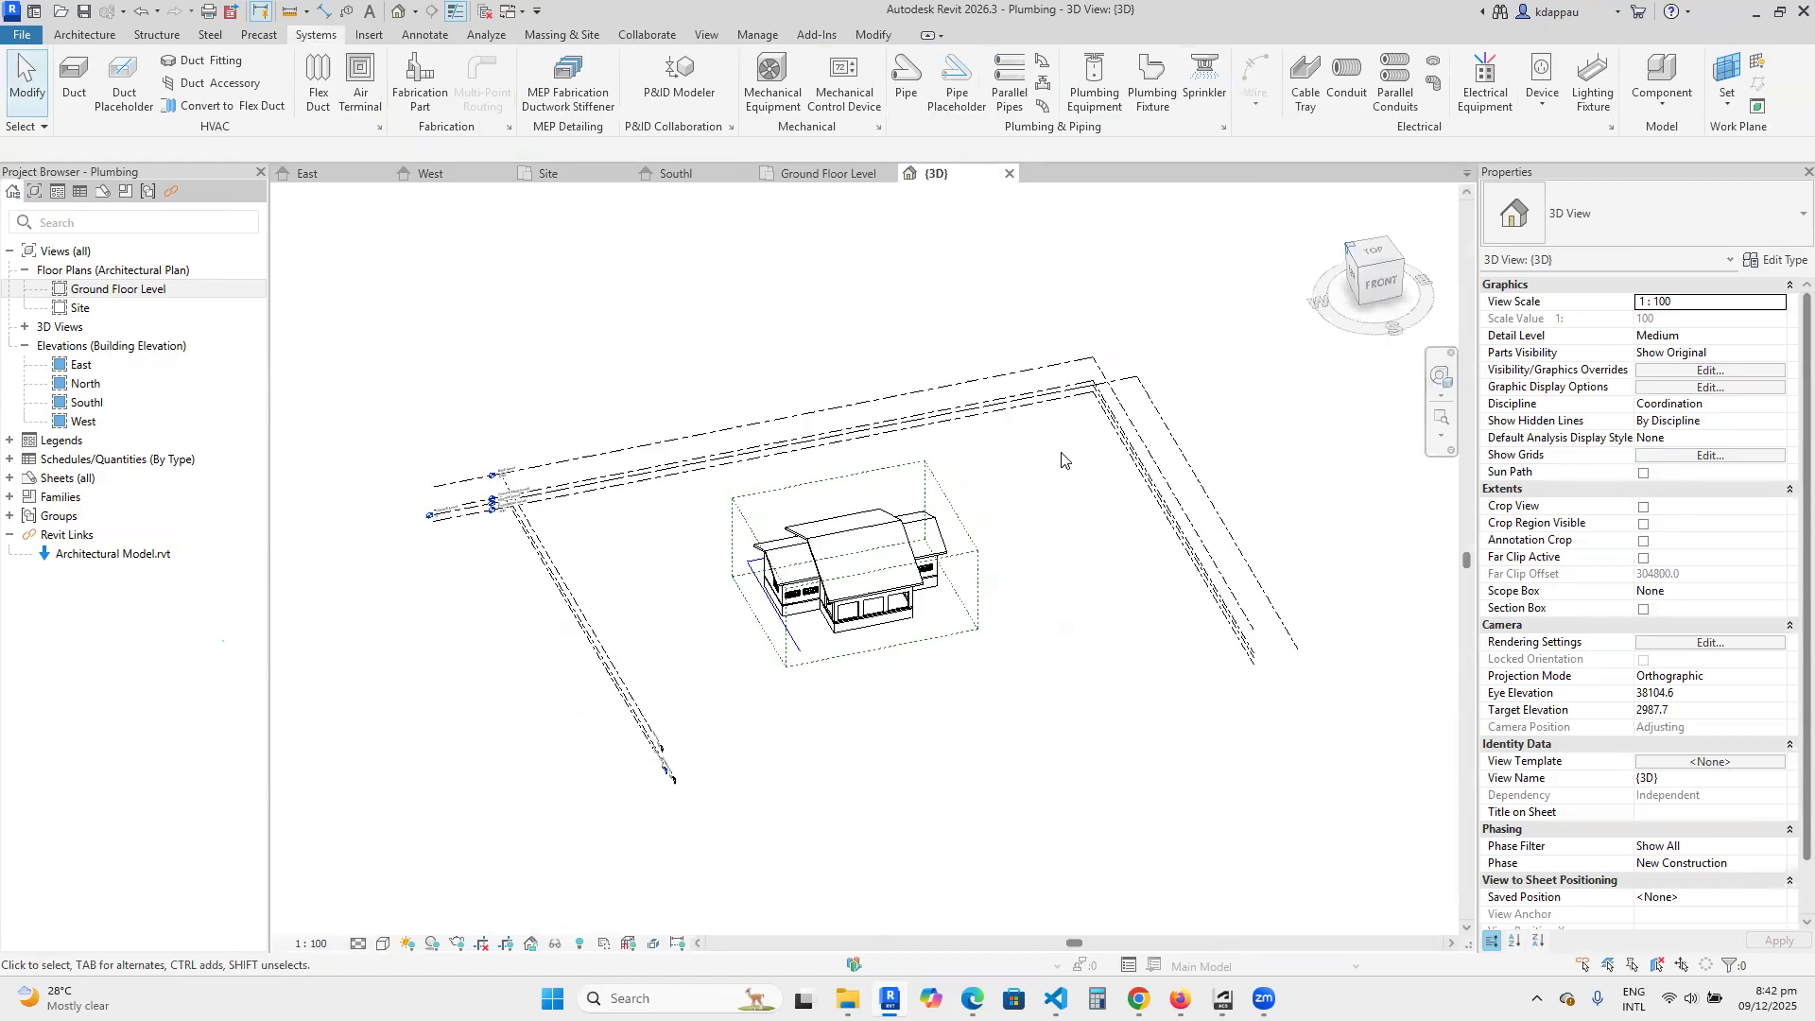
pyautogui.scroll(4, 728, 660)
pyautogui.scroll(5, 728, 660)
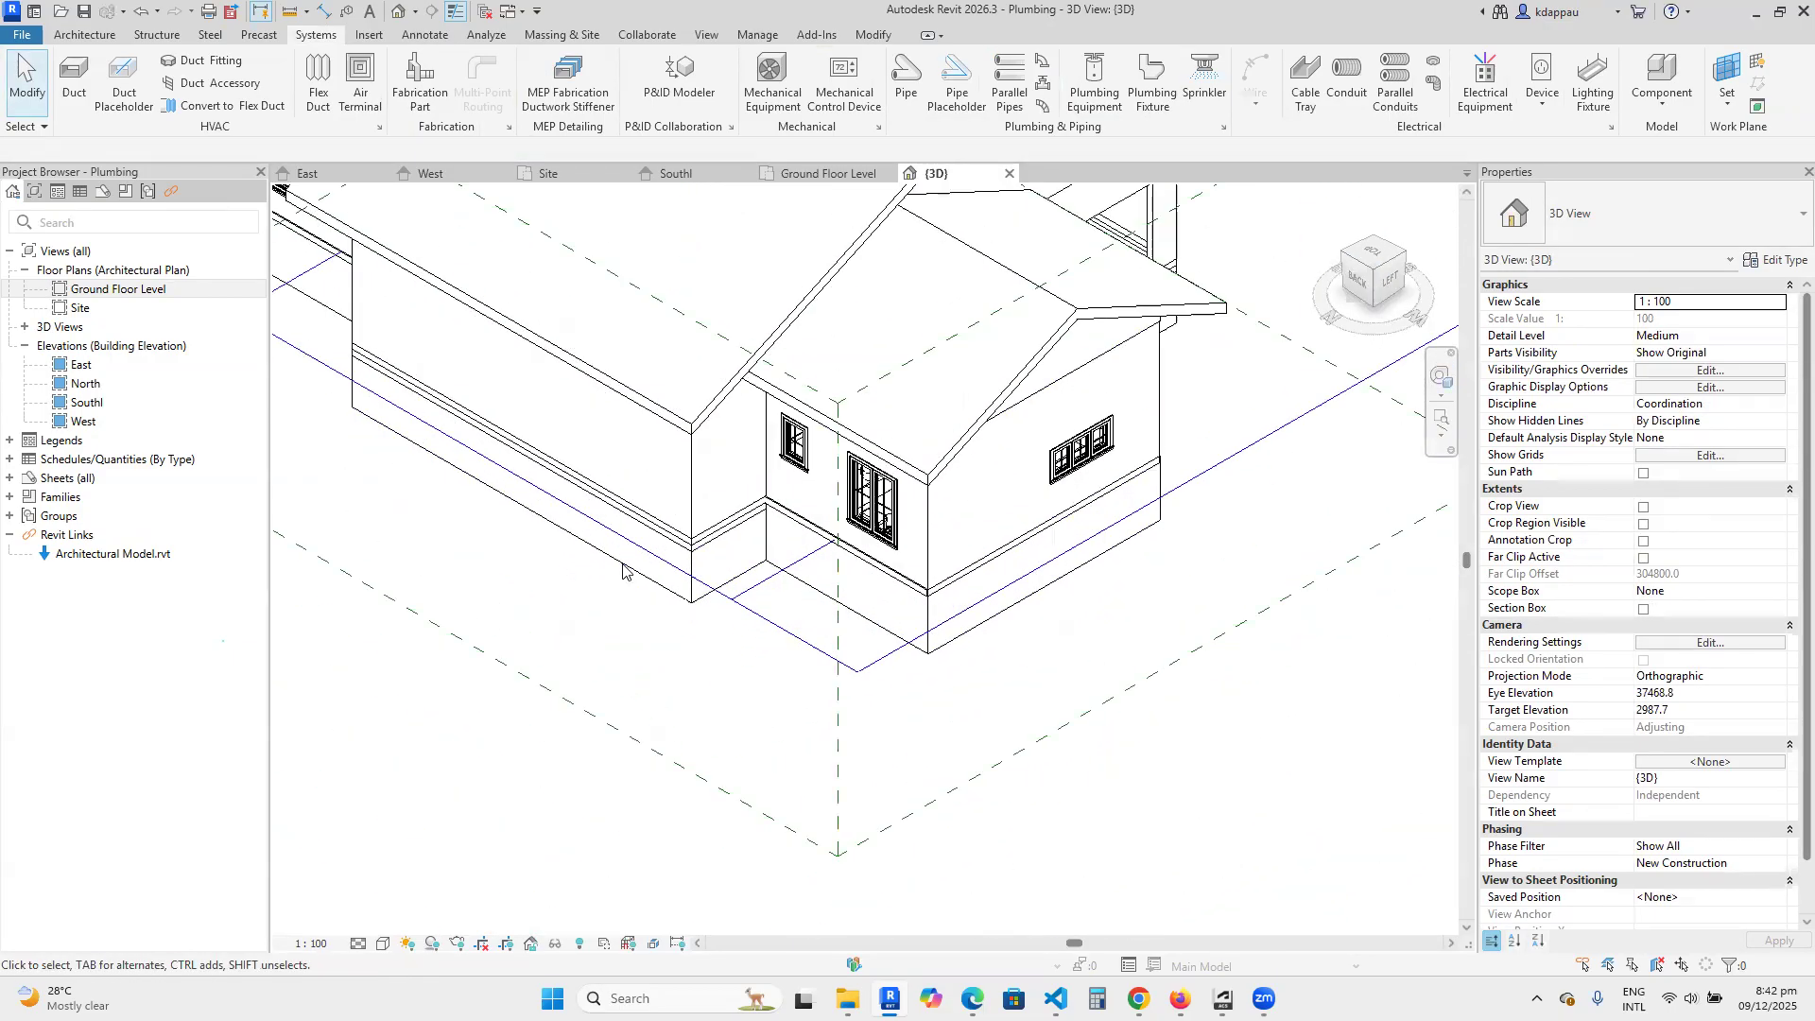
pyautogui.click(358, 943)
pyautogui.click(383, 923)
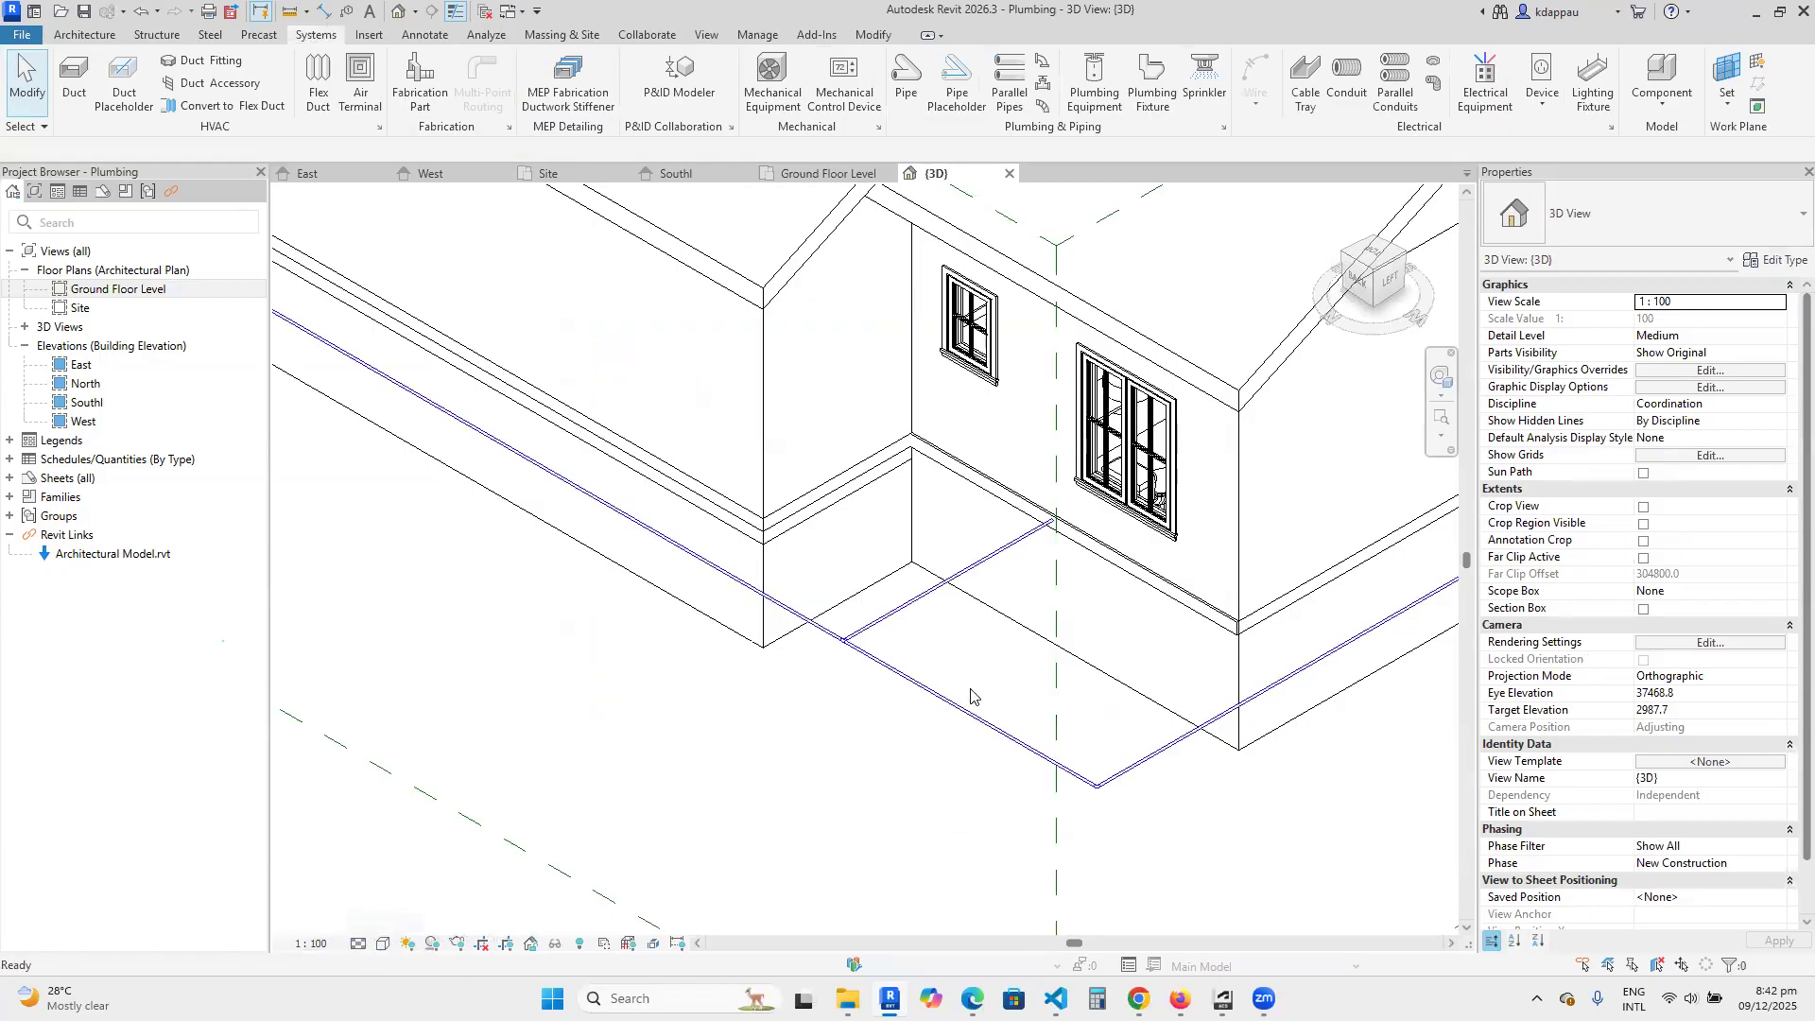
# Inspect the pipe run around the building in 3D and select the long side pipe to review its size and properties.
pyautogui.scroll(-3, 1040, 643)
pyautogui.scroll(4, 1044, 635)
pyautogui.scroll(-2, 1044, 635)
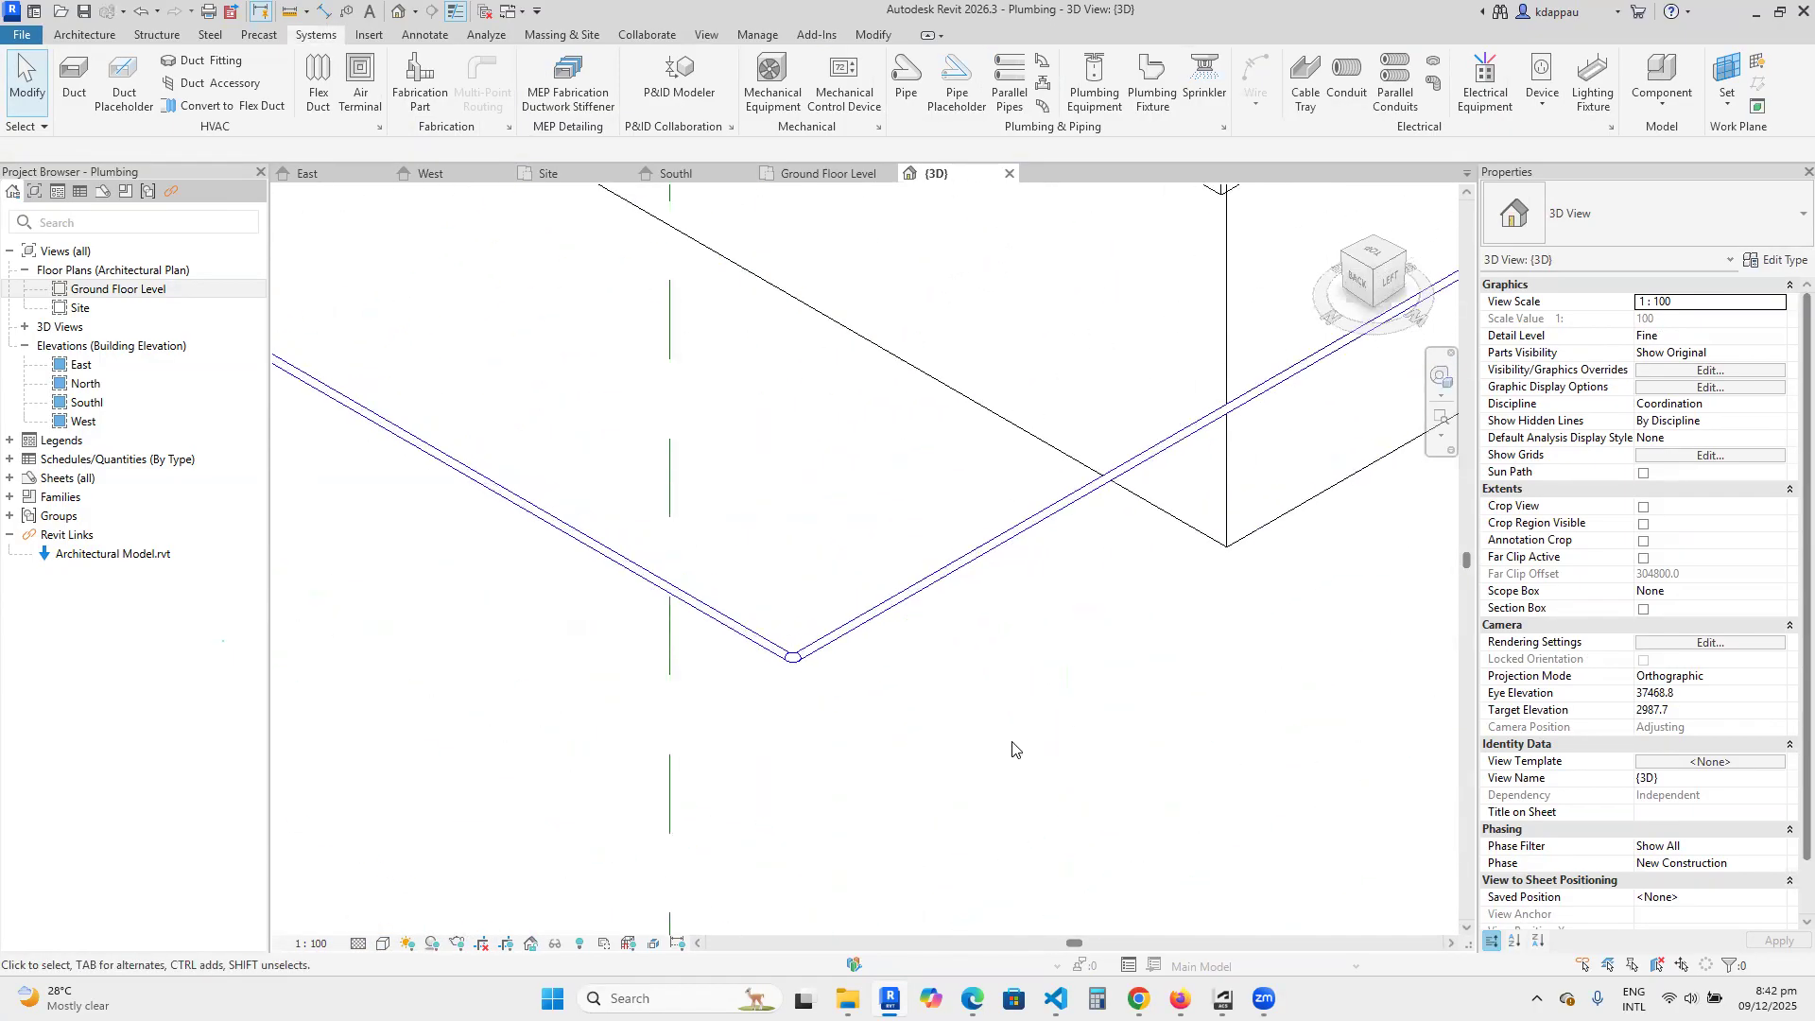
pyautogui.scroll(-4, 1018, 572)
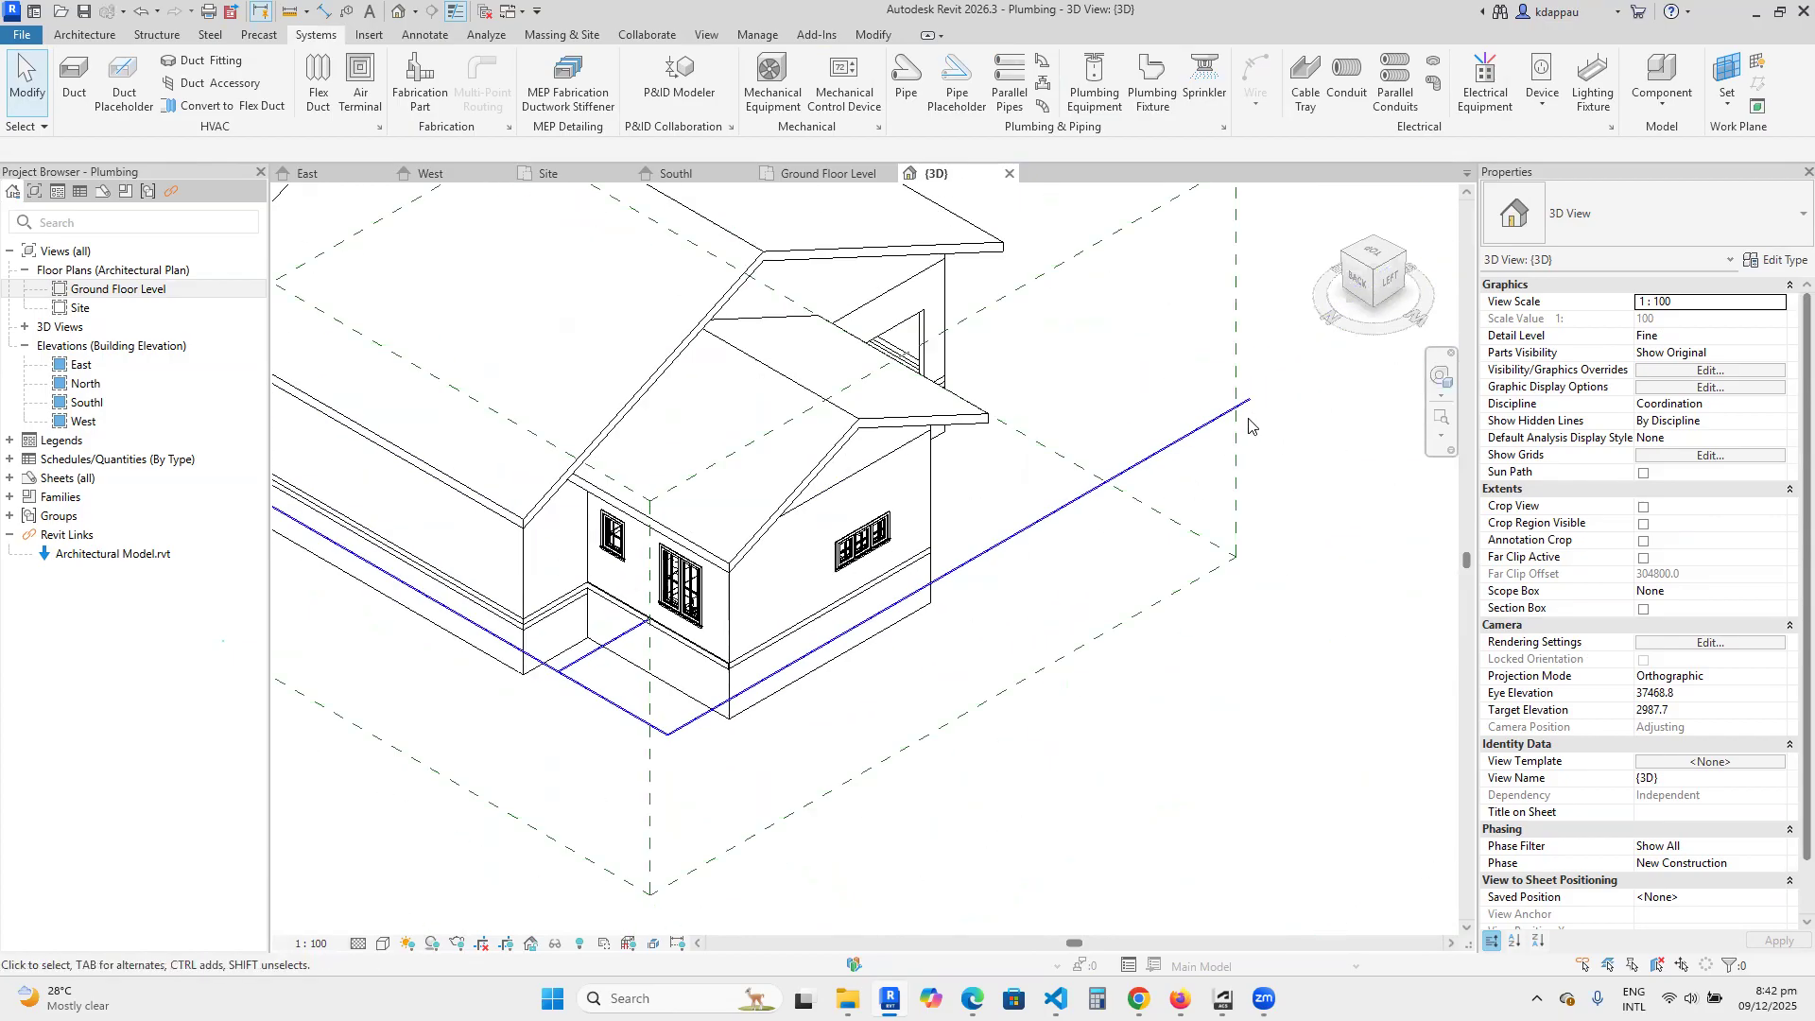
pyautogui.scroll(2, 1248, 425)
pyautogui.scroll(-2, 1296, 397)
pyautogui.scroll(3, 950, 621)
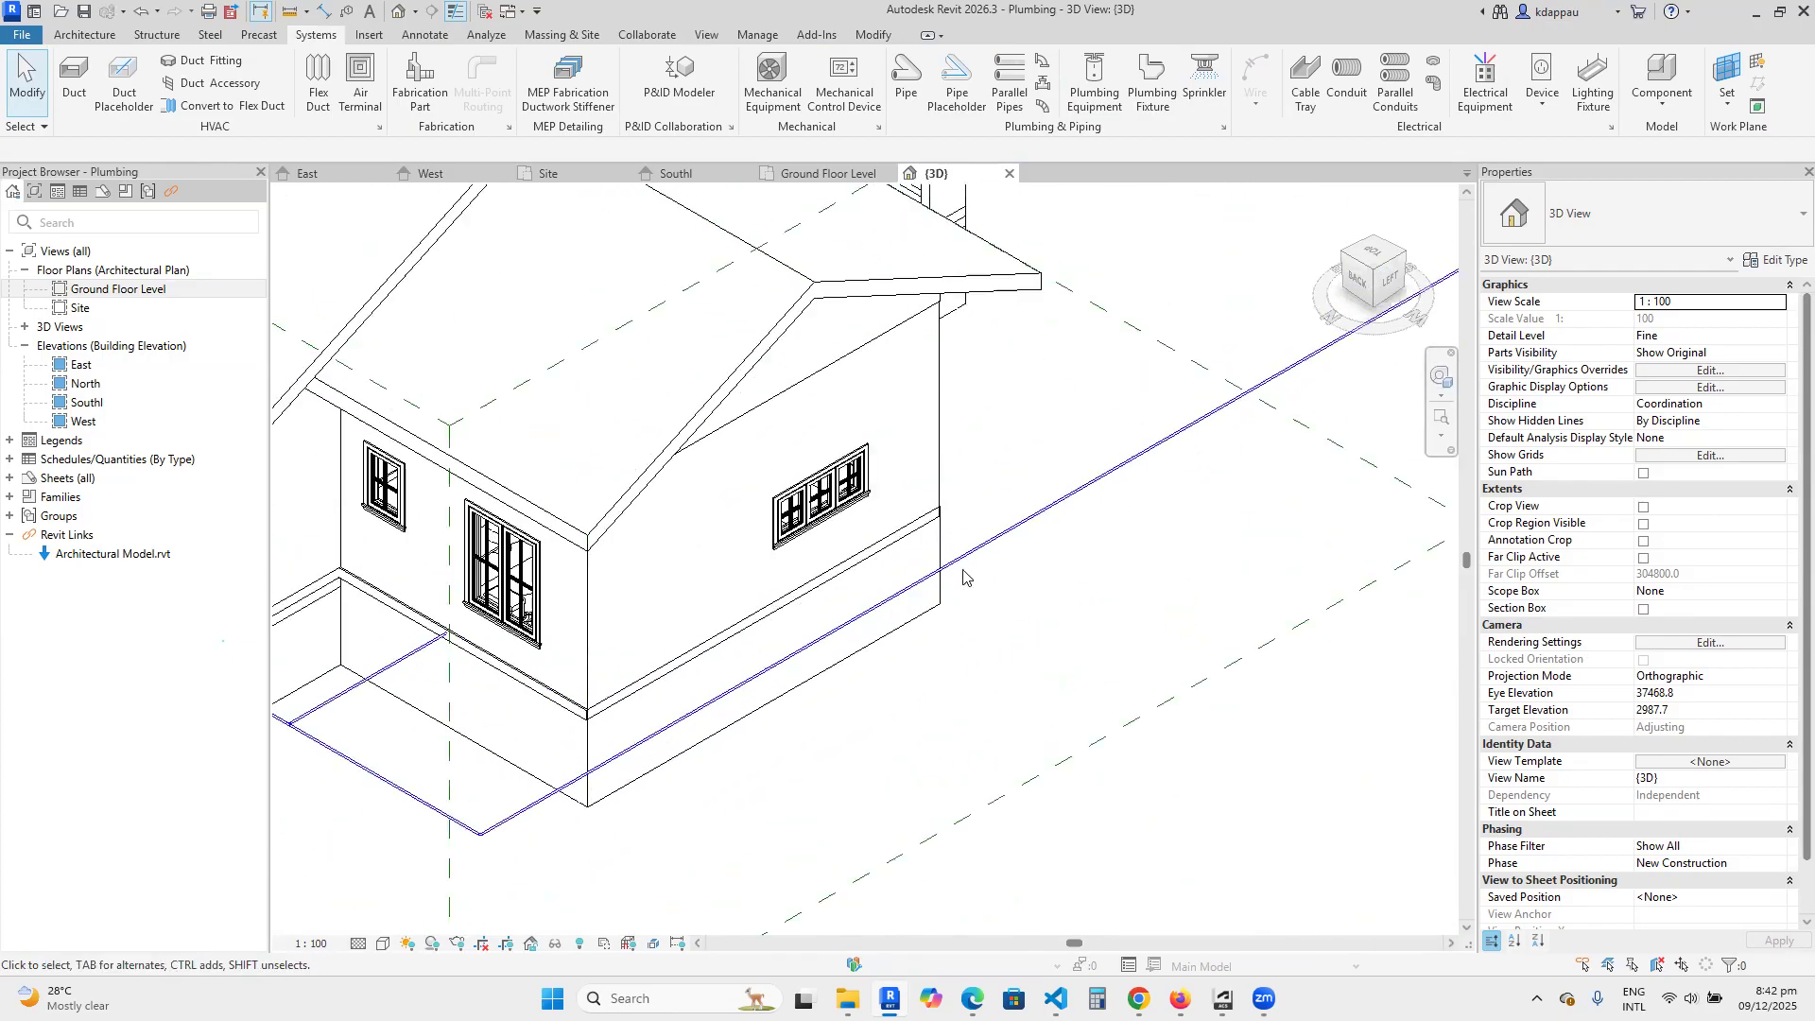
pyautogui.click(978, 568)
pyautogui.scroll(-3, 1007, 659)
pyautogui.scroll(5, 1007, 659)
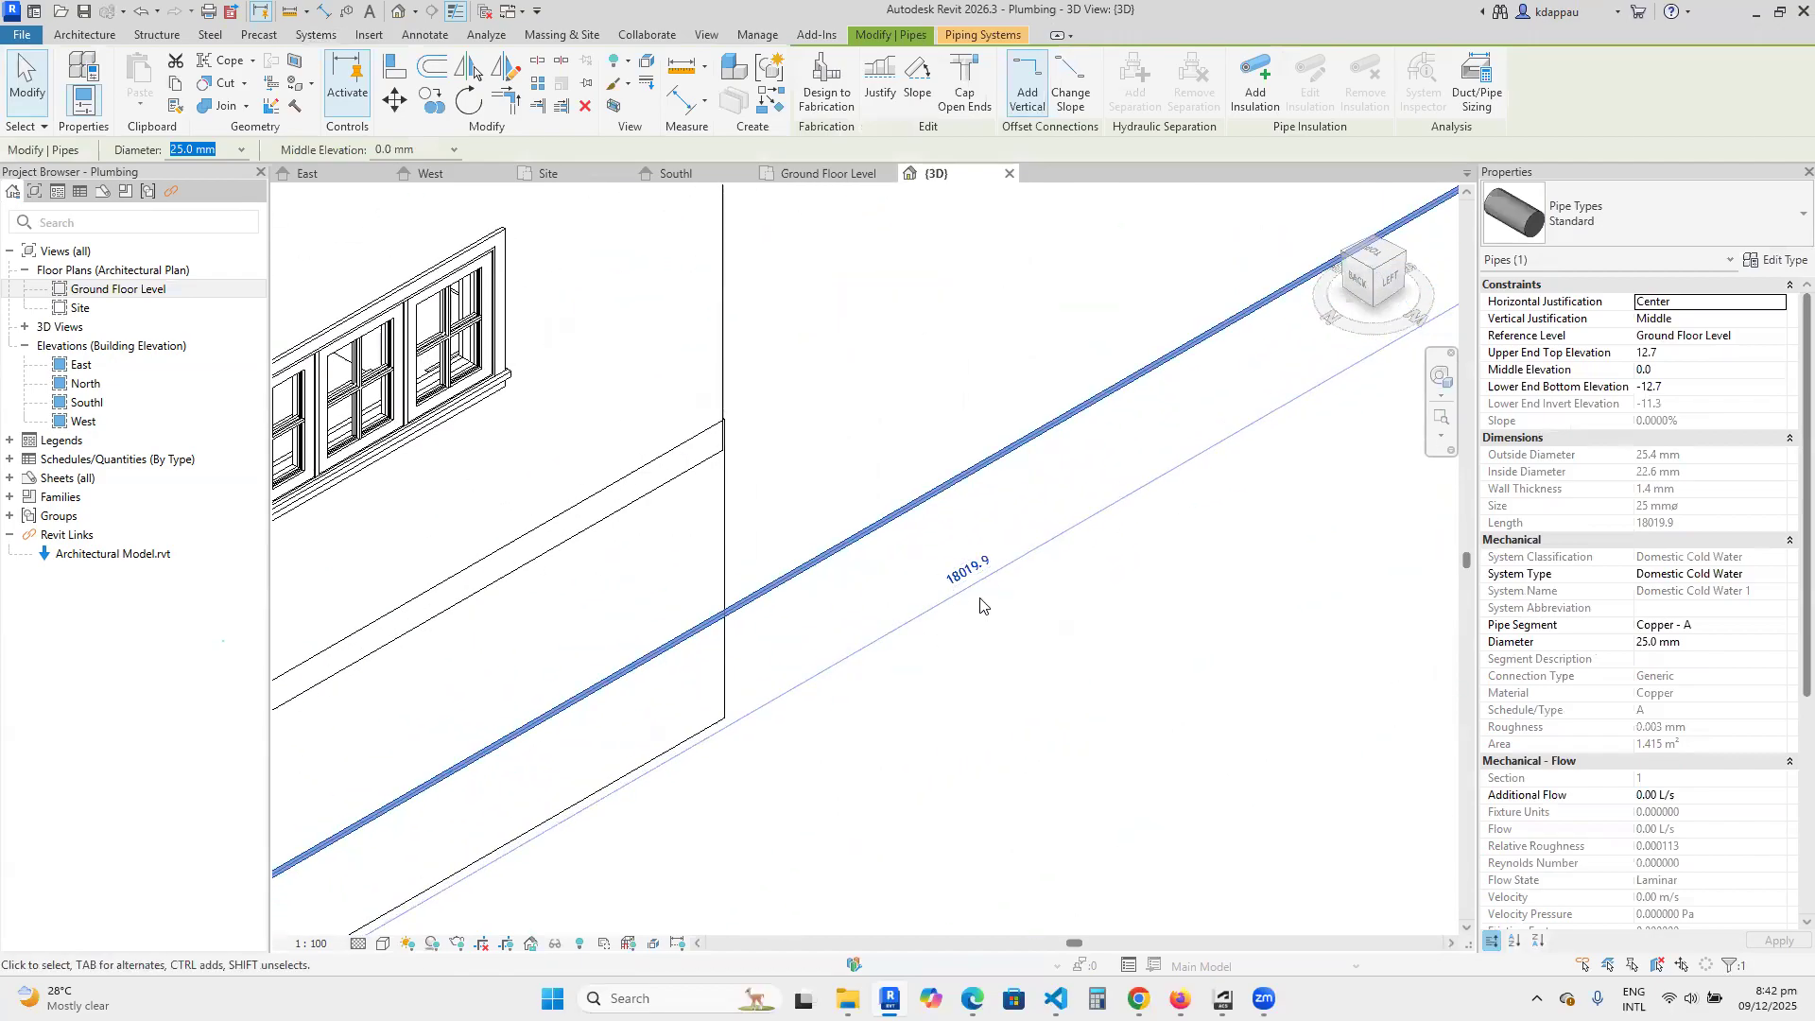
pyautogui.scroll(-5, 981, 605)
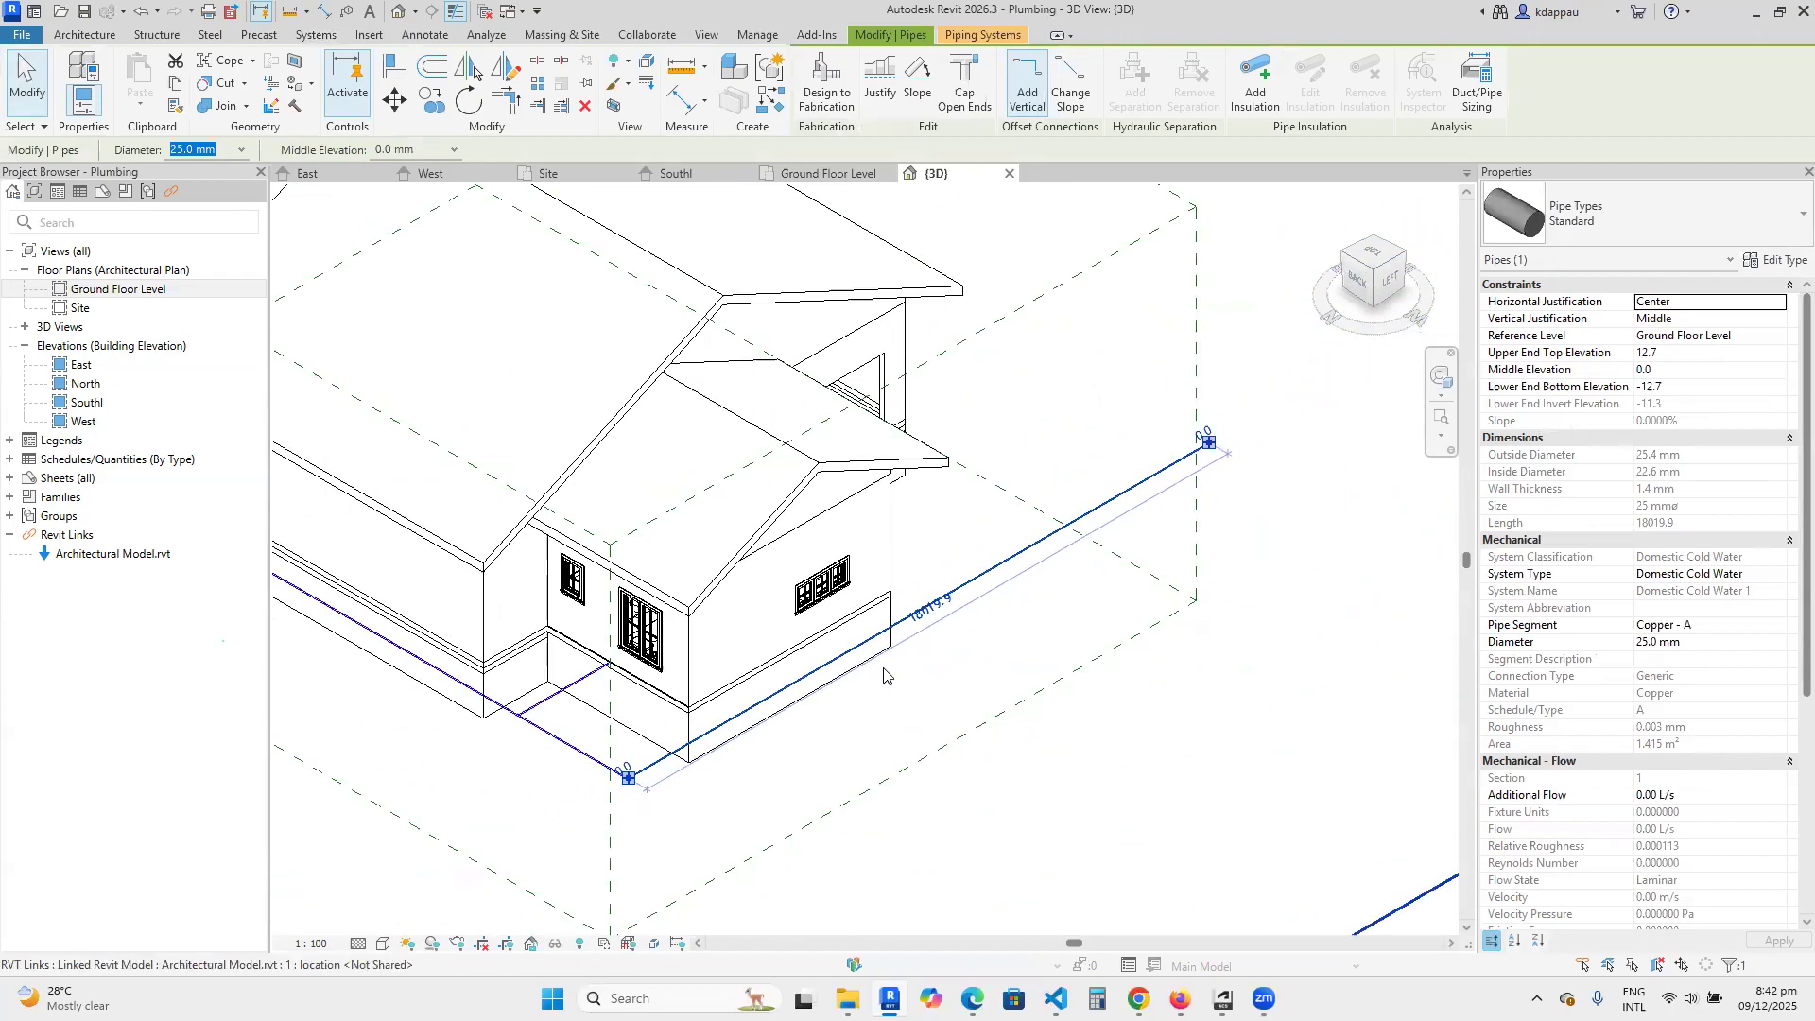
pyautogui.scroll(2, 1112, 533)
pyautogui.scroll(-4, 1141, 531)
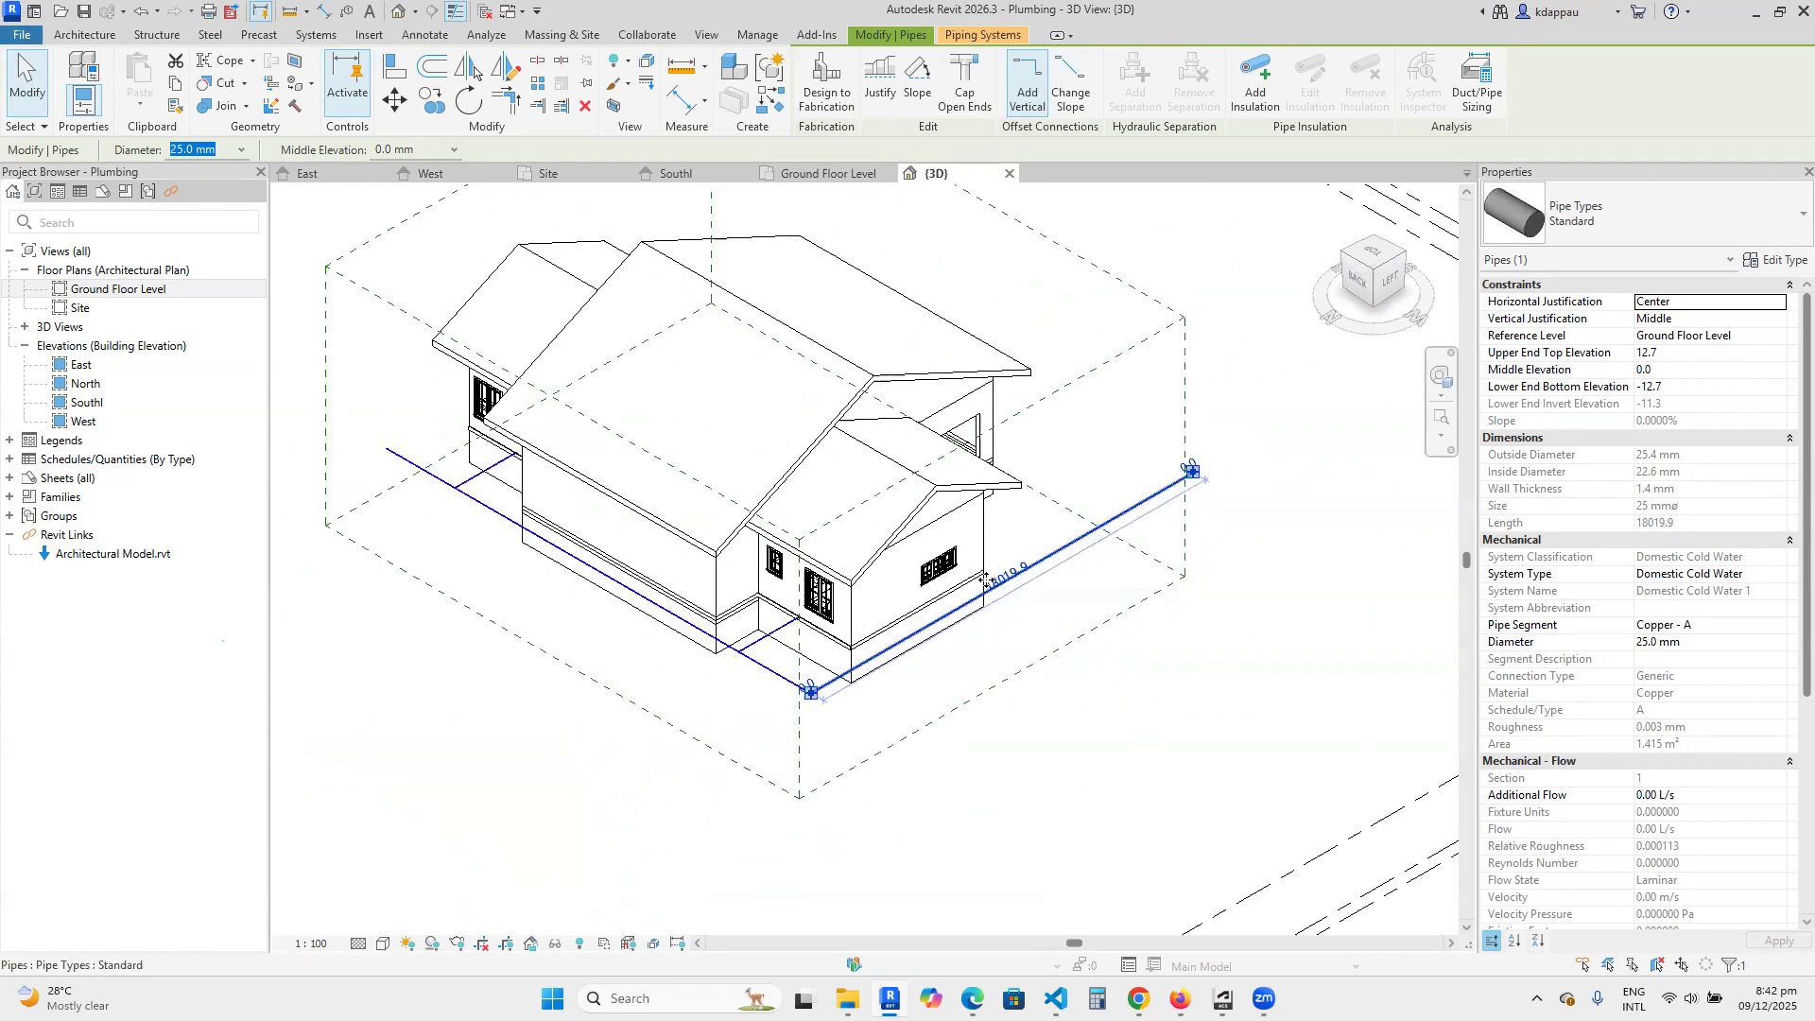
# Select the elbow fitting at the corner of the main pipes to review its properties, and deselect it.
pyautogui.scroll(5, 729, 687)
pyautogui.click(741, 716)
pyautogui.scroll(6, 960, 723)
pyautogui.moveTo(784, 582); pyautogui.dragTo(1018, 843)
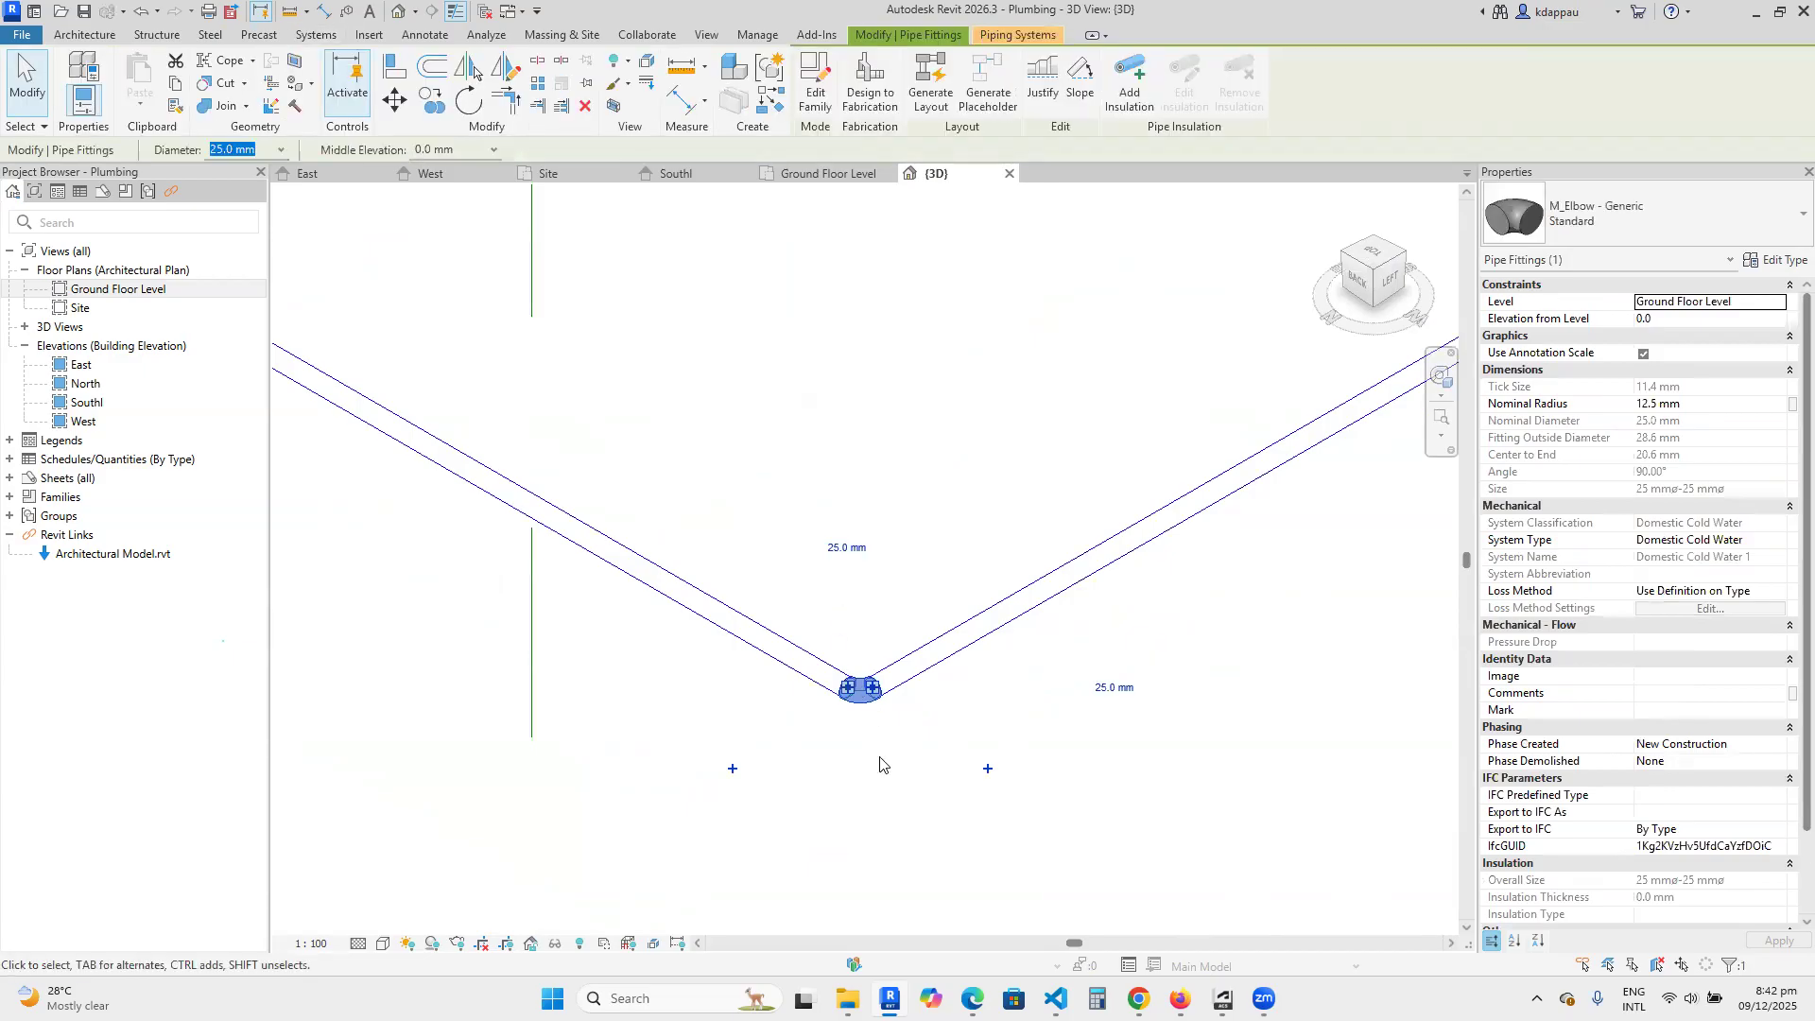
pyautogui.press('Escape')
# Examine the tee fittings and both branch pipes entering the building, along with the overall pipe layout in 3D.
pyautogui.scroll(-5, 931, 667)
pyautogui.scroll(5, 638, 469)
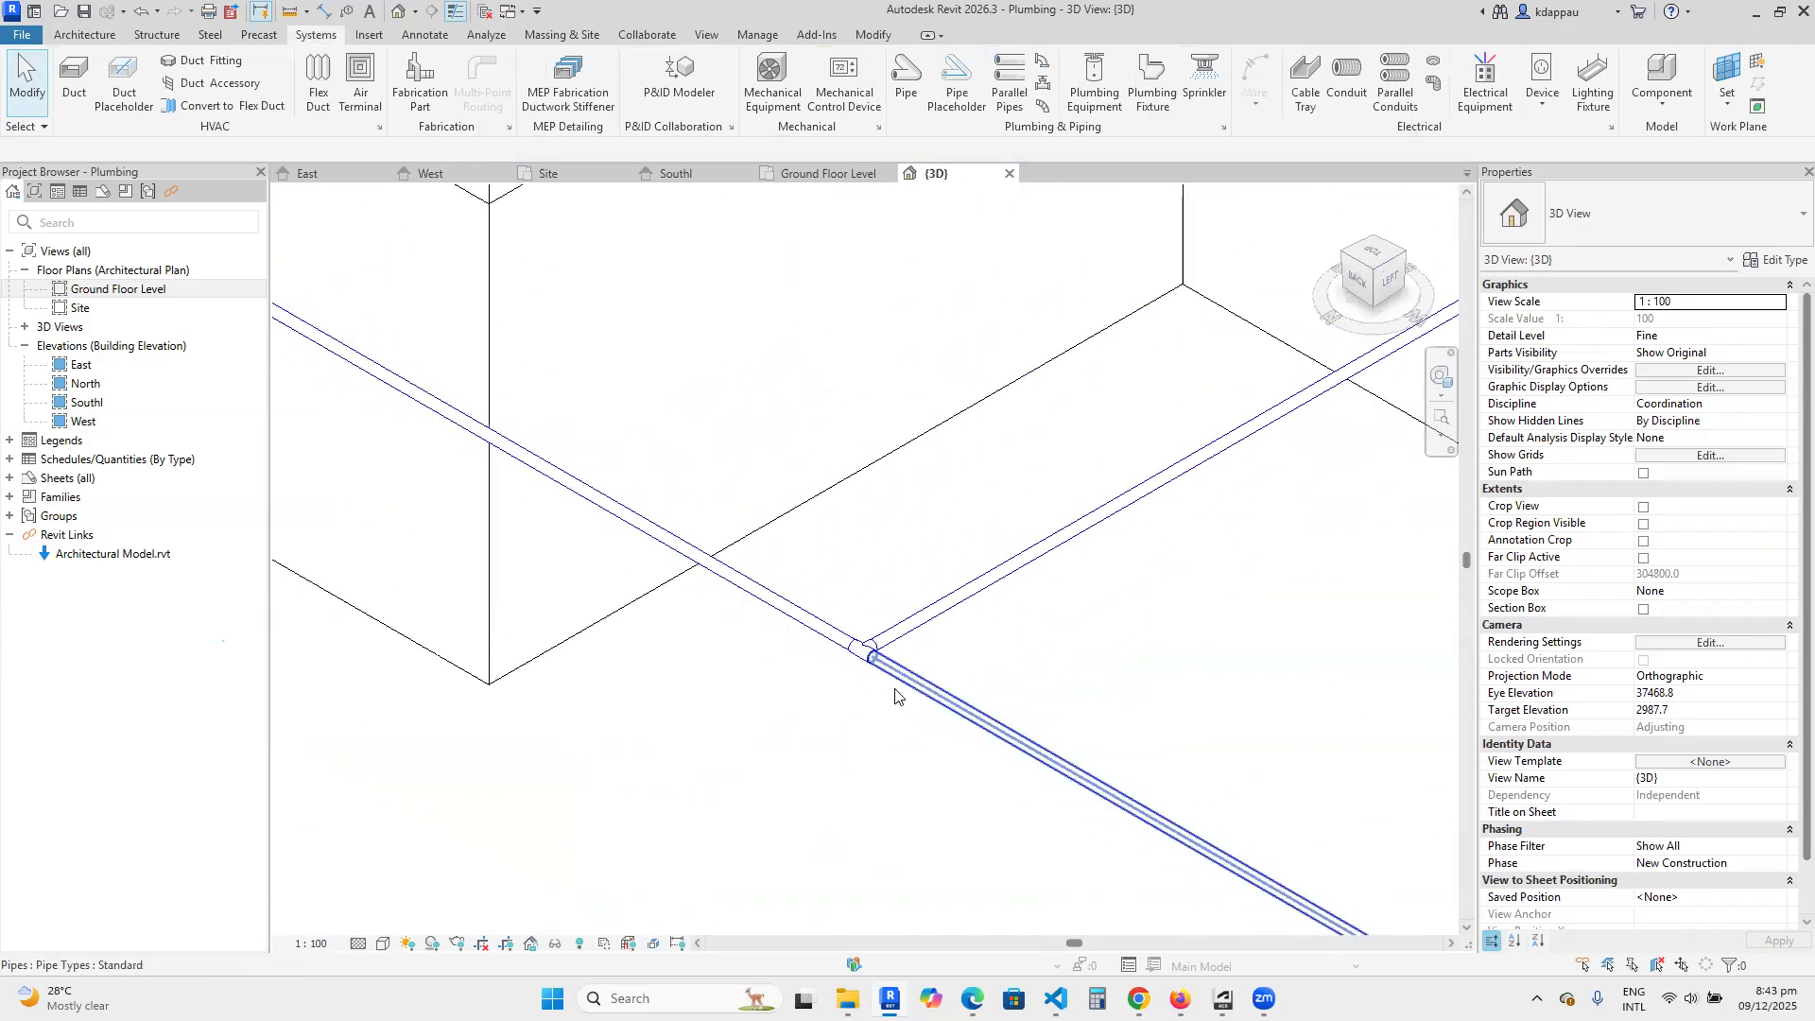
pyautogui.scroll(-5, 948, 636)
pyautogui.scroll(-3, 1199, 491)
pyautogui.scroll(5, 841, 422)
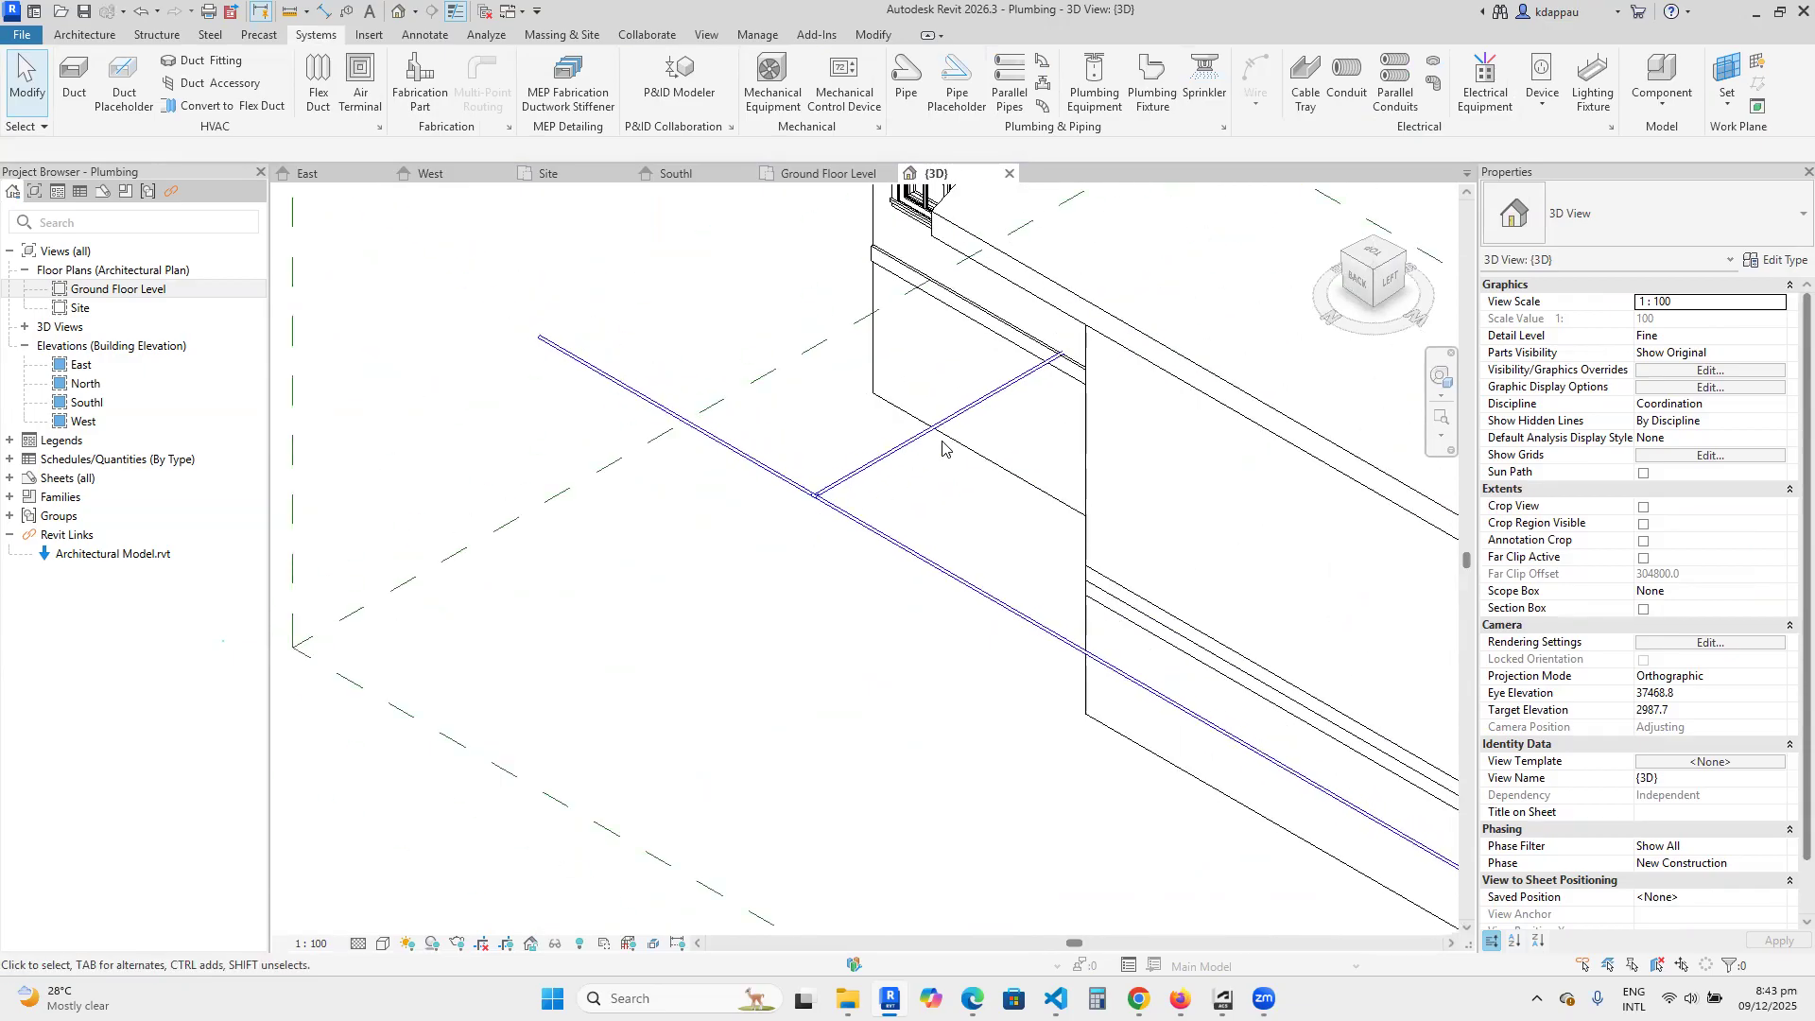
pyautogui.scroll(-5, 778, 624)
pyautogui.scroll(-1, 757, 803)
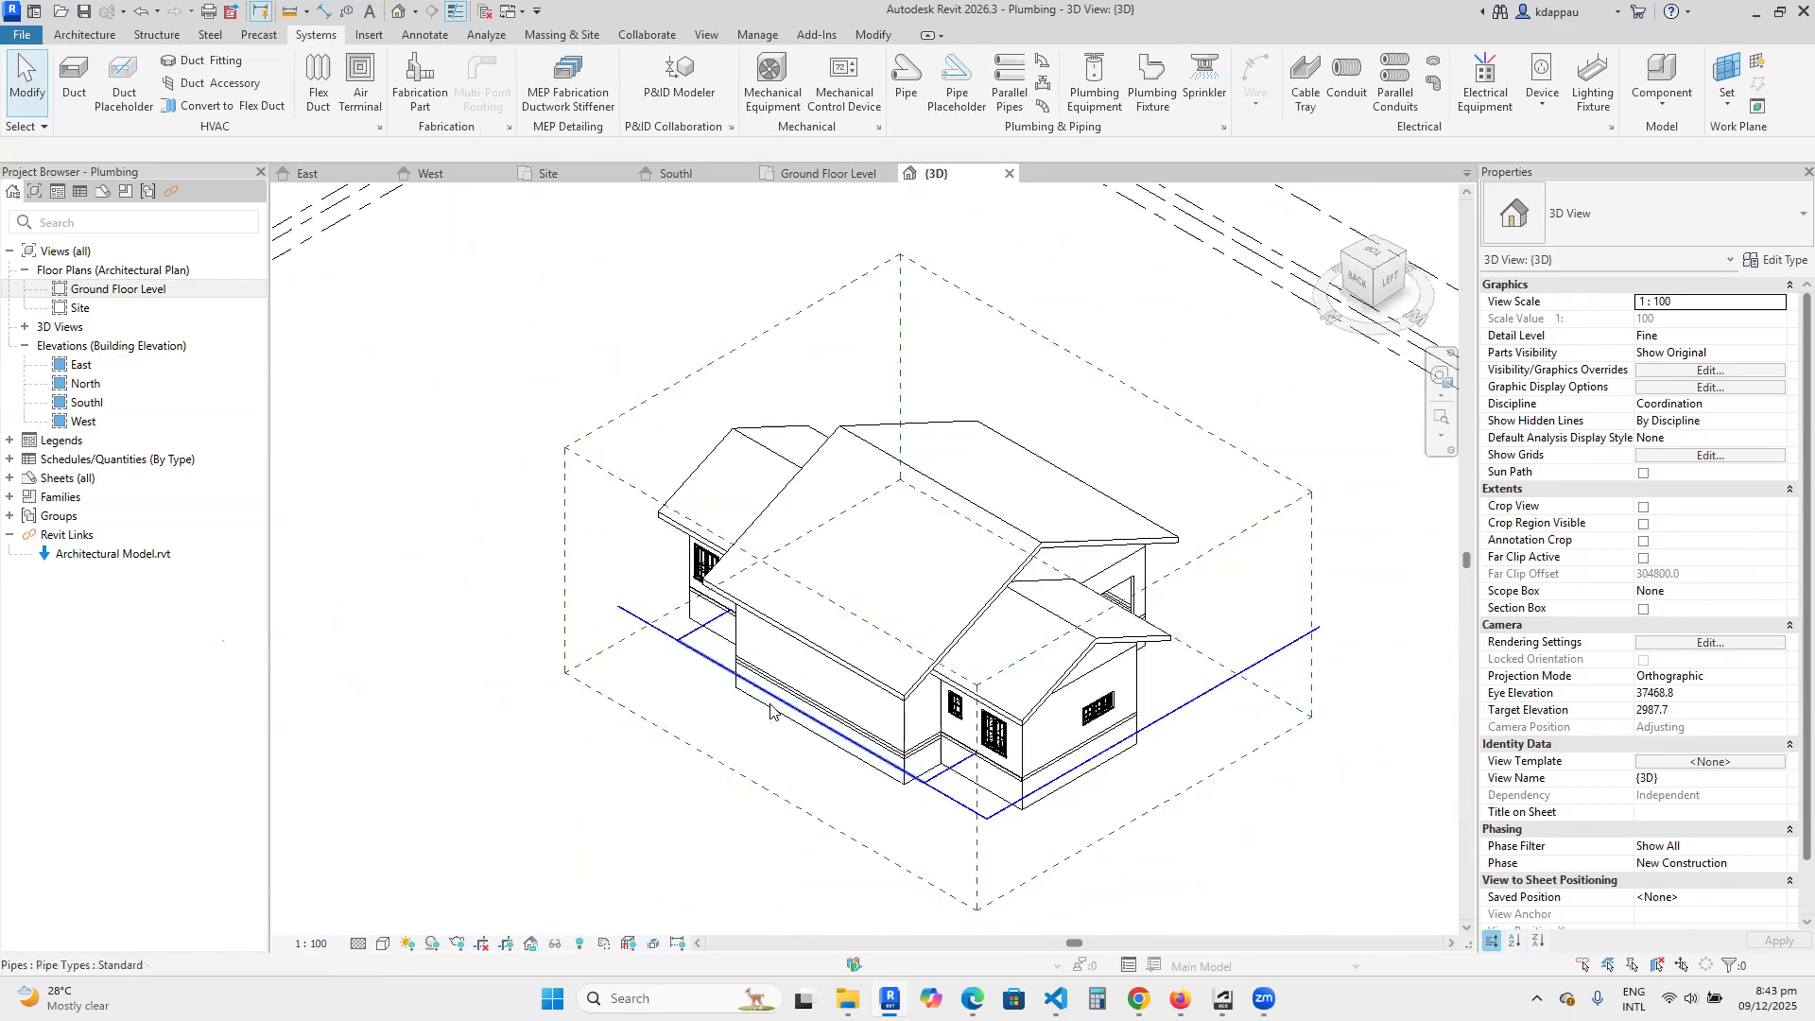
pyautogui.scroll(4, 888, 824)
pyautogui.scroll(-1, 880, 770)
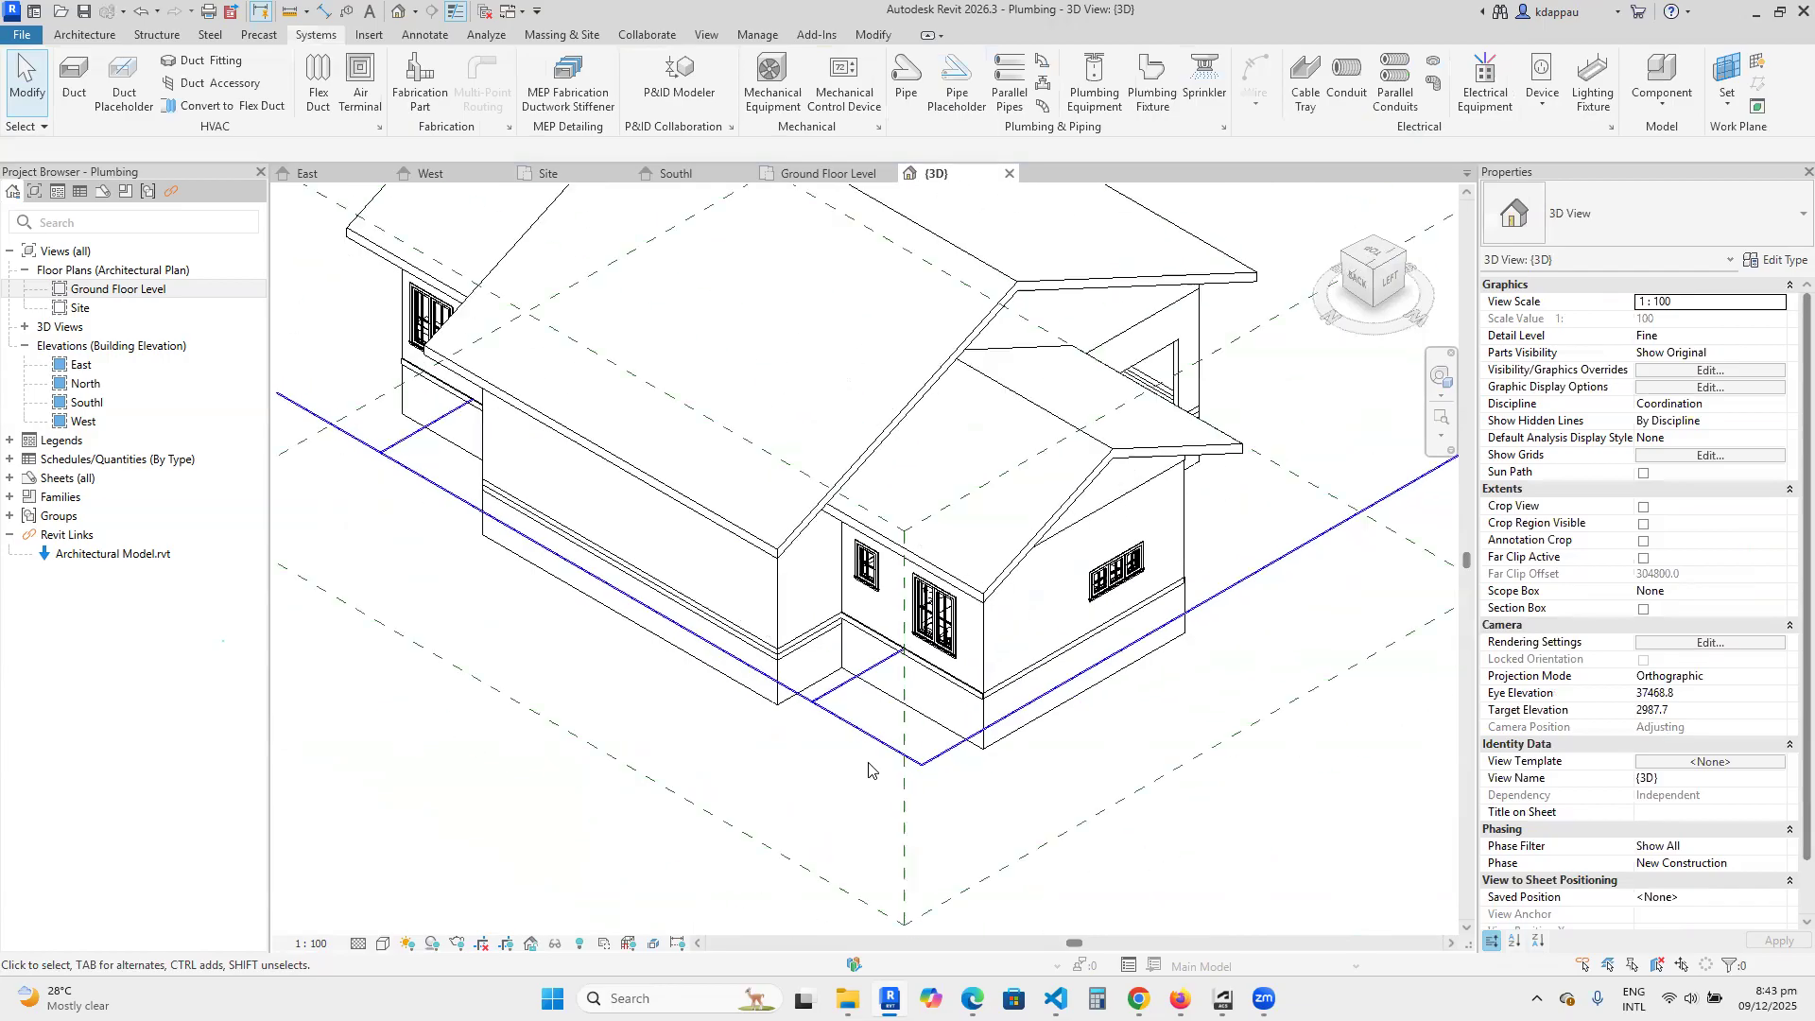
pyautogui.scroll(2, 906, 762)
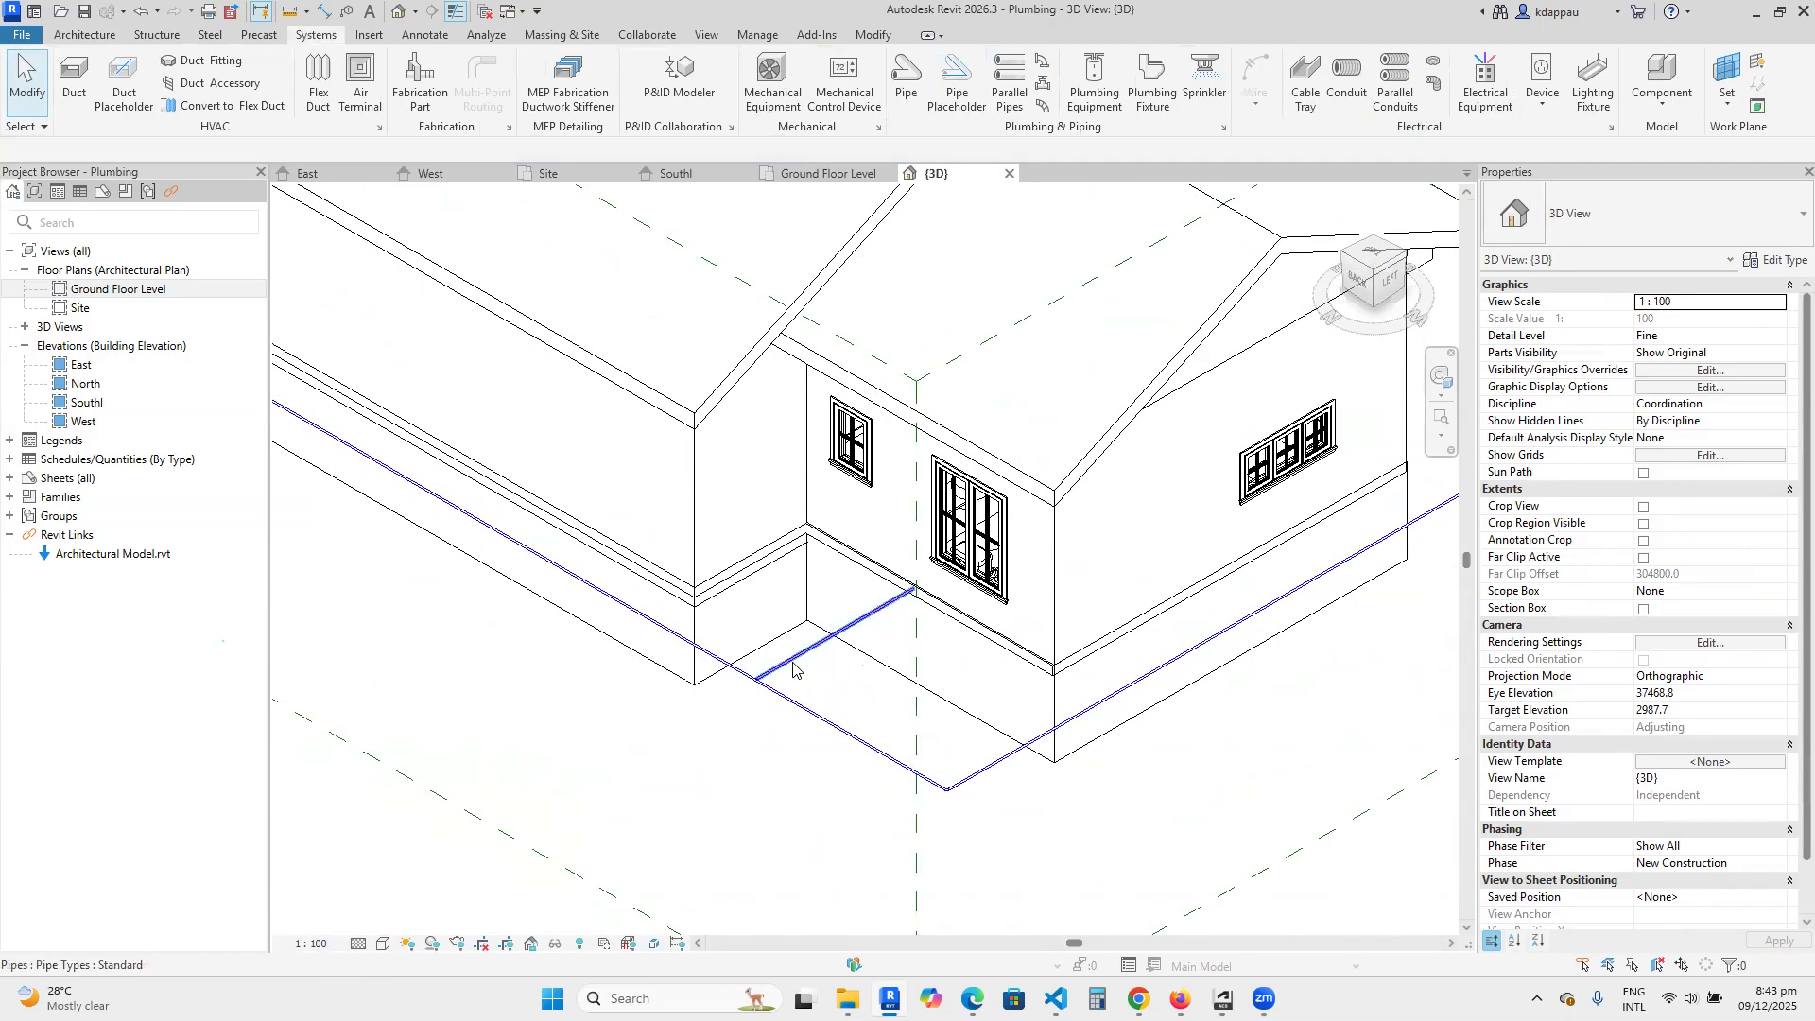
# Select the short main pipe between the corner elbow and the nearest tee to review its reference level, and deselect it.
pyautogui.scroll(-2, 845, 752)
pyautogui.scroll(1, 851, 742)
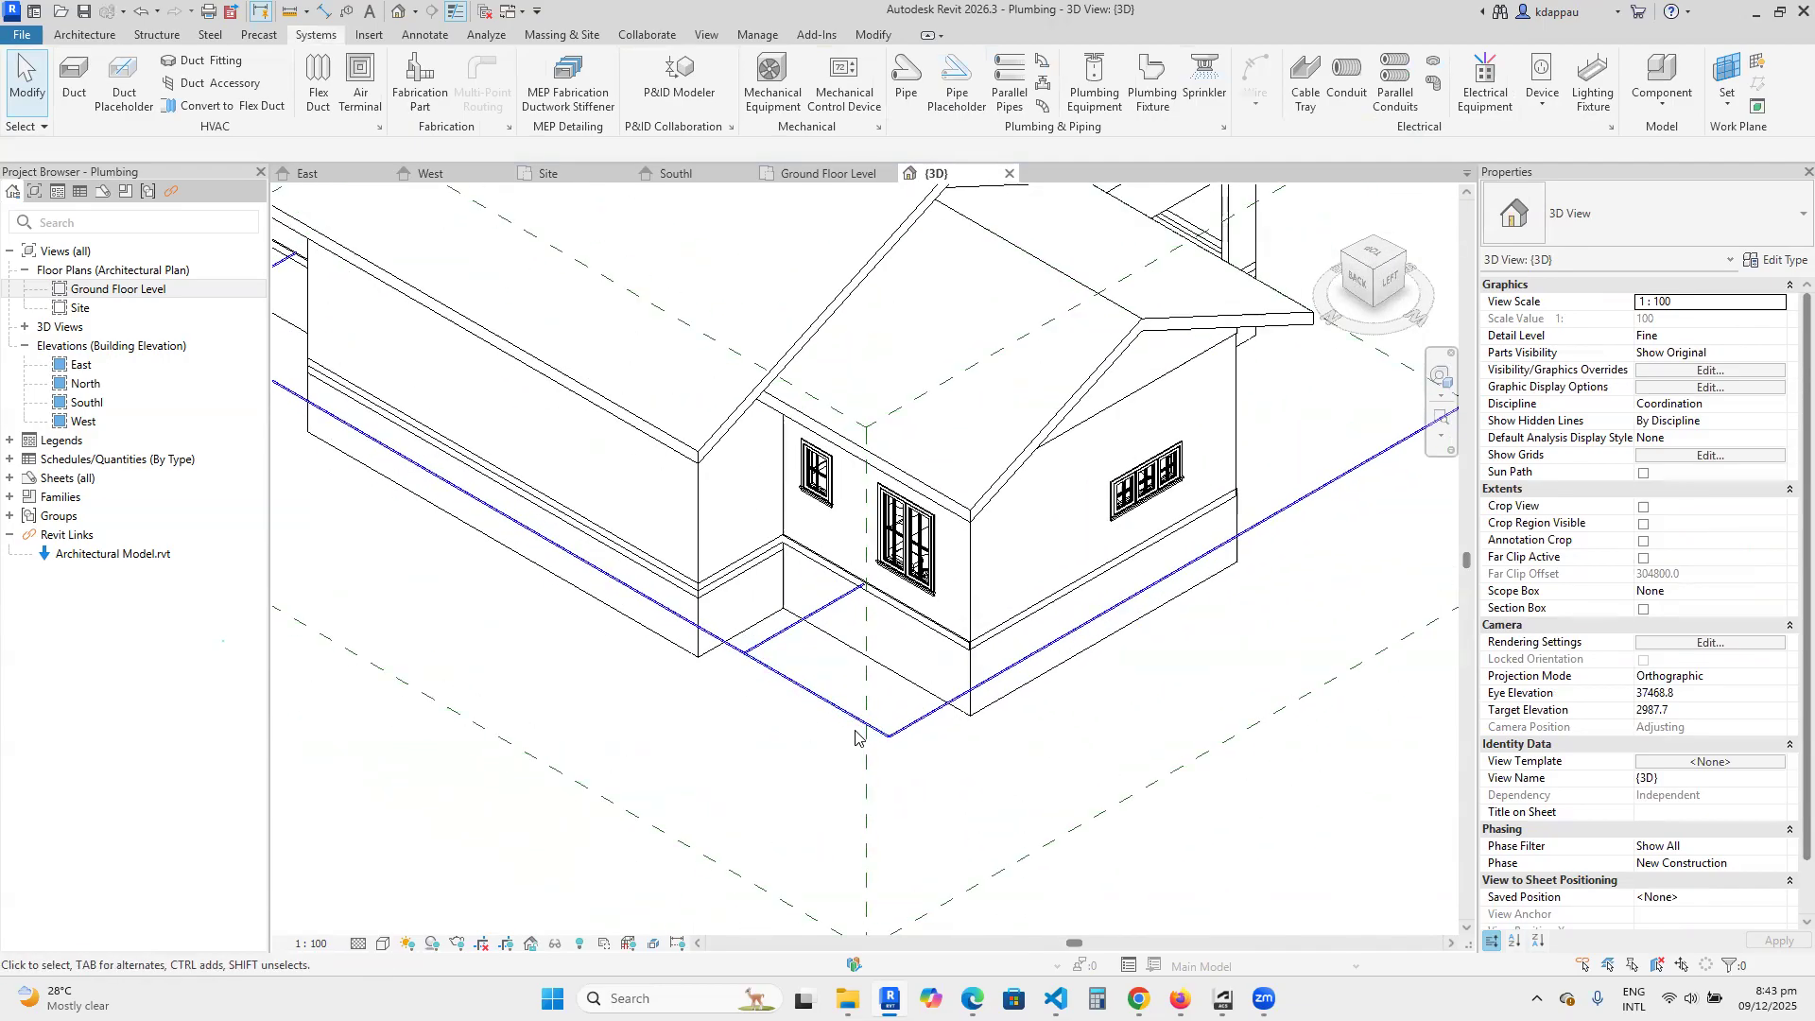
pyautogui.click(806, 691)
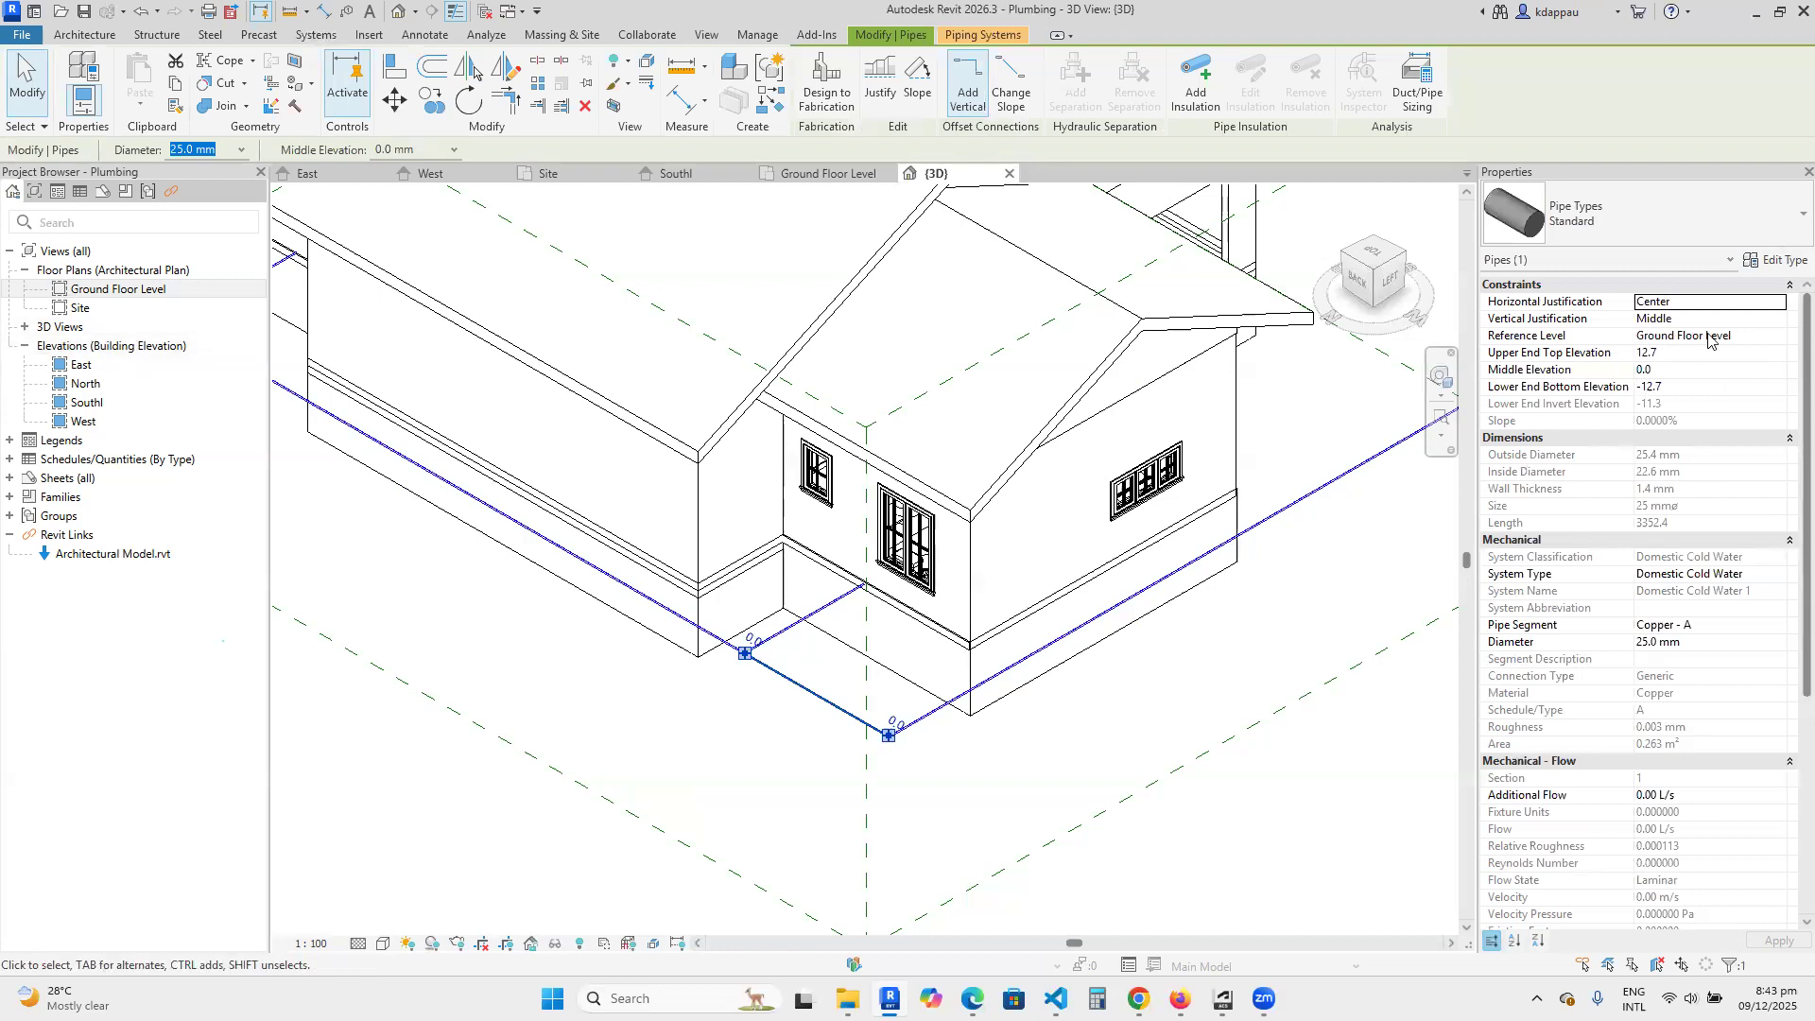
pyautogui.click(725, 743)
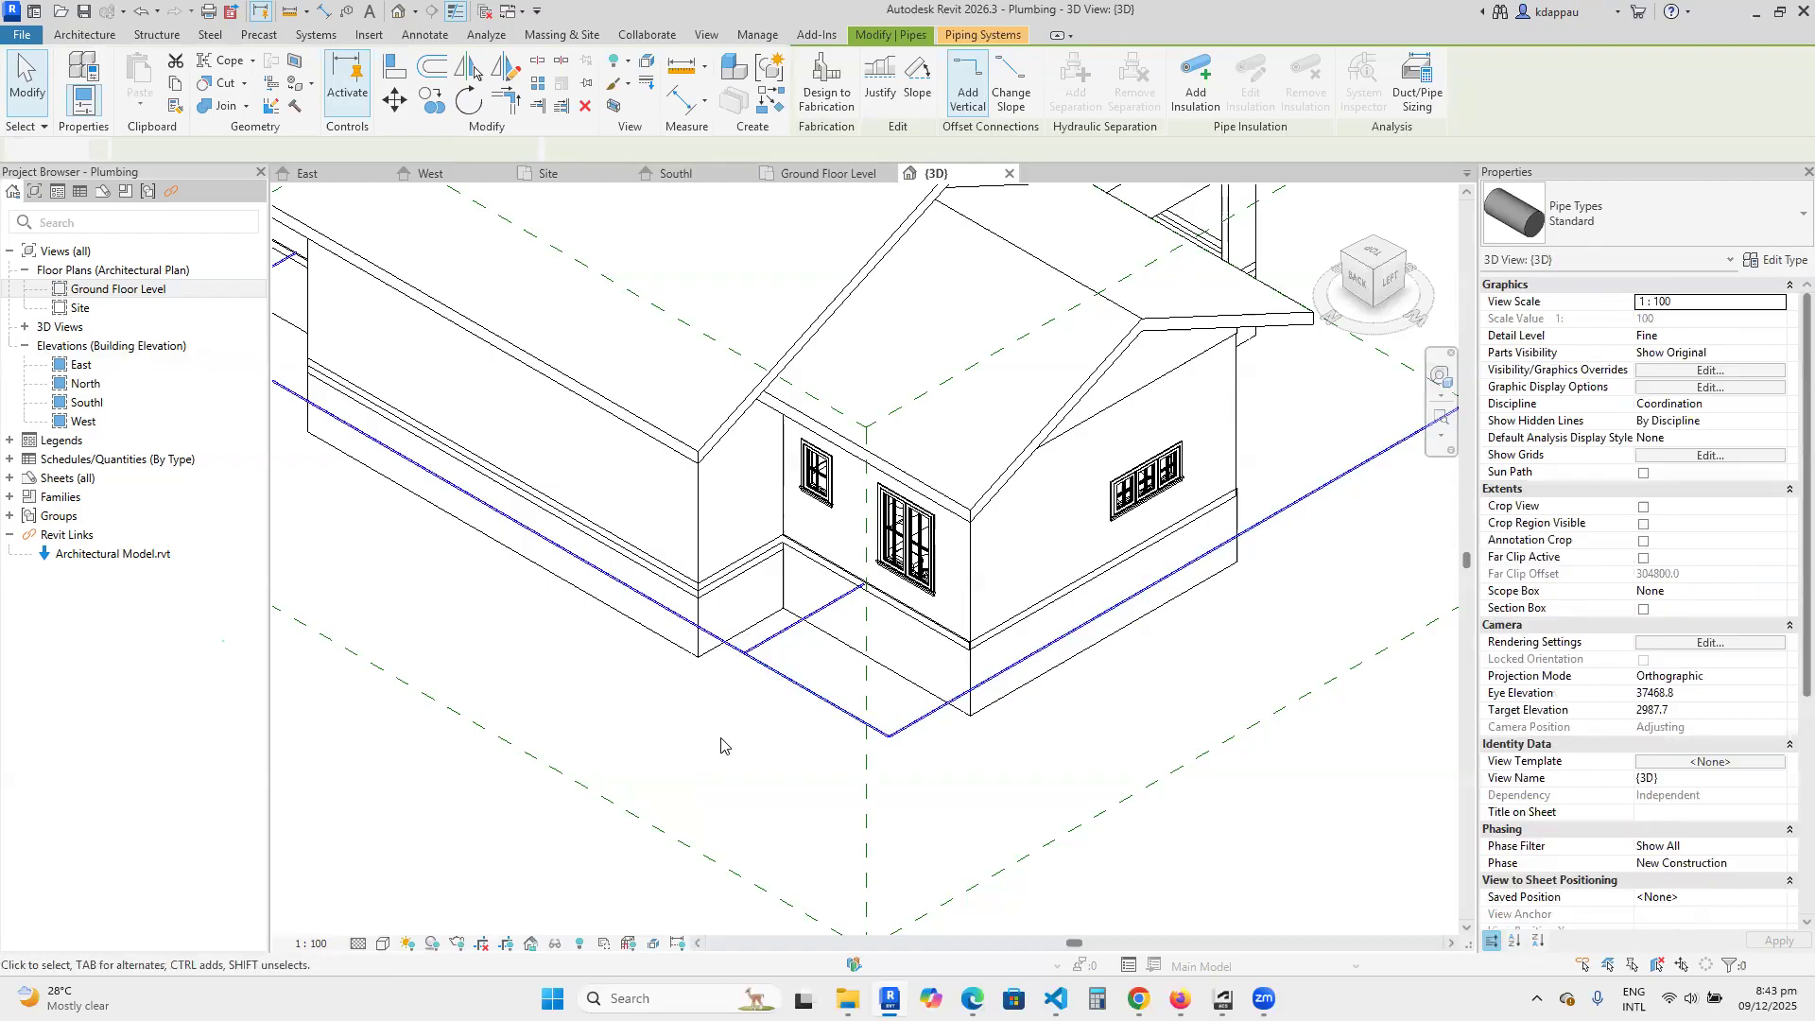
# Open the Site floor plan with the whole building and its surroundings in view.
pyautogui.scroll(-7, 726, 736)
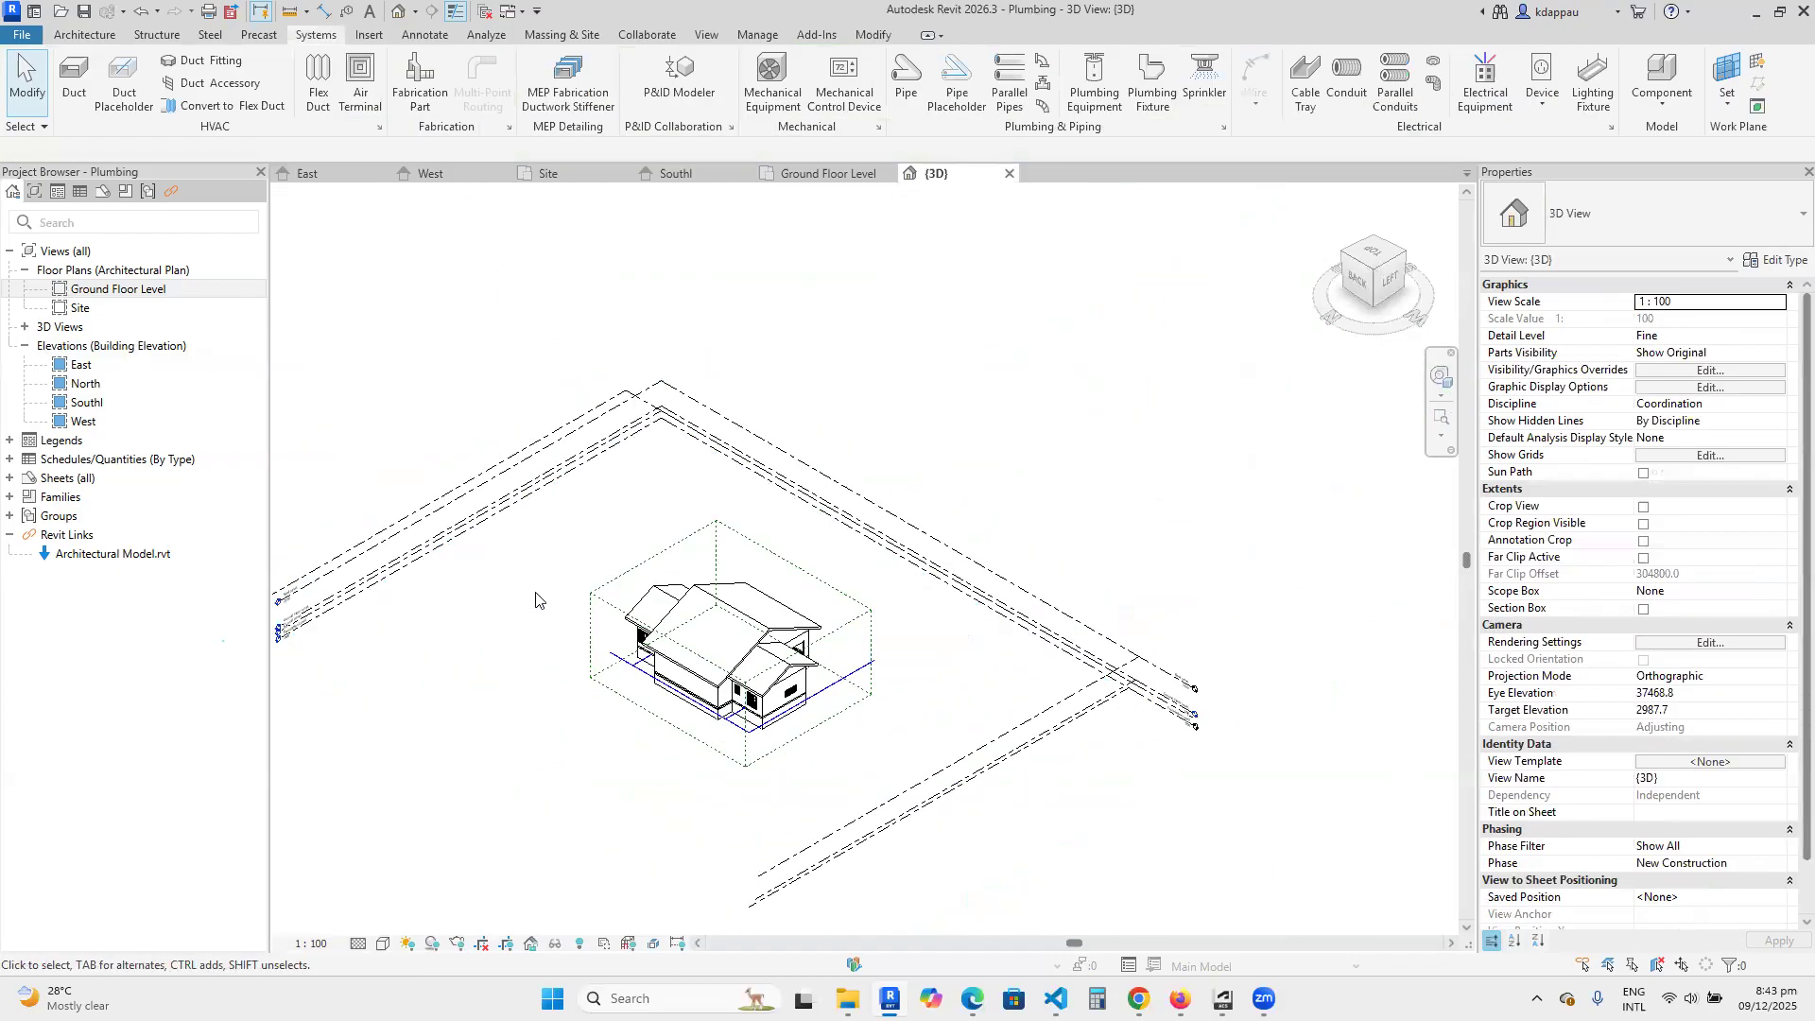
pyautogui.click(80, 312)
pyautogui.doubleClick(79, 311)
pyautogui.scroll(-6, 842, 669)
pyautogui.scroll(6, 796, 460)
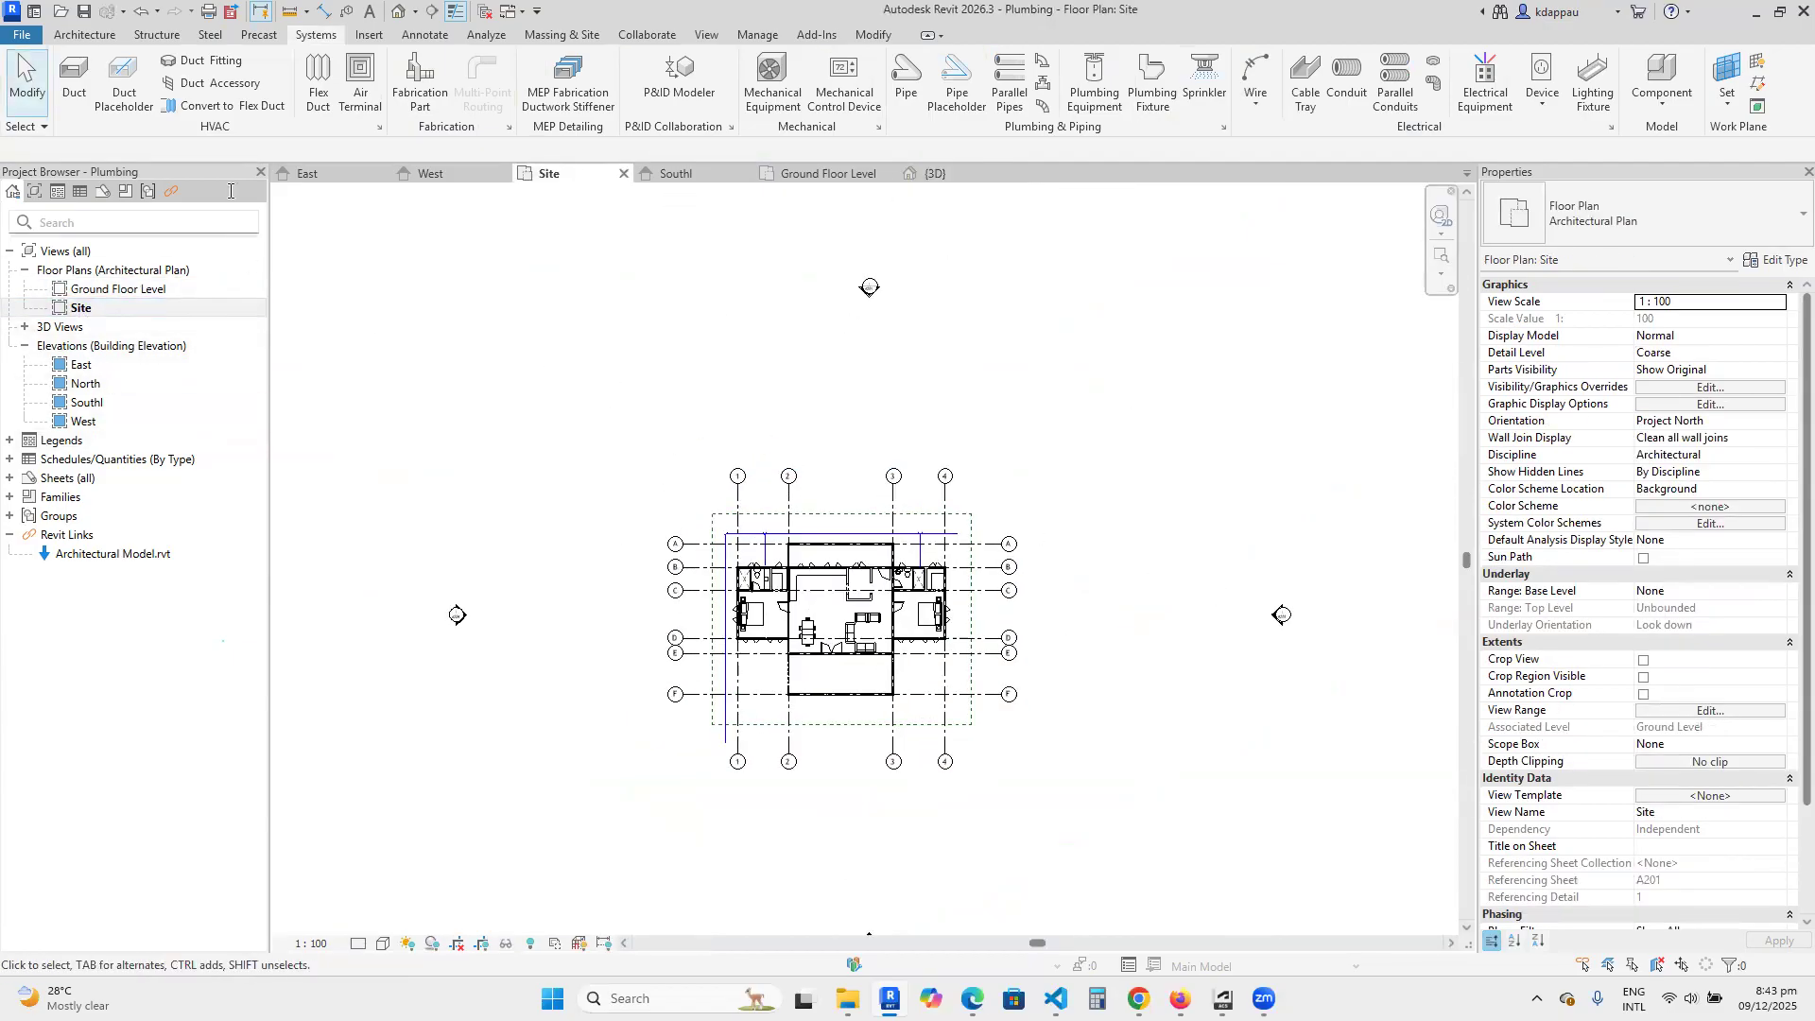
# Create a Grassland - 1200mm toposolid on Ground Level from a rectangular sketch about 43000 by 38000 mm around the building.
pyautogui.click(565, 35)
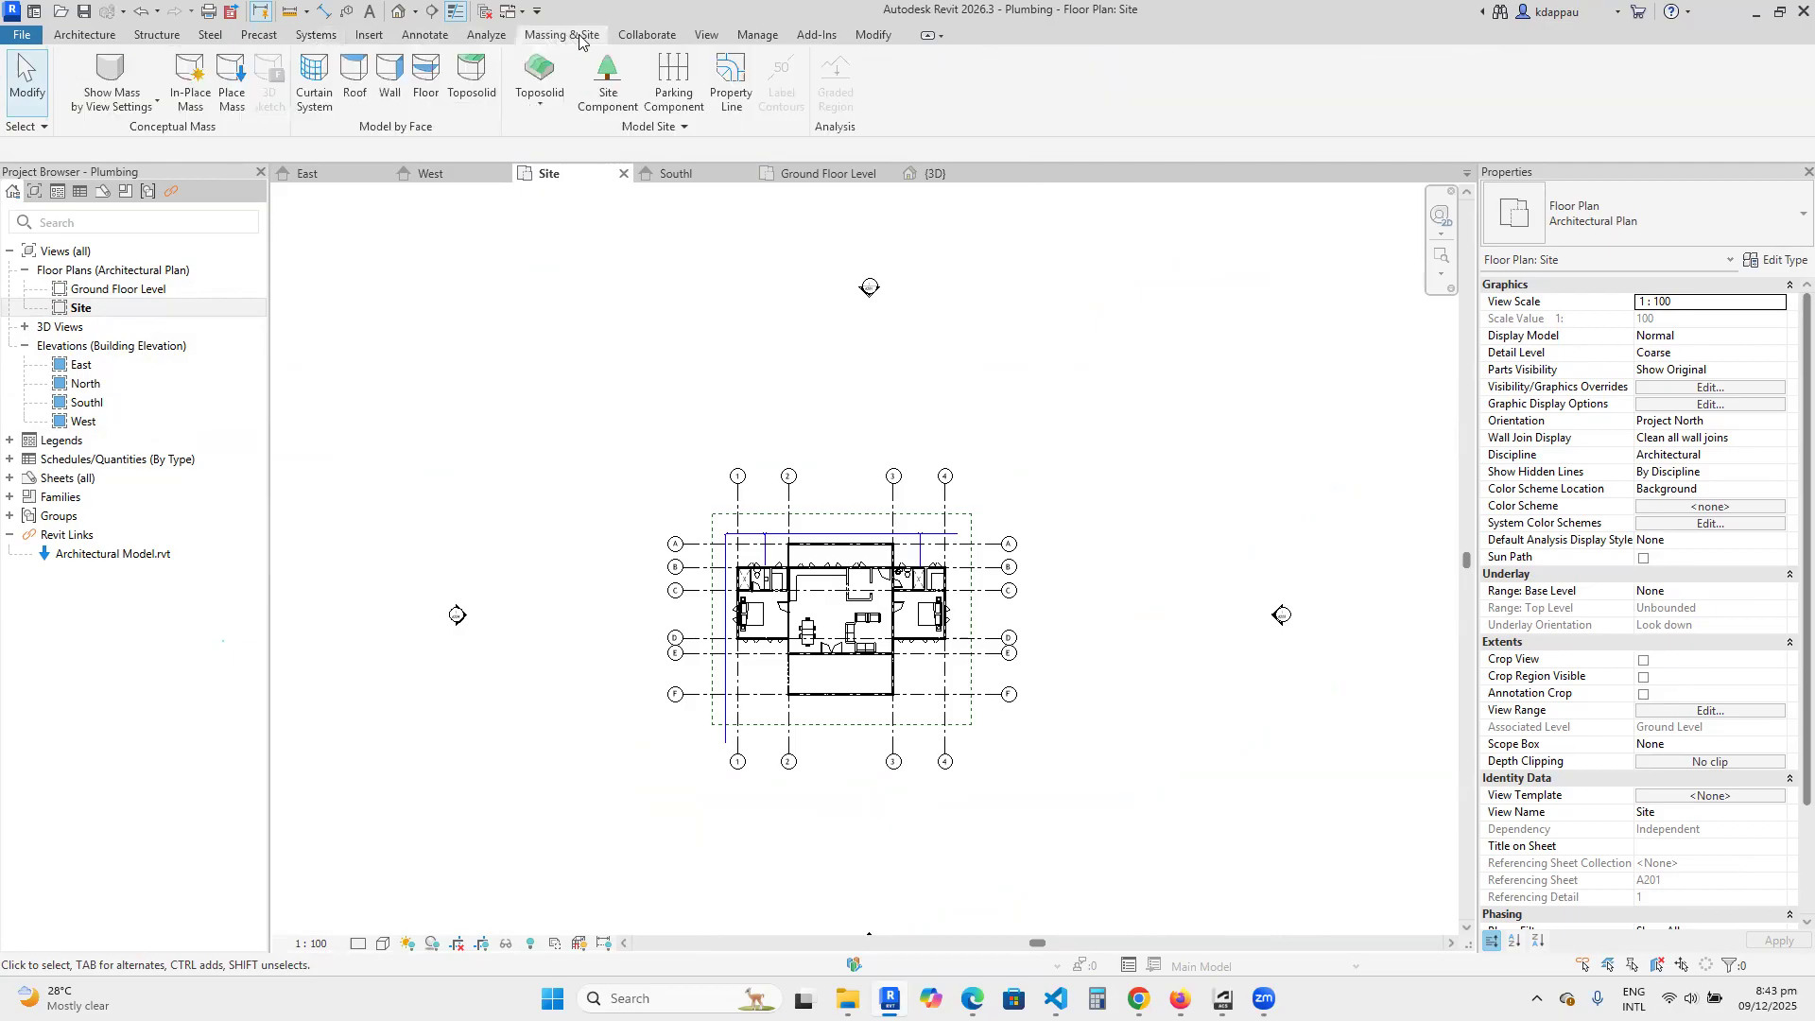
pyautogui.click(541, 104)
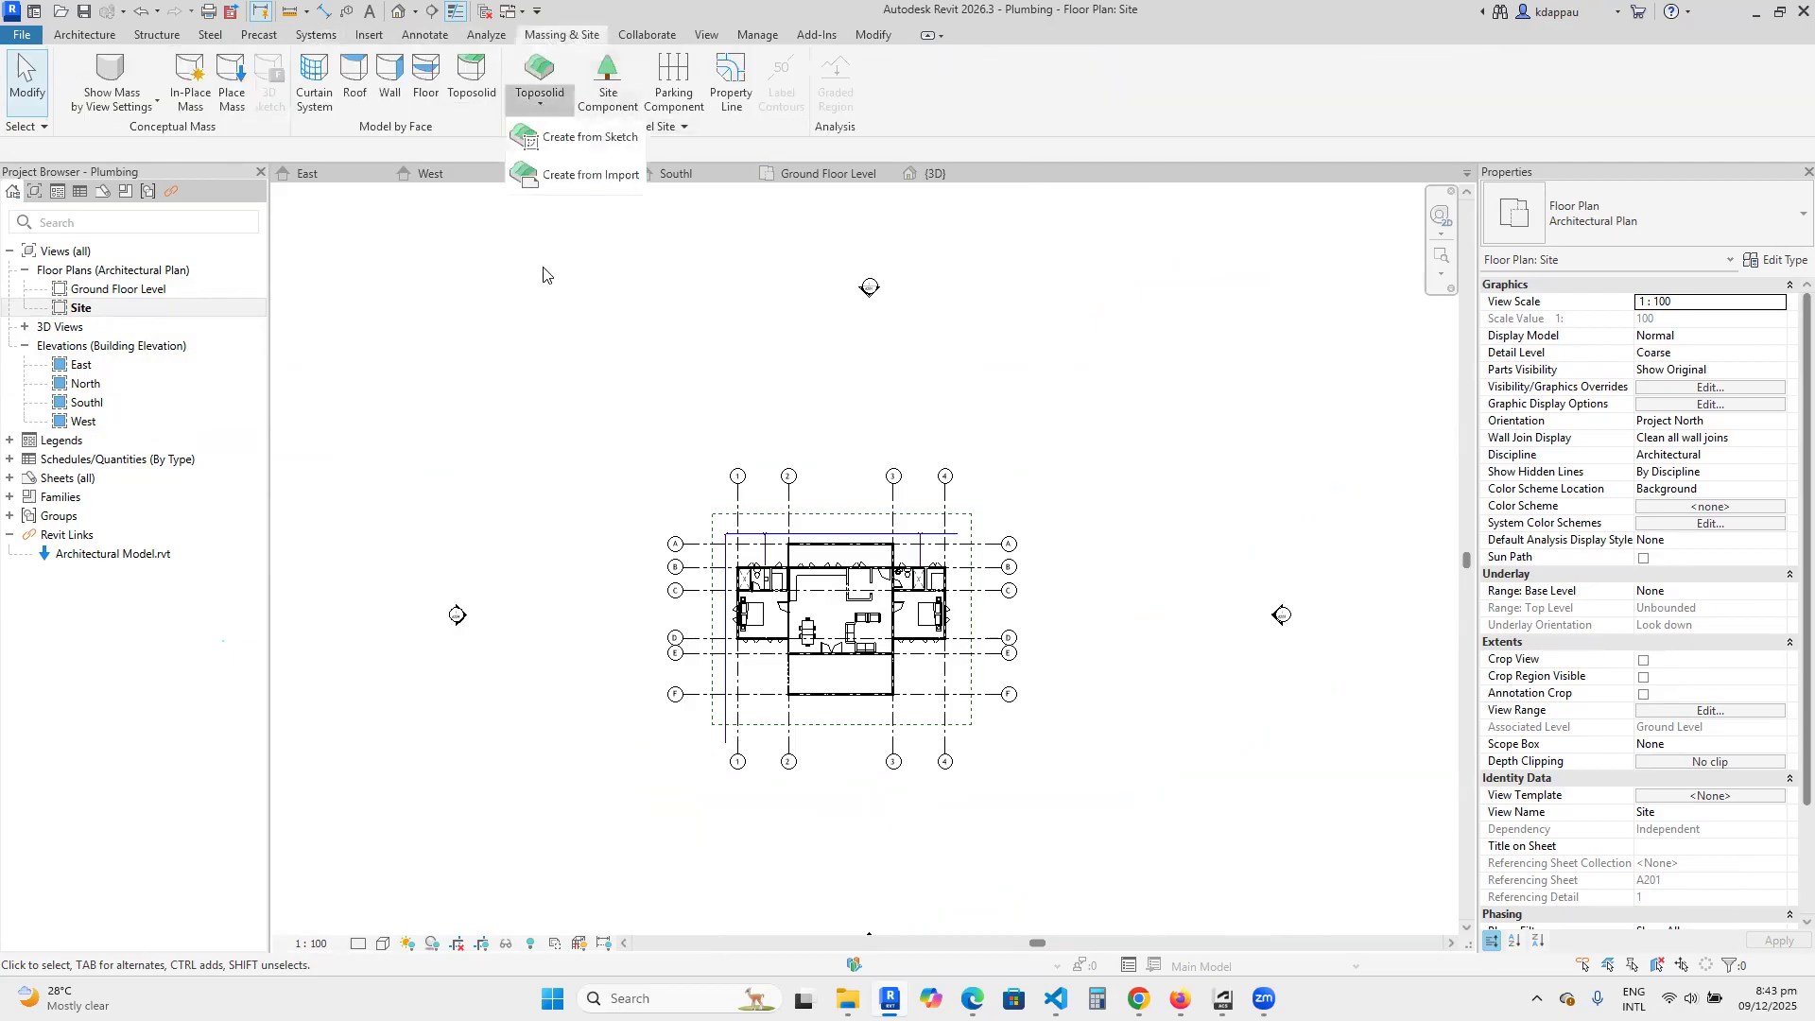
pyautogui.click(579, 137)
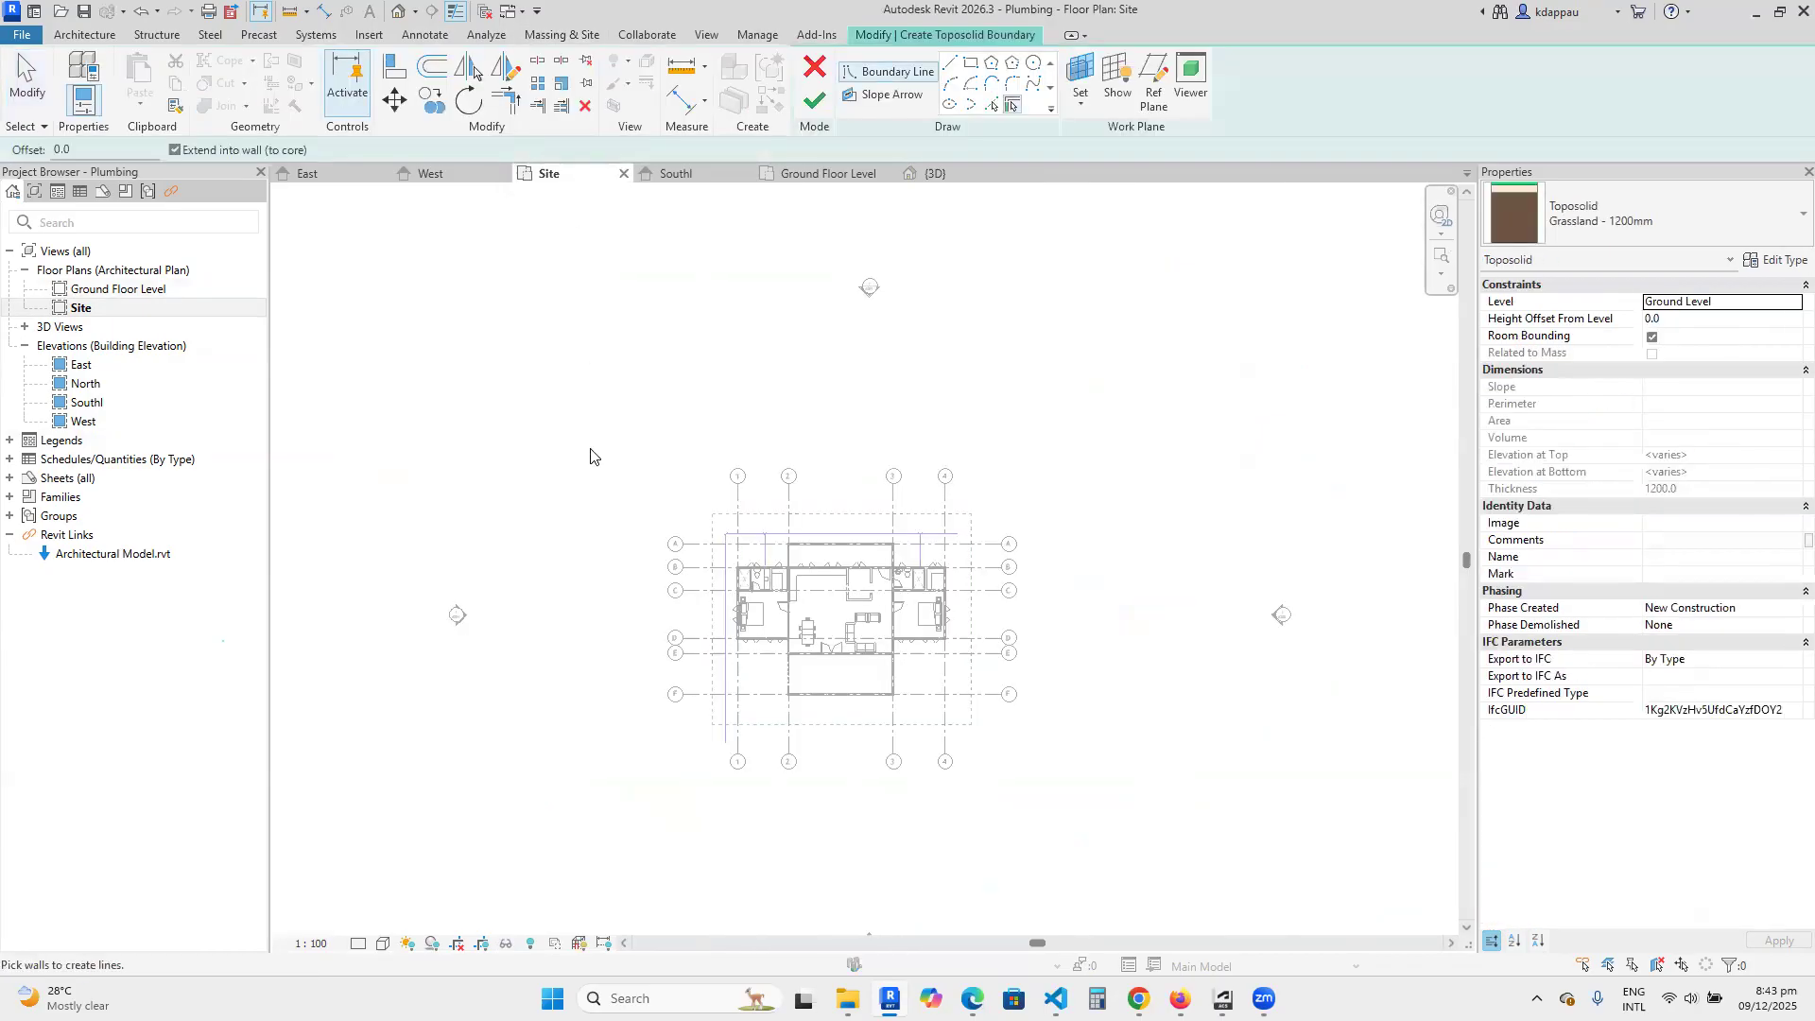
pyautogui.click(971, 62)
pyautogui.scroll(-2, 645, 497)
pyautogui.click(615, 441)
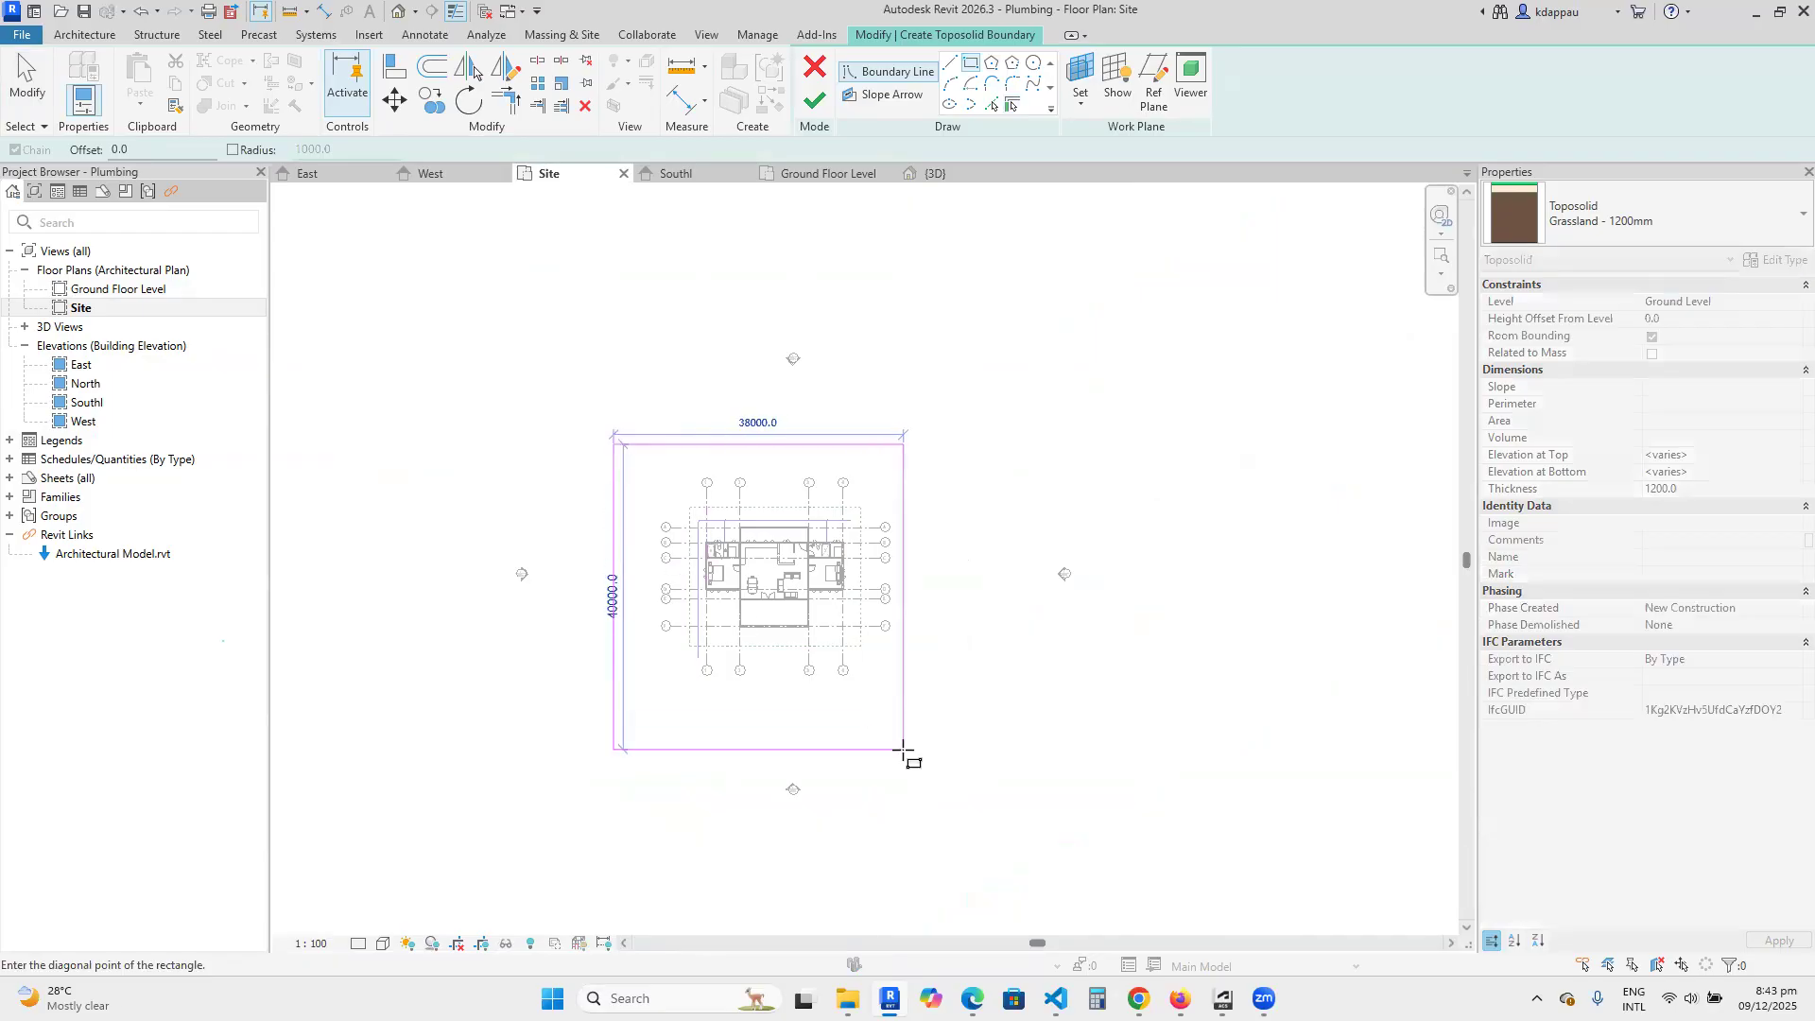
pyautogui.click(943, 733)
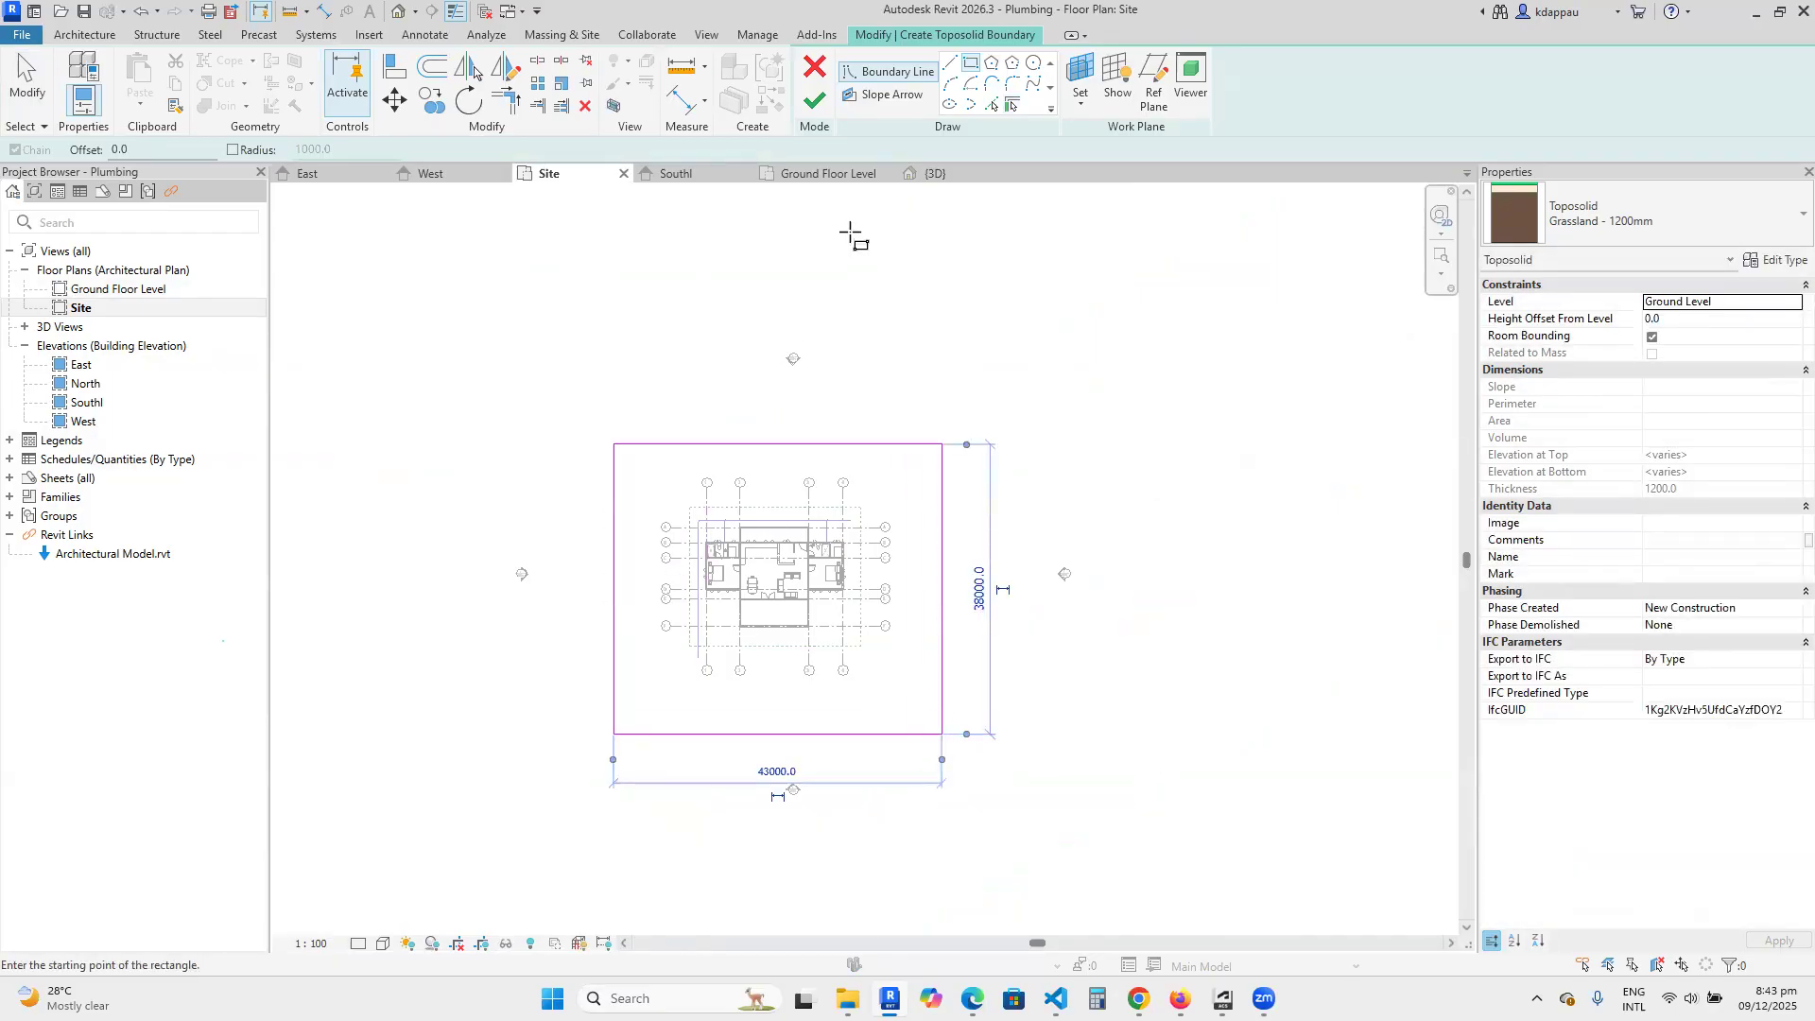
pyautogui.click(815, 99)
# Select the new toposolid by its edge to review its constraints and dimensions, and clear the selection.
pyautogui.rightClick(616, 331)
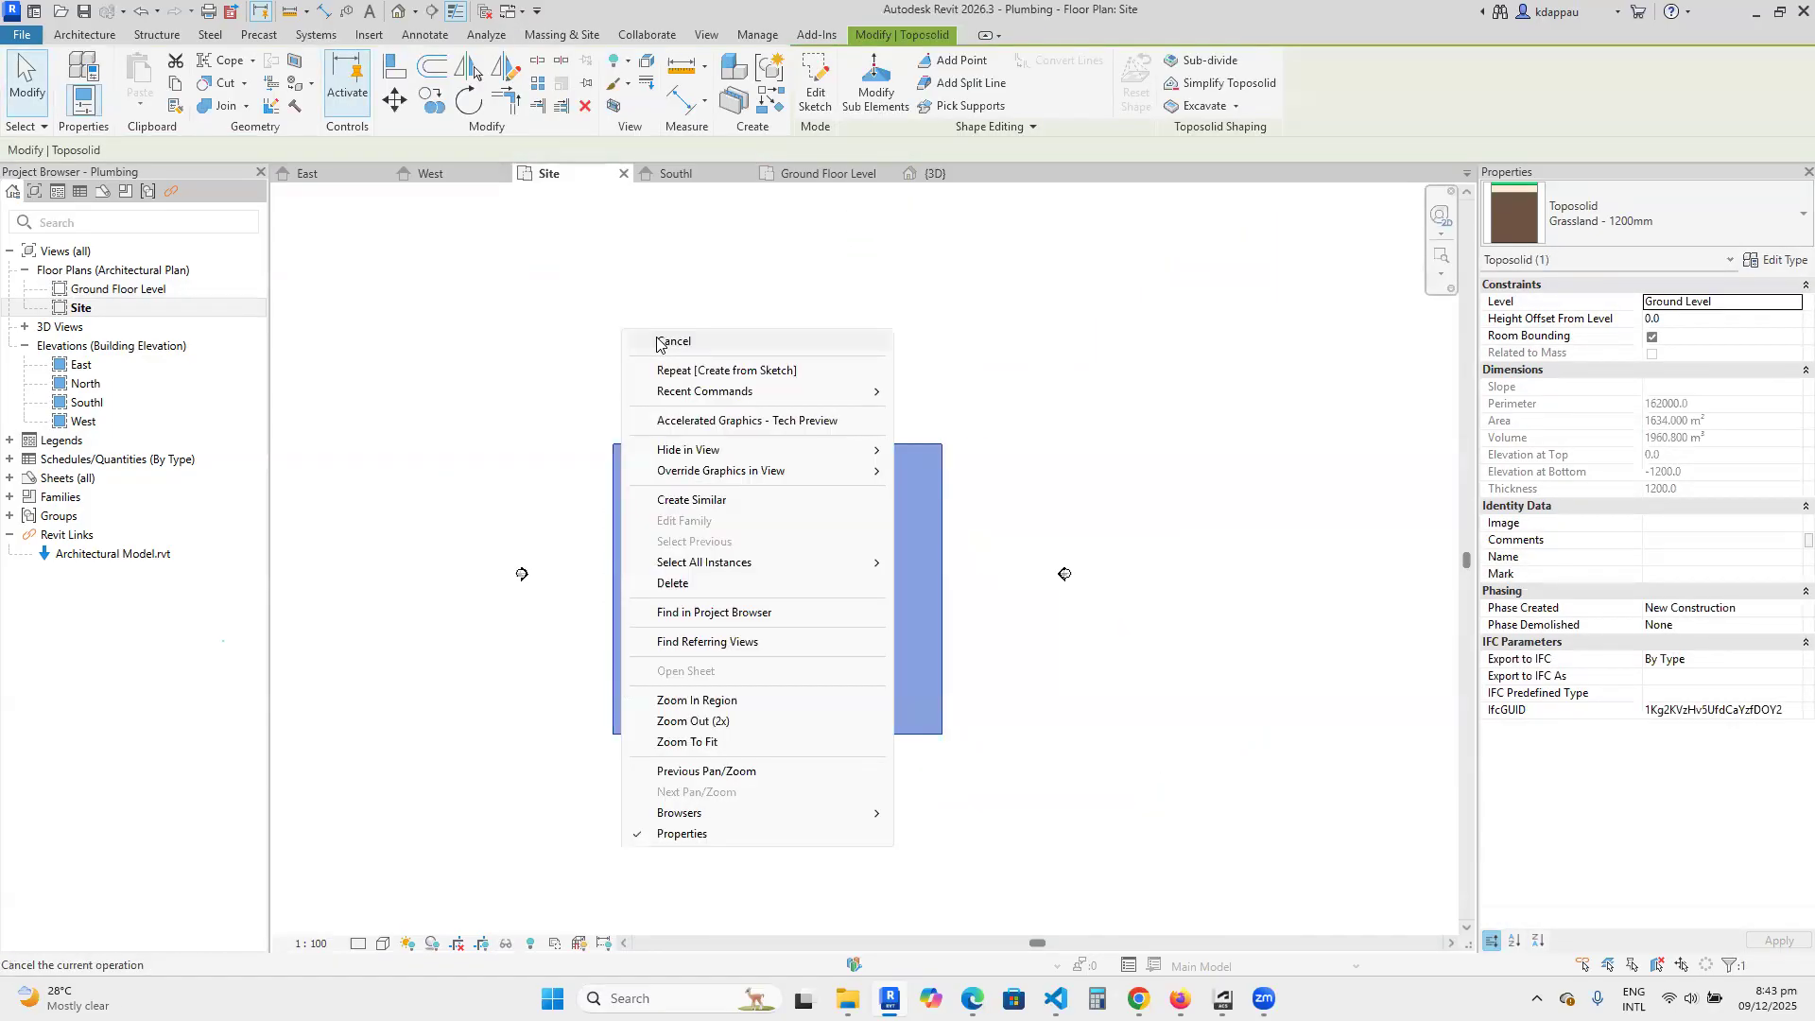
pyautogui.click(661, 344)
pyautogui.rightClick(622, 326)
pyautogui.click(658, 327)
pyautogui.click(651, 445)
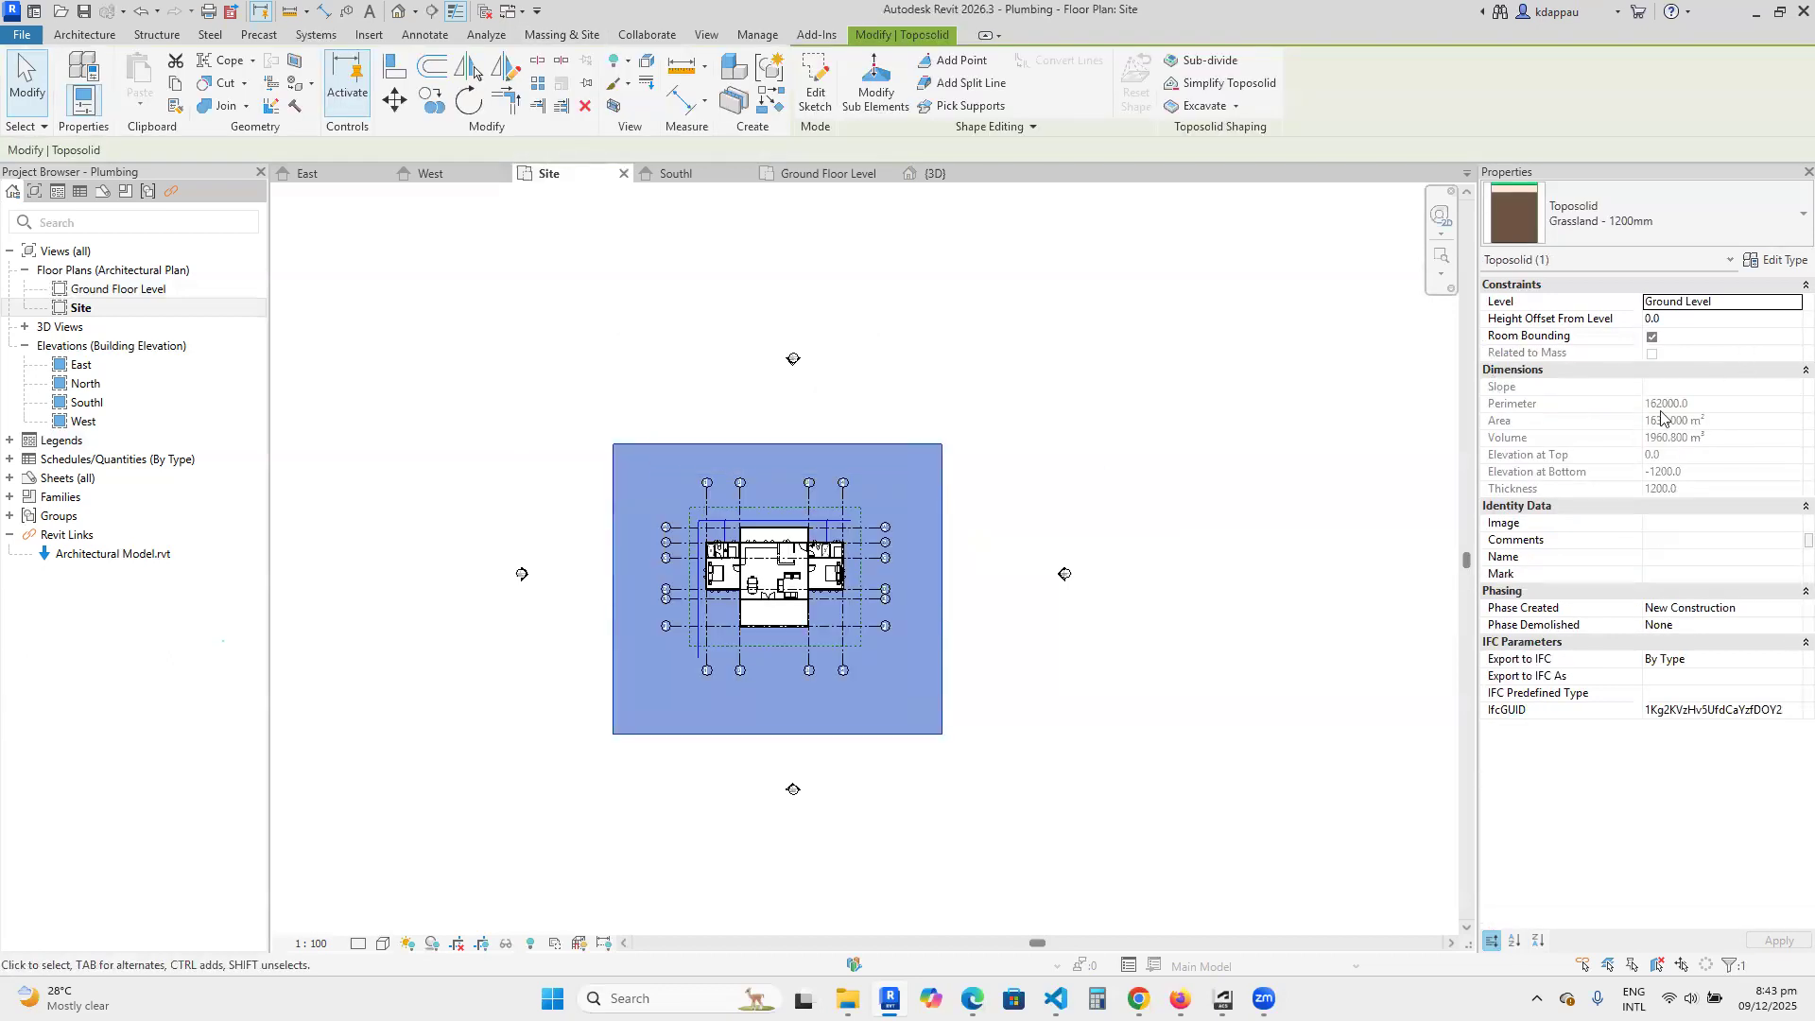
pyautogui.click(828, 310)
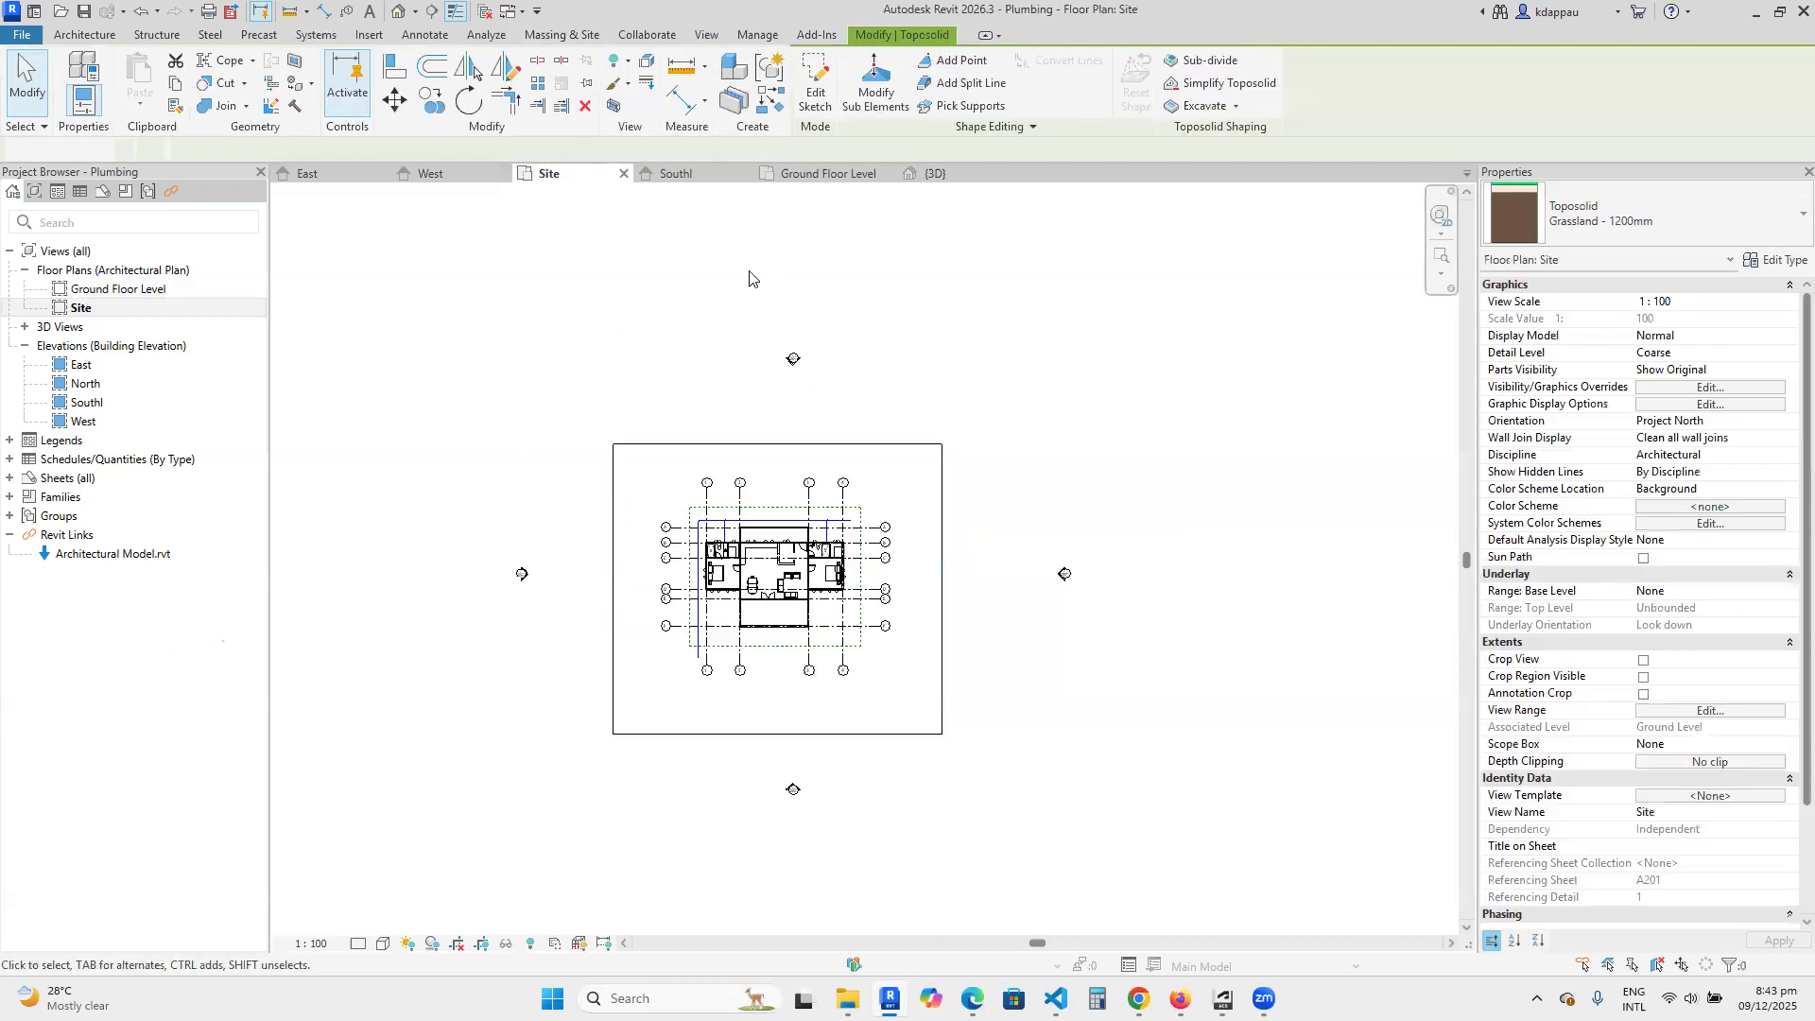
# Open the default 3D view and set its visual style to Shaded.
pyautogui.click(397, 14)
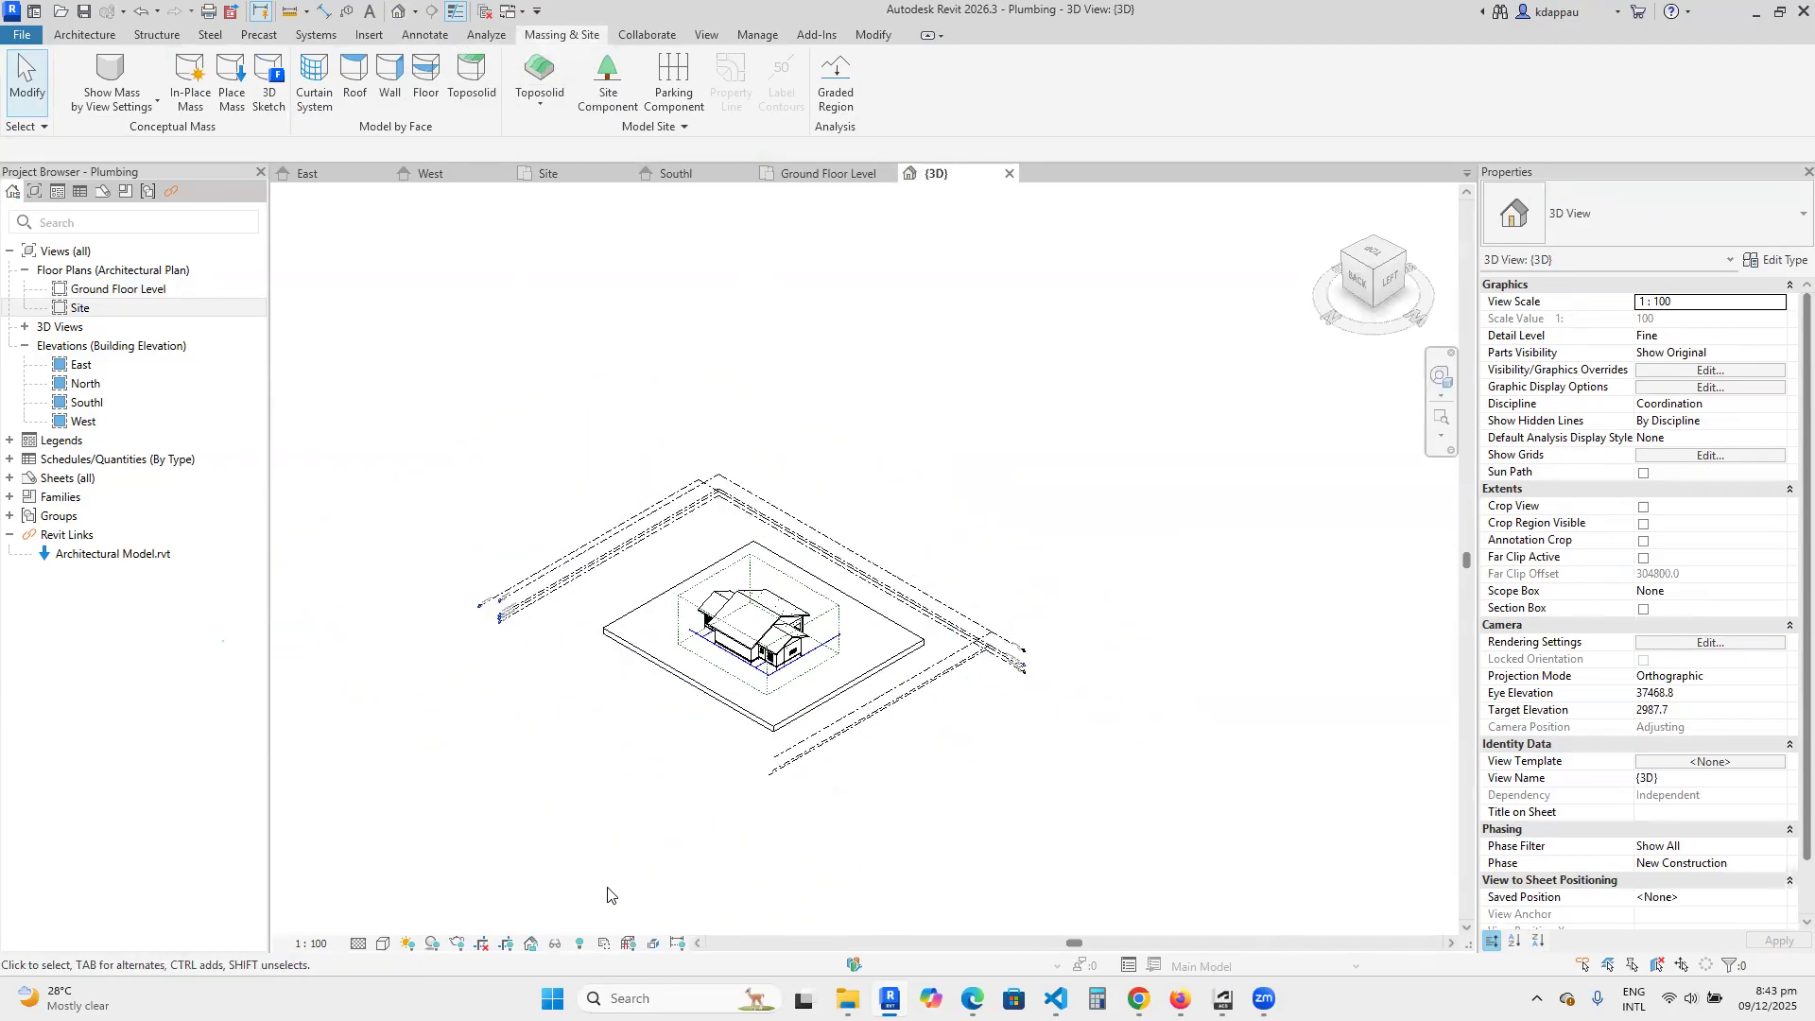
pyautogui.click(382, 943)
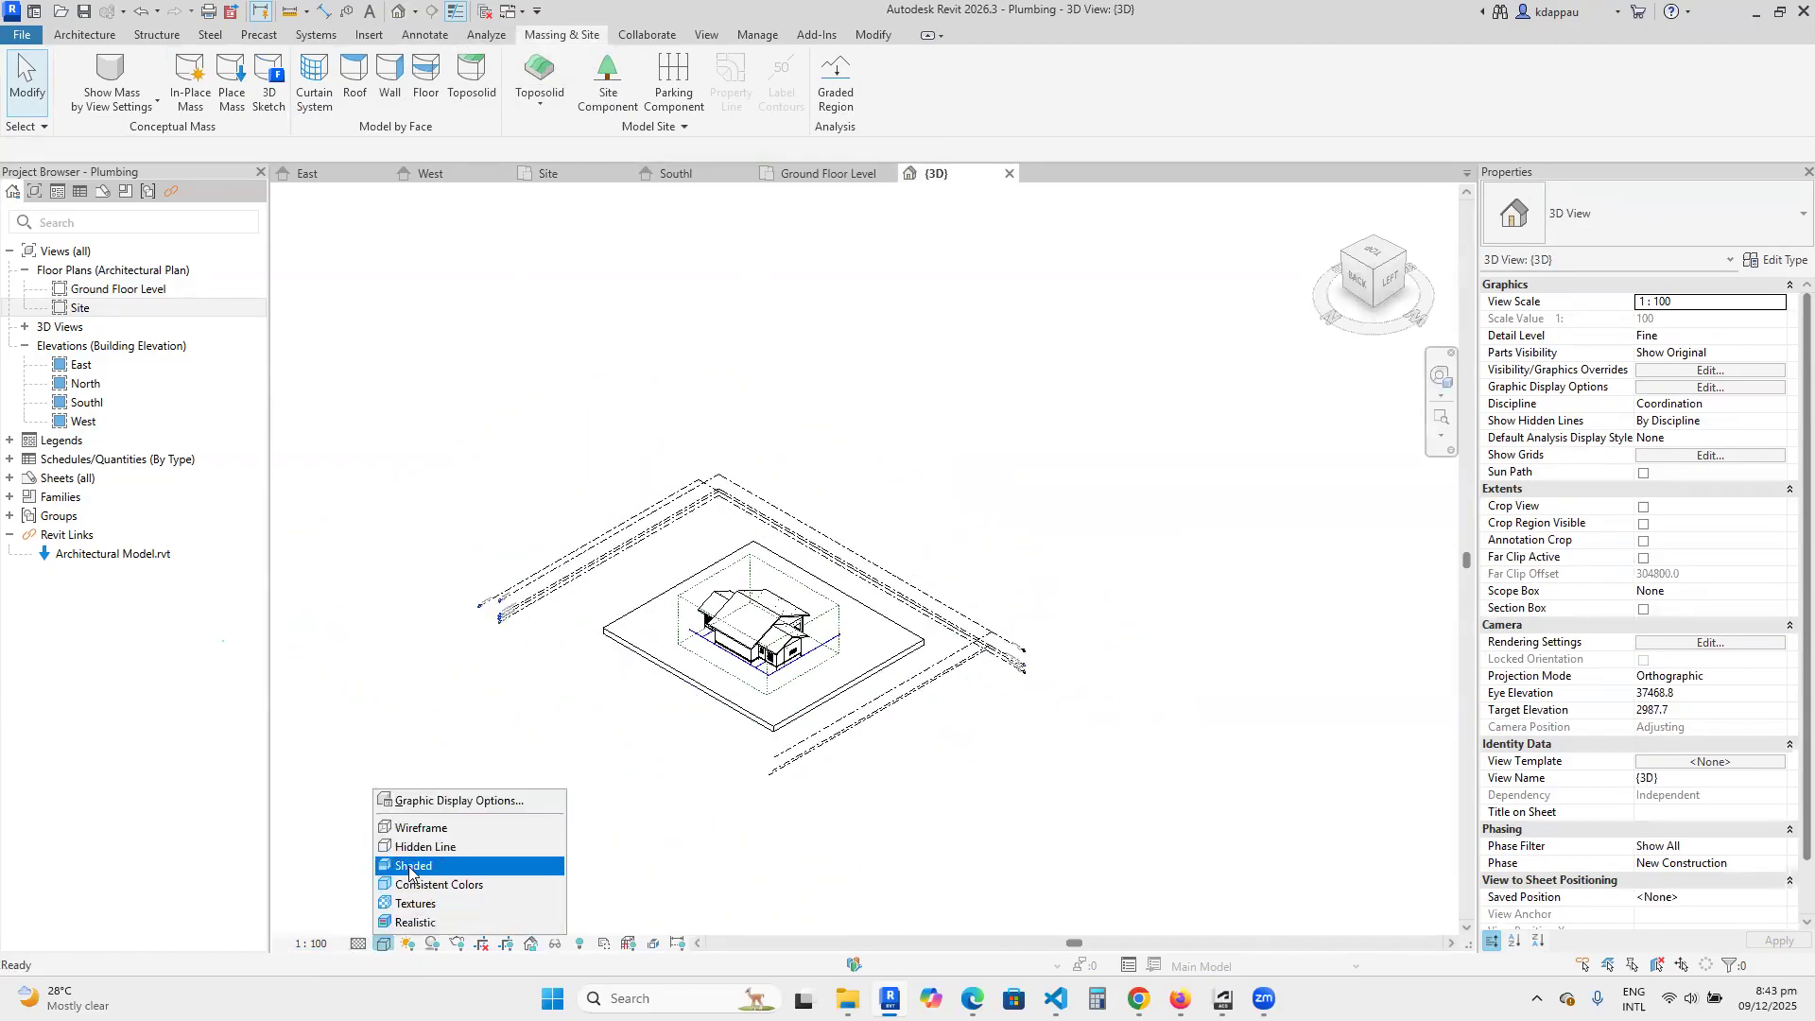
pyautogui.click(476, 887)
# Examine the cold water pipe run around the house in relation to the toposolid surface in 3D.
pyautogui.scroll(5, 797, 719)
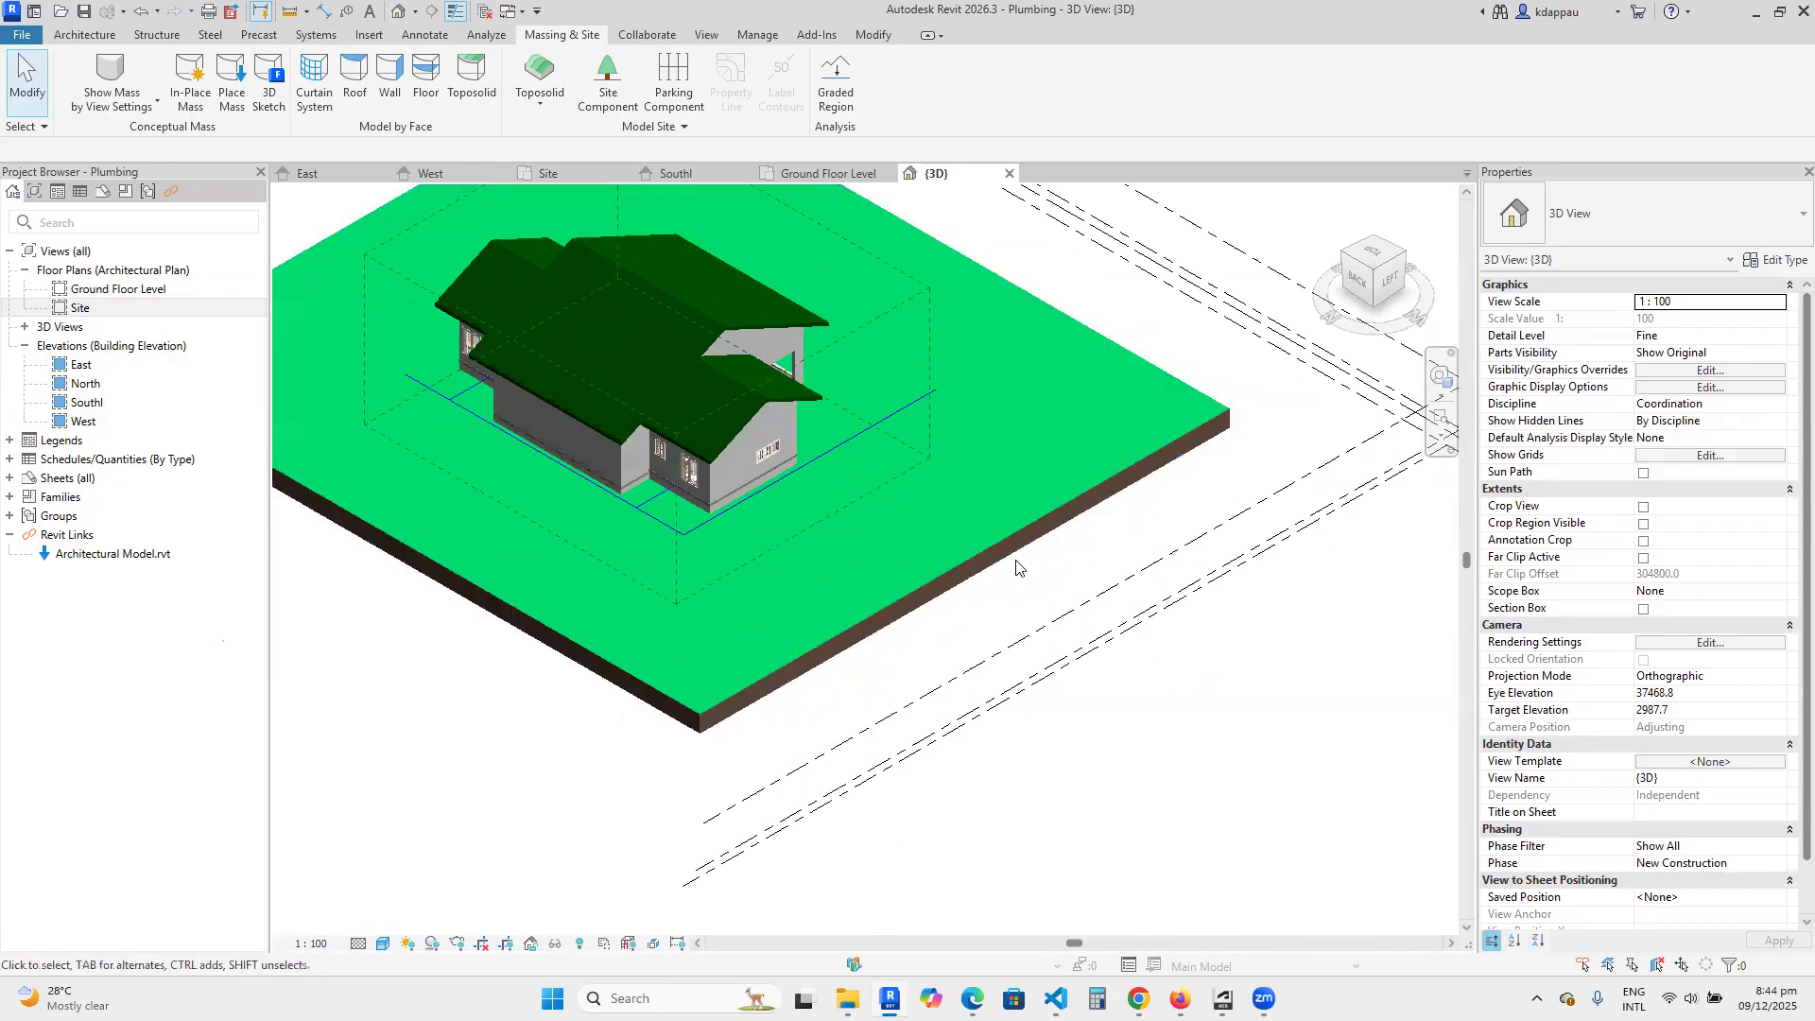
pyautogui.scroll(-5, 603, 497)
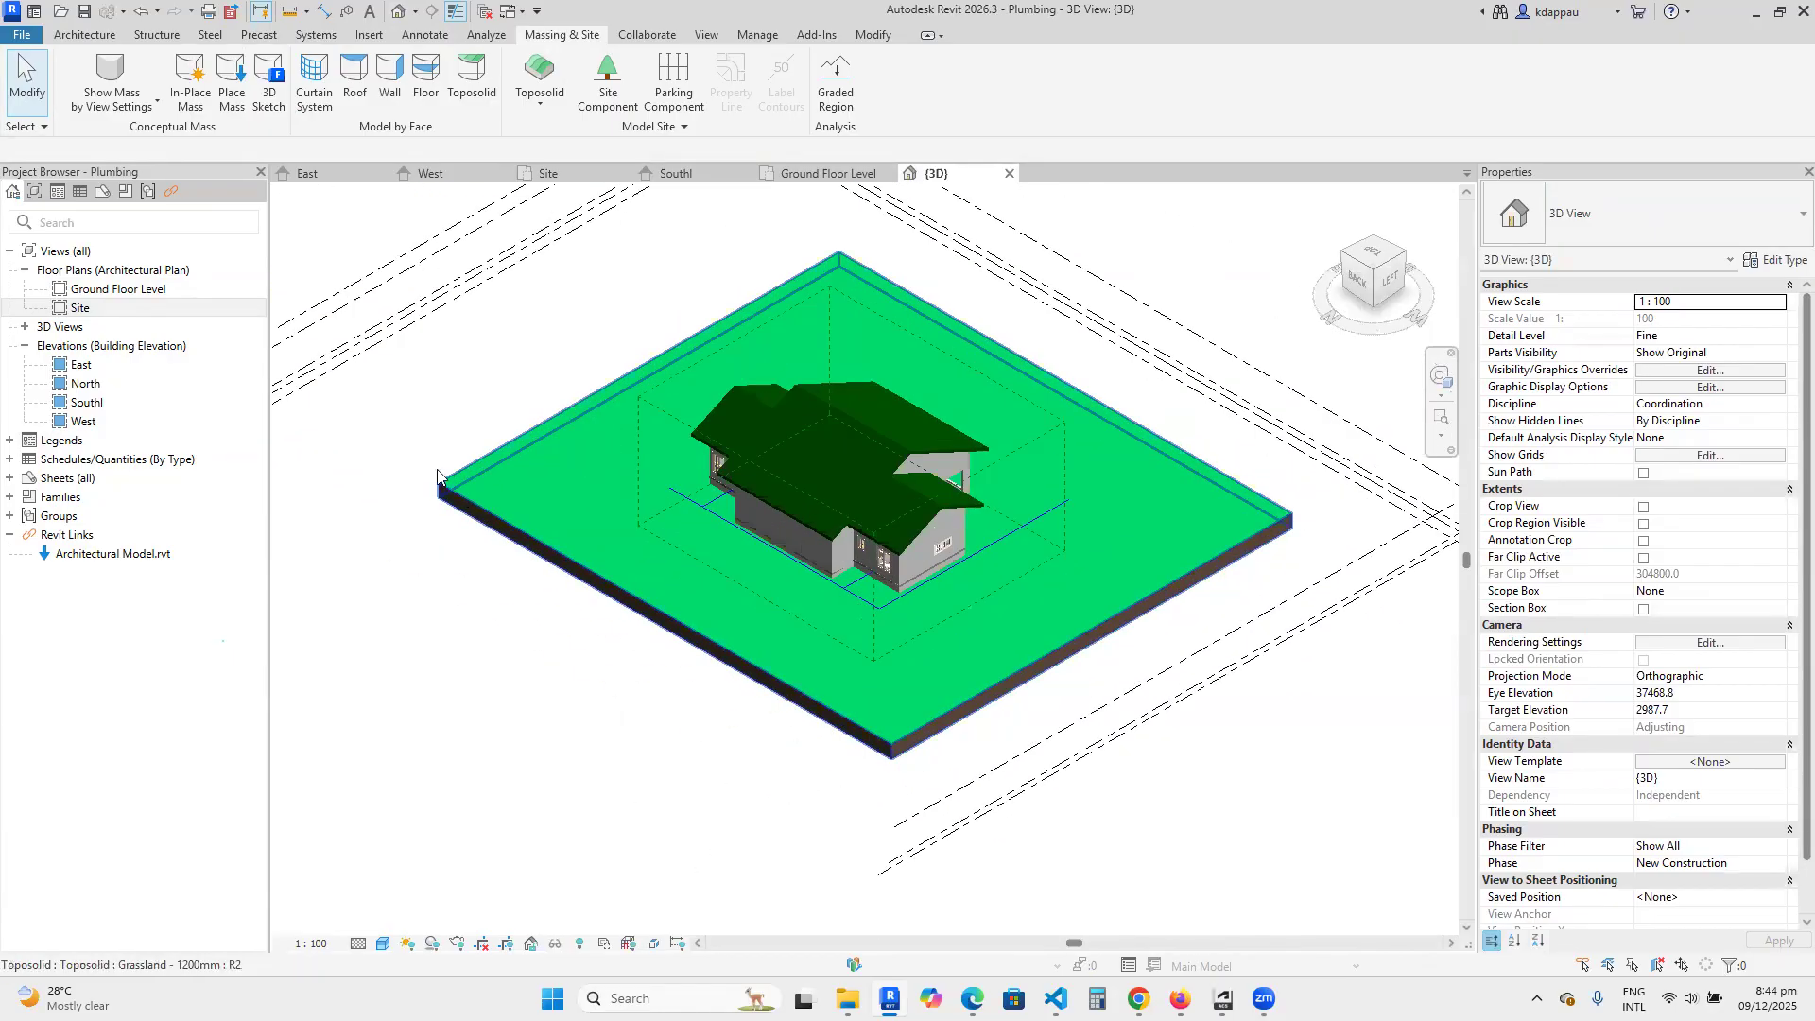
pyautogui.moveTo(462, 589); pyautogui.dragTo(457, 590, button='middle')
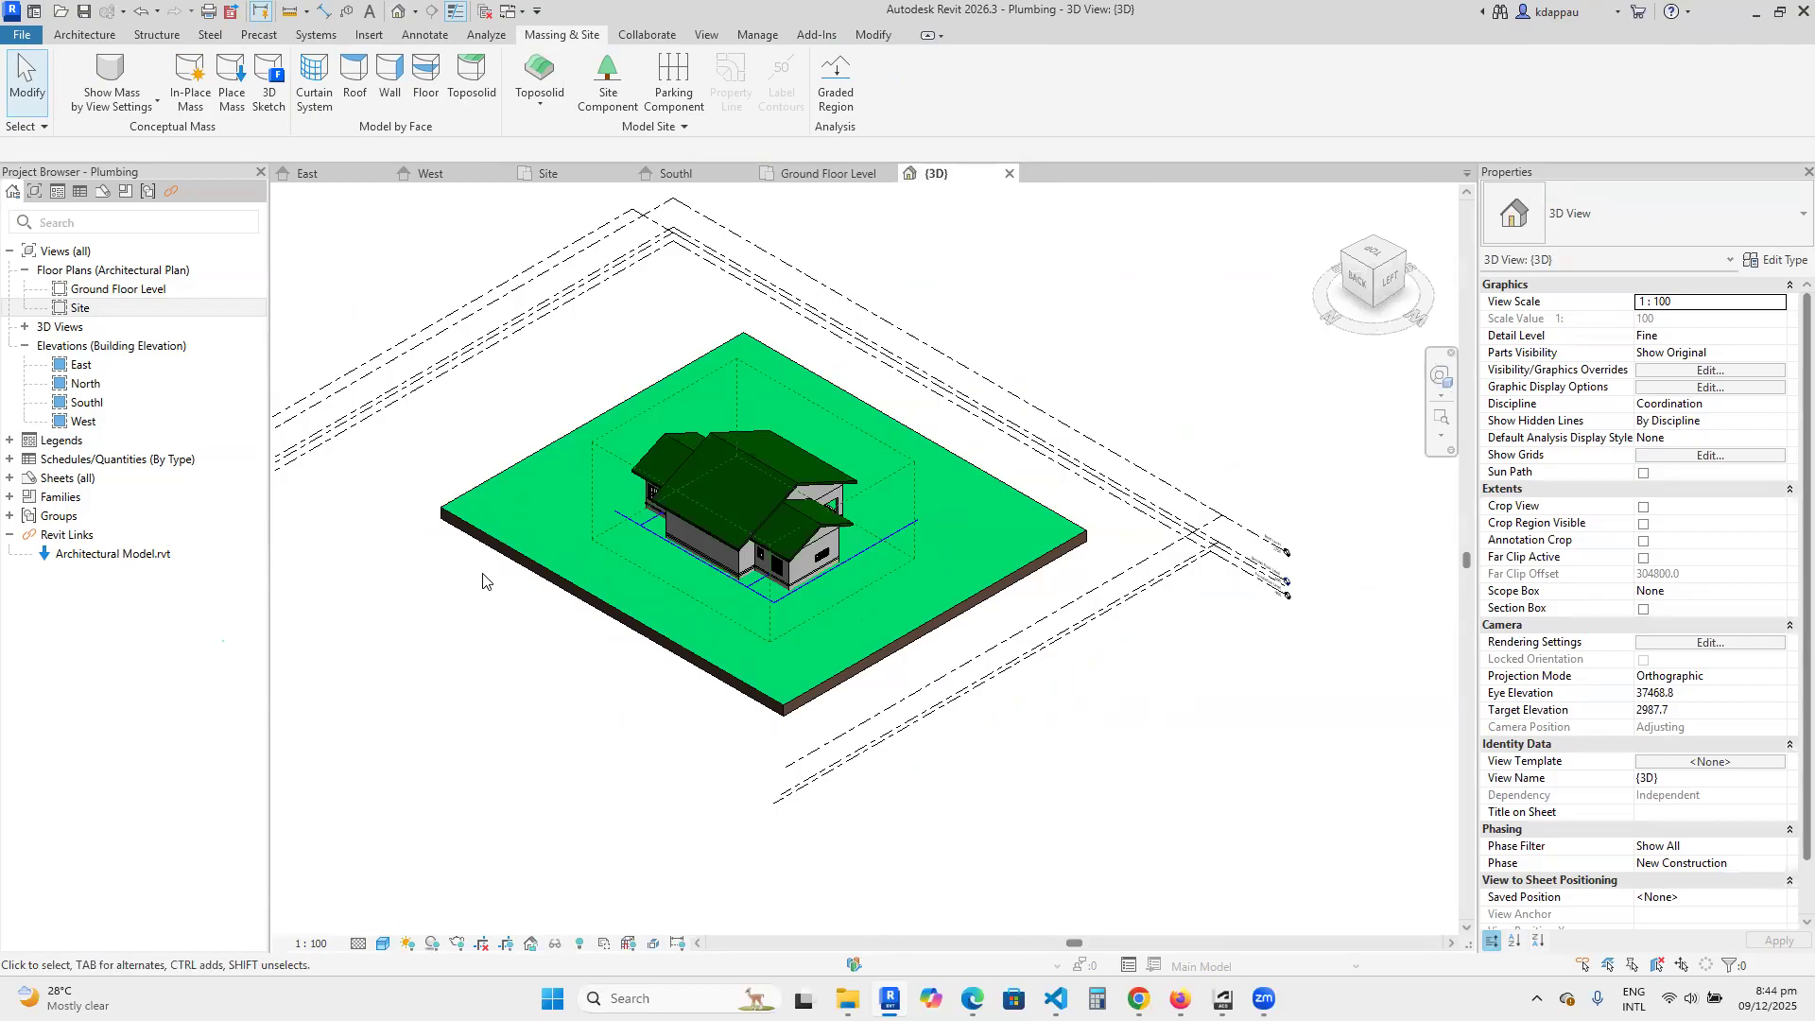
pyautogui.scroll(5, 703, 571)
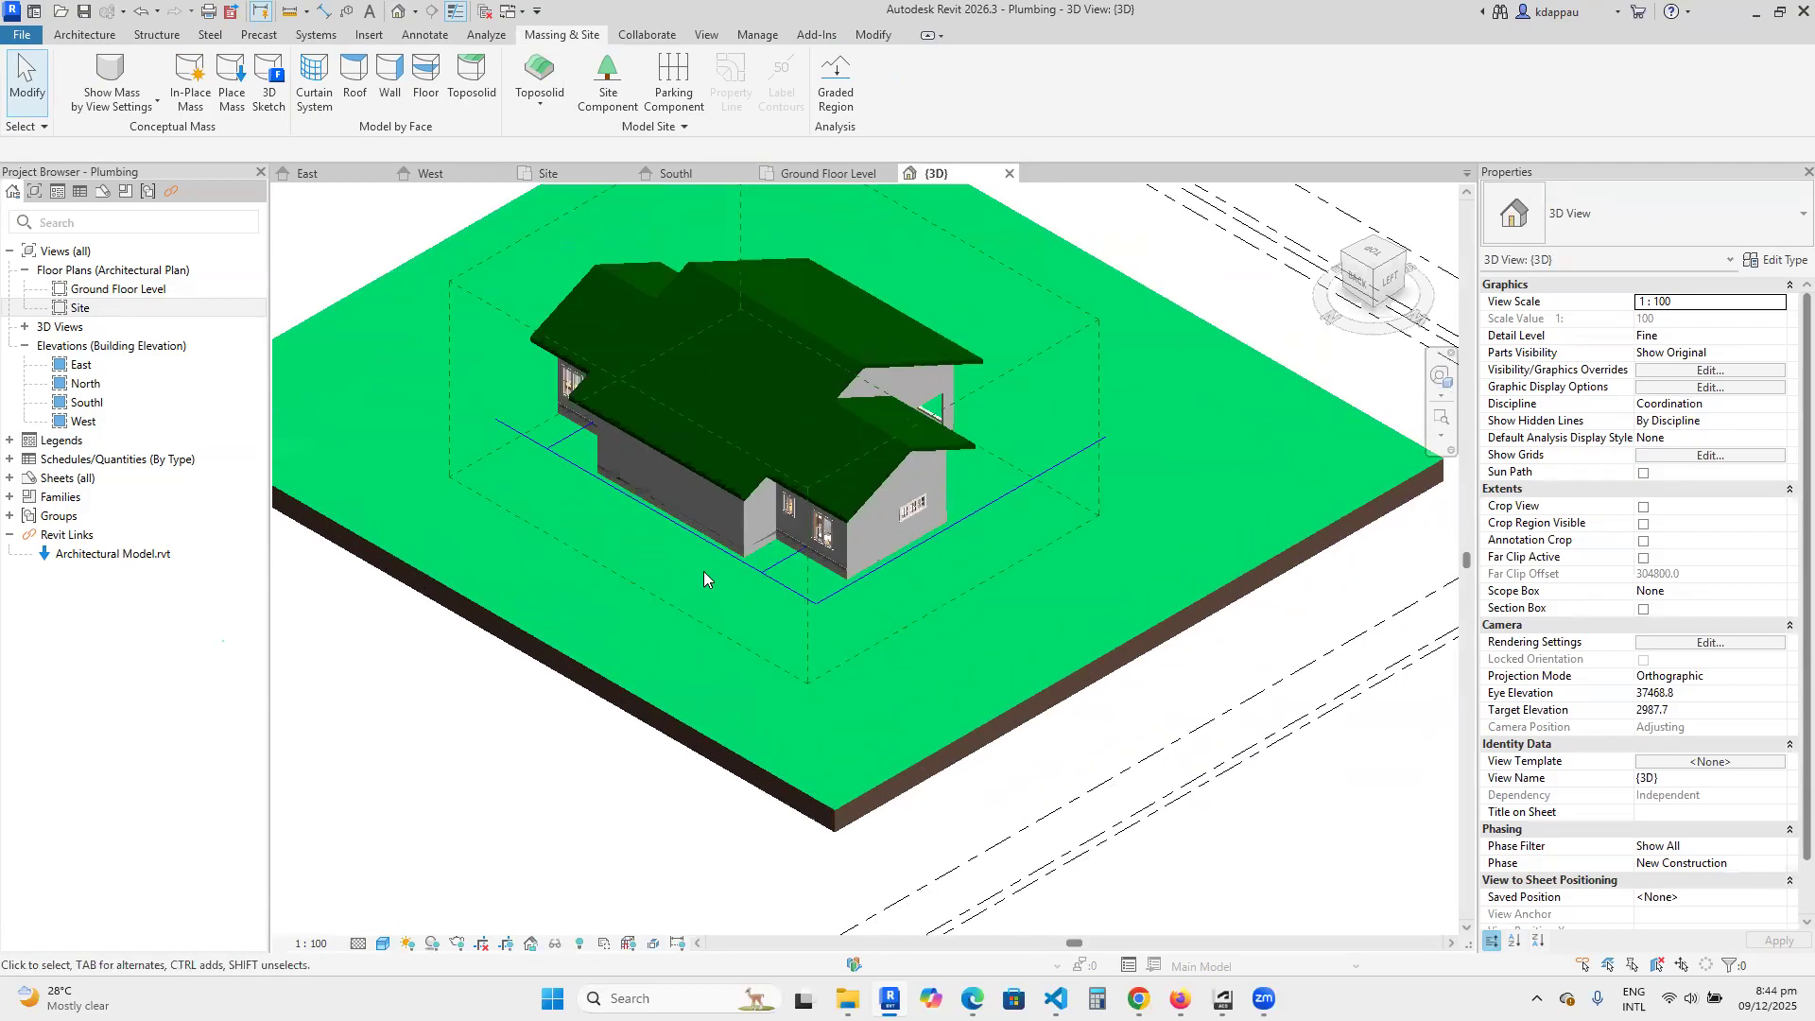
pyautogui.scroll(-2, 888, 624)
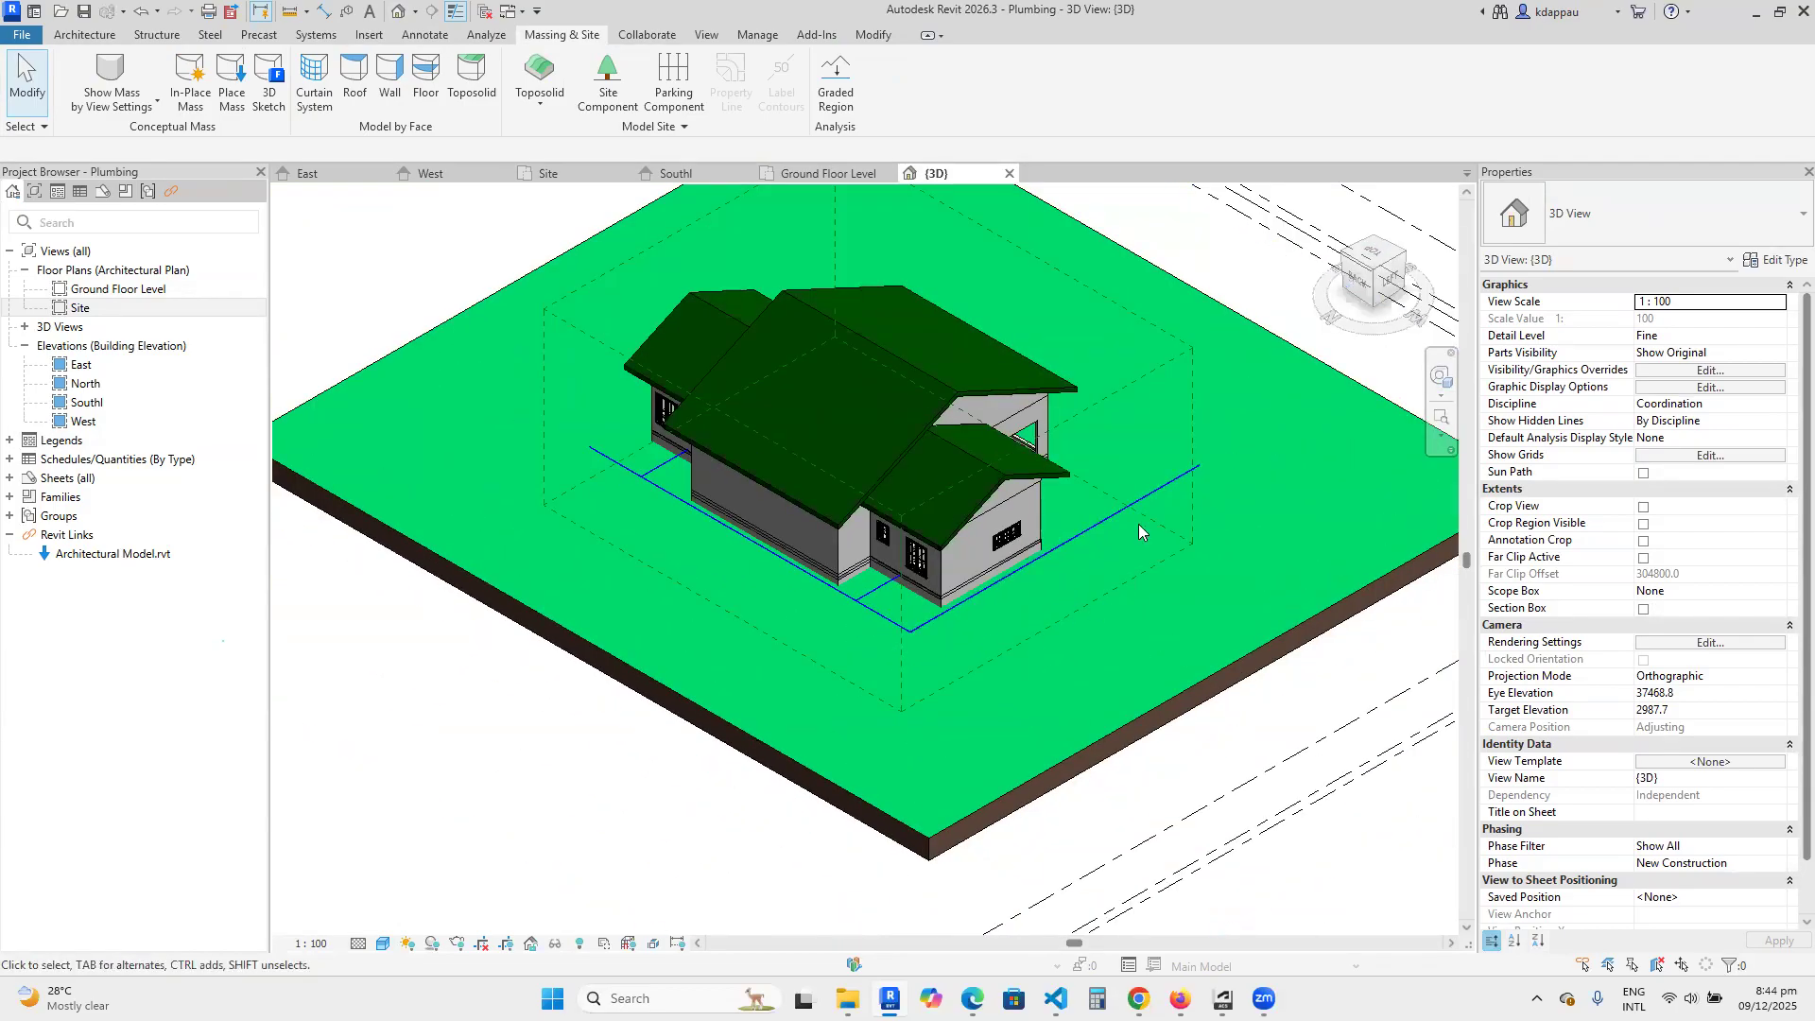
pyautogui.scroll(2, 891, 608)
pyautogui.scroll(-2, 948, 603)
pyautogui.scroll(2, 813, 677)
pyautogui.scroll(-3, 813, 677)
pyautogui.scroll(3, 768, 773)
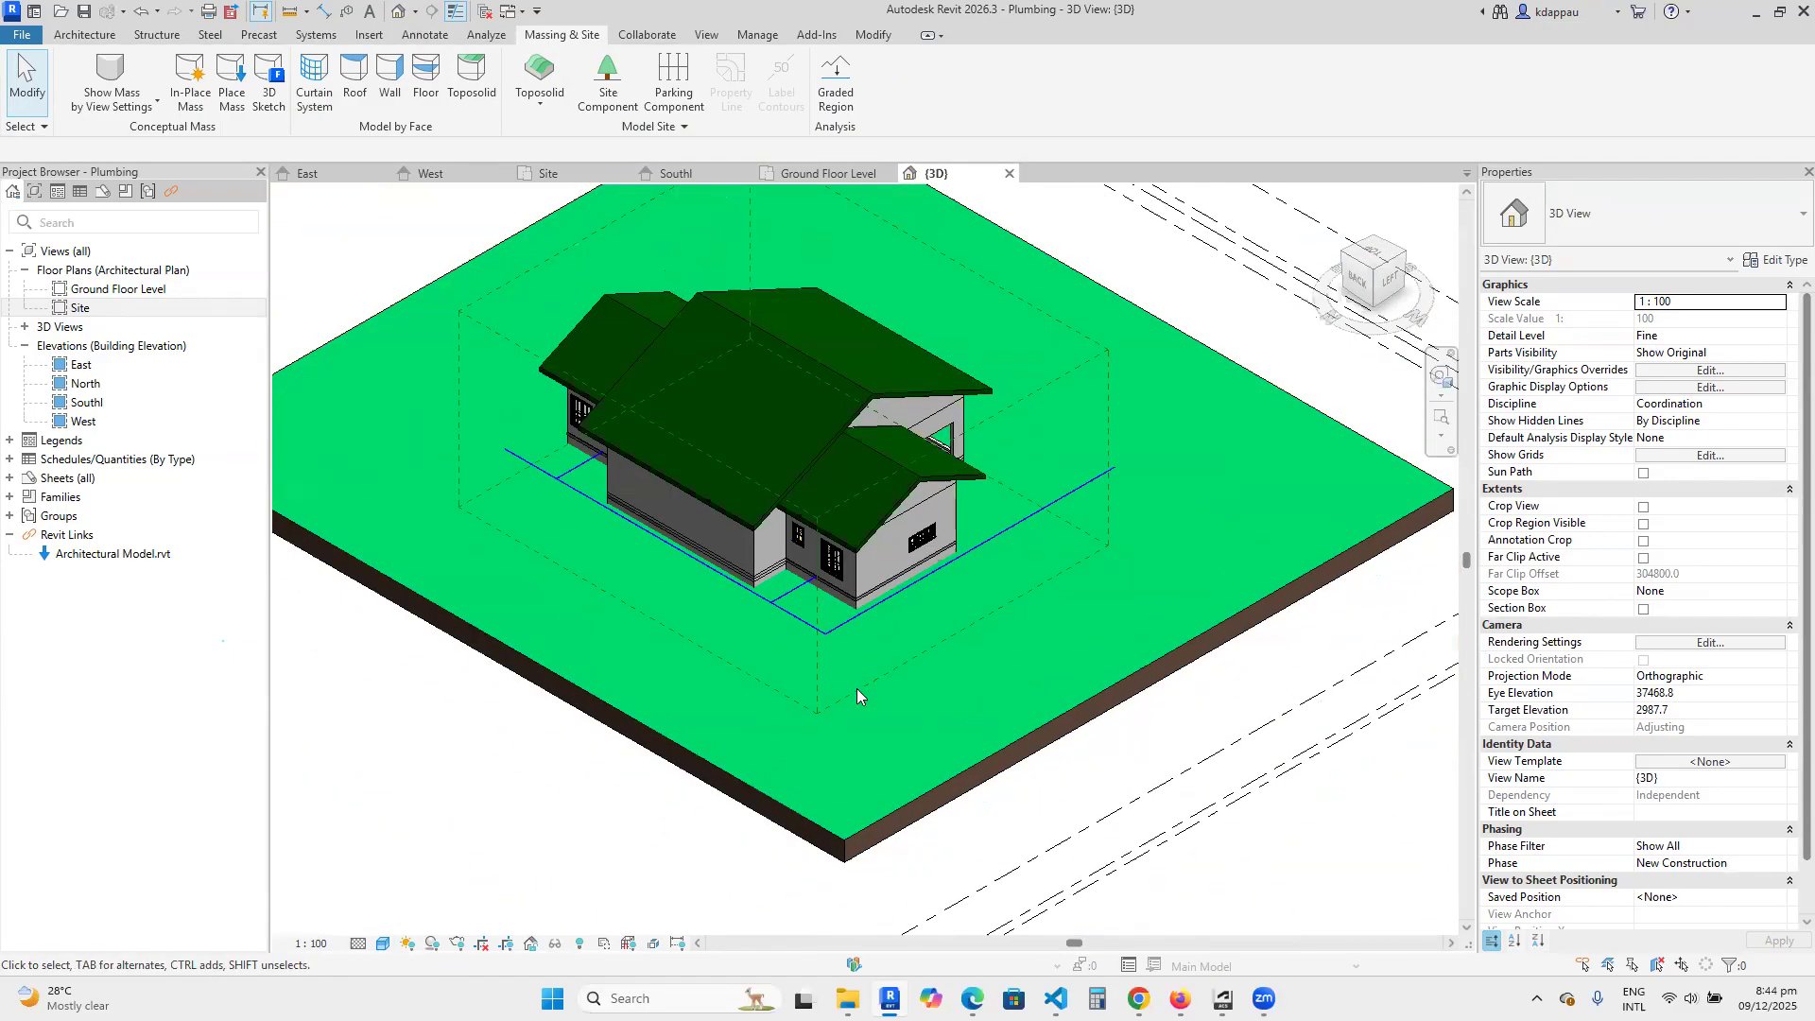
pyautogui.scroll(-2, 857, 688)
pyautogui.scroll(4, 615, 571)
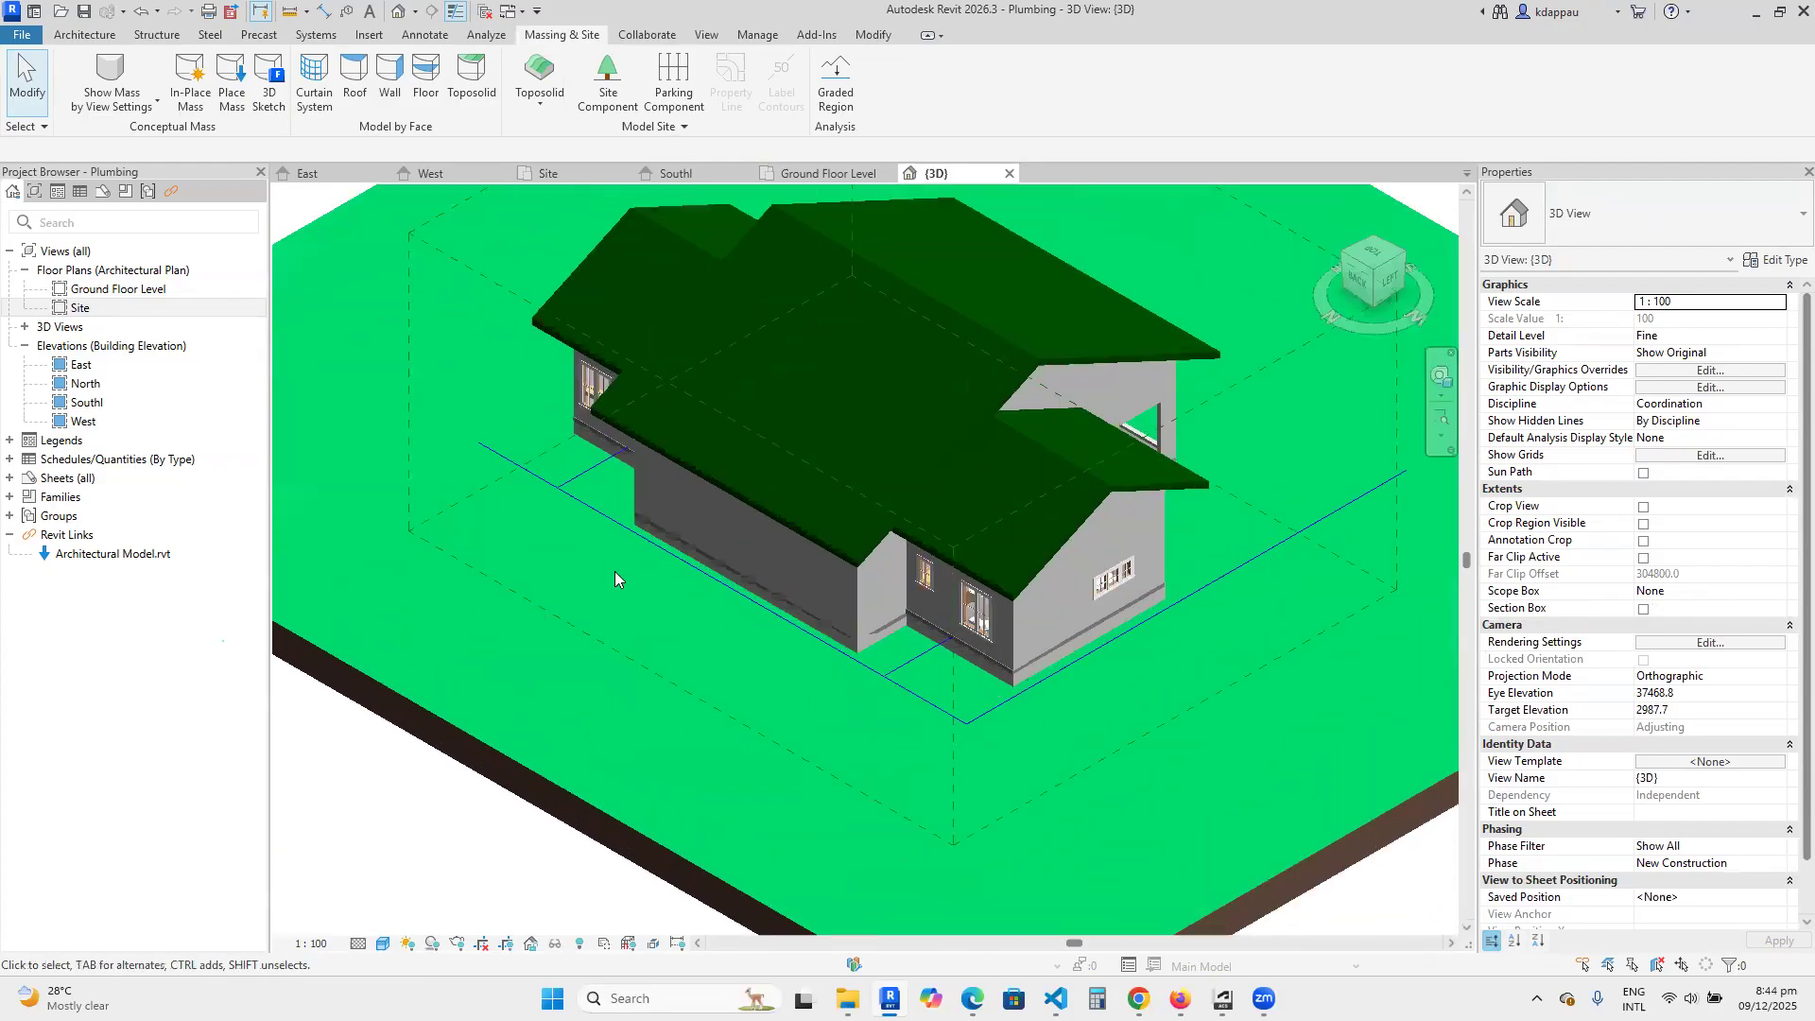
# Select the whole connected pipe network to review its shared properties, and clear the selection.
pyautogui.scroll(1, 614, 571)
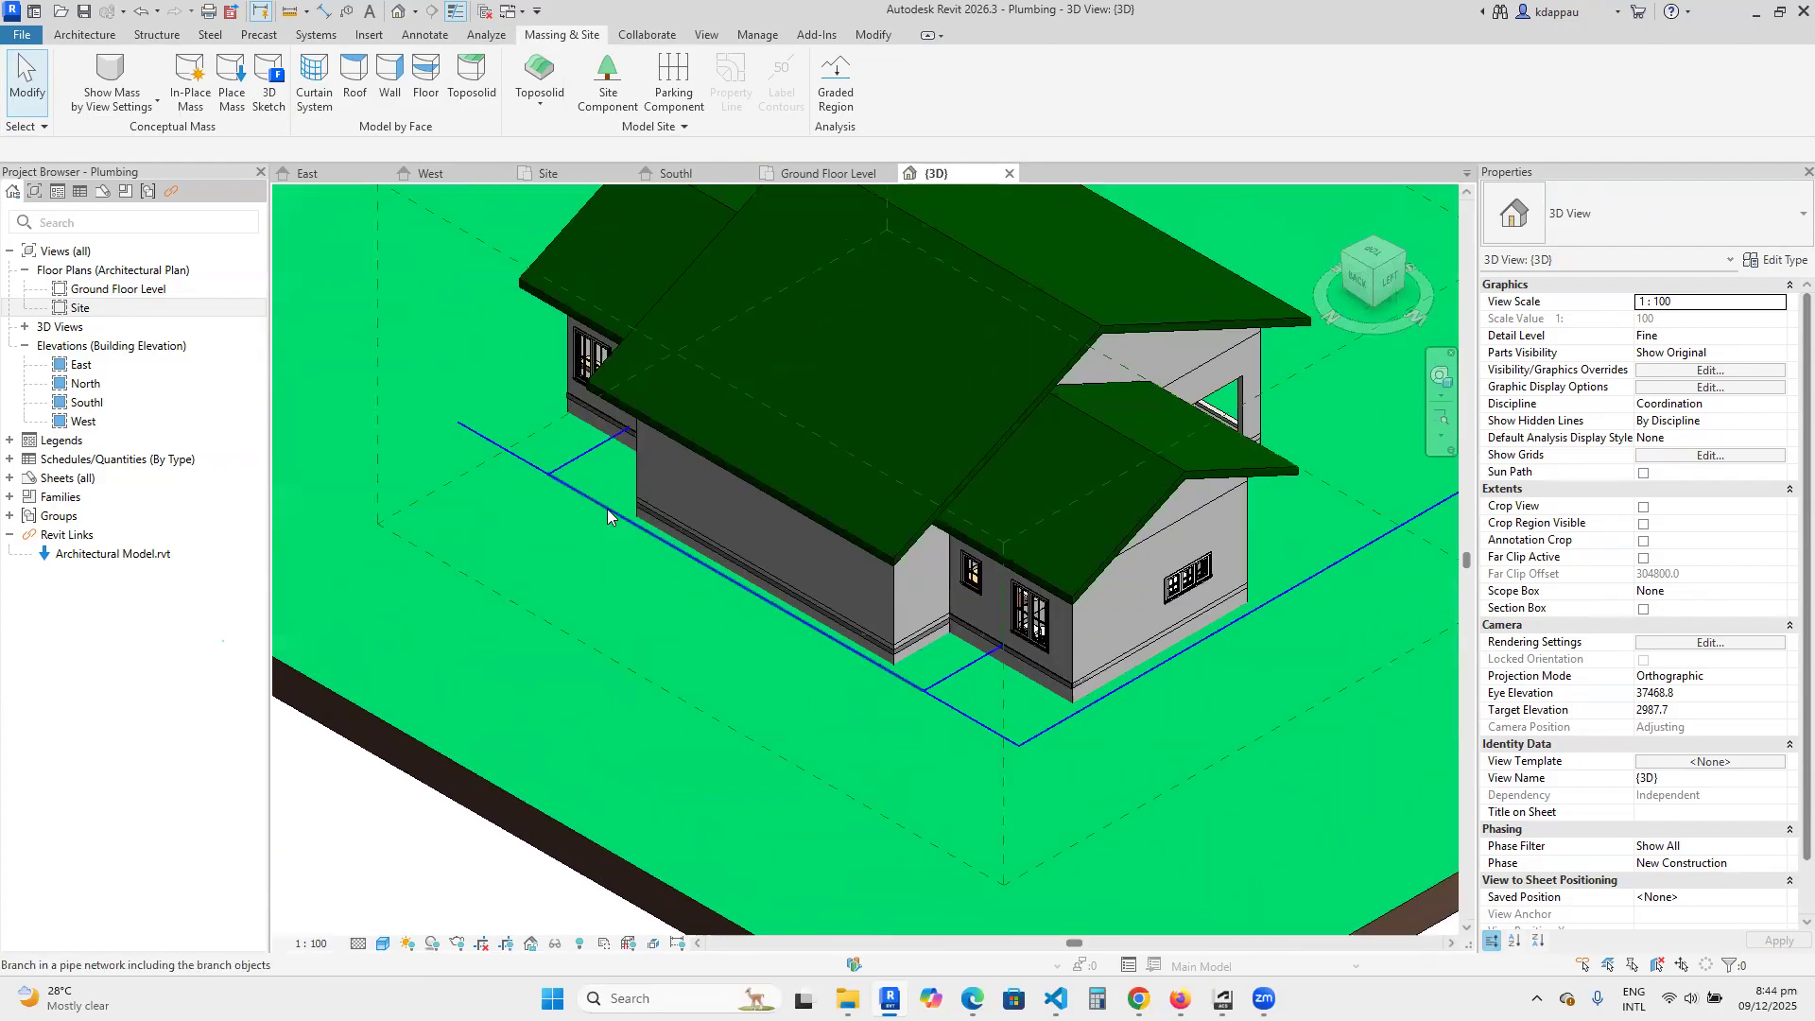
pyautogui.press('Tab')
pyautogui.press('Tab')
pyautogui.press('Tab')
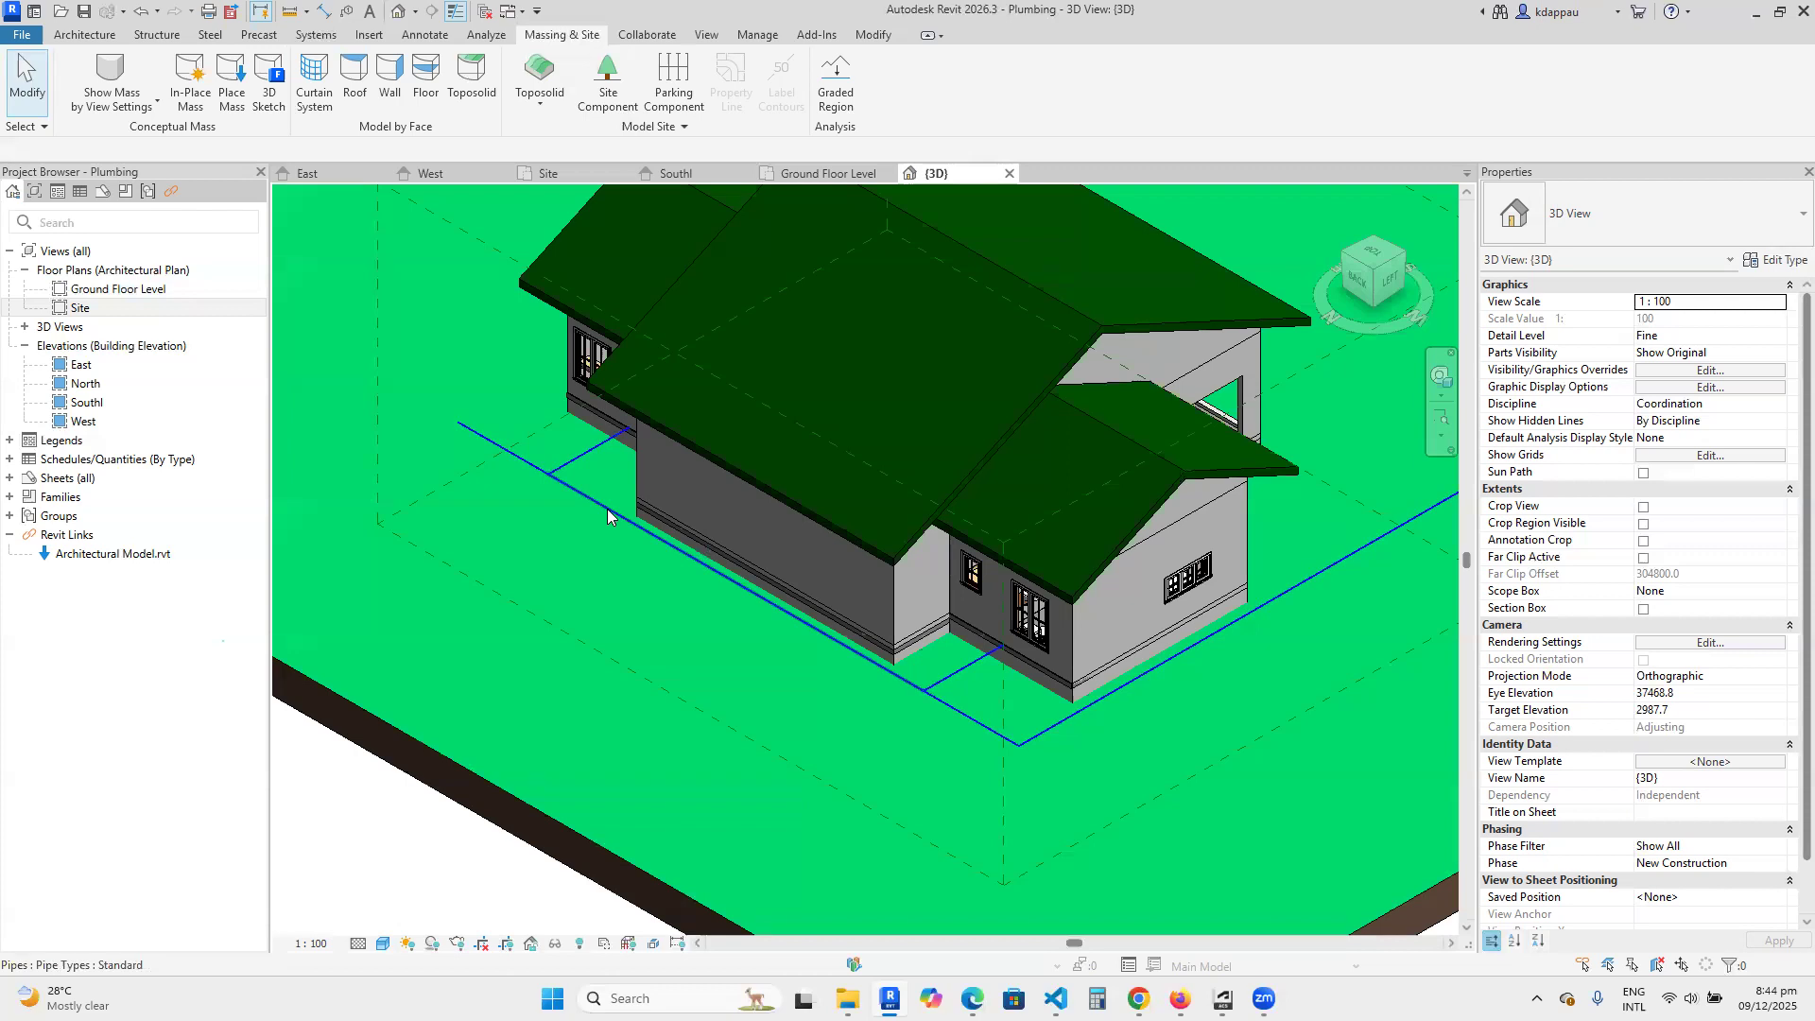
pyautogui.click(607, 509)
pyautogui.scroll(-4, 614, 567)
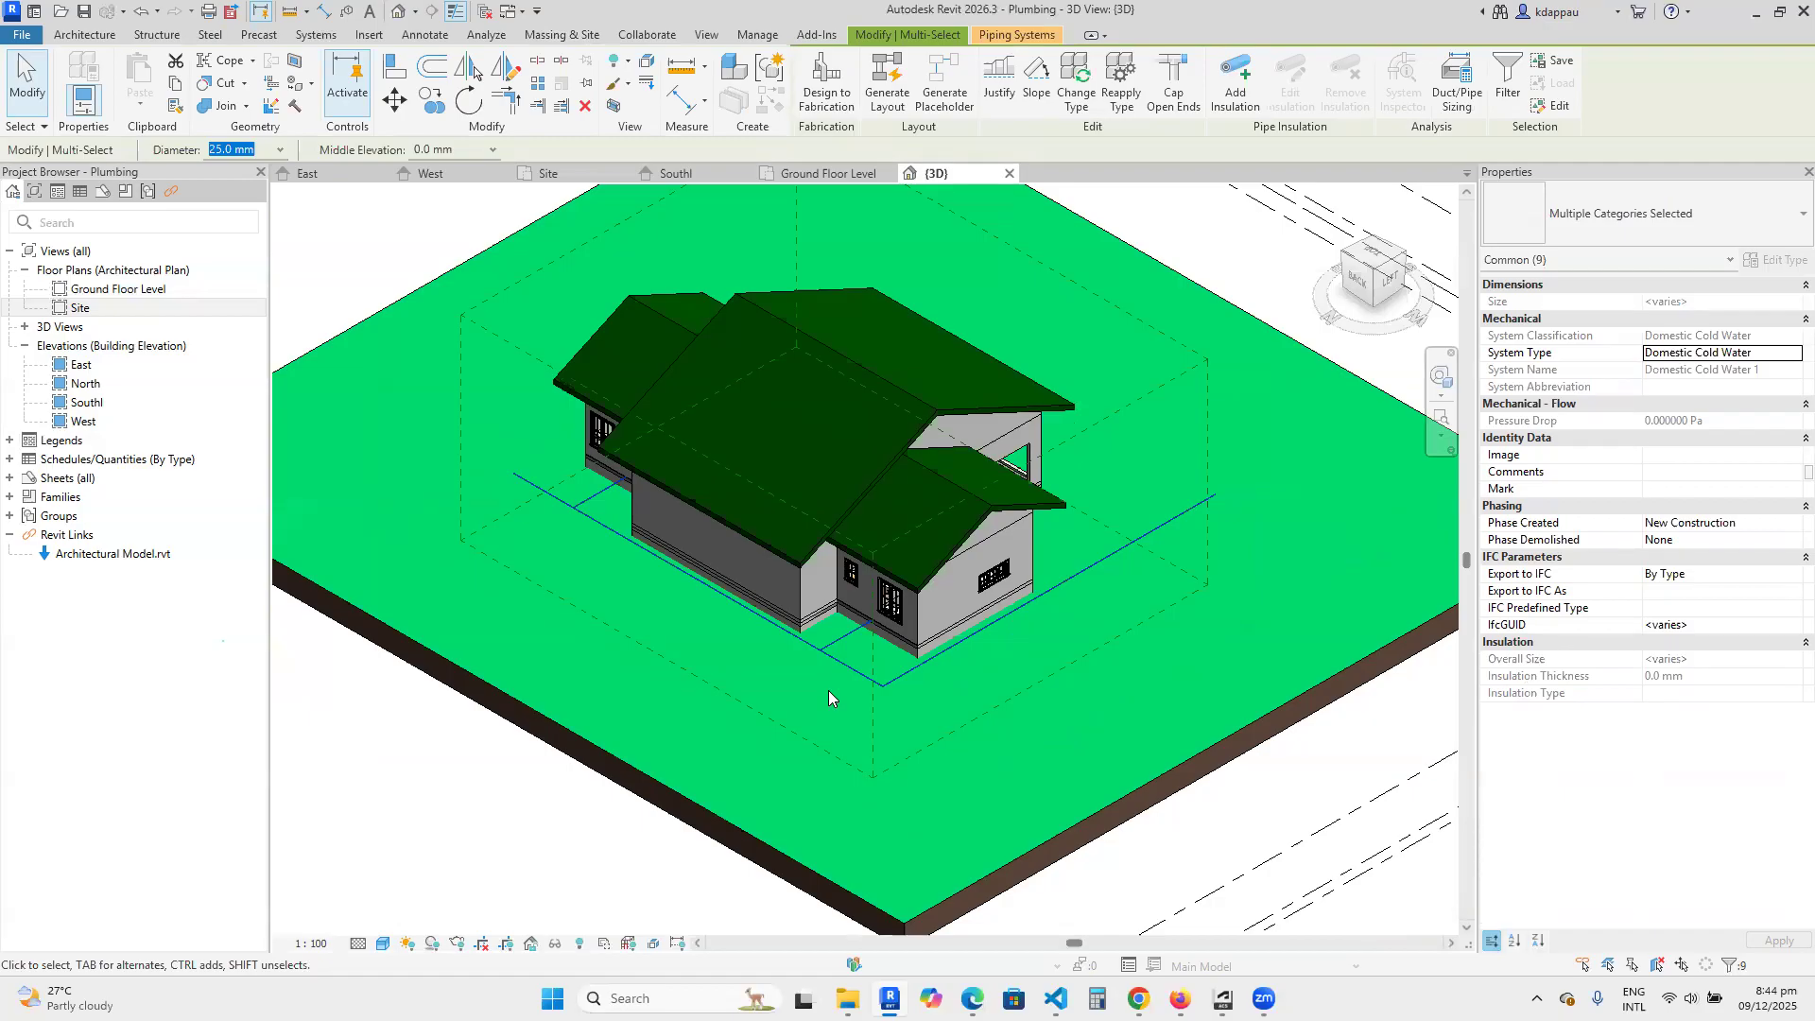
pyautogui.press('Escape')
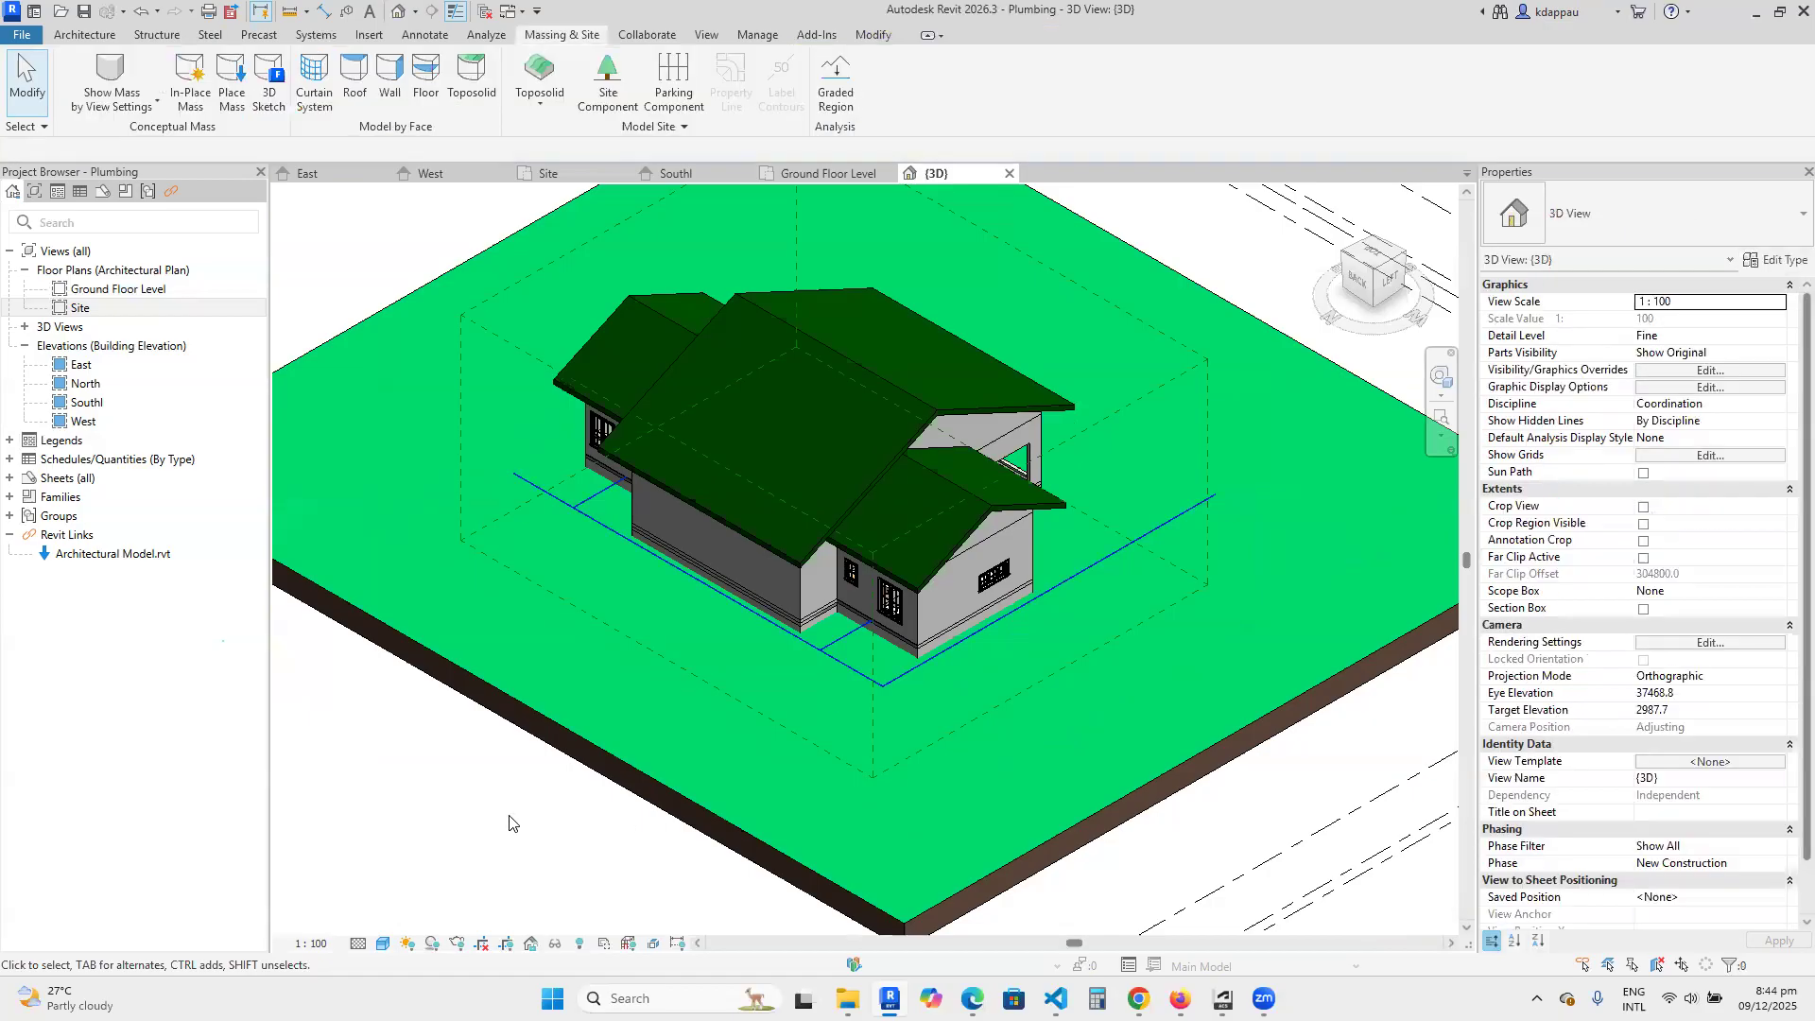
# Set the long main pipe's reference level to Ground Level and its middle elevation to -600 mm, and deselect it.
pyautogui.scroll(4, 974, 633)
pyautogui.click(953, 586)
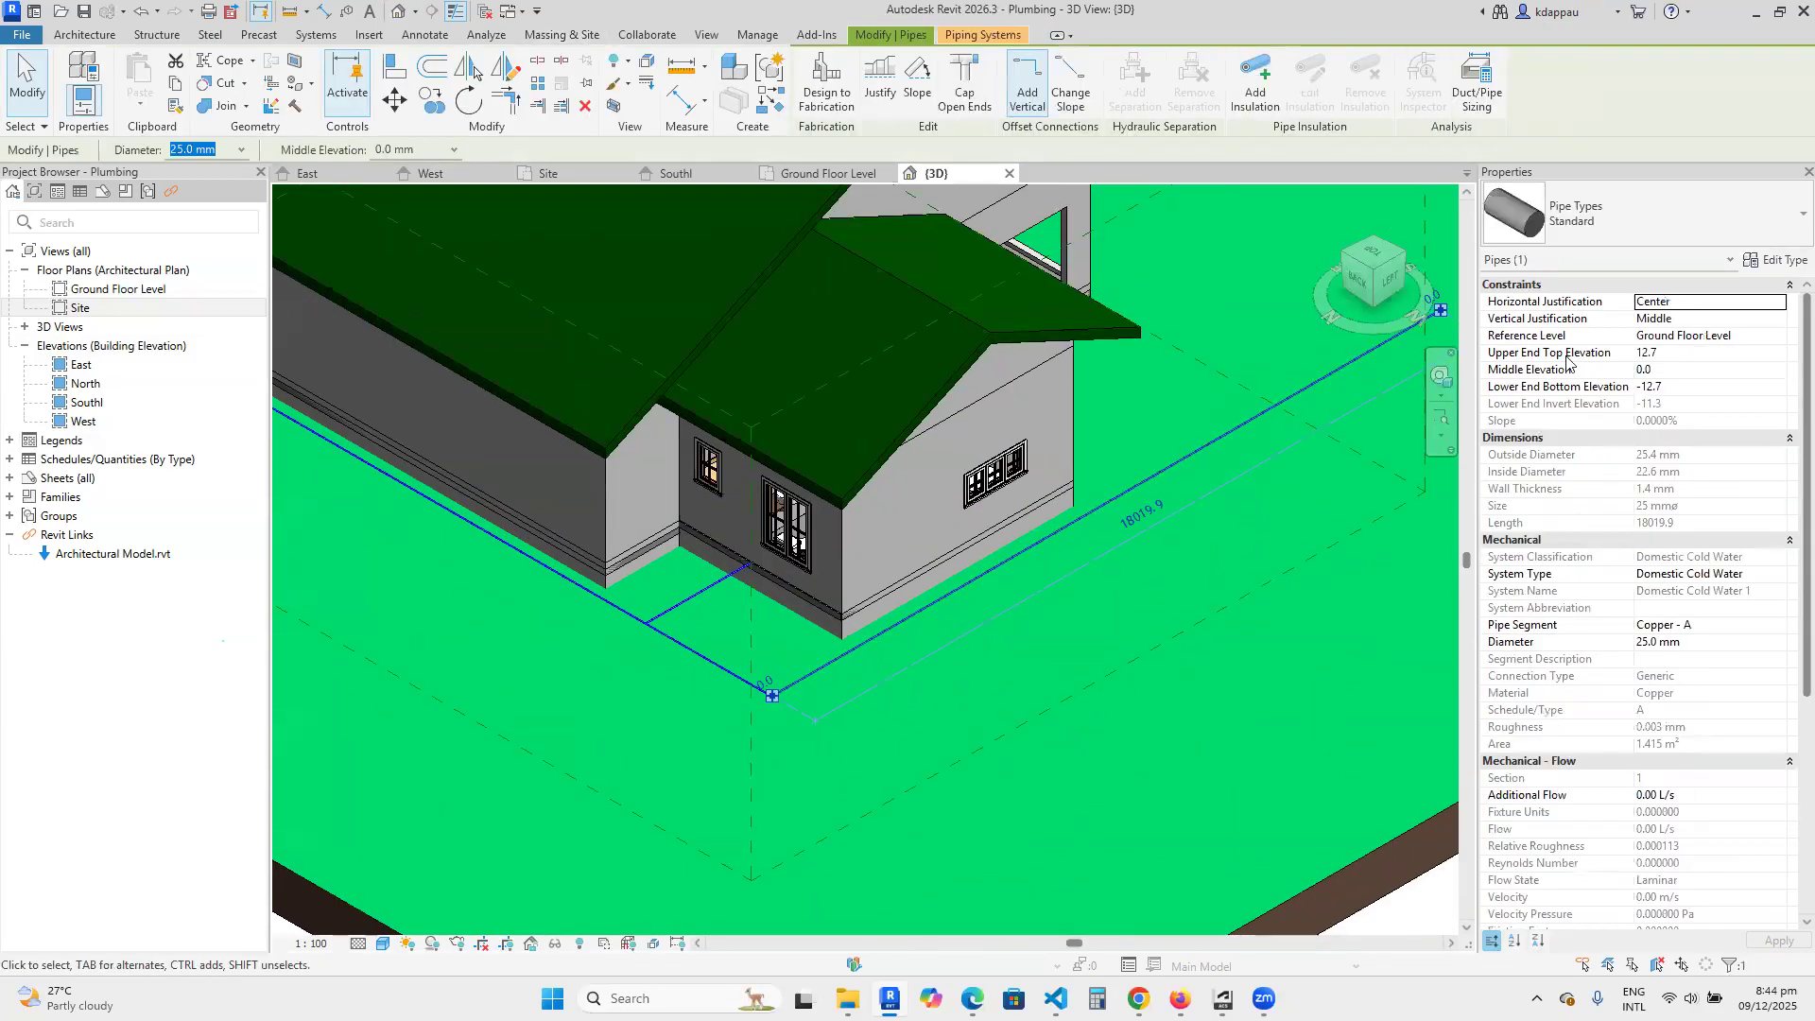
pyautogui.click(1707, 337)
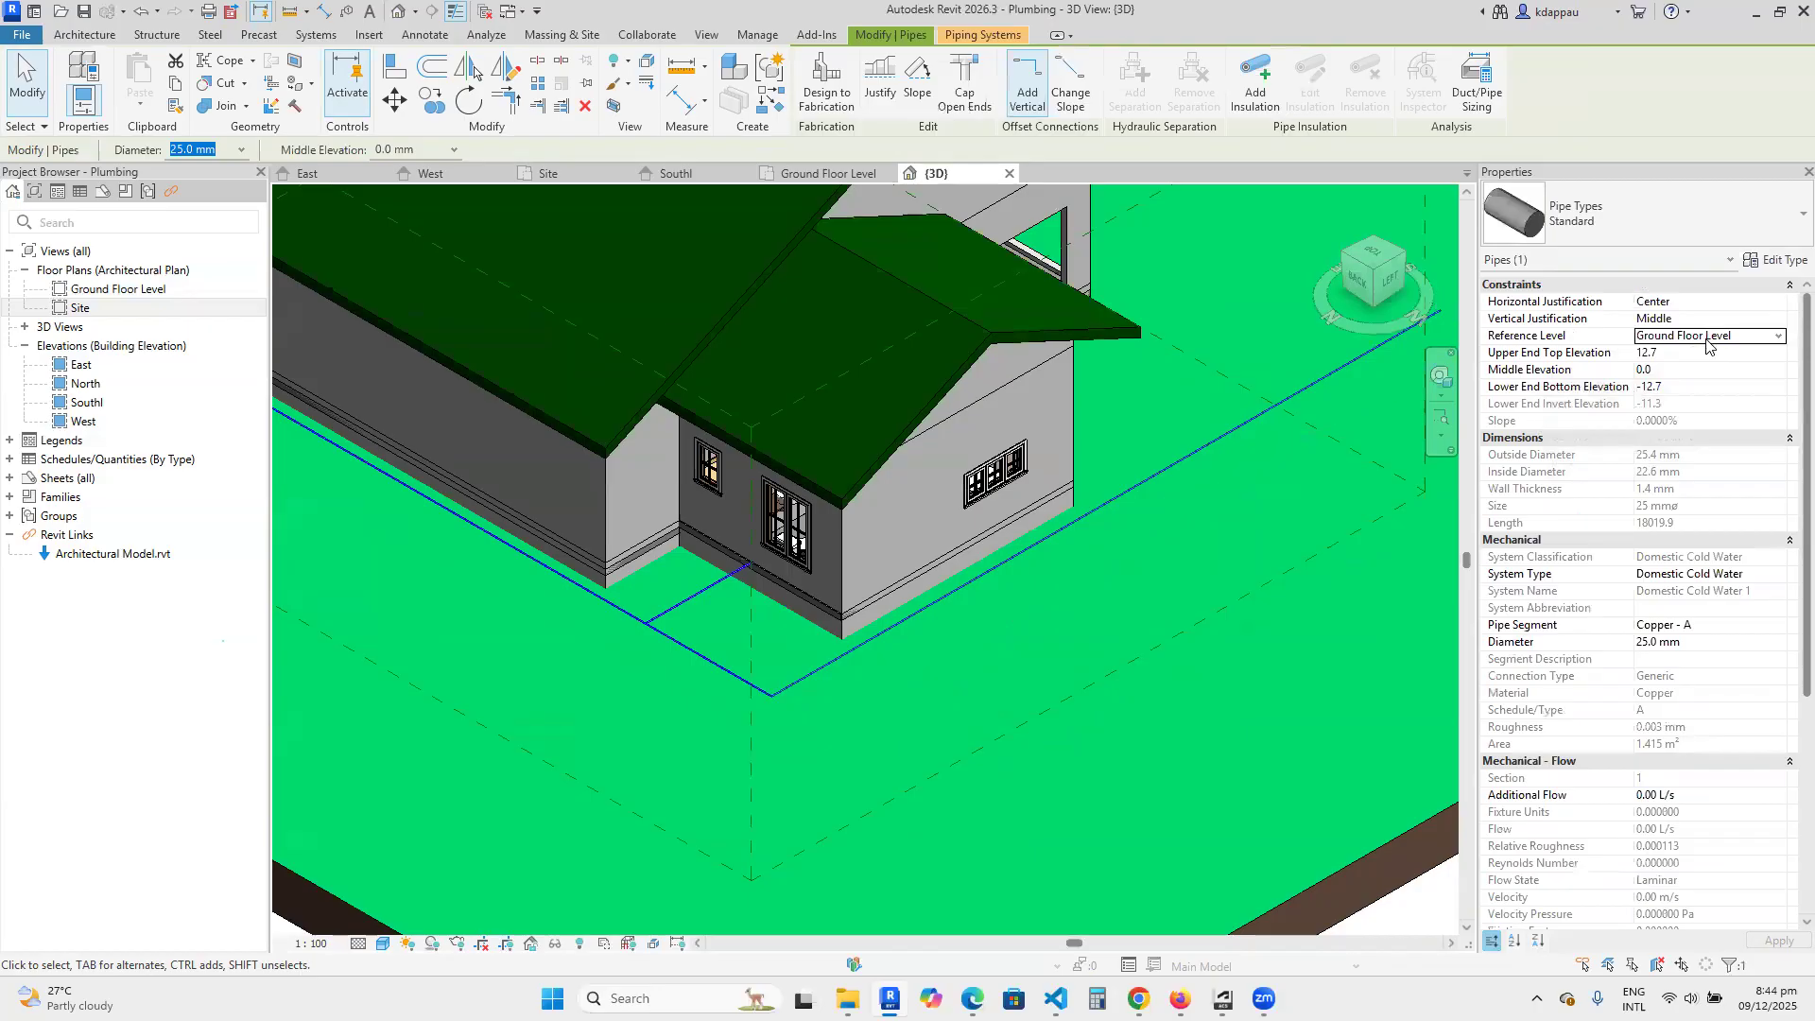
pyautogui.click(1781, 337)
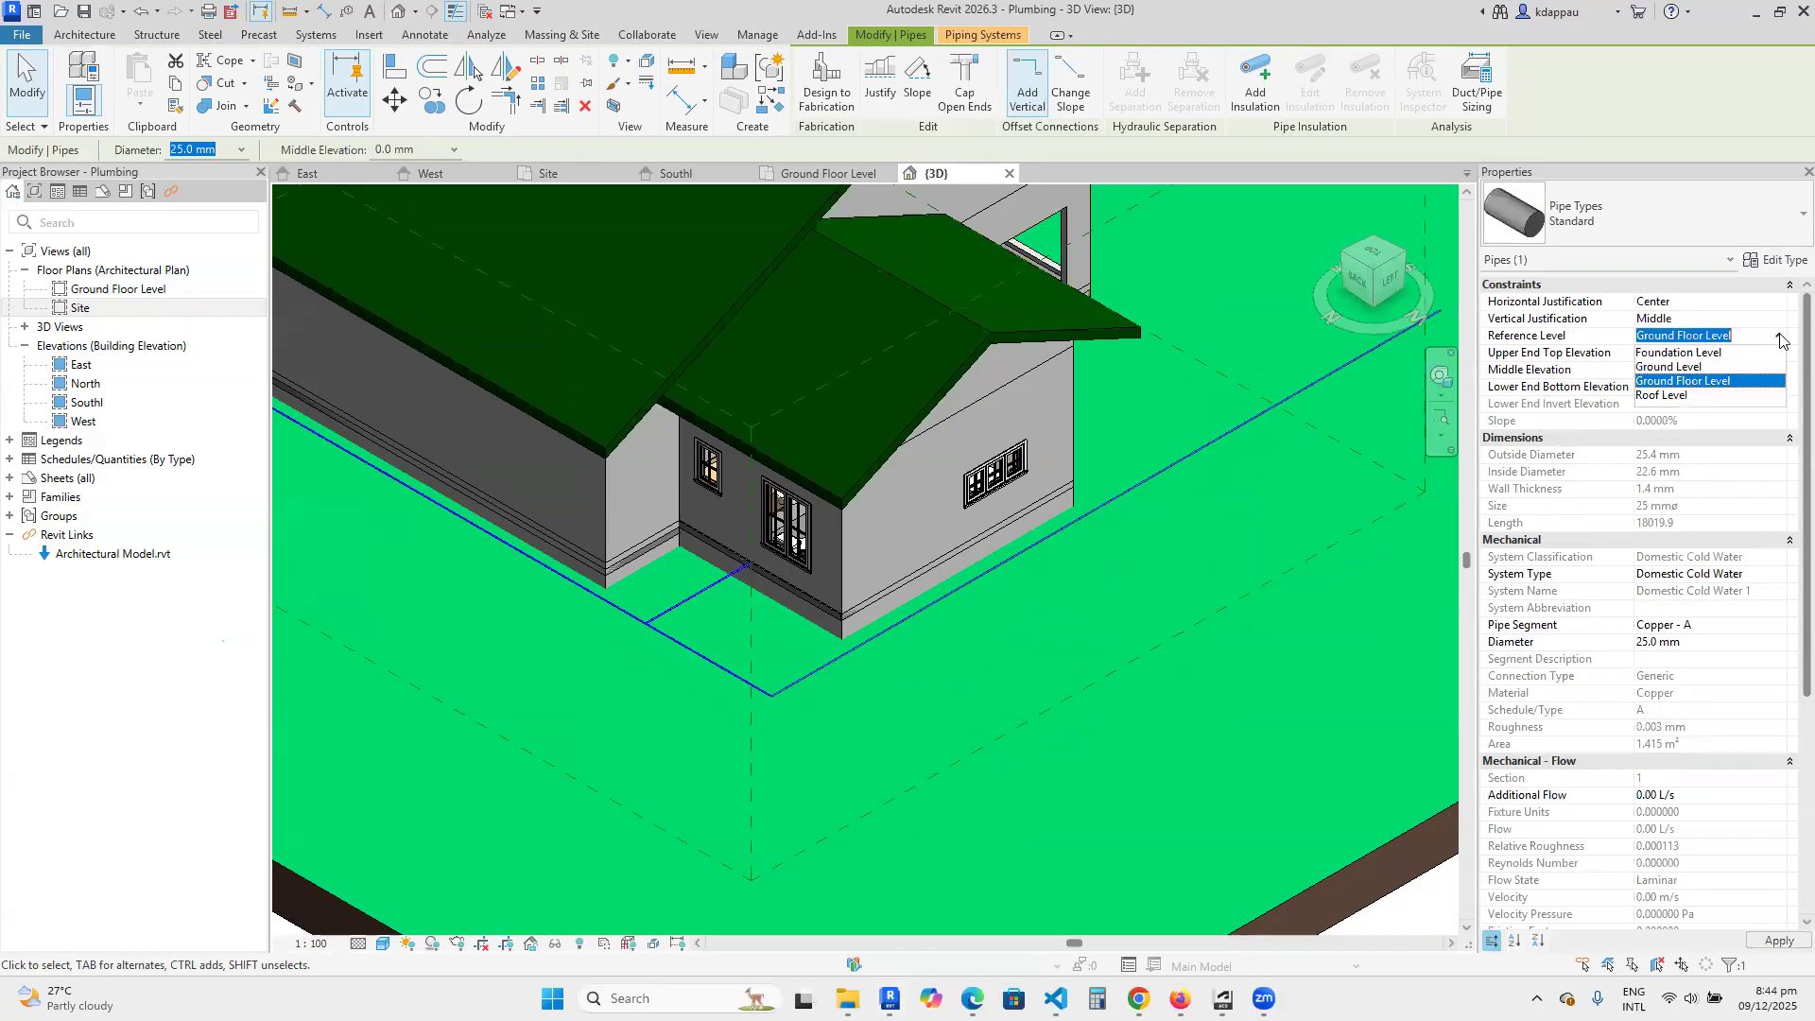
pyautogui.click(1671, 368)
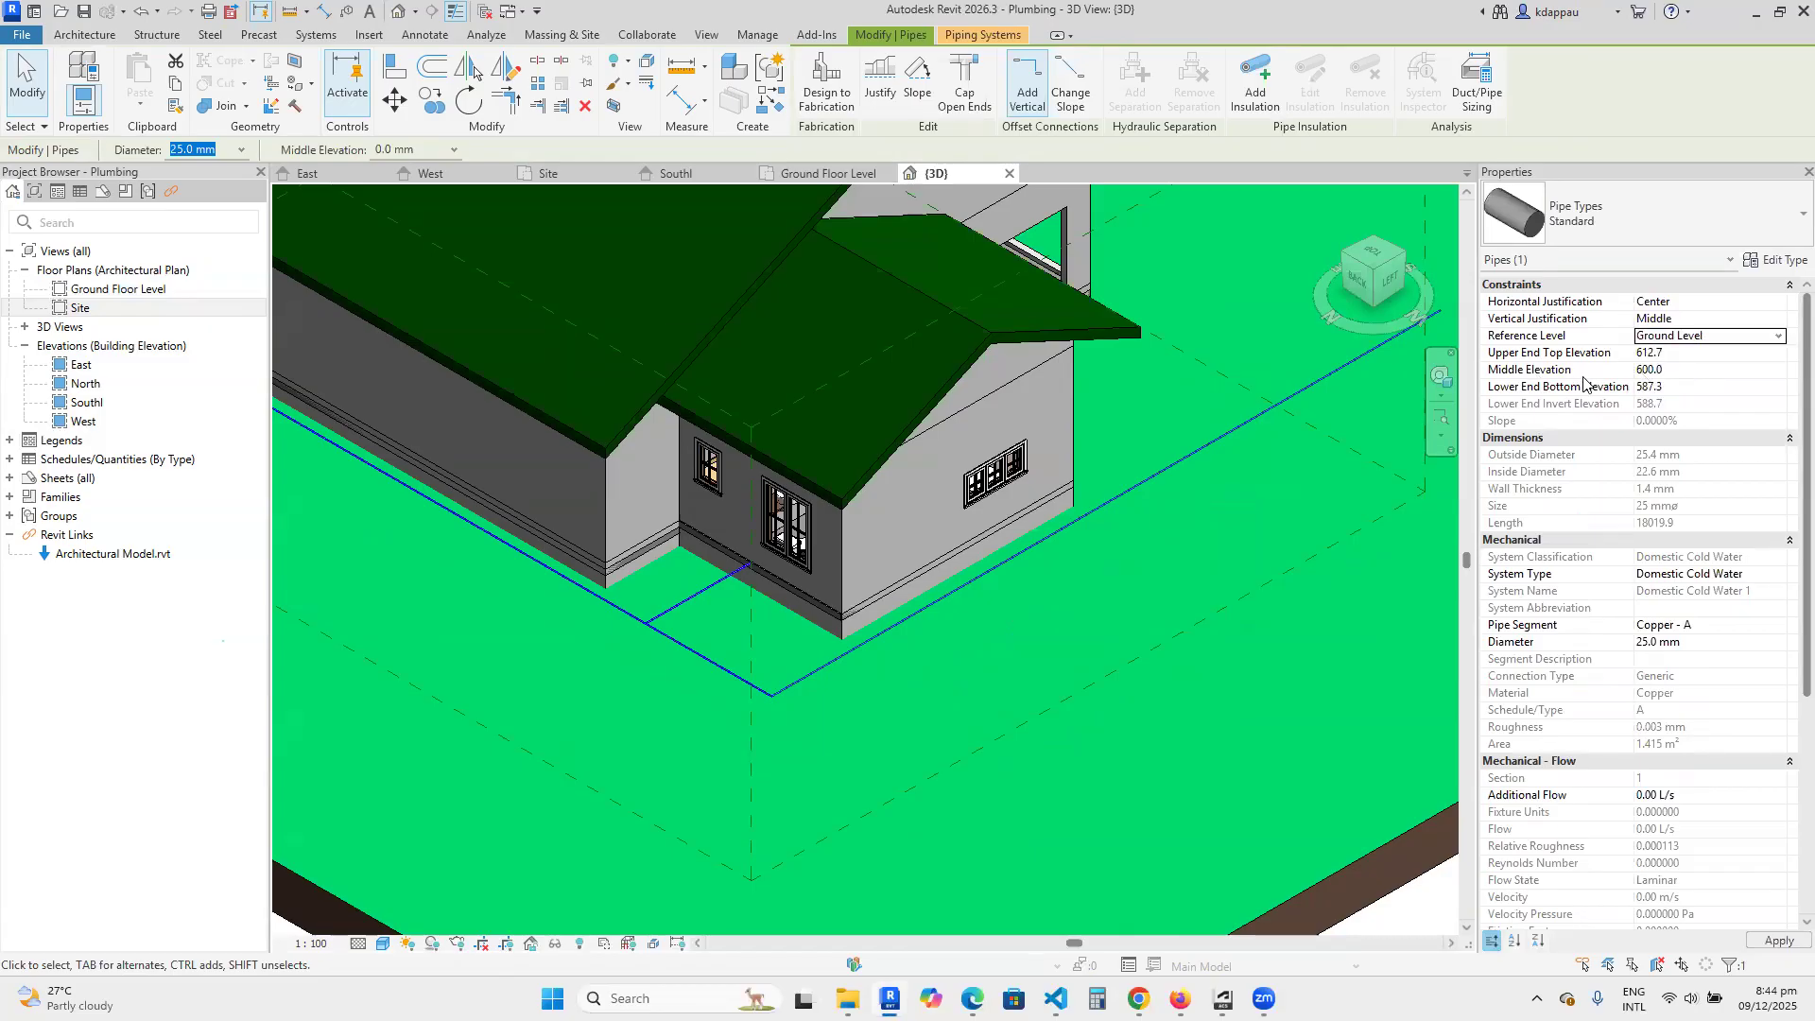
pyautogui.click(1685, 370)
pyautogui.write('-')
pyautogui.press('Return')
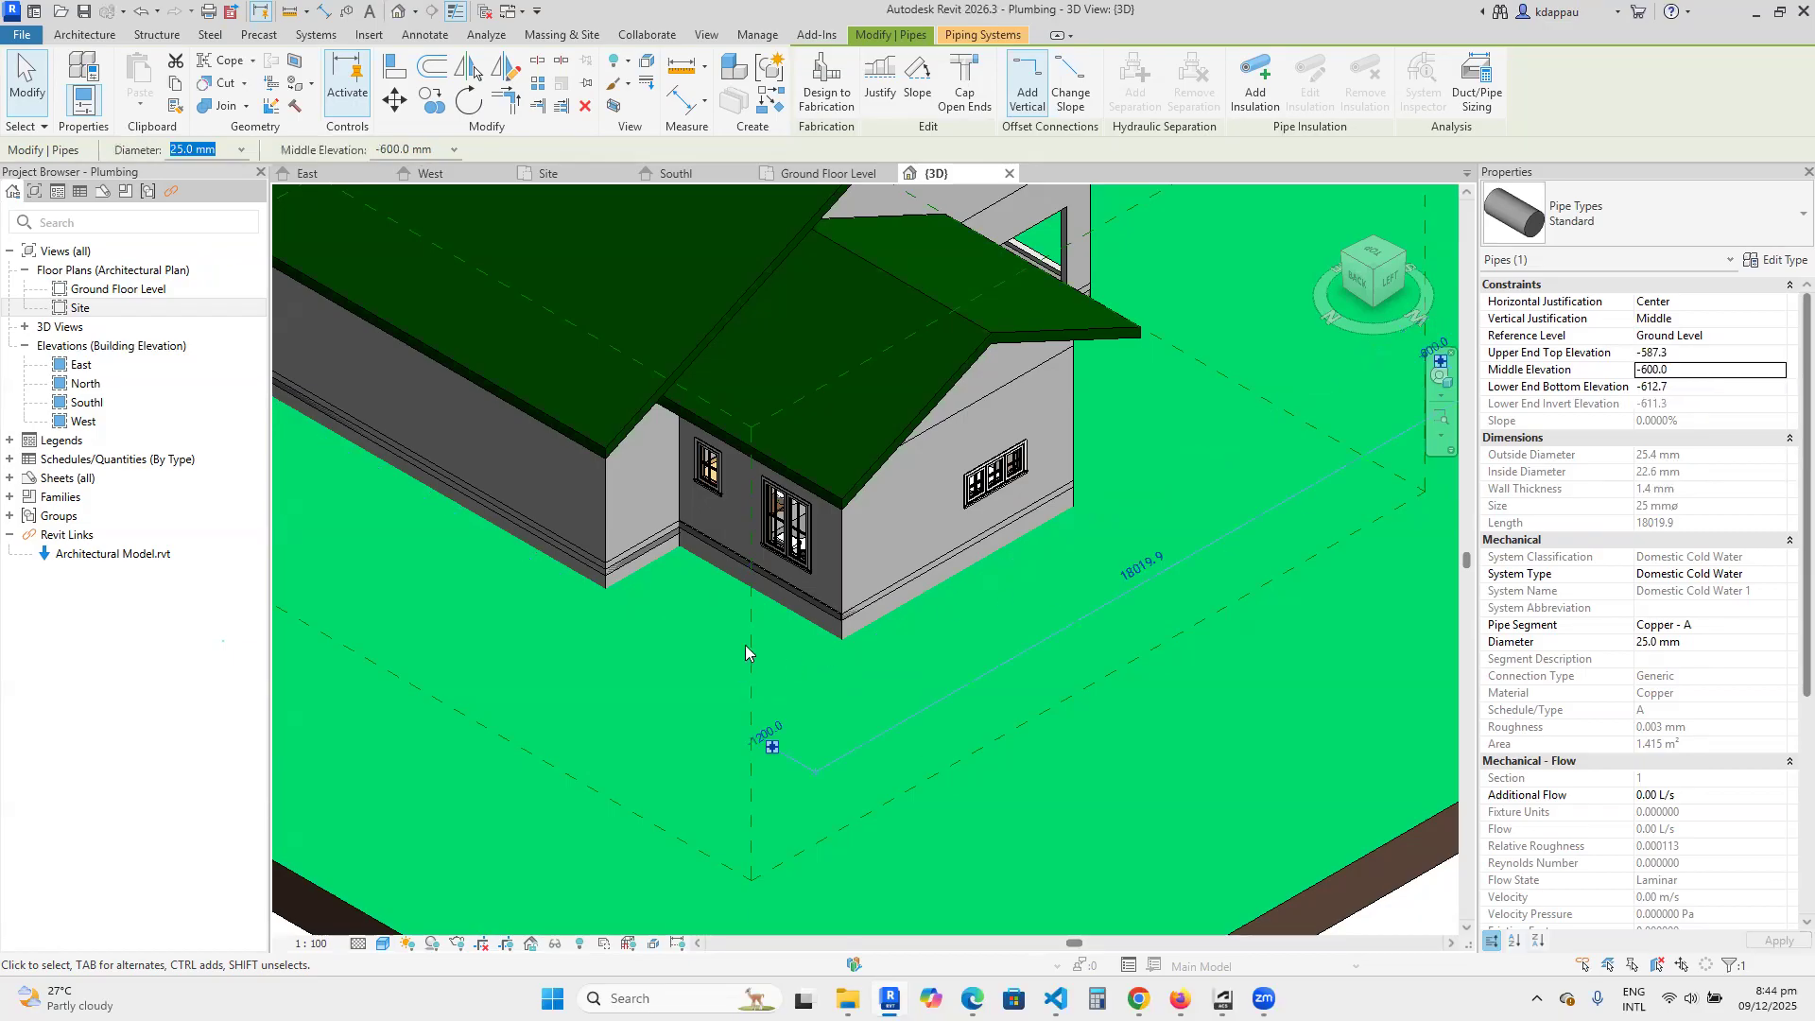
pyautogui.scroll(-3, 752, 641)
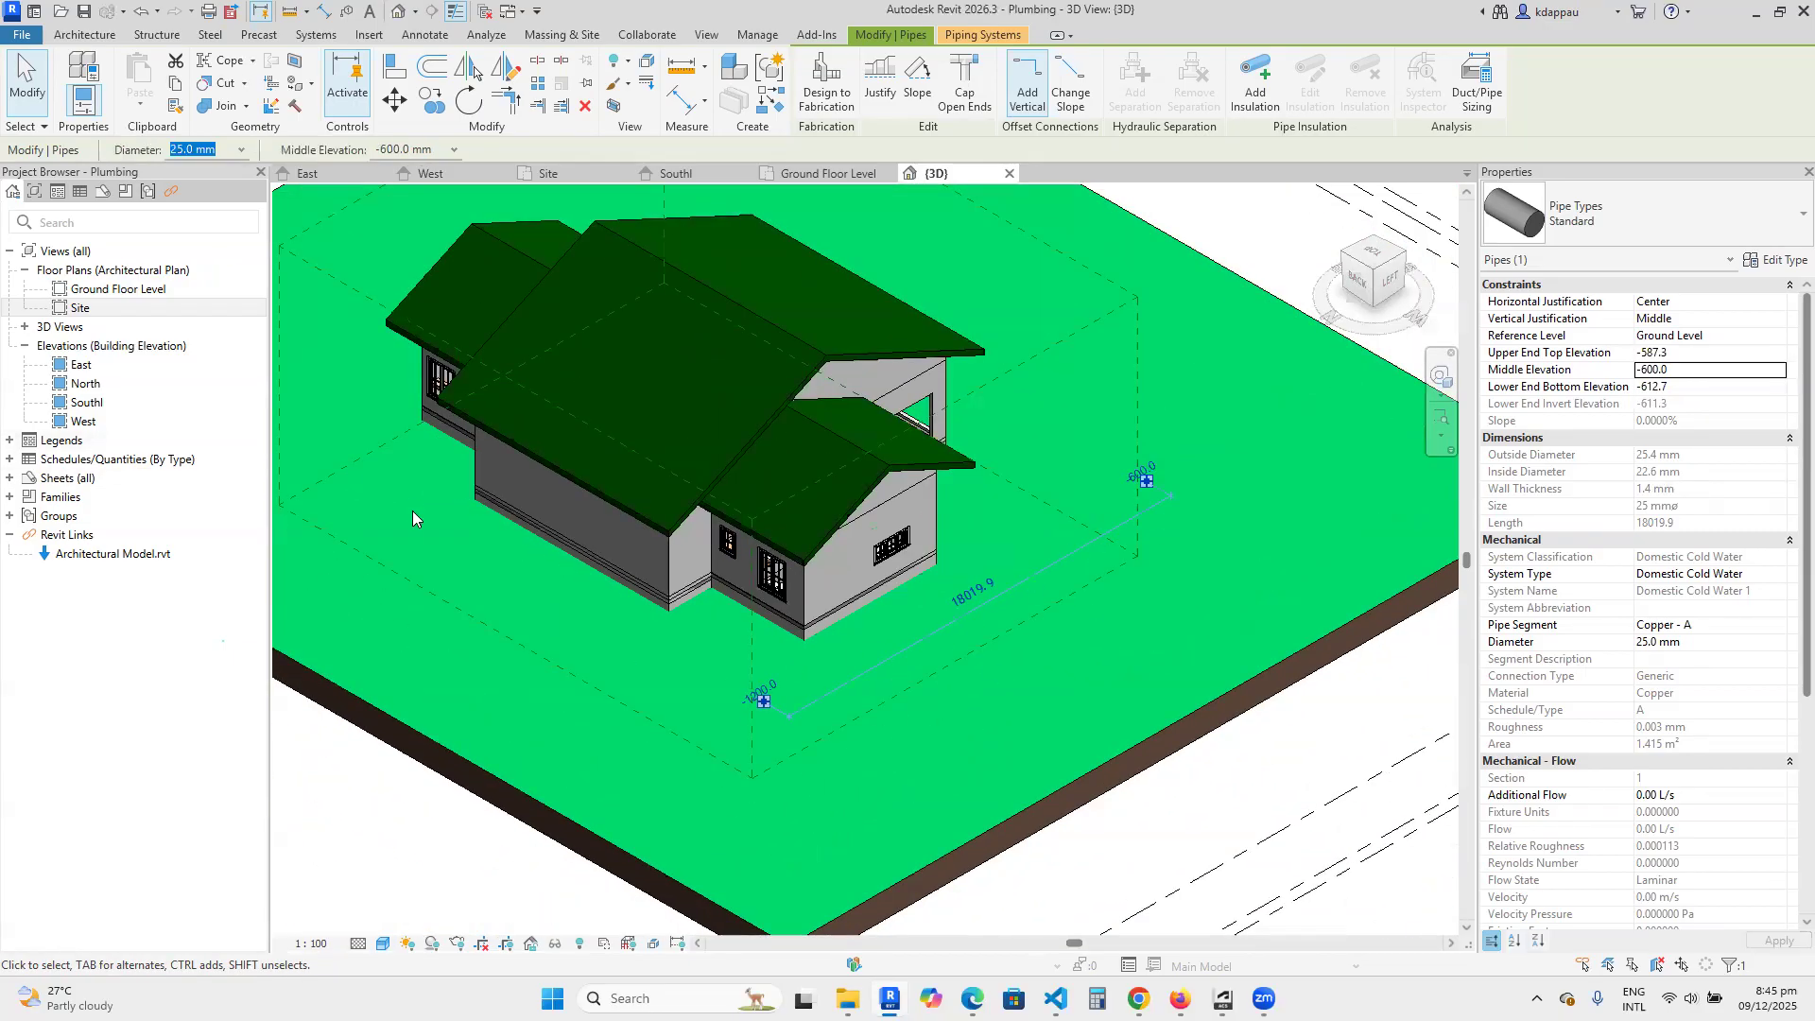
pyautogui.scroll(-3, 927, 626)
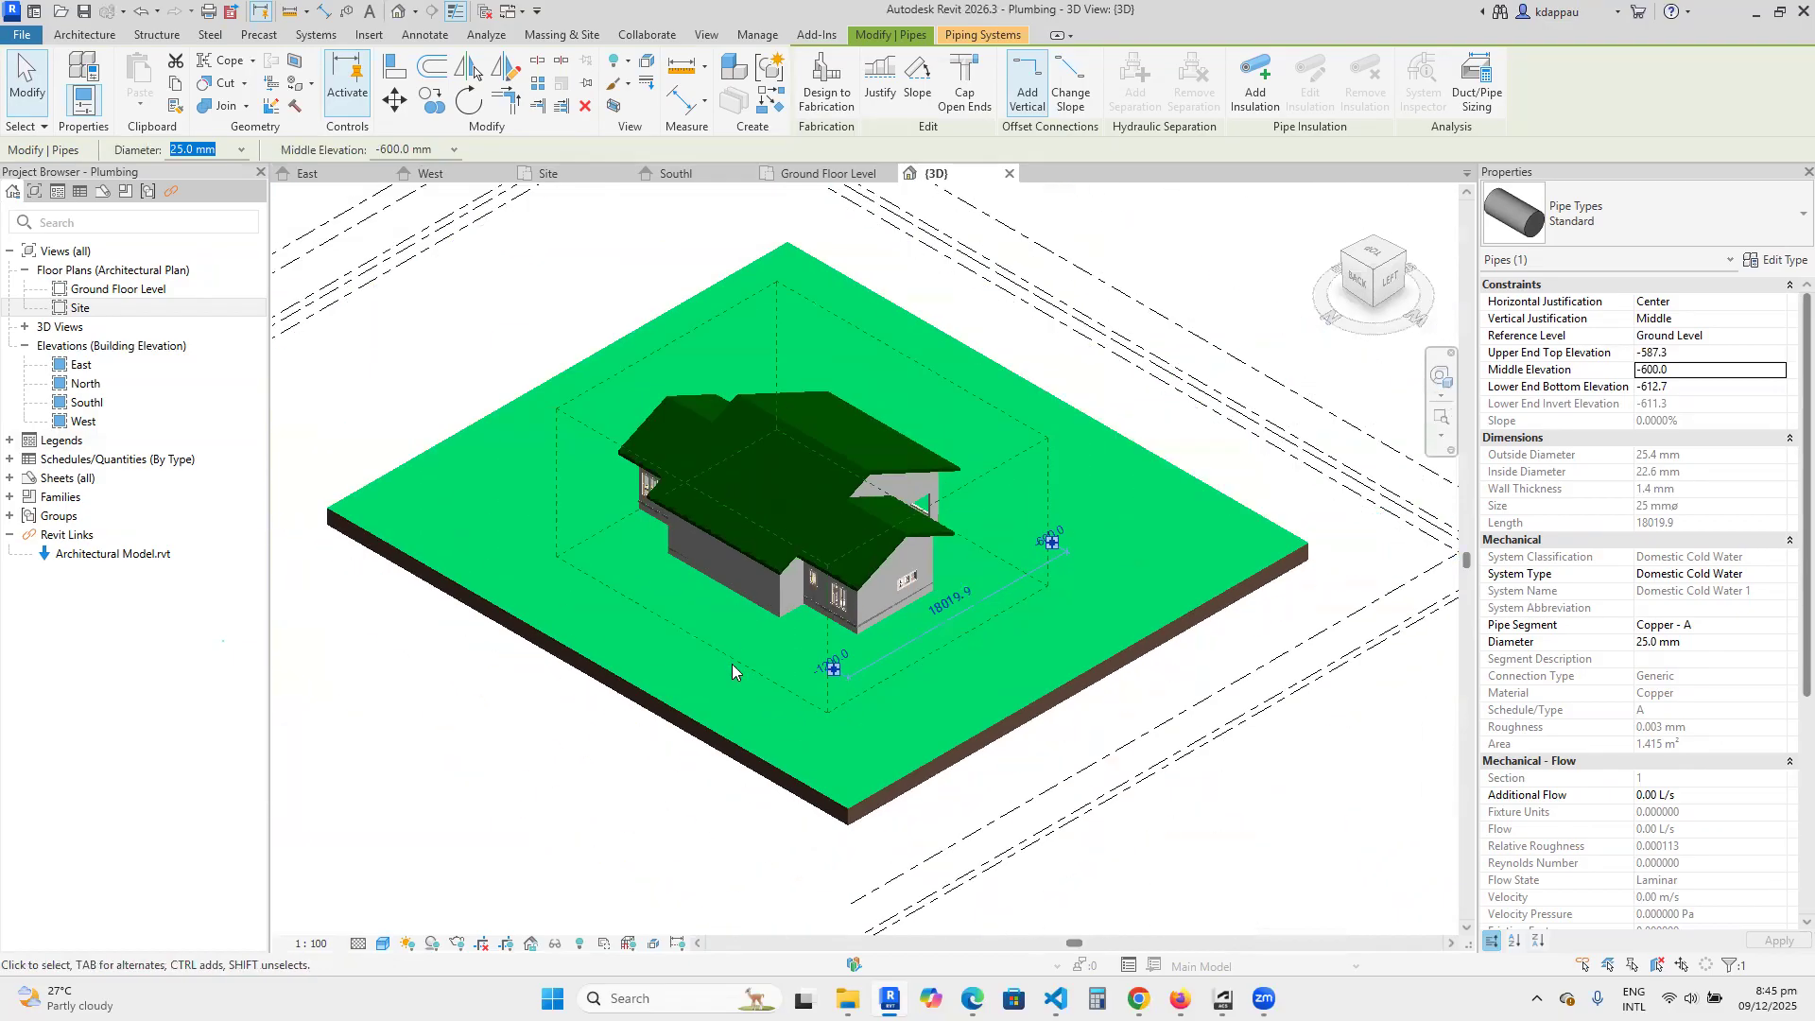
pyautogui.press('Escape')
# Set the 3D view's discipline to Plumbing.
pyautogui.scroll(2, 885, 624)
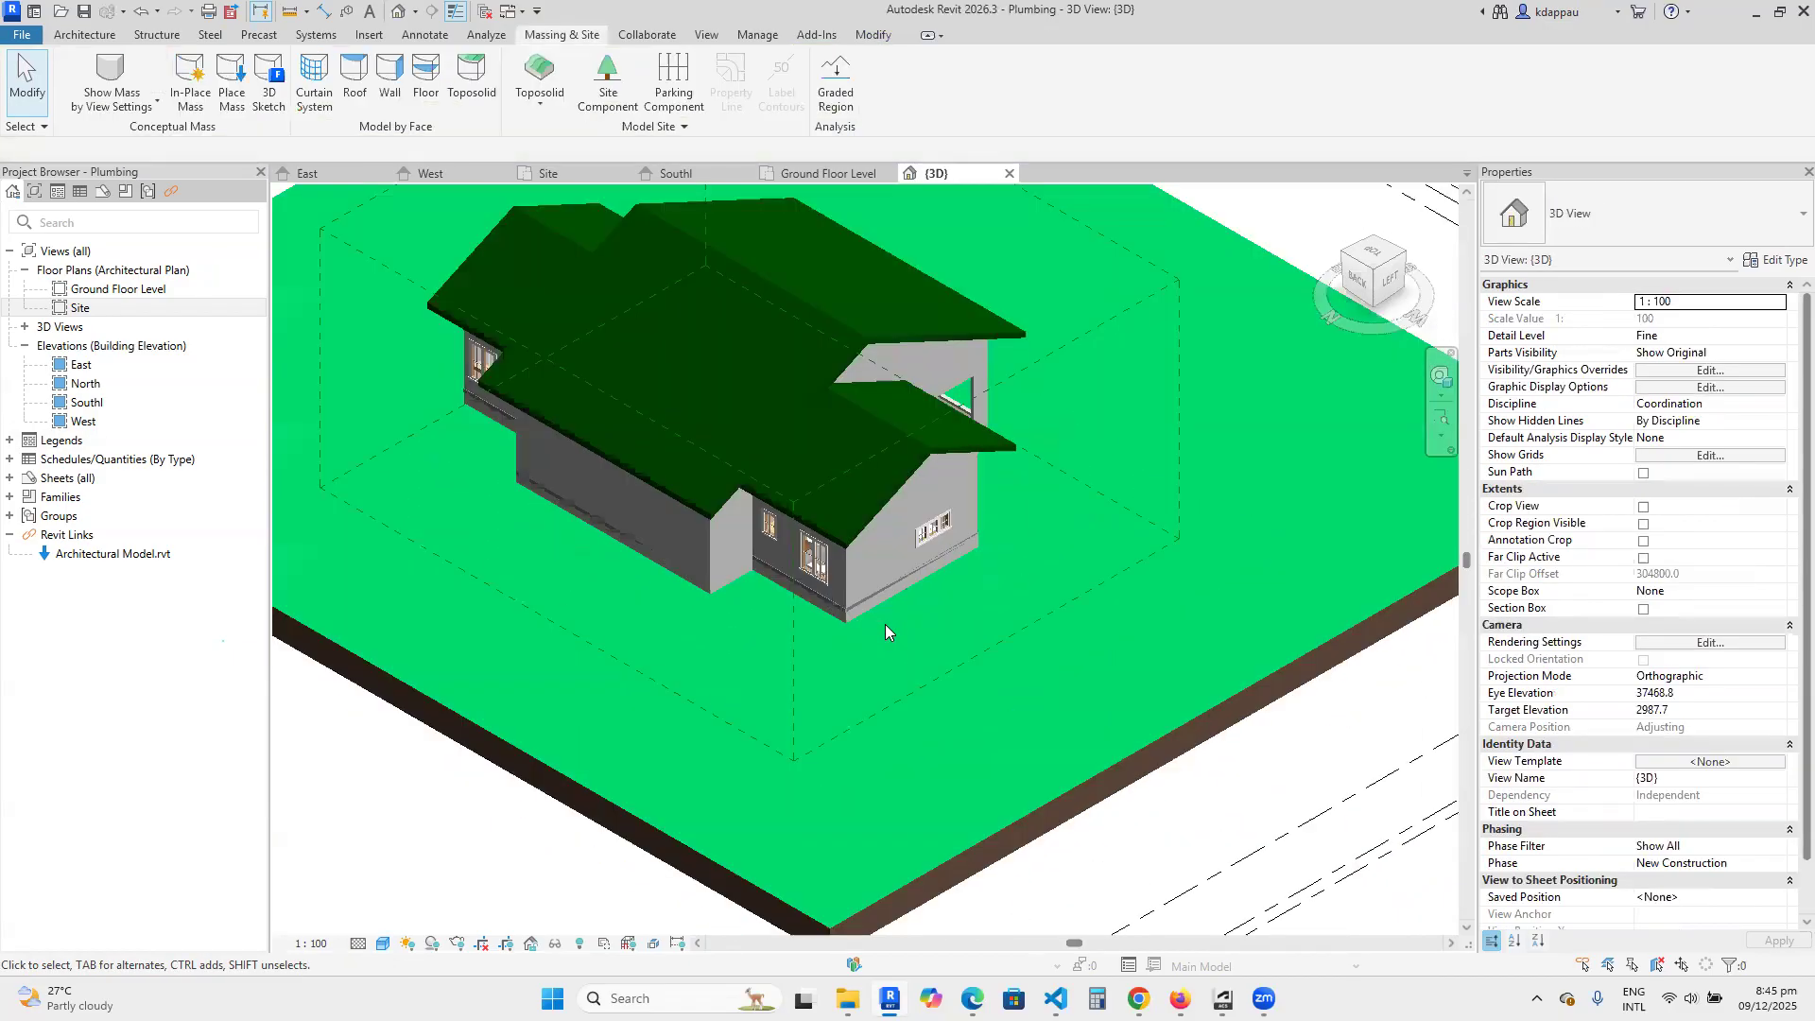
pyautogui.scroll(-2, 862, 609)
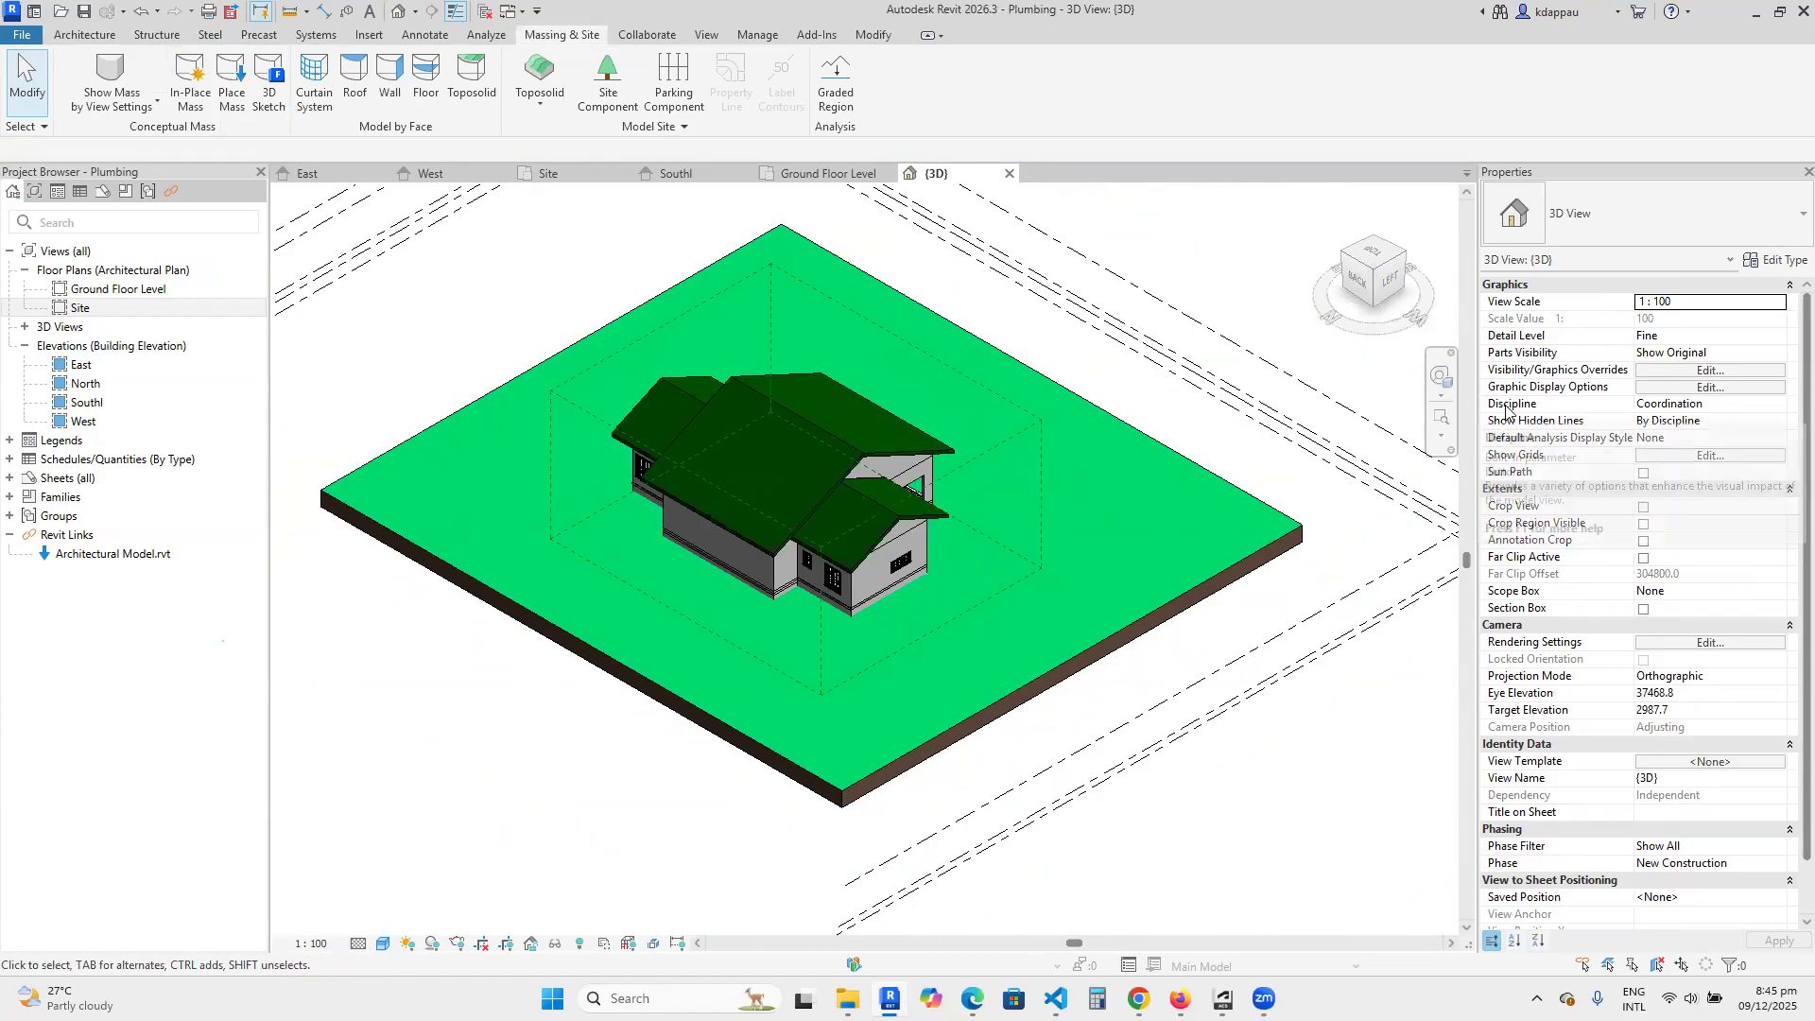
pyautogui.click(1721, 405)
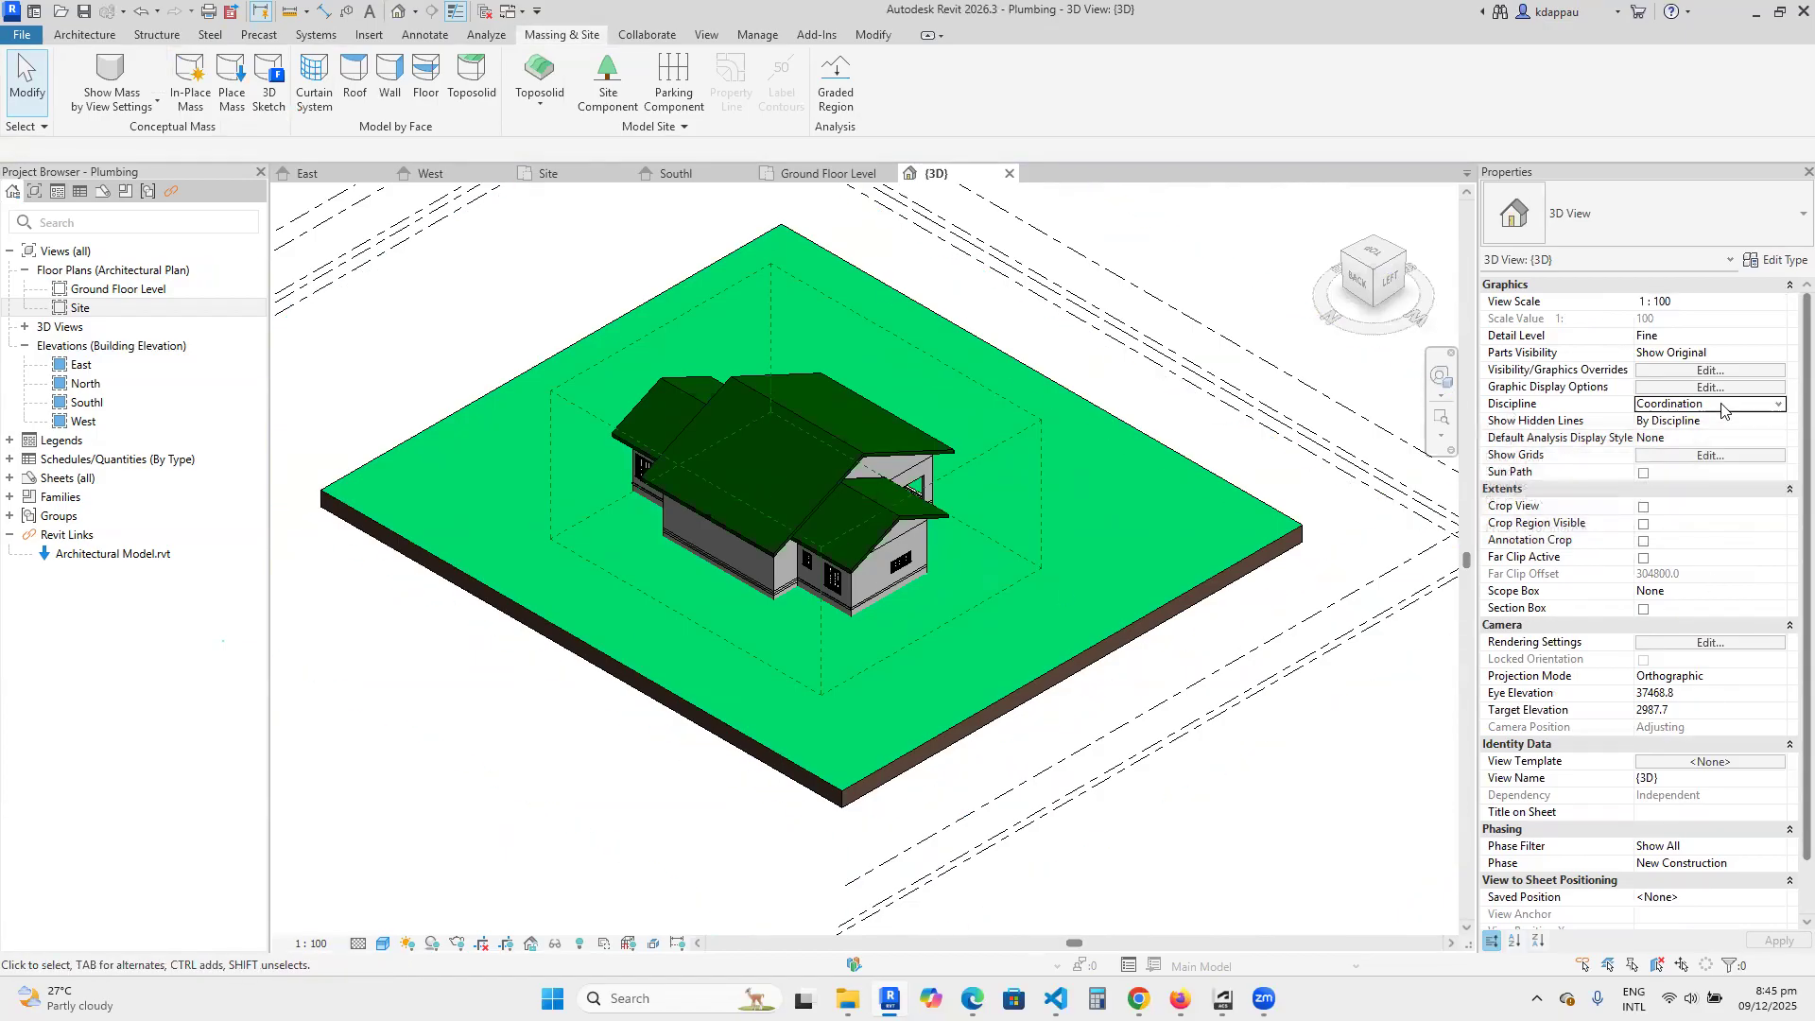
pyautogui.click(1778, 406)
pyautogui.click(1662, 478)
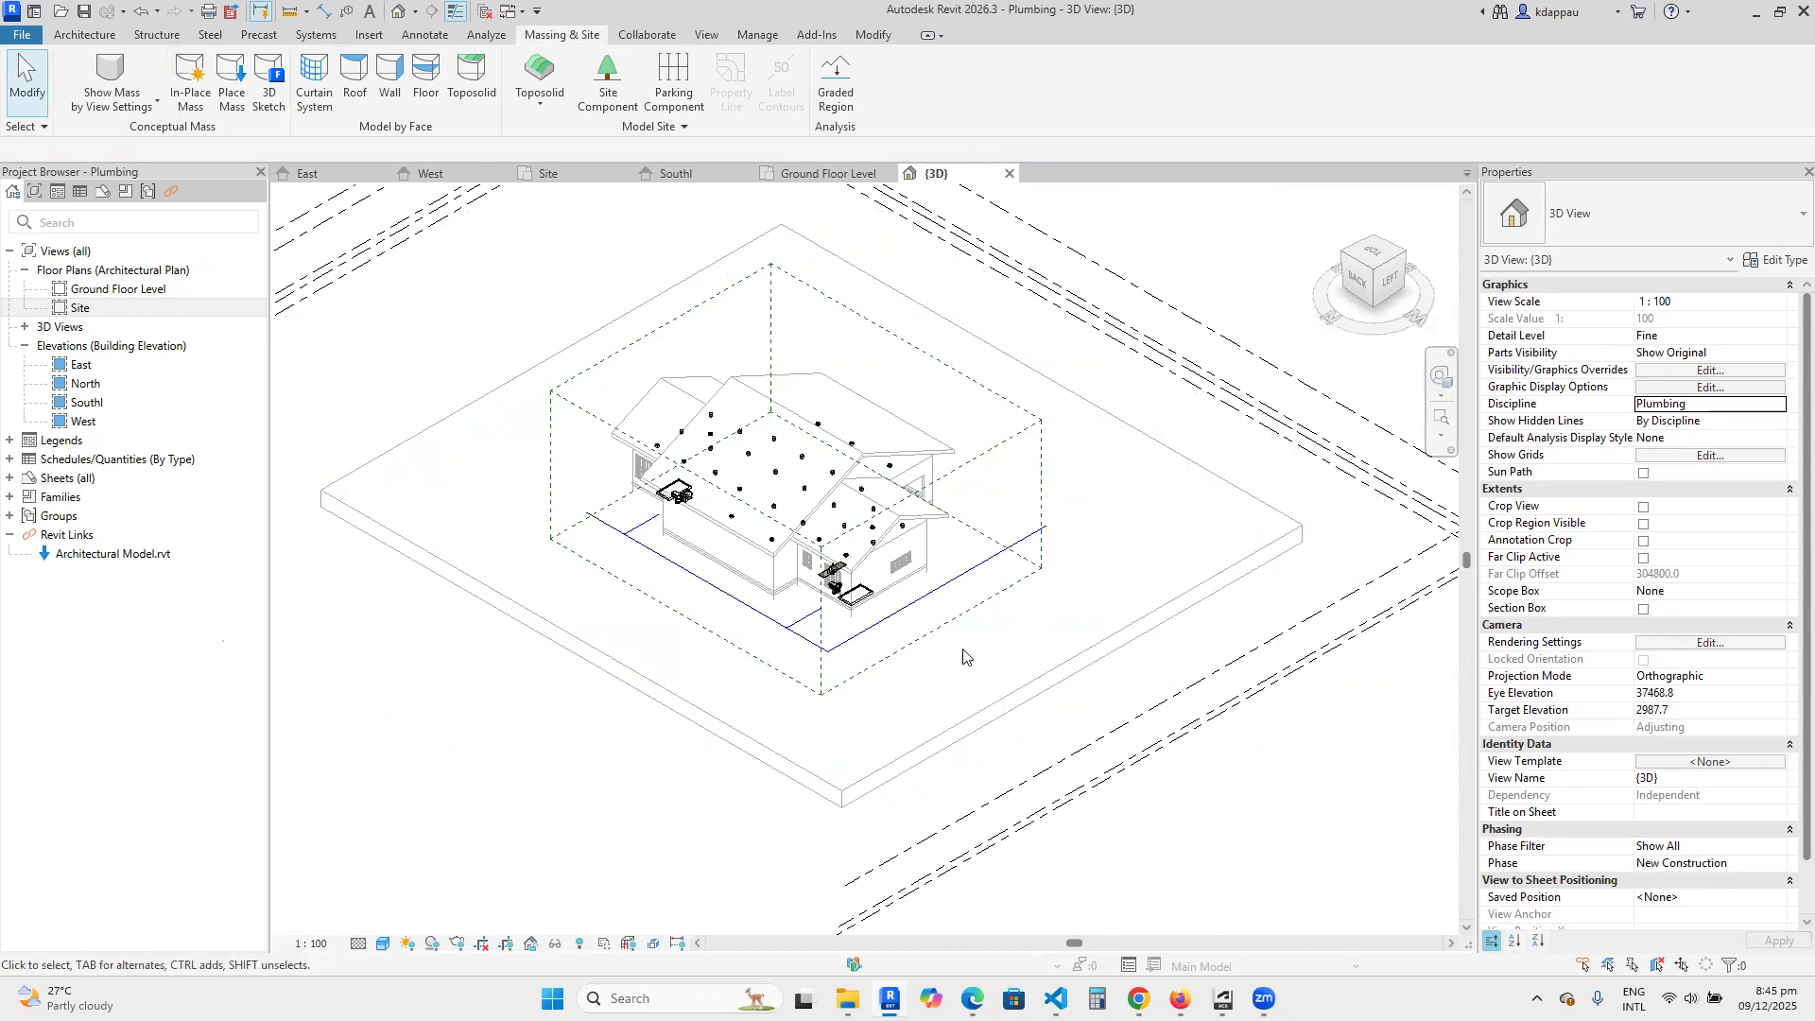
# Examine the lowered pipe network, its tee and corner connections, and its route around the building in 3D.
pyautogui.scroll(5, 792, 626)
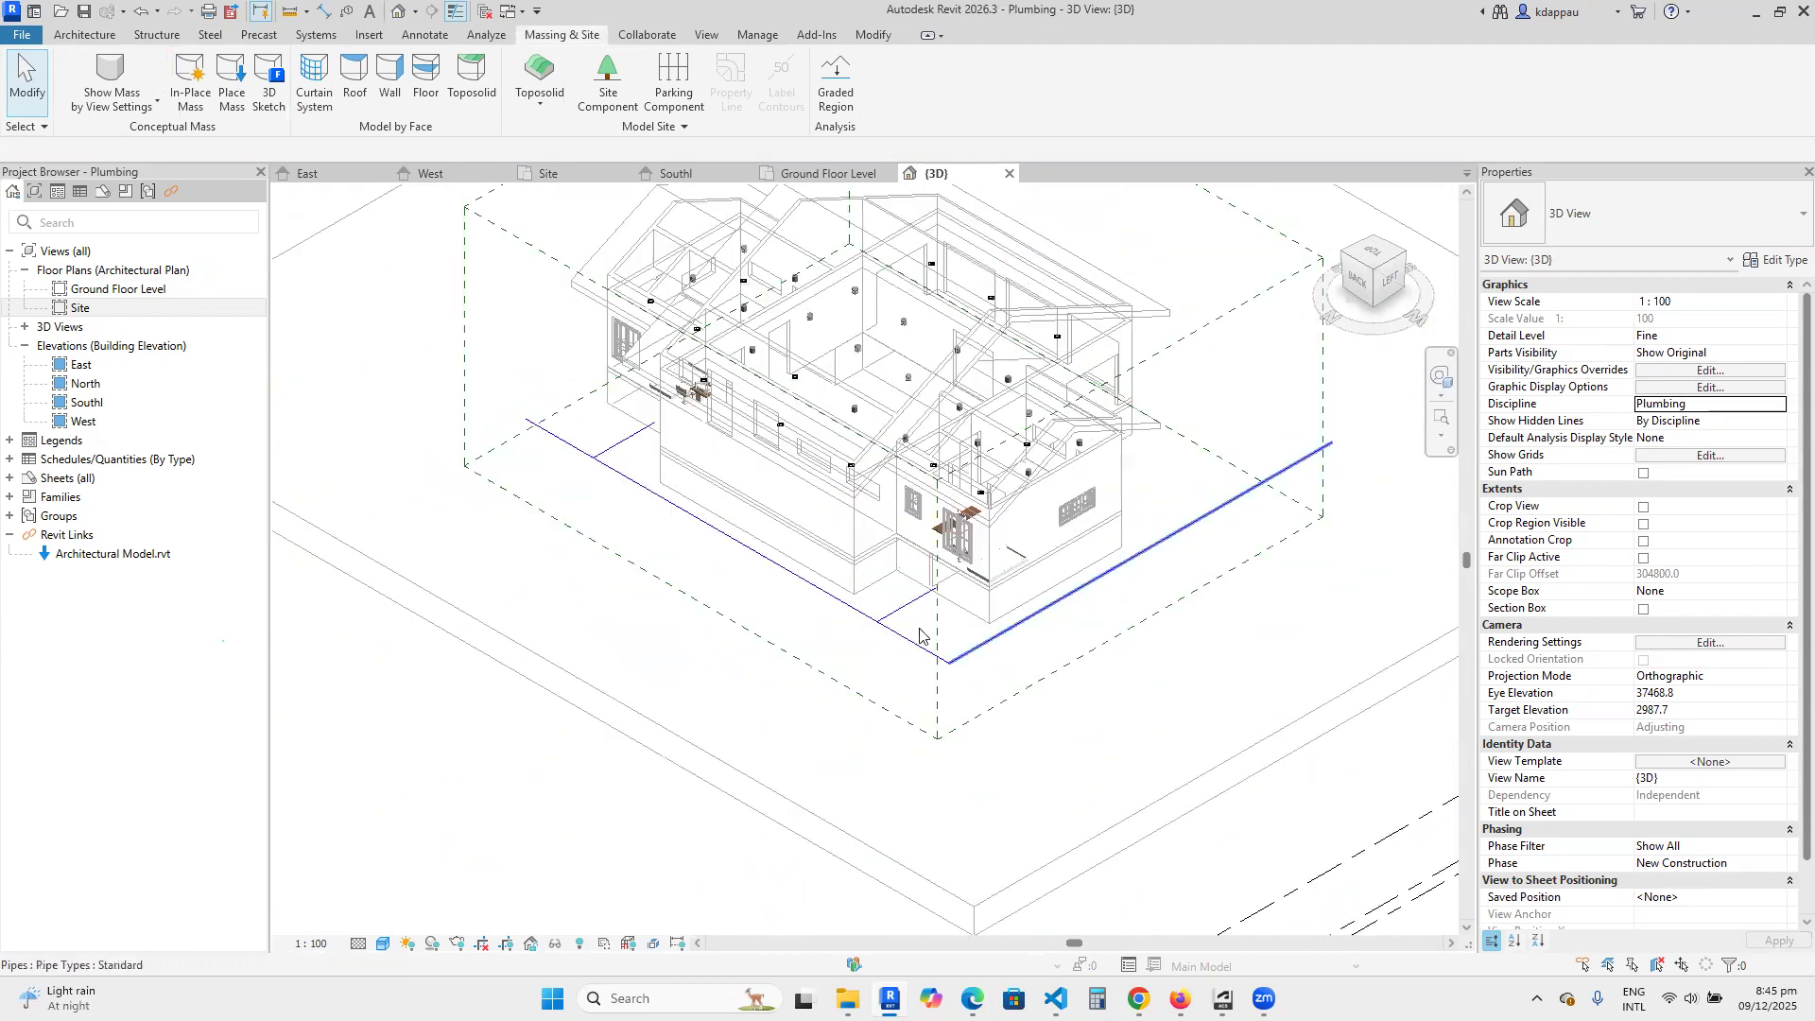
pyautogui.scroll(8, 893, 641)
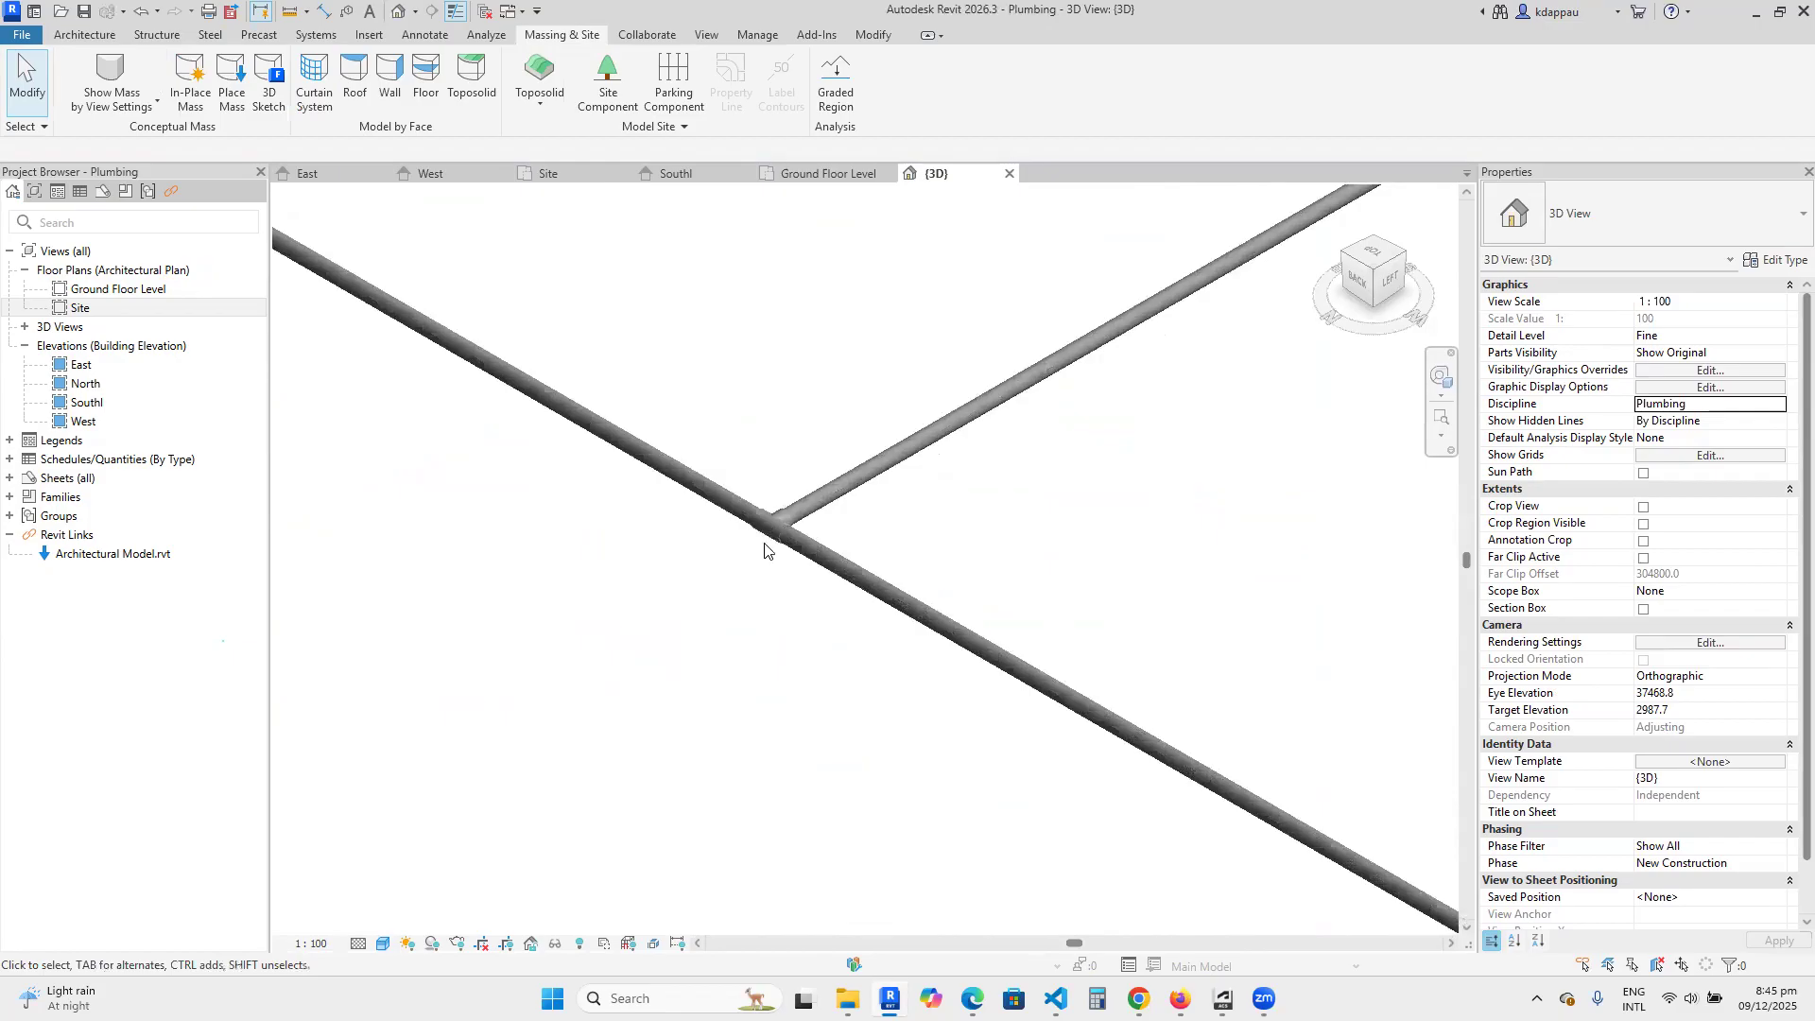
pyautogui.scroll(-8, 789, 548)
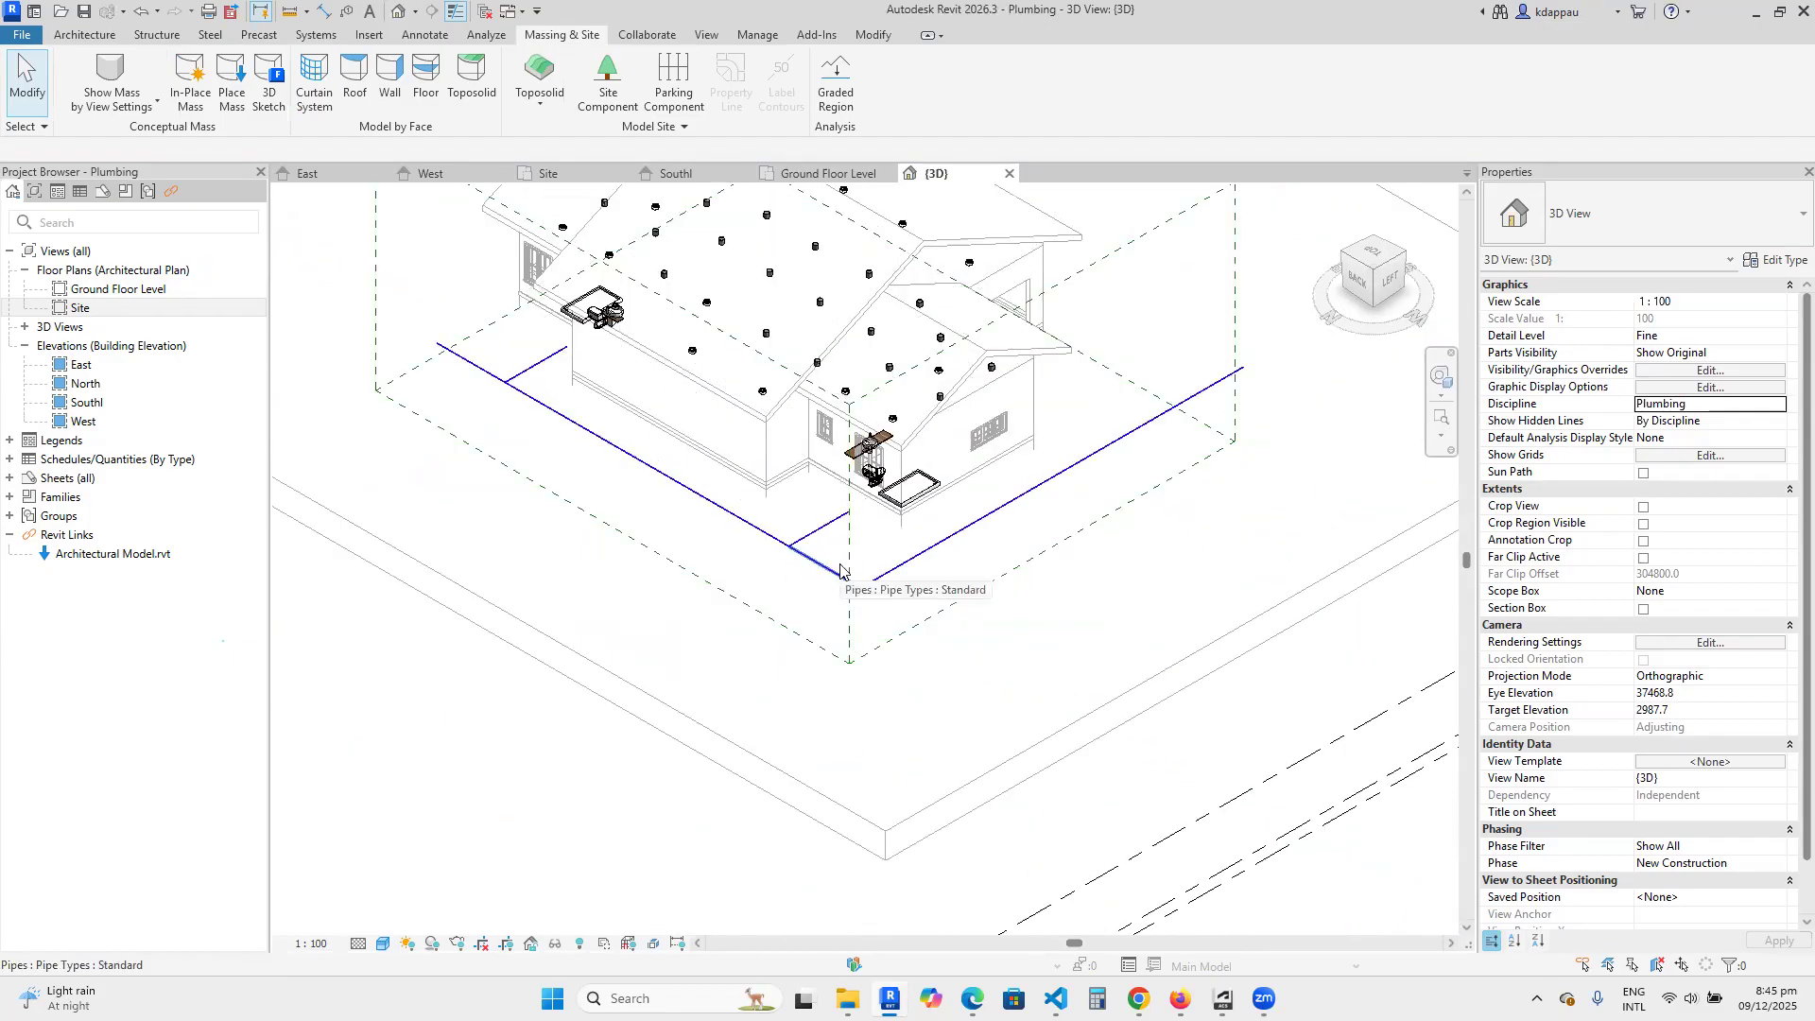
pyautogui.scroll(-3, 850, 570)
pyautogui.scroll(6, 946, 566)
pyautogui.scroll(-3, 747, 567)
pyautogui.scroll(4, 769, 569)
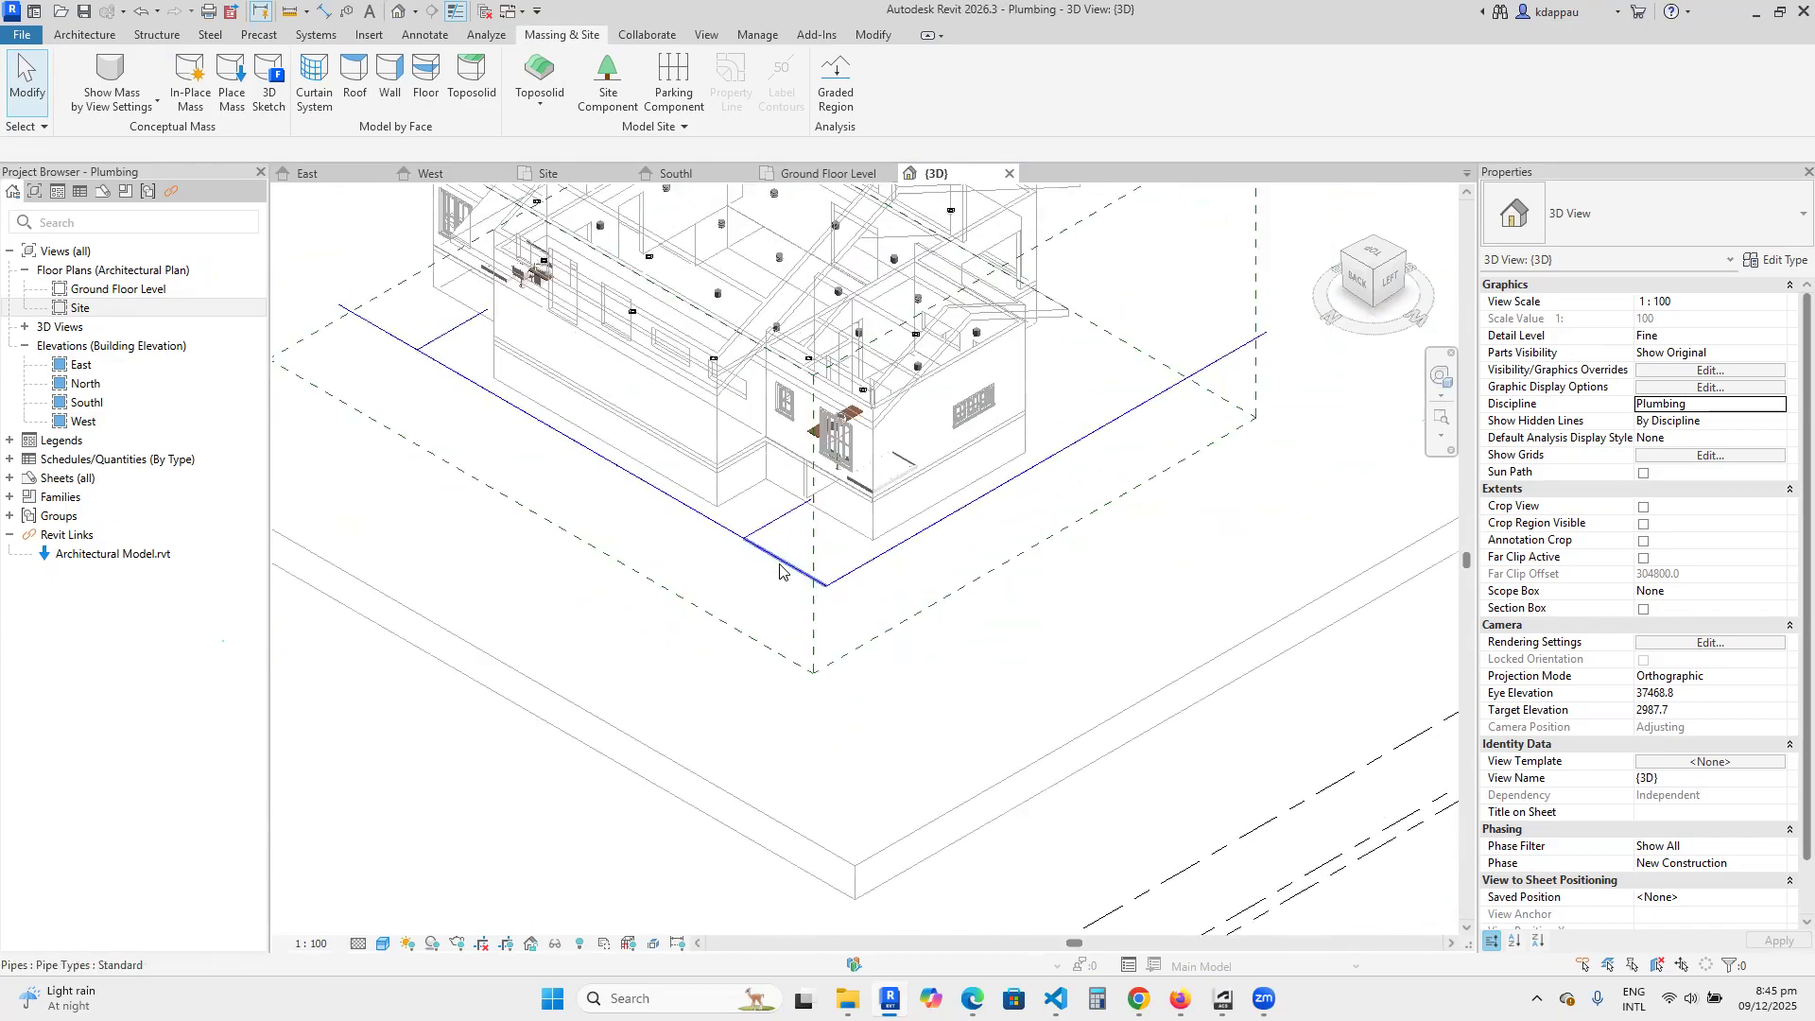
pyautogui.scroll(-4, 738, 538)
pyautogui.scroll(3, 728, 548)
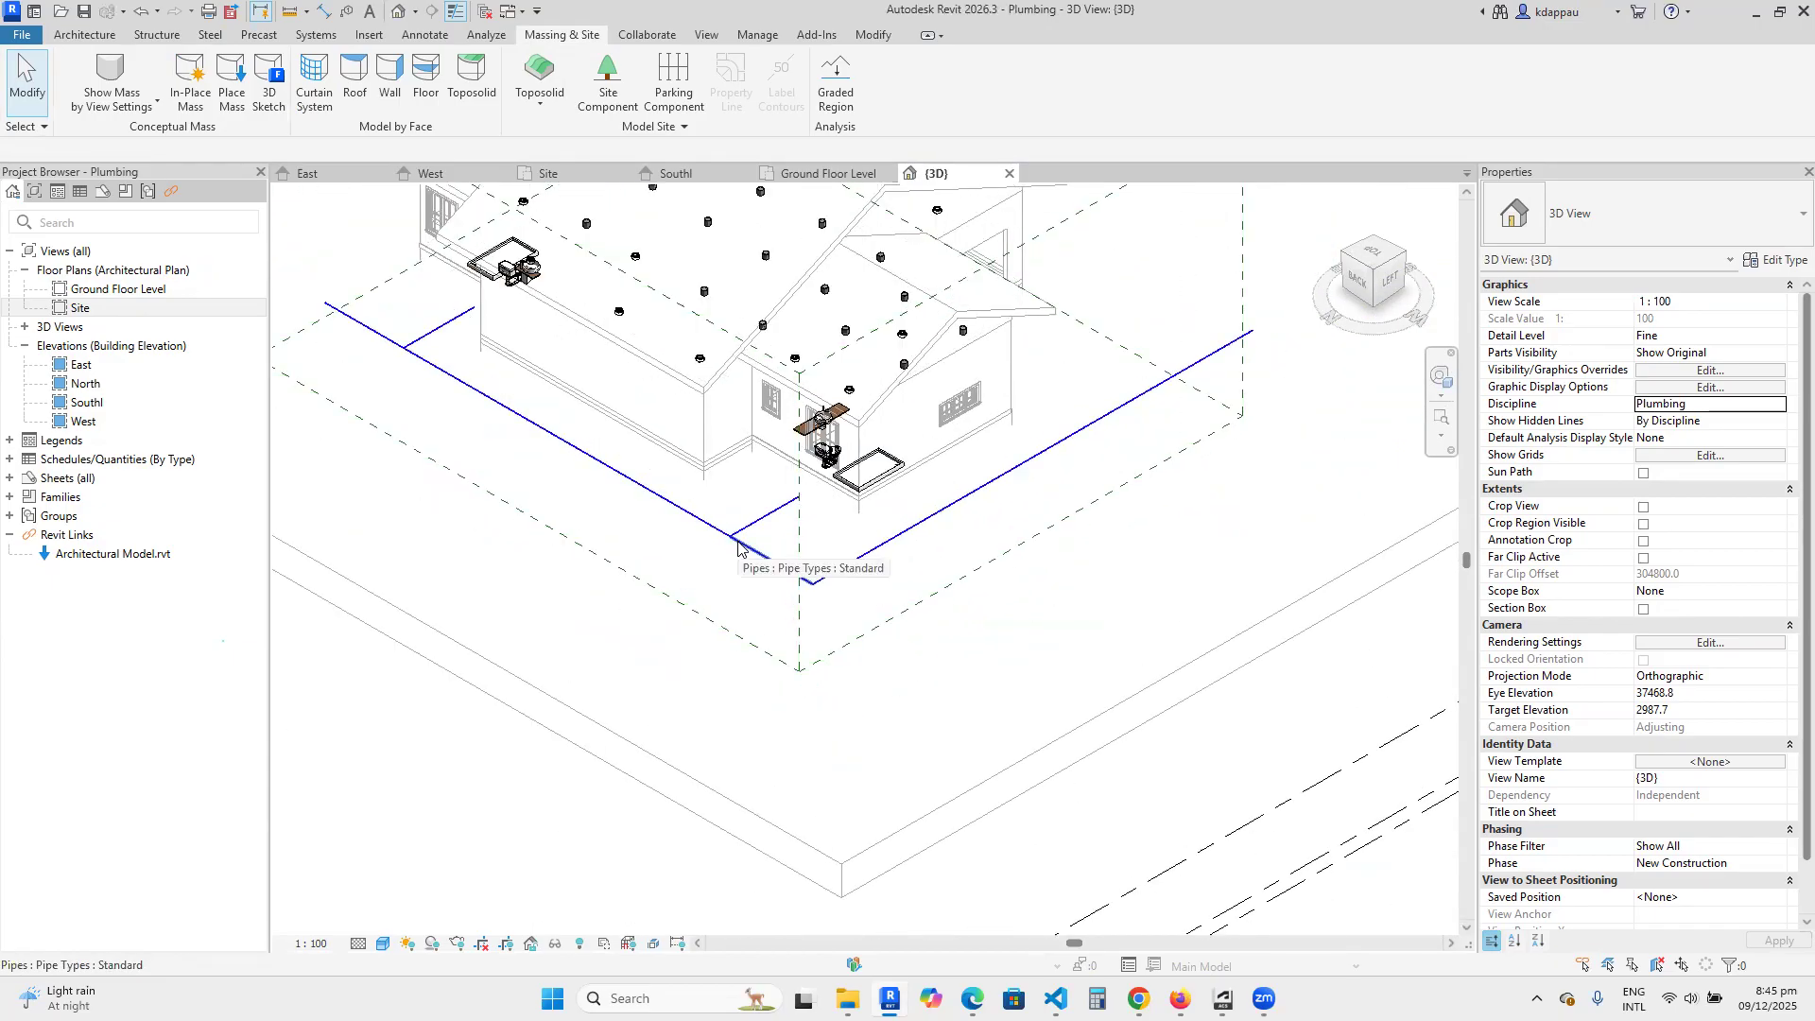
# Open the East elevation and set its discipline to Plumbing.
pyautogui.doubleClick(80, 366)
pyautogui.scroll(5, 851, 700)
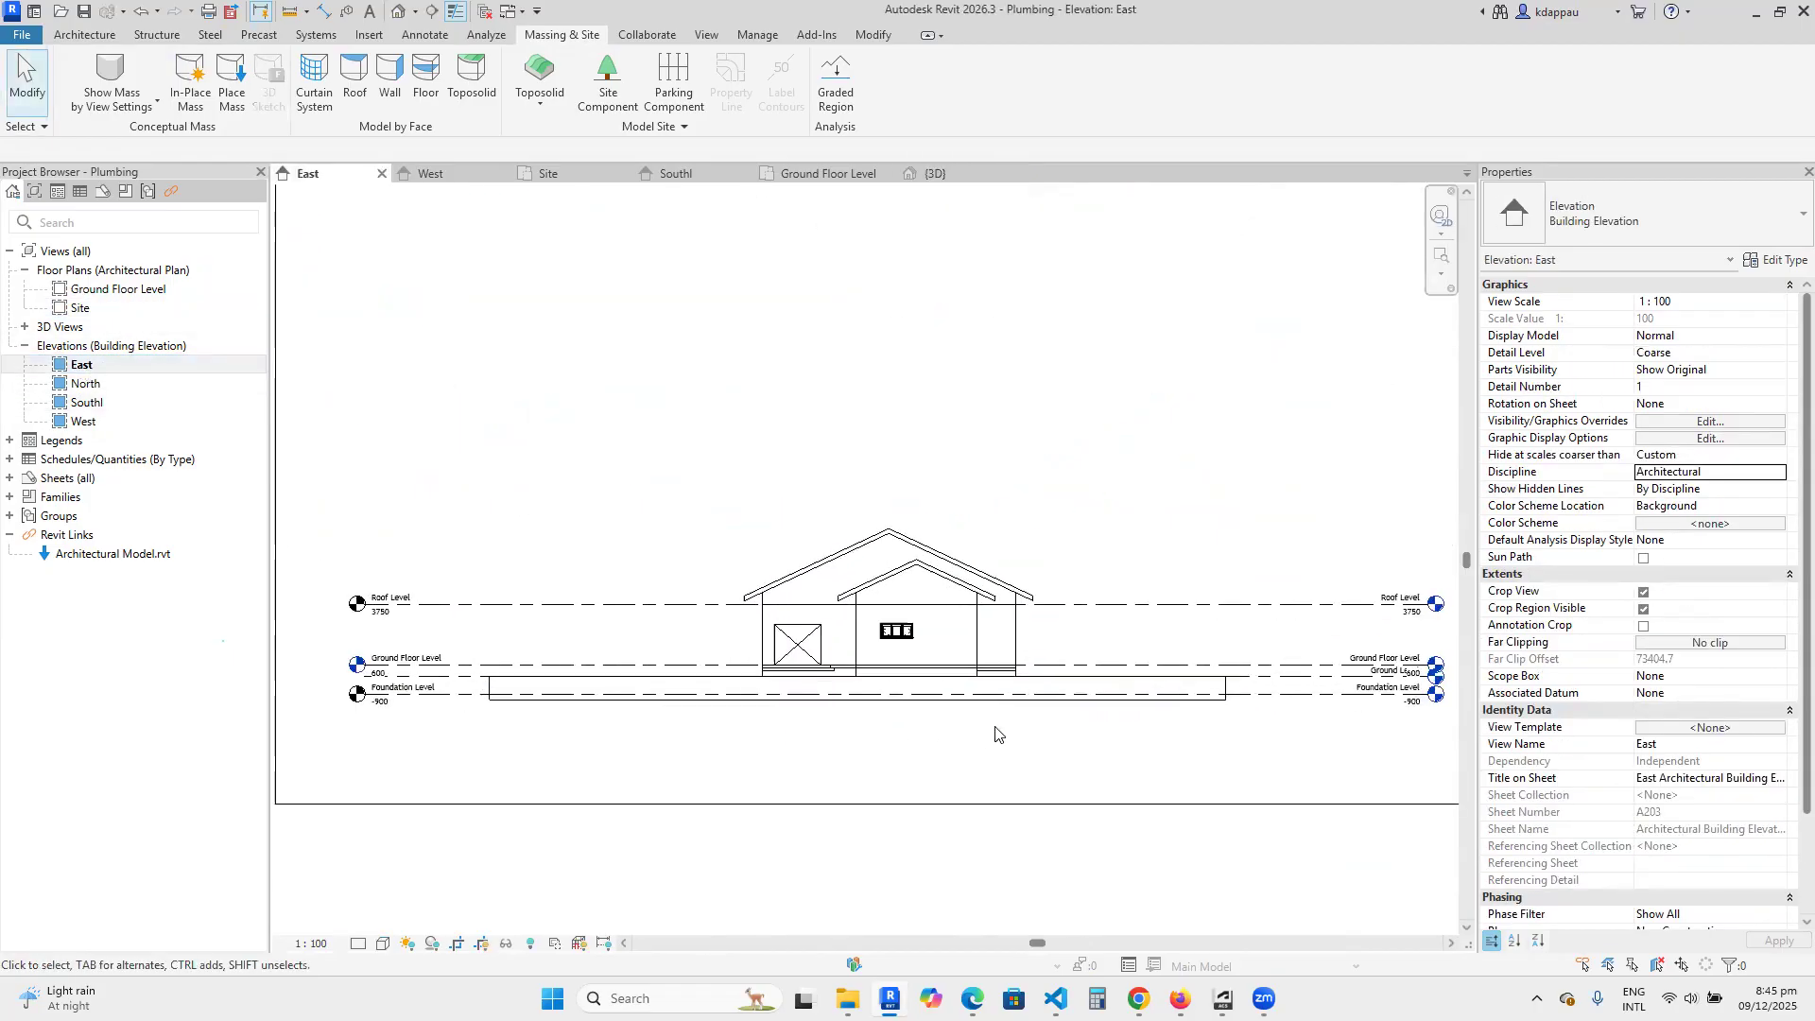
pyautogui.scroll(-3, 901, 675)
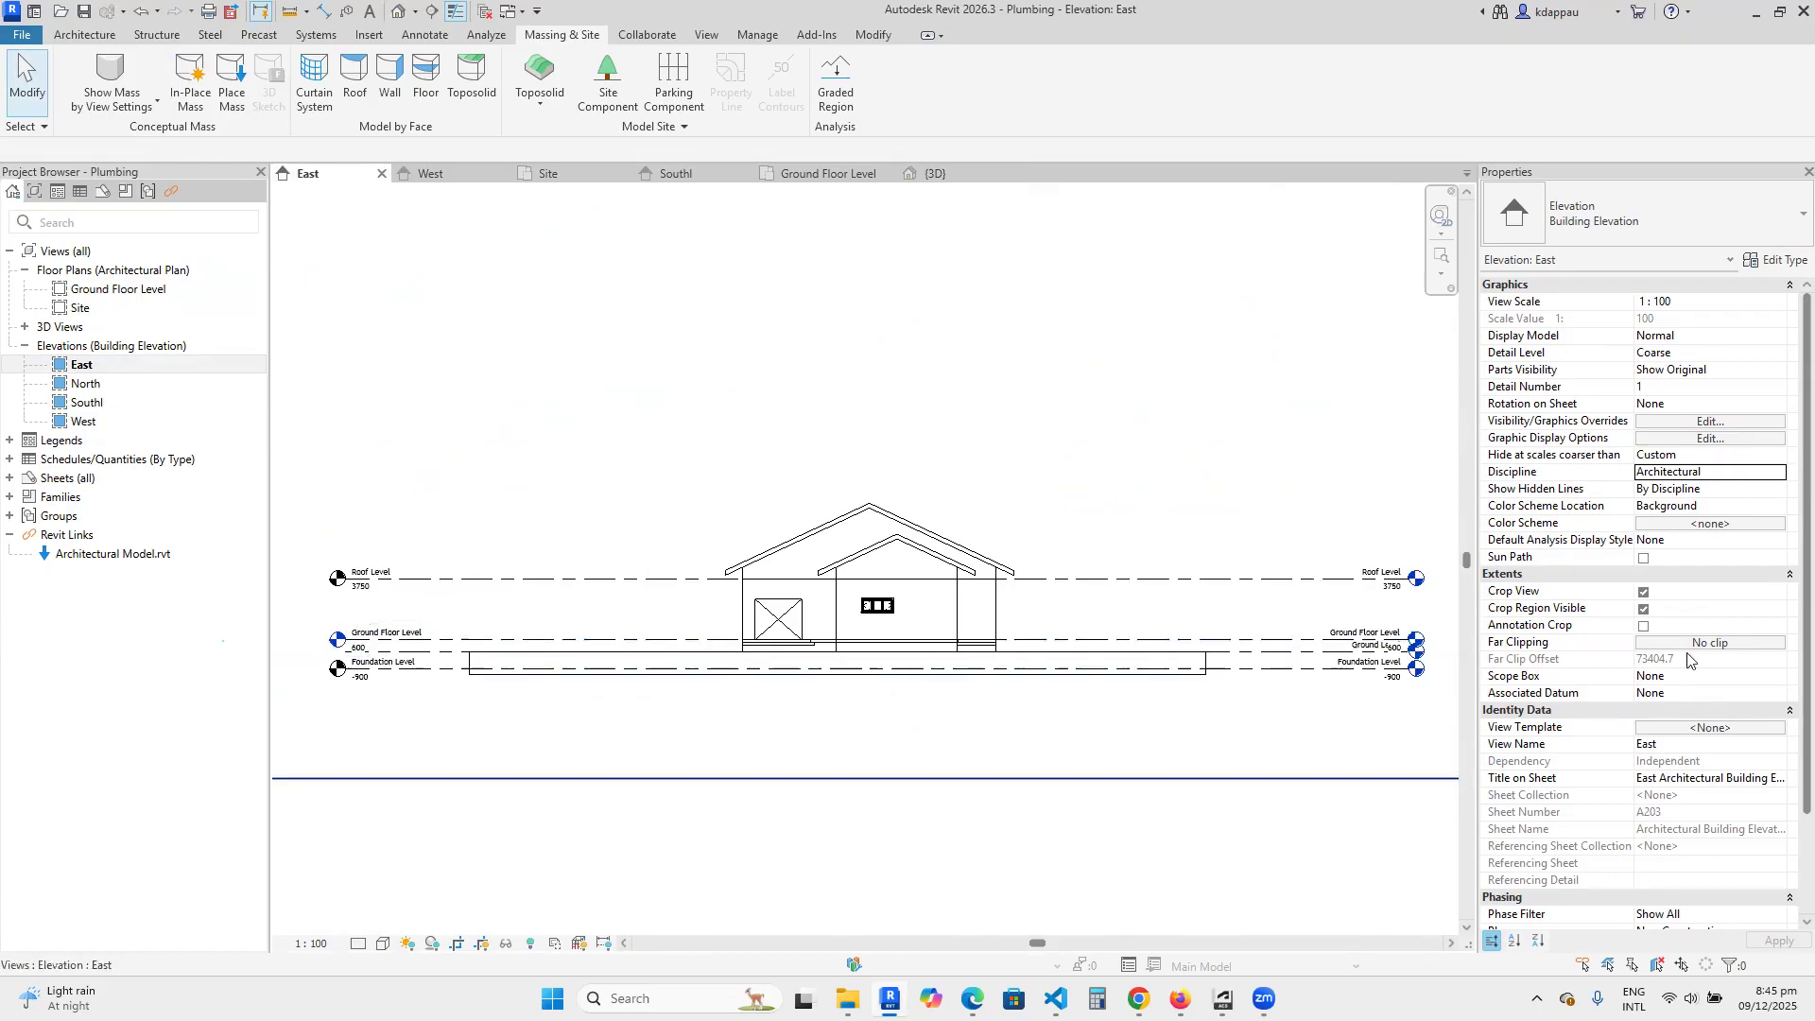
pyautogui.click(1780, 474)
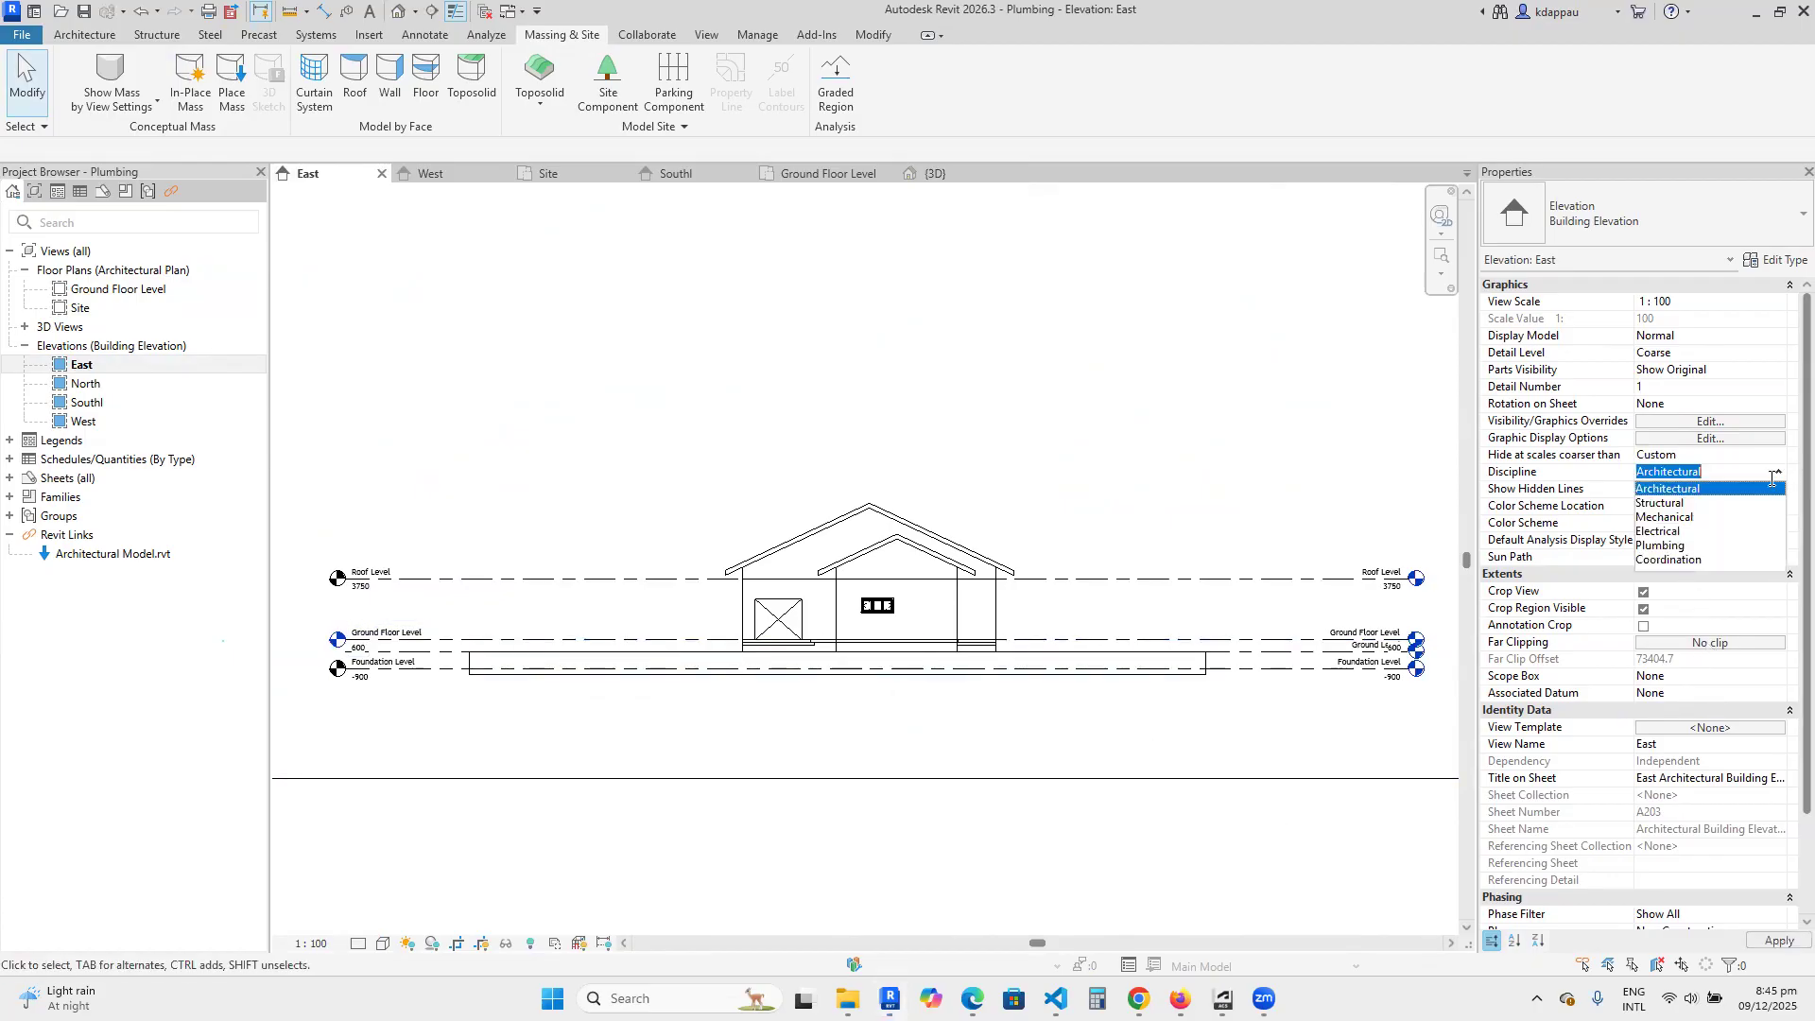
pyautogui.click(1661, 545)
# Check the depth of the buried pipe against the Ground Level and Foundation Level lines in the East elevation.
pyautogui.scroll(2, 907, 709)
pyautogui.scroll(3, 969, 704)
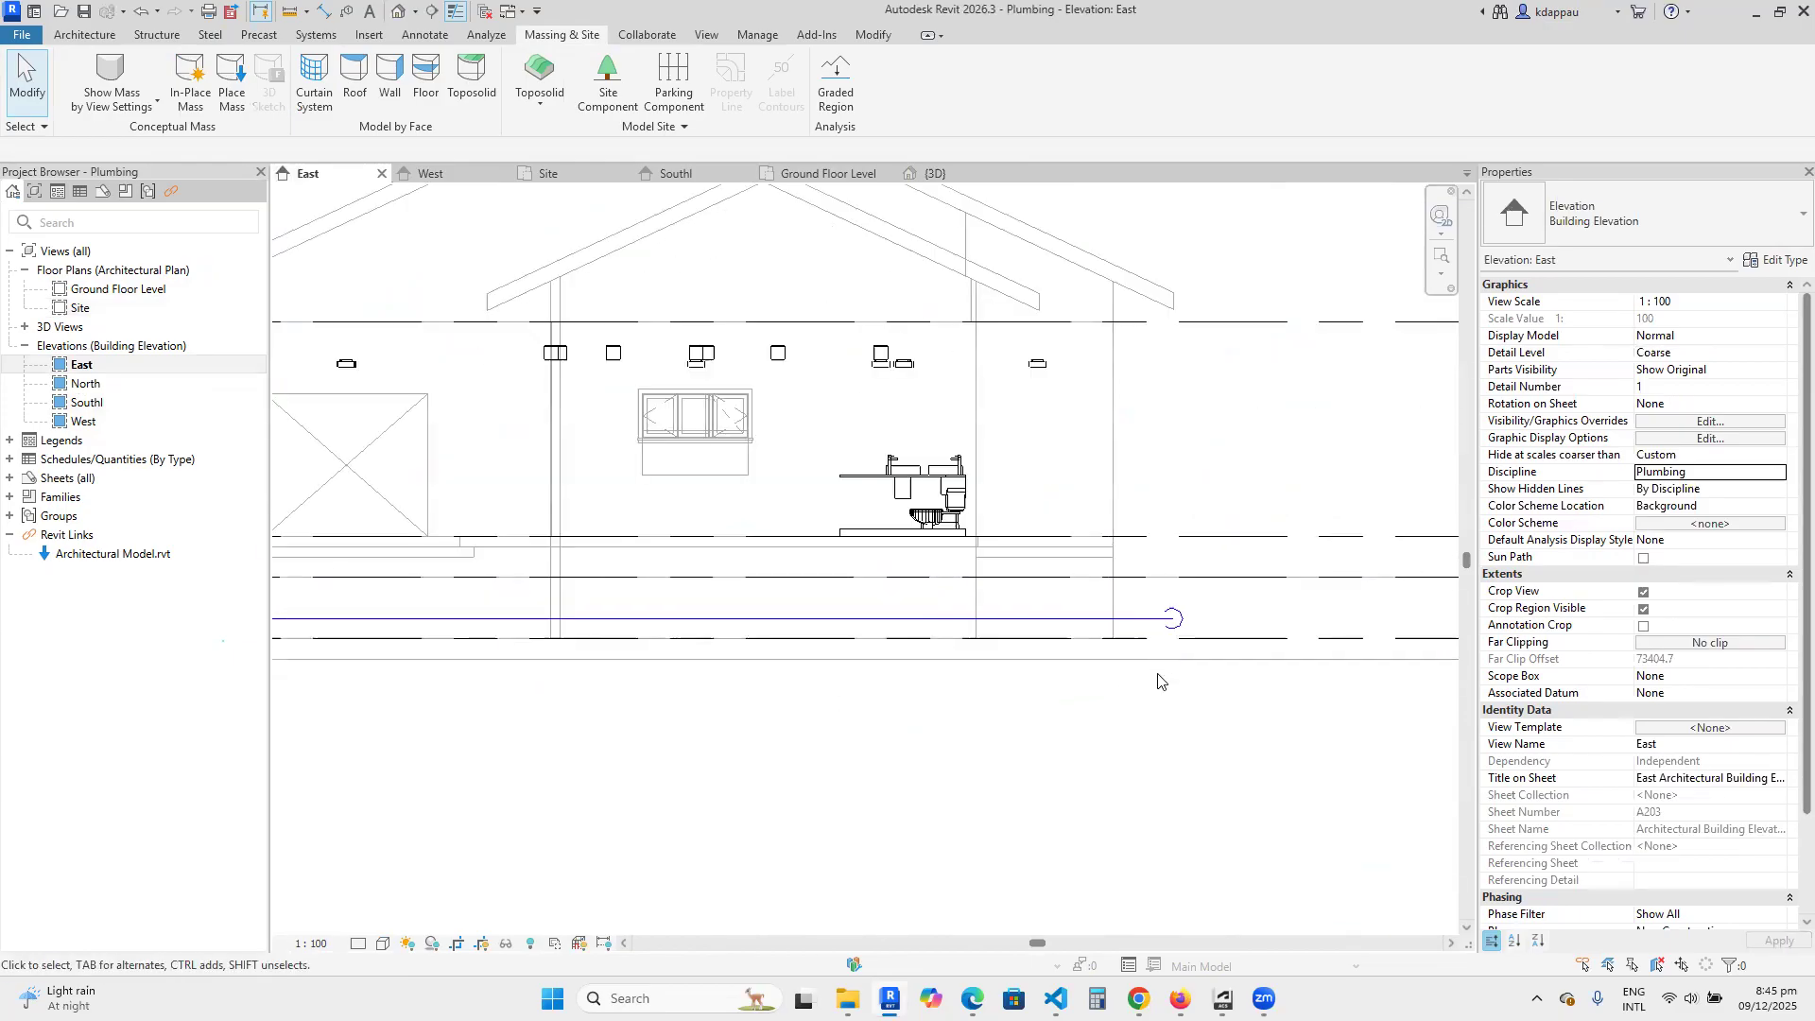
pyautogui.scroll(-1, 920, 620)
pyautogui.scroll(5, 430, 628)
pyautogui.scroll(-4, 898, 609)
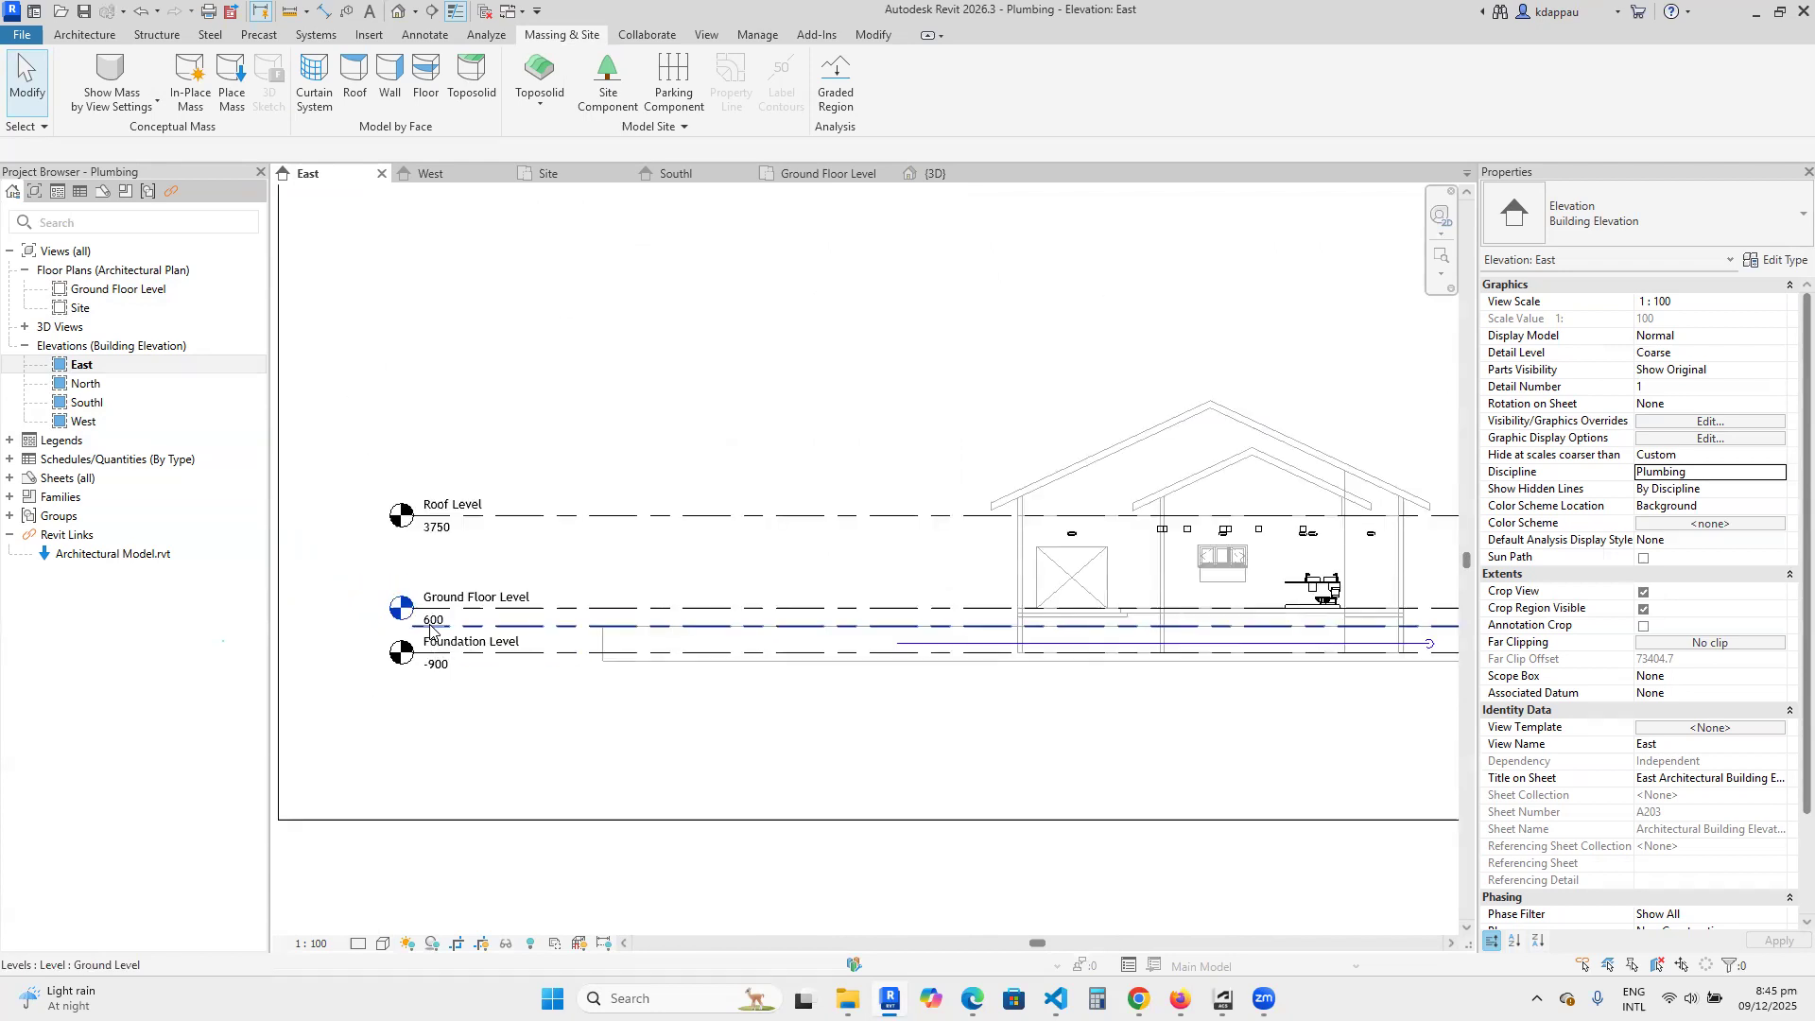
pyautogui.scroll(4, 945, 624)
pyautogui.scroll(-3, 799, 628)
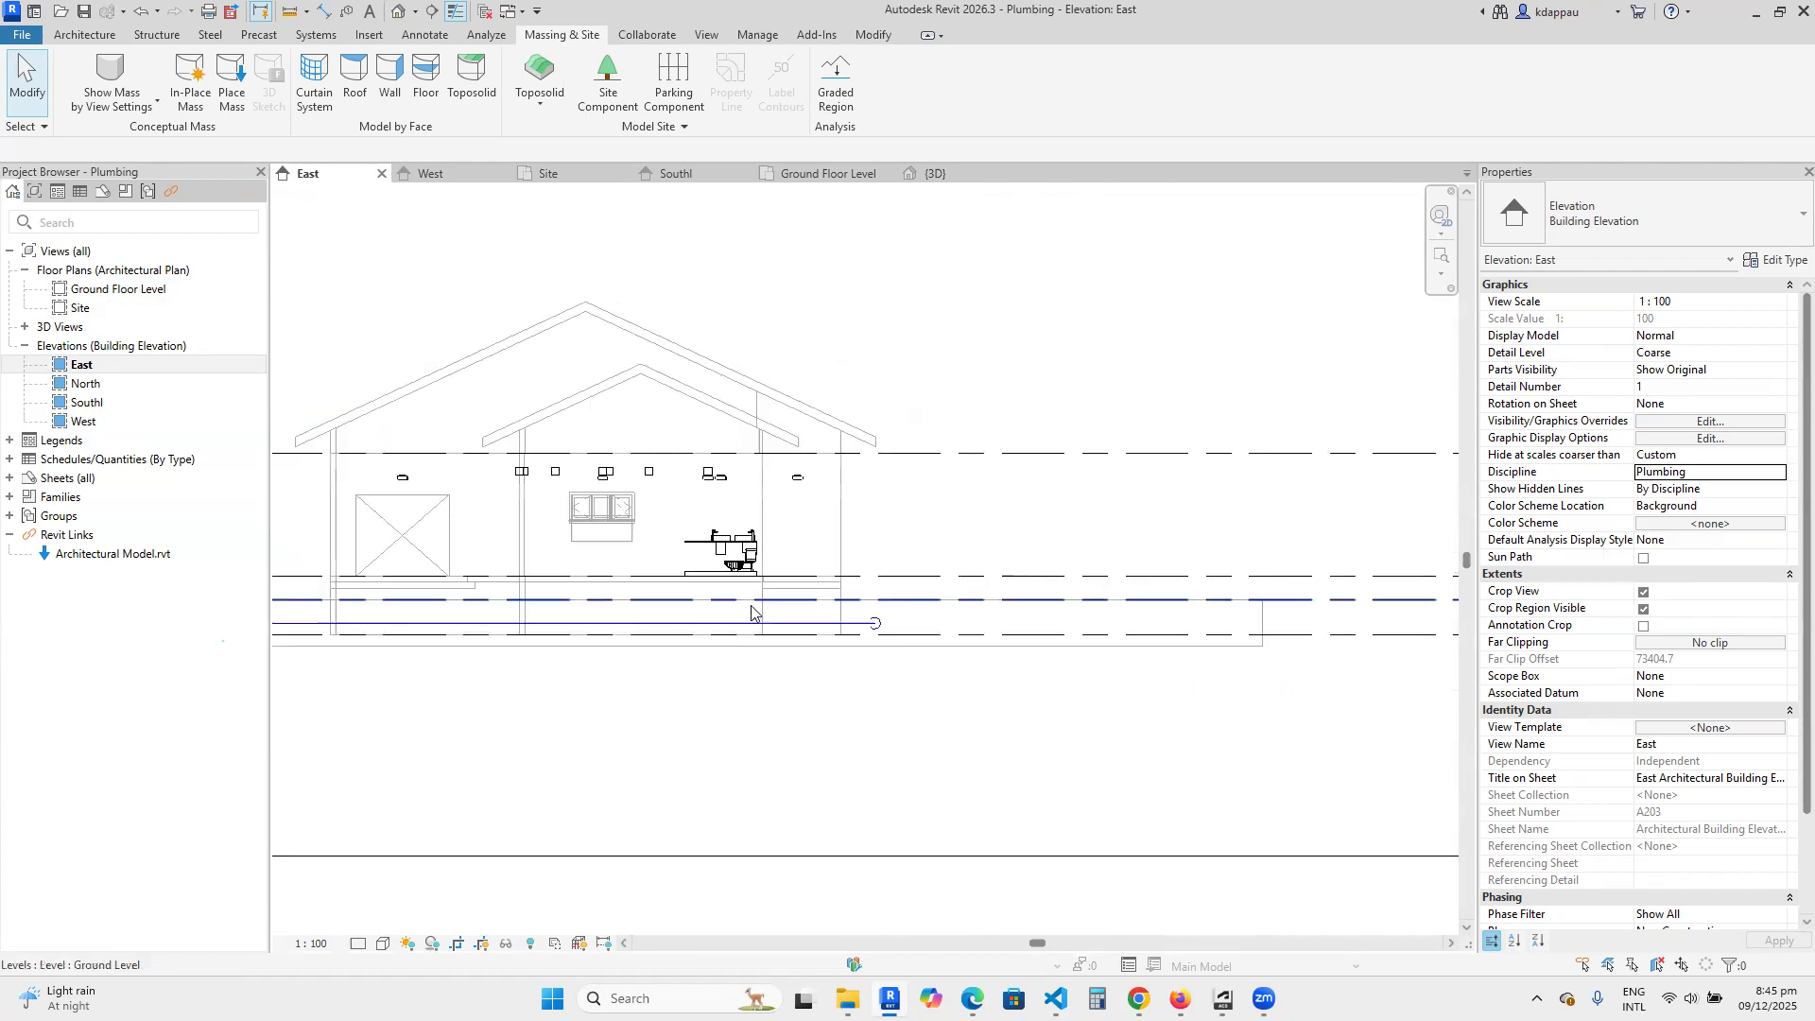
# Open the North elevation and set the discipline of the East, North, South and West elevations together to Plumbing.
pyautogui.doubleClick(86, 384)
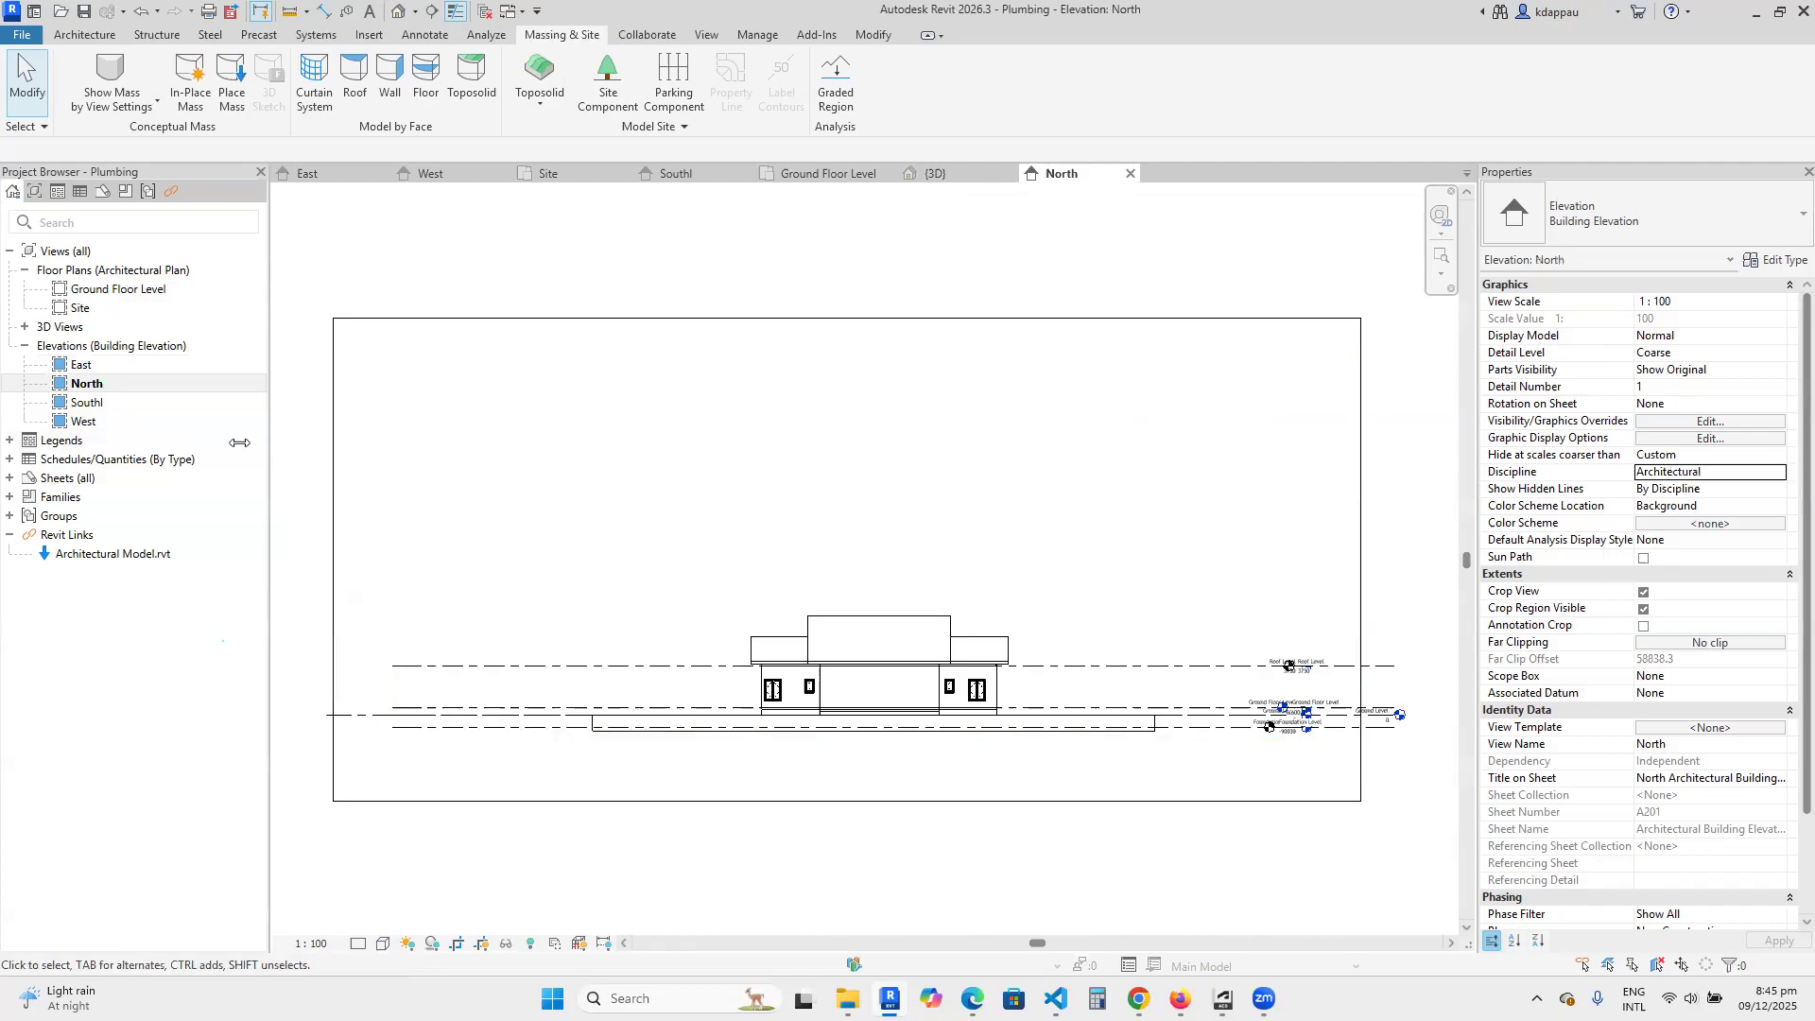
pyautogui.click(90, 367)
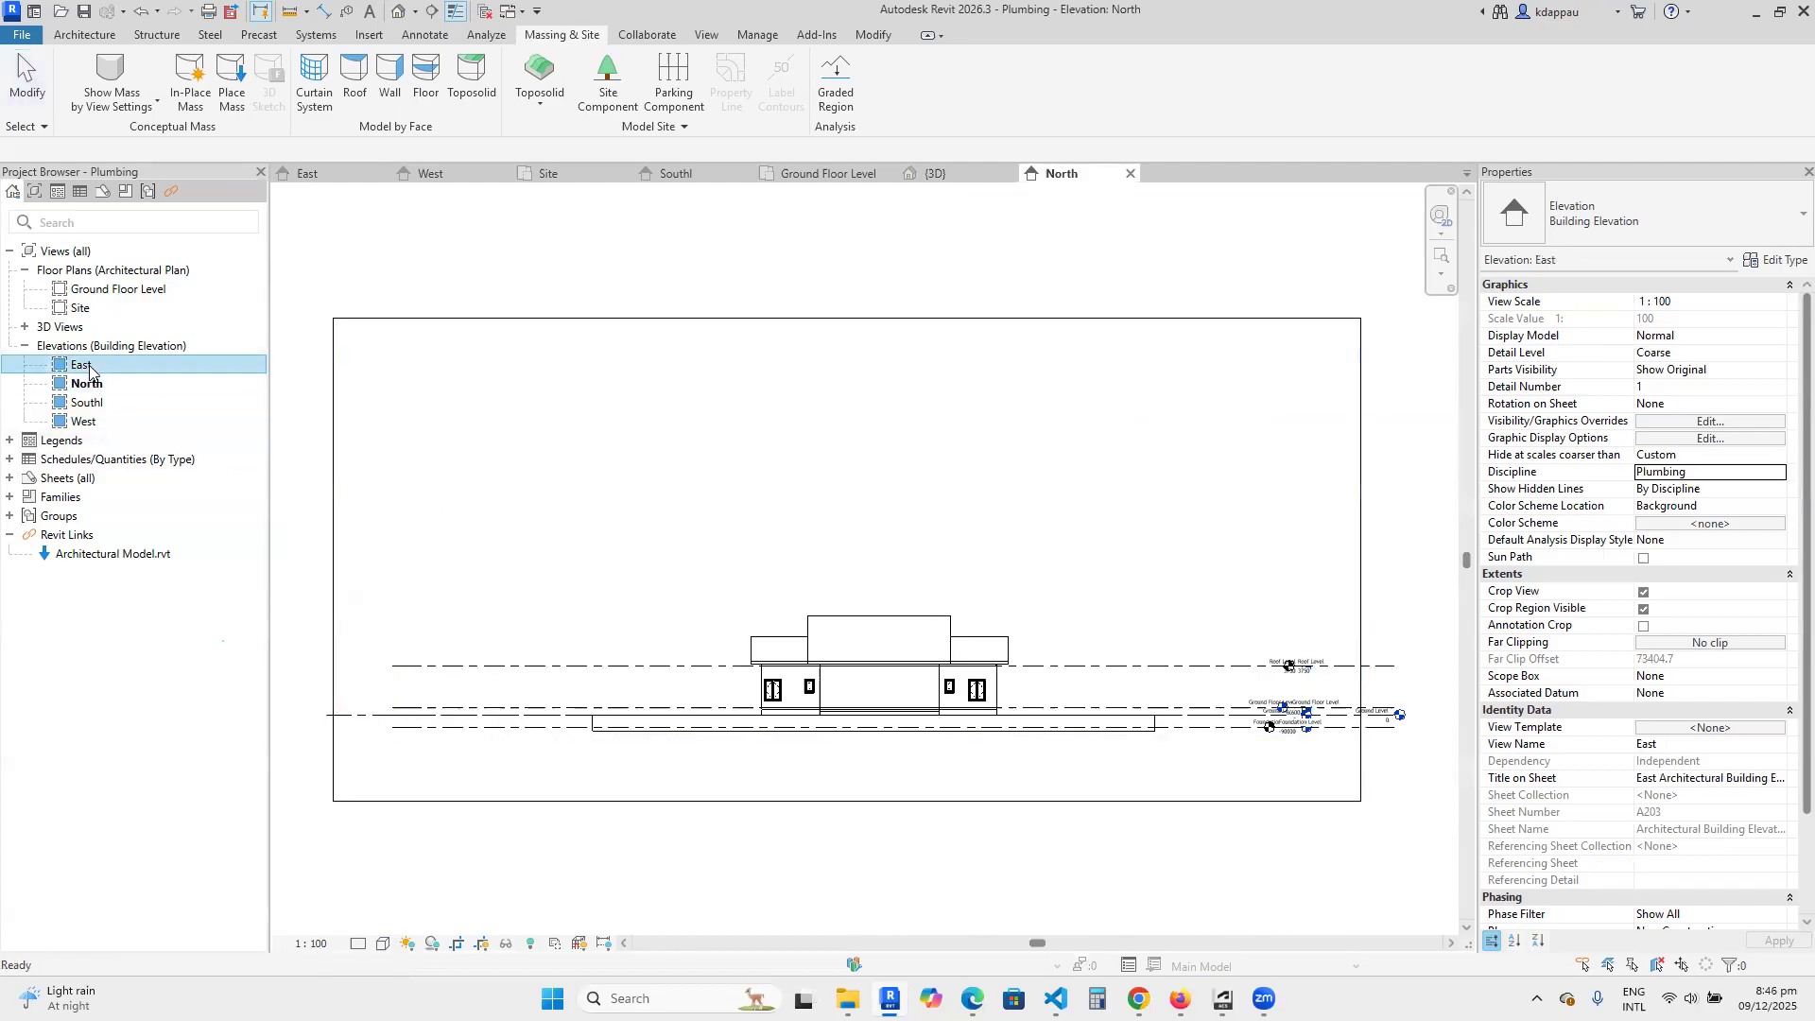
pyautogui.keyDown('shift'); pyautogui.click(80, 423); pyautogui.keyUp('shift')
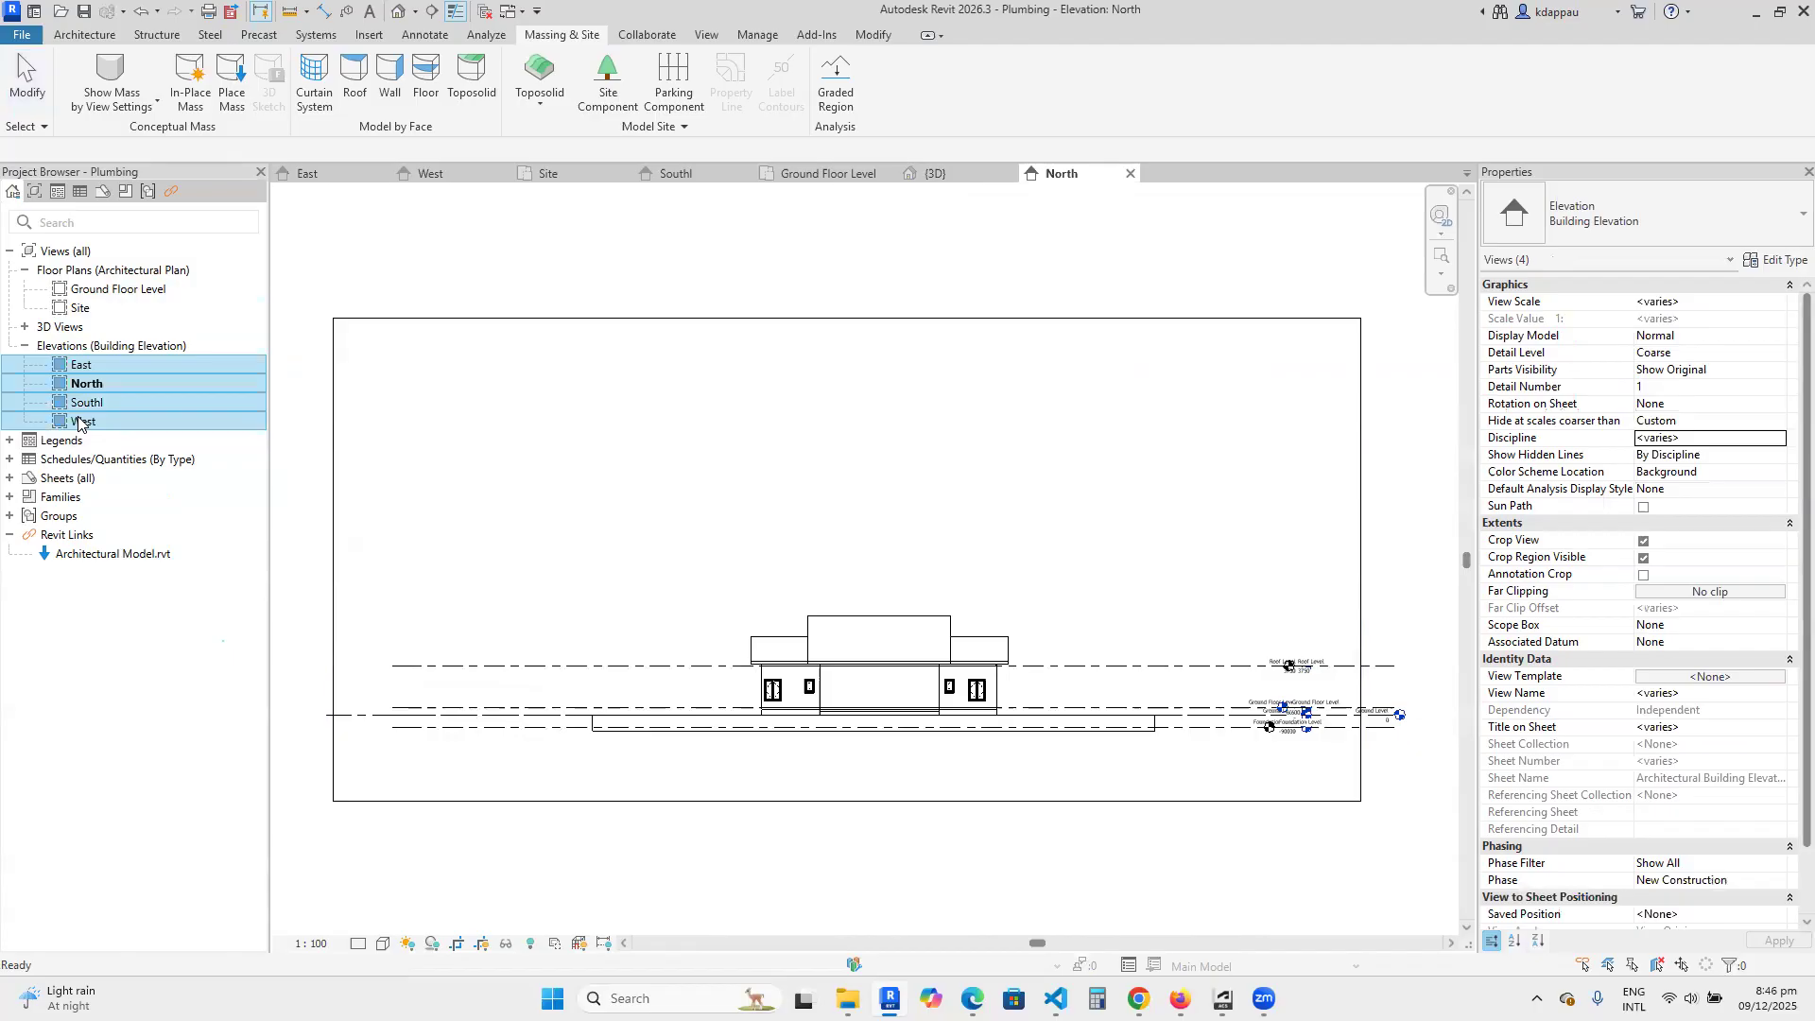
pyautogui.click(1690, 439)
pyautogui.click(1781, 440)
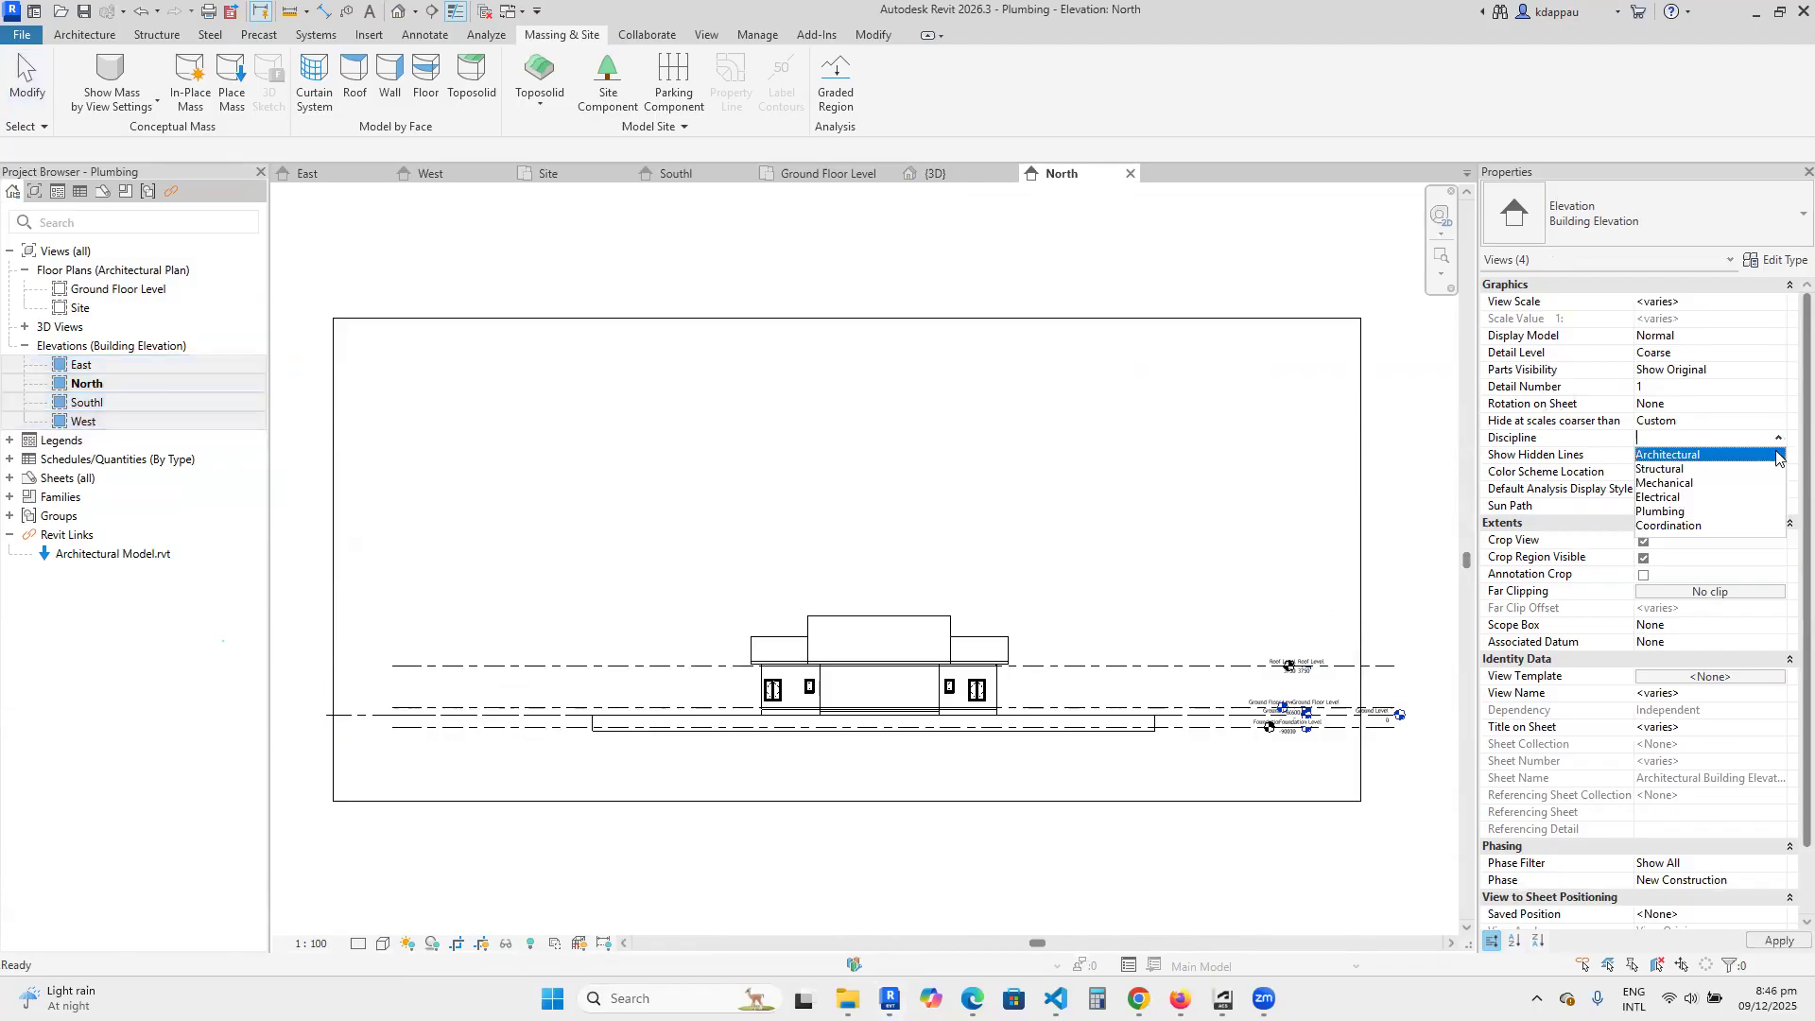
pyautogui.click(1673, 512)
pyautogui.click(518, 503)
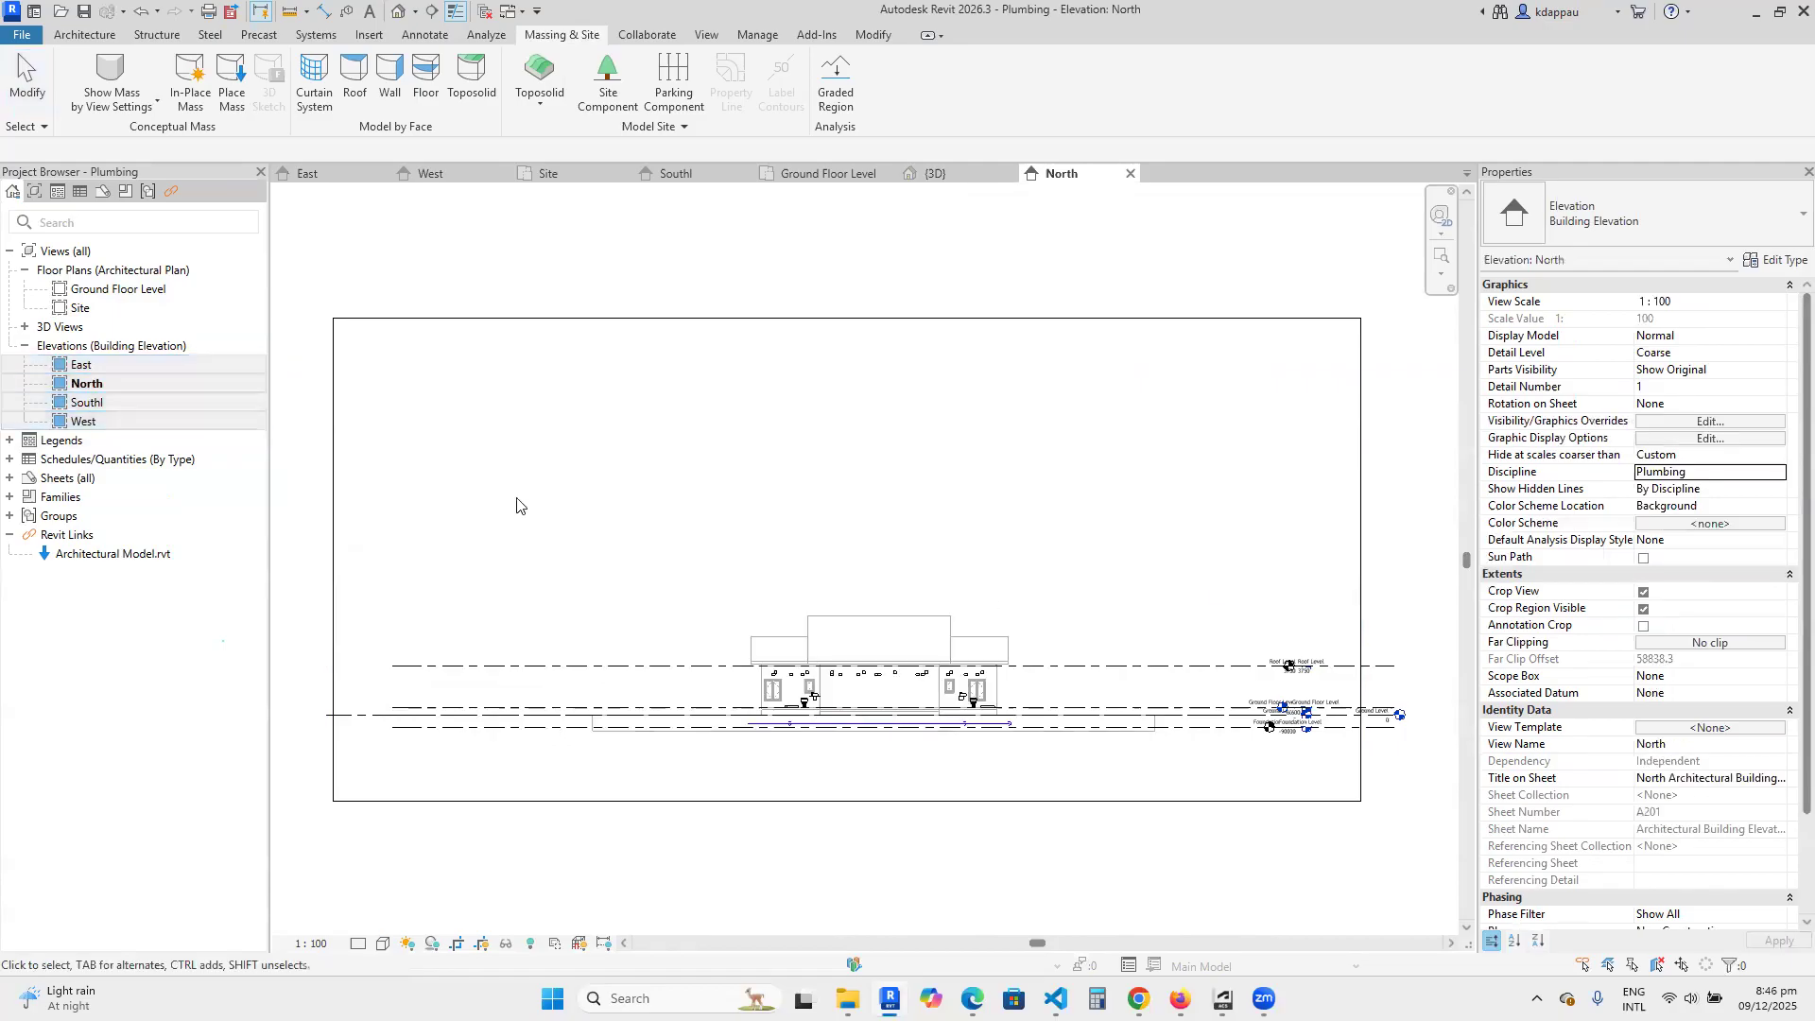
# Review the buried pipe run against the level lines in the East, North, South and West elevations in turn.
pyautogui.doubleClick(85, 361)
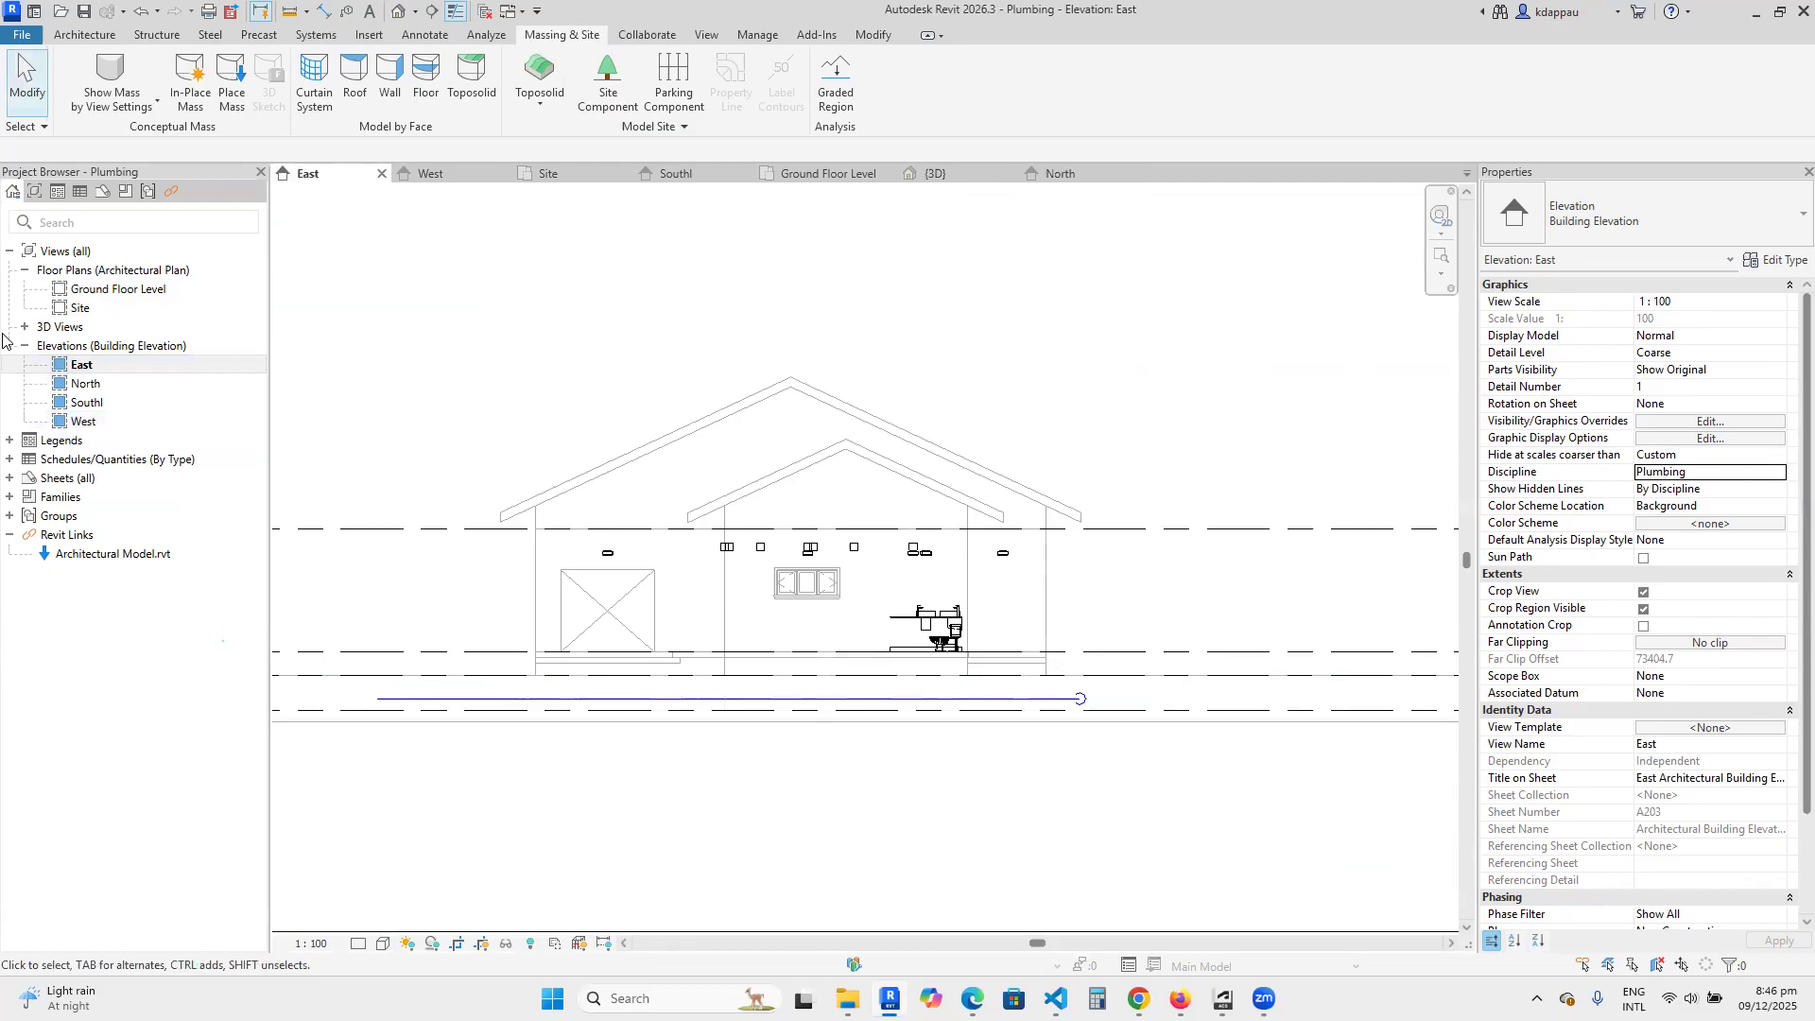
pyautogui.click(75, 385)
pyautogui.doubleClick(76, 384)
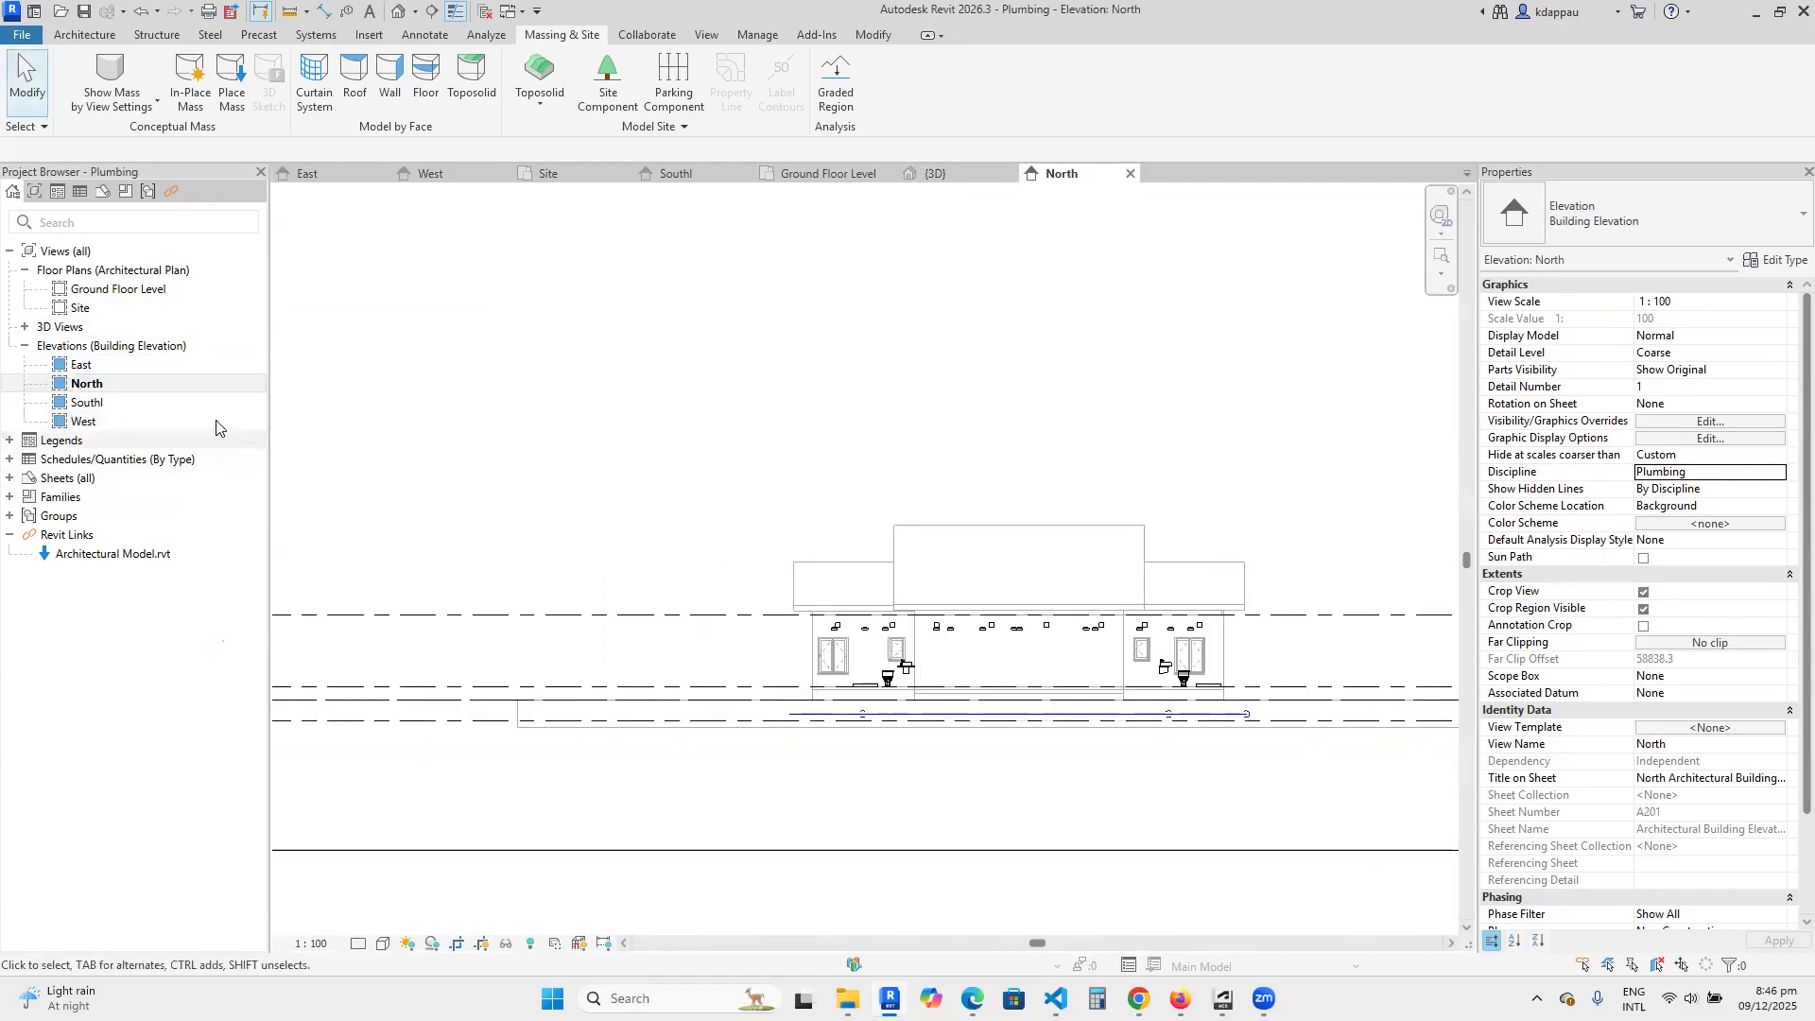
pyautogui.click(84, 405)
pyautogui.doubleClick(84, 405)
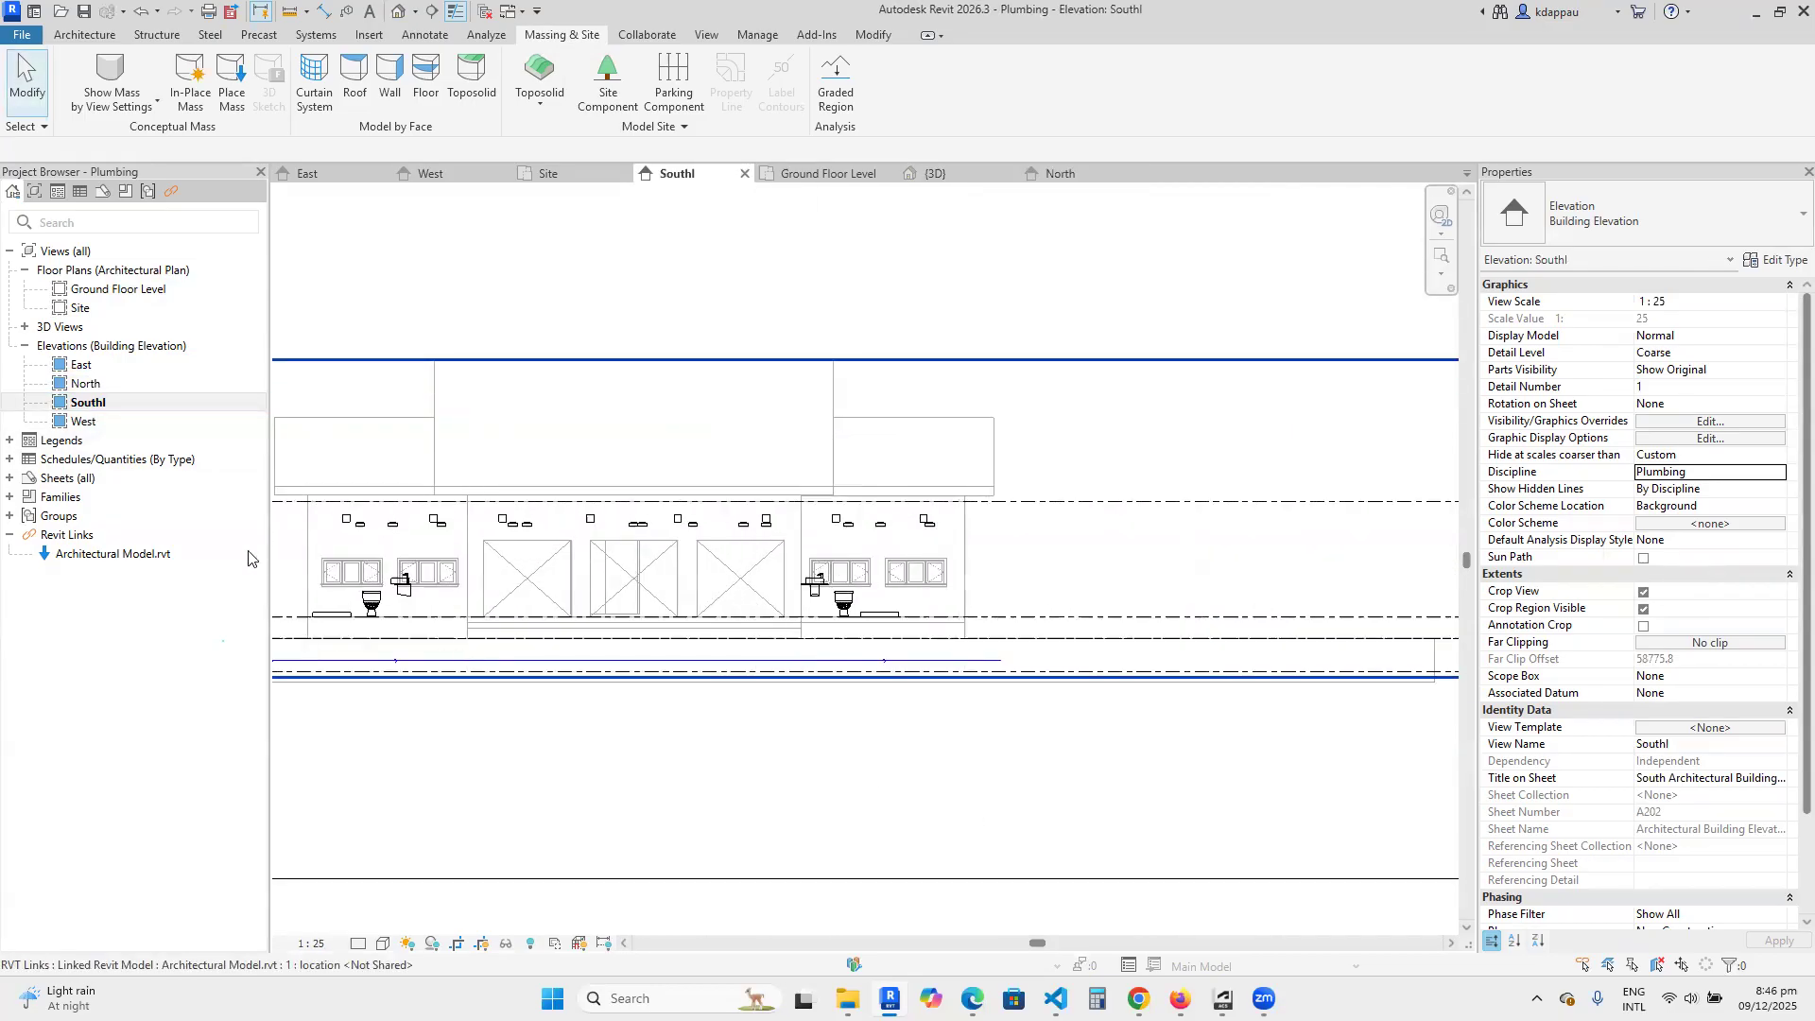
pyautogui.doubleClick(83, 422)
pyautogui.scroll(6, 637, 683)
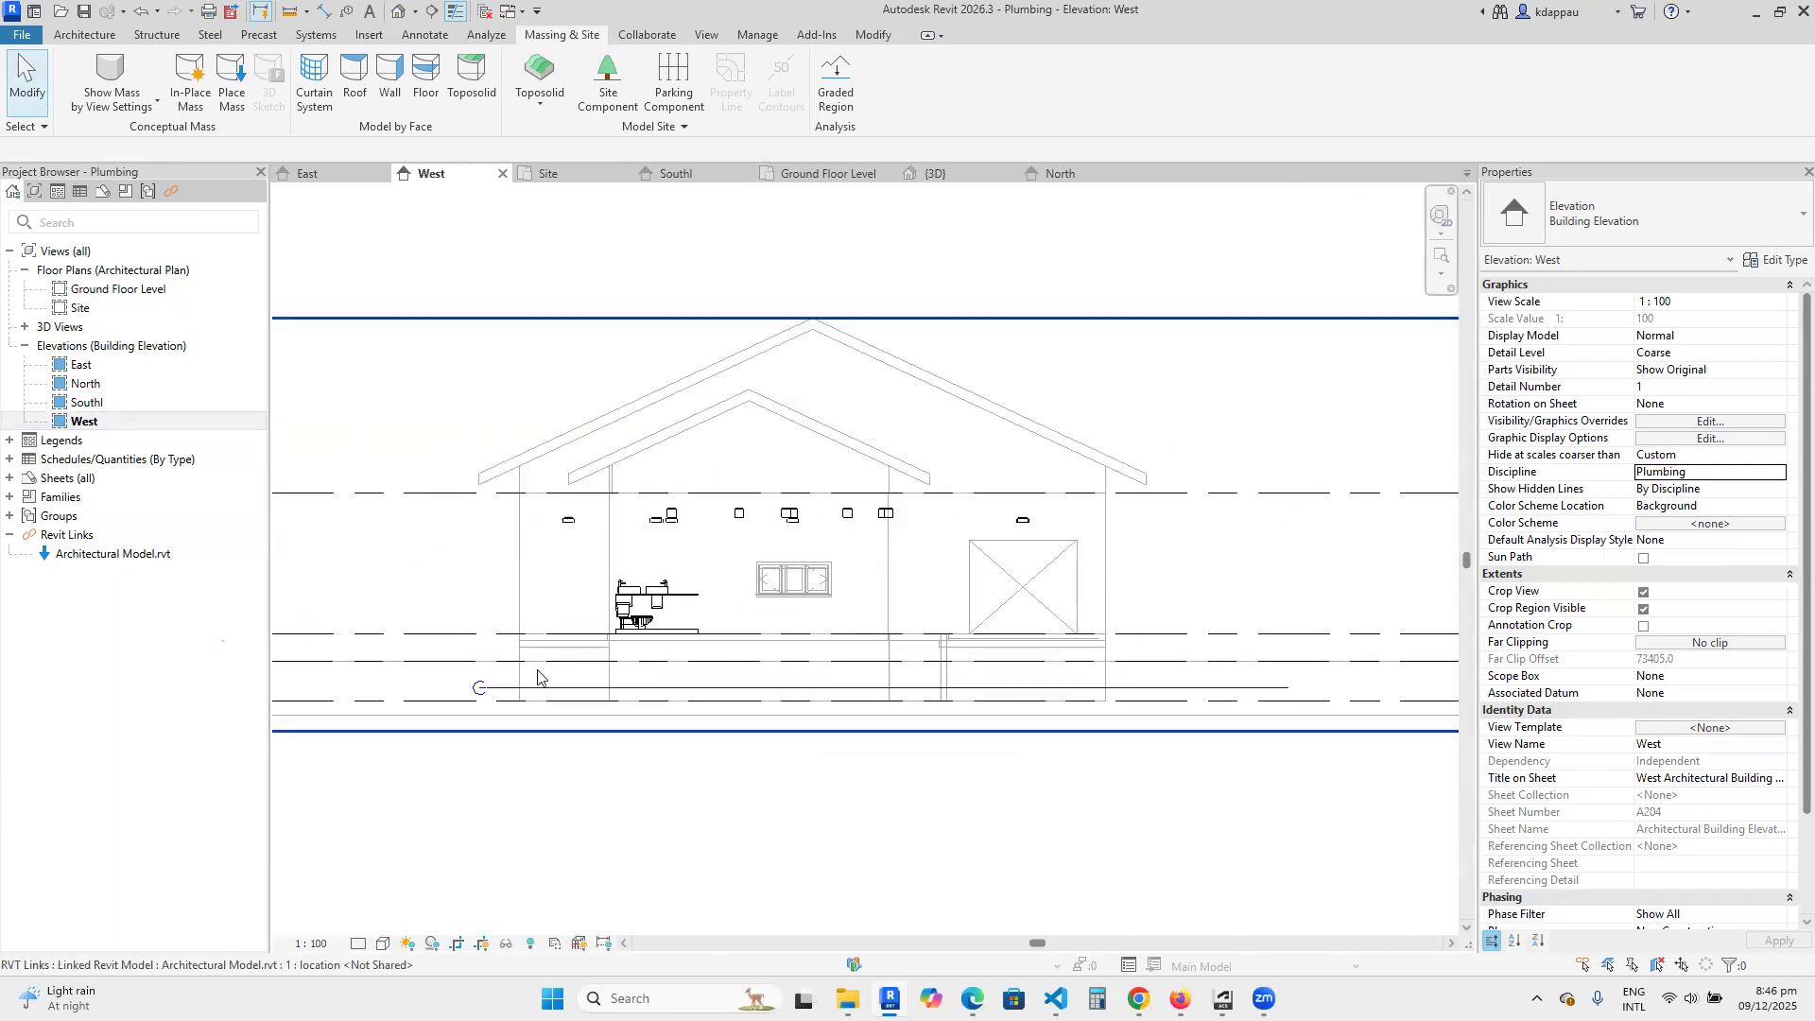
pyautogui.scroll(3, 487, 686)
pyautogui.scroll(-5, 496, 684)
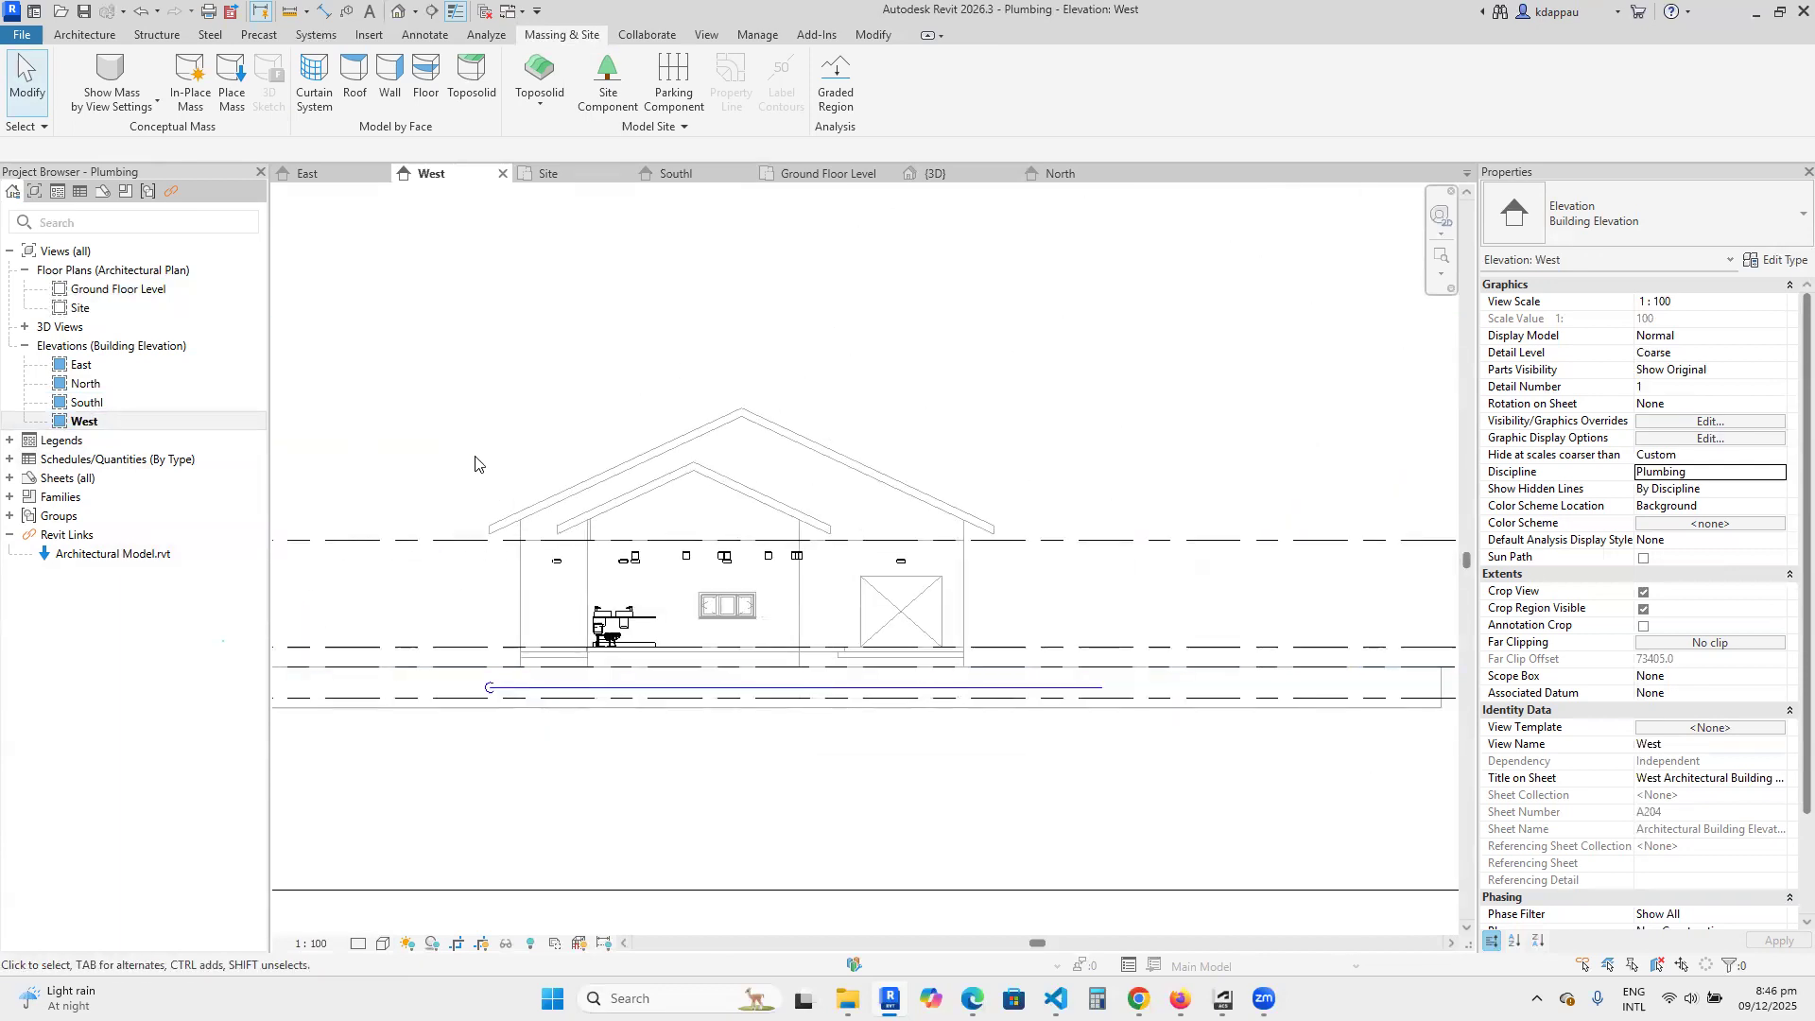
# Inspect in the 3D view the branch pipe that runs from the main towards the corner bathroom's fixtures.
pyautogui.click(393, 13)
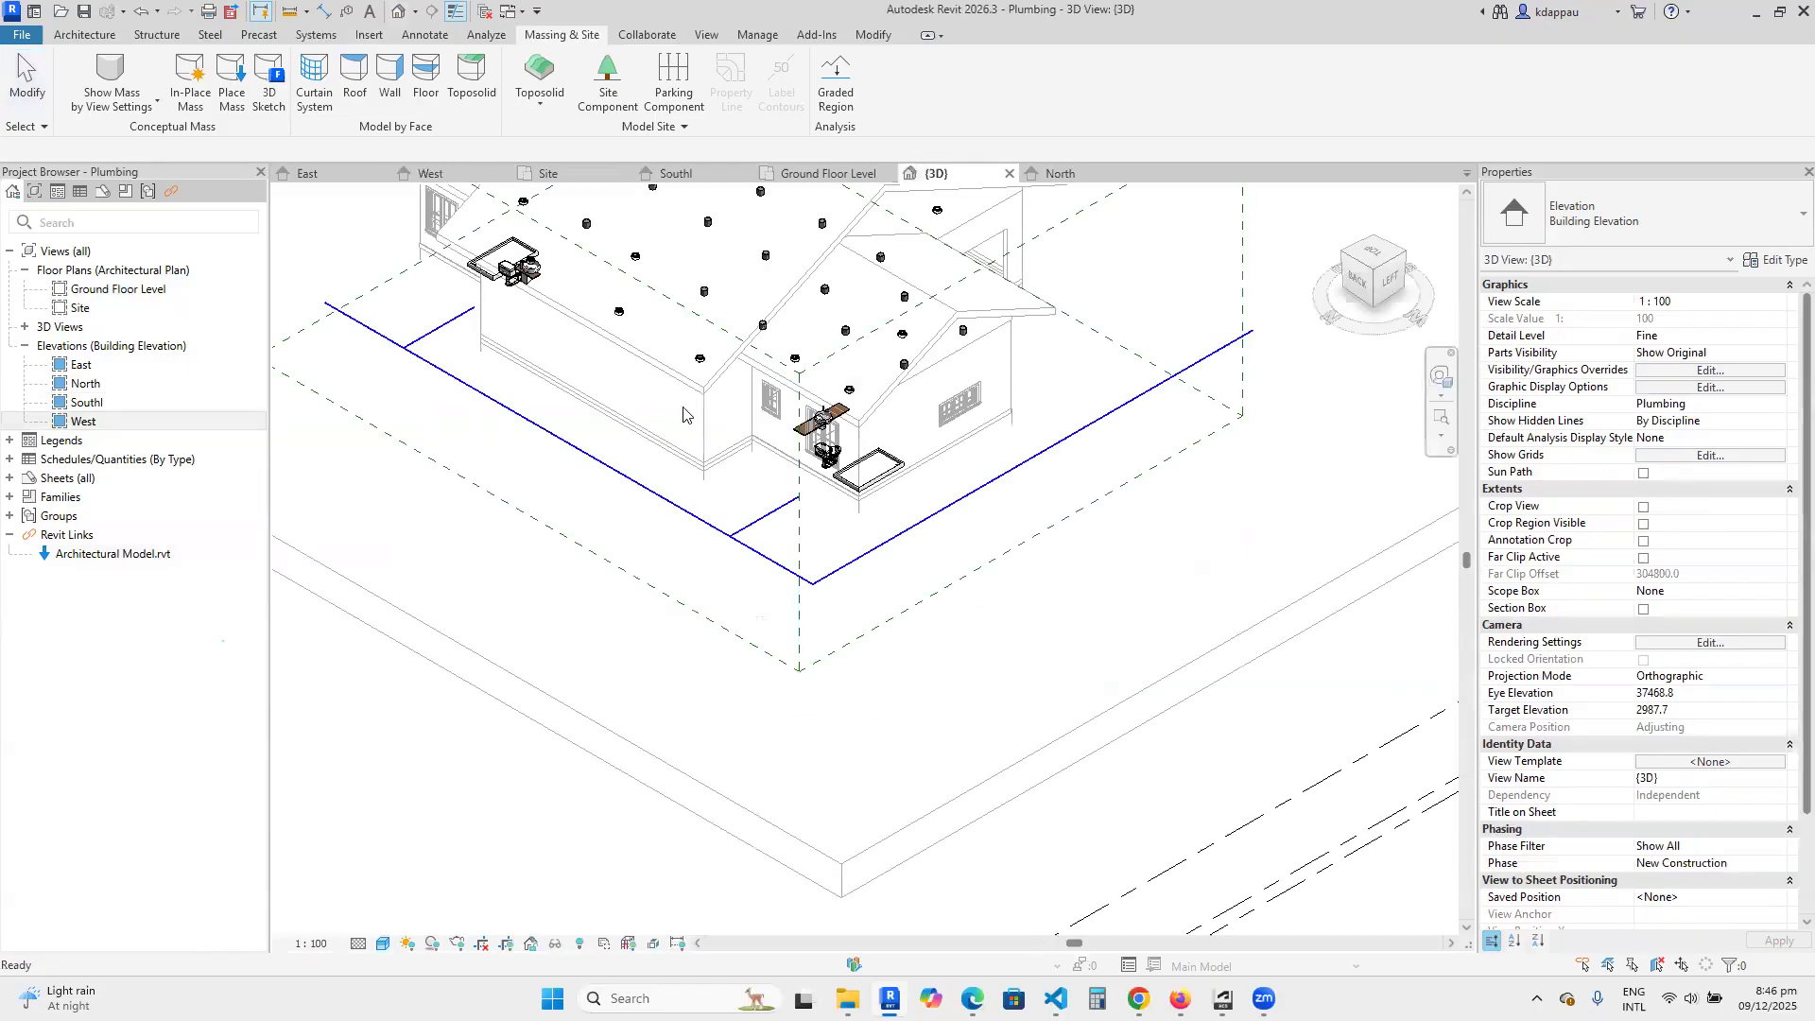
pyautogui.scroll(4, 880, 362)
pyautogui.scroll(2, 822, 558)
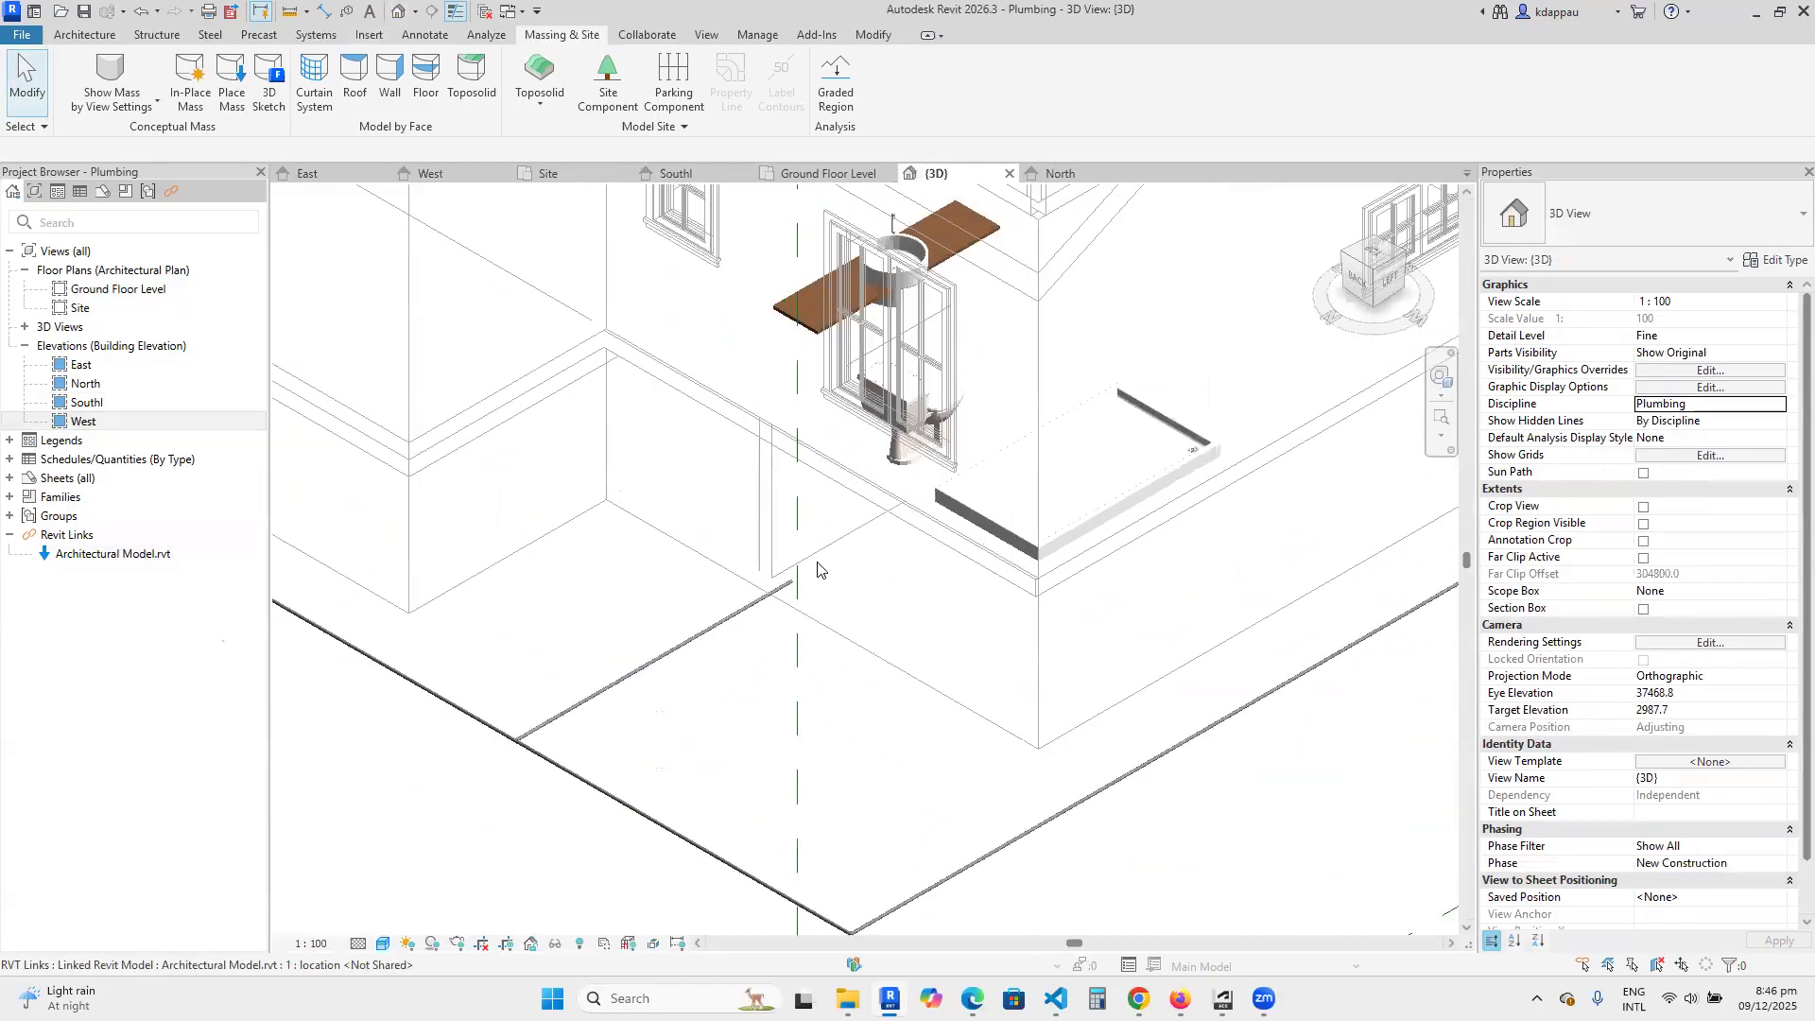
pyautogui.scroll(2, 697, 649)
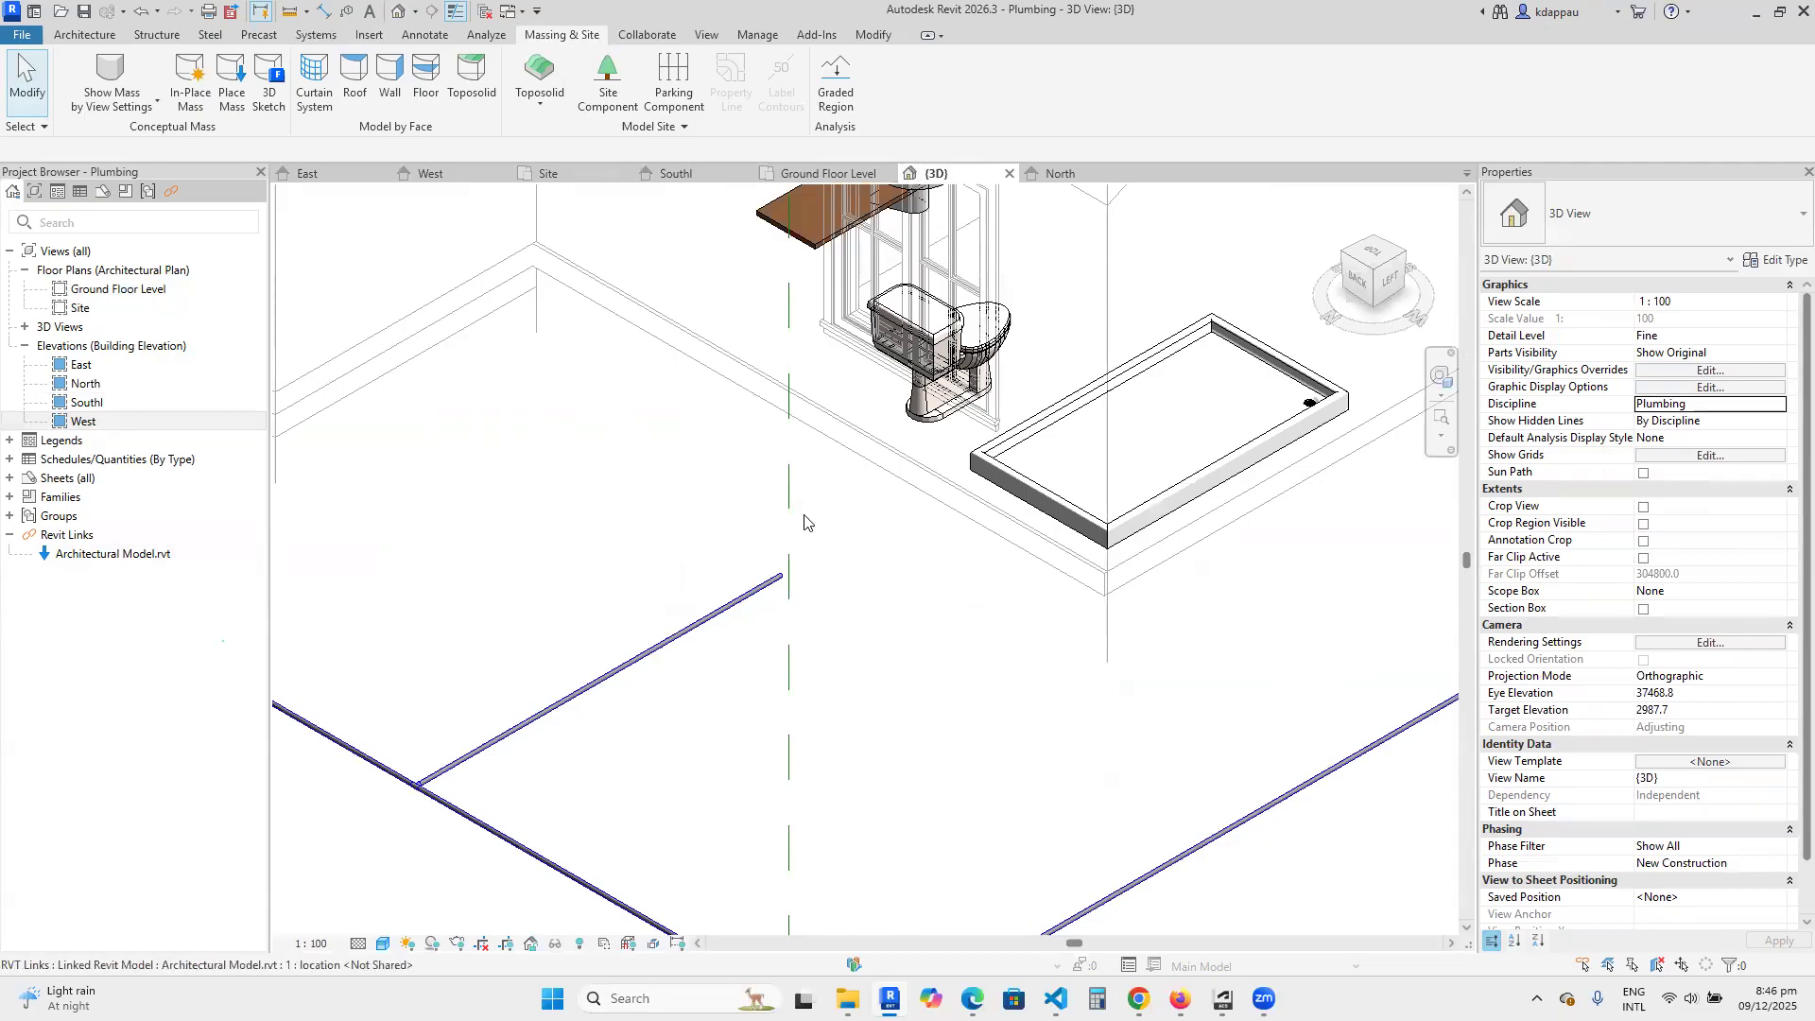
pyautogui.scroll(-4, 816, 387)
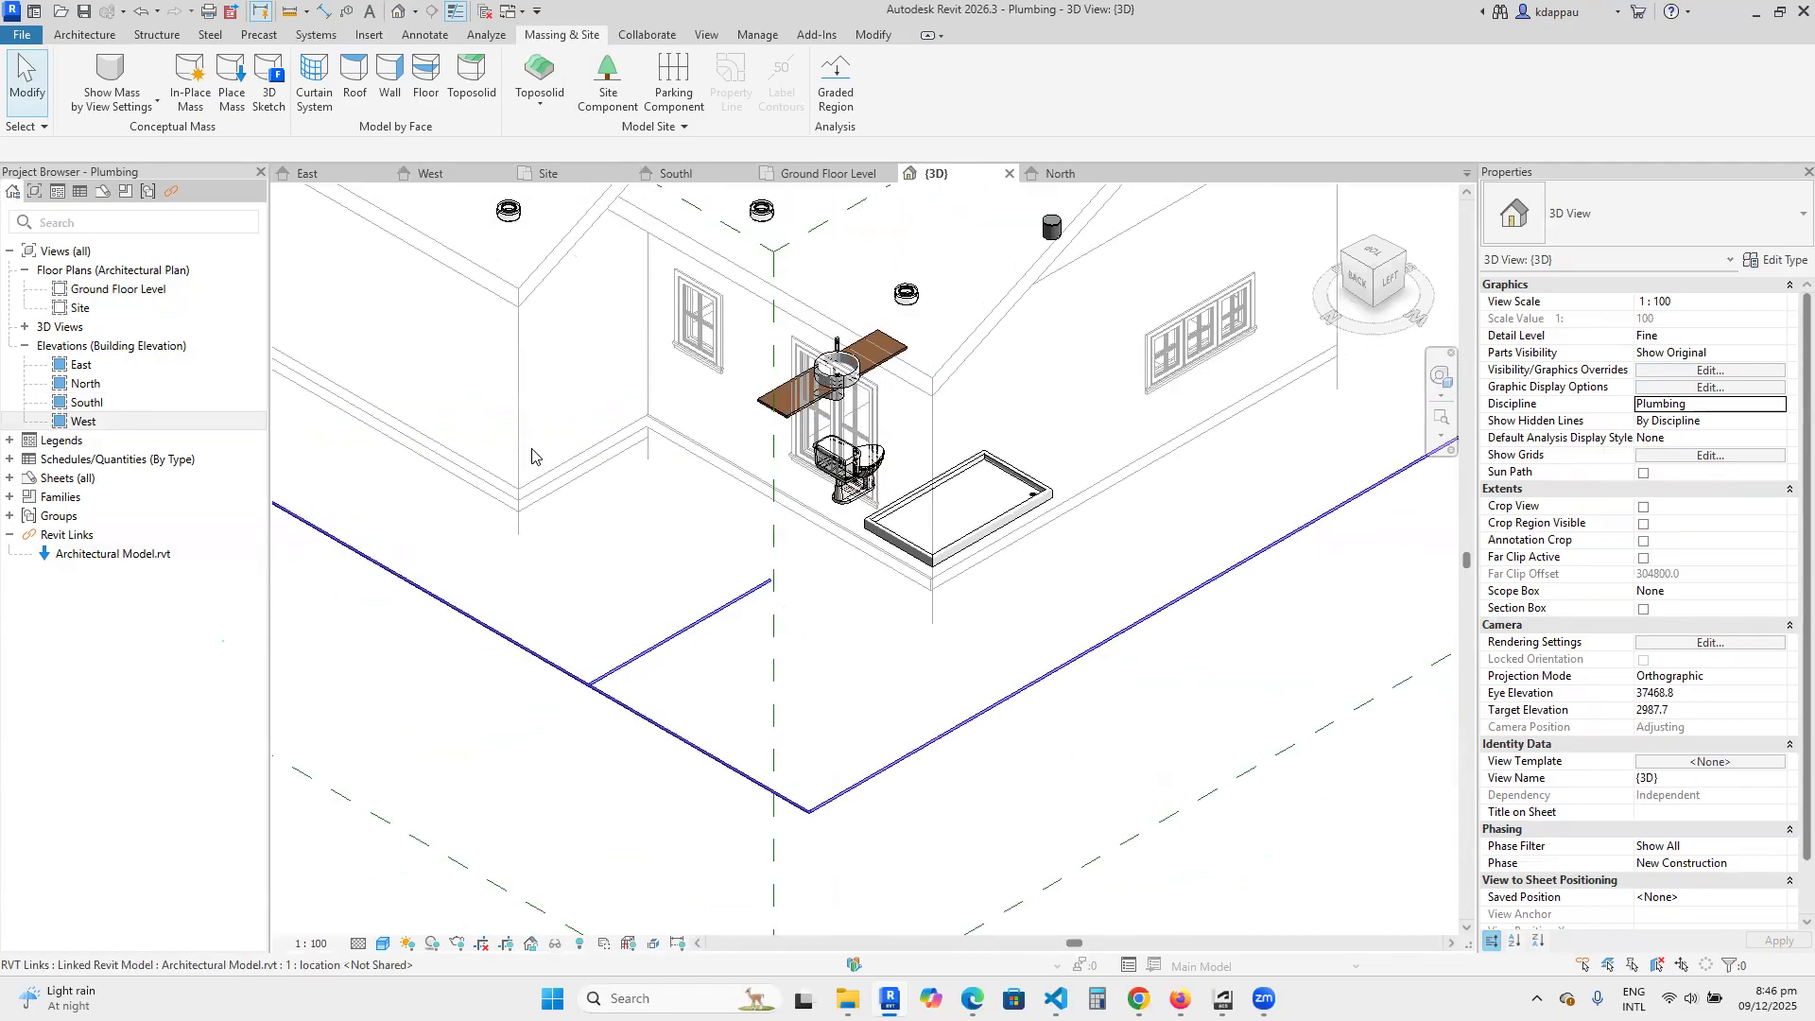
# Open the Ground Floor Level plan and examine the bathrooms and the area around the building for the pipe layout.
pyautogui.doubleClick(91, 293)
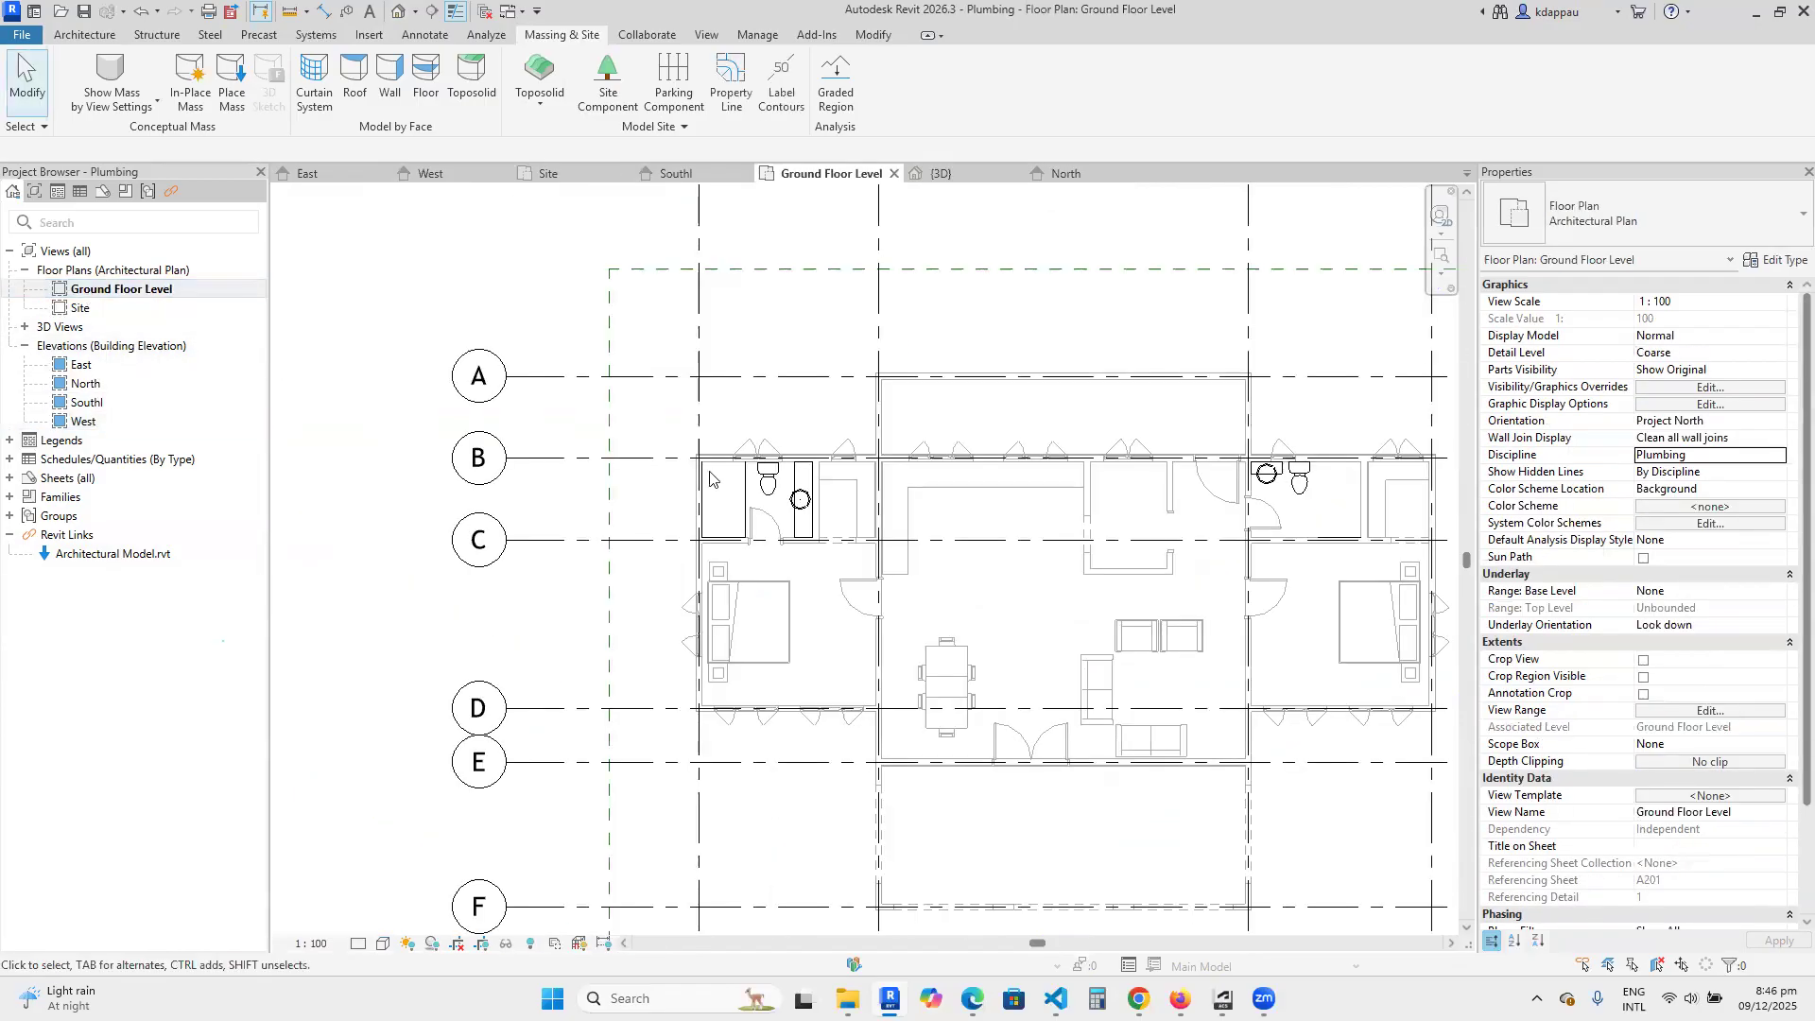
pyautogui.scroll(-5, 685, 510)
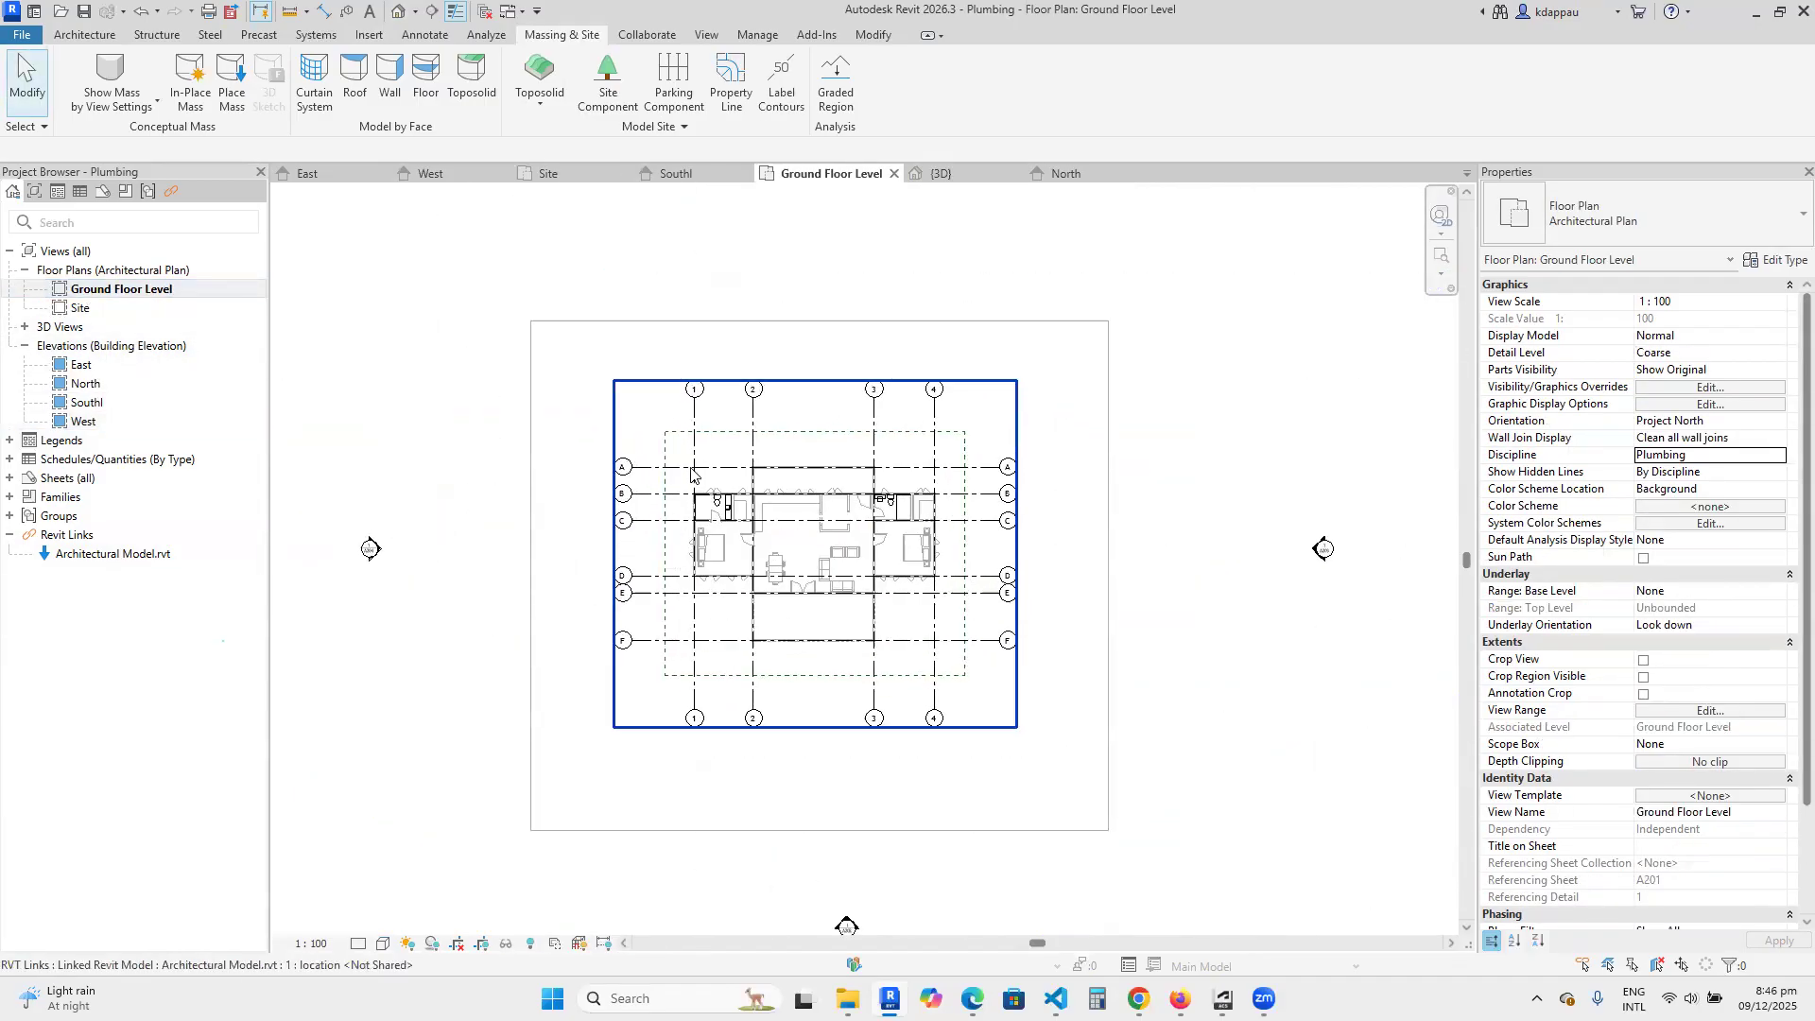
pyautogui.scroll(3, 691, 473)
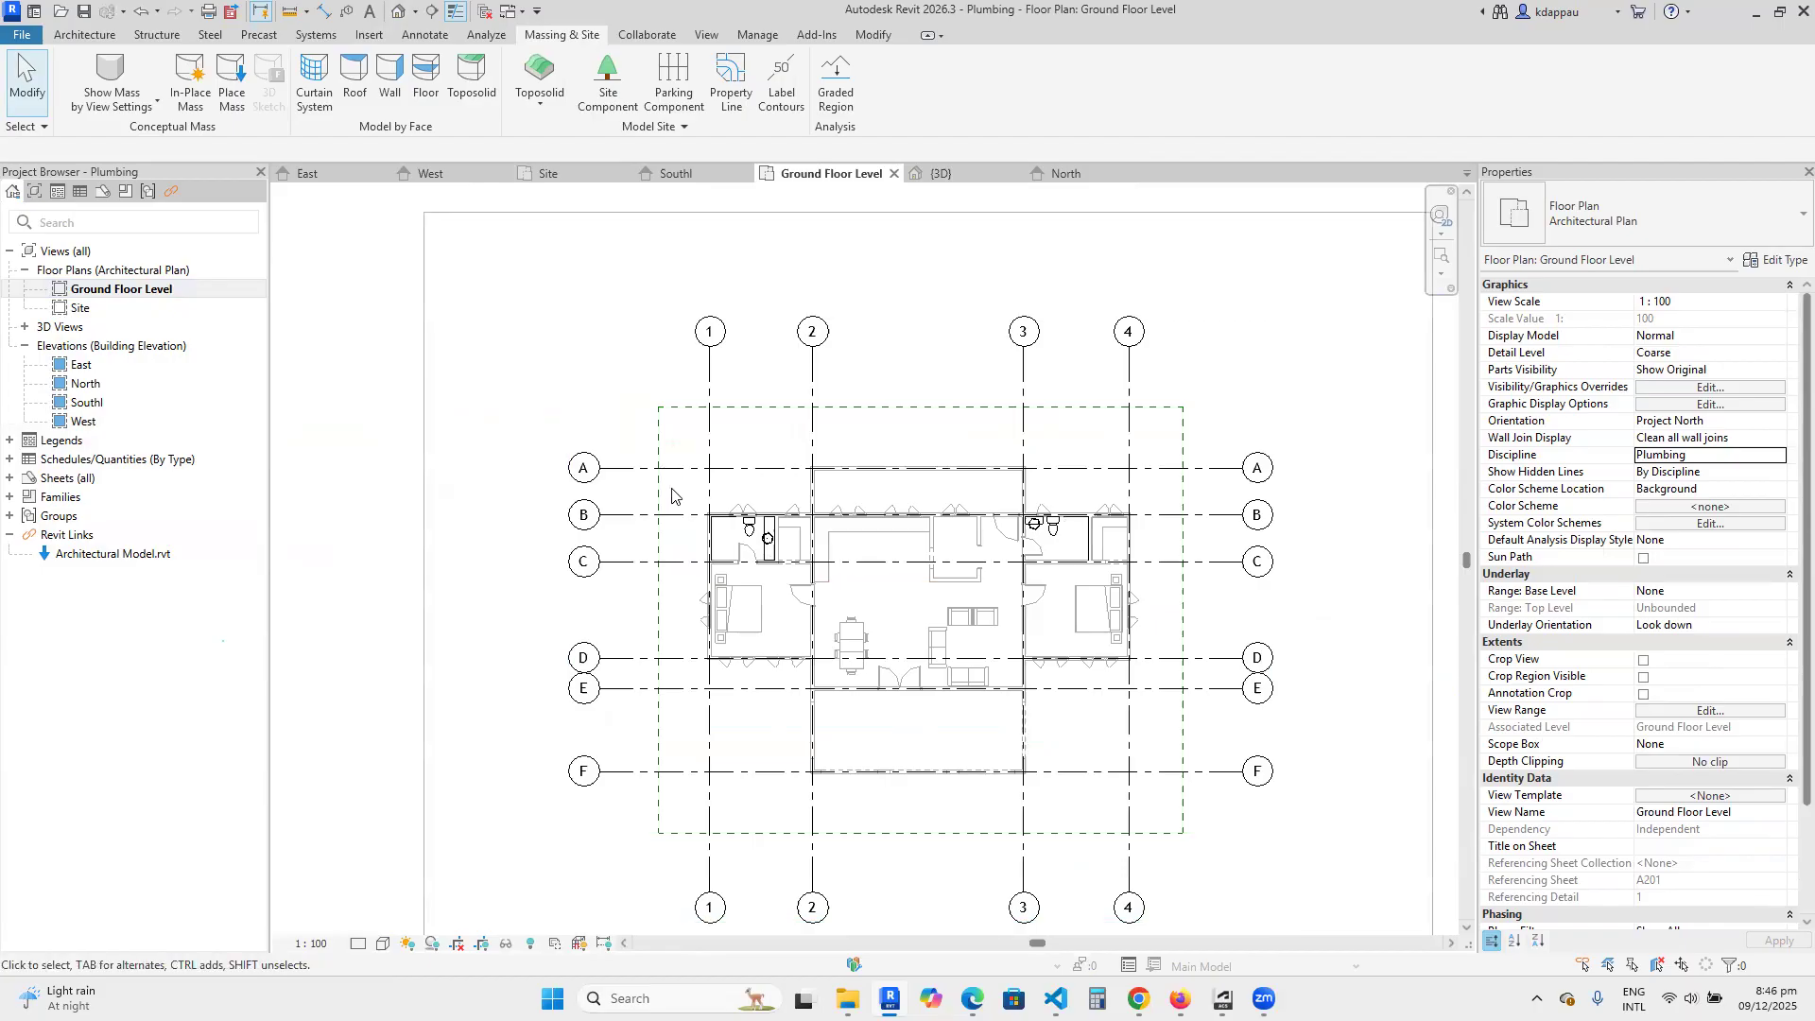
pyautogui.scroll(-3, 672, 492)
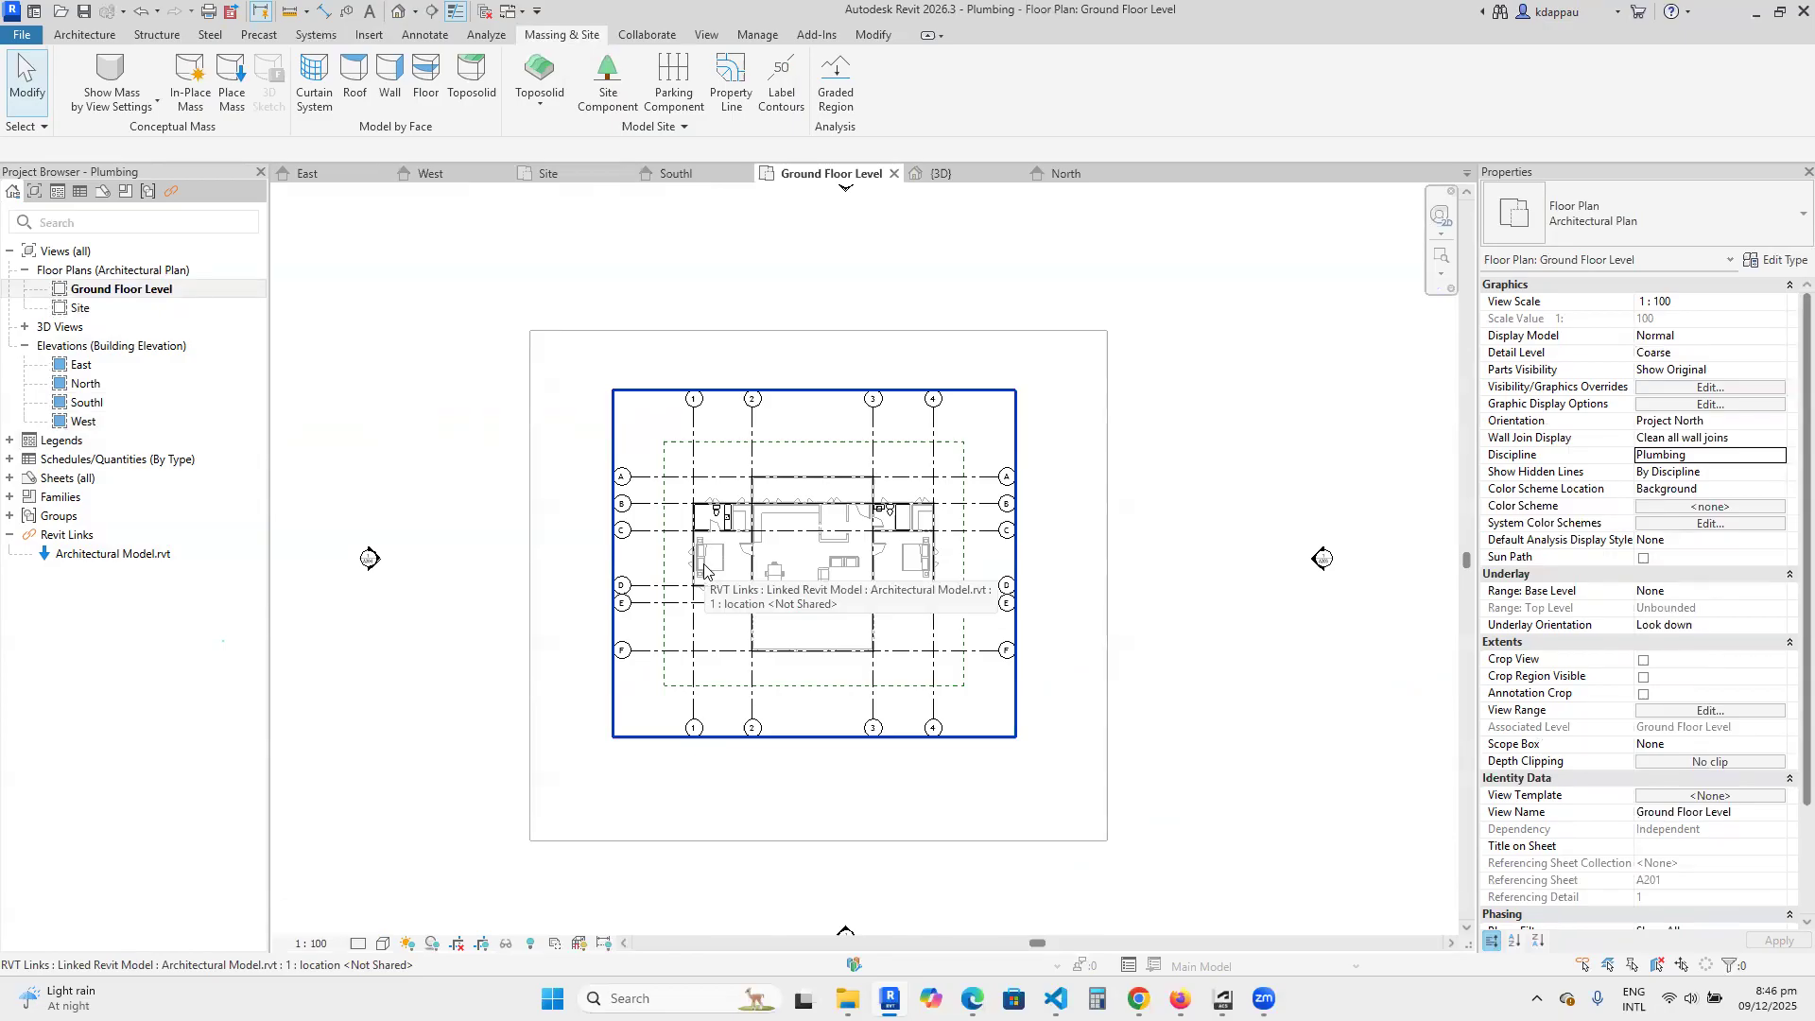
pyautogui.scroll(3, 711, 558)
pyautogui.scroll(-2, 717, 550)
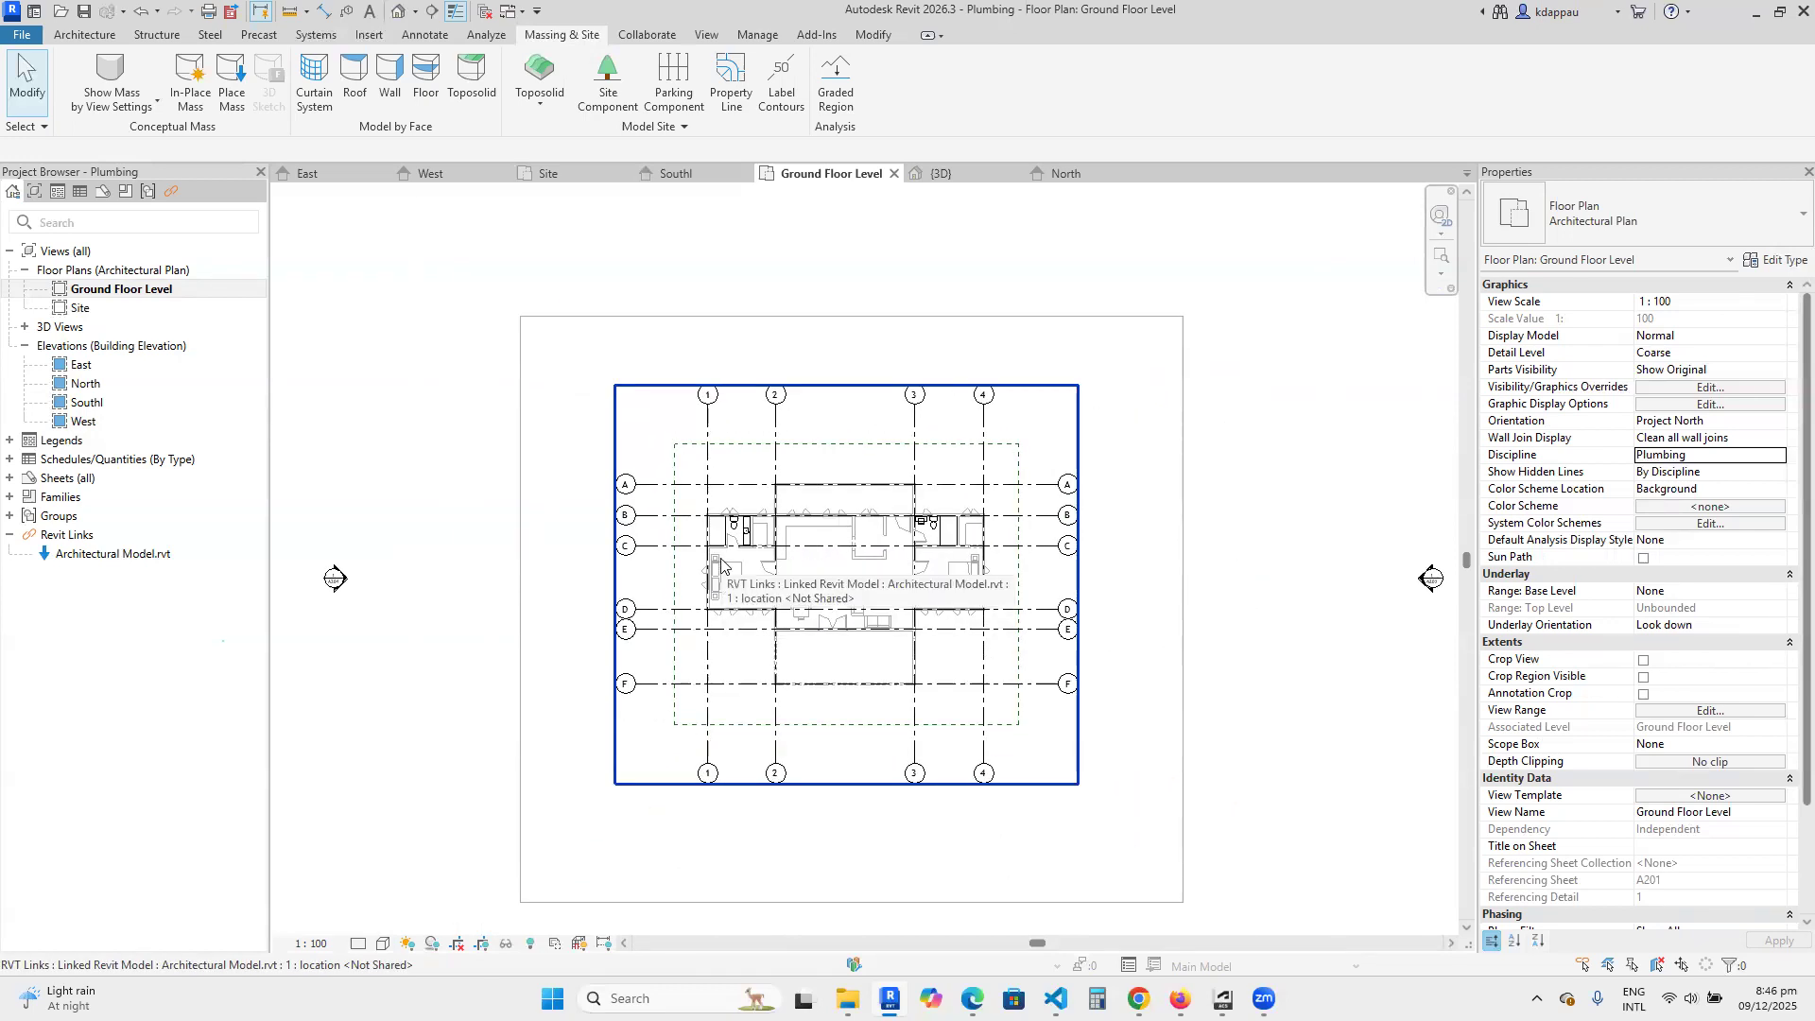
# Return to the 3D view and look over the whole site with the building and its surrounding pipe network.
pyautogui.click(398, 11)
pyautogui.scroll(-5, 827, 729)
pyautogui.scroll(-1, 828, 728)
pyautogui.moveTo(788, 601); pyautogui.dragTo(797, 647, button='middle')
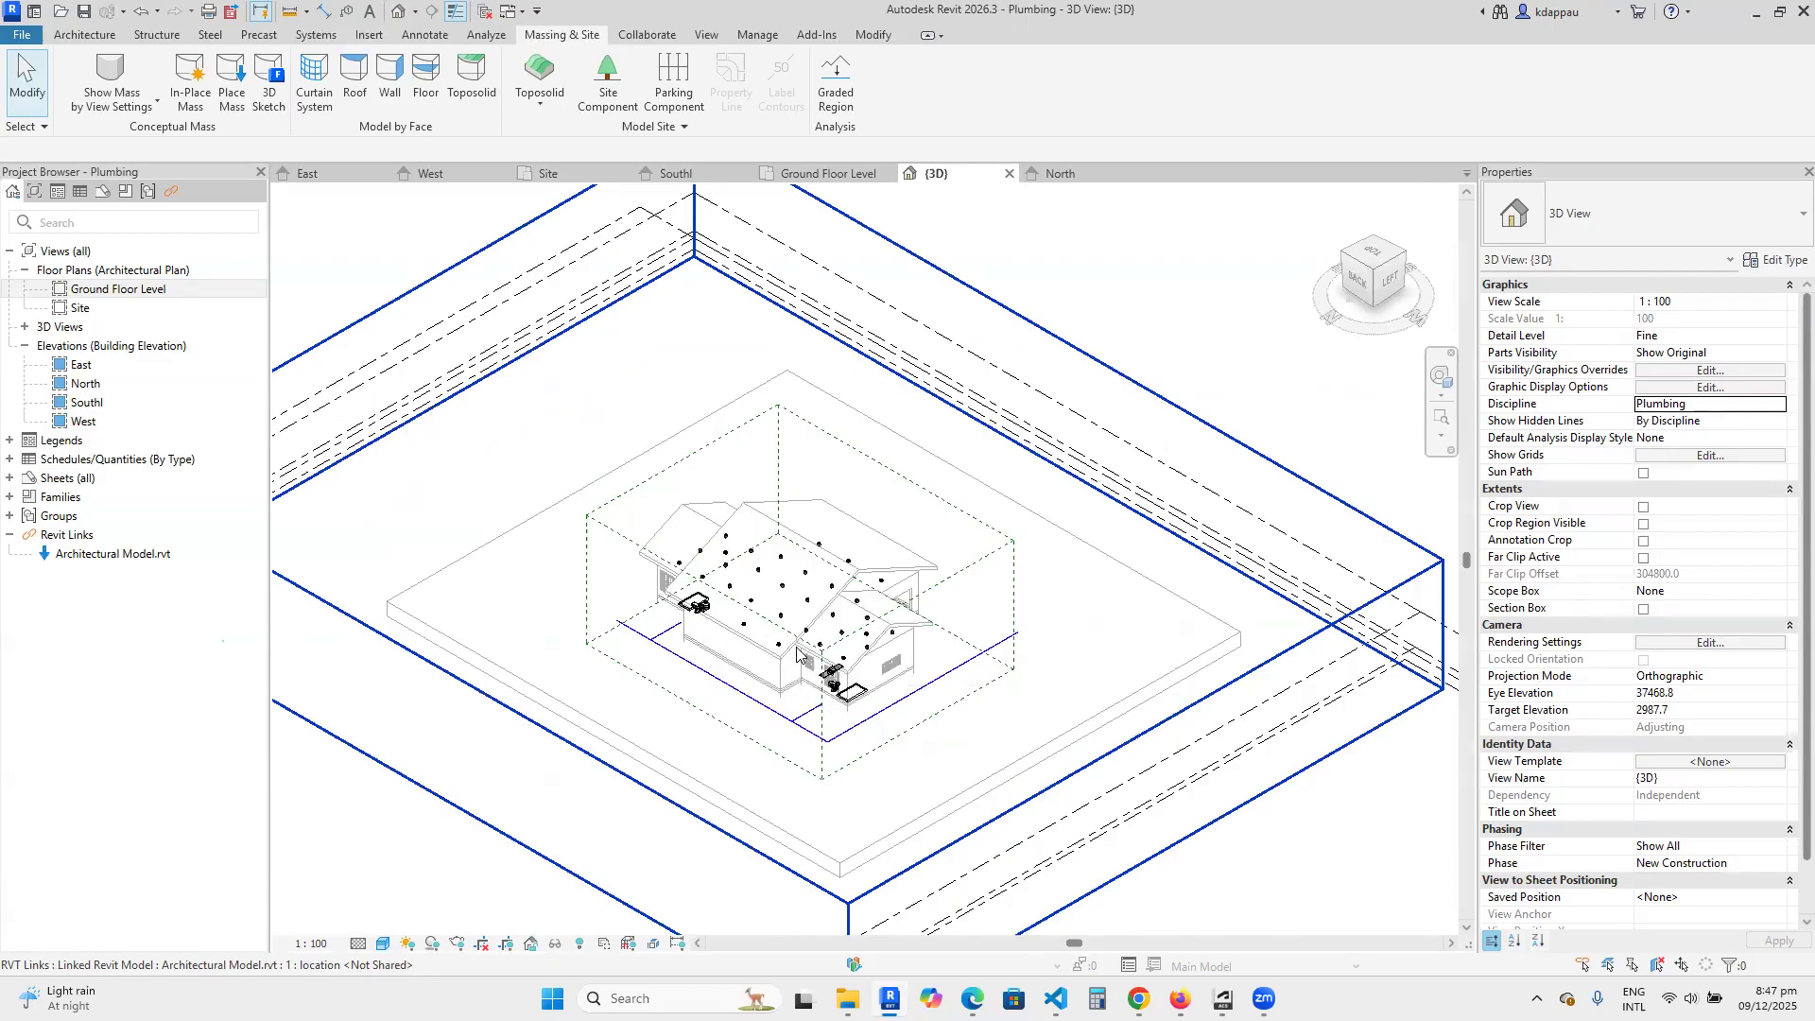
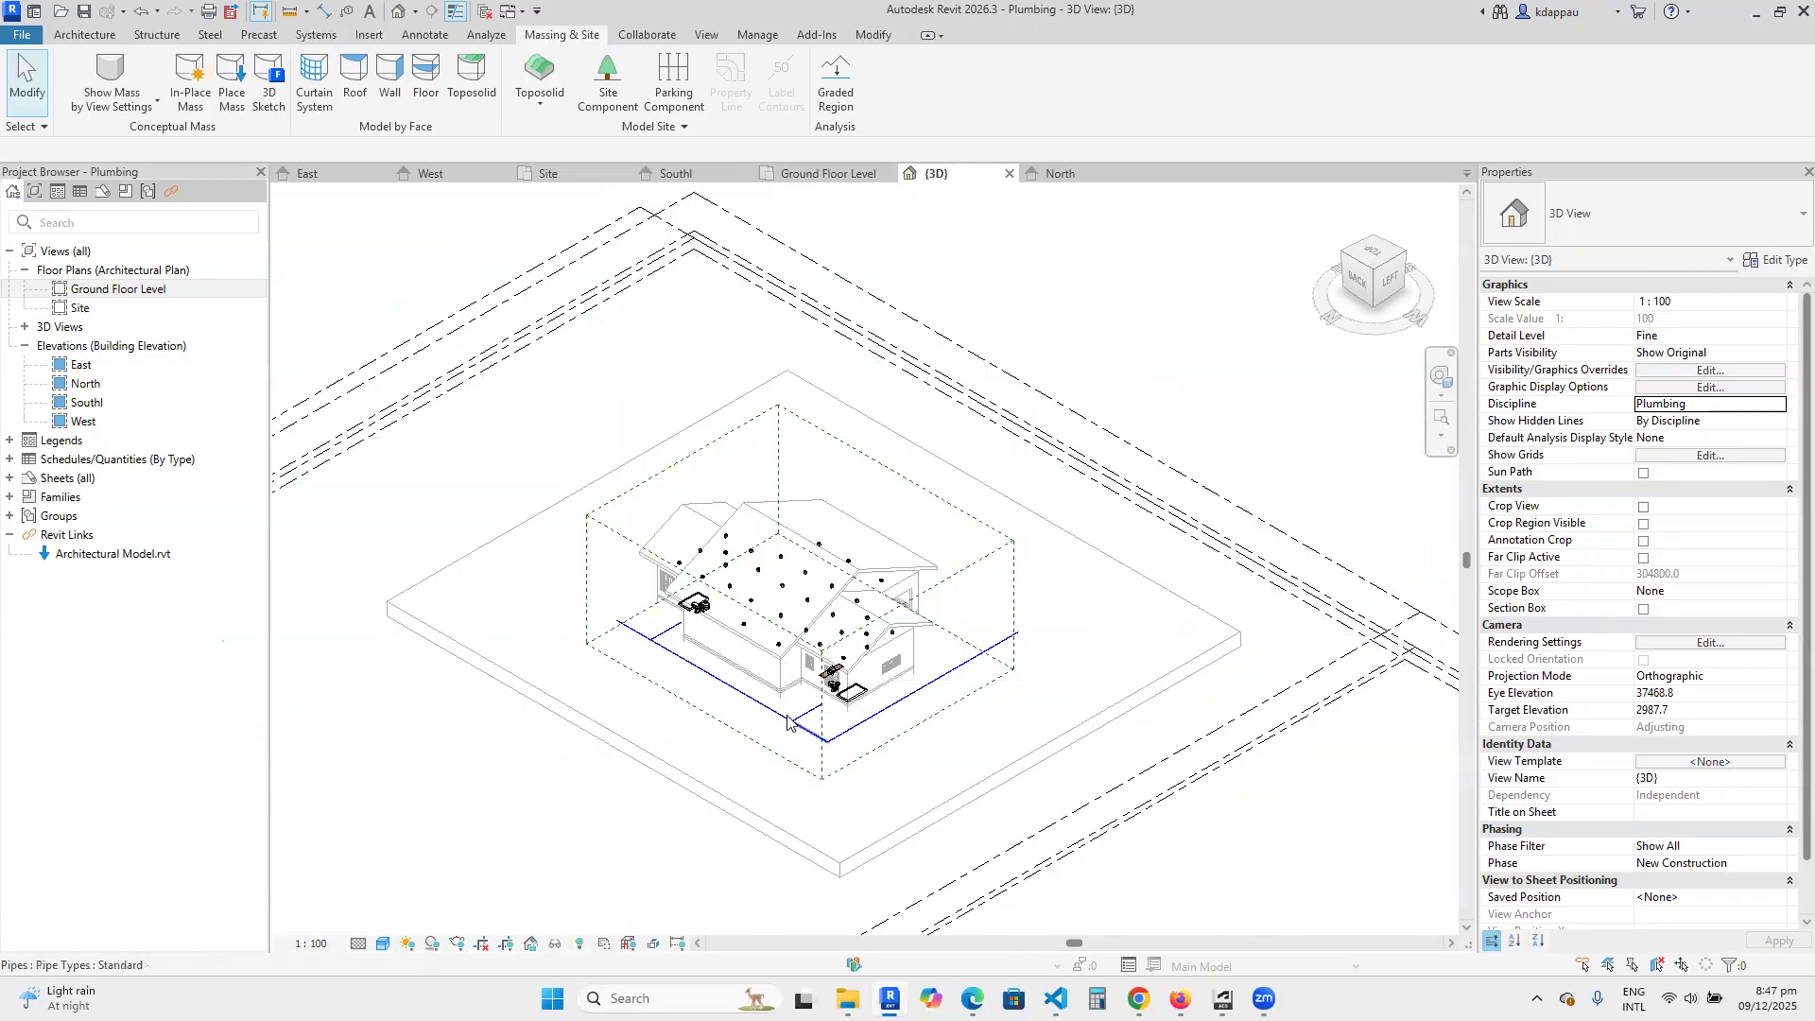
# Open the Ground Floor Level plan and draw a section line just outside grid 1, from above grid A to between grids E and F.
pyautogui.scroll(2, 709, 728)
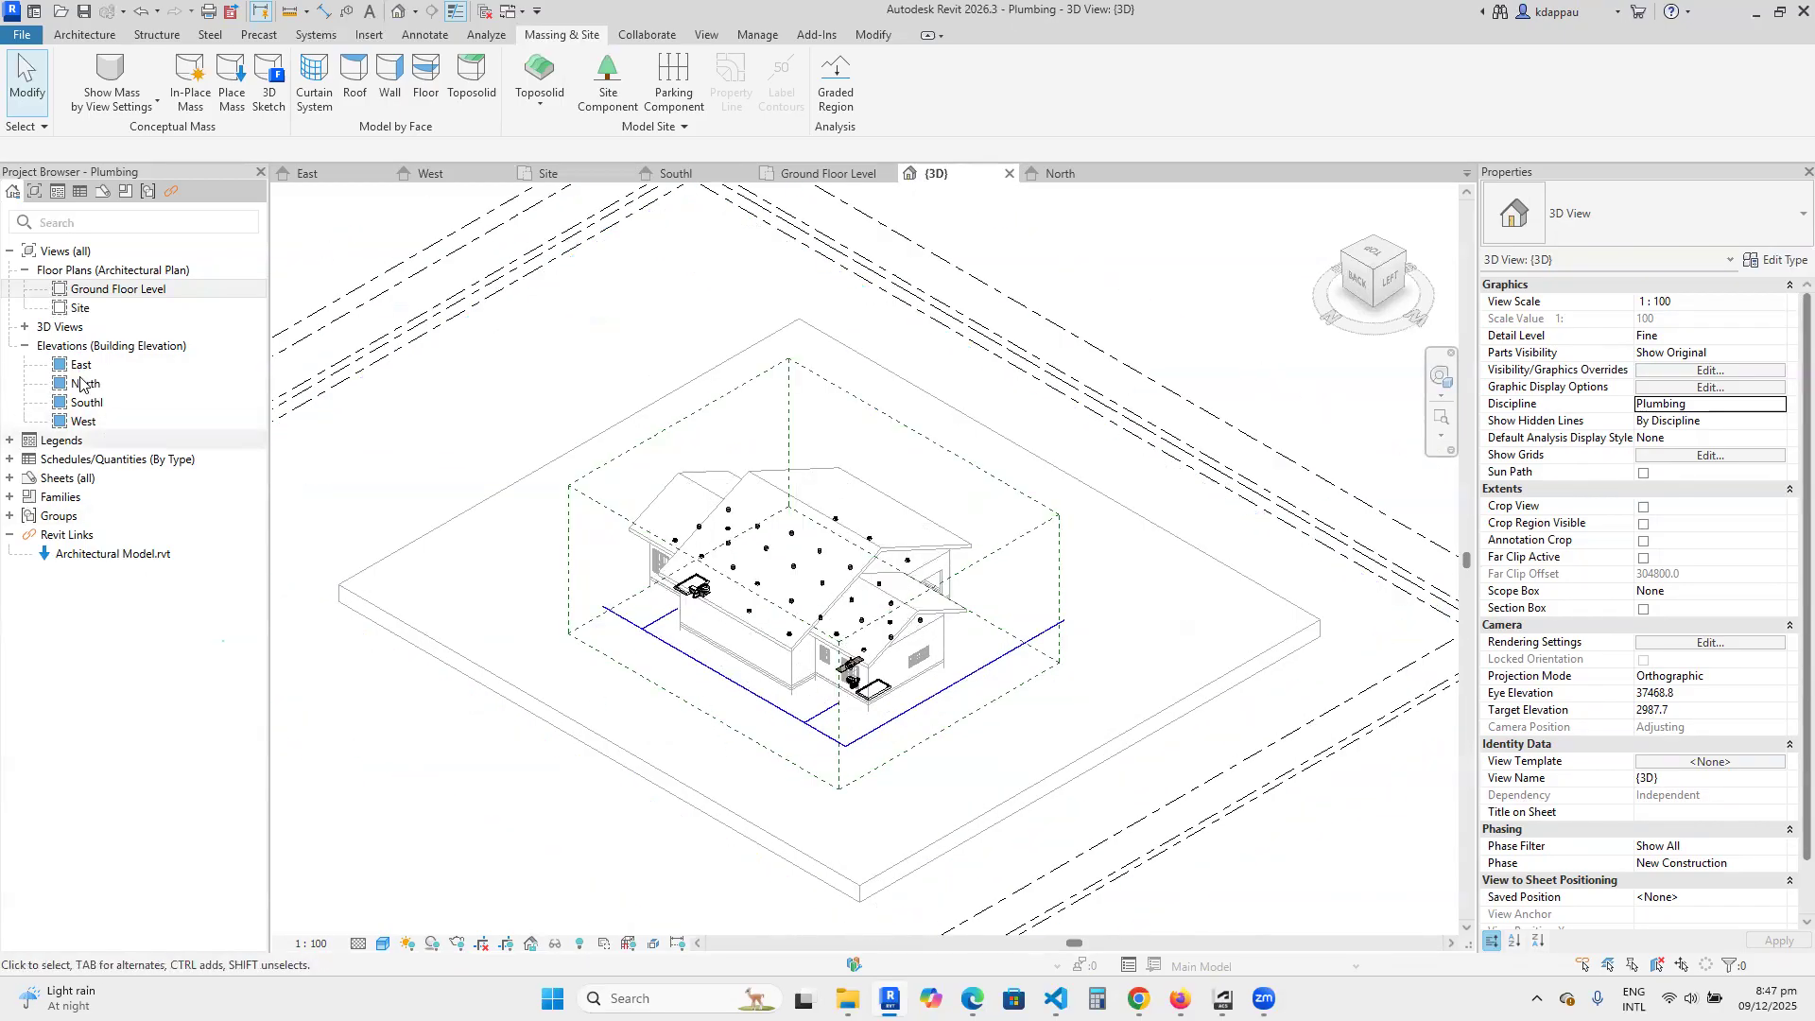
pyautogui.doubleClick(115, 291)
pyautogui.scroll(5, 699, 492)
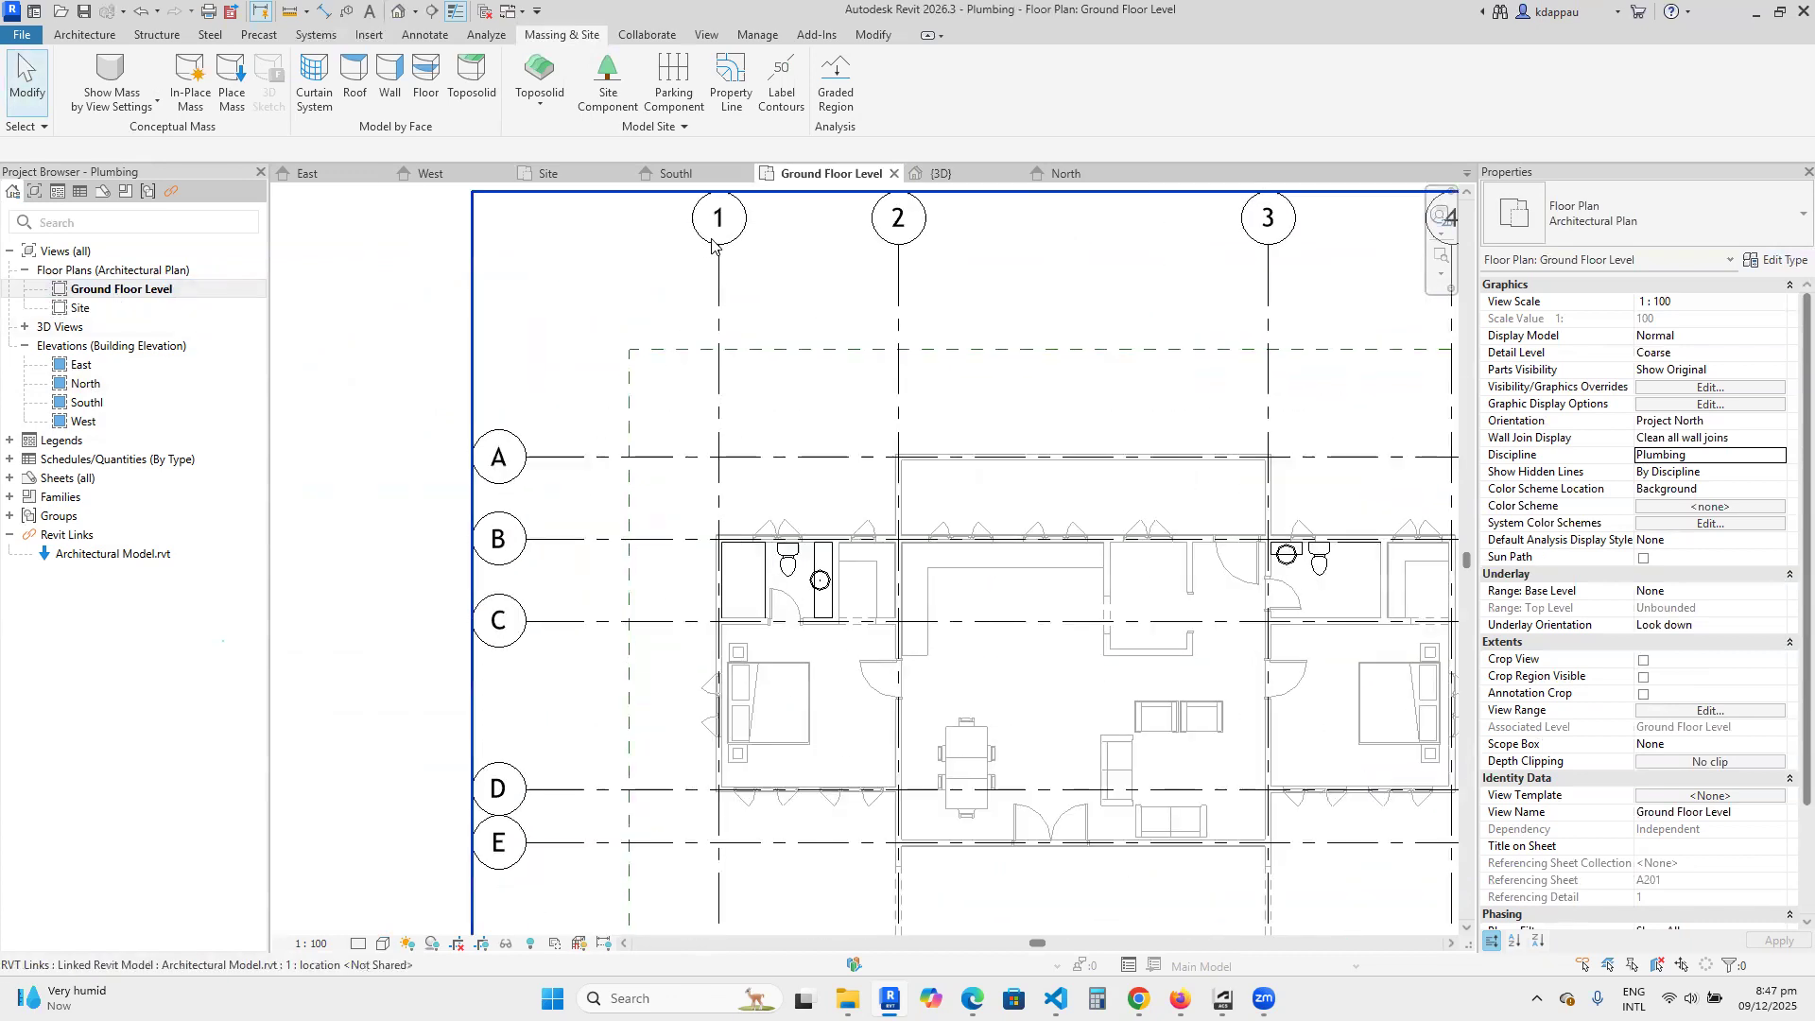
pyautogui.scroll(-2, 708, 279)
pyautogui.scroll(3, 713, 354)
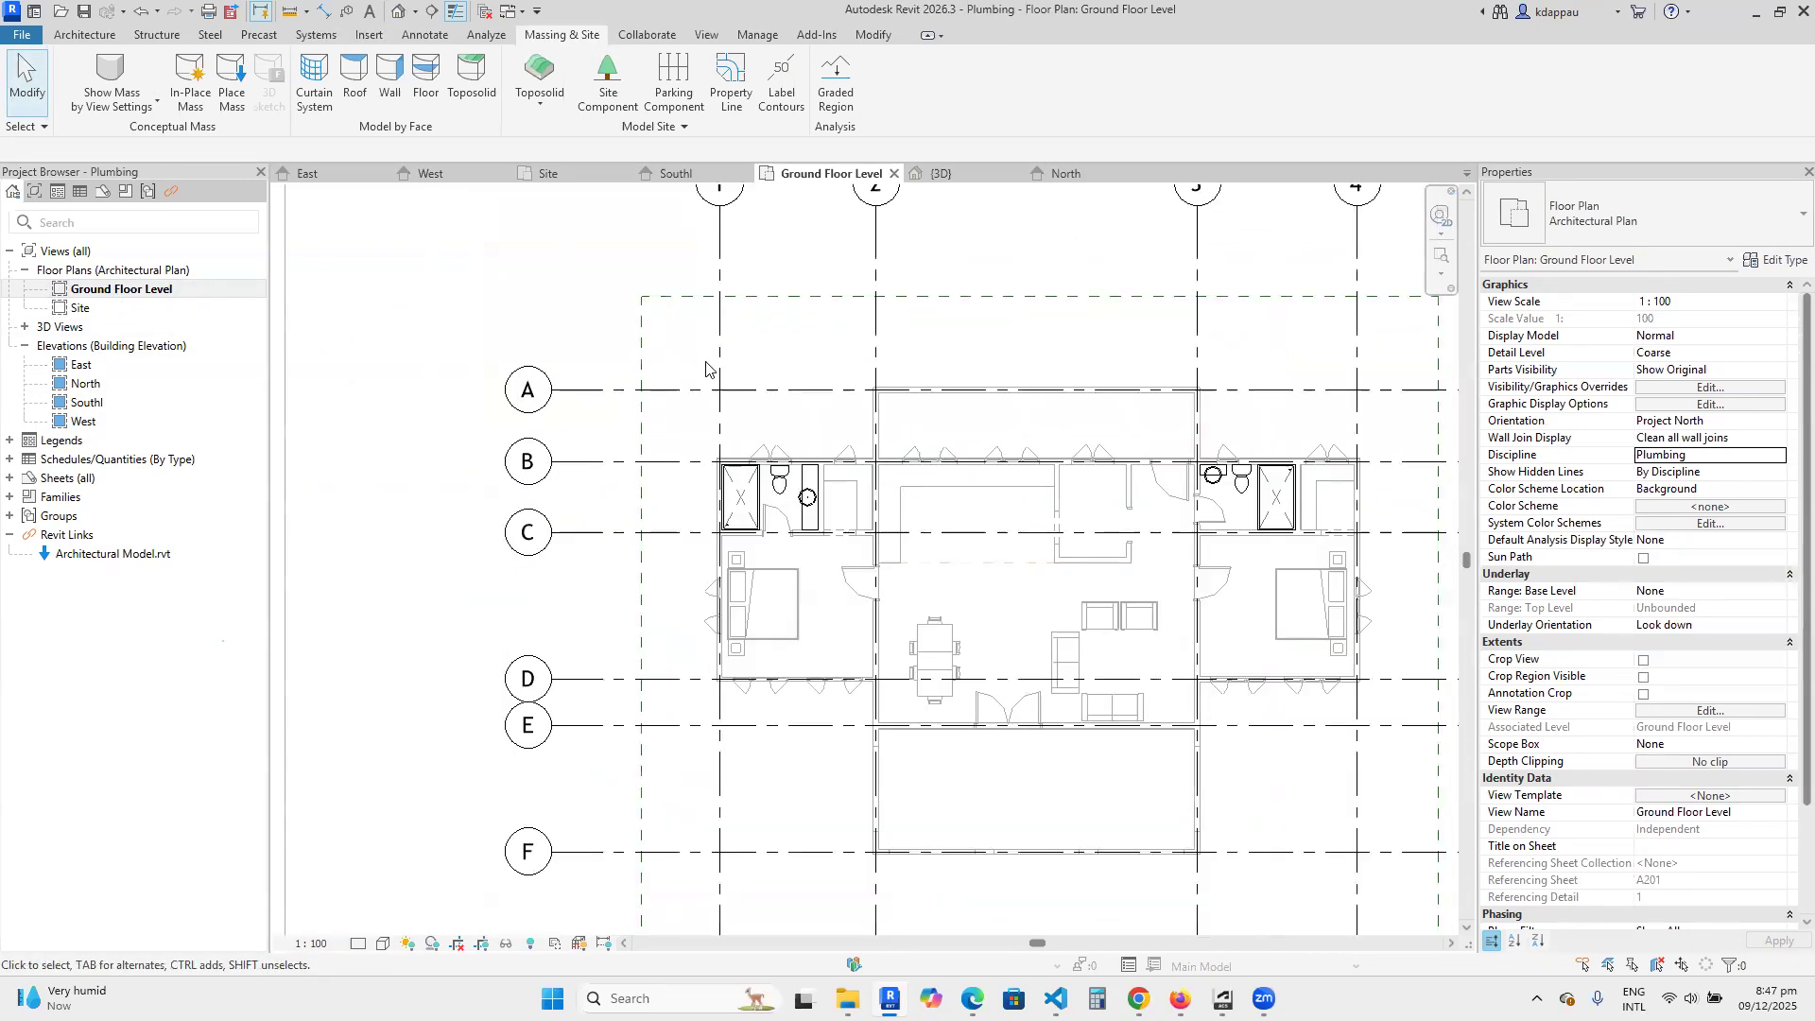
pyautogui.scroll(-3, 730, 393)
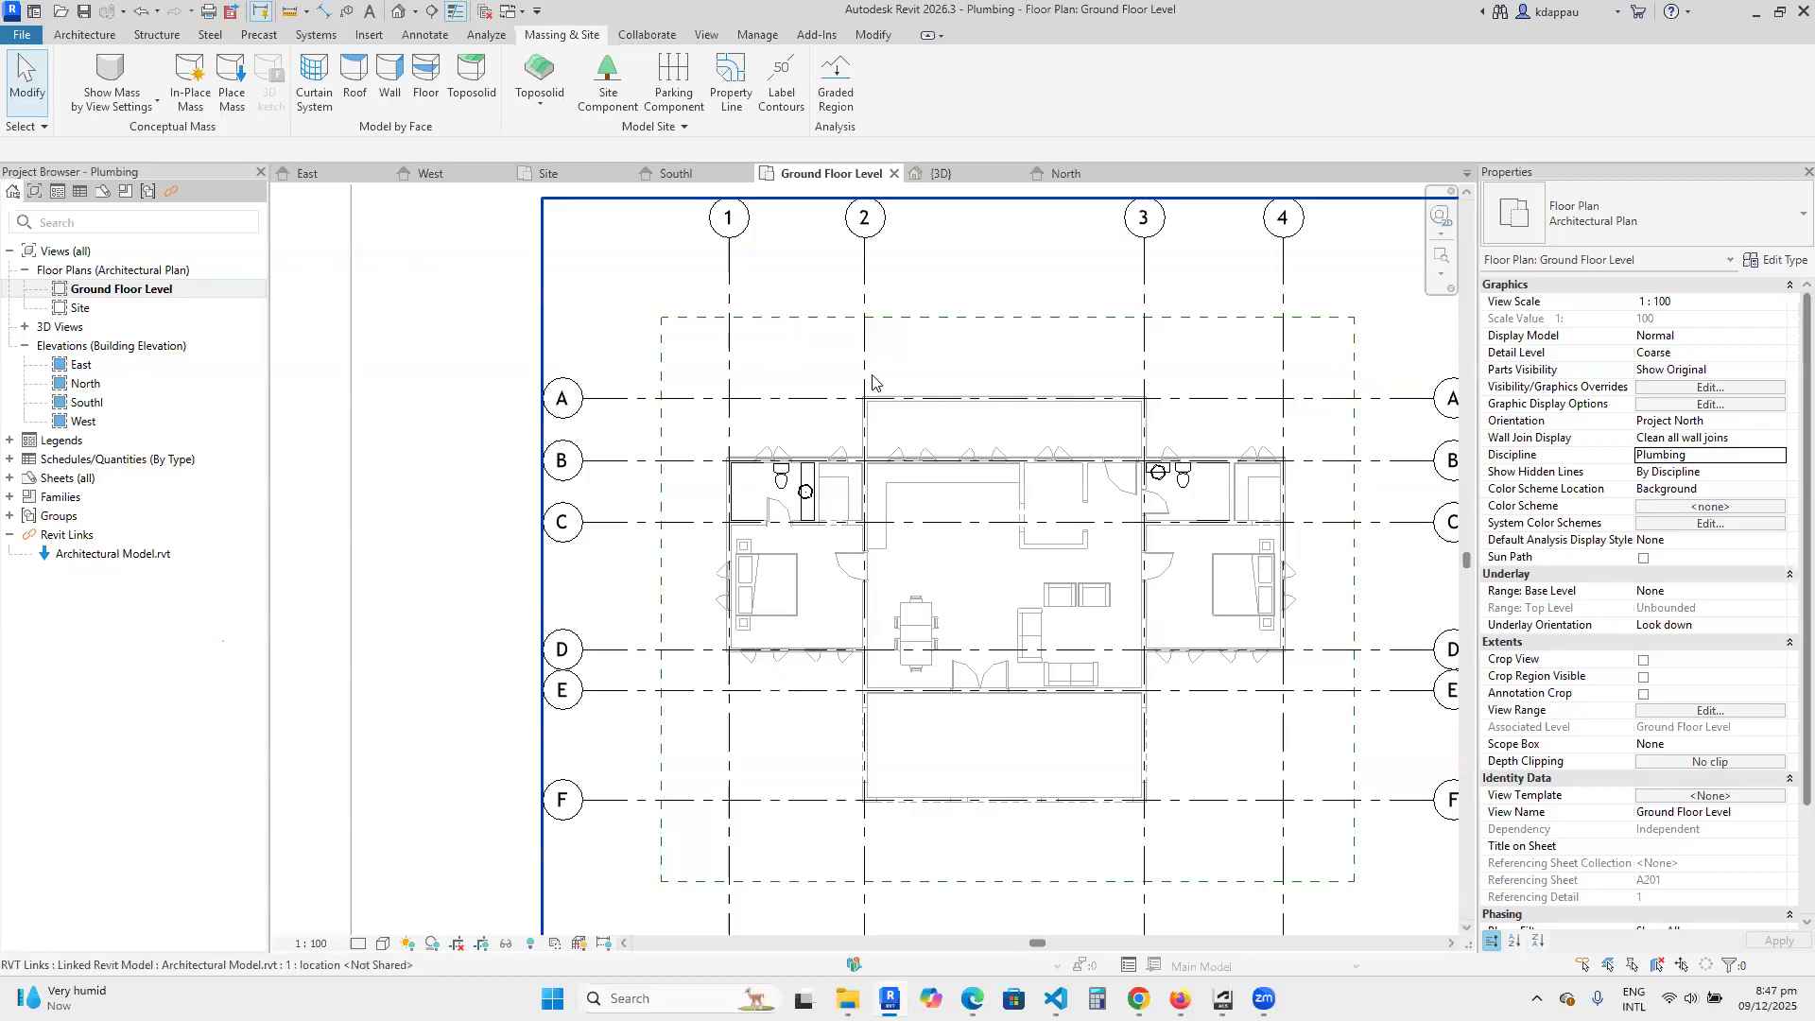
pyautogui.scroll(-3, 862, 451)
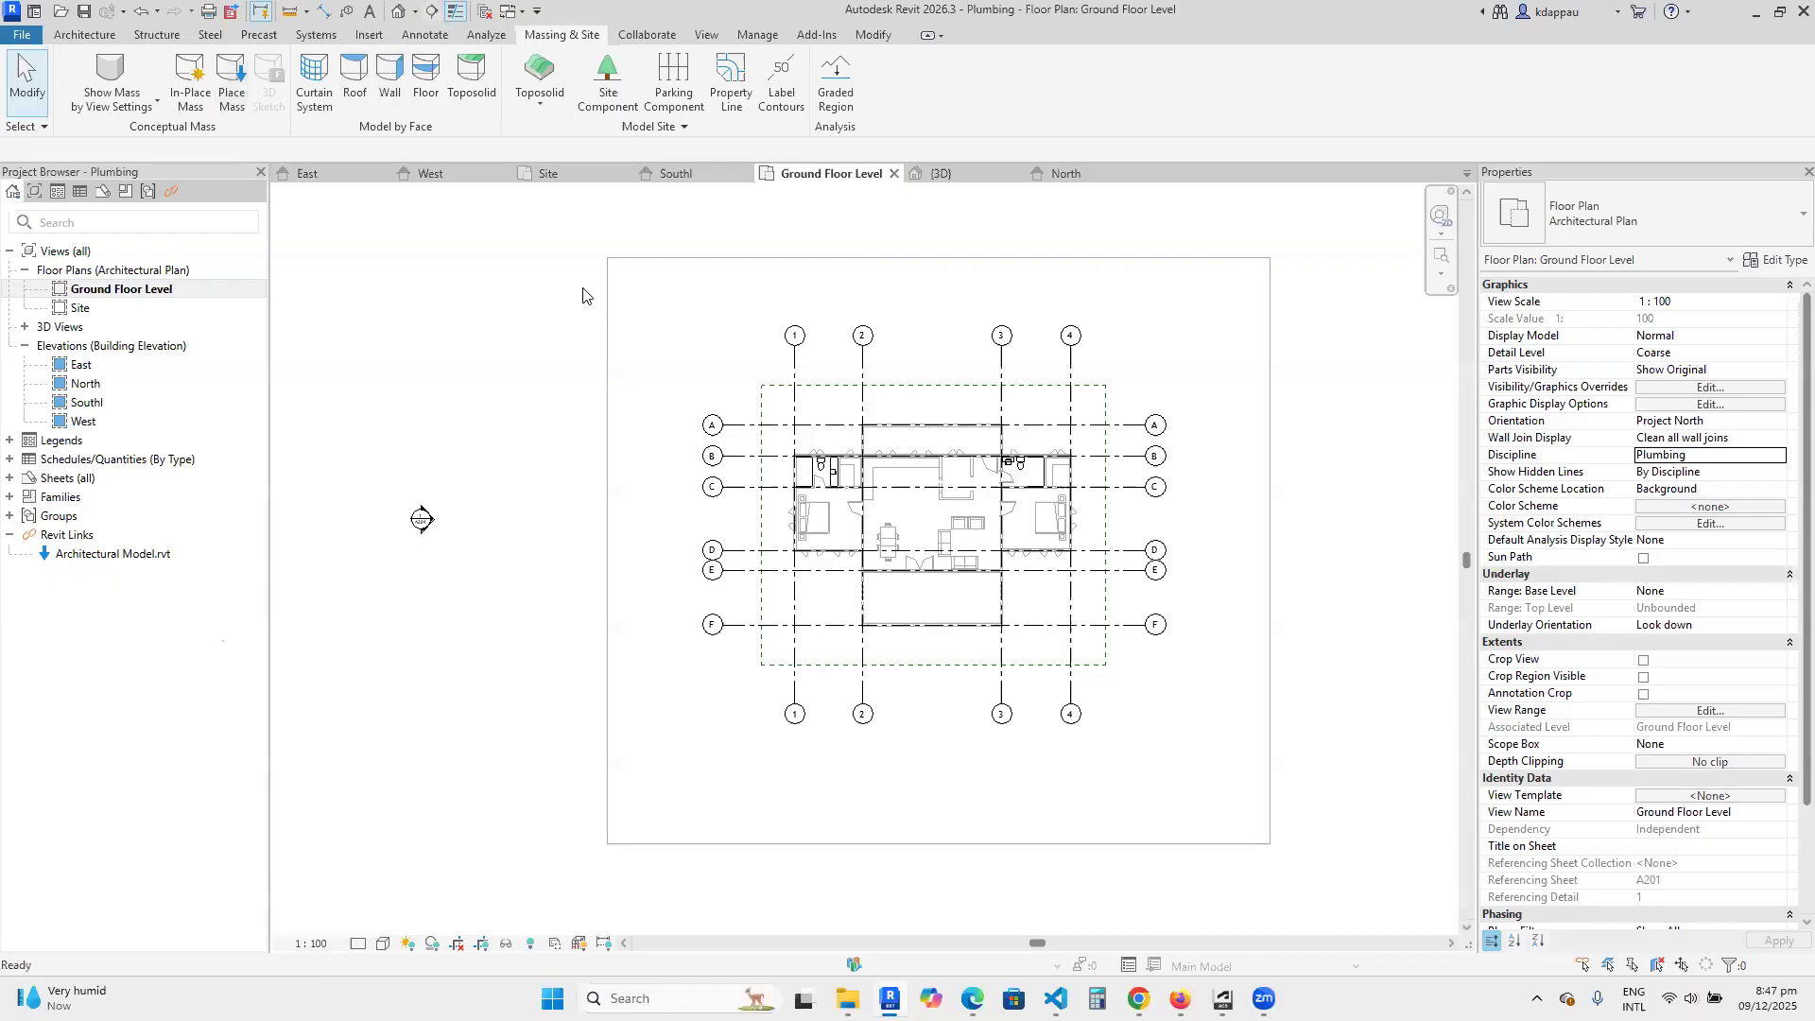
pyautogui.click(432, 11)
pyautogui.scroll(3, 797, 453)
pyautogui.click(758, 337)
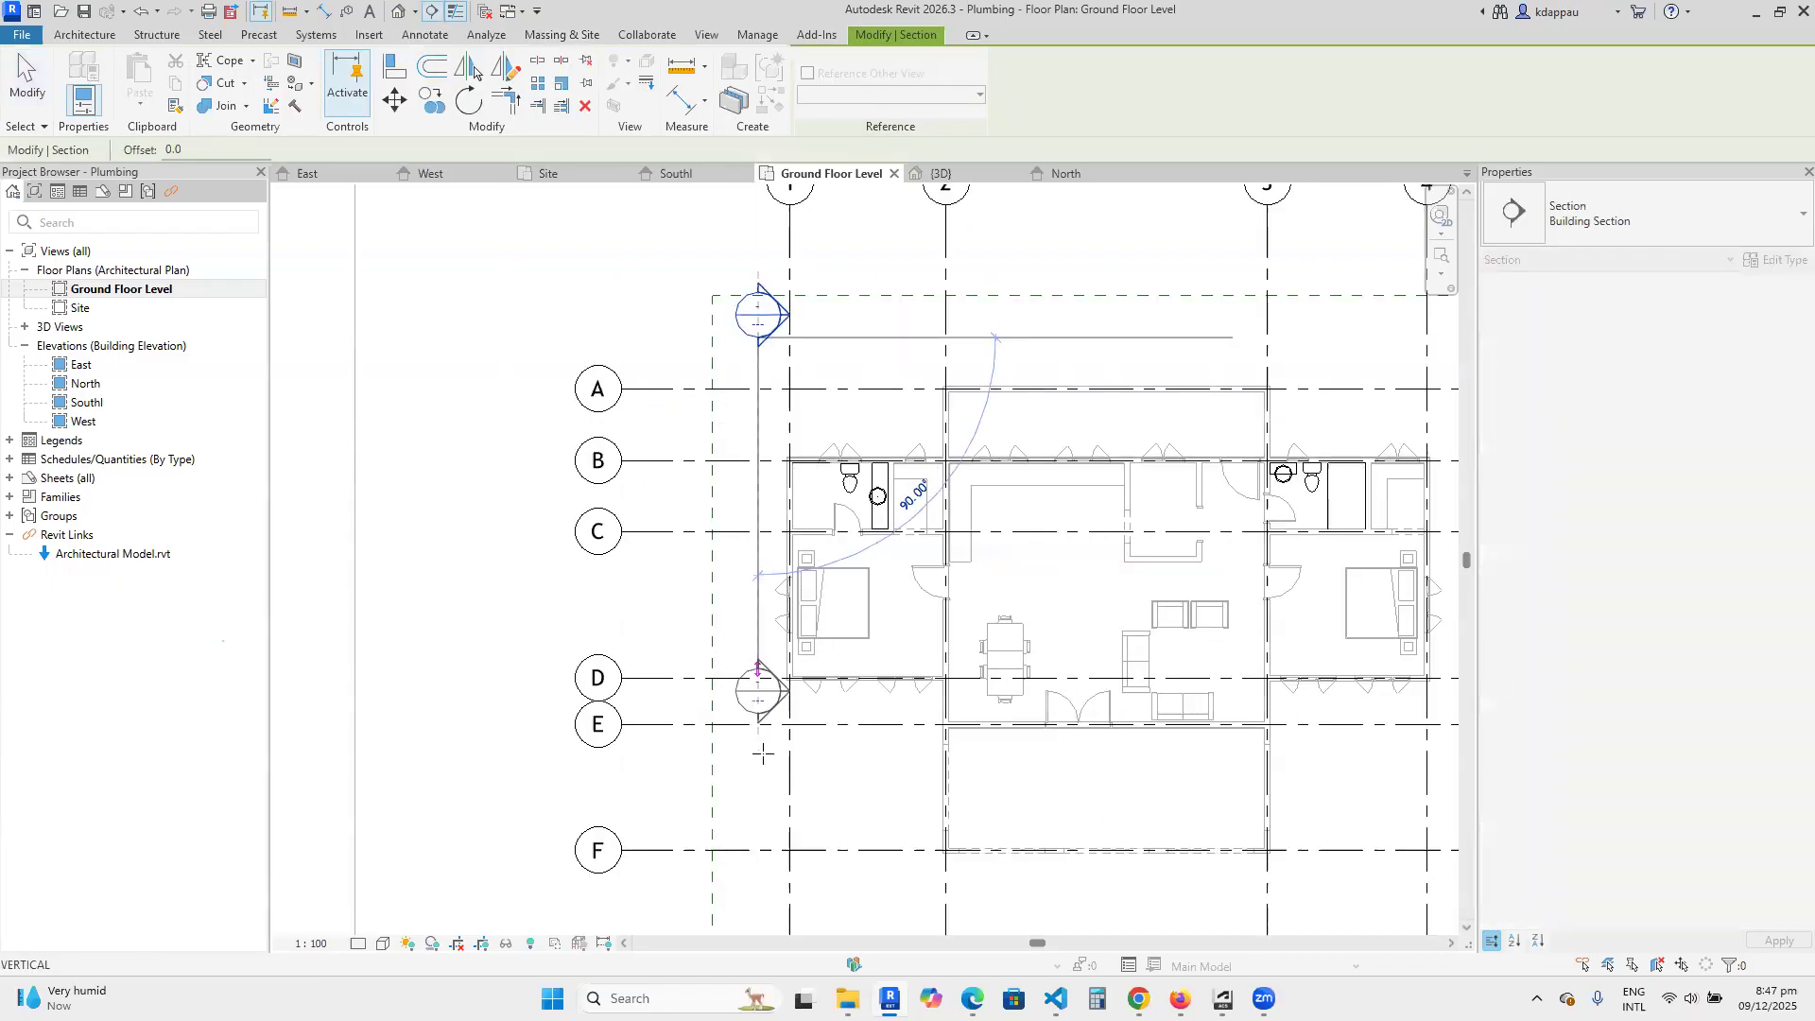
pyautogui.click(759, 798)
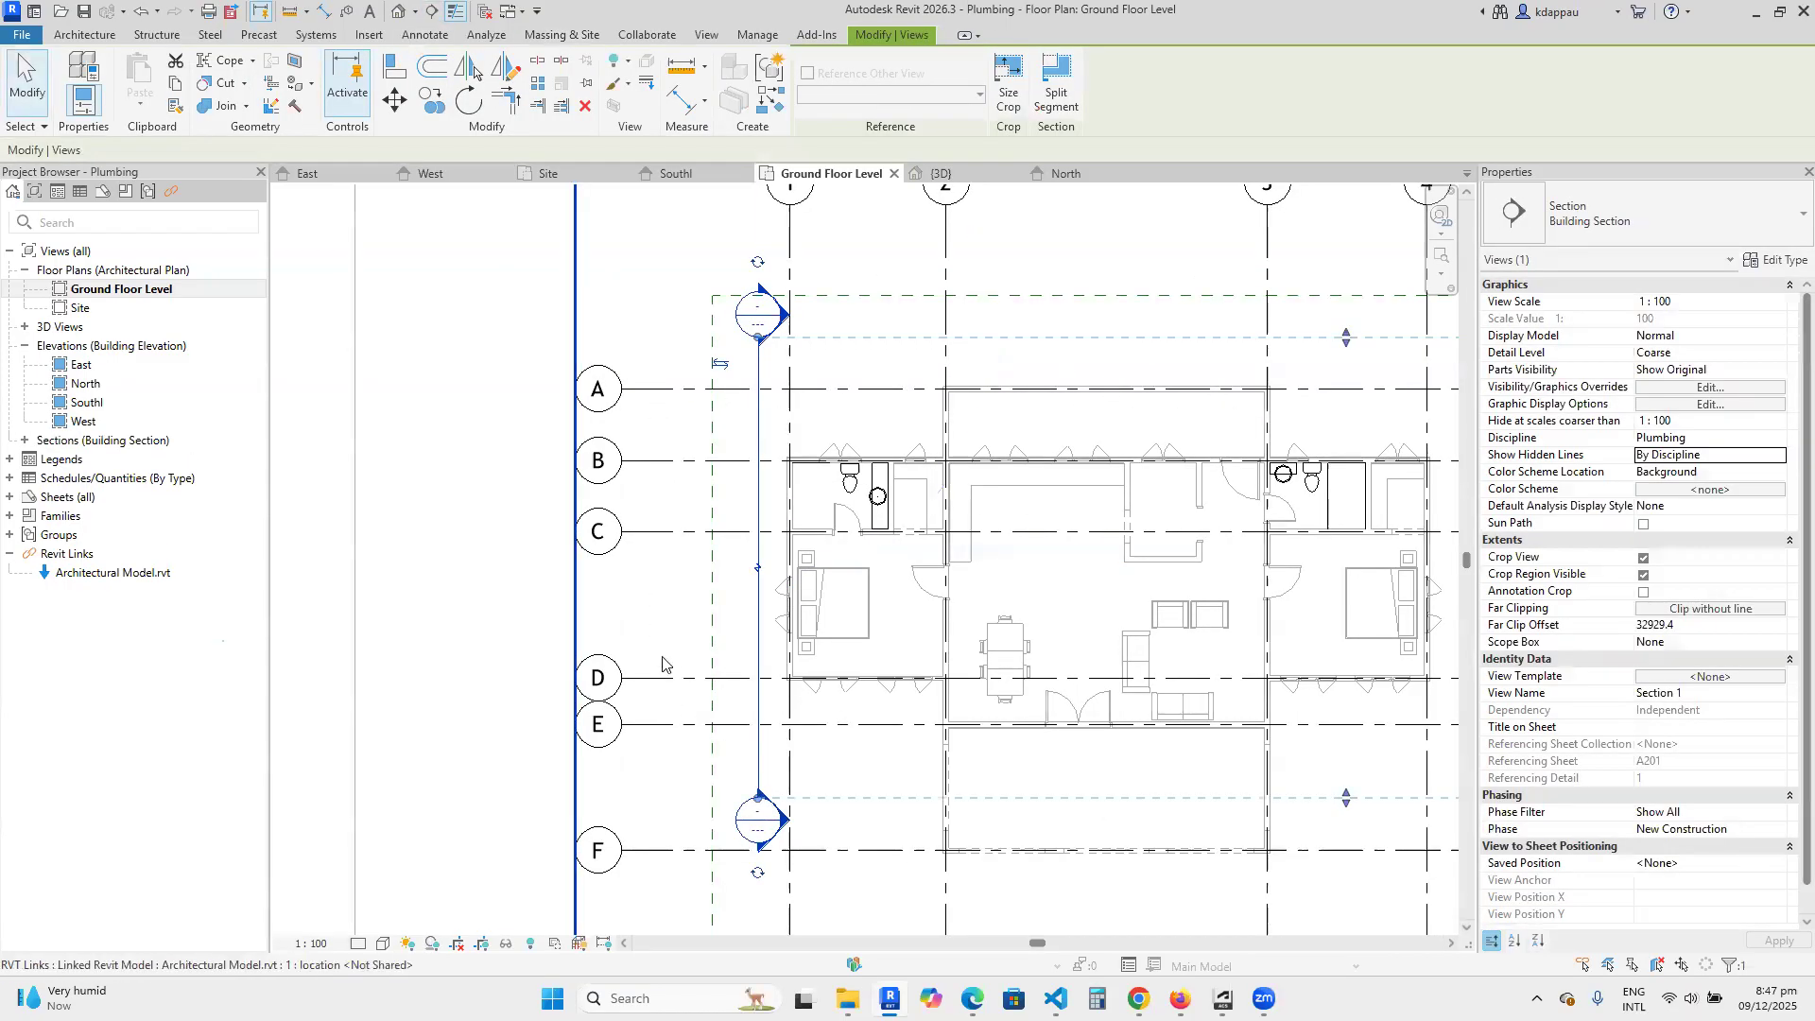
pyautogui.click(743, 494)
# Shorten the new section's view depth to a far clip offset of about 4390 mm, ending between grids 1 and 2.
pyautogui.scroll(-2, 743, 492)
pyautogui.scroll(2, 753, 558)
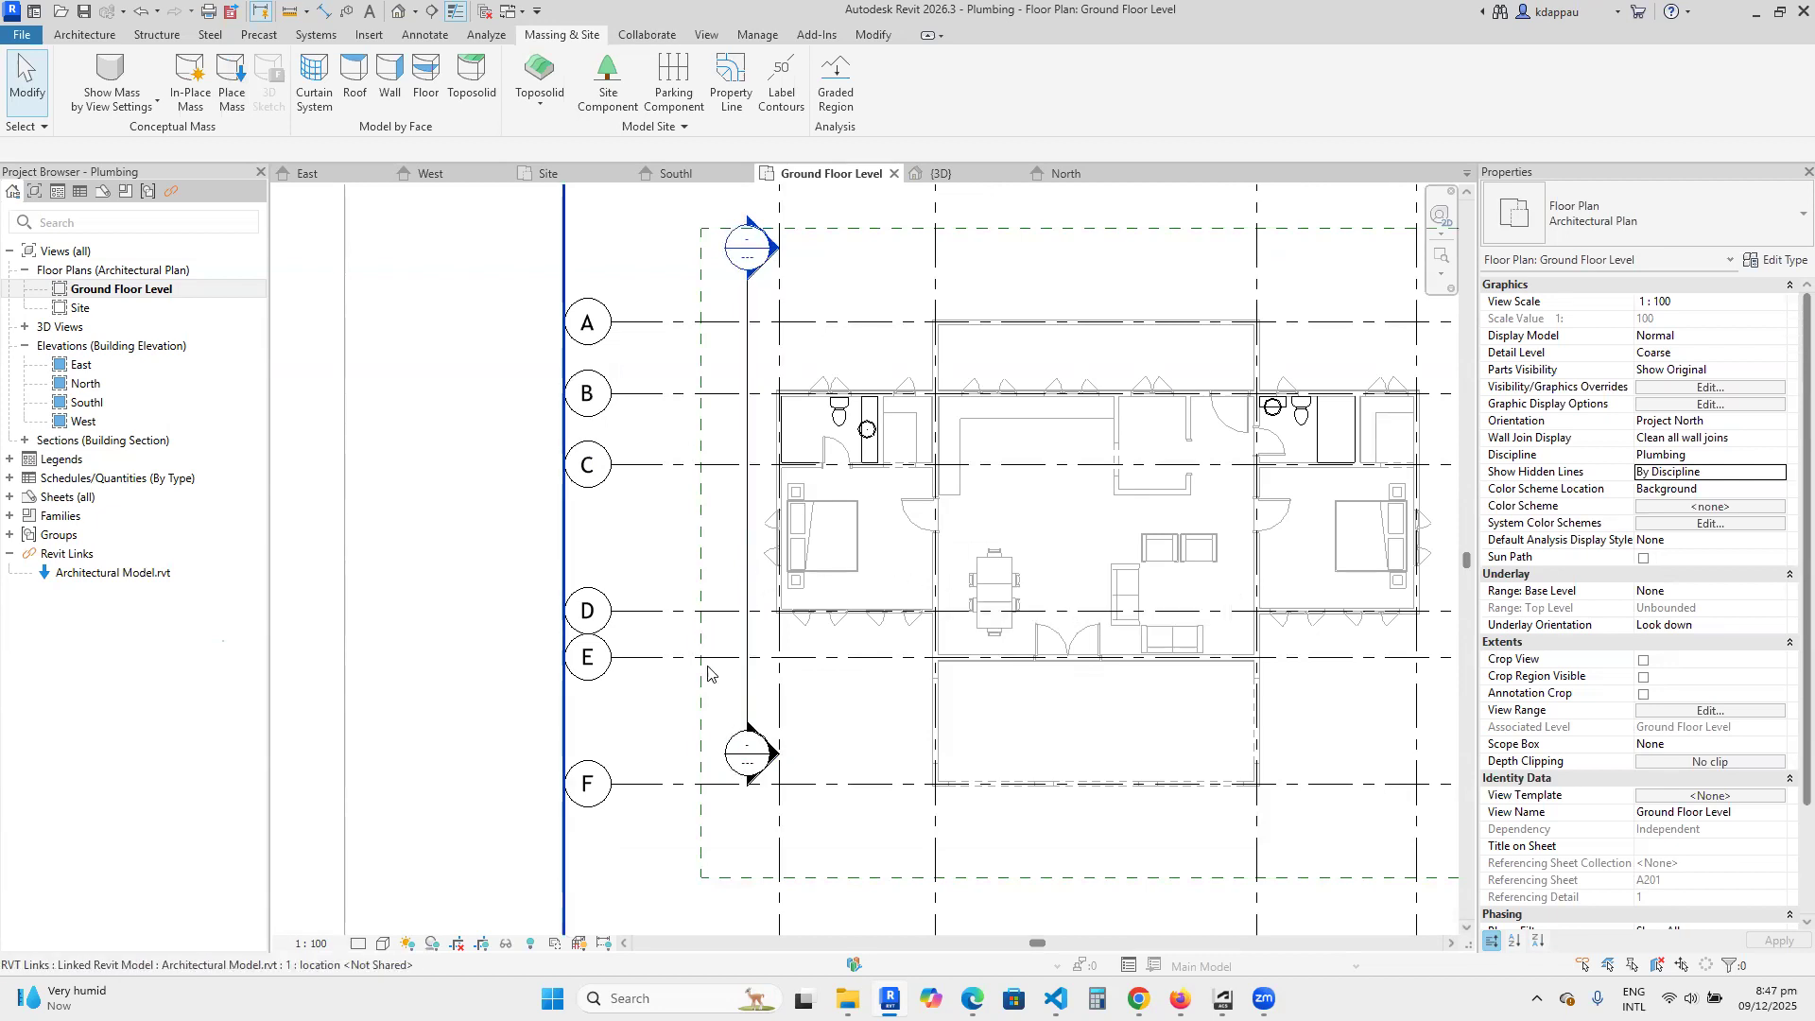
pyautogui.click(750, 592)
pyautogui.scroll(-5, 747, 577)
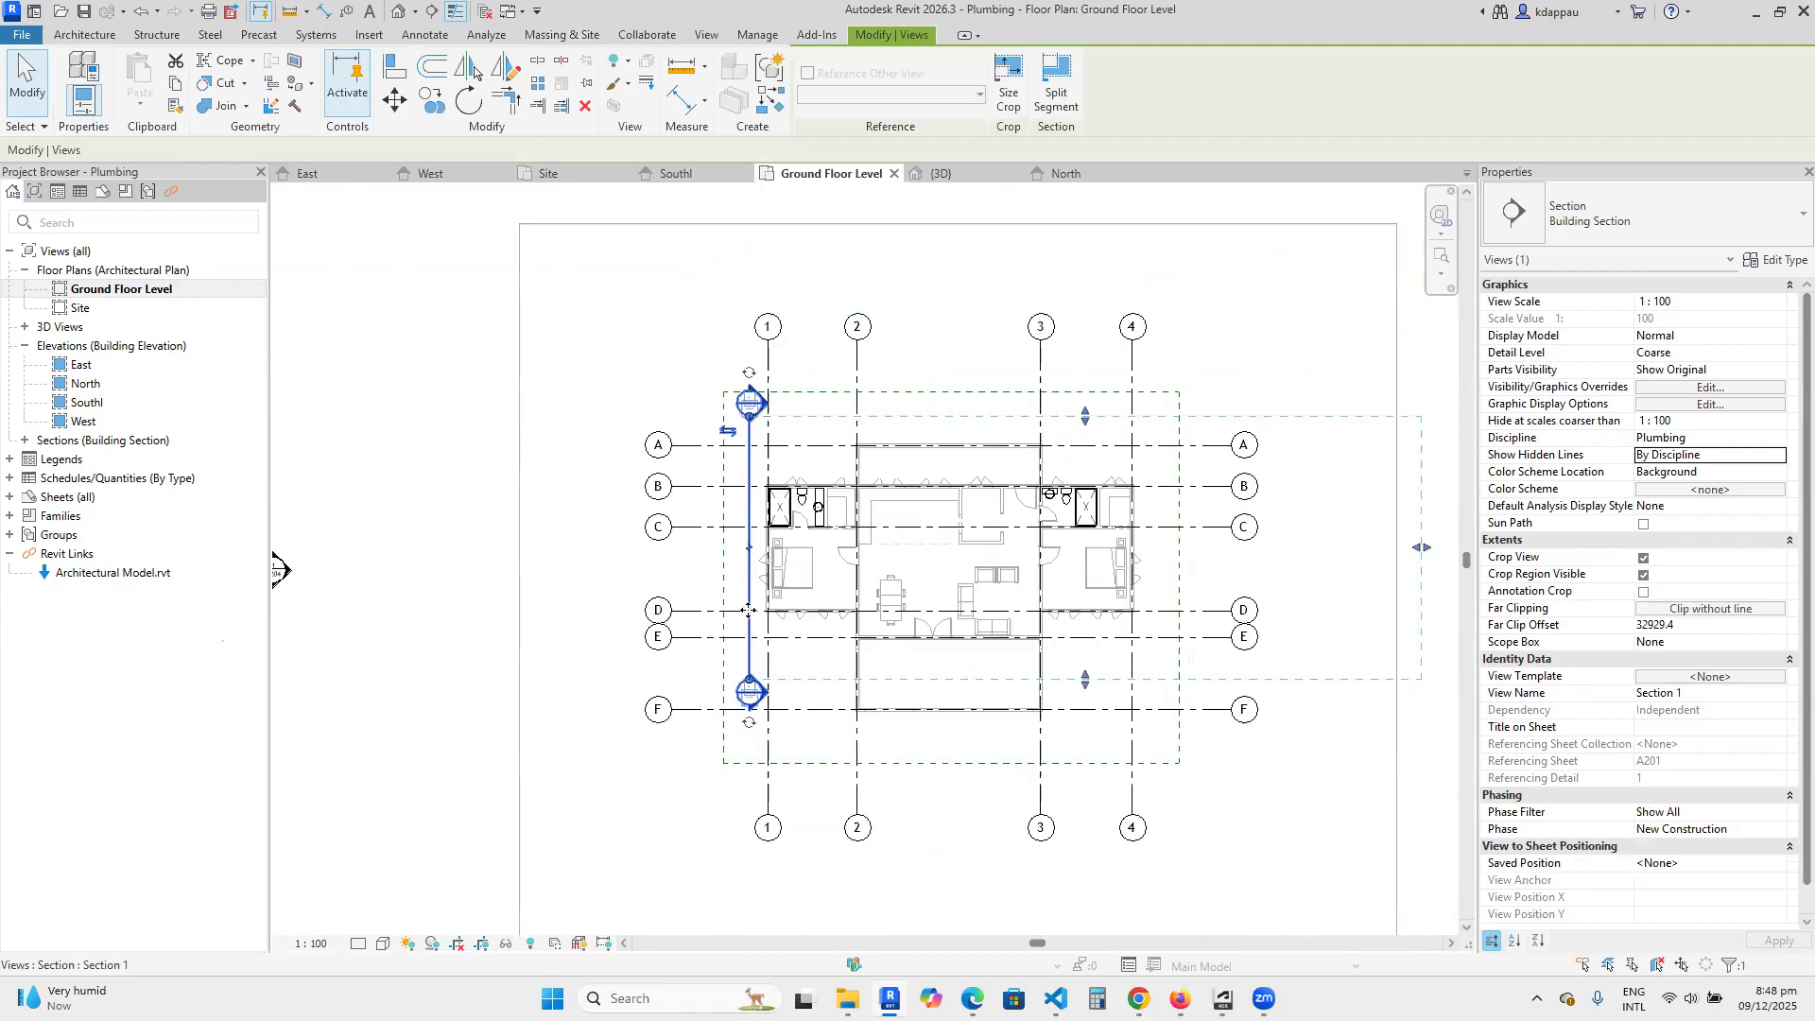
pyautogui.scroll(2, 1052, 556)
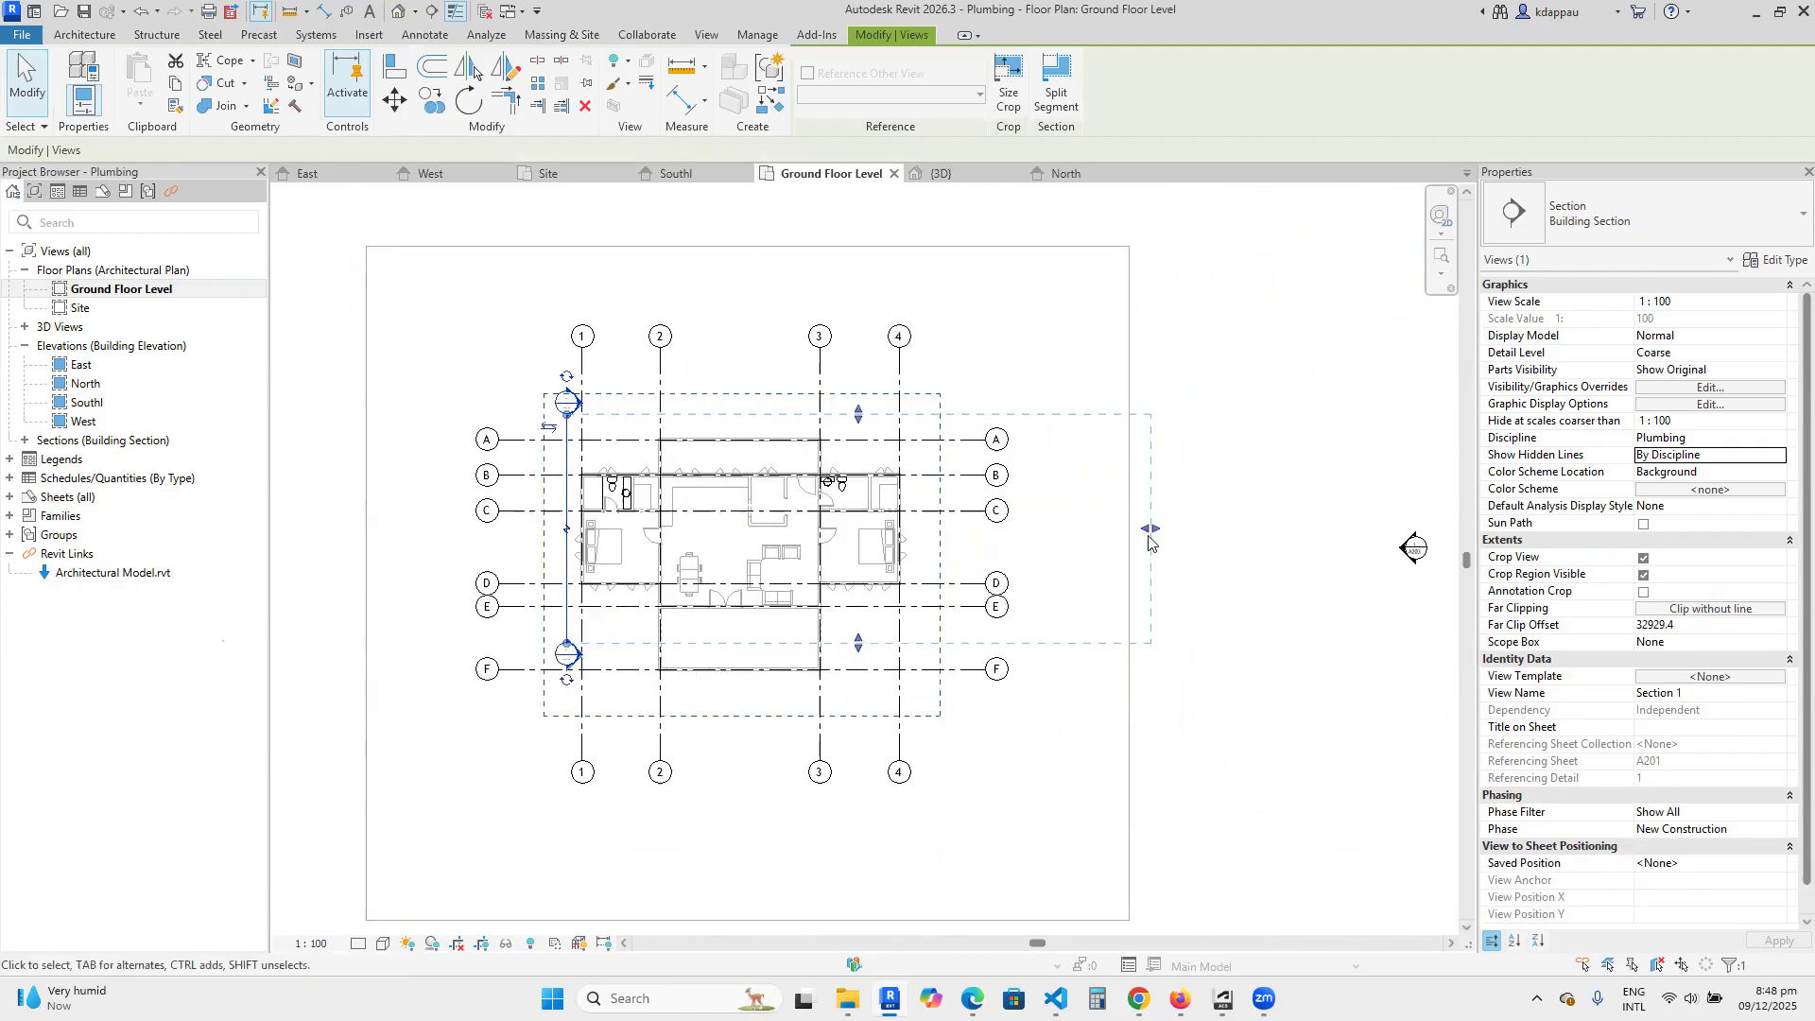
pyautogui.moveTo(1149, 529); pyautogui.dragTo(1021, 525)
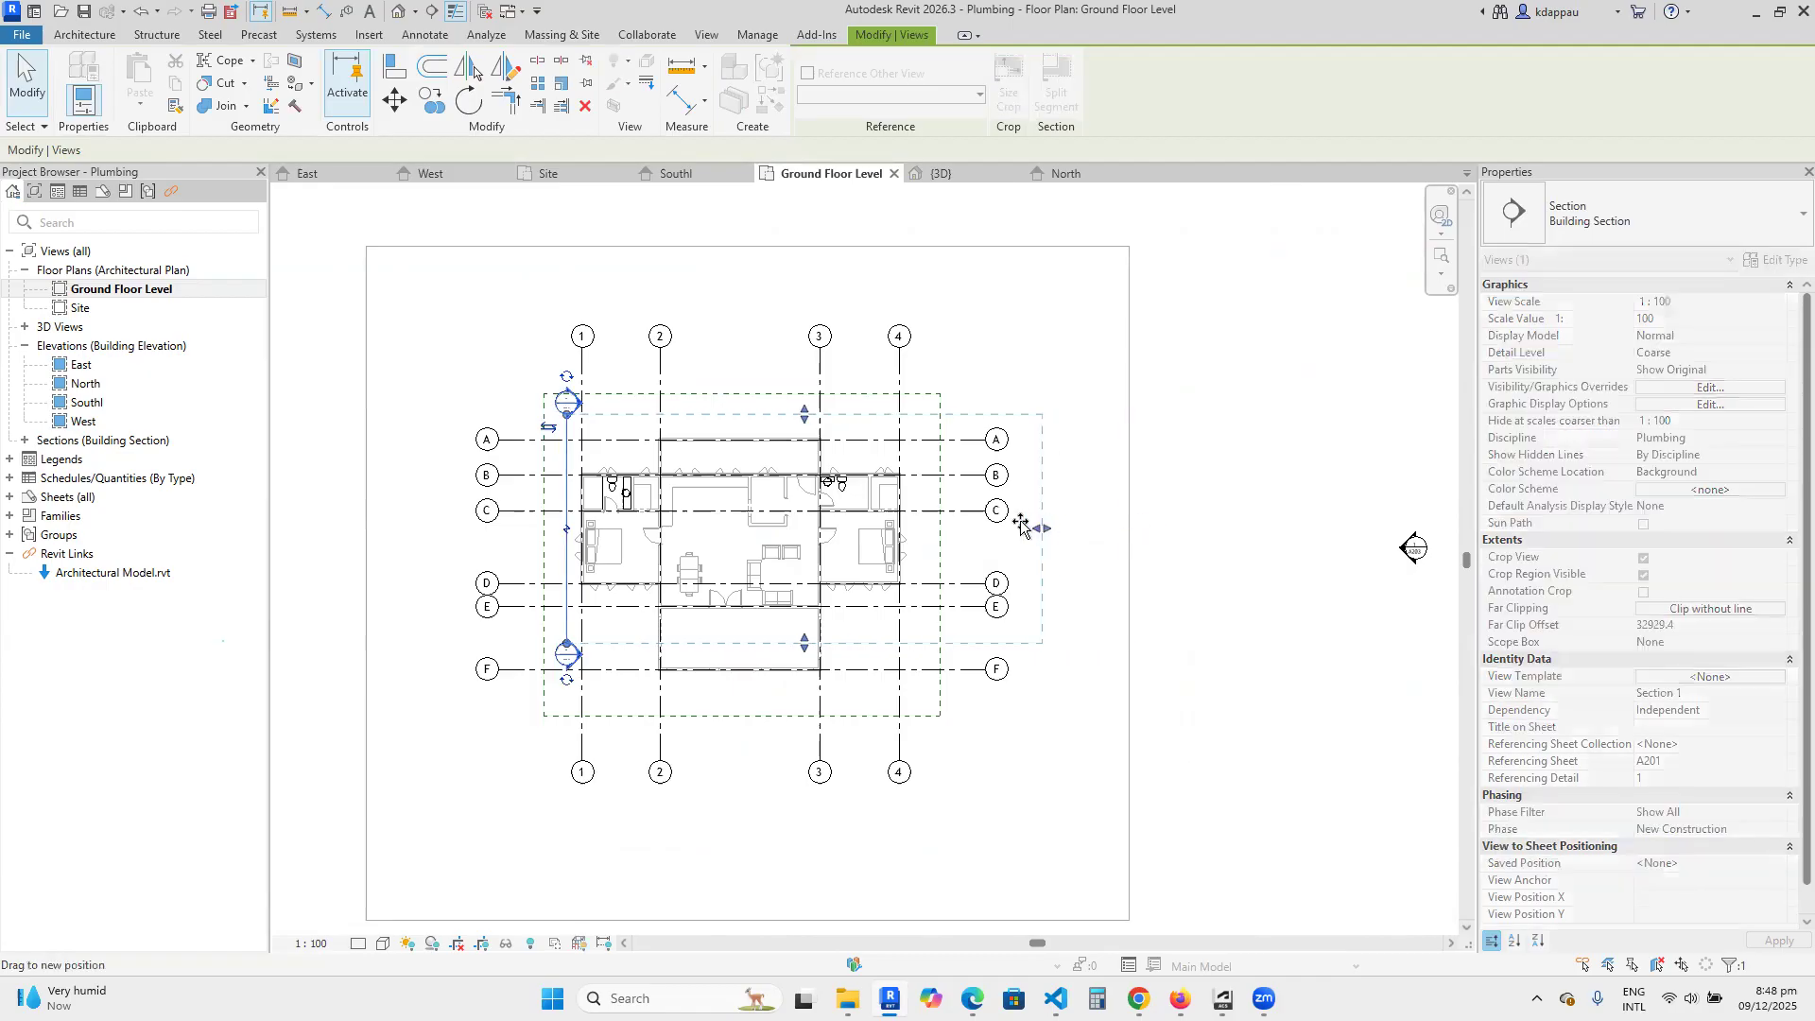
pyautogui.moveTo(638, 515); pyautogui.dragTo(641, 518)
pyautogui.scroll(5, 643, 520)
pyautogui.moveTo(723, 592); pyautogui.dragTo(761, 588)
pyautogui.scroll(-3, 756, 577)
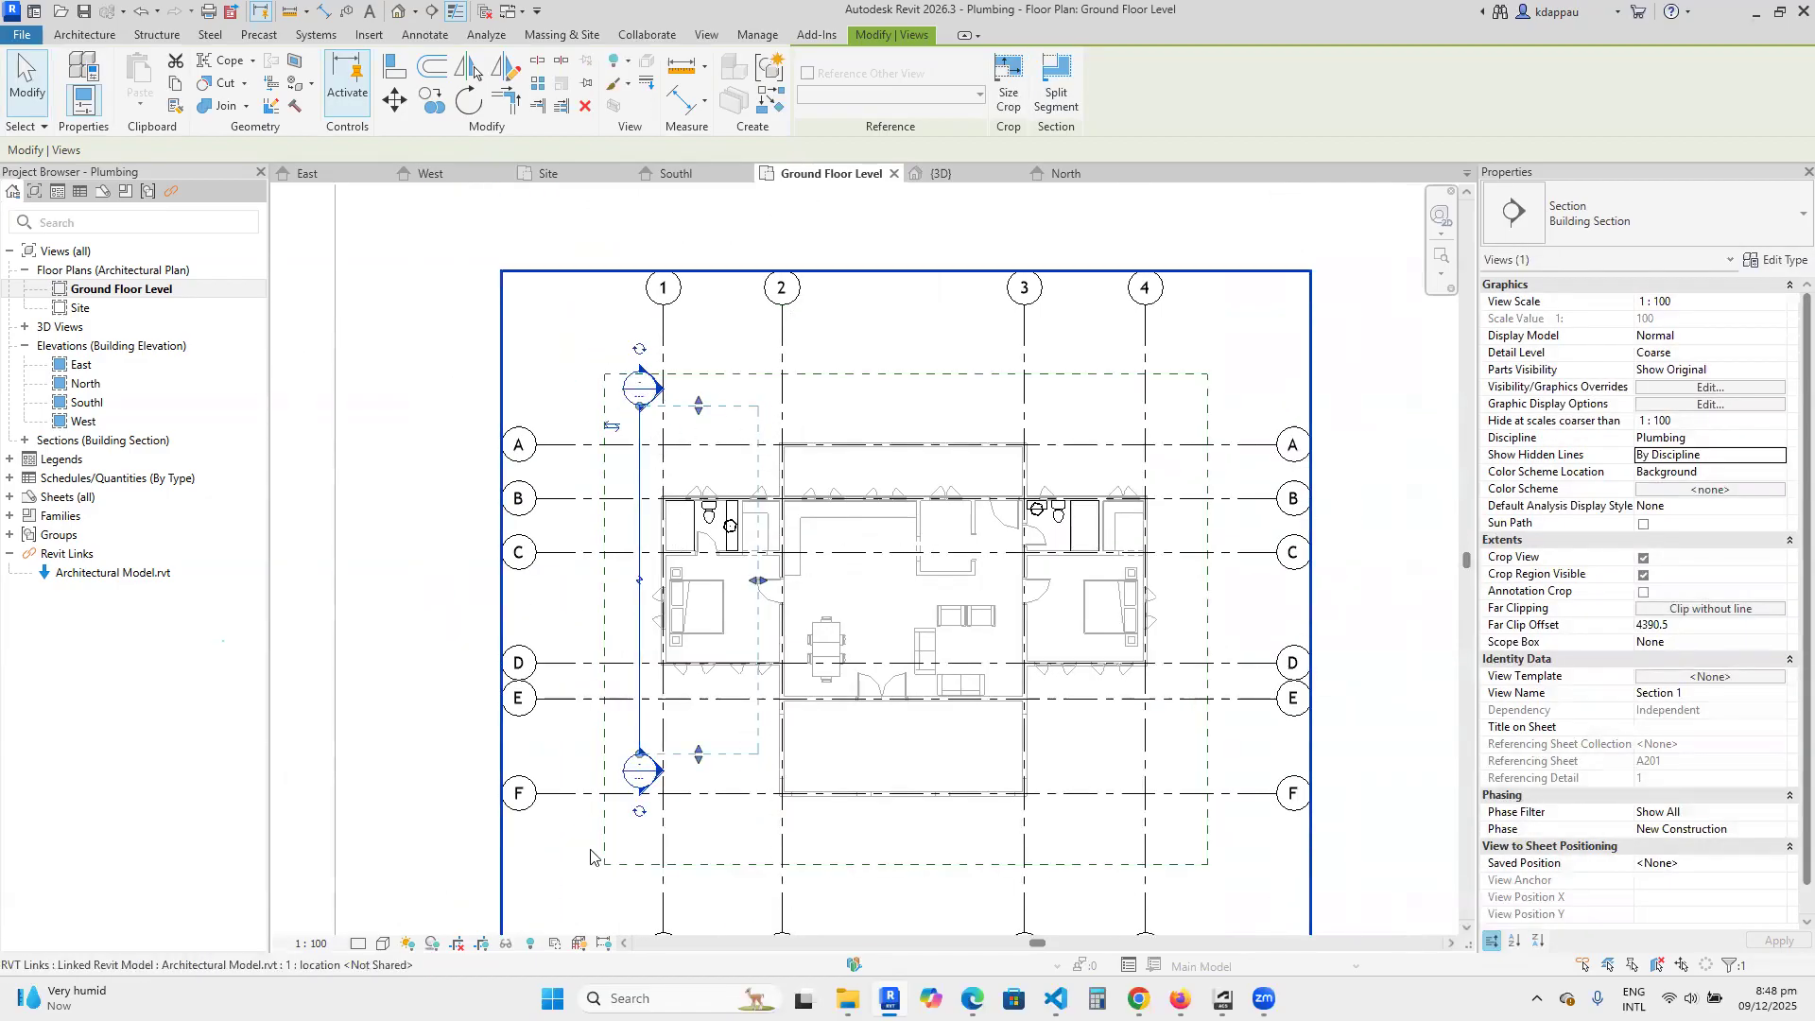
# Fine-tune the section's far clip offset to about 4127 mm, just past the corner bathroom's washbasin counter.
pyautogui.scroll(5, 747, 592)
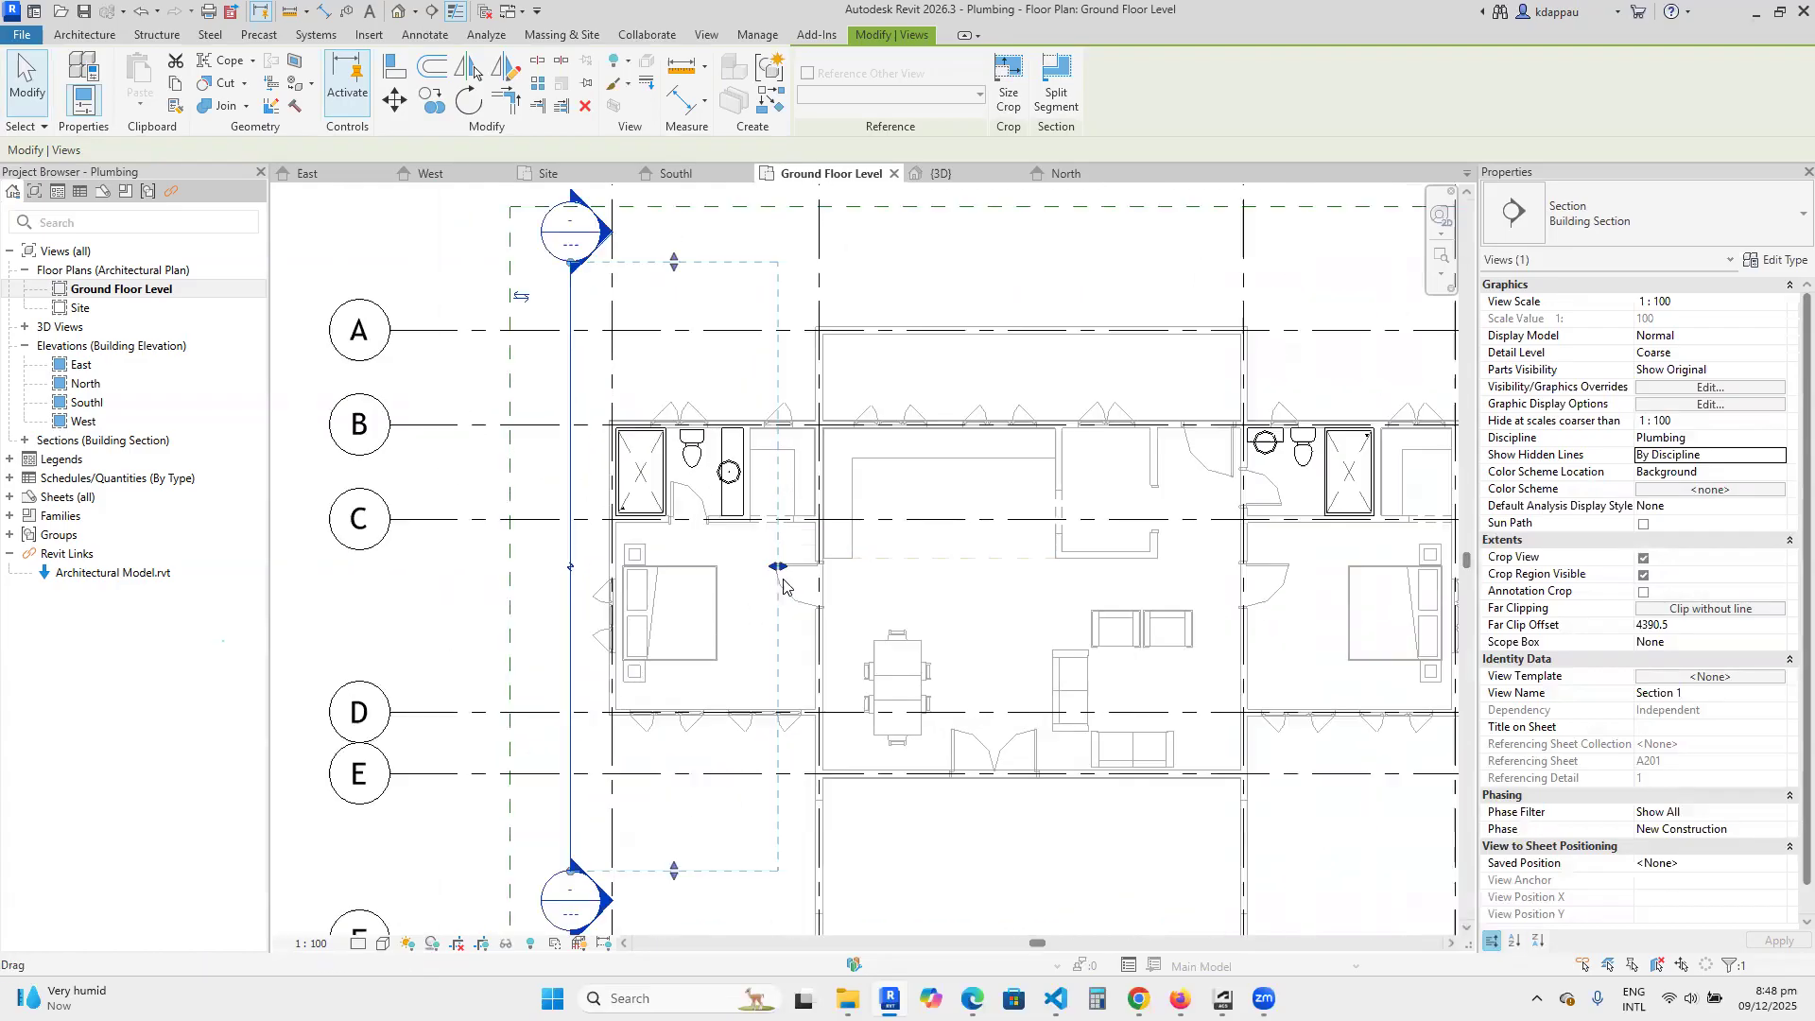
pyautogui.moveTo(781, 565); pyautogui.dragTo(761, 565)
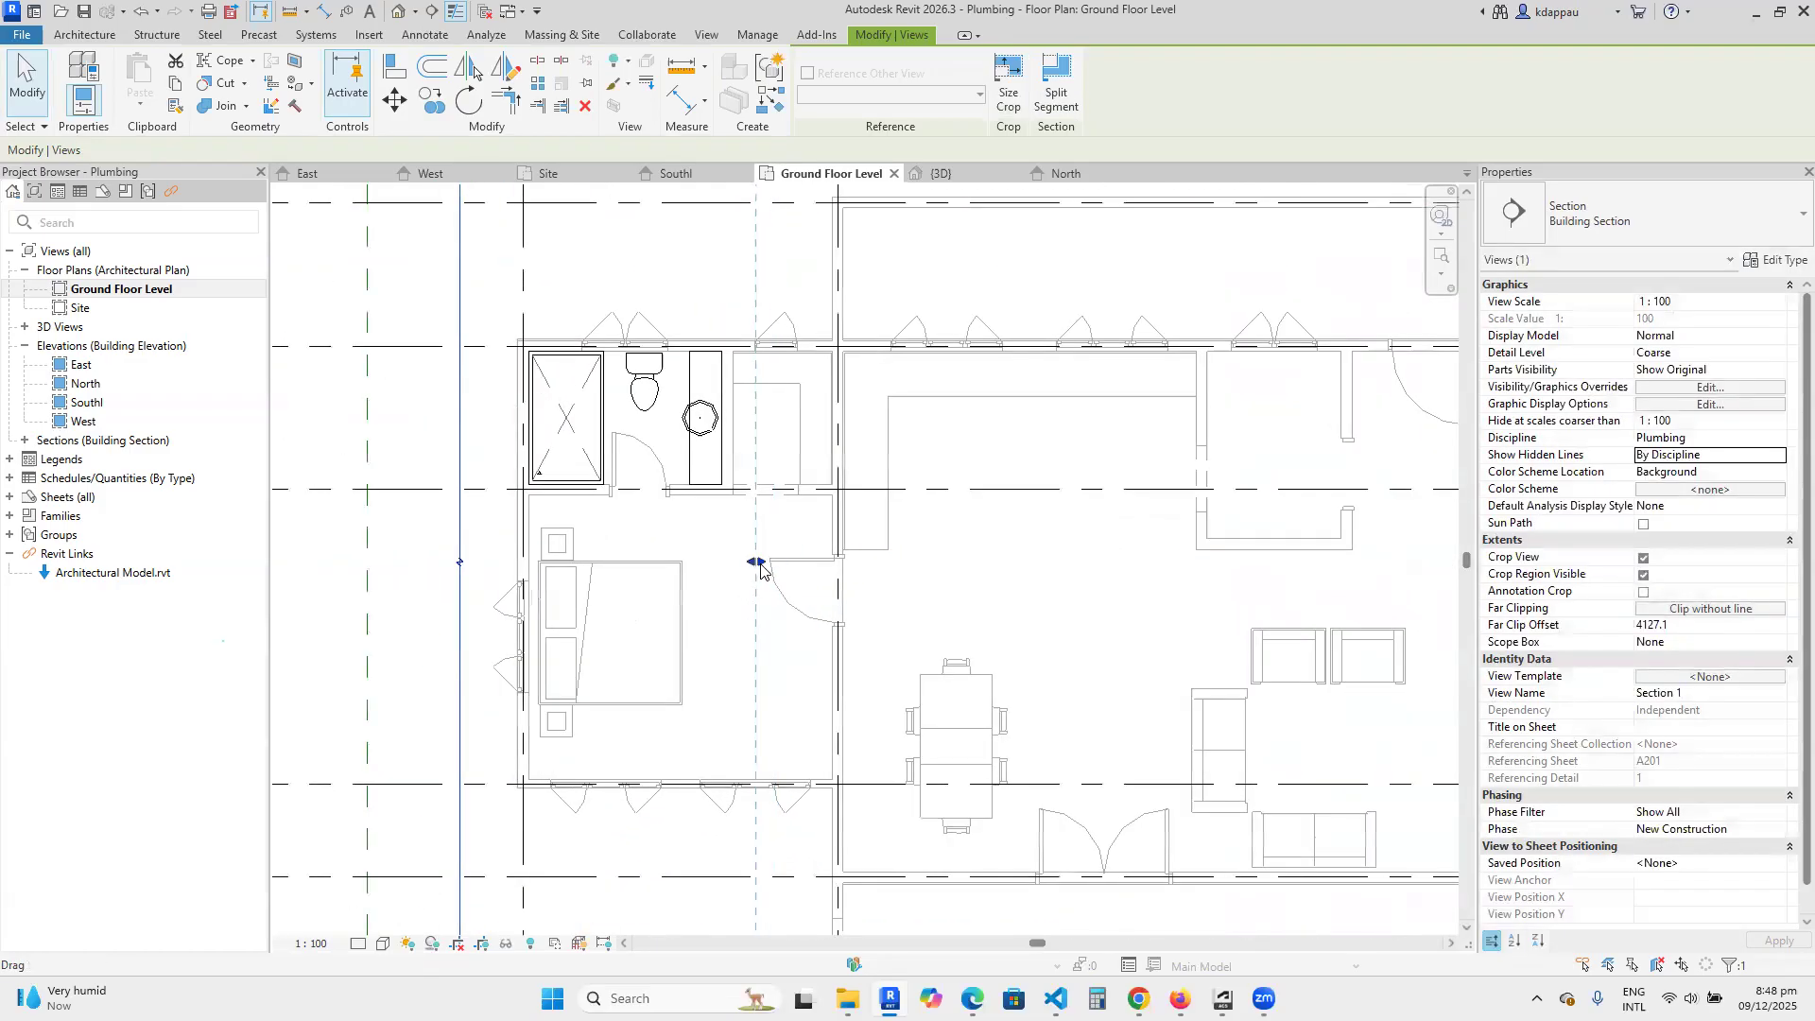
pyautogui.scroll(-3, 761, 567)
pyautogui.scroll(-2, 757, 642)
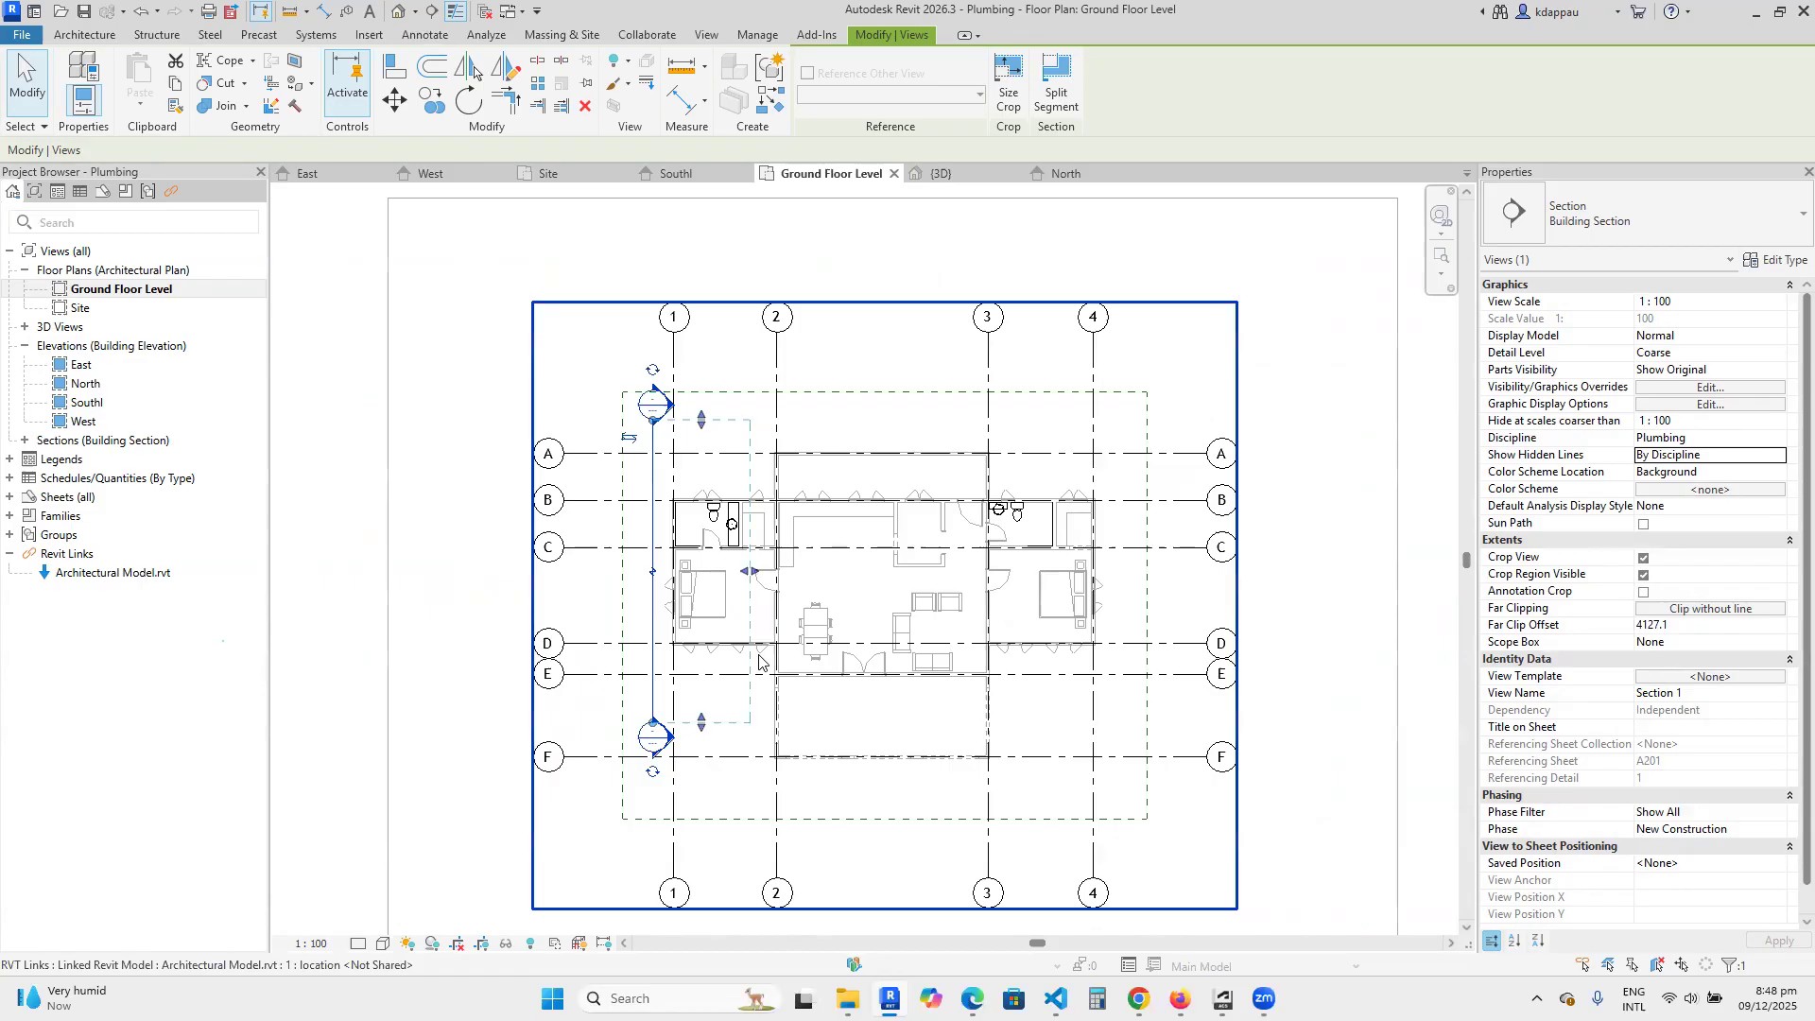
pyautogui.click(592, 720)
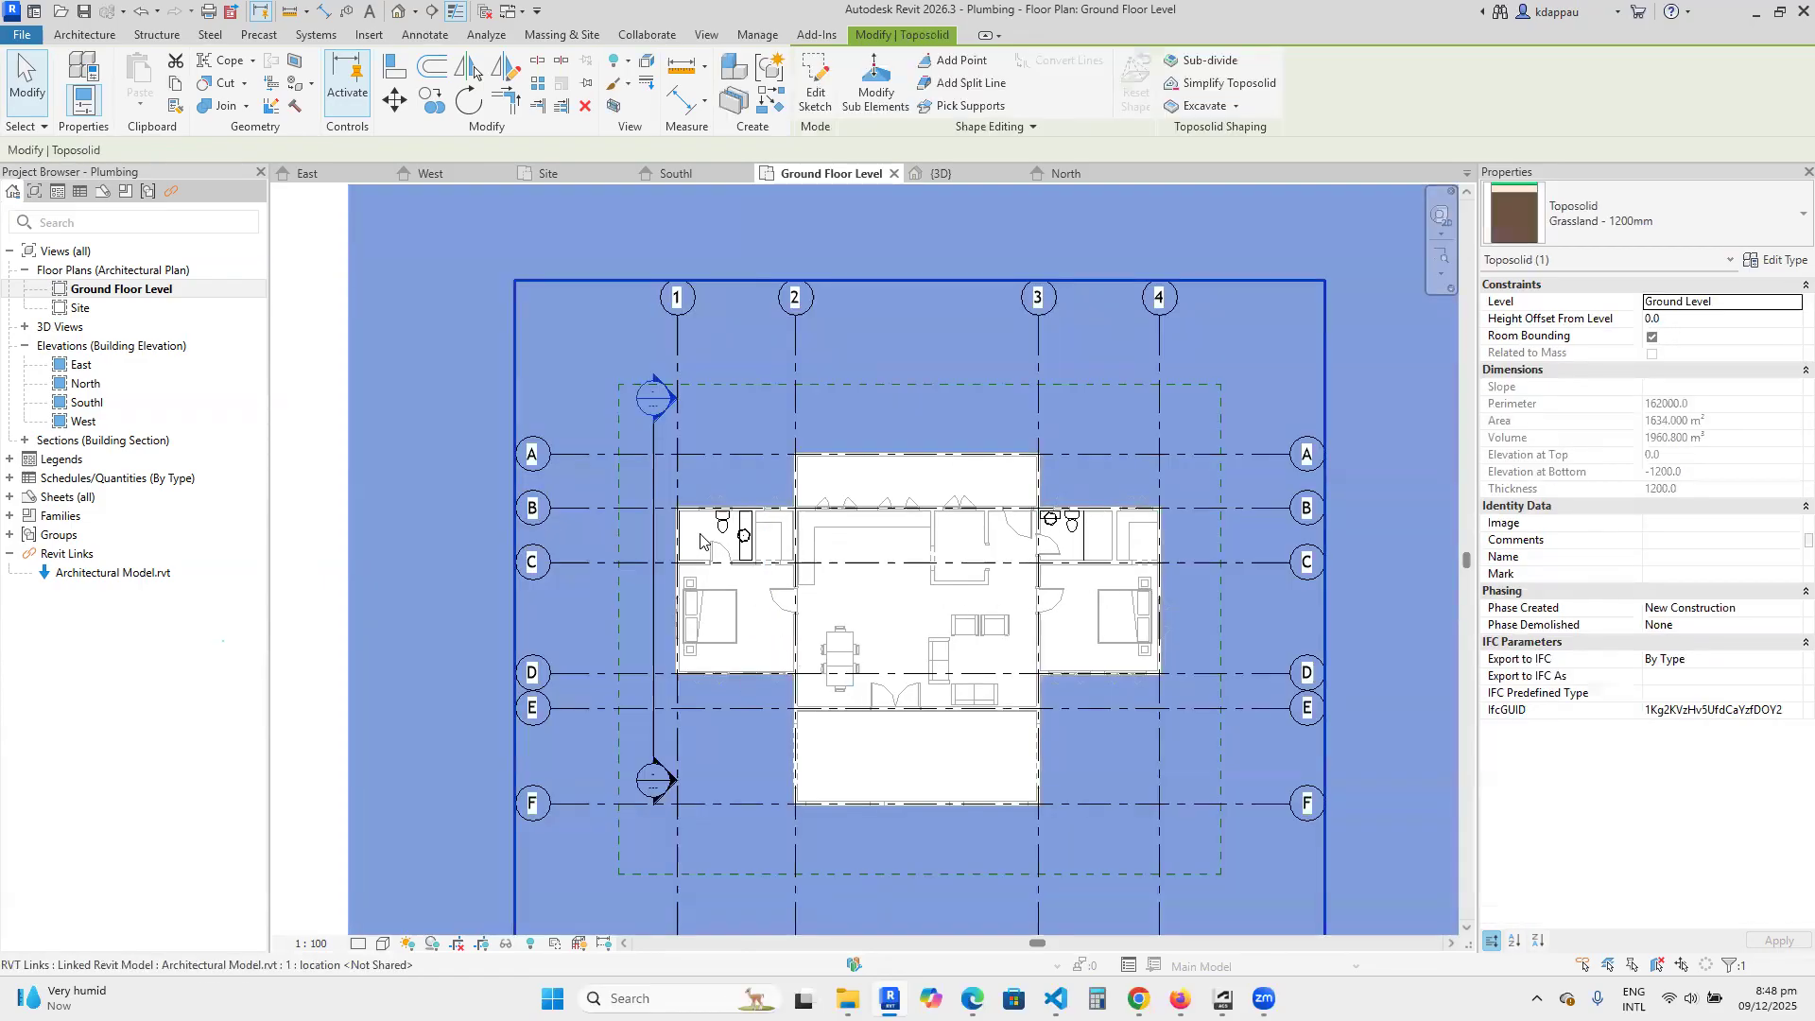
pyautogui.press('Escape')
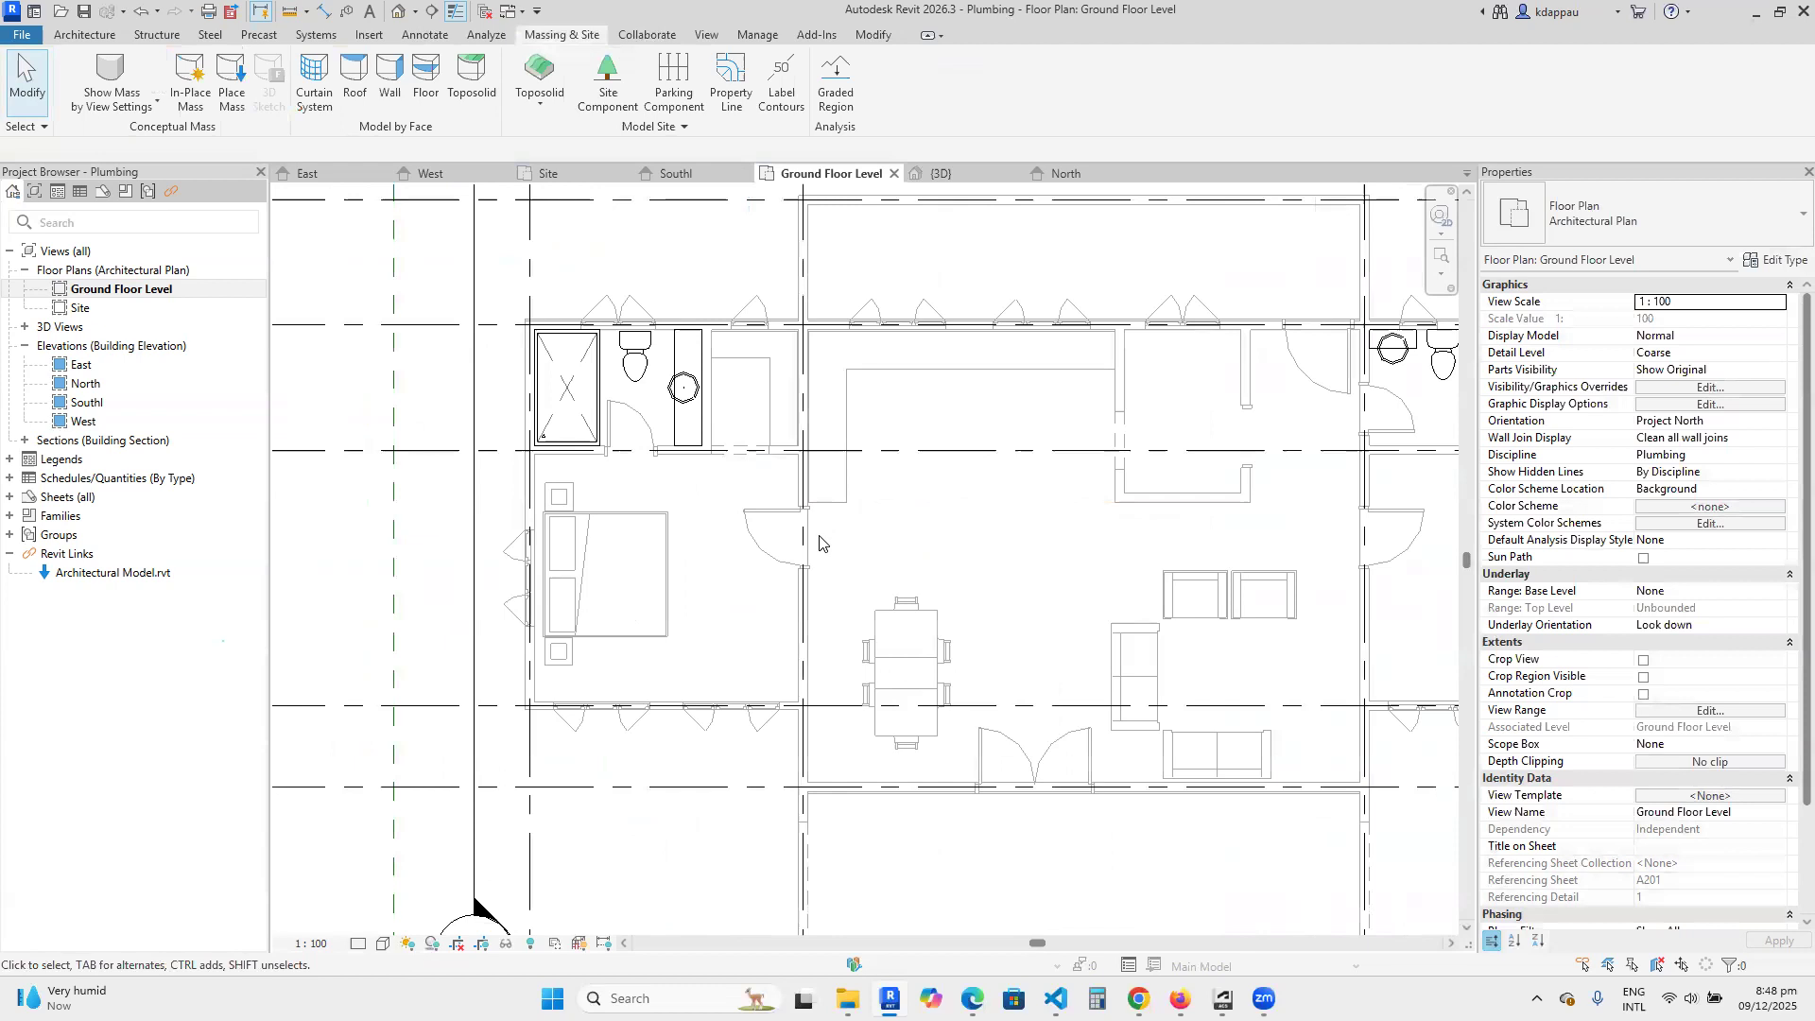
# Open the section's view and extend its crop region upward to just above the roof ridge.
pyautogui.scroll(-4, 765, 529)
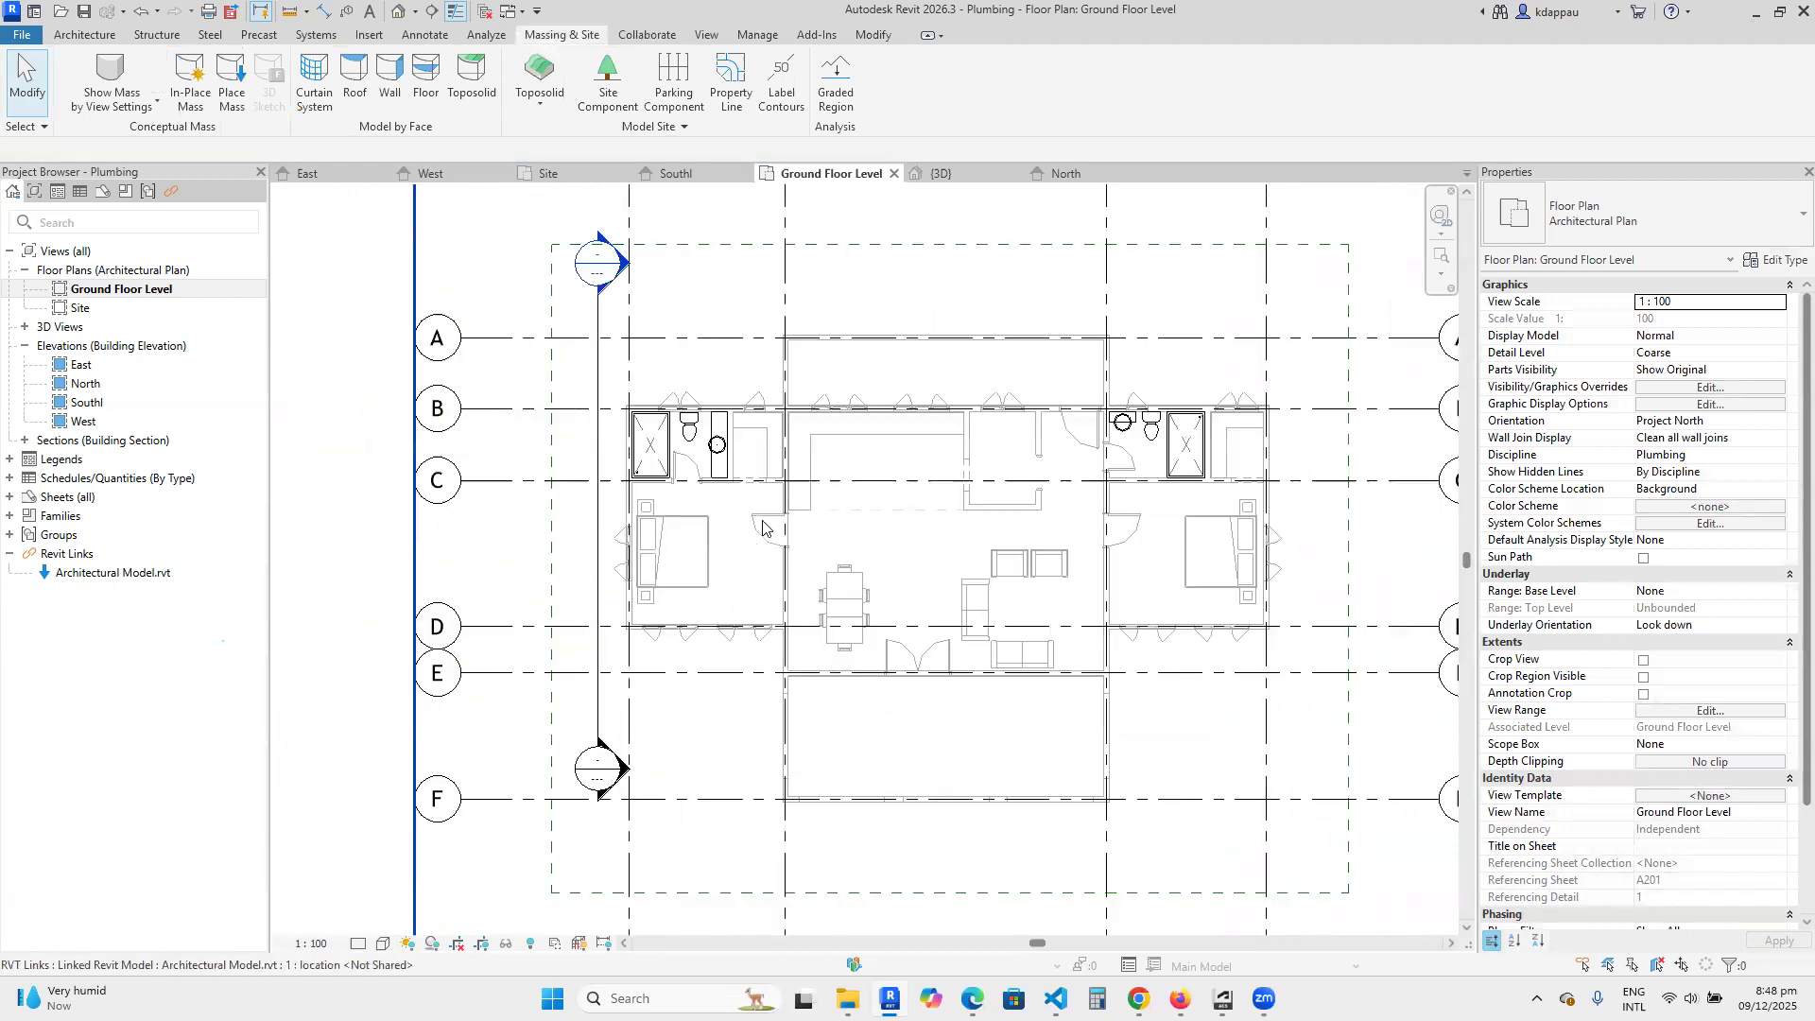
pyautogui.click(653, 541)
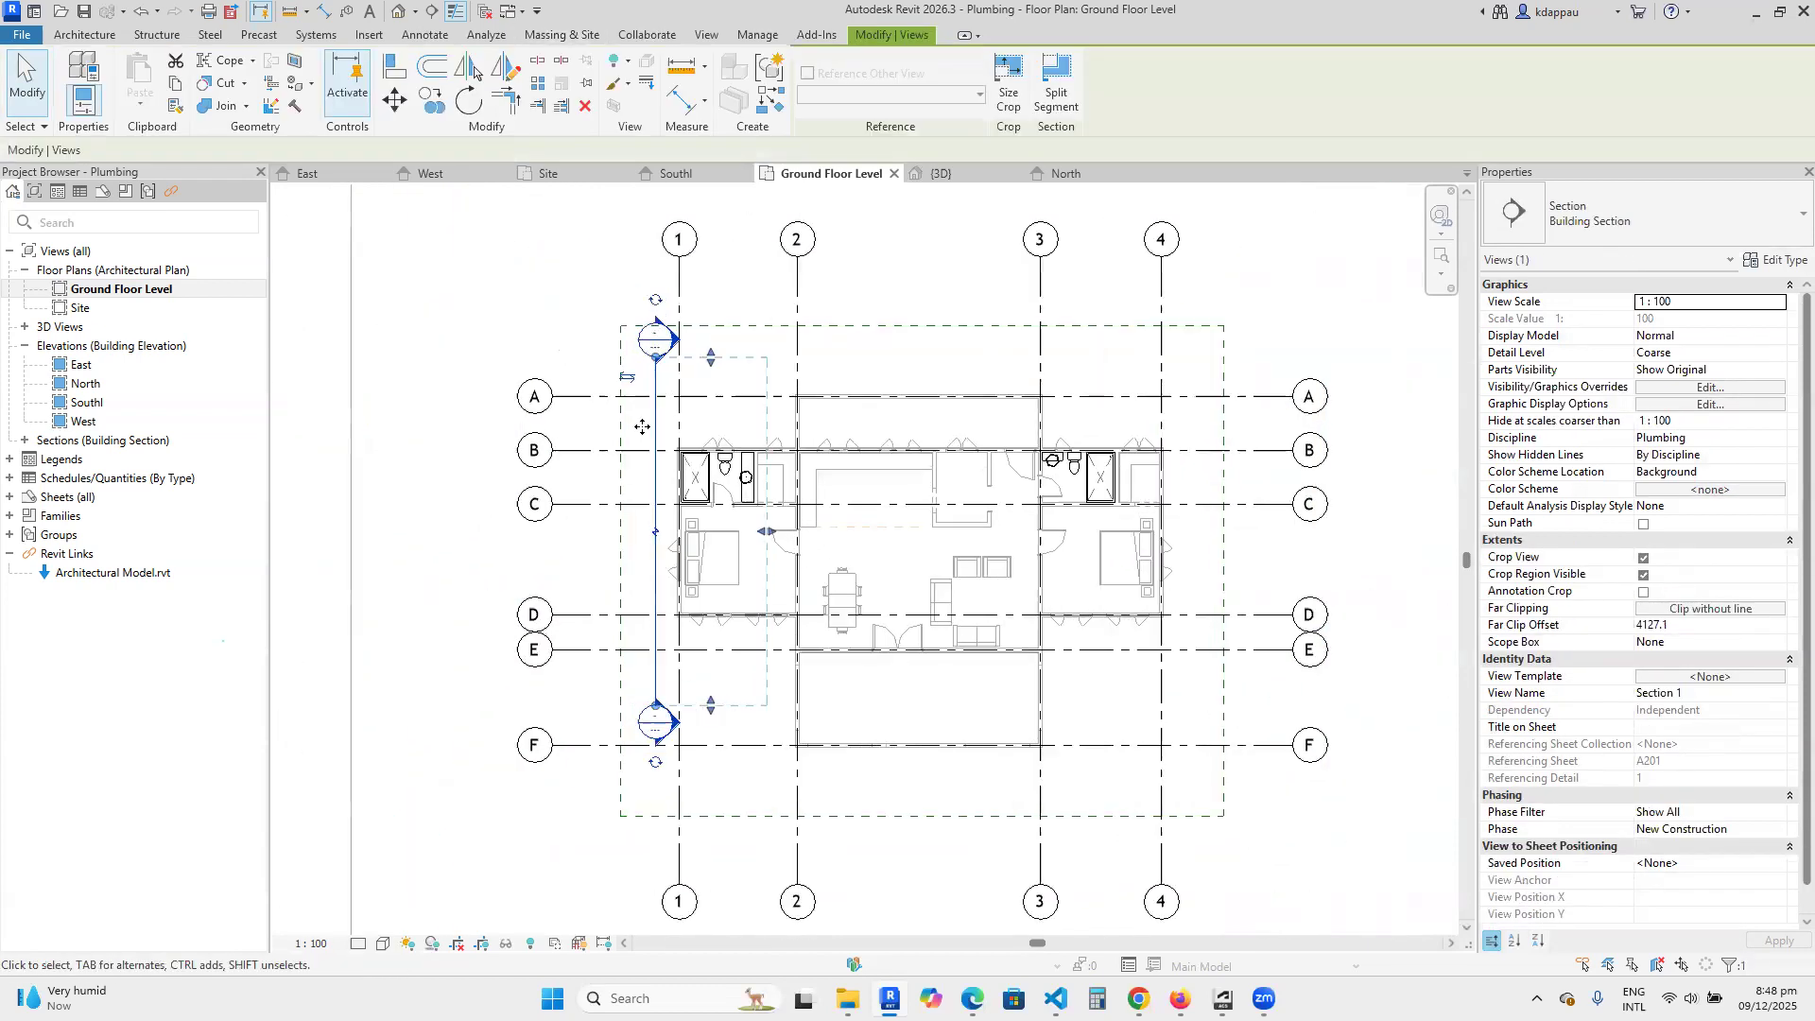
pyautogui.scroll(-1, 652, 364)
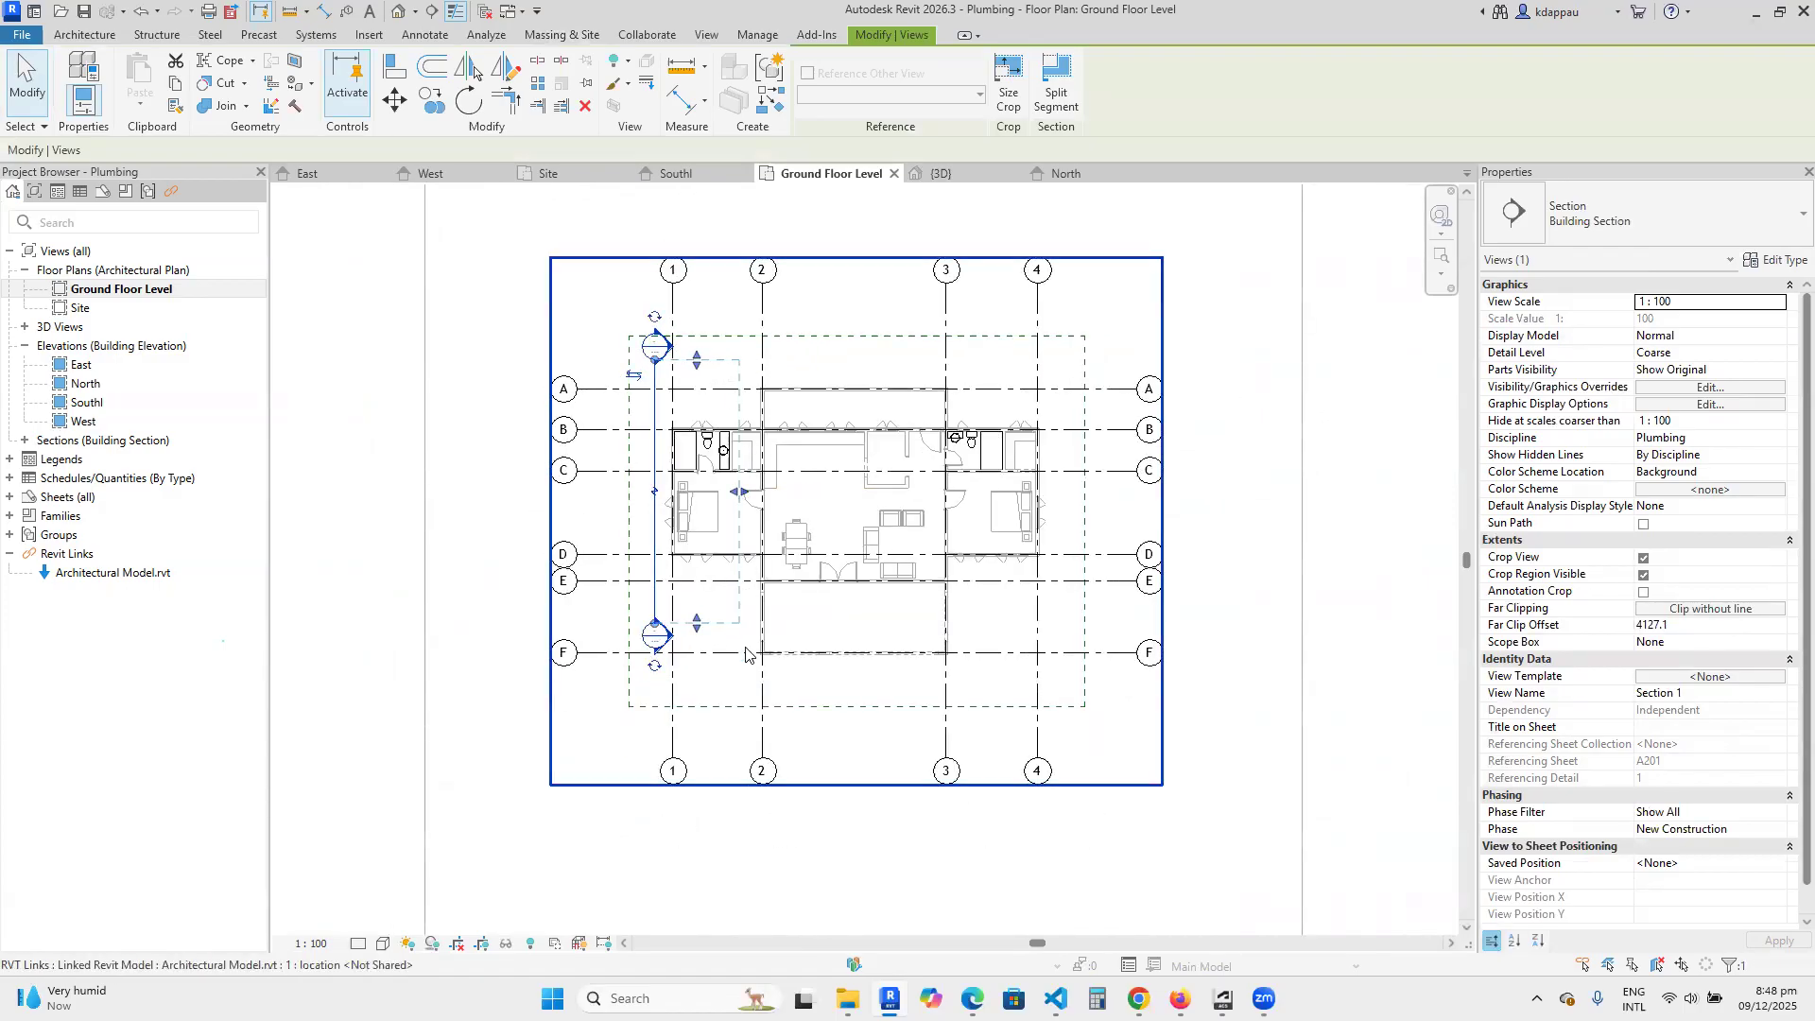
pyautogui.click(597, 297)
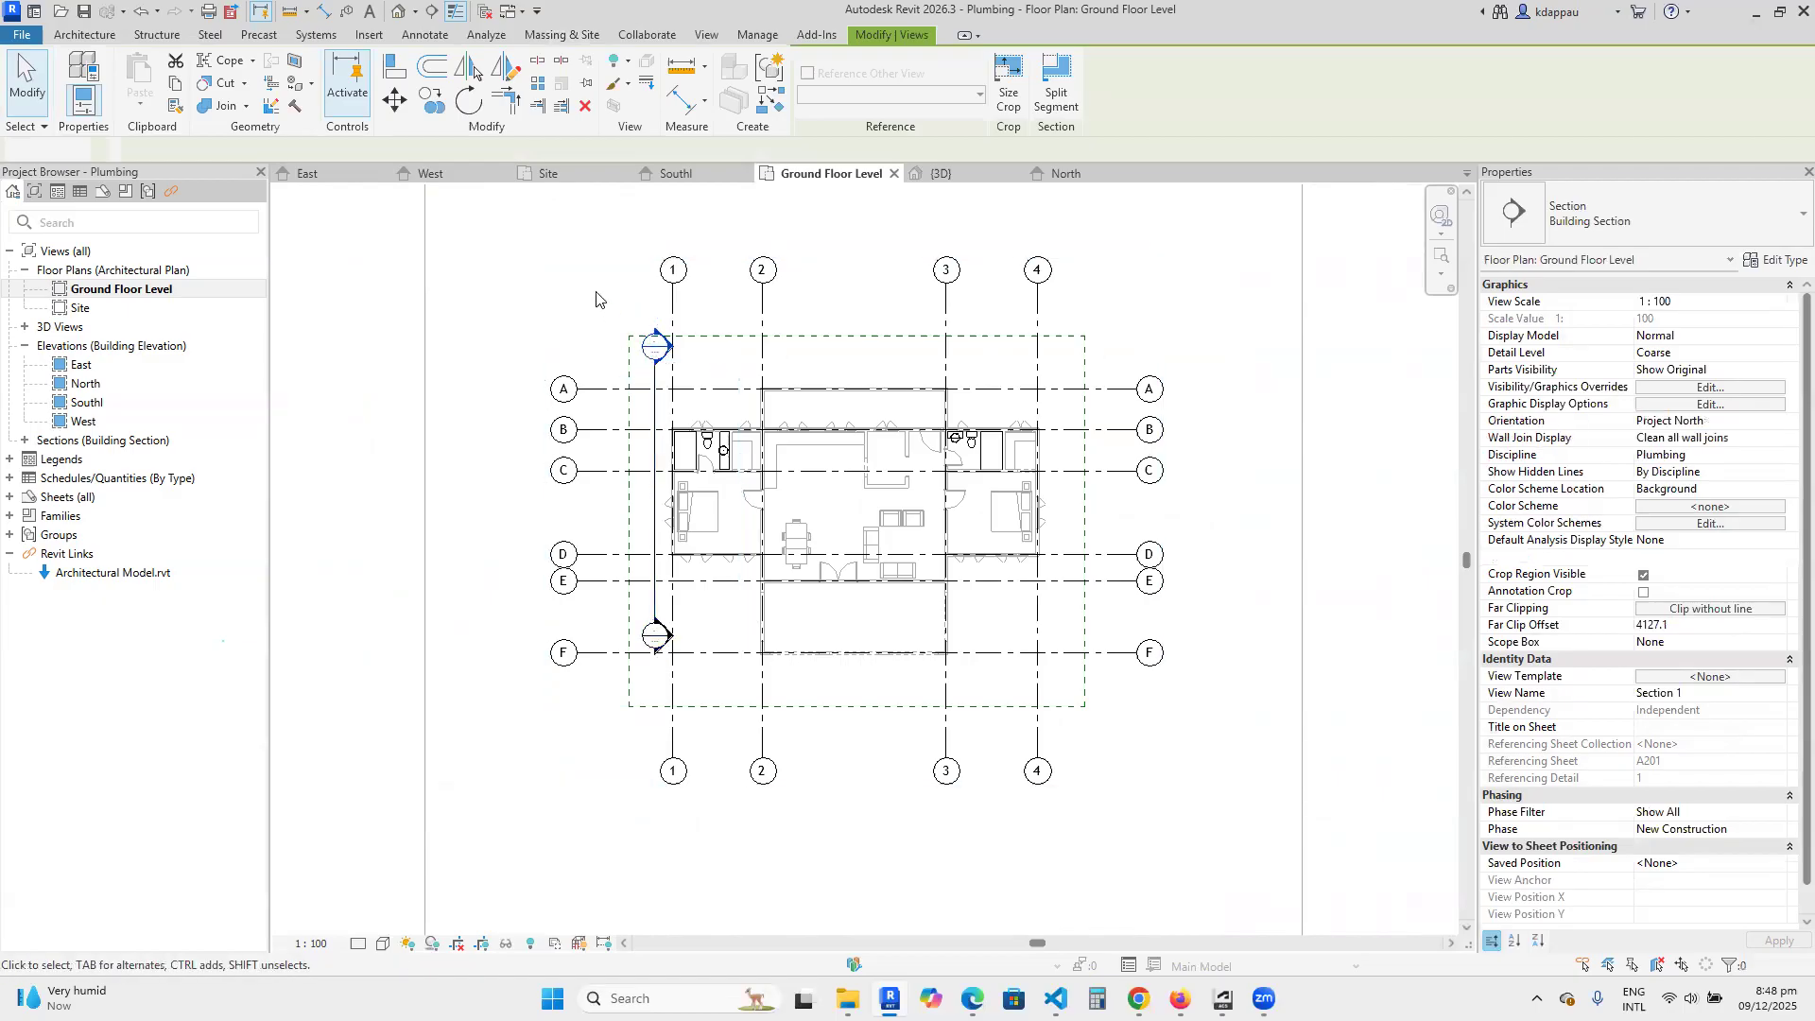
pyautogui.doubleClick(659, 348)
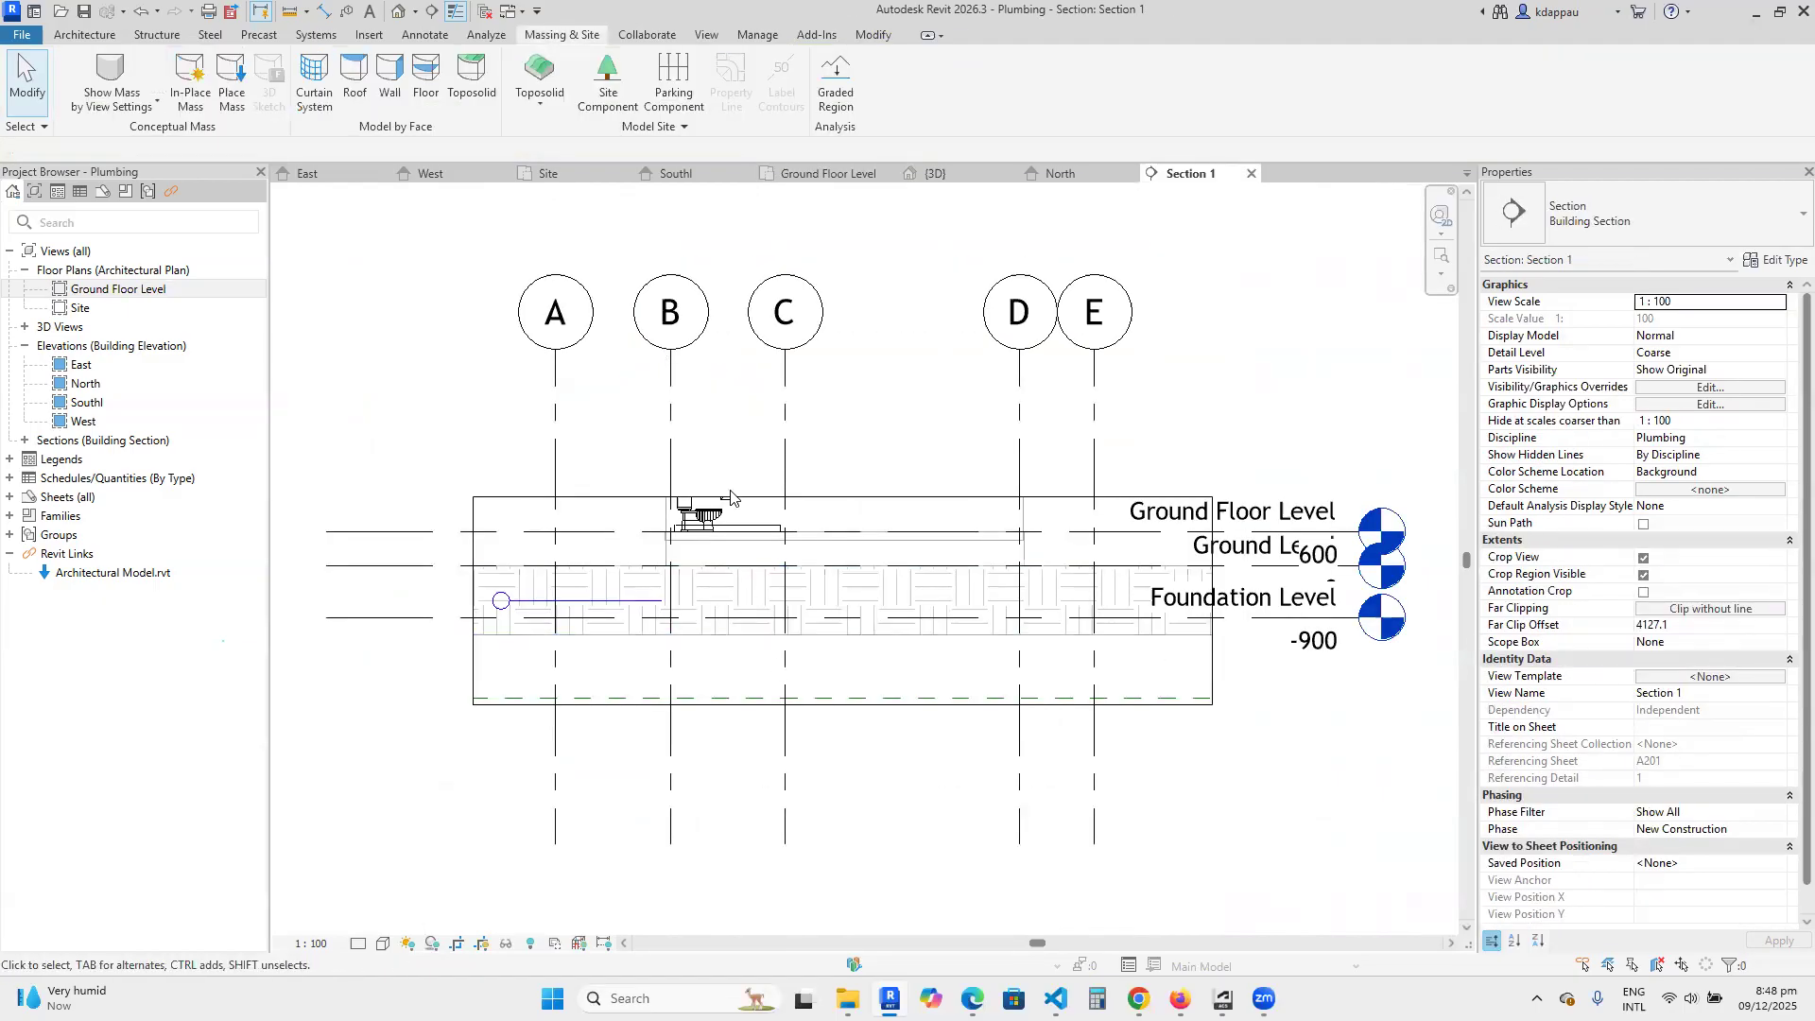
pyautogui.click(738, 498)
pyautogui.moveTo(842, 496); pyautogui.dragTo(846, 228)
pyautogui.scroll(2, 846, 470)
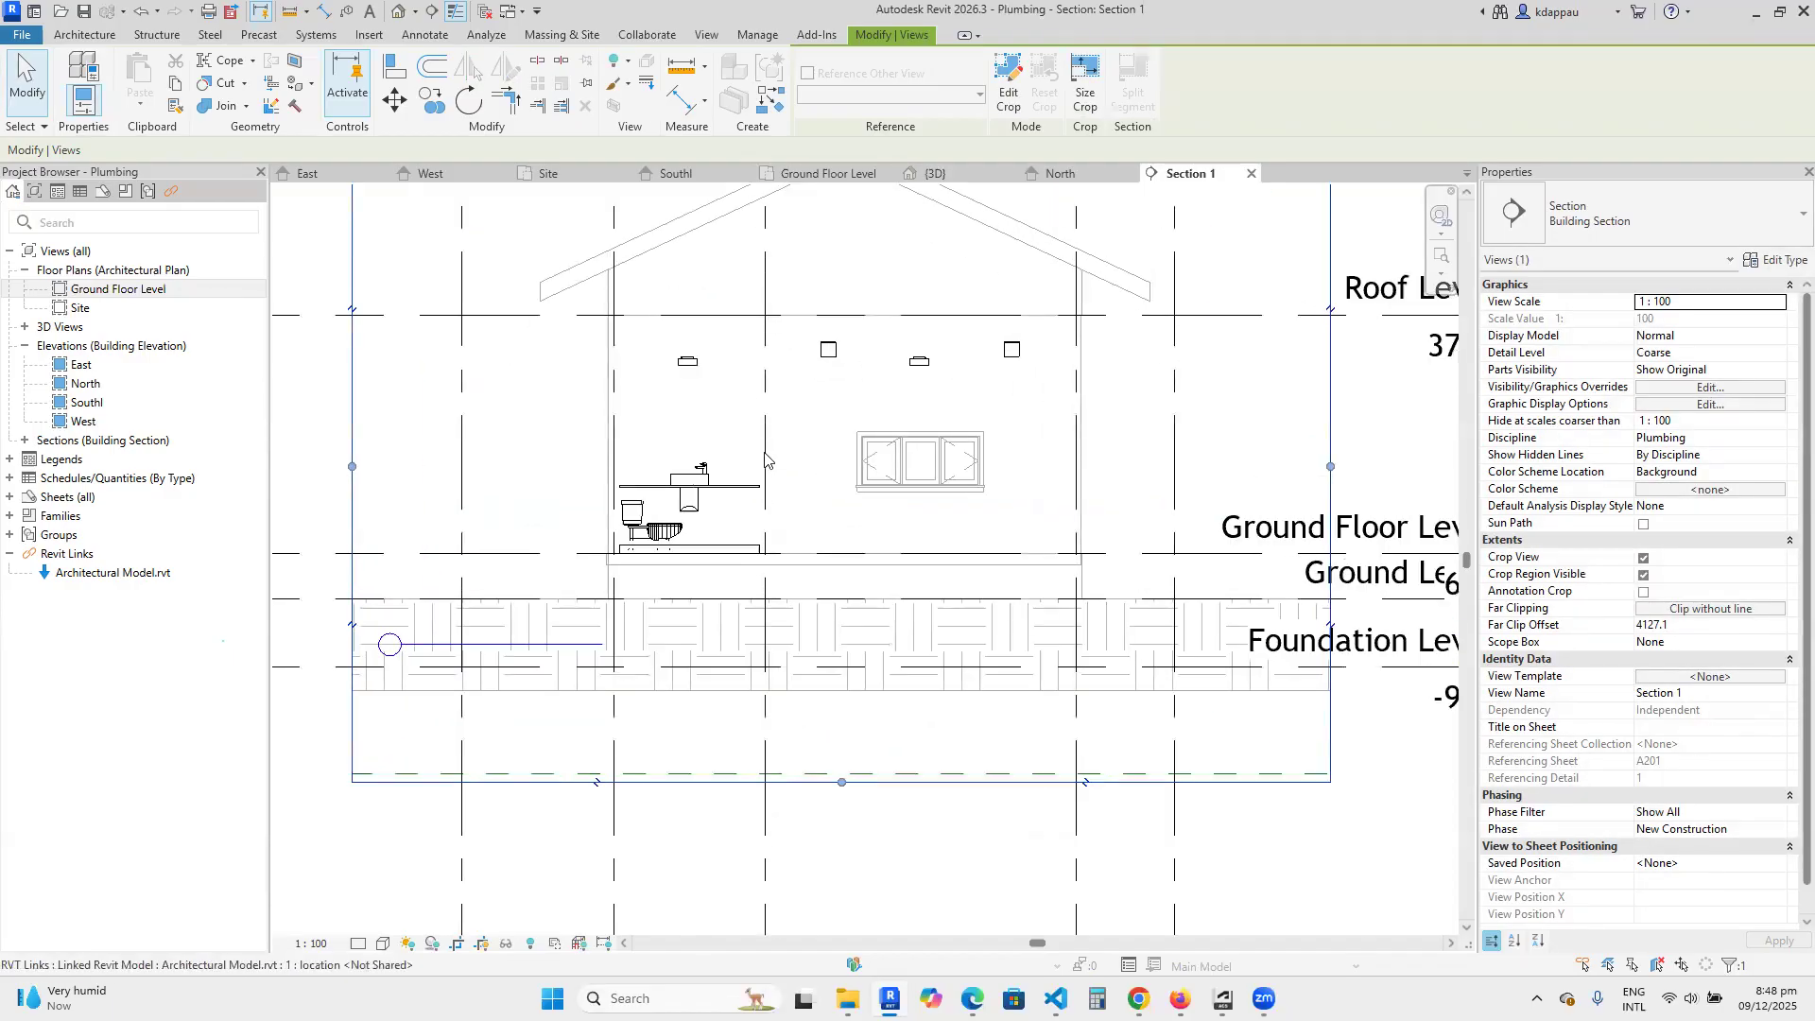
# Close the section view and deepen the section's far clip offset in the plan to about 5750 mm, just beyond grid 2.
pyautogui.click(1251, 174)
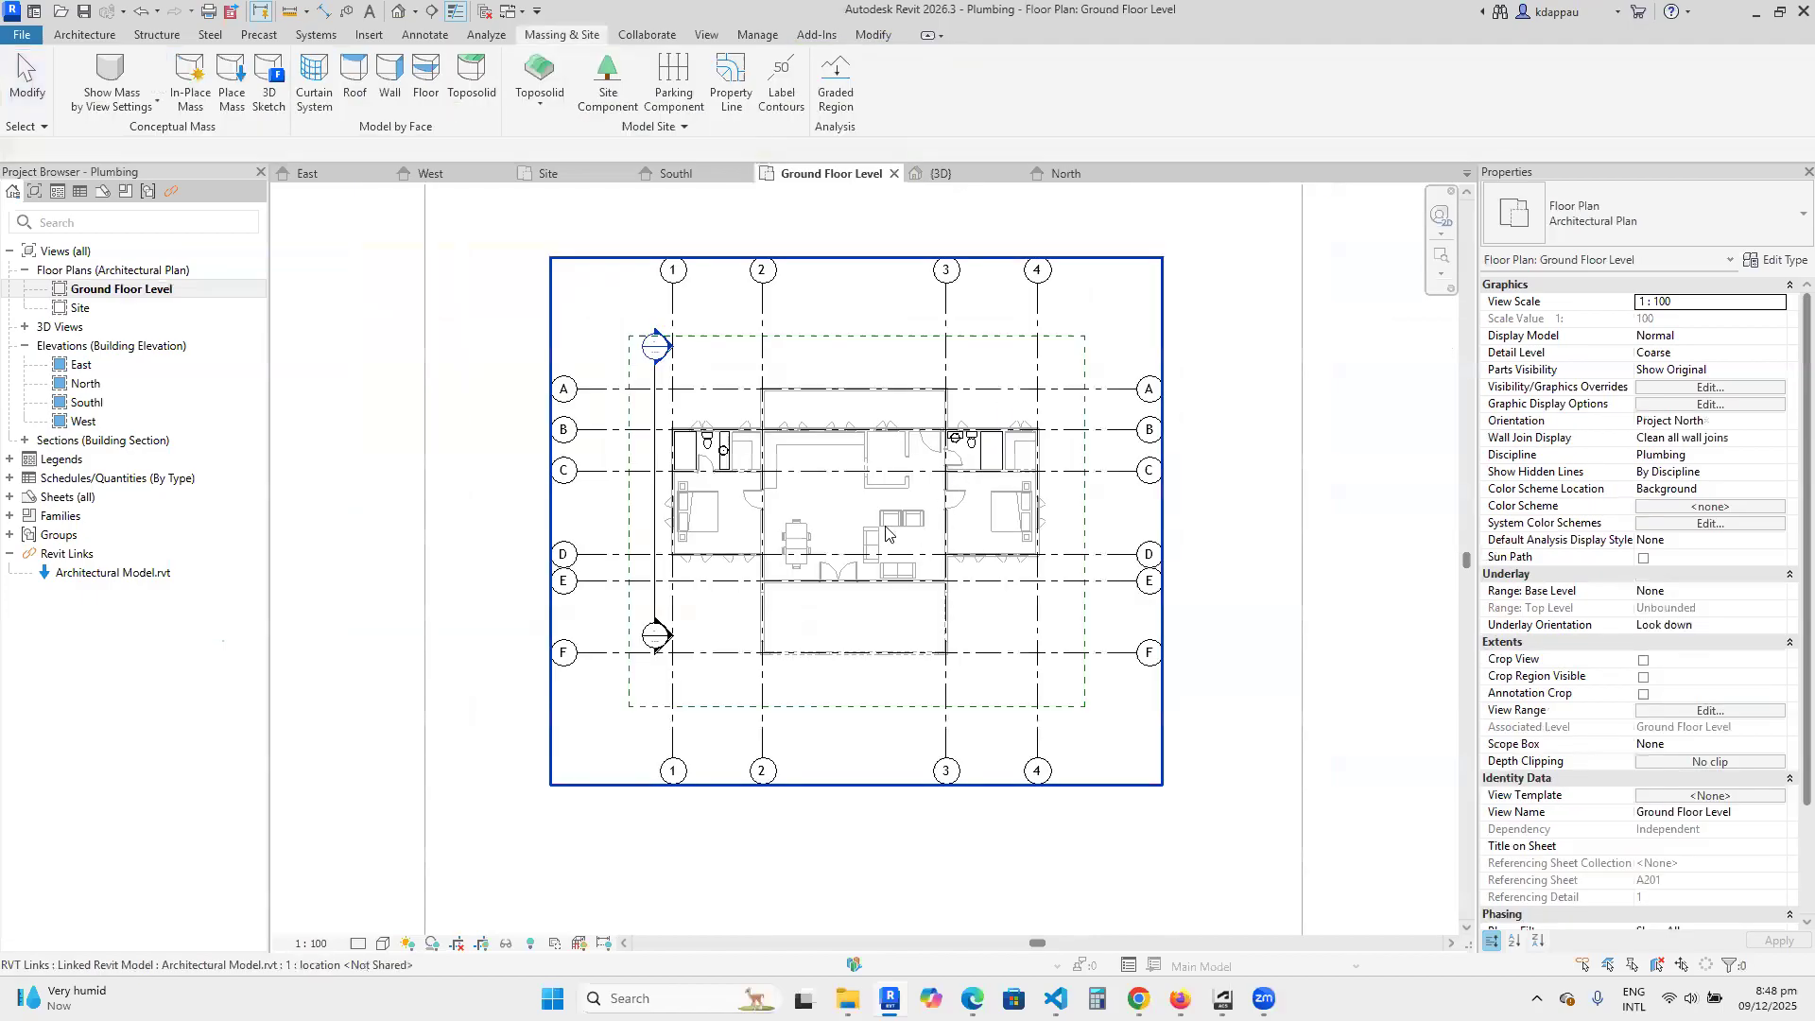
pyautogui.scroll(8, 672, 526)
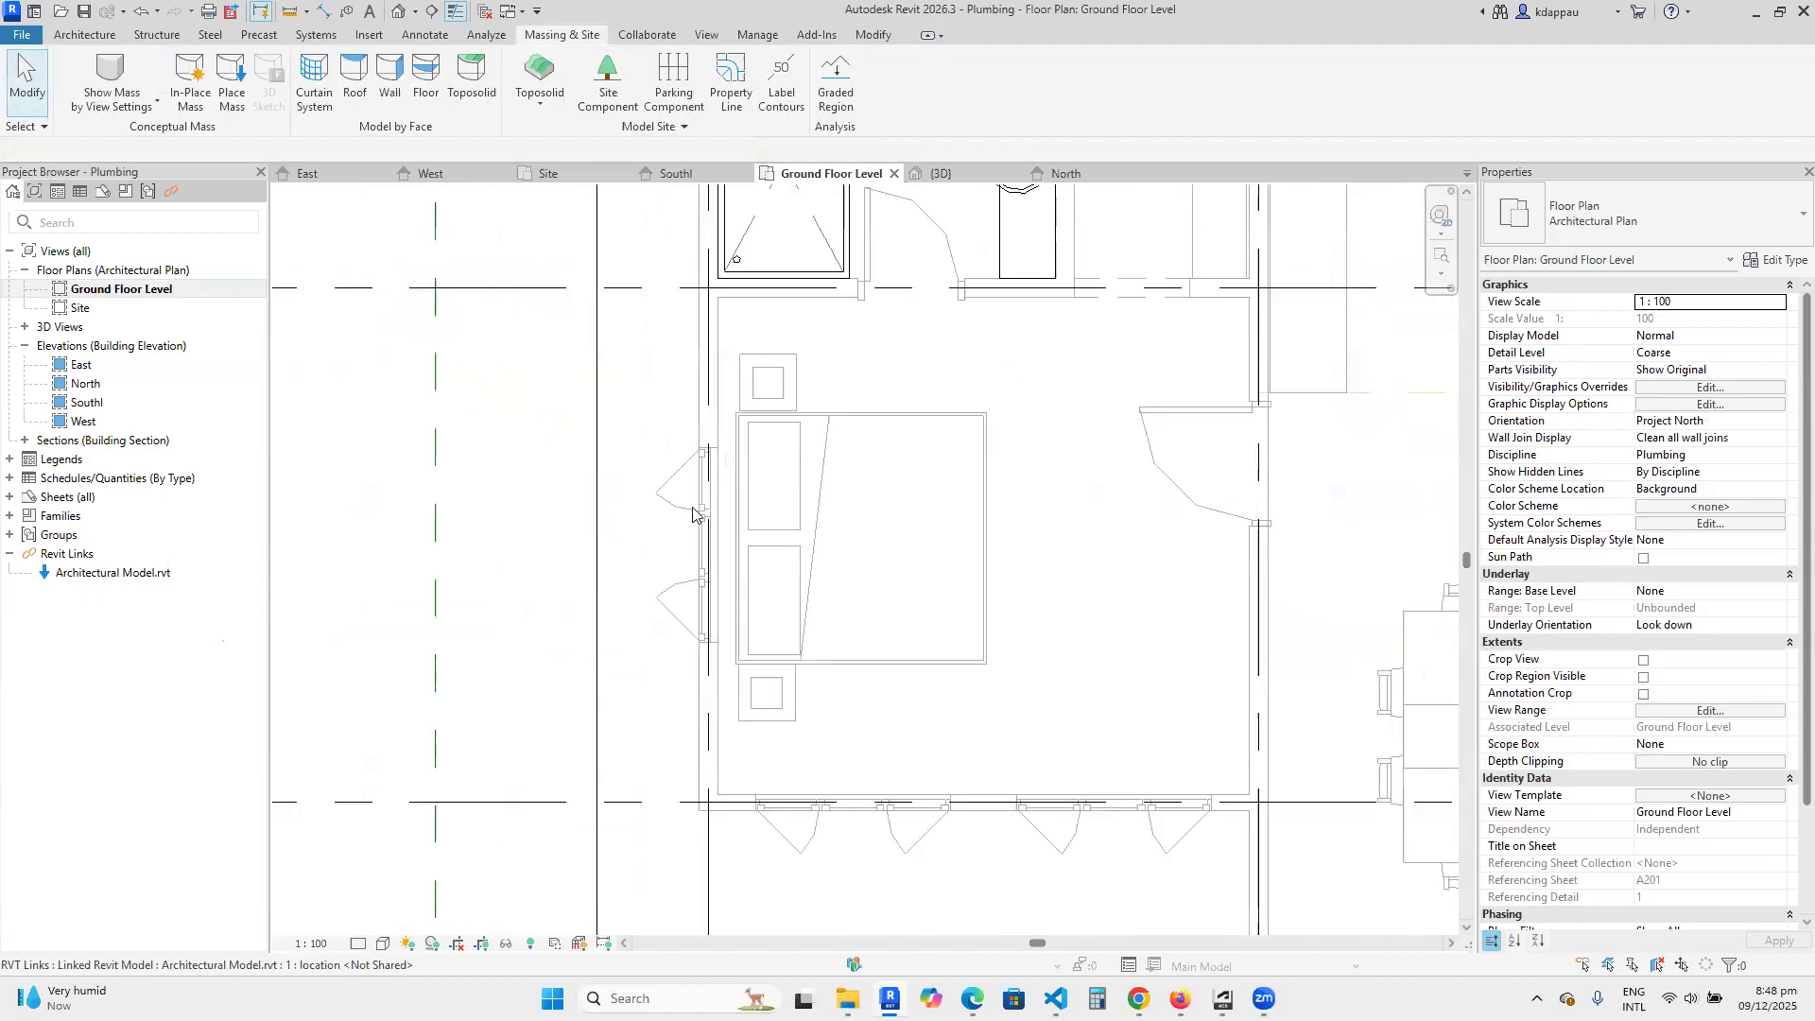
pyautogui.scroll(-6, 716, 530)
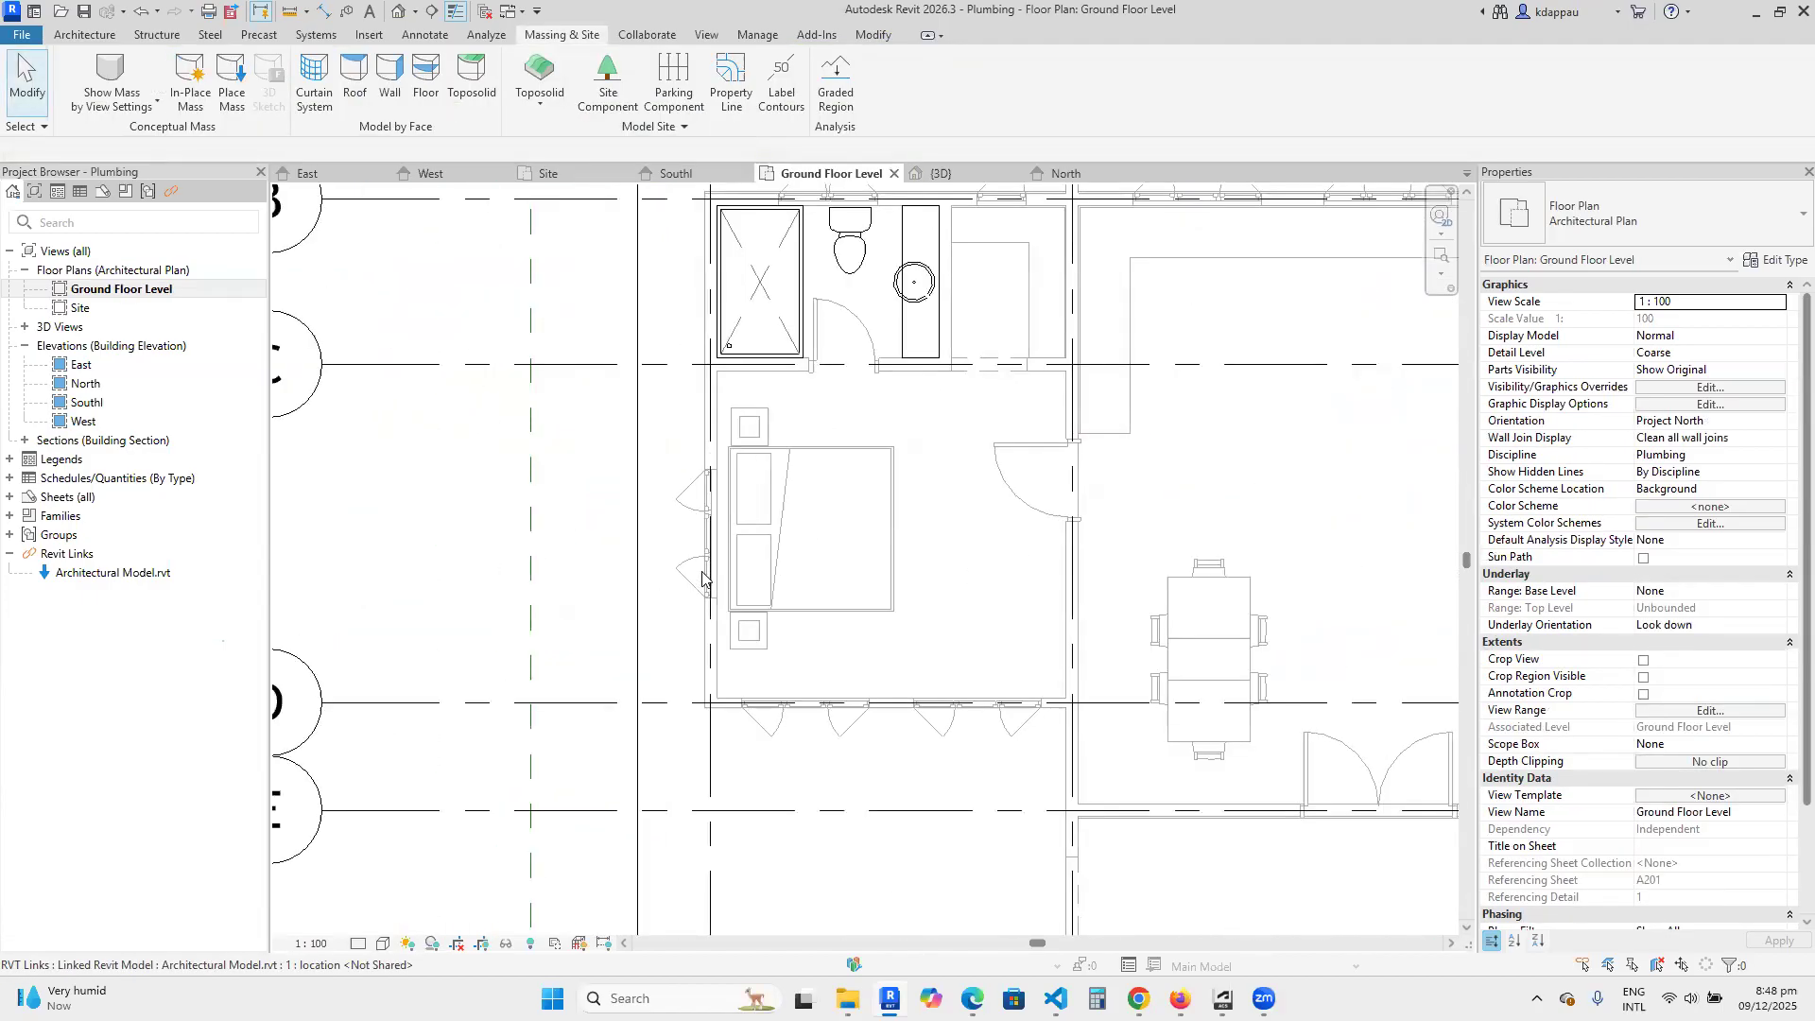
pyautogui.click(670, 548)
pyautogui.scroll(1, 833, 514)
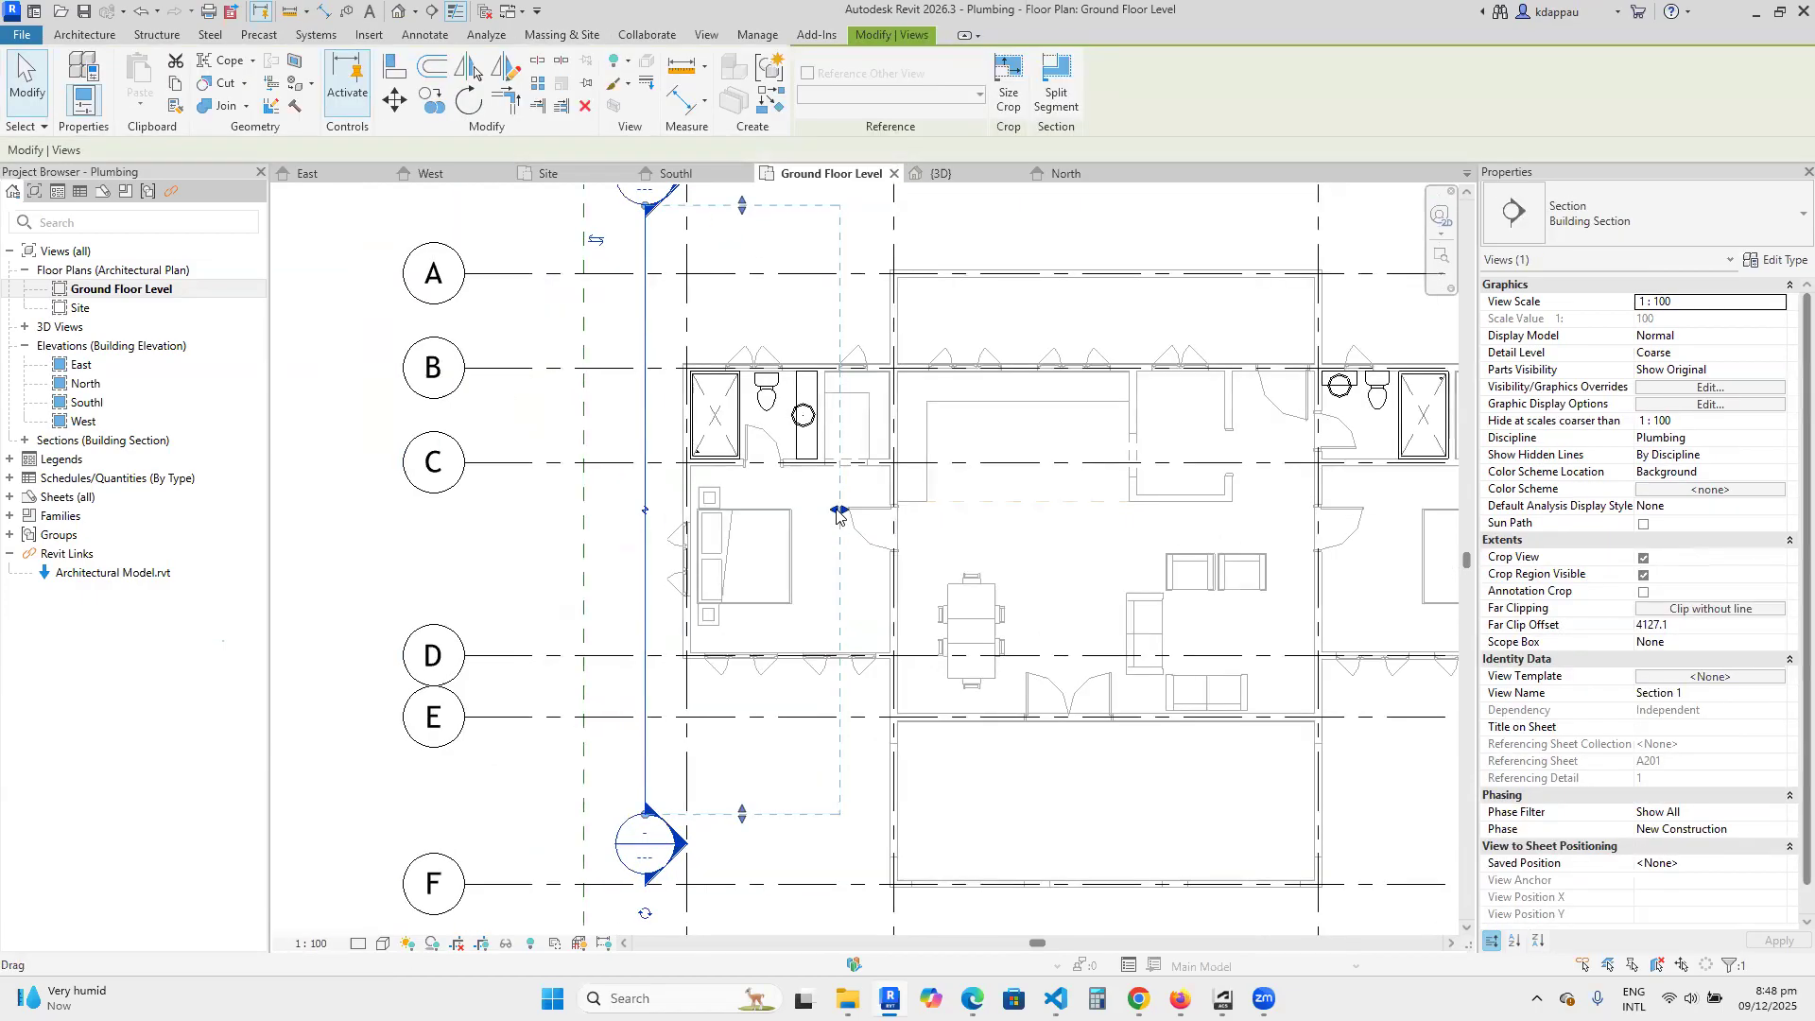
pyautogui.moveTo(841, 511); pyautogui.dragTo(917, 509)
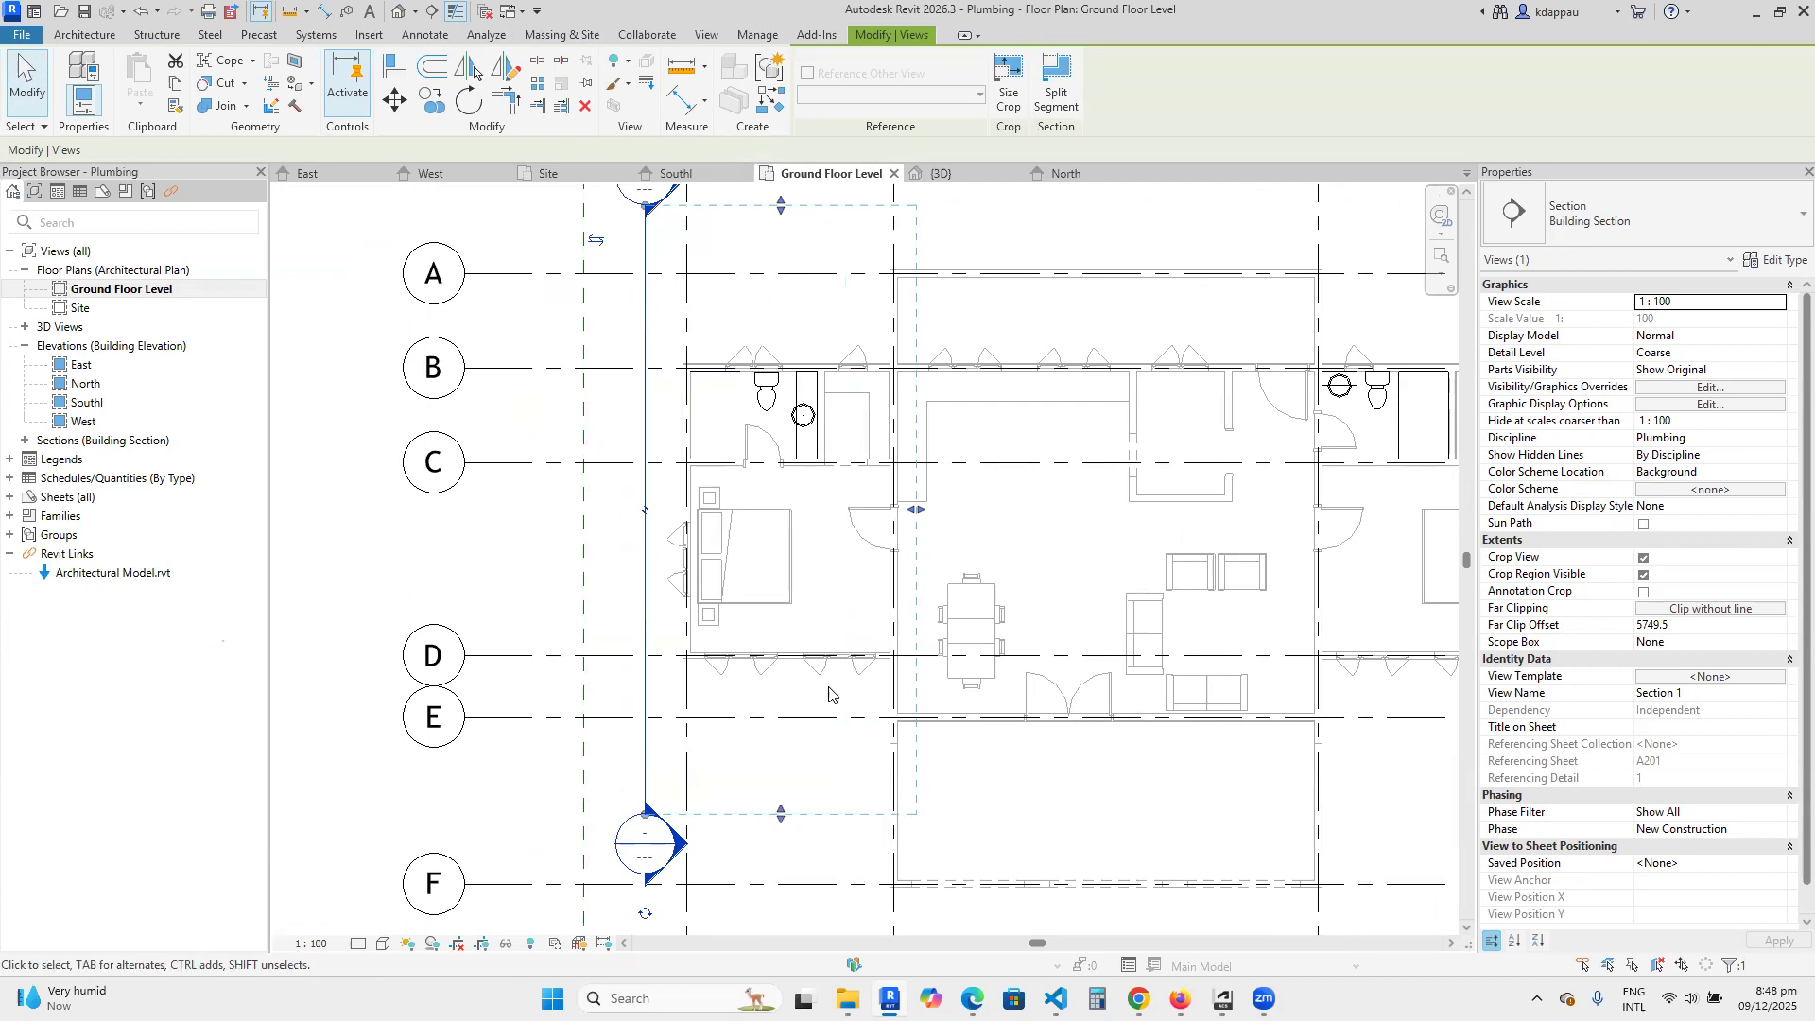
pyautogui.scroll(2, 878, 541)
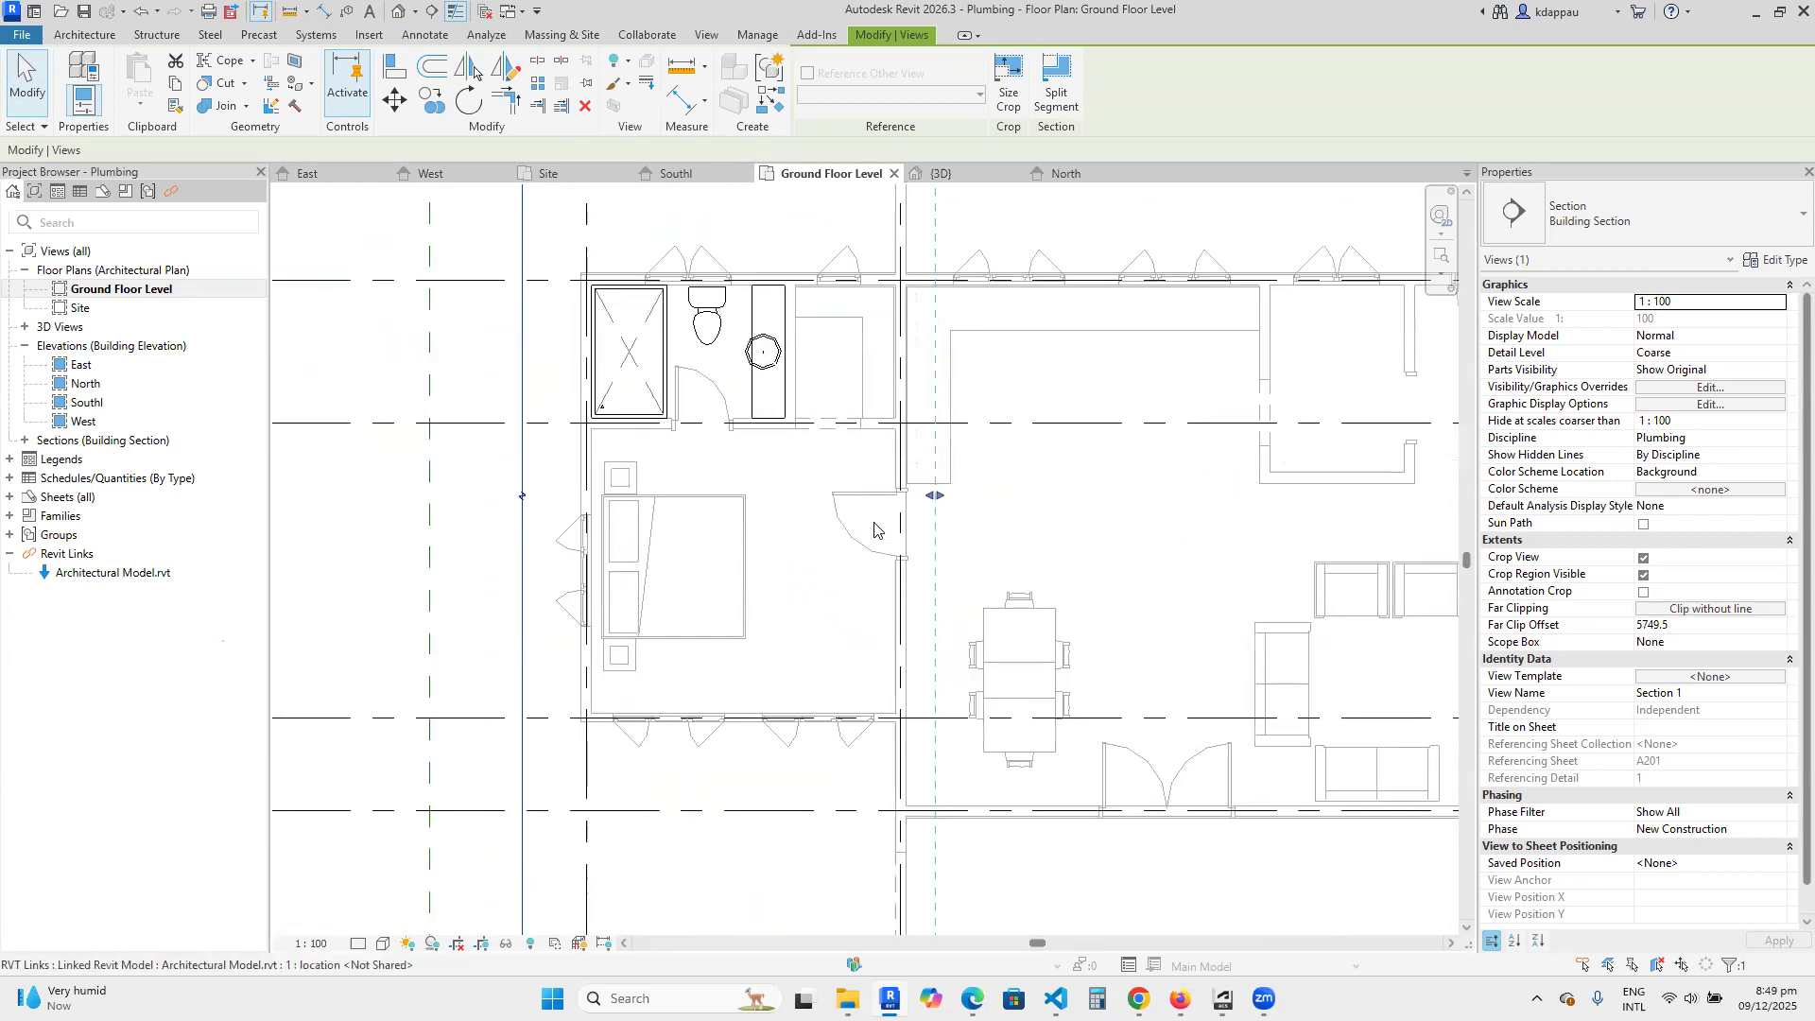
pyautogui.scroll(-5, 805, 703)
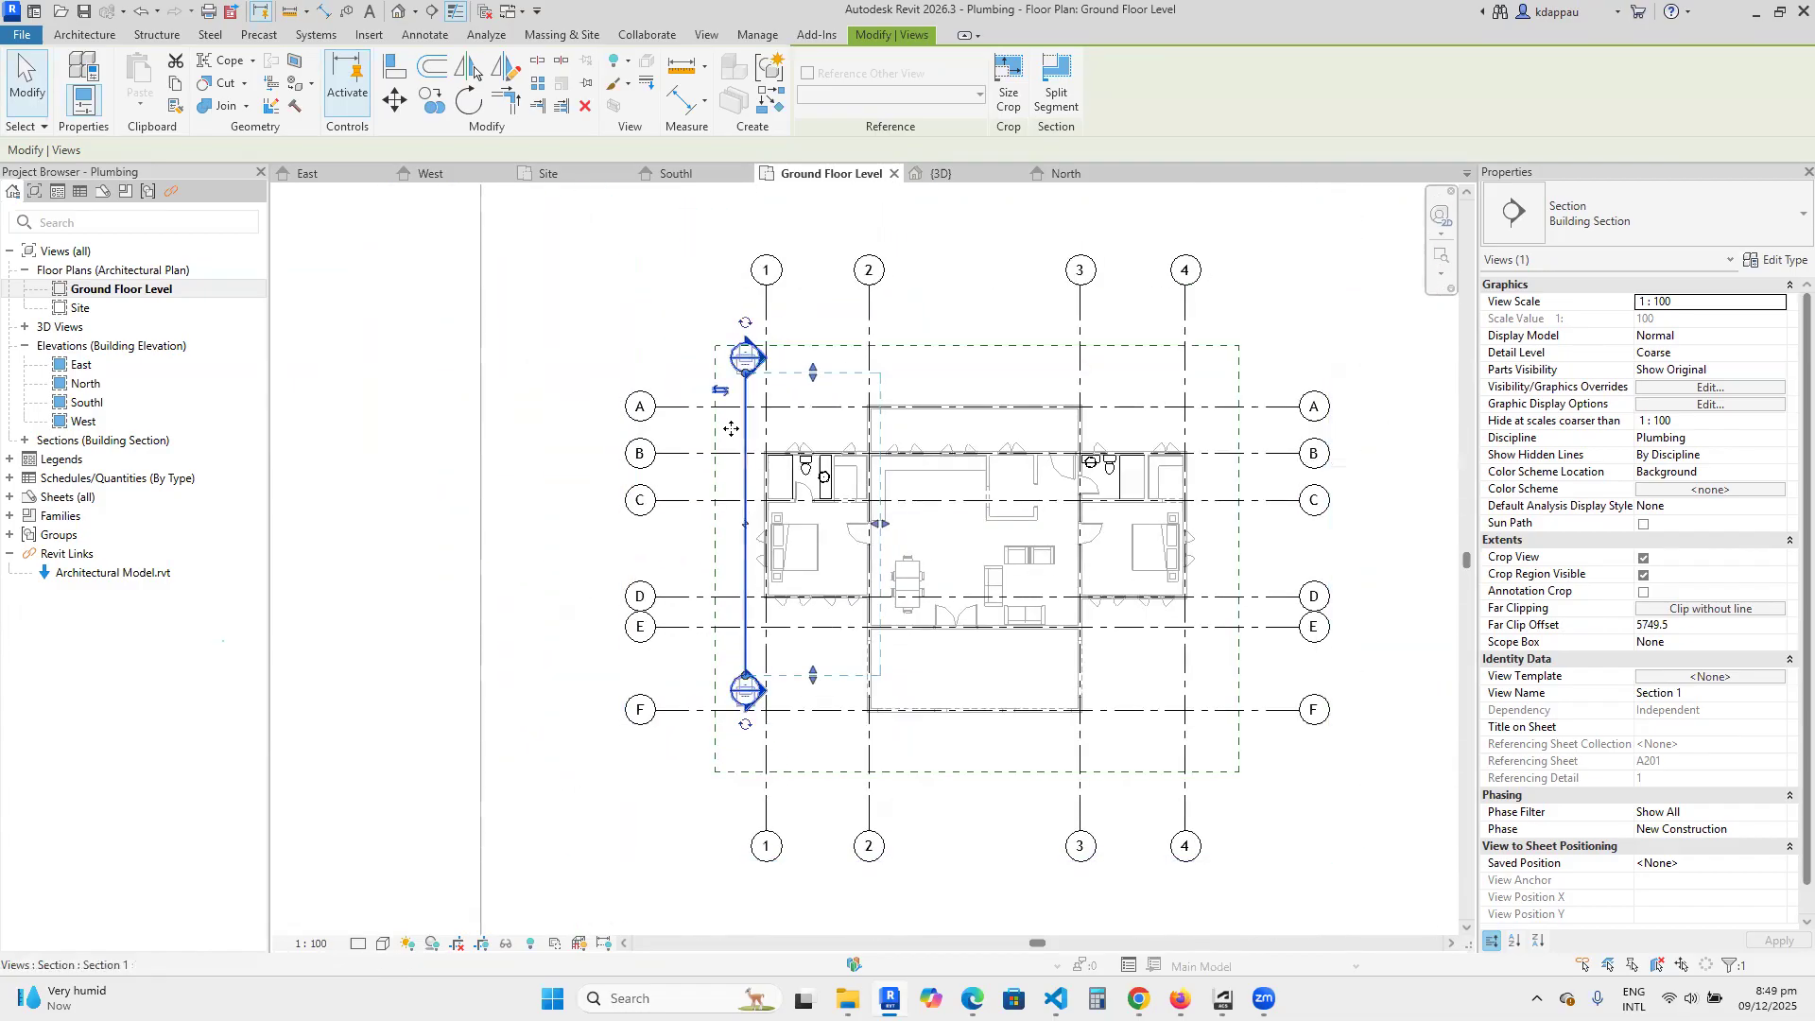
pyautogui.scroll(4, 879, 524)
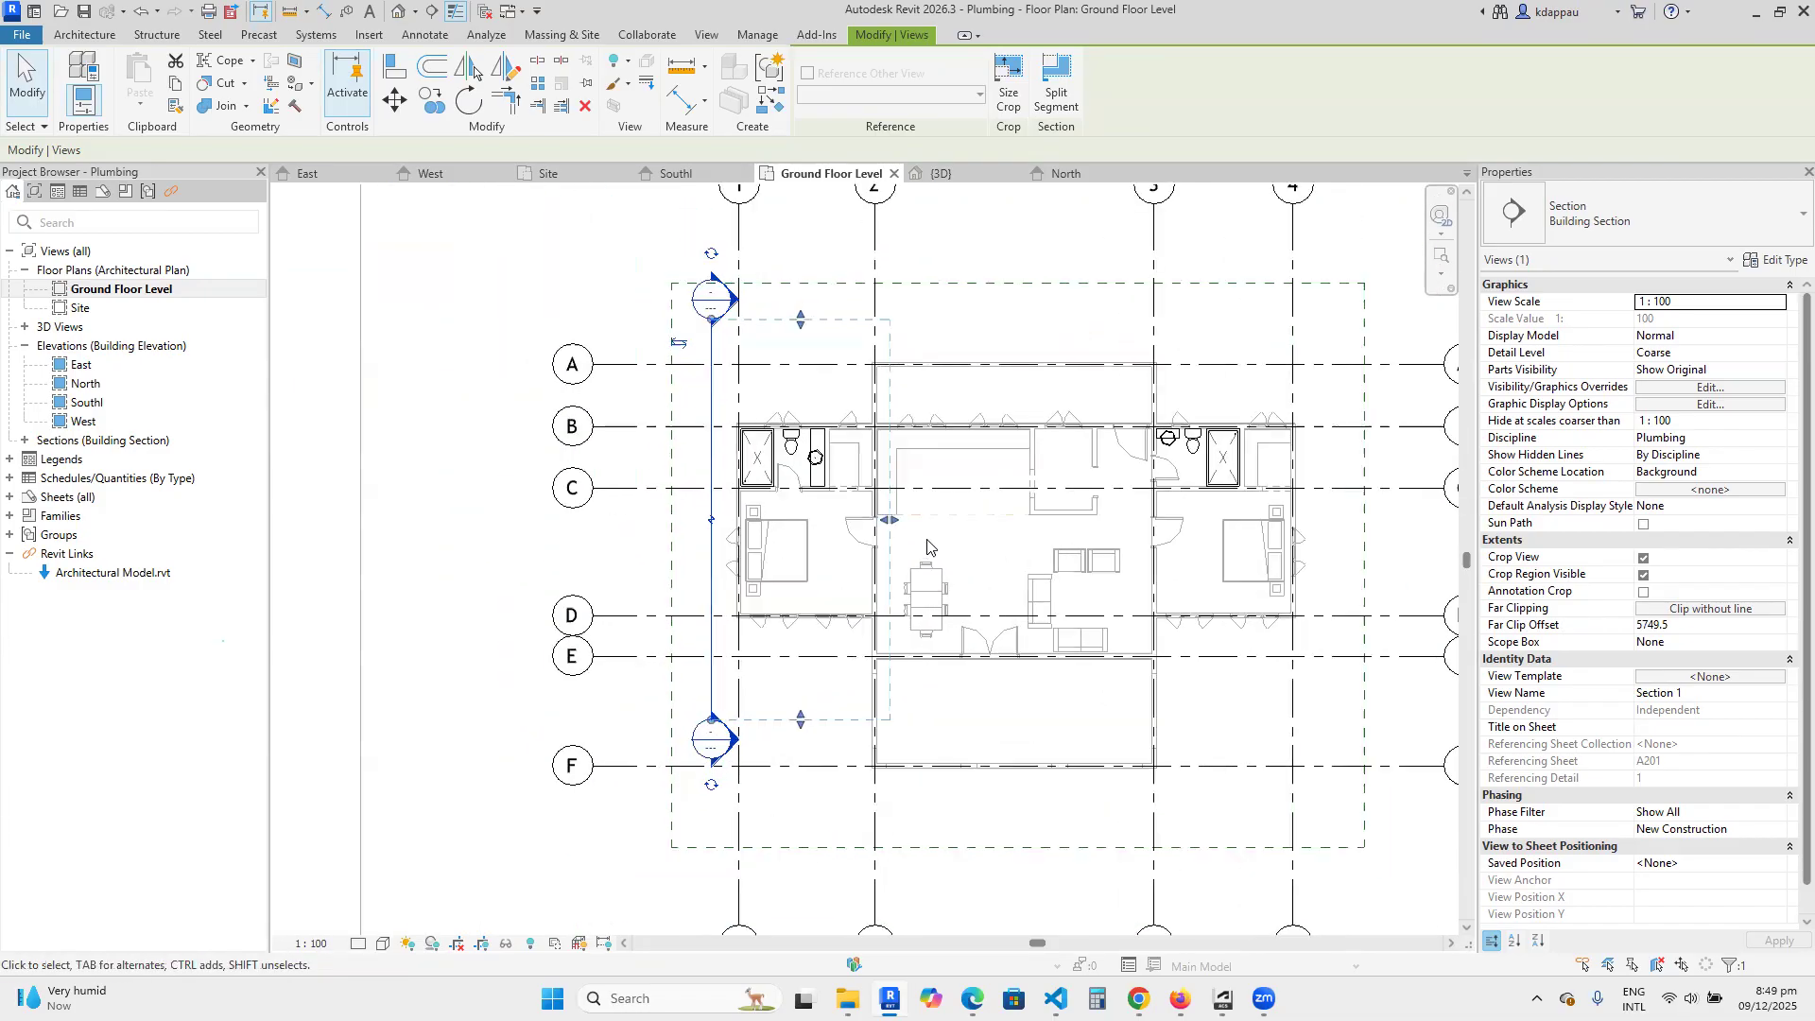
pyautogui.scroll(-3, 877, 517)
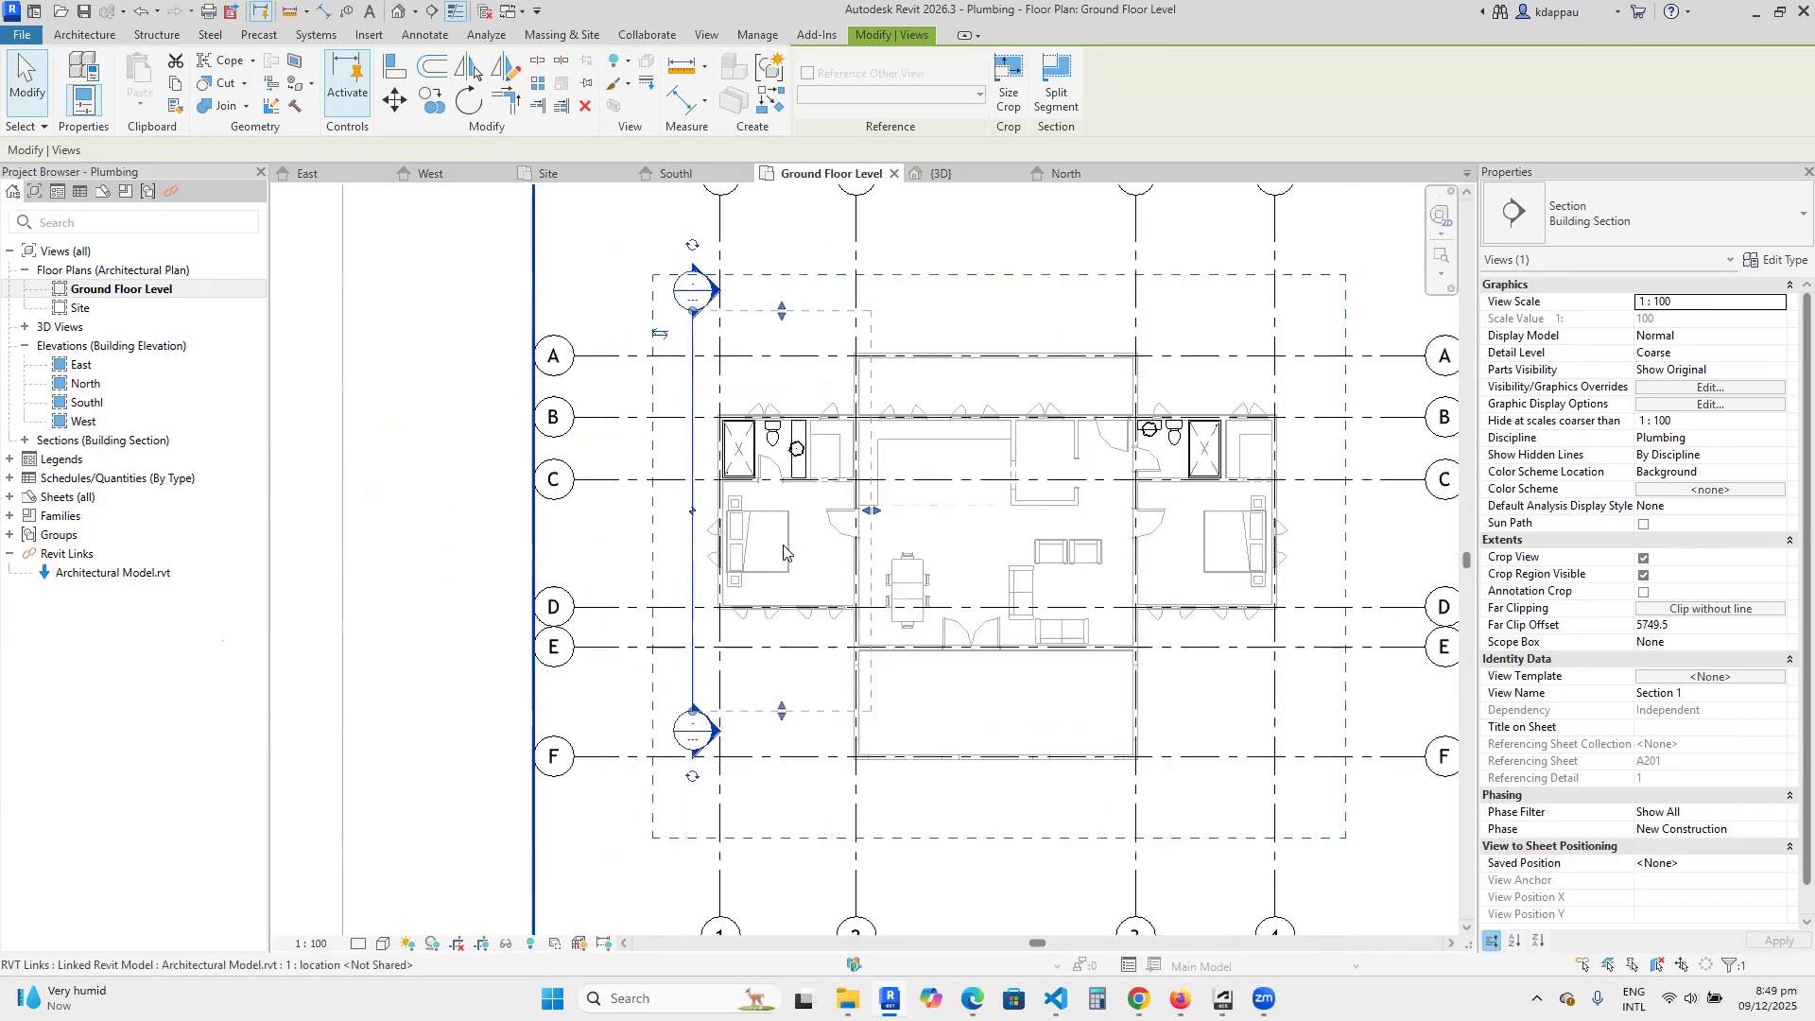
# Reopen the section's view and set its visual style to Wireframe to show the bathroom fixtures and the buried pipe.
pyautogui.press('Escape')
pyautogui.doubleClick(683, 291)
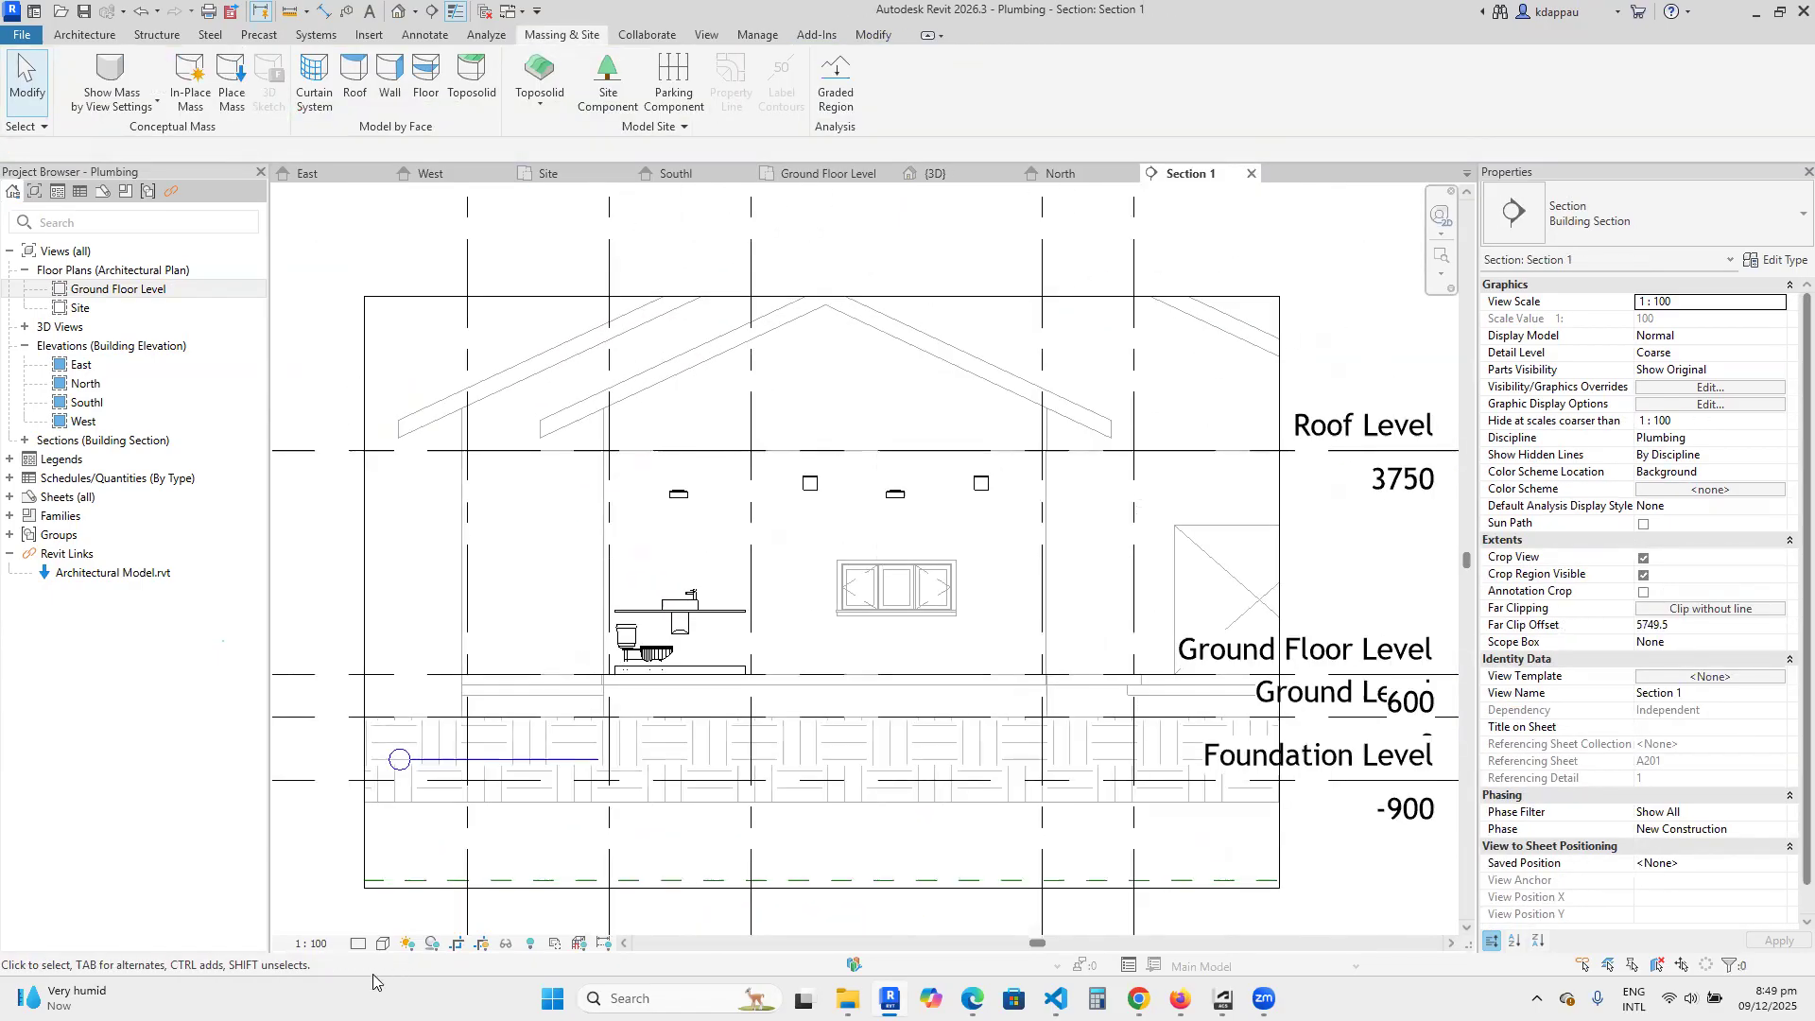
pyautogui.click(383, 944)
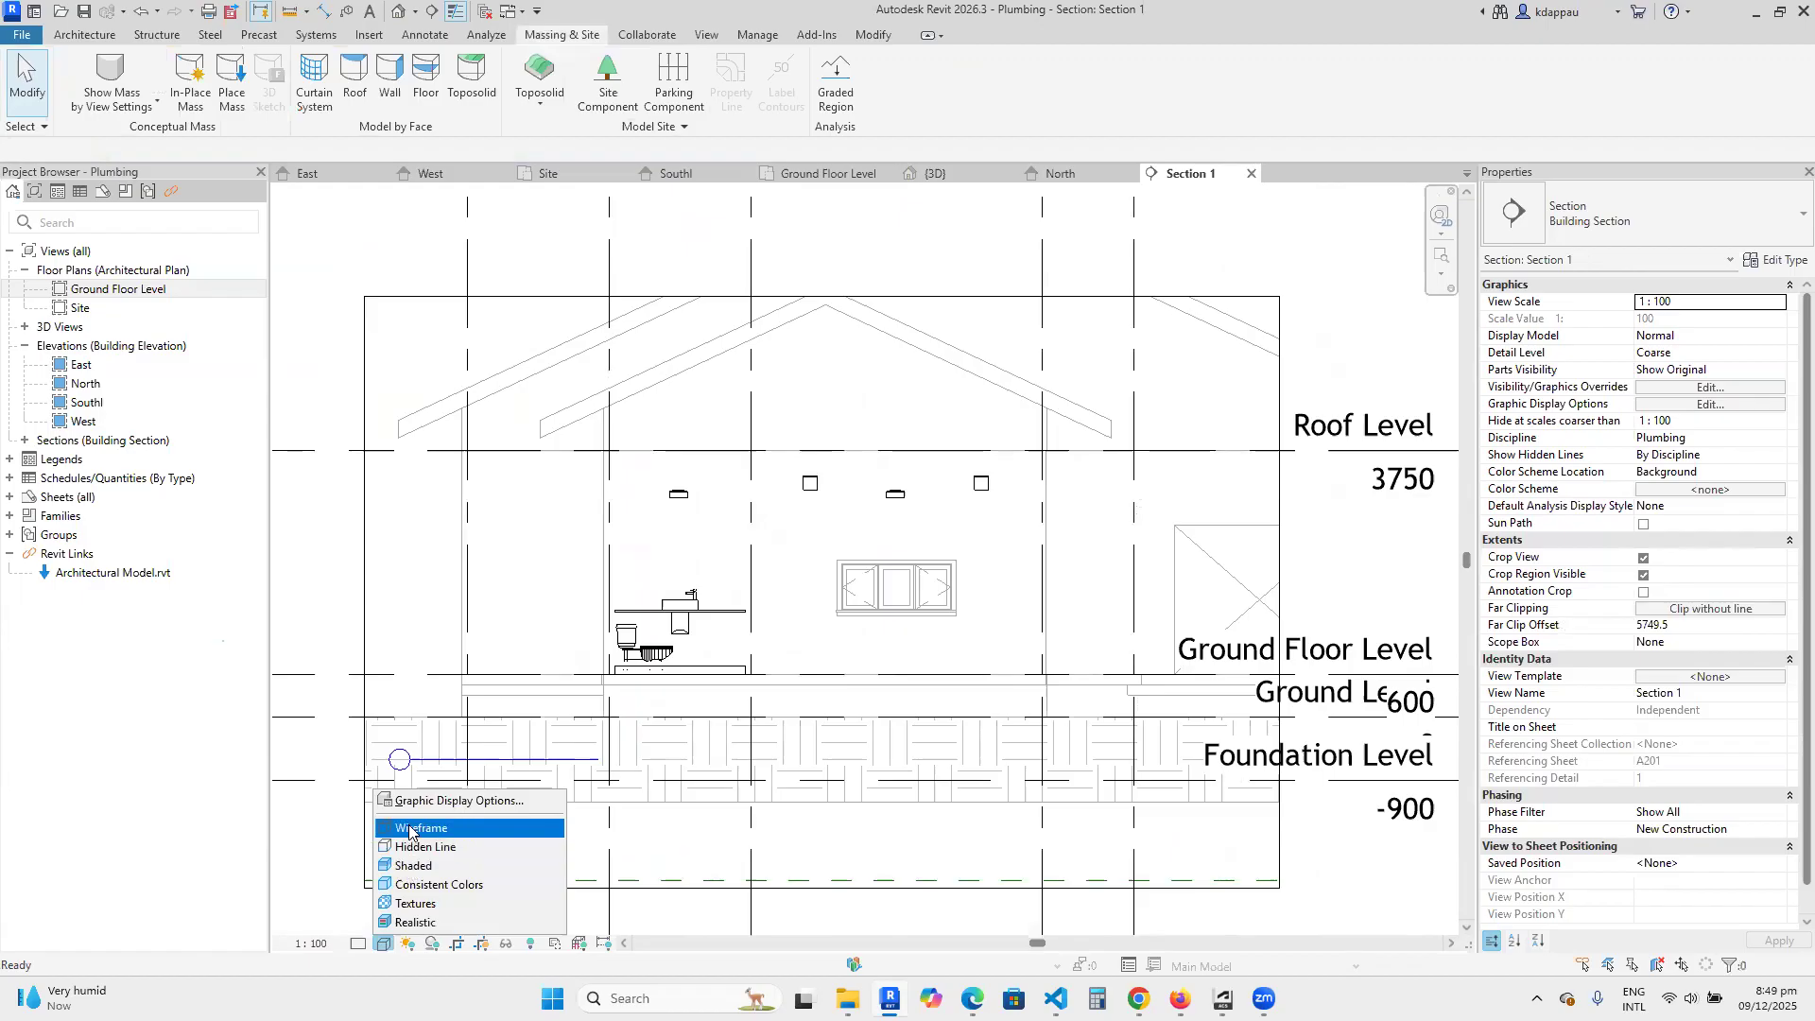
pyautogui.click(416, 828)
pyautogui.scroll(1, 860, 603)
pyautogui.scroll(2, 860, 603)
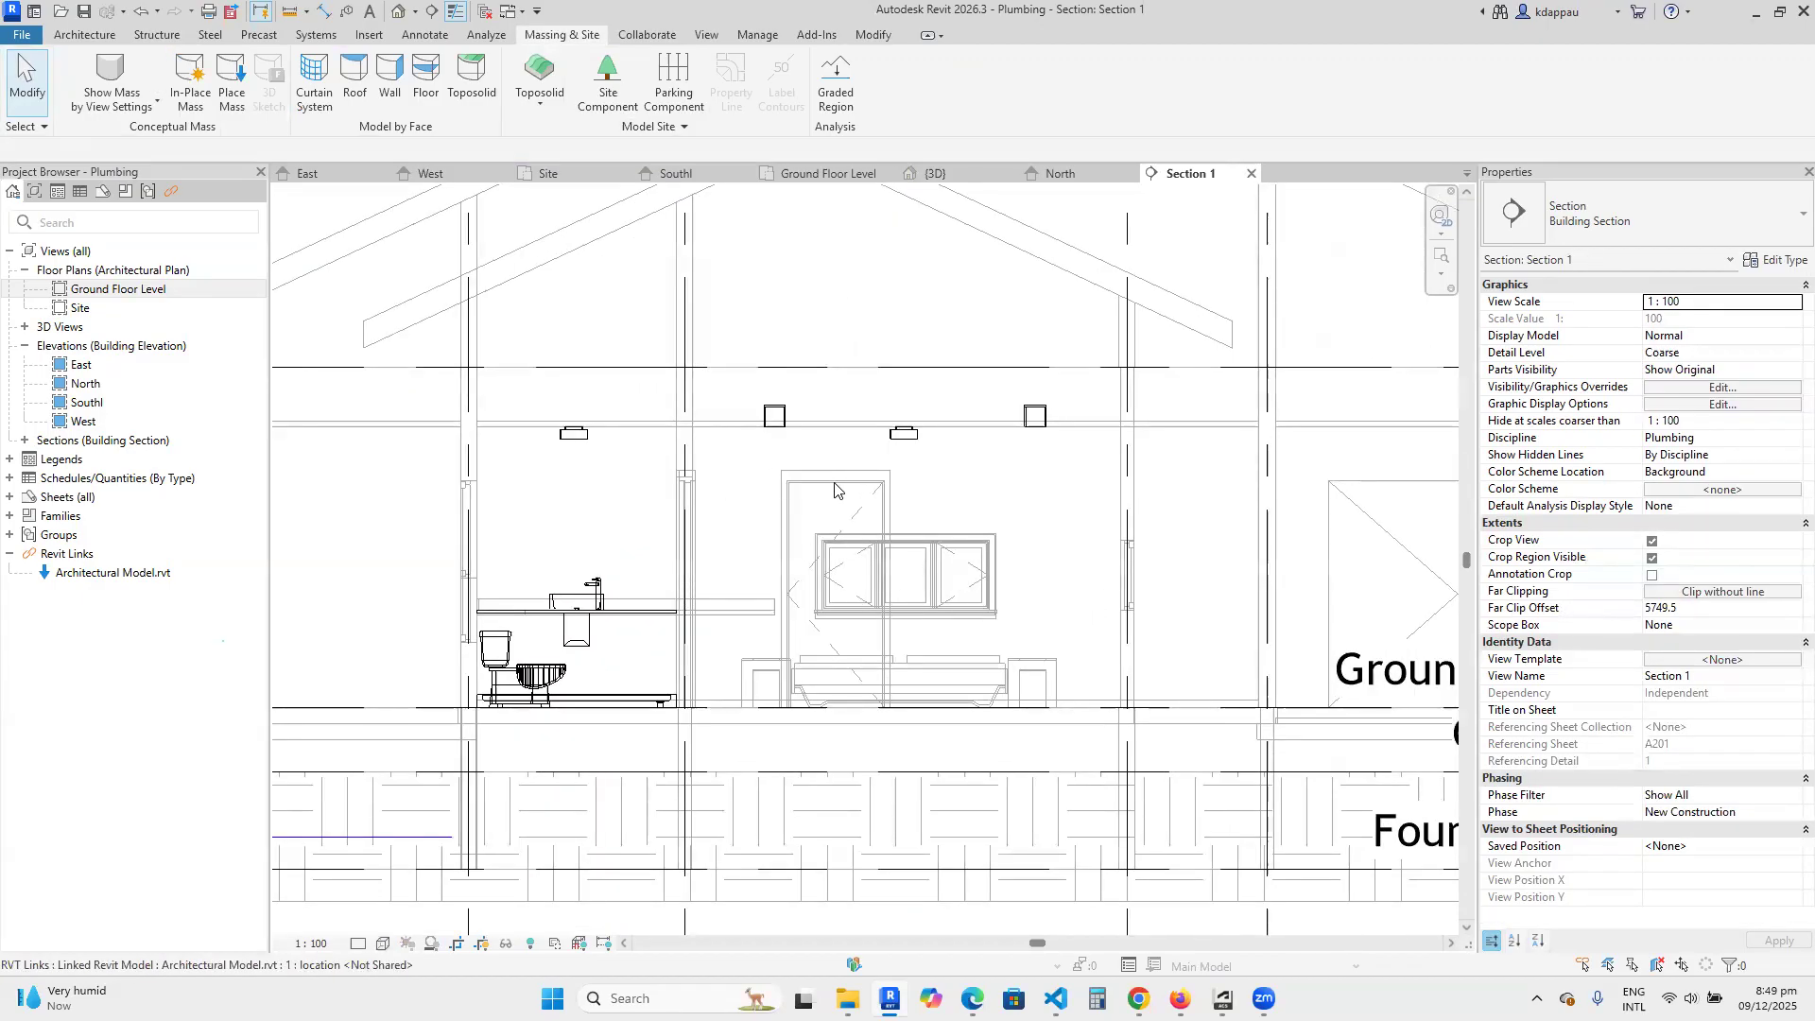
# Return to the Ground Floor Level plan and shorten the section's far clip offset to about 4054 mm, just past the corner bathroom's washbasin counter.
pyautogui.scroll(-3, 835, 489)
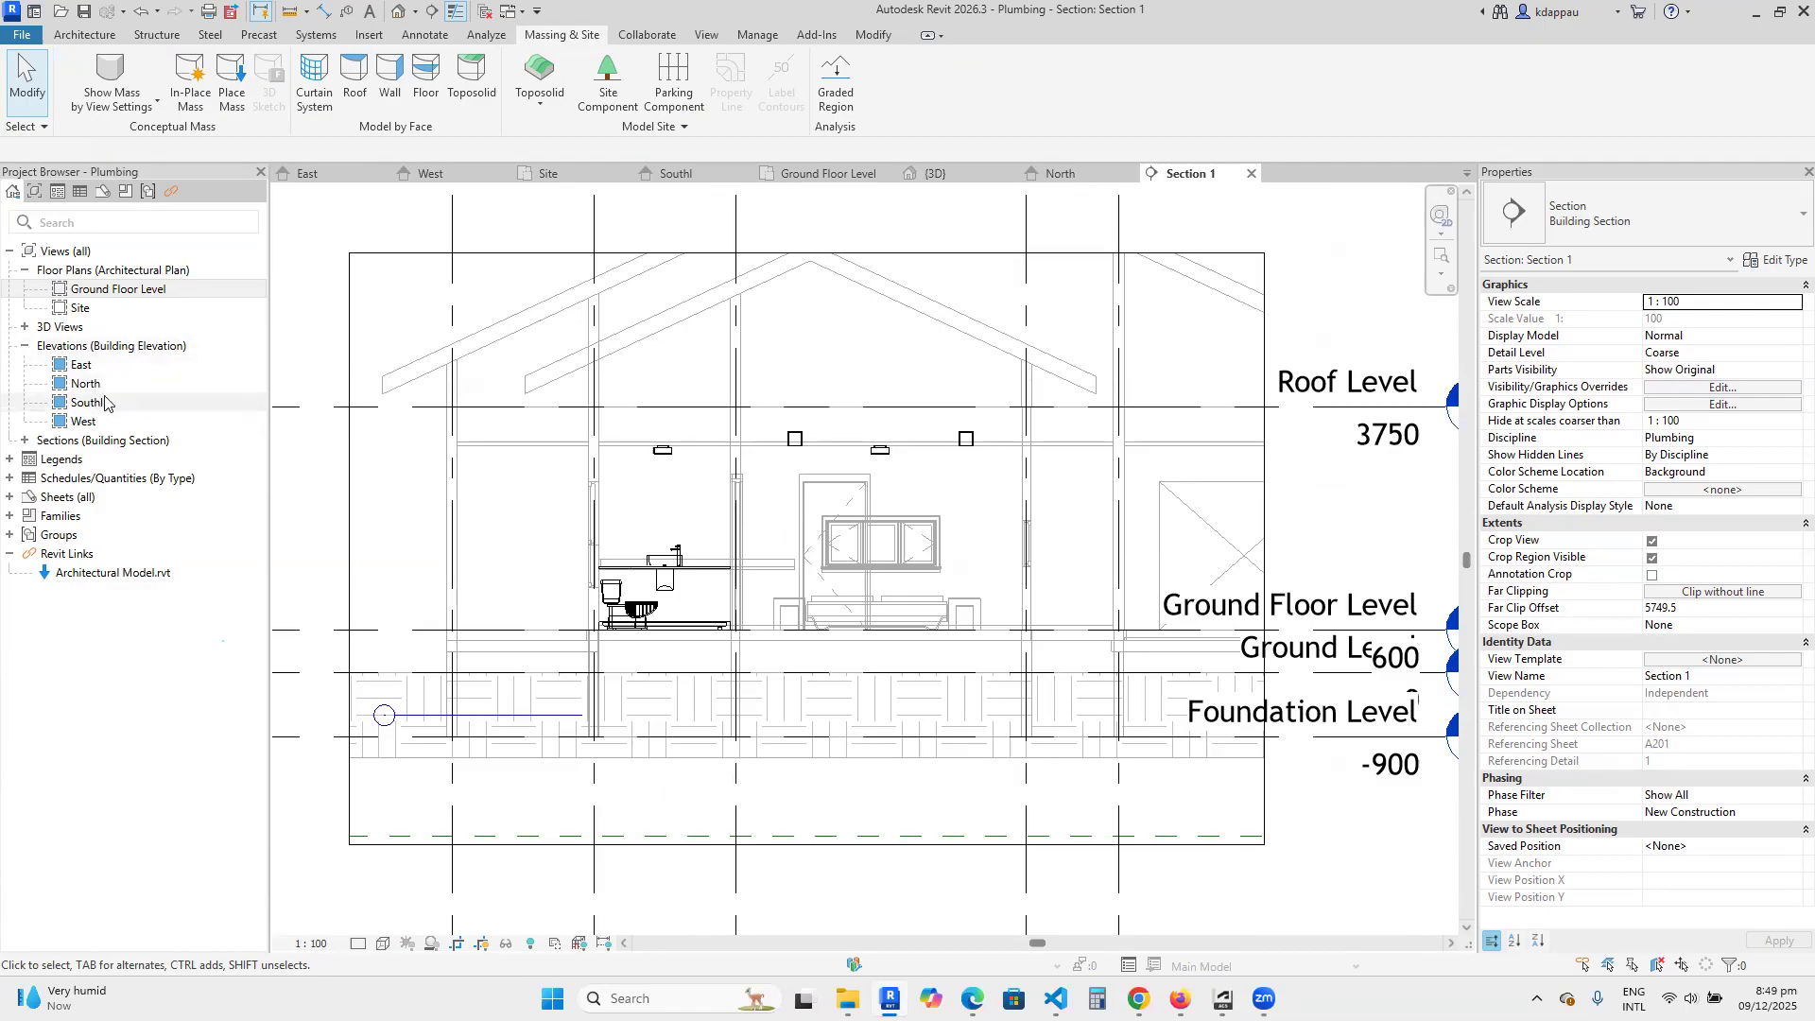
pyautogui.doubleClick(118, 290)
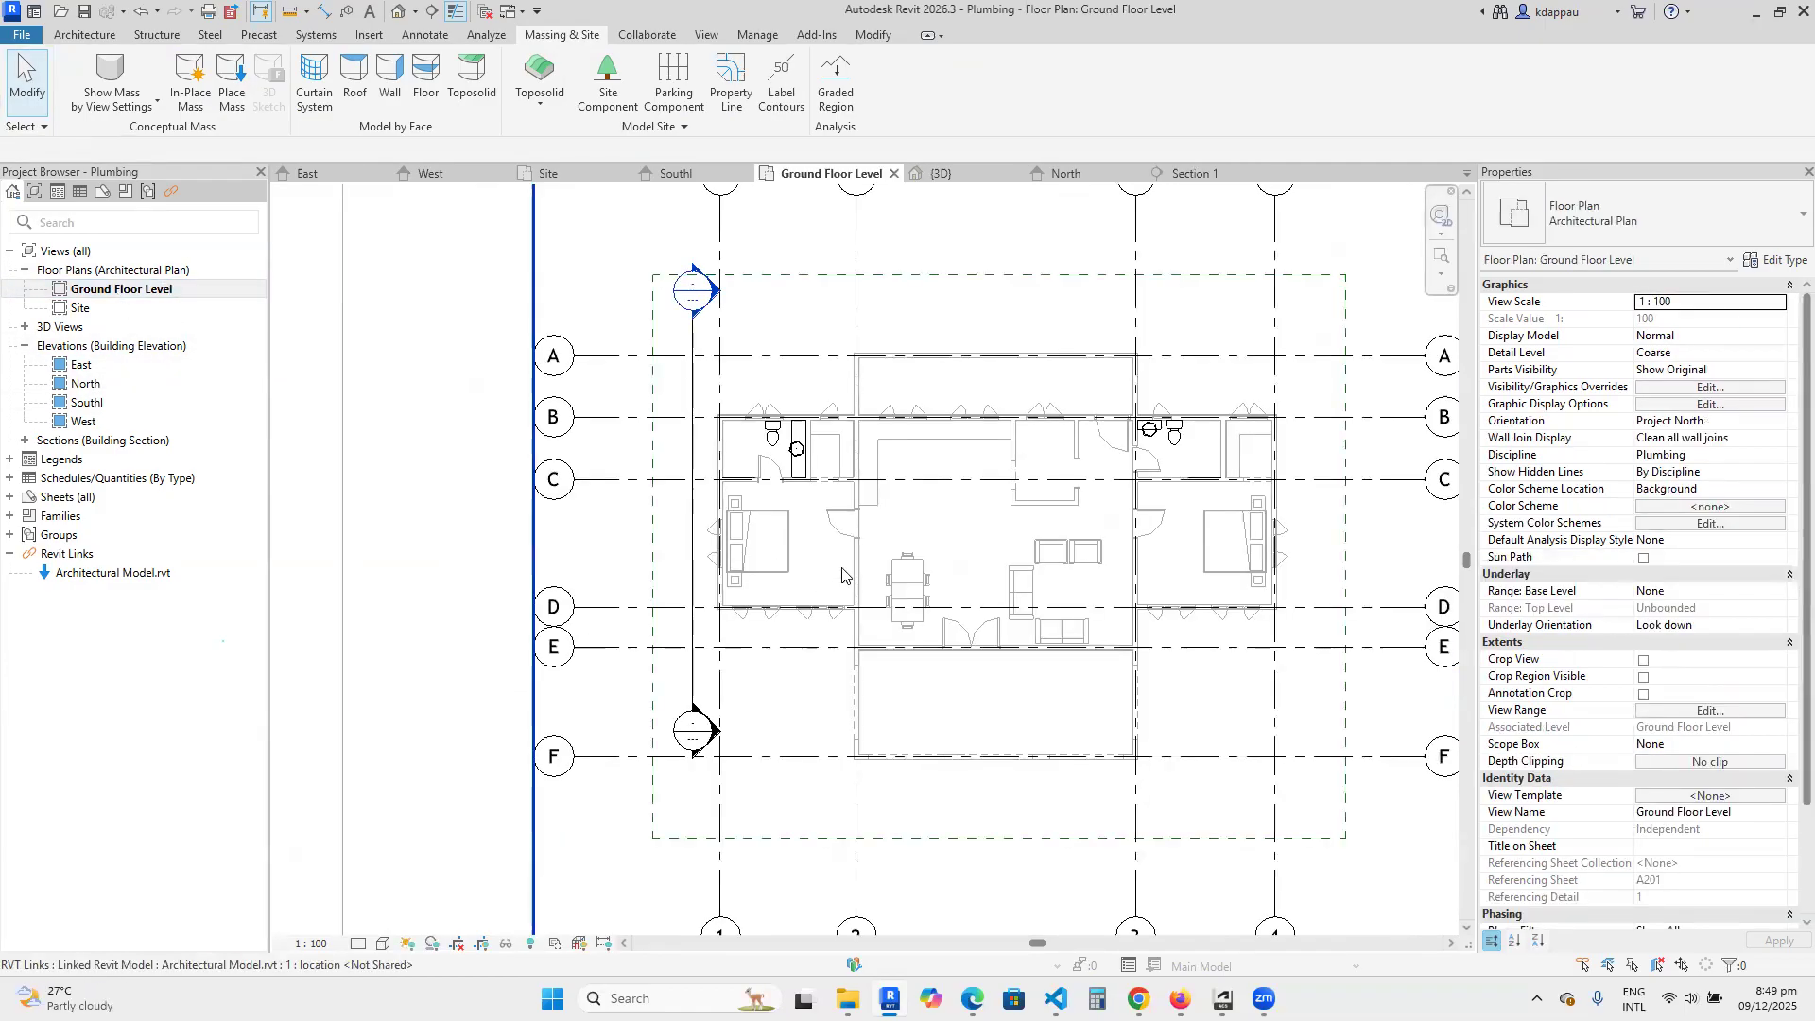
pyautogui.click(693, 525)
pyautogui.scroll(1, 763, 542)
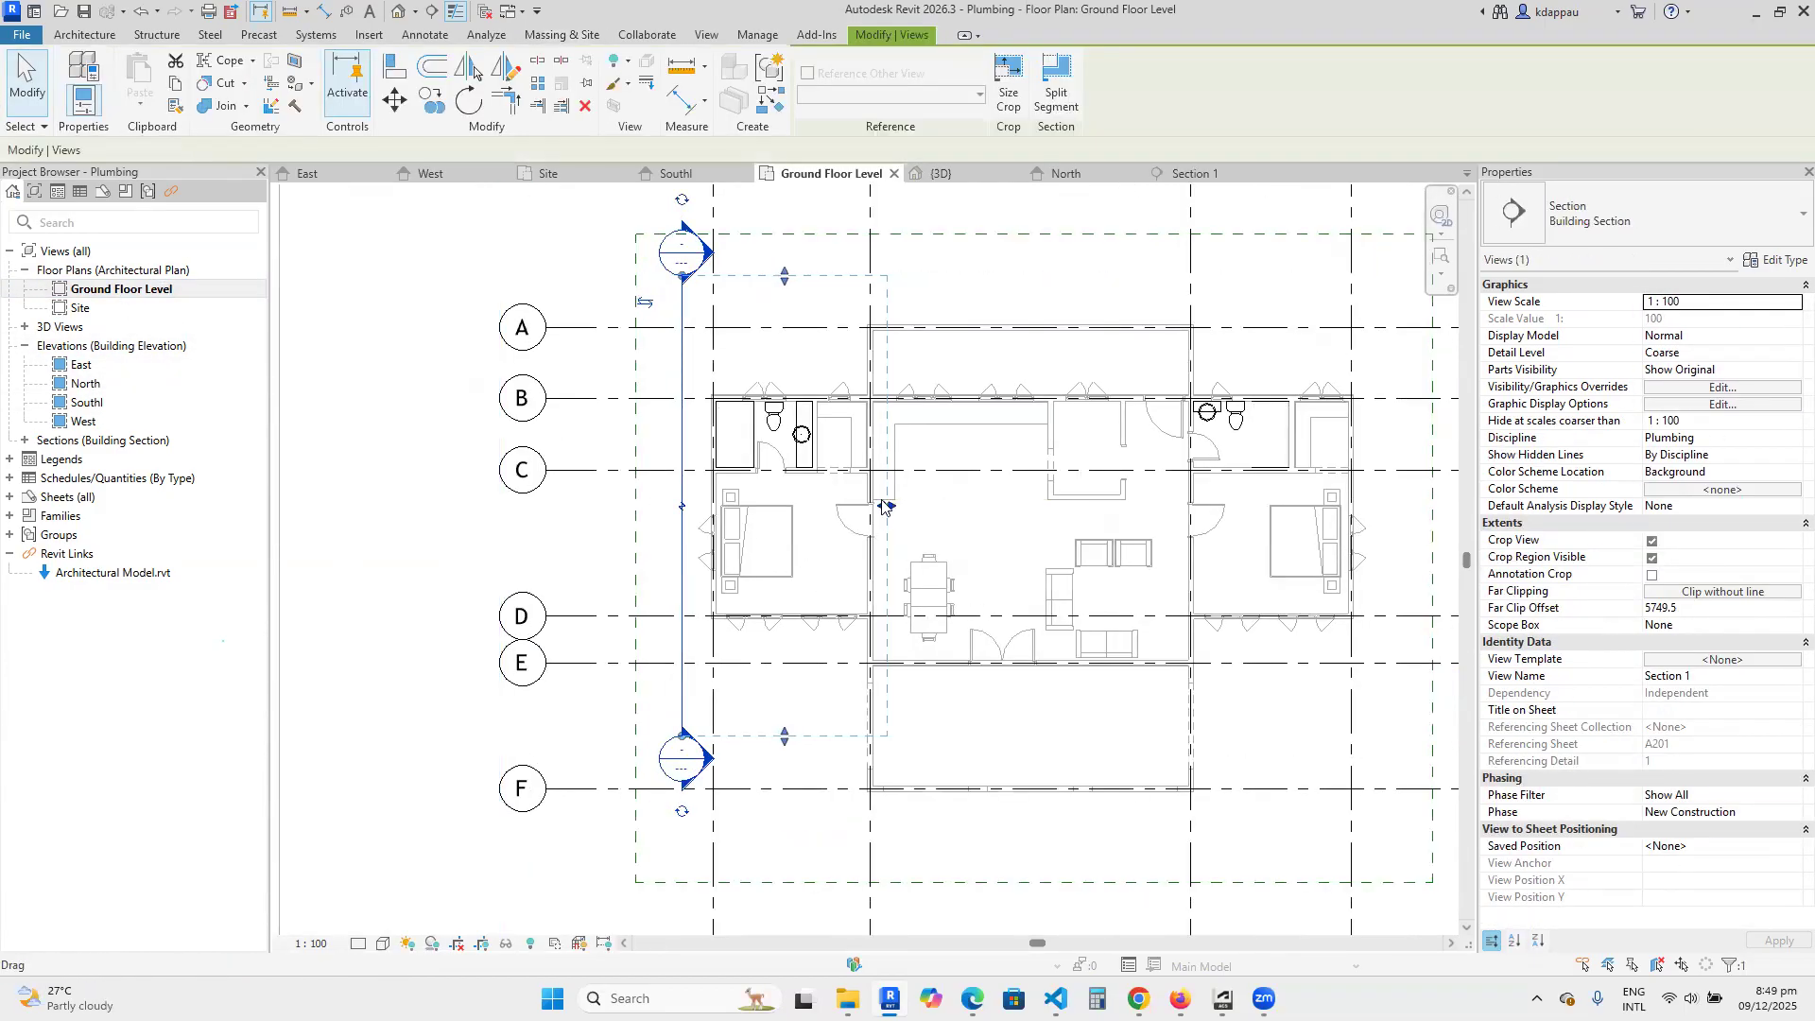
pyautogui.press('Escape')
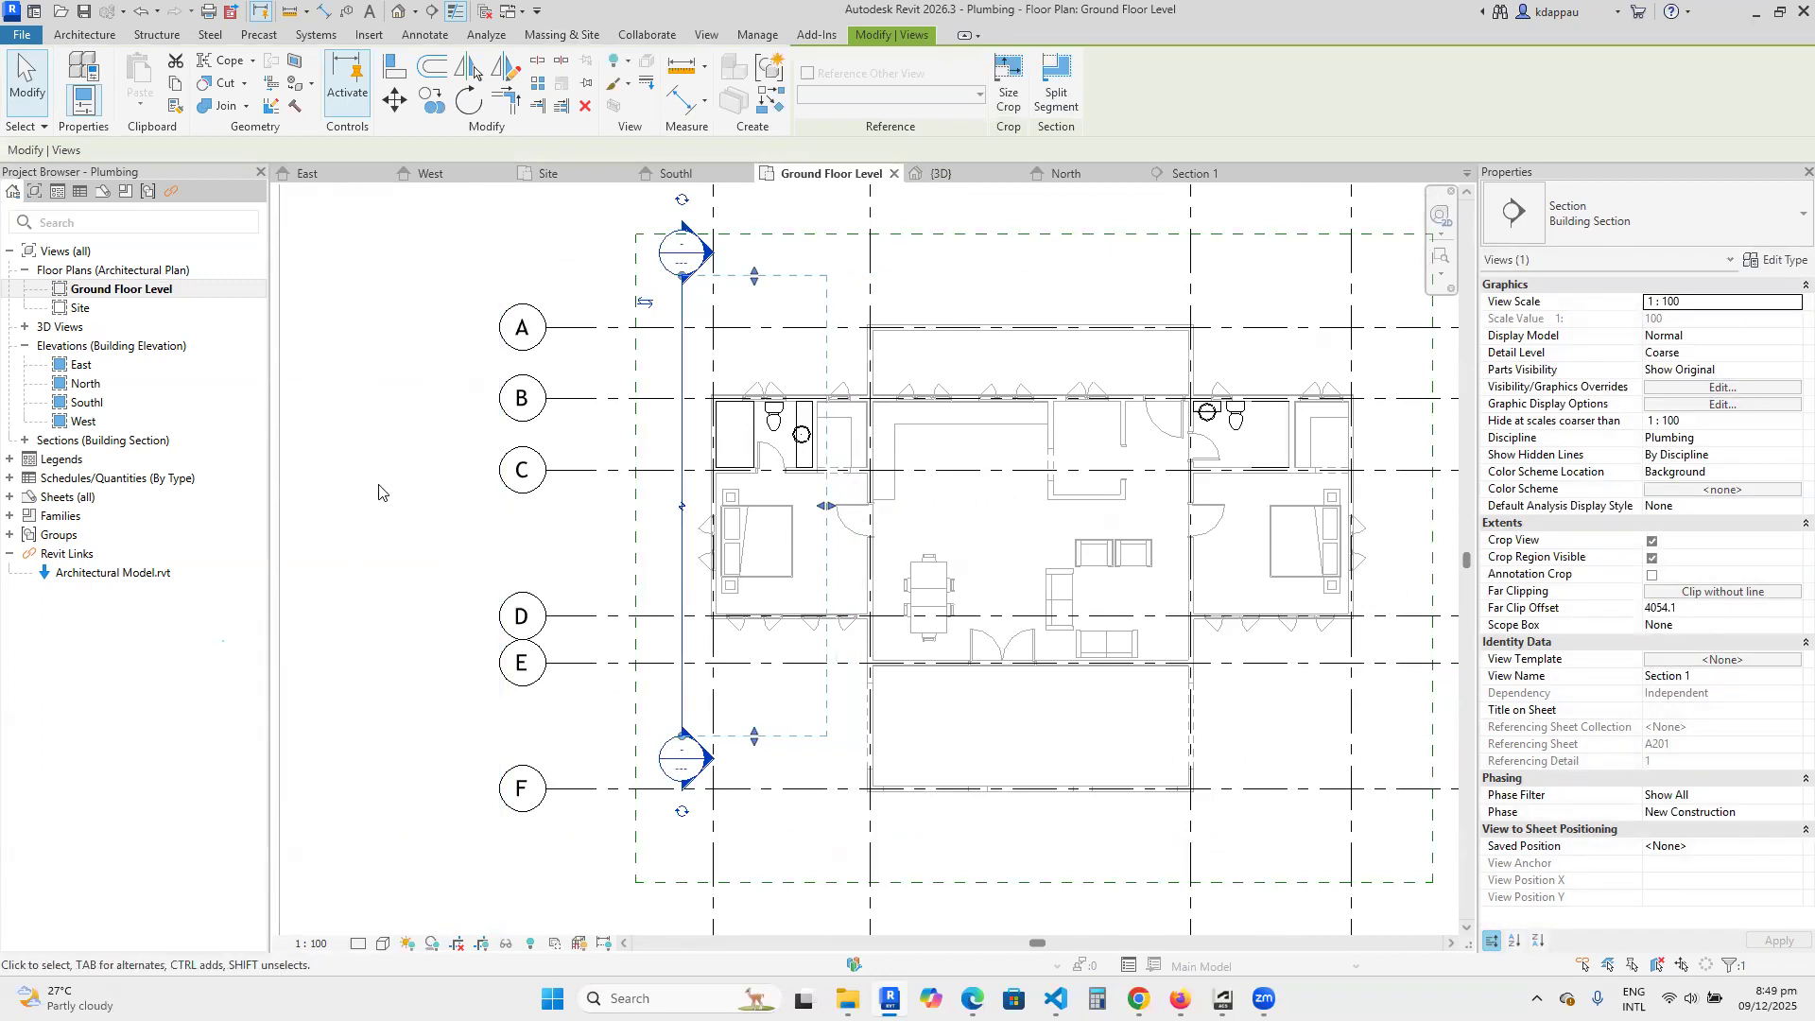
# Reopen the section's view and examine how the buried cold water pipe lies relative to the bathroom fixtures, floor and foundation.
pyautogui.doubleClick(683, 253)
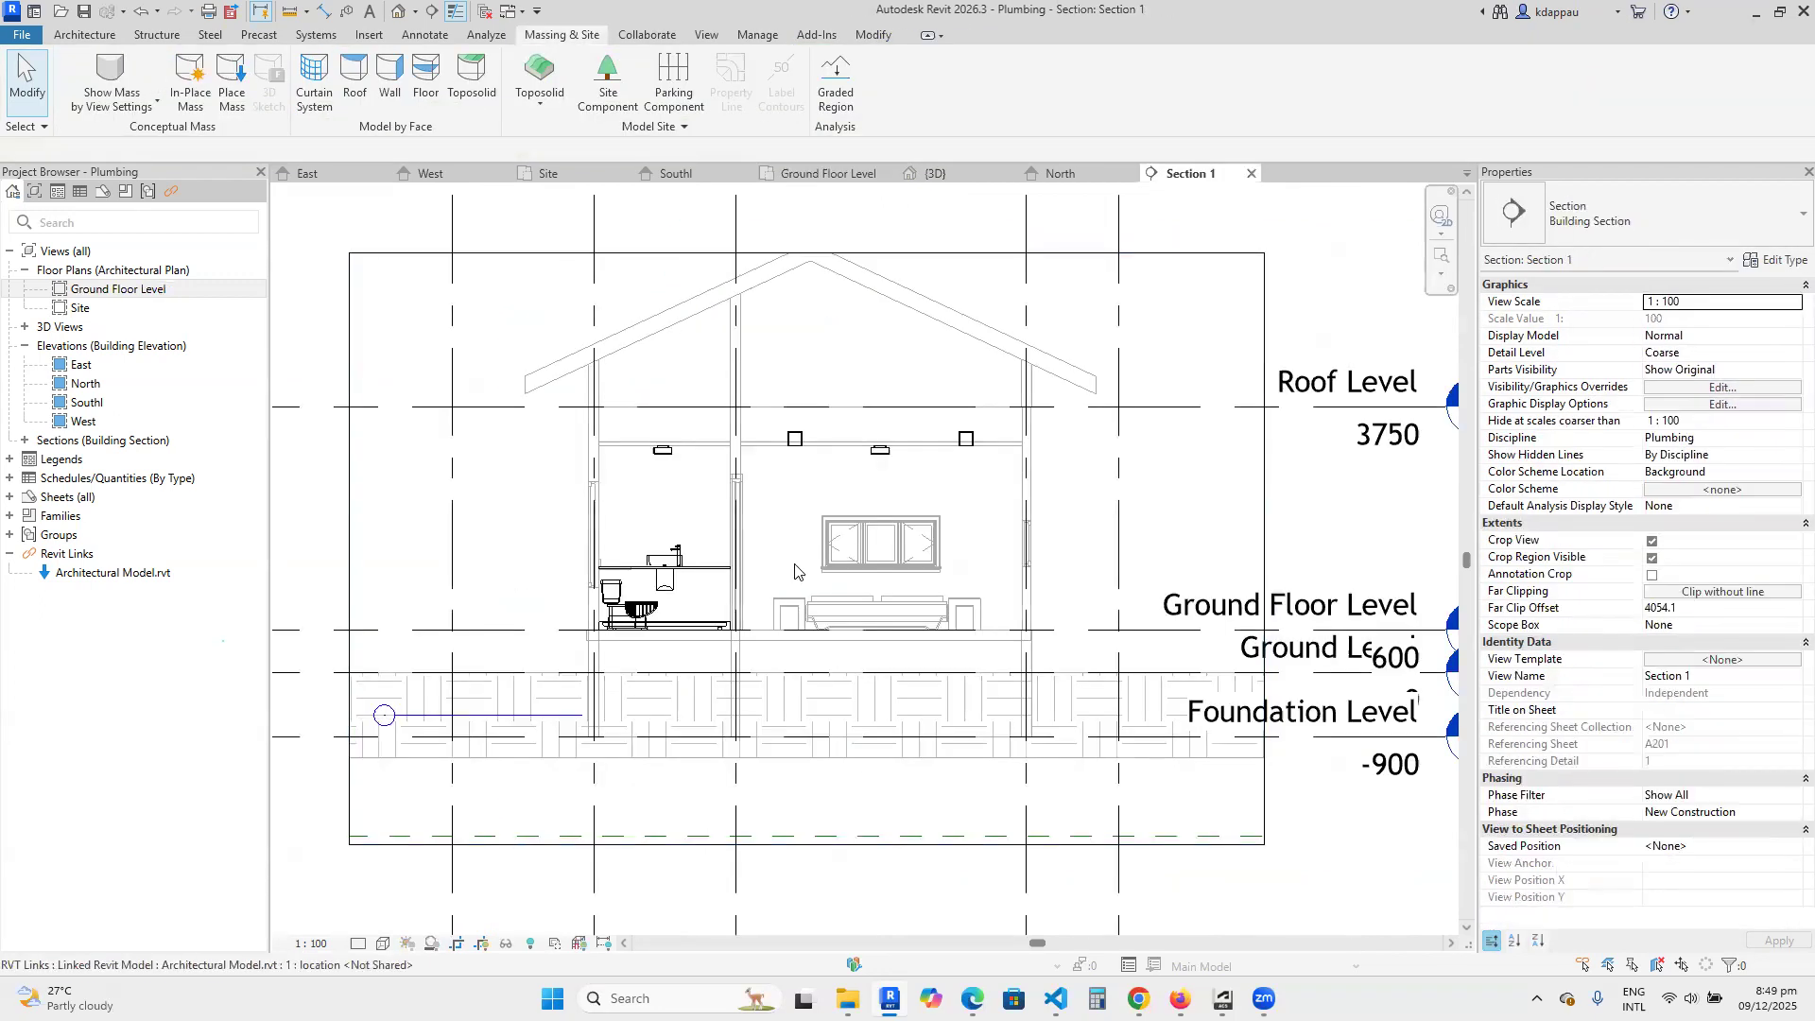
pyautogui.scroll(2, 823, 600)
pyautogui.scroll(-2, 824, 601)
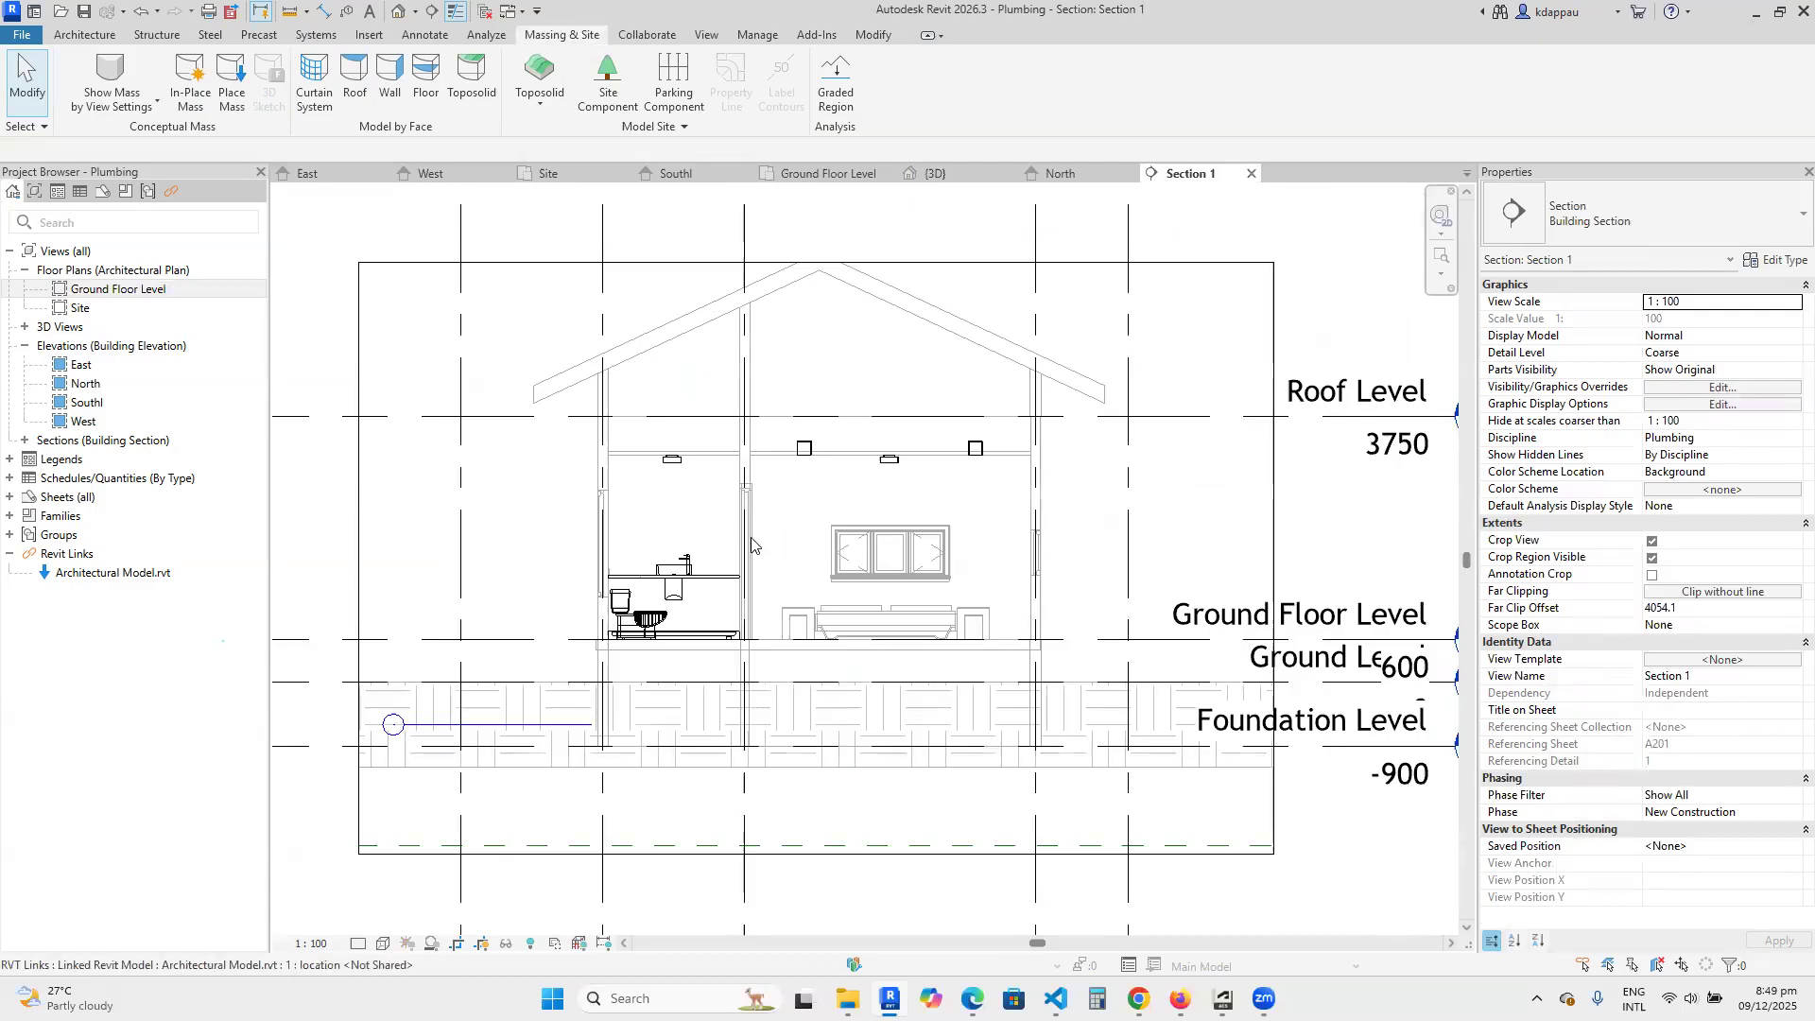
pyautogui.scroll(-1, 871, 623)
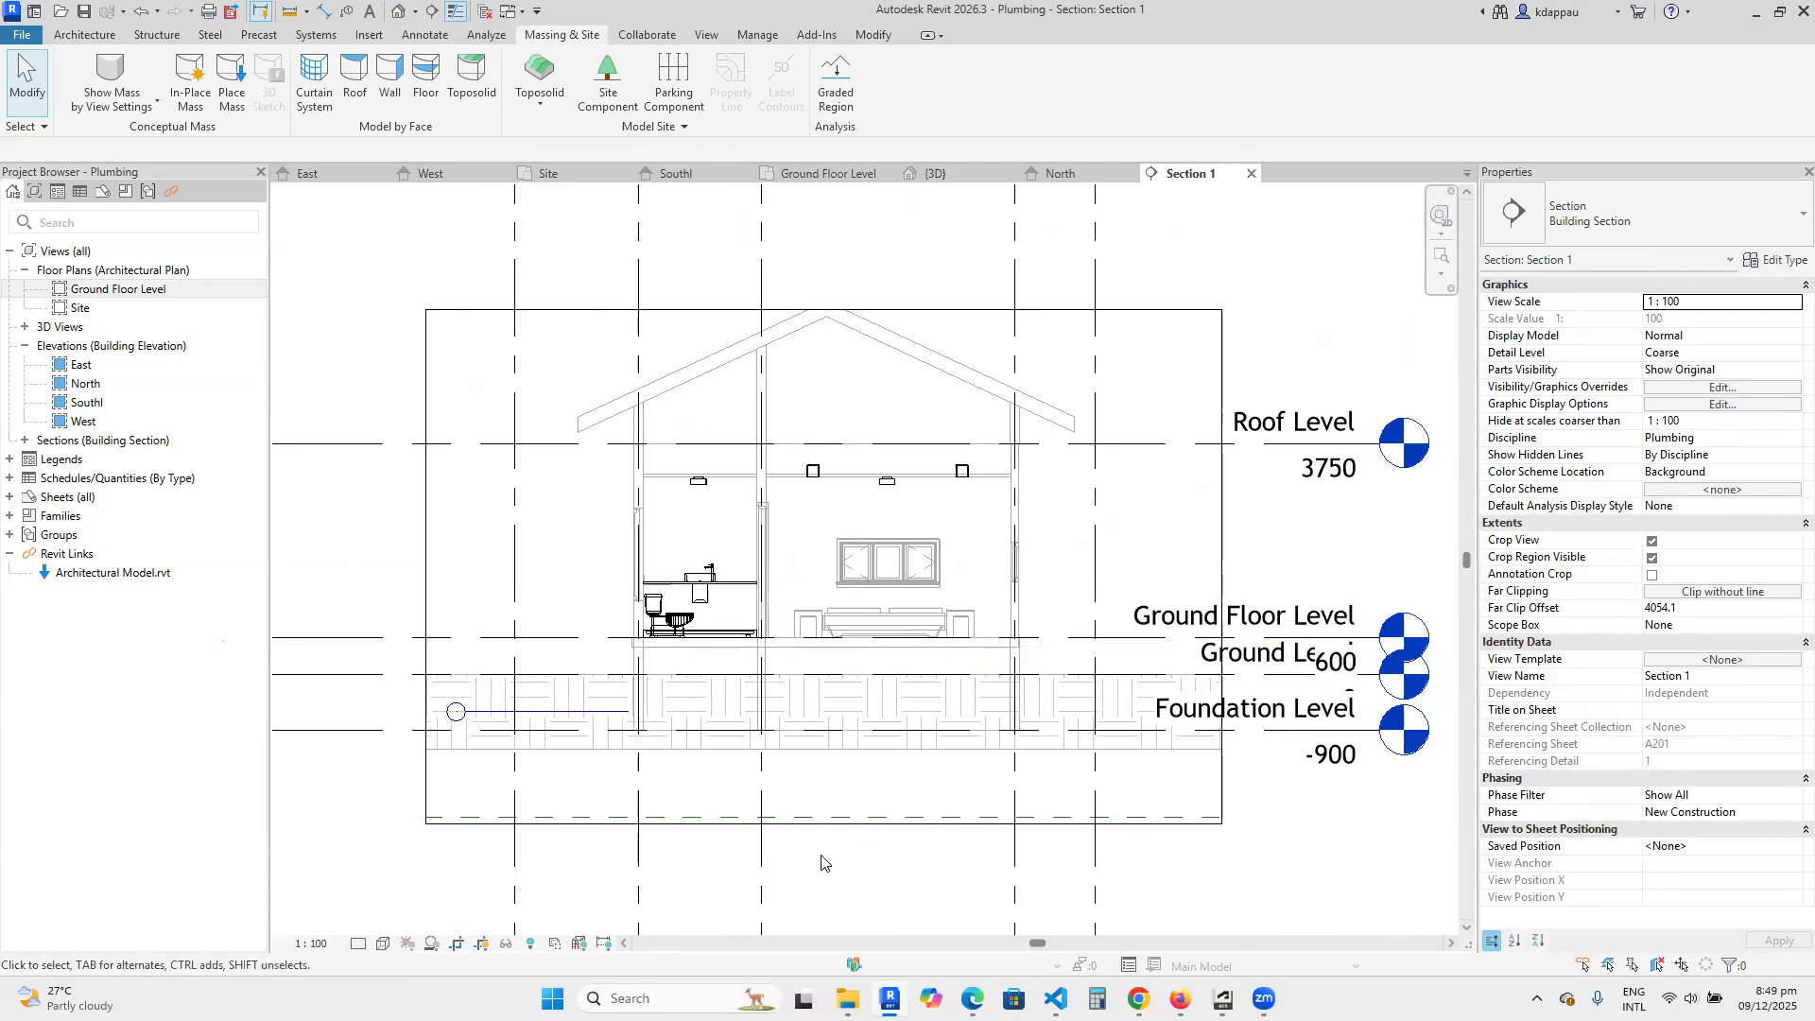
pyautogui.scroll(-1, 478, 660)
pyautogui.scroll(4, 567, 680)
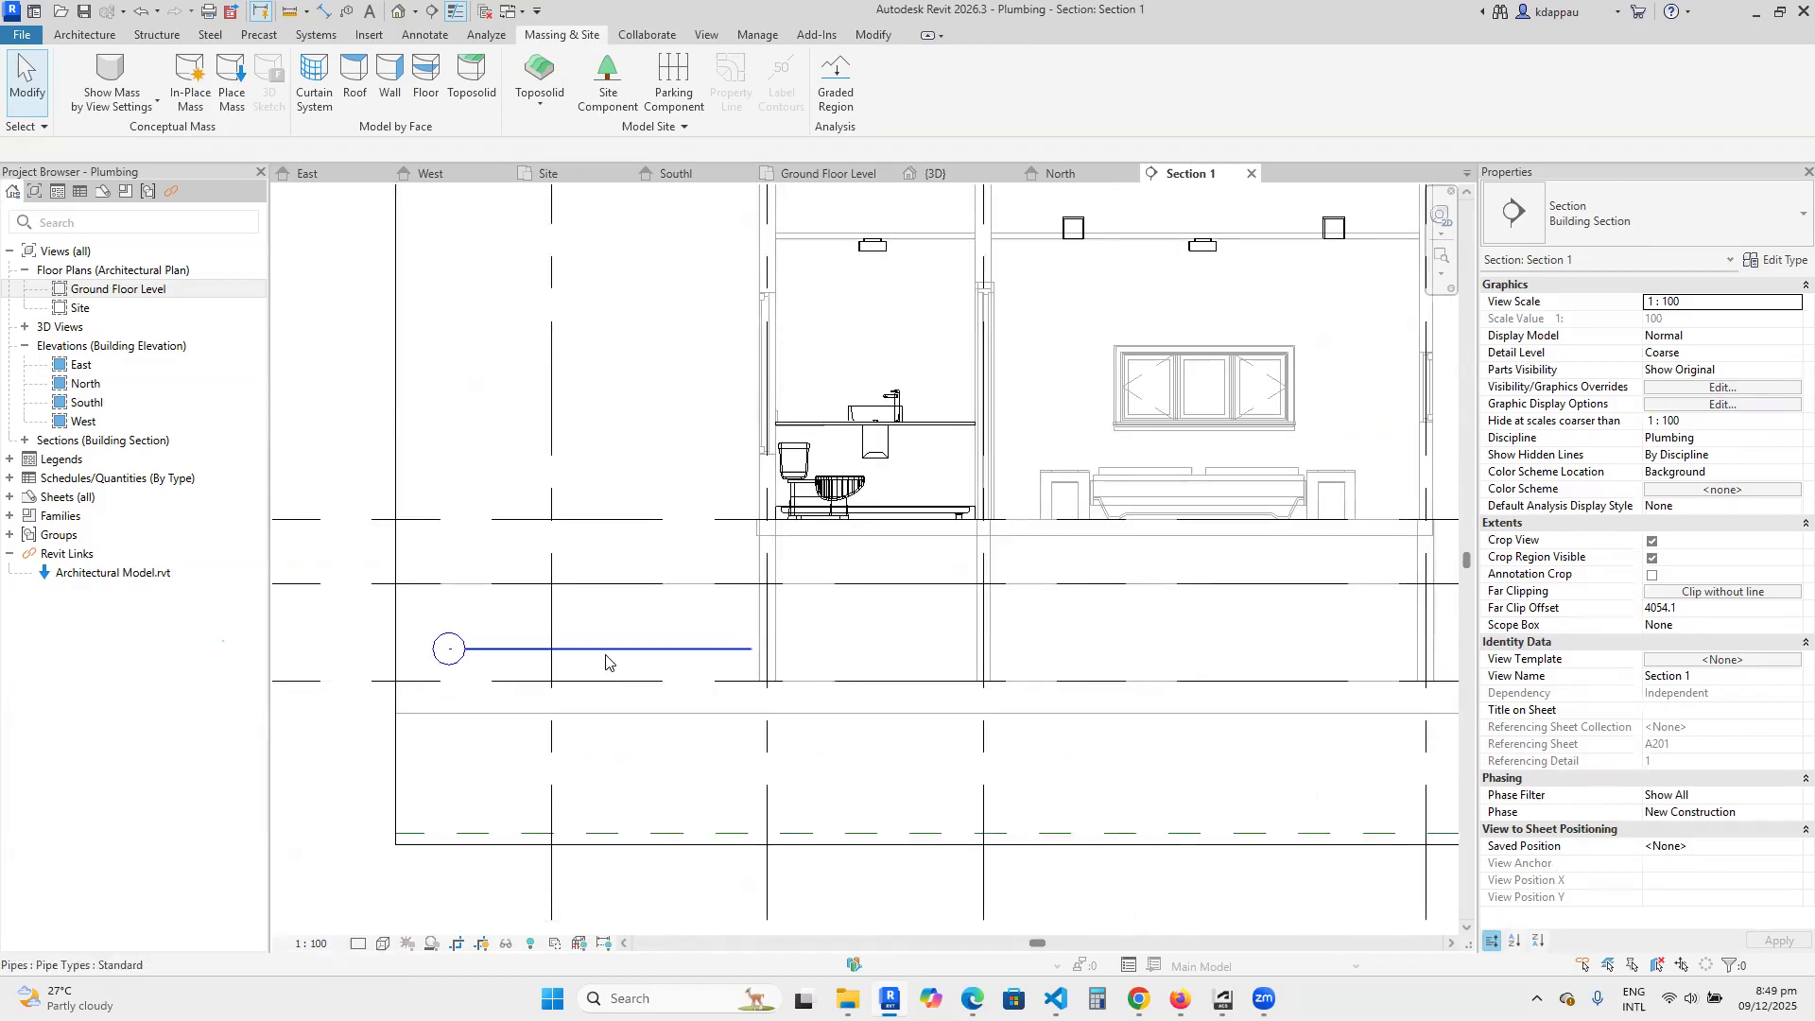
pyautogui.scroll(-3, 606, 661)
pyautogui.scroll(3, 643, 666)
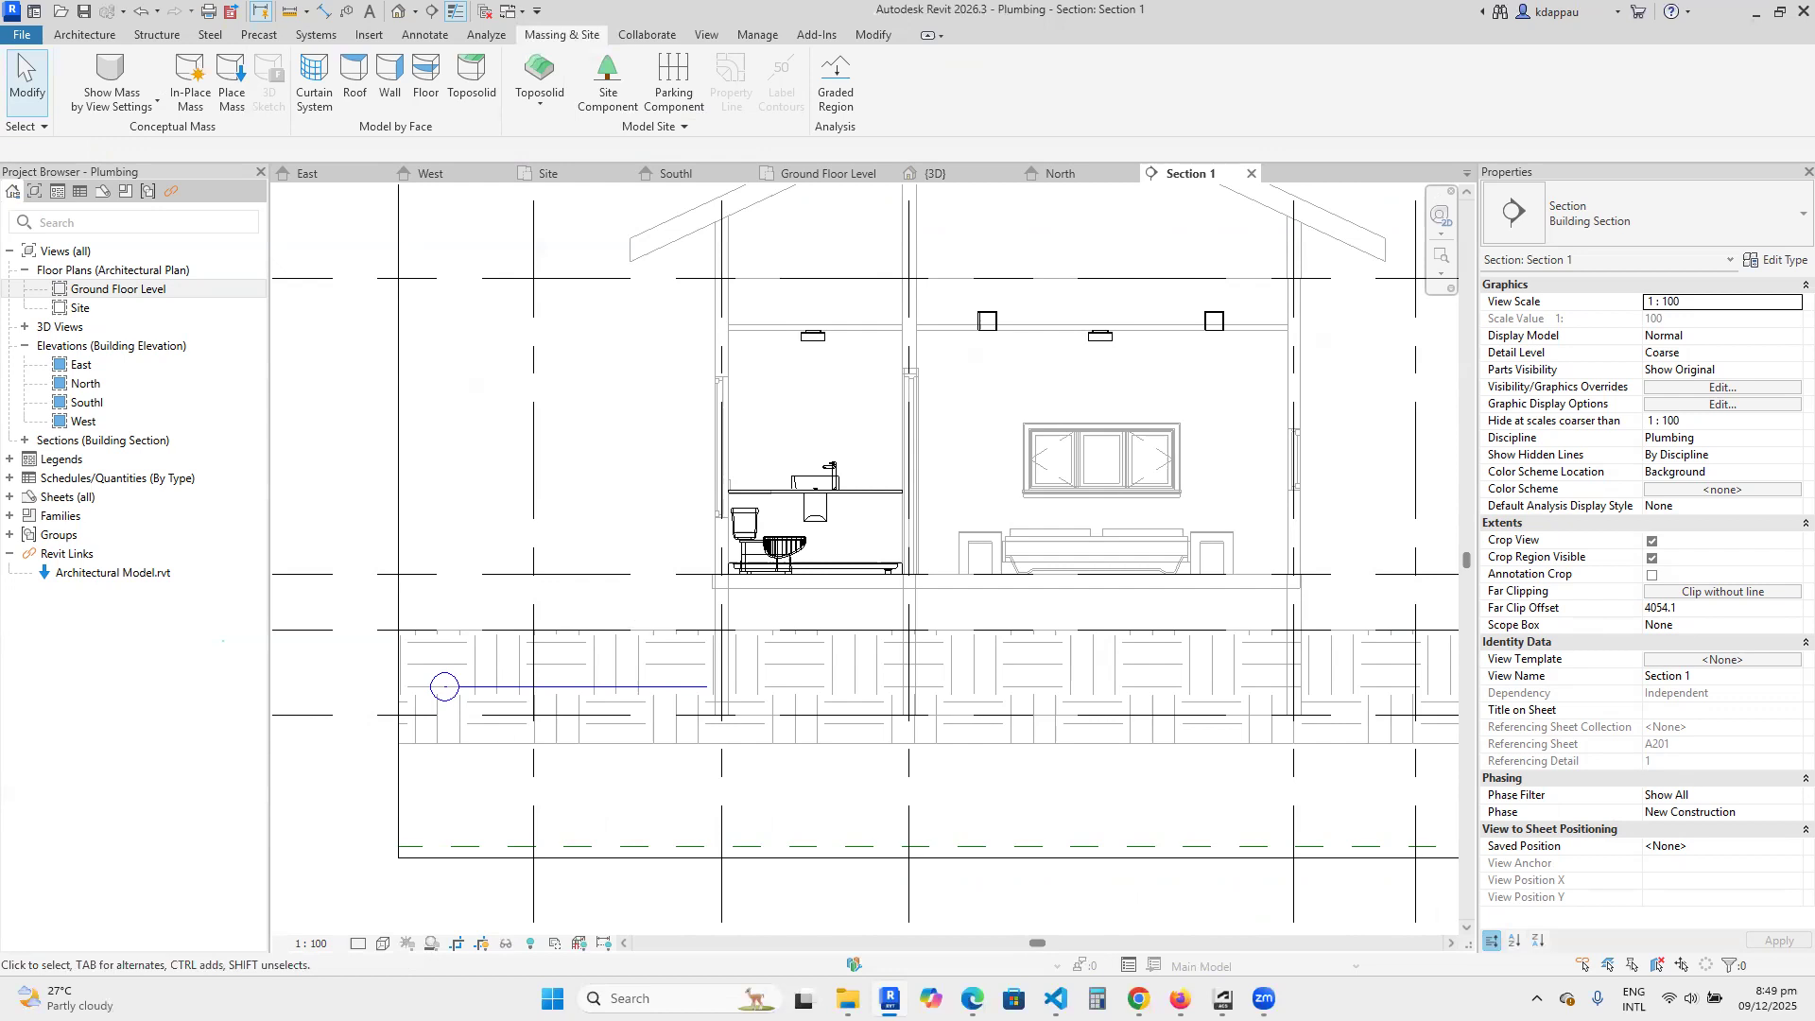
pyautogui.scroll(-3, 640, 740)
pyautogui.scroll(2, 640, 741)
pyautogui.scroll(2, 640, 740)
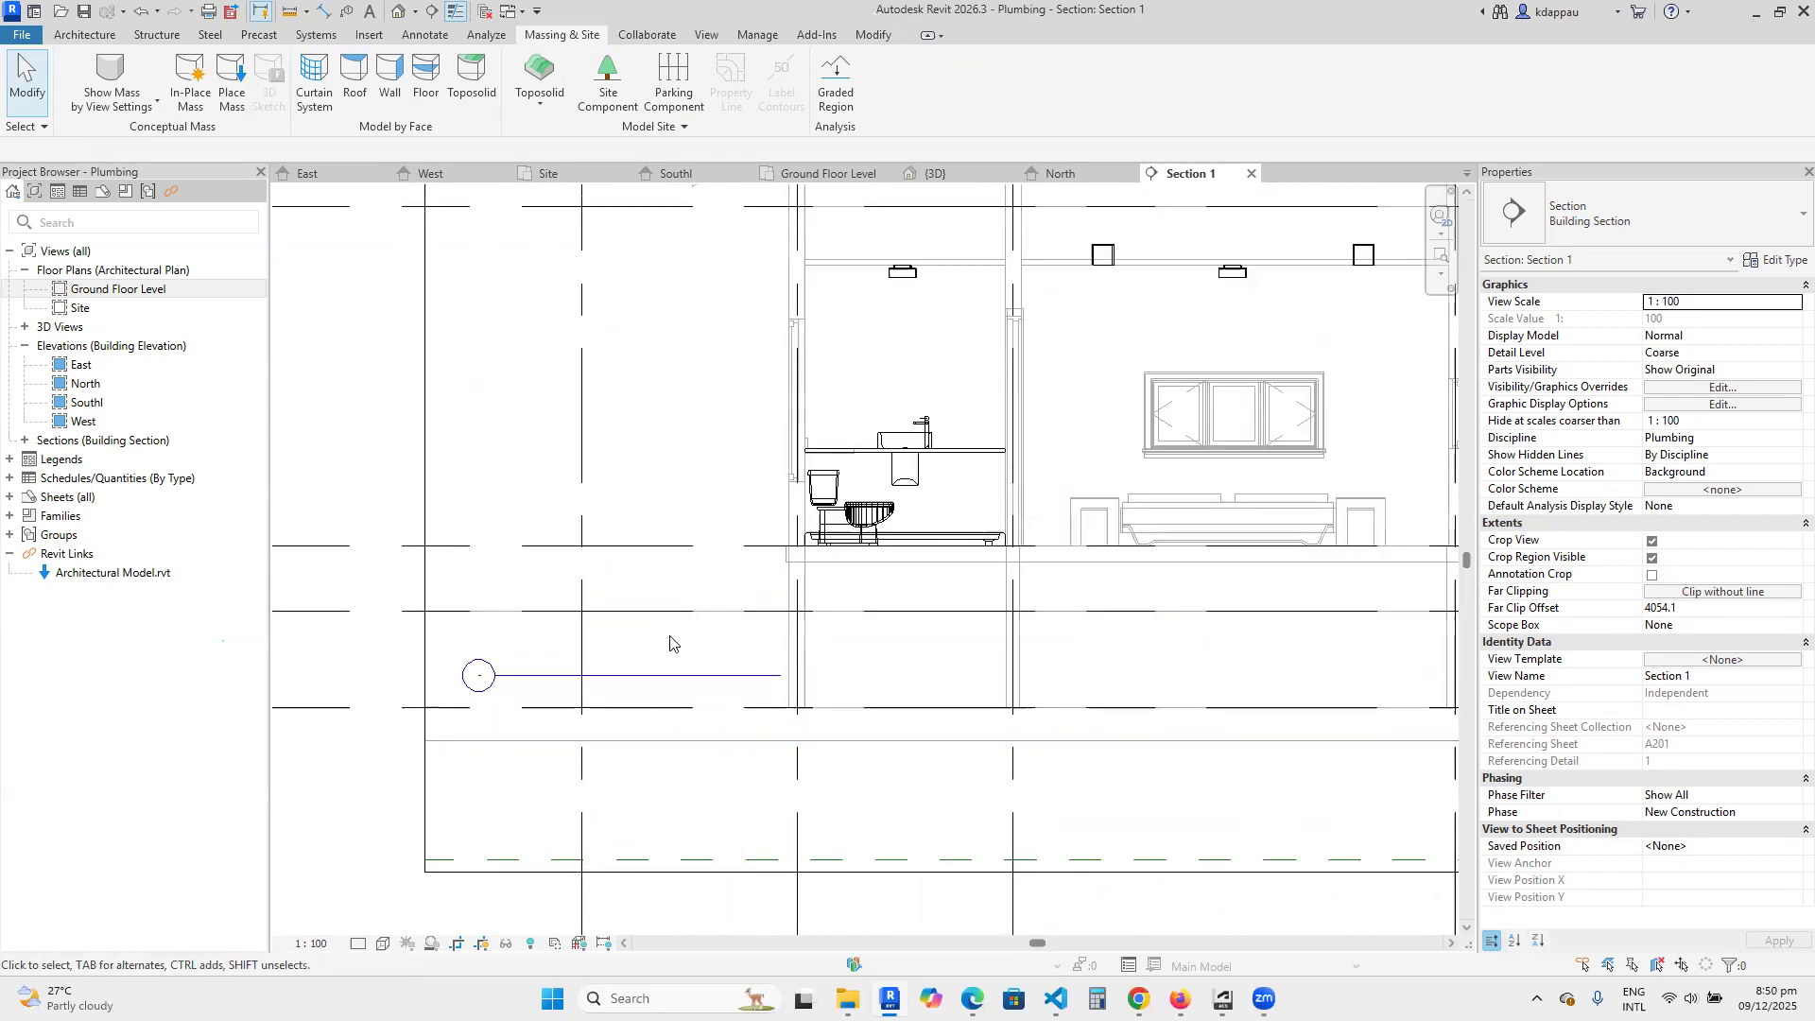
pyautogui.scroll(-3, 734, 563)
pyautogui.scroll(2, 695, 575)
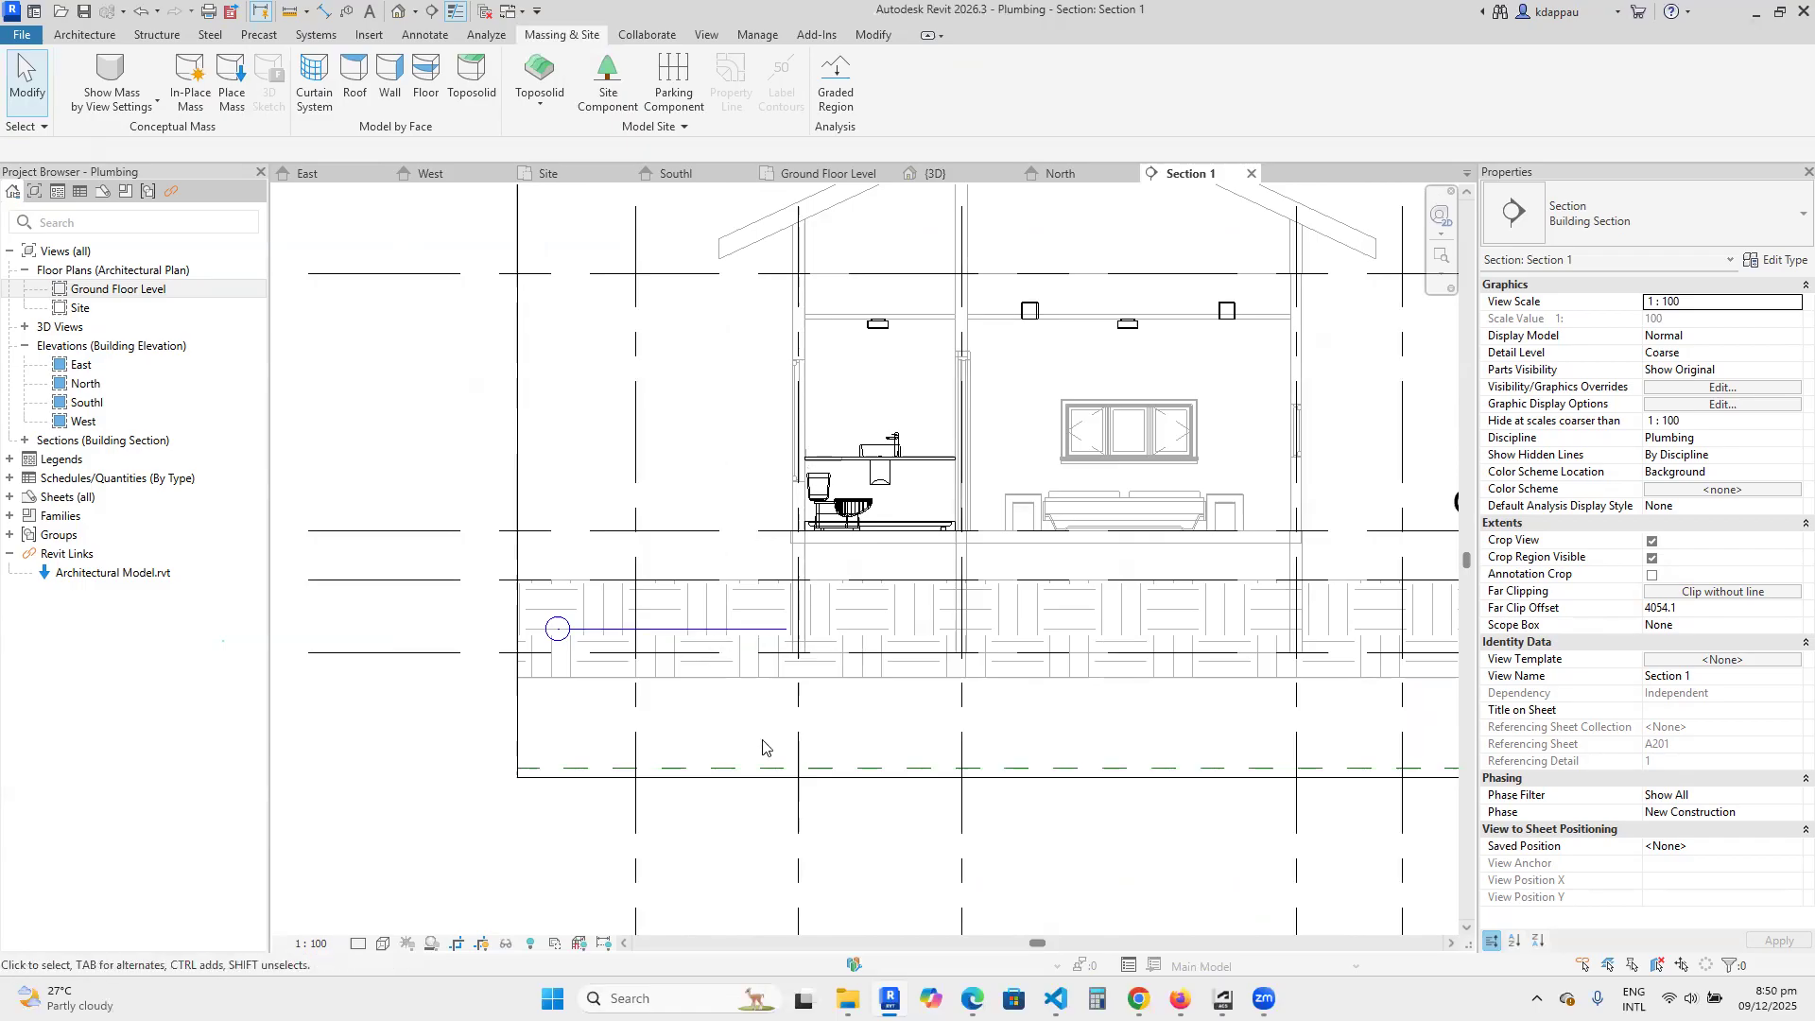
pyautogui.scroll(2, 689, 652)
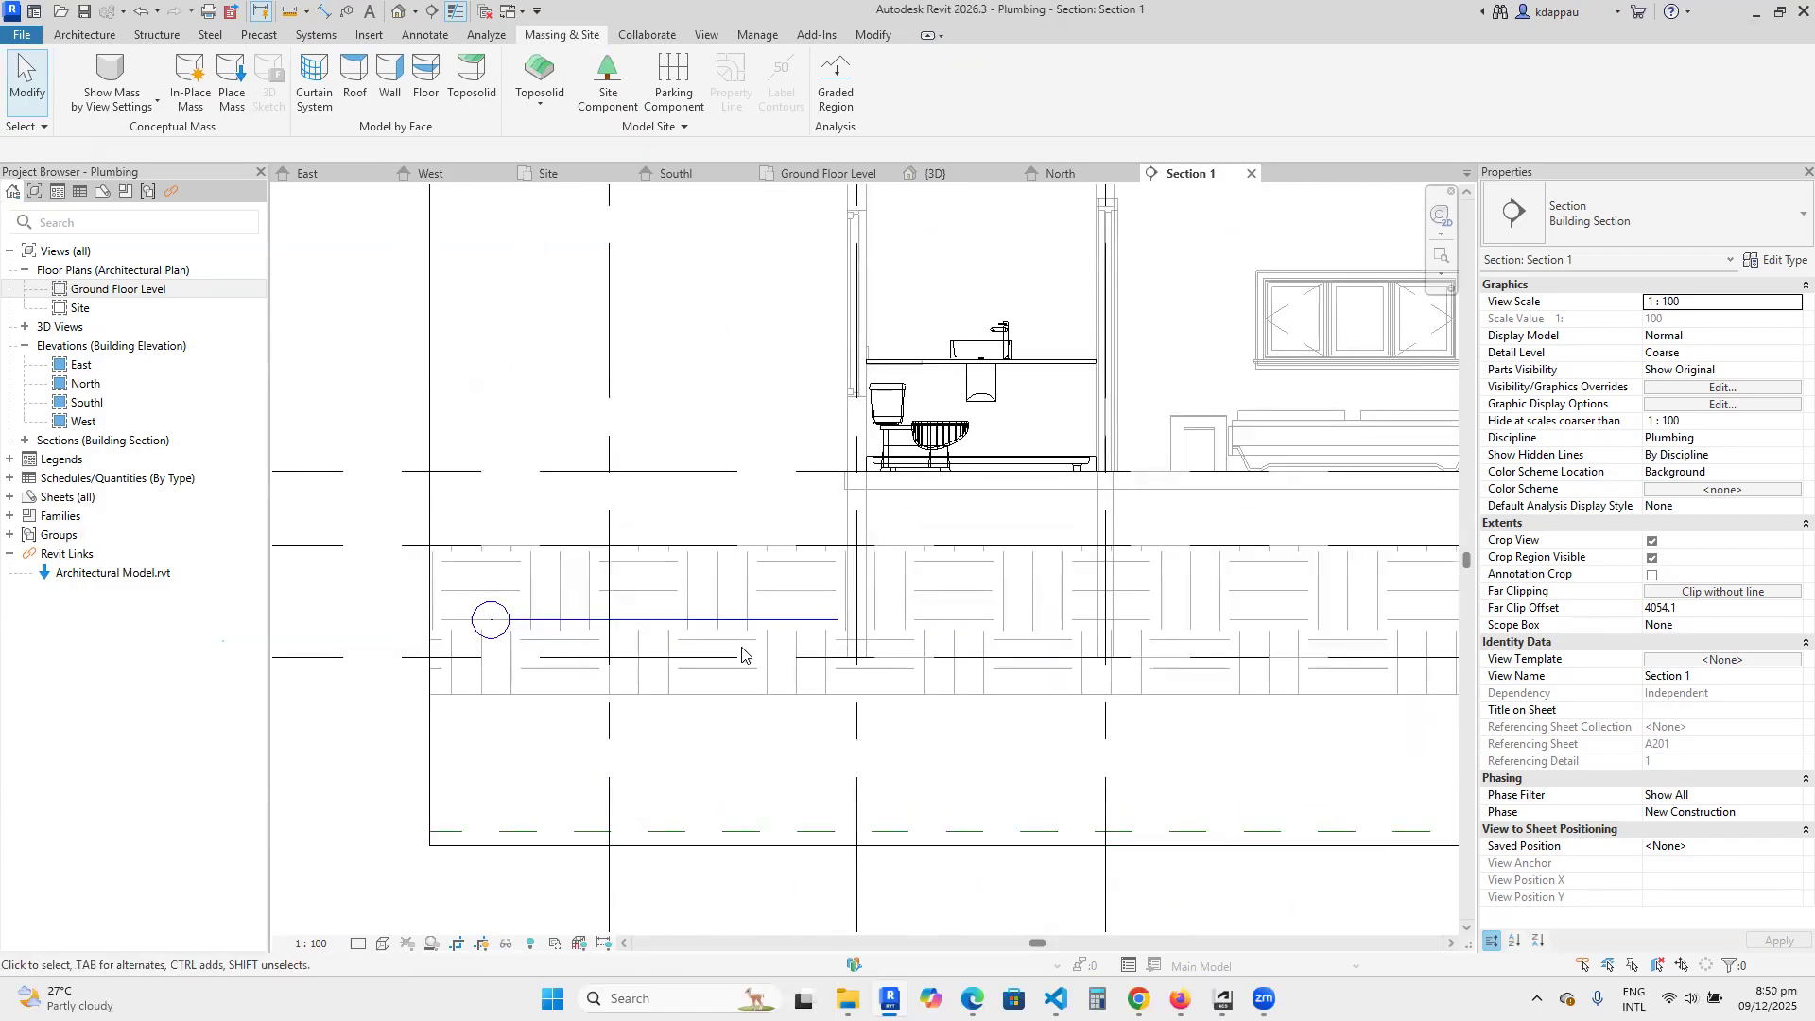
pyautogui.scroll(-2, 743, 655)
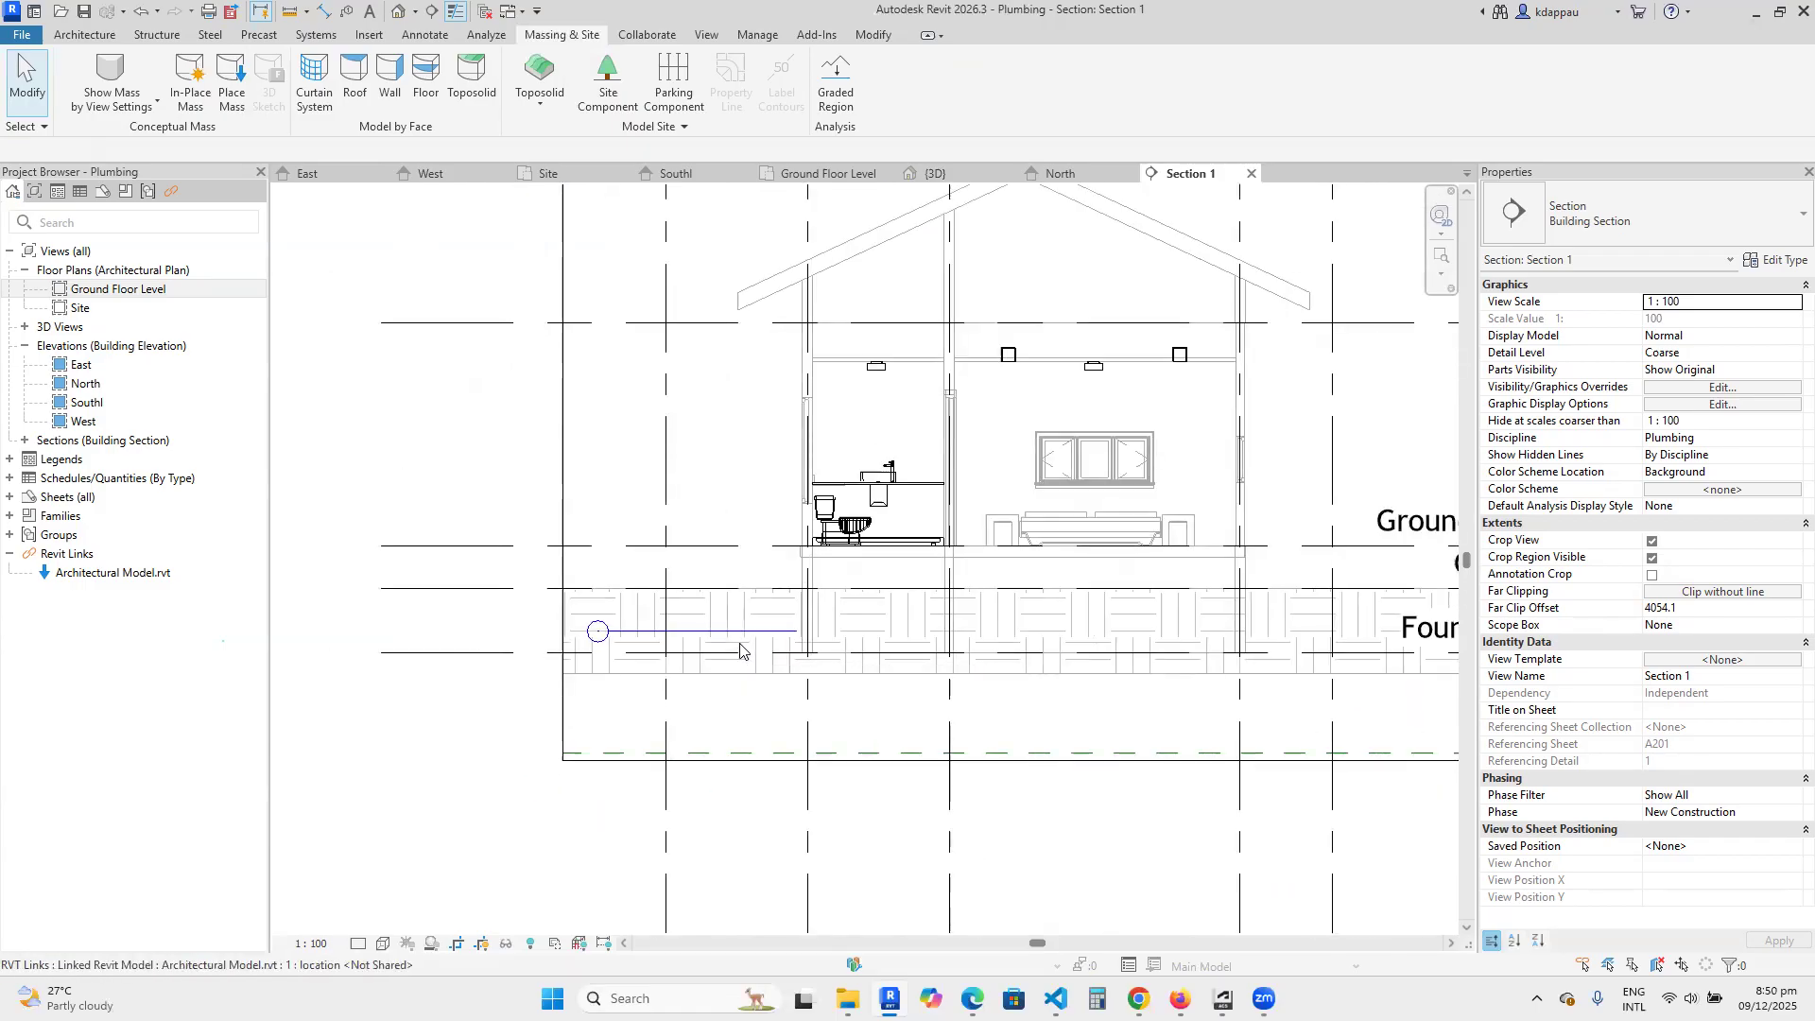
pyautogui.scroll(-2, 676, 692)
pyautogui.scroll(-1, 672, 696)
pyautogui.scroll(3, 681, 690)
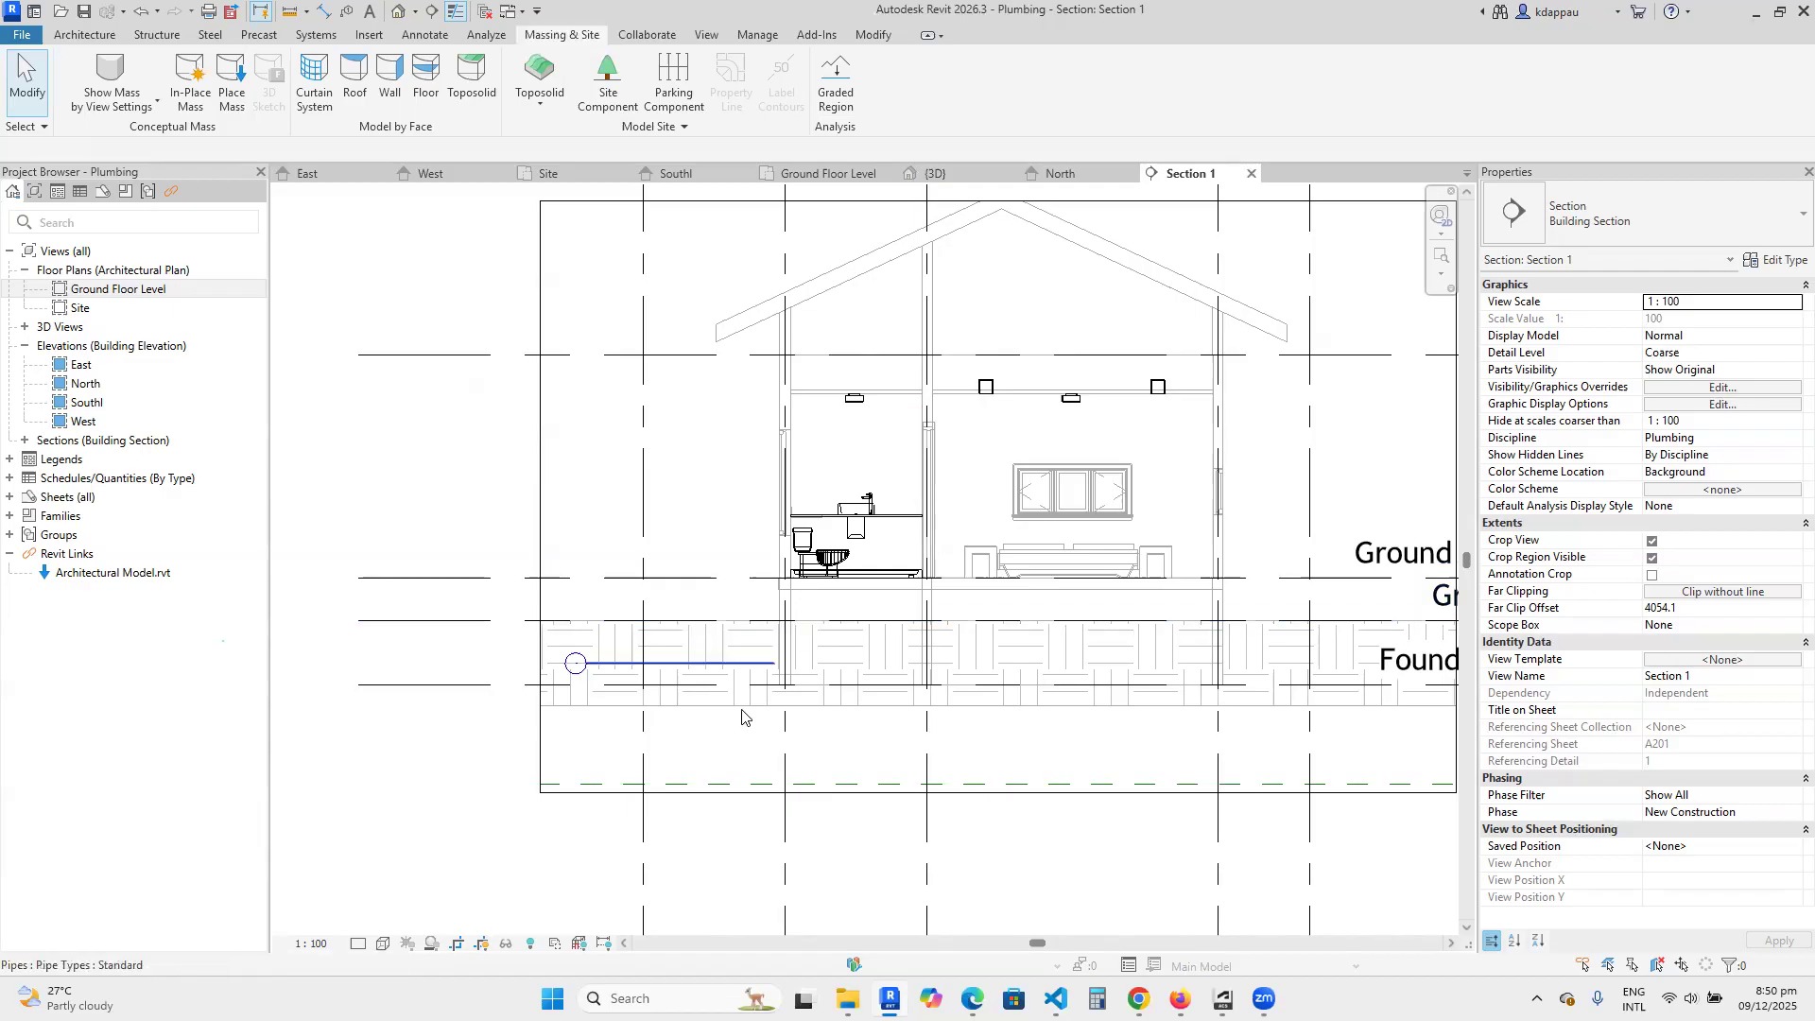
pyautogui.scroll(-3, 695, 633)
pyautogui.scroll(4, 704, 662)
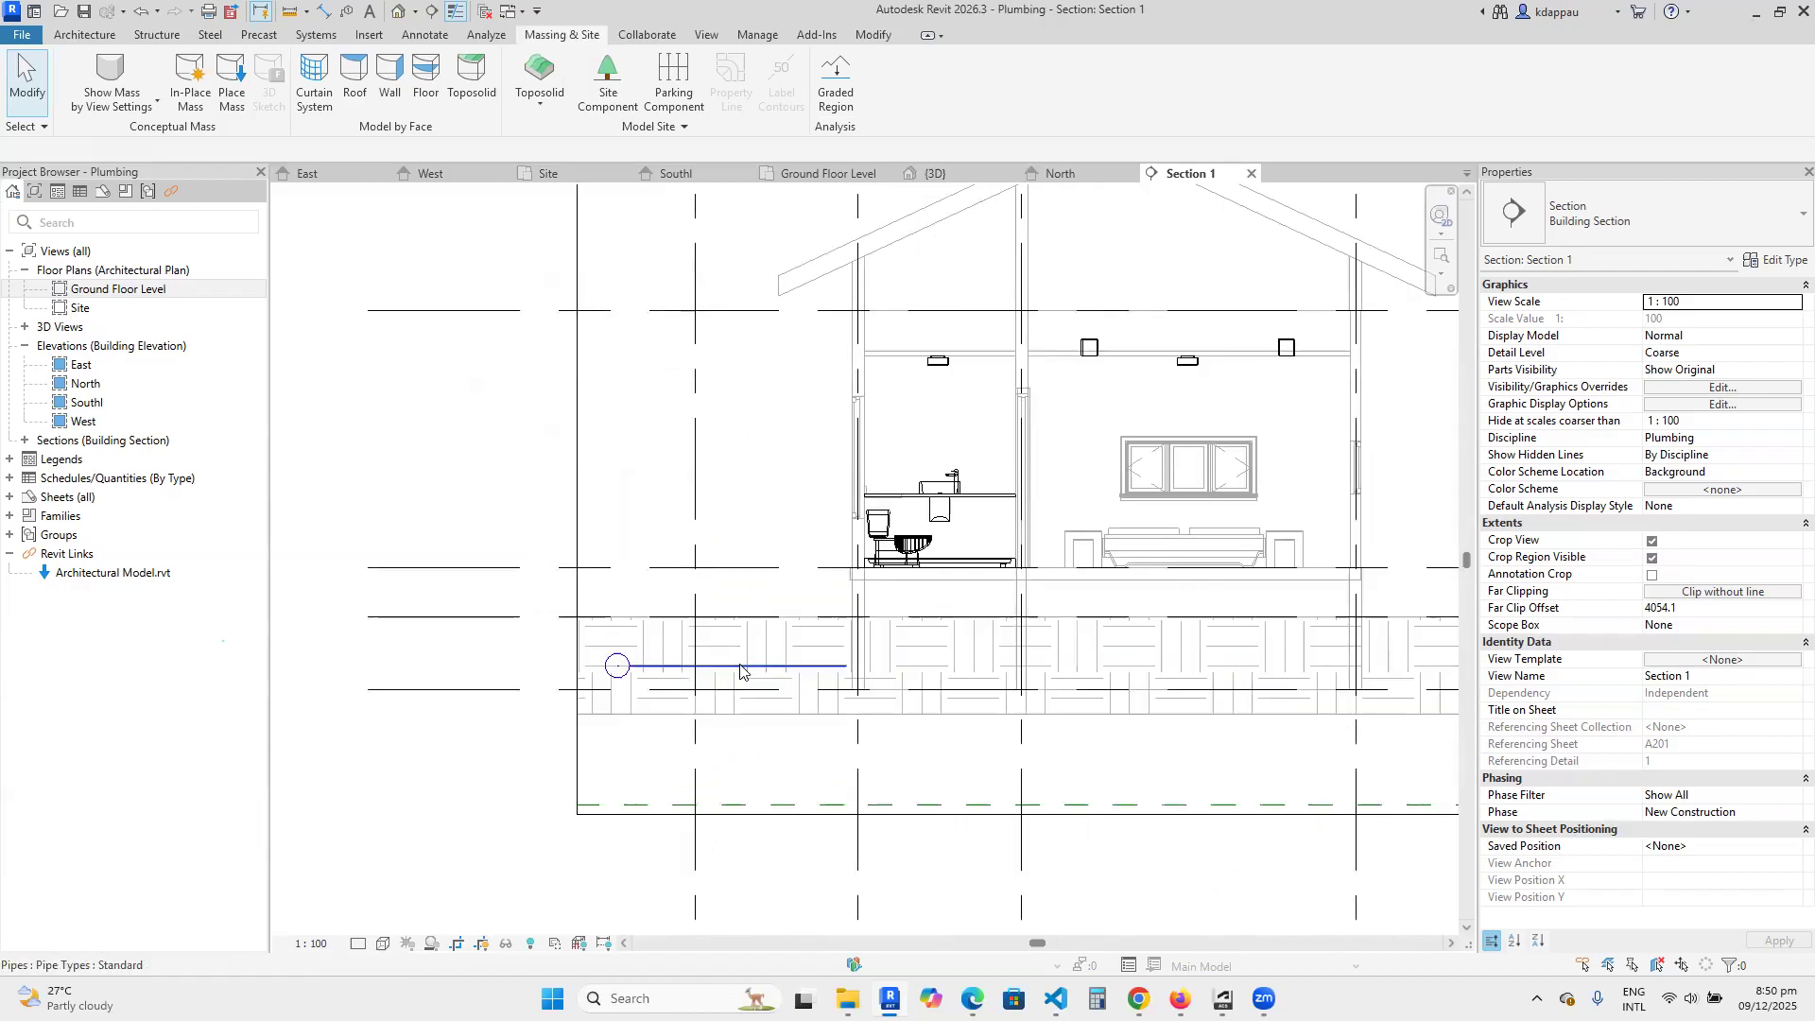
pyautogui.scroll(2, 747, 673)
pyautogui.scroll(-2, 746, 673)
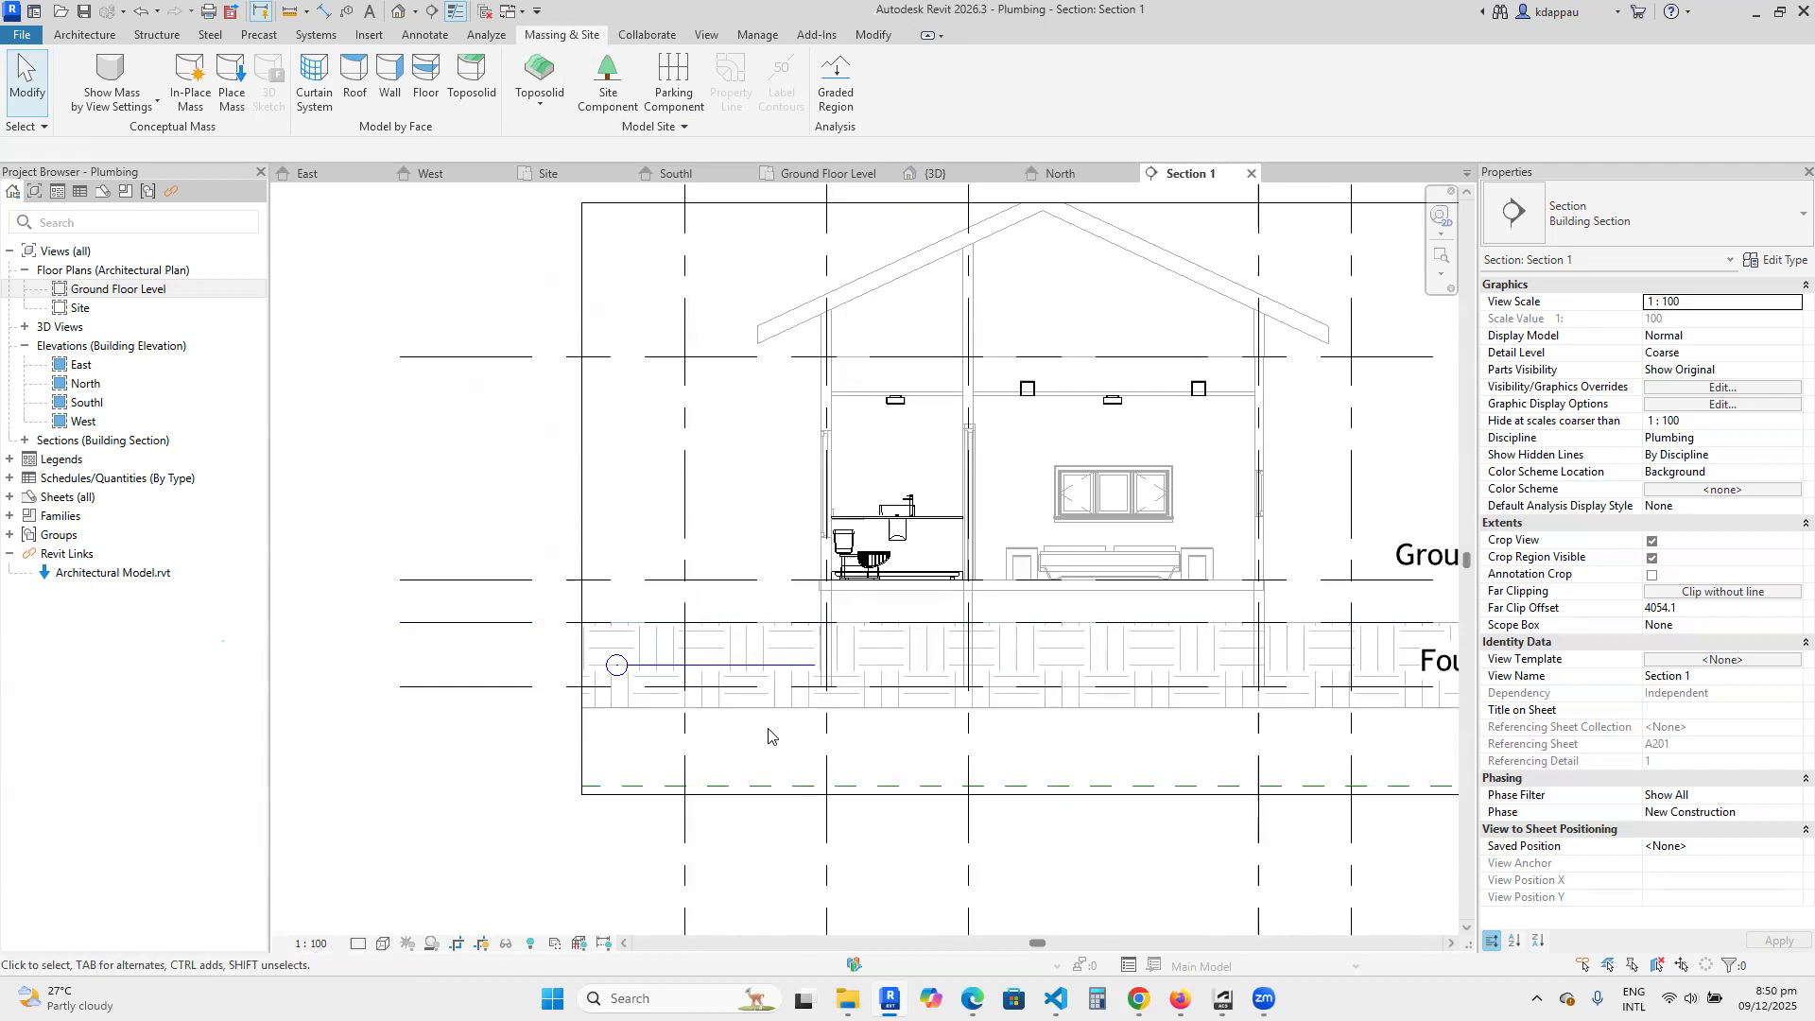
pyautogui.scroll(-2, 761, 718)
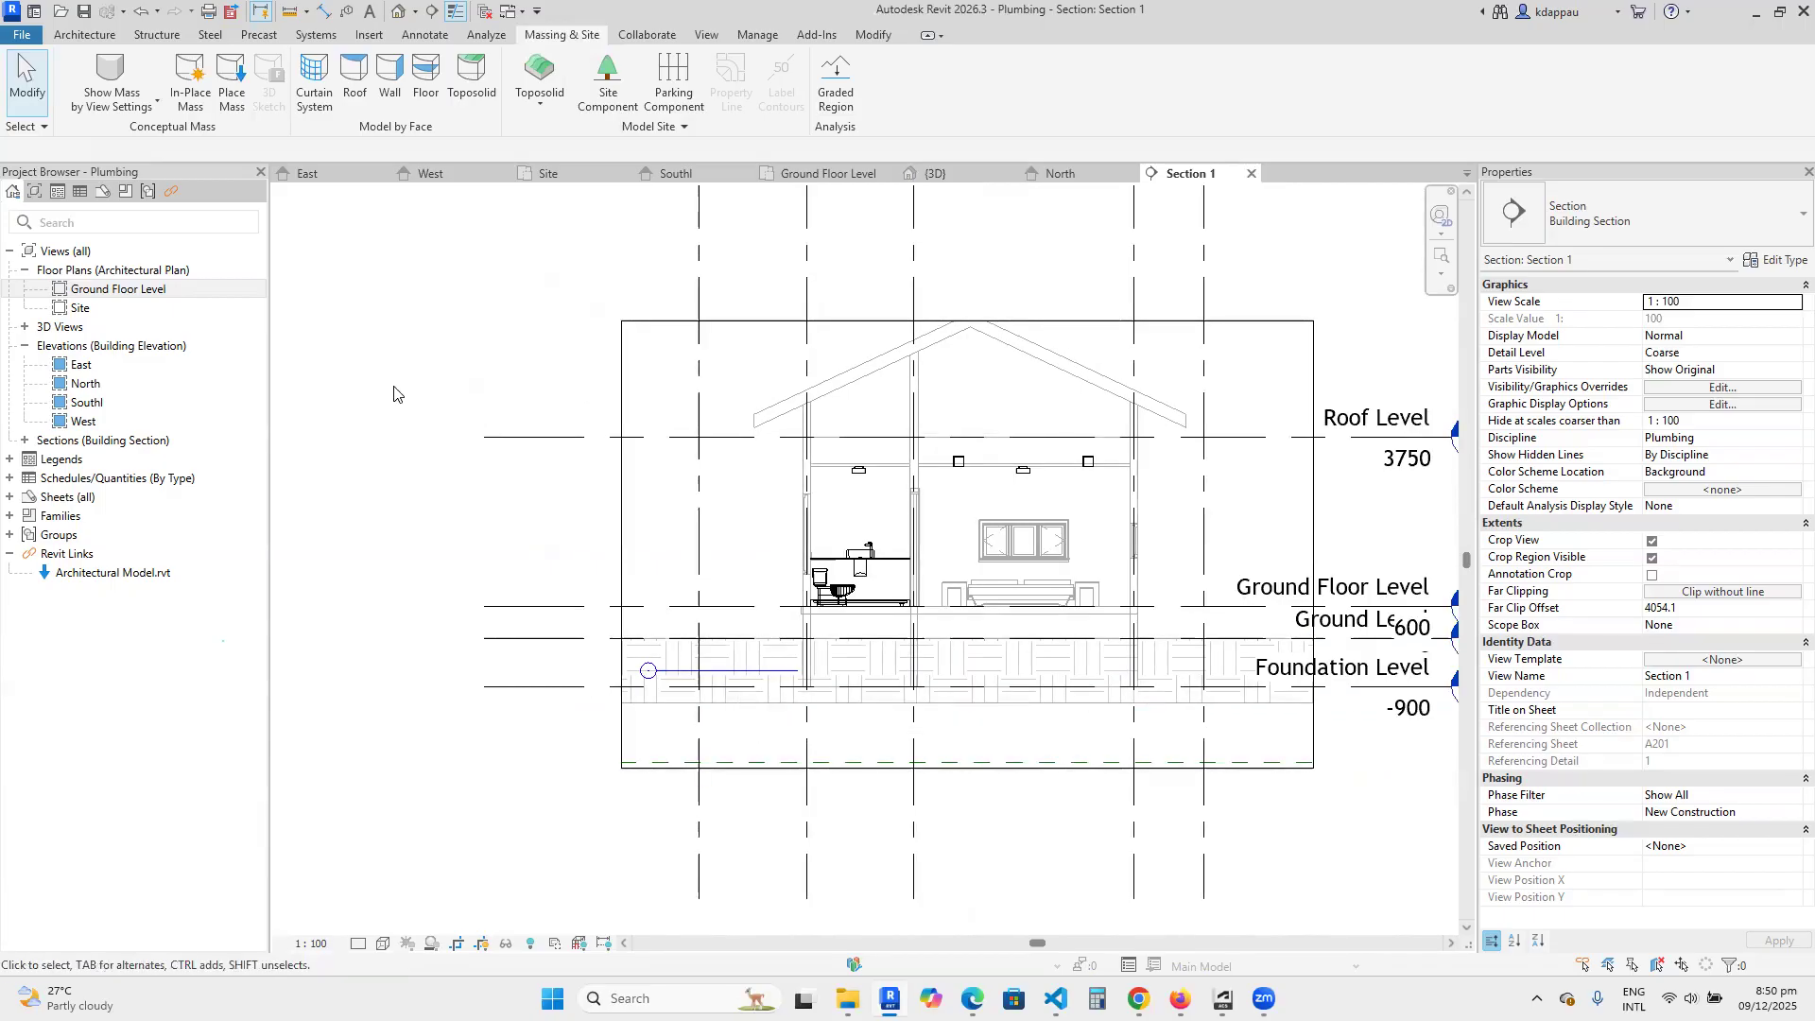
# Open the Ground Floor Level plan and bring up its View Range settings.
pyautogui.doubleClick(121, 289)
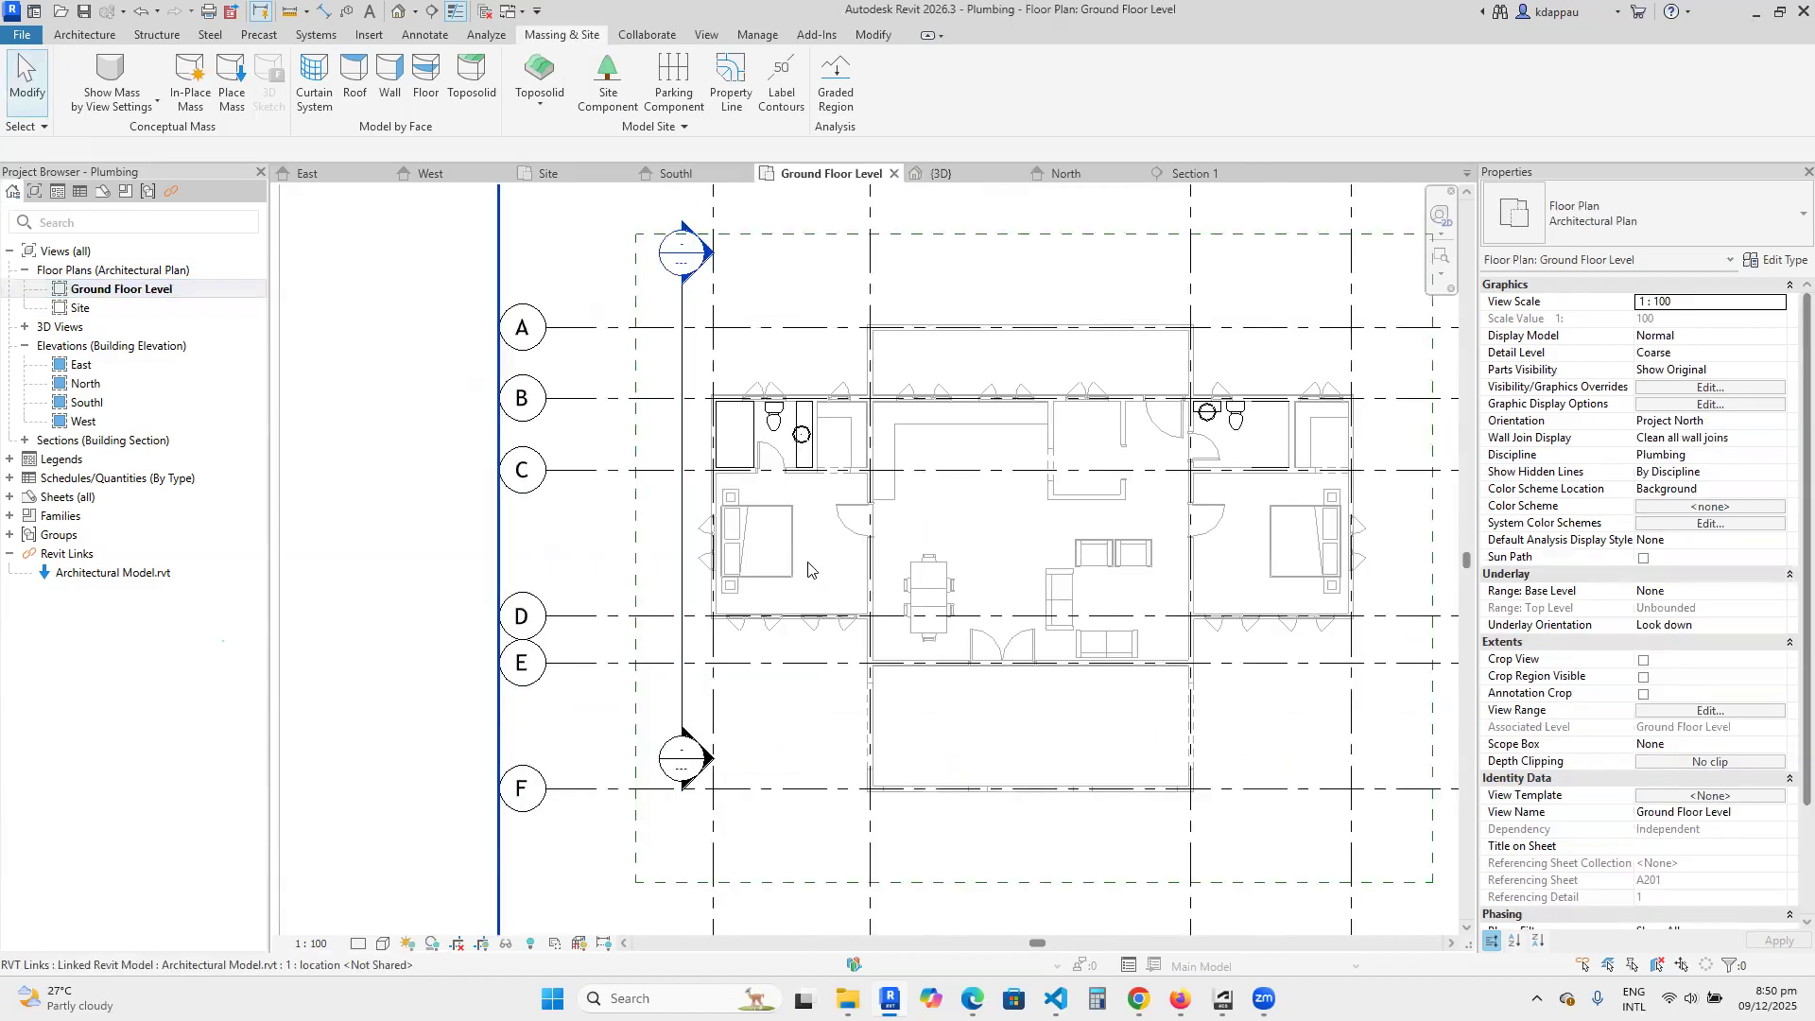
pyautogui.scroll(-3, 807, 444)
pyautogui.scroll(2, 750, 674)
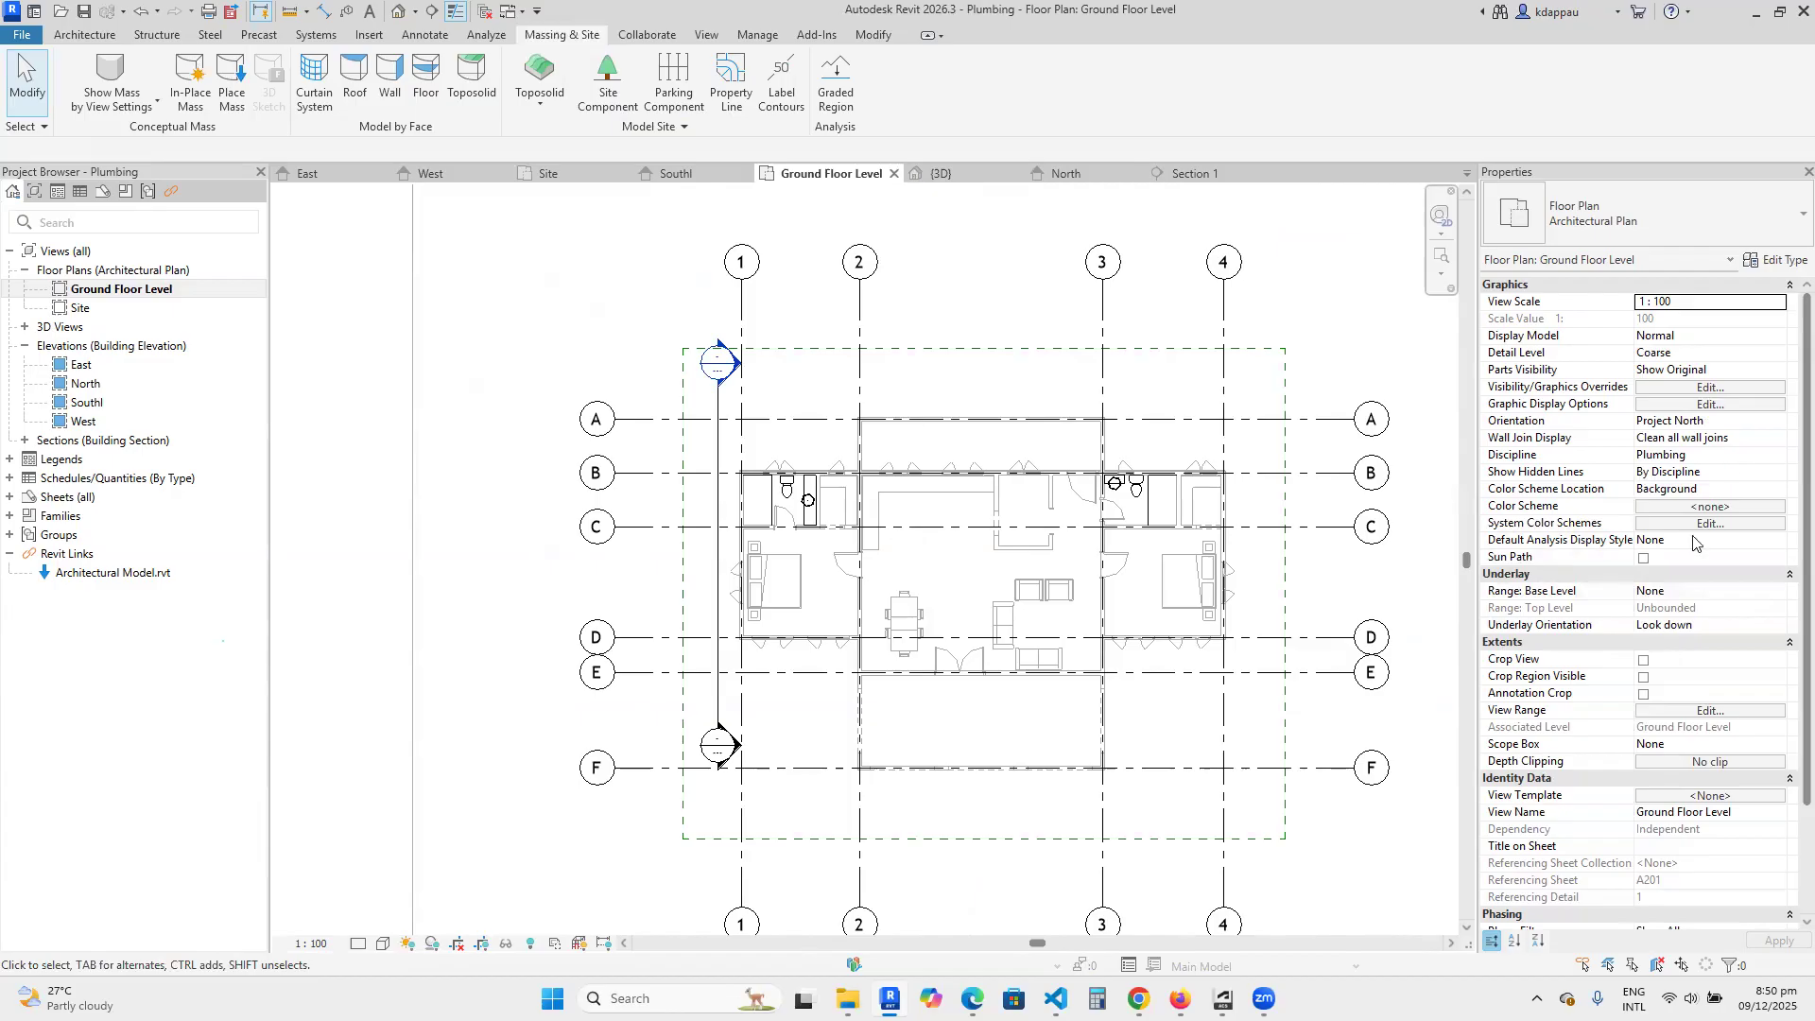
pyautogui.scroll(-3, 1694, 544)
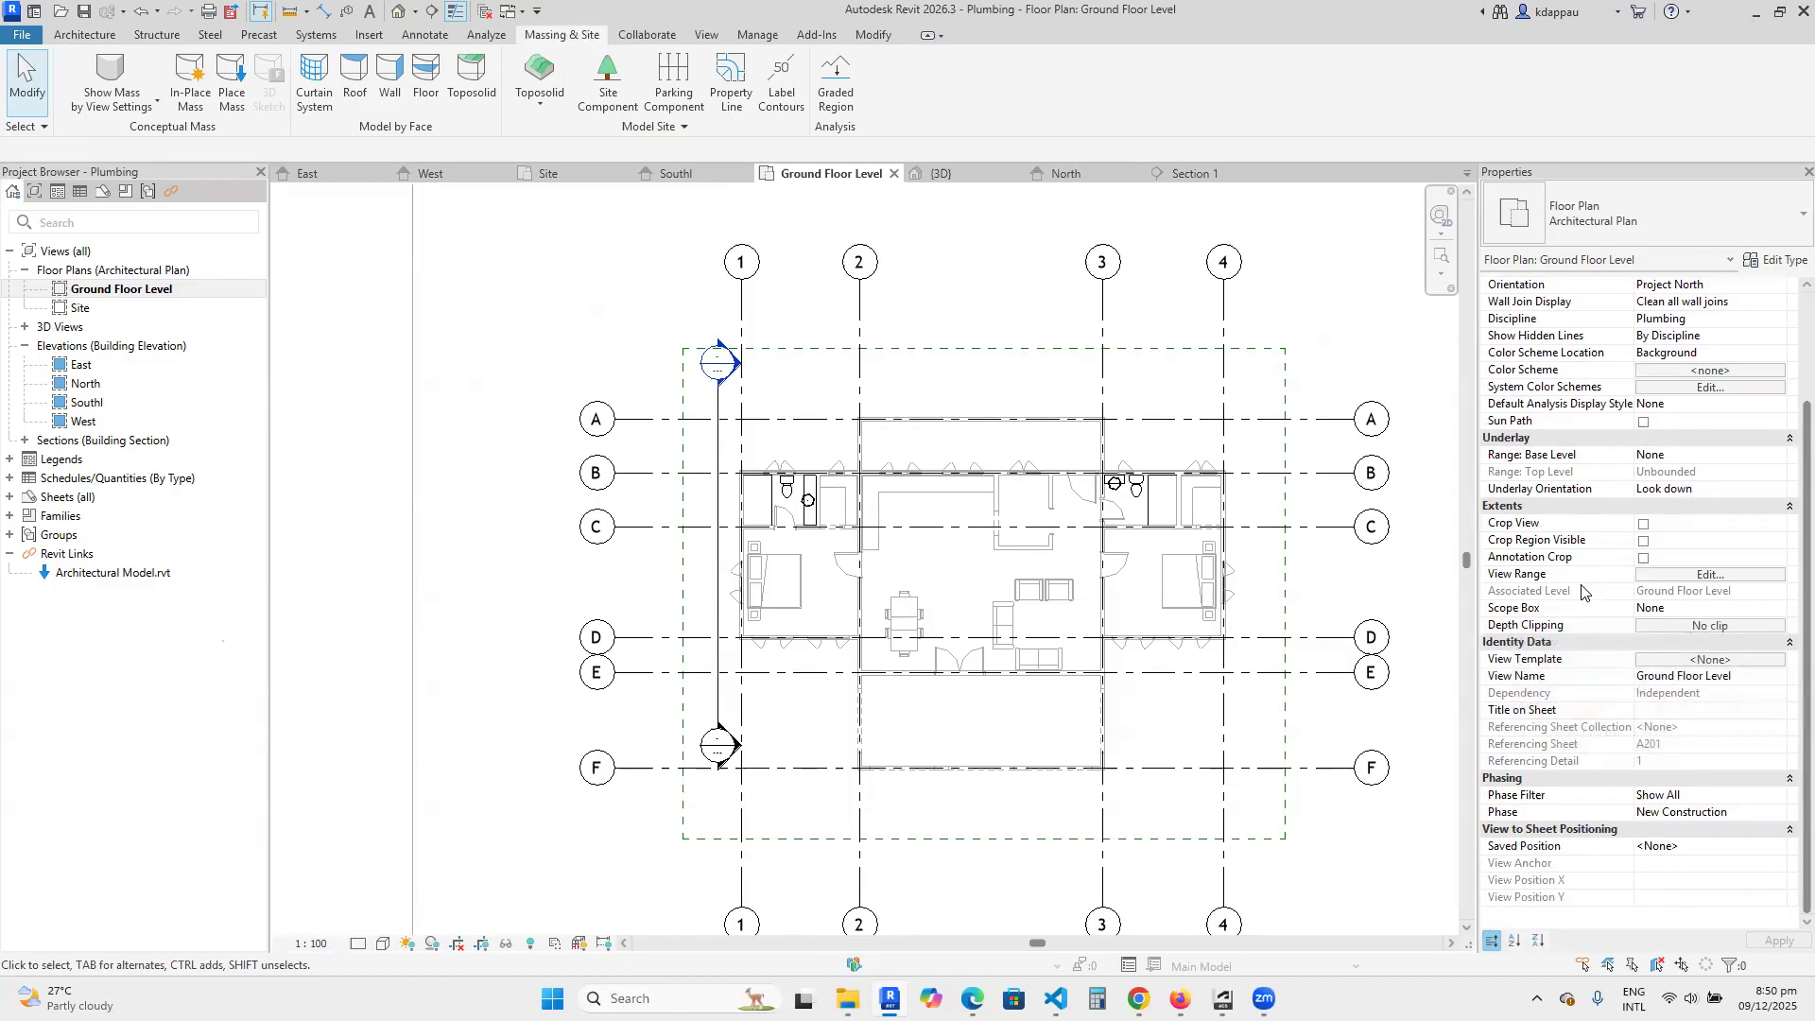
pyautogui.click(1709, 576)
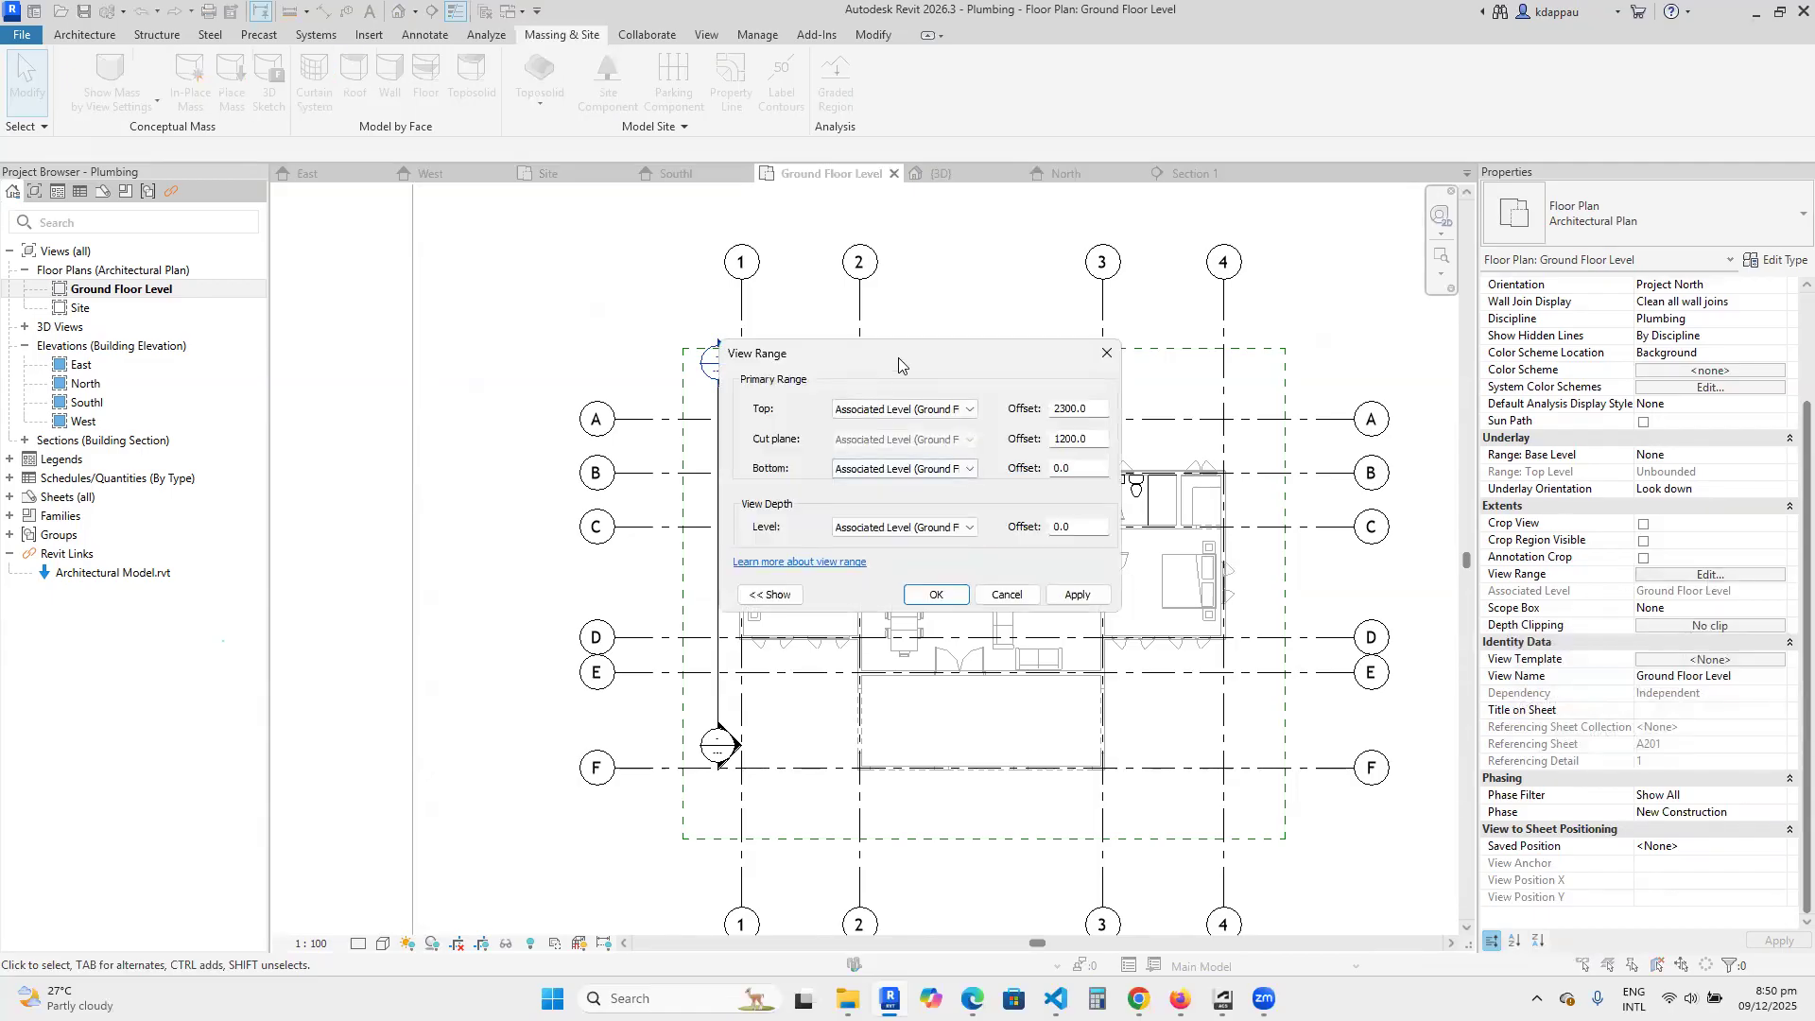
pyautogui.moveTo(900, 357); pyautogui.dragTo(725, 289)
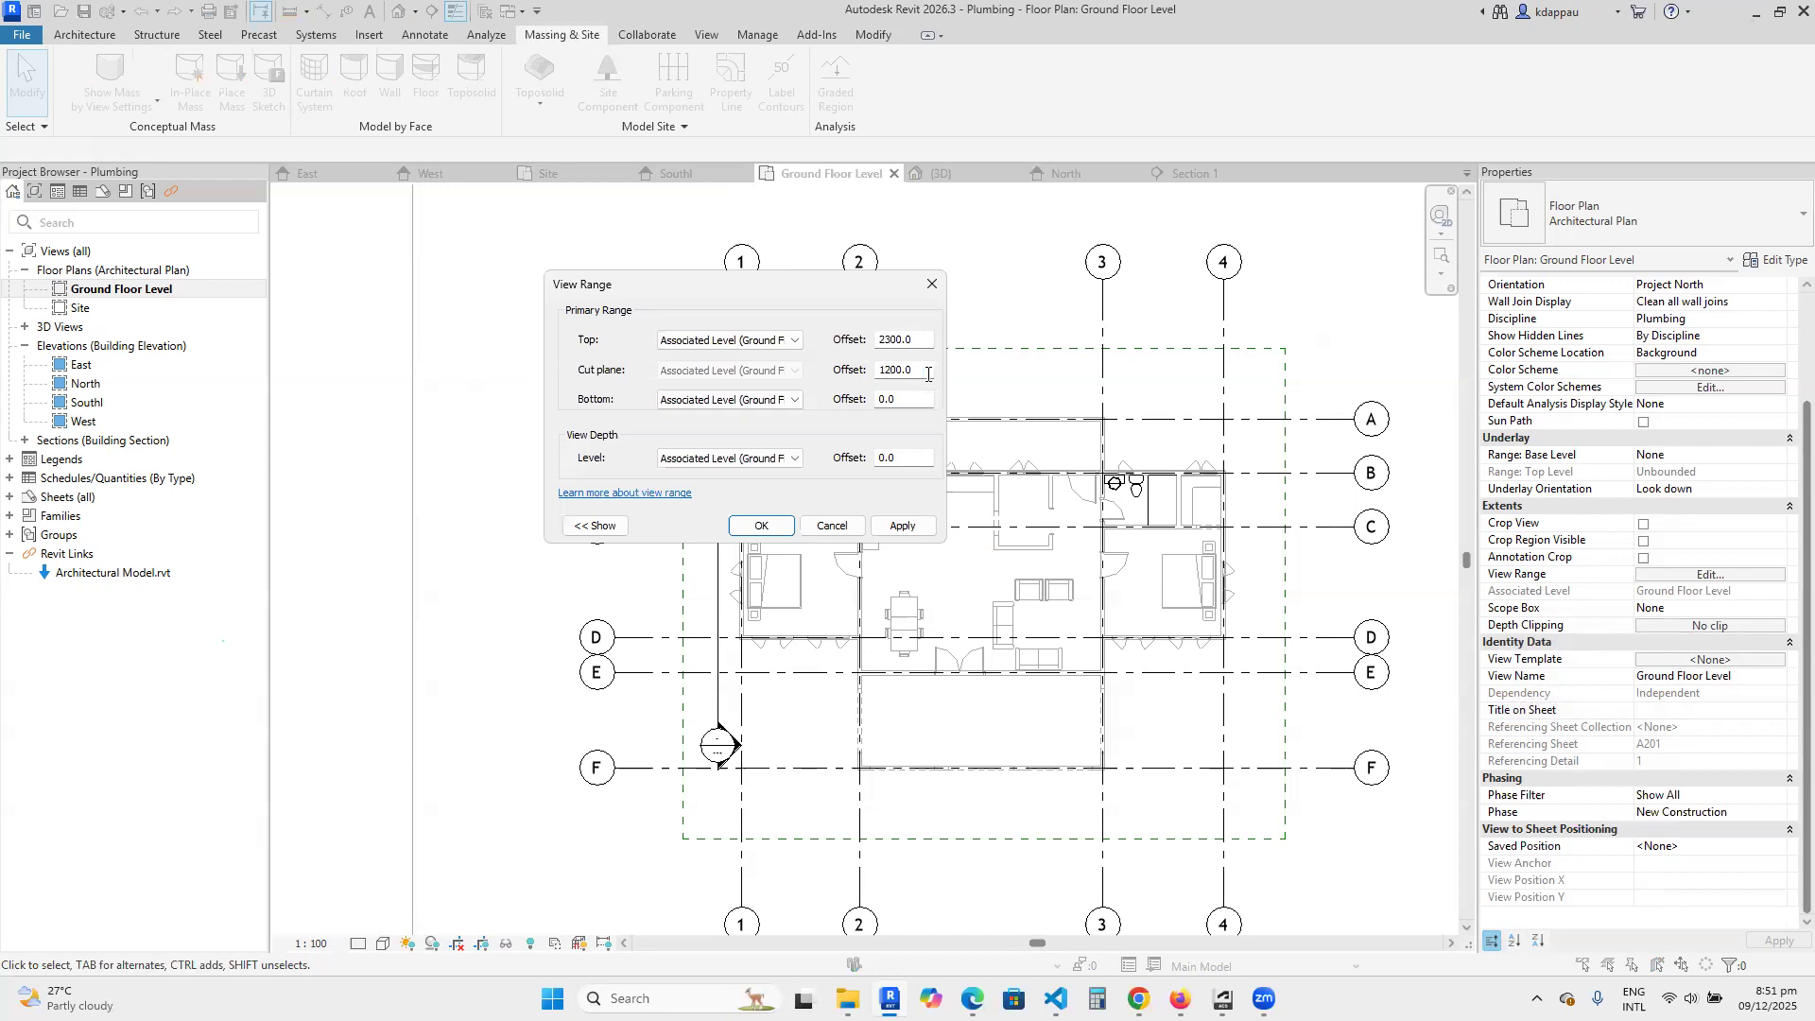
# Set both the primary range's bottom and the view depth level to Unlimited and apply the view range to the plan.
pyautogui.click(782, 400)
pyautogui.click(823, 393)
pyautogui.moveTo(755, 288); pyautogui.dragTo(438, 244)
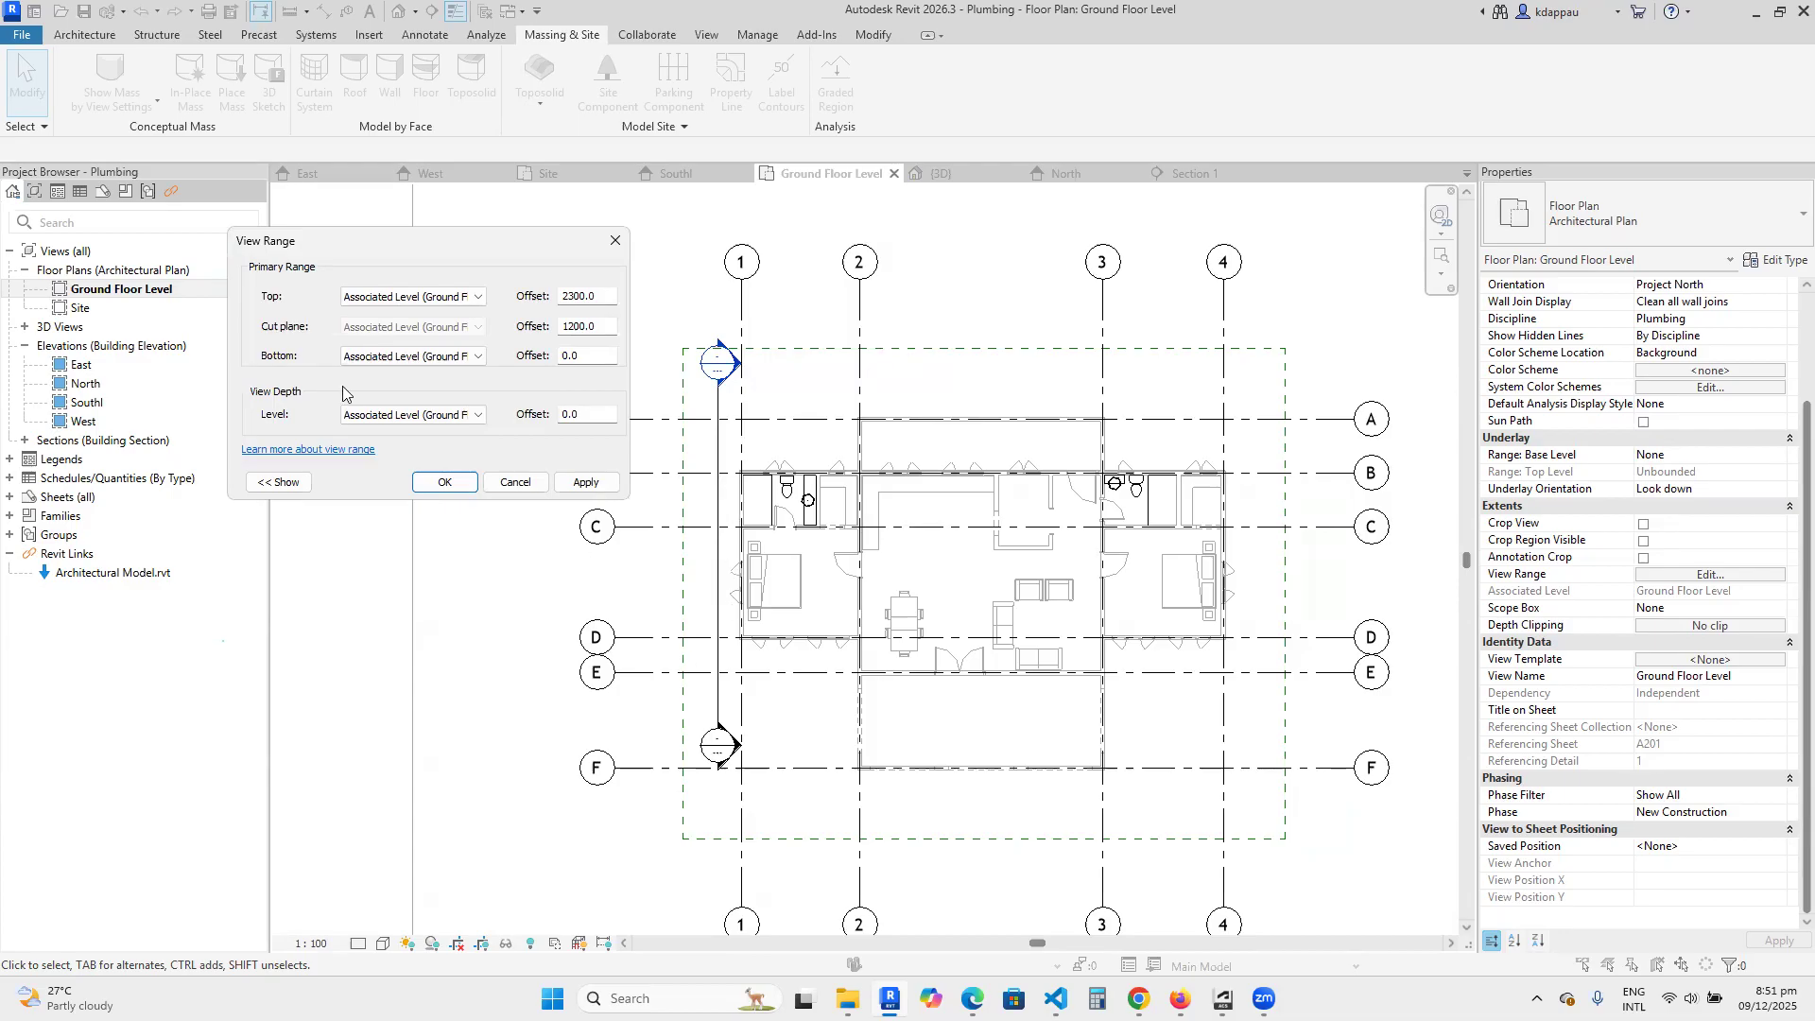
pyautogui.click(474, 365)
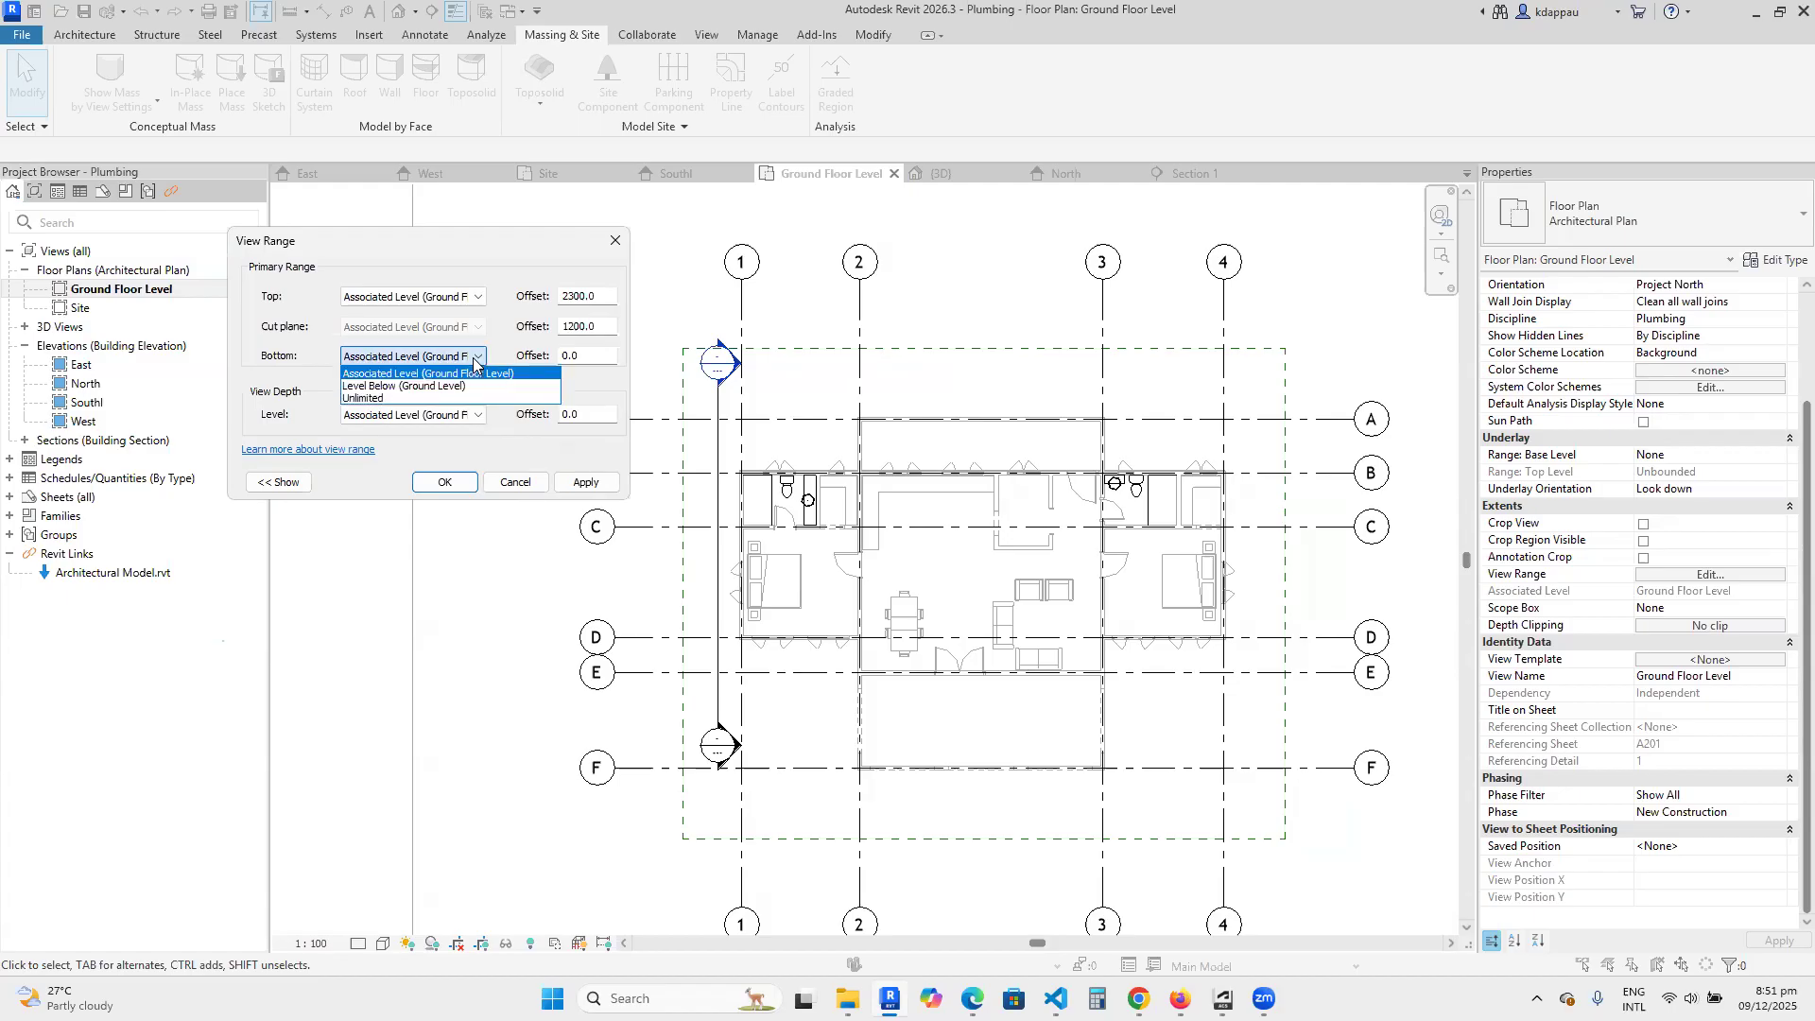
pyautogui.click(475, 365)
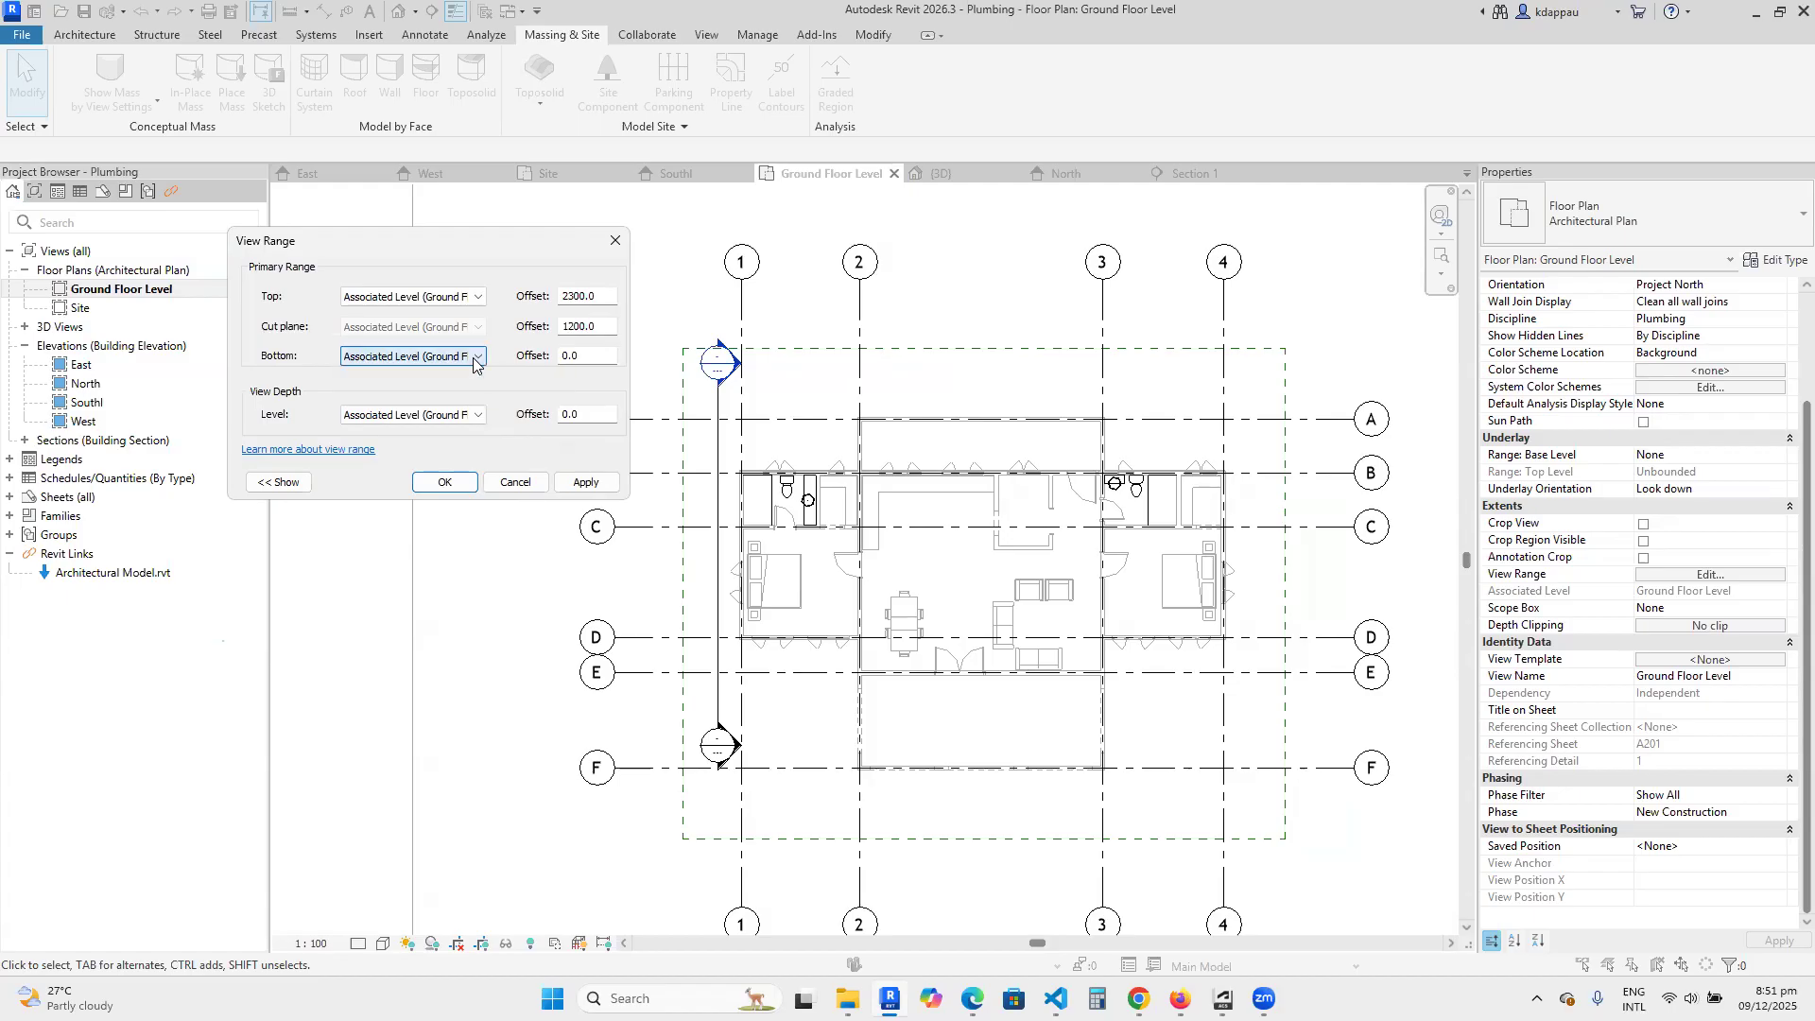
pyautogui.click(475, 365)
pyautogui.click(474, 365)
pyautogui.click(475, 356)
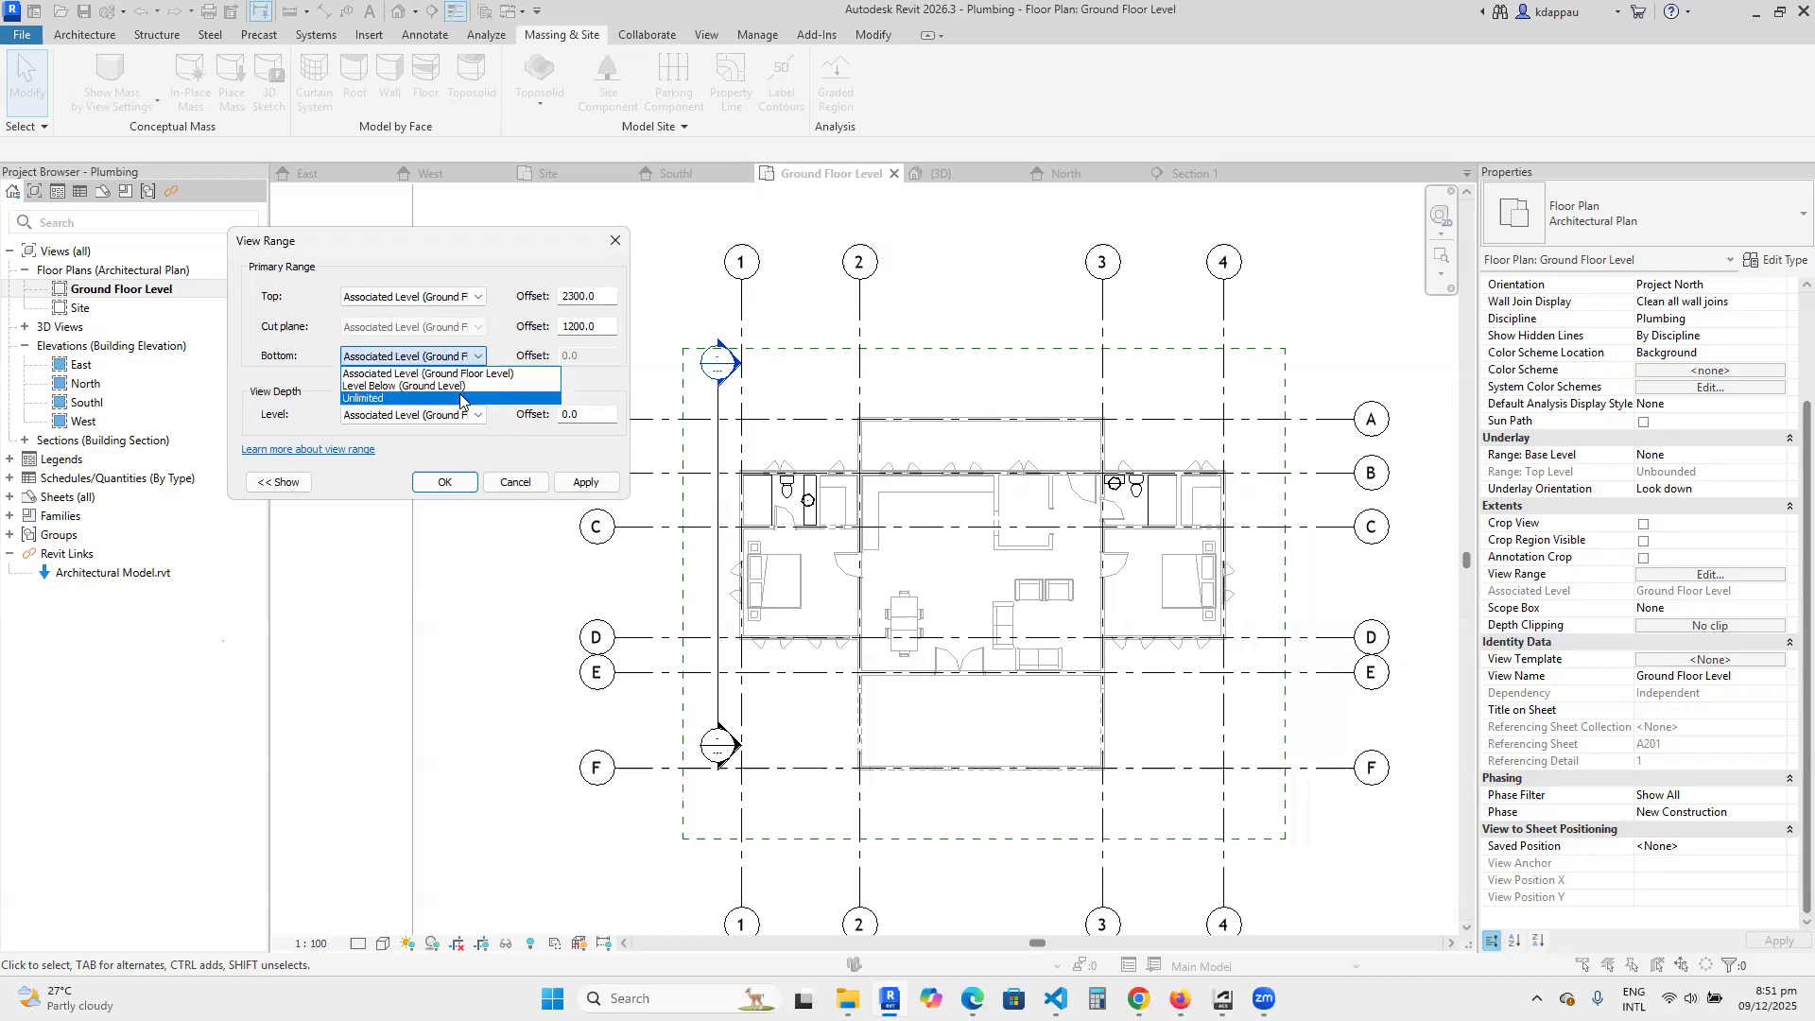
pyautogui.click(379, 399)
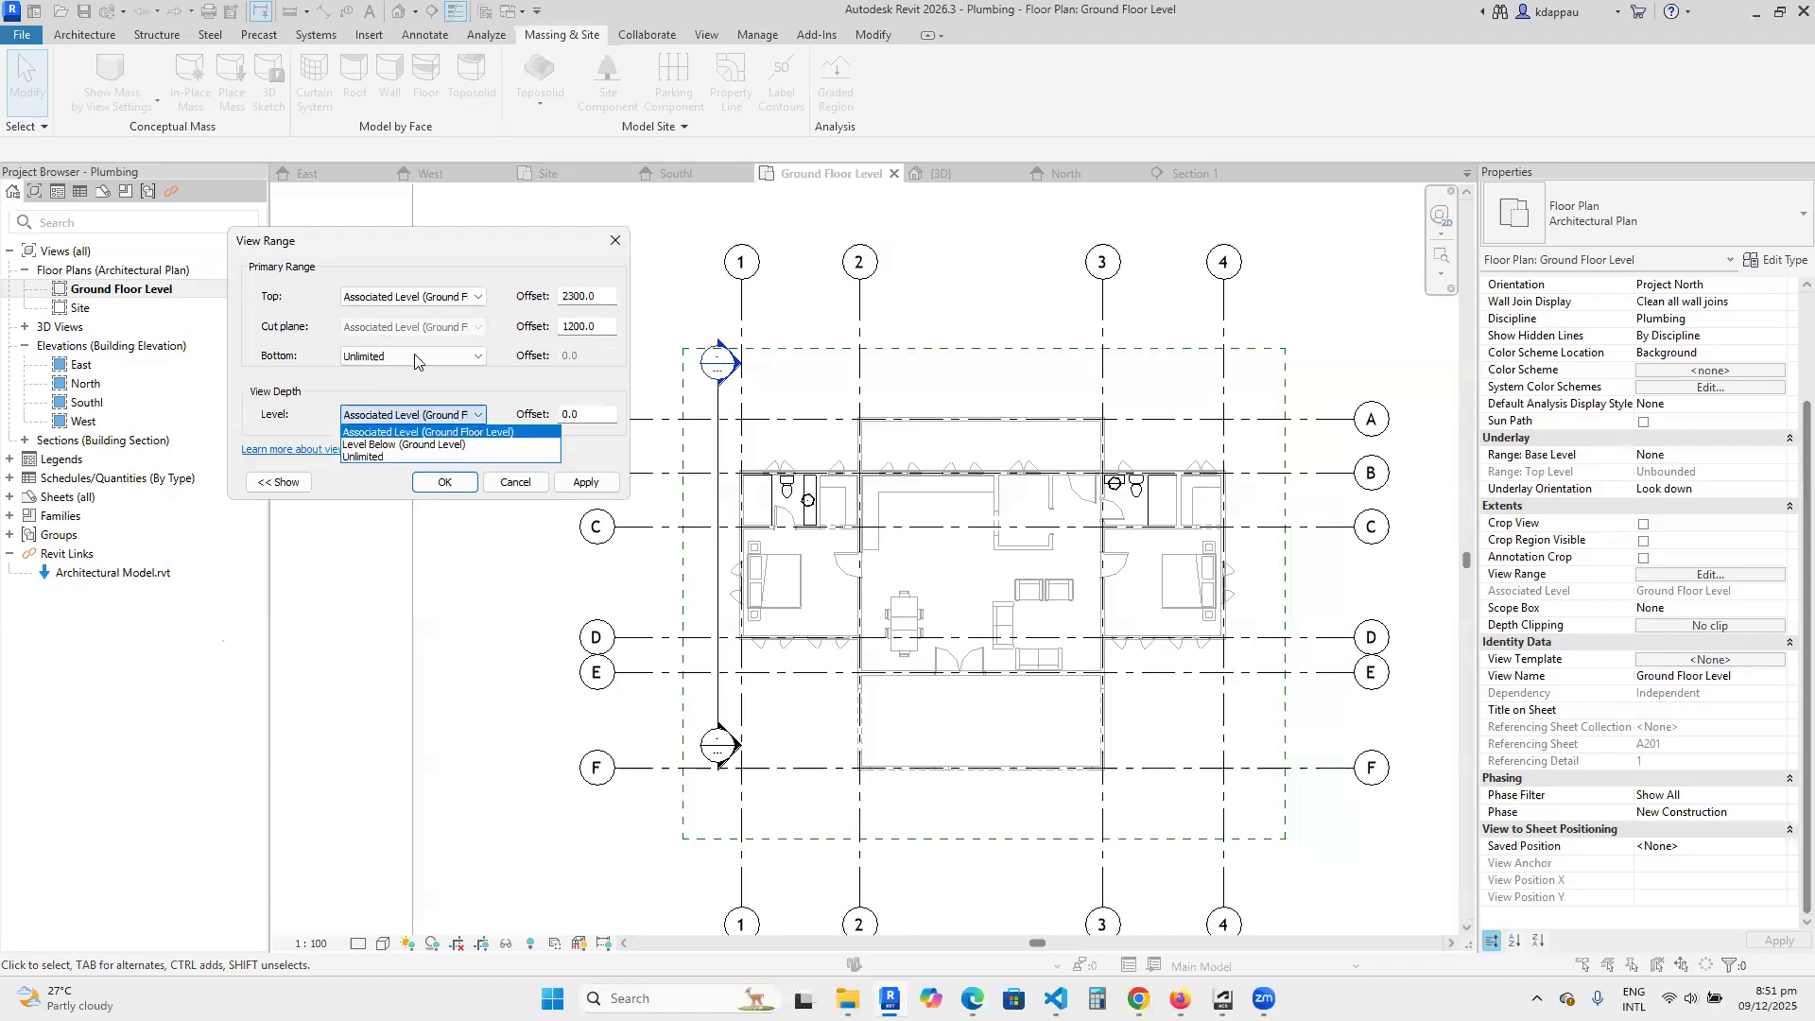
pyautogui.click(368, 458)
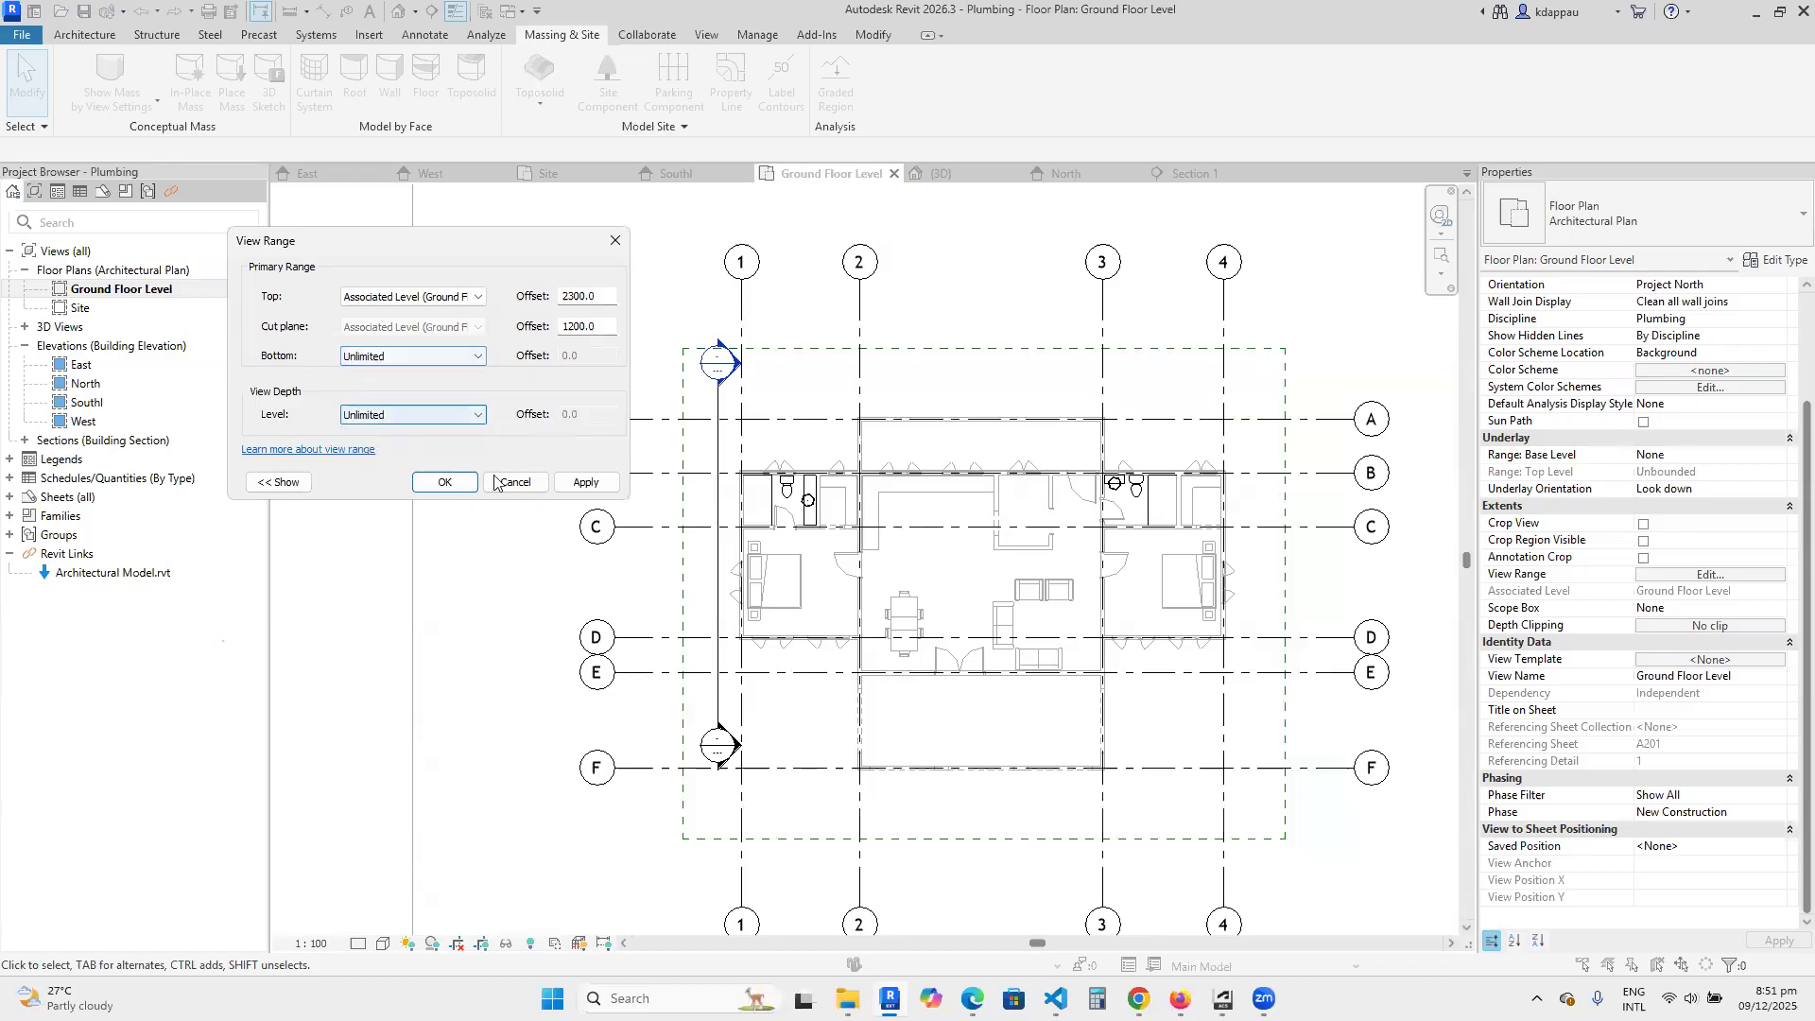
pyautogui.click(579, 483)
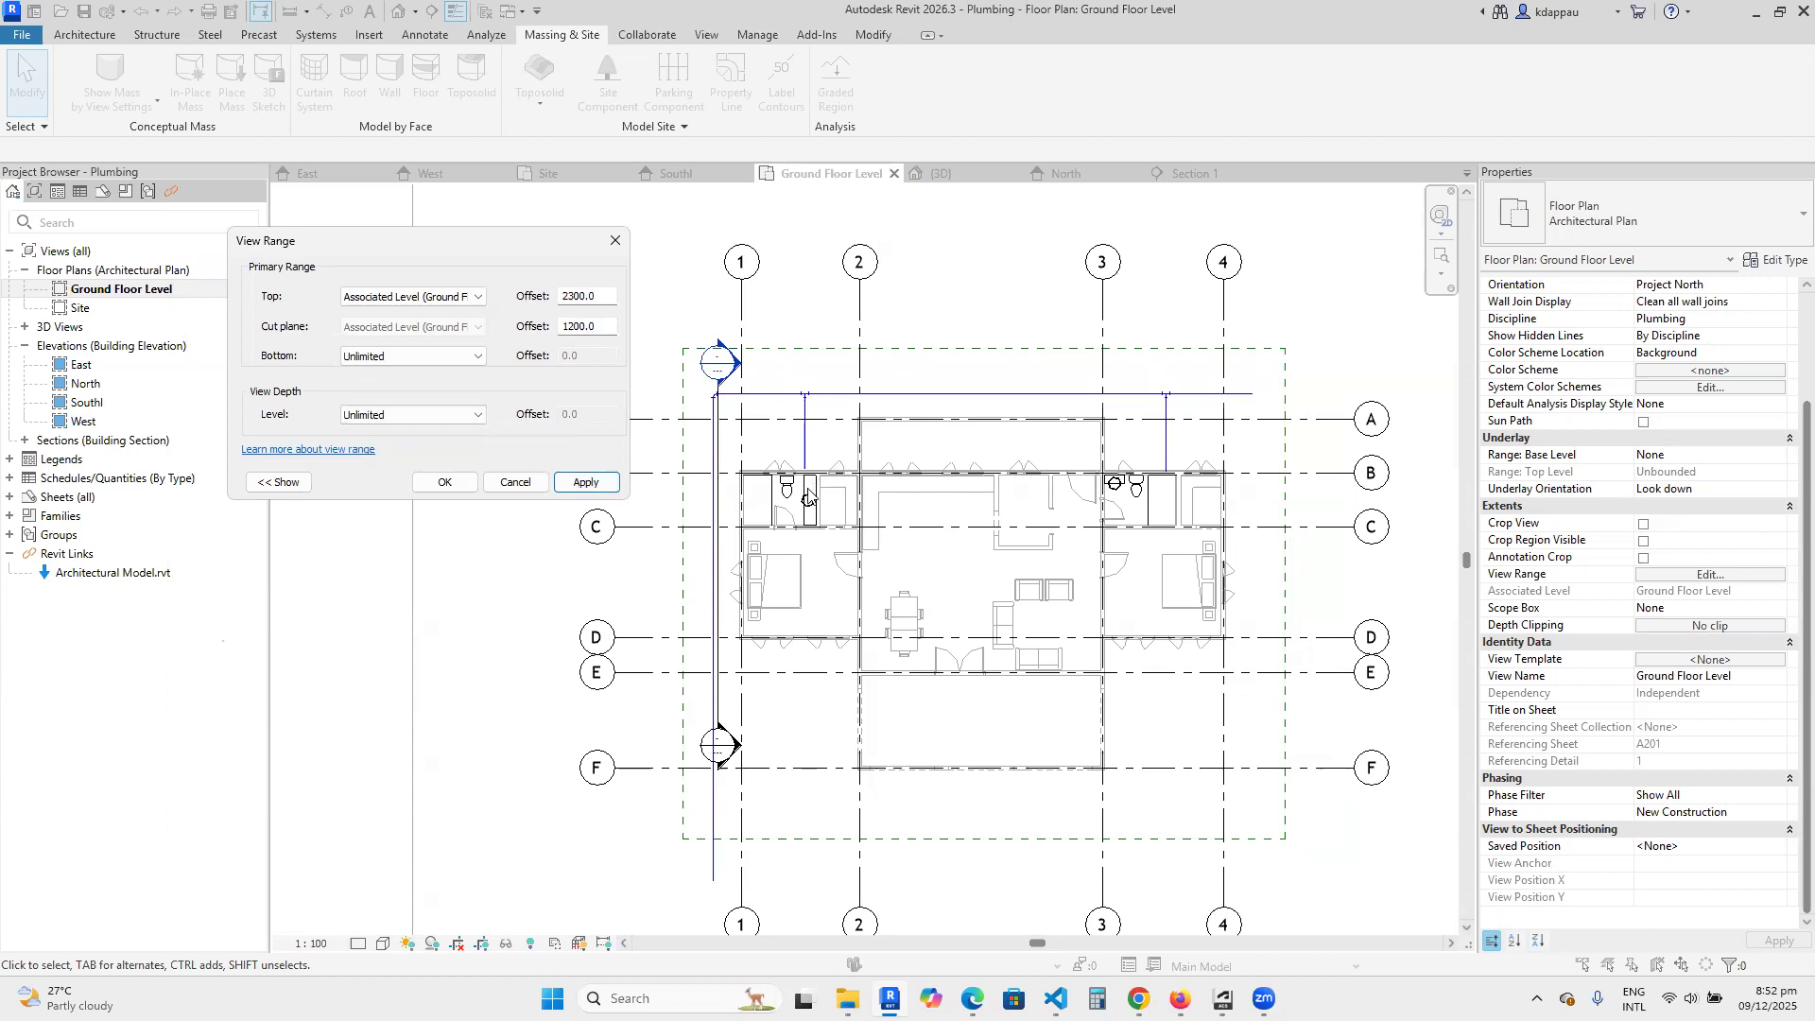
pyautogui.click(437, 485)
# Examine the buried pipe runs and branch in the plan against the corner bathroom's shower, toilet and washbasin.
pyautogui.scroll(-2, 879, 567)
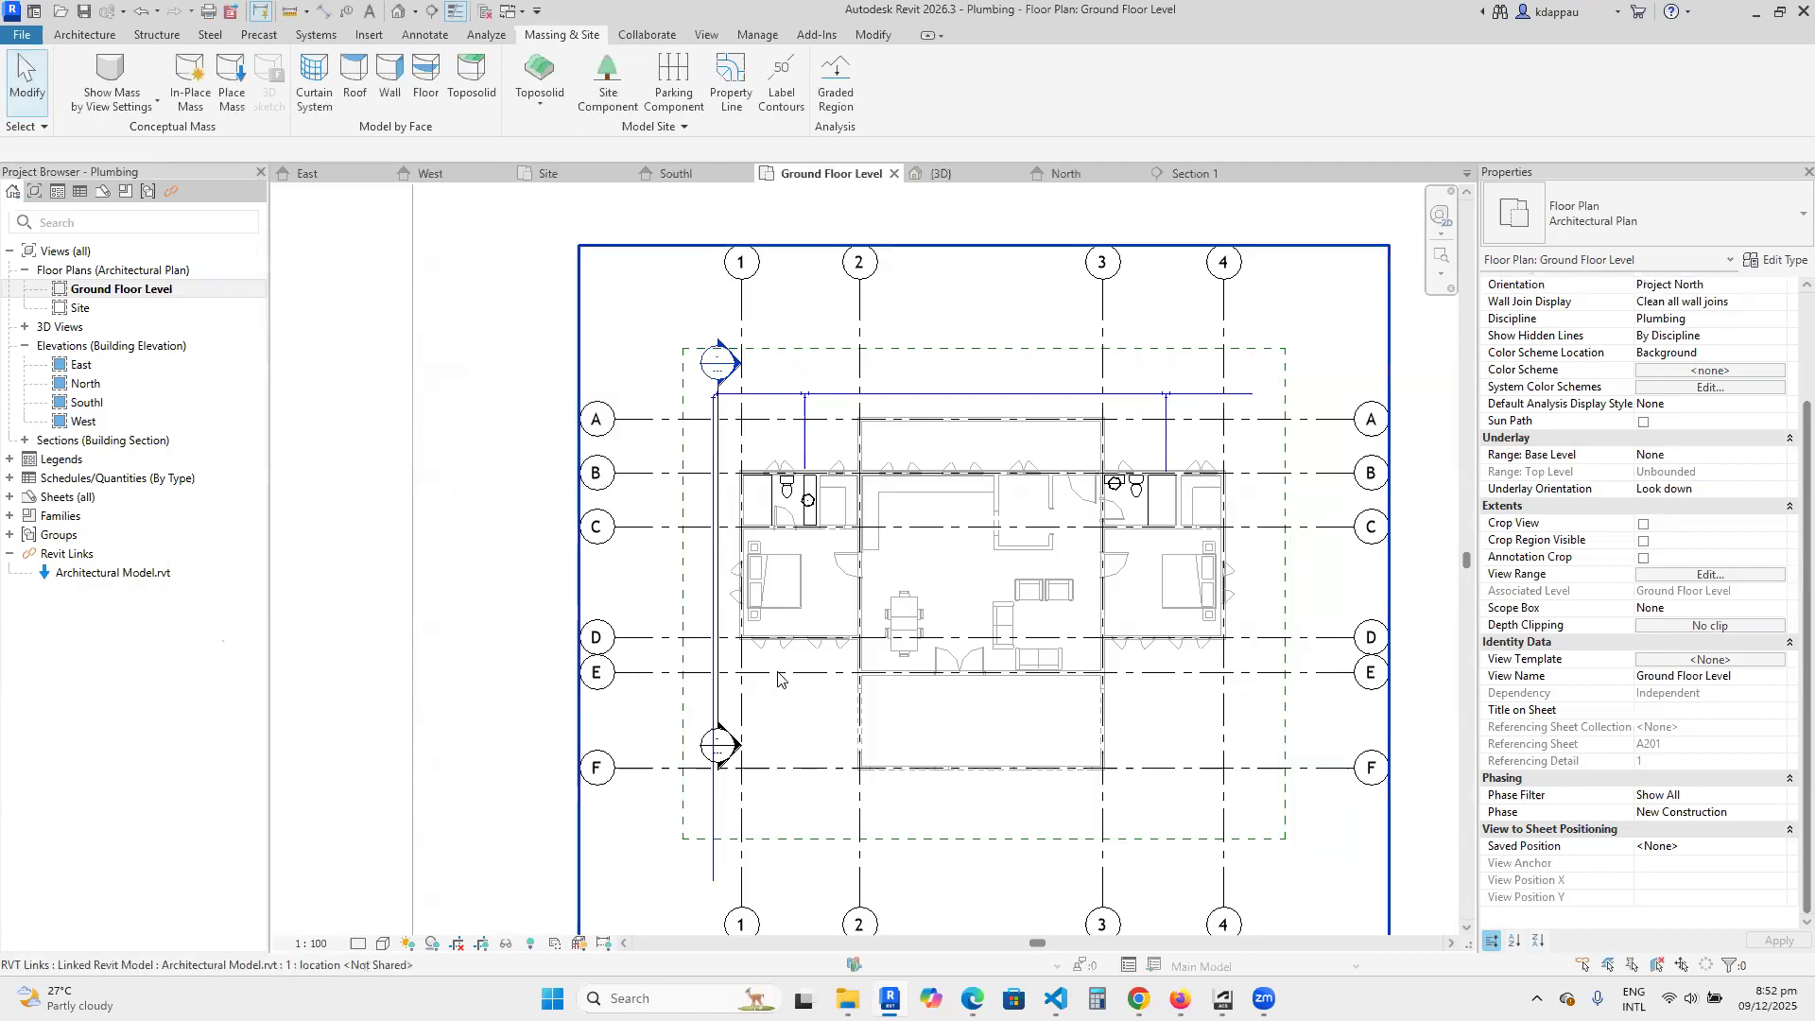
pyautogui.scroll(3, 792, 560)
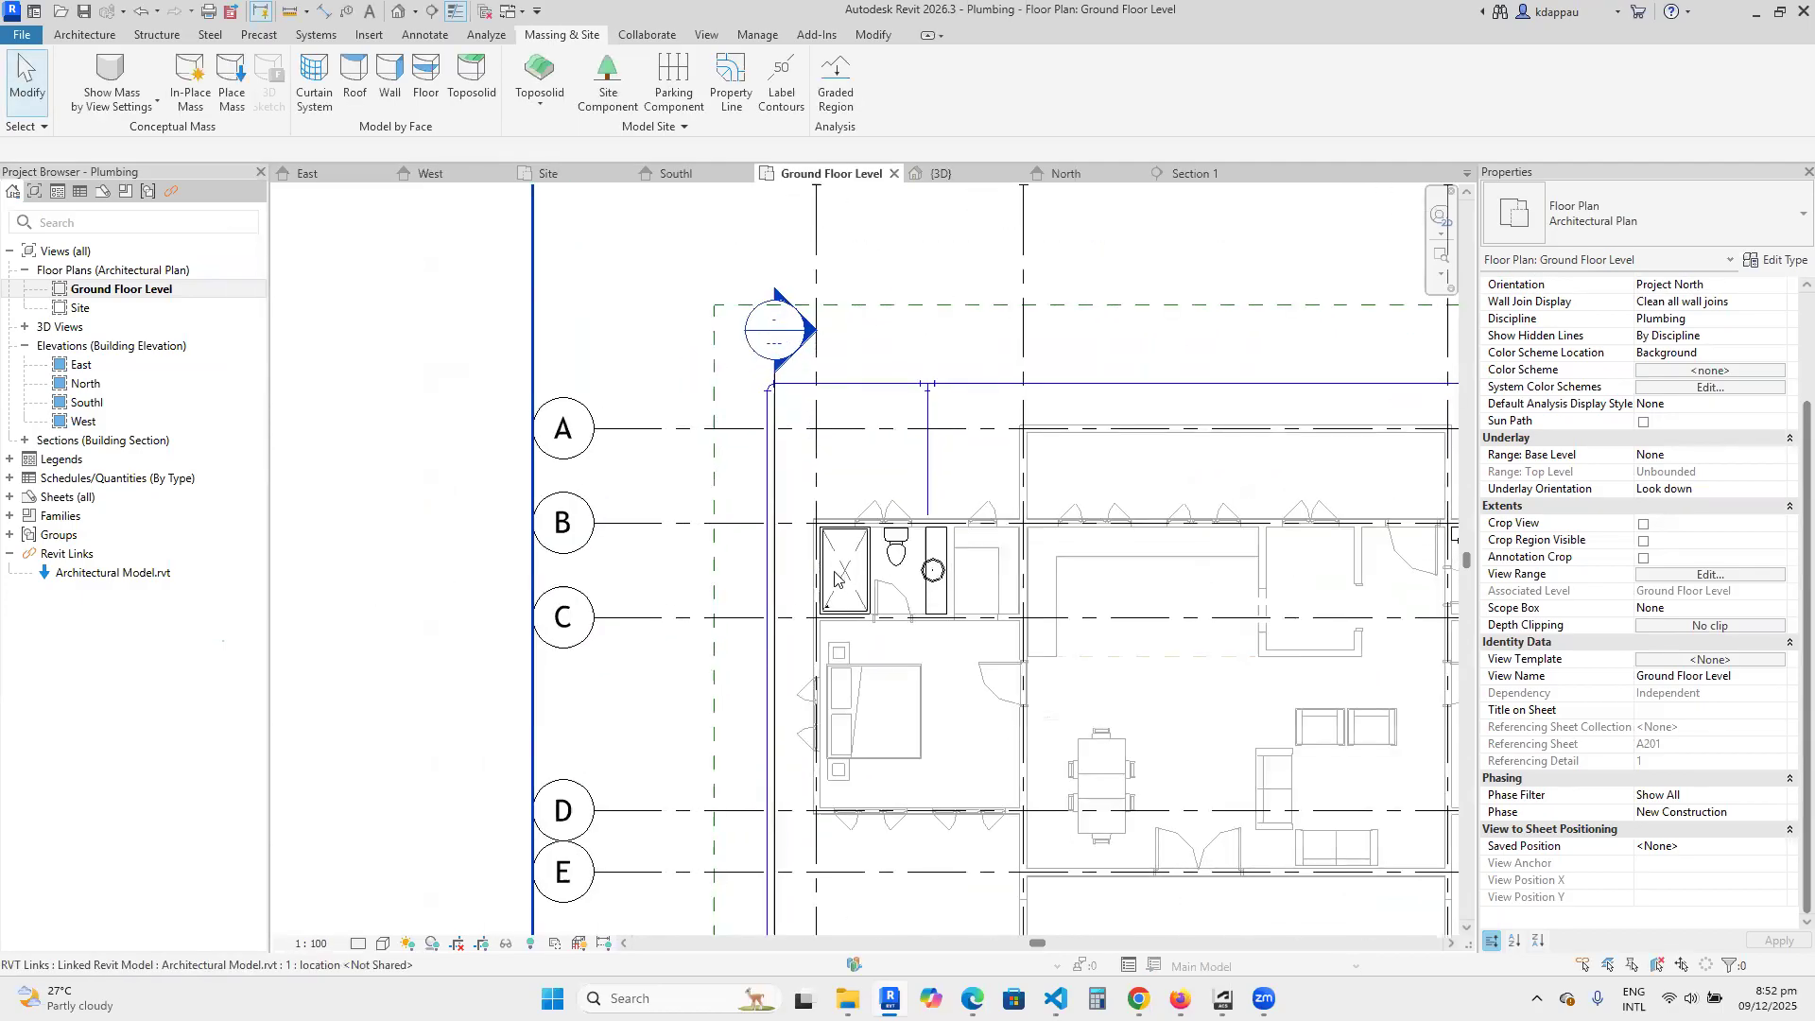
pyautogui.scroll(5, 884, 567)
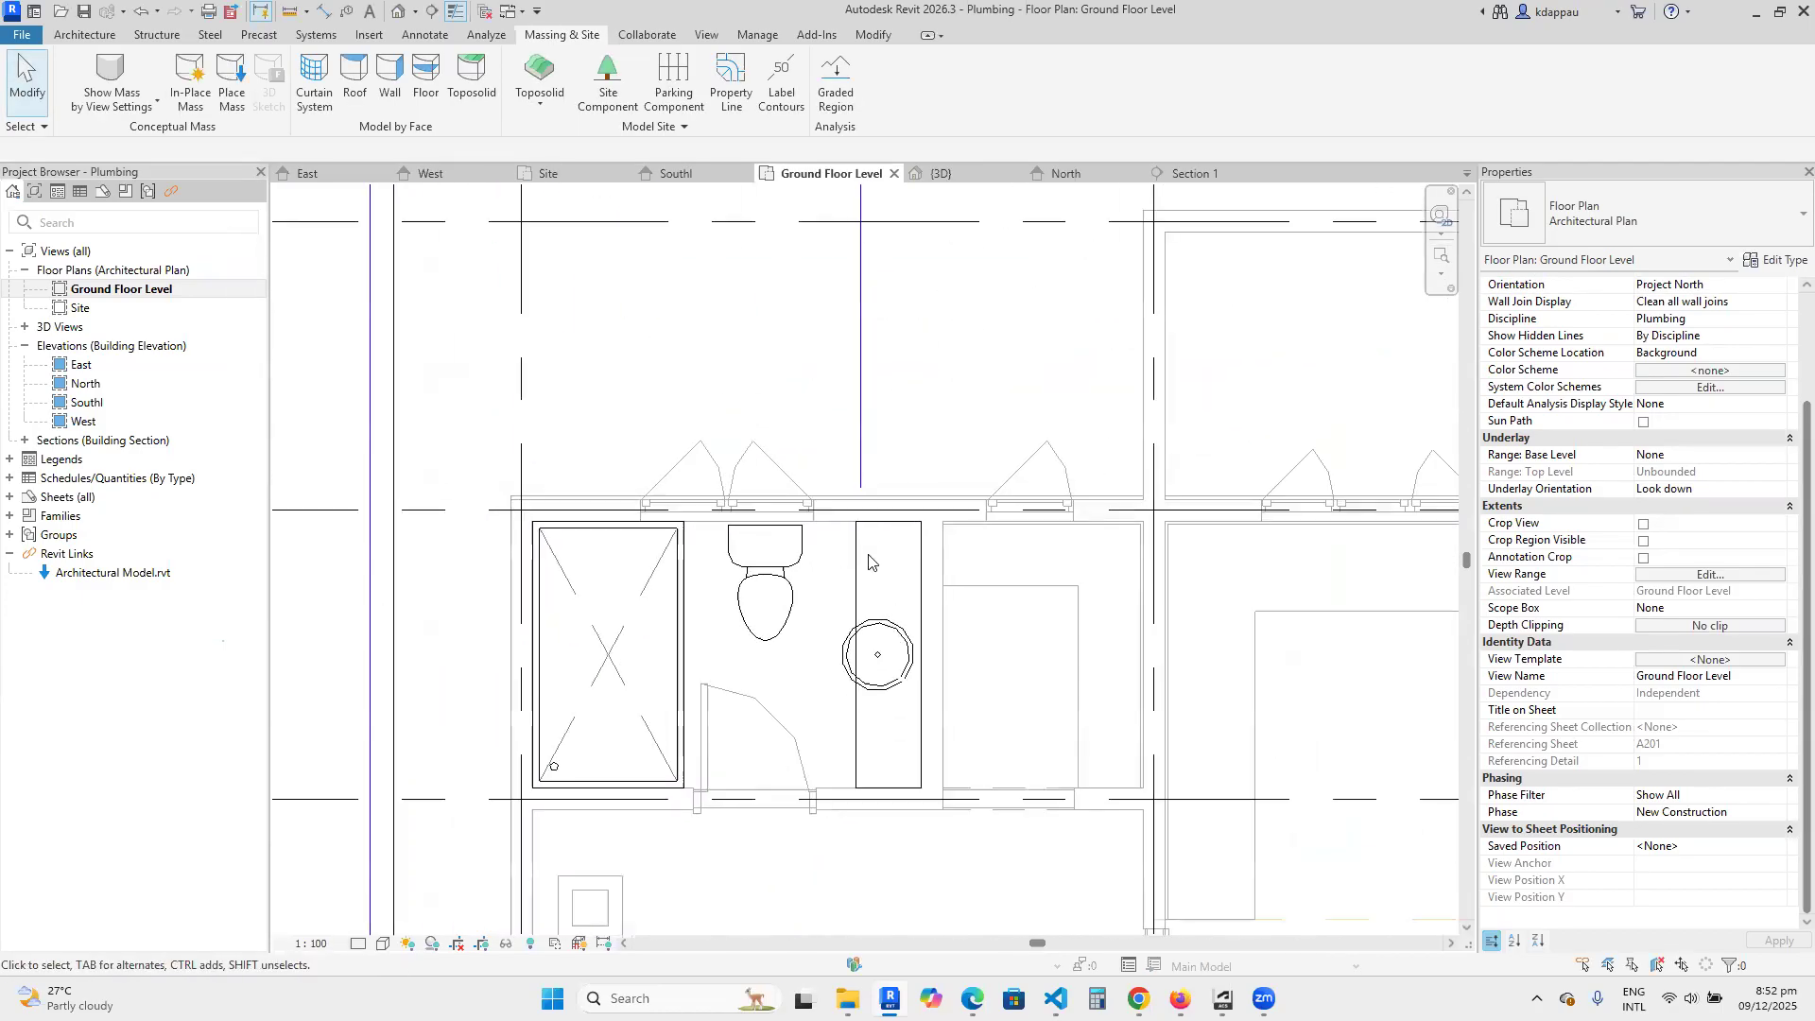
pyautogui.scroll(-3, 869, 561)
pyautogui.scroll(-3, 764, 561)
pyautogui.scroll(3, 764, 561)
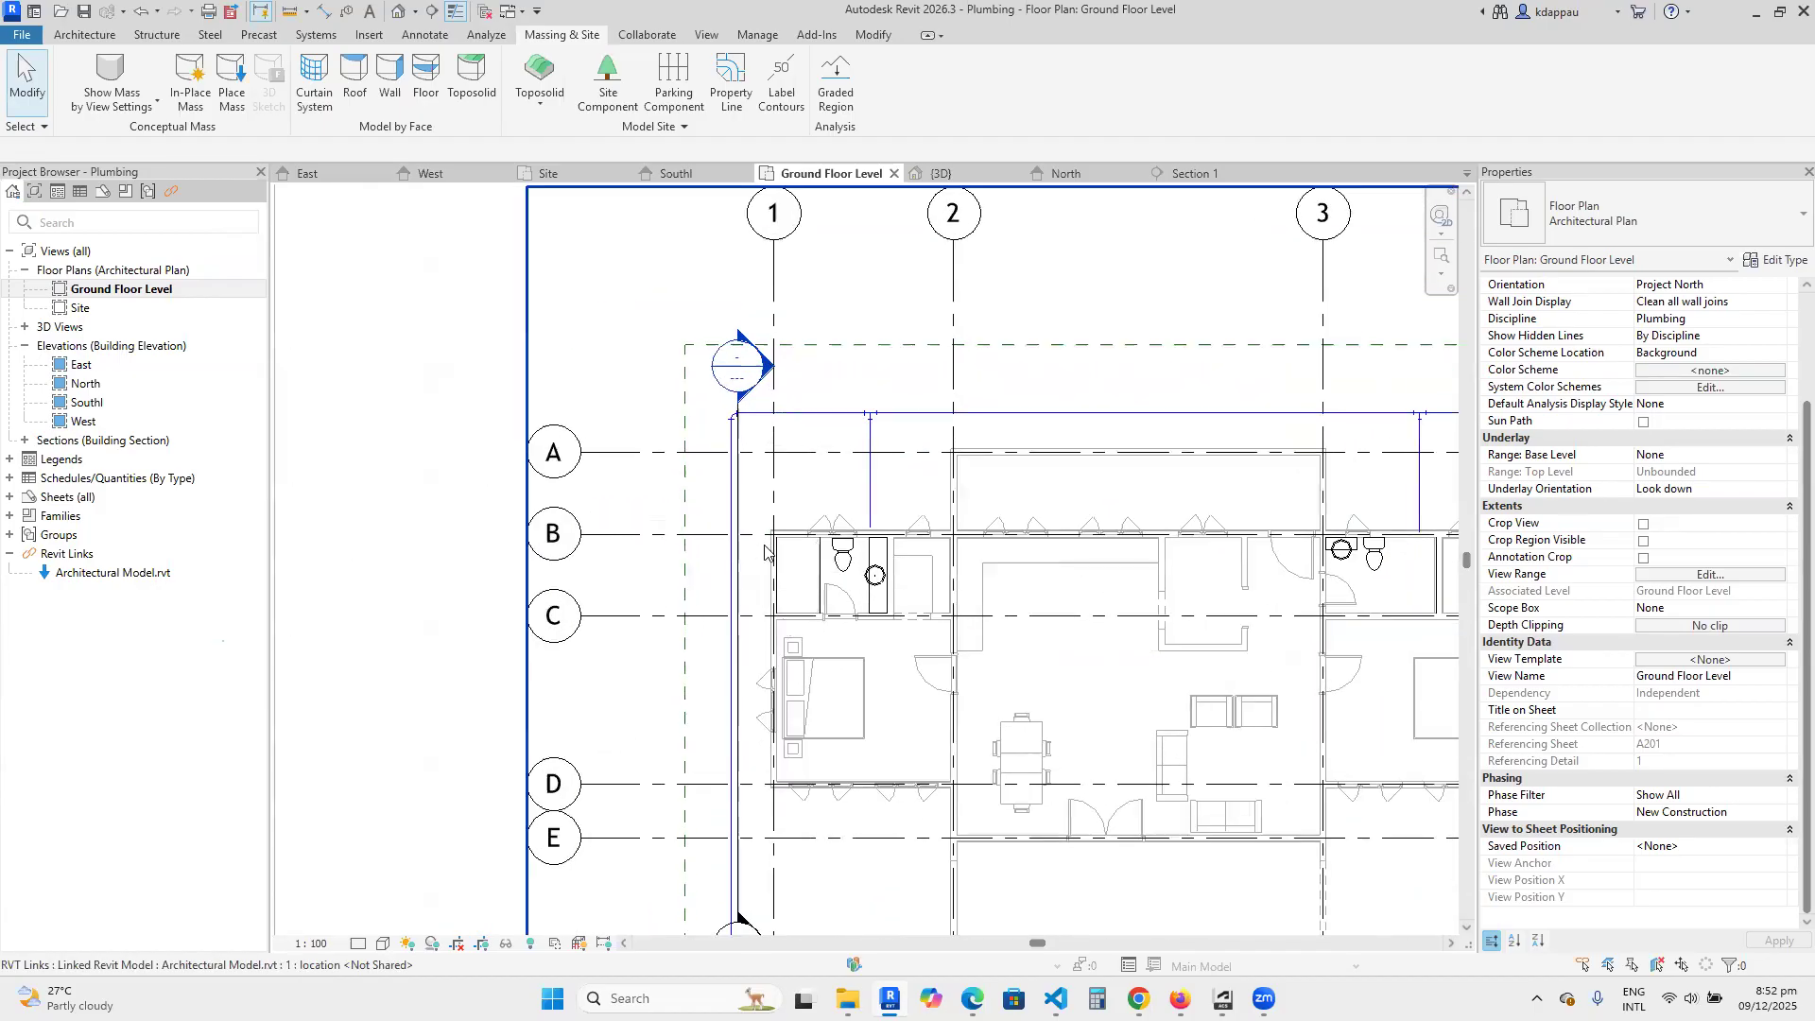
pyautogui.scroll(2, 765, 553)
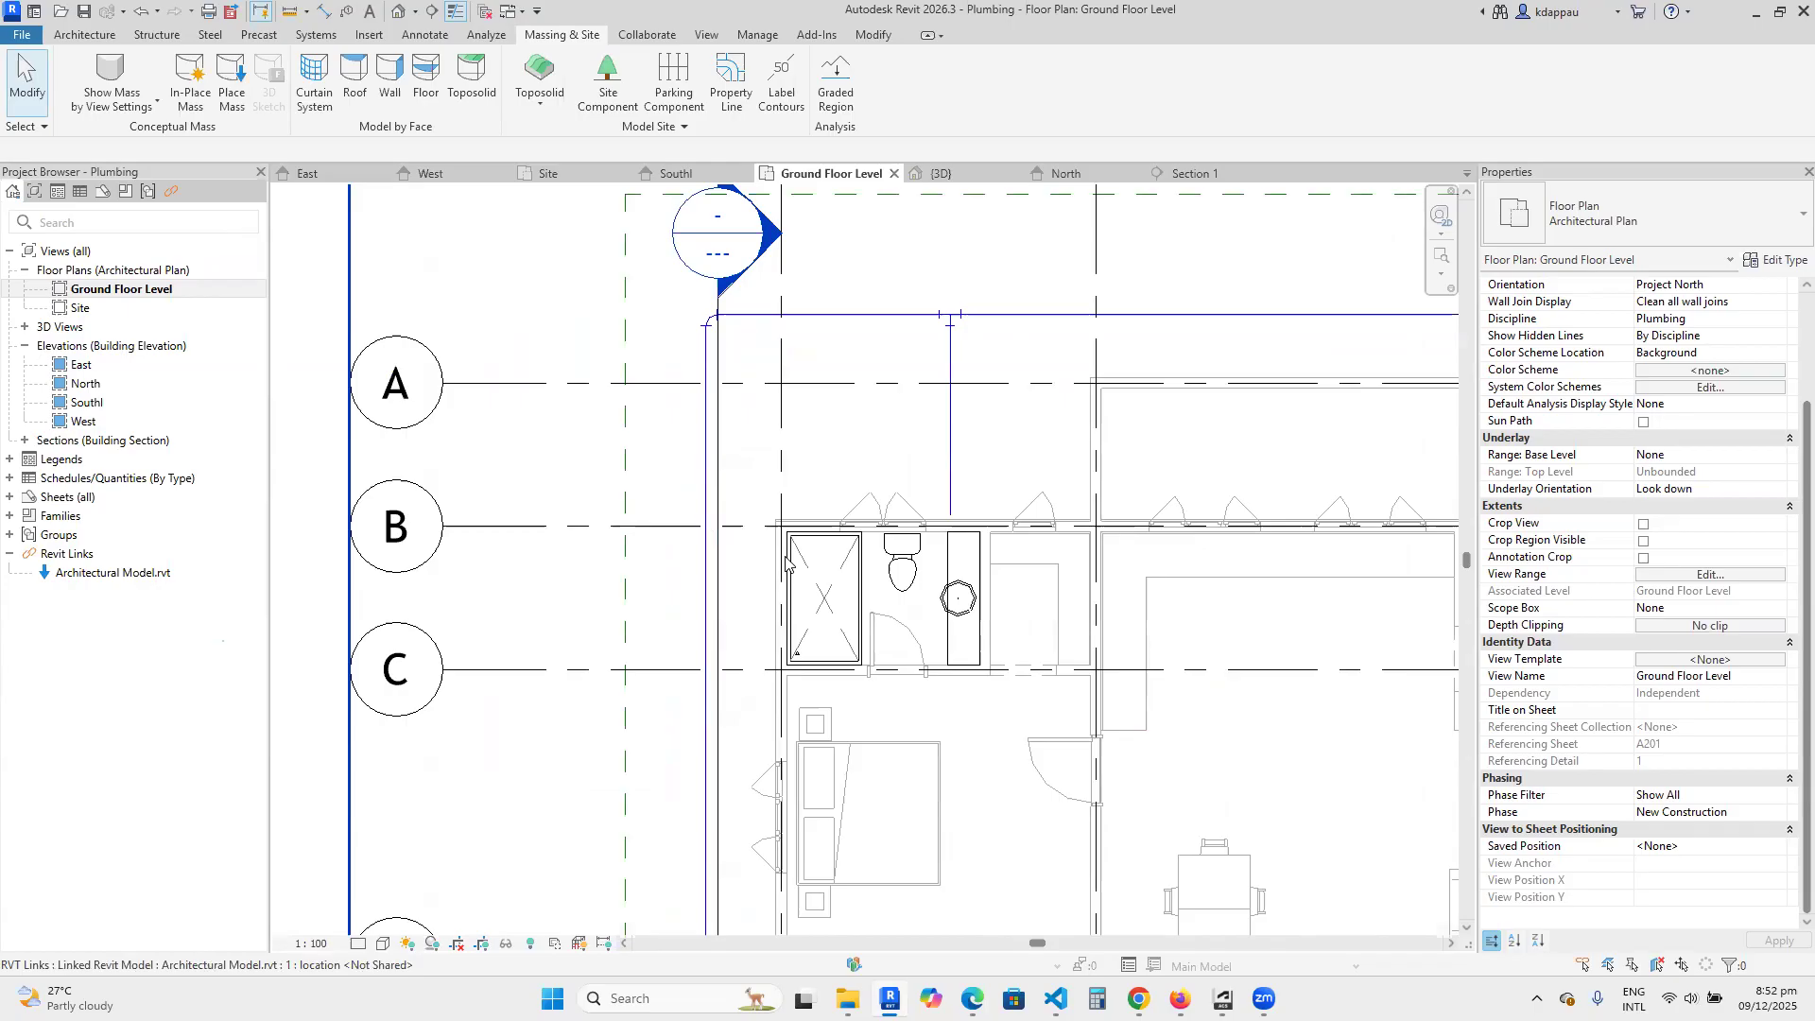
pyautogui.scroll(1, 785, 562)
pyautogui.scroll(-2, 784, 558)
pyautogui.scroll(2, 781, 550)
pyautogui.scroll(-3, 780, 546)
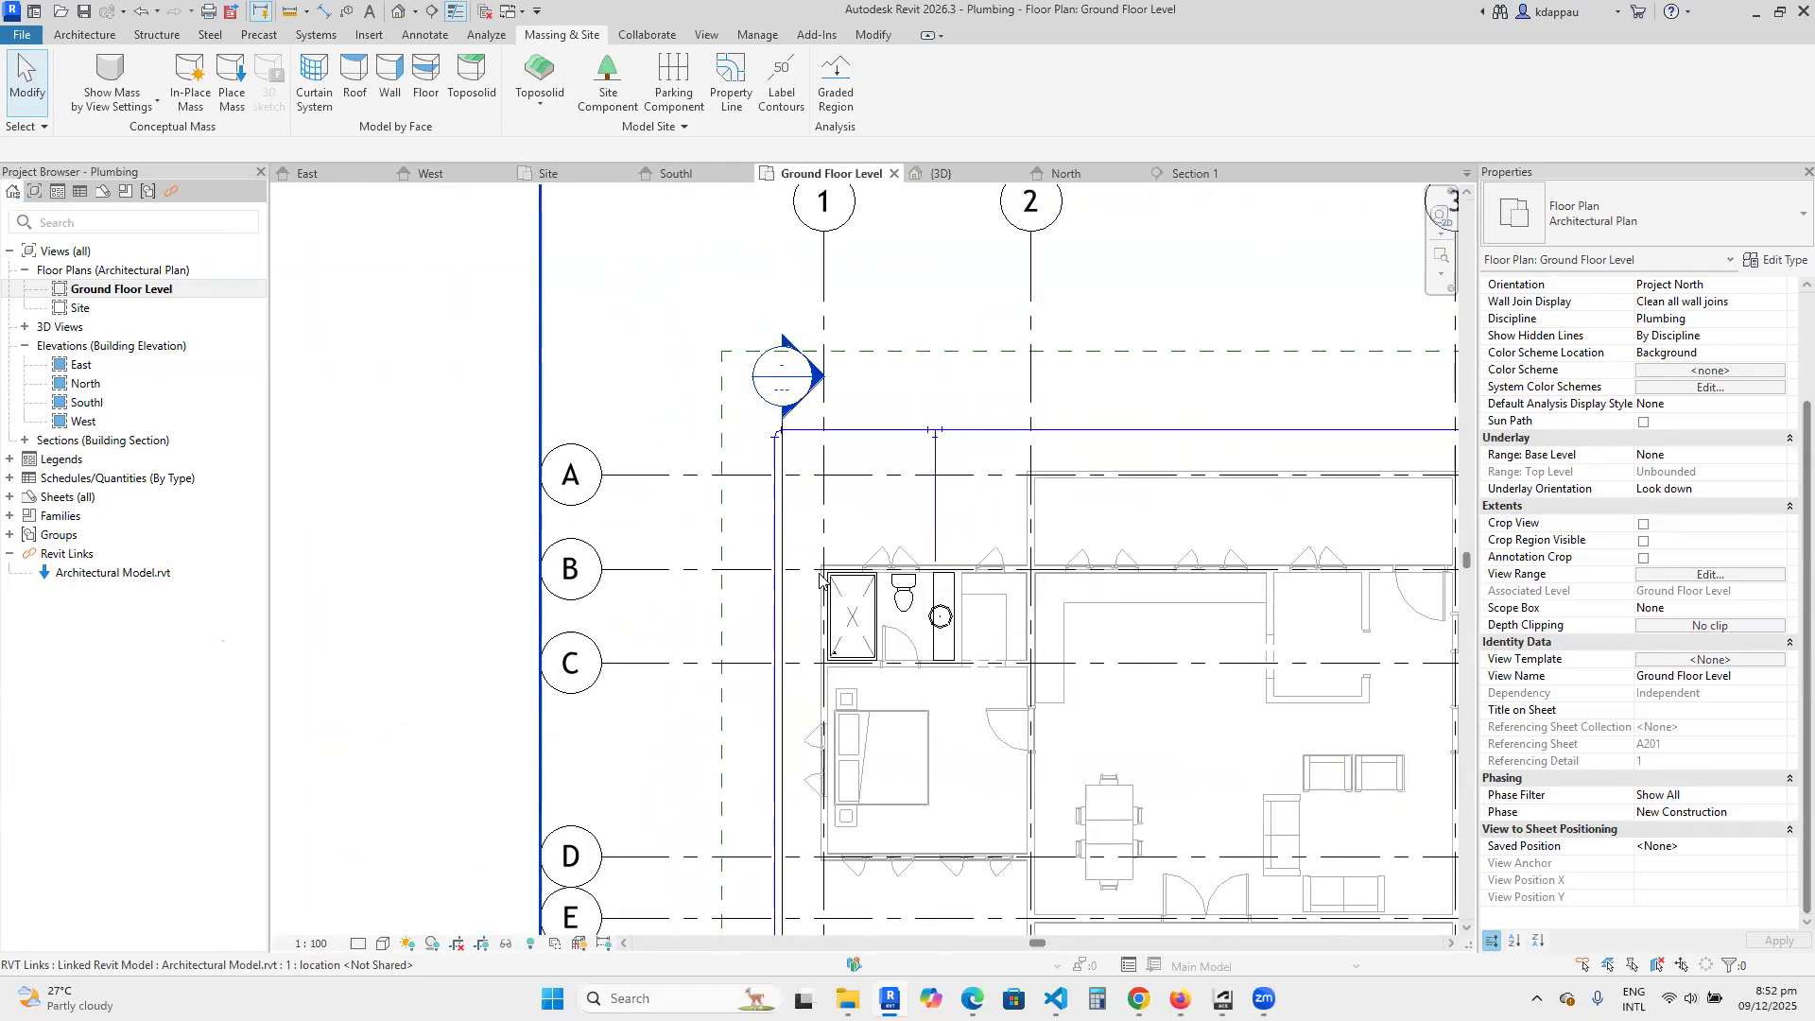
# Check in plan where the buried branch stops at the bathroom's outer wall and open the view of the section beside it.
pyautogui.scroll(3, 822, 567)
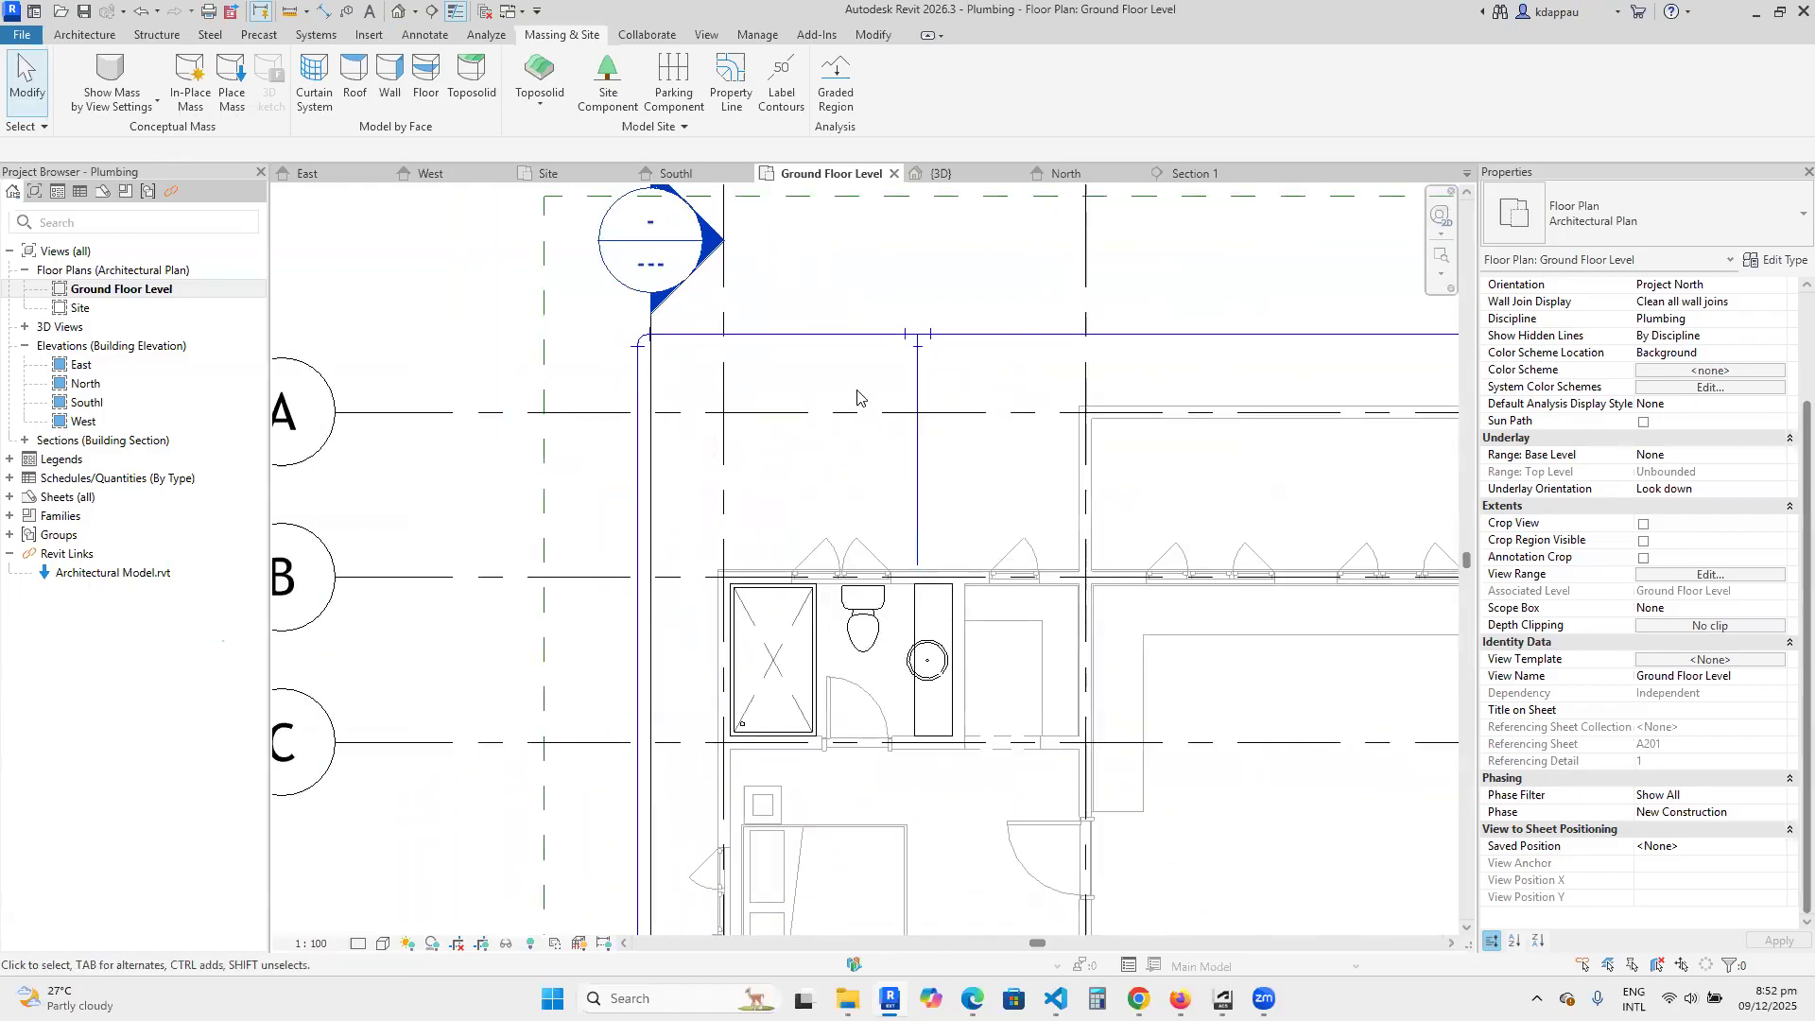
pyautogui.scroll(3, 910, 399)
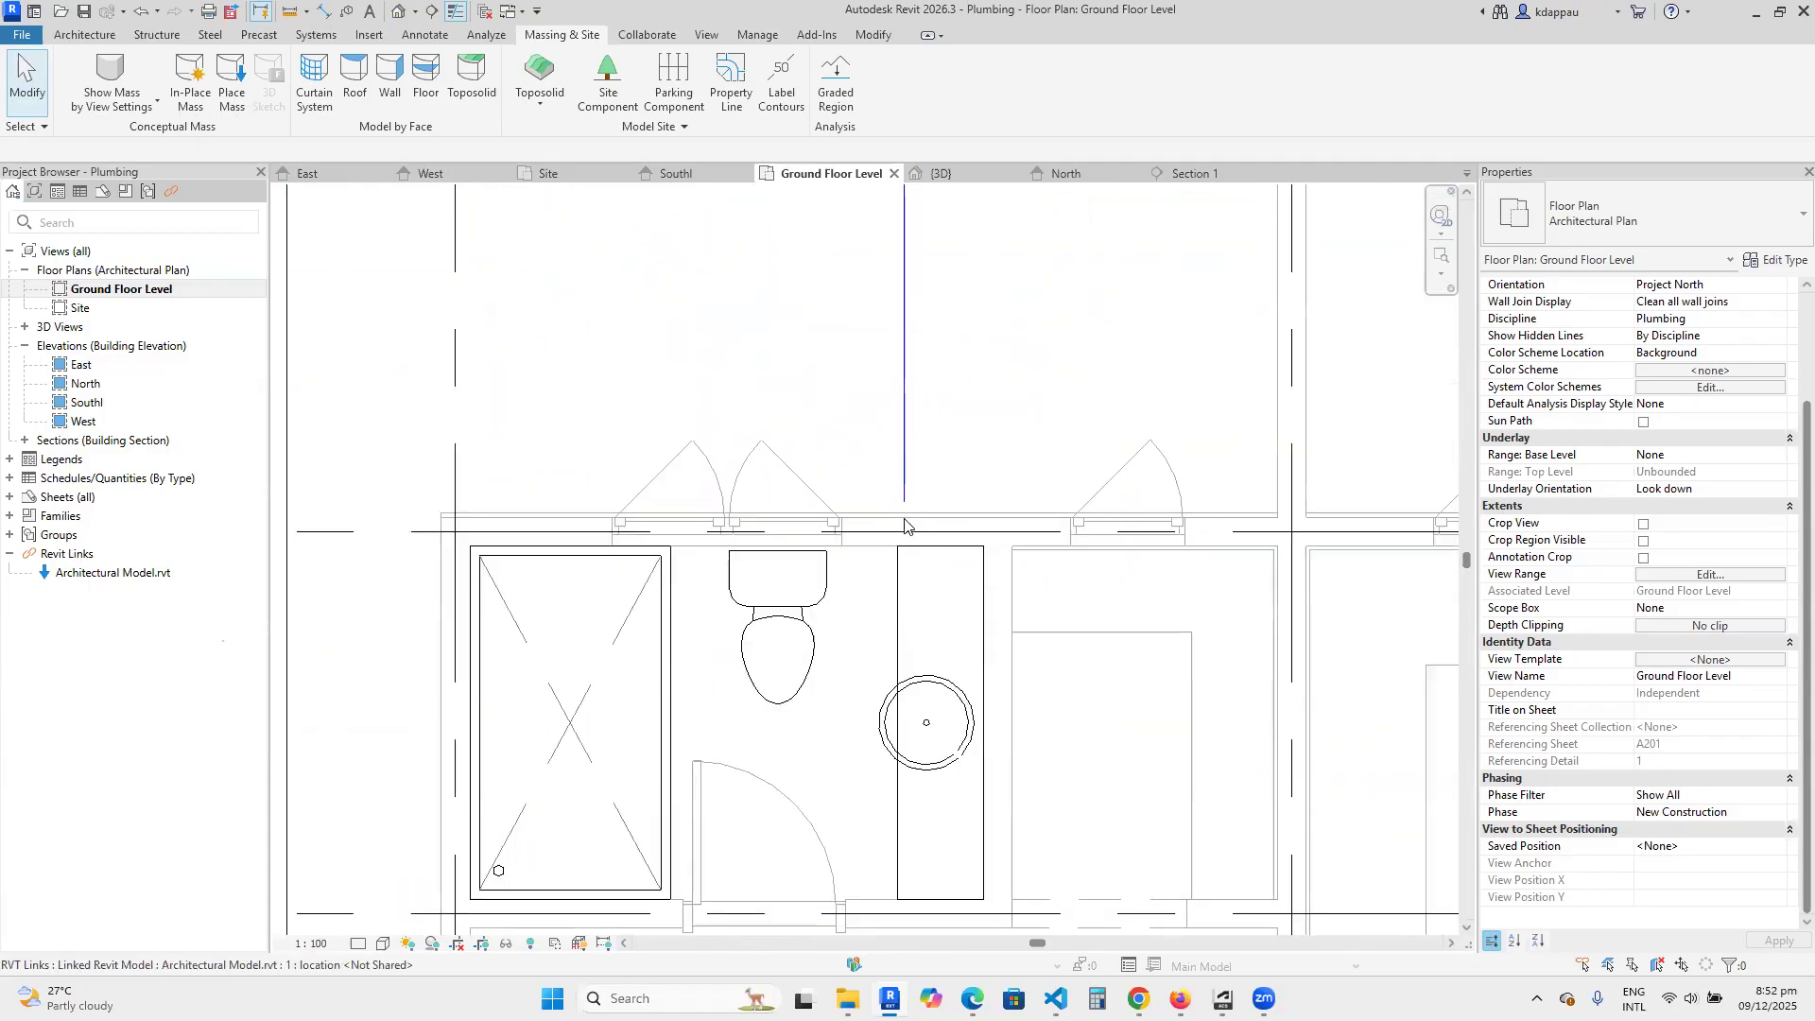
pyautogui.scroll(2, 893, 498)
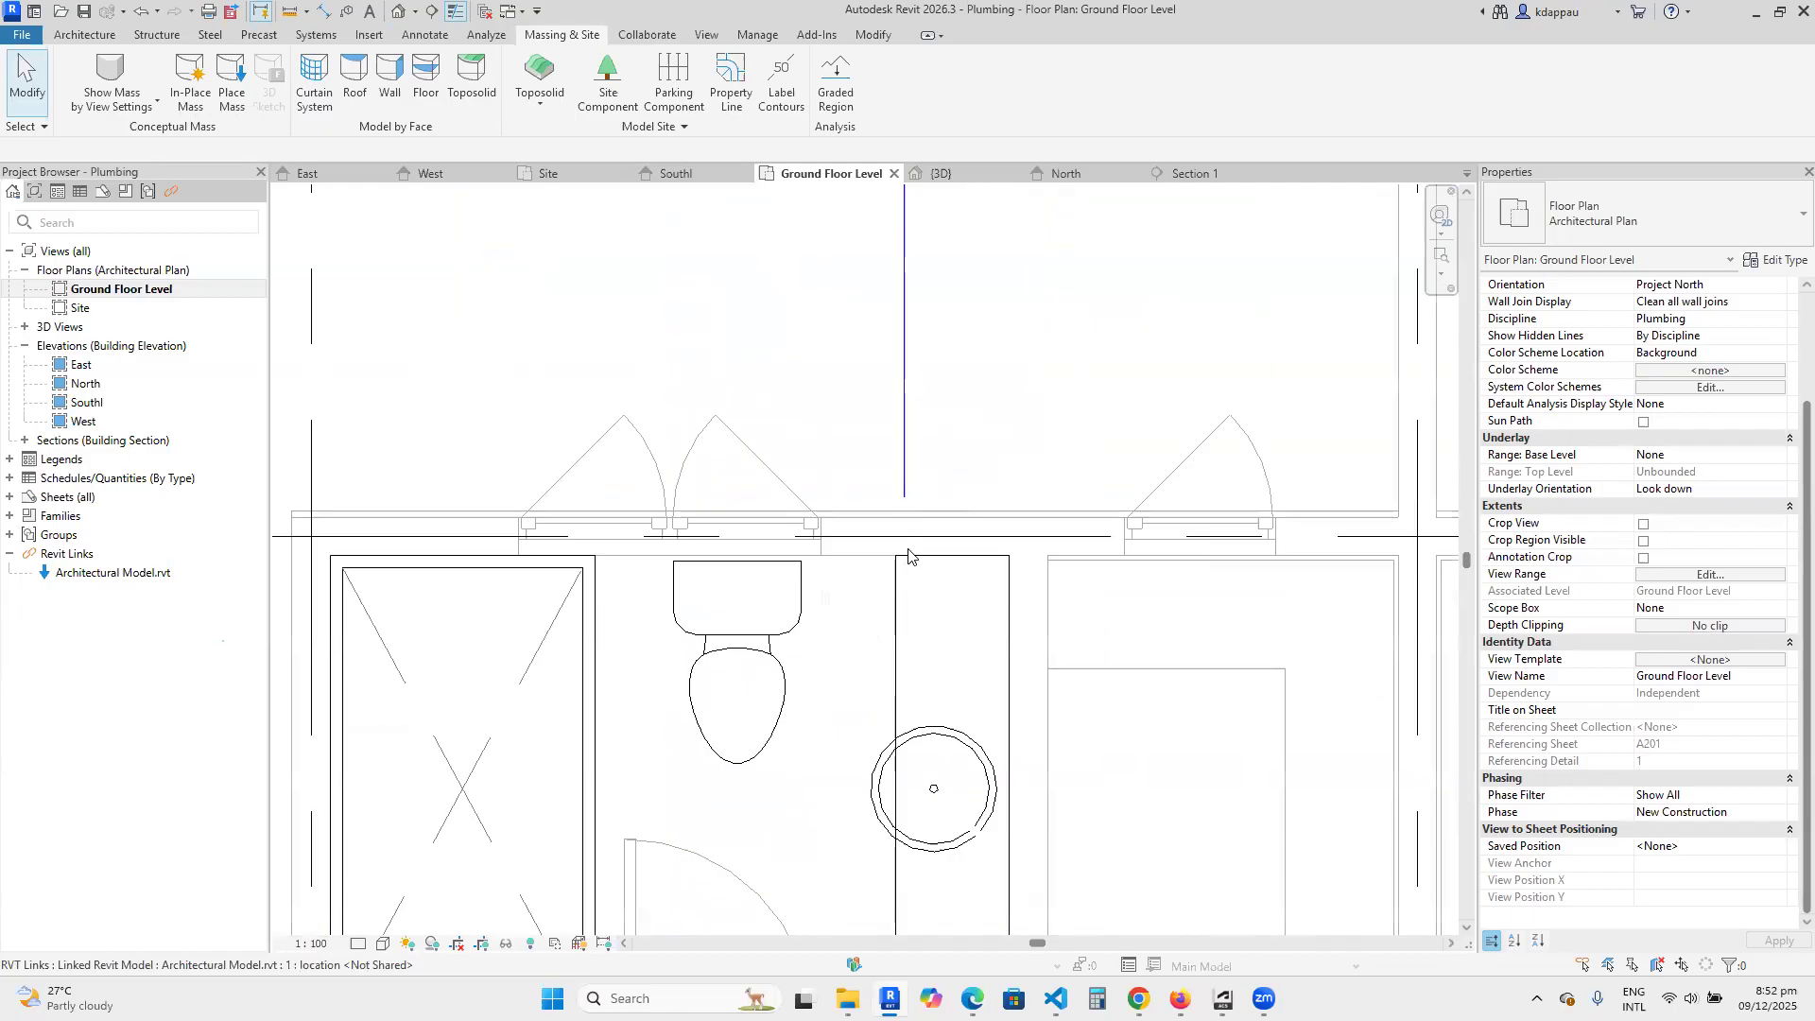
pyautogui.scroll(-2, 1038, 525)
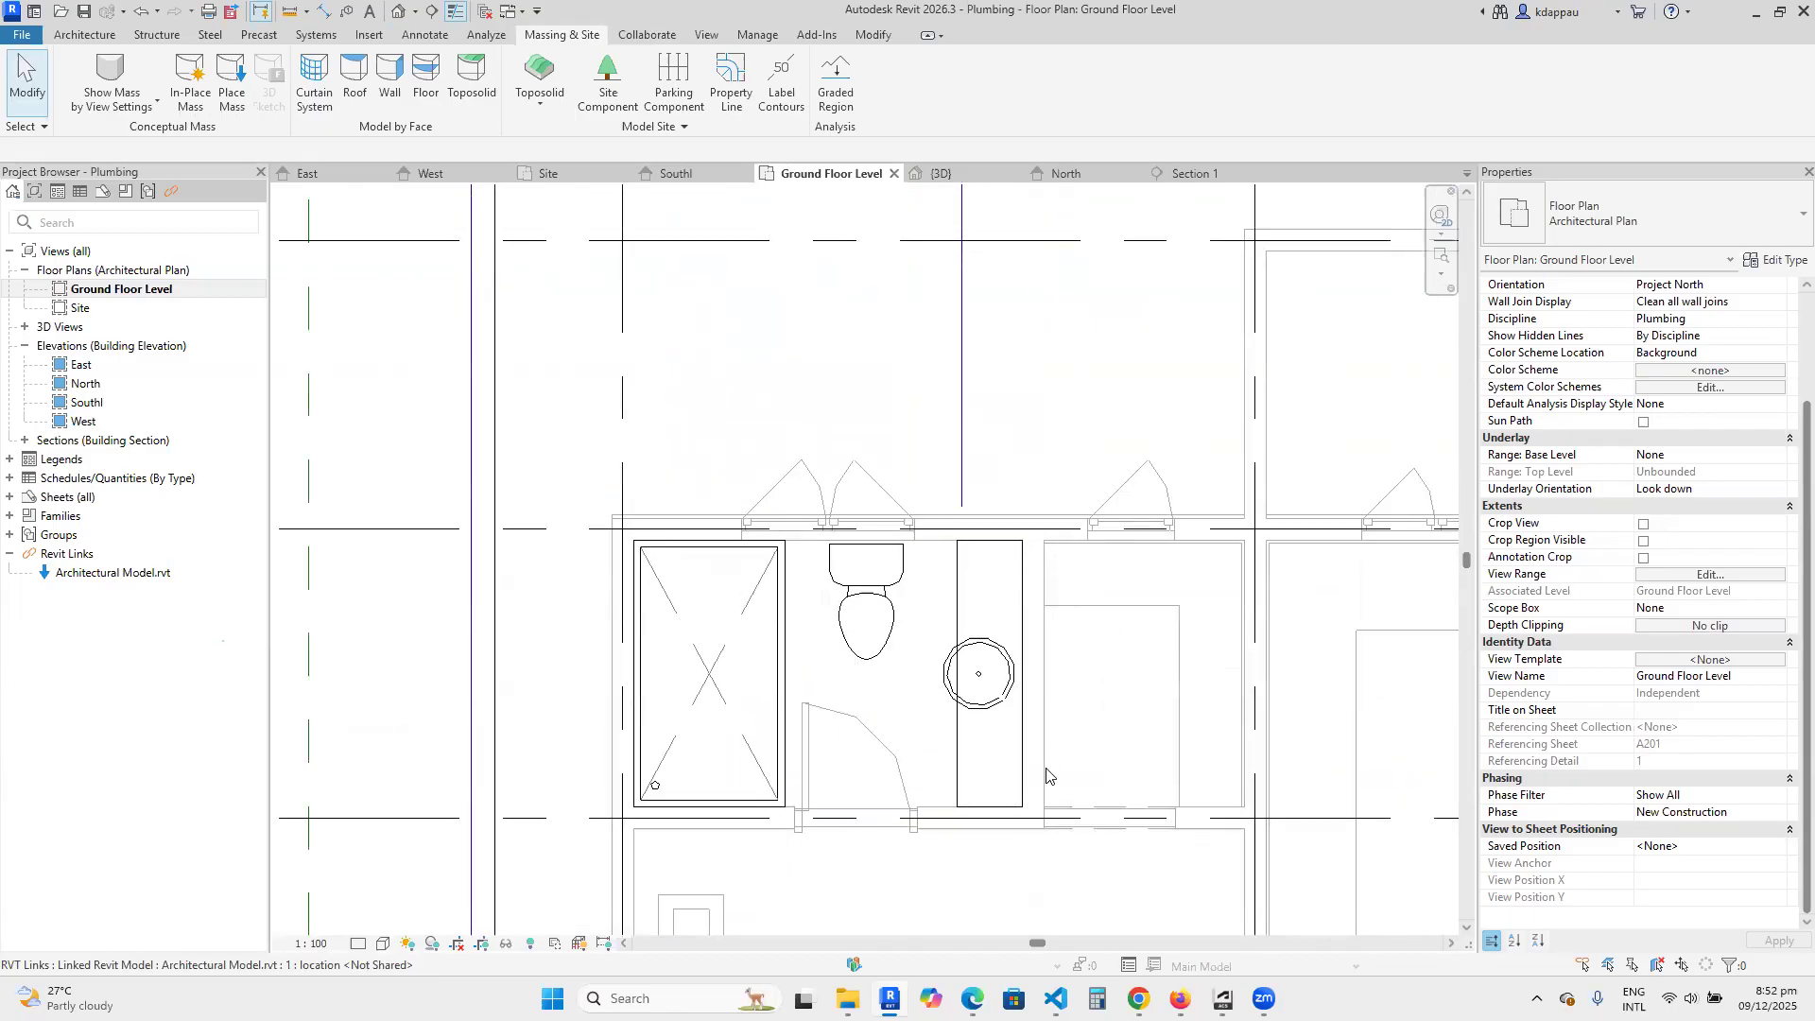
pyautogui.scroll(-4, 960, 610)
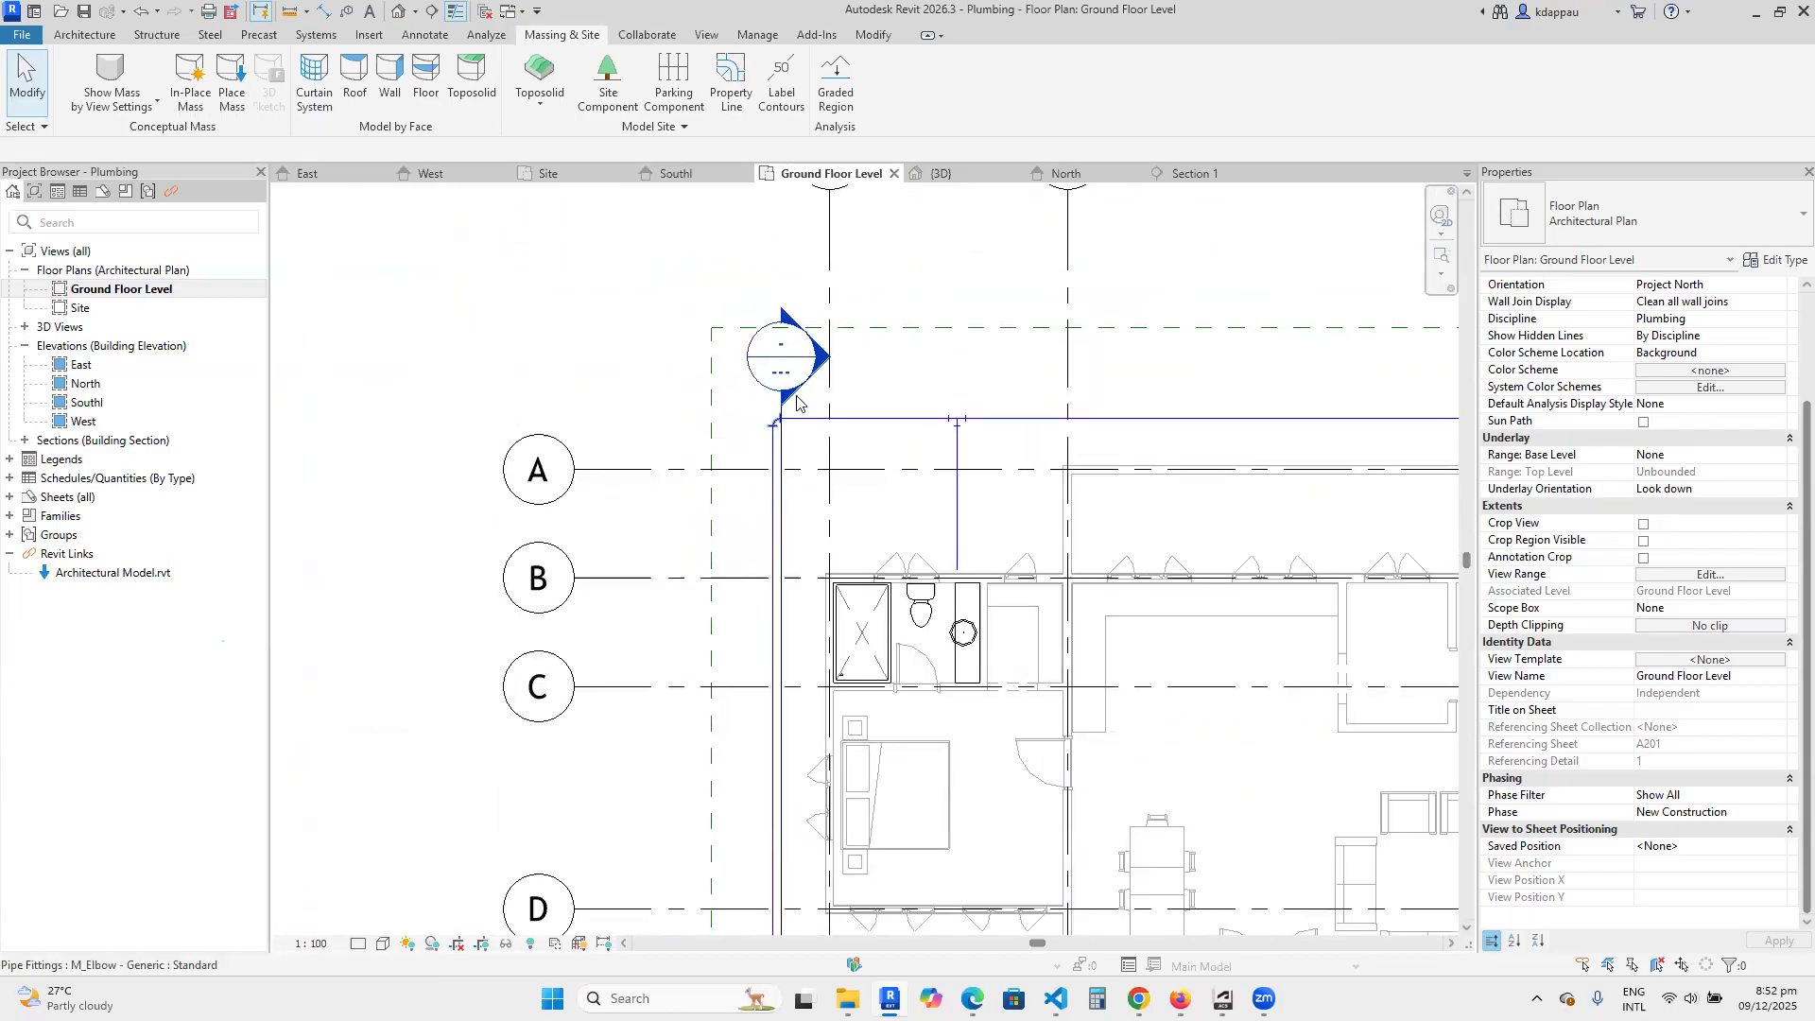
pyautogui.doubleClick(786, 373)
pyautogui.scroll(5, 780, 681)
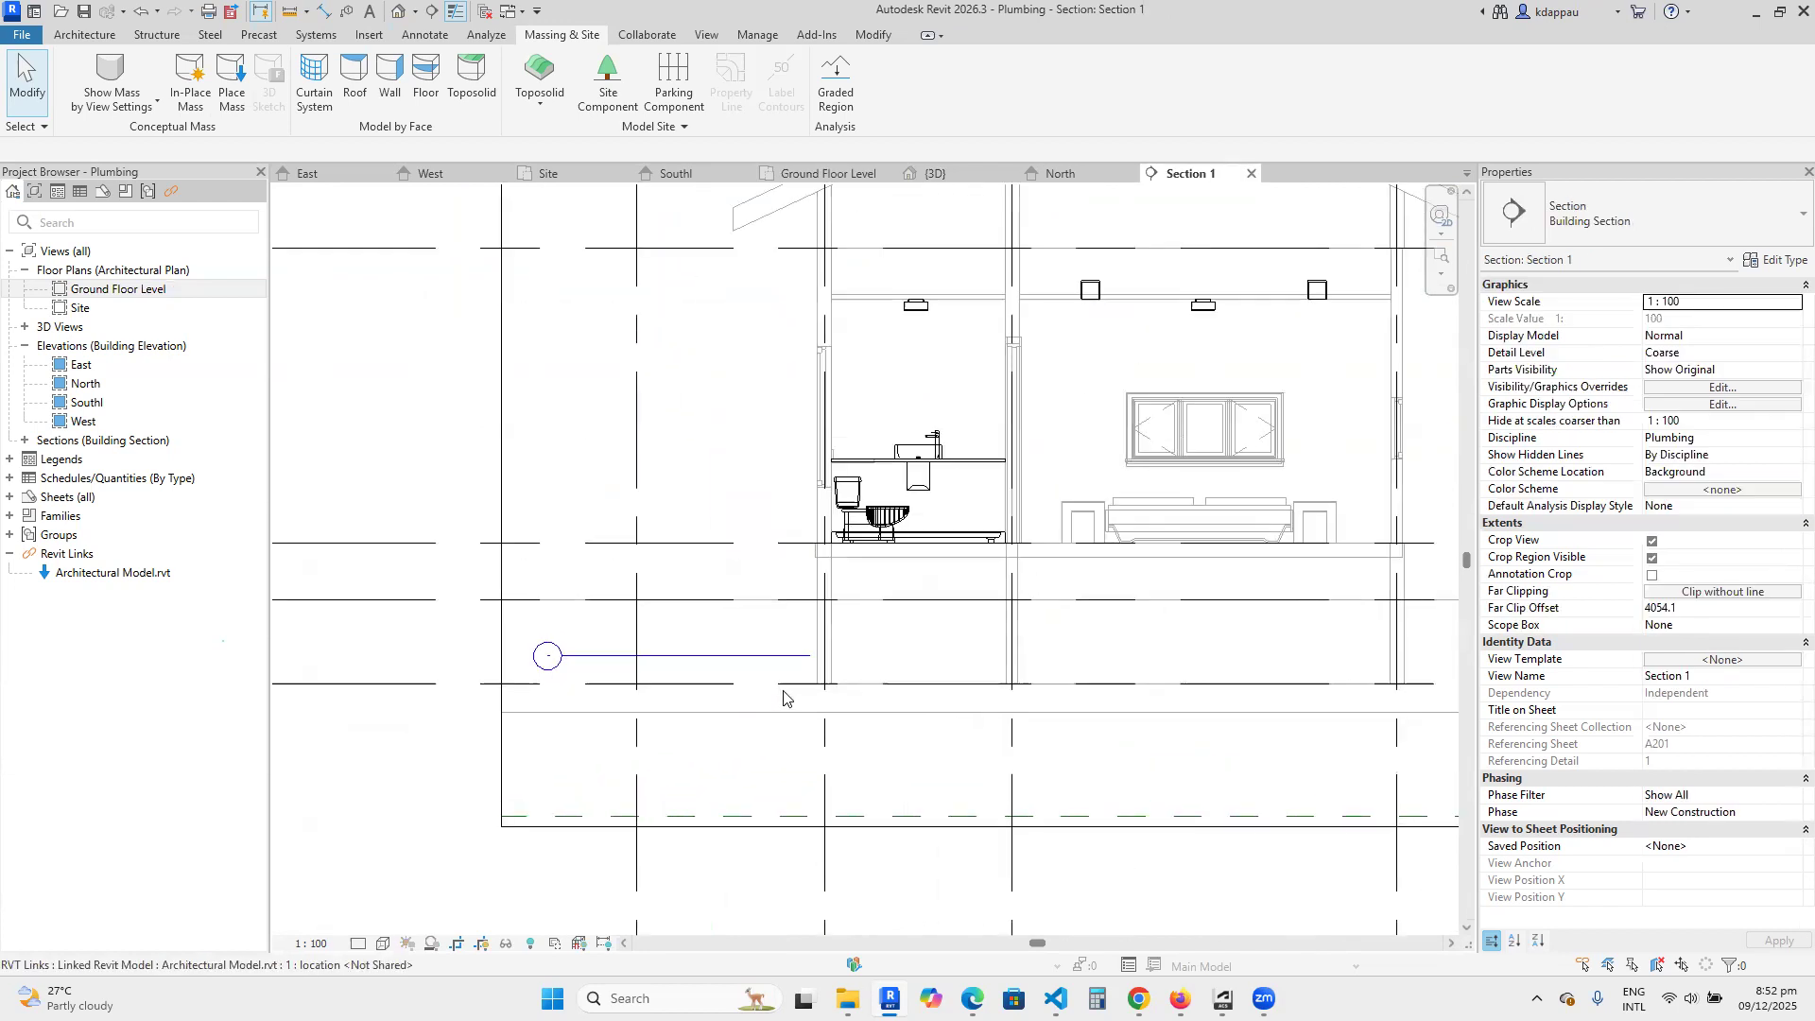
# Shorten the buried cold water pipe to about 2673 mm so its free end stops just outside the foundation wall.
pyautogui.scroll(2, 778, 652)
pyautogui.click(823, 622)
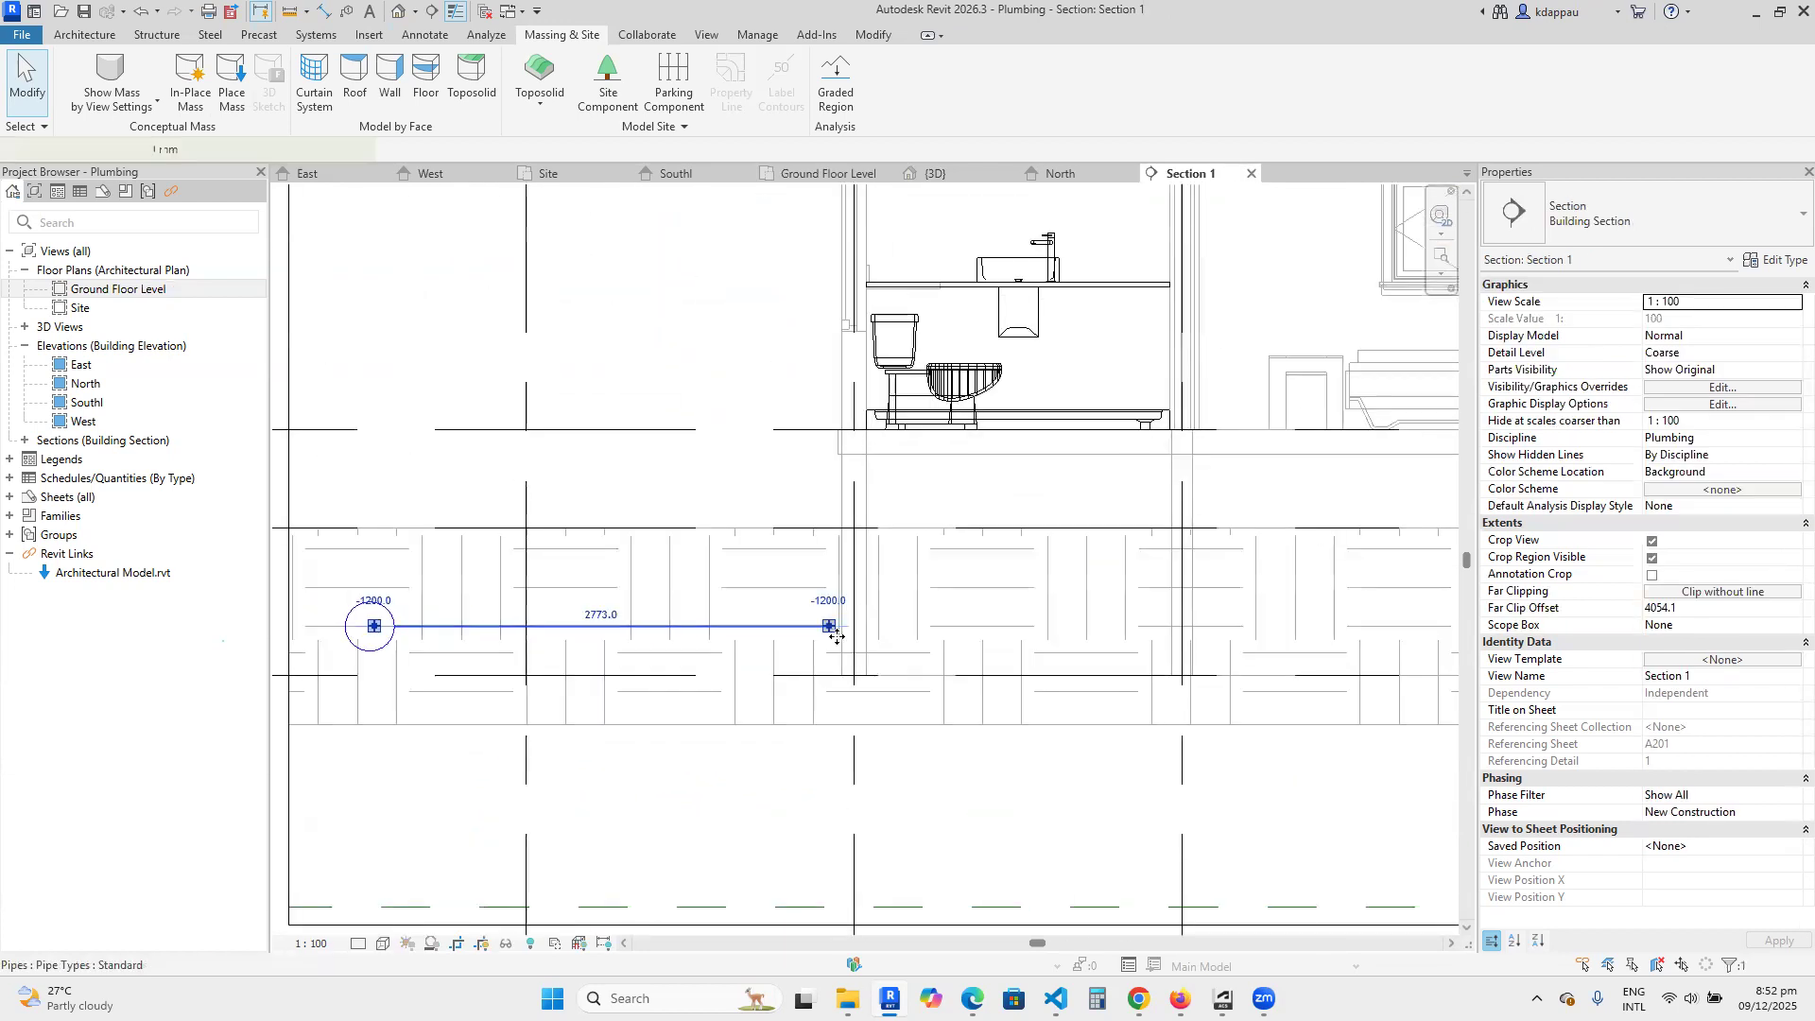
pyautogui.moveTo(823, 624)
pyautogui.mouseDown()
pyautogui.moveTo(859, 621)
pyautogui.moveTo(803, 616)
pyautogui.mouseUp()
pyautogui.click(738, 421)
pyautogui.scroll(-3, 770, 543)
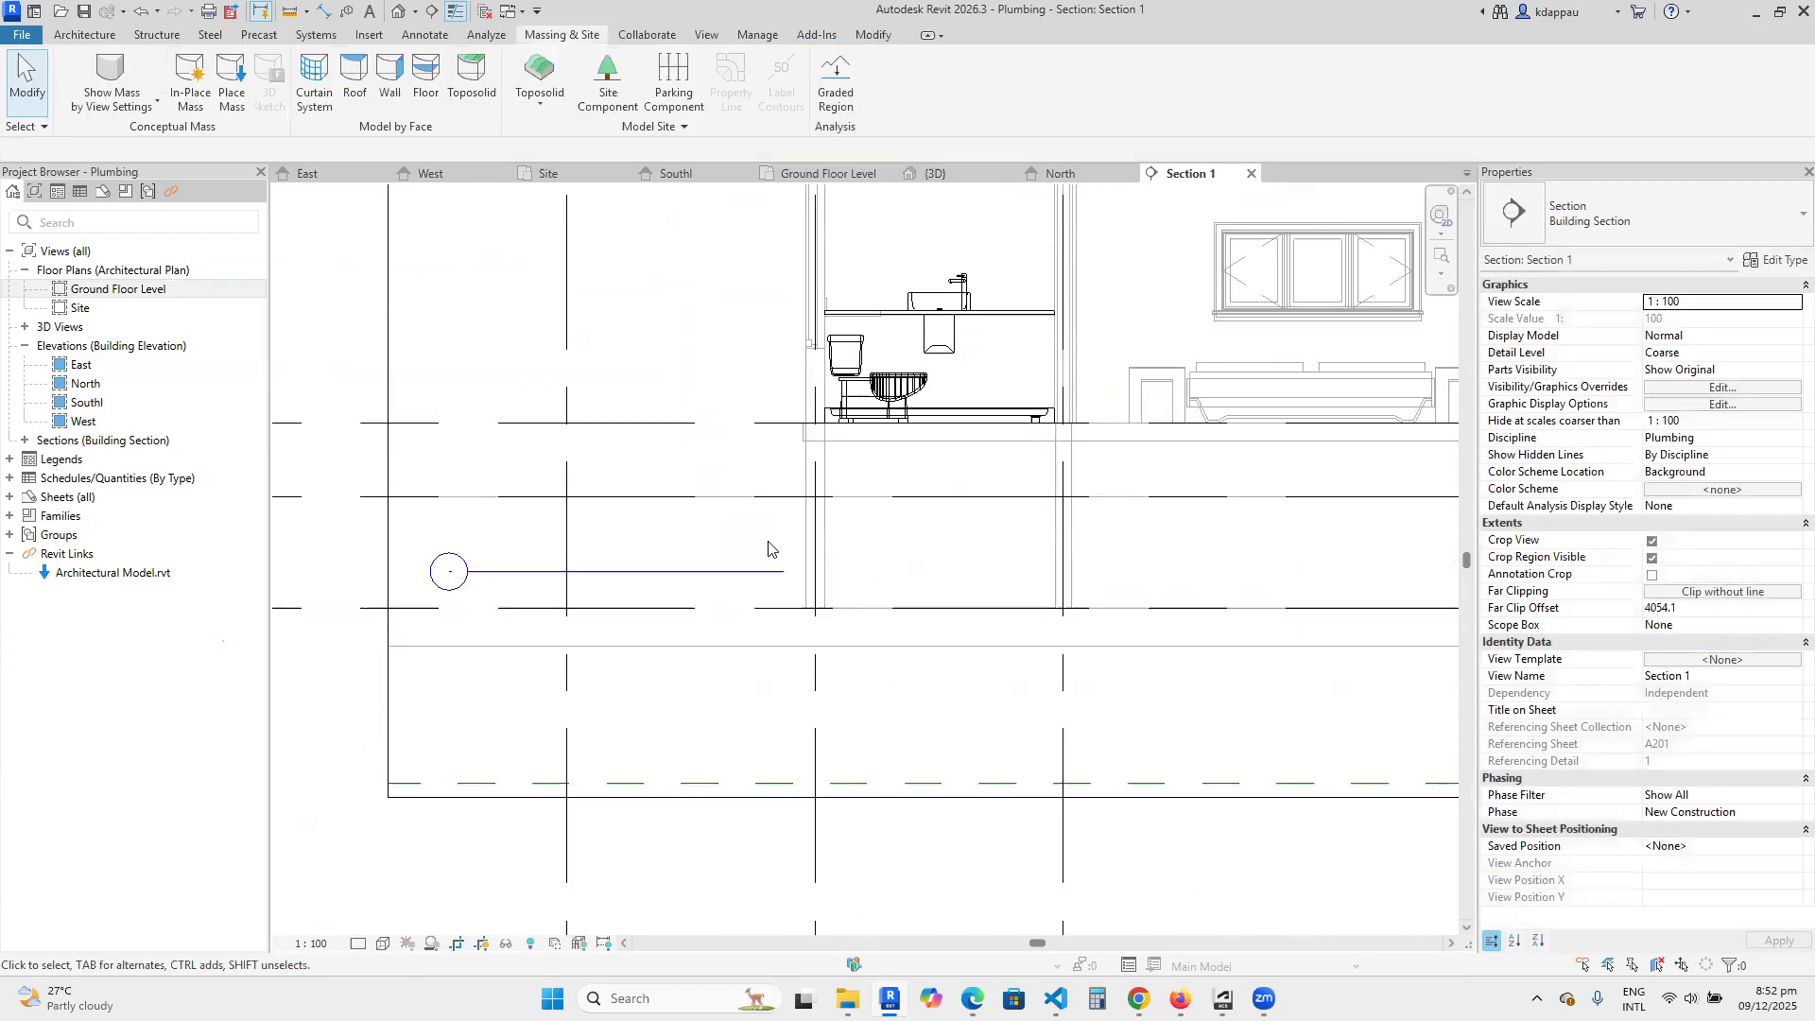
# Draw a 1600 mm vertical 25 mm pipe up from the buried pipe's free end to 400 mm elevation.
pyautogui.scroll(2, 766, 591)
pyautogui.click(761, 563)
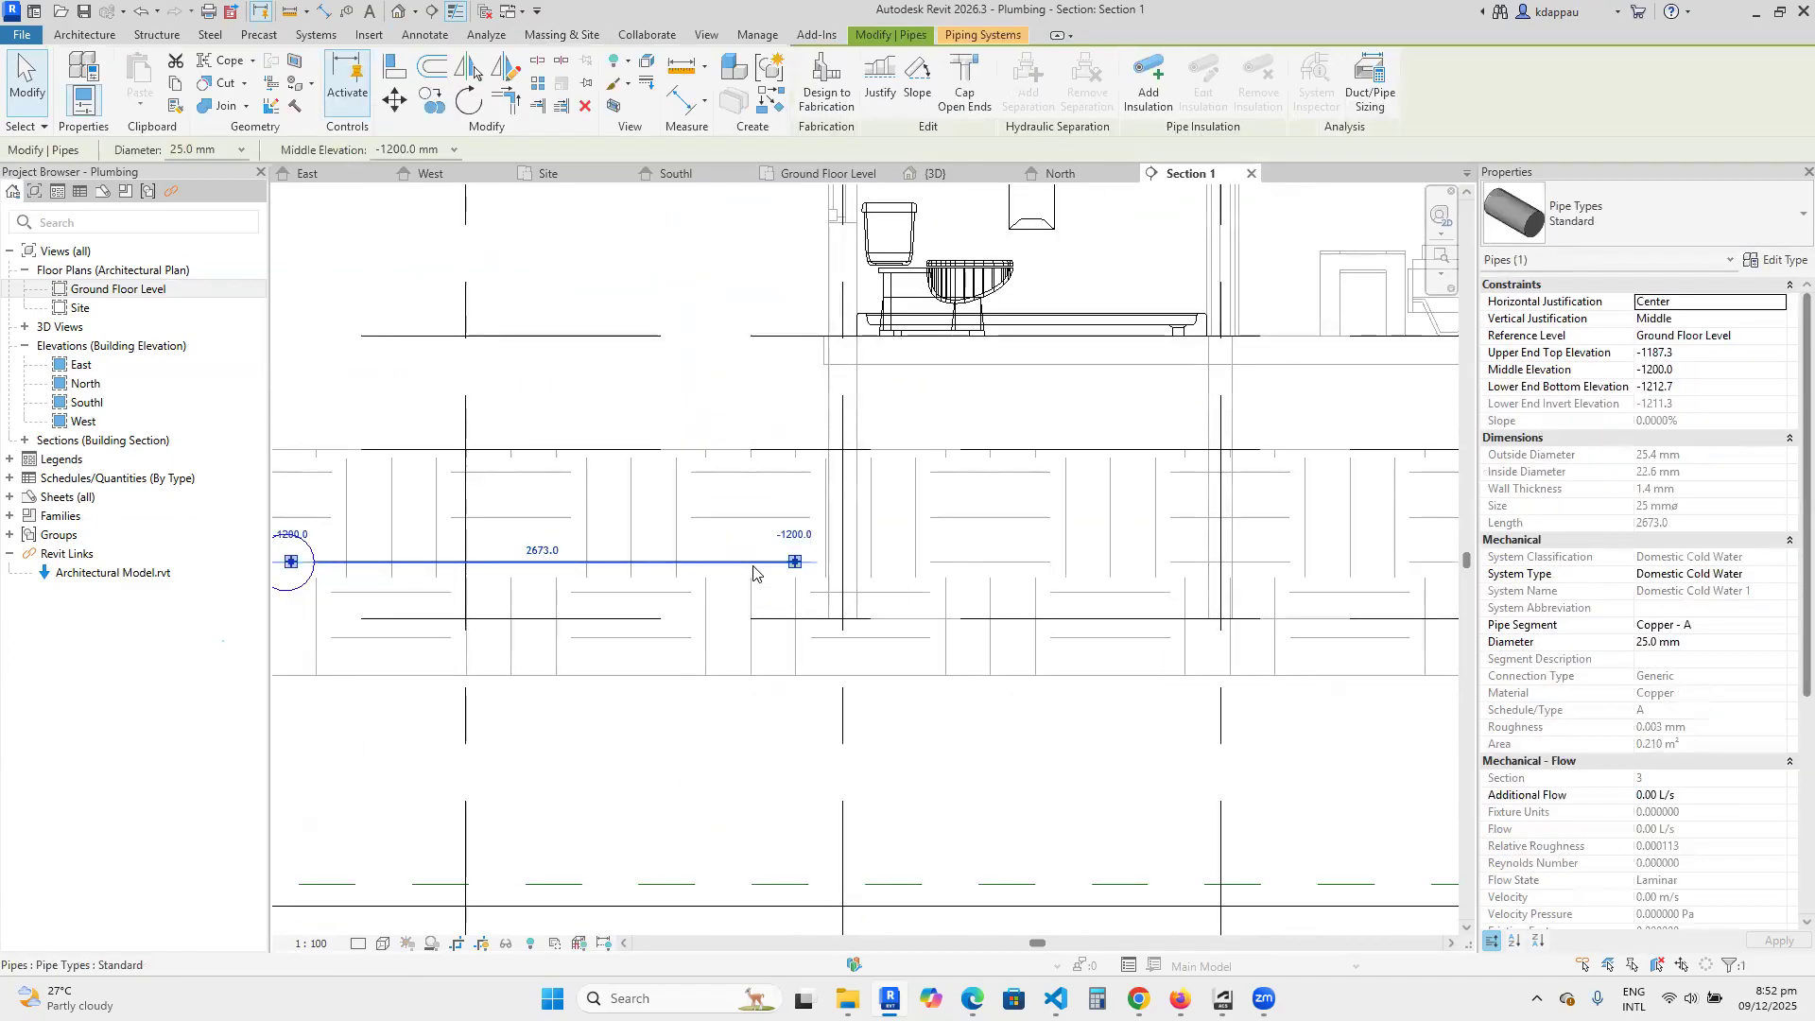
pyautogui.rightClick(756, 565)
pyautogui.click(842, 219)
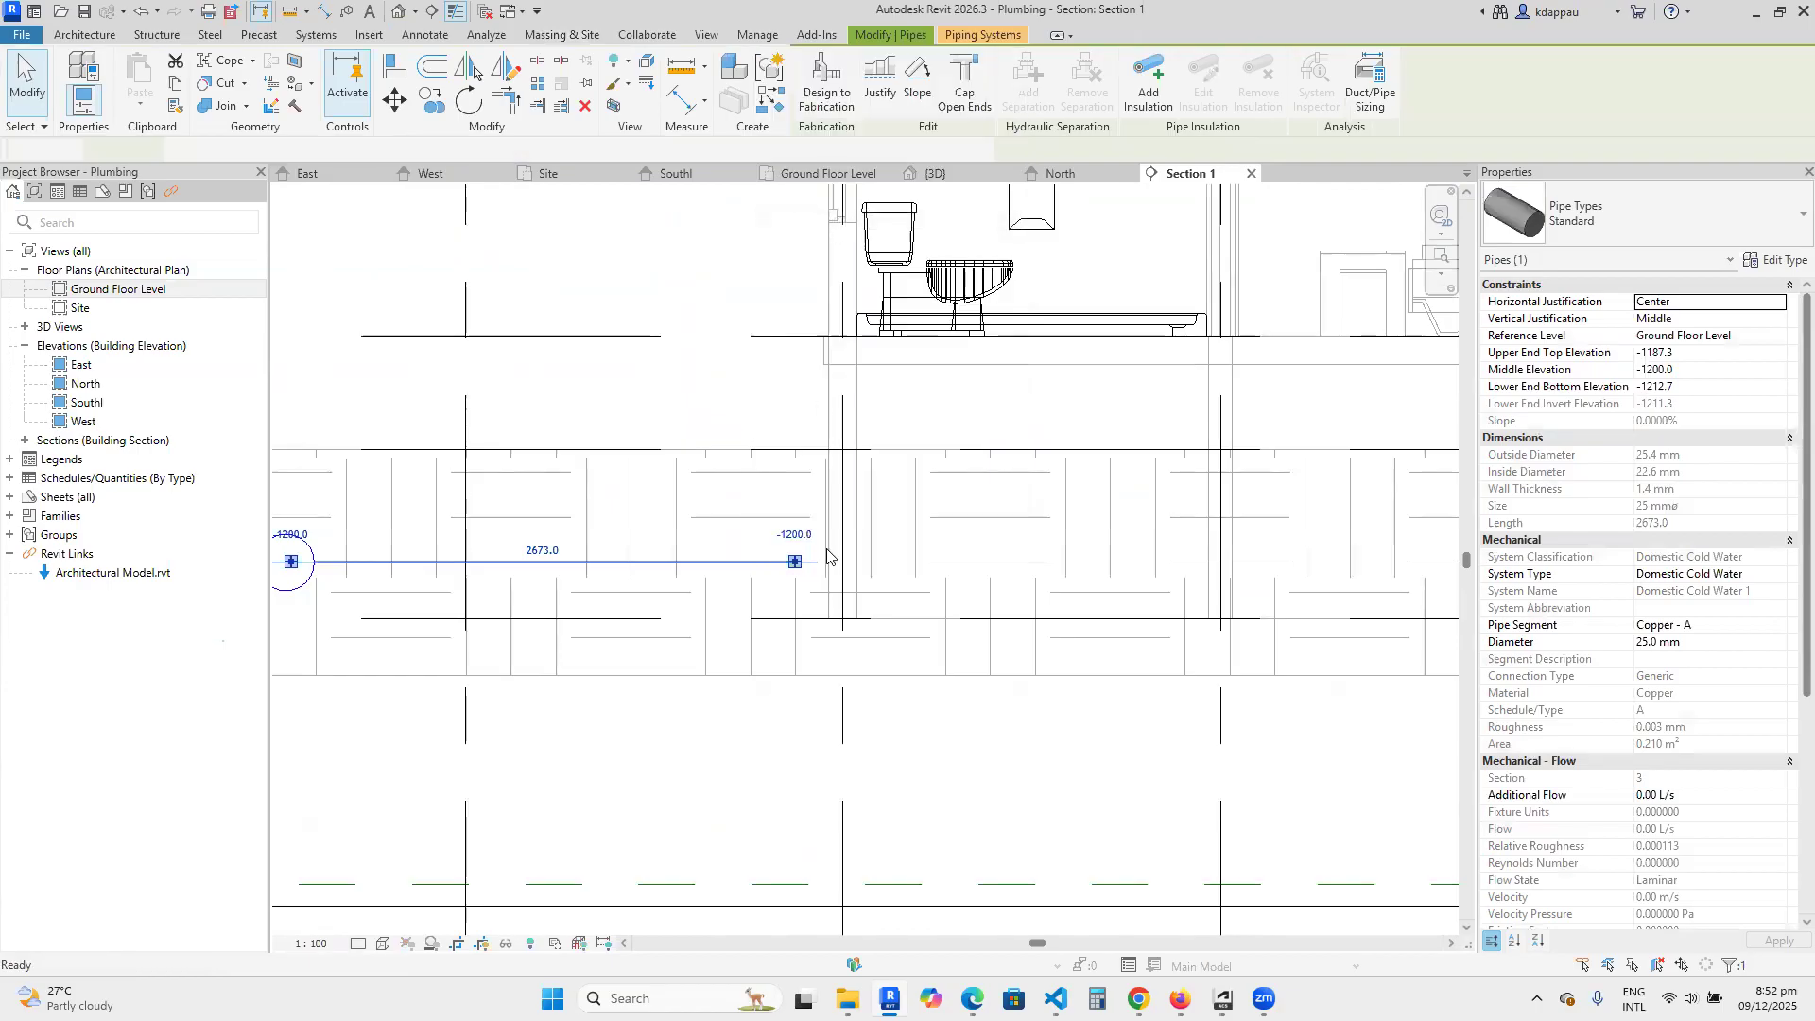
pyautogui.click(797, 562)
pyautogui.scroll(-1, 796, 605)
pyautogui.scroll(-1, 797, 612)
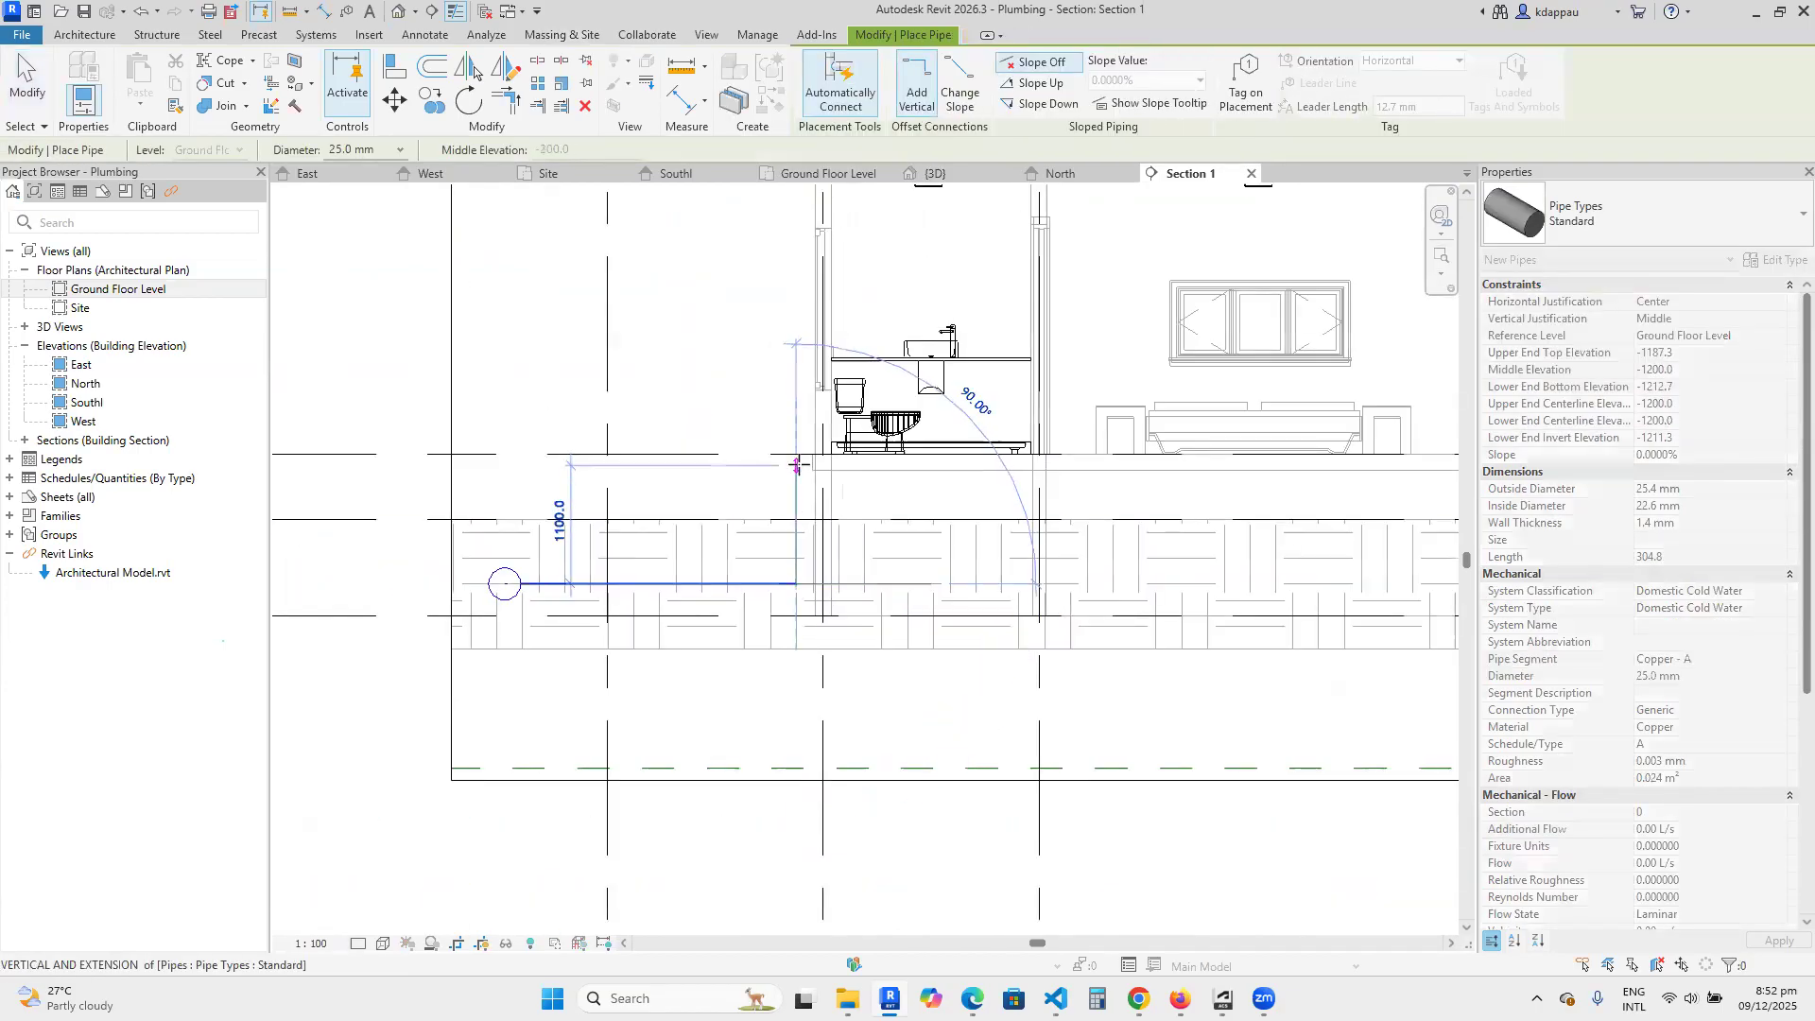
pyautogui.scroll(1, 796, 464)
pyautogui.scroll(1, 792, 414)
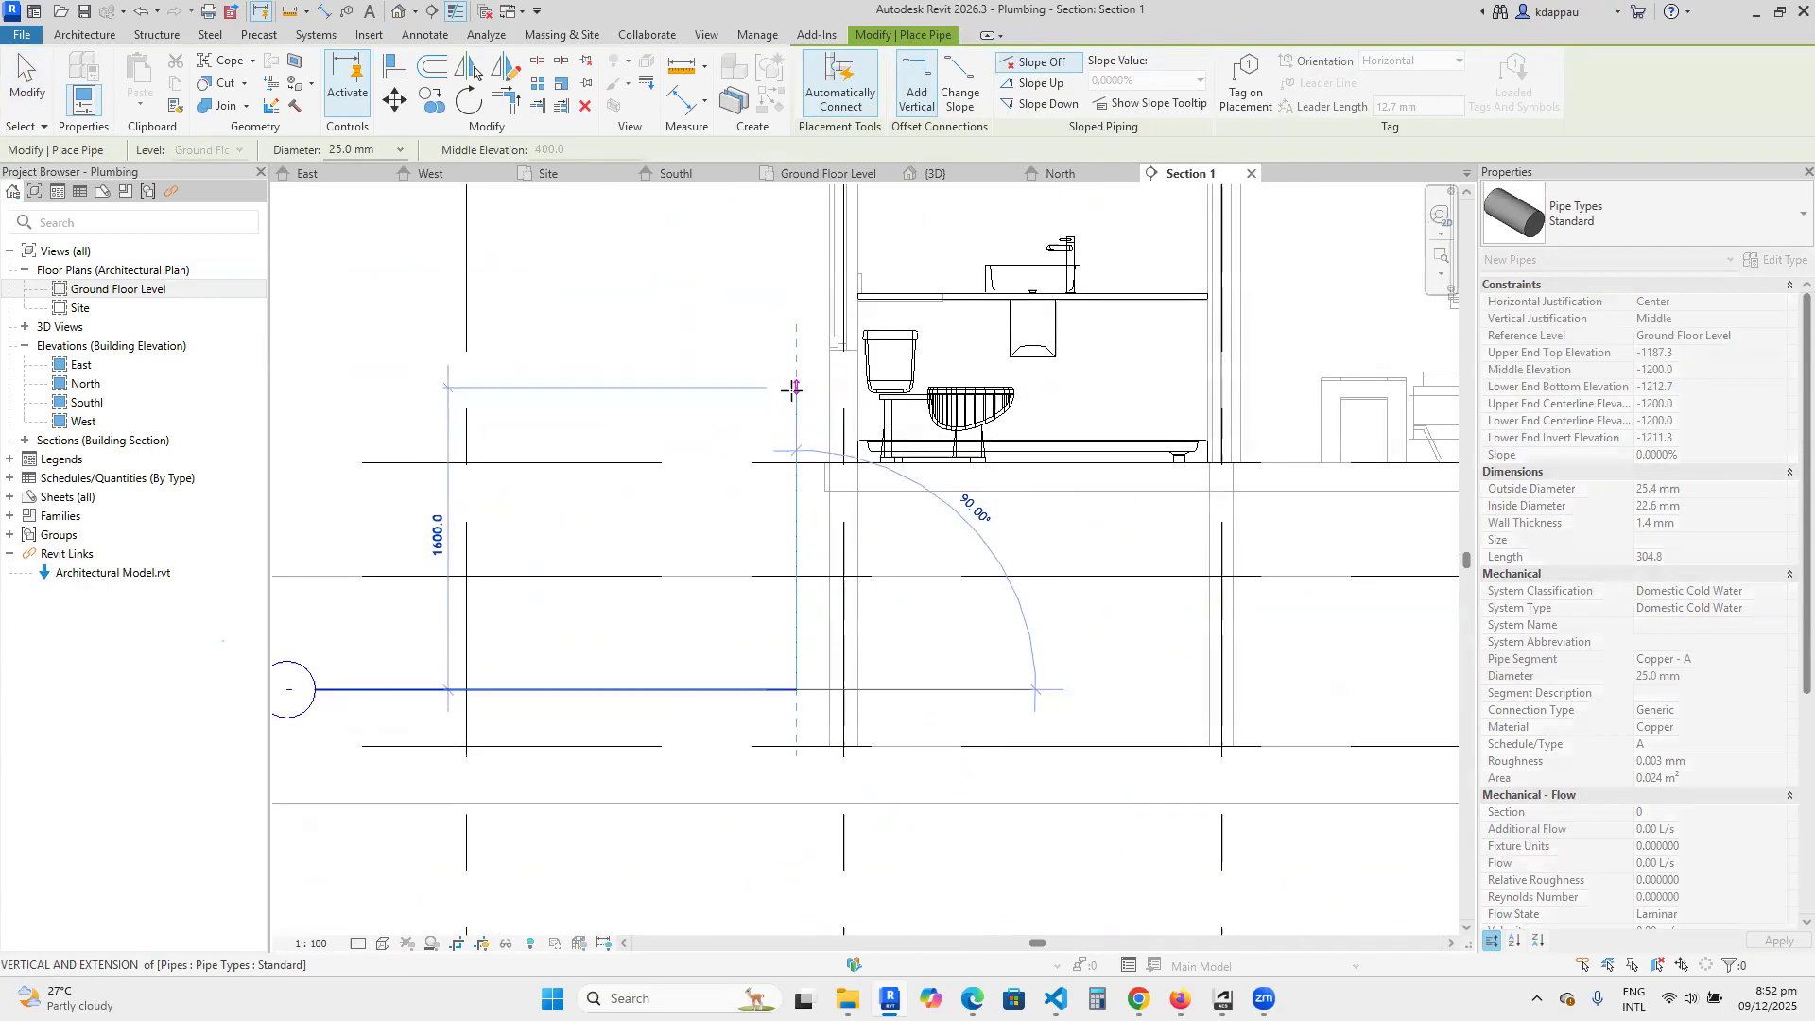
pyautogui.rightClick(645, 324)
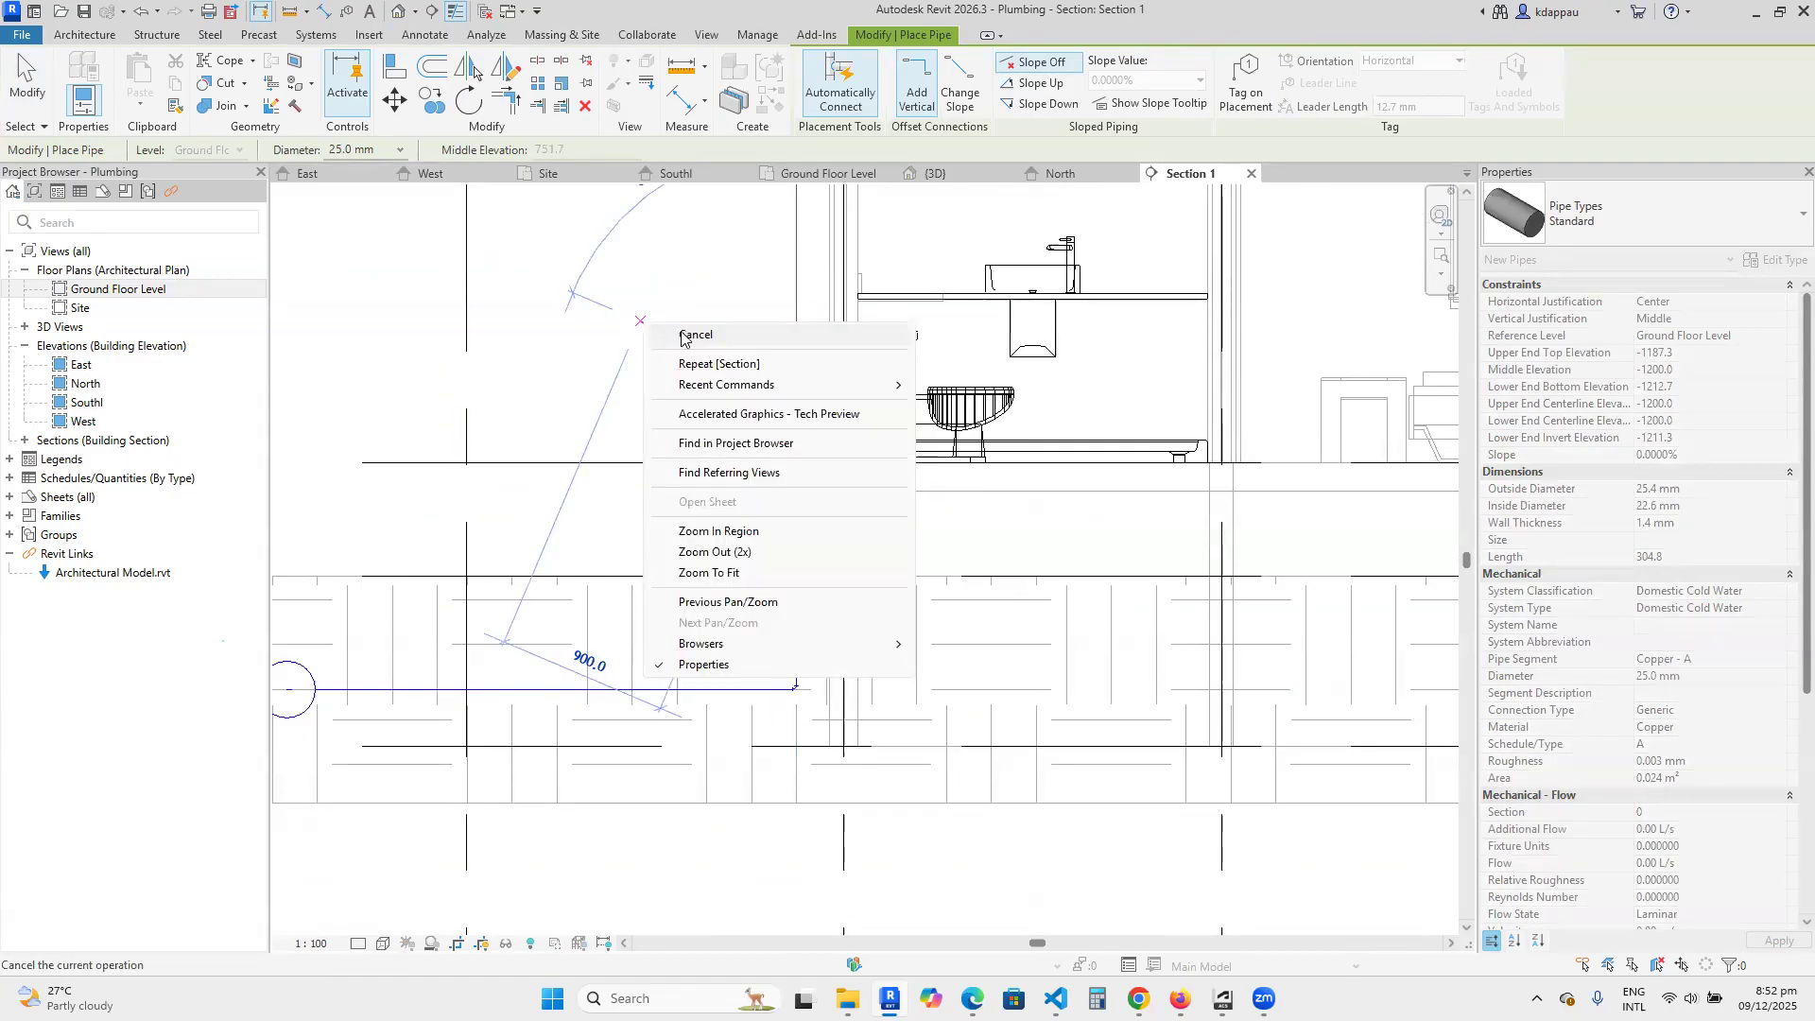
pyautogui.click(696, 335)
pyautogui.press('Escape')
# Examine how the new riser lies relative to the foundation wall, floor slab, toilet and washbasin.
pyautogui.scroll(-2, 702, 693)
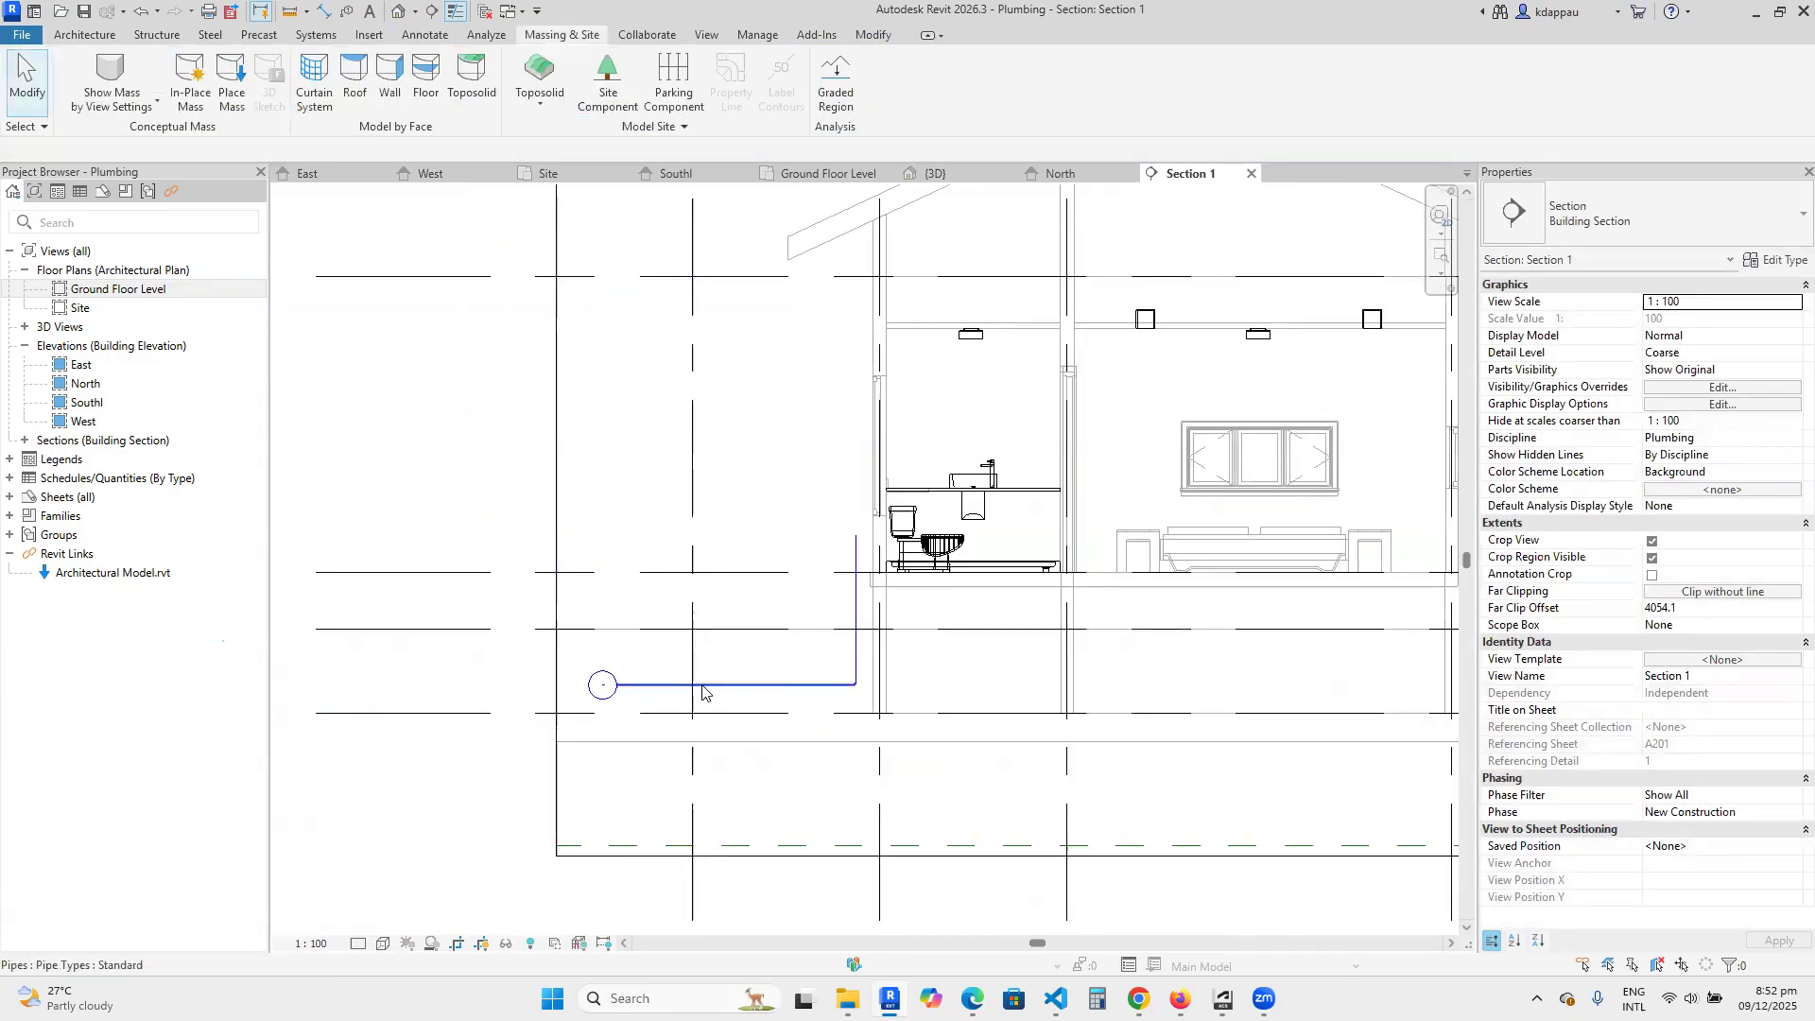
pyautogui.scroll(2, 831, 683)
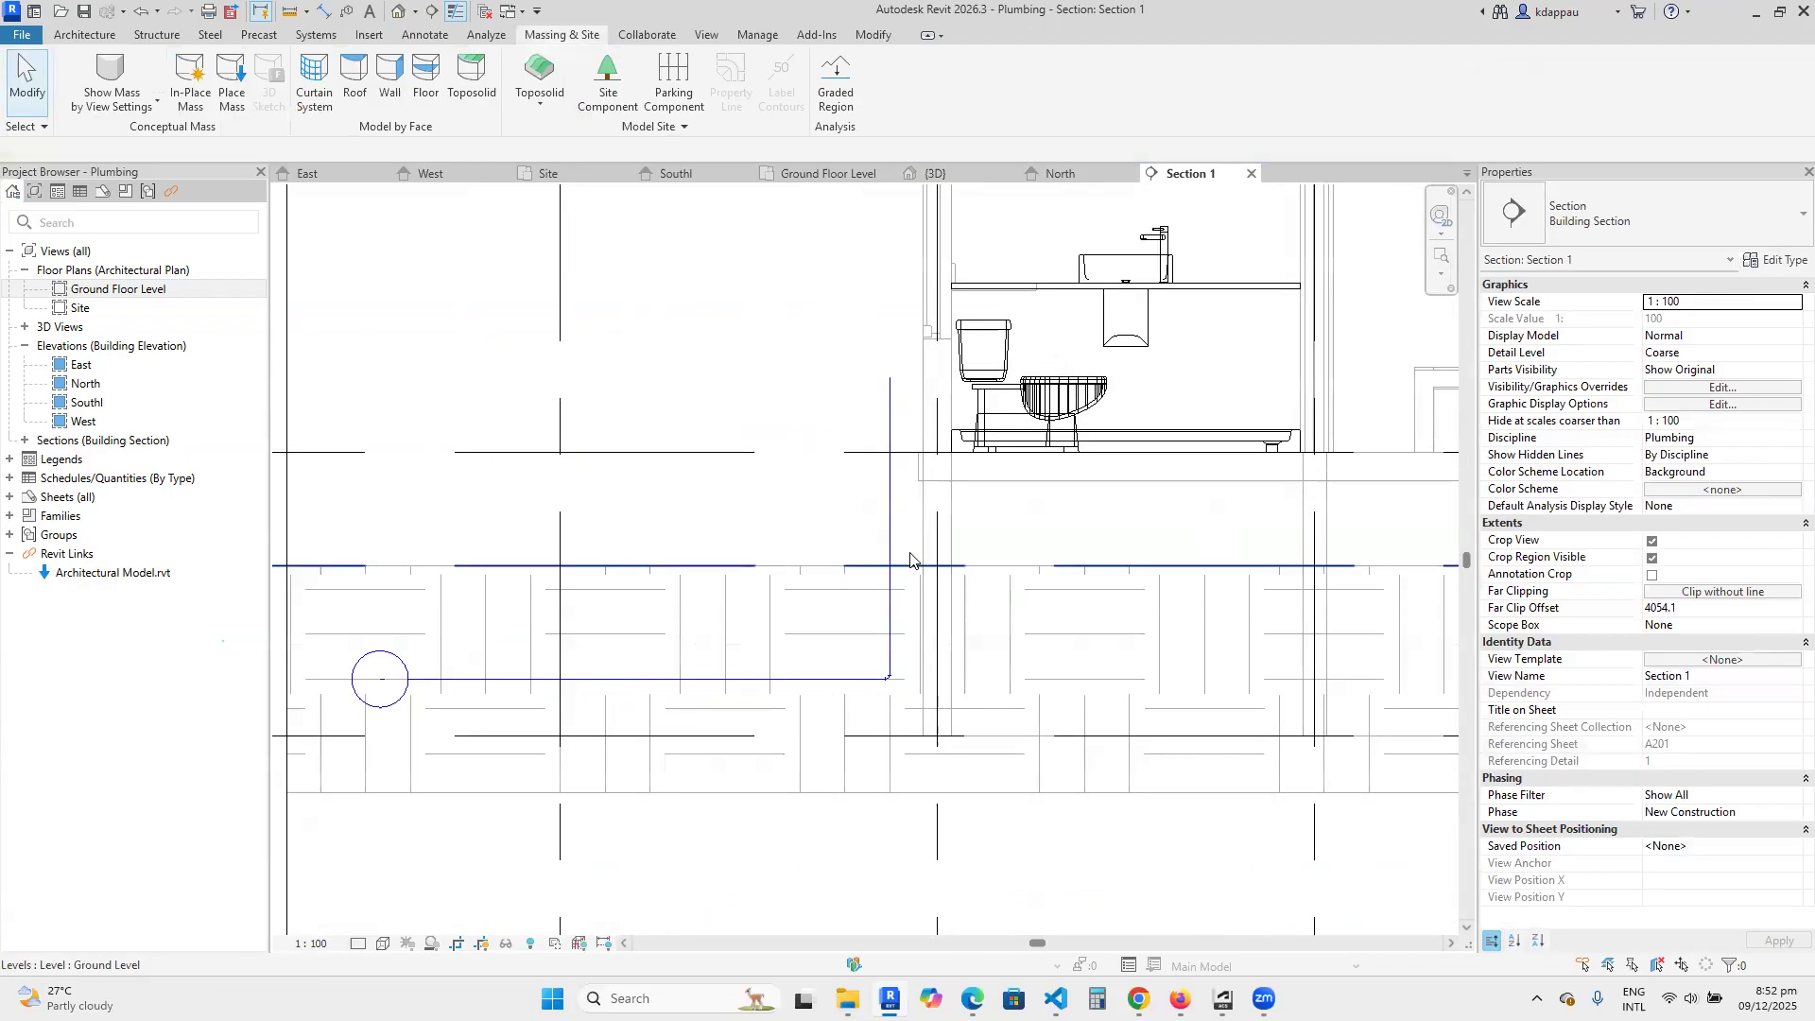
pyautogui.scroll(2, 938, 402)
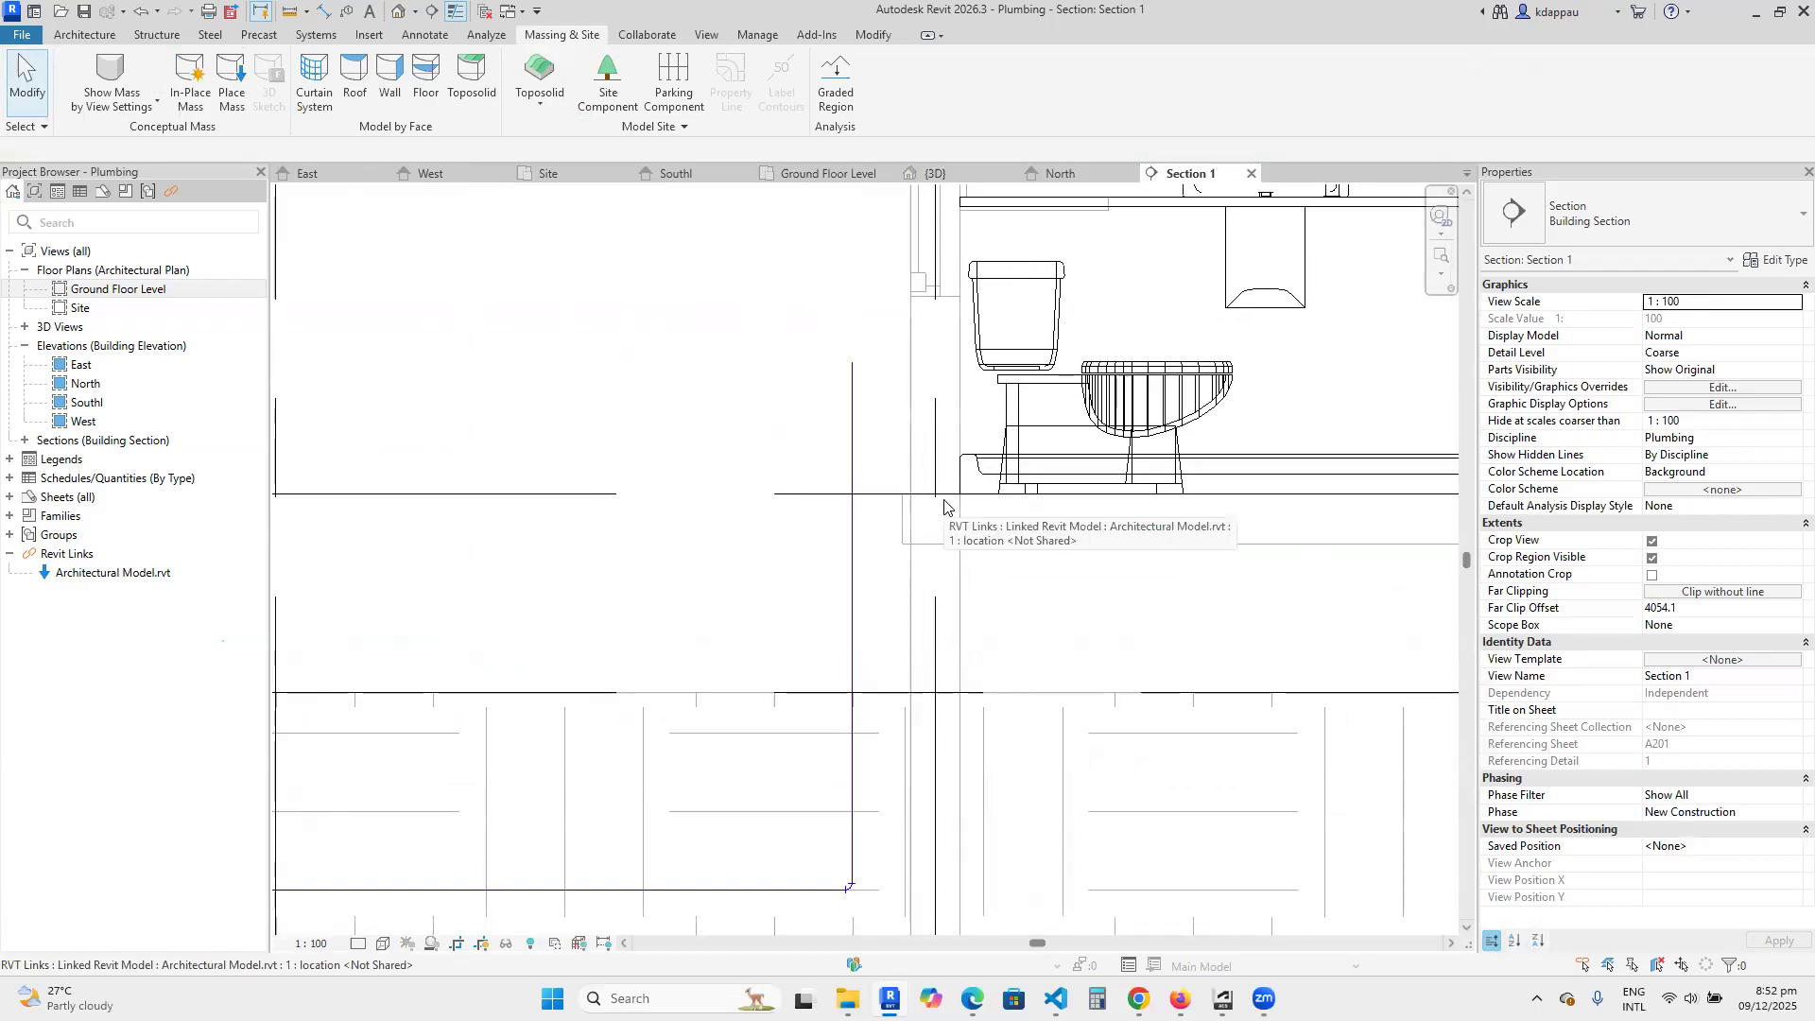
pyautogui.scroll(-2, 944, 500)
pyautogui.scroll(1, 943, 500)
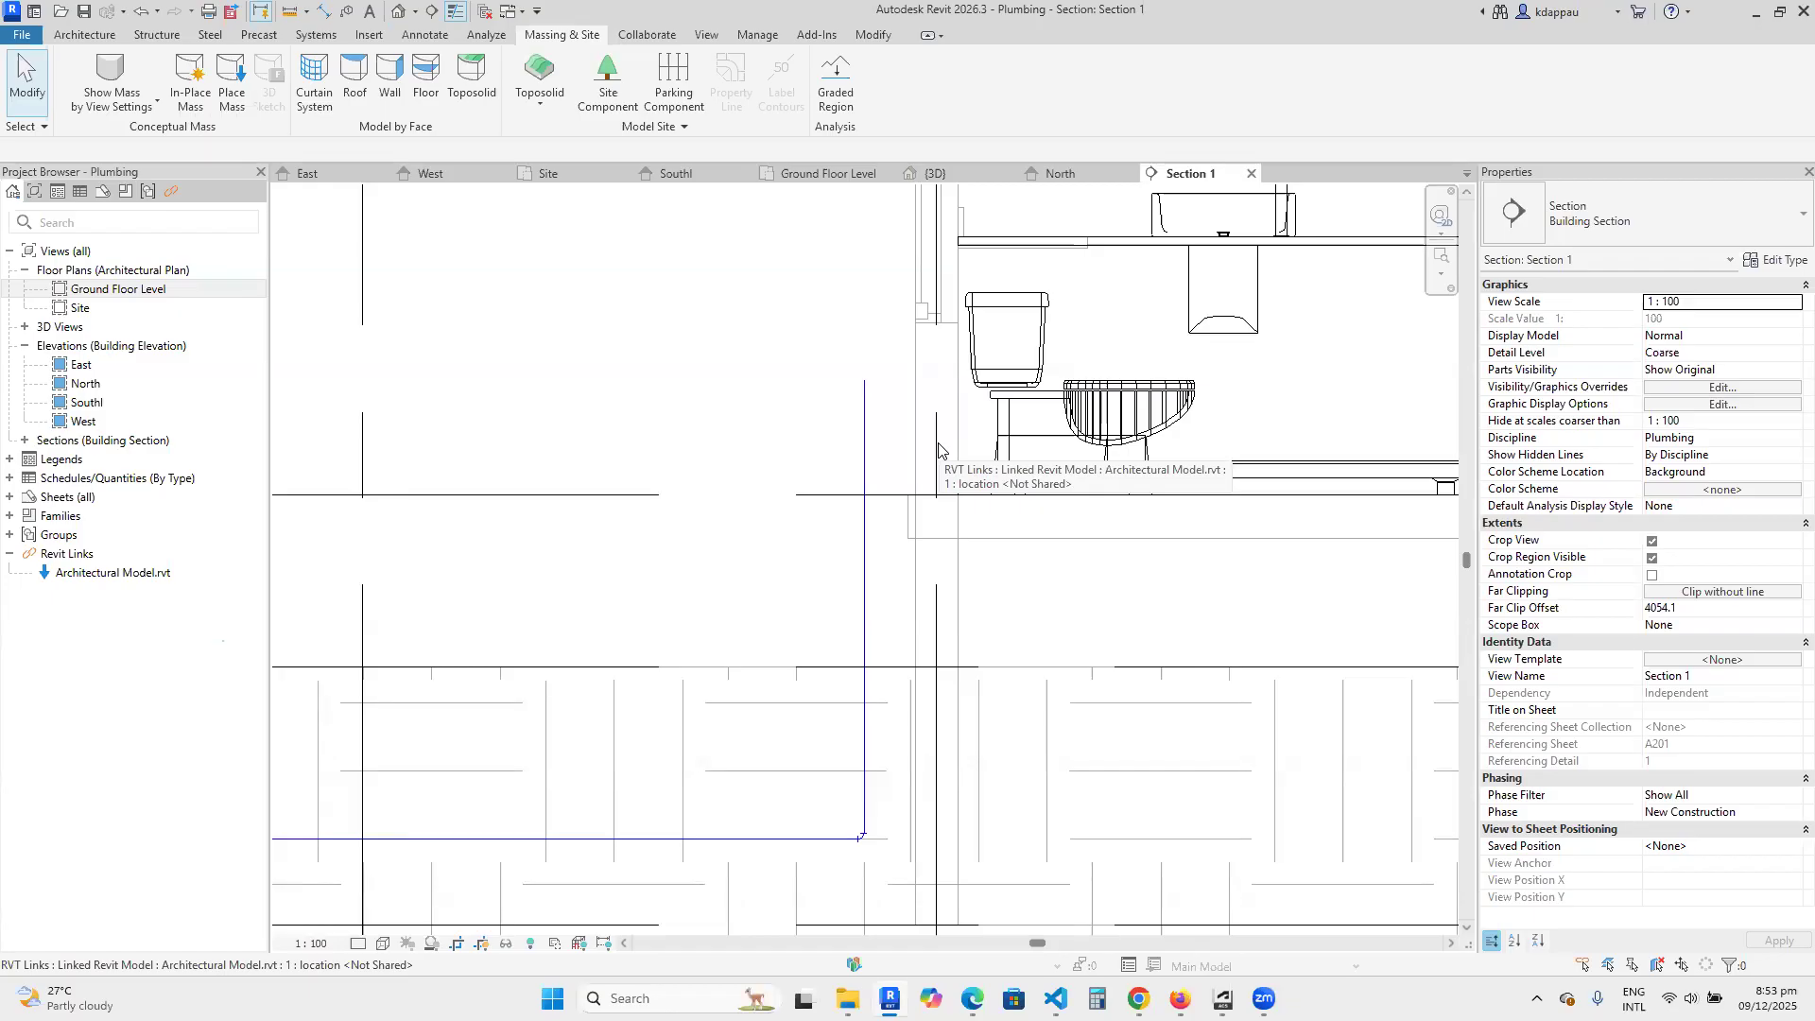
pyautogui.scroll(-2, 924, 605)
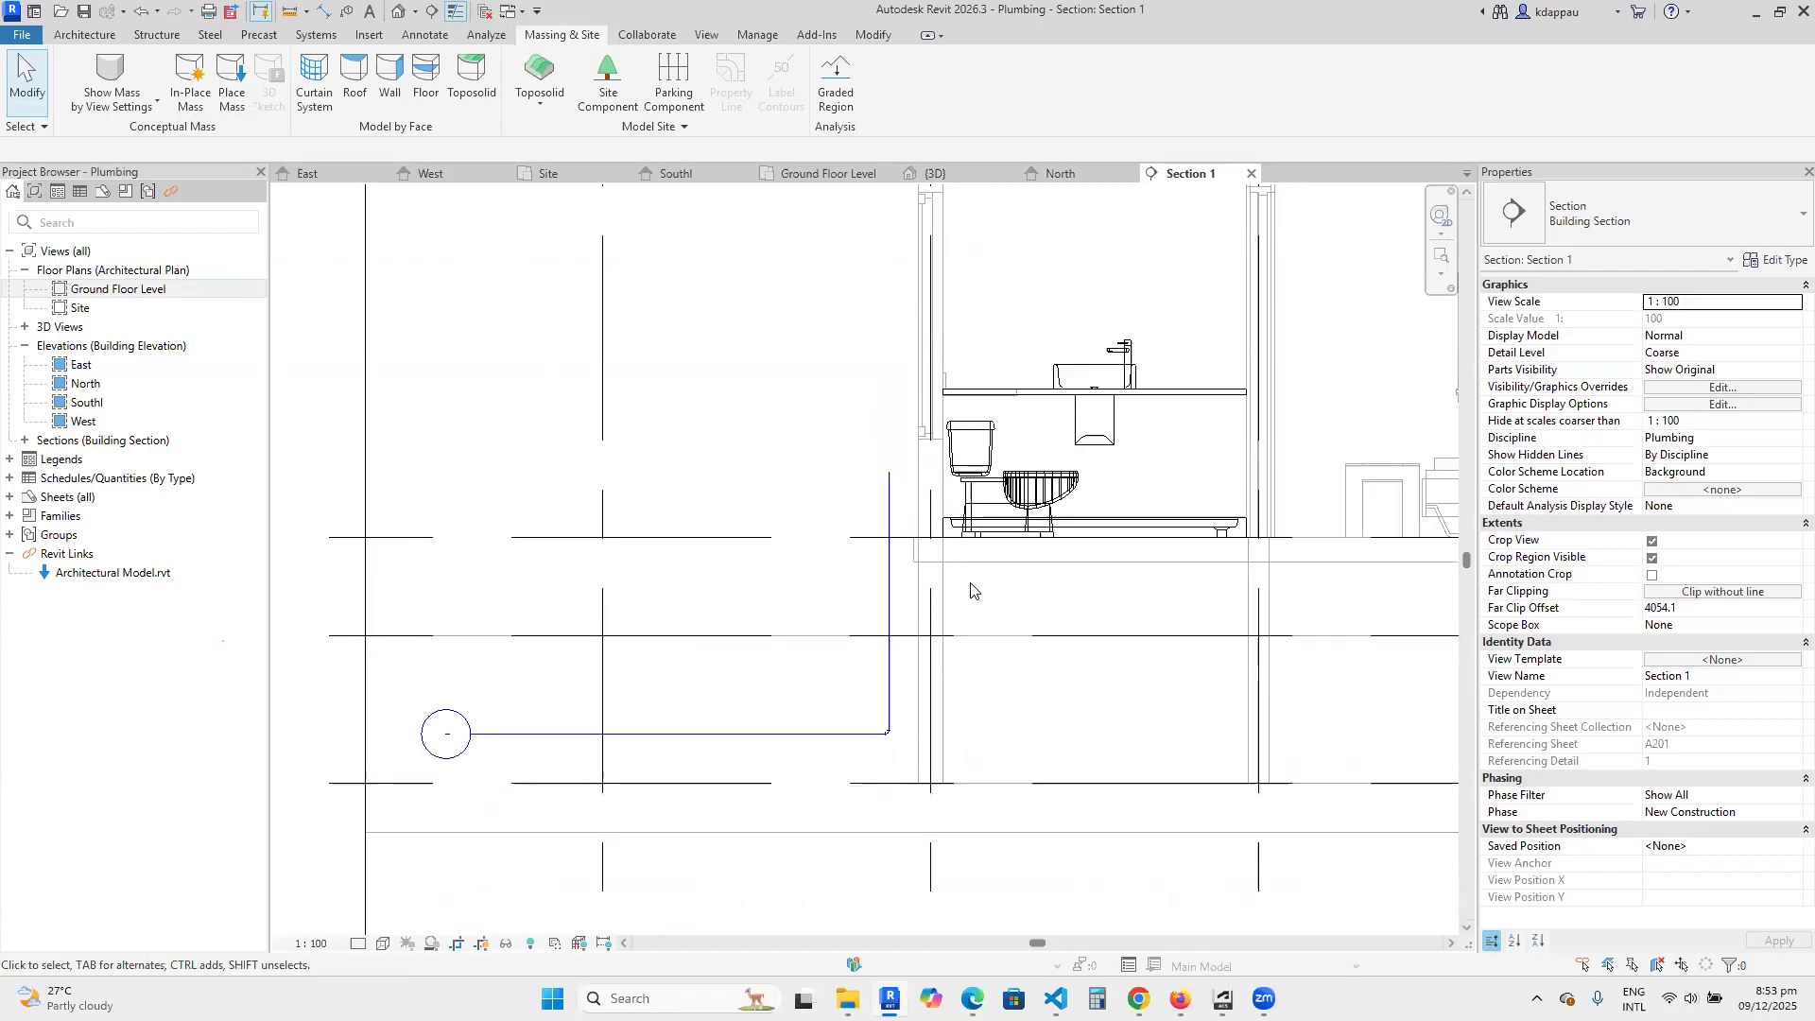
pyautogui.scroll(4, 965, 567)
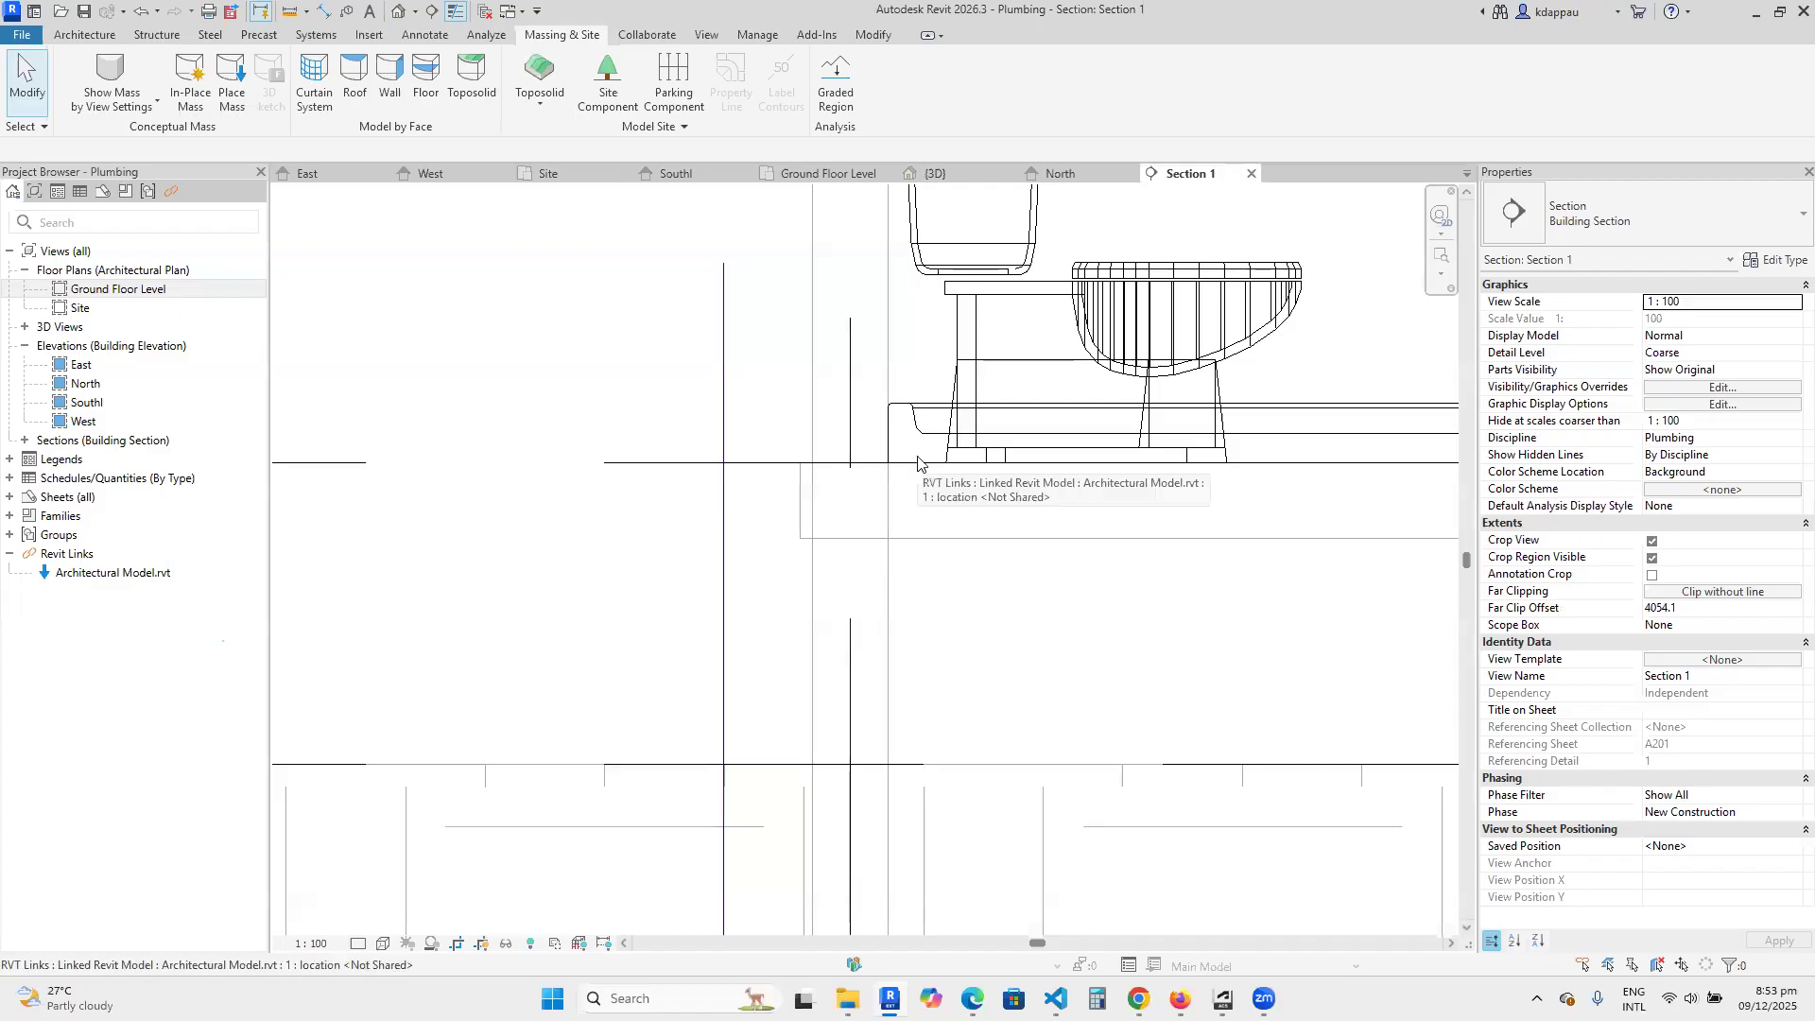
pyautogui.scroll(-2, 921, 492)
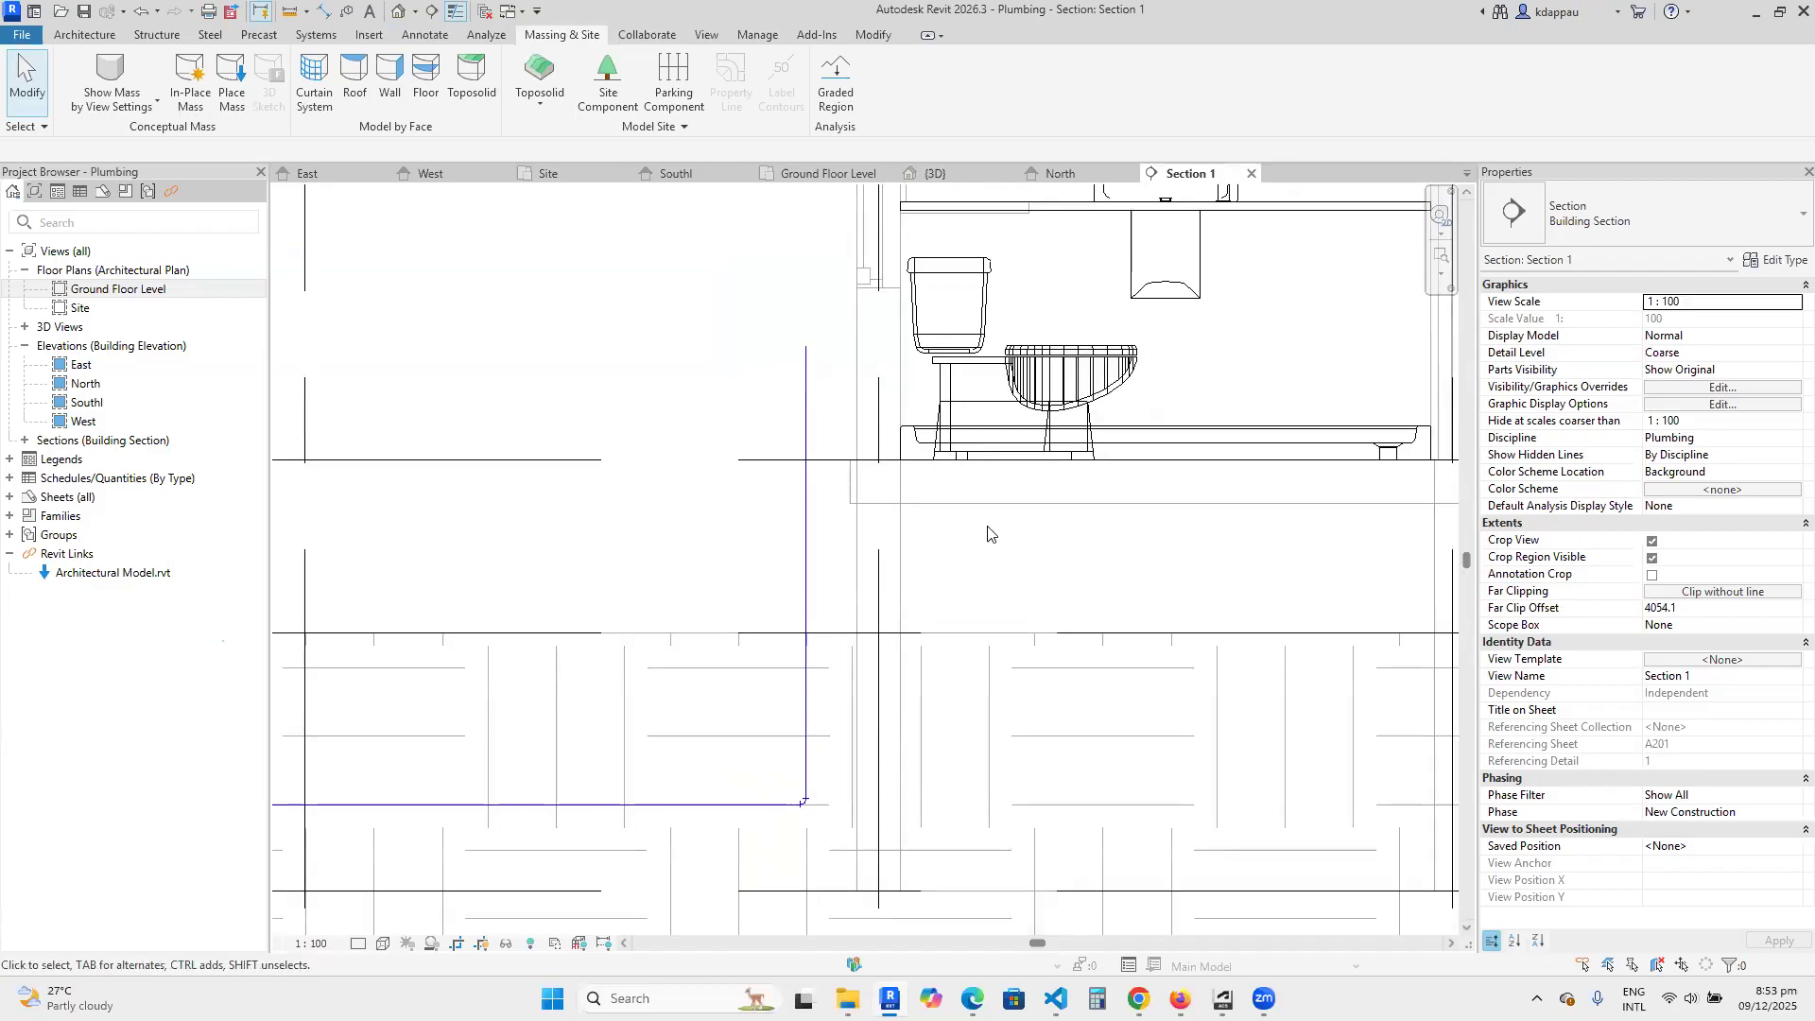
pyautogui.scroll(-3, 1030, 536)
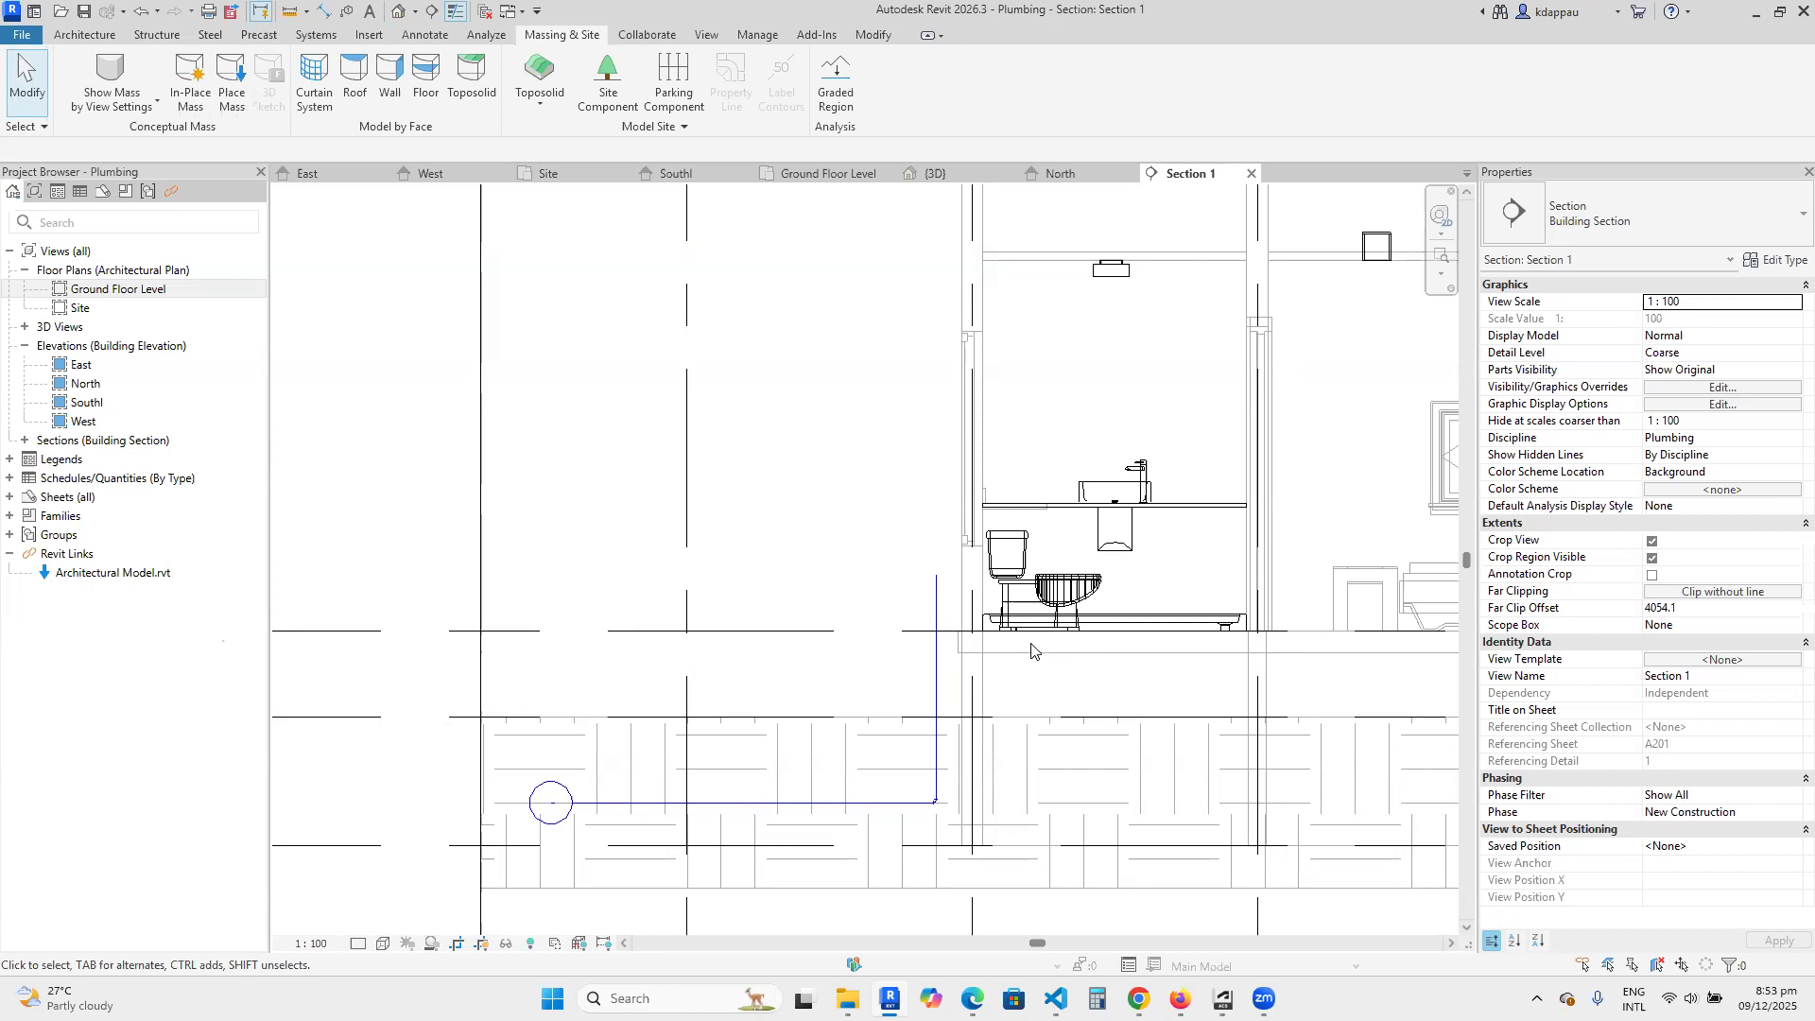
# Try the riser just past the foundation wall's inner face and at its outer side.
pyautogui.scroll(4, 945, 643)
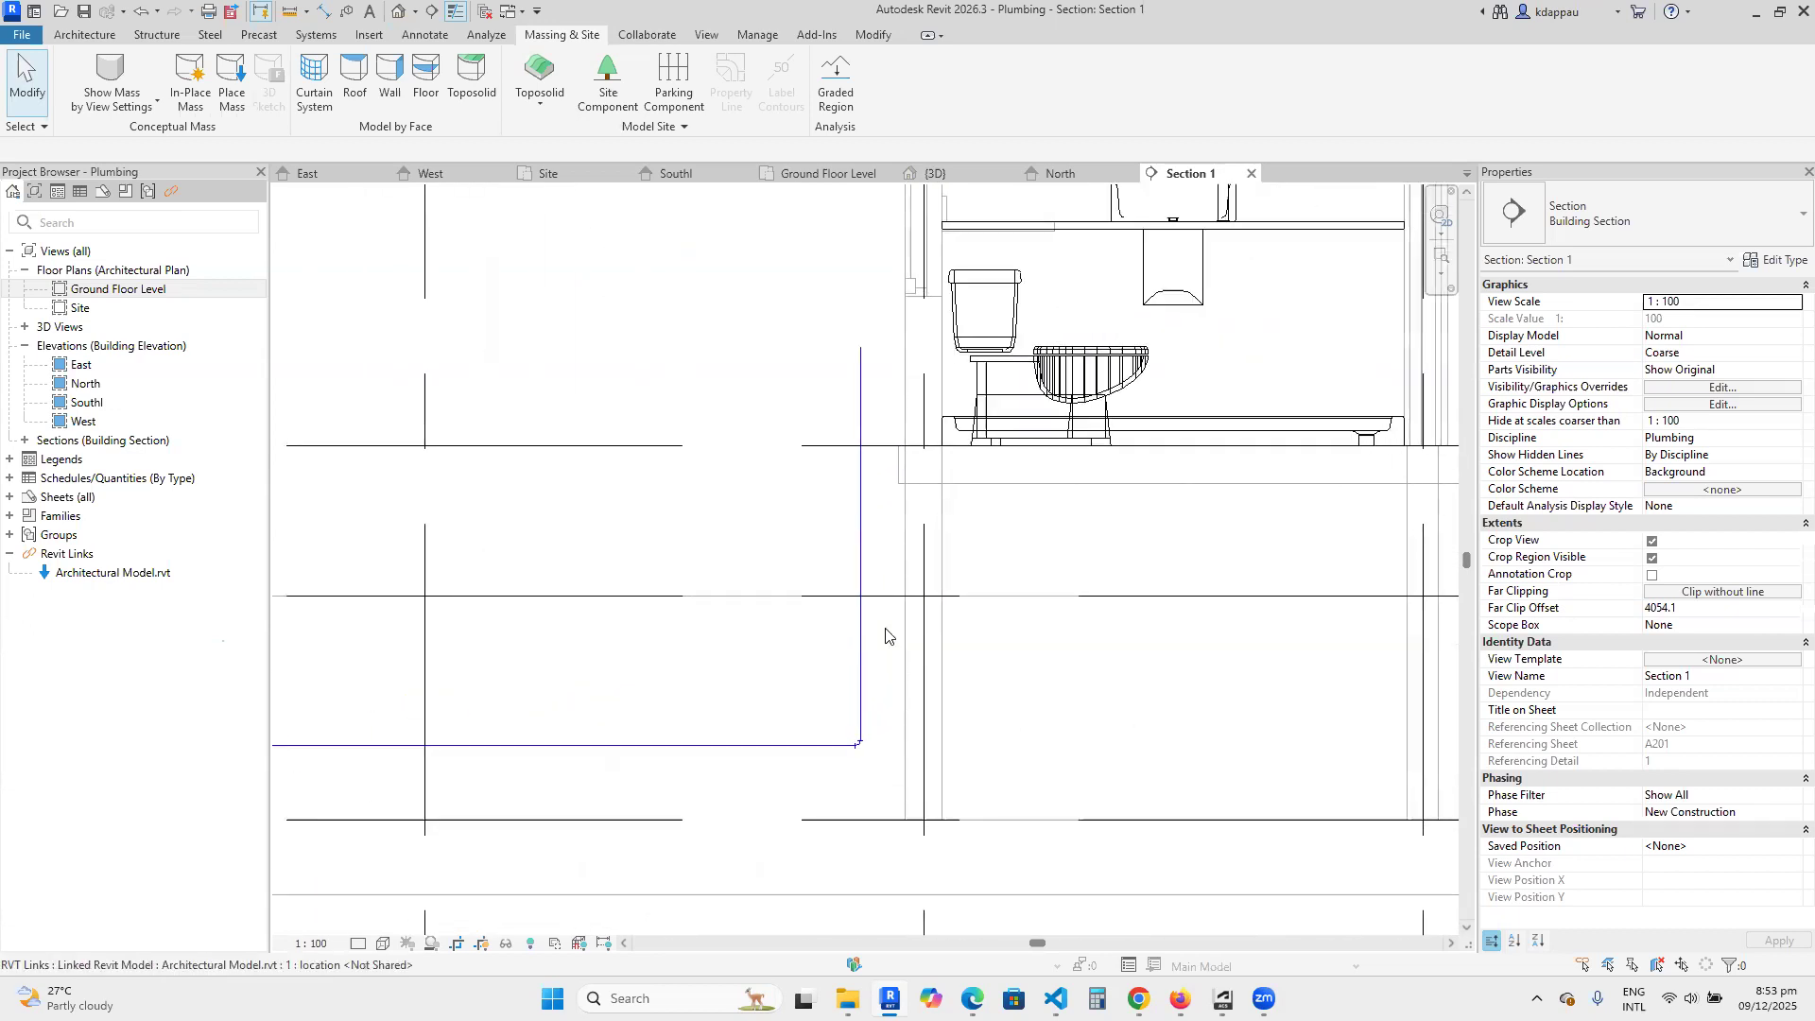
pyautogui.scroll(2, 886, 629)
pyautogui.moveTo(853, 535); pyautogui.dragTo(975, 571)
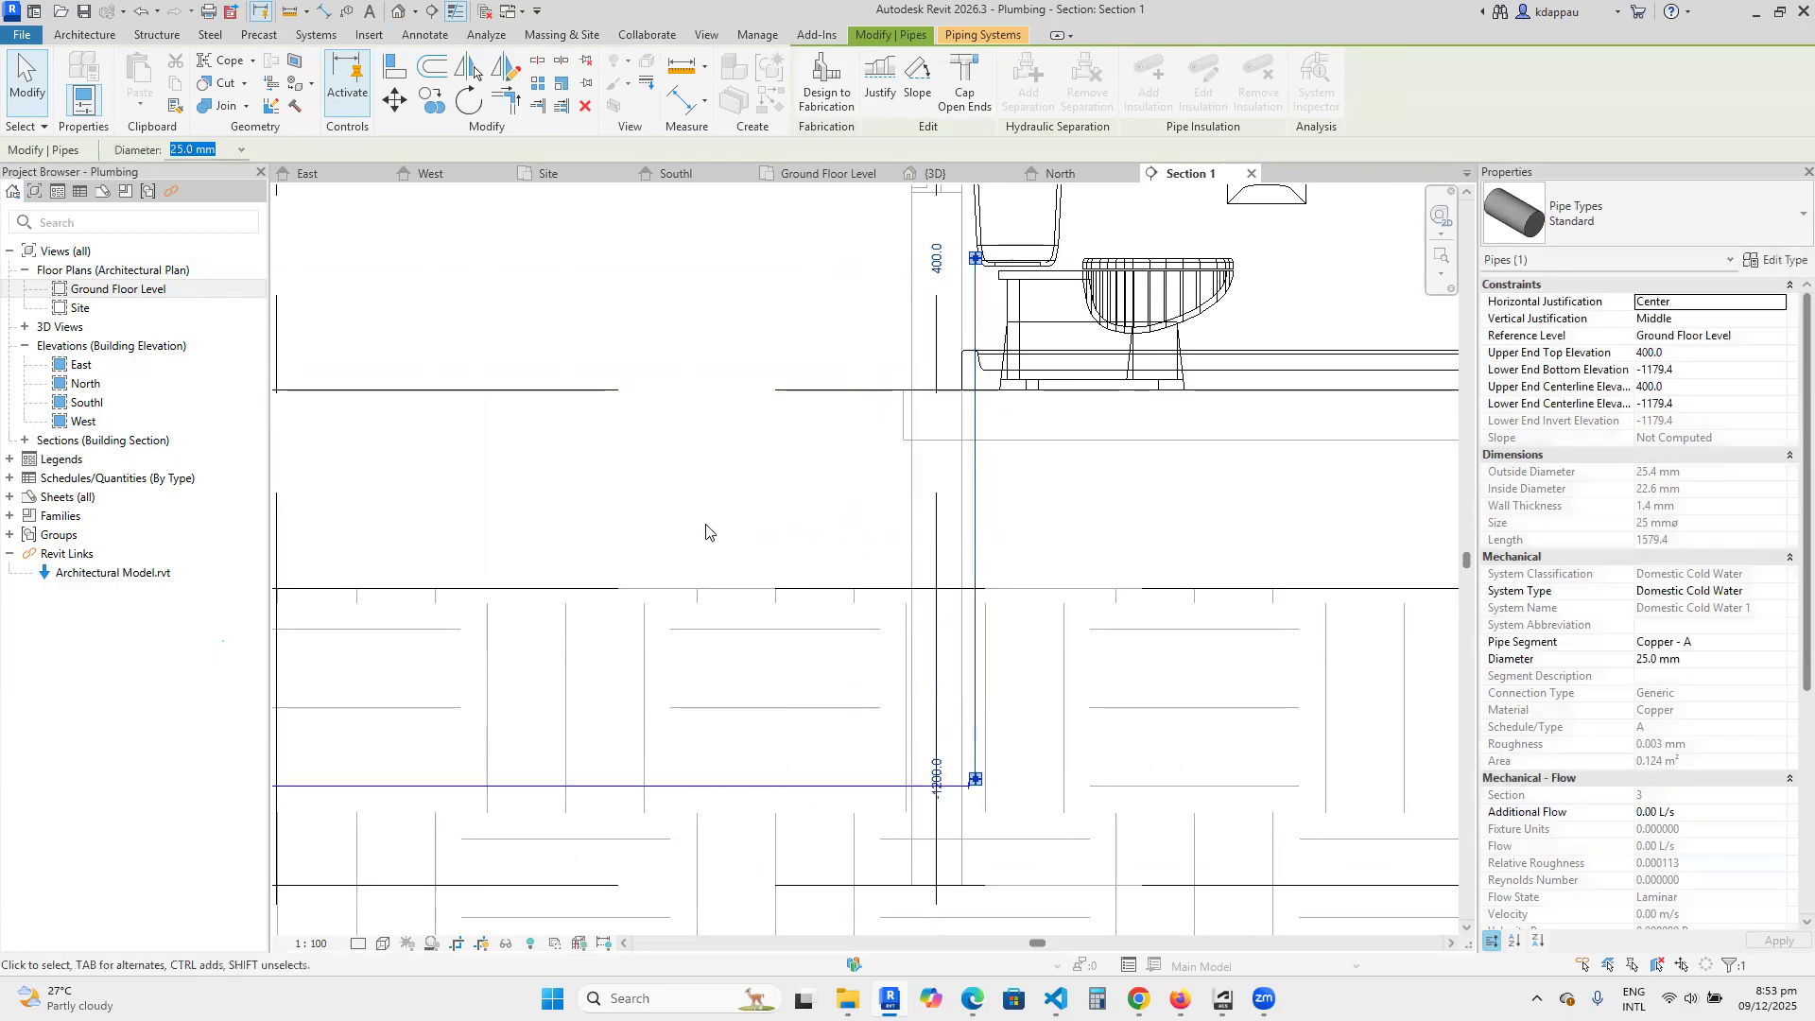
pyautogui.press('Escape')
pyautogui.scroll(-2, 827, 714)
pyautogui.scroll(3, 832, 662)
pyautogui.click(851, 579)
pyautogui.moveTo(847, 578); pyautogui.dragTo(855, 573)
pyautogui.click(700, 550)
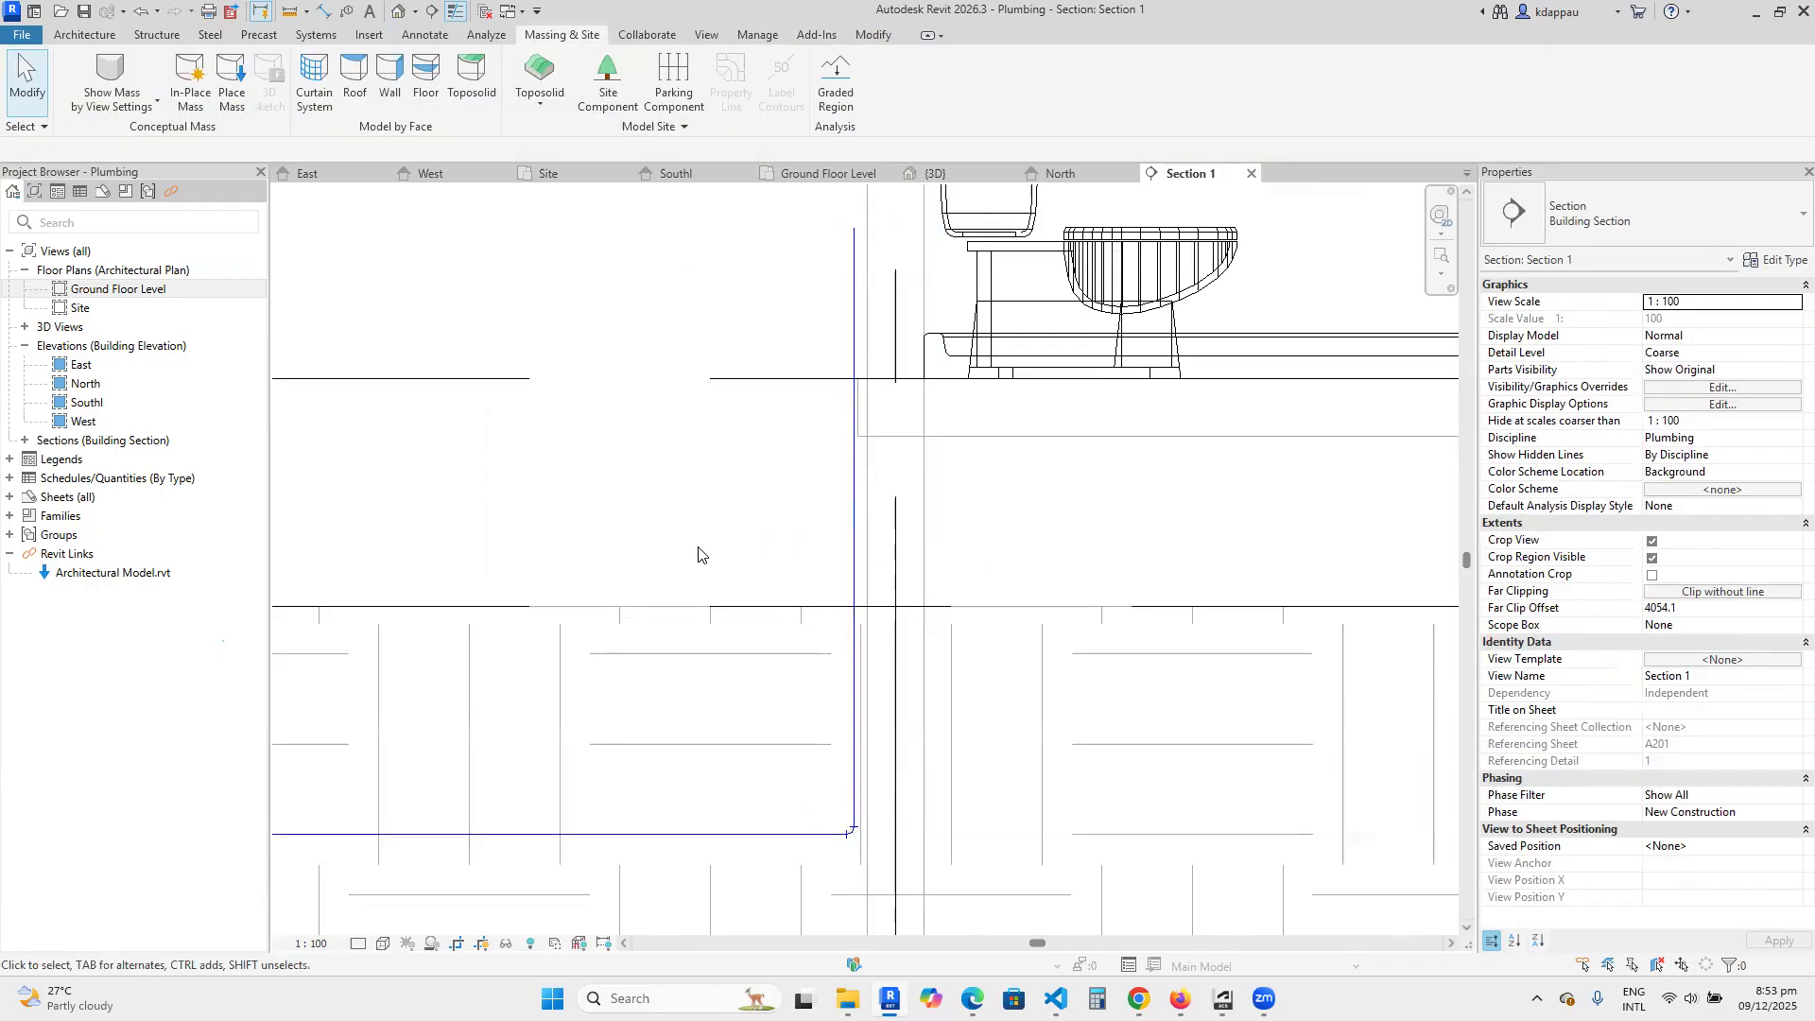
# Move the riser into the foundation wall, close to the wall's inner face.
pyautogui.scroll(-4, 699, 549)
pyautogui.scroll(3, 828, 593)
pyautogui.moveTo(765, 541); pyautogui.dragTo(816, 550)
pyautogui.scroll(2, 822, 652)
pyautogui.scroll(-3, 822, 660)
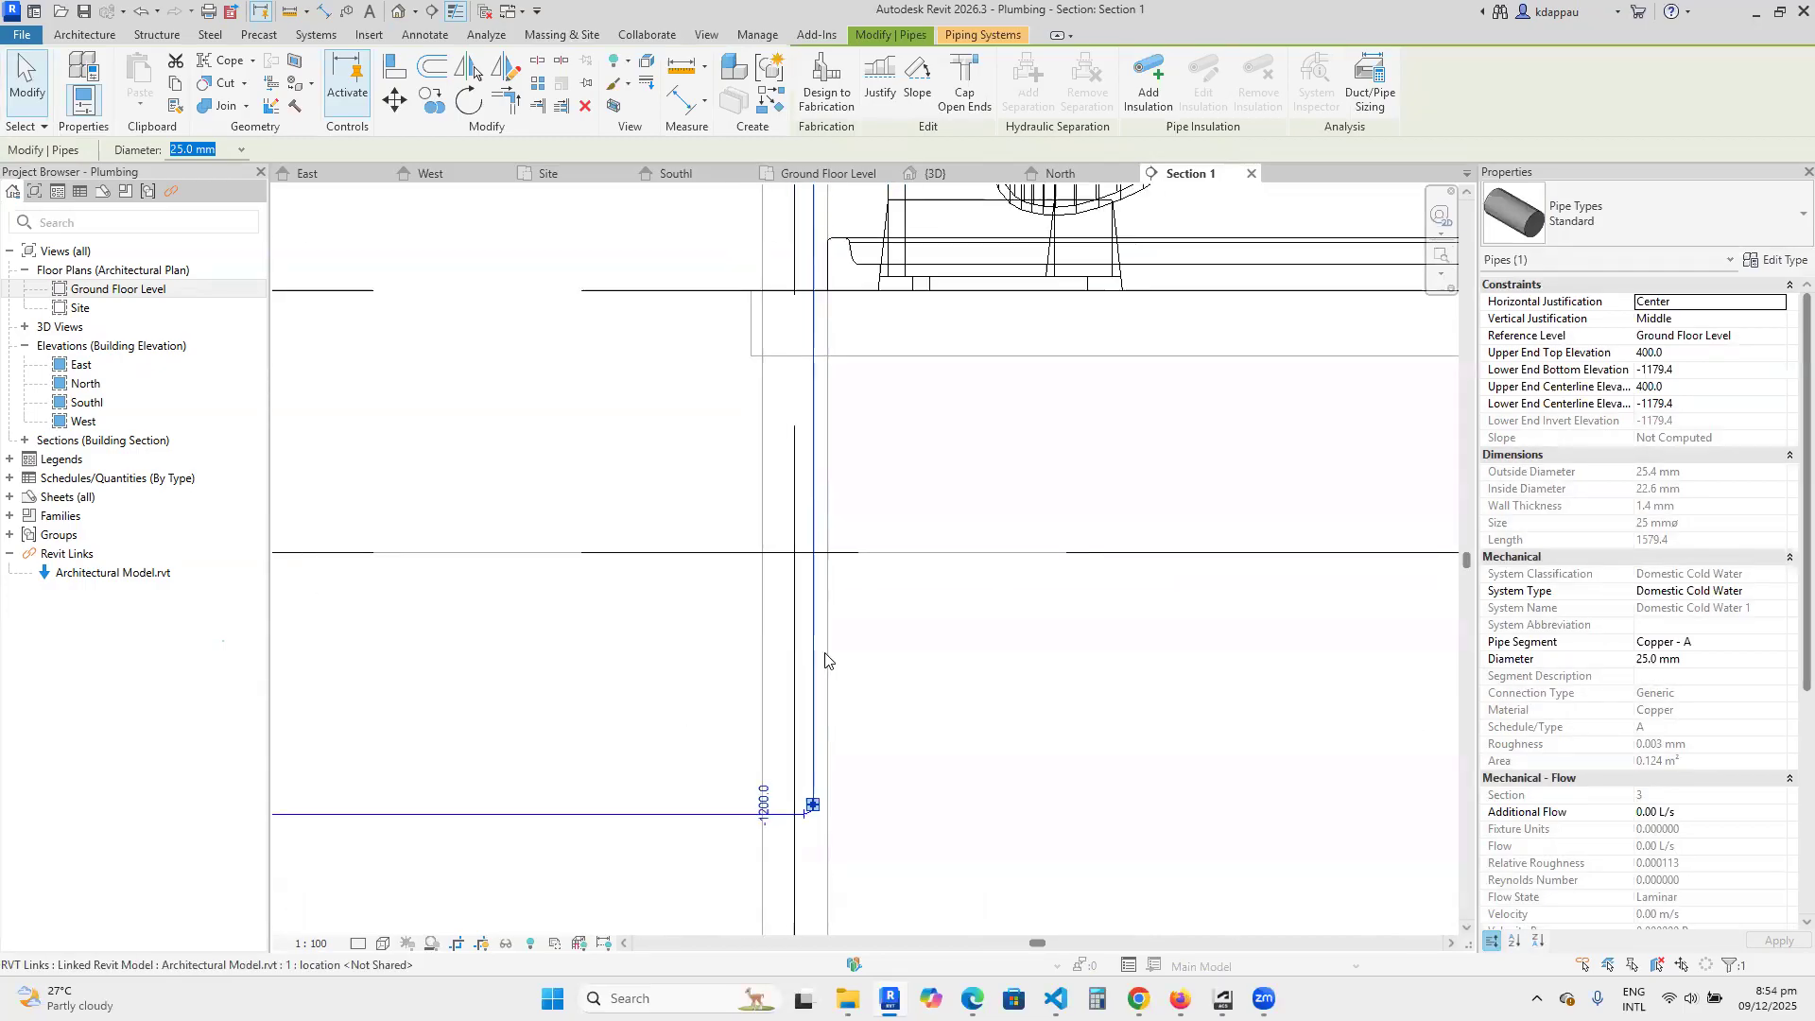
# Set the section's detail level to Fine and inspect the riser and its bottom elbow at actual thickness within the wall.
pyautogui.click(358, 944)
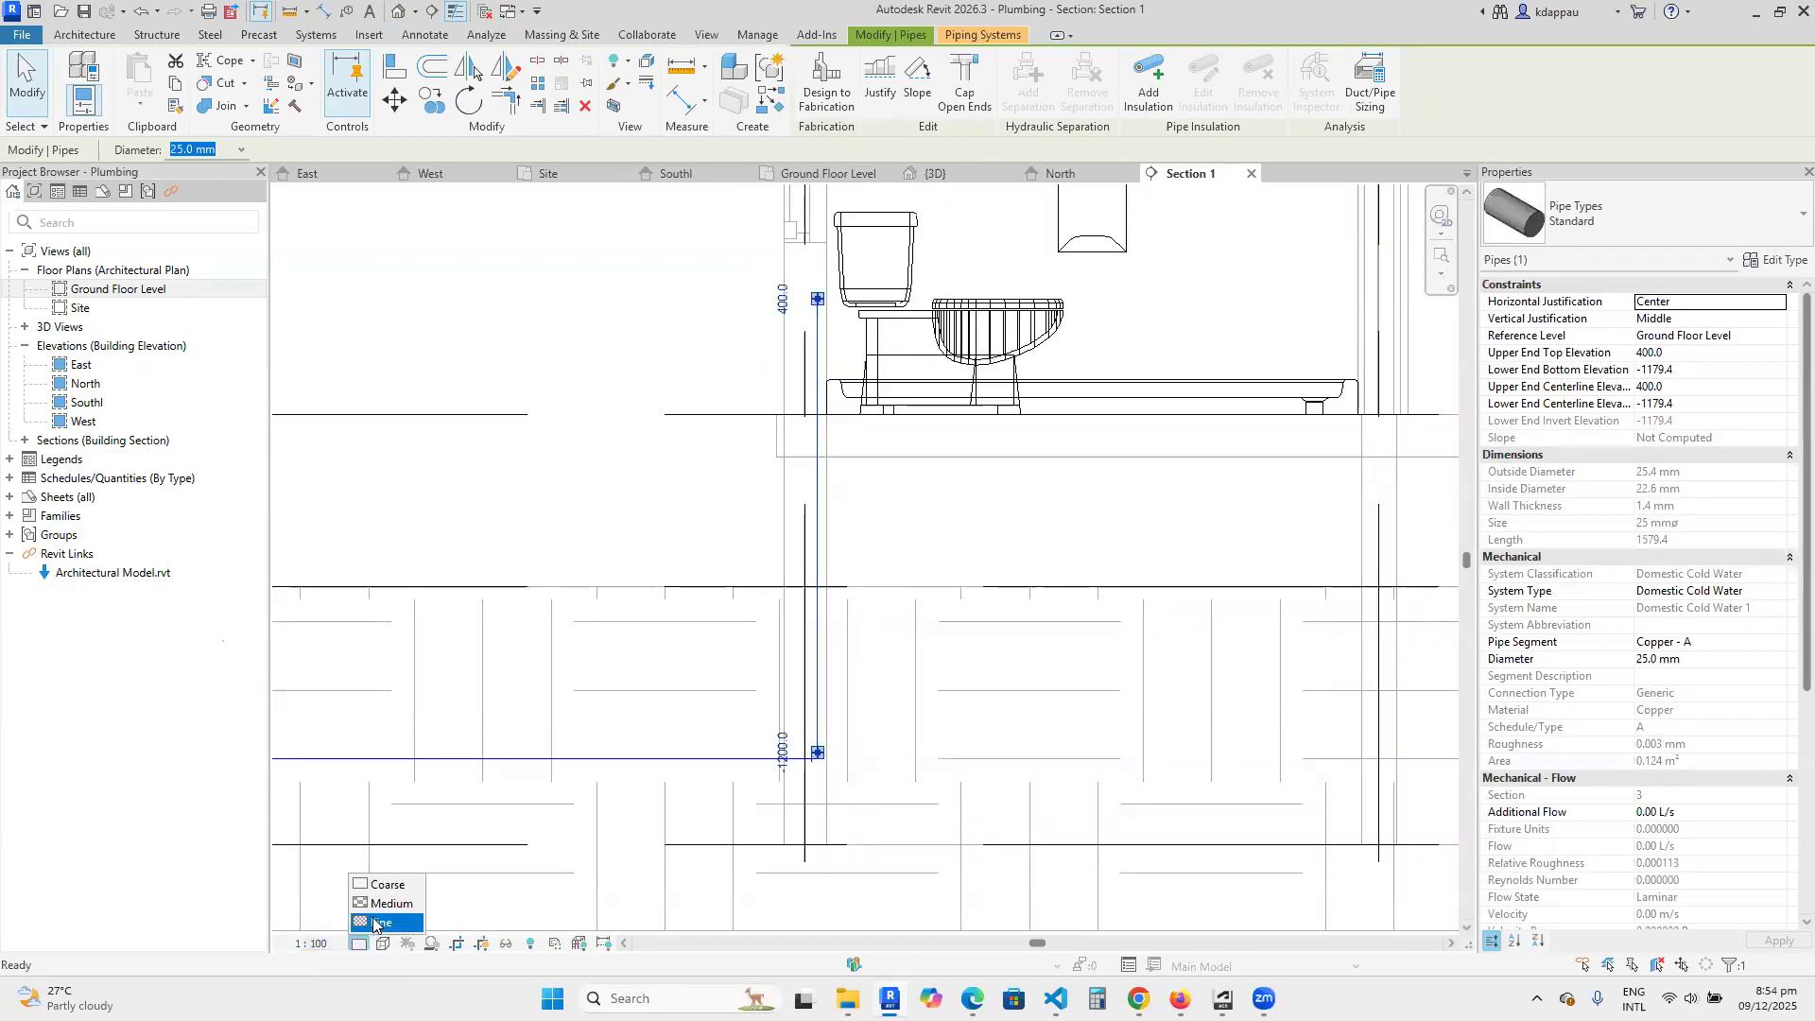
pyautogui.click(374, 922)
pyautogui.click(497, 664)
pyautogui.scroll(-4, 960, 826)
pyautogui.scroll(3, 865, 811)
pyautogui.scroll(3, 865, 815)
pyautogui.scroll(2, 925, 682)
pyautogui.scroll(-3, 875, 659)
pyautogui.scroll(4, 869, 718)
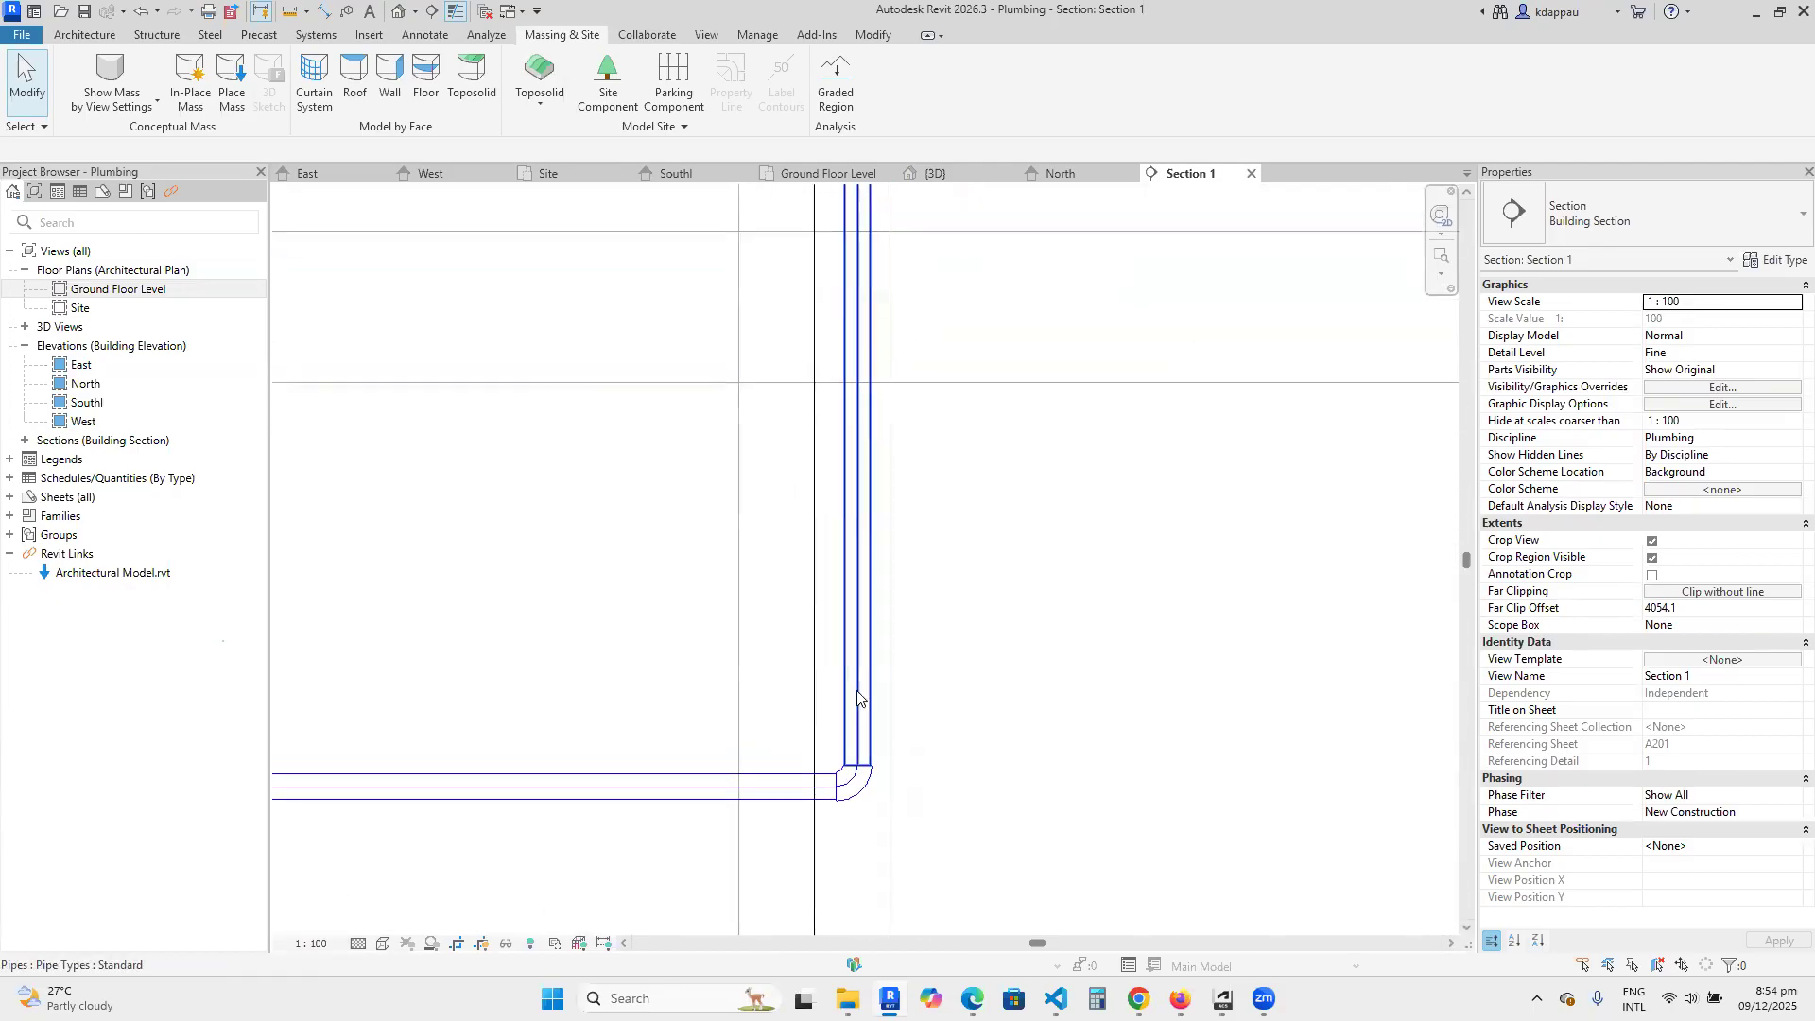
# Place an aligned dimension between the foundation wall's inner face and the near edge of the riser.
pyautogui.click(858, 698)
pyautogui.scroll(-3, 865, 681)
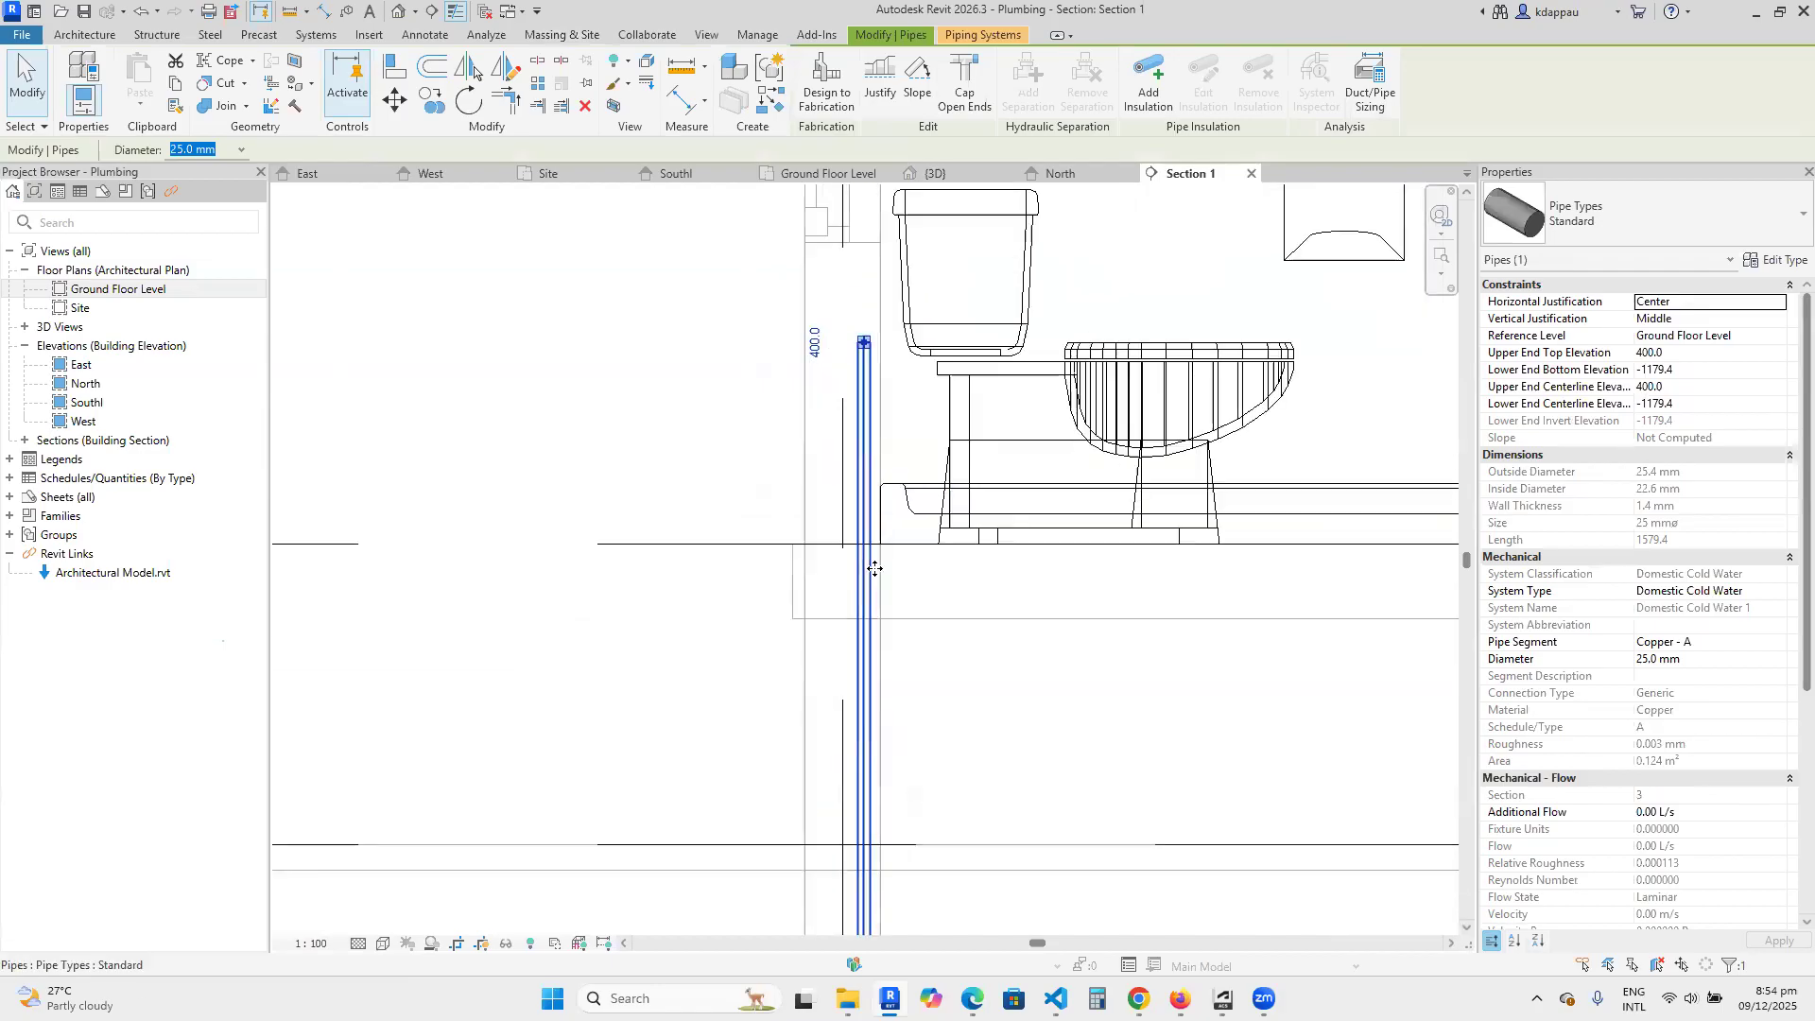
pyautogui.scroll(4, 874, 568)
pyautogui.click(956, 707)
pyautogui.press('d')
pyautogui.press('i')
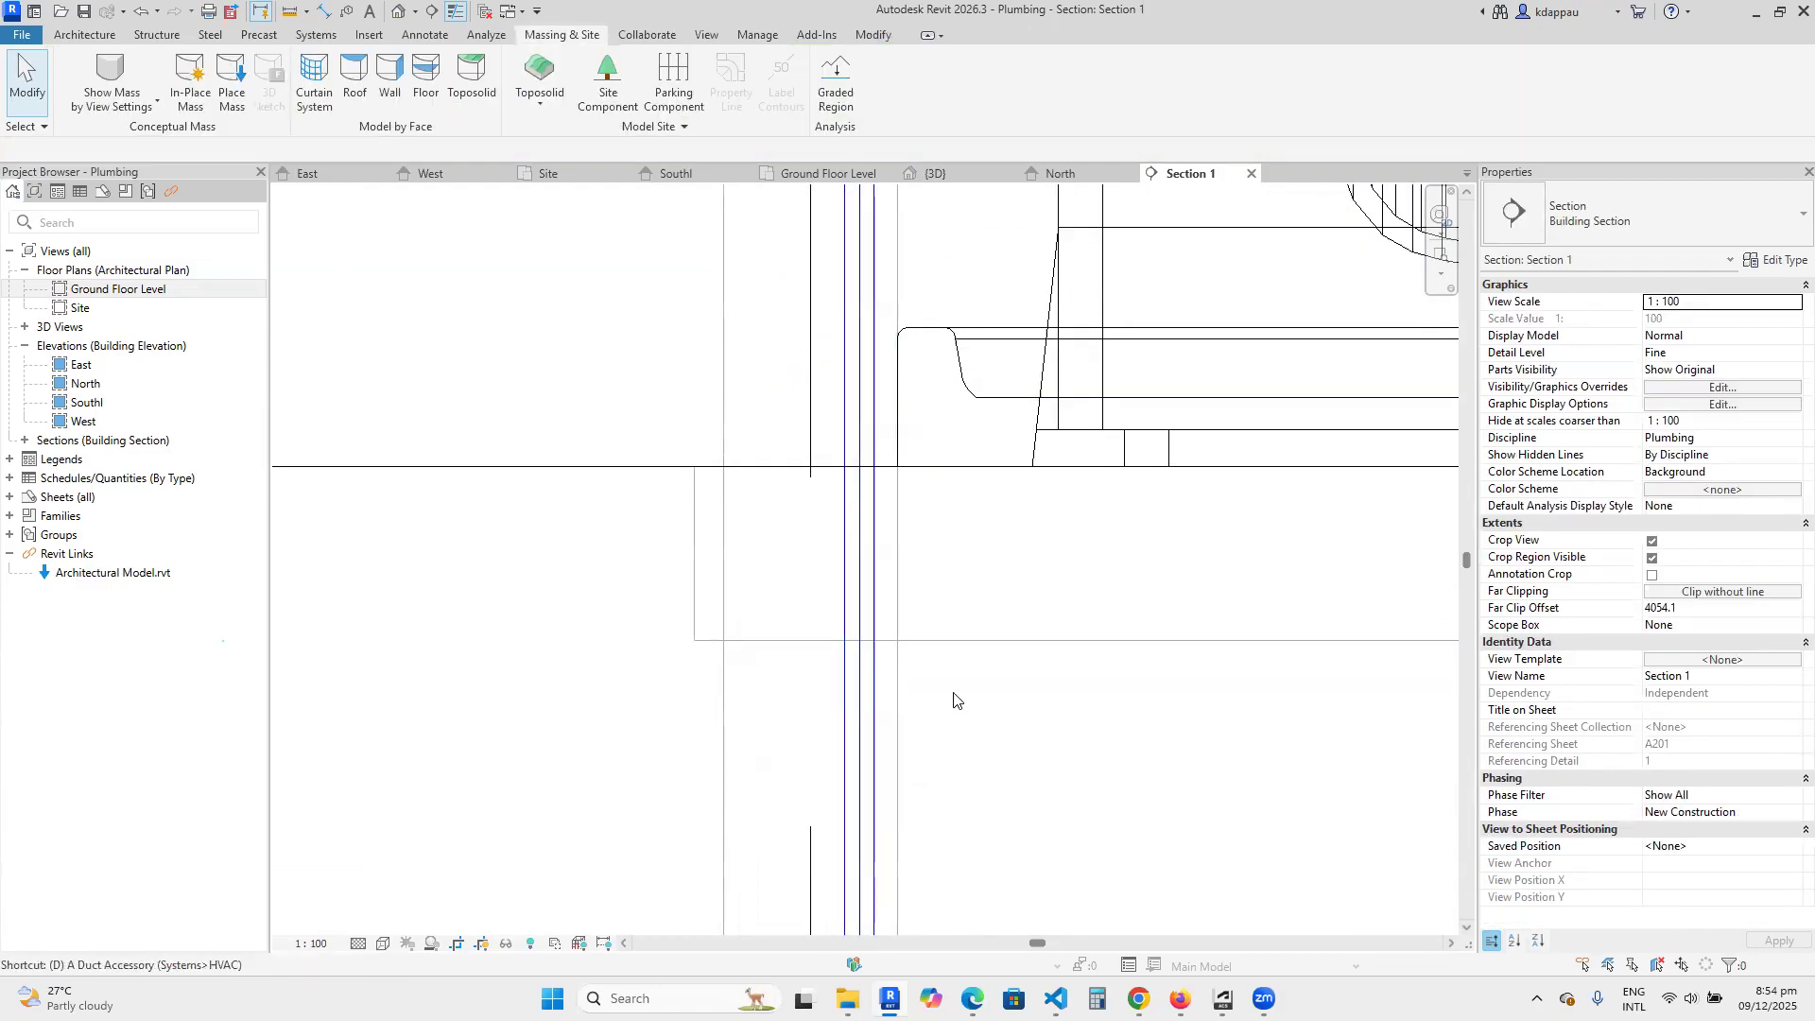
pyautogui.click(900, 729)
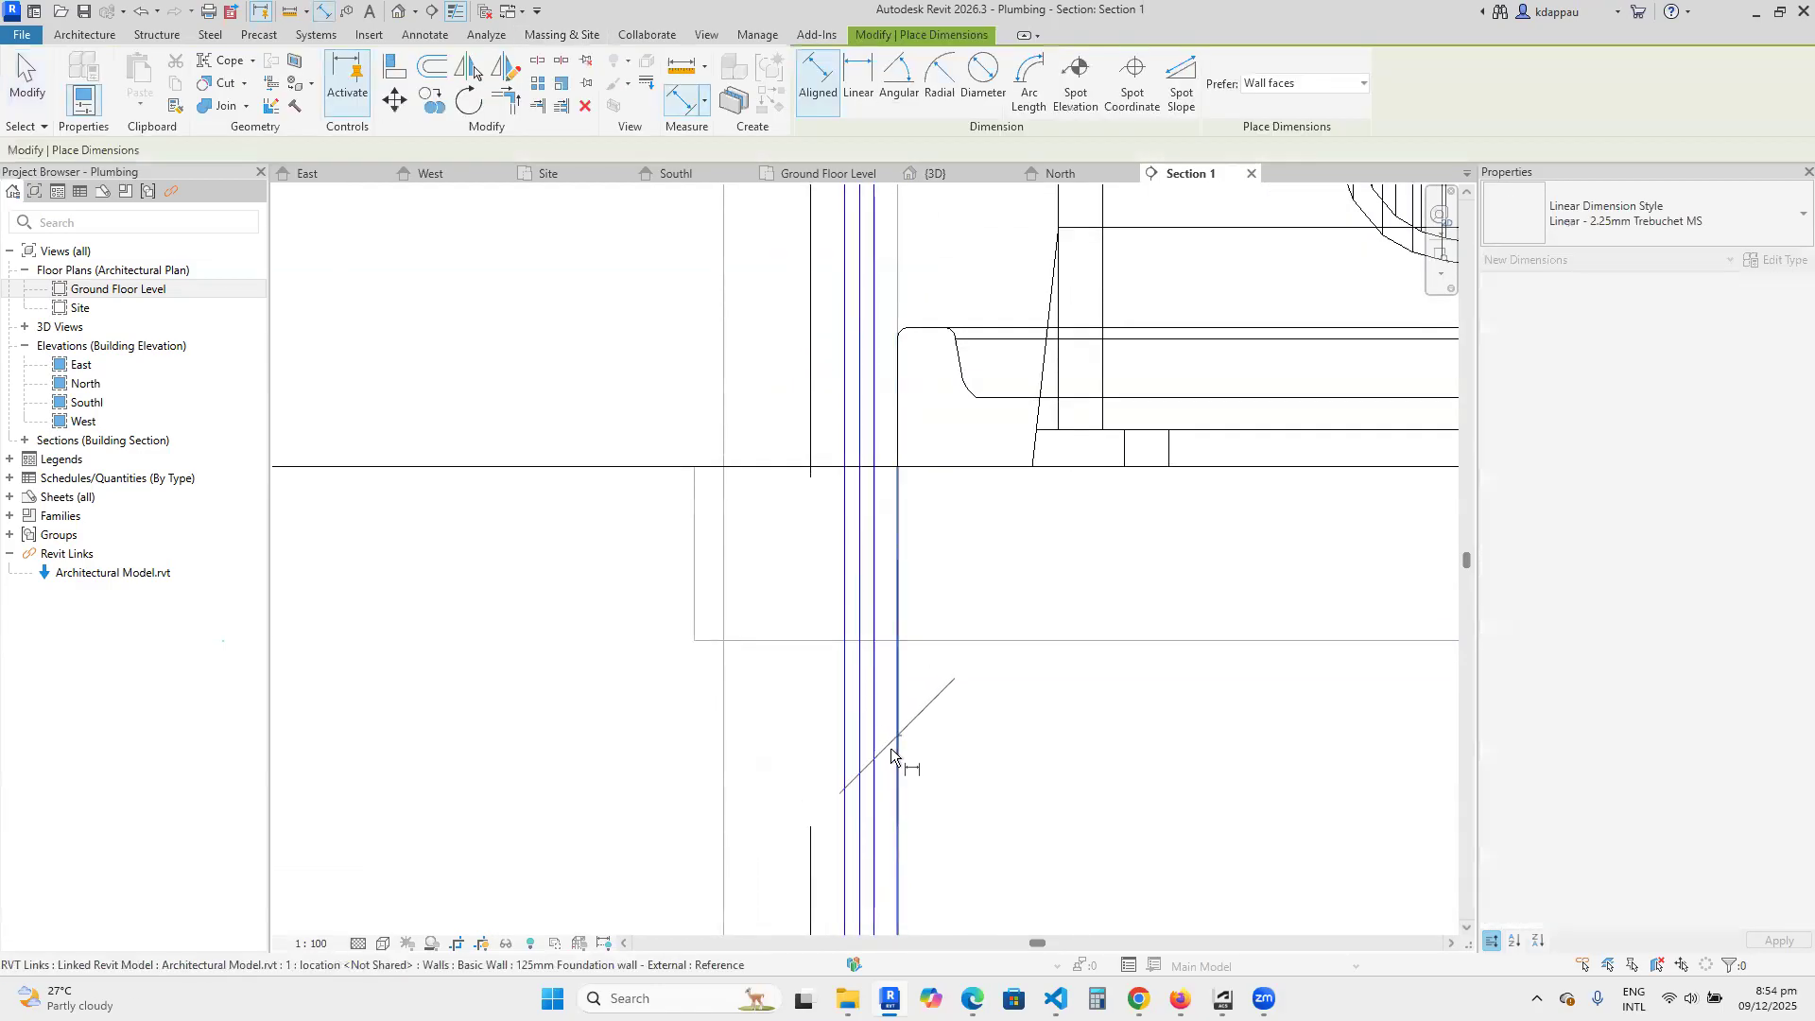
pyautogui.scroll(3, 888, 742)
pyautogui.click(860, 713)
pyautogui.scroll(-3, 863, 730)
pyautogui.click(942, 722)
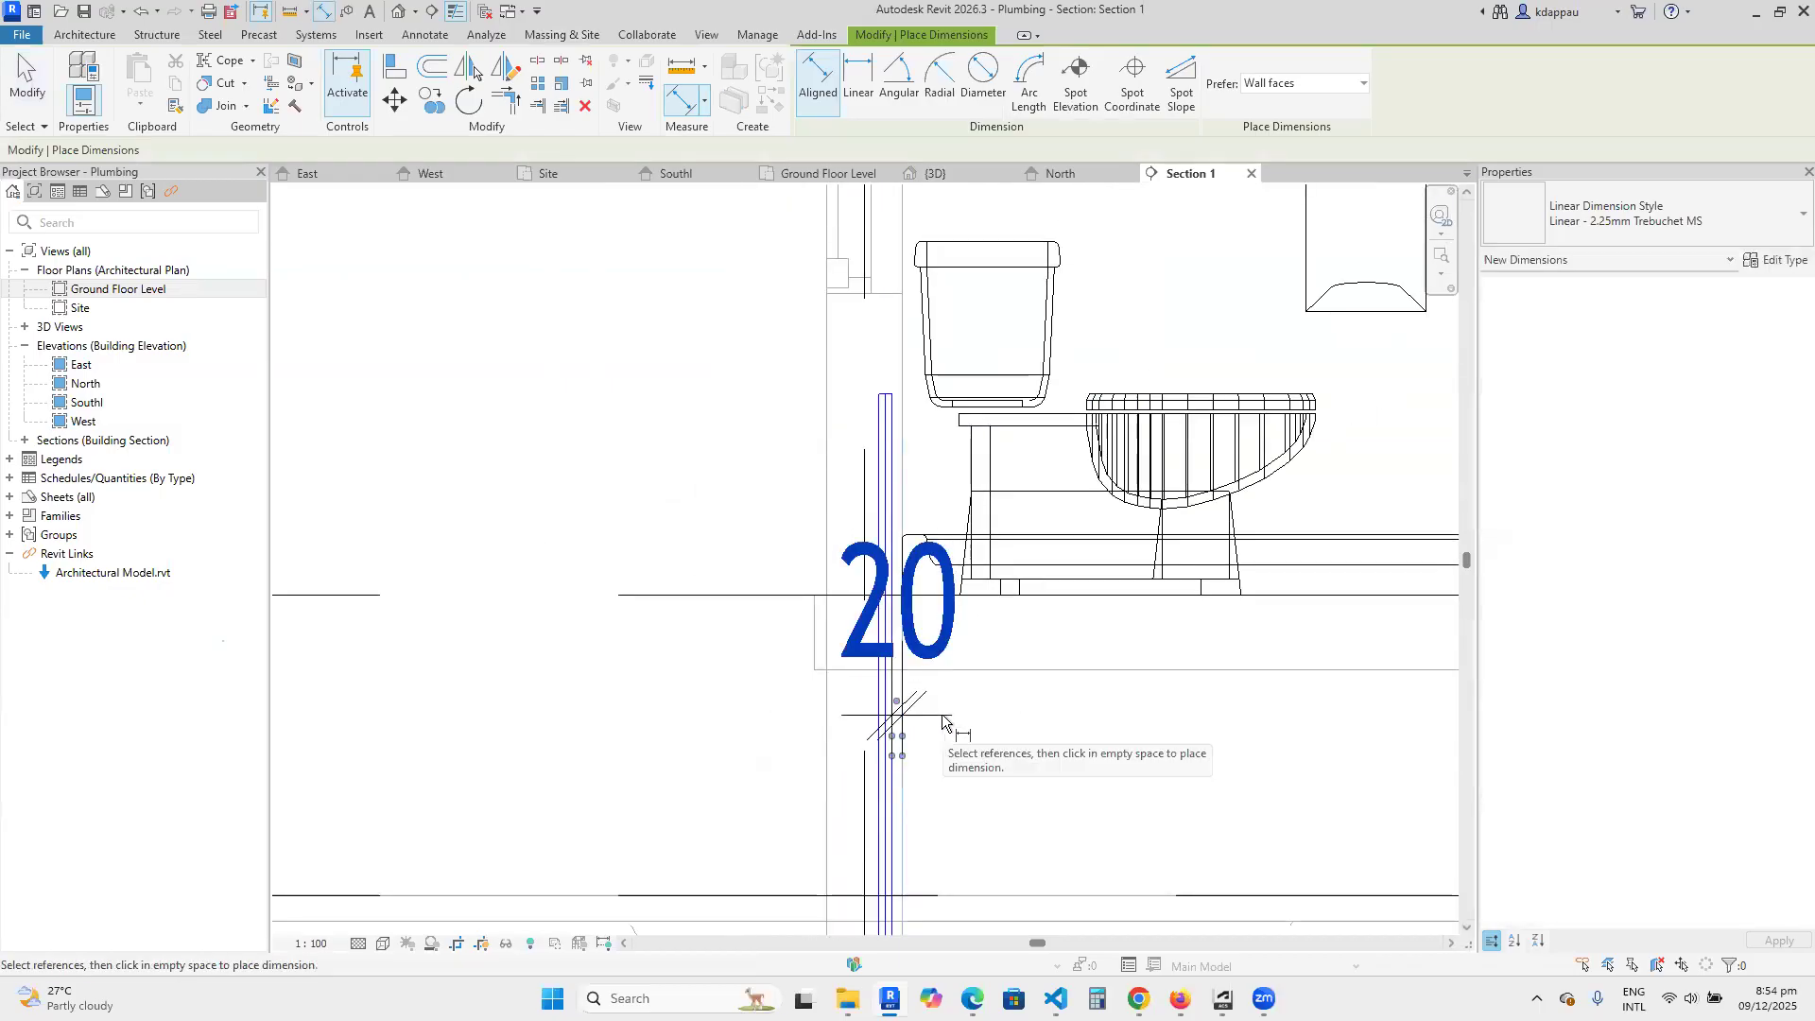
pyautogui.press('Escape')
# Set the section view's scale to 1:25.
pyautogui.scroll(5, 942, 721)
pyautogui.scroll(-3, 975, 730)
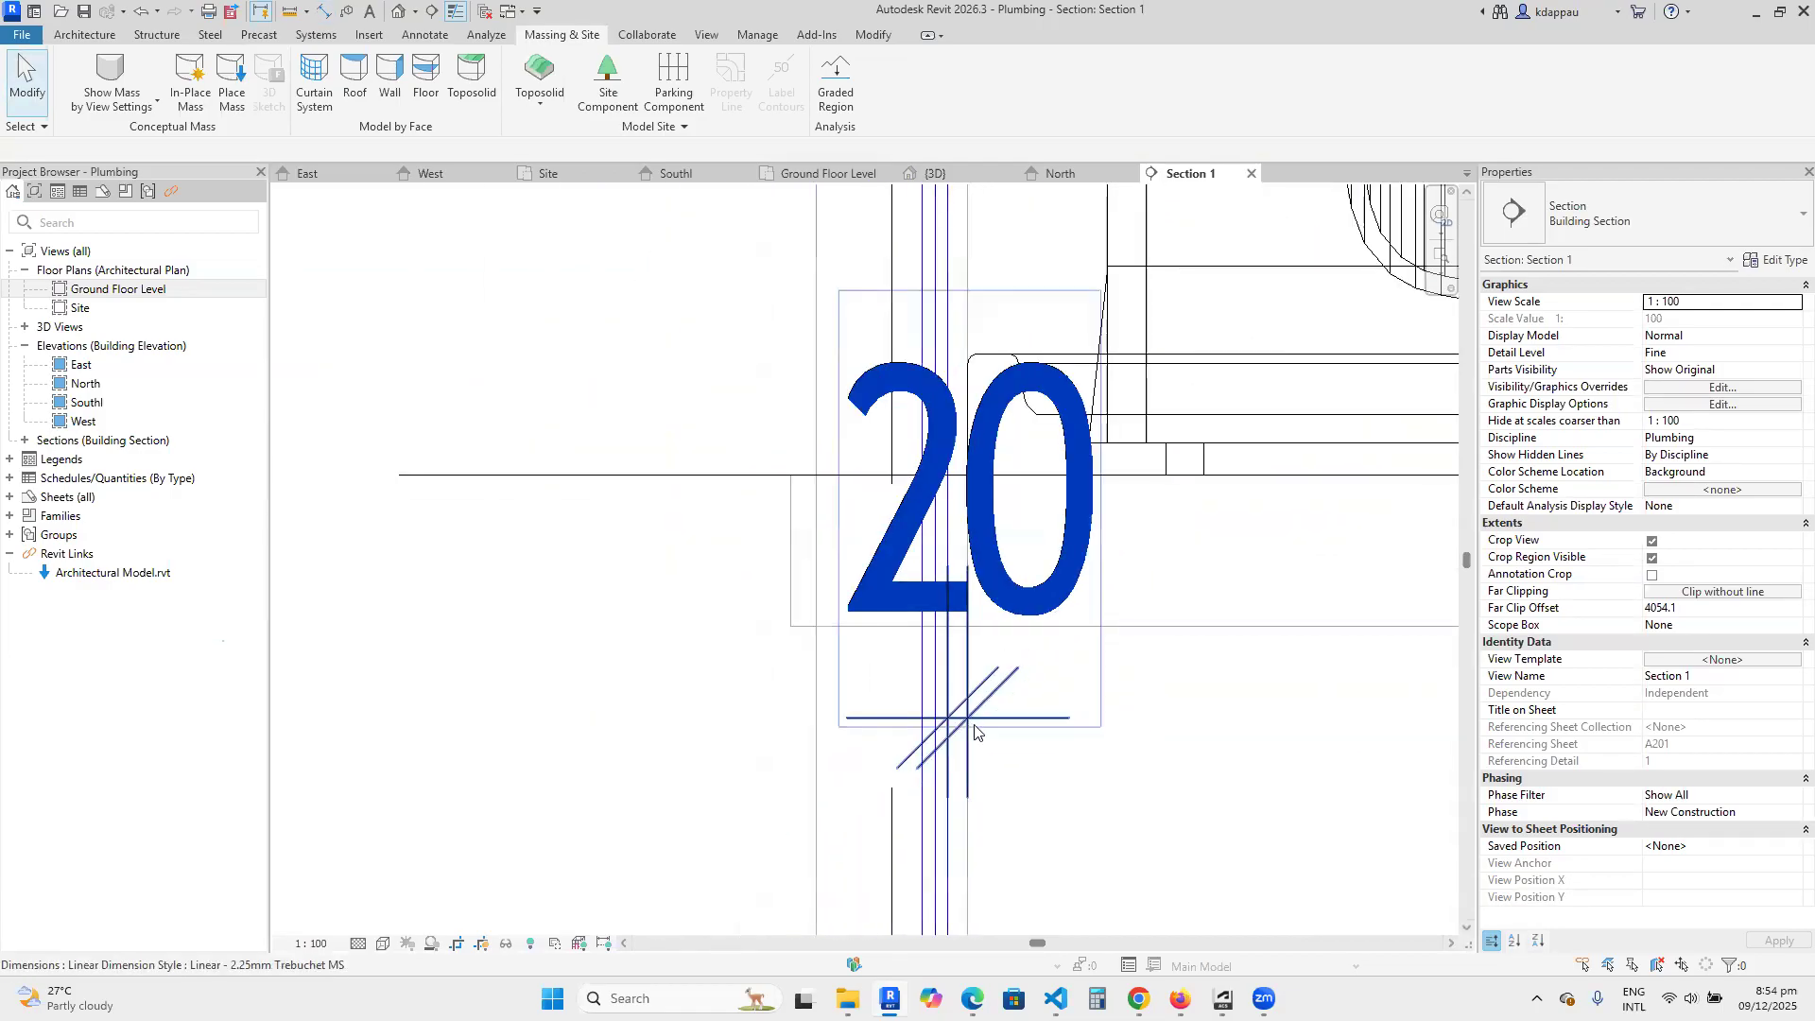
pyautogui.click(312, 944)
pyautogui.click(324, 777)
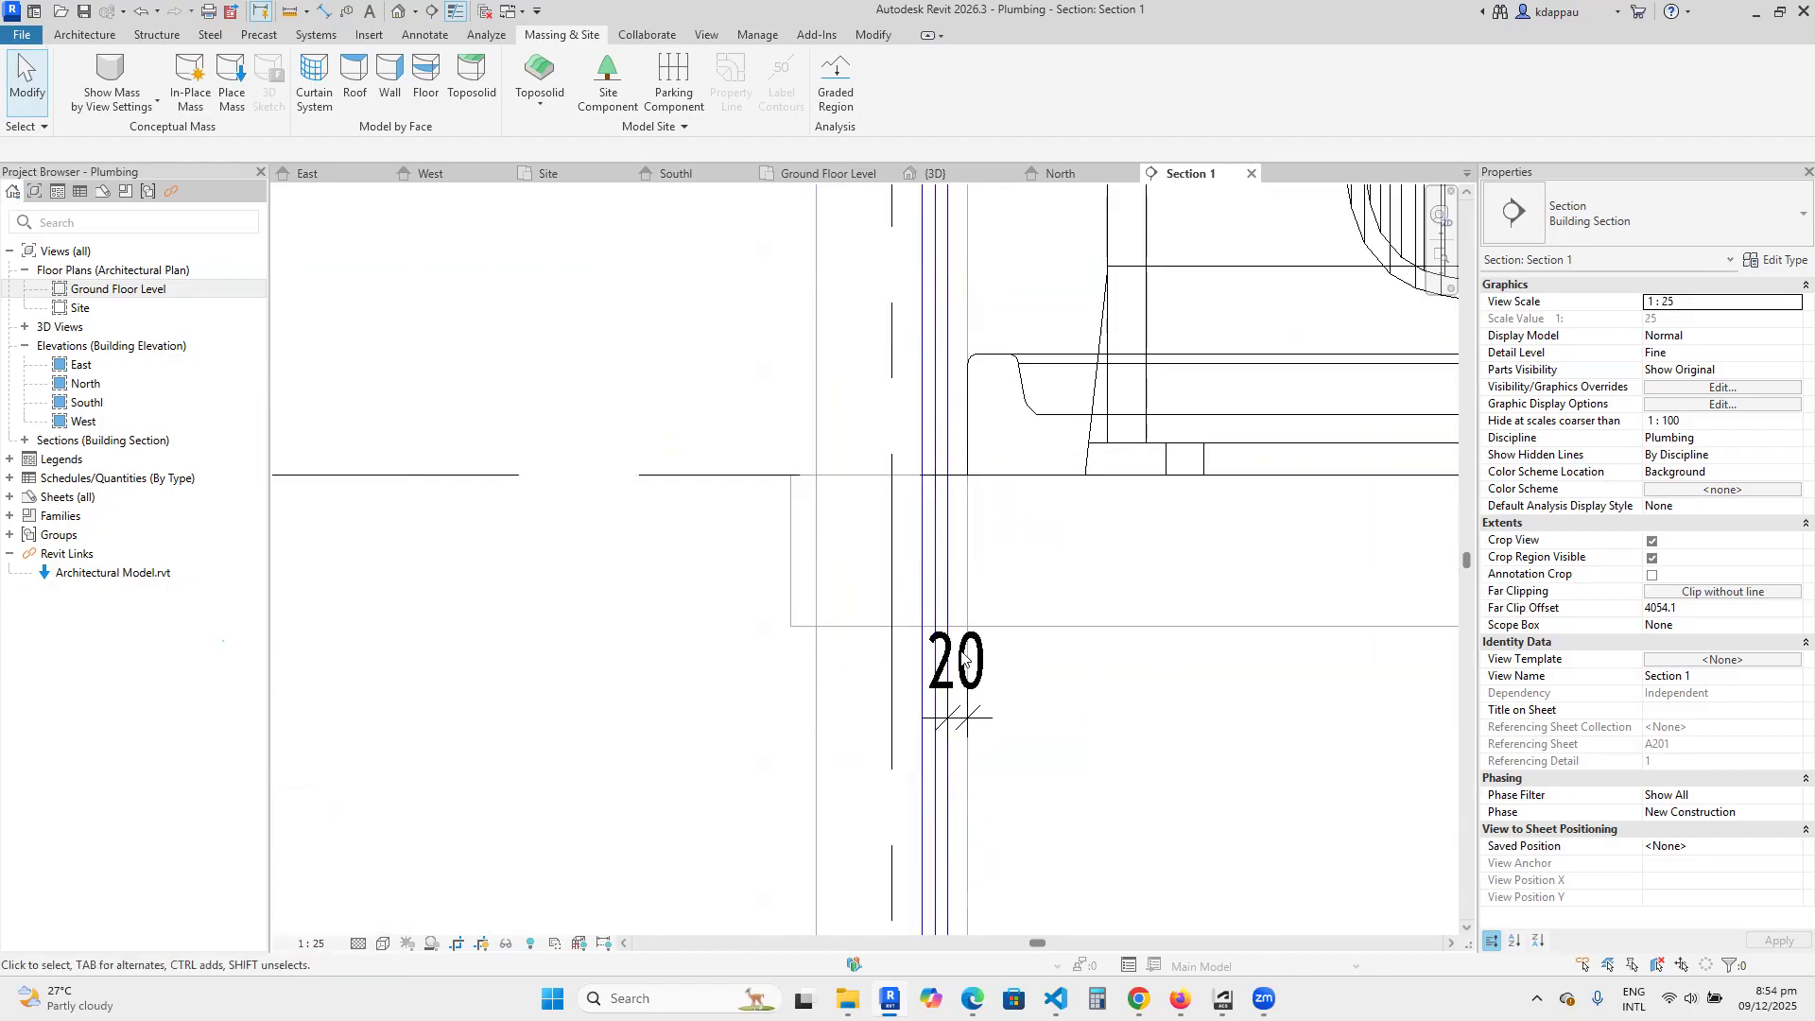
# Set the dimensioned gap between the riser and the foundation wall's inner face to 10 mm.
pyautogui.scroll(3, 945, 666)
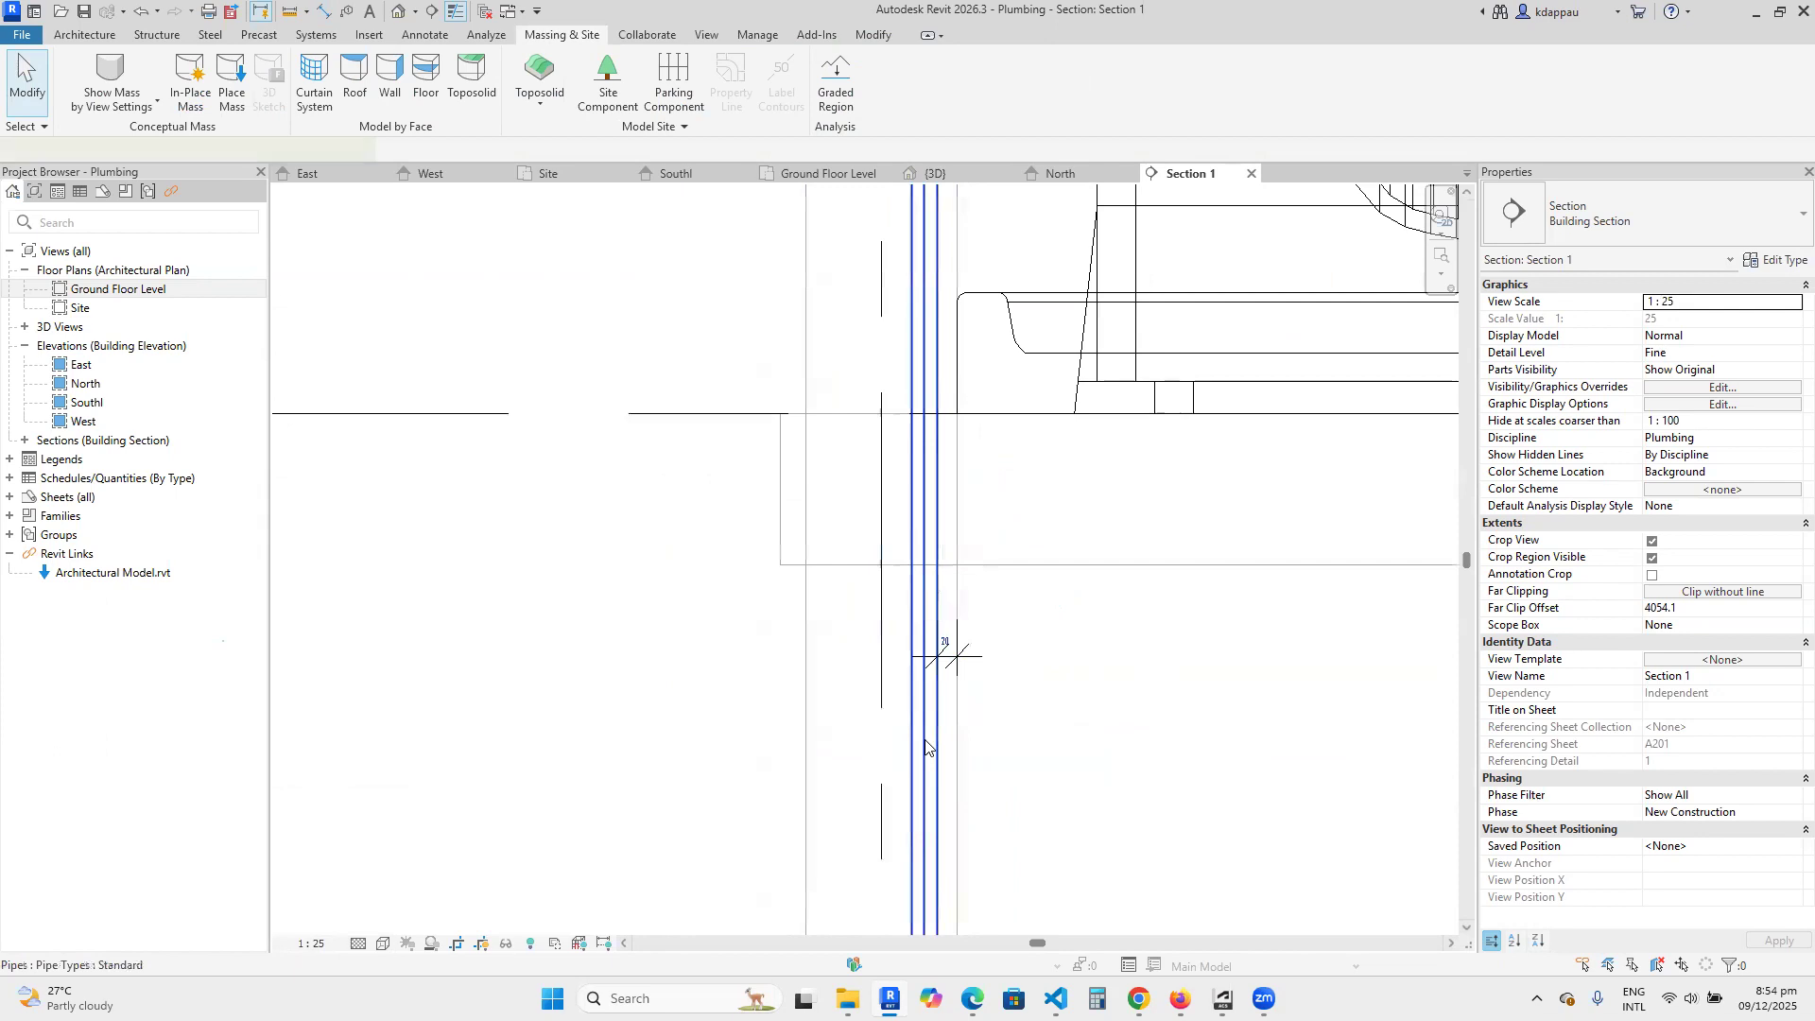
pyautogui.click(938, 661)
pyautogui.scroll(2, 965, 616)
pyautogui.click(965, 607)
pyautogui.write('10')
pyautogui.press('Return')
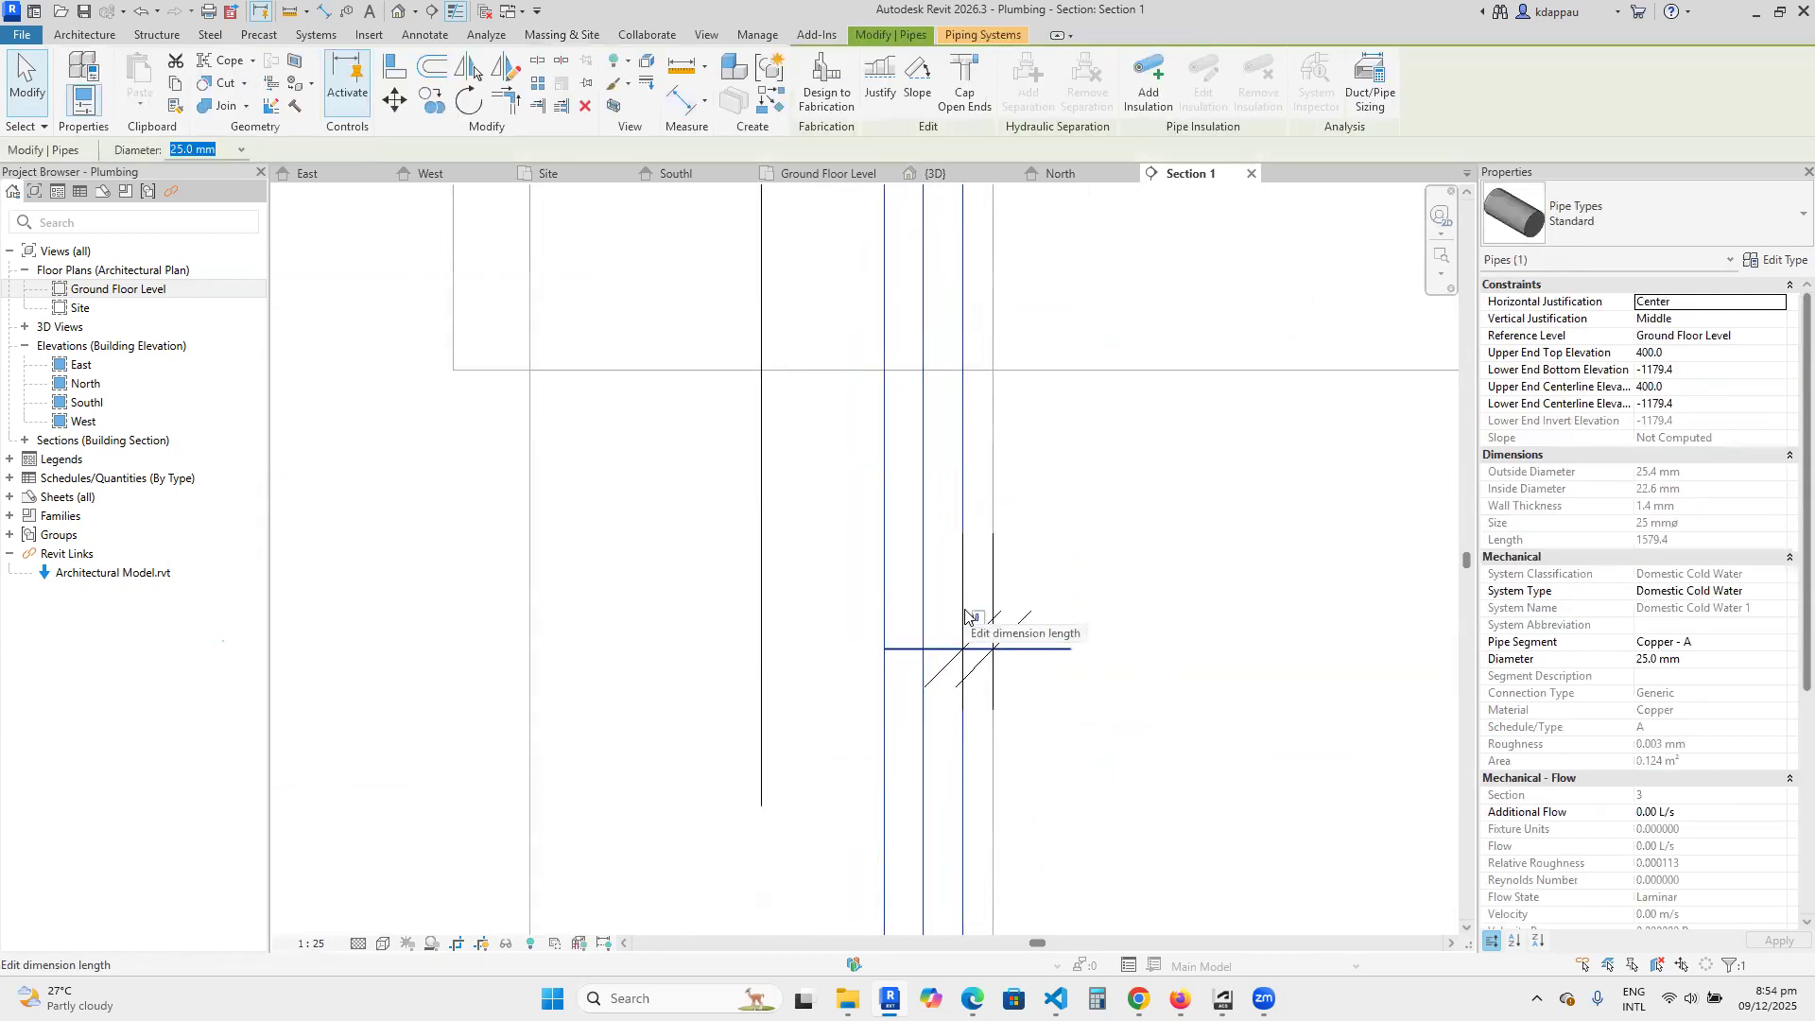
# Set the dimensioned gap between the riser and the foundation wall's inner face to 50 mm.
pyautogui.click(974, 619)
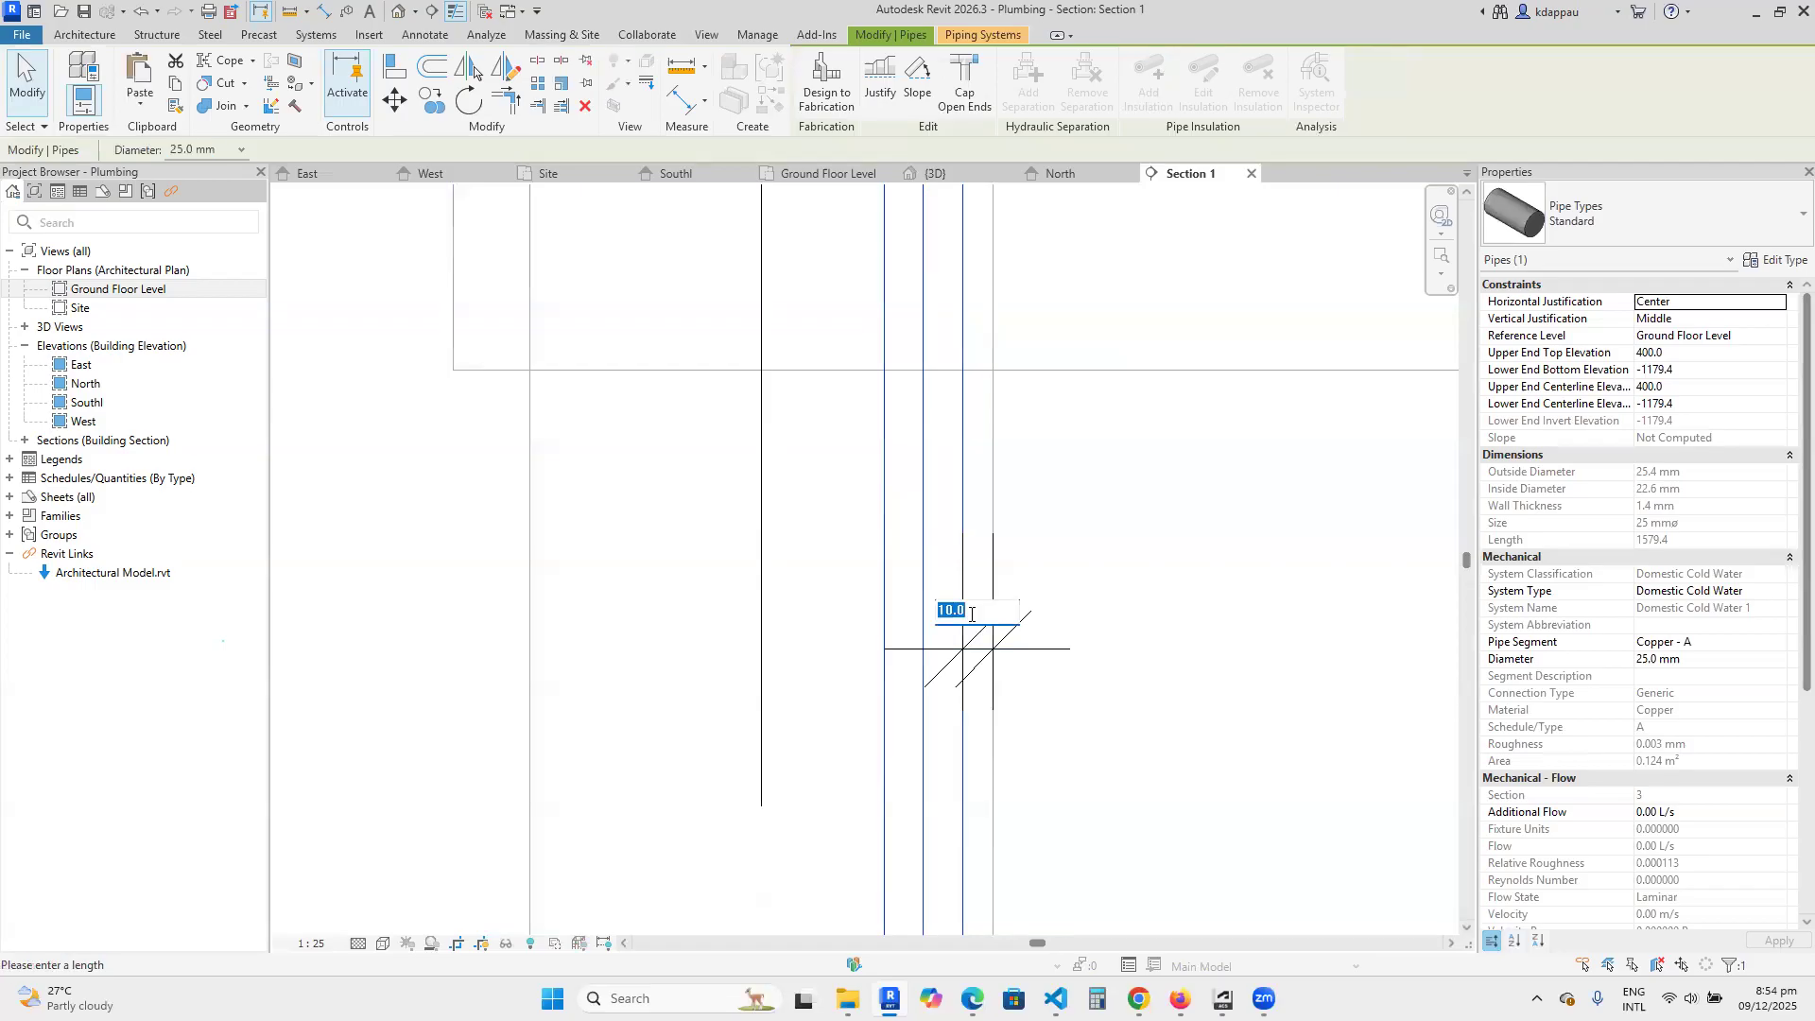
pyautogui.write('50')
pyautogui.press('Return')
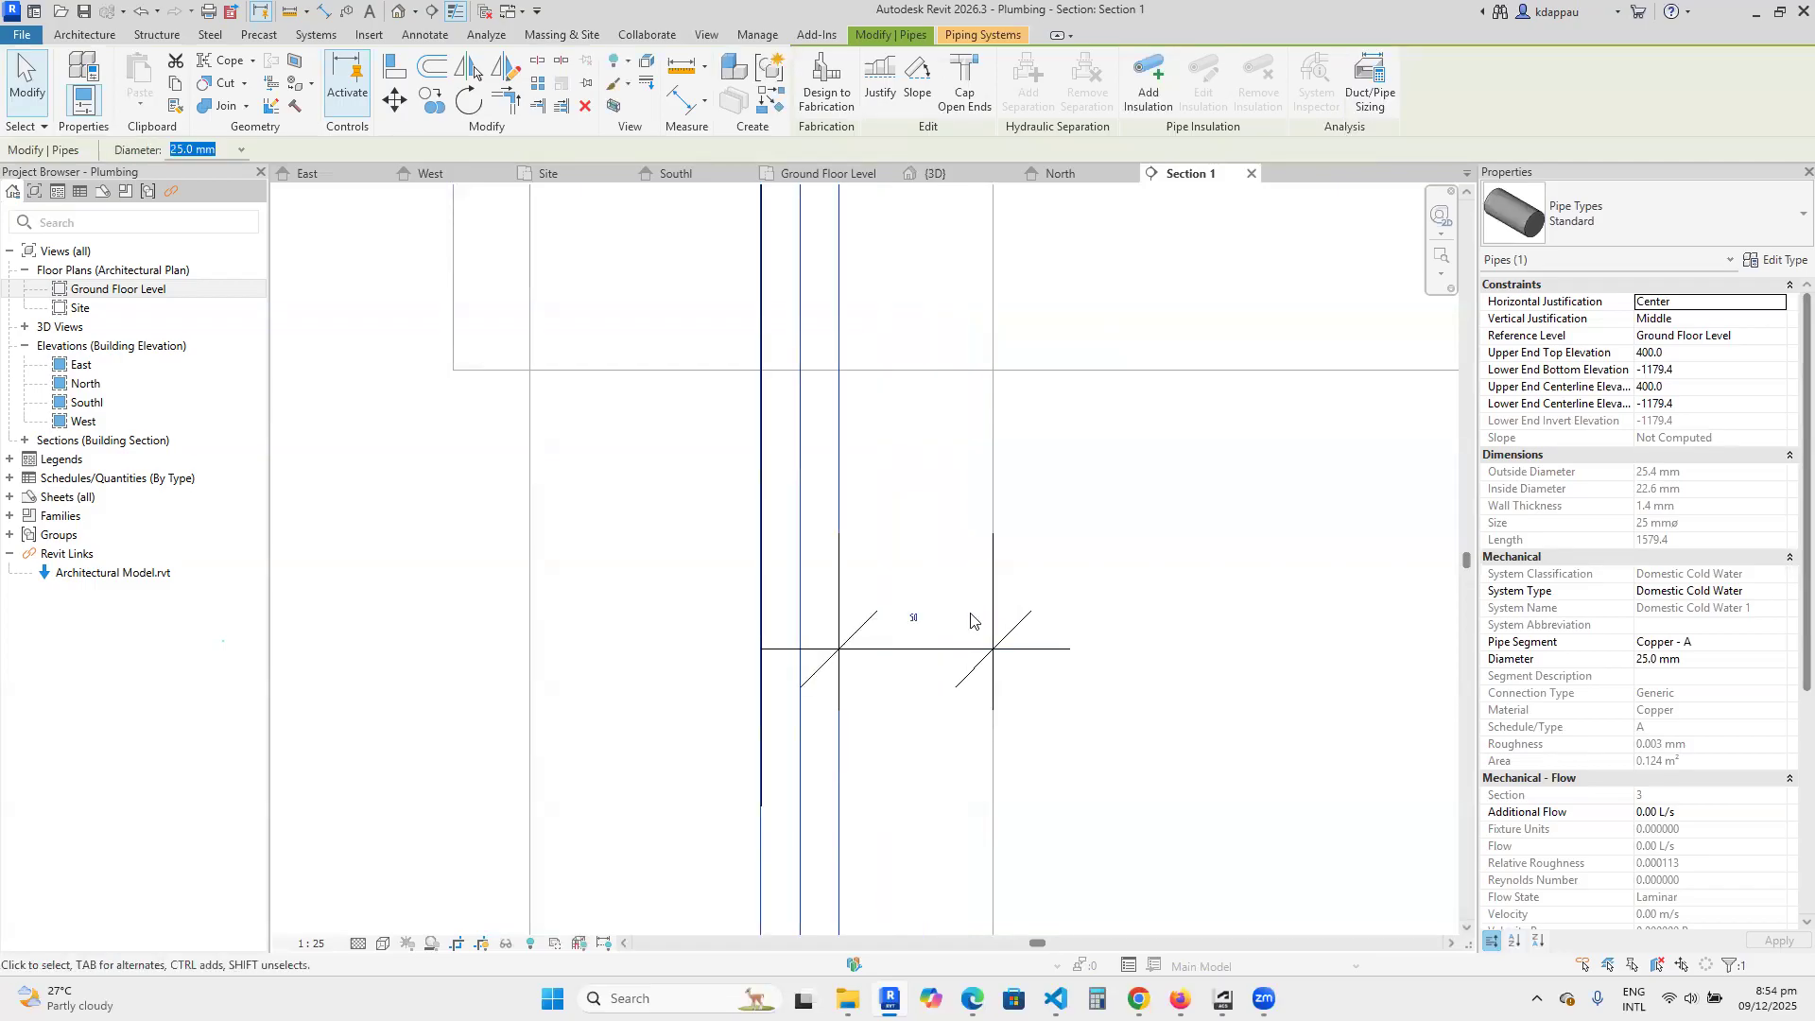
# Set the dimensioned gap between the riser and the foundation wall's inner face to 25 mm.
pyautogui.click(922, 619)
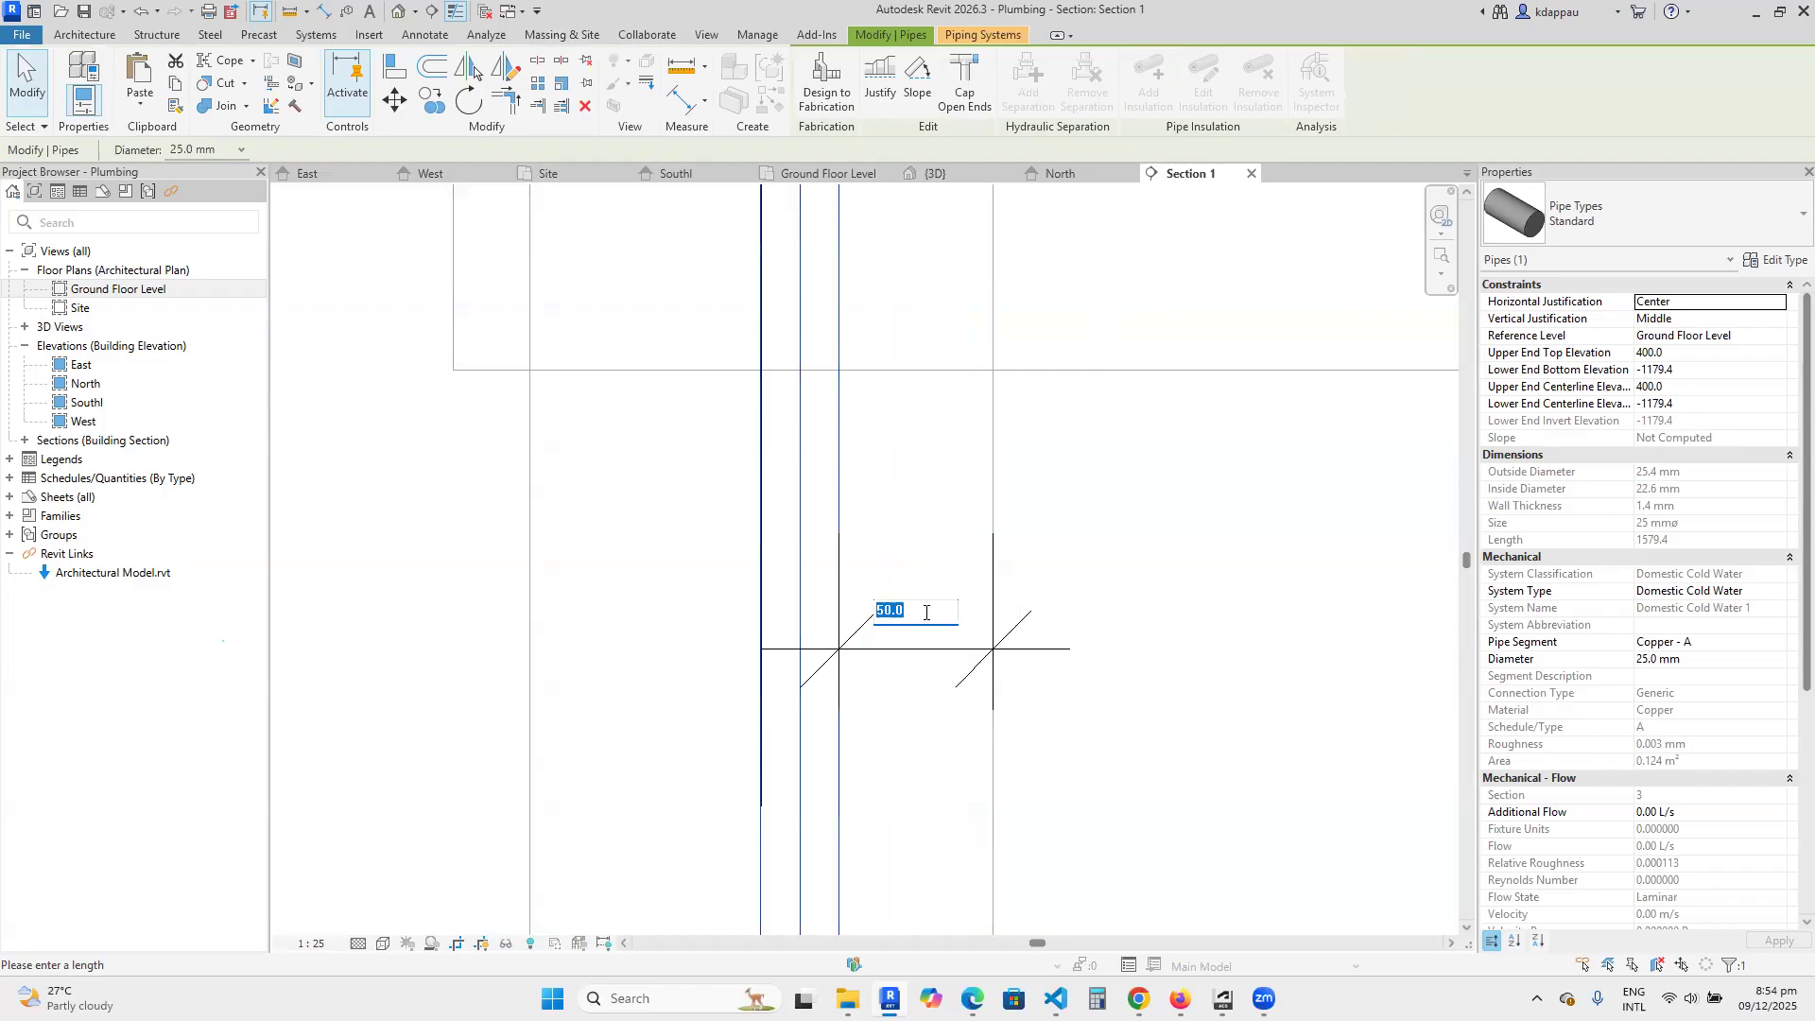
pyautogui.press('Return')
pyautogui.click(1134, 656)
# Check the moved riser in the section, then open the default 3D view and examine its position relative to the toilet, washbasin and shower tray.
pyautogui.scroll(-3, 968, 543)
pyautogui.scroll(-5, 969, 553)
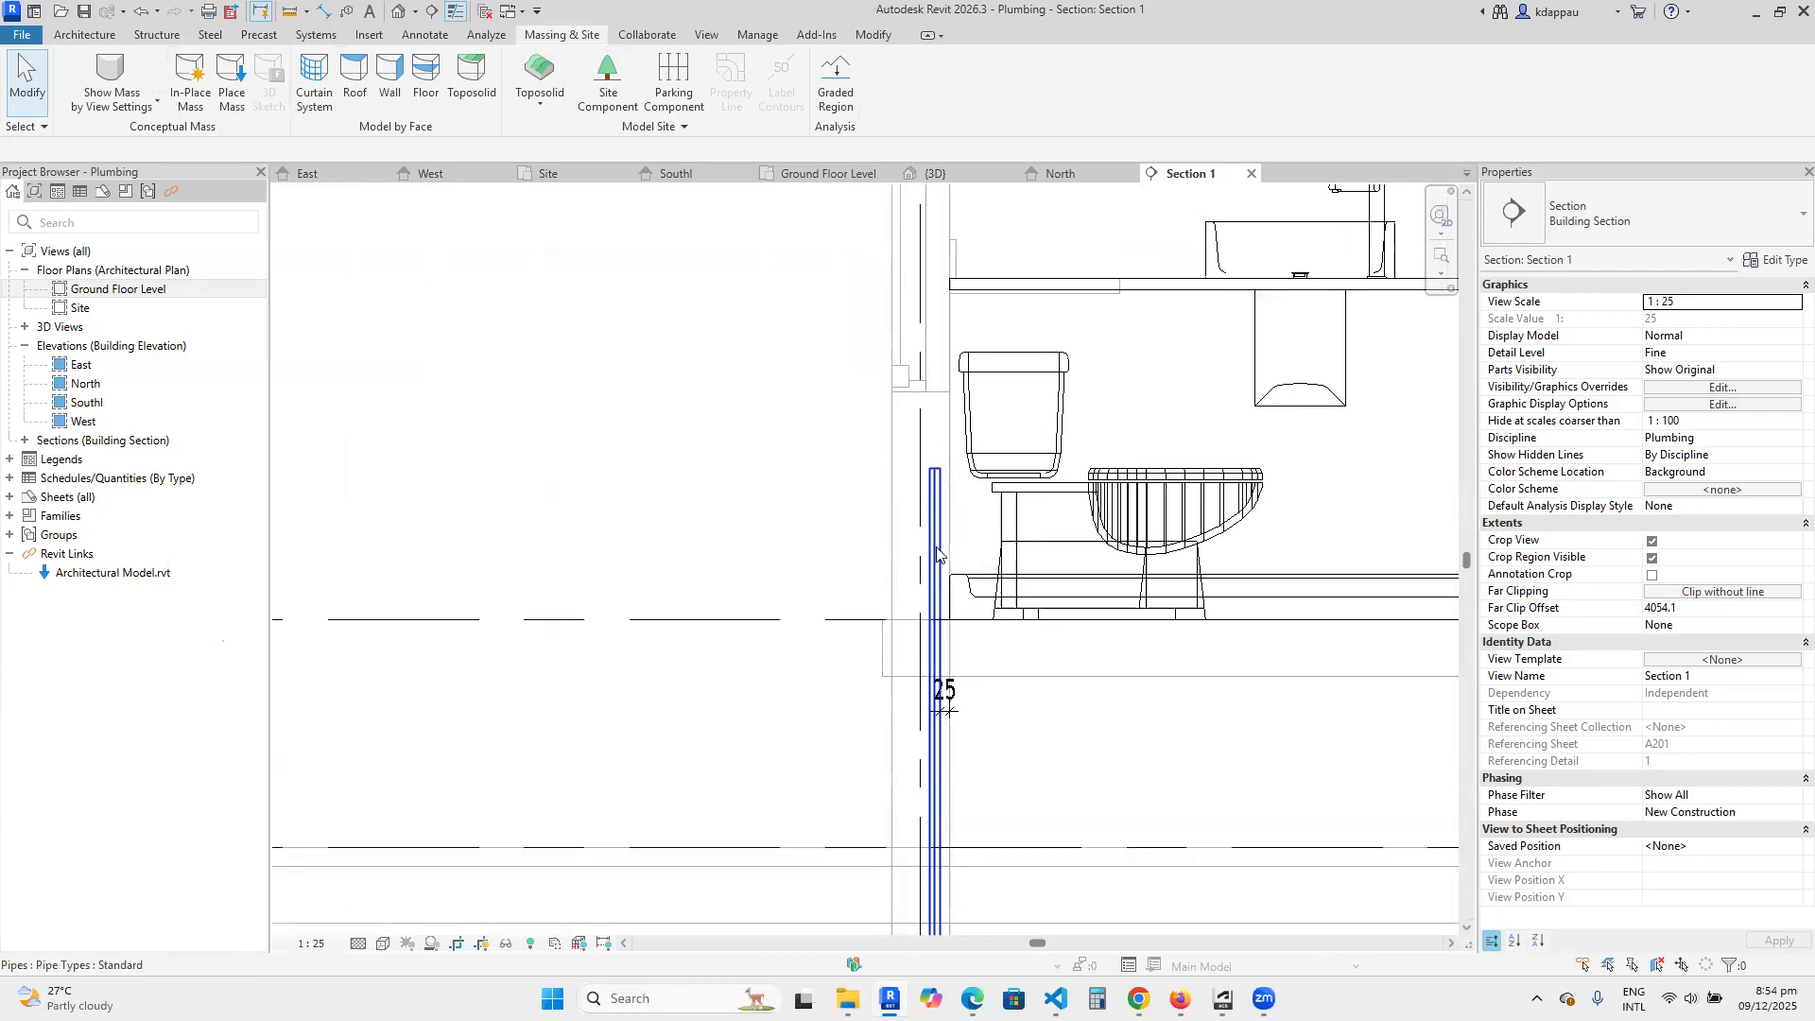
pyautogui.scroll(1, 937, 553)
pyautogui.scroll(-3, 923, 673)
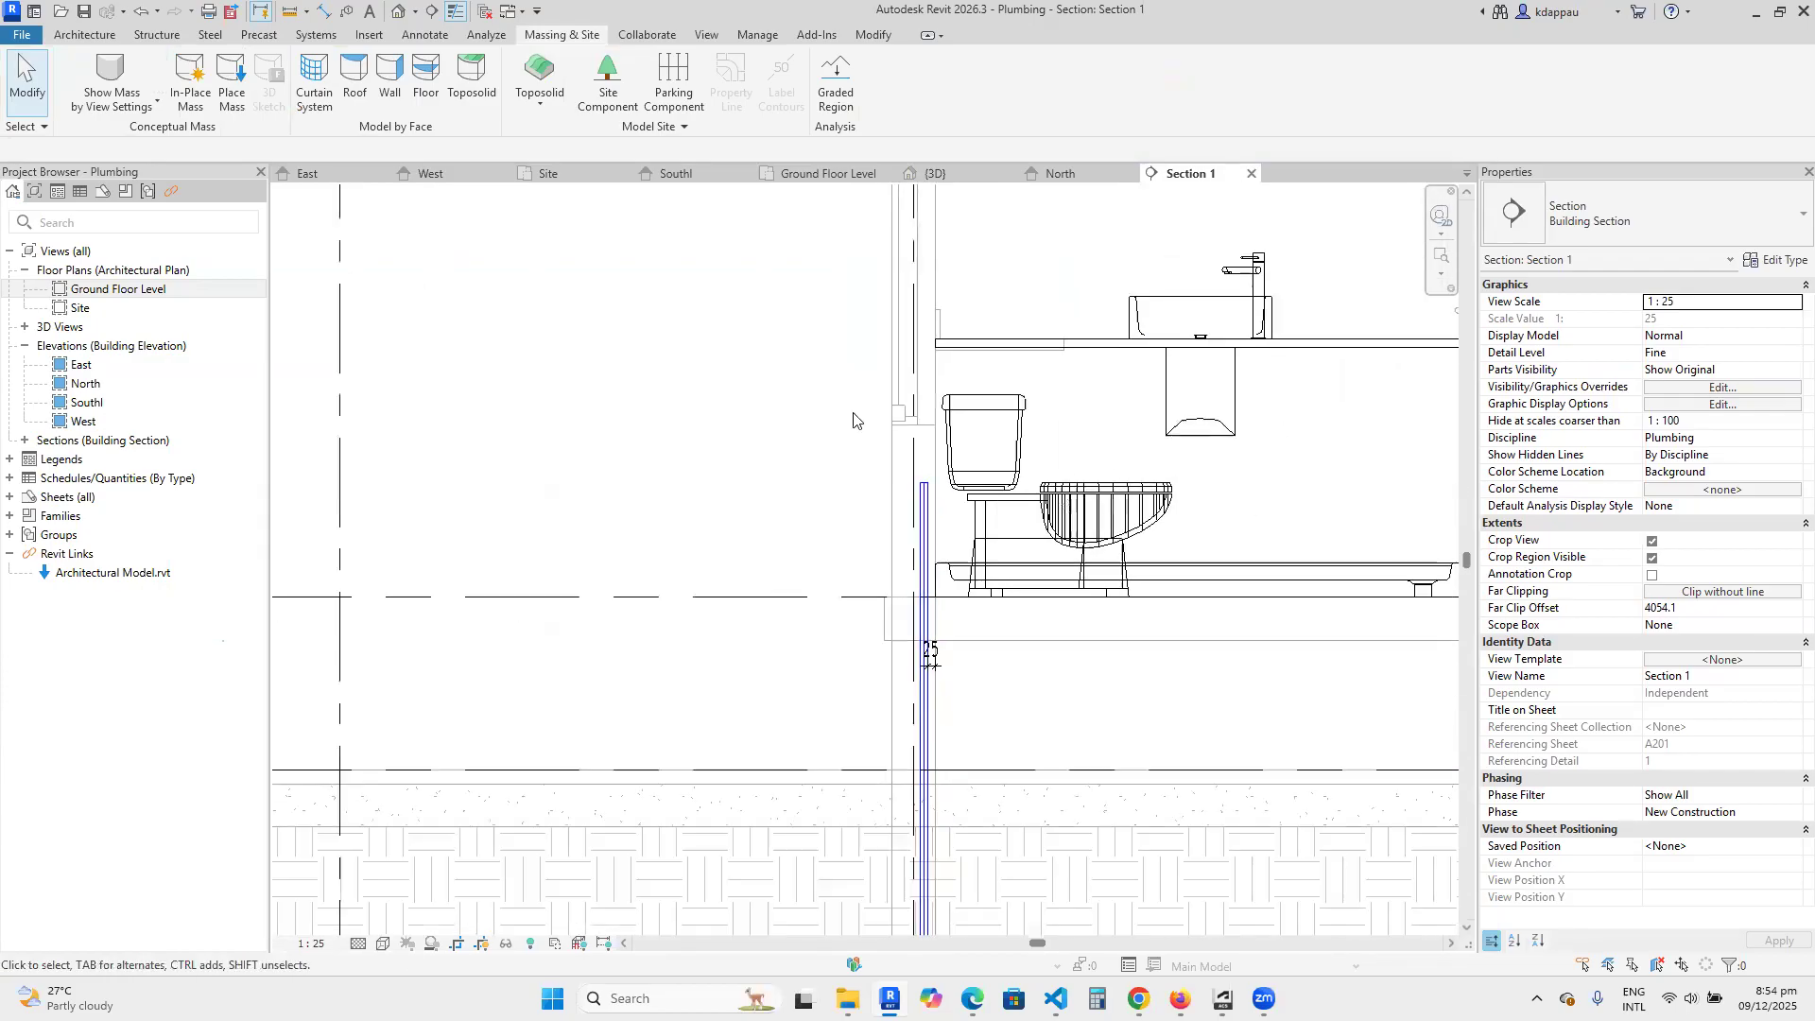
pyautogui.scroll(-2, 825, 495)
pyautogui.click(825, 496)
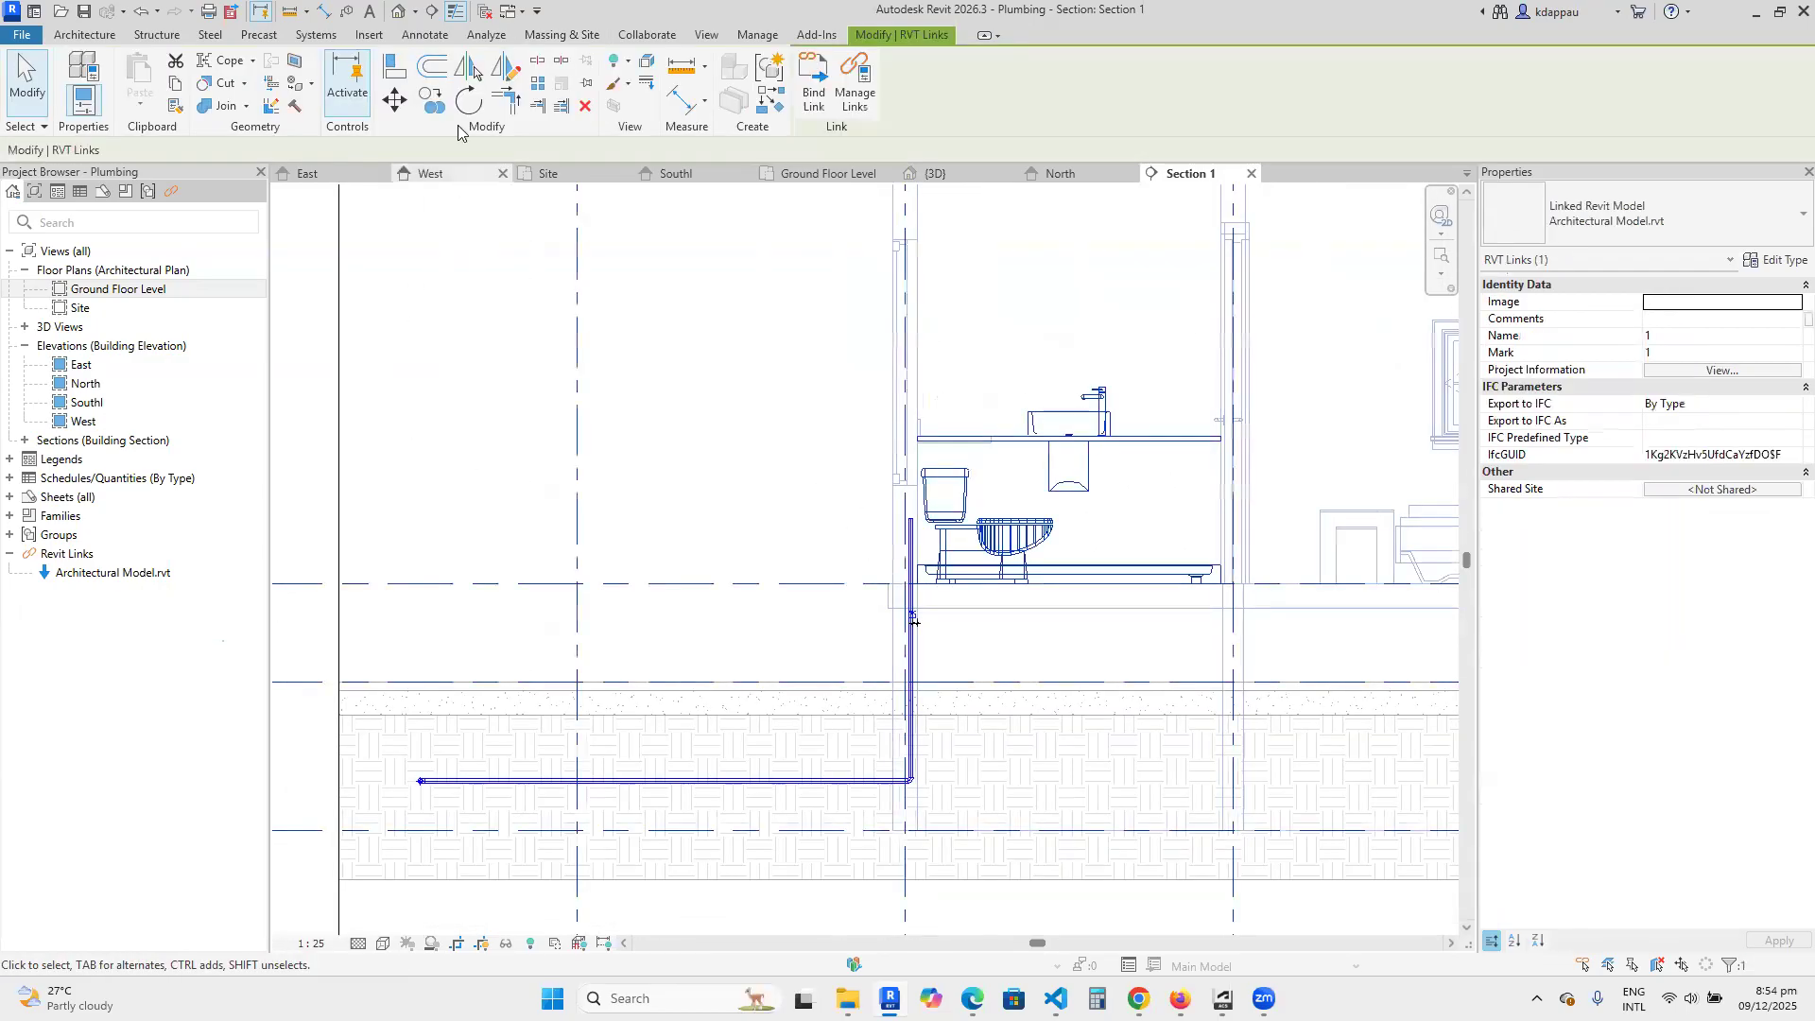
pyautogui.click(397, 13)
pyautogui.scroll(5, 966, 822)
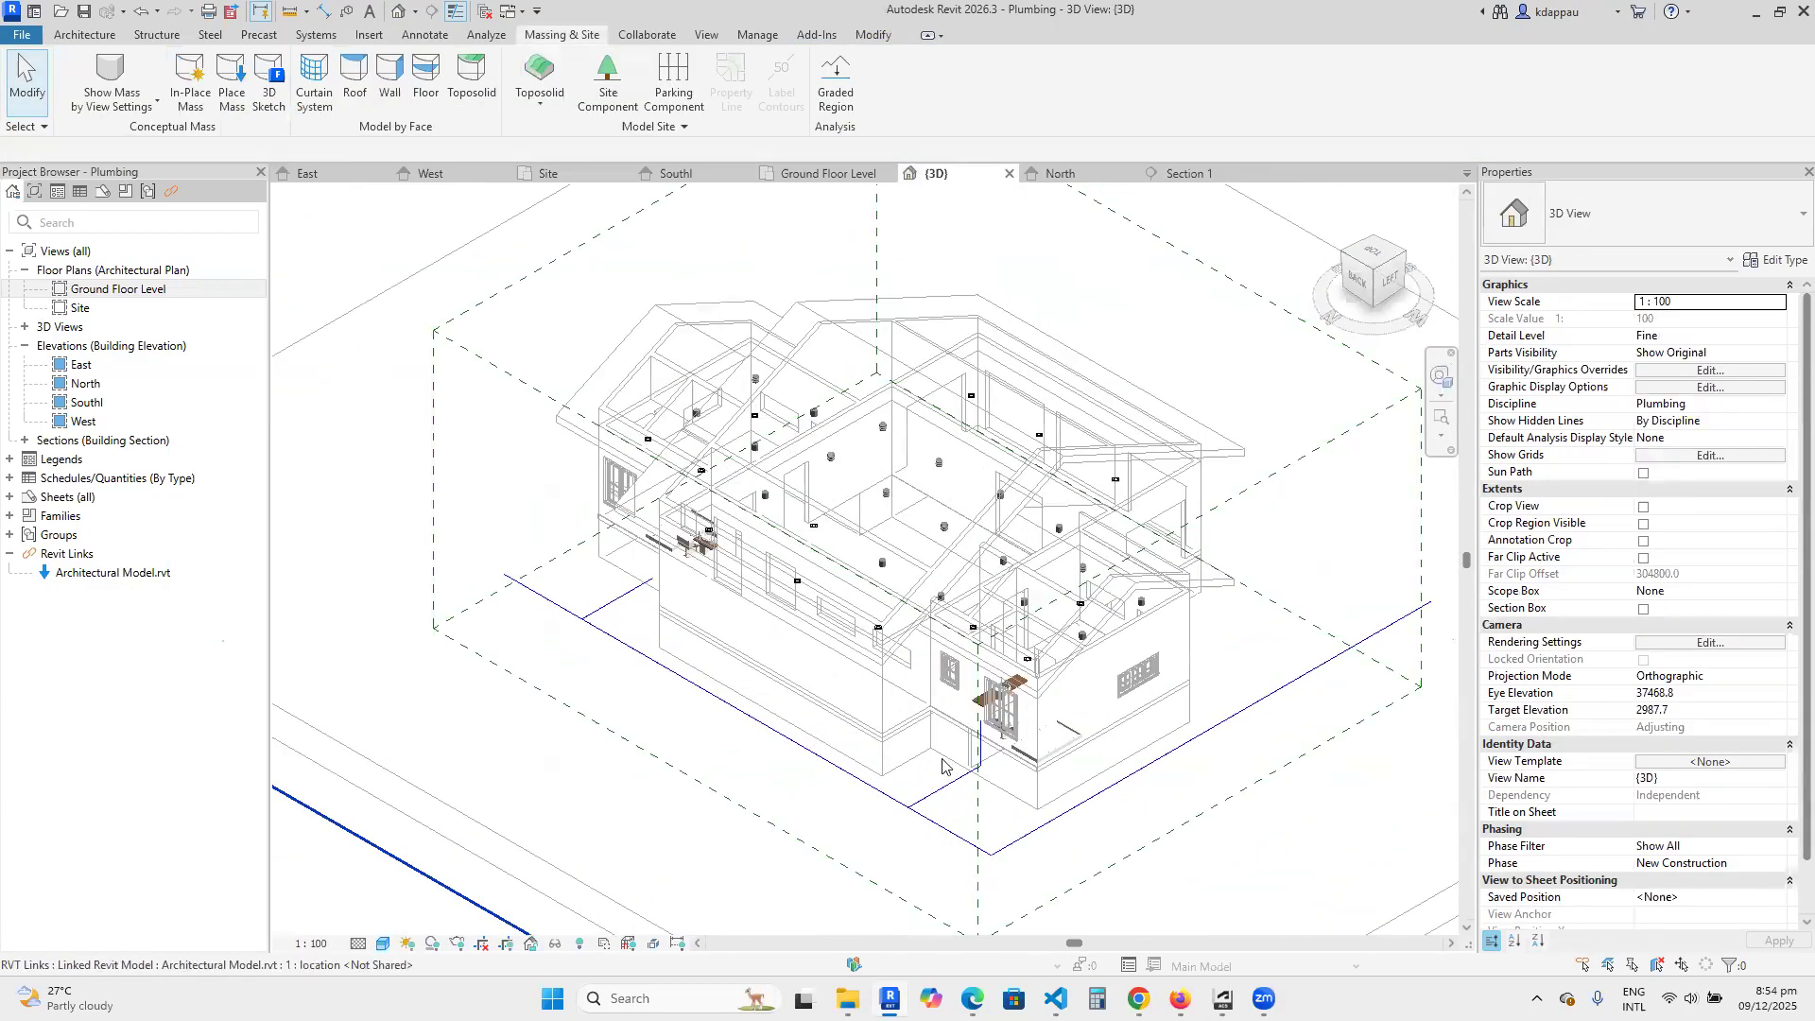
pyautogui.scroll(2, 966, 822)
pyautogui.scroll(5, 858, 718)
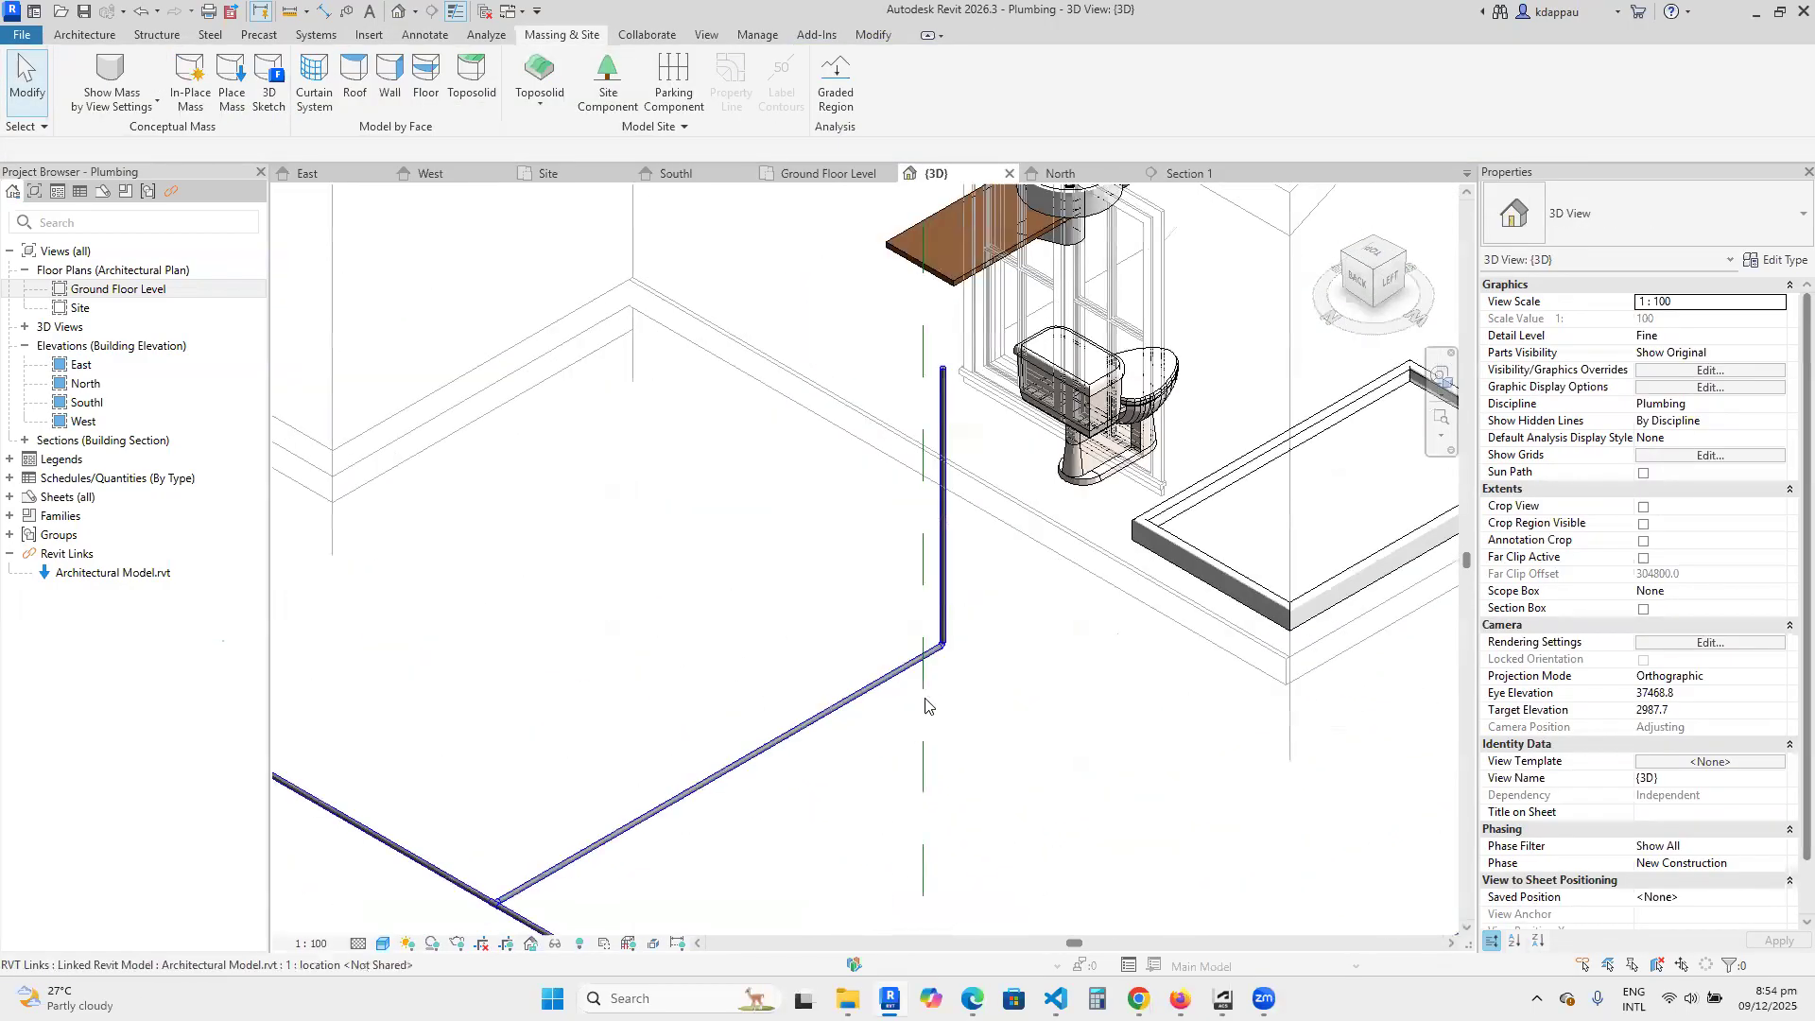
pyautogui.scroll(-3, 942, 639)
pyautogui.scroll(1, 941, 515)
pyautogui.scroll(2, 941, 491)
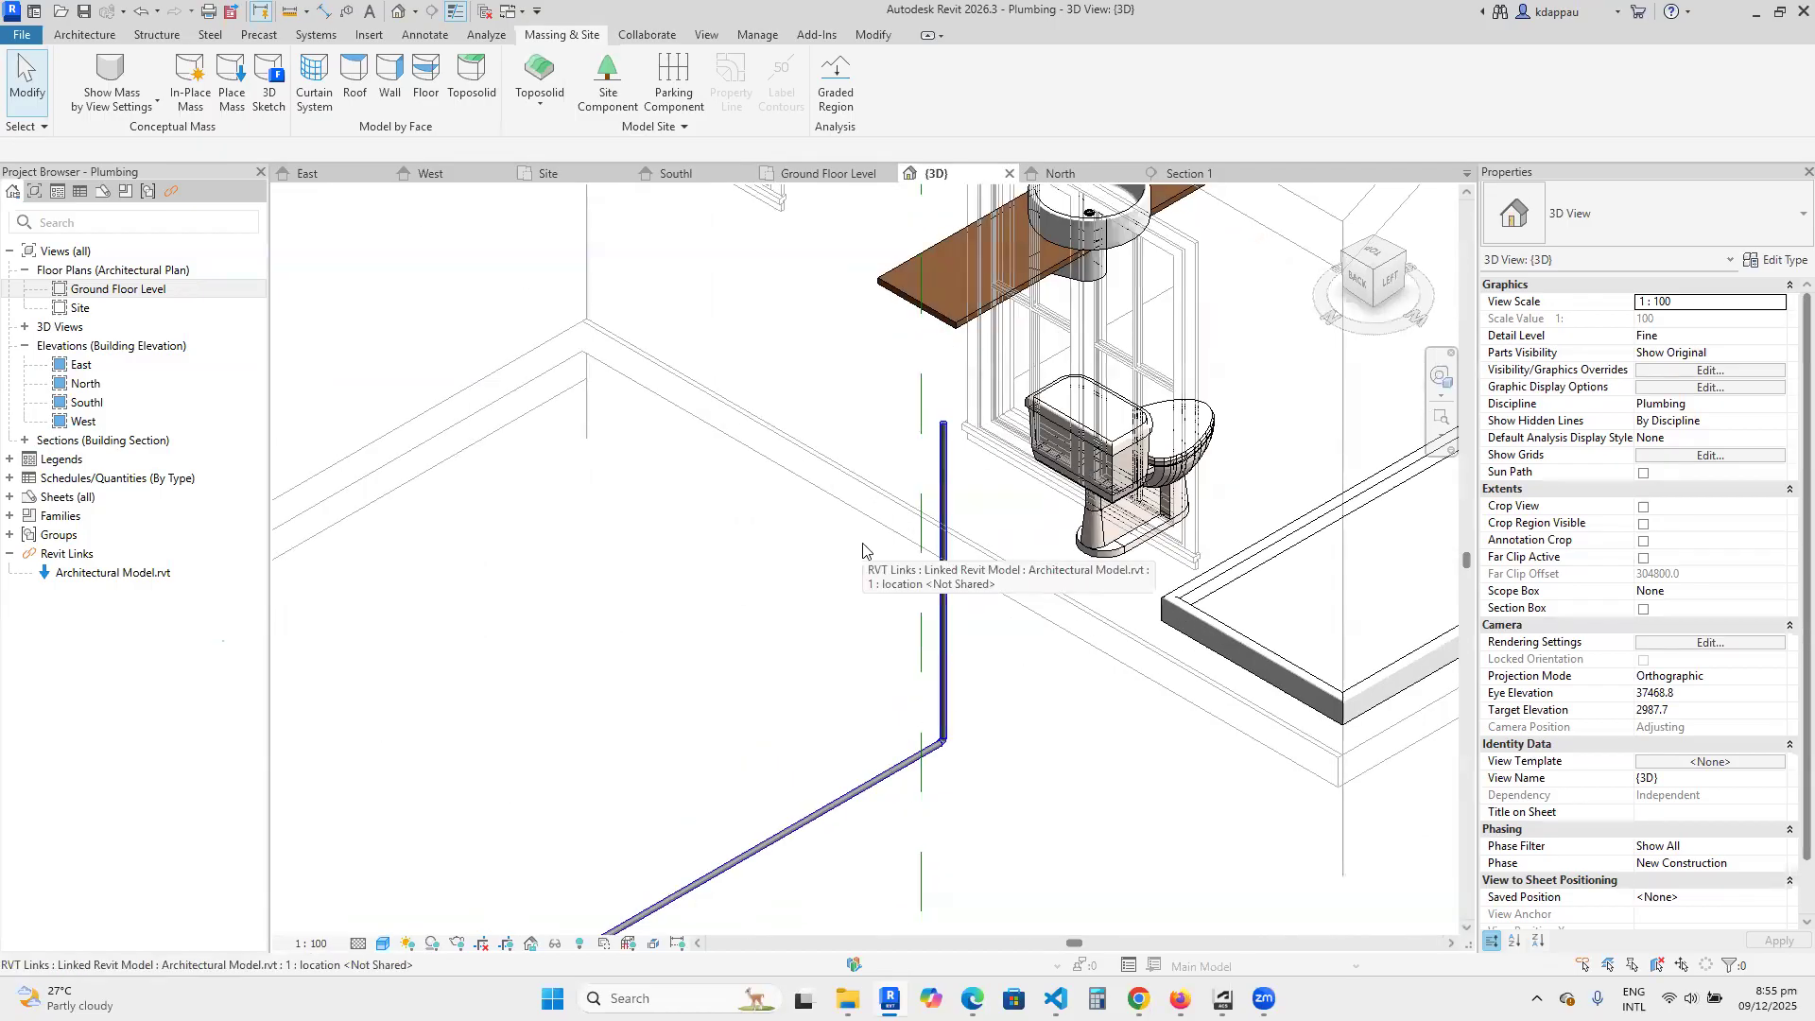
pyautogui.scroll(-3, 862, 547)
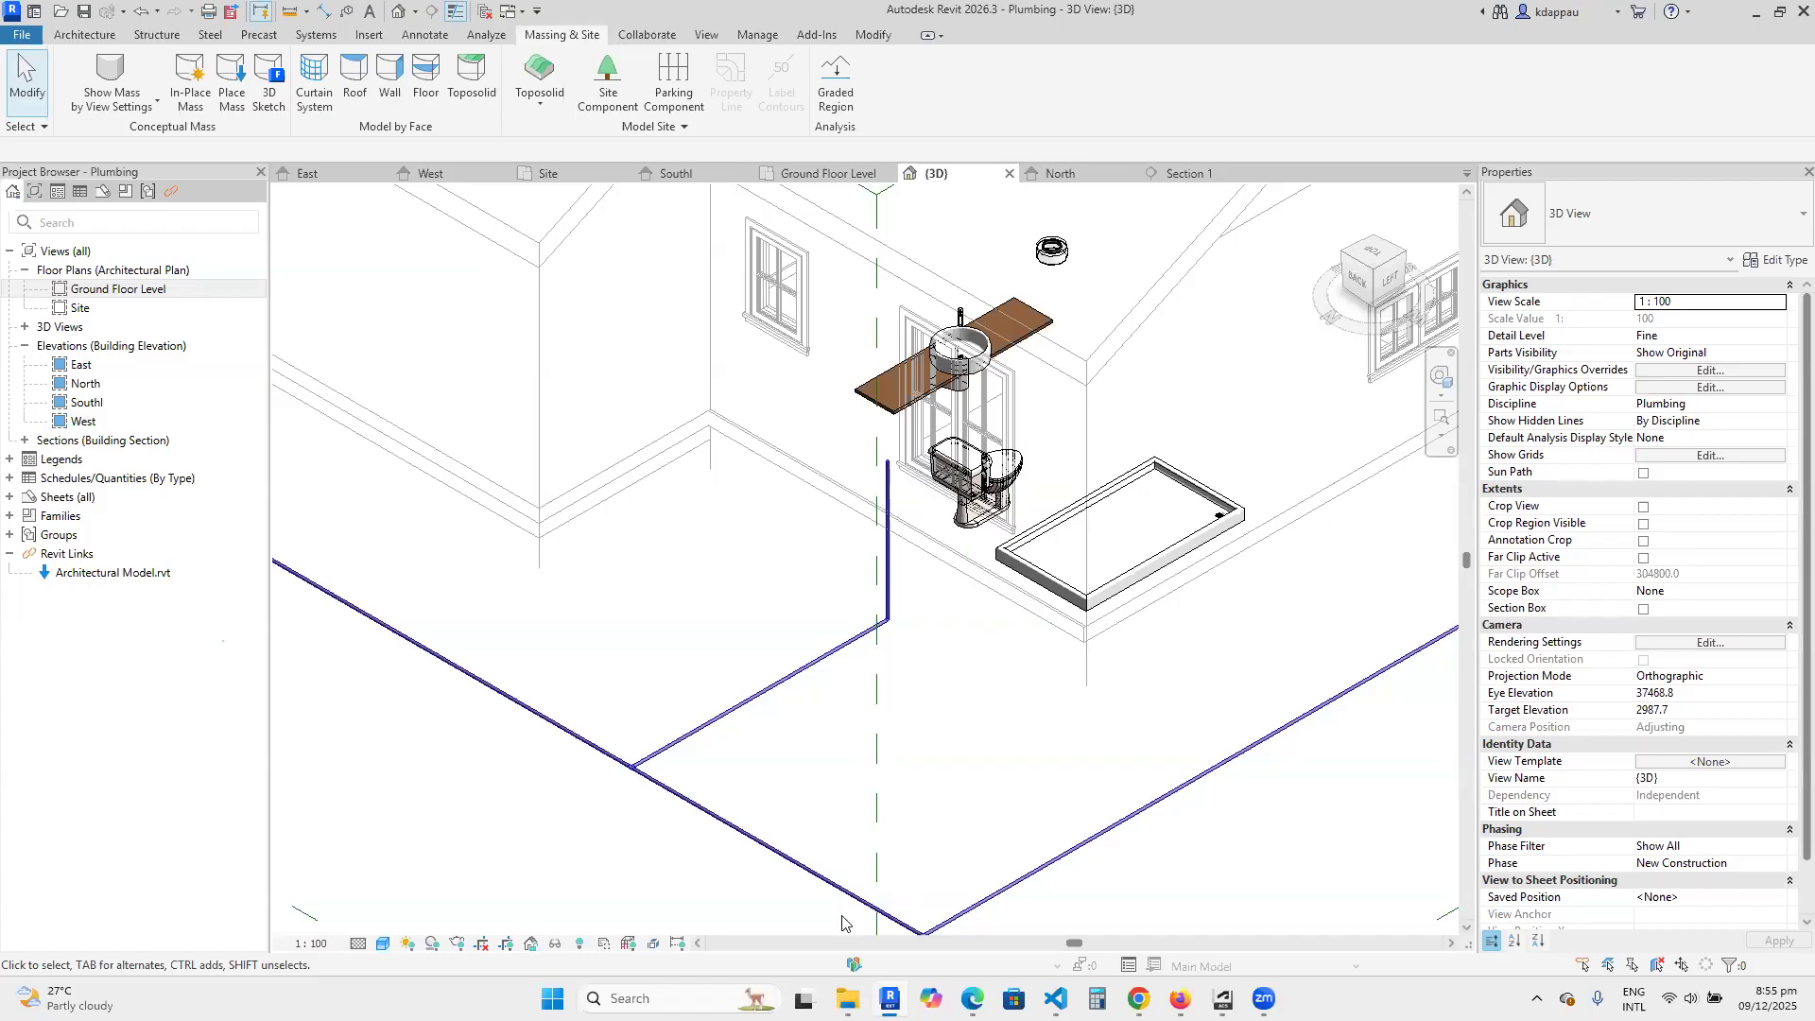
pyautogui.scroll(1, 879, 425)
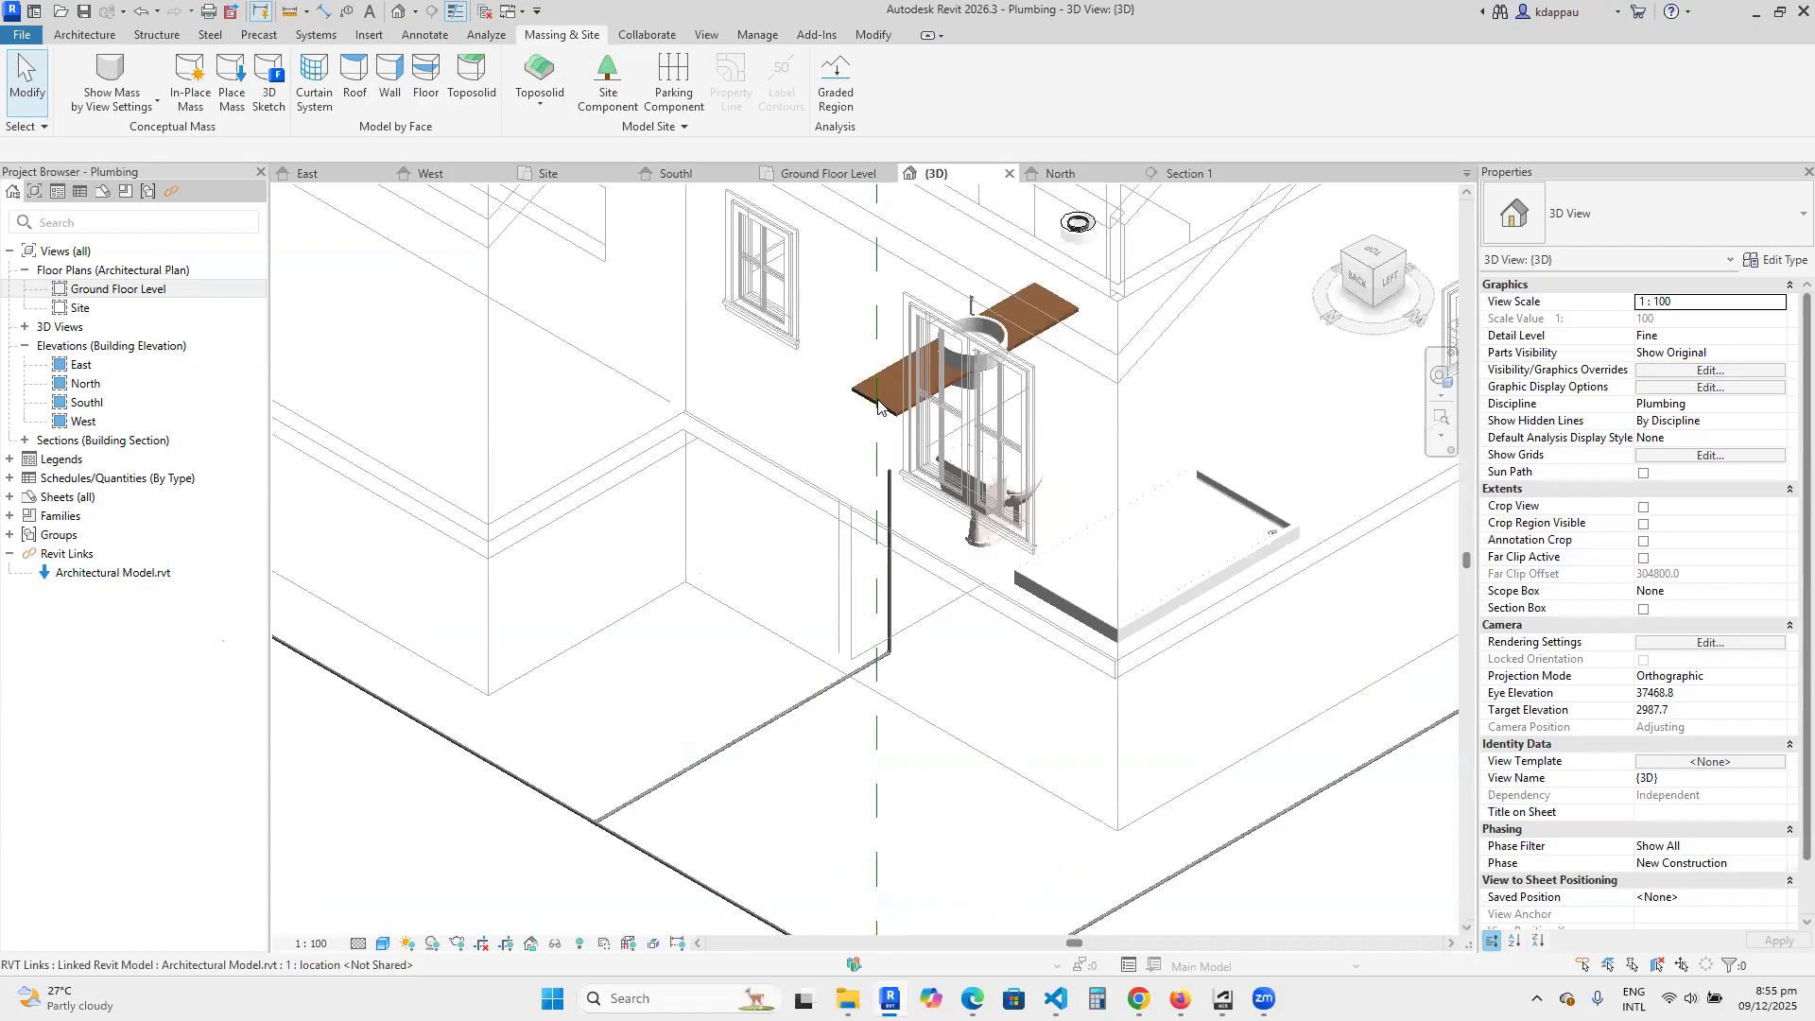
pyautogui.scroll(1, 869, 473)
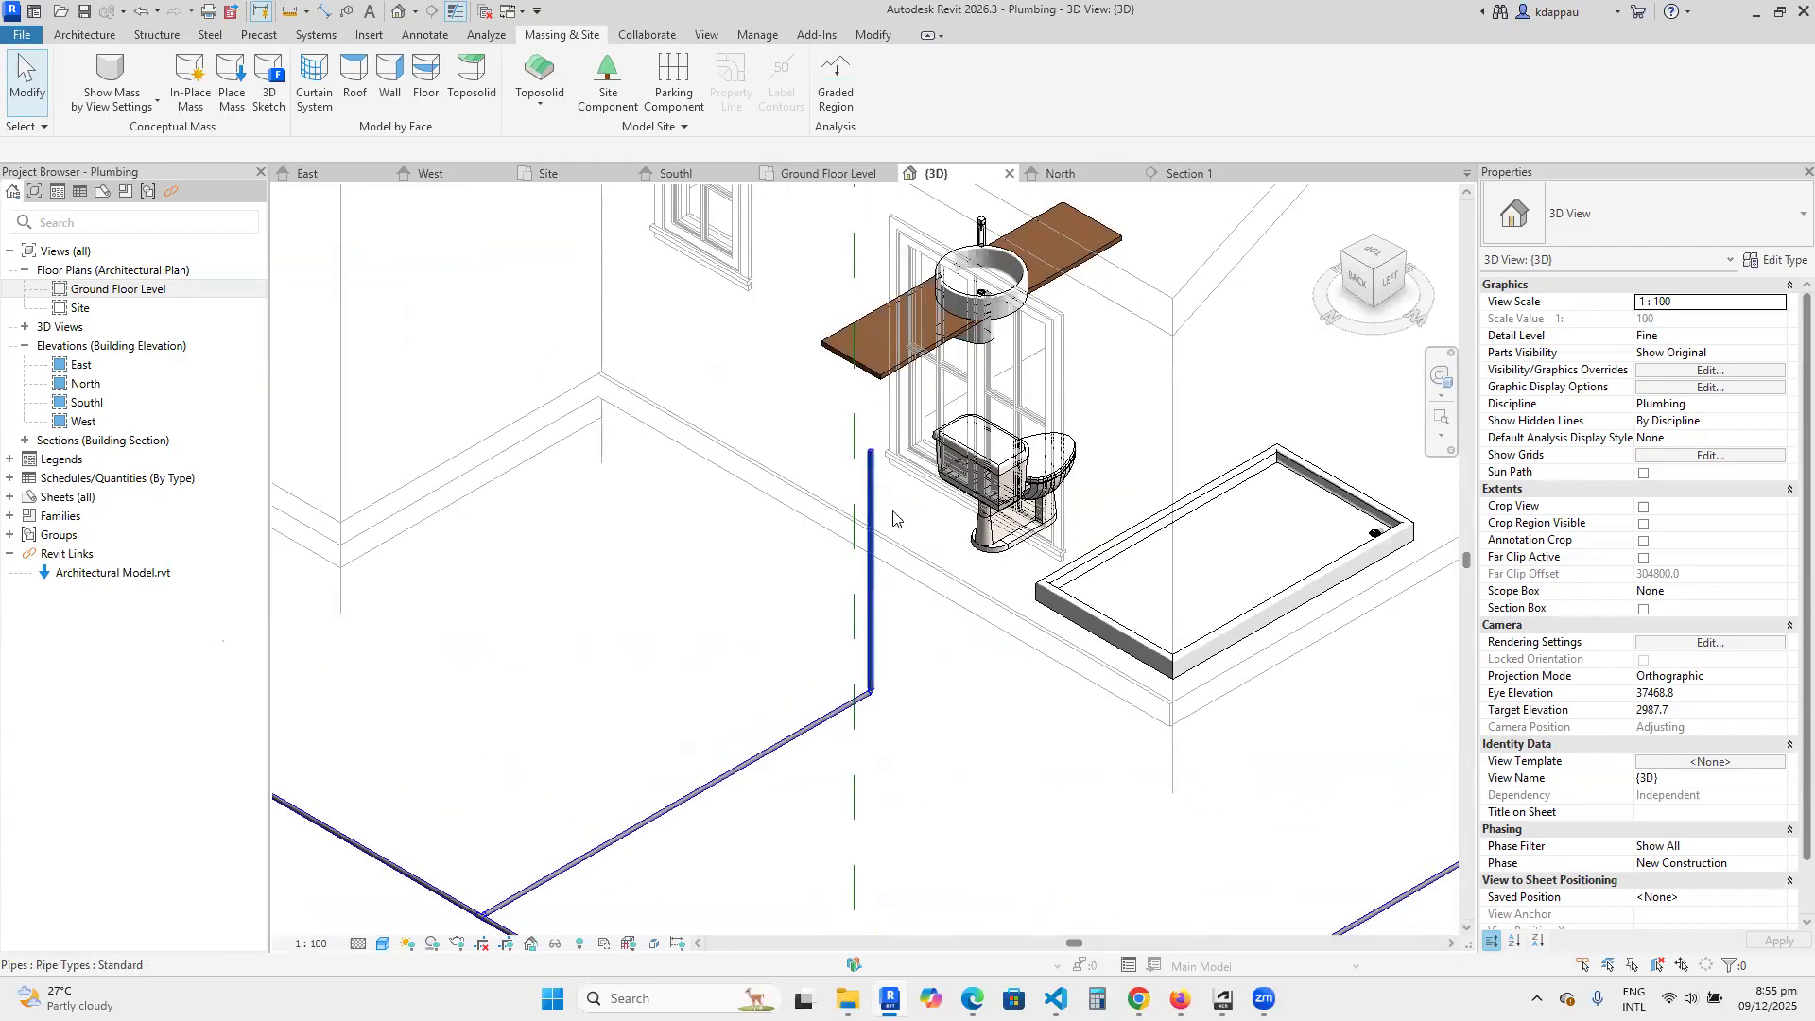
pyautogui.scroll(-2, 1415, 522)
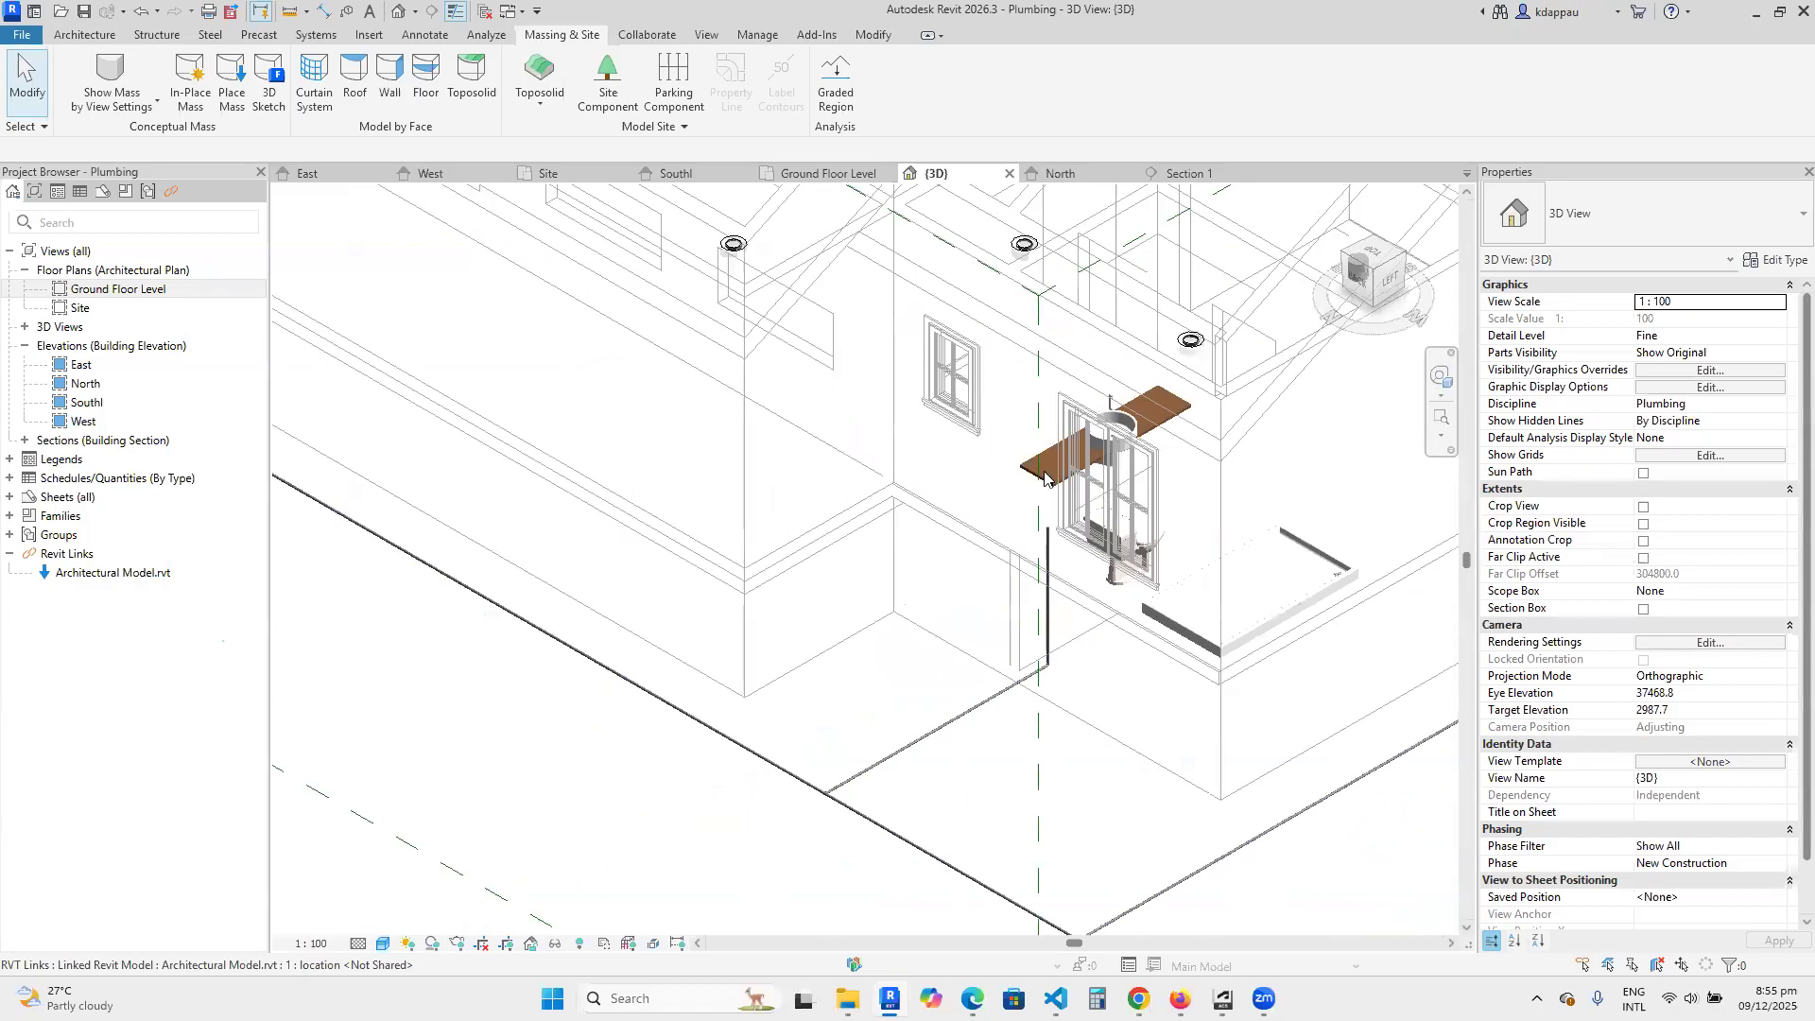
pyautogui.scroll(2, 1149, 405)
pyautogui.scroll(-3, 1145, 427)
pyautogui.scroll(3, 1071, 565)
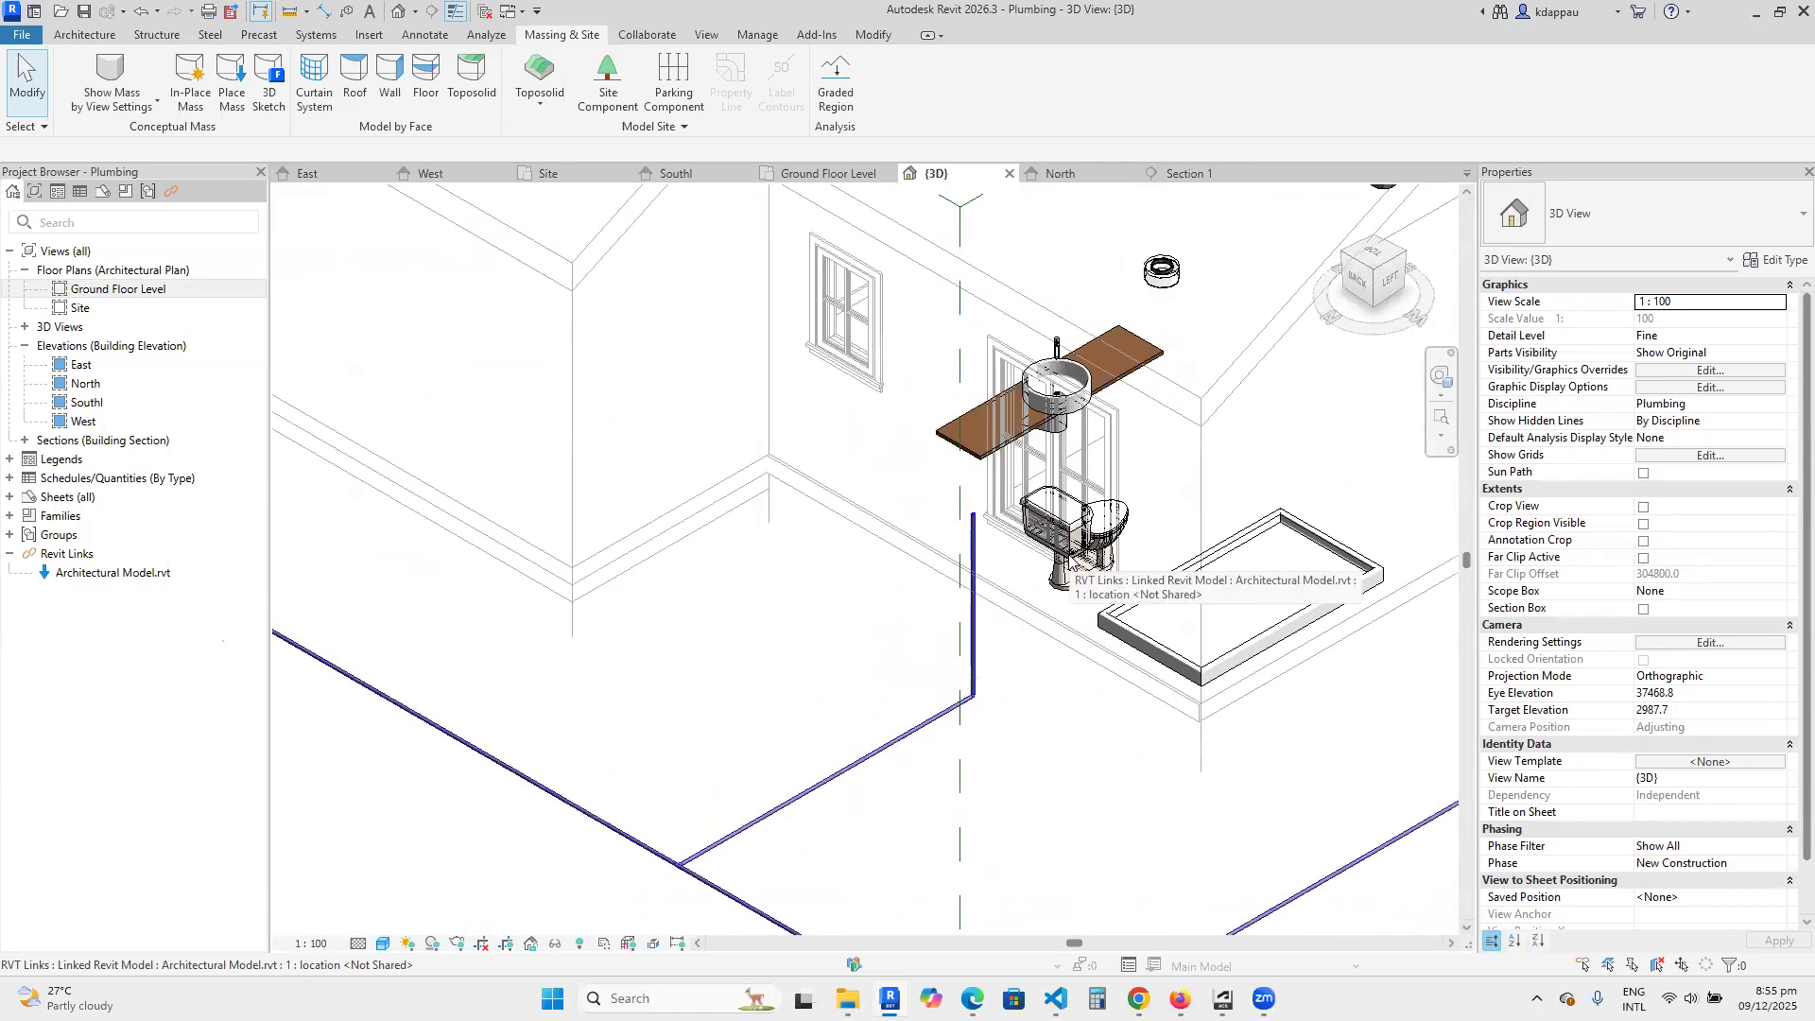
pyautogui.scroll(-3, 1072, 488)
pyautogui.scroll(2, 1054, 619)
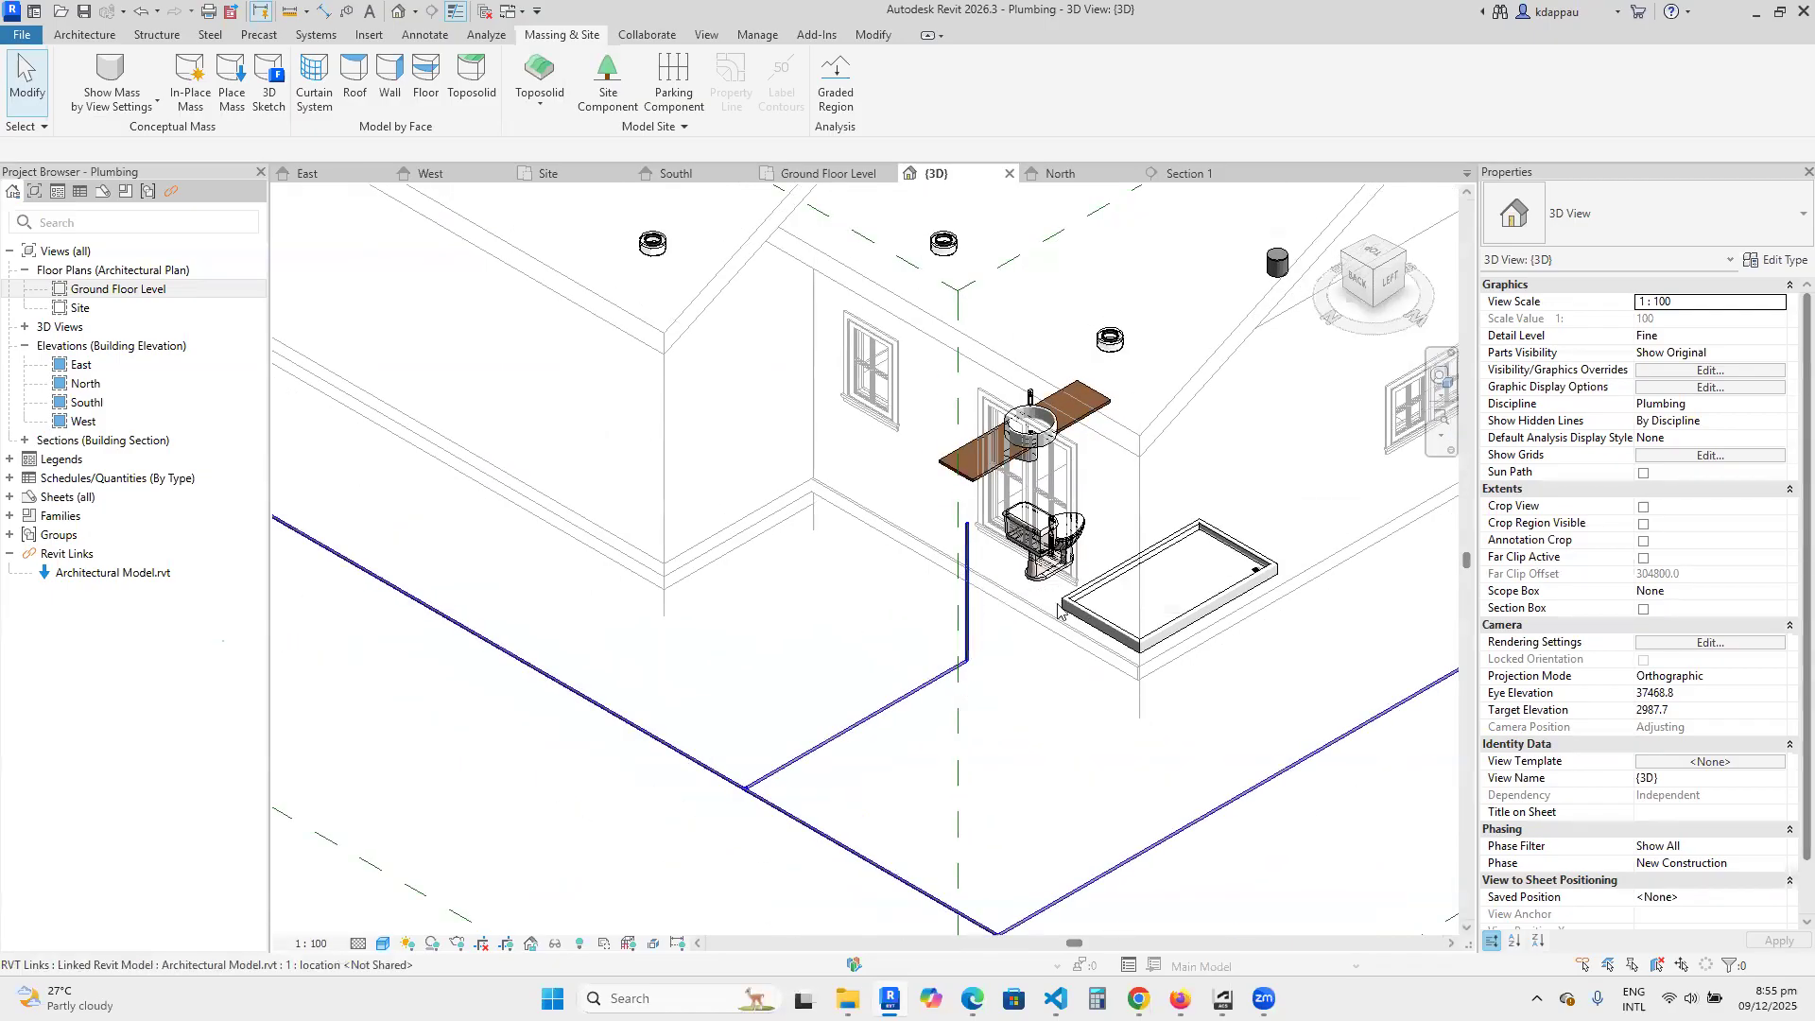
pyautogui.scroll(2, 1031, 610)
# Start placing a new pipe with Create Similar, based on the vertical riser beside the toilet.
pyautogui.click(921, 513)
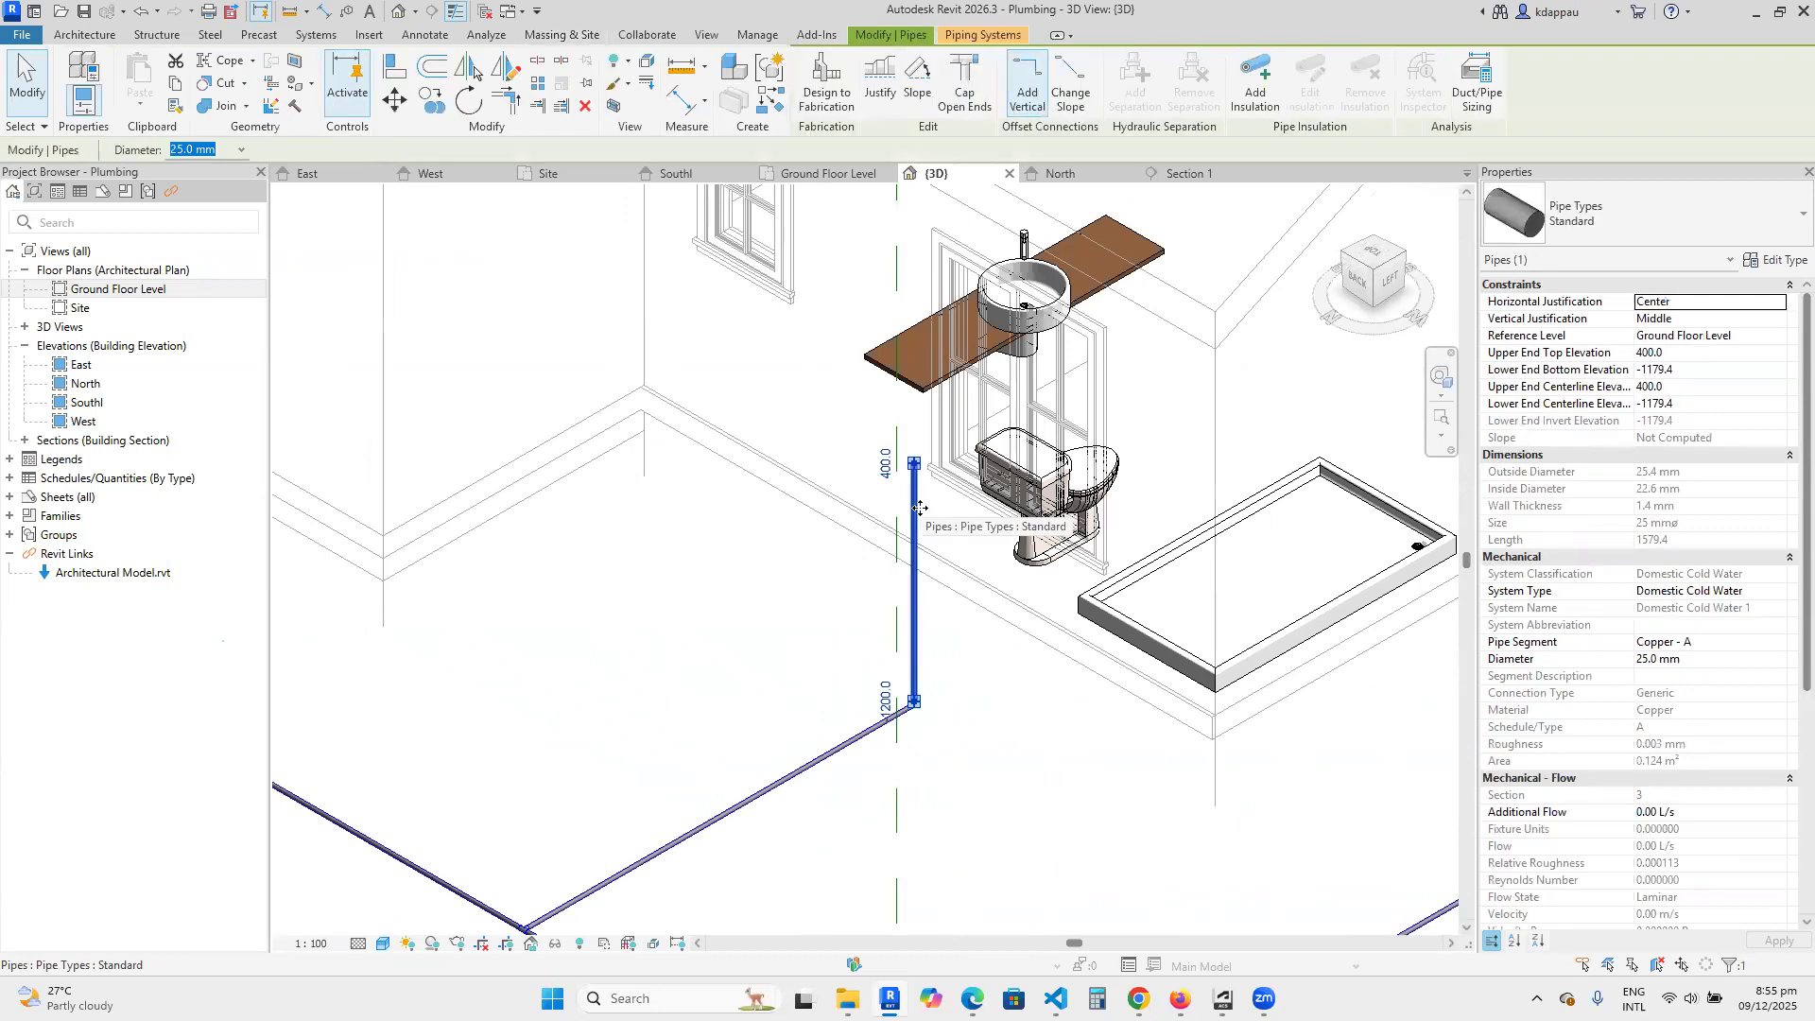
pyautogui.rightClick(919, 516)
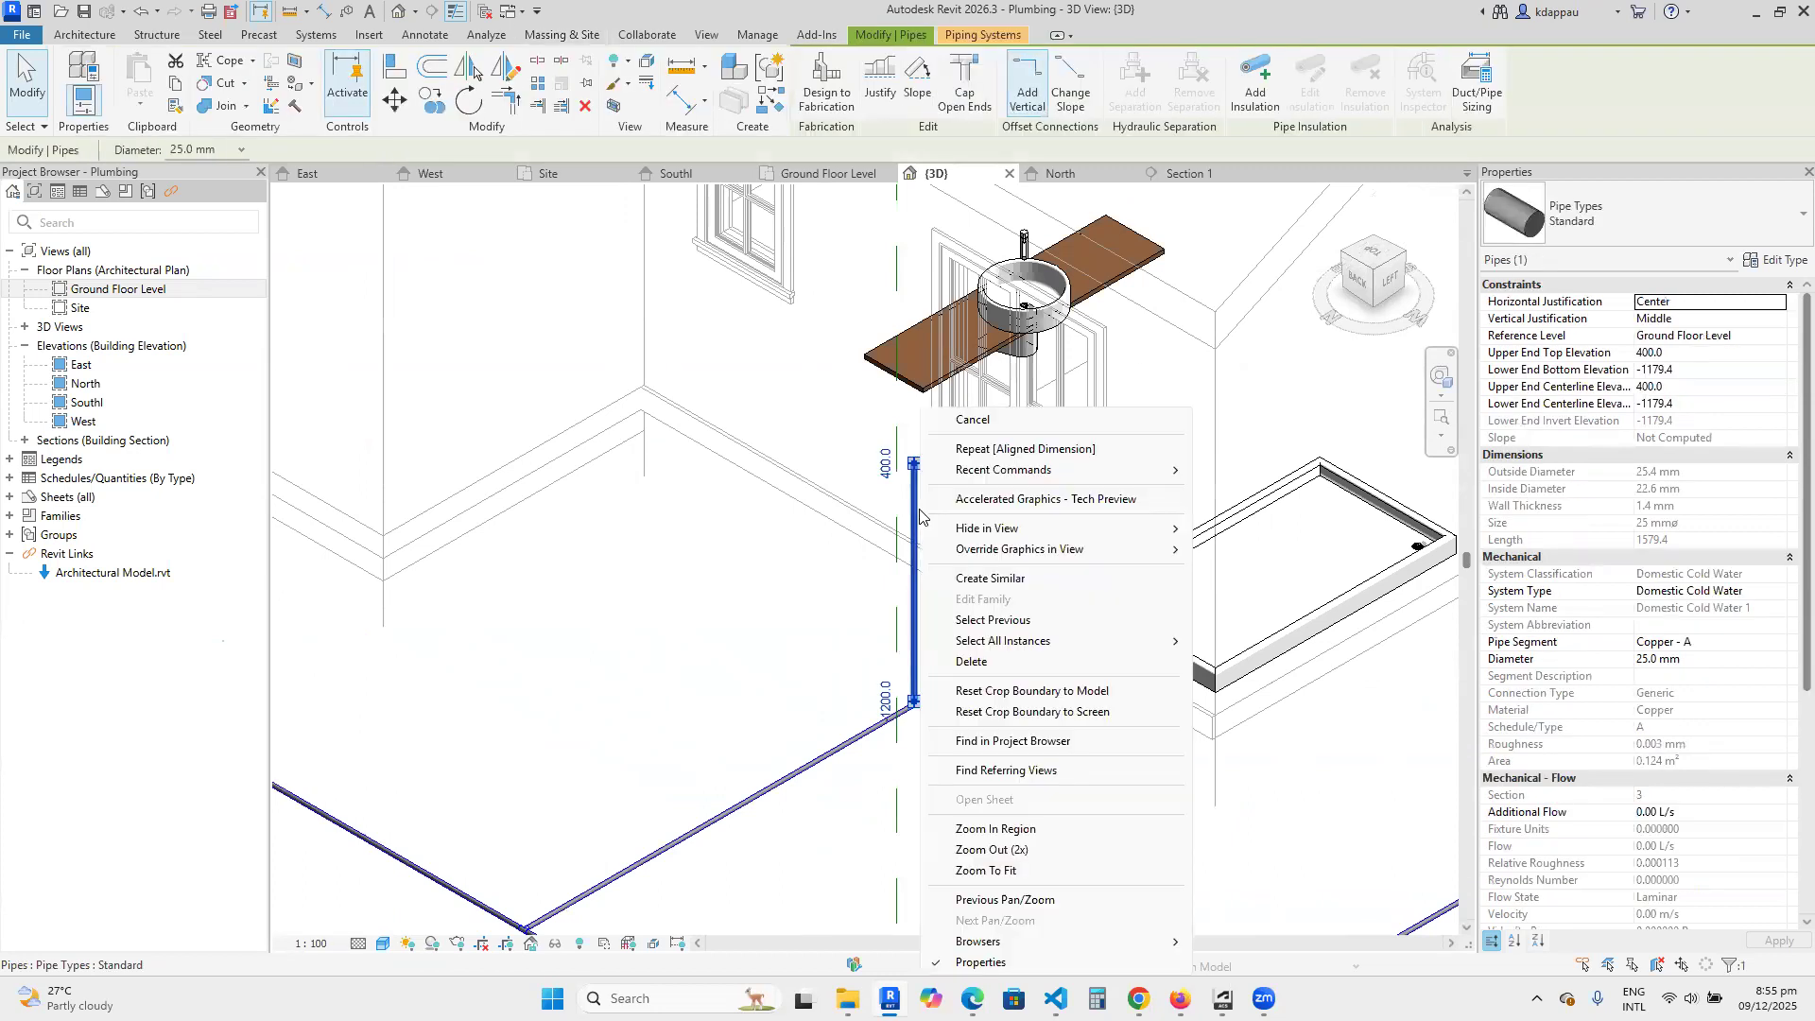
pyautogui.click(990, 578)
pyautogui.scroll(4, 903, 416)
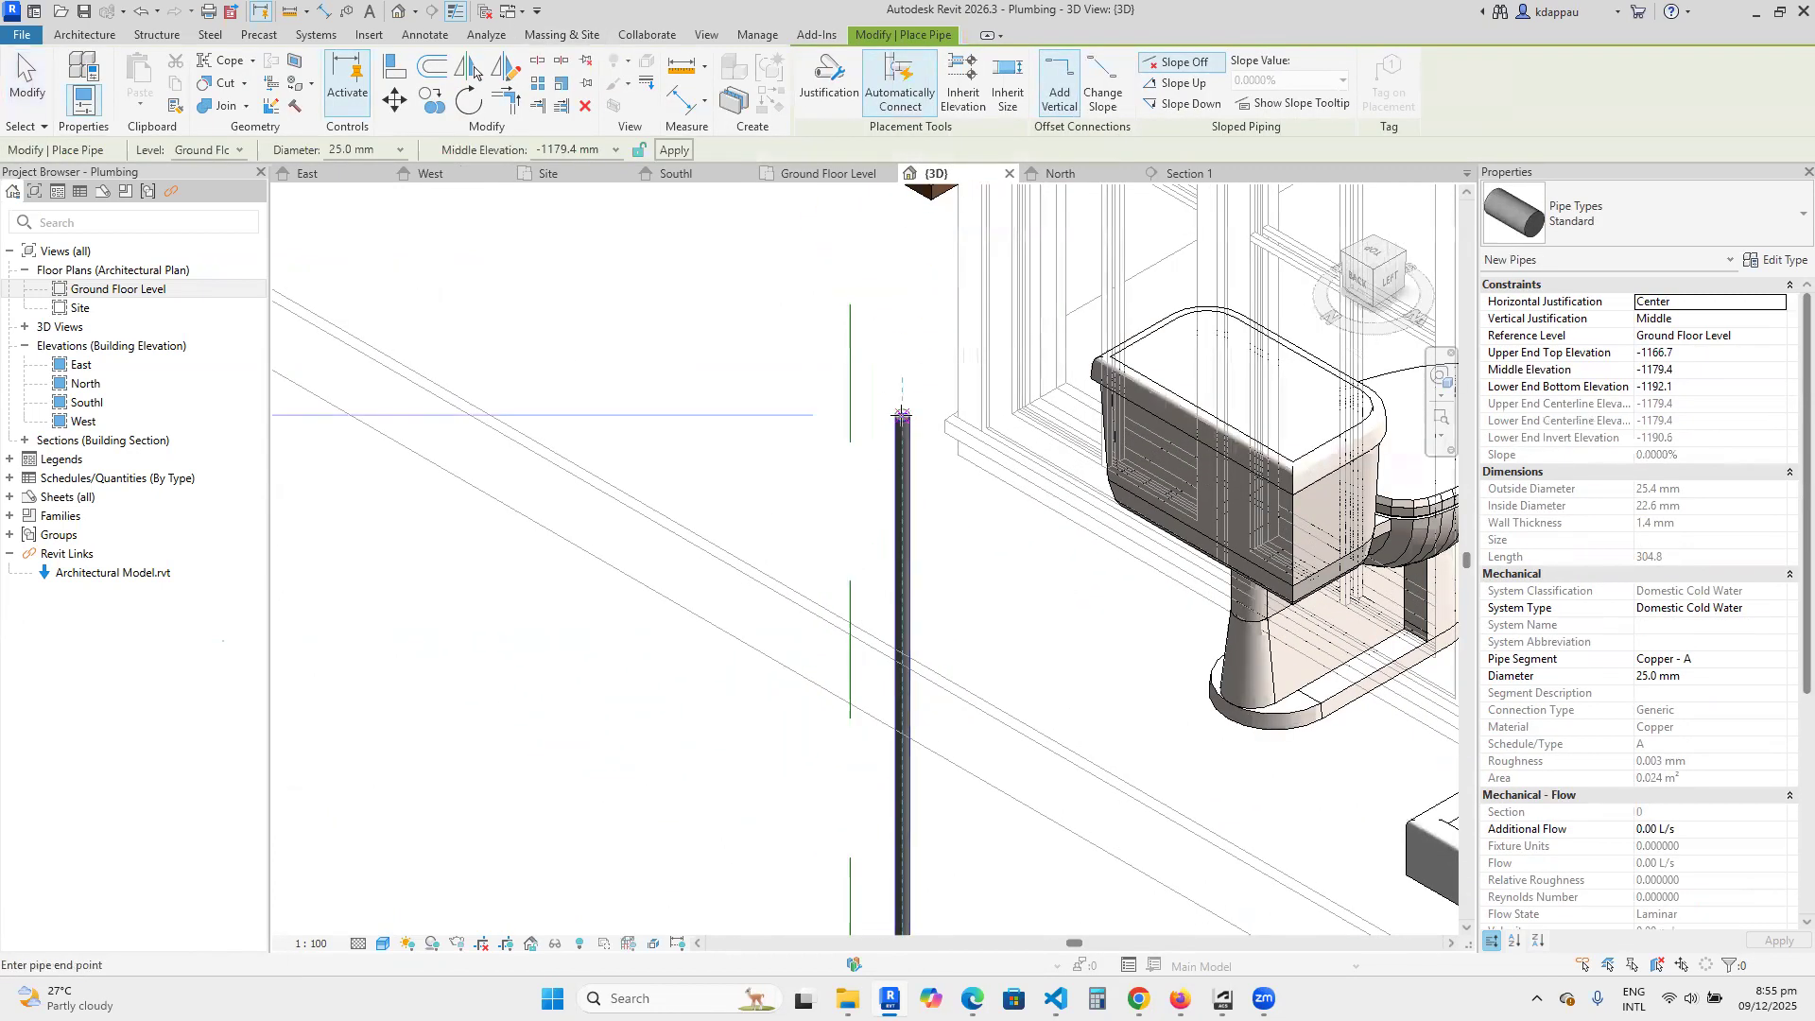
pyautogui.scroll(-5, 903, 416)
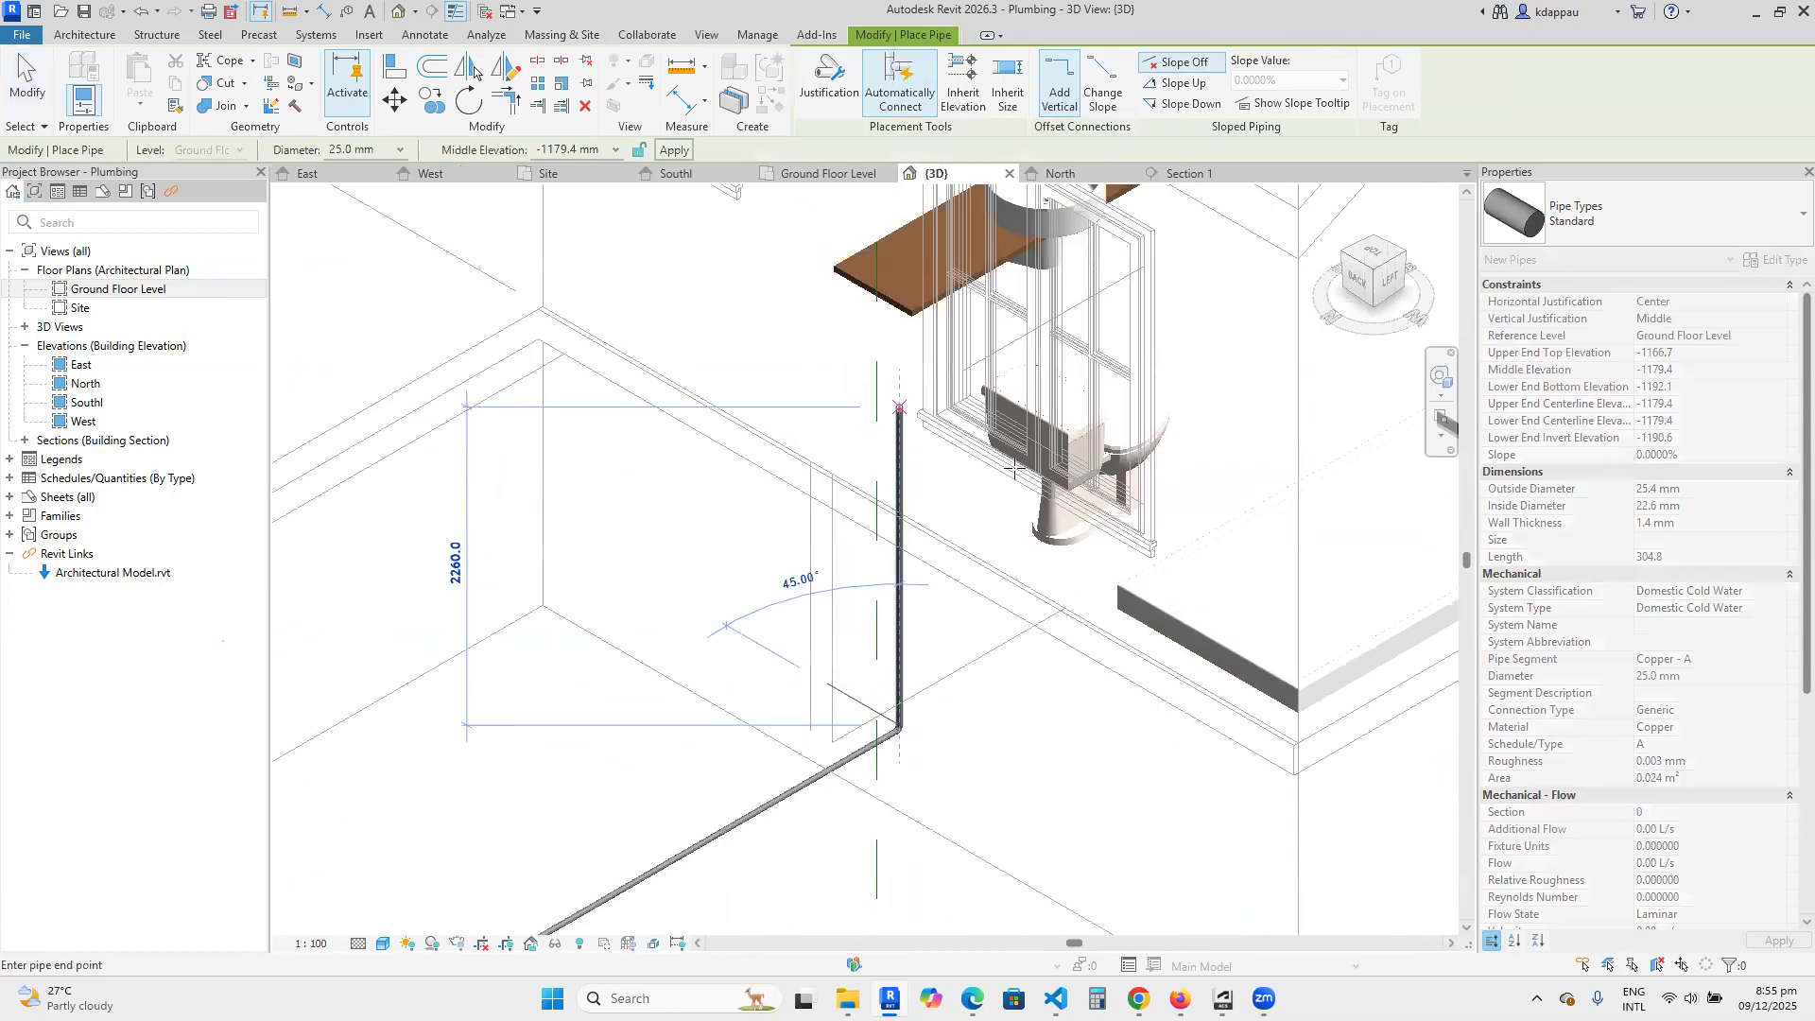
pyautogui.rightClick(937, 545)
pyautogui.click(1000, 556)
pyautogui.scroll(3, 897, 409)
pyautogui.click(903, 416)
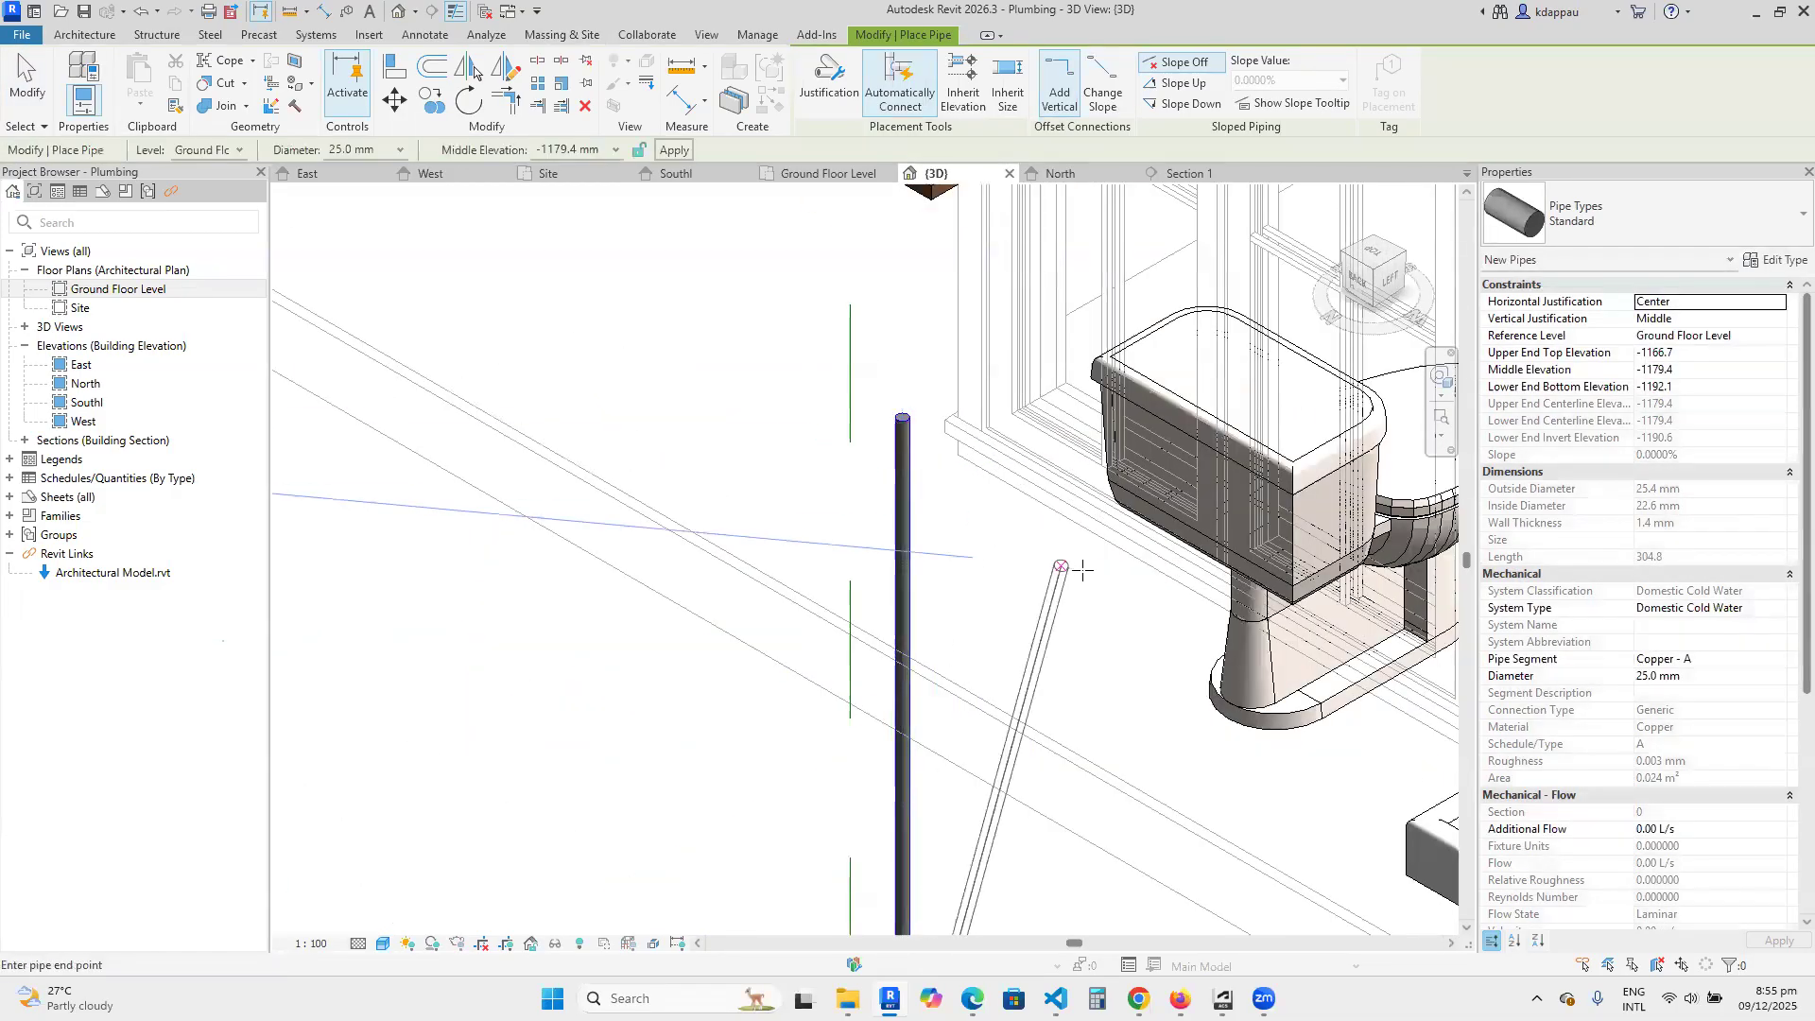
pyautogui.scroll(-3, 1083, 568)
pyautogui.rightClick(592, 382)
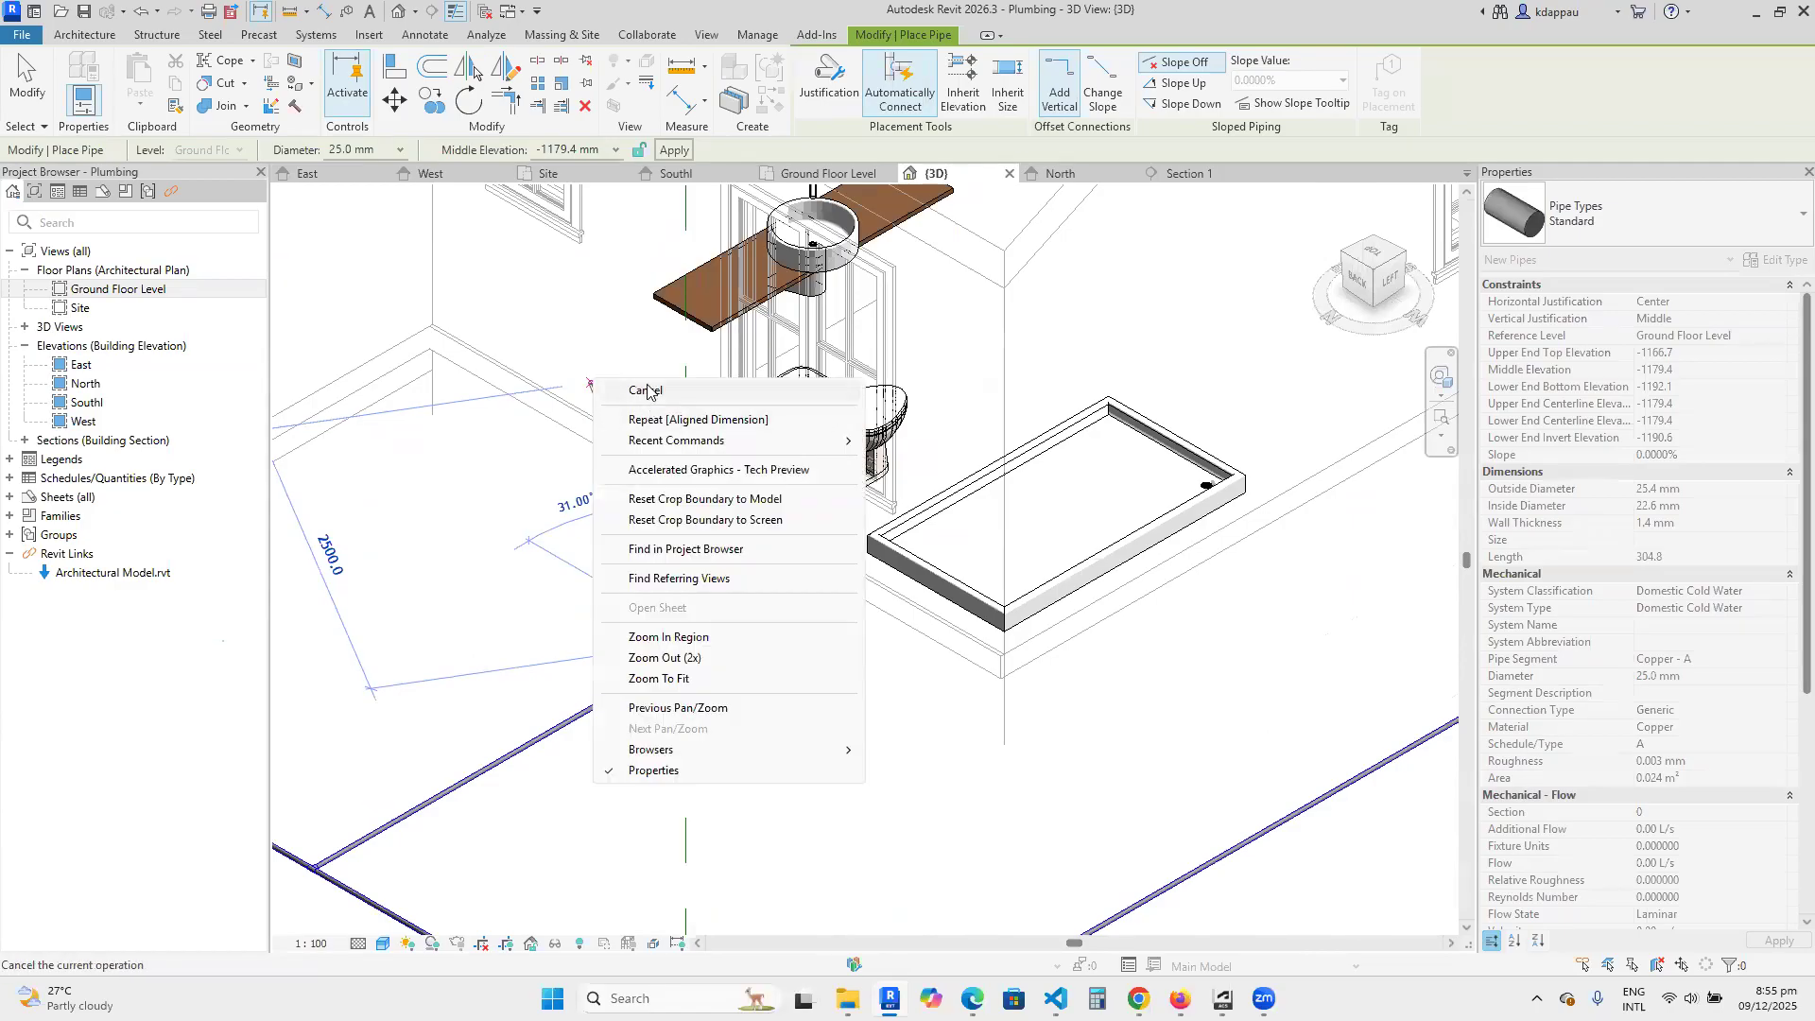
pyautogui.click(645, 391)
pyautogui.scroll(4, 607, 395)
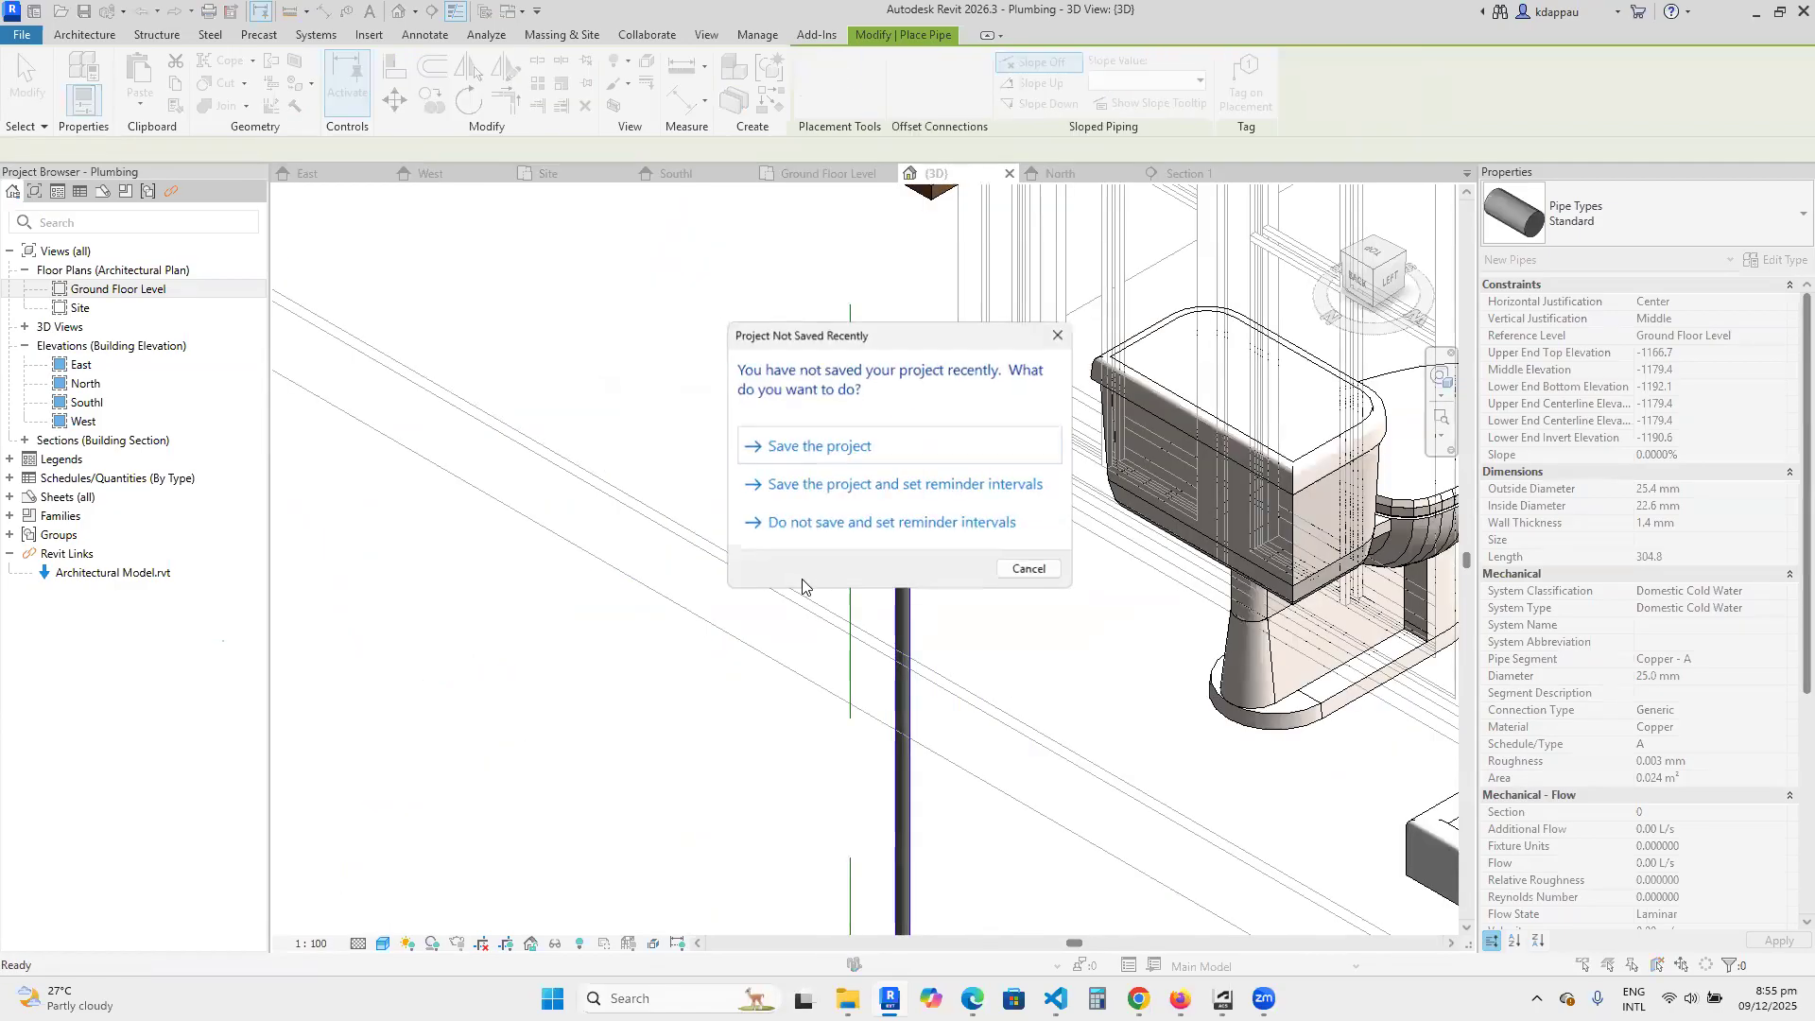
pyautogui.click(1030, 571)
# Draw a horizontal 25 mm pipe at 450 mm middle elevation from the riser's top, about 1380 mm along the wall behind the toilet.
pyautogui.scroll(-4, 919, 537)
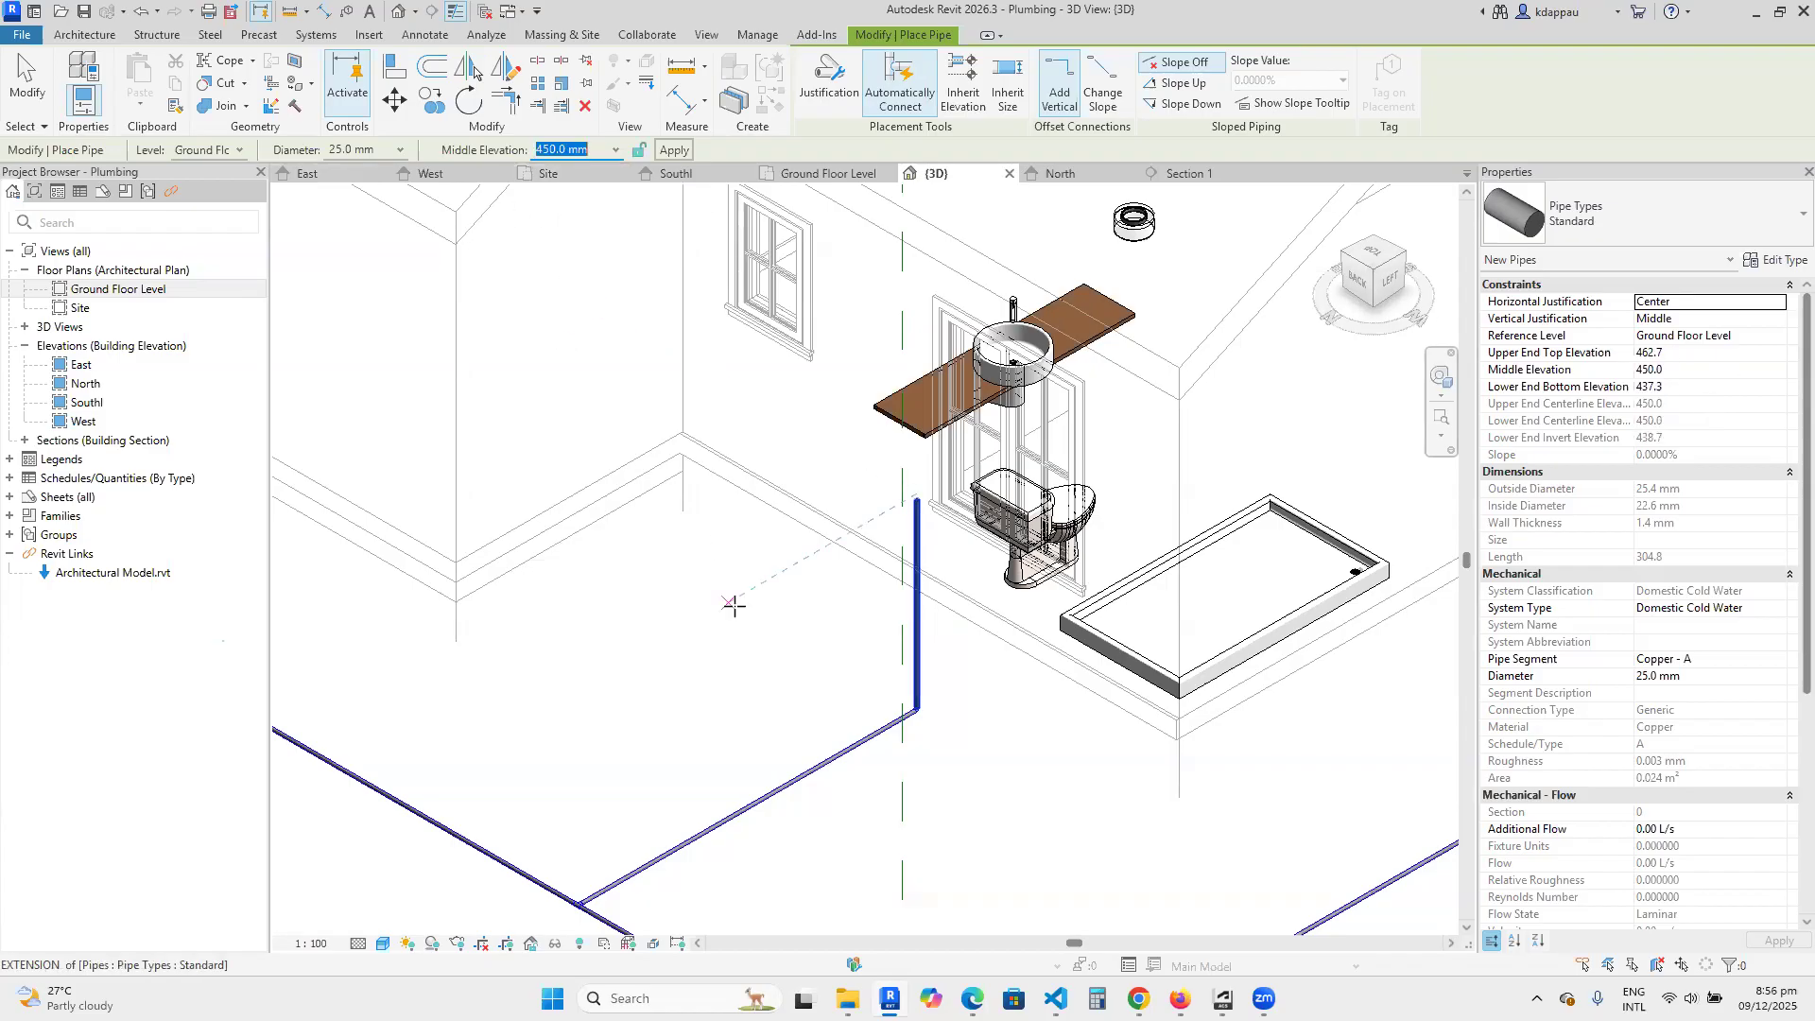
pyautogui.scroll(5, 903, 511)
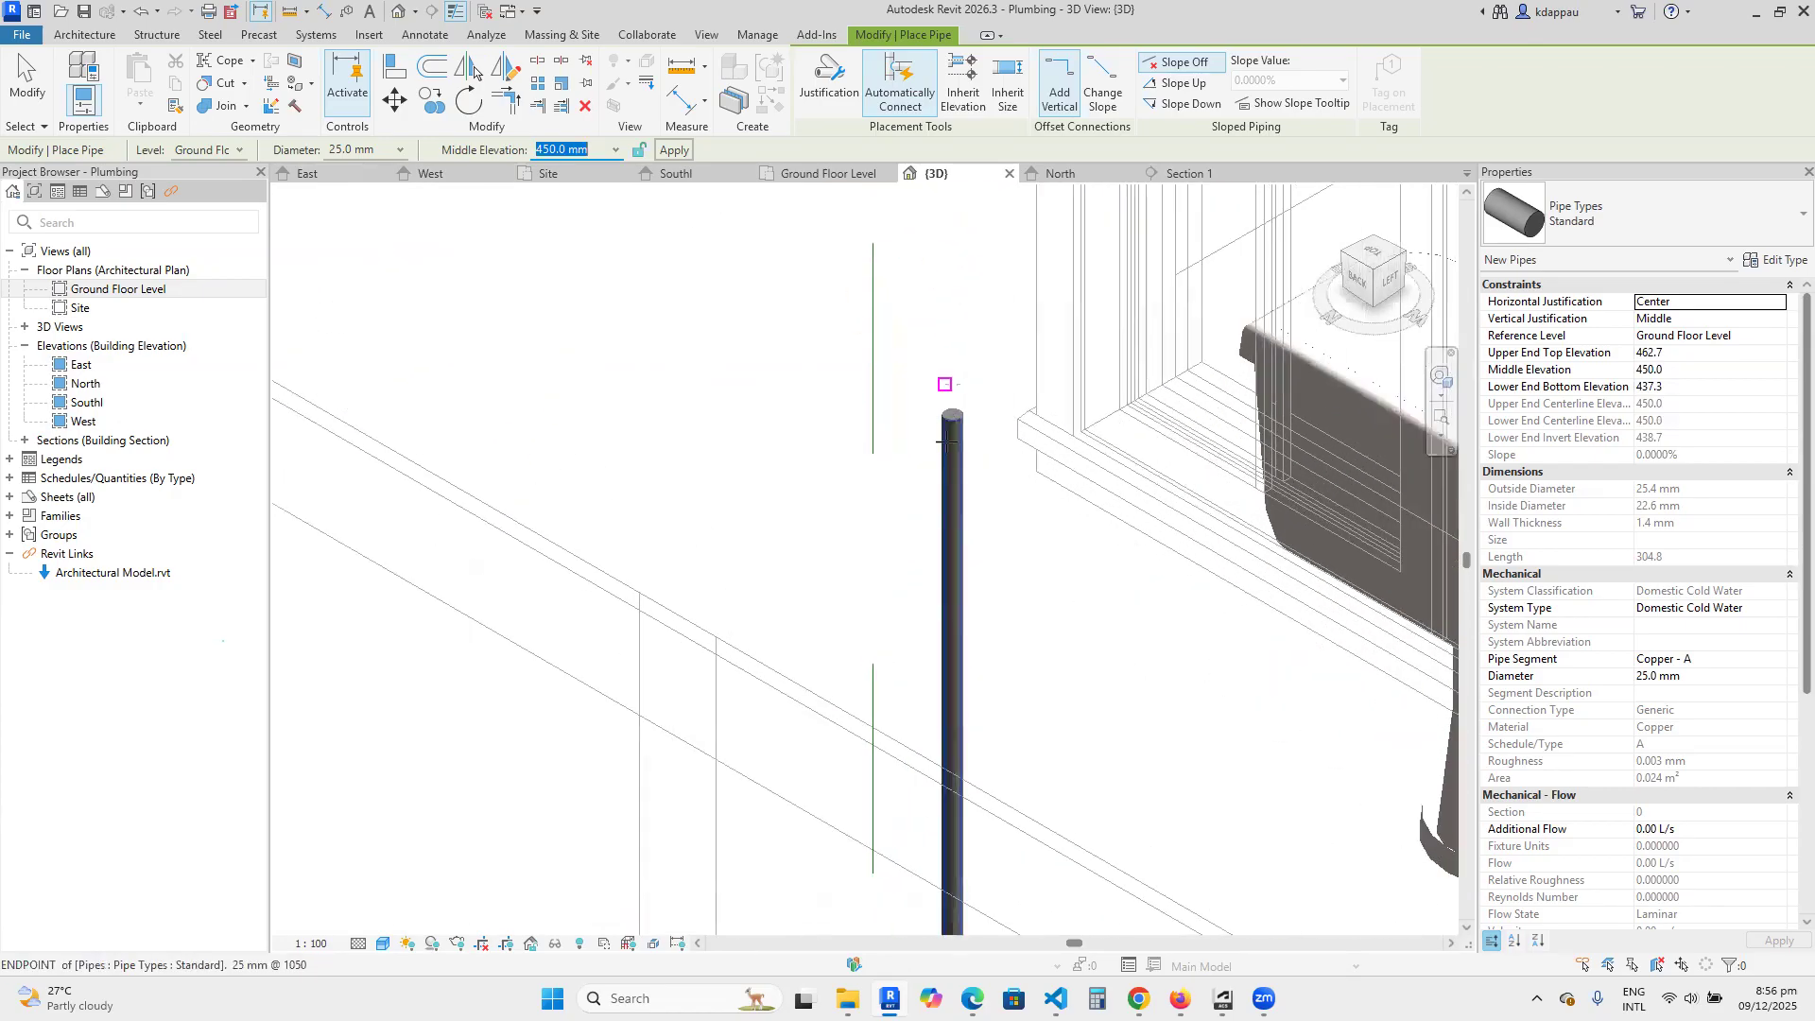
pyautogui.click(933, 462)
pyautogui.scroll(-1, 832, 430)
pyautogui.scroll(-3, 832, 430)
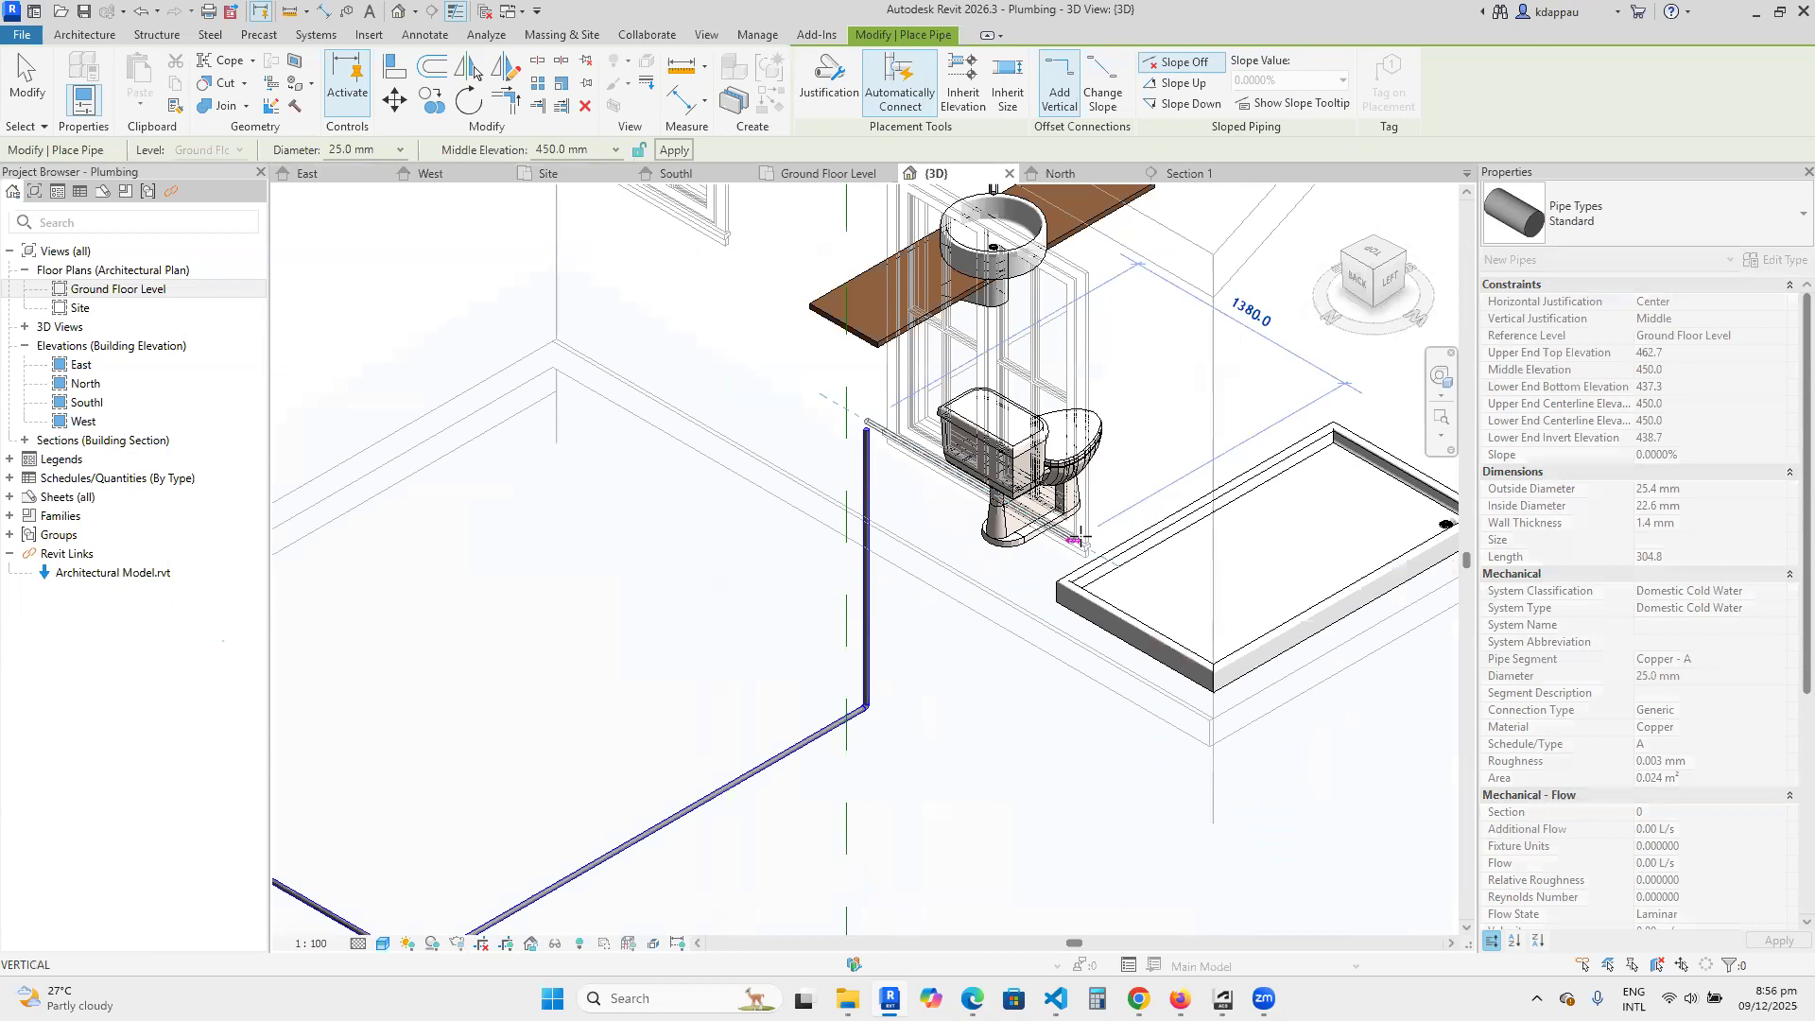
pyautogui.rightClick(773, 341)
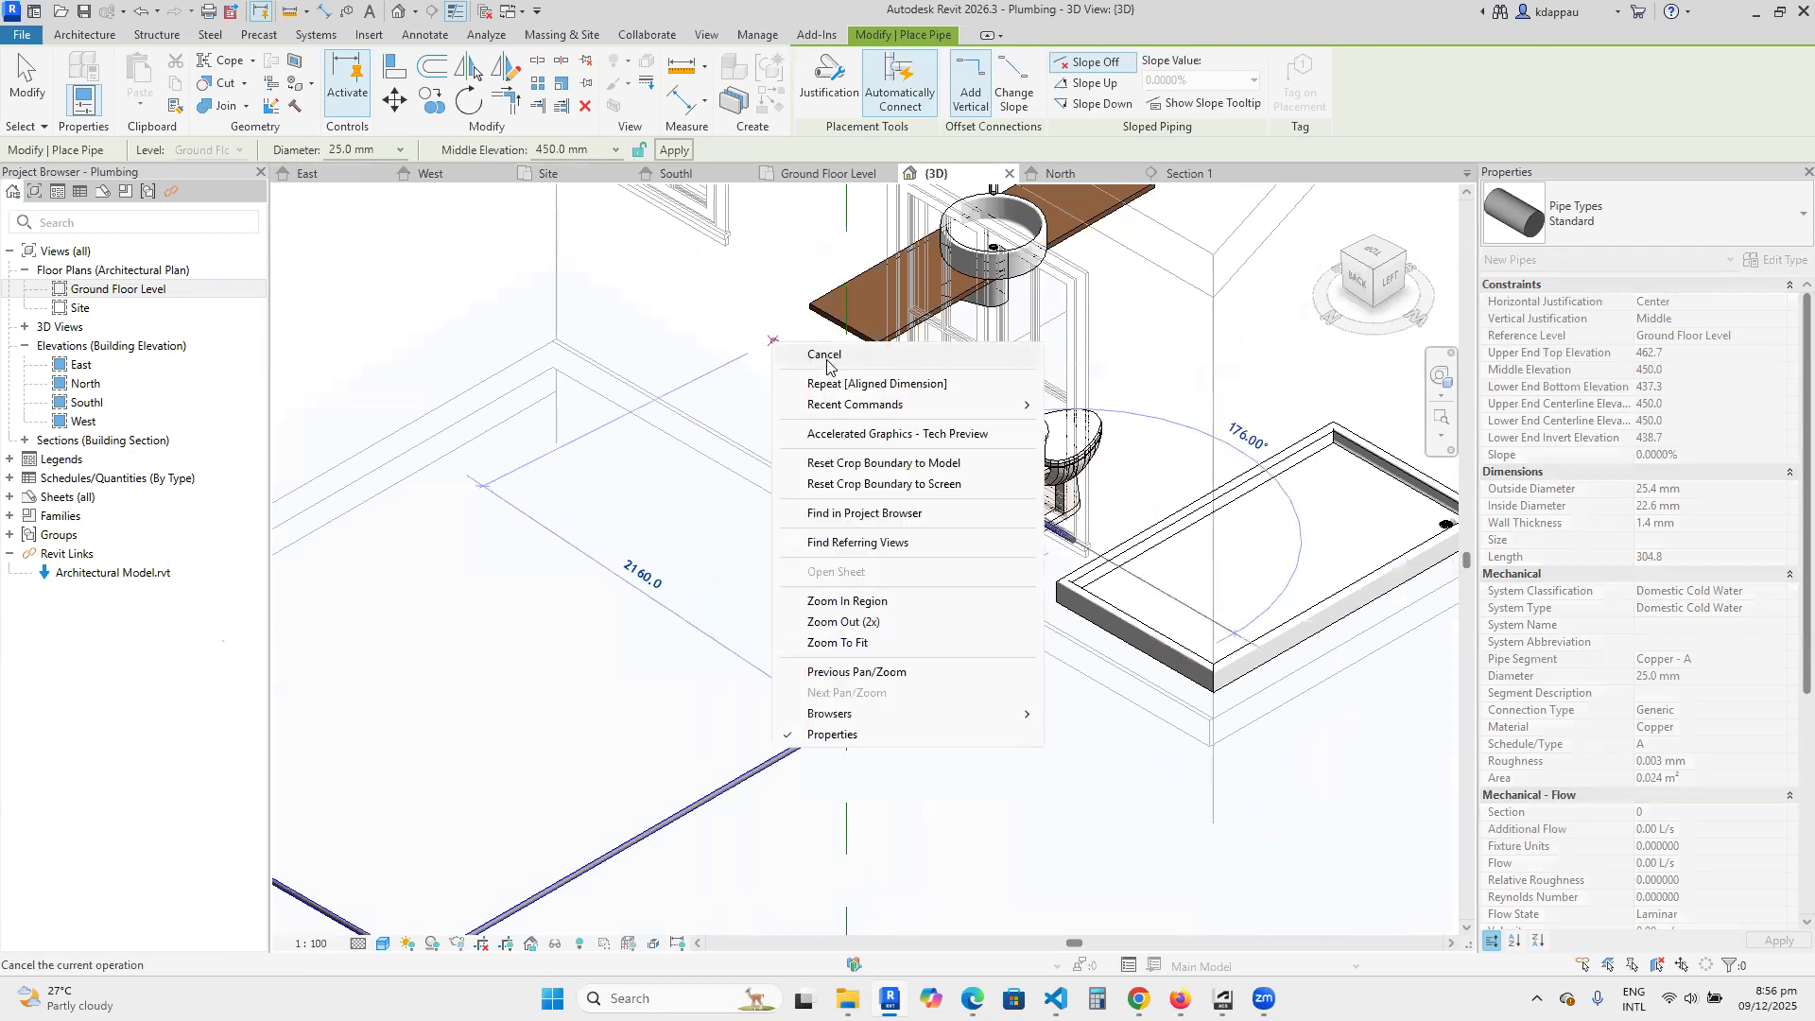
pyautogui.click(827, 364)
pyautogui.rightClick(787, 348)
pyautogui.click(836, 363)
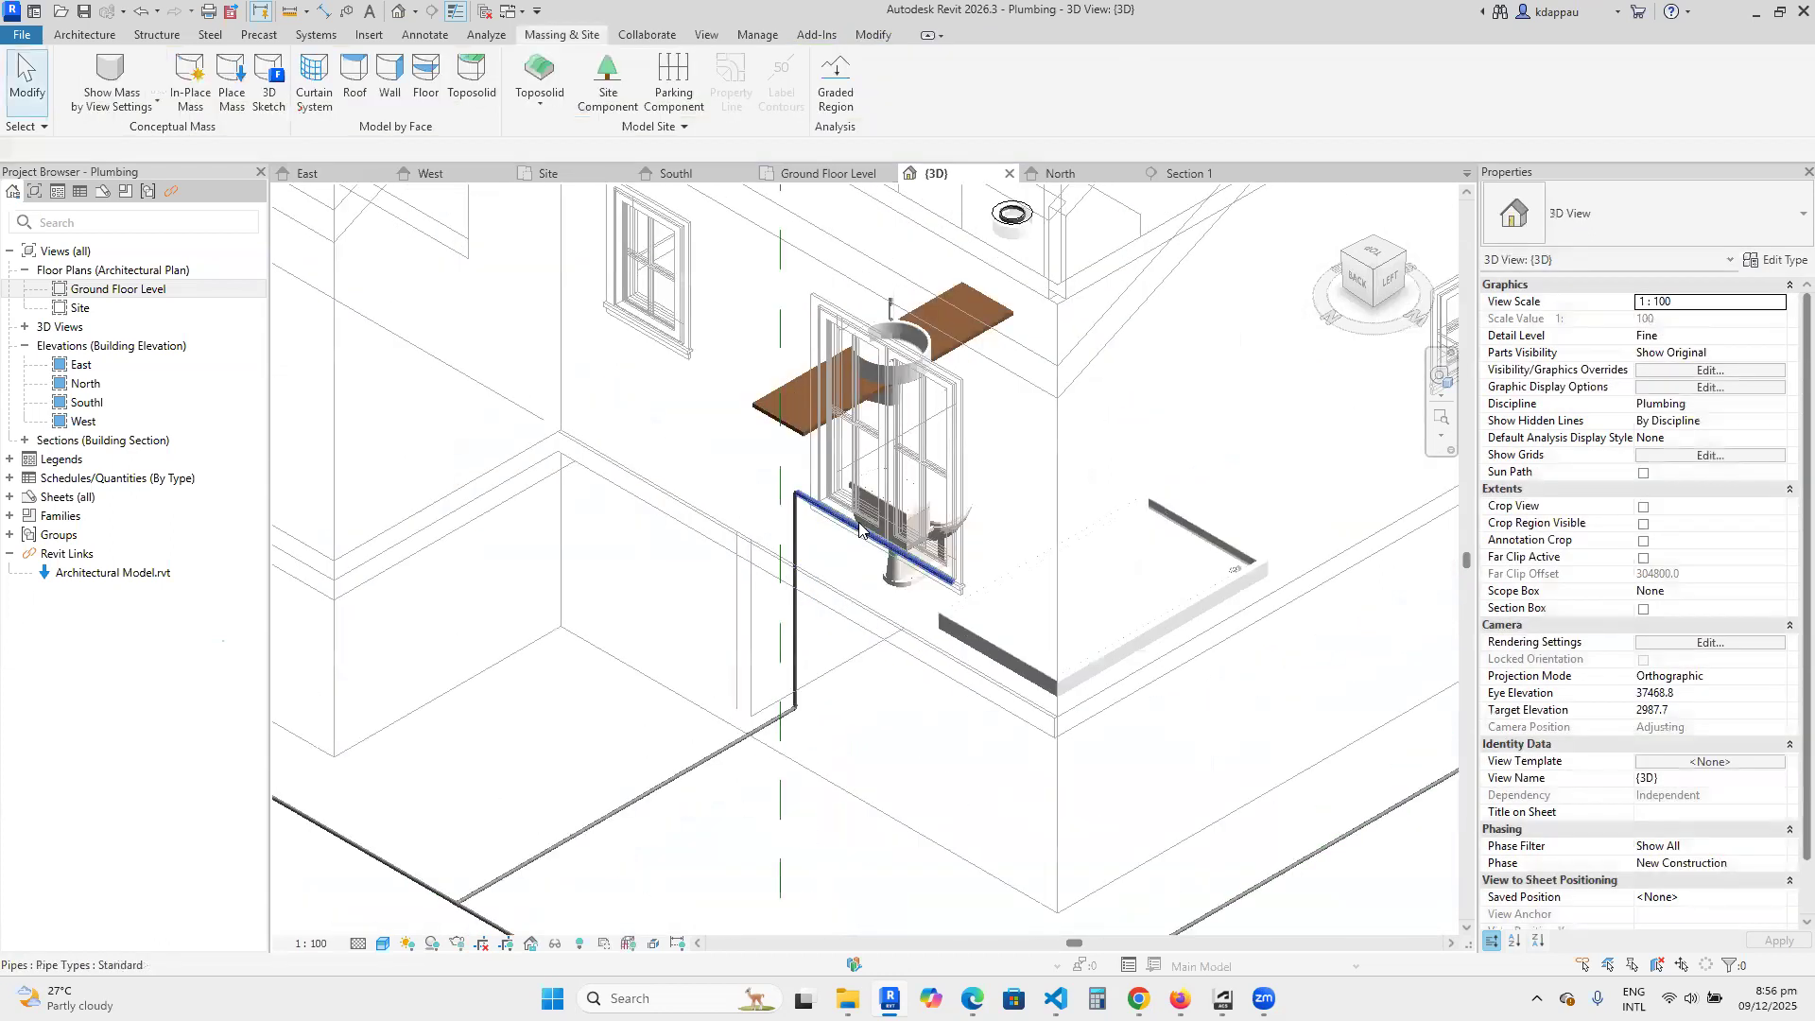
# Convert the elbow joining the riser's top to the horizontal pipe into a tee.
pyautogui.scroll(3, 859, 522)
pyautogui.scroll(-4, 754, 477)
pyautogui.scroll(4, 790, 516)
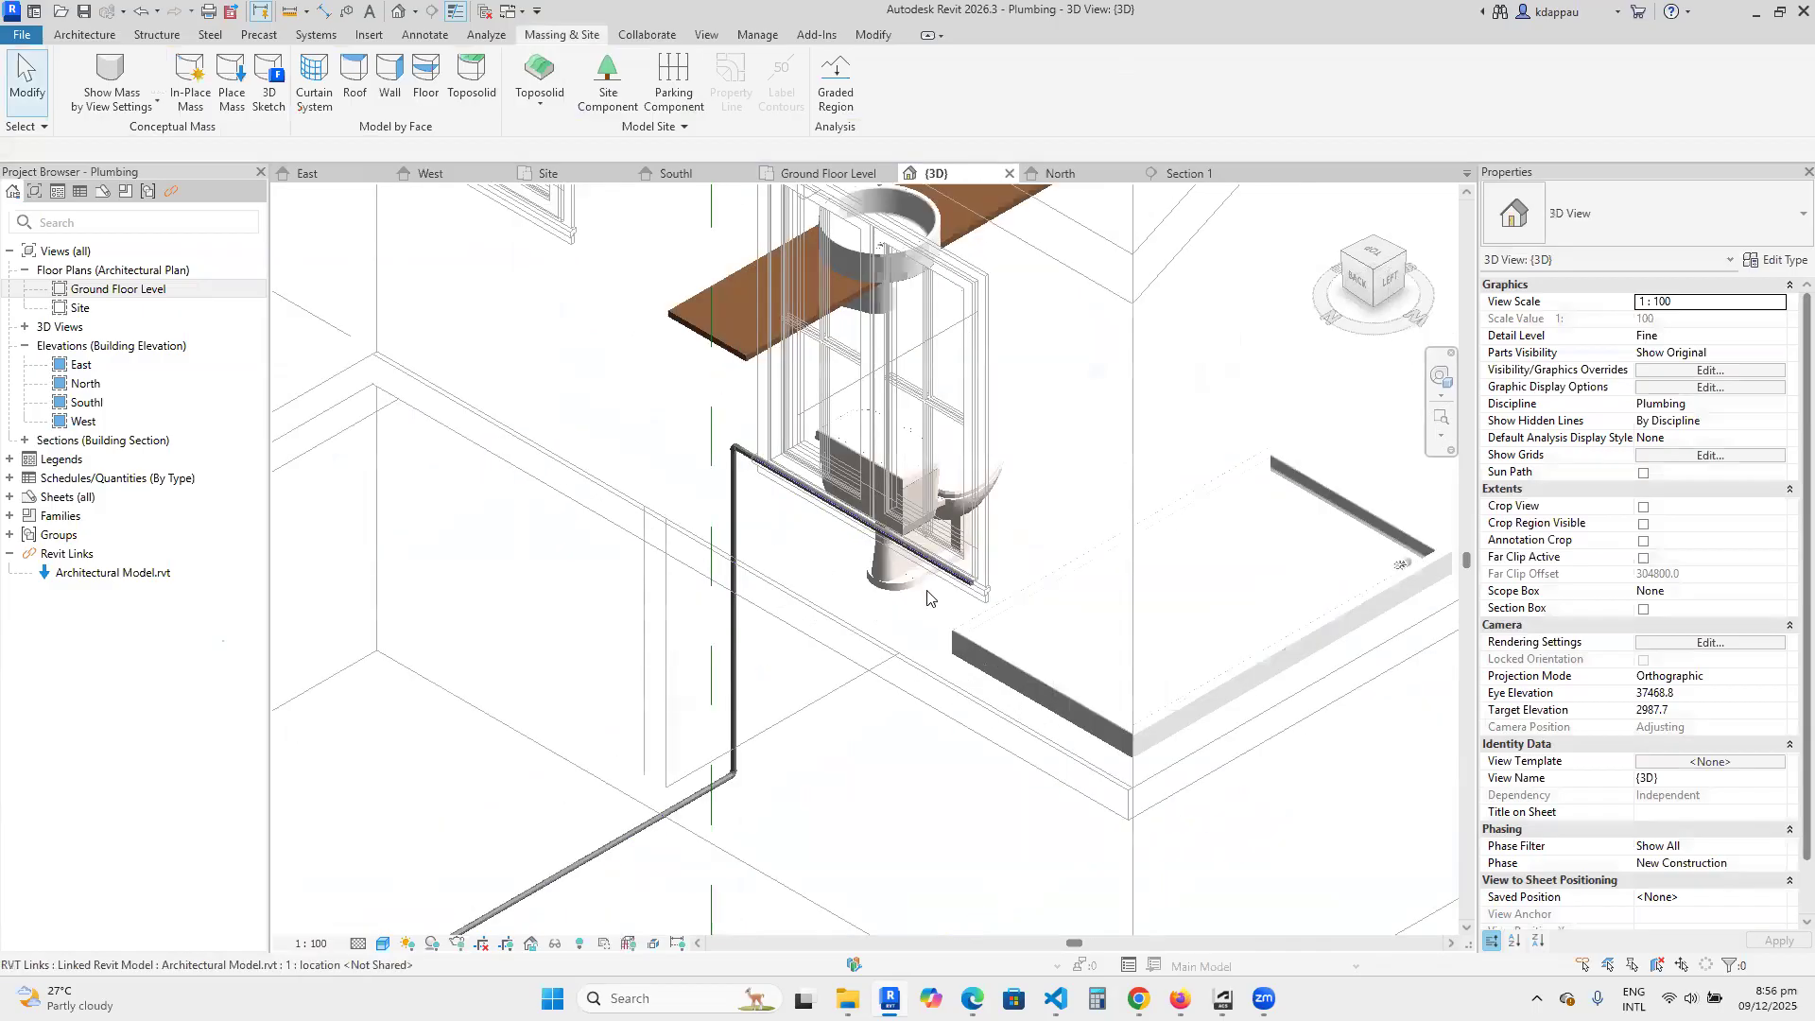
pyautogui.scroll(-2, 925, 592)
pyautogui.scroll(5, 801, 517)
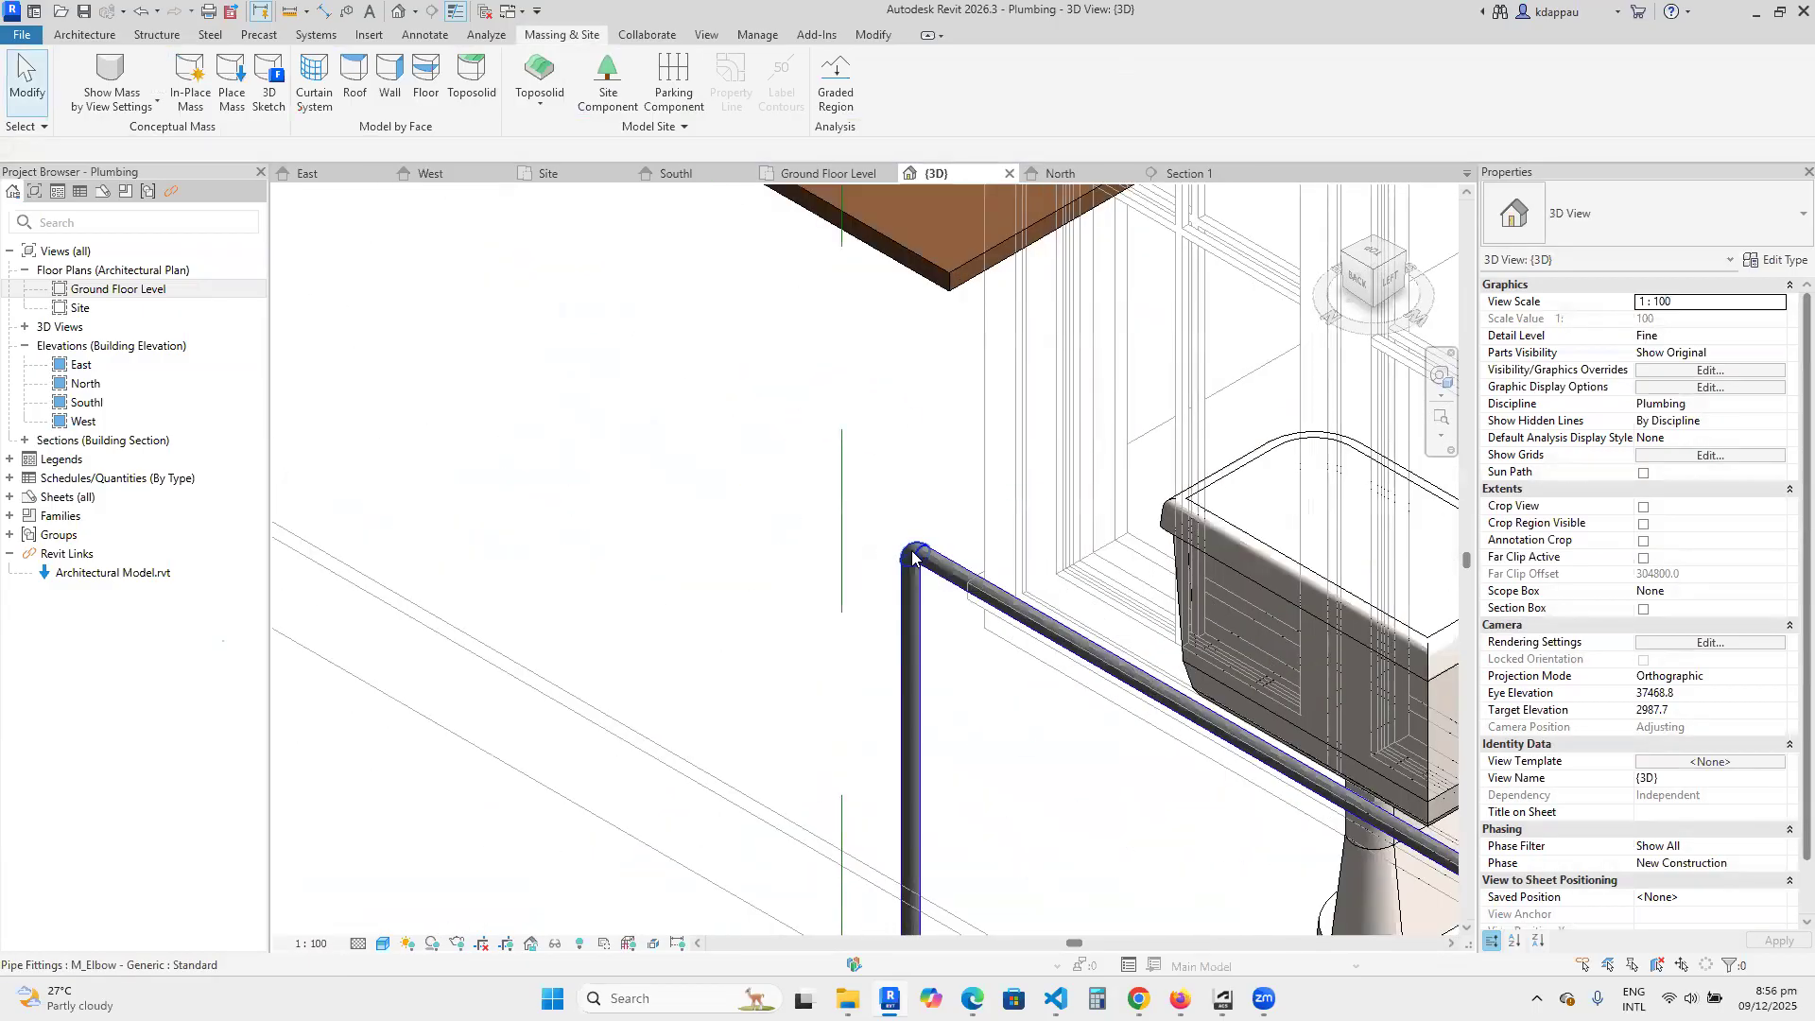
pyautogui.click(913, 558)
pyautogui.click(794, 486)
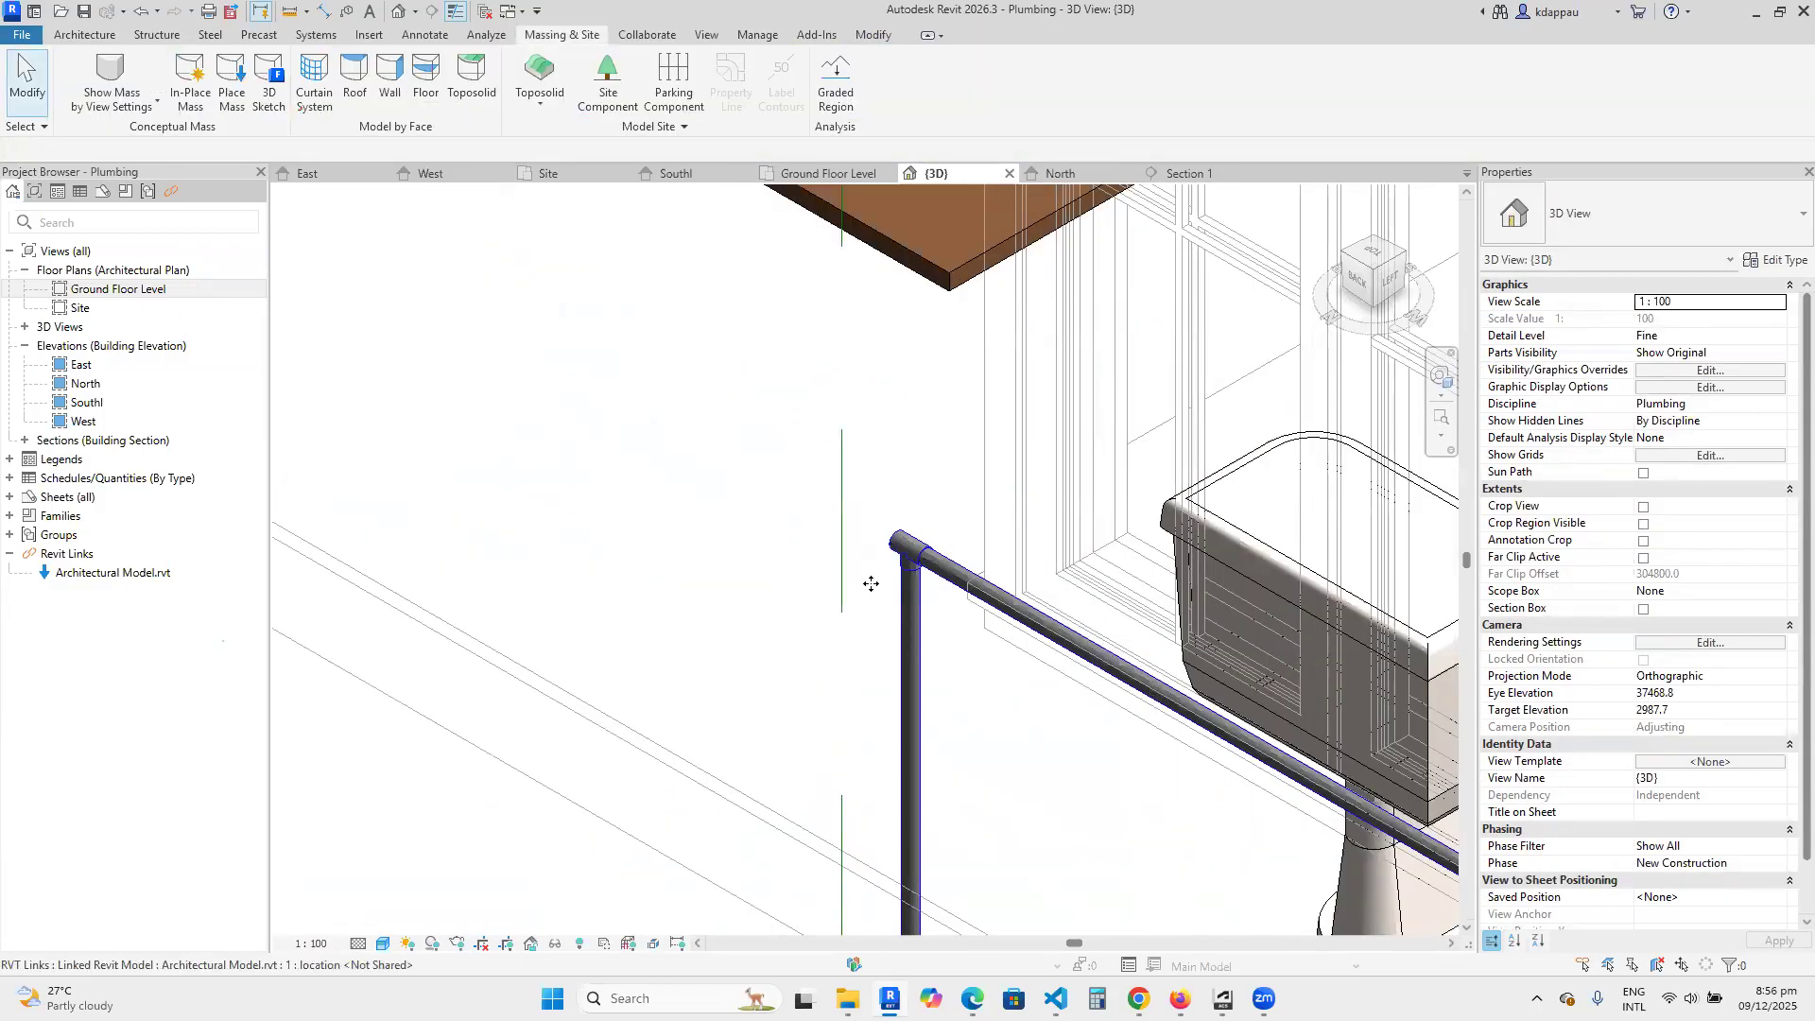
pyautogui.click(773, 544)
pyautogui.press('Escape')
# Draw a 25 mm pipe at 450 mm middle elevation from the tee's open end, continuing straight away from the toilet.
pyautogui.click(893, 545)
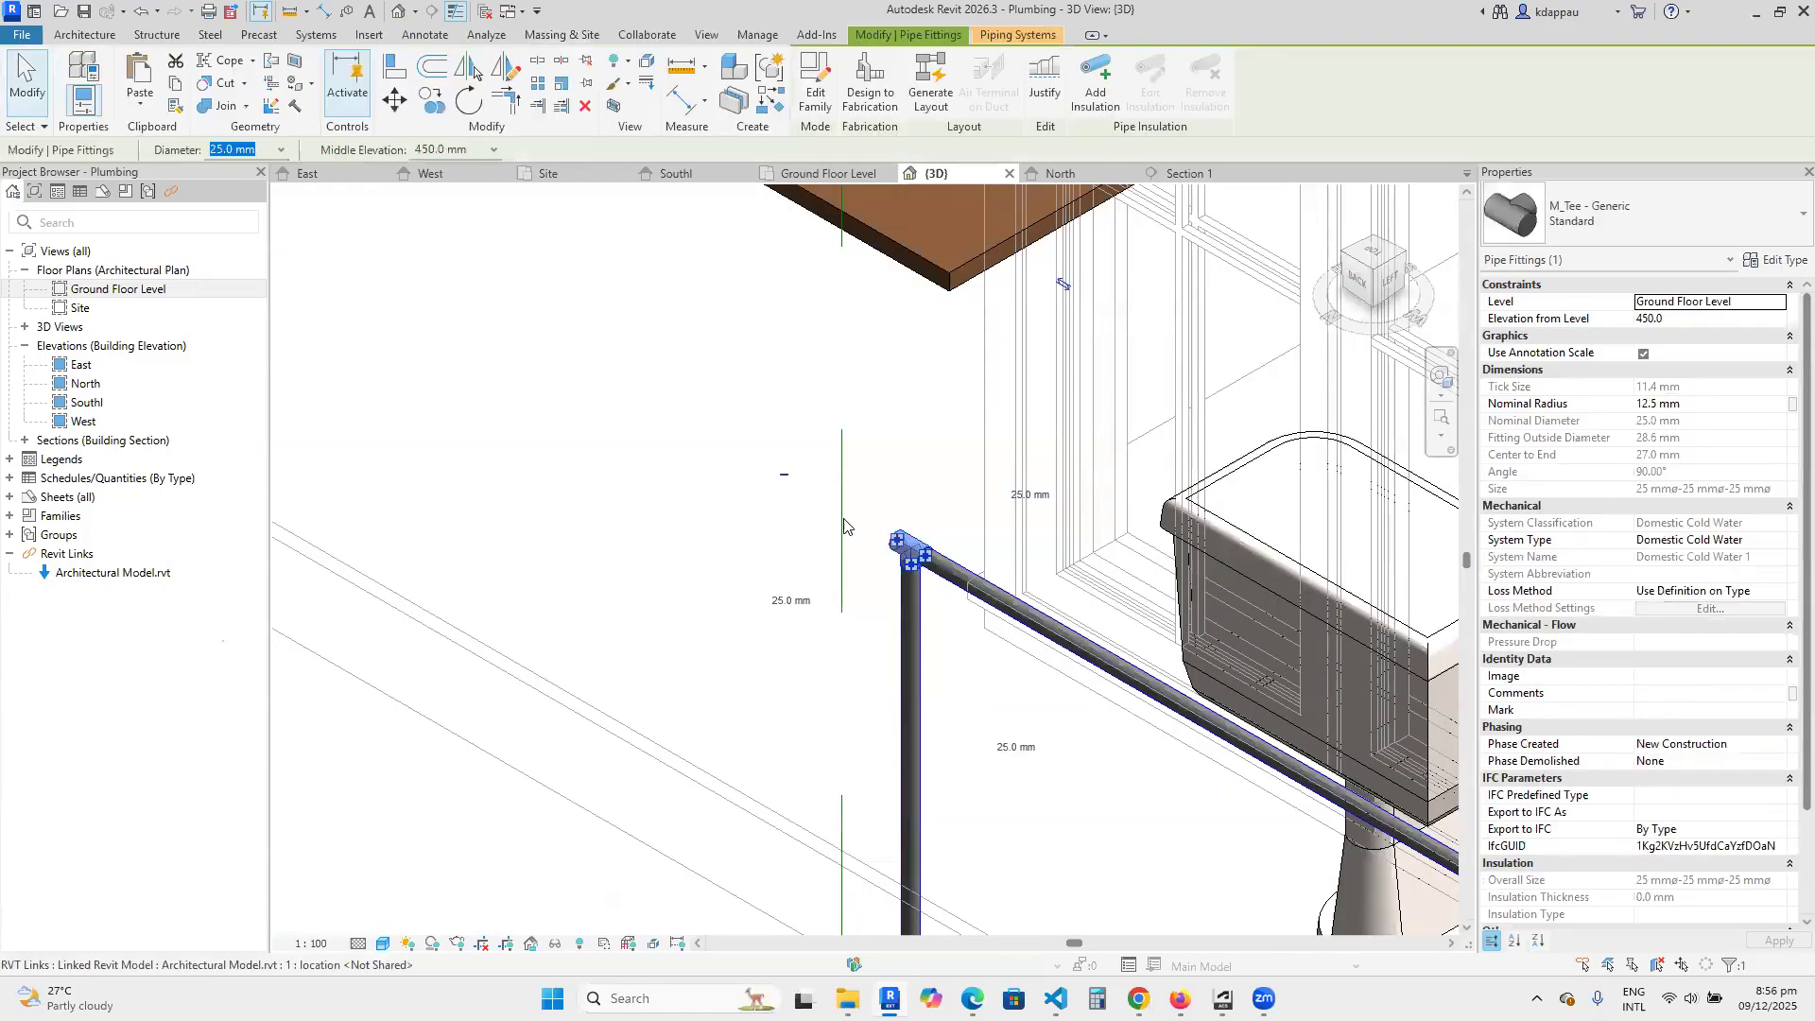
pyautogui.rightClick(901, 547)
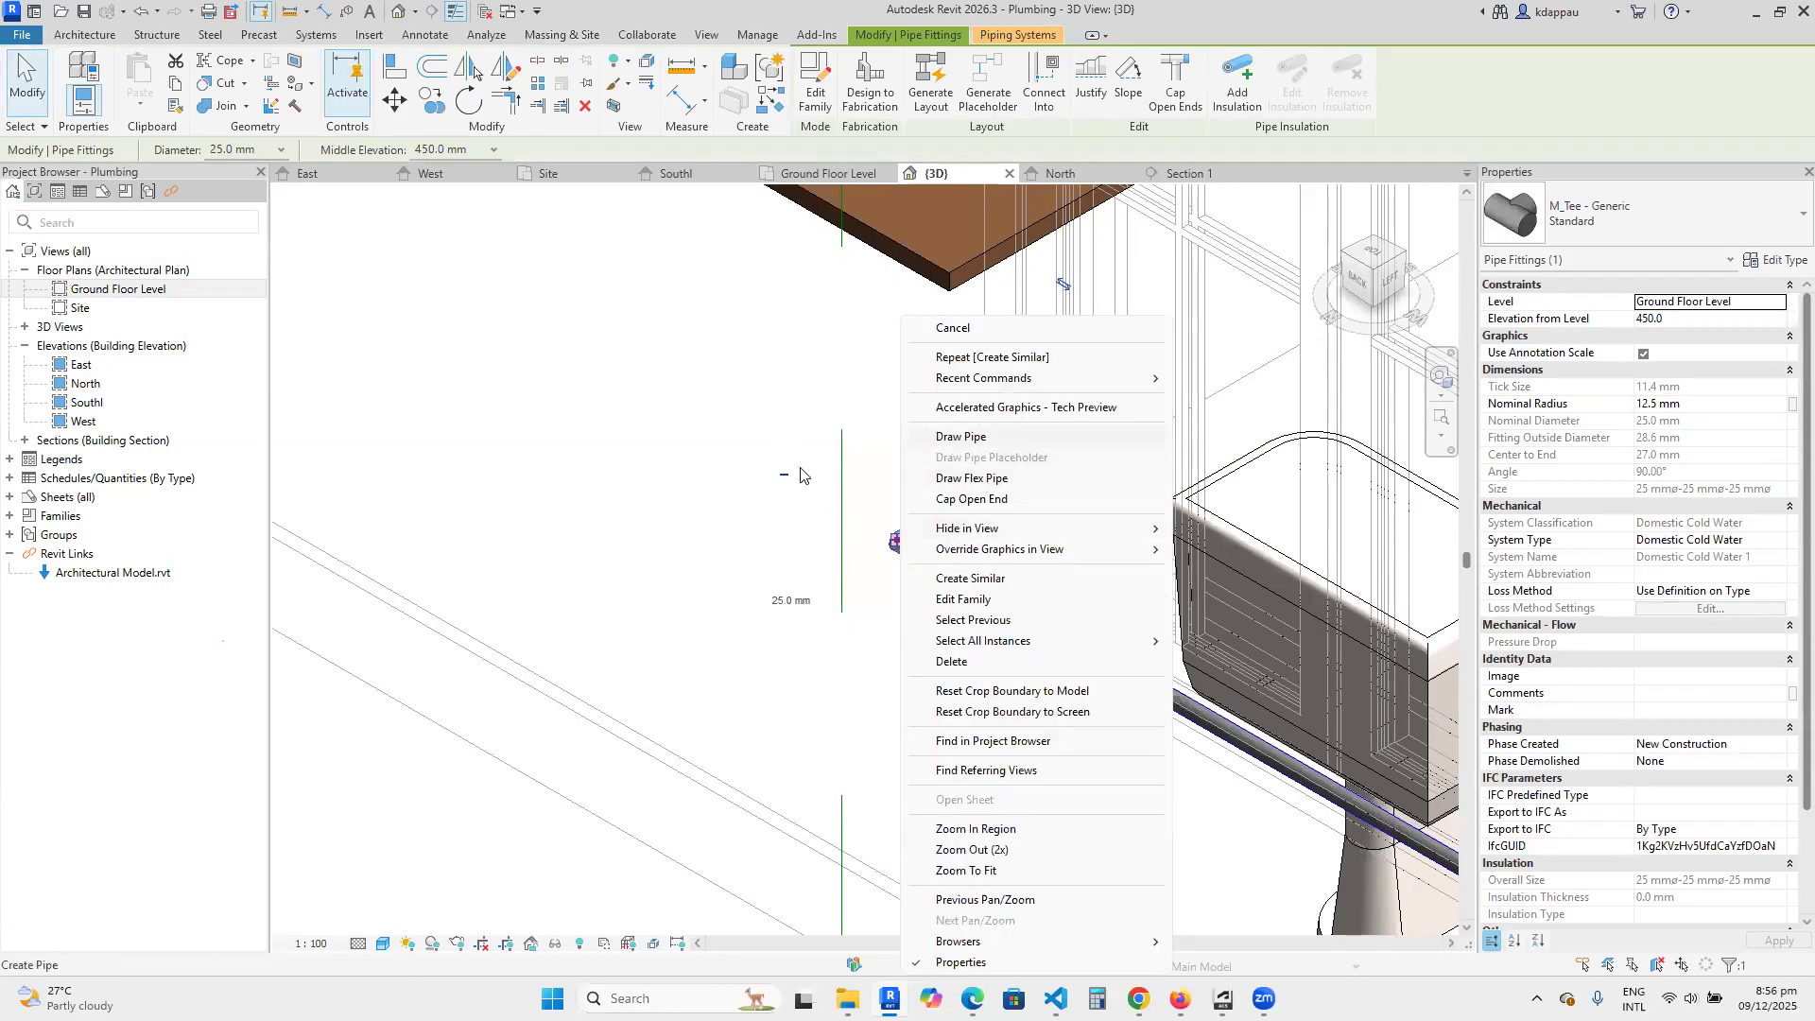
pyautogui.click(960, 436)
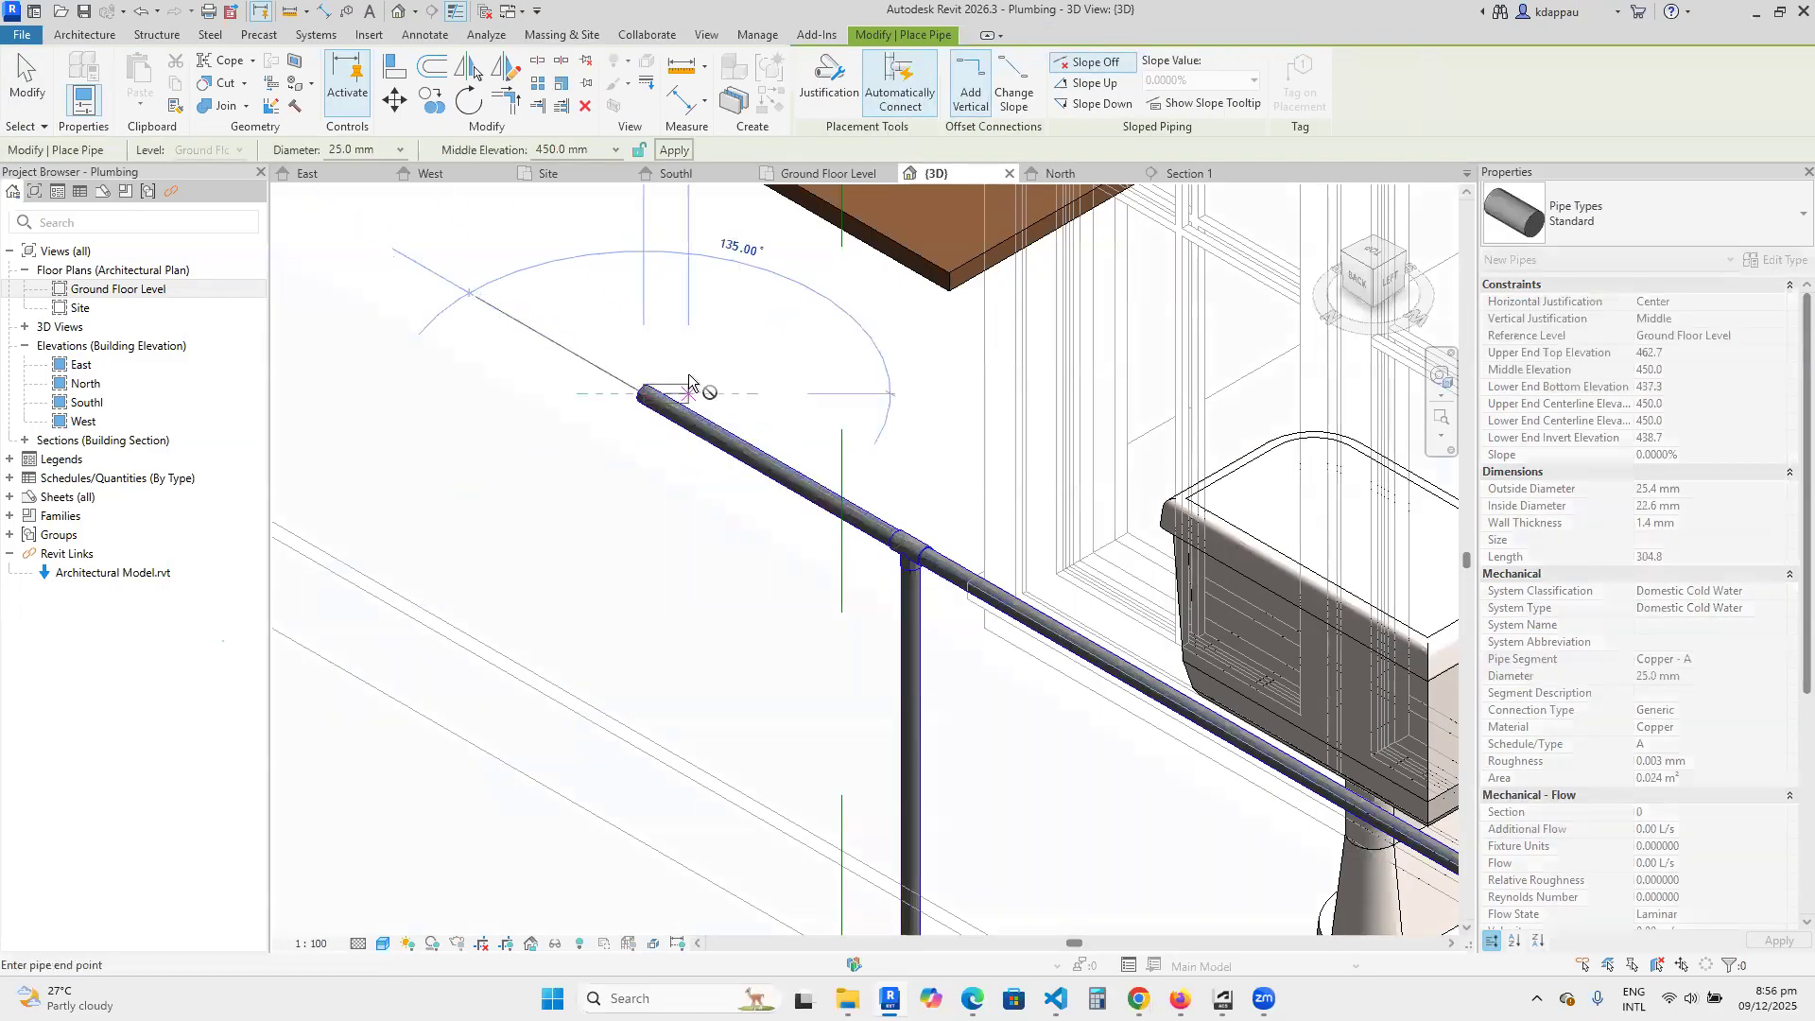
pyautogui.rightClick(689, 381)
pyautogui.click(729, 375)
pyautogui.rightClick(765, 383)
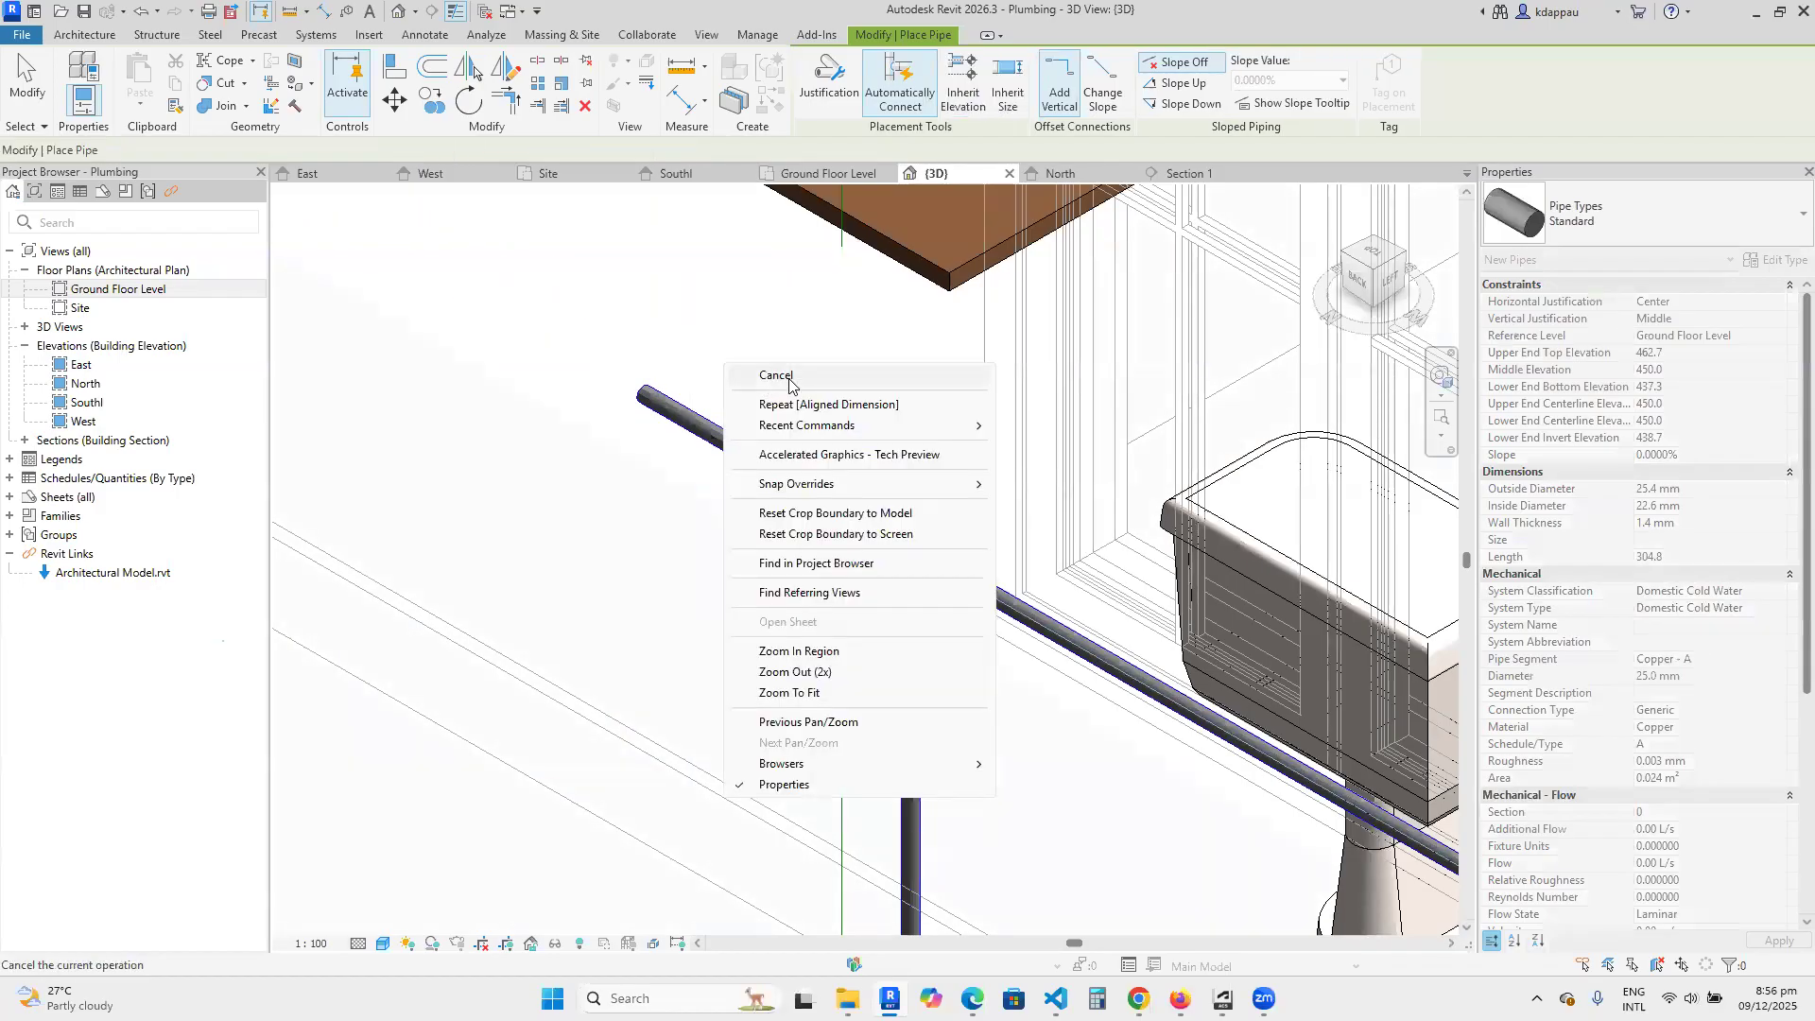
# End pipe placement and open the Ground Floor Level plan at the bathroom.
pyautogui.click(790, 376)
pyautogui.scroll(-6, 809, 425)
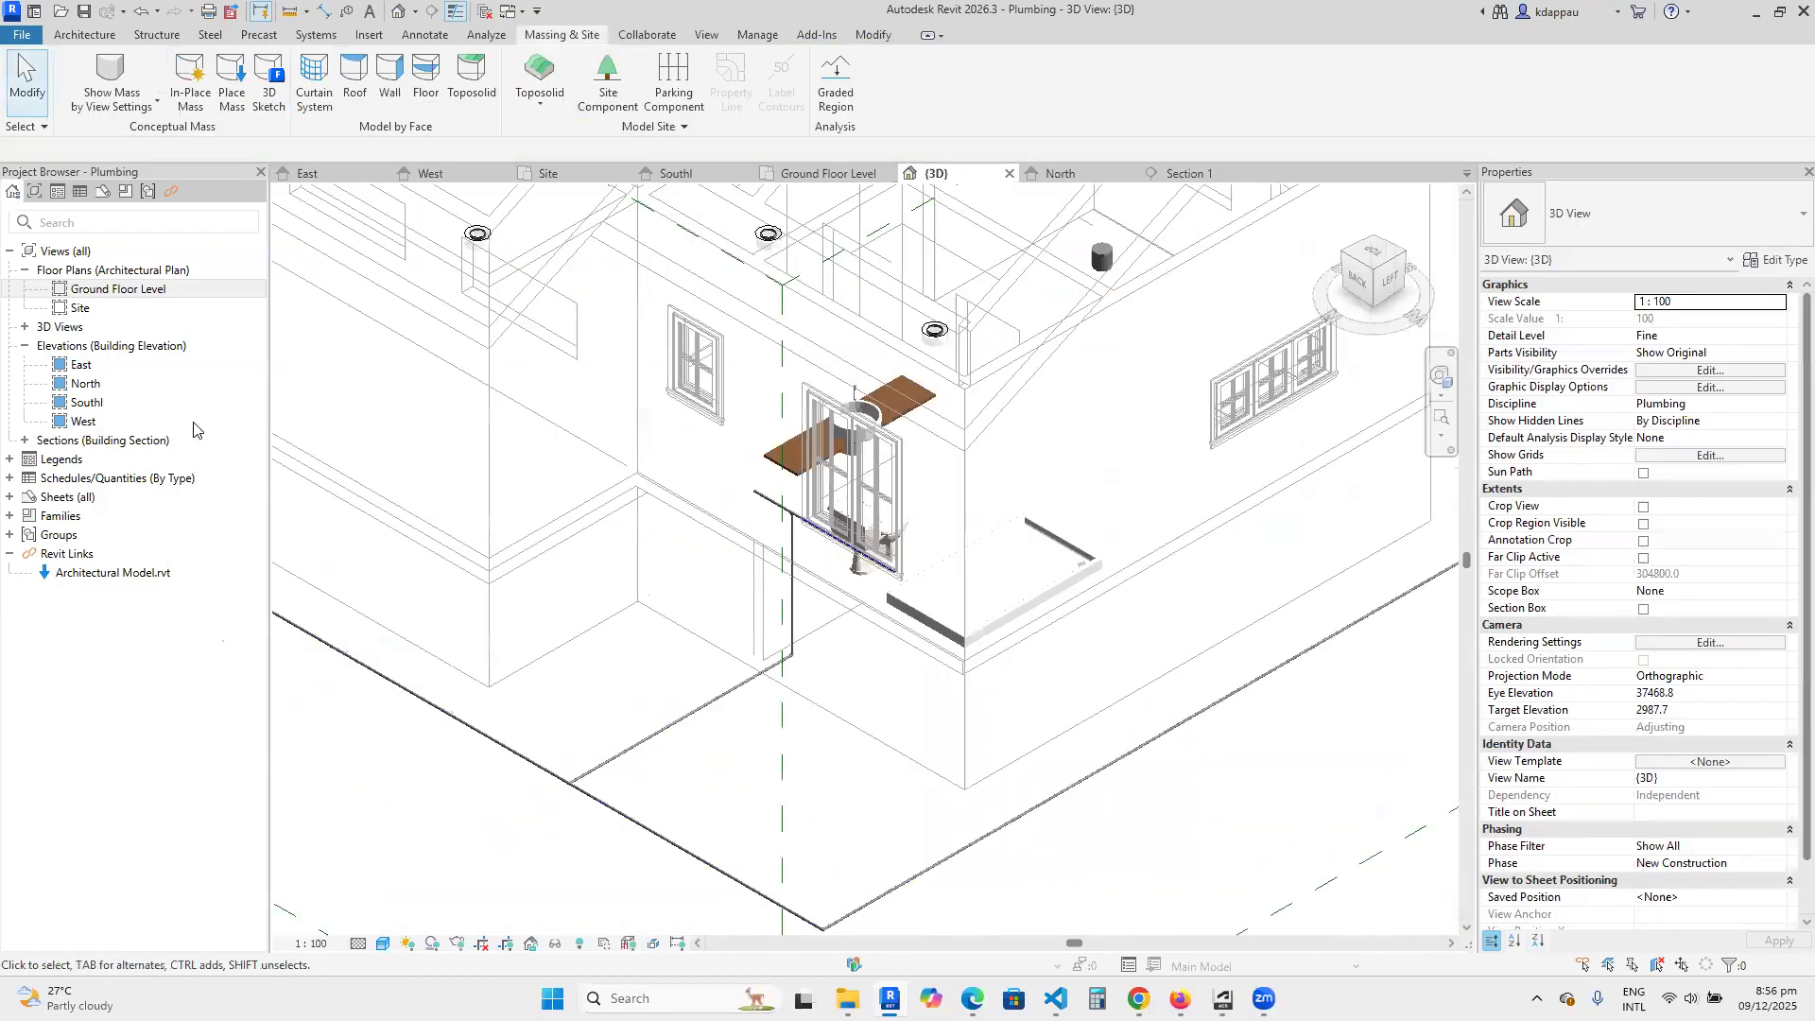
pyautogui.click(99, 291)
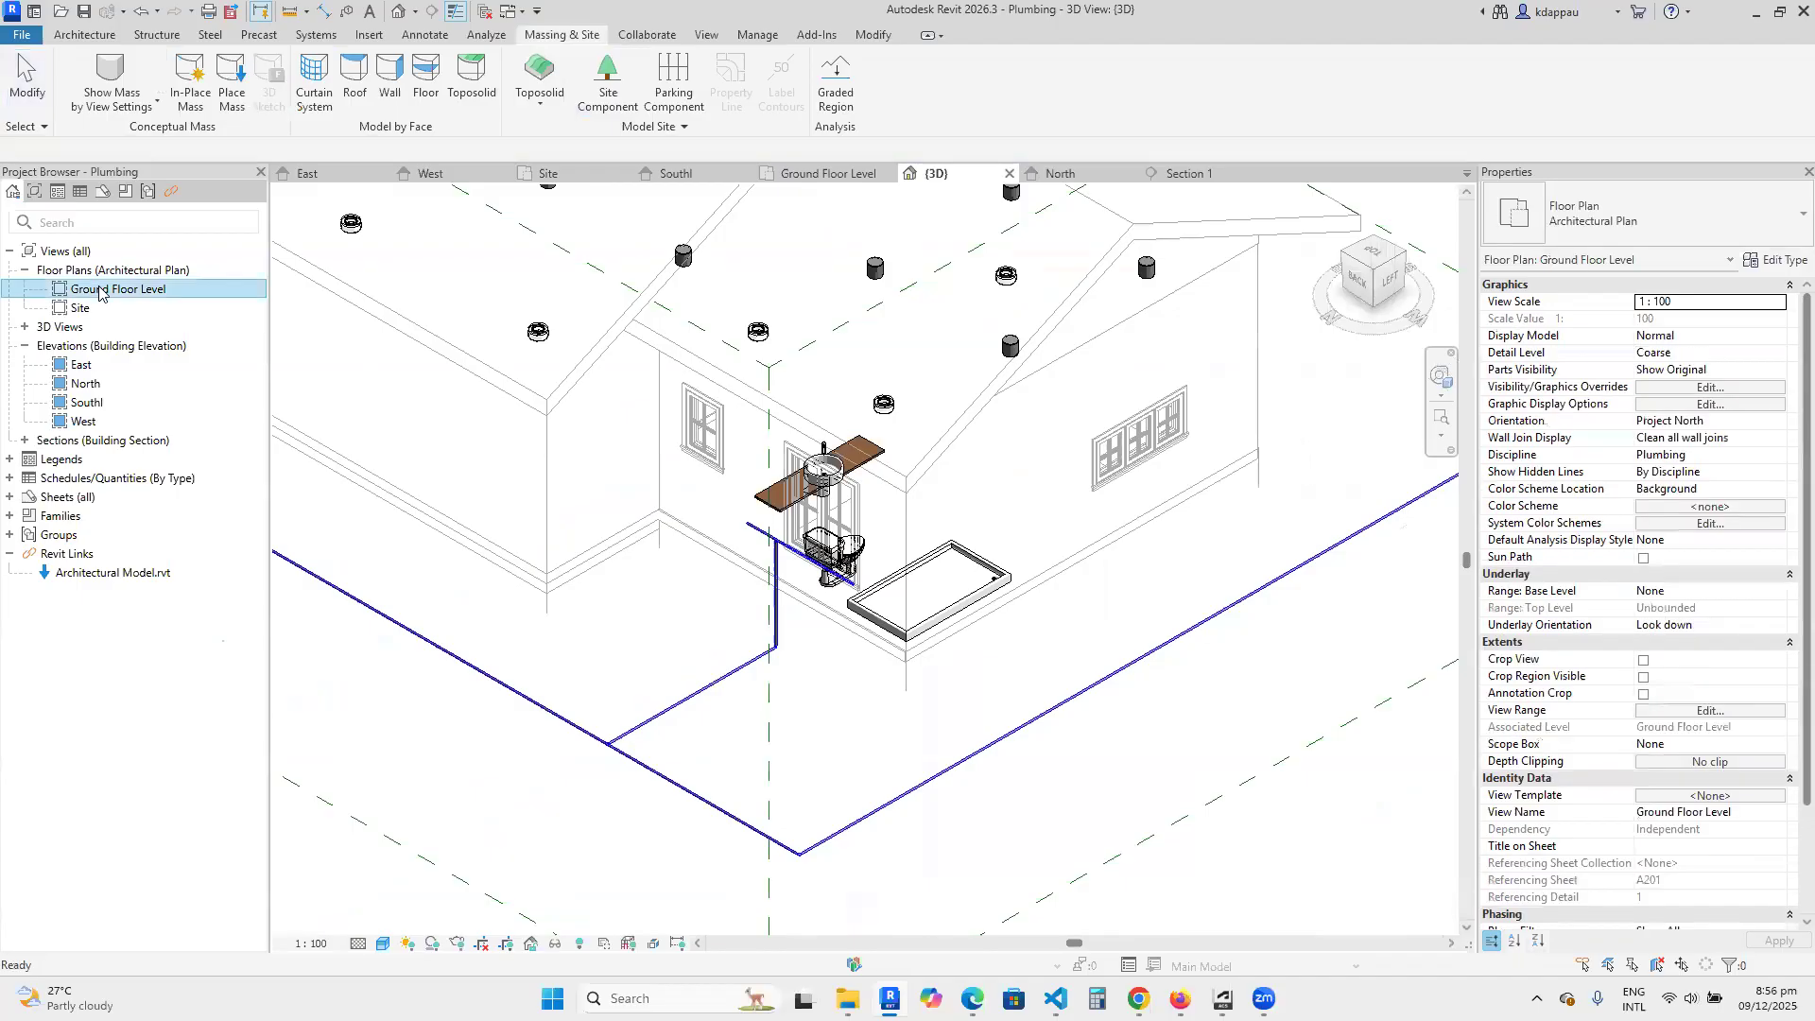
pyautogui.doubleClick(102, 294)
pyautogui.scroll(-3, 654, 545)
pyautogui.scroll(5, 719, 522)
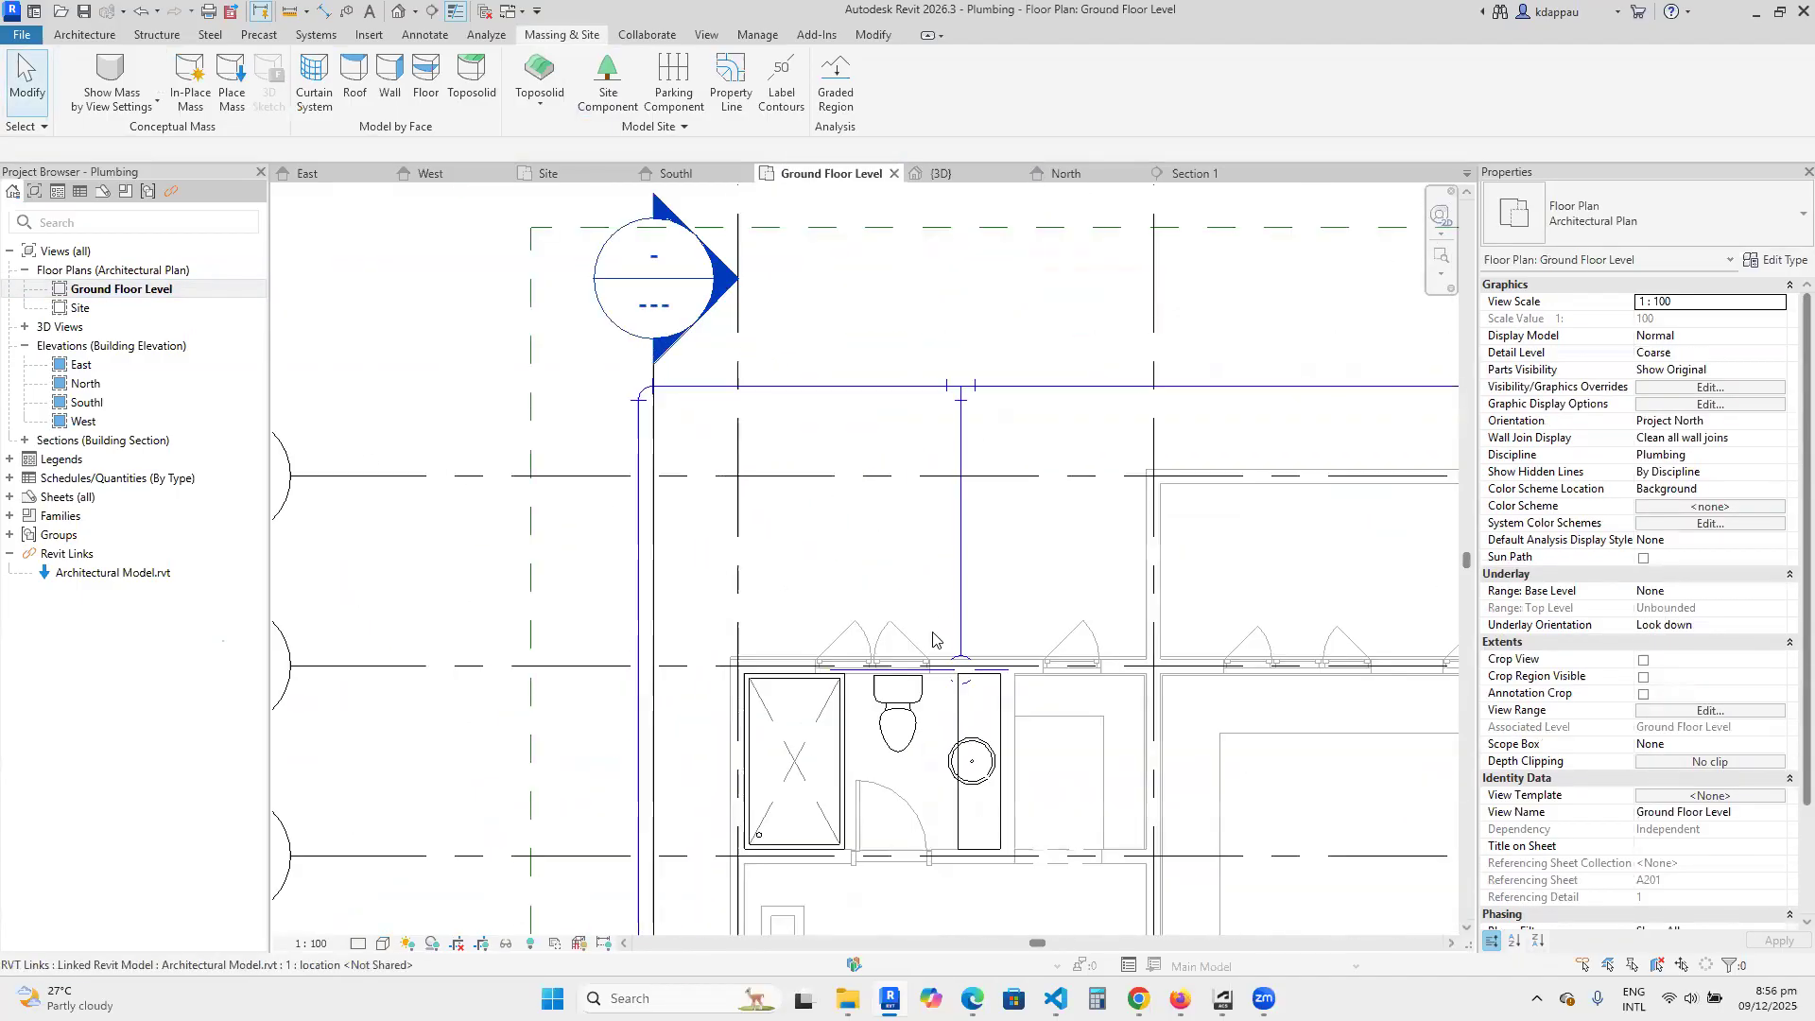
pyautogui.scroll(-1, 652, 652)
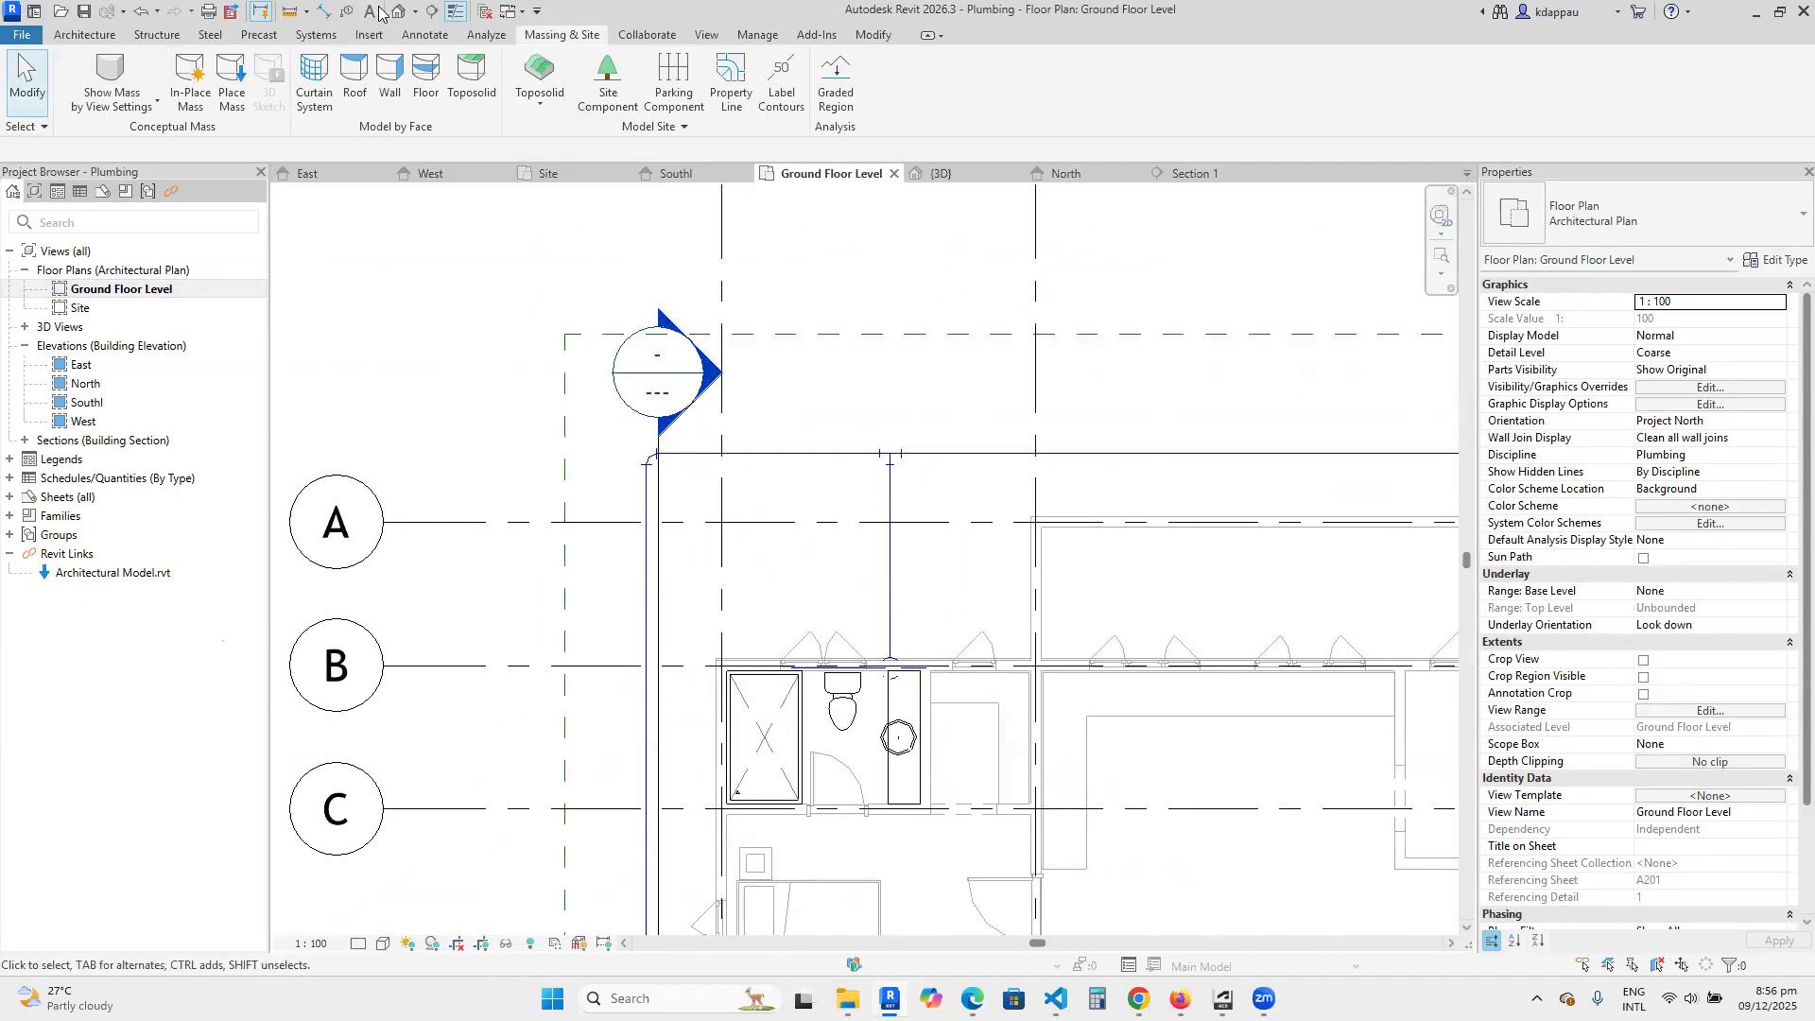
# Draw a building section across the bathroom facing the wall behind the toilet, and shorten its far clip depth to about 1670 mm.
pyautogui.click(431, 10)
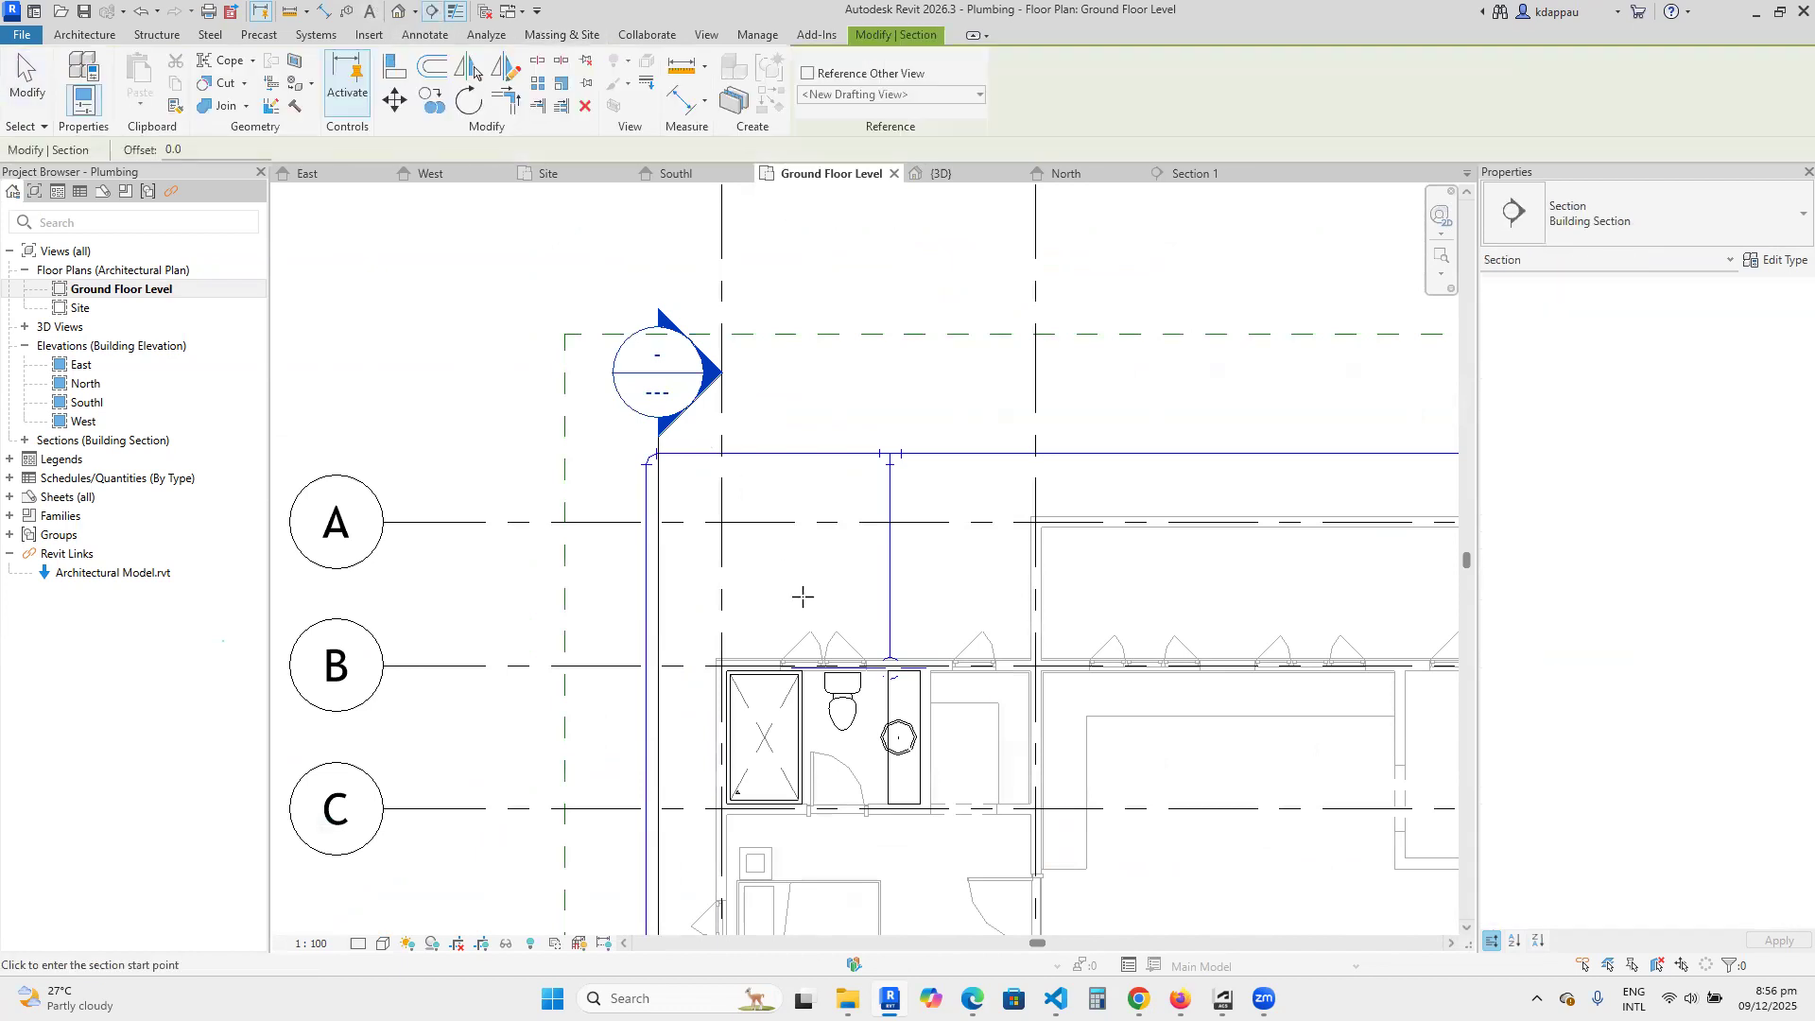
pyautogui.scroll(2, 857, 695)
pyautogui.click(618, 705)
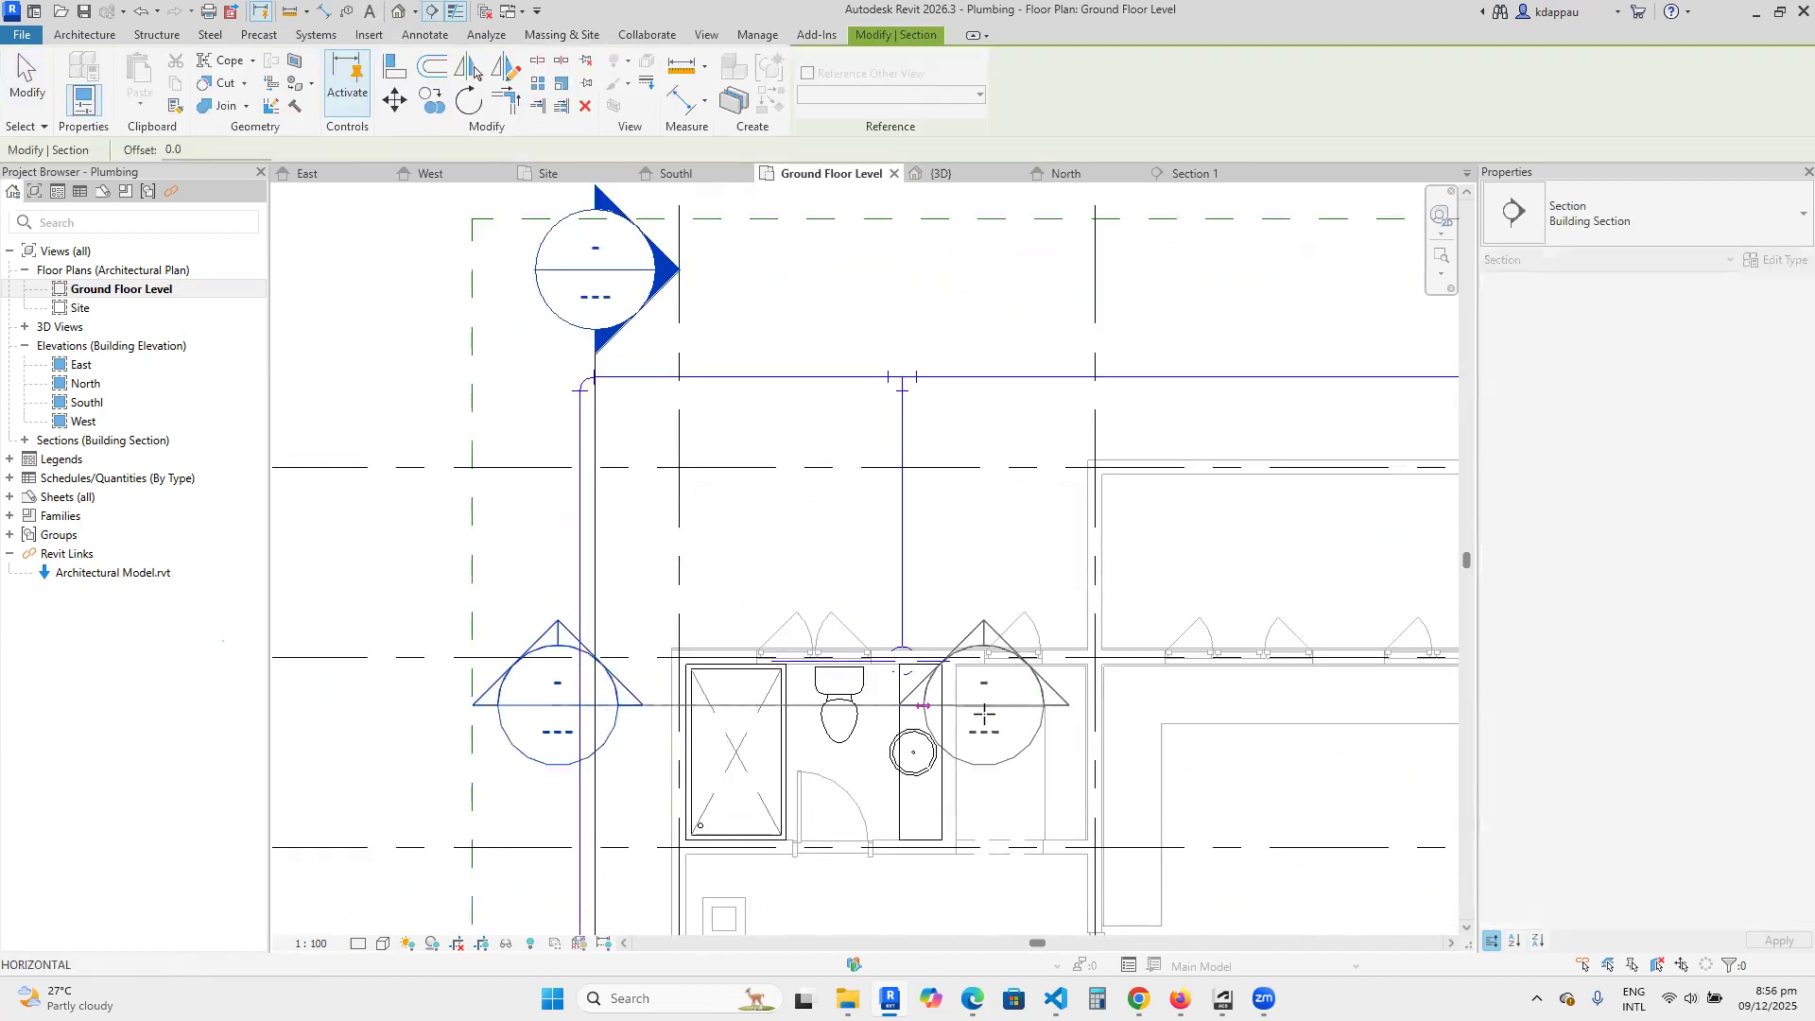
pyautogui.click(1145, 705)
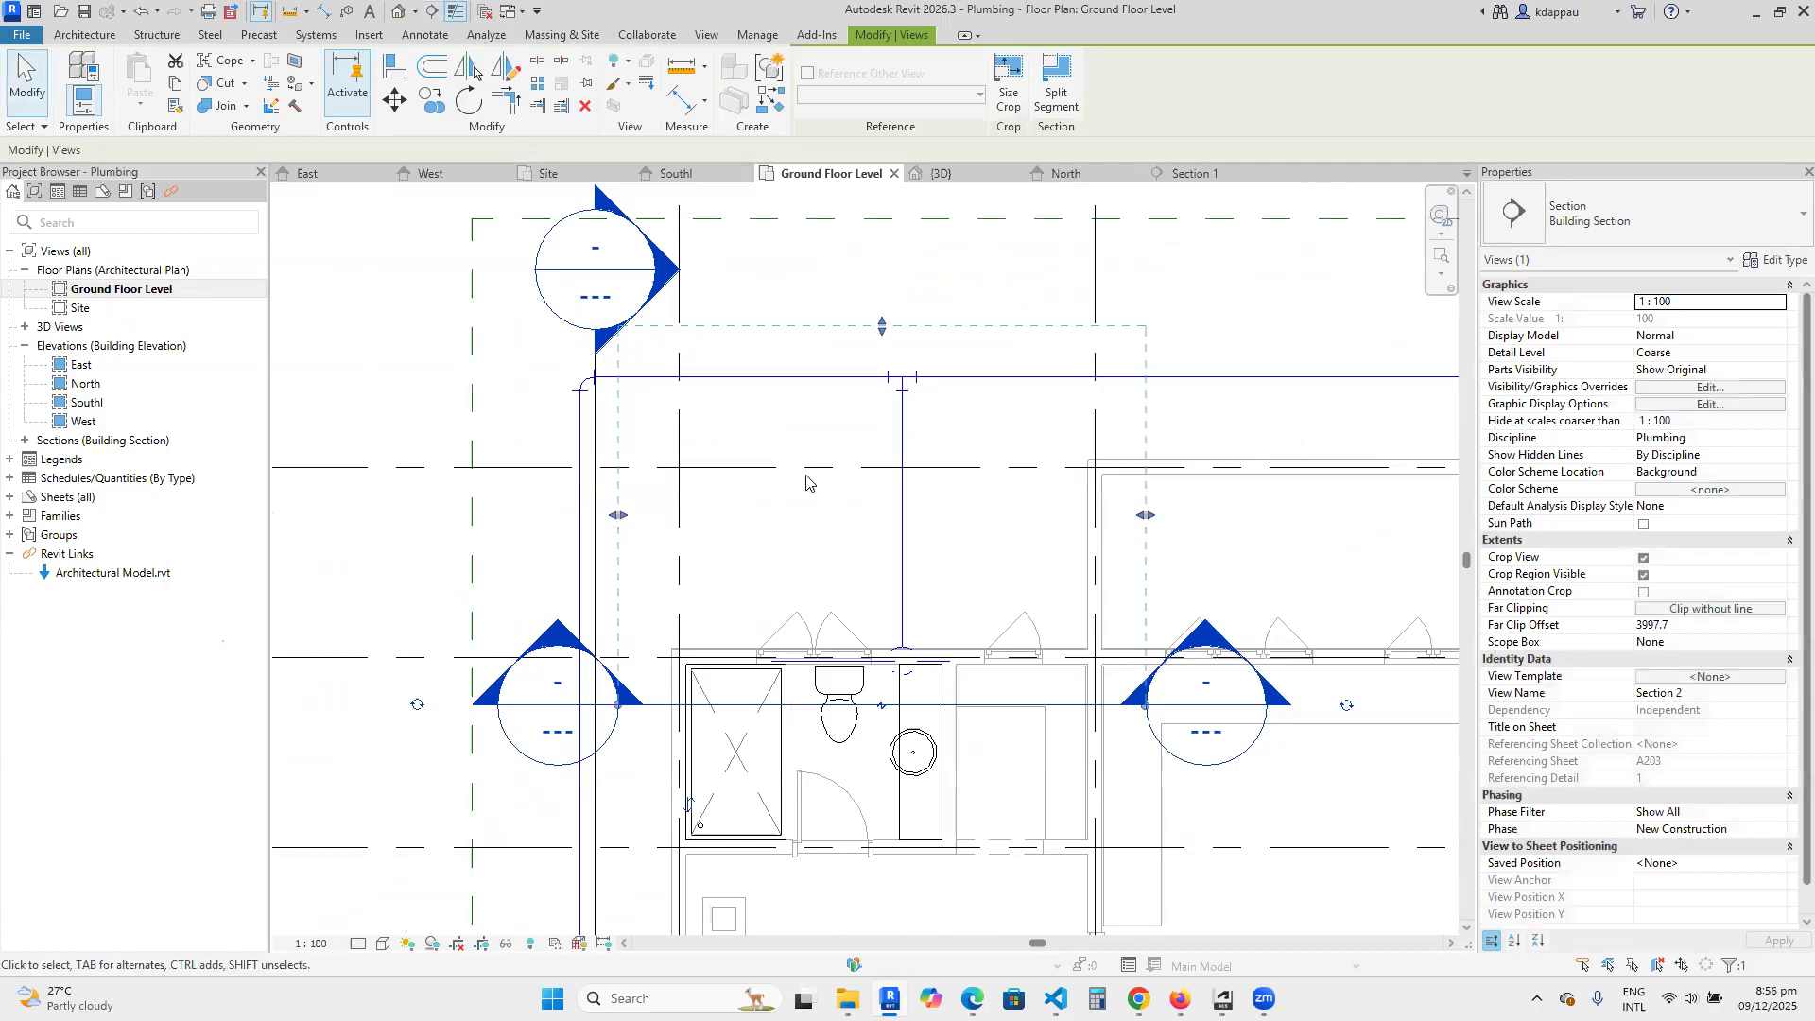
pyautogui.moveTo(881, 325); pyautogui.dragTo(881, 546)
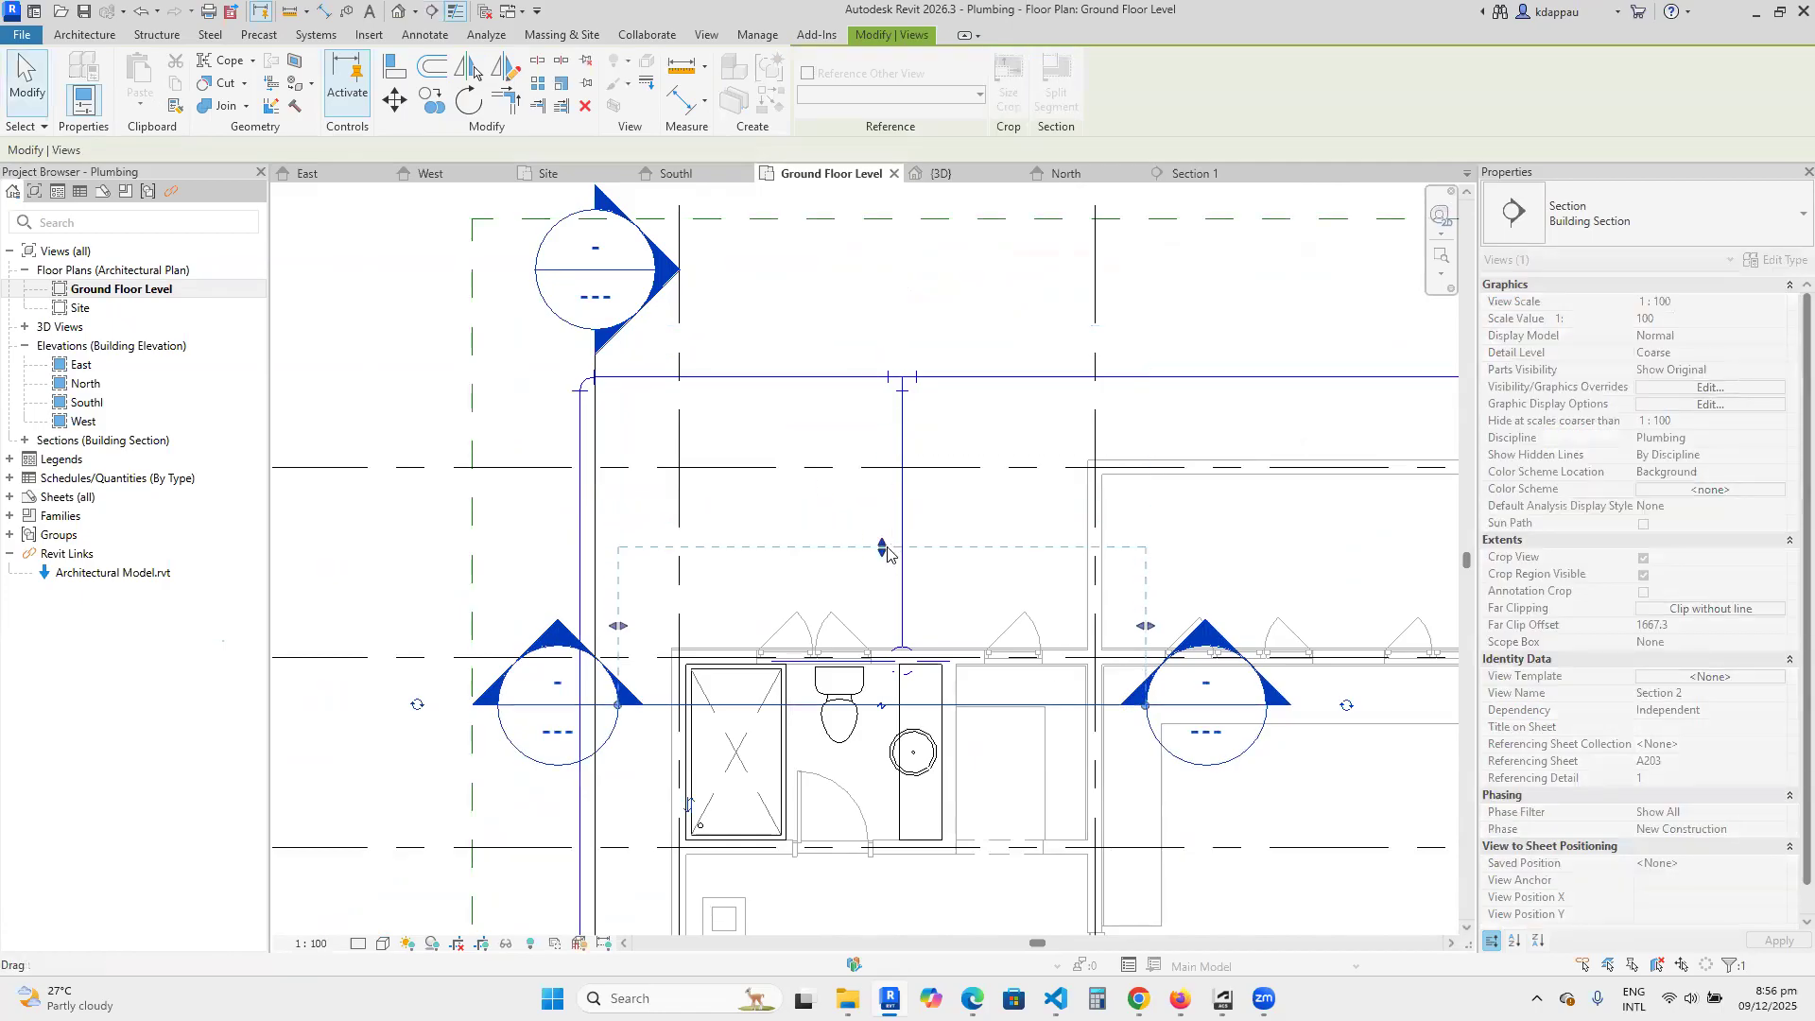
pyautogui.click(359, 549)
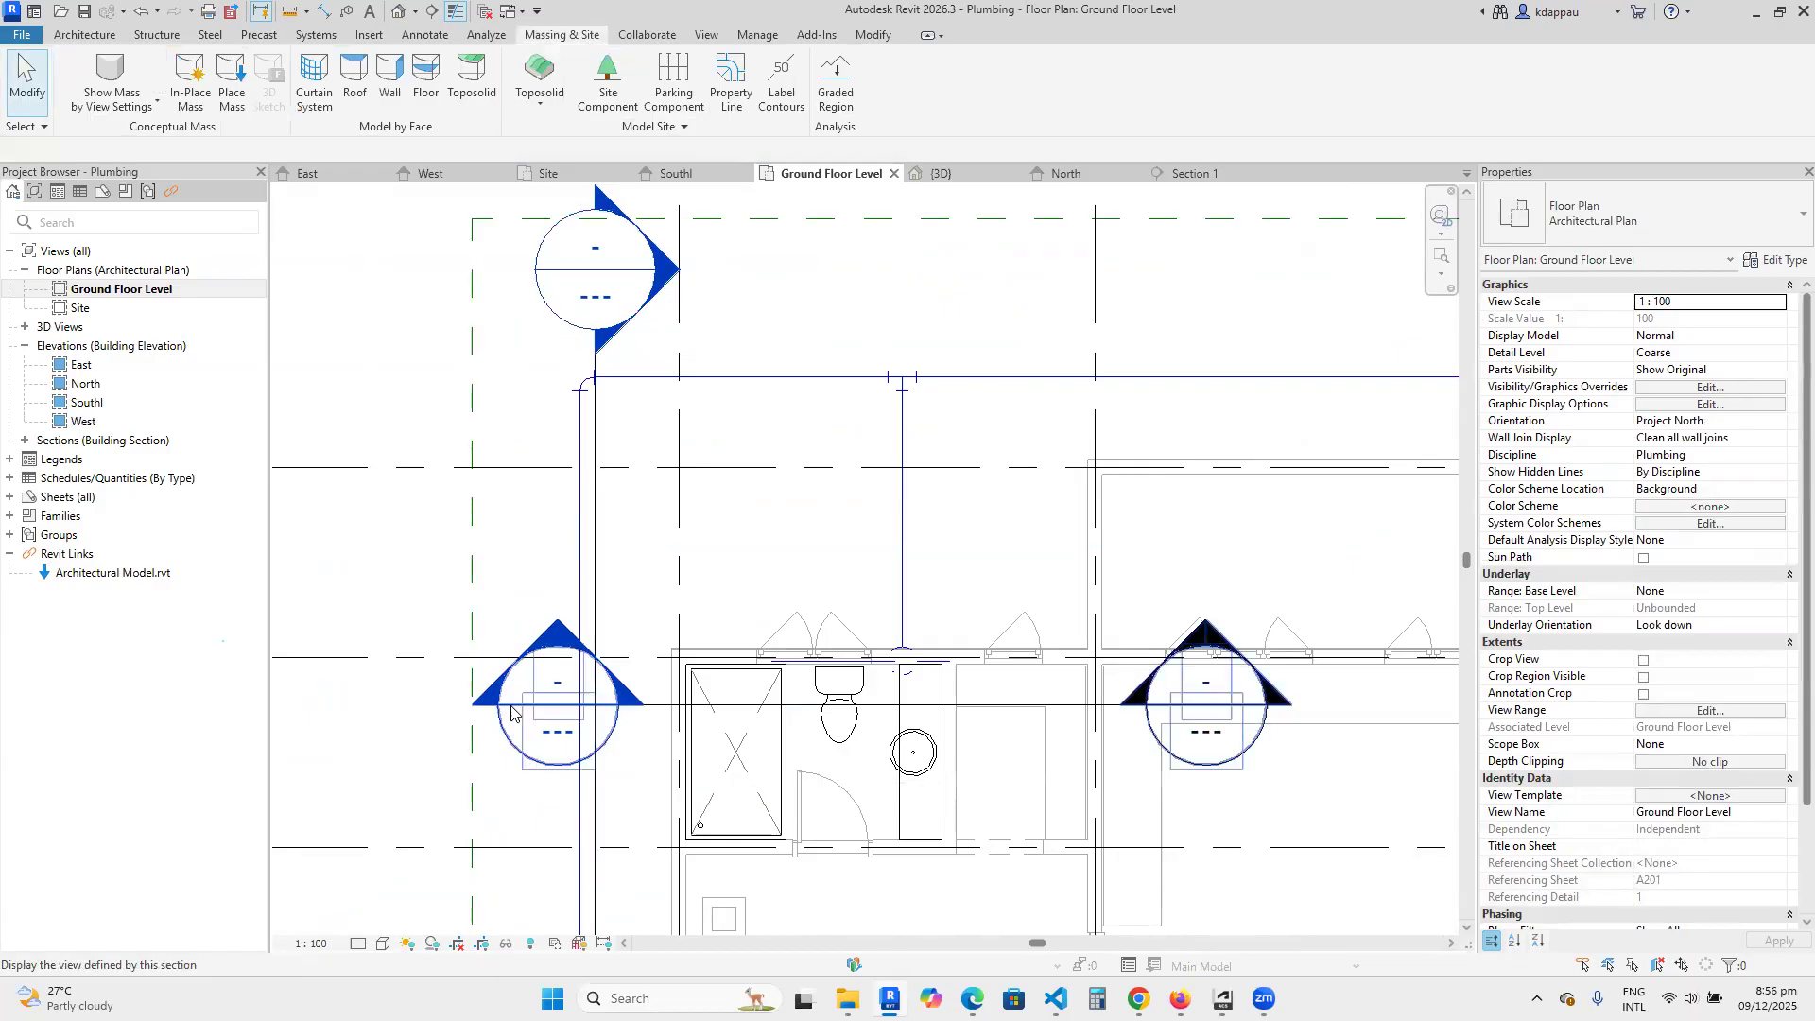
# Open the new section view and adjust its crop, extending it upward past the Roof Level and trimming it just below the Foundation Level.
pyautogui.doubleClick(552, 734)
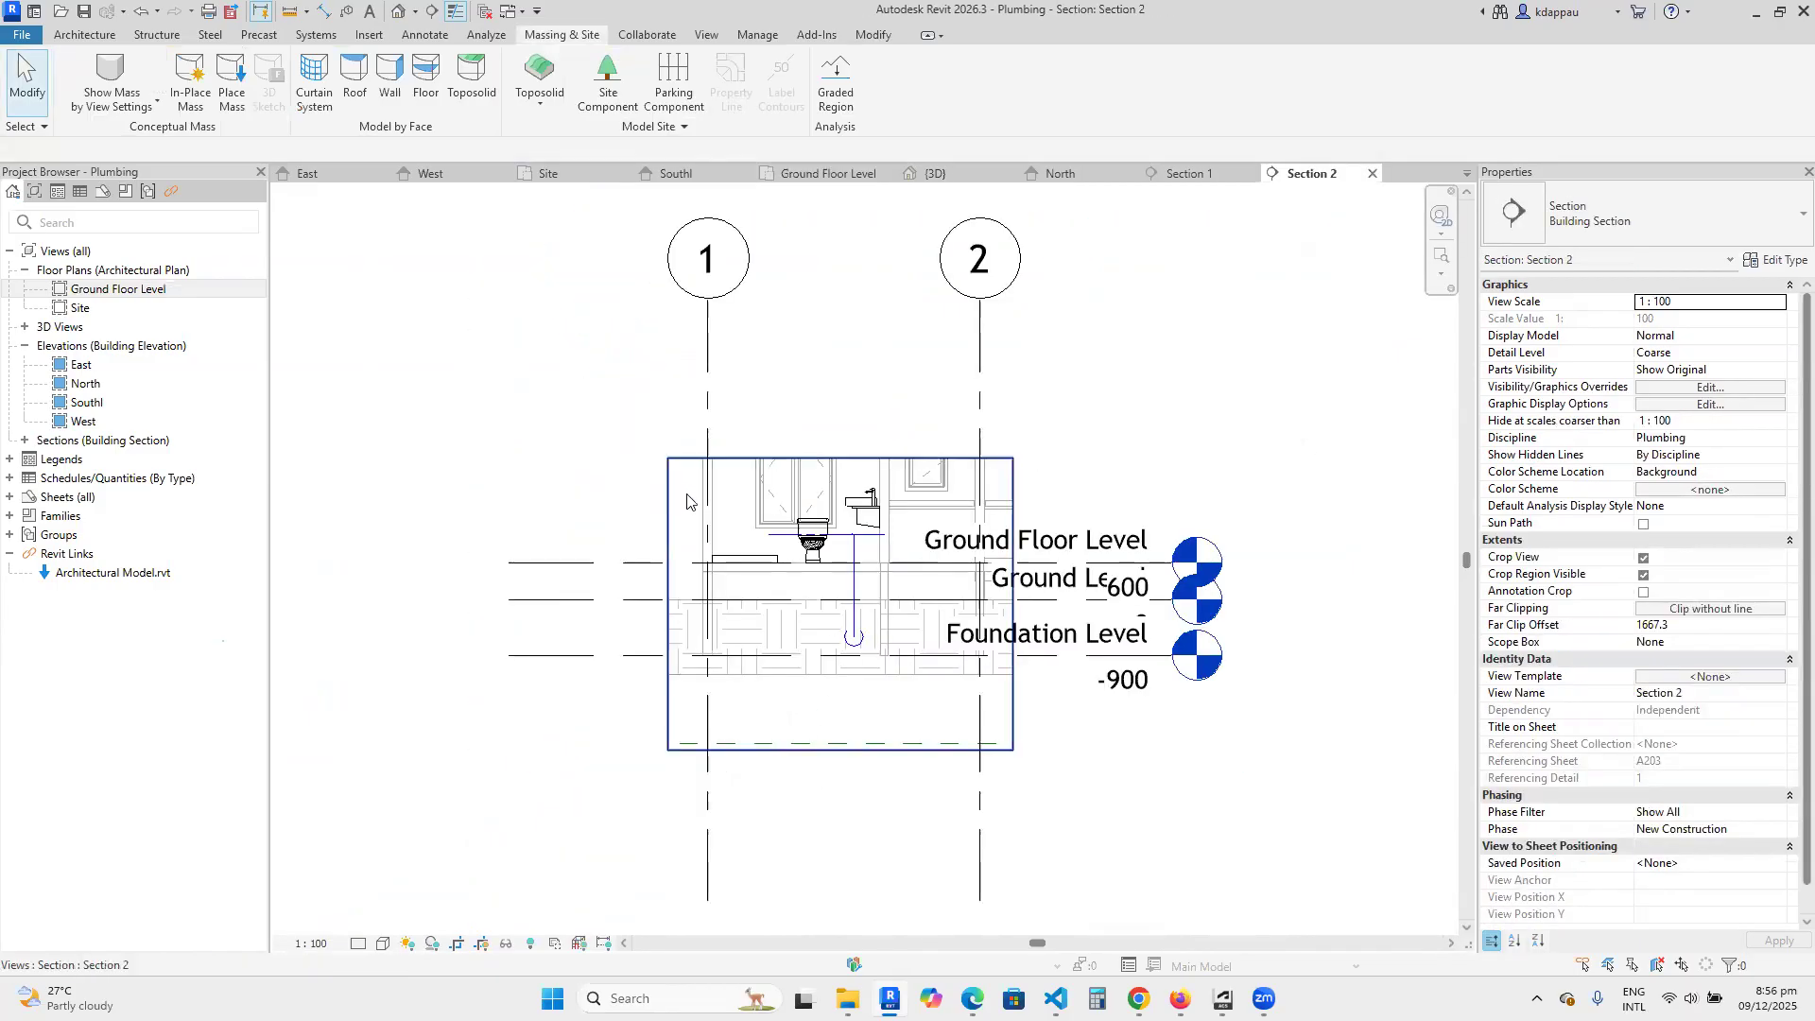
pyautogui.click(690, 459)
pyautogui.moveTo(841, 457); pyautogui.dragTo(840, 243)
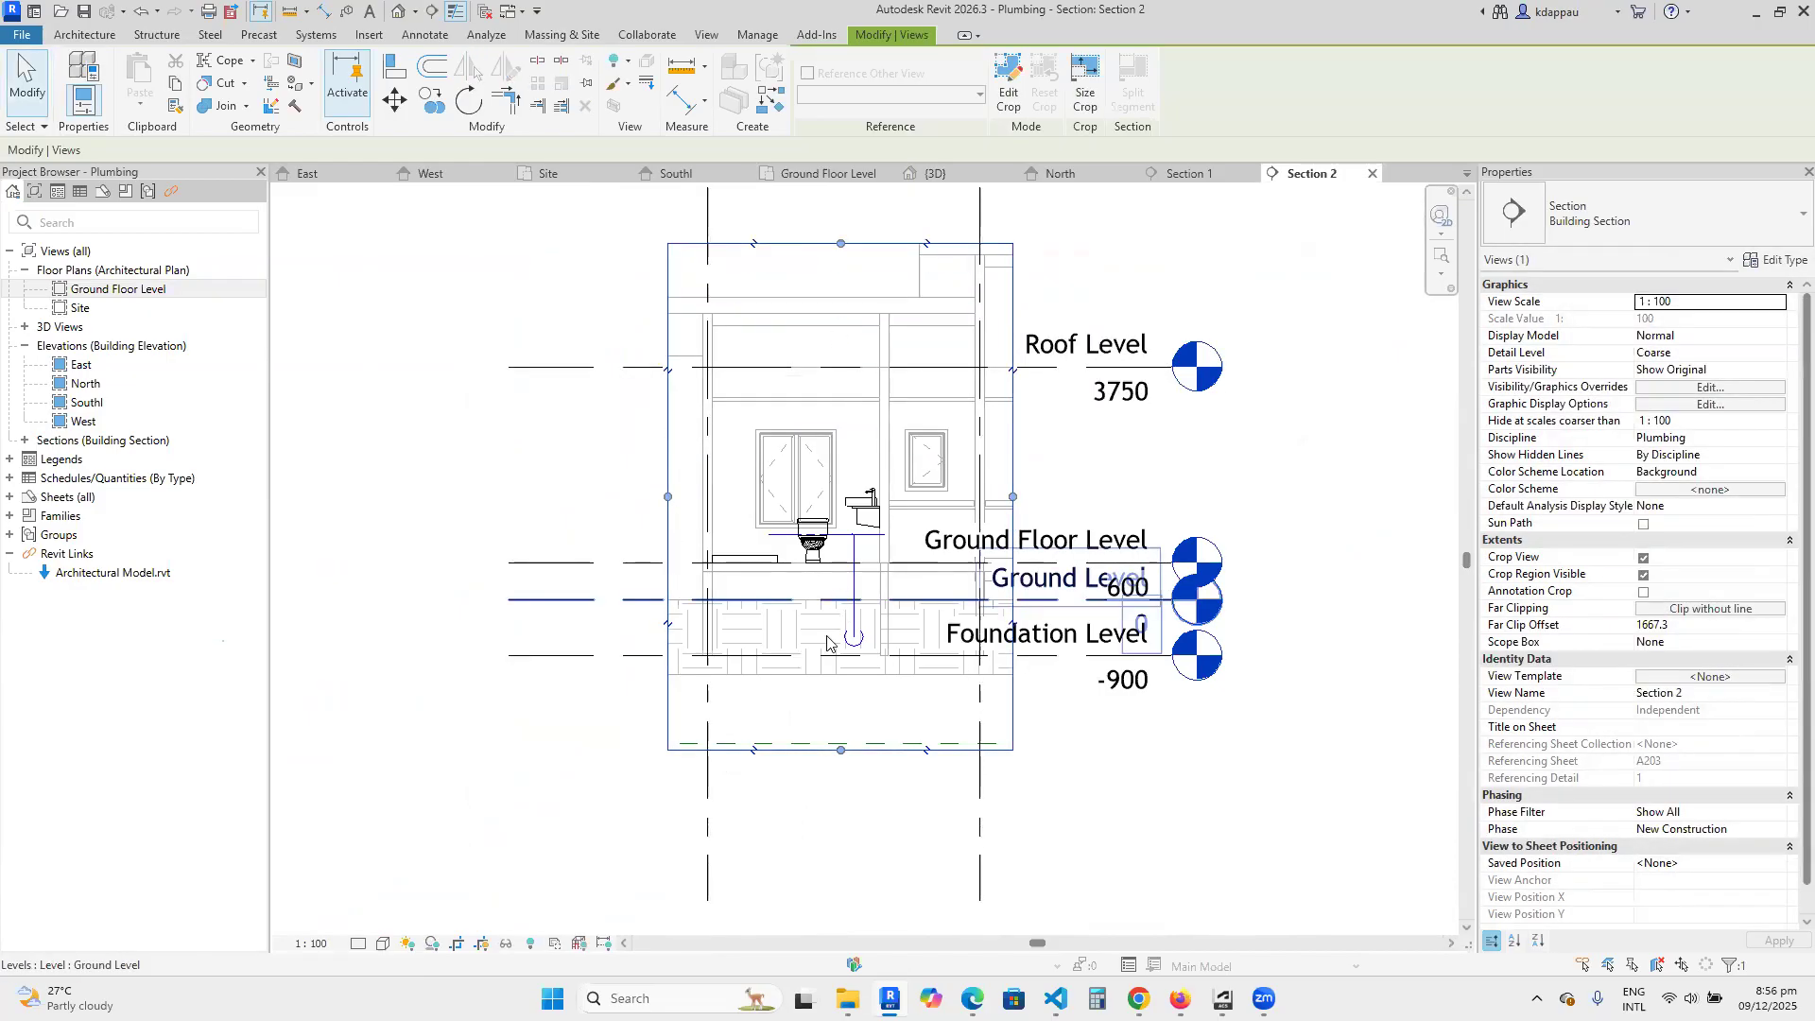
pyautogui.moveTo(836, 716); pyautogui.dragTo(840, 702)
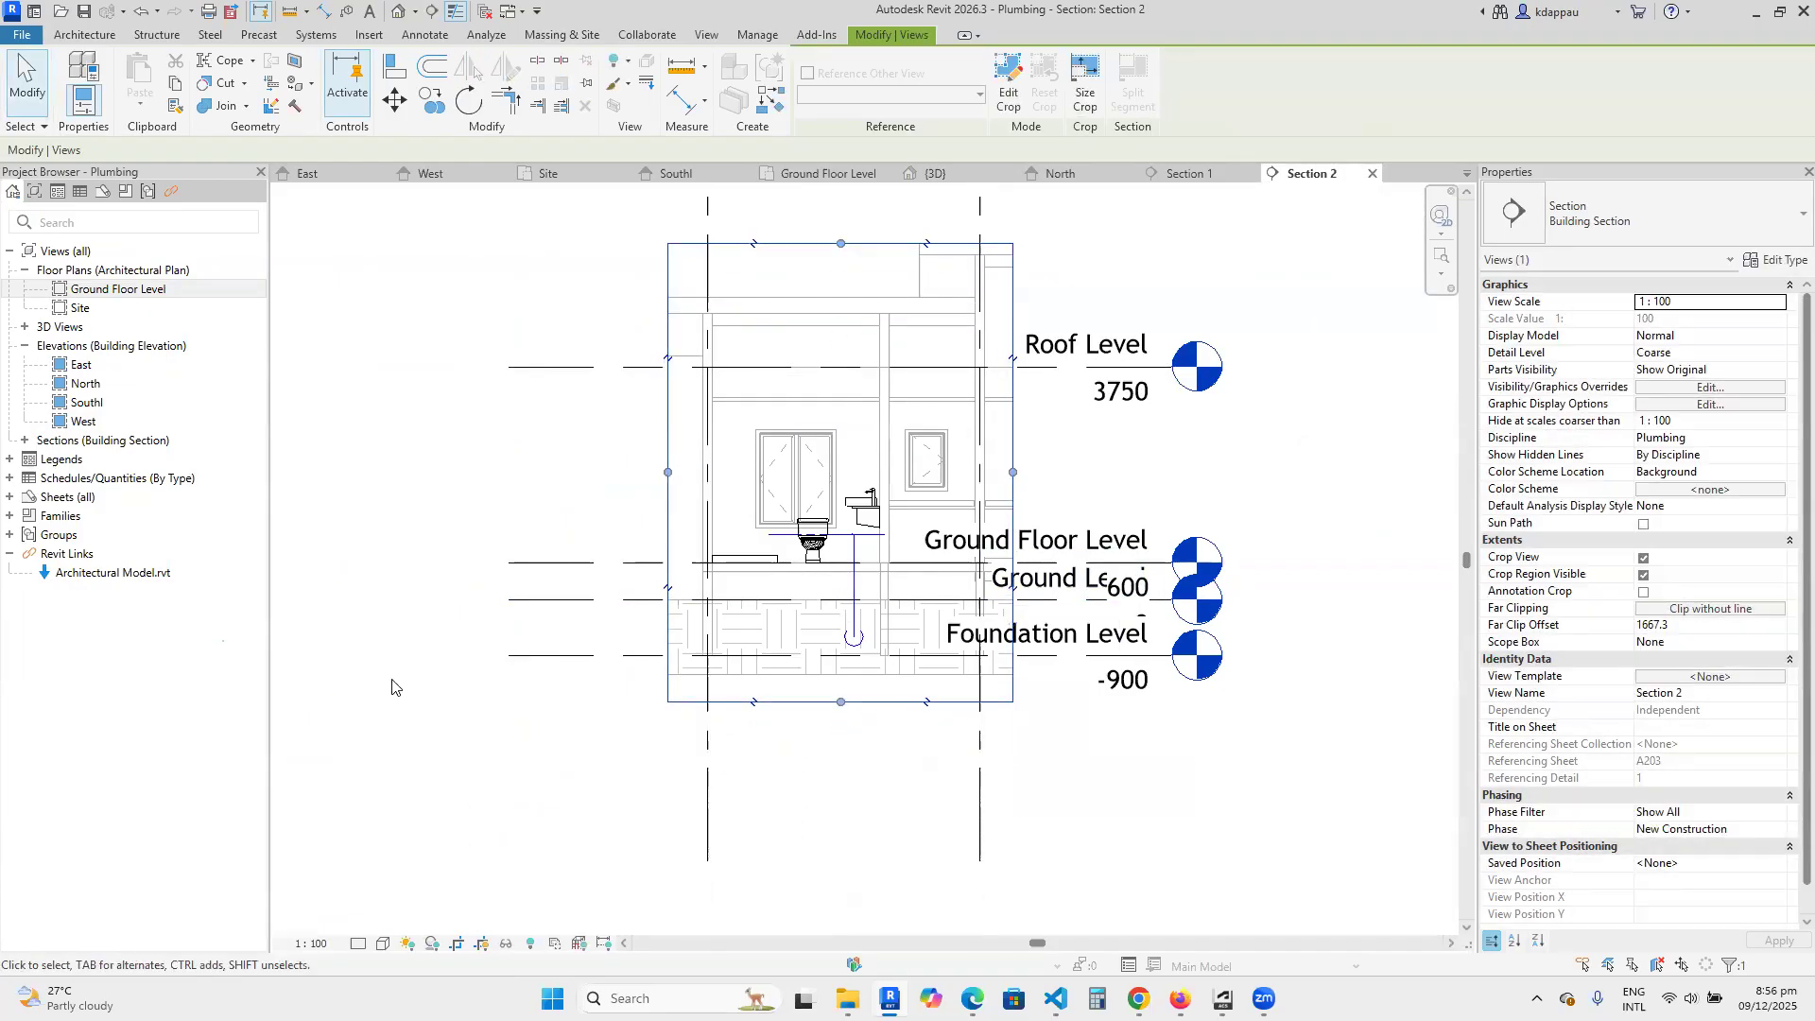
# Set the section view's detail level to Fine and inspect the pipes around the toilet and basin.
pyautogui.click(357, 943)
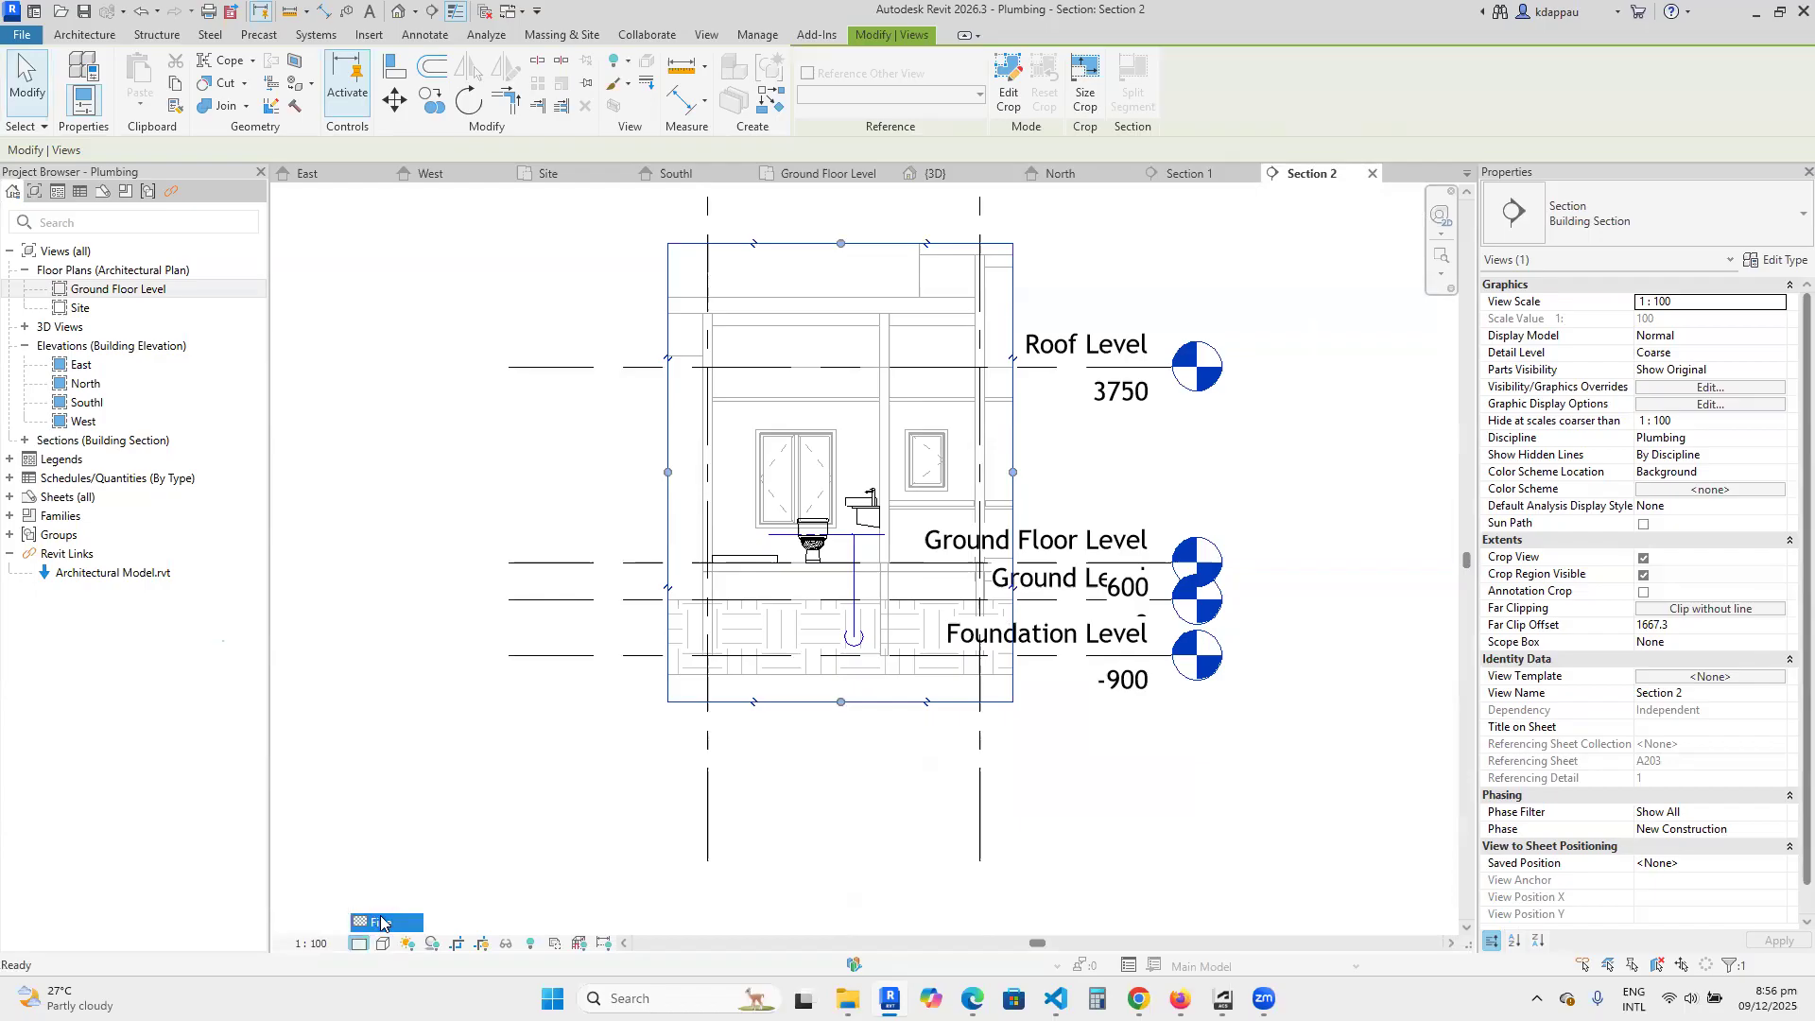
pyautogui.click(373, 927)
pyautogui.scroll(3, 955, 487)
pyautogui.scroll(3, 908, 501)
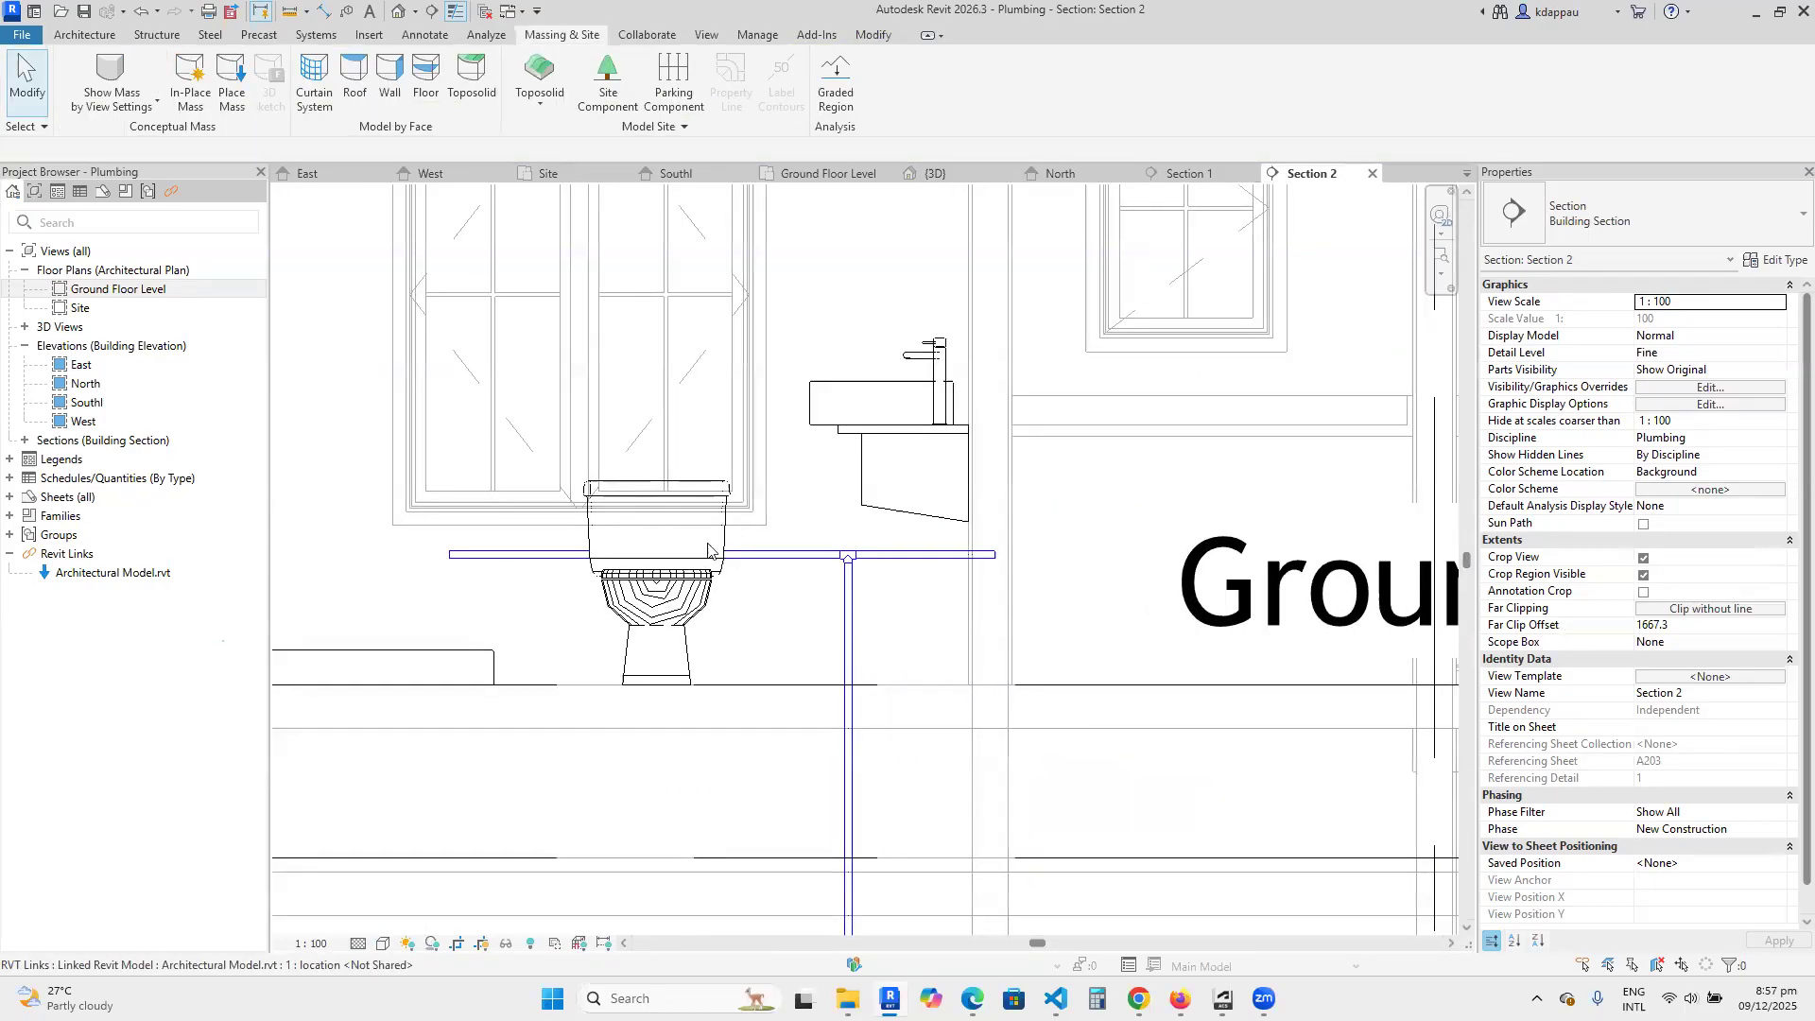
pyautogui.scroll(1, 915, 537)
pyautogui.scroll(-5, 917, 547)
pyautogui.scroll(5, 851, 539)
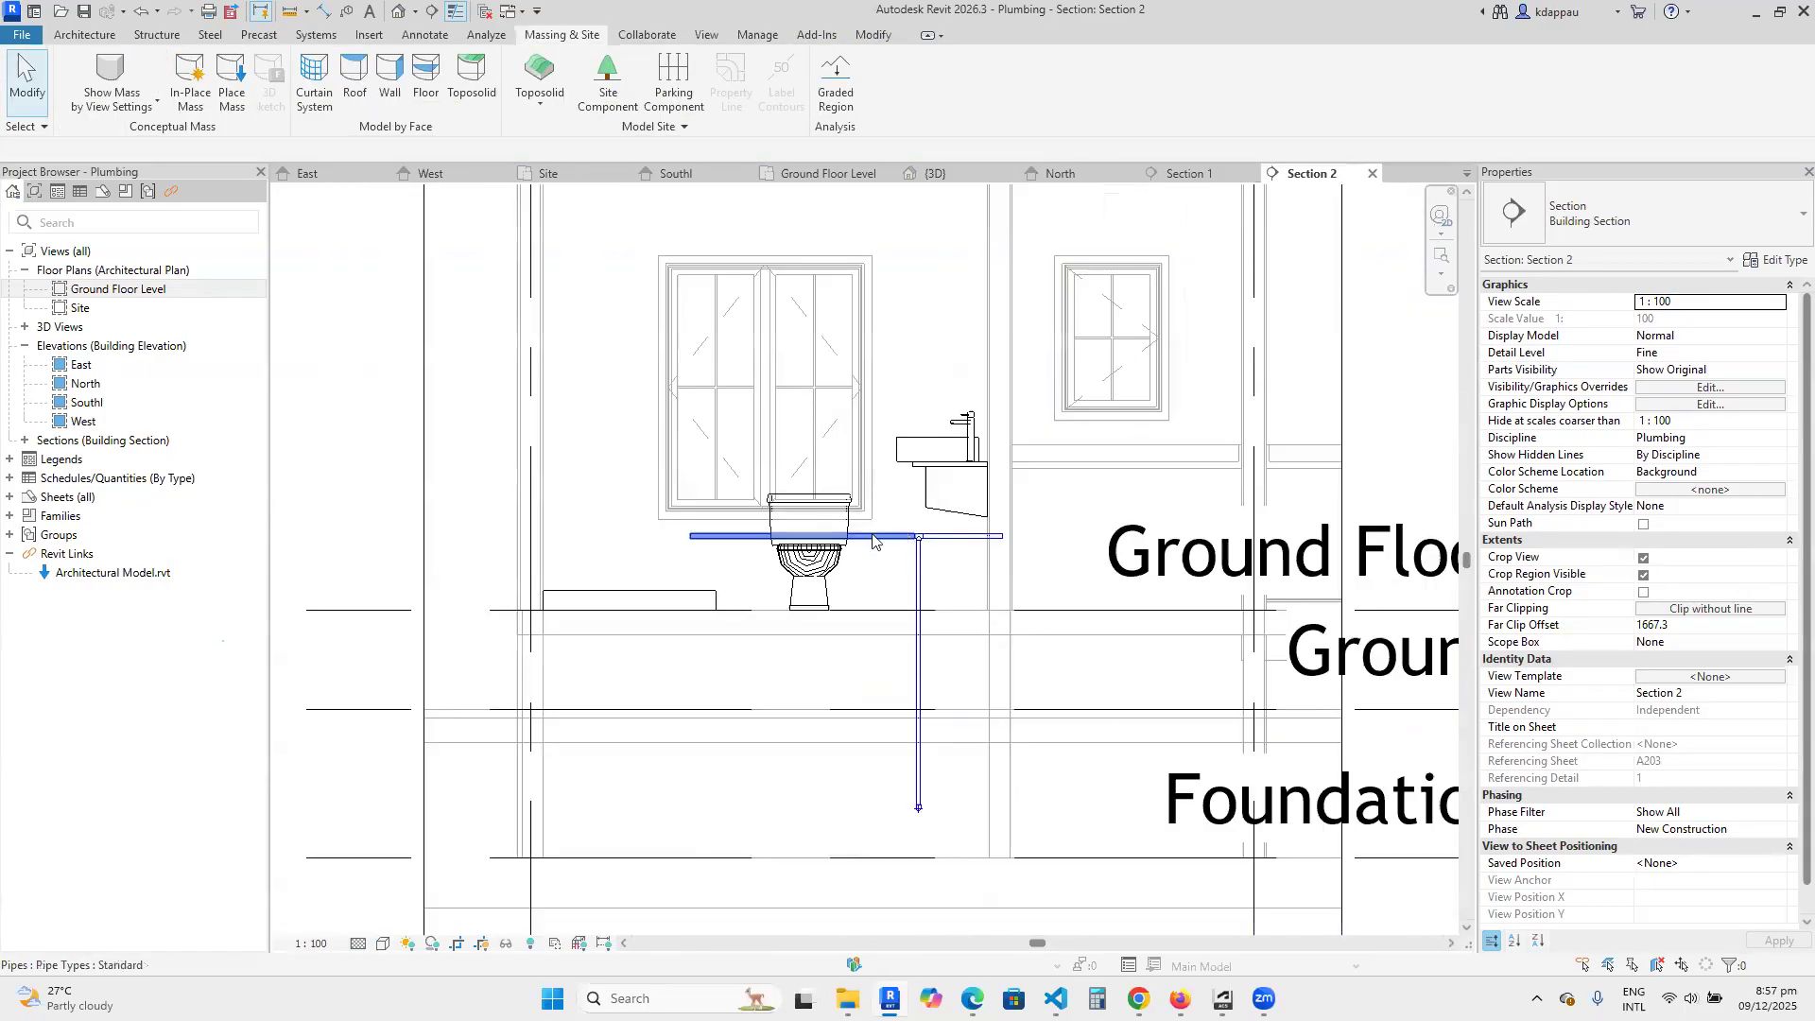
pyautogui.scroll(-1, 828, 540)
pyautogui.scroll(2, 879, 538)
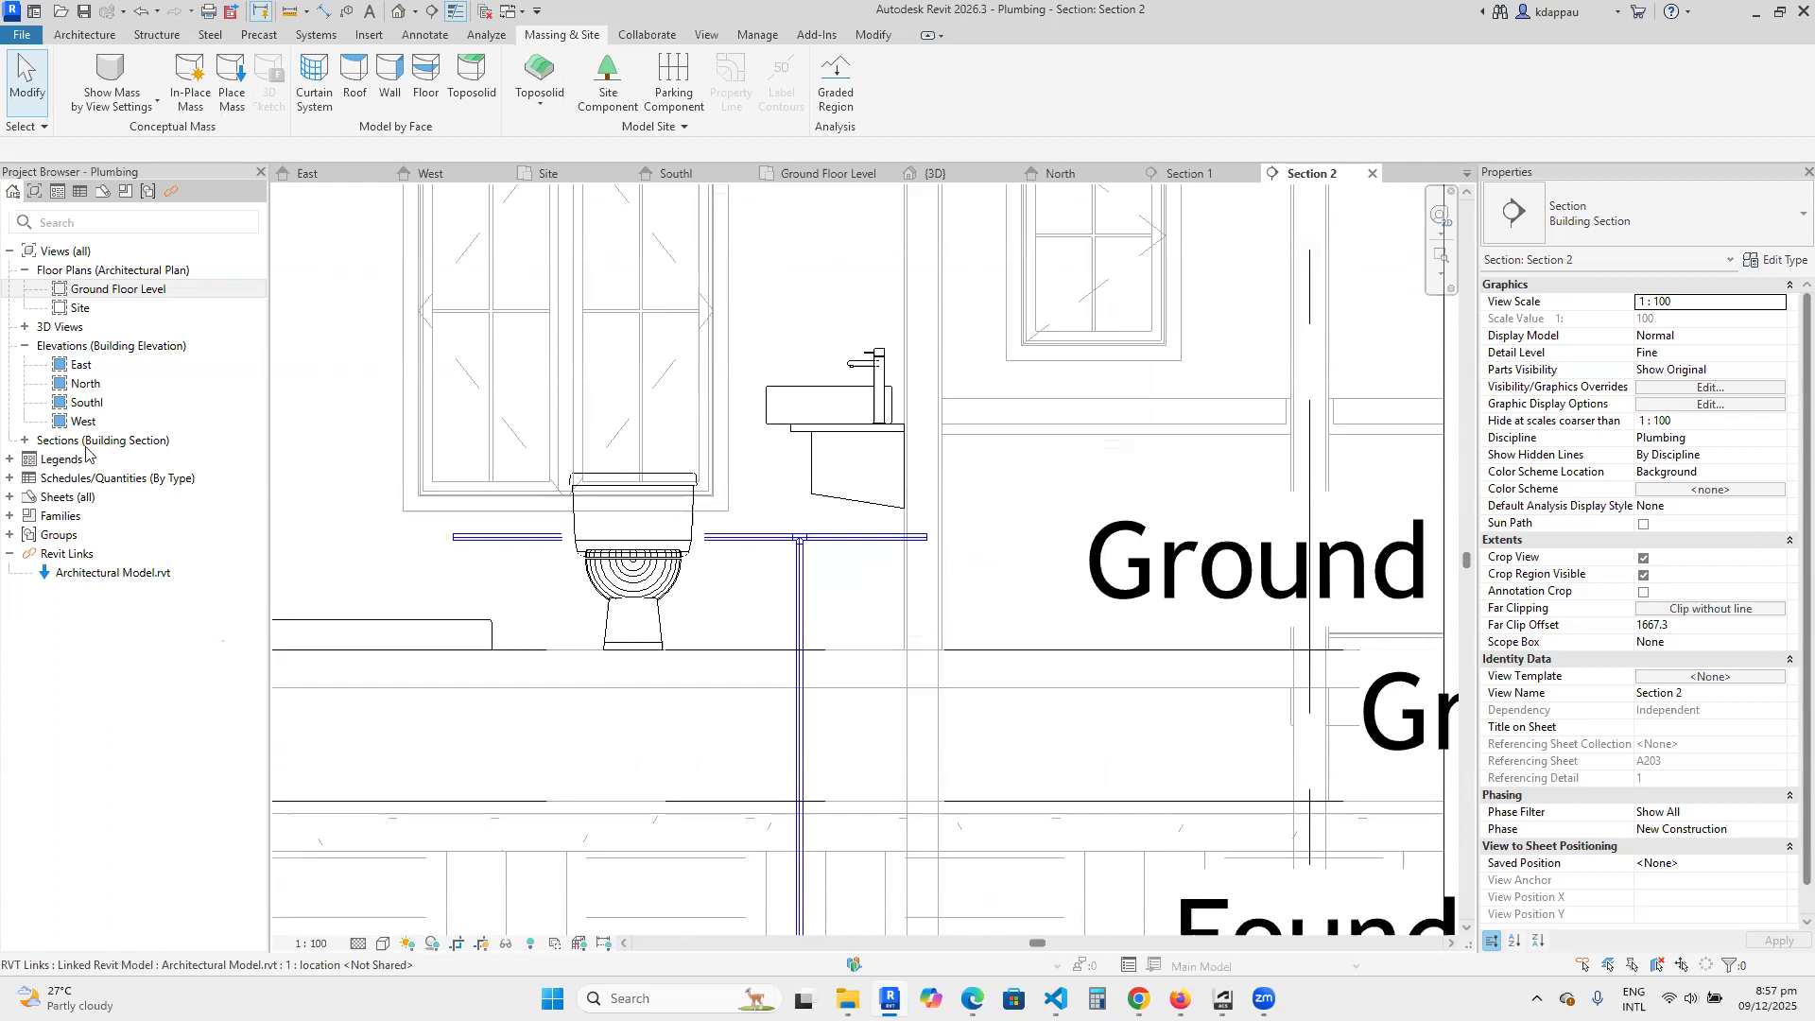
# Return to the Ground Floor Level plan and start a new pipe with Create Similar from the short wall pipe behind the basin counter.
pyautogui.doubleClick(104, 289)
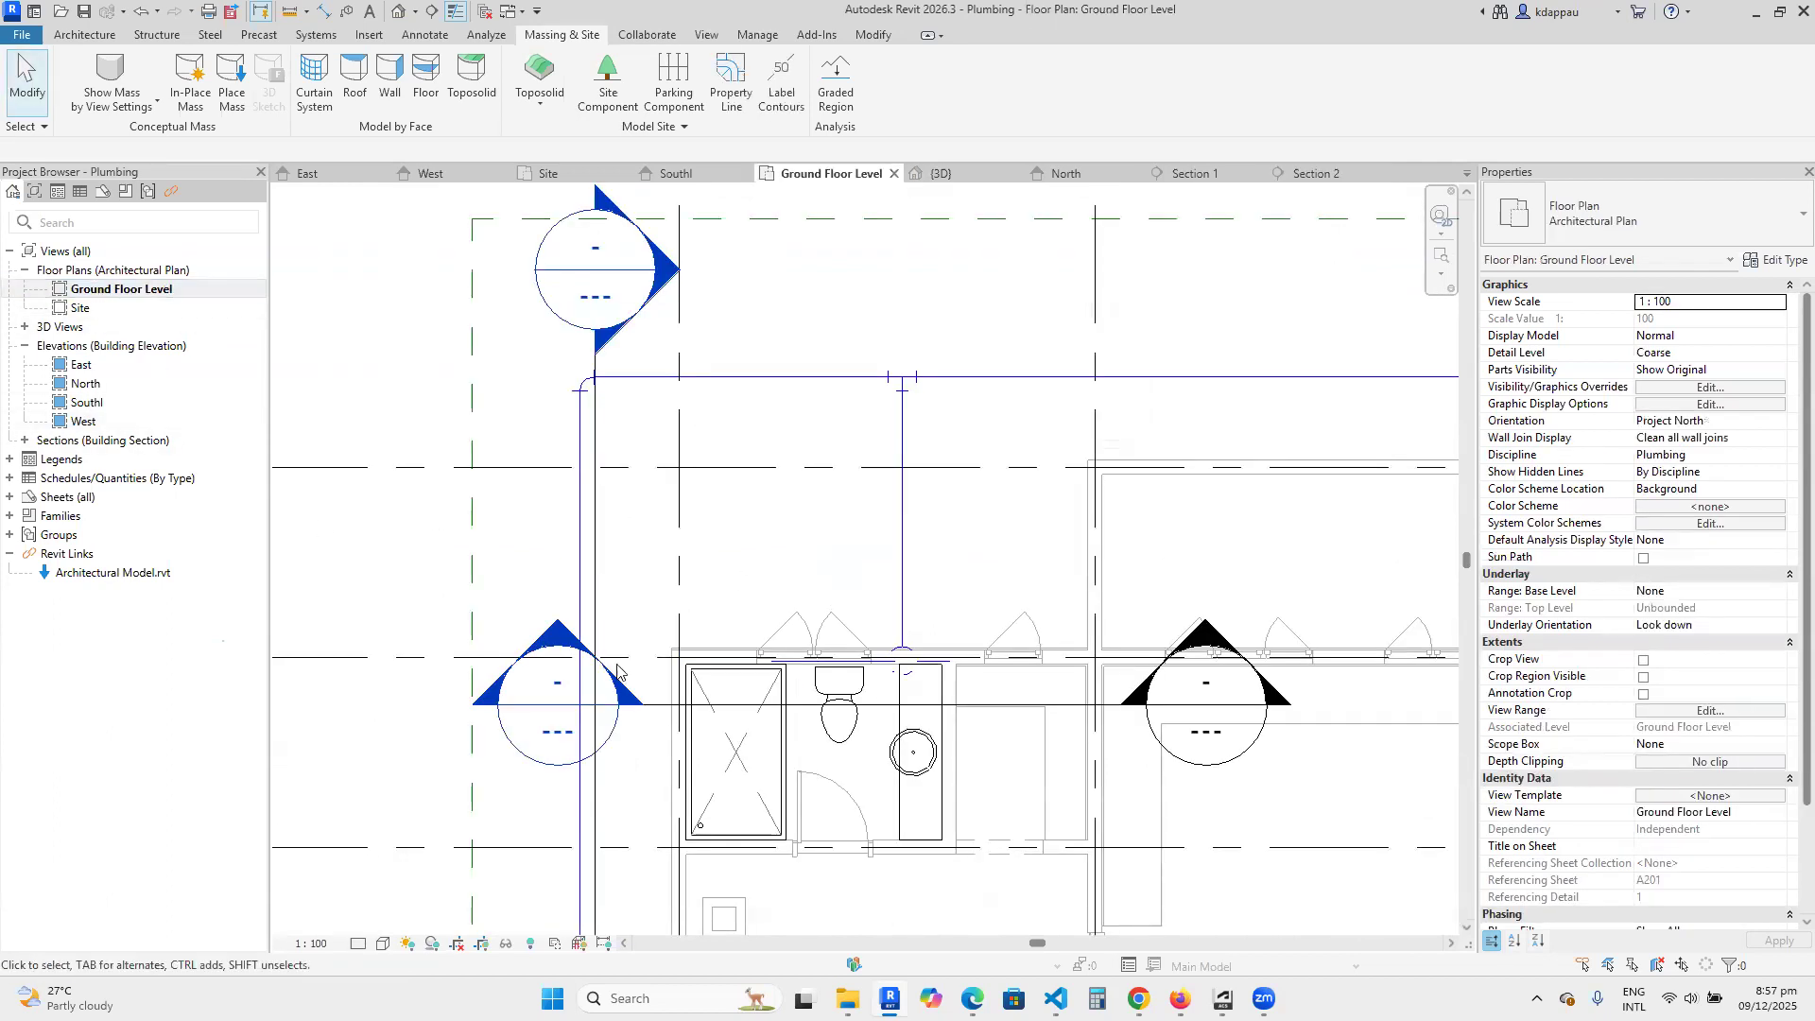
pyautogui.scroll(5, 617, 671)
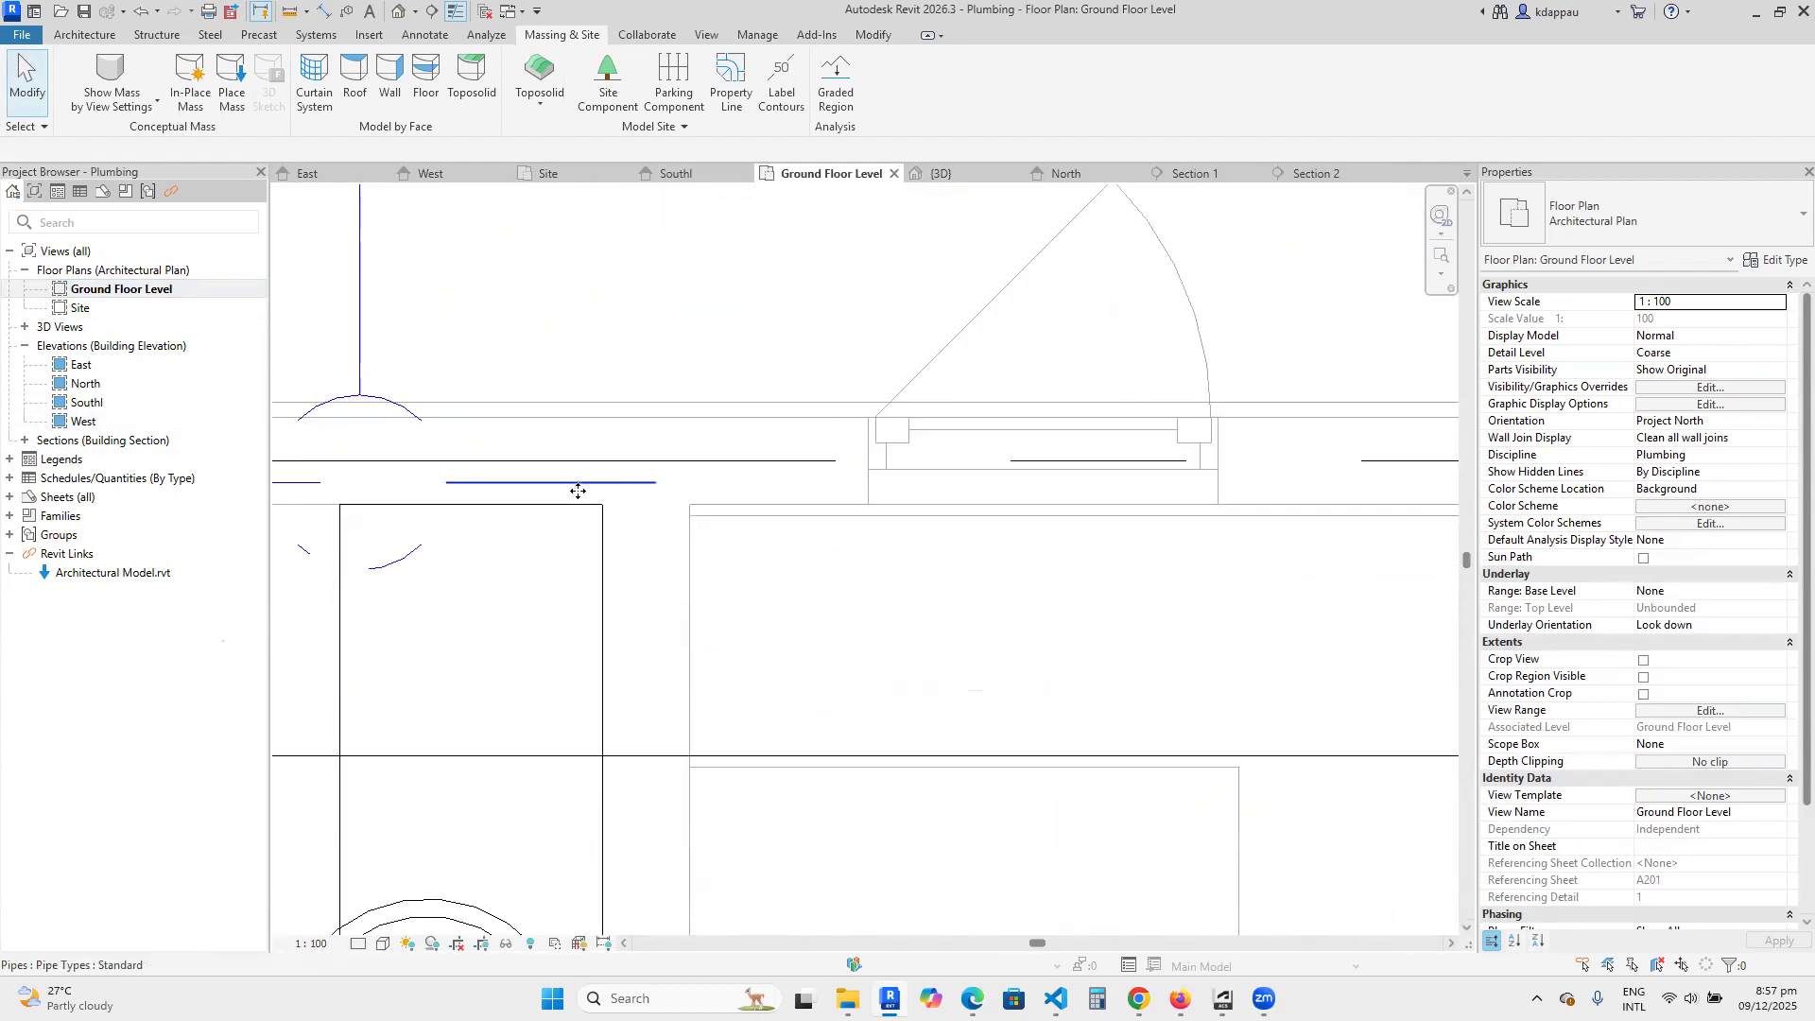
pyautogui.click(578, 490)
pyautogui.rightClick(619, 491)
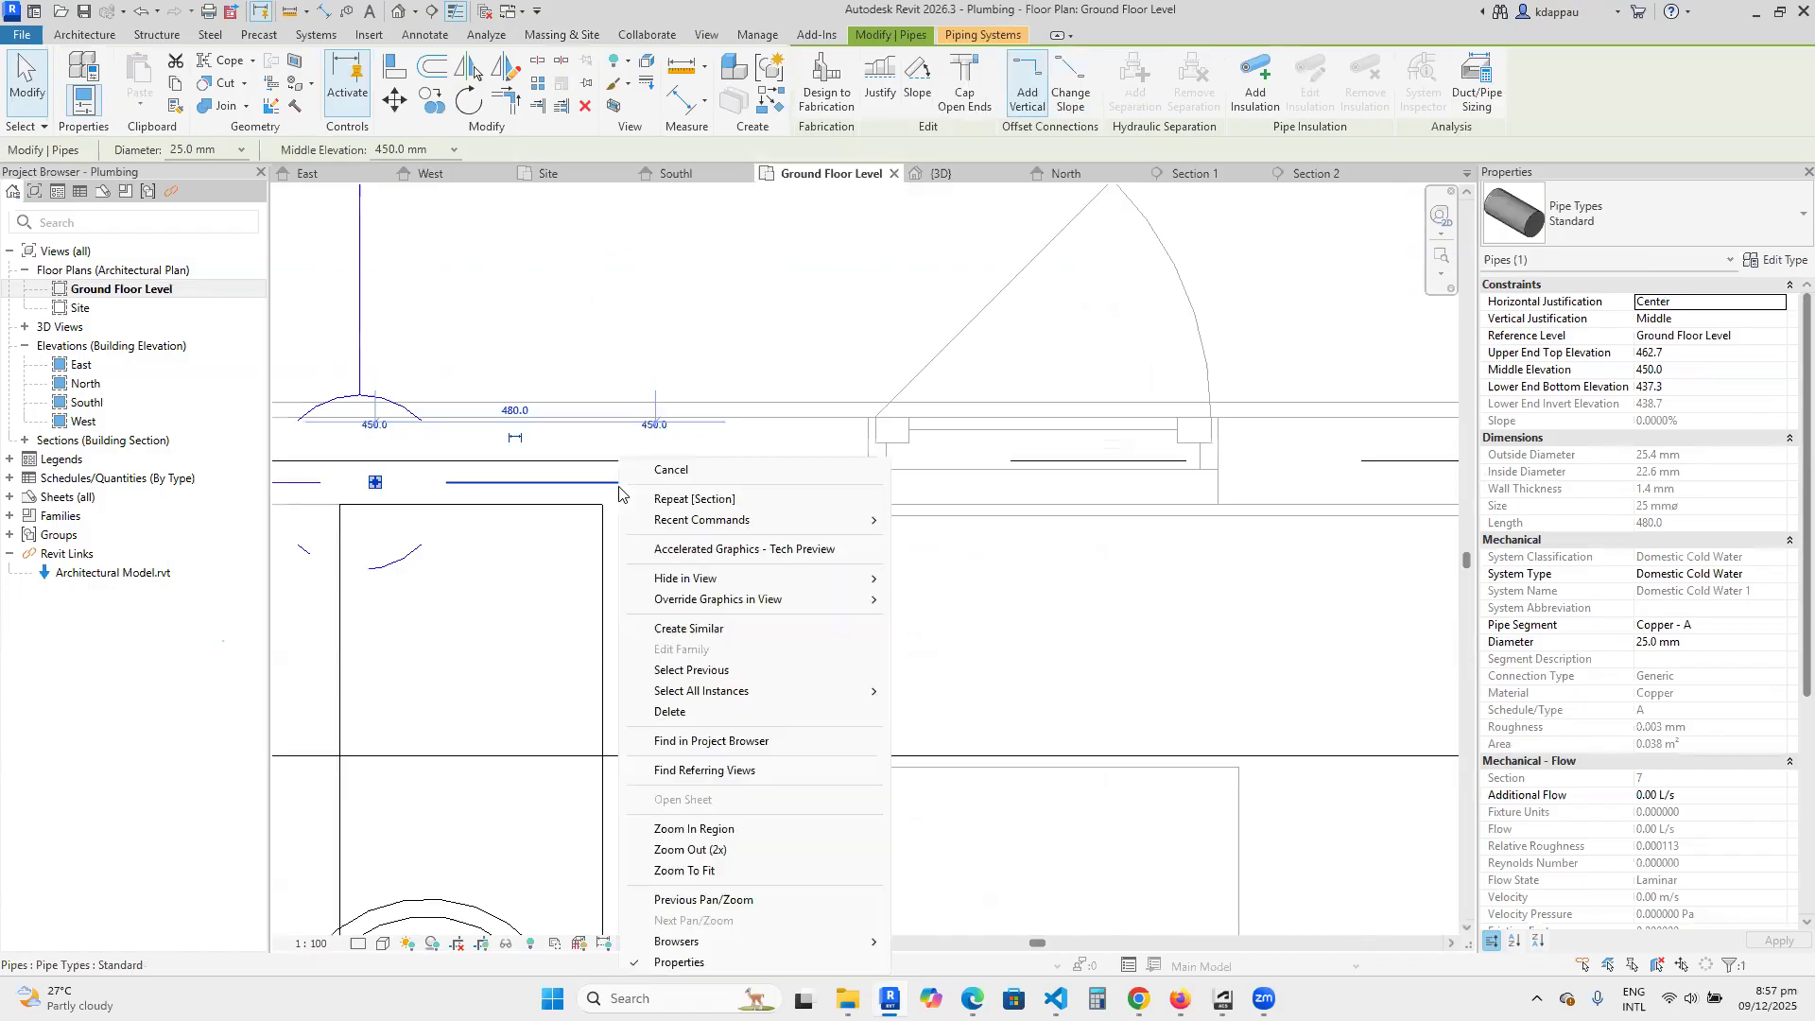
pyautogui.click(683, 628)
pyautogui.scroll(-2, 652, 485)
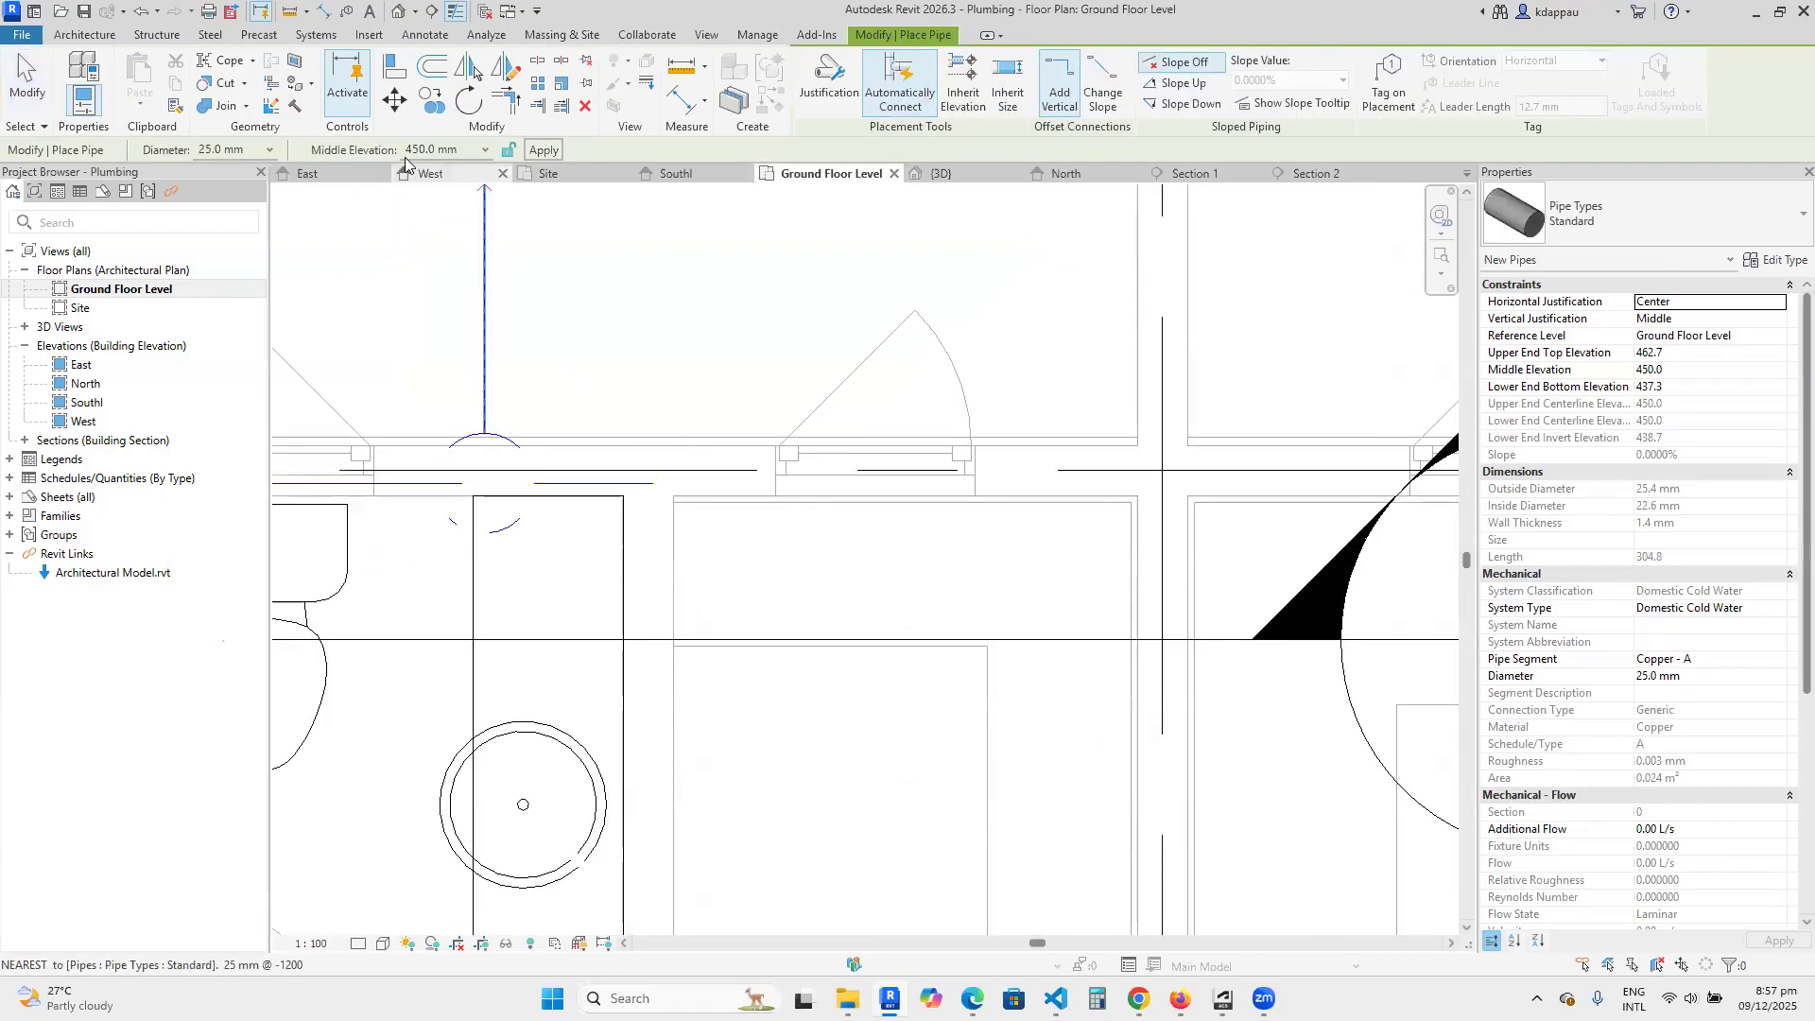
pyautogui.scroll(2, 636, 485)
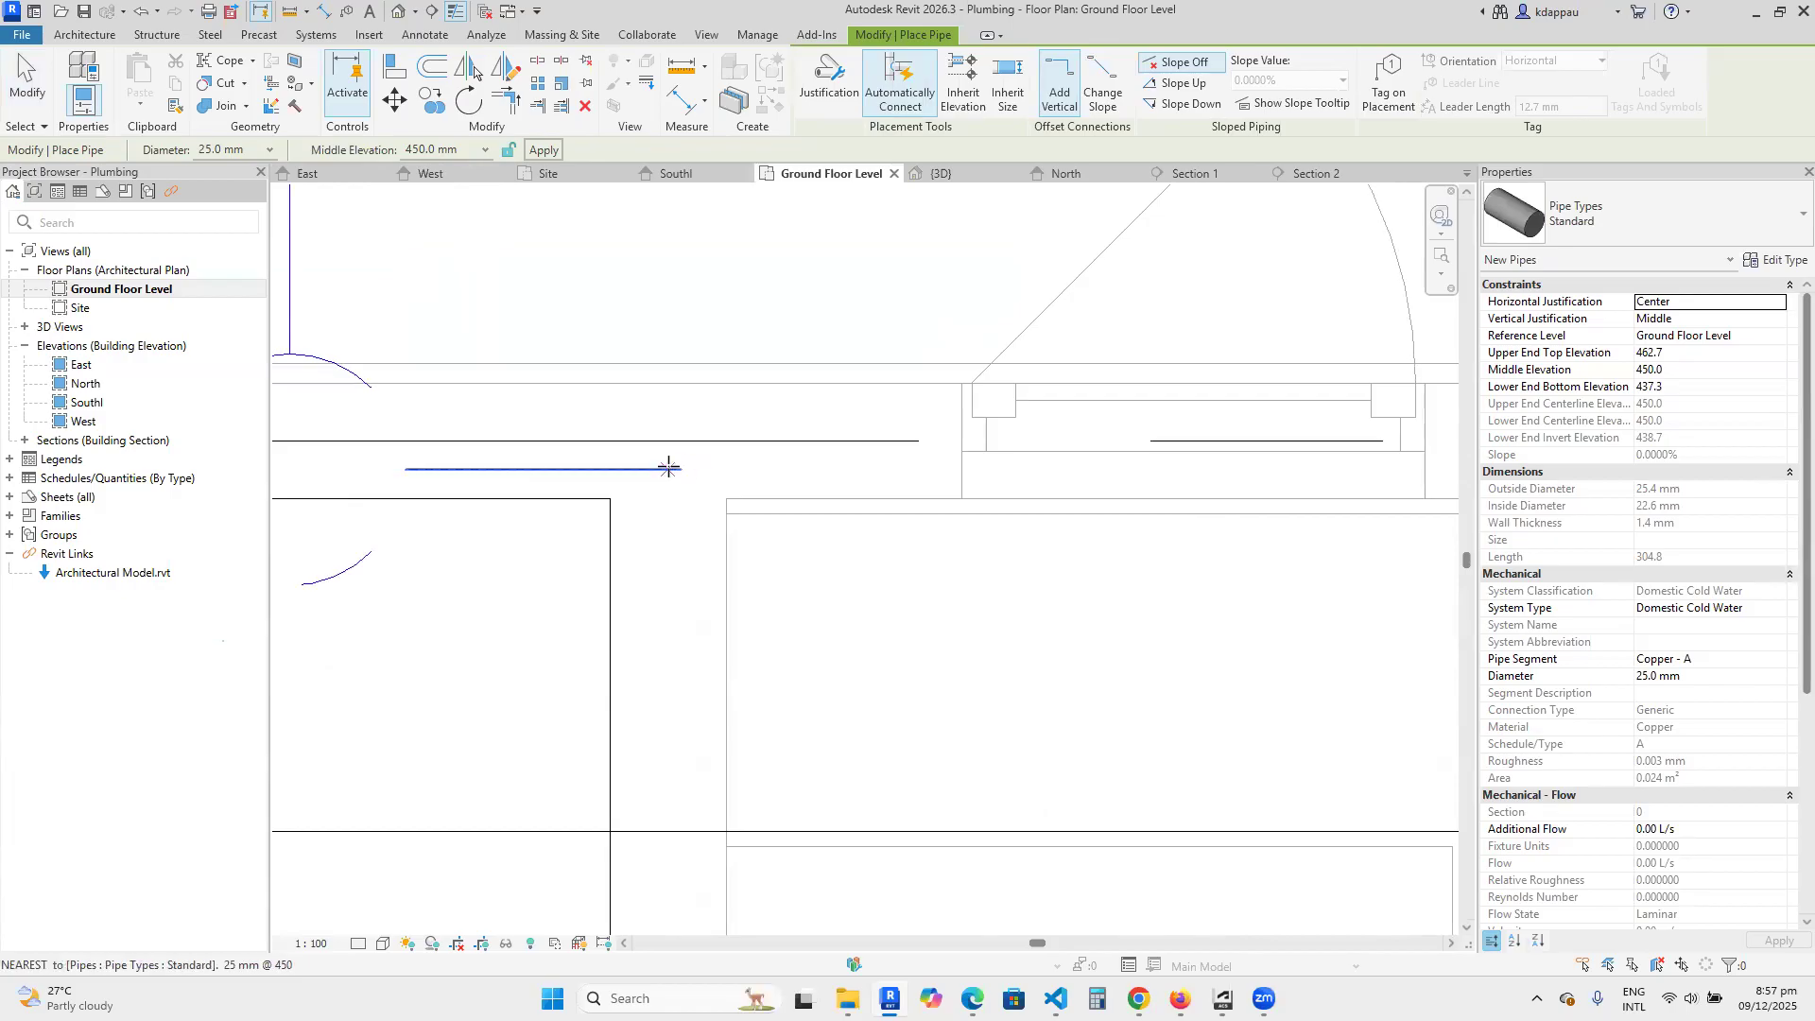
# Draw a 25 mm pipe at 450 mm middle elevation from the short pipe's open end, about 940 mm along the side wall to the basin's centre.
pyautogui.click(685, 472)
pyautogui.scroll(-4, 661, 370)
pyautogui.scroll(1, 679, 647)
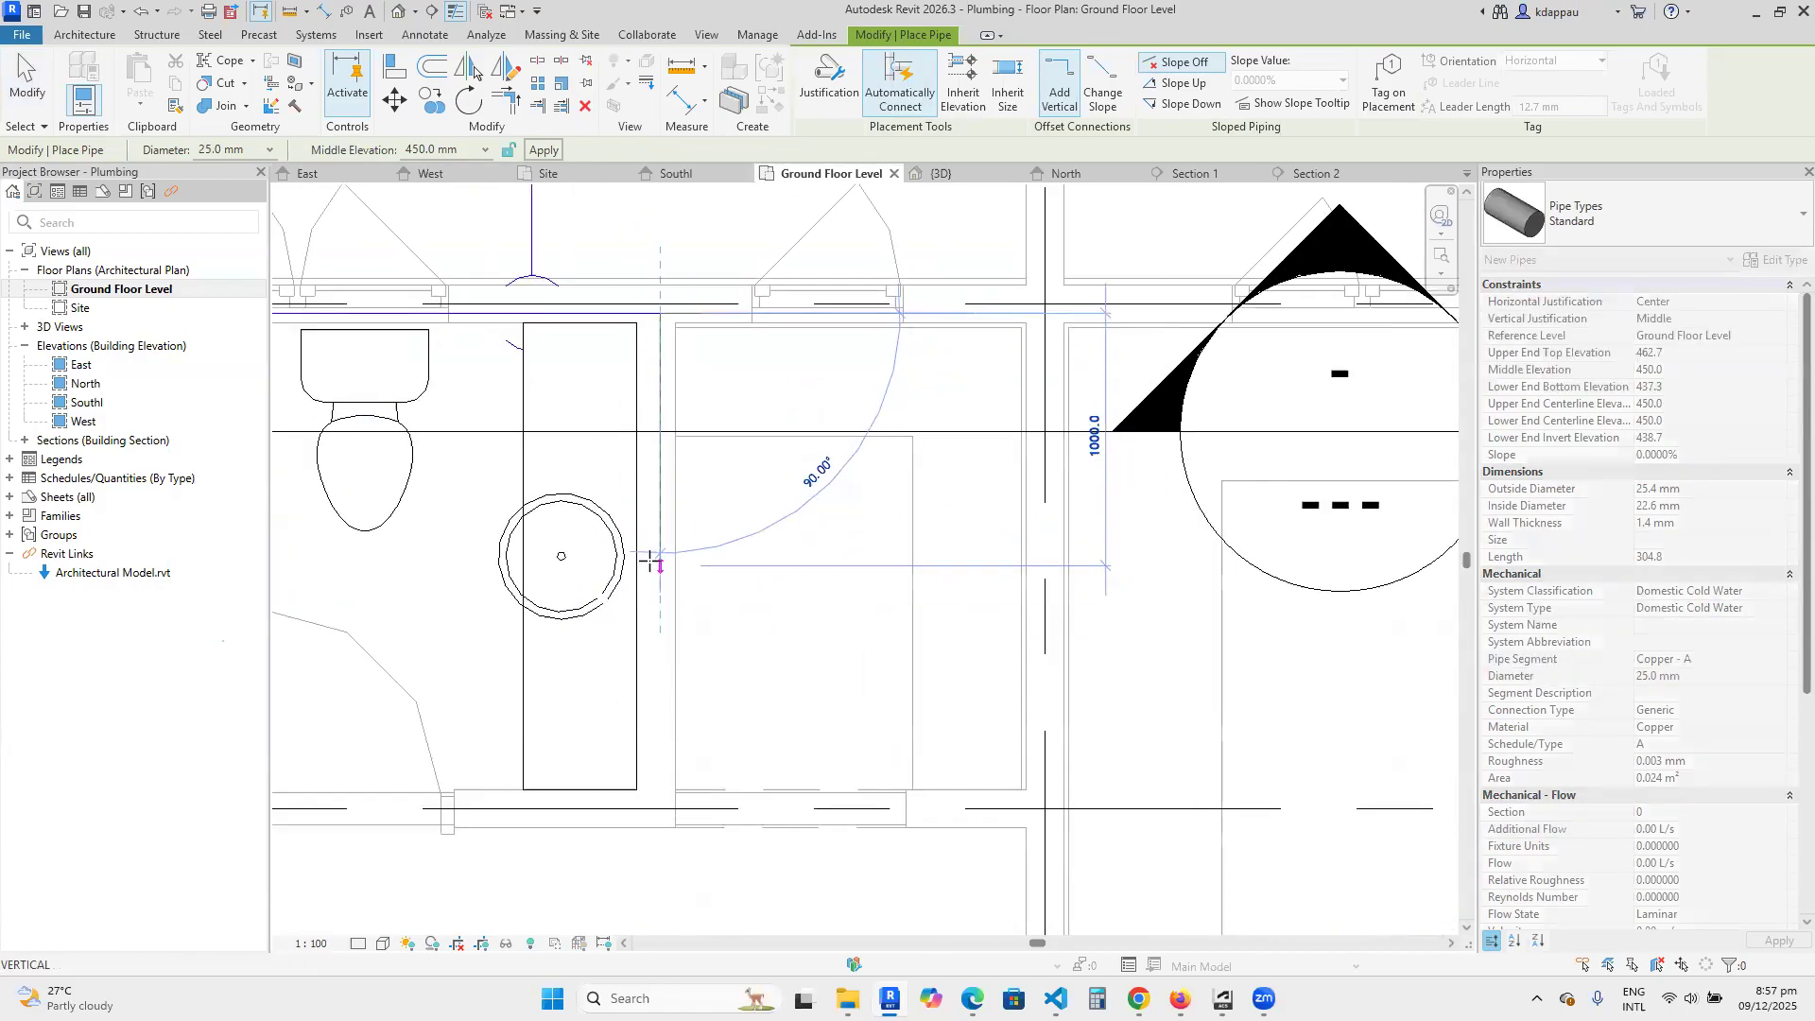
pyautogui.scroll(2, 650, 556)
pyautogui.click(662, 557)
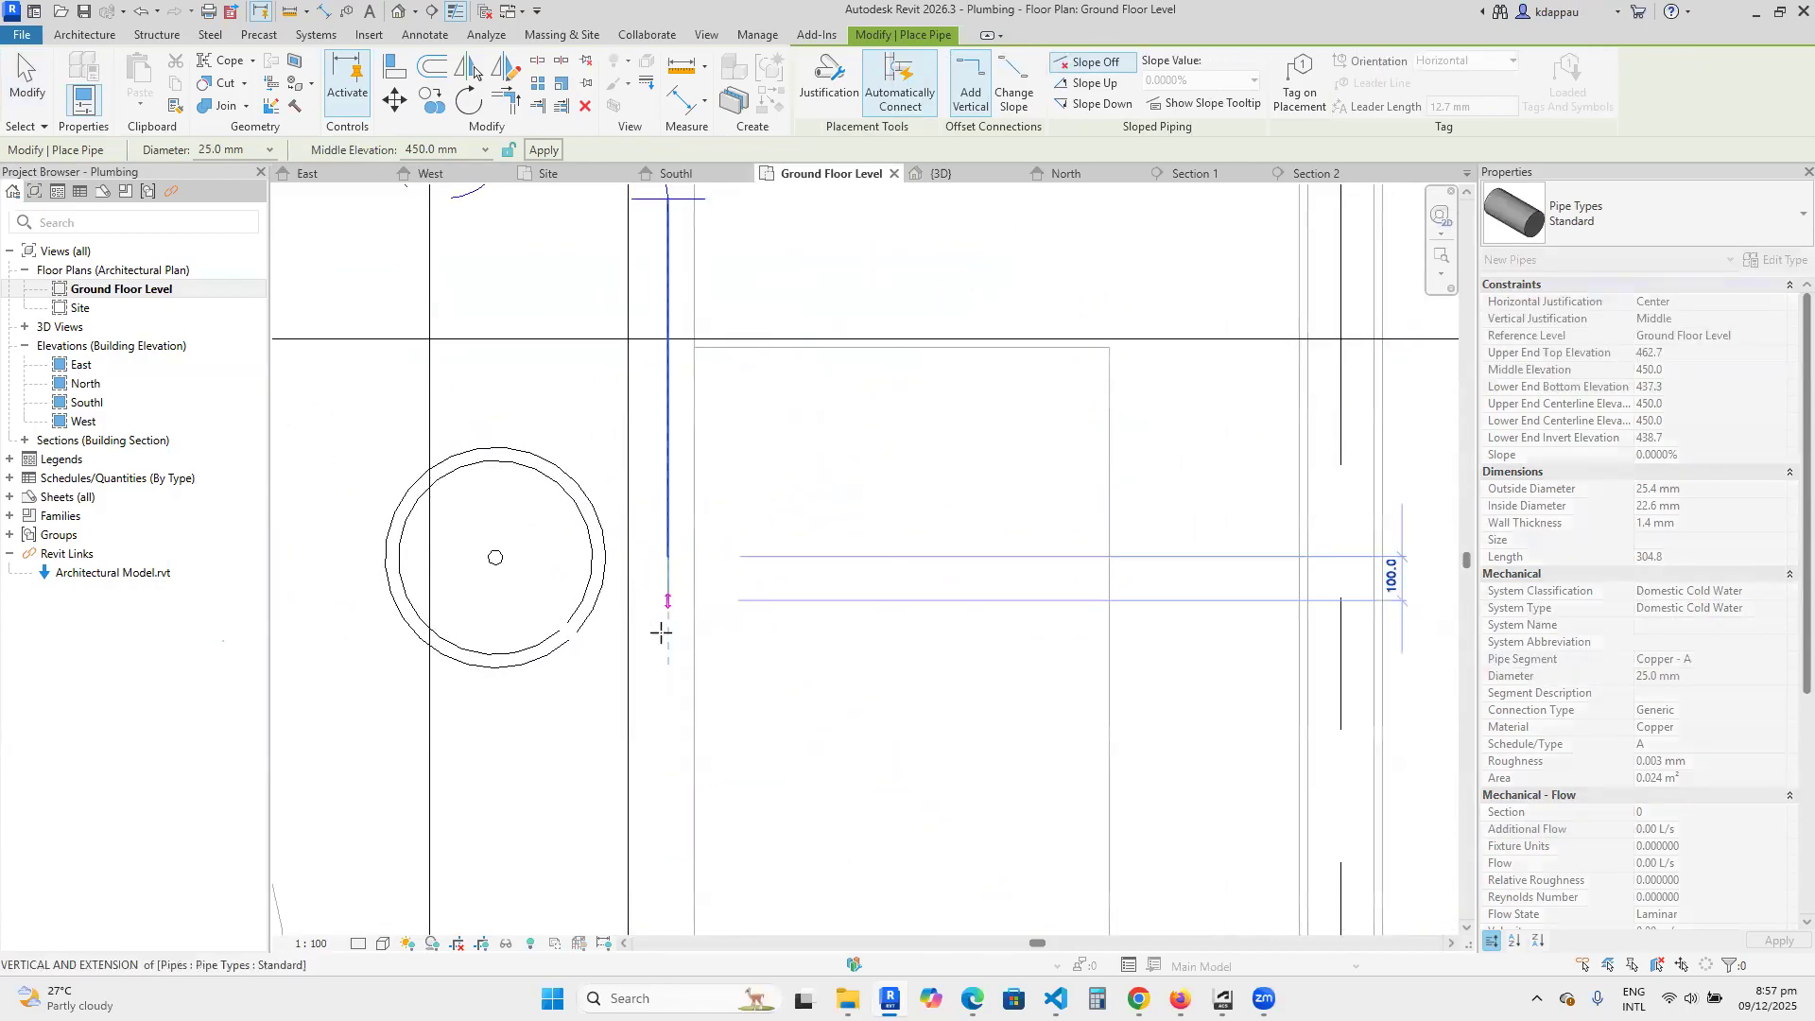
pyautogui.rightClick(811, 424)
pyautogui.click(855, 434)
pyautogui.rightClick(815, 424)
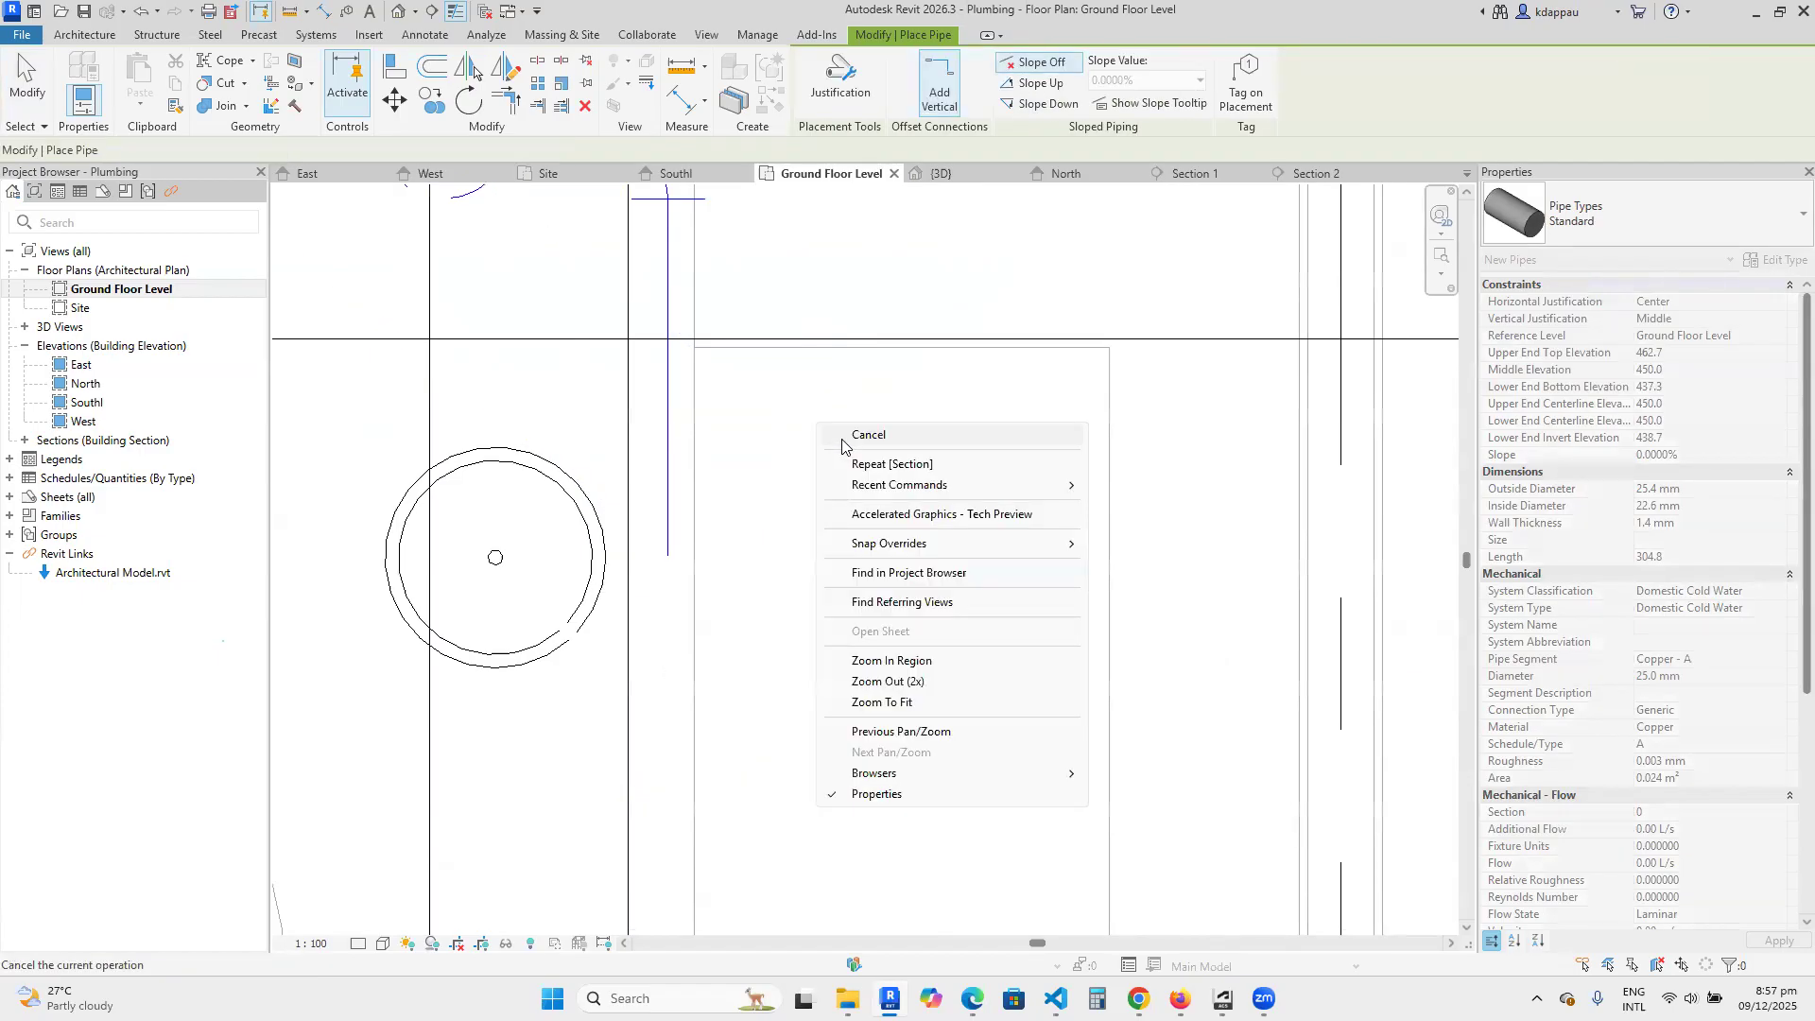
pyautogui.click(860, 434)
# Set the Ground Floor Level plan's detail level to Fine.
pyautogui.scroll(-3, 831, 615)
pyautogui.scroll(3, 750, 519)
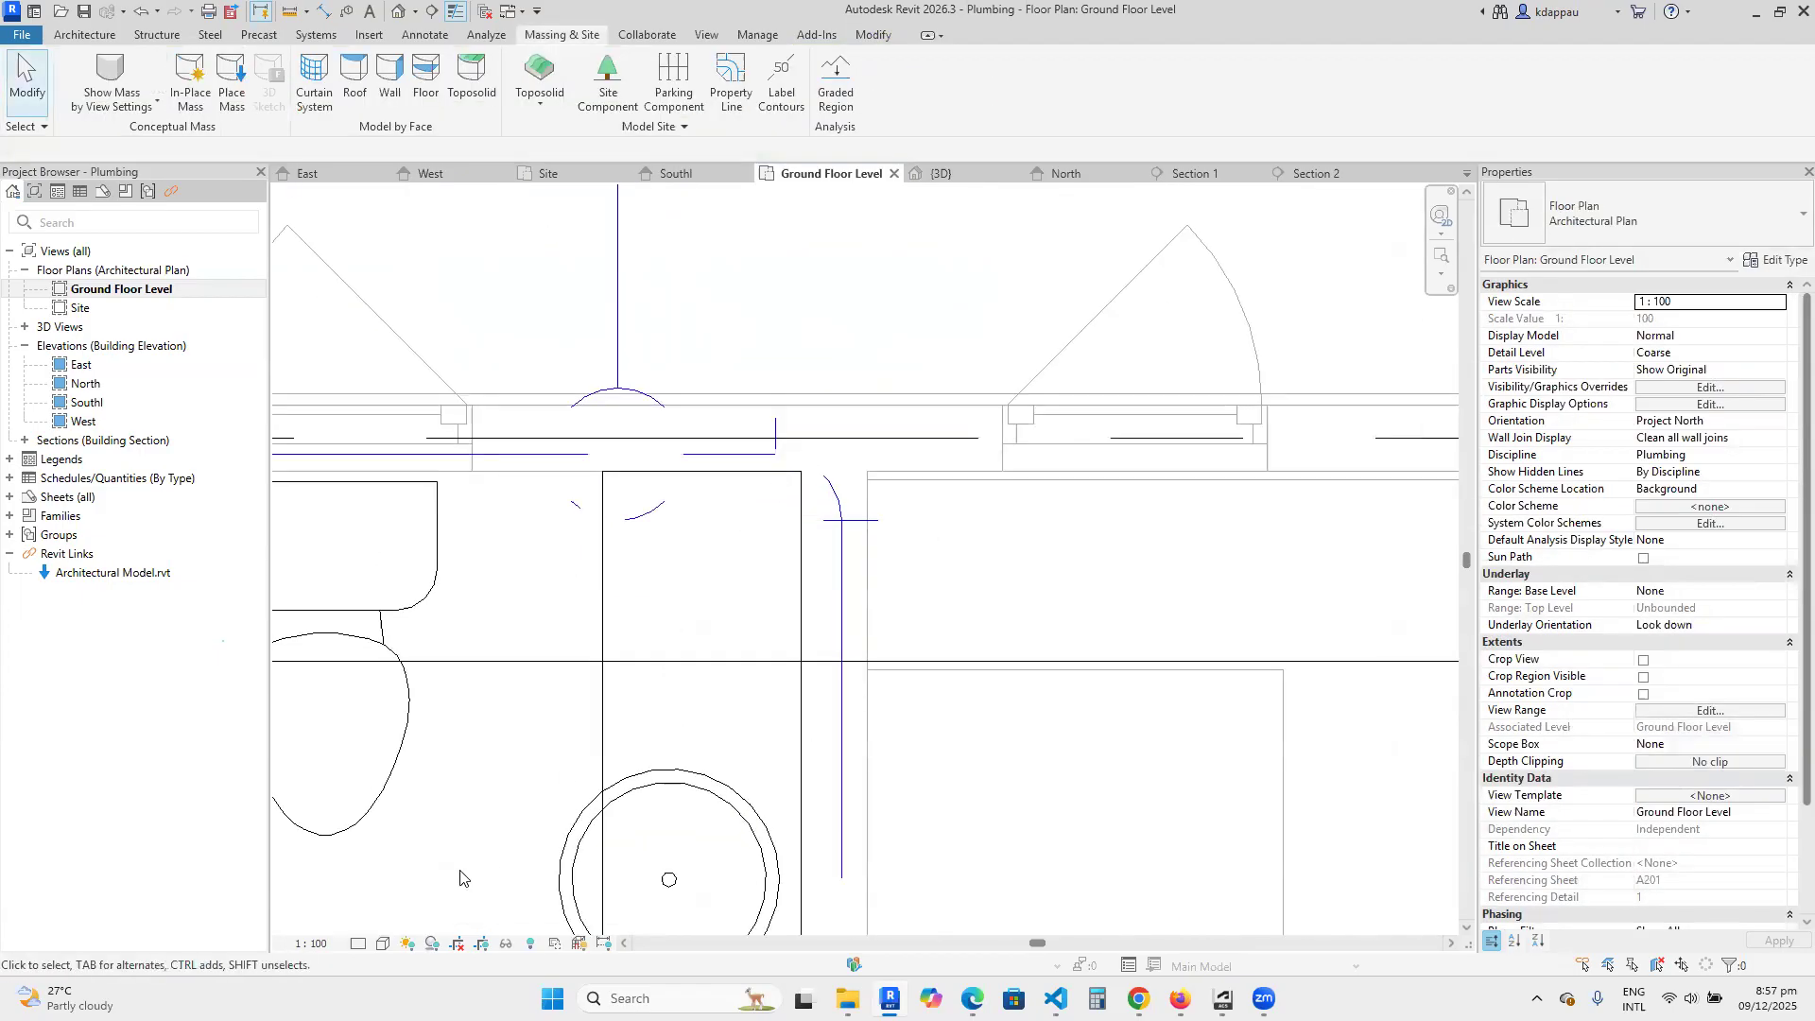
pyautogui.click(357, 944)
pyautogui.click(378, 921)
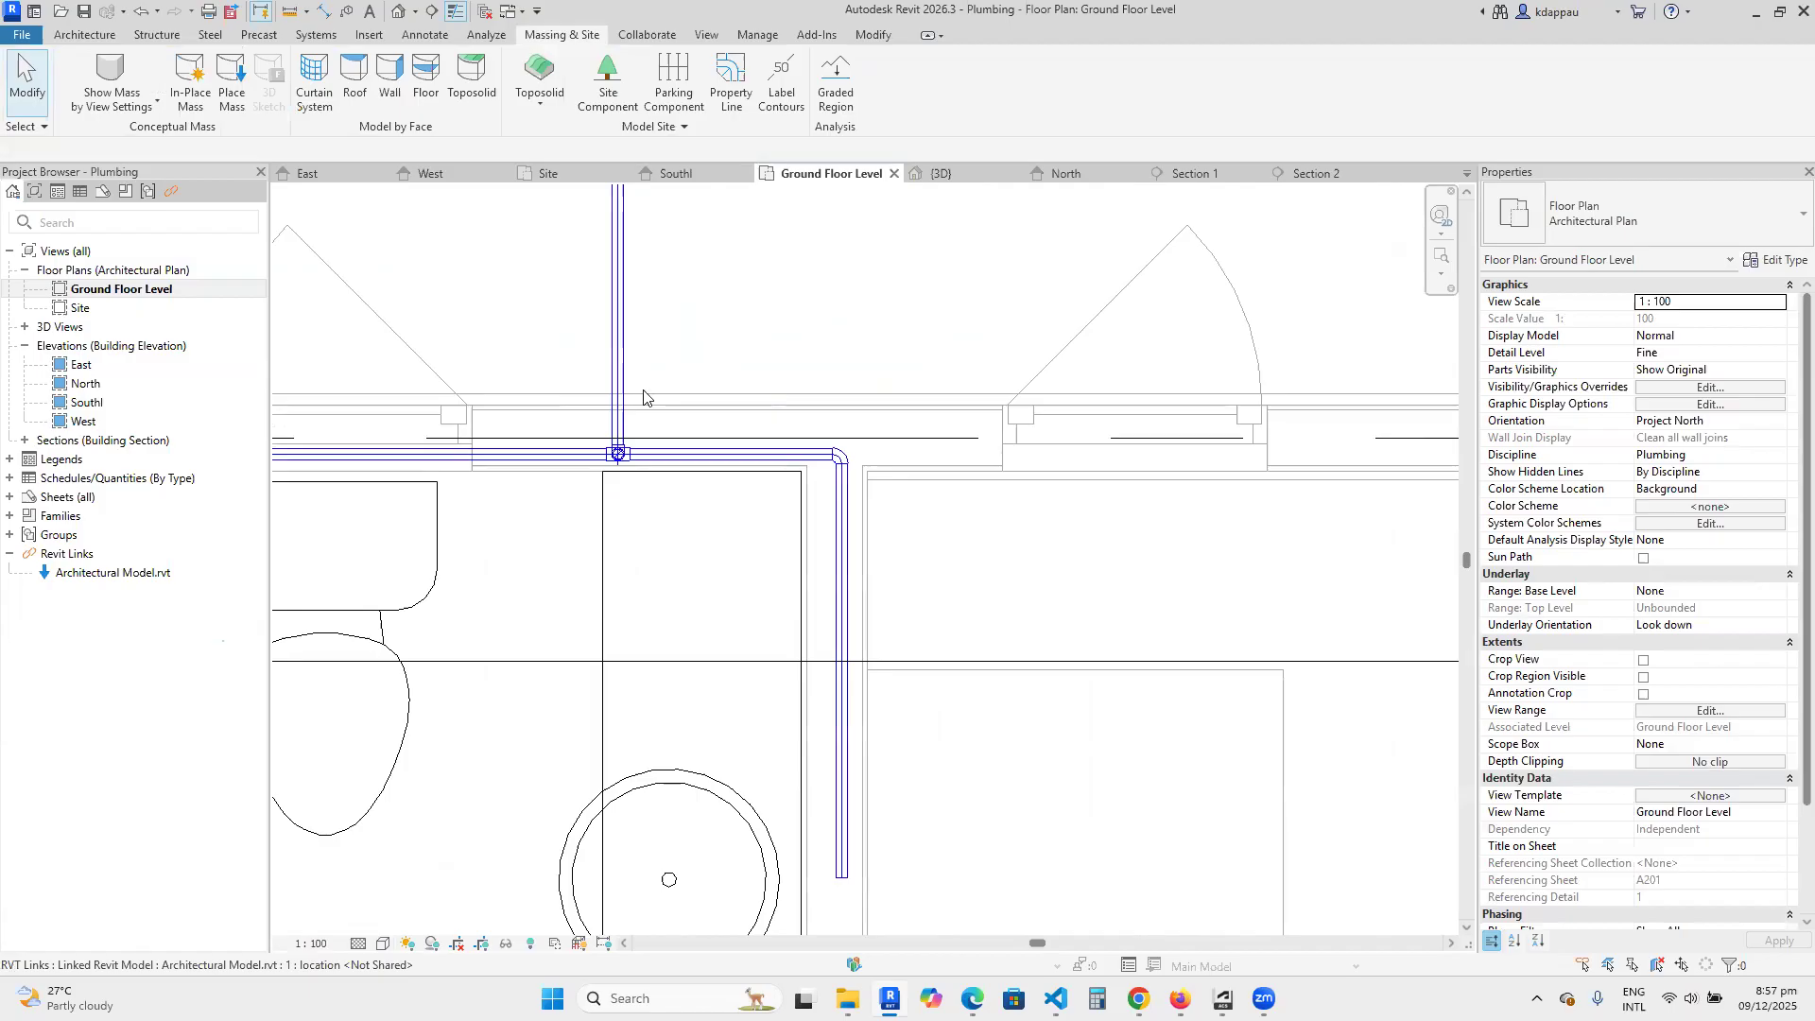
pyautogui.scroll(-2, 728, 552)
pyautogui.scroll(5, 729, 552)
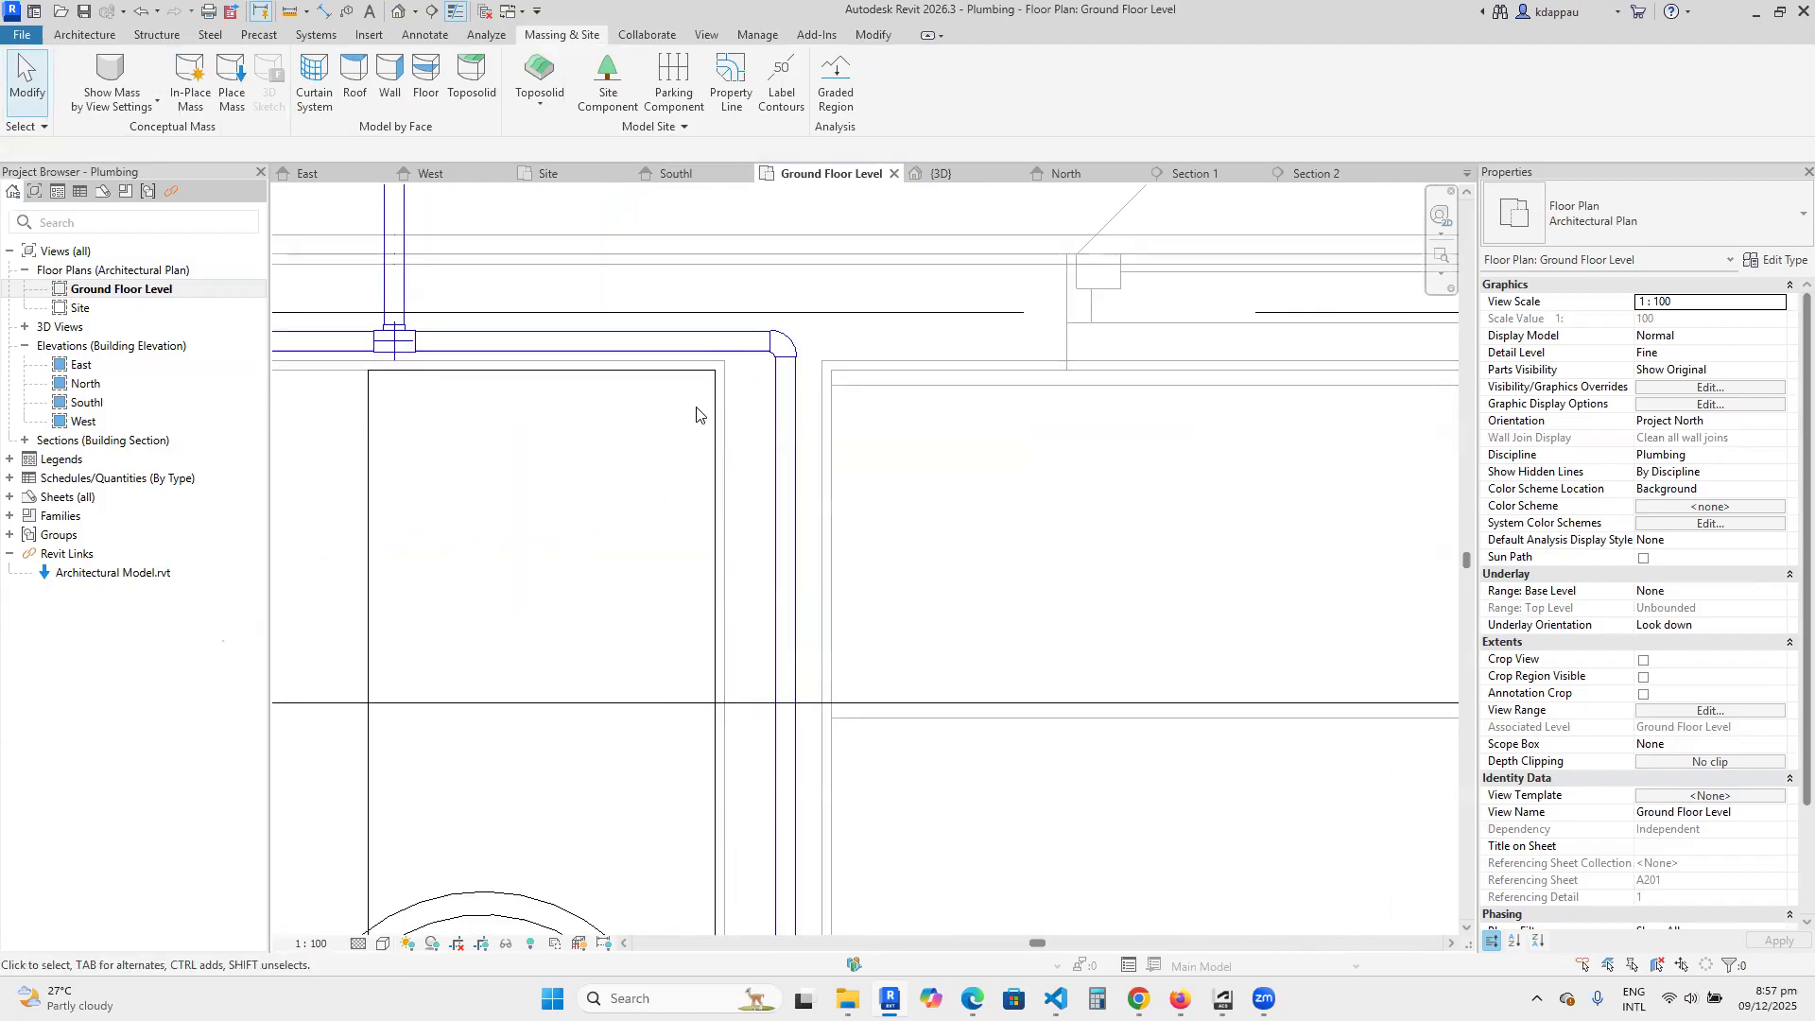
# Nudge the basin-side pipe within its wall toward the basin counter.
pyautogui.click(785, 508)
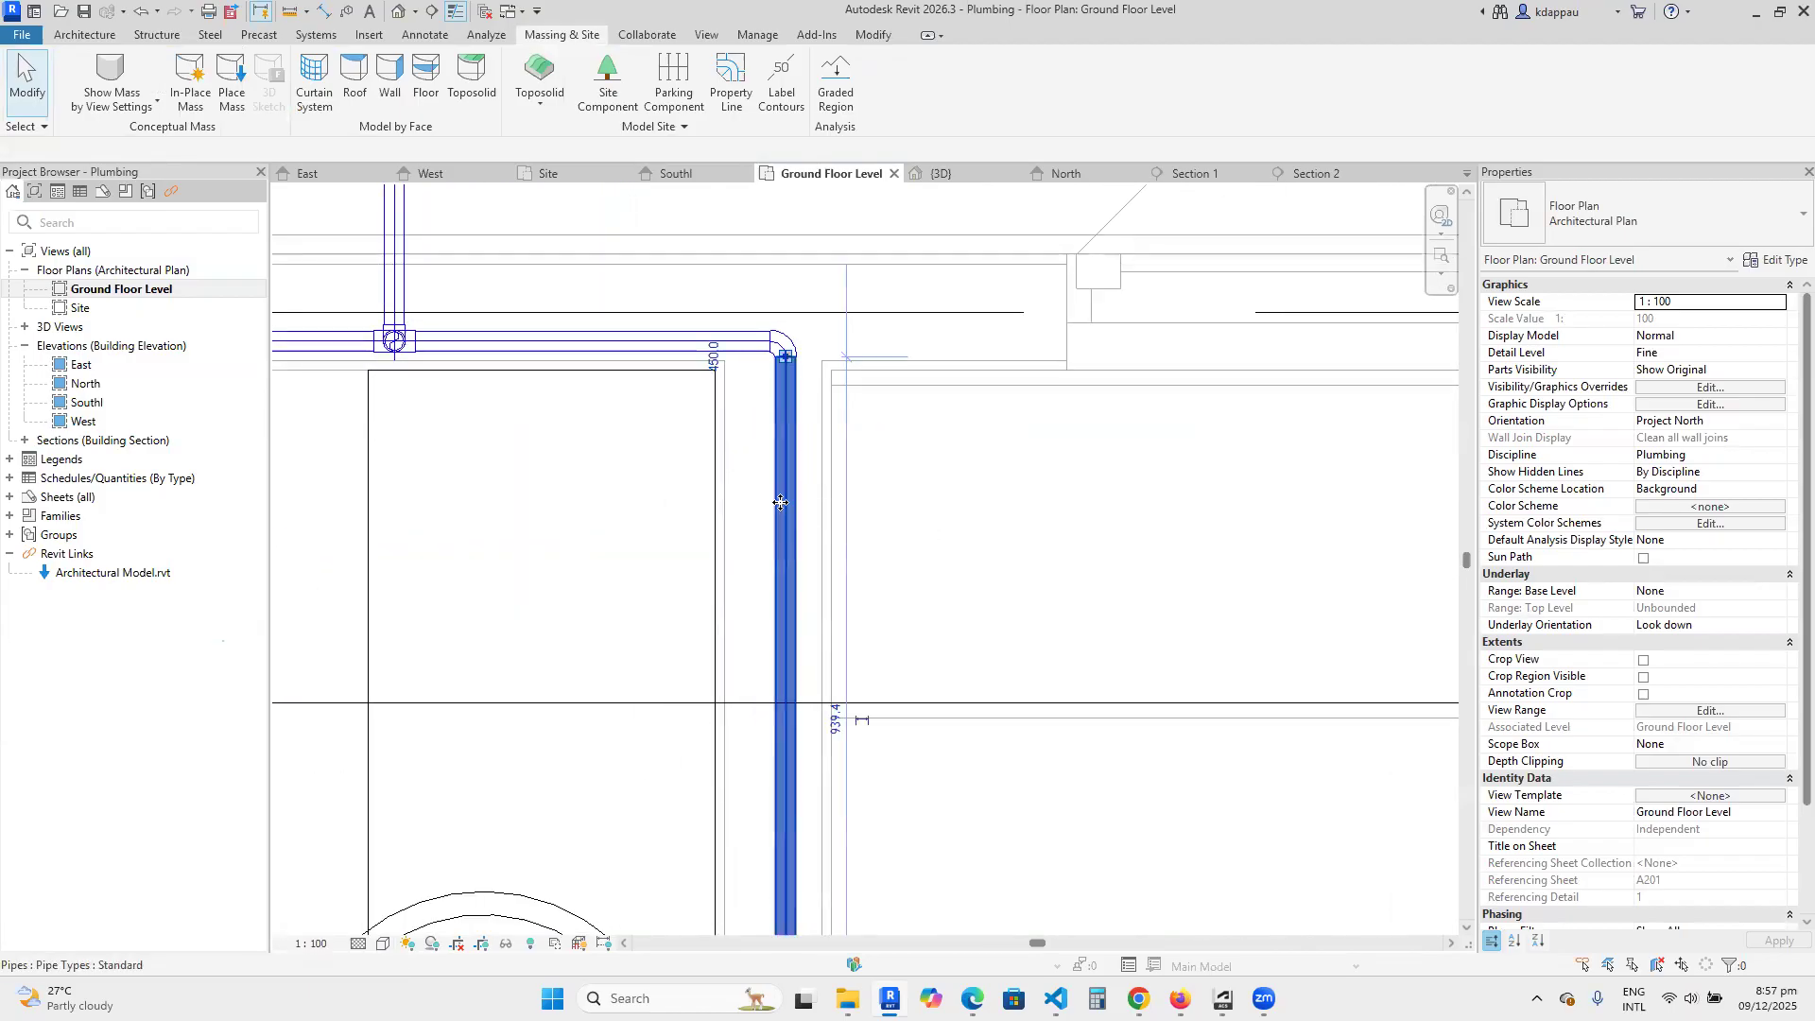
pyautogui.press('Left')
pyautogui.press('Left')
pyautogui.press('Left')
pyautogui.press('Left')
pyautogui.press('Left')
pyautogui.press('Left')
pyautogui.press('Left')
pyautogui.press('Left')
pyautogui.press('Left')
pyautogui.press('Left')
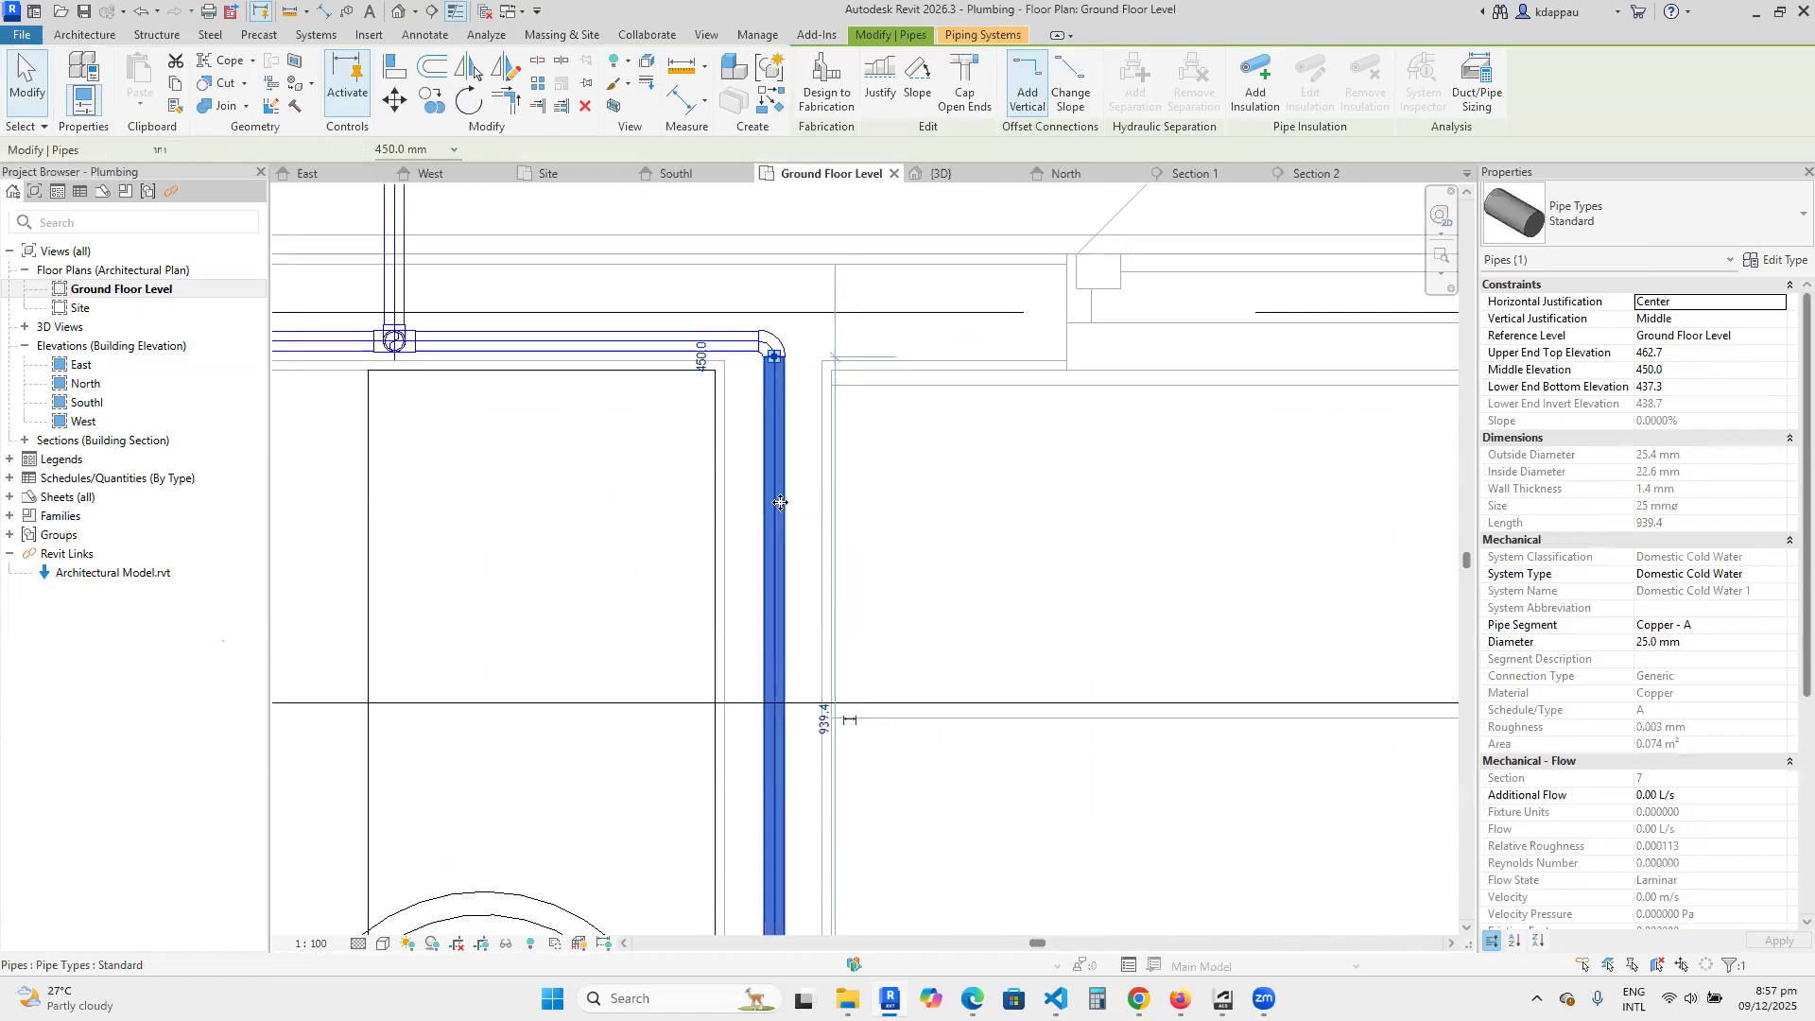
pyautogui.press('Left')
pyautogui.press('Left')
pyautogui.press('Left')
pyautogui.press('Left')
pyautogui.press('Left')
pyautogui.press('Left')
pyautogui.press('Left')
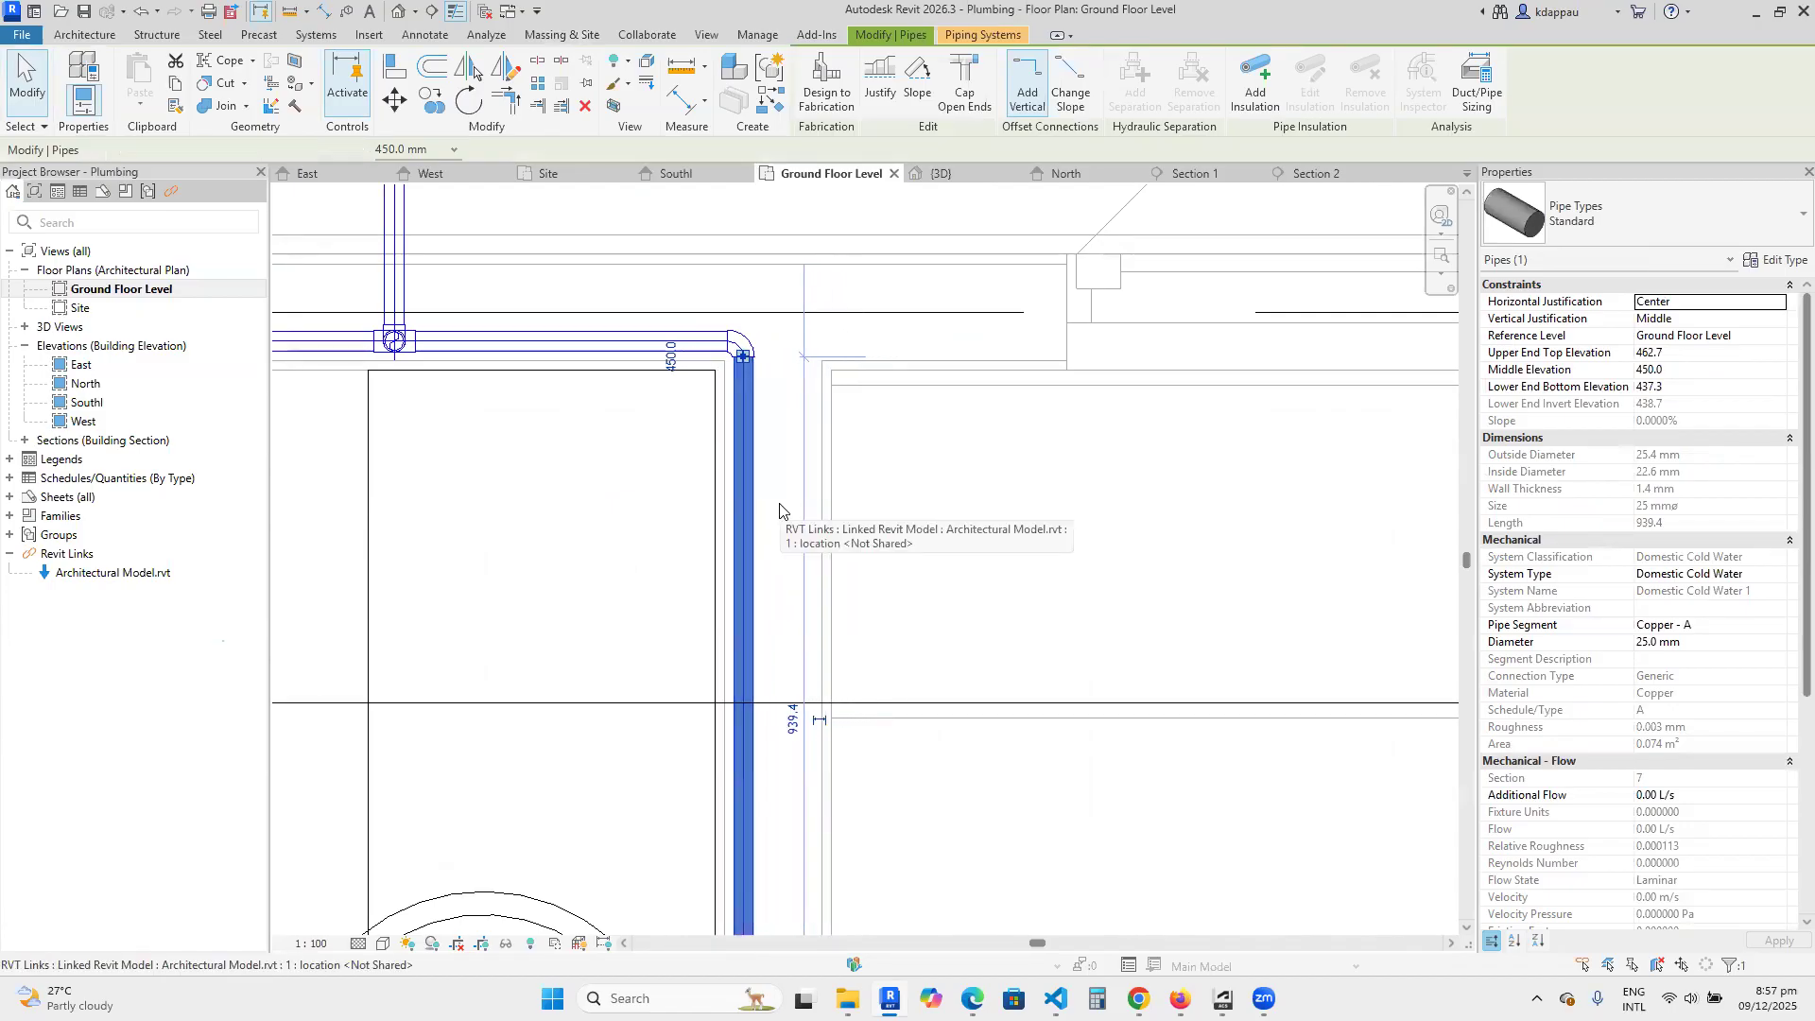
pyautogui.press('Escape')
# Extend the horizontal pipe behind the toilet past the shower to the outer wall corner, about 2320 mm in total length.
pyautogui.scroll(-1, 713, 456)
pyautogui.scroll(-5, 715, 455)
pyautogui.scroll(3, 701, 476)
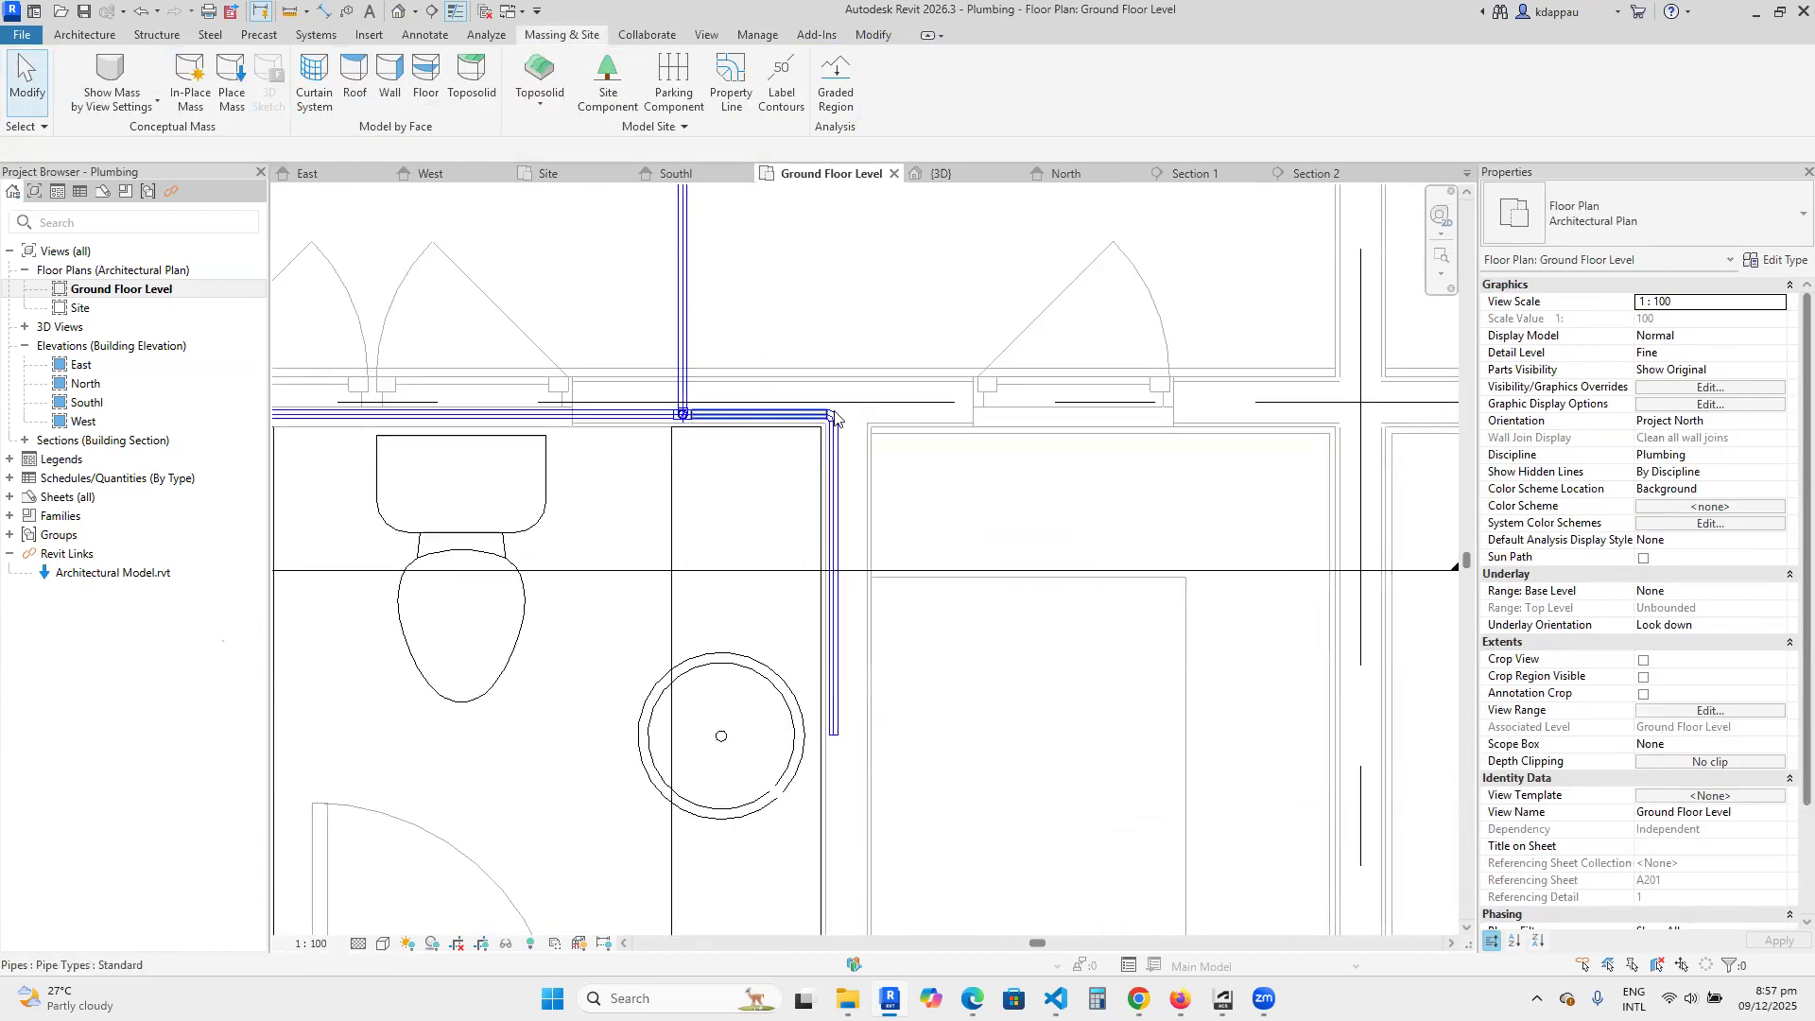
pyautogui.scroll(-2, 828, 727)
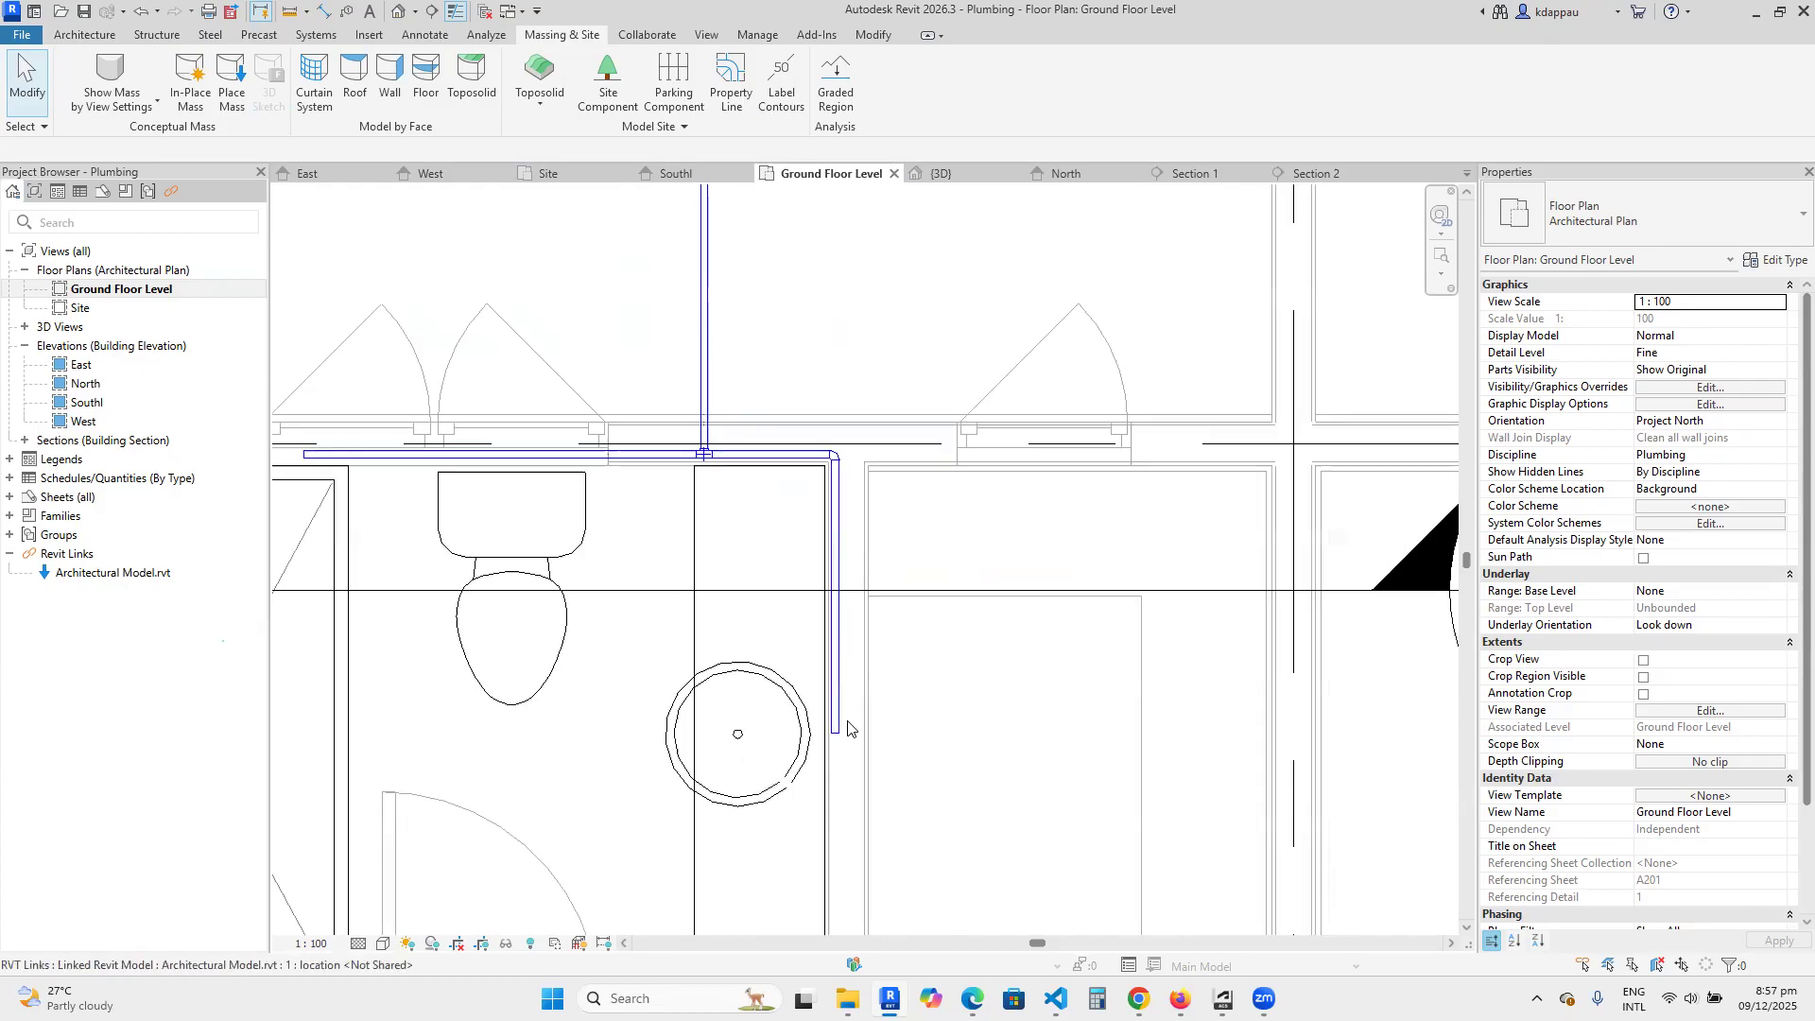
pyautogui.scroll(2, 815, 732)
pyautogui.scroll(-6, 860, 734)
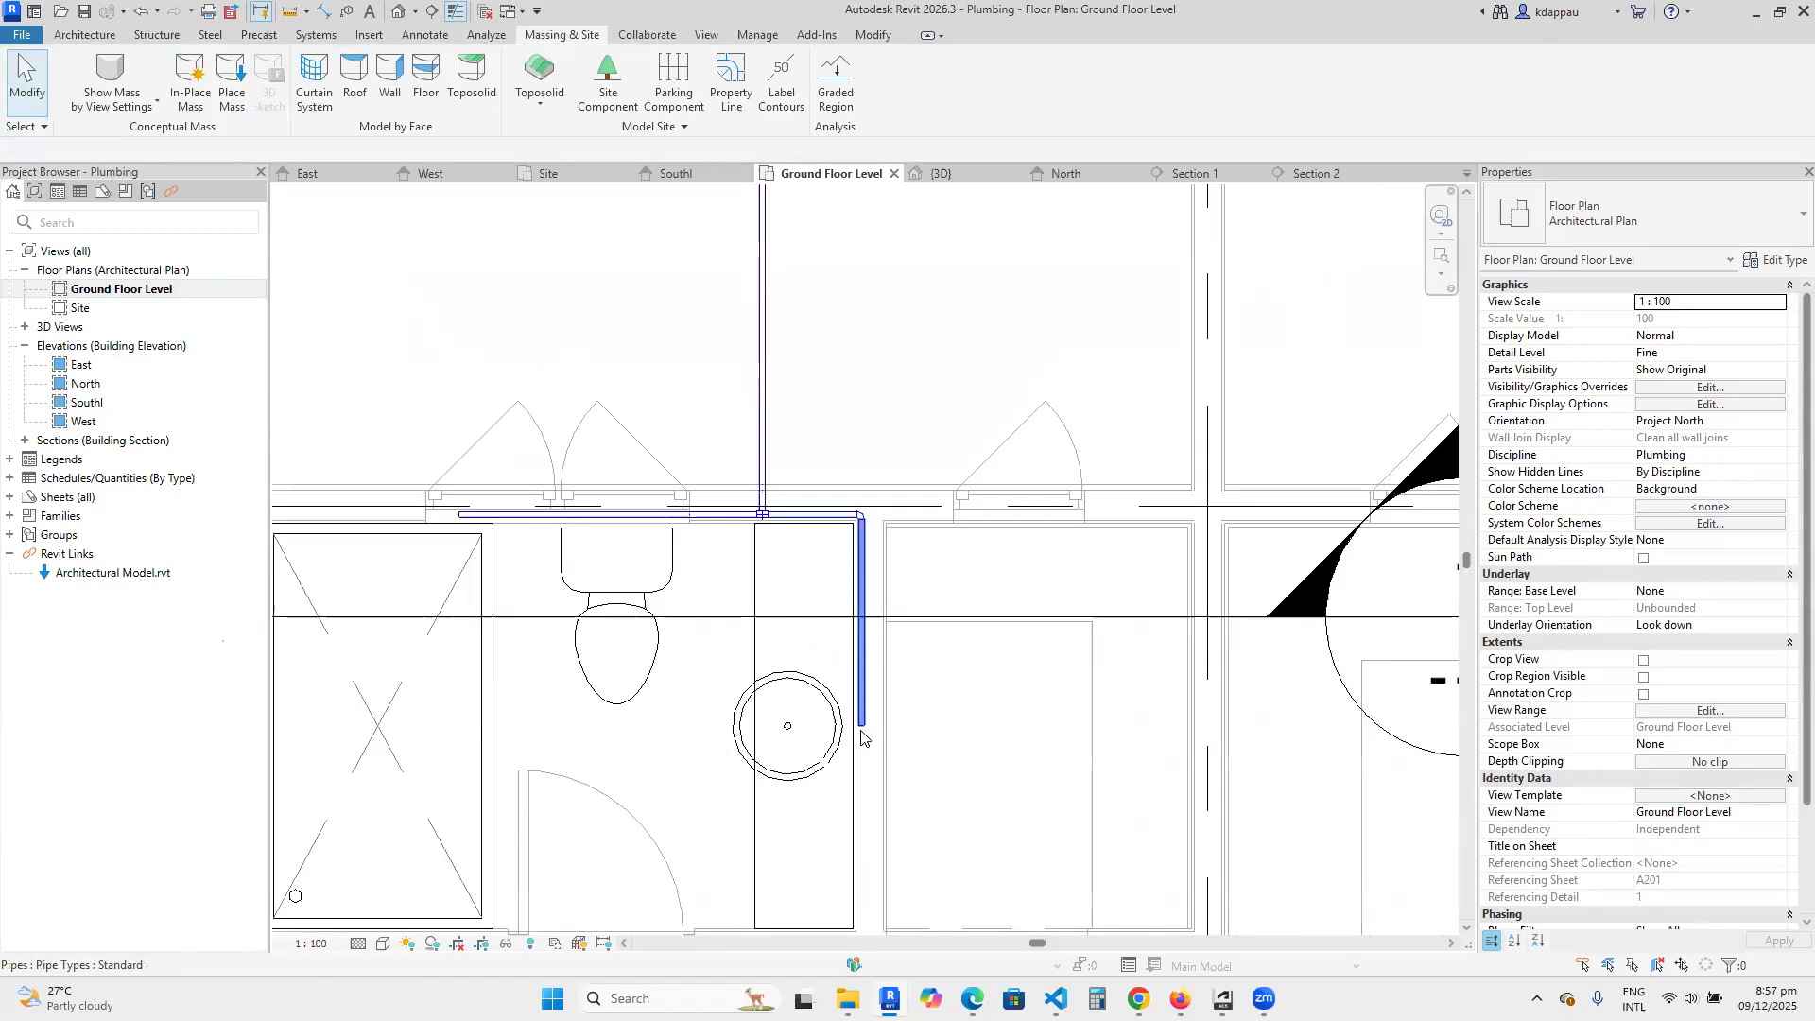
pyautogui.scroll(2, 586, 652)
pyautogui.scroll(3, 657, 606)
pyautogui.click(786, 613)
pyautogui.moveTo(761, 611); pyautogui.dragTo(390, 609)
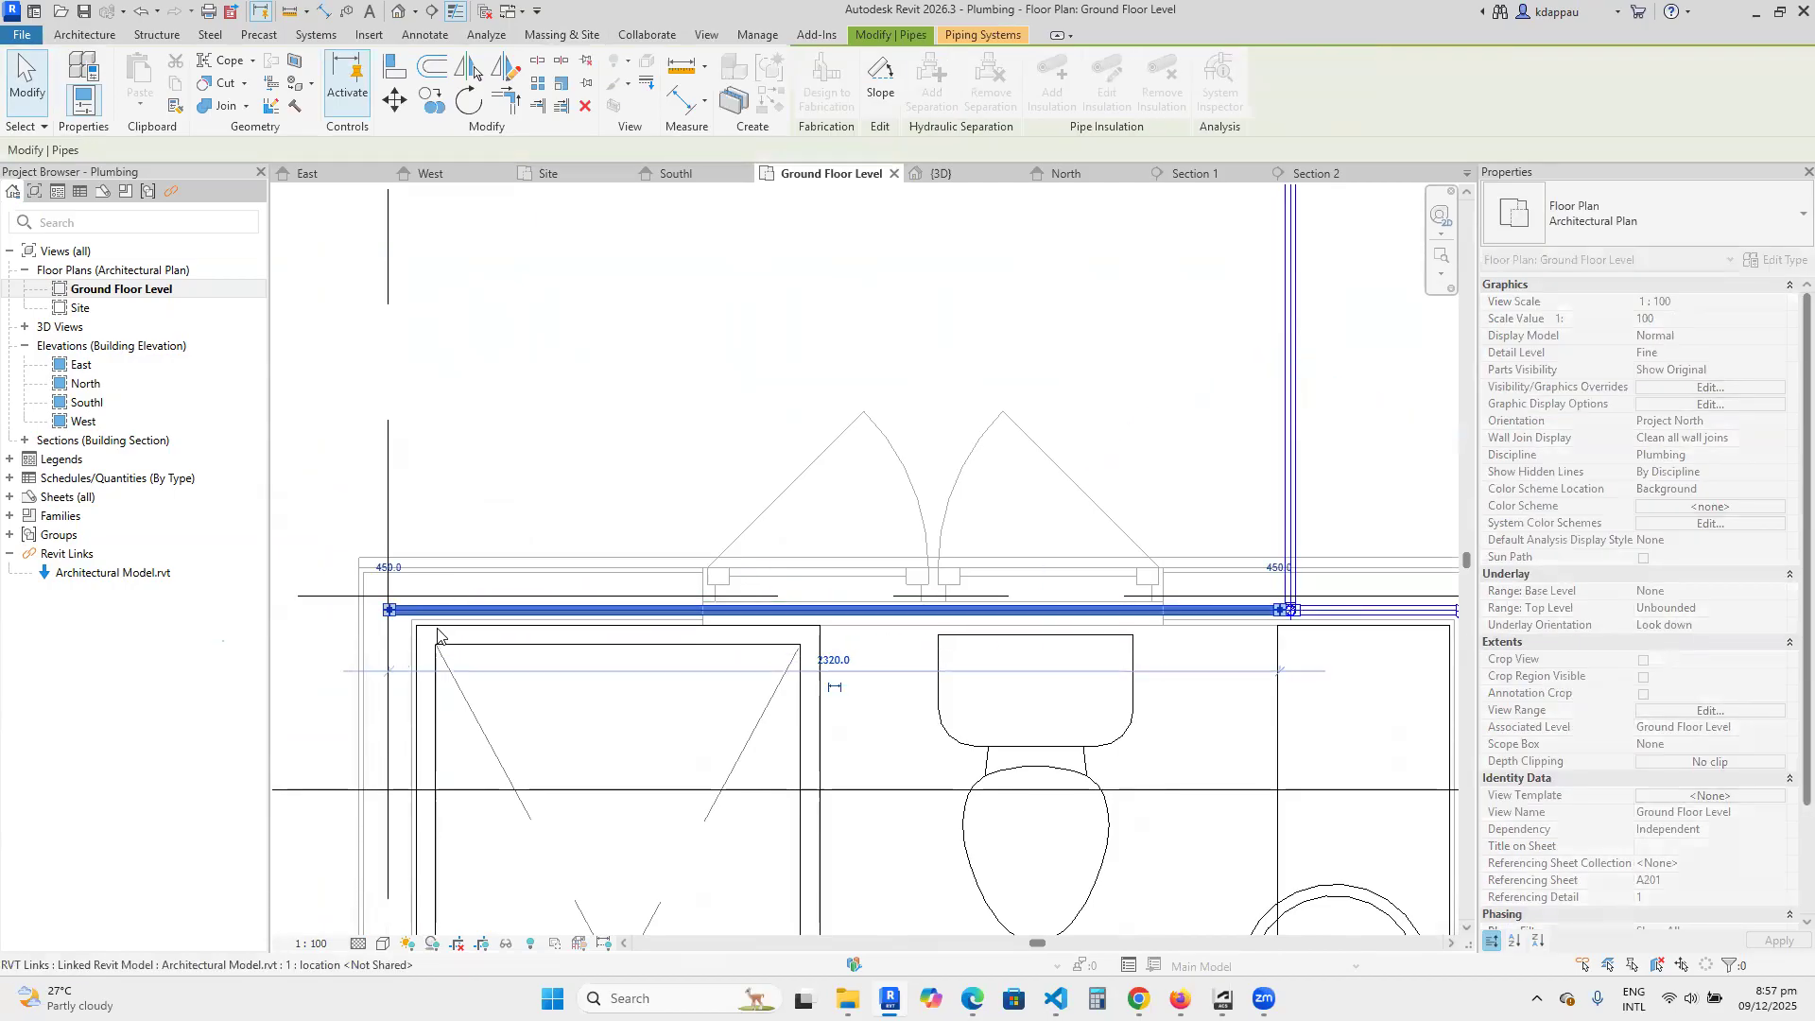
# Draw a 25 mm pipe at 450 mm middle elevation from the outer wall corner, about 960 mm along the side wall to the shower's centre.
pyautogui.rightClick(451, 432)
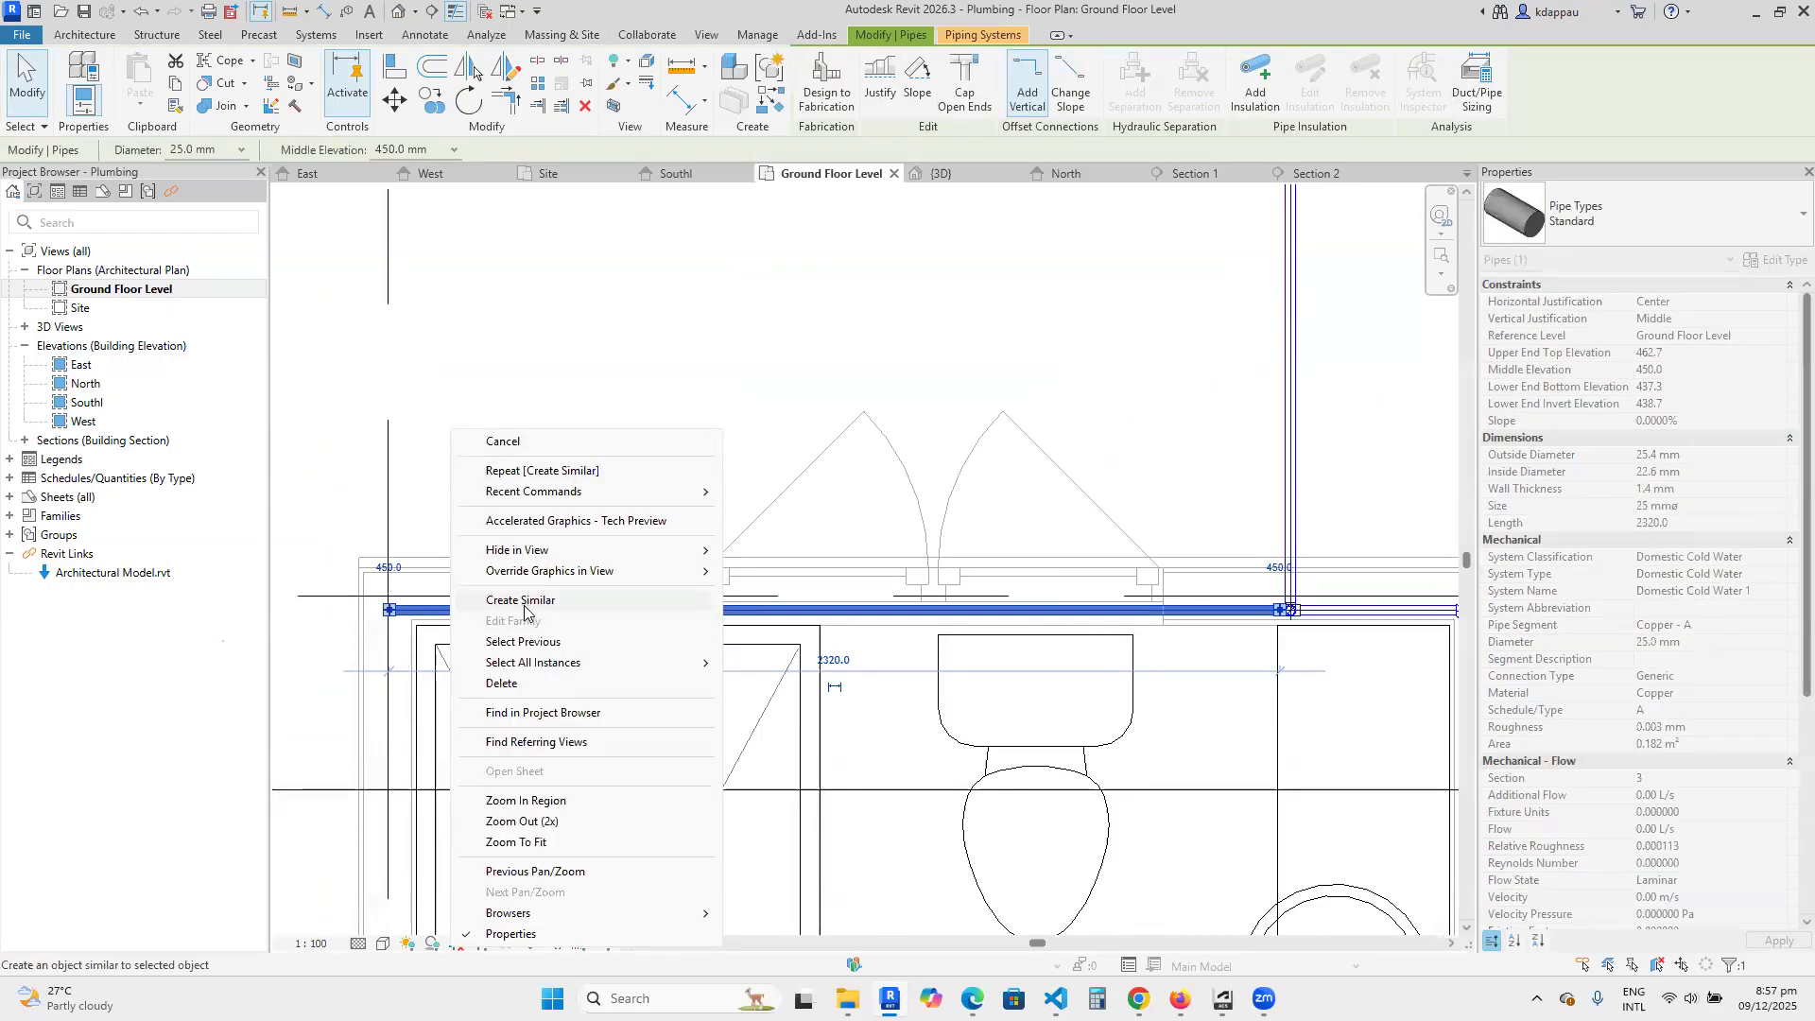
pyautogui.click(527, 613)
pyautogui.scroll(-5, 553, 423)
pyautogui.scroll(7, 468, 529)
pyautogui.click(475, 495)
pyautogui.scroll(-6, 475, 484)
pyautogui.scroll(-2, 474, 487)
pyautogui.scroll(2, 475, 614)
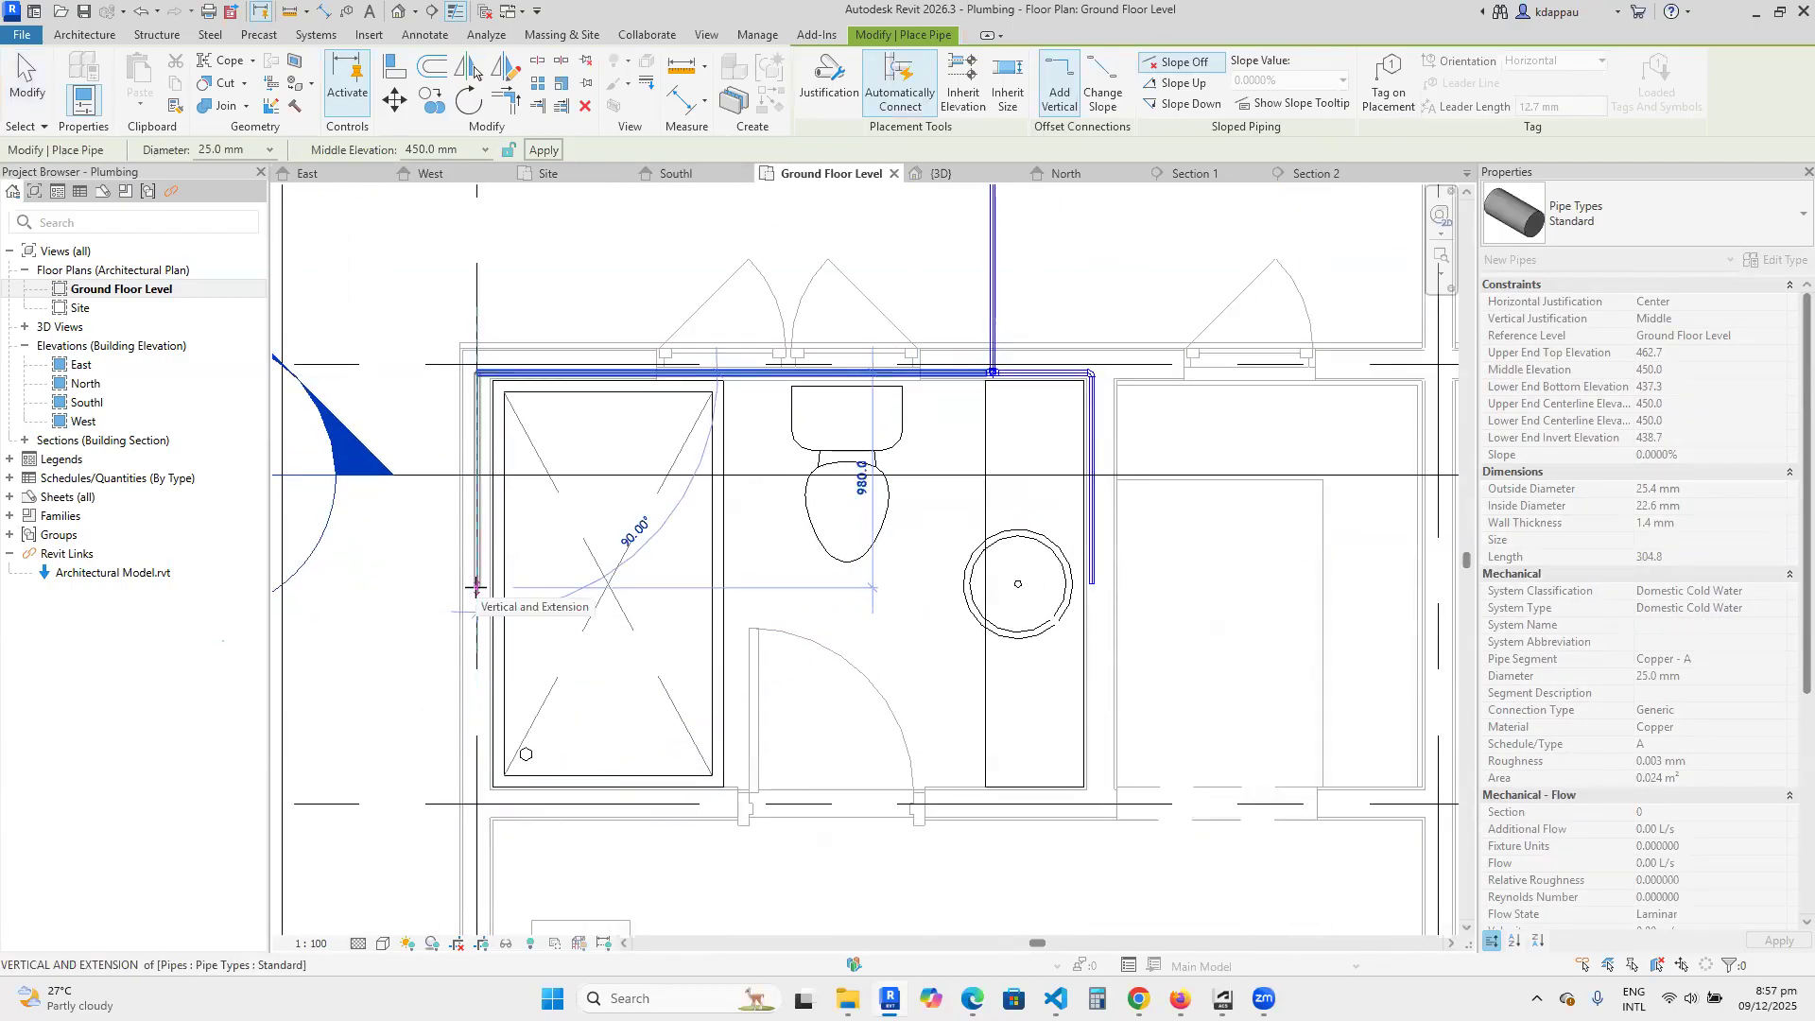
pyautogui.click(476, 587)
pyautogui.rightClick(410, 372)
pyautogui.click(452, 383)
pyautogui.rightClick(413, 335)
pyautogui.click(445, 347)
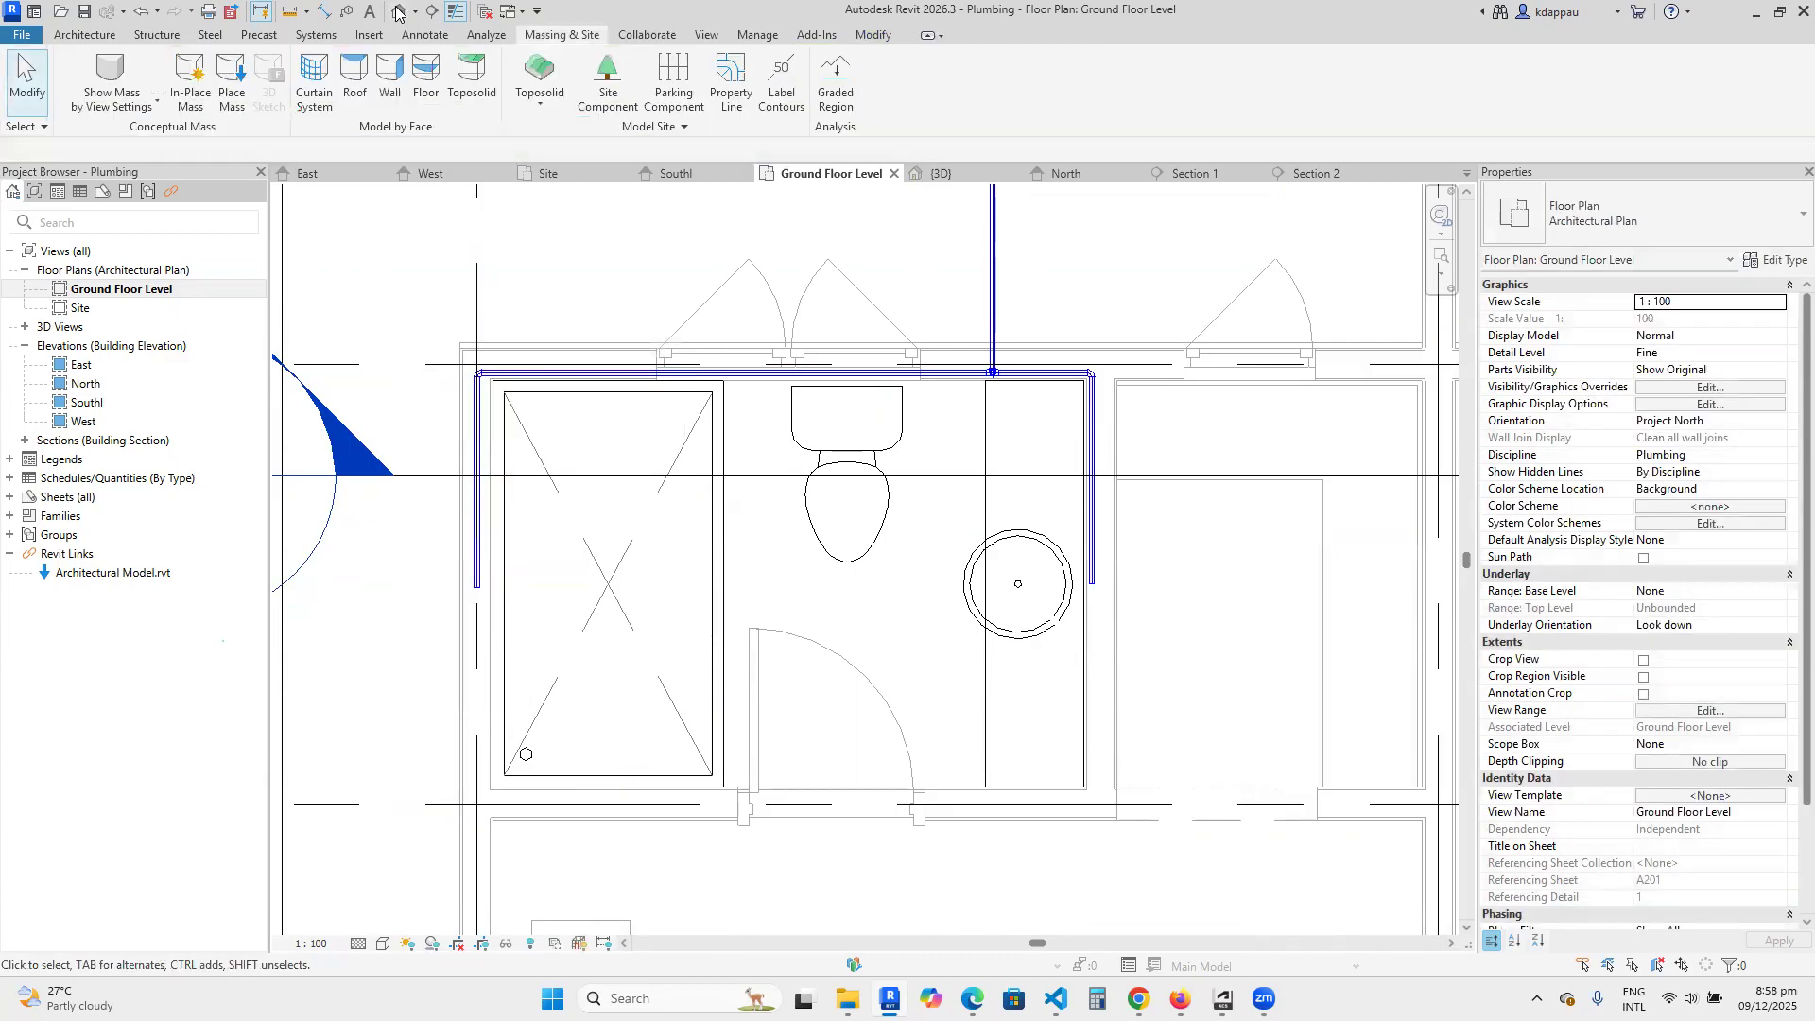
# Open the 3D view and examine the pipe run between the basin, the toilet and the shower.
pyautogui.click(398, 11)
pyautogui.scroll(5, 661, 740)
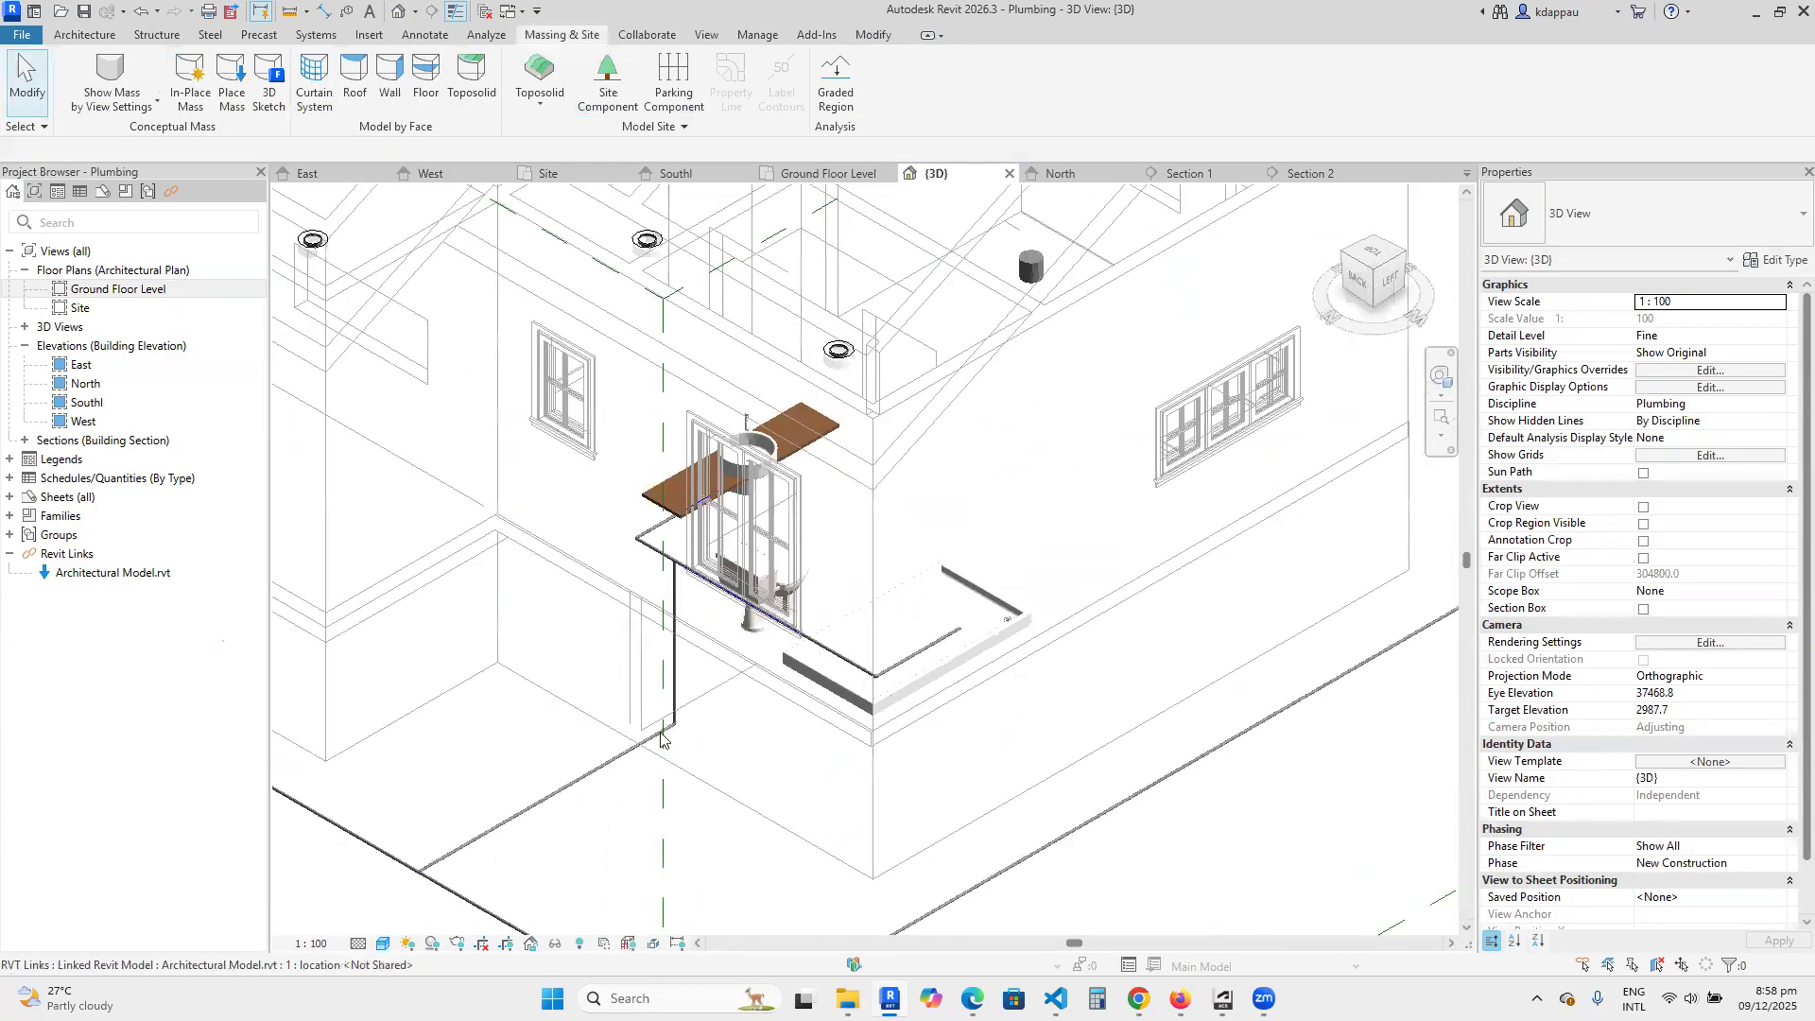
pyautogui.scroll(4, 661, 740)
pyautogui.scroll(-2, 716, 677)
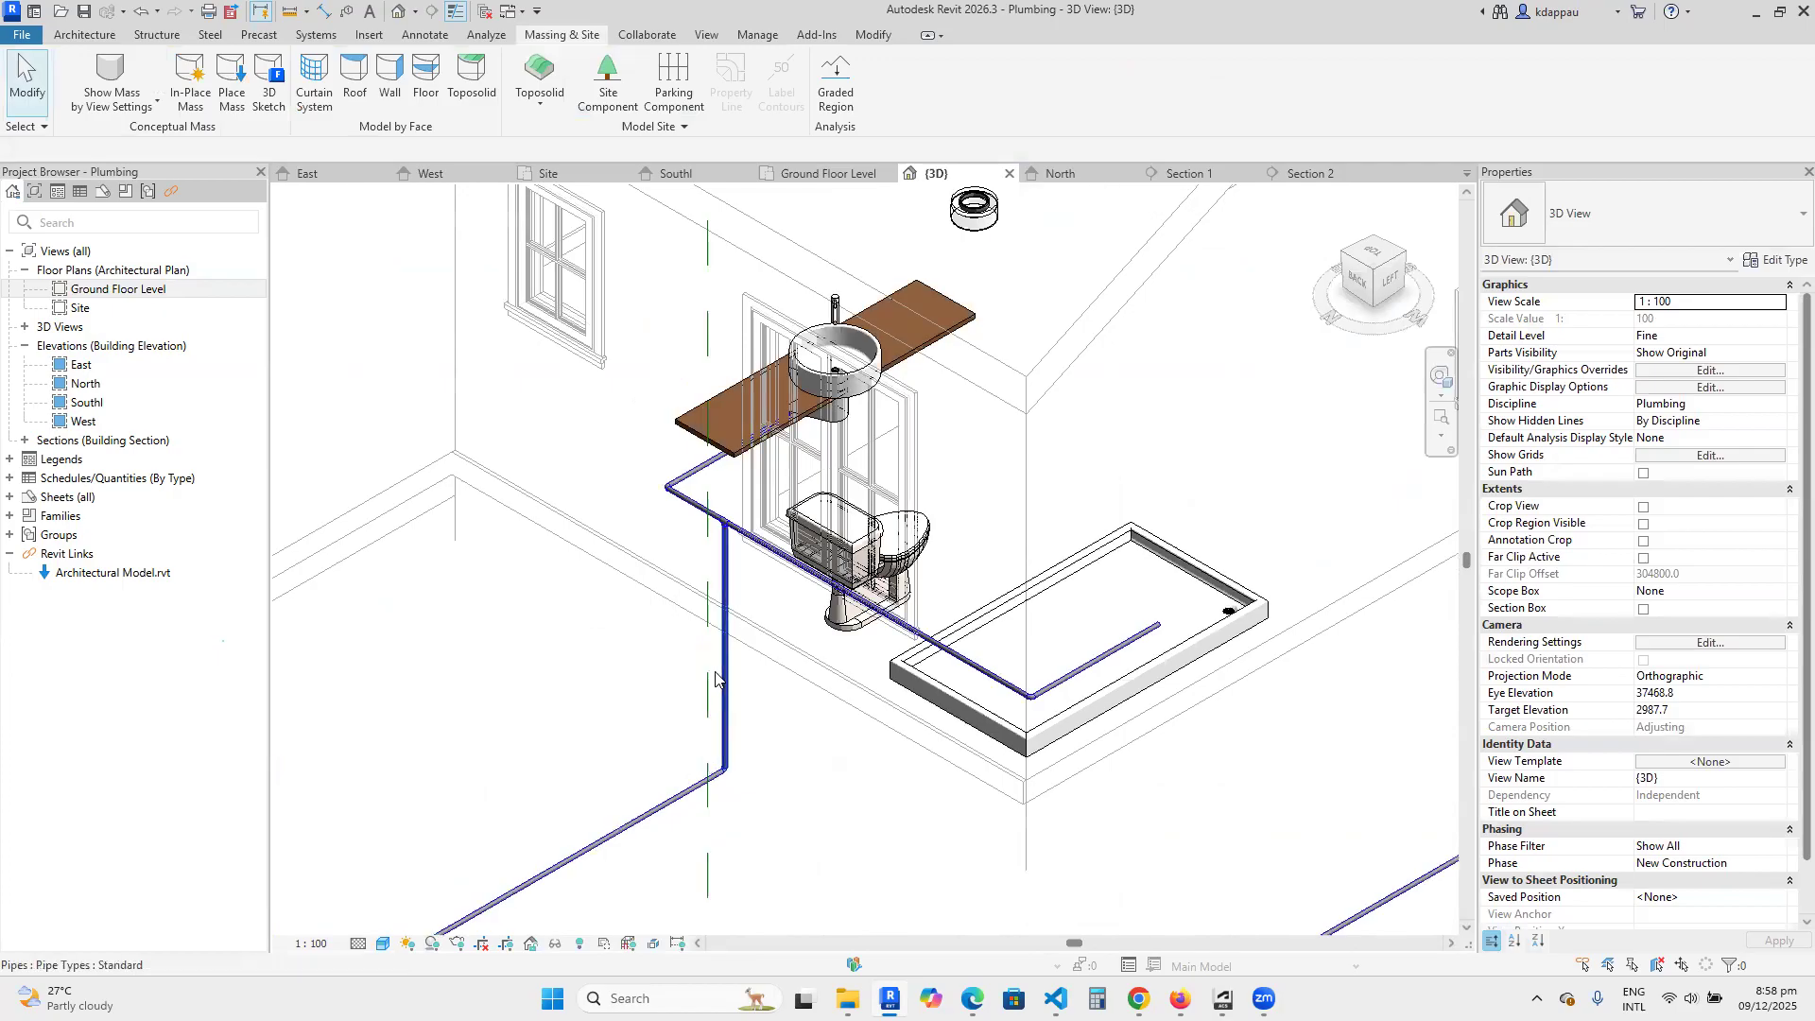
pyautogui.scroll(3, 816, 556)
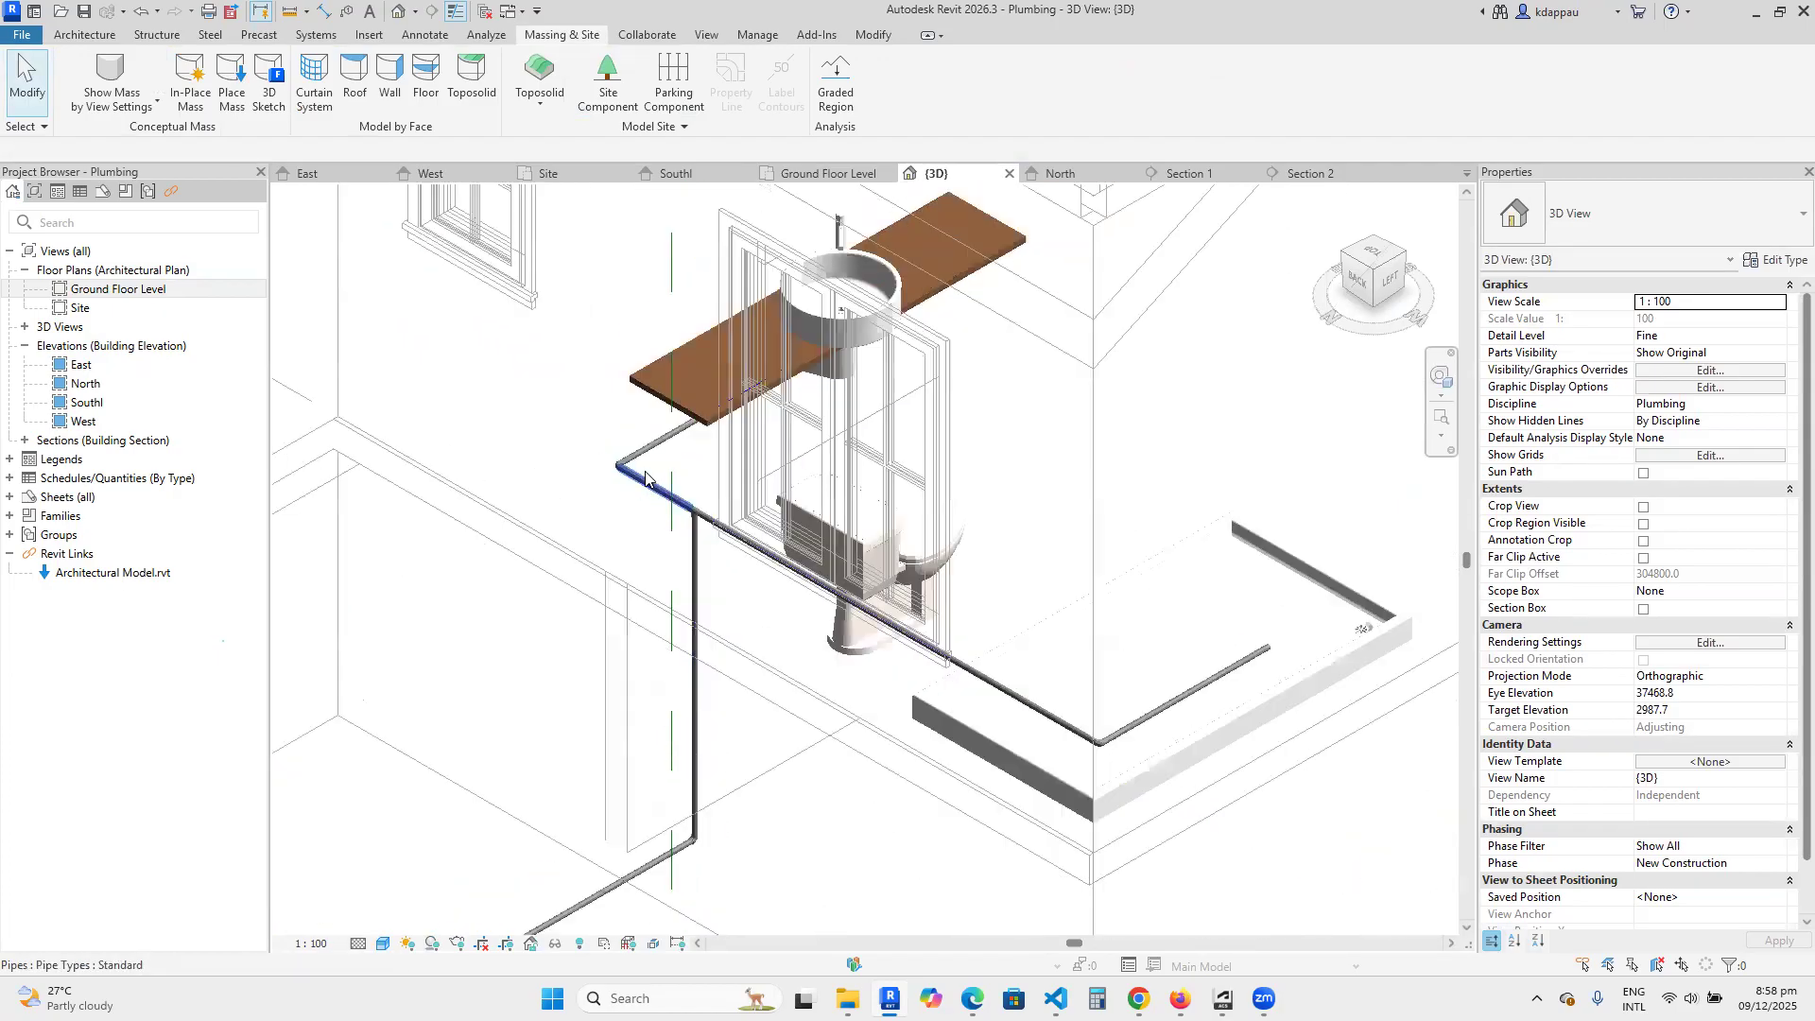
pyautogui.scroll(-2, 646, 475)
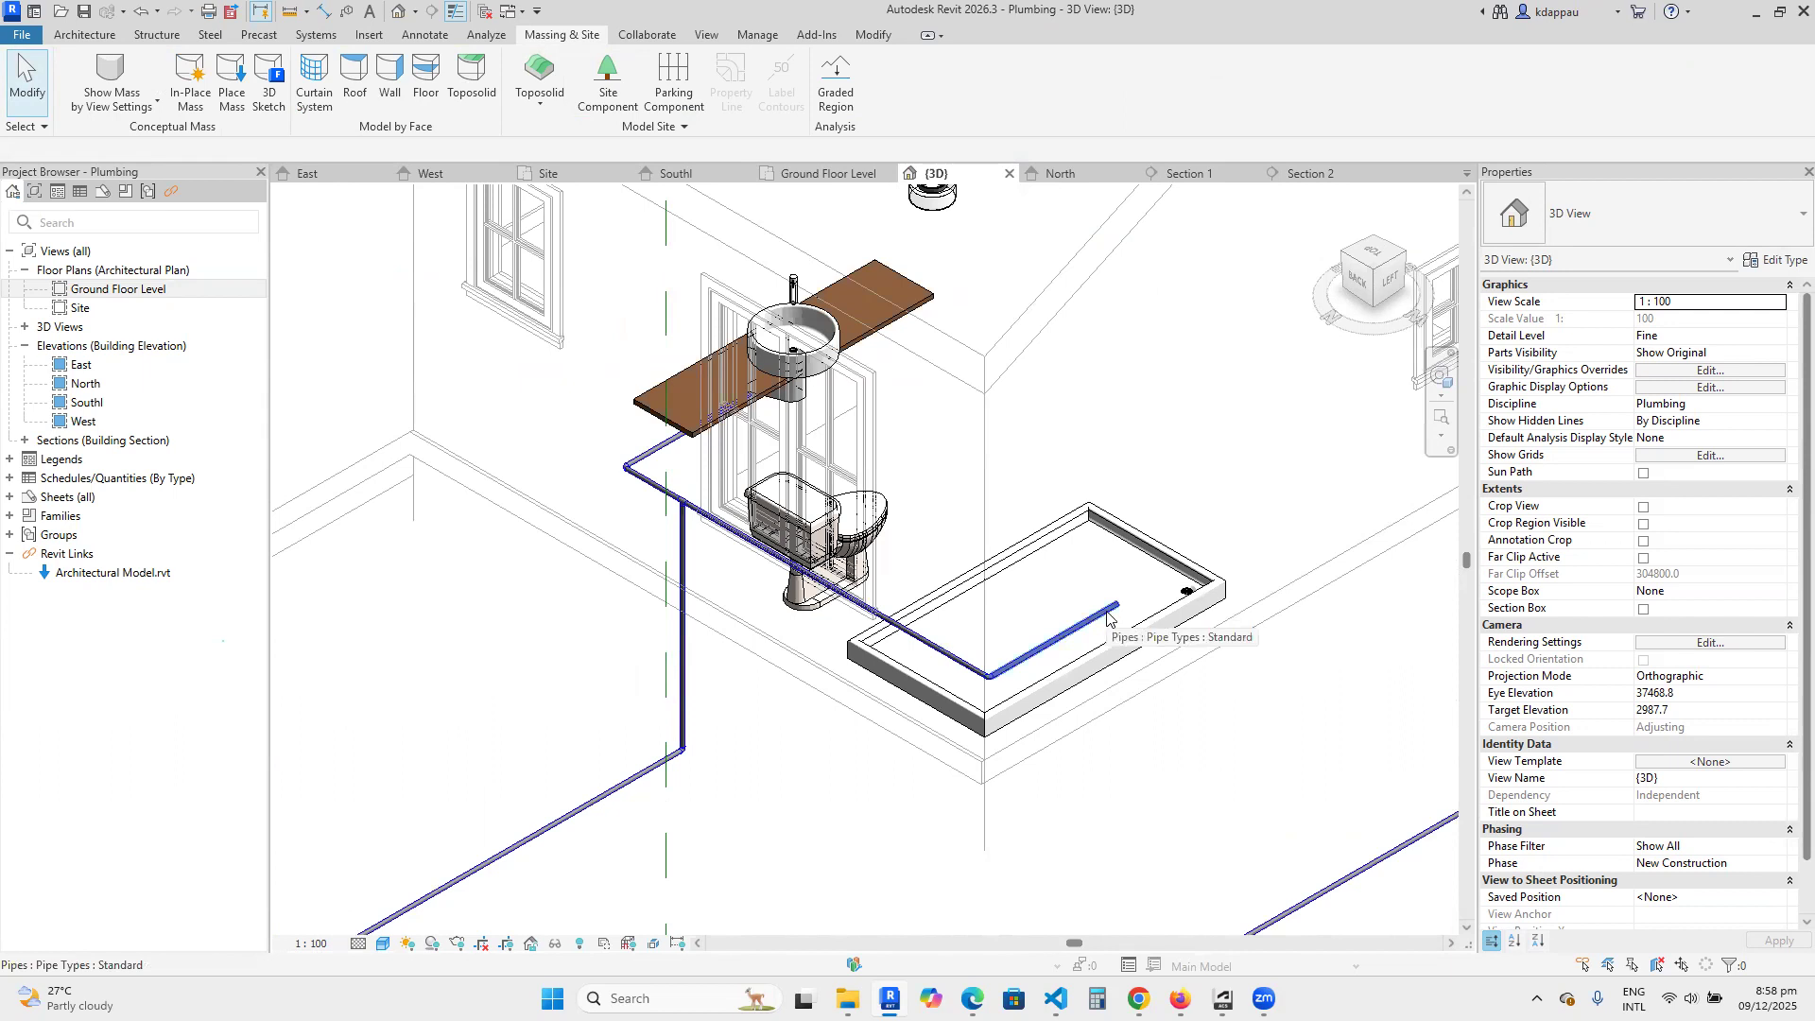
pyautogui.scroll(2, 1108, 619)
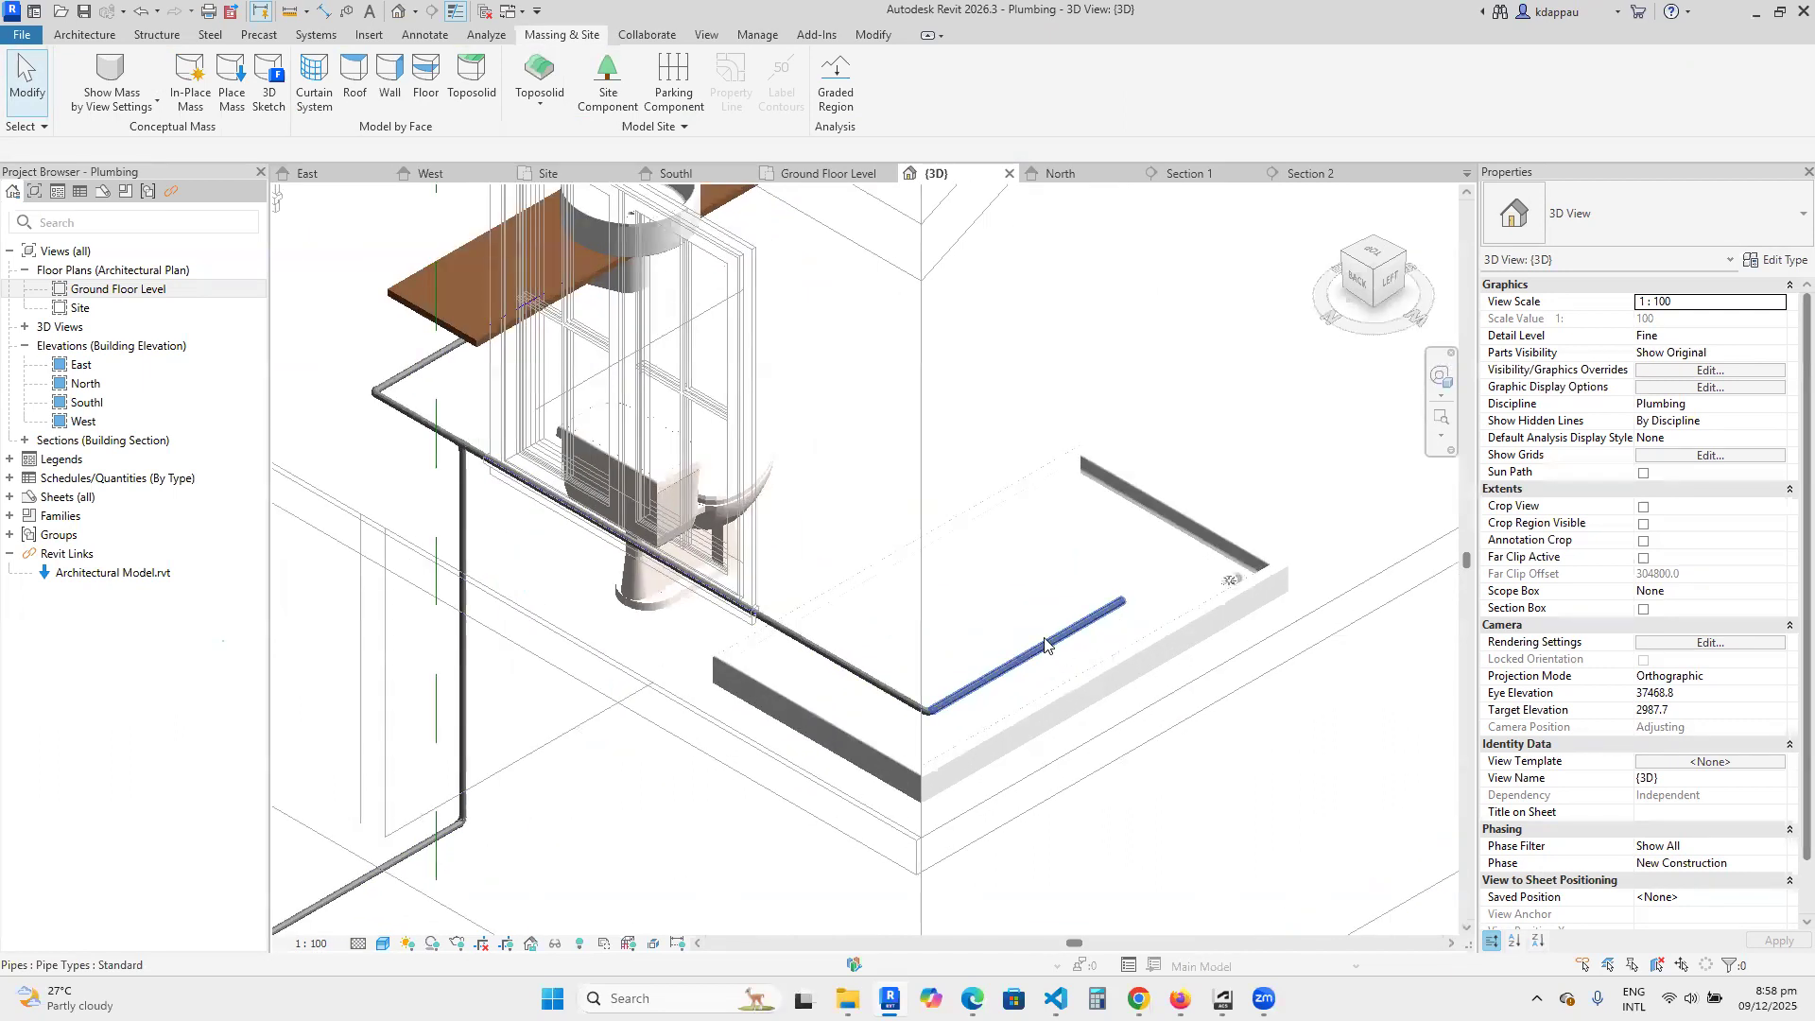
# Draw a 25 mm riser from the shower pipe's open end to 2100 mm middle elevation, ending in a horizontal pipe about 460 mm over the shower.
pyautogui.click(1080, 635)
pyautogui.scroll(2, 1080, 634)
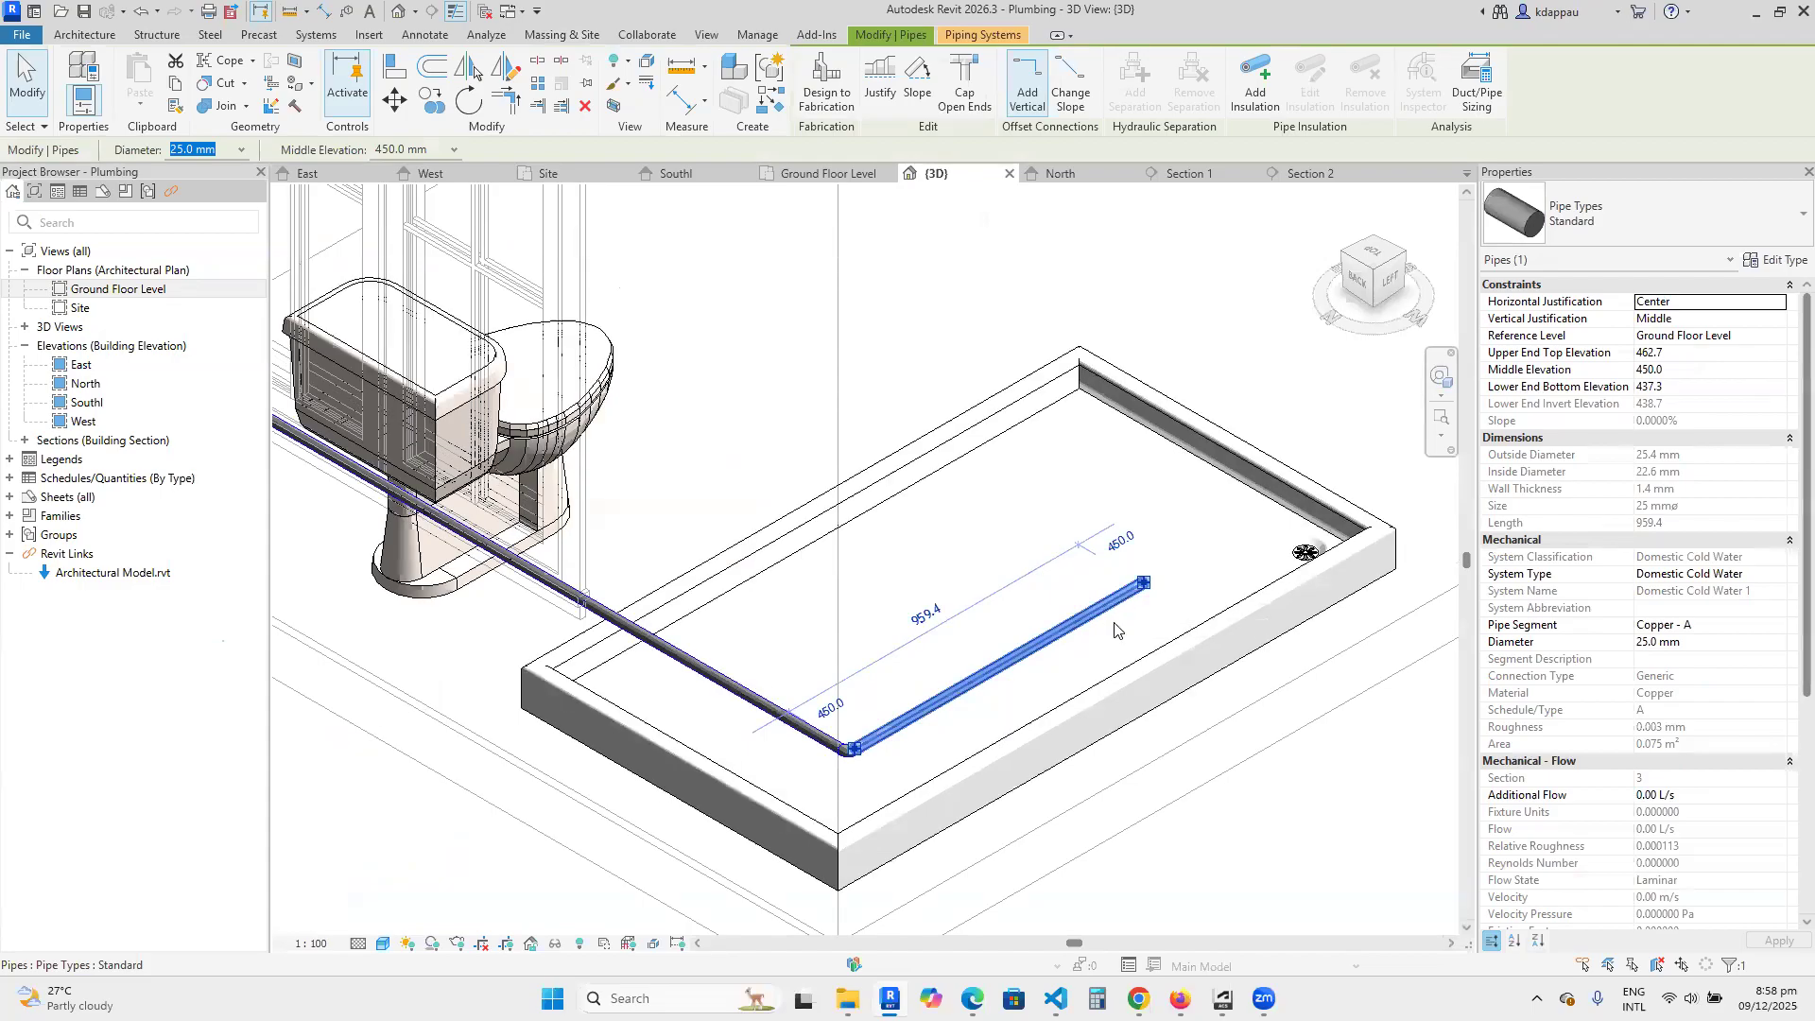
pyautogui.rightClick(1100, 615)
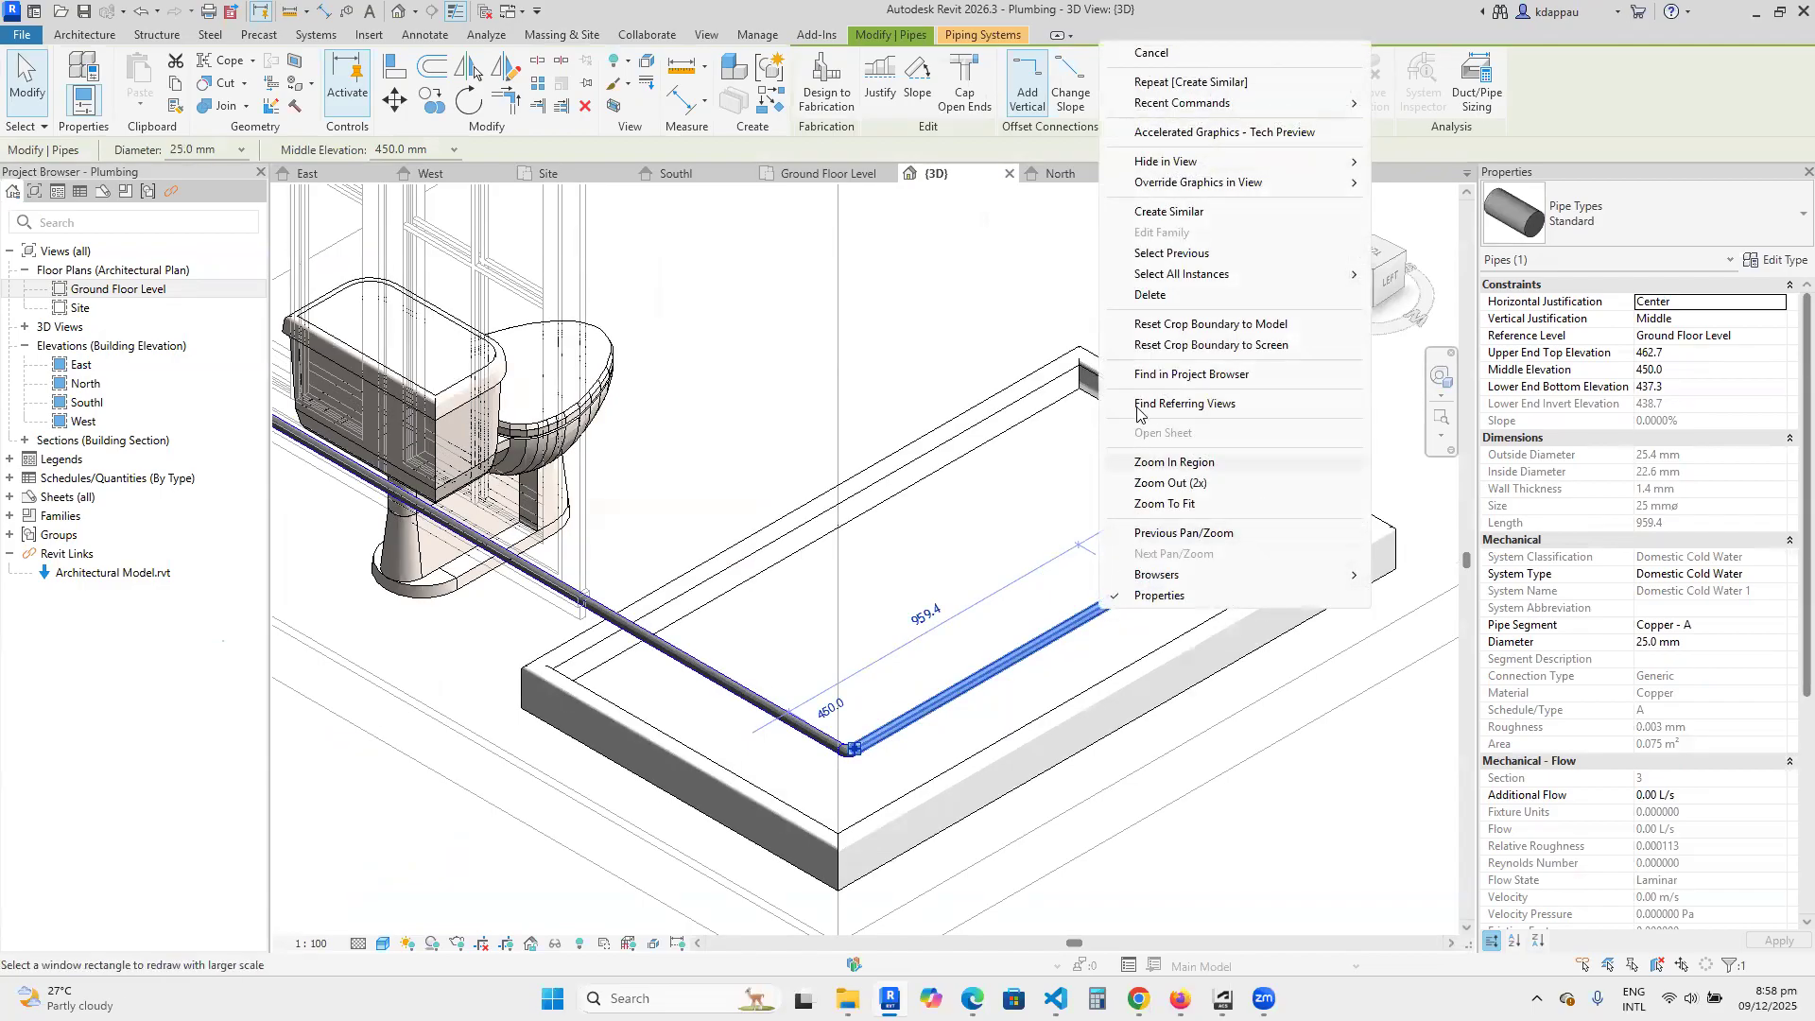
pyautogui.click(1161, 213)
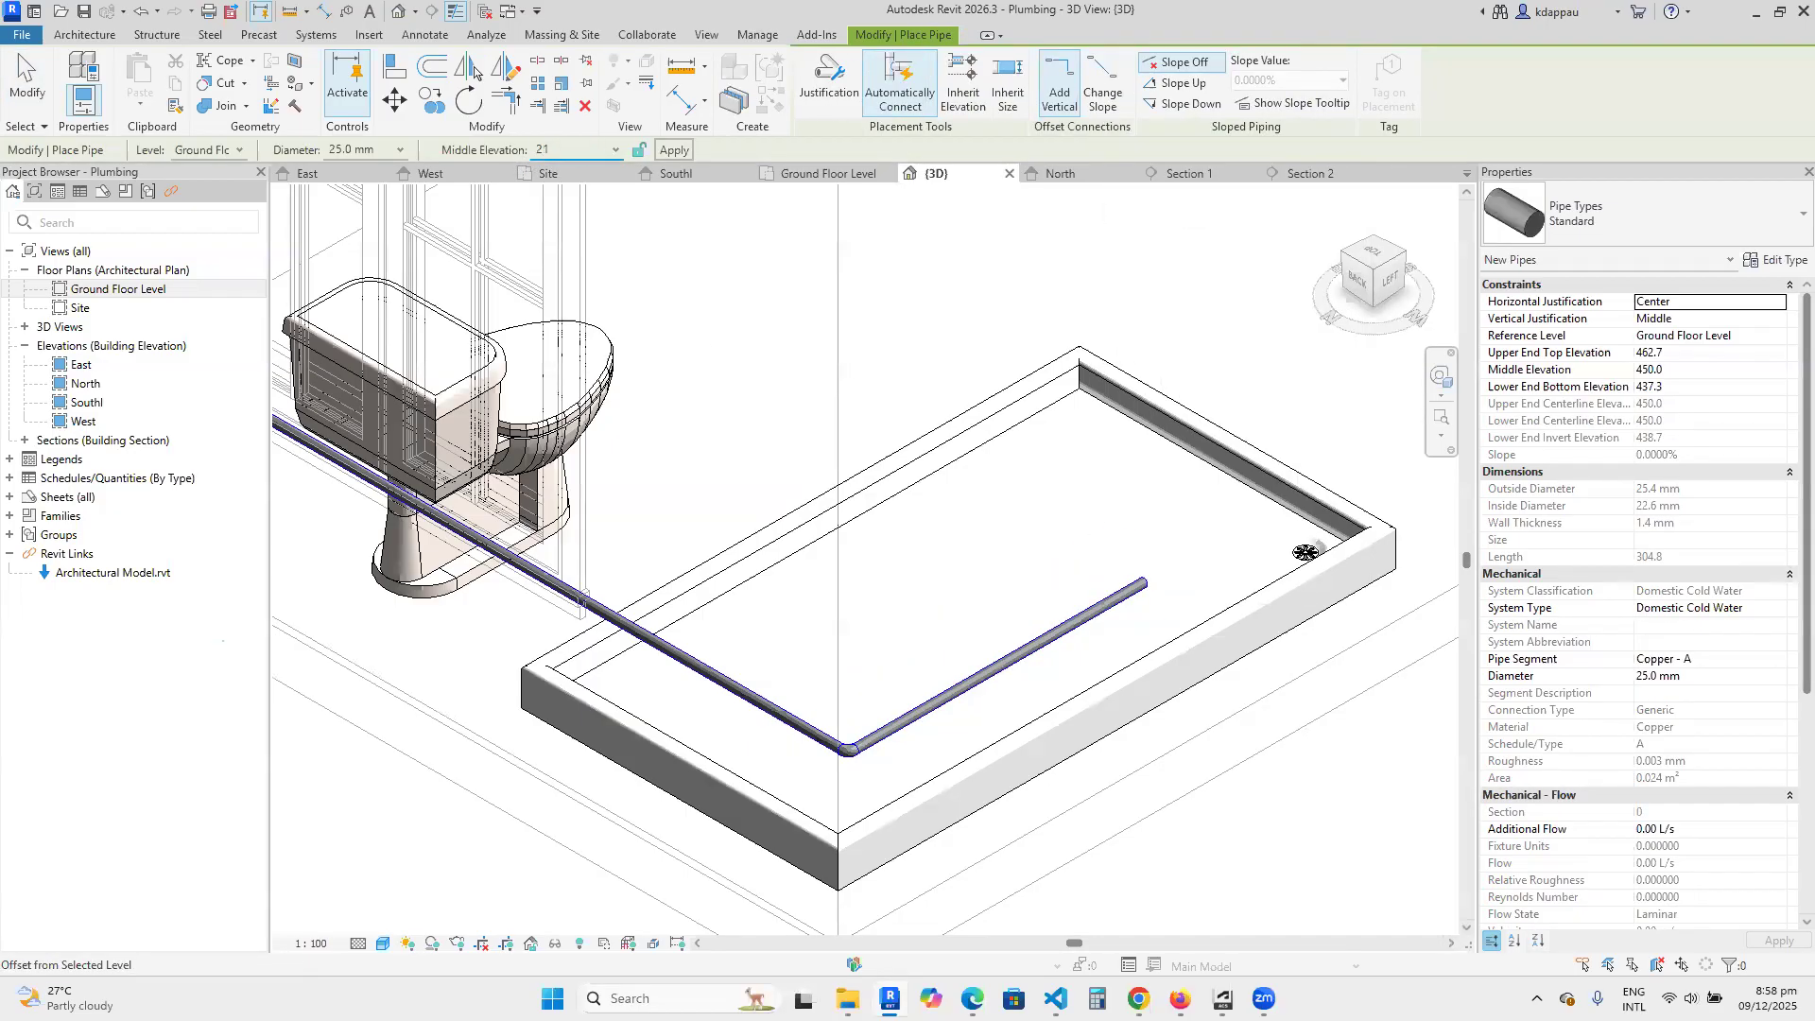
pyautogui.press('Return')
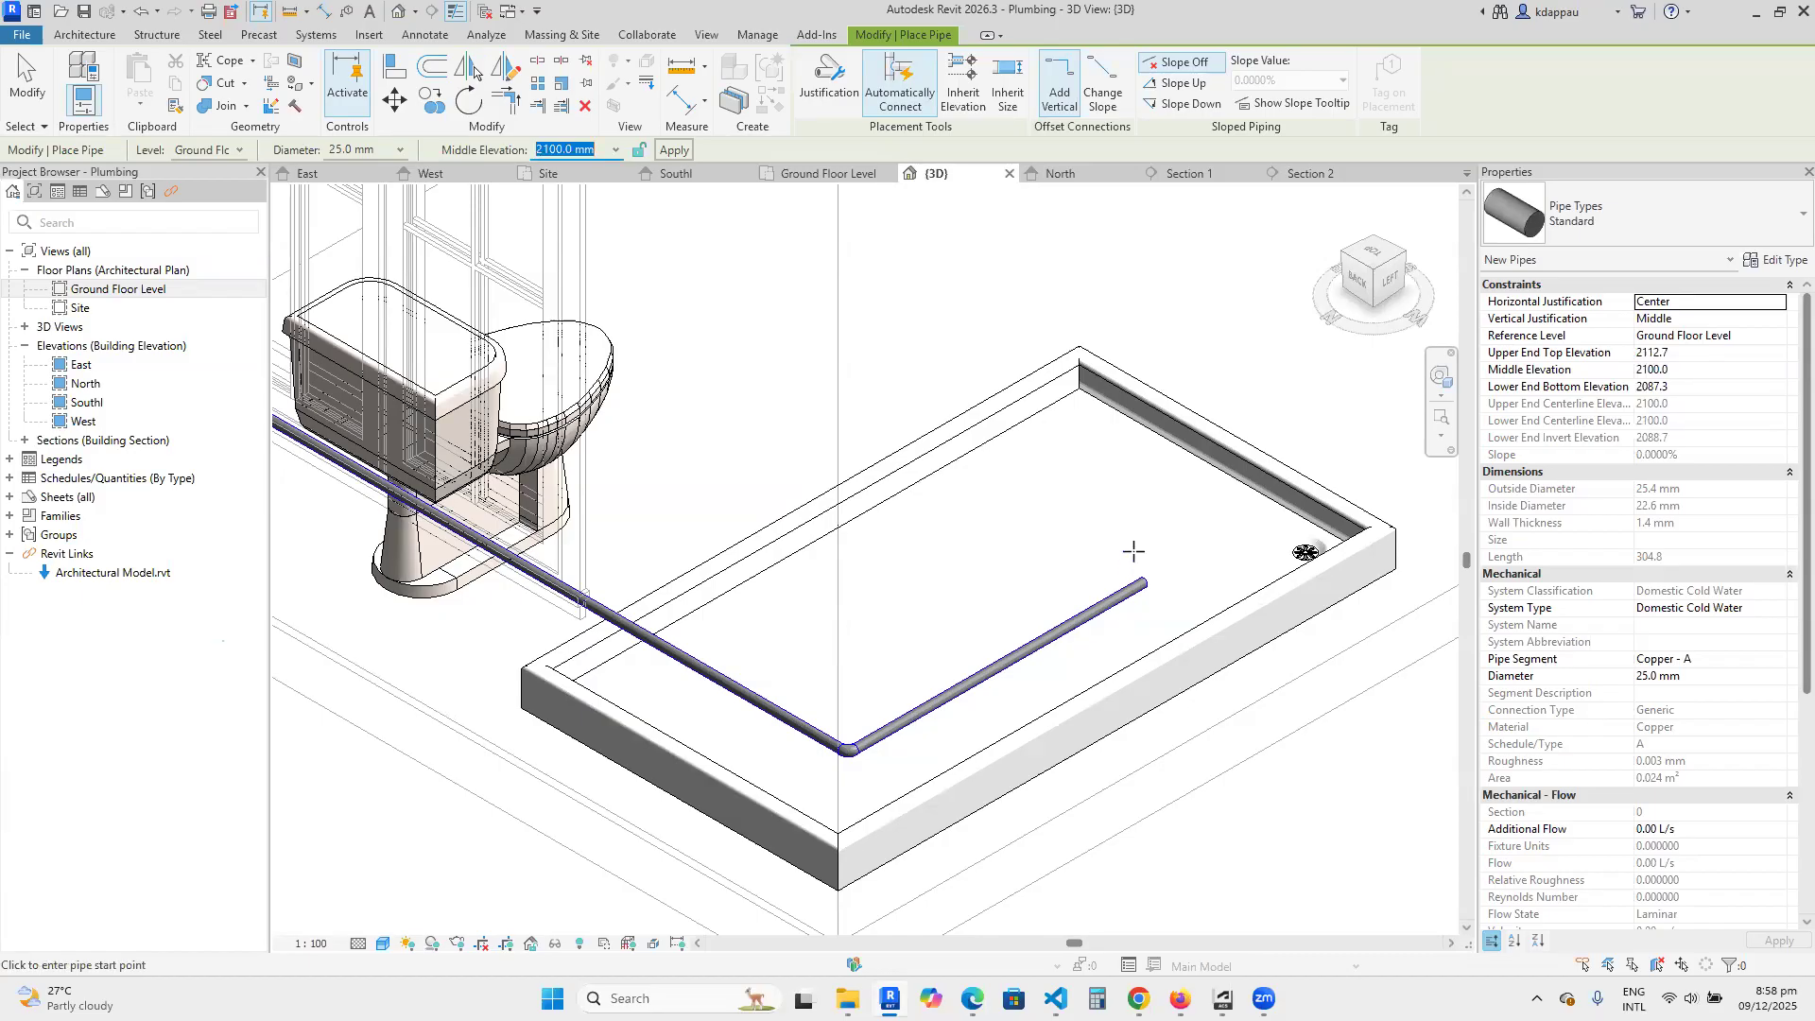
pyautogui.click(1137, 580)
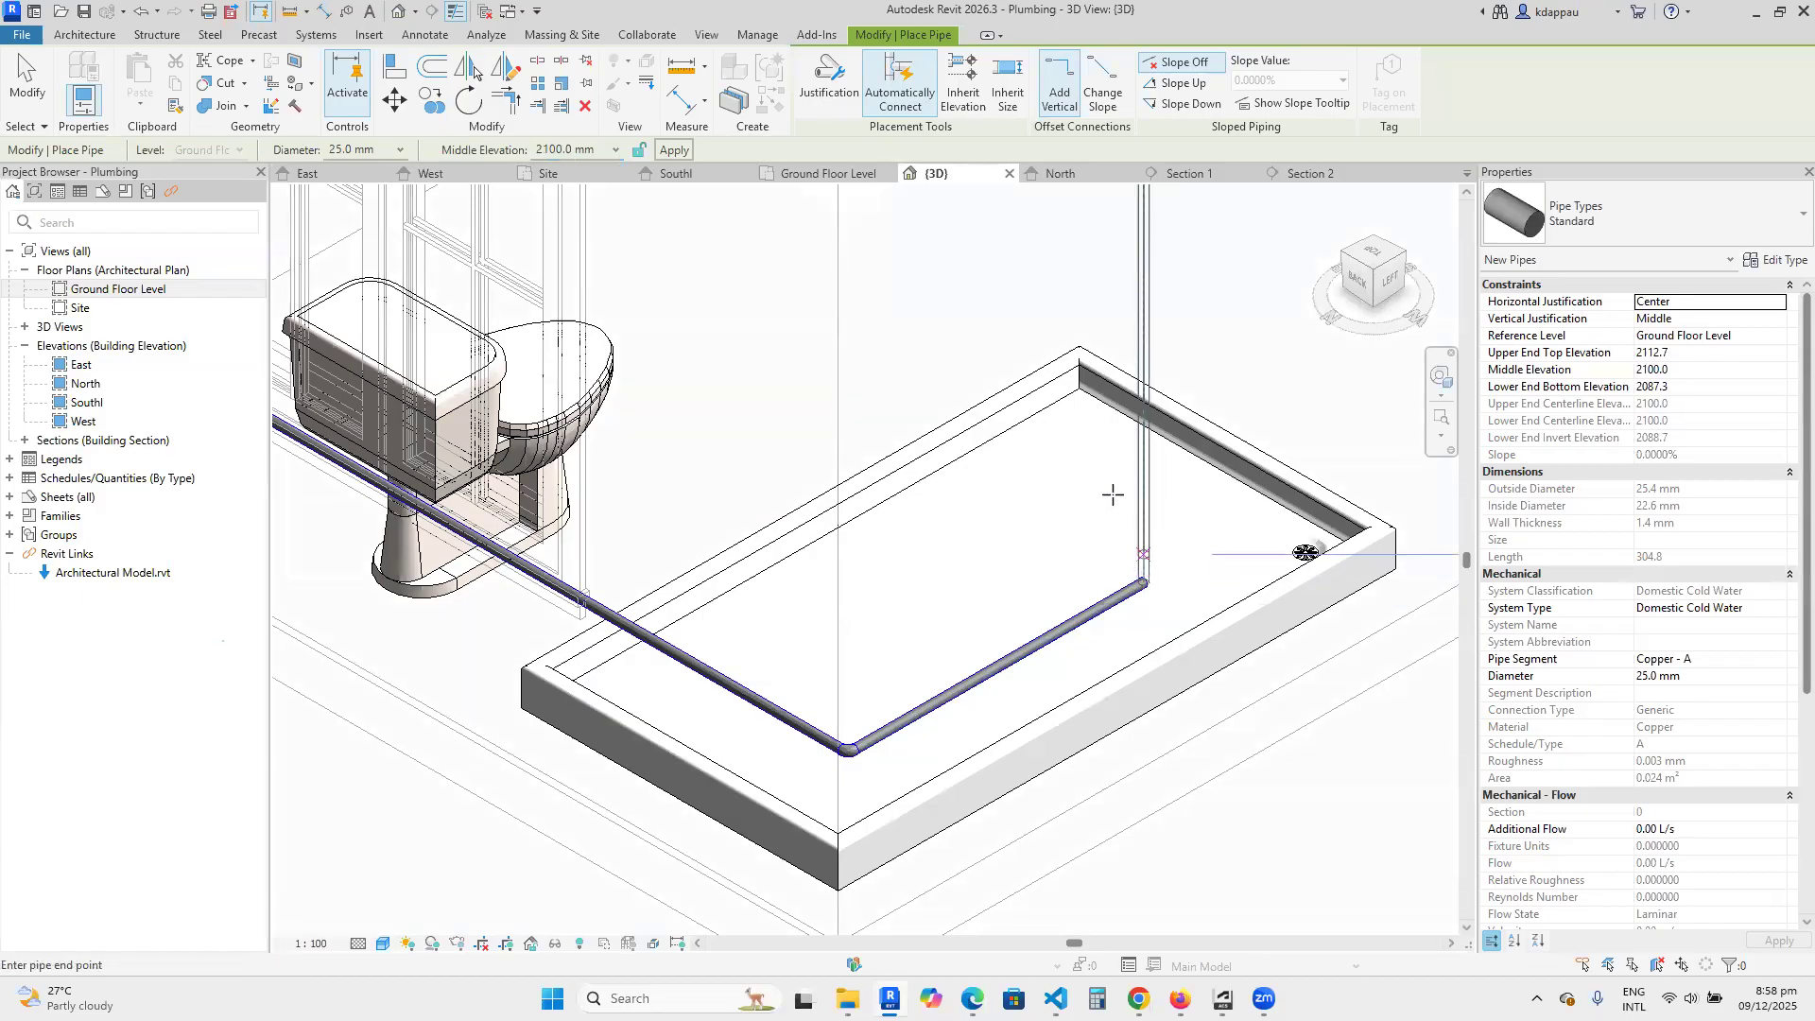
pyautogui.scroll(-4, 1125, 510)
pyautogui.scroll(2, 1153, 463)
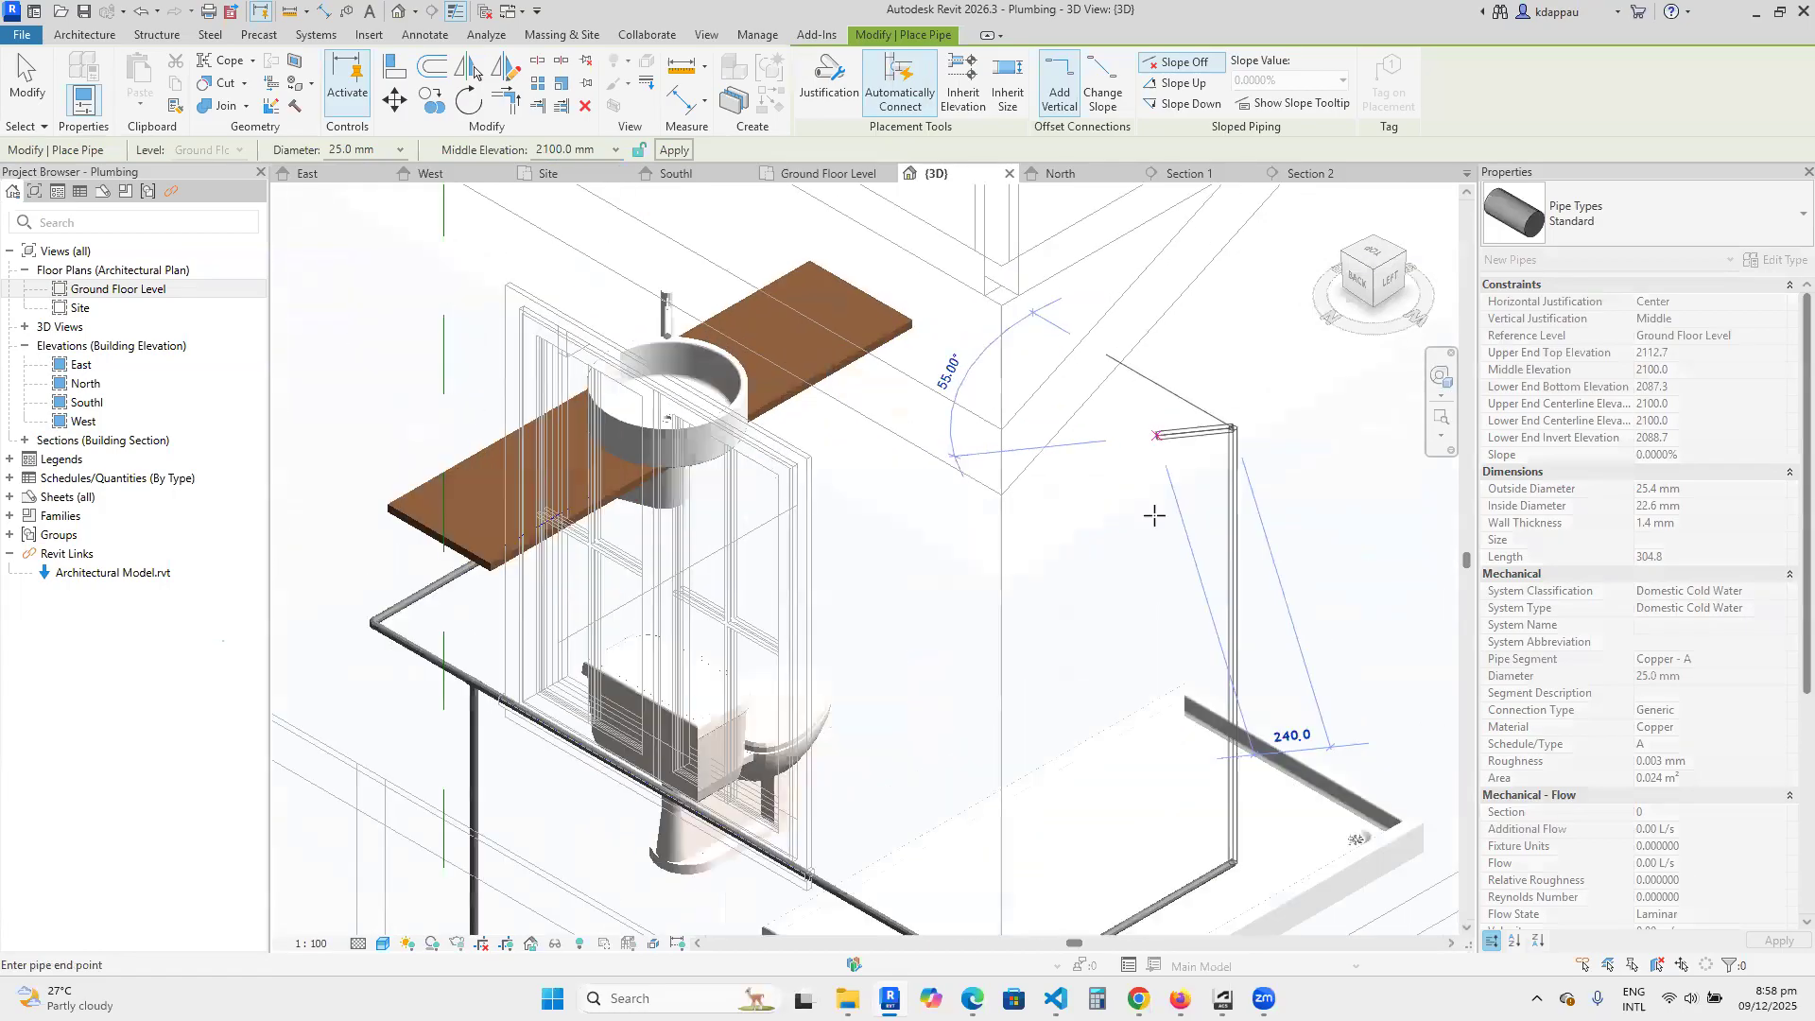
pyautogui.click(1117, 367)
pyautogui.rightClick(1214, 359)
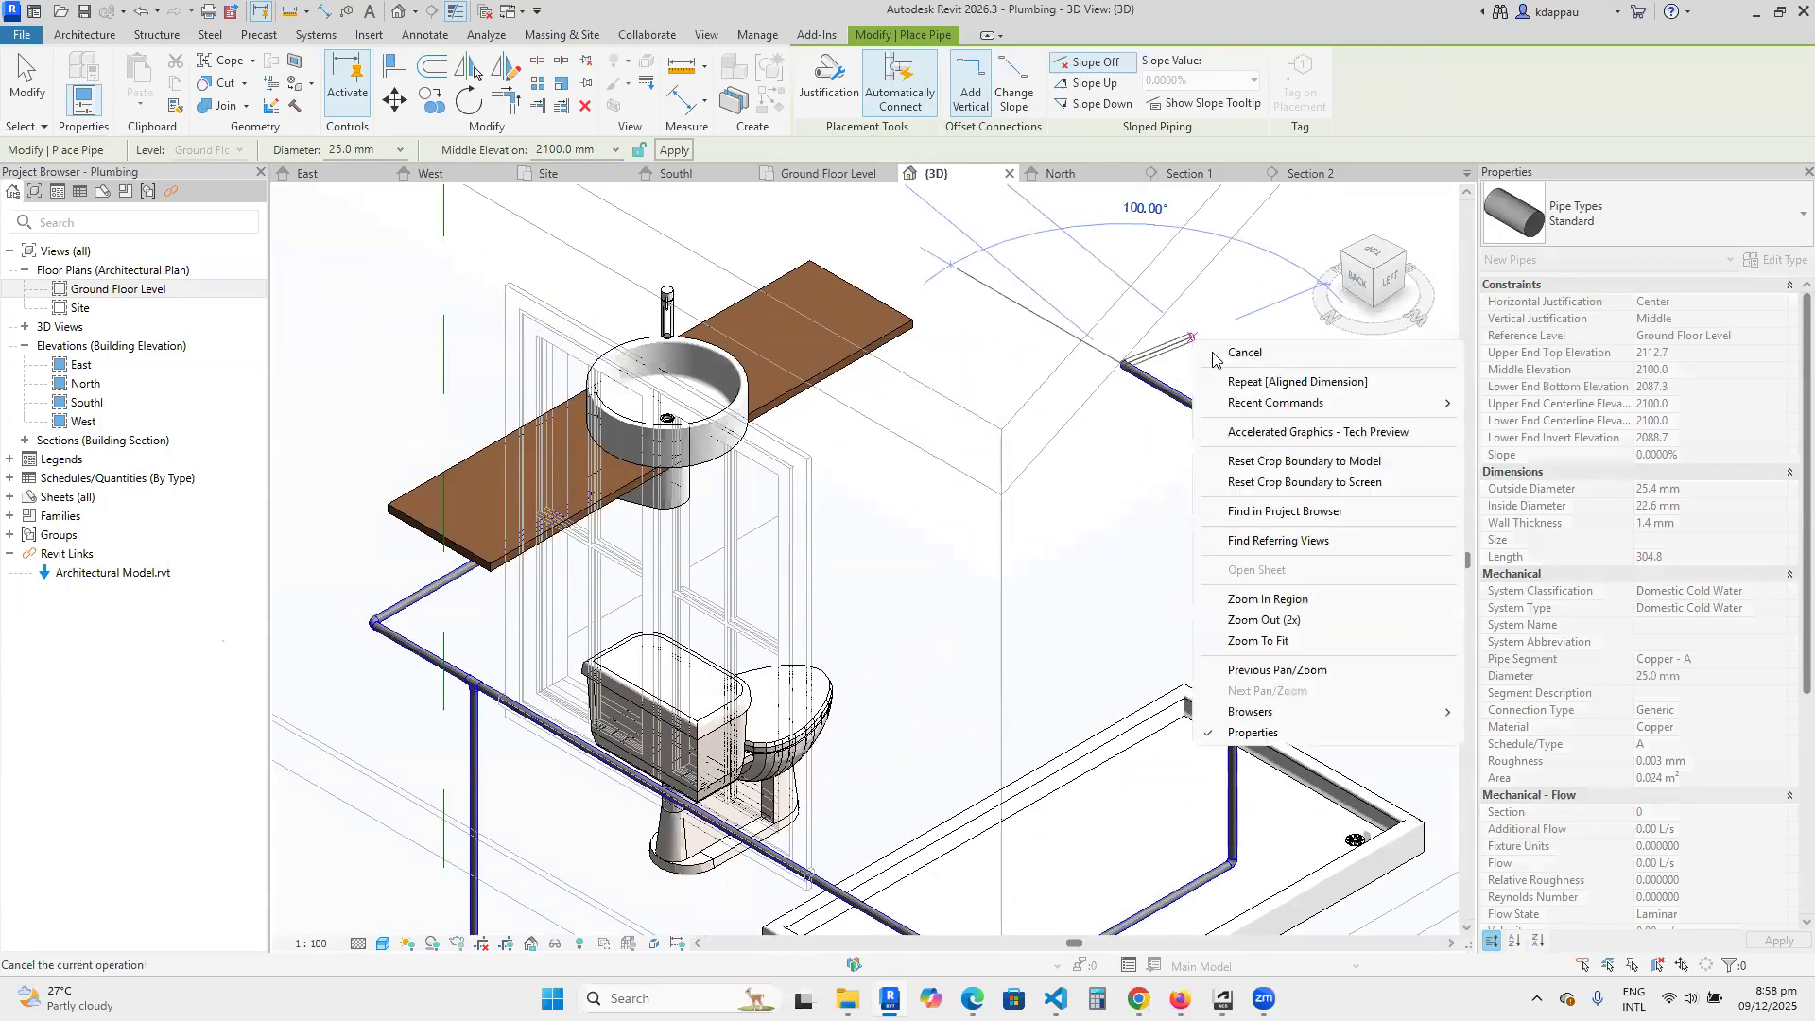
pyautogui.click(1258, 365)
pyautogui.rightClick(1211, 346)
pyautogui.click(1245, 363)
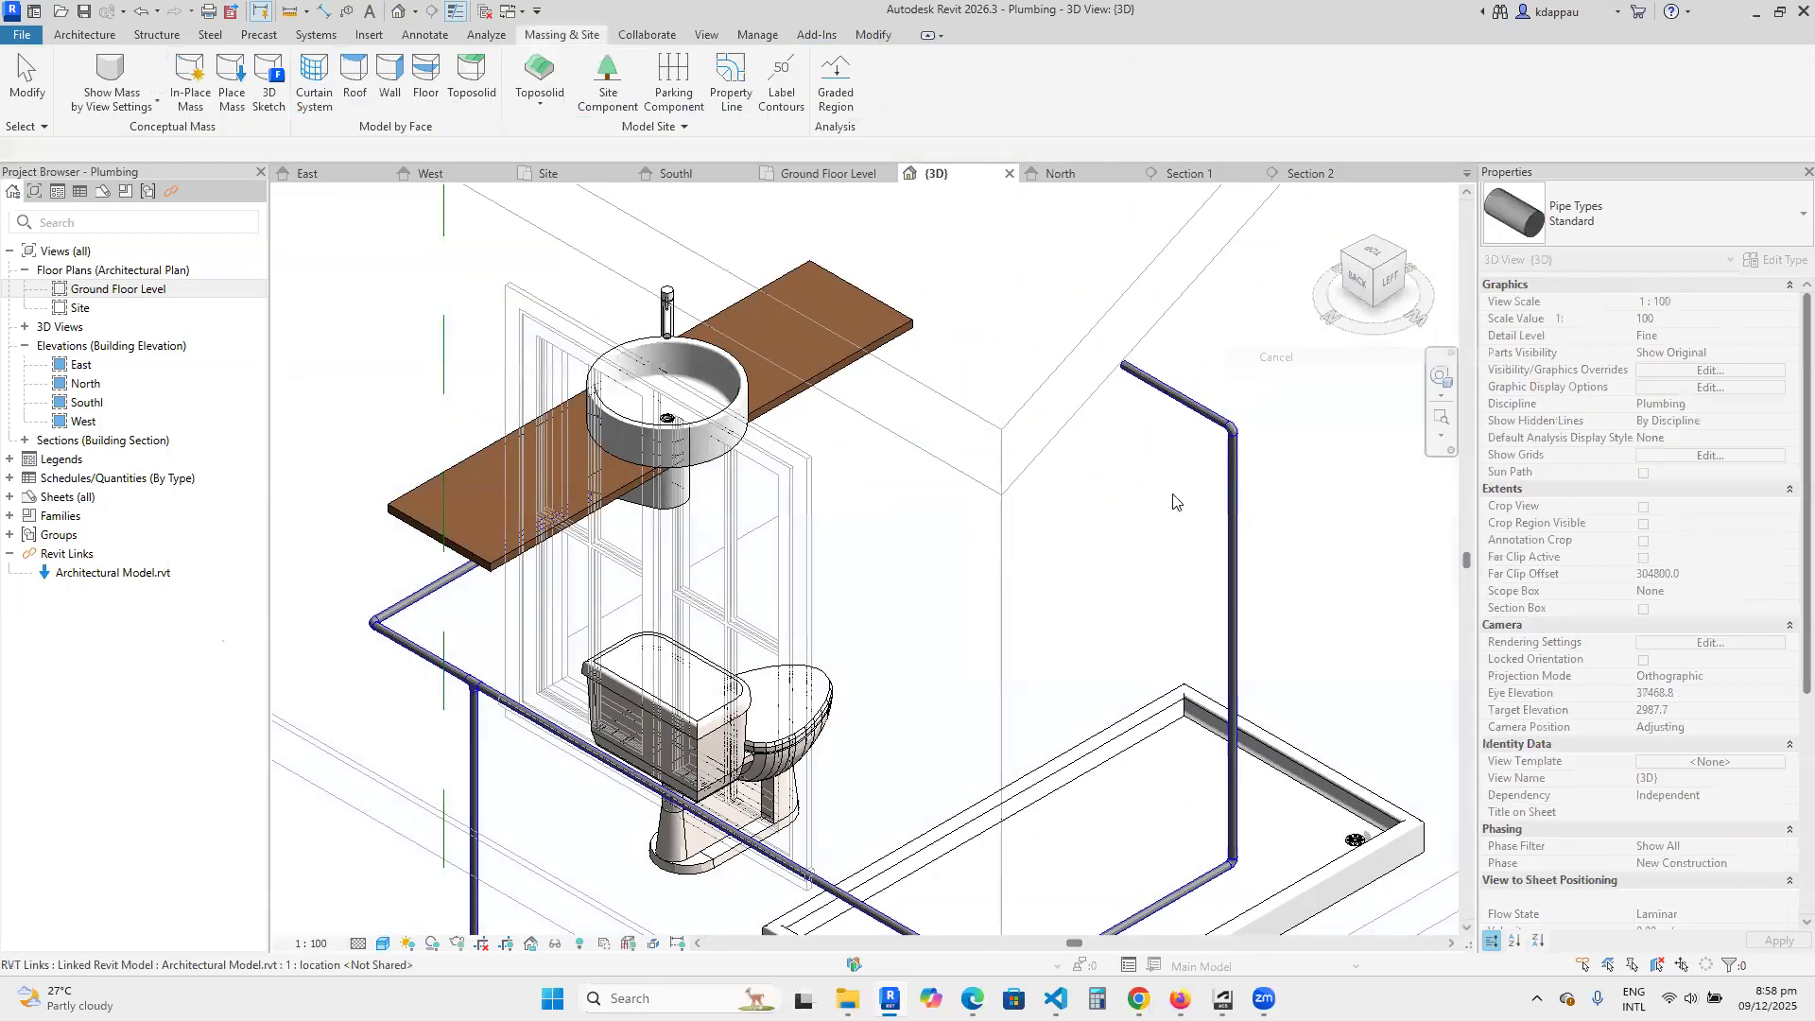
# Inspect the shower riser and its connection to the rest of the bathroom pipe run in 3D.
pyautogui.scroll(-3, 1111, 558)
pyautogui.scroll(-1, 1110, 558)
pyautogui.scroll(3, 915, 702)
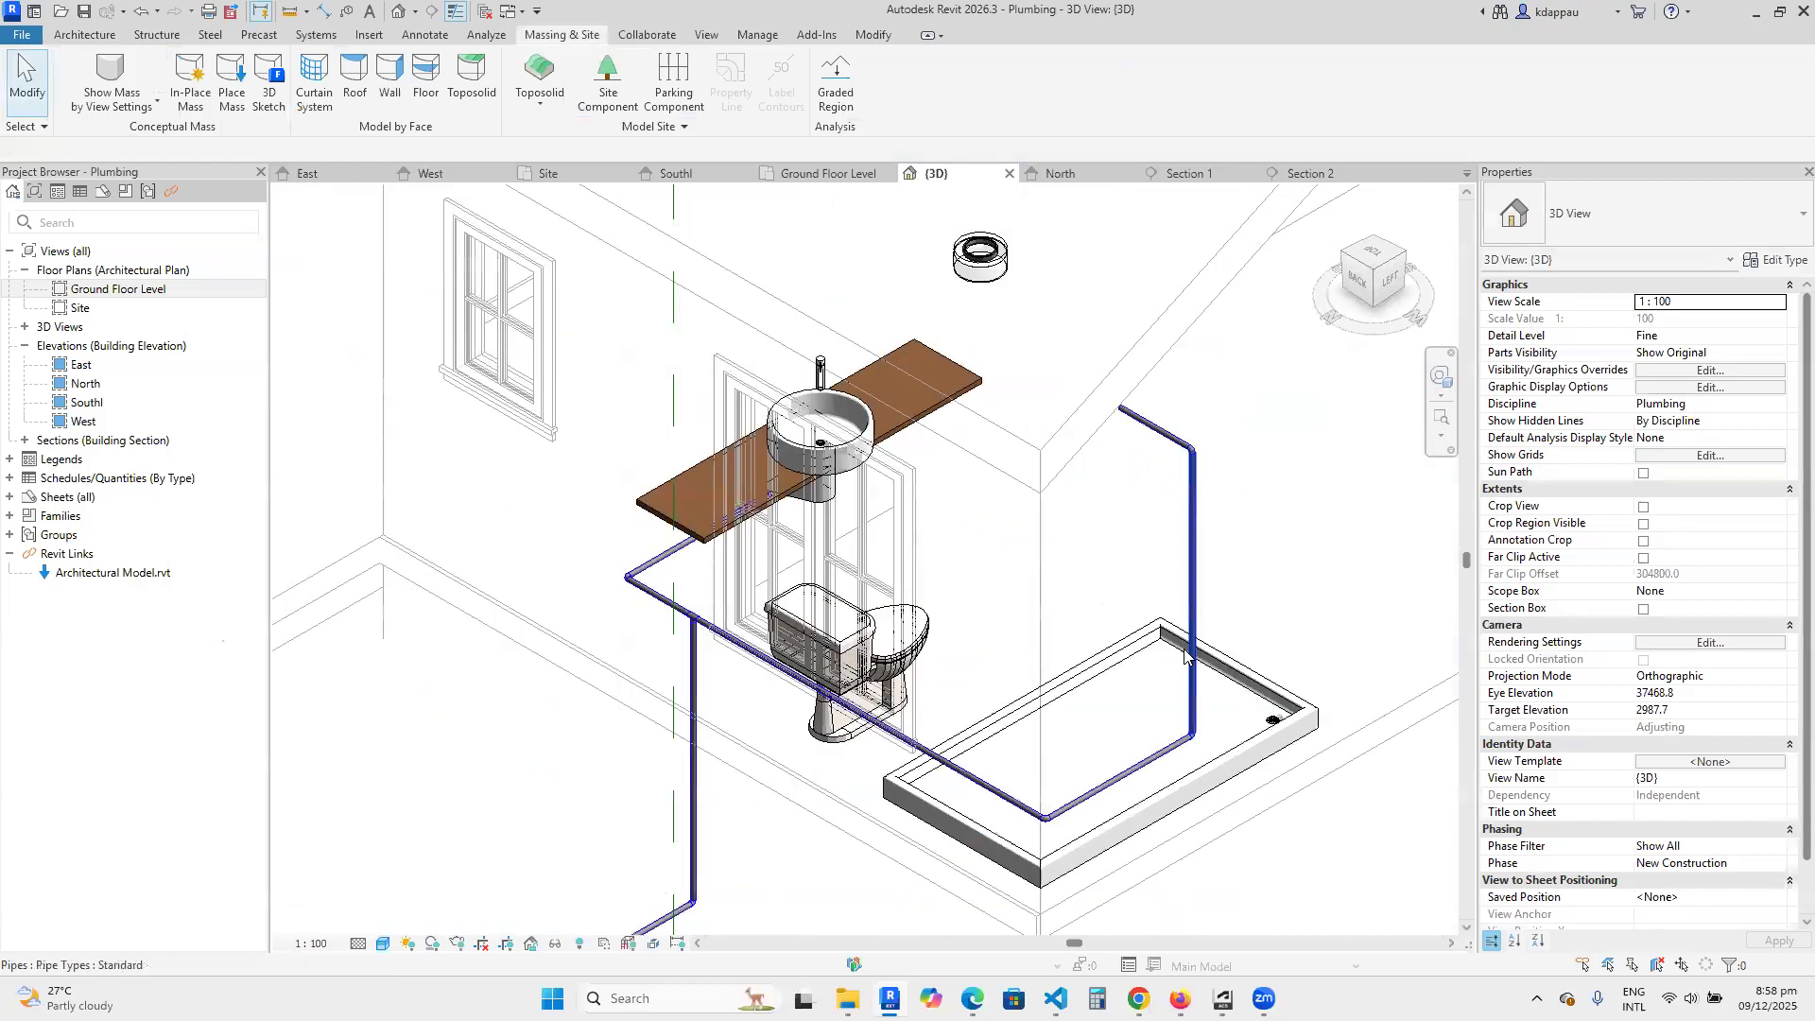
pyautogui.scroll(-2, 915, 701)
pyautogui.scroll(3, 845, 690)
pyautogui.scroll(-3, 749, 631)
pyautogui.scroll(3, 975, 760)
pyautogui.scroll(-2, 975, 760)
pyautogui.scroll(-2, 1040, 614)
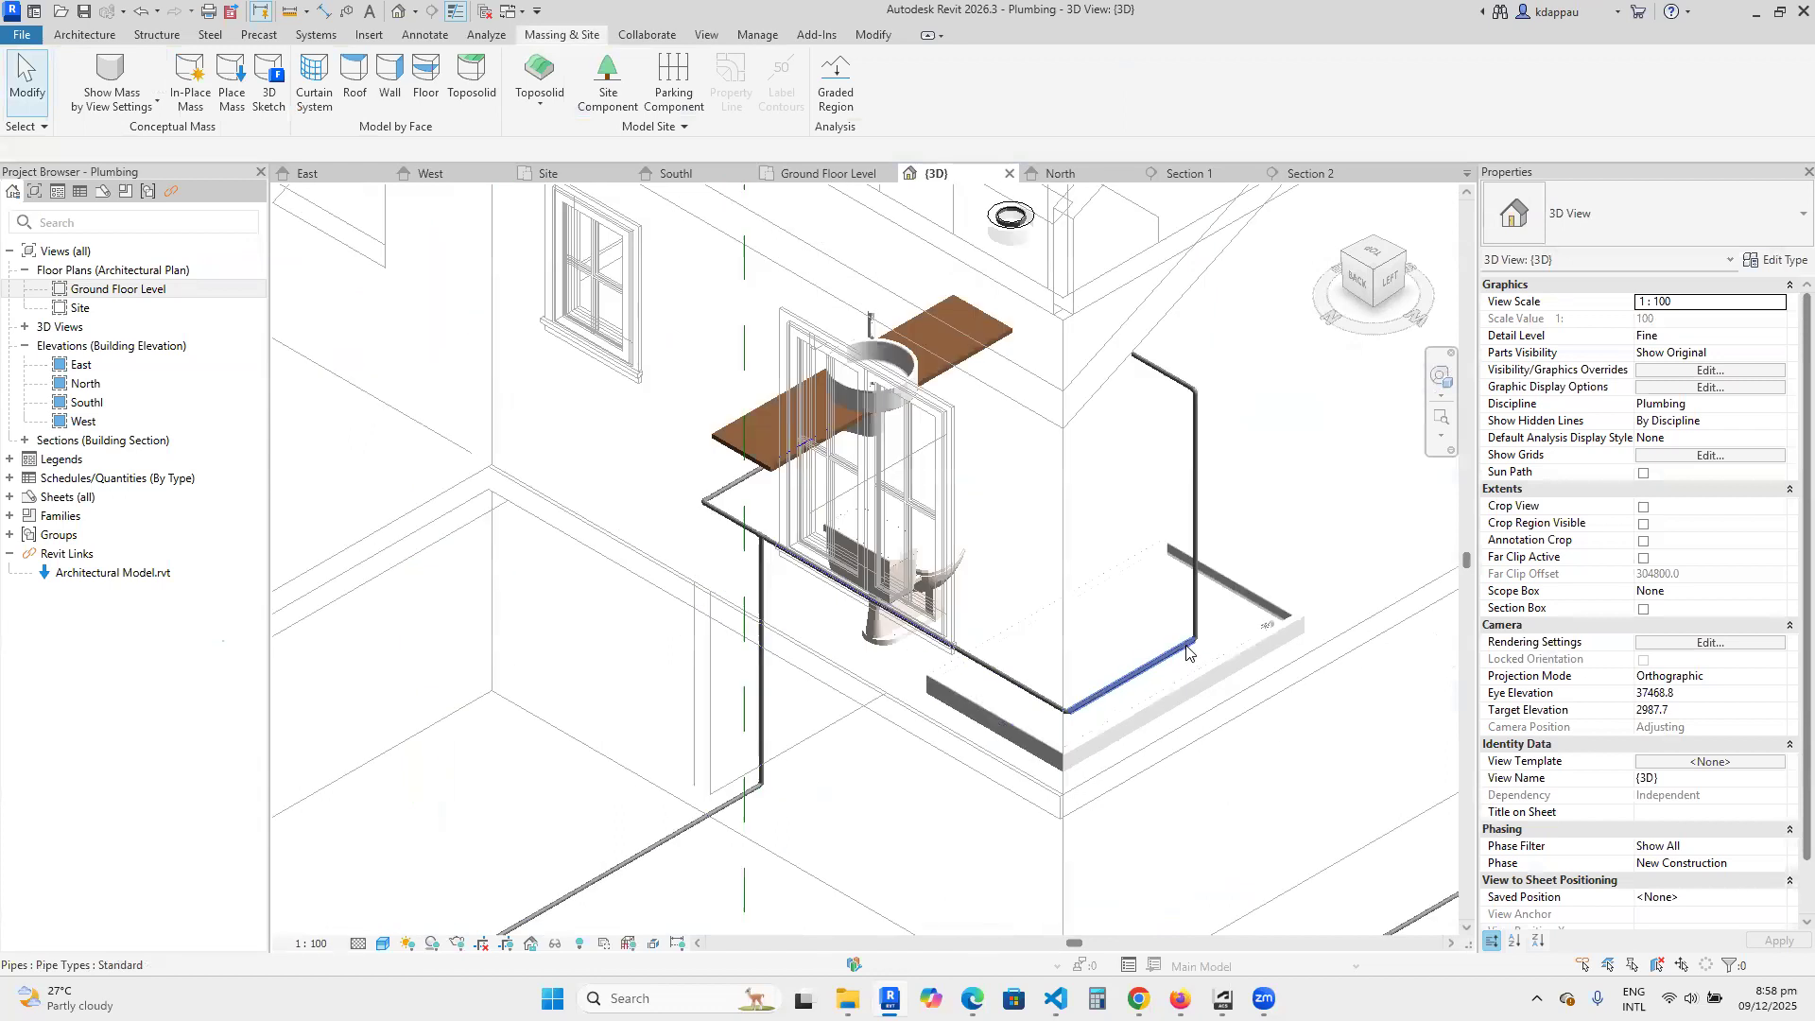
pyautogui.scroll(2, 1190, 487)
pyautogui.scroll(2, 1195, 460)
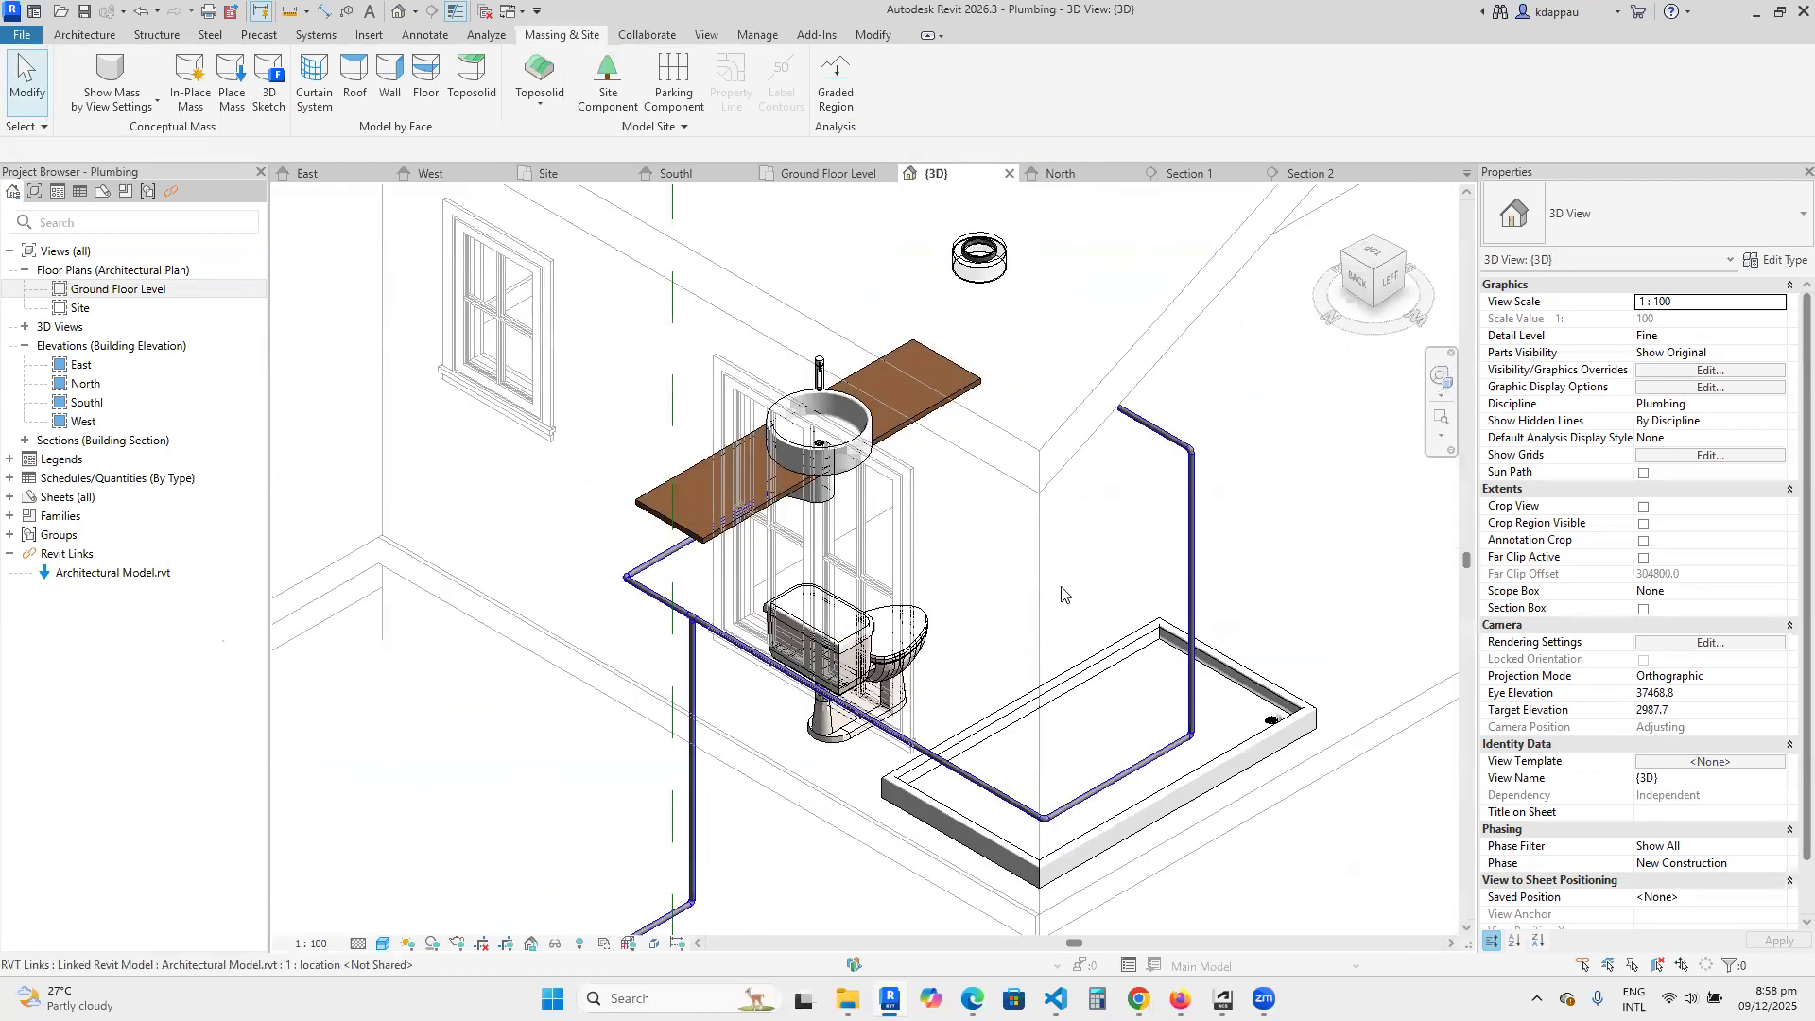
pyautogui.scroll(-3, 1064, 595)
# Set the middle elevation of the short horizontal pipe on top of the shower riser to 1800 mm.
pyautogui.click(1403, 259)
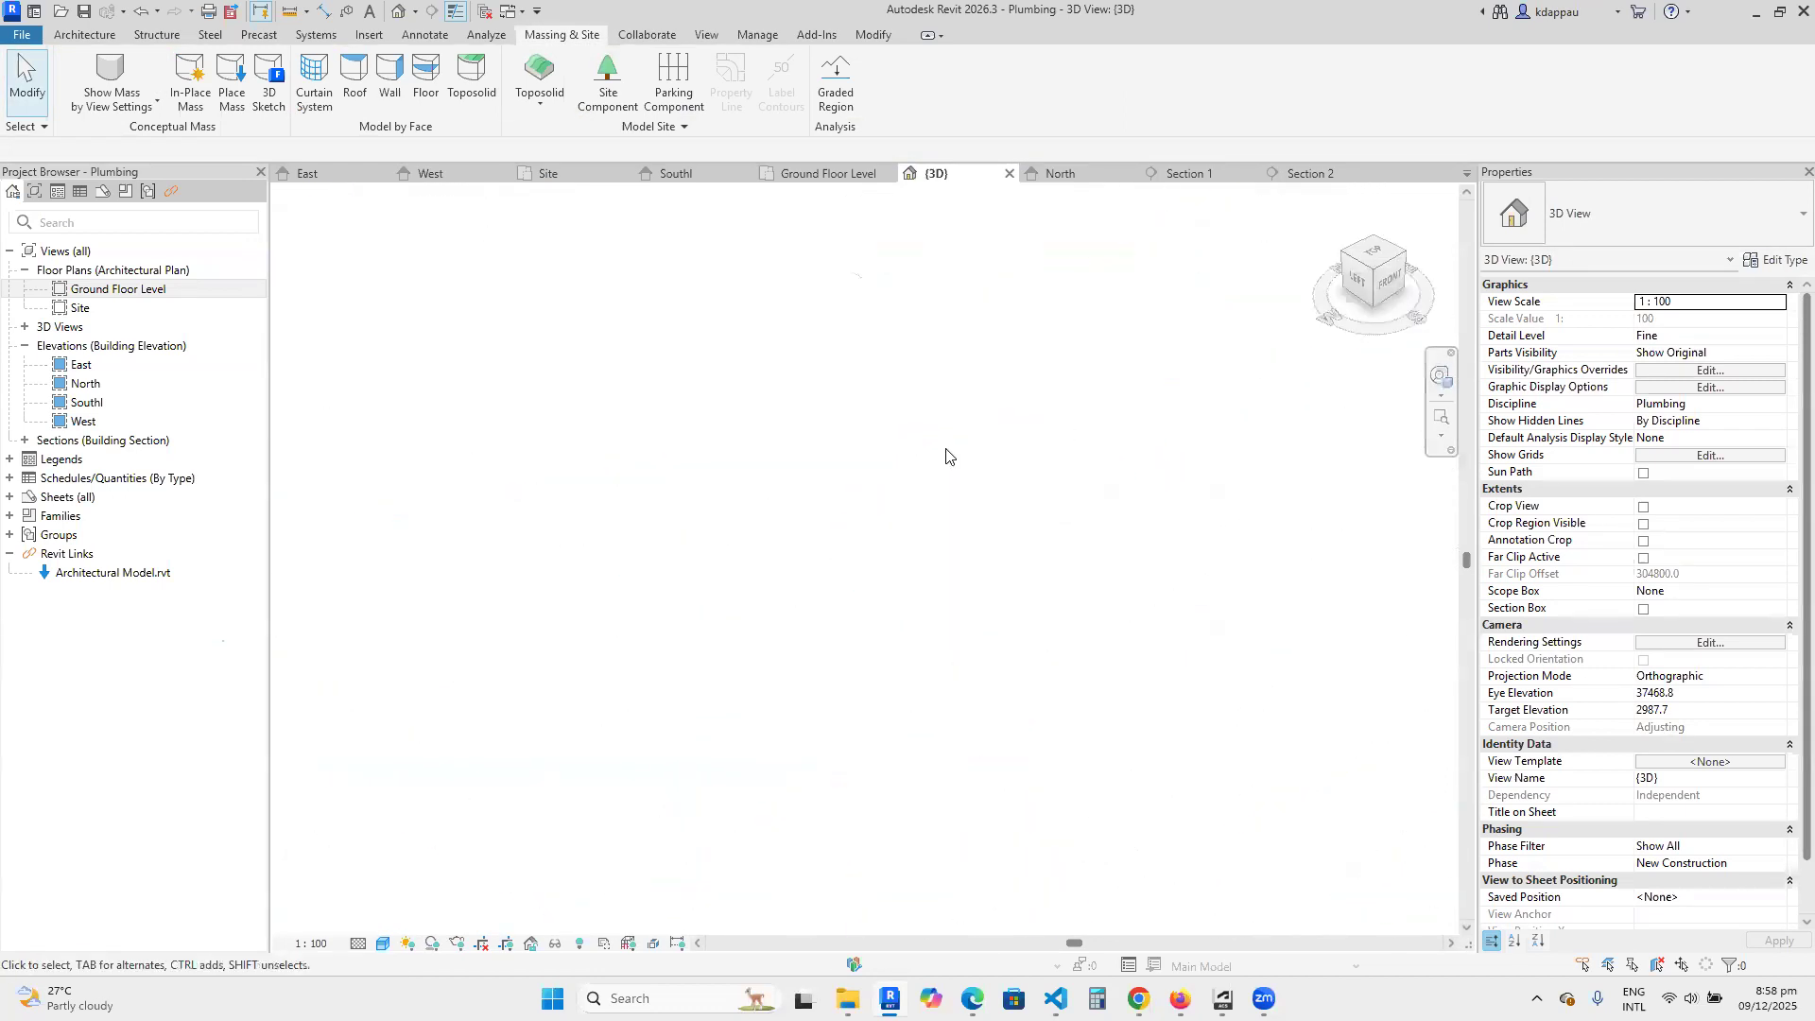
pyautogui.scroll(8, 781, 601)
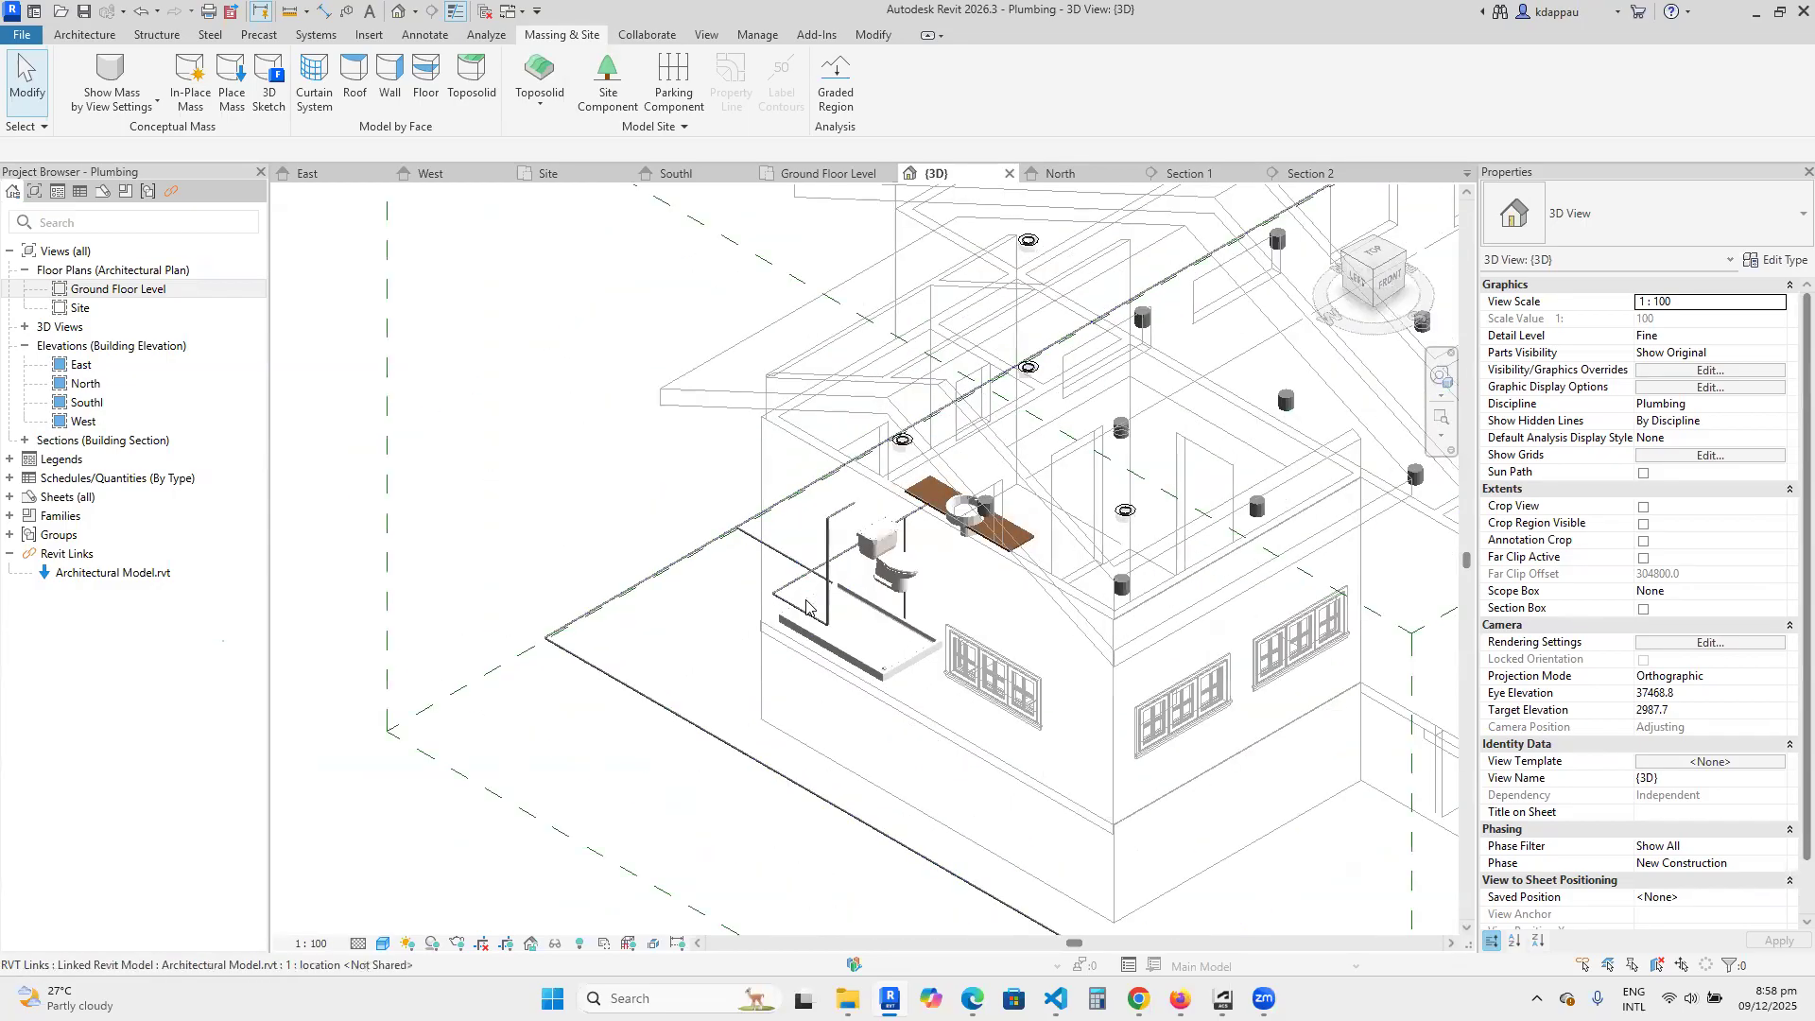
pyautogui.scroll(-4, 851, 595)
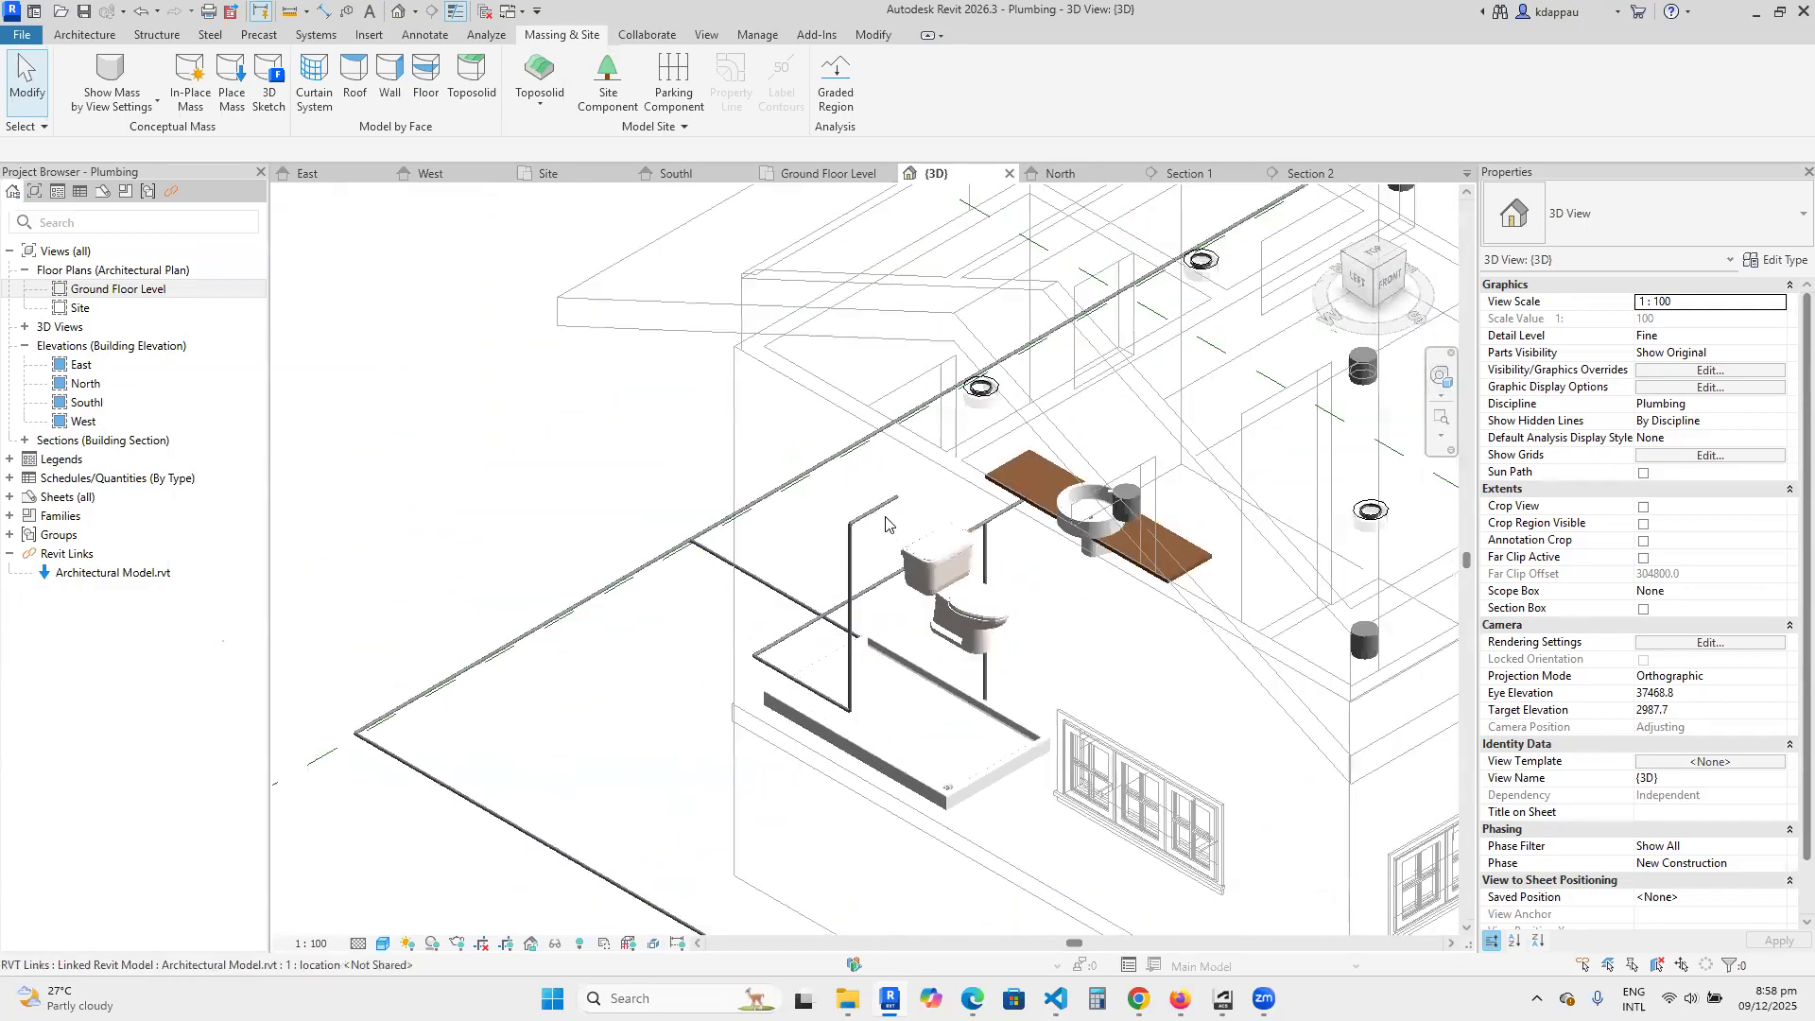
pyautogui.scroll(4, 885, 512)
pyautogui.click(886, 512)
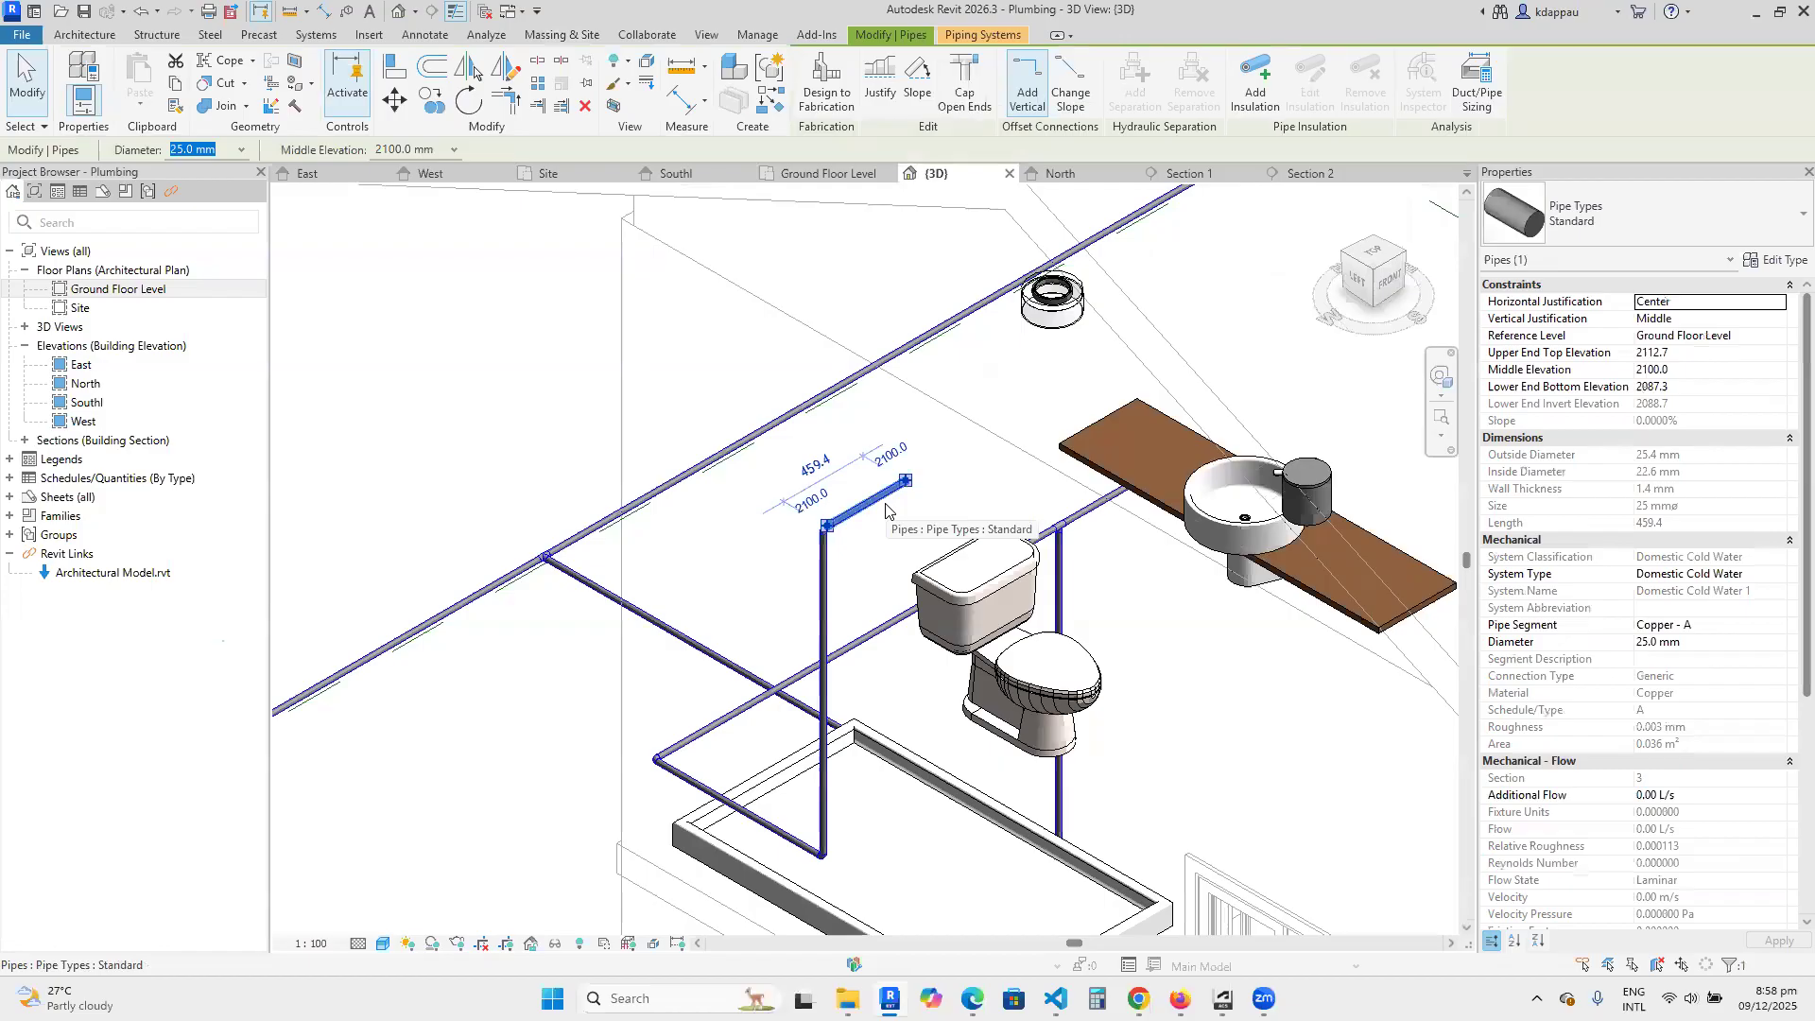
pyautogui.scroll(-2, 862, 624)
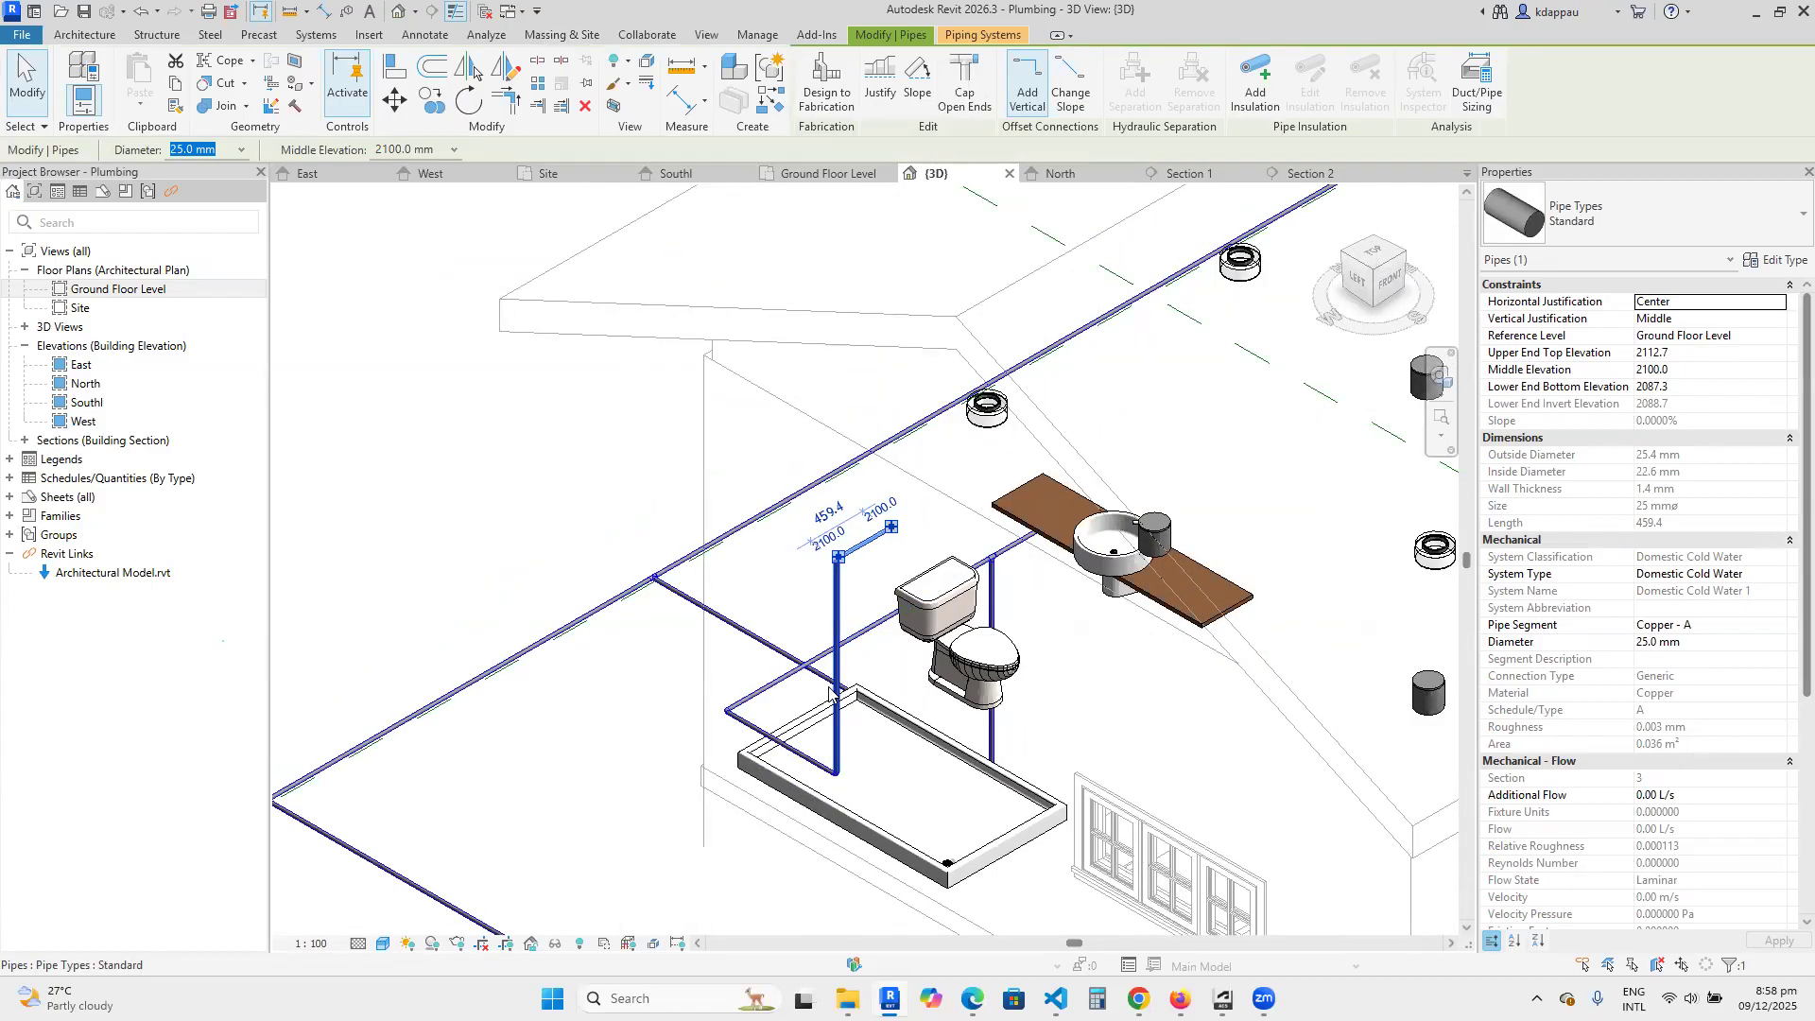
pyautogui.scroll(1, 830, 695)
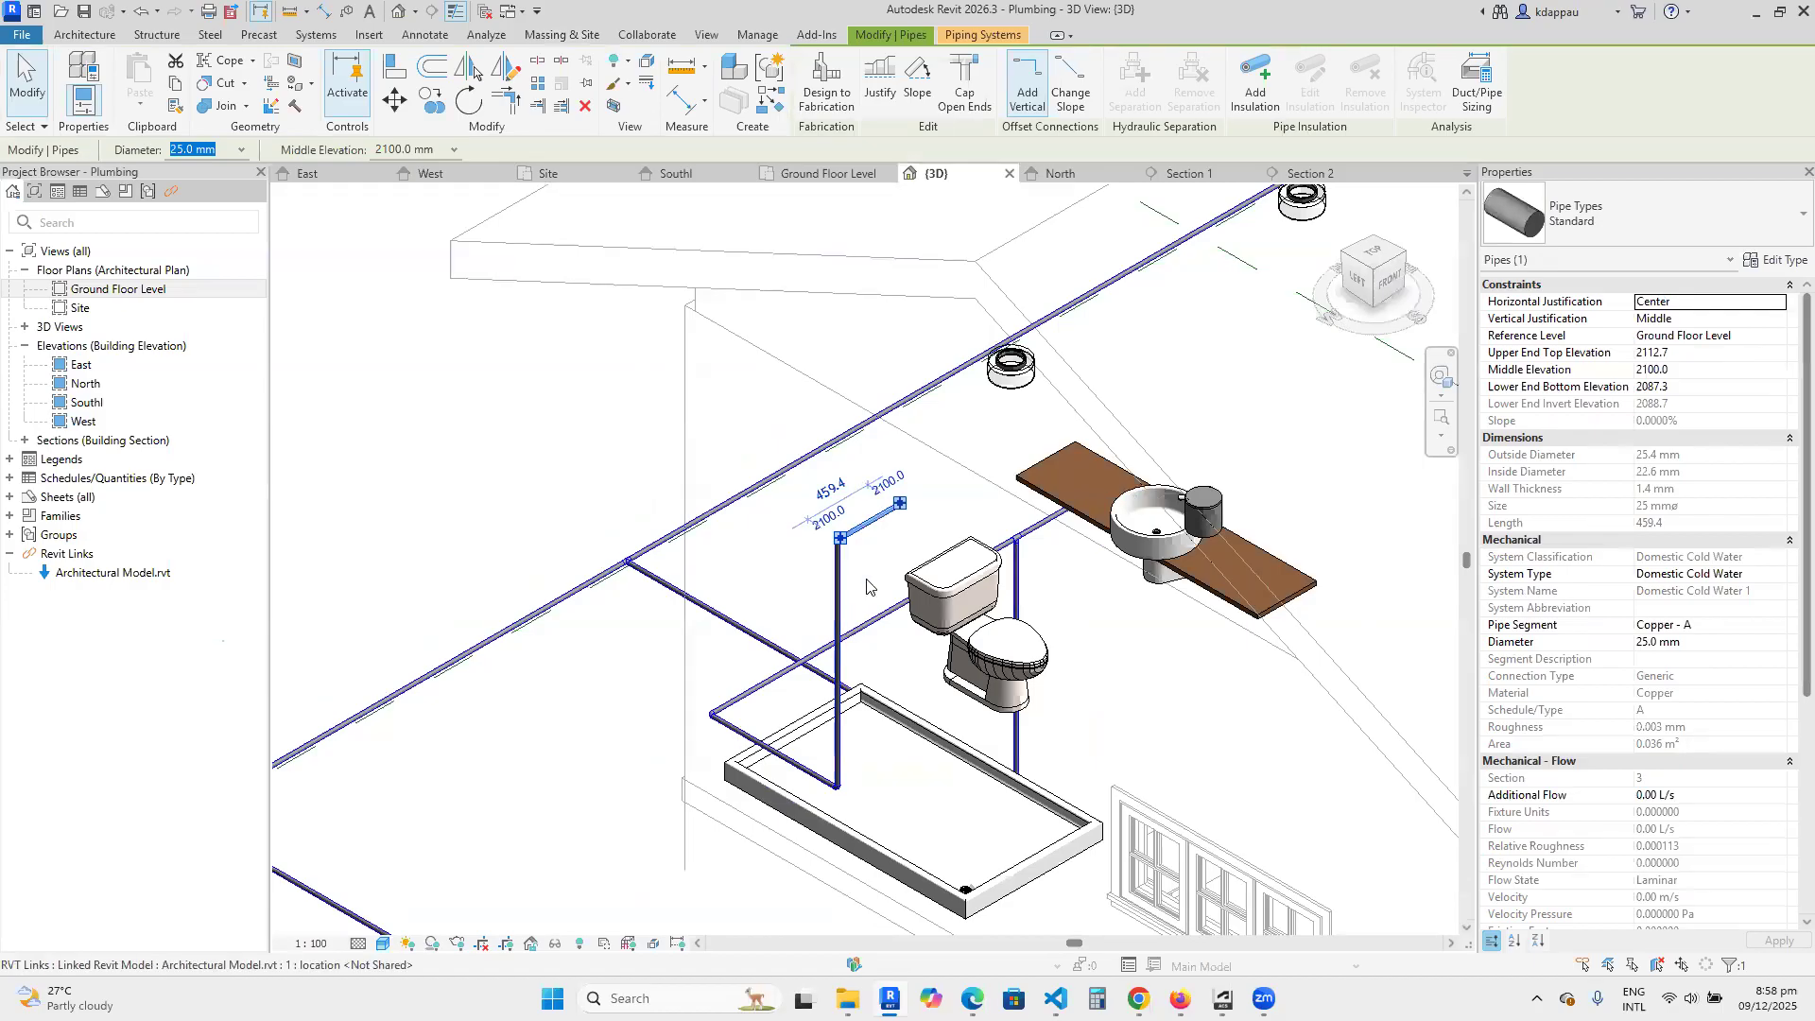
pyautogui.scroll(1, 868, 586)
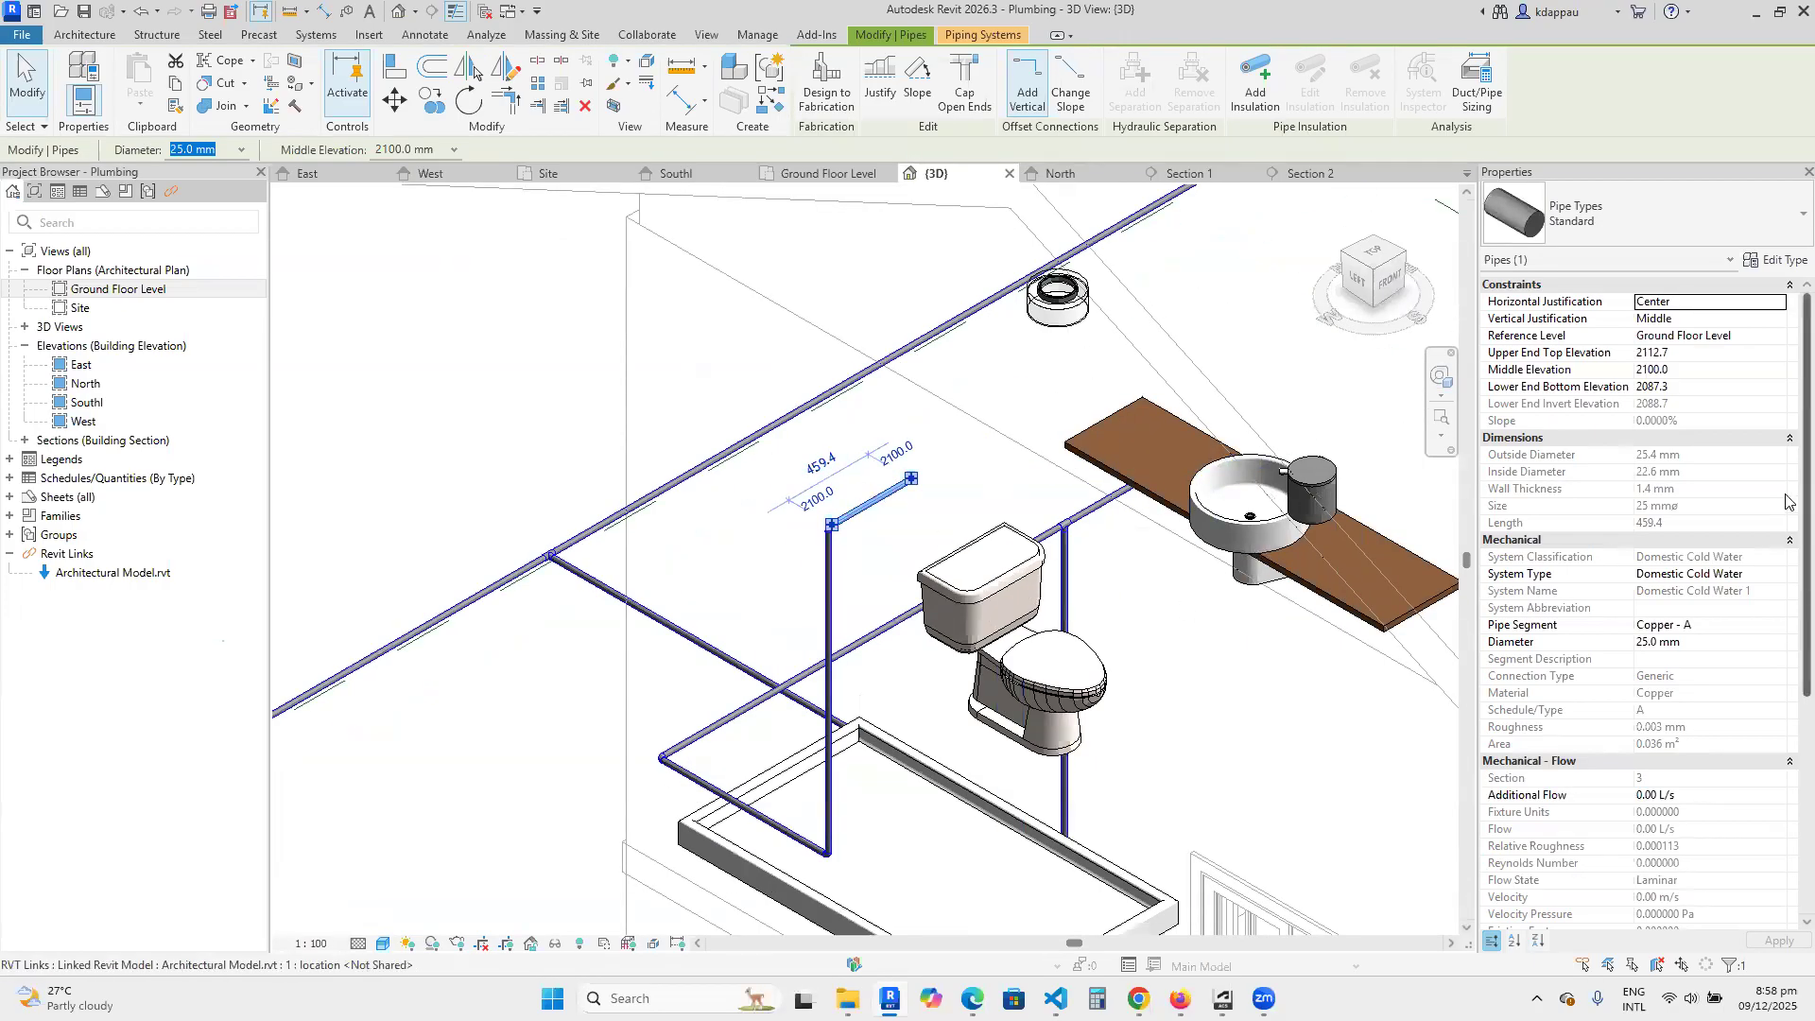
pyautogui.click(1704, 370)
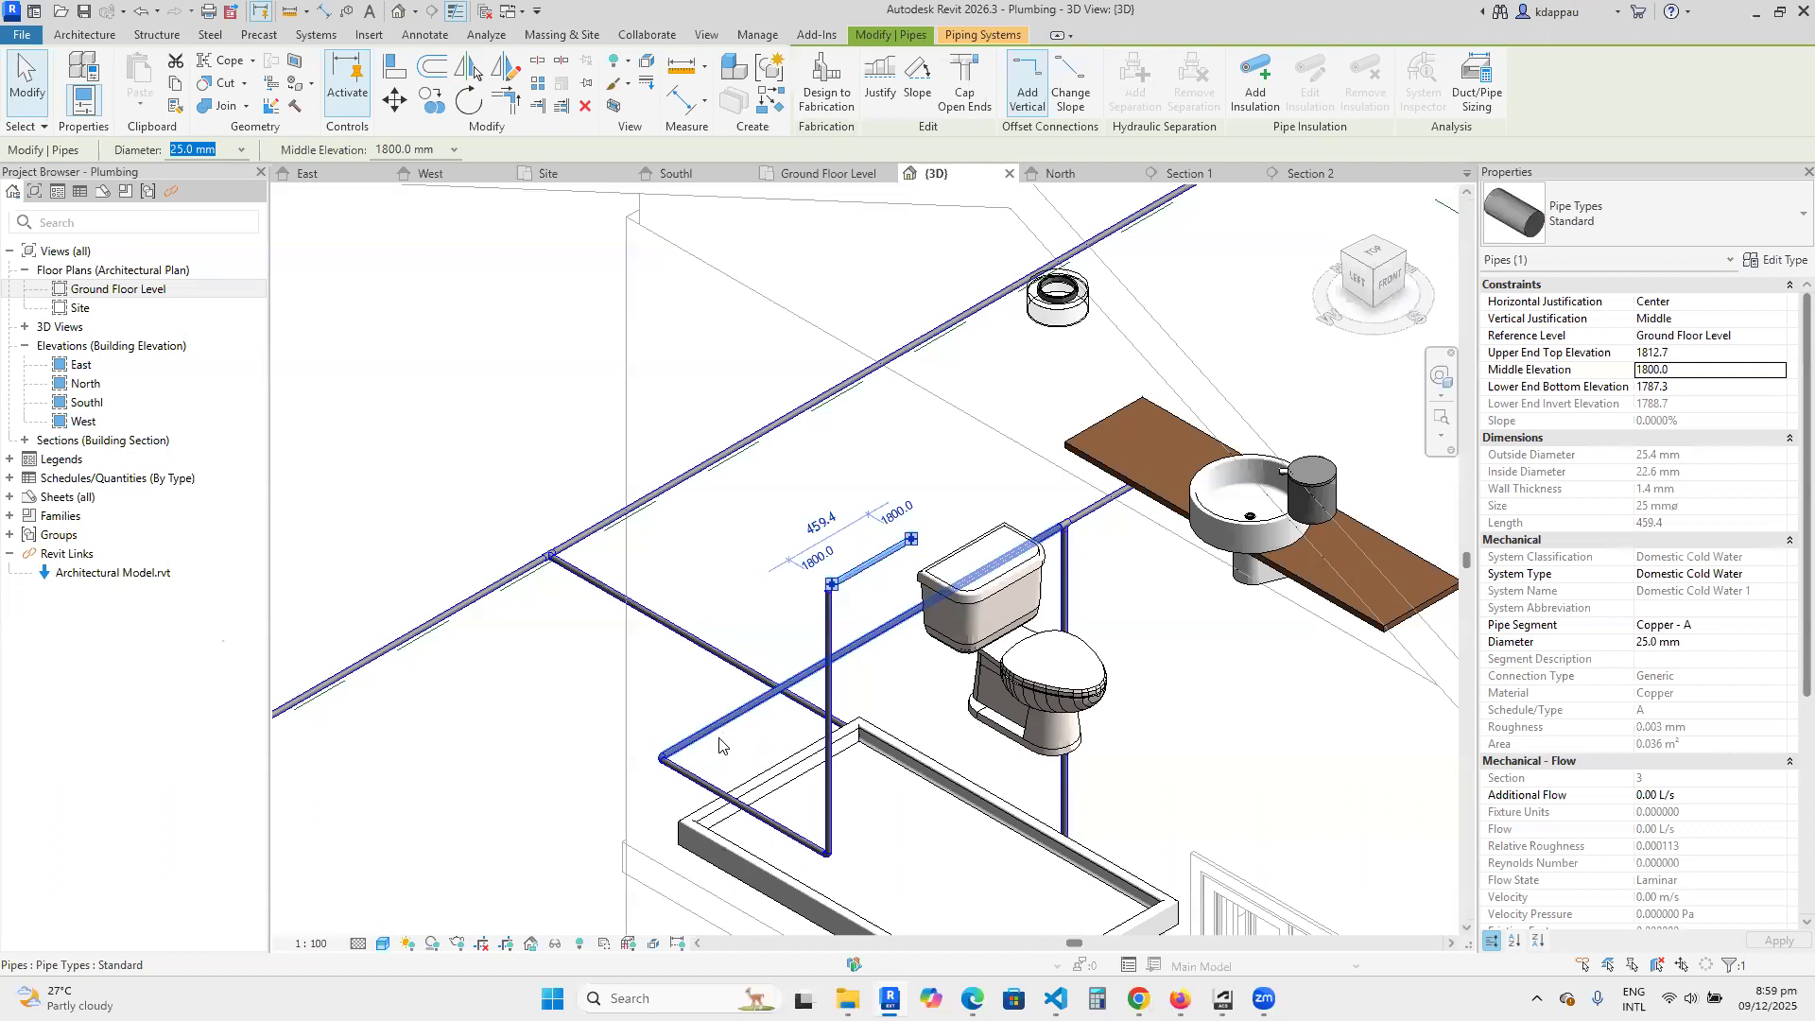
pyautogui.scroll(-5, 719, 739)
pyautogui.scroll(2, 784, 754)
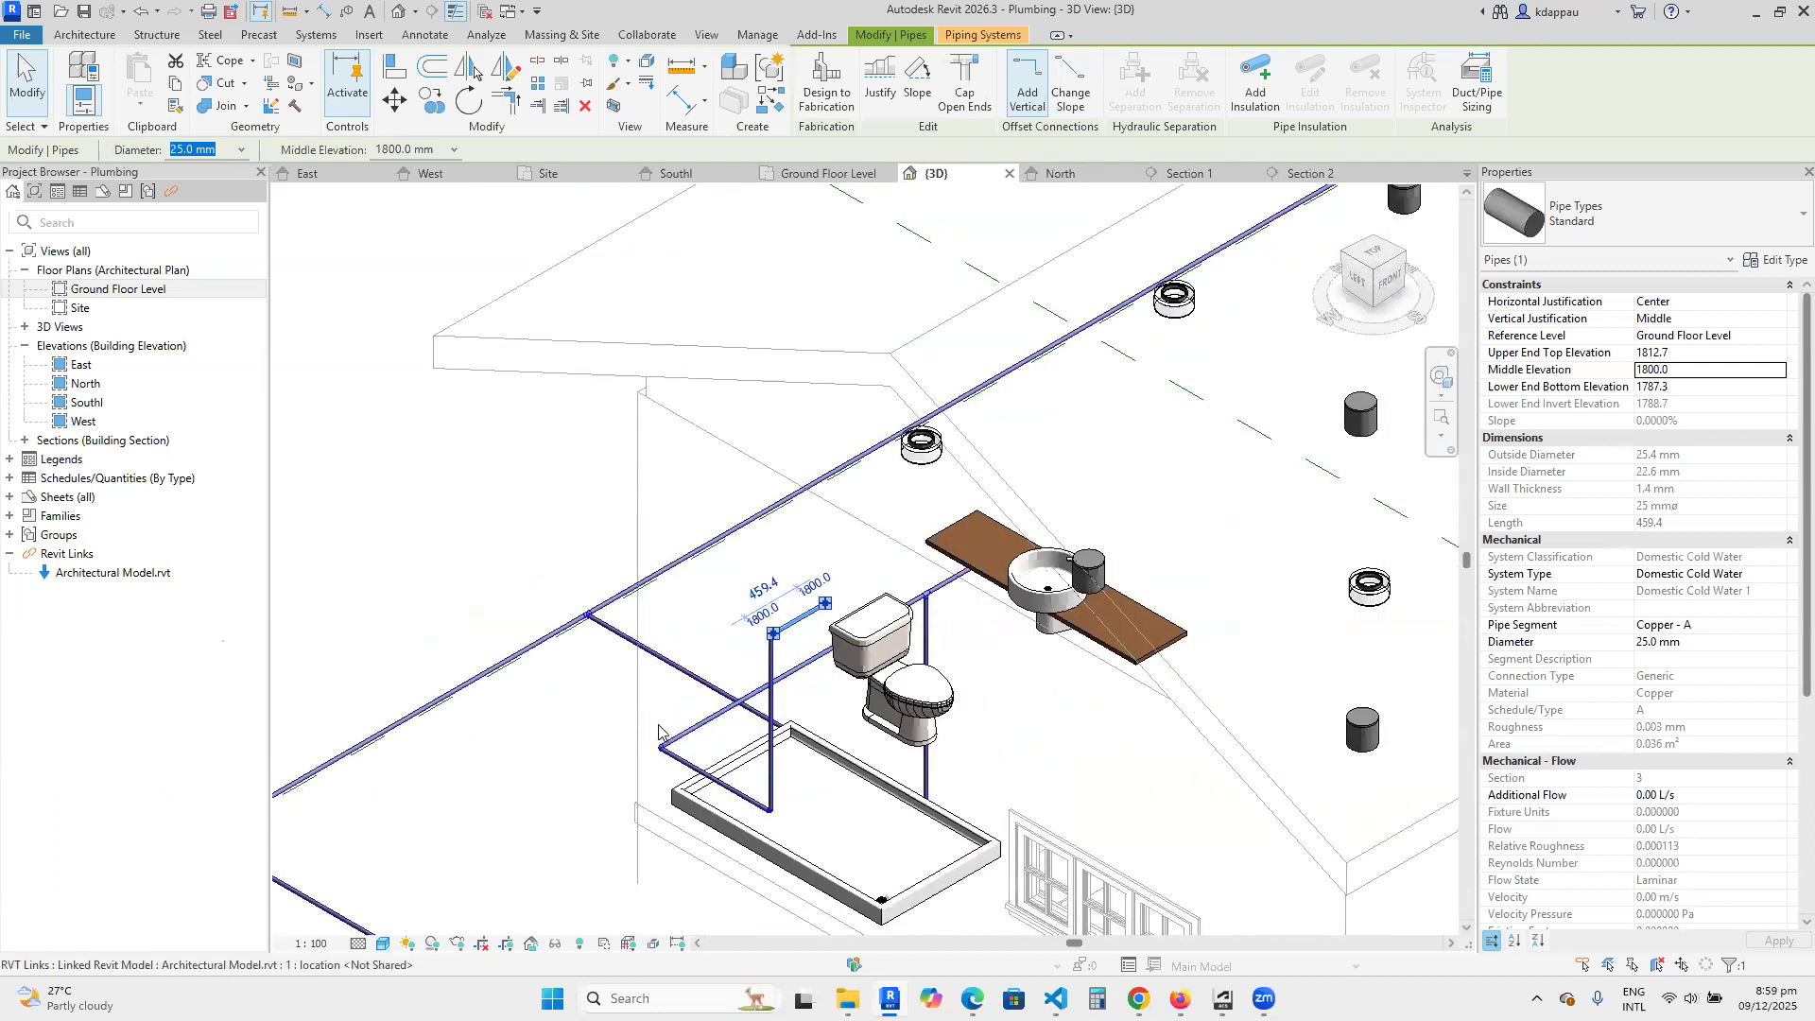
pyautogui.click(605, 729)
# Draw a 25 mm riser from the basin pipe's open end to 900 mm middle elevation, ending in a horizontal pipe about 160 mm long toward the basin.
pyautogui.scroll(3, 1033, 556)
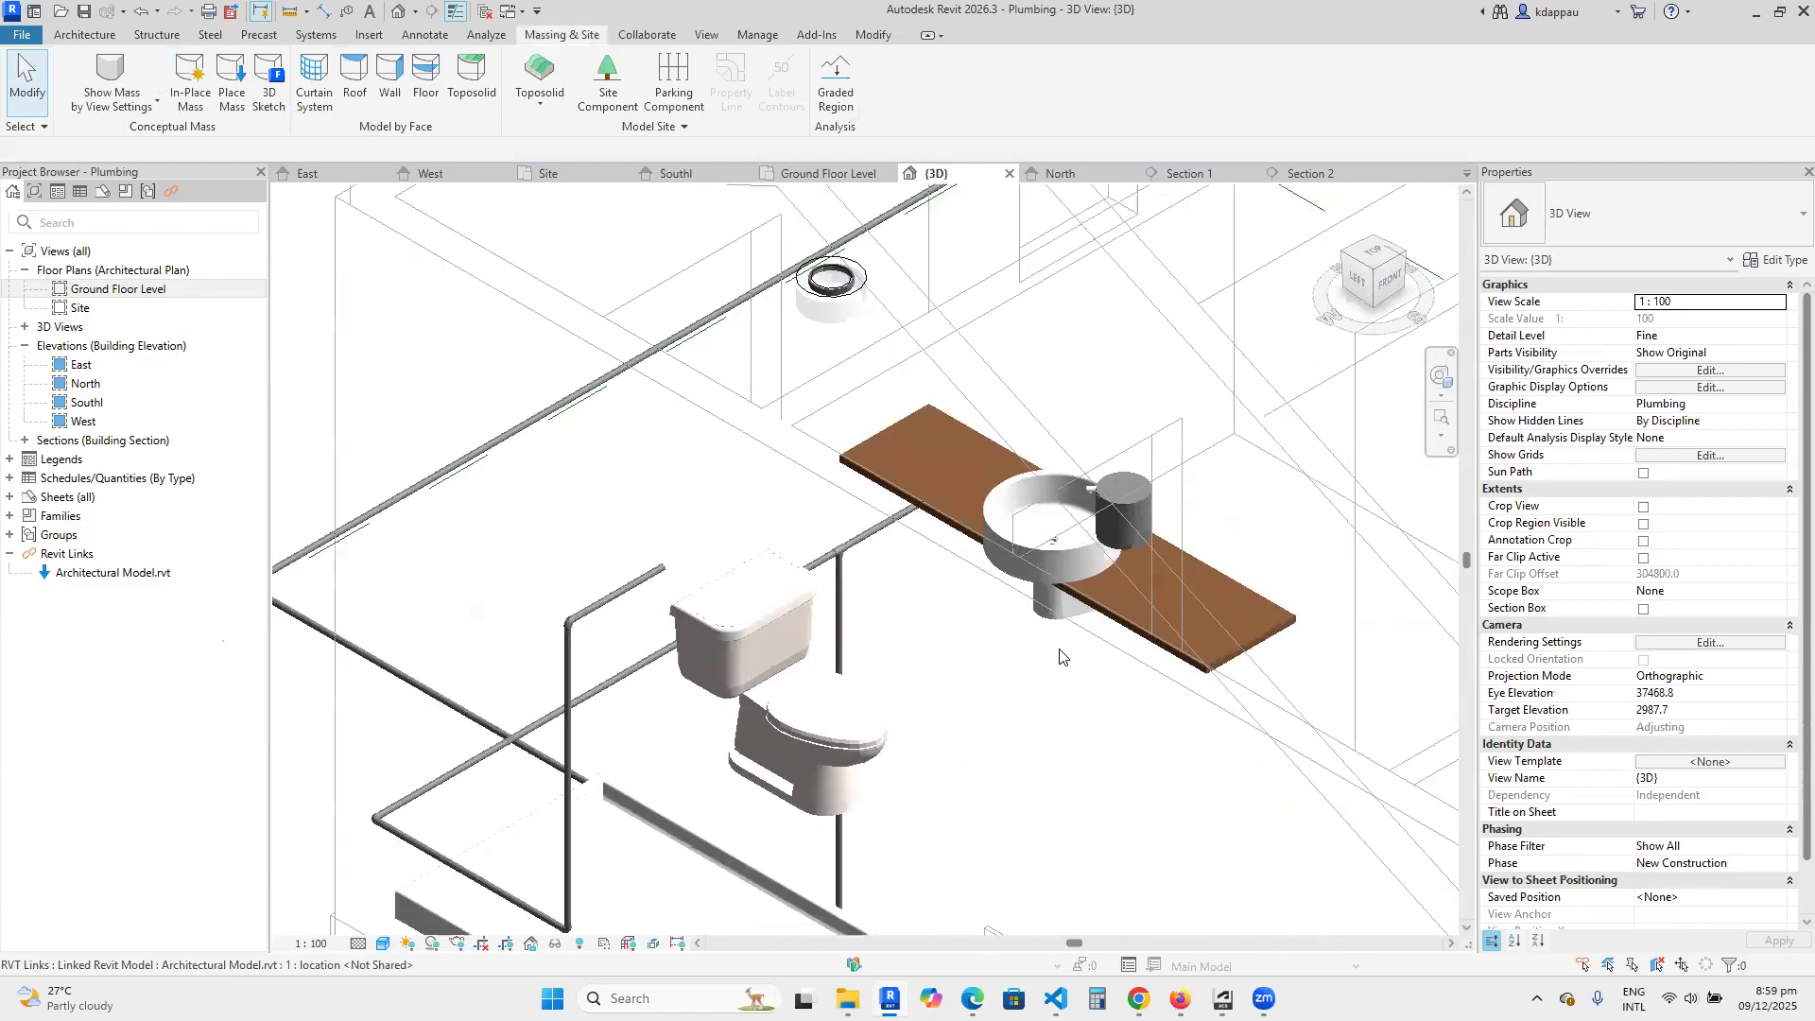
pyautogui.scroll(-2, 1033, 556)
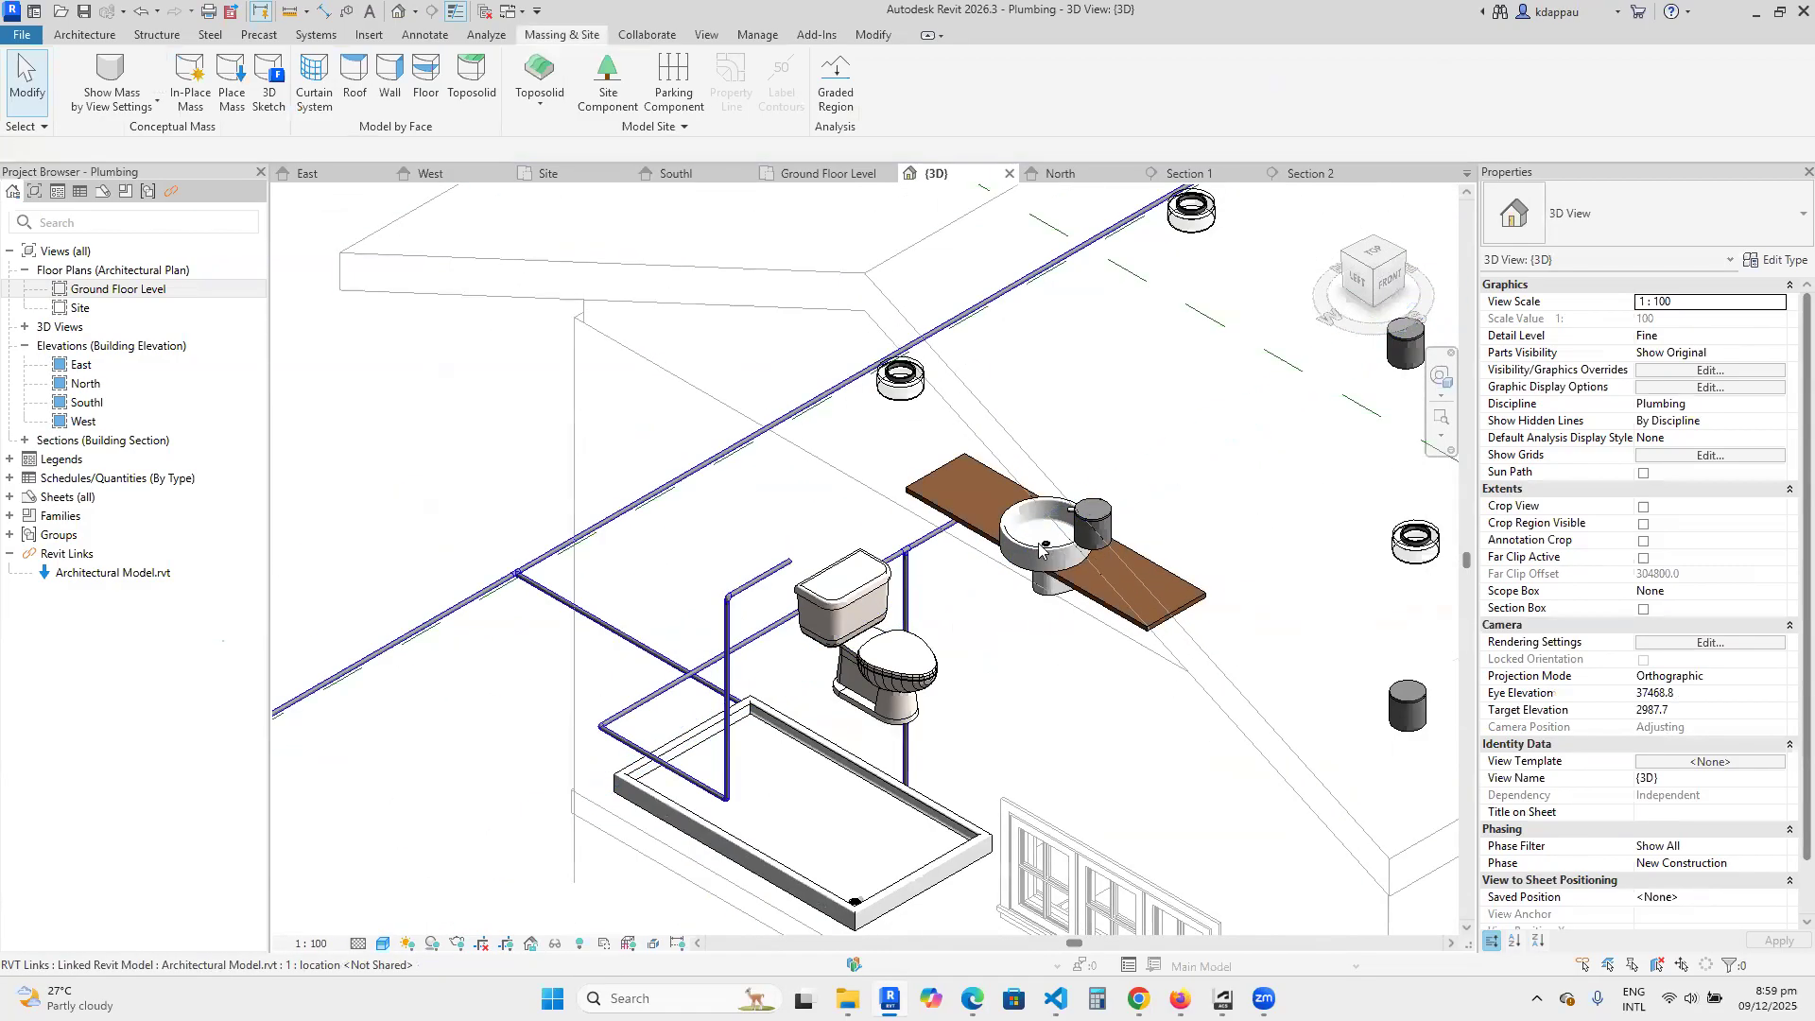
pyautogui.click(1404, 259)
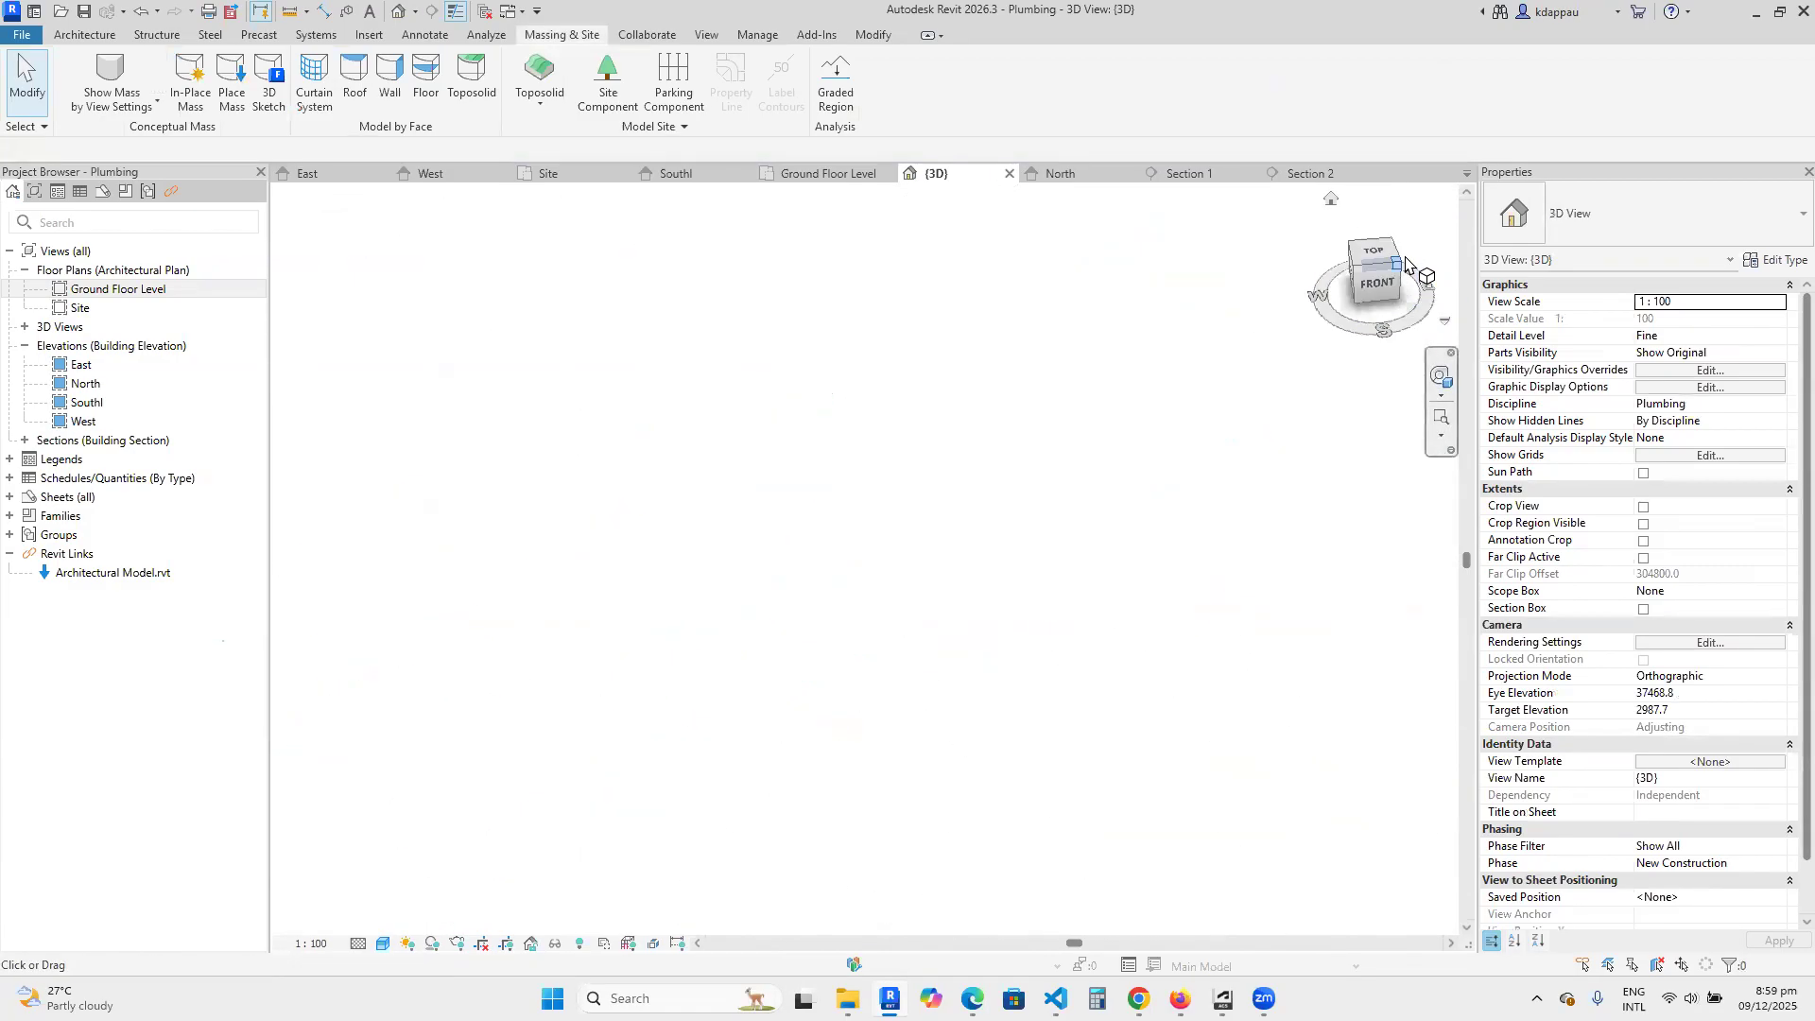
pyautogui.scroll(10, 887, 560)
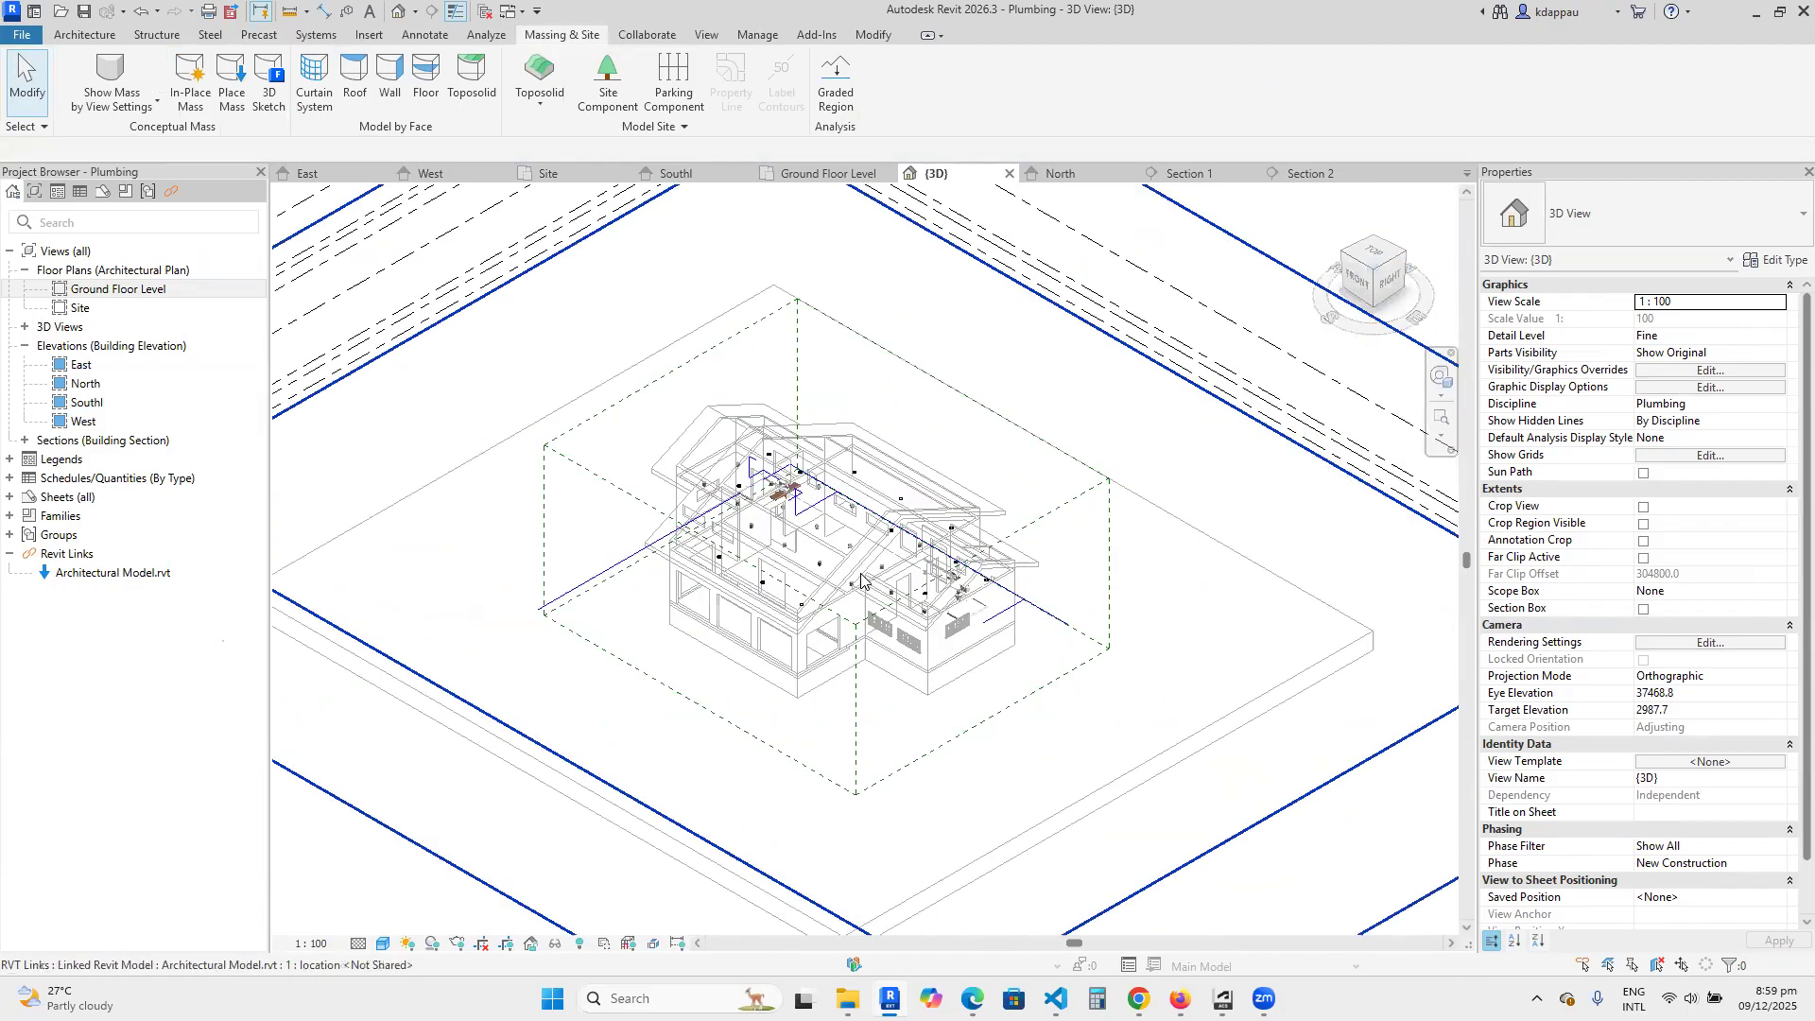
pyautogui.scroll(2, 763, 539)
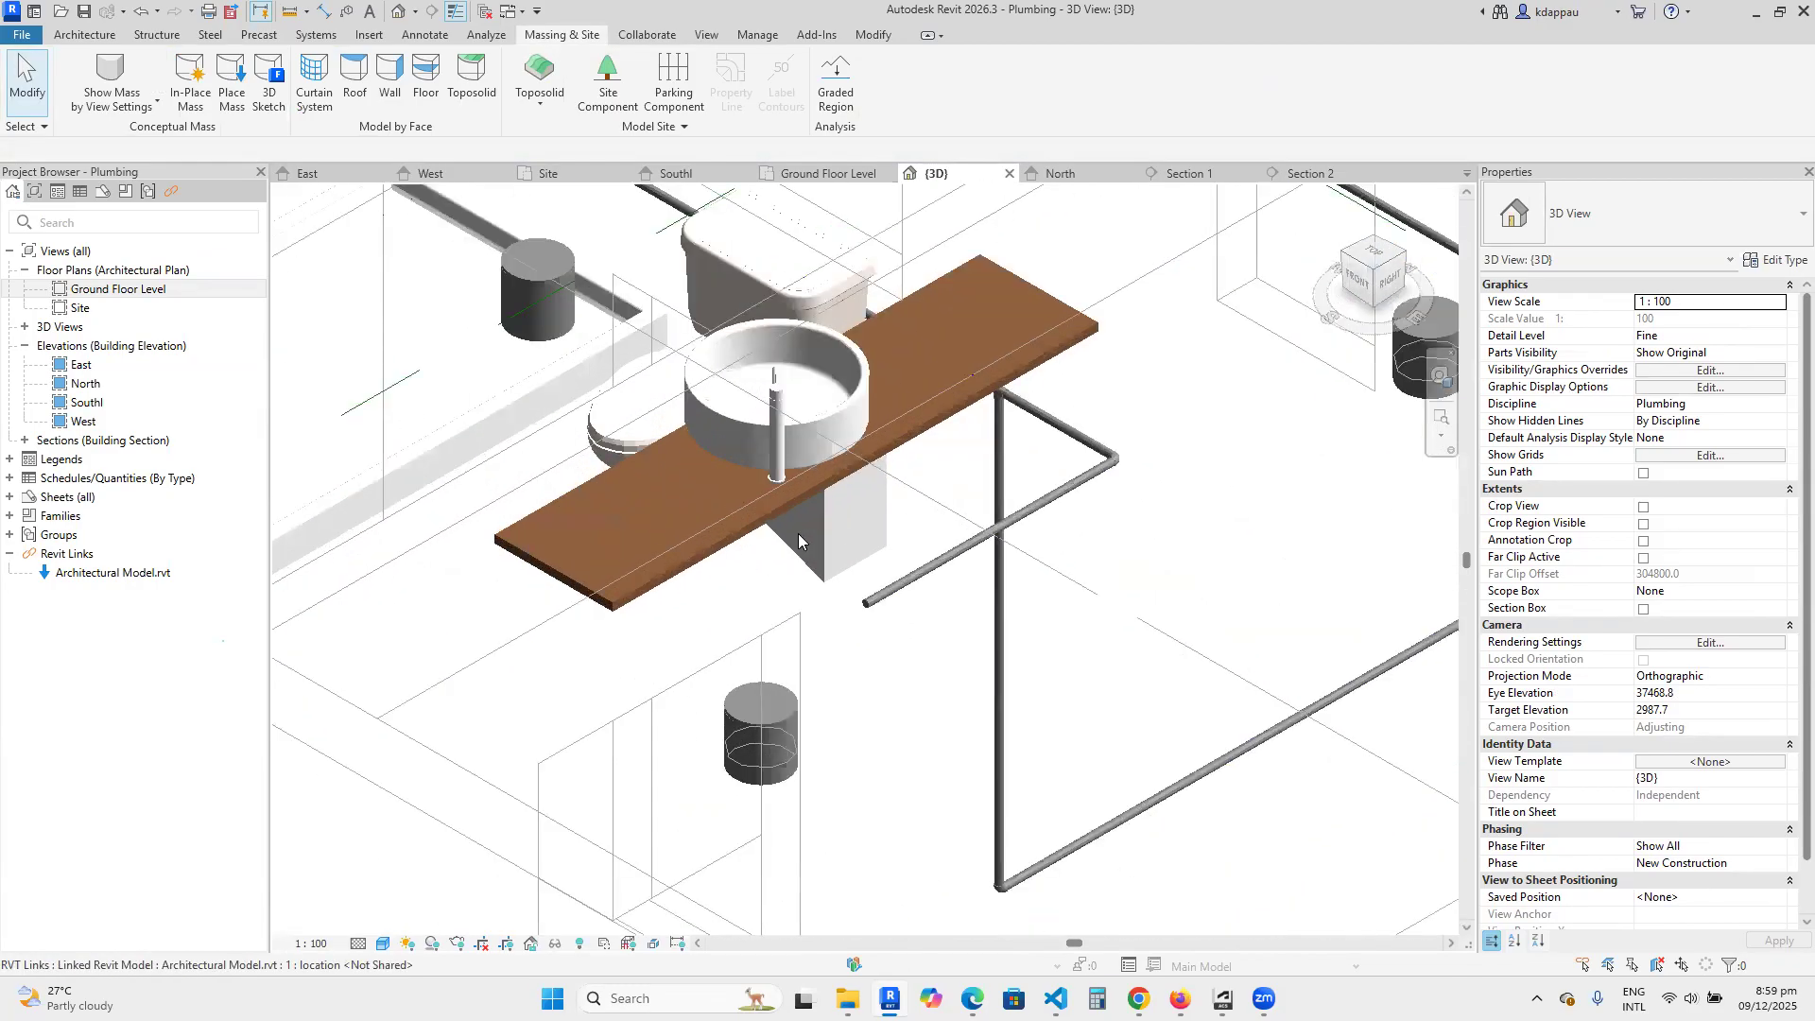
pyautogui.scroll(-3, 892, 599)
pyautogui.scroll(2, 895, 602)
pyautogui.click(895, 606)
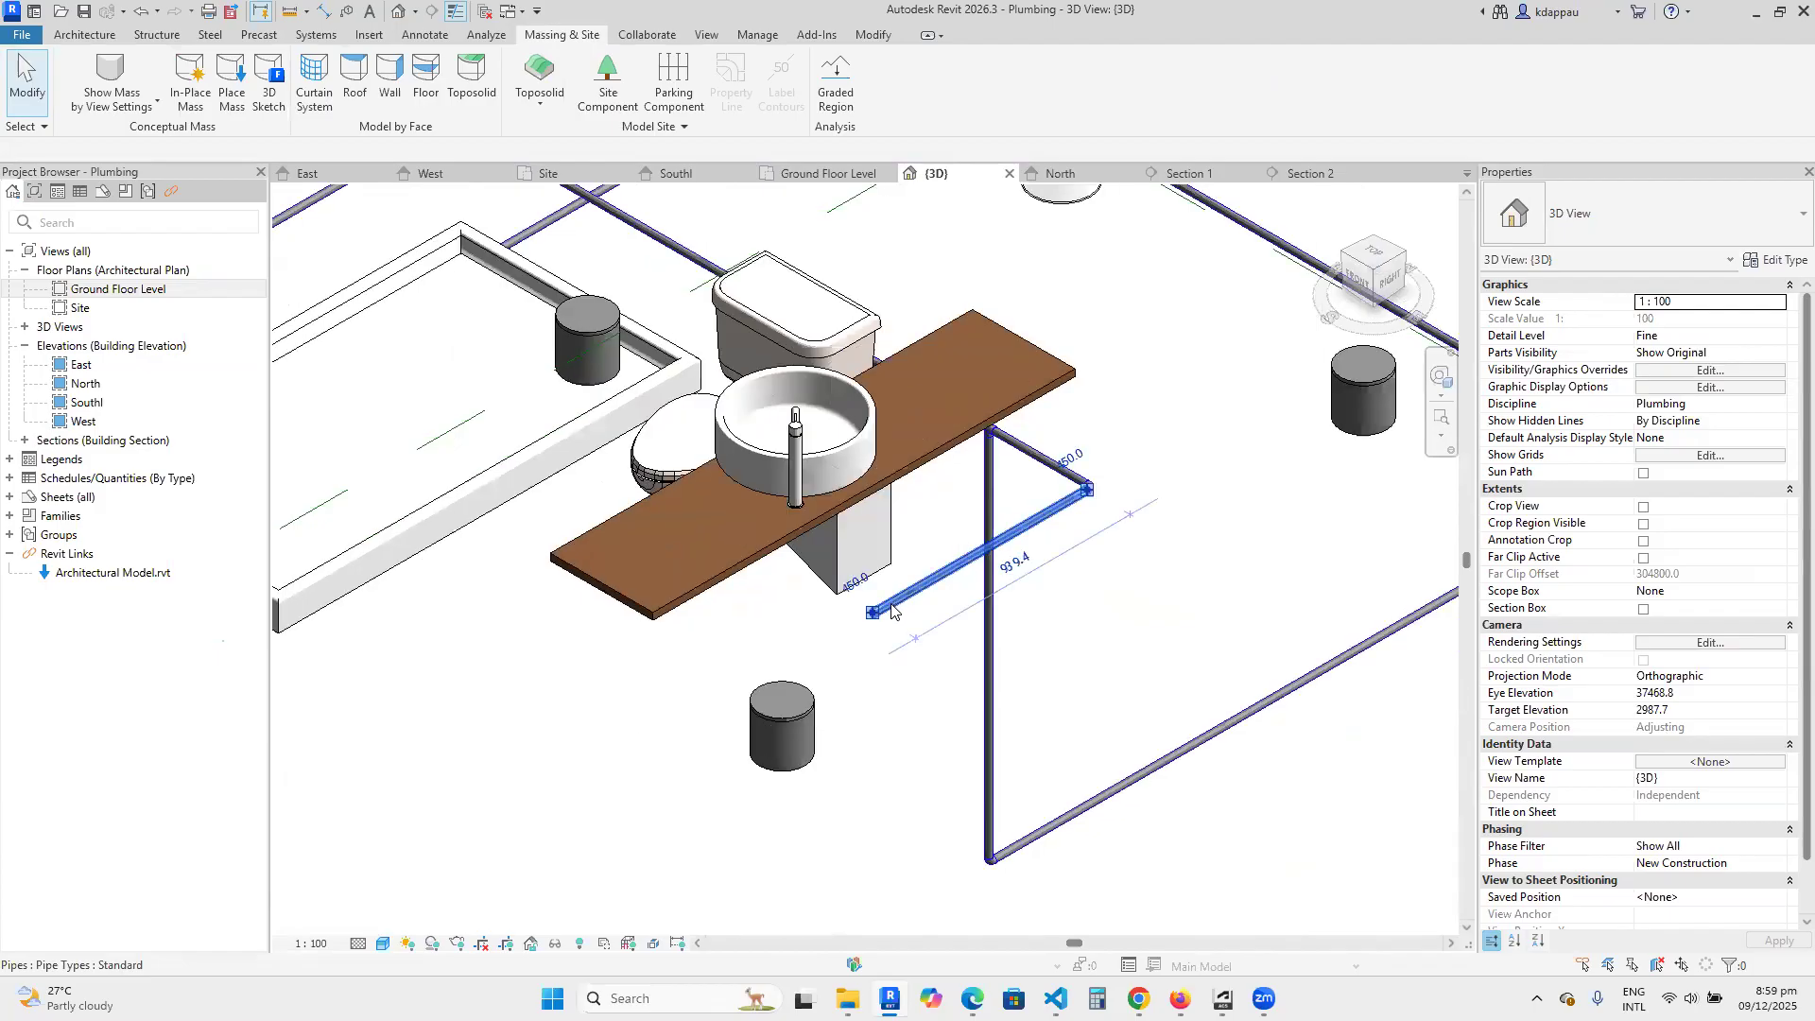
pyautogui.rightClick(898, 605)
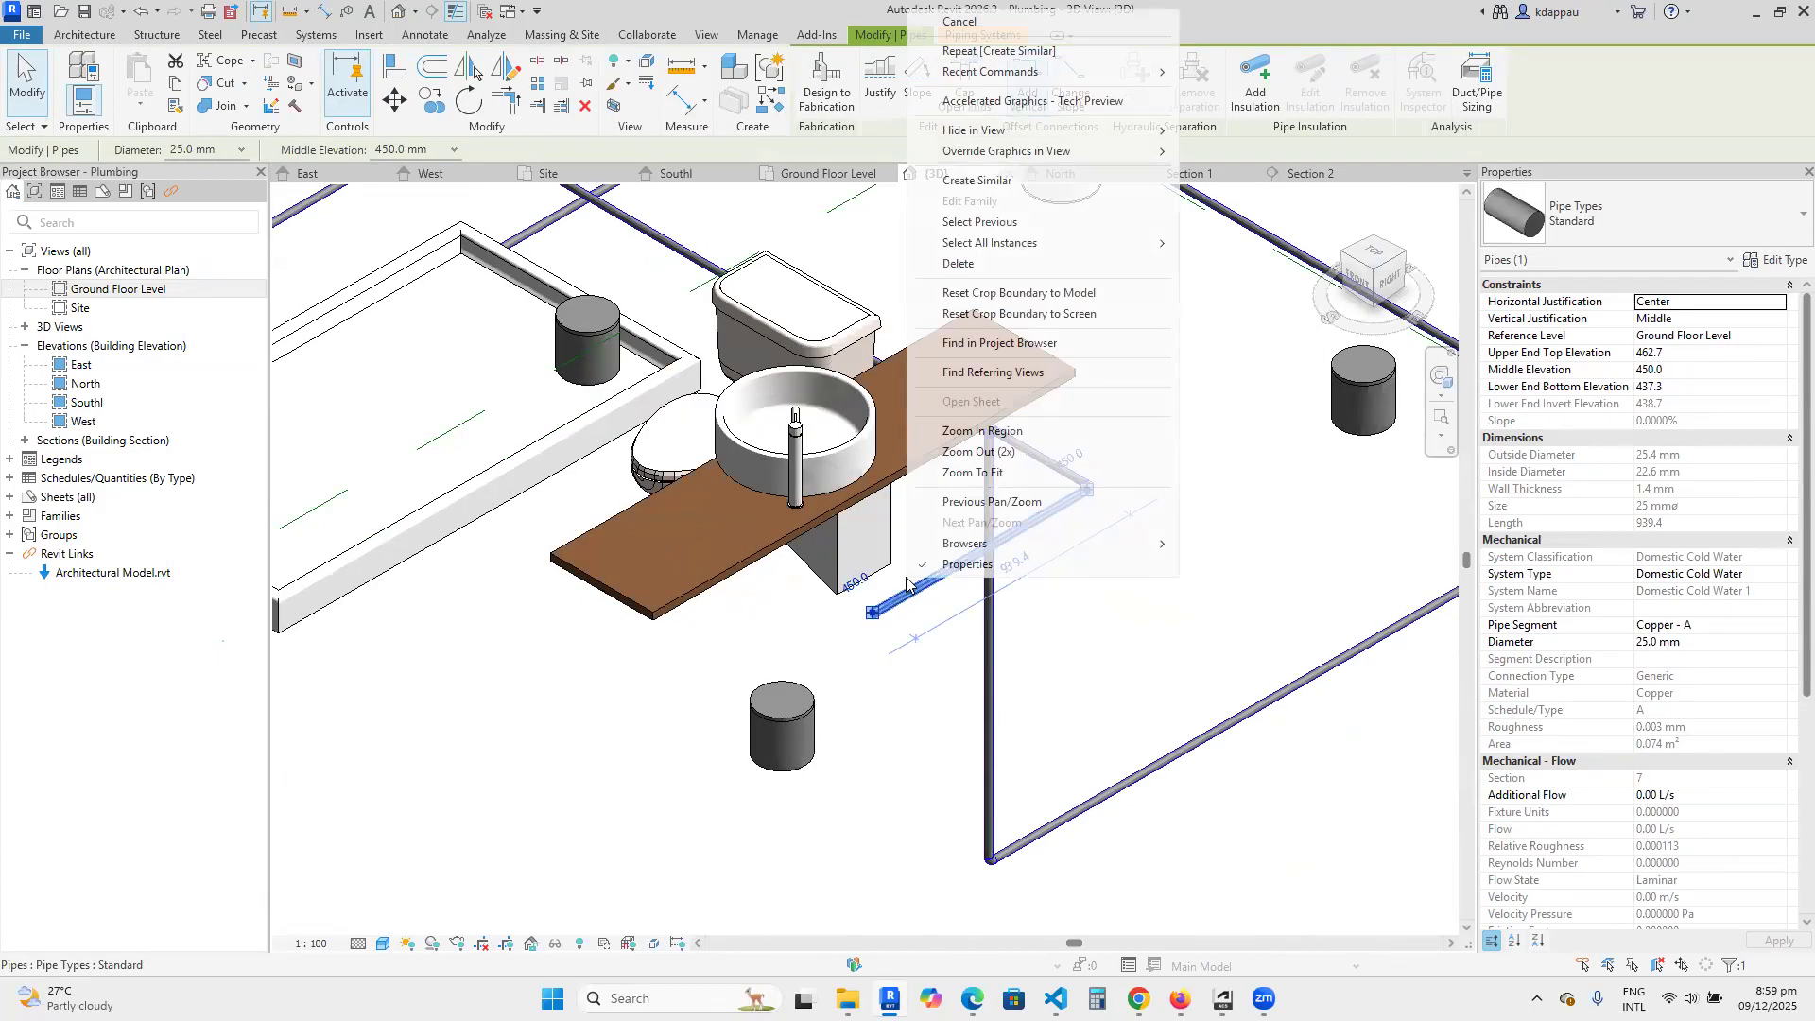
pyautogui.click(977, 181)
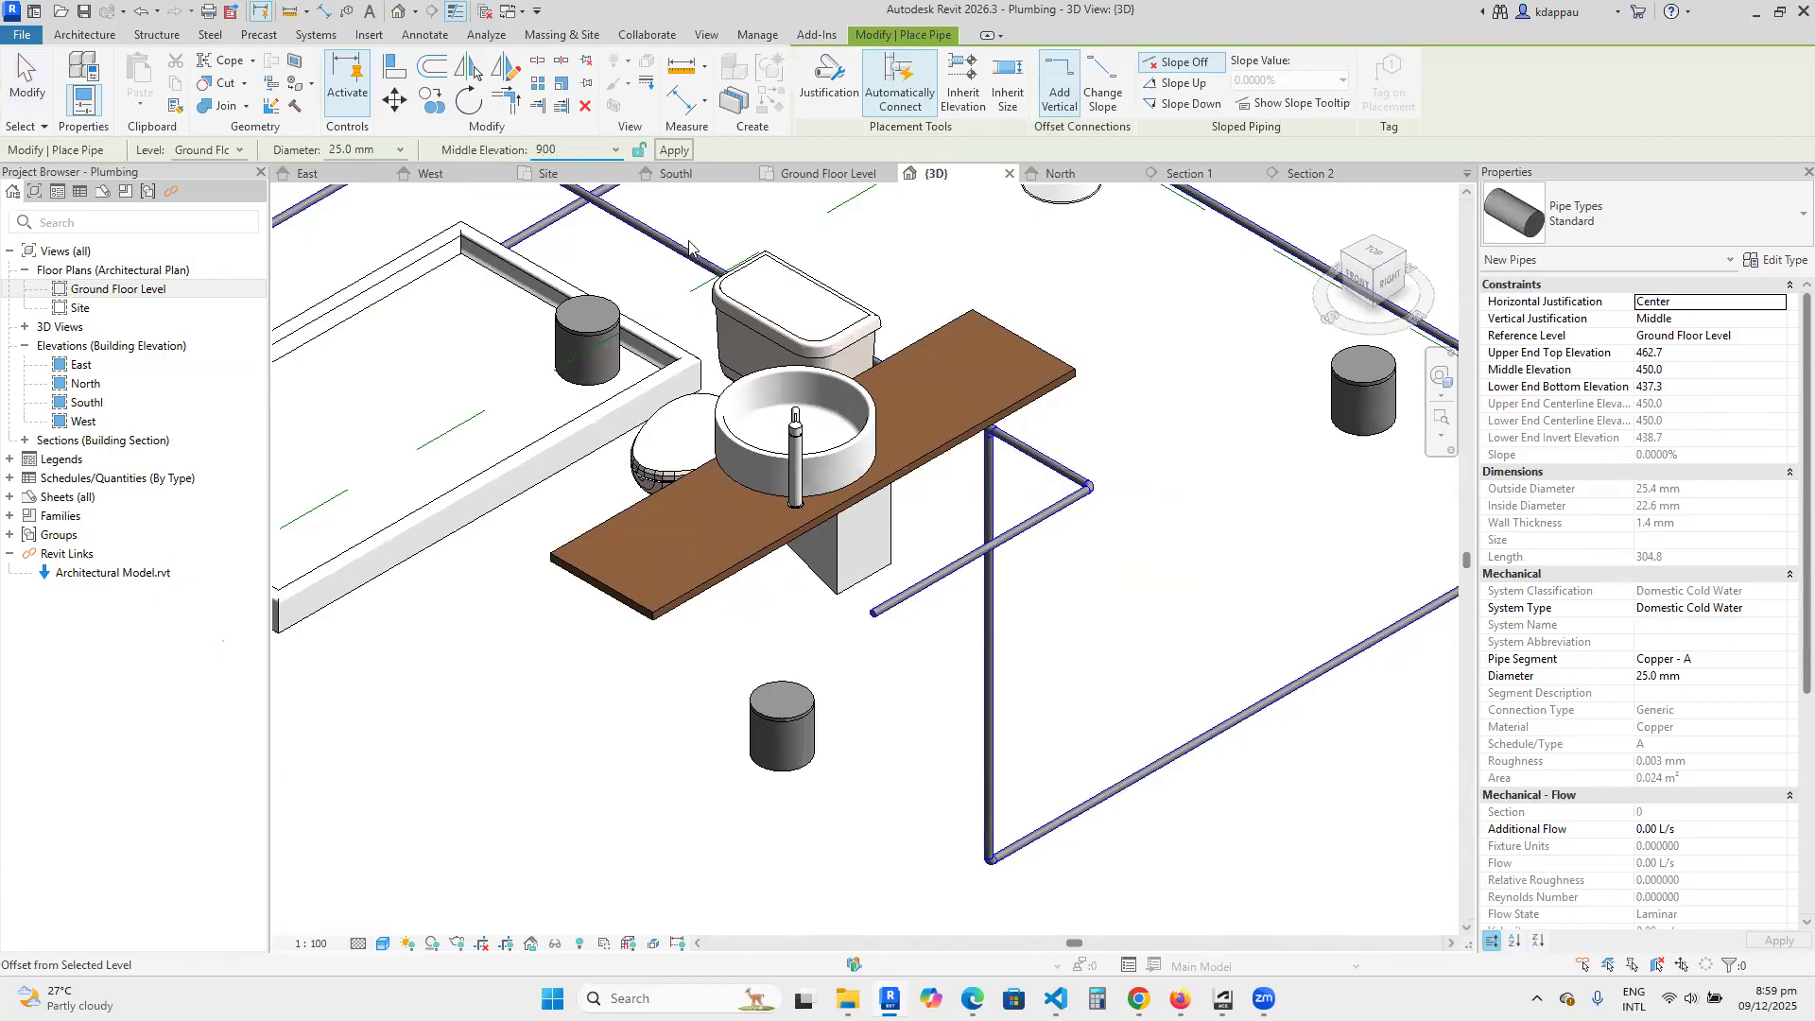
pyautogui.scroll(5, 875, 620)
pyautogui.click(873, 612)
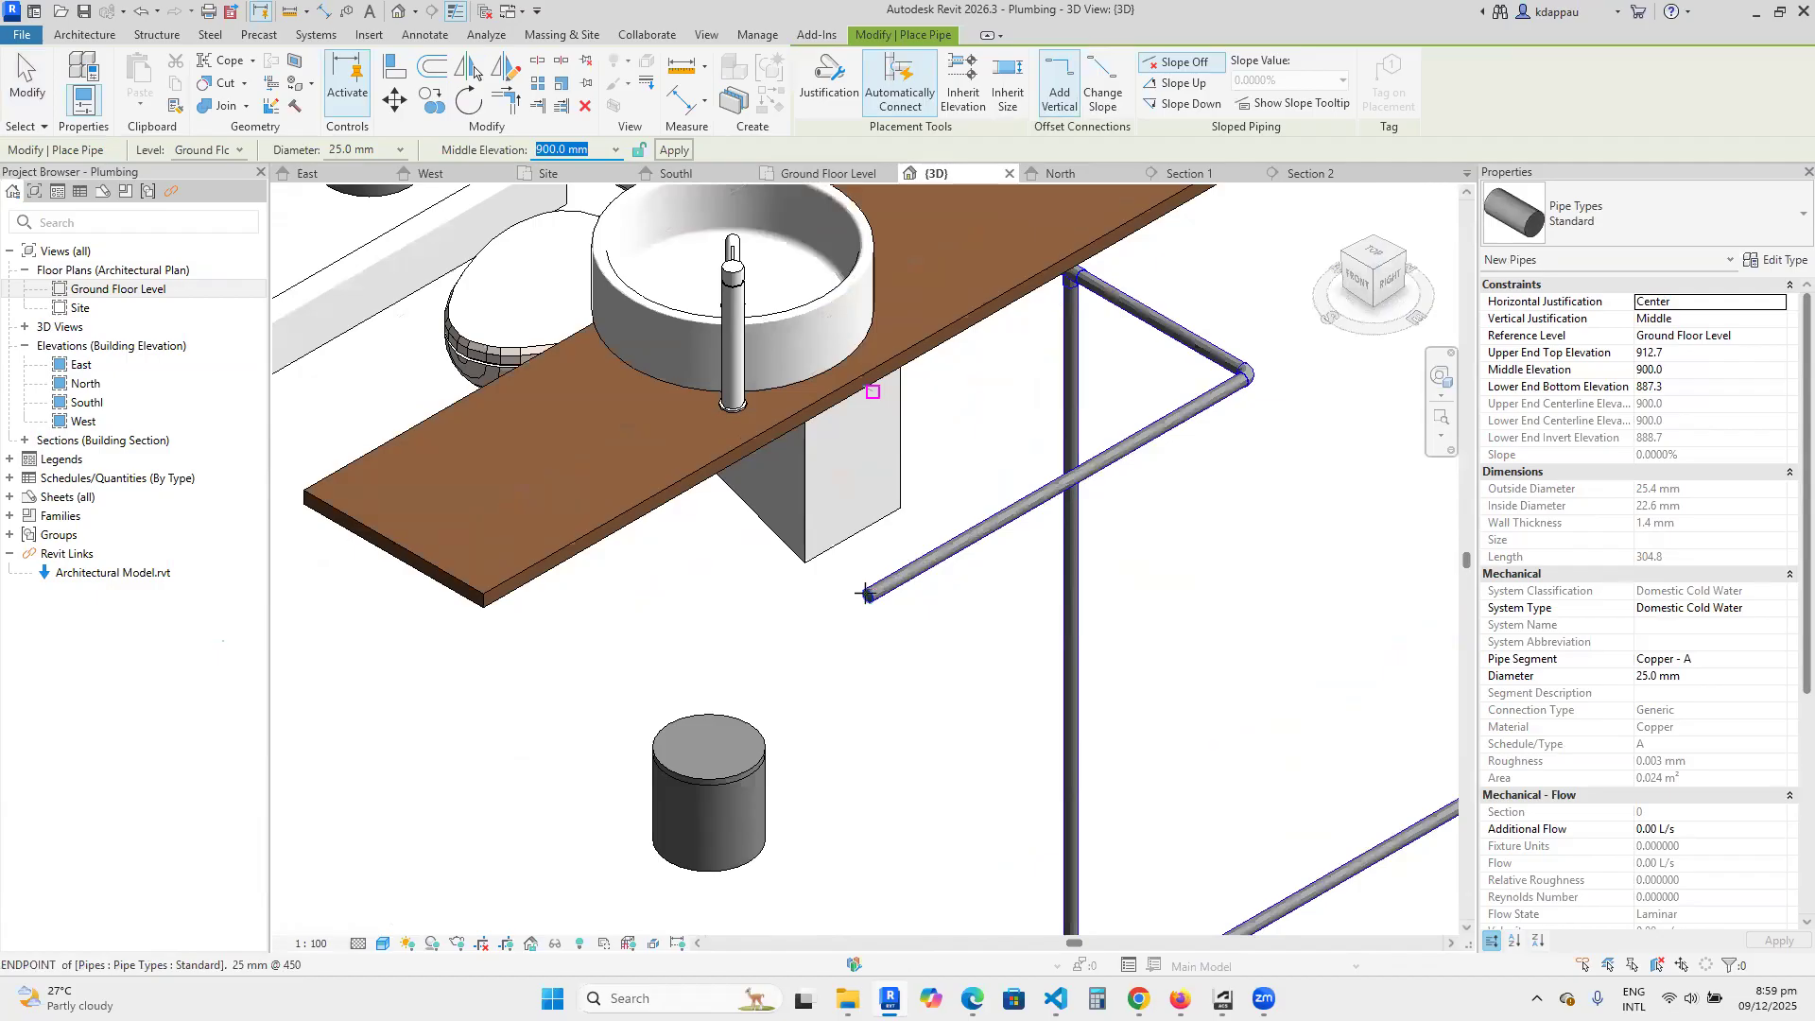
pyautogui.scroll(-3, 850, 472)
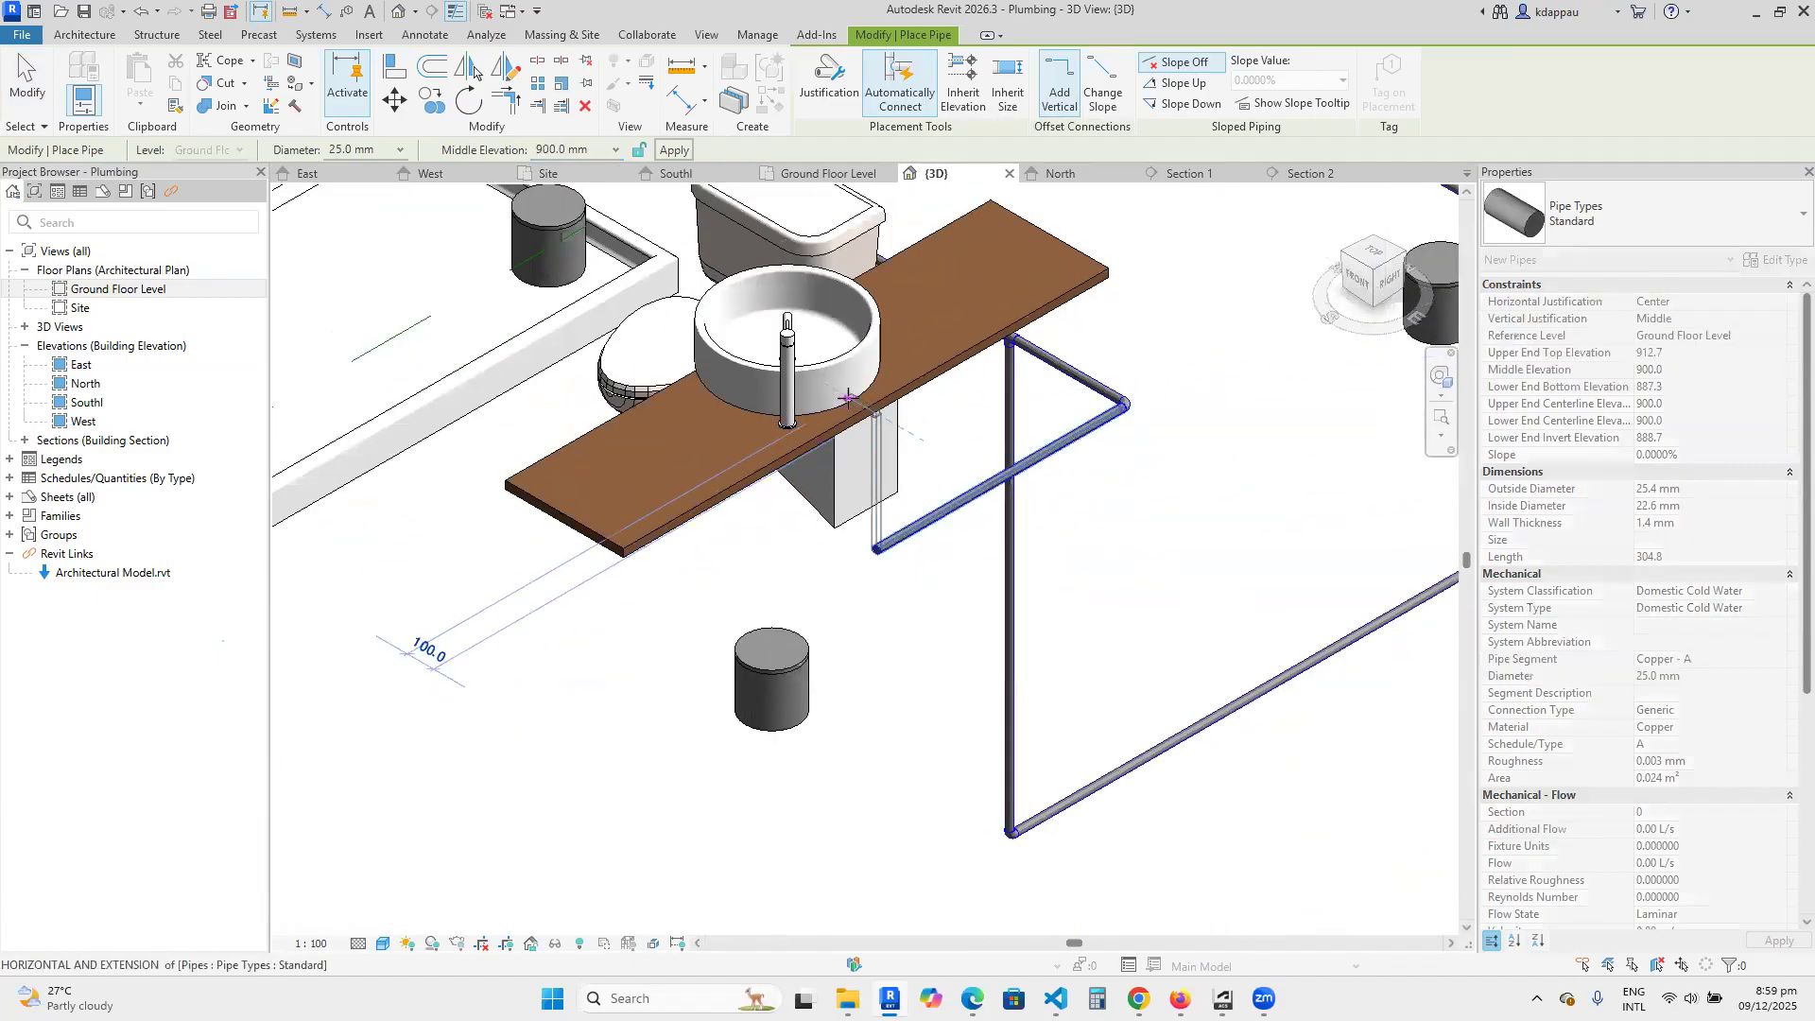
pyautogui.click(831, 382)
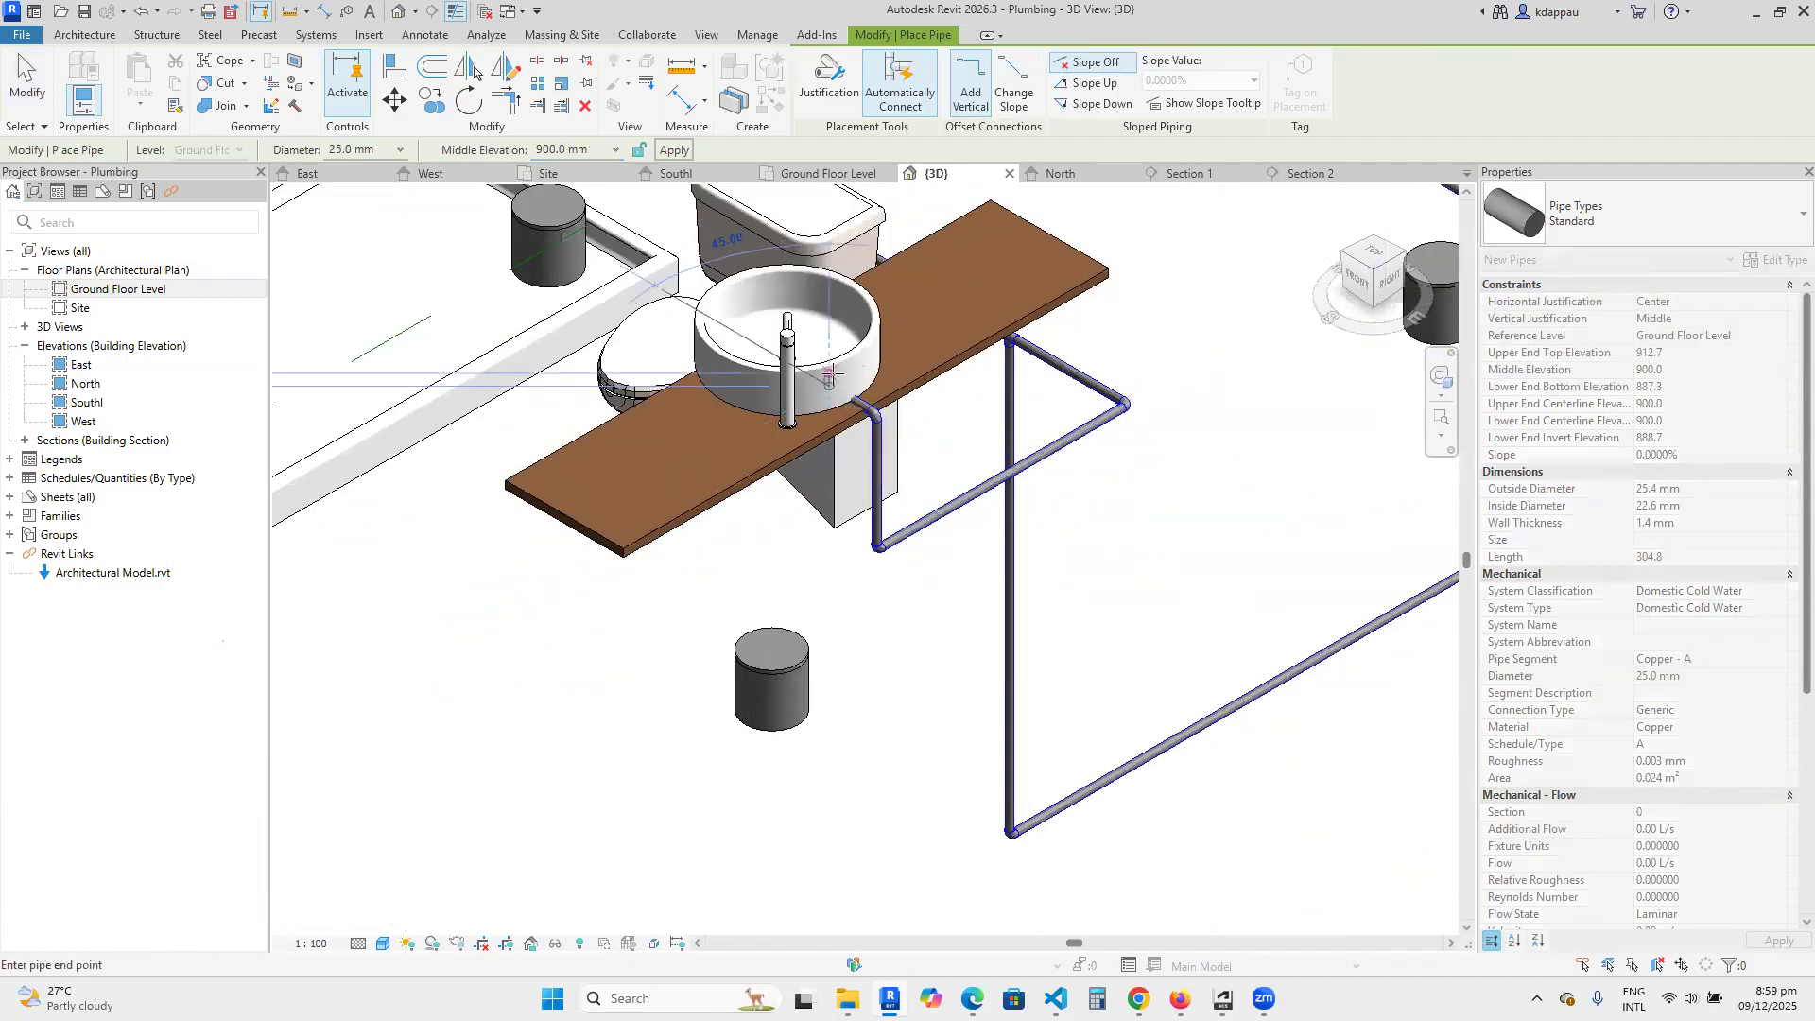
pyautogui.press('Escape')
pyautogui.press('Escape')
# Inspect the new basin riser in 3D from the other side and check where its upper pipe sits relative to the faucet.
pyautogui.scroll(-3, 1080, 768)
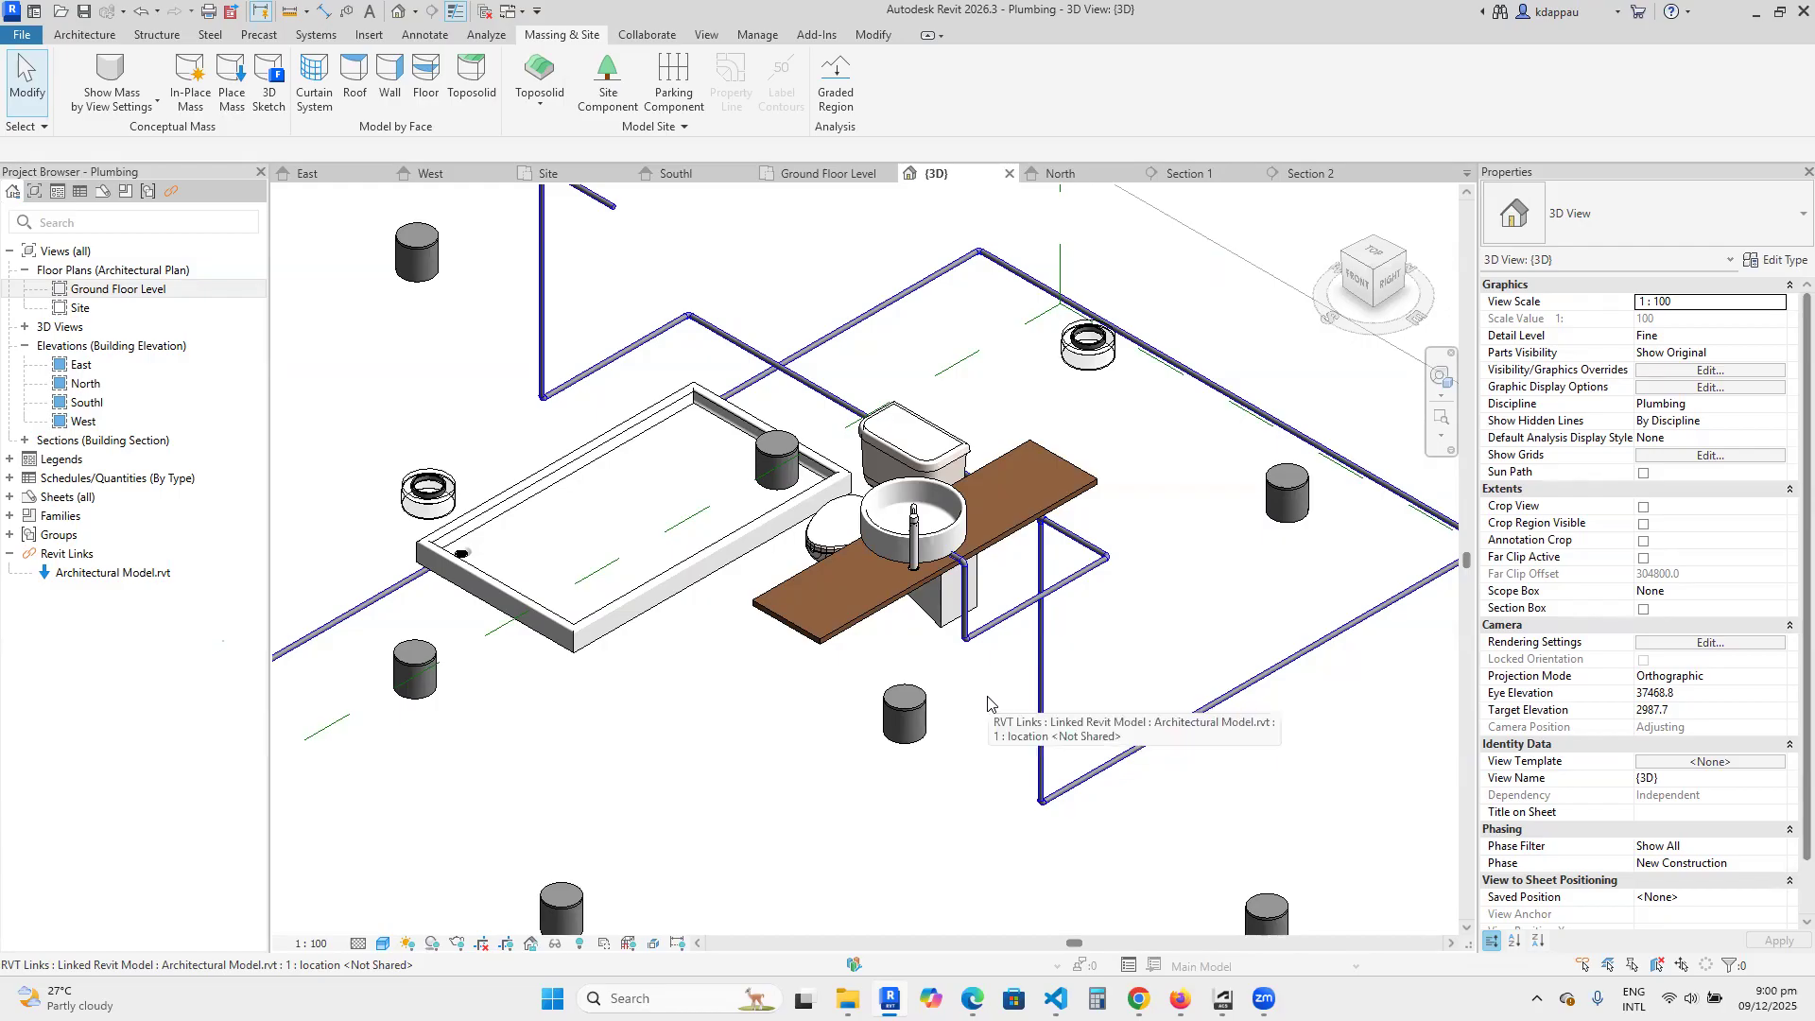
pyautogui.scroll(-5, 936, 761)
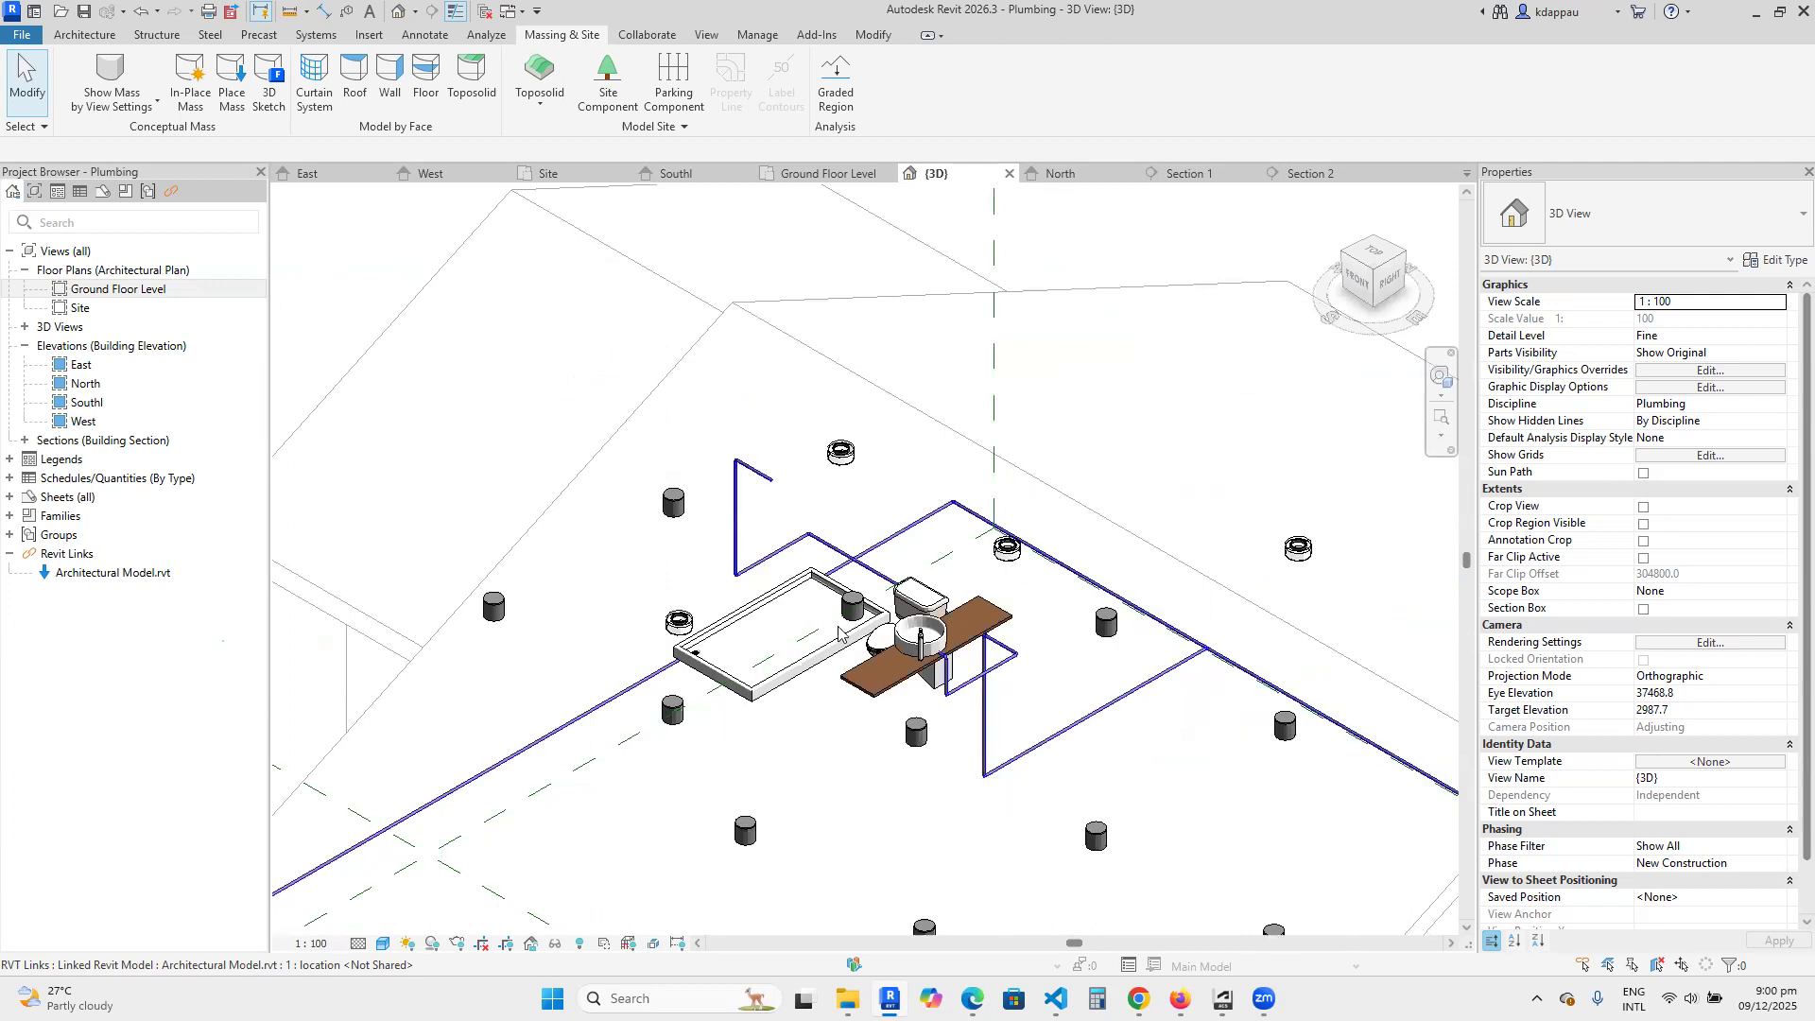
pyautogui.scroll(-6, 816, 605)
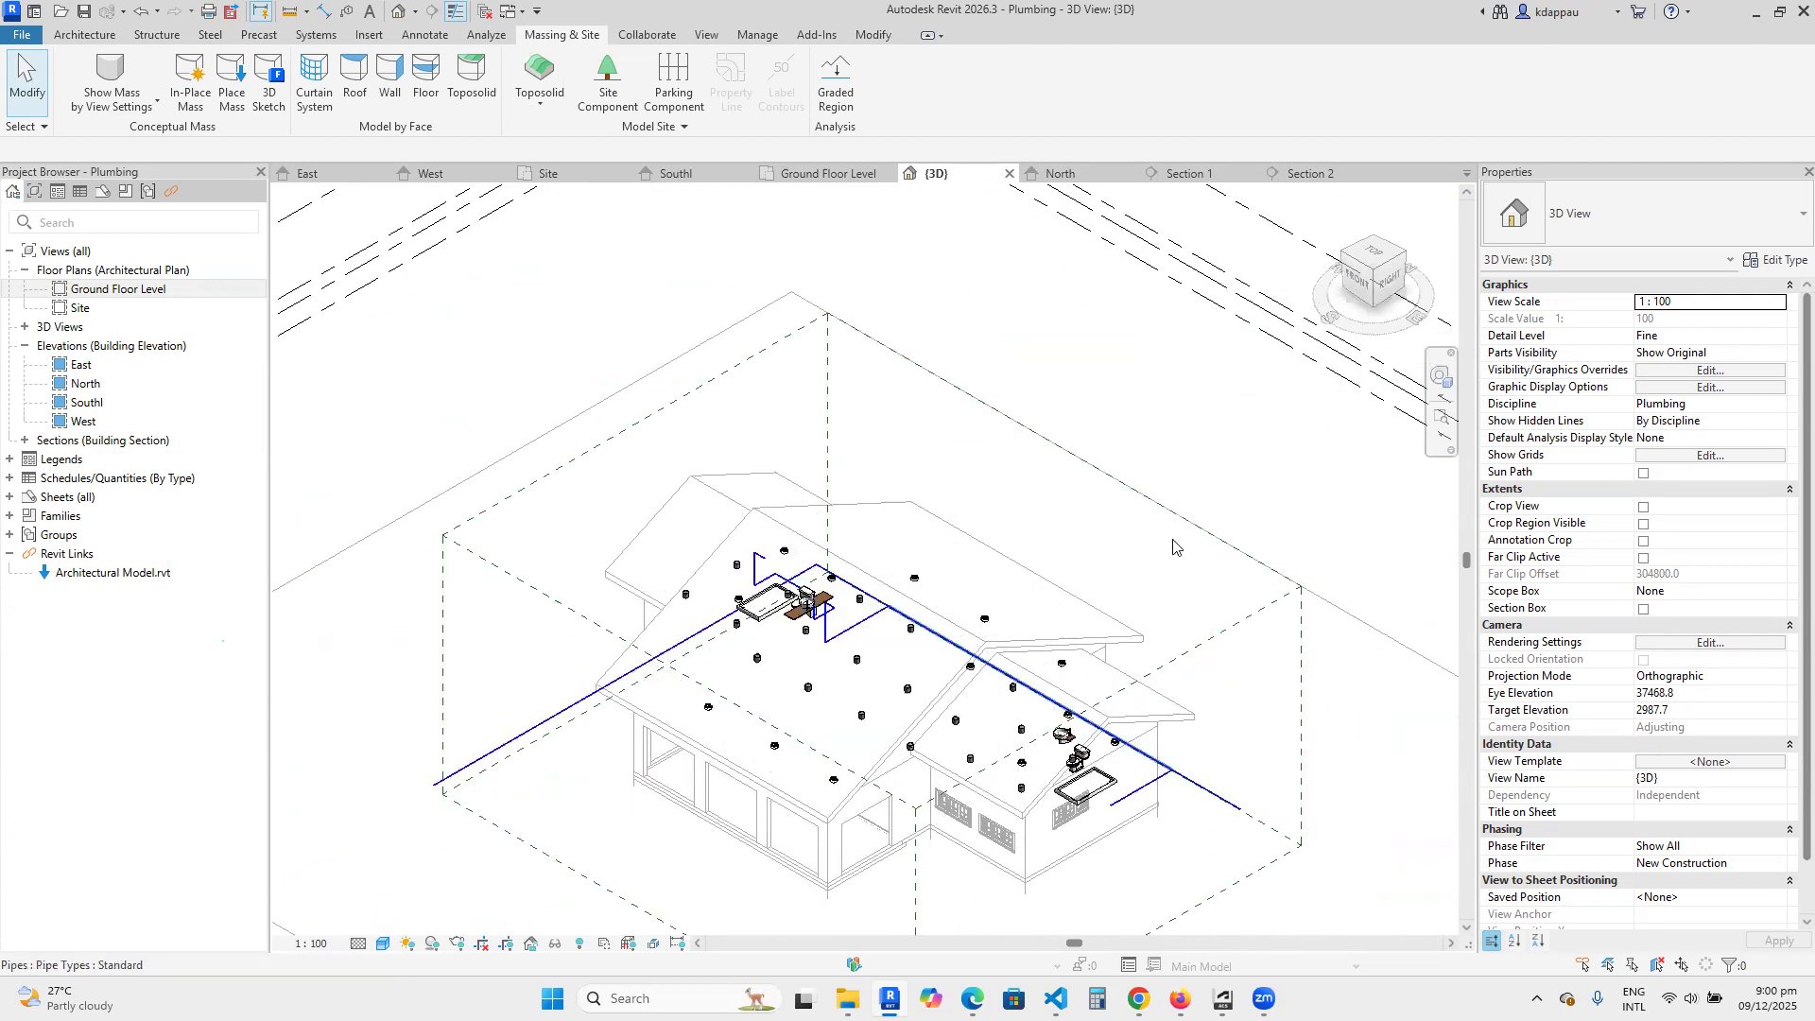
pyautogui.click(1405, 257)
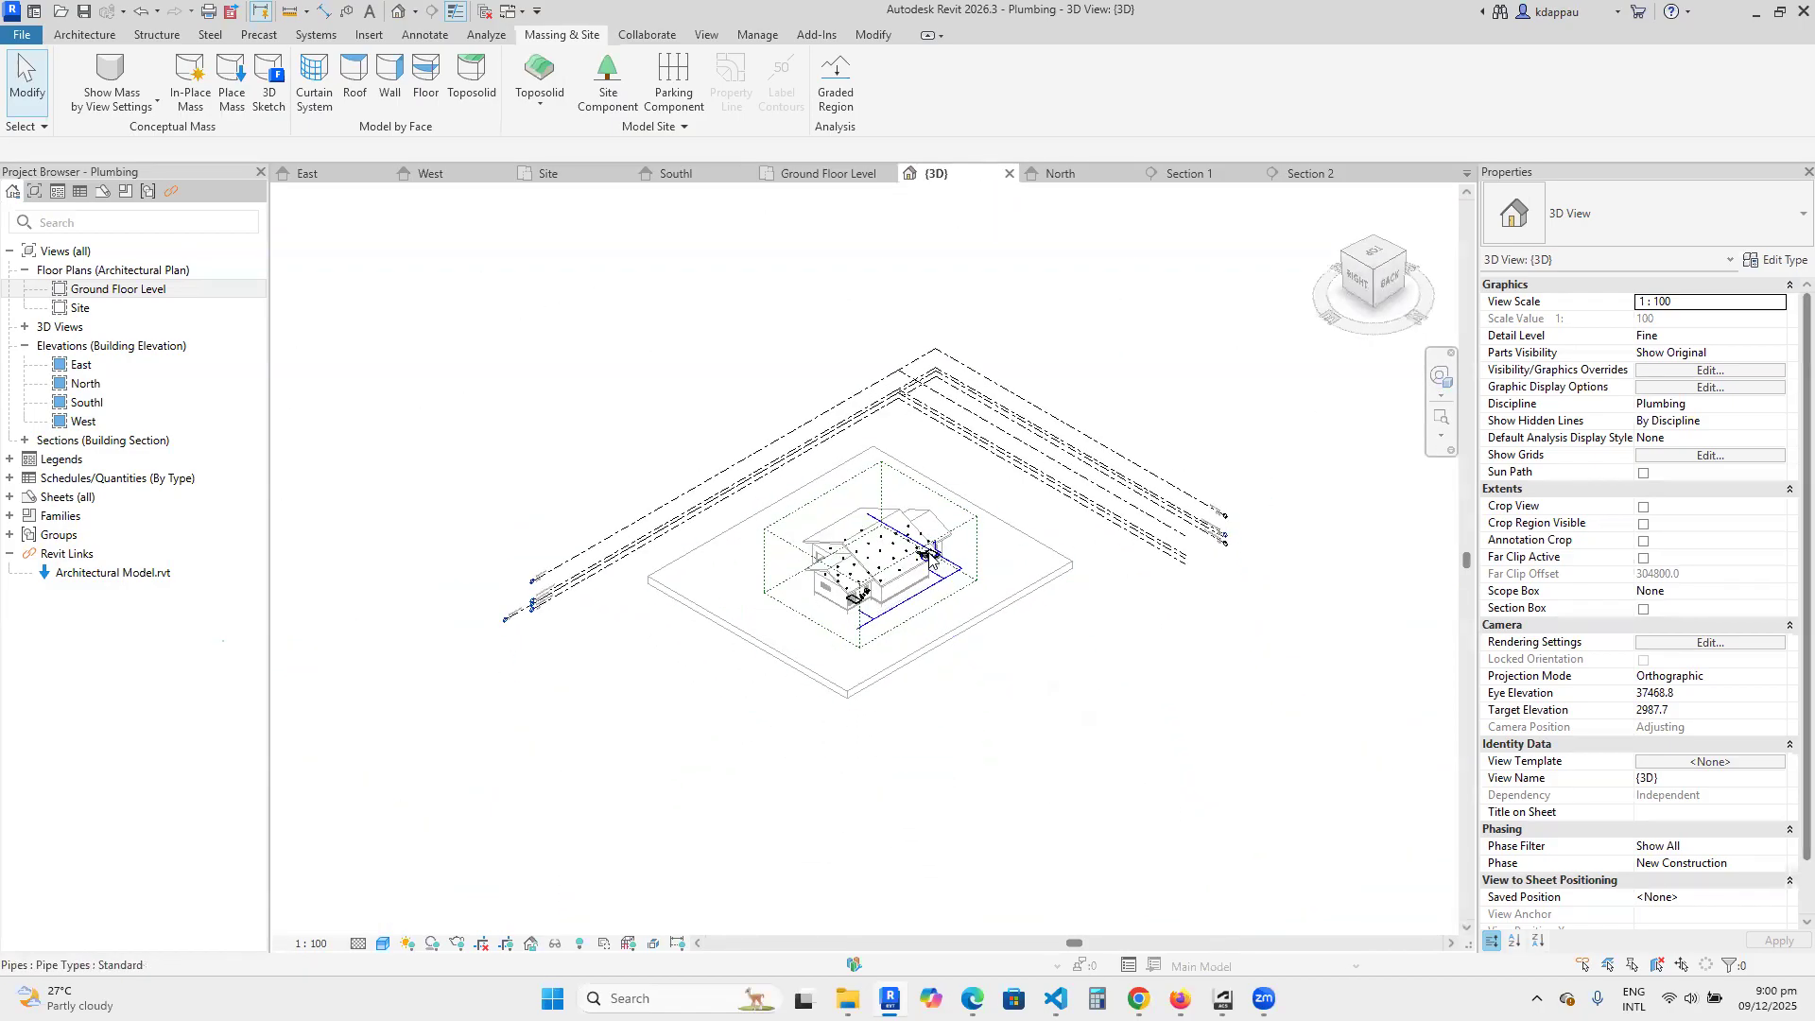
pyautogui.scroll(8, 980, 624)
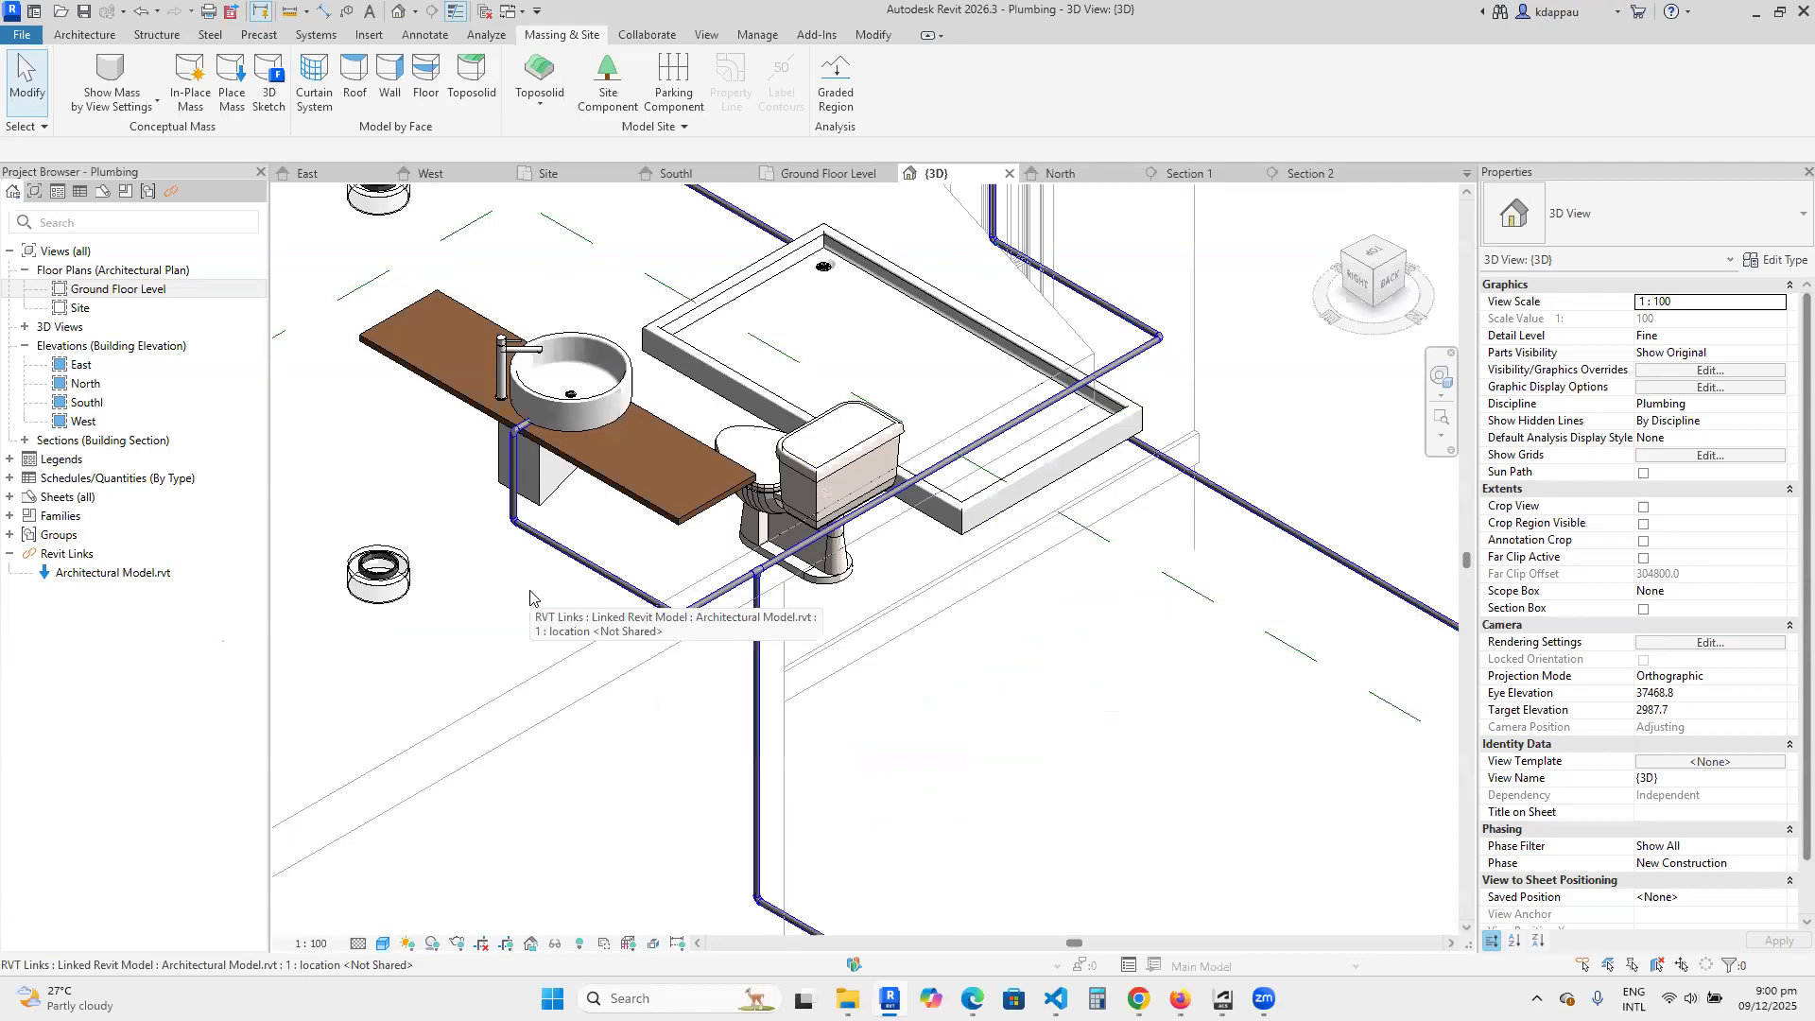
pyautogui.scroll(2, 521, 472)
pyautogui.scroll(3, 521, 472)
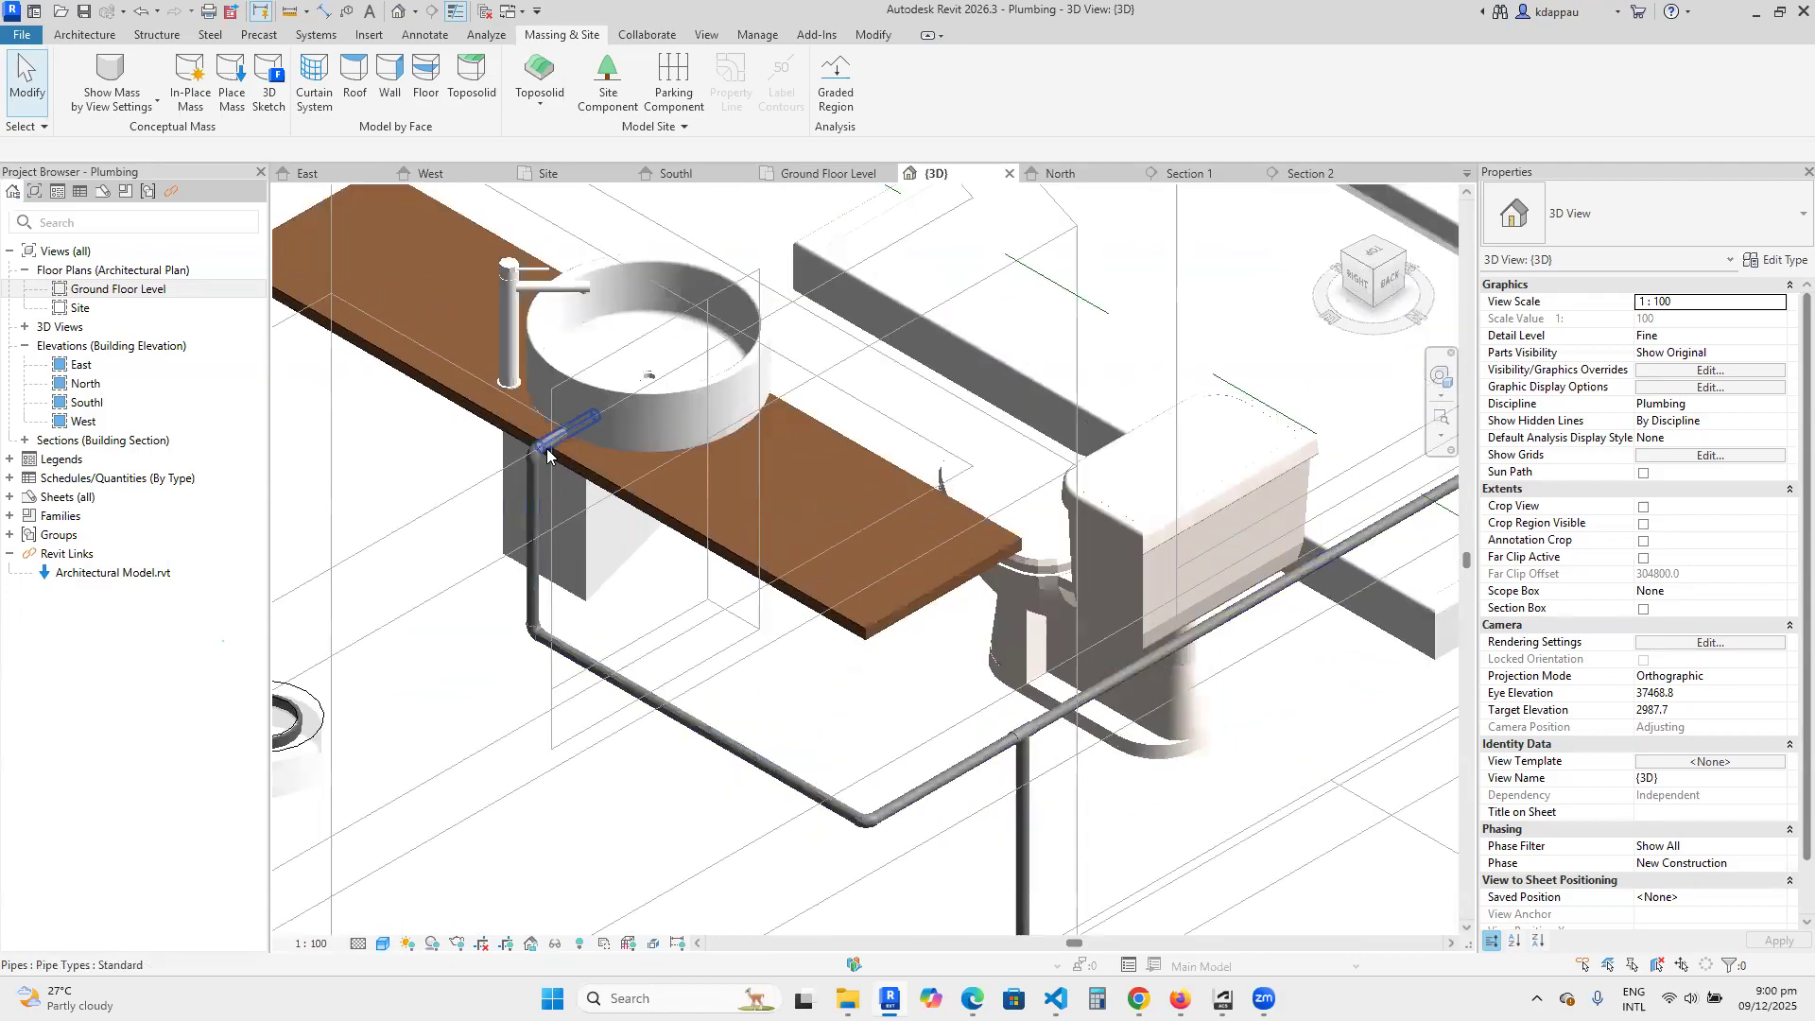
pyautogui.scroll(-3, 560, 439)
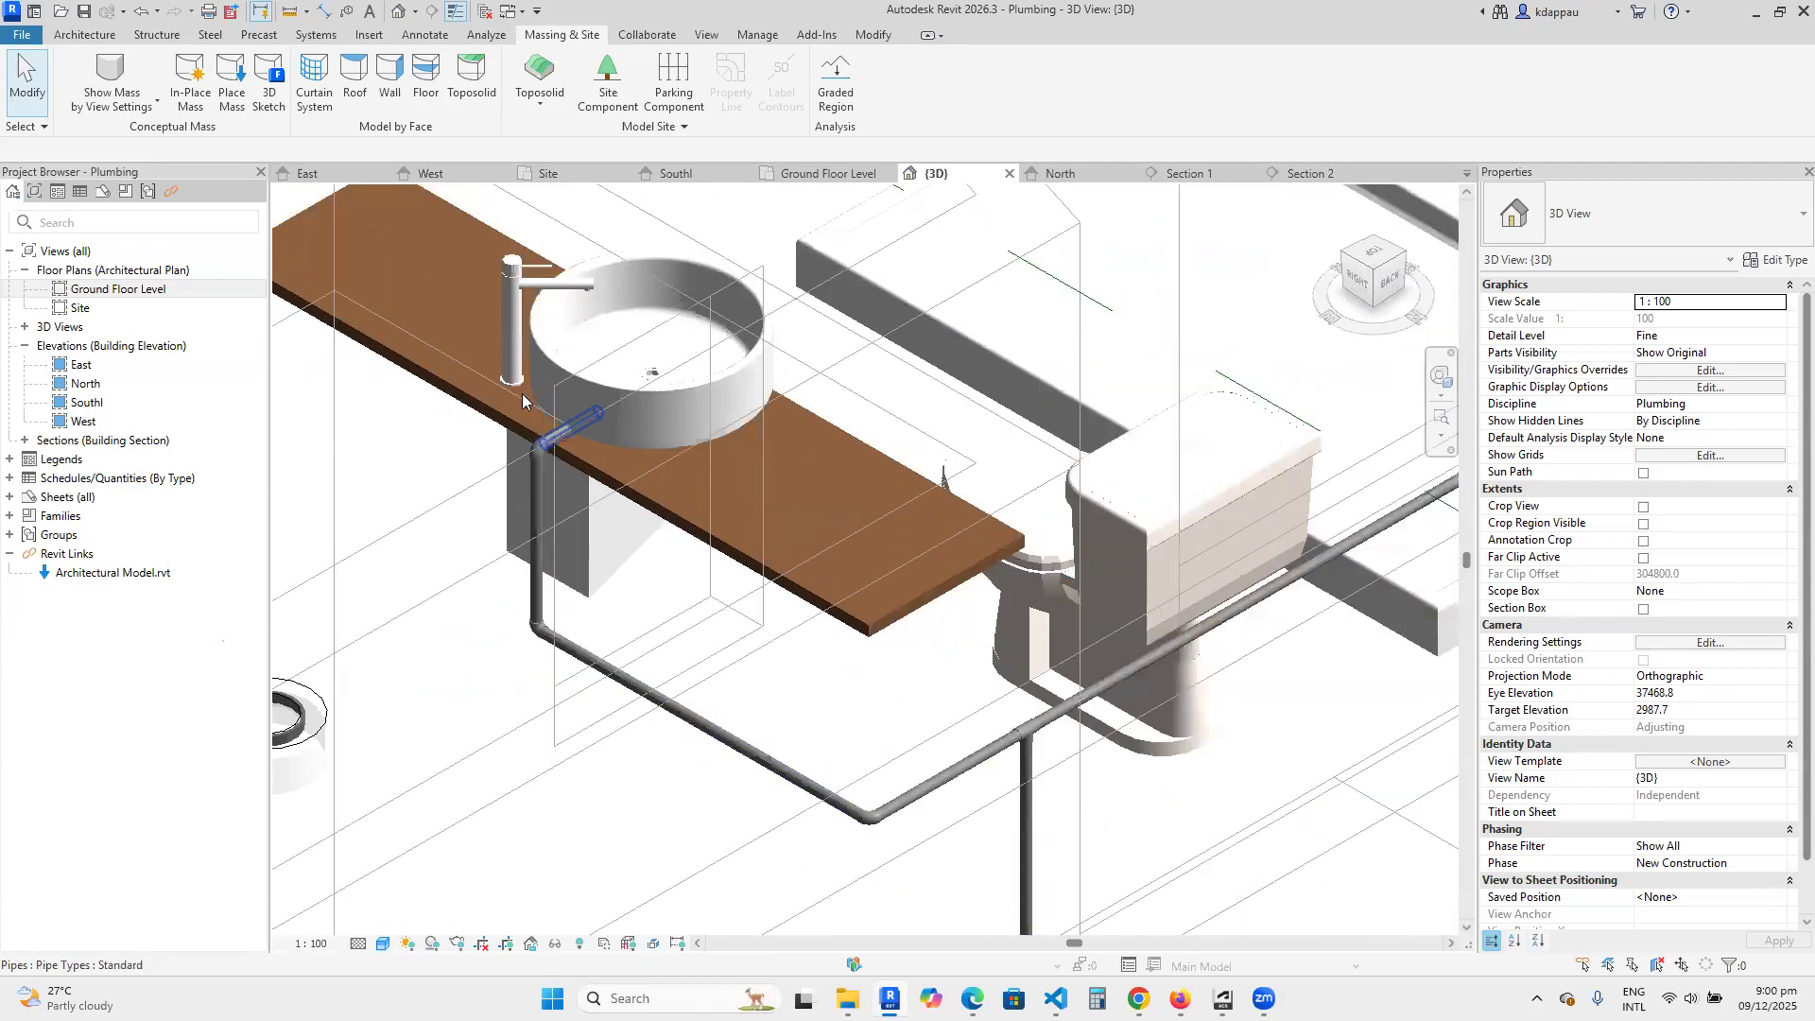
pyautogui.scroll(3, 507, 363)
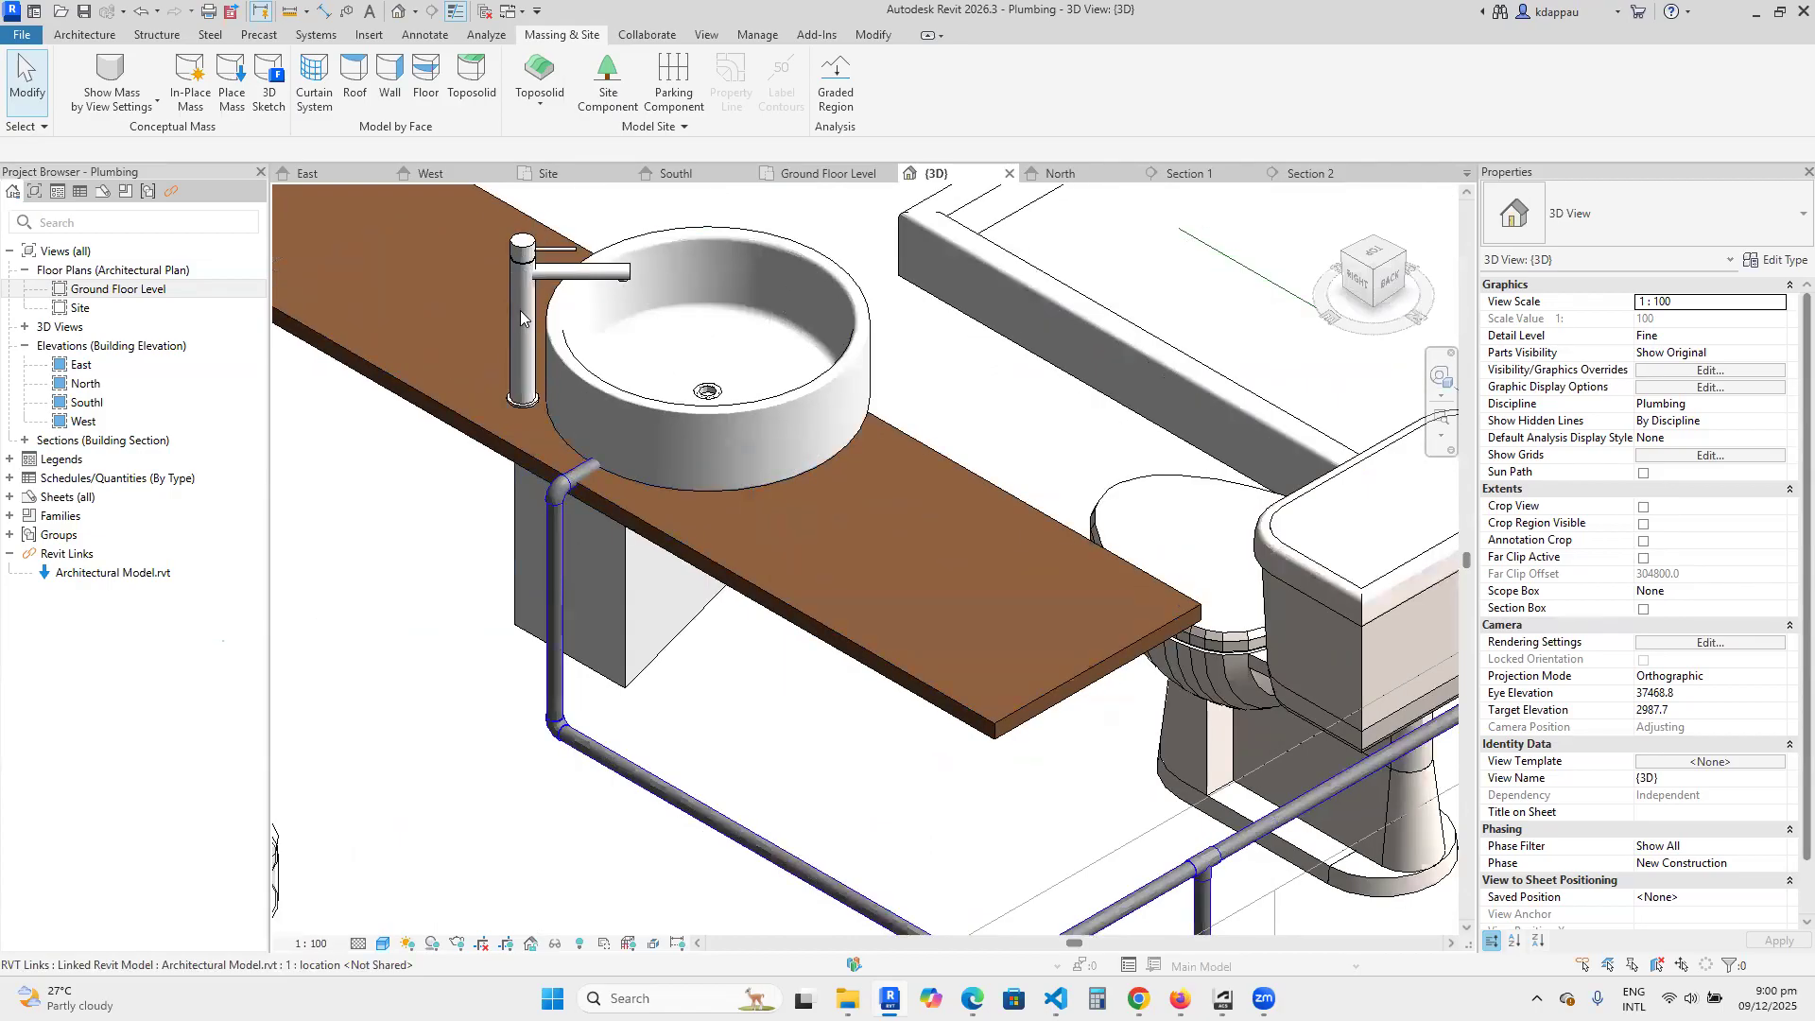
pyautogui.scroll(-3, 526, 558)
pyautogui.scroll(3, 506, 405)
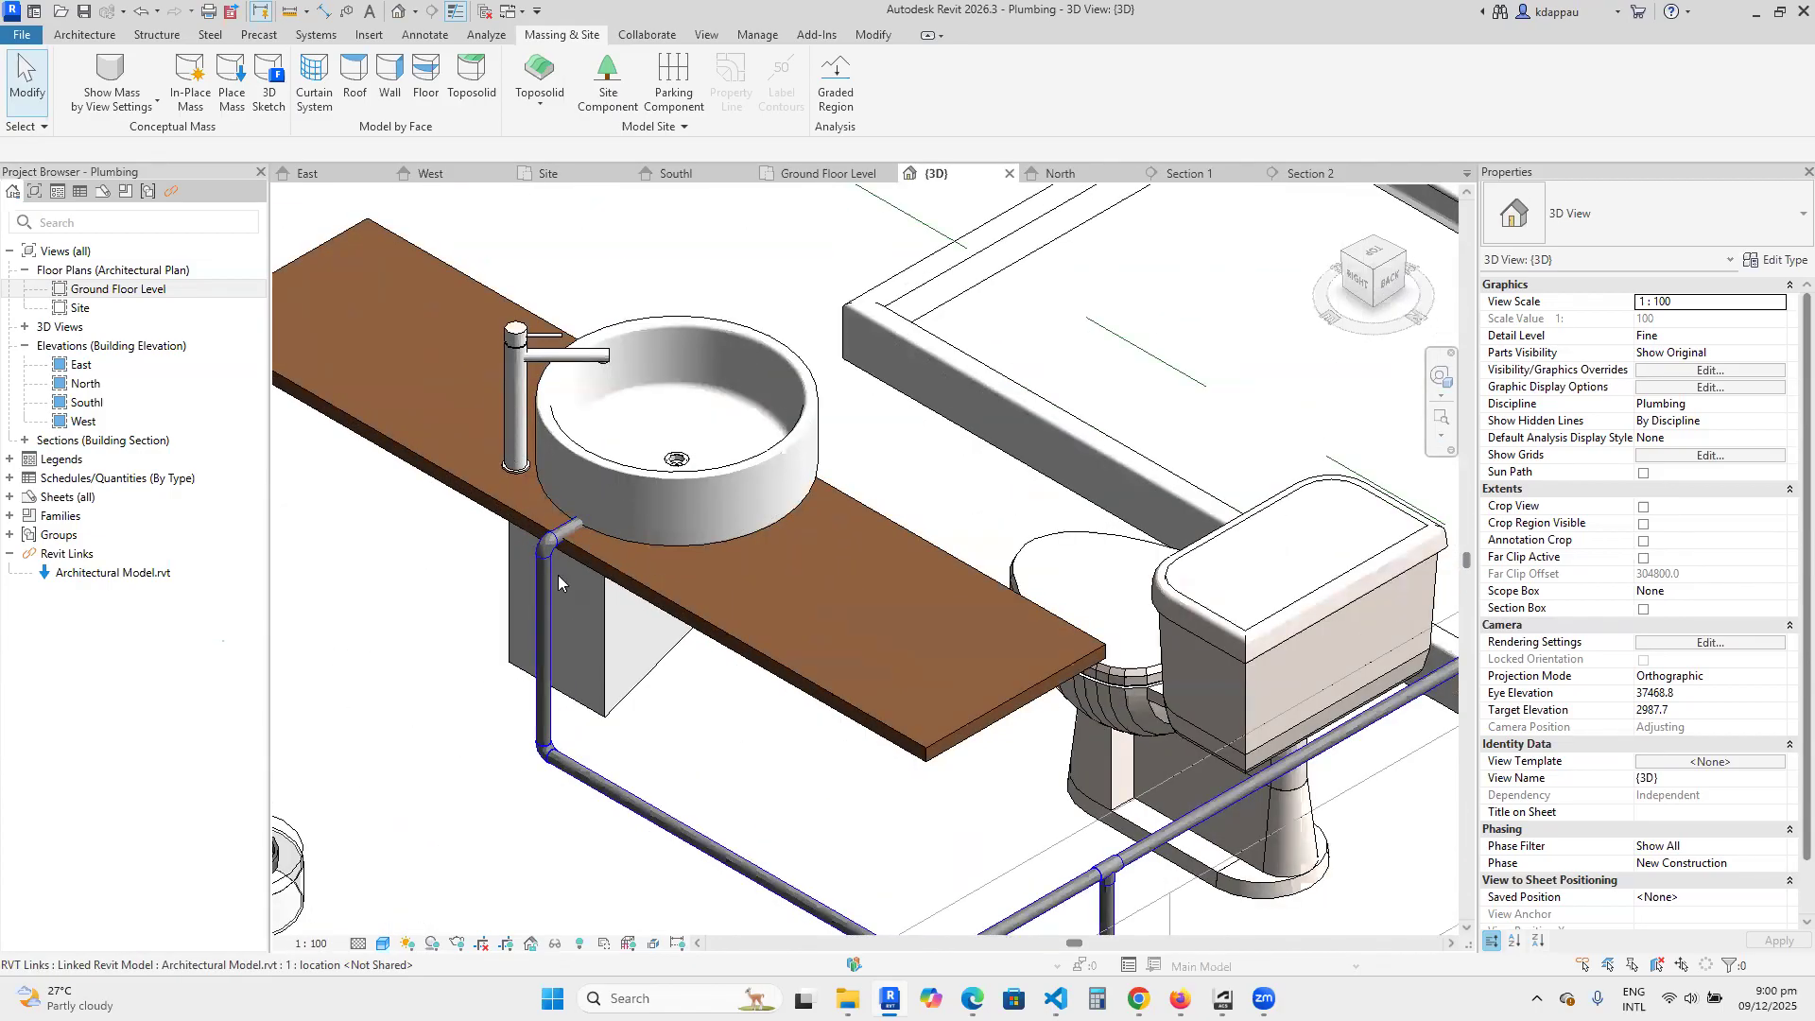
# In the top view, nudge the short 900 mm high pipe at the basin sideways until it lines up with the faucet's centre.
pyautogui.click(570, 531)
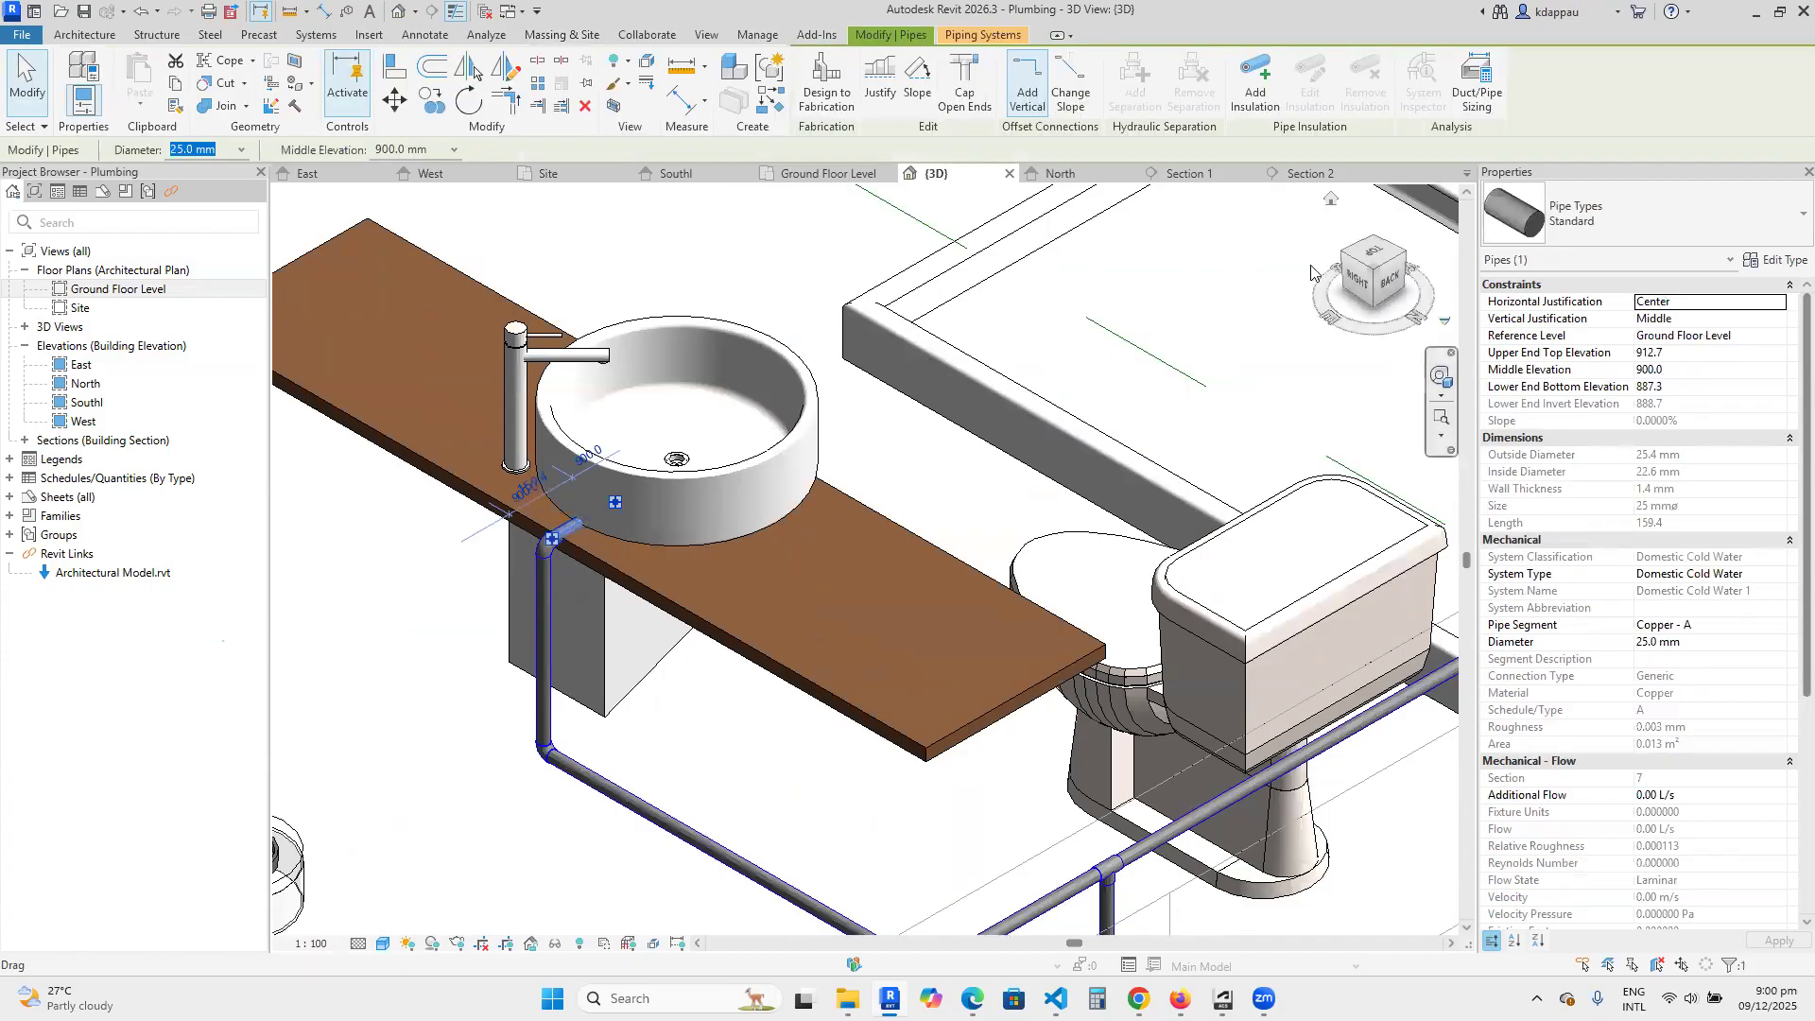
pyautogui.click(1364, 251)
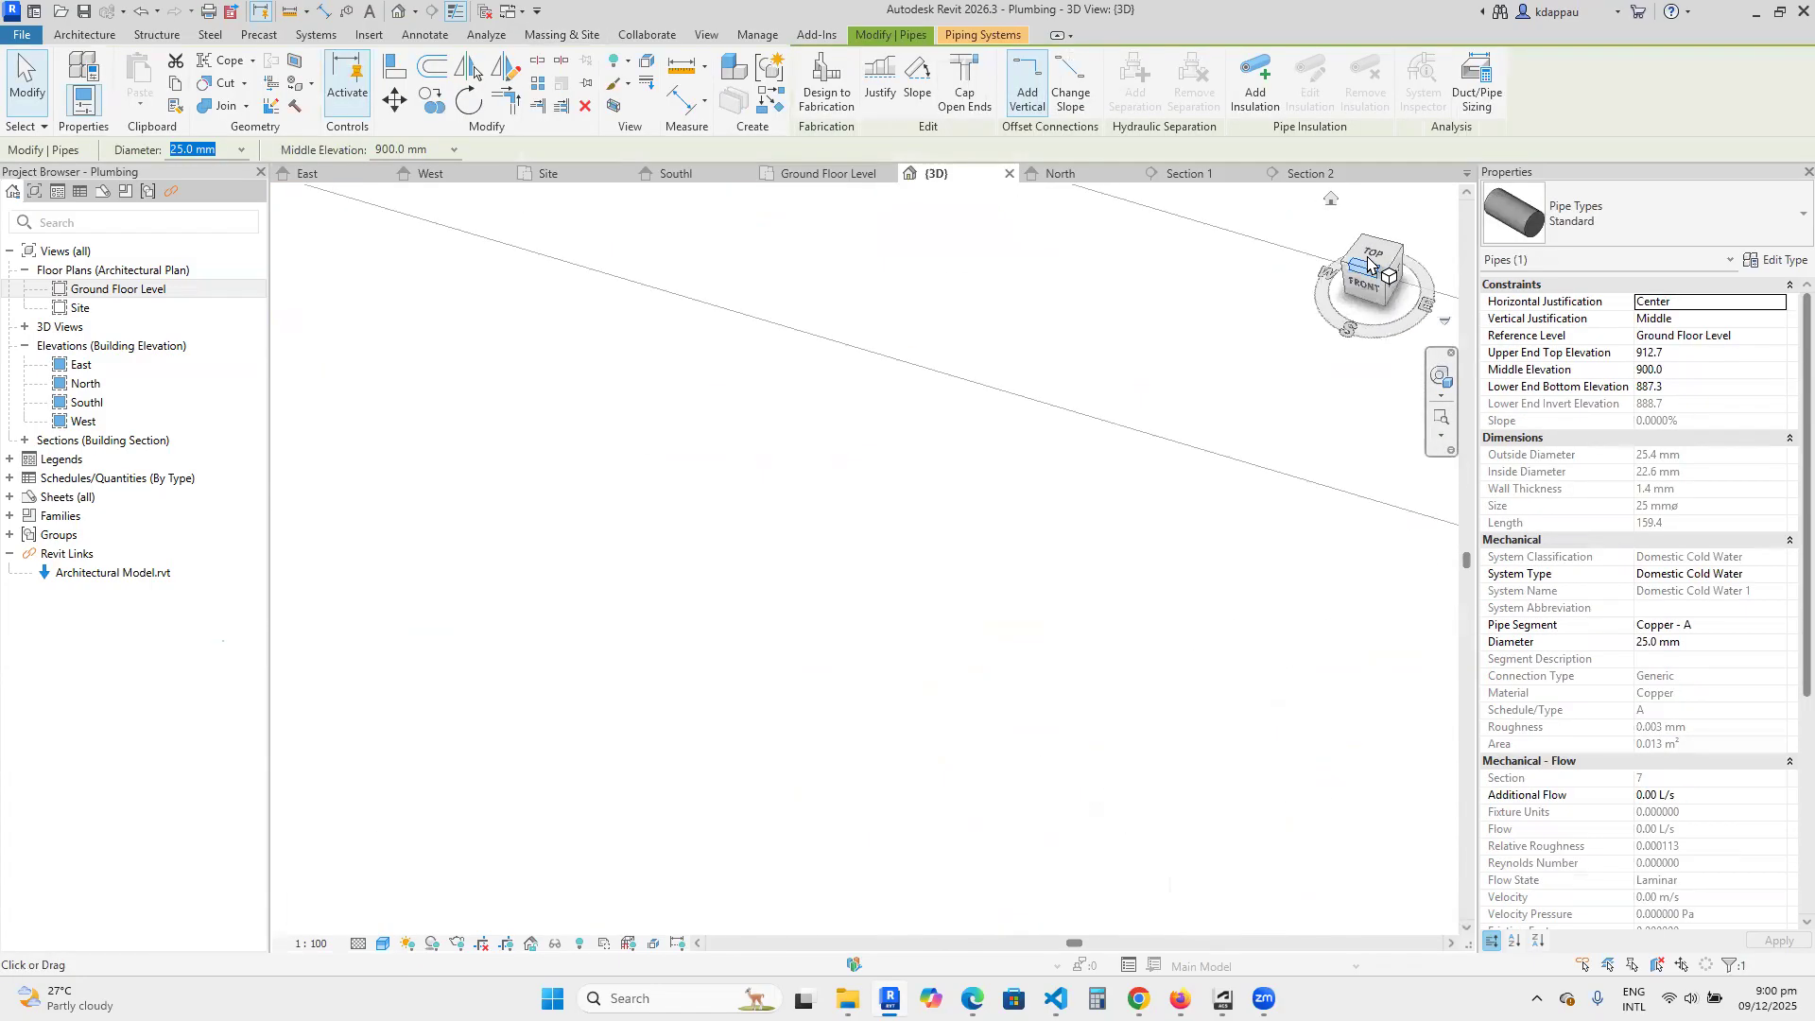
pyautogui.scroll(-5, 962, 470)
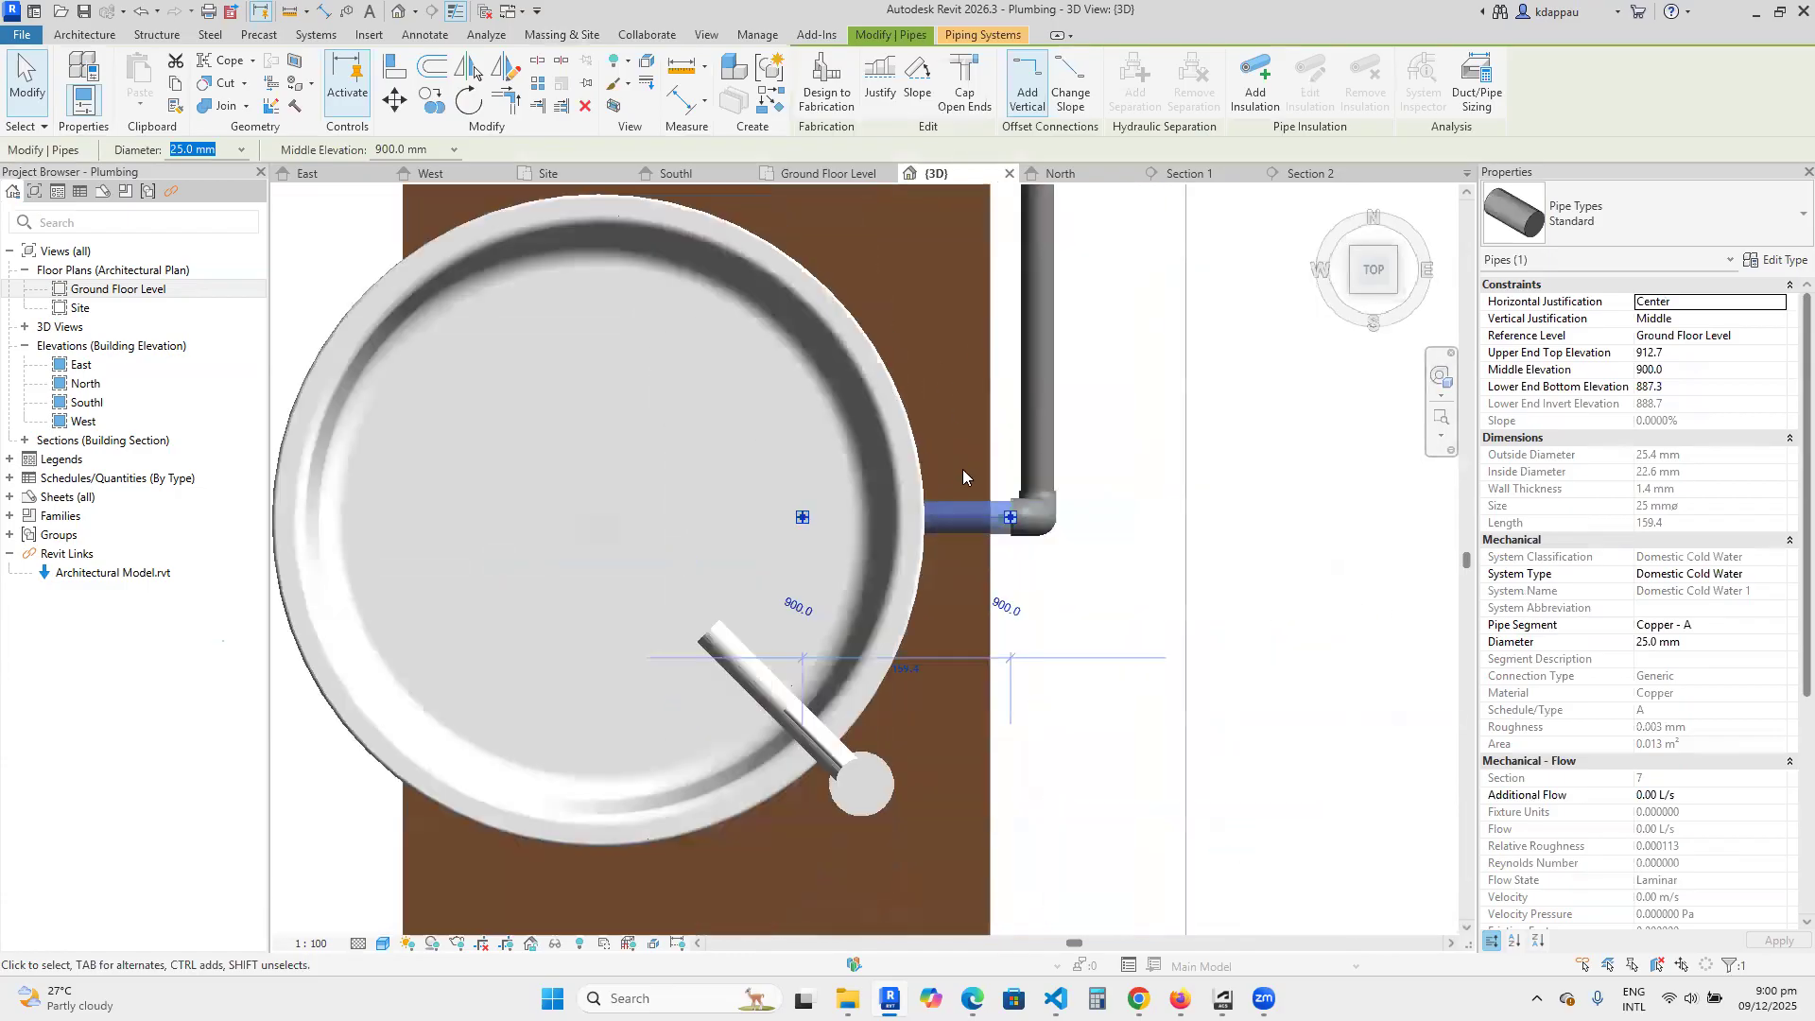
pyautogui.scroll(3, 969, 567)
pyautogui.press('Down')
pyautogui.press('Down')
pyautogui.press('Down')
pyautogui.press('Down')
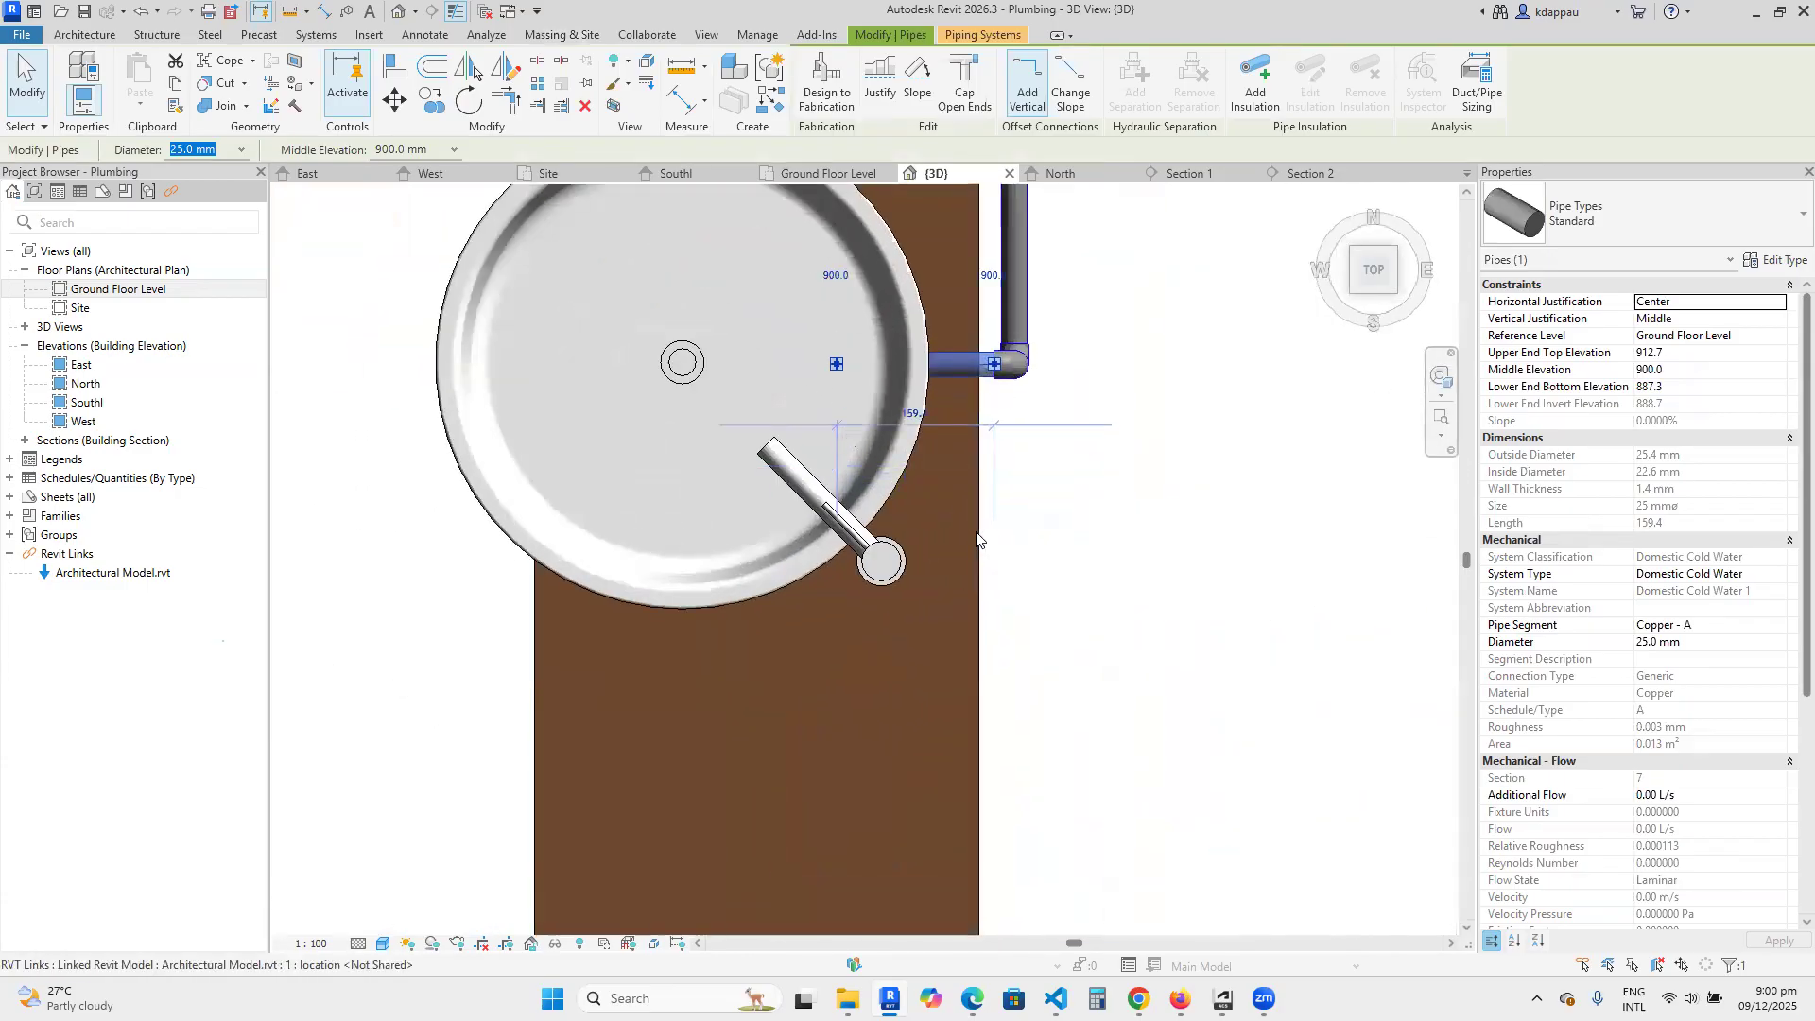
pyautogui.press('Down')
pyautogui.press('Down')
pyautogui.press('Down')
pyautogui.press('Down')
pyautogui.press('Down')
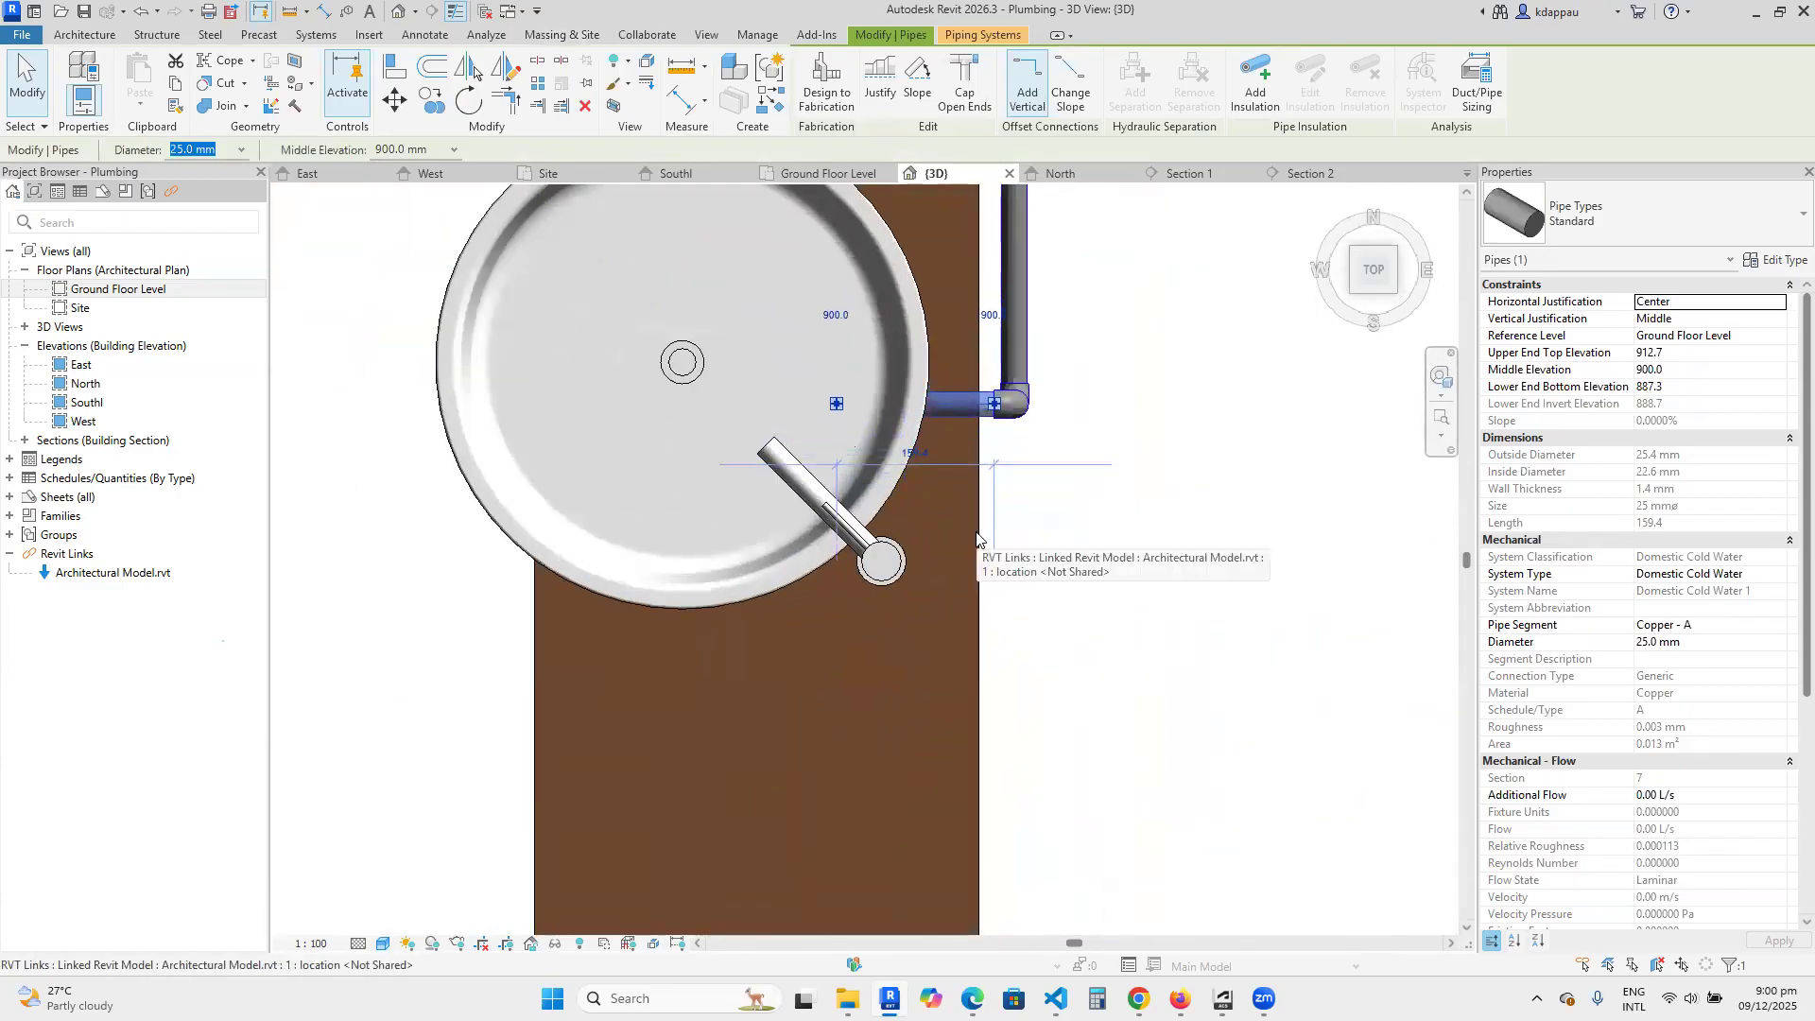
pyautogui.press('Down')
pyautogui.press('Down')
pyautogui.press('Down')
pyautogui.press('Down')
pyautogui.press('Down')
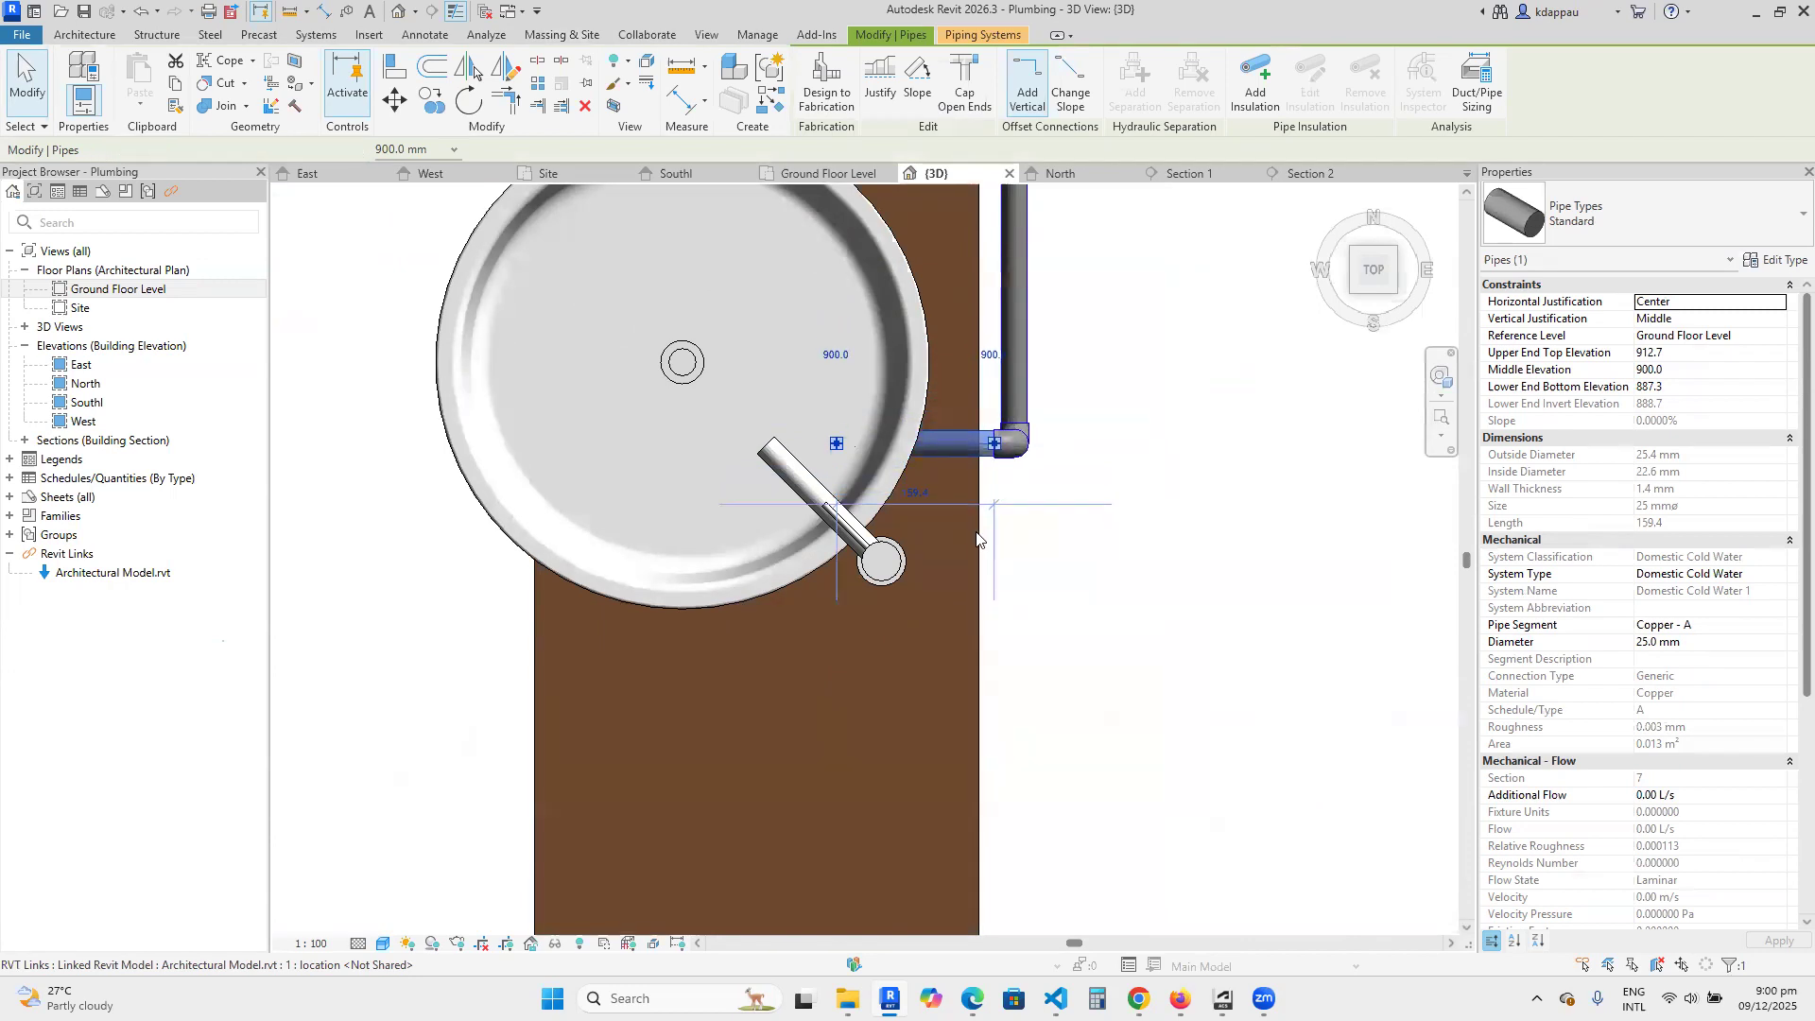
pyautogui.press('Down')
pyautogui.press('Down')
pyautogui.press('Down')
pyautogui.press('Down')
pyautogui.press('Down')
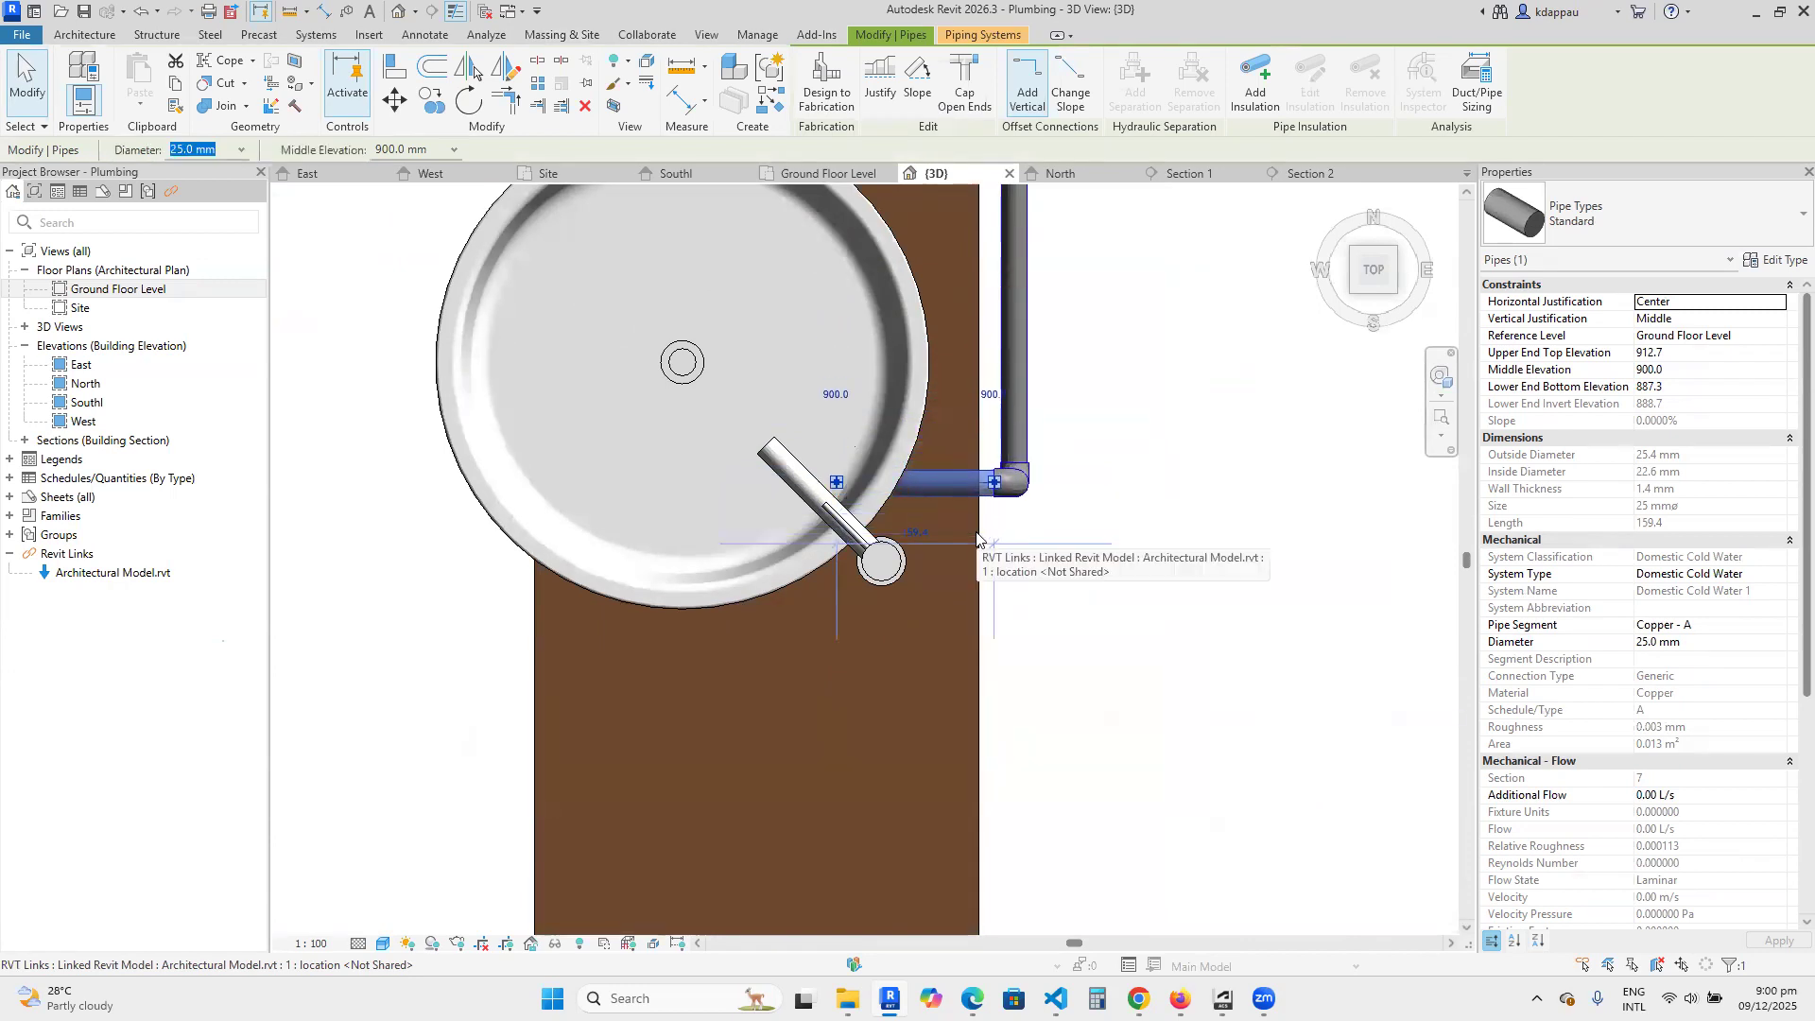
pyautogui.press('Down')
pyautogui.press('Down')
pyautogui.press('Down')
pyautogui.press('Down')
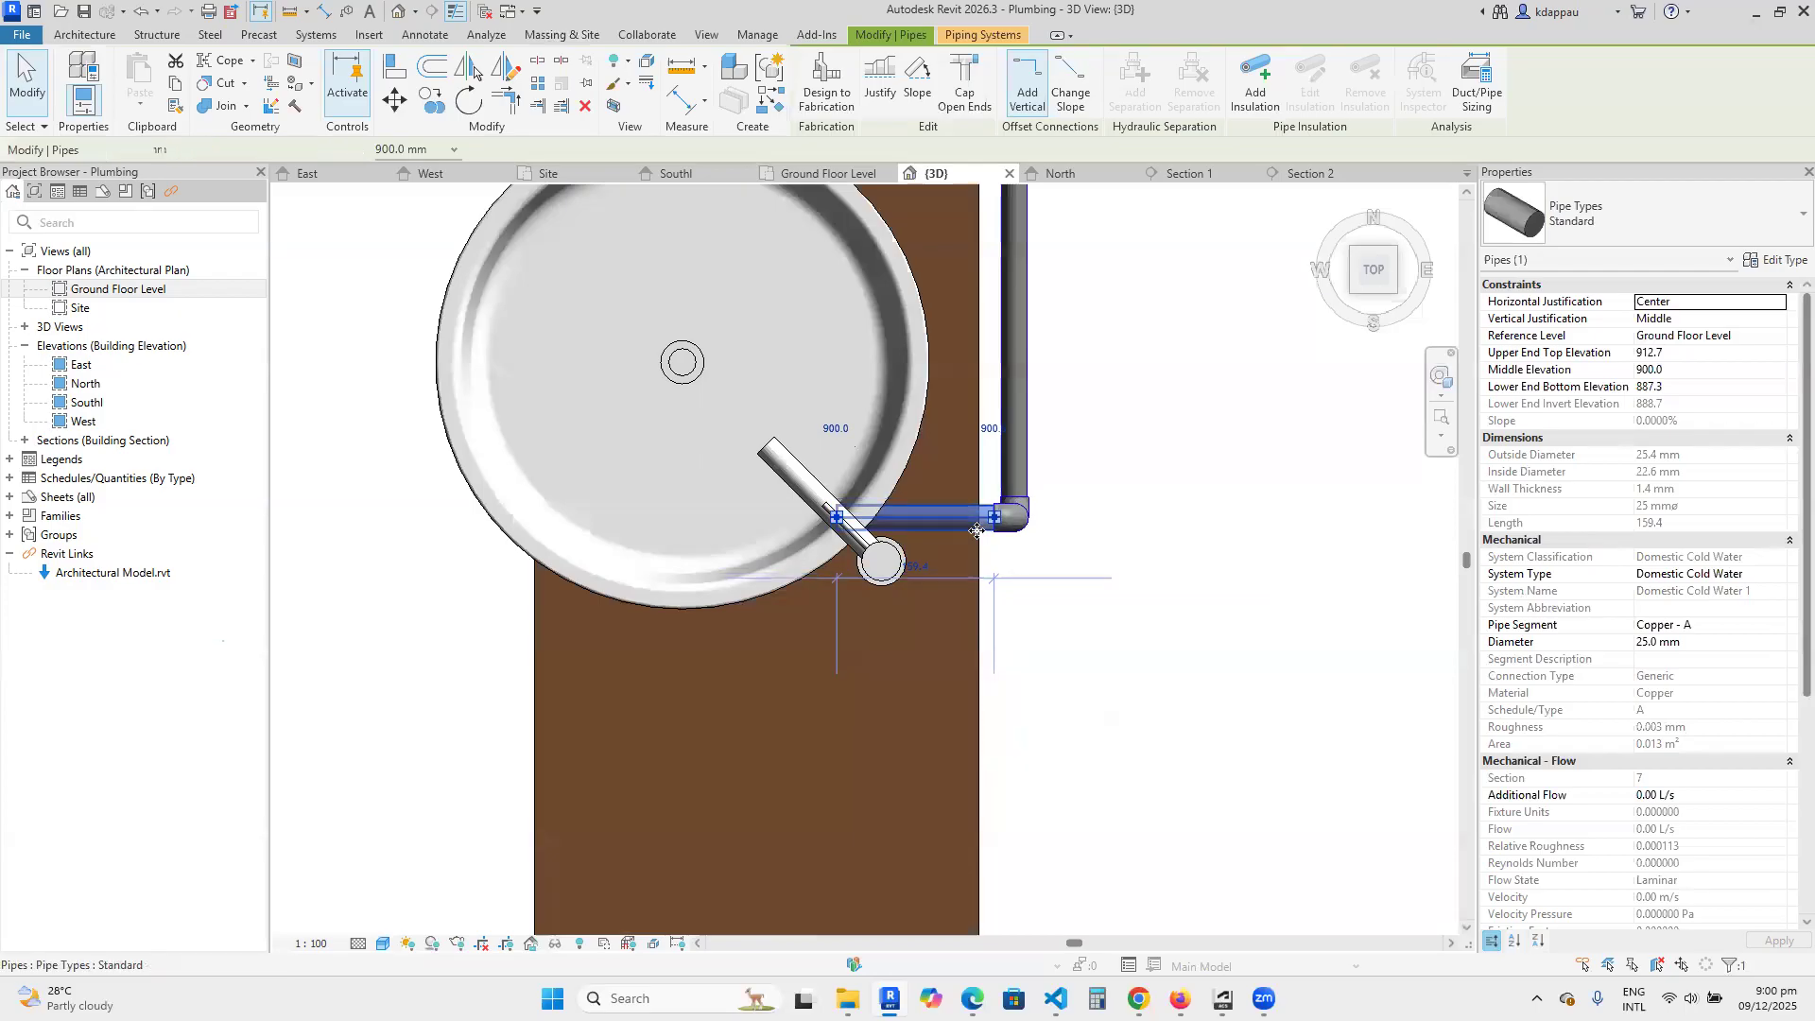
pyautogui.press('Down')
pyautogui.press('Down')
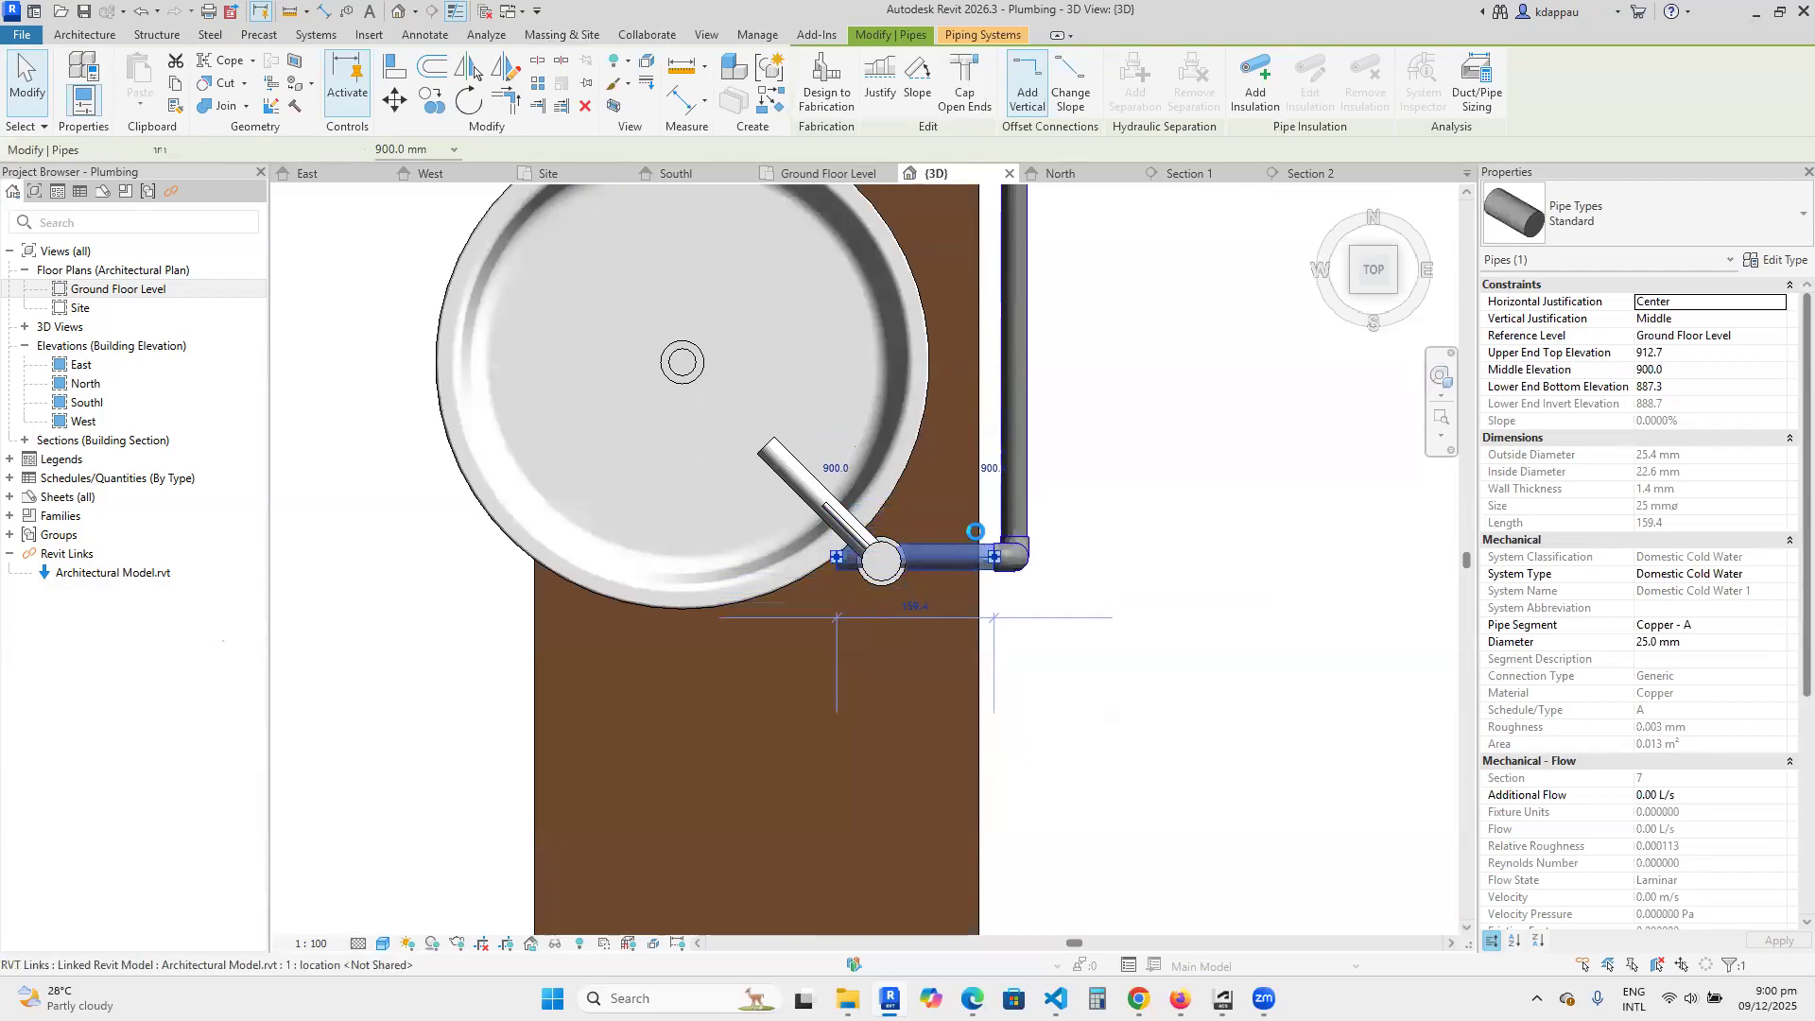
# Shorten the horizontal basin pipe to about 114 mm so its open end sits at the faucet's centre.
pyautogui.scroll(2, 920, 535)
pyautogui.scroll(2, 908, 558)
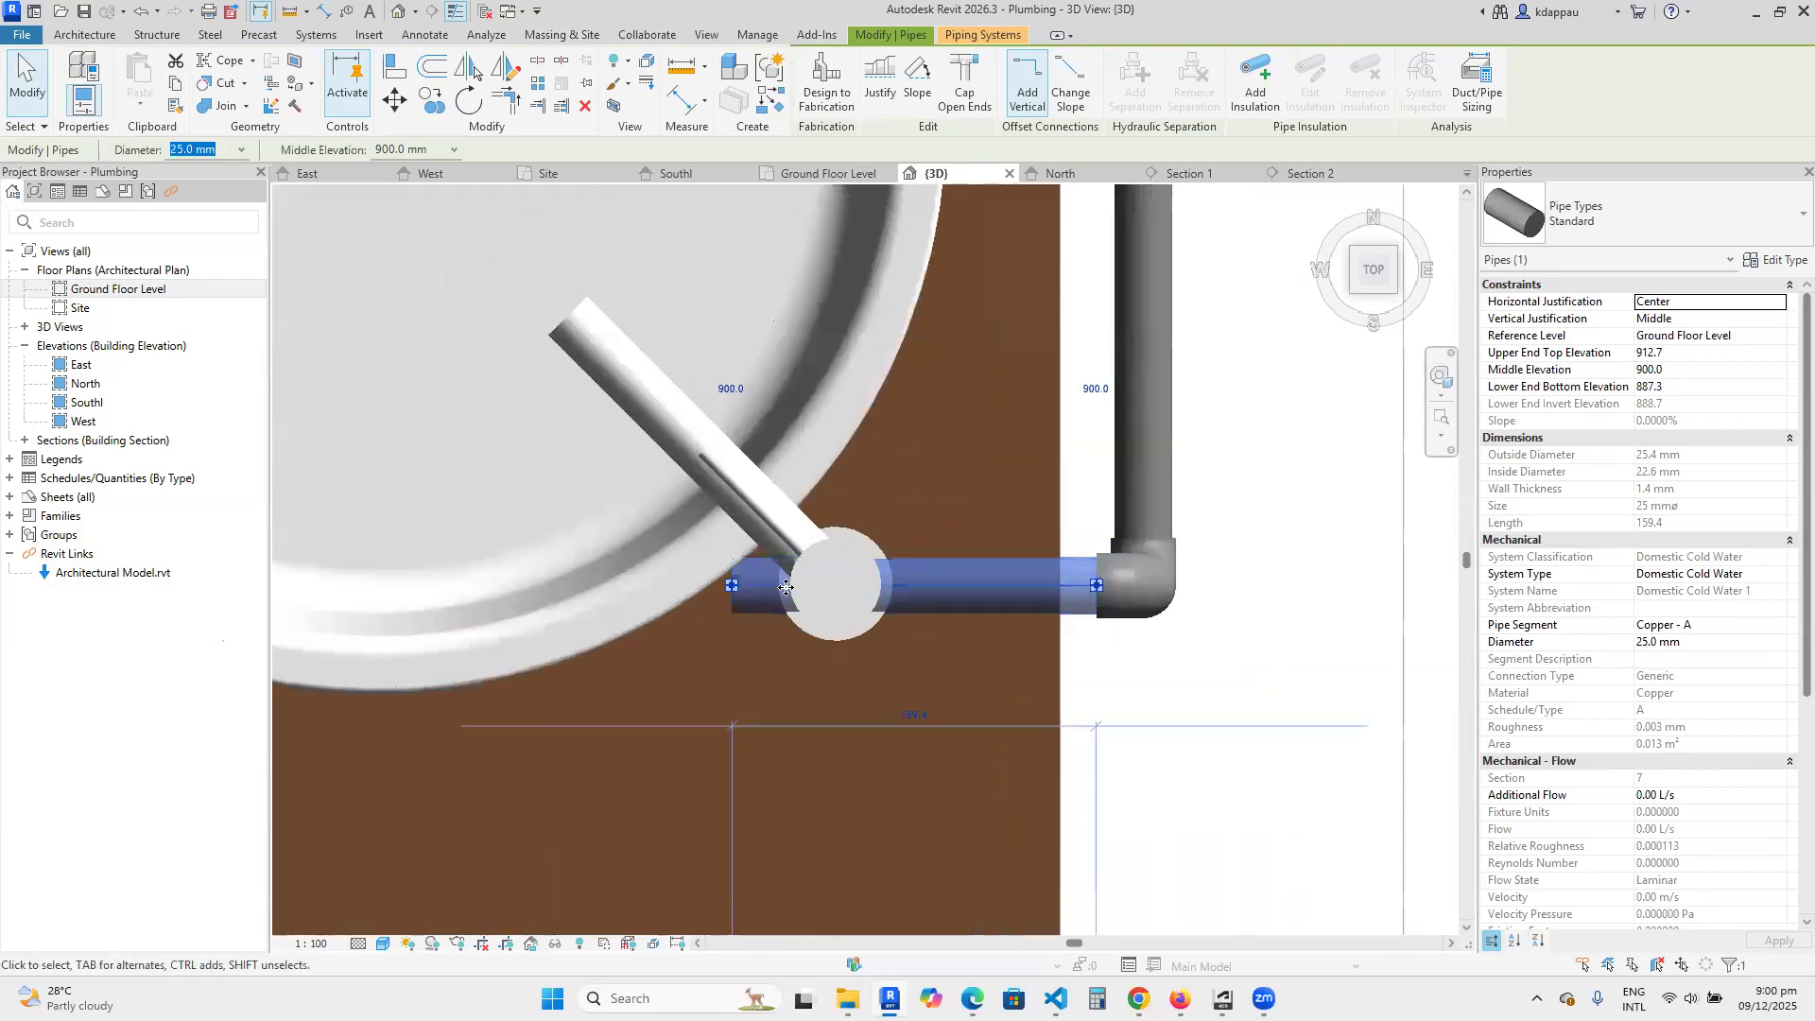
pyautogui.moveTo(732, 585); pyautogui.dragTo(862, 634)
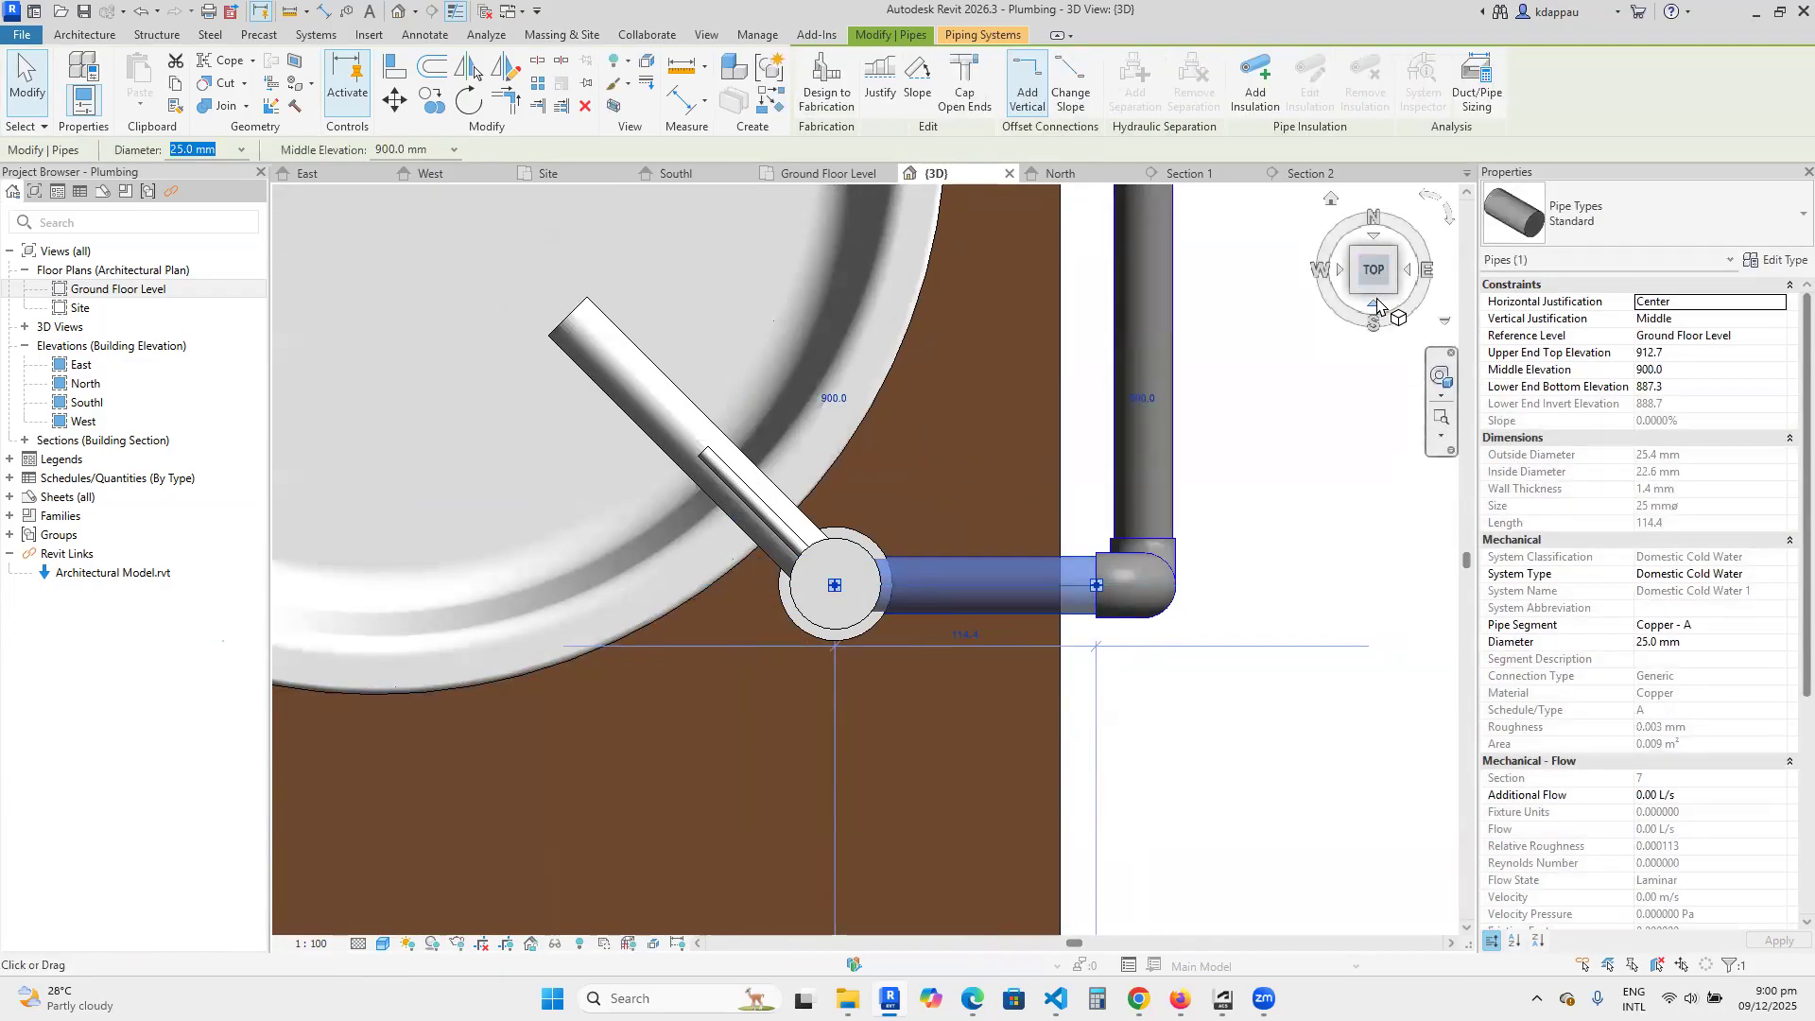
# In the front view, lower the short horizontal basin pipe below the countertop to a middle elevation of 790 mm.
pyautogui.click(1375, 302)
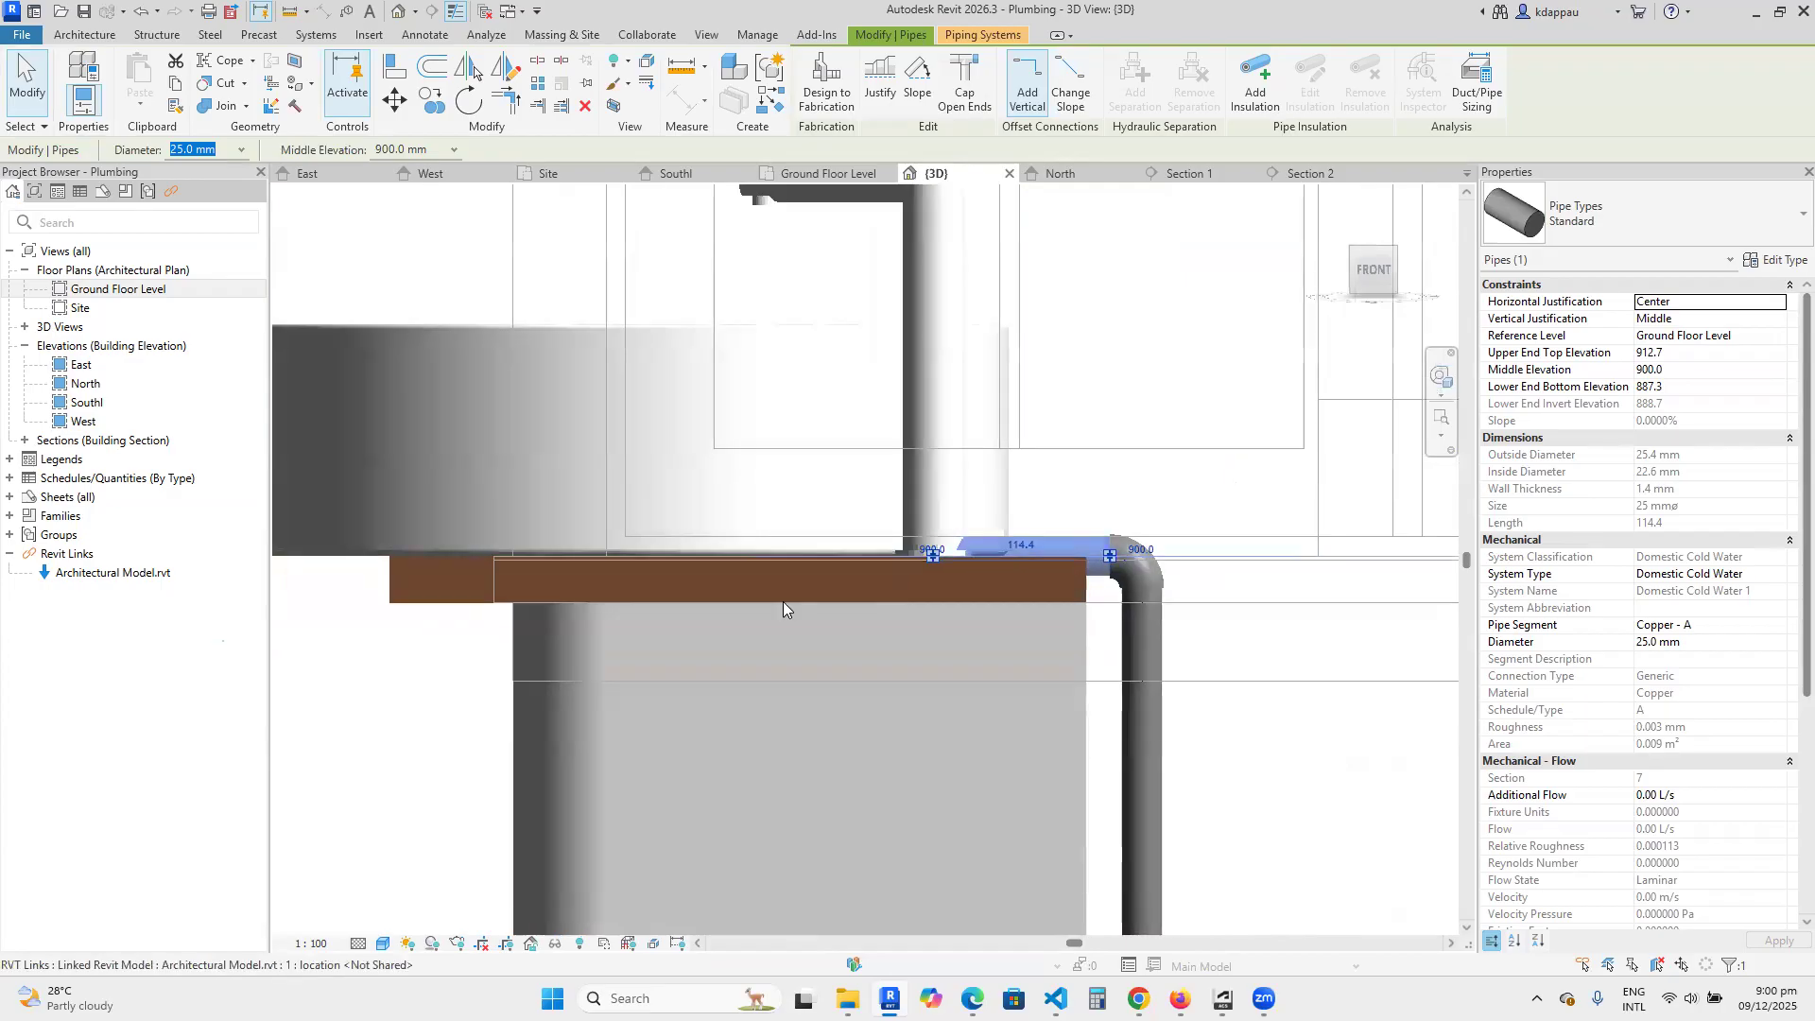
pyautogui.scroll(-3, 803, 610)
pyautogui.scroll(2, 875, 607)
pyautogui.scroll(-3, 851, 605)
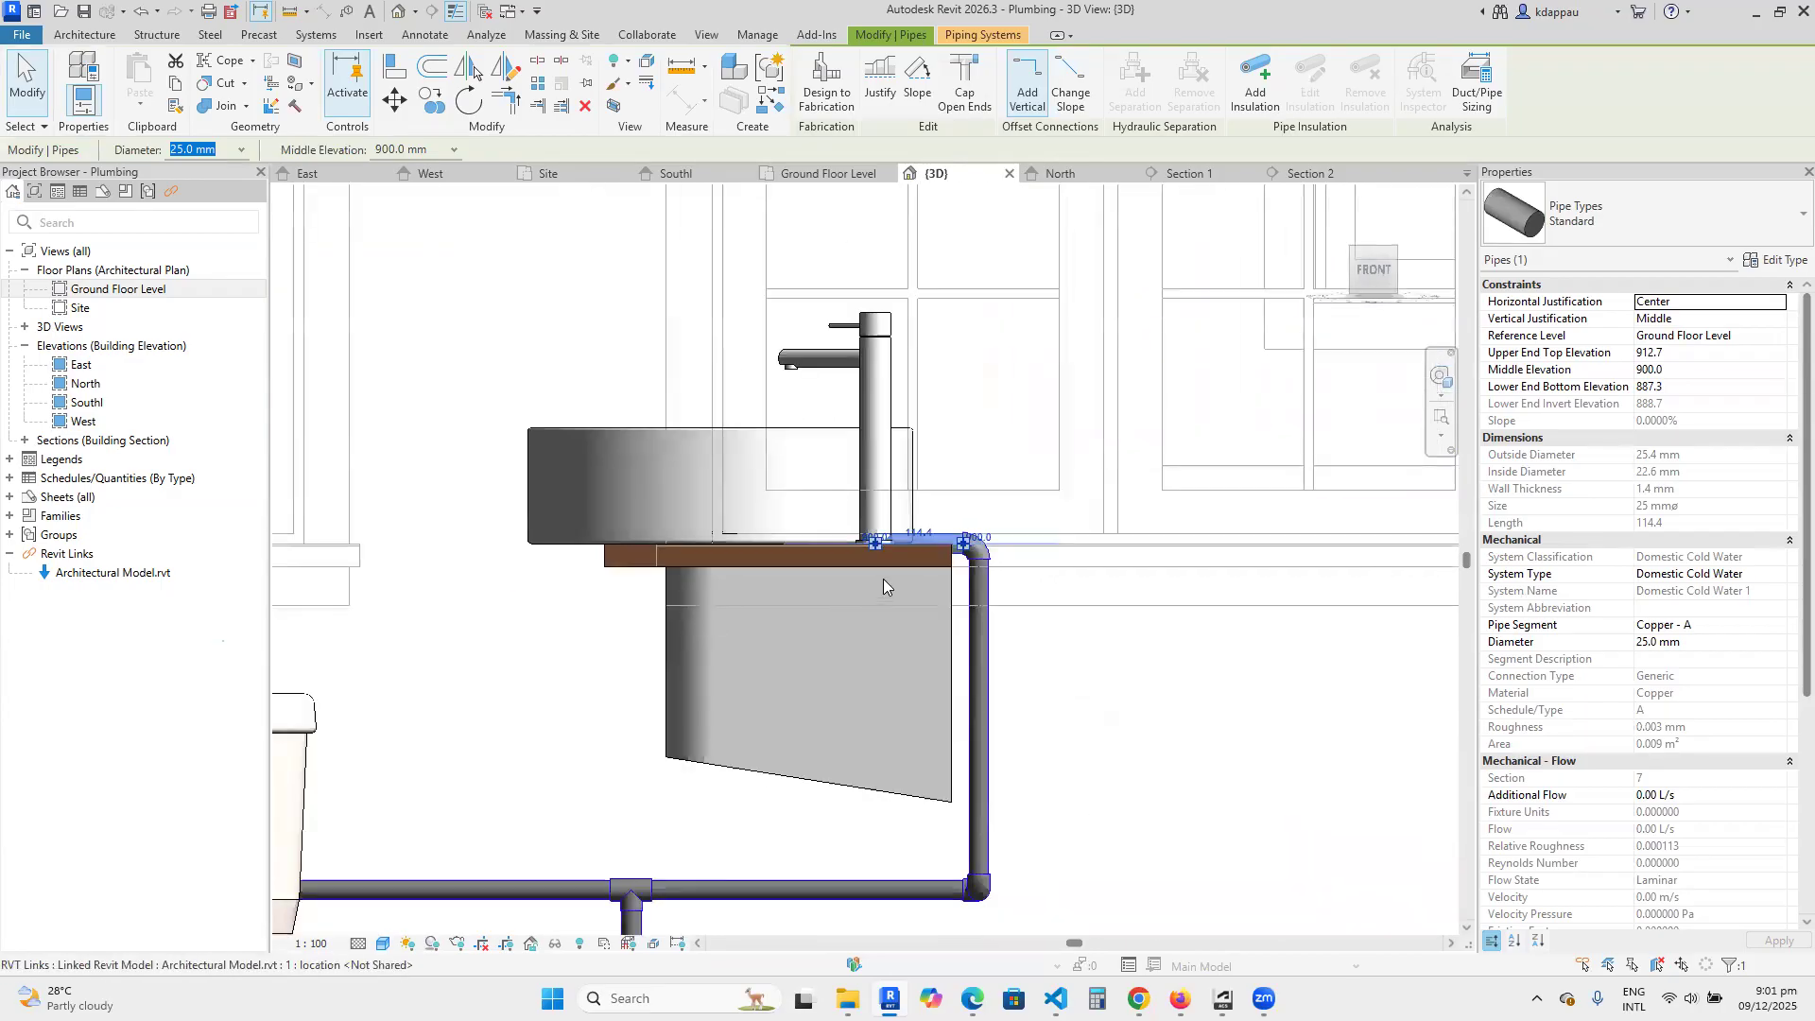
pyautogui.scroll(-1, 883, 576)
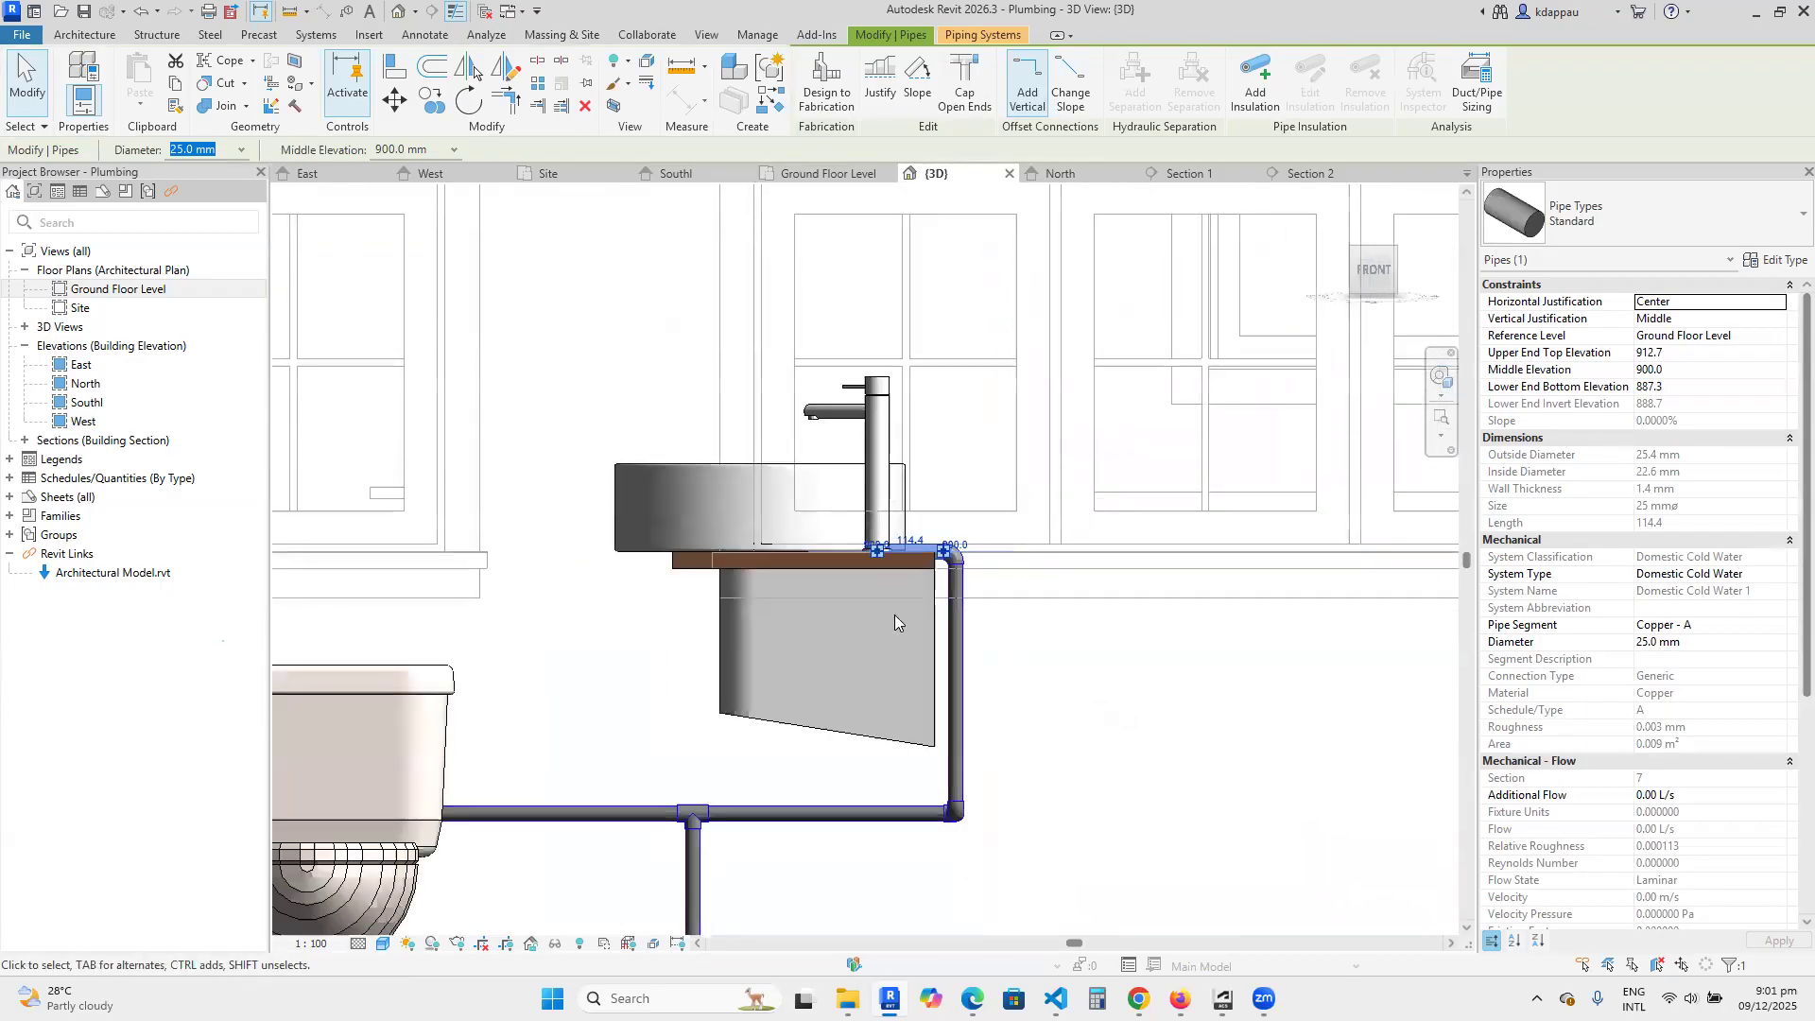
pyautogui.press('Down')
pyautogui.press('Down')
pyautogui.press('Down')
pyautogui.press('Down')
pyautogui.press('Down')
pyautogui.press('Down')
pyautogui.press('Down')
pyautogui.press('Down')
pyautogui.press('Down')
pyautogui.press('Down')
pyautogui.press('Down')
pyautogui.scroll(1, 897, 629)
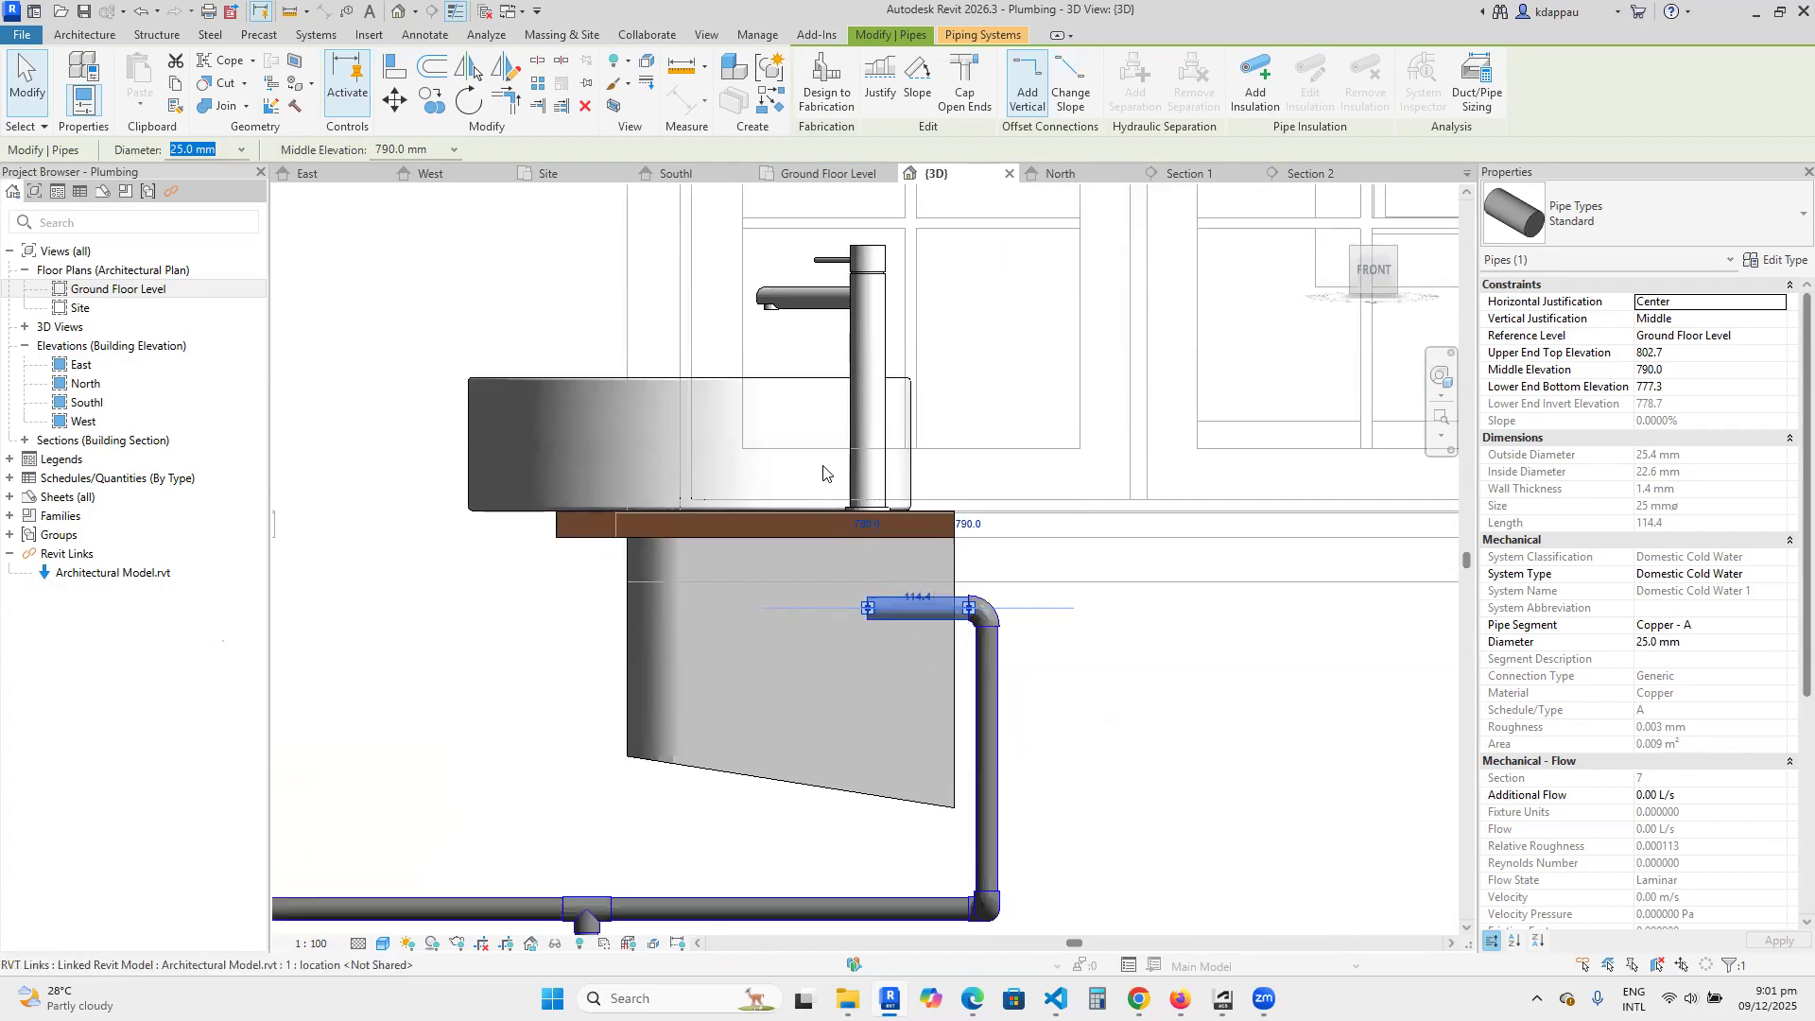
# Shorten the horizontal pipe below the basin countertop to about 39 mm by pulling its open end back towards the elbow.
pyautogui.moveTo(870, 612); pyautogui.dragTo(930, 603)
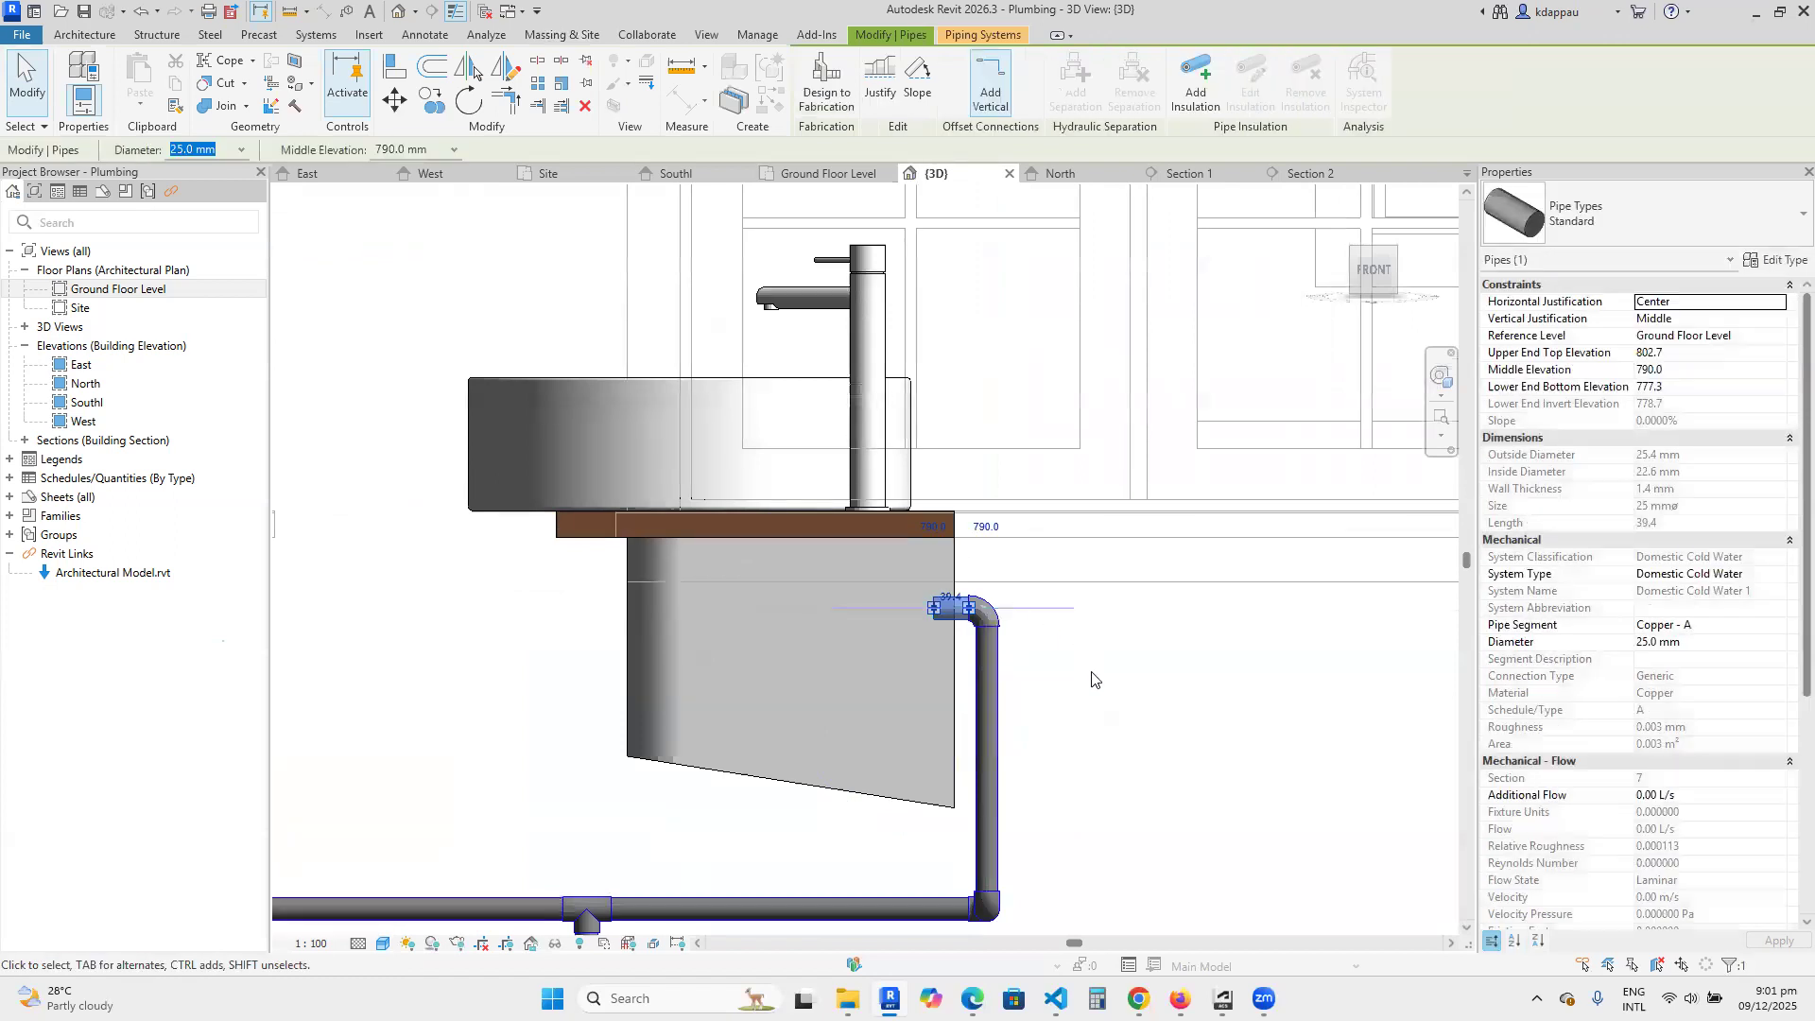
pyautogui.press('Escape')
pyautogui.scroll(-4, 851, 610)
pyautogui.scroll(-3, 908, 670)
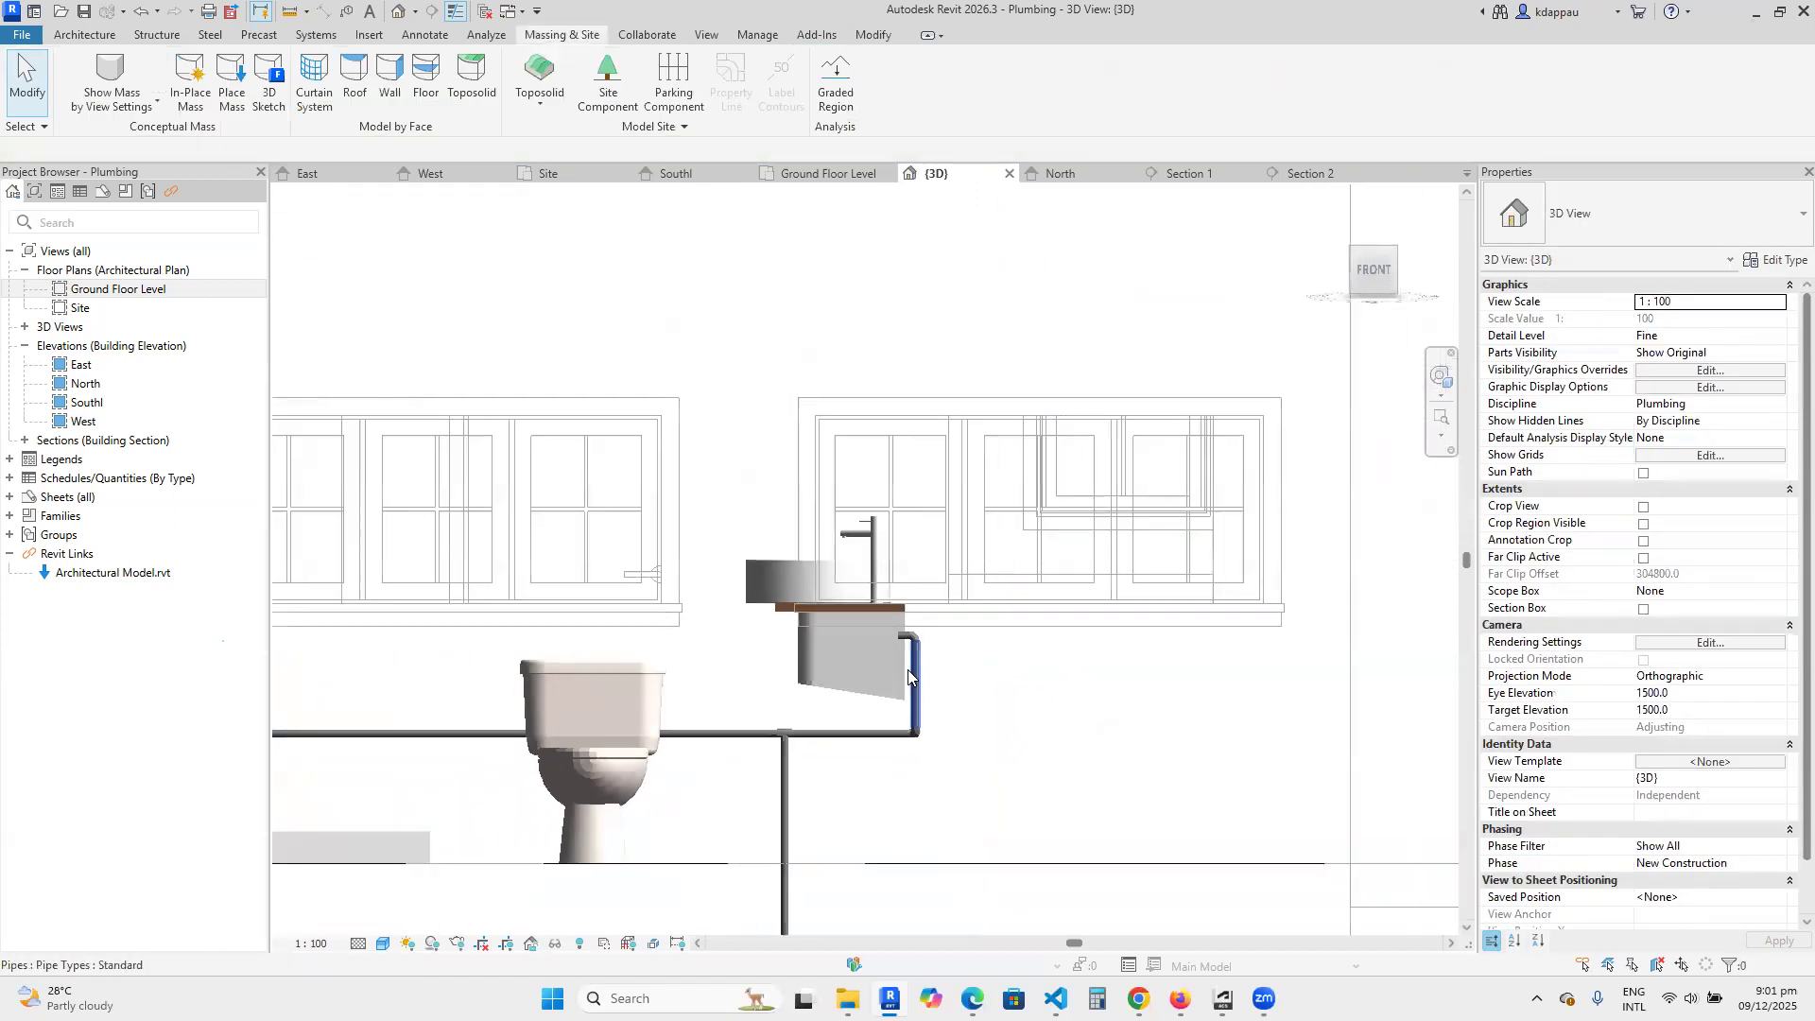
pyautogui.scroll(3, 894, 660)
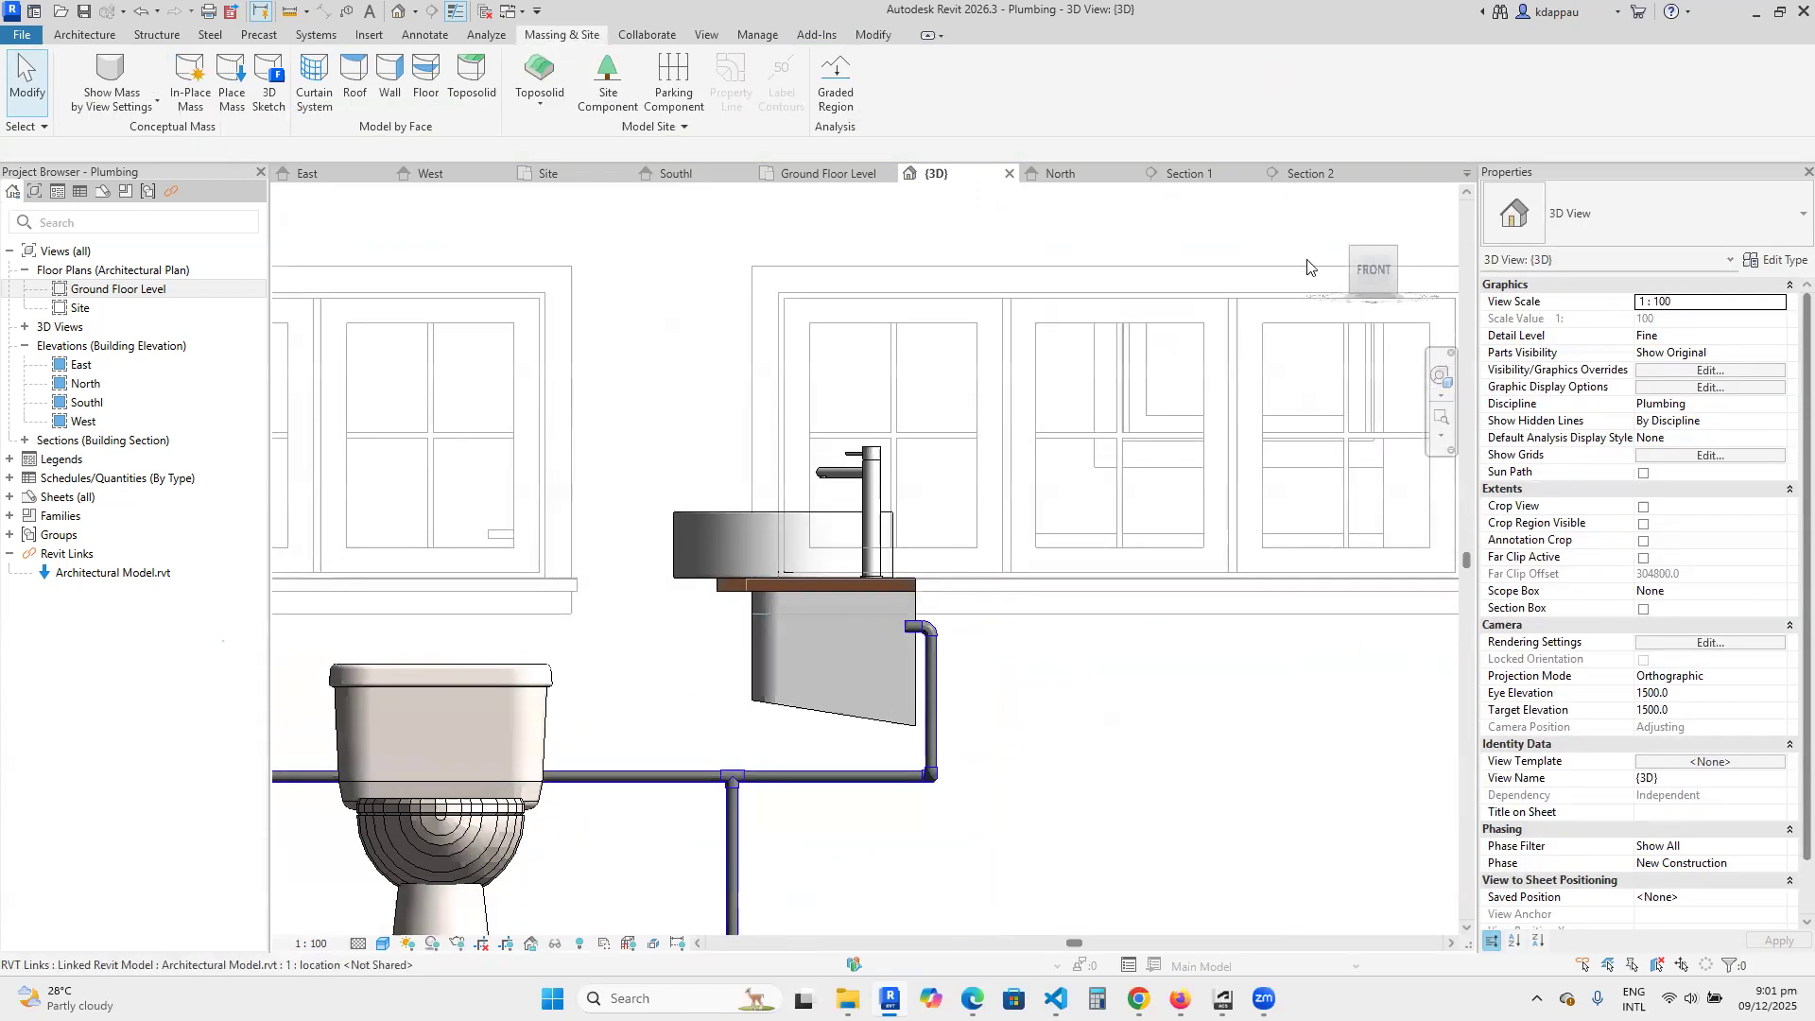
# Inspect the shortened basin pipe and its riser in 3D from the top front-right corner.
pyautogui.click(1393, 251)
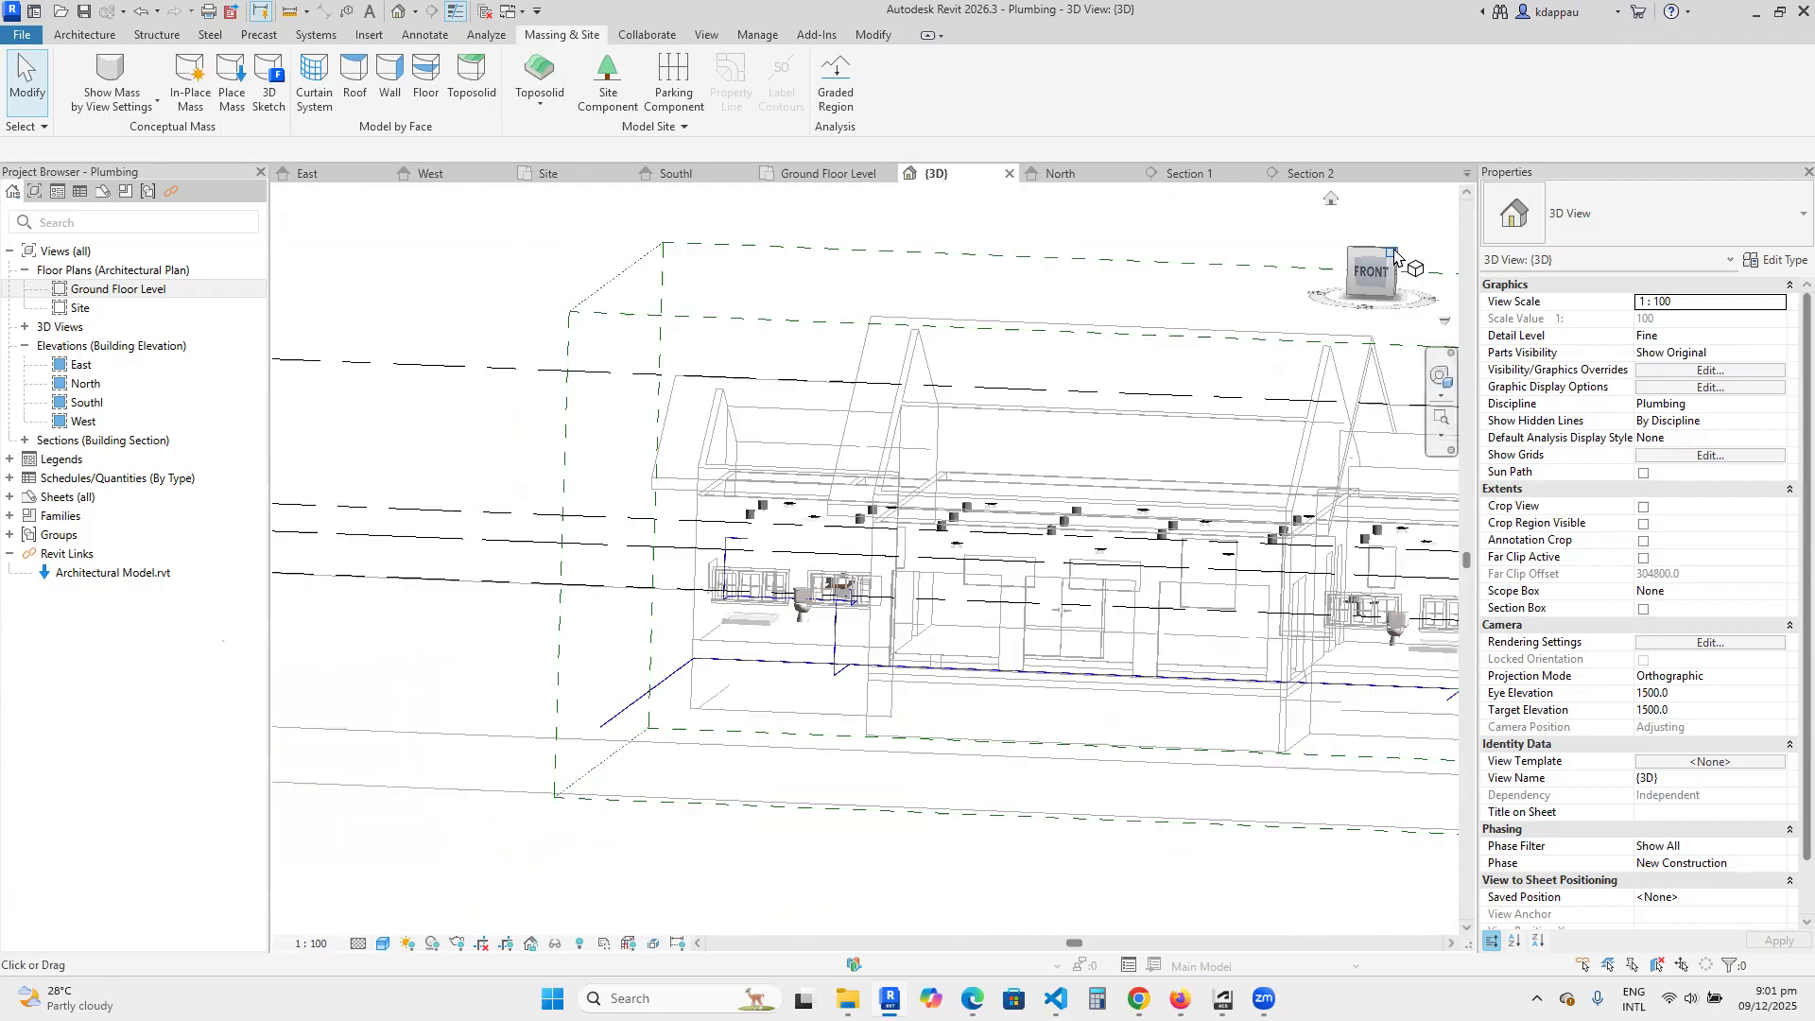
pyautogui.scroll(5, 889, 566)
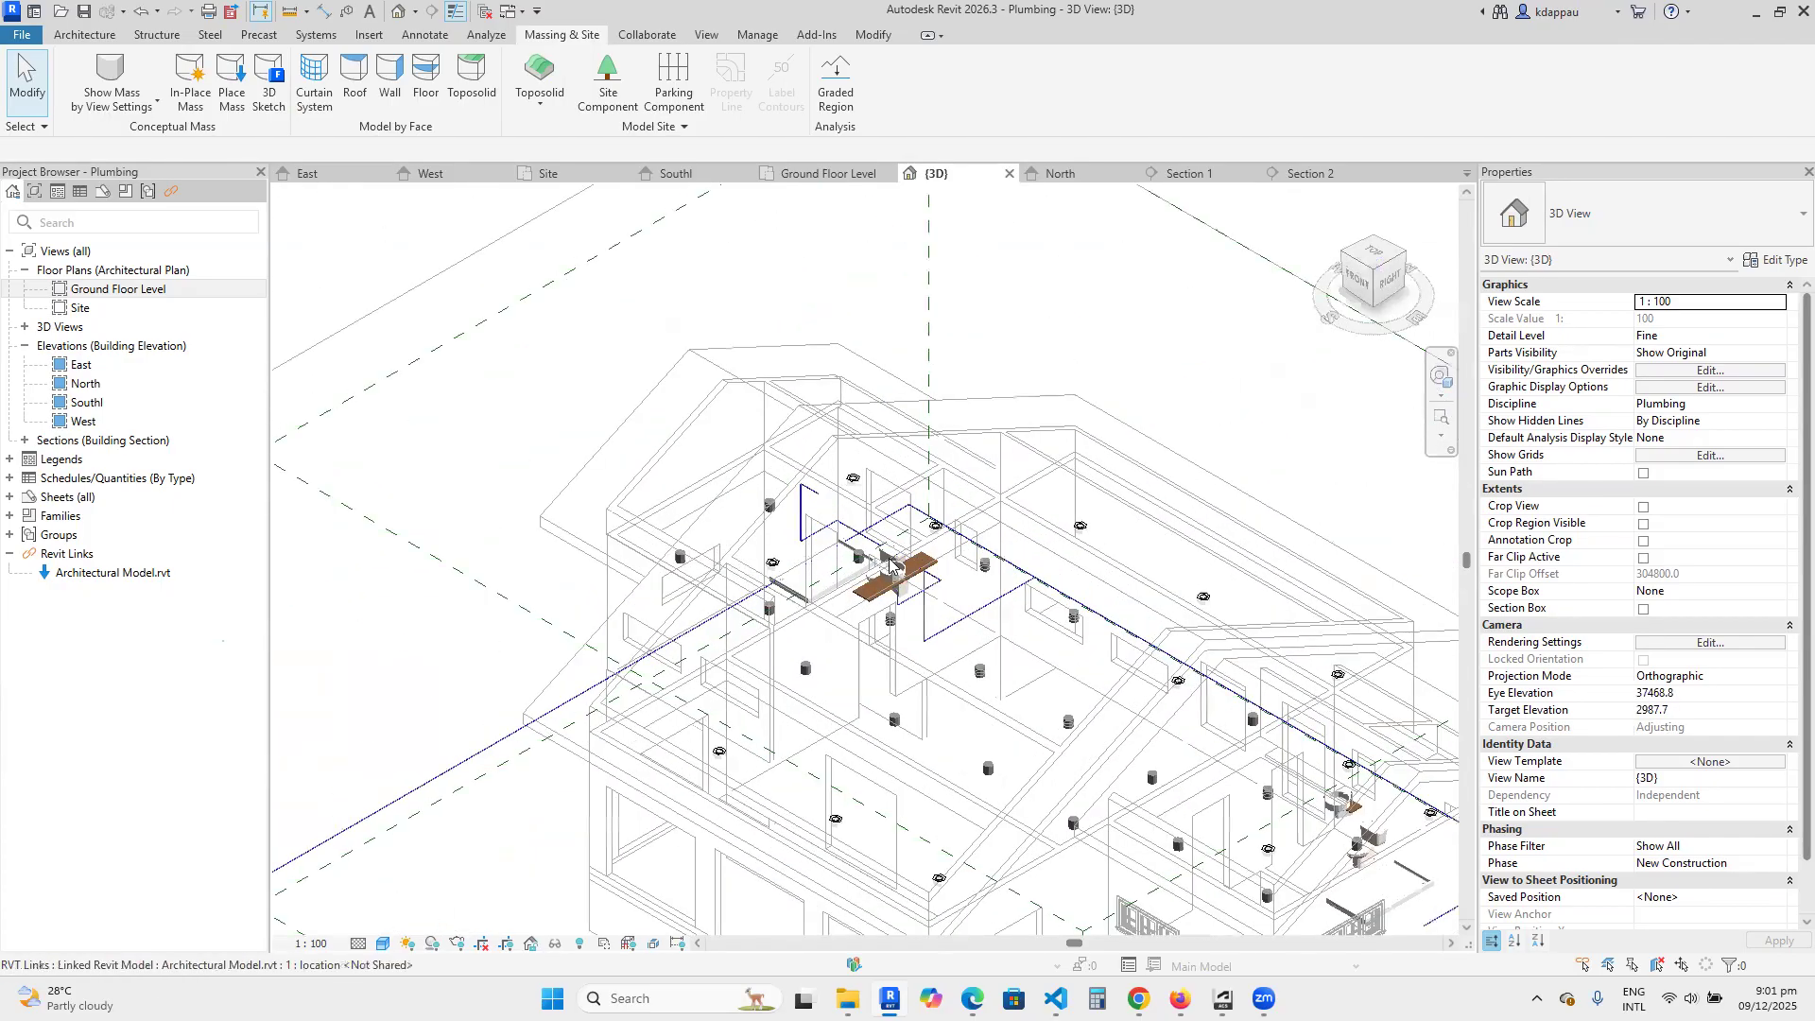
pyautogui.scroll(8, 889, 565)
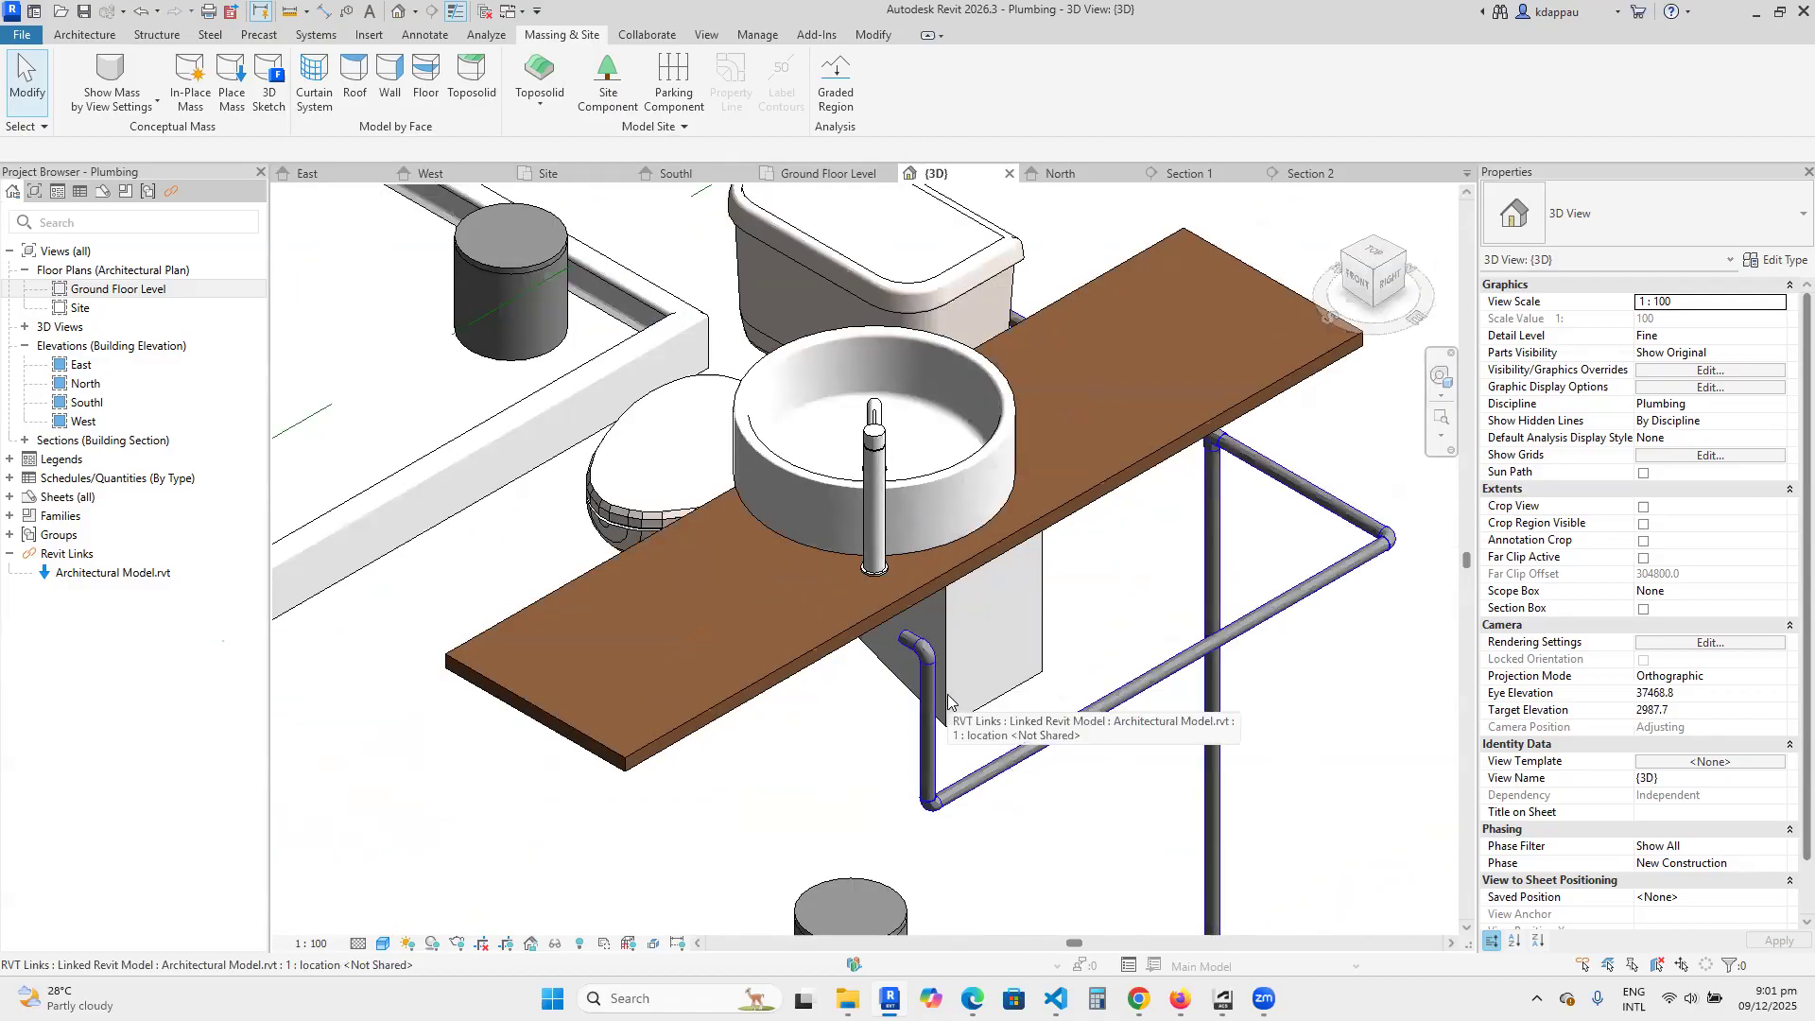
pyautogui.scroll(-6, 948, 699)
pyautogui.scroll(2, 936, 624)
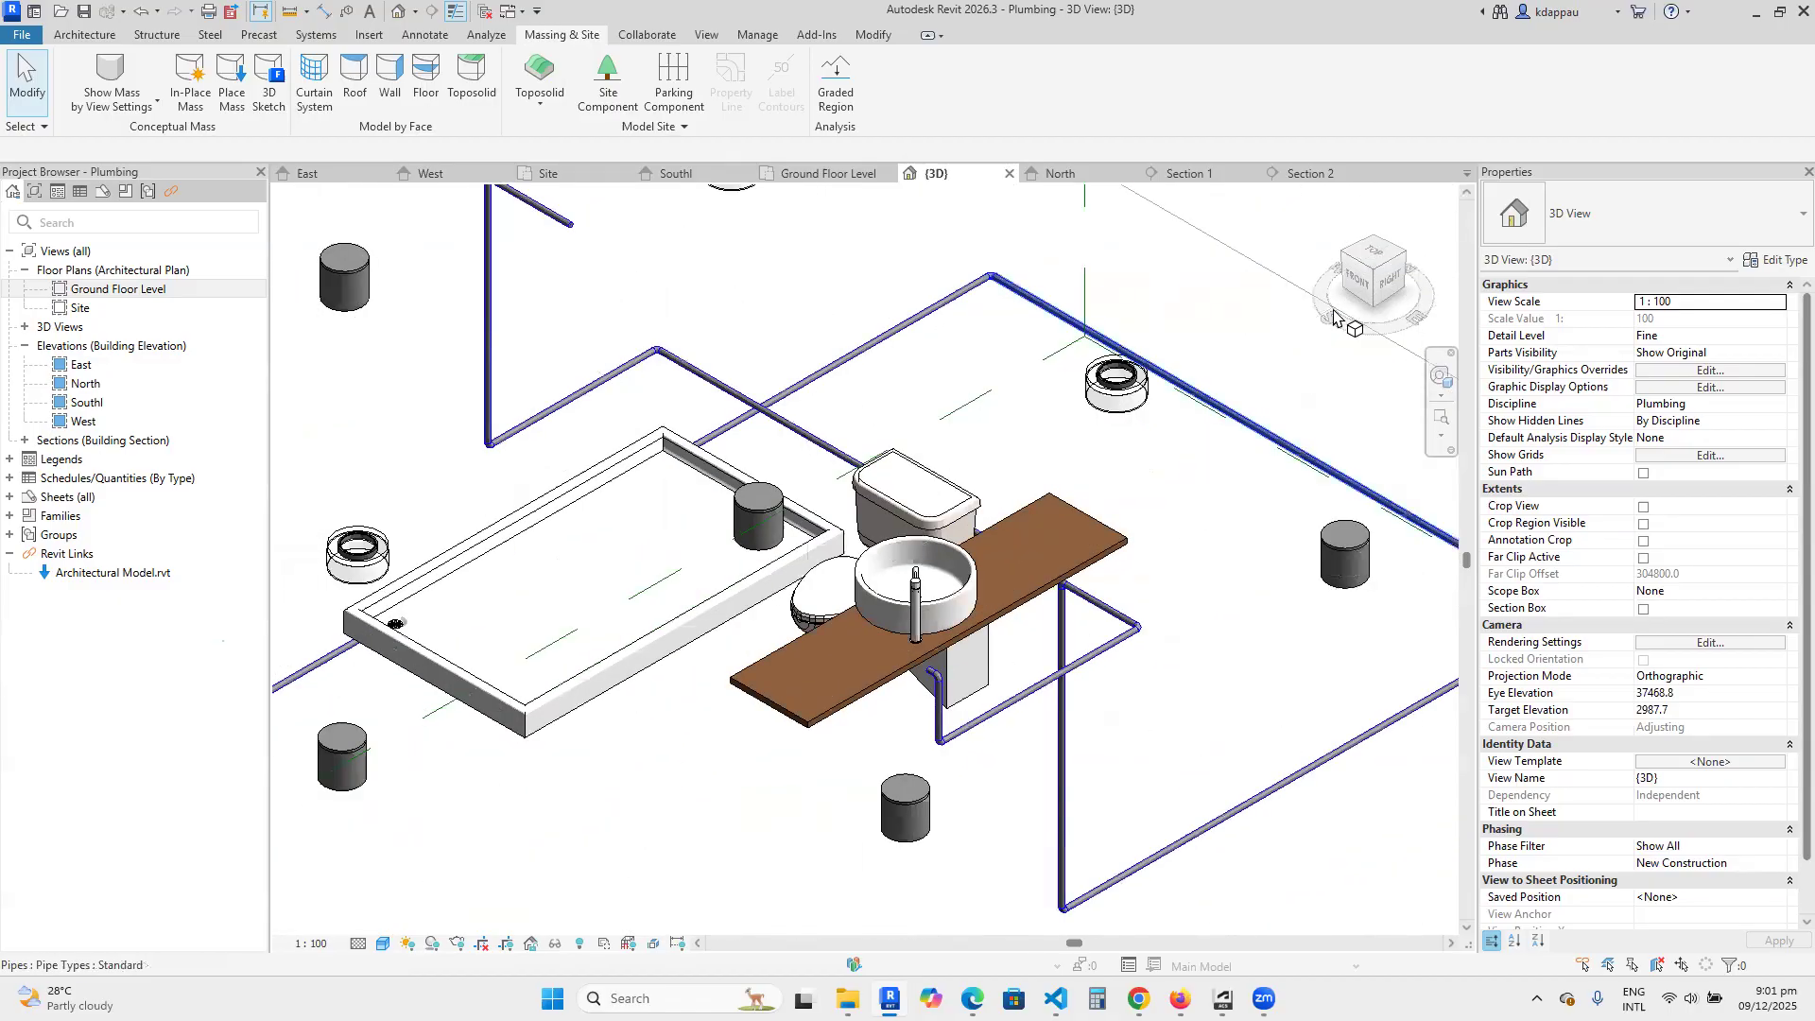
# From the right-back corner in 3D, examine how the cold water pipe runs past the toilet tank towards the basin.
pyautogui.click(1407, 251)
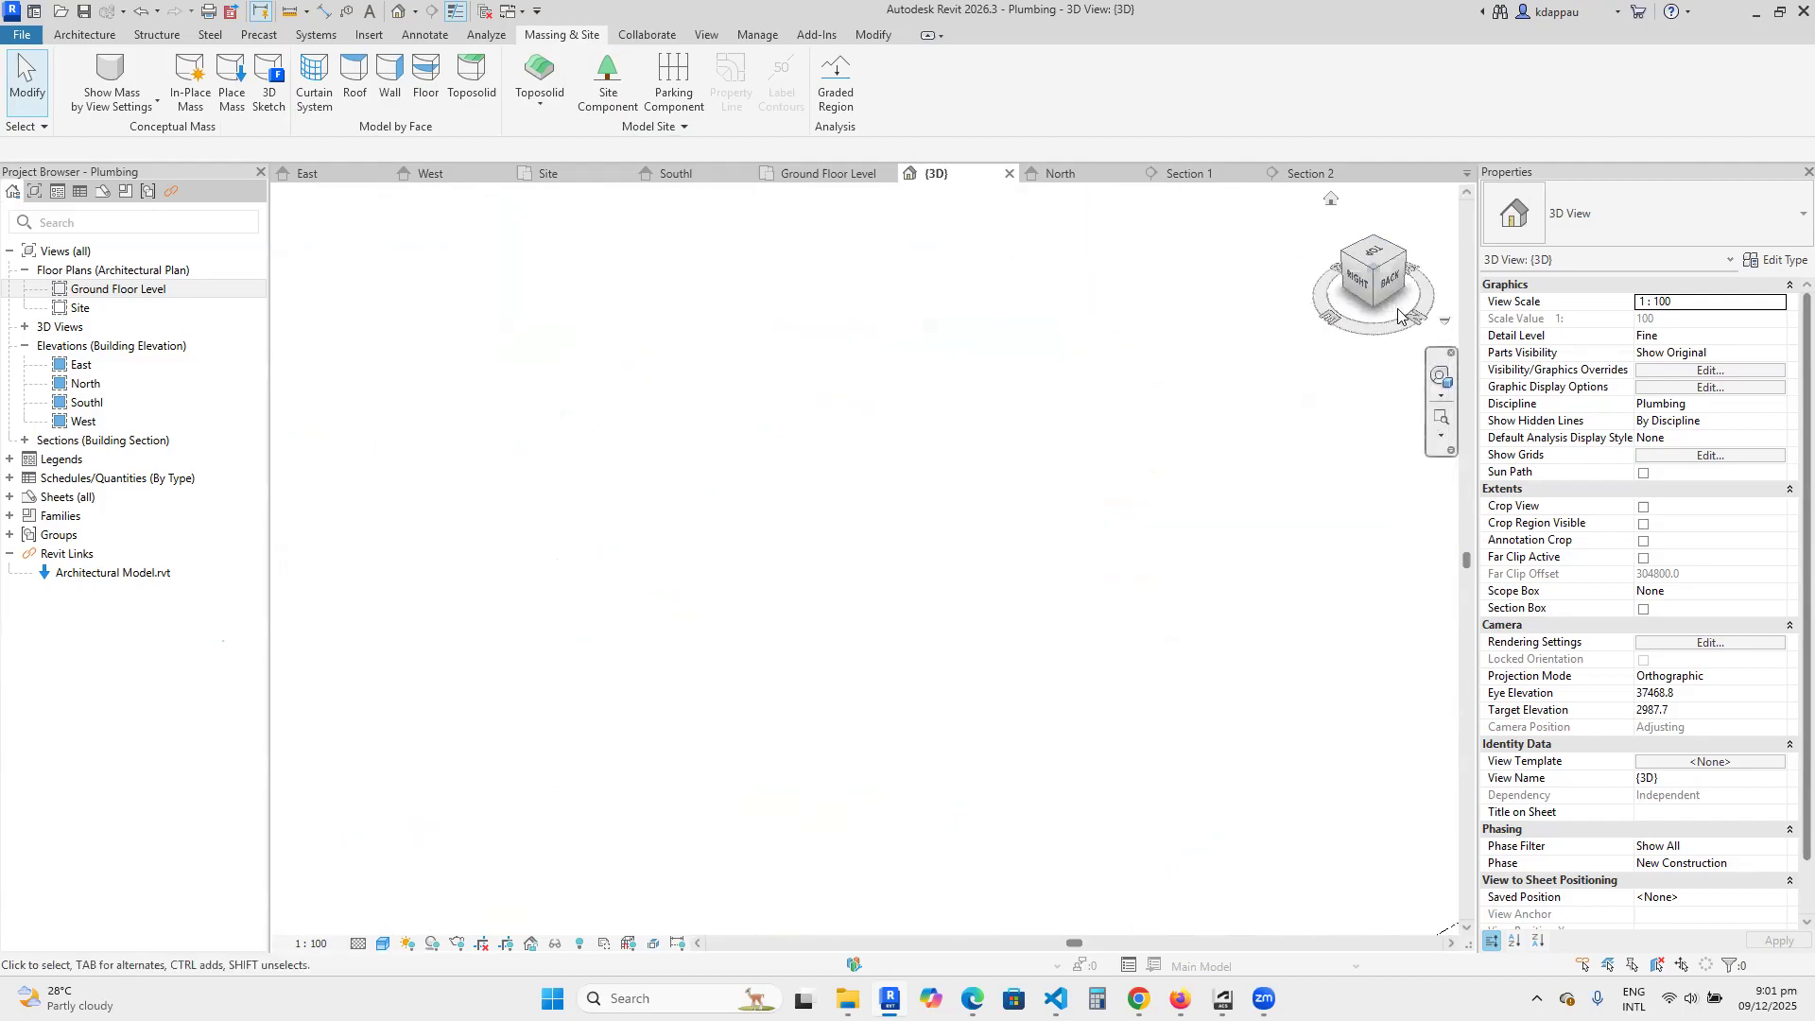
pyautogui.scroll(10, 868, 558)
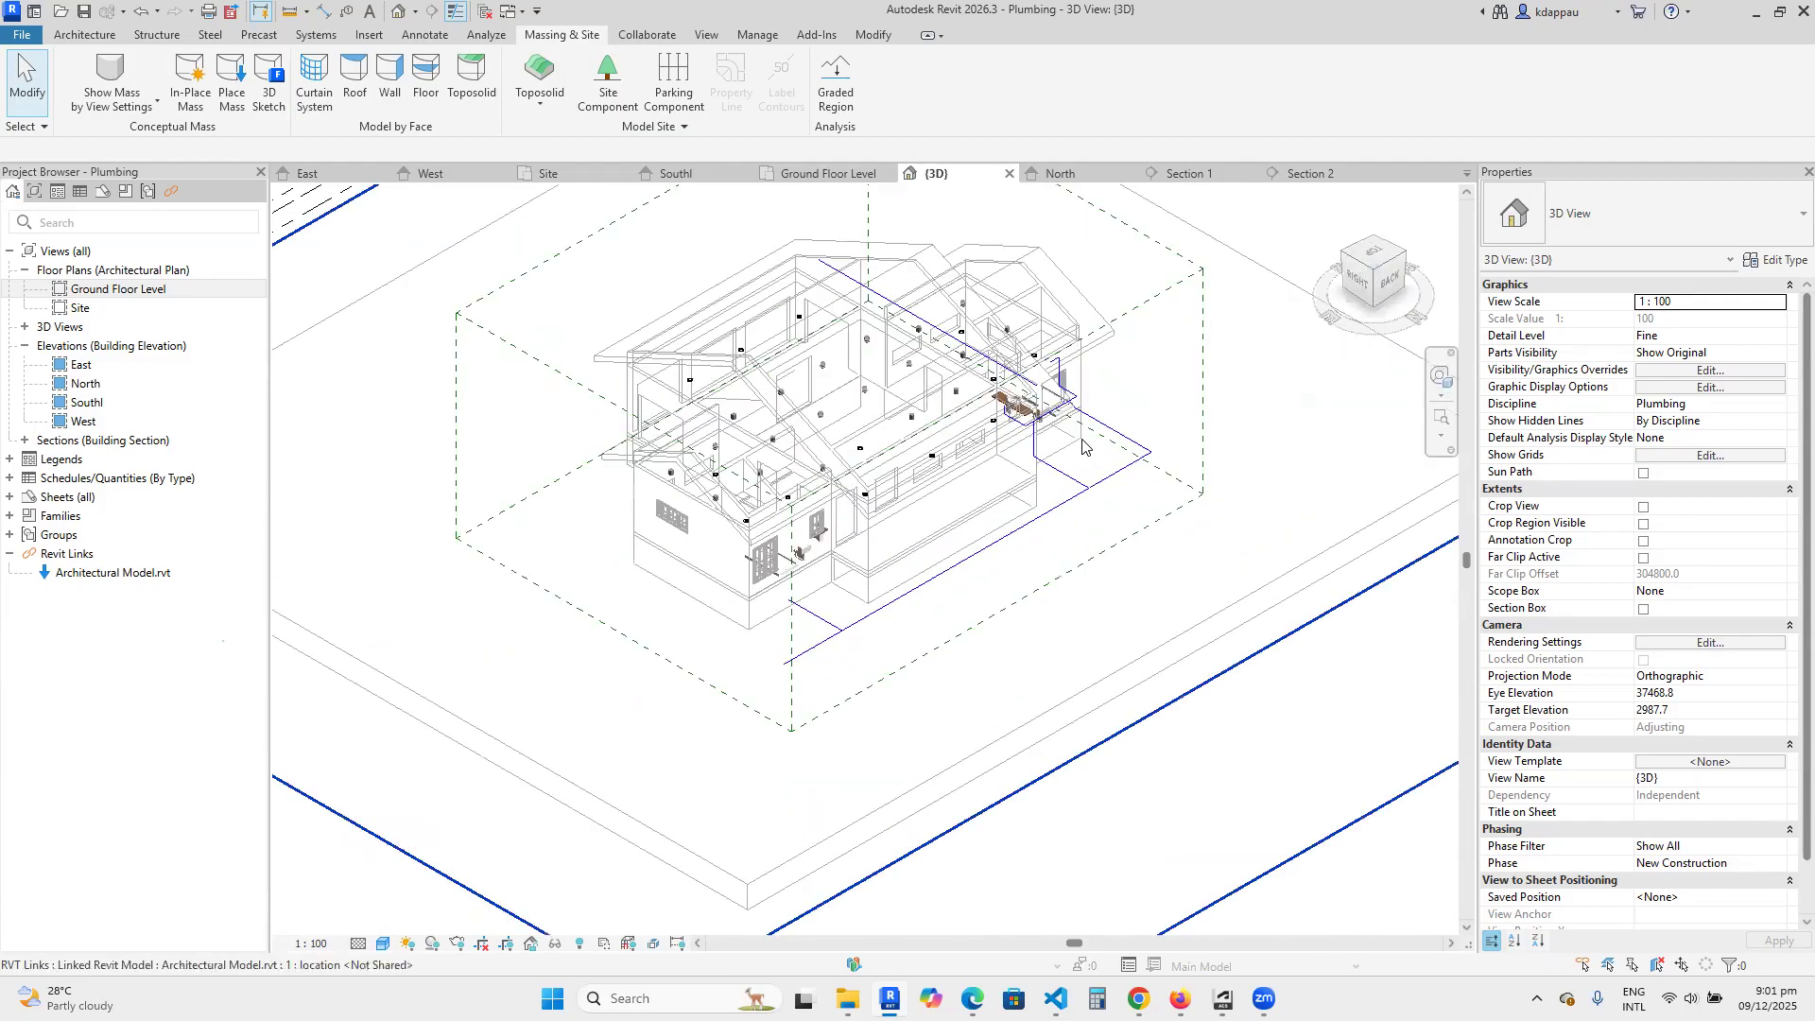
pyautogui.scroll(4, 857, 385)
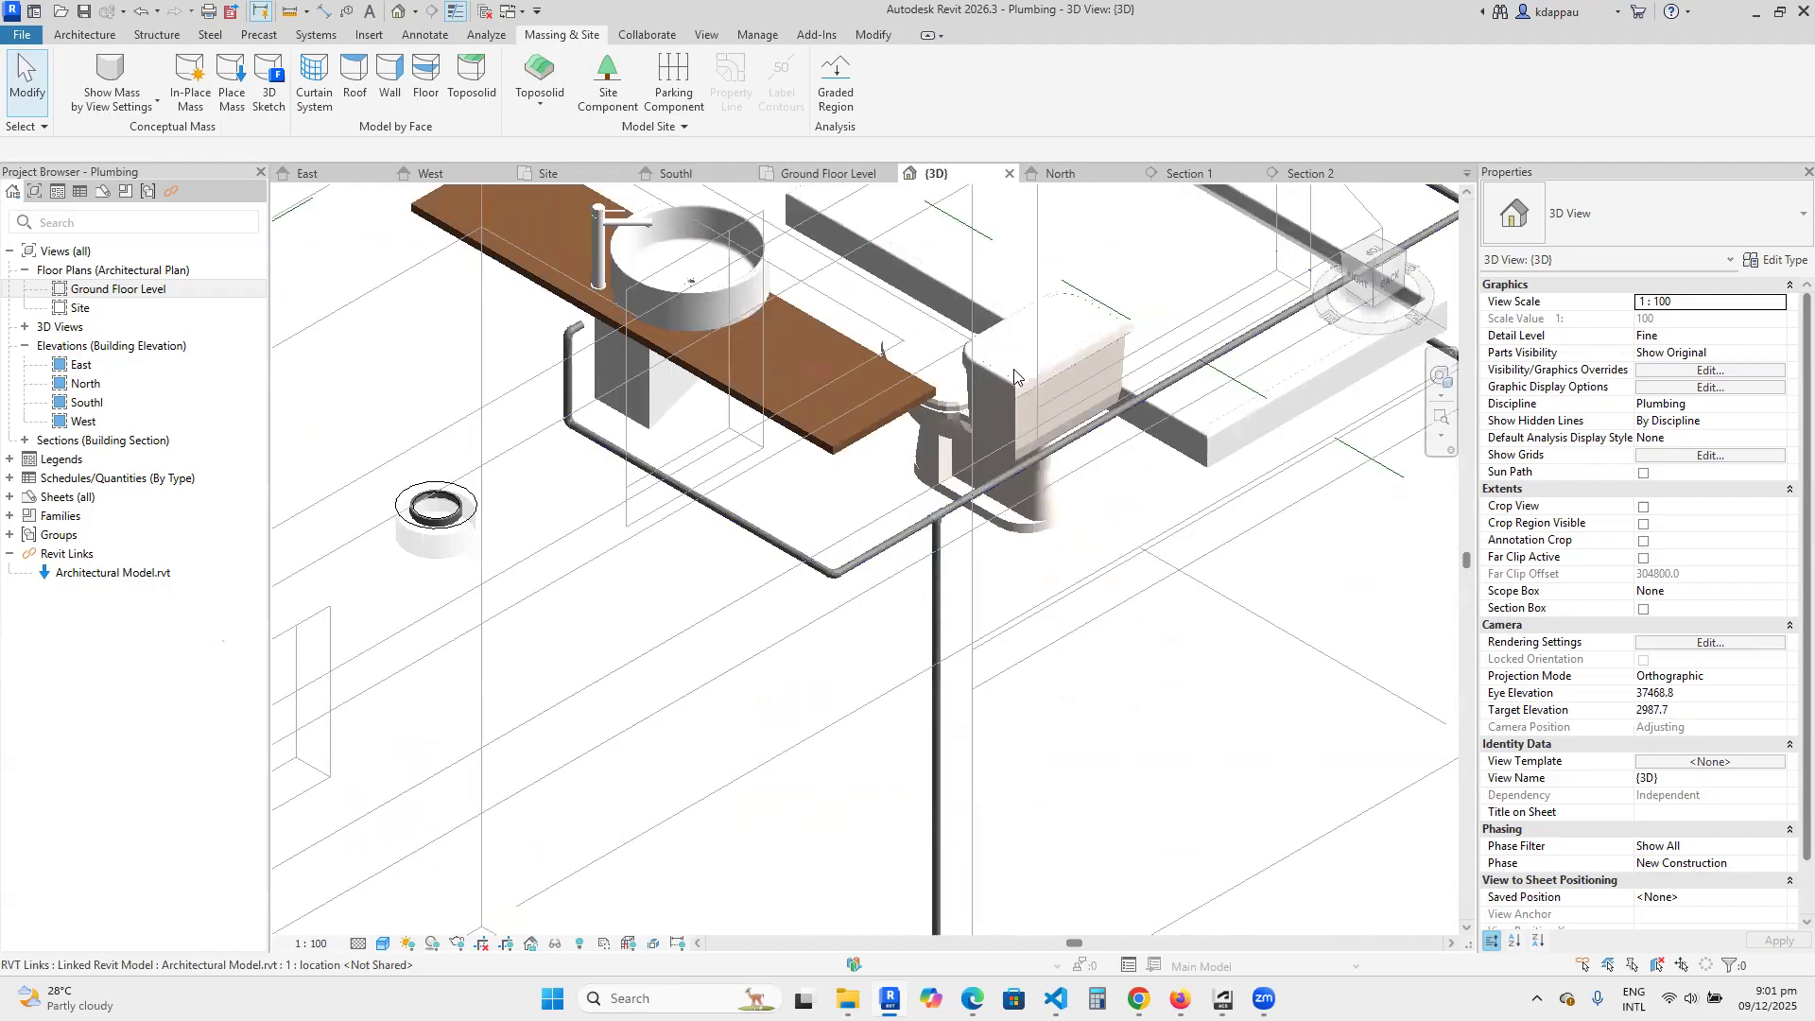
pyautogui.scroll(5, 1006, 503)
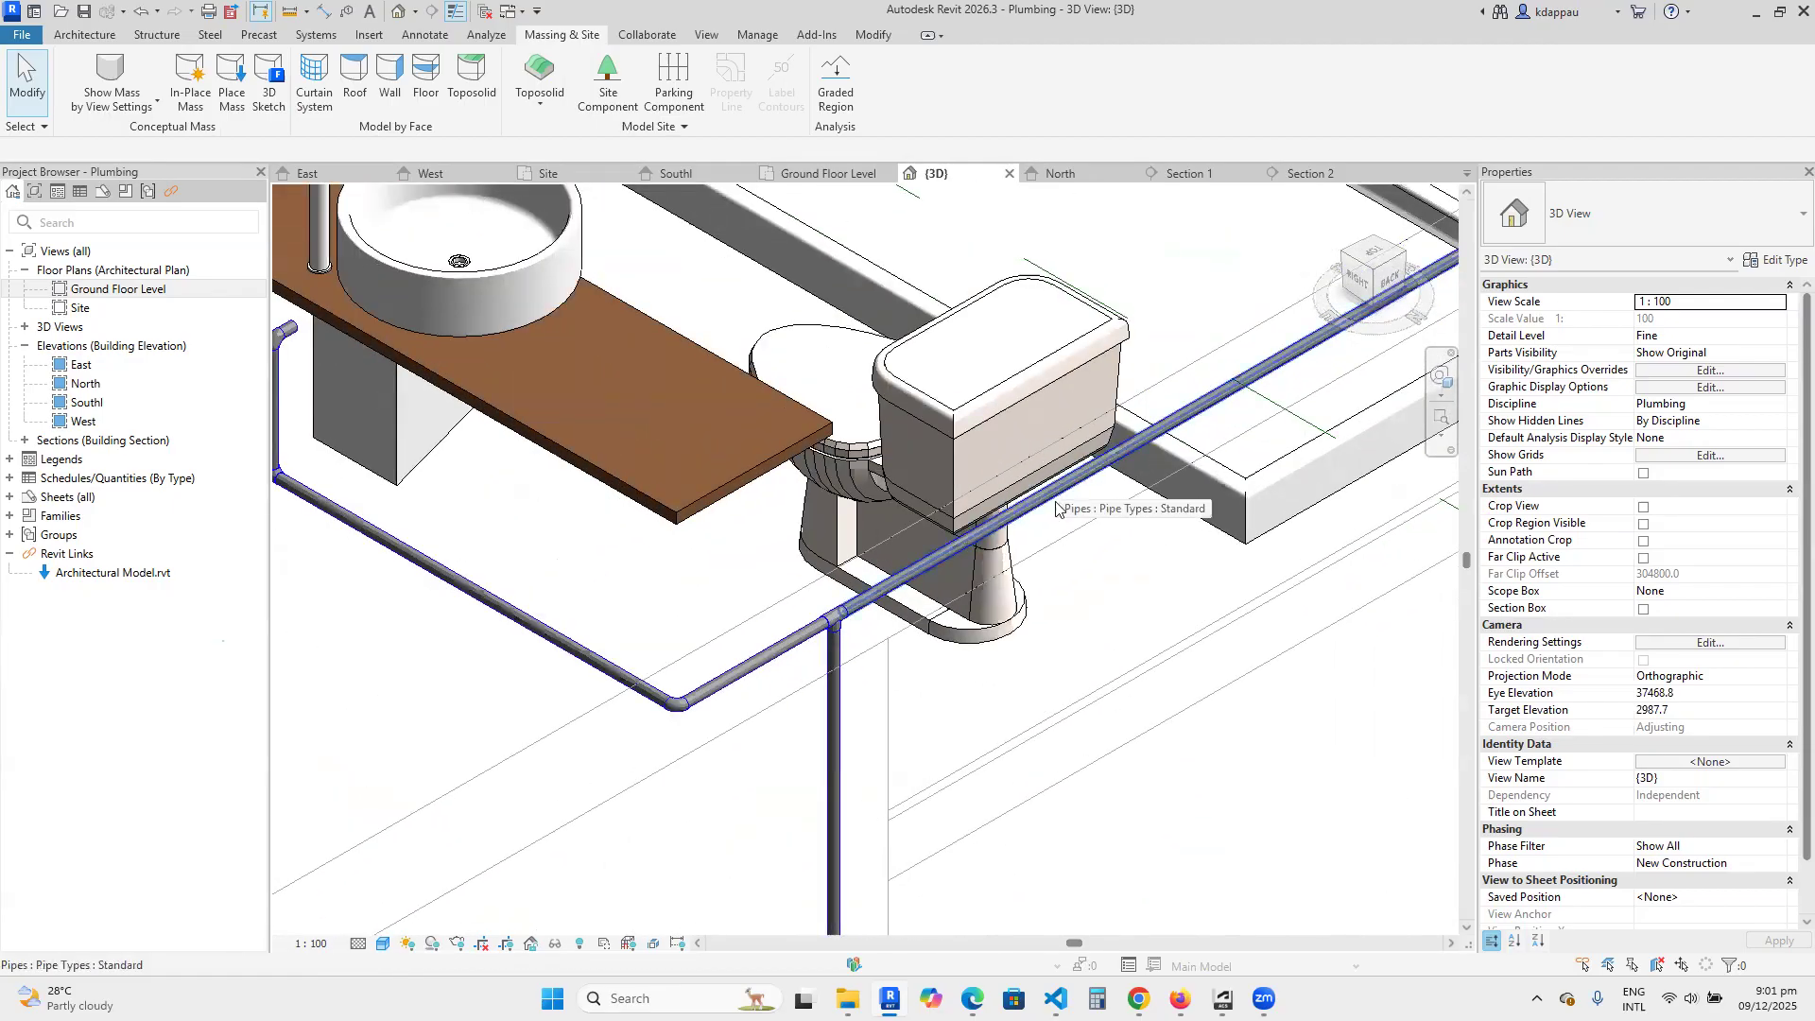
pyautogui.scroll(-4, 1056, 508)
pyautogui.scroll(2, 1030, 529)
pyautogui.scroll(-2, 1021, 545)
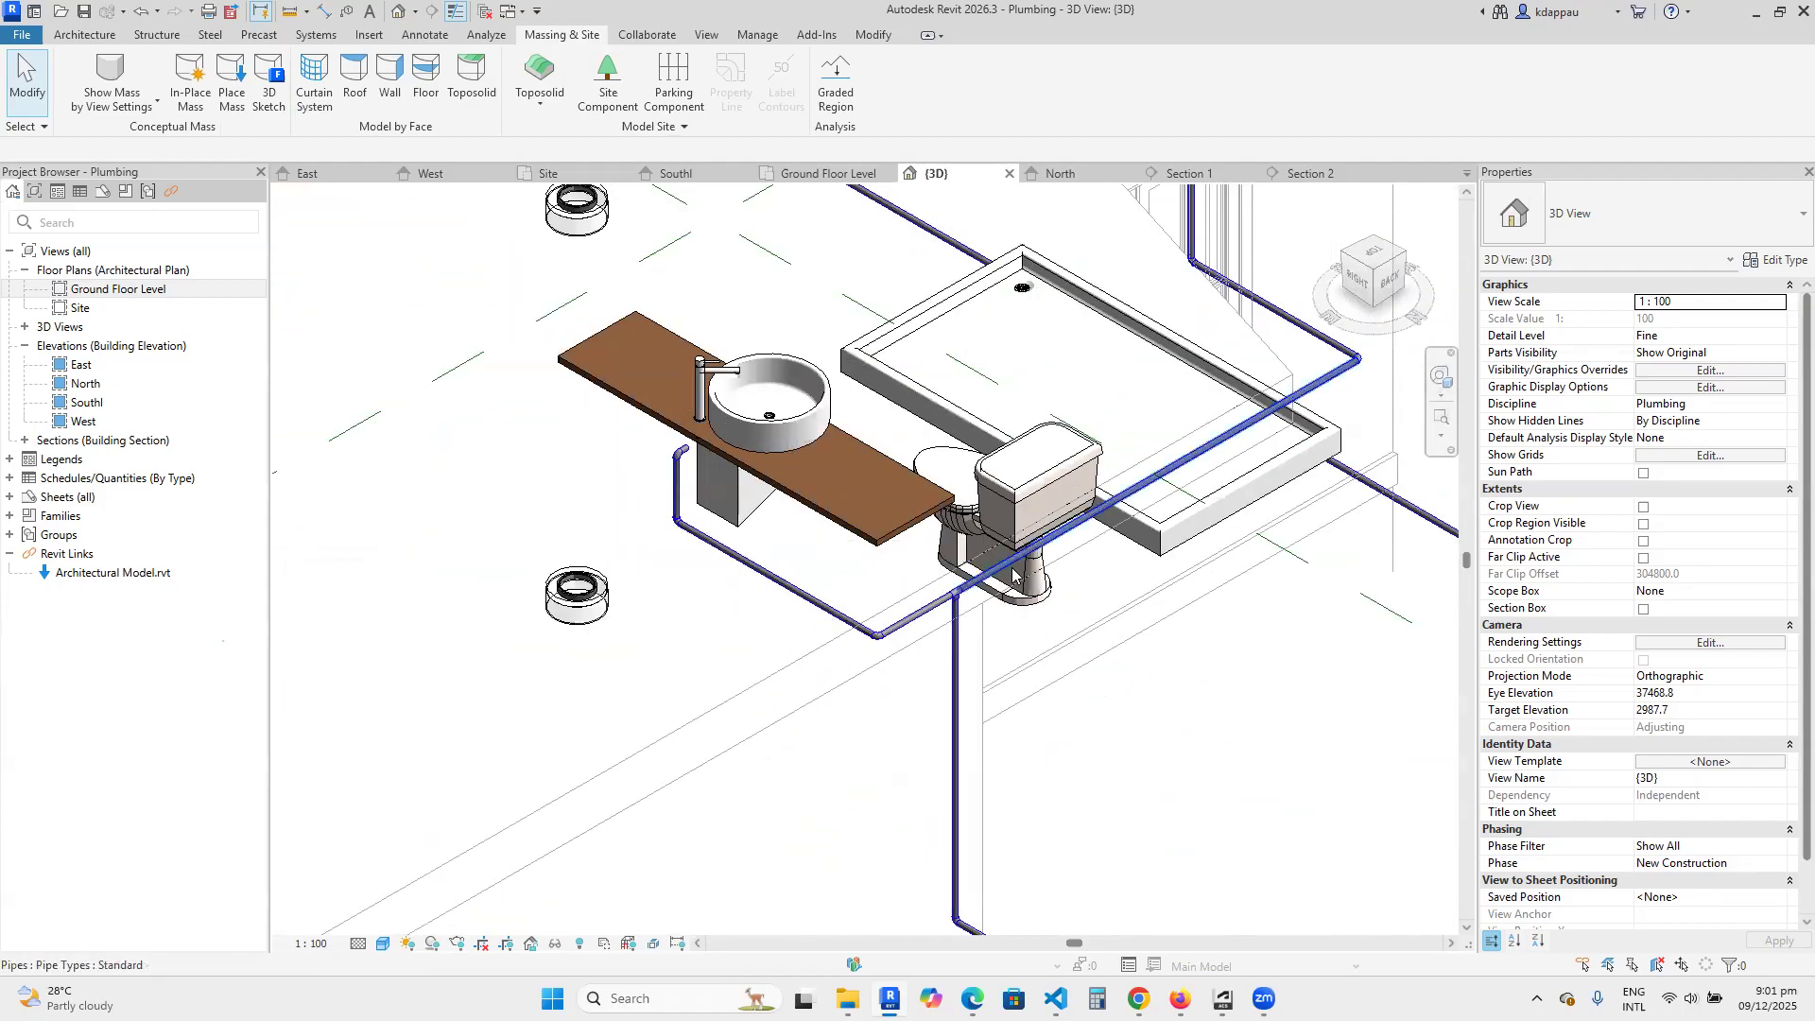
pyautogui.scroll(-2, 870, 525)
pyautogui.scroll(3, 946, 482)
pyautogui.scroll(3, 756, 487)
pyautogui.scroll(-5, 761, 501)
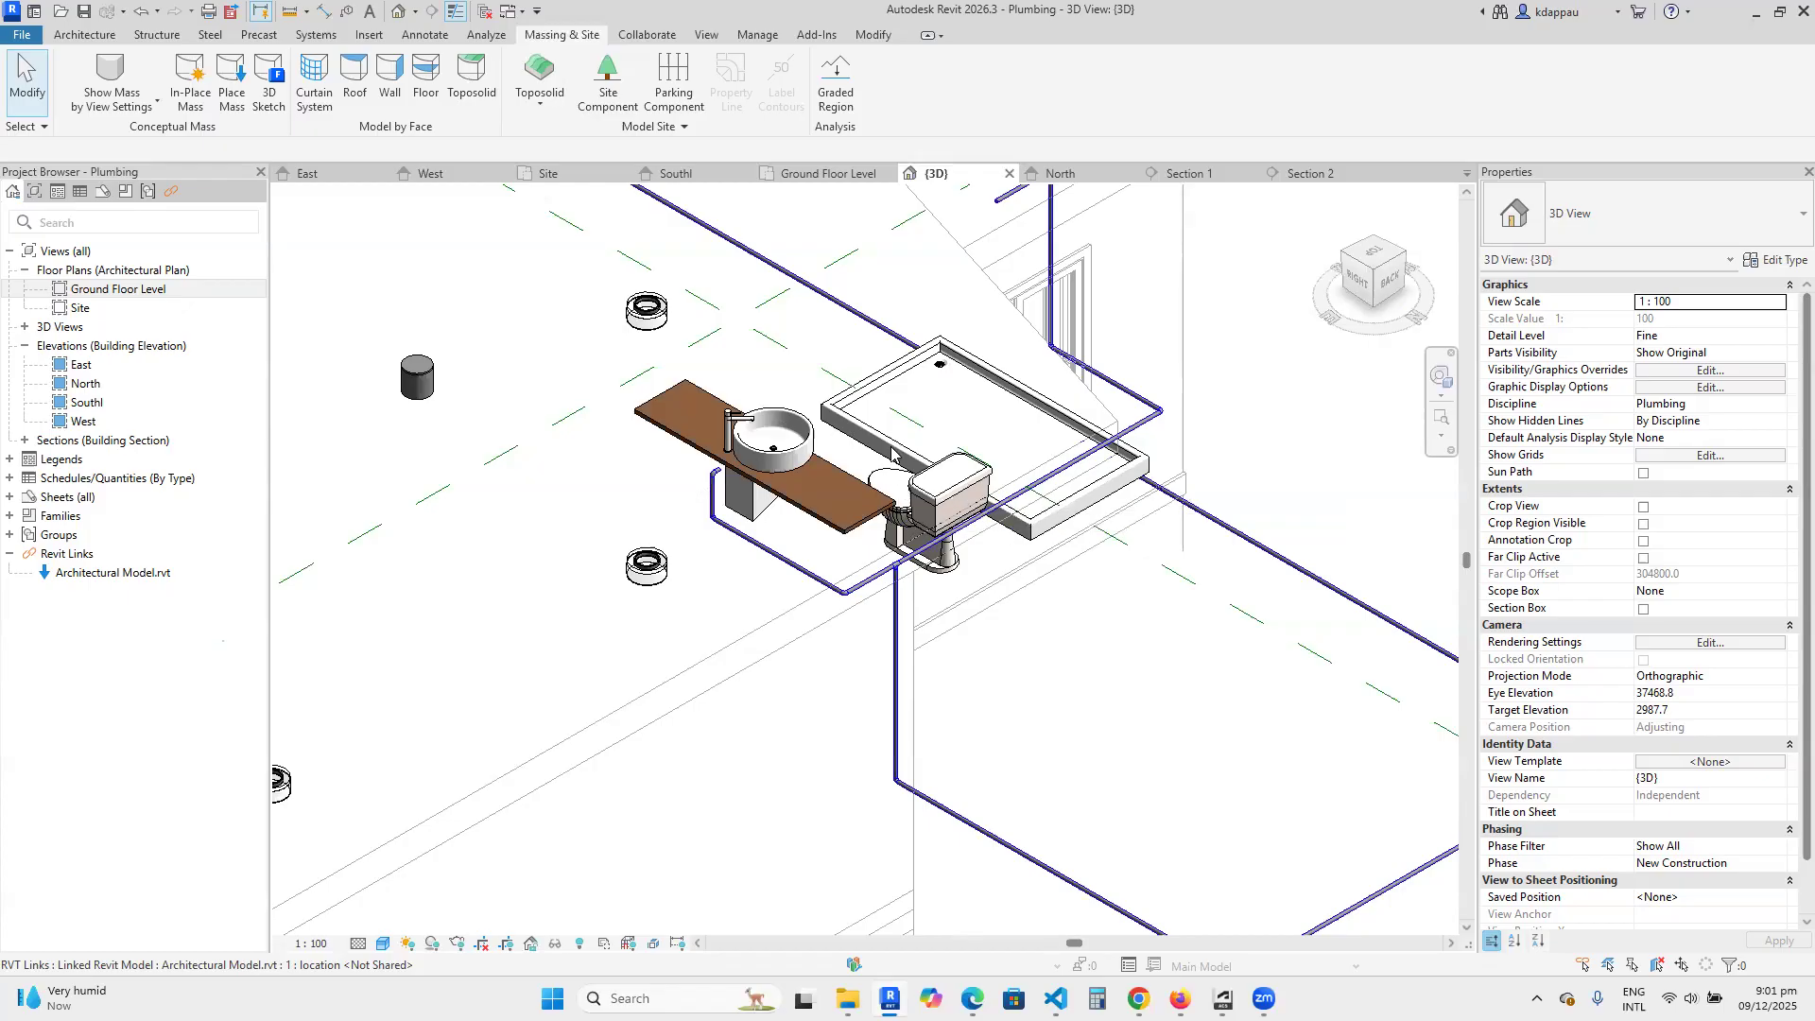
# Review the bathroom's cold water routing in 3D, from the underground supply to the shower riser, toilet and basin.
pyautogui.scroll(3, 893, 439)
pyautogui.scroll(-3, 853, 460)
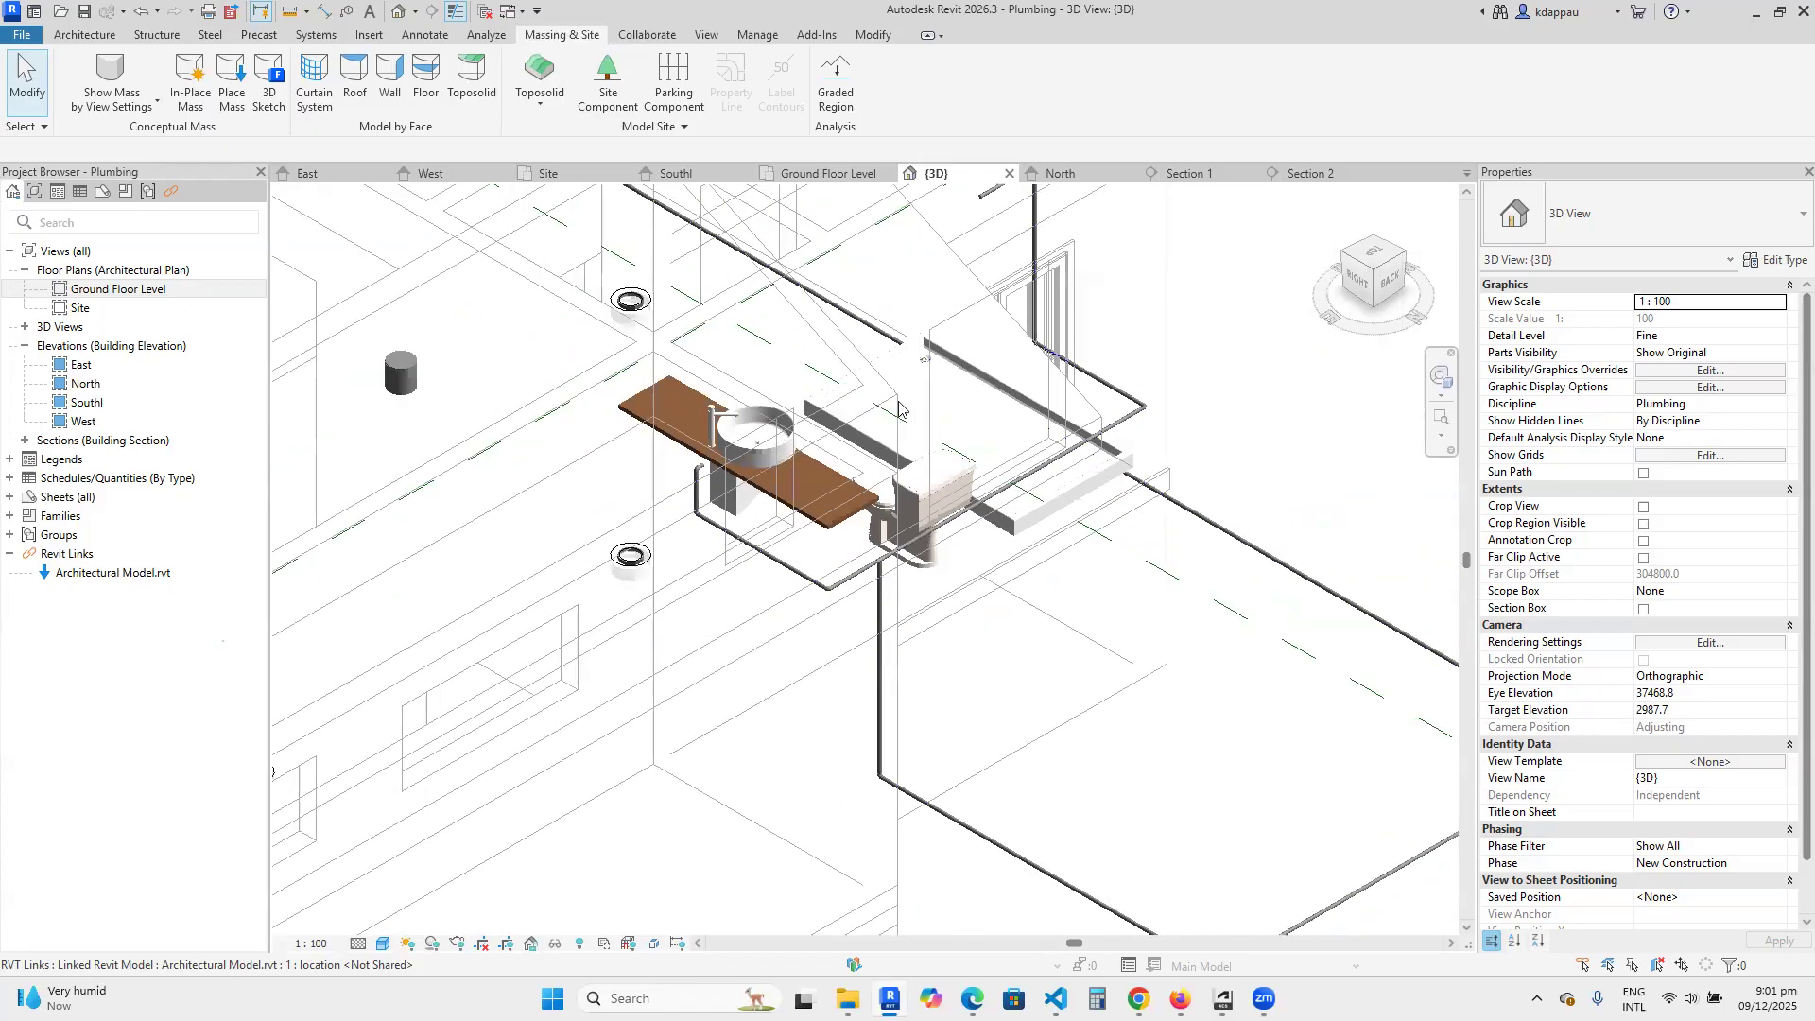
pyautogui.scroll(-5, 870, 504)
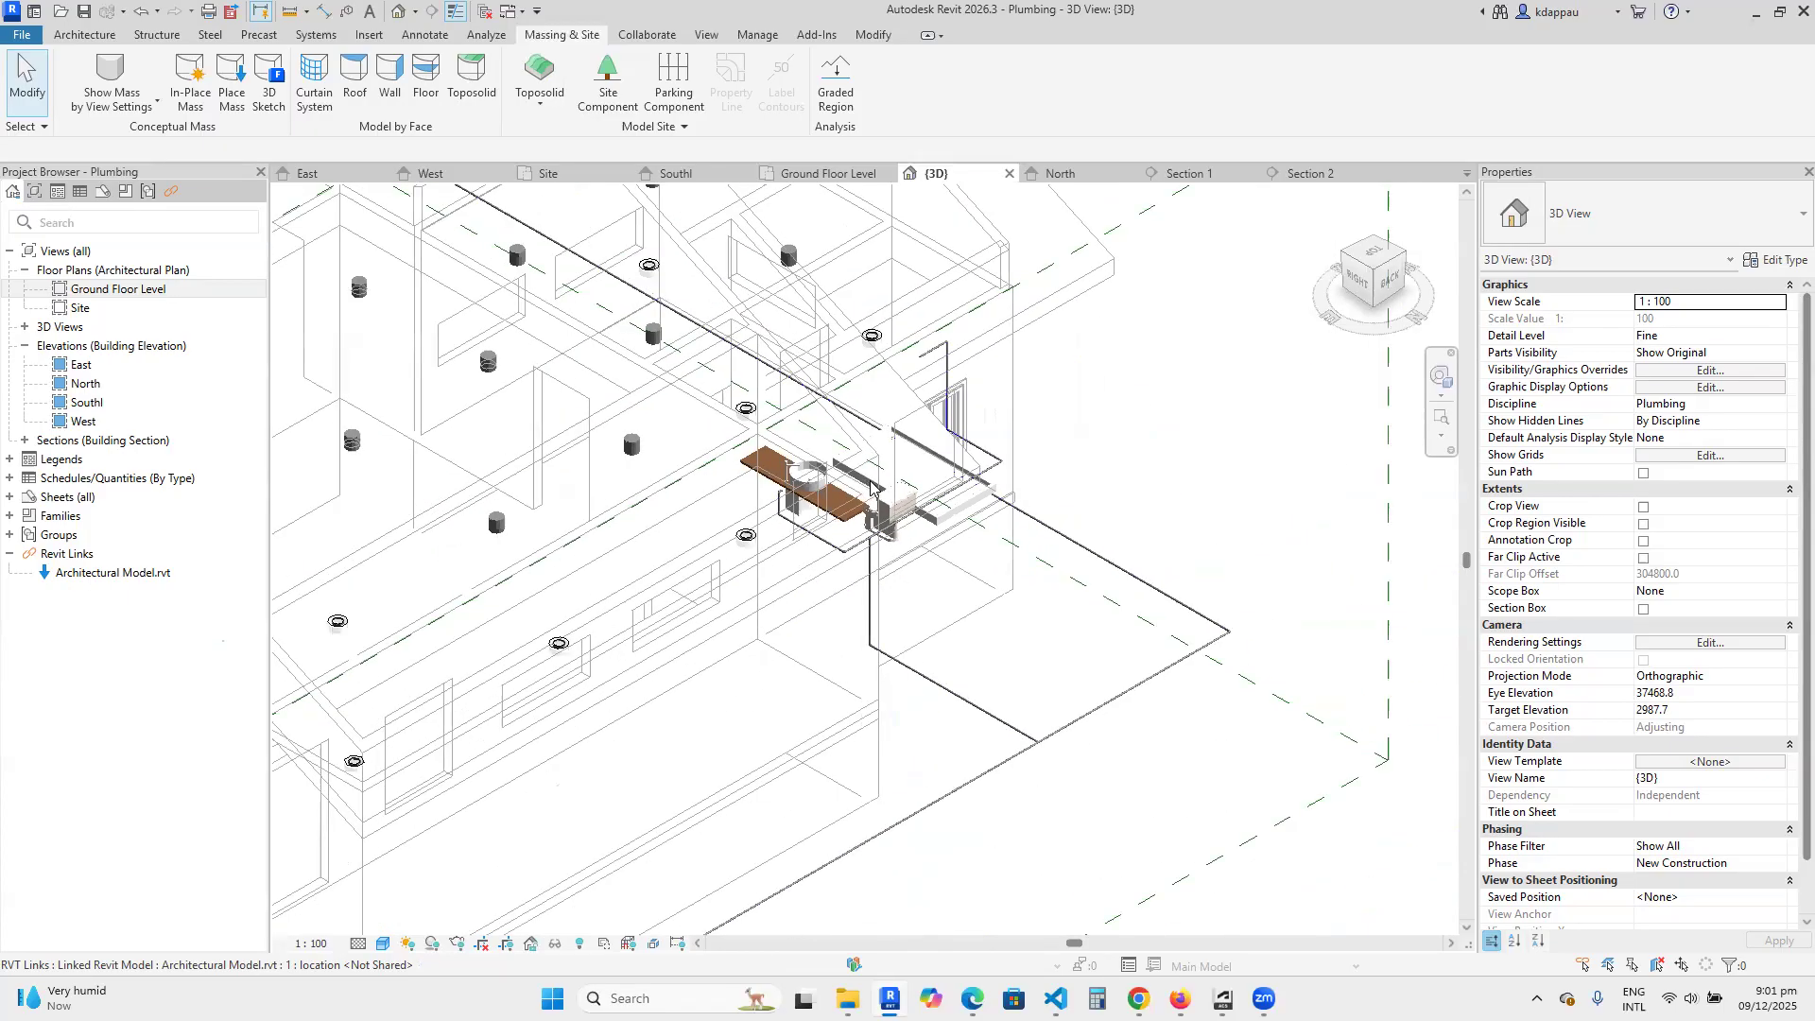
pyautogui.scroll(4, 873, 478)
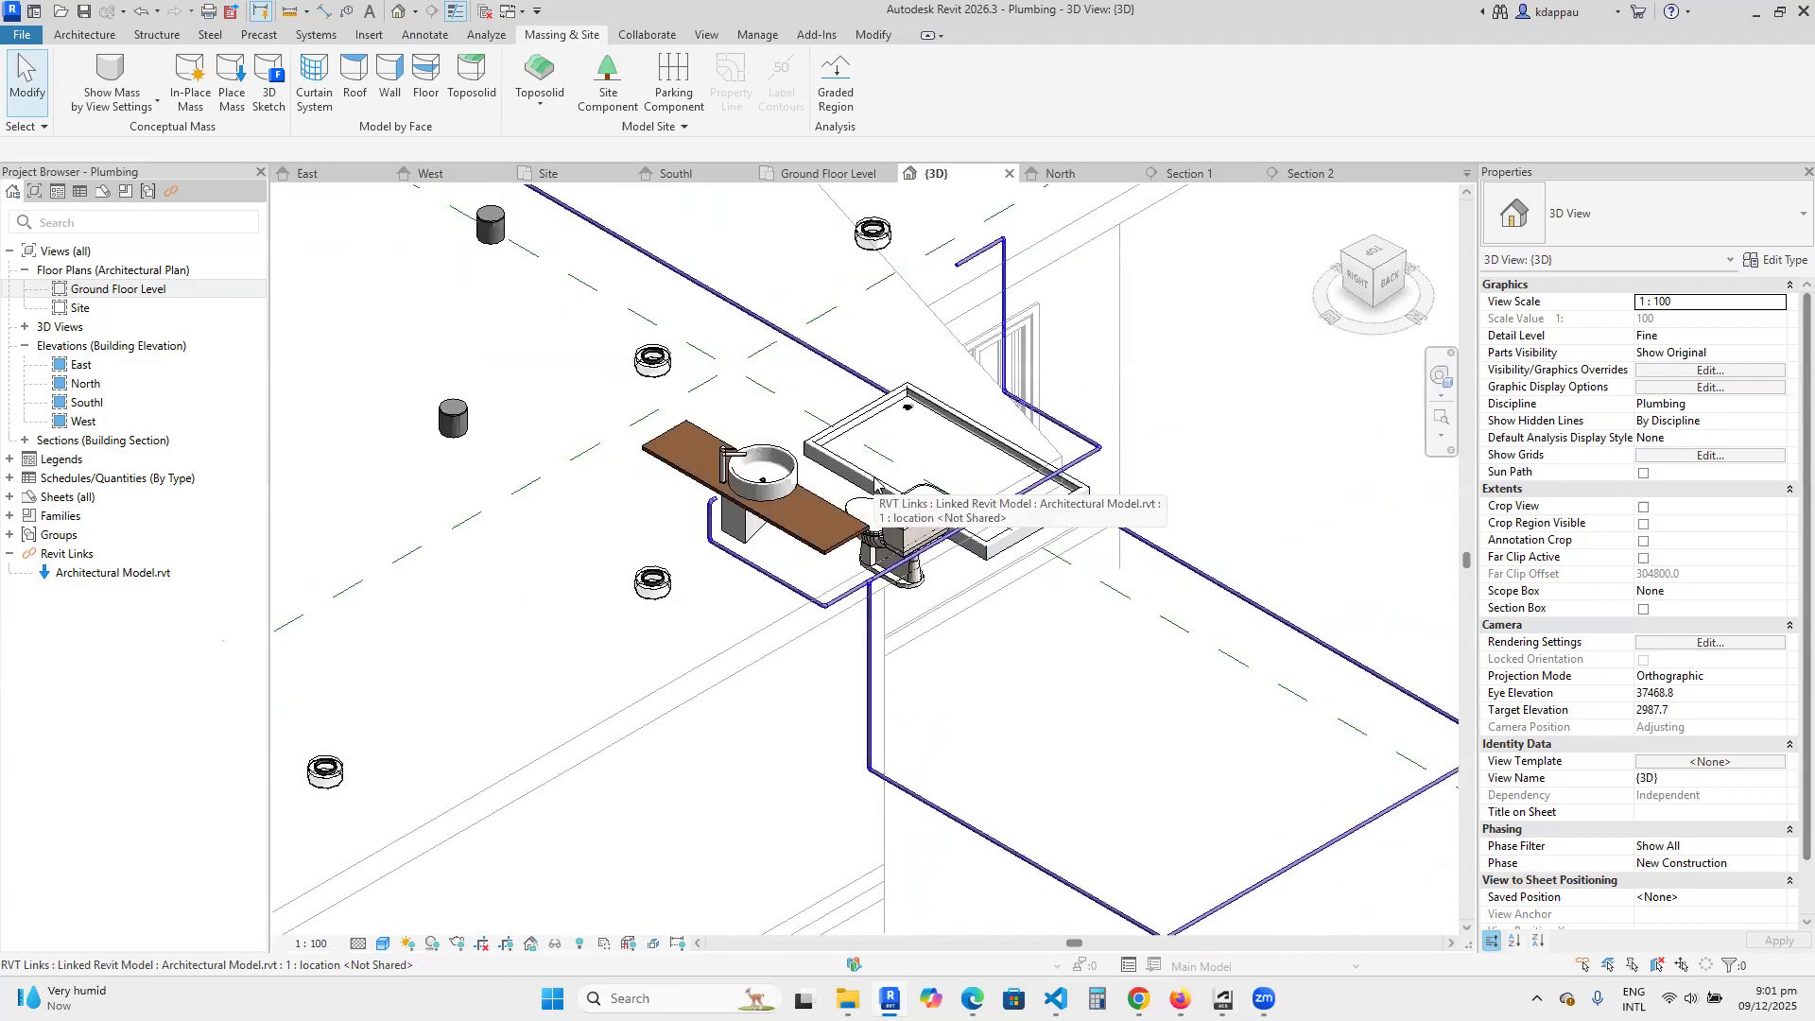
pyautogui.scroll(3, 877, 510)
pyautogui.scroll(-4, 882, 541)
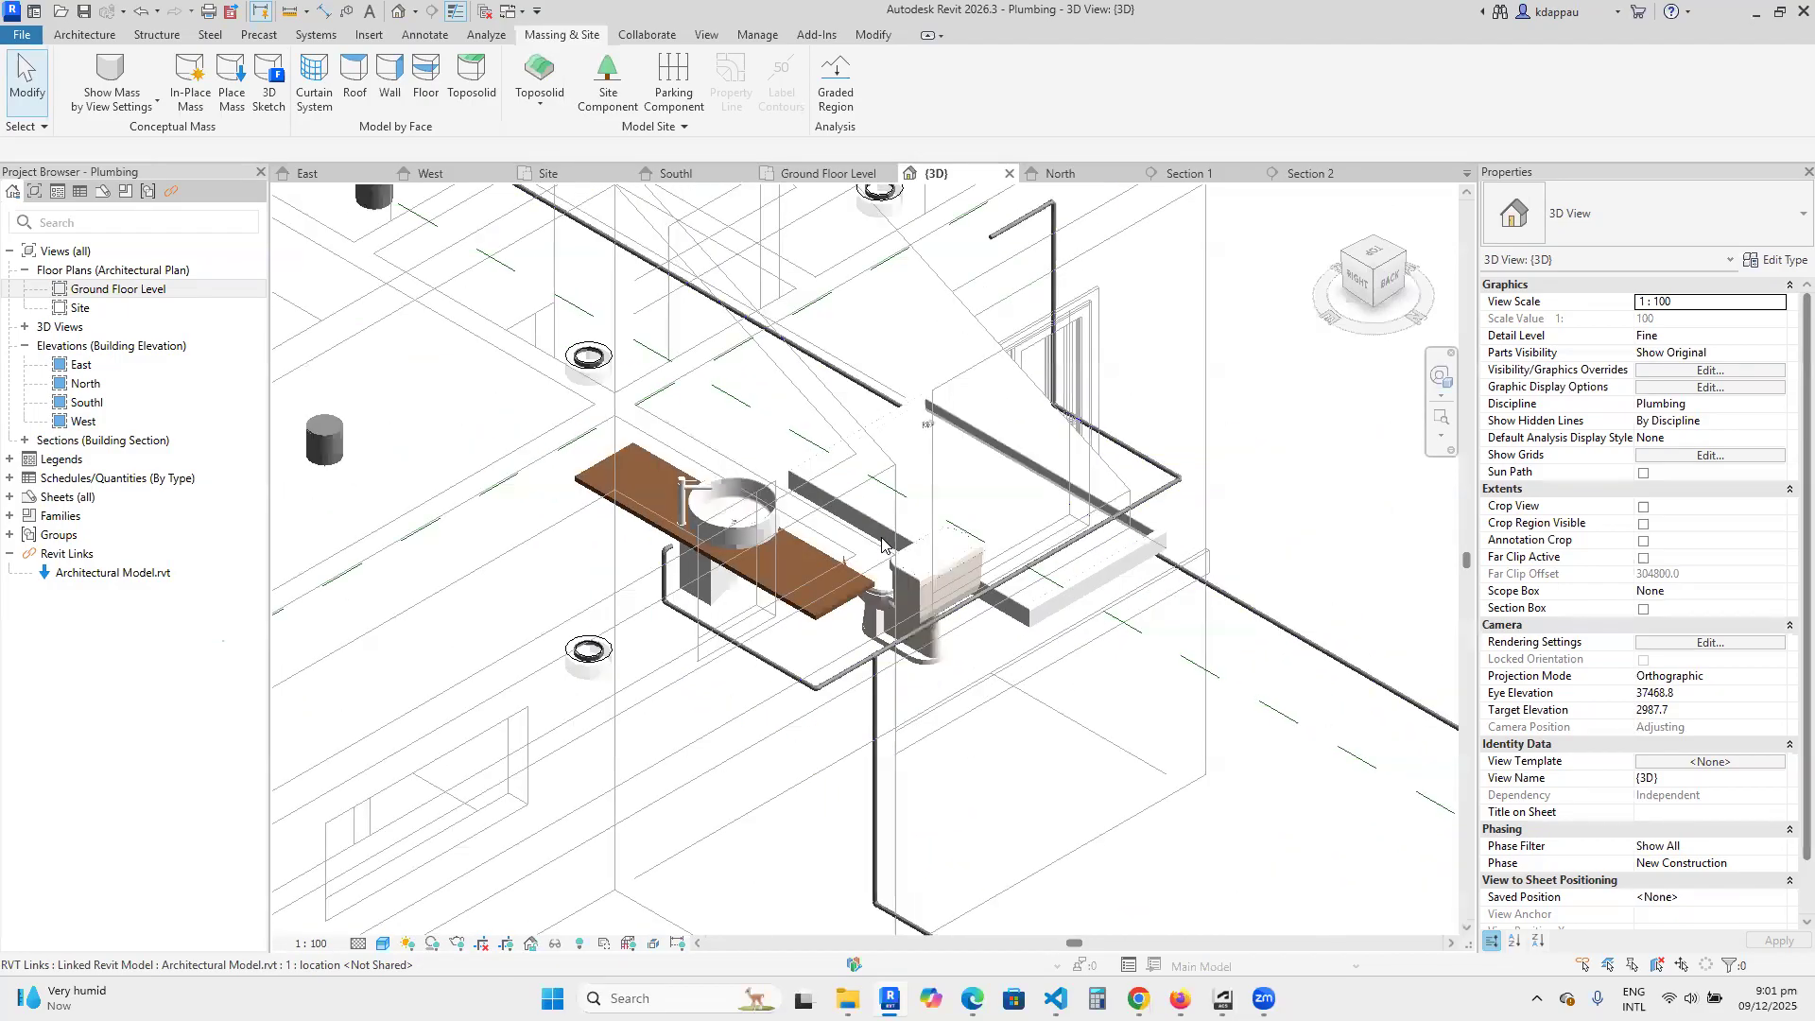
pyautogui.scroll(2, 885, 543)
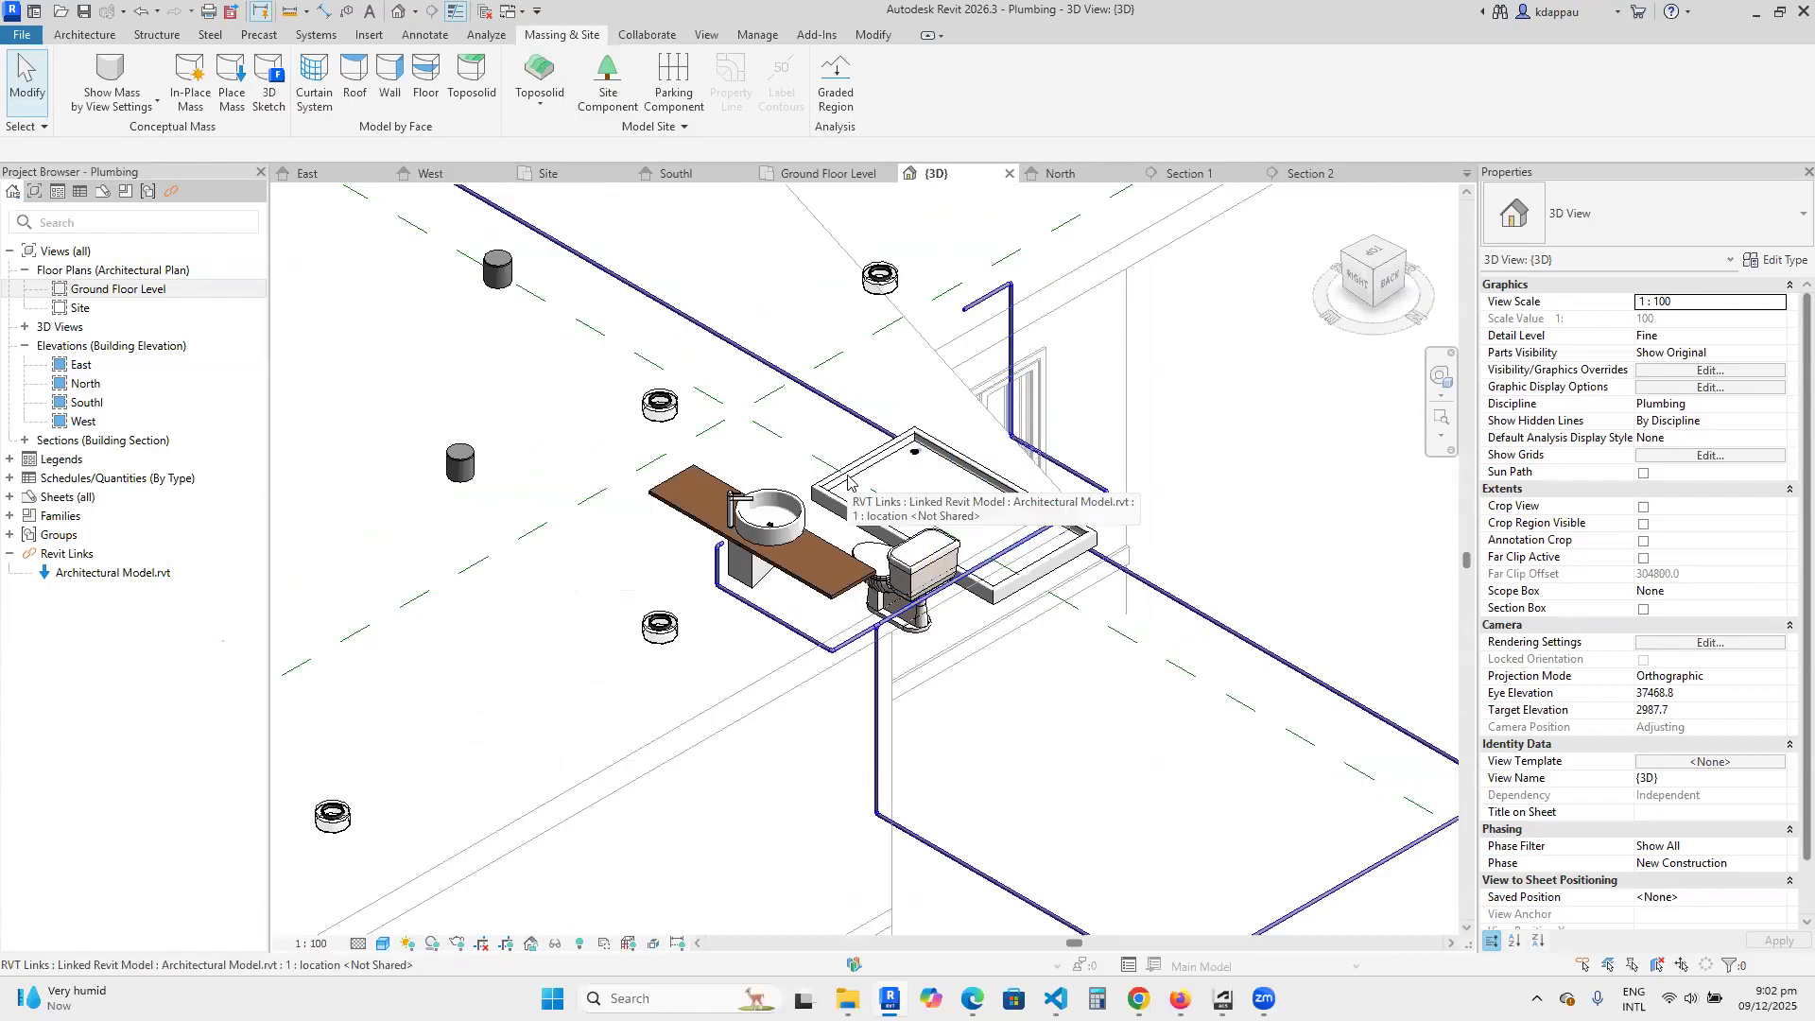
pyautogui.scroll(2, 921, 515)
pyautogui.scroll(2, 921, 515)
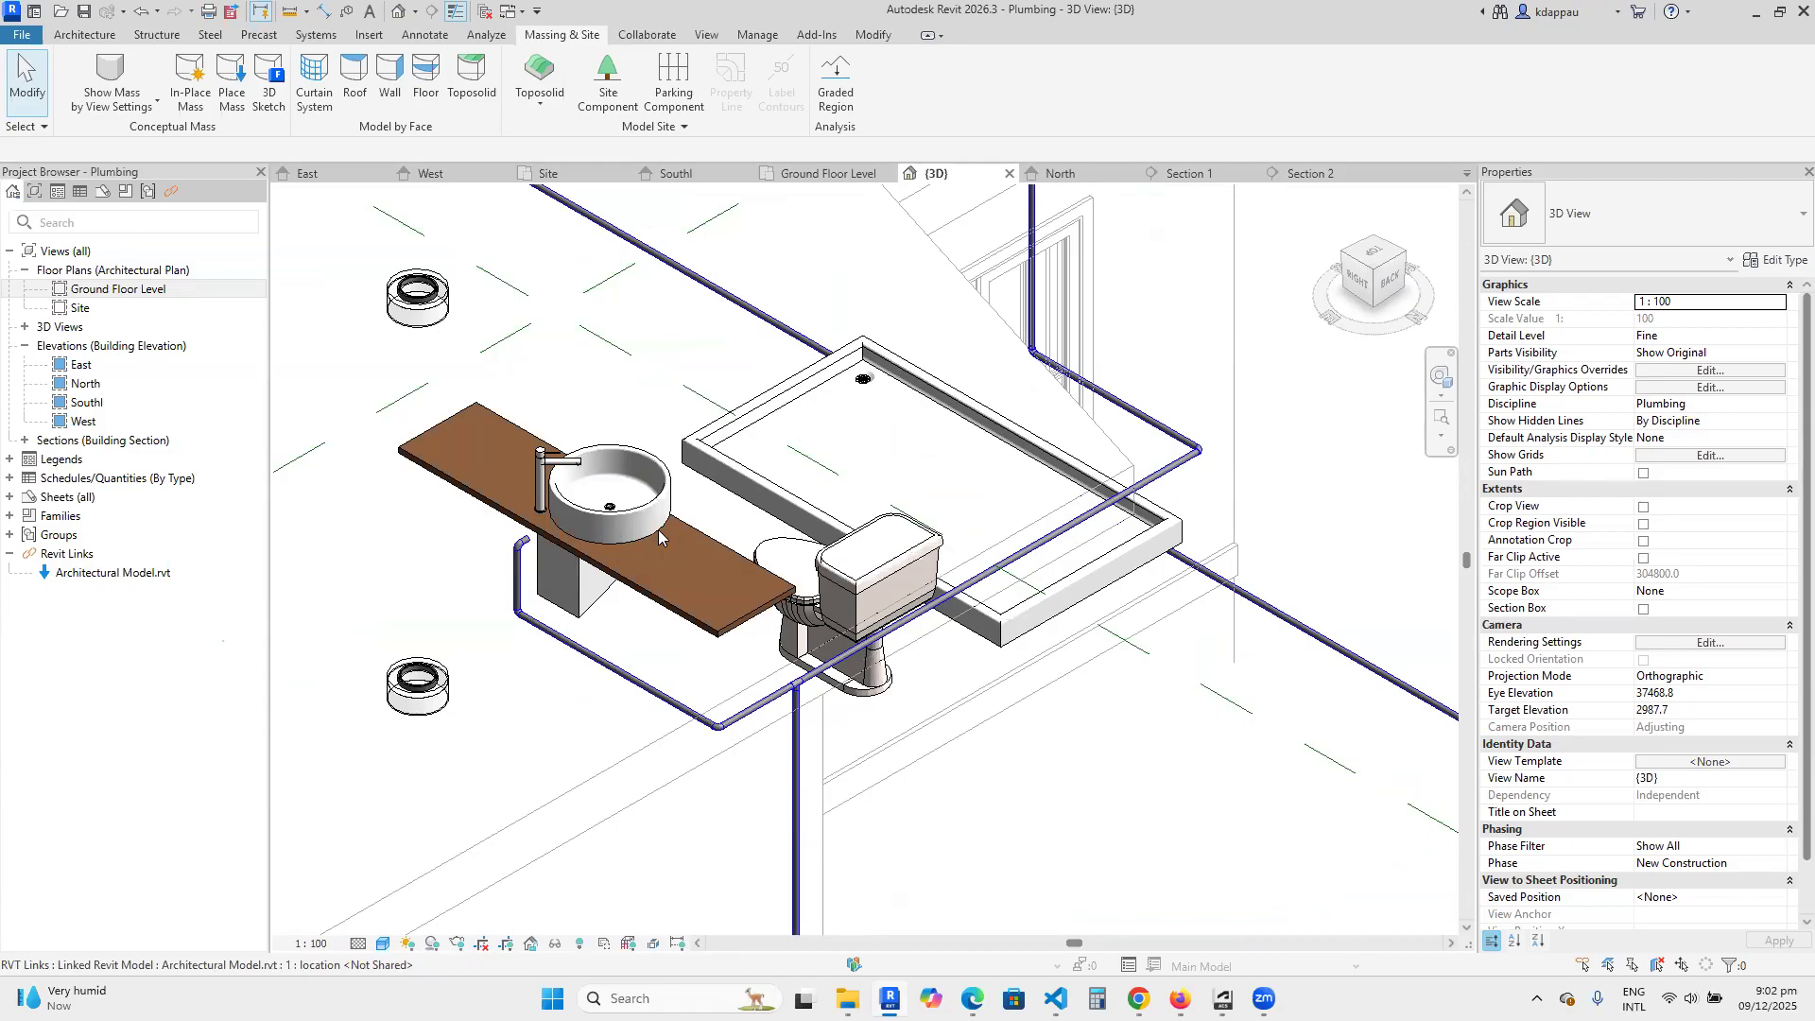
pyautogui.scroll(-3, 1186, 694)
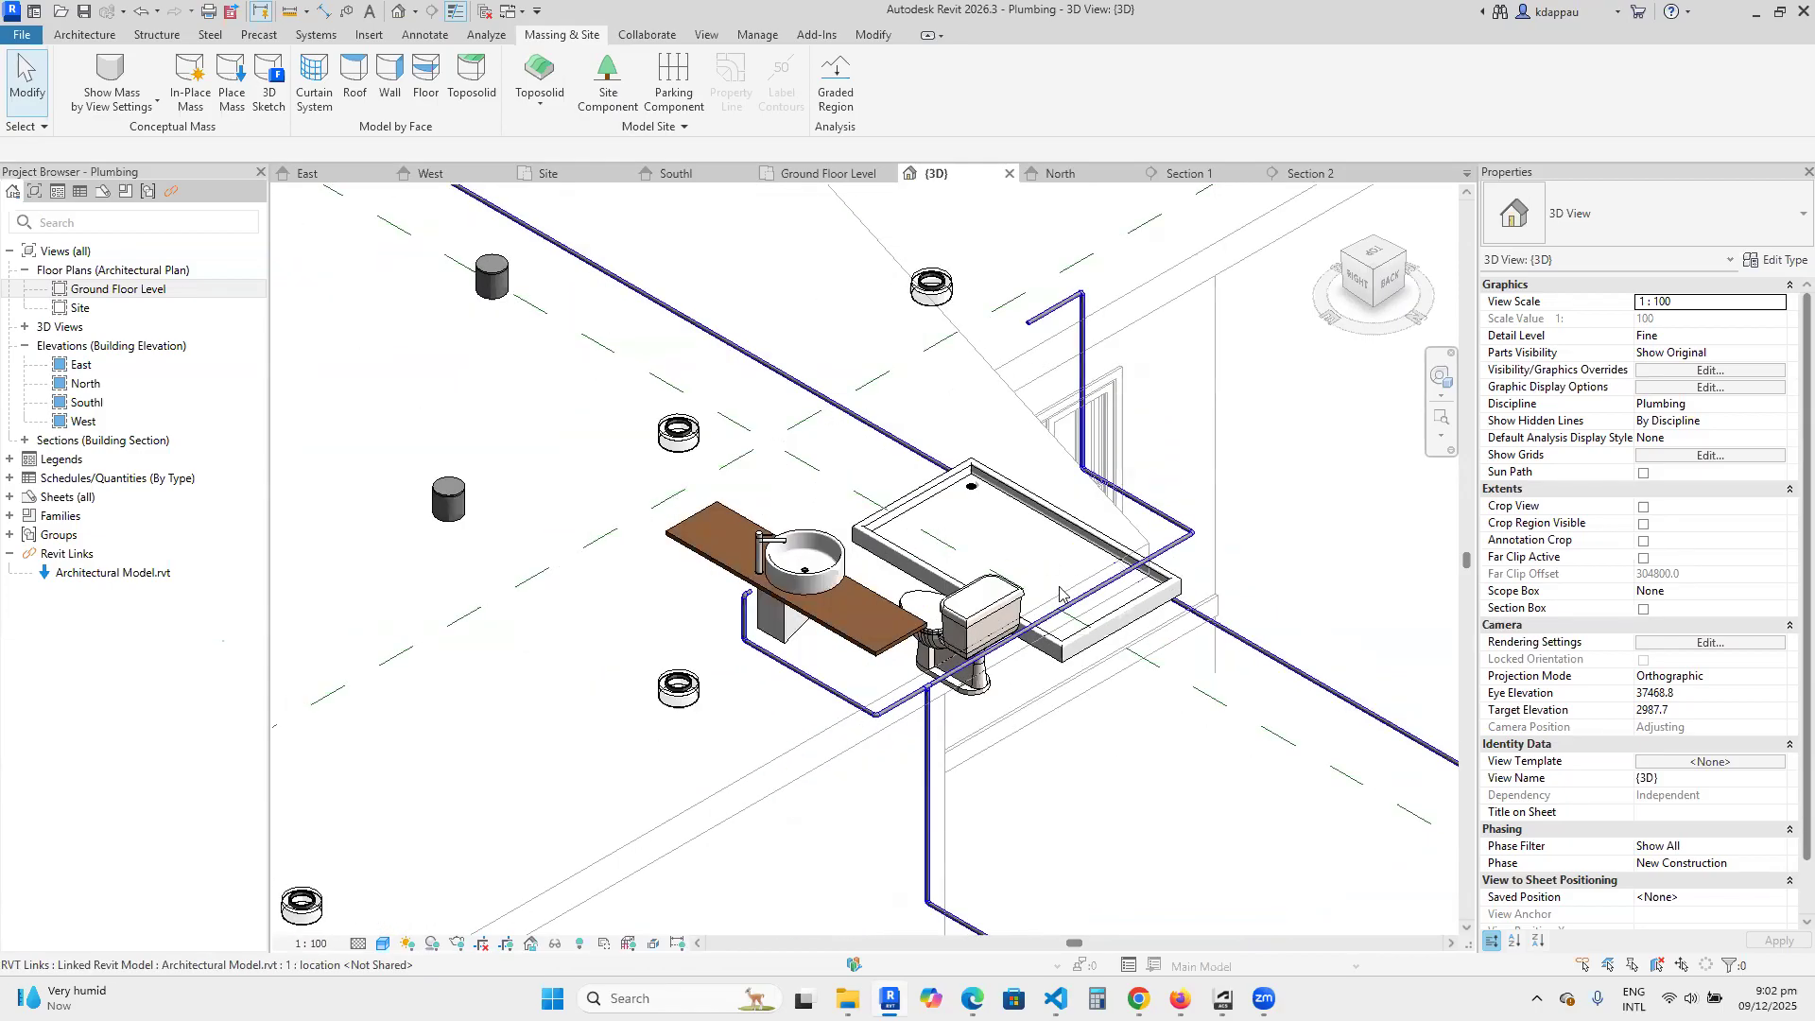
pyautogui.scroll(1, 1081, 575)
pyautogui.scroll(-3, 1032, 542)
pyautogui.scroll(3, 1048, 361)
pyautogui.scroll(1, 1073, 458)
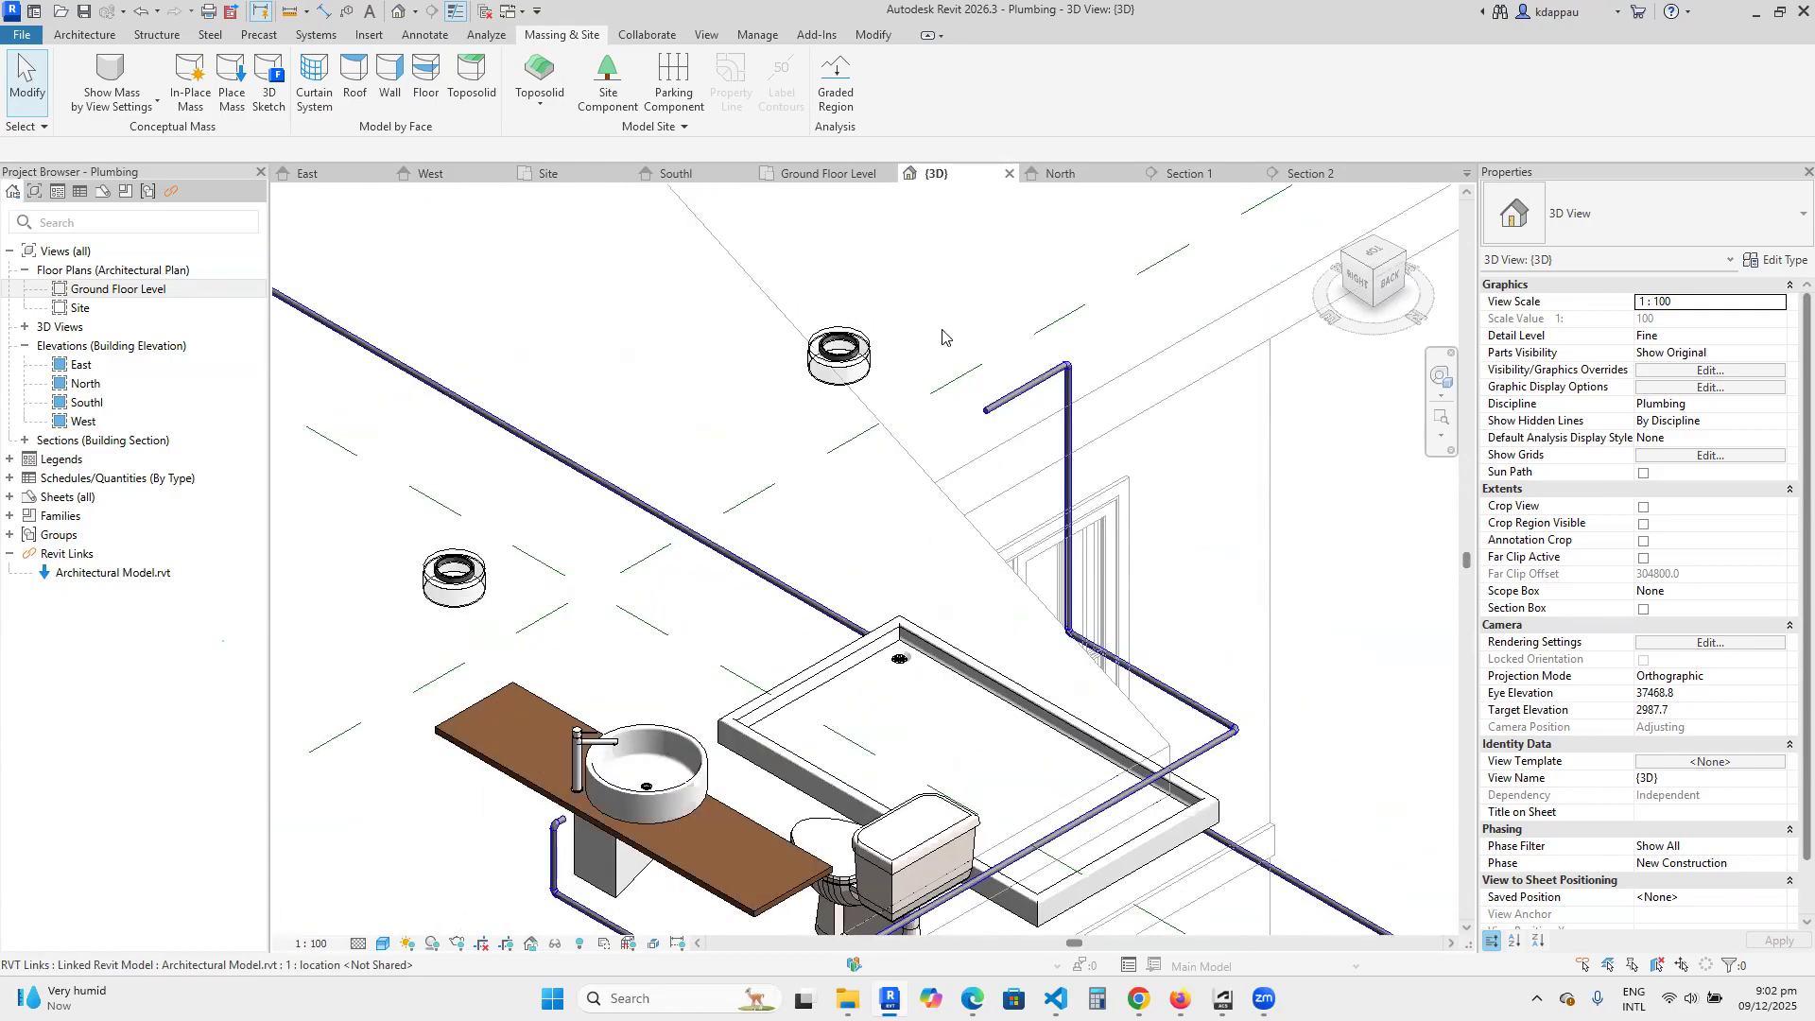
pyautogui.scroll(-3, 983, 662)
pyautogui.scroll(2, 984, 730)
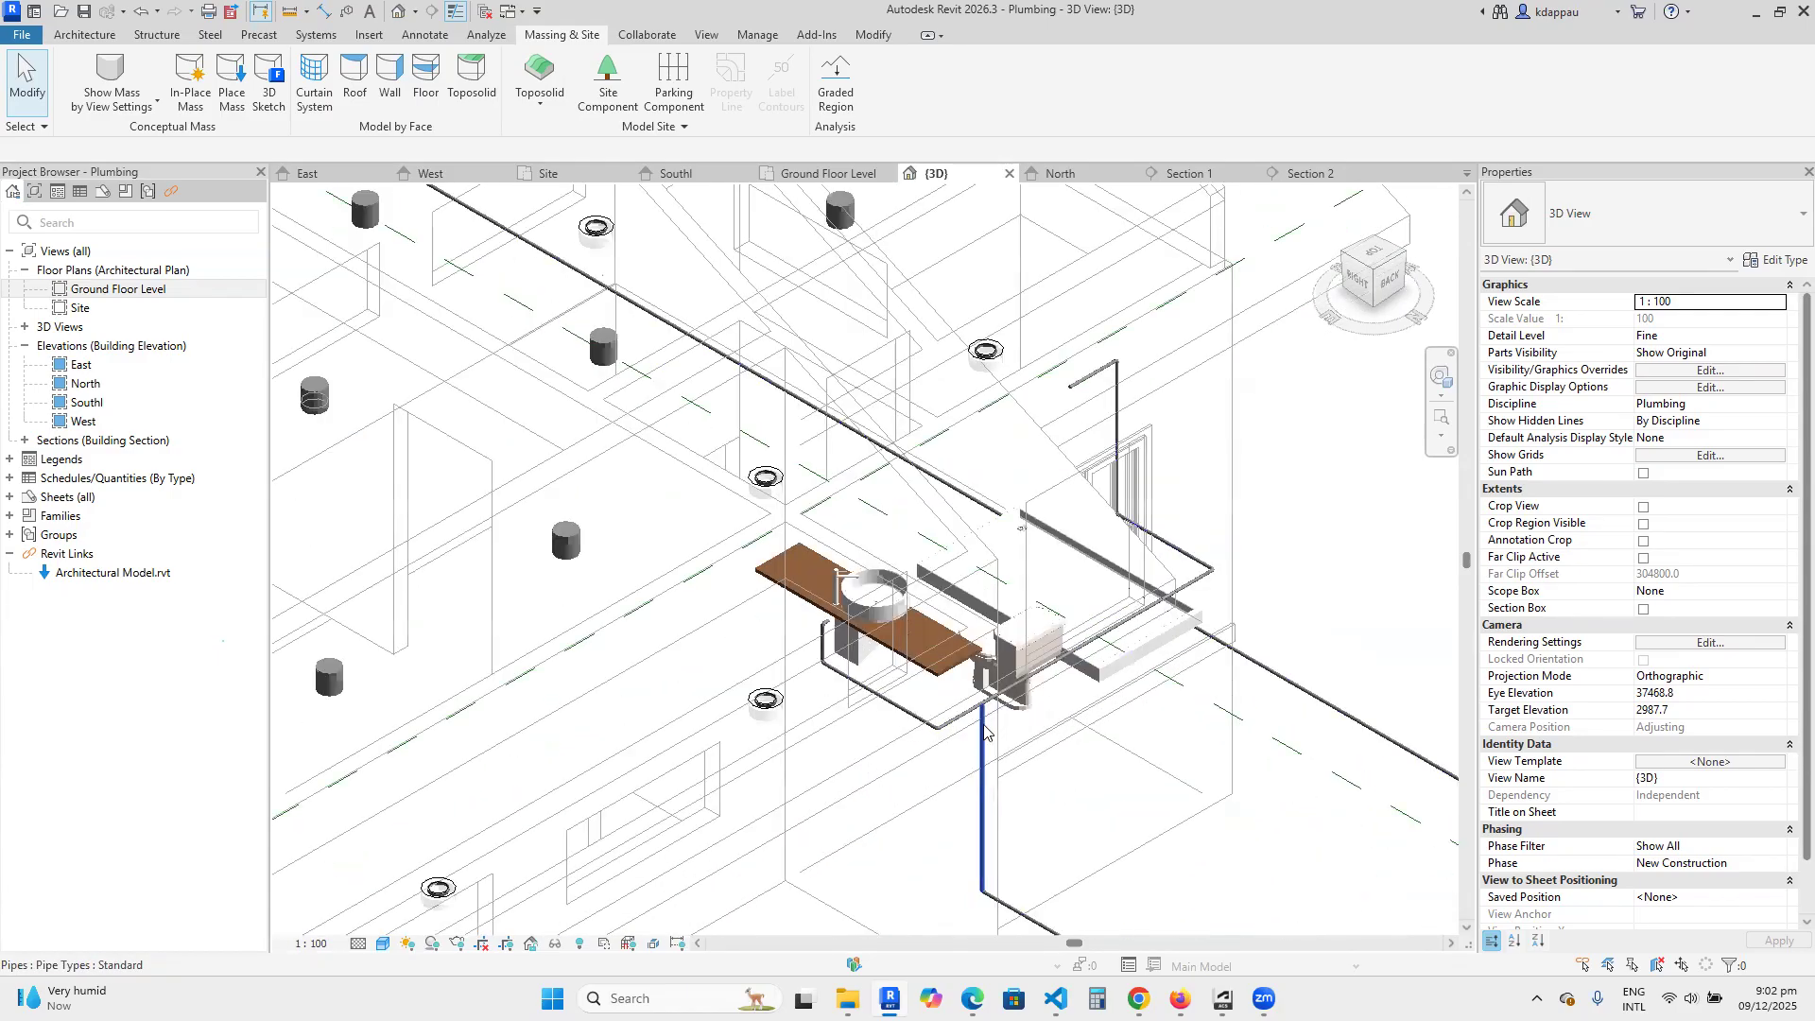
pyautogui.scroll(2, 984, 730)
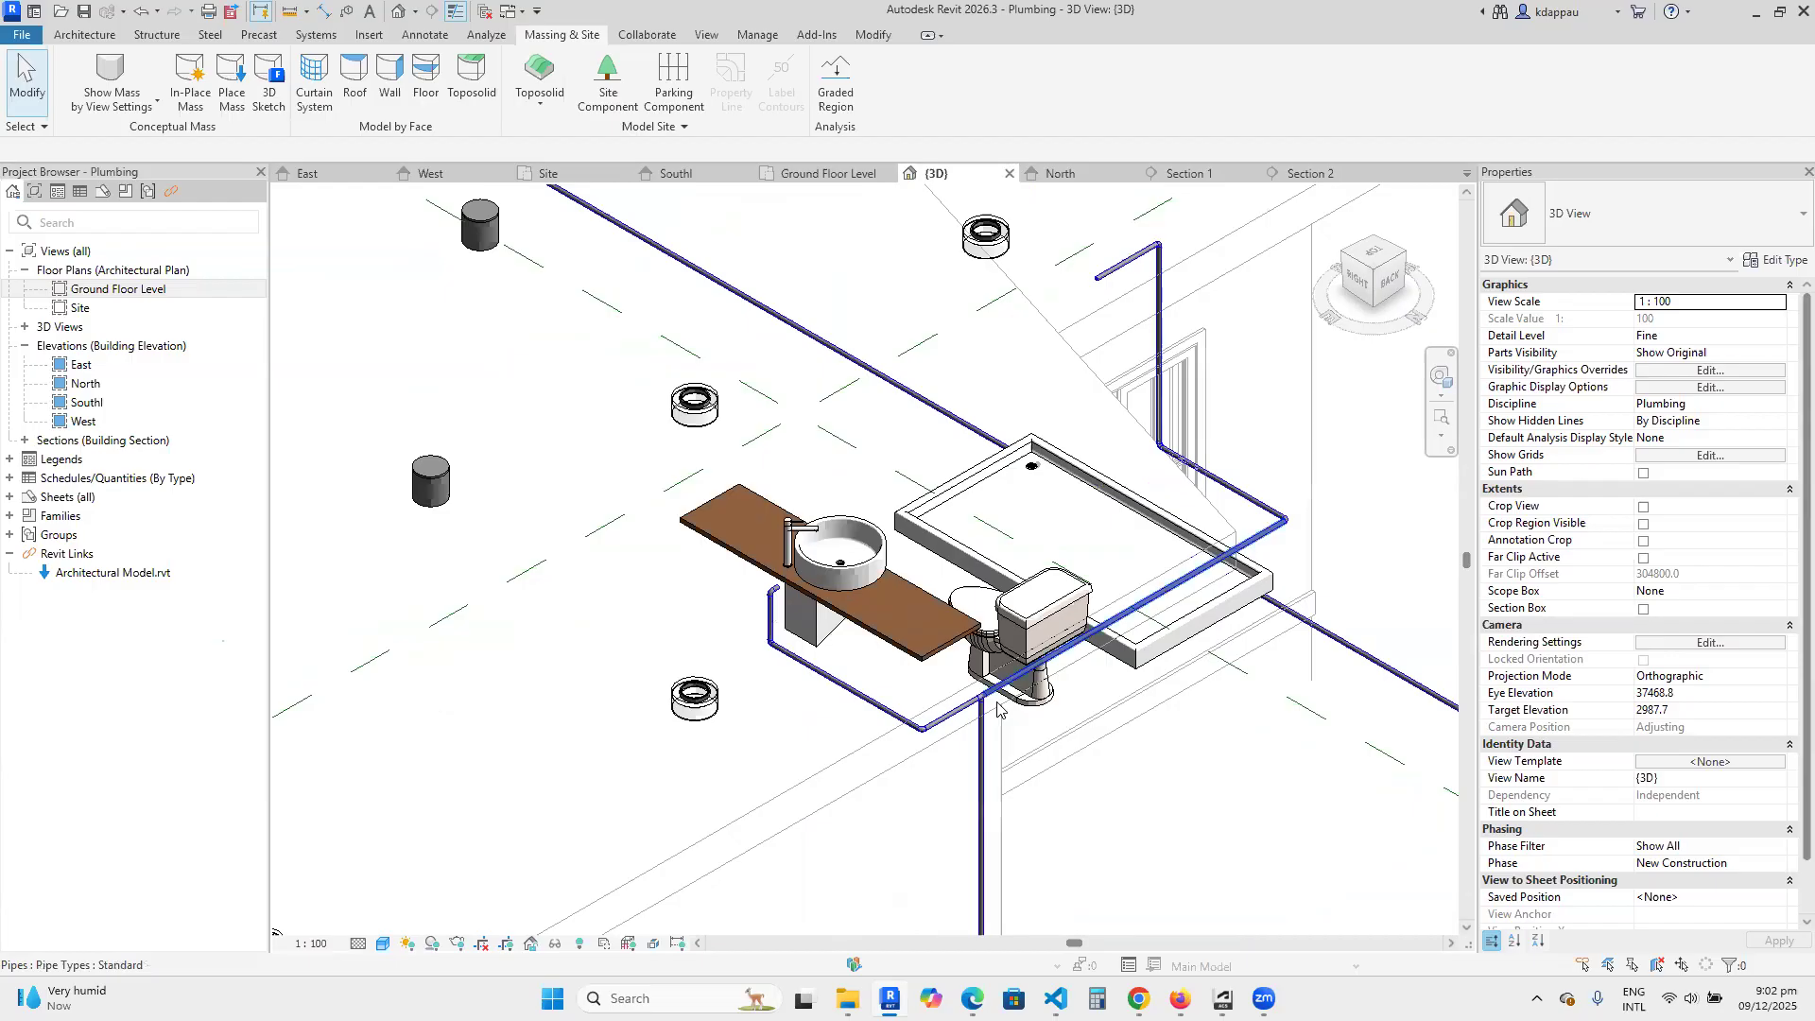
pyautogui.scroll(2, 832, 742)
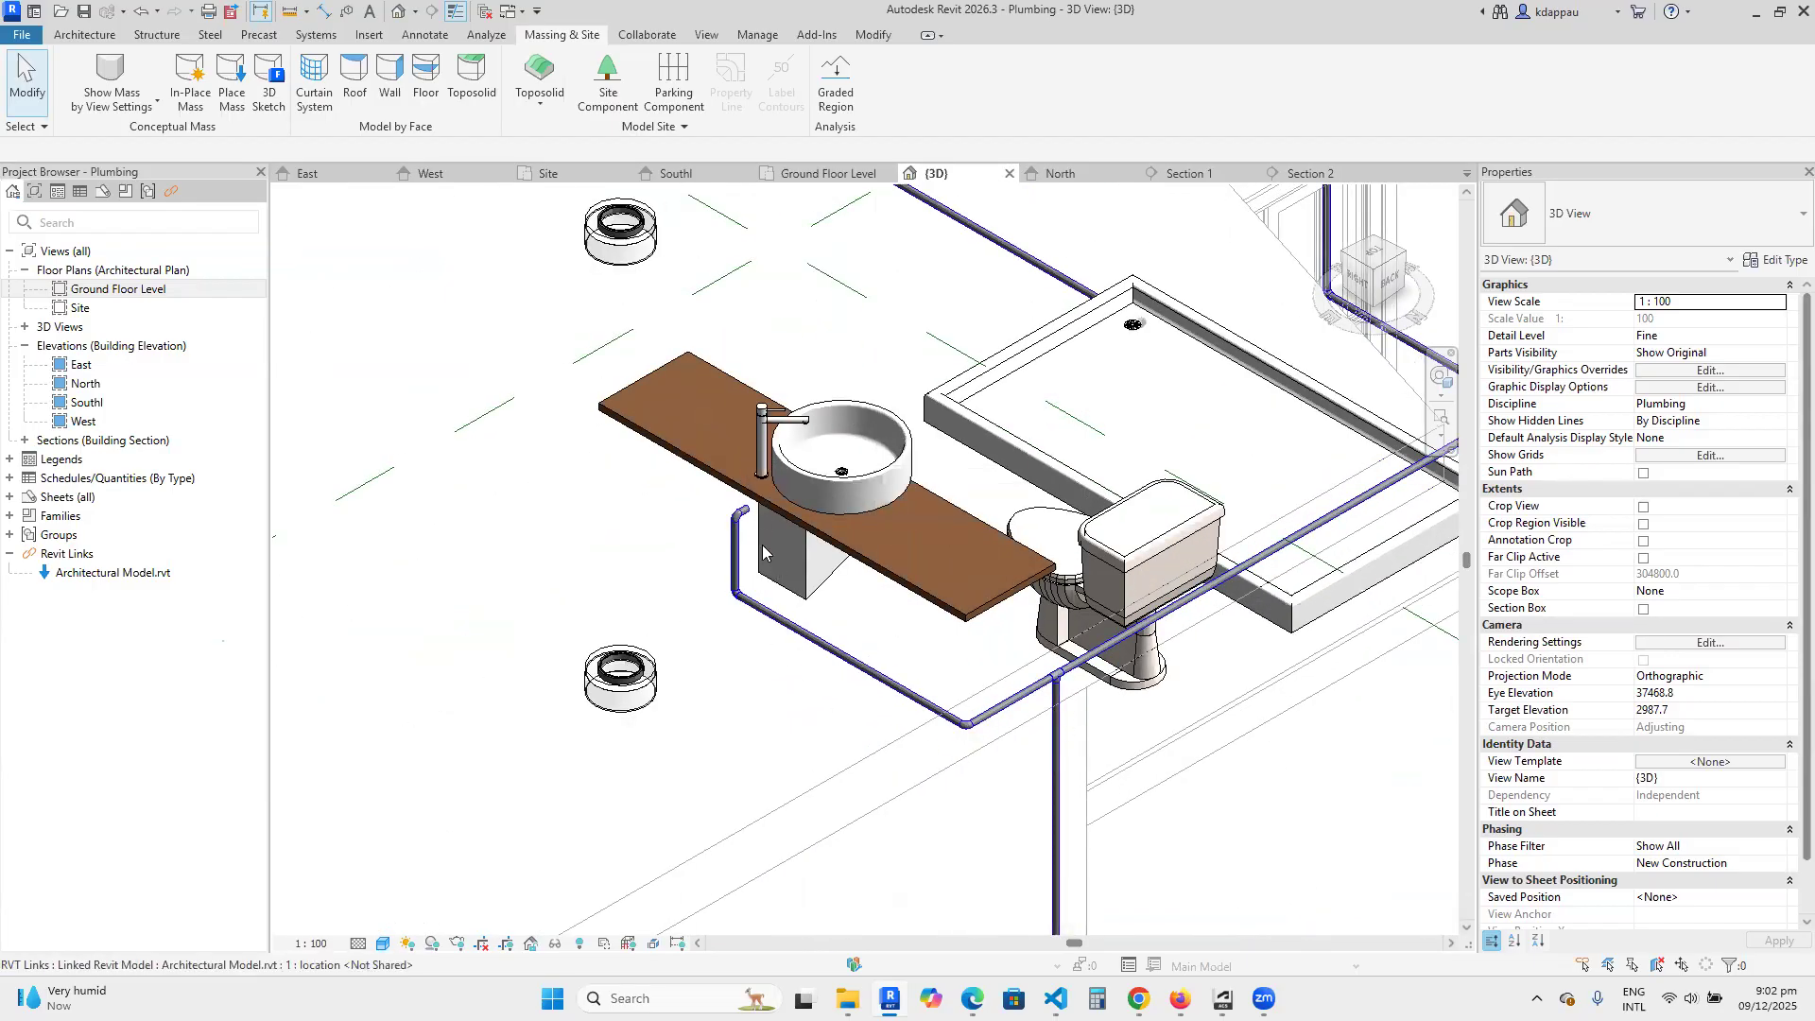
pyautogui.scroll(-2, 764, 553)
pyautogui.scroll(4, 984, 567)
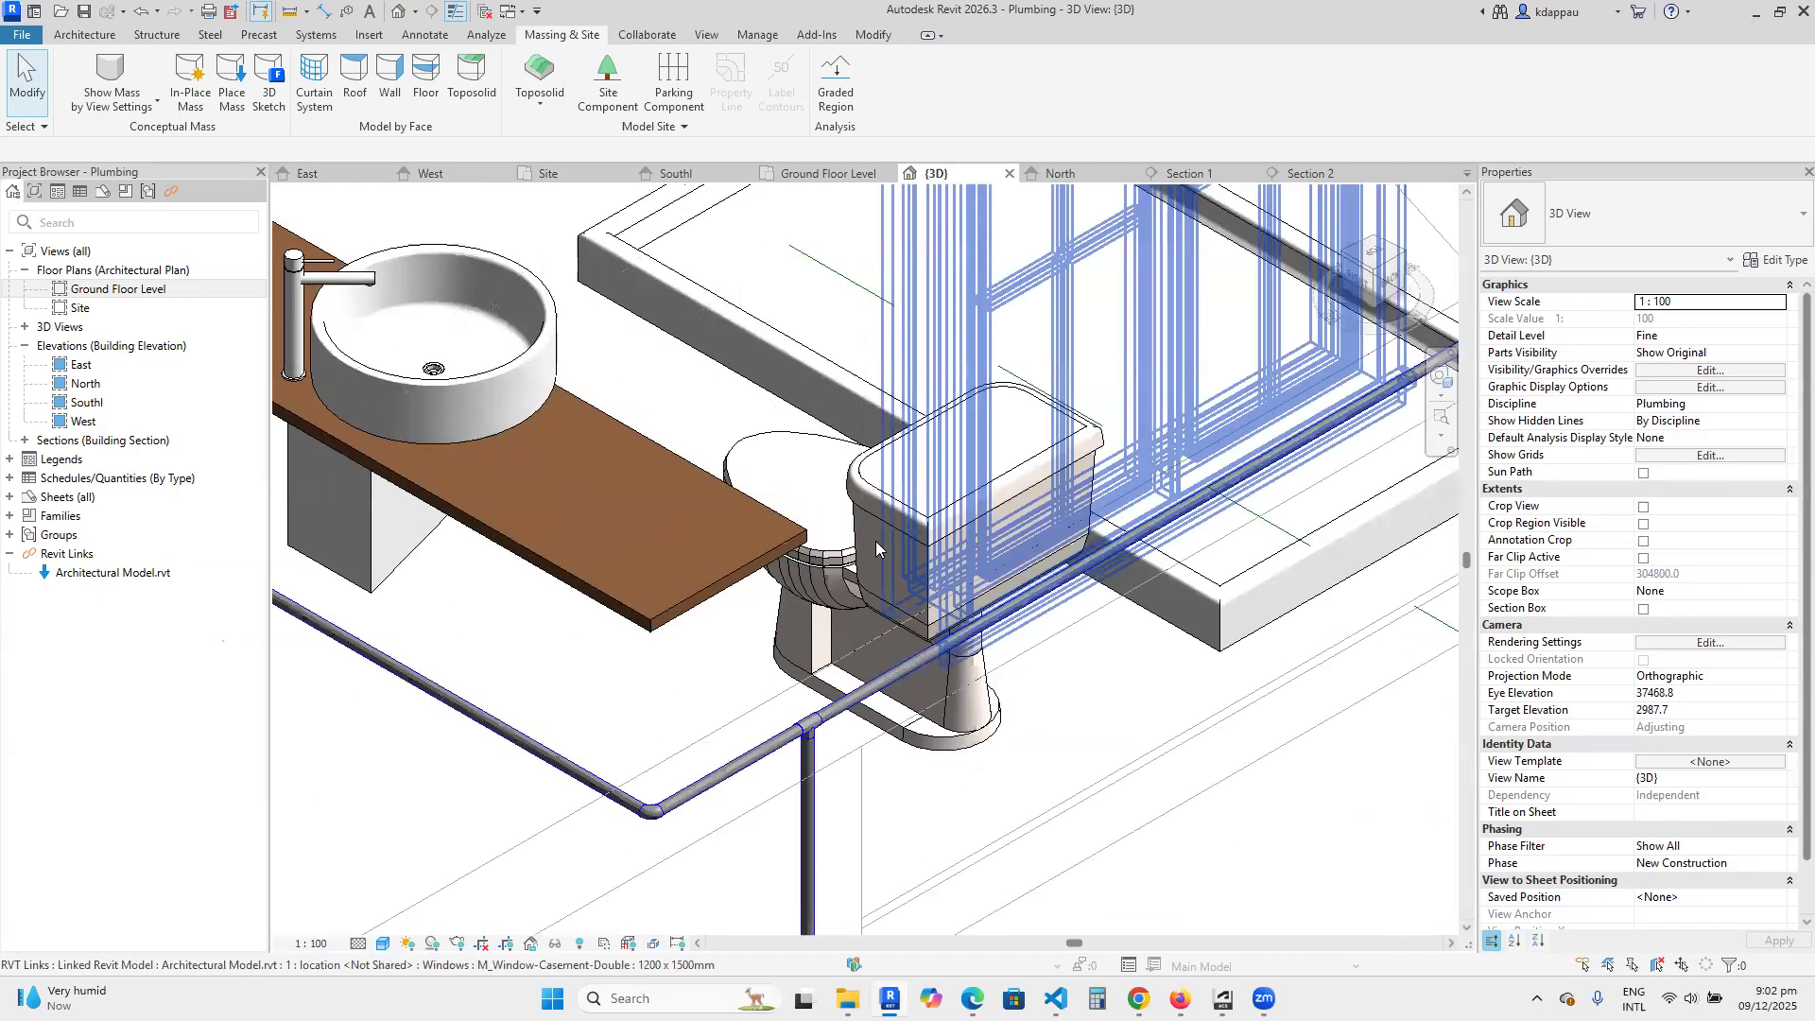
# Open the Ground Floor Level plan and check the middle elevation of the horizontal pipe behind the toilet.
pyautogui.click(103, 291)
pyautogui.doubleClick(103, 289)
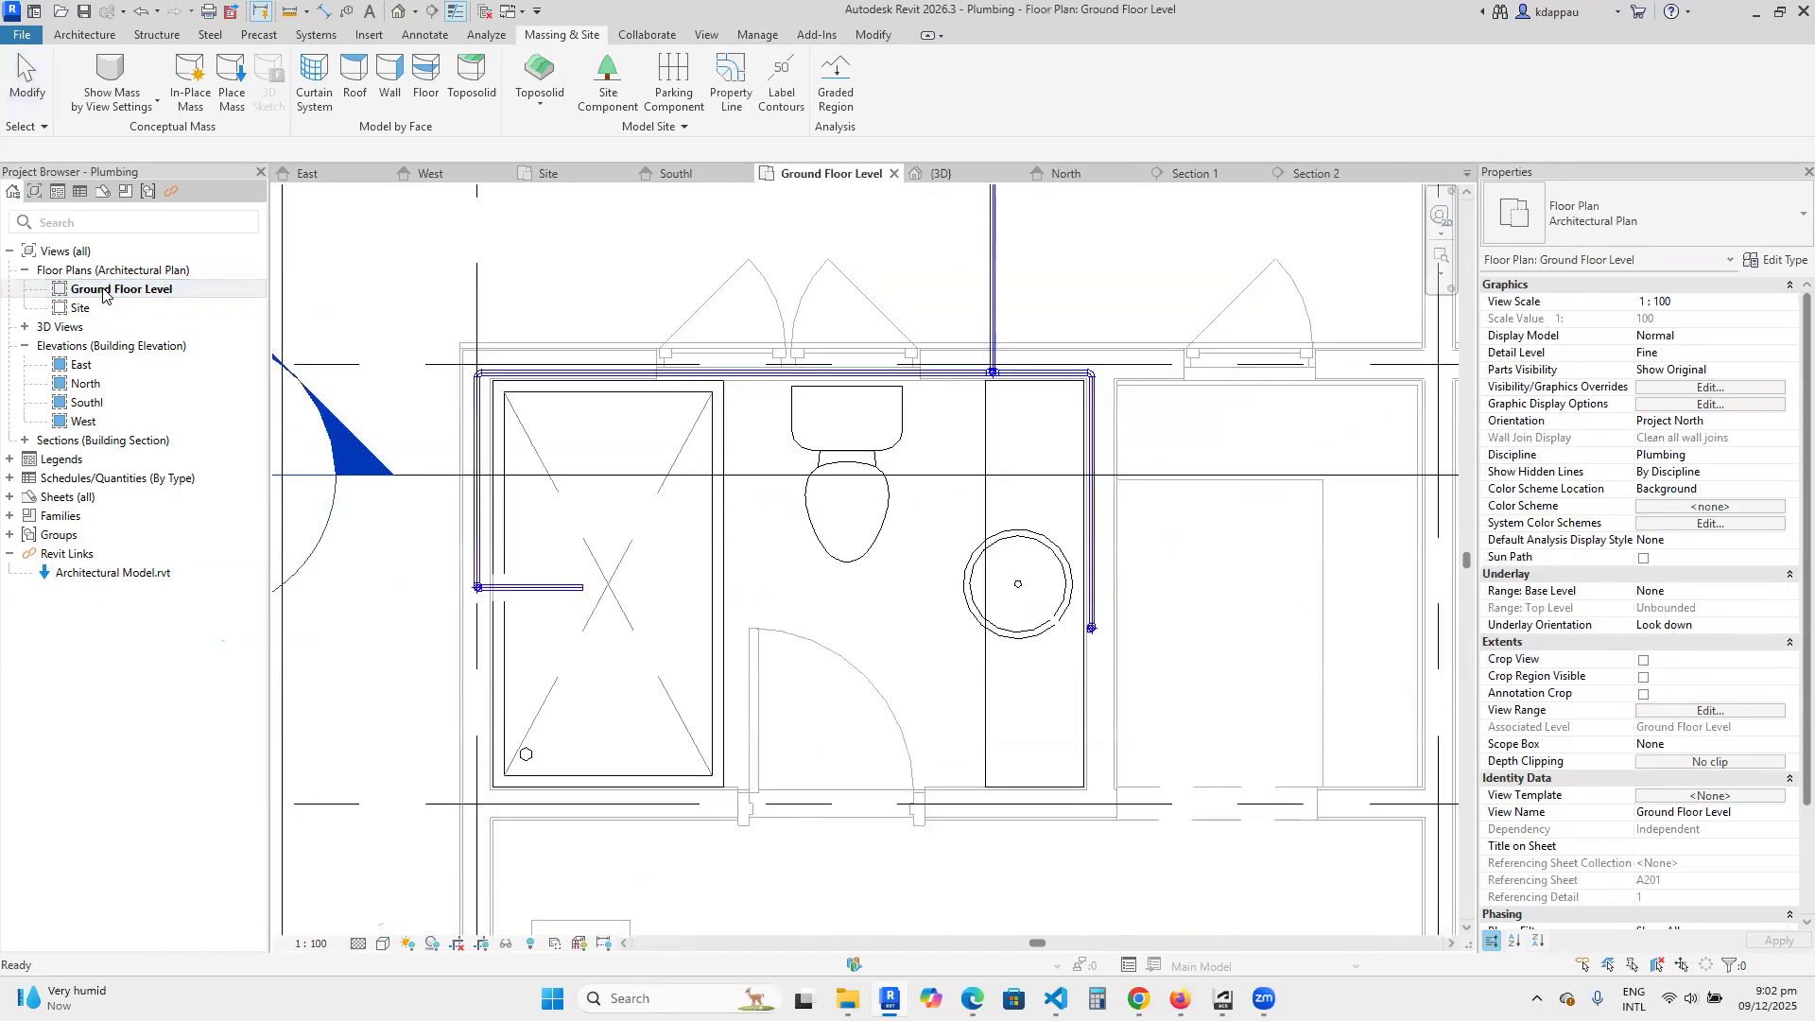
pyautogui.scroll(4, 952, 489)
pyautogui.scroll(3, 952, 489)
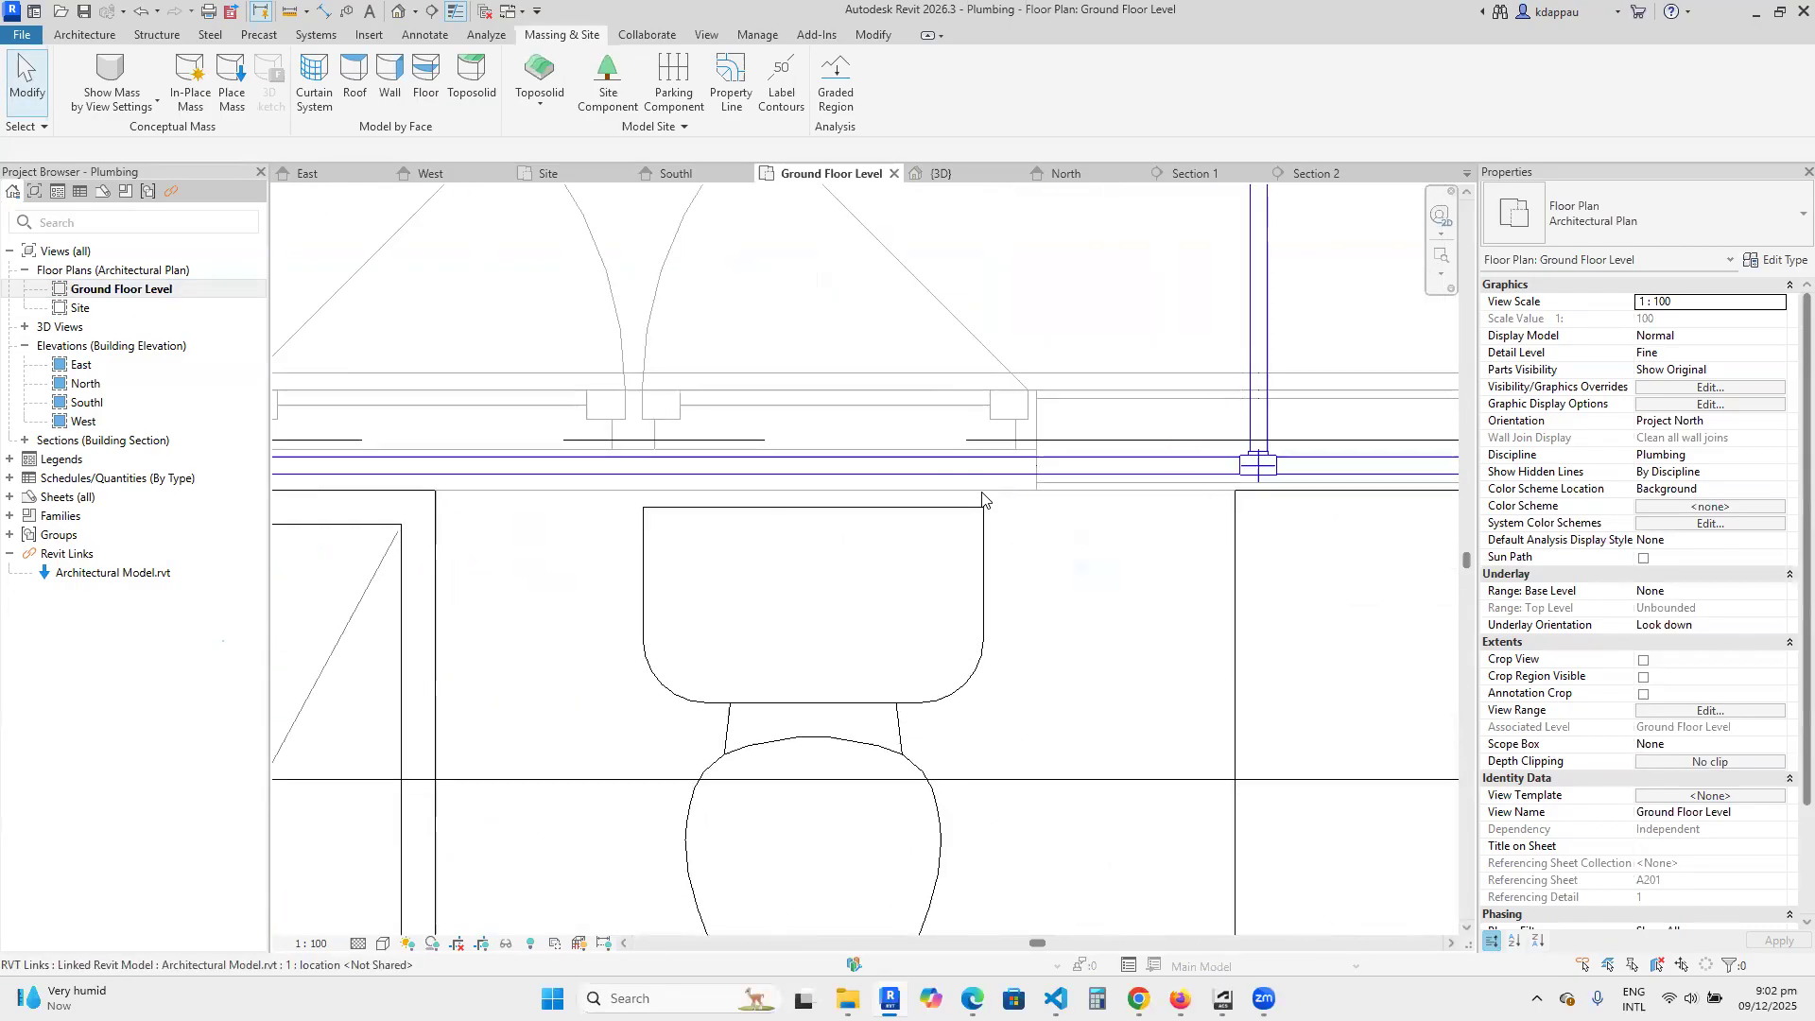
pyautogui.click(1016, 464)
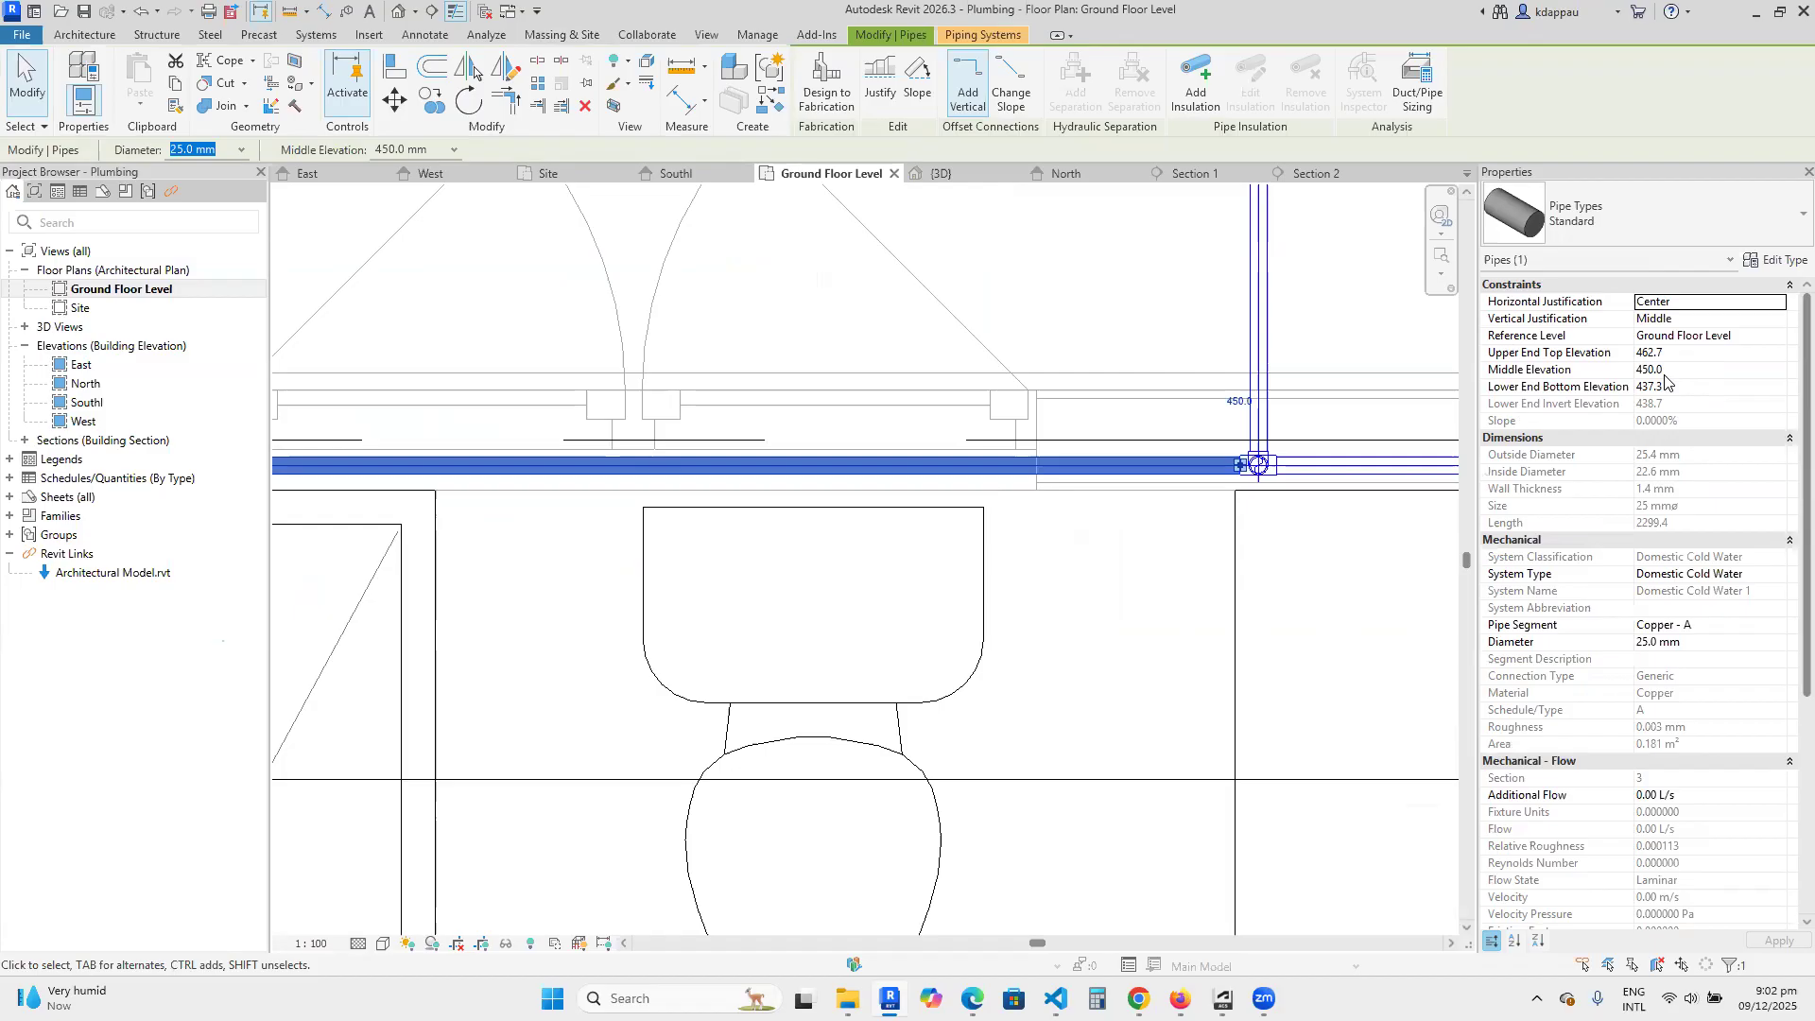
pyautogui.scroll(-2, 979, 503)
pyautogui.scroll(2, 1109, 497)
pyautogui.scroll(-2, 857, 567)
pyautogui.scroll(2, 877, 487)
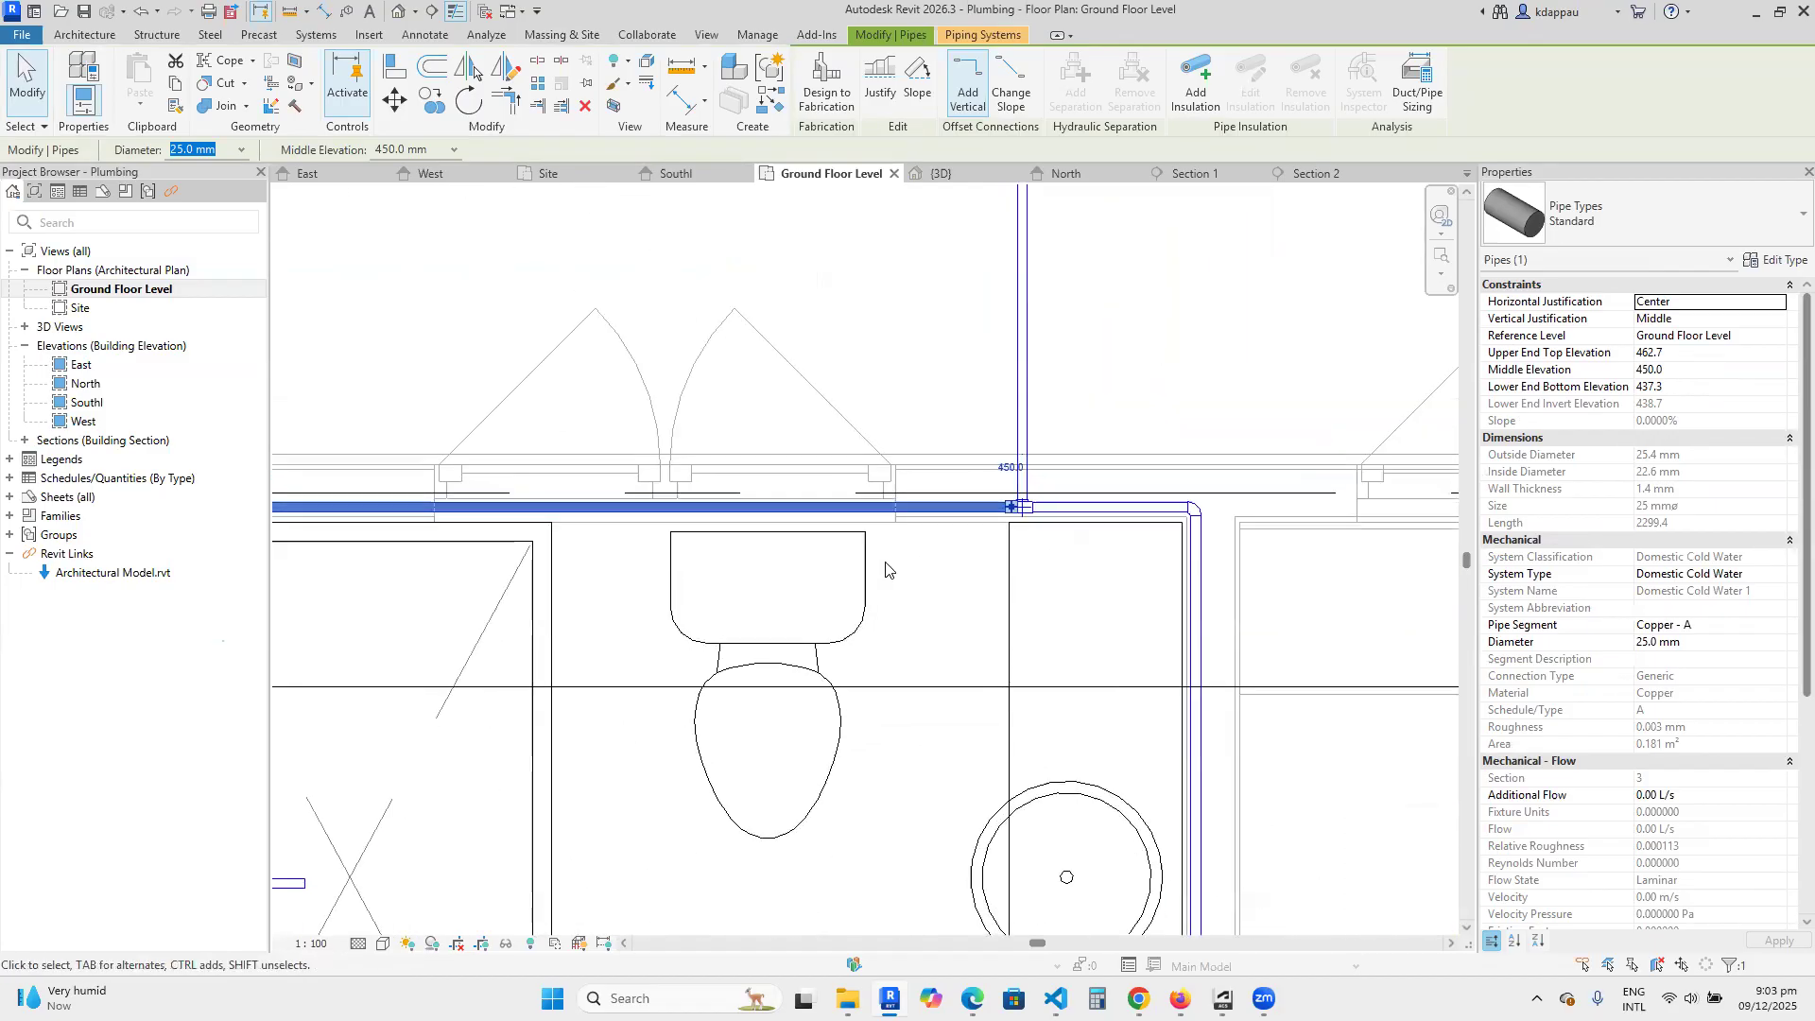
pyautogui.scroll(-2, 876, 486)
pyautogui.scroll(2, 834, 490)
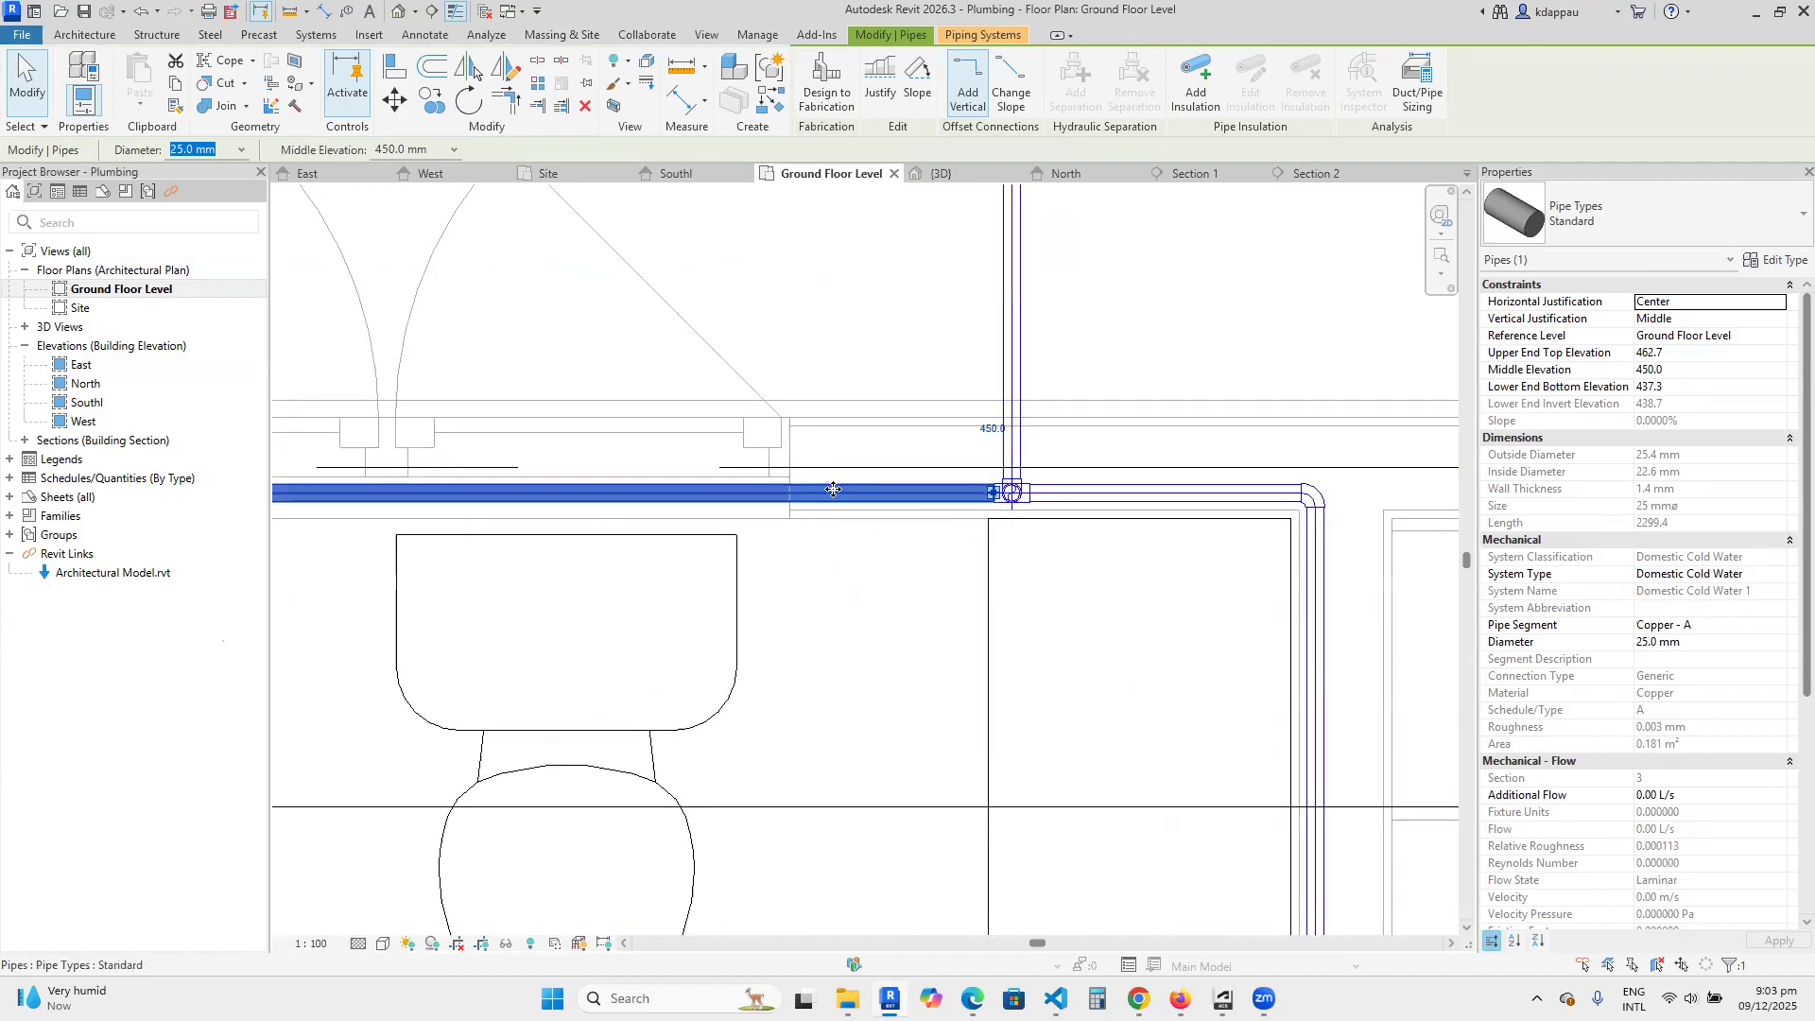
pyautogui.rightClick(833, 498)
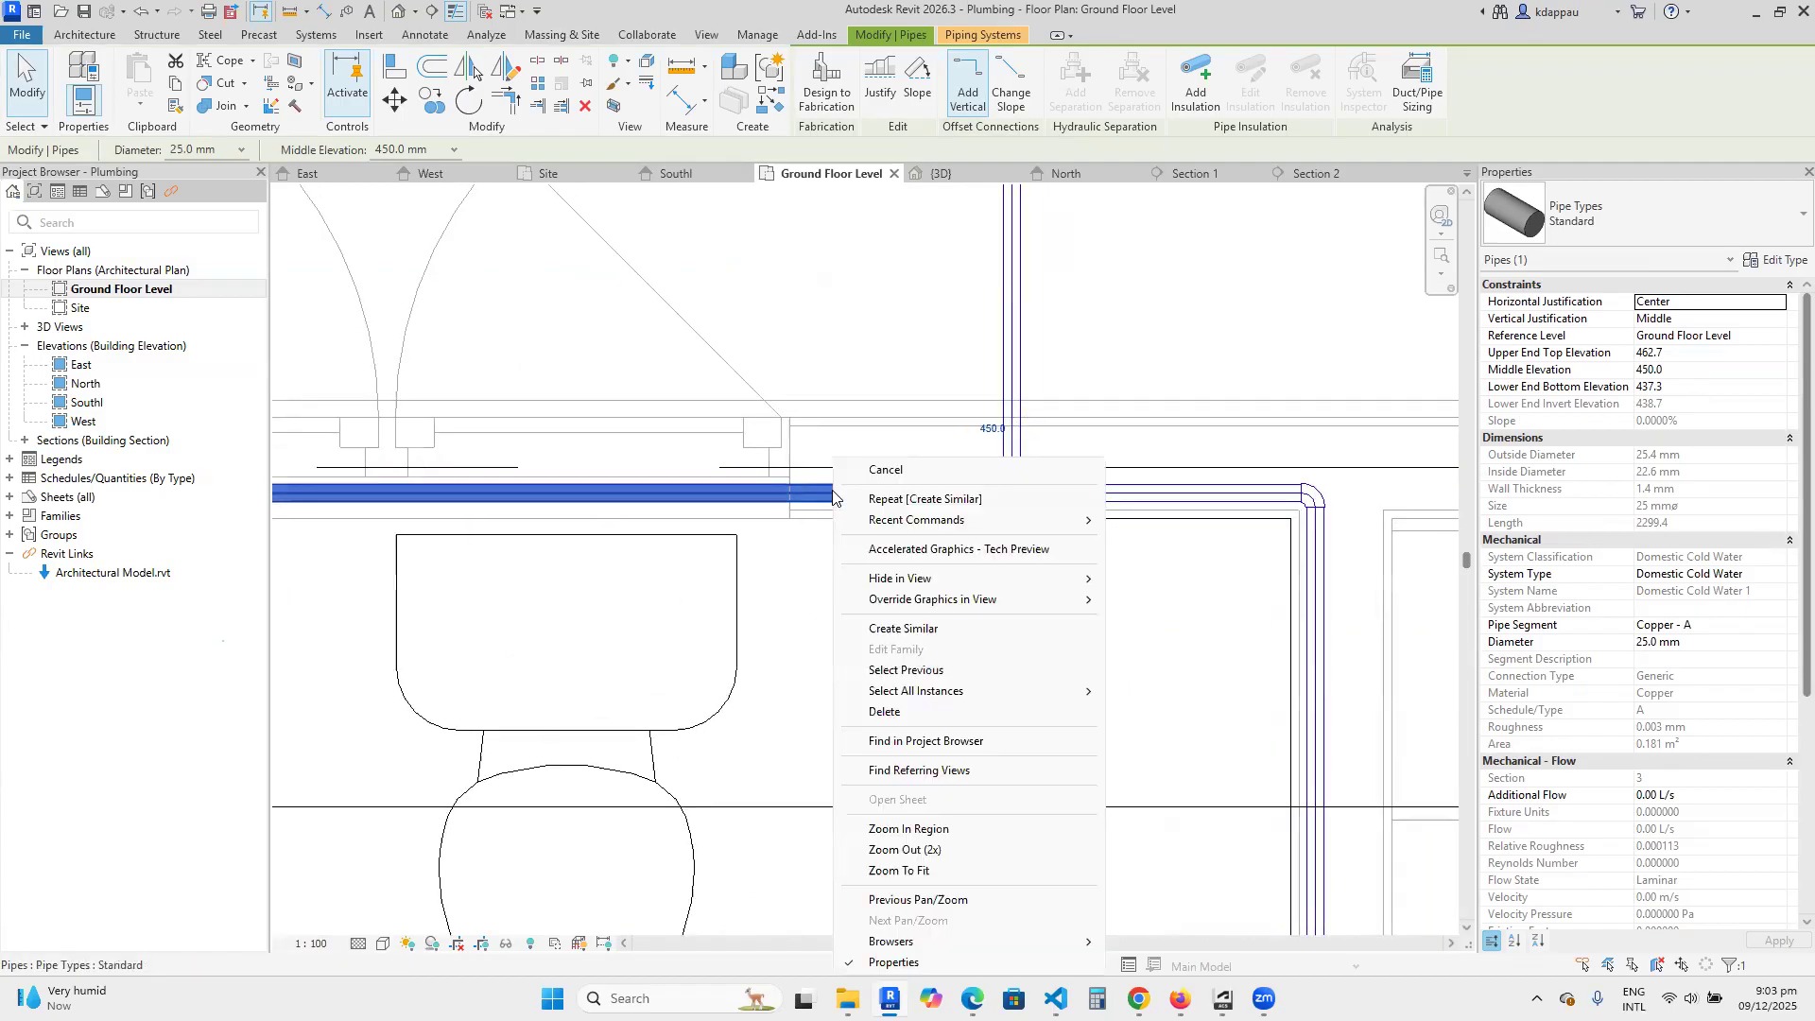
pyautogui.click(879, 470)
pyautogui.scroll(-2, 877, 607)
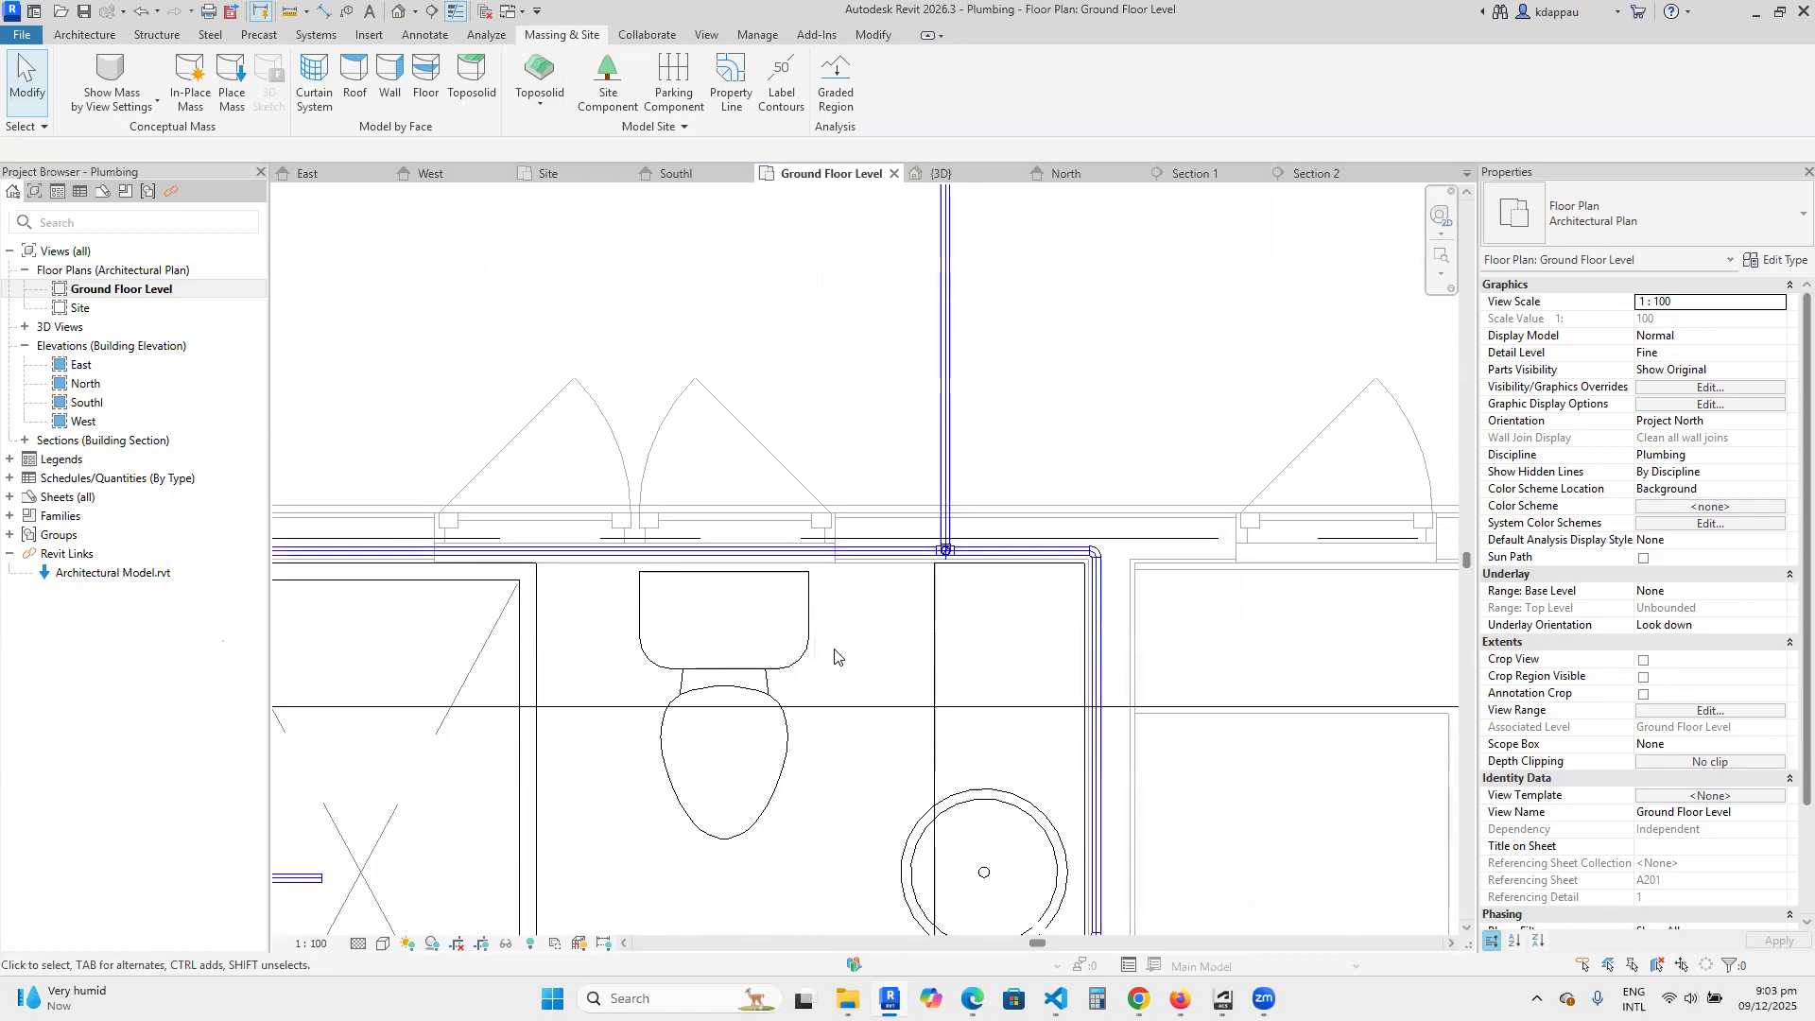
# Select the horizontal pipe running in the wall behind the toilet in the ground floor plan.
pyautogui.scroll(1, 814, 591)
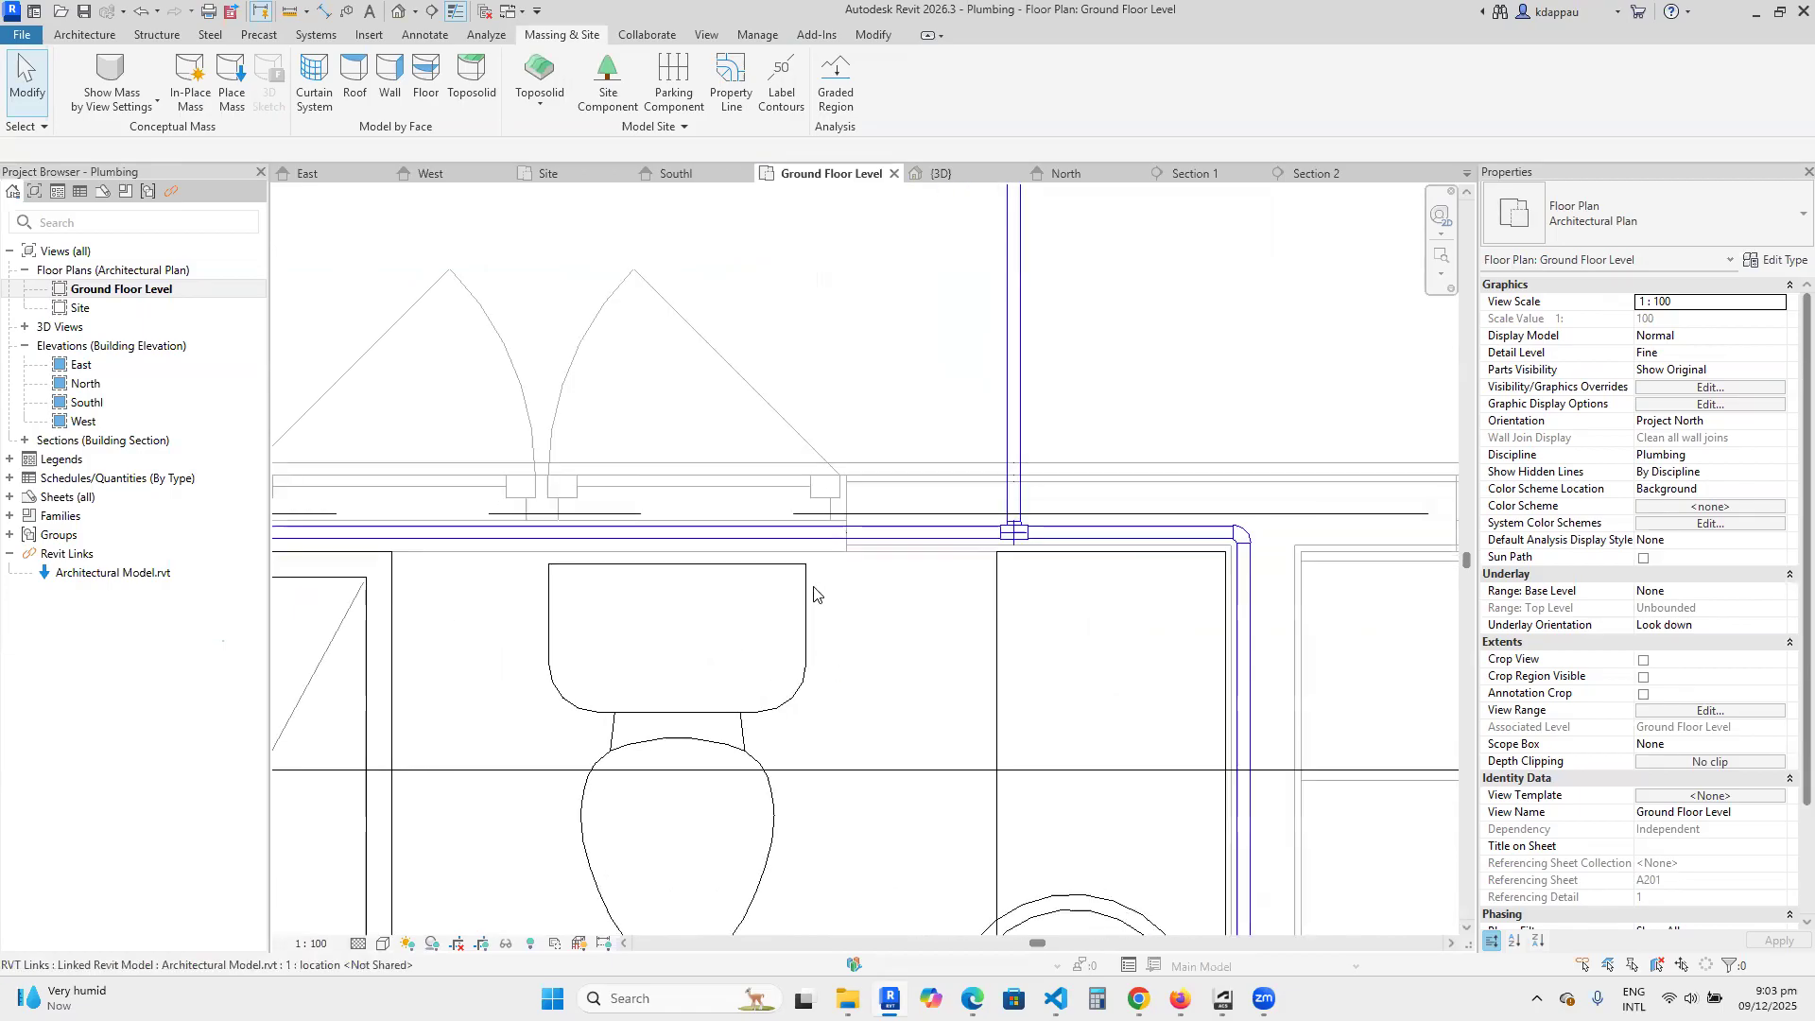
pyautogui.click(829, 537)
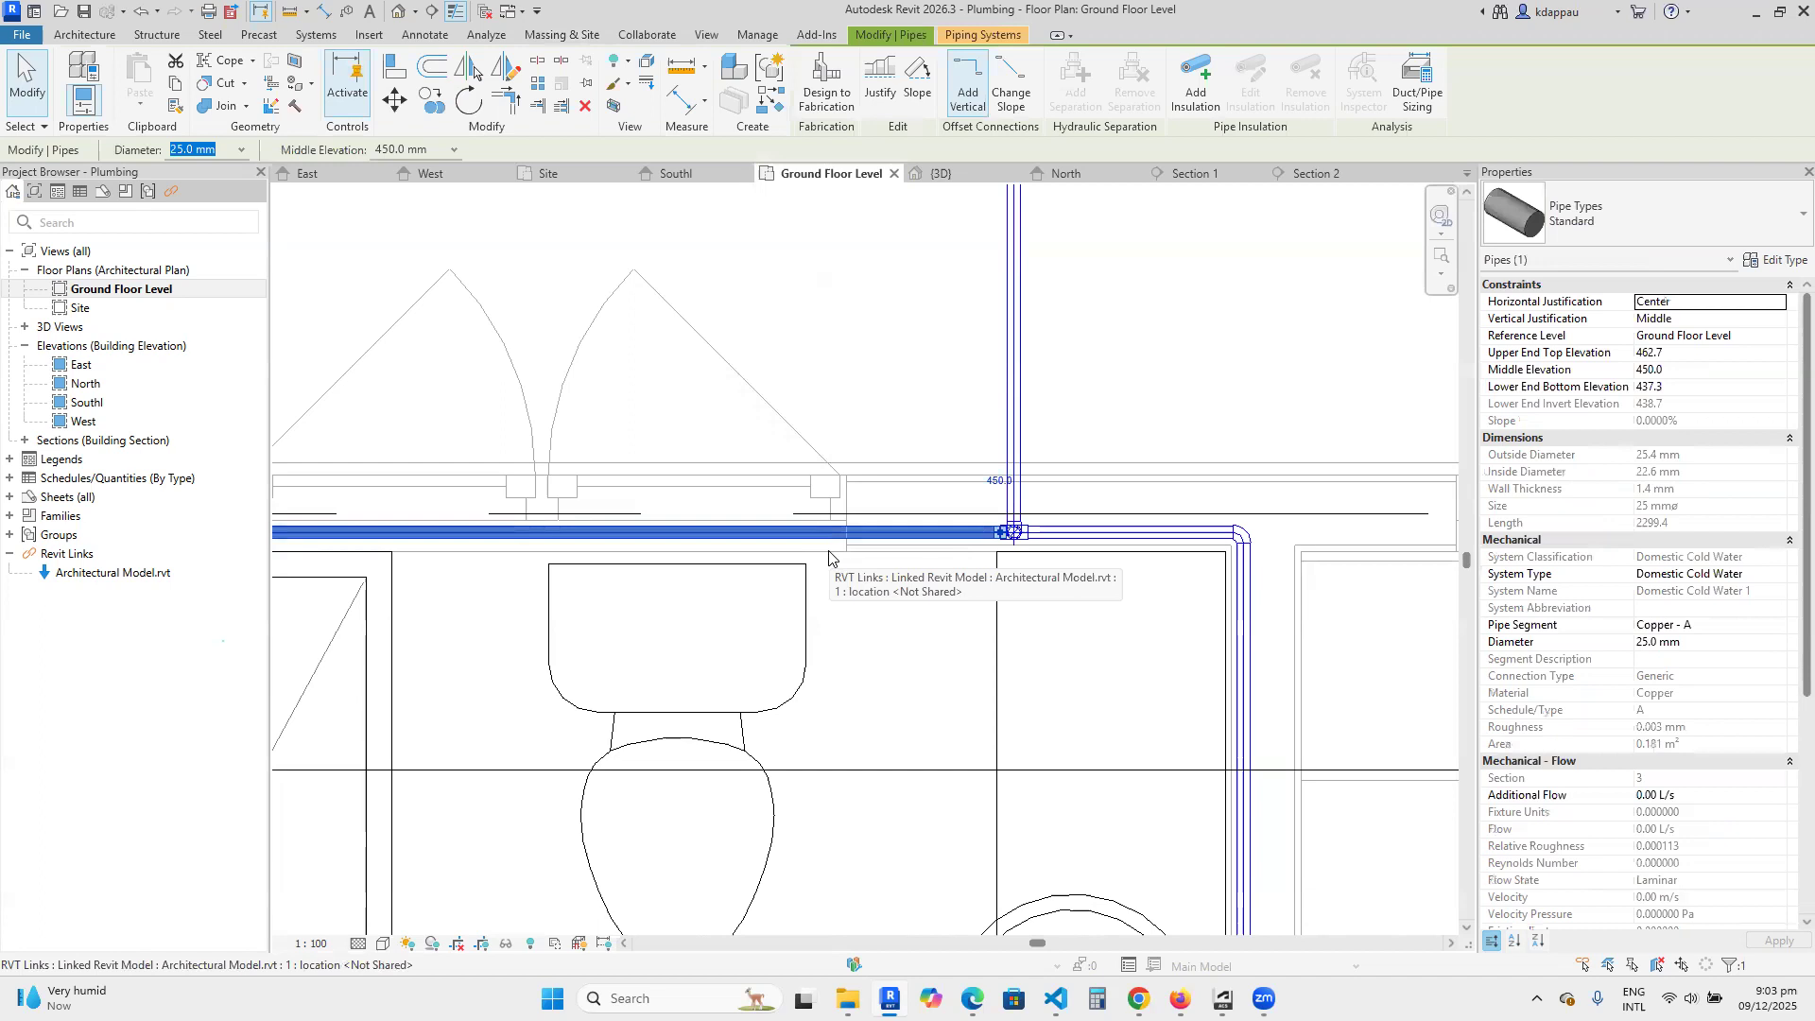
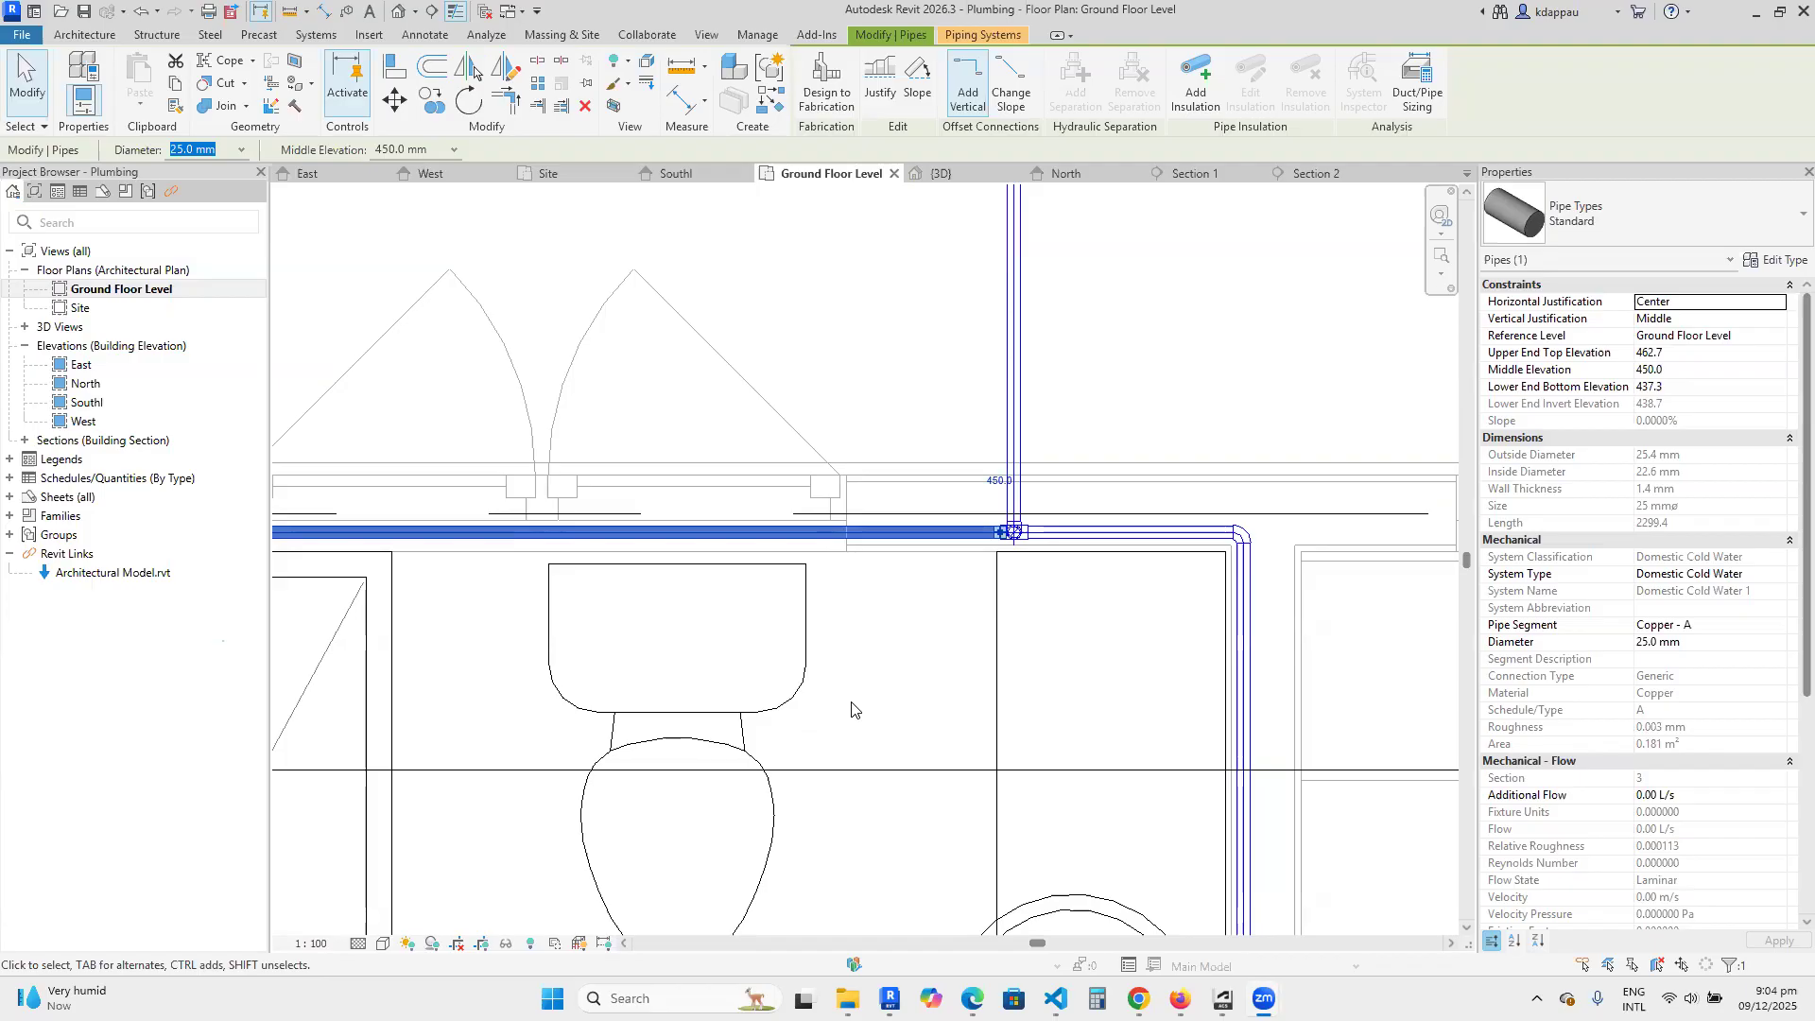
# Branch a short 25 mm cold water pipe off the wall pipe beside the toilet tank, keeping the middle elevation at 450 mm.
pyautogui.scroll(-1, 863, 657)
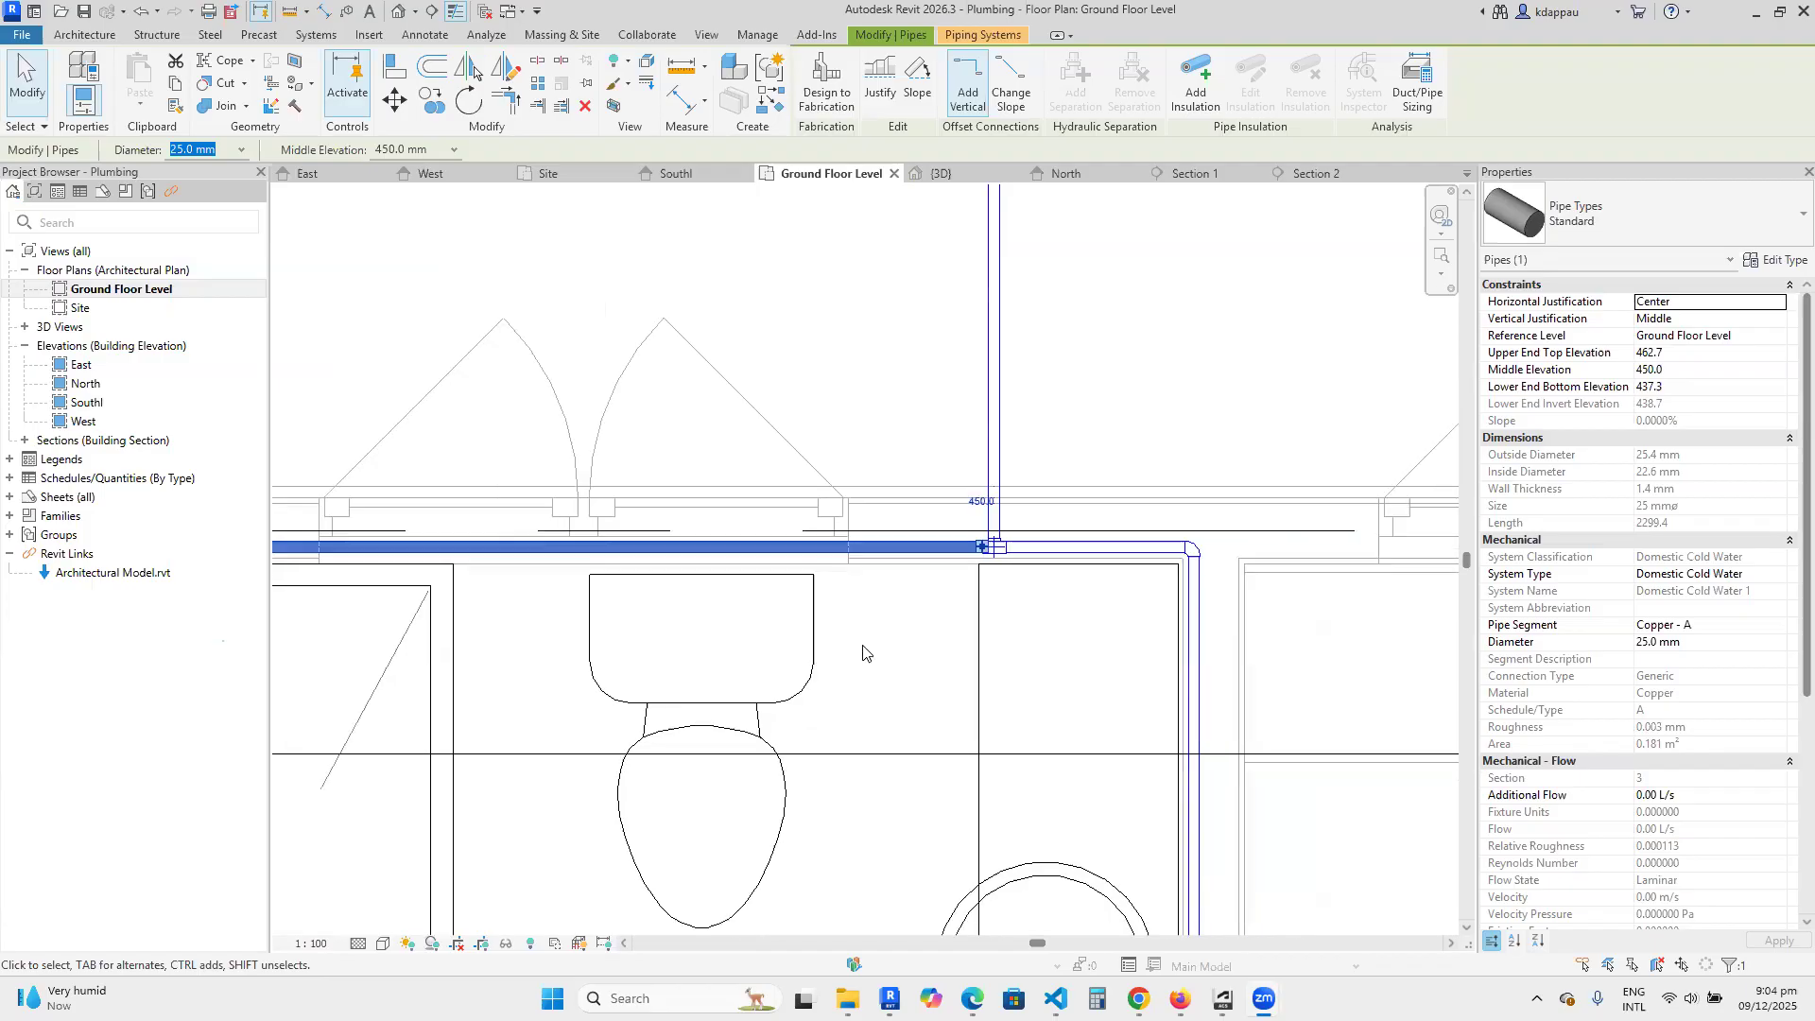
pyautogui.scroll(-2, 863, 652)
pyautogui.scroll(3, 835, 596)
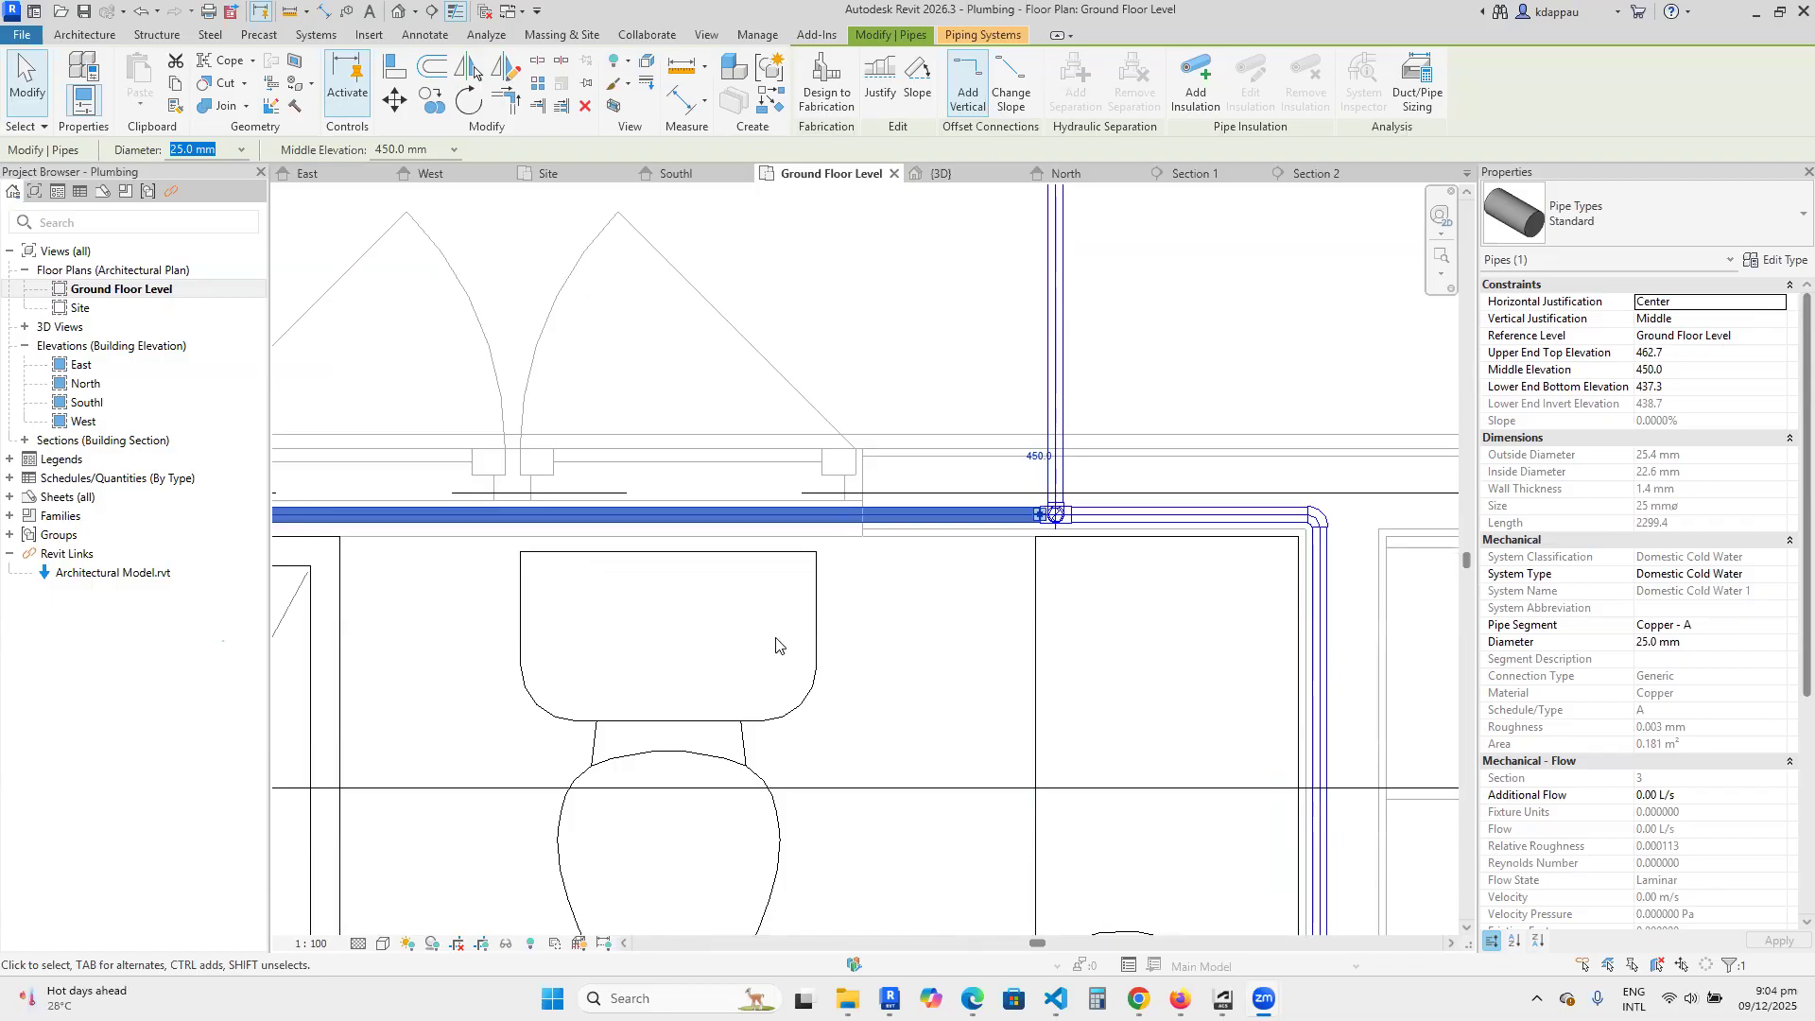
pyautogui.rightClick(829, 523)
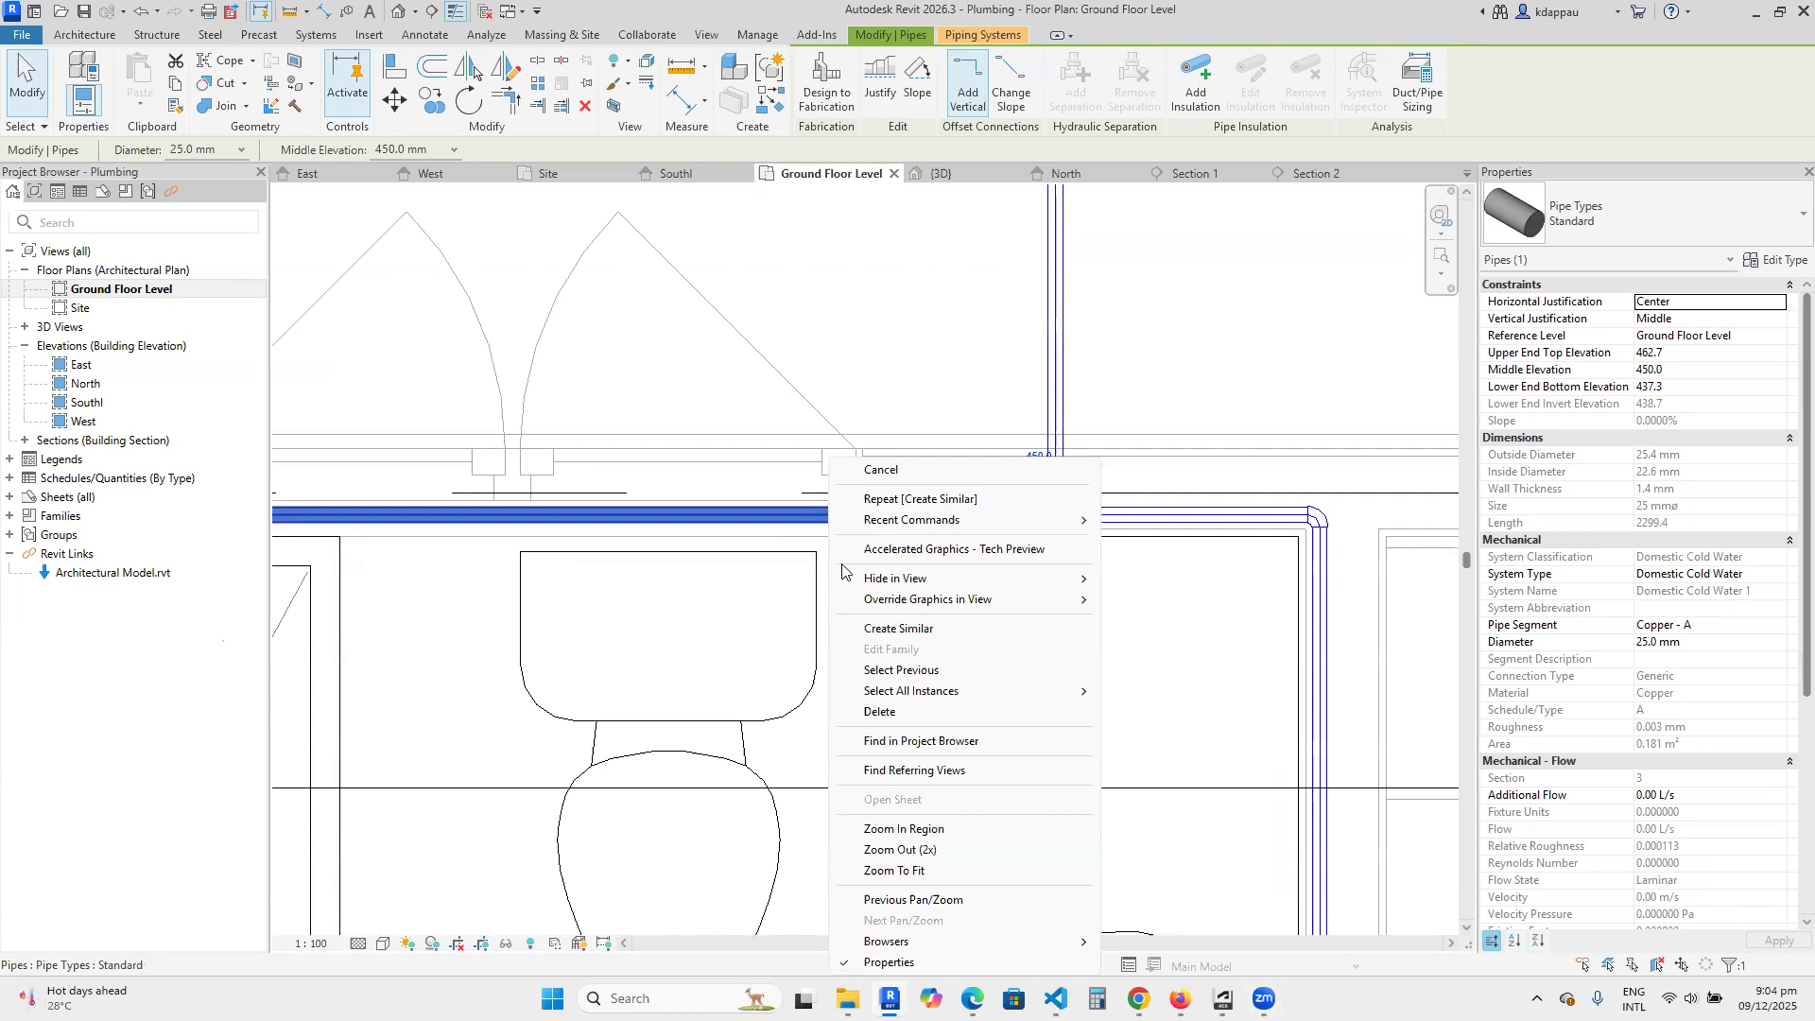
pyautogui.click(905, 630)
pyautogui.click(847, 515)
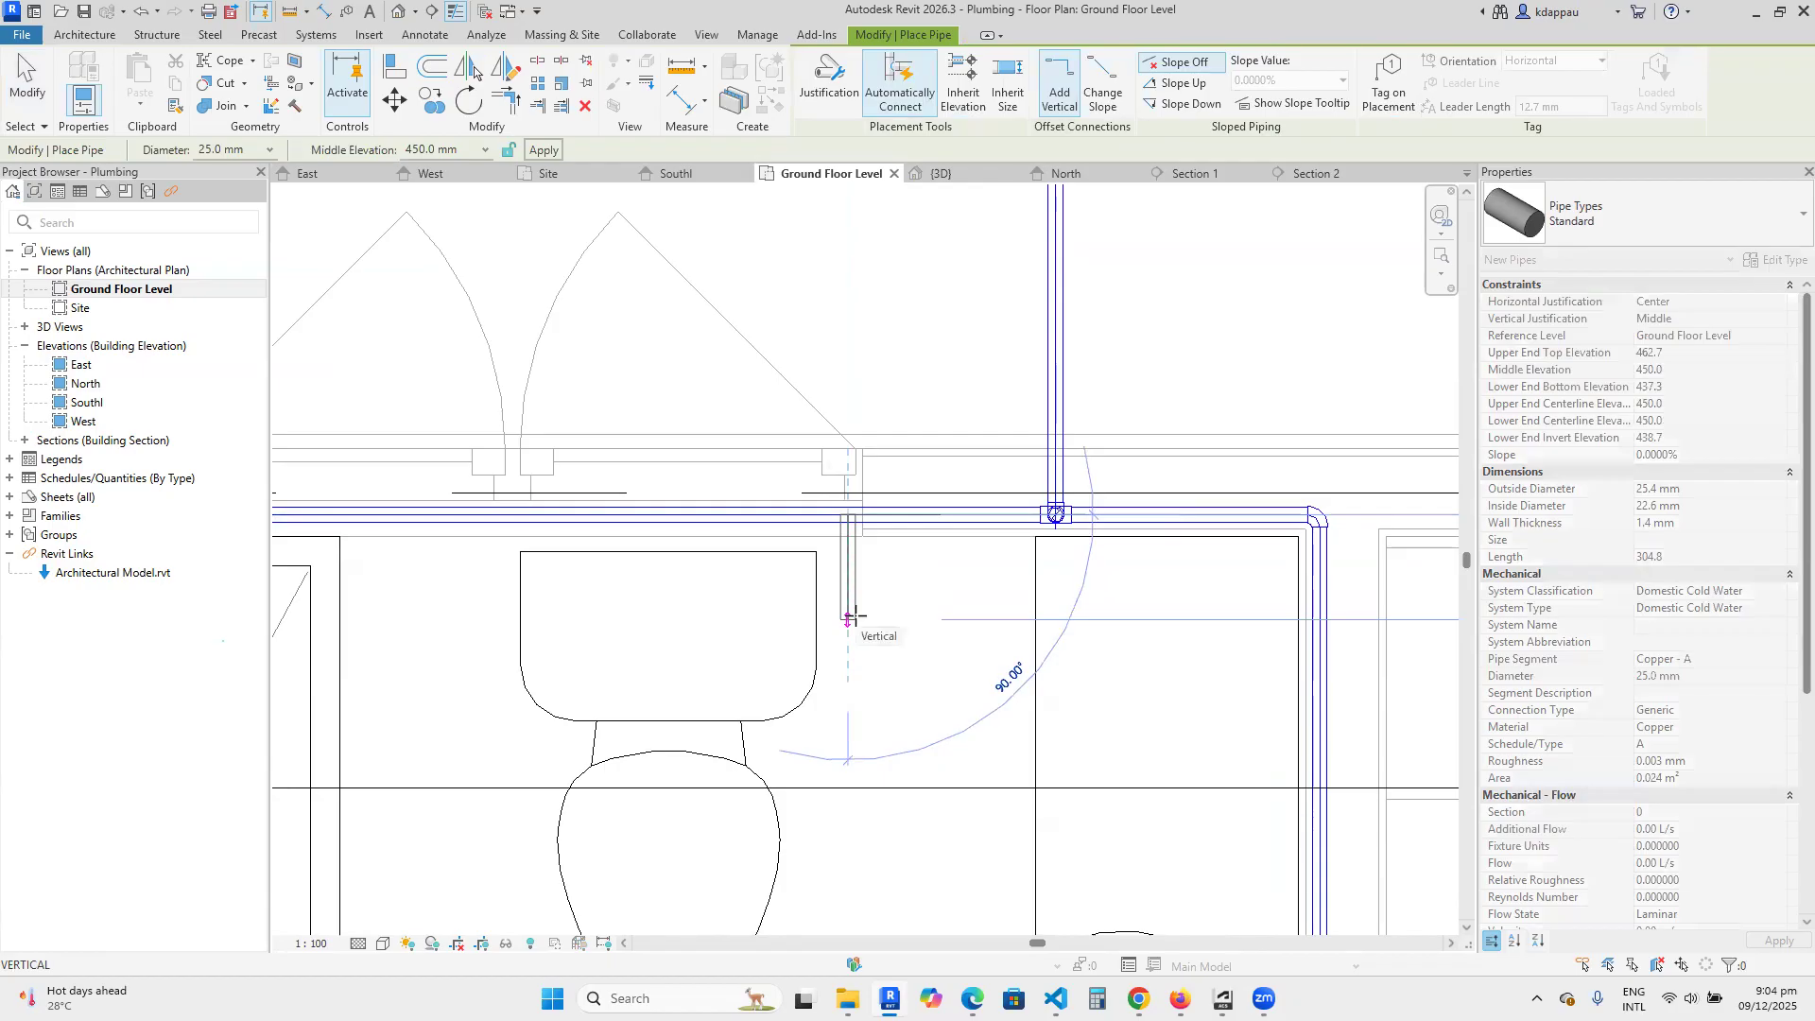
pyautogui.click(851, 617)
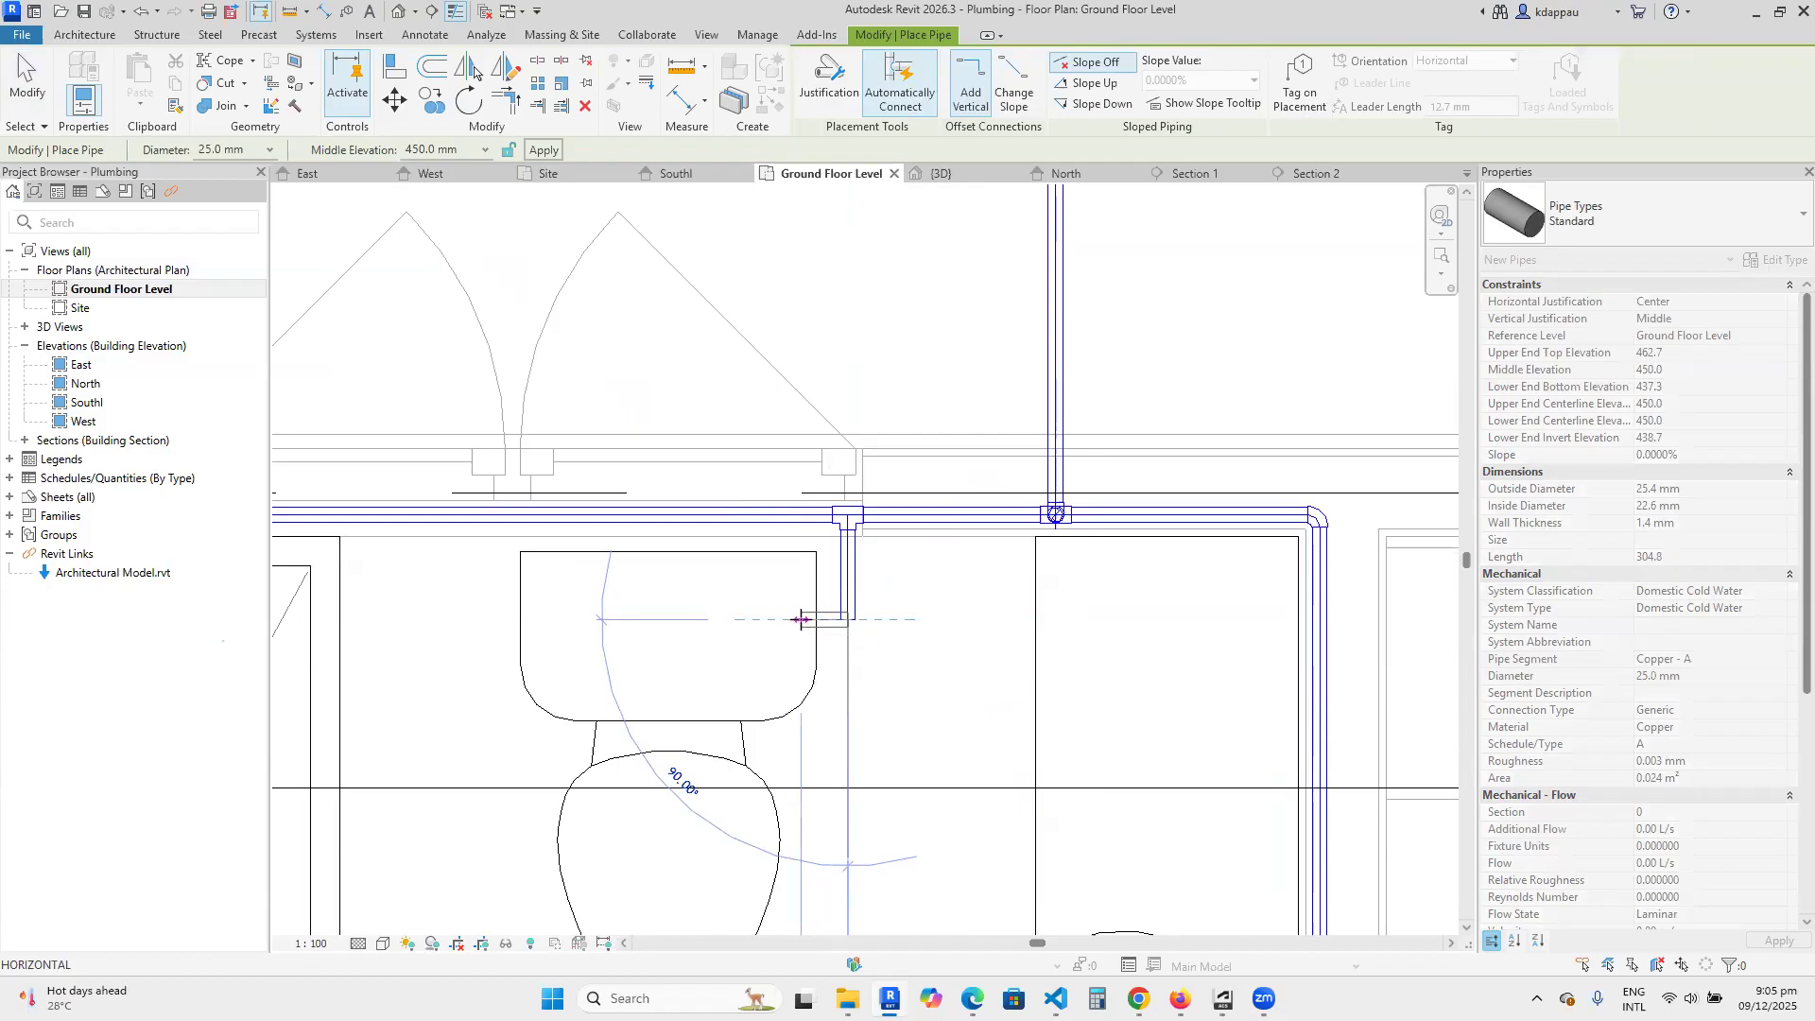
# Continue the branch up to a middle elevation of 900 mm and end it with a short horizontal pipe towards the toilet tank.
pyautogui.click(430, 151)
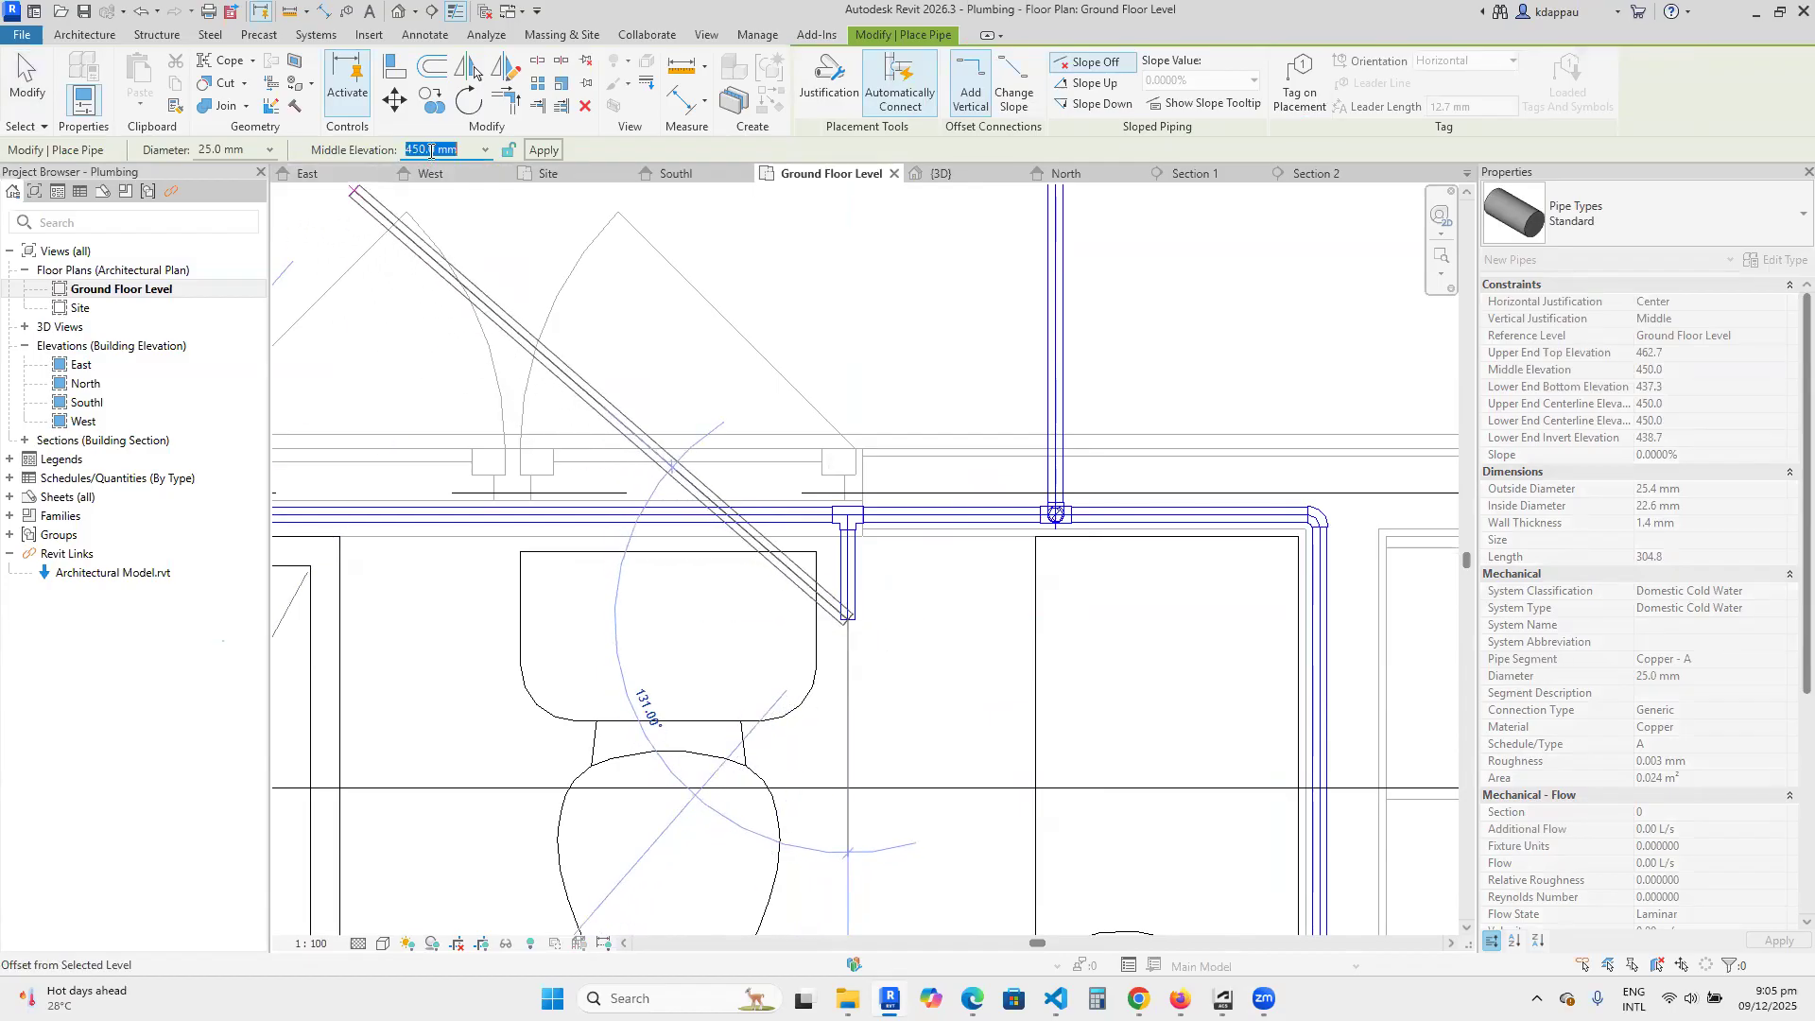
pyautogui.write('90')
pyautogui.press('Return')
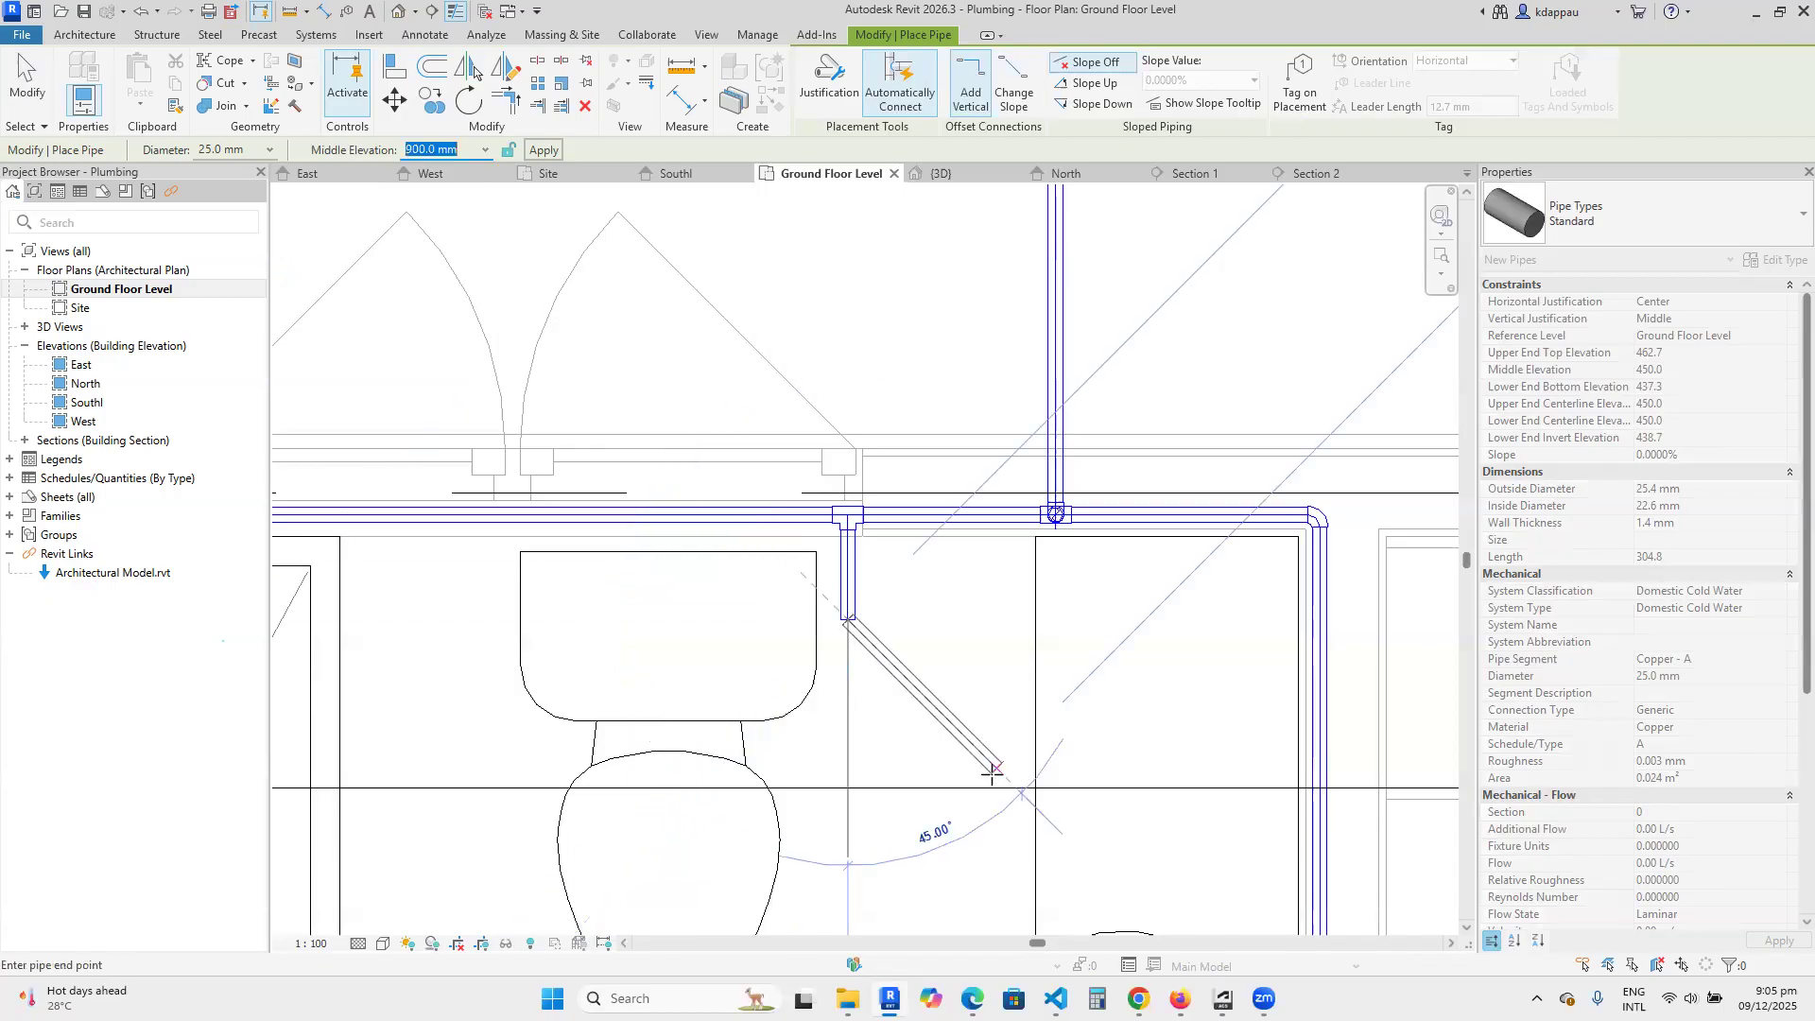
pyautogui.scroll(5, 815, 642)
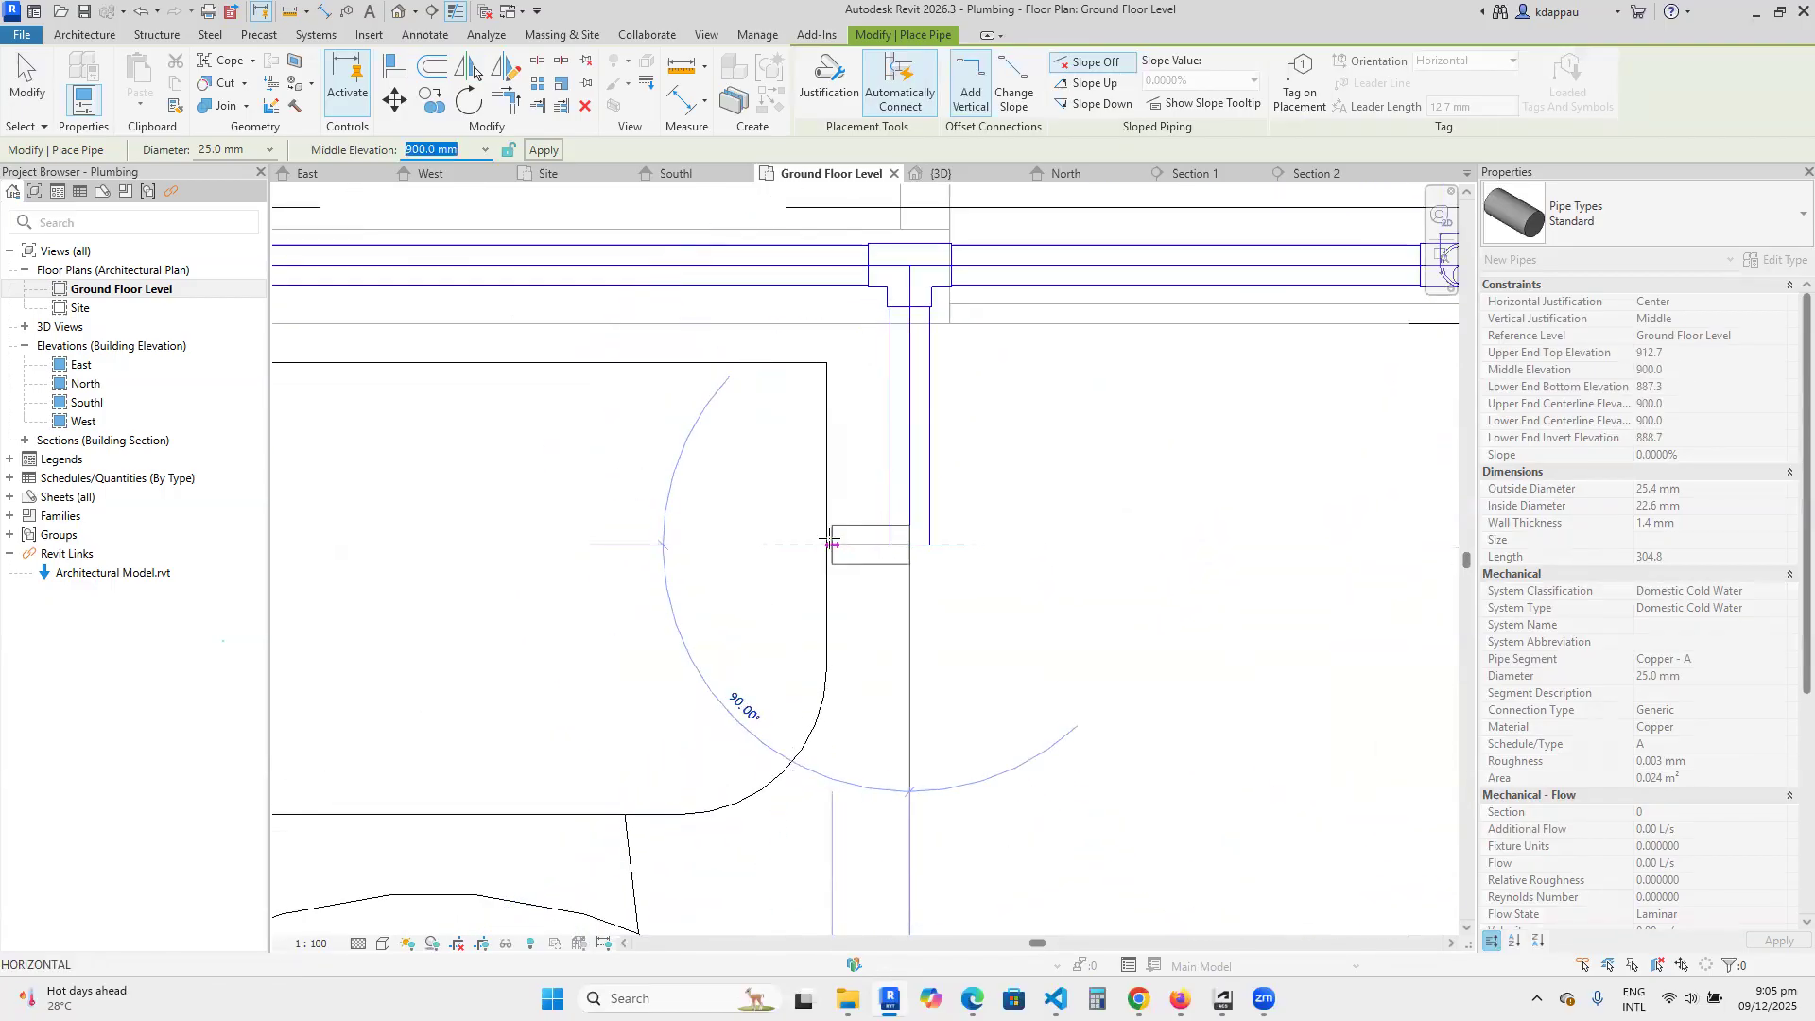
pyautogui.rightClick(767, 486)
pyautogui.click(808, 499)
pyautogui.rightClick(767, 473)
pyautogui.click(815, 487)
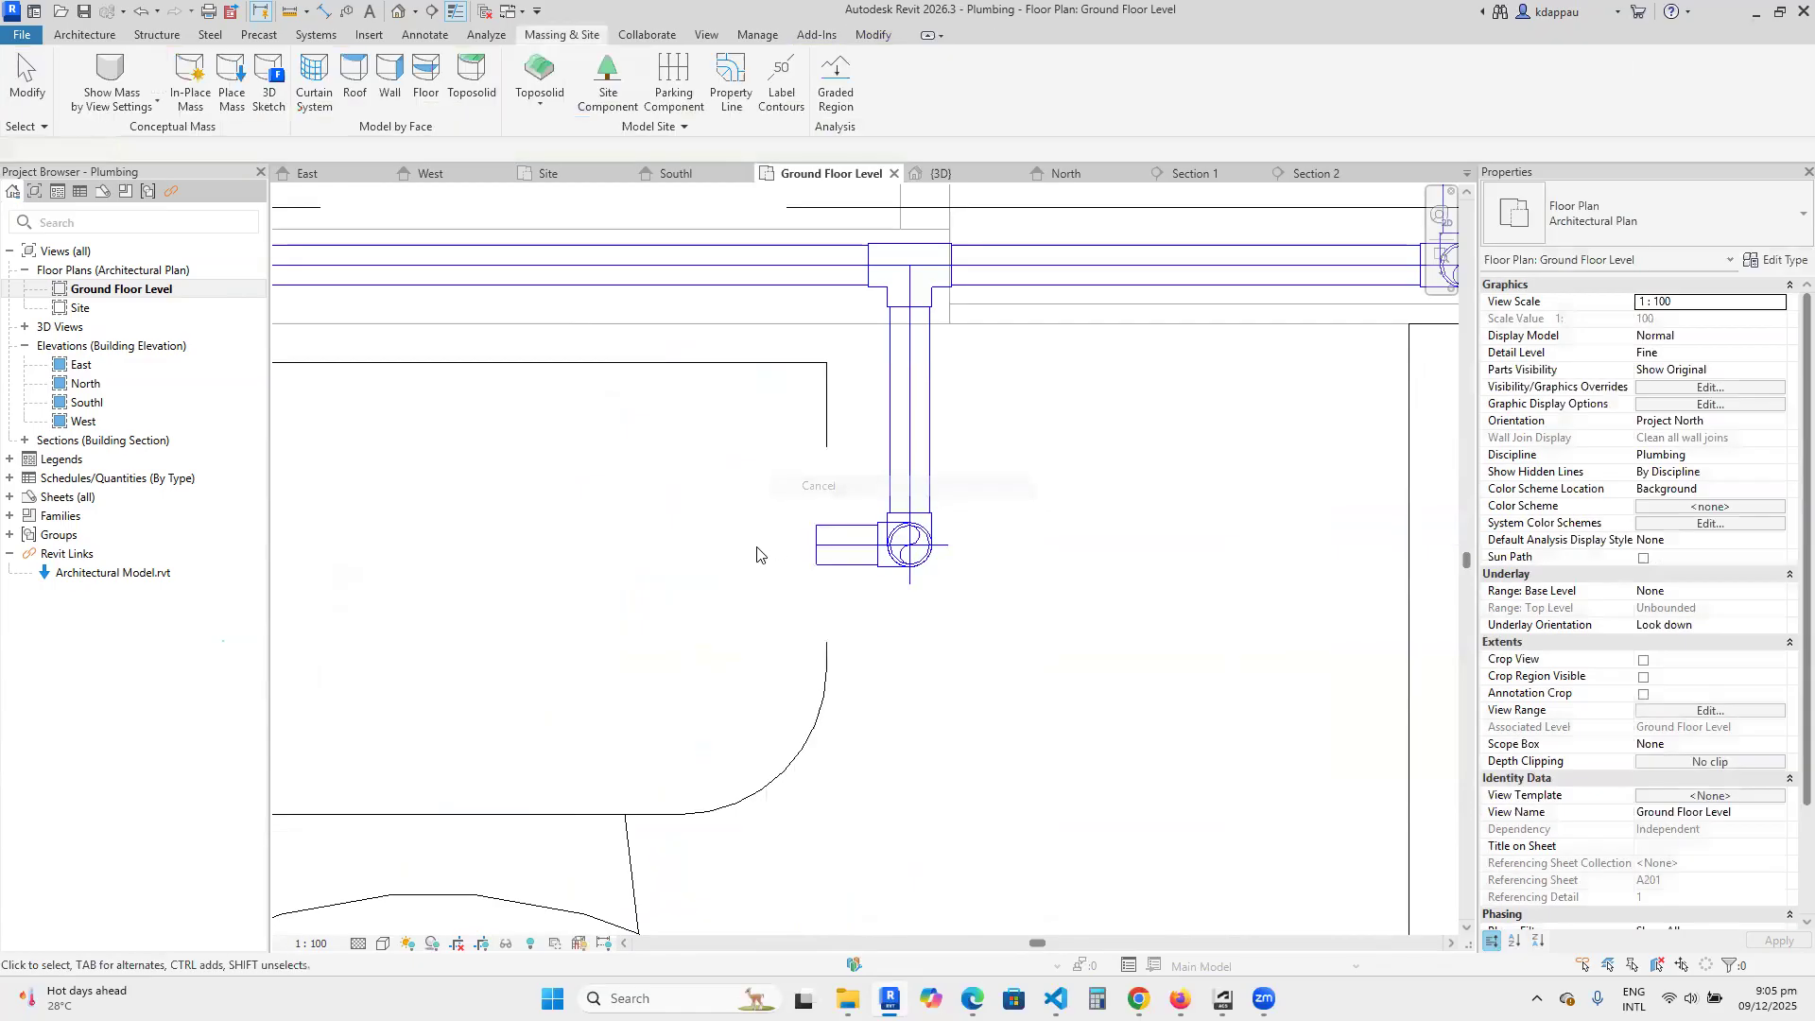
# Examine the new toilet branch in 3D from the back, comparing its height with the toilet tank.
pyautogui.click(401, 12)
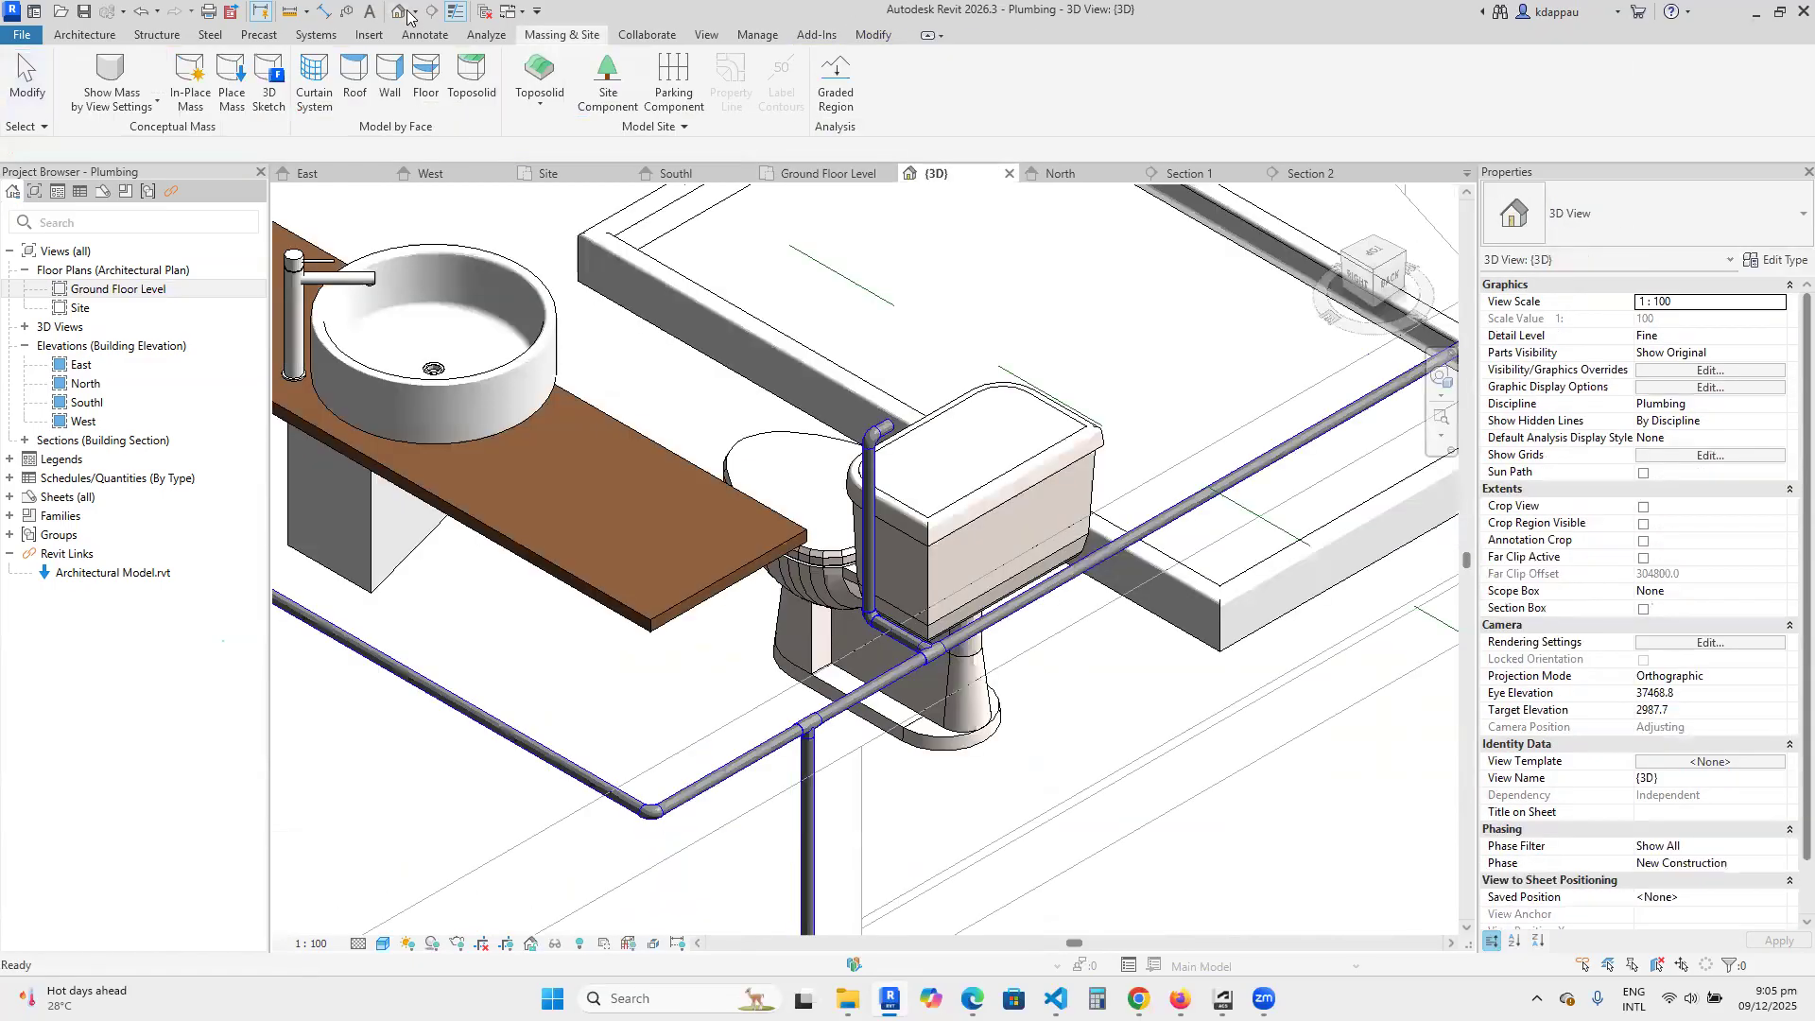
pyautogui.keyDown('shift'); pyautogui.moveTo(1191, 515); pyautogui.dragTo(1244, 505, button='middle'); pyautogui.keyUp('shift')
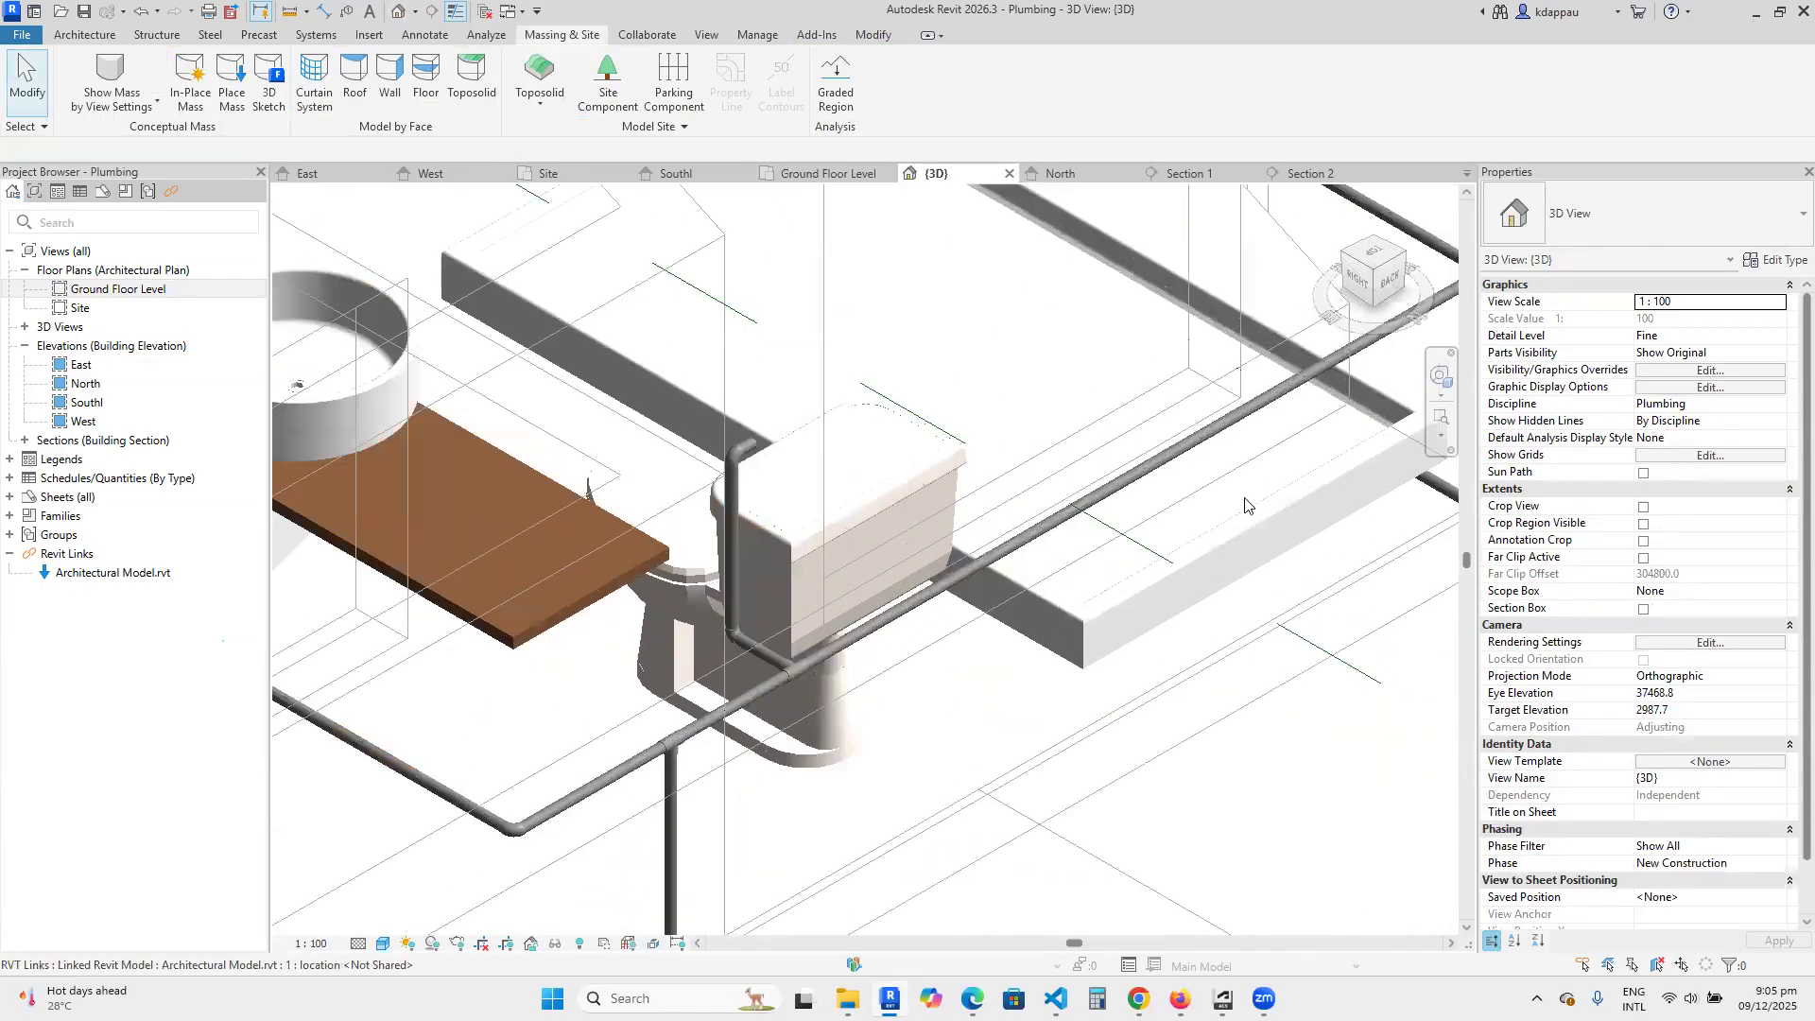
pyautogui.click(1405, 254)
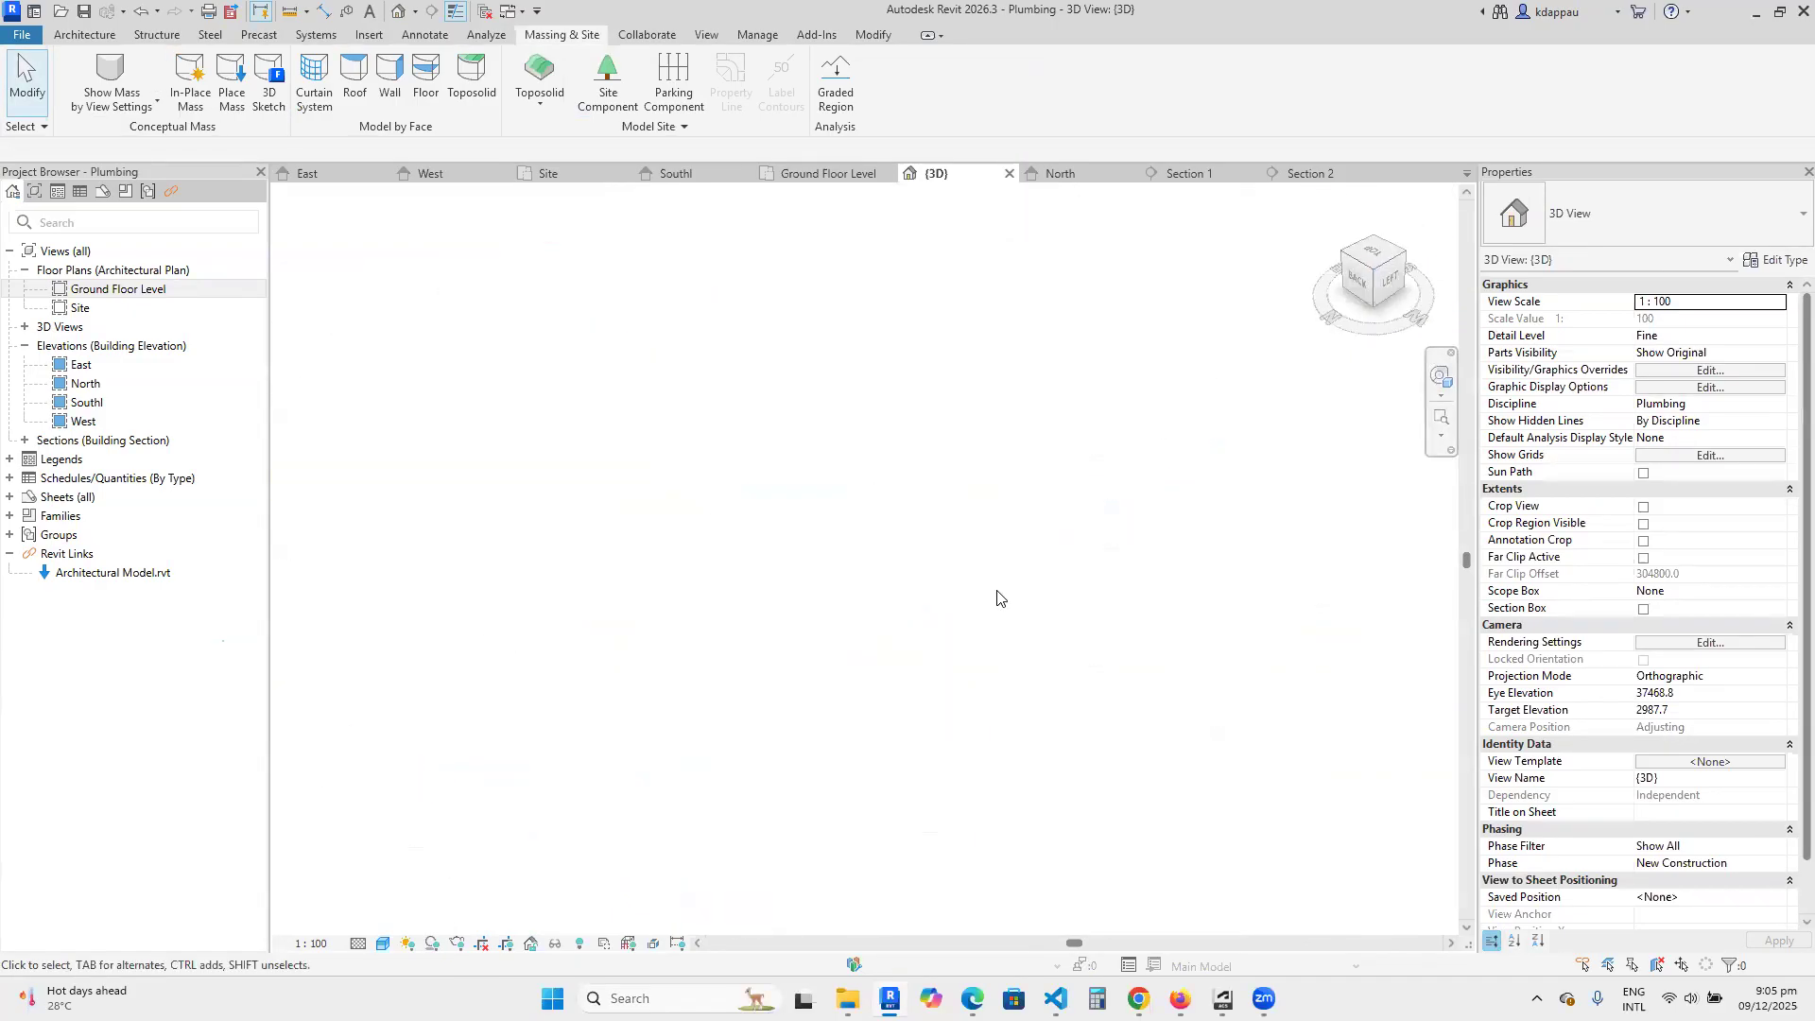
pyautogui.scroll(6, 877, 641)
pyautogui.scroll(8, 877, 641)
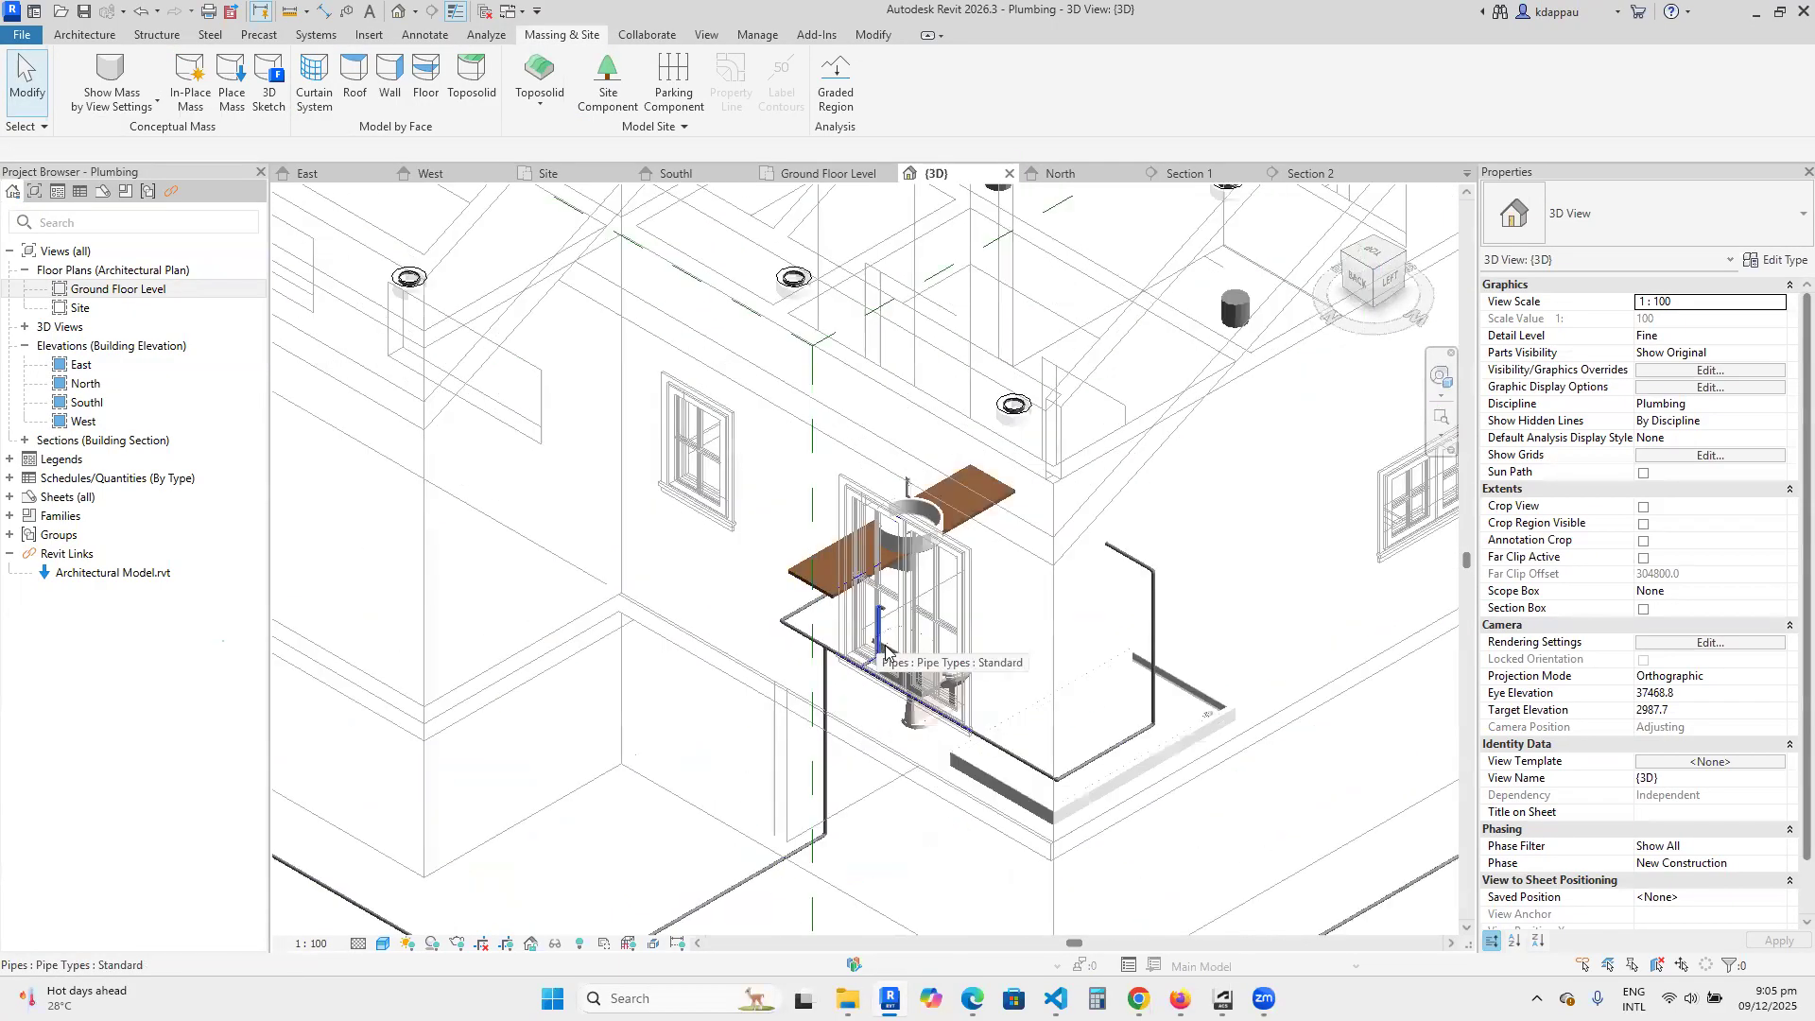
pyautogui.click(1352, 282)
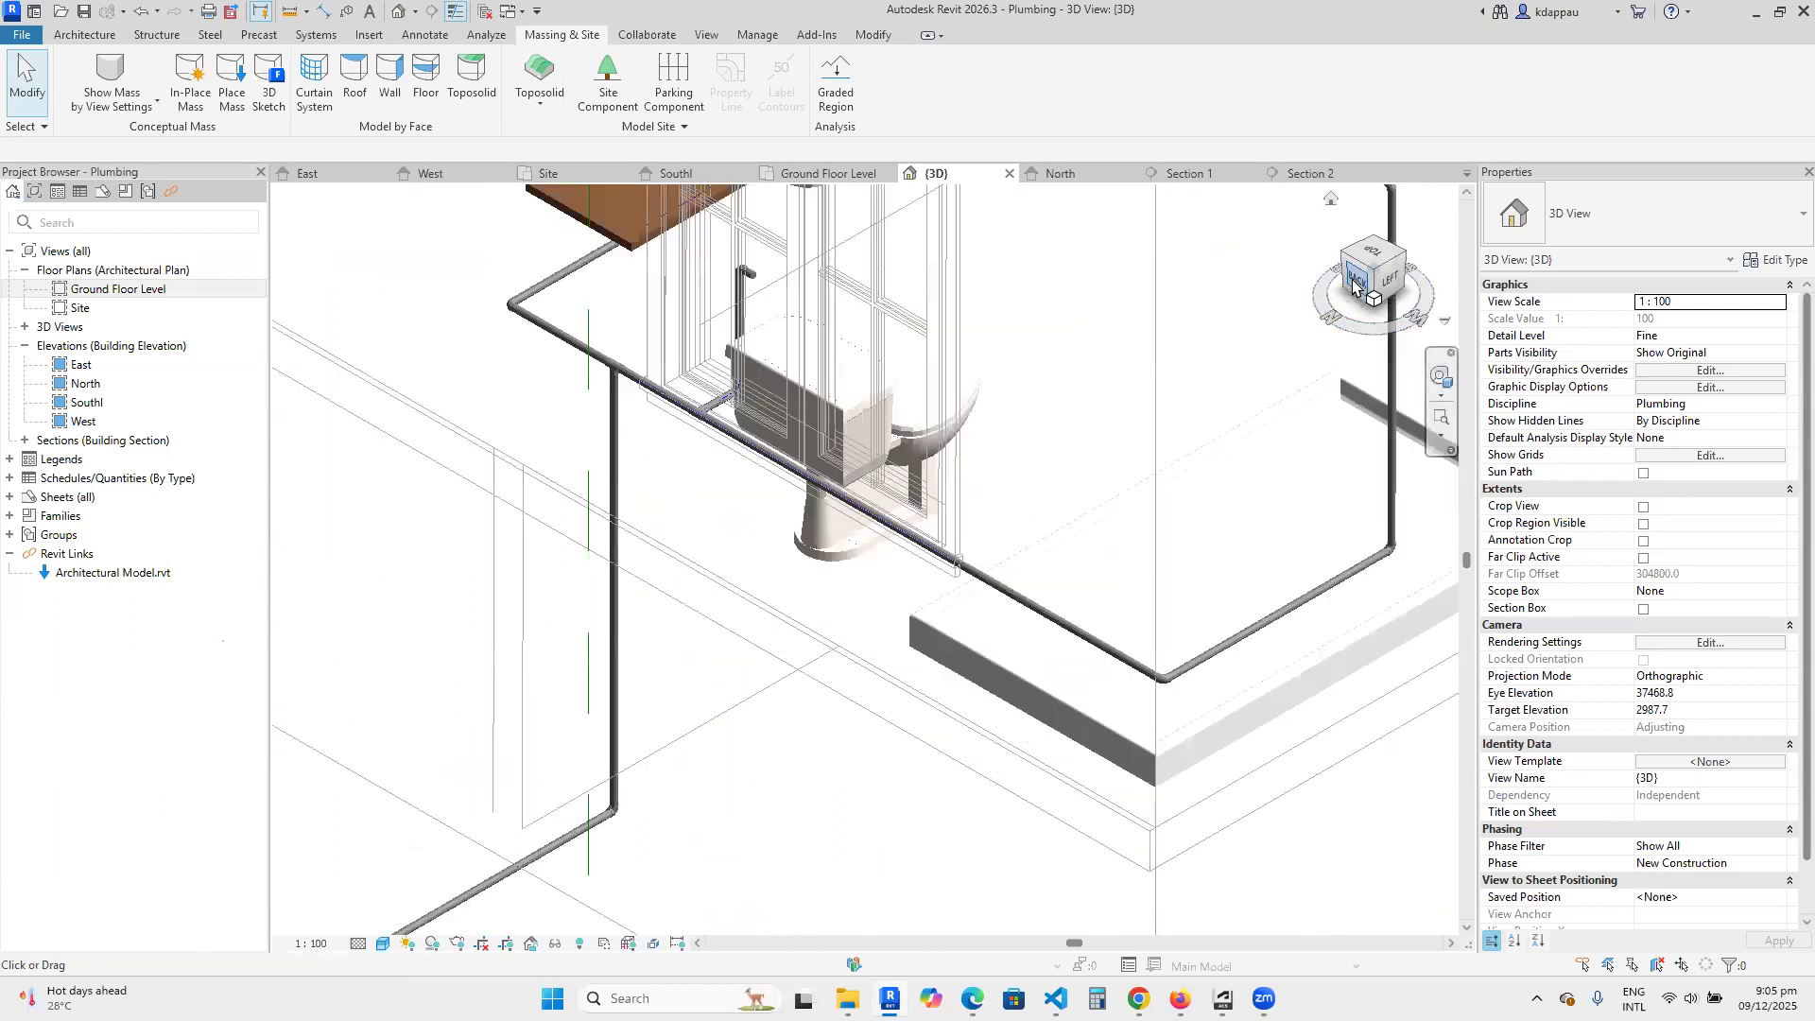
pyautogui.scroll(10, 926, 581)
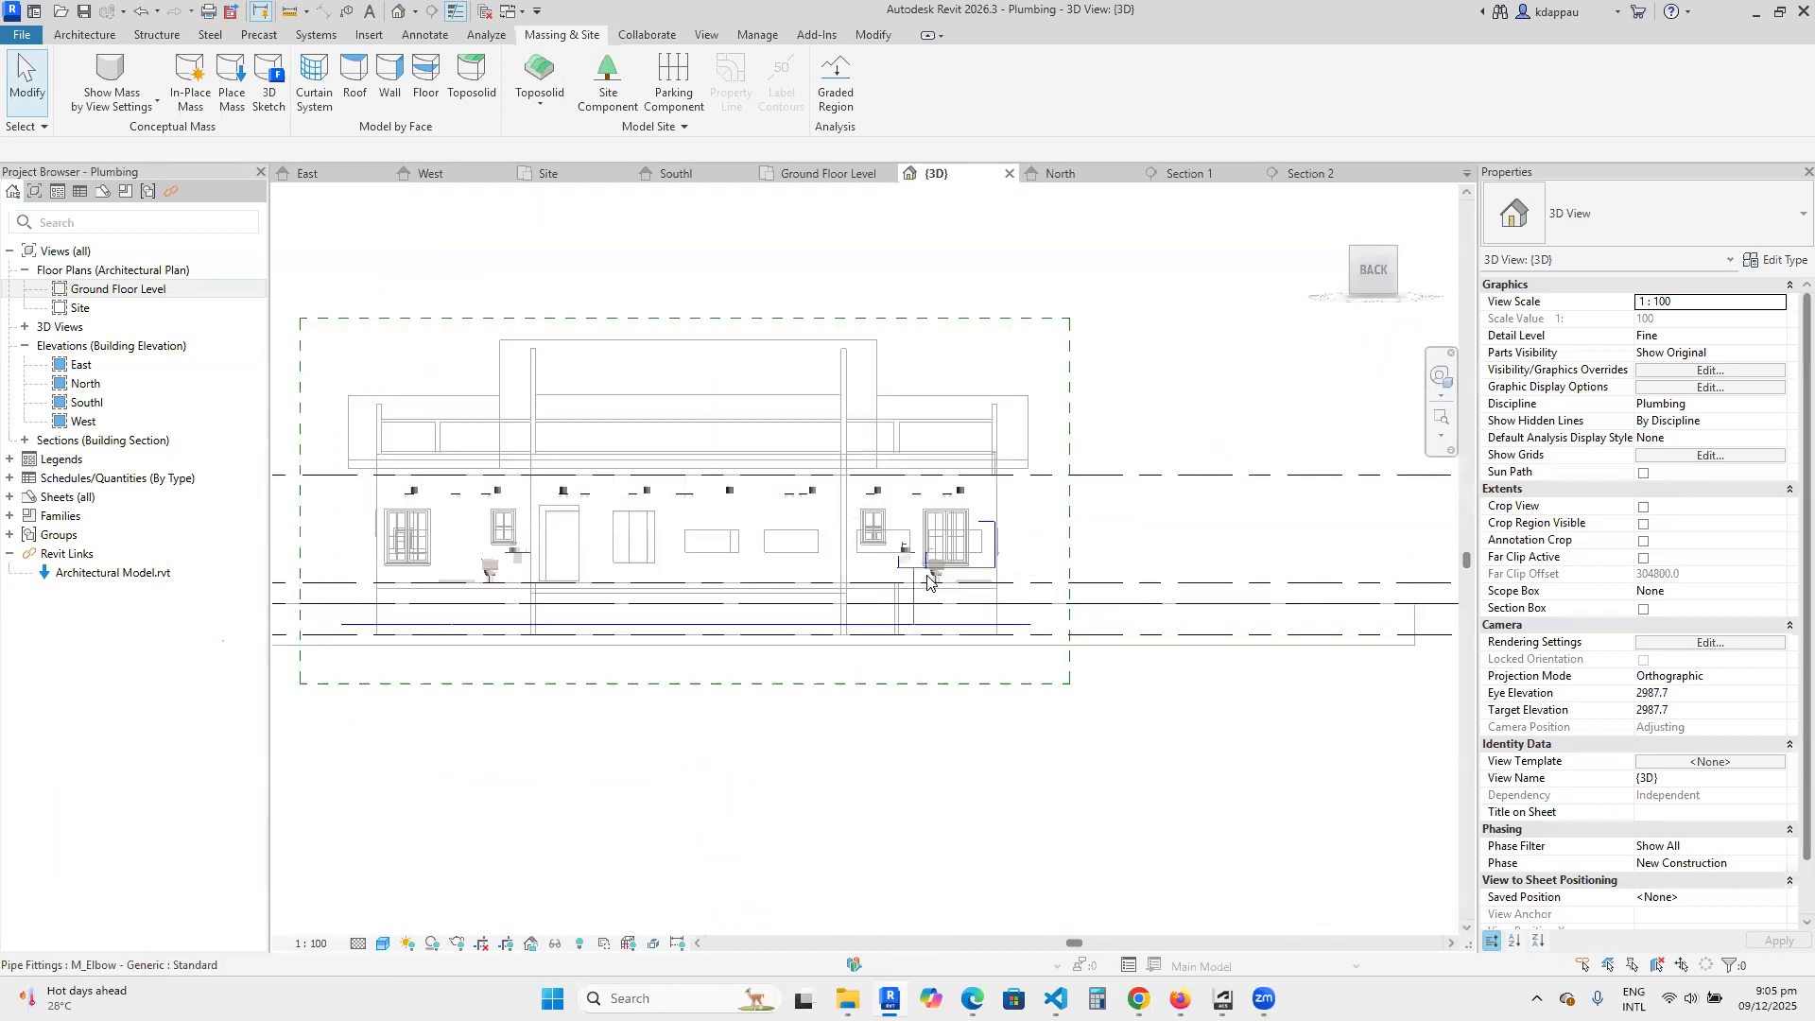
pyautogui.scroll(4, 1176, 605)
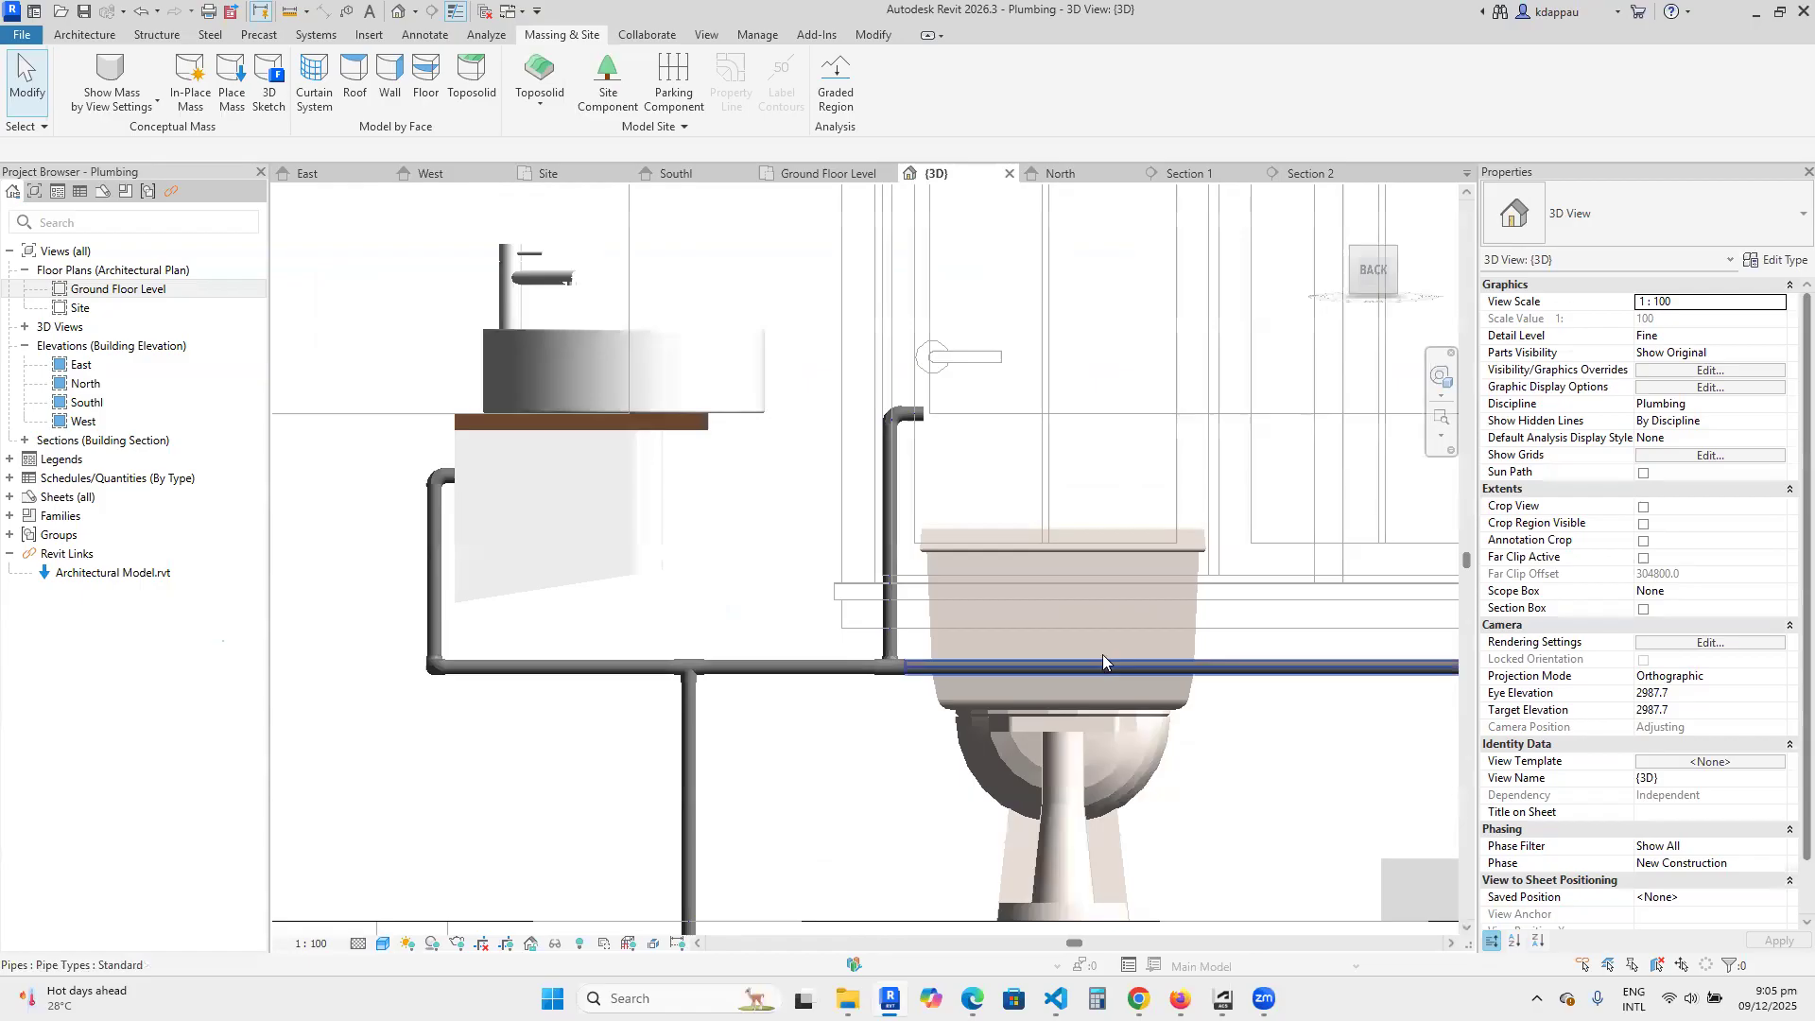
pyautogui.scroll(-4, 1045, 531)
pyautogui.scroll(2, 1014, 675)
pyautogui.scroll(-3, 1010, 629)
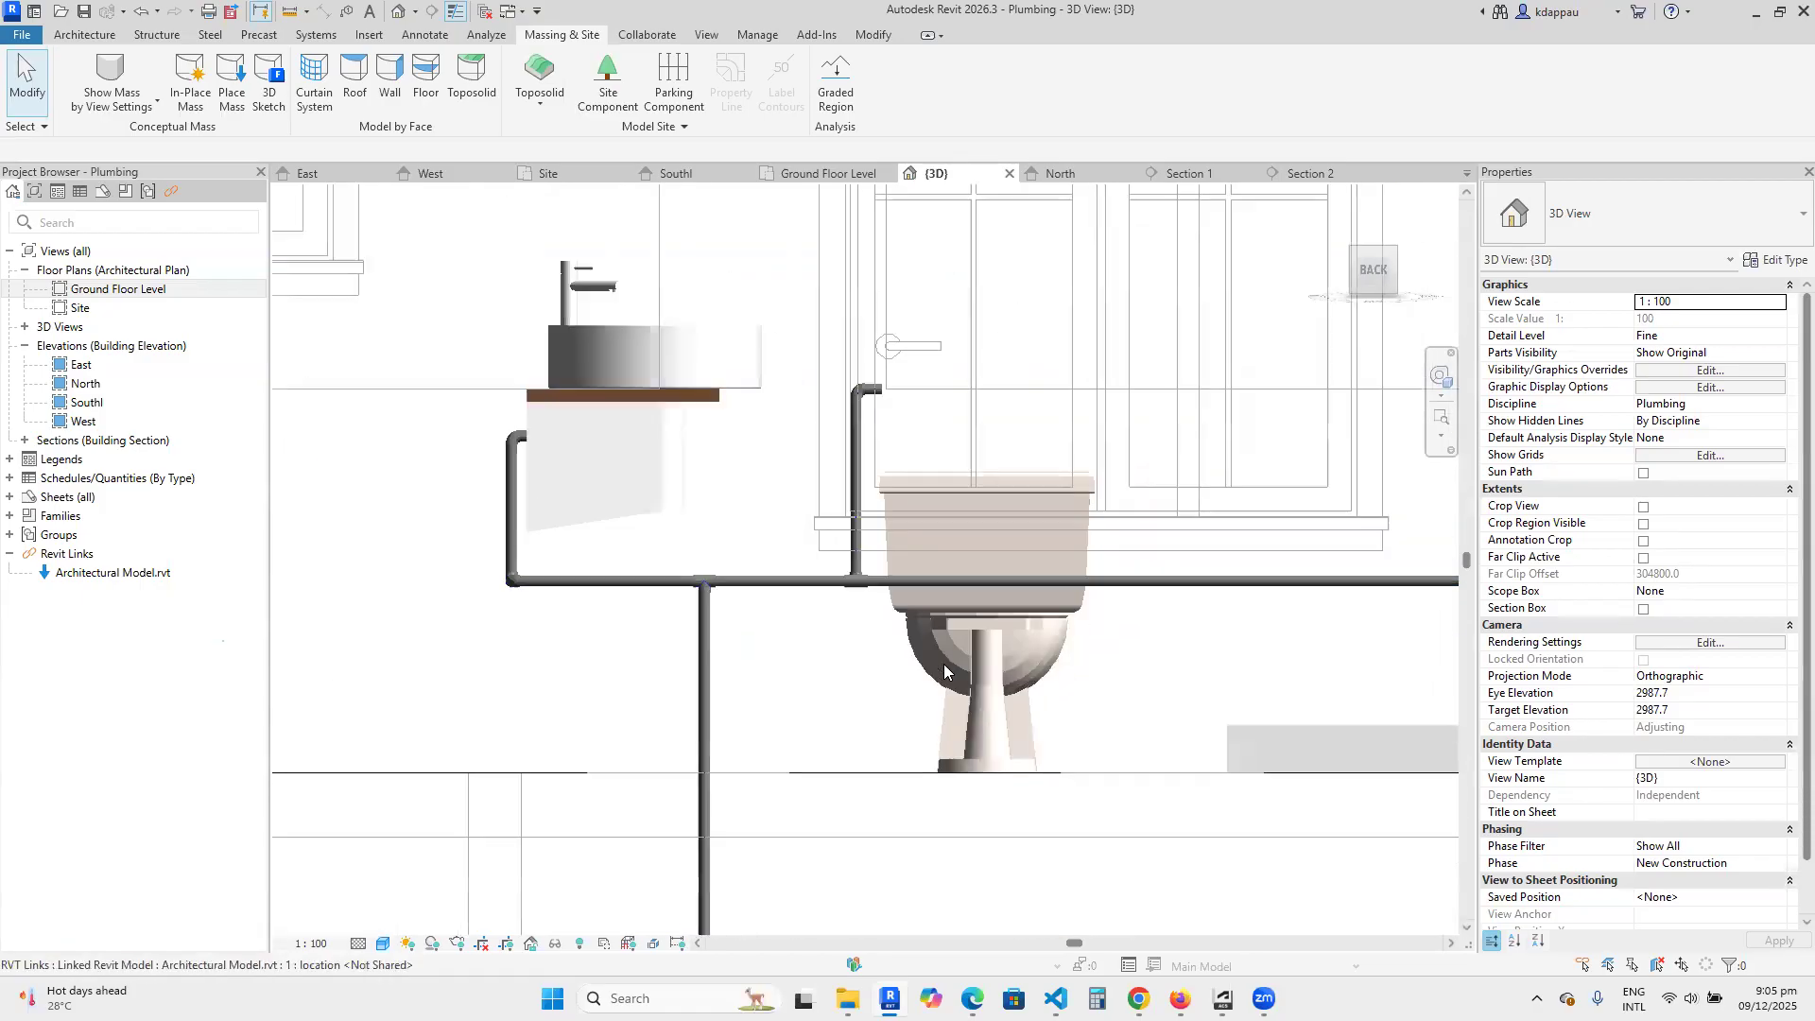
# Set the middle elevation of the short horizontal pipe at the top of the toilet branch to 600 mm.
pyautogui.scroll(5, 935, 578)
pyautogui.click(869, 437)
pyautogui.scroll(2, 868, 405)
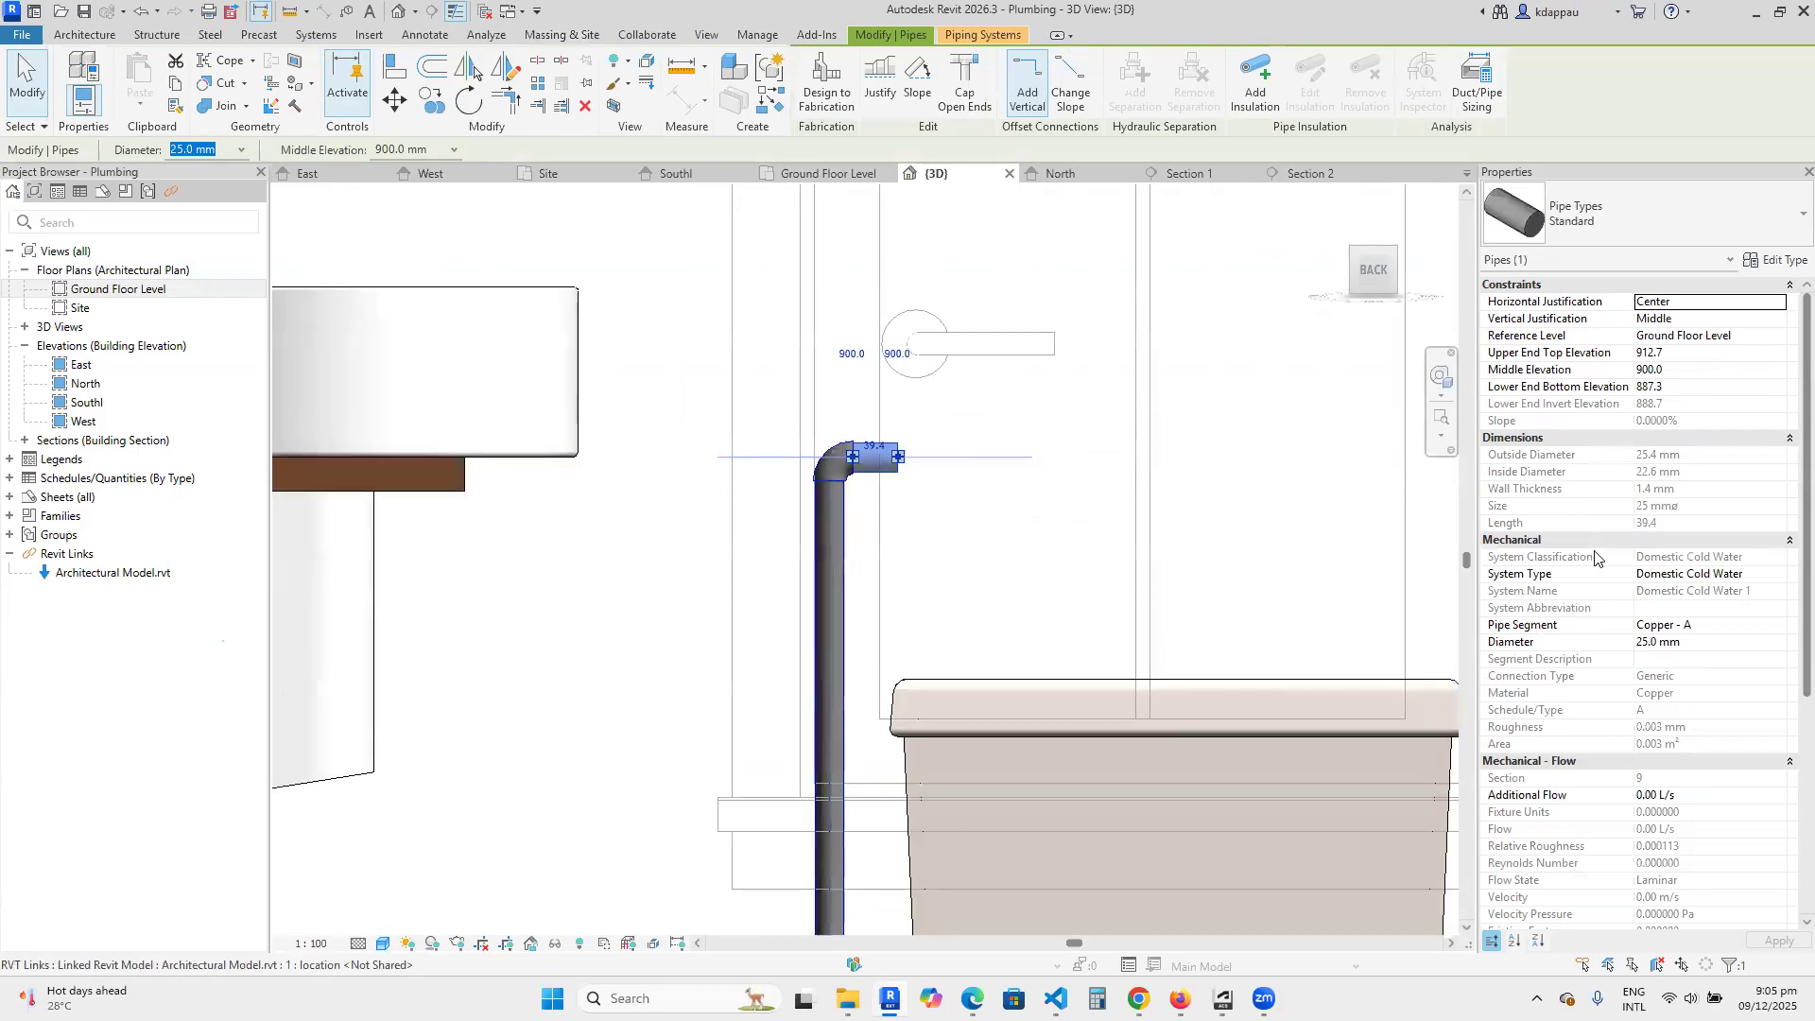
pyautogui.click(1673, 370)
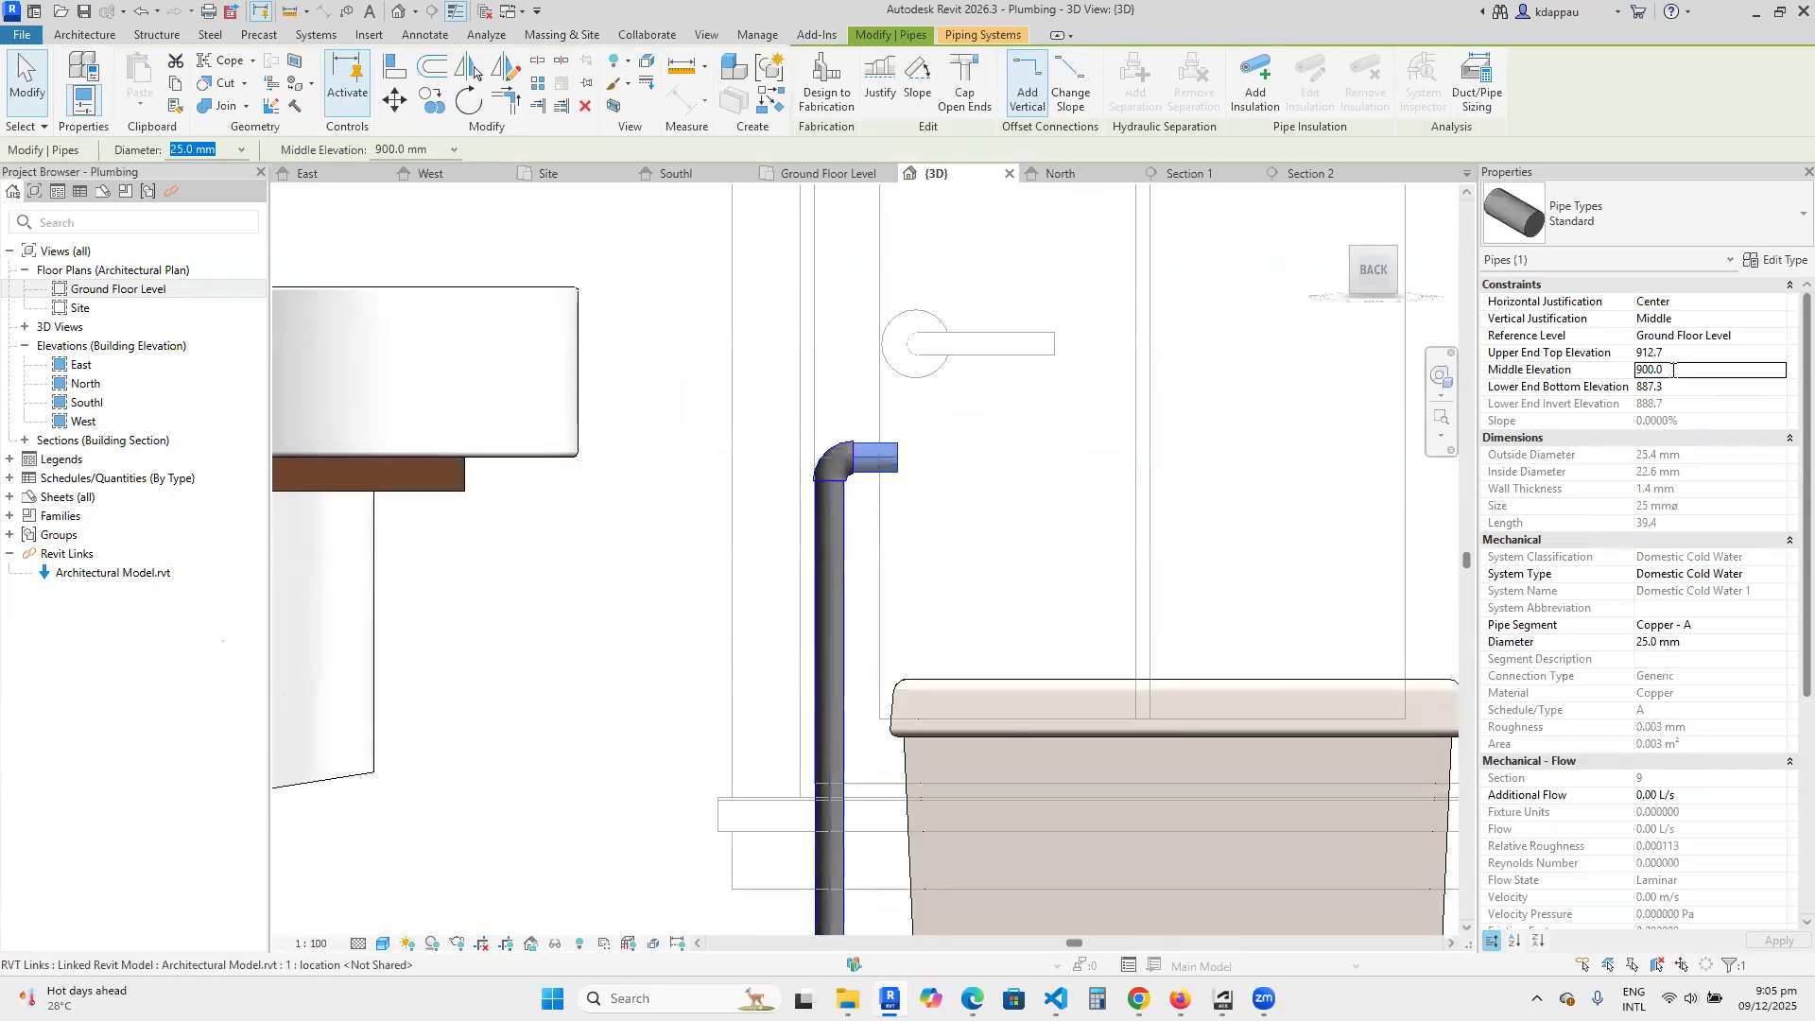
pyautogui.write('600')
pyautogui.press('Return')
pyautogui.scroll(-3, 810, 695)
pyautogui.scroll(6, 911, 690)
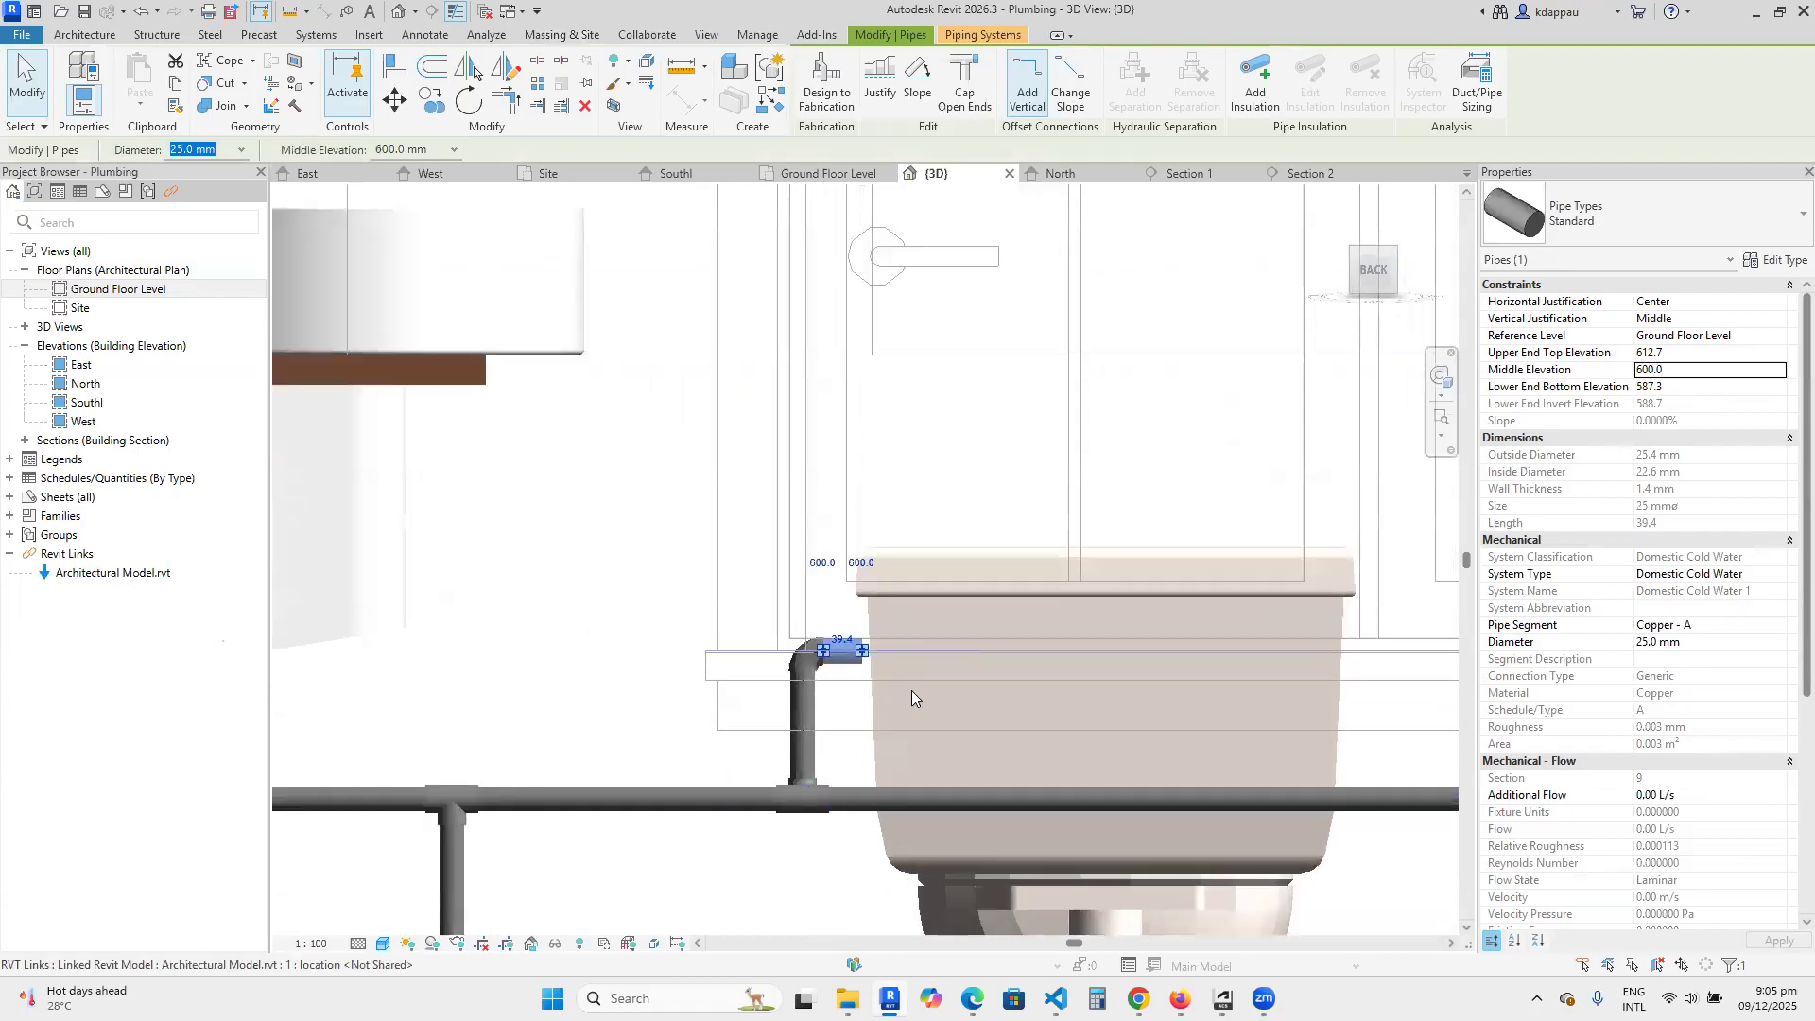
# Extend the open end of the short horizontal pipe sideways into the toilet tank.
pyautogui.moveTo(815, 632); pyautogui.dragTo(880, 631)
pyautogui.scroll(-5, 756, 547)
pyautogui.press('Escape')
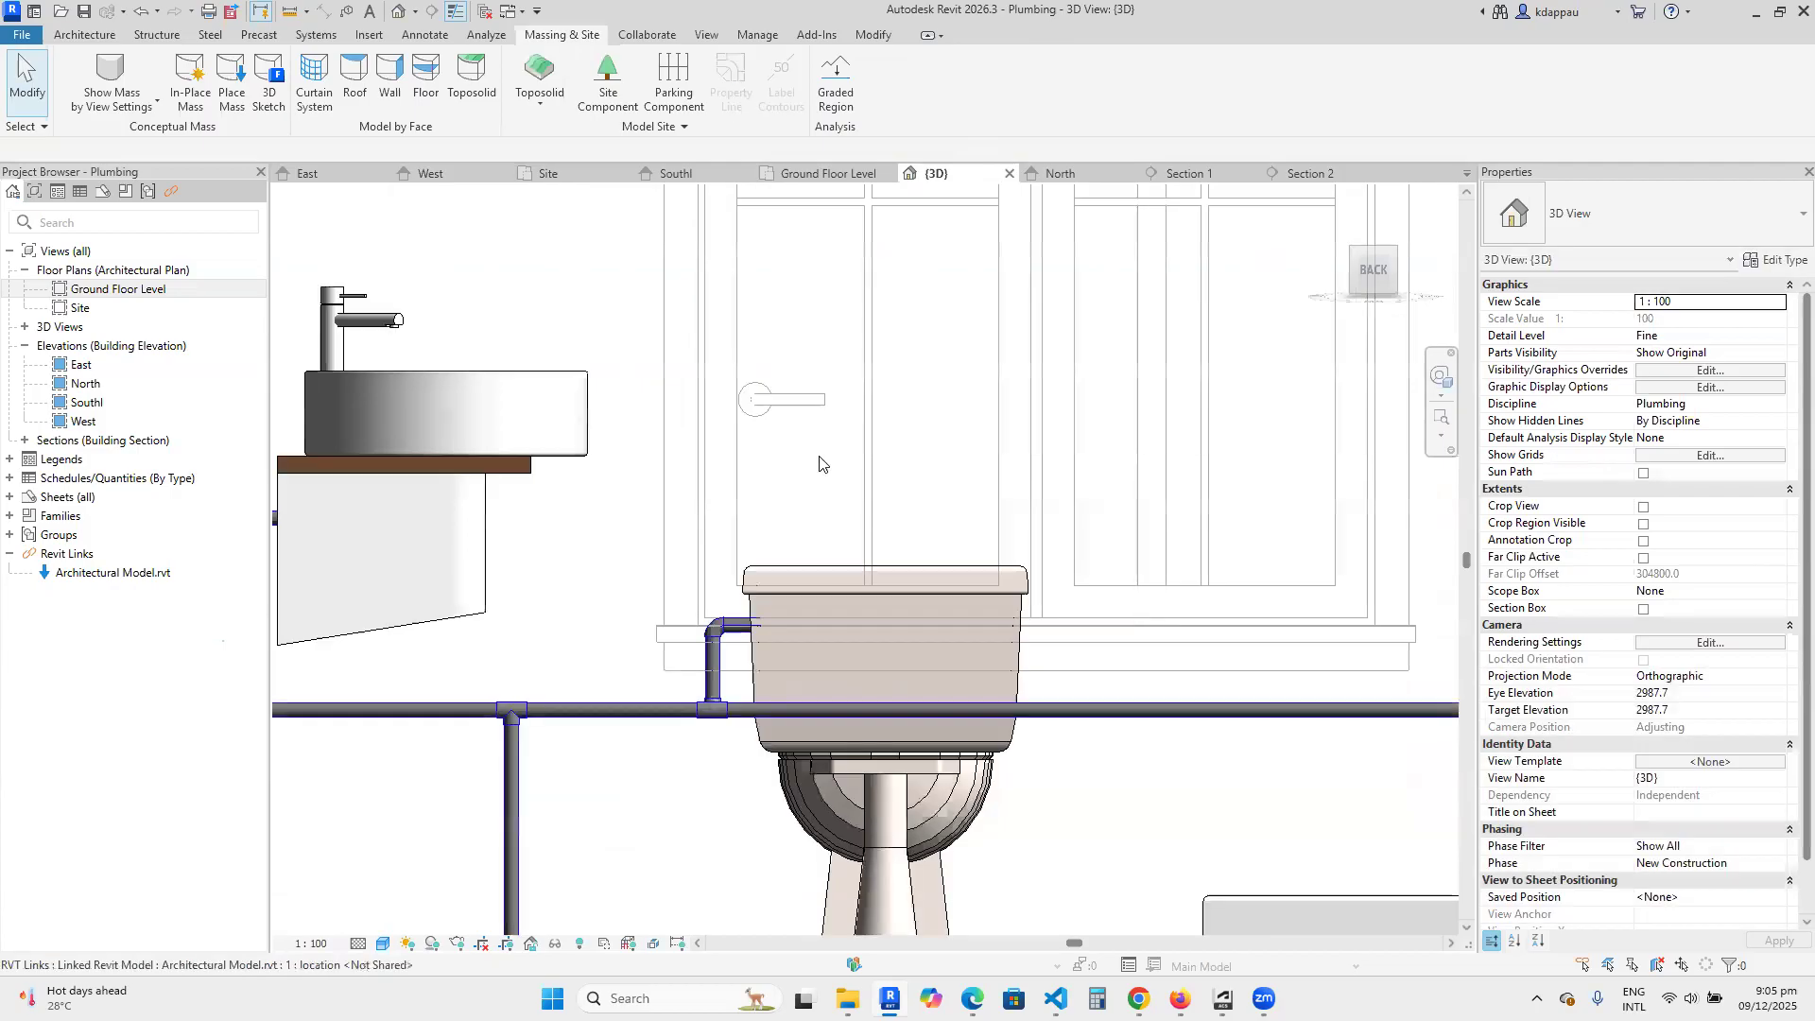
# From the right-back corner in 3D, examine the toilet branch's connection to the tank and the neighbouring basin pipe.
pyautogui.click(1352, 253)
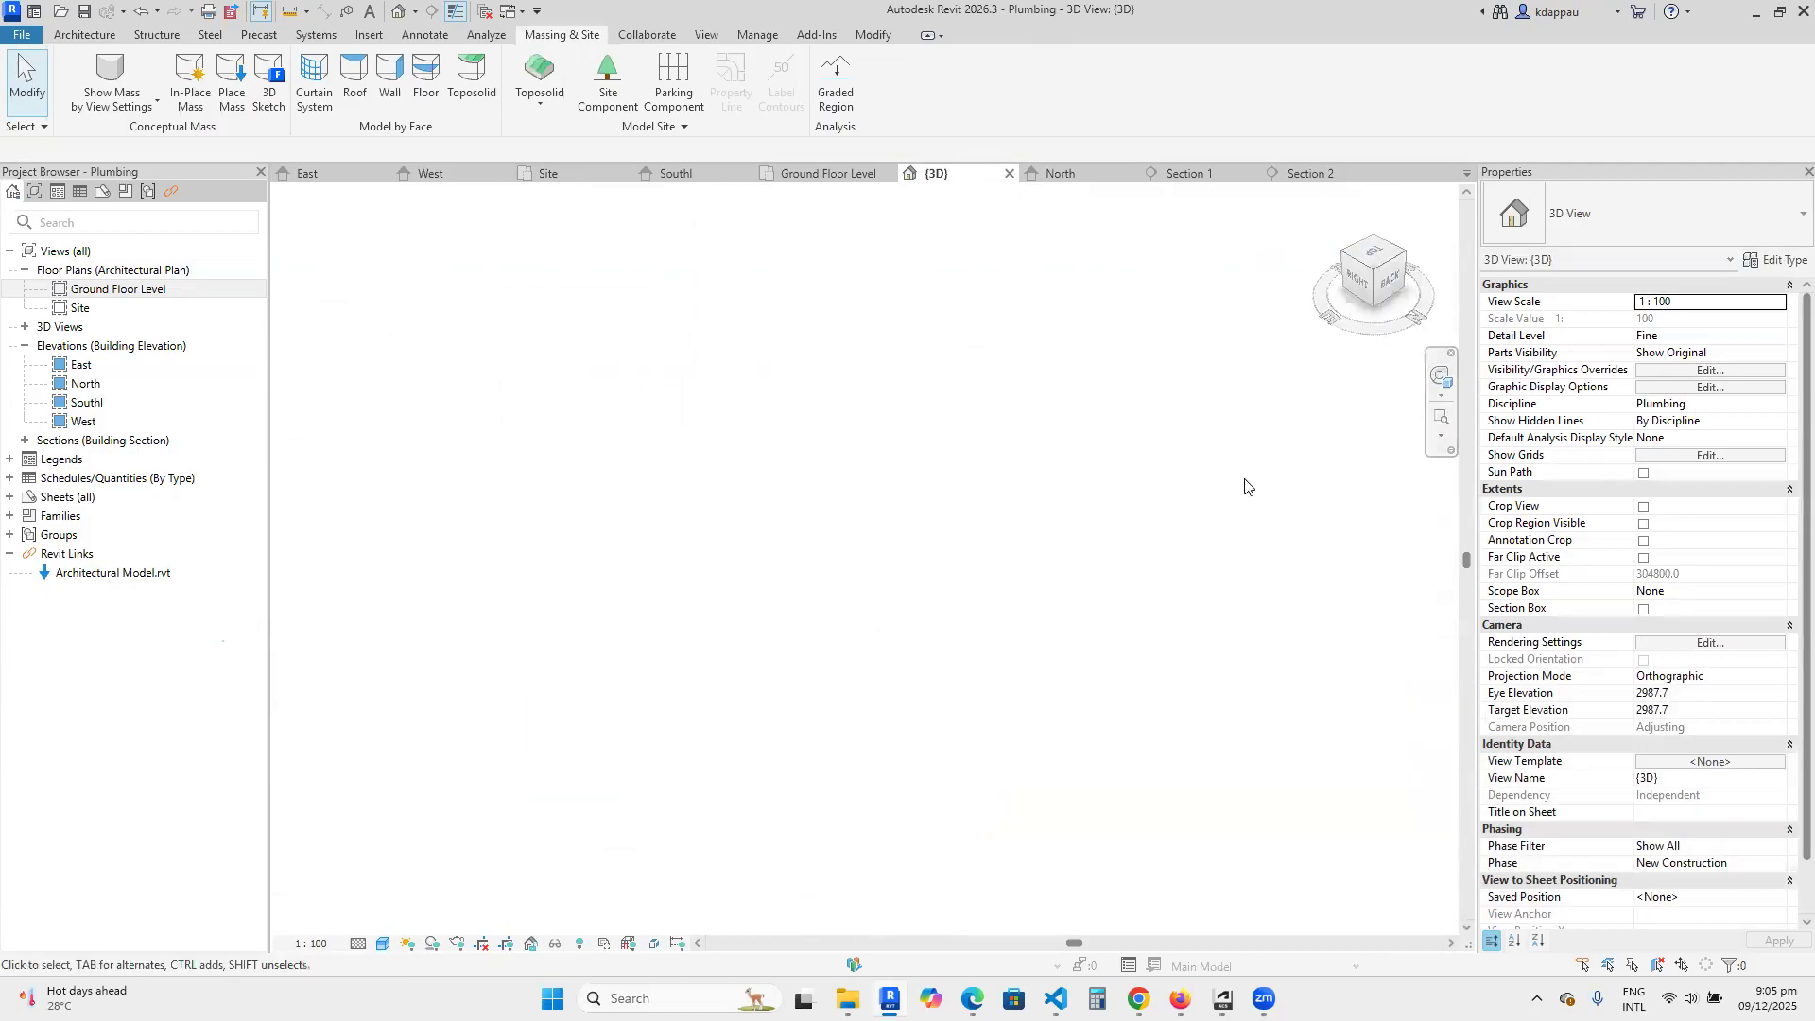
pyautogui.scroll(10, 905, 548)
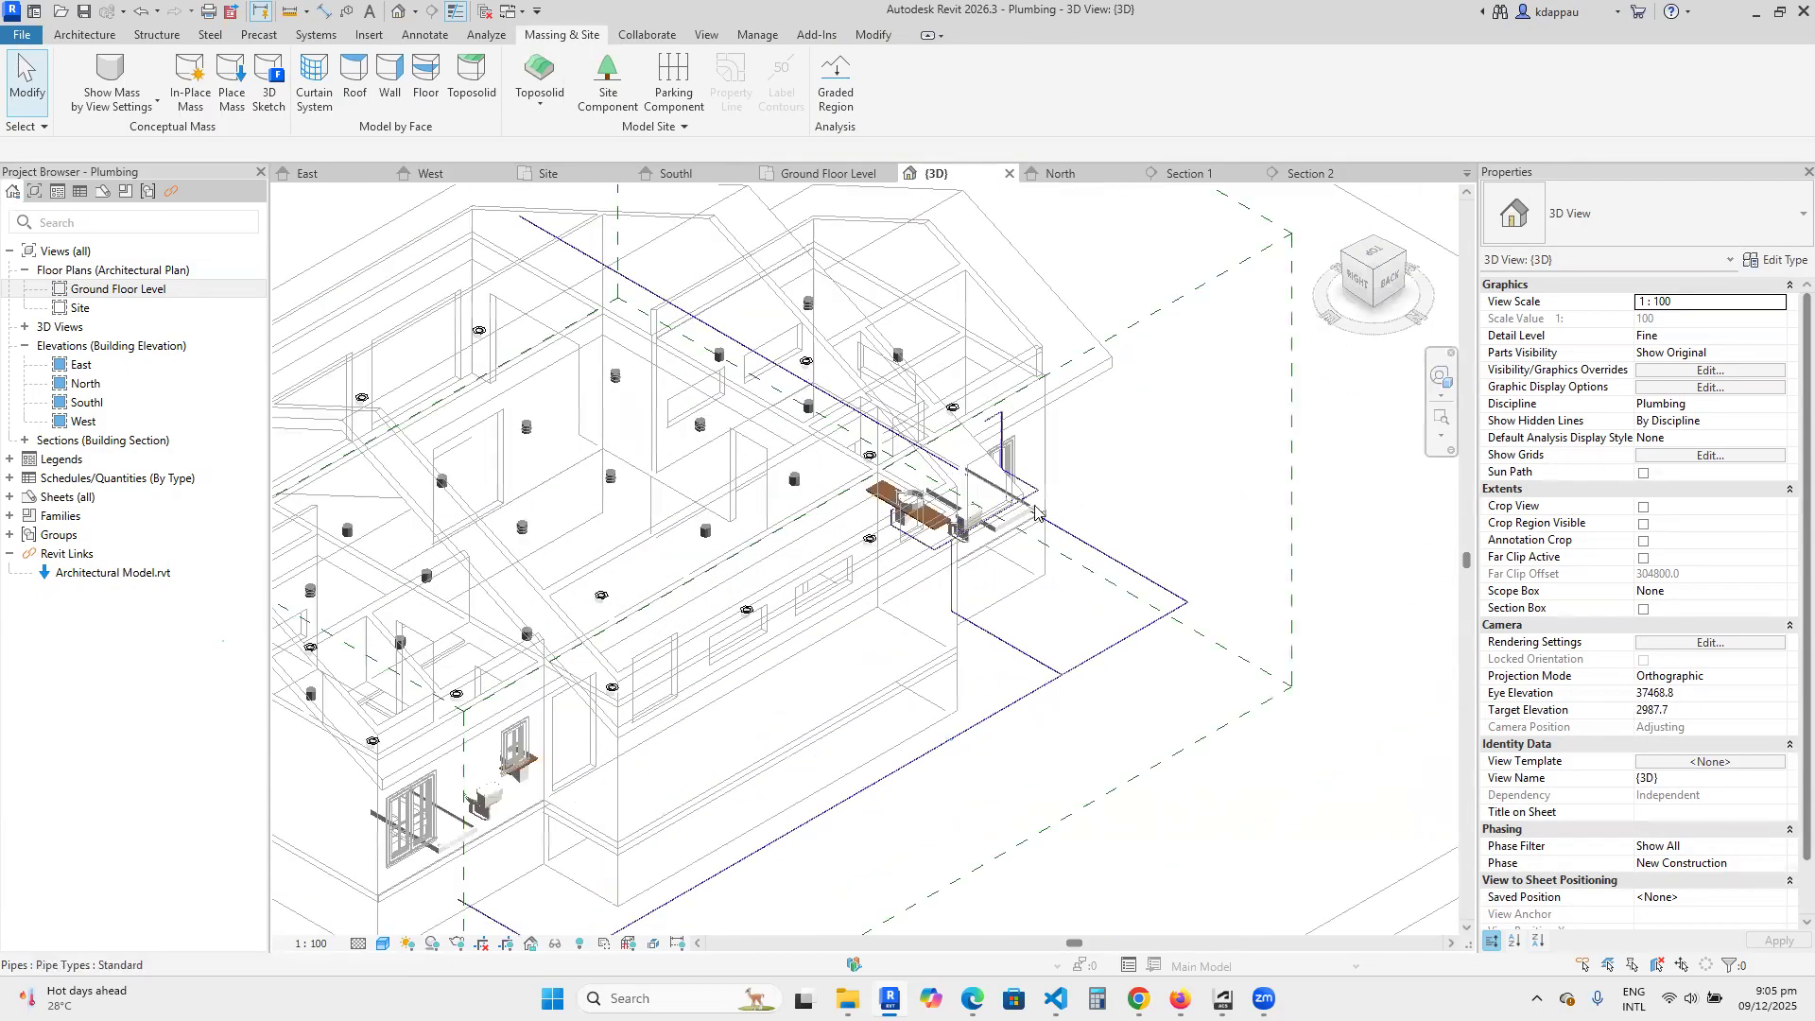
pyautogui.scroll(5, 904, 548)
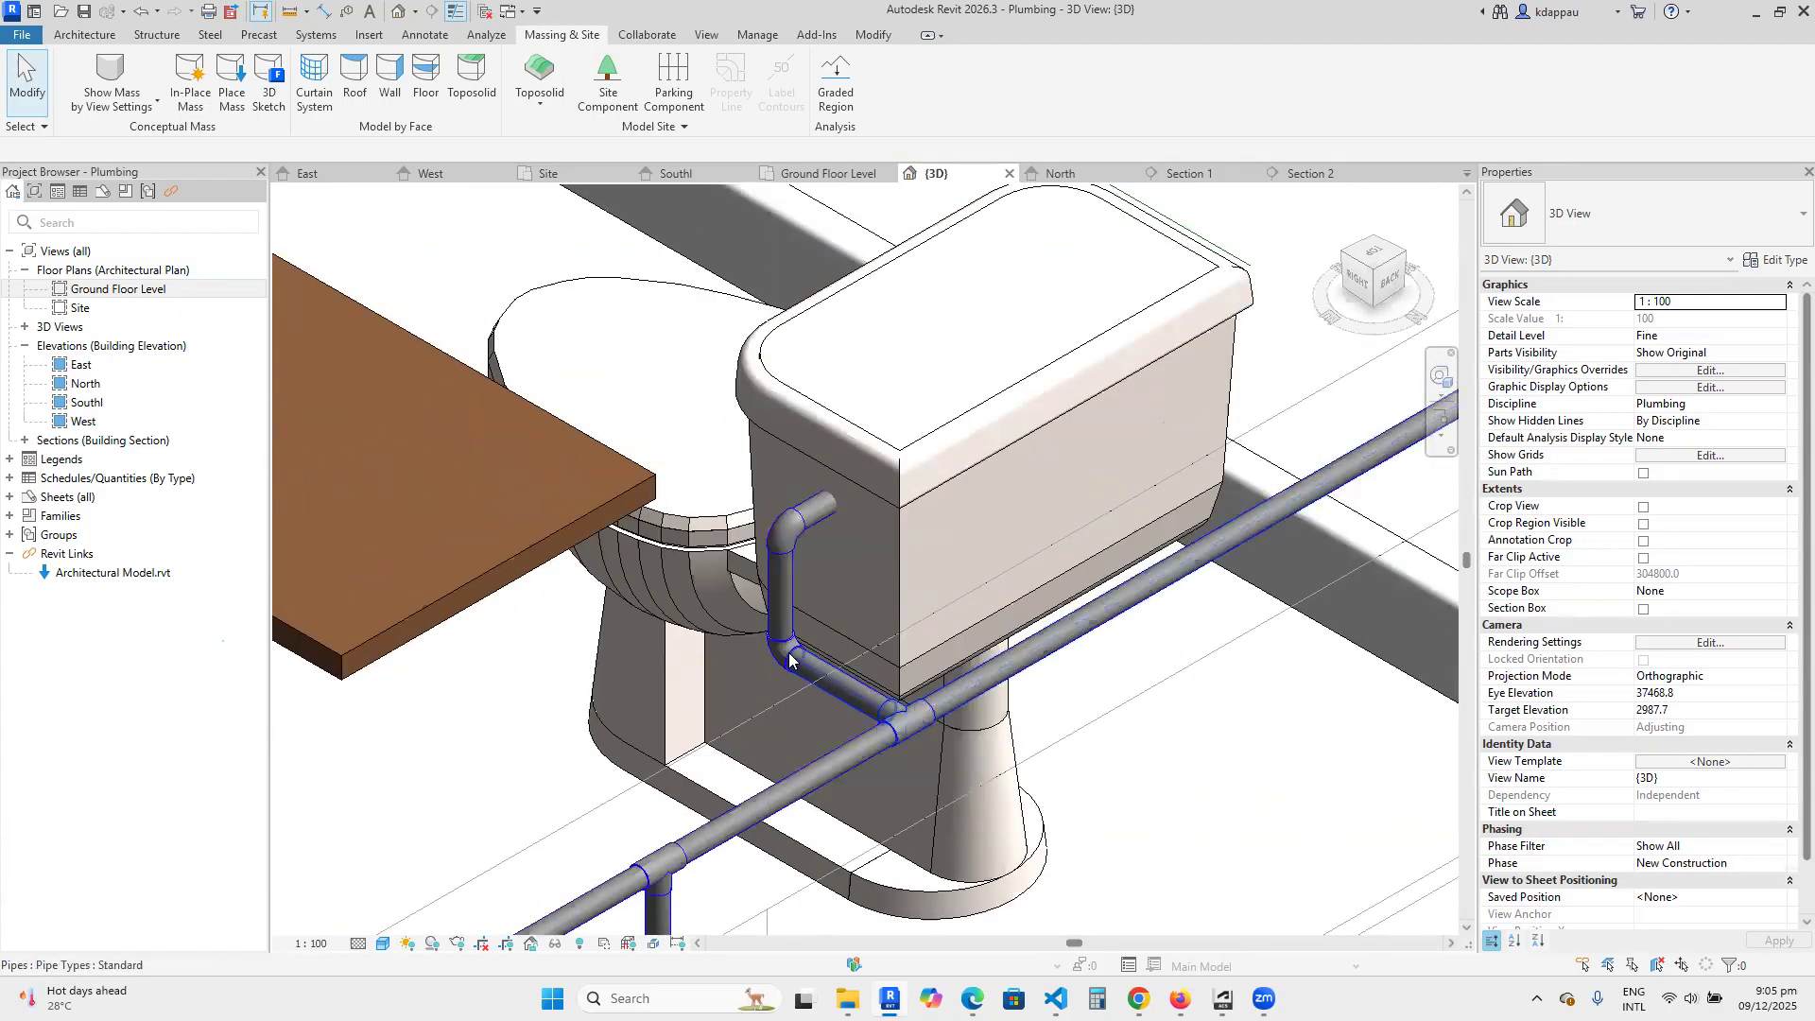
pyautogui.scroll(-5, 855, 525)
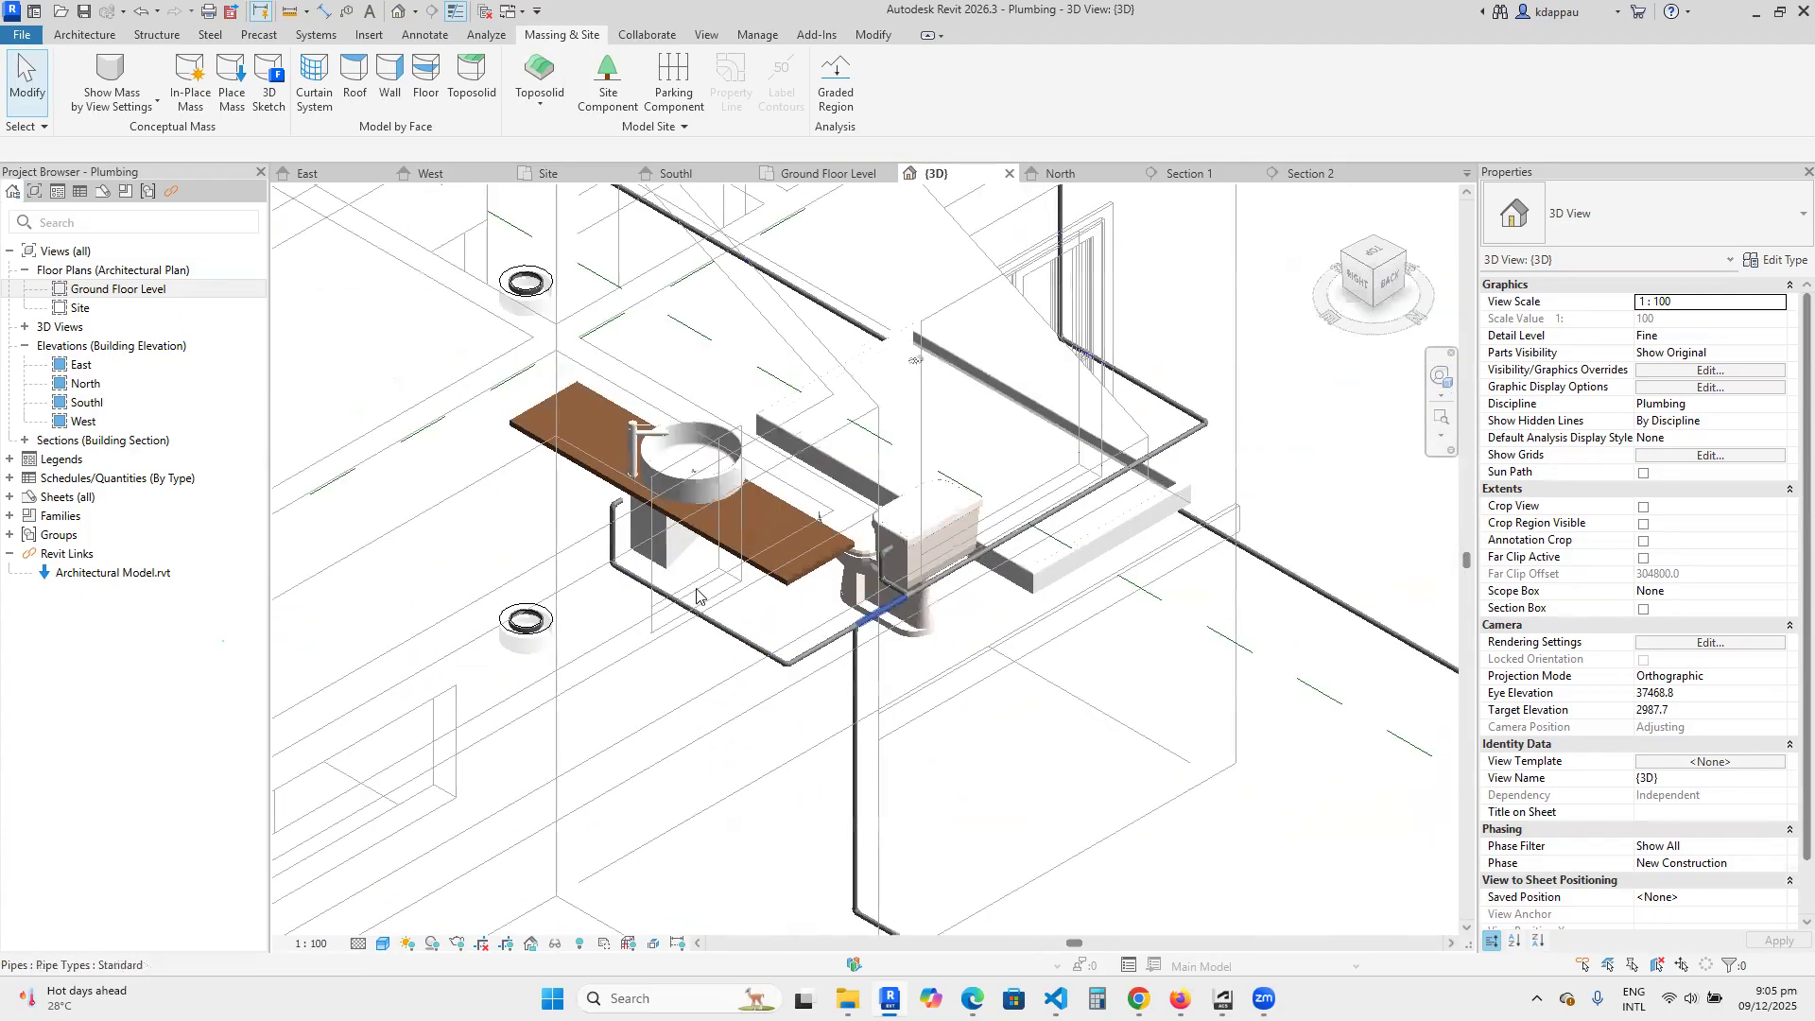
pyautogui.scroll(5, 691, 499)
pyautogui.scroll(-6, 691, 499)
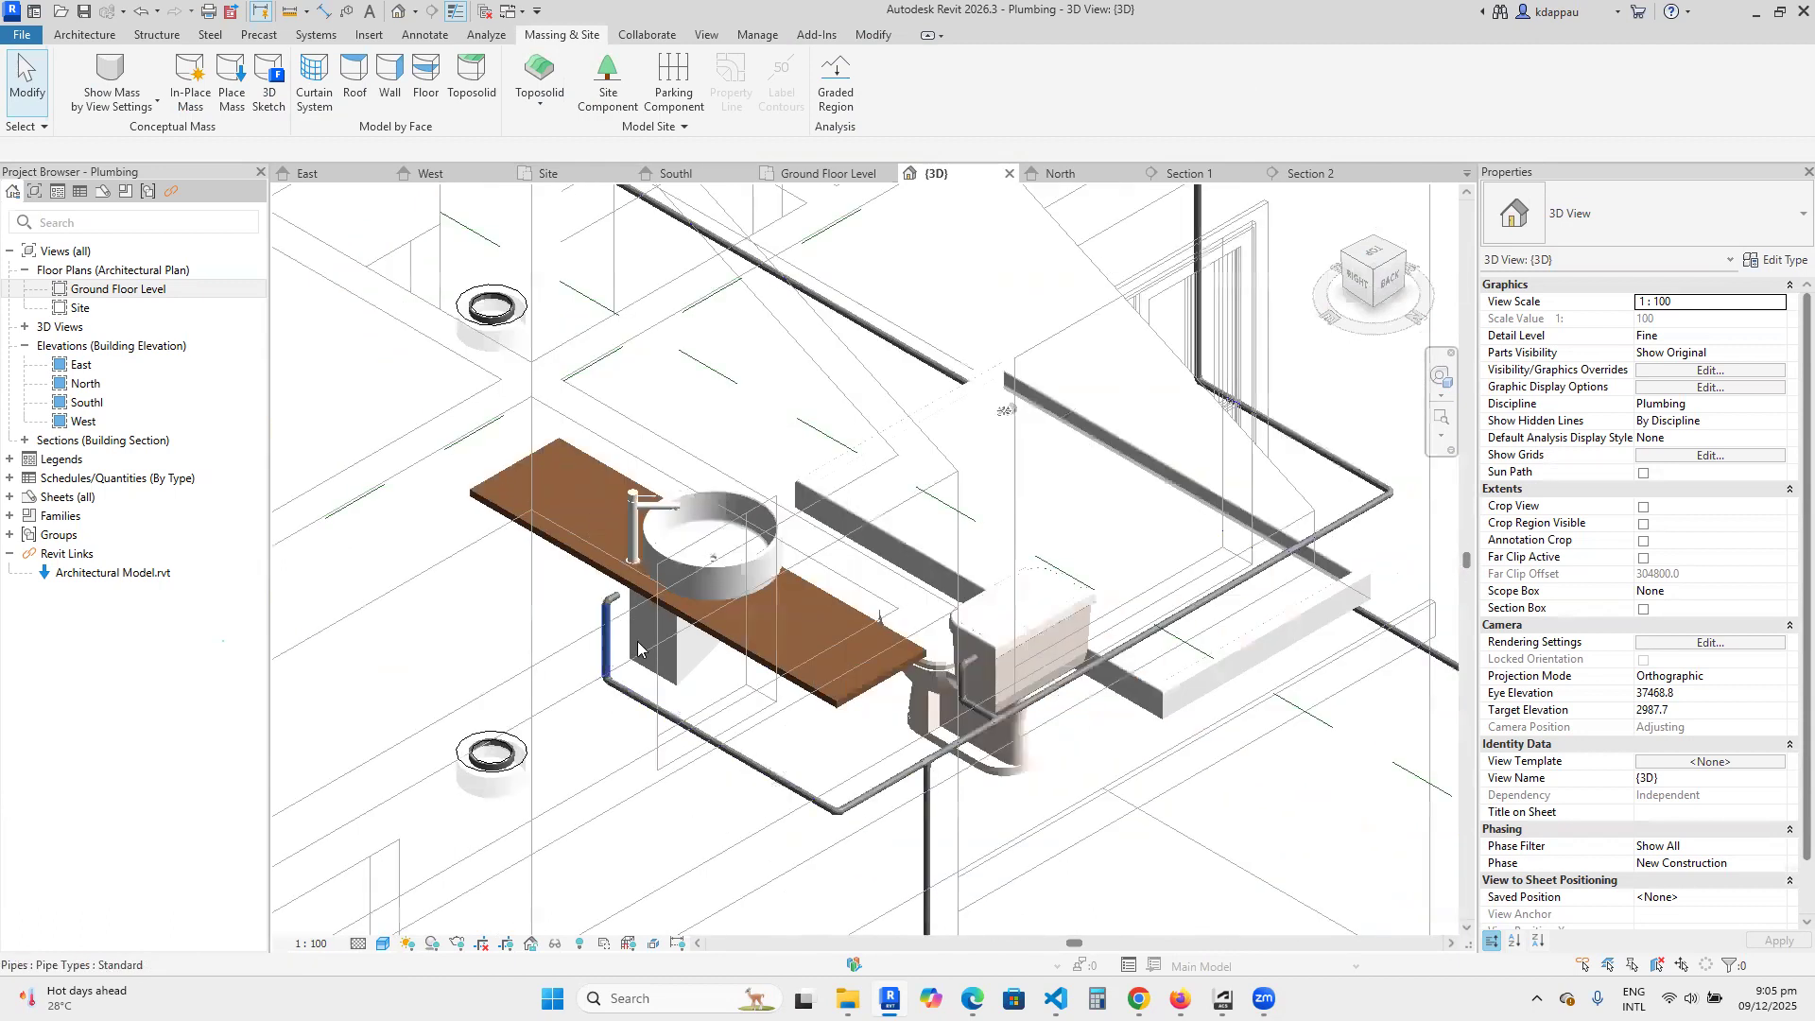
pyautogui.scroll(3, 810, 759)
pyautogui.scroll(-3, 810, 760)
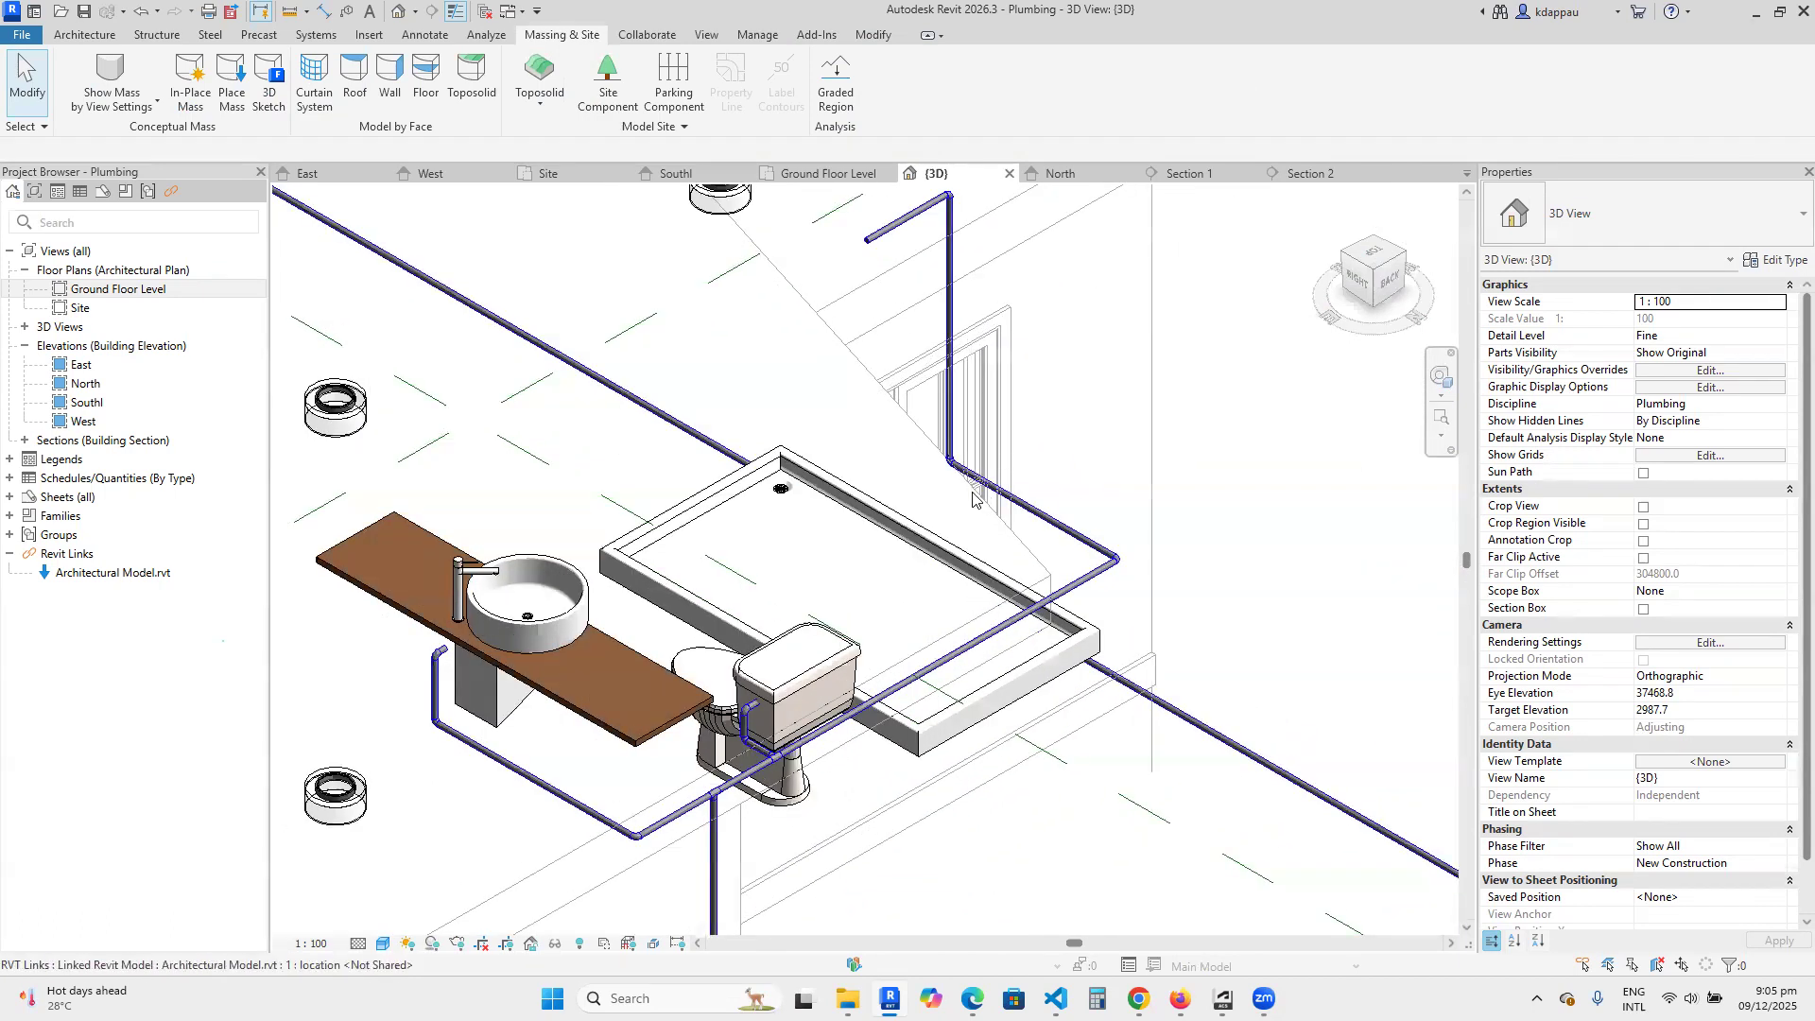
# Review the cold water routing in 3D from the shower riser to the vertical pipe and underground supply.
pyautogui.scroll(4, 985, 489)
pyautogui.scroll(-4, 984, 488)
pyautogui.scroll(4, 1160, 919)
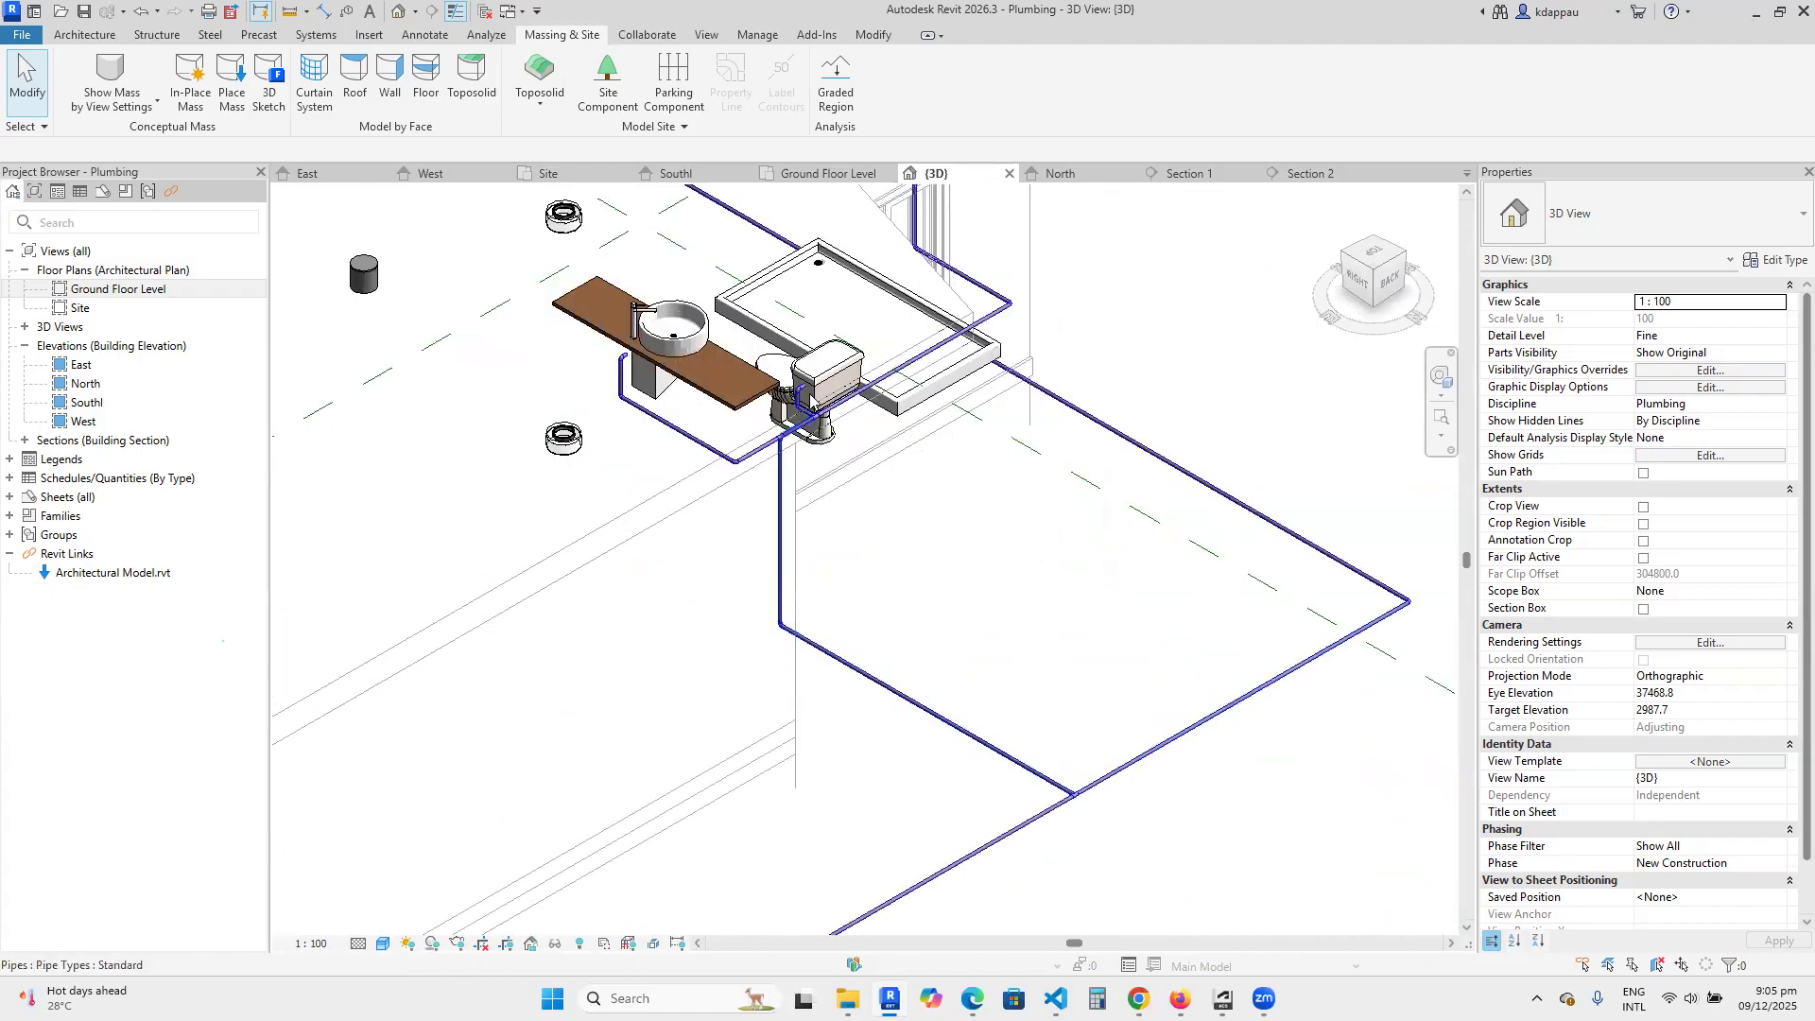
pyautogui.scroll(3, 815, 397)
pyautogui.scroll(-4, 815, 397)
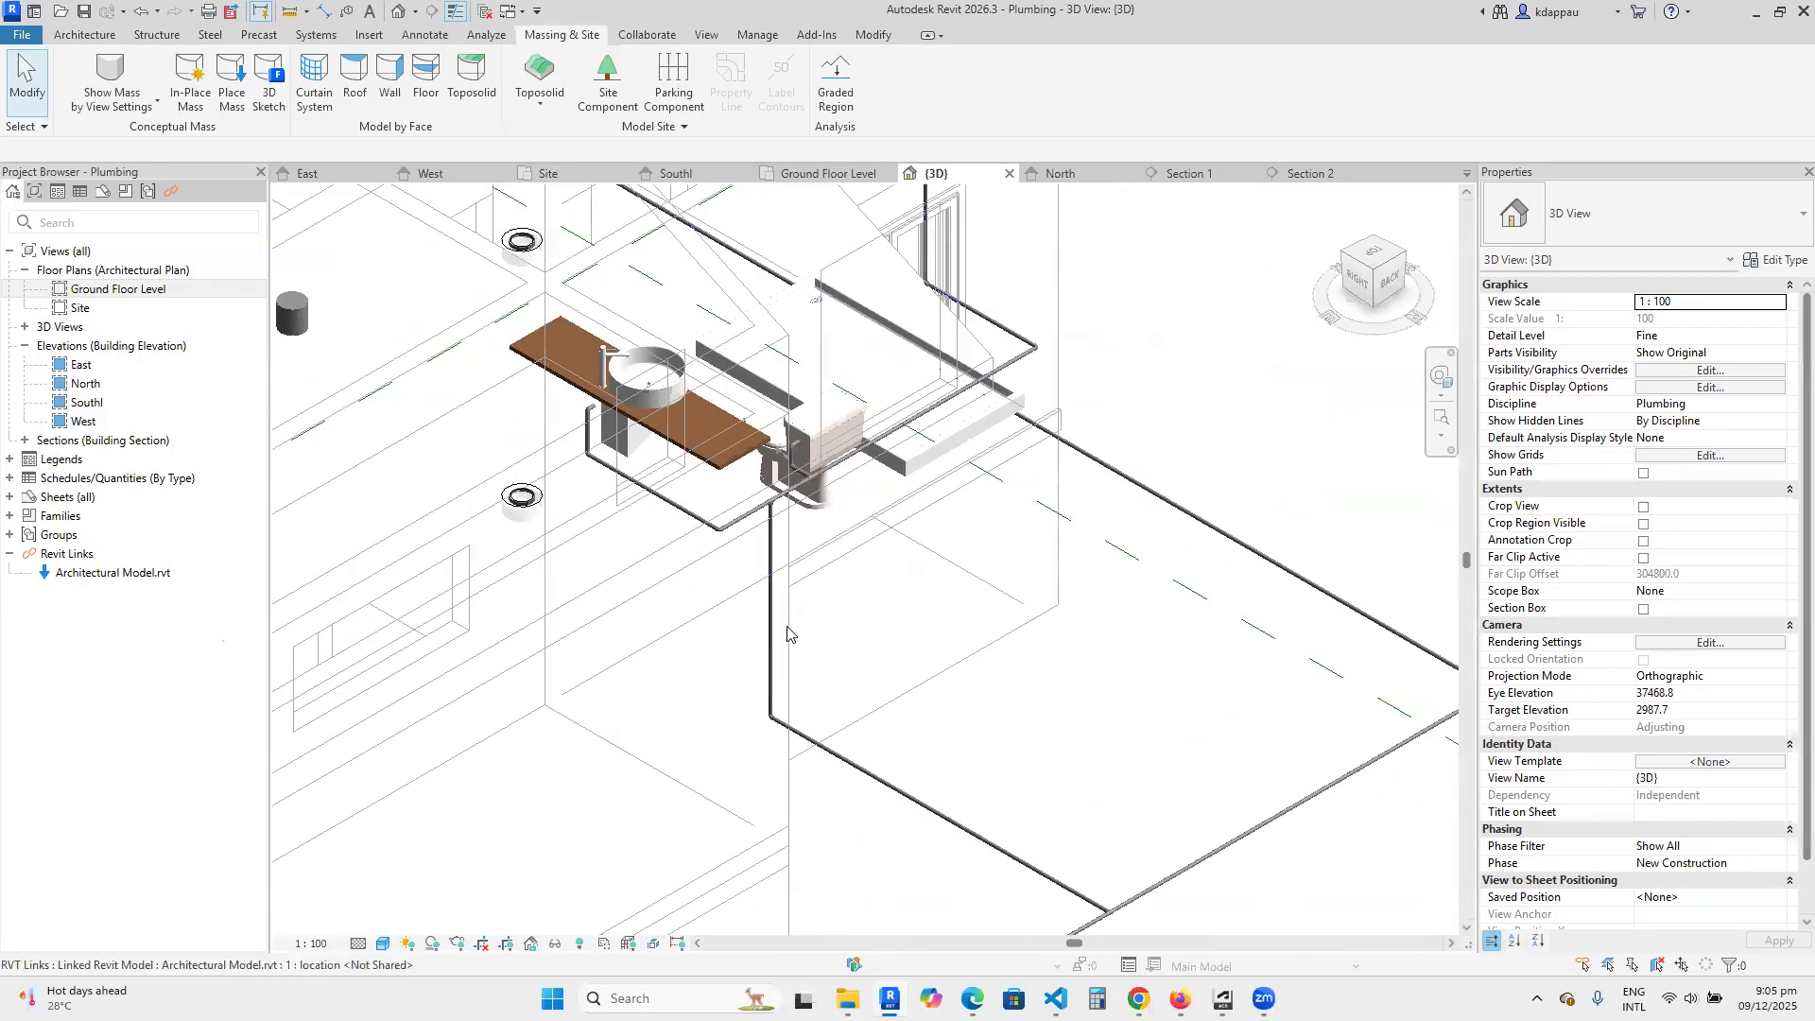
pyautogui.scroll(-2, 876, 725)
pyautogui.scroll(3, 861, 733)
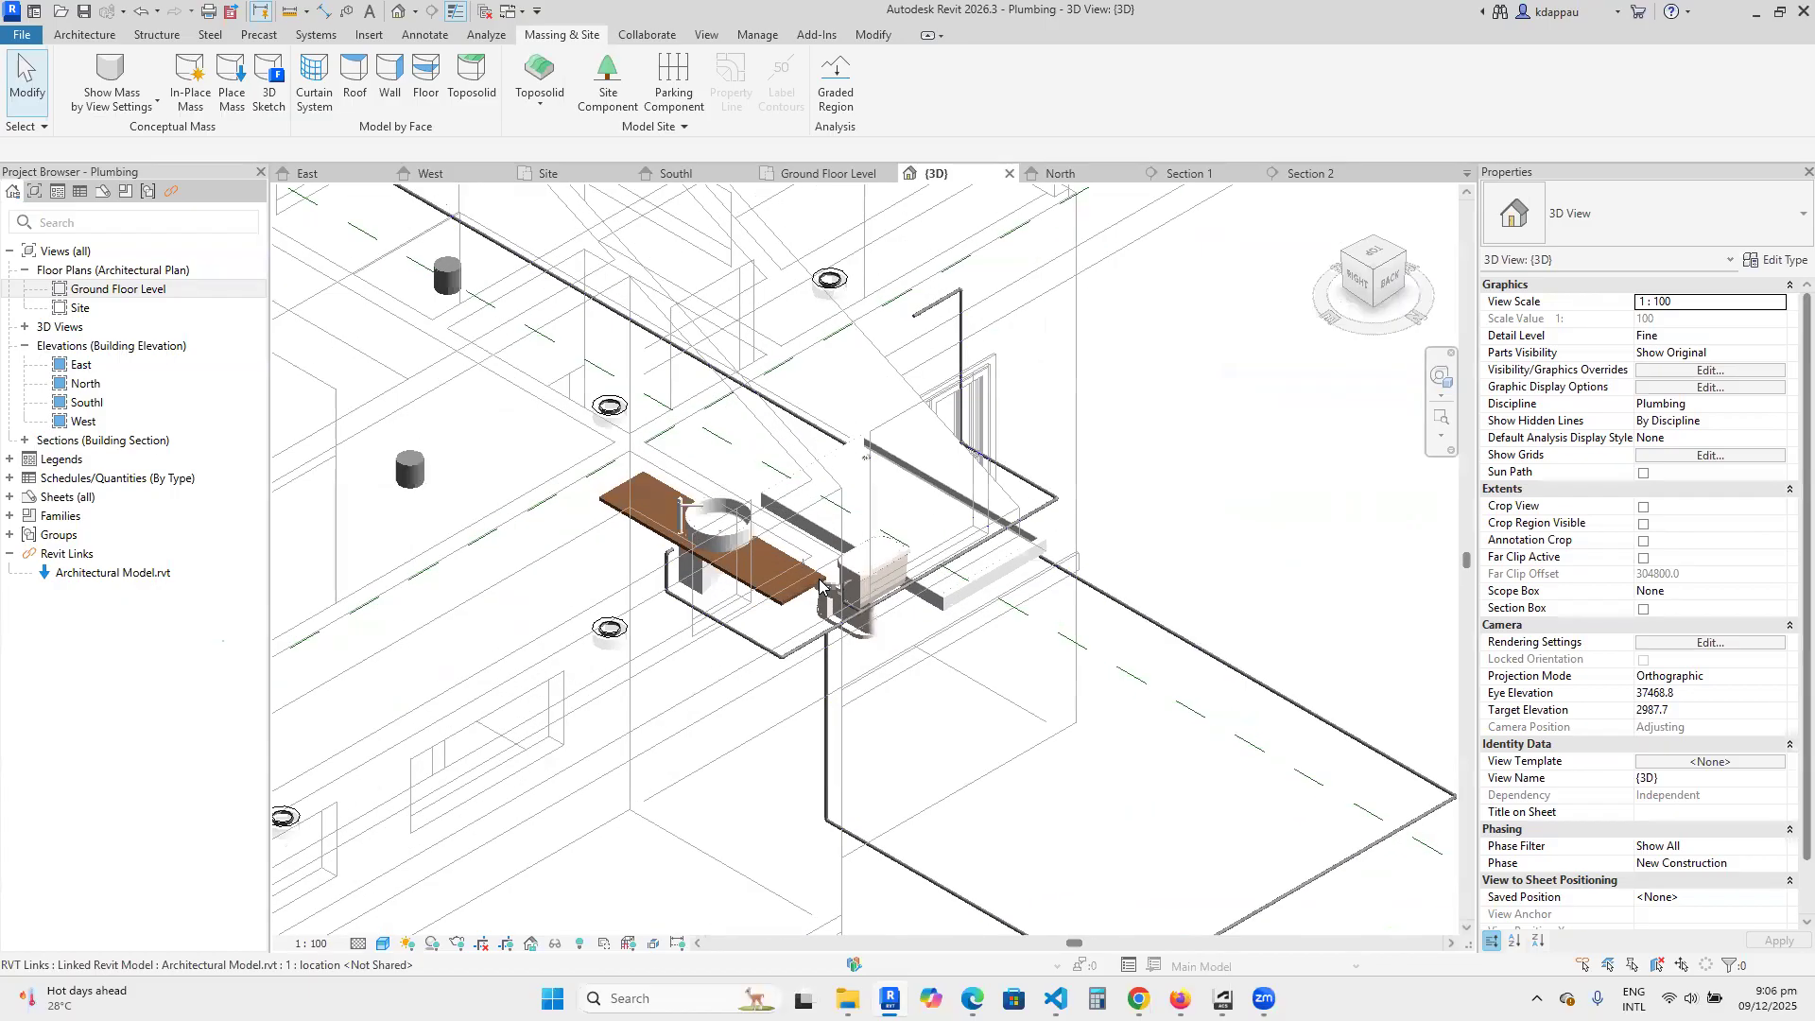
# Examine the pipe run from the toilet to the basin riser in 3D, including its end beneath the countertop.
pyautogui.scroll(4, 751, 619)
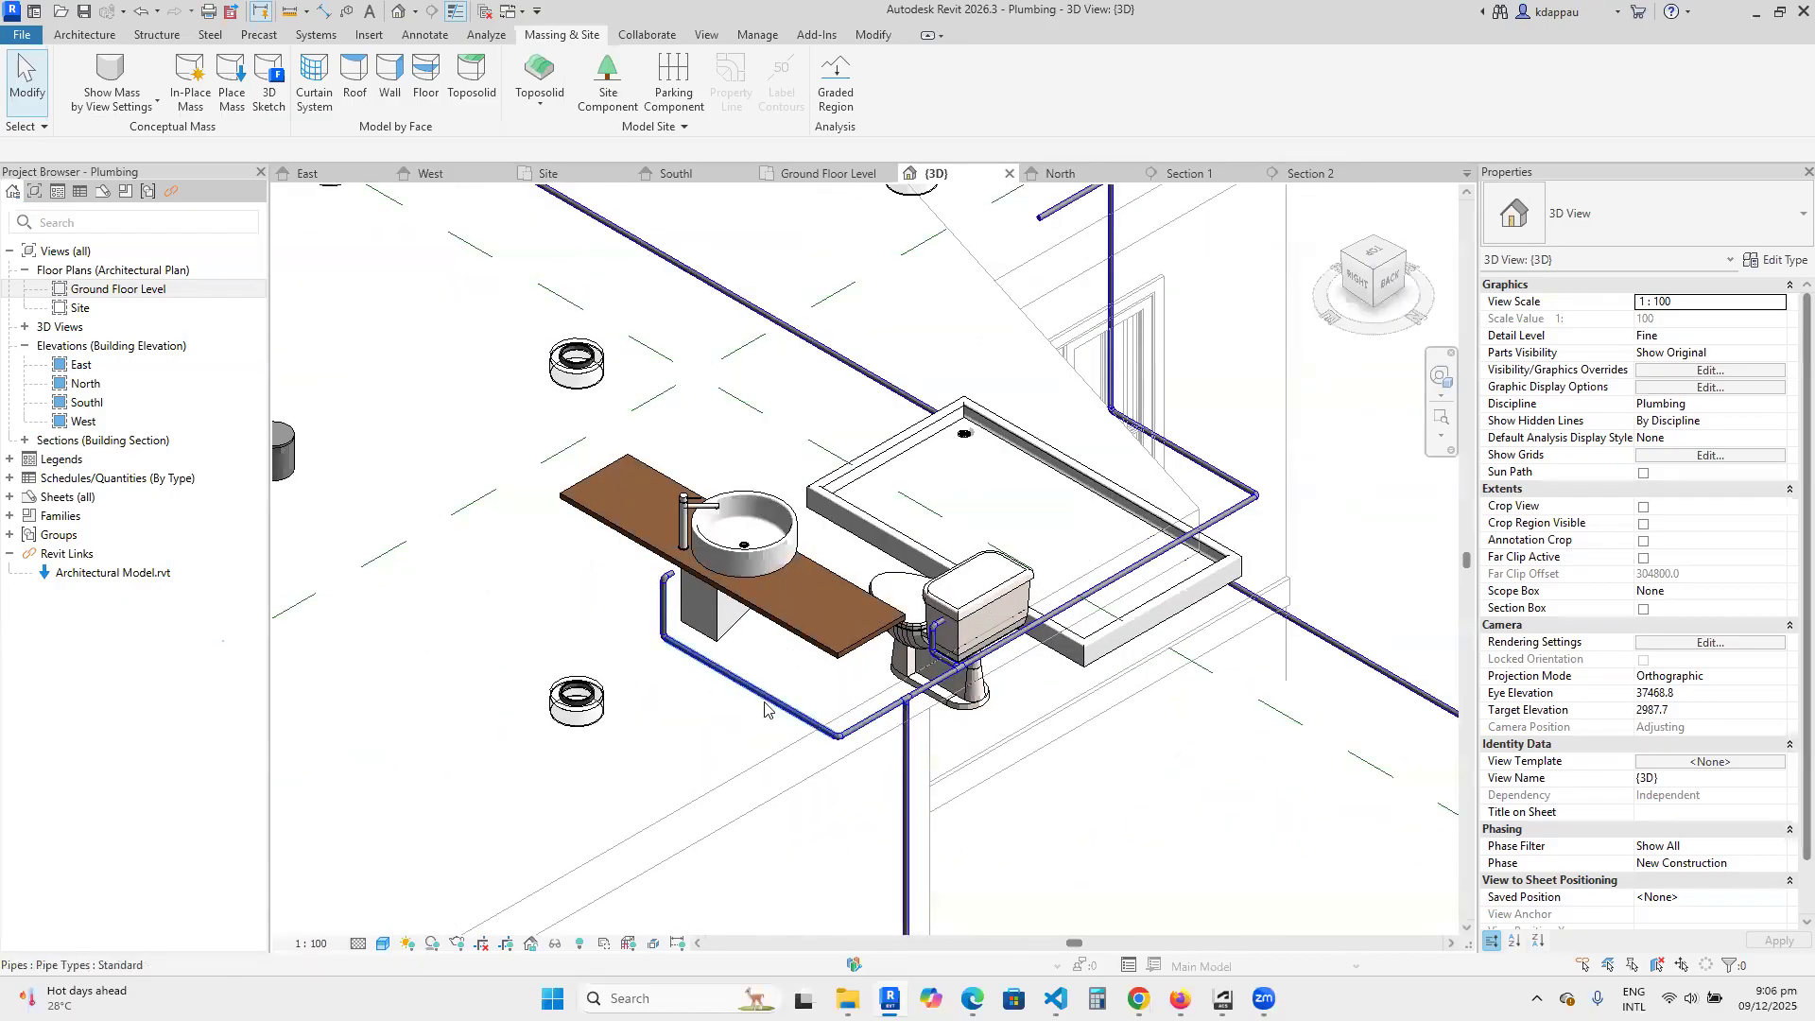
pyautogui.scroll(2, 765, 709)
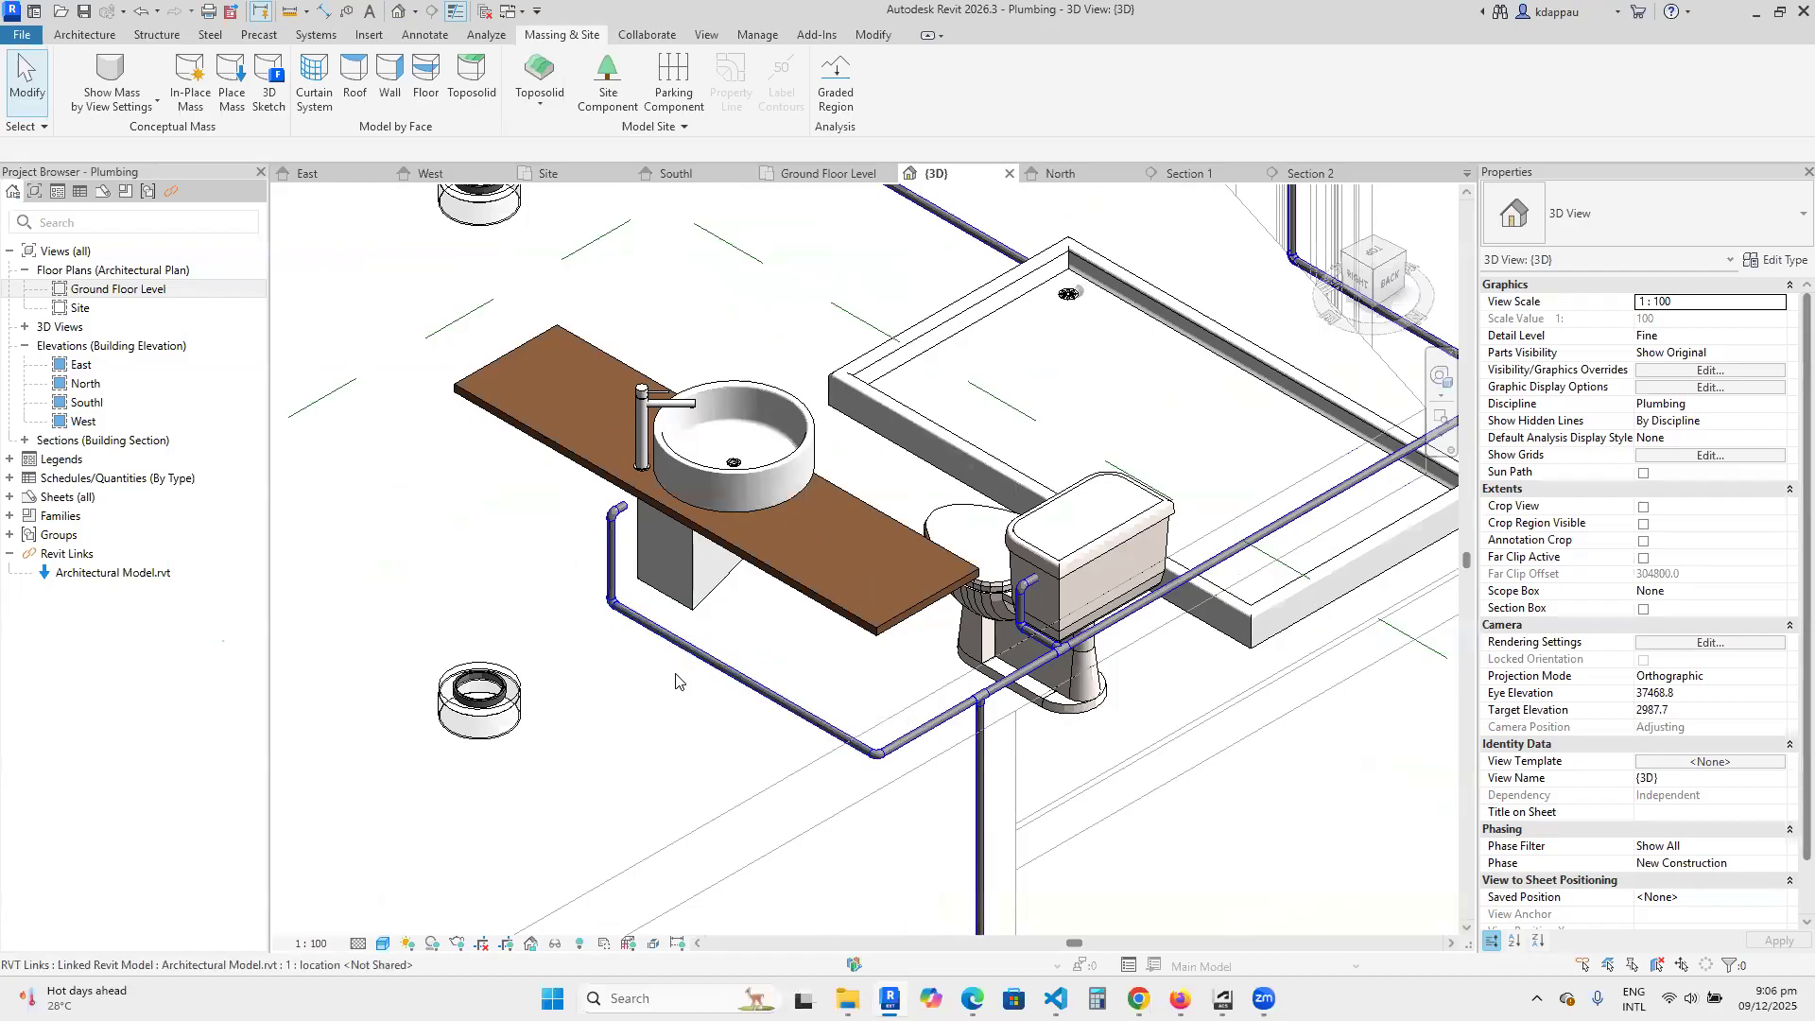
pyautogui.scroll(4, 602, 543)
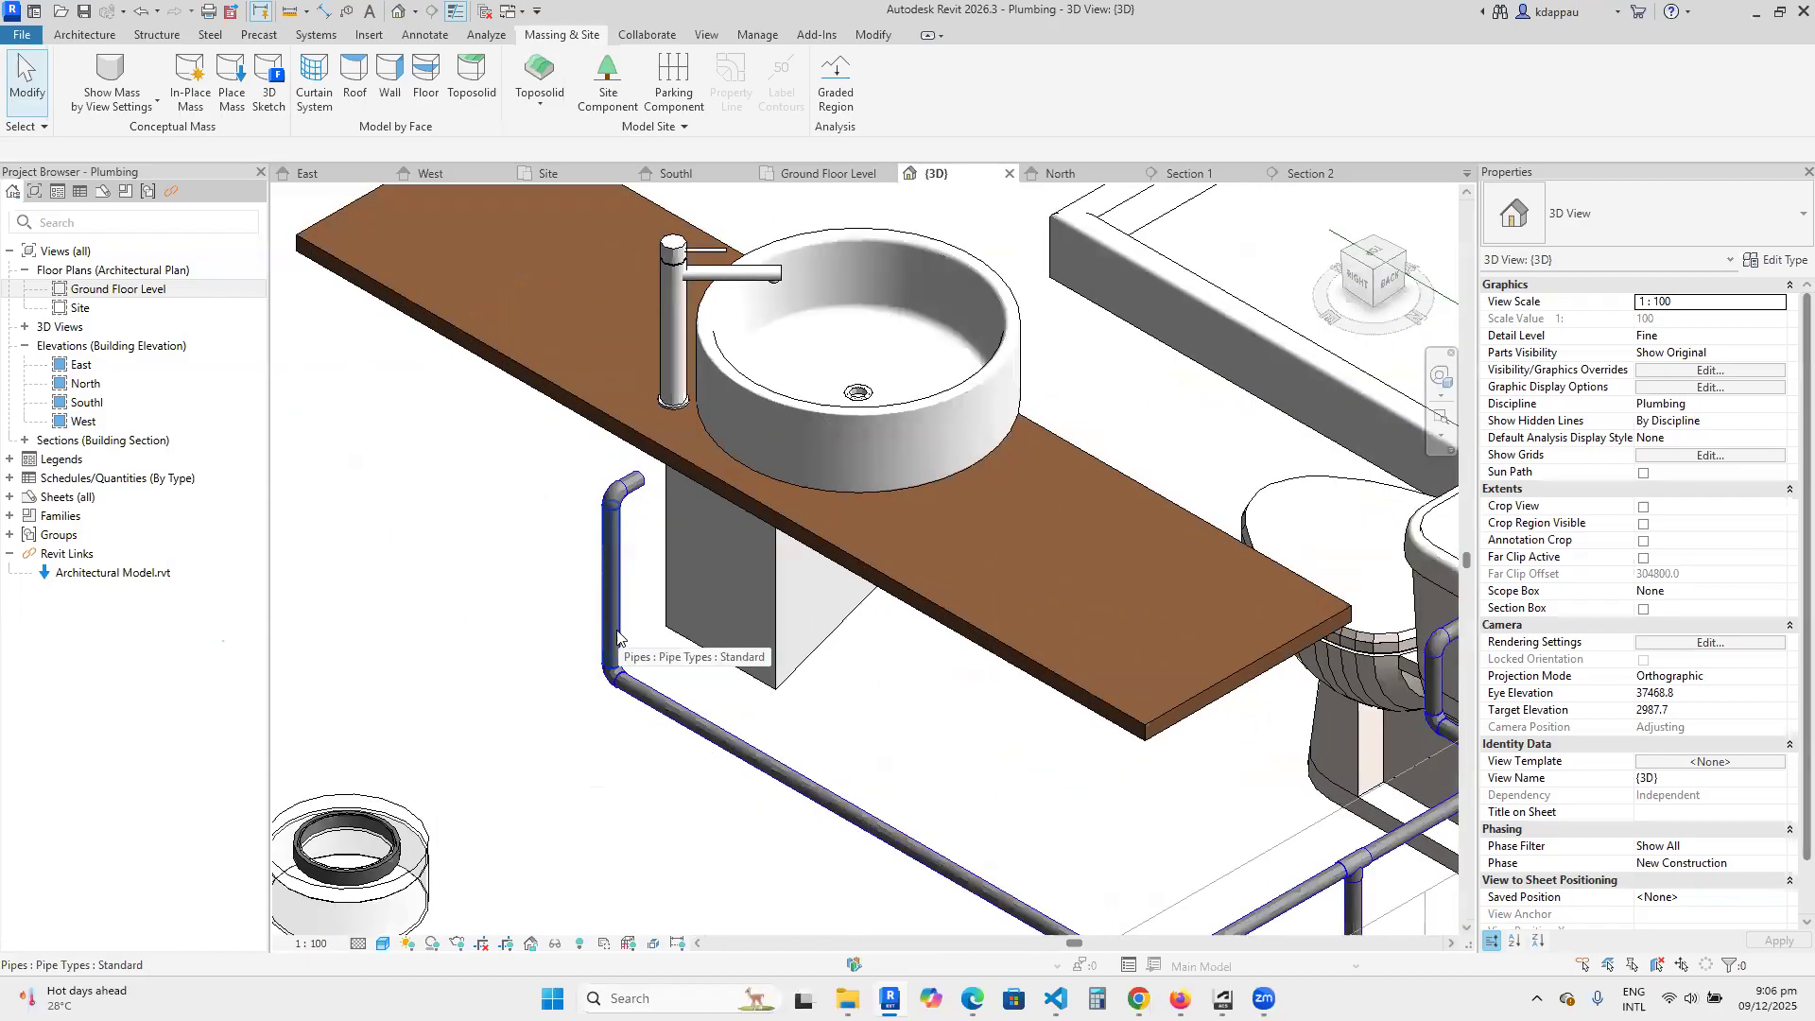
pyautogui.scroll(-3, 613, 611)
pyautogui.scroll(2, 616, 598)
pyautogui.scroll(-2, 611, 615)
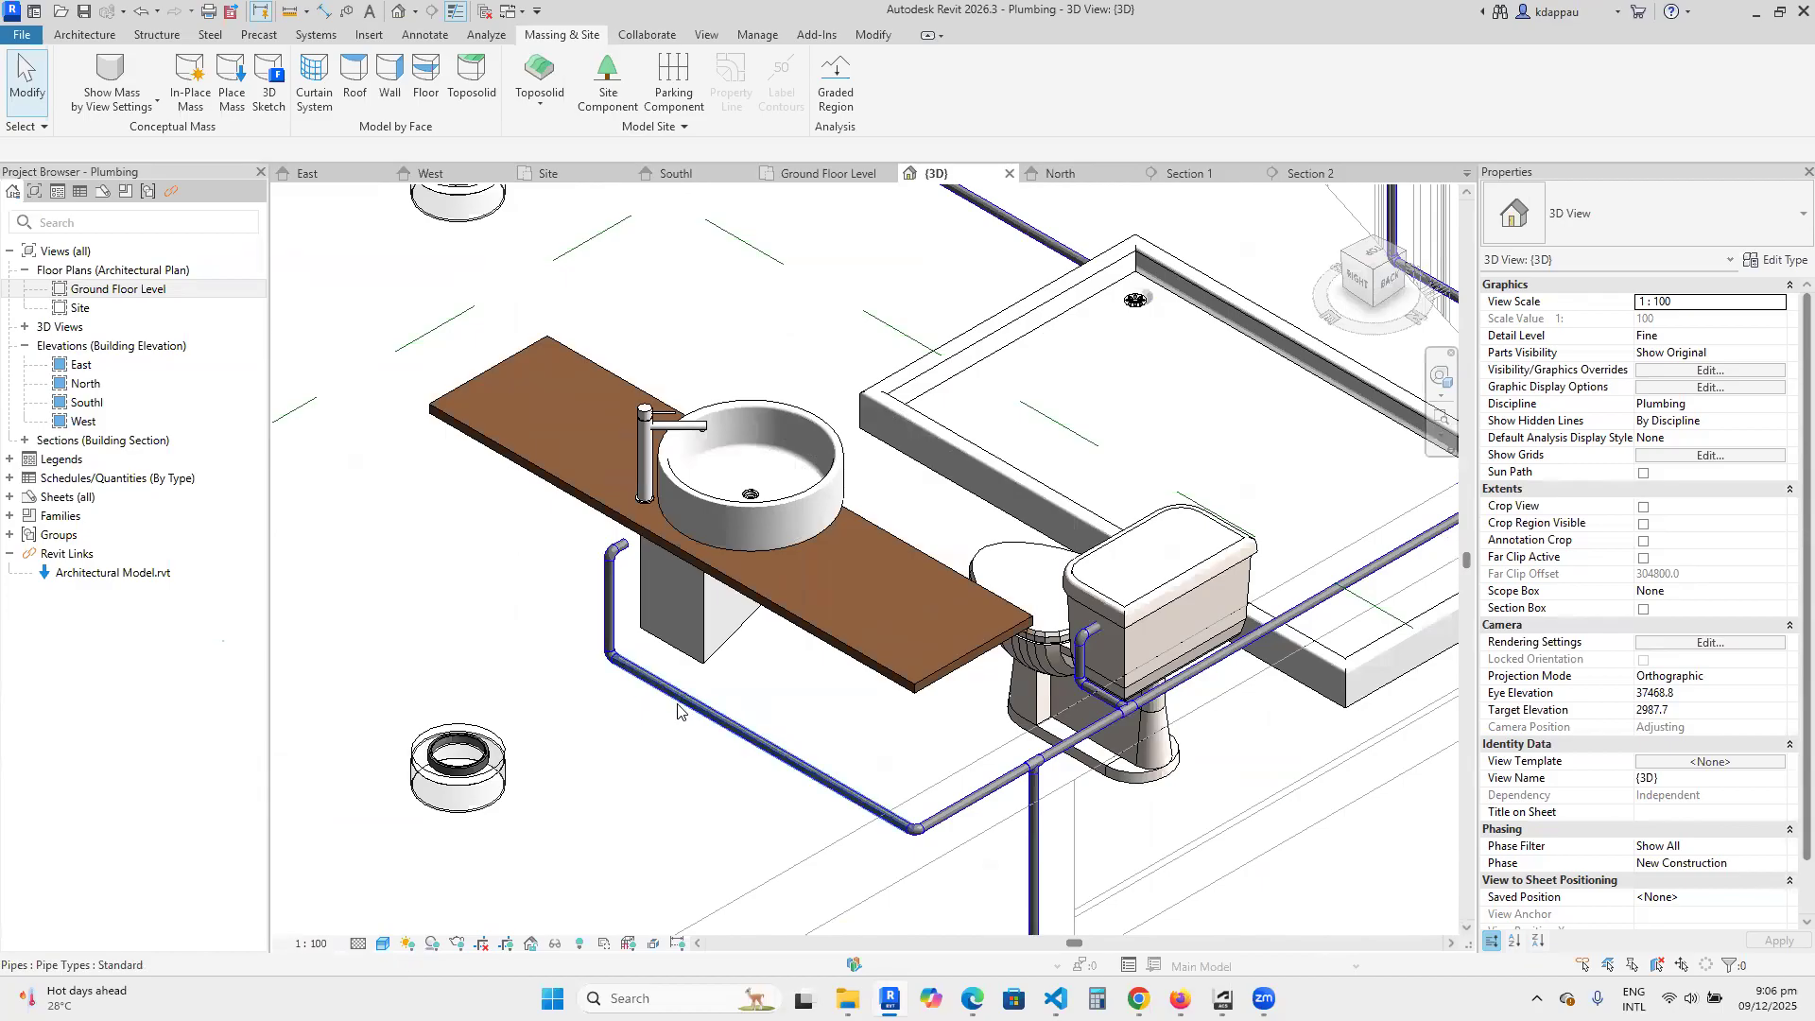
pyautogui.scroll(-4, 697, 720)
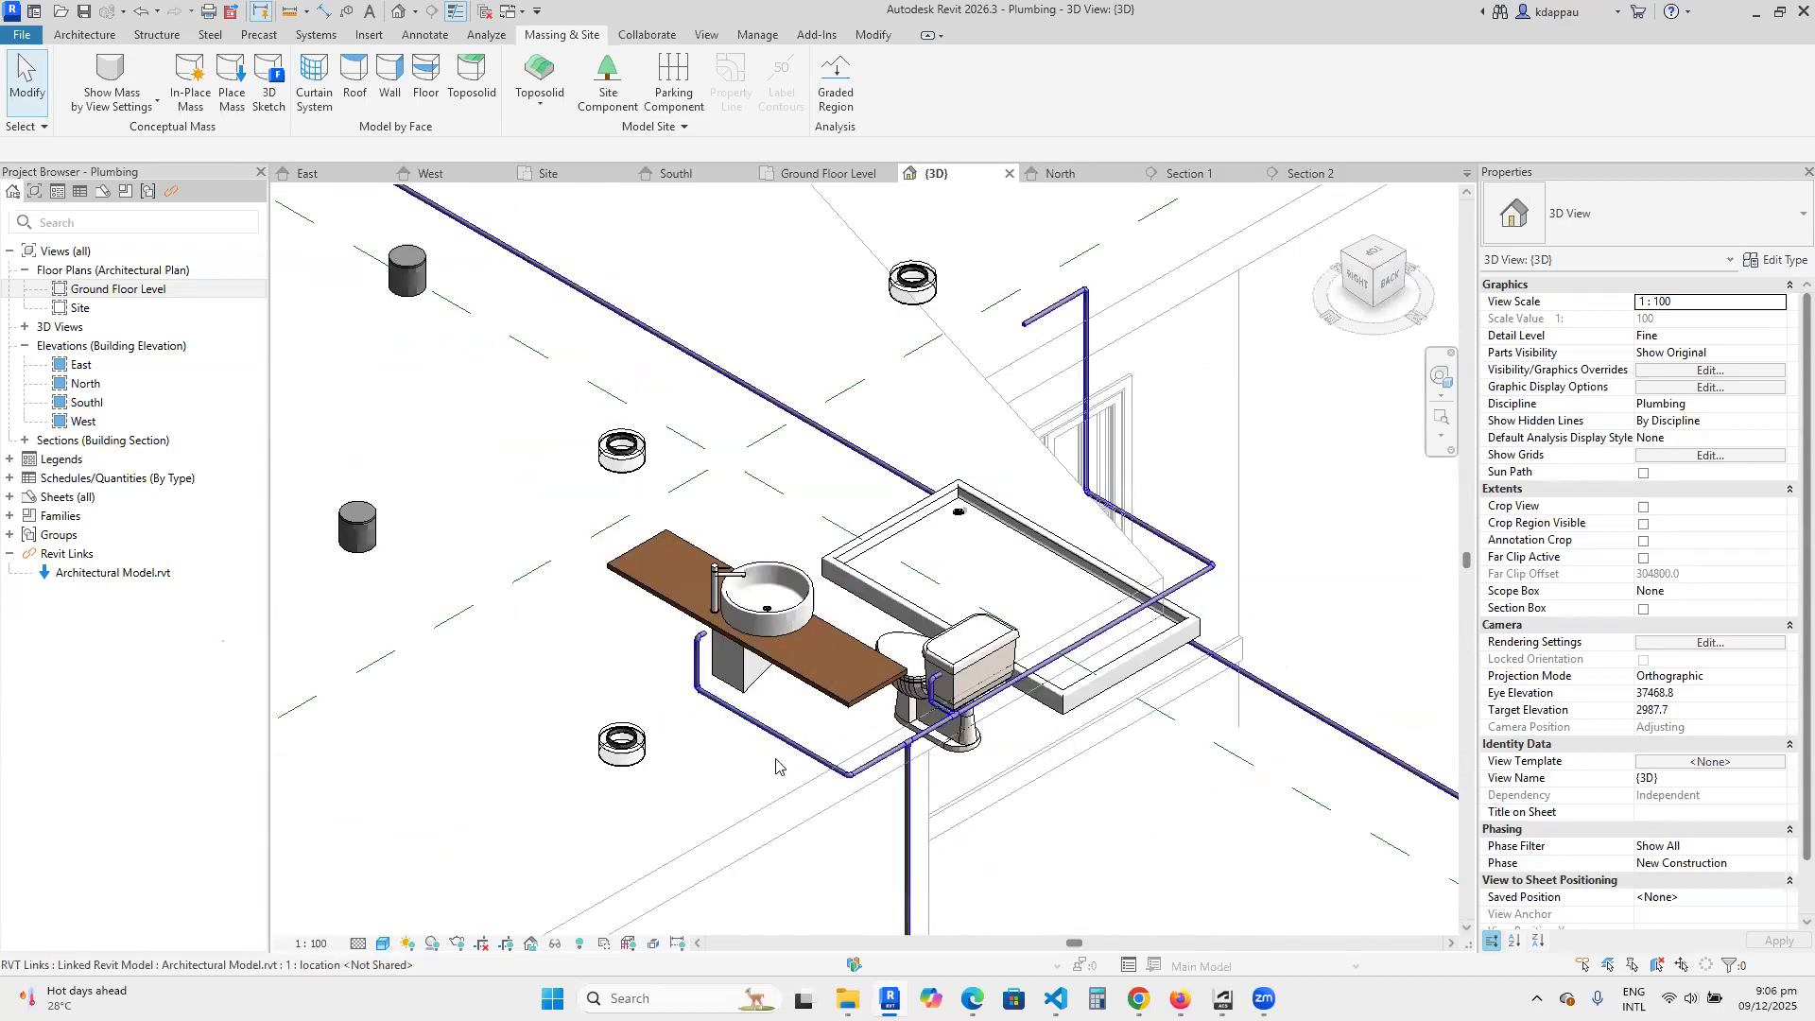
# Examine the basin branch in 3D, from the corner elbow along the wall to its open end beneath the countertop.
pyautogui.scroll(4, 753, 766)
pyautogui.scroll(-2, 756, 766)
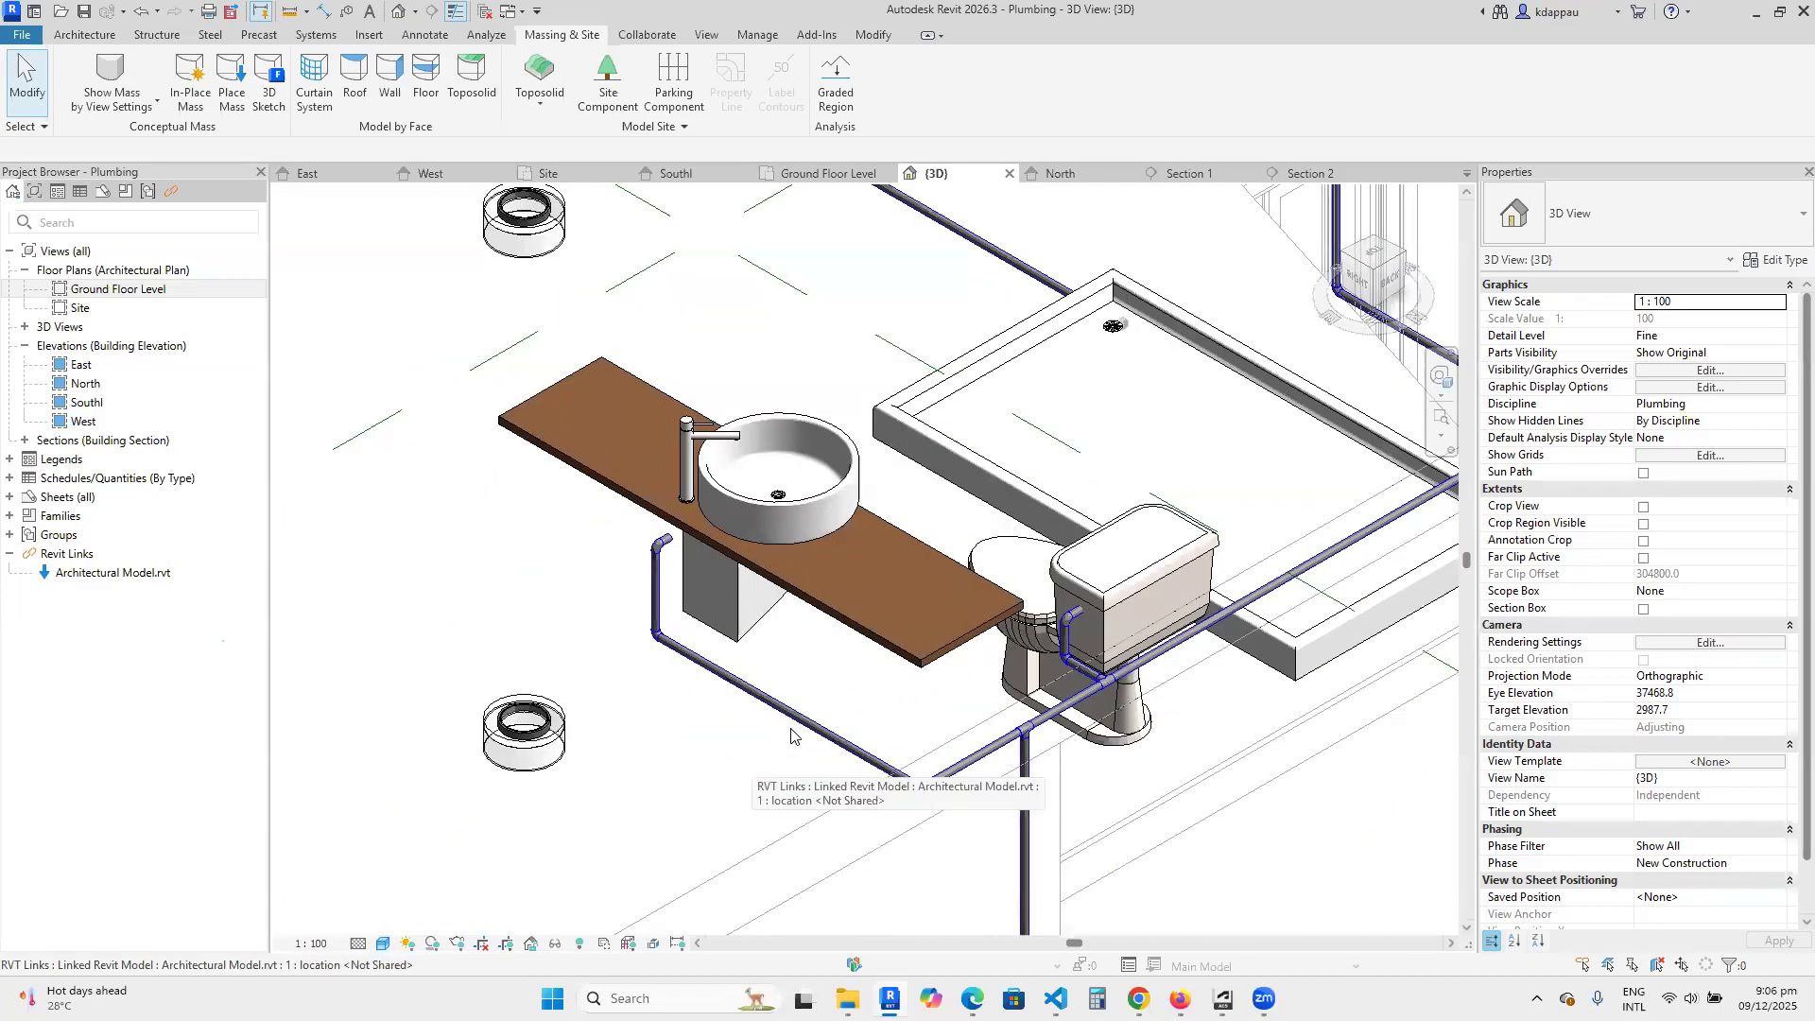
pyautogui.scroll(2, 1044, 752)
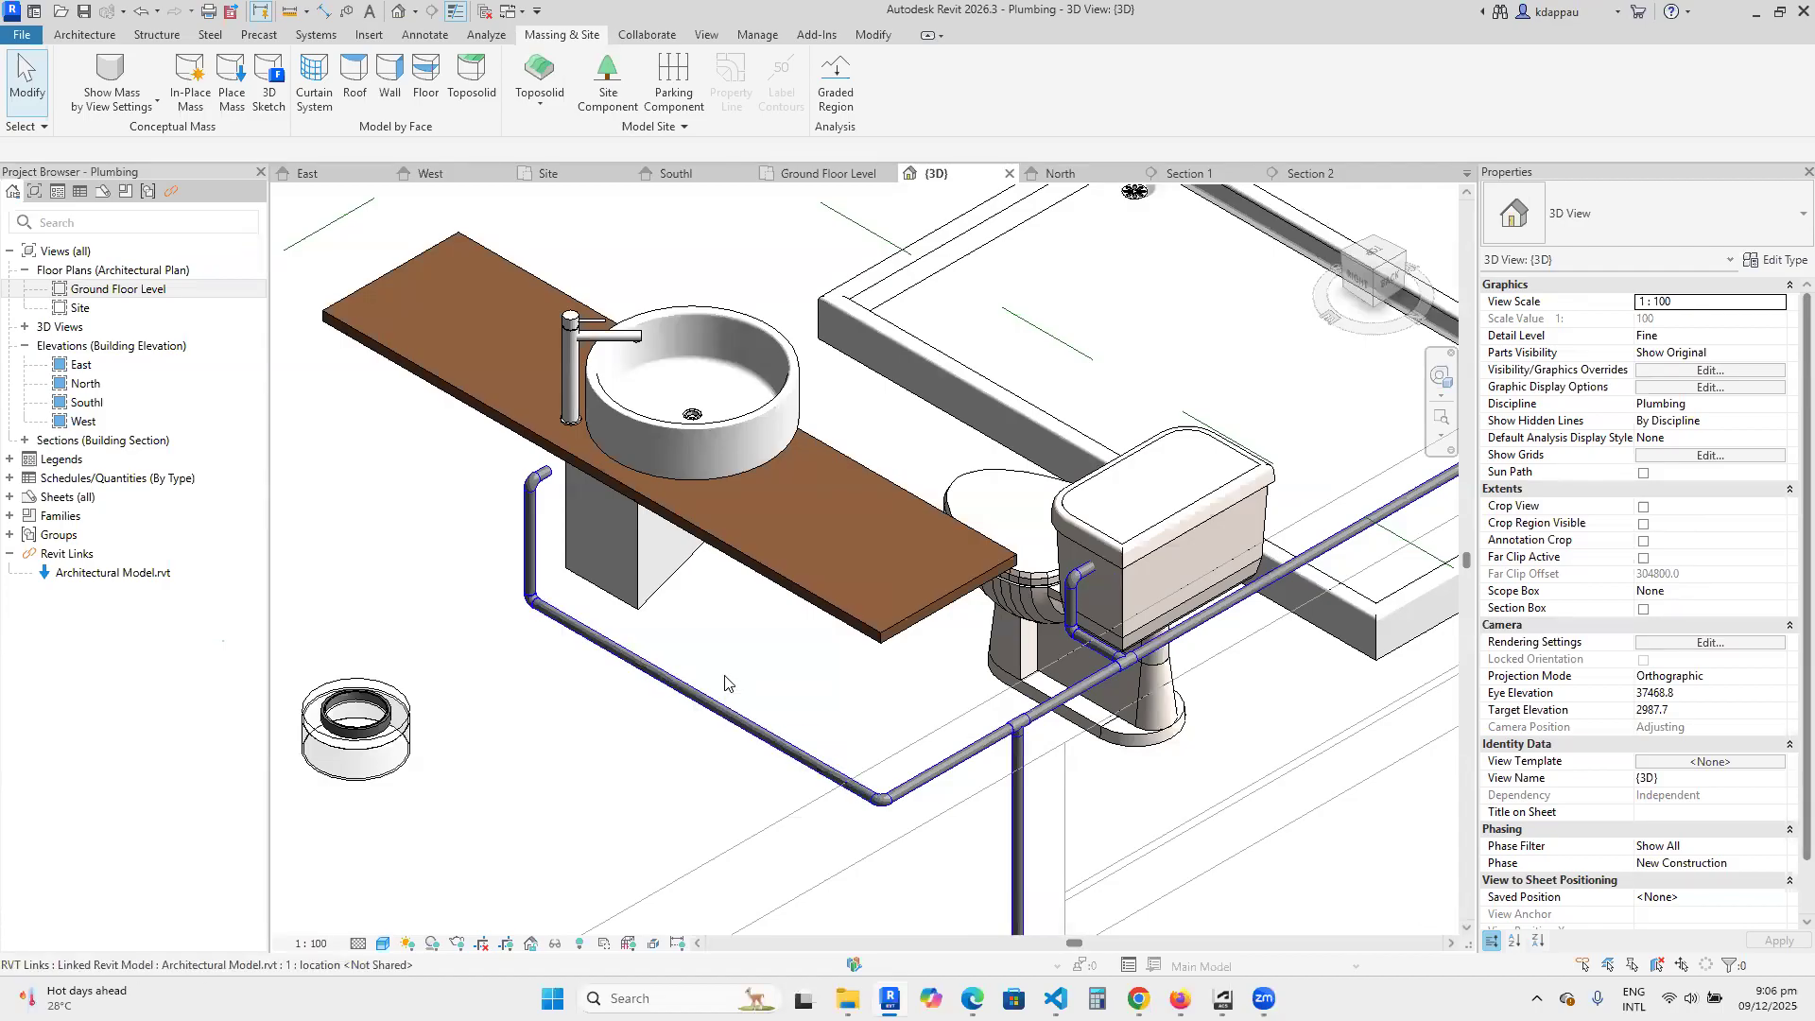
pyautogui.scroll(-3, 725, 682)
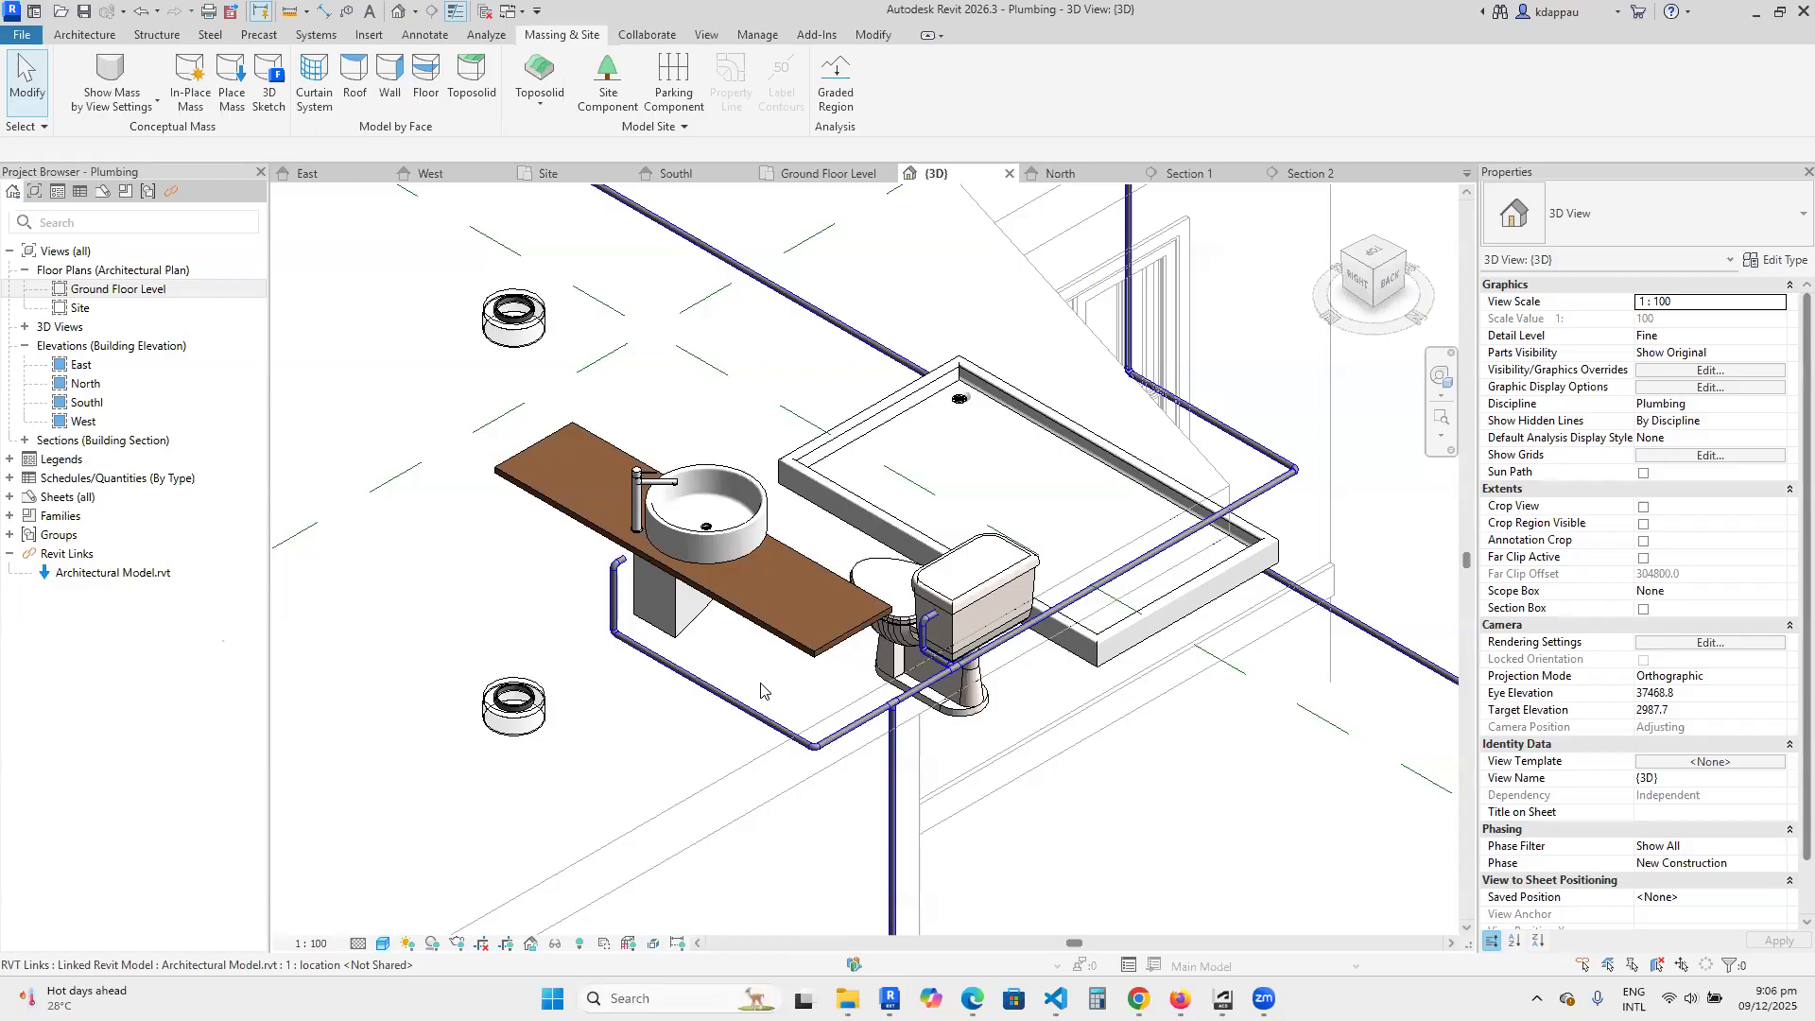
pyautogui.scroll(3, 761, 690)
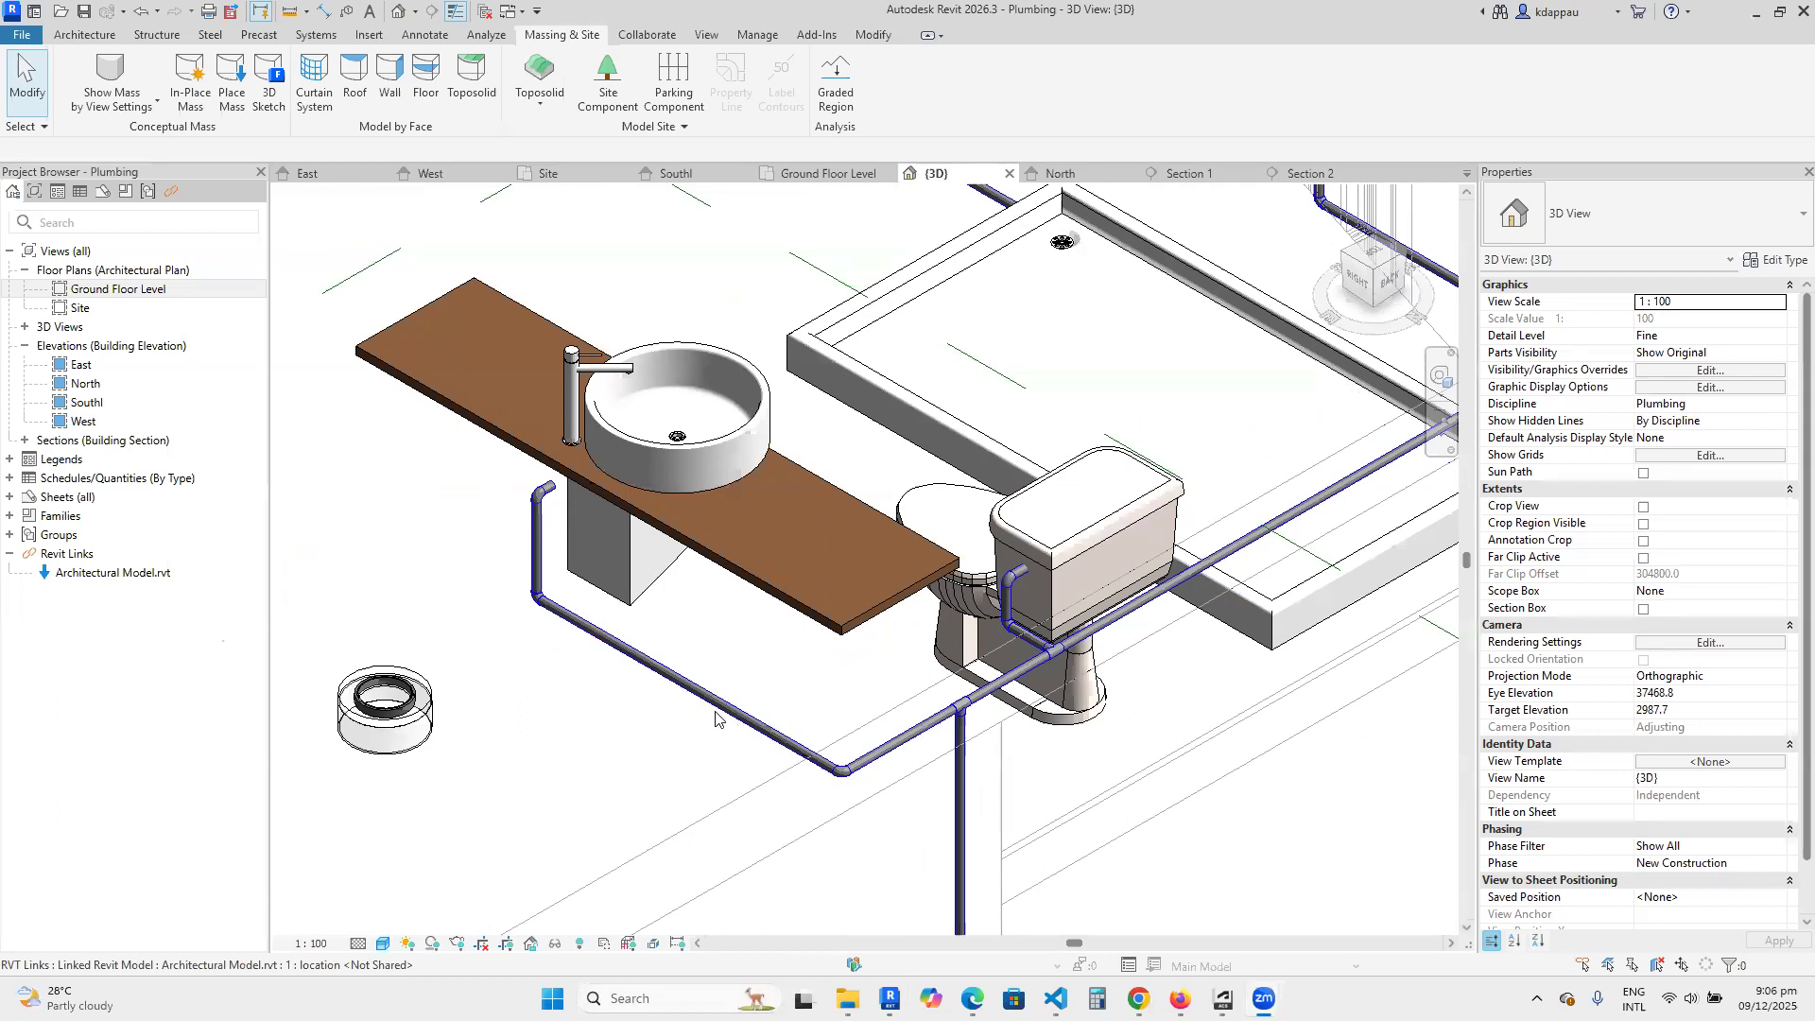
pyautogui.scroll(-2, 842, 738)
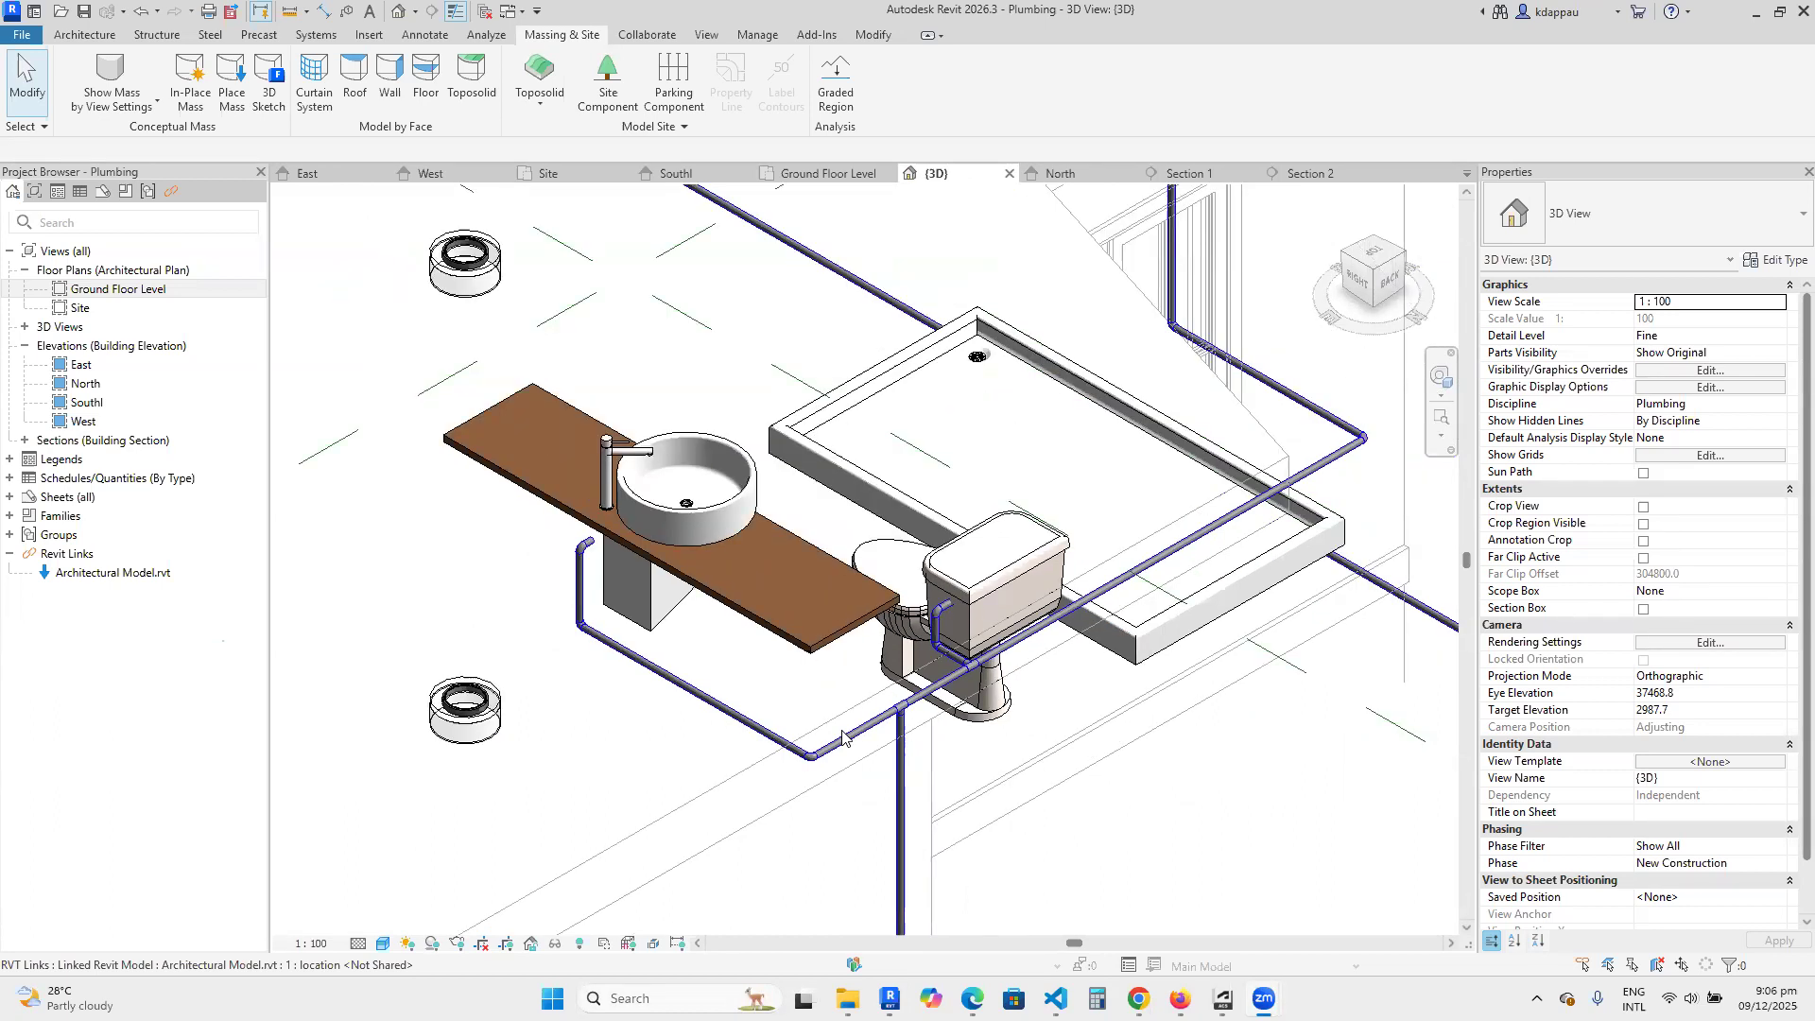
pyautogui.scroll(2, 843, 738)
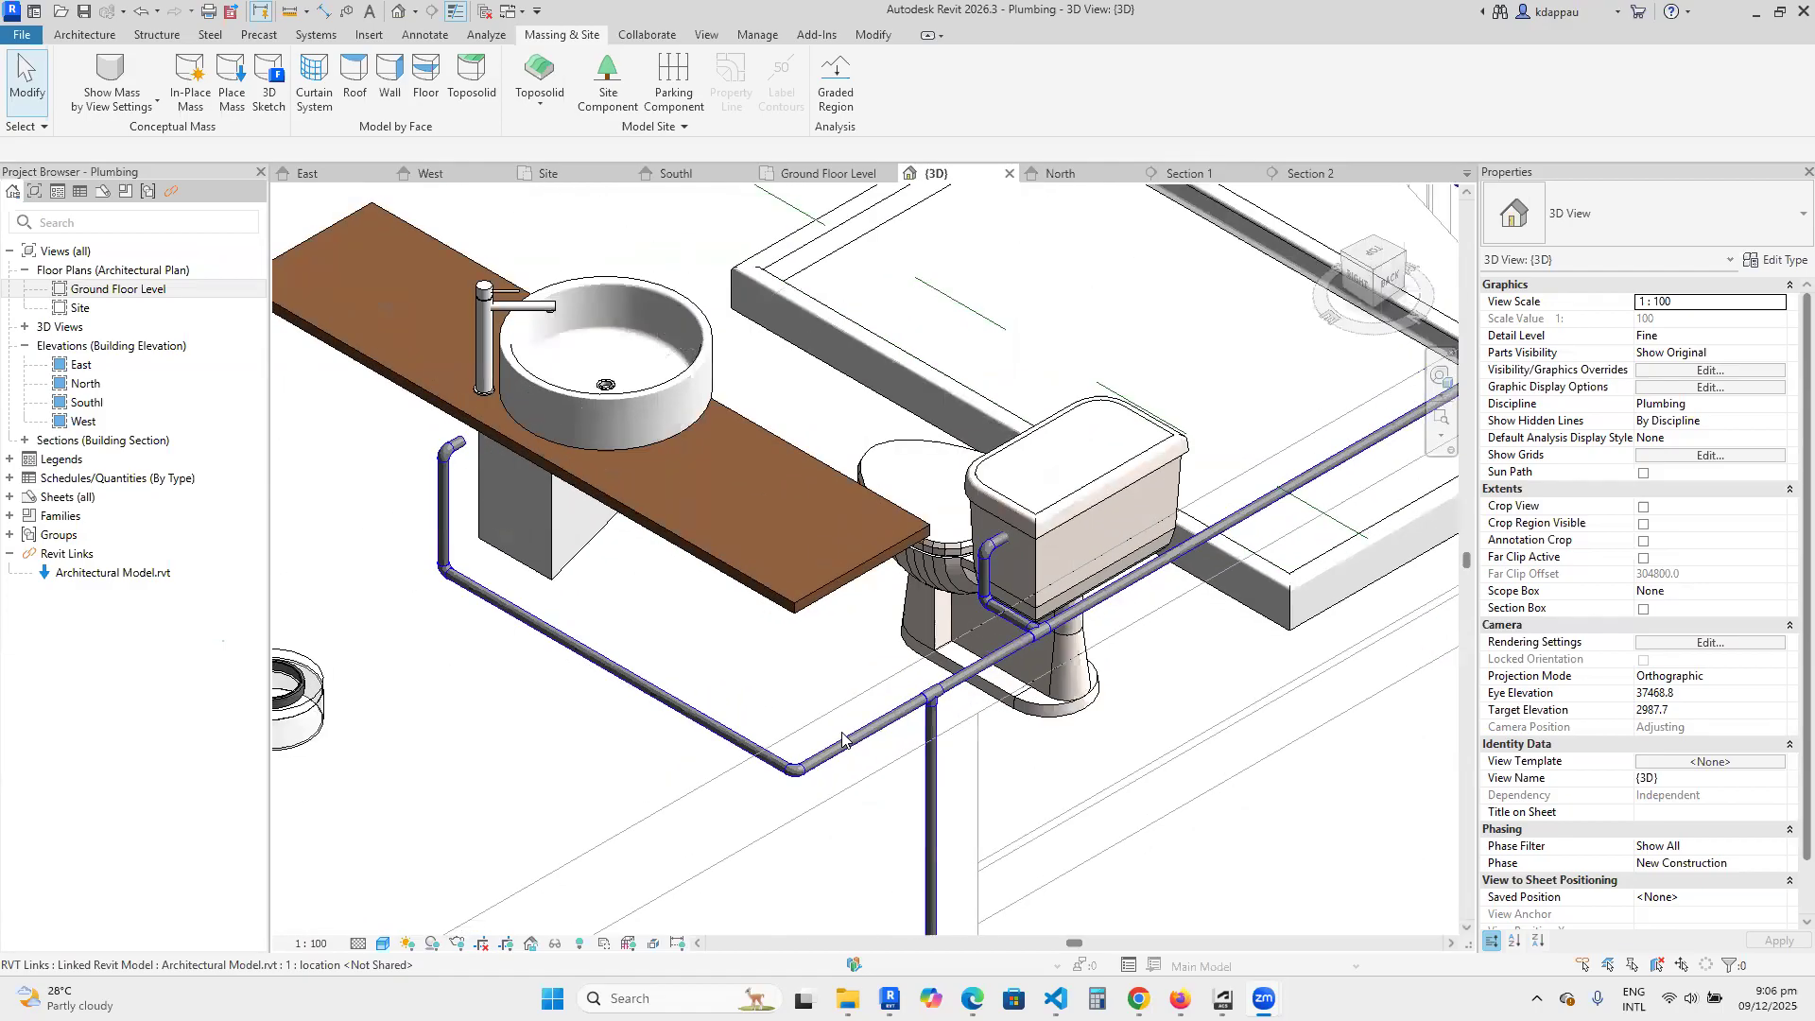
pyautogui.scroll(-2, 844, 739)
pyautogui.scroll(2, 506, 544)
pyautogui.scroll(-2, 595, 594)
pyautogui.scroll(1, 627, 576)
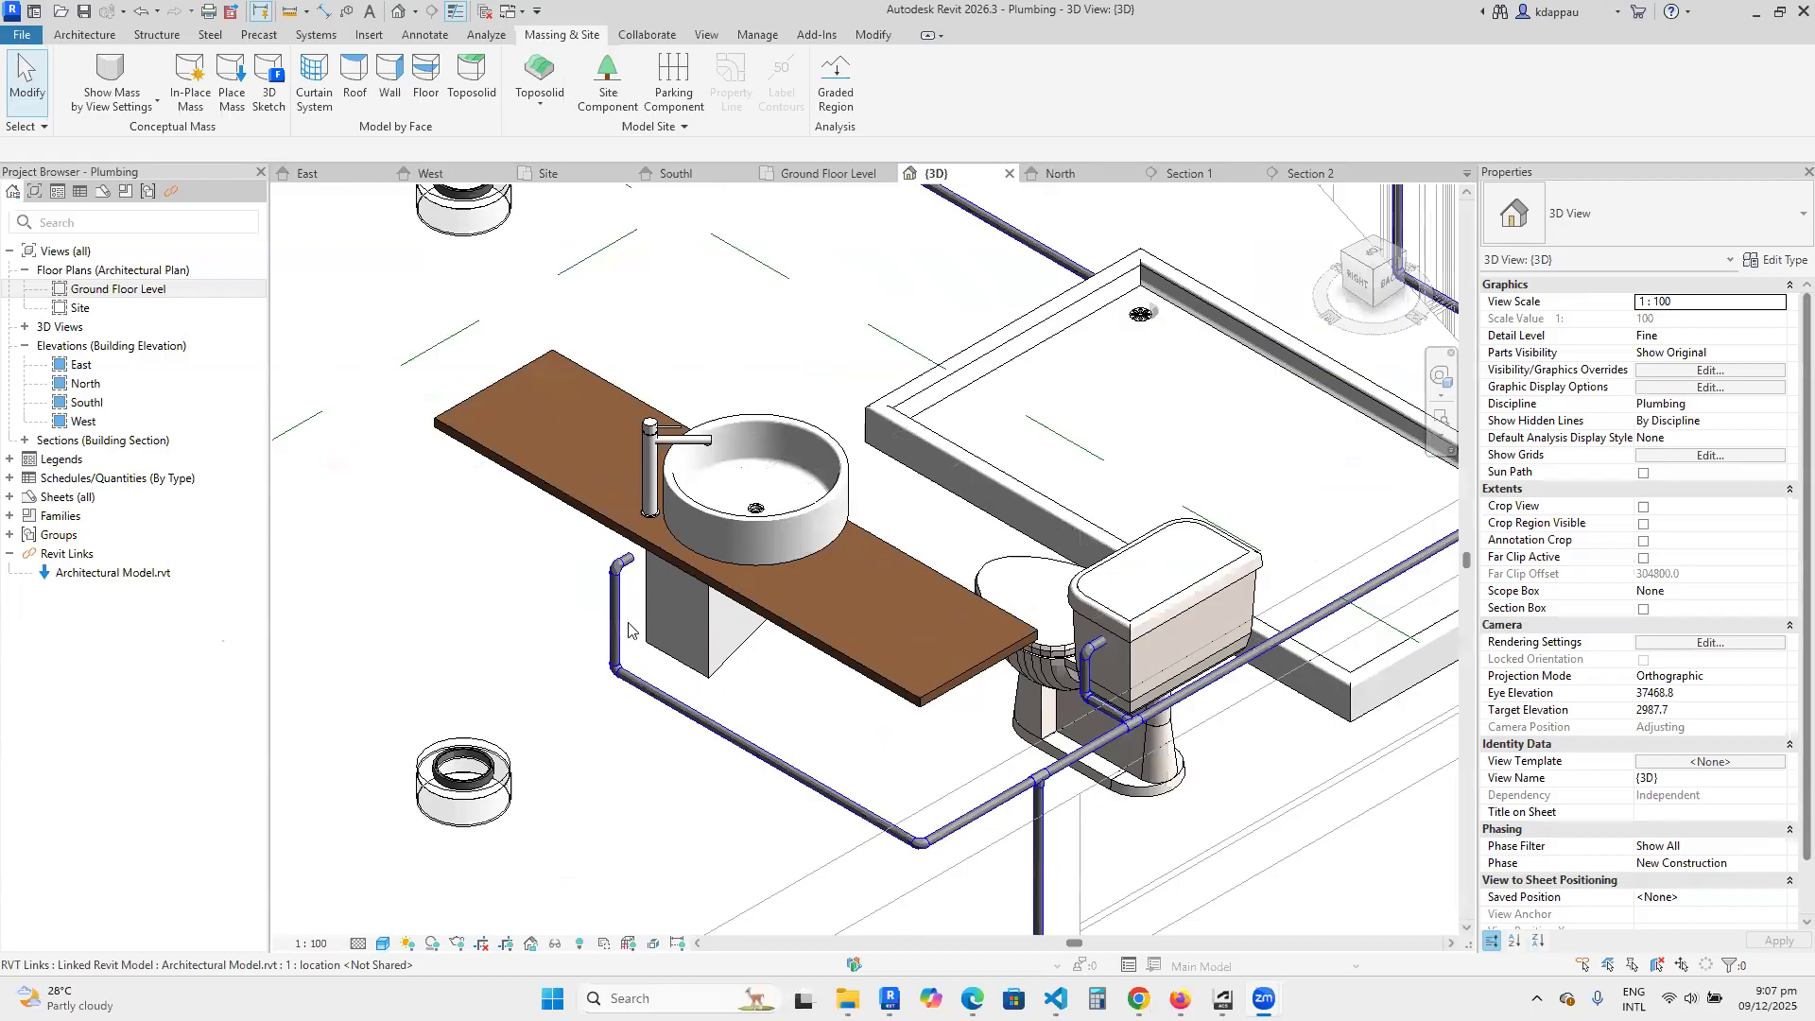
pyautogui.scroll(-2, 628, 629)
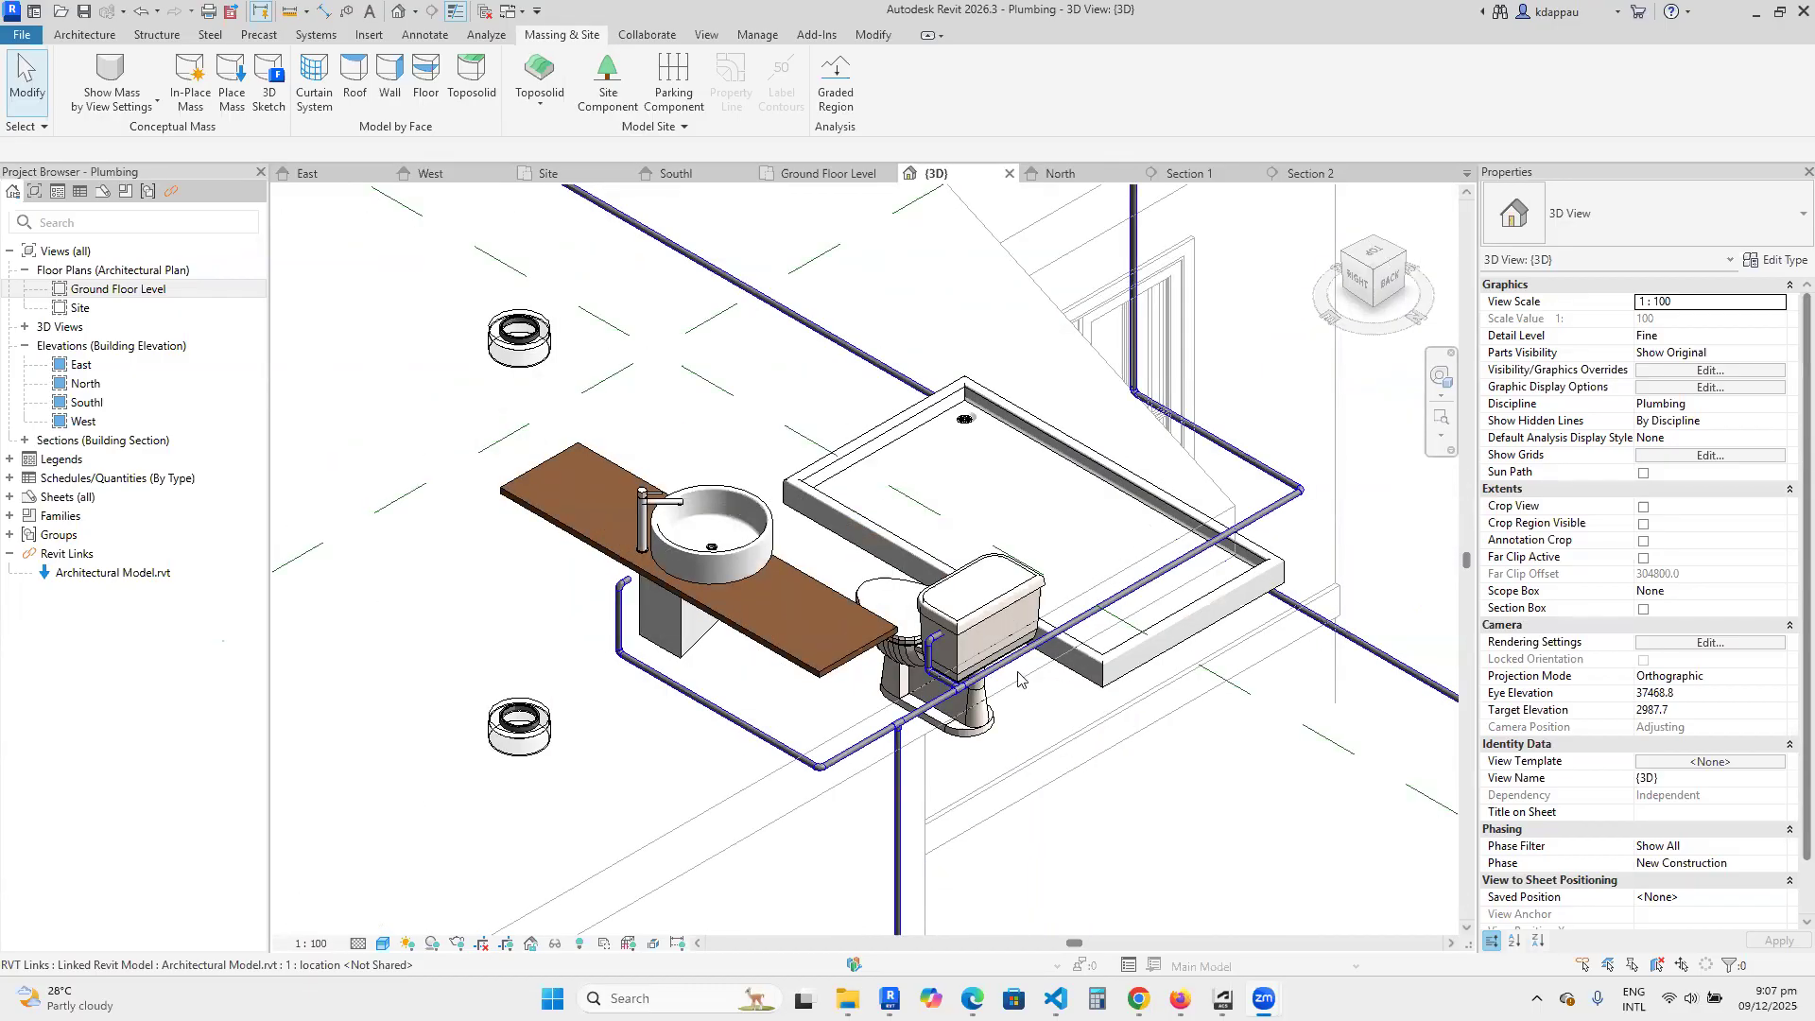
pyautogui.scroll(1, 1018, 678)
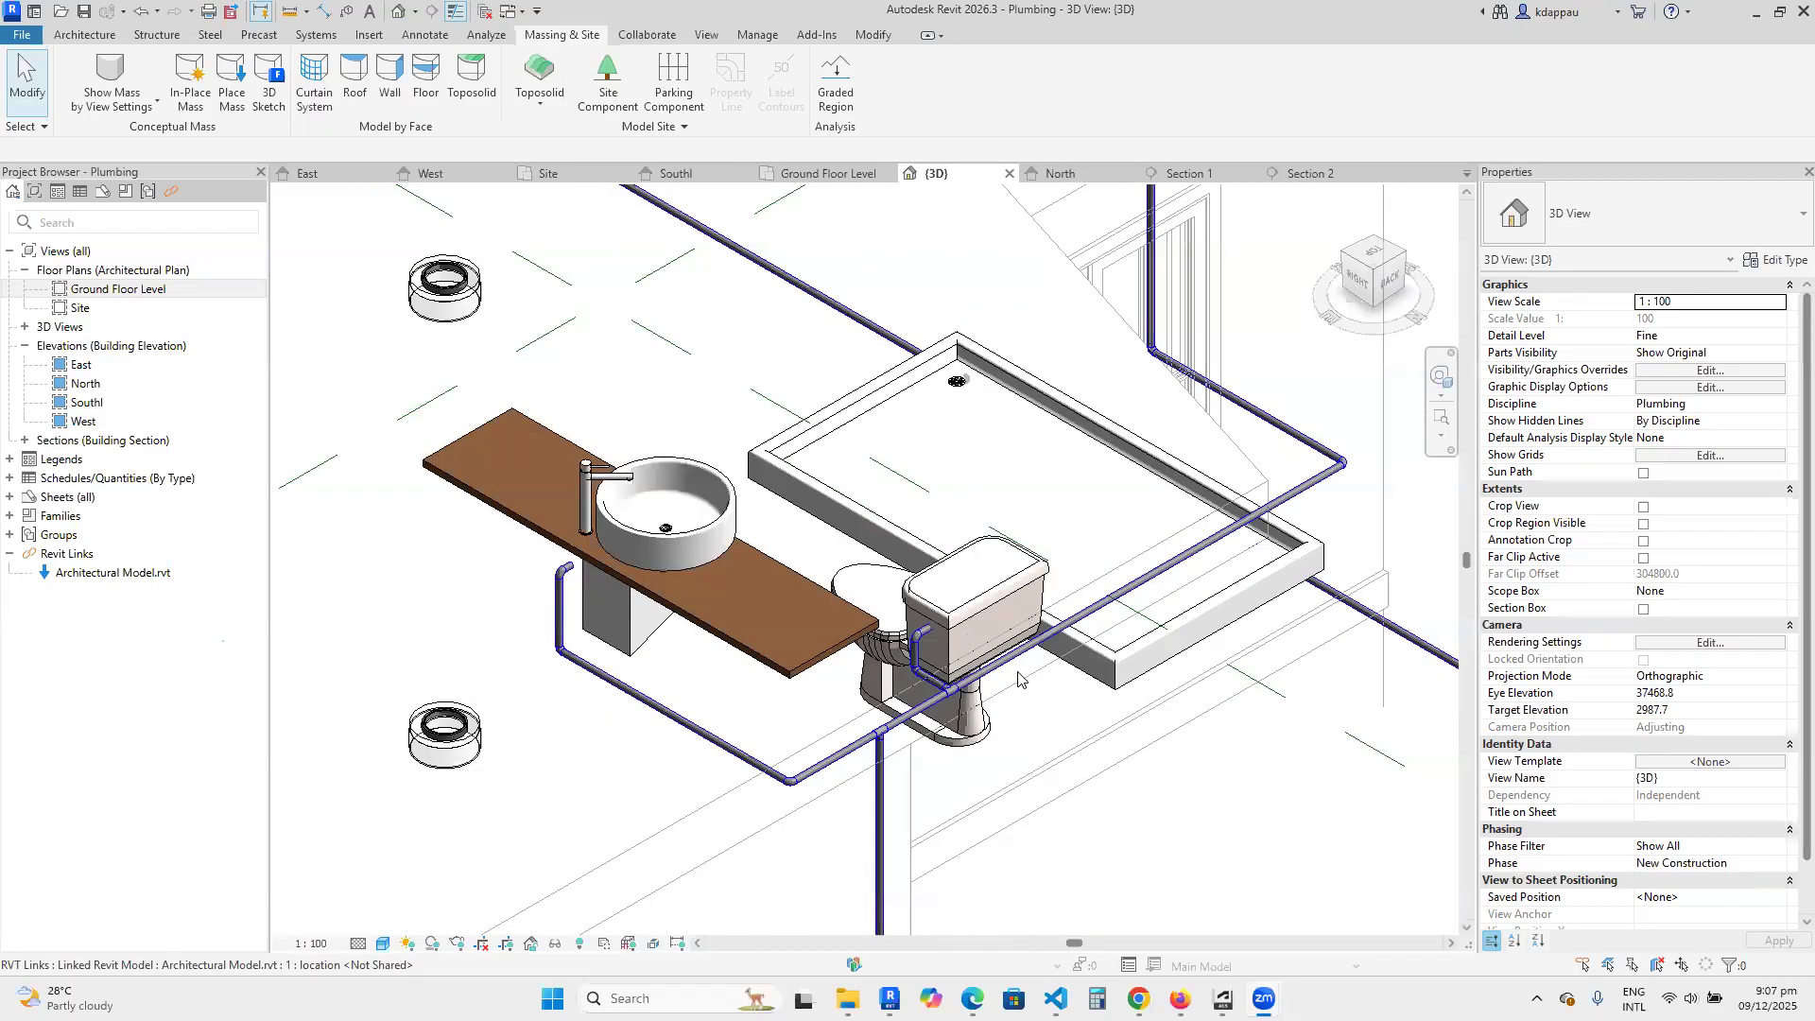
# Examine in 3D the tee and elbow joints linking the toilet and basin branches to the vertical supply pipe.
pyautogui.scroll(2, 955, 683)
pyautogui.scroll(-2, 860, 732)
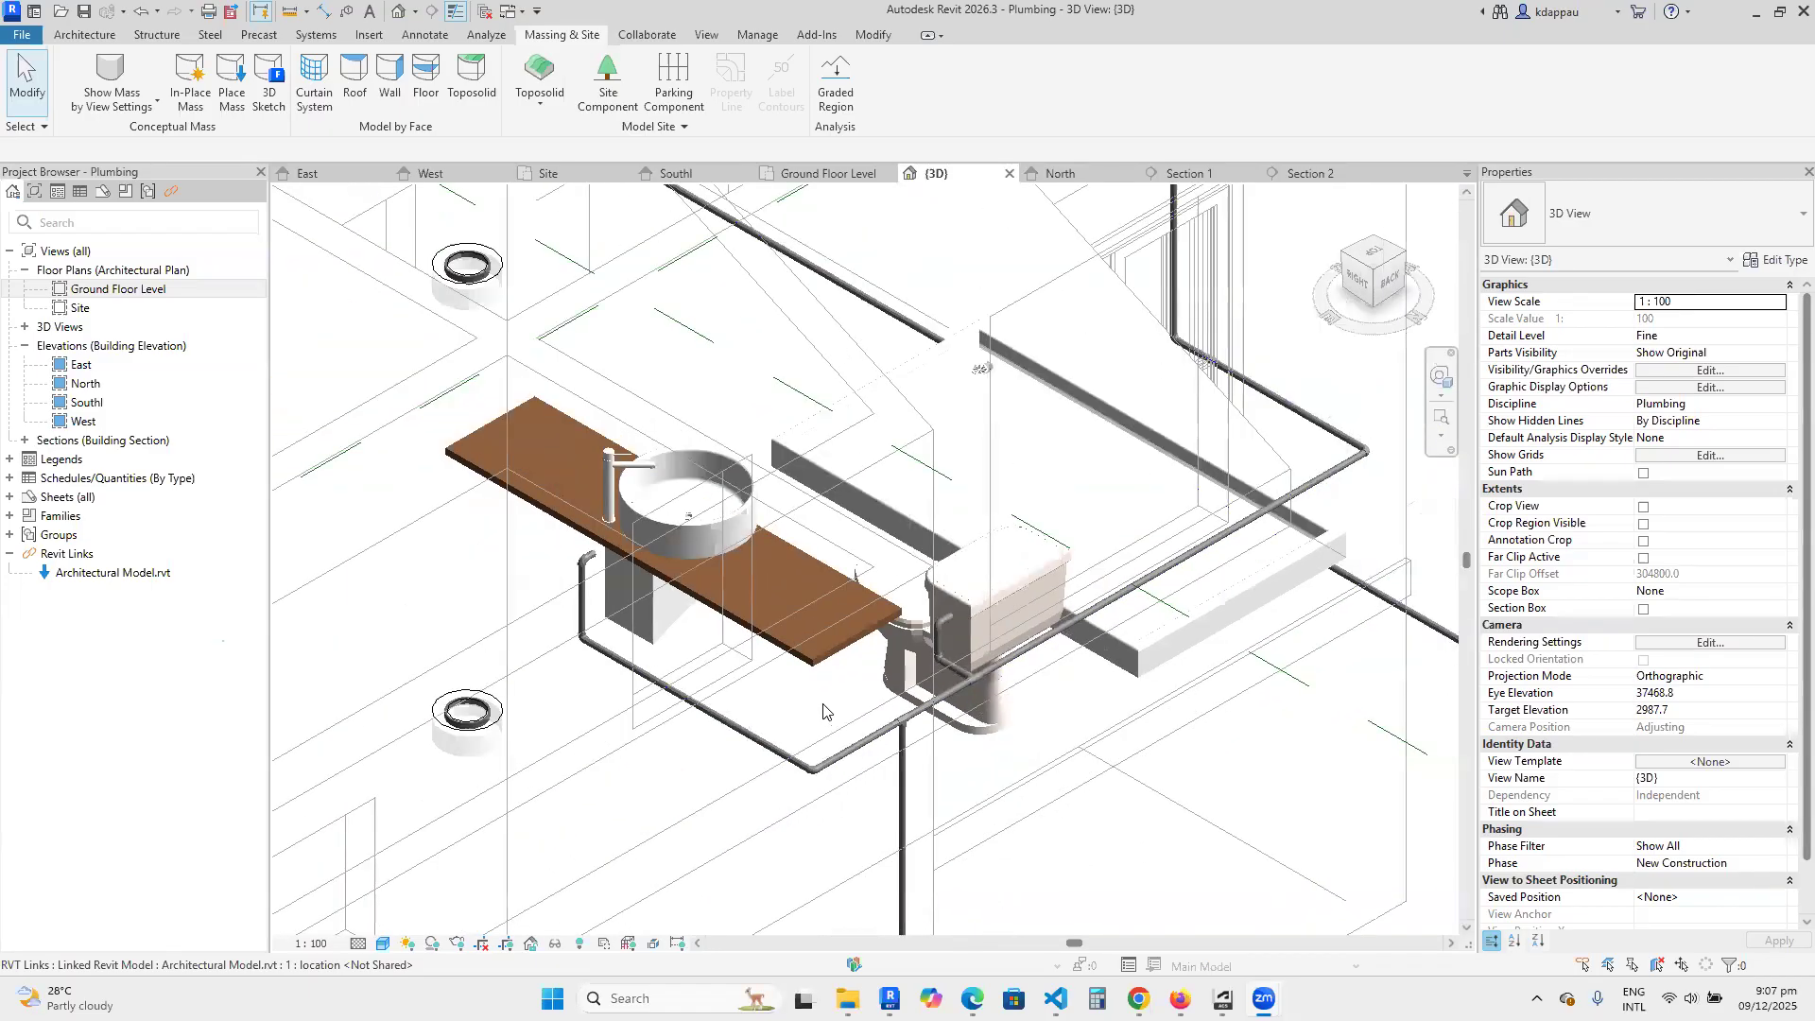
pyautogui.scroll(-2, 881, 754)
pyautogui.scroll(5, 857, 636)
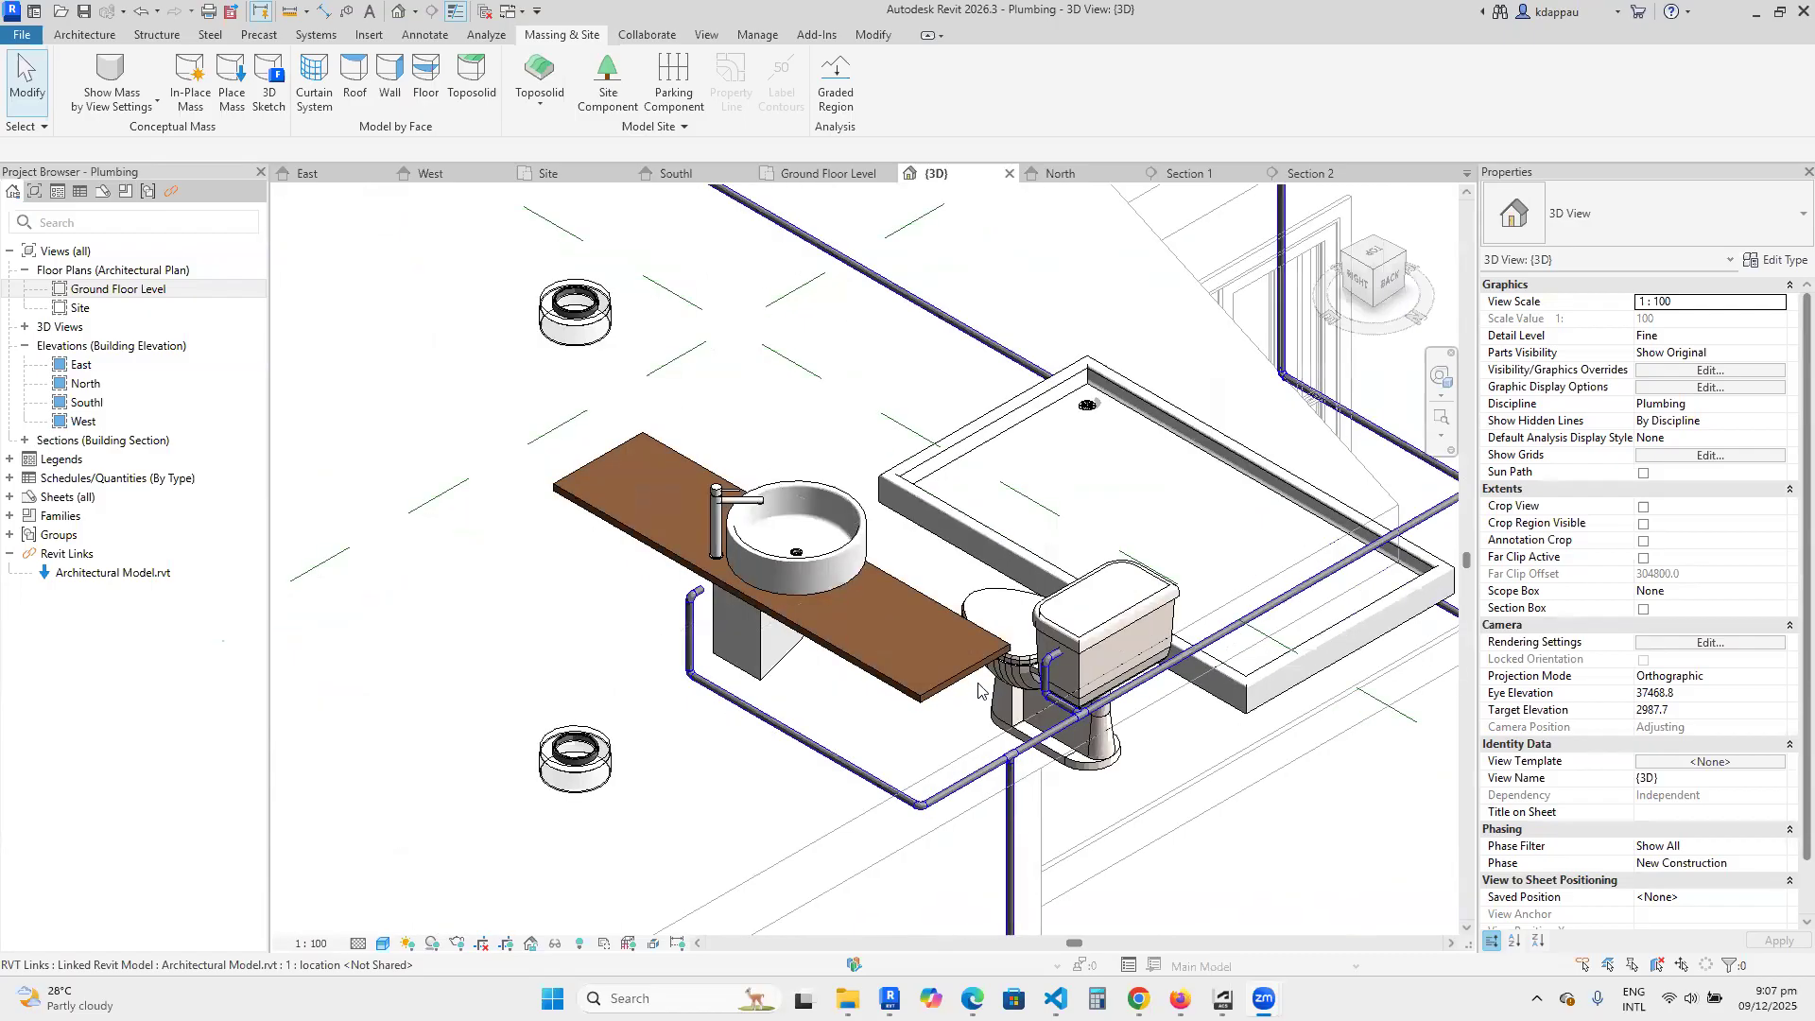
pyautogui.scroll(-5, 857, 636)
pyautogui.scroll(4, 880, 714)
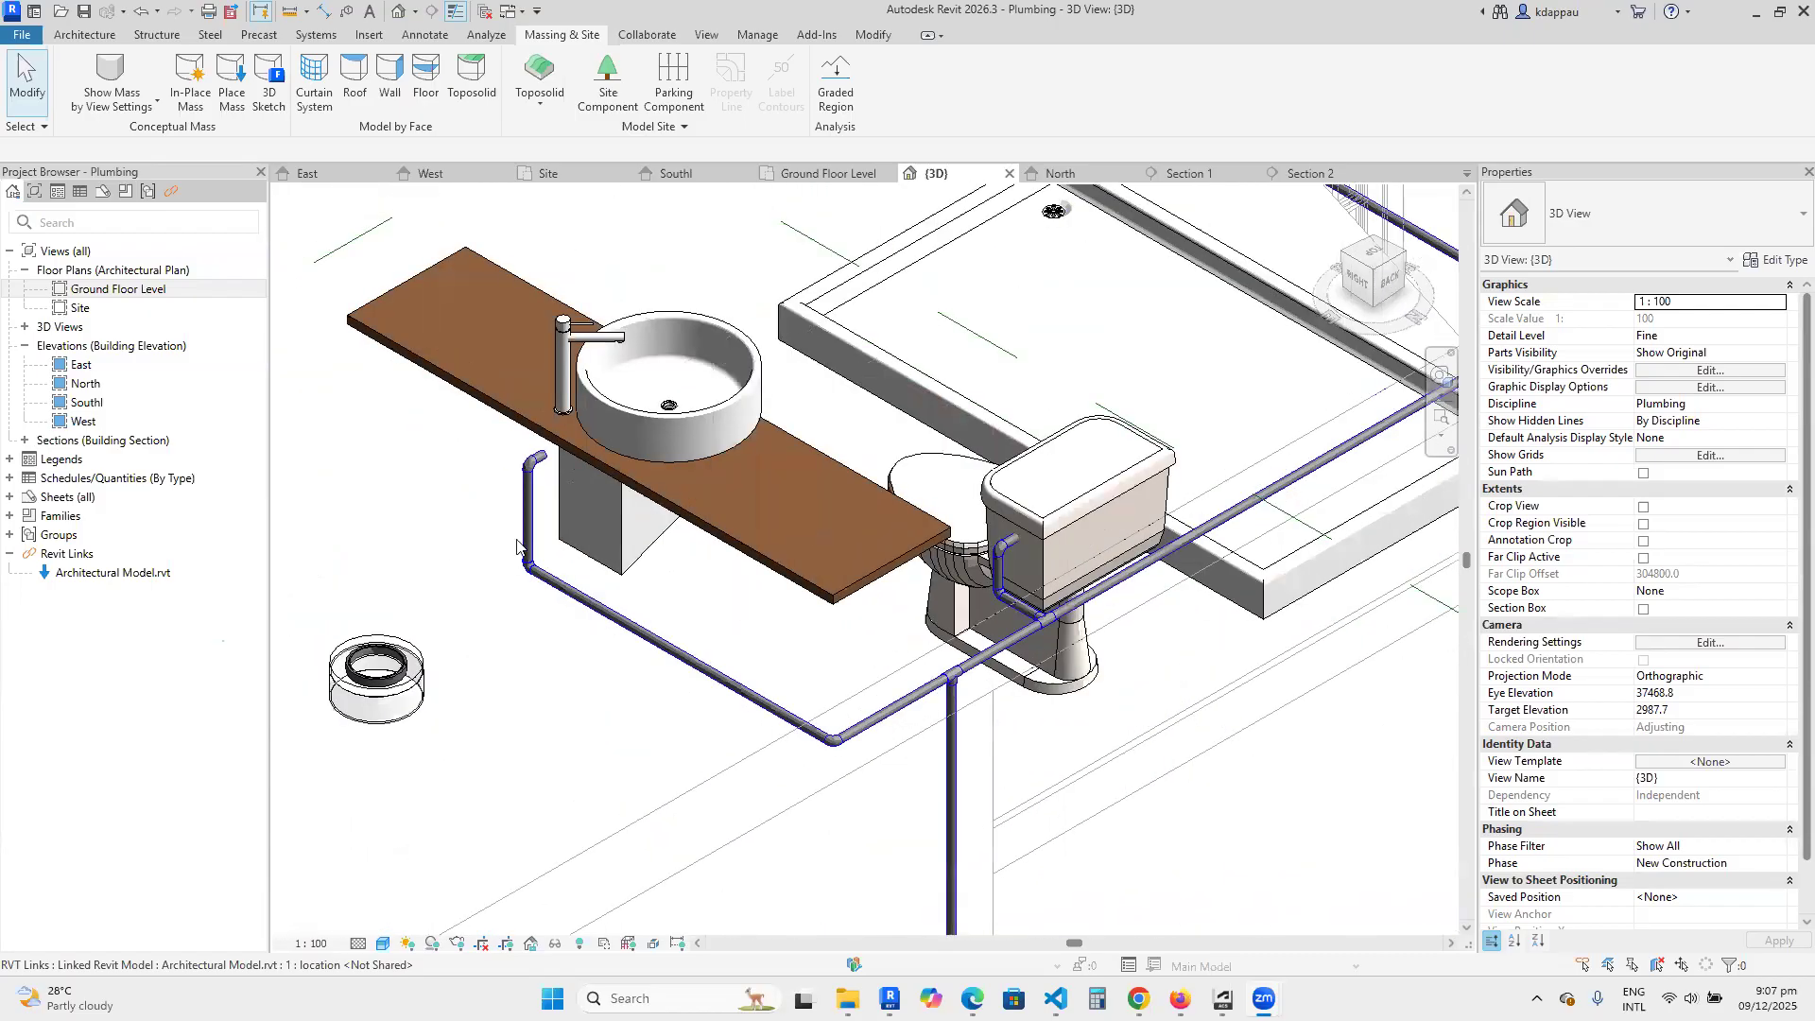
pyautogui.scroll(-2, 882, 666)
pyautogui.scroll(-1, 877, 752)
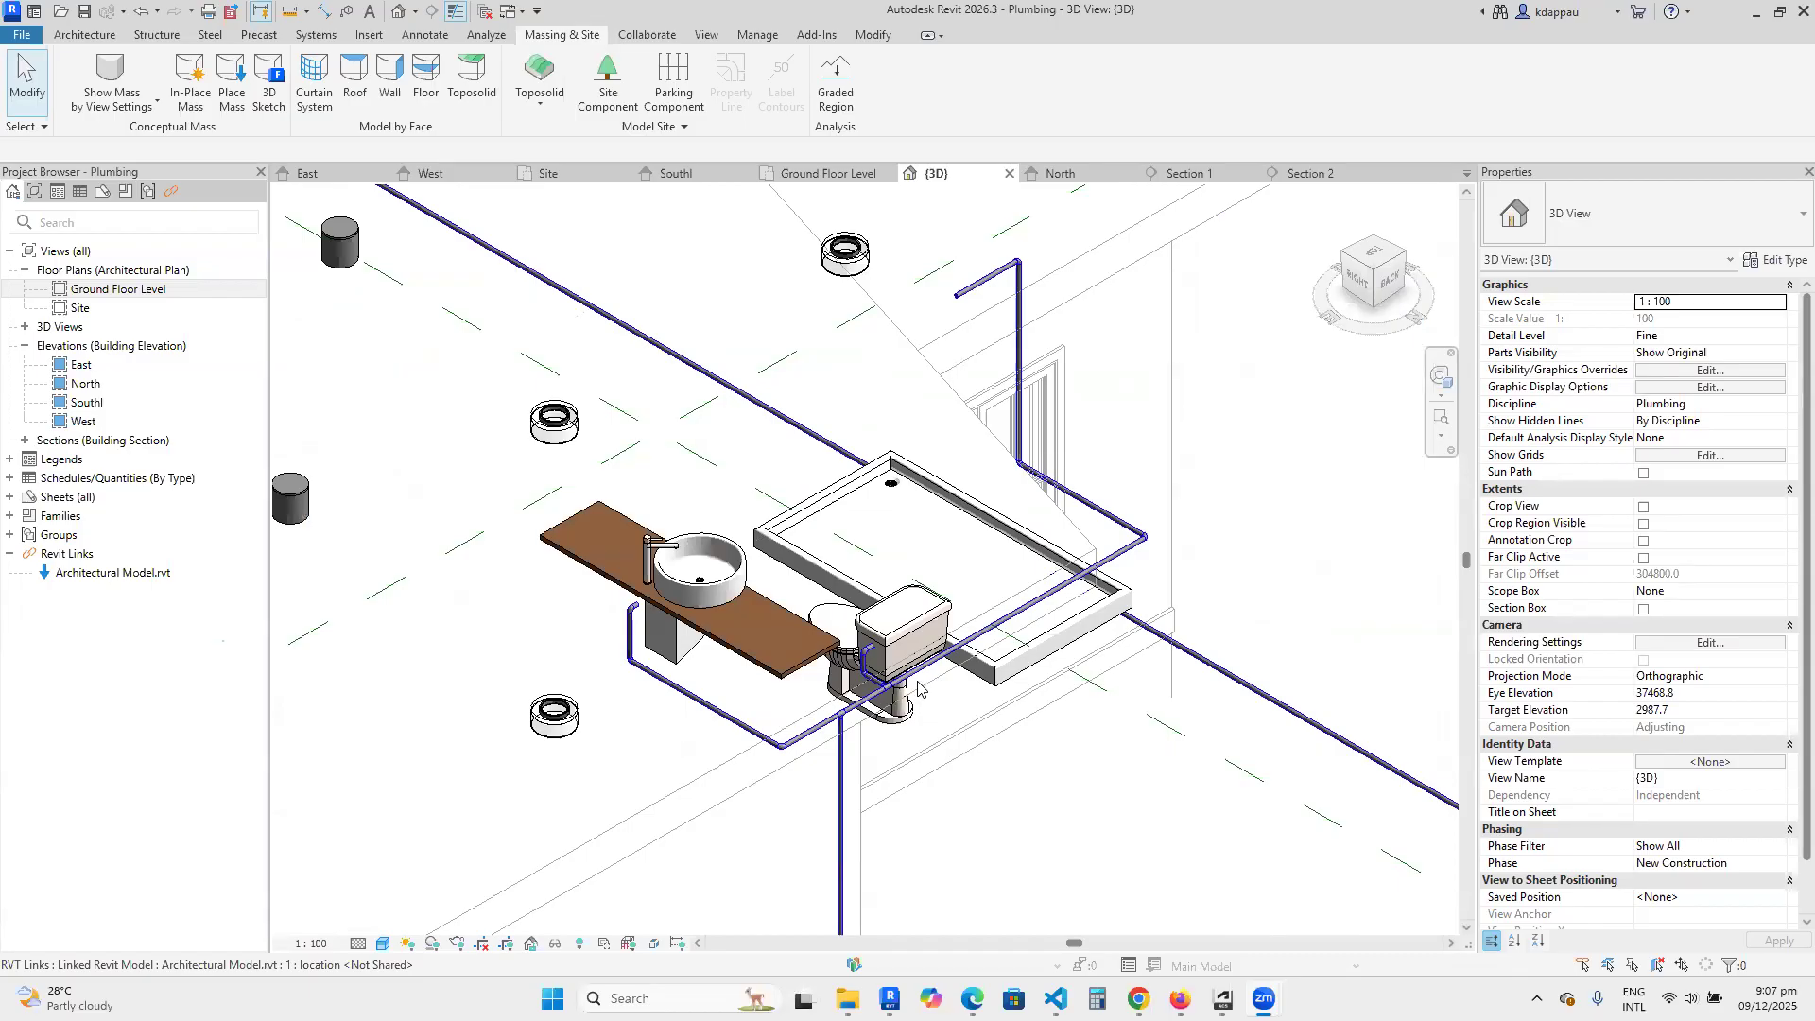
pyautogui.scroll(4, 809, 742)
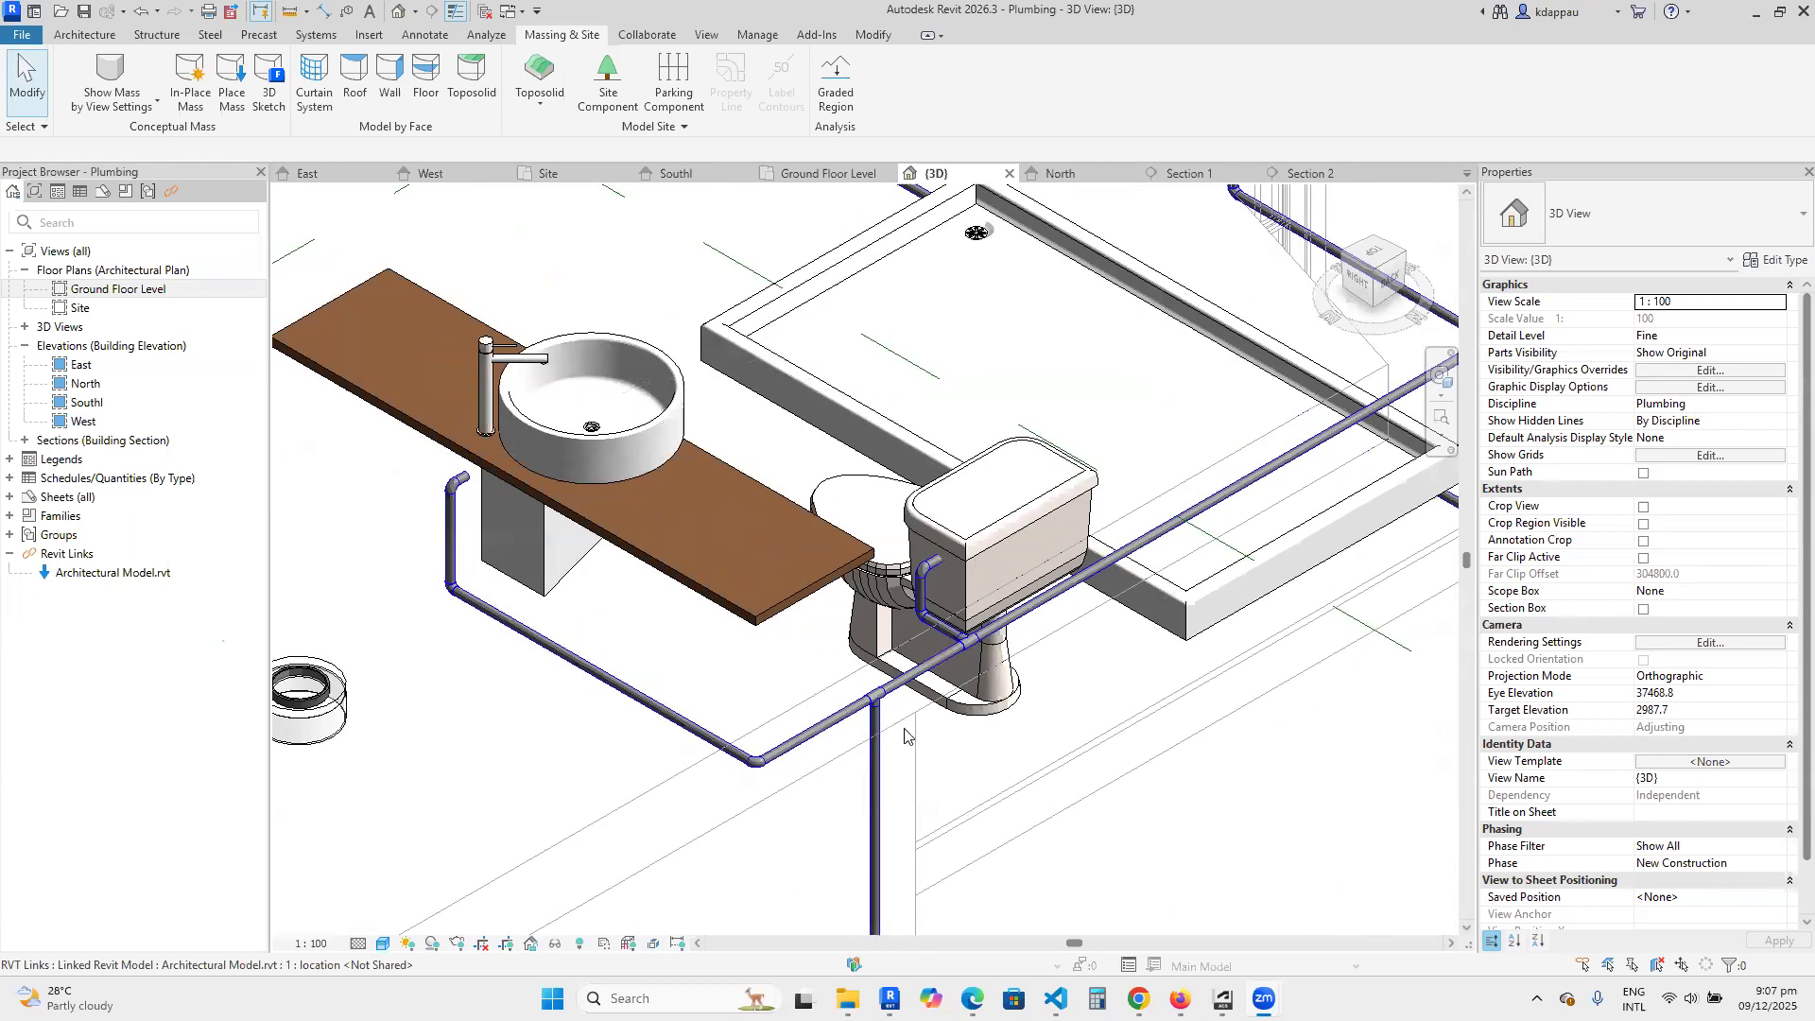
pyautogui.scroll(-1, 905, 734)
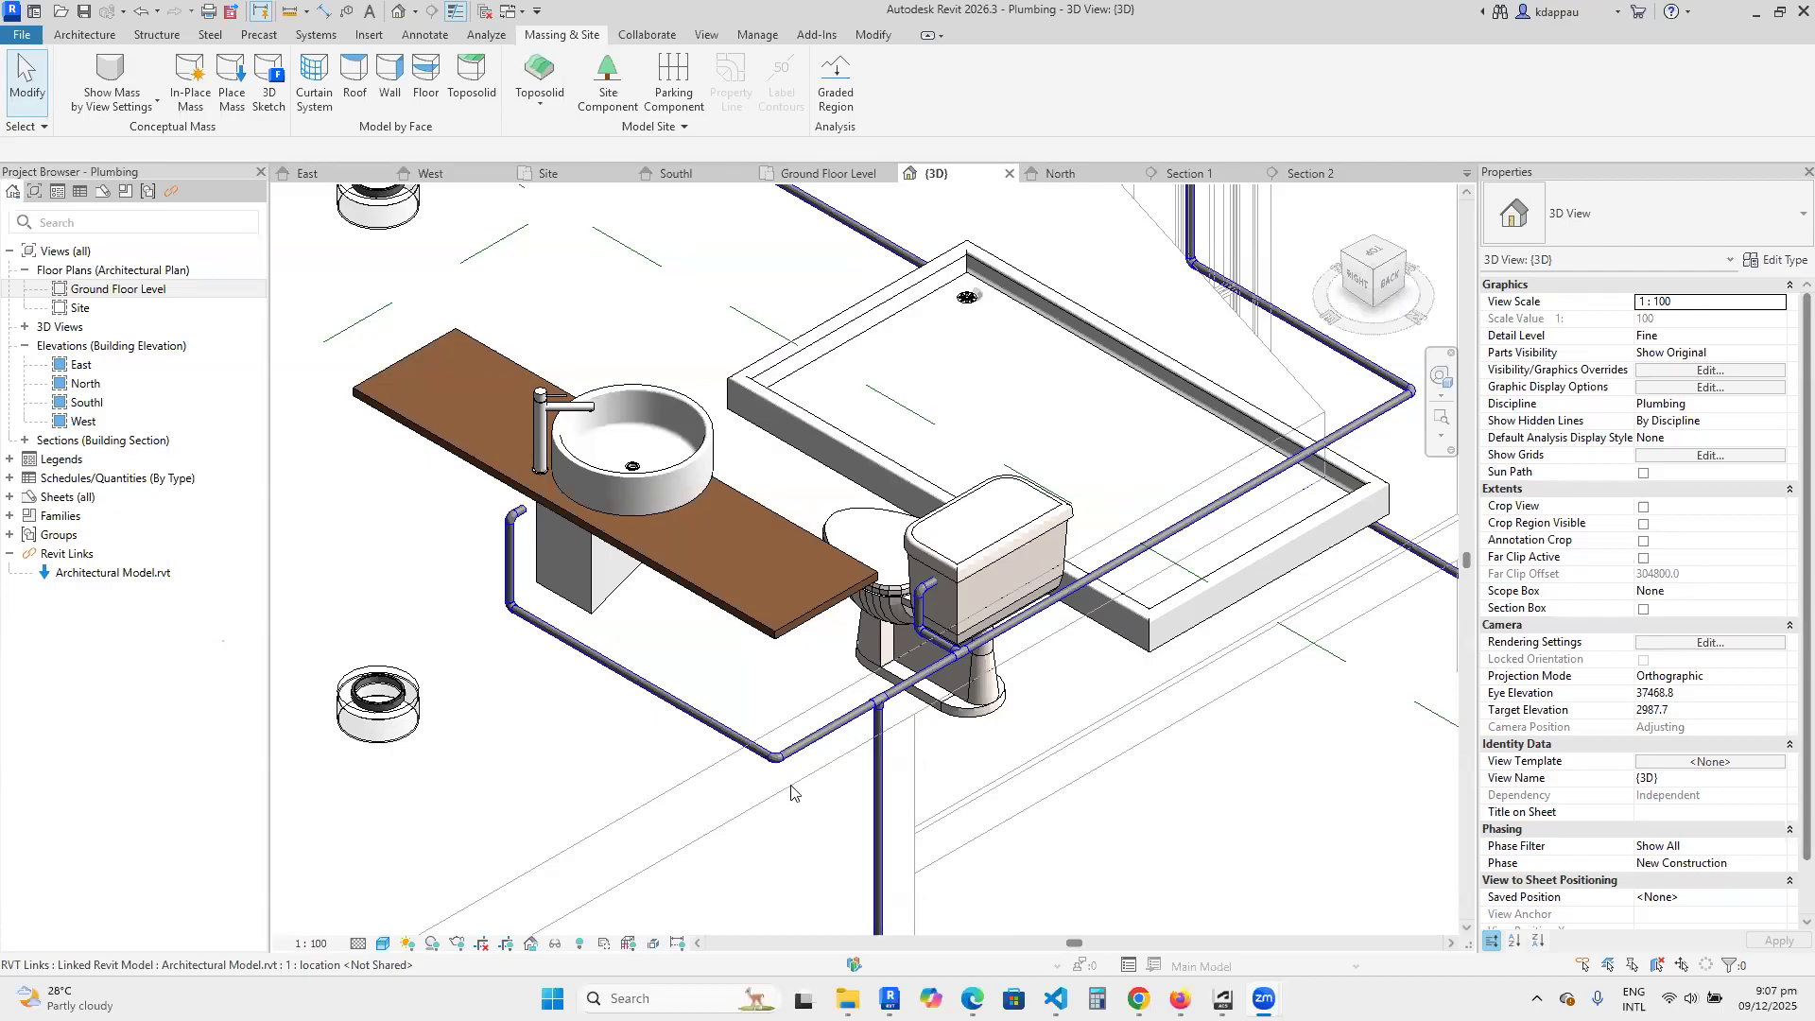
pyautogui.scroll(5, 792, 792)
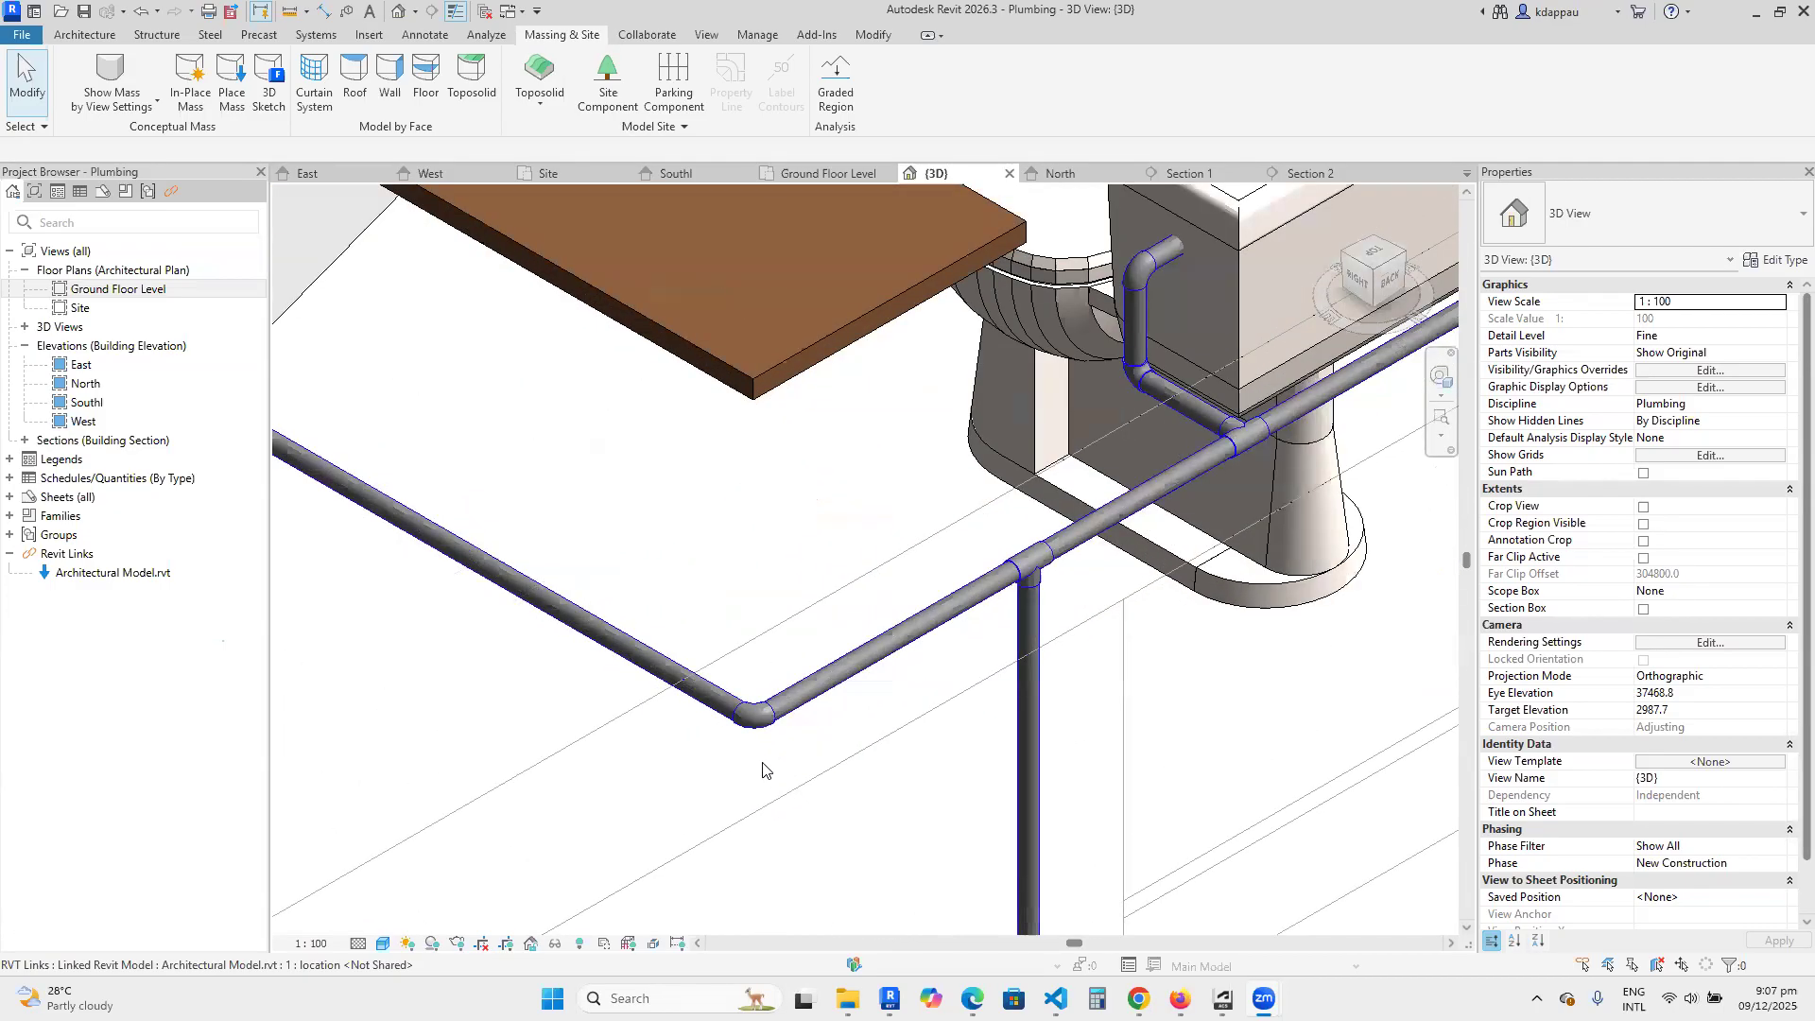
pyautogui.scroll(-2, 751, 761)
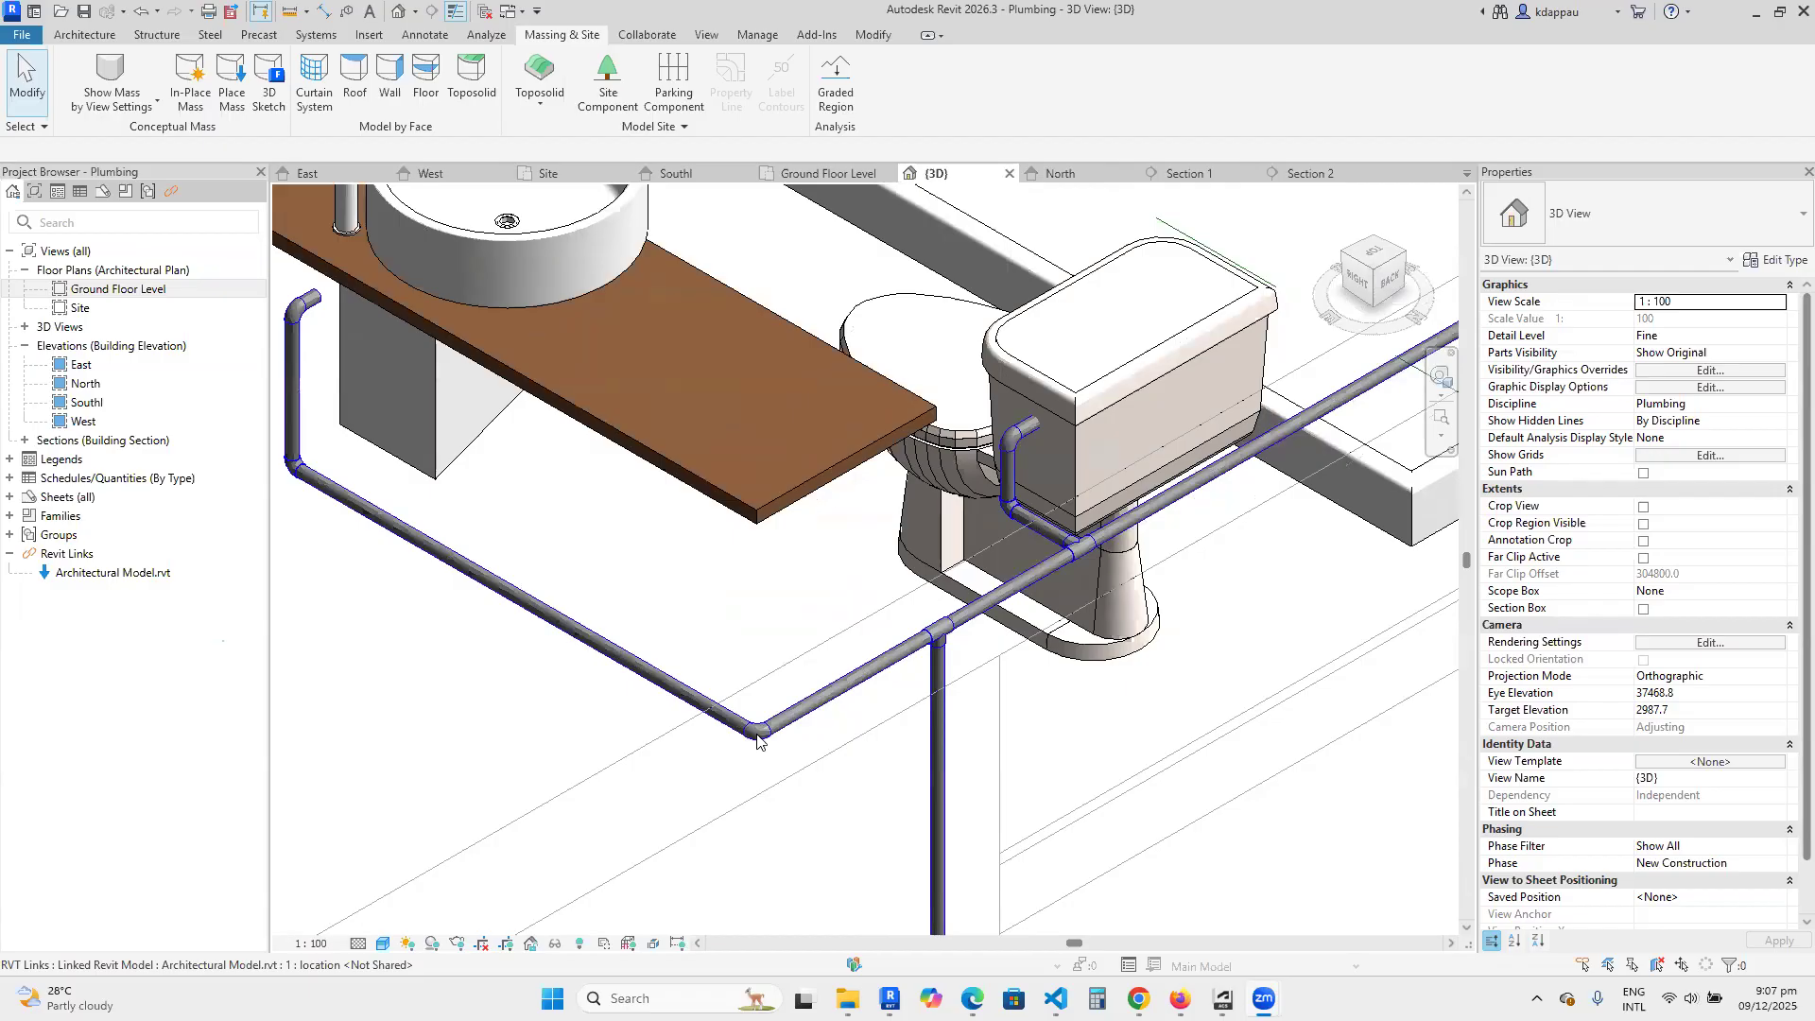
pyautogui.scroll(-3, 756, 742)
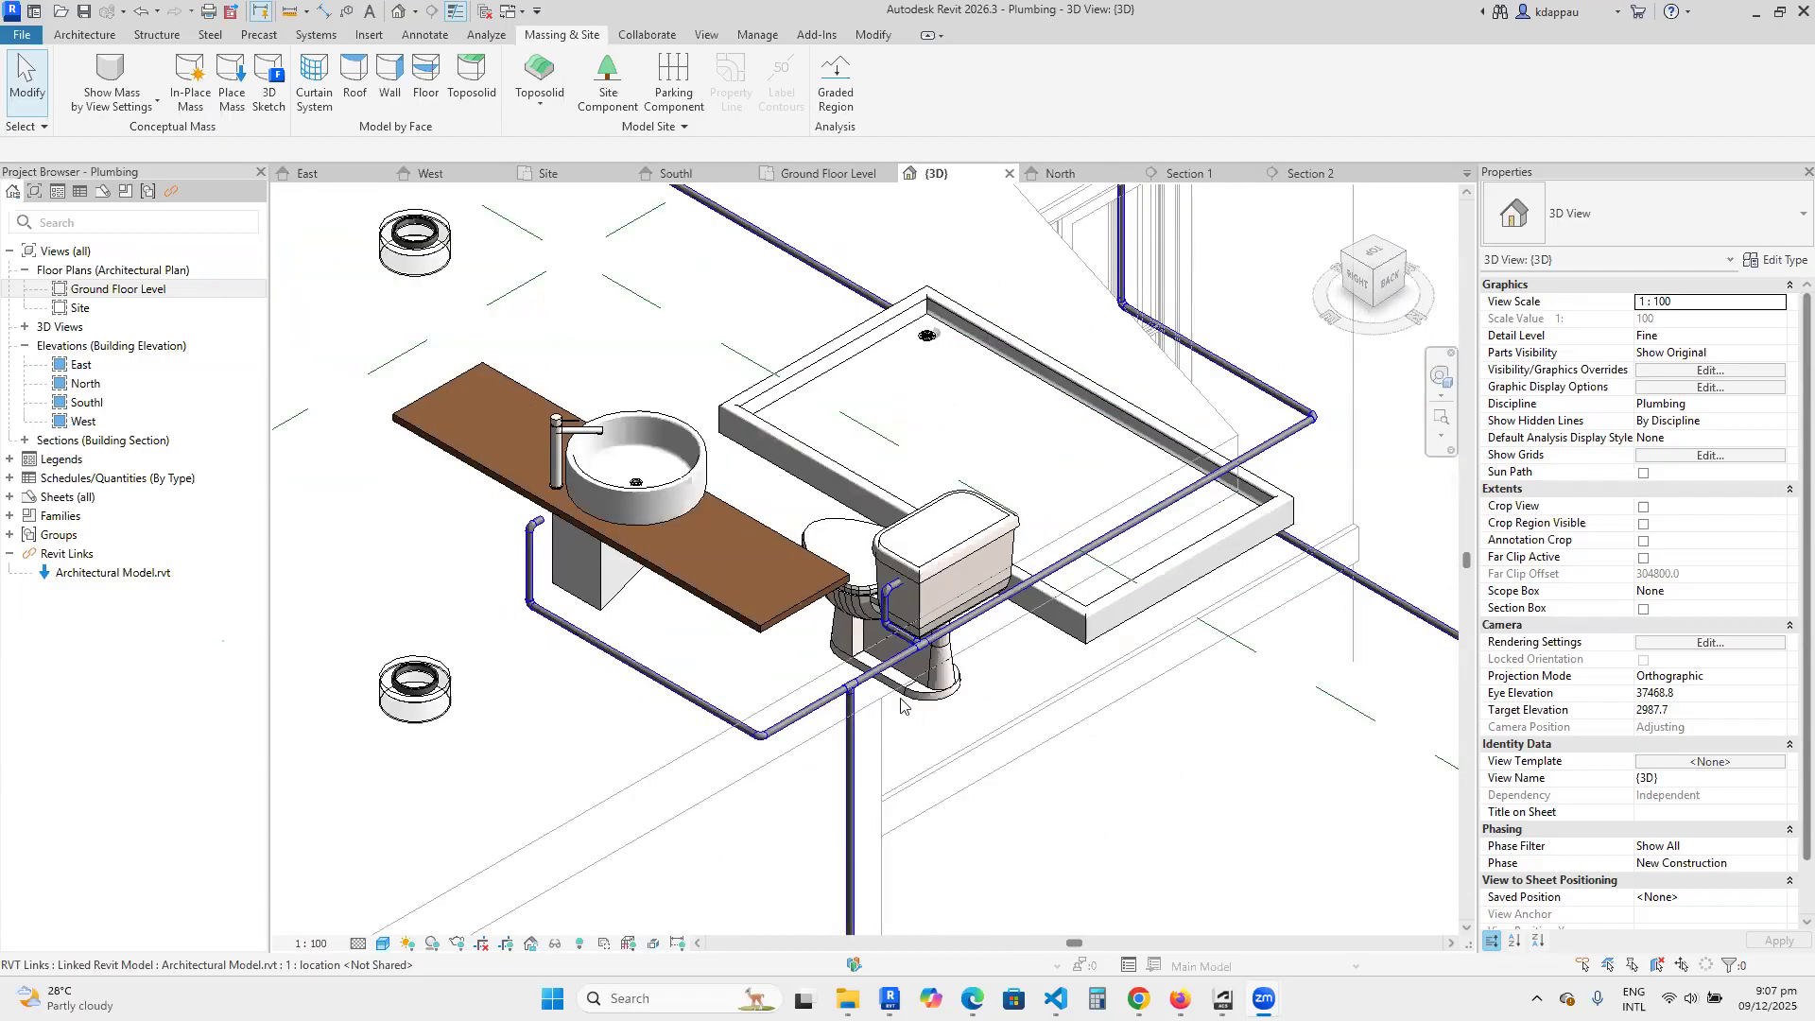
pyautogui.scroll(-2, 900, 704)
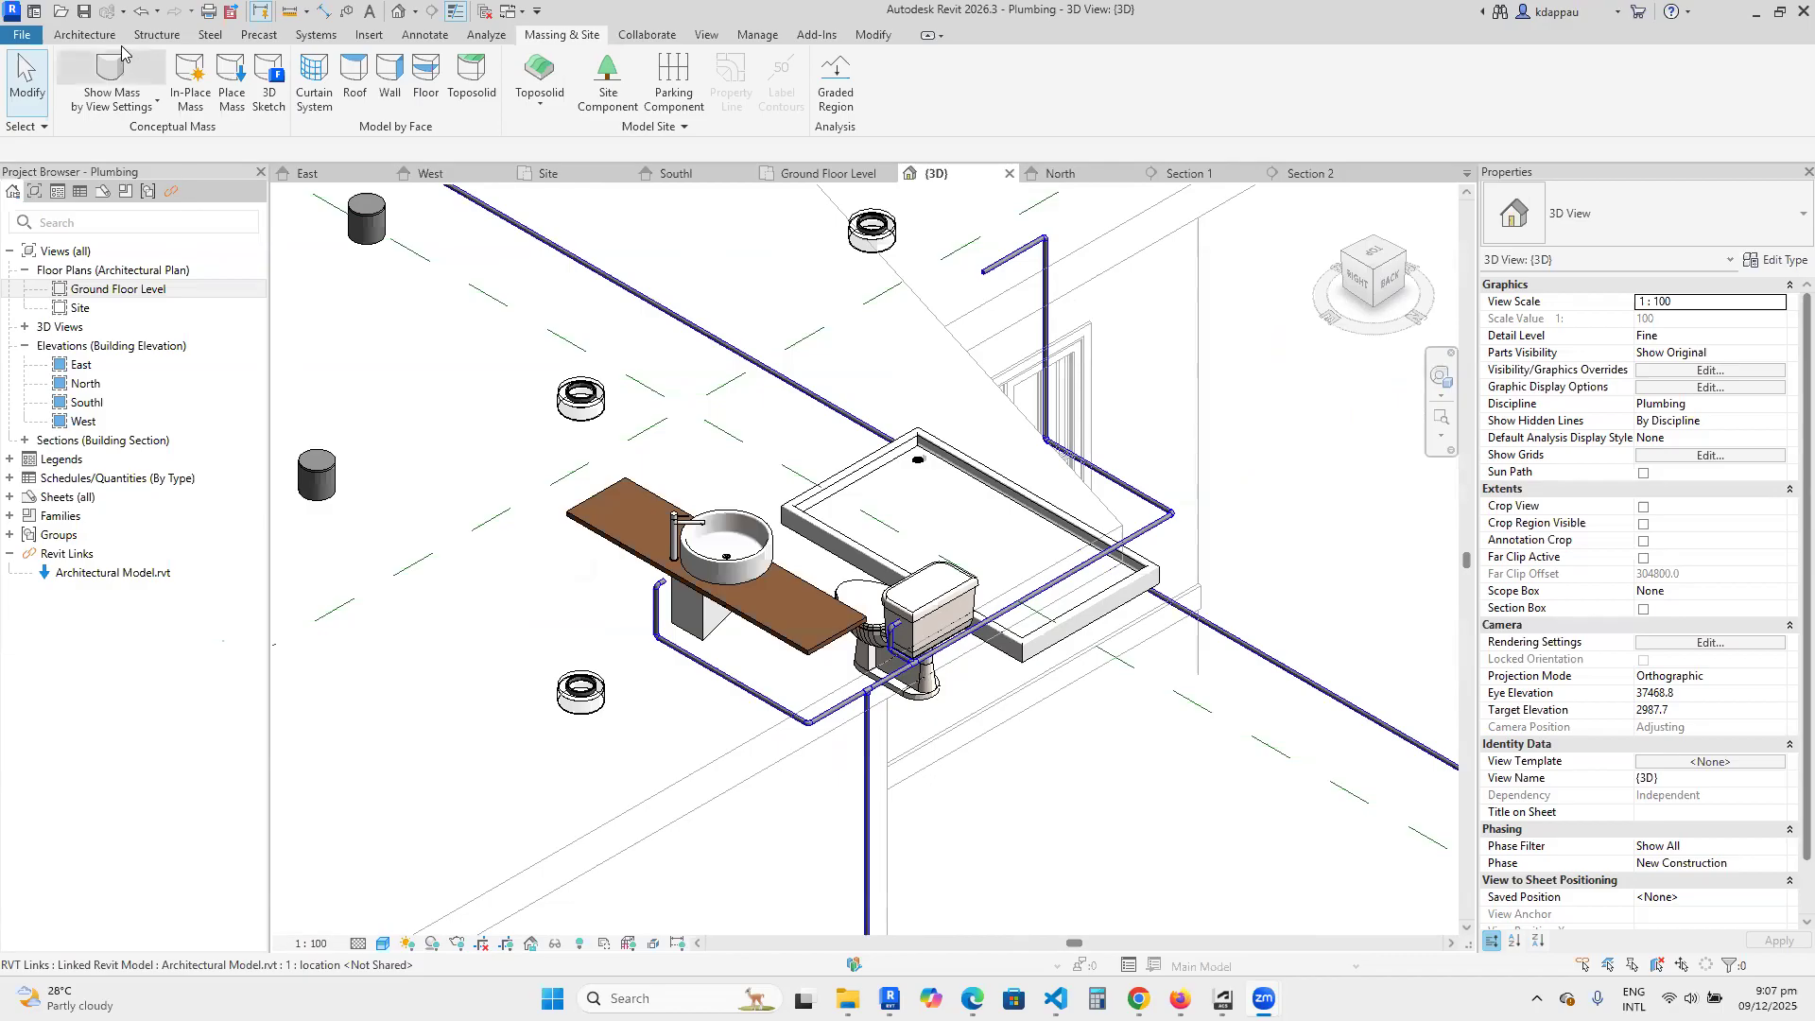
# Draw a curved 150 mm round flex pipe starting at the basin pipe's open end and looping beside the countertop.
pyautogui.click(84, 34)
pyautogui.scroll(-4, 939, 571)
pyautogui.scroll(4, 936, 577)
pyautogui.scroll(-2, 933, 580)
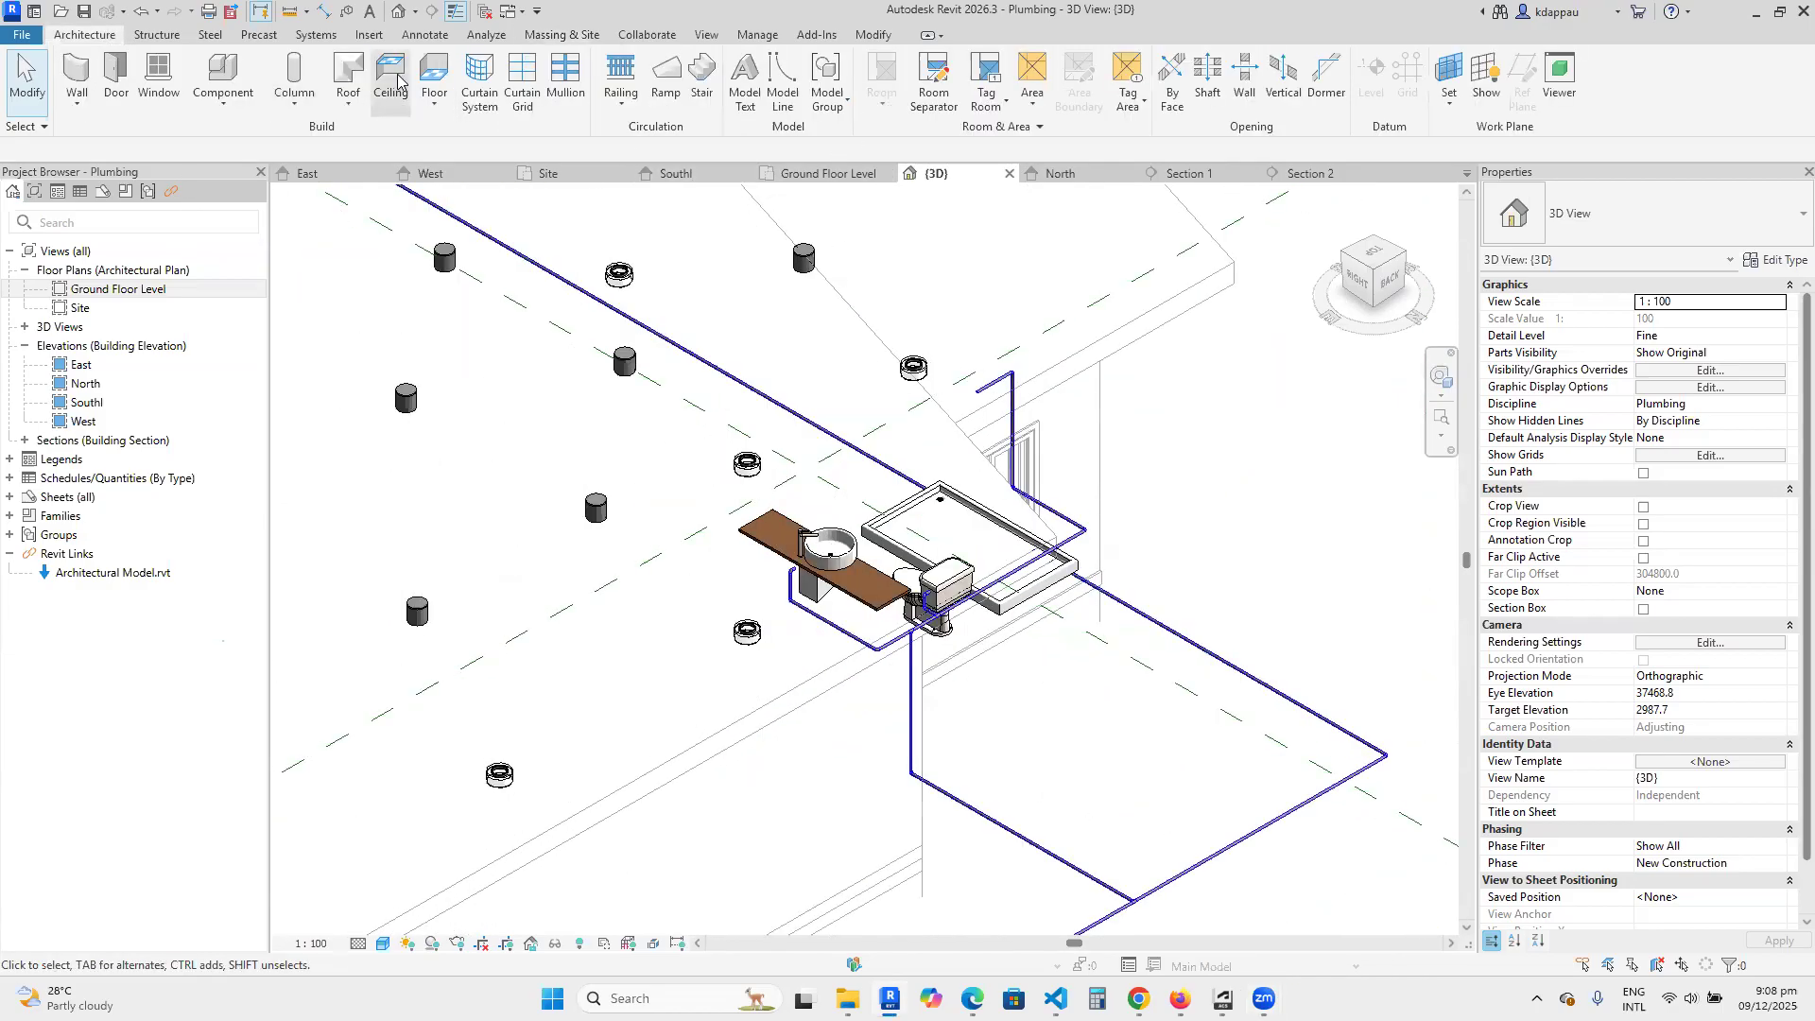
pyautogui.click(318, 36)
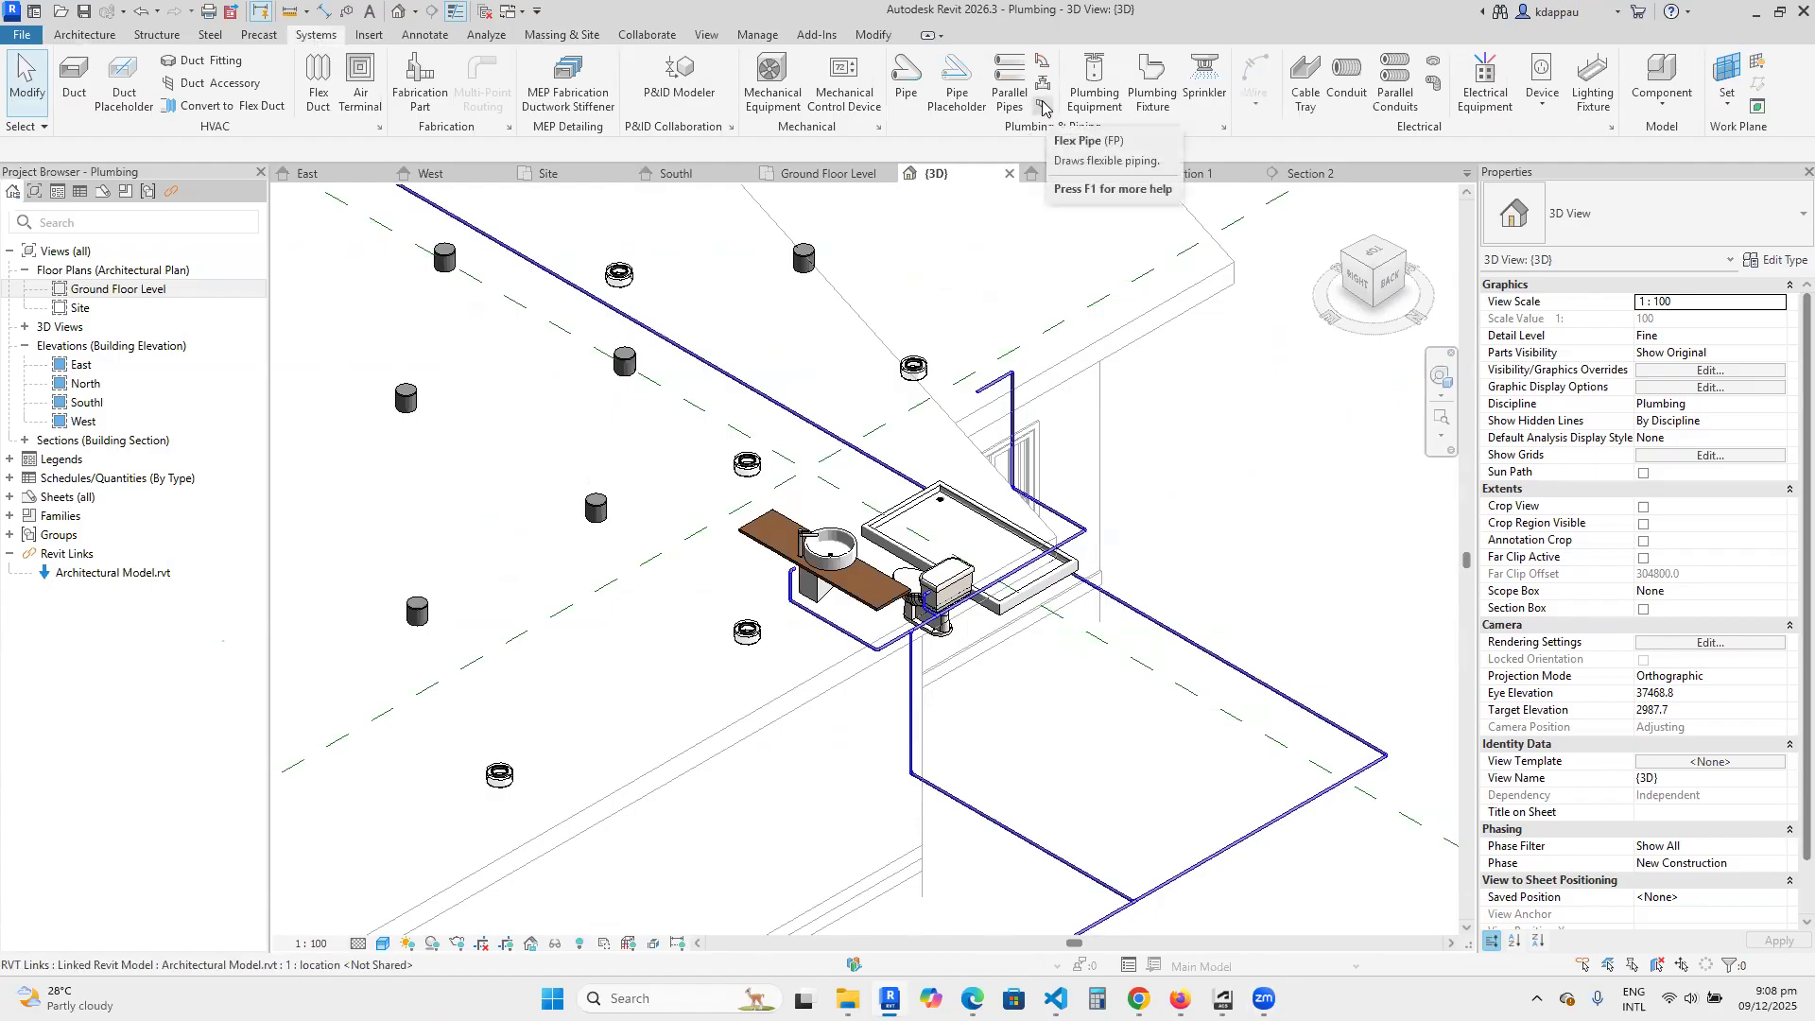
pyautogui.click(1040, 109)
pyautogui.scroll(5, 723, 495)
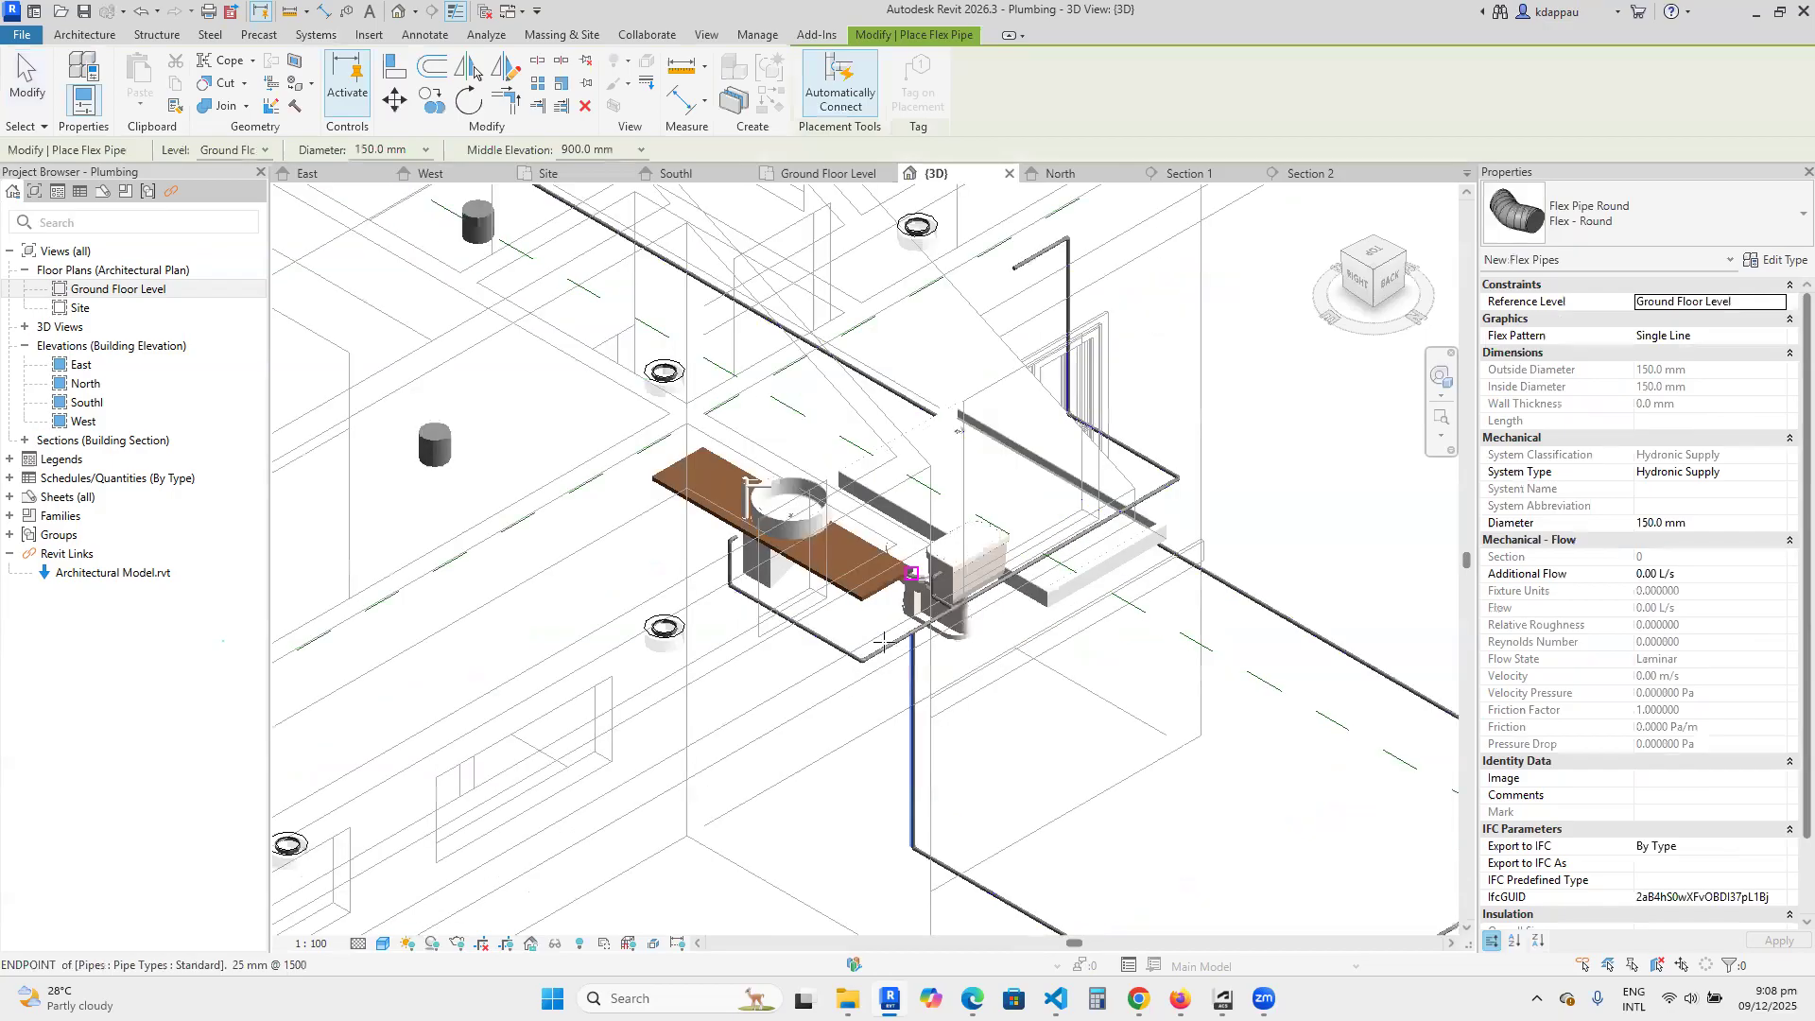
pyautogui.scroll(6, 722, 496)
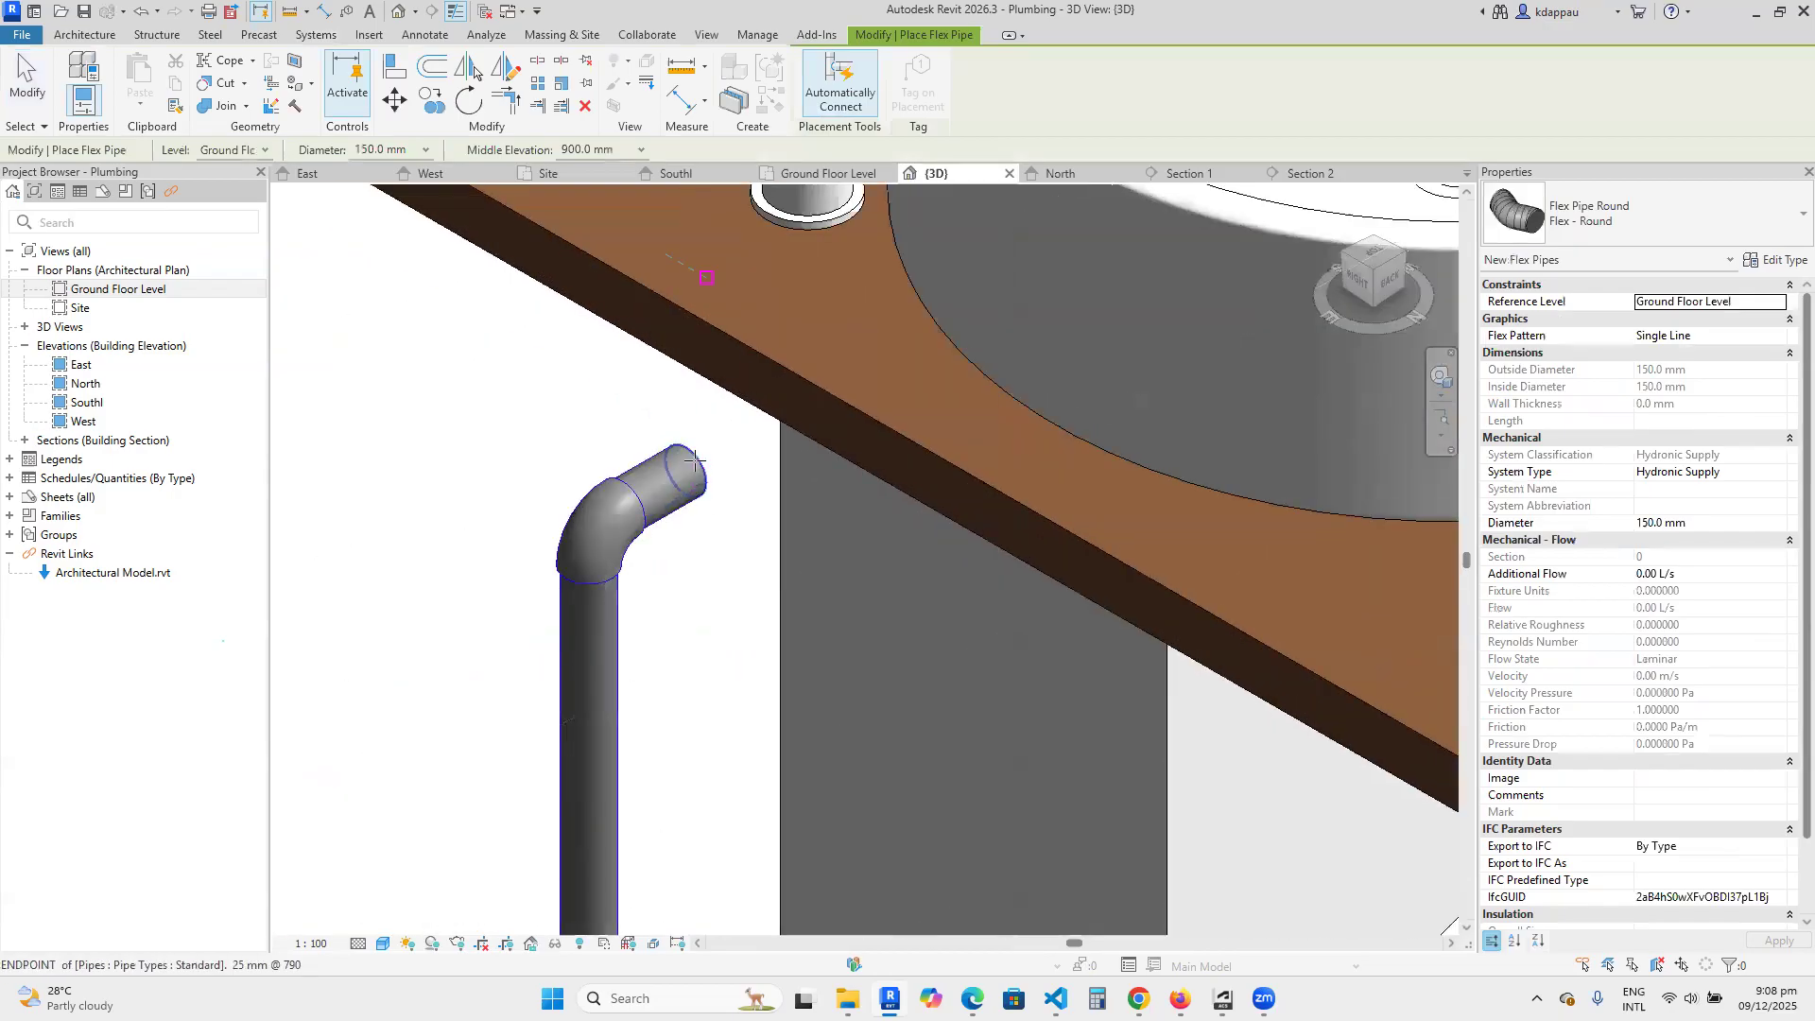
pyautogui.click(694, 470)
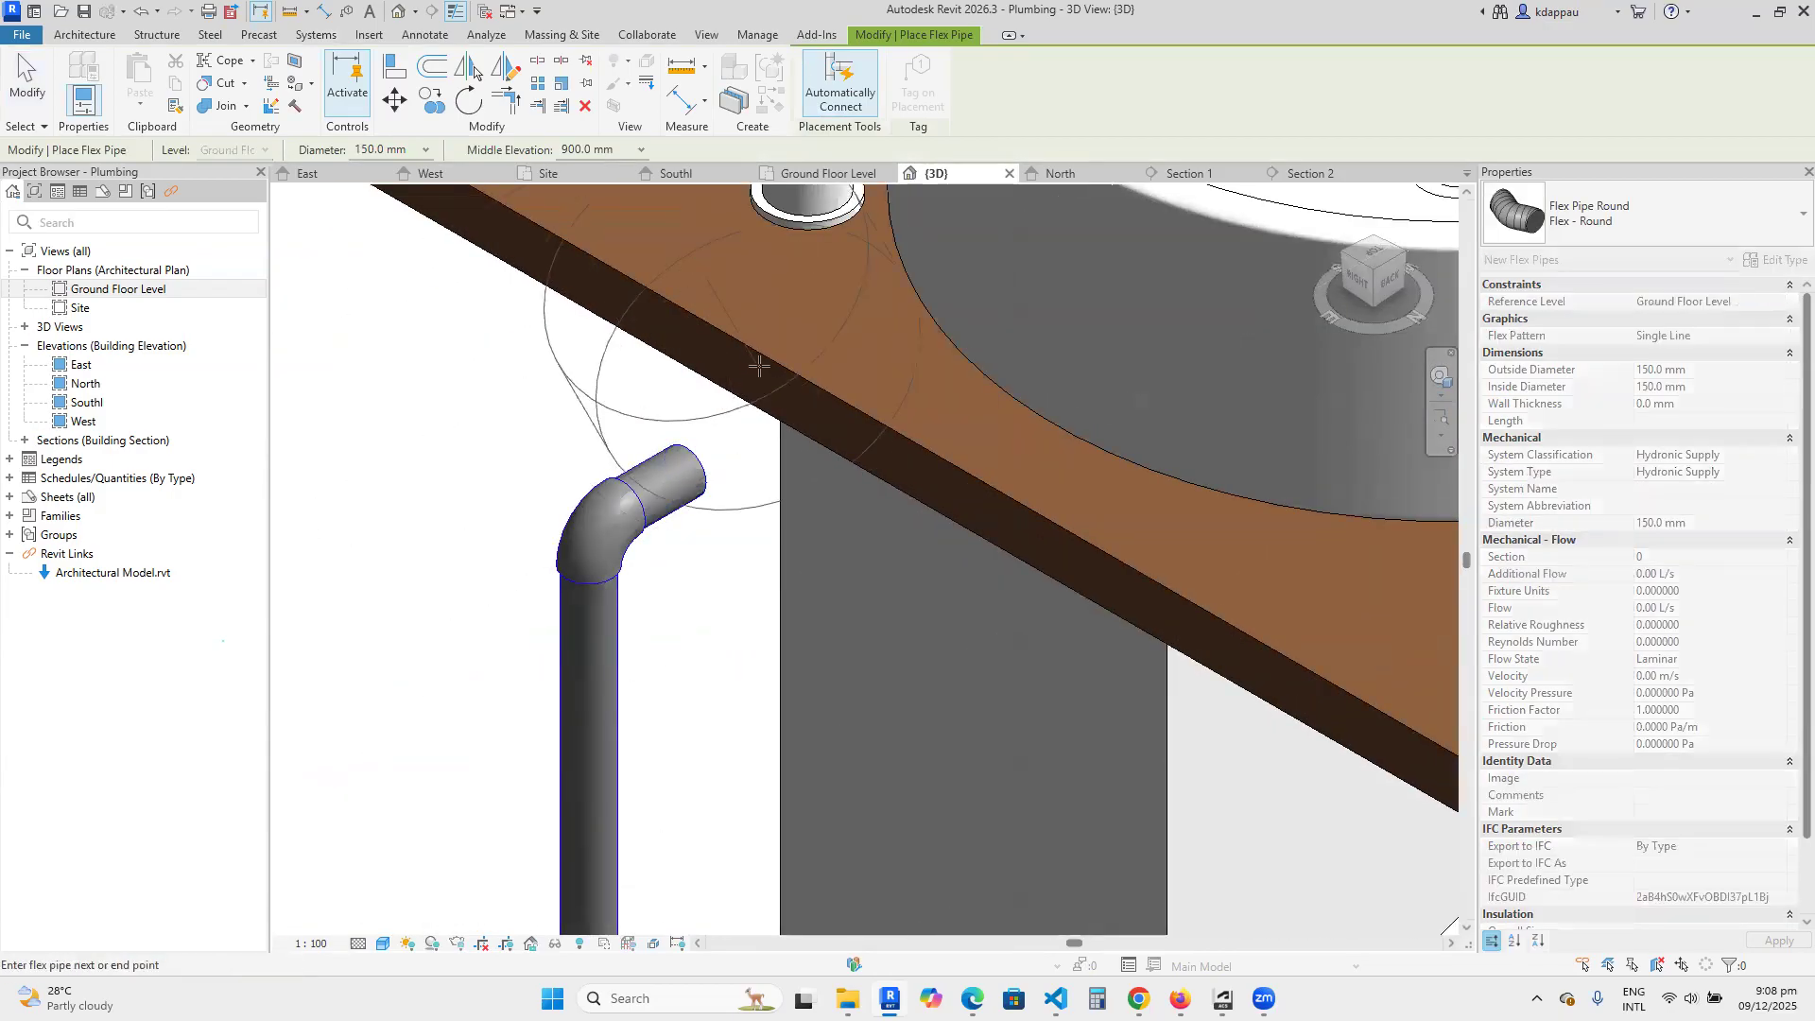
pyautogui.scroll(-3, 938, 487)
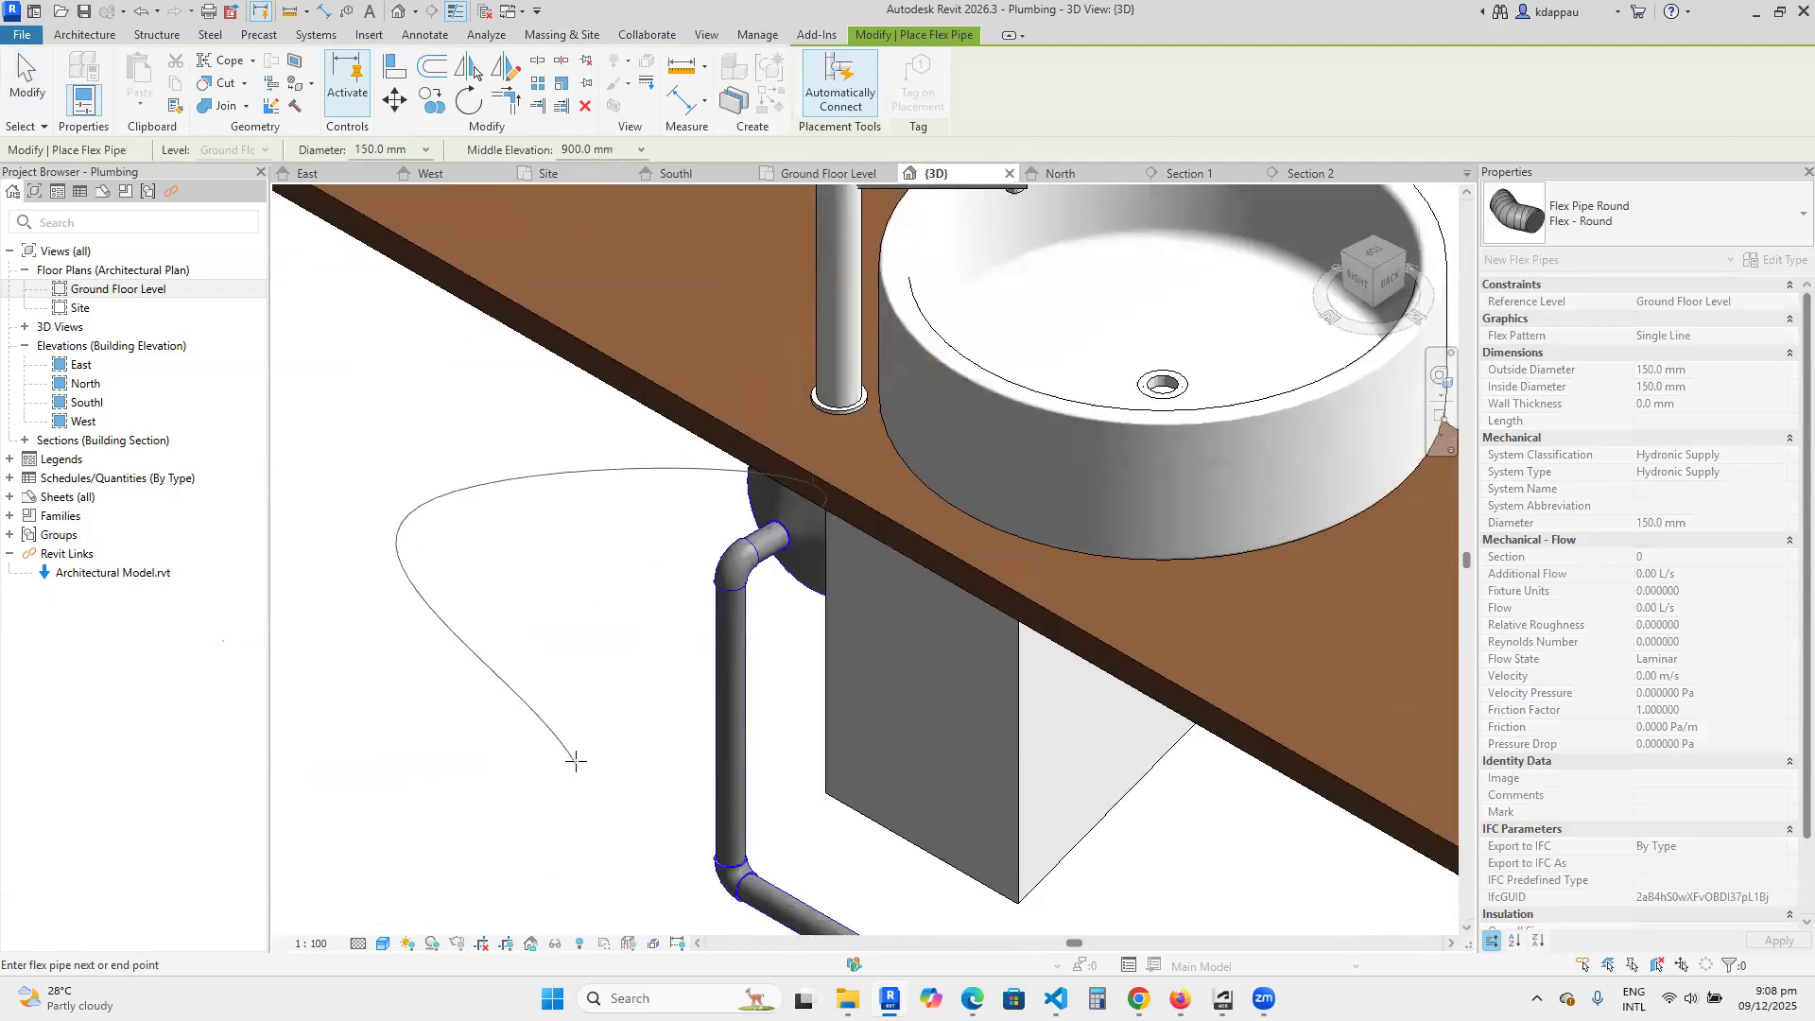
pyautogui.click(540, 811)
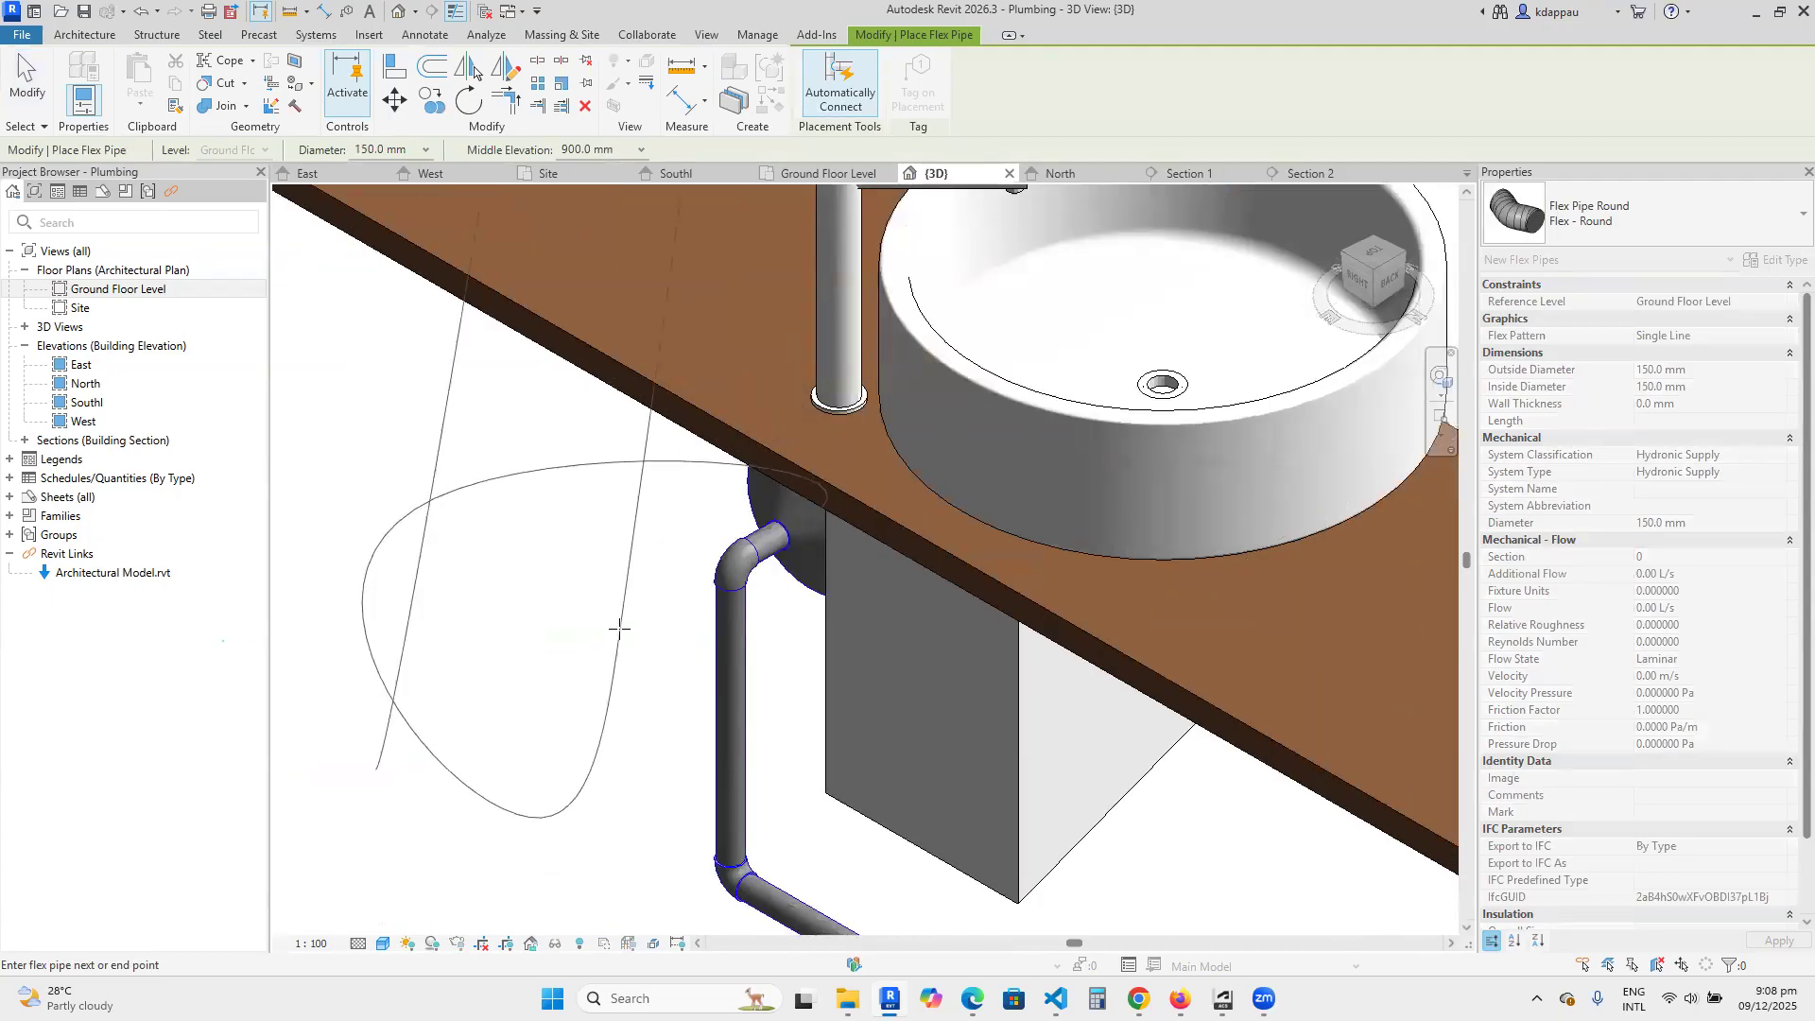
pyautogui.rightClick(588, 188)
pyautogui.click(681, 210)
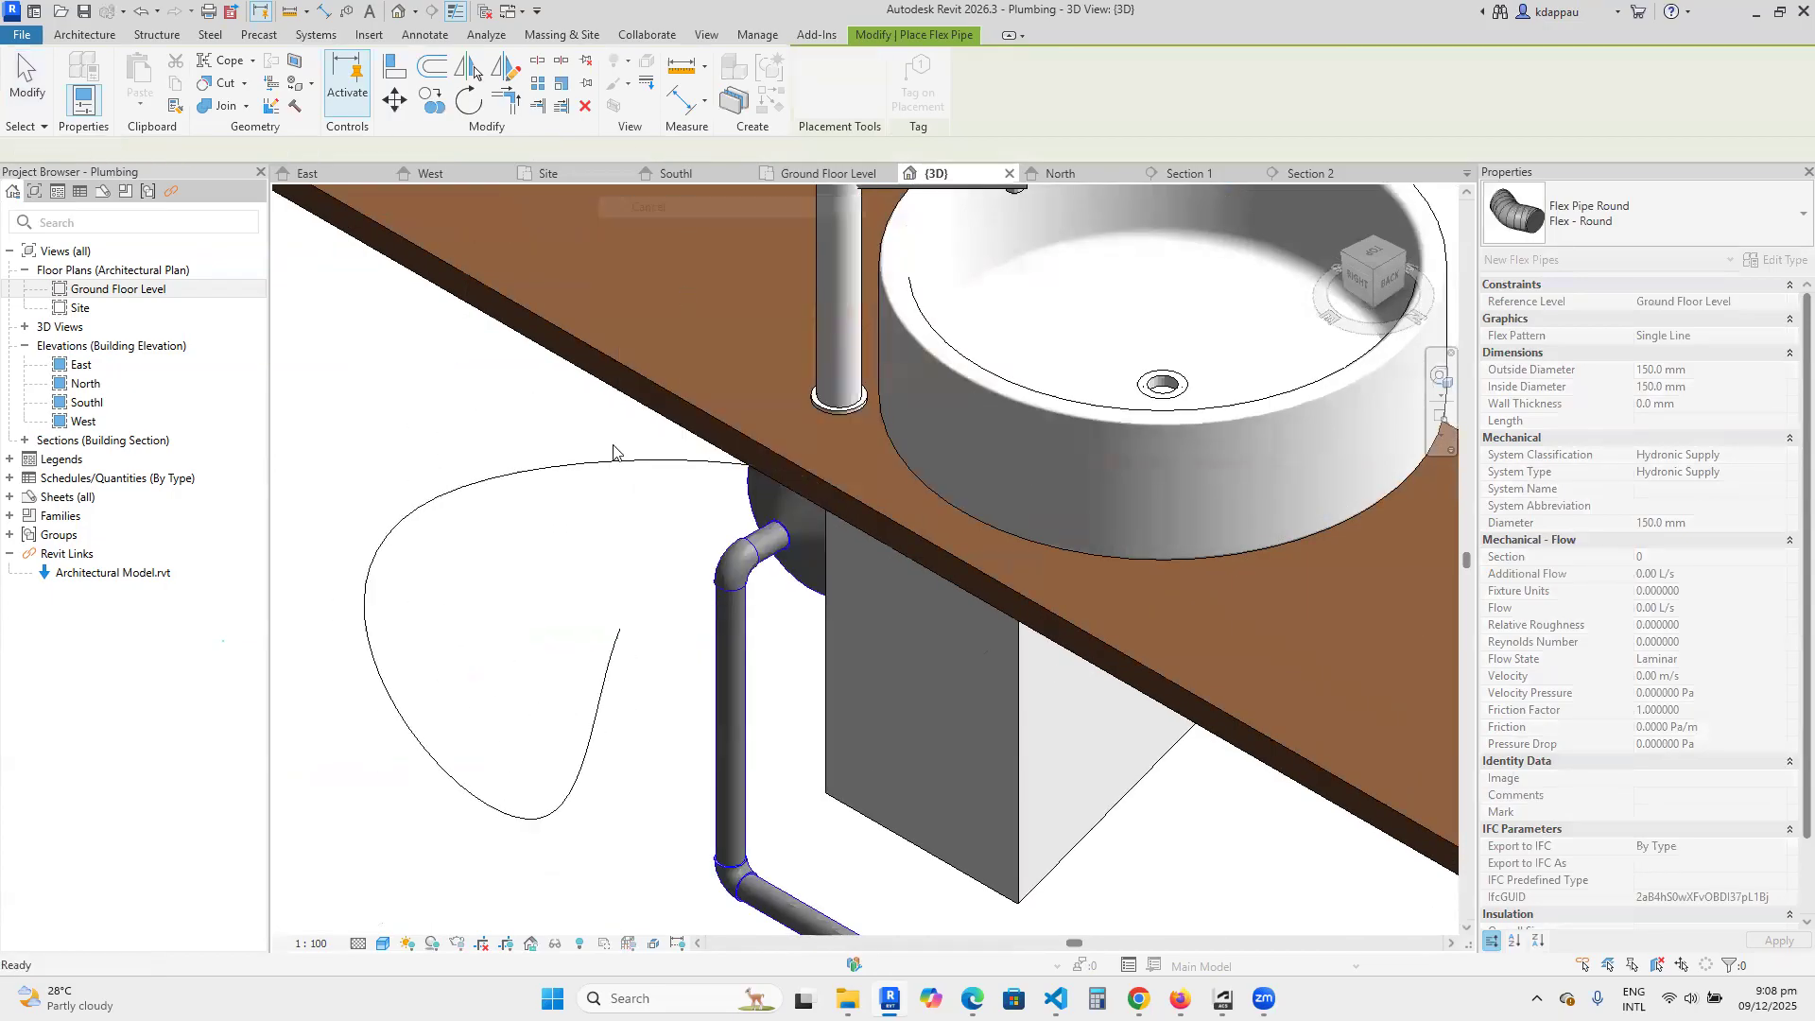
pyautogui.rightClick(456, 318)
pyautogui.click(509, 328)
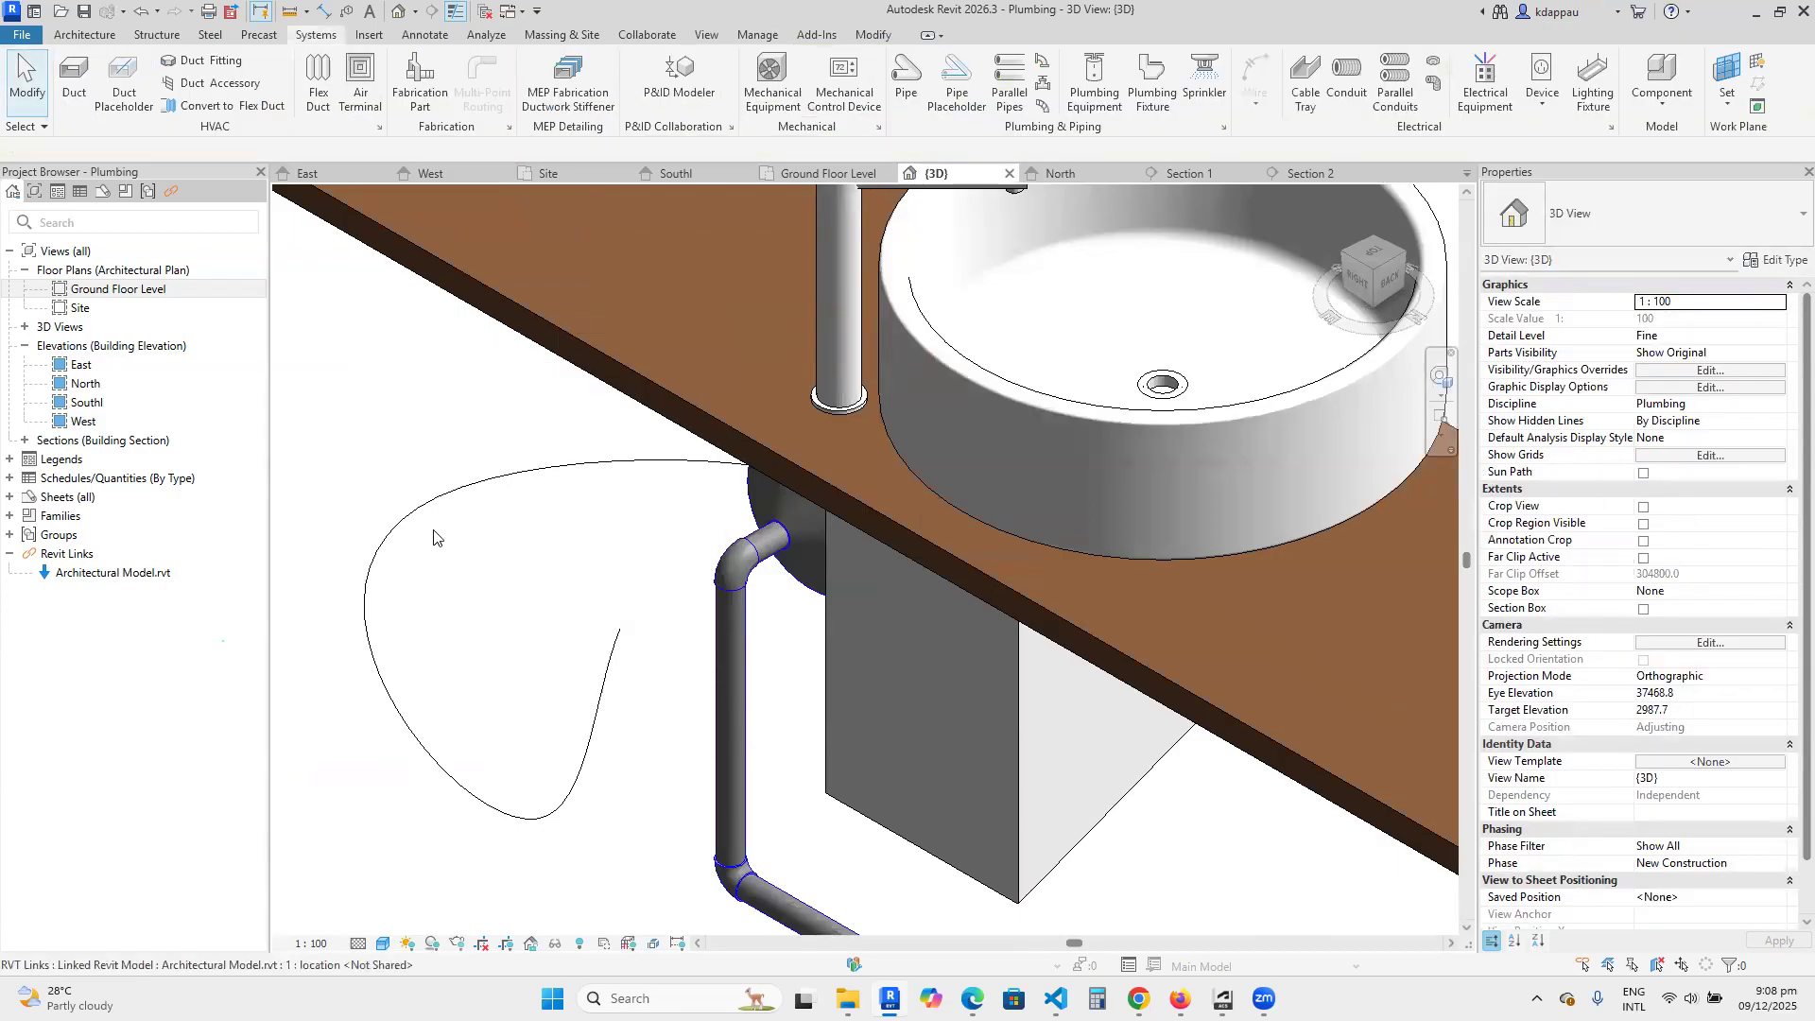
pyautogui.click(426, 501)
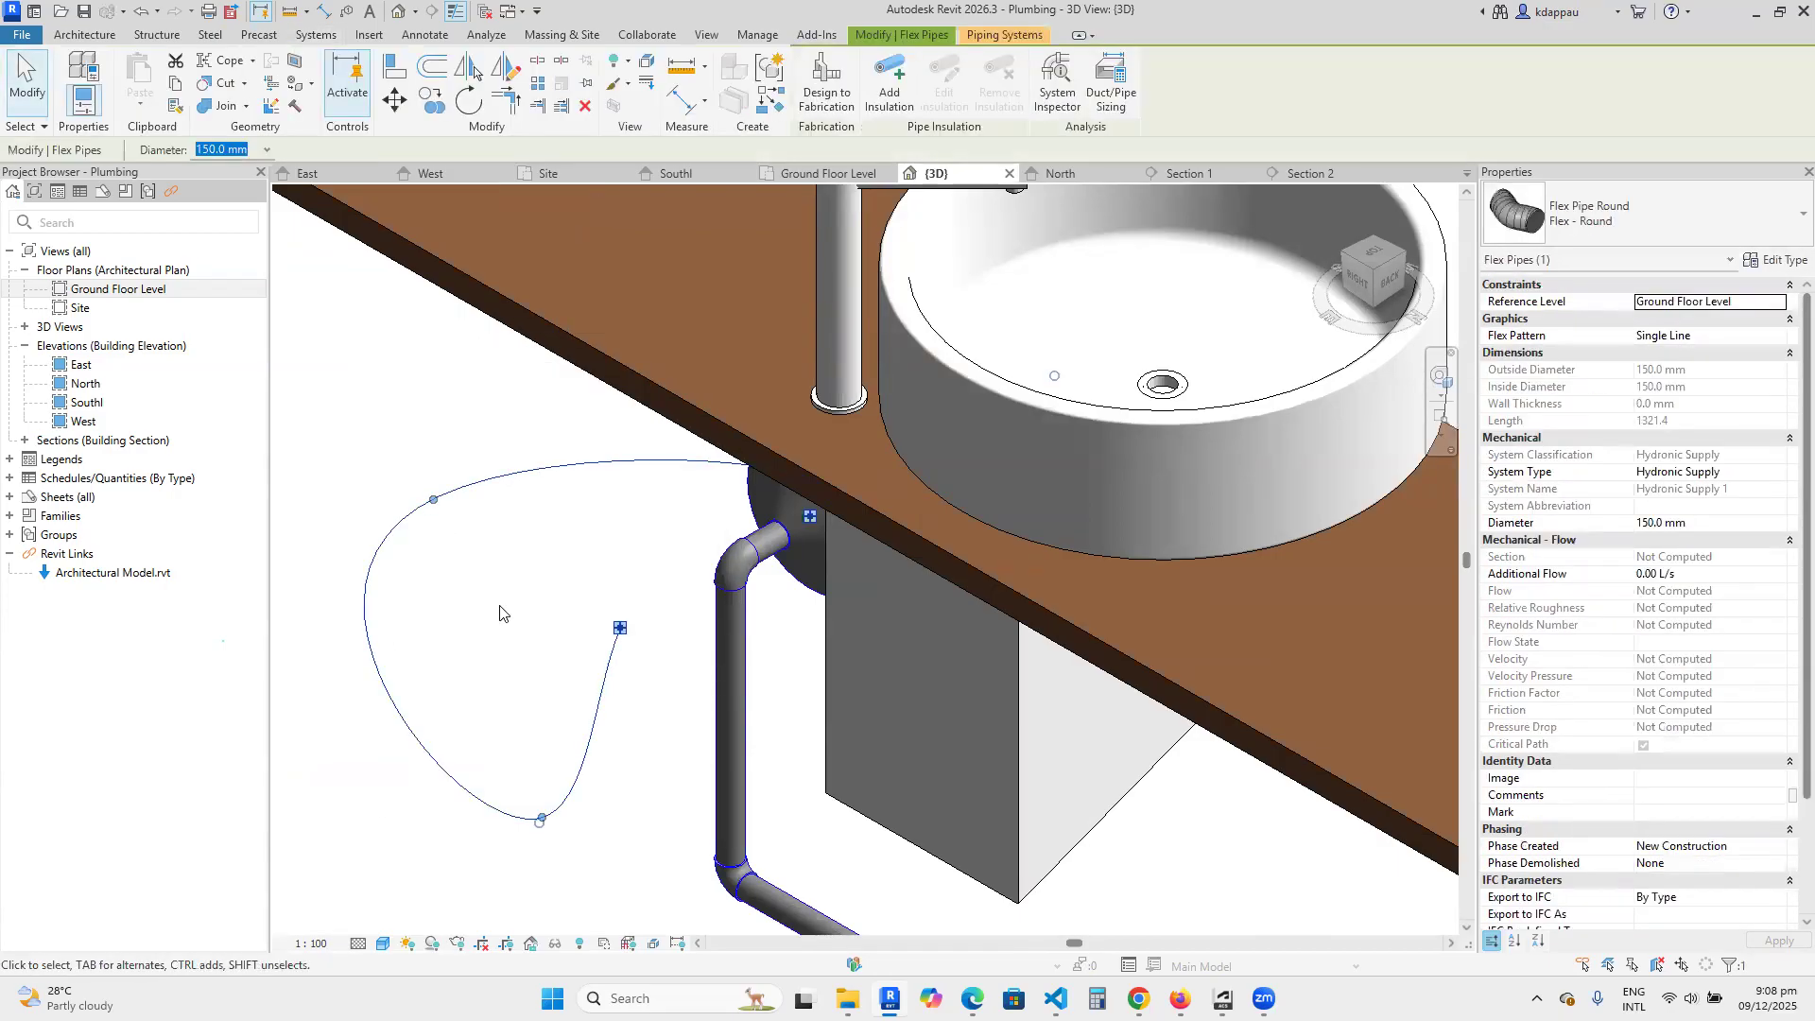
pyautogui.press('Escape')
# Survey the house in 3D, comparing the second bathroom's fixtures and nearby underground supply branch with the piped bathroom.
pyautogui.scroll(-3, 497, 652)
pyautogui.scroll(-6, 761, 645)
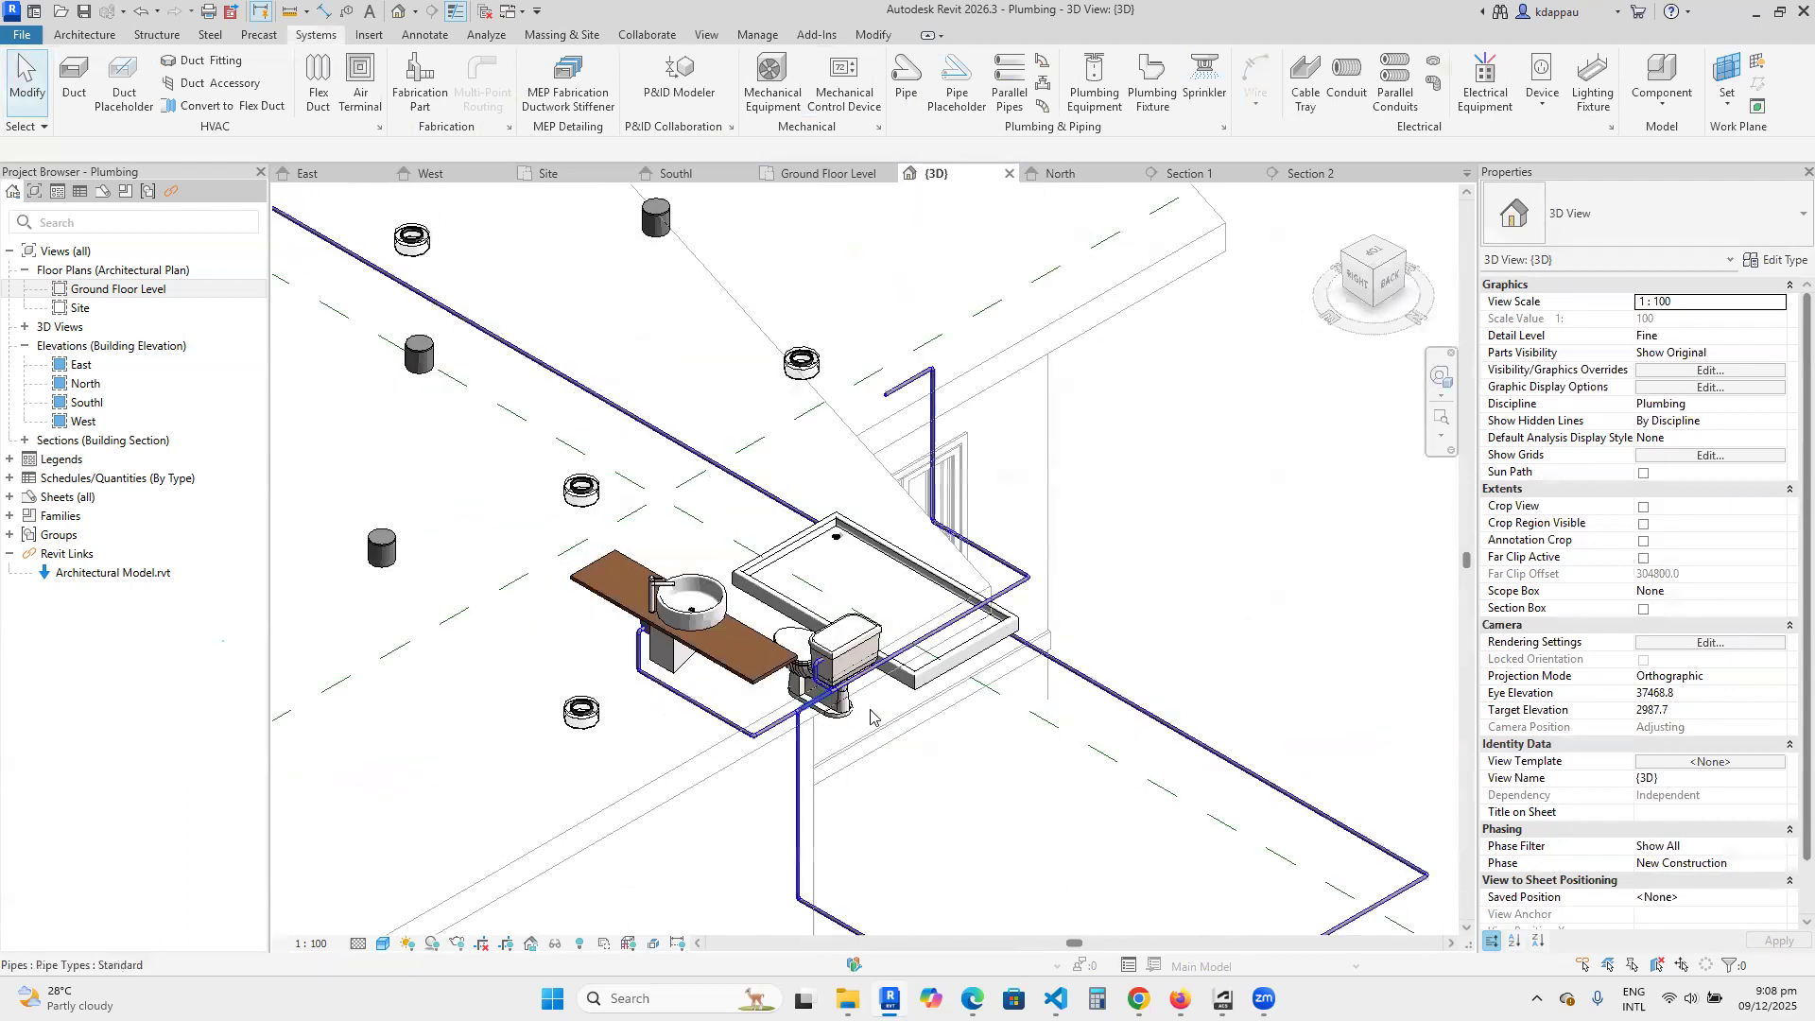
pyautogui.scroll(2, 890, 579)
pyautogui.scroll(-3, 890, 579)
pyautogui.scroll(2, 908, 577)
pyautogui.scroll(-2, 936, 572)
pyautogui.scroll(2, 968, 569)
pyautogui.scroll(-4, 968, 567)
pyautogui.scroll(3, 563, 830)
pyautogui.scroll(3, 637, 635)
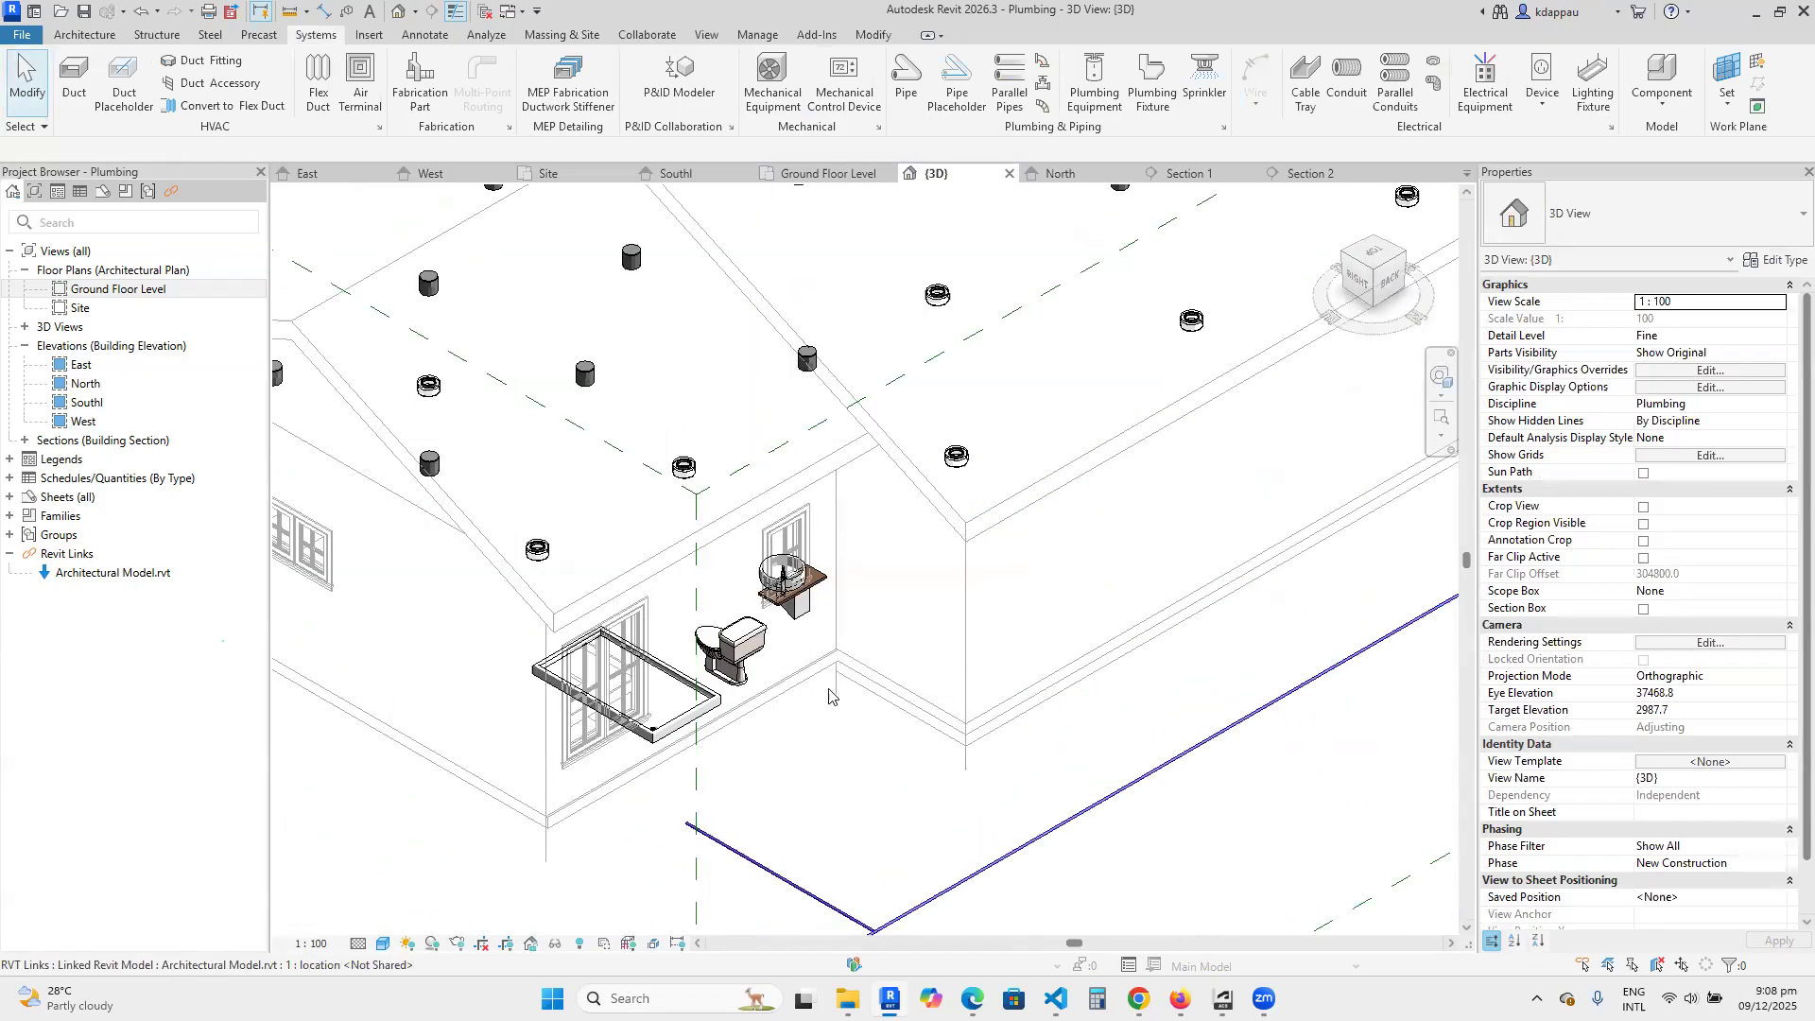
pyautogui.scroll(-3, 605, 634)
pyautogui.scroll(2, 662, 588)
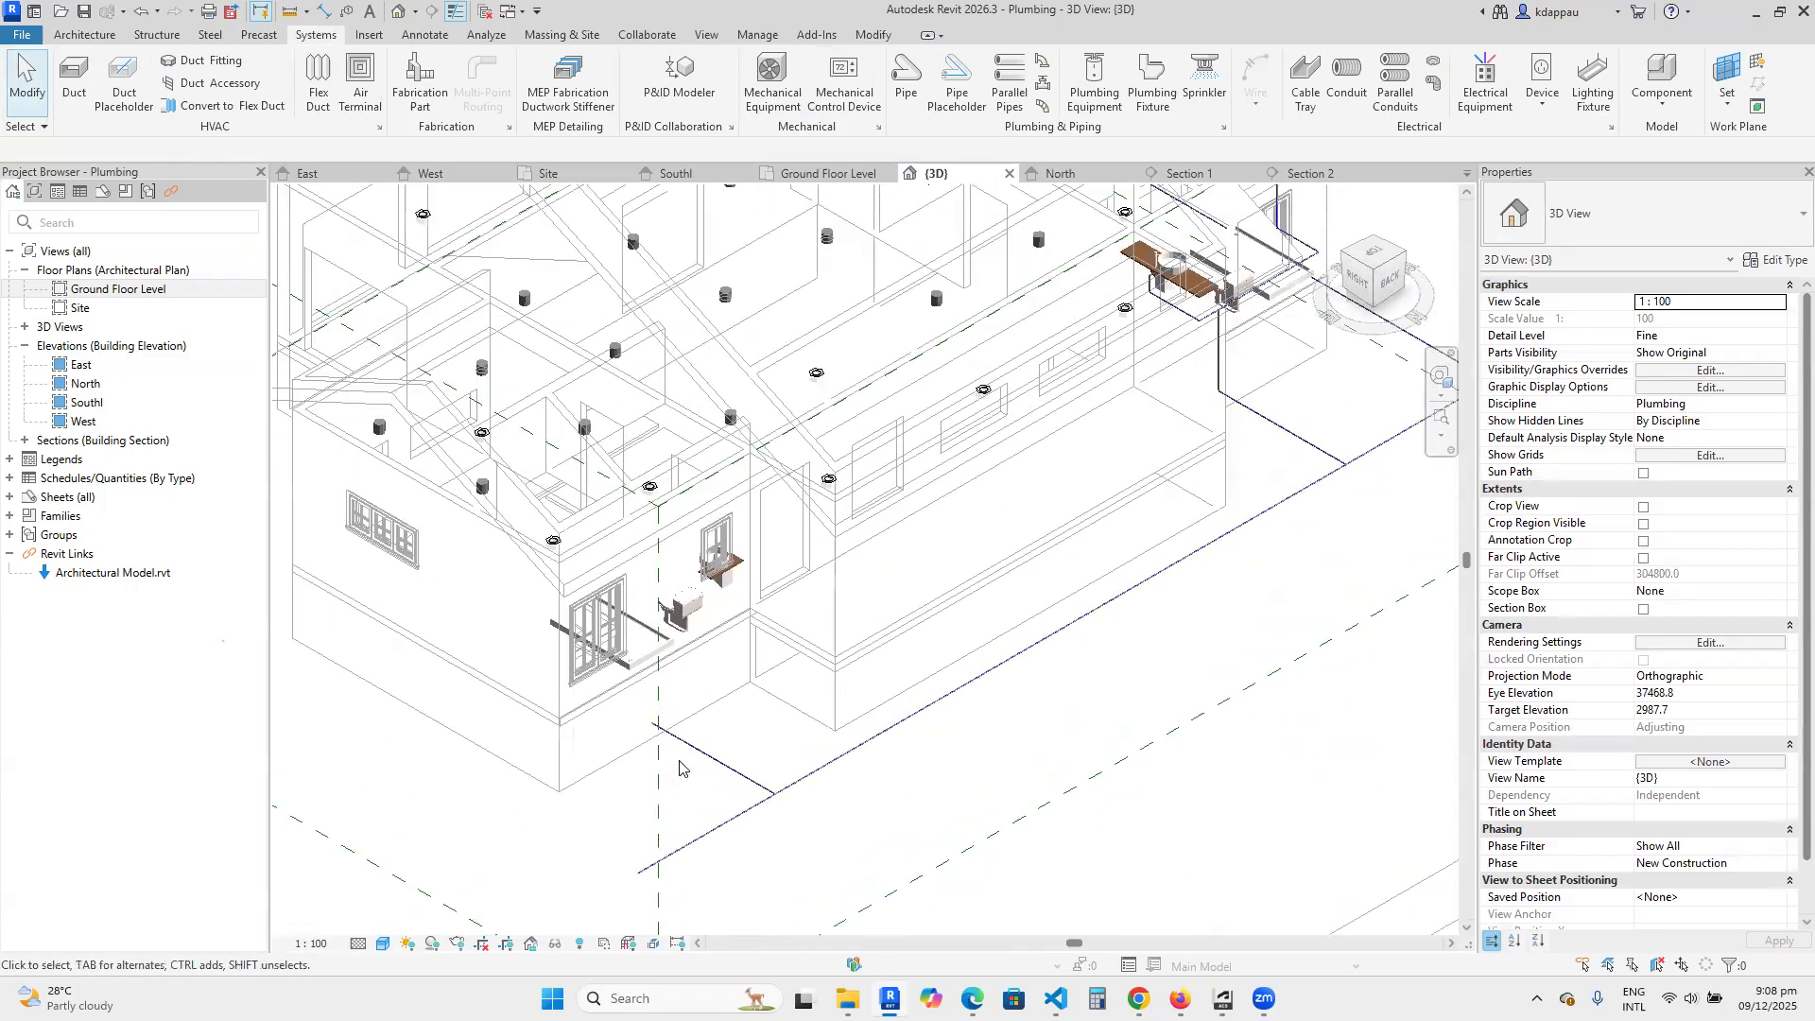
pyautogui.scroll(-2, 660, 588)
pyautogui.scroll(3, 532, 771)
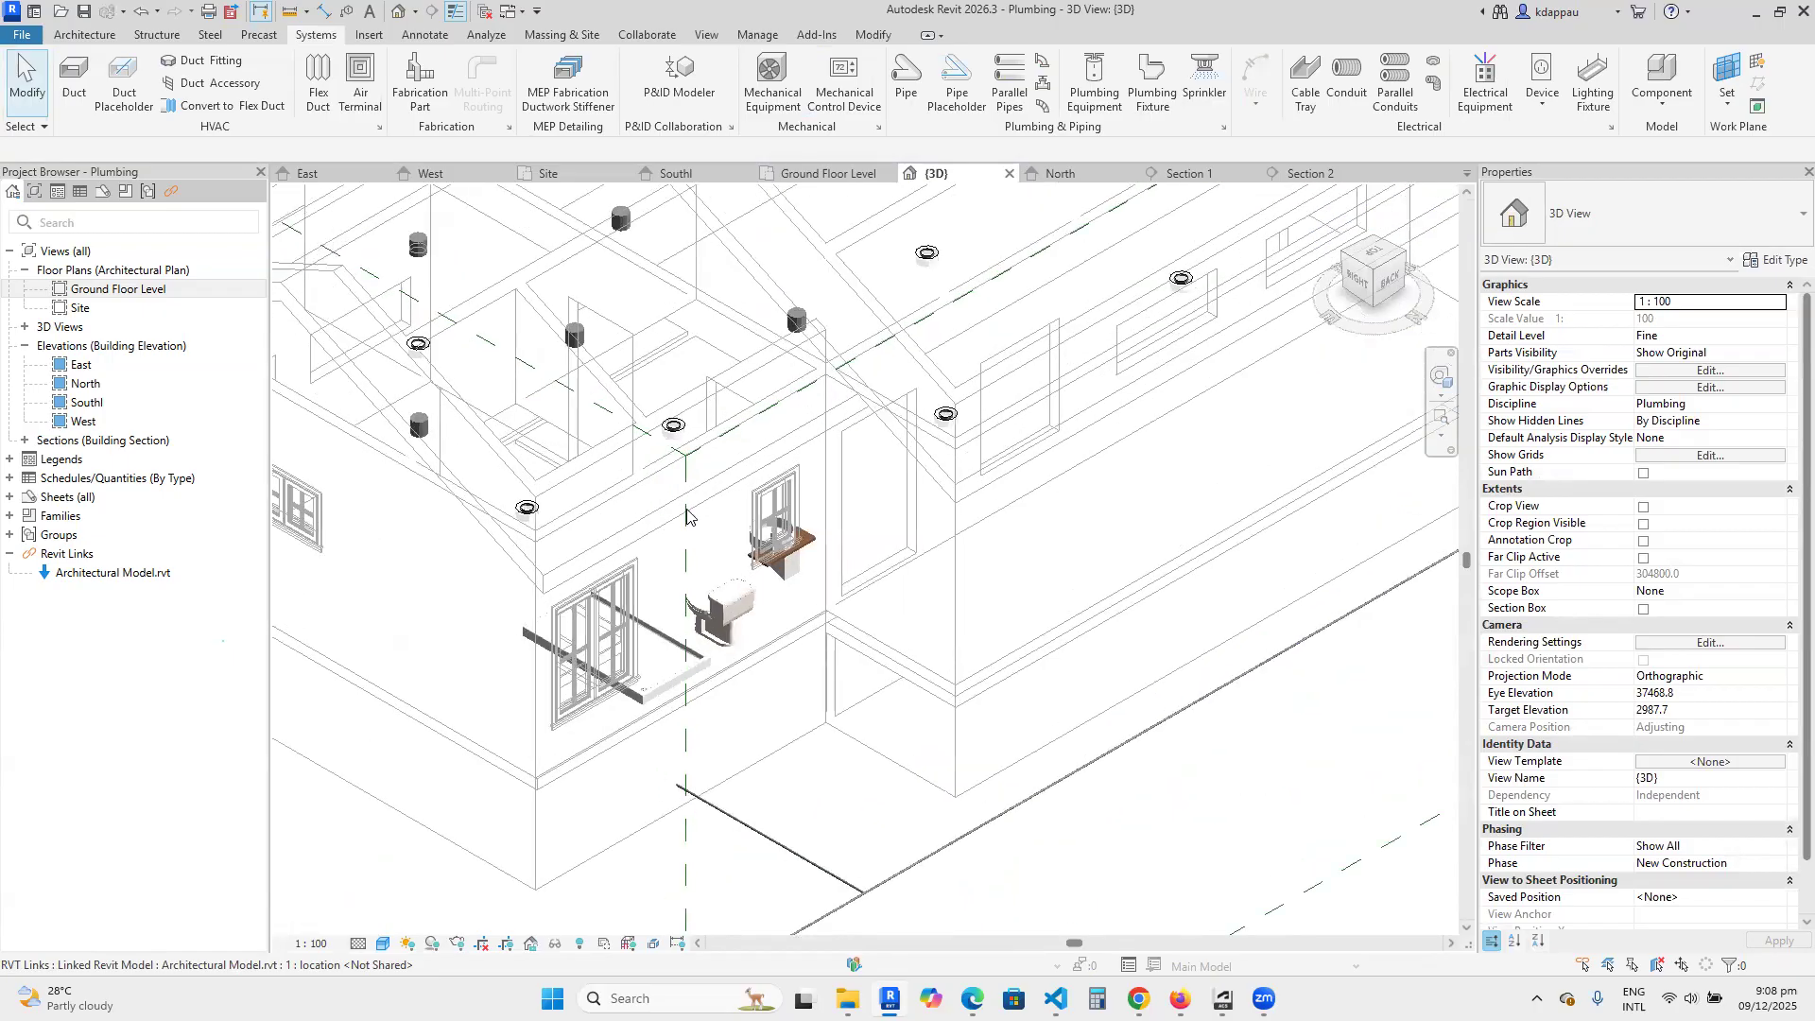
pyautogui.scroll(-4, 891, 687)
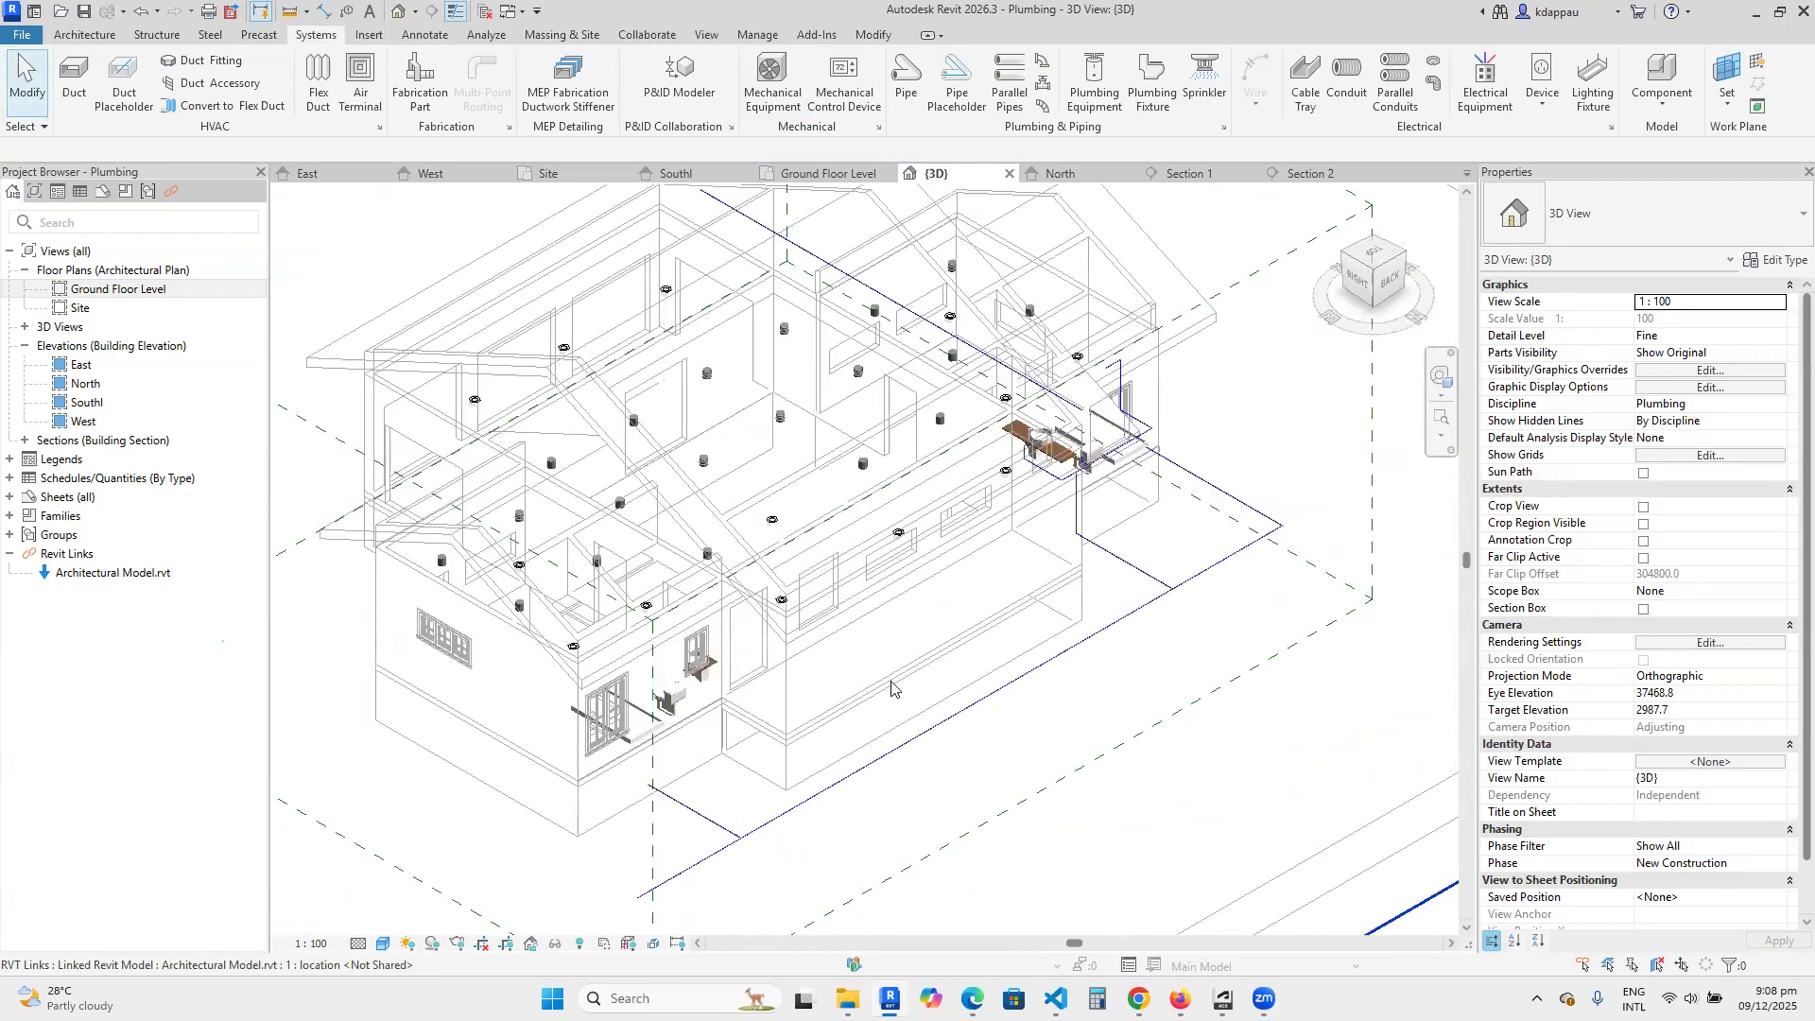
pyautogui.scroll(4, 1067, 431)
pyautogui.scroll(-2, 1040, 567)
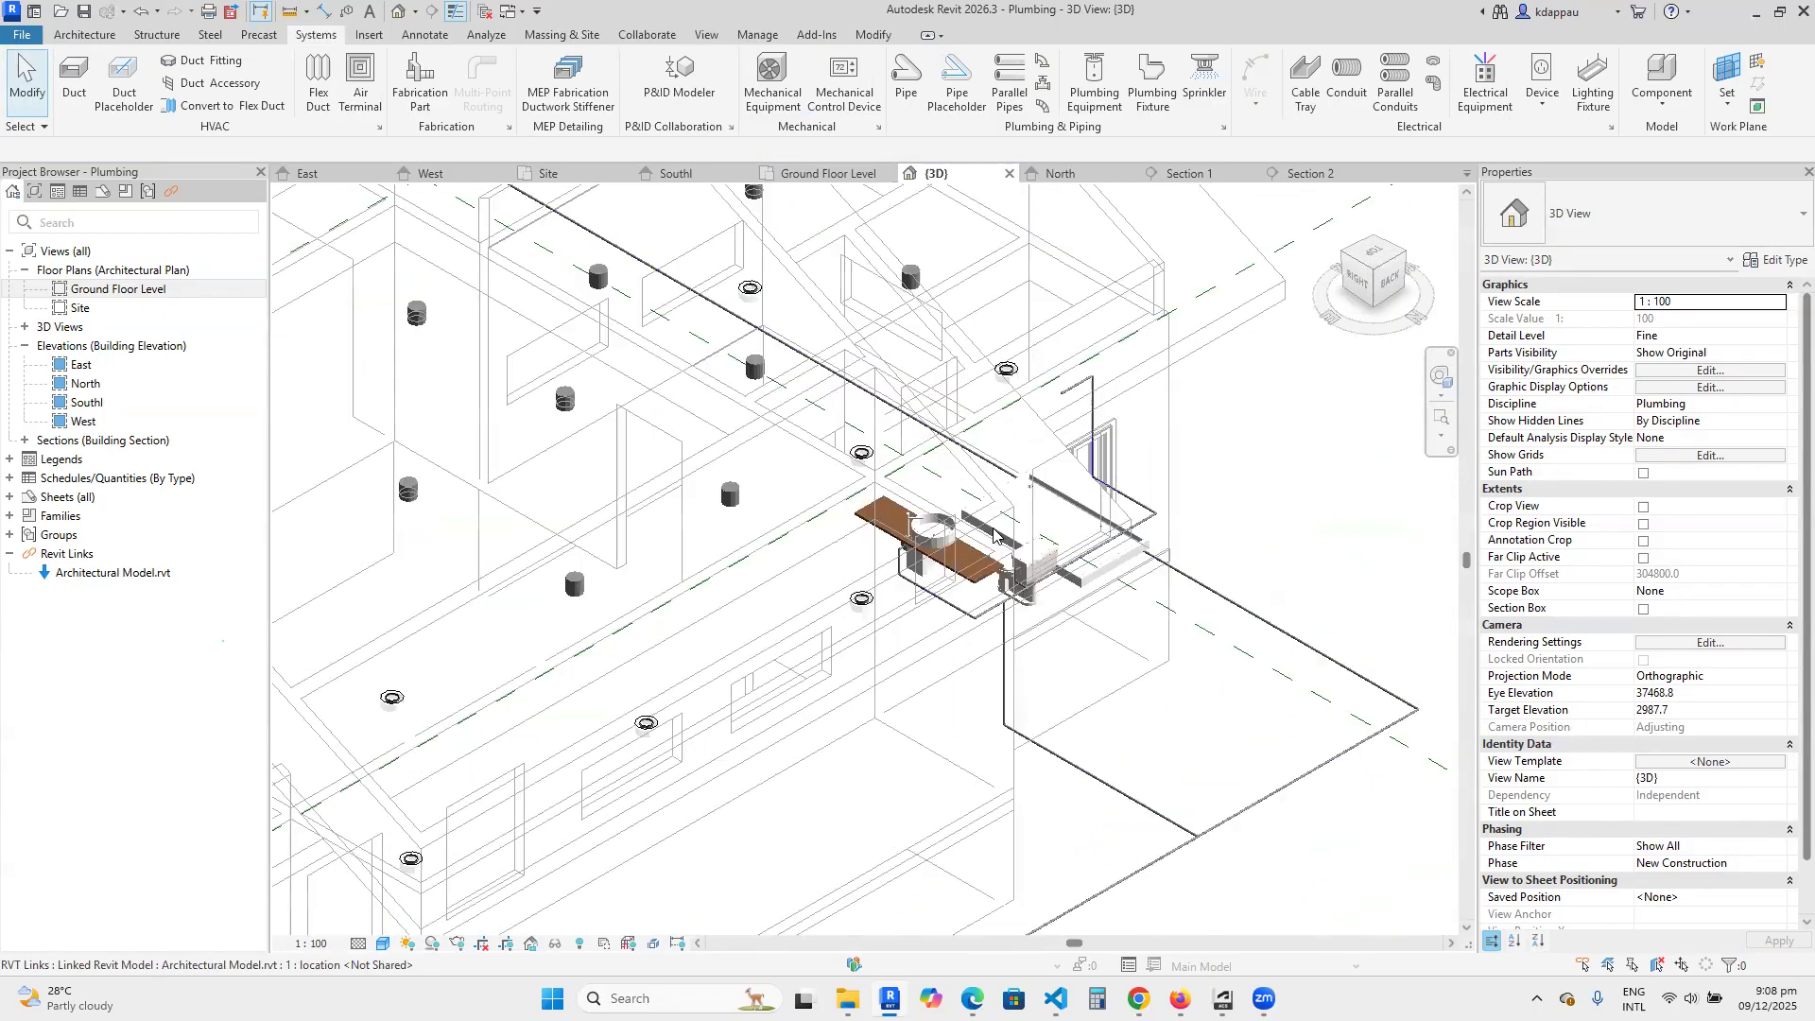
# Examine the piped bathroom in 3D, following the cold water branches from the fixtures down to the outdoor supply loop.
pyautogui.scroll(2, 1007, 704)
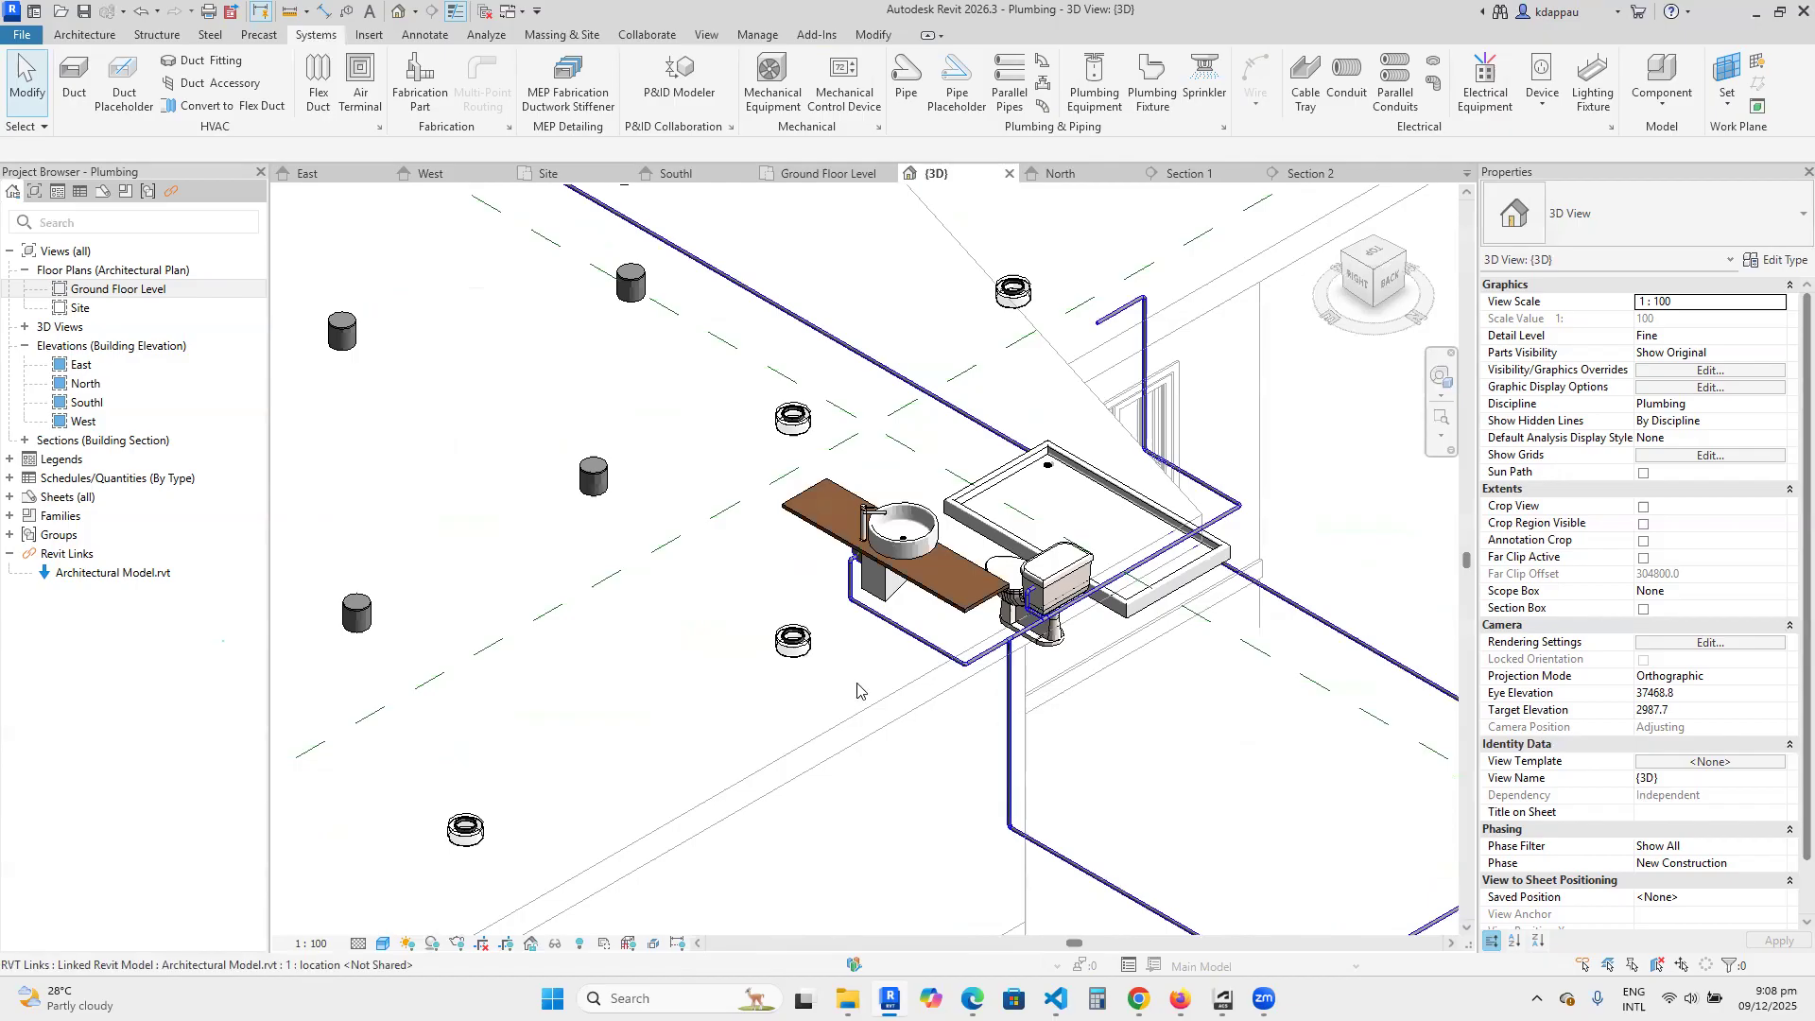
pyautogui.scroll(-2, 993, 643)
pyautogui.scroll(-4, 975, 558)
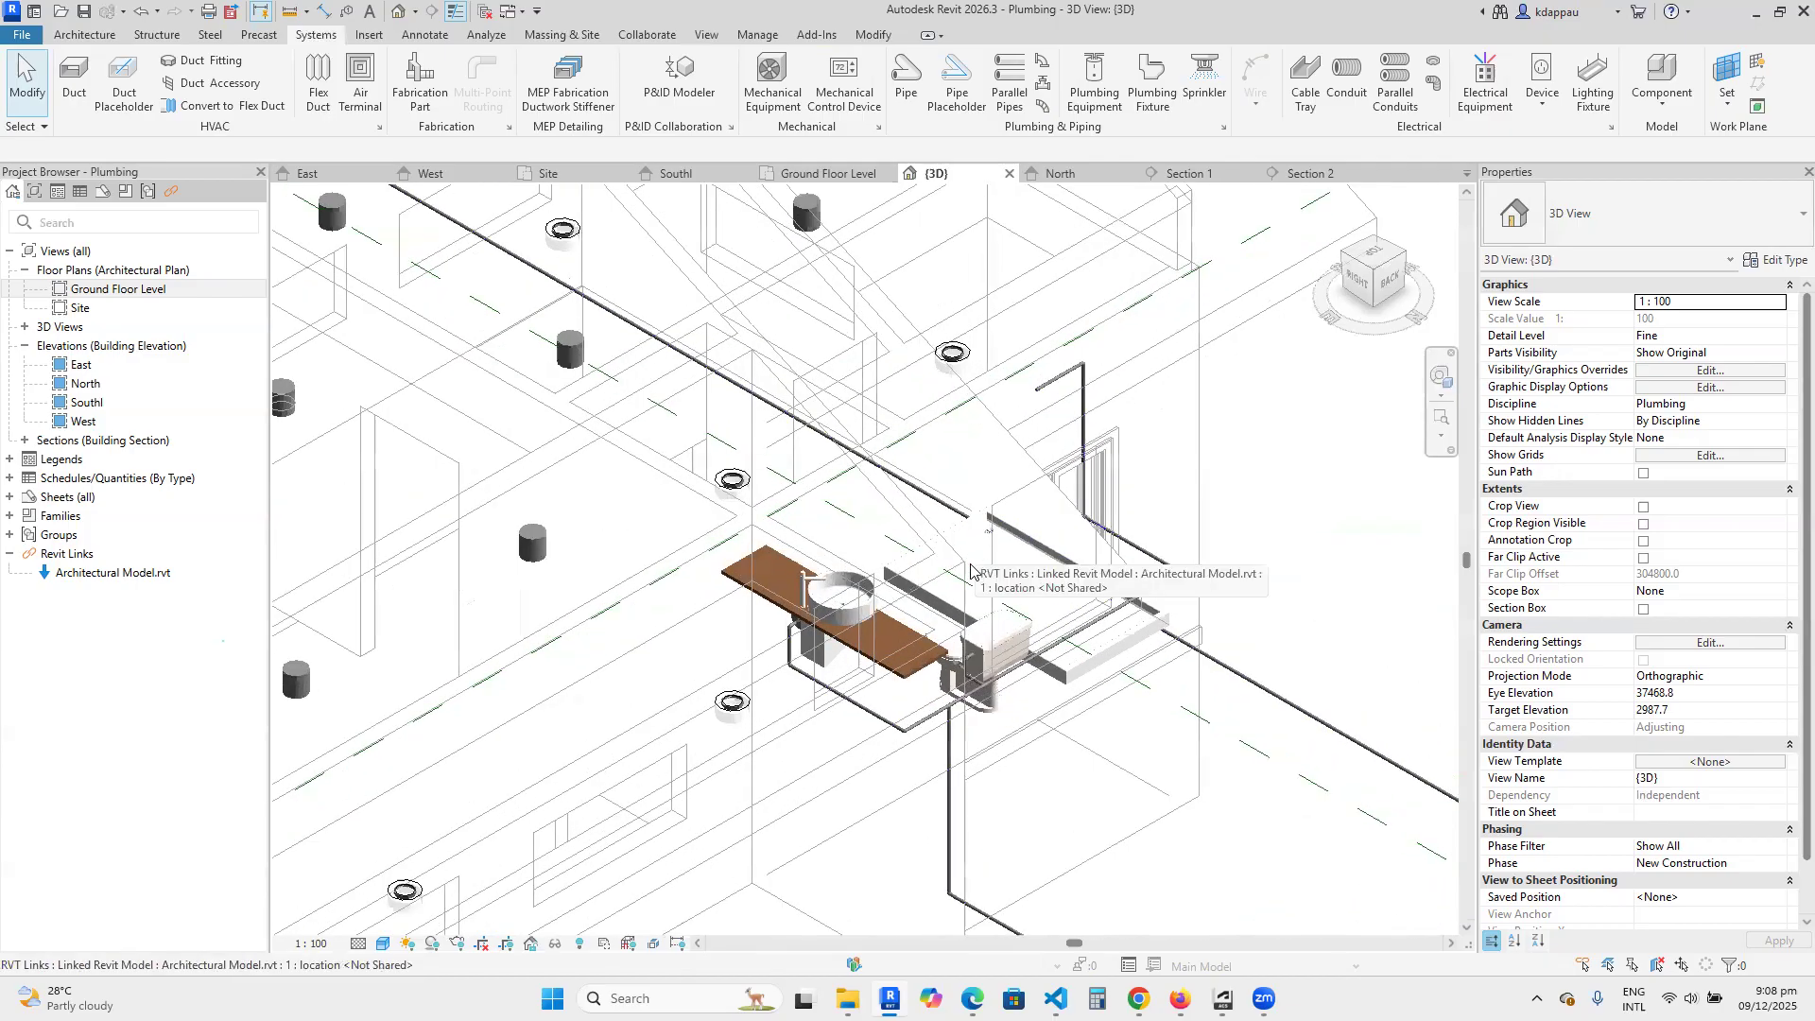
pyautogui.scroll(4, 964, 712)
pyautogui.scroll(-2, 964, 712)
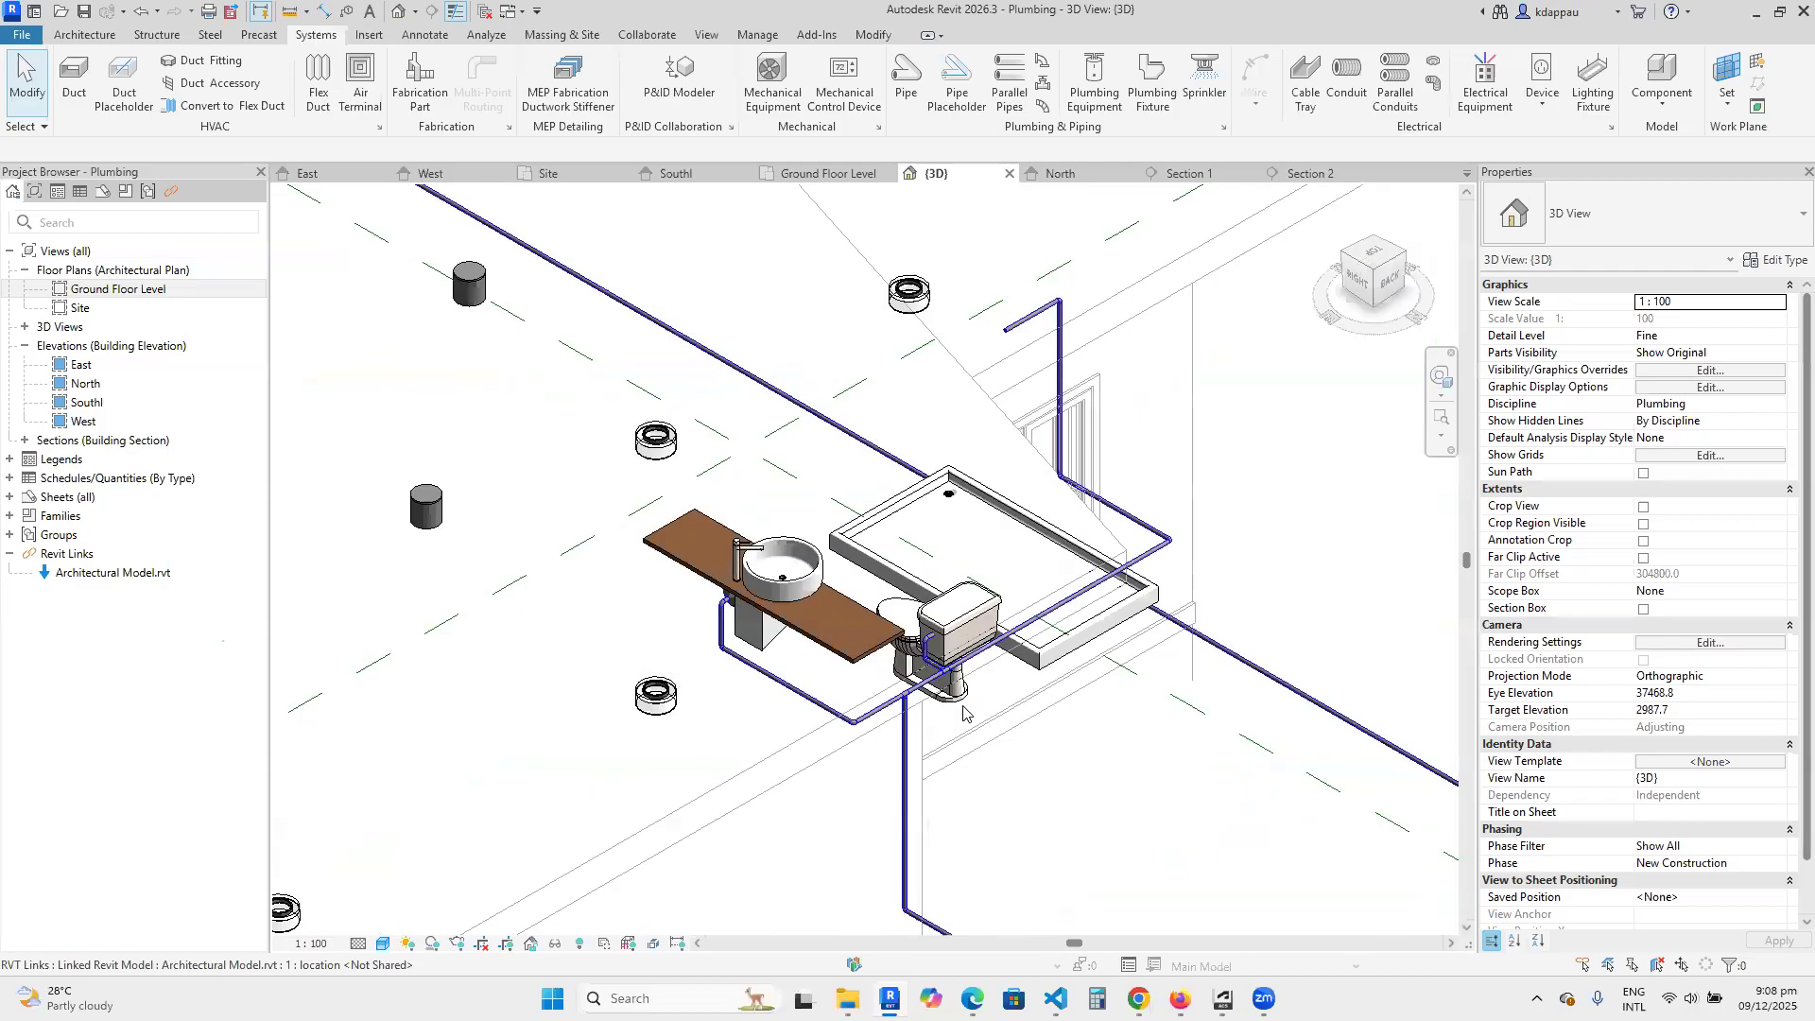
pyautogui.scroll(-3, 907, 717)
pyautogui.scroll(6, 872, 718)
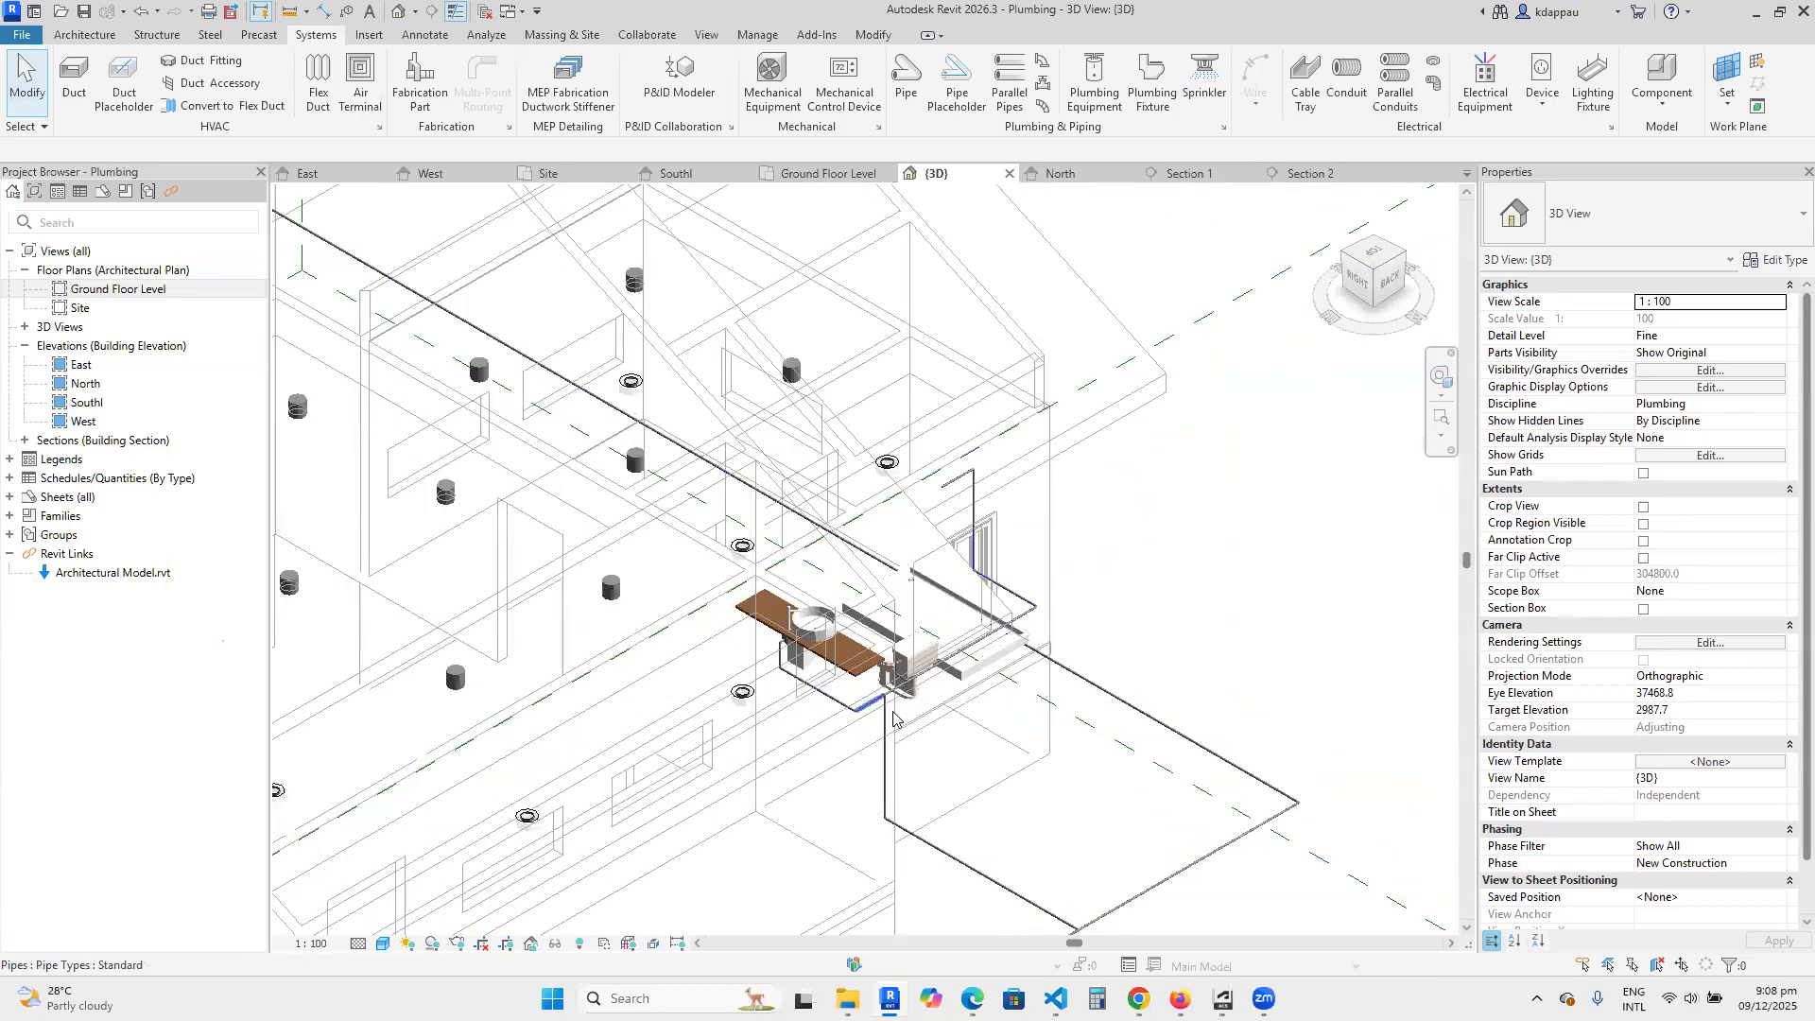
pyautogui.scroll(-5, 942, 687)
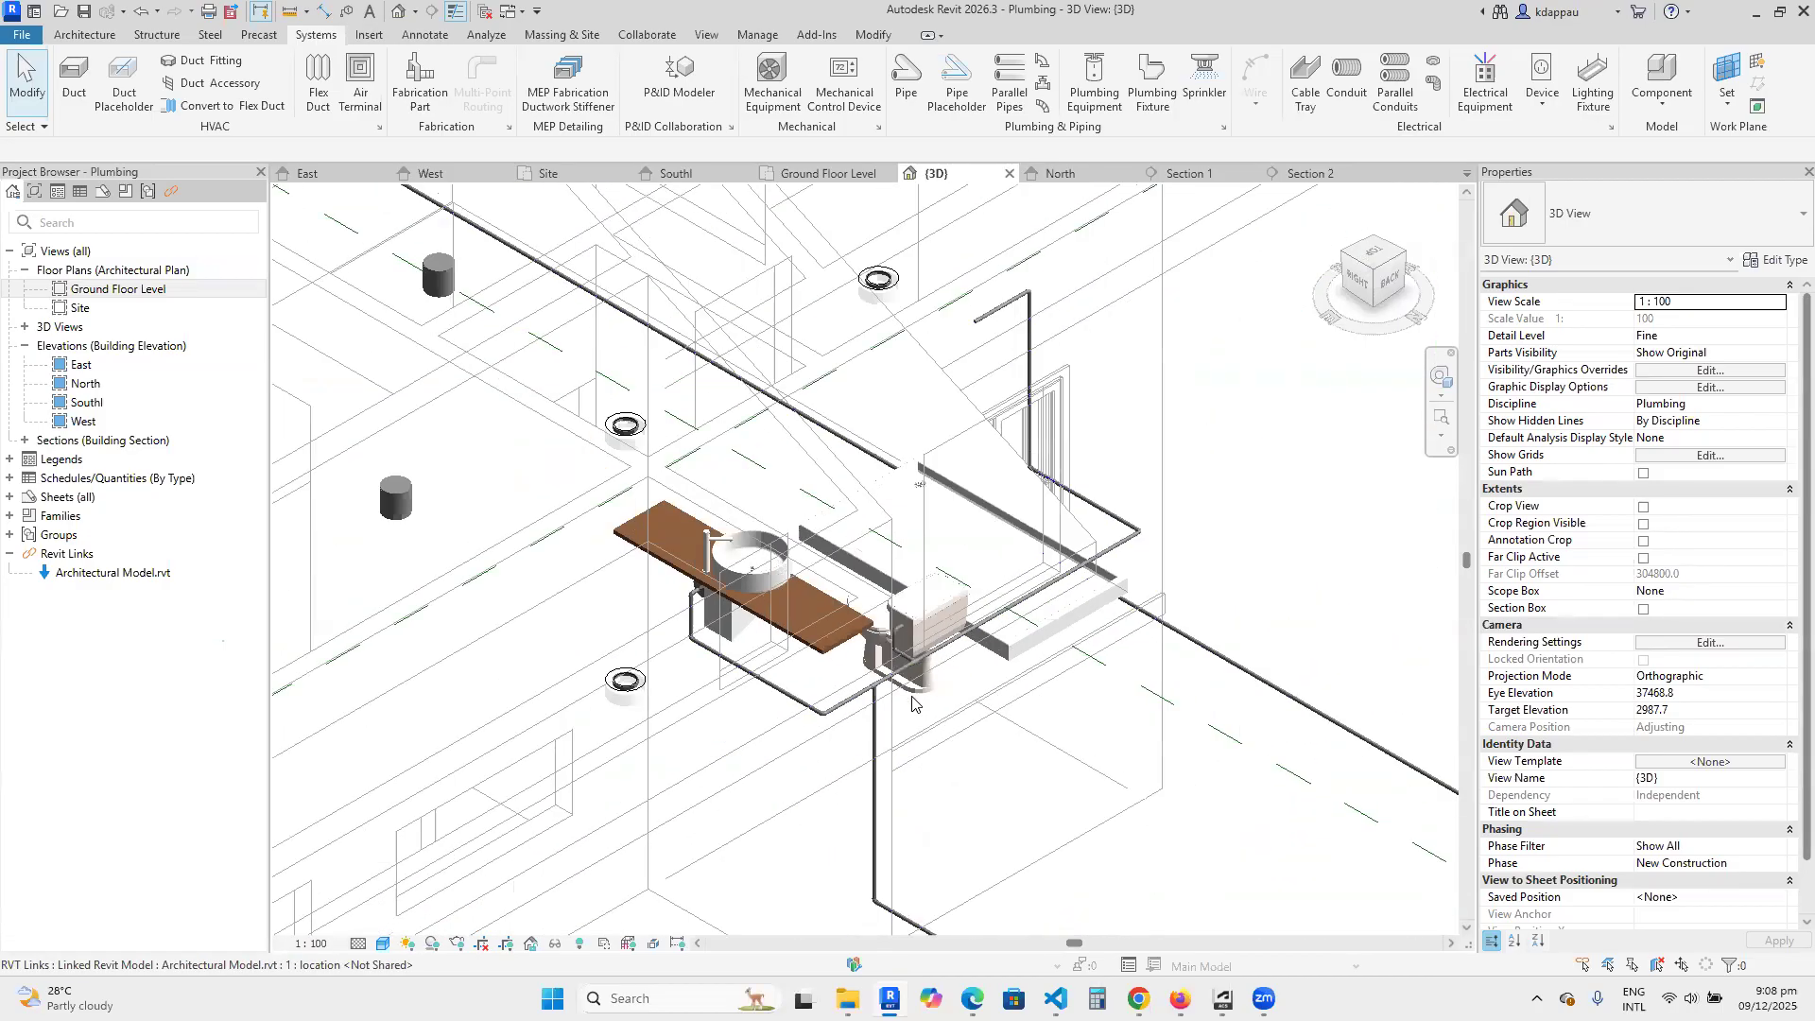
pyautogui.scroll(5, 880, 718)
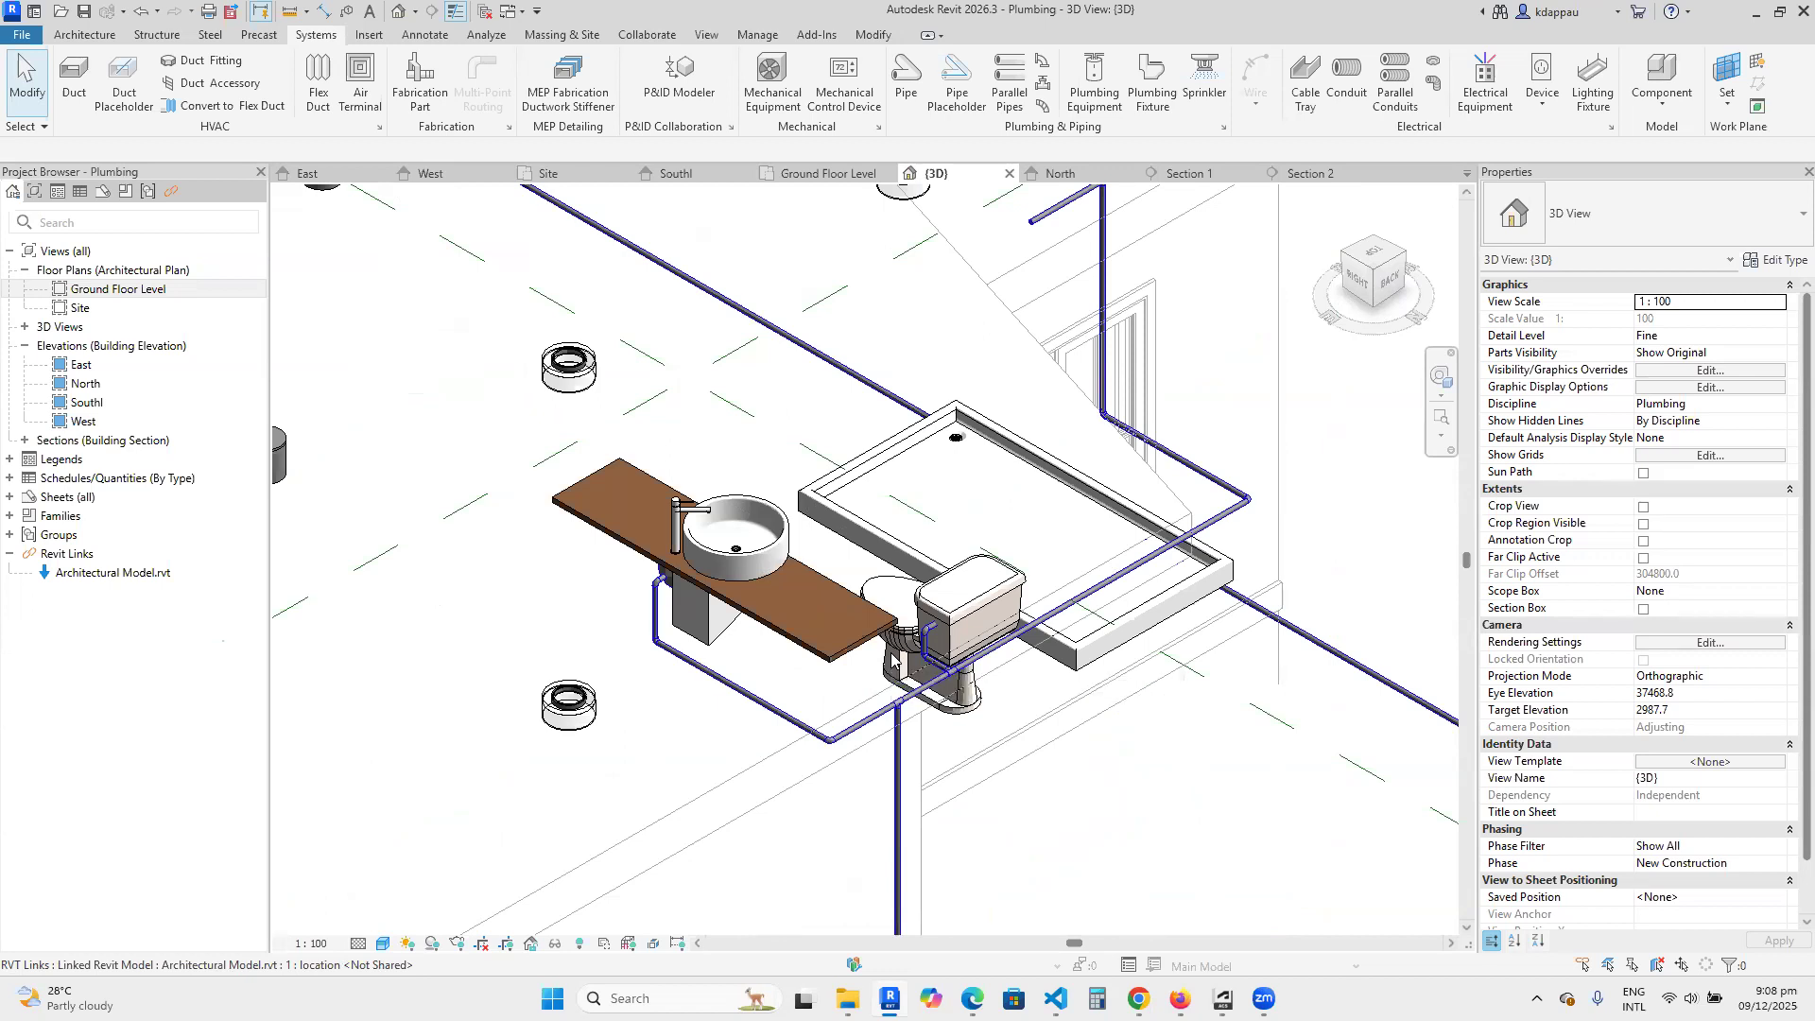
pyautogui.scroll(-3, 893, 658)
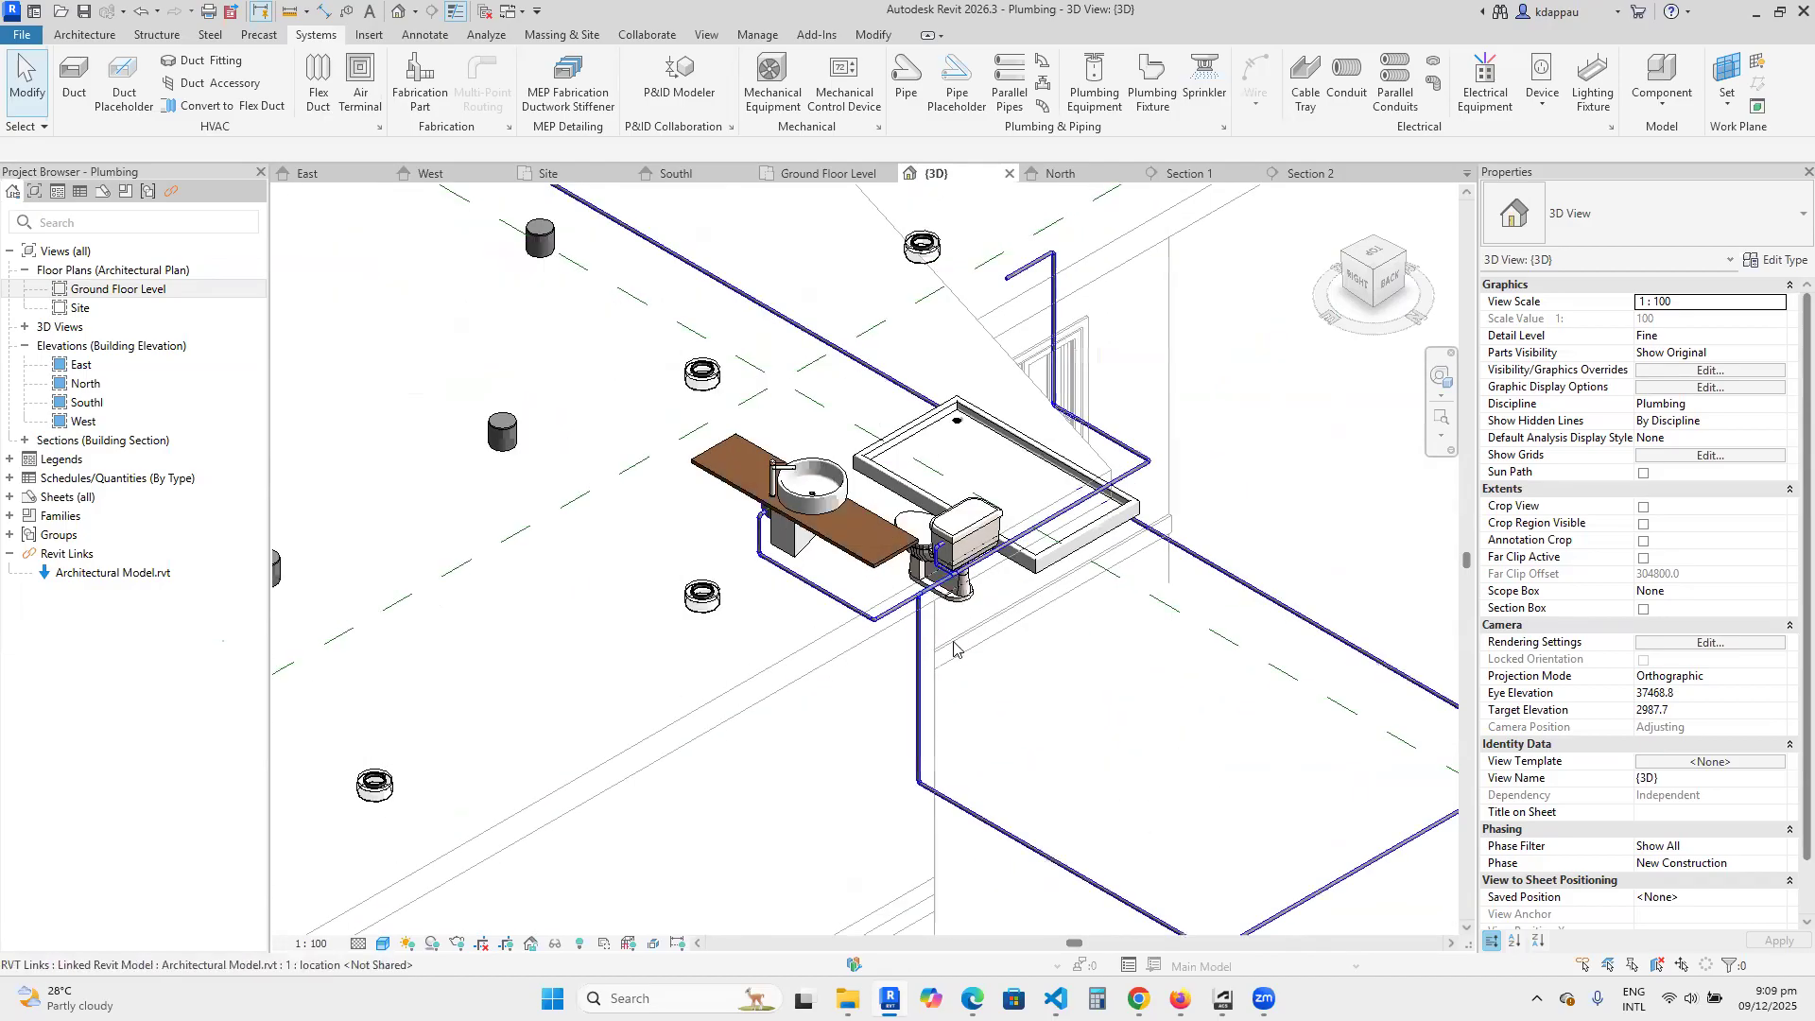
pyautogui.scroll(-3, 717, 502)
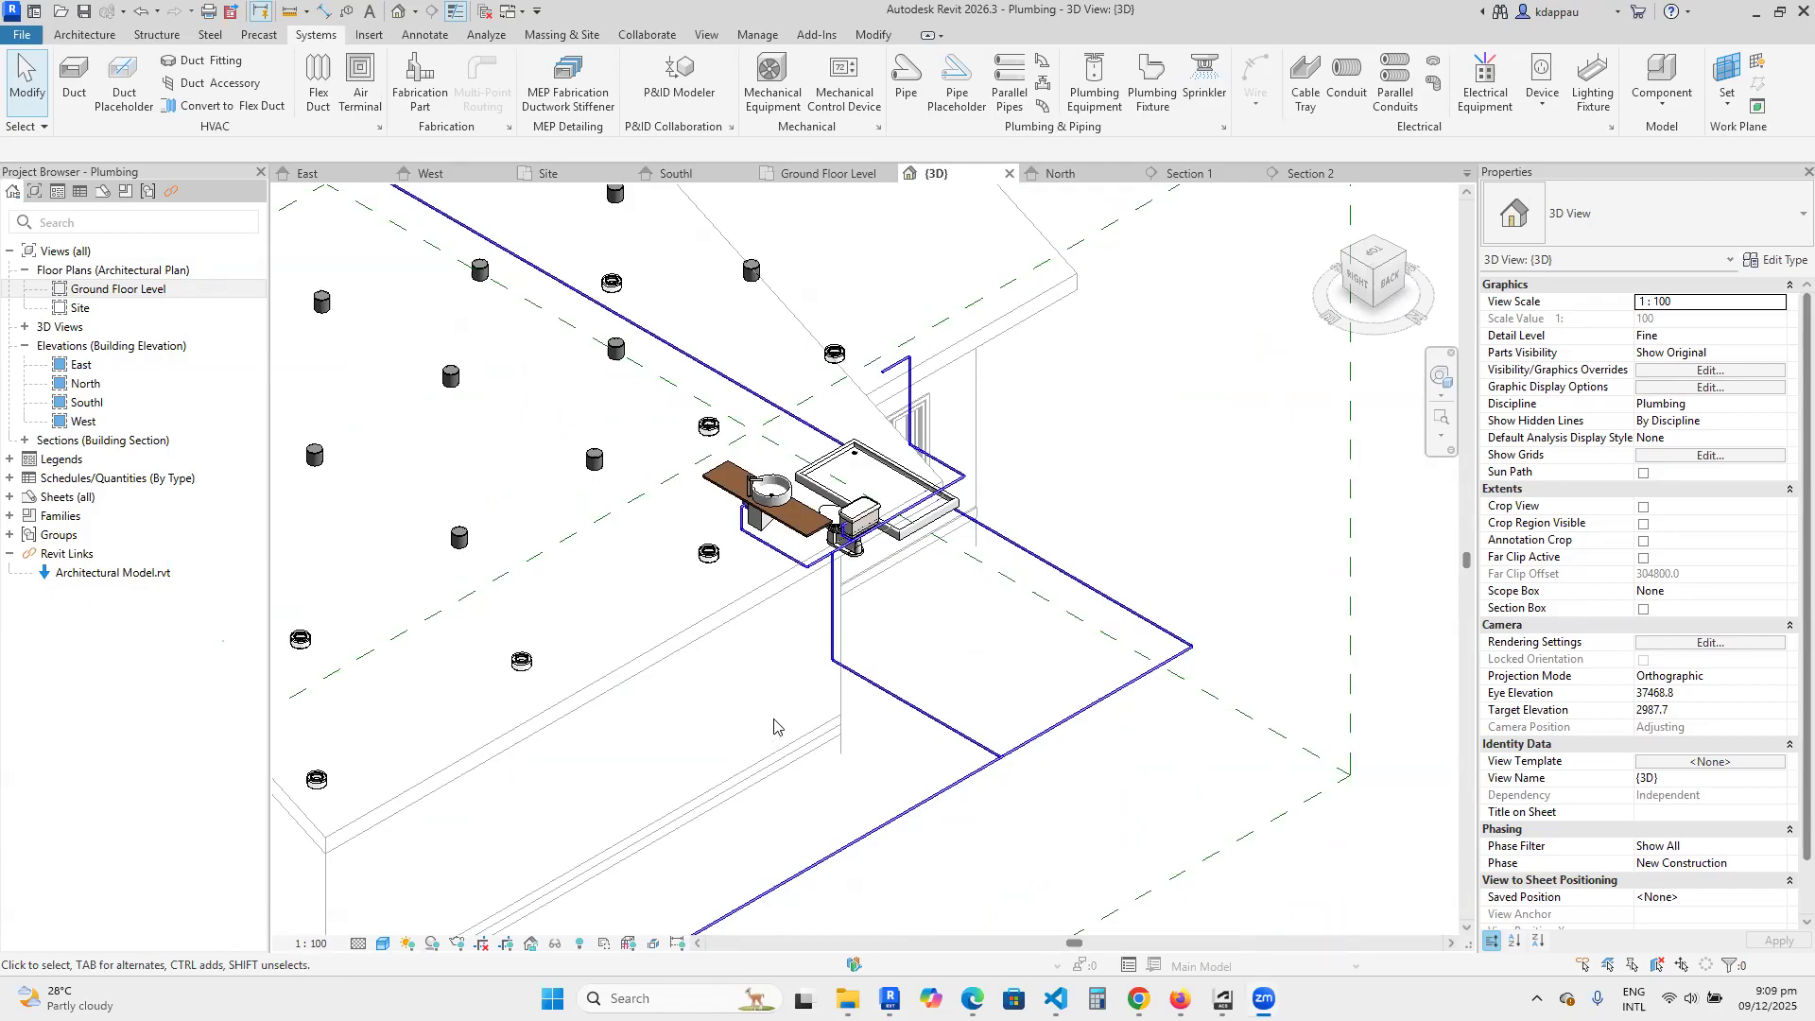
pyautogui.scroll(3, 781, 453)
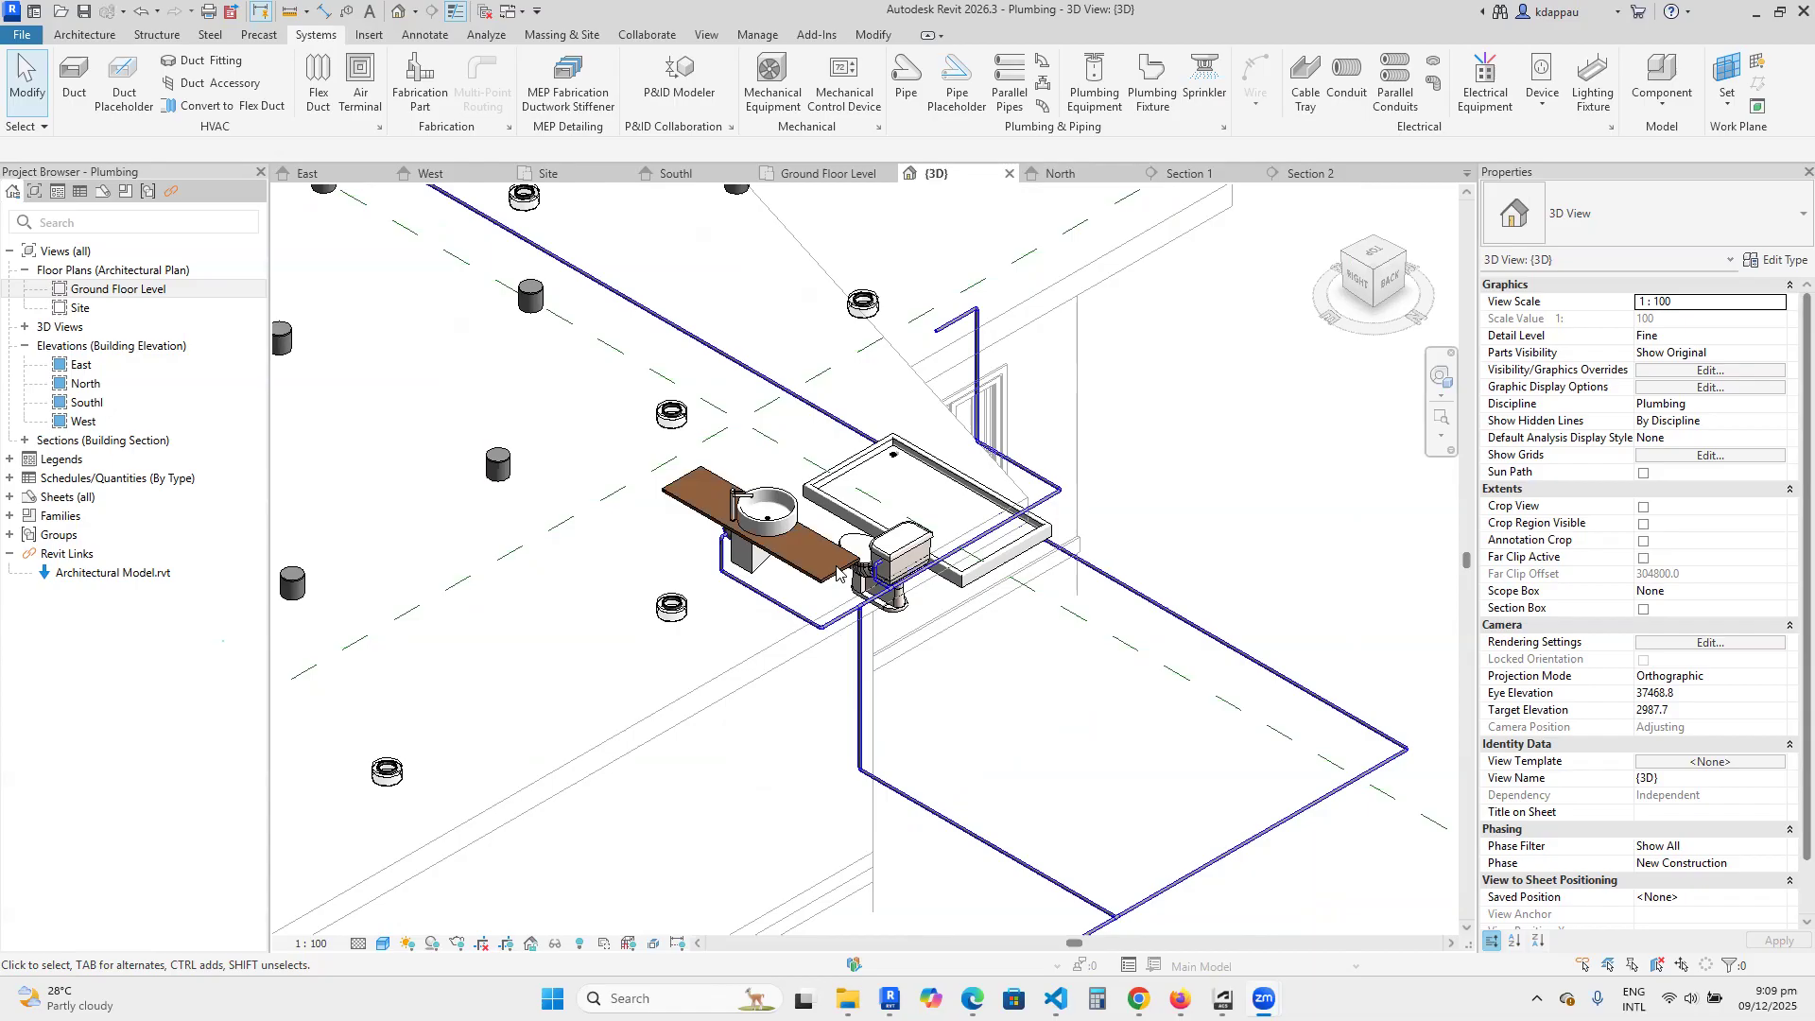
pyautogui.scroll(2, 840, 596)
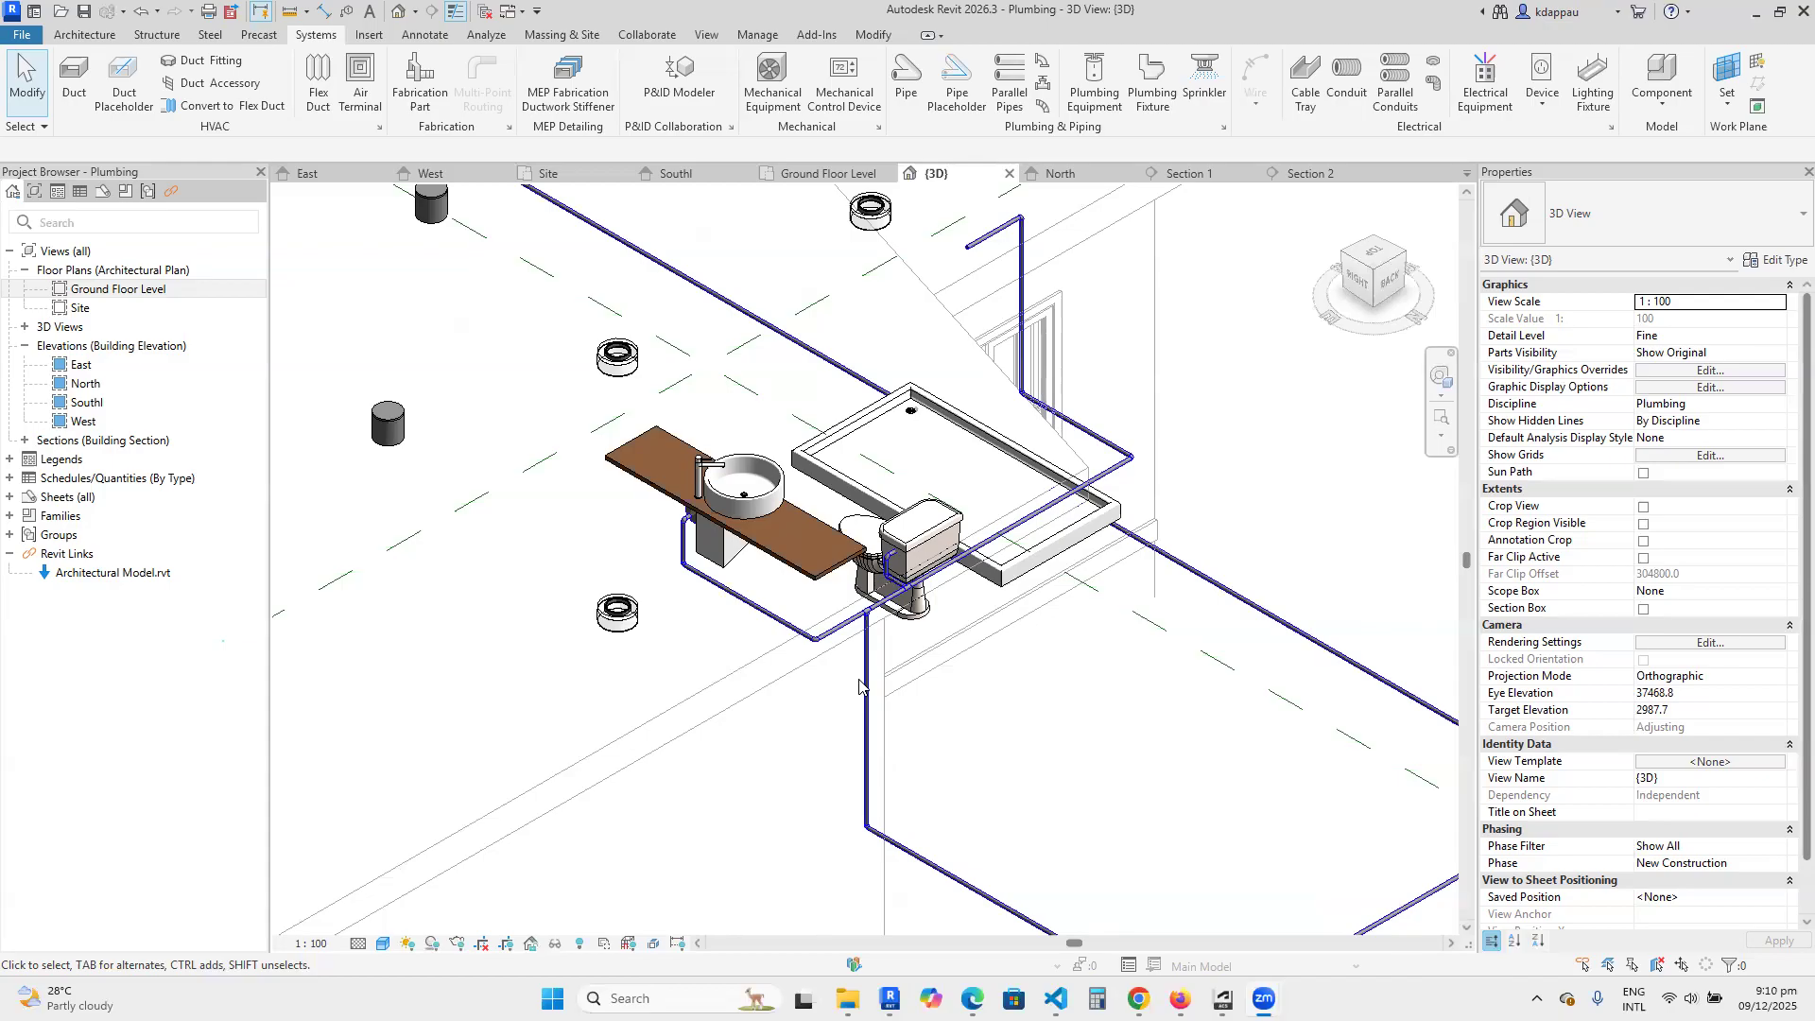
# Examine in 3D the pipe connection at the toilet cistern and the branch running behind it toward the basin.
pyautogui.scroll(5, 865, 607)
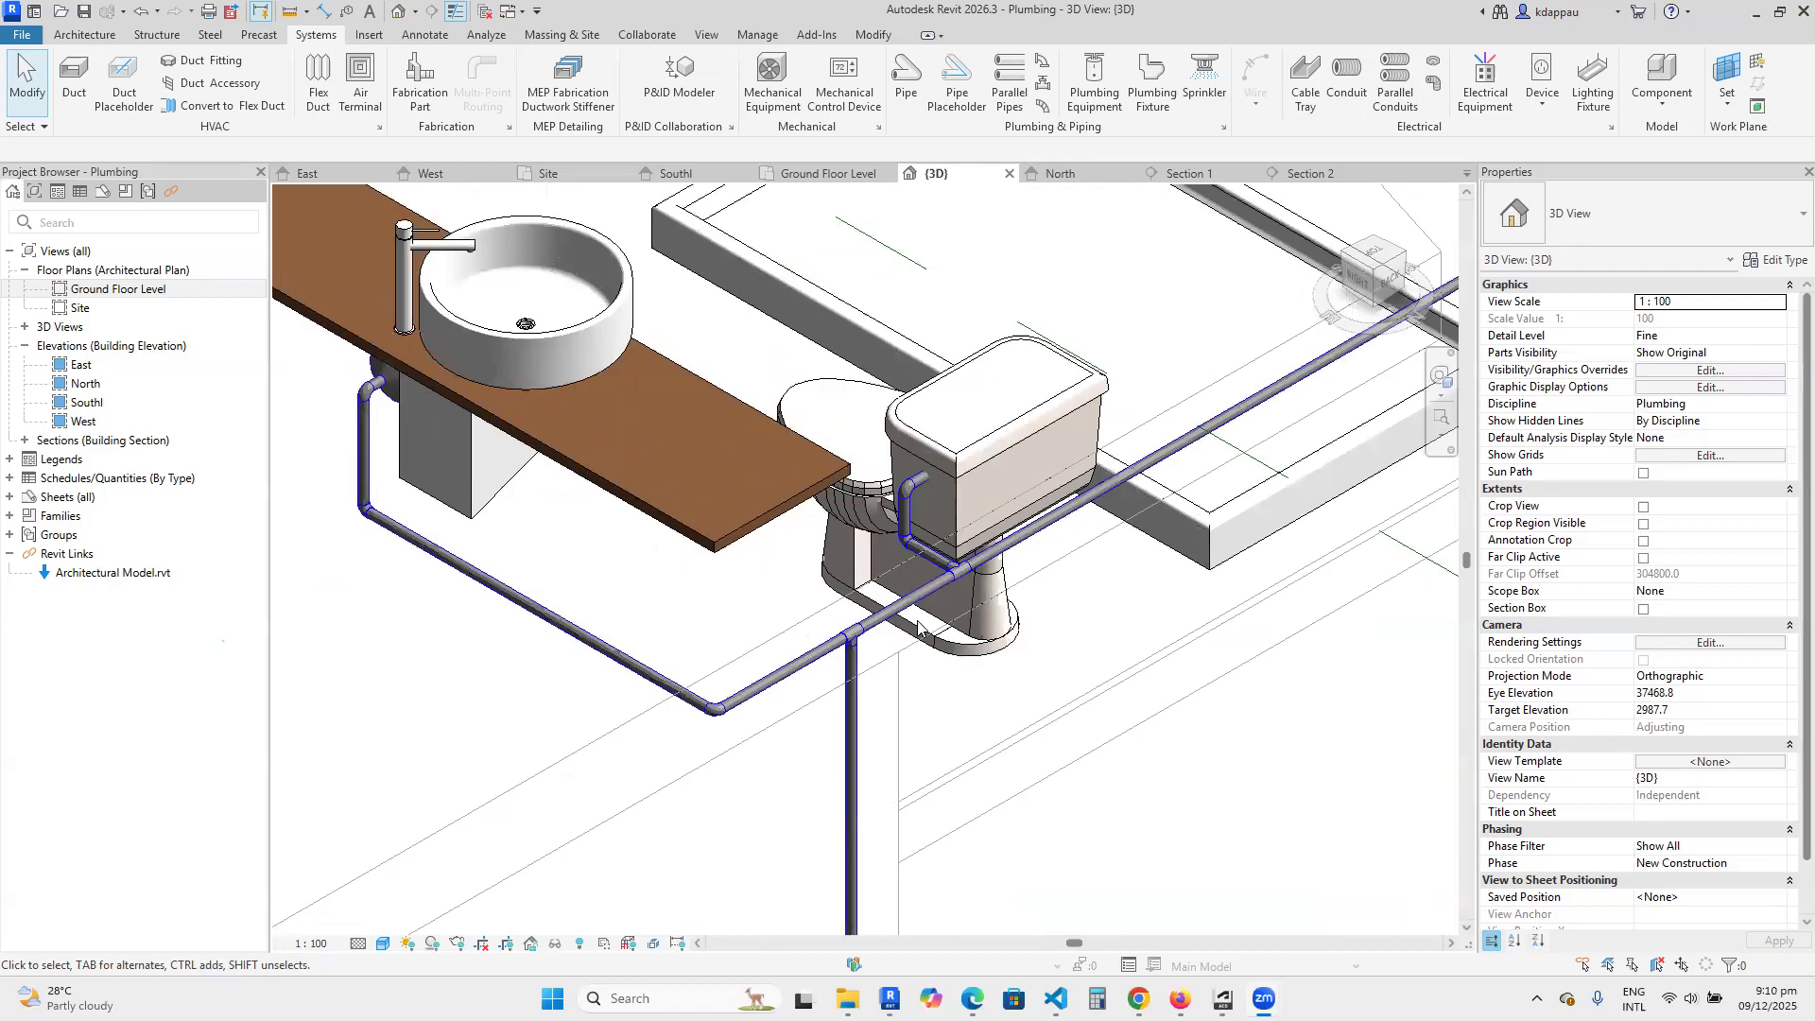
pyautogui.scroll(-3, 903, 643)
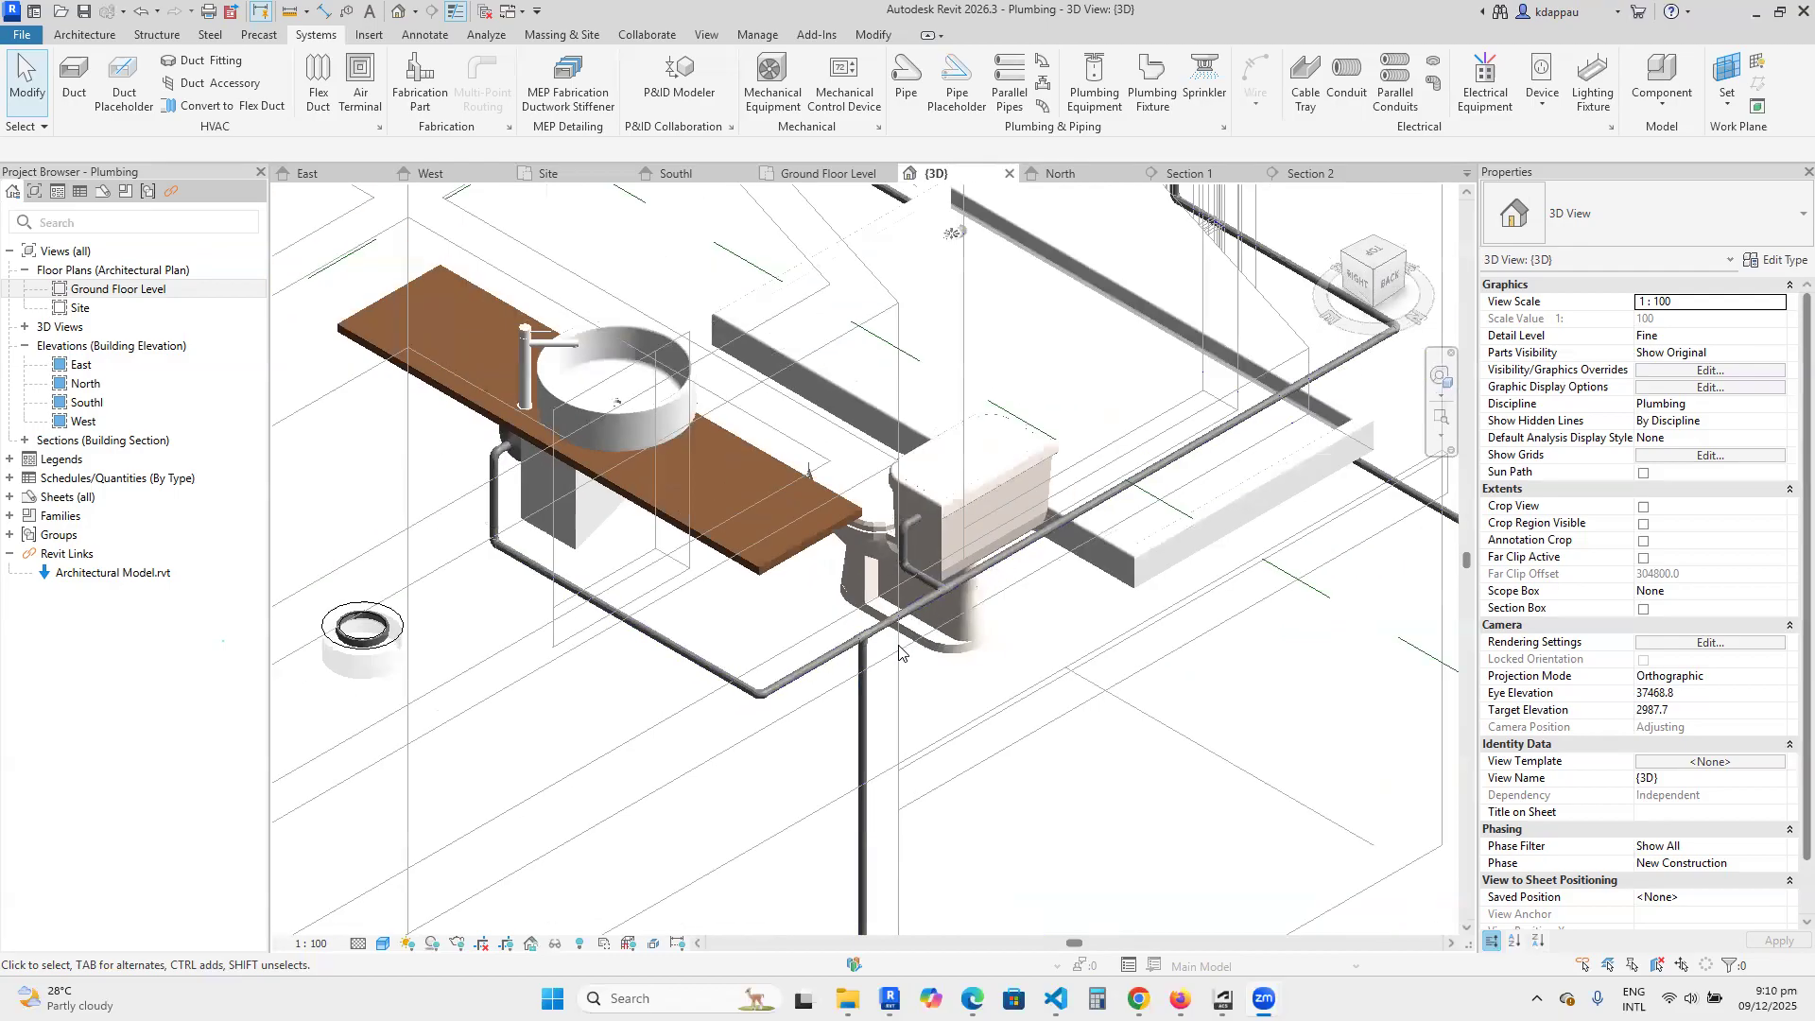
pyautogui.scroll(5, 897, 644)
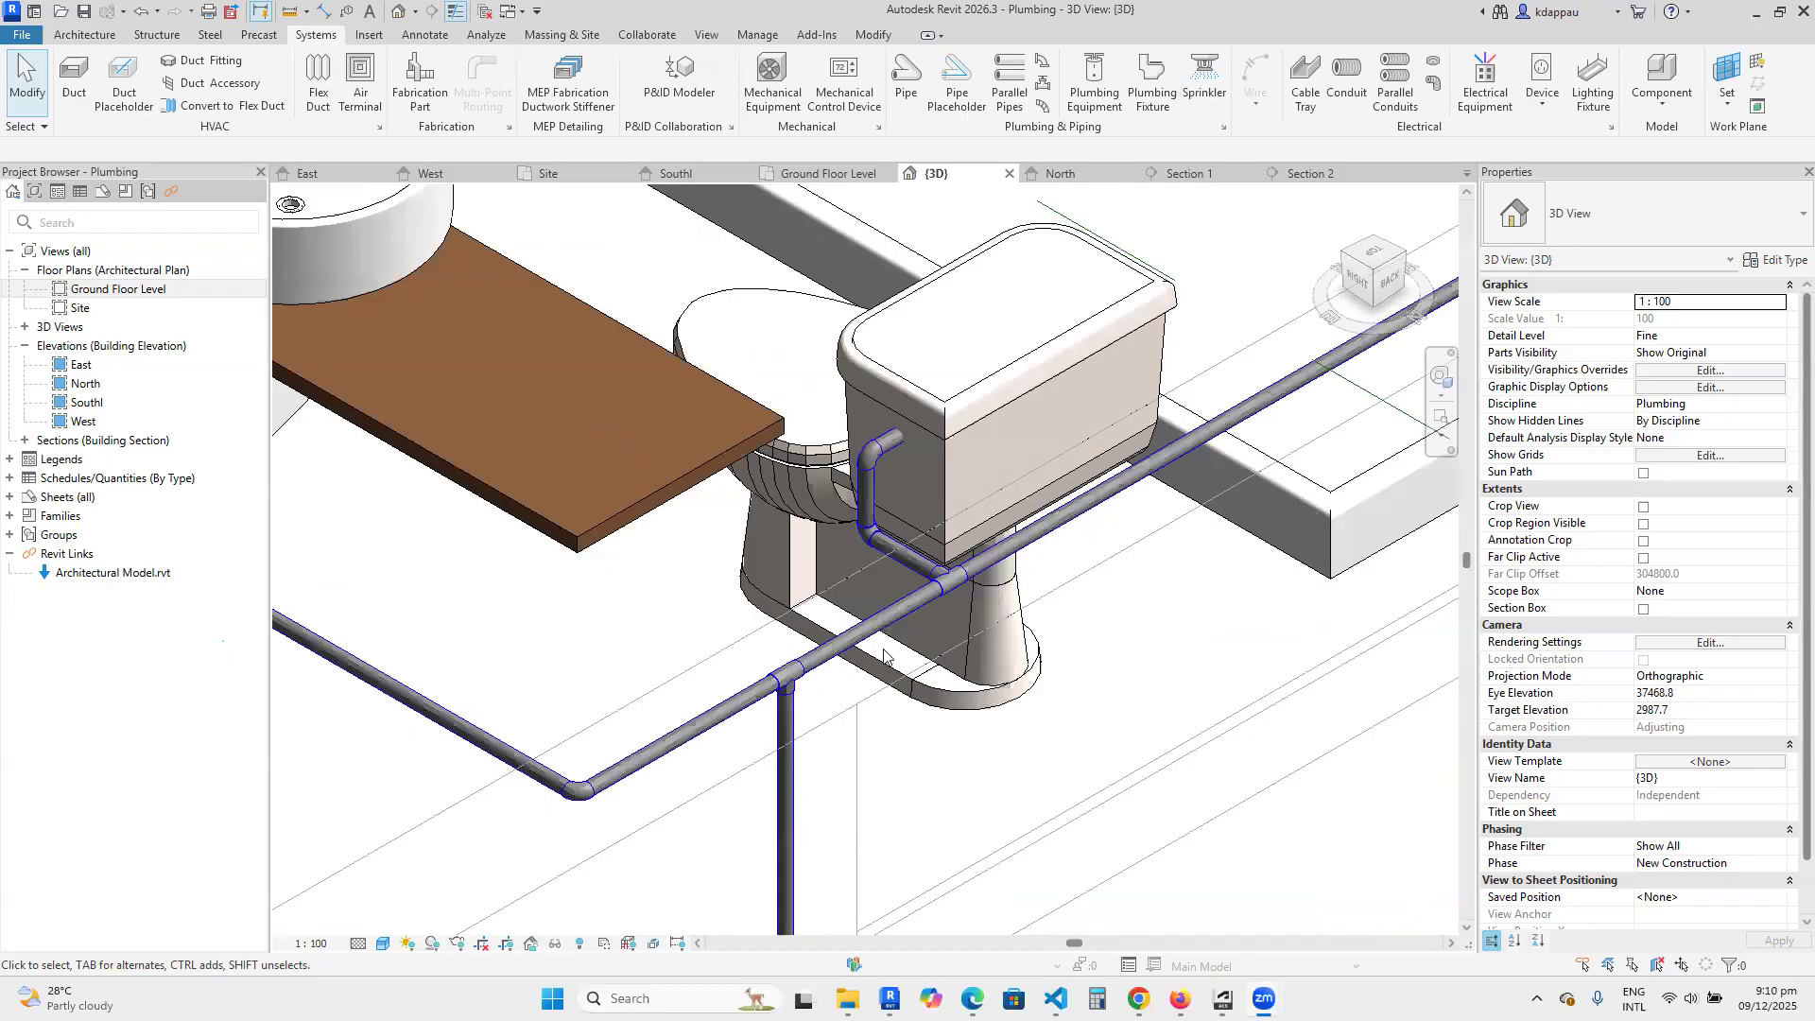
pyautogui.scroll(-3, 946, 624)
pyautogui.scroll(1, 884, 633)
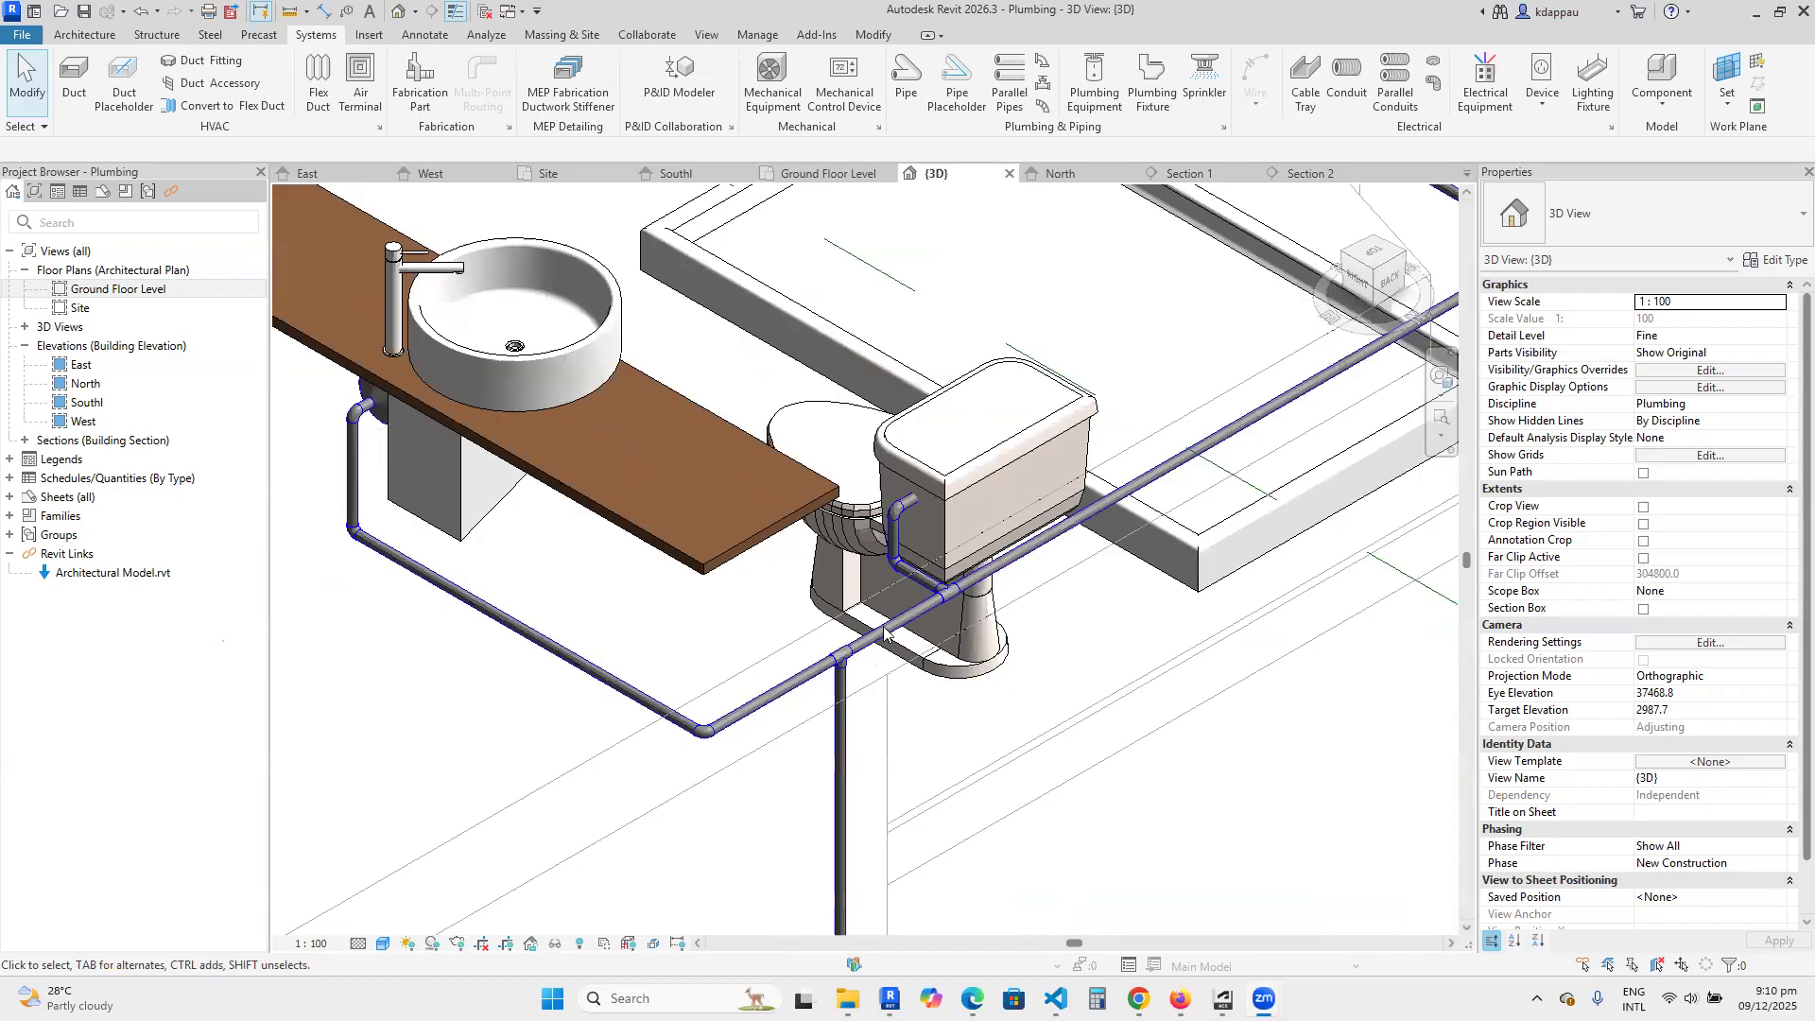
pyautogui.scroll(-3, 884, 634)
pyautogui.scroll(1, 754, 664)
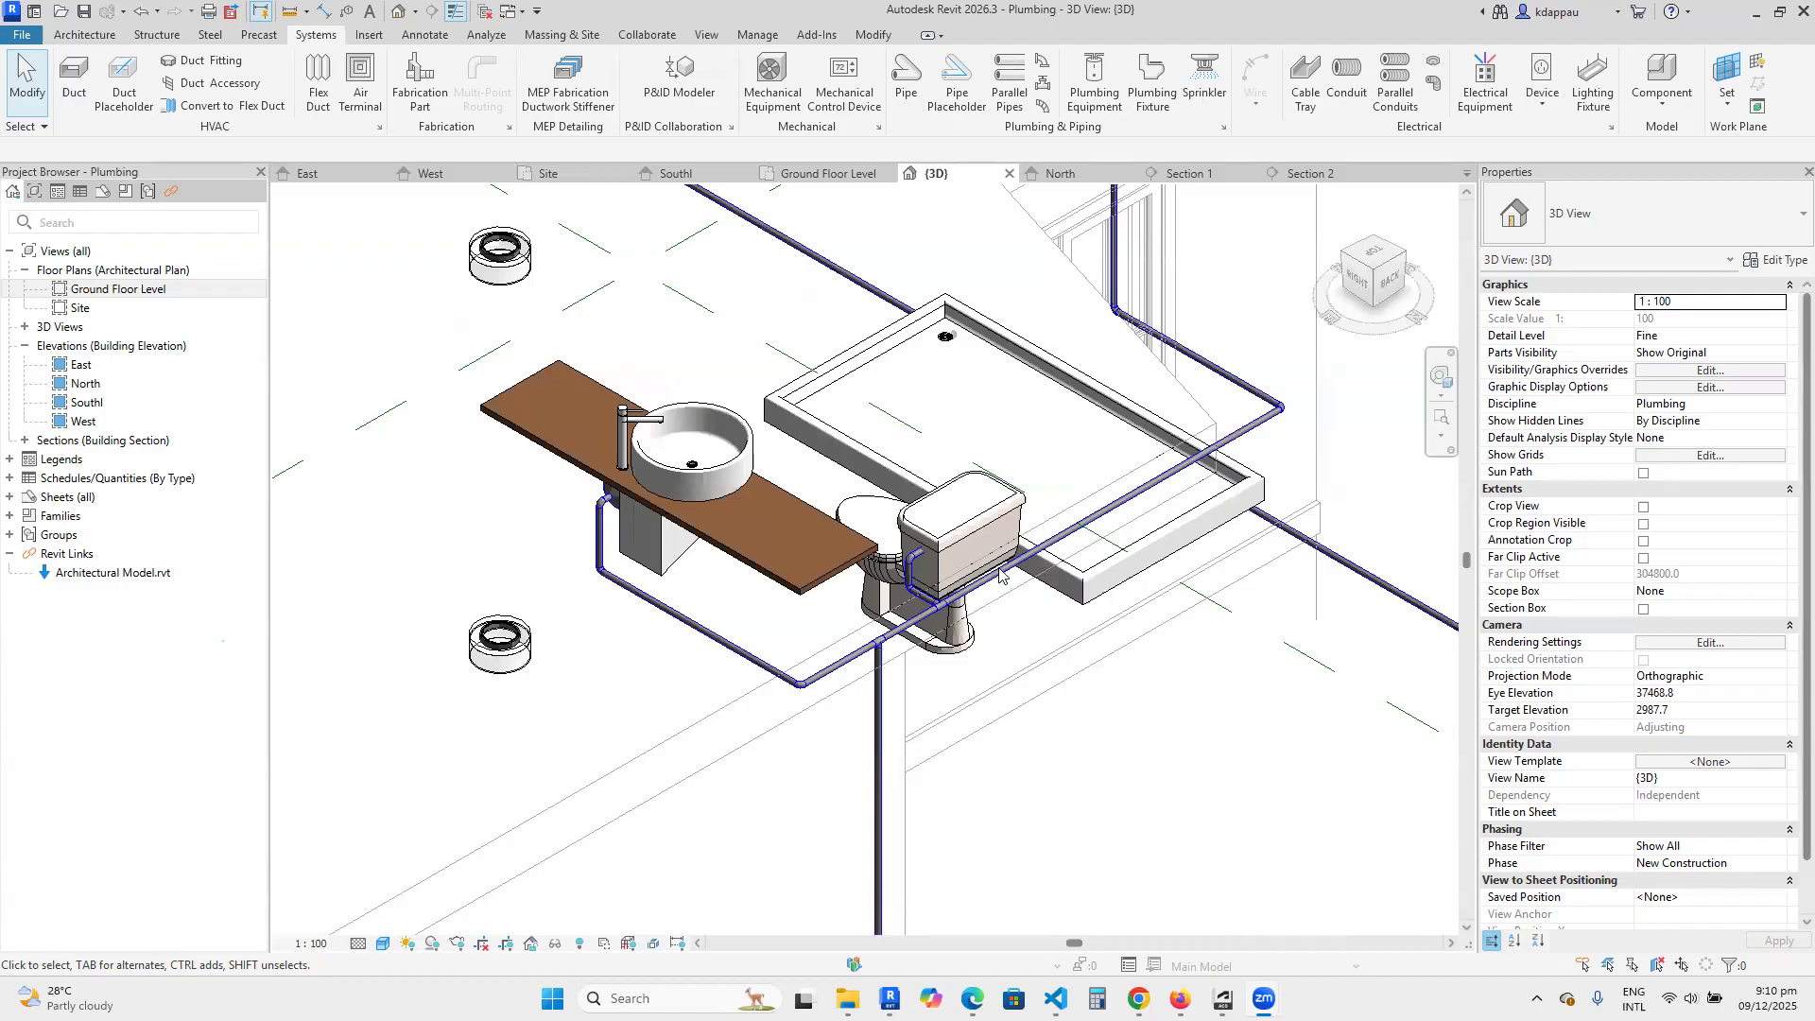
pyautogui.scroll(4, 1000, 571)
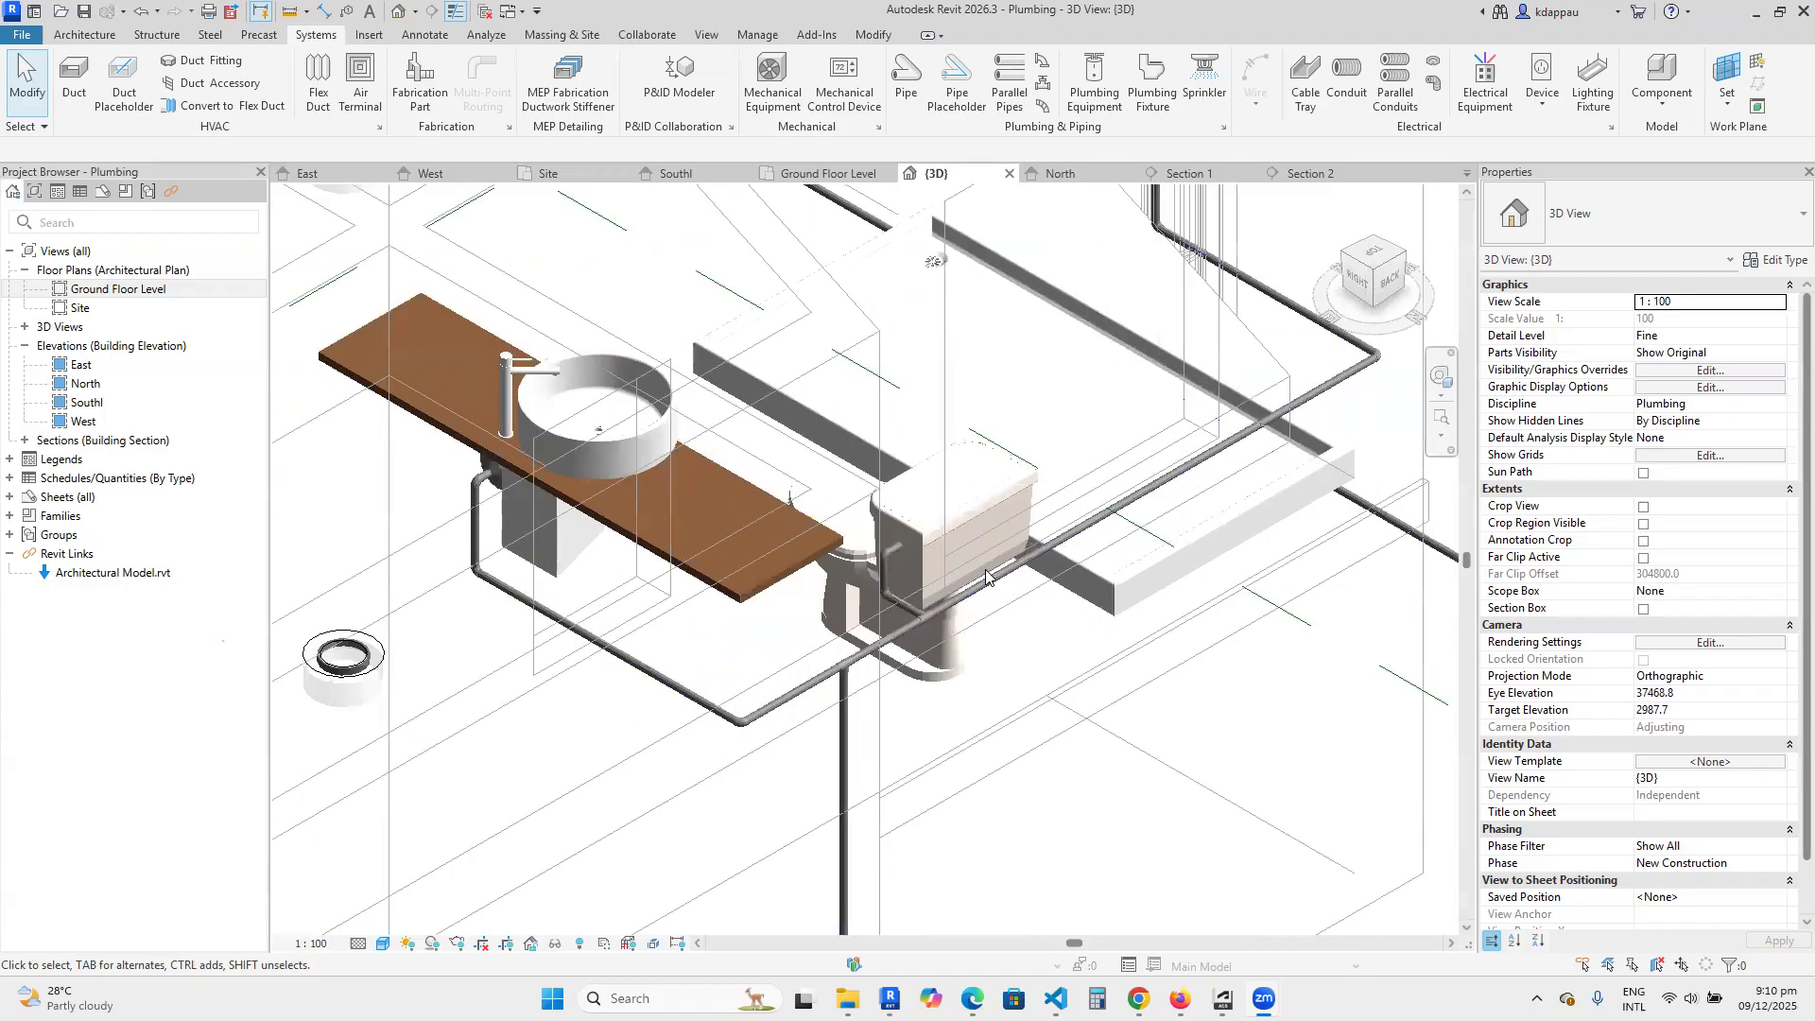
pyautogui.scroll(-1, 983, 565)
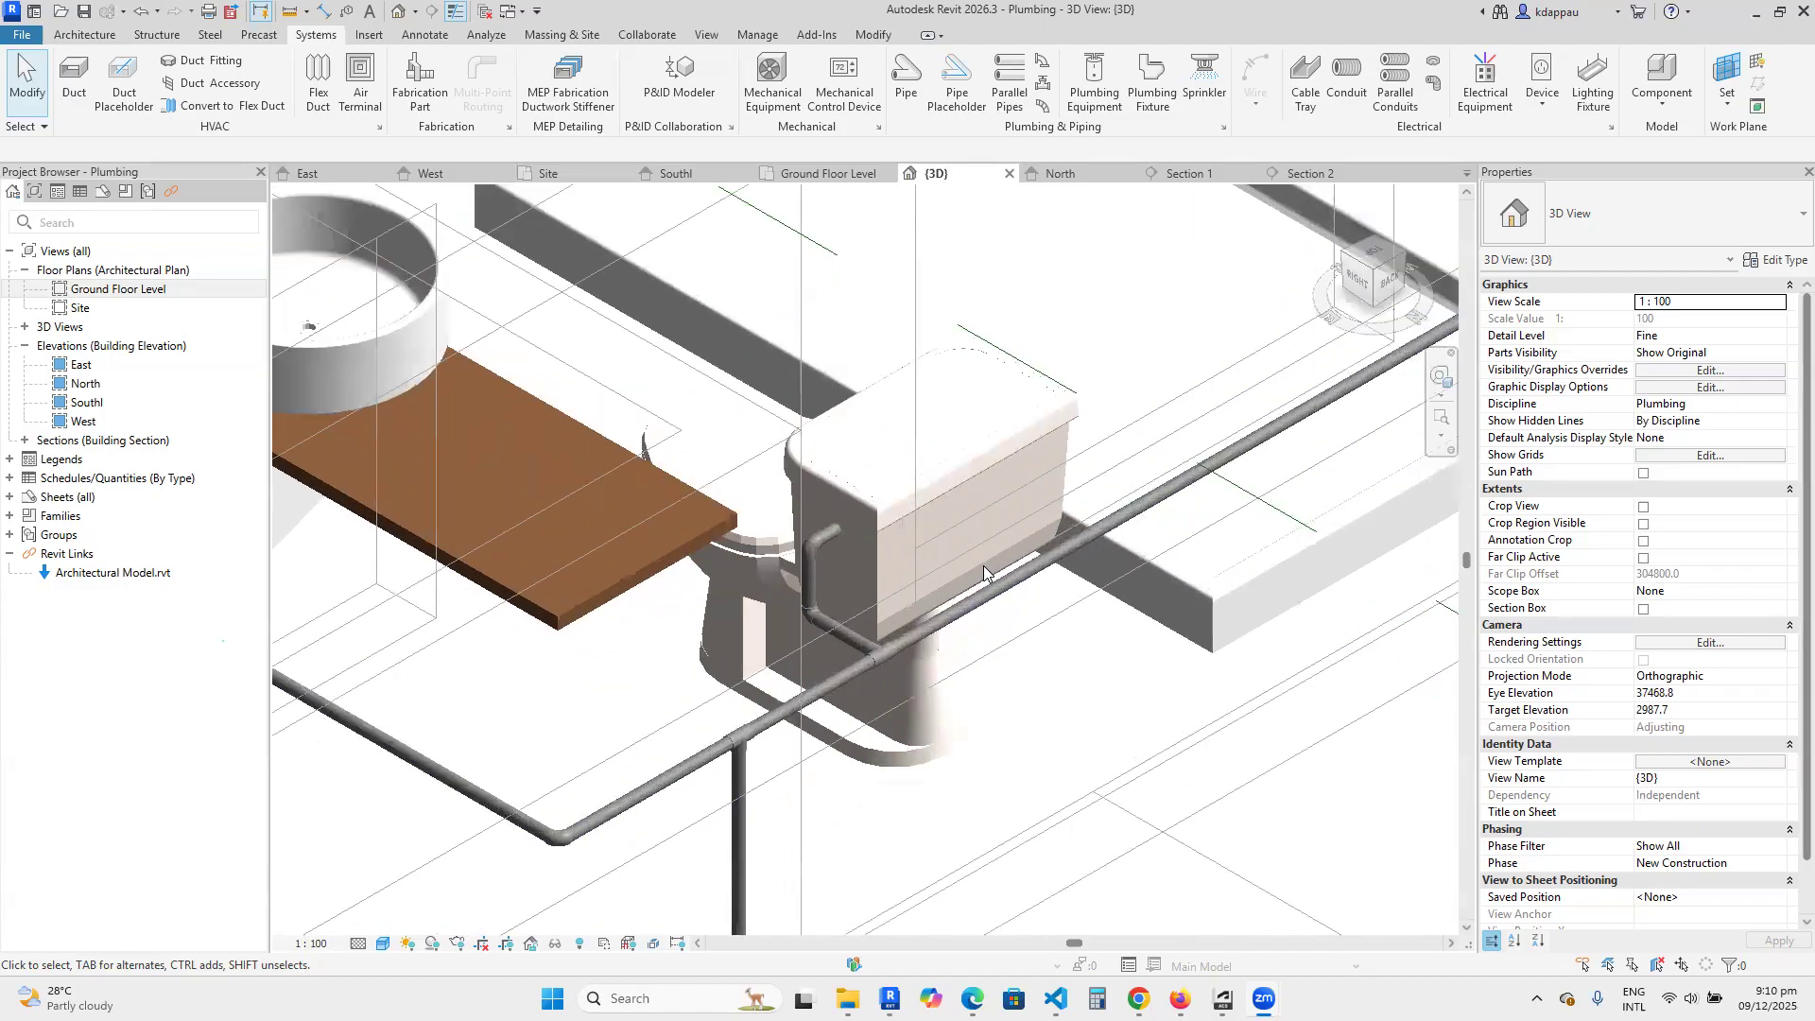
pyautogui.scroll(-1, 983, 565)
pyautogui.scroll(1, 983, 565)
pyautogui.scroll(-2, 983, 566)
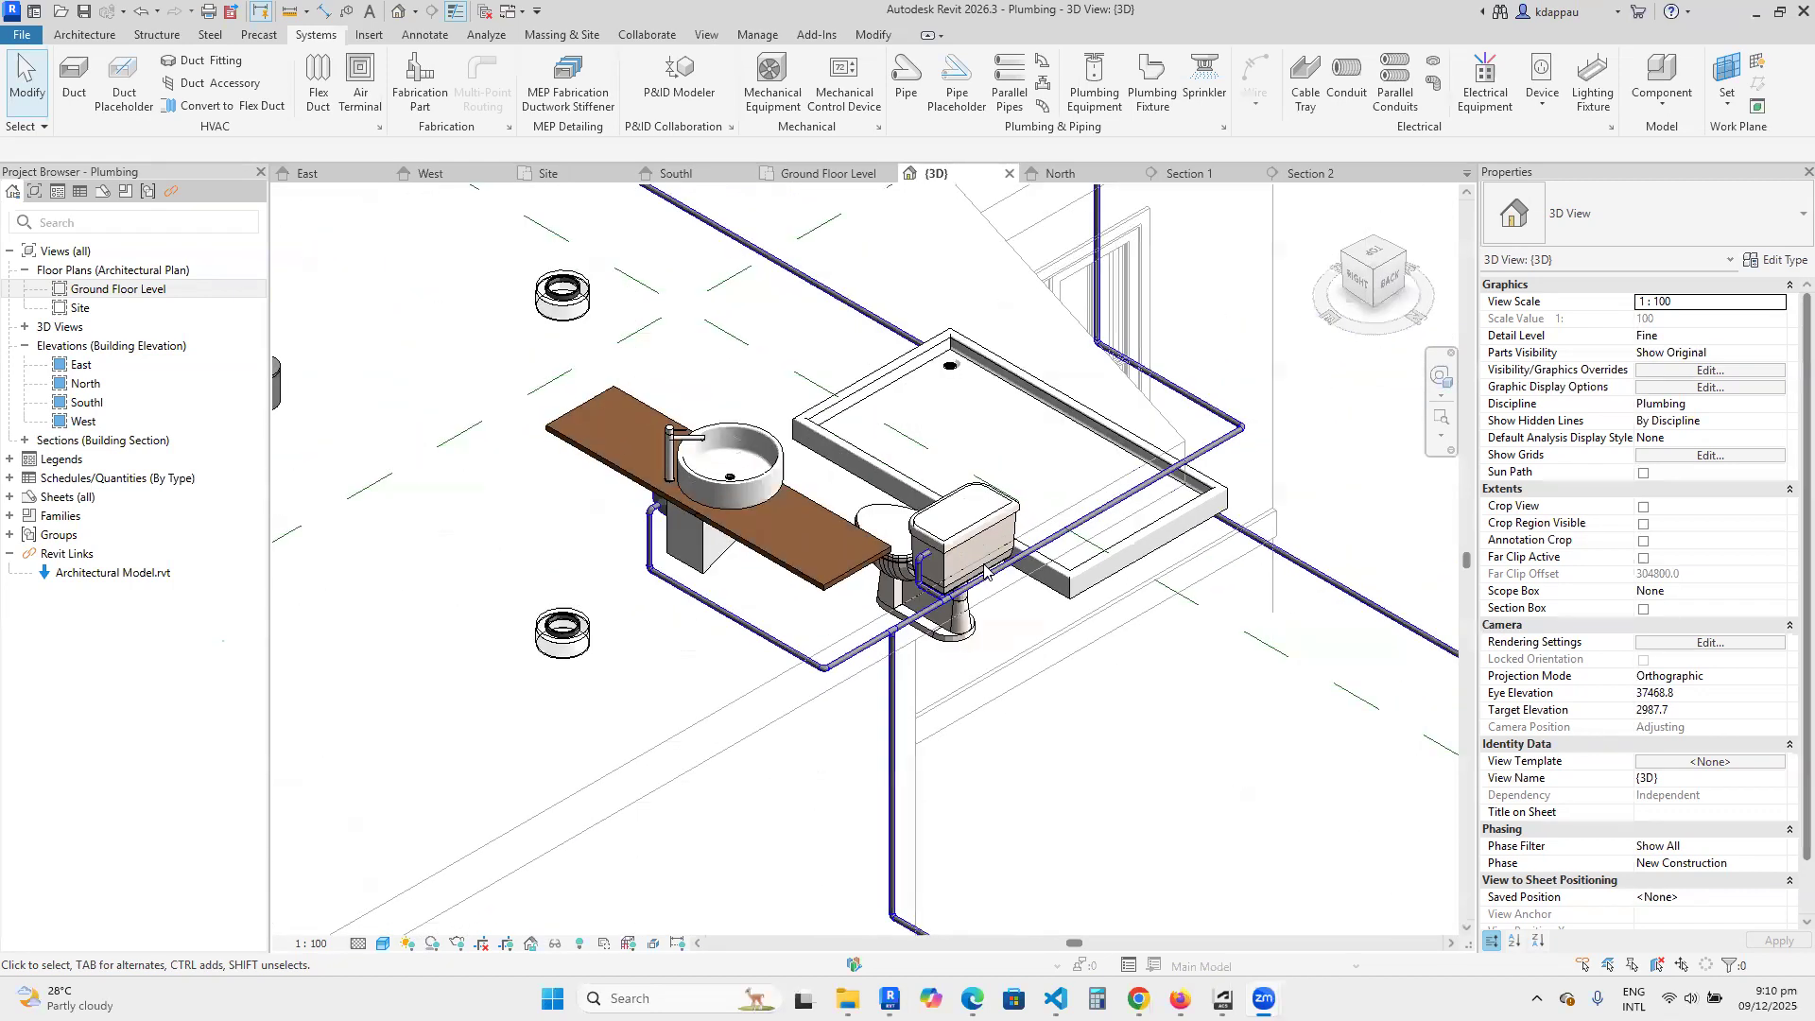
pyautogui.scroll(-2, 983, 567)
pyautogui.moveTo(1340, 295); pyautogui.dragTo(968, 474)
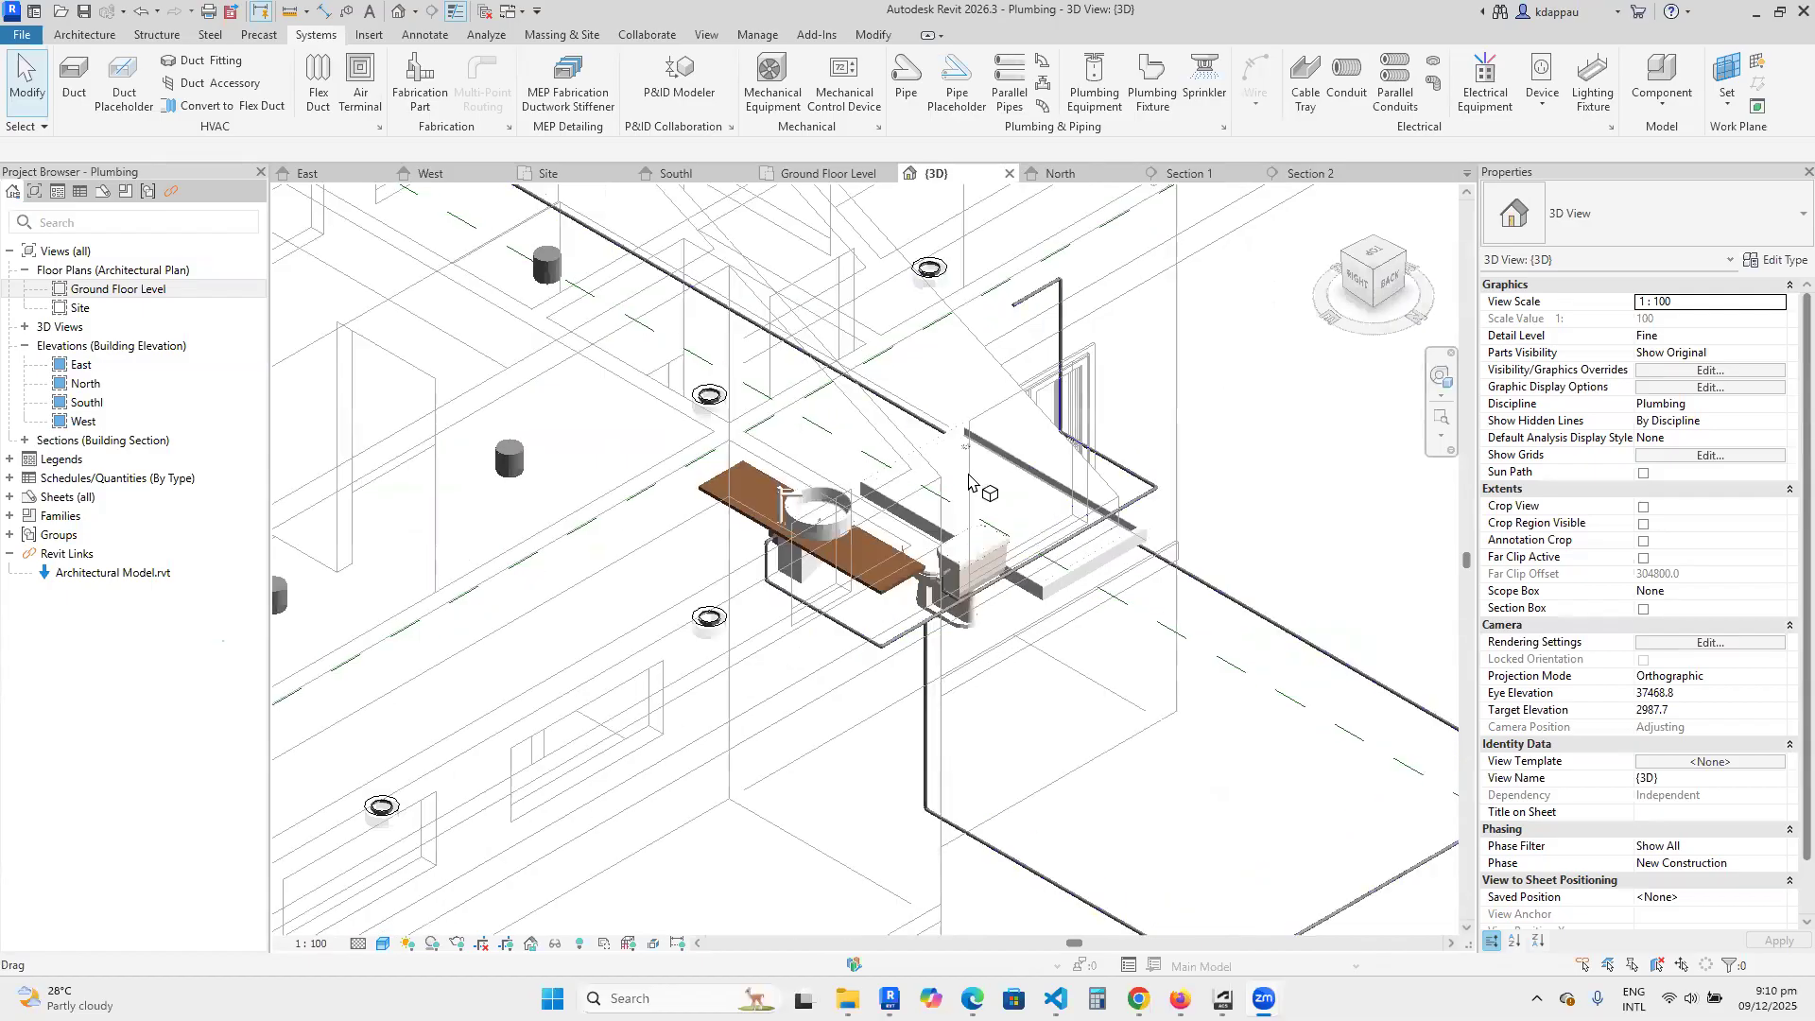
pyautogui.scroll(2, 968, 474)
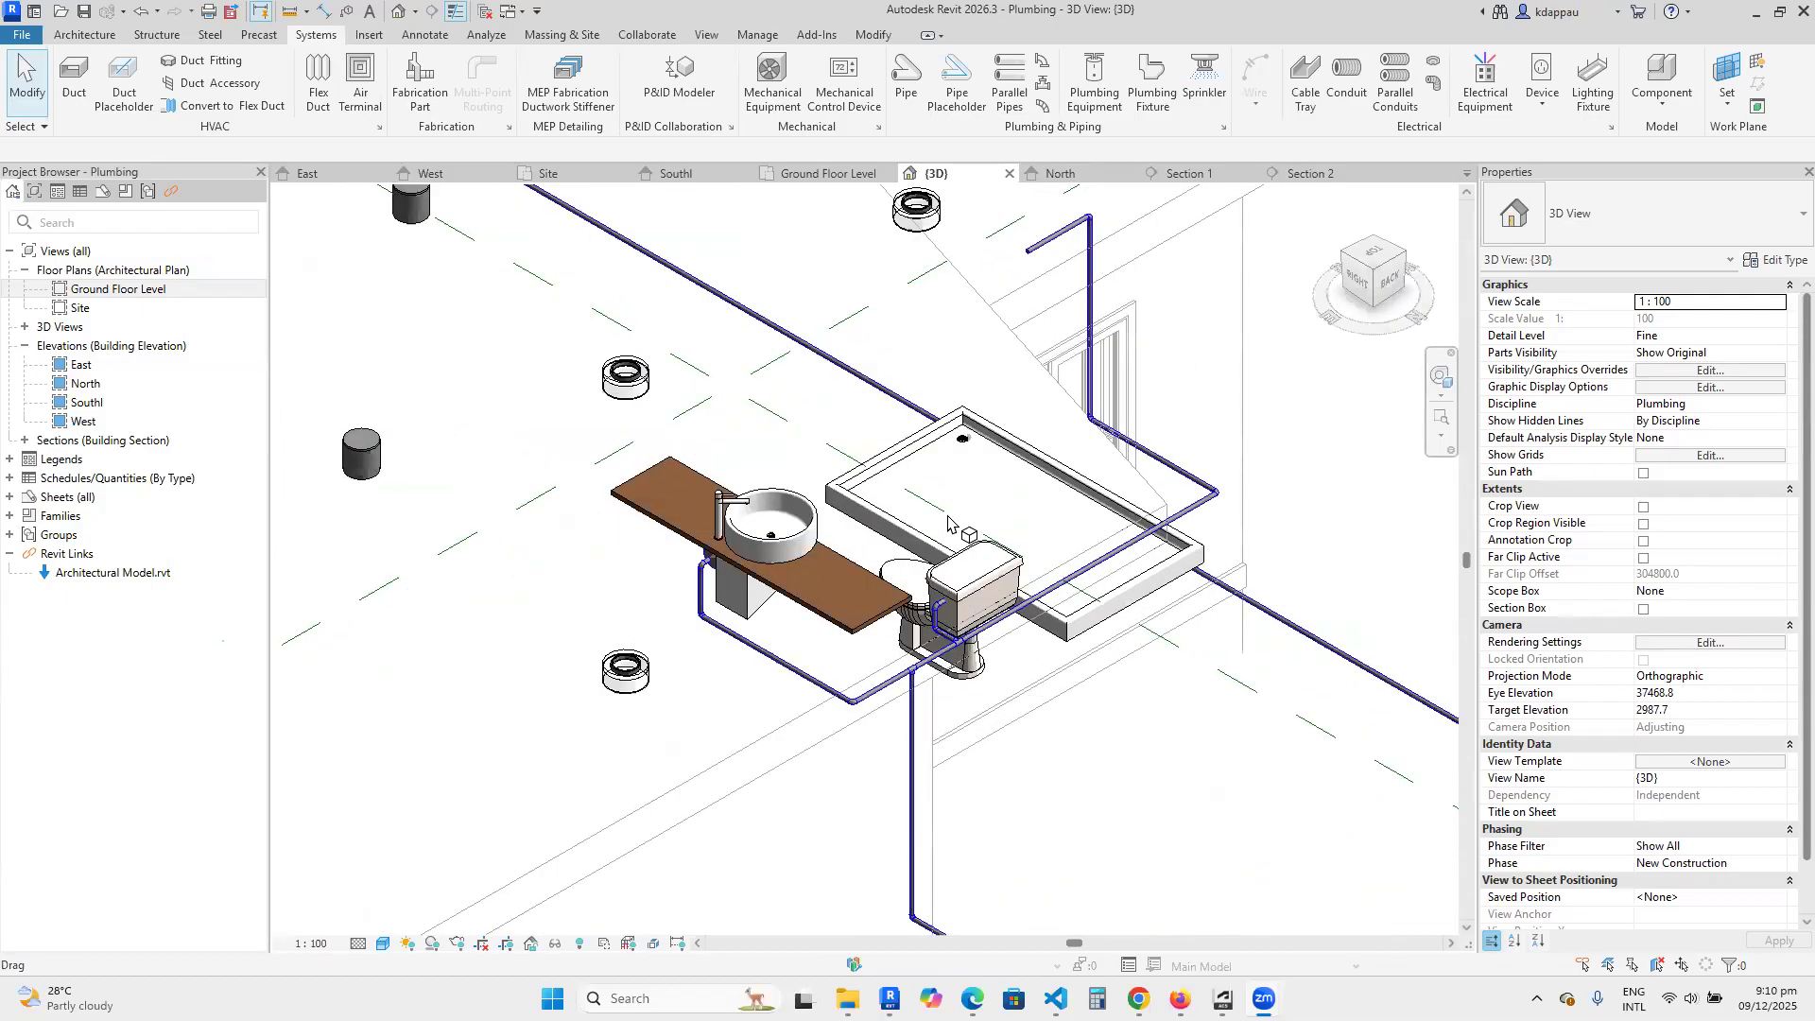
pyautogui.rightClick(956, 461)
pyautogui.click(1006, 479)
pyautogui.rightClick(973, 490)
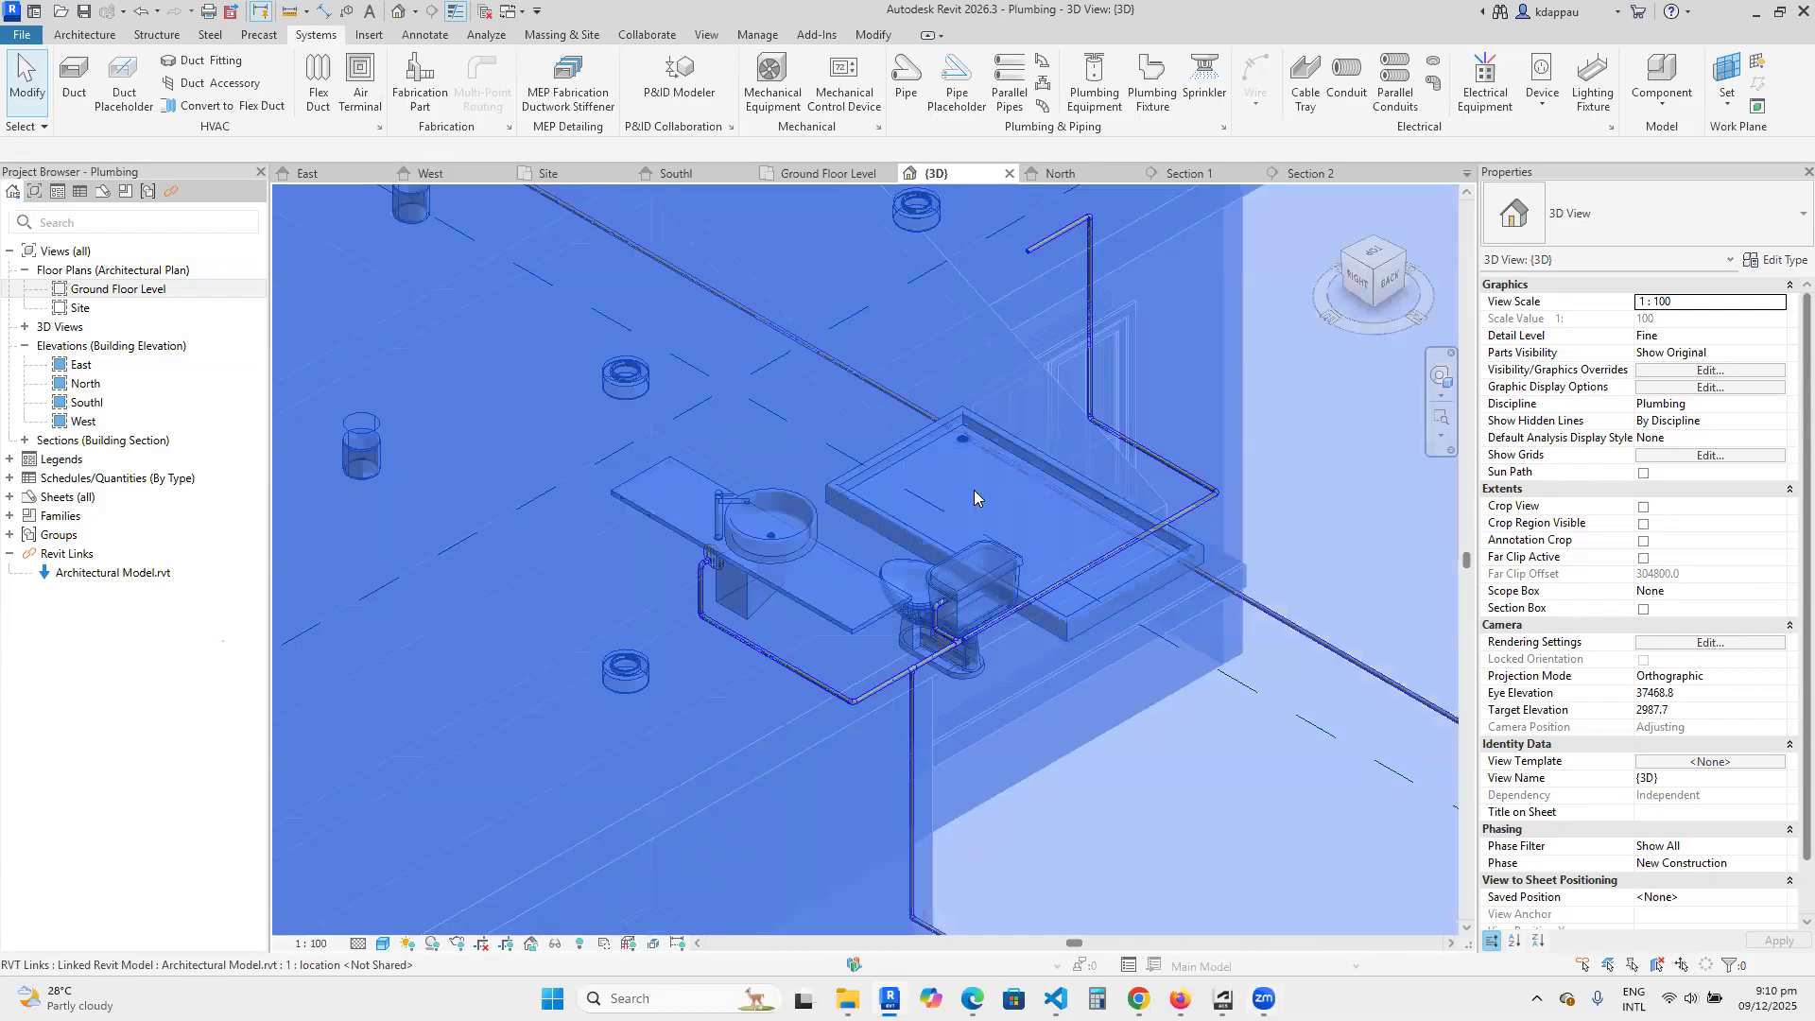
pyautogui.click(1021, 372)
# Examine in 3D the basin drain, the shower tray's floor drain and the toilet relative to the supply pipes.
pyautogui.scroll(-3, 804, 584)
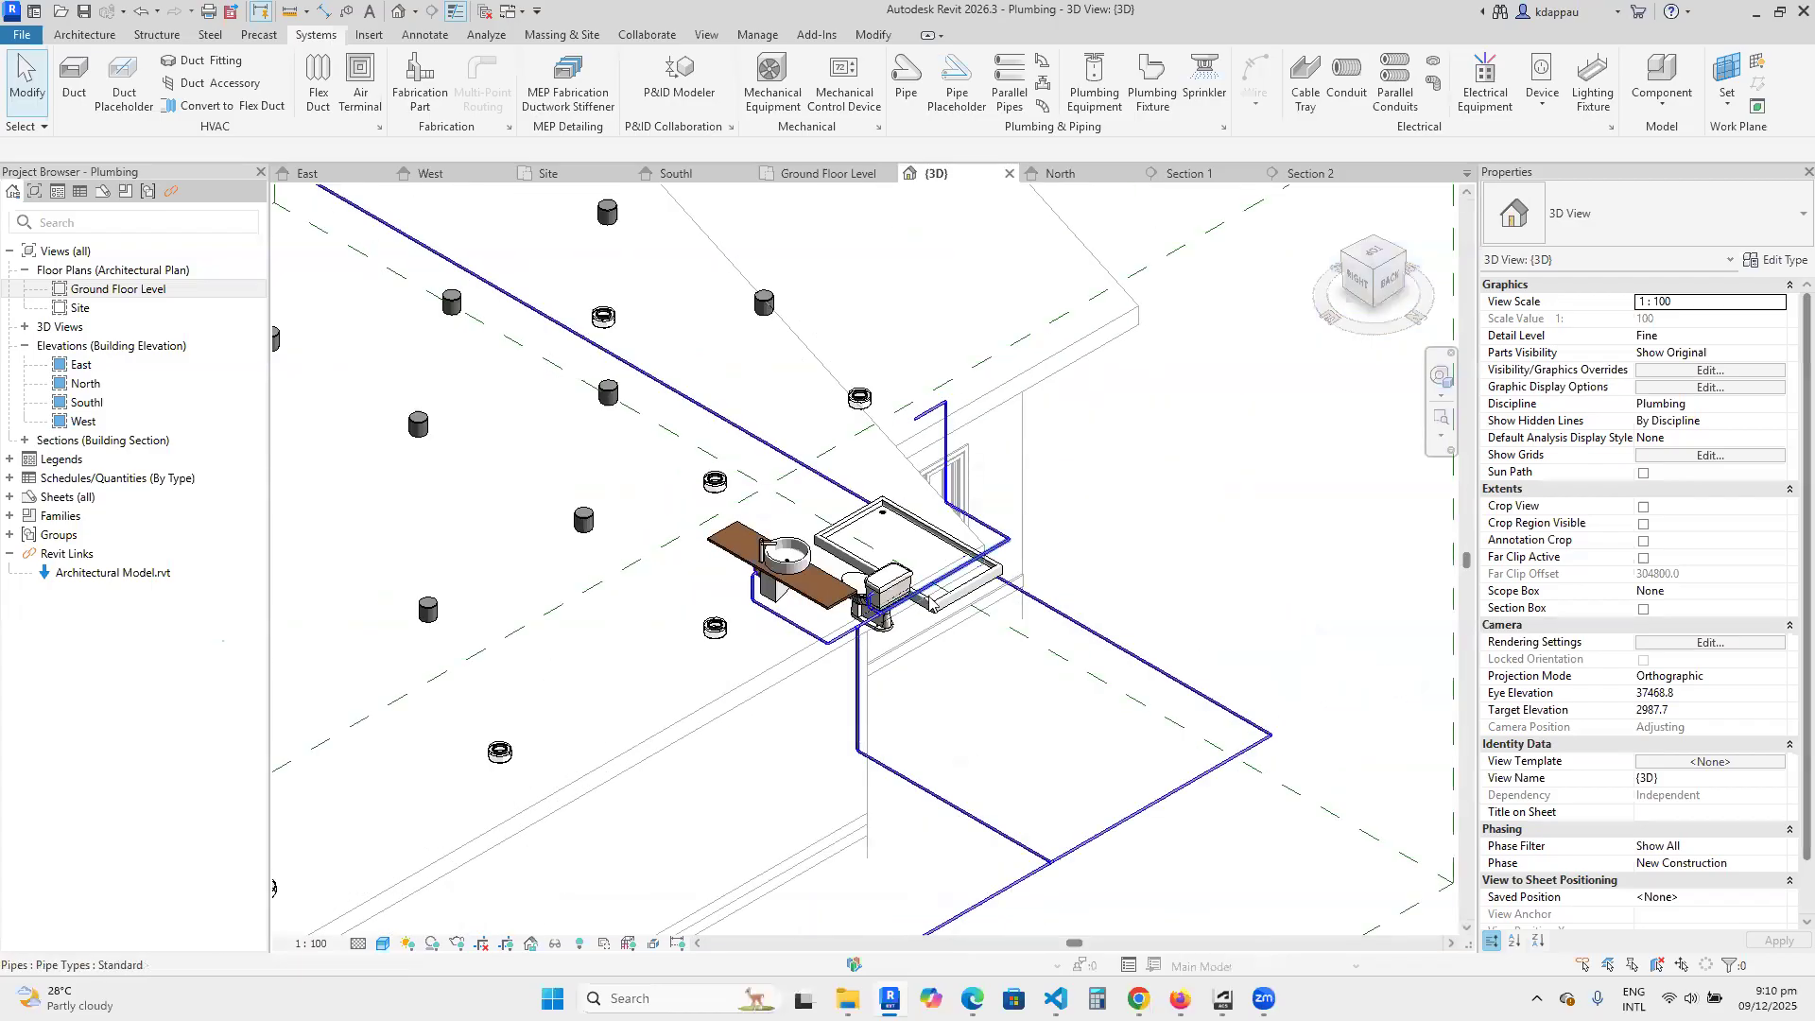
pyautogui.scroll(2, 933, 601)
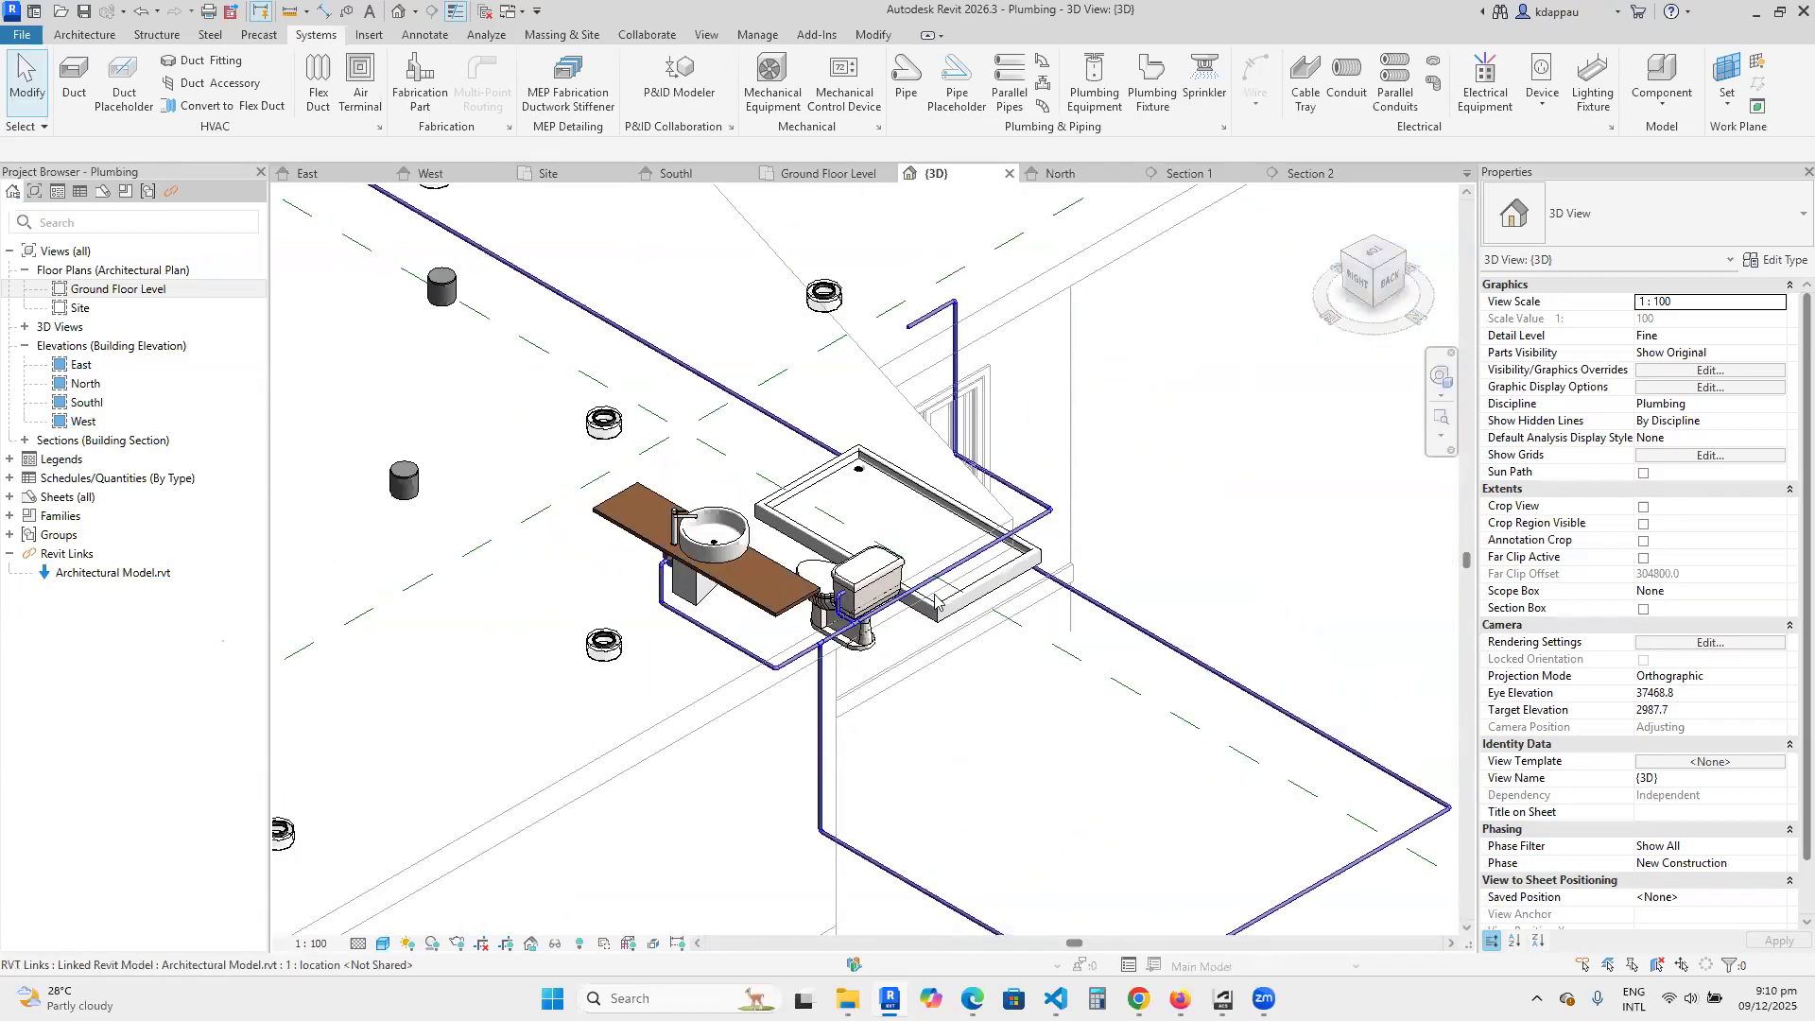
pyautogui.scroll(3, 933, 601)
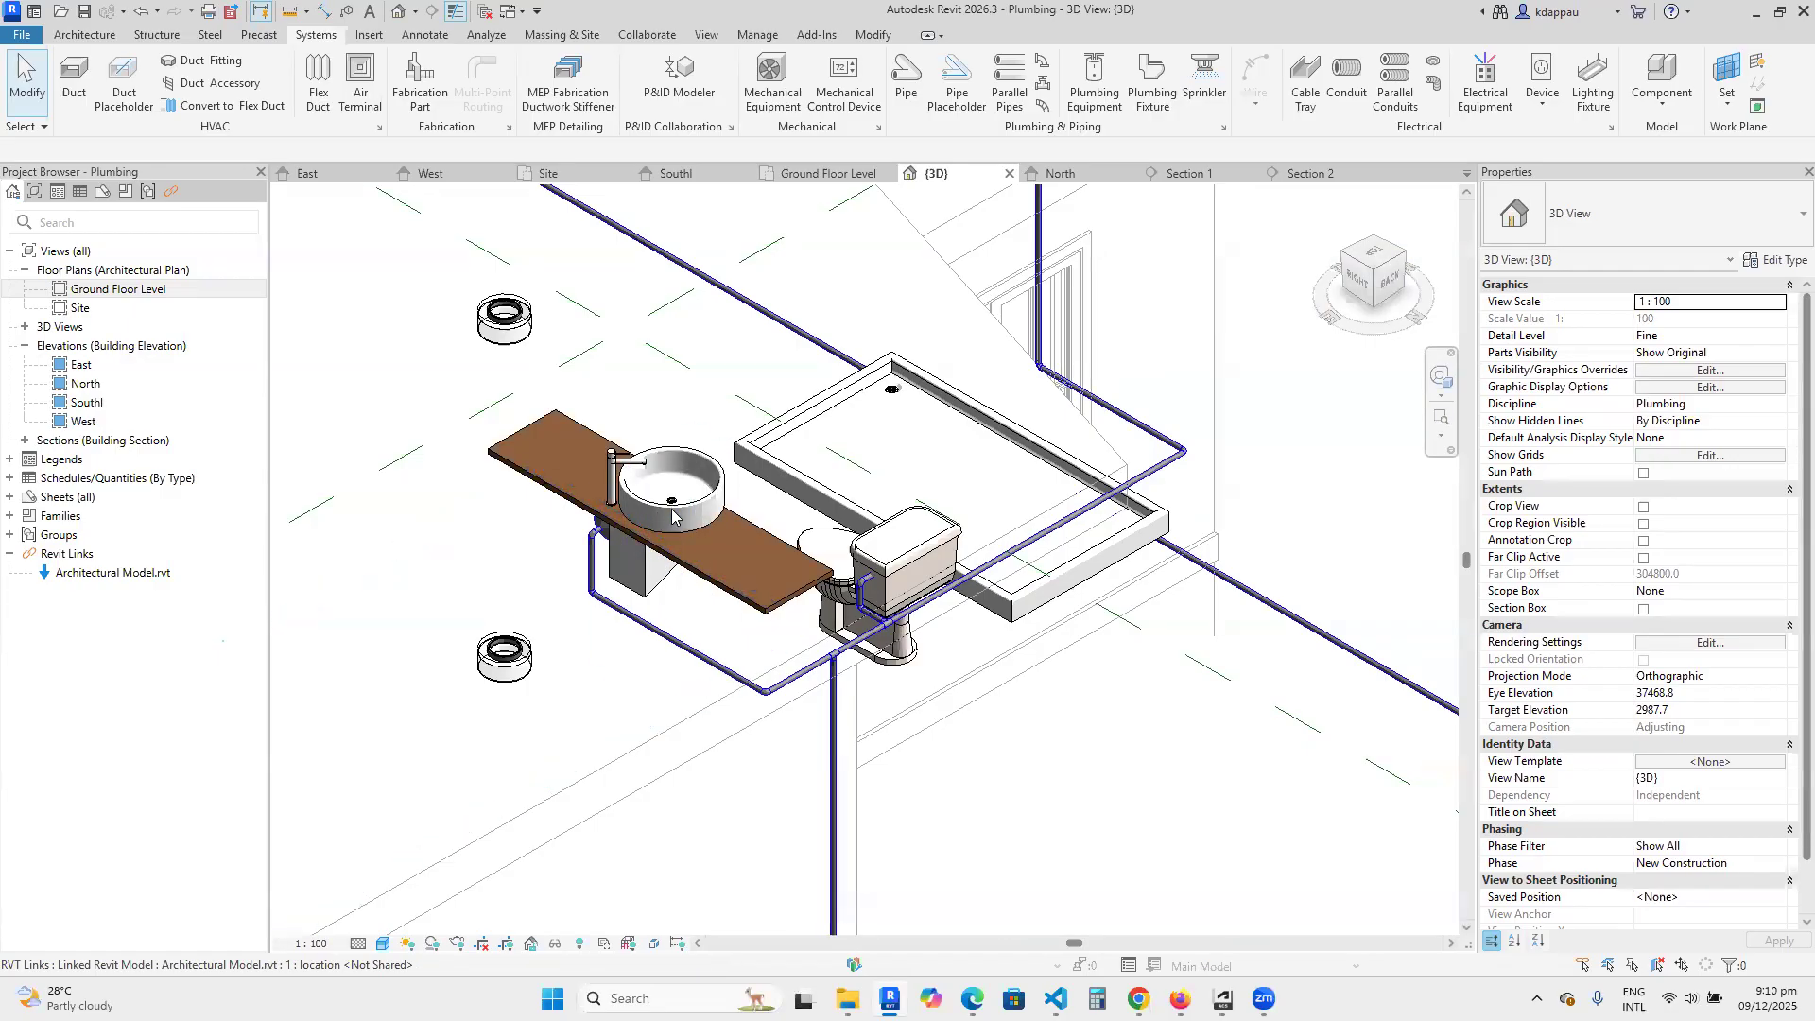
pyautogui.scroll(-2, 676, 586)
pyautogui.scroll(2, 798, 482)
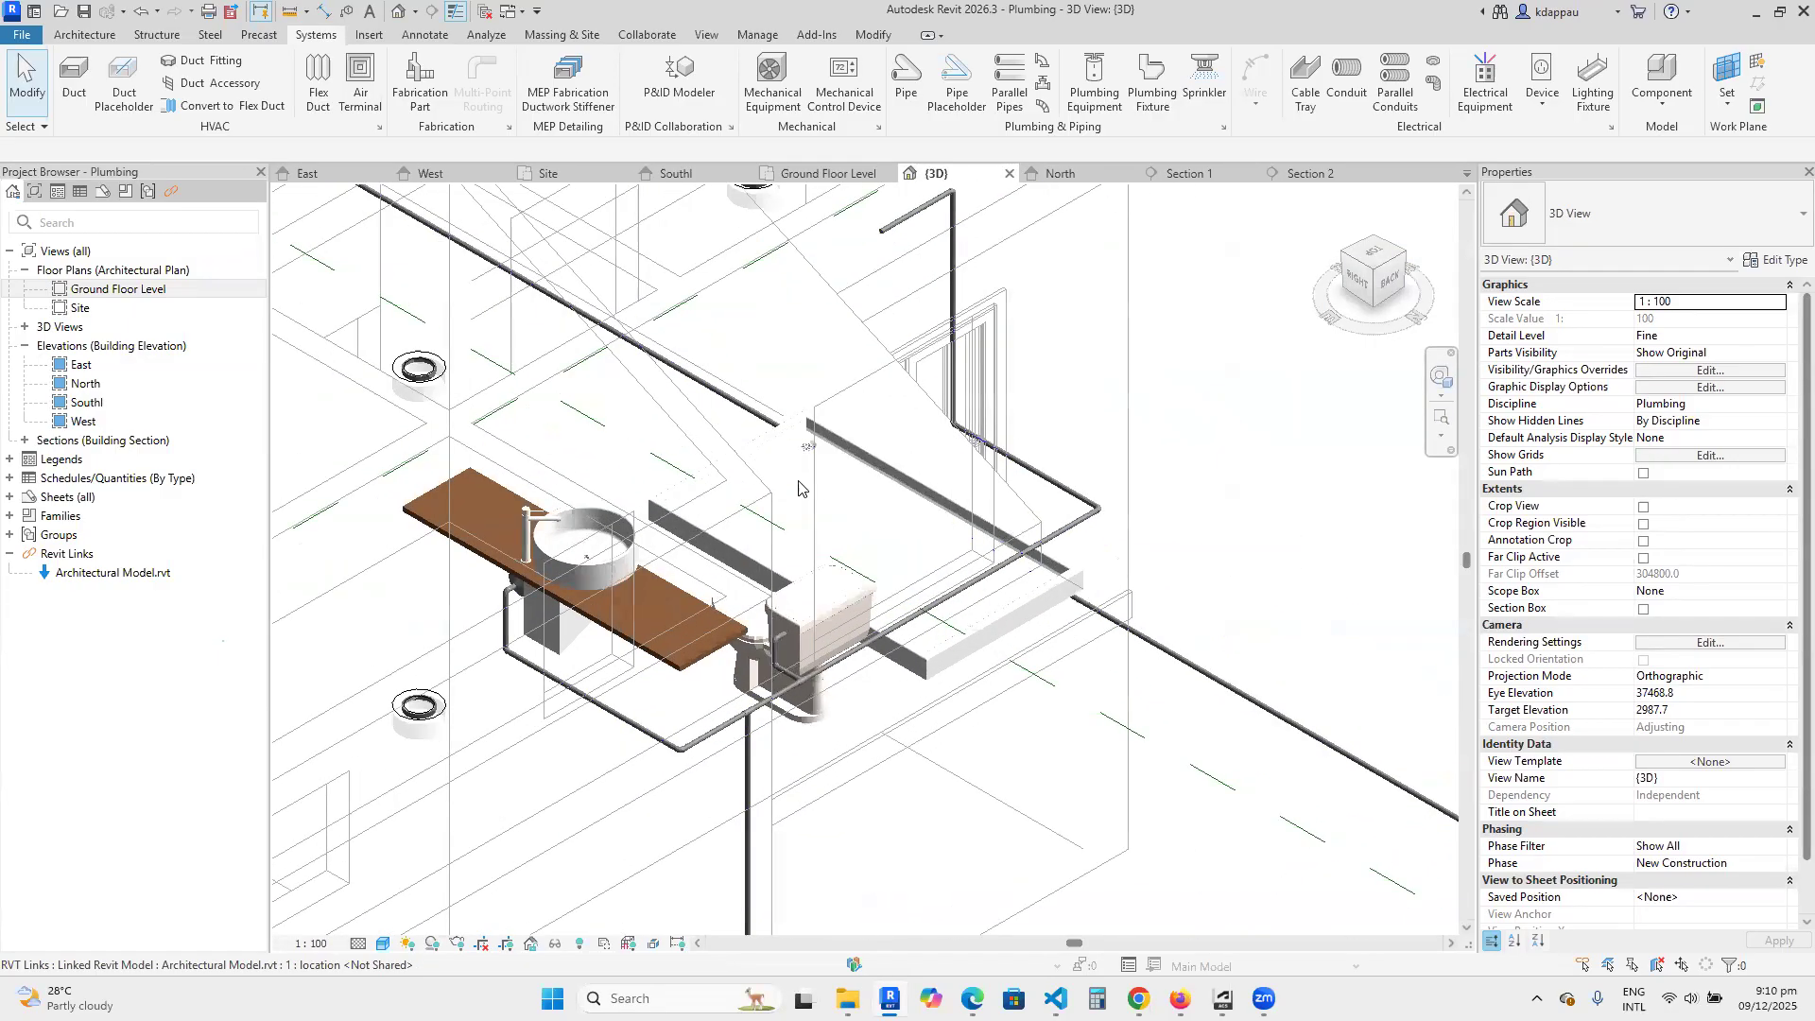
pyautogui.scroll(2, 803, 468)
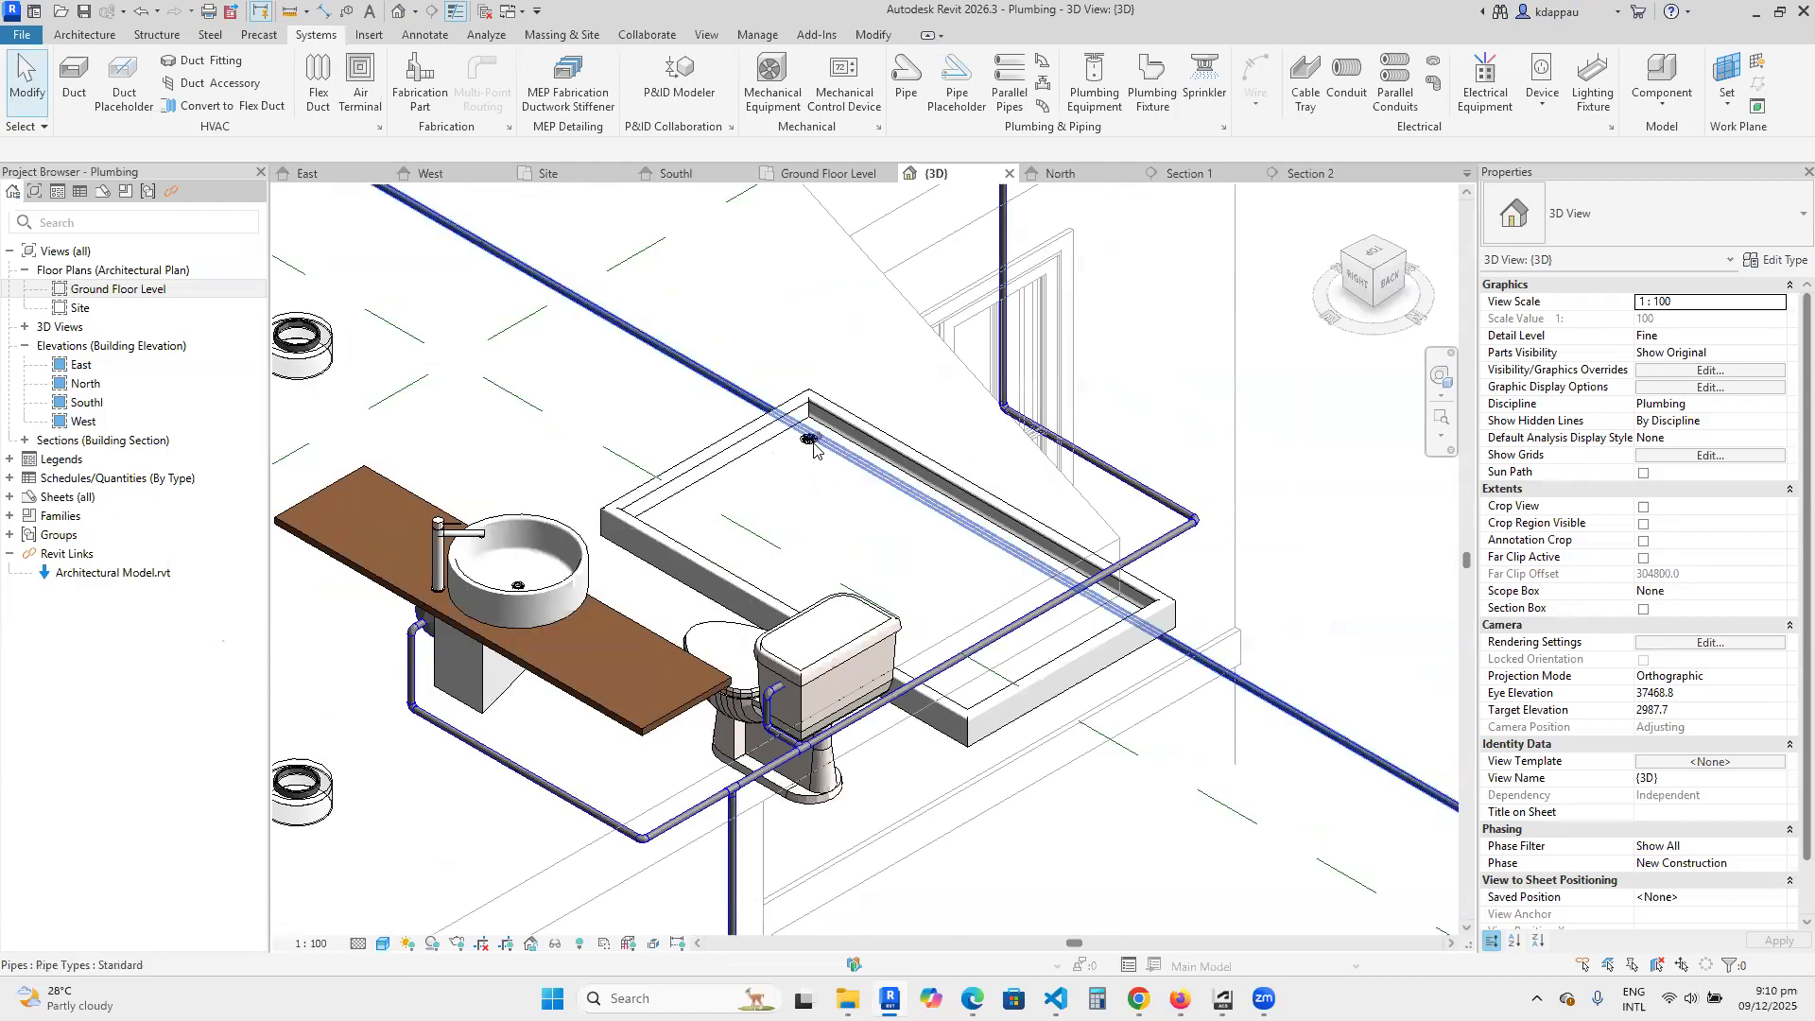
pyautogui.scroll(-2, 805, 449)
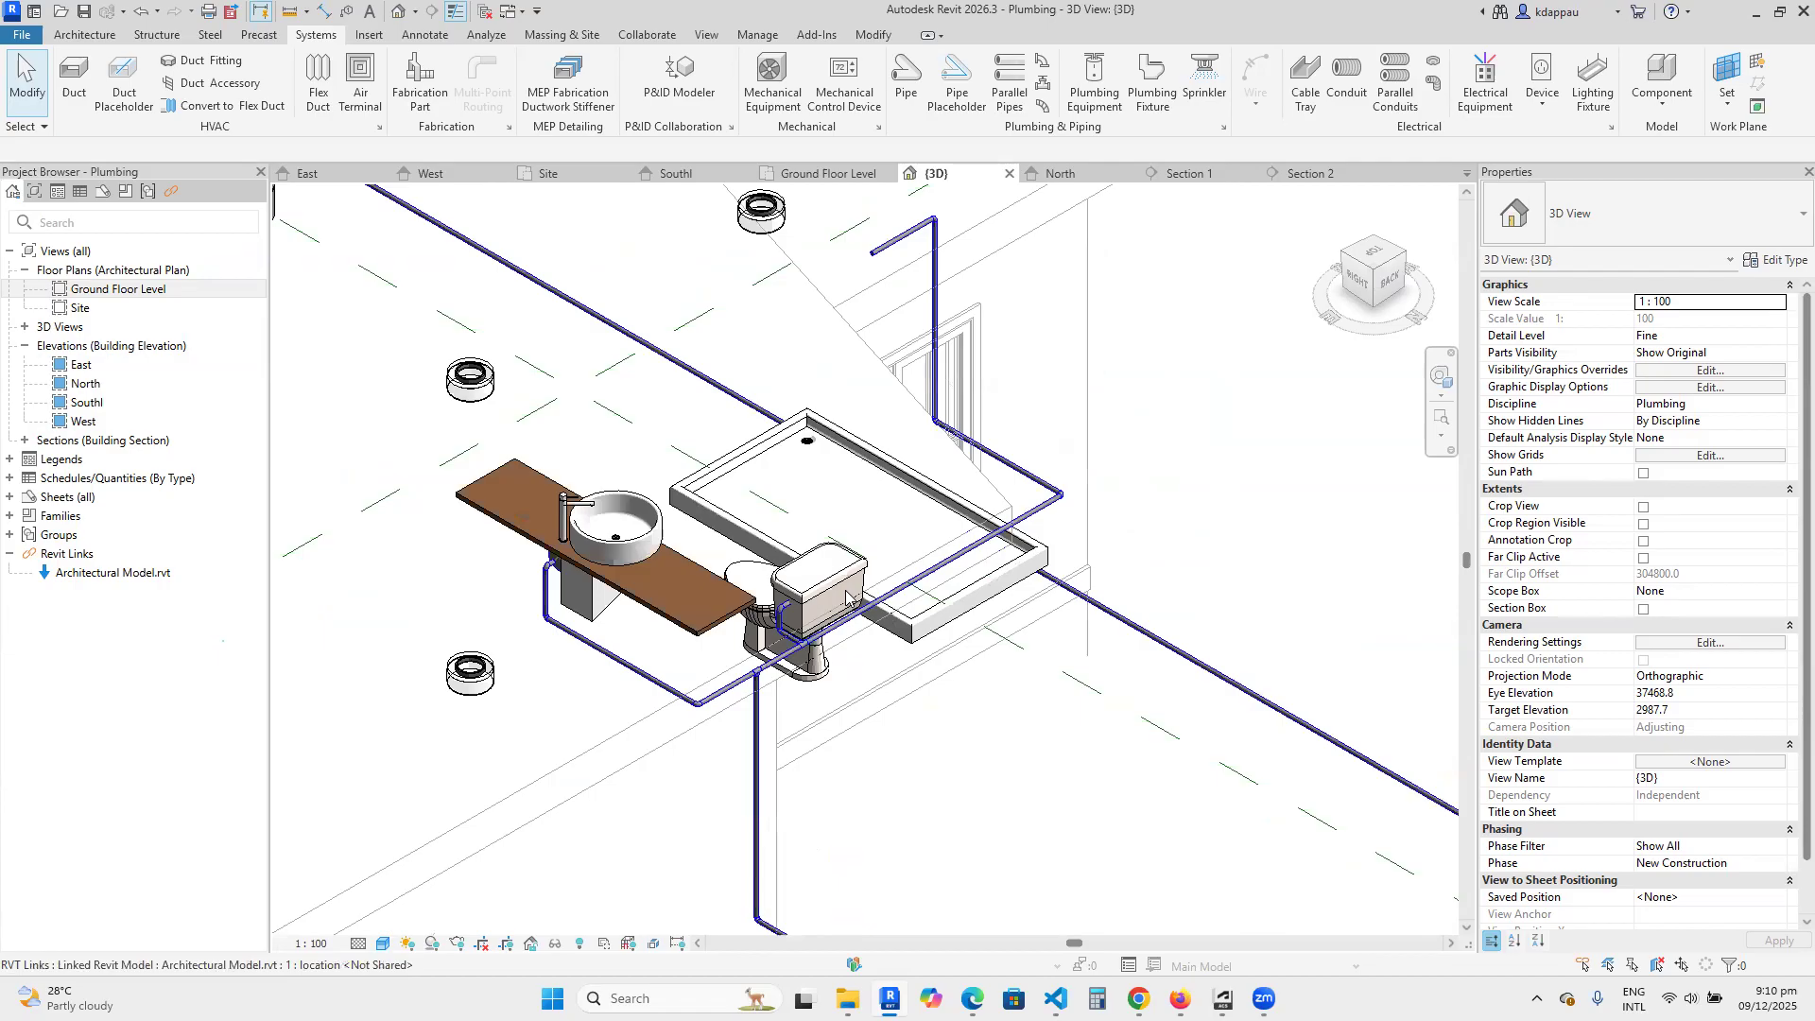
pyautogui.scroll(-2, 993, 556)
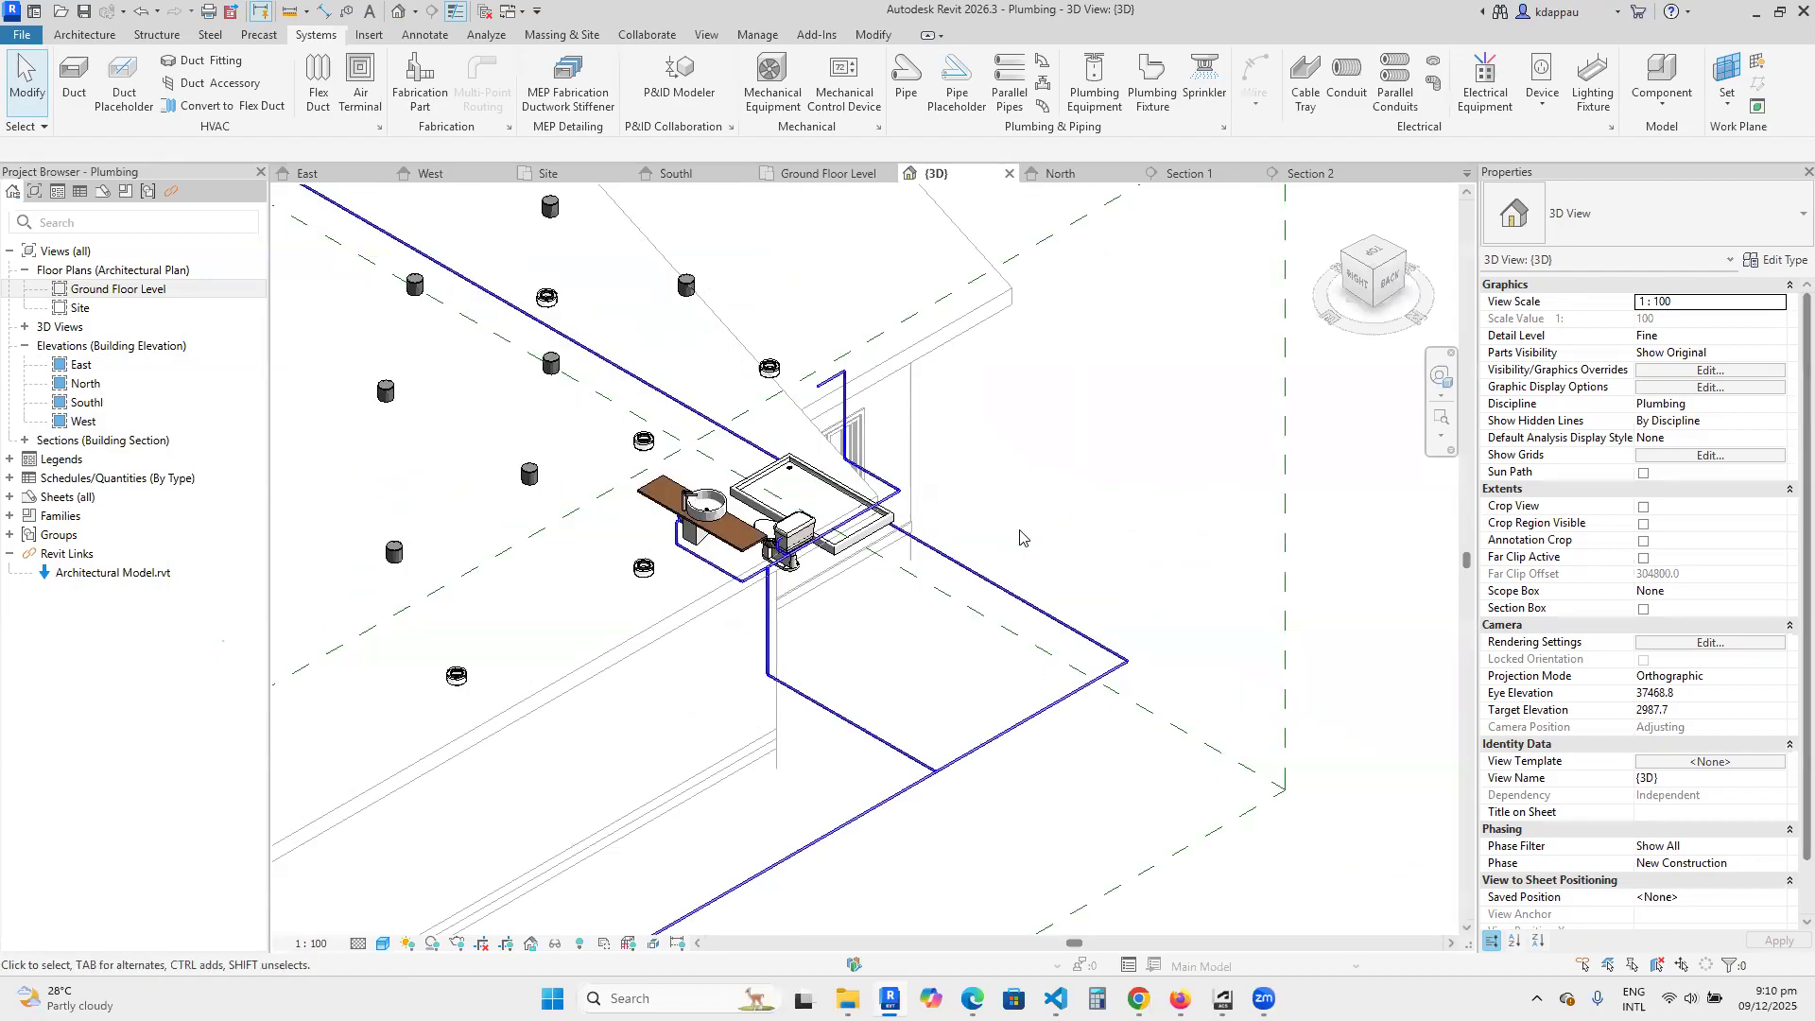
# Open the Ground Floor Level plan and locate the shower tray's drain and the other bathroom fixtures.
pyautogui.click(112, 290)
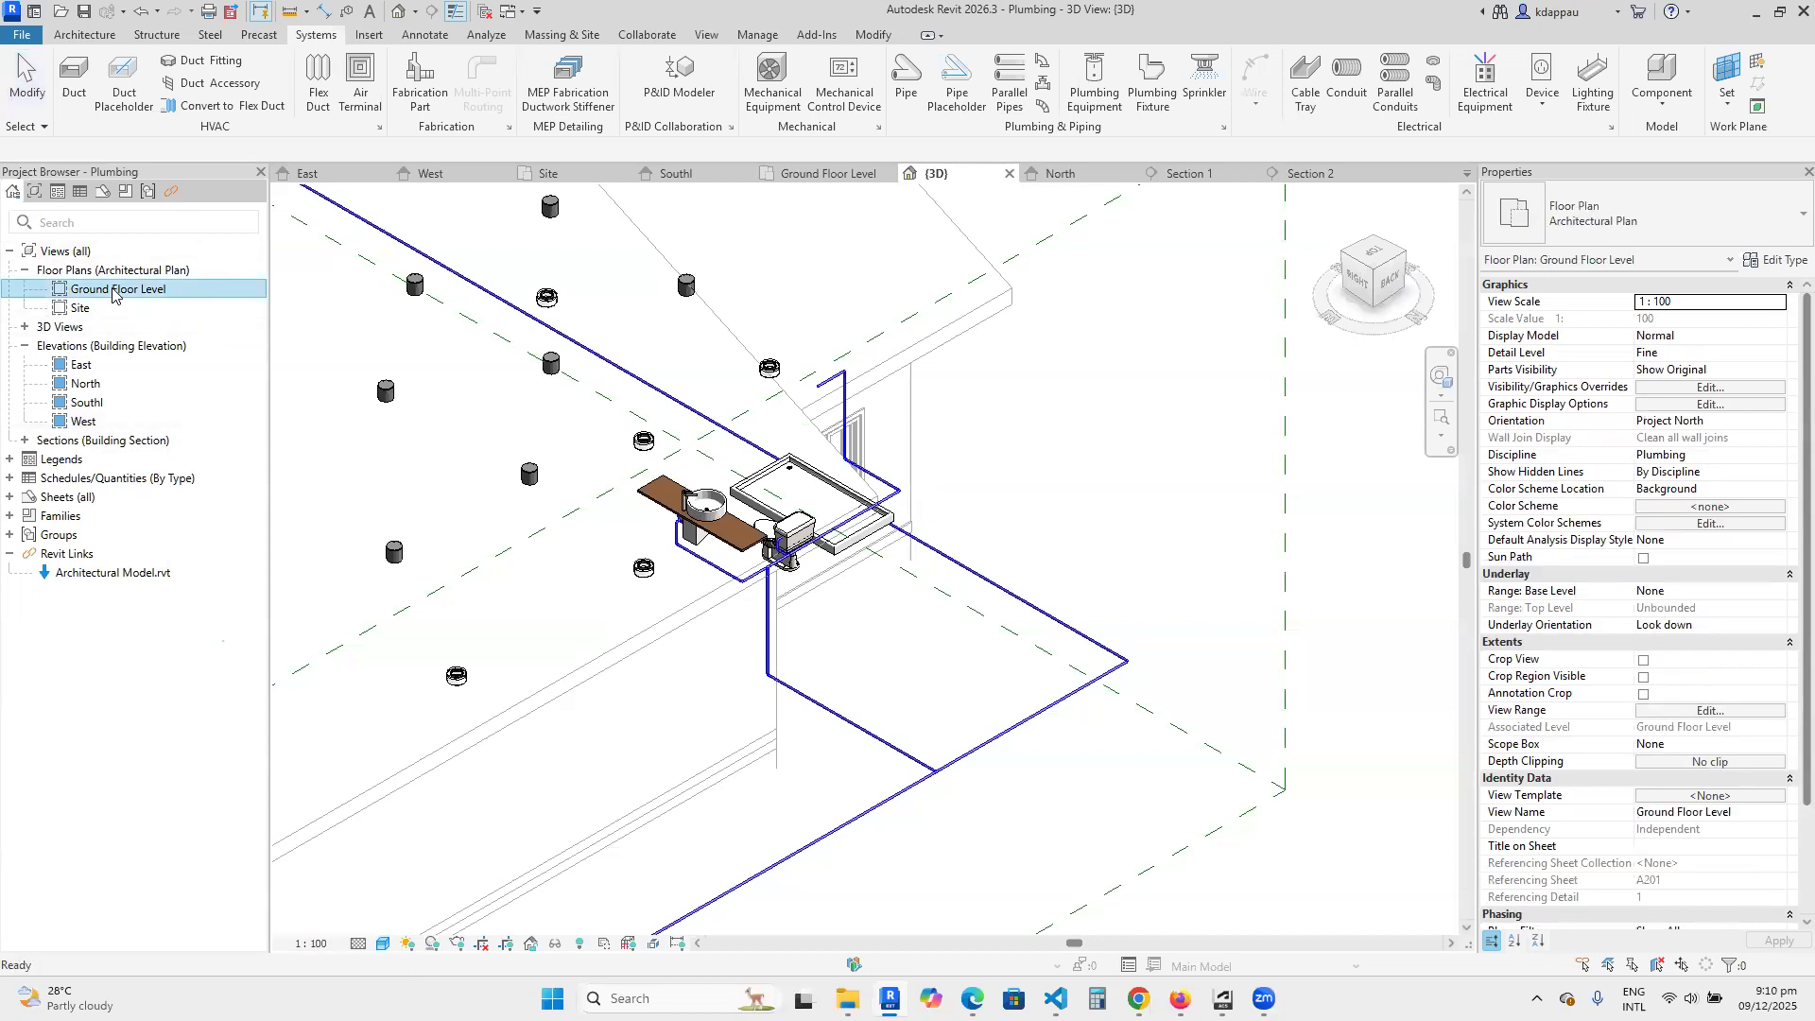
pyautogui.doubleClick(112, 290)
pyautogui.scroll(-6, 867, 589)
pyautogui.scroll(5, 867, 589)
pyautogui.scroll(-4, 875, 572)
pyautogui.scroll(3, 546, 677)
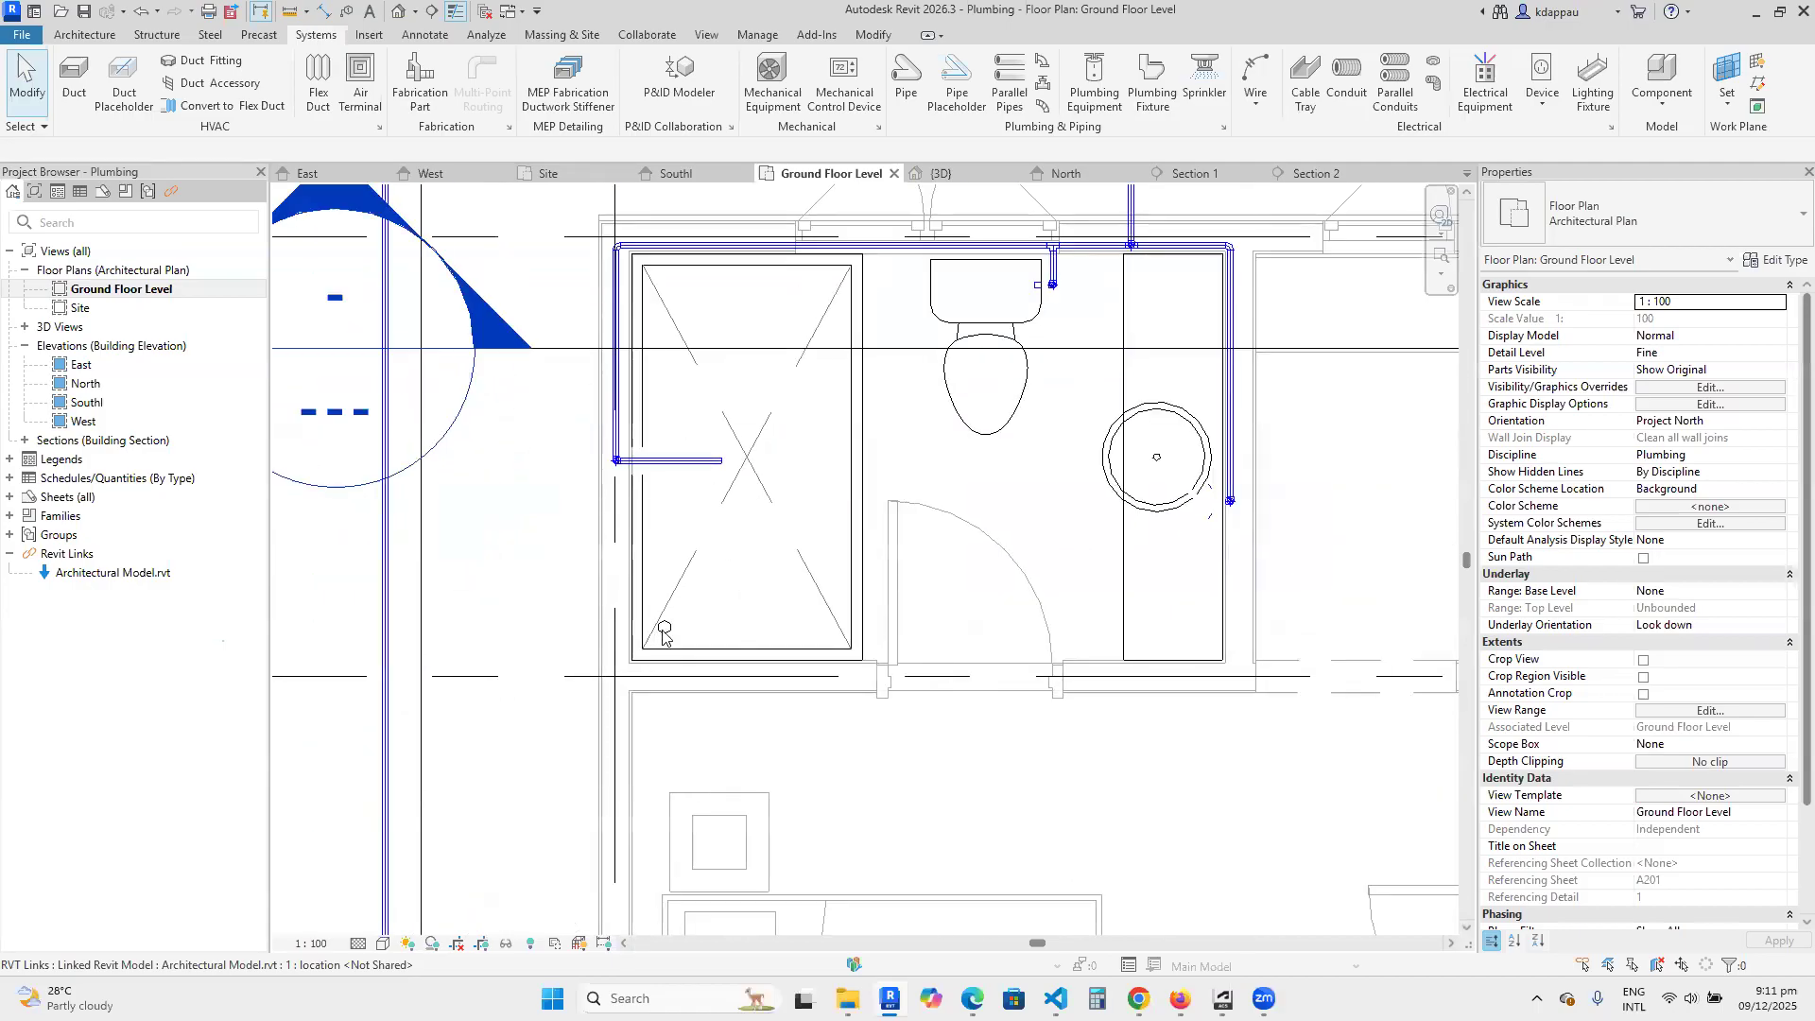
pyautogui.scroll(2, 664, 633)
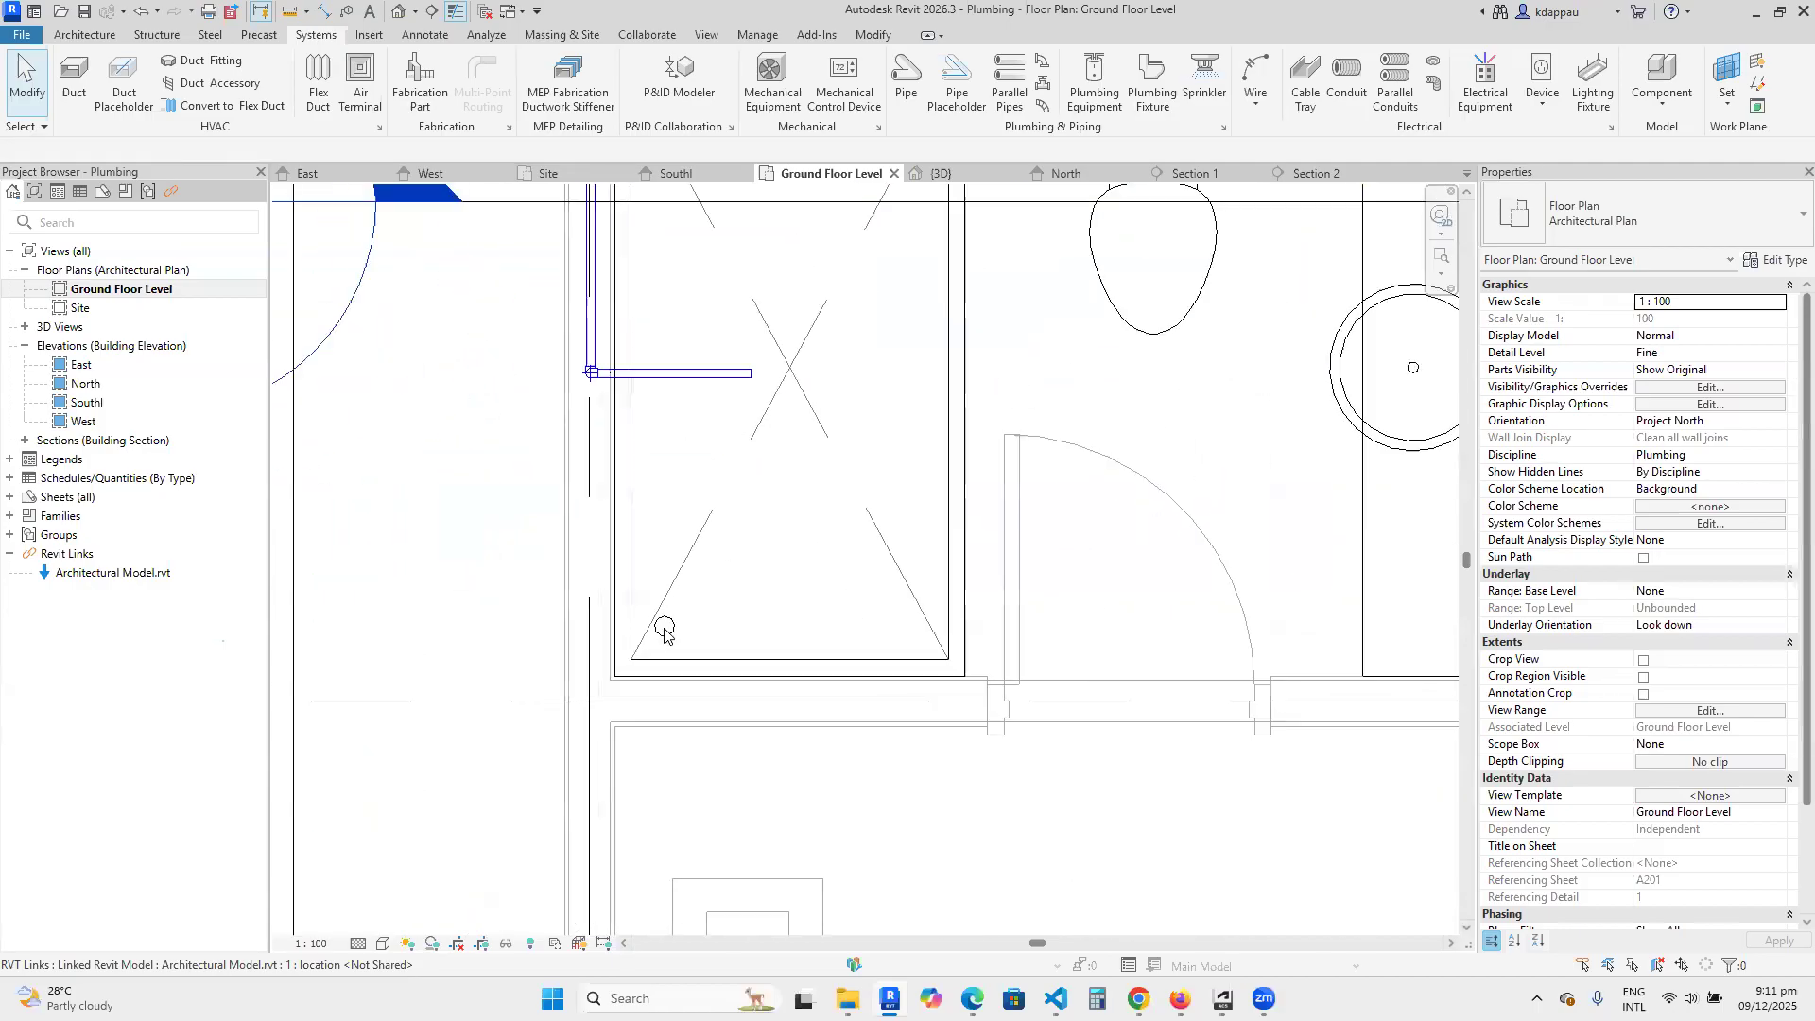
pyautogui.scroll(-5, 674, 649)
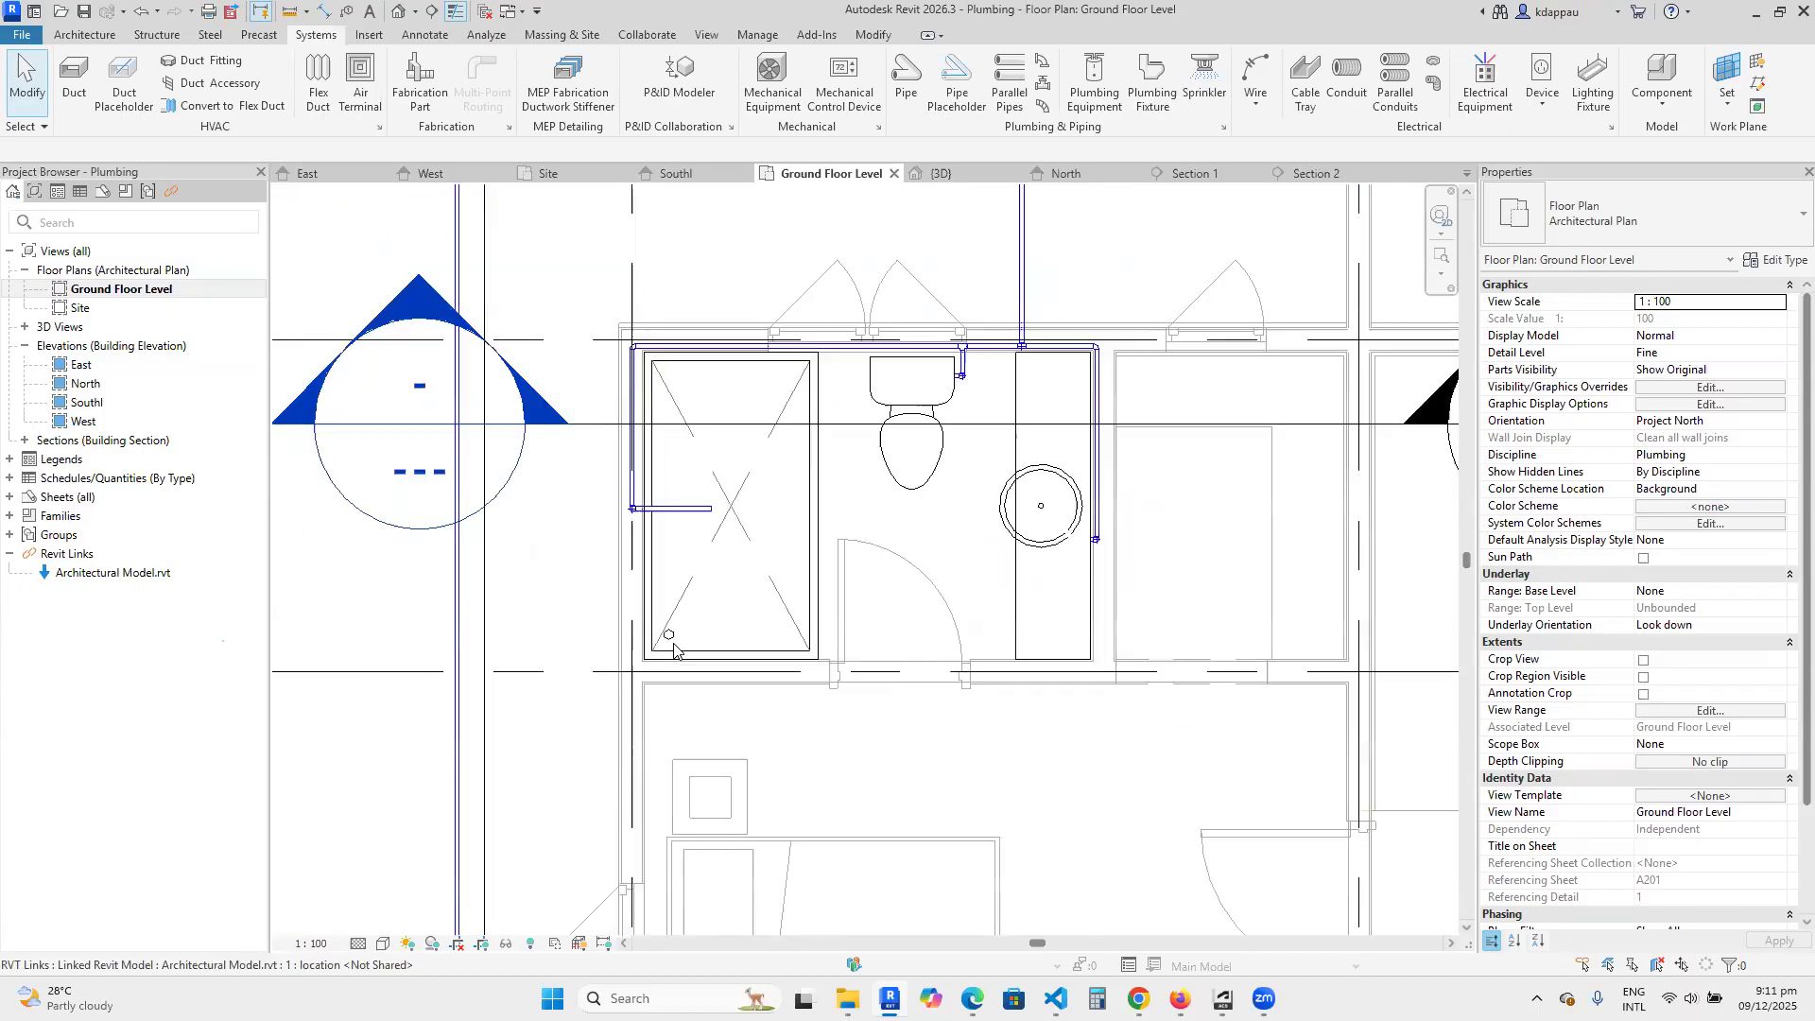
pyautogui.scroll(-3, 747, 634)
pyautogui.scroll(4, 815, 619)
pyautogui.scroll(2, 815, 619)
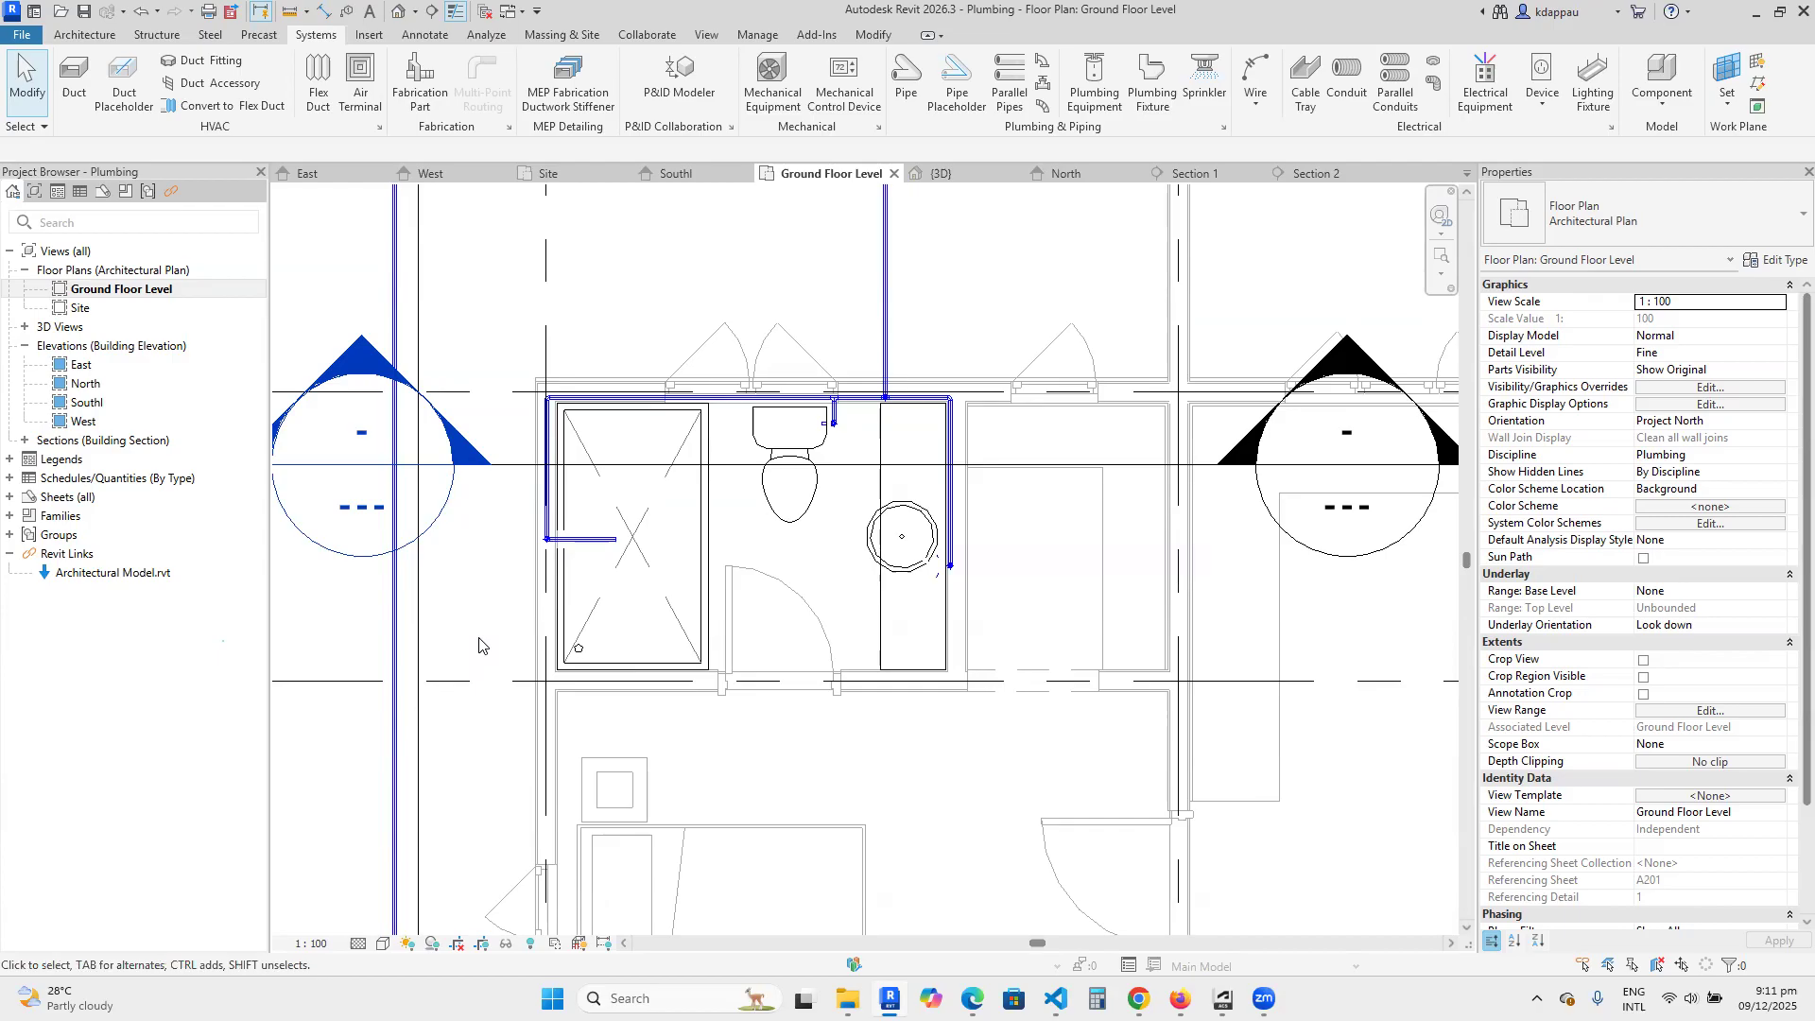
pyautogui.scroll(-2, 577, 633)
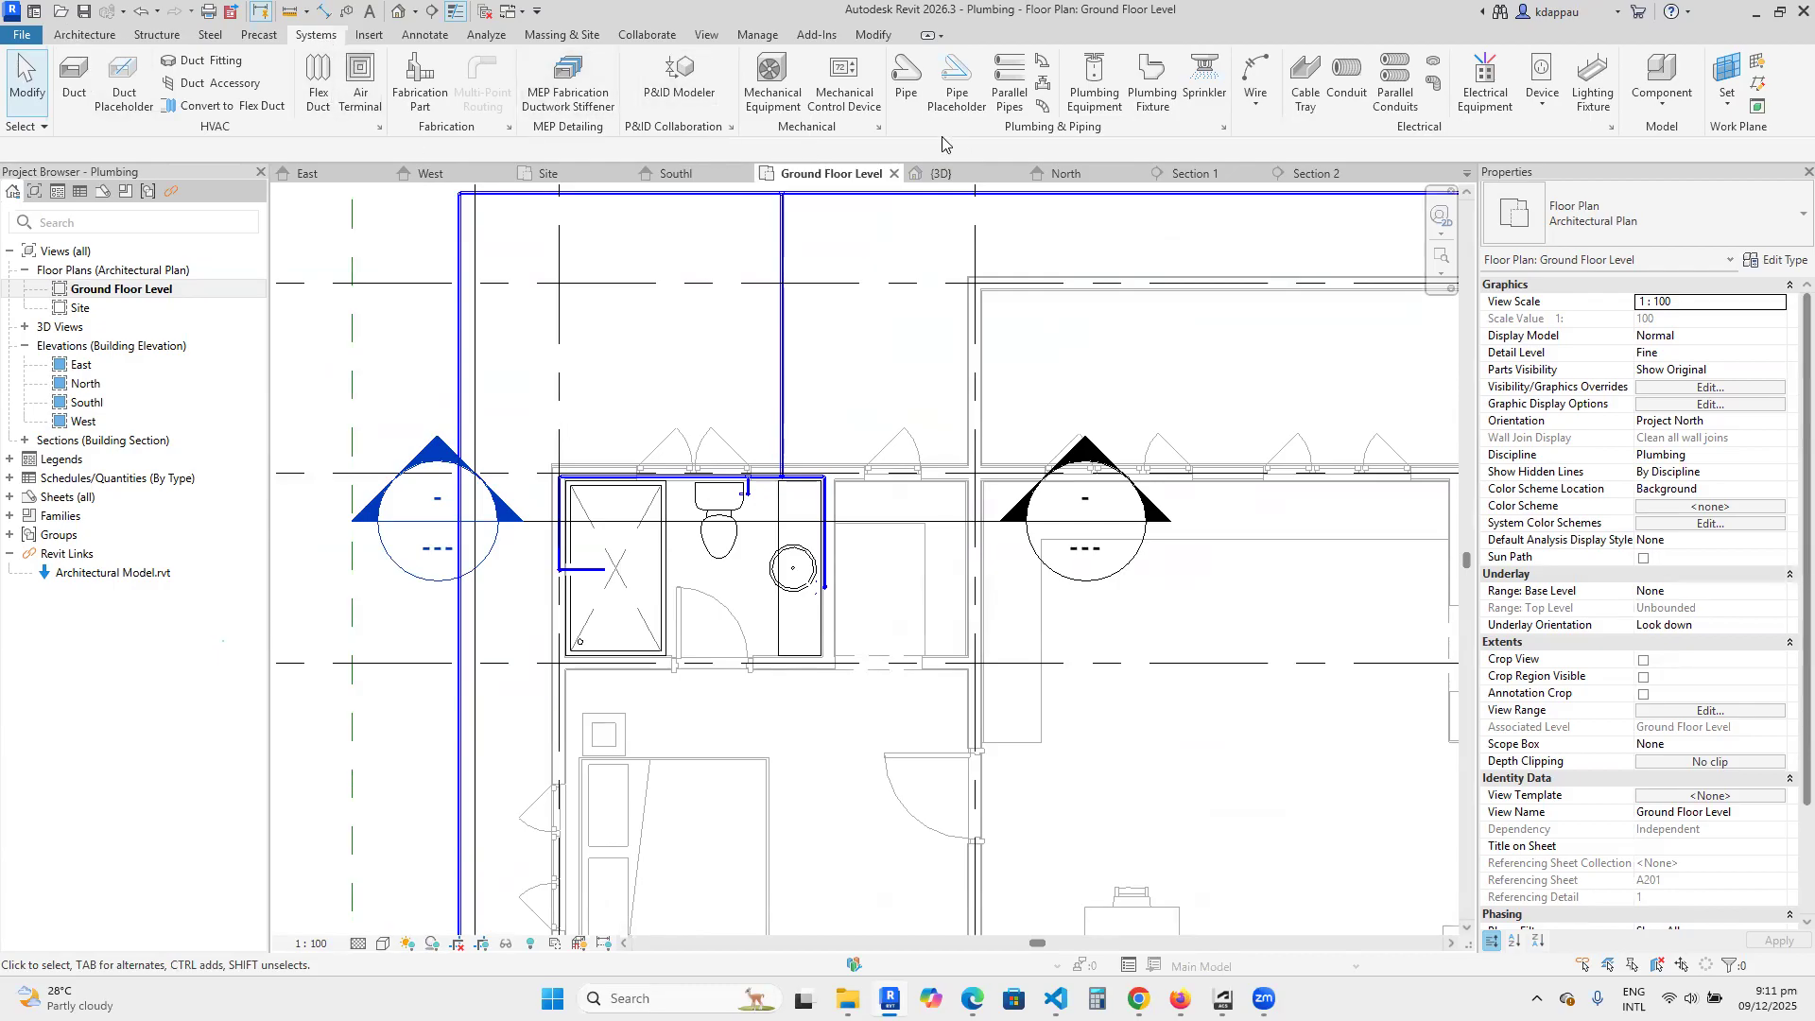
pyautogui.press('p')
pyautogui.press('i')
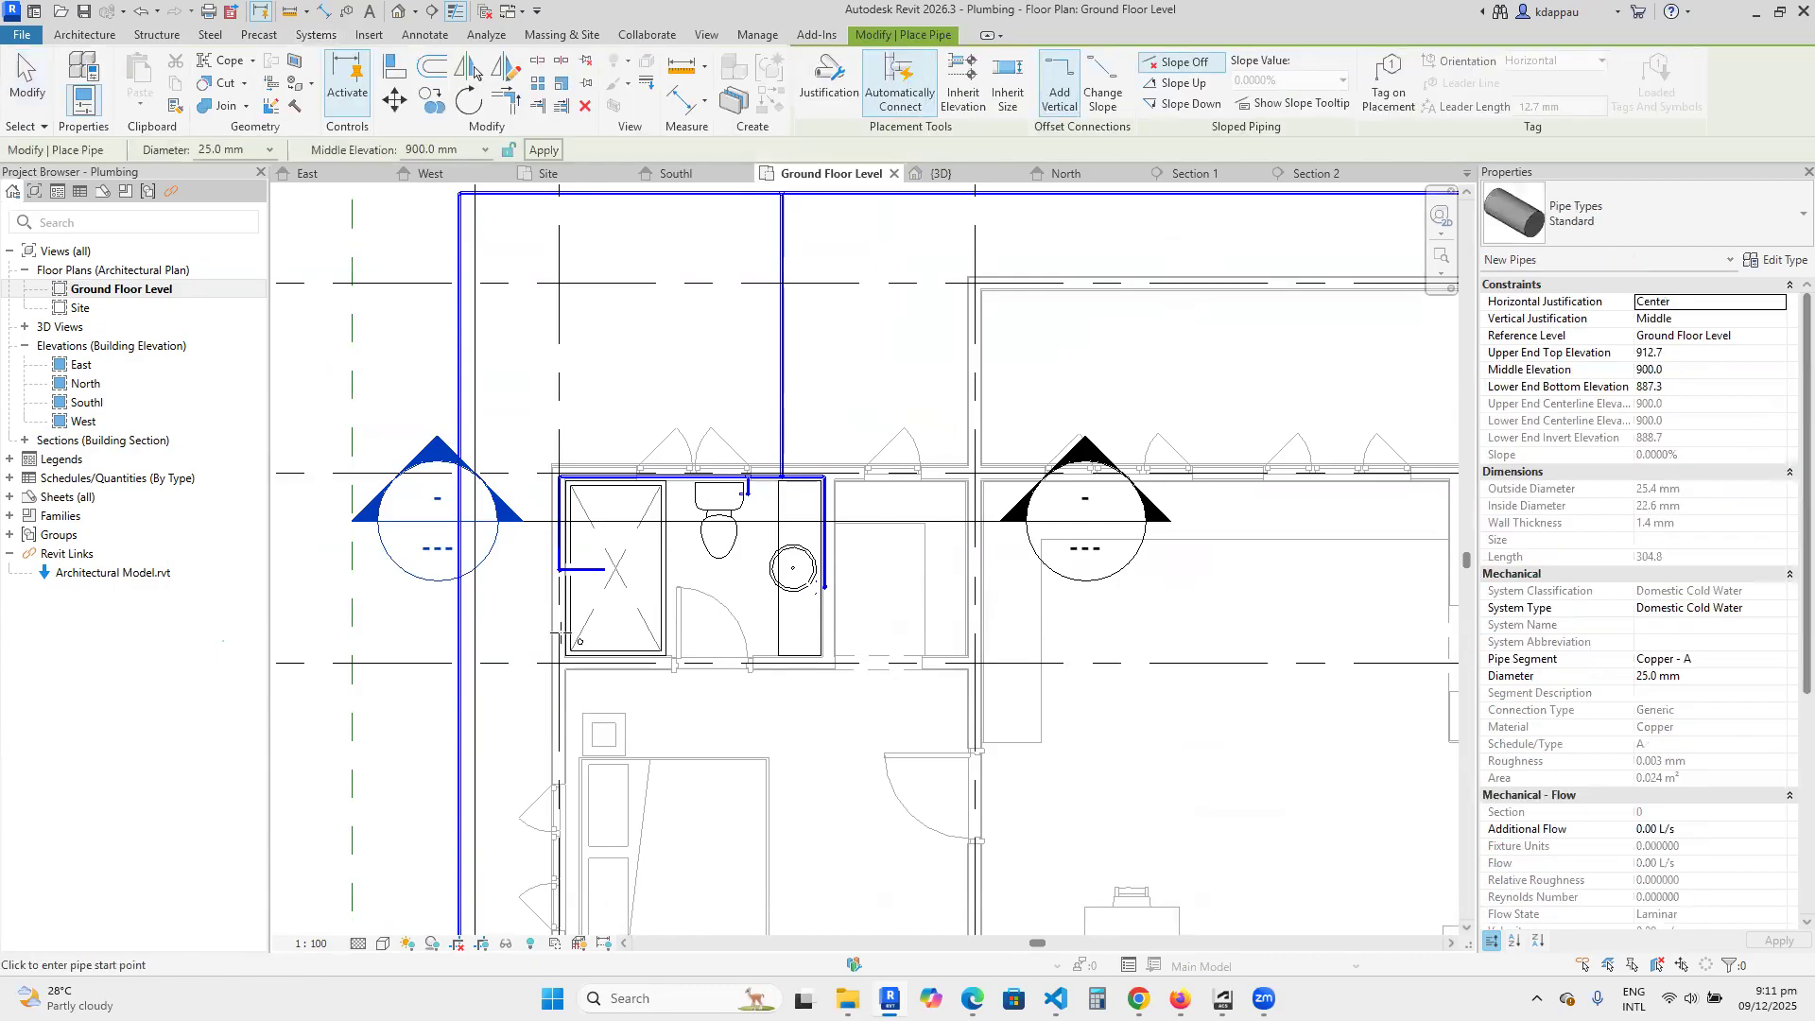
pyautogui.click(271, 150)
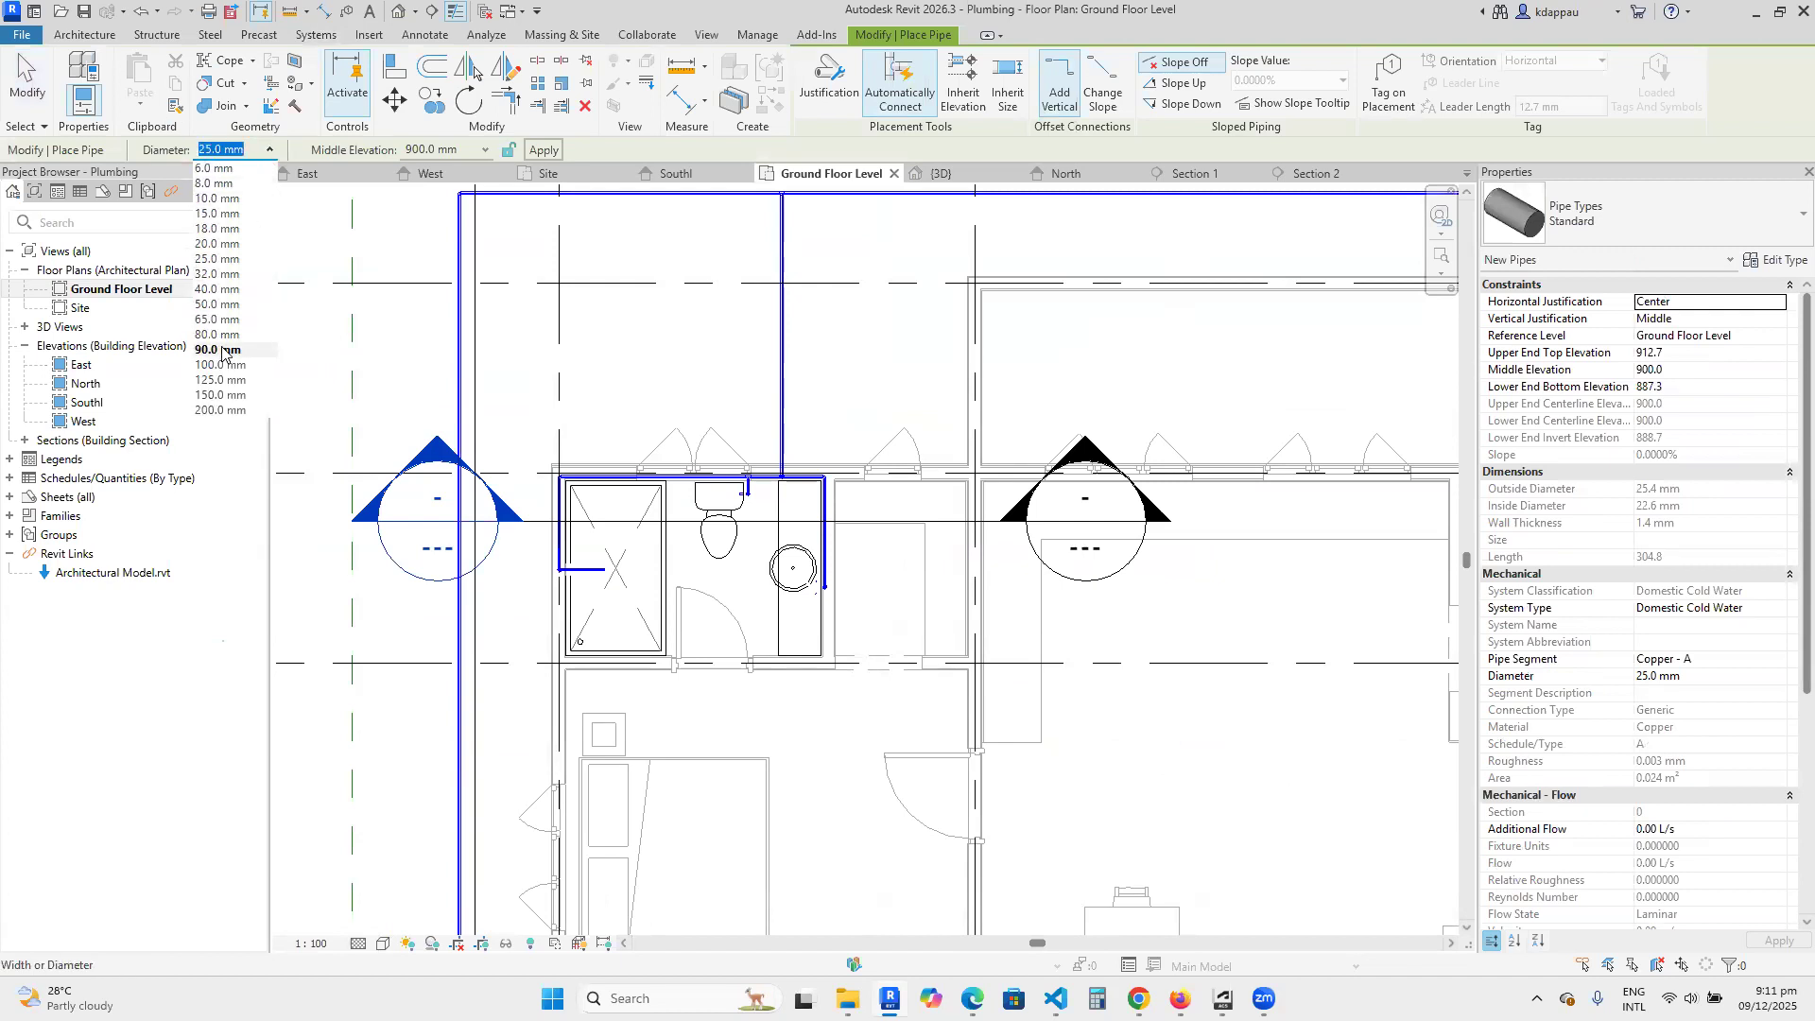
pyautogui.click(219, 369)
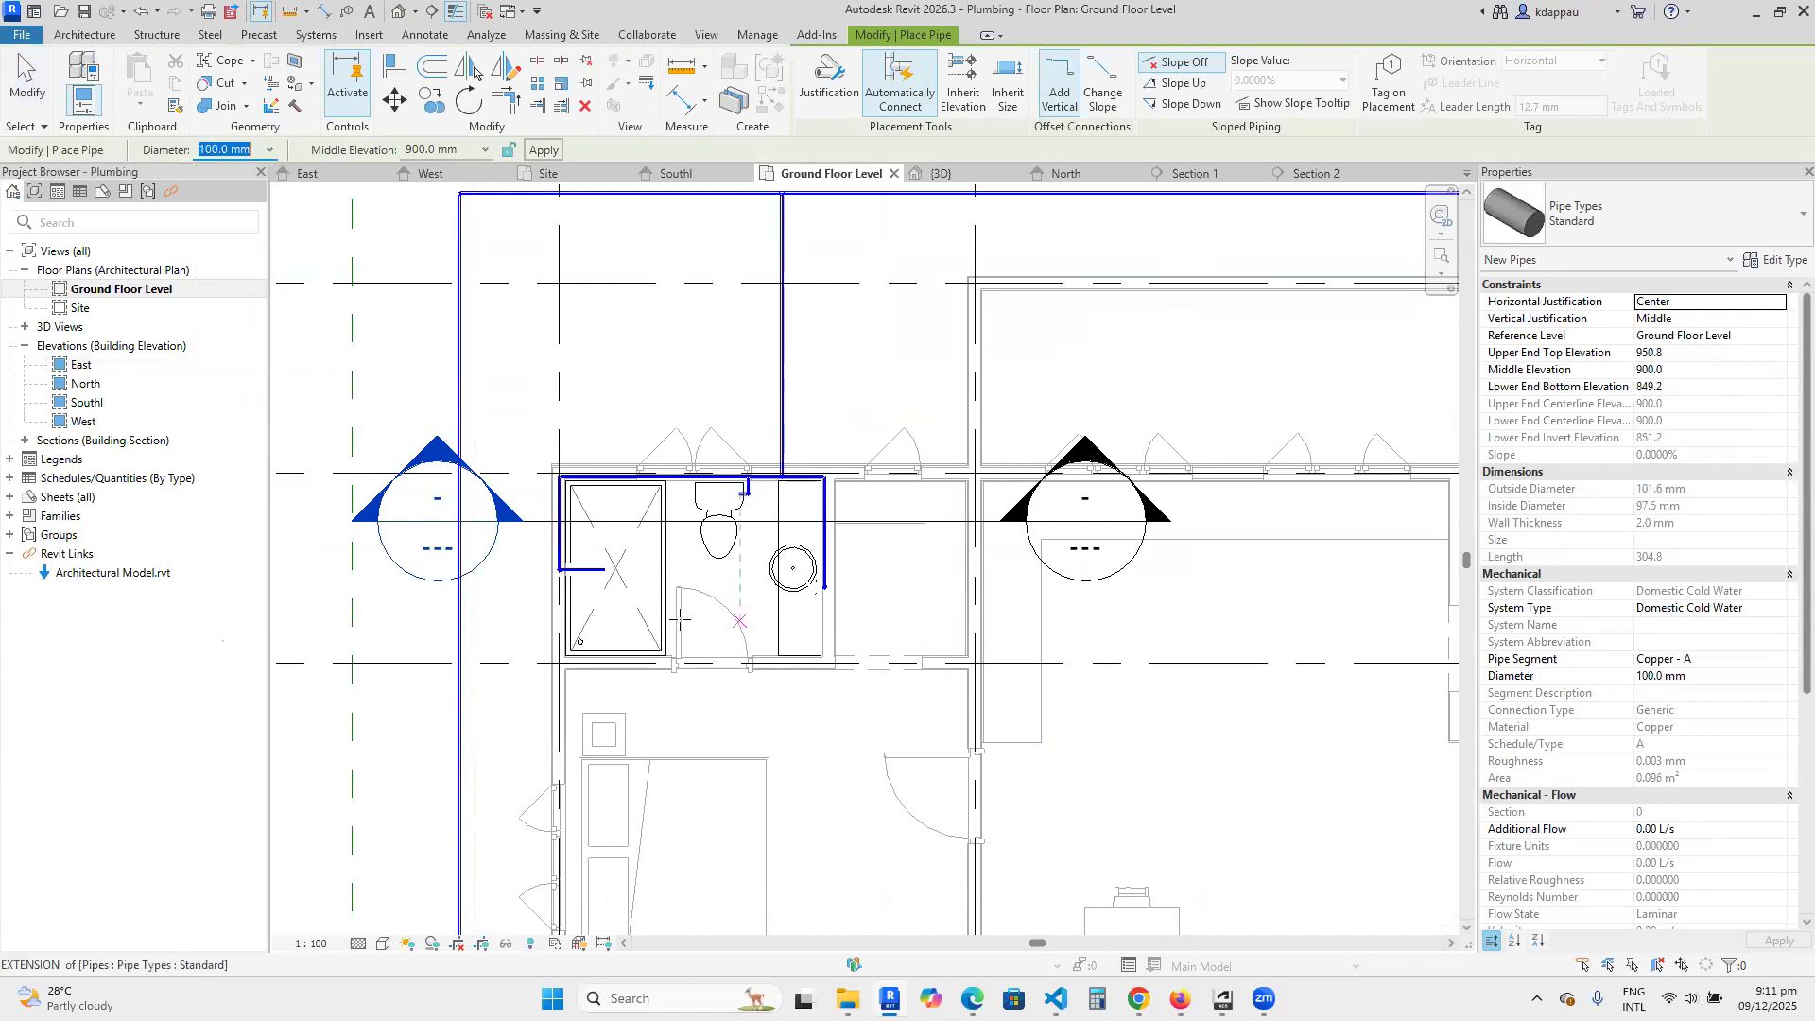
pyautogui.scroll(5, 570, 652)
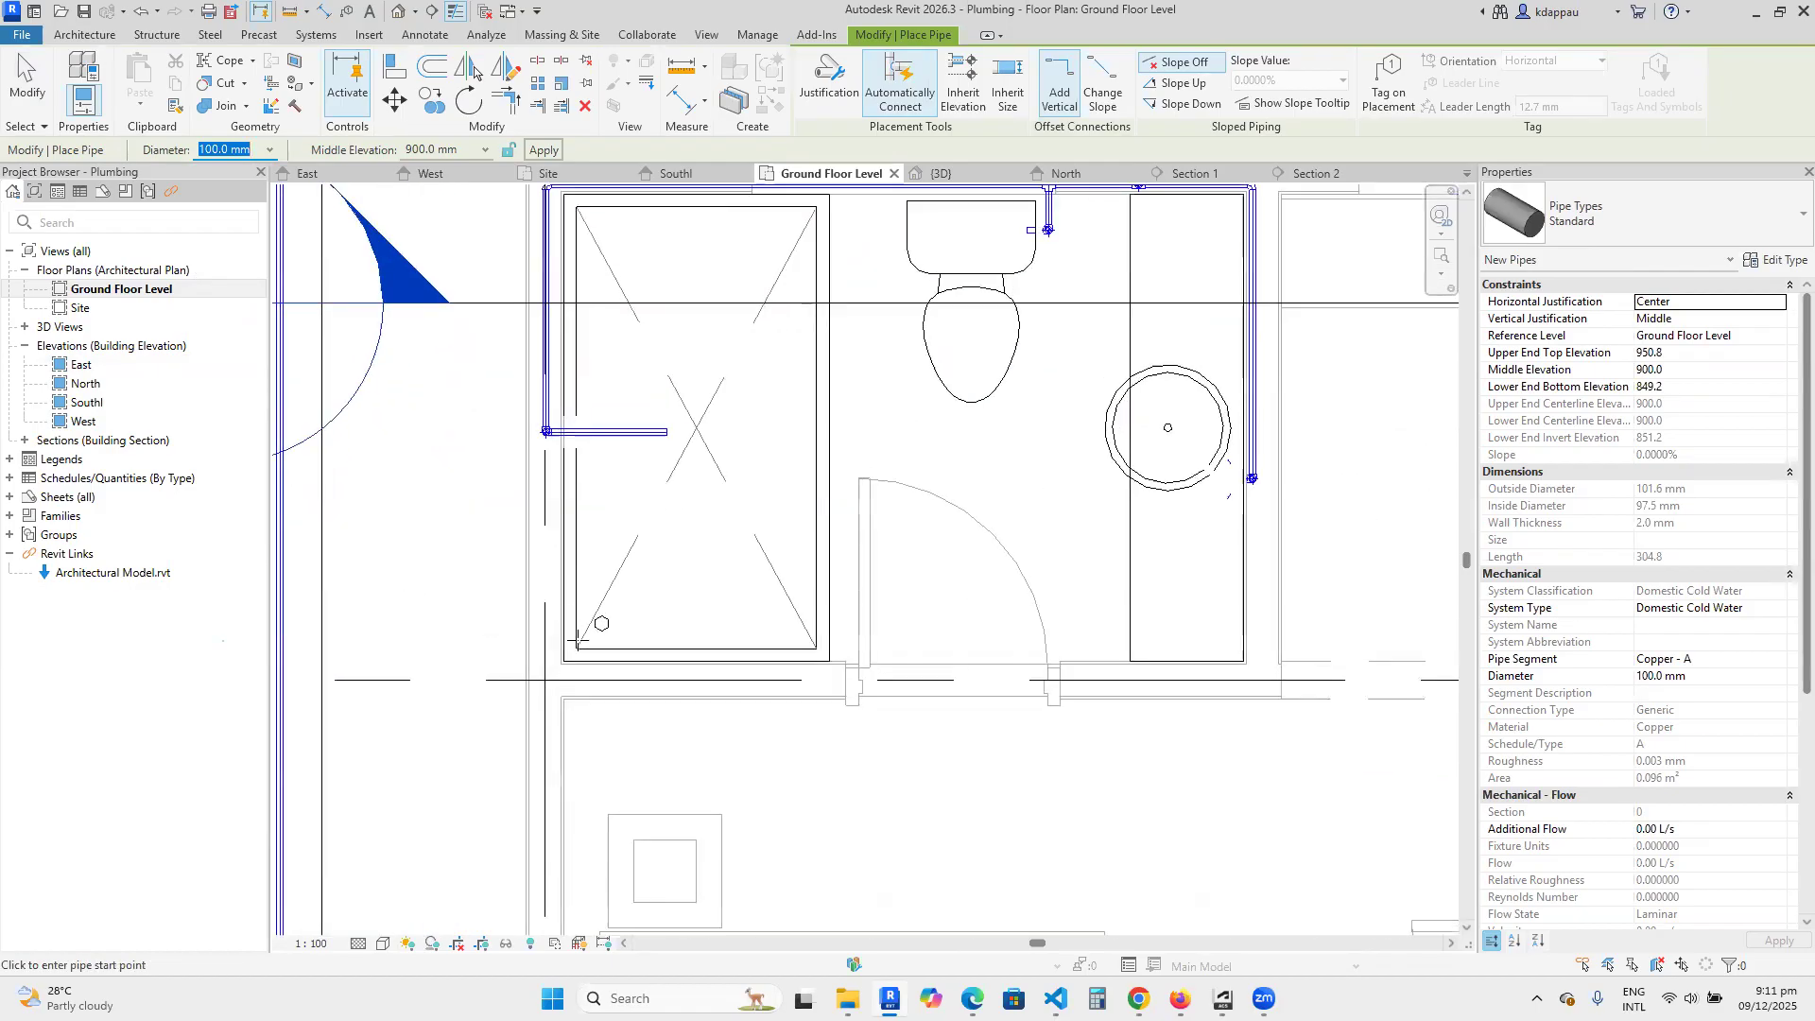
pyautogui.scroll(3, 477, 621)
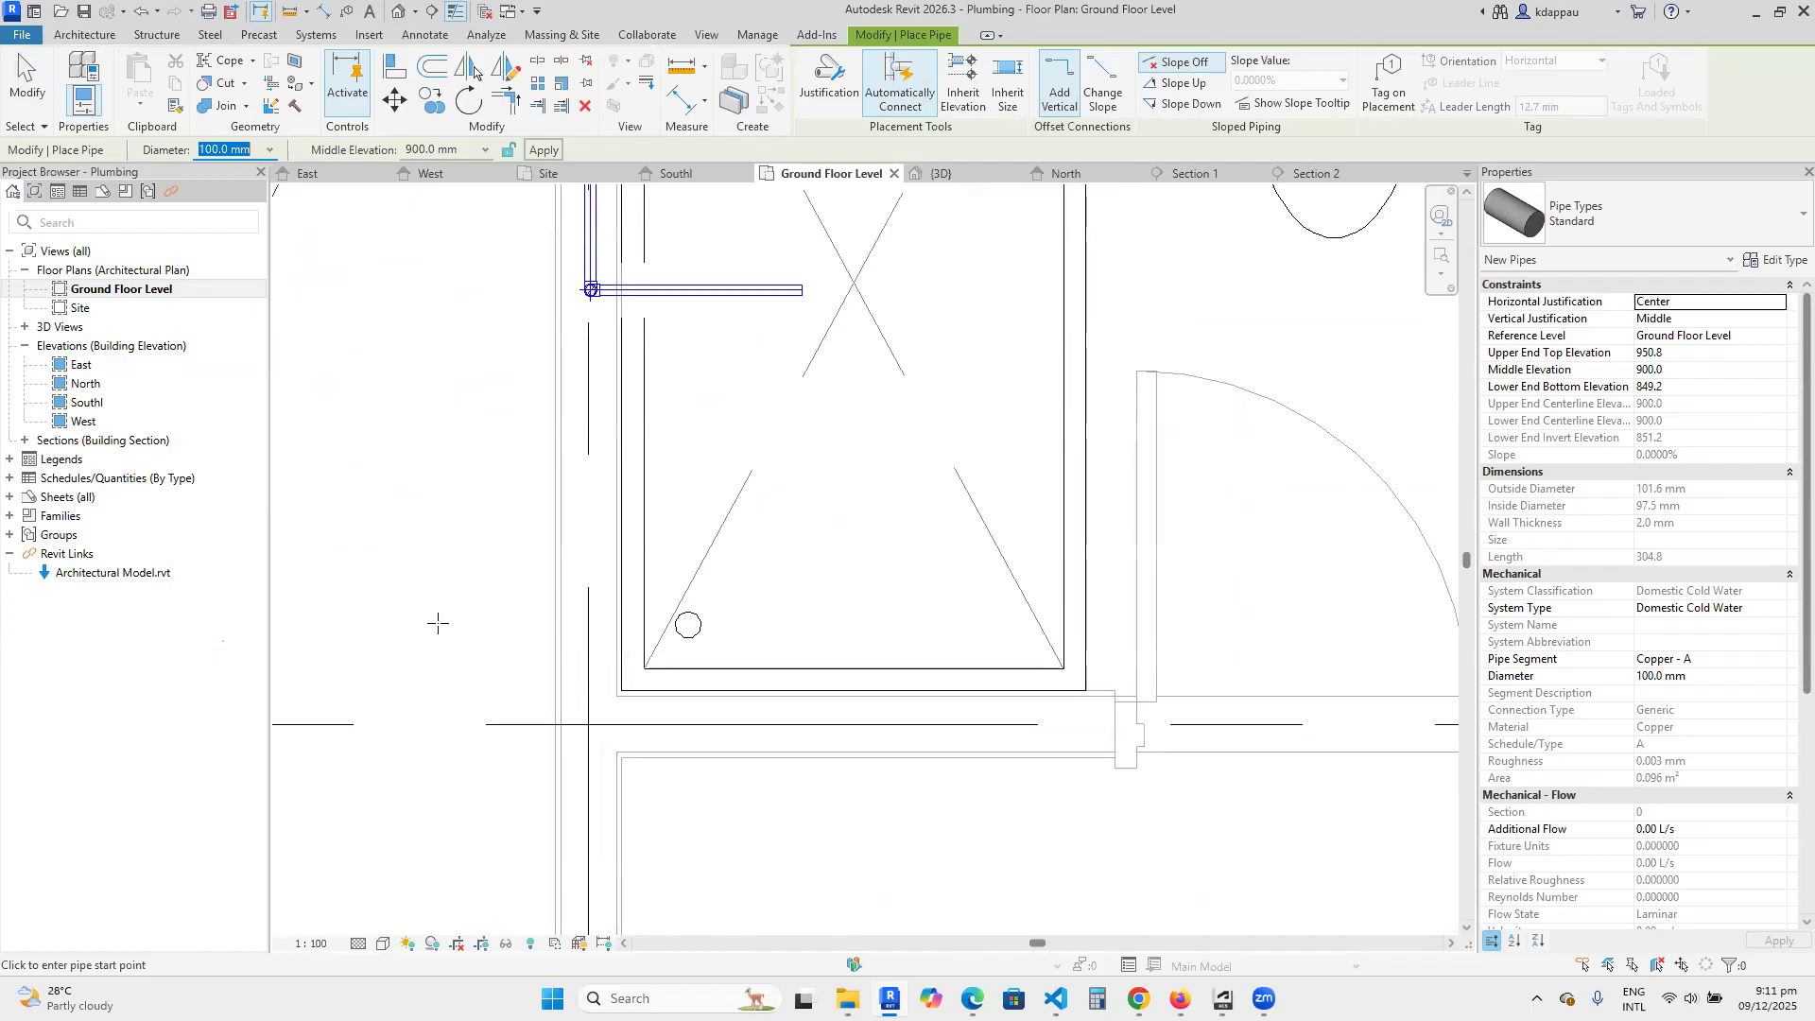
pyautogui.click(404, 621)
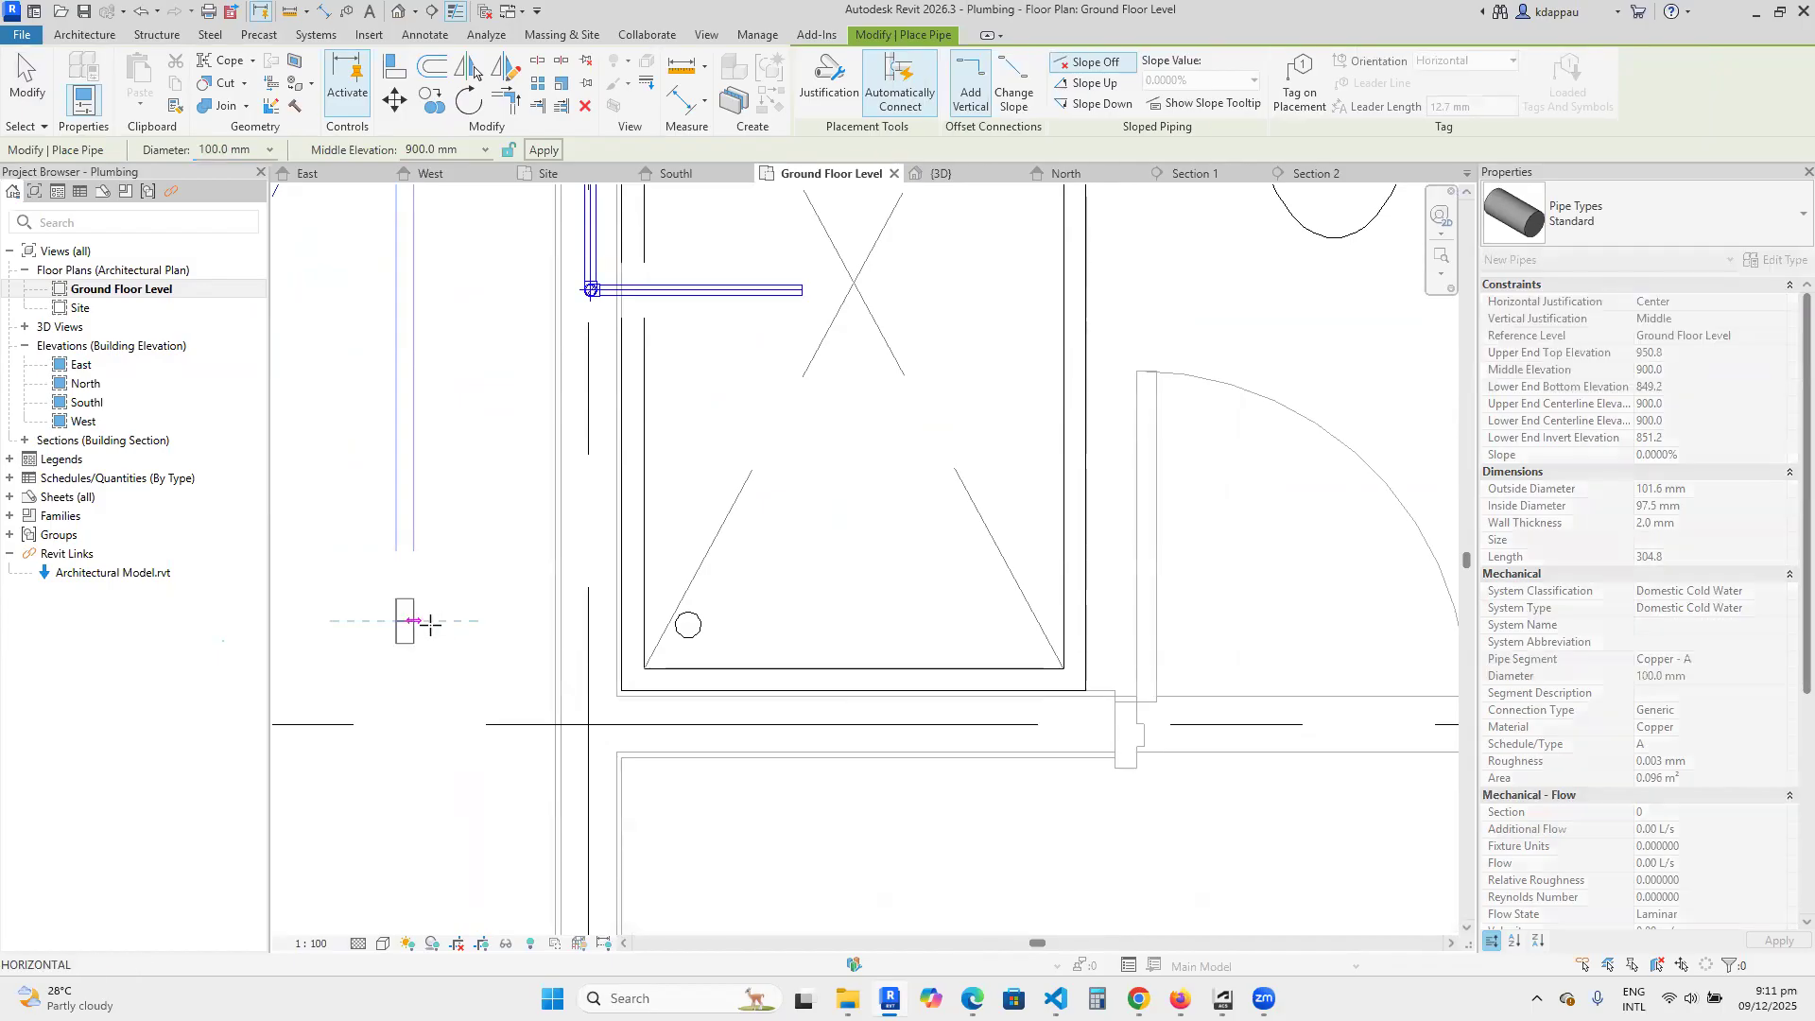
pyautogui.scroll(-4, 474, 621)
pyautogui.scroll(1, 556, 624)
pyautogui.scroll(-3, 559, 625)
pyautogui.scroll(2, 595, 628)
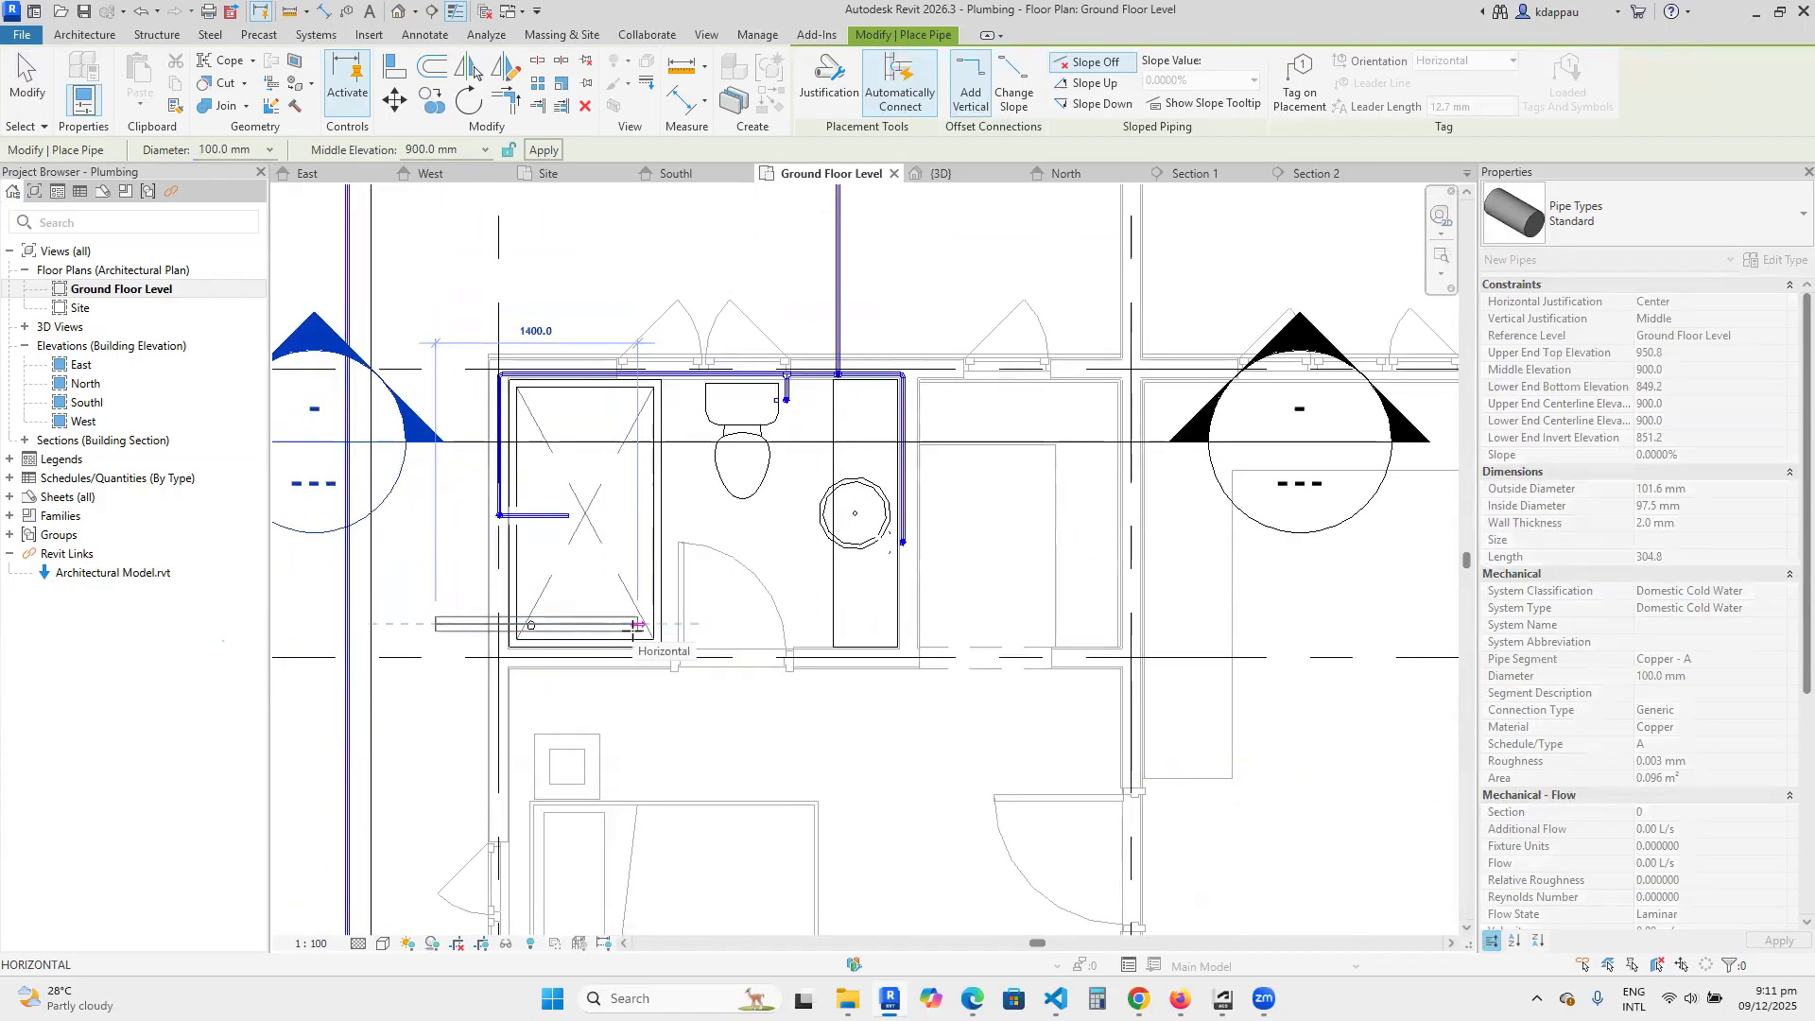
pyautogui.rightClick(436, 582)
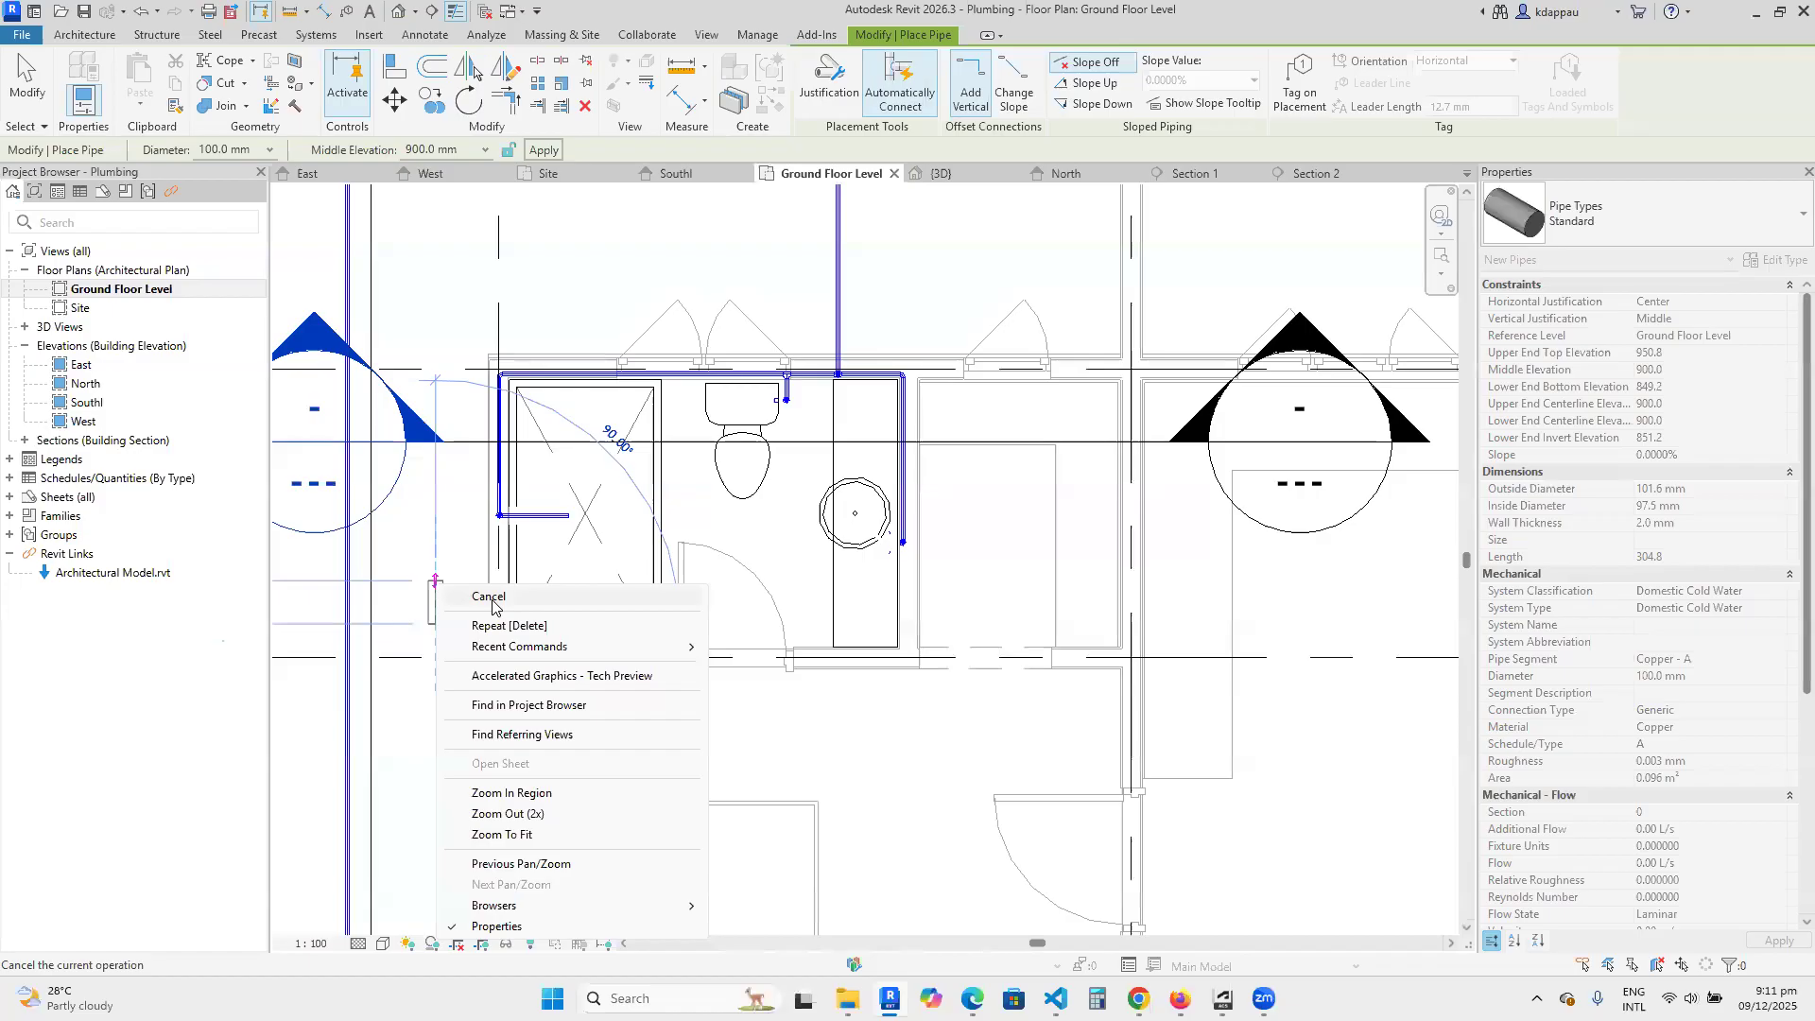
pyautogui.click(492, 596)
pyautogui.scroll(3, 486, 587)
pyautogui.scroll(-2, 628, 595)
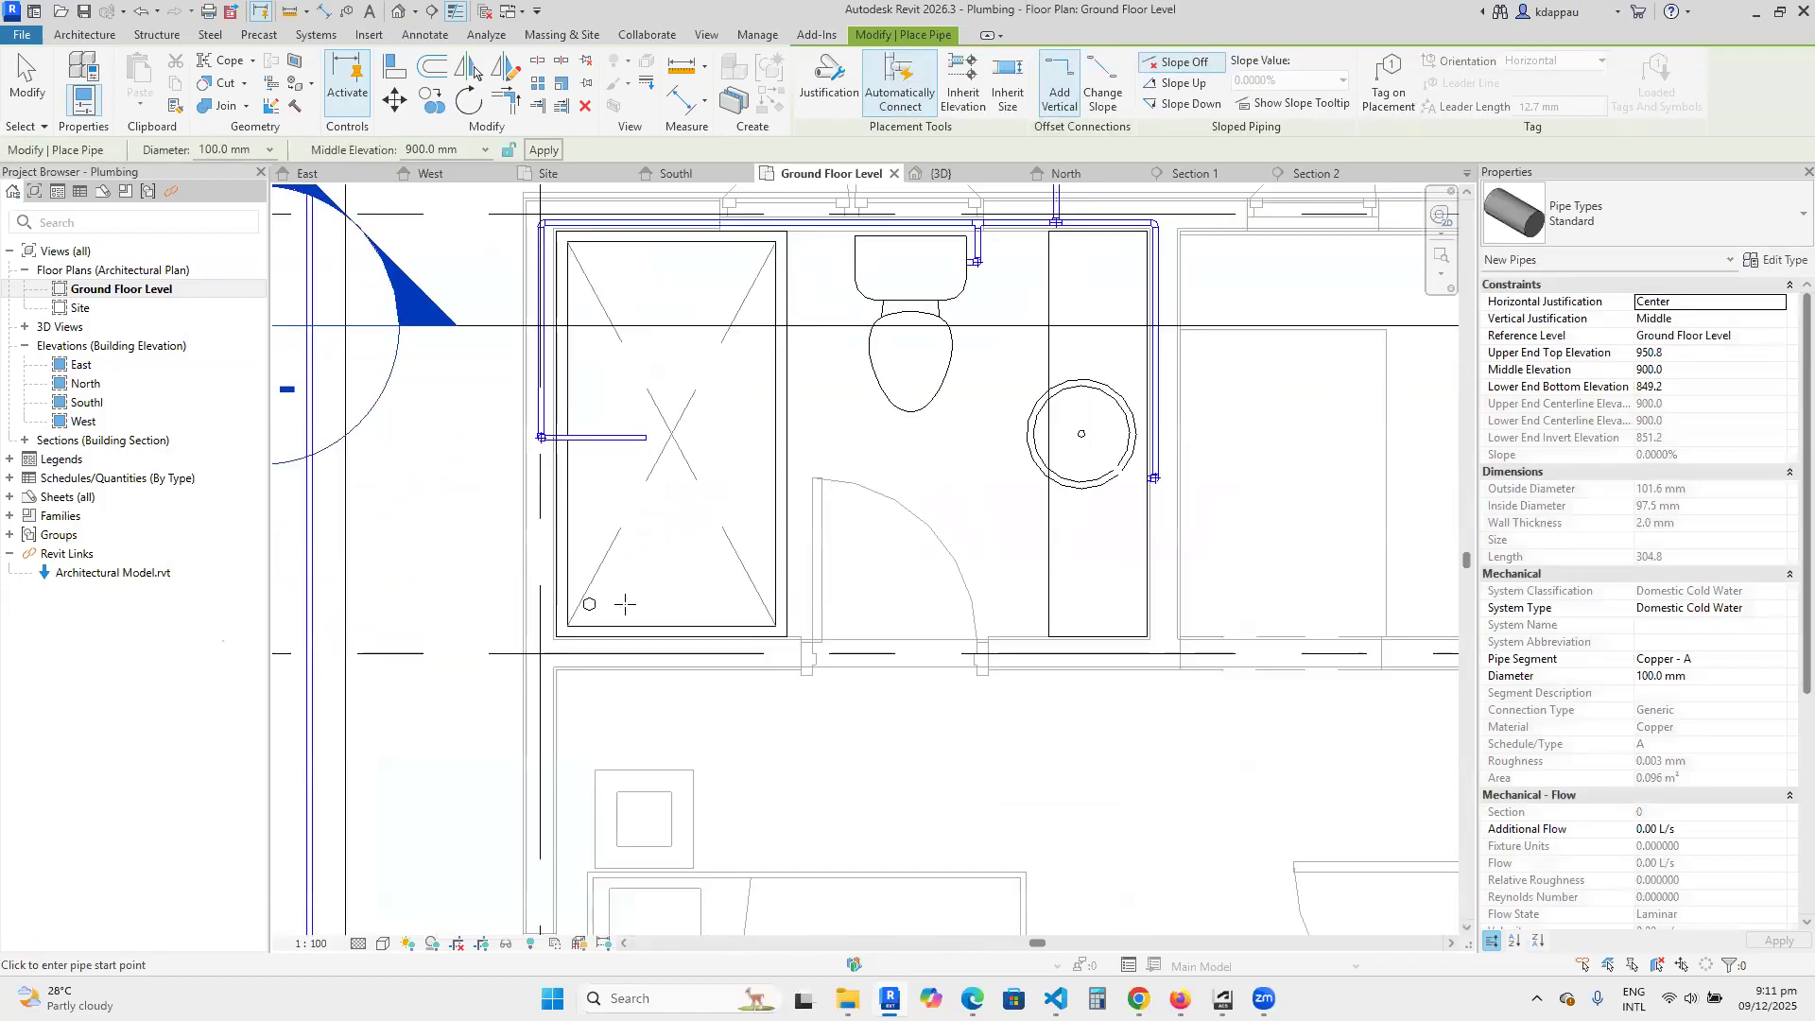
pyautogui.scroll(-3, 601, 622)
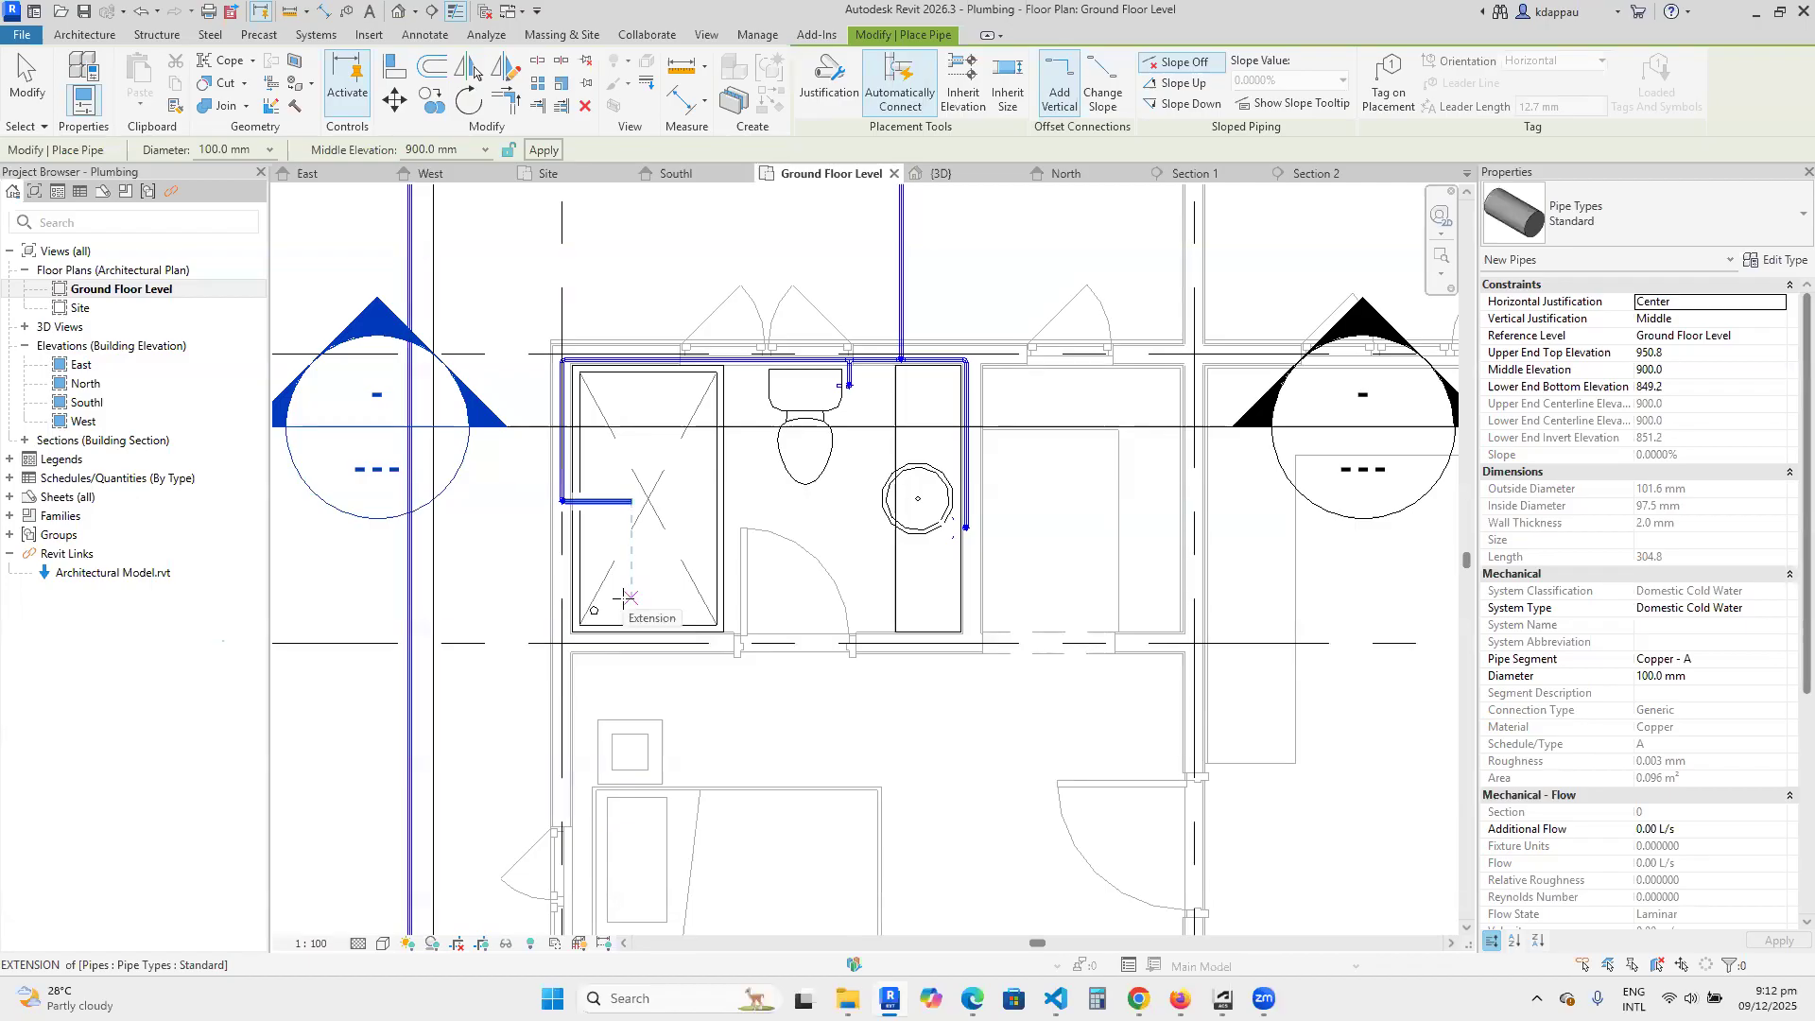
pyautogui.rightClick(598, 453)
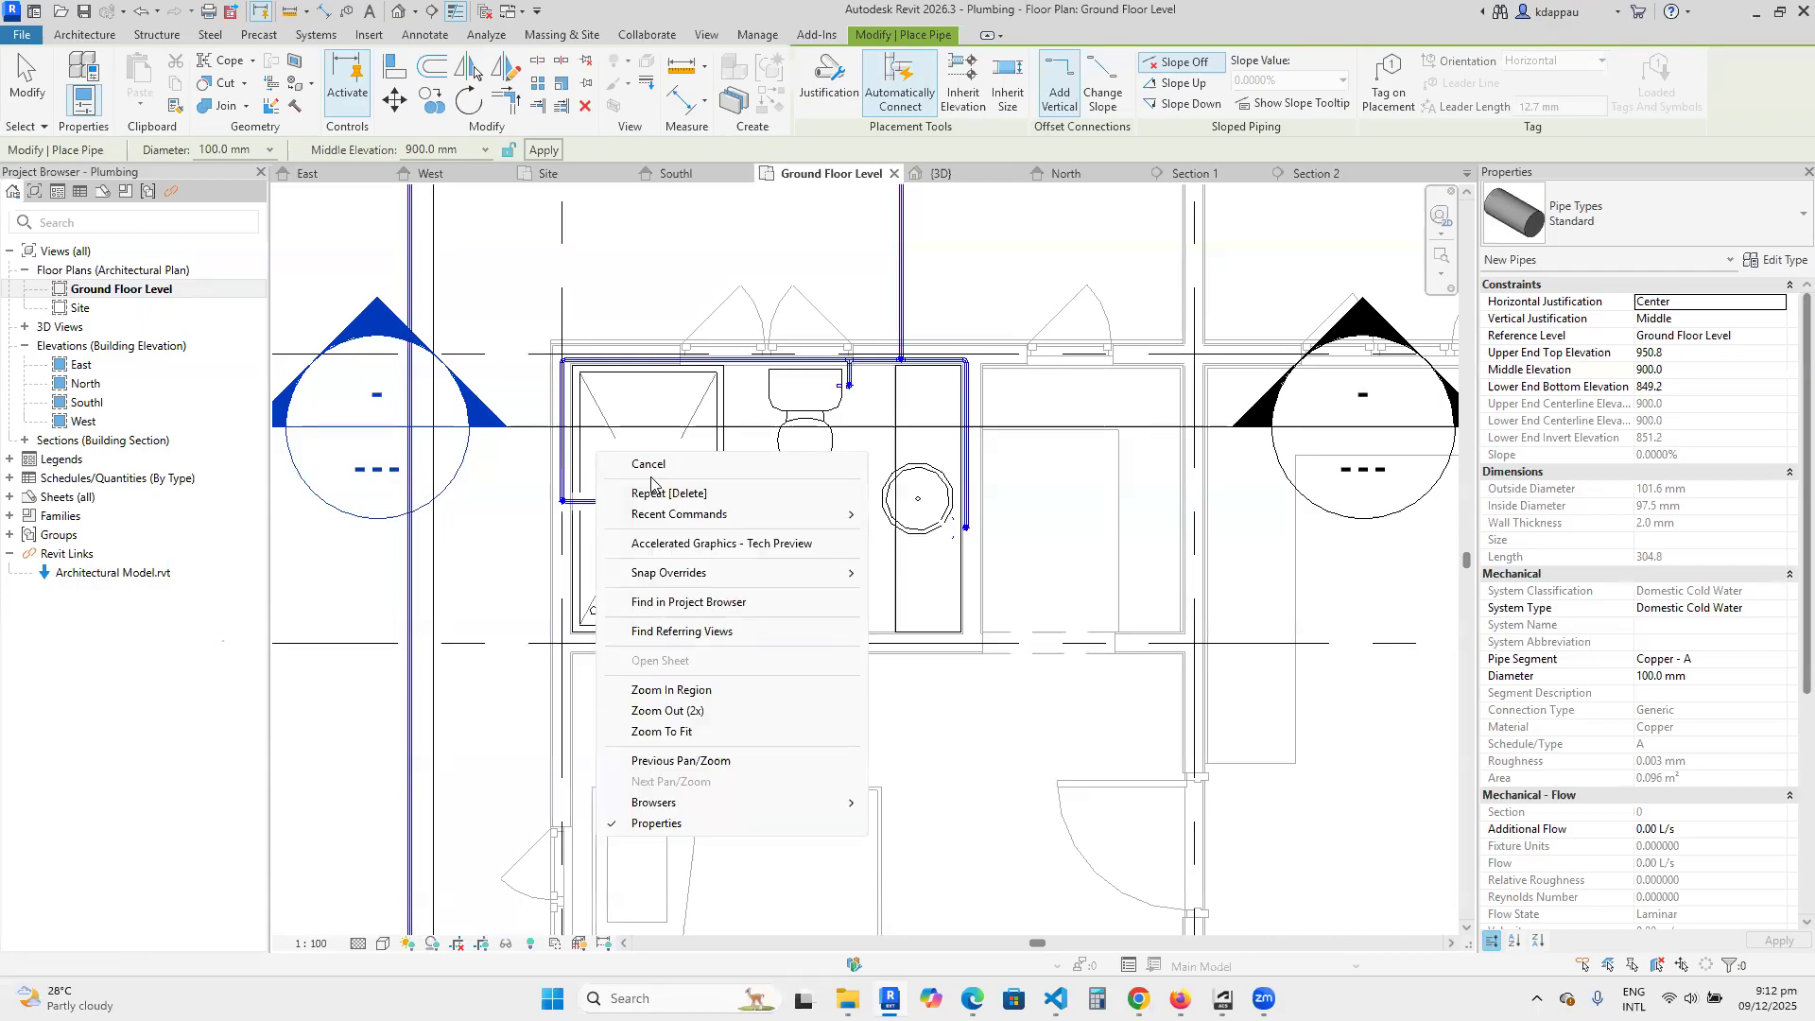
pyautogui.click(649, 465)
pyautogui.rightClick(633, 451)
pyautogui.click(687, 465)
# Open the routing preferences of the shower supply pipe's Standard type and widen the dialog to show the full size columns.
pyautogui.scroll(2, 577, 540)
pyautogui.click(615, 487)
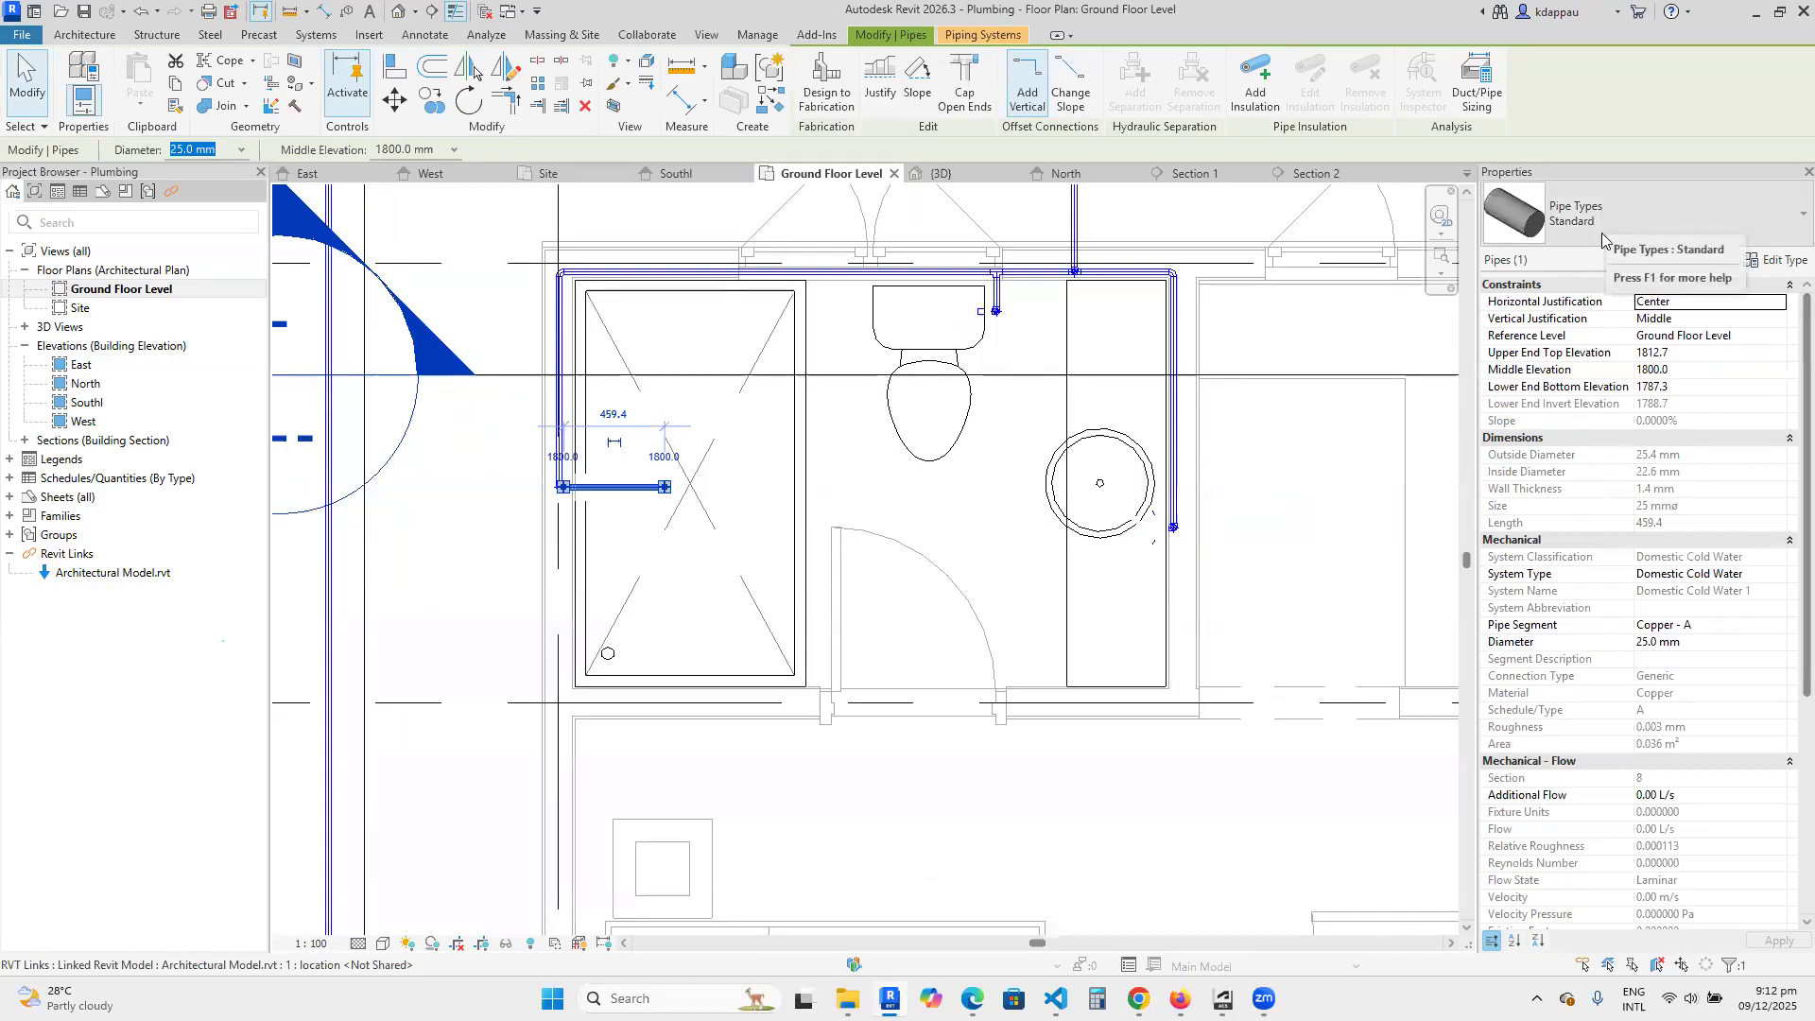
pyautogui.click(1770, 262)
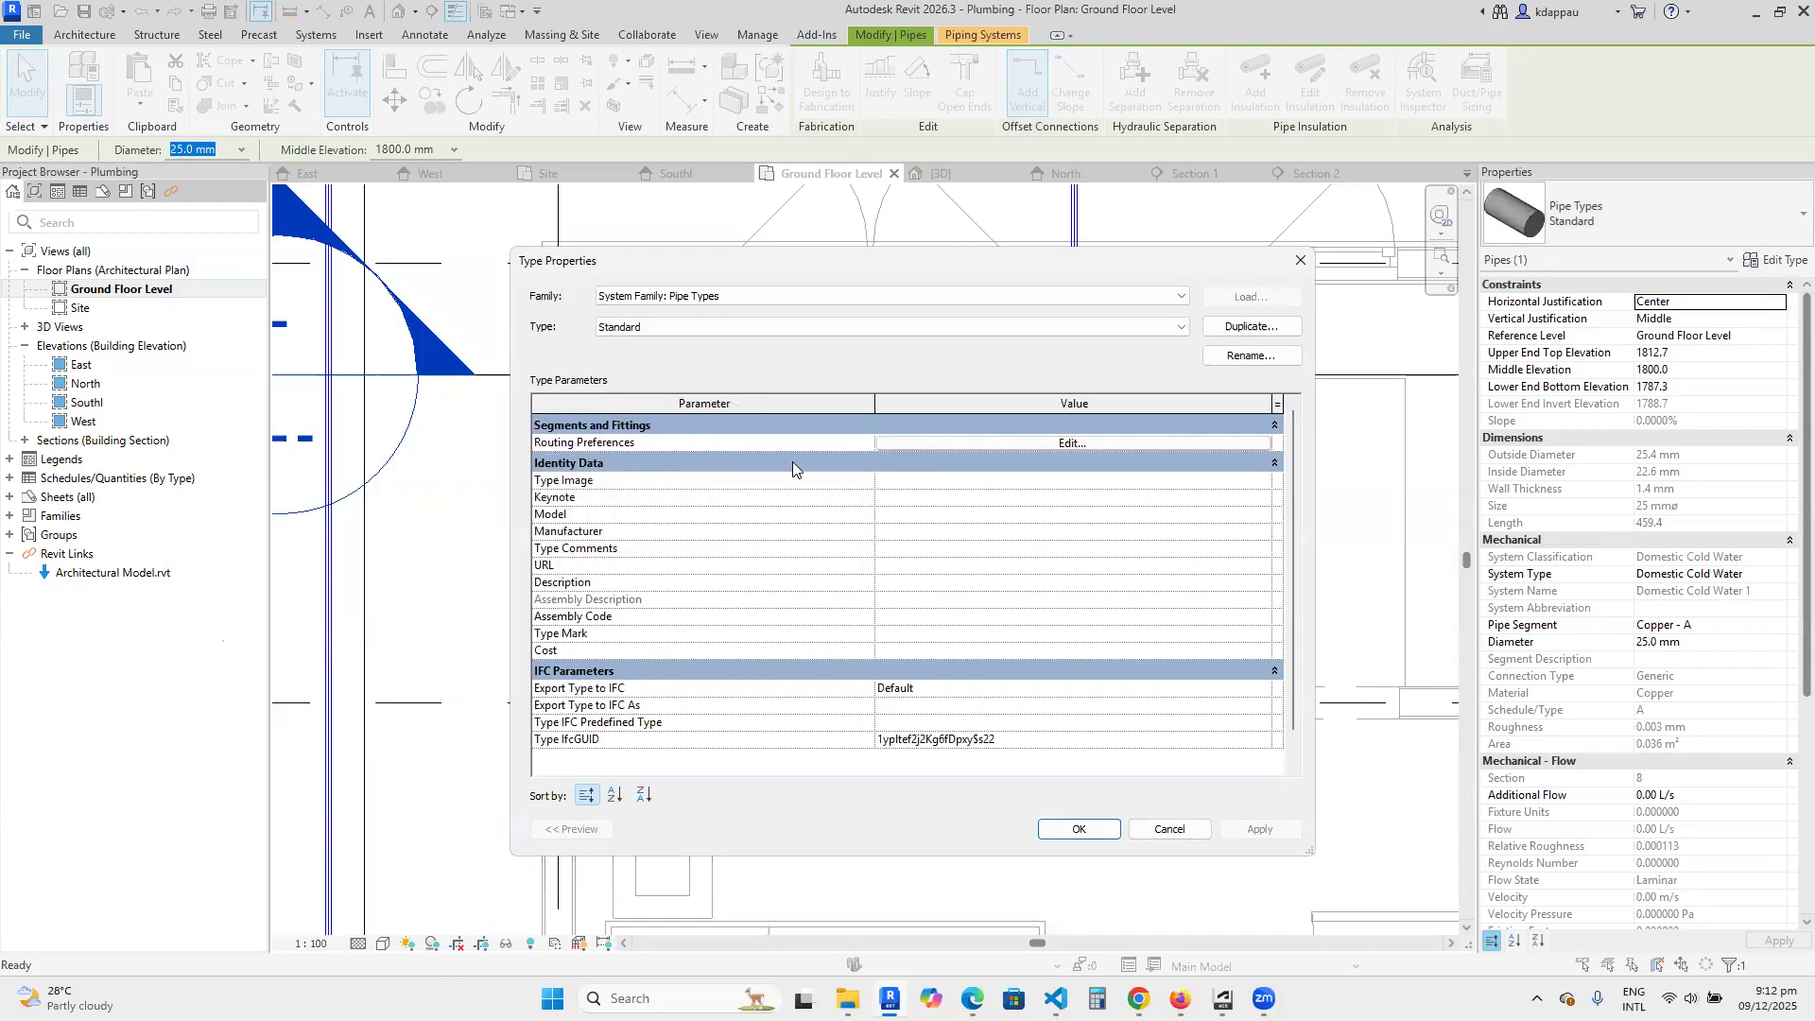
pyautogui.click(1075, 444)
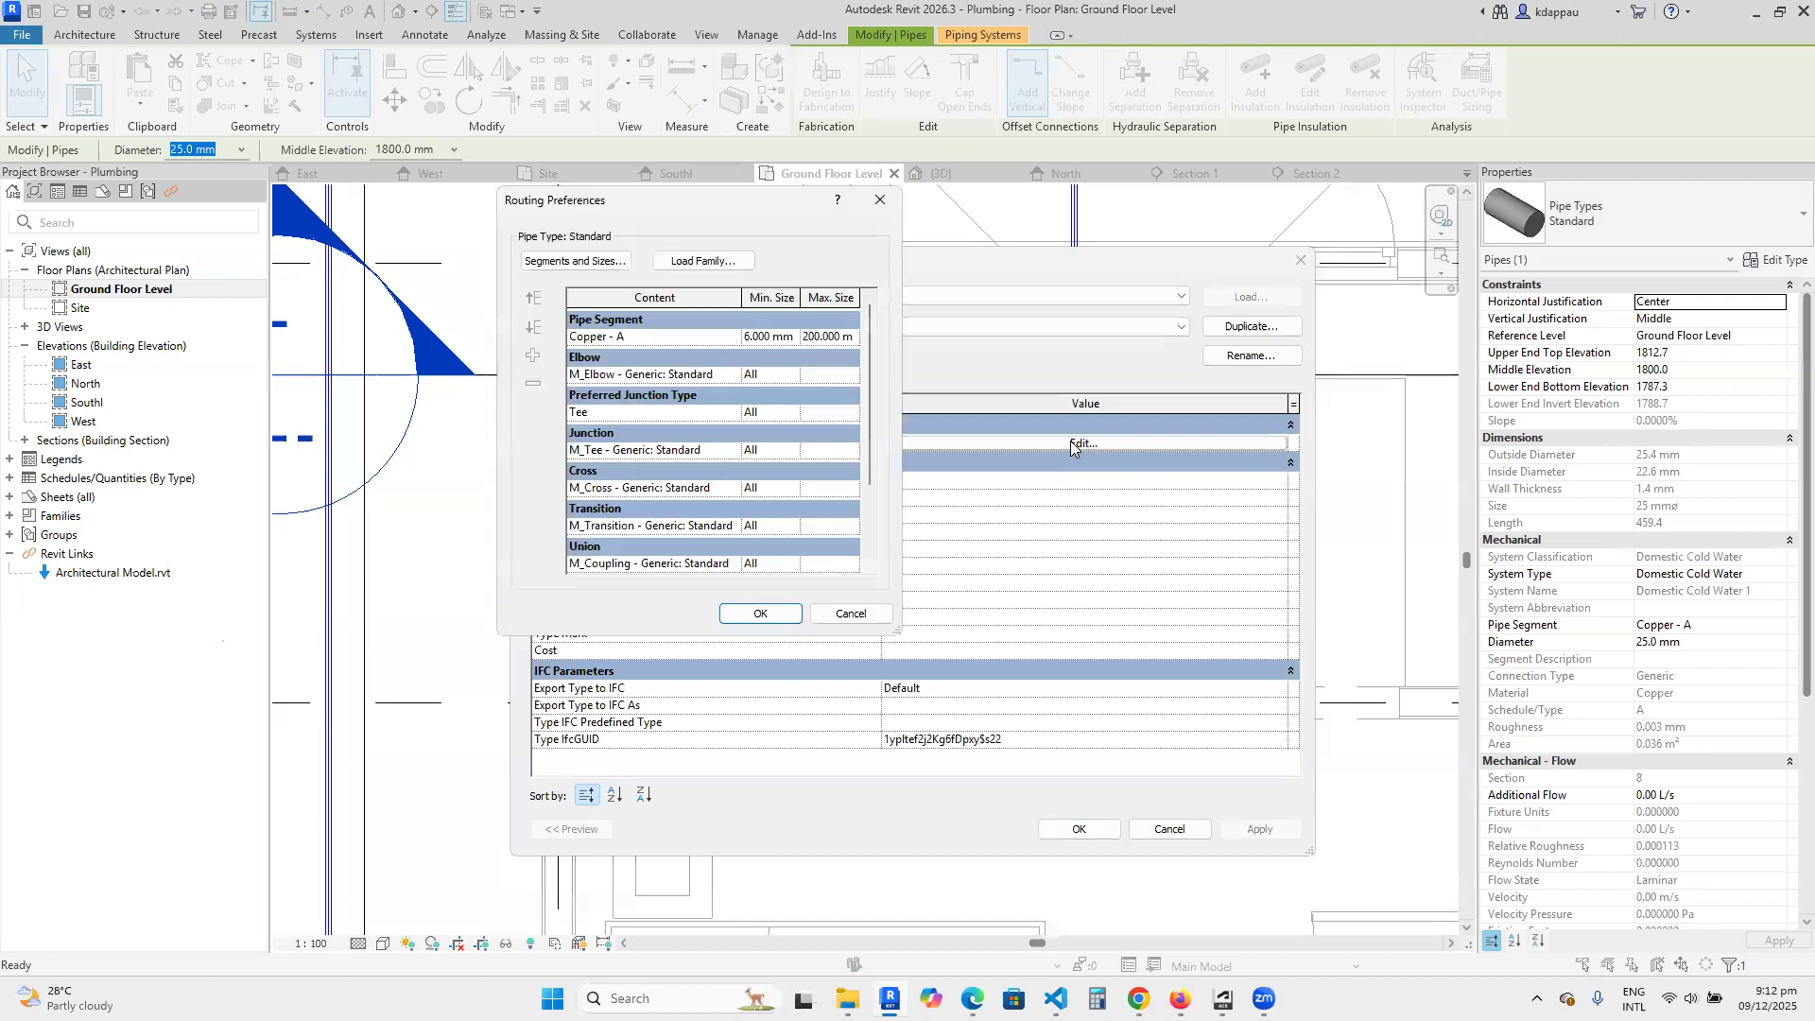
pyautogui.scroll(-3, 666, 392)
pyautogui.scroll(-1, 666, 392)
pyautogui.scroll(4, 667, 392)
pyautogui.moveTo(901, 372); pyautogui.dragTo(1209, 372)
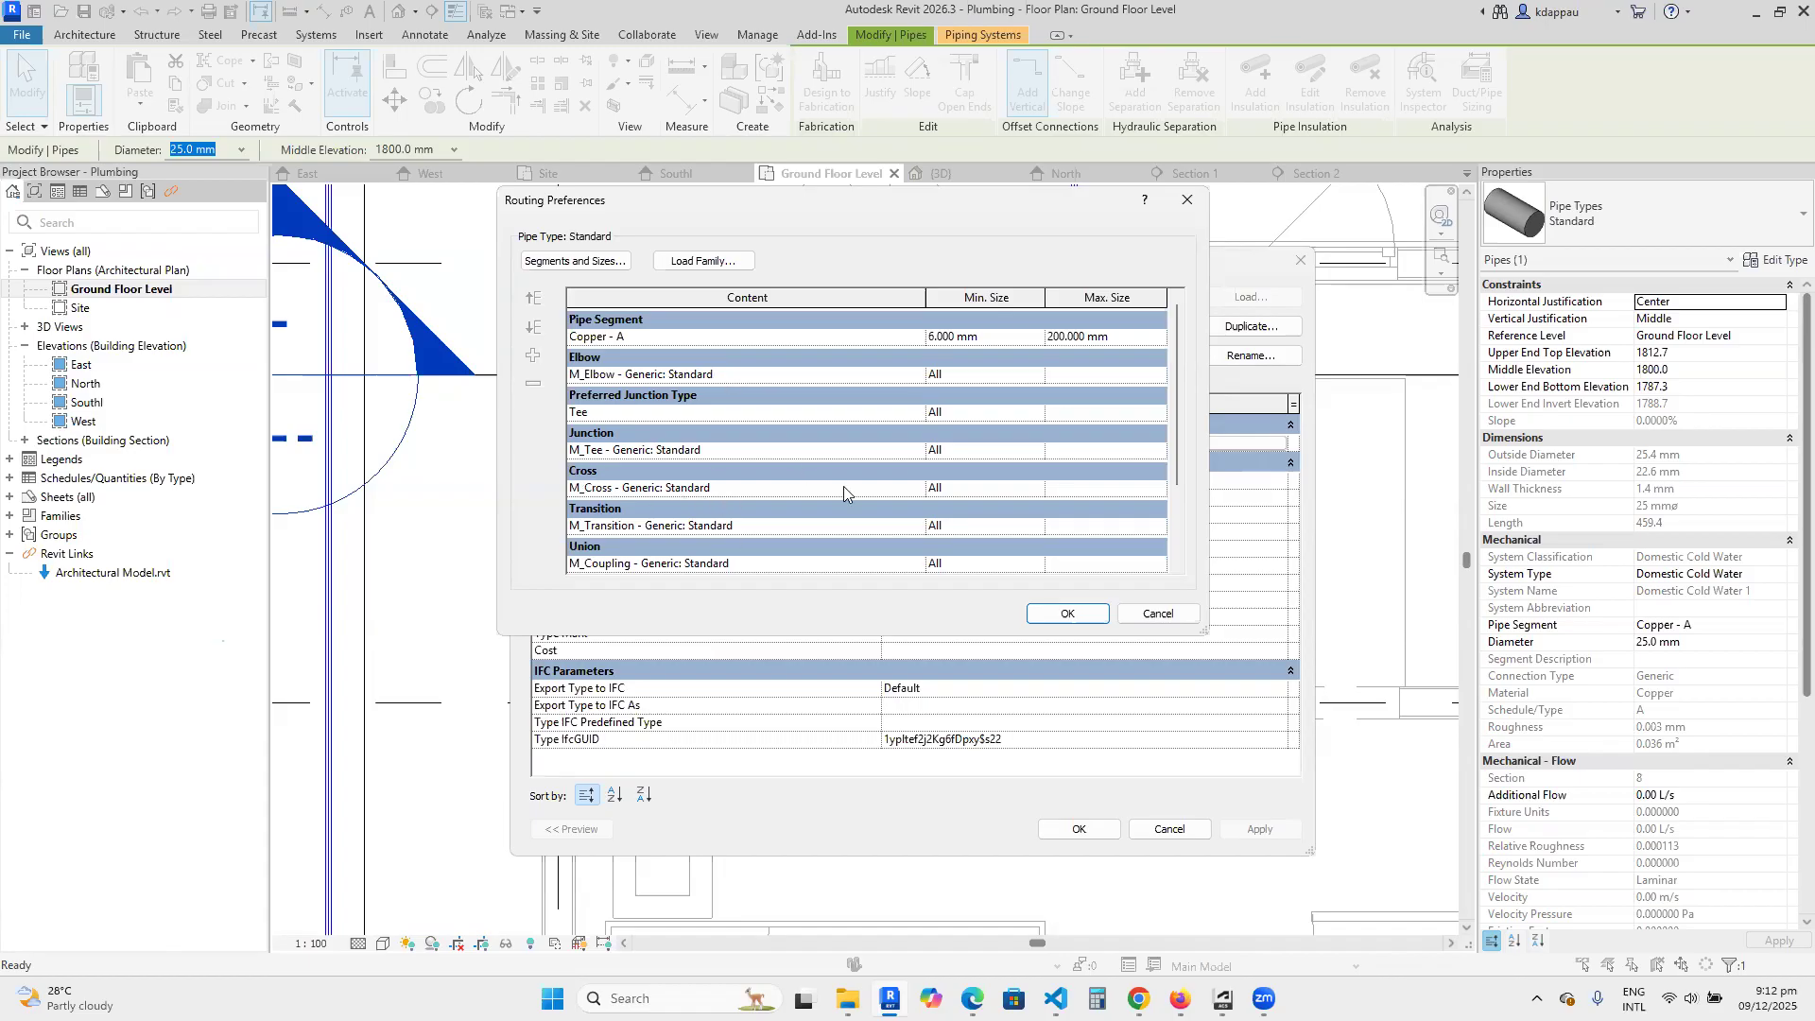
# Examine the Standard type's pipe segment and its fittings from elbow to cap, and close the routing preferences without changes.
pyautogui.scroll(-5, 642, 502)
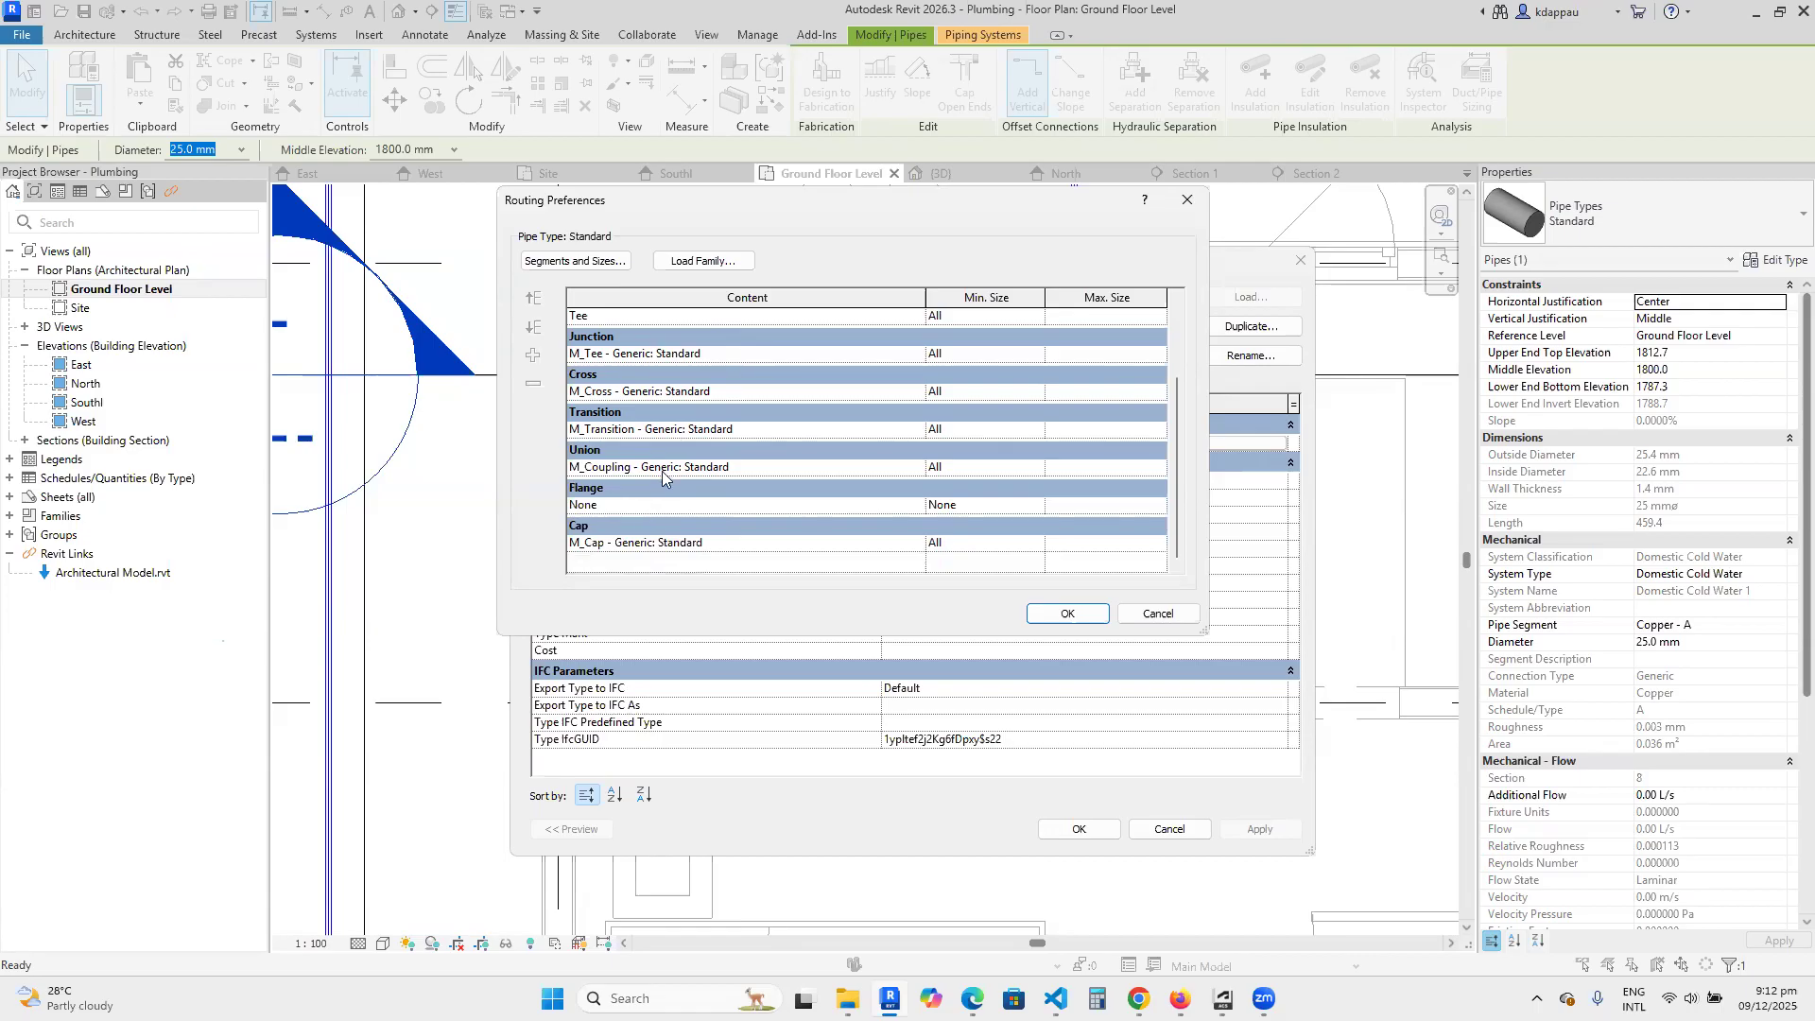
pyautogui.scroll(5, 662, 496)
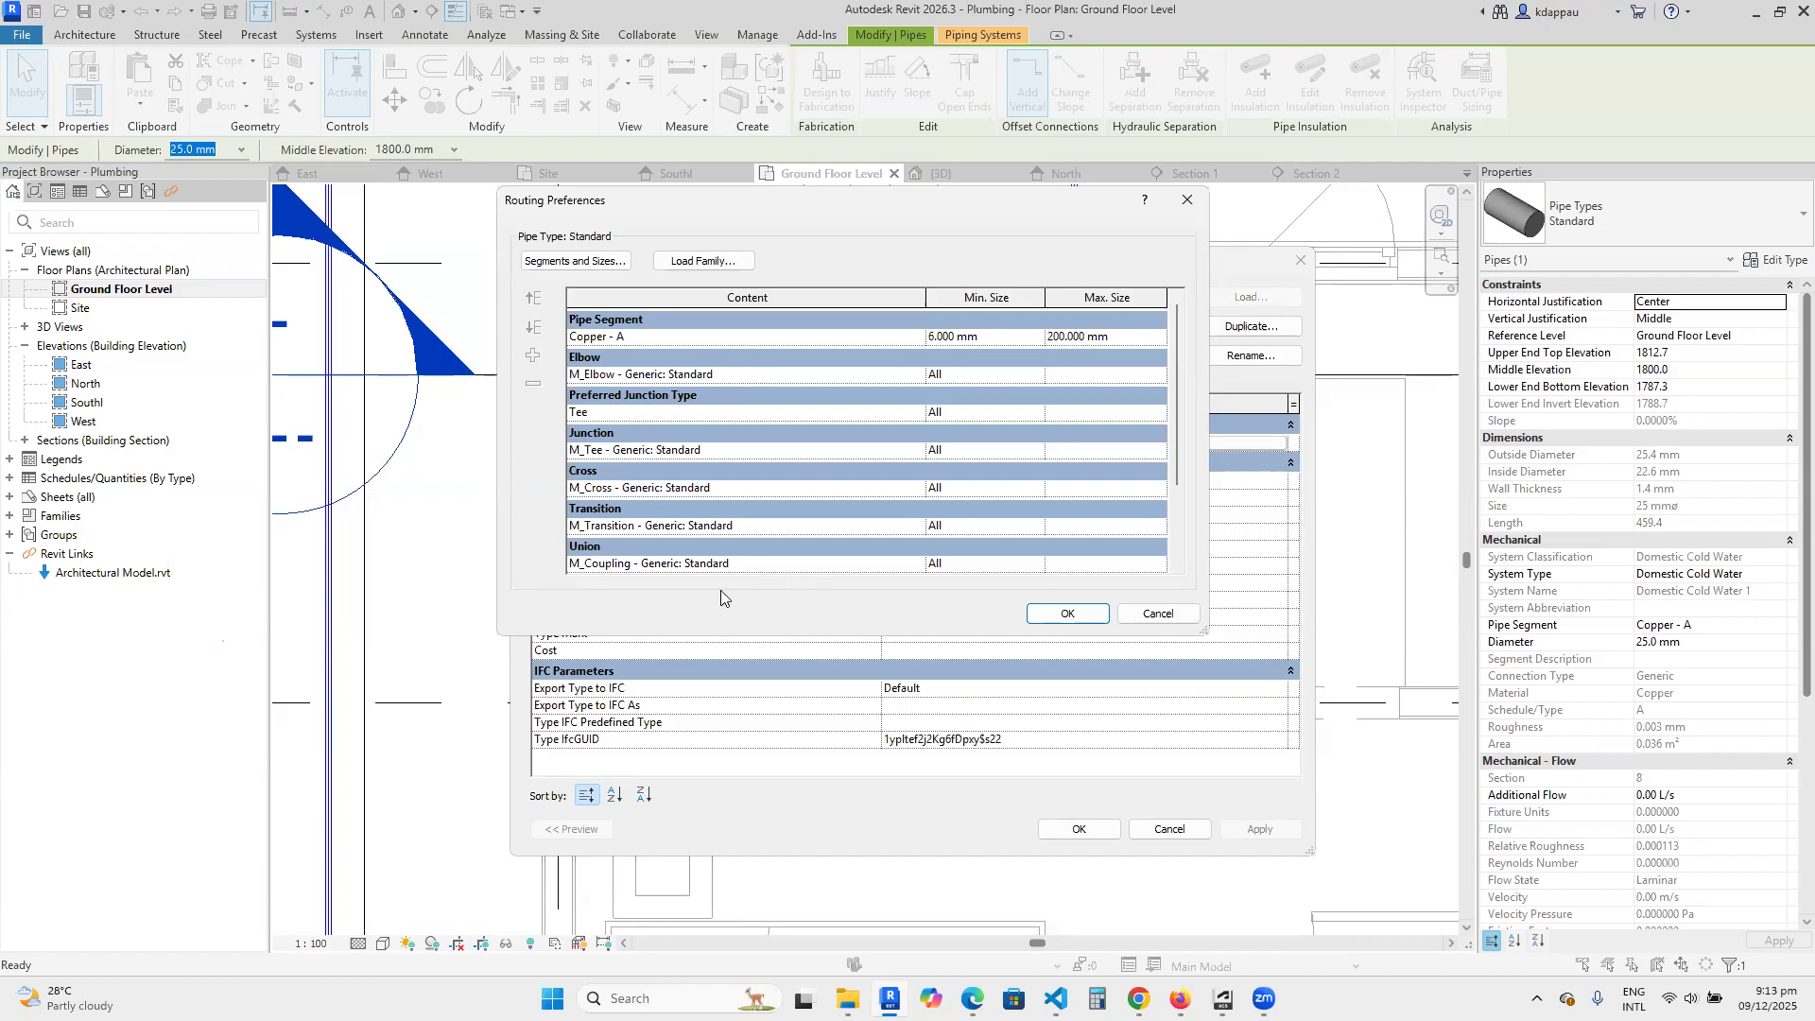
pyautogui.scroll(-2, 690, 529)
pyautogui.scroll(2, 676, 492)
pyautogui.scroll(-2, 666, 445)
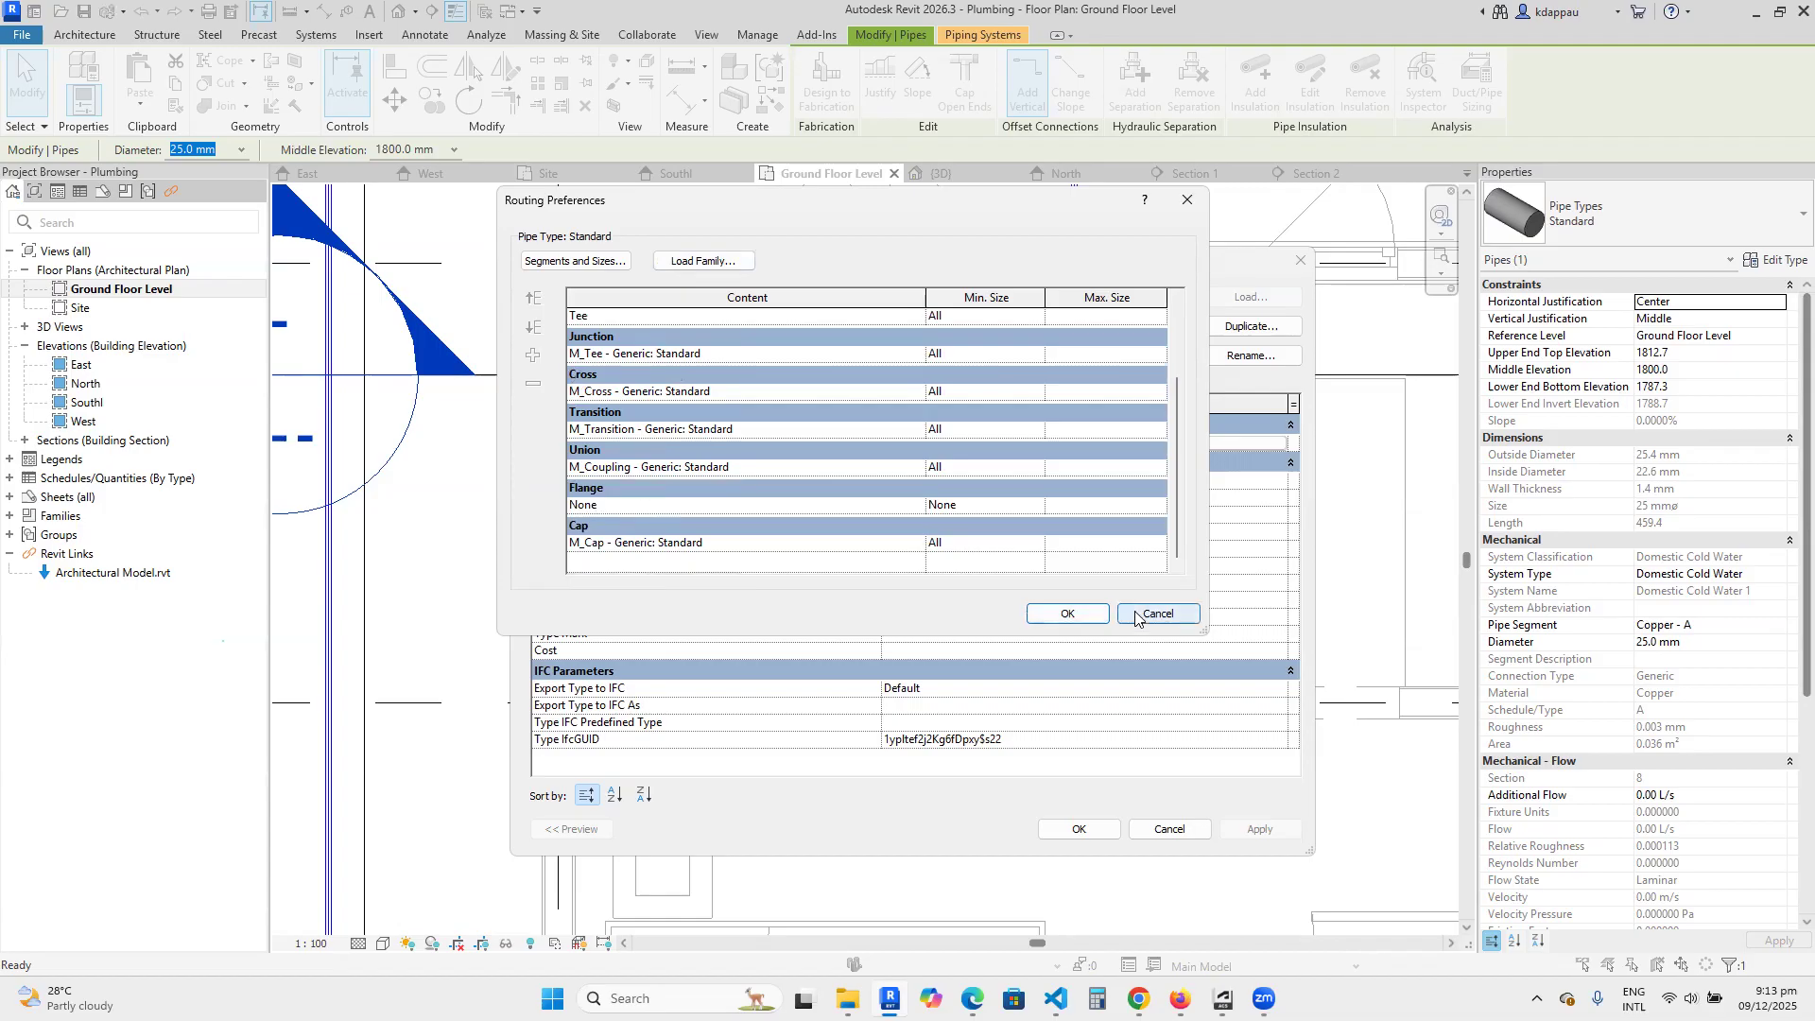
pyautogui.scroll(3, 583, 338)
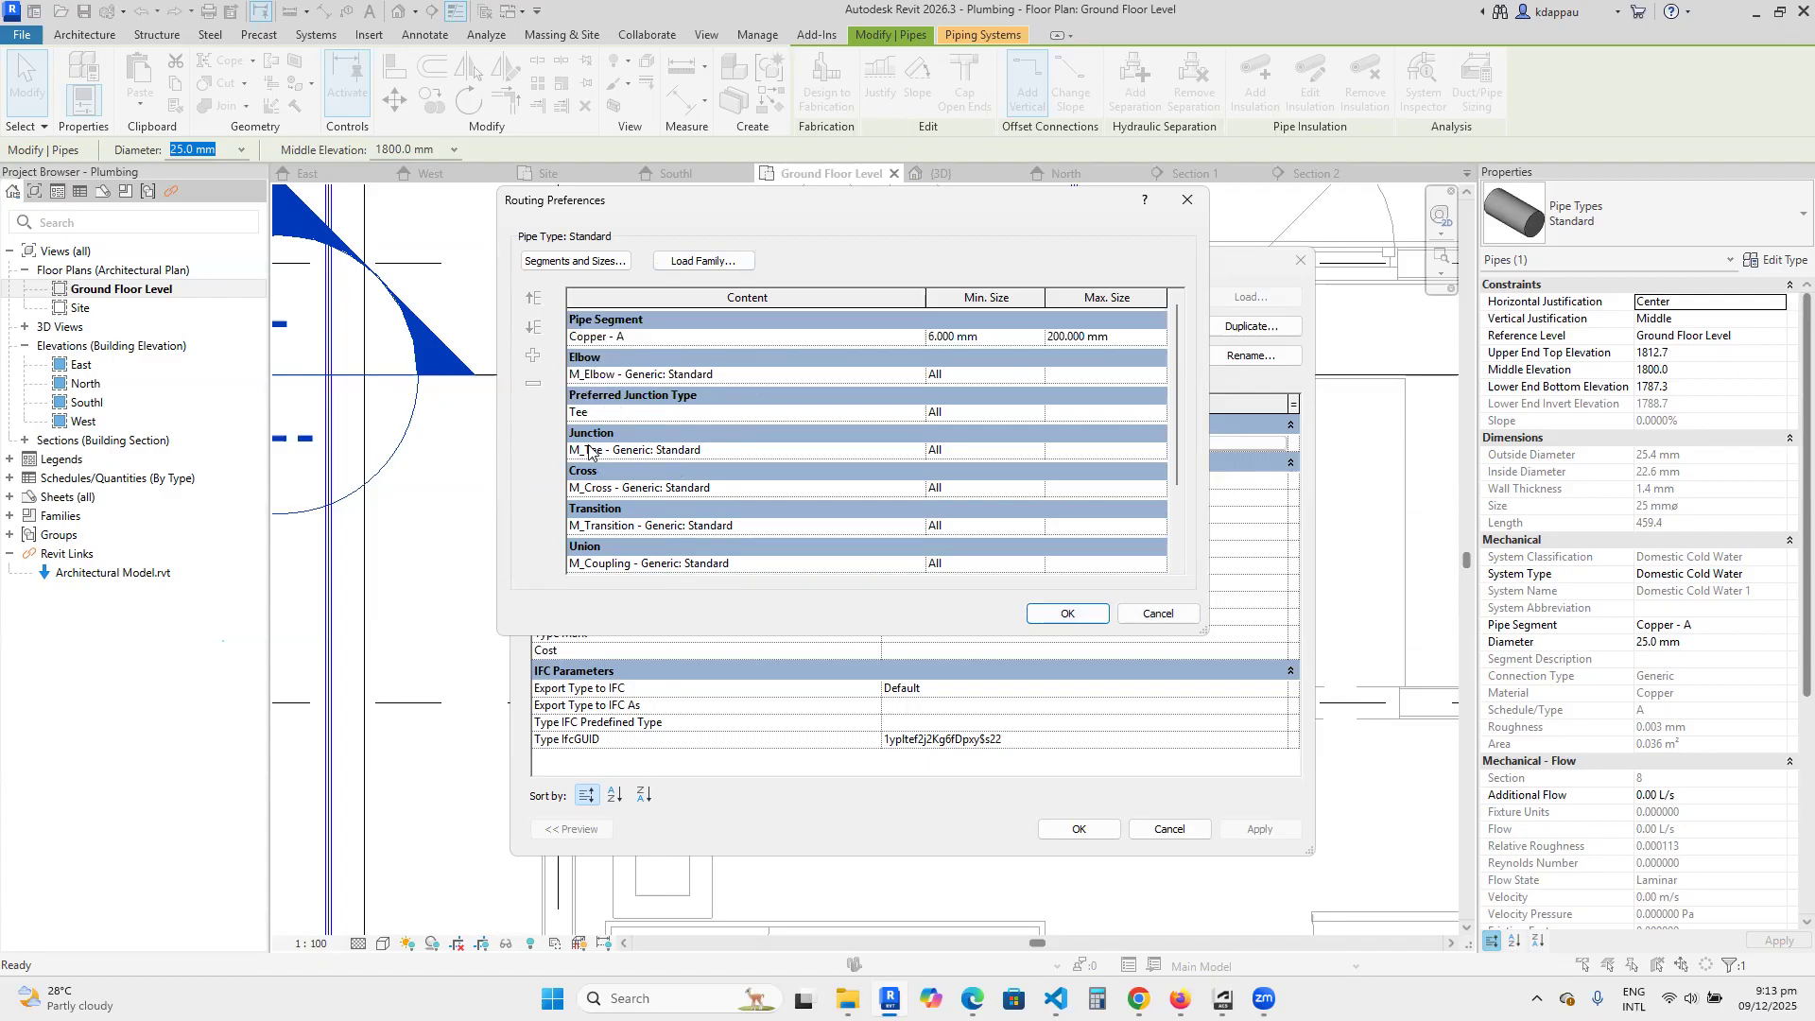
pyautogui.scroll(-1, 610, 520)
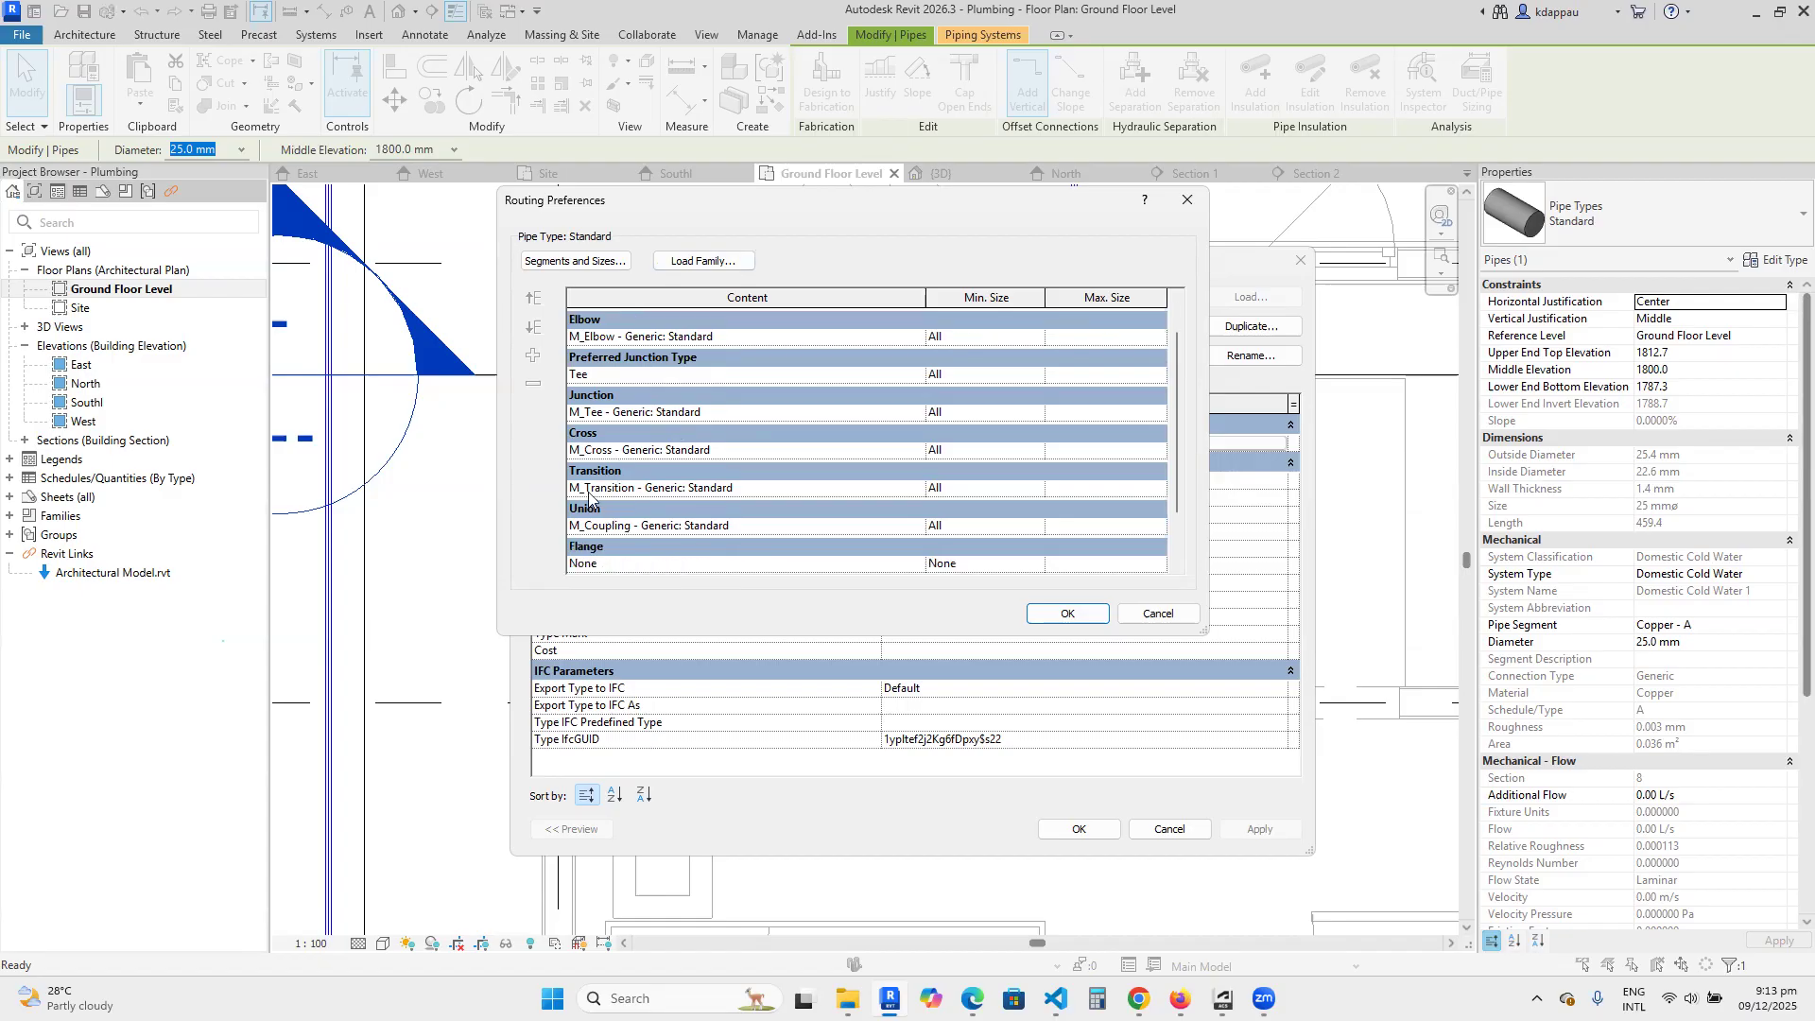
pyautogui.scroll(-1, 624, 524)
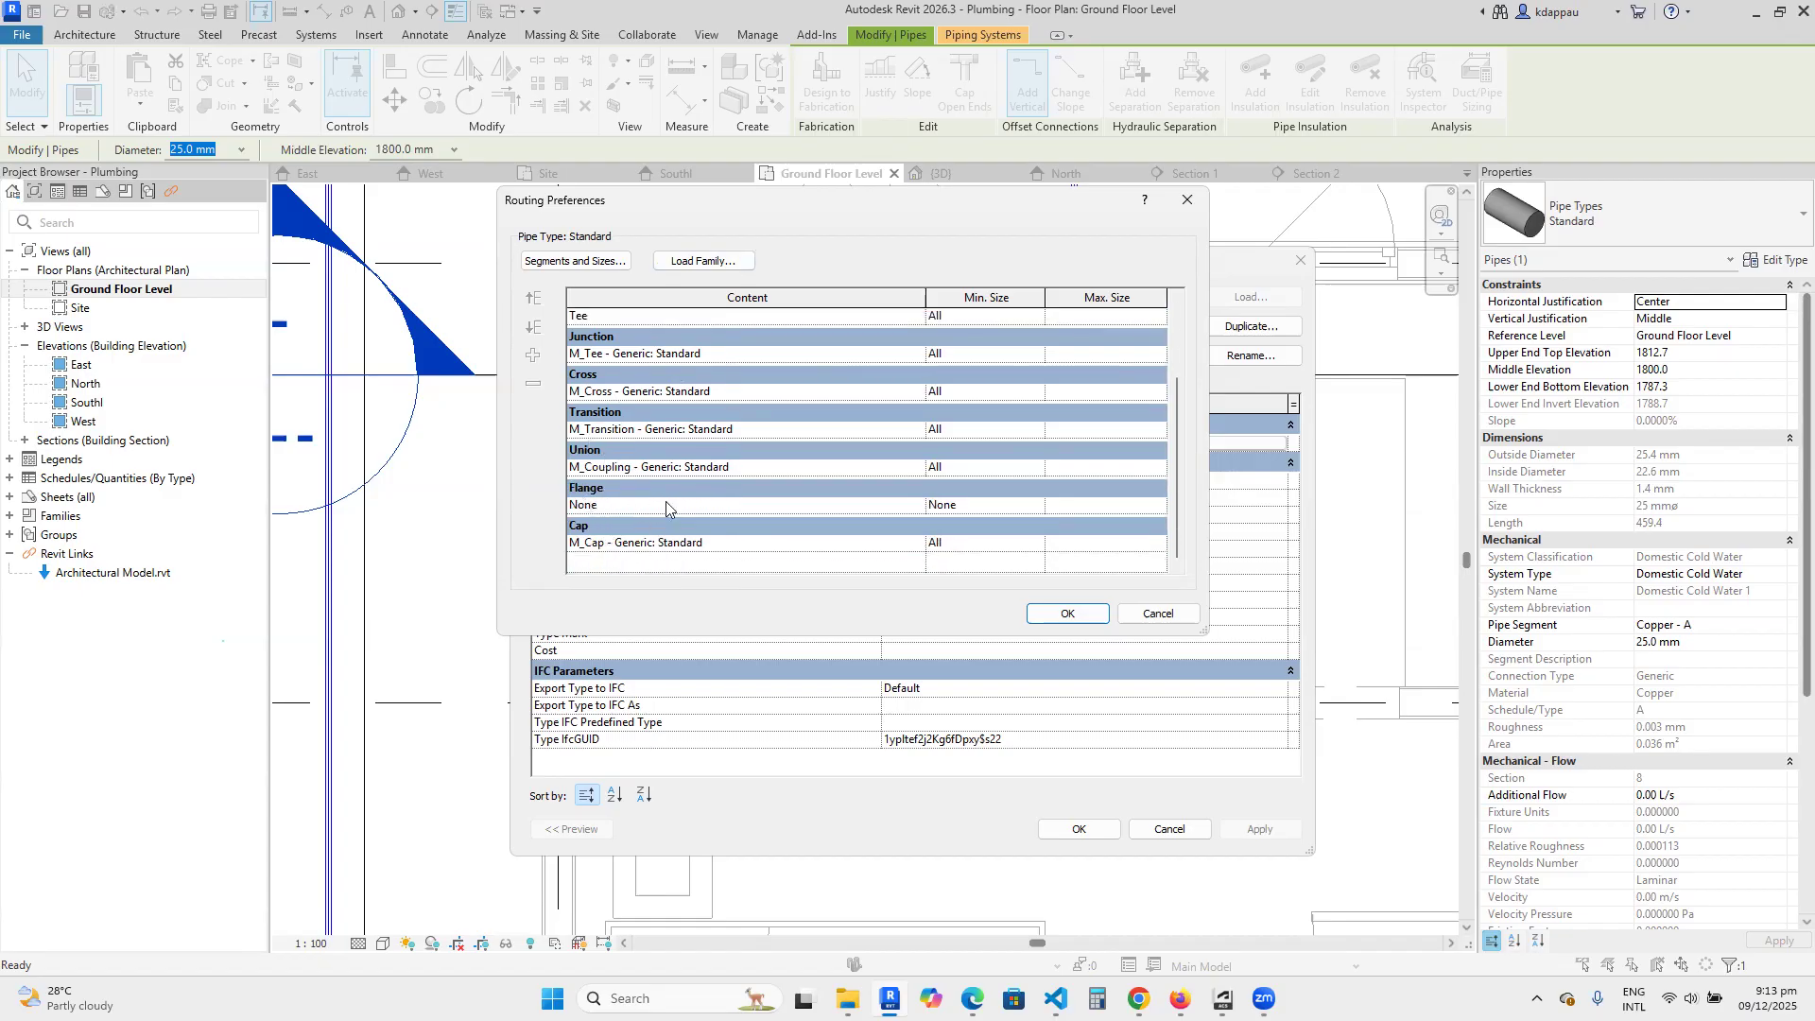
pyautogui.click(1147, 617)
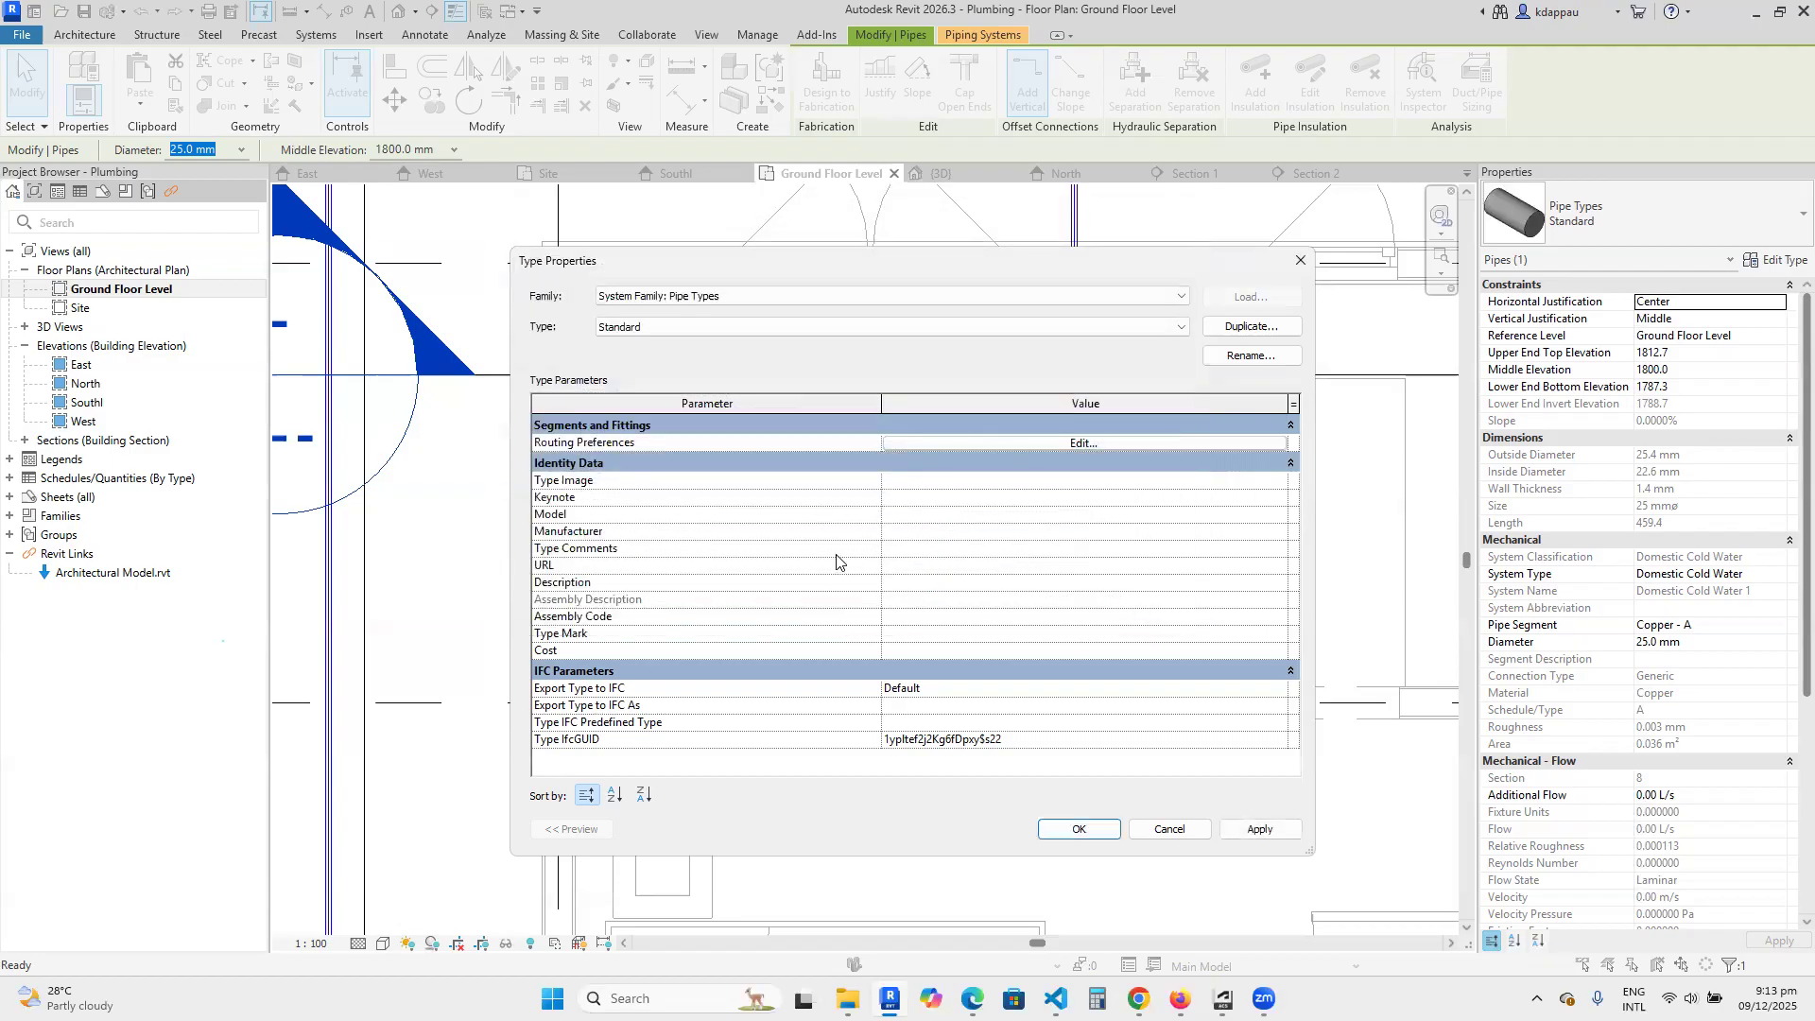
# Review the routing preferences of the PVC - DWV pipe type and close them without changes.
pyautogui.click(645, 327)
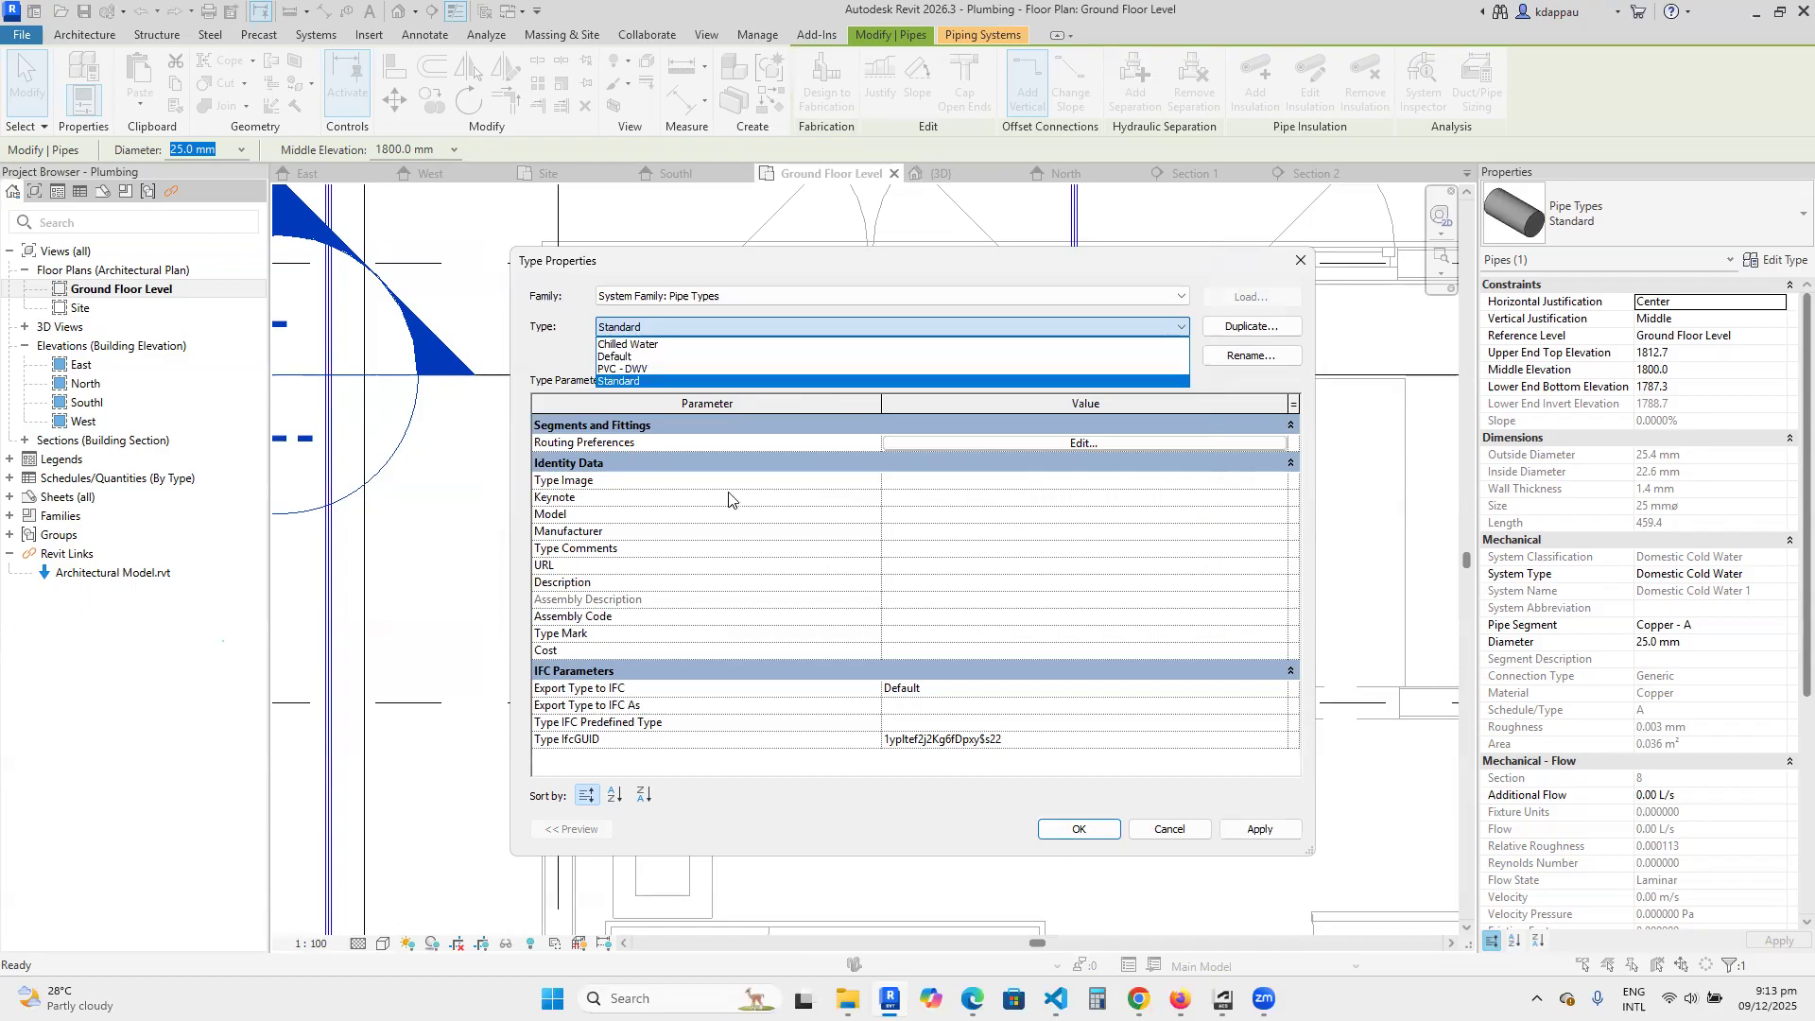
pyautogui.click(619, 369)
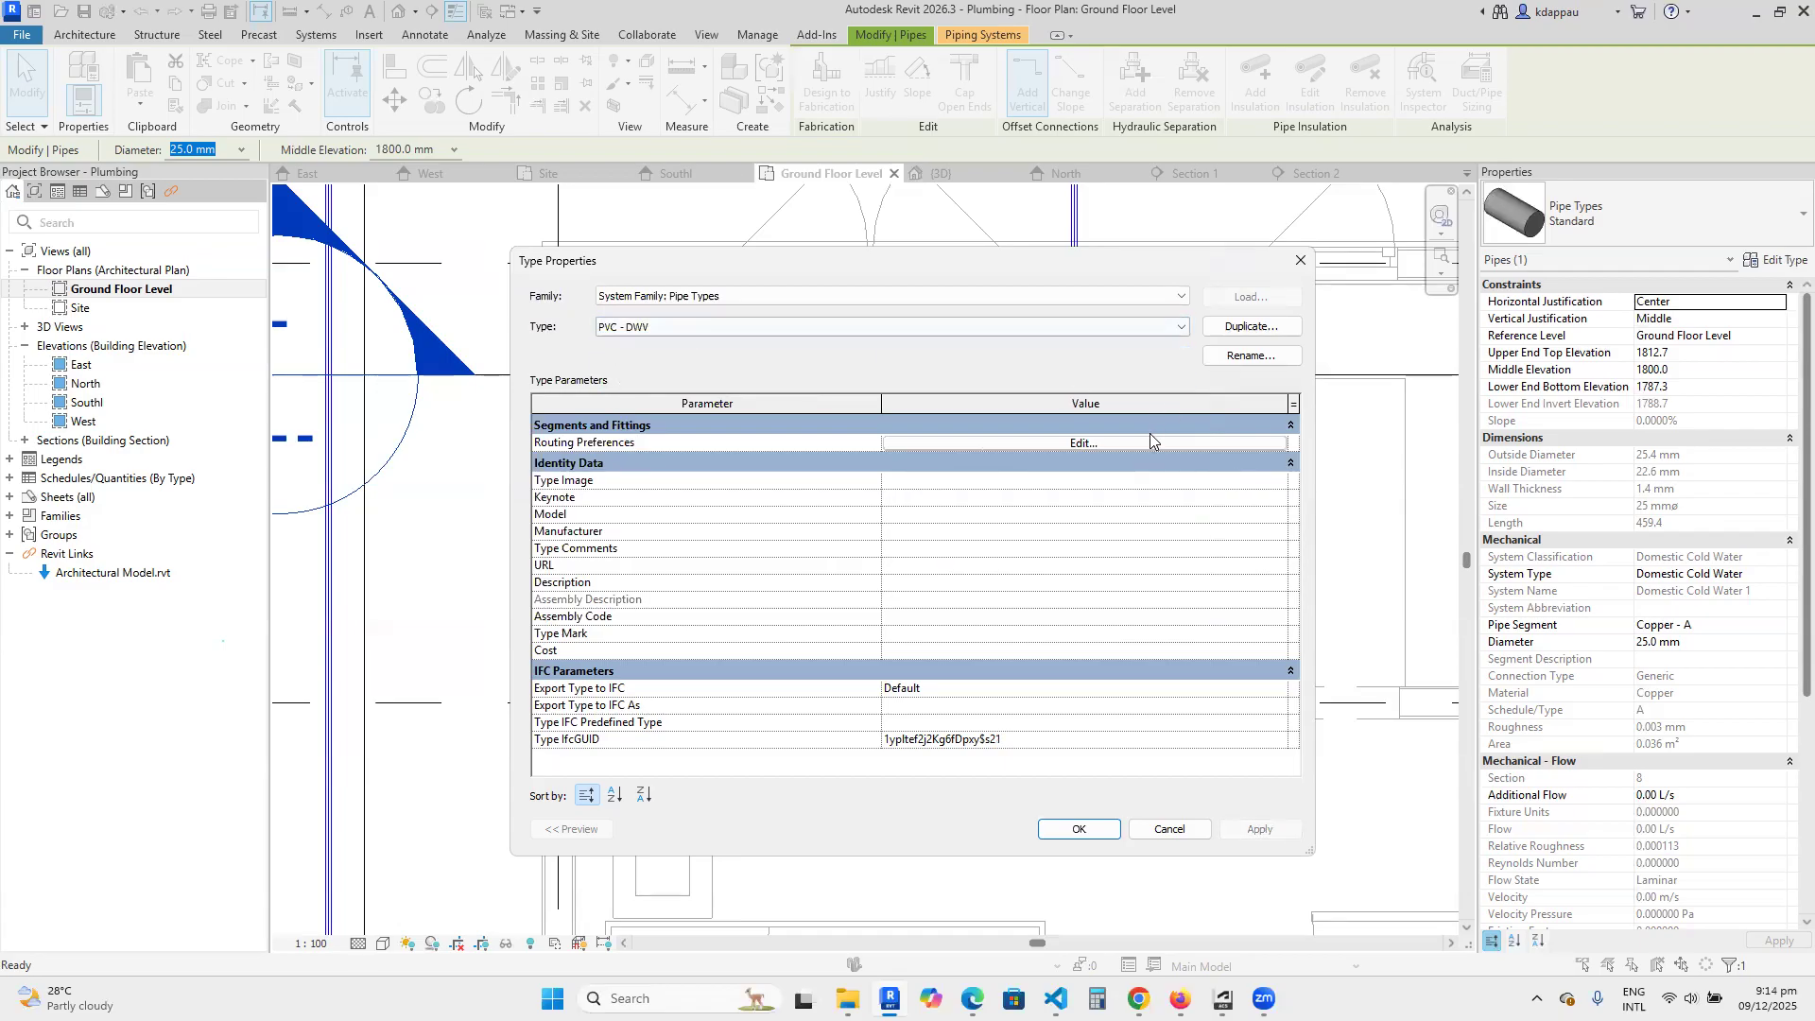
pyautogui.click(1068, 444)
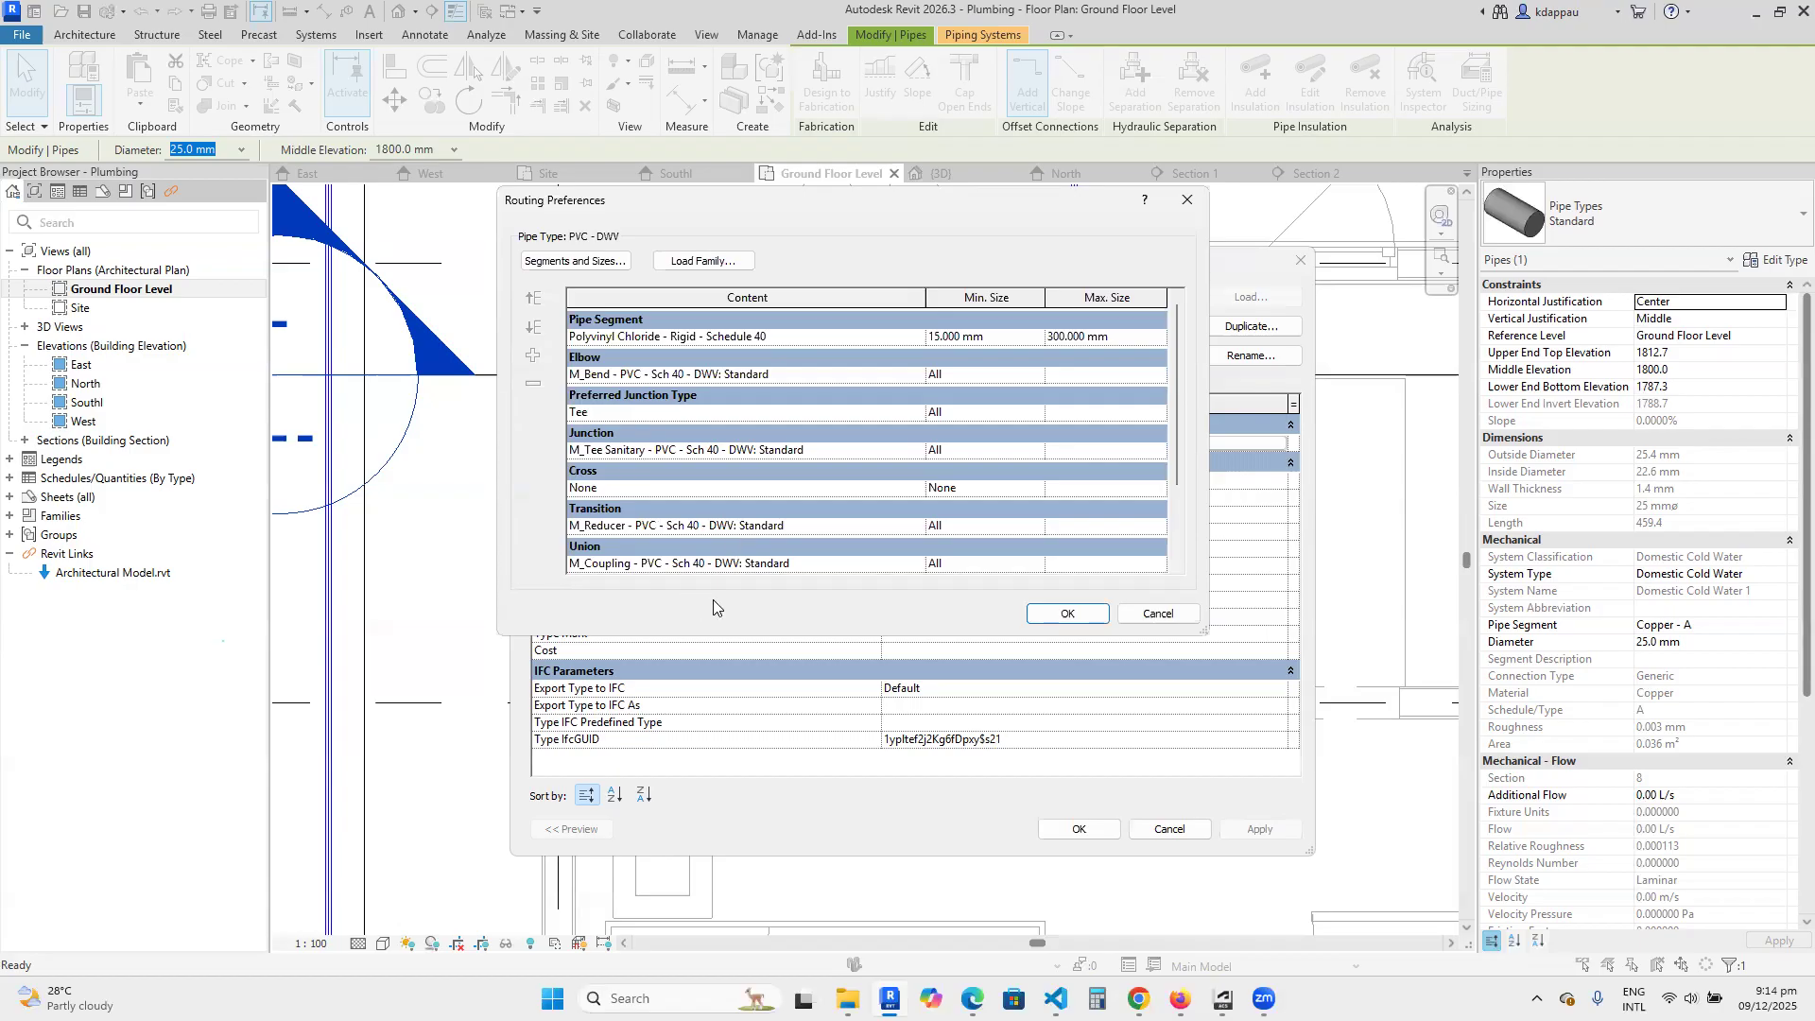
pyautogui.click(1158, 614)
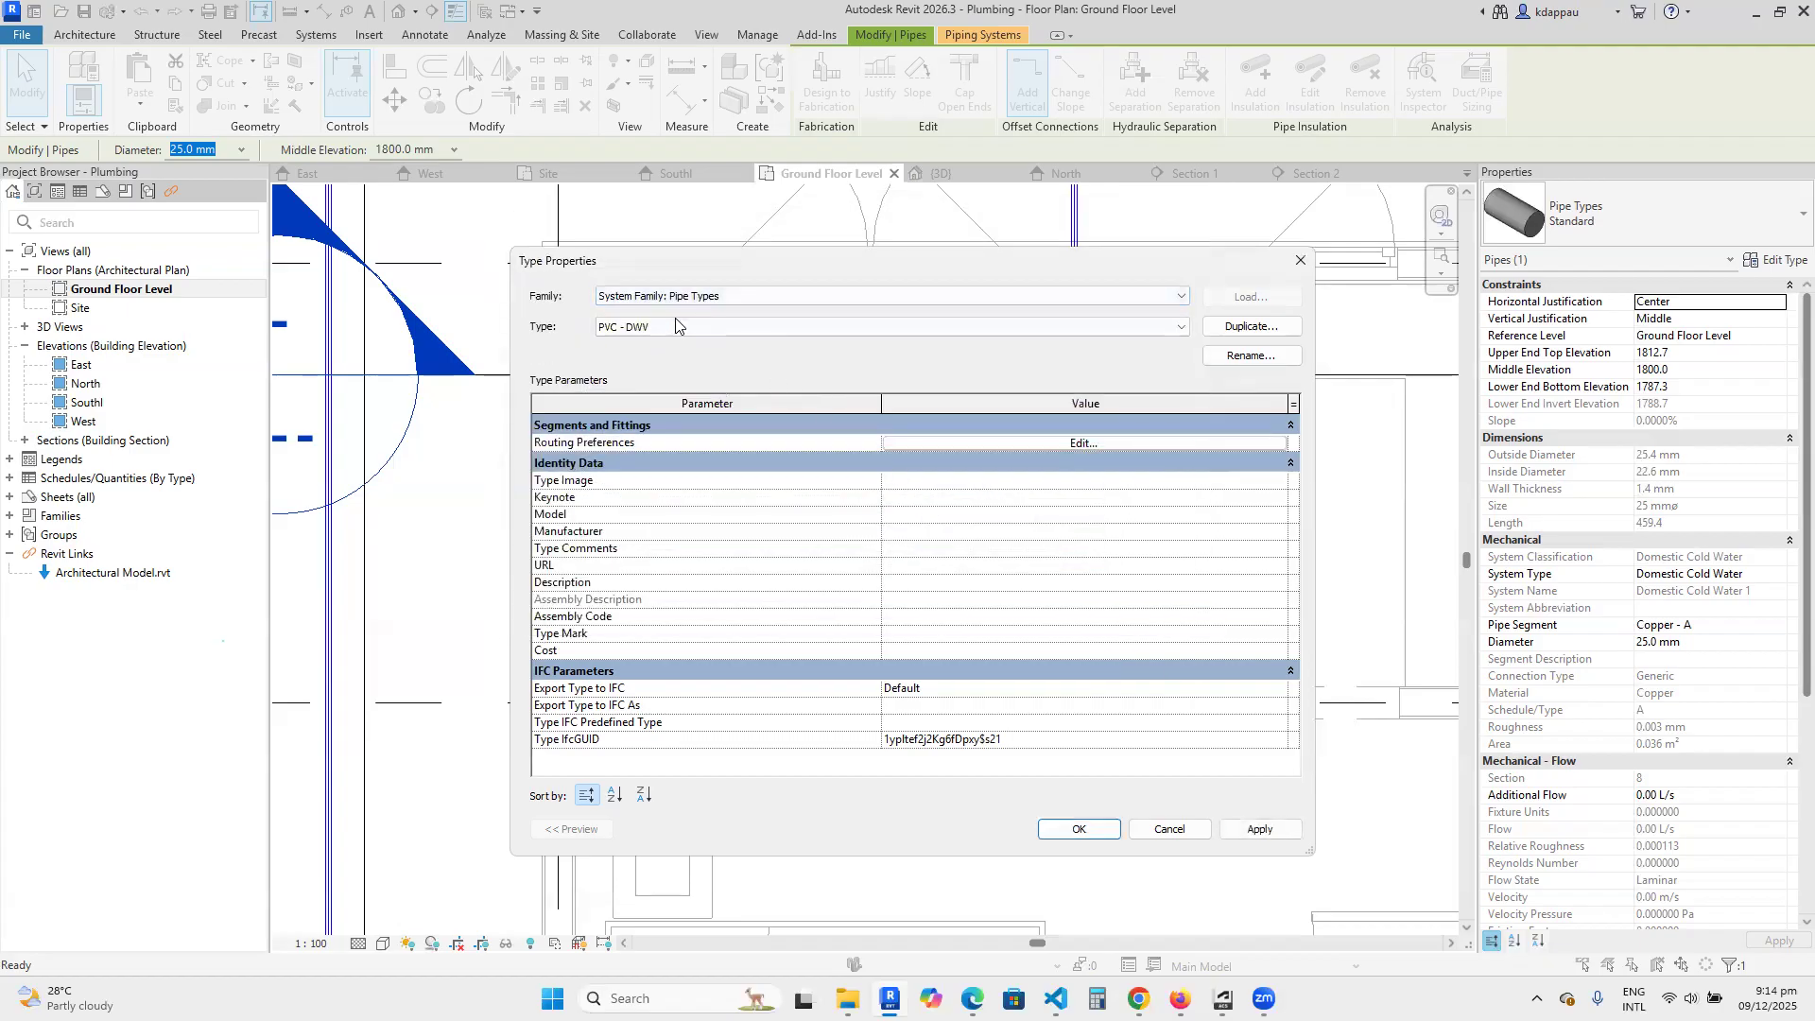
# Examine the Chilled Water pipe type's segments, fittings and size ranges, and cancel the type properties without applying a change.
pyautogui.click(675, 326)
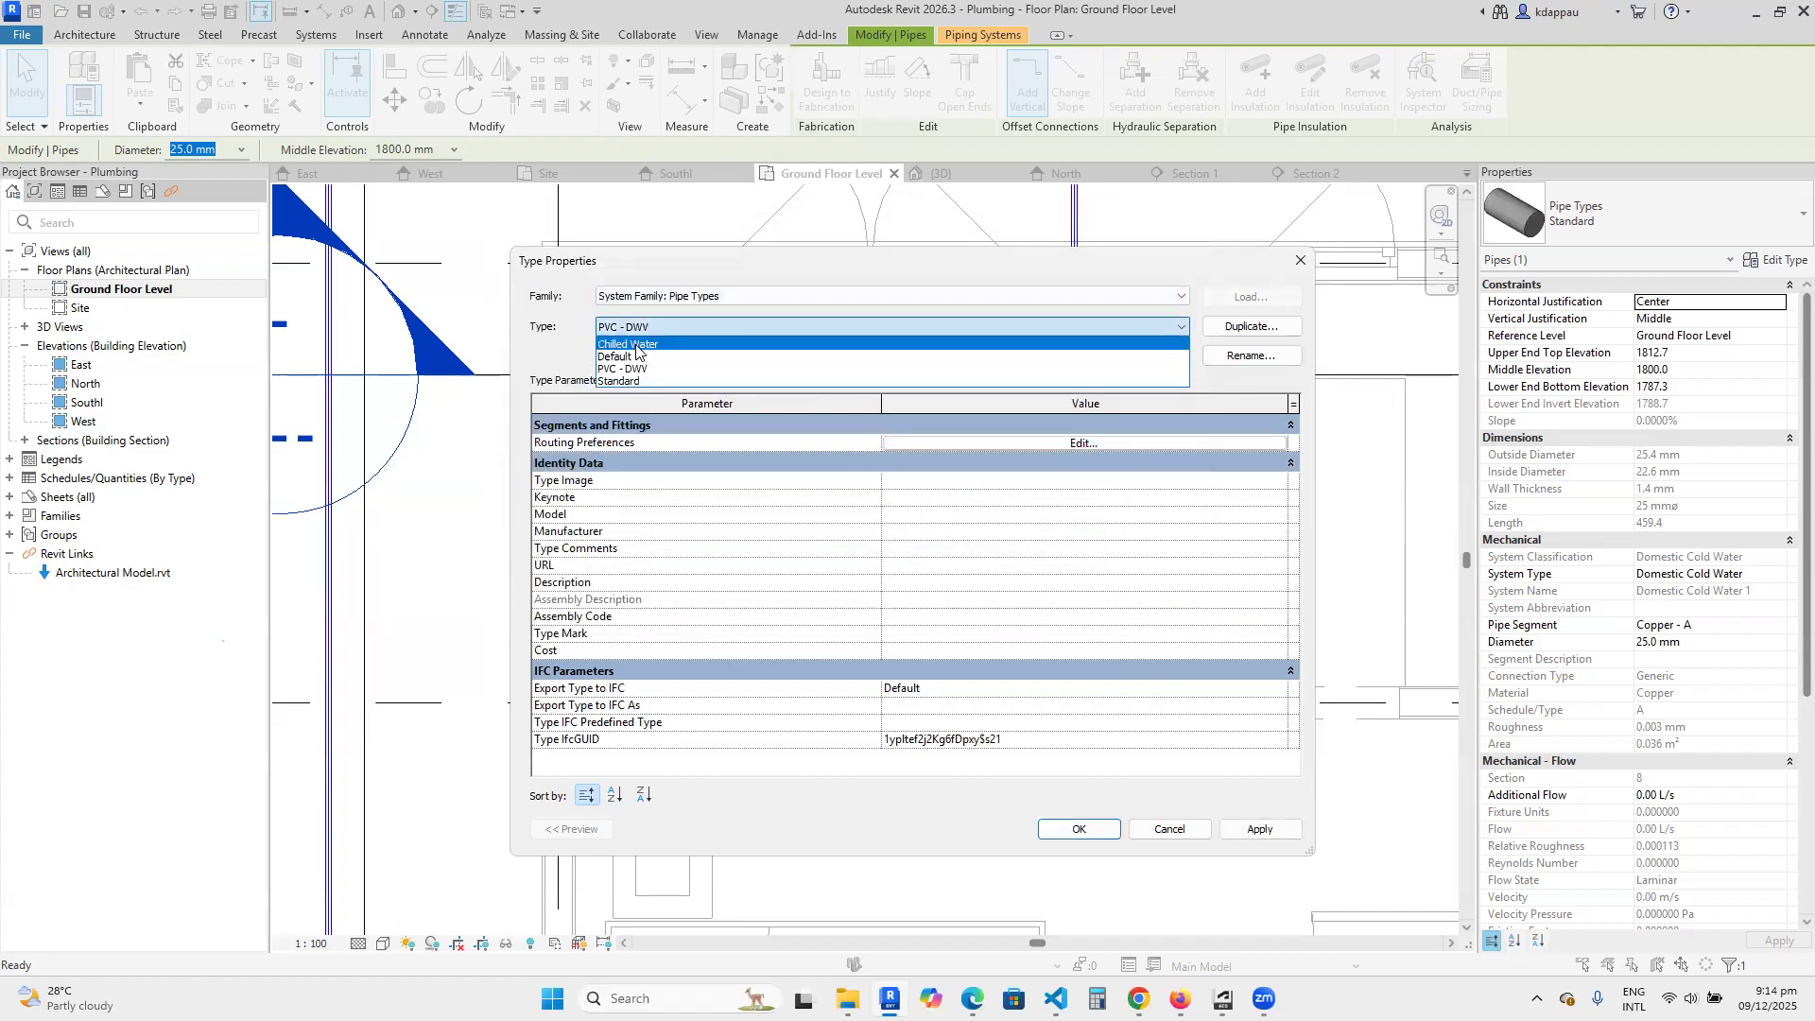
pyautogui.click(637, 346)
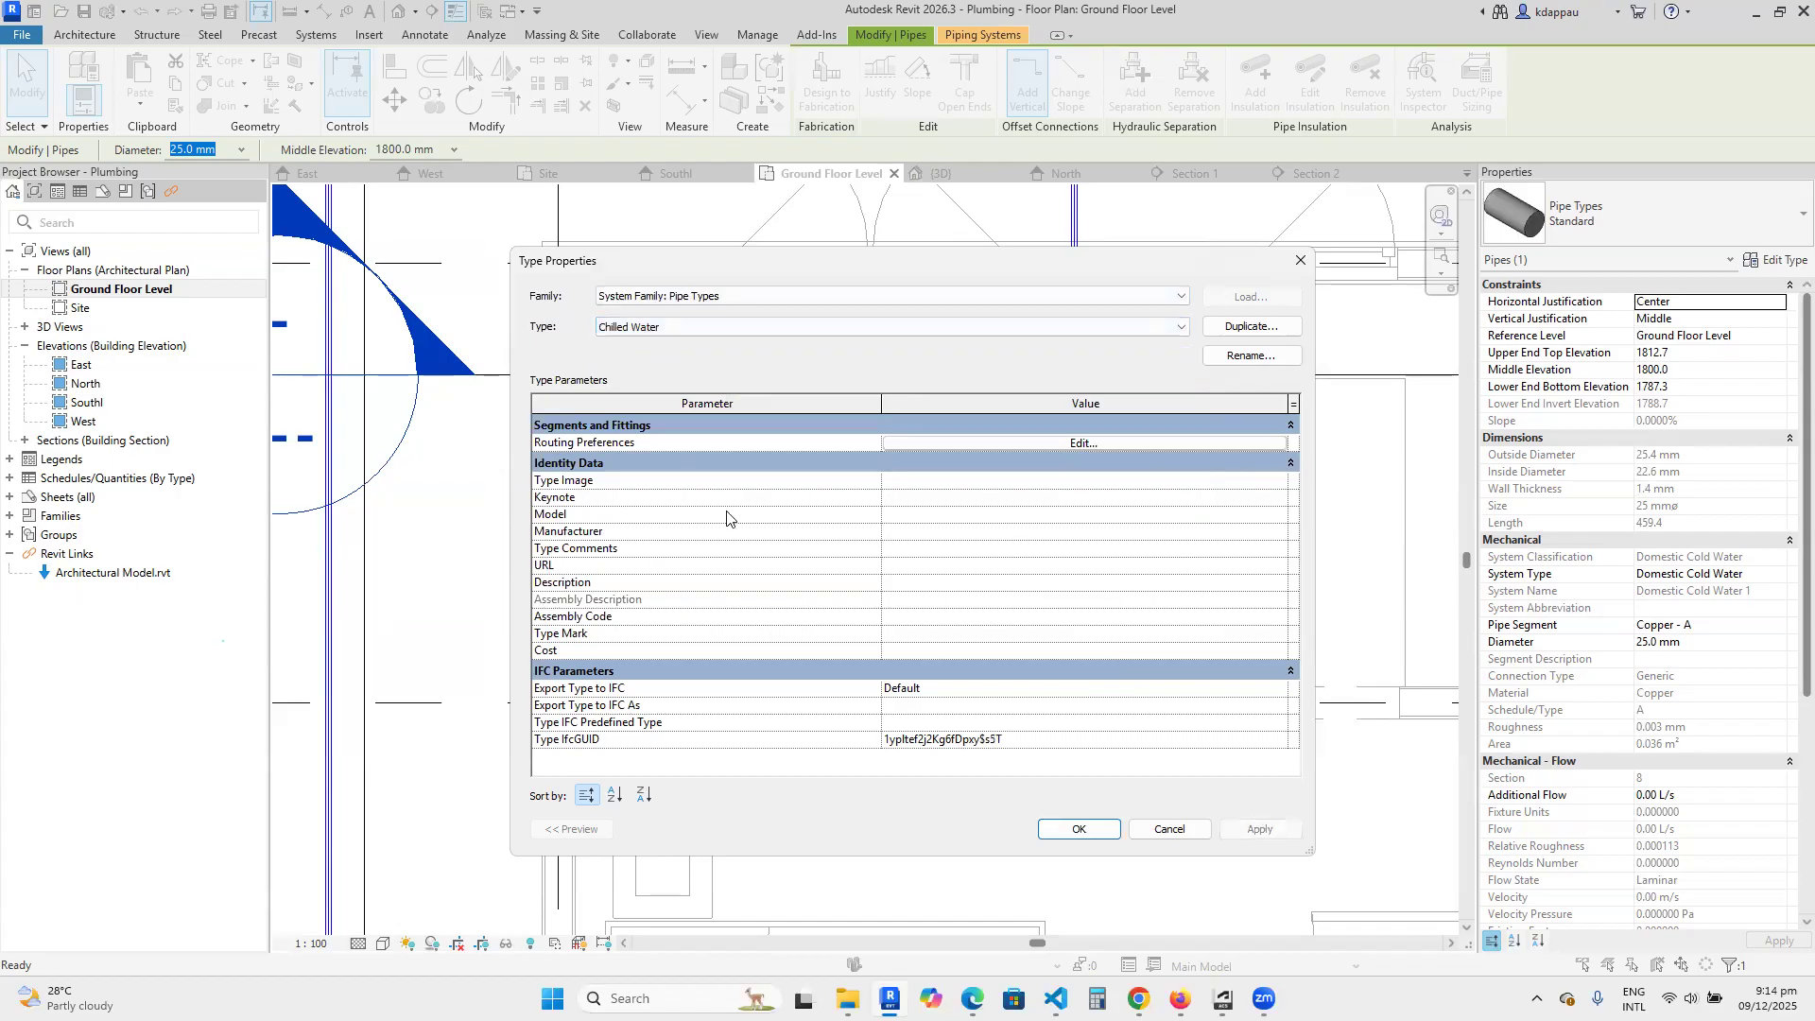
pyautogui.click(1070, 441)
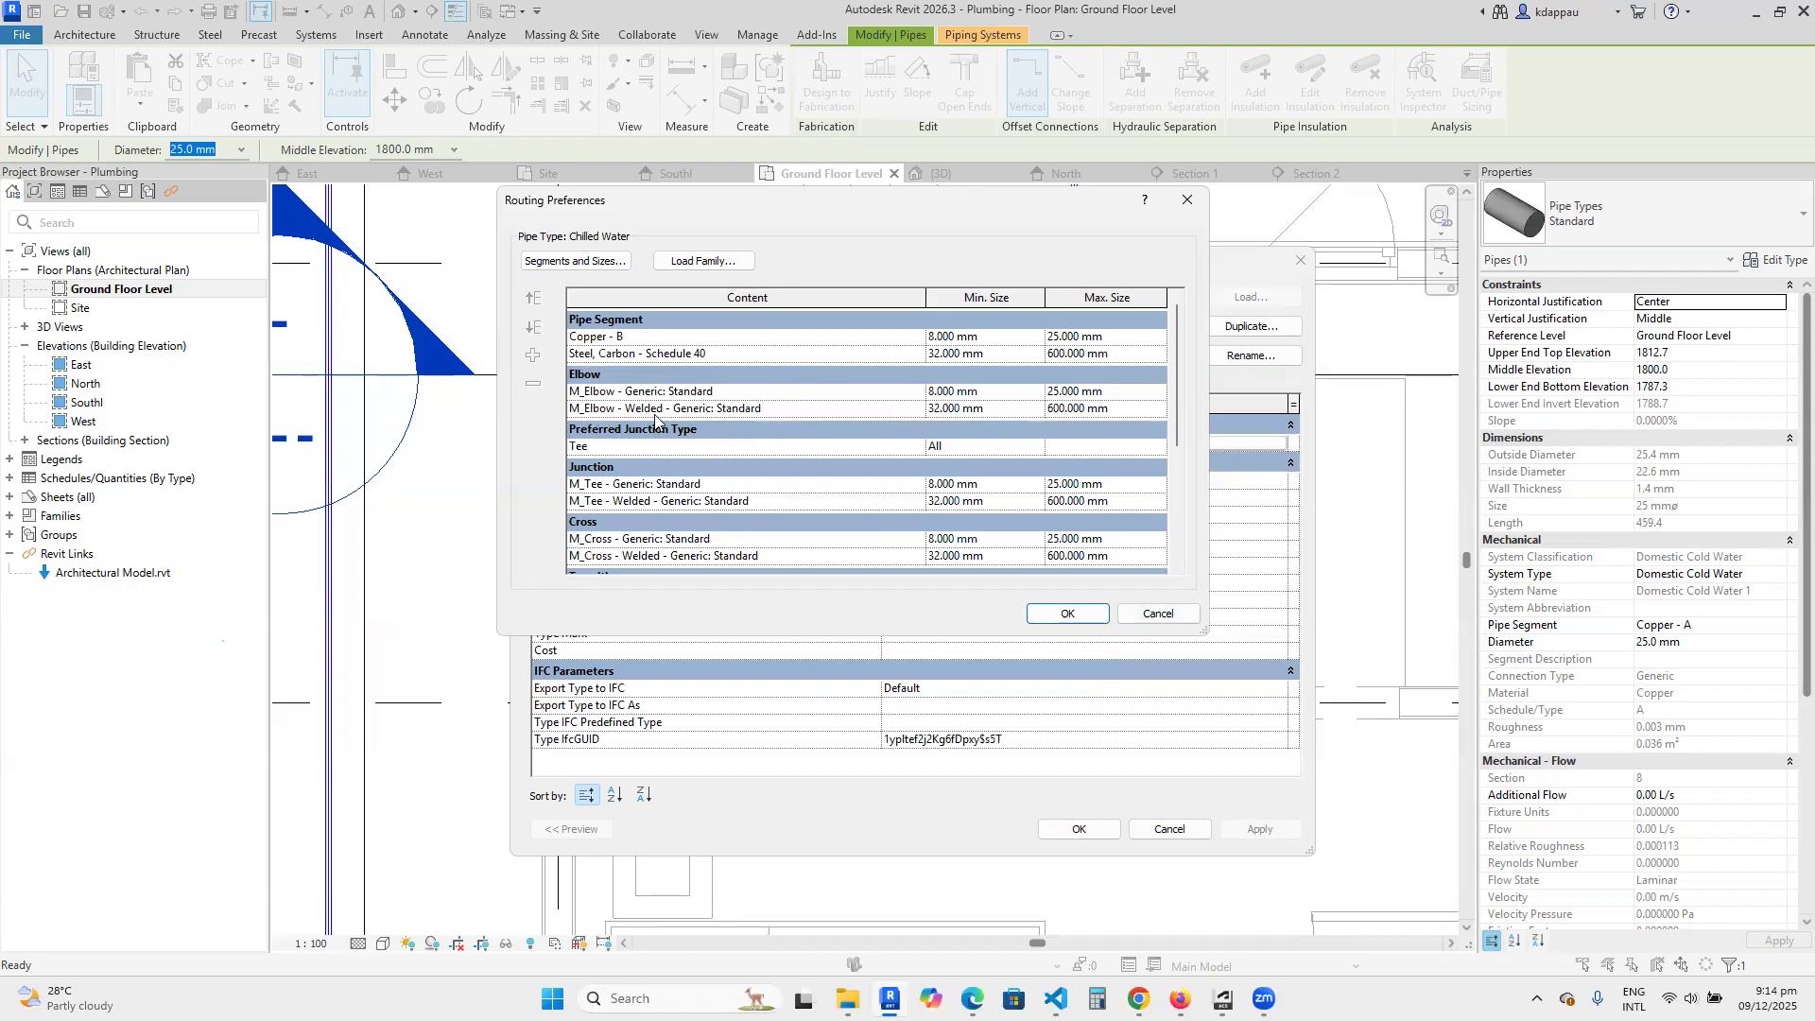
pyautogui.scroll(-2, 644, 470)
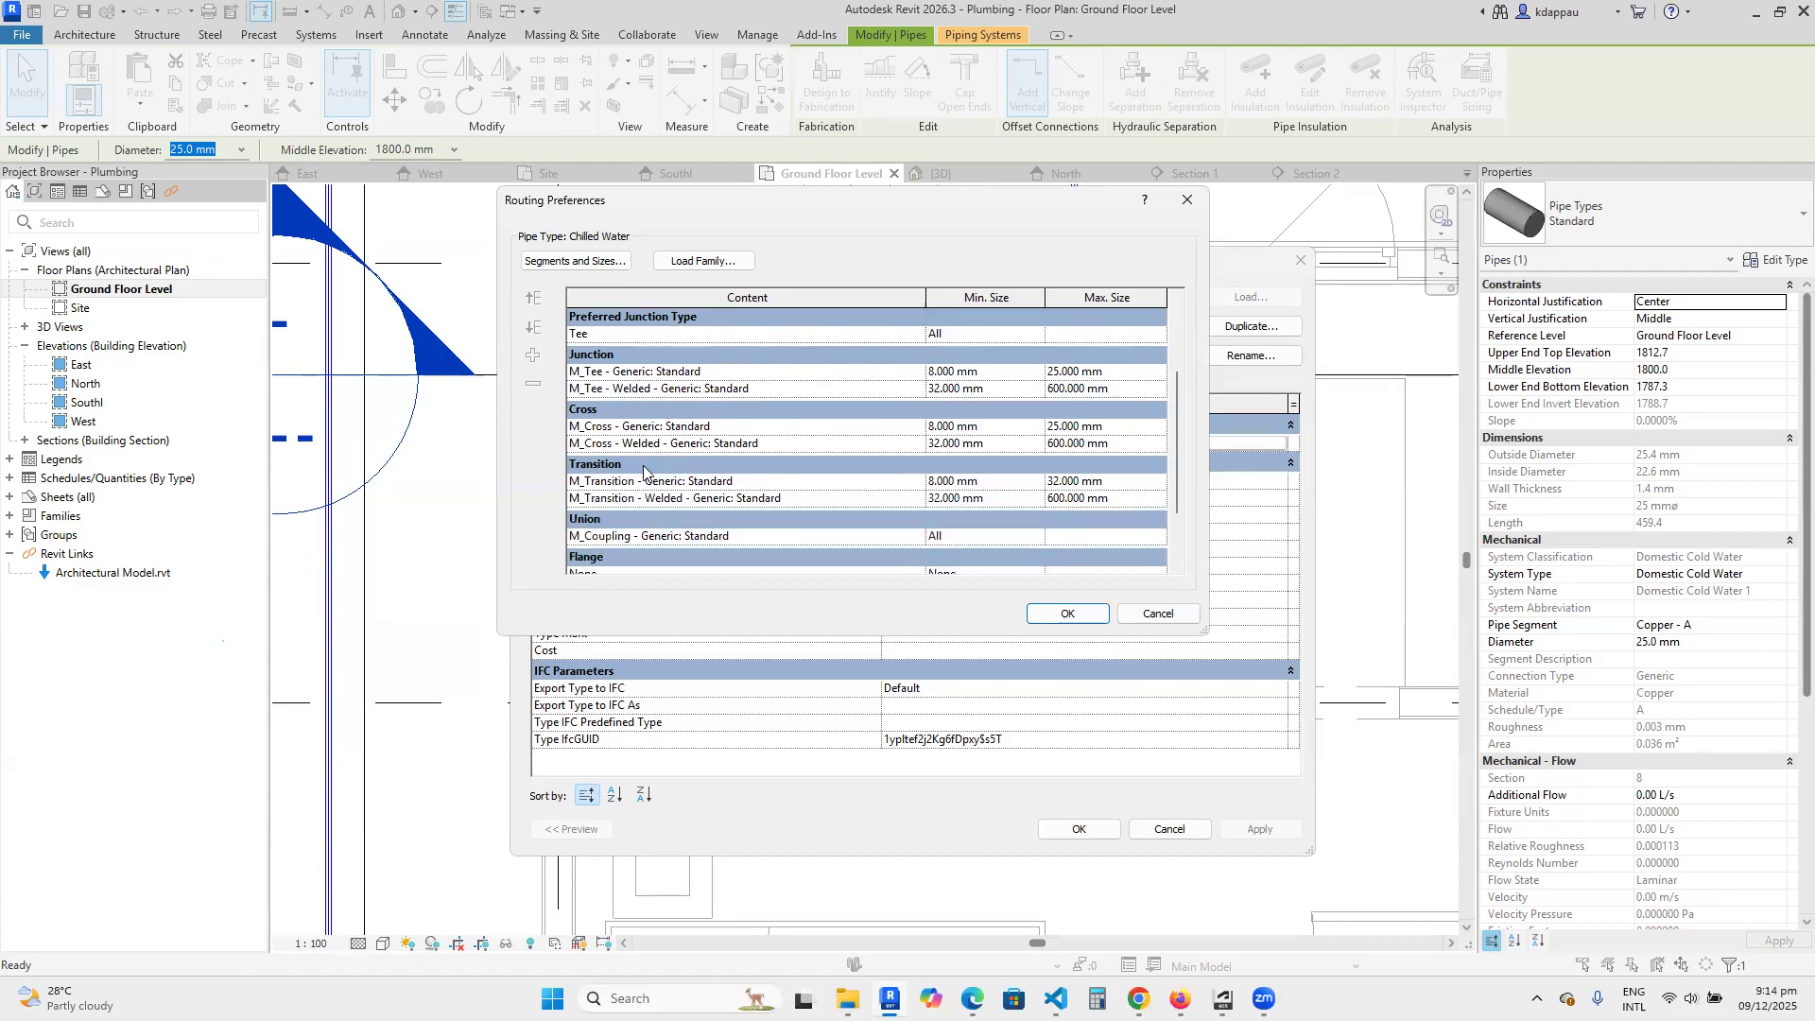
pyautogui.scroll(-2, 677, 492)
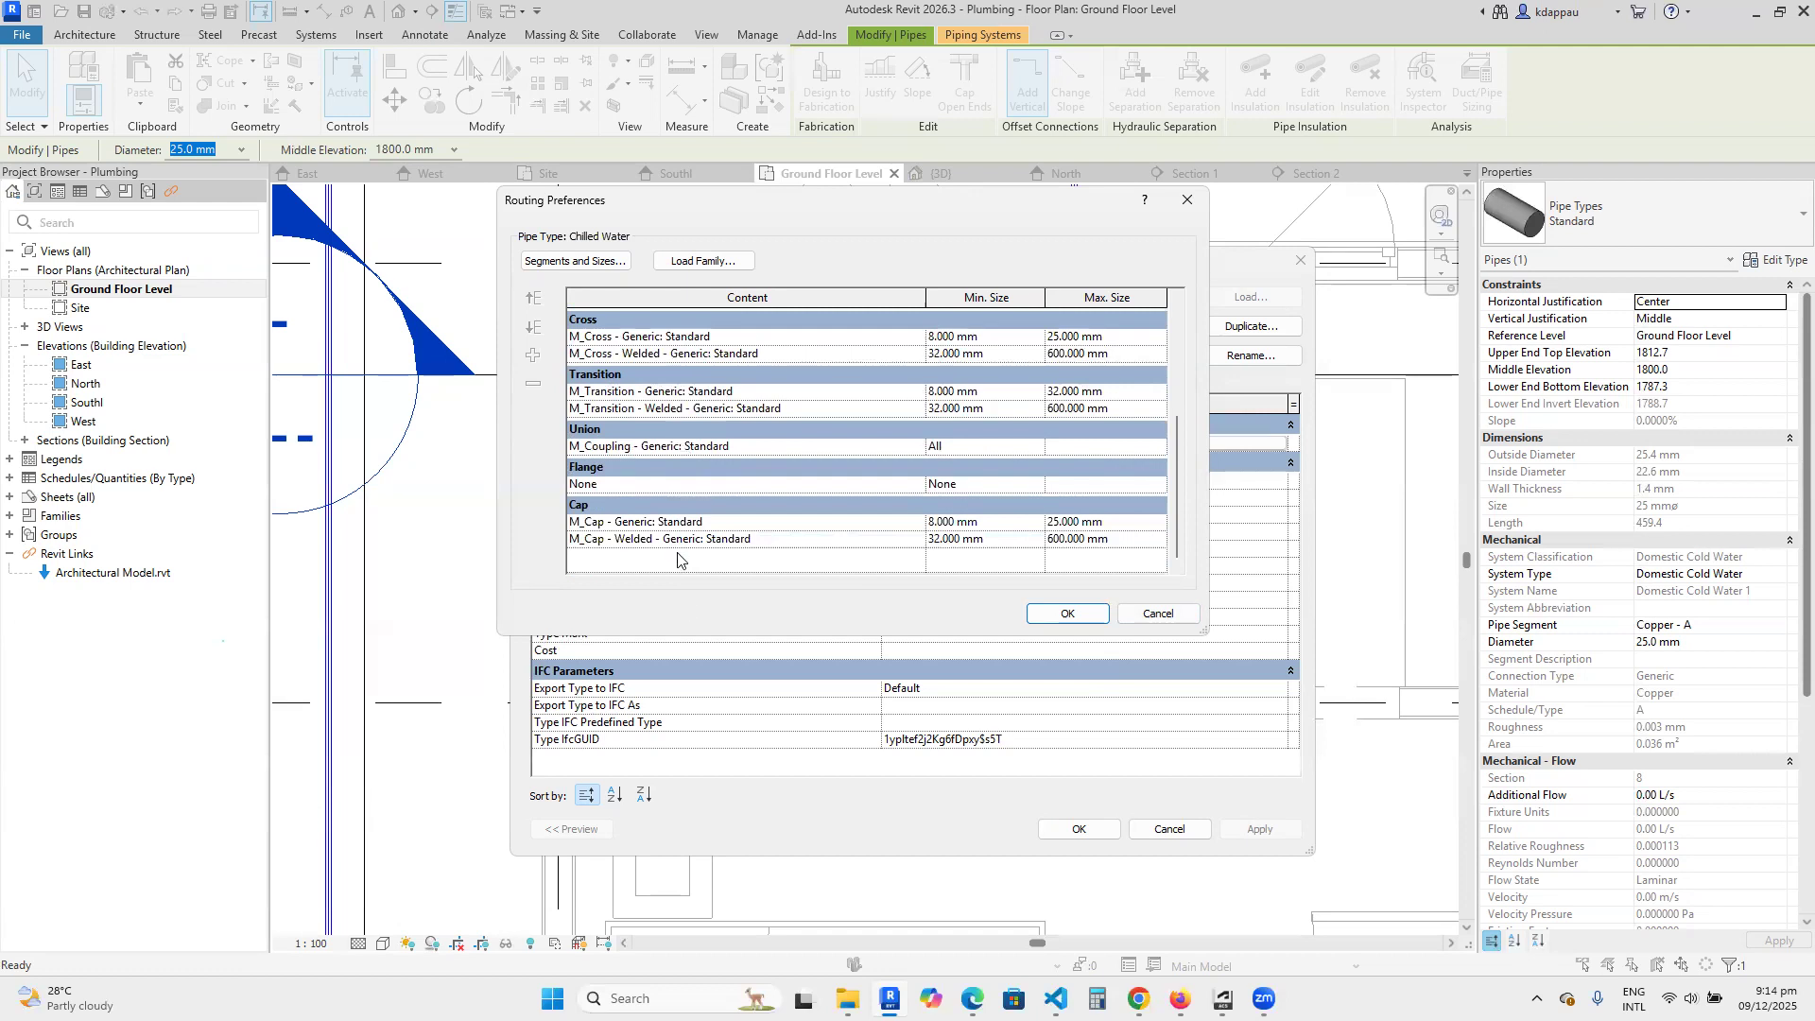
pyautogui.scroll(3, 677, 553)
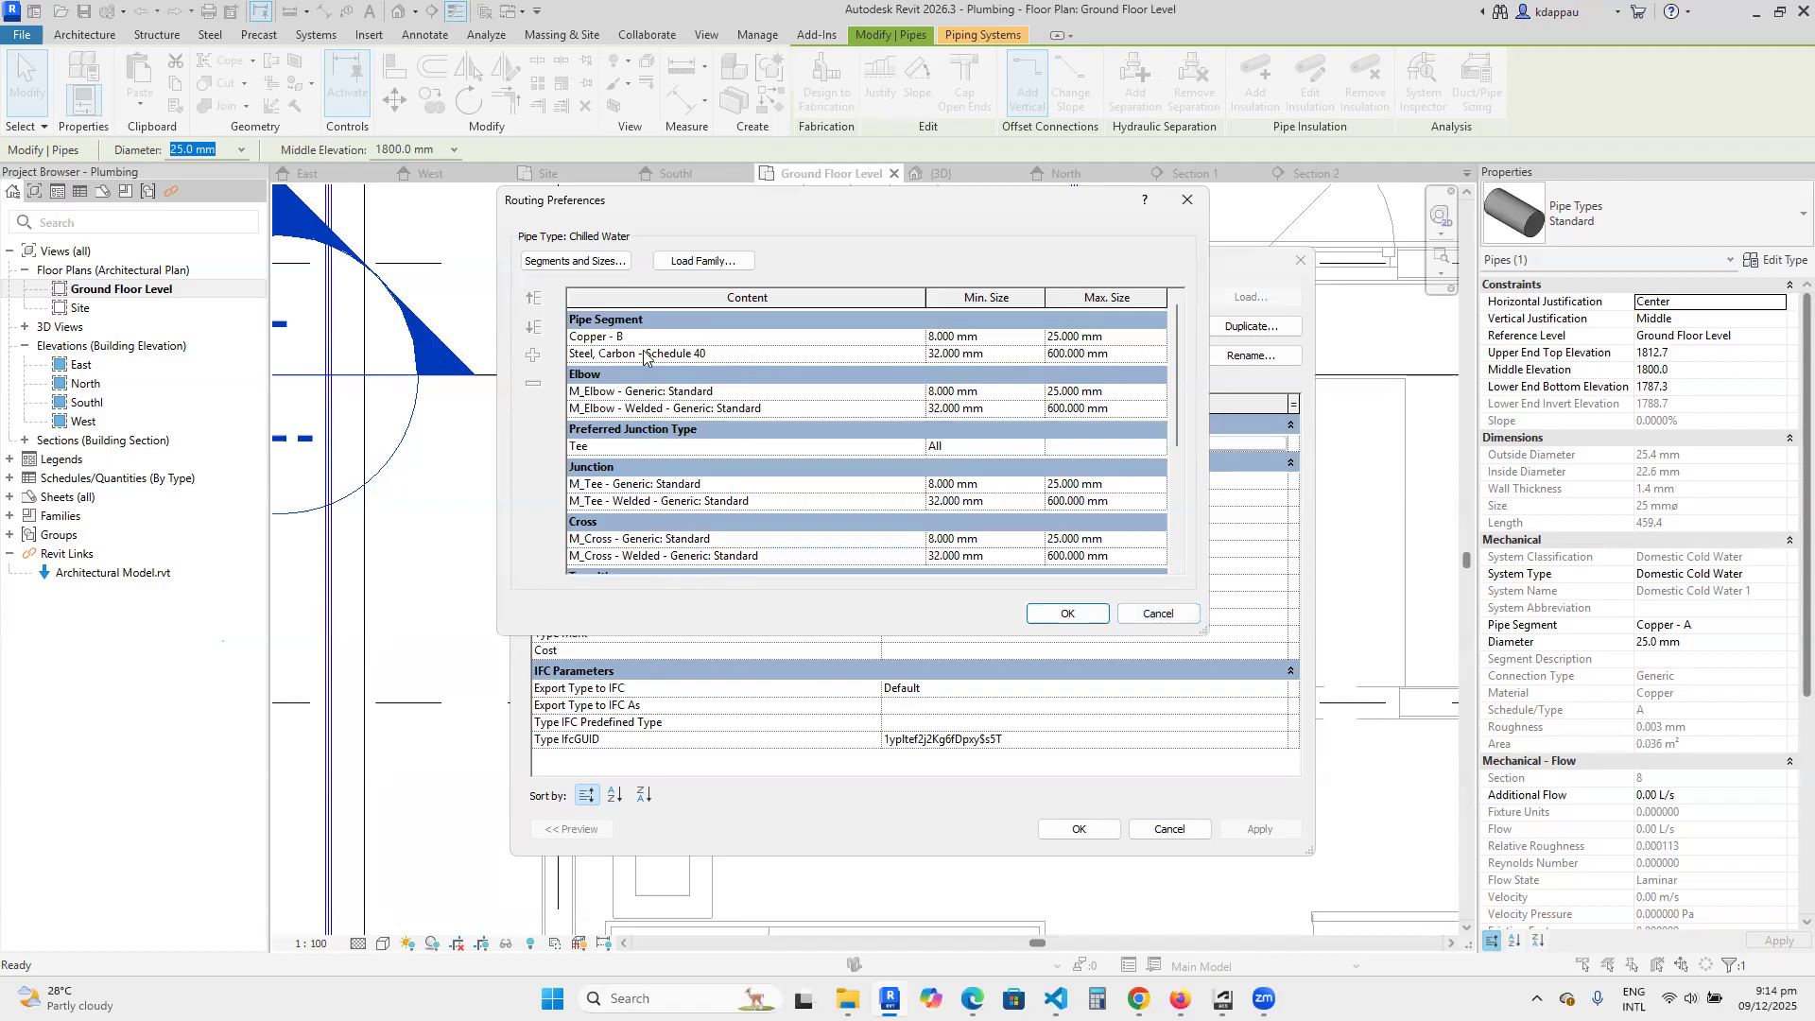
pyautogui.click(1150, 609)
pyautogui.click(1149, 830)
# Start loading a family and browse the UK library to the Fixtures folder under Plumbing > MEP.
pyautogui.rightClick(881, 497)
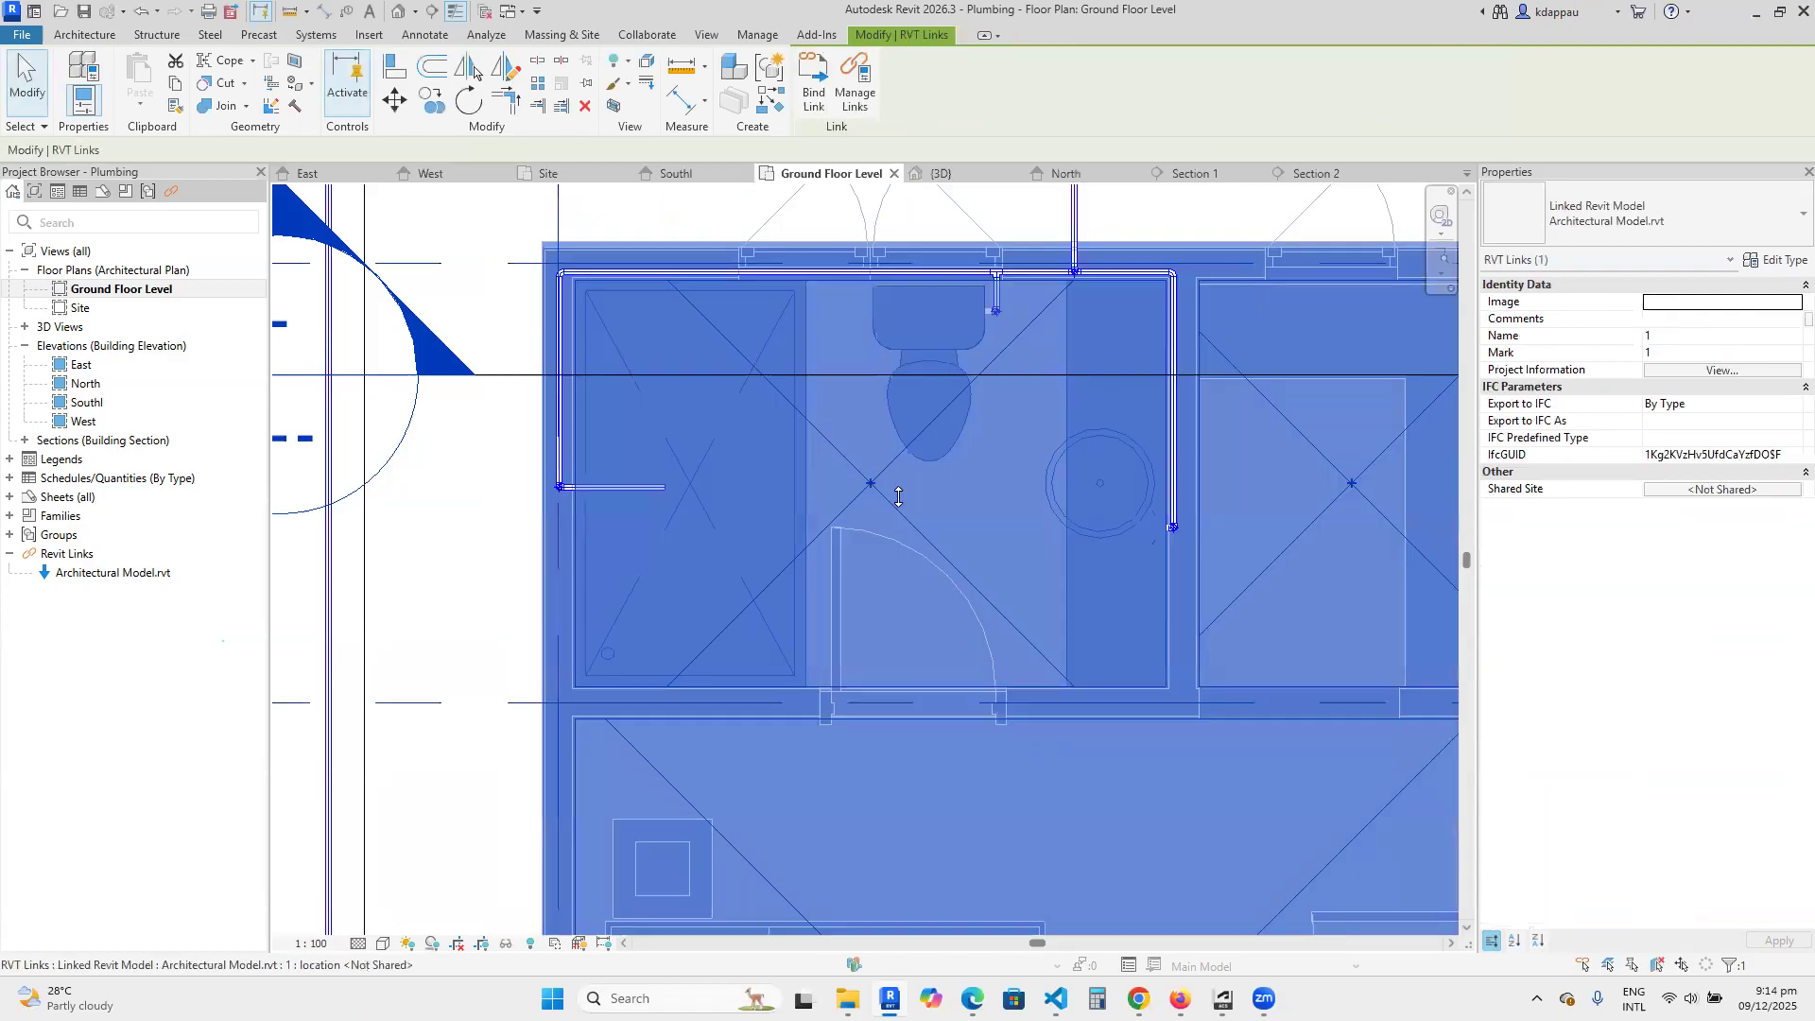
pyautogui.click(932, 420)
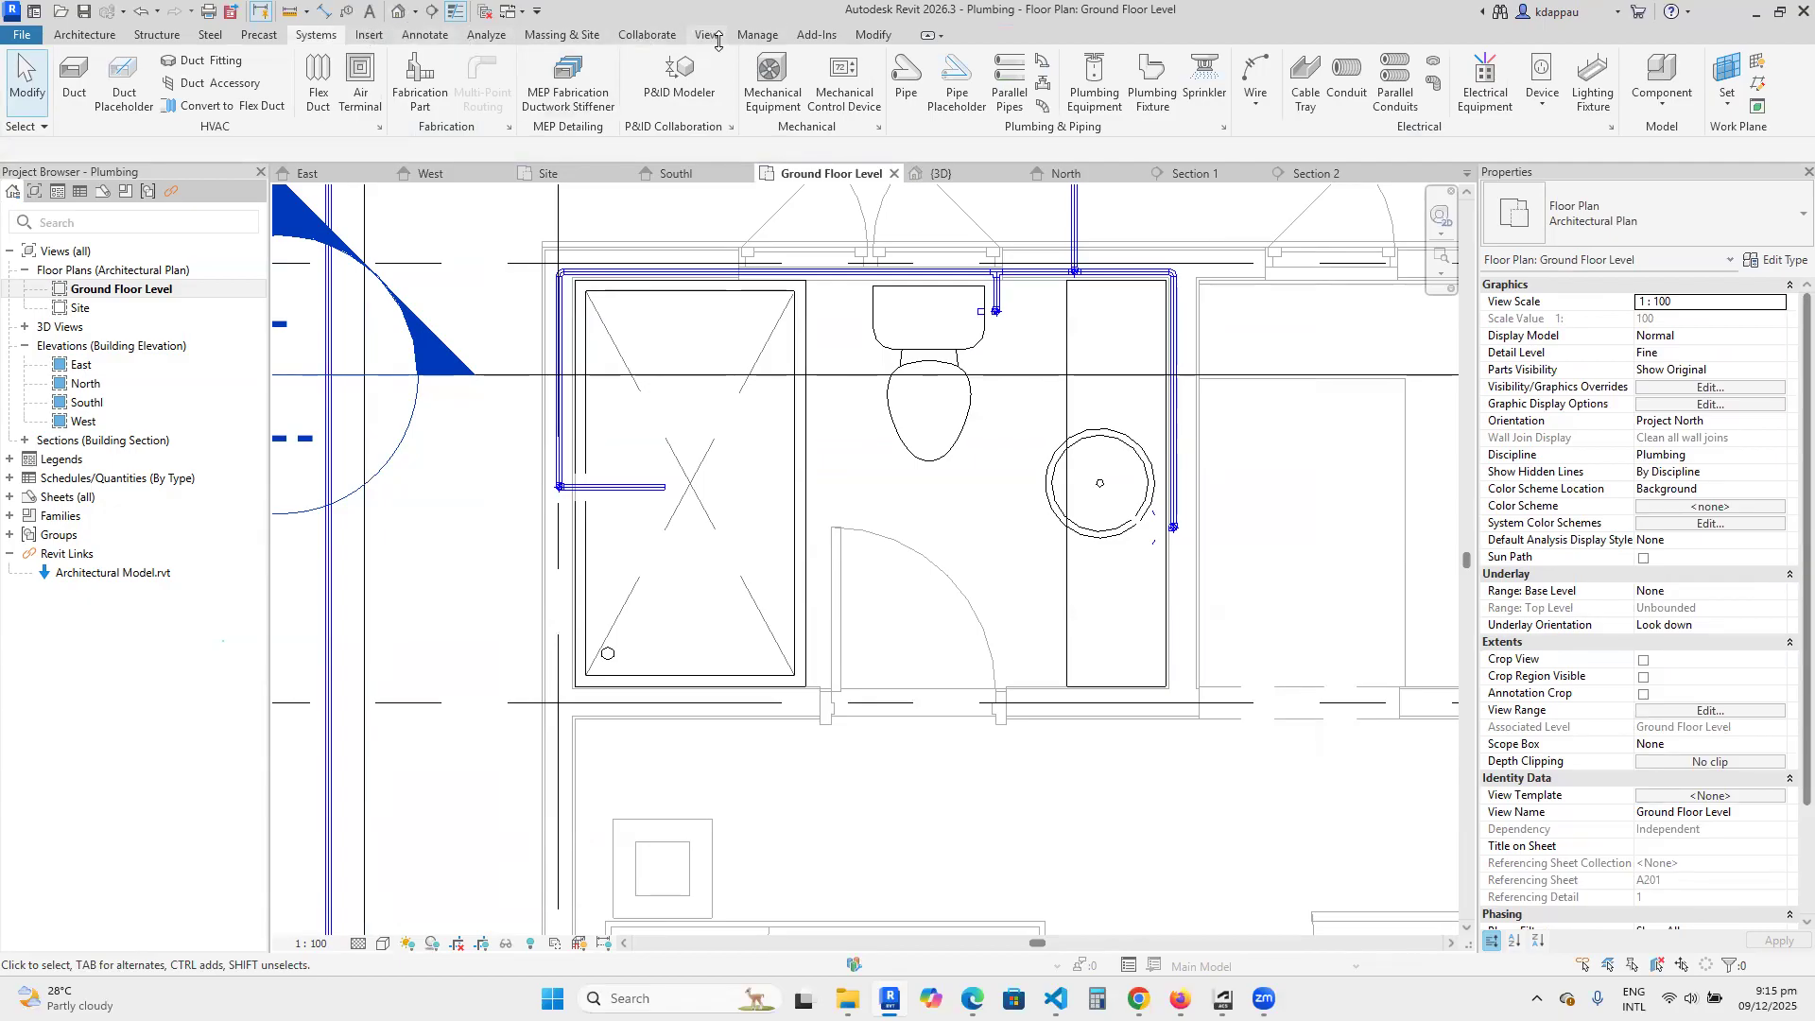
pyautogui.click(752, 34)
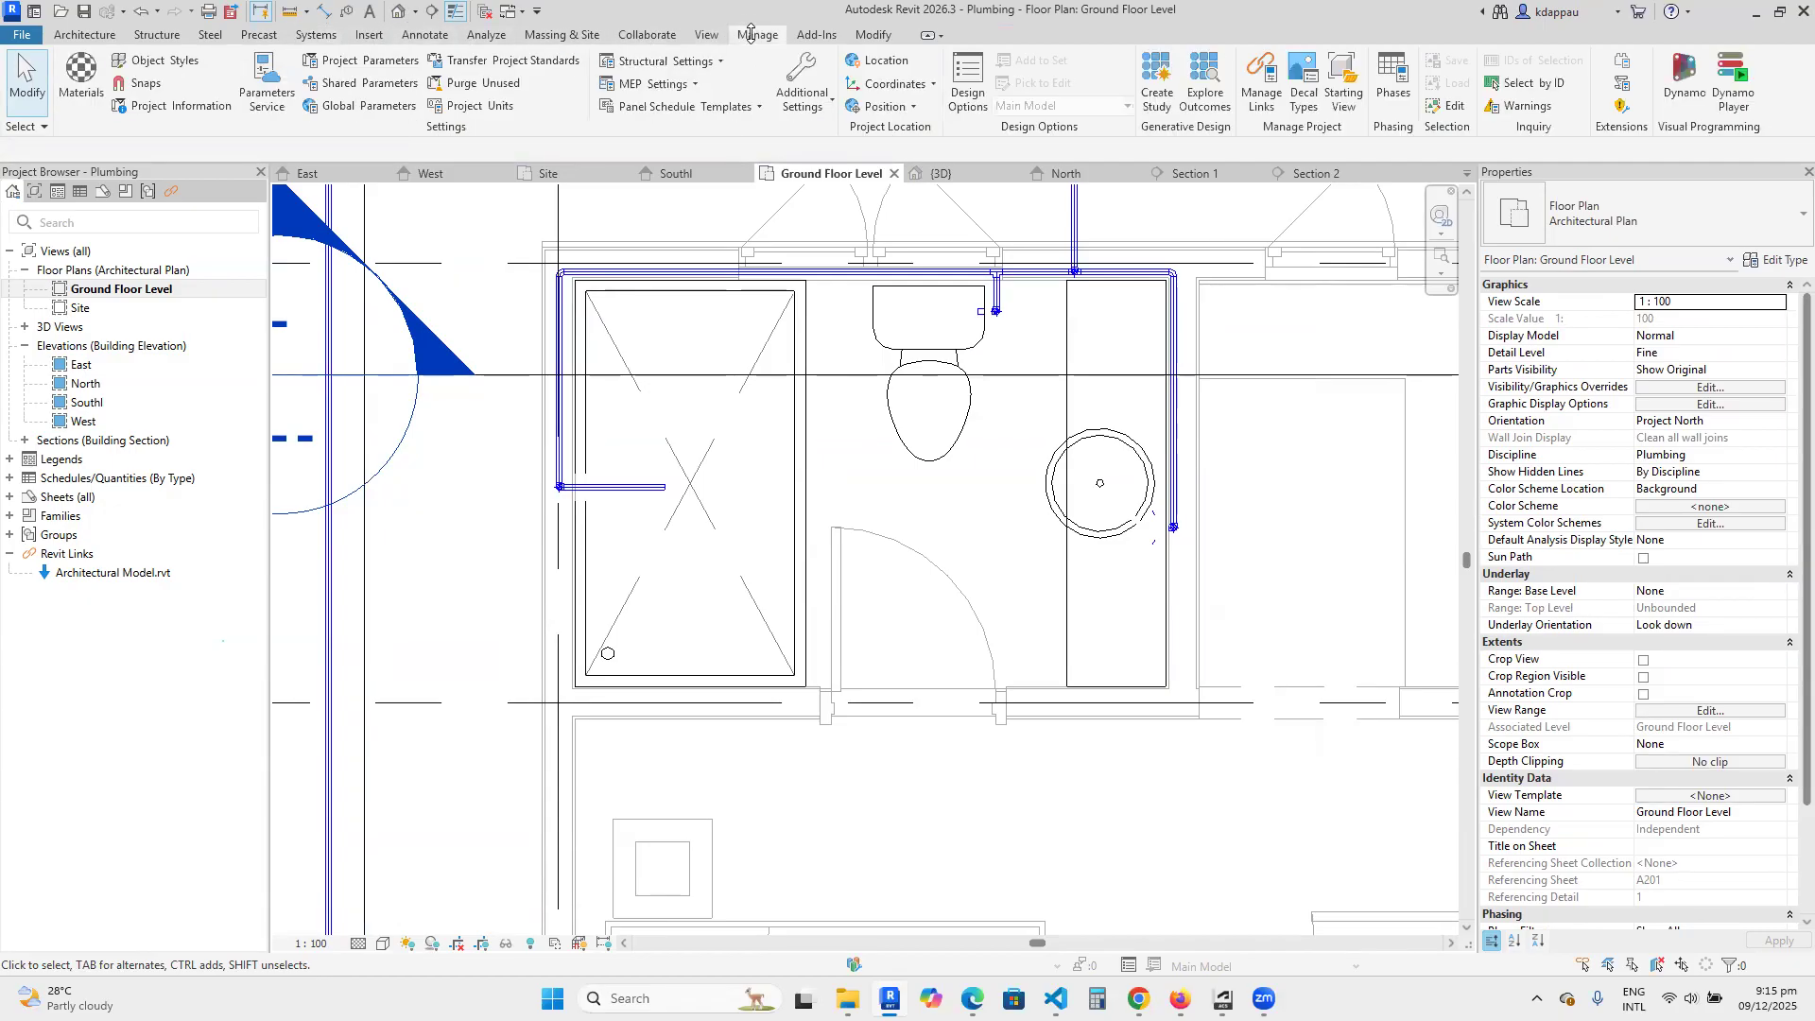
pyautogui.click(365, 32)
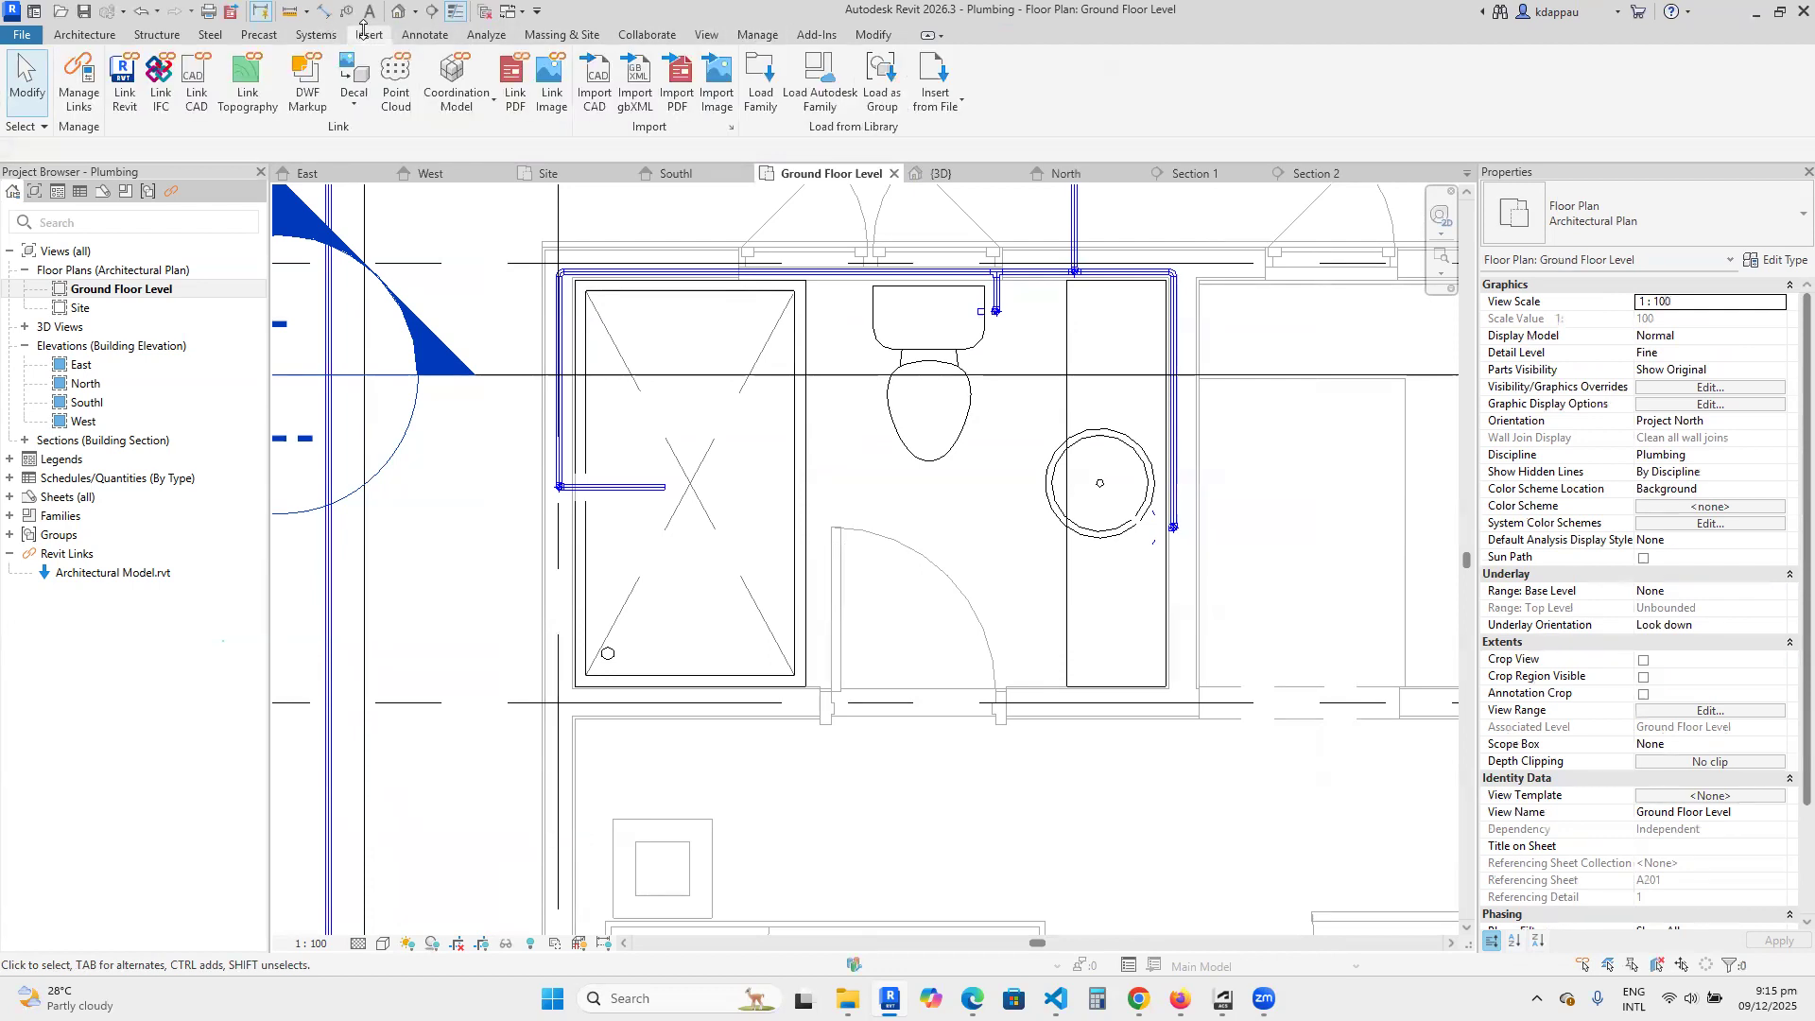
pyautogui.click(761, 83)
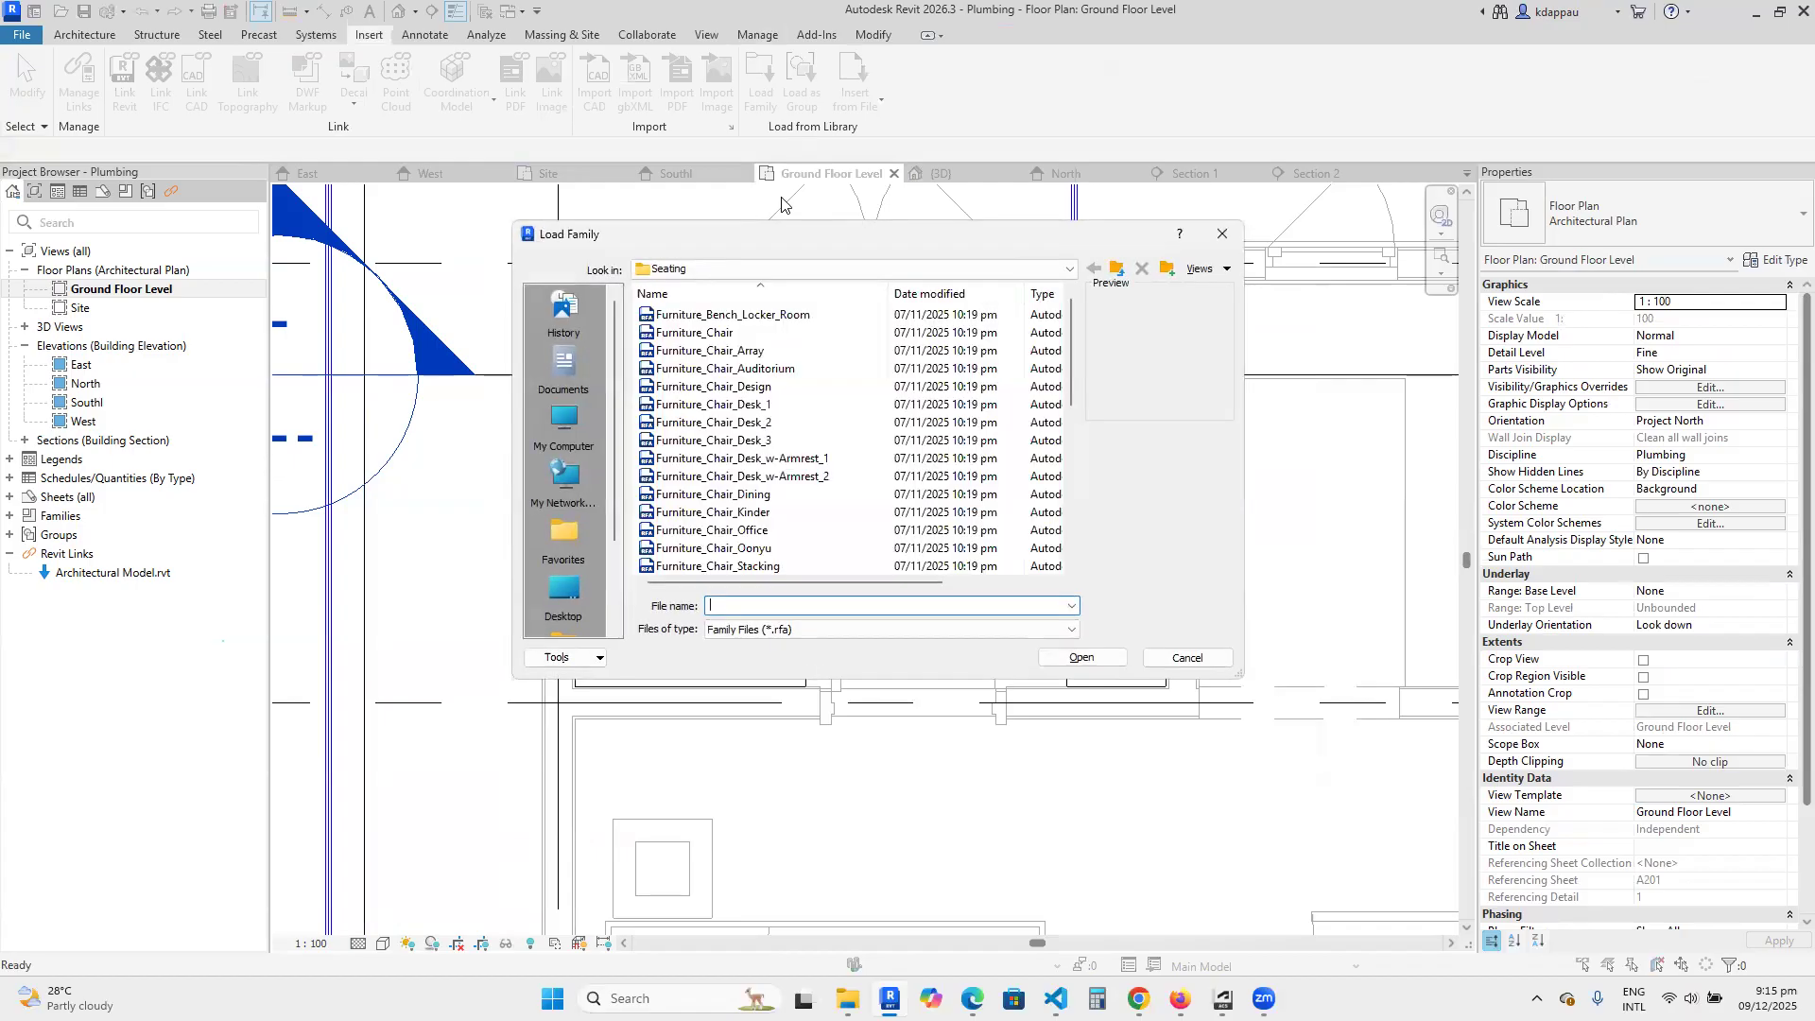
pyautogui.click(1114, 267)
pyautogui.click(1114, 267)
pyautogui.scroll(-8, 662, 543)
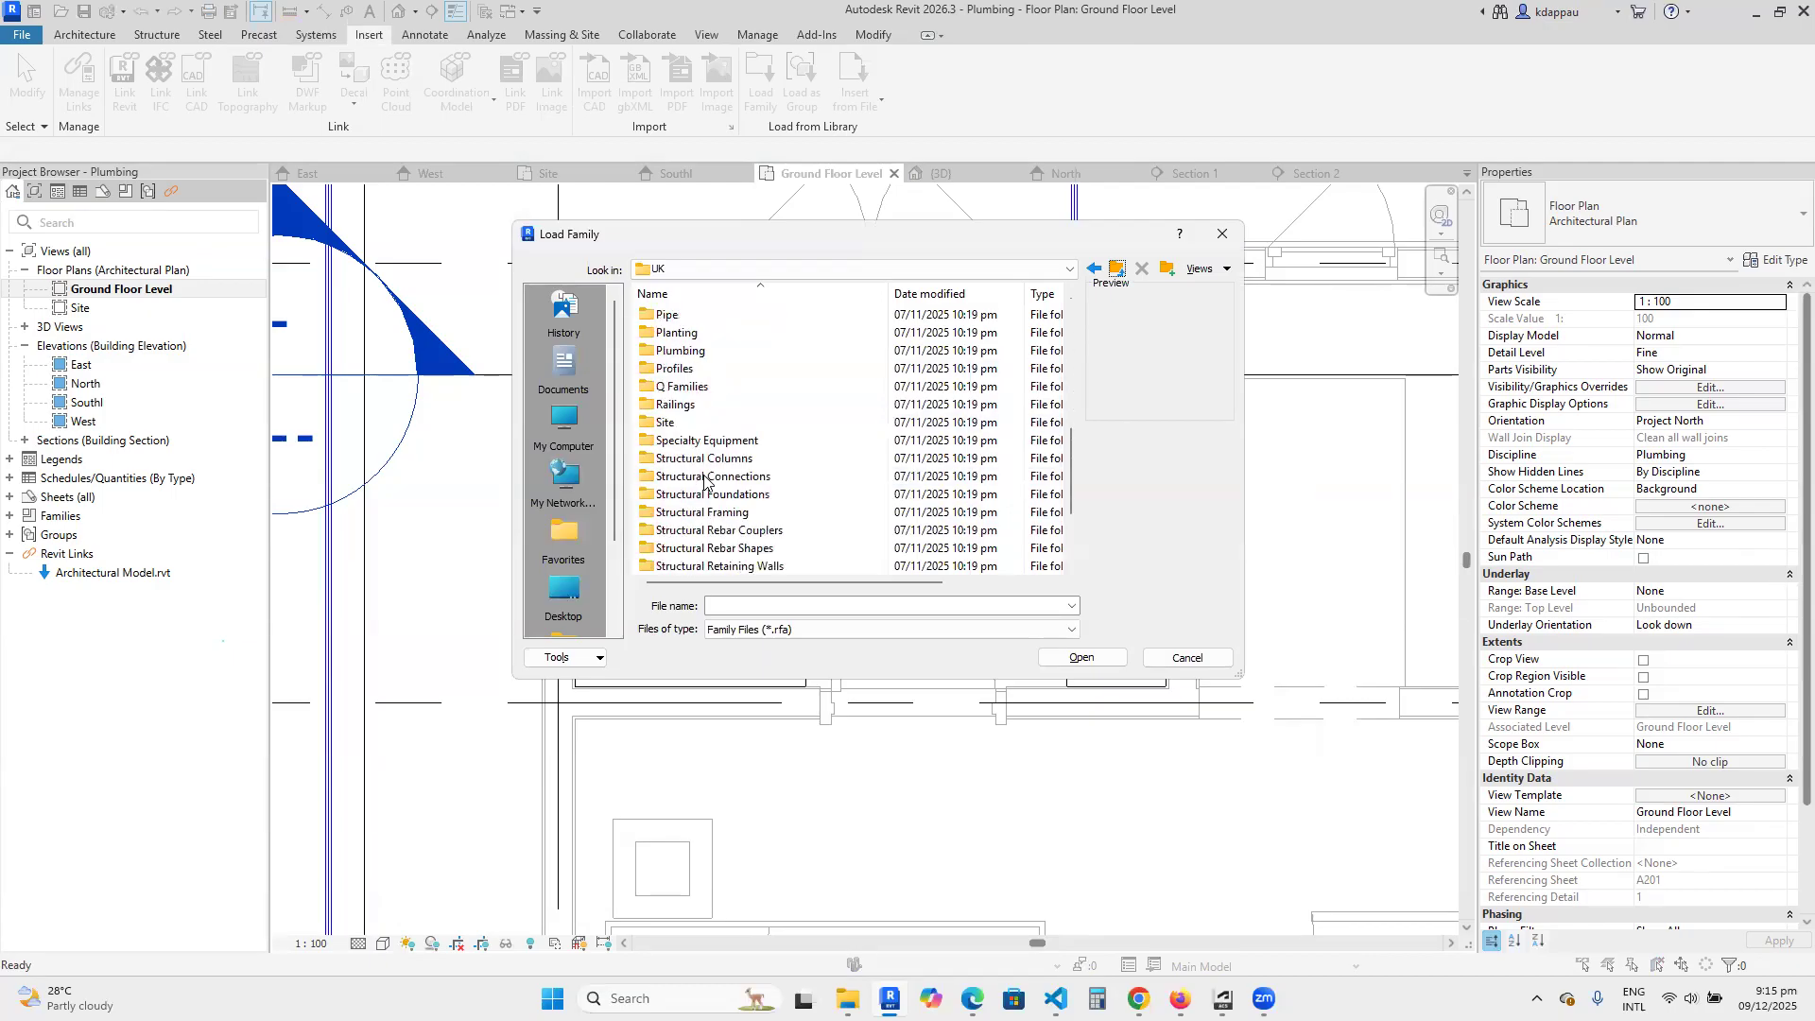
pyautogui.doubleClick(680, 355)
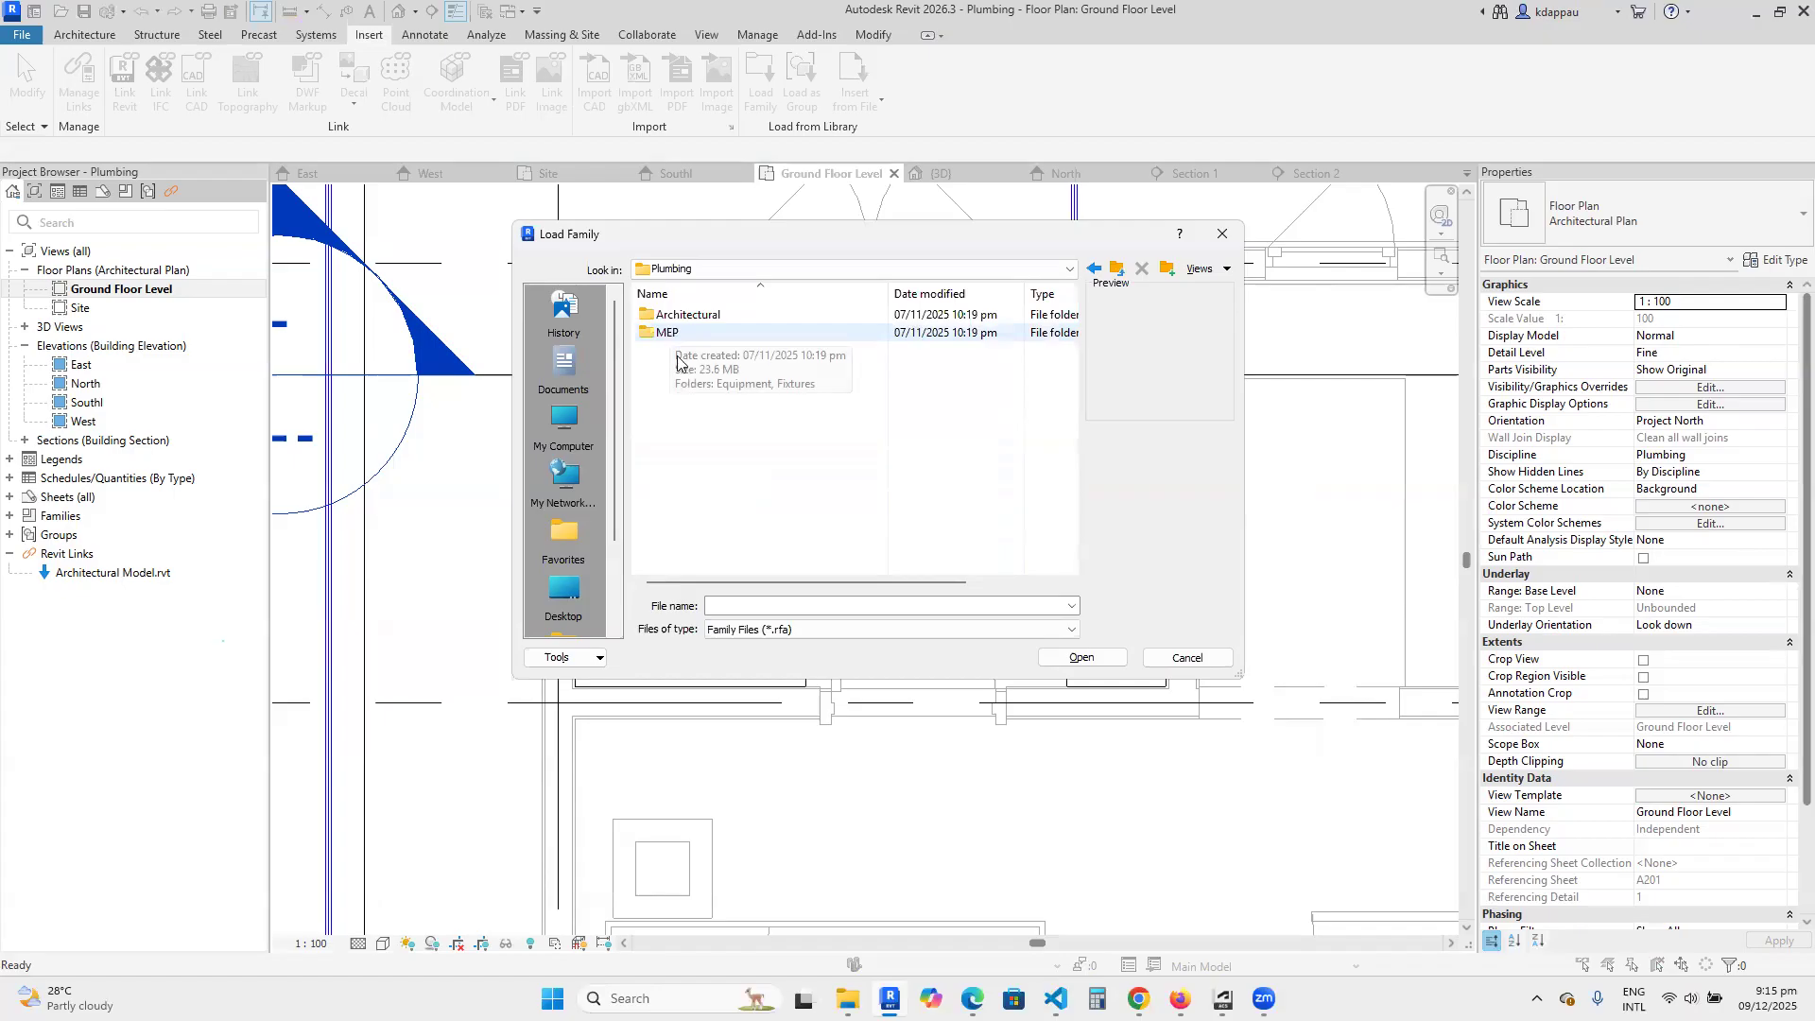
pyautogui.doubleClick(665, 334)
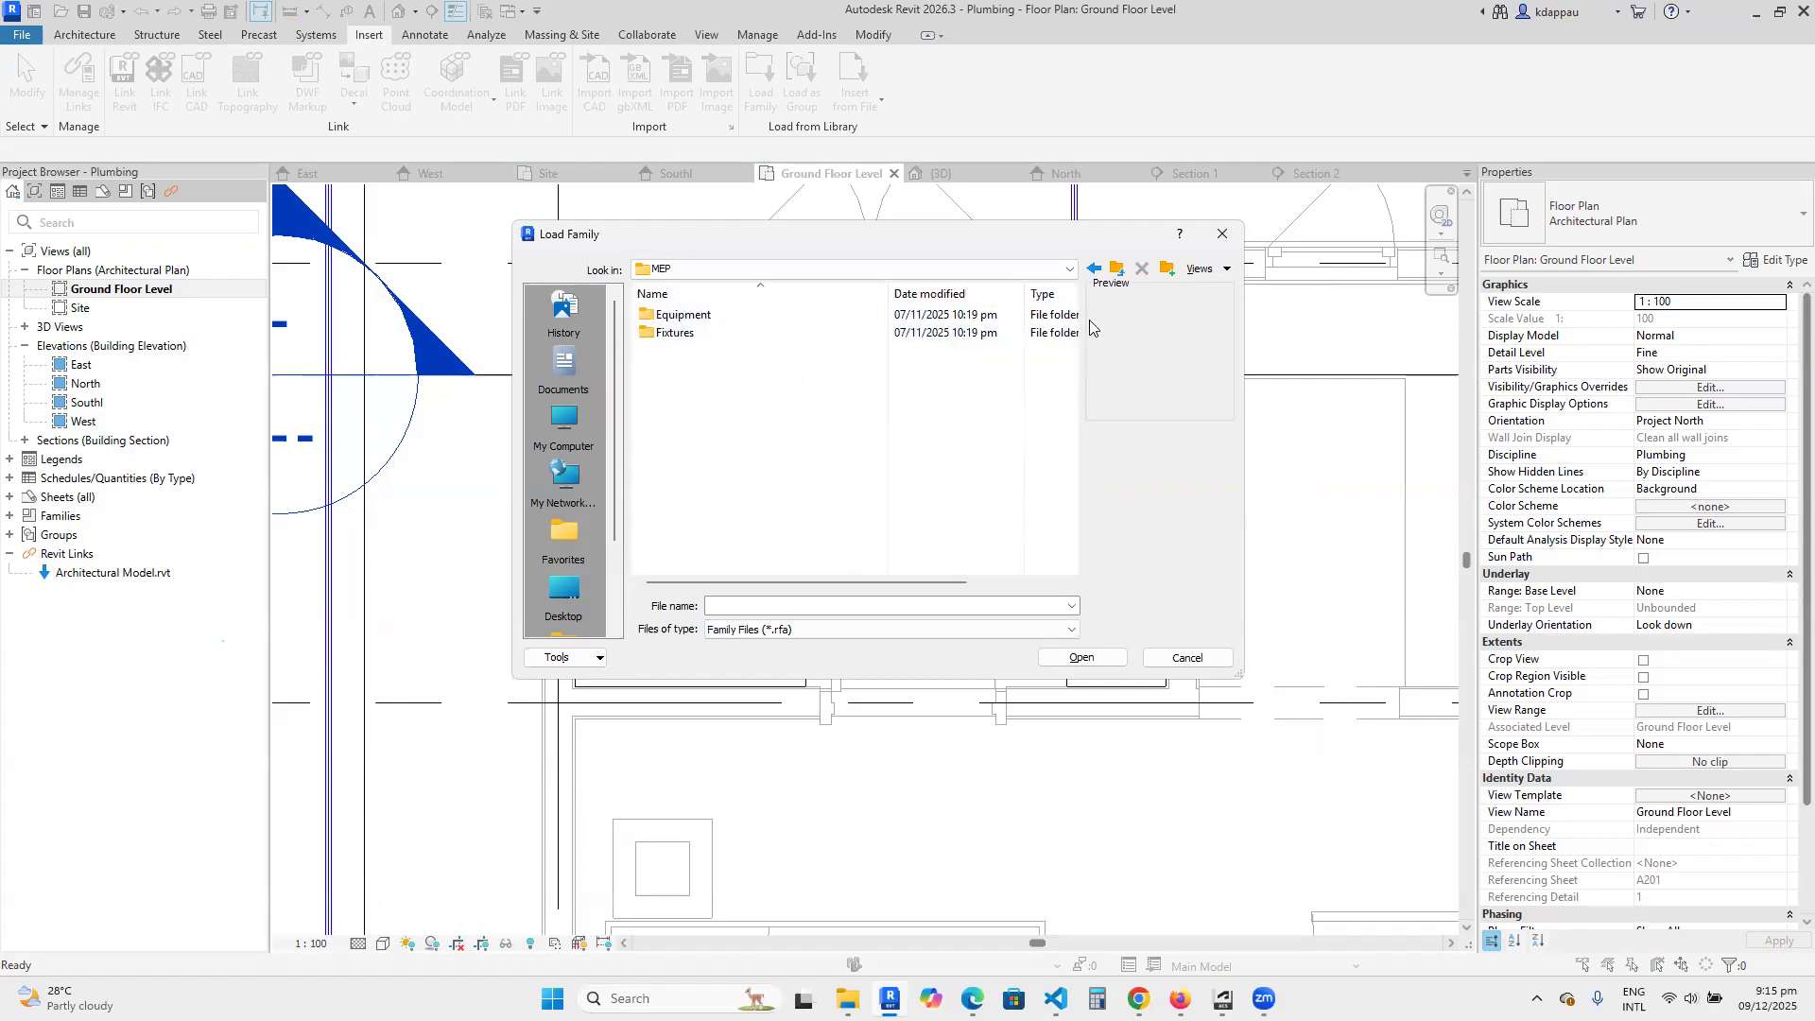
pyautogui.doubleClick(671, 336)
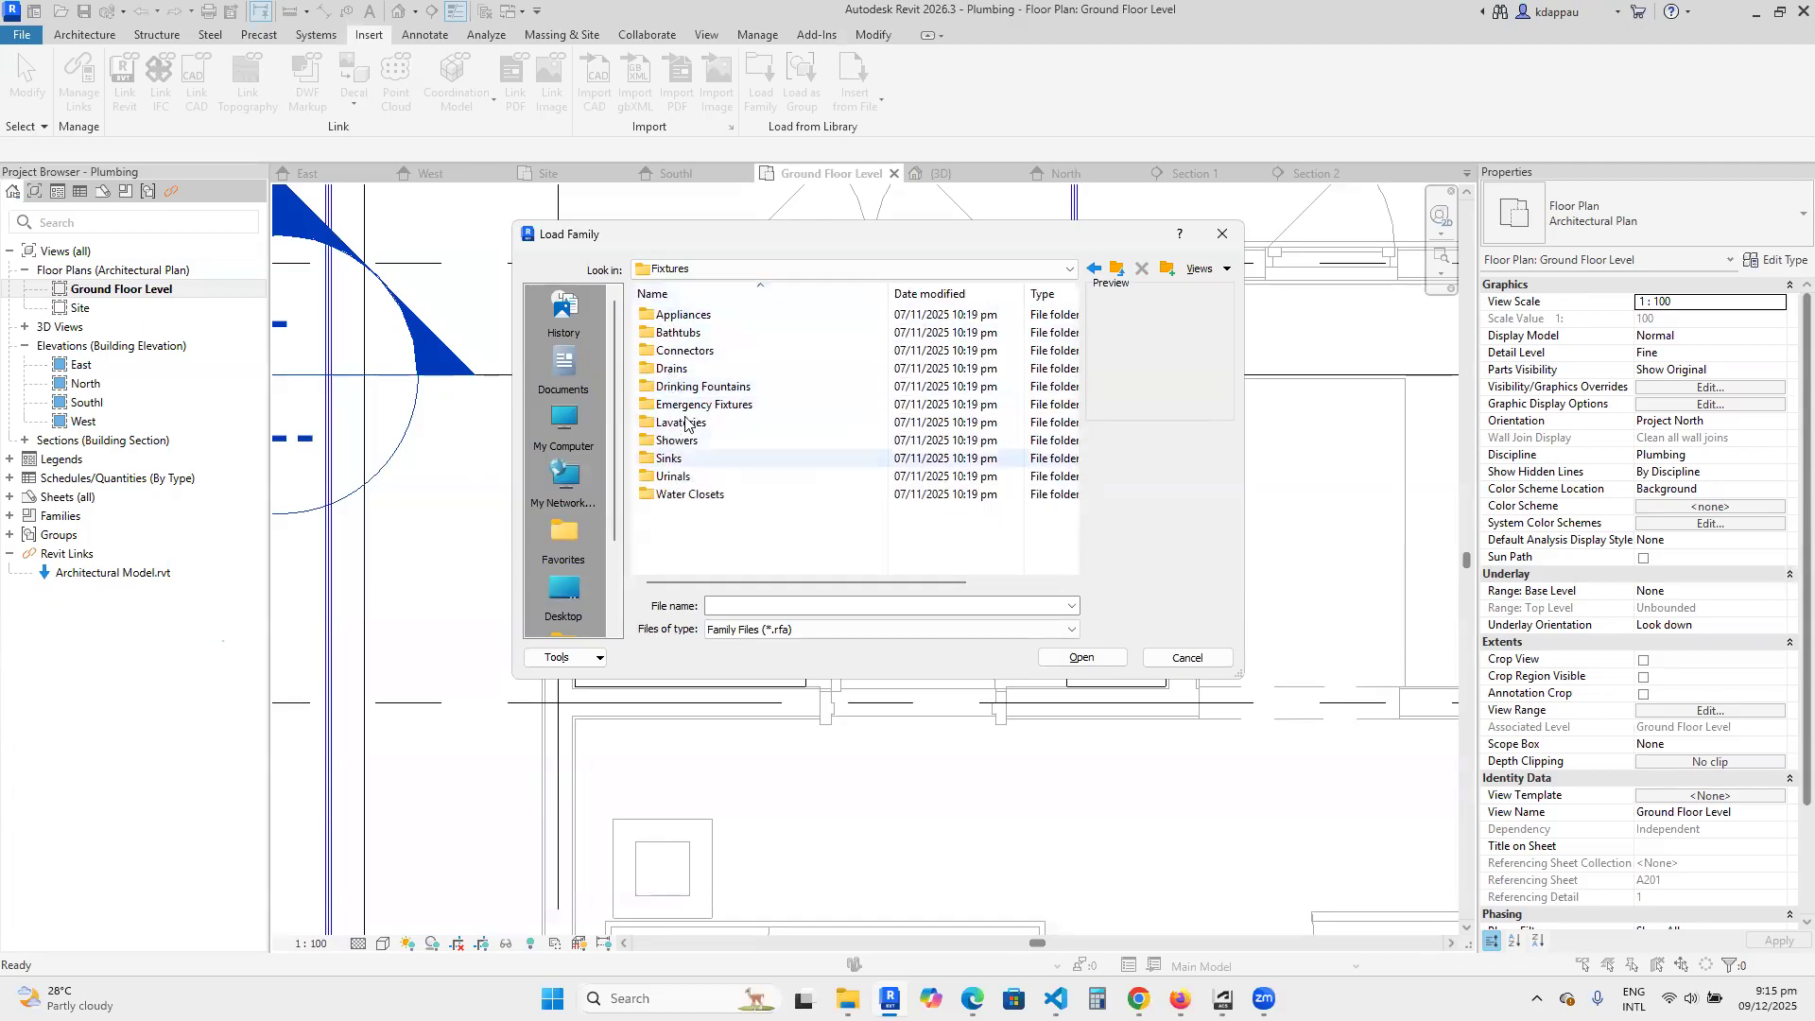
# Return to the UK library folder and look through the pipe material folders under Pipe > Fittings.
pyautogui.click(1119, 271)
pyautogui.click(1119, 272)
pyautogui.click(1120, 271)
pyautogui.scroll(-4, 734, 486)
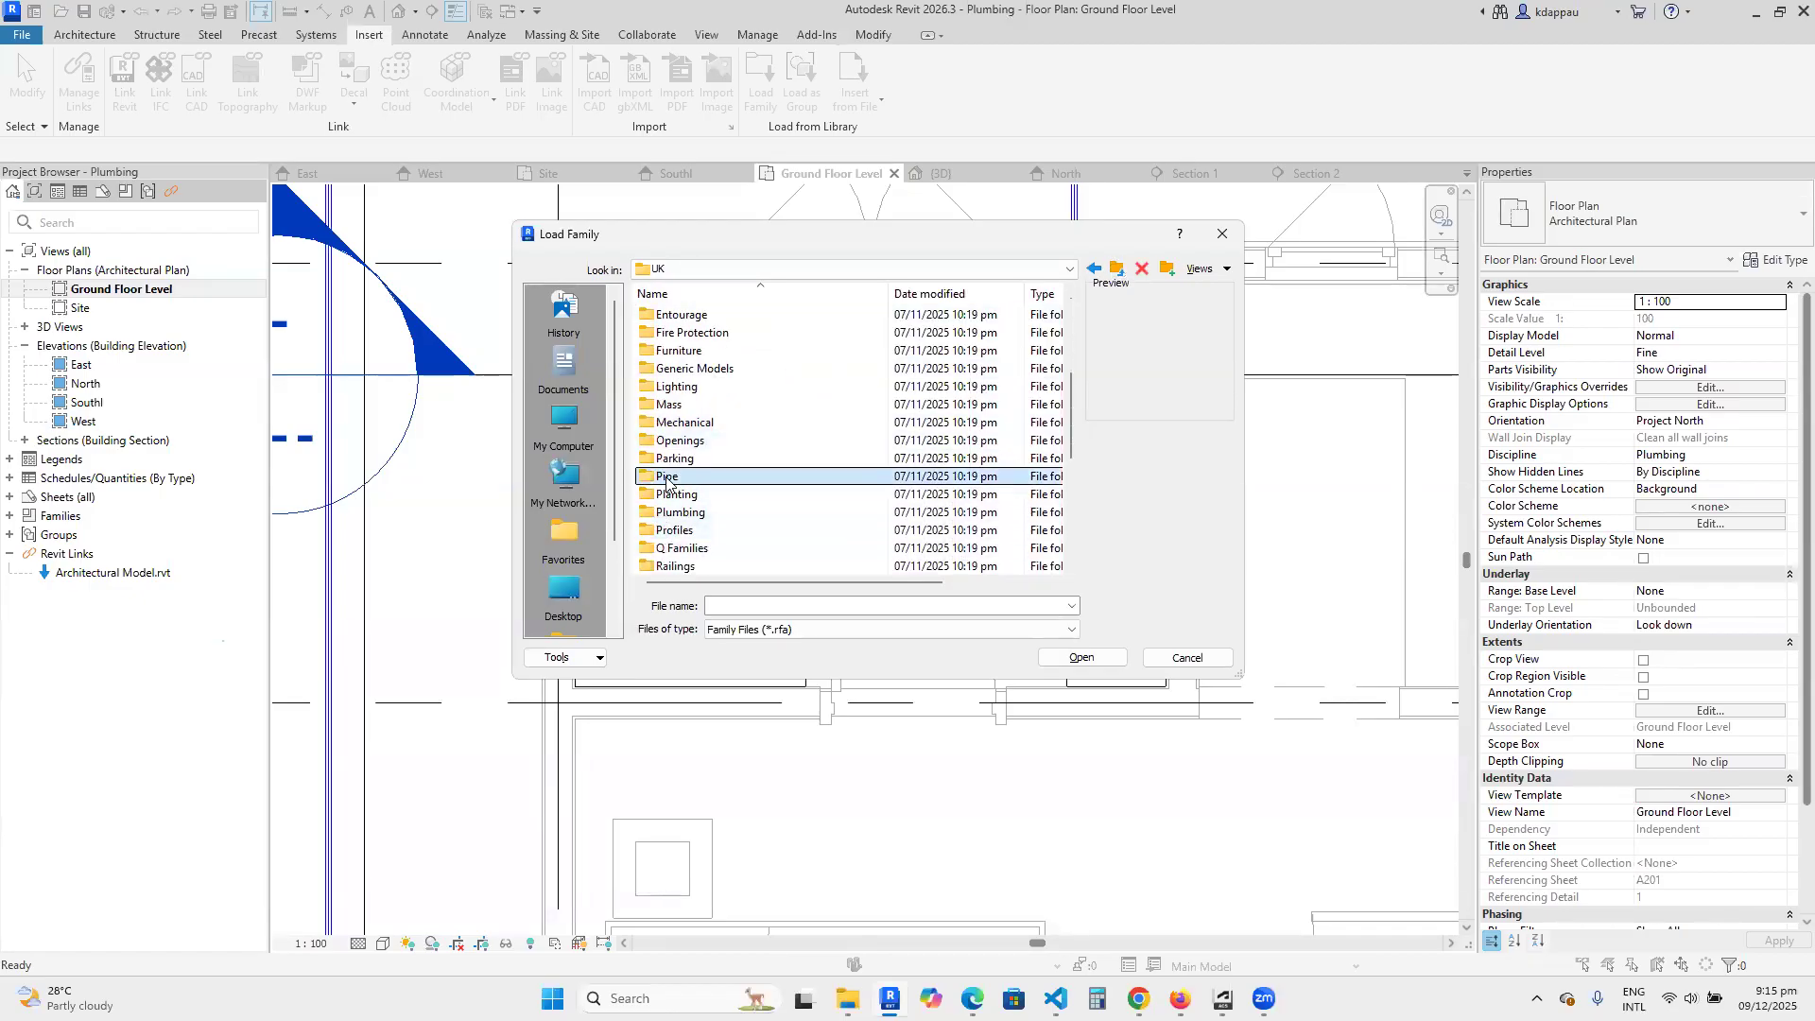
pyautogui.doubleClick(666, 480)
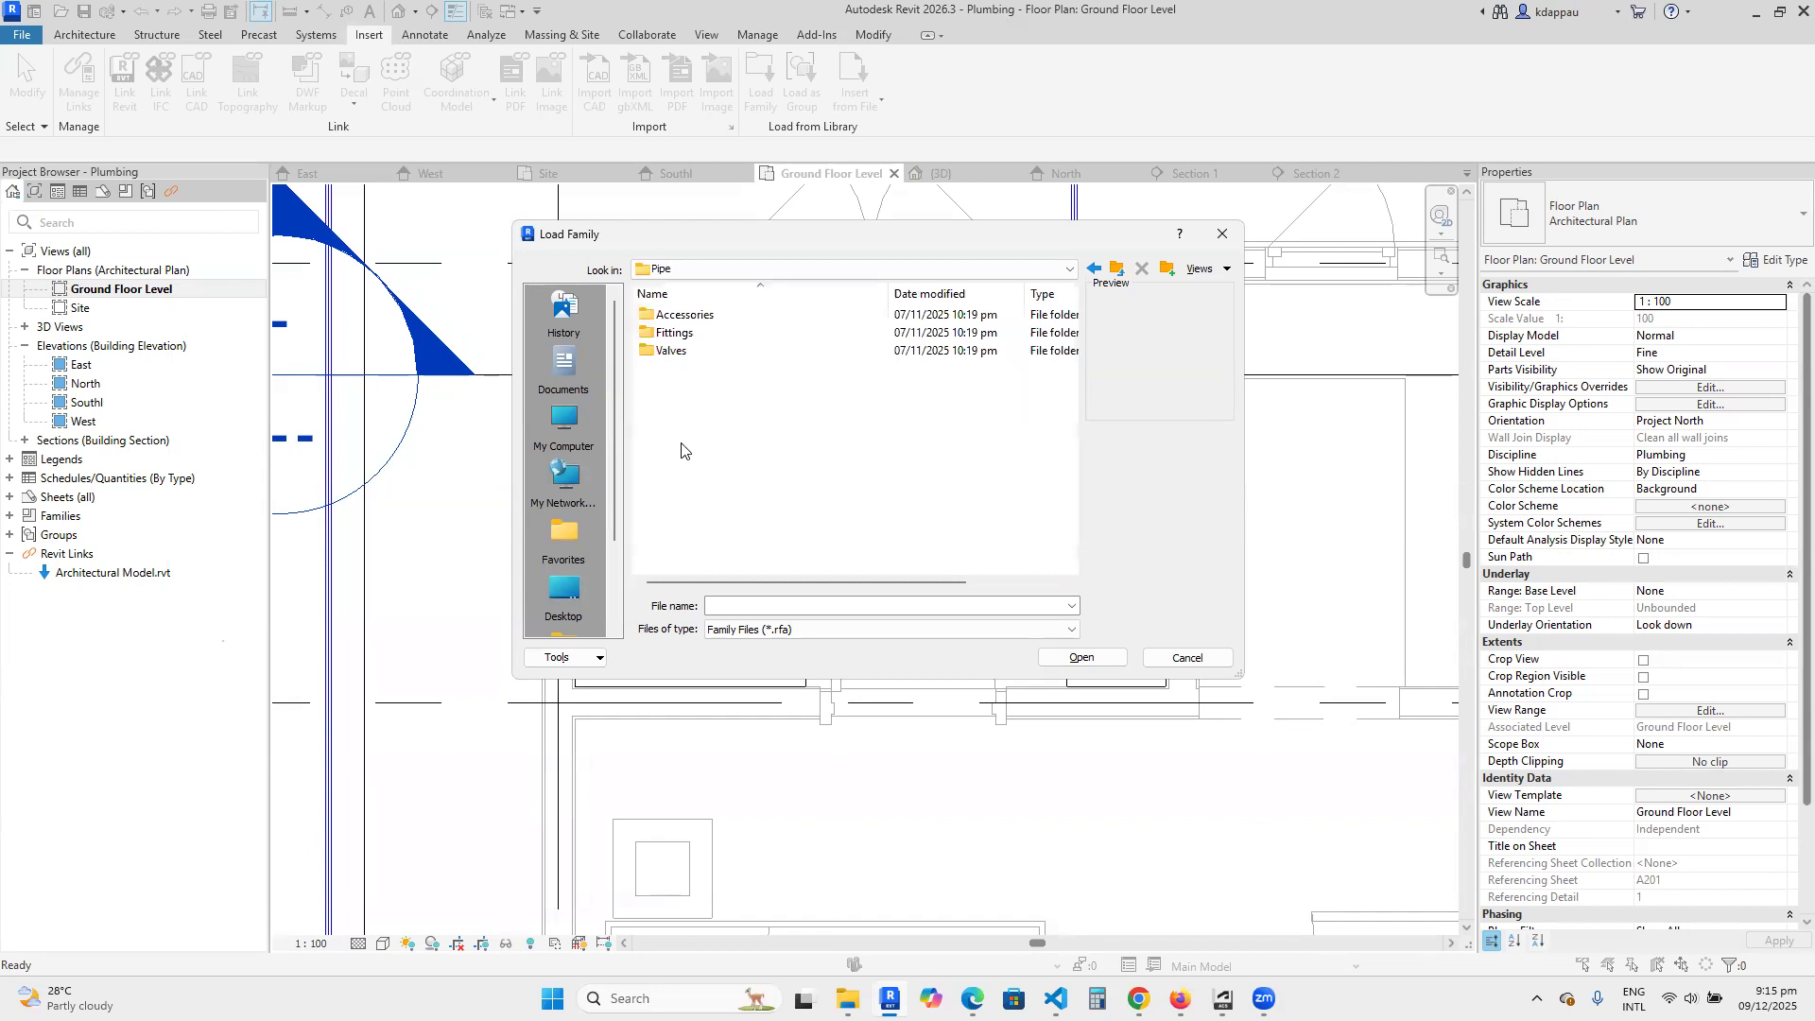
pyautogui.doubleClick(674, 333)
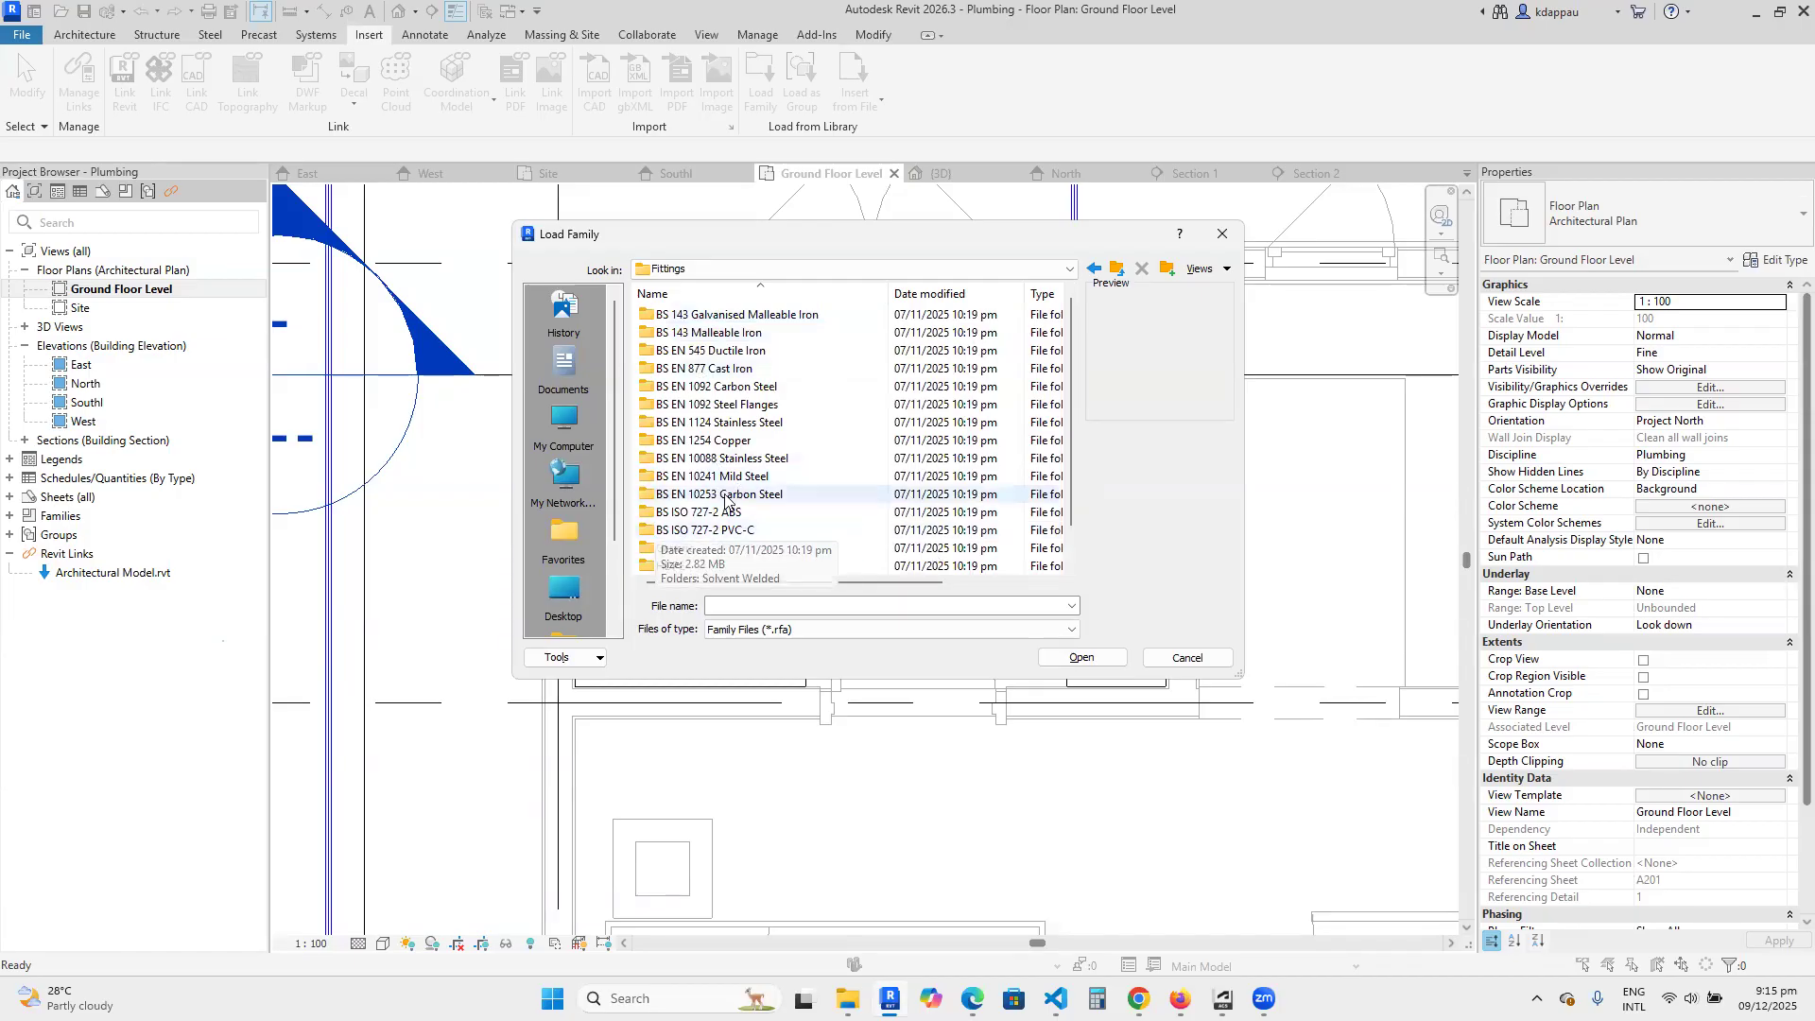
pyautogui.scroll(-1, 719, 520)
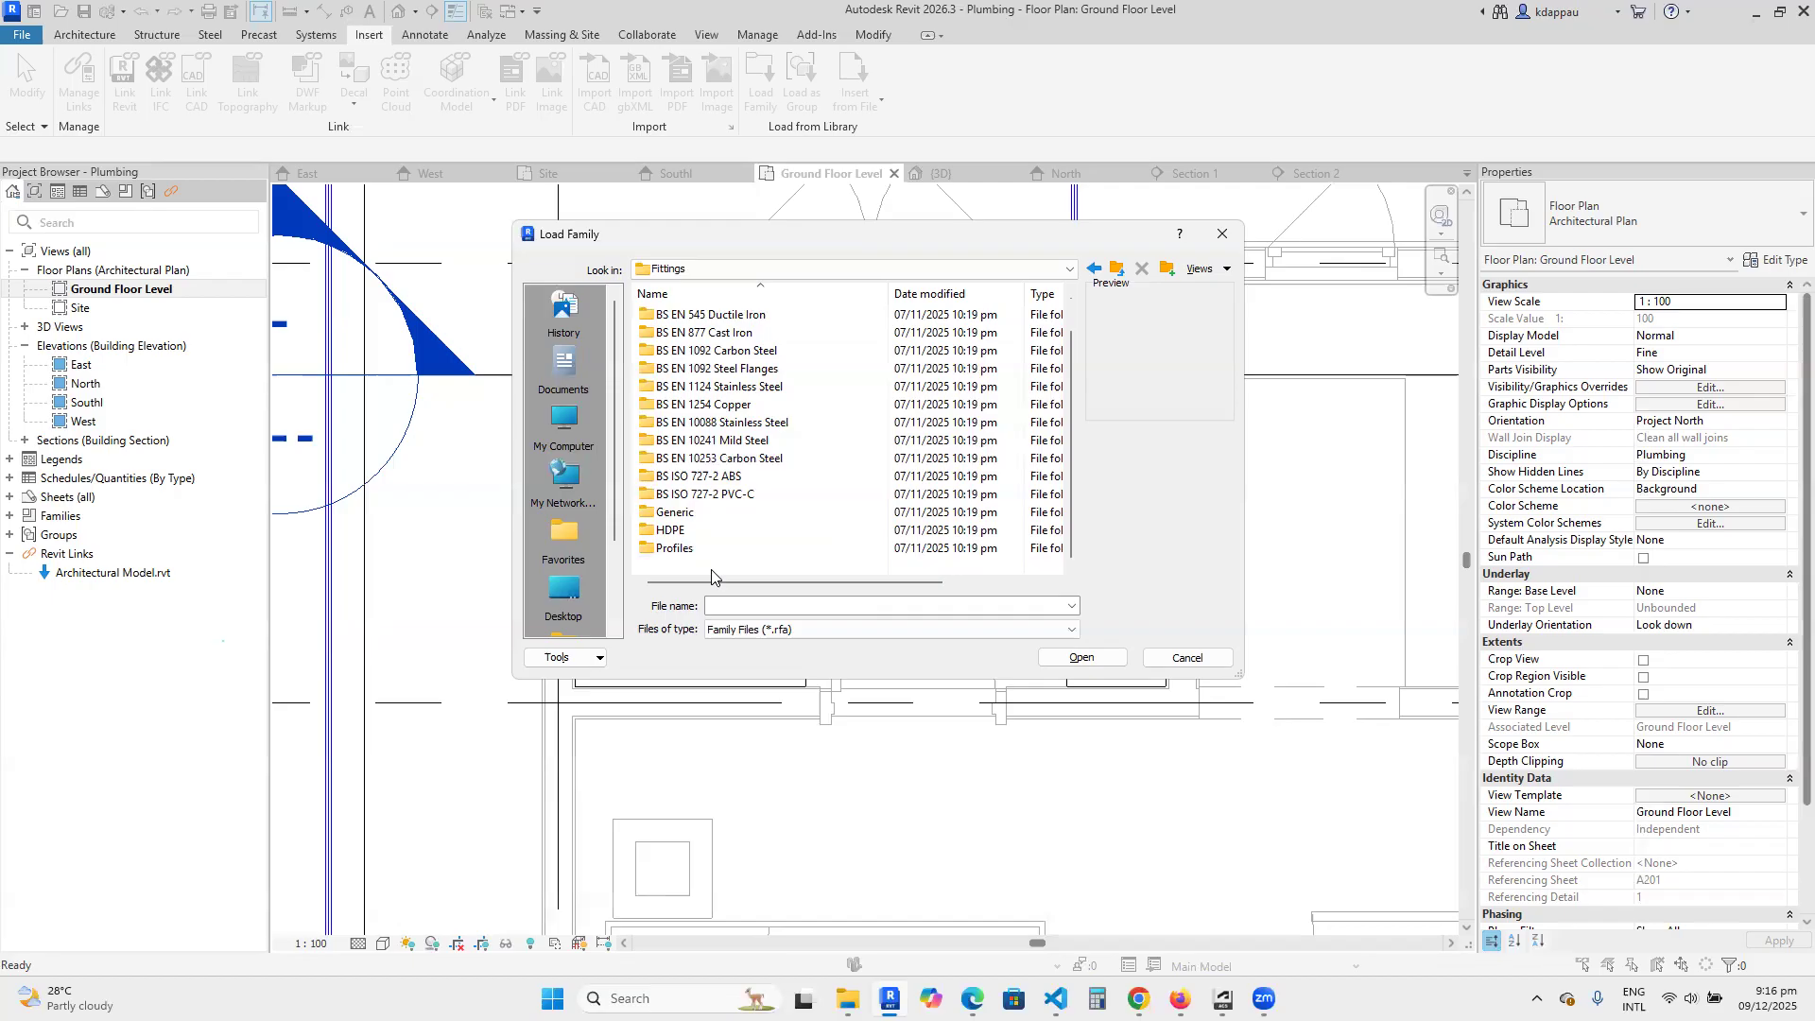
# Open the BS ISO 727-2 PVC-C > Solvent Welded folder and preview its fitting families from Bush Reducing to Tee Branch Reduced.
pyautogui.doubleClick(720, 496)
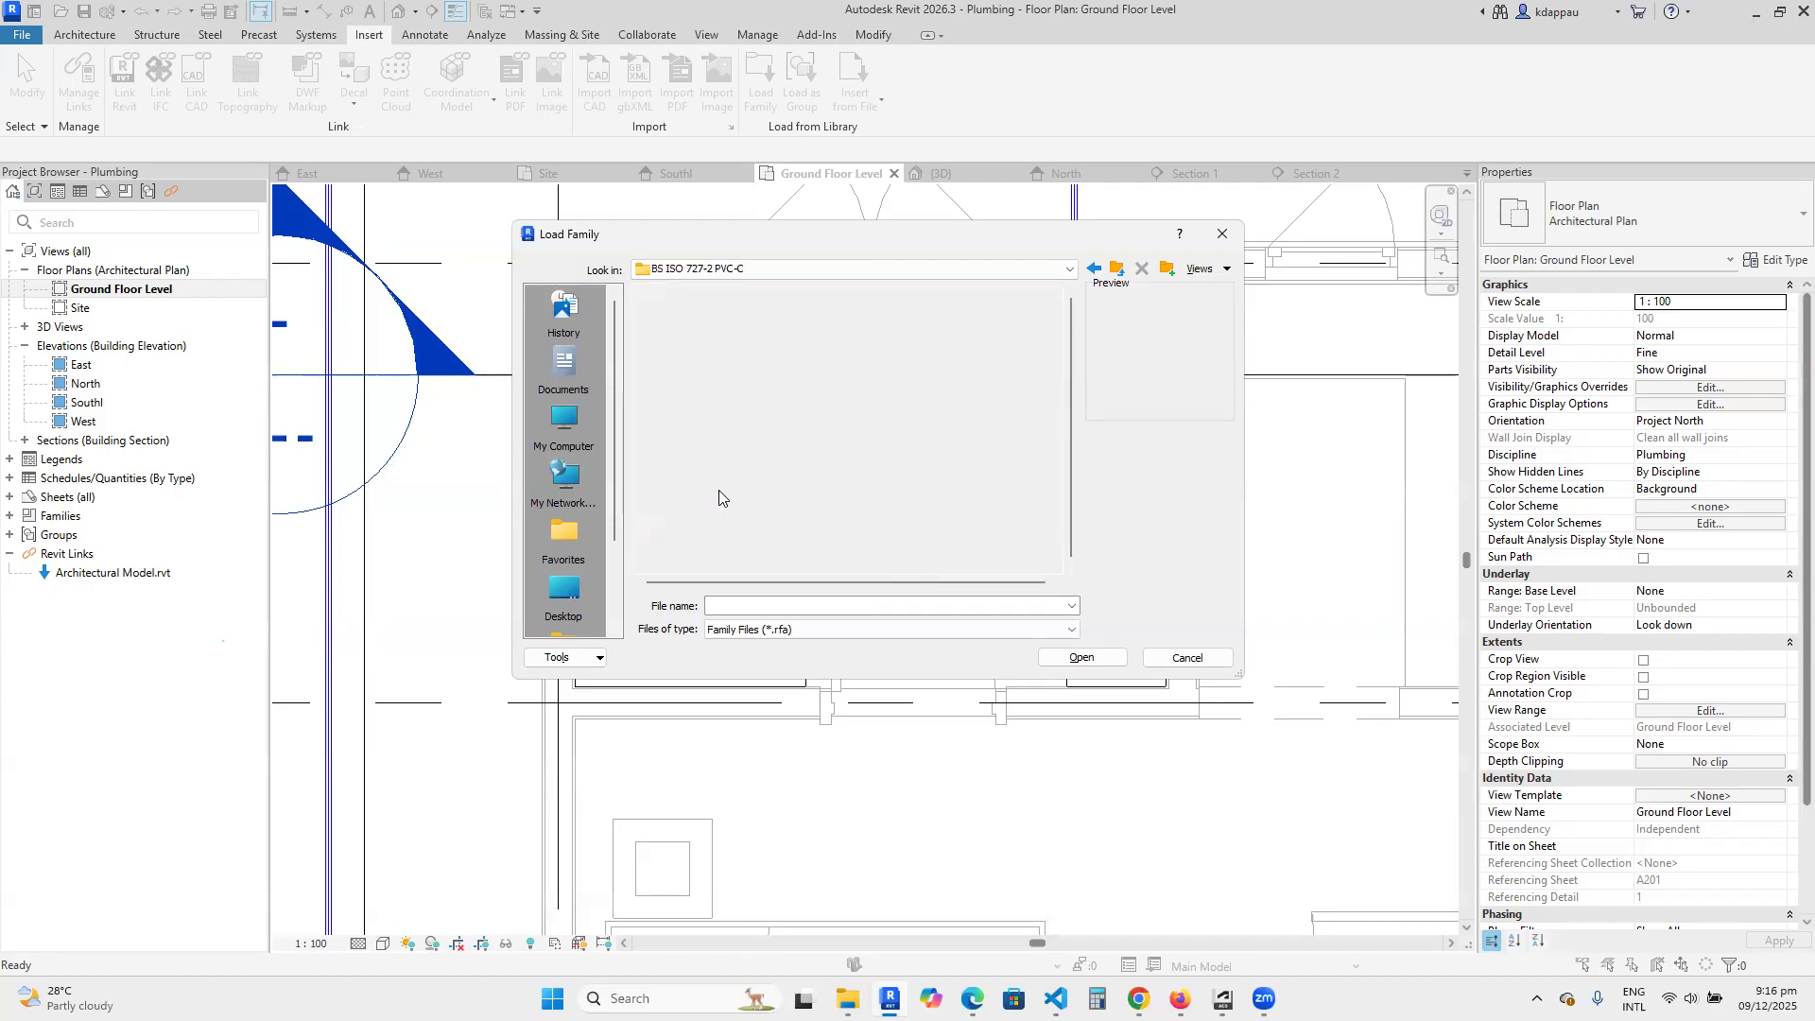
pyautogui.doubleClick(698, 316)
pyautogui.click(697, 319)
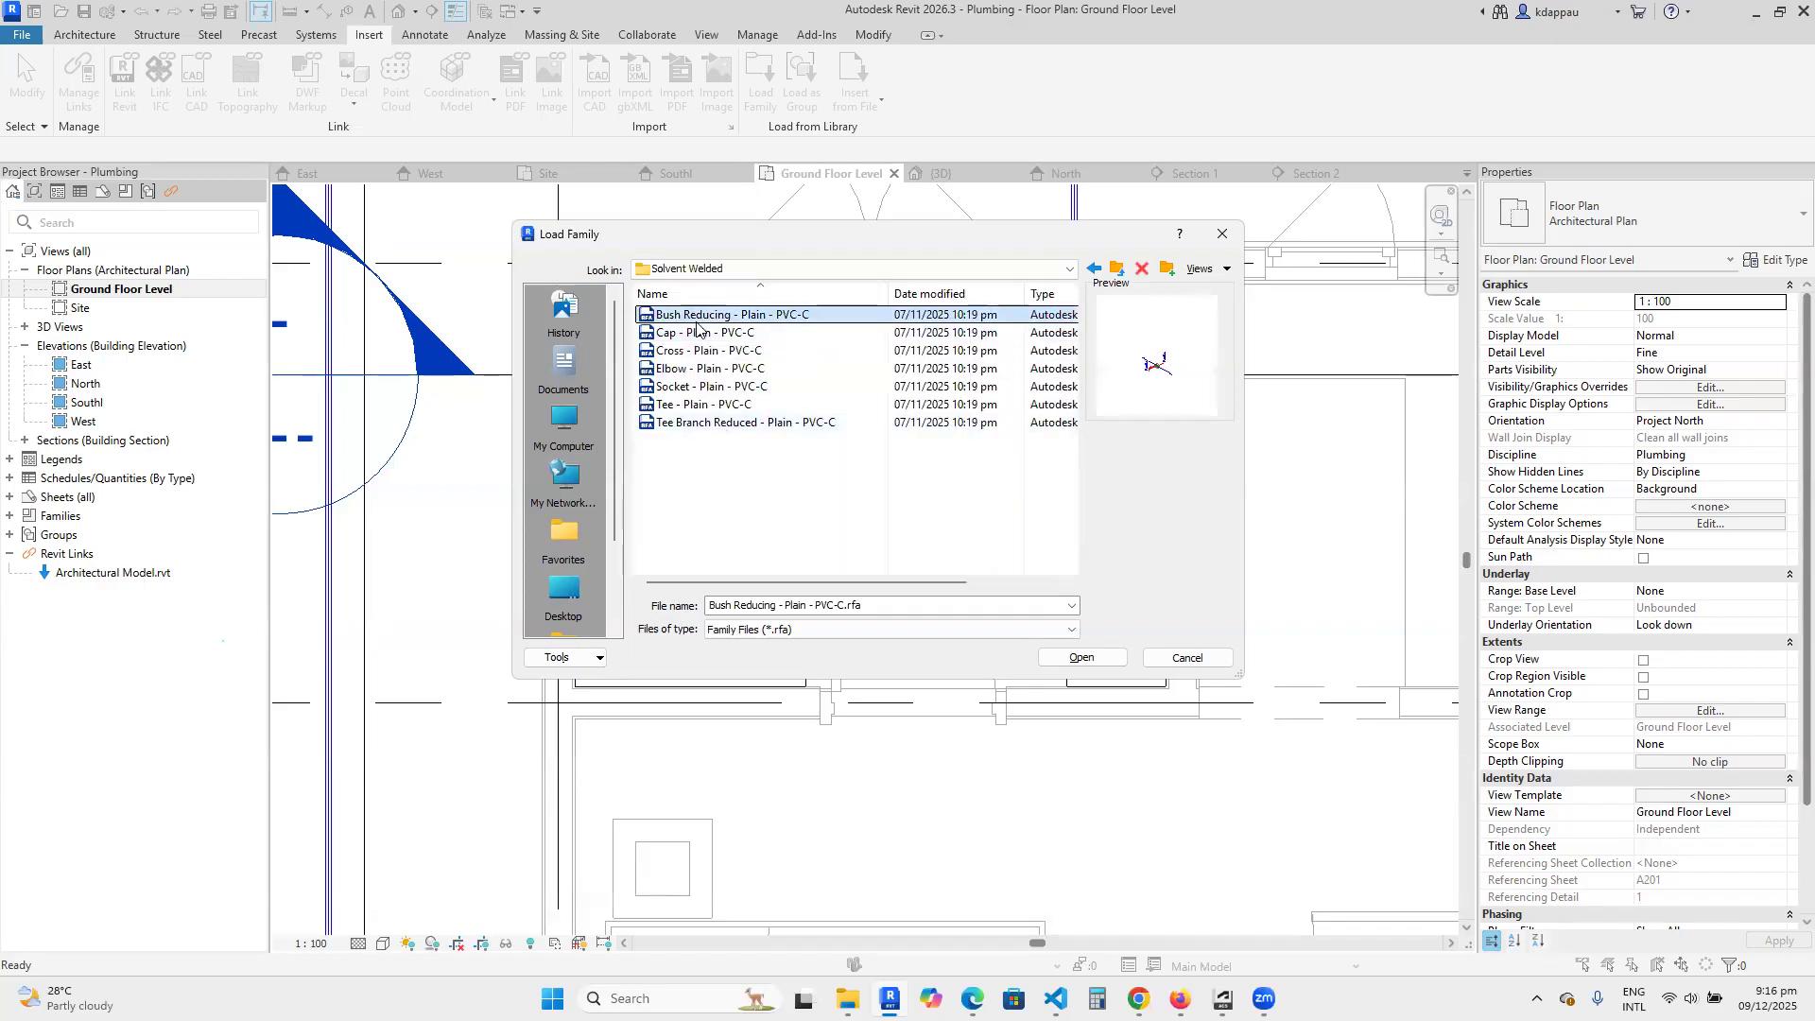
pyautogui.click(700, 333)
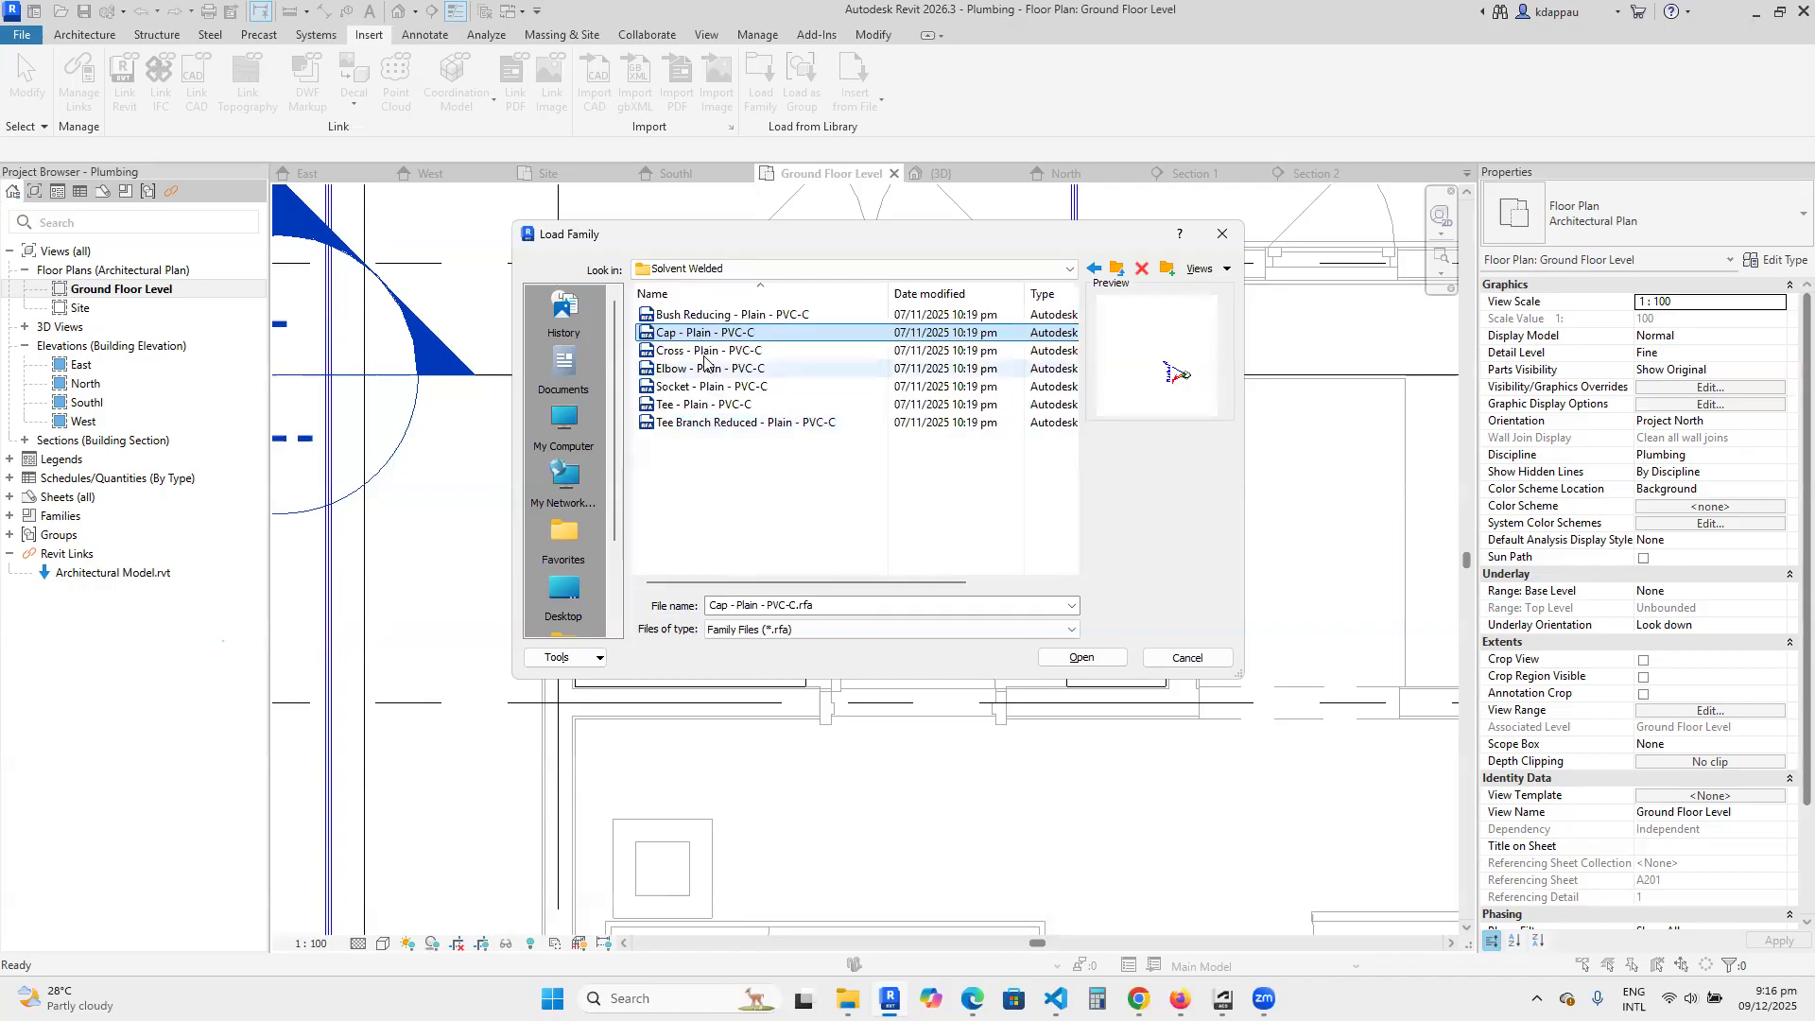
pyautogui.click(704, 355)
pyautogui.click(705, 369)
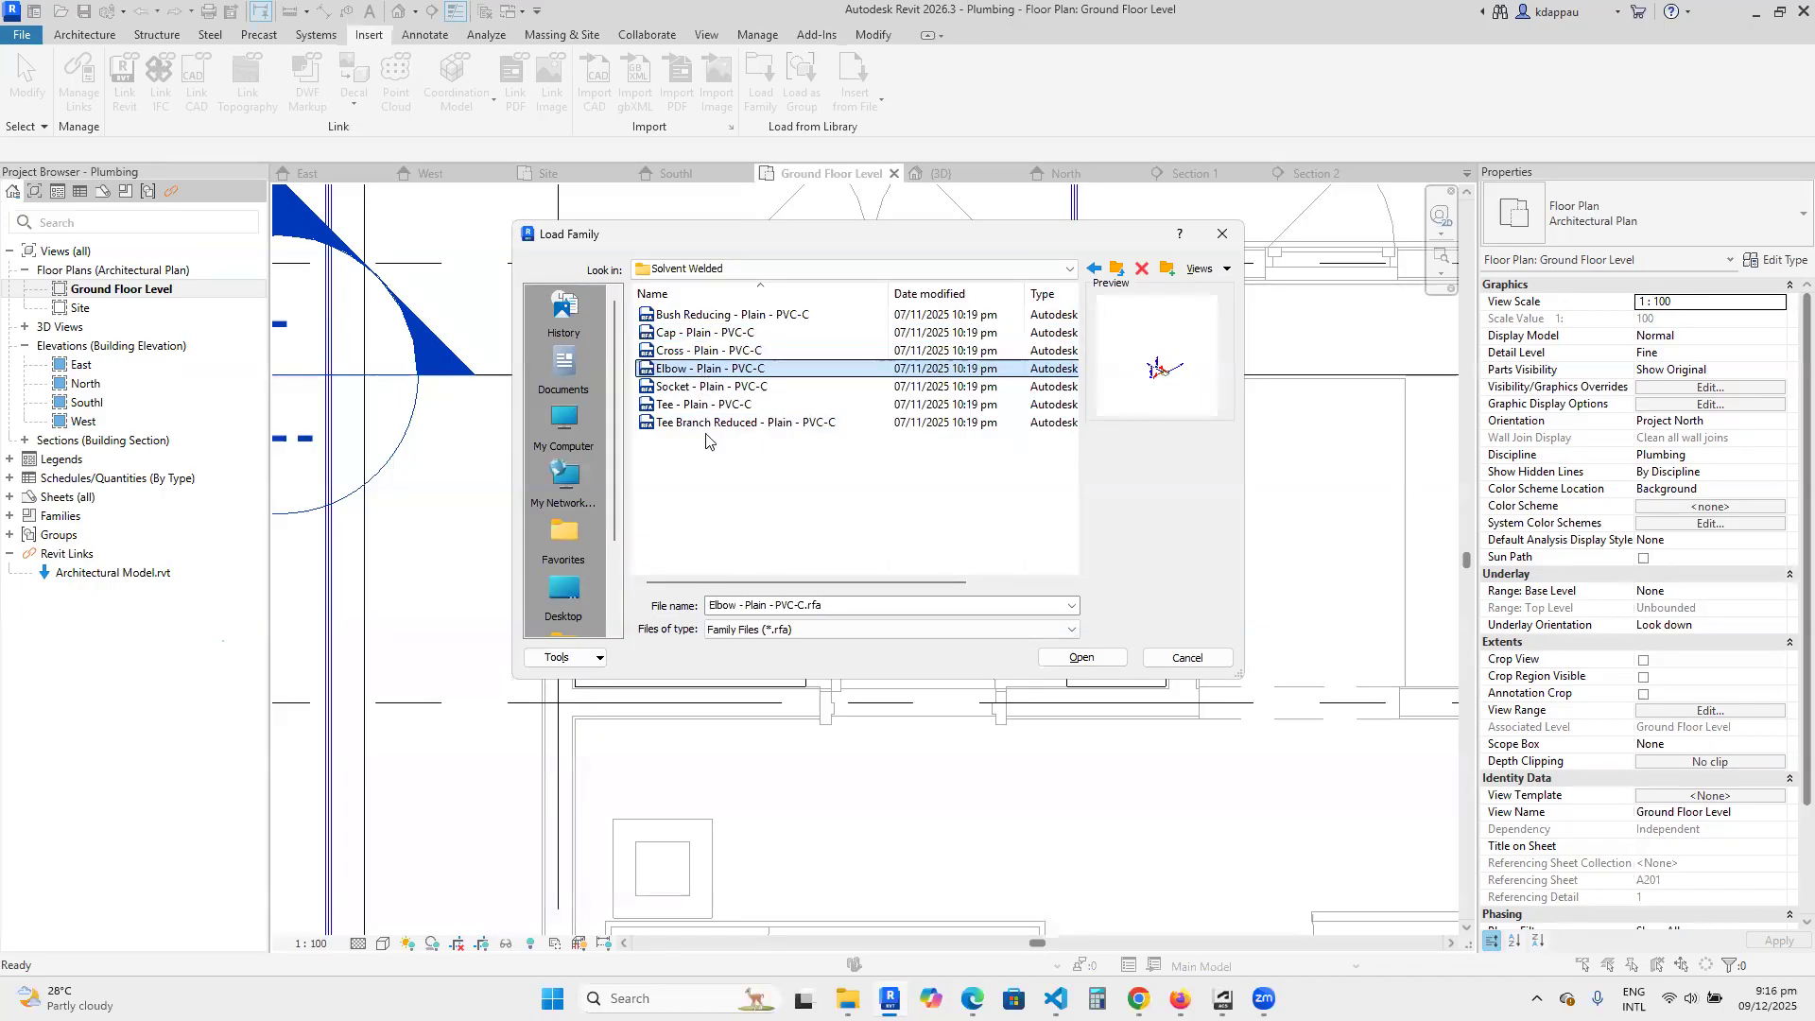
pyautogui.click(707, 387)
pyautogui.click(702, 405)
pyautogui.click(697, 424)
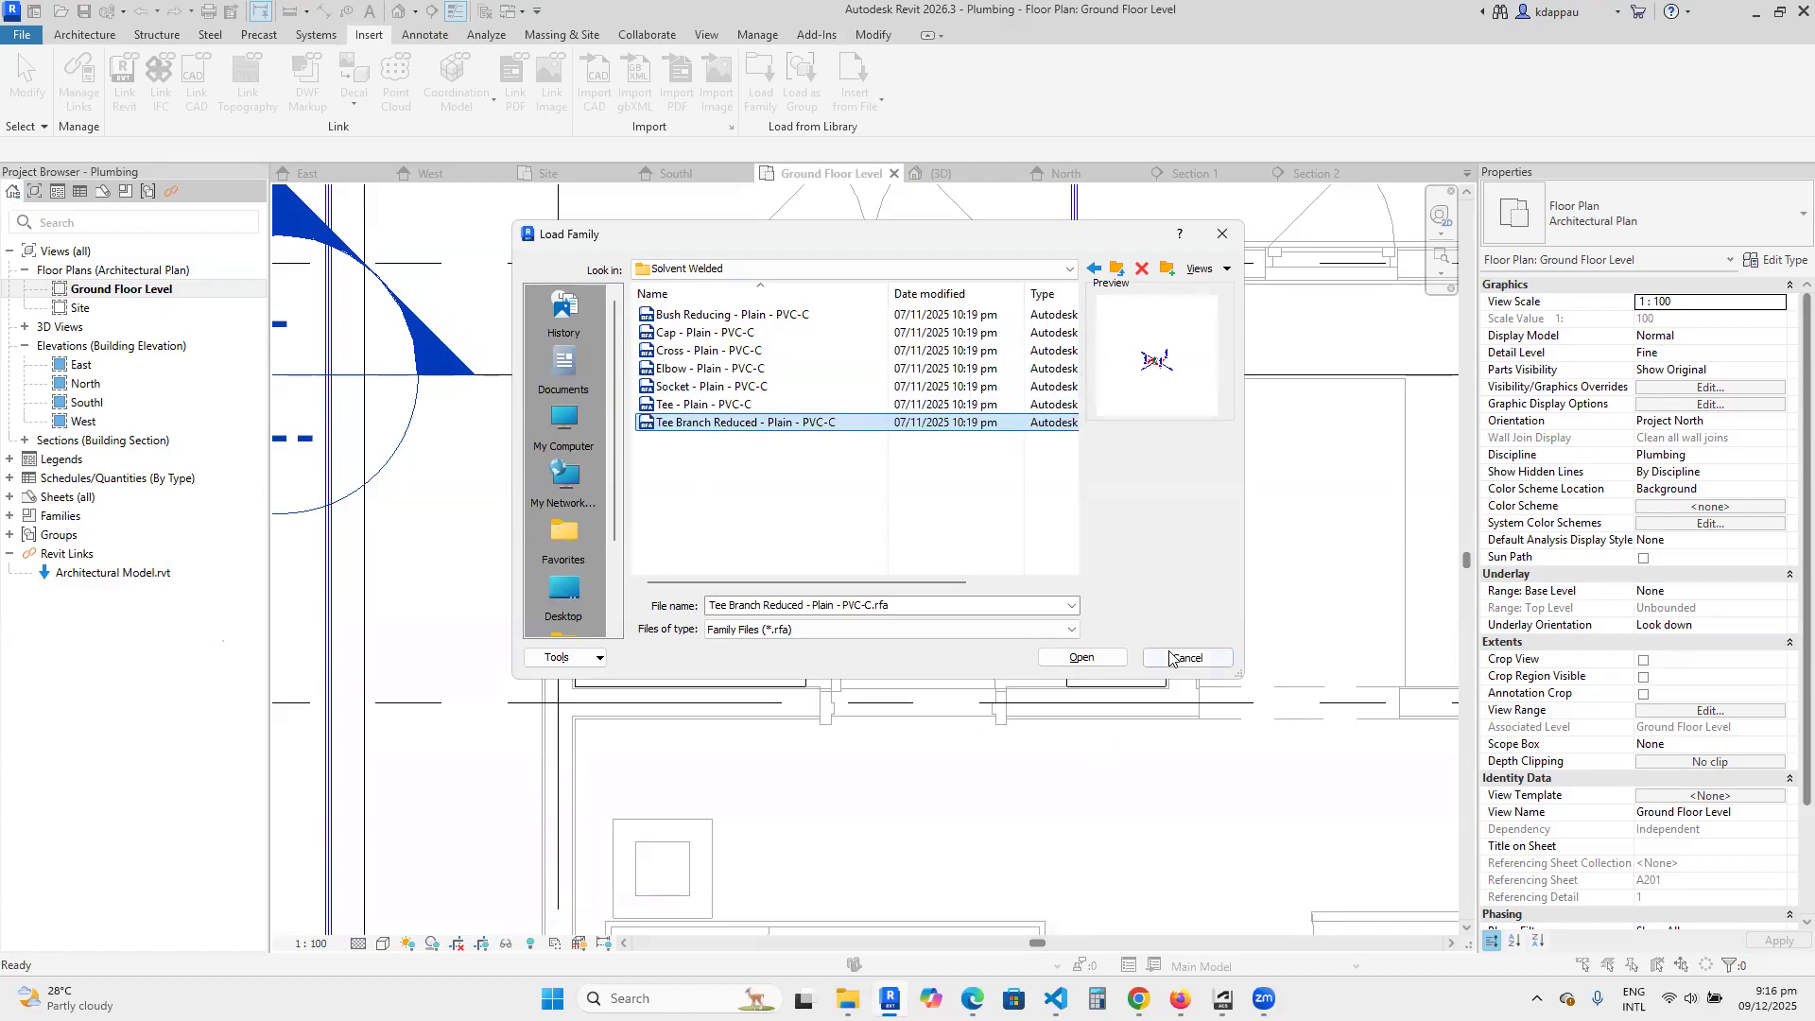
# Go back up to the Fittings folder and cancel the family loading without adding a fitting.
pyautogui.click(1116, 273)
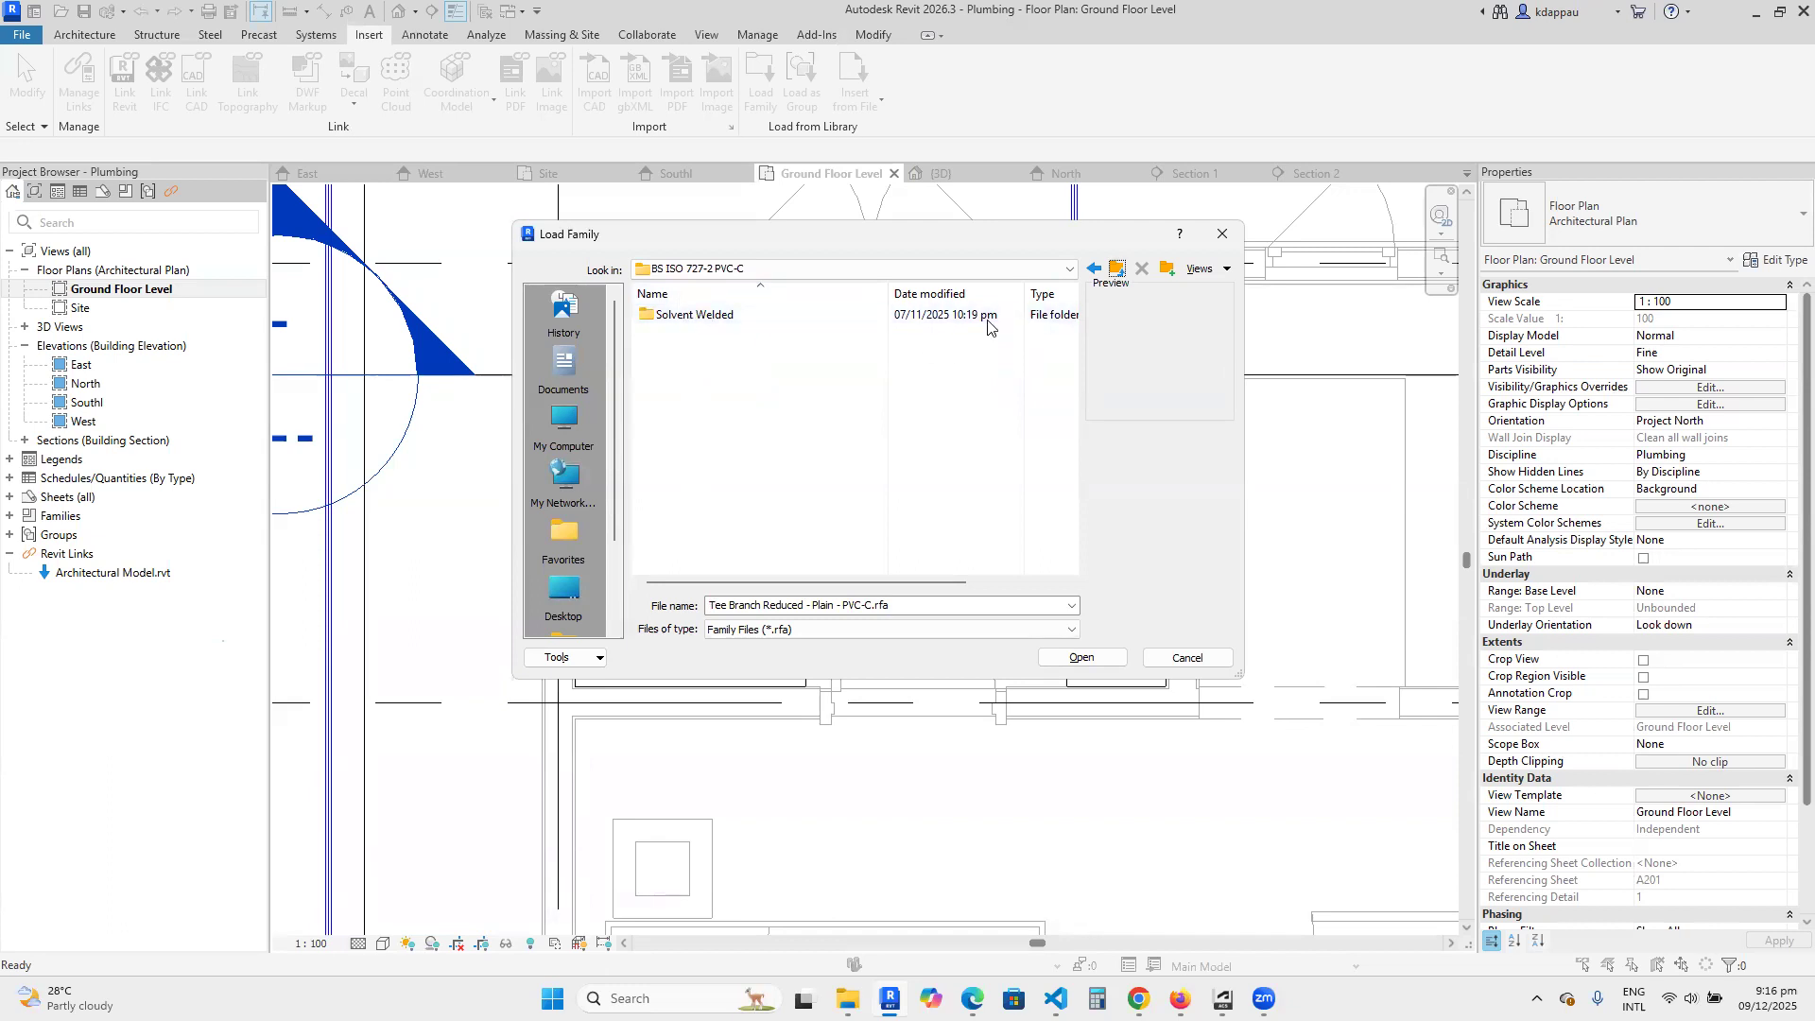
pyautogui.click(1117, 269)
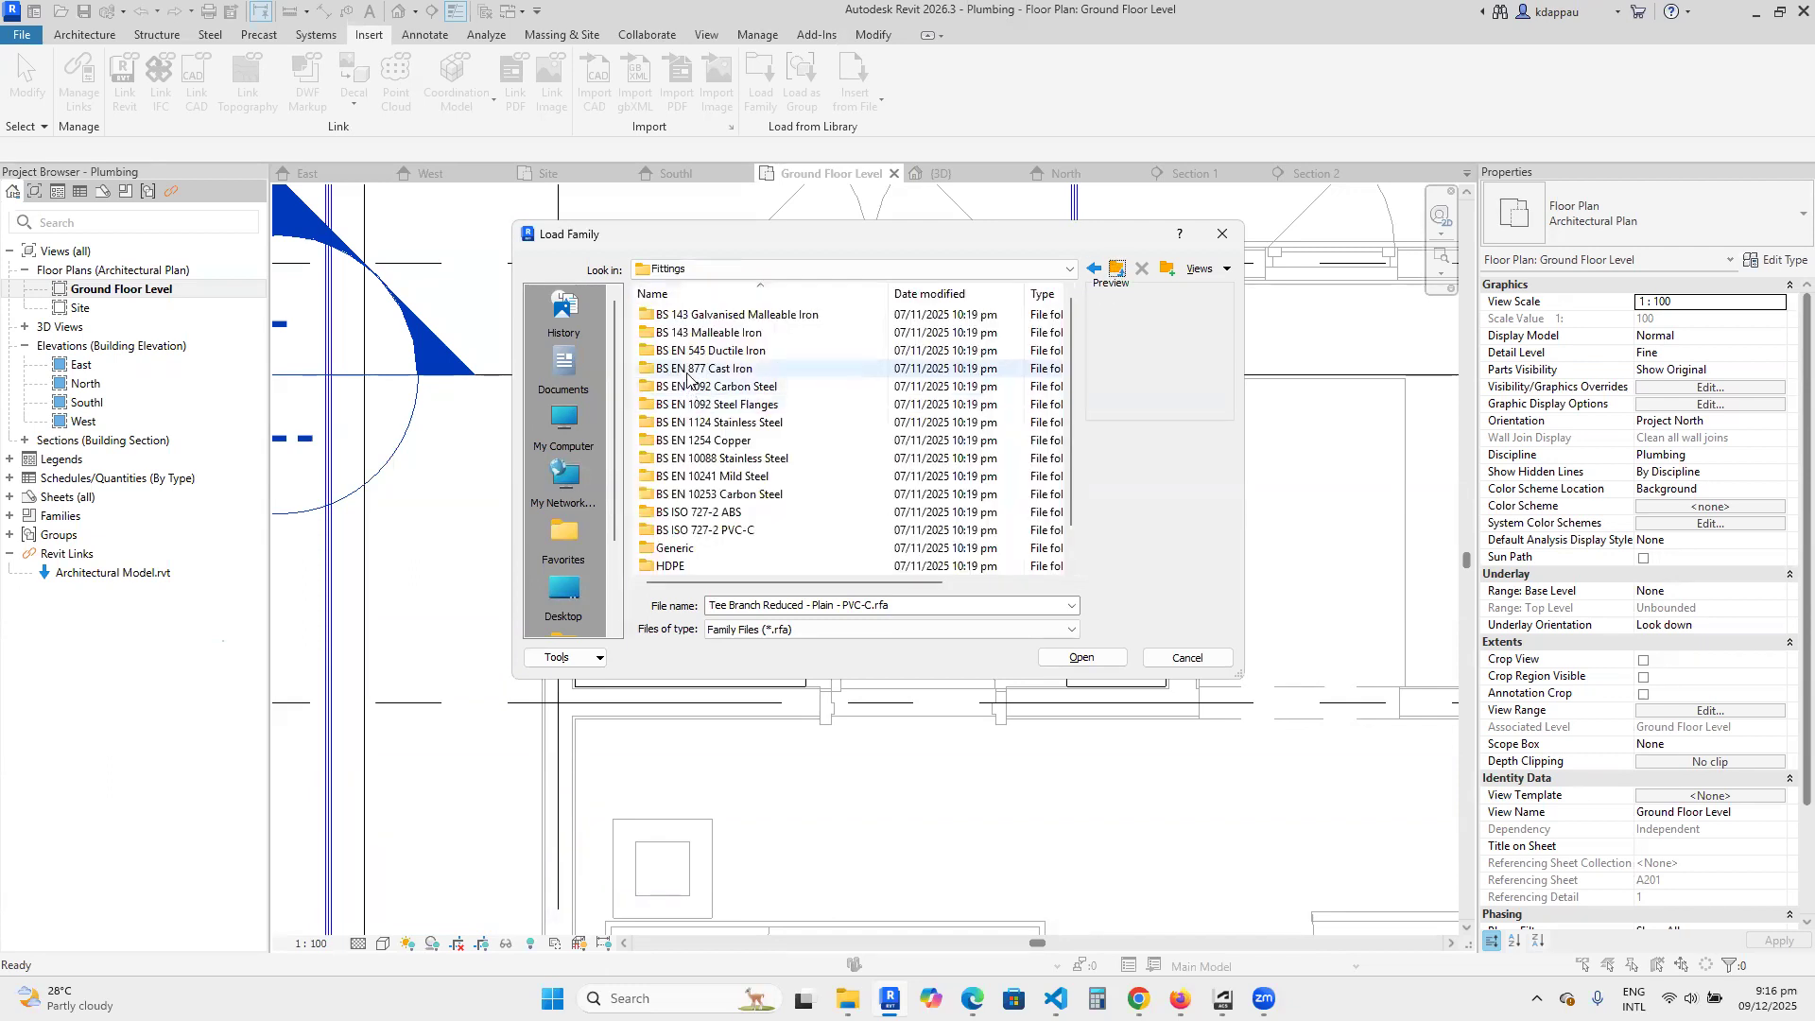
pyautogui.click(1187, 658)
# Examine the shower supply pipe and the surrounding bathroom pipework closely in the Ground Floor Level plan.
pyautogui.scroll(3, 592, 510)
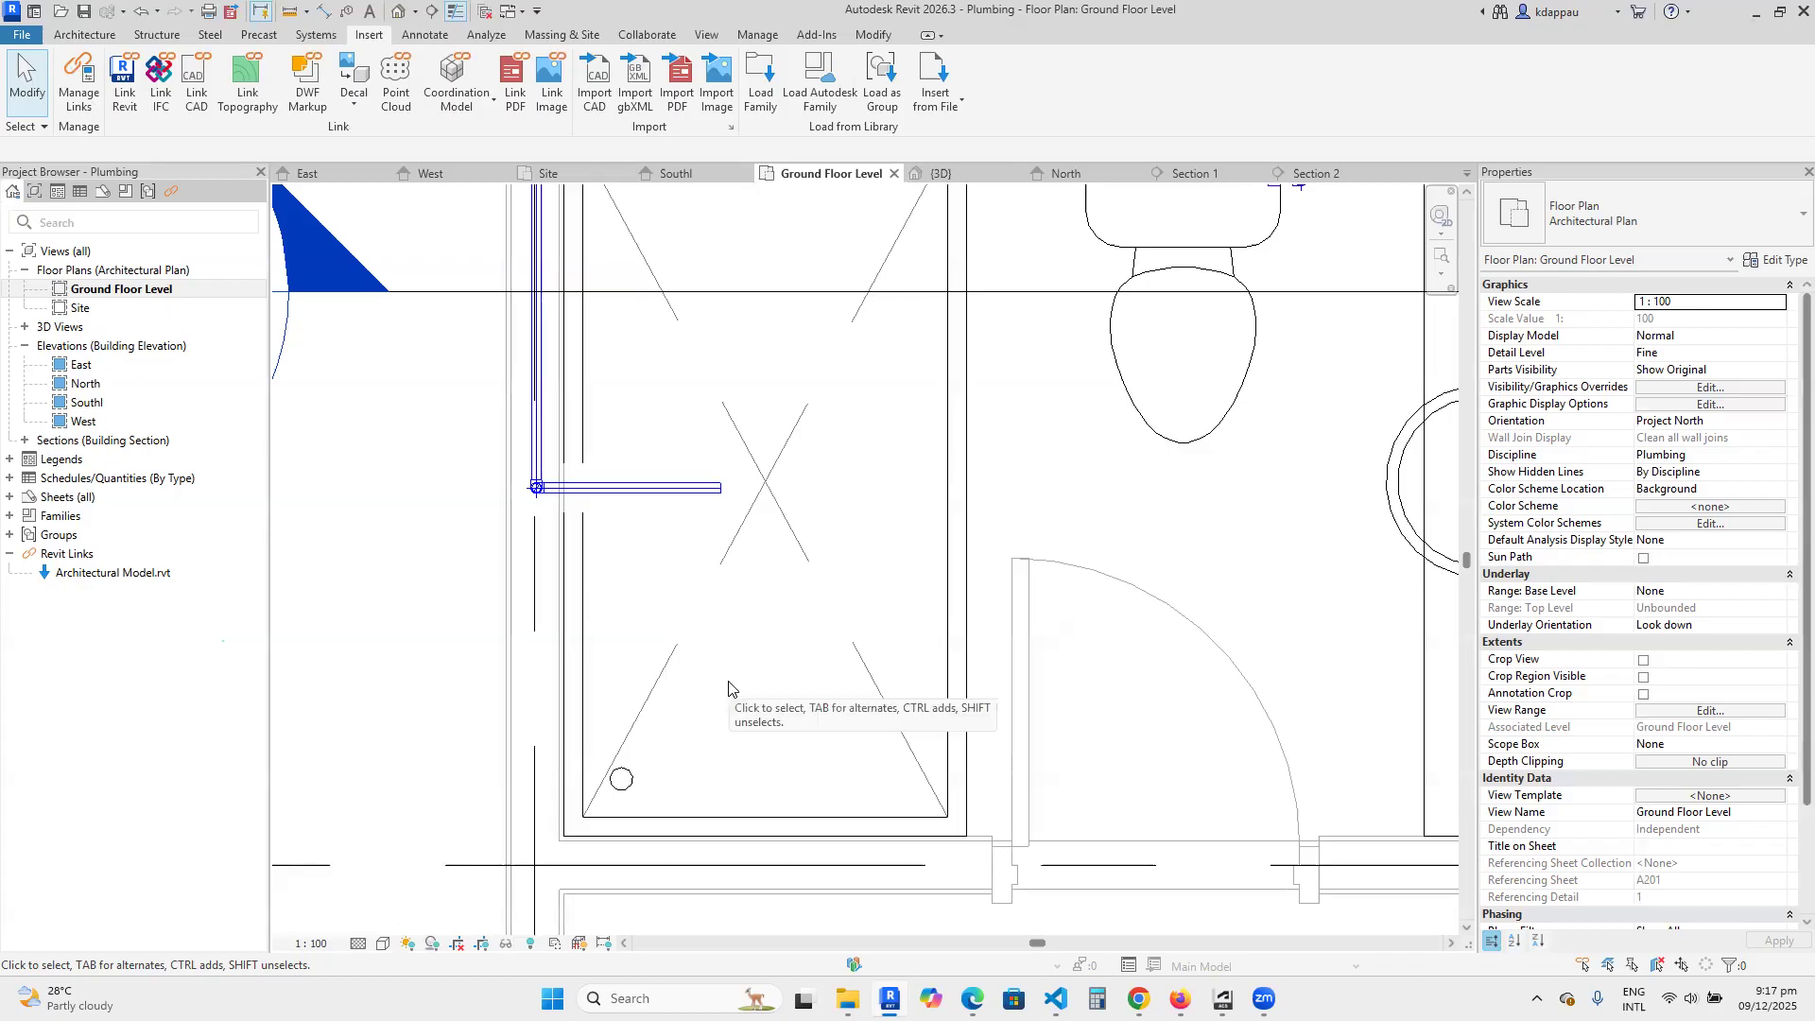
pyautogui.scroll(-1, 723, 690)
pyautogui.scroll(-3, 681, 688)
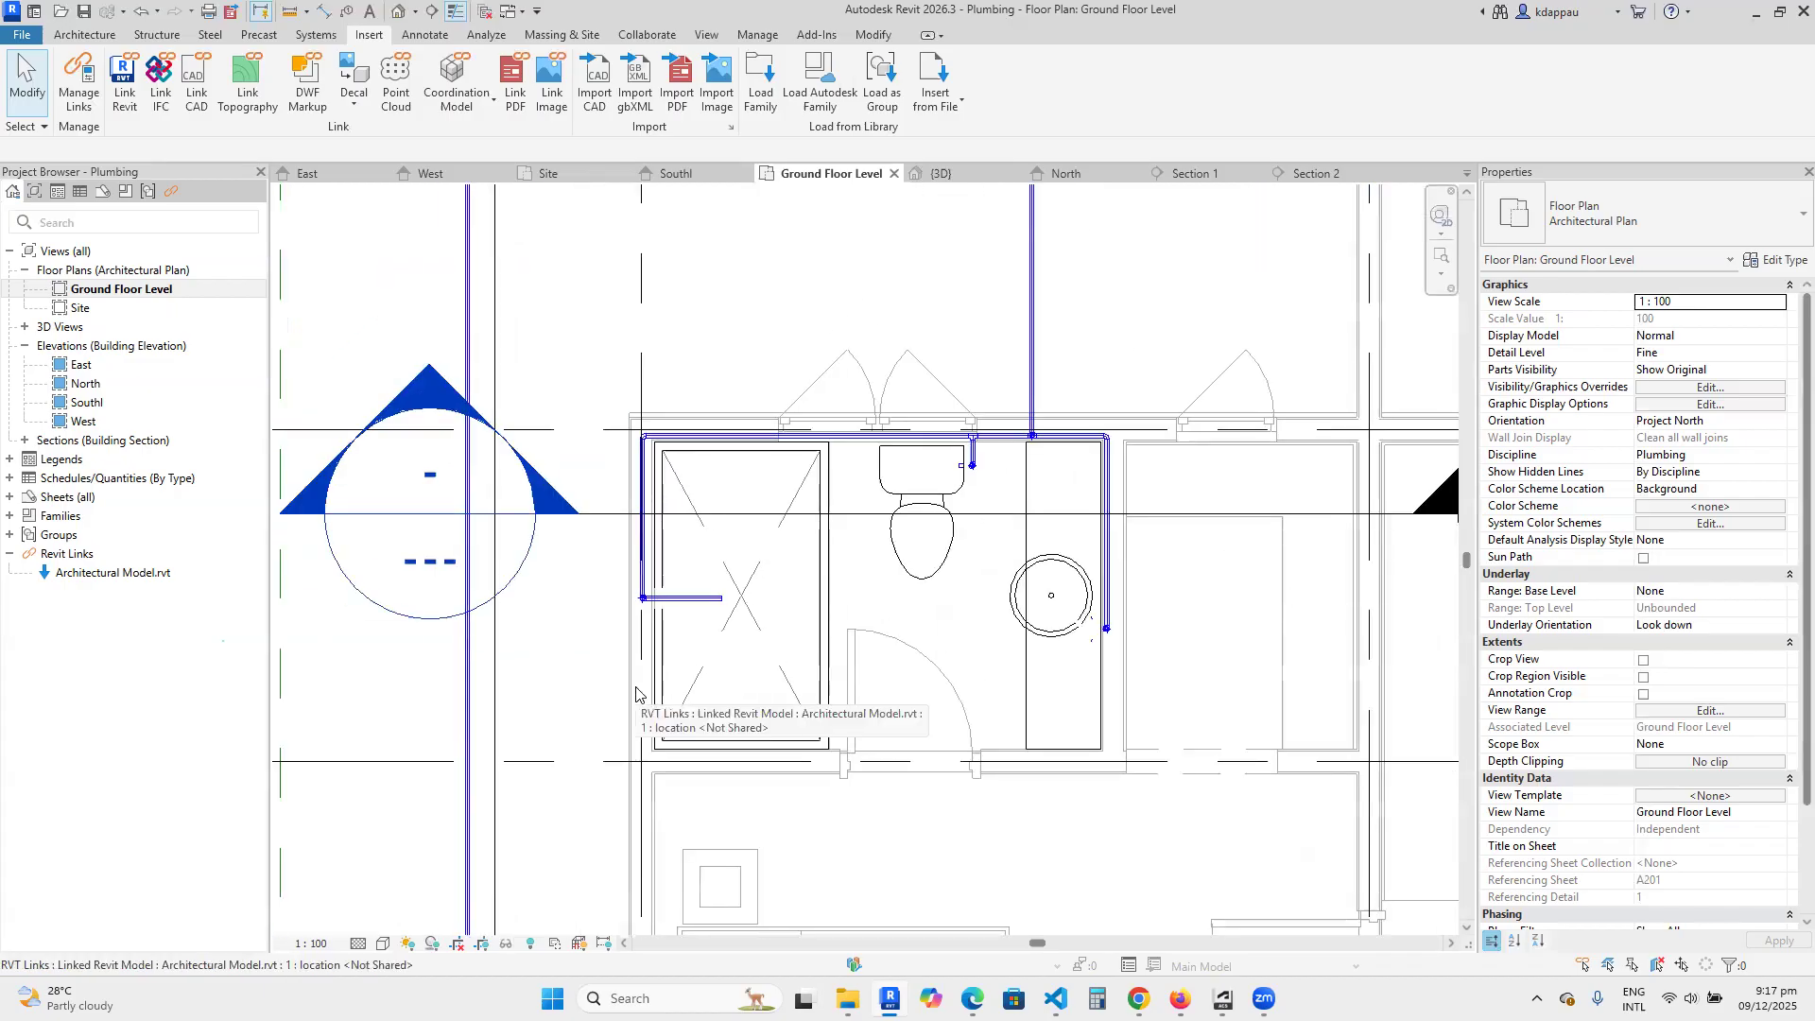
pyautogui.scroll(-1, 638, 680)
pyautogui.scroll(1, 655, 614)
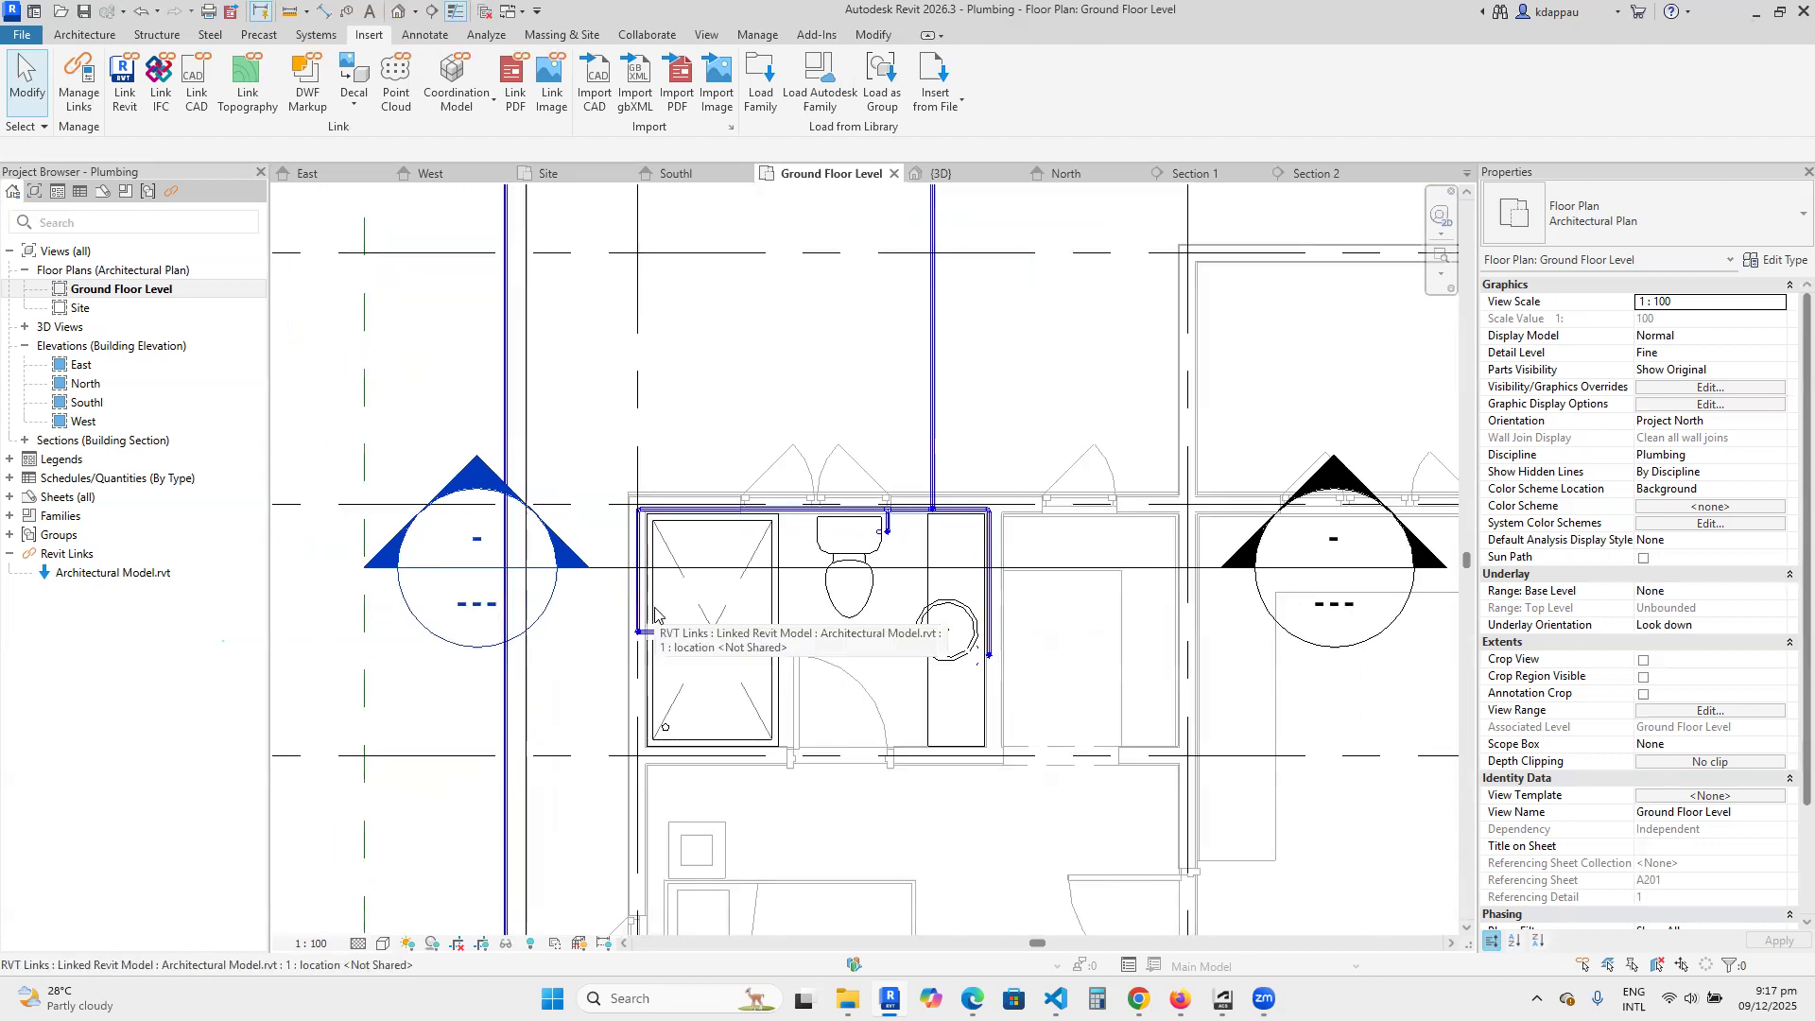
pyautogui.scroll(2, 655, 614)
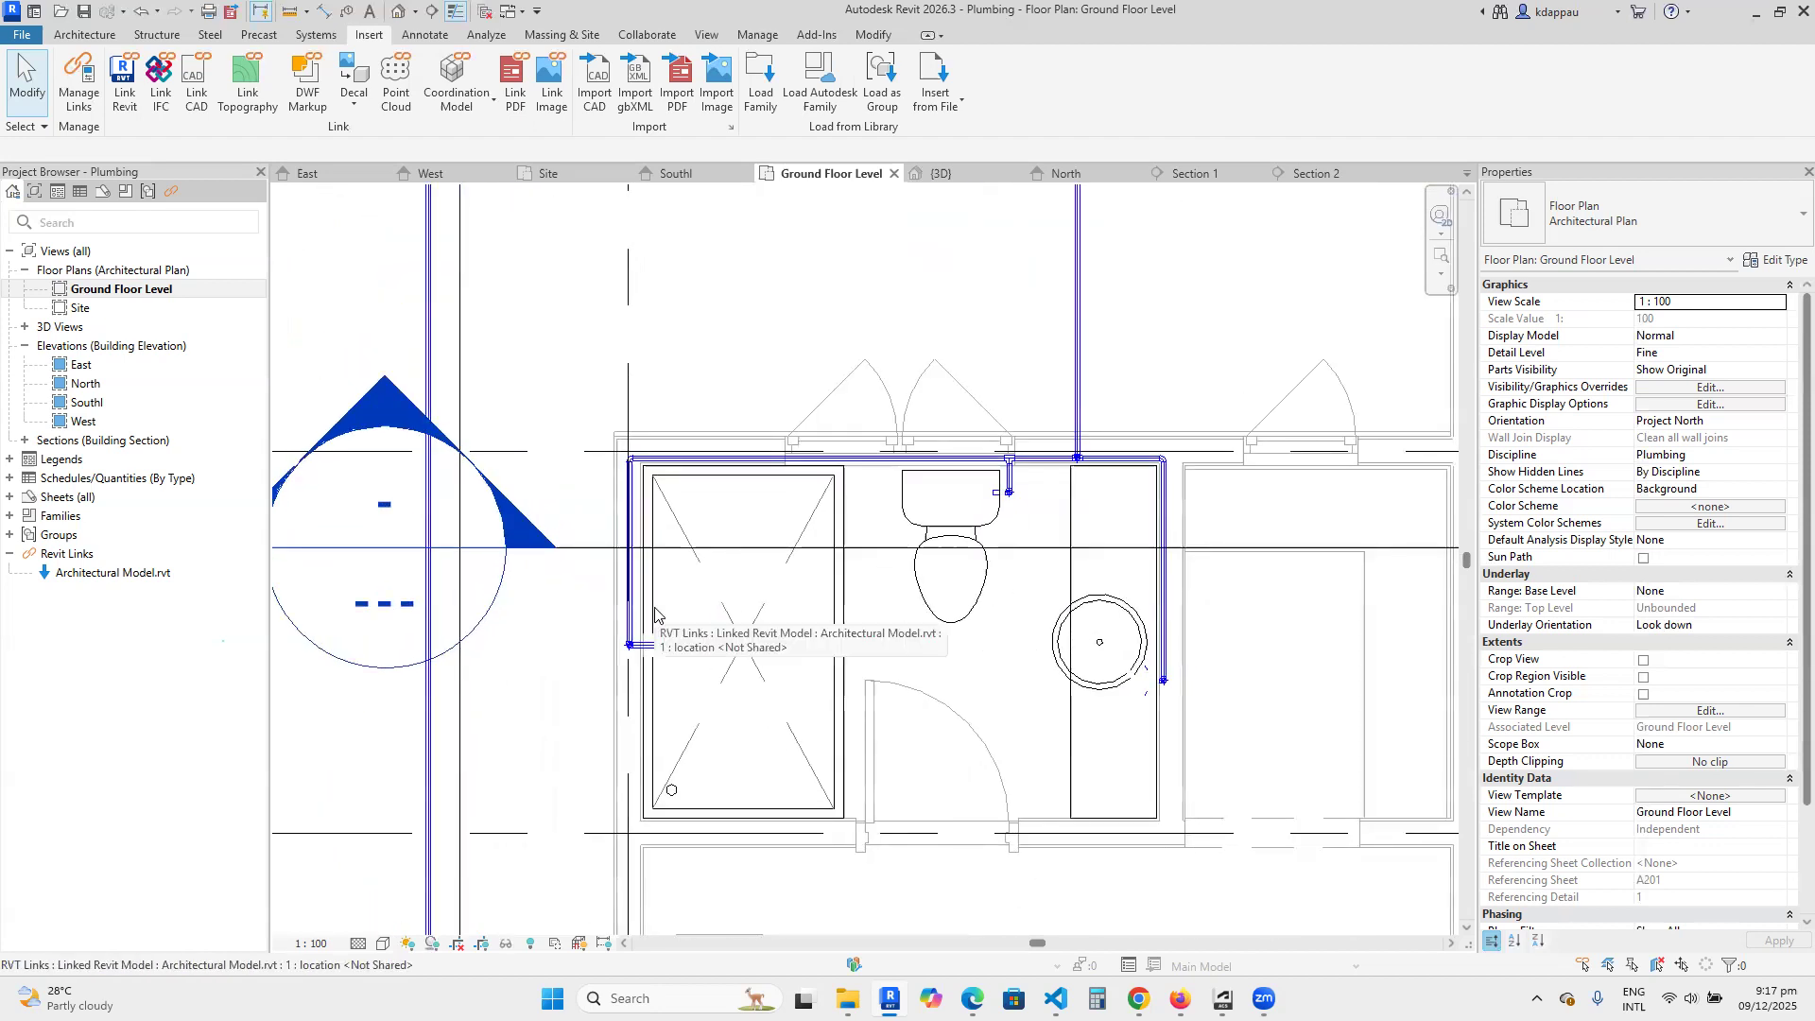
pyautogui.scroll(1, 621, 582)
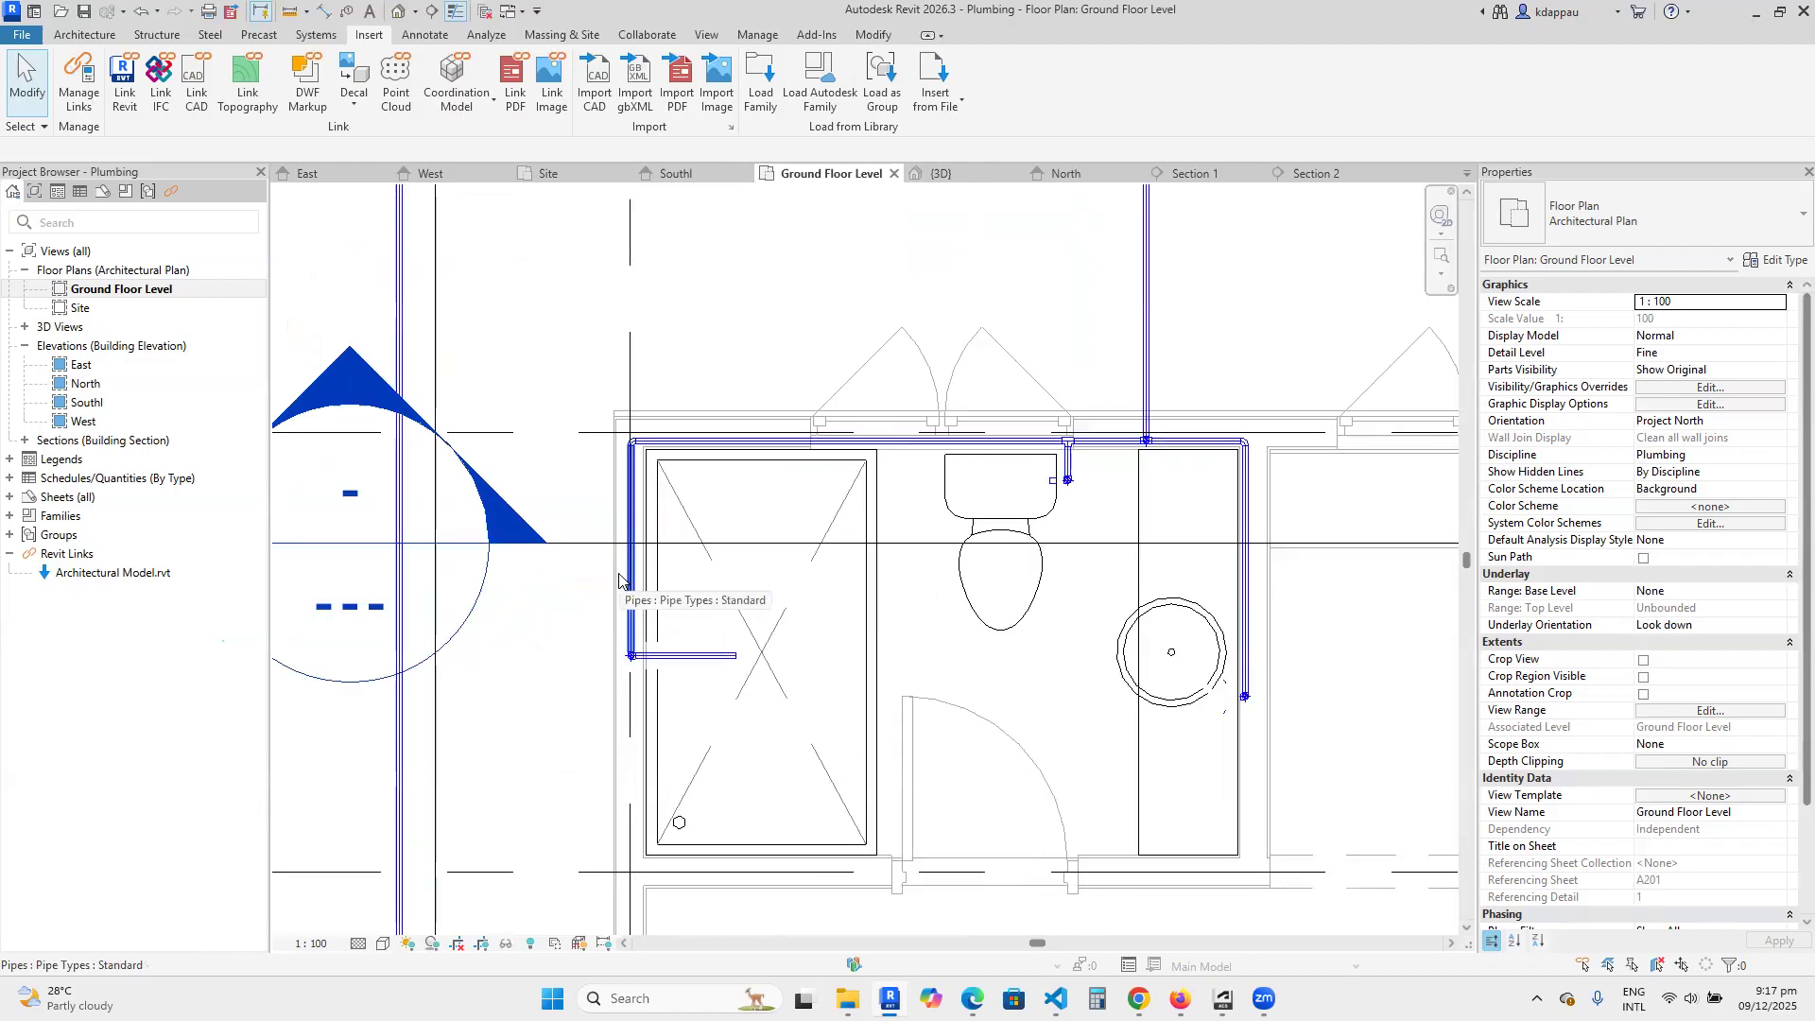
pyautogui.scroll(2, 636, 538)
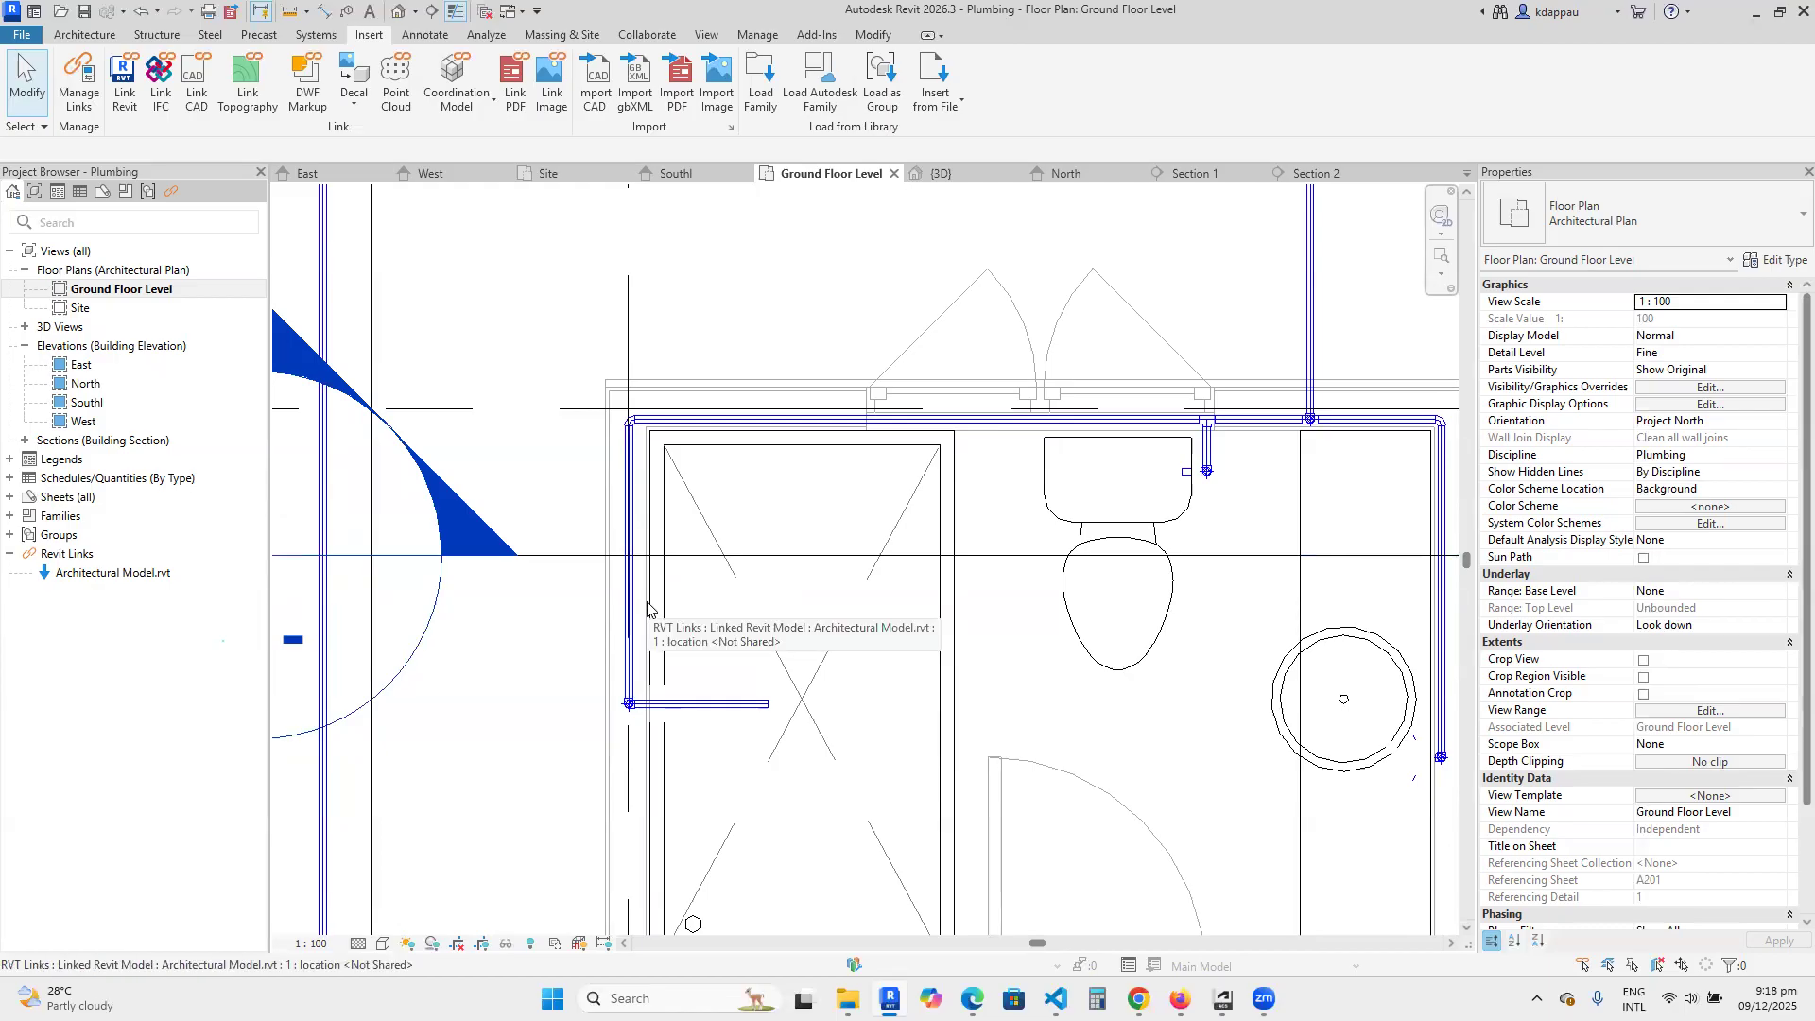
pyautogui.scroll(-3, 647, 609)
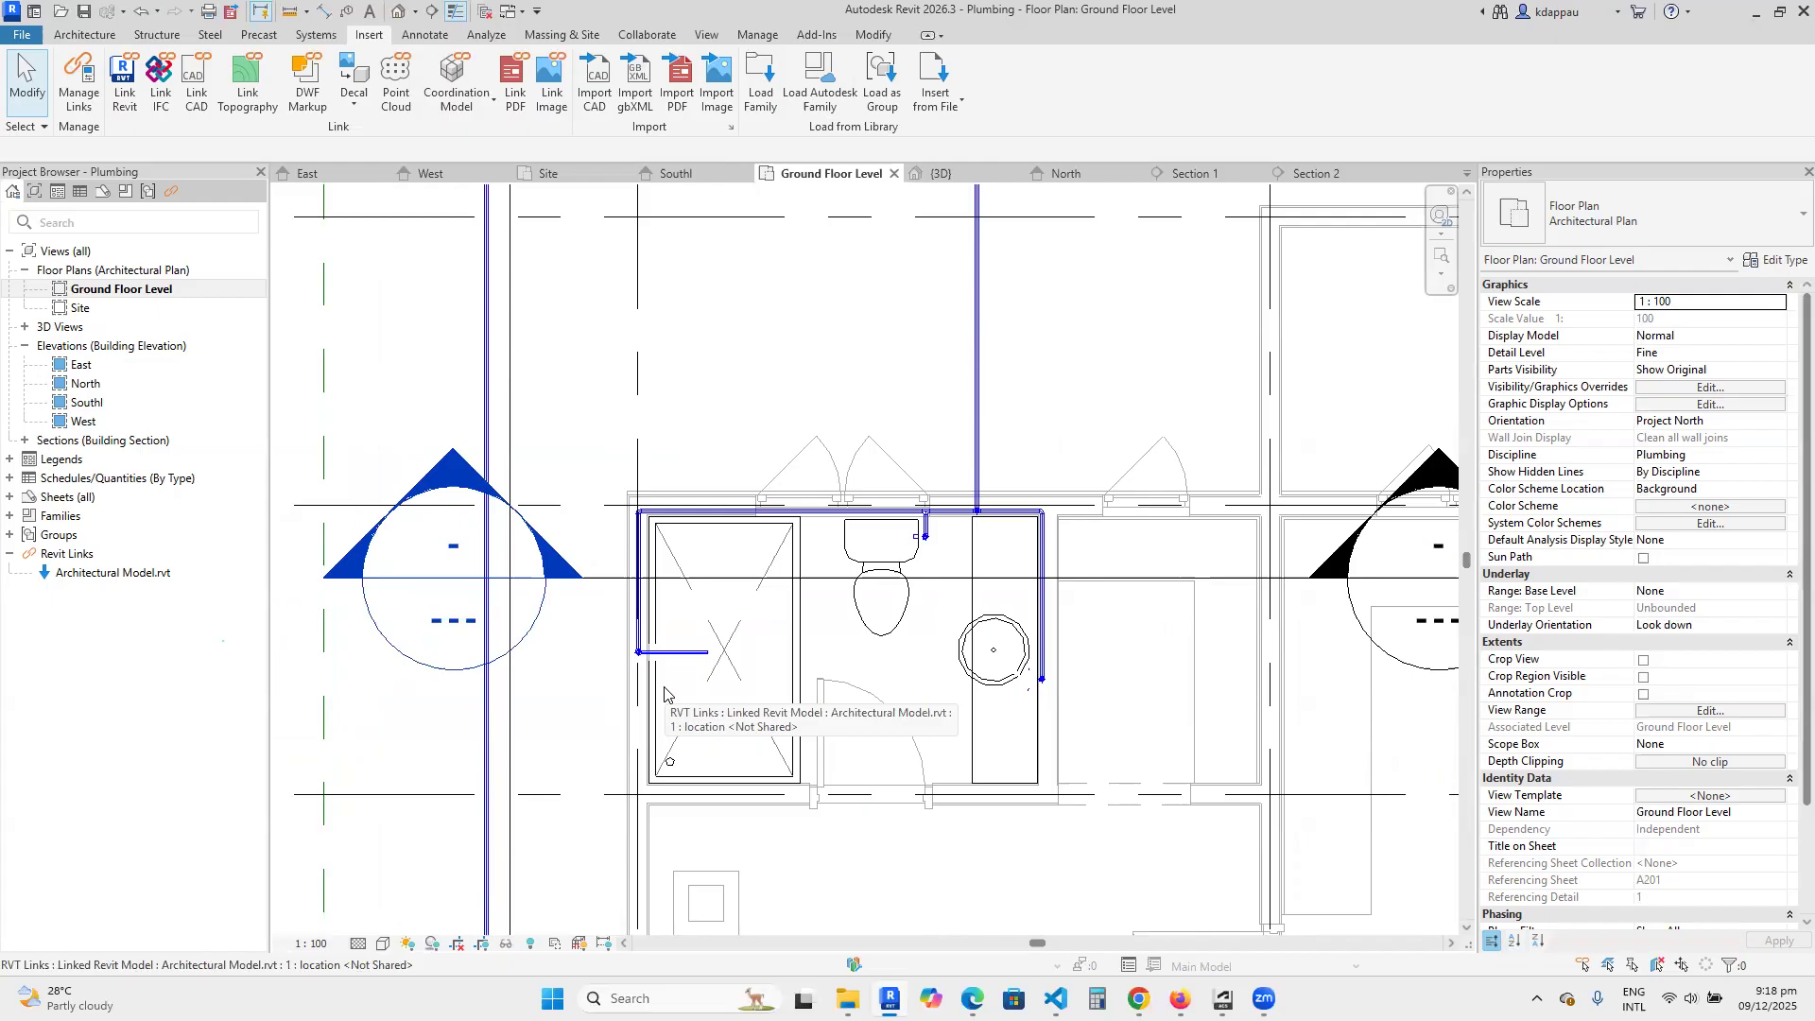
pyautogui.scroll(5, 654, 671)
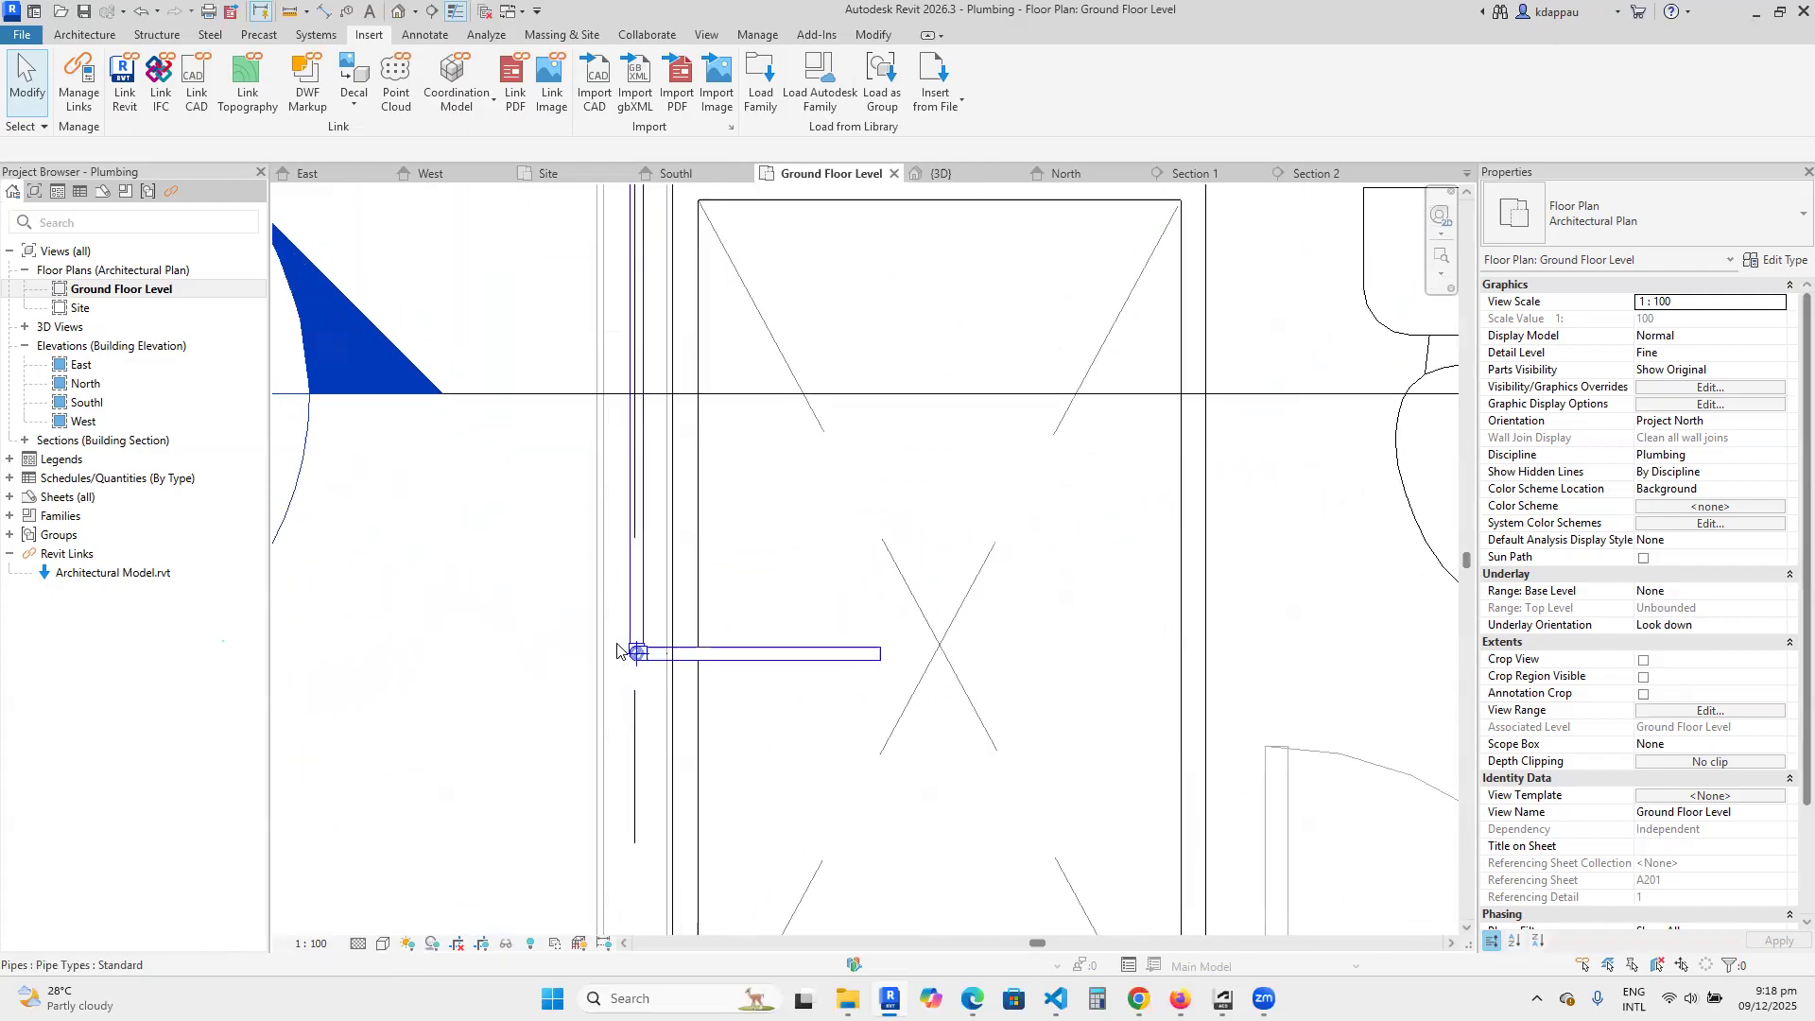
pyautogui.scroll(-2, 745, 733)
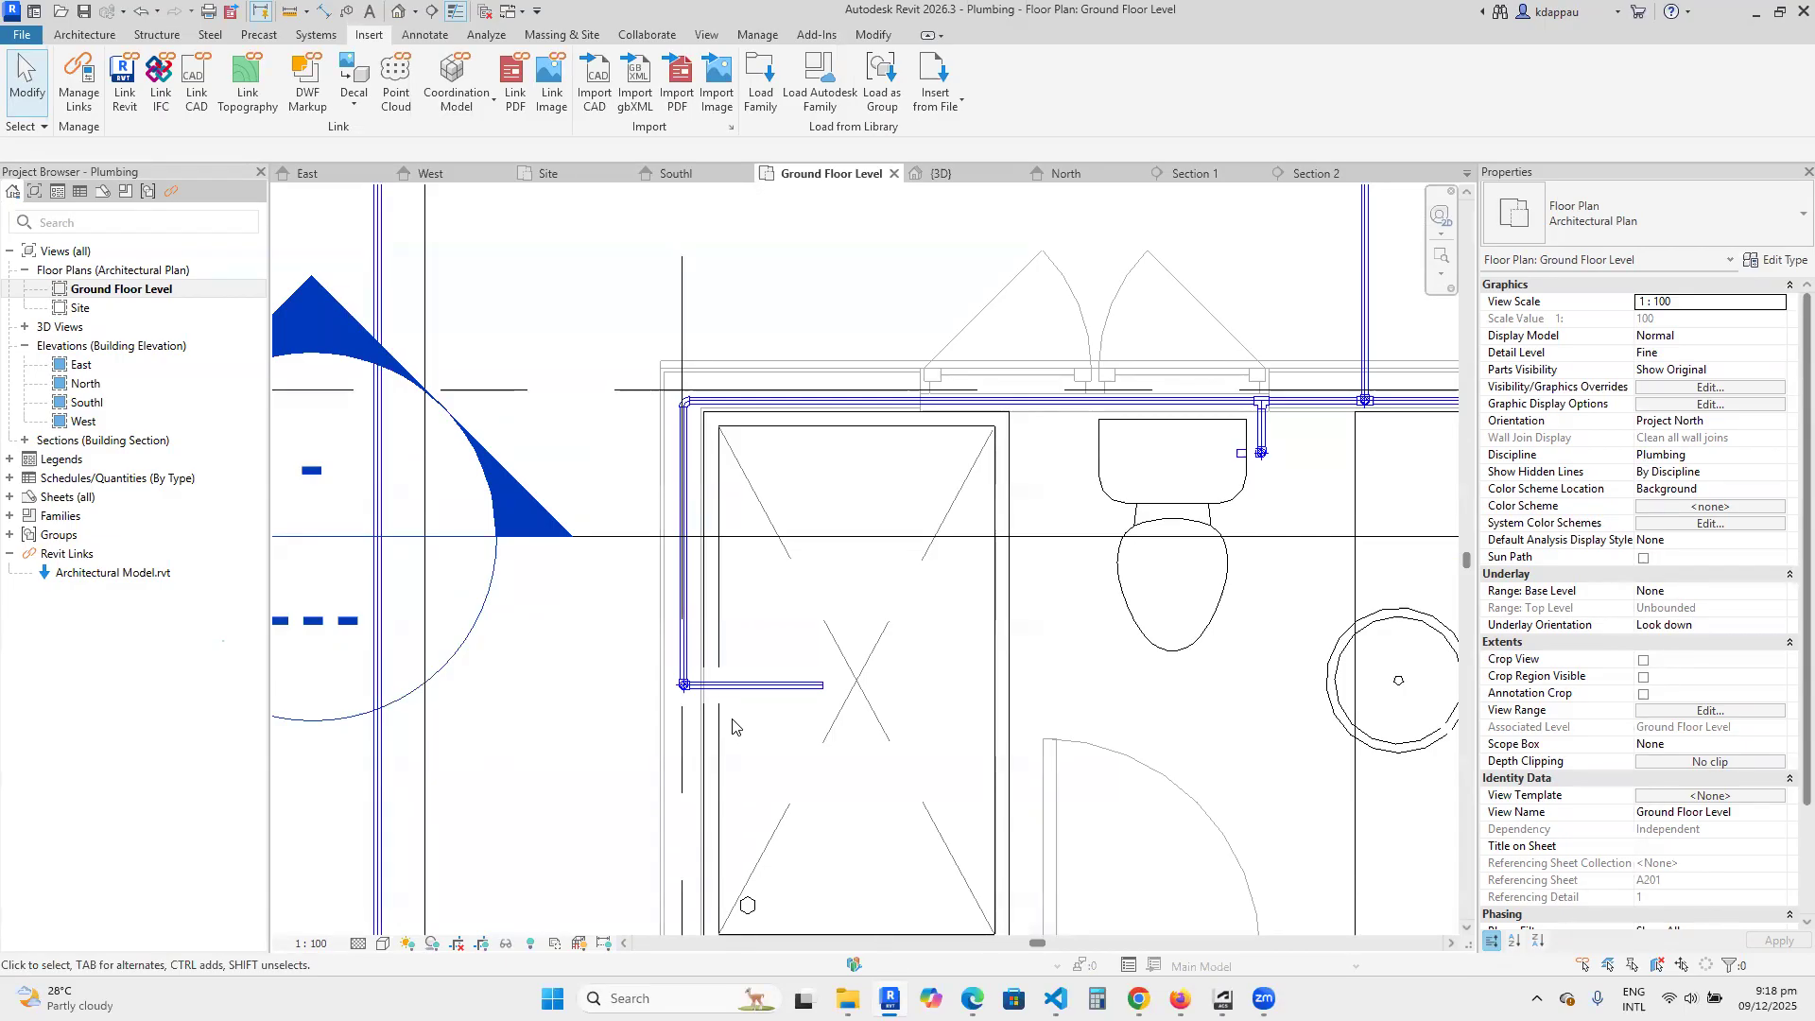
pyautogui.scroll(-4, 731, 726)
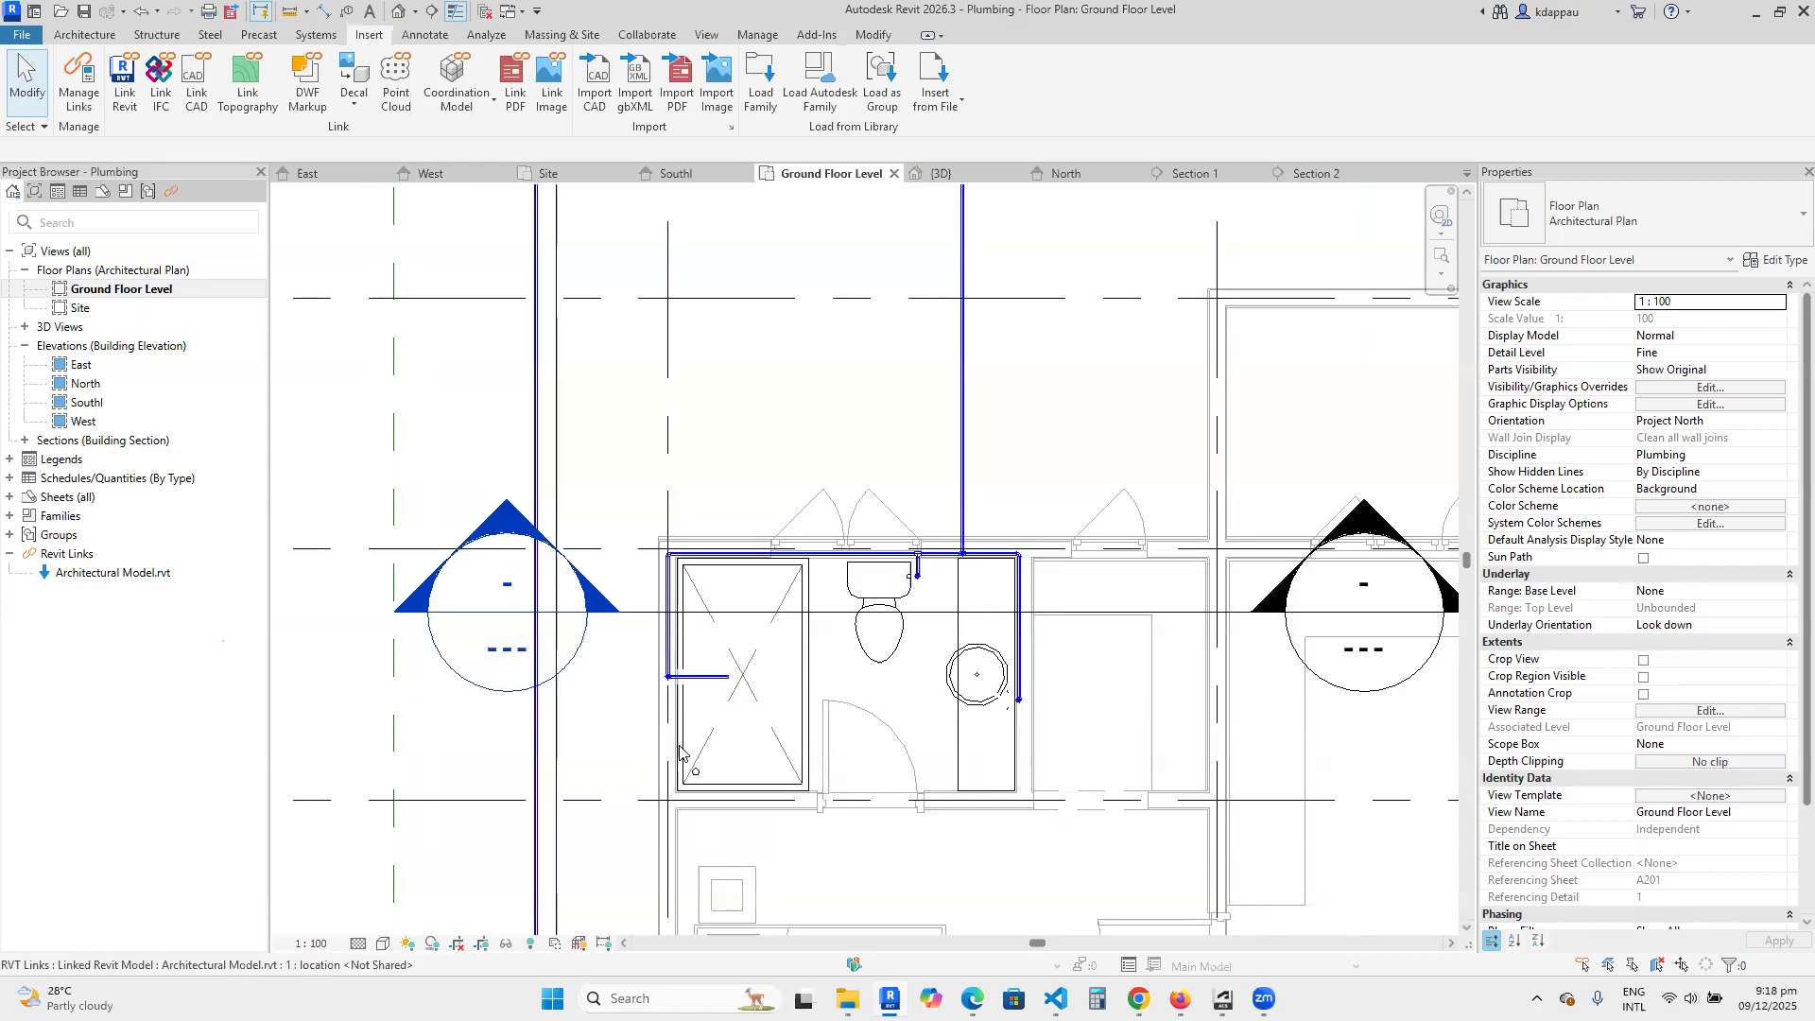
pyautogui.scroll(6, 693, 764)
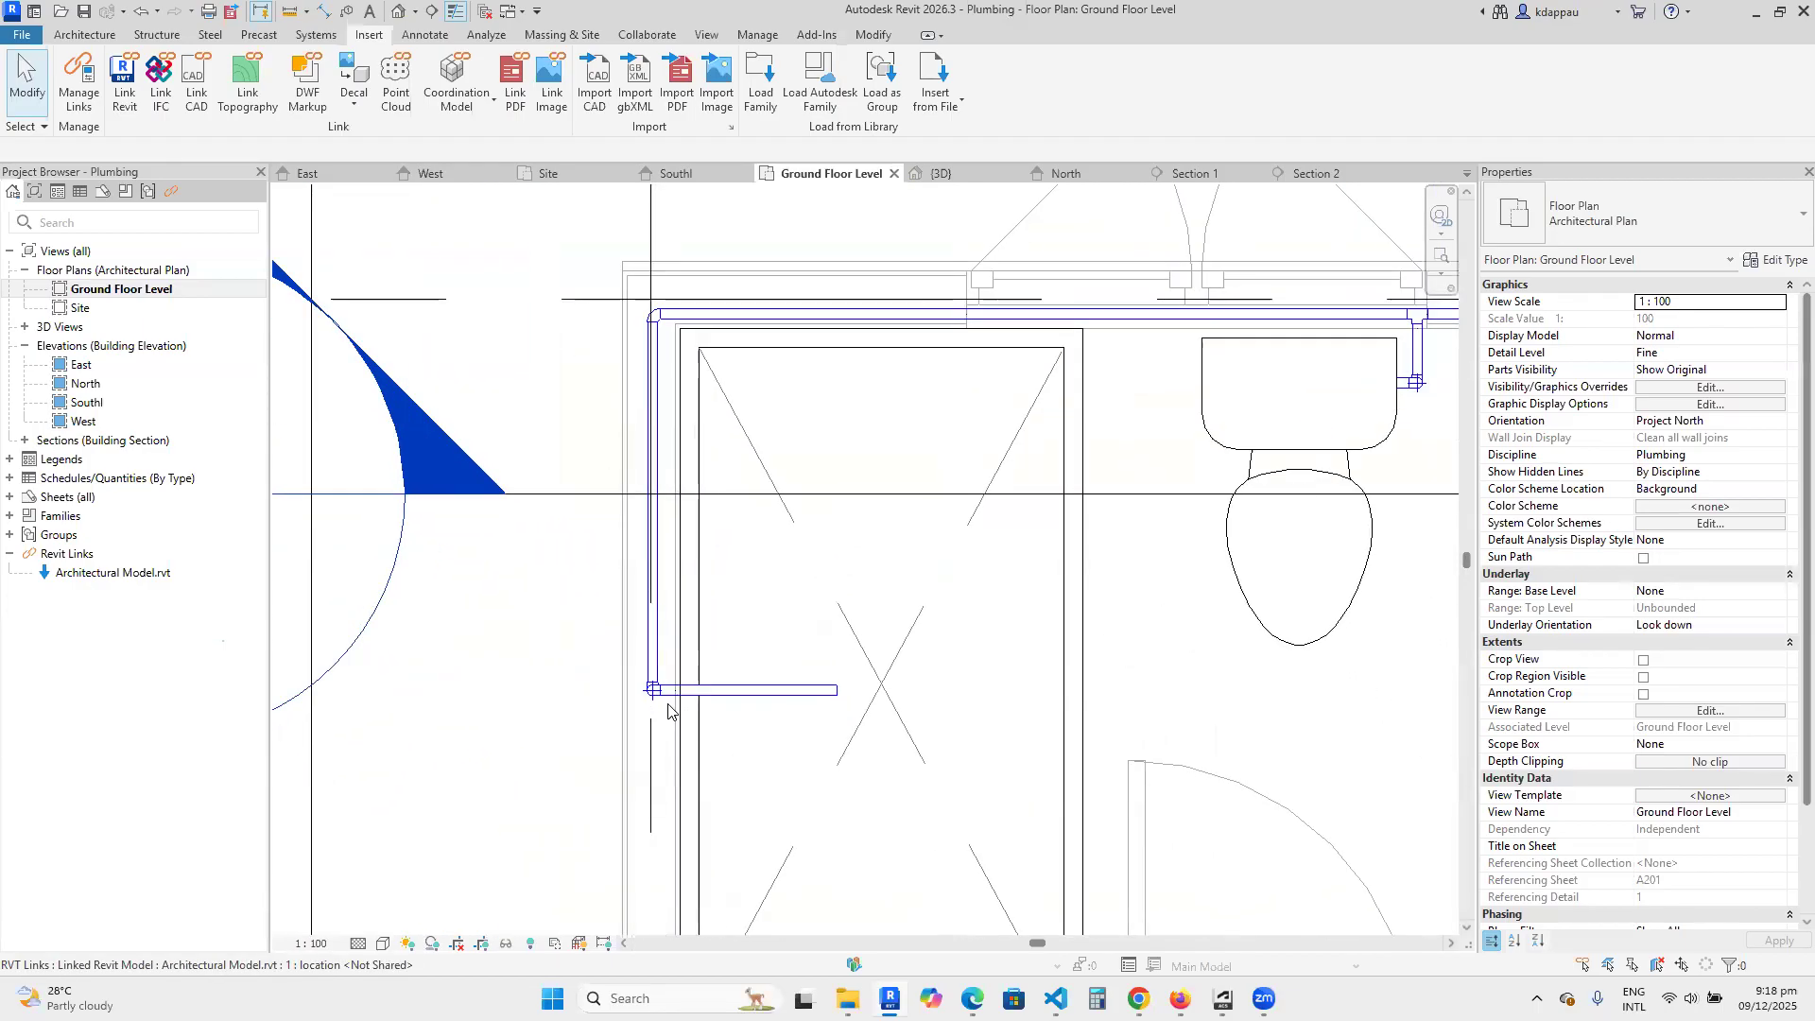
pyautogui.scroll(-4, 669, 730)
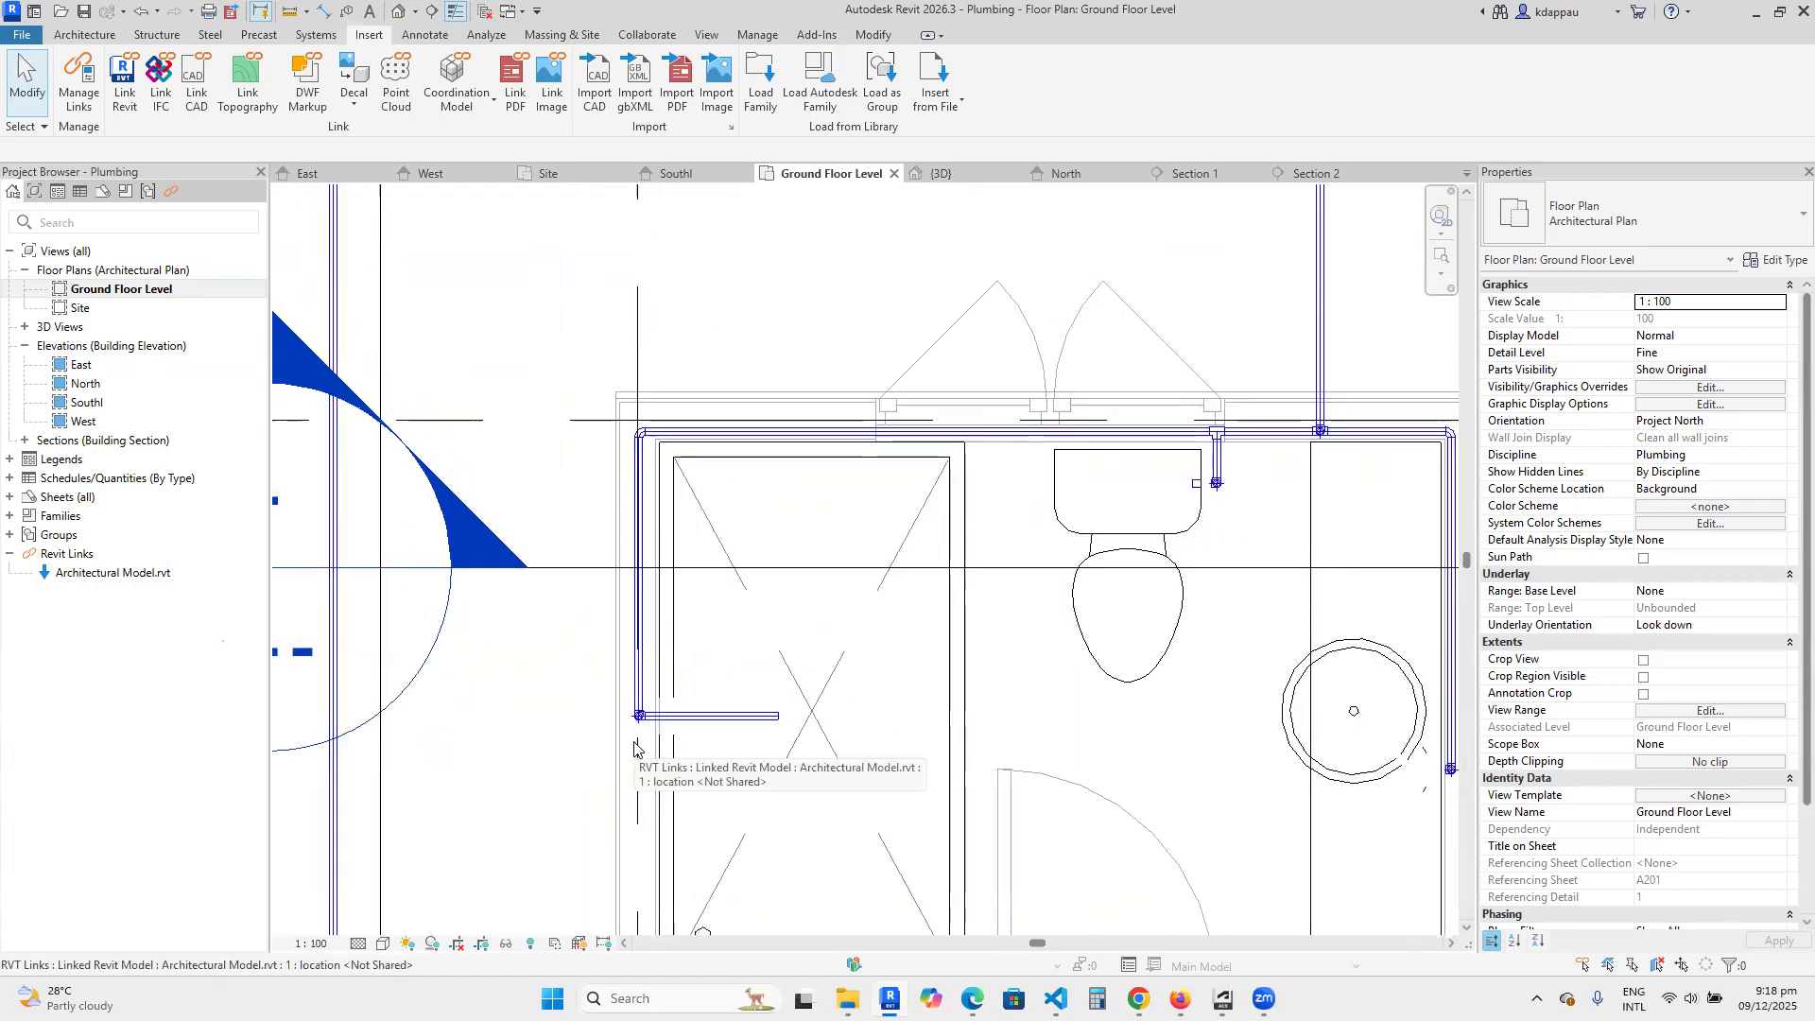
pyautogui.scroll(3, 633, 730)
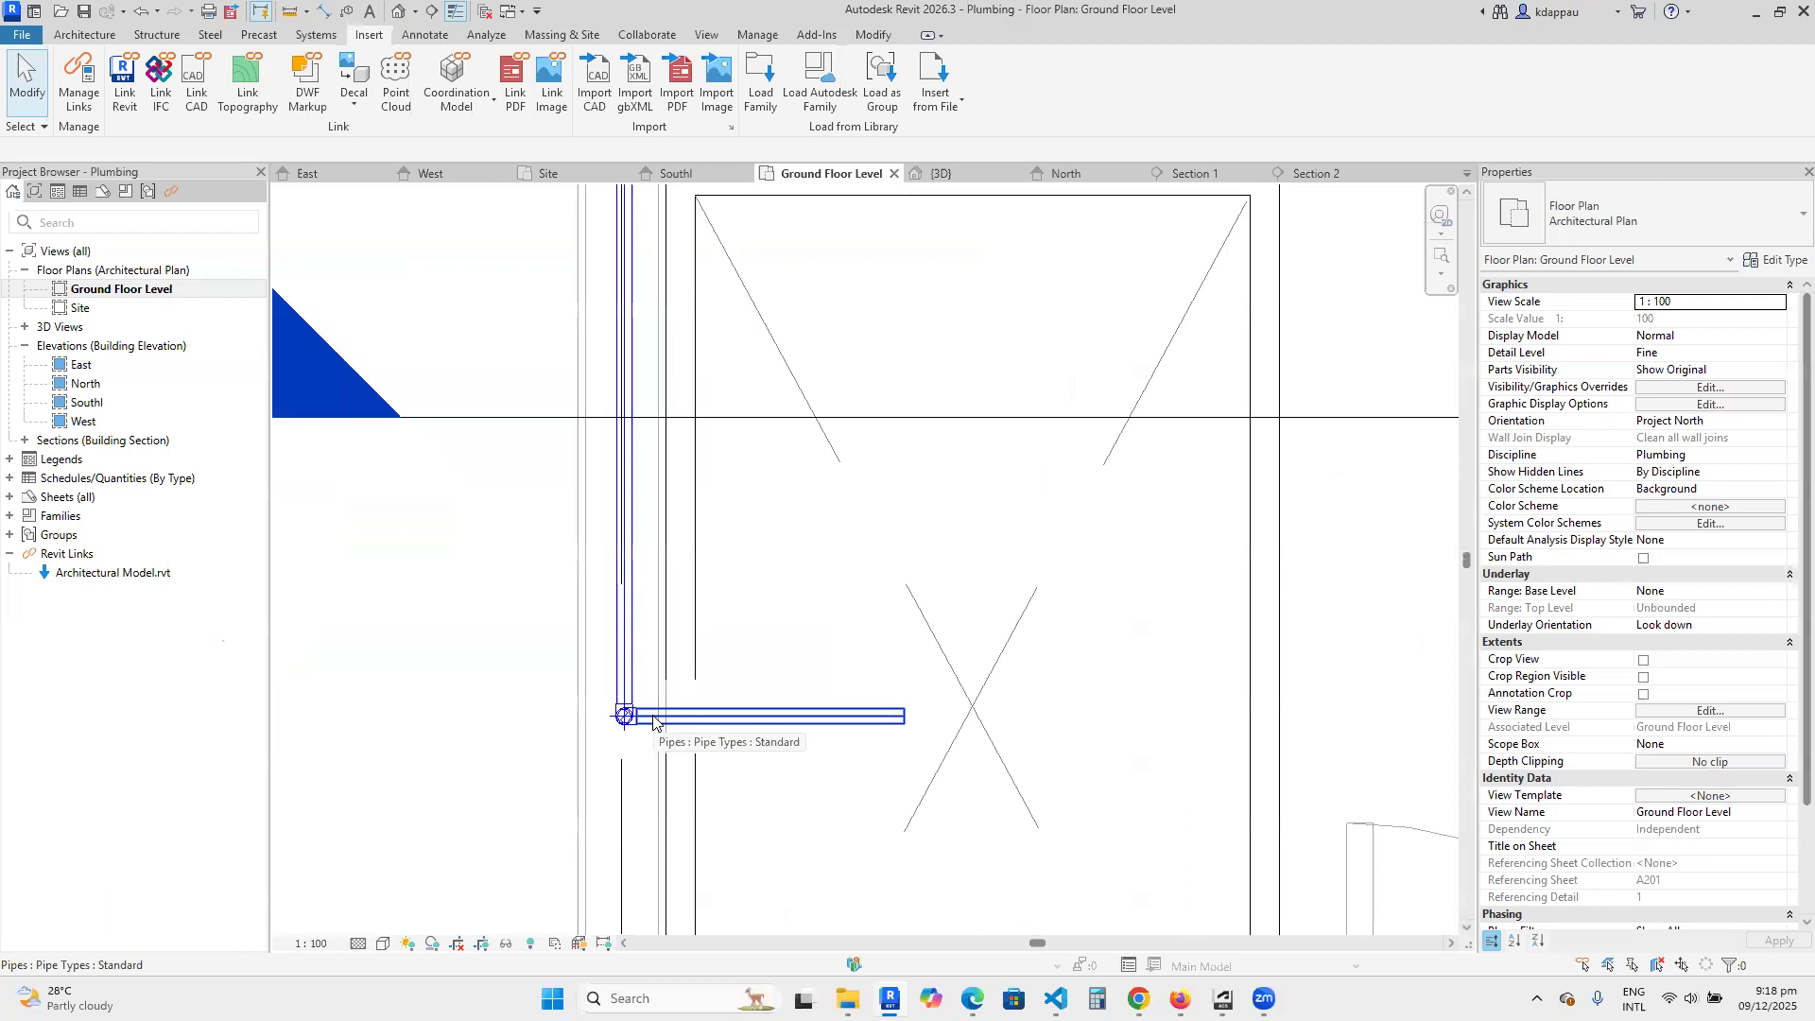
pyautogui.scroll(-2, 653, 723)
# Open the default 3D view and inspect the cold water pipe run around the bathroom fixtures.
pyautogui.click(398, 12)
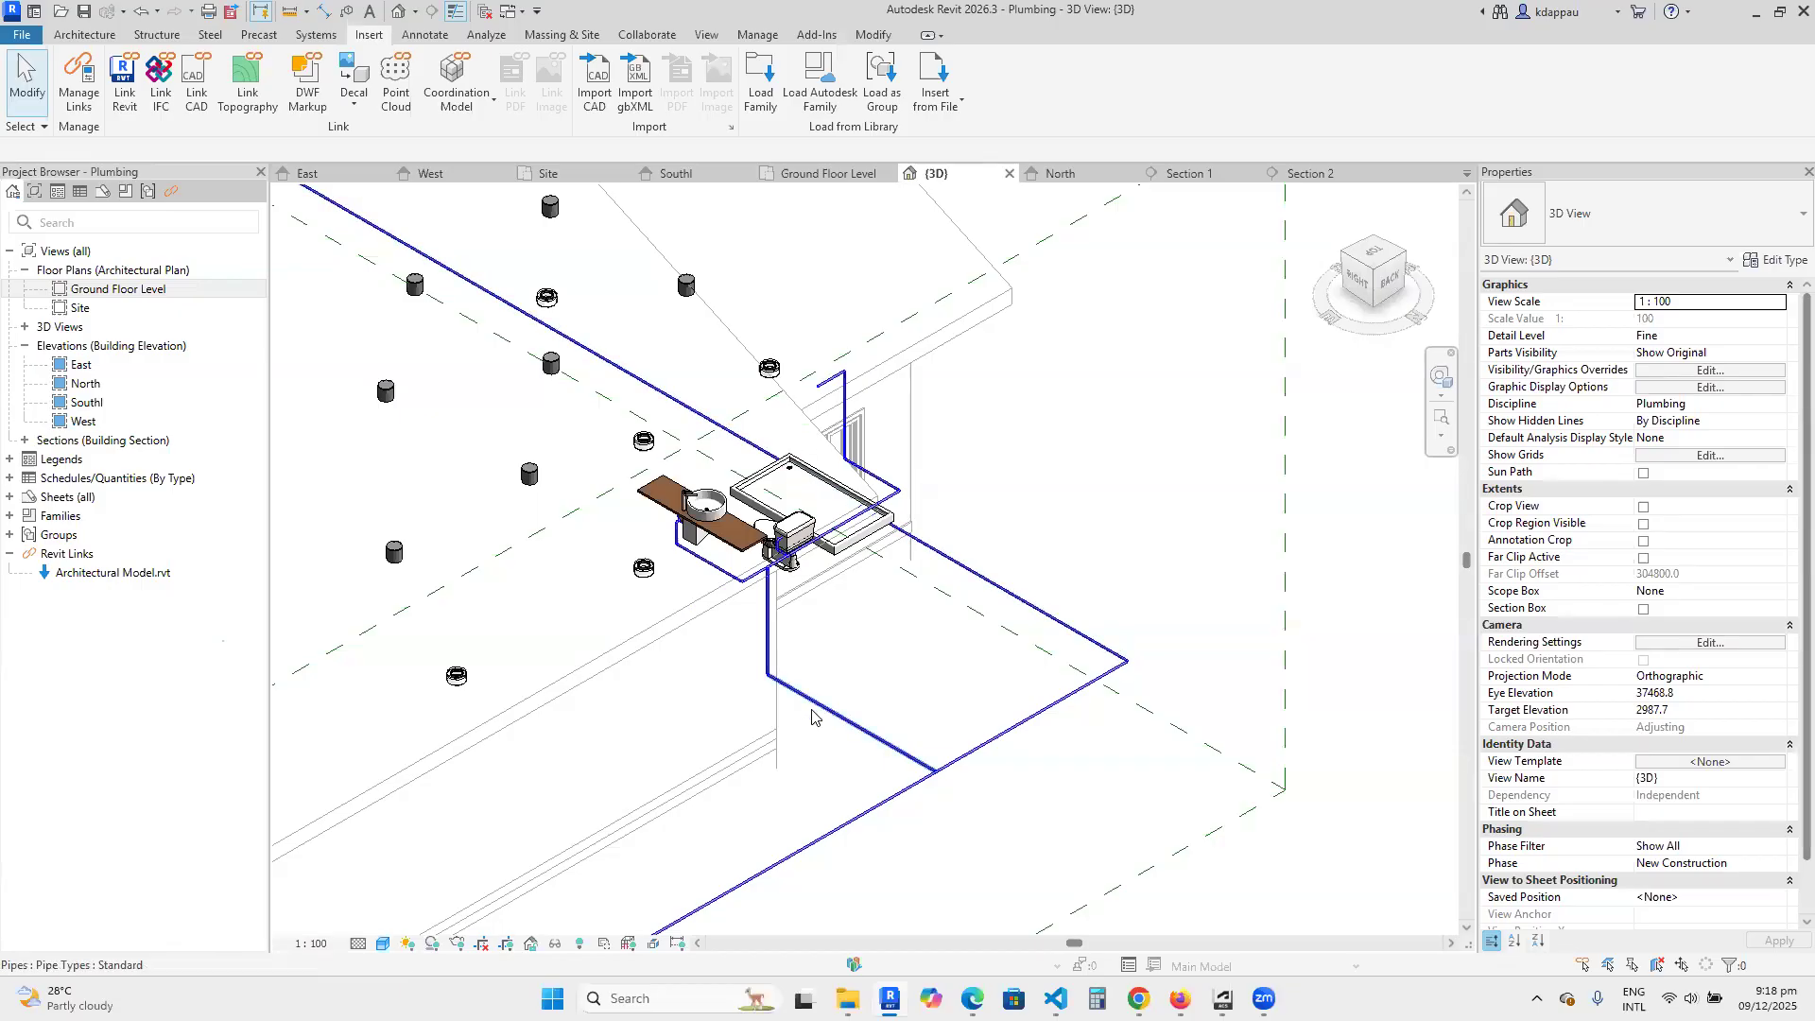
pyautogui.scroll(3, 760, 603)
pyautogui.scroll(-3, 817, 710)
pyautogui.scroll(2, 879, 804)
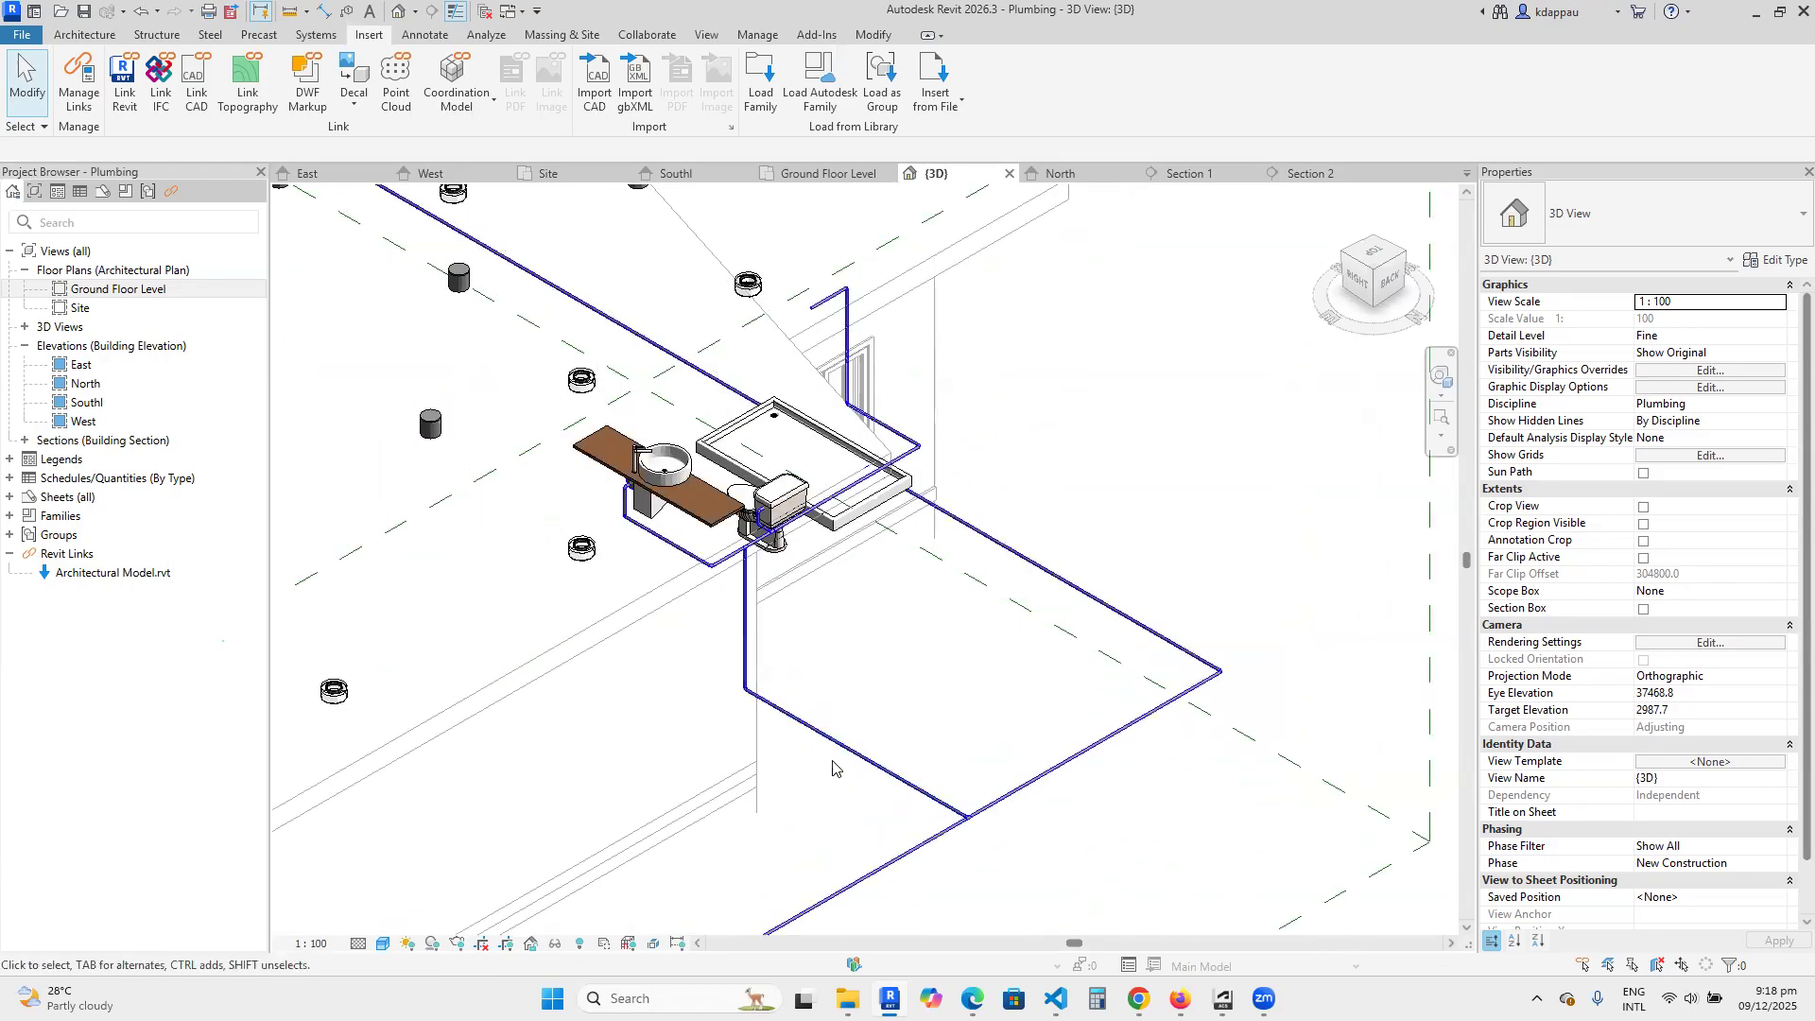
# Examine the cold water branch from the outdoor main to the washbasin, toilet and shower in the right-back 3D view.
pyautogui.scroll(1, 806, 659)
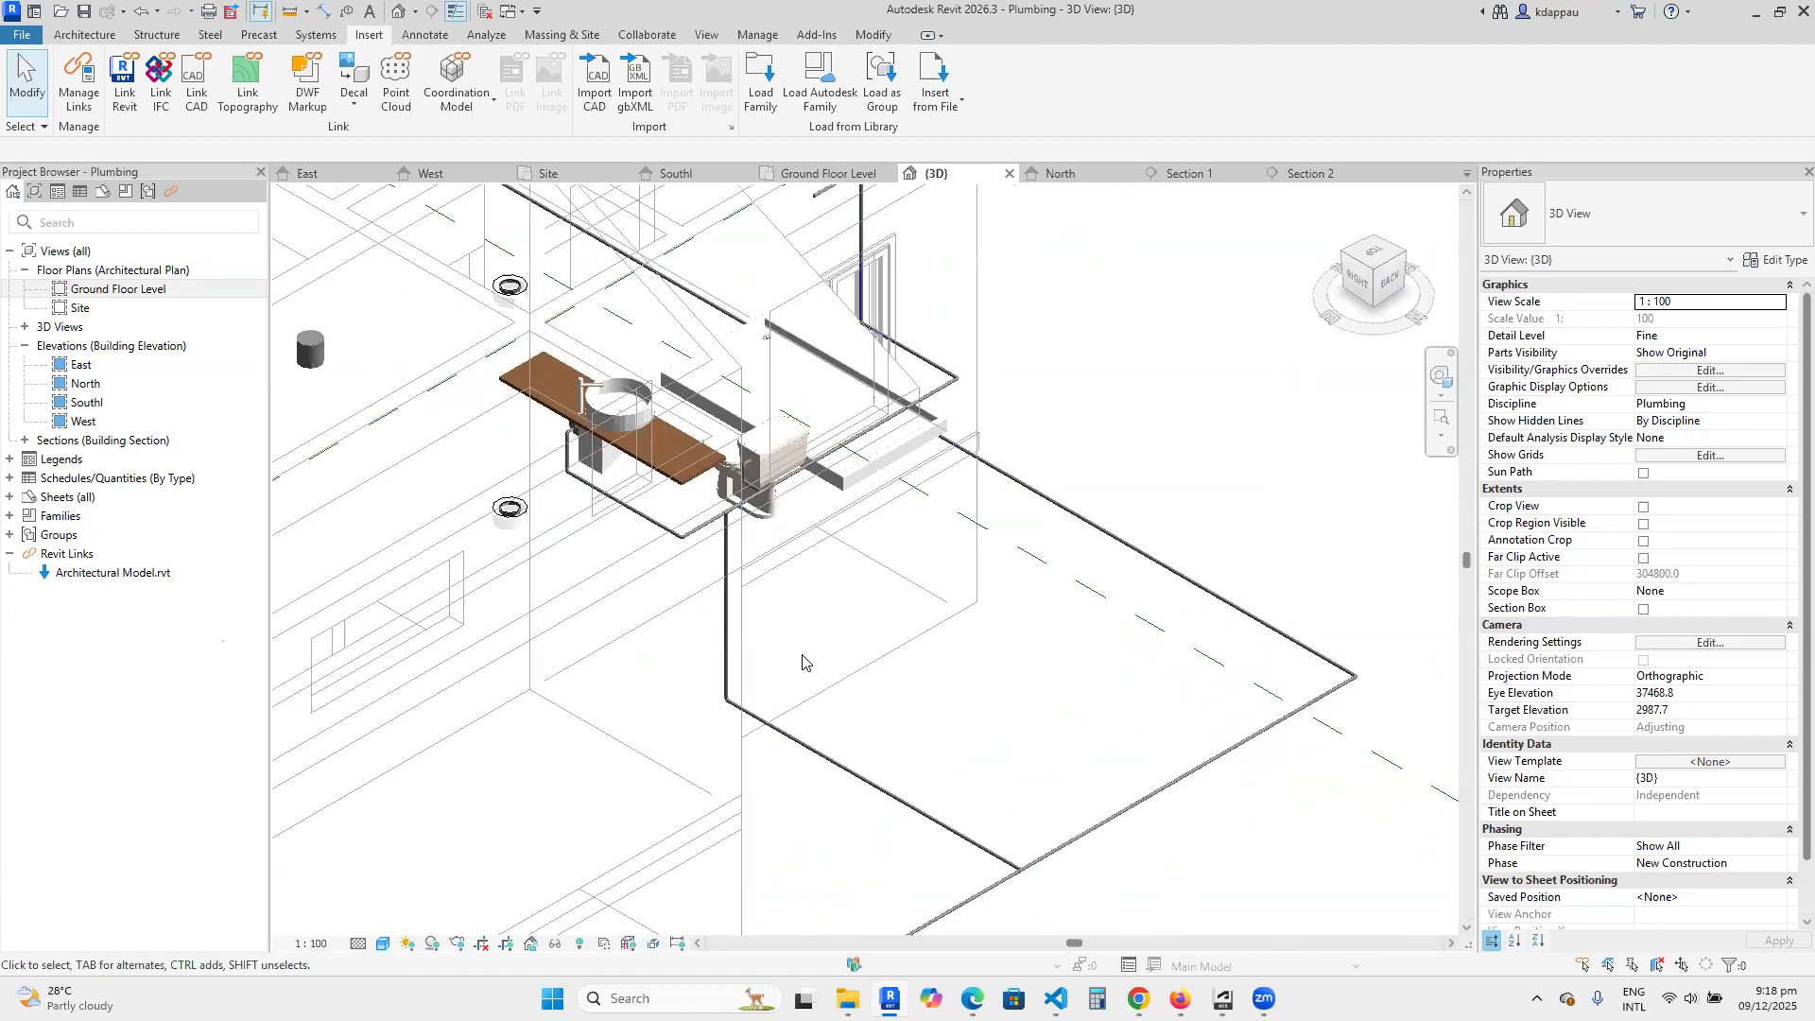
pyautogui.scroll(-4, 876, 702)
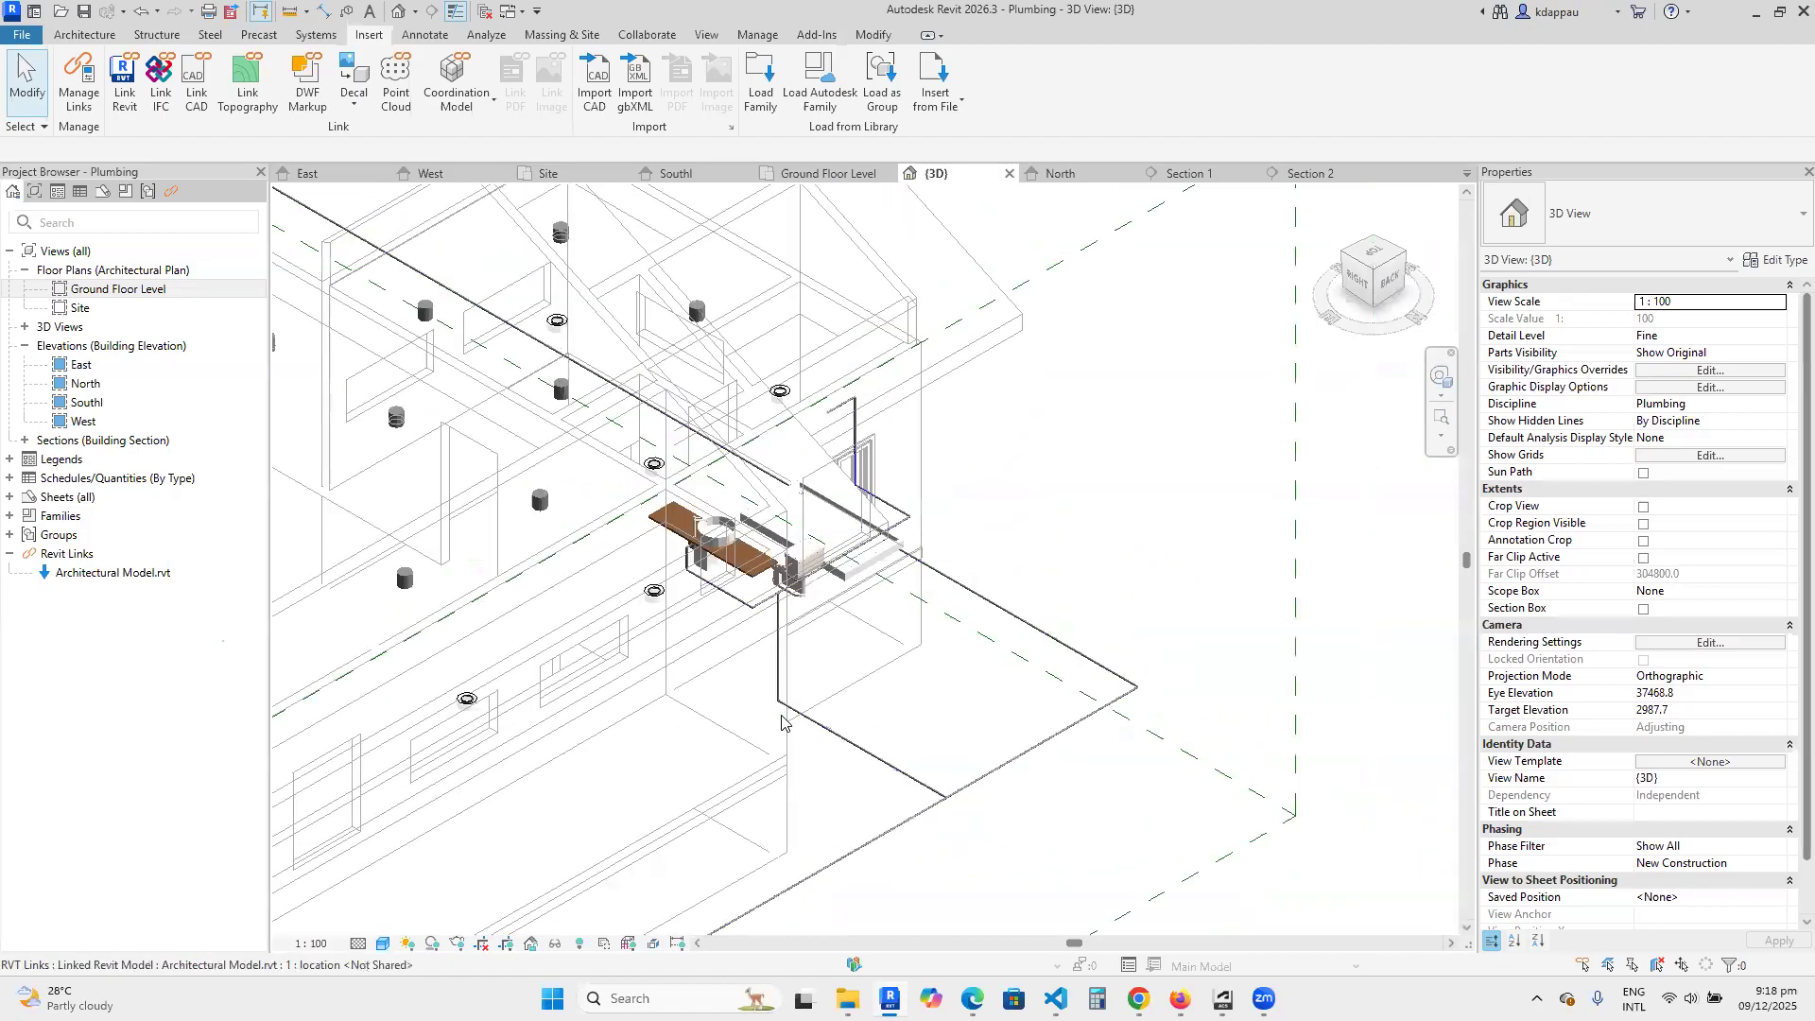
pyautogui.scroll(2, 831, 703)
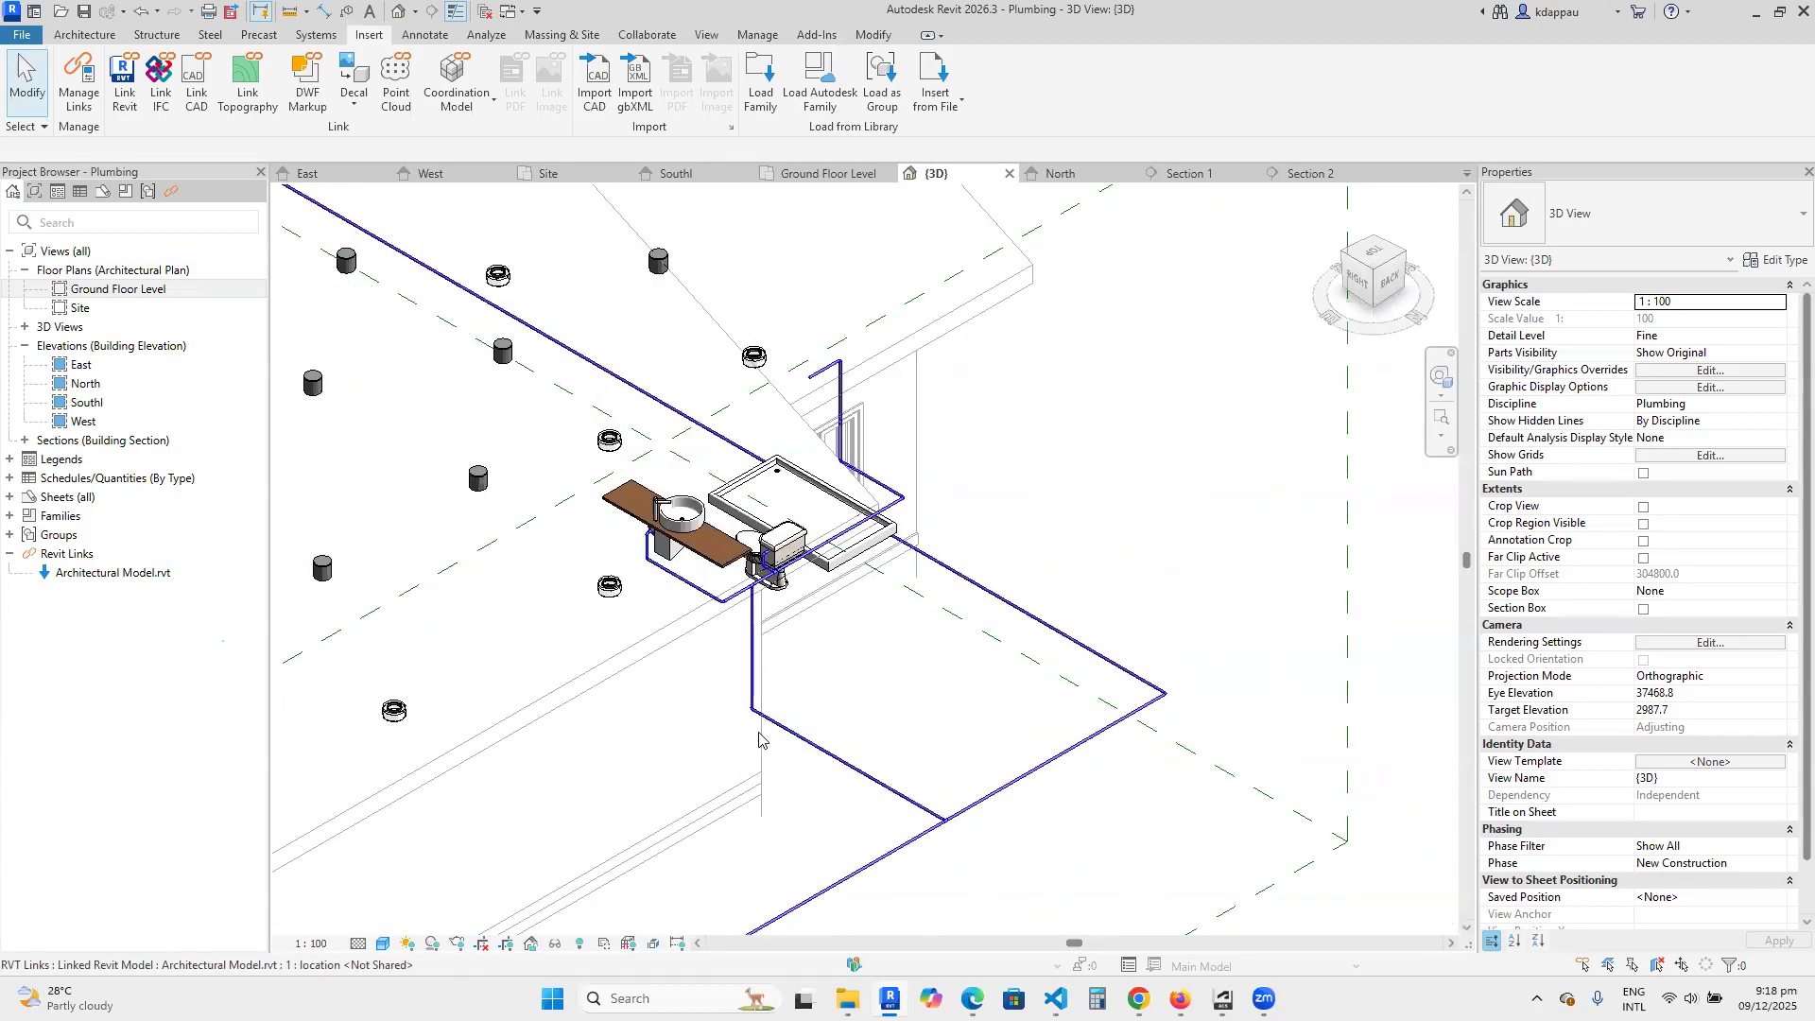
pyautogui.scroll(-2, 765, 740)
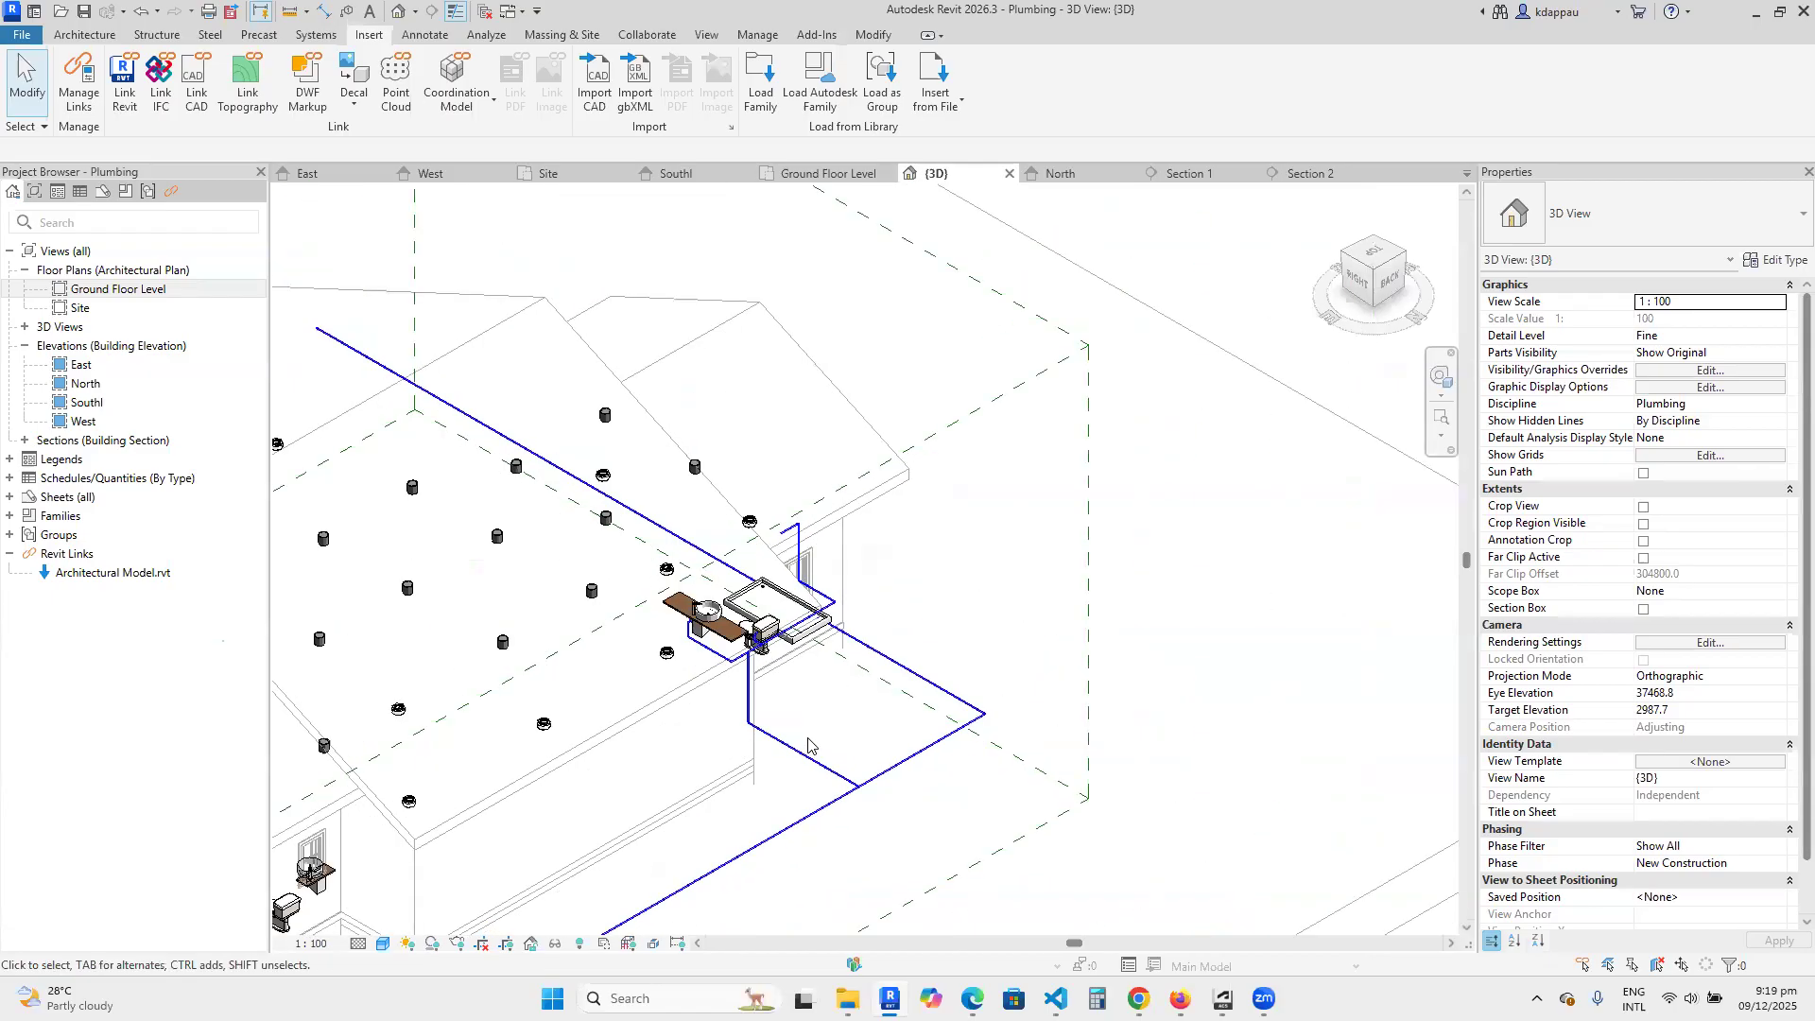
pyautogui.scroll(2, 773, 705)
pyautogui.scroll(-3, 813, 735)
pyautogui.scroll(2, 822, 756)
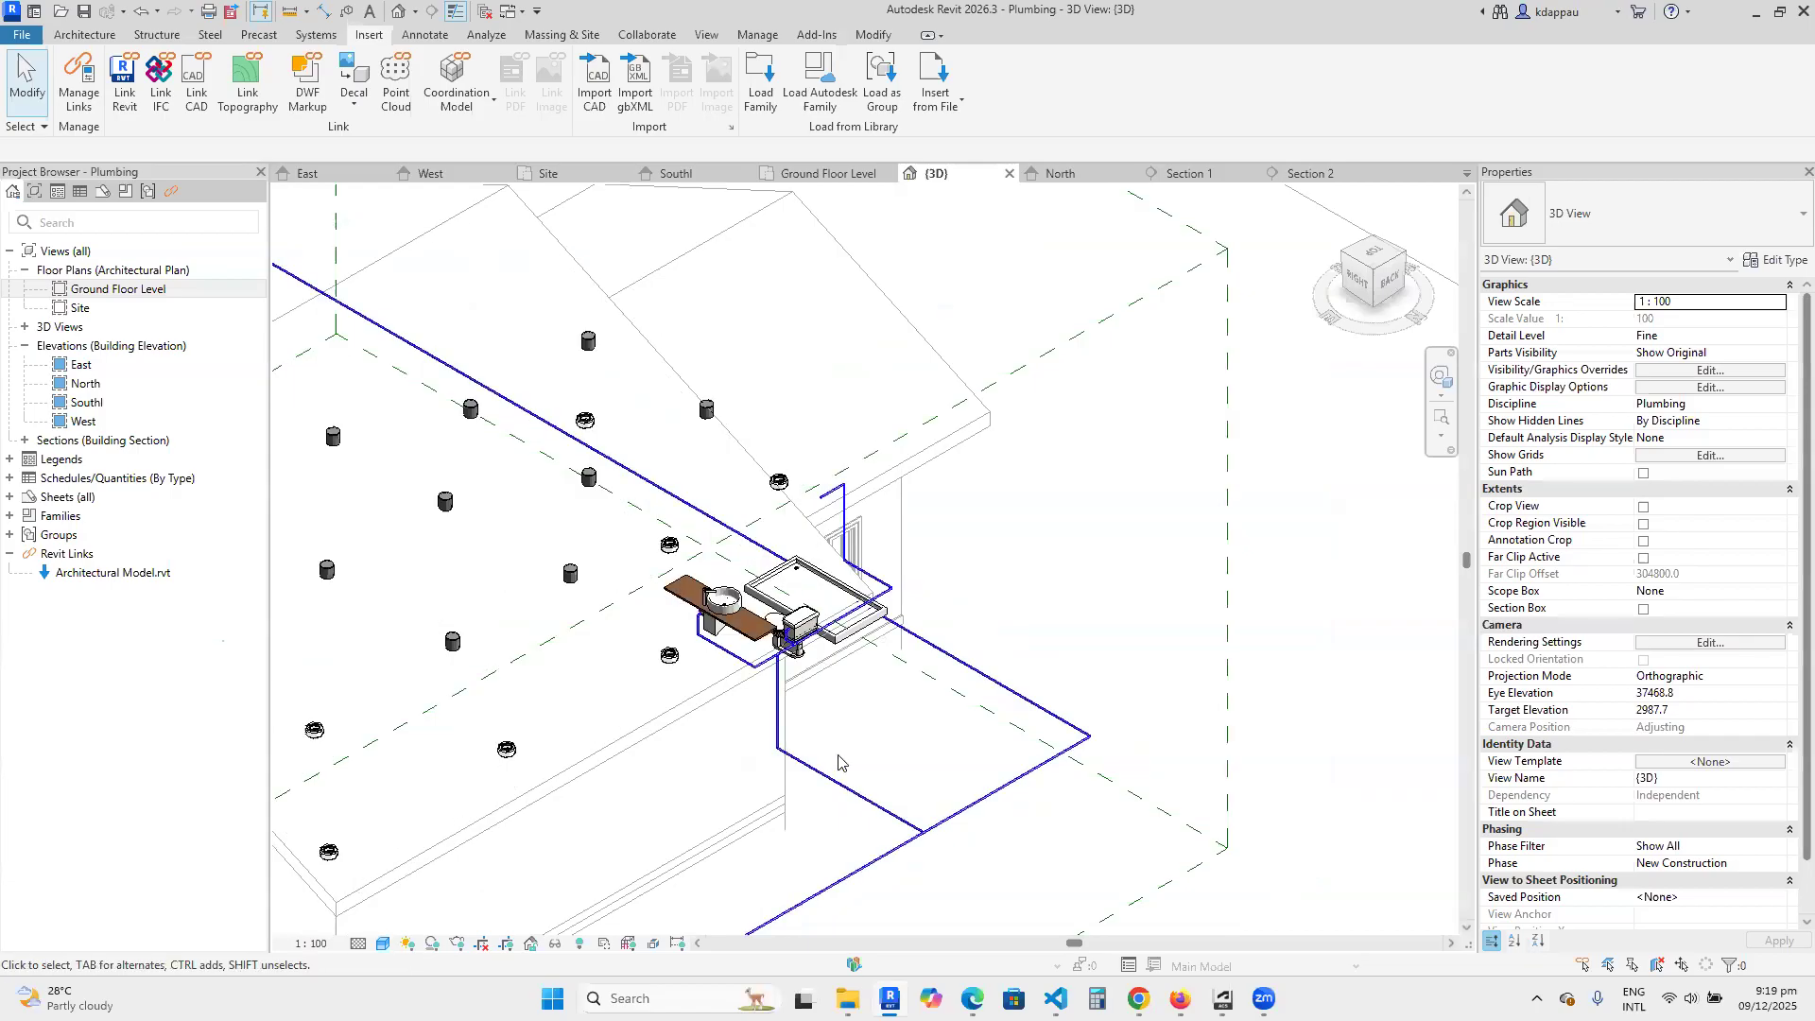
pyautogui.scroll(-3, 838, 762)
pyautogui.scroll(1, 839, 801)
pyautogui.scroll(5, 839, 801)
pyautogui.scroll(-3, 899, 747)
pyautogui.scroll(-2, 875, 735)
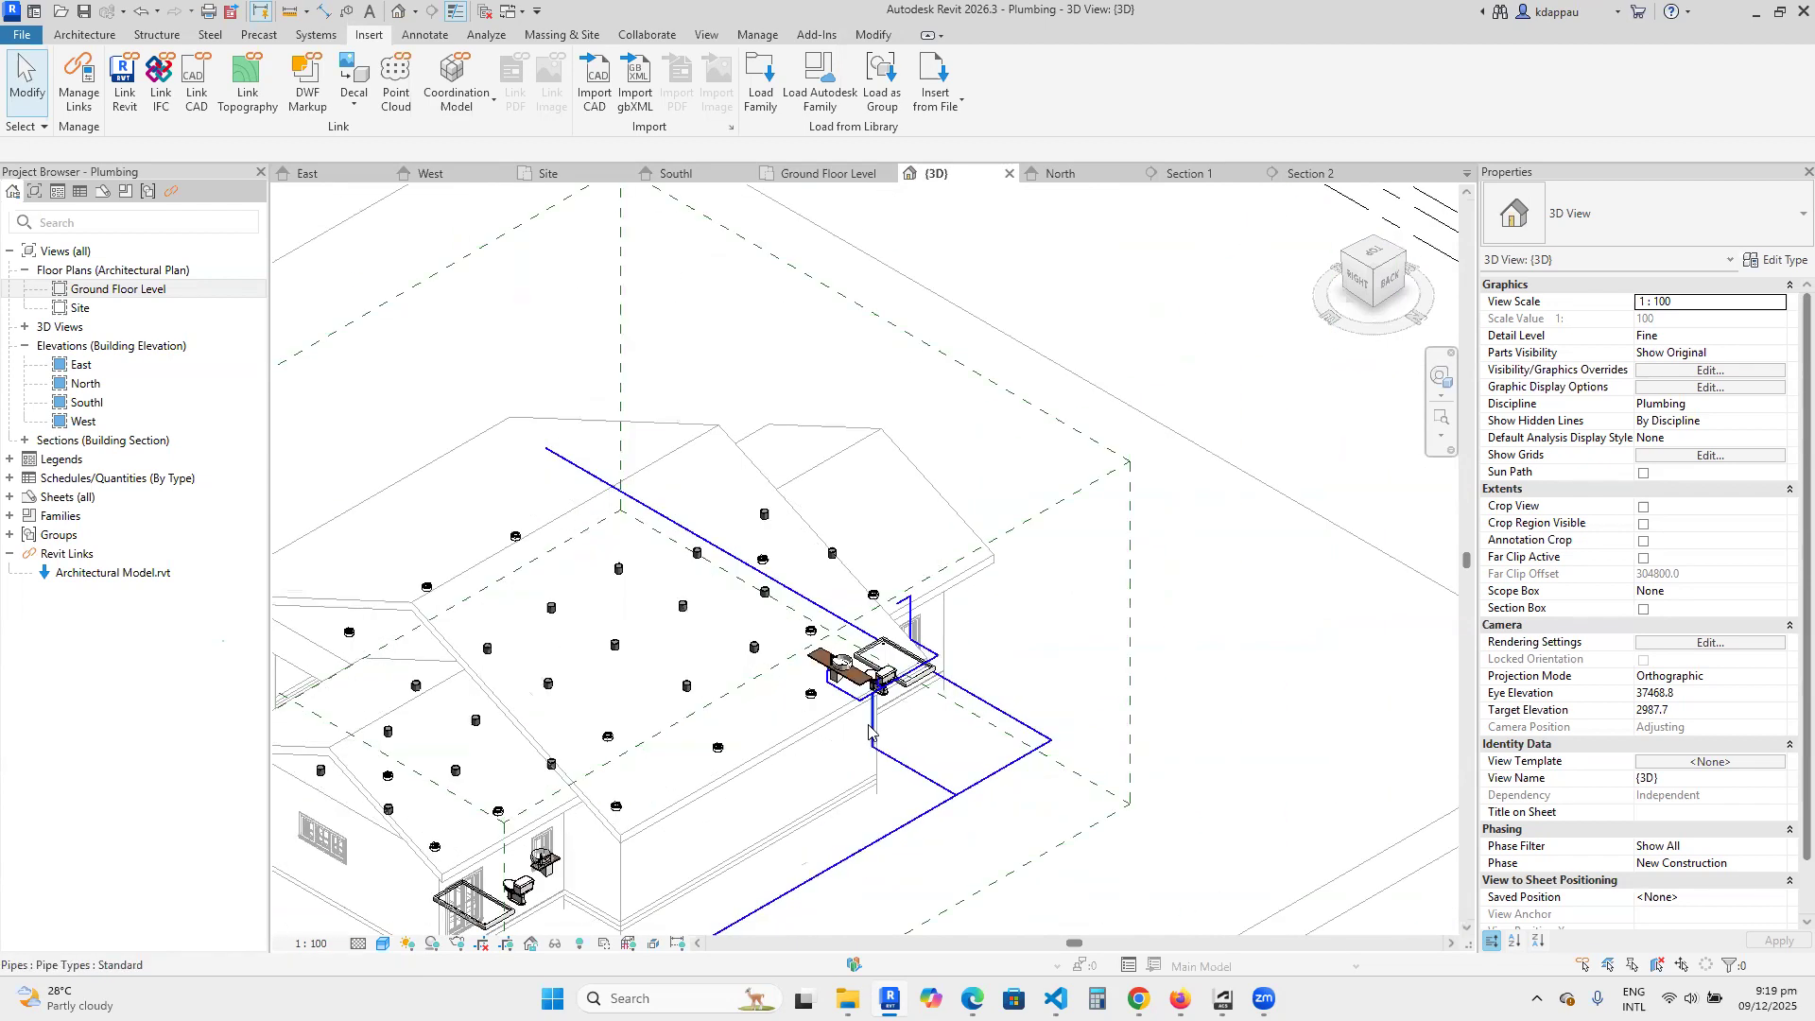
pyautogui.scroll(1, 871, 732)
pyautogui.scroll(4, 903, 737)
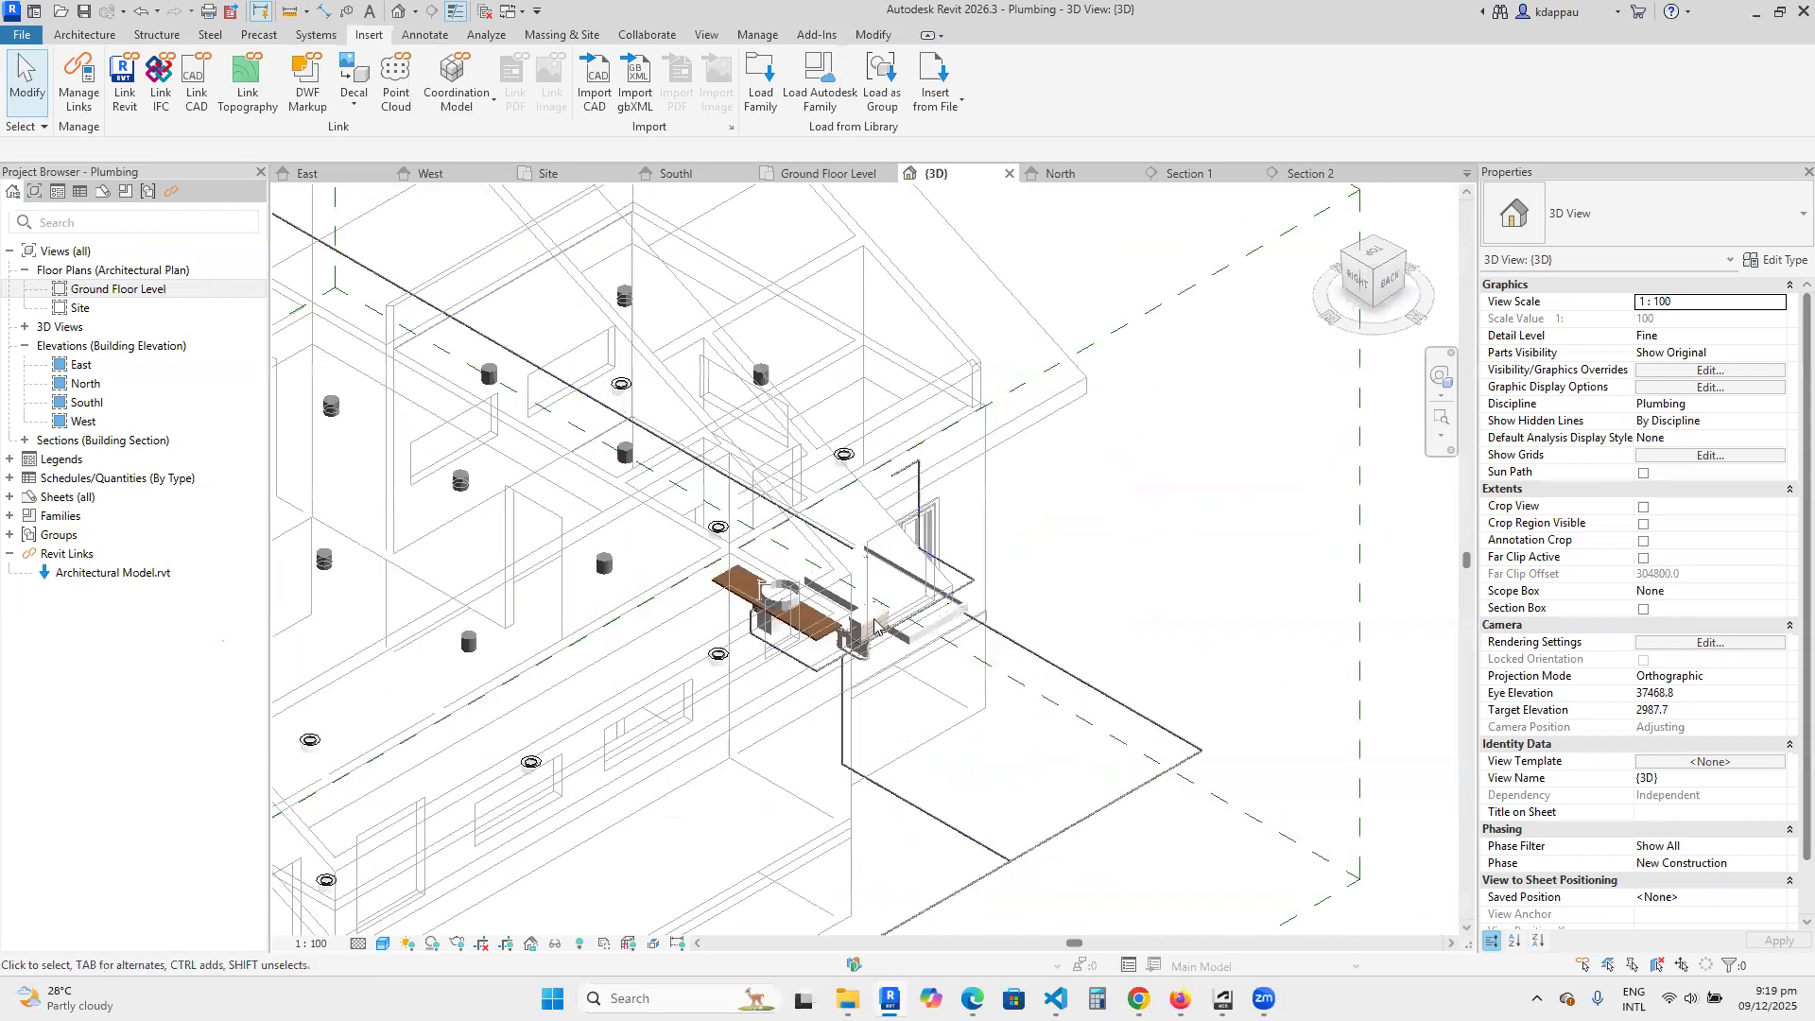
pyautogui.scroll(3, 875, 626)
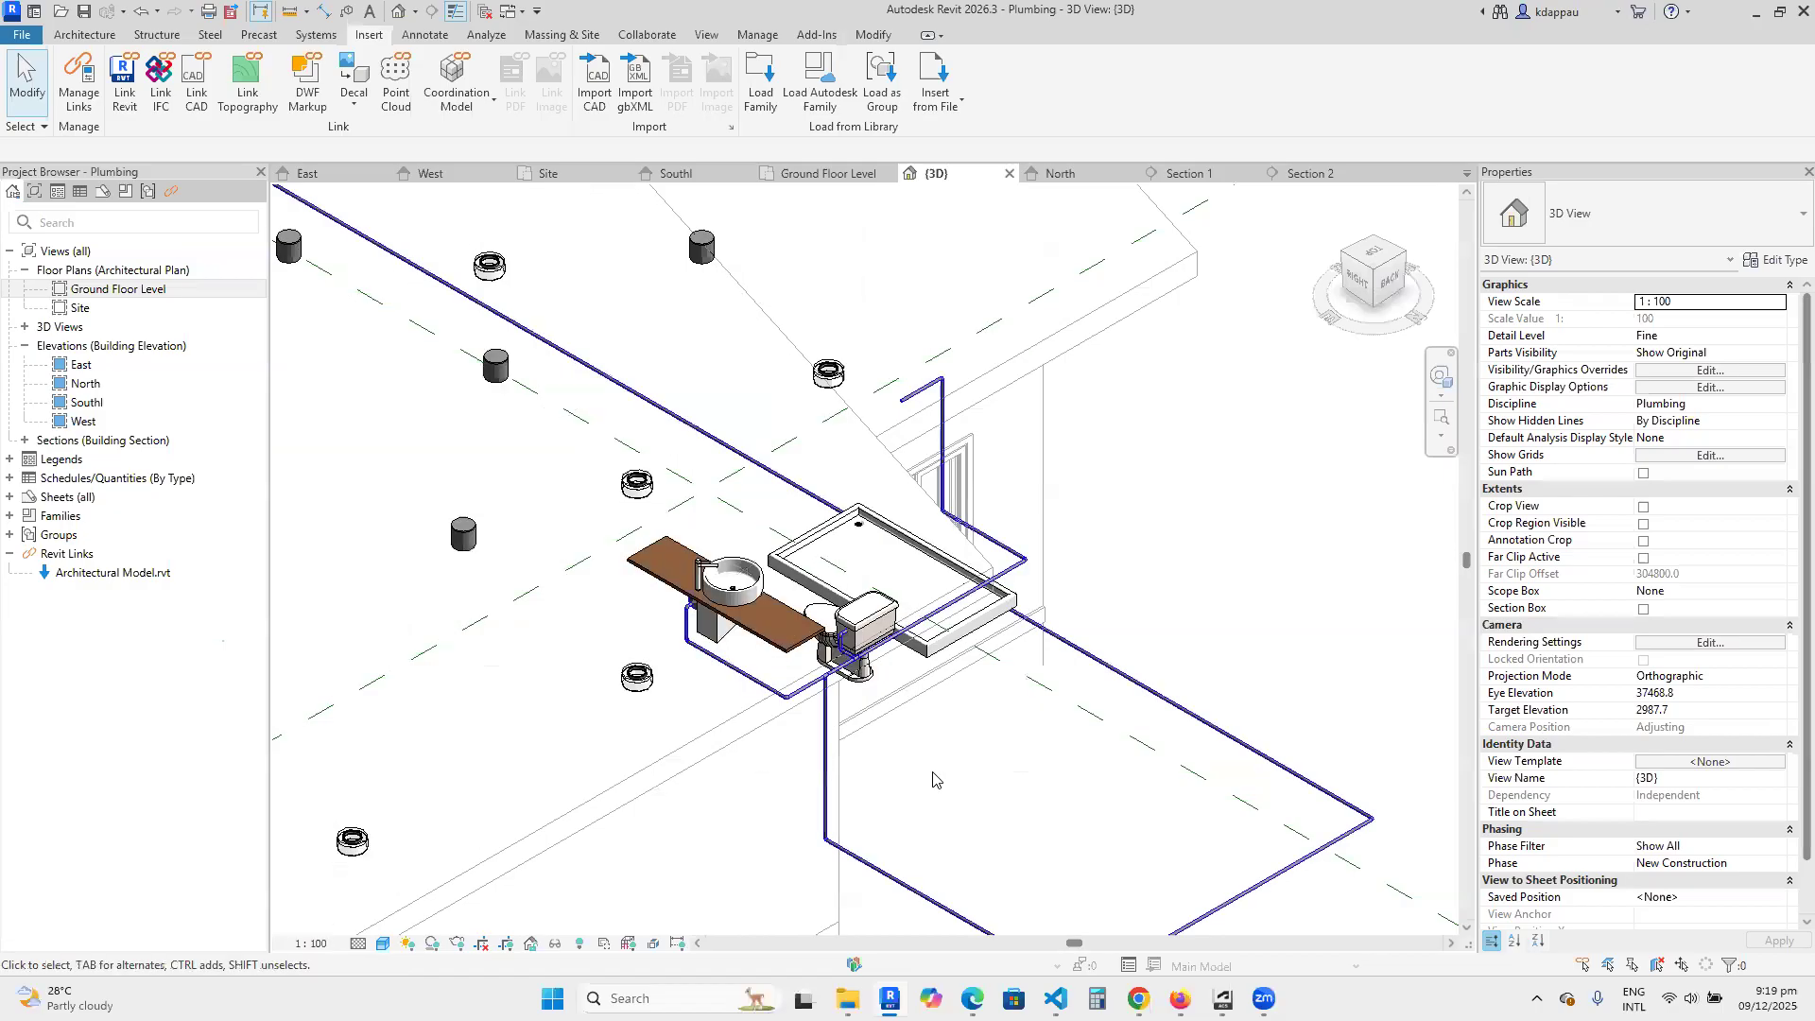
pyautogui.scroll(4, 875, 752)
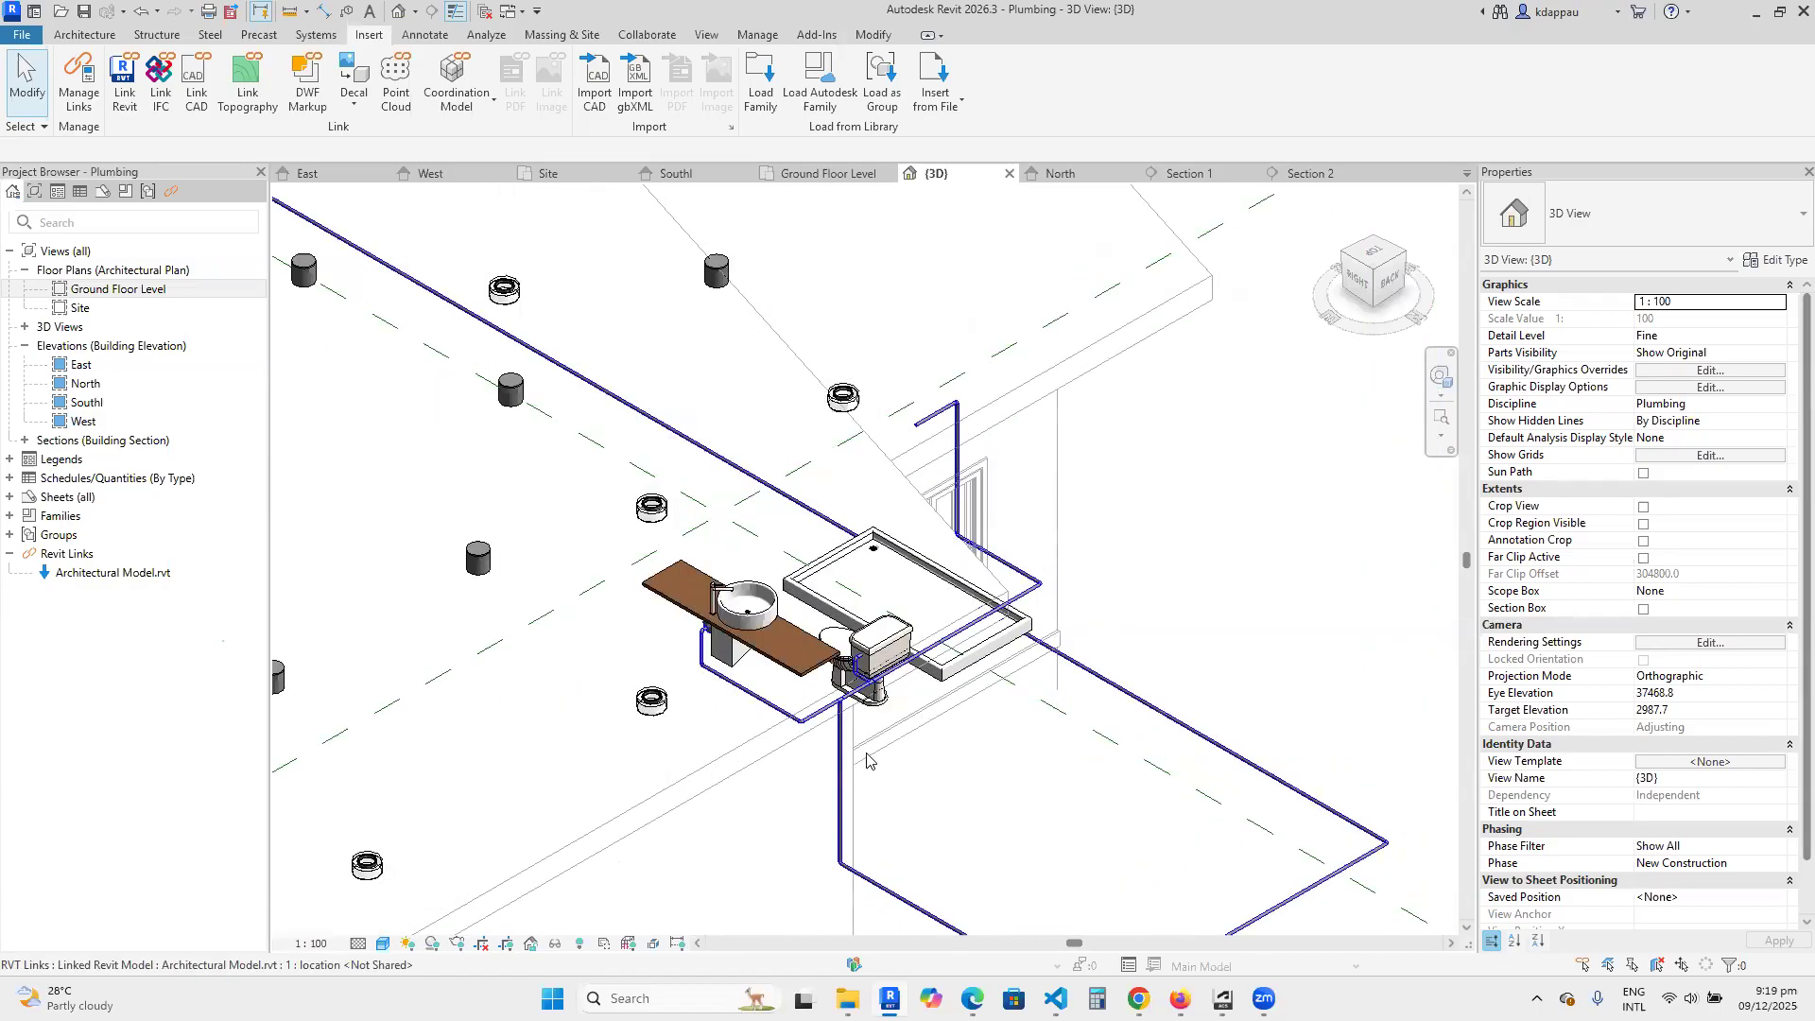
pyautogui.scroll(-3, 892, 685)
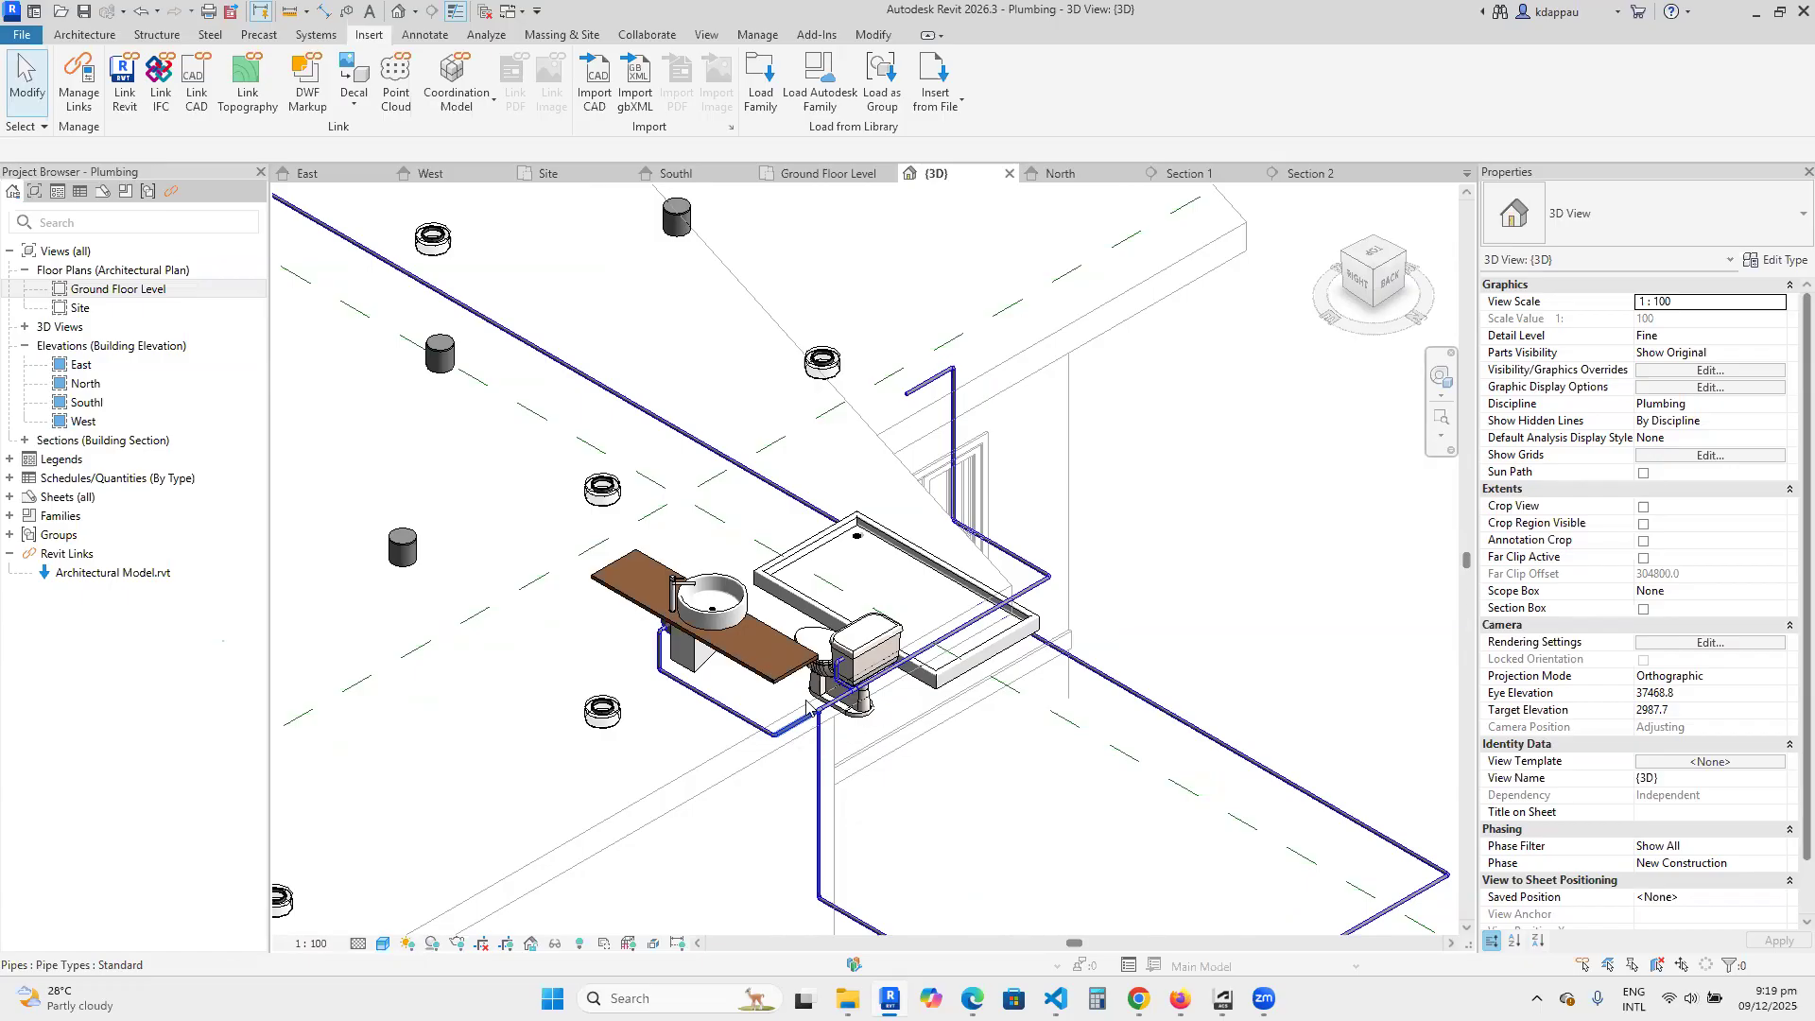
pyautogui.scroll(-4, 808, 704)
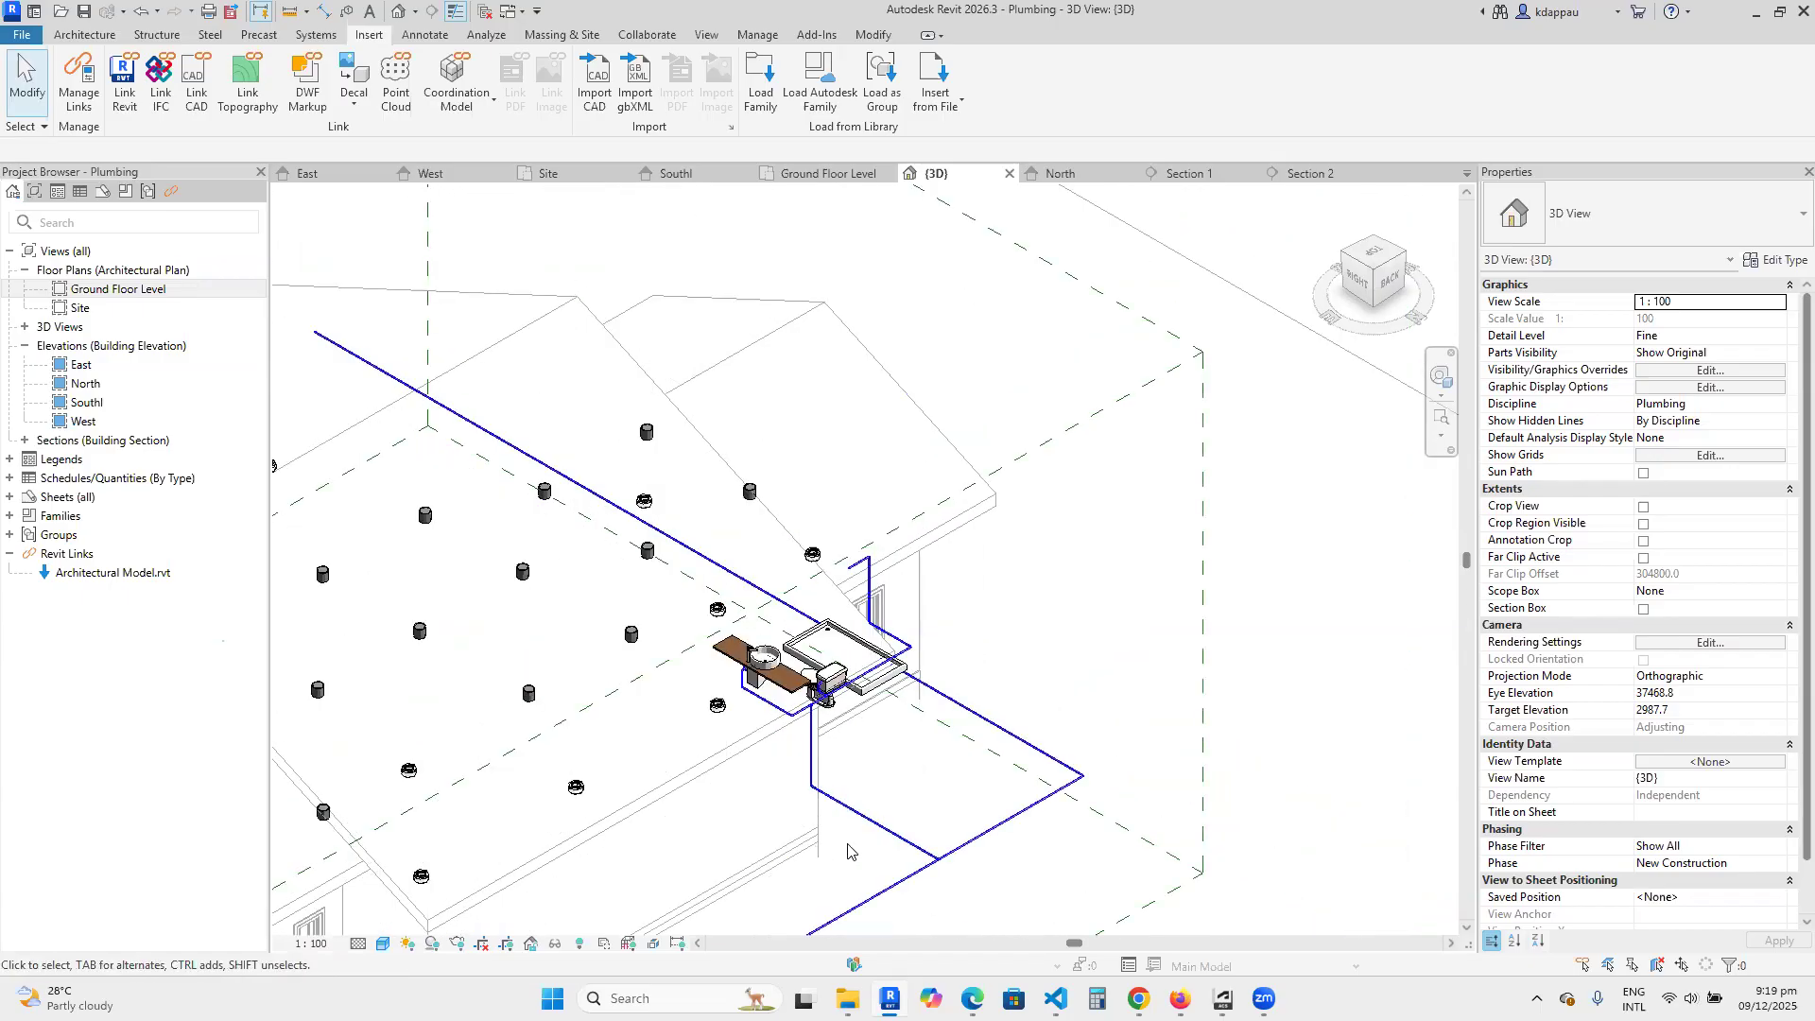
pyautogui.scroll(4, 948, 910)
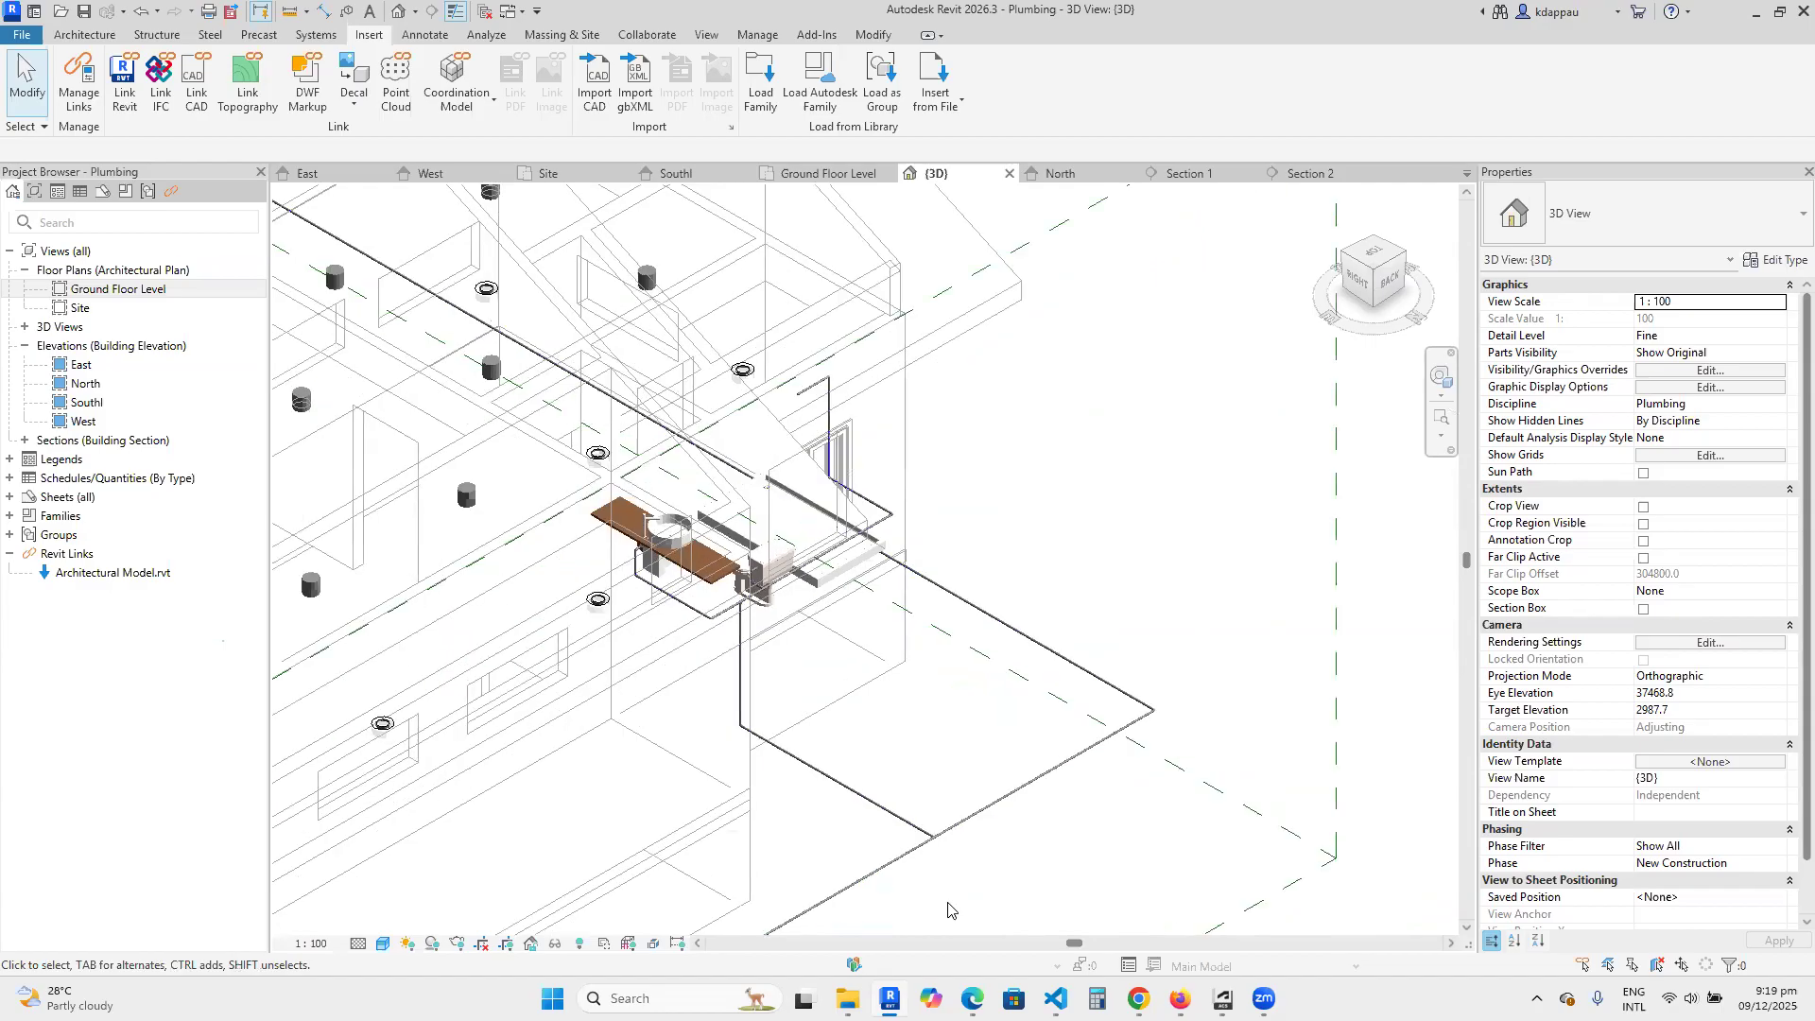
pyautogui.scroll(-4, 817, 787)
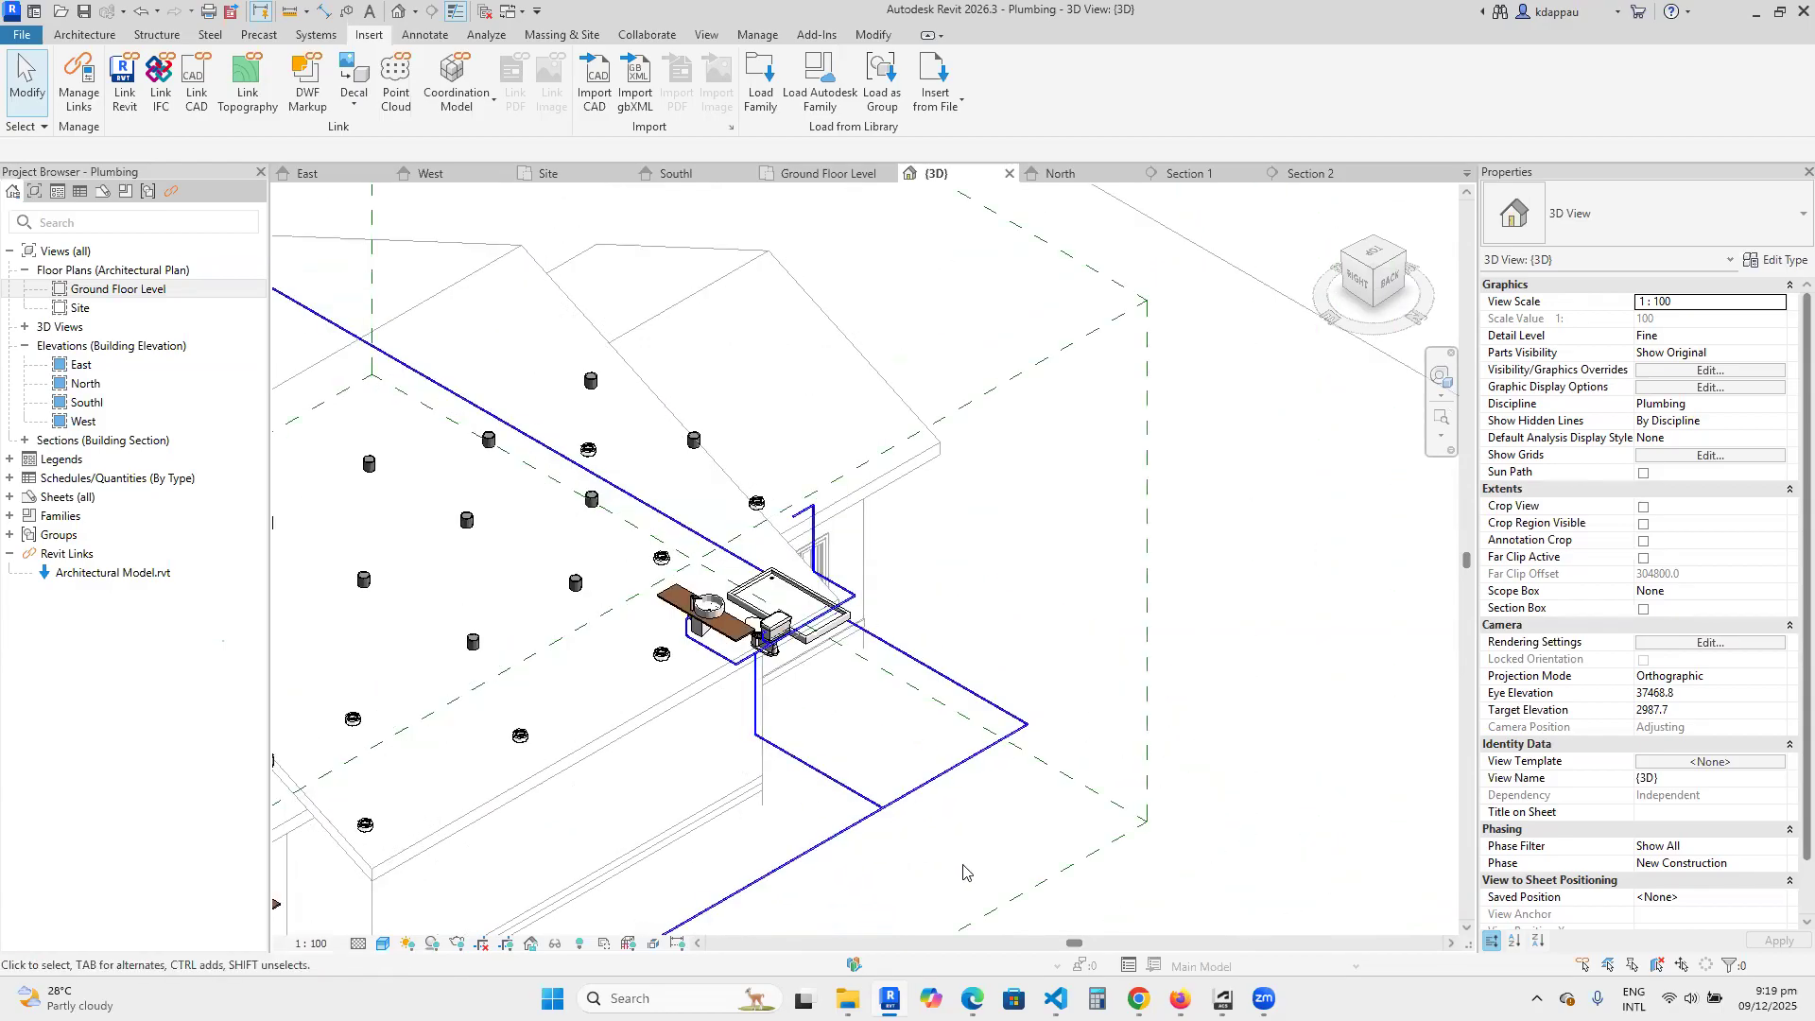
pyautogui.scroll(2, 964, 869)
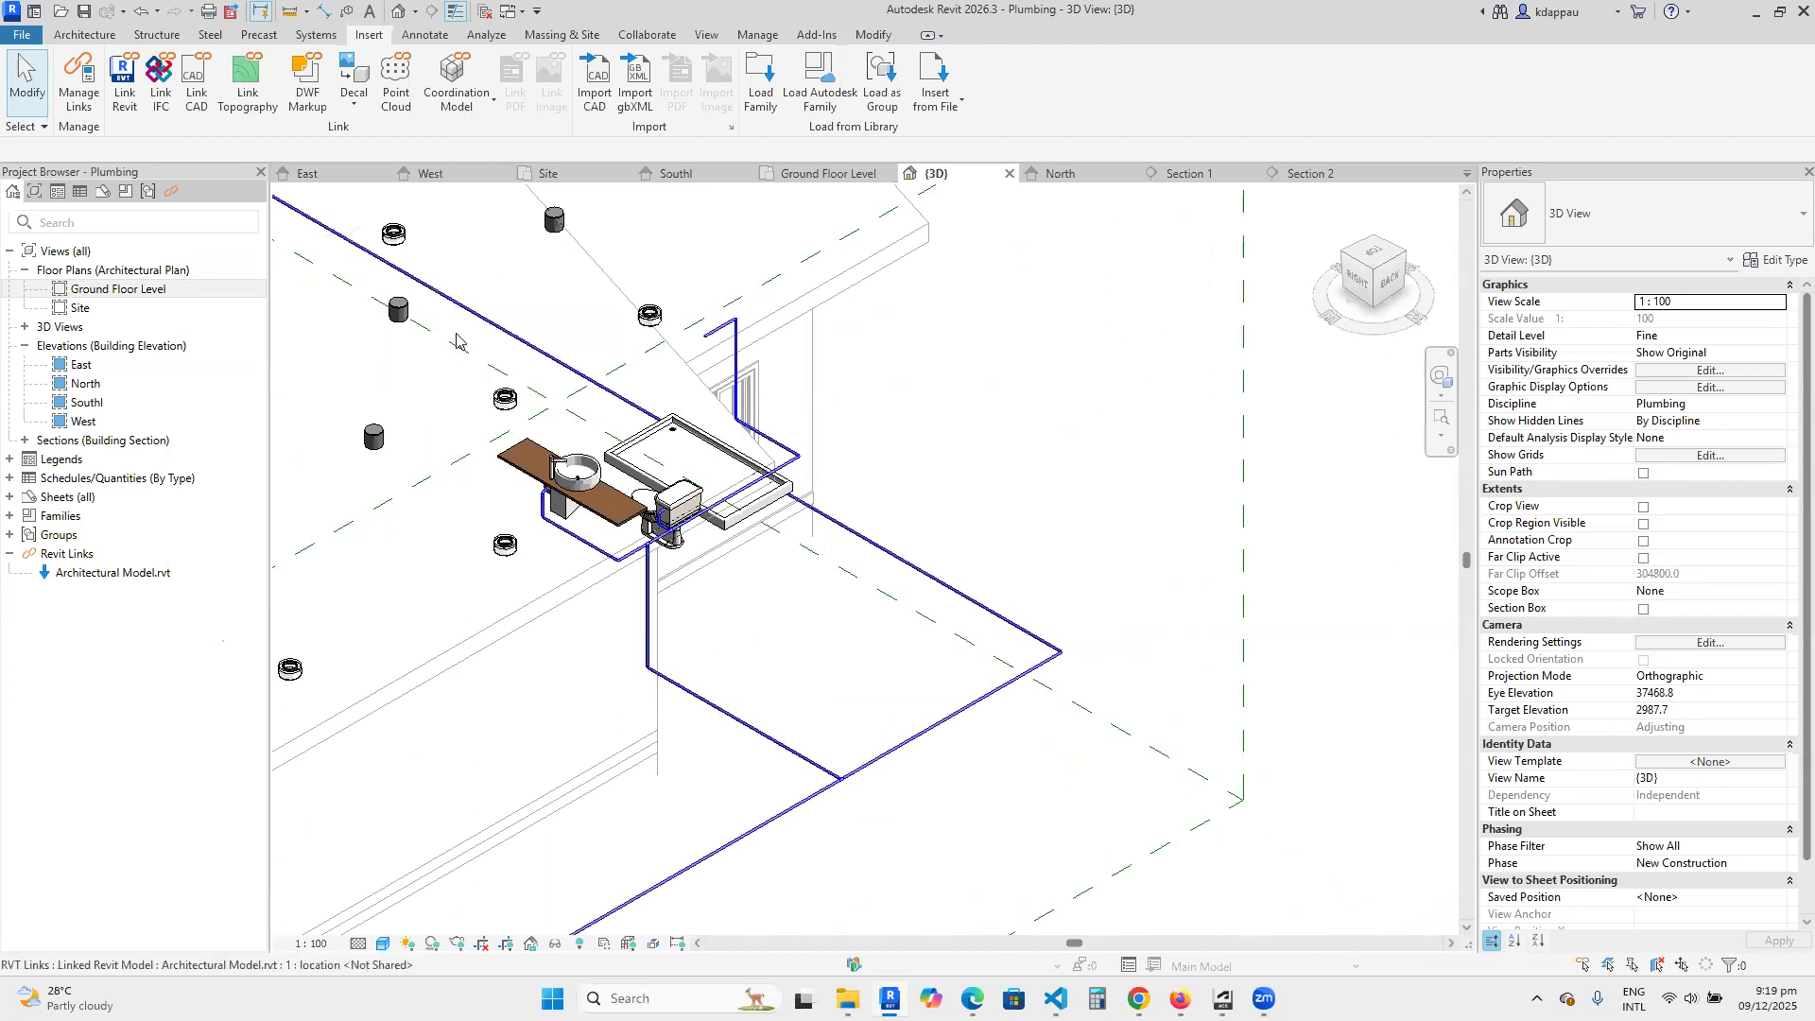
pyautogui.scroll(1, 455, 341)
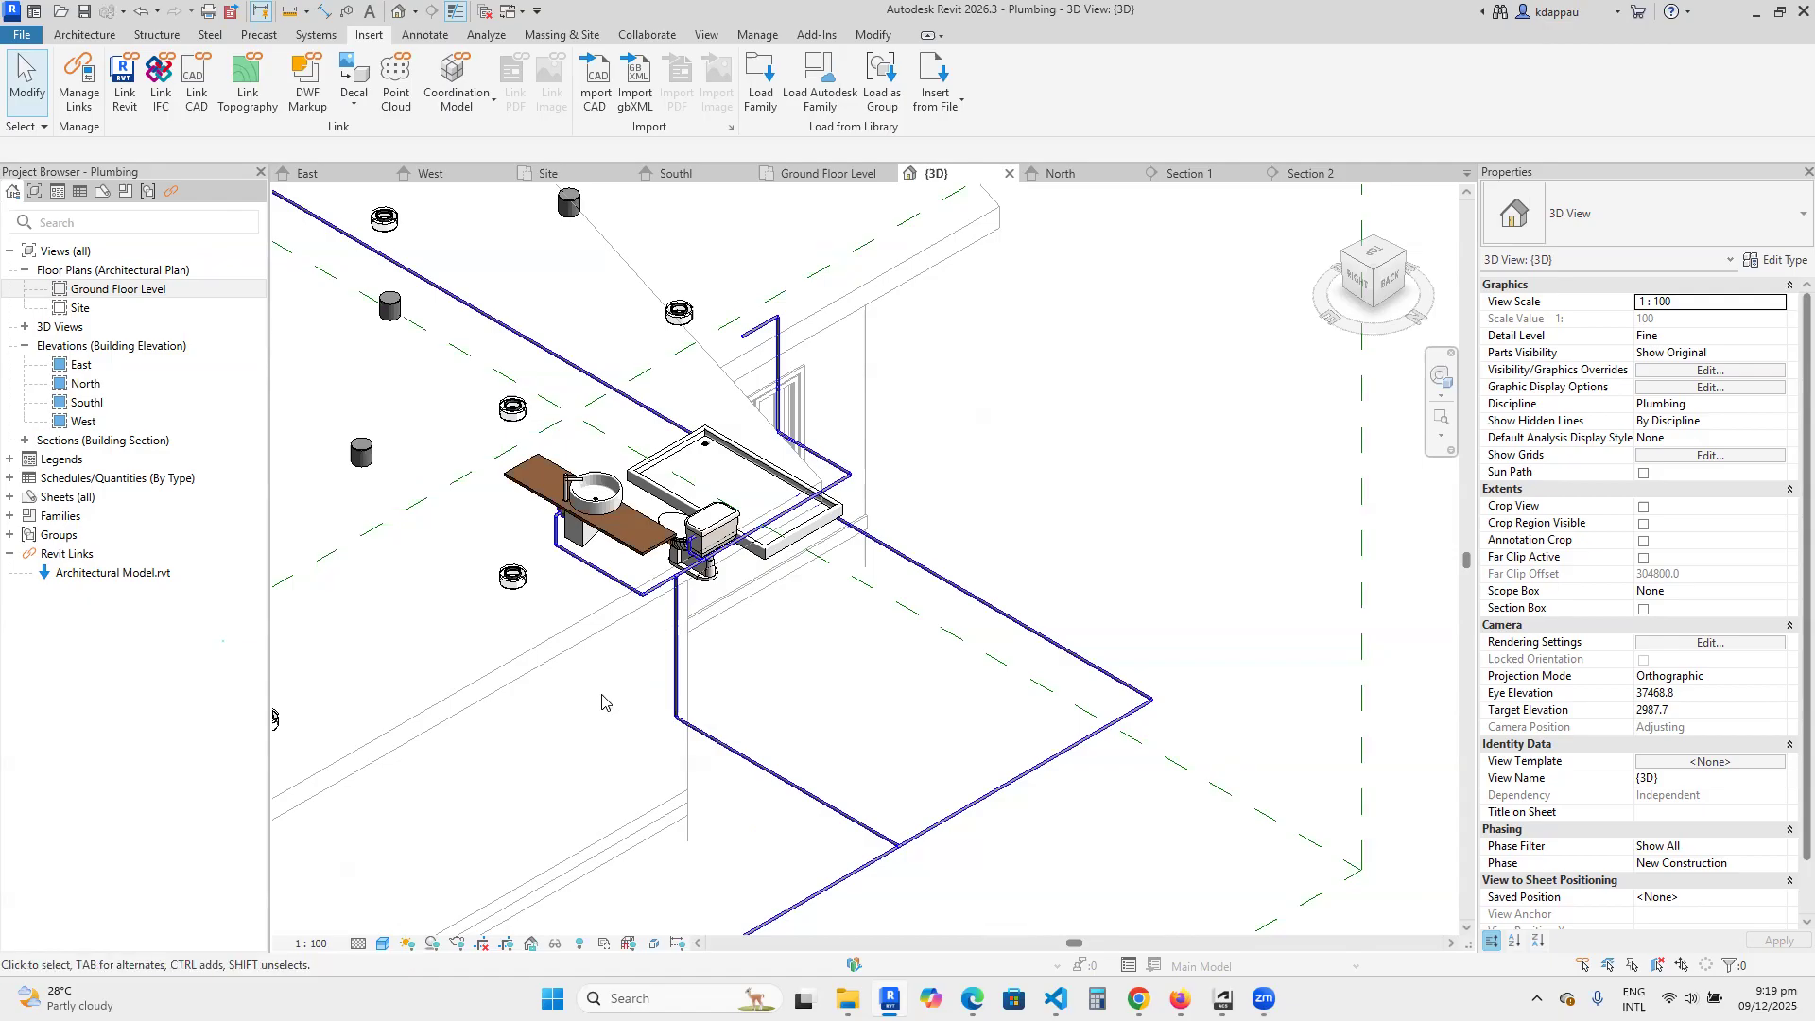
pyautogui.scroll(4, 601, 633)
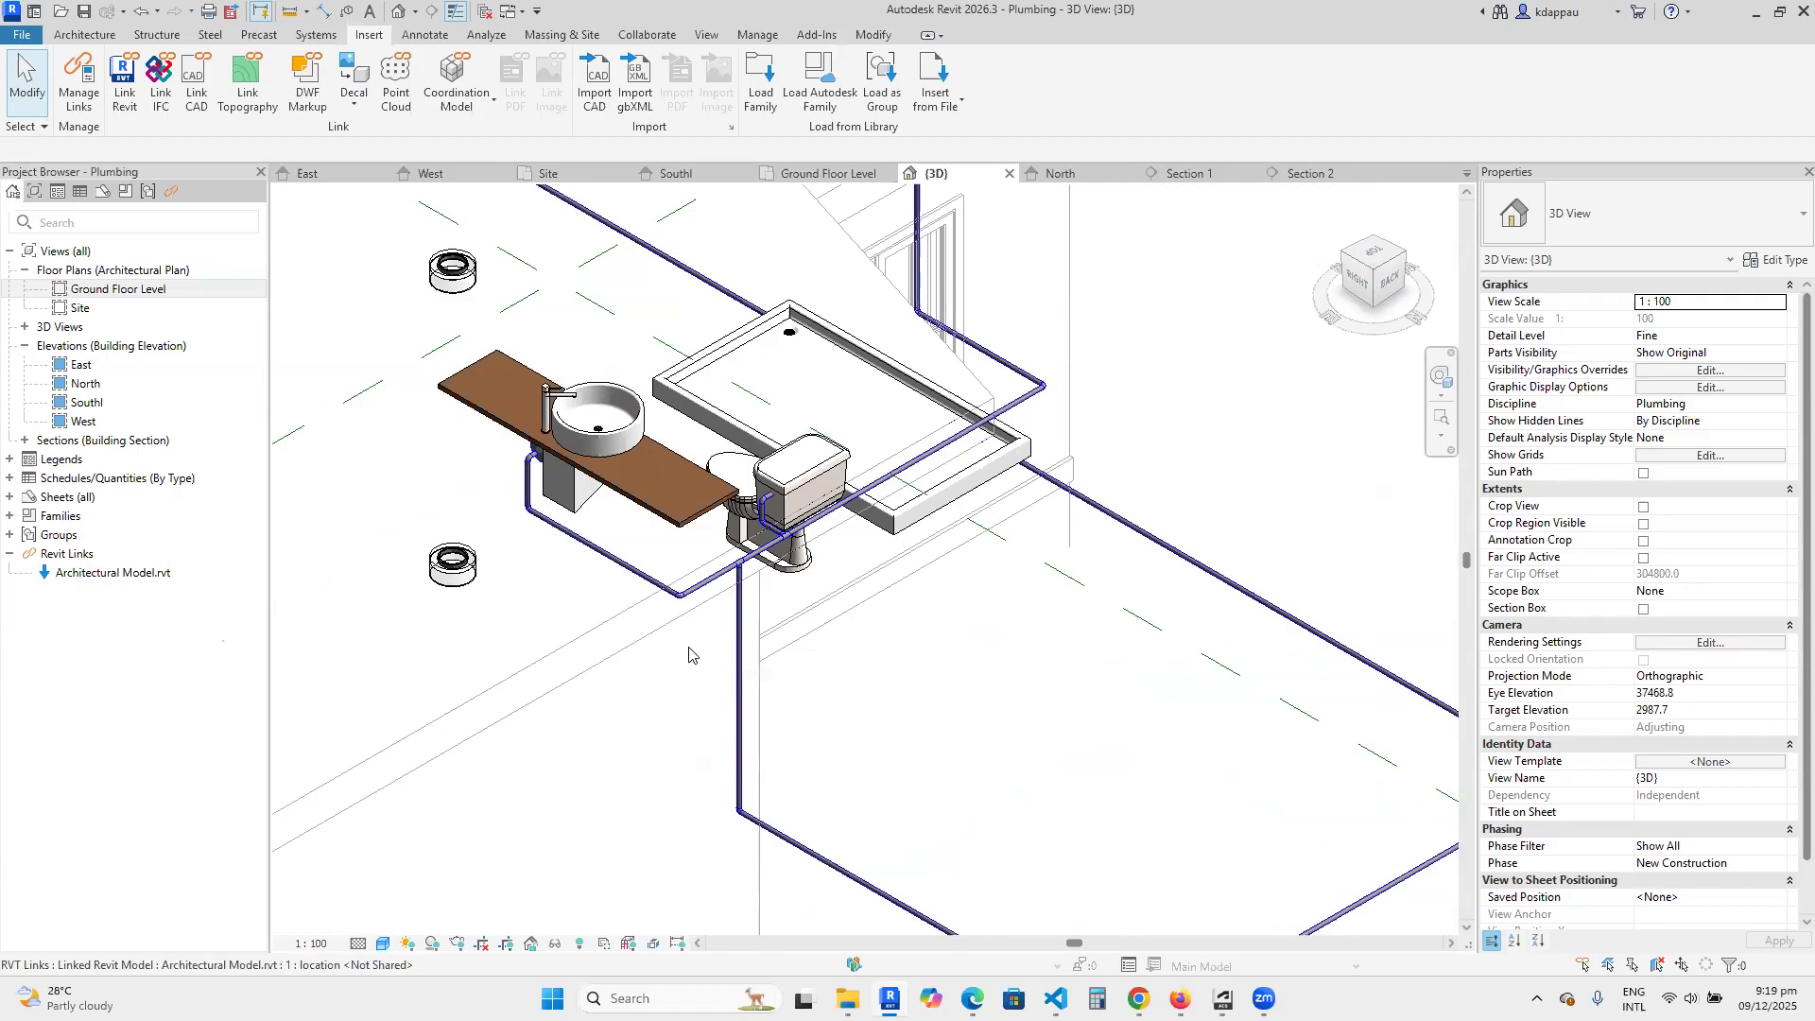
pyautogui.scroll(-2, 697, 687)
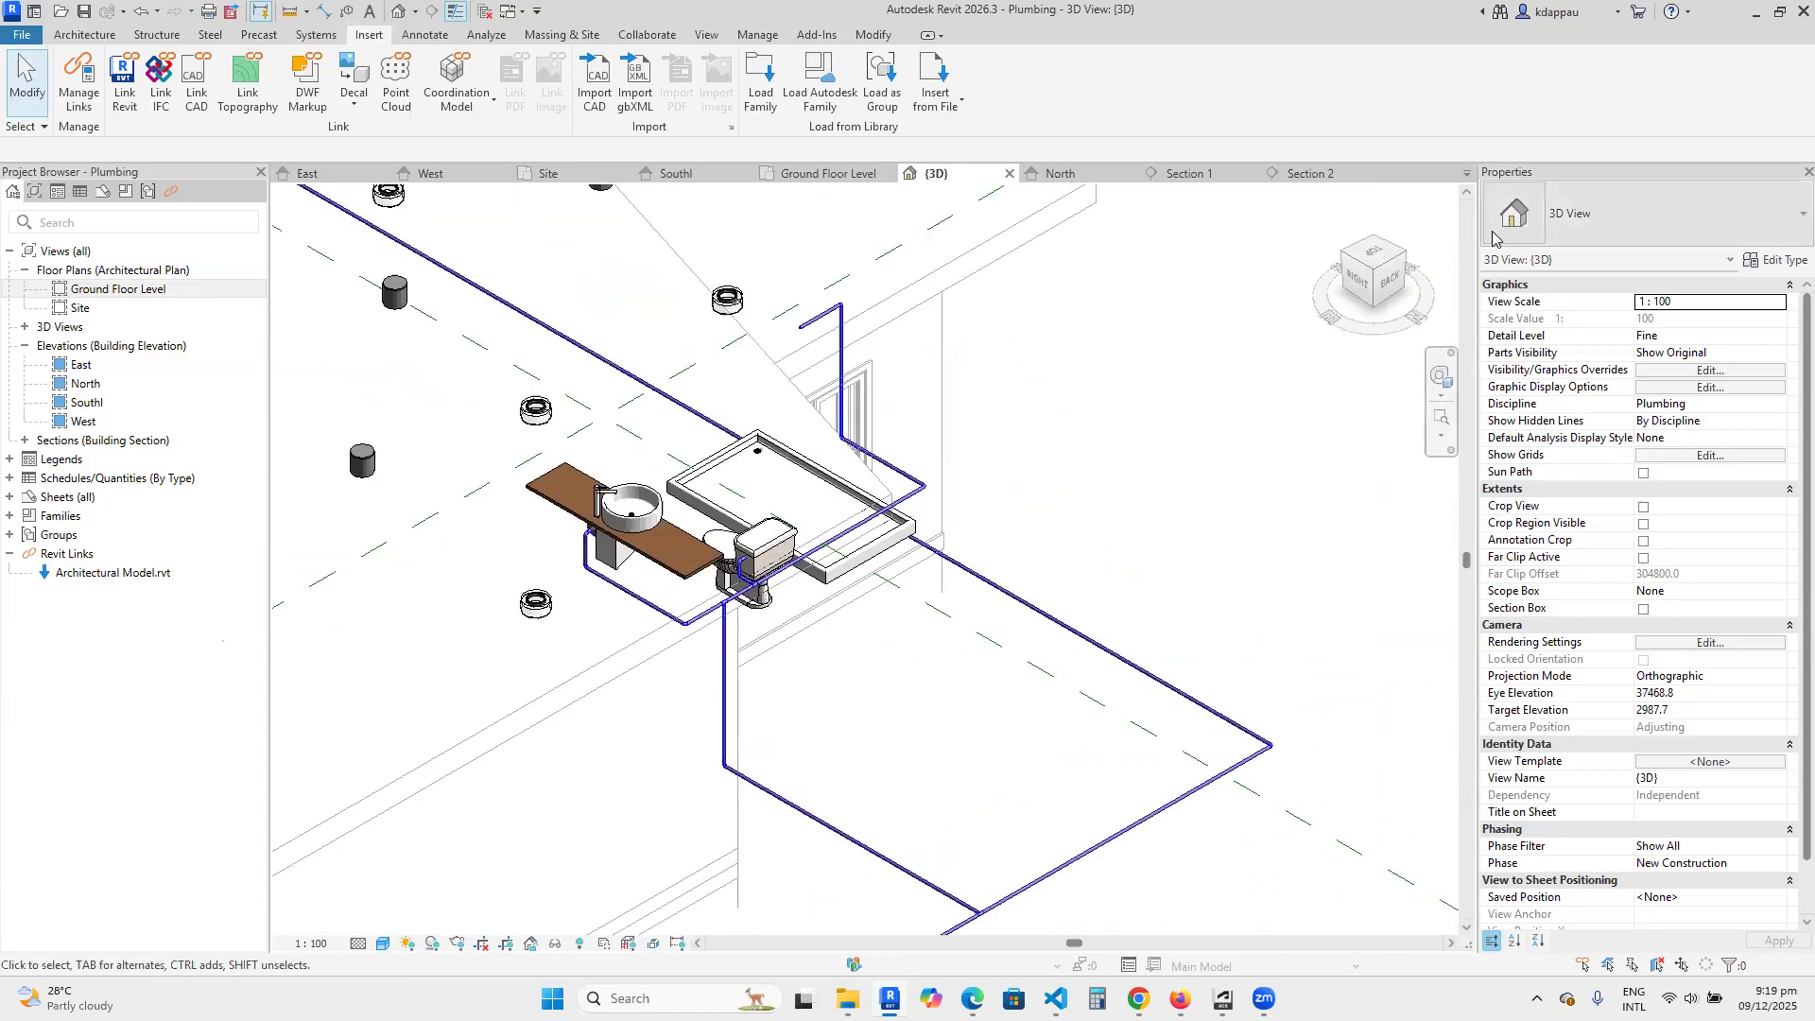
# Turn the 3D view to the back-left corner and inspect the bathroom pipework and its connection to the outdoor main.
pyautogui.click(1406, 257)
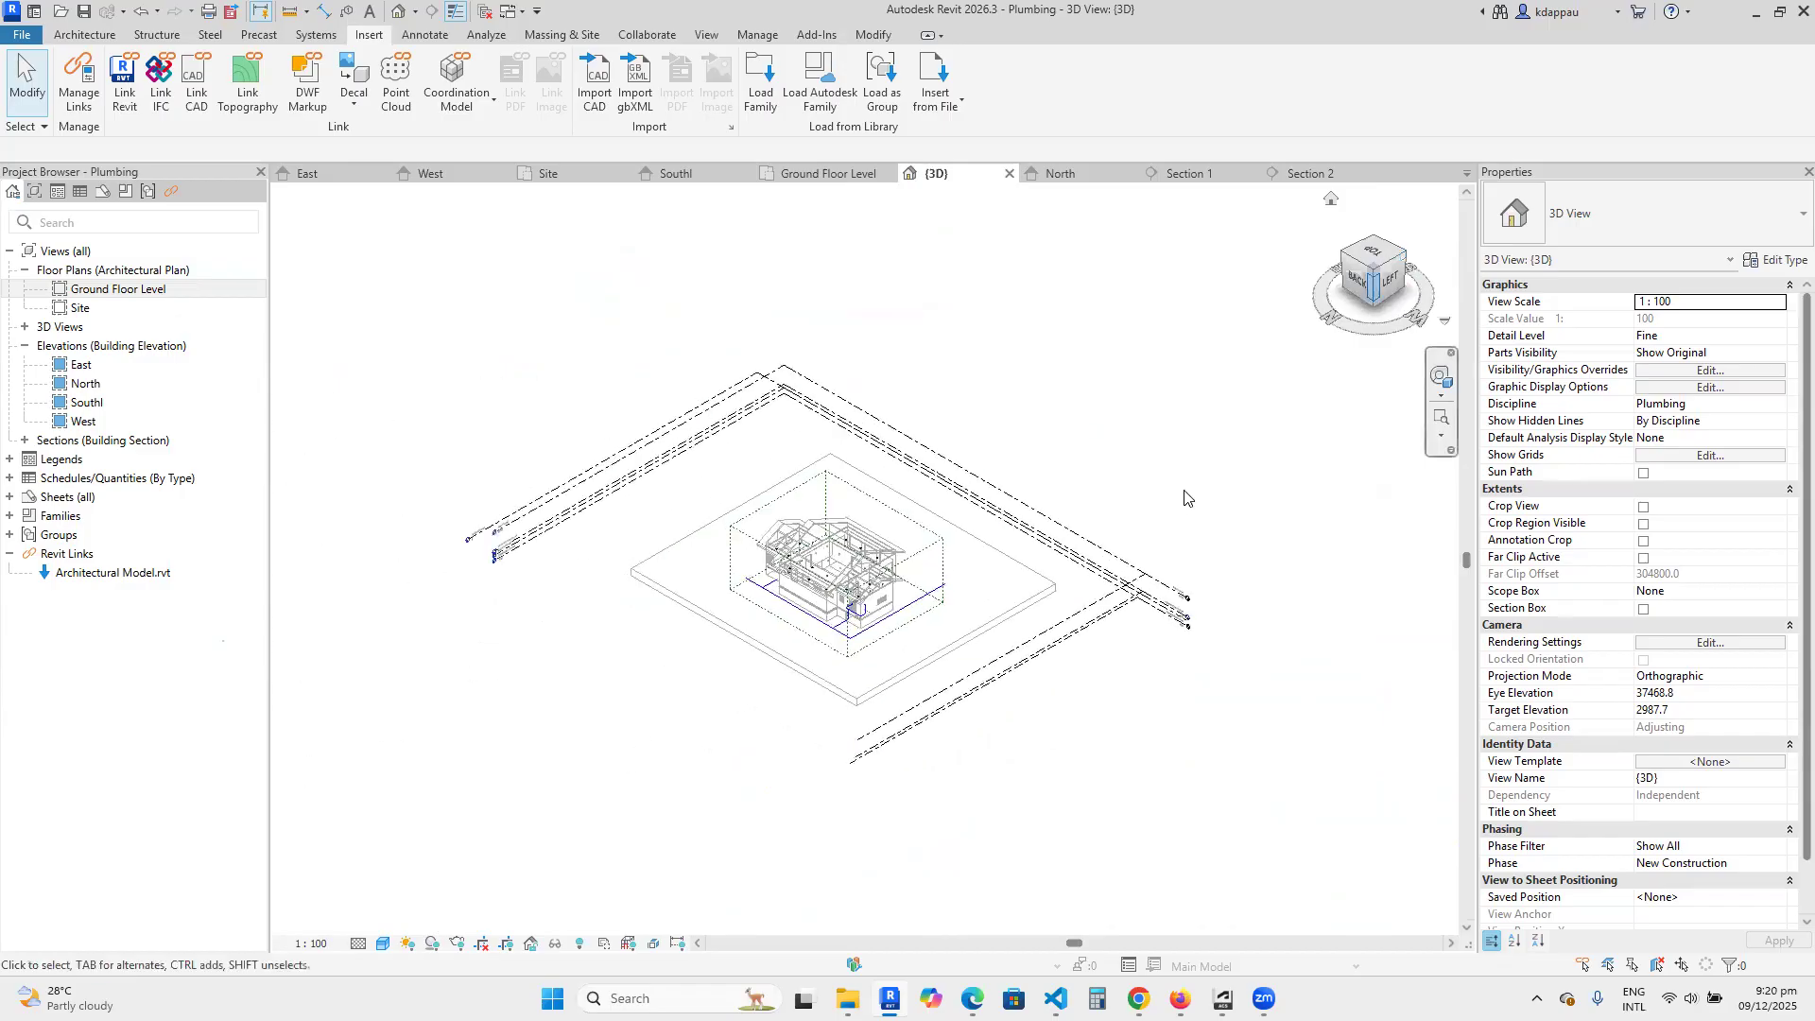
pyautogui.scroll(6, 874, 563)
pyautogui.scroll(8, 874, 562)
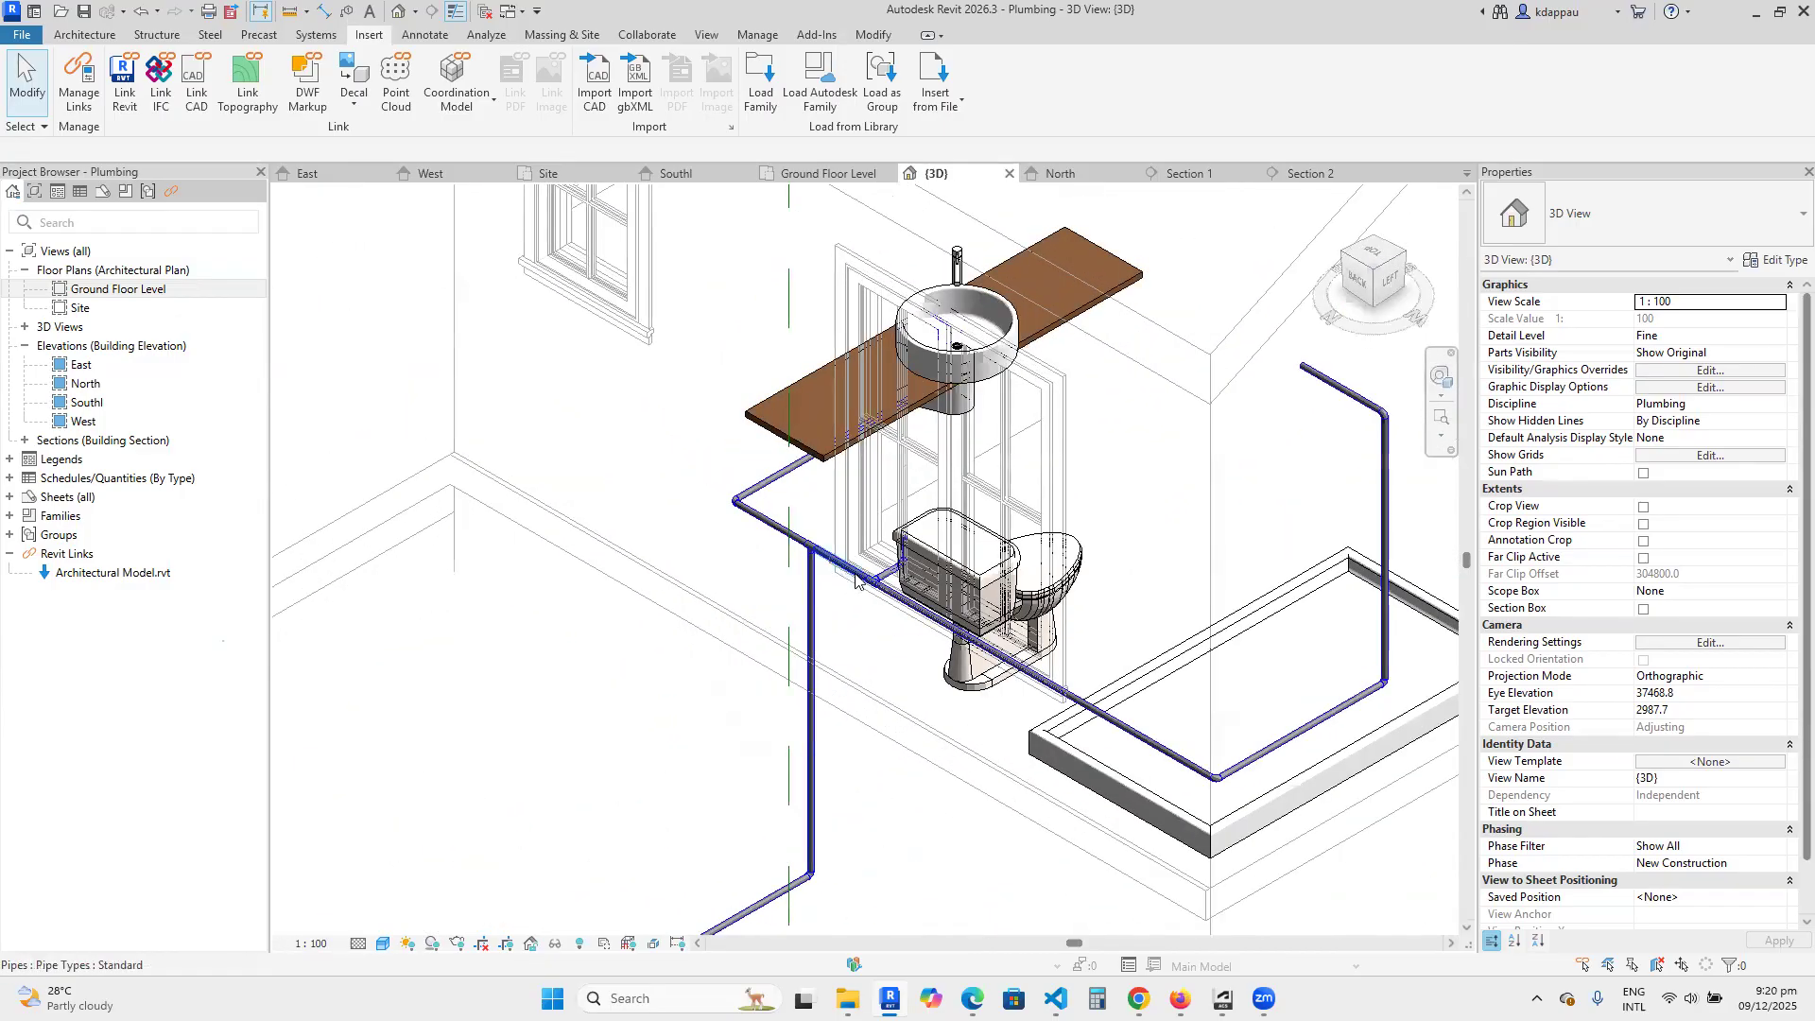
pyautogui.scroll(2, 903, 535)
pyautogui.scroll(-2, 783, 600)
pyautogui.scroll(-4, 782, 605)
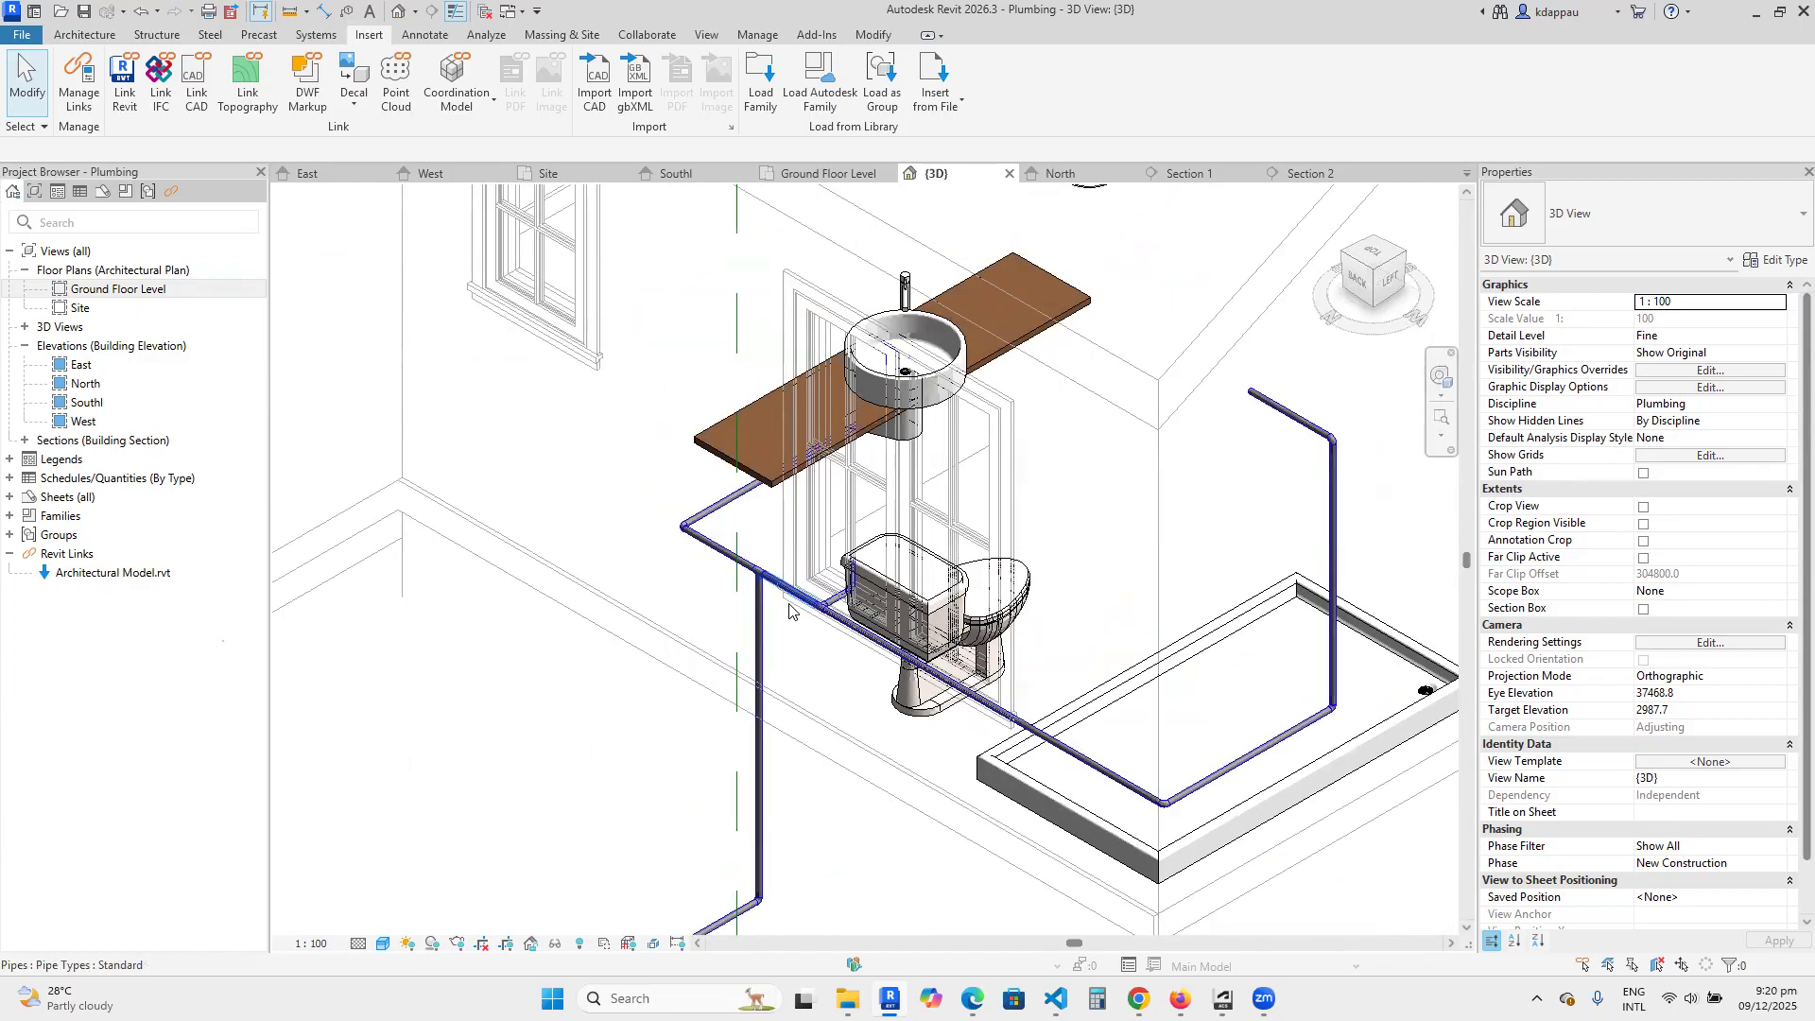
pyautogui.scroll(-3, 789, 610)
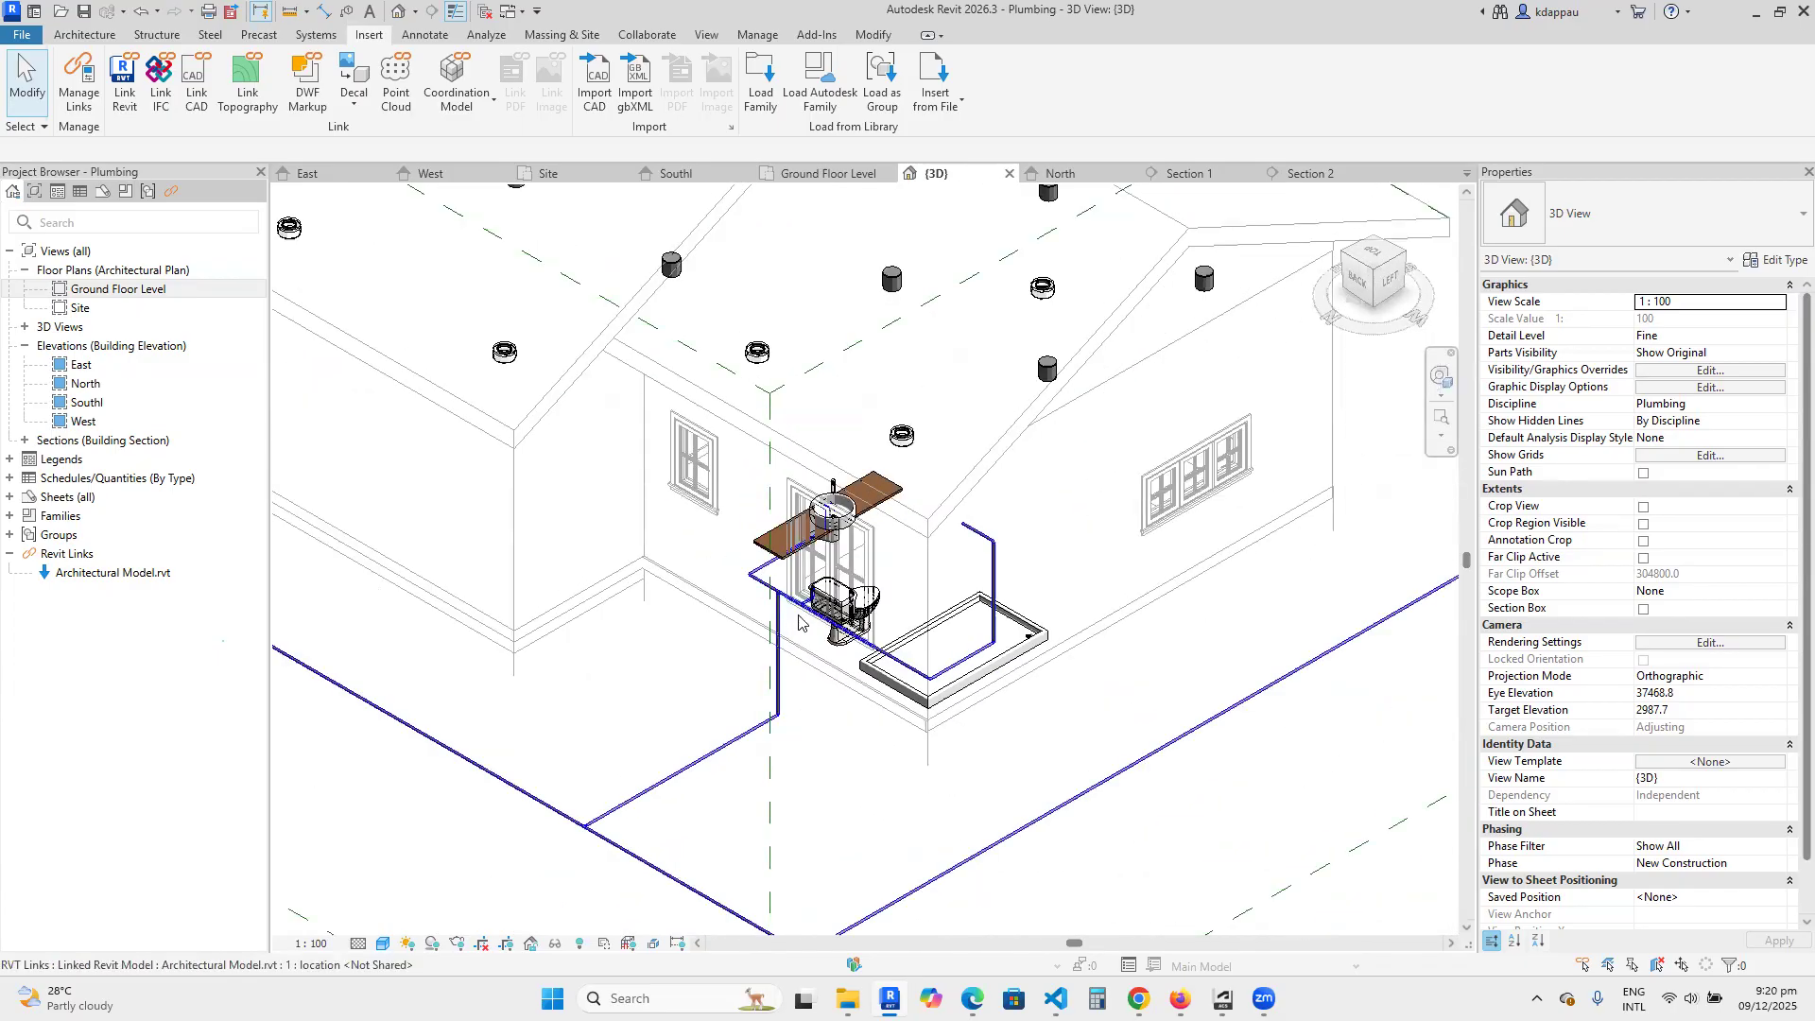
pyautogui.scroll(3, 806, 748)
pyautogui.scroll(-3, 806, 748)
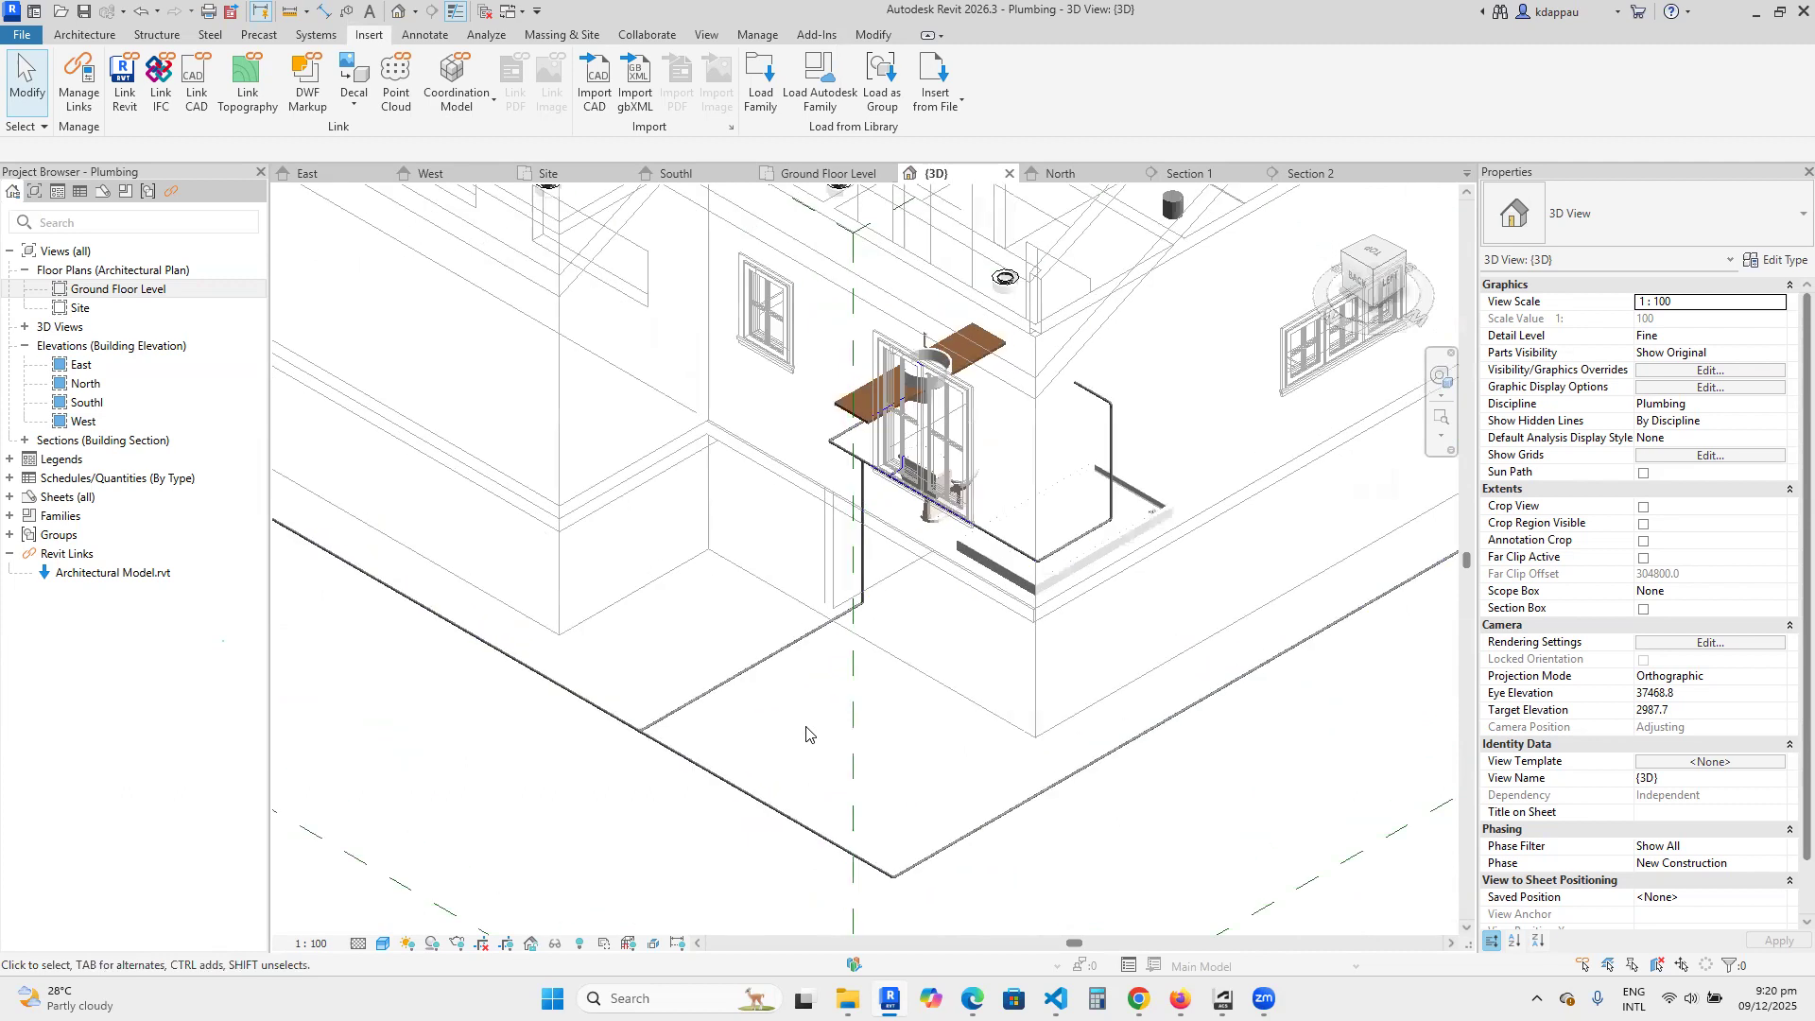
pyautogui.scroll(3, 779, 756)
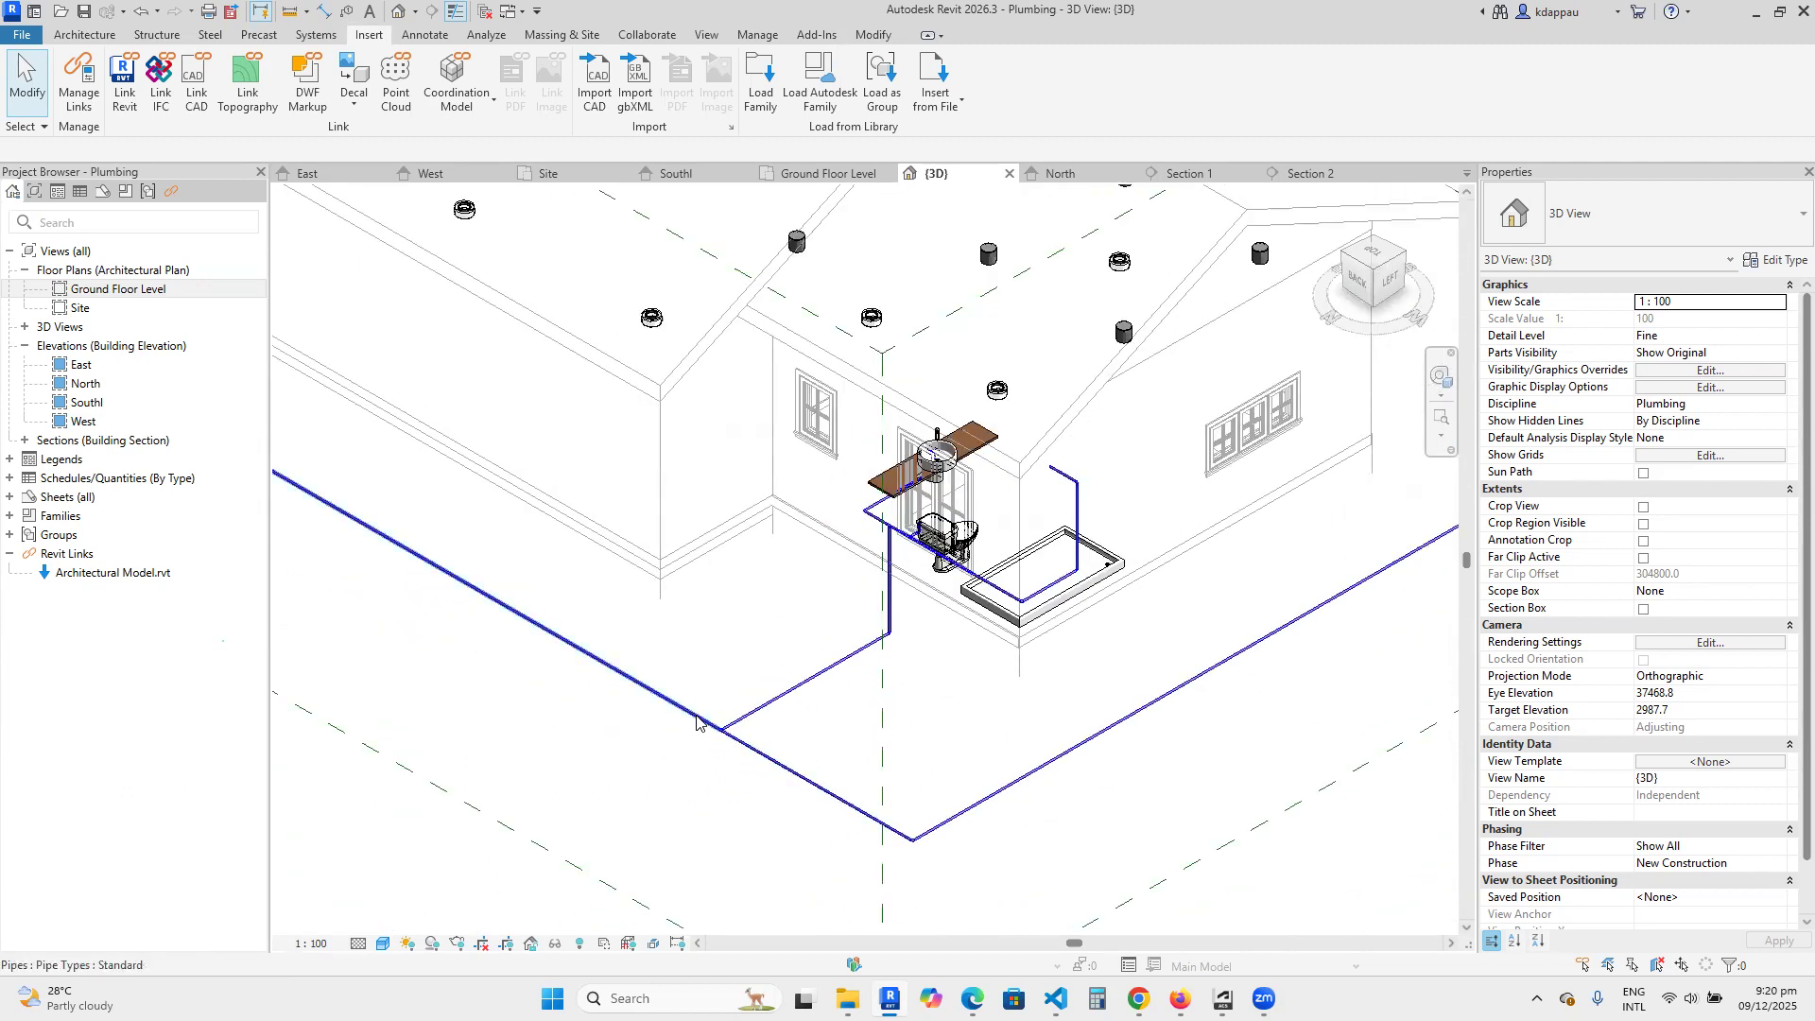
pyautogui.scroll(2, 851, 695)
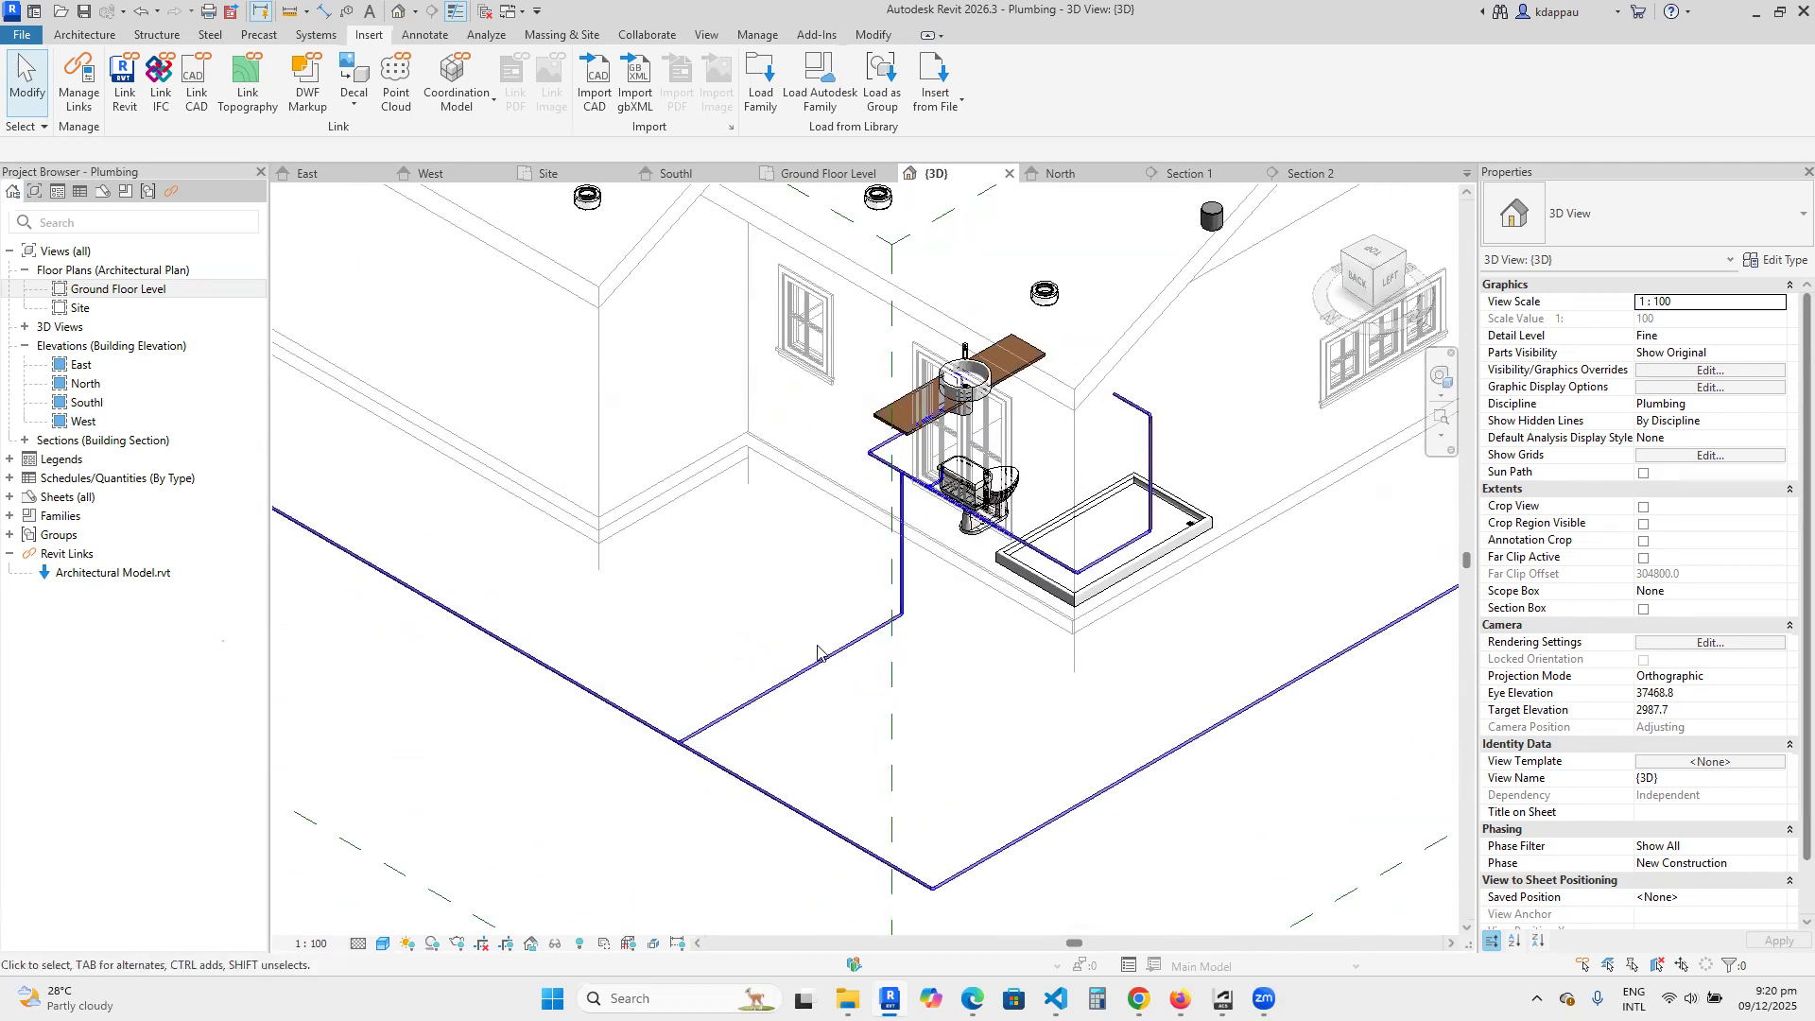
pyautogui.scroll(-3, 865, 695)
pyautogui.scroll(2, 872, 686)
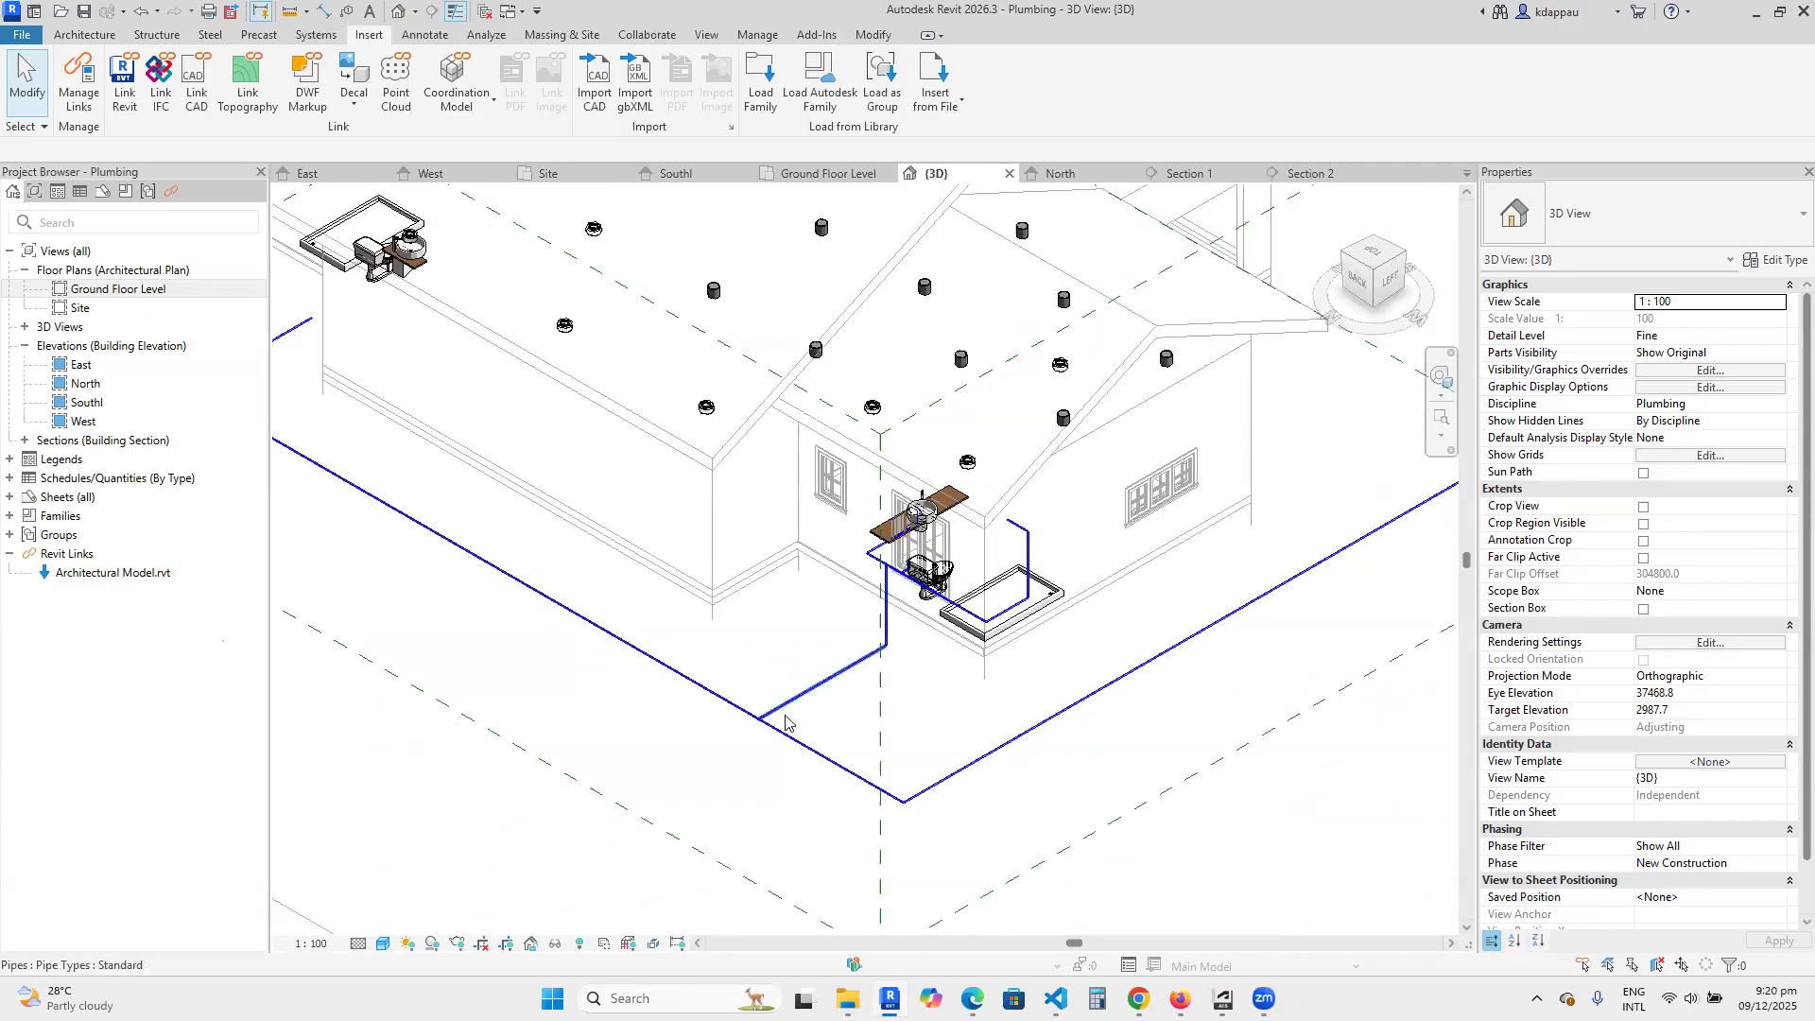
pyautogui.scroll(-3, 786, 721)
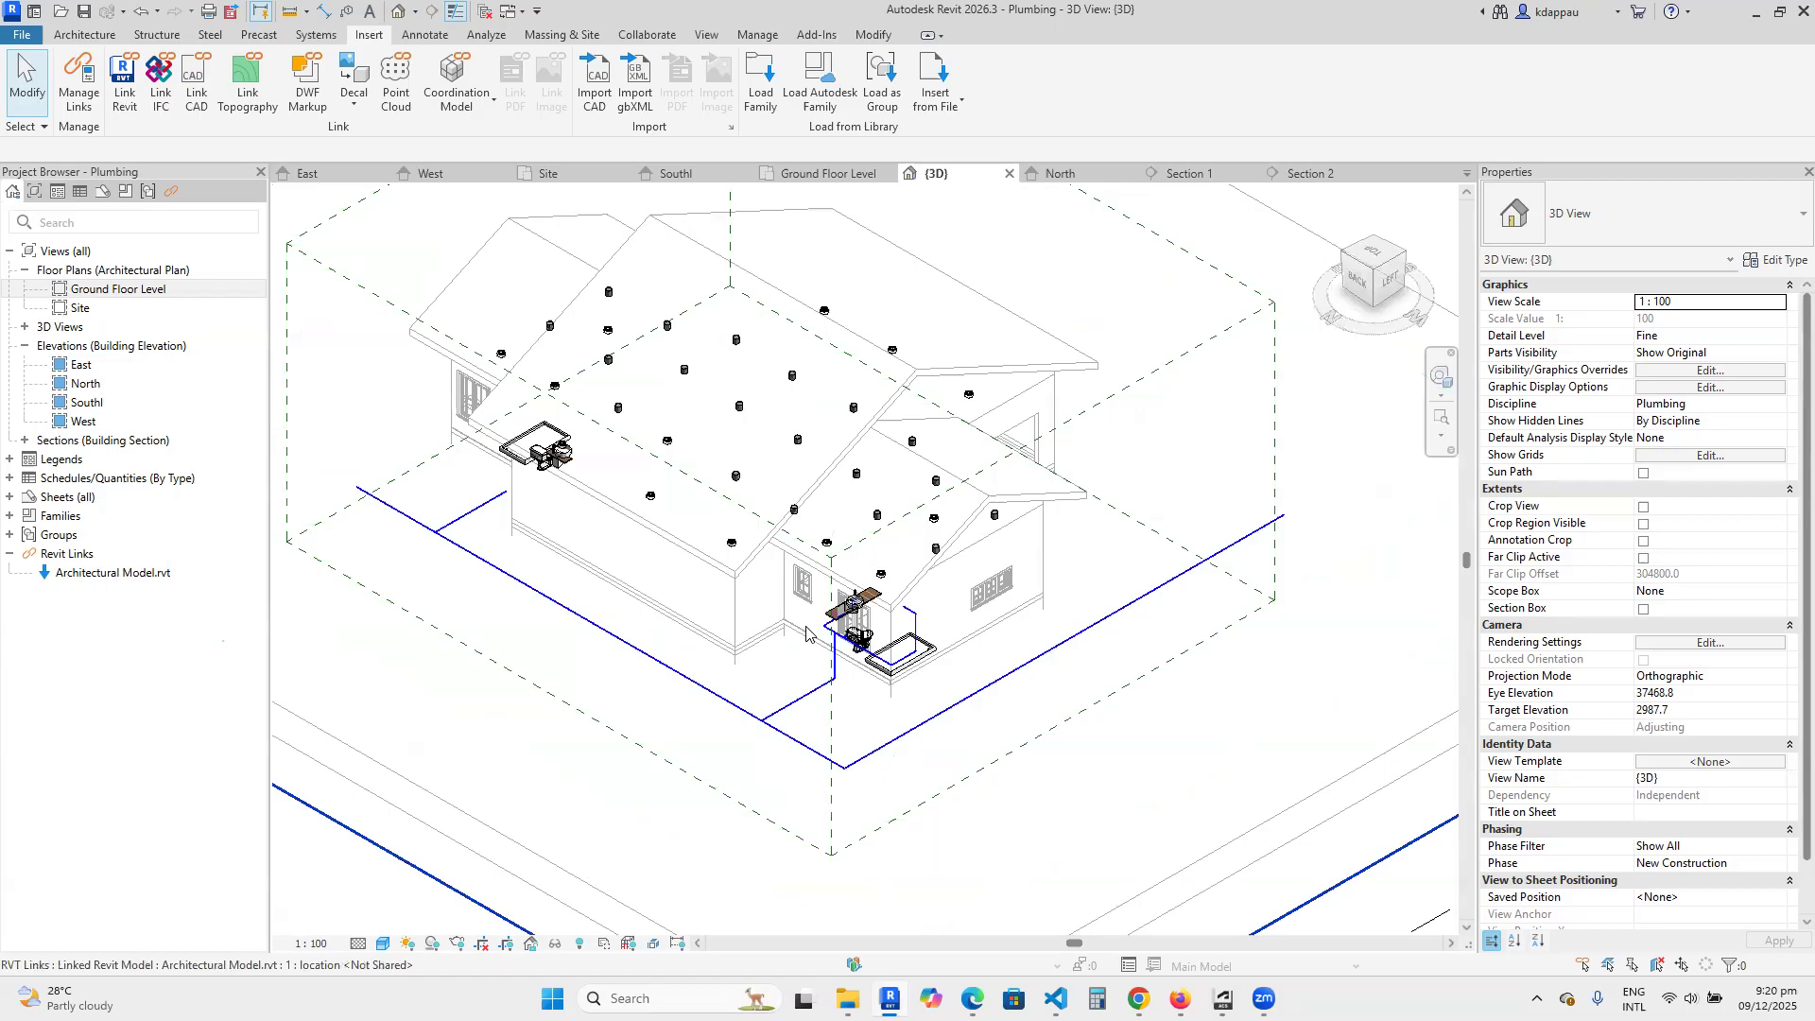
pyautogui.scroll(2, 893, 649)
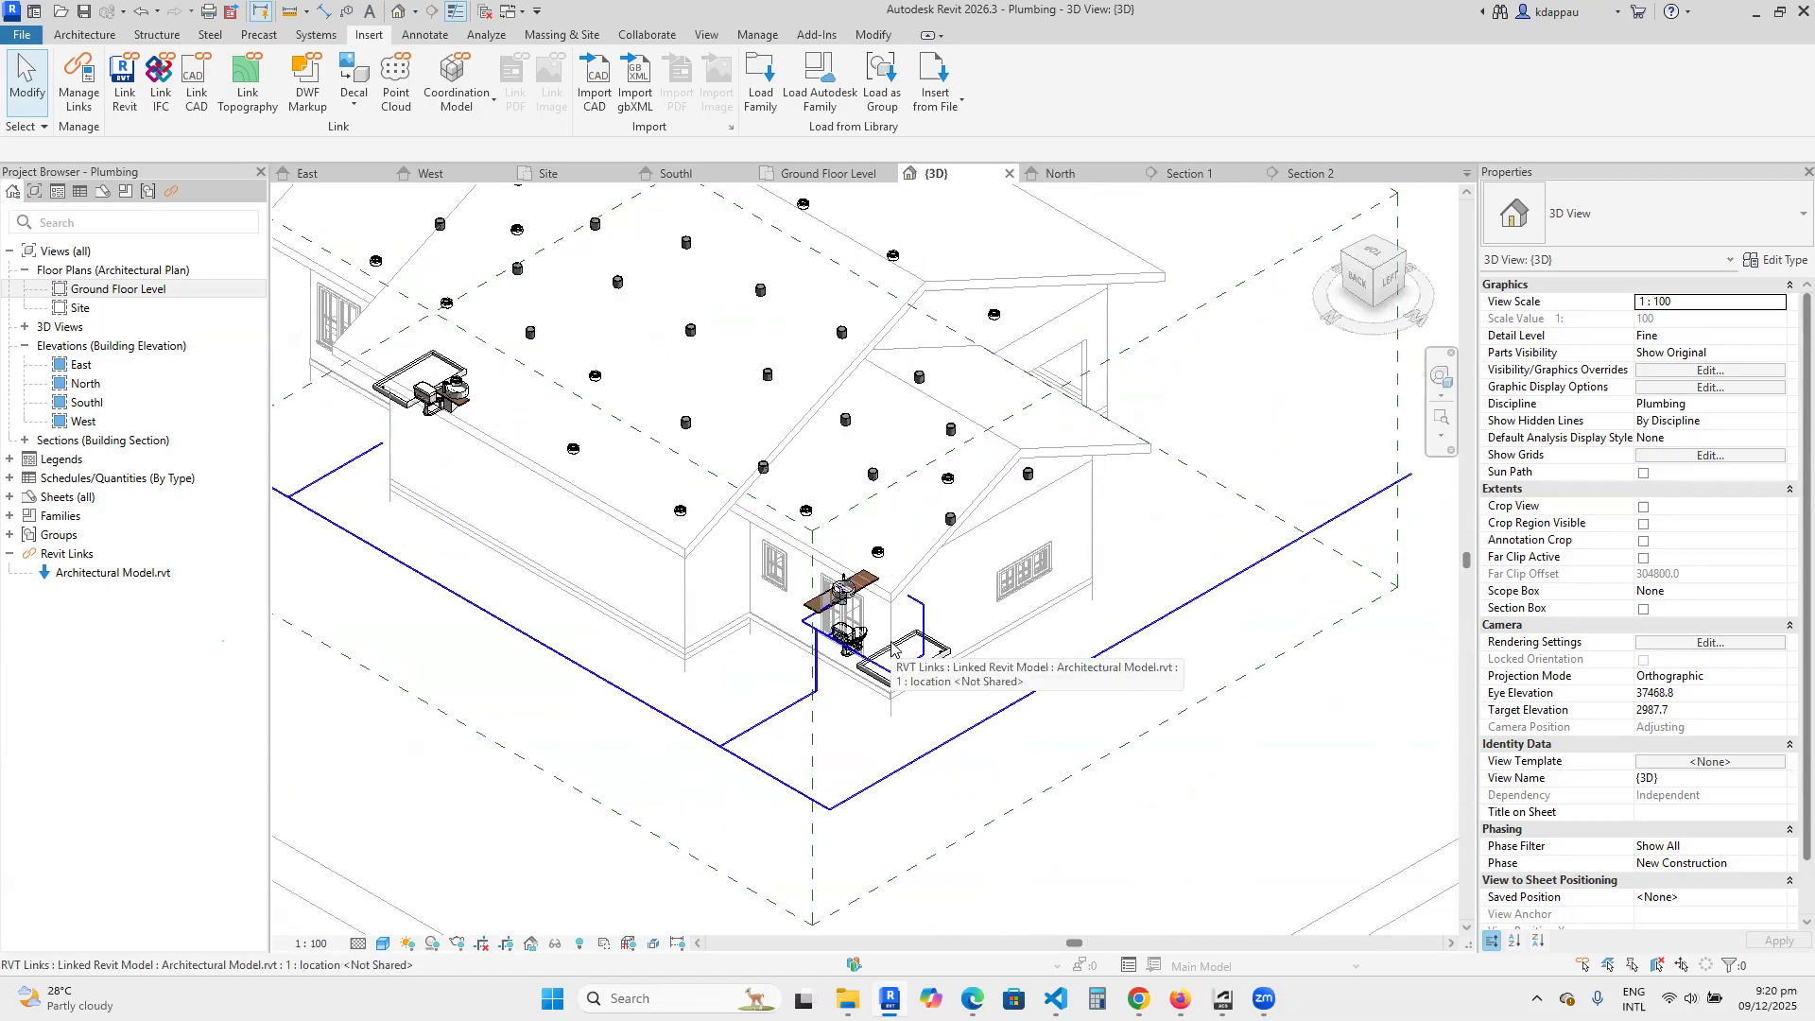
pyautogui.scroll(3, 803, 696)
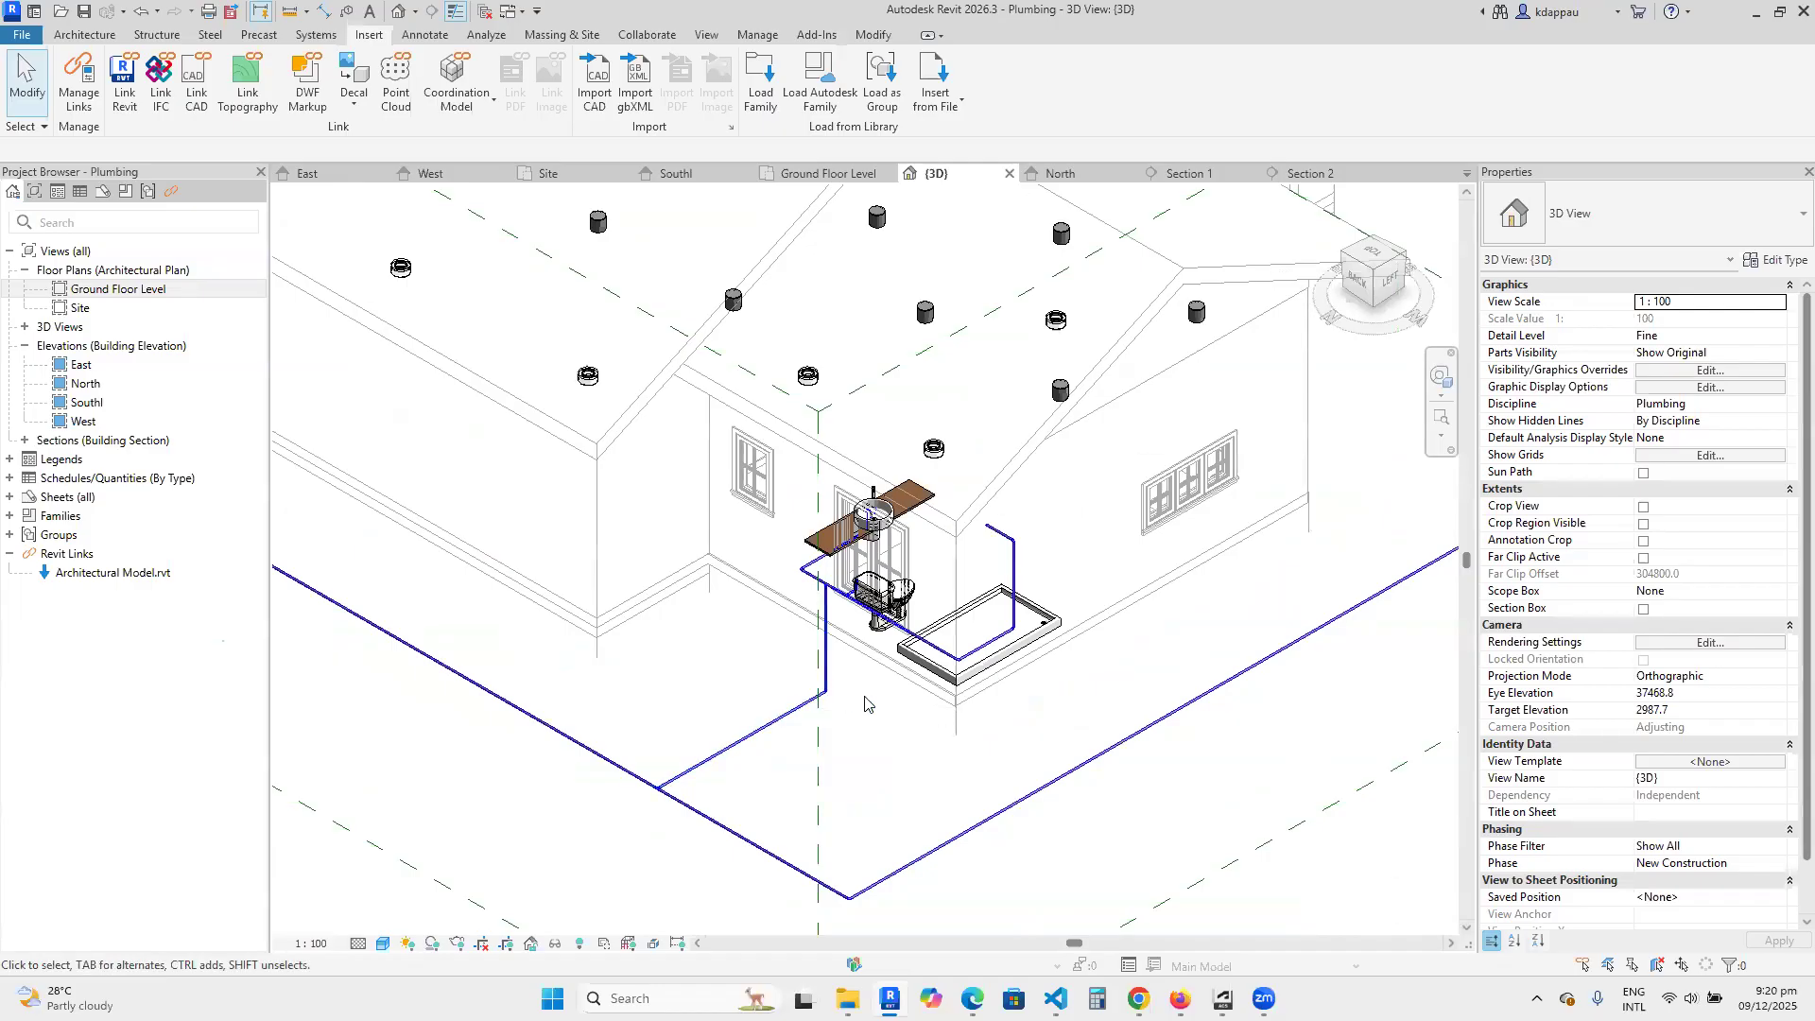
pyautogui.scroll(-3, 864, 704)
pyautogui.scroll(1, 821, 651)
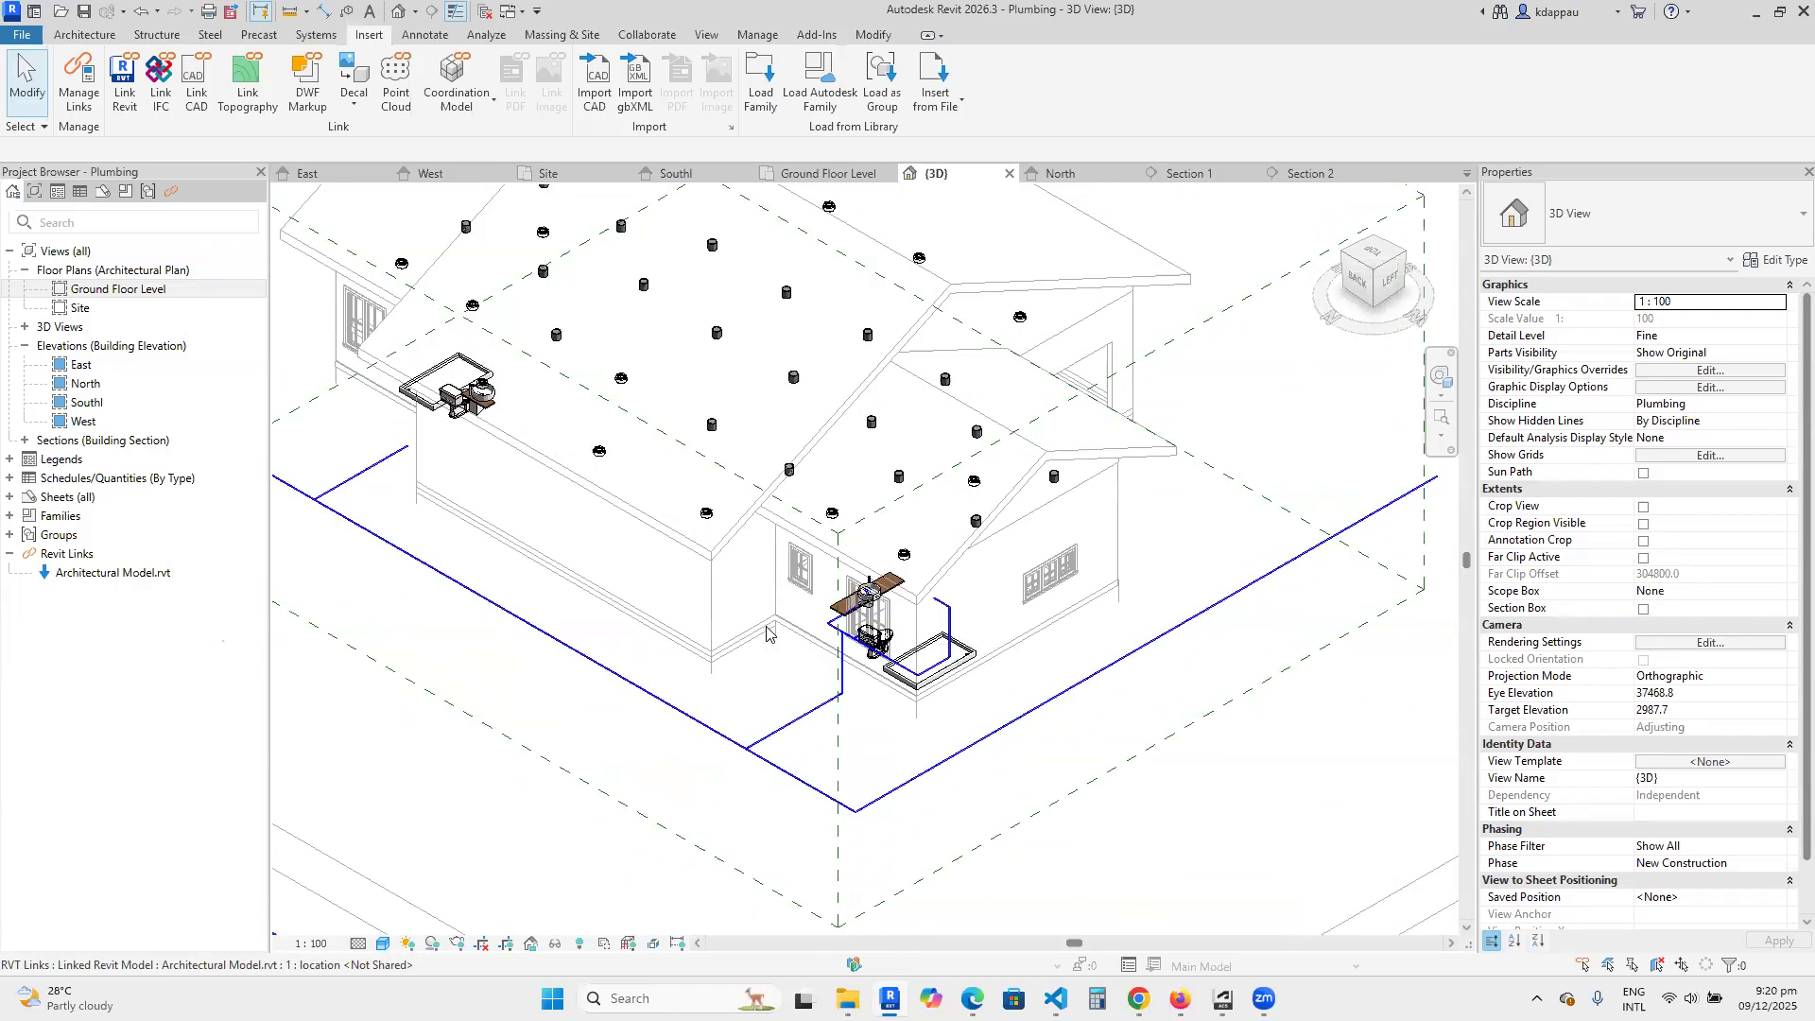
pyautogui.scroll(2, 795, 573)
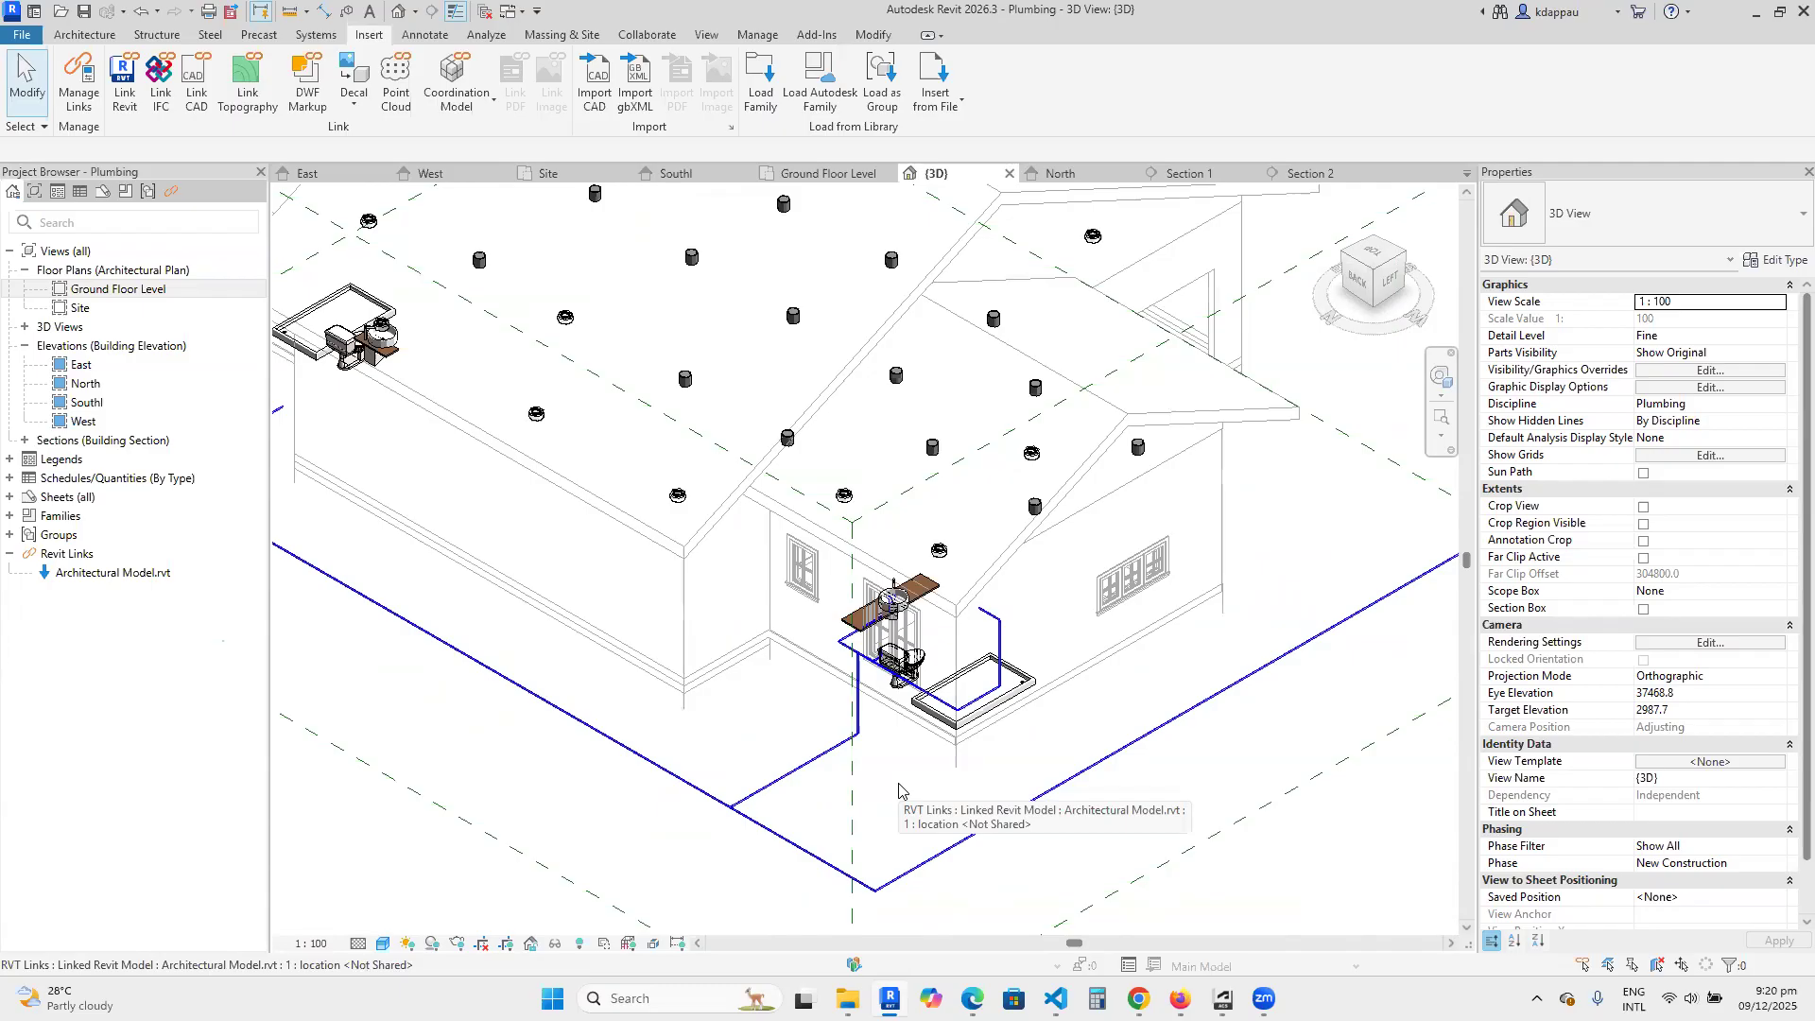
pyautogui.scroll(-3, 887, 775)
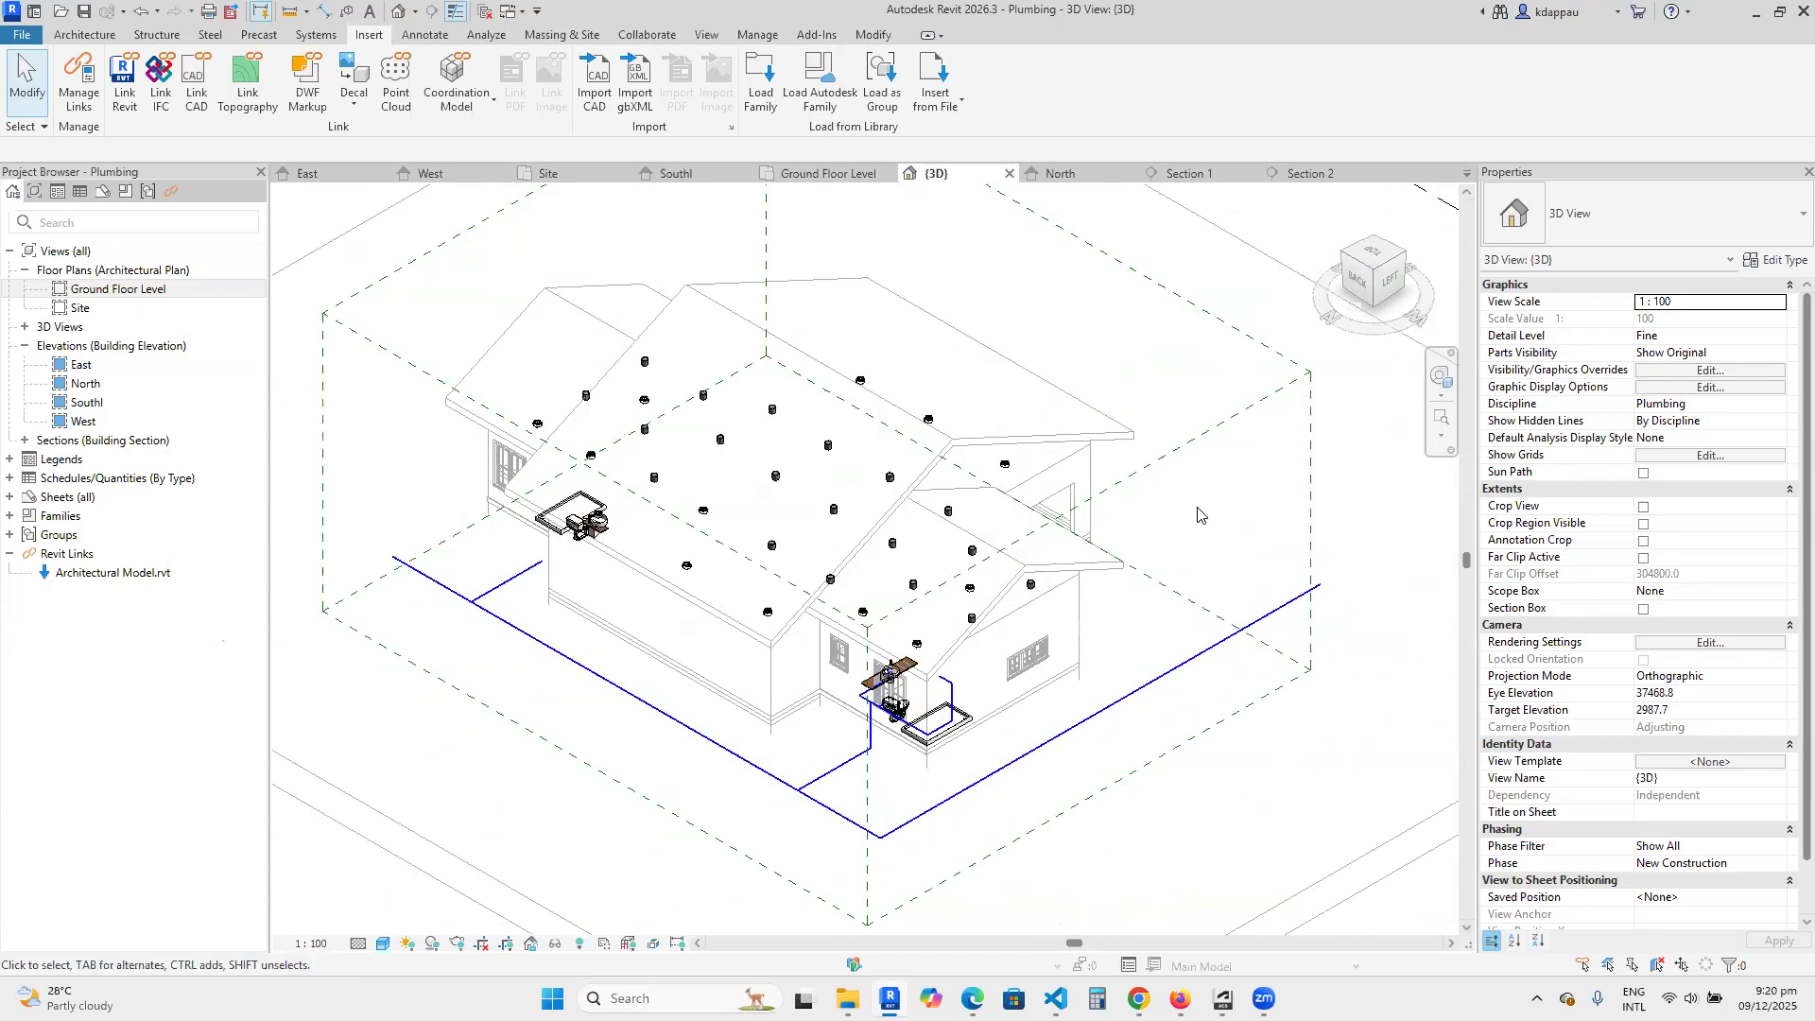
# Turn the 3D view to the left-front corner and inspect the pipes around the shower tray, toilet and washbasin.
pyautogui.click(1402, 265)
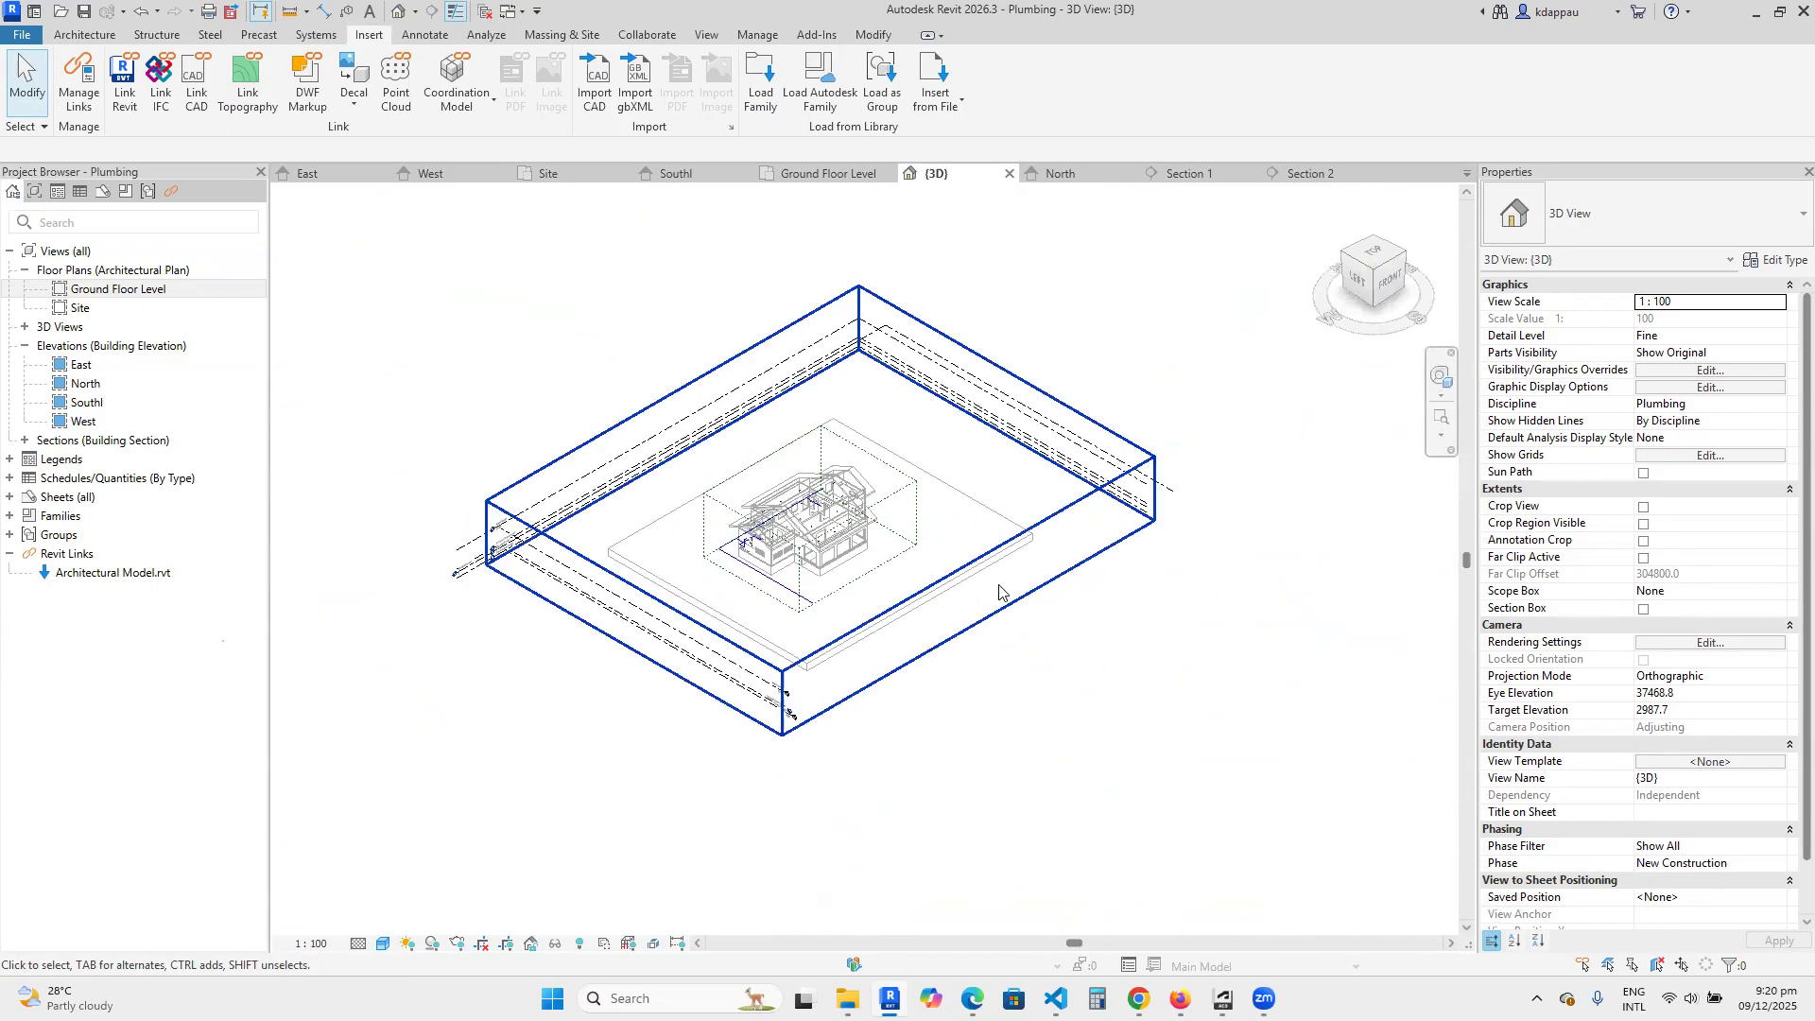
pyautogui.scroll(6, 821, 621)
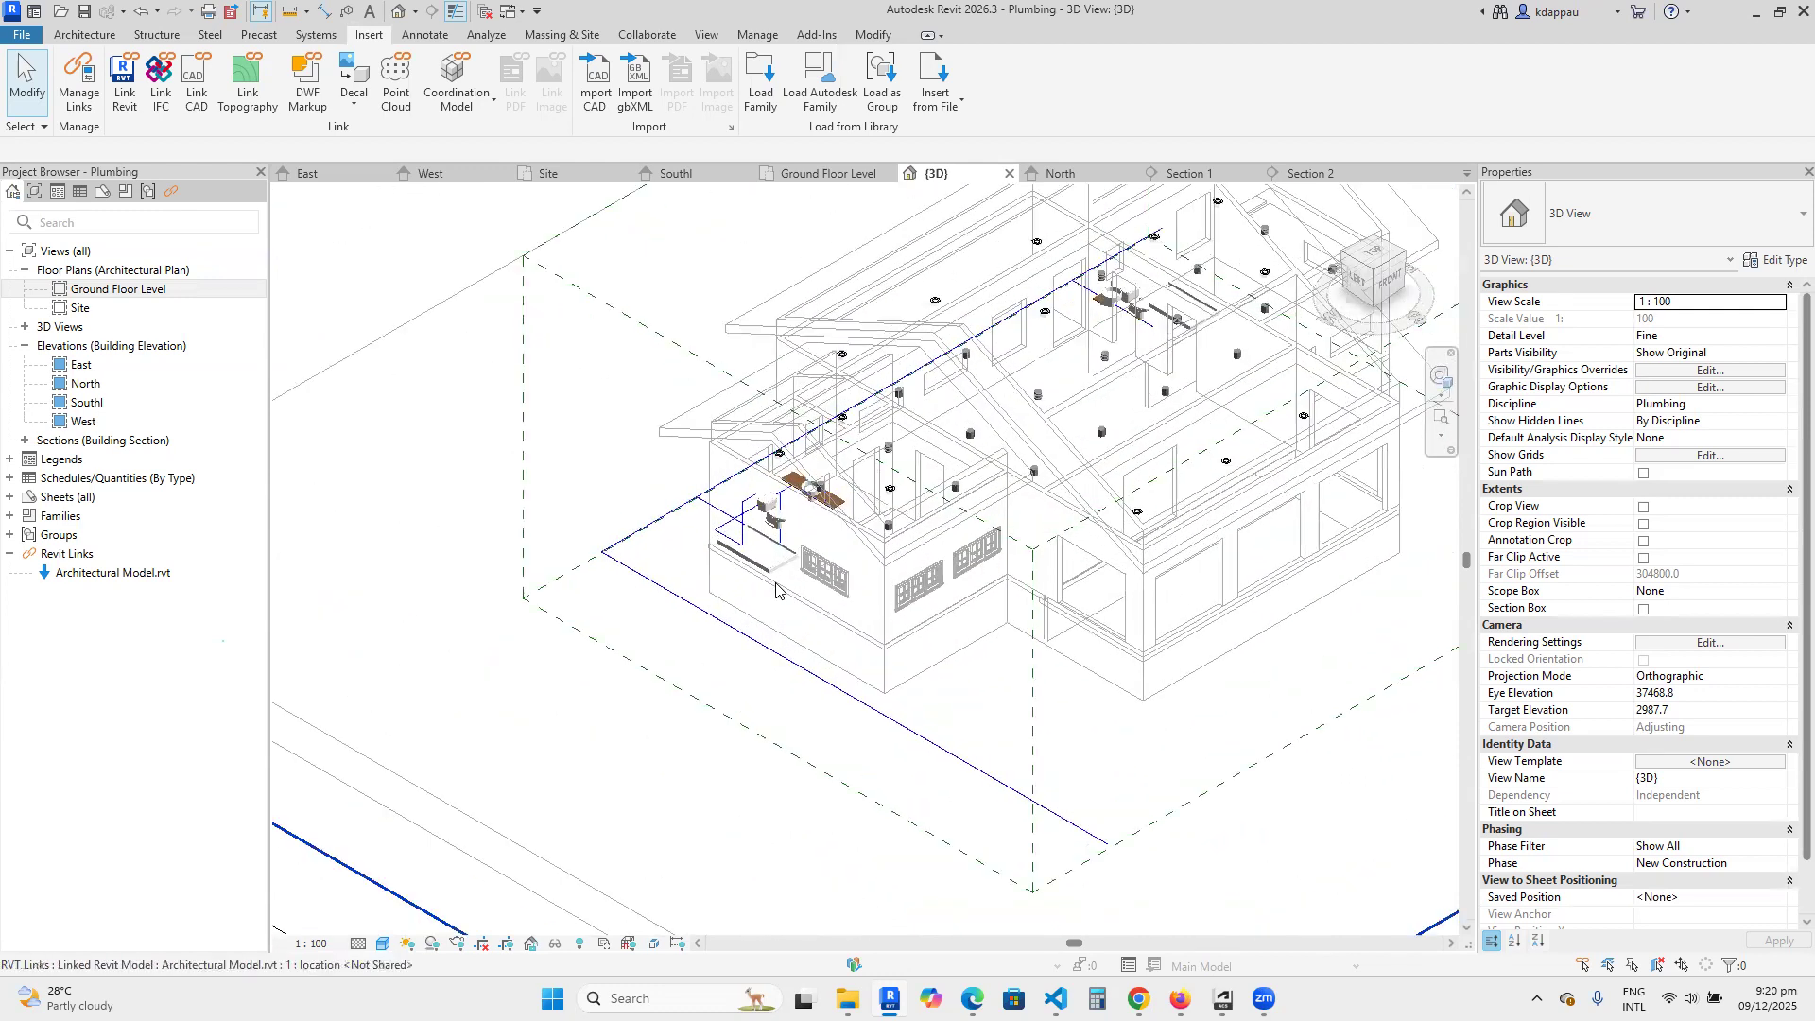
pyautogui.scroll(3, 731, 566)
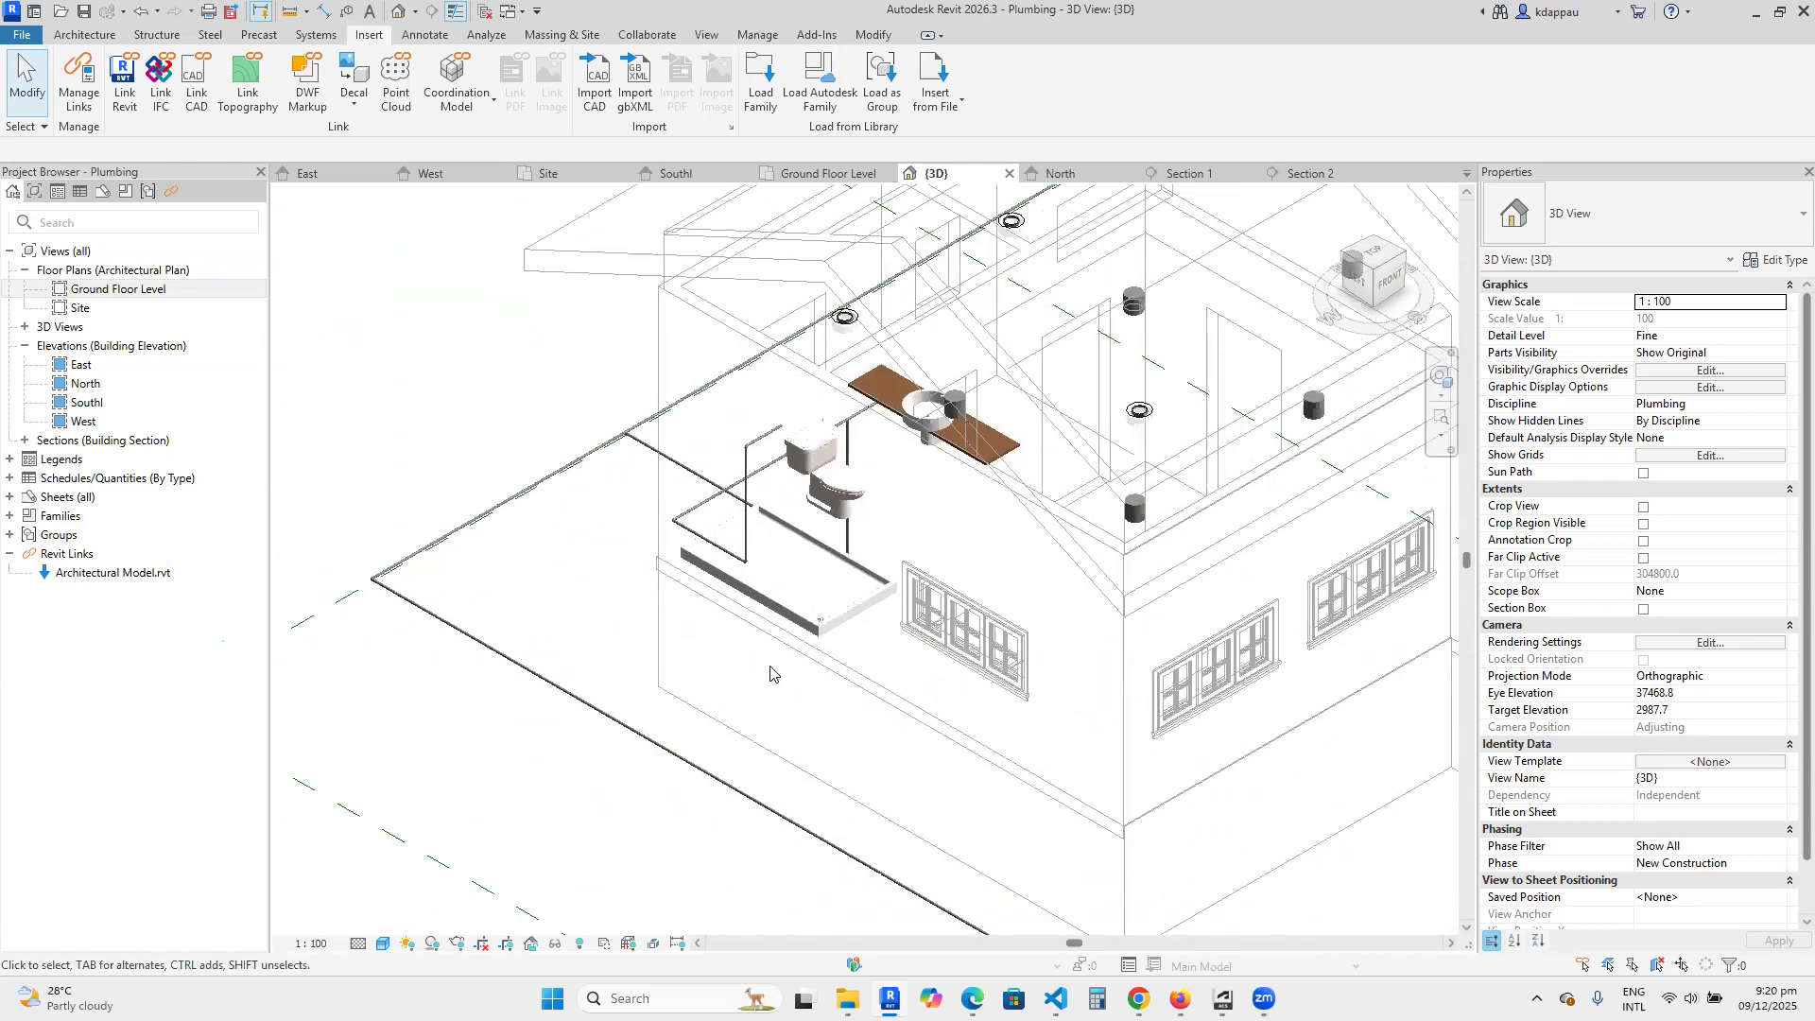
pyautogui.scroll(-5, 629, 746)
pyautogui.scroll(4, 723, 680)
pyautogui.scroll(3, 723, 680)
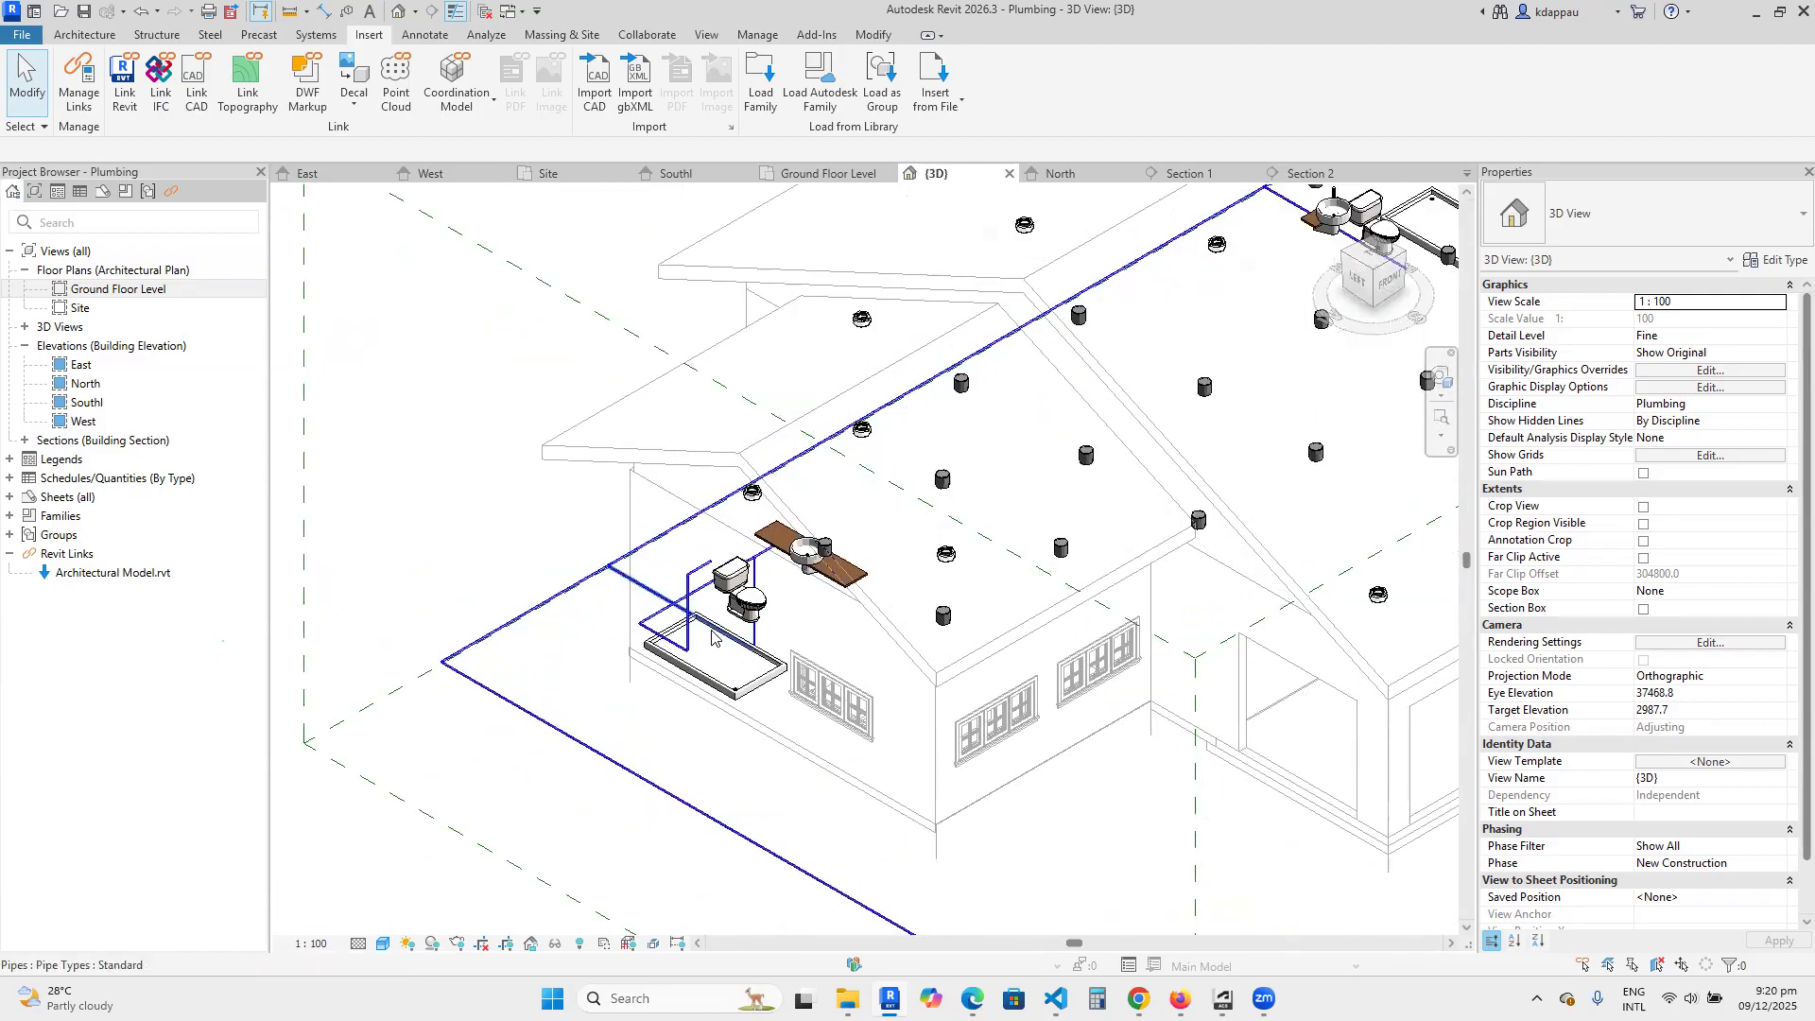
# Inspect the cold water pipes around the shower tray, toilet and washbasin up close and against the whole building in 3D.
pyautogui.scroll(3, 714, 639)
pyautogui.scroll(-4, 714, 639)
pyautogui.scroll(2, 683, 643)
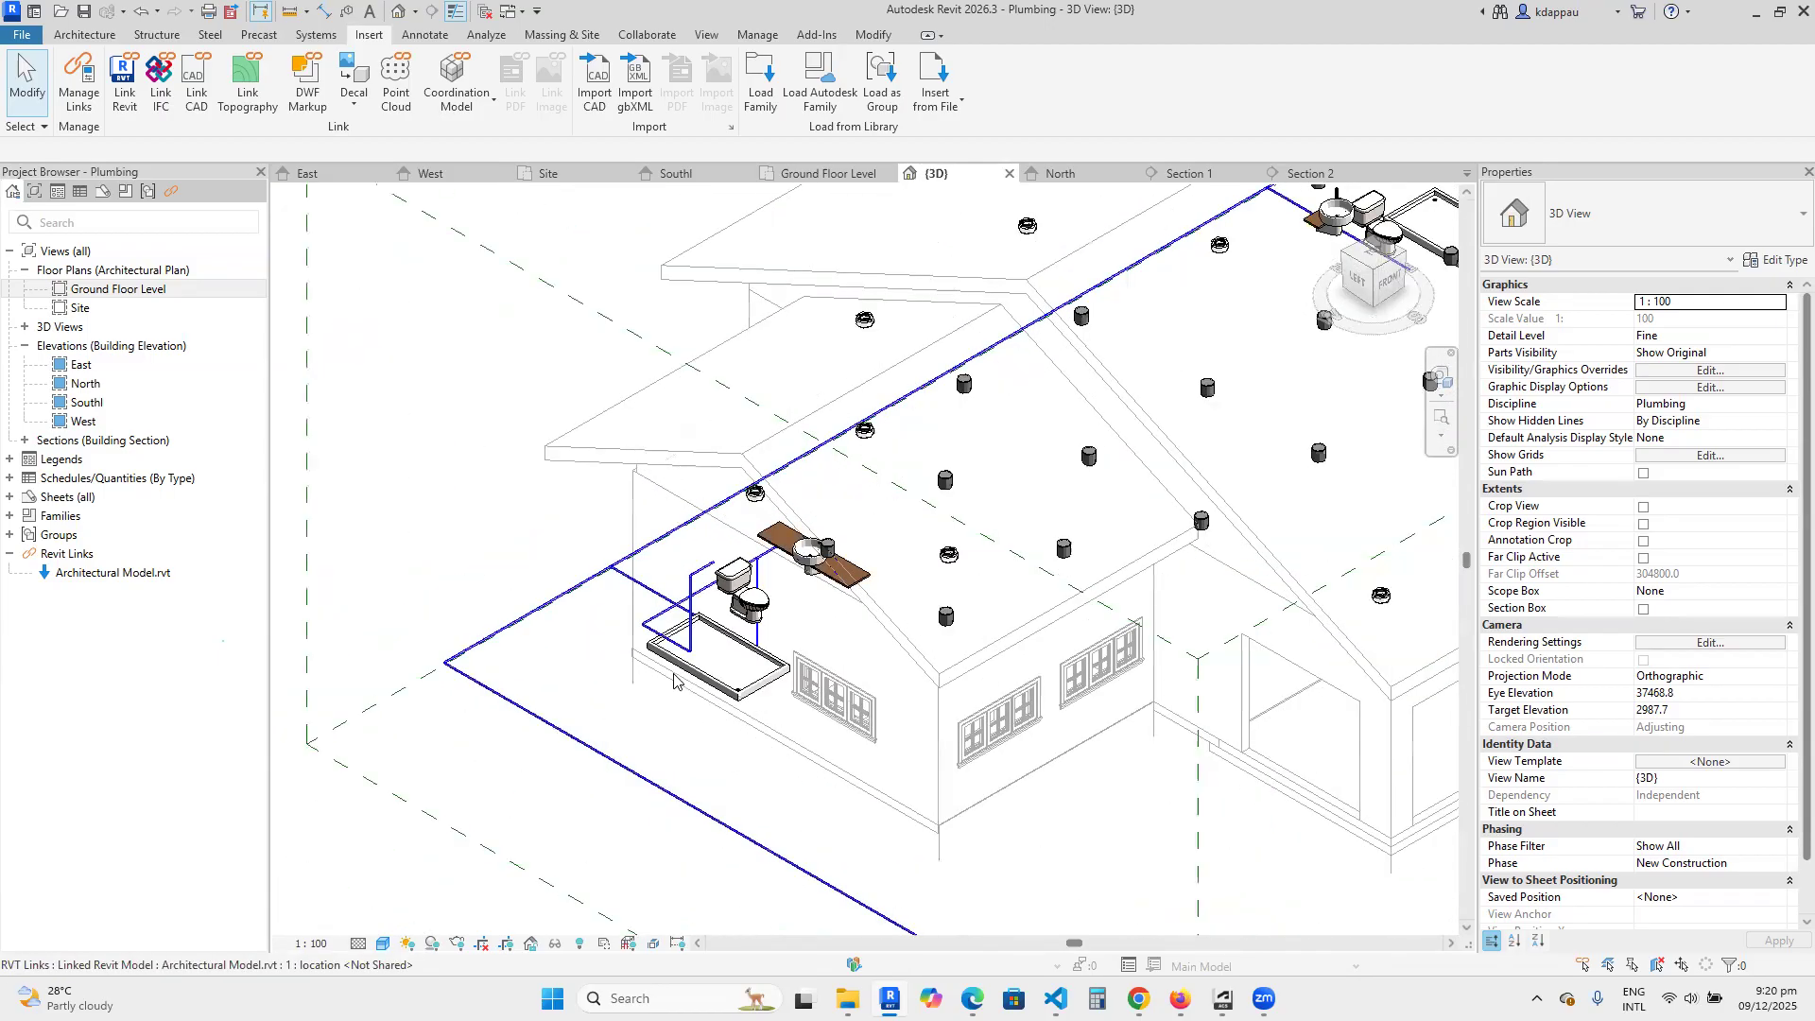
pyautogui.scroll(-4, 691, 679)
pyautogui.scroll(2, 705, 666)
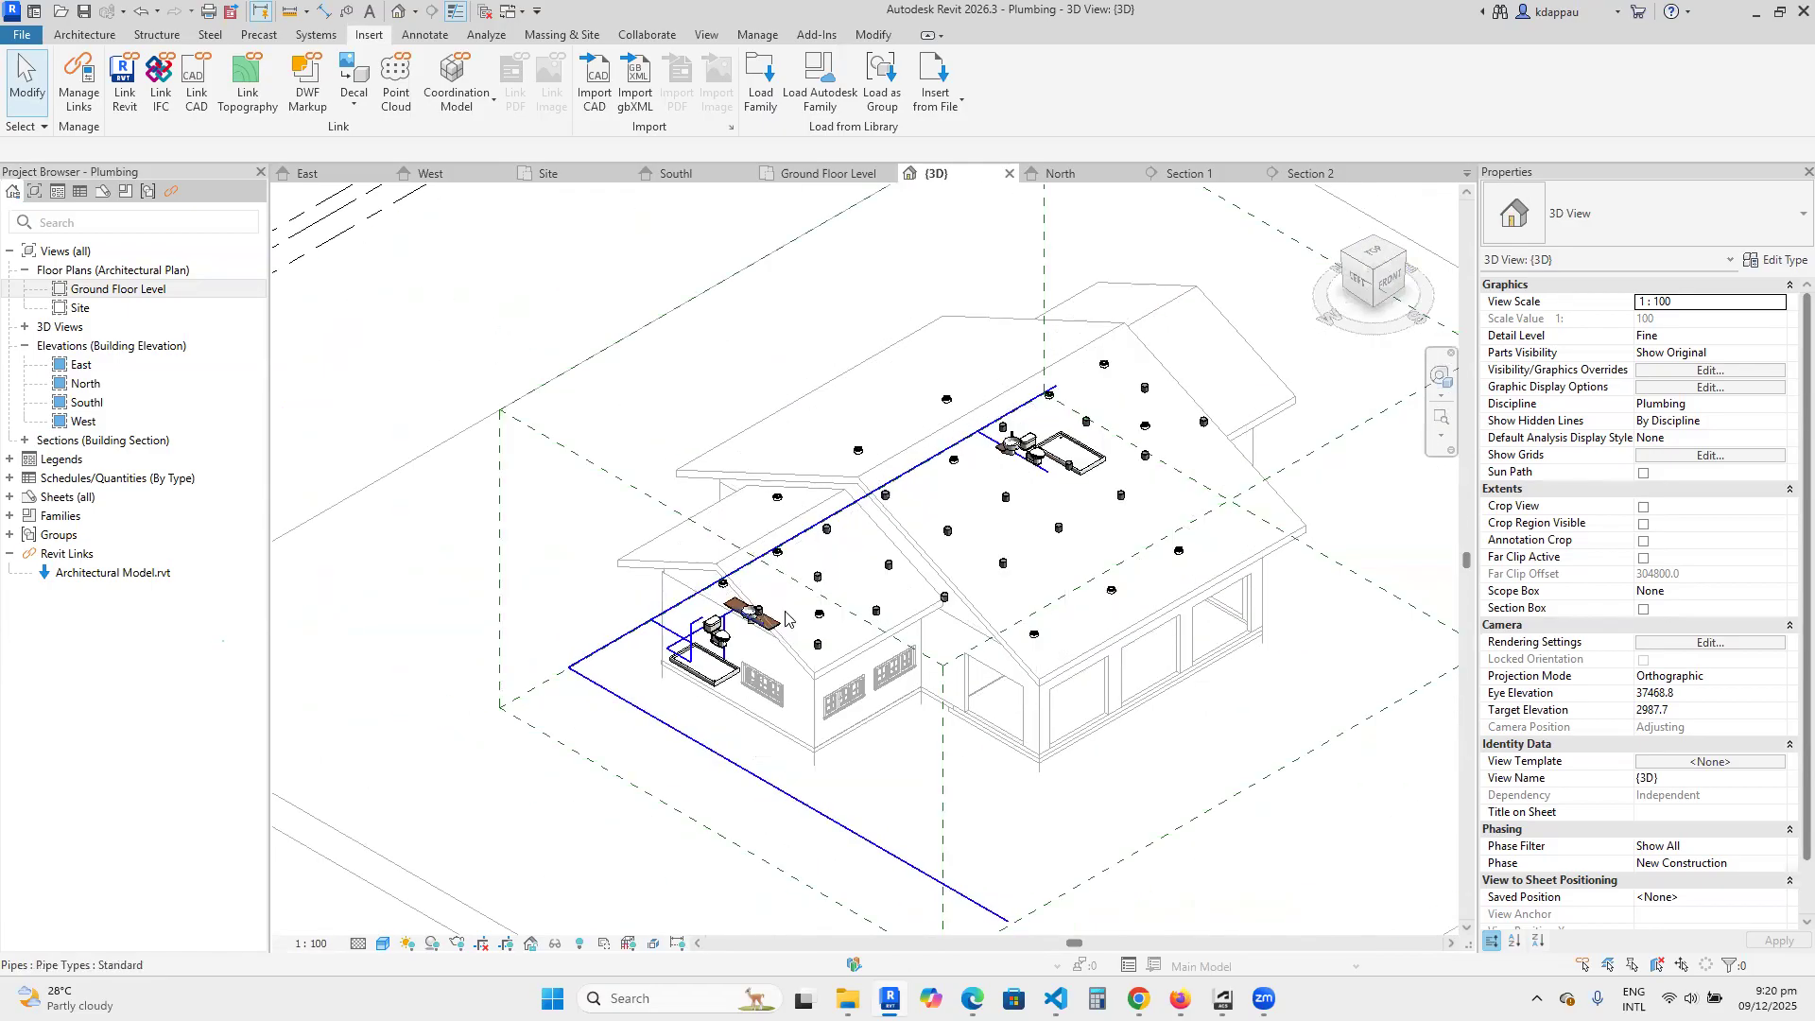
pyautogui.scroll(2, 722, 652)
pyautogui.scroll(4, 722, 652)
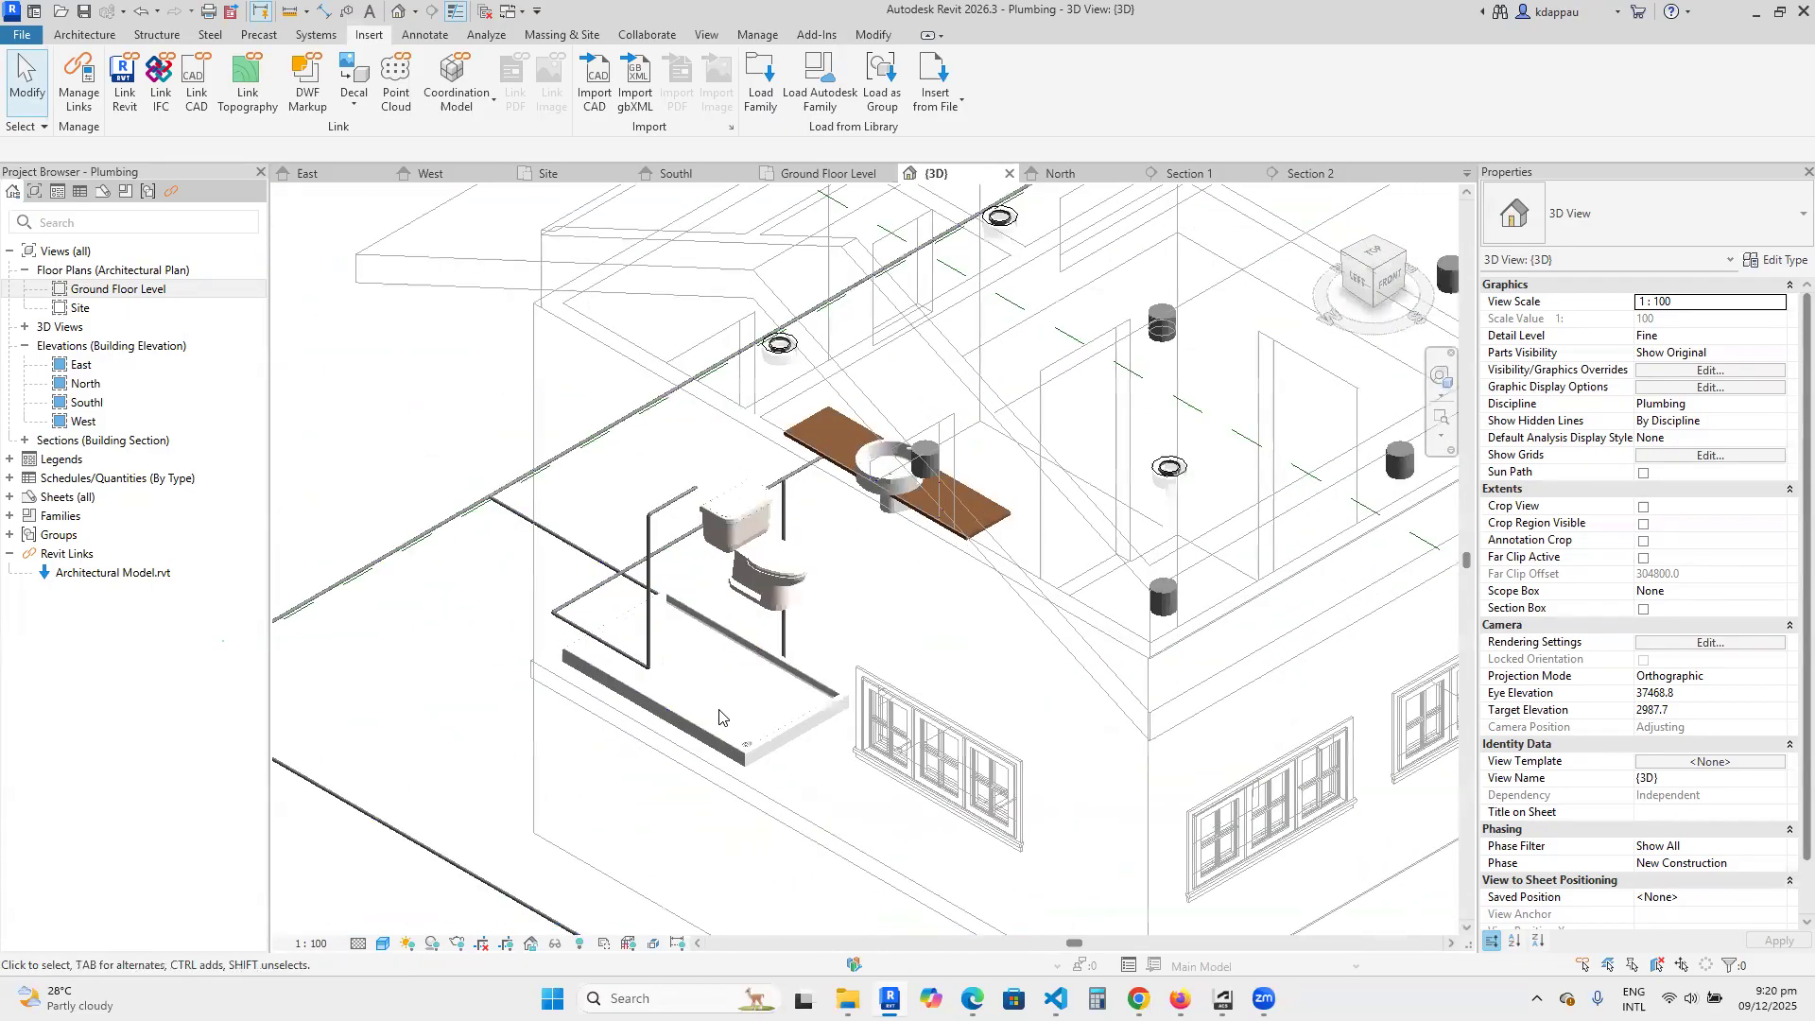
pyautogui.scroll(3, 662, 688)
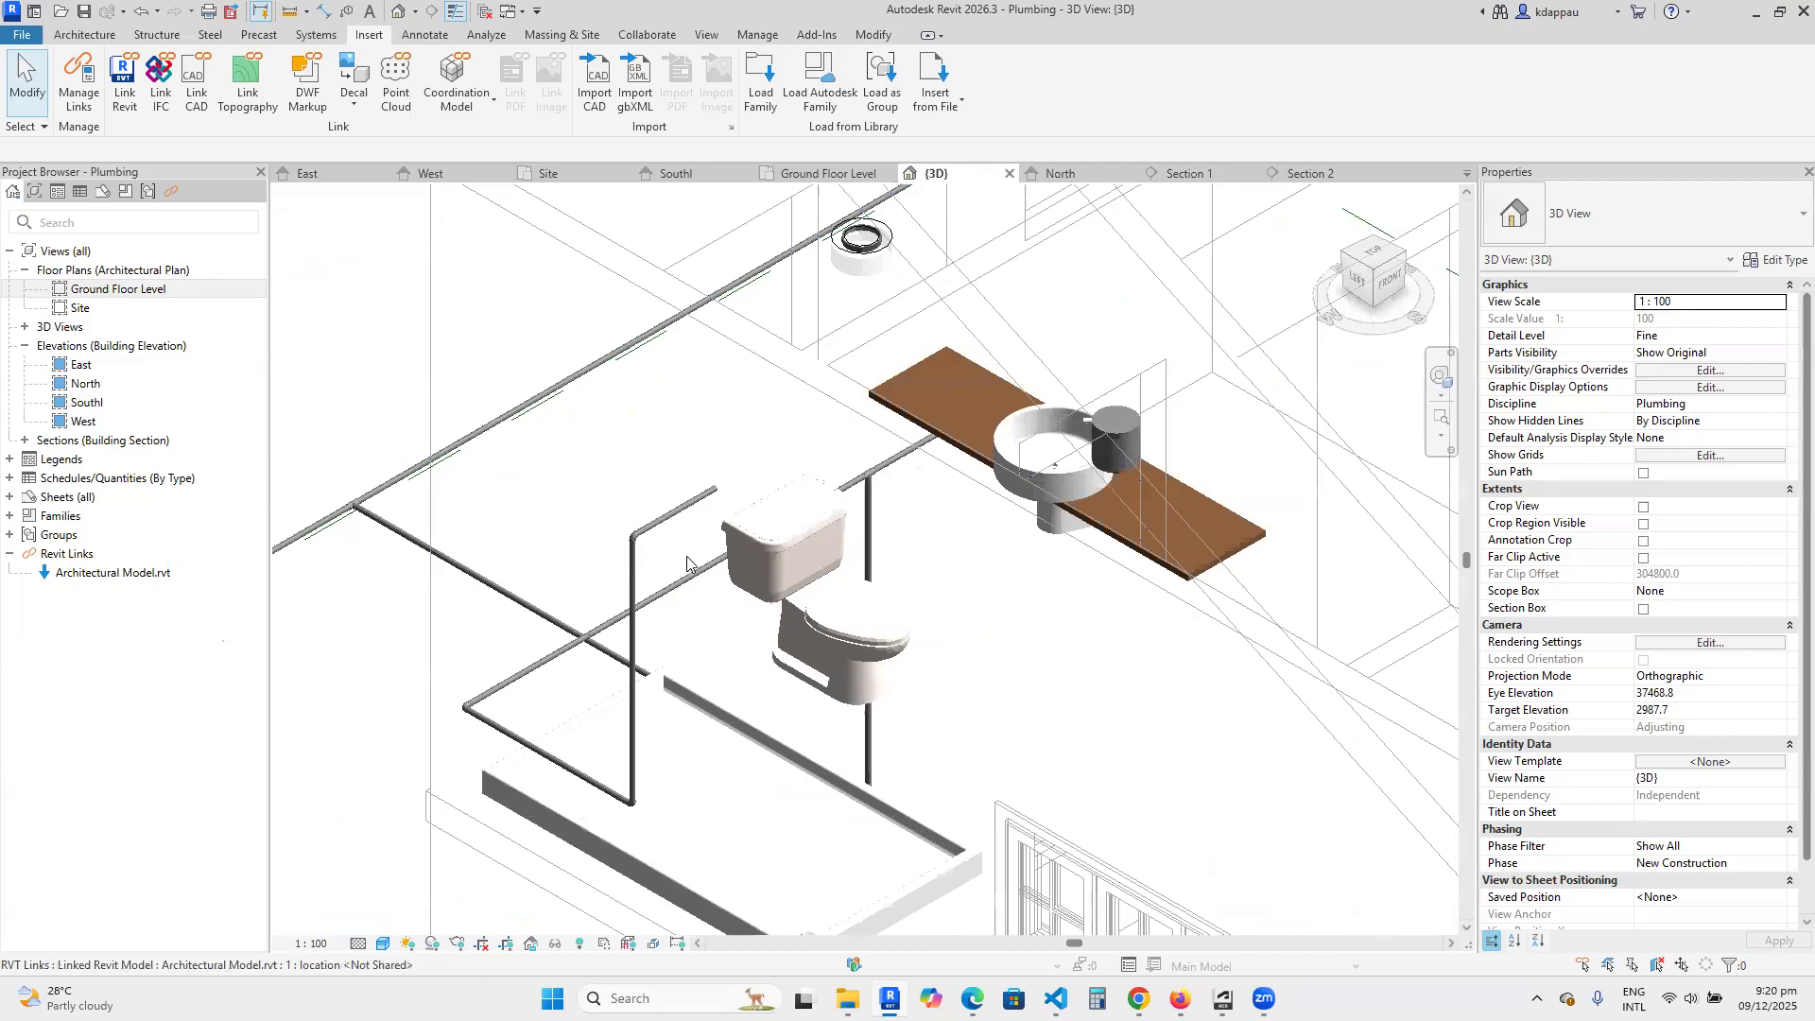
pyautogui.scroll(-3, 681, 662)
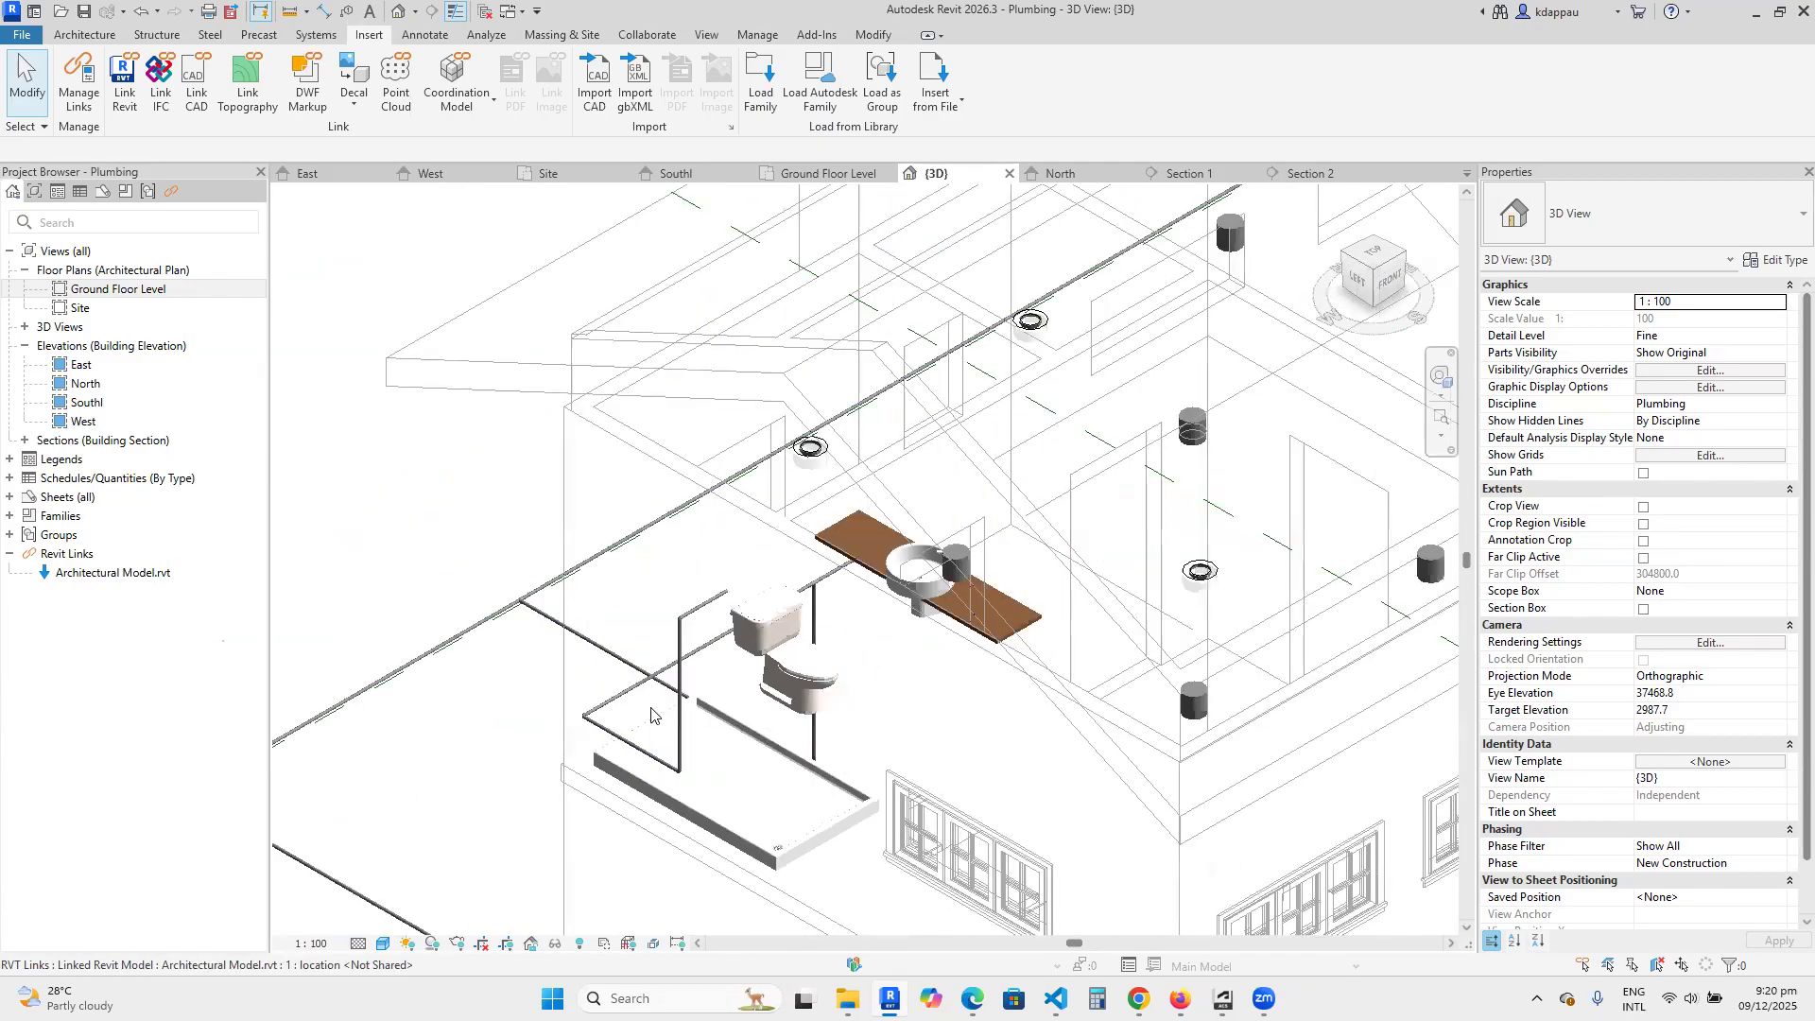
pyautogui.scroll(1, 679, 716)
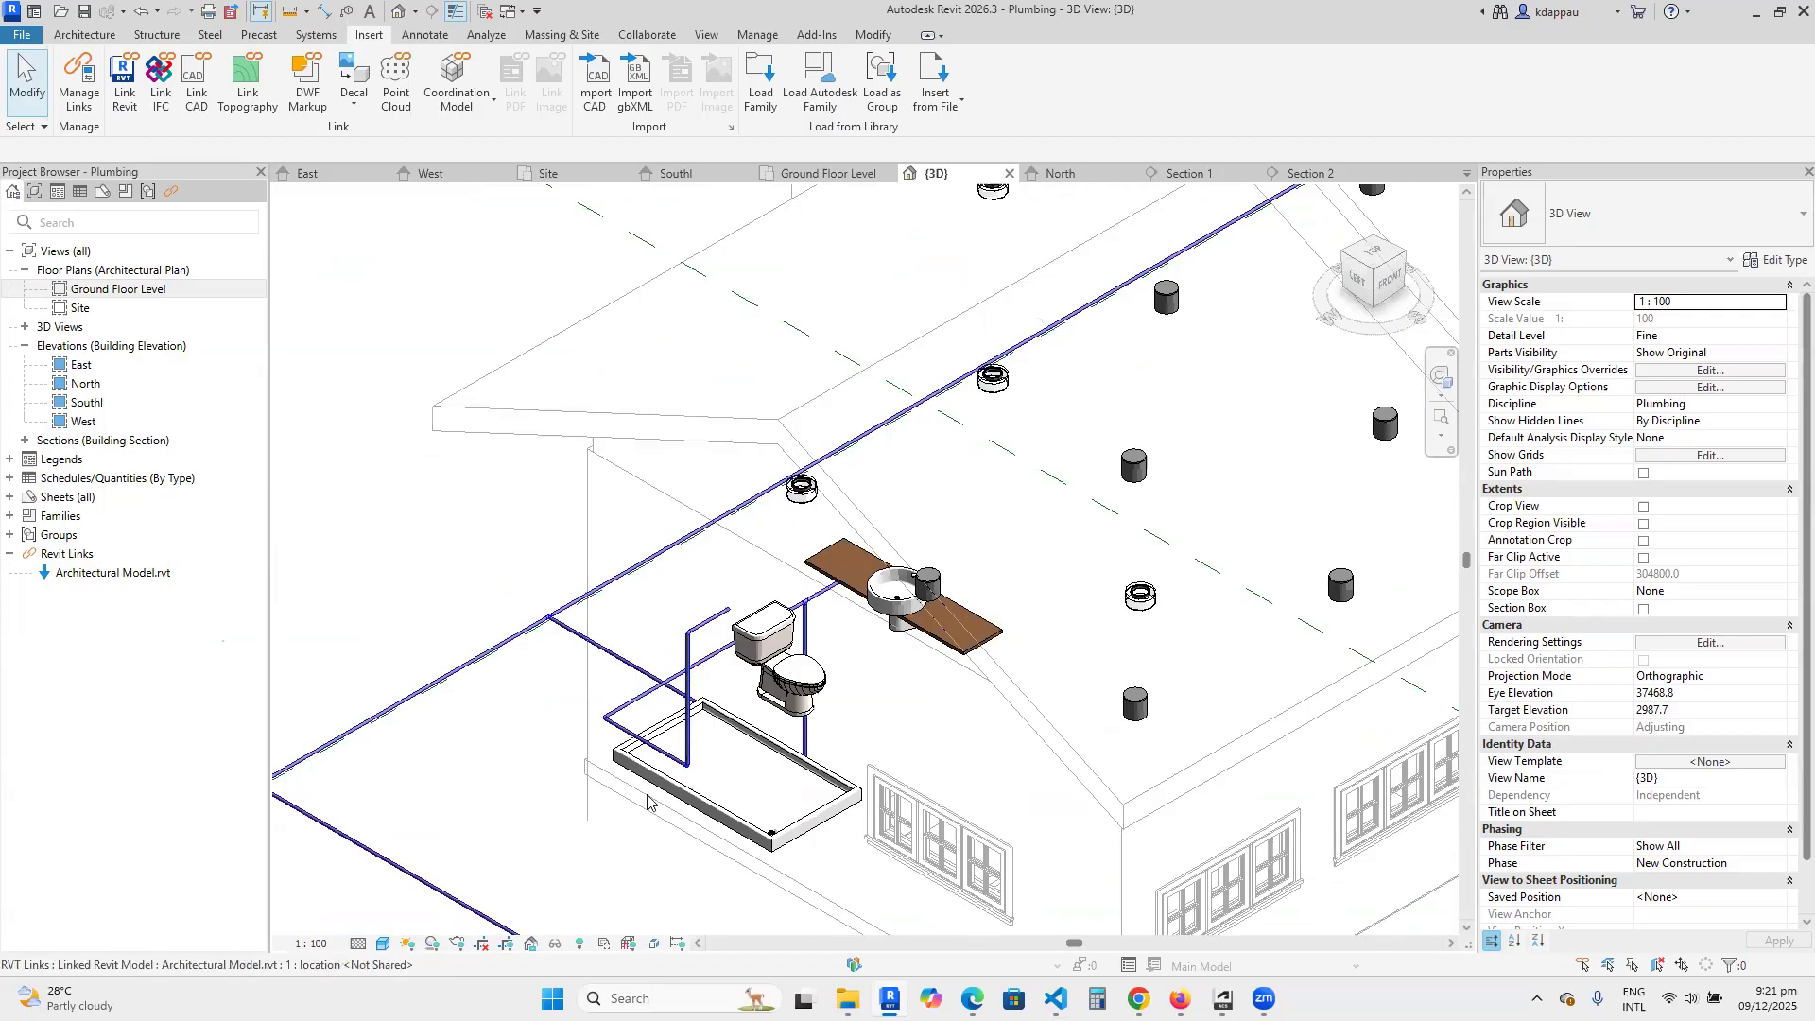
pyautogui.scroll(2, 648, 801)
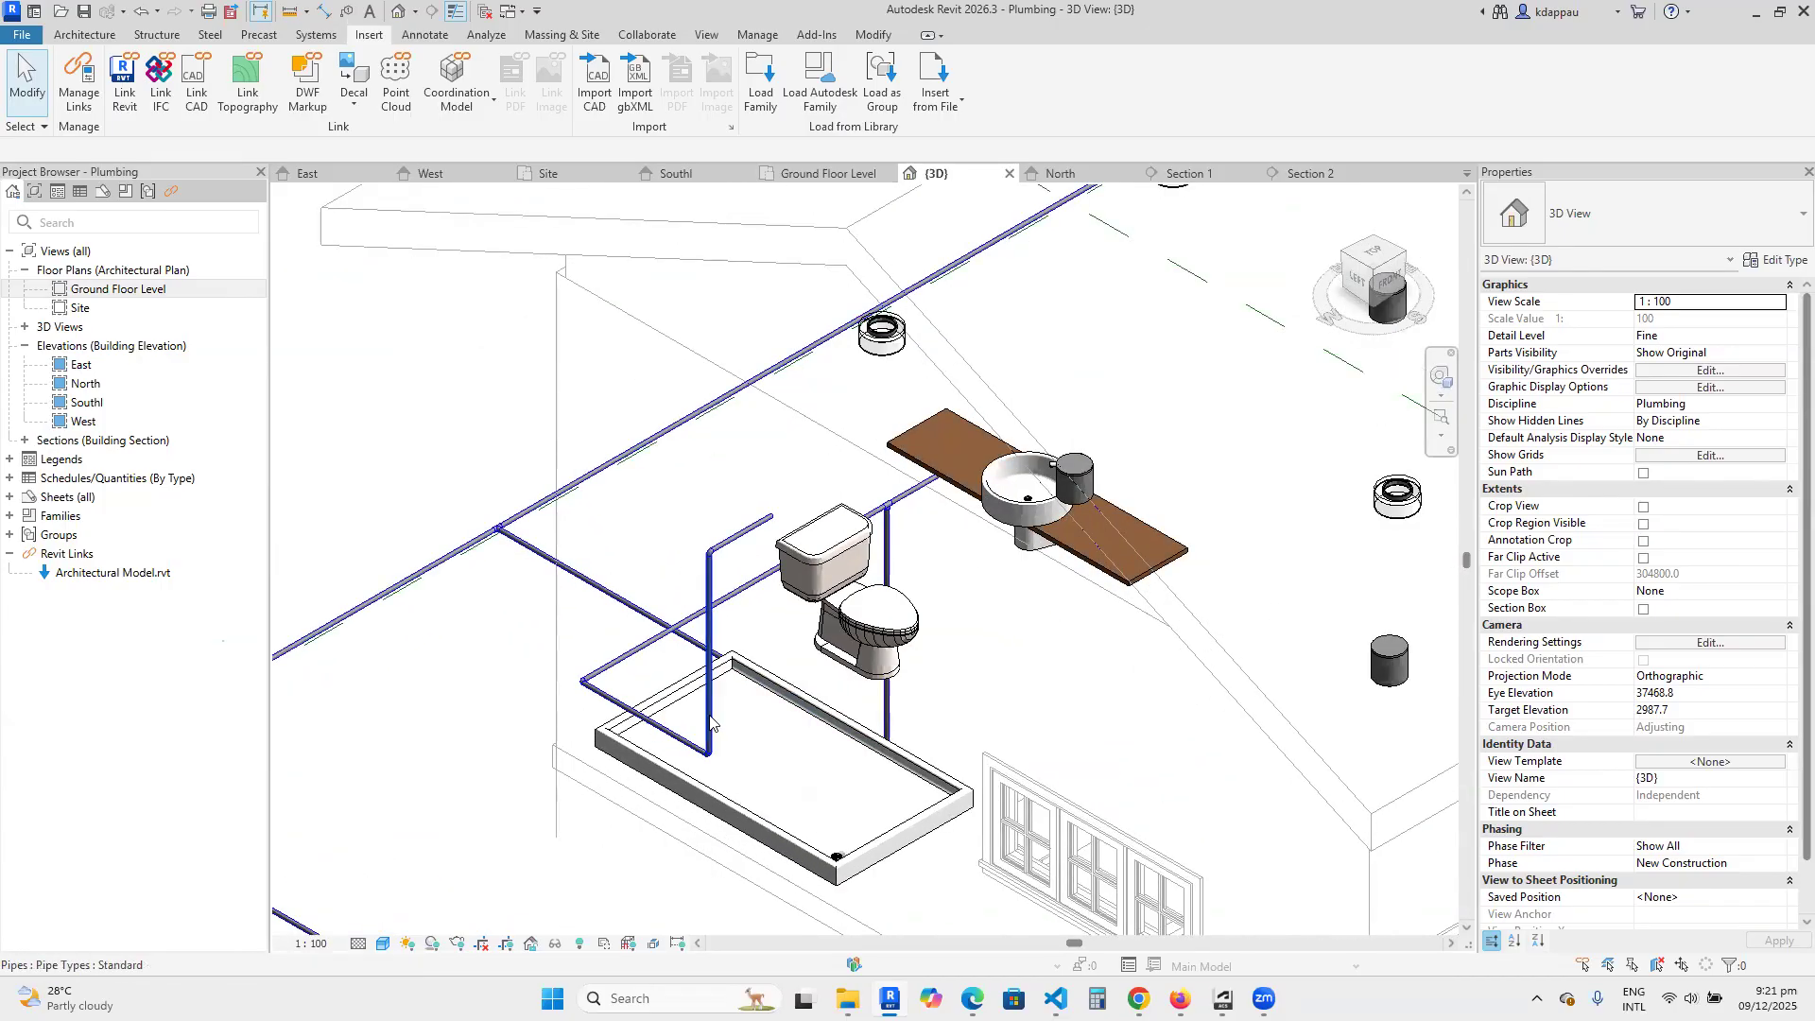
# Examine how the shower's pipe drop and horizontal run sit relative to the shower tray in the 3D view.
pyautogui.scroll(-3, 695, 667)
pyautogui.keyDown('shift'); pyautogui.moveTo(697, 715); pyautogui.dragTo(686, 701, button='middle'); pyautogui.keyUp('shift')
pyautogui.scroll(3, 687, 701)
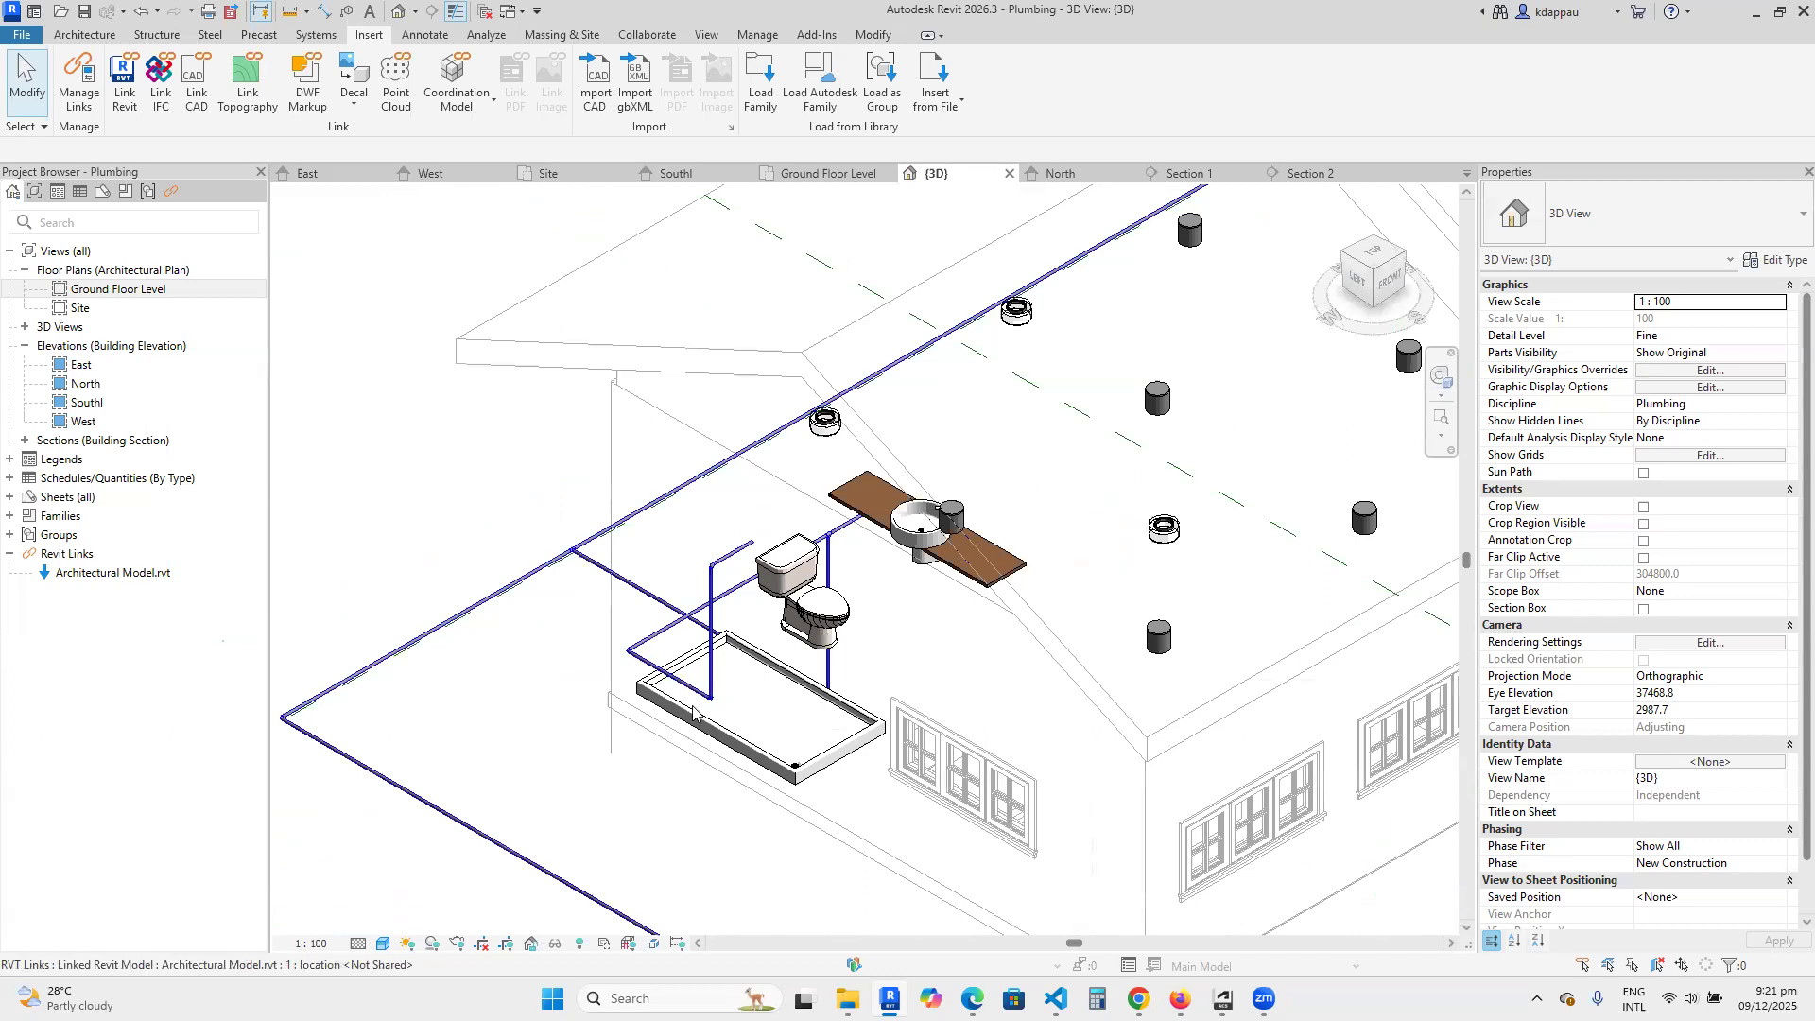
pyautogui.scroll(-2, 693, 711)
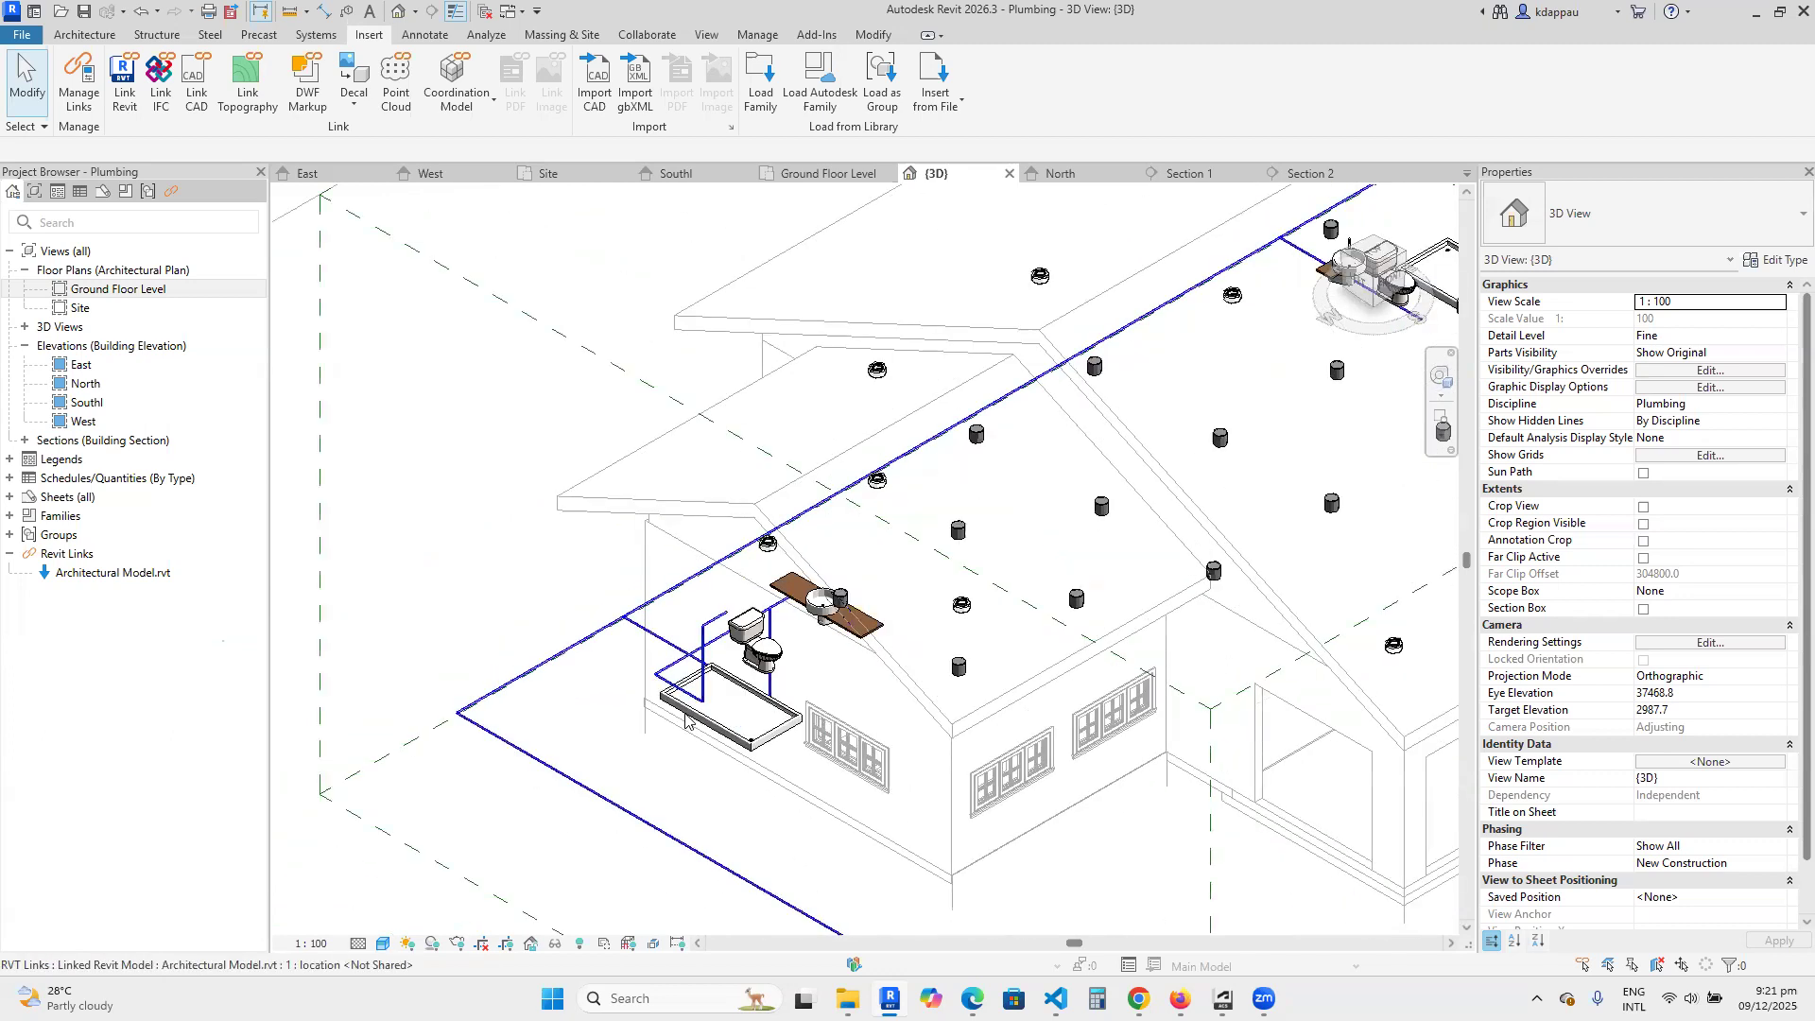
pyautogui.scroll(2, 690, 714)
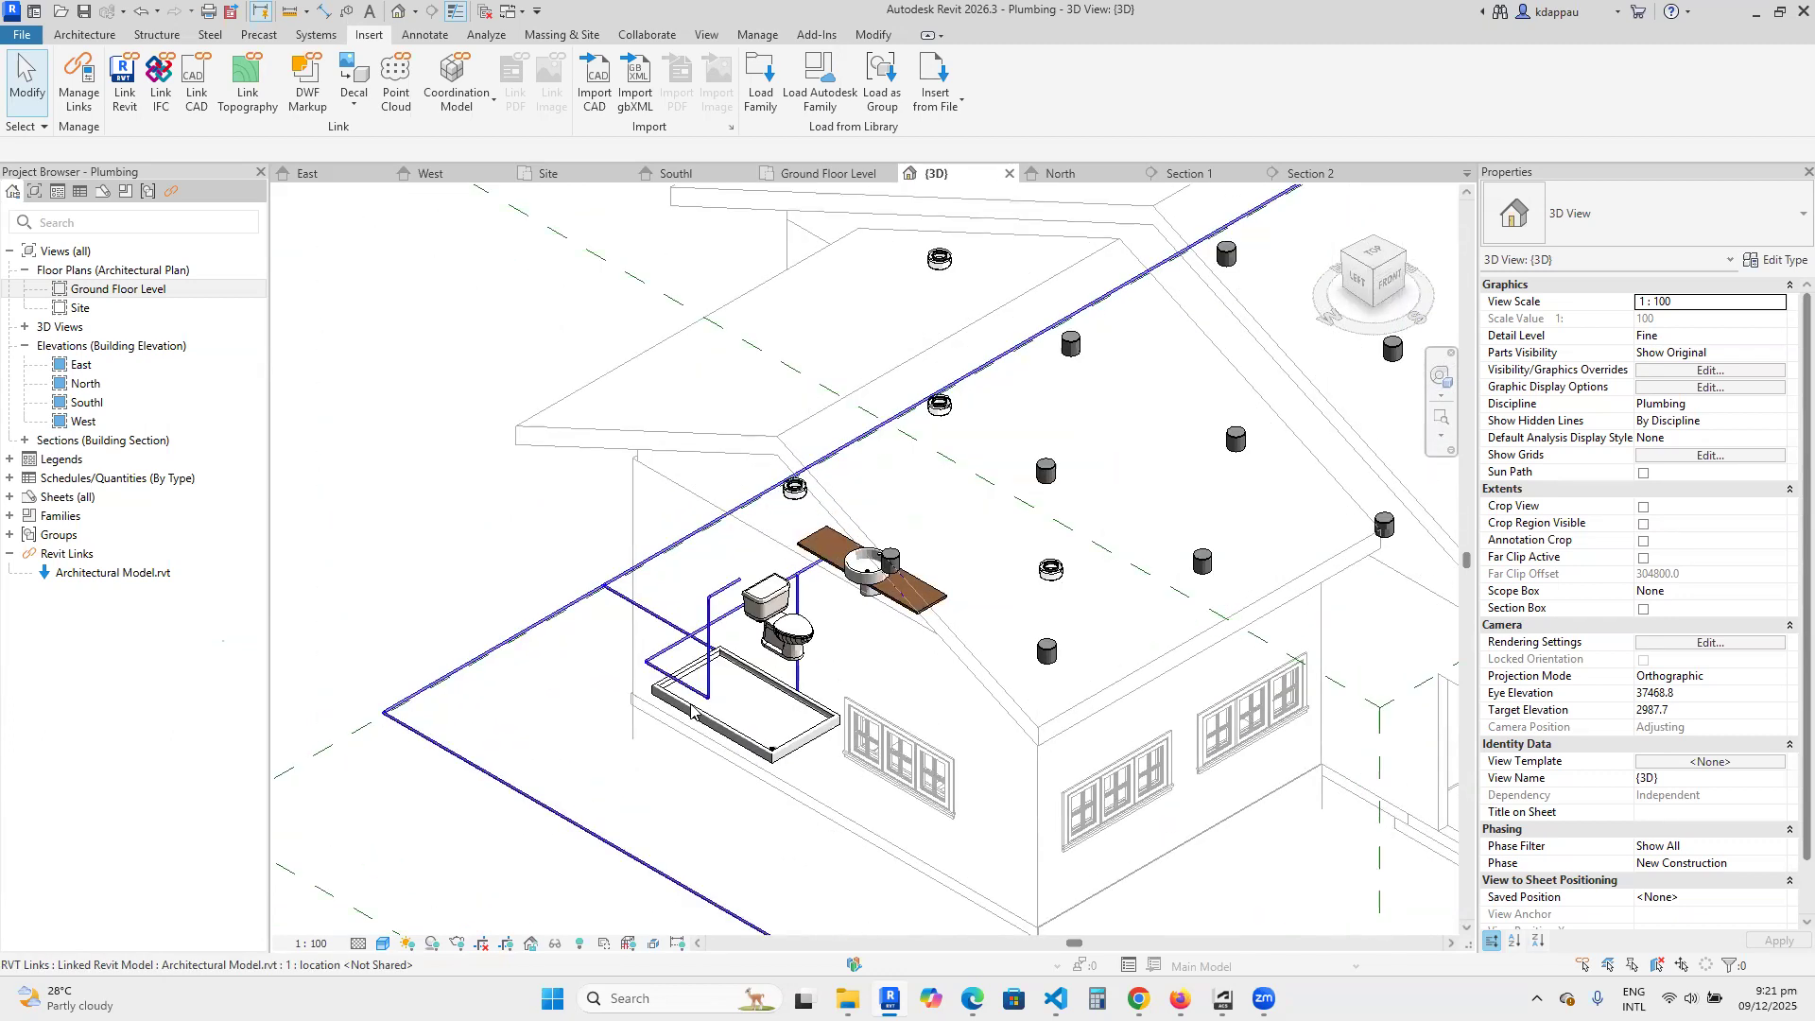
pyautogui.scroll(2, 713, 651)
pyautogui.scroll(-3, 715, 646)
pyautogui.scroll(2, 716, 643)
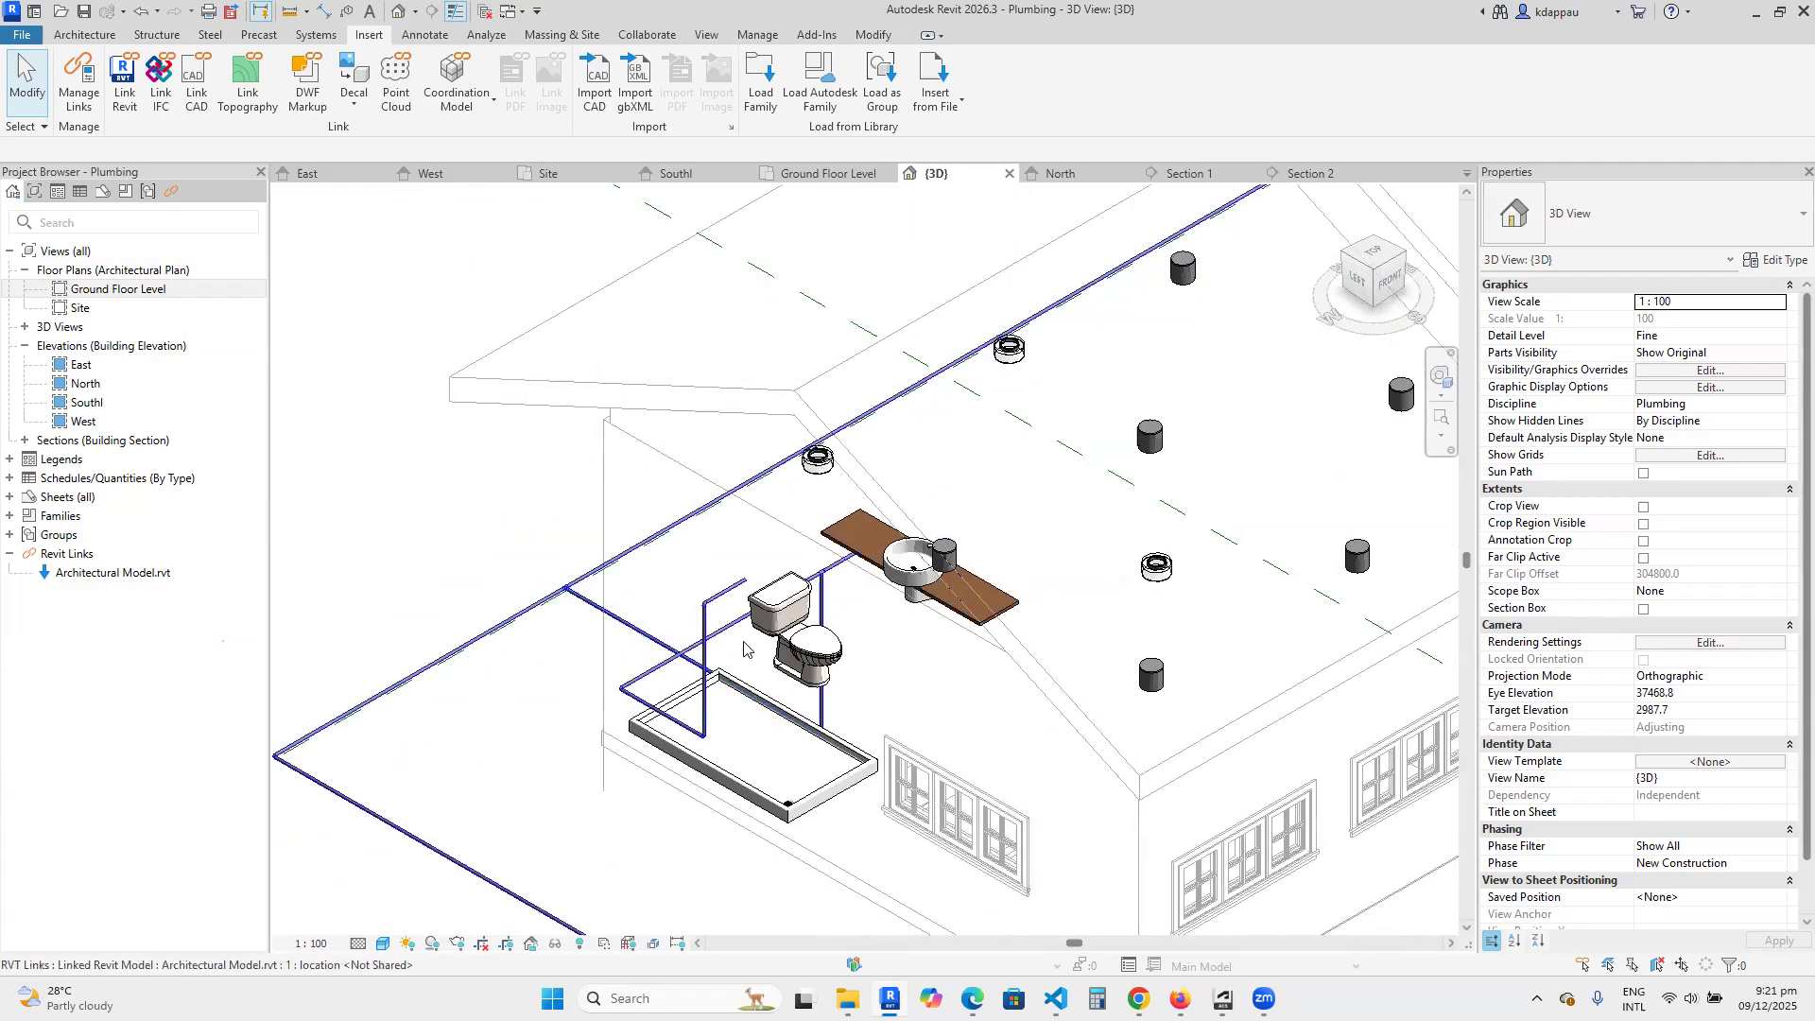
# Inspect the pipe run behind the toilet and its branch from the outdoor main in the 3D view.
pyautogui.scroll(1, 716, 645)
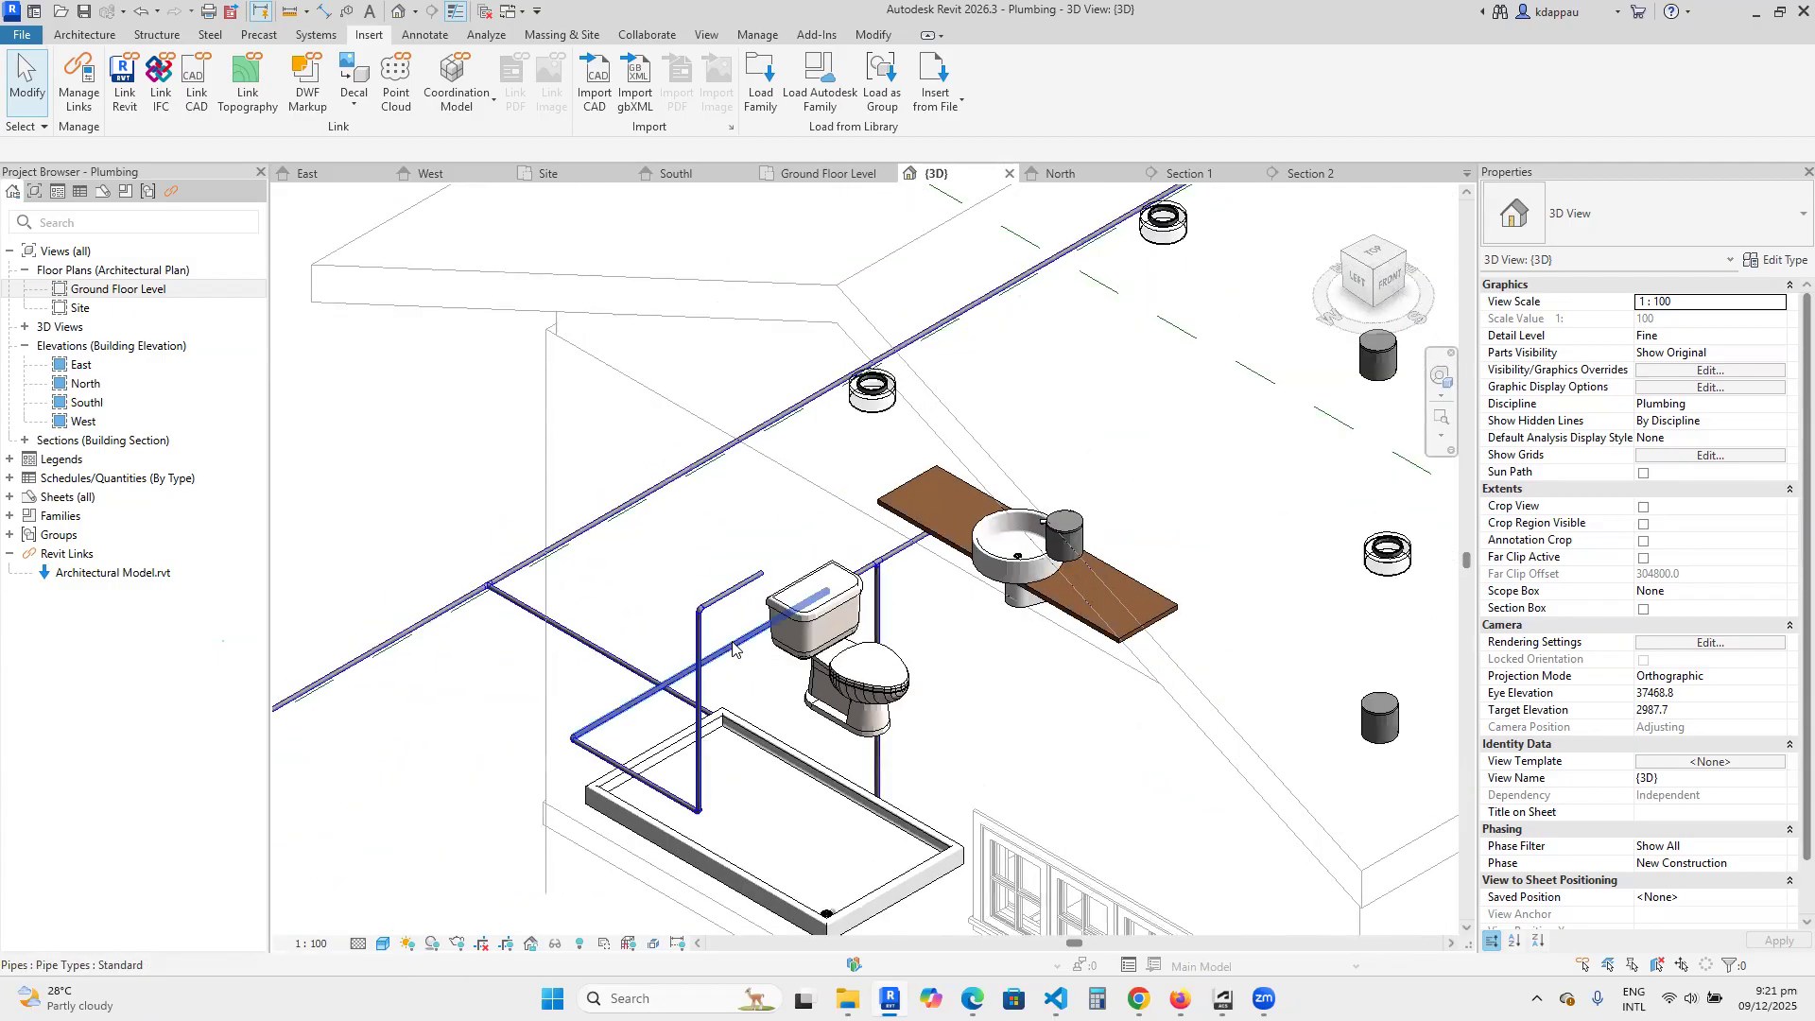
pyautogui.scroll(-1, 730, 652)
pyautogui.scroll(2, 704, 667)
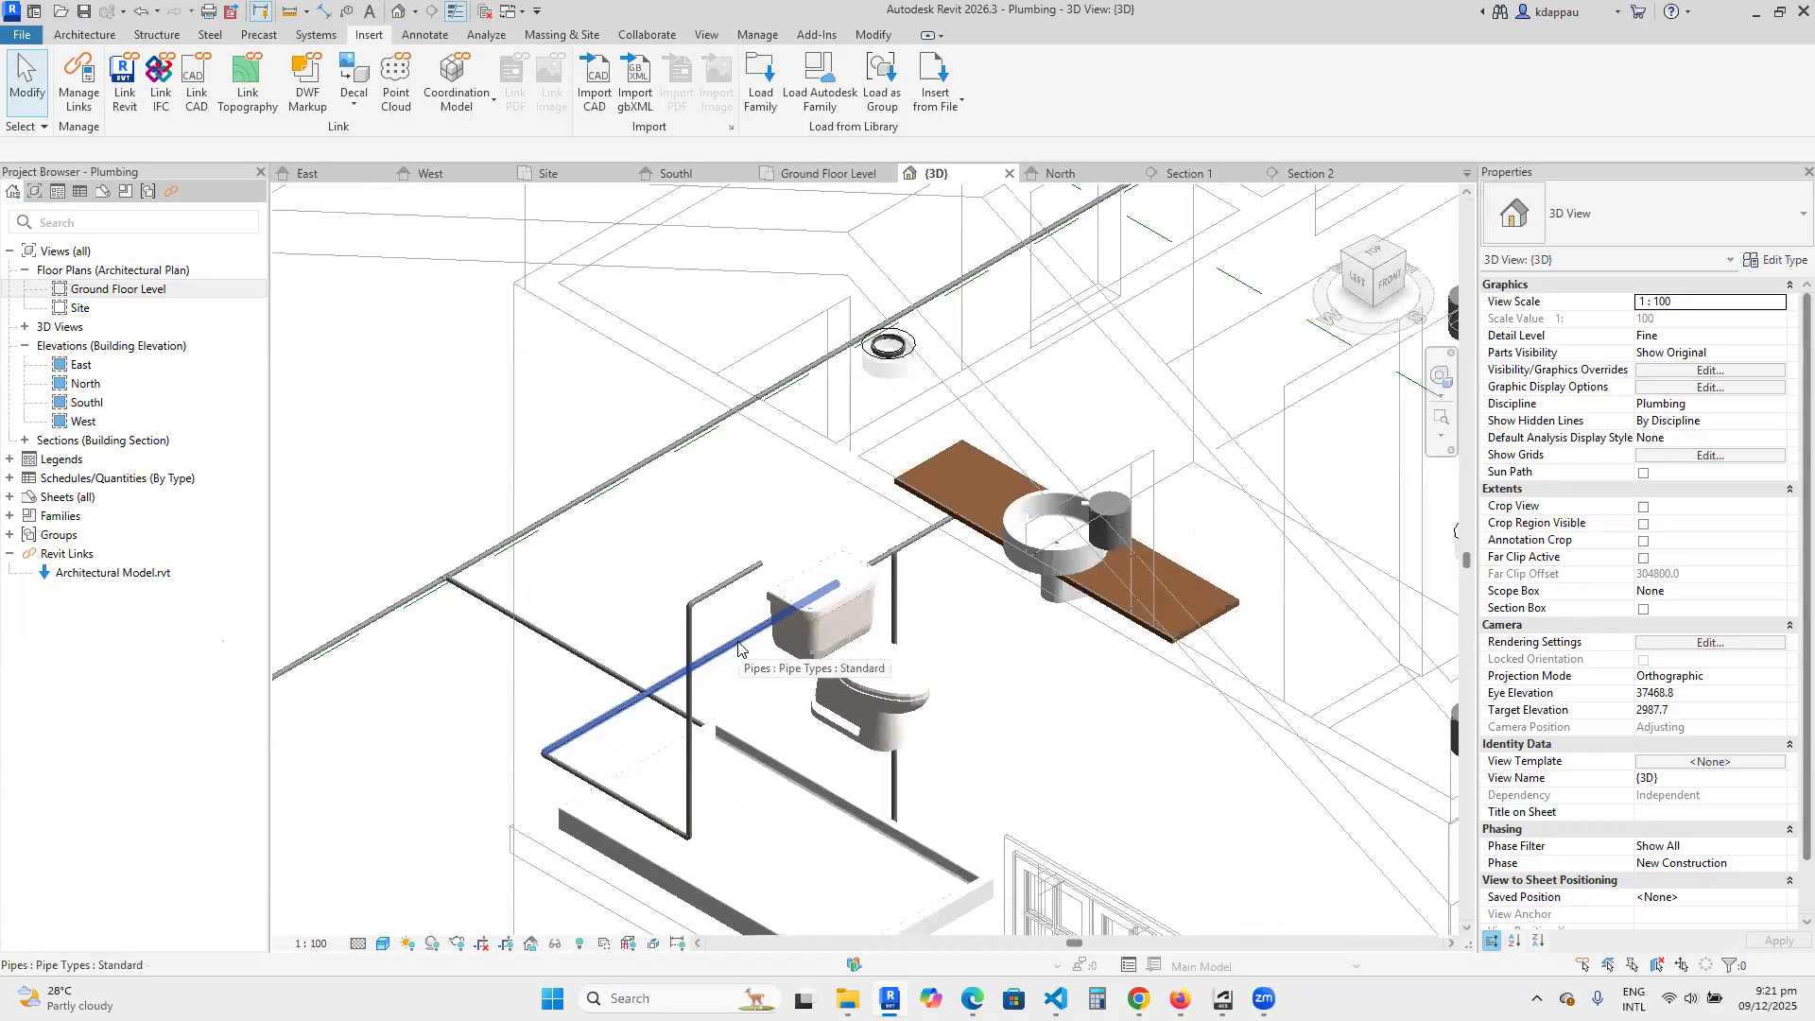
pyautogui.scroll(-1, 688, 679)
pyautogui.scroll(-1, 719, 671)
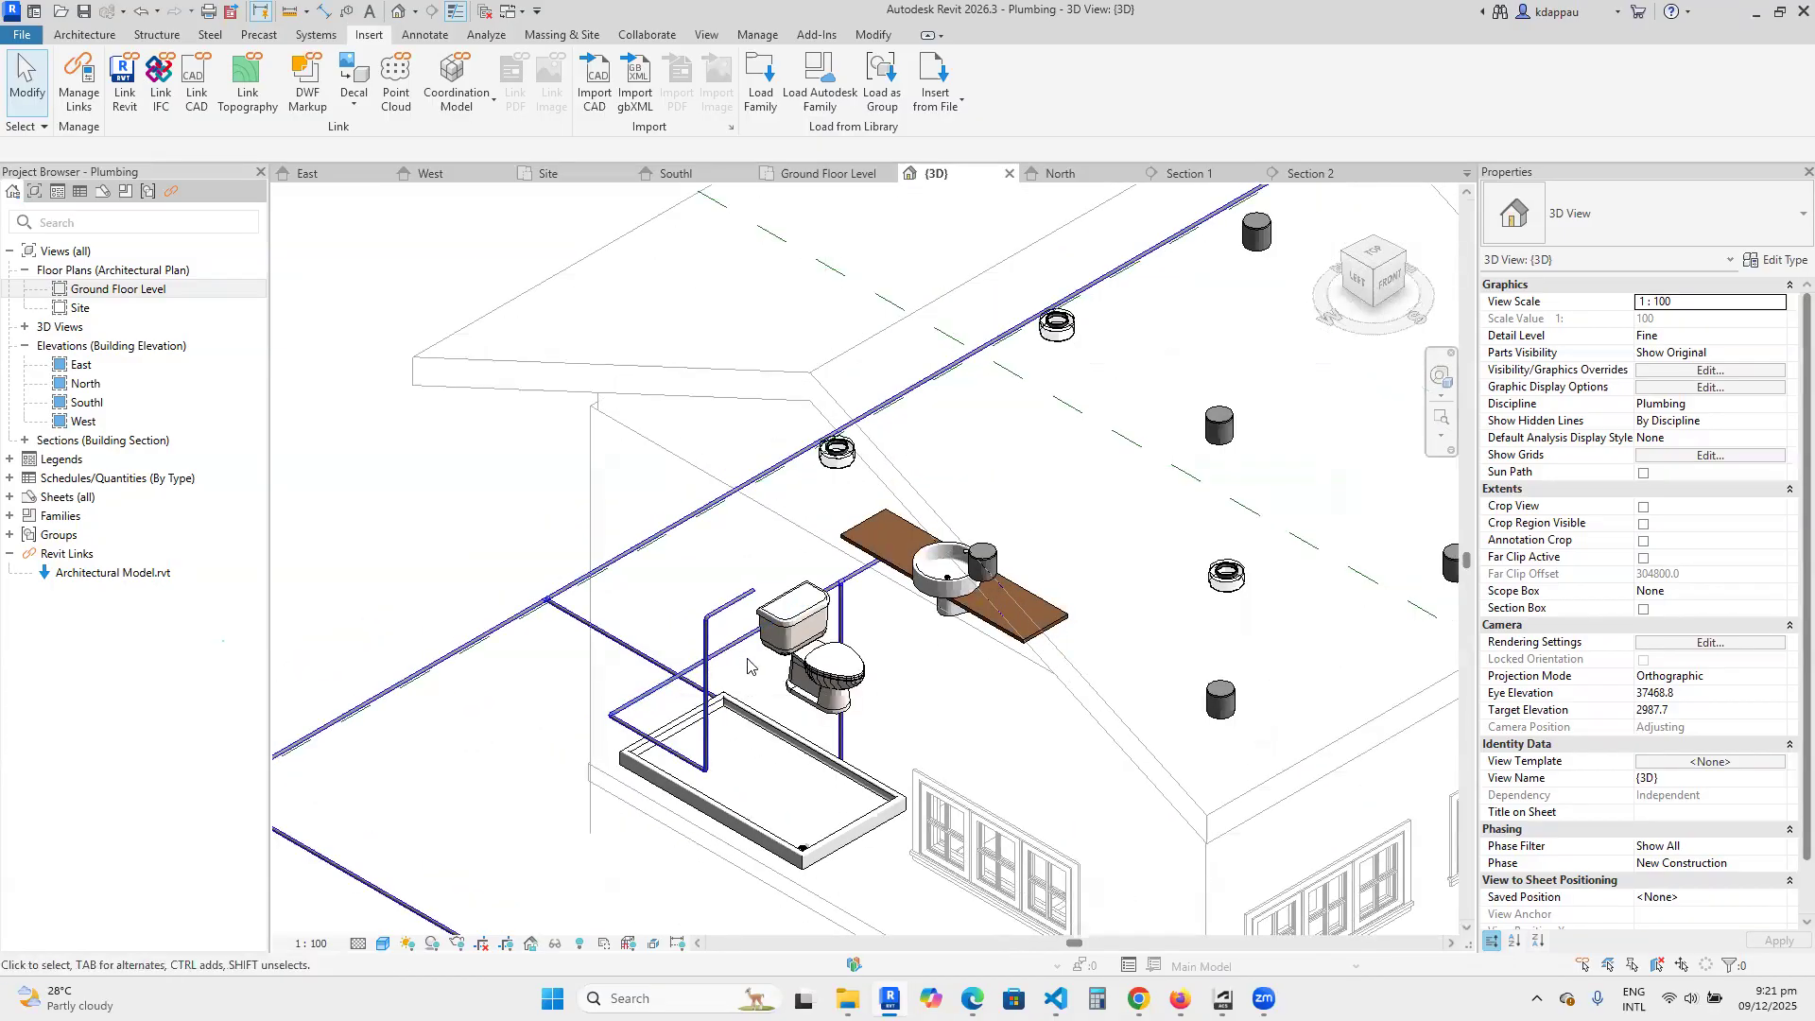
pyautogui.scroll(-2, 737, 665)
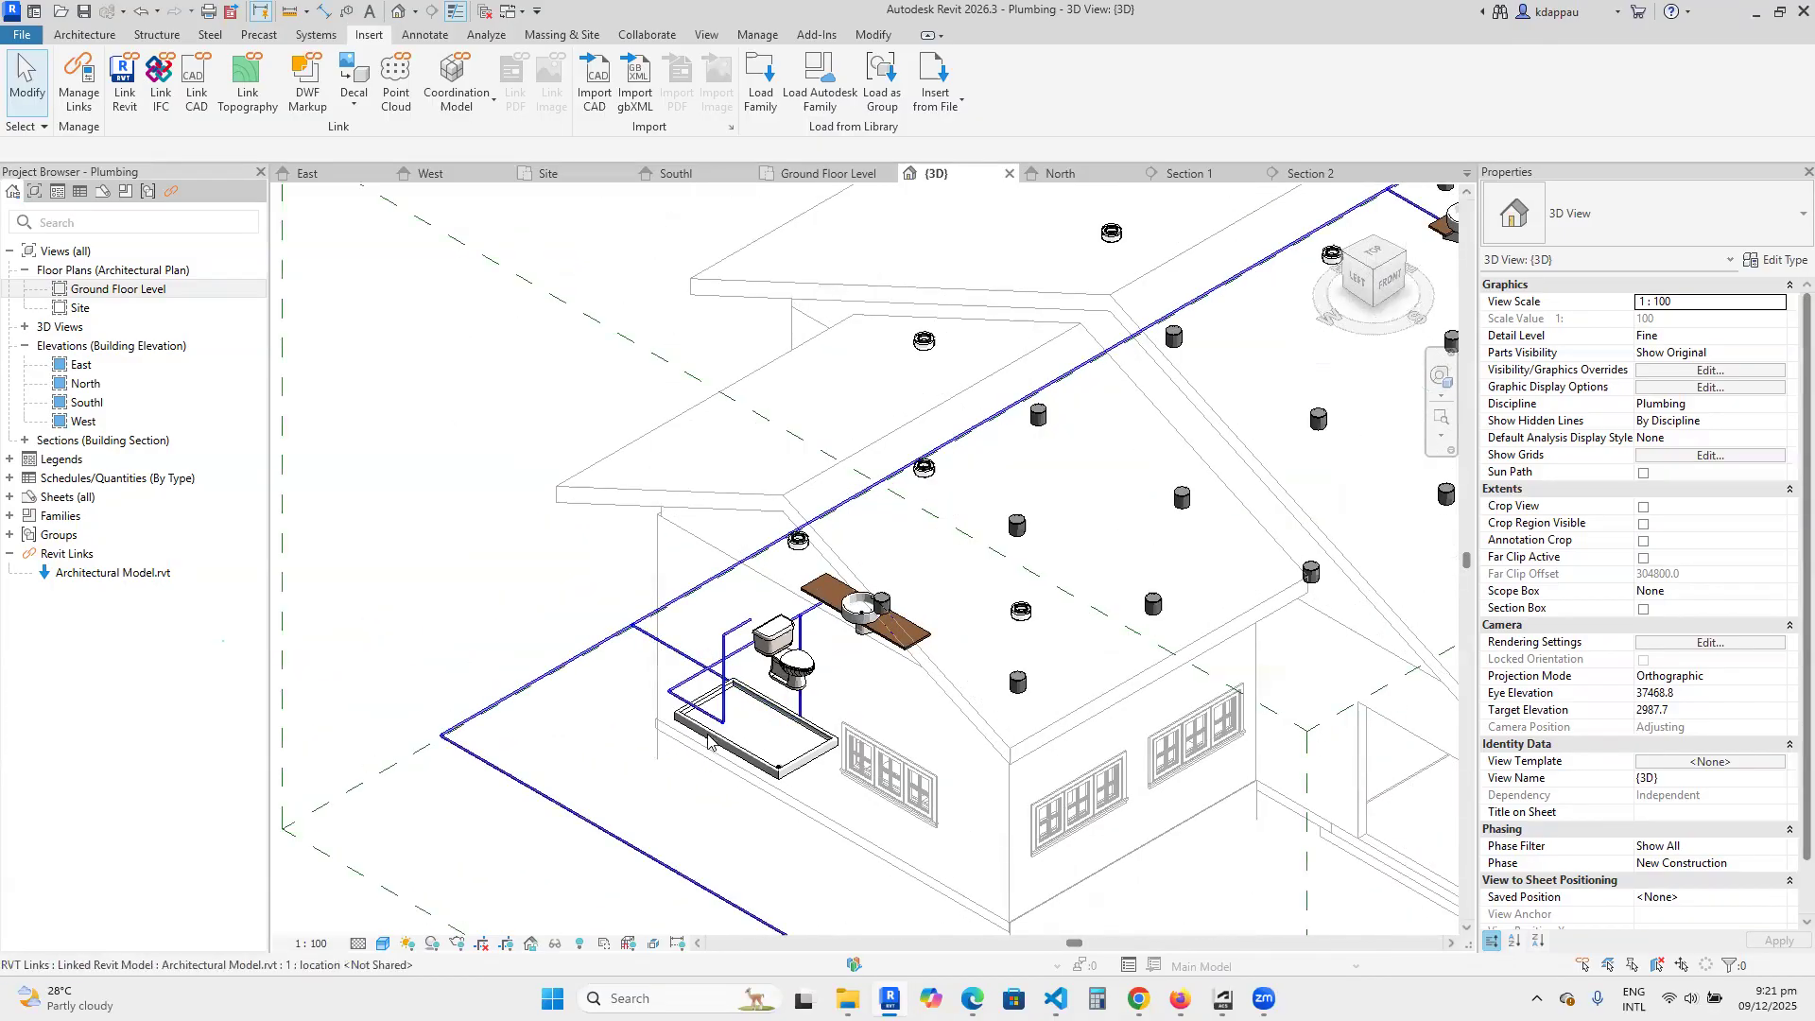
pyautogui.scroll(-3, 704, 707)
pyautogui.scroll(3, 747, 728)
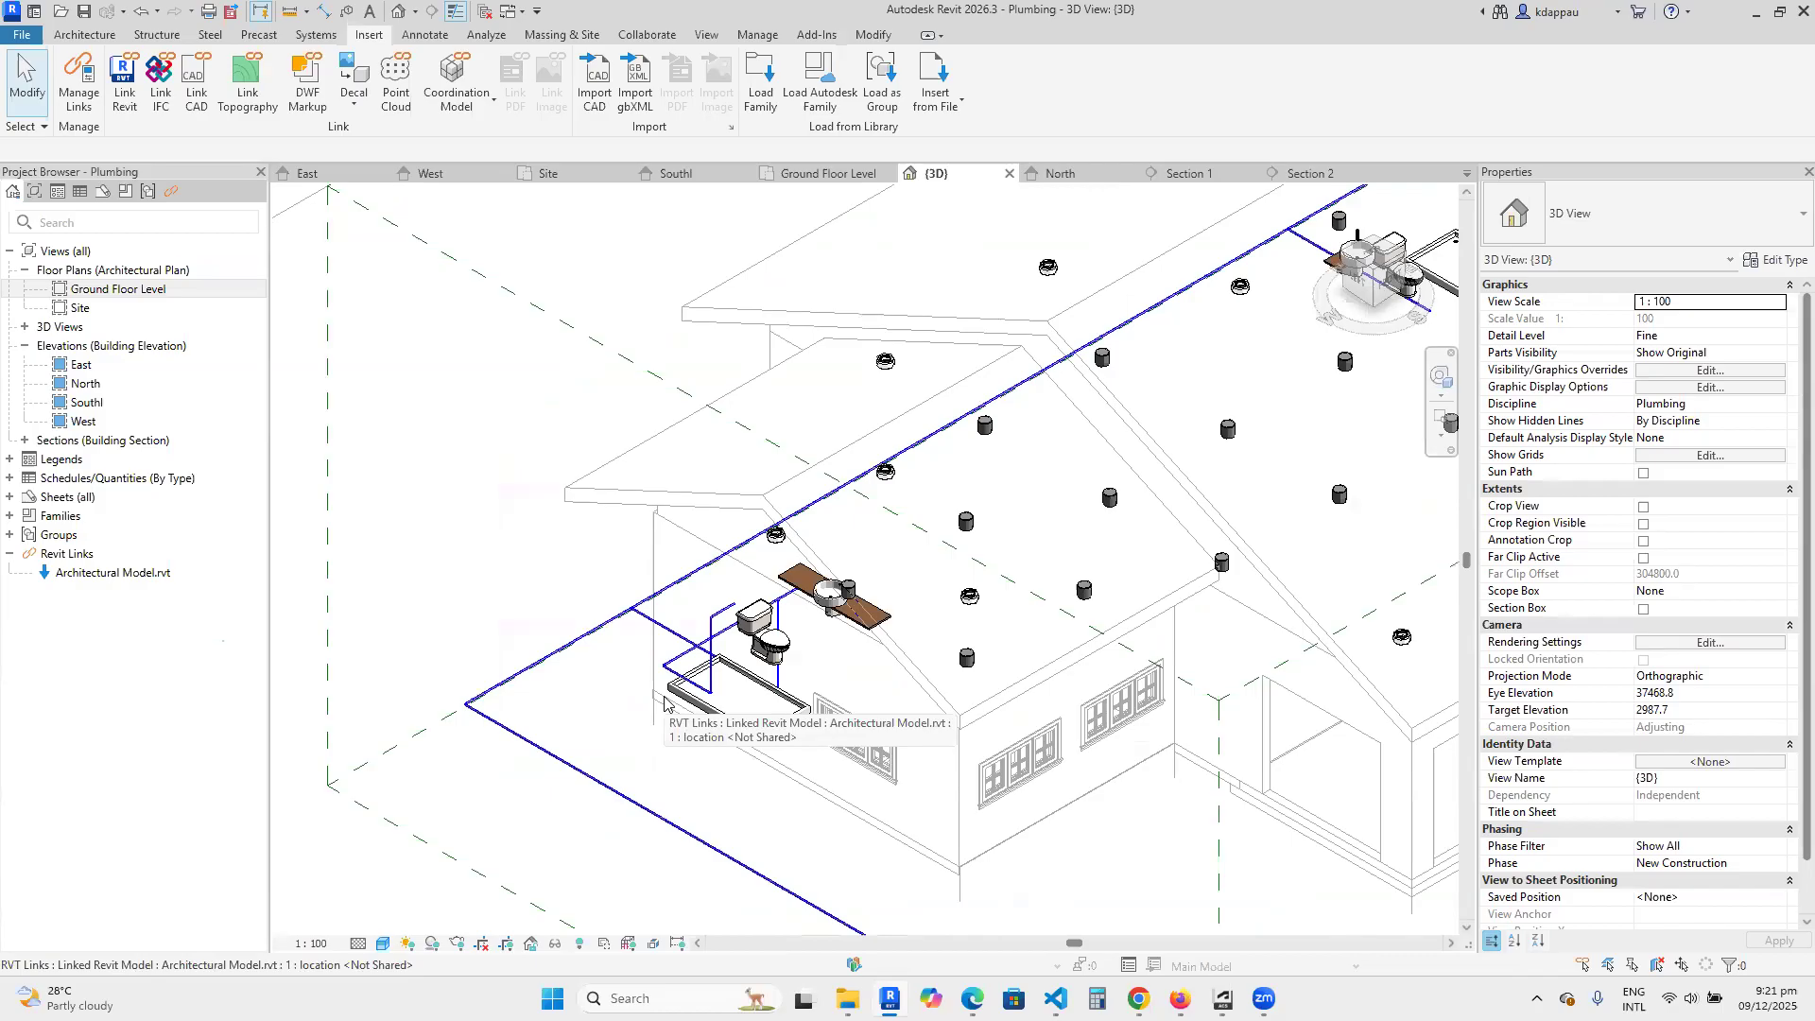
# Open the Ground Floor Level plan and examine the outdoor cold water main and the branches serving both bathrooms.
pyautogui.doubleClick(111, 290)
pyautogui.scroll(-5, 920, 605)
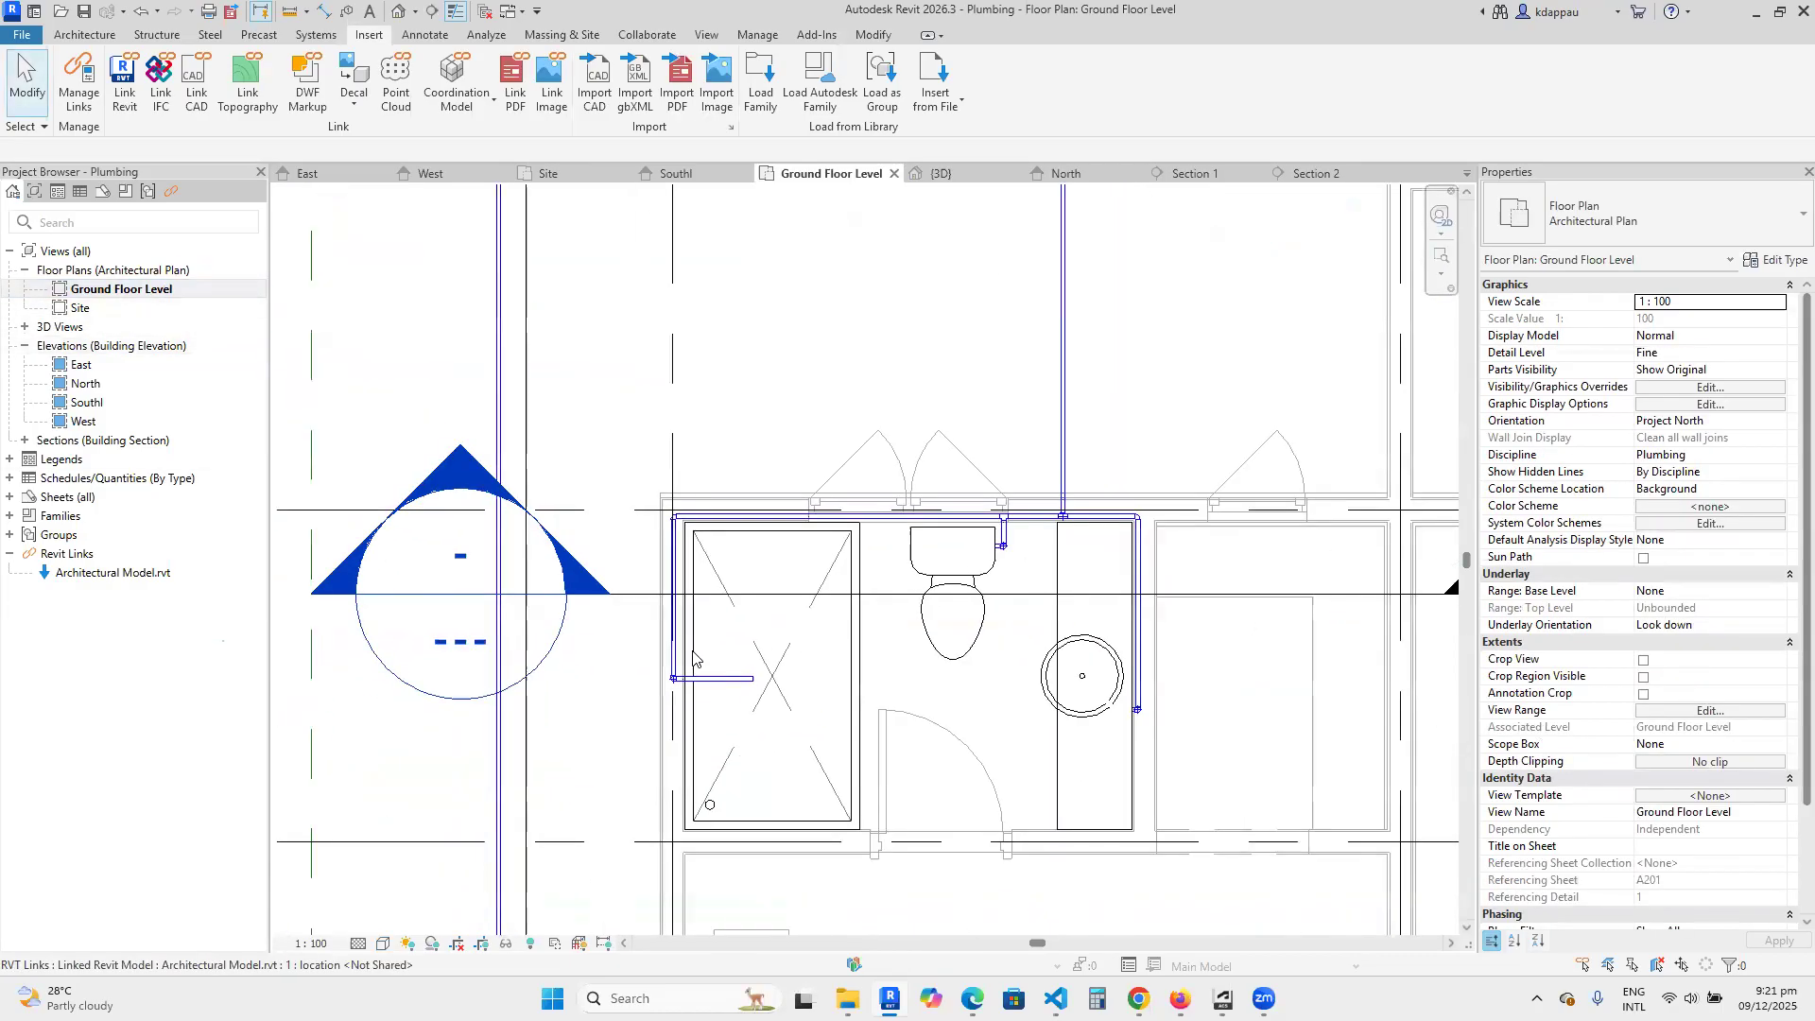
pyautogui.scroll(-5, 920, 605)
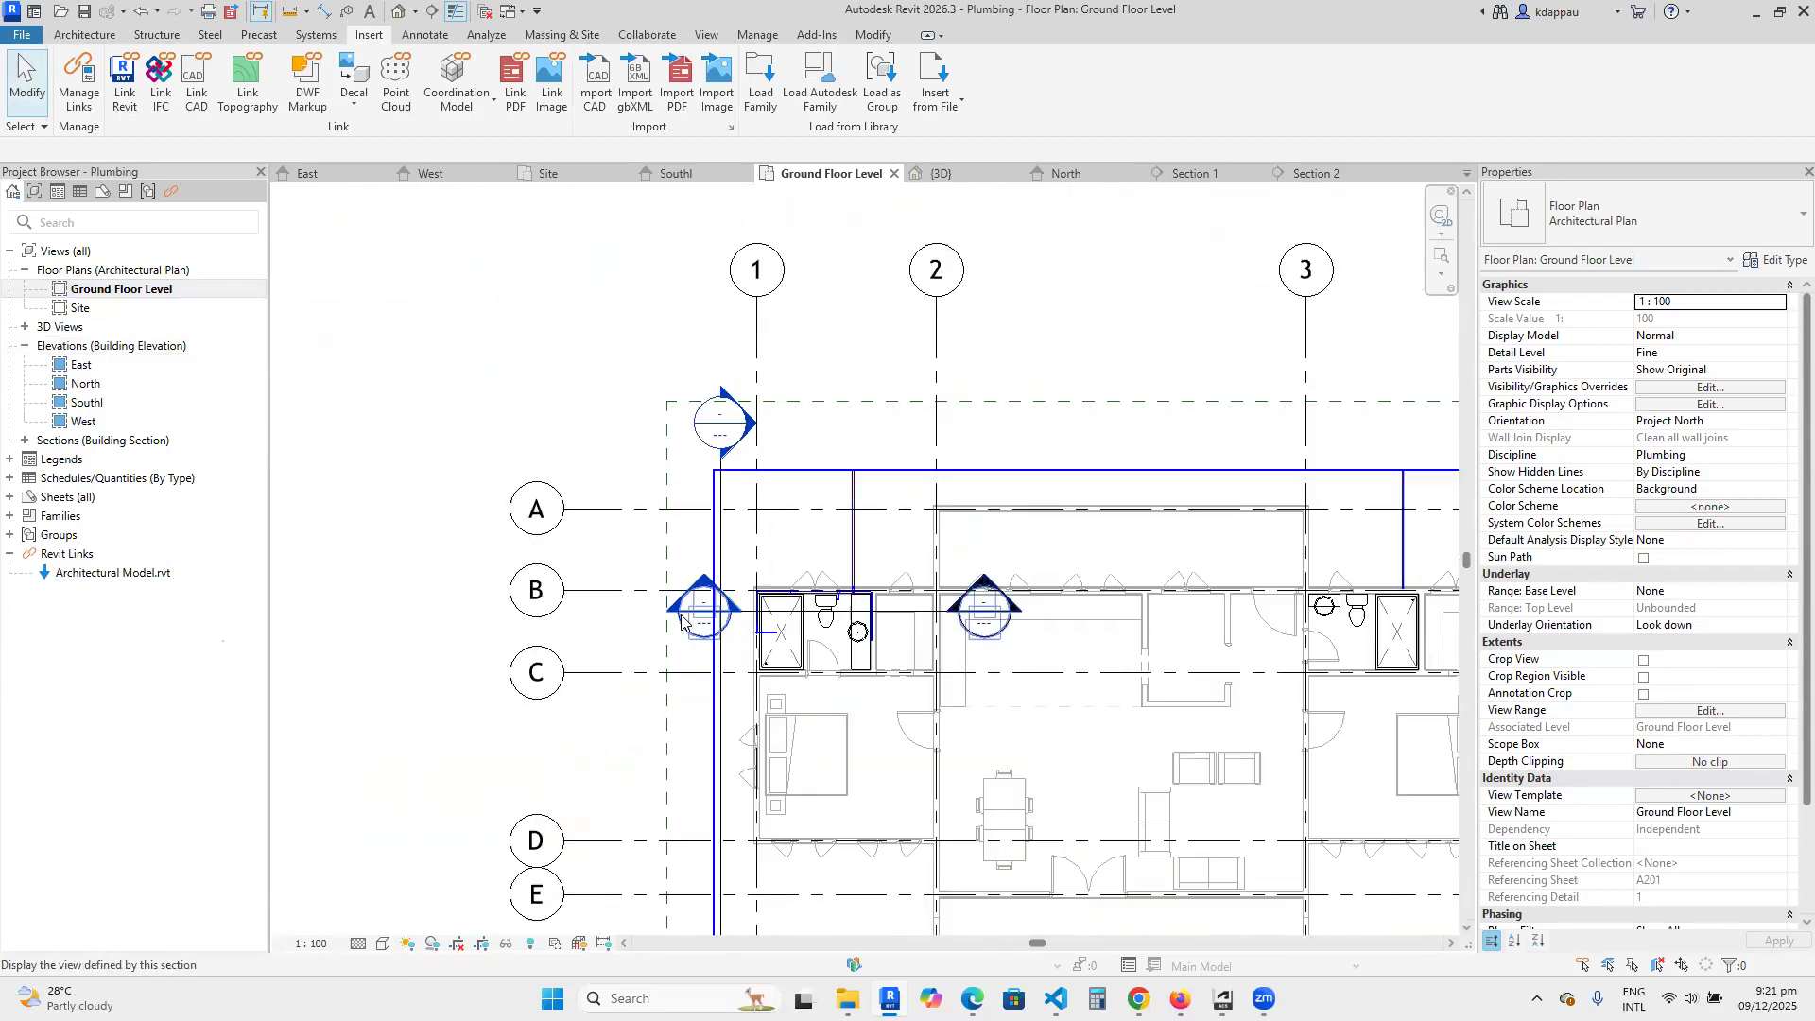
pyautogui.scroll(5, 1009, 609)
pyautogui.scroll(1, 1009, 609)
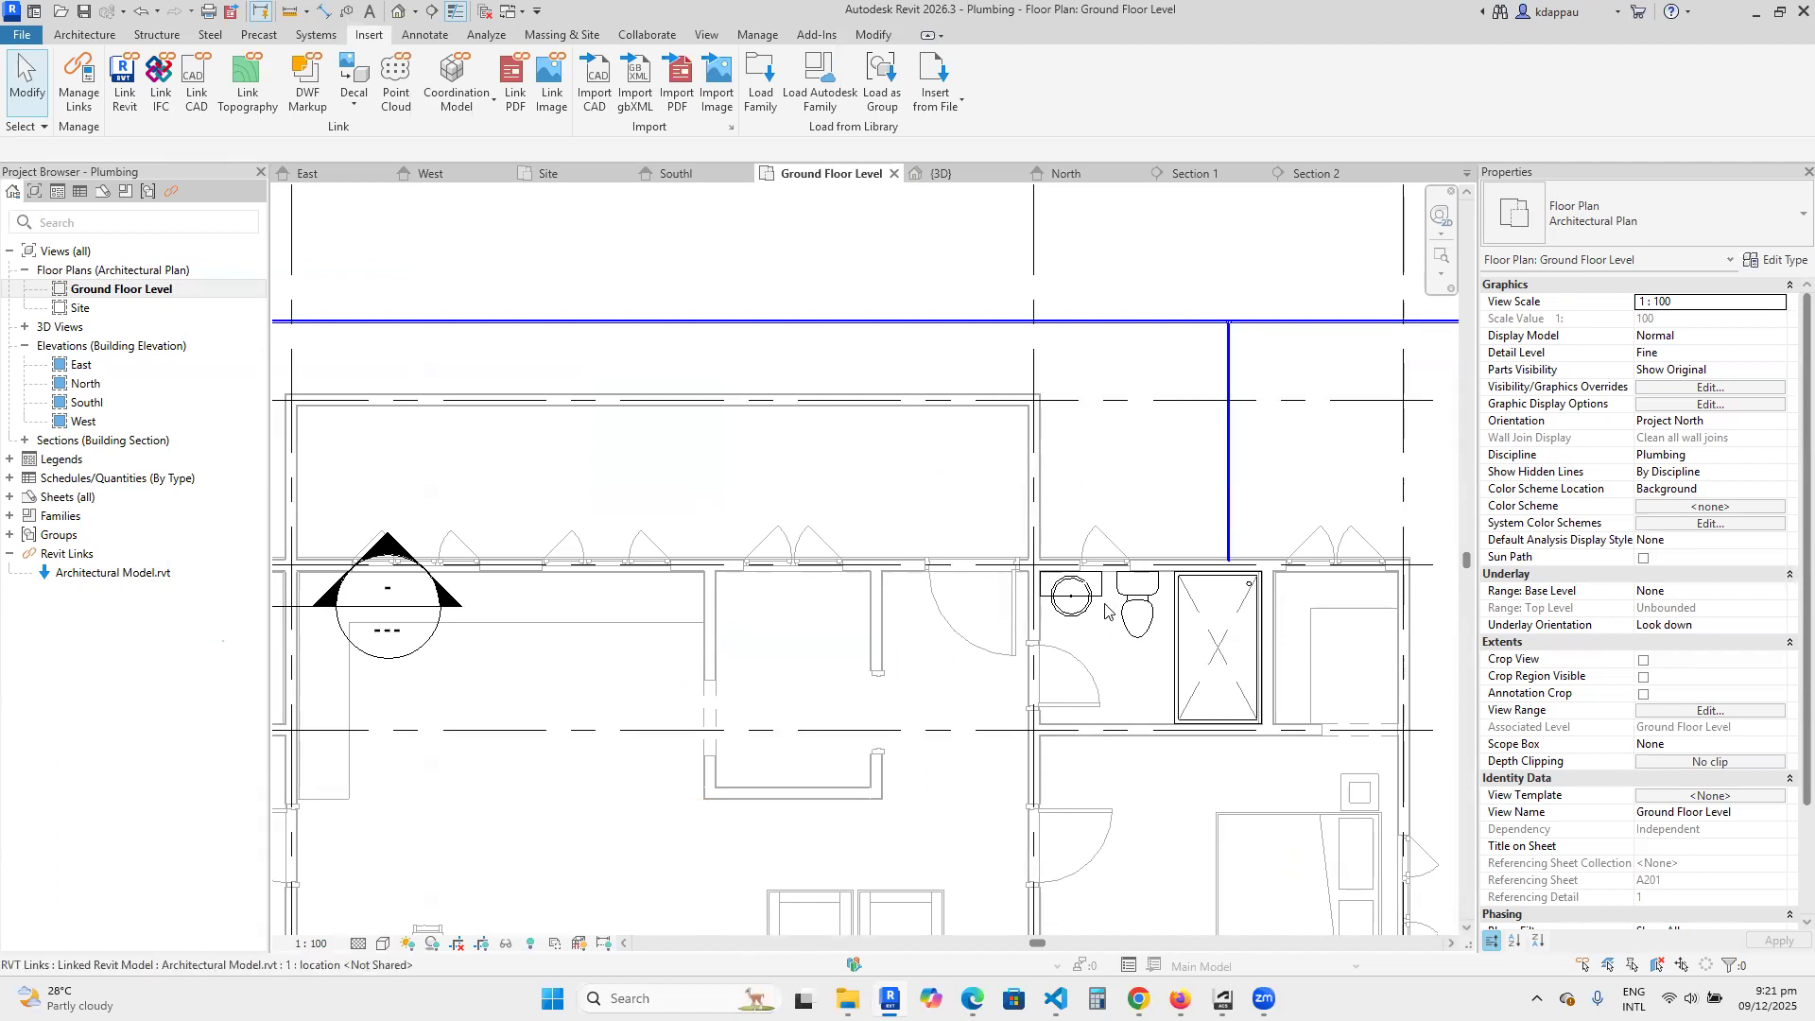
pyautogui.scroll(-6, 1164, 679)
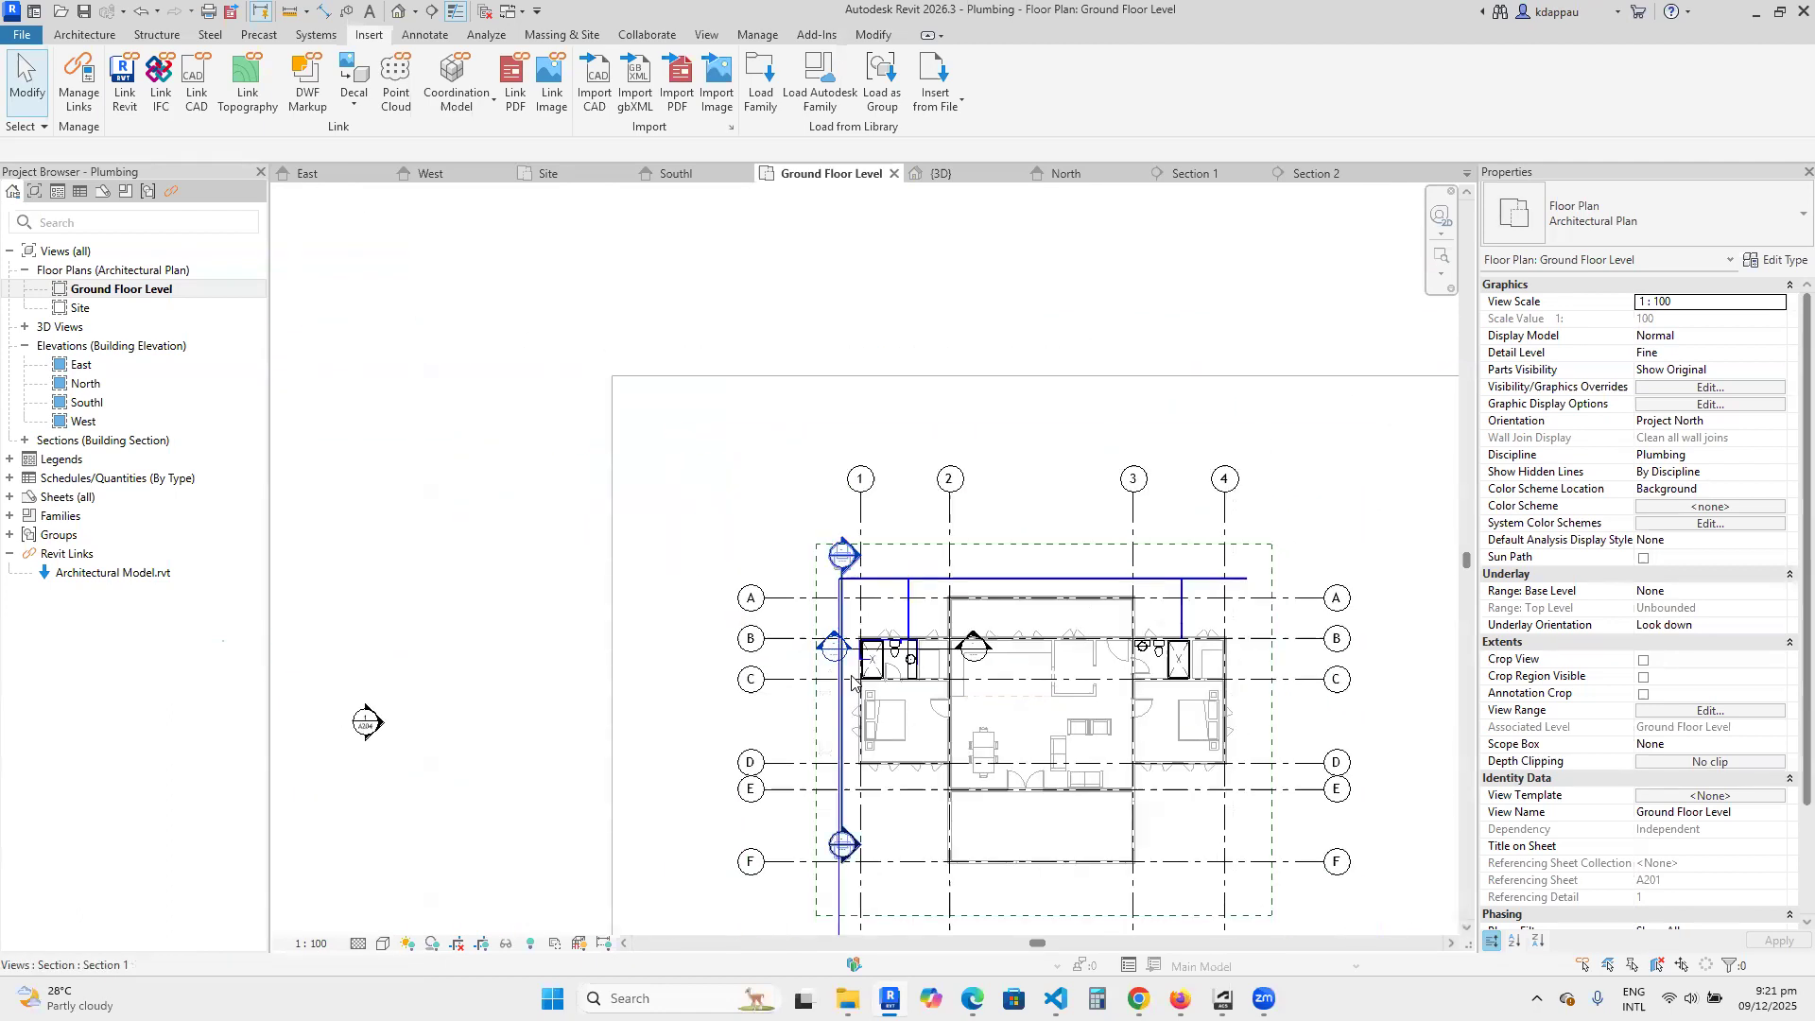
pyautogui.scroll(5, 1055, 731)
pyautogui.scroll(-3, 993, 699)
pyautogui.scroll(4, 831, 681)
pyautogui.scroll(-3, 785, 695)
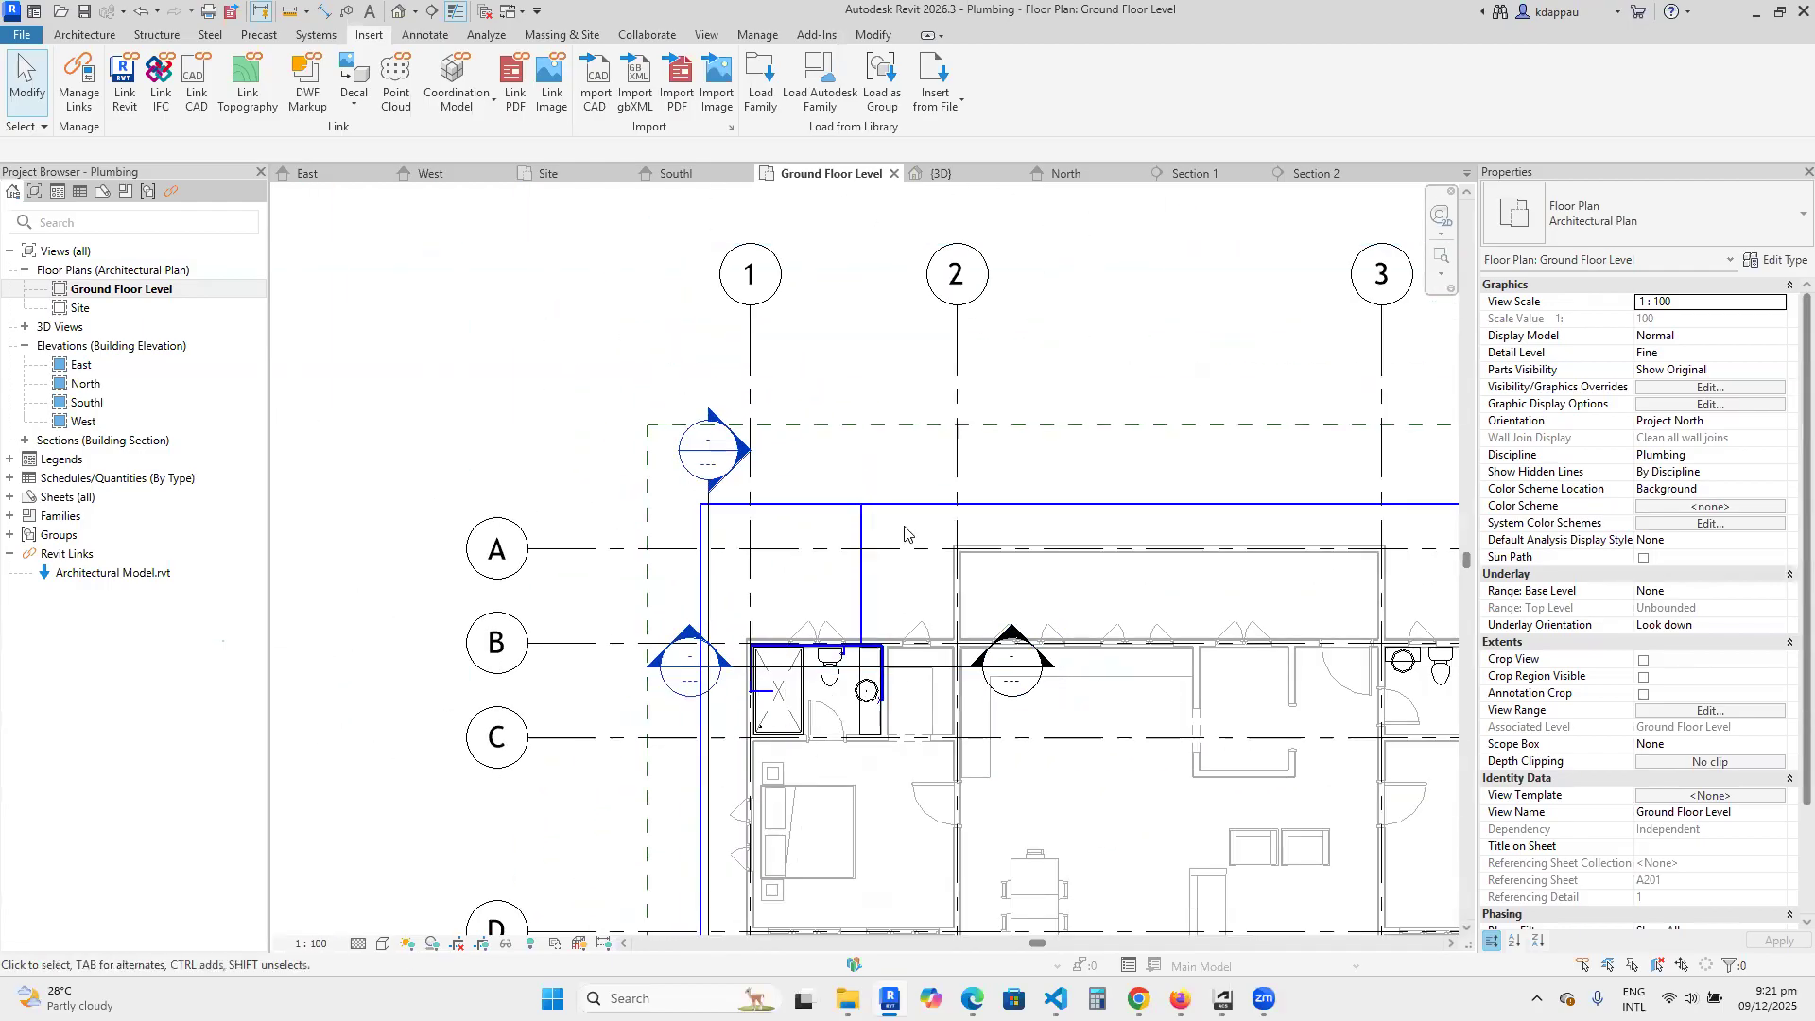
# Examine the shower drain, toilet and washbasin locations in both bathrooms on the Ground Floor Level plan.
pyautogui.scroll(-3, 804, 662)
pyautogui.scroll(2, 1093, 766)
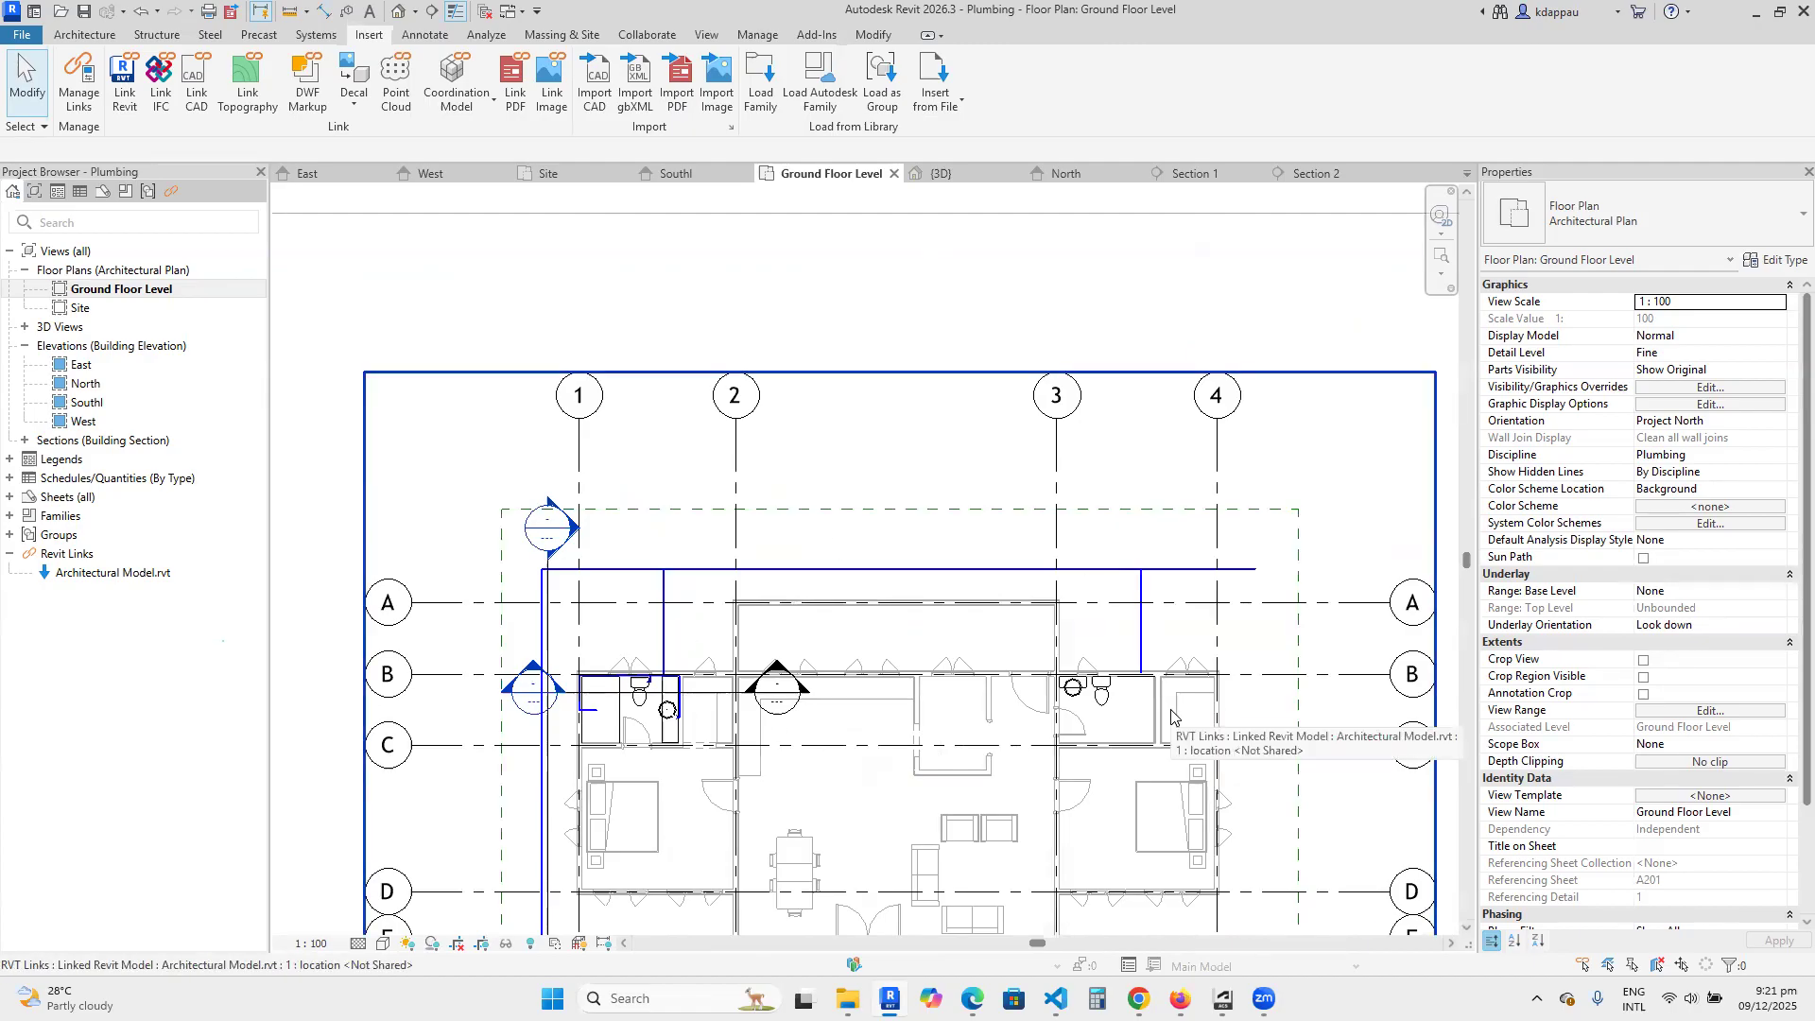
pyautogui.scroll(5, 601, 725)
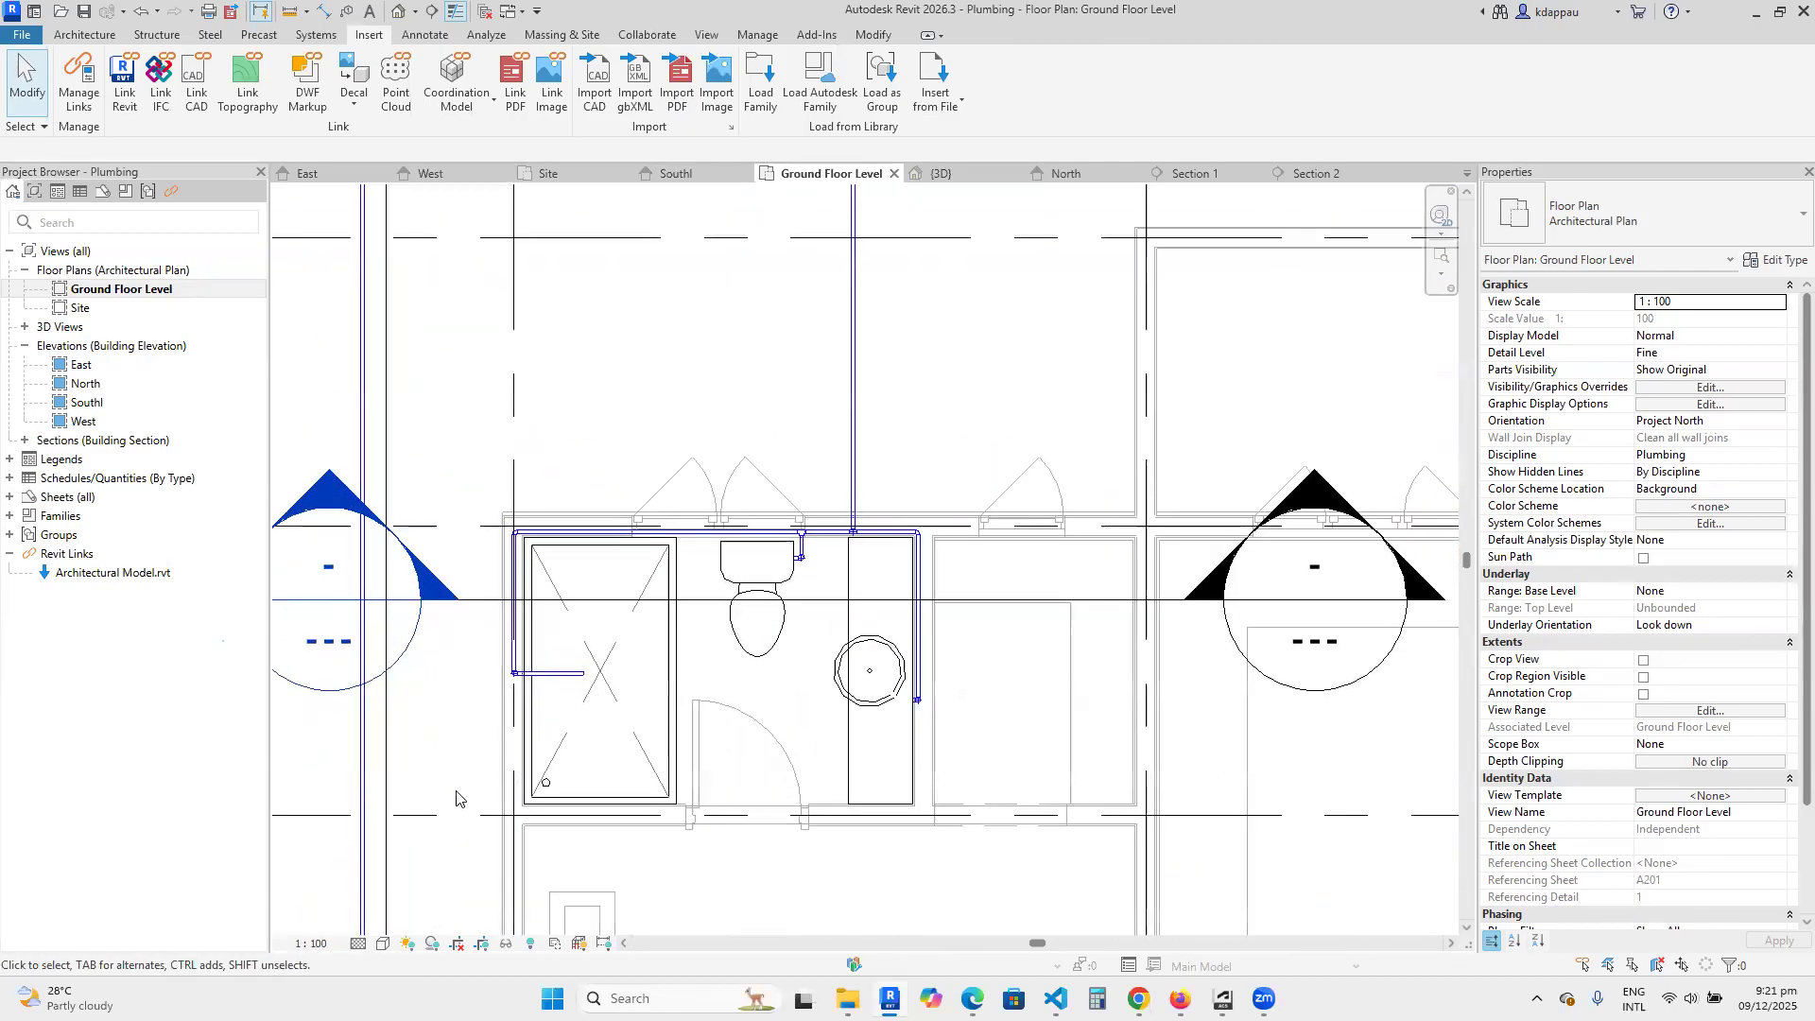
pyautogui.scroll(1, 566, 777)
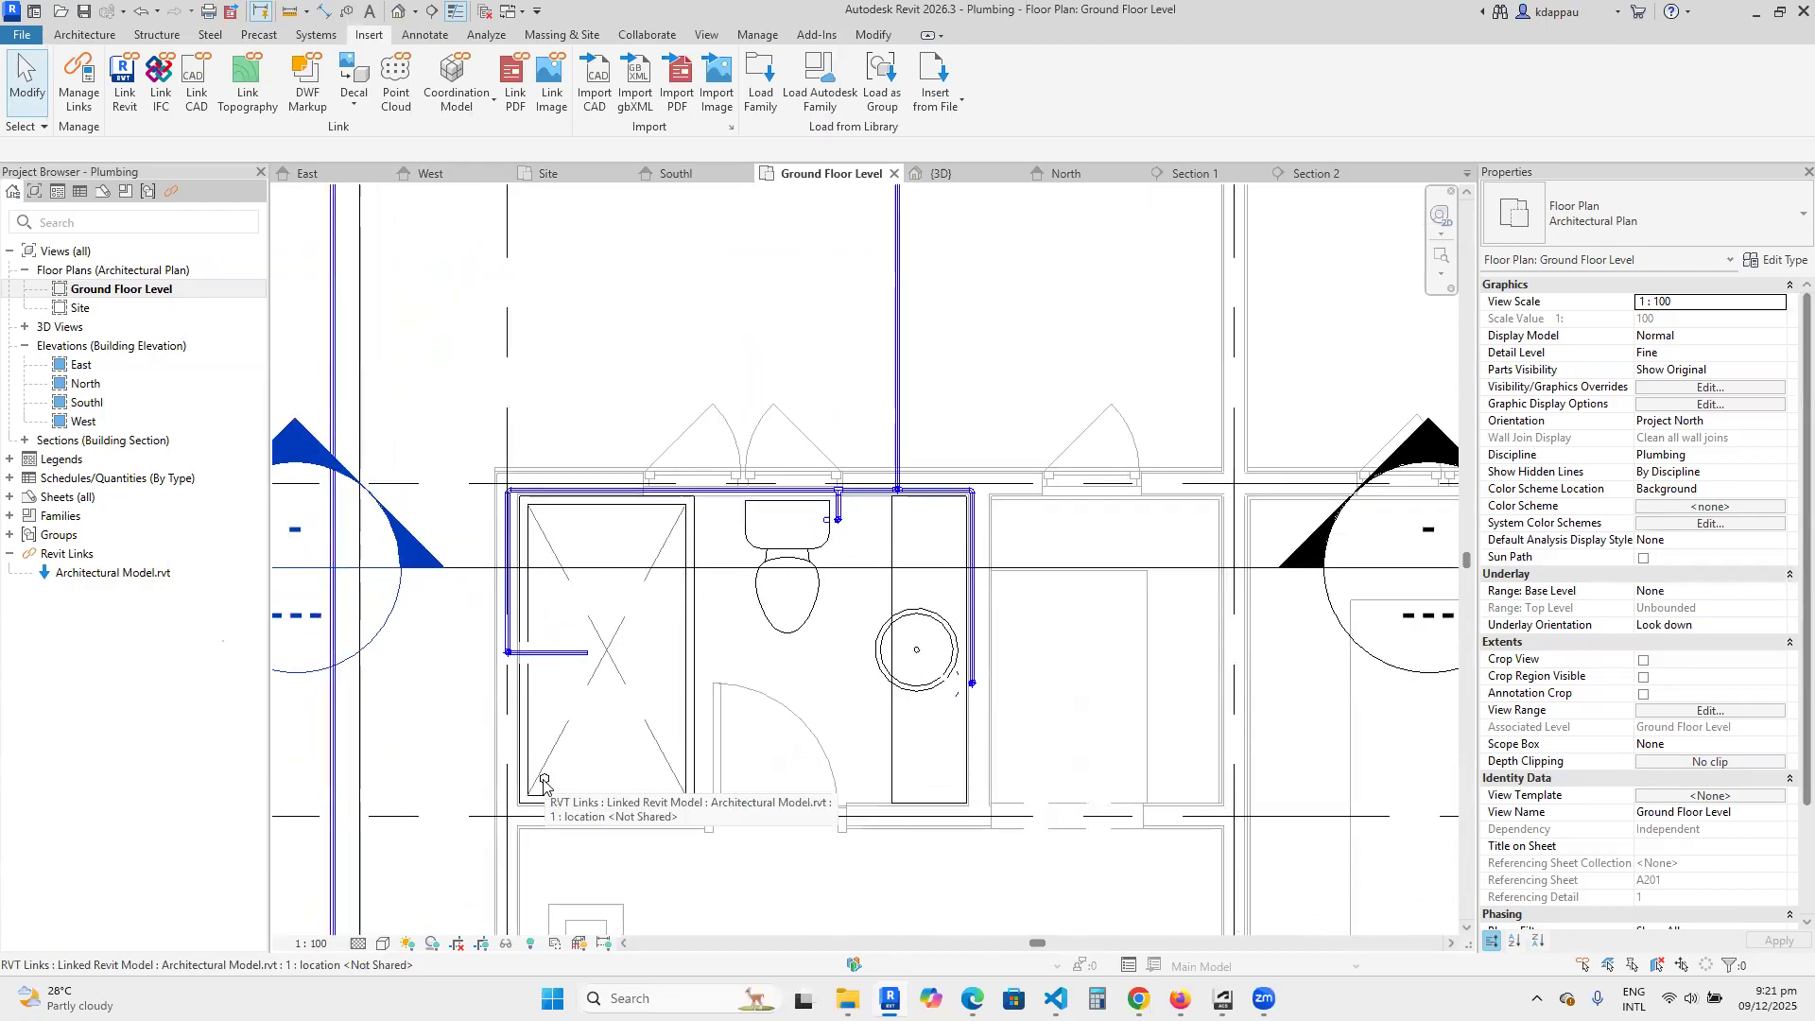
pyautogui.scroll(-4, 914, 662)
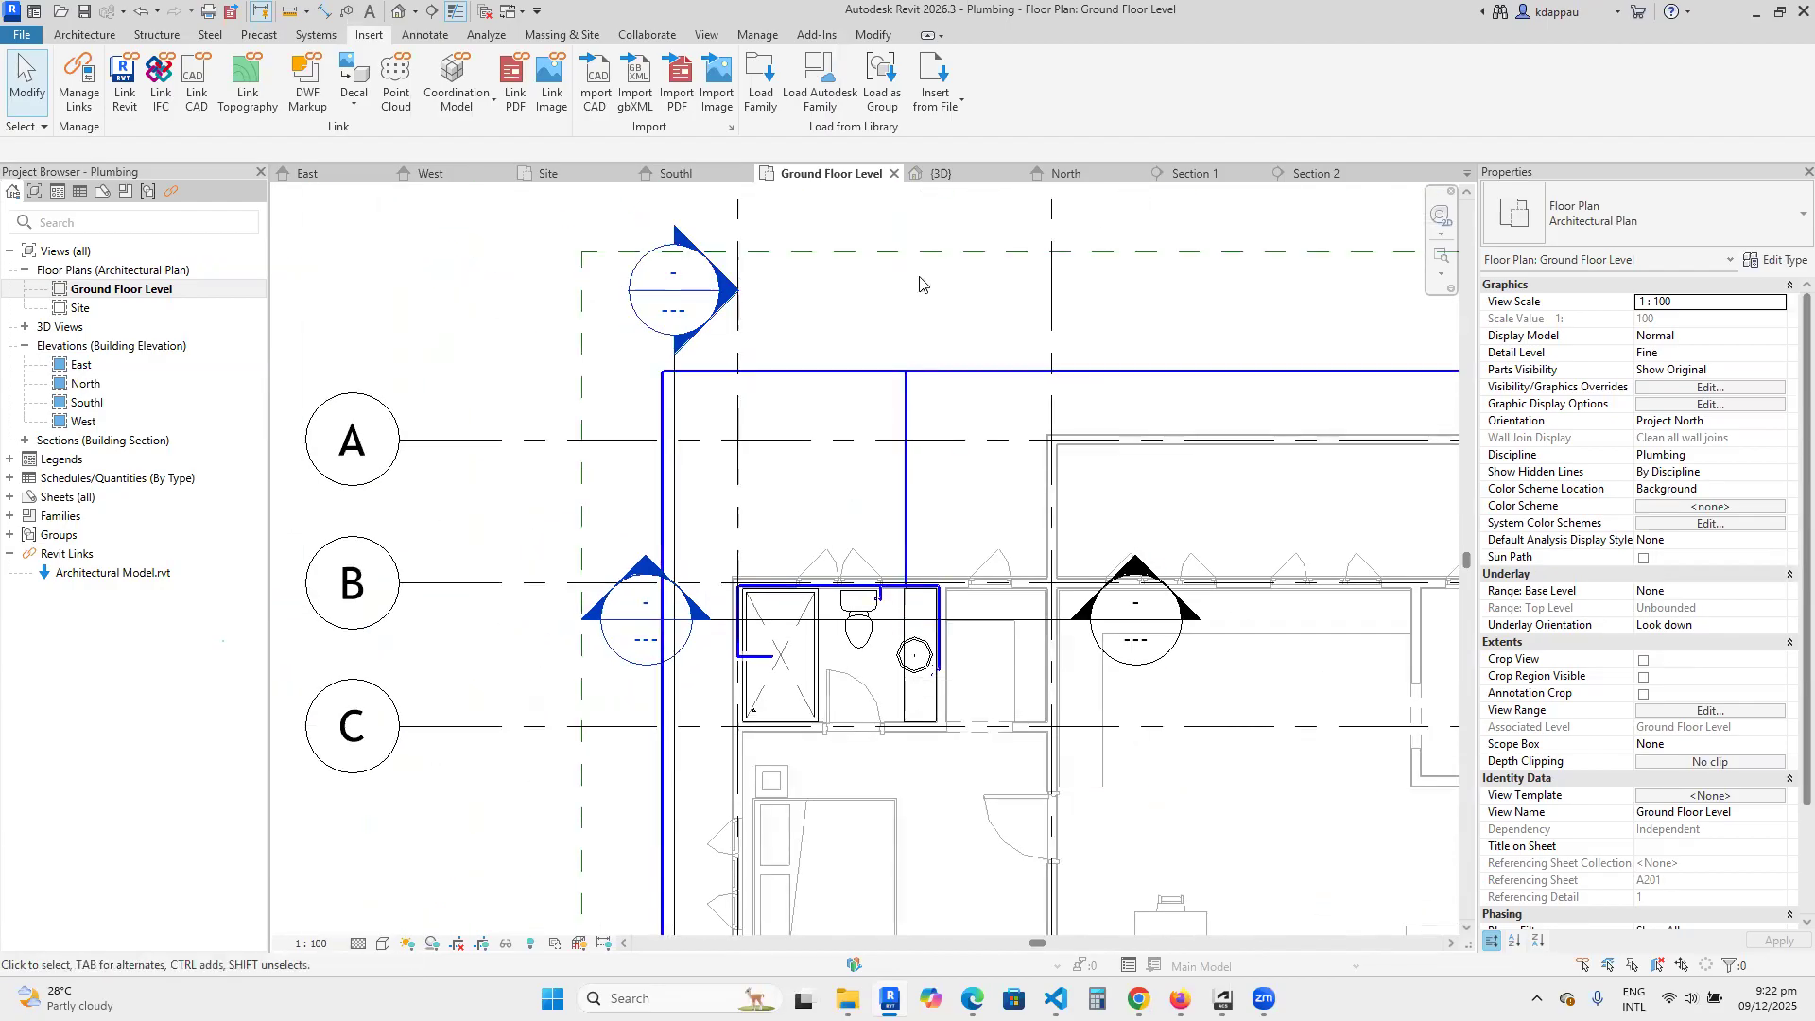
pyautogui.scroll(-2, 1125, 517)
pyautogui.scroll(4, 1126, 517)
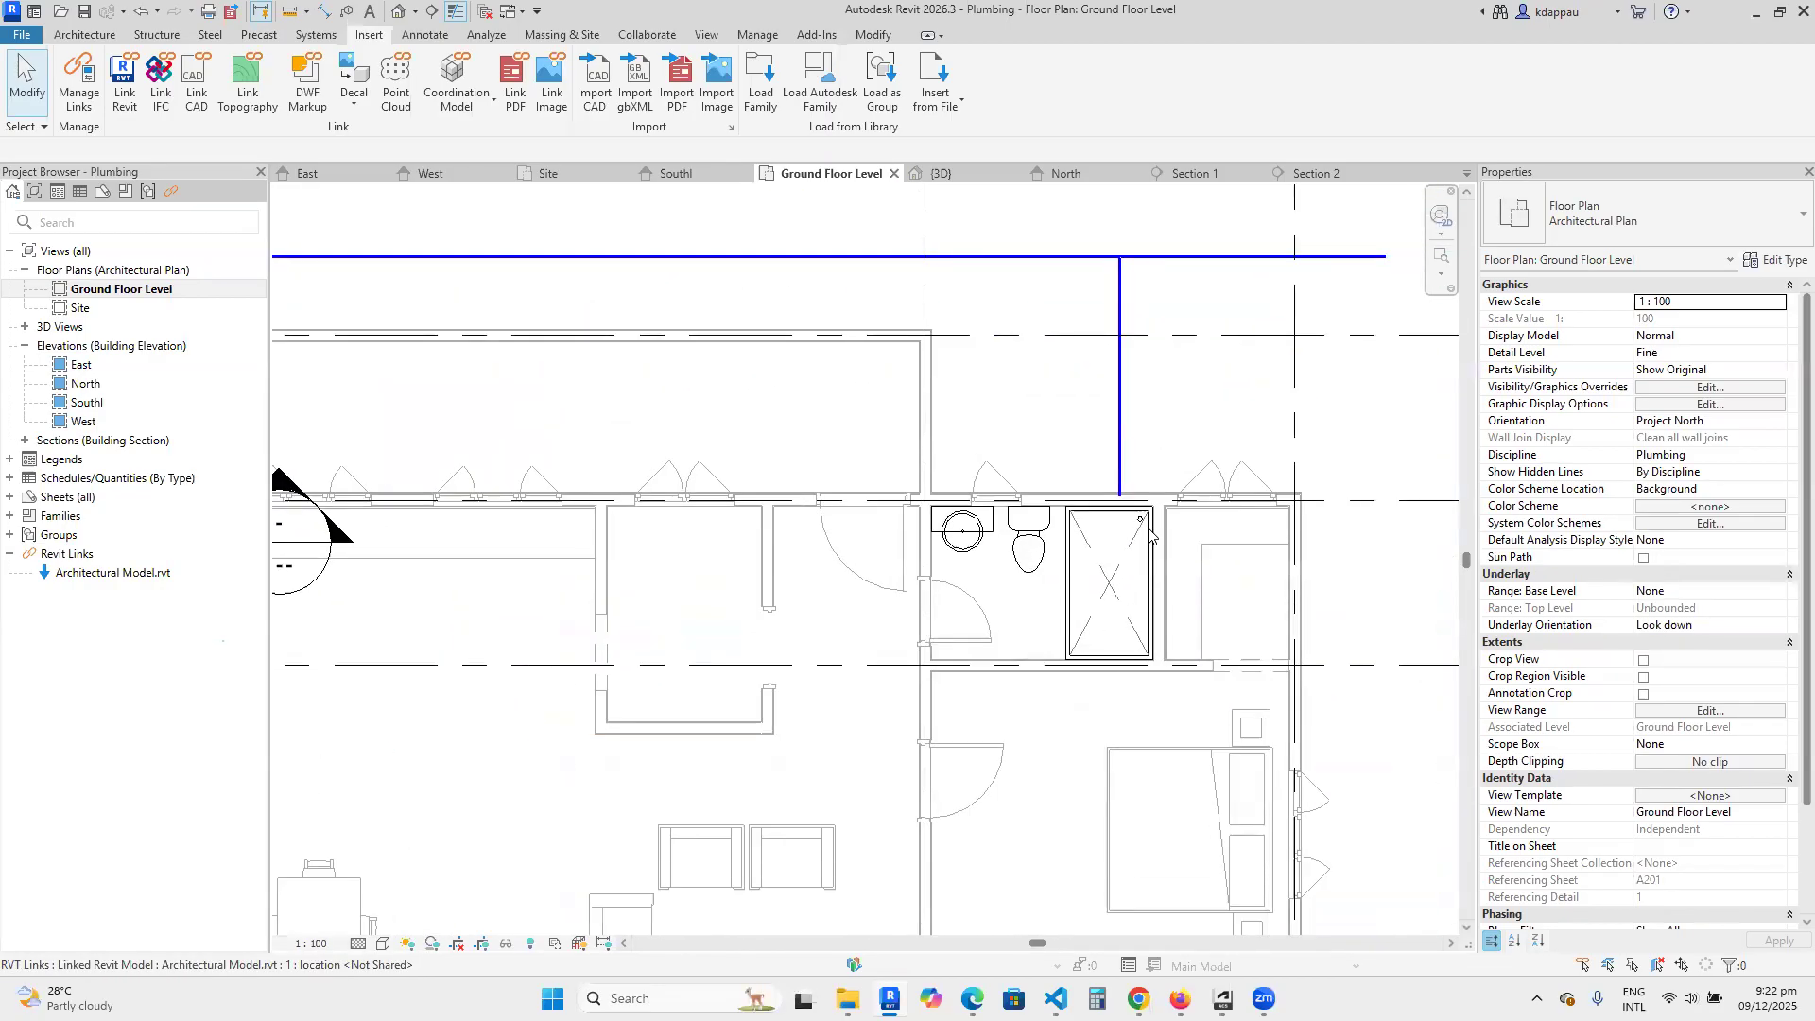
pyautogui.scroll(-4, 969, 278)
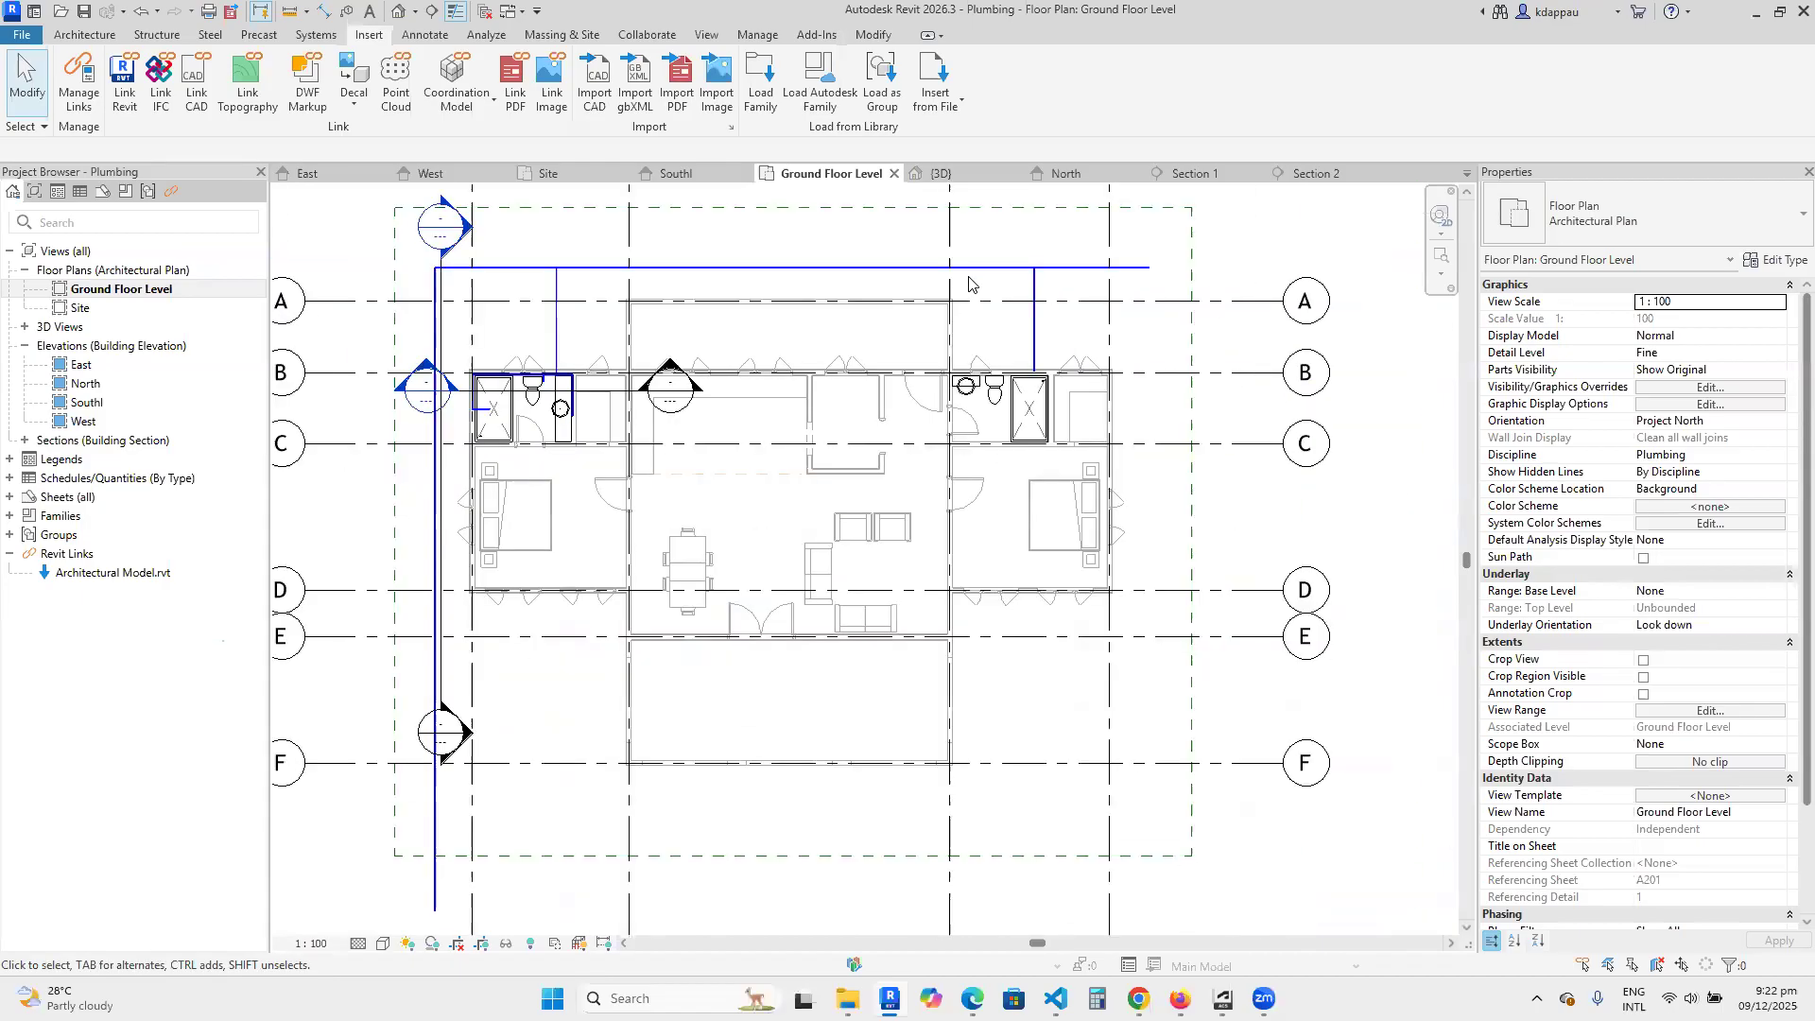
pyautogui.scroll(5, 662, 293)
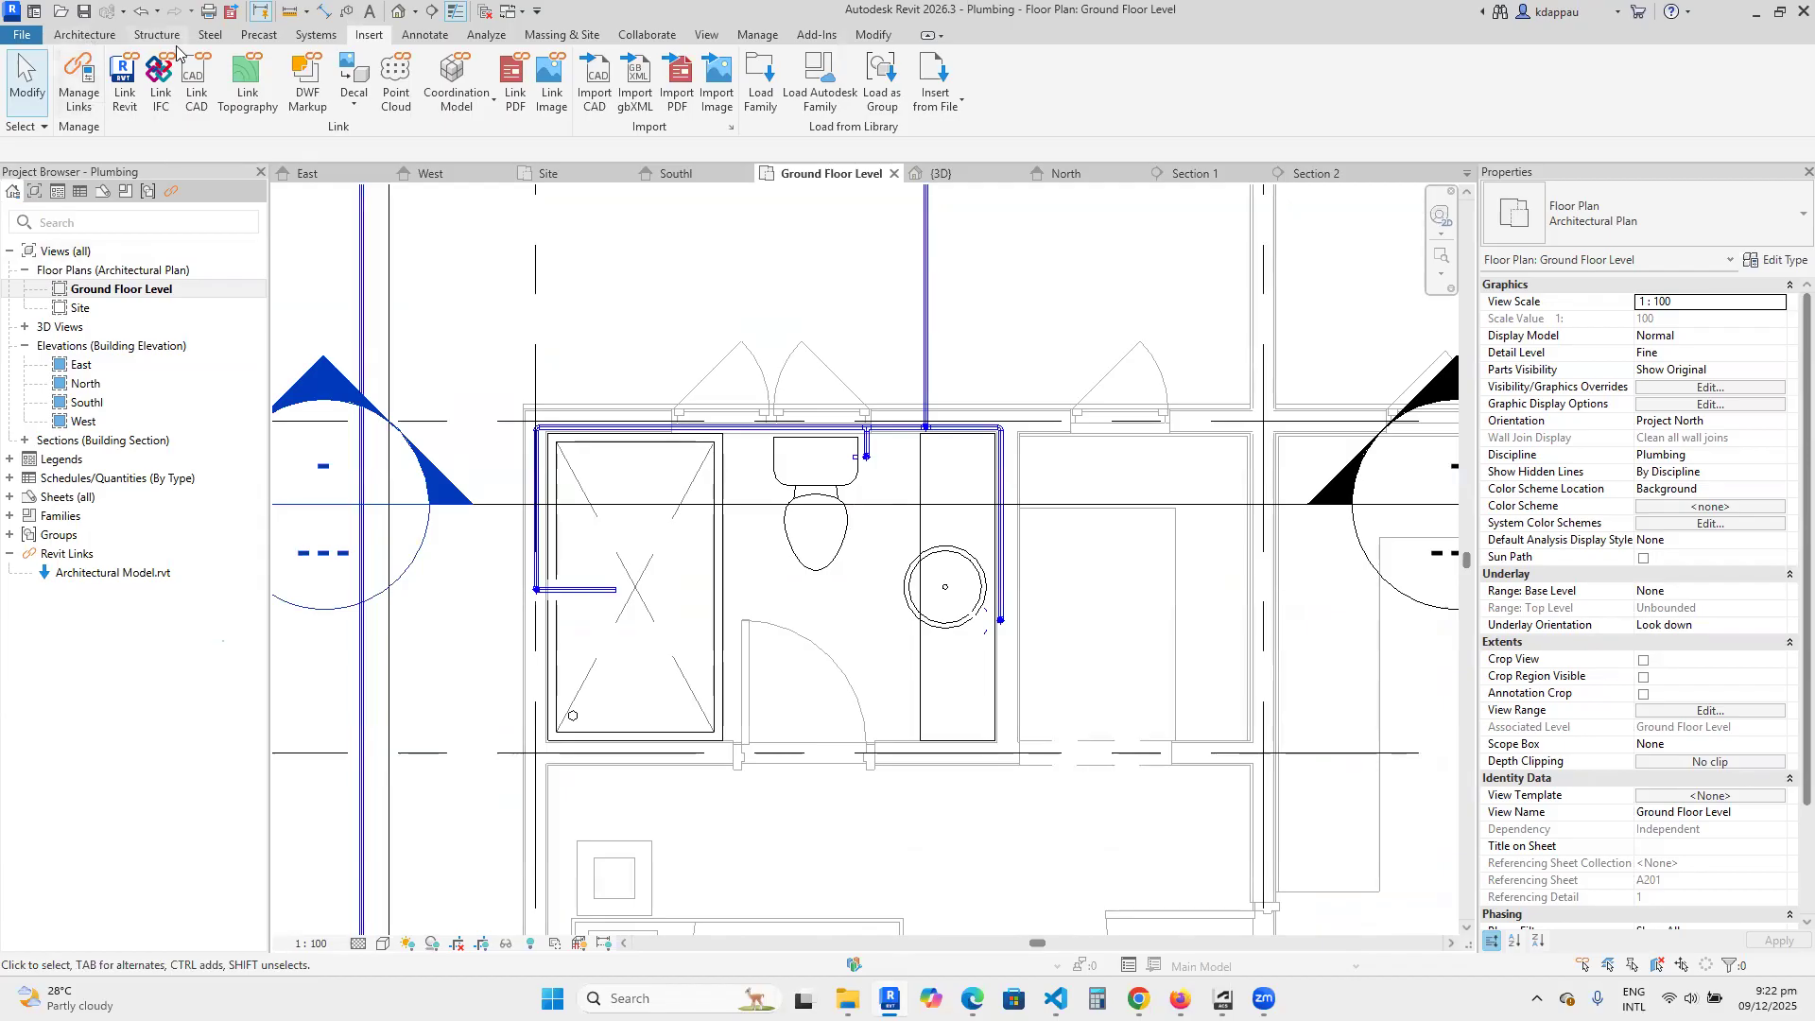
# Draw a 100 mm pipe at a middle elevation of -450 mm, about 1384 mm long, from the shower drain diagonally toward the doorway.
pyautogui.click(315, 35)
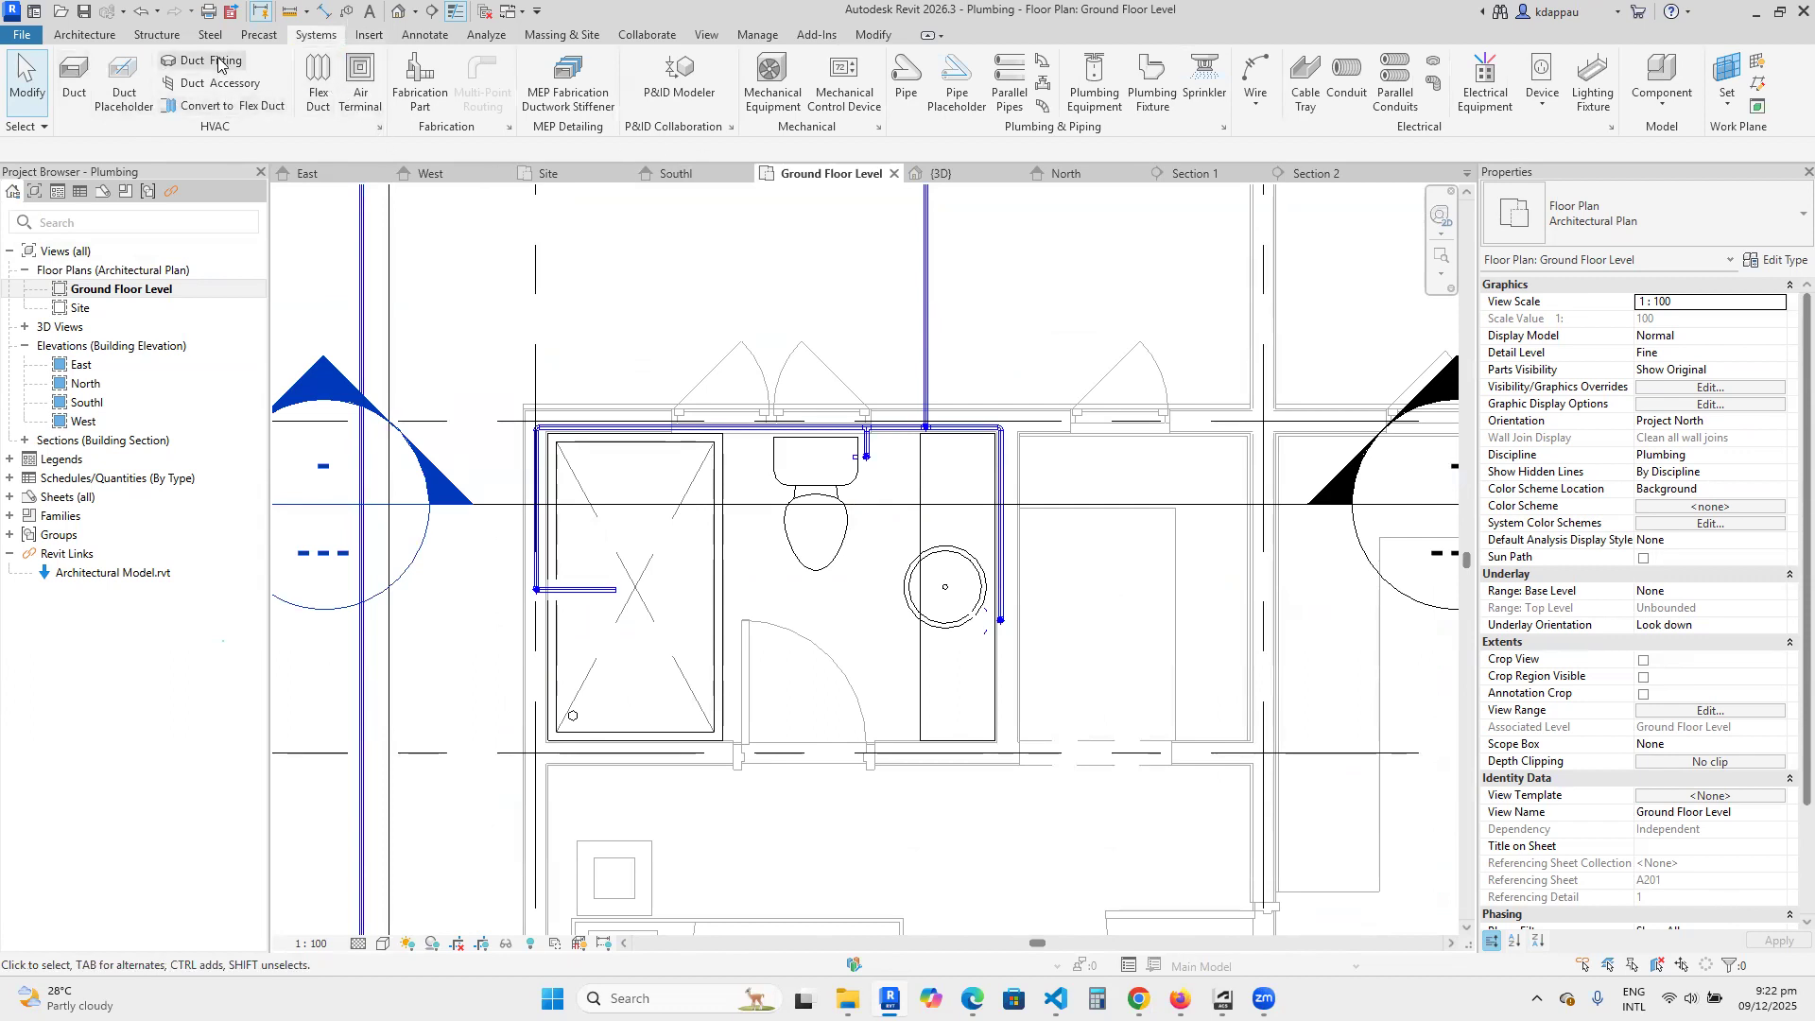
pyautogui.click(905, 72)
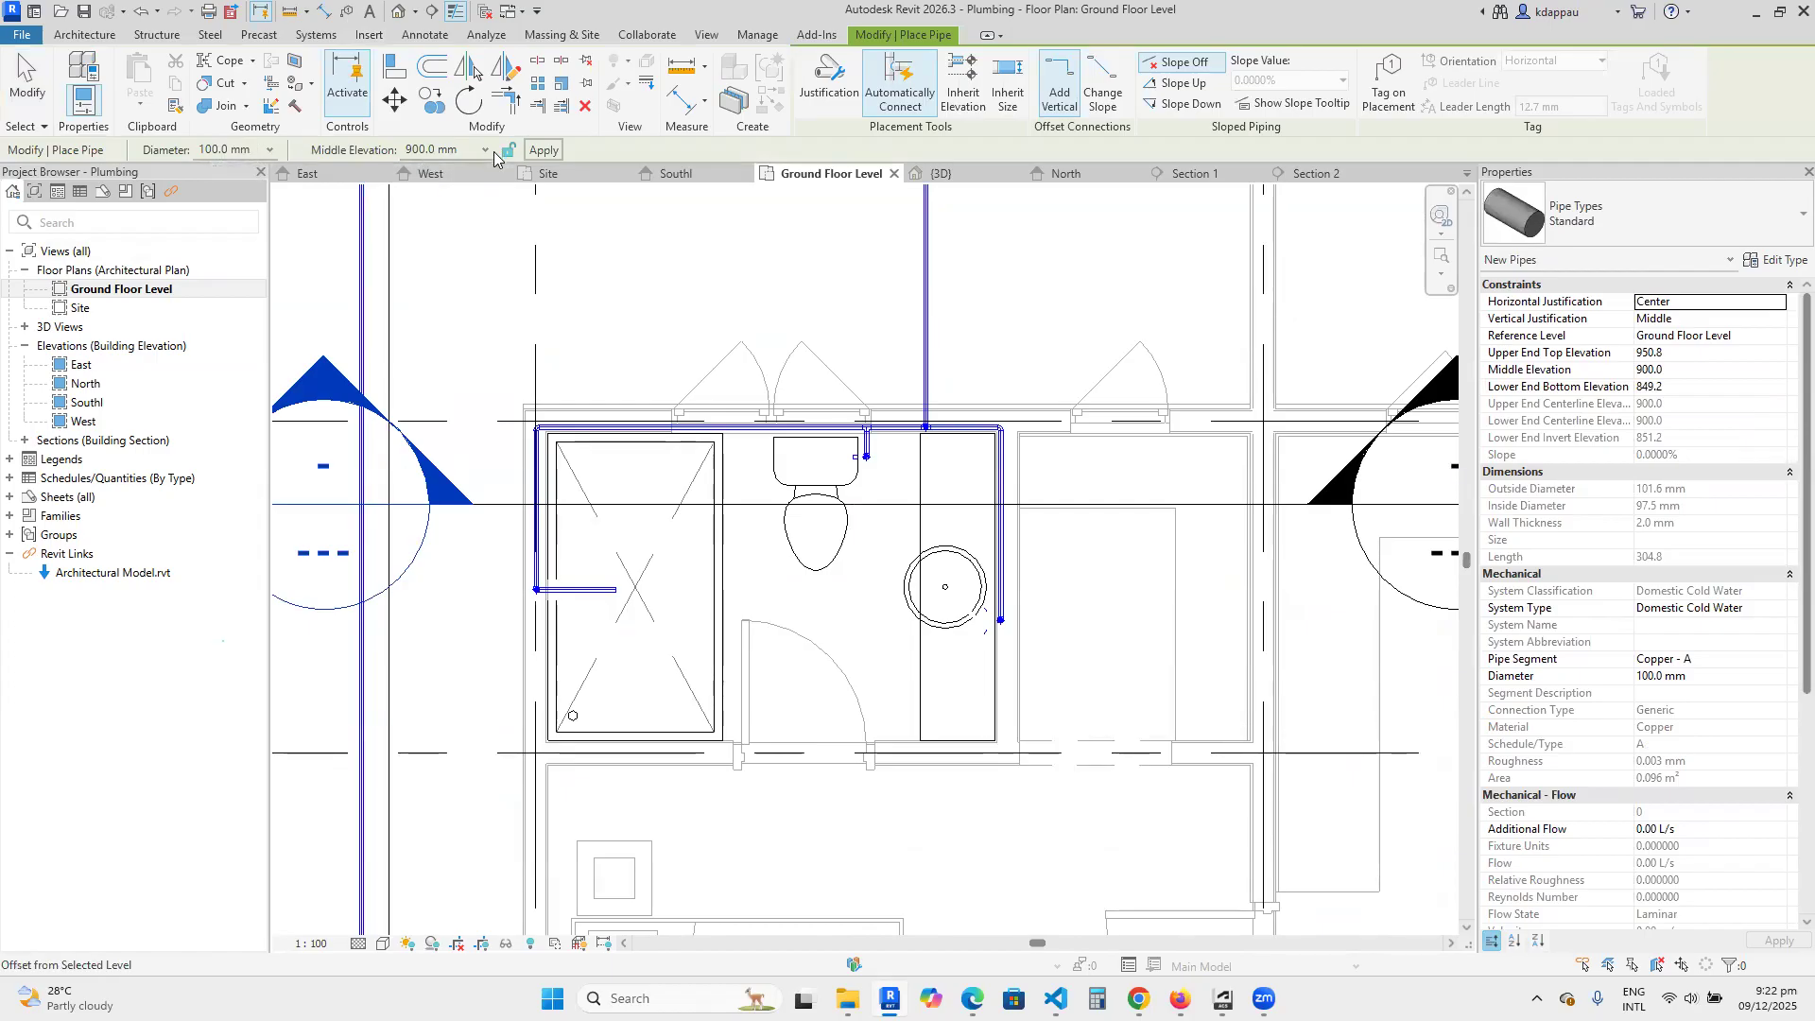
pyautogui.click(435, 150)
pyautogui.write('-450')
pyautogui.press('Return')
pyautogui.scroll(3, 577, 733)
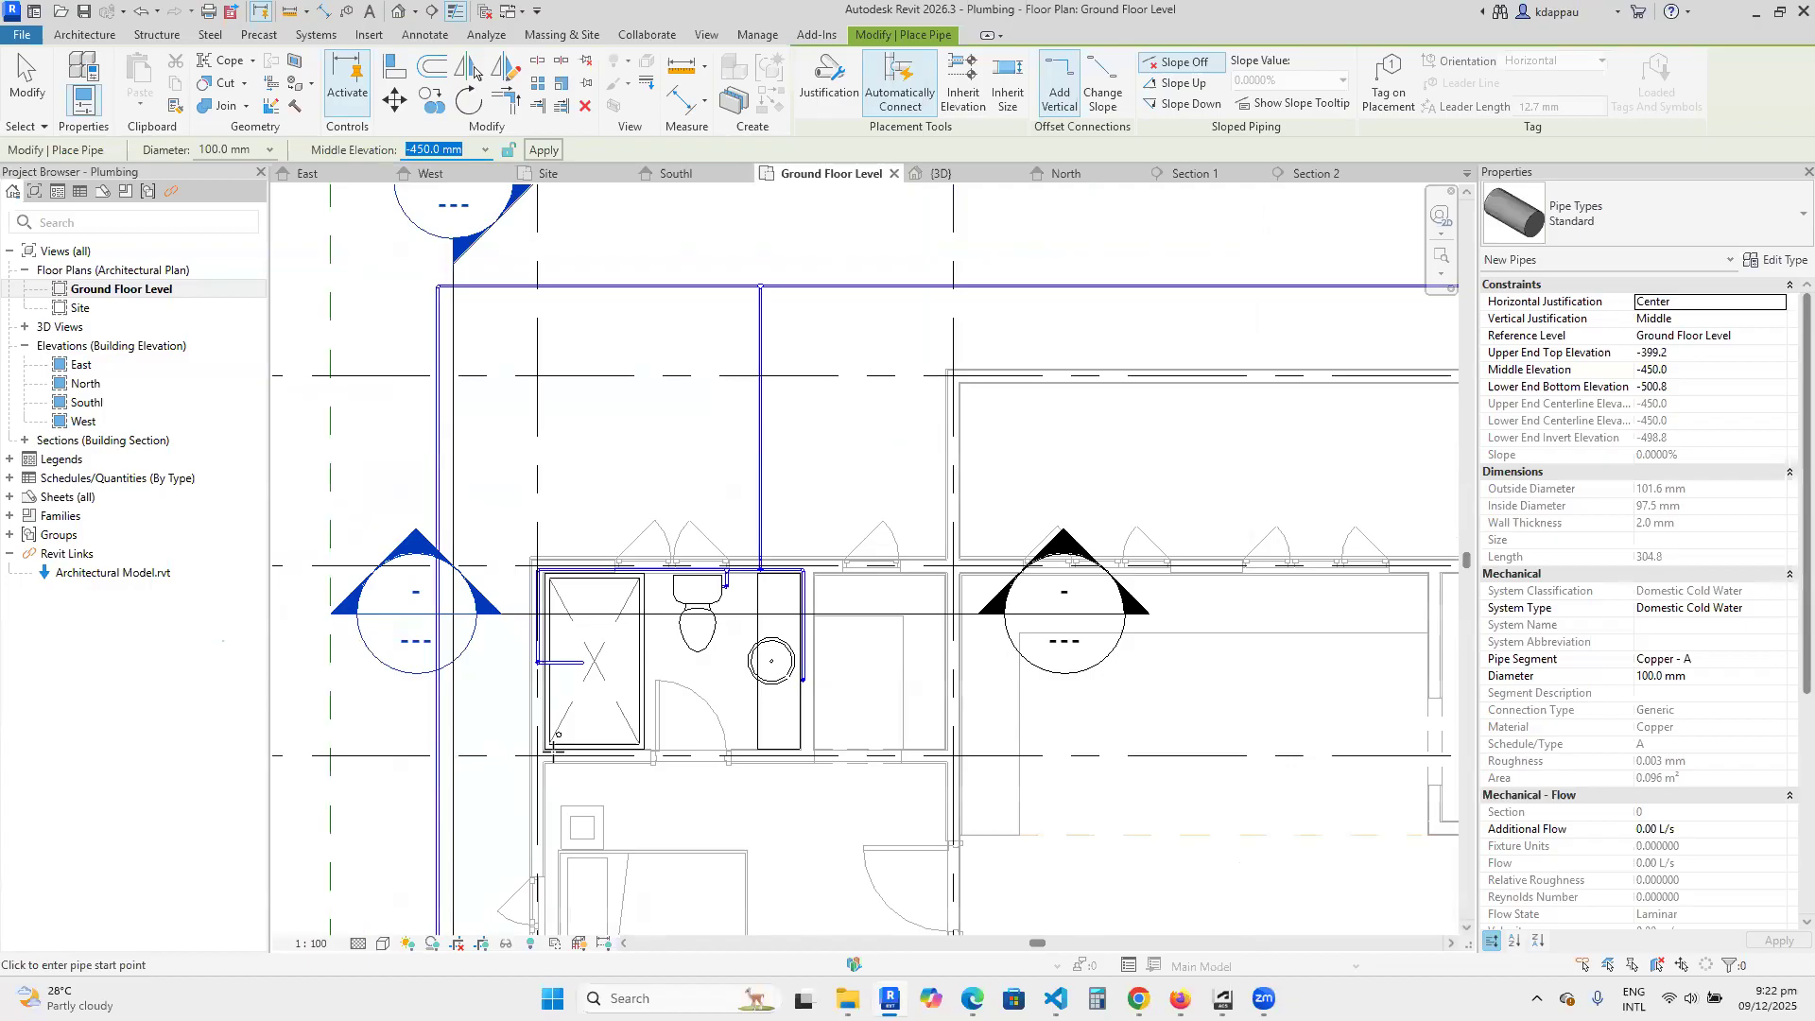
pyautogui.scroll(3, 583, 728)
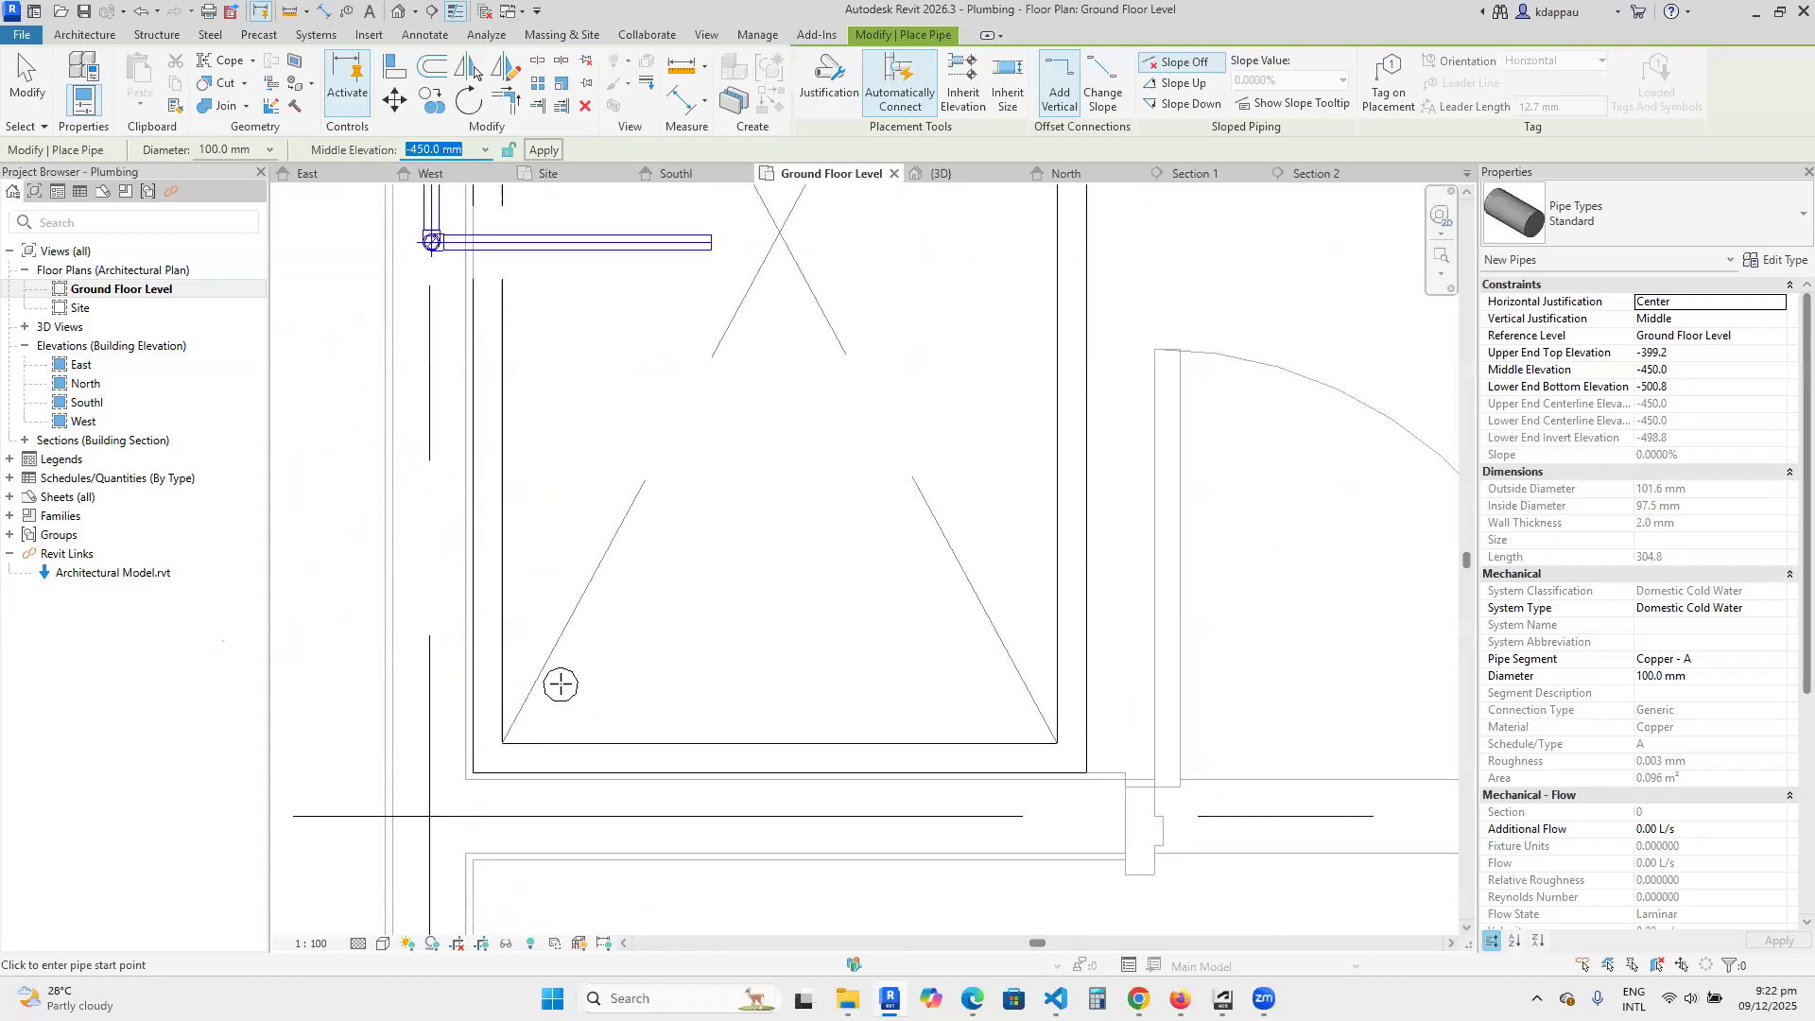
pyautogui.click(561, 684)
pyautogui.scroll(-5, 560, 683)
pyautogui.scroll(3, 661, 605)
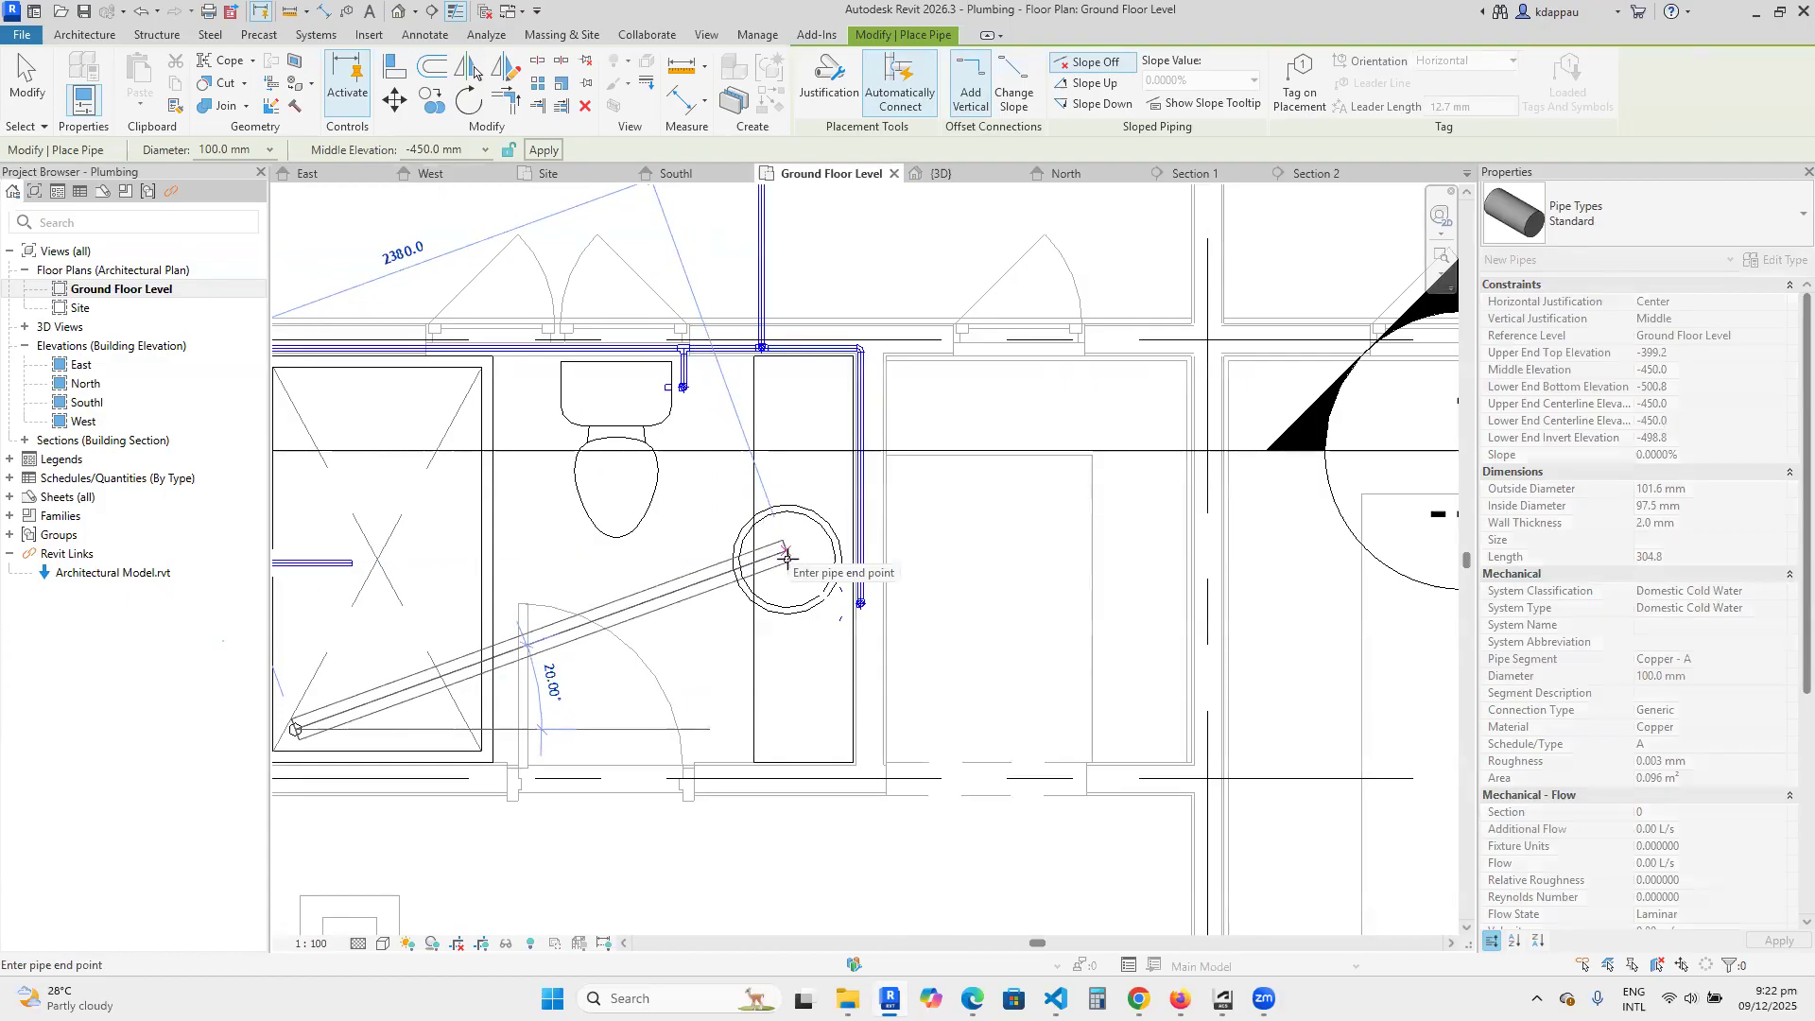
pyautogui.scroll(-5, 679, 525)
pyautogui.scroll(5, 679, 526)
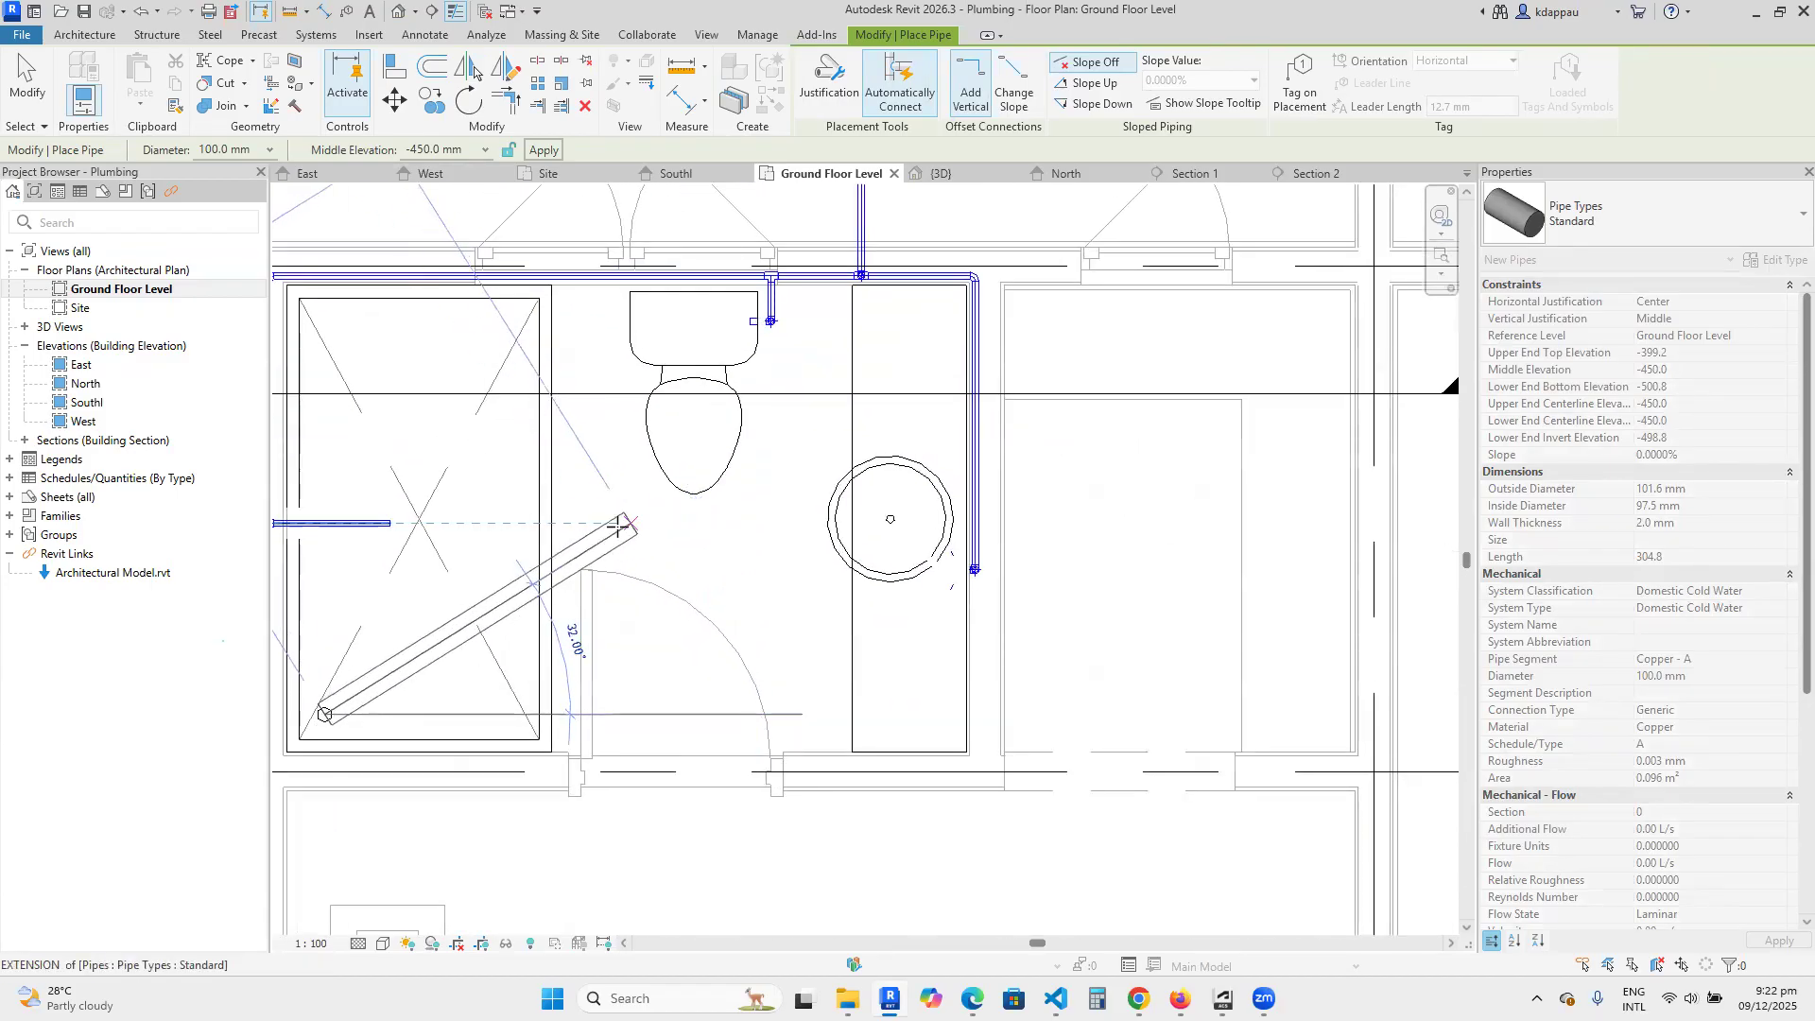
pyautogui.click(630, 533)
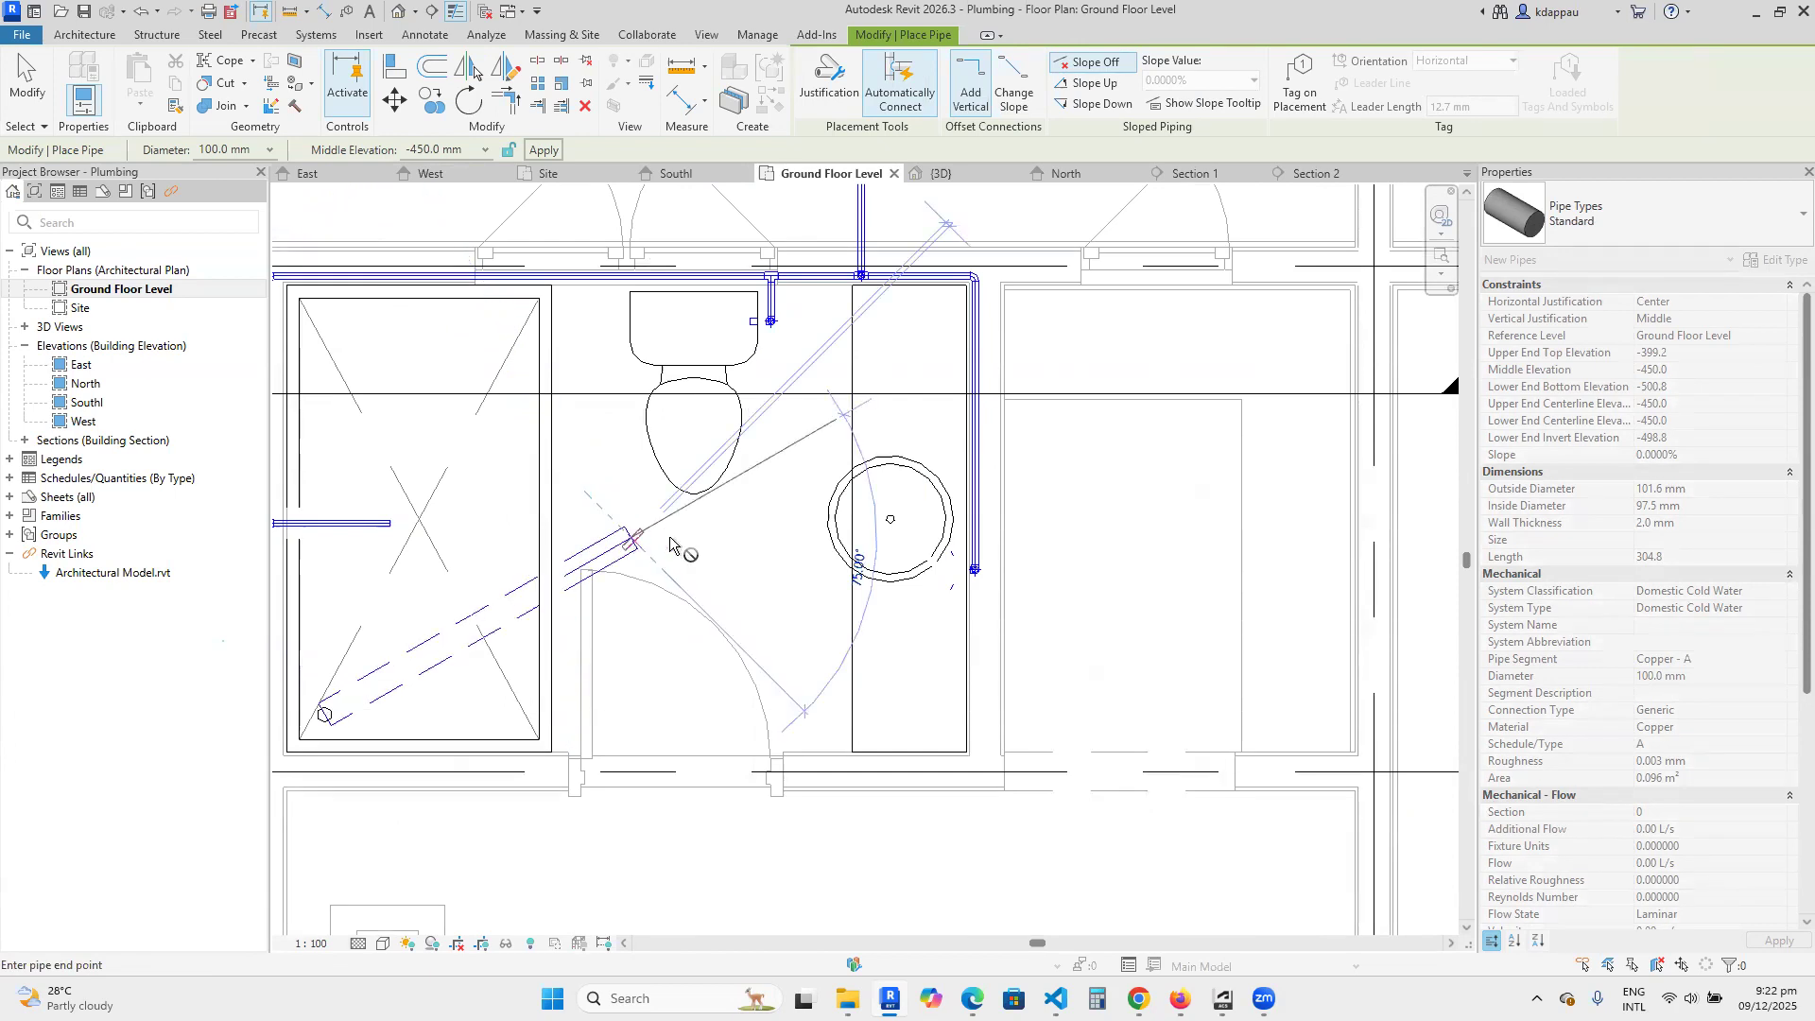
# Continue the below-floor pipe horizontally to beneath the washbasin, turn it out past the exterior wall behind the counter, and end the run.
pyautogui.click(899, 543)
pyautogui.scroll(-3, 899, 544)
pyautogui.scroll(3, 908, 397)
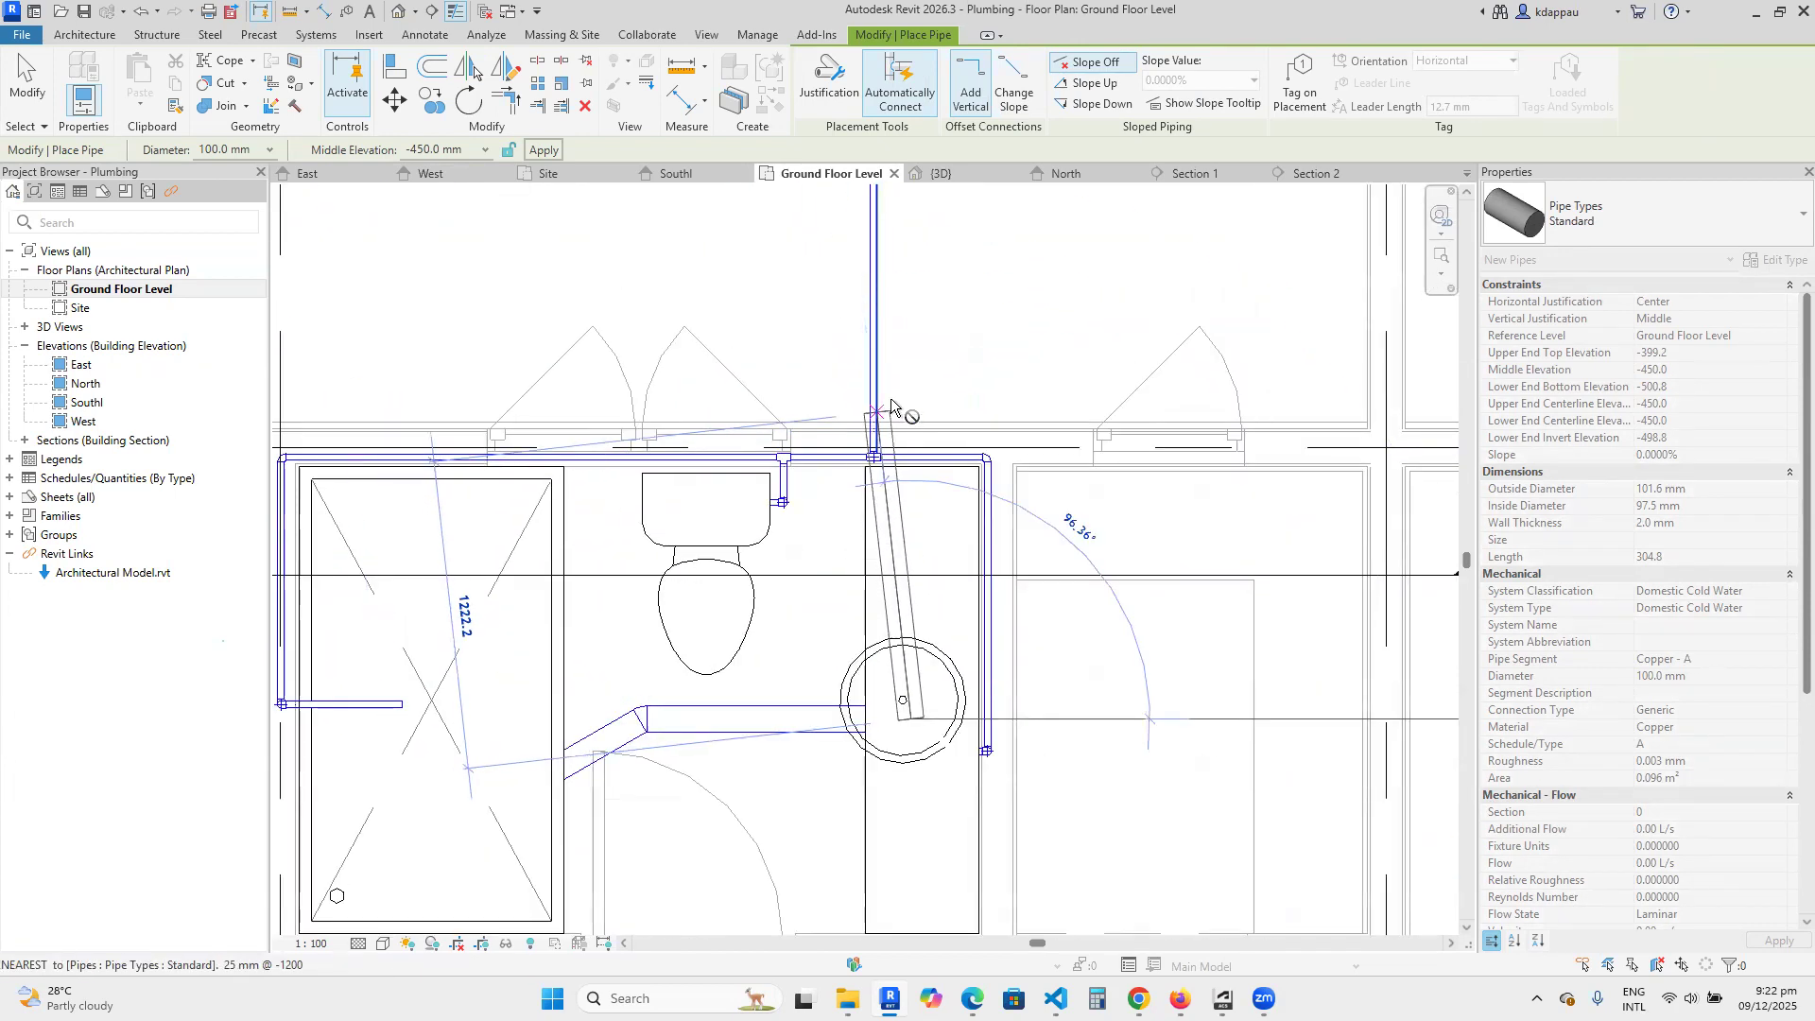
pyautogui.rightClick(737, 224)
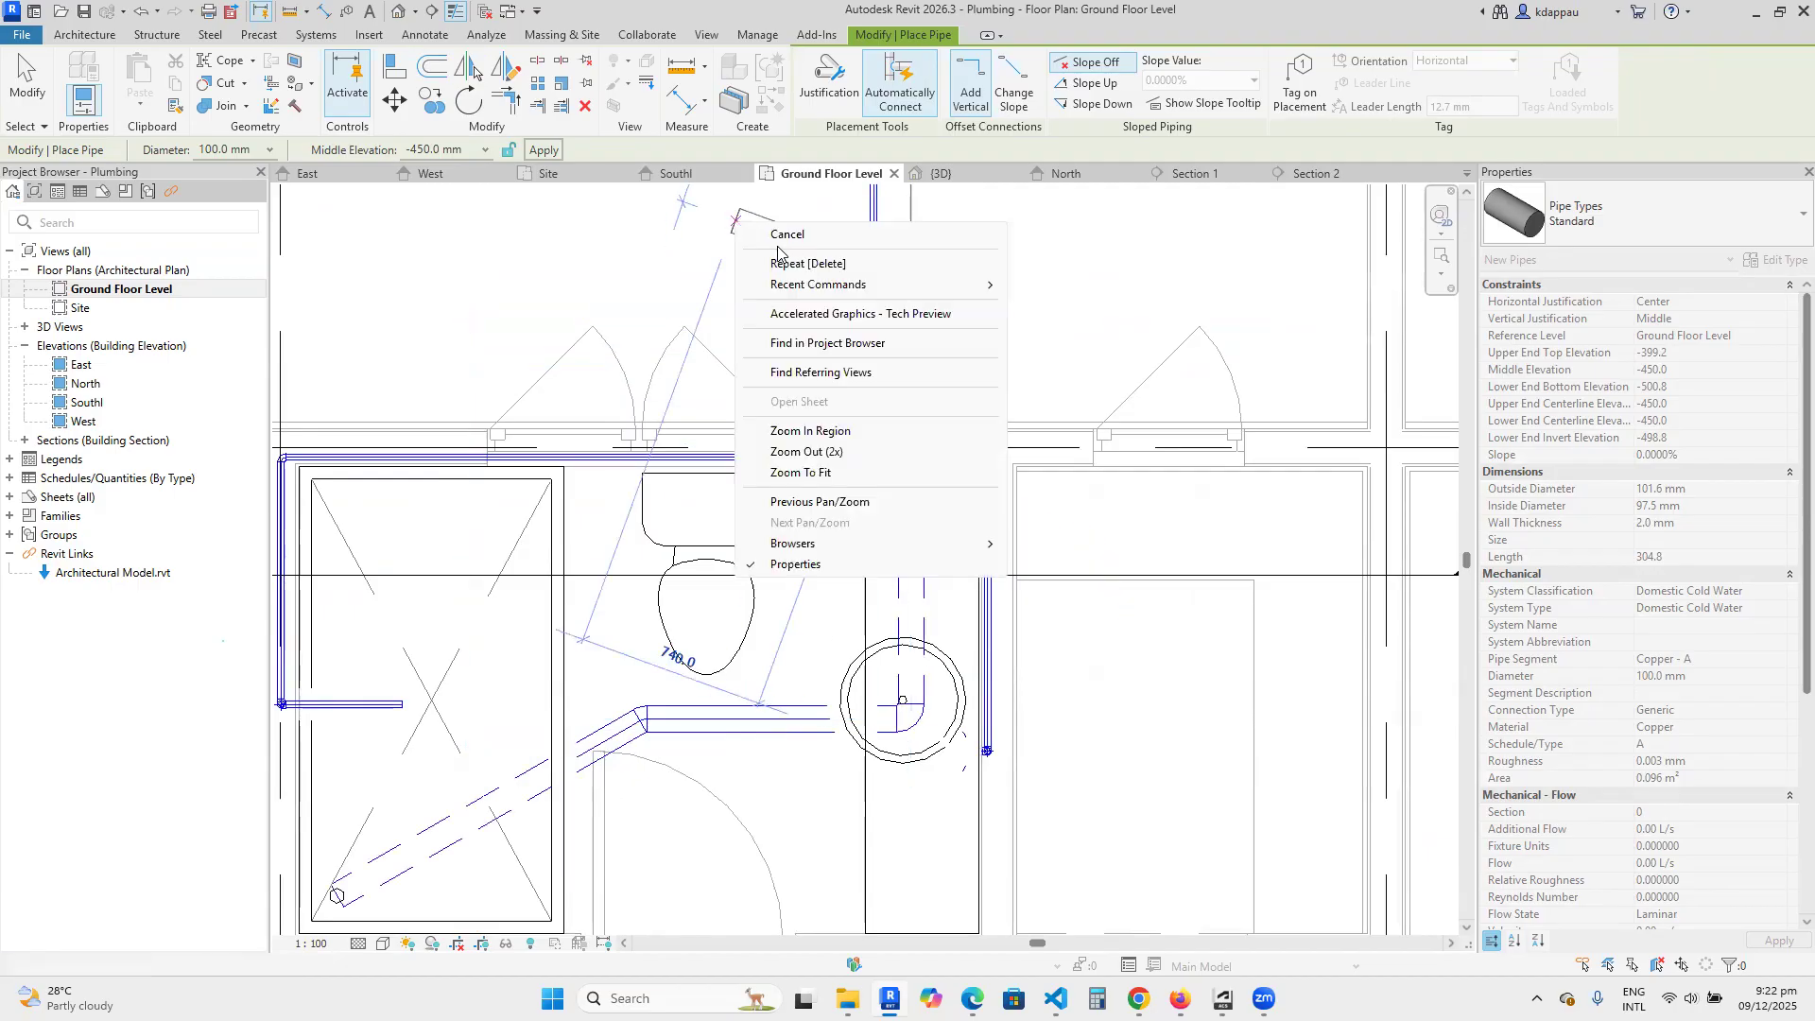
pyautogui.click(792, 236)
pyautogui.press('Escape')
# Examine the below-floor pipe route from the shower drain past the toilet and washbasin on the Ground Floor Level plan.
pyautogui.scroll(-3, 750, 698)
pyautogui.scroll(3, 750, 698)
pyautogui.scroll(3, 750, 697)
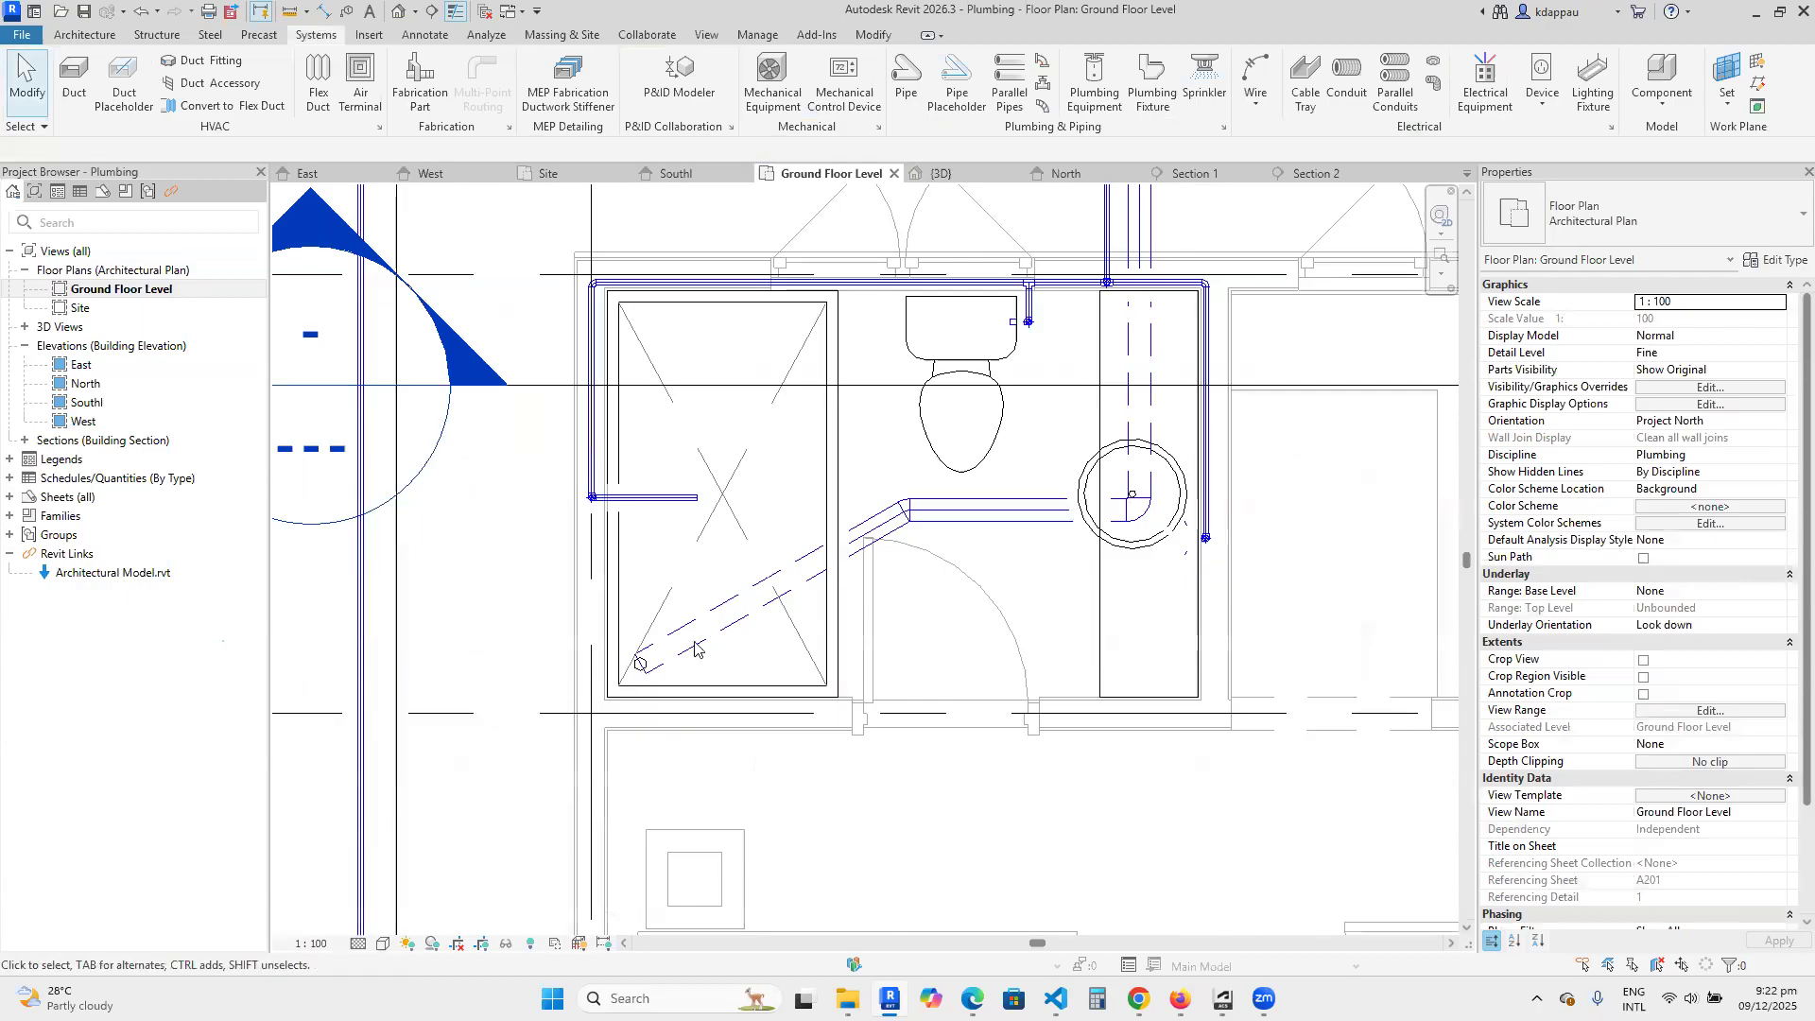
pyautogui.scroll(-4, 862, 526)
pyautogui.scroll(3, 879, 525)
pyautogui.scroll(-1, 883, 526)
pyautogui.scroll(-2, 883, 526)
pyautogui.scroll(2, 935, 501)
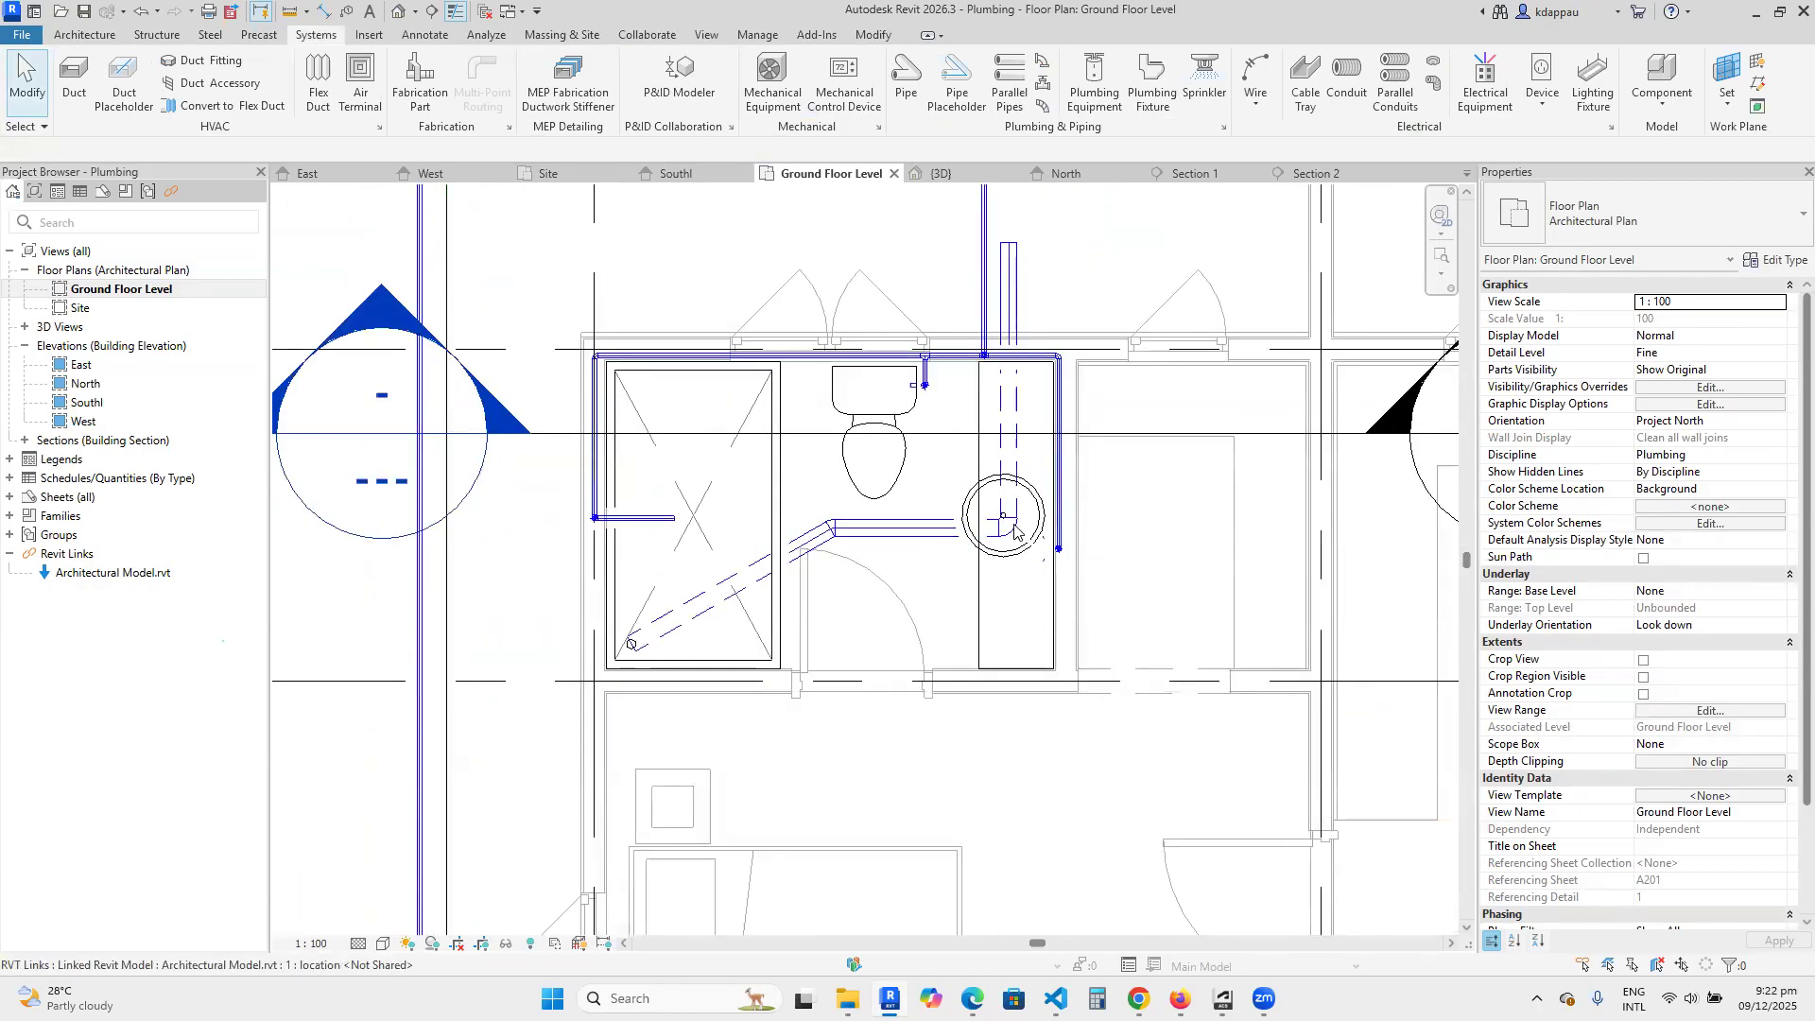
pyautogui.scroll(-2, 974, 378)
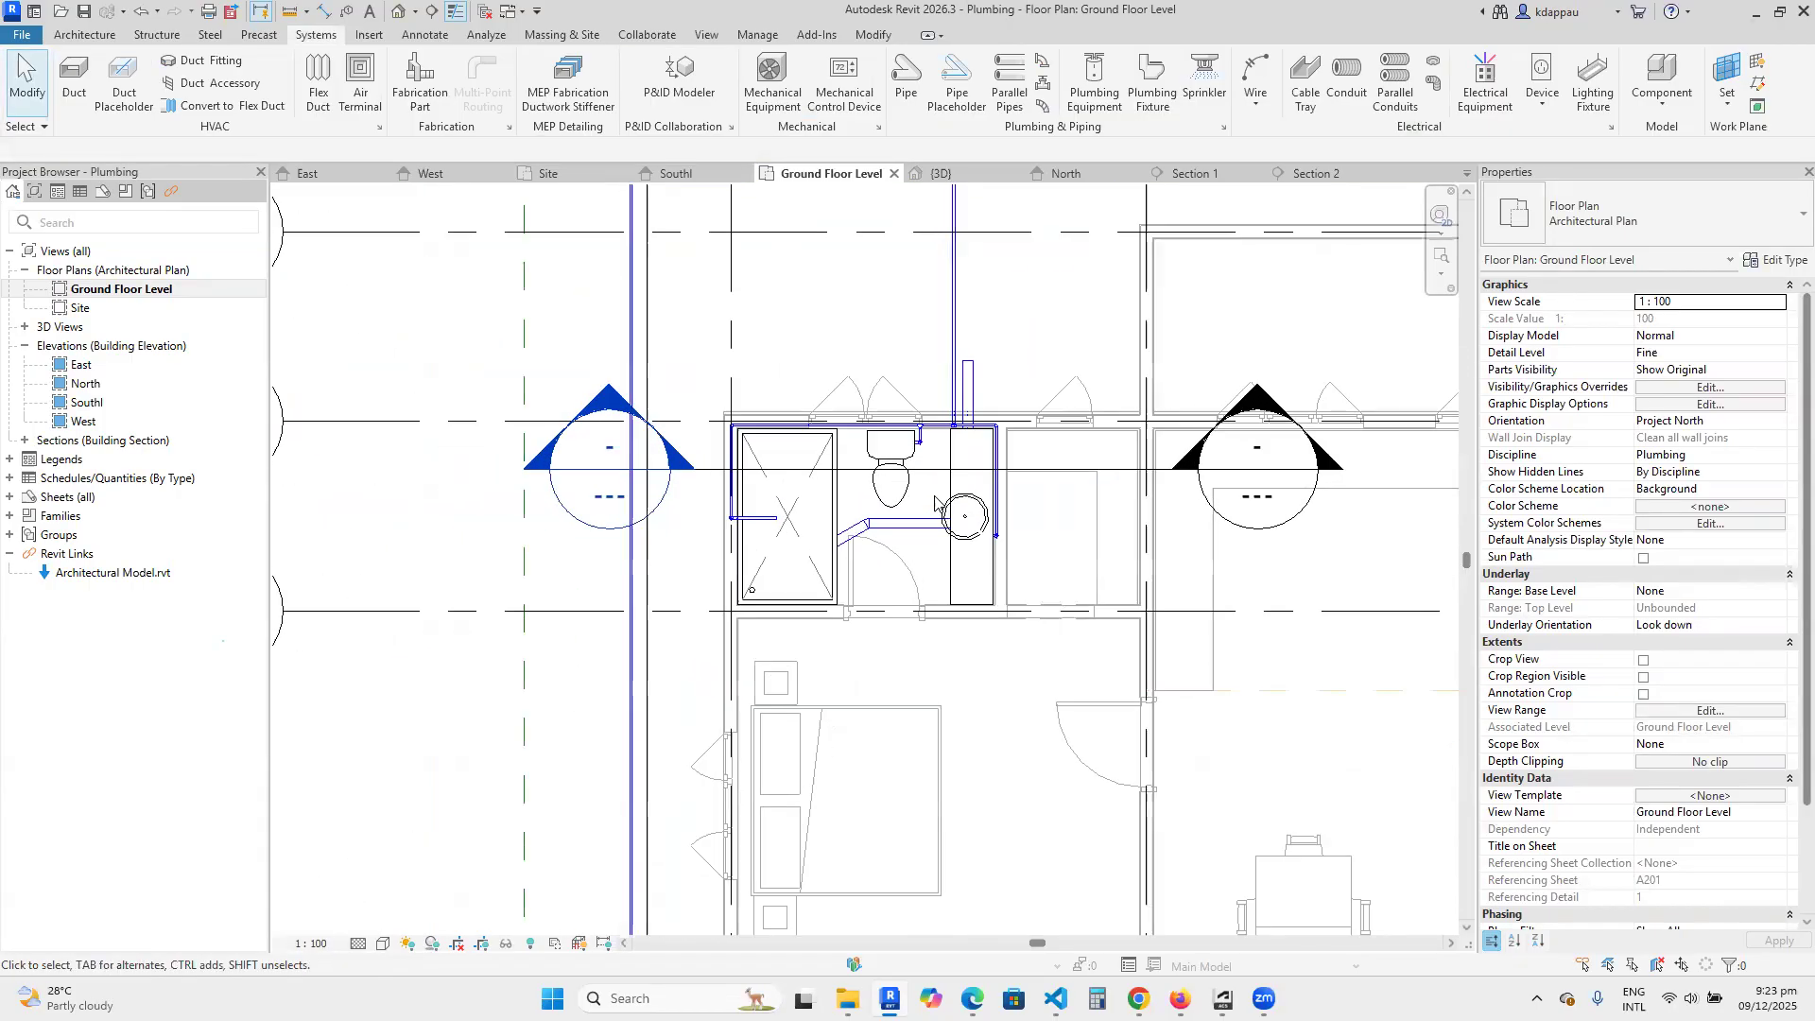
pyautogui.scroll(3, 964, 449)
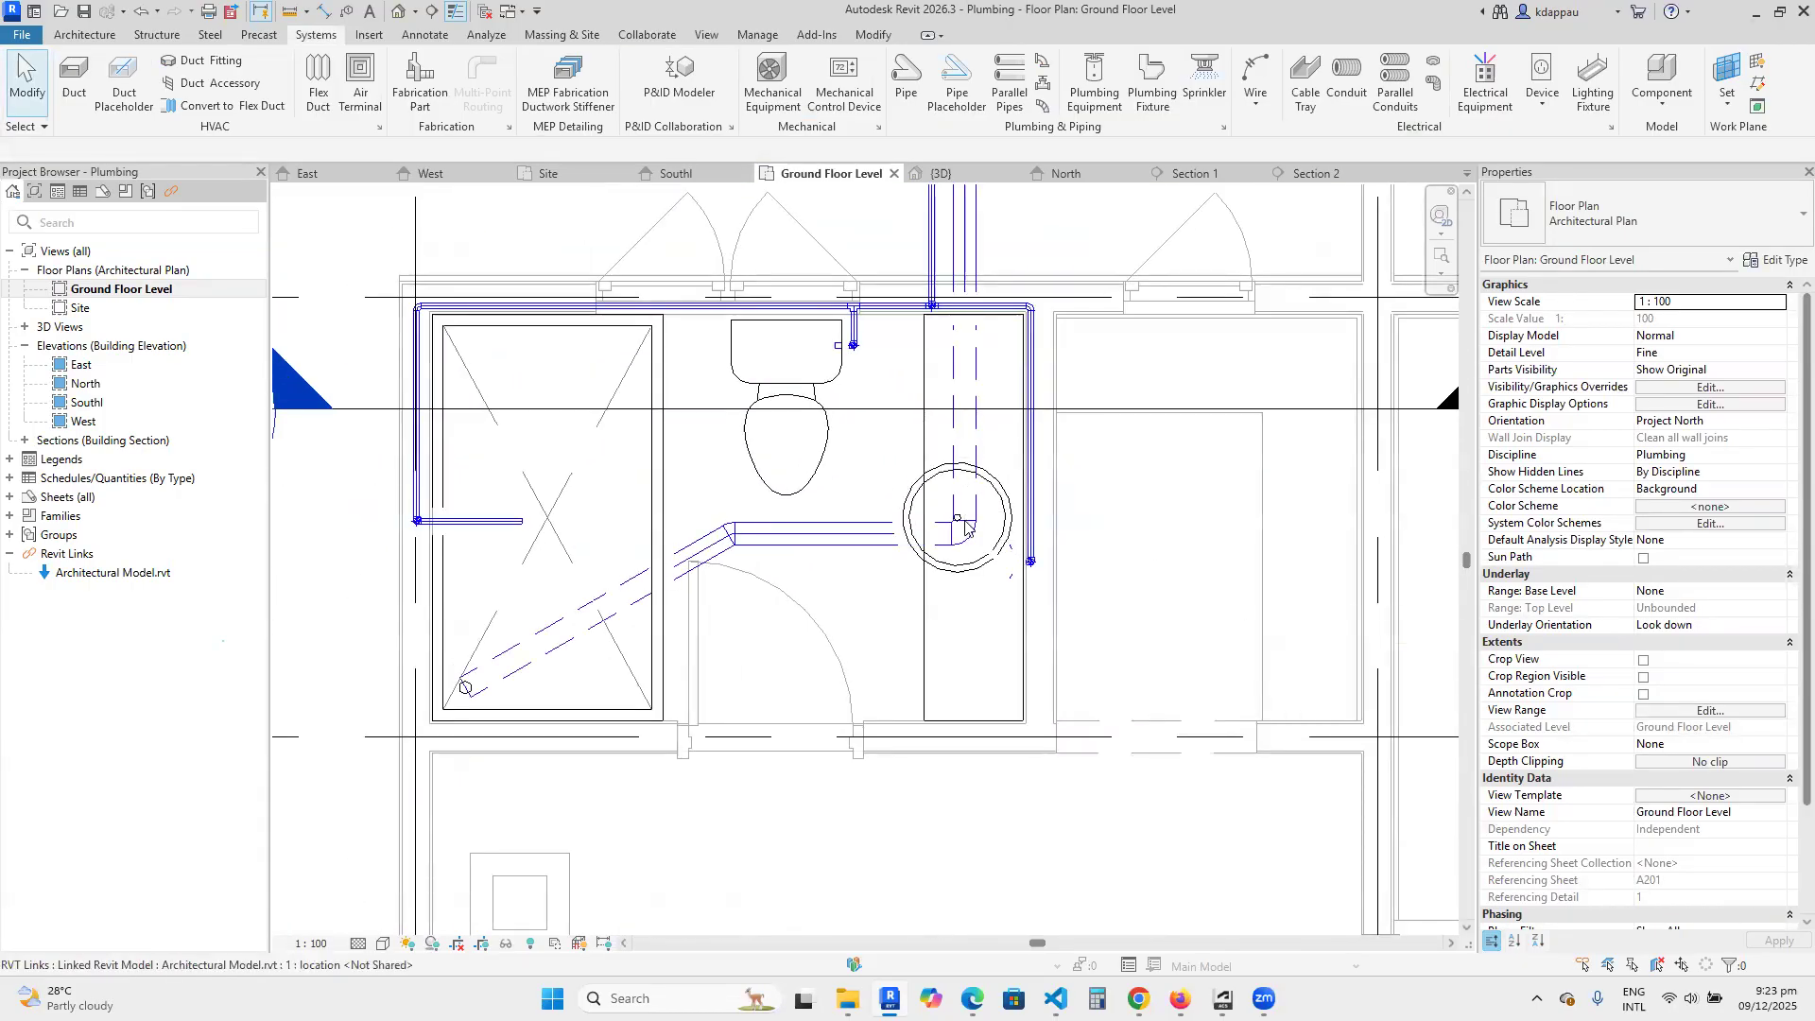
pyautogui.scroll(-2, 966, 455)
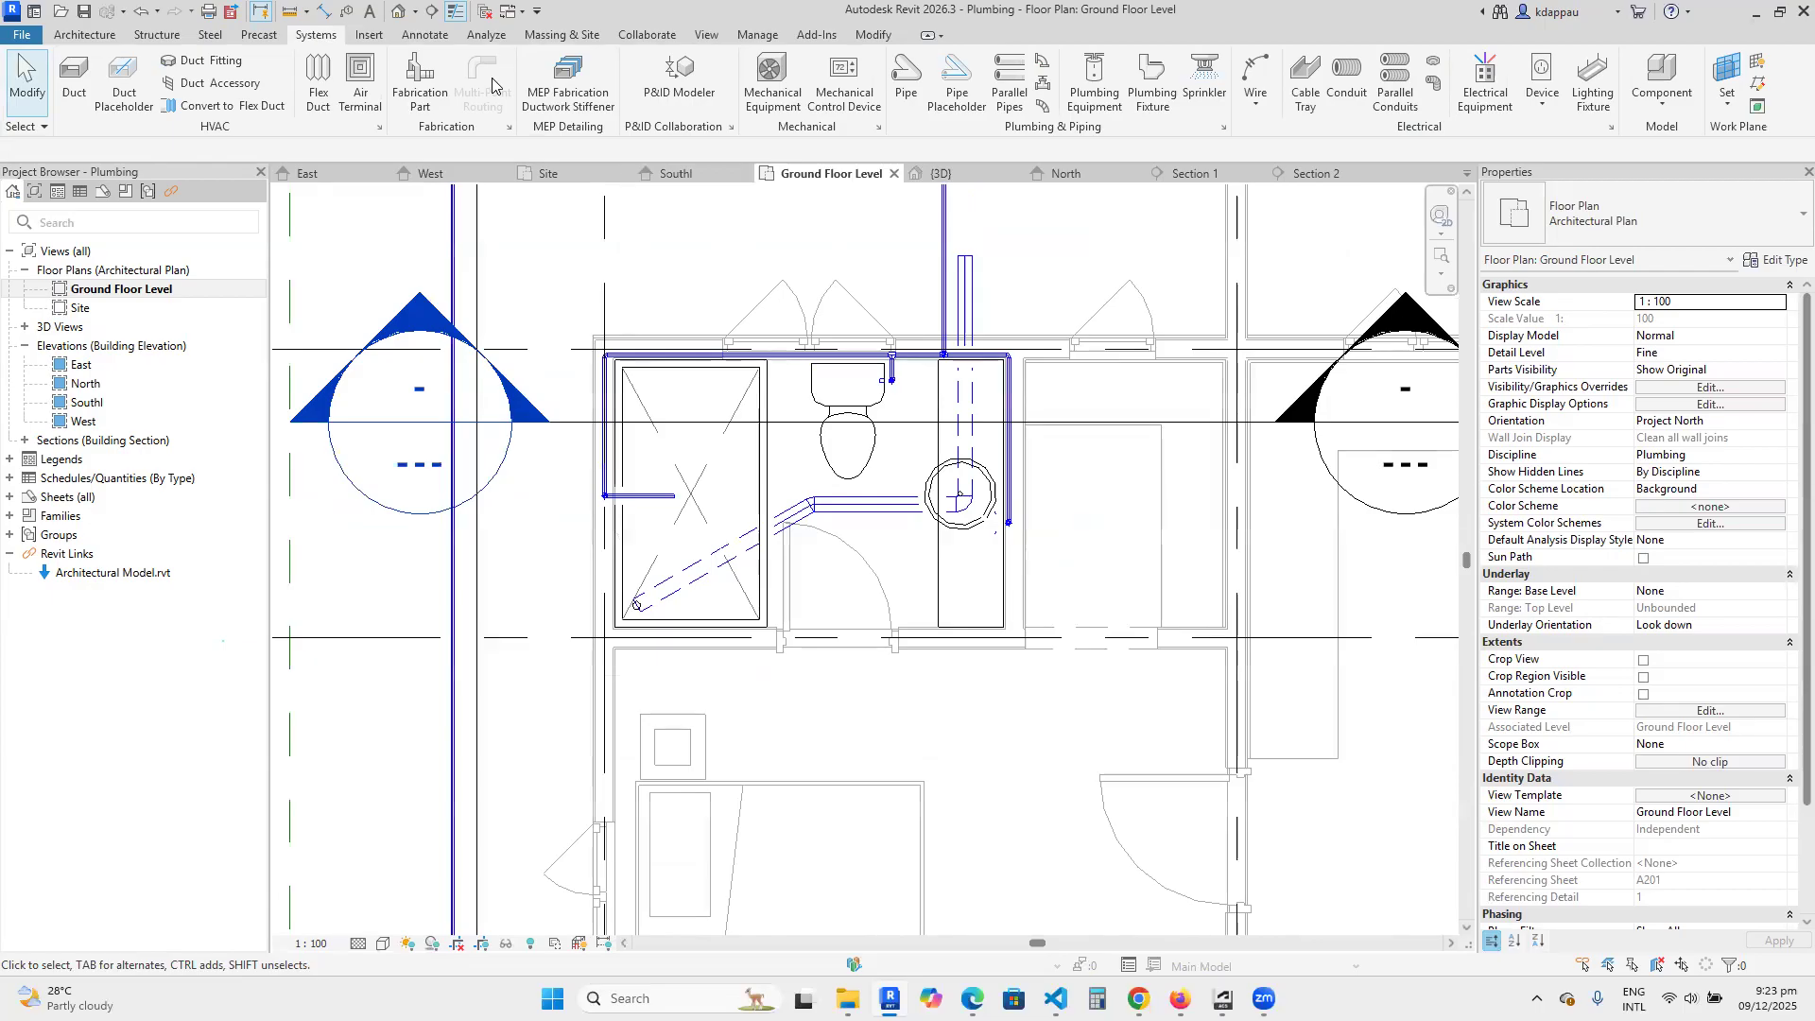
# Inspect the below-floor pipe's open end beneath the shower drain in the 3D view from the back-left side.
pyautogui.click(400, 13)
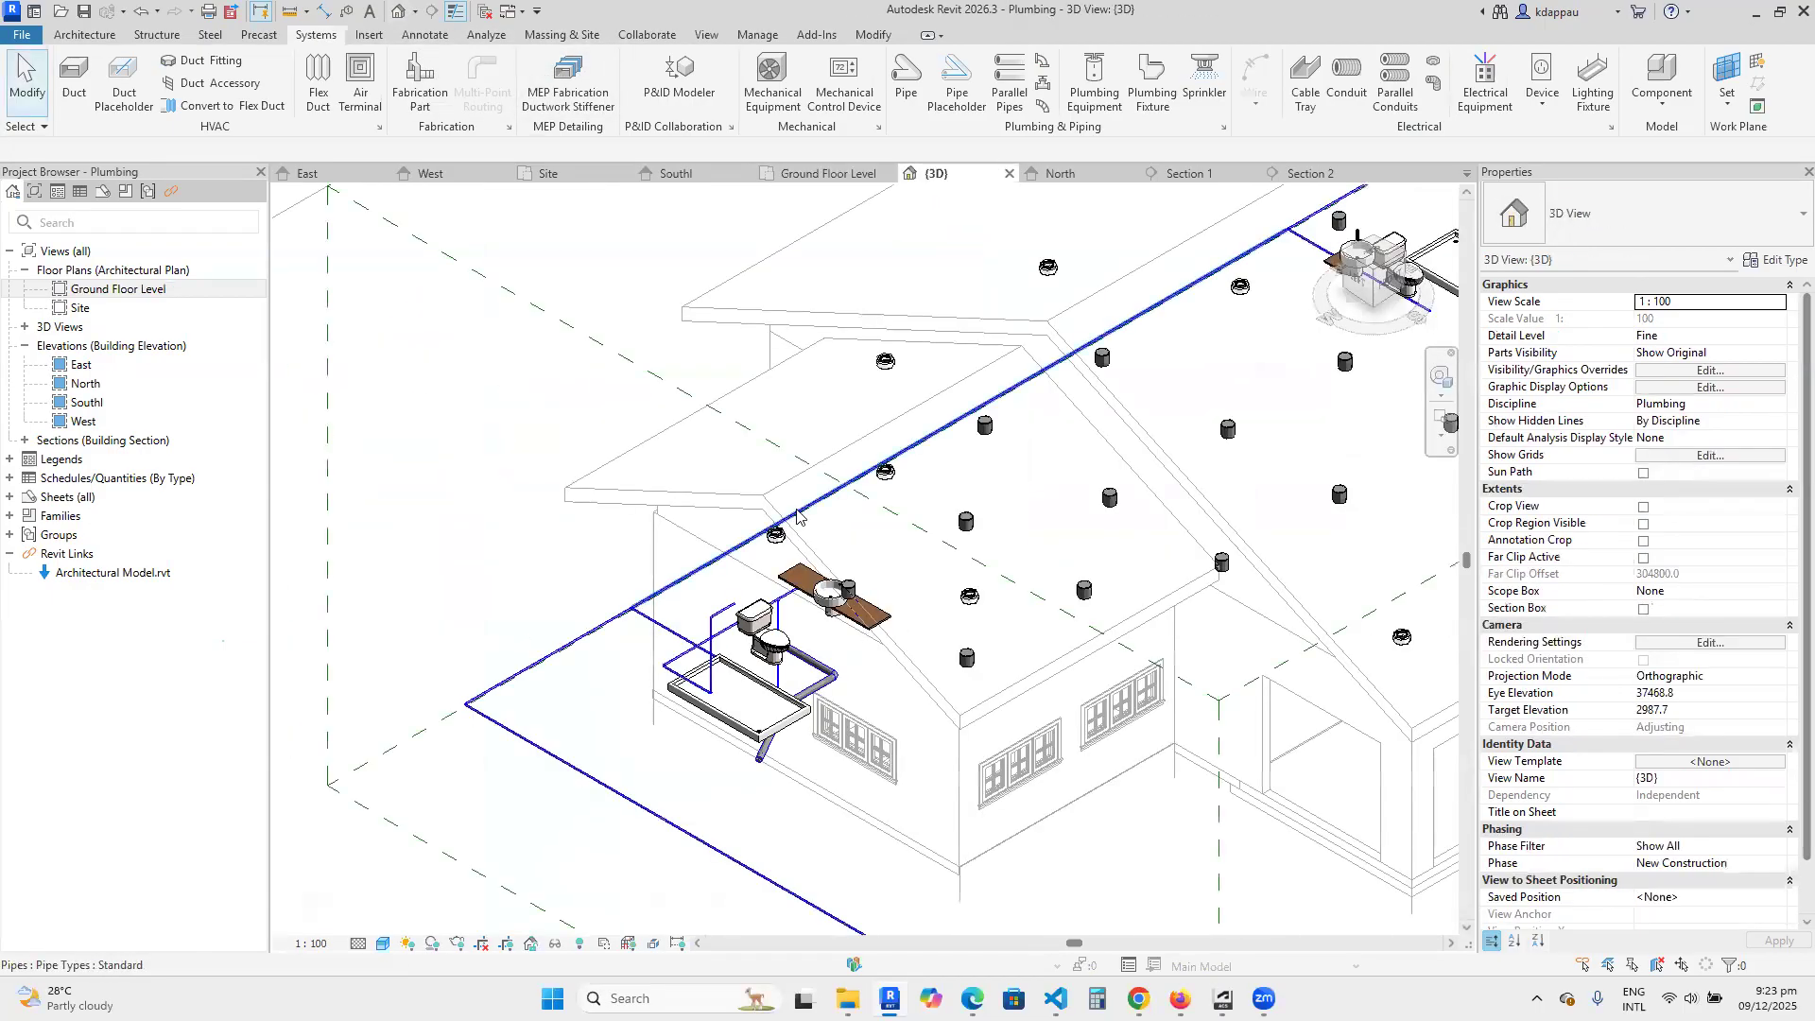
pyautogui.scroll(4, 613, 518)
pyautogui.scroll(-3, 613, 518)
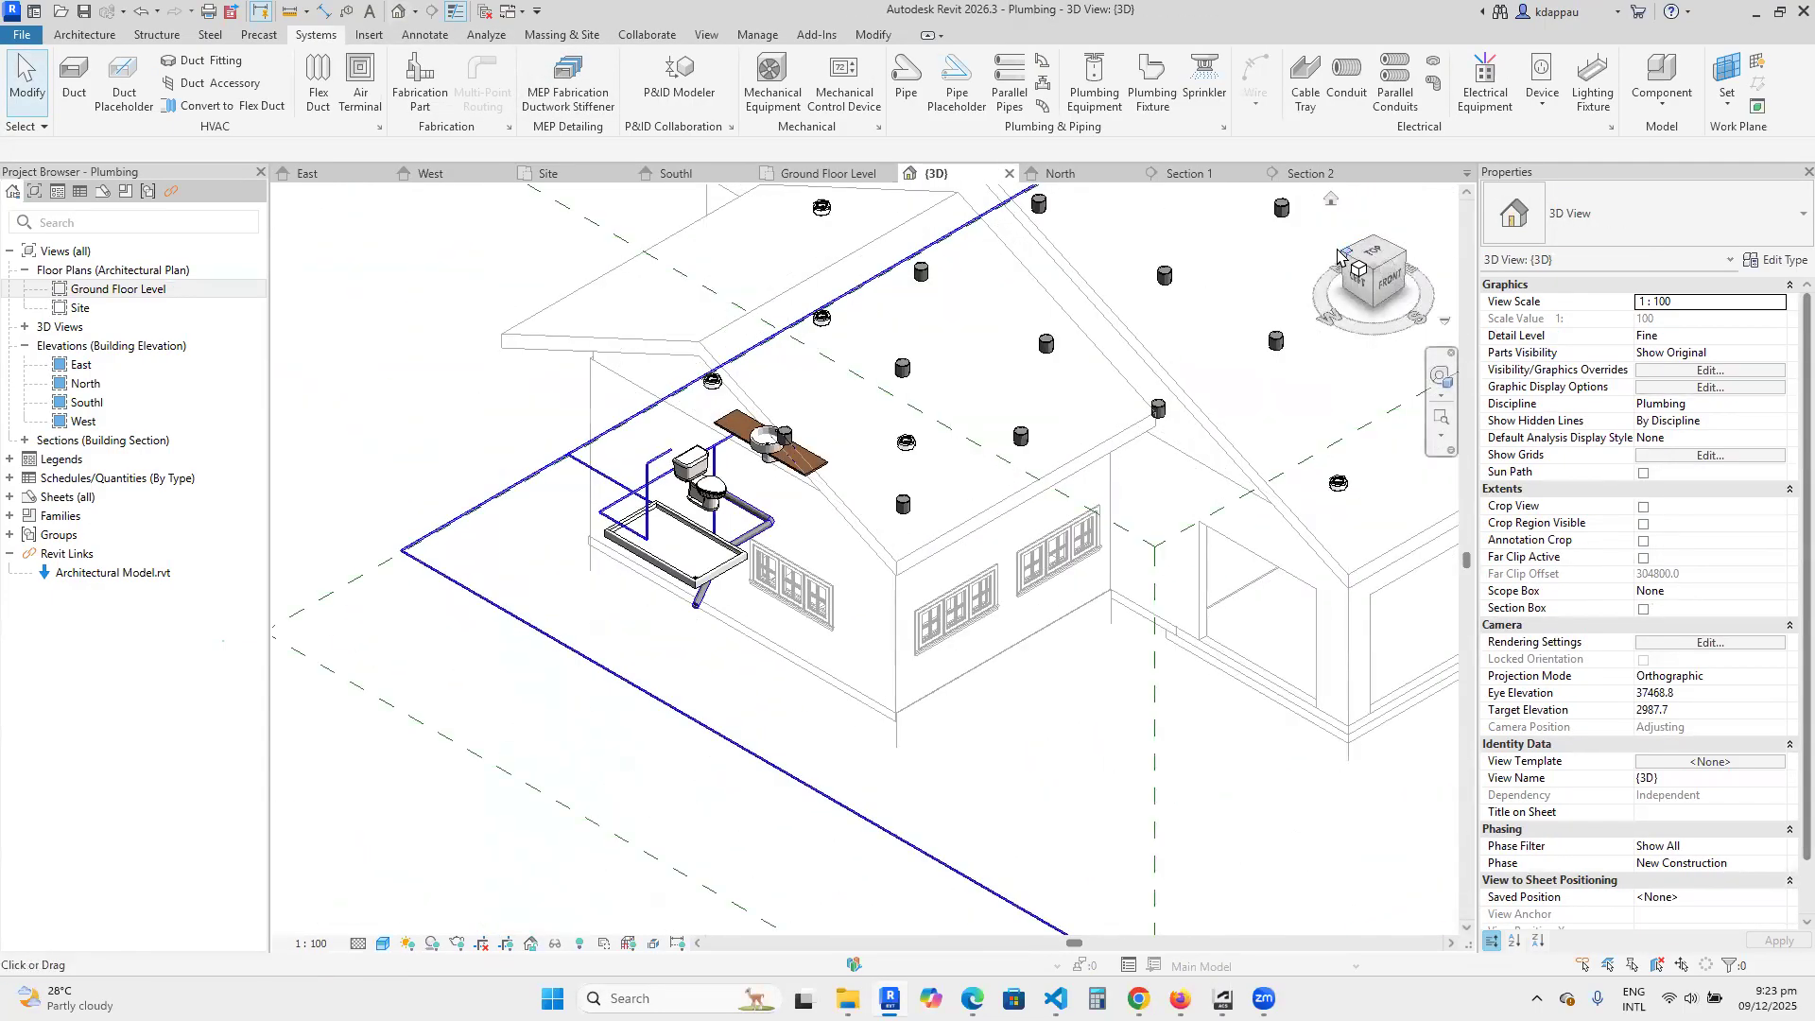
pyautogui.click(1340, 263)
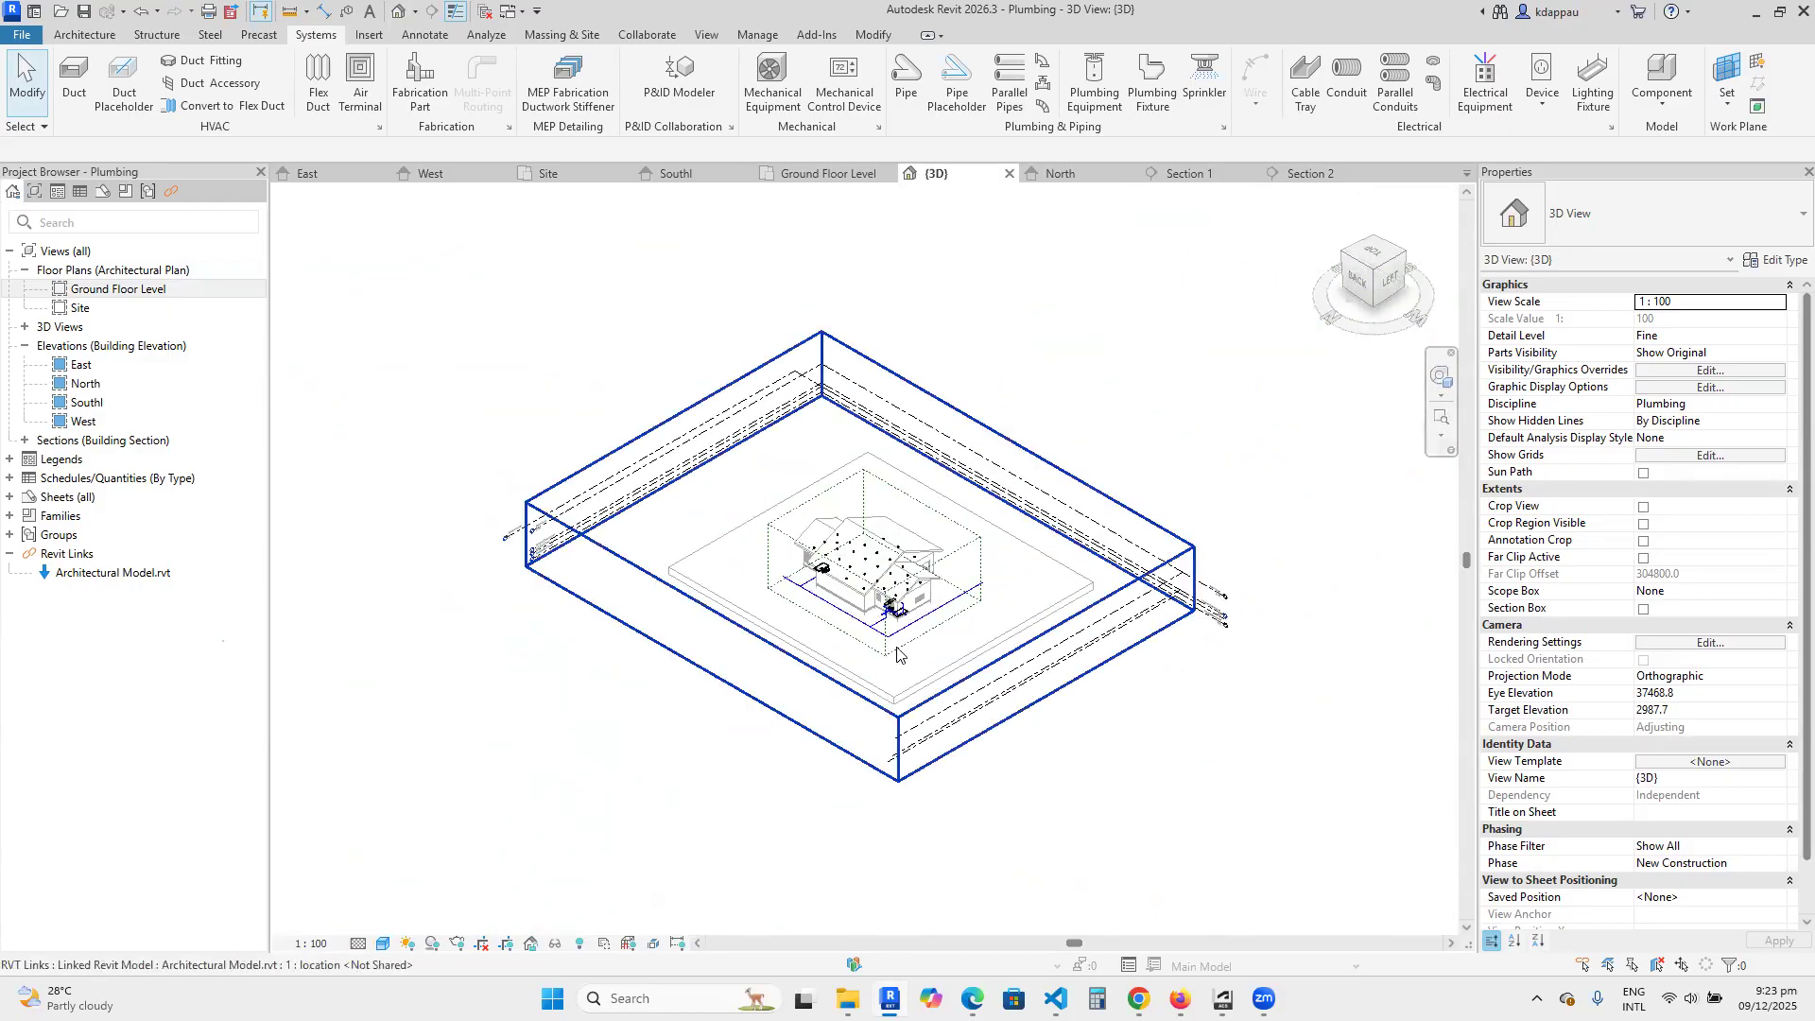
pyautogui.scroll(5, 929, 540)
pyautogui.scroll(2, 1038, 611)
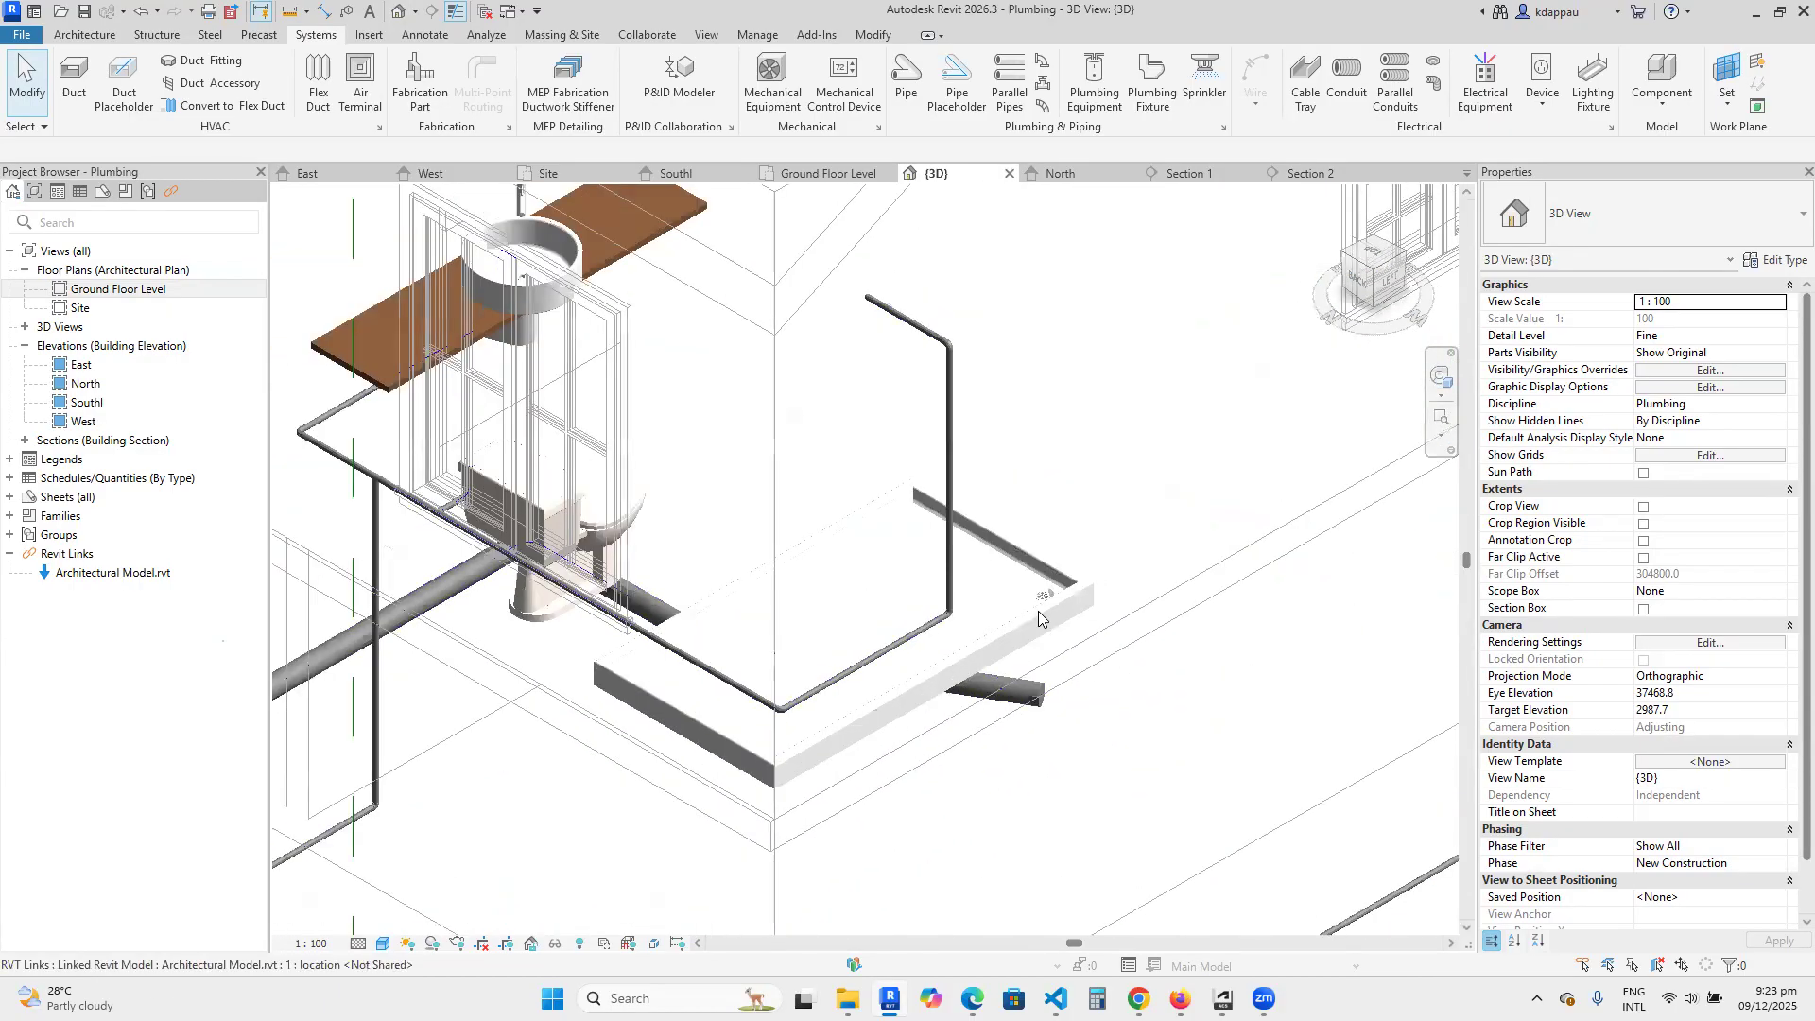
pyautogui.scroll(5, 1080, 566)
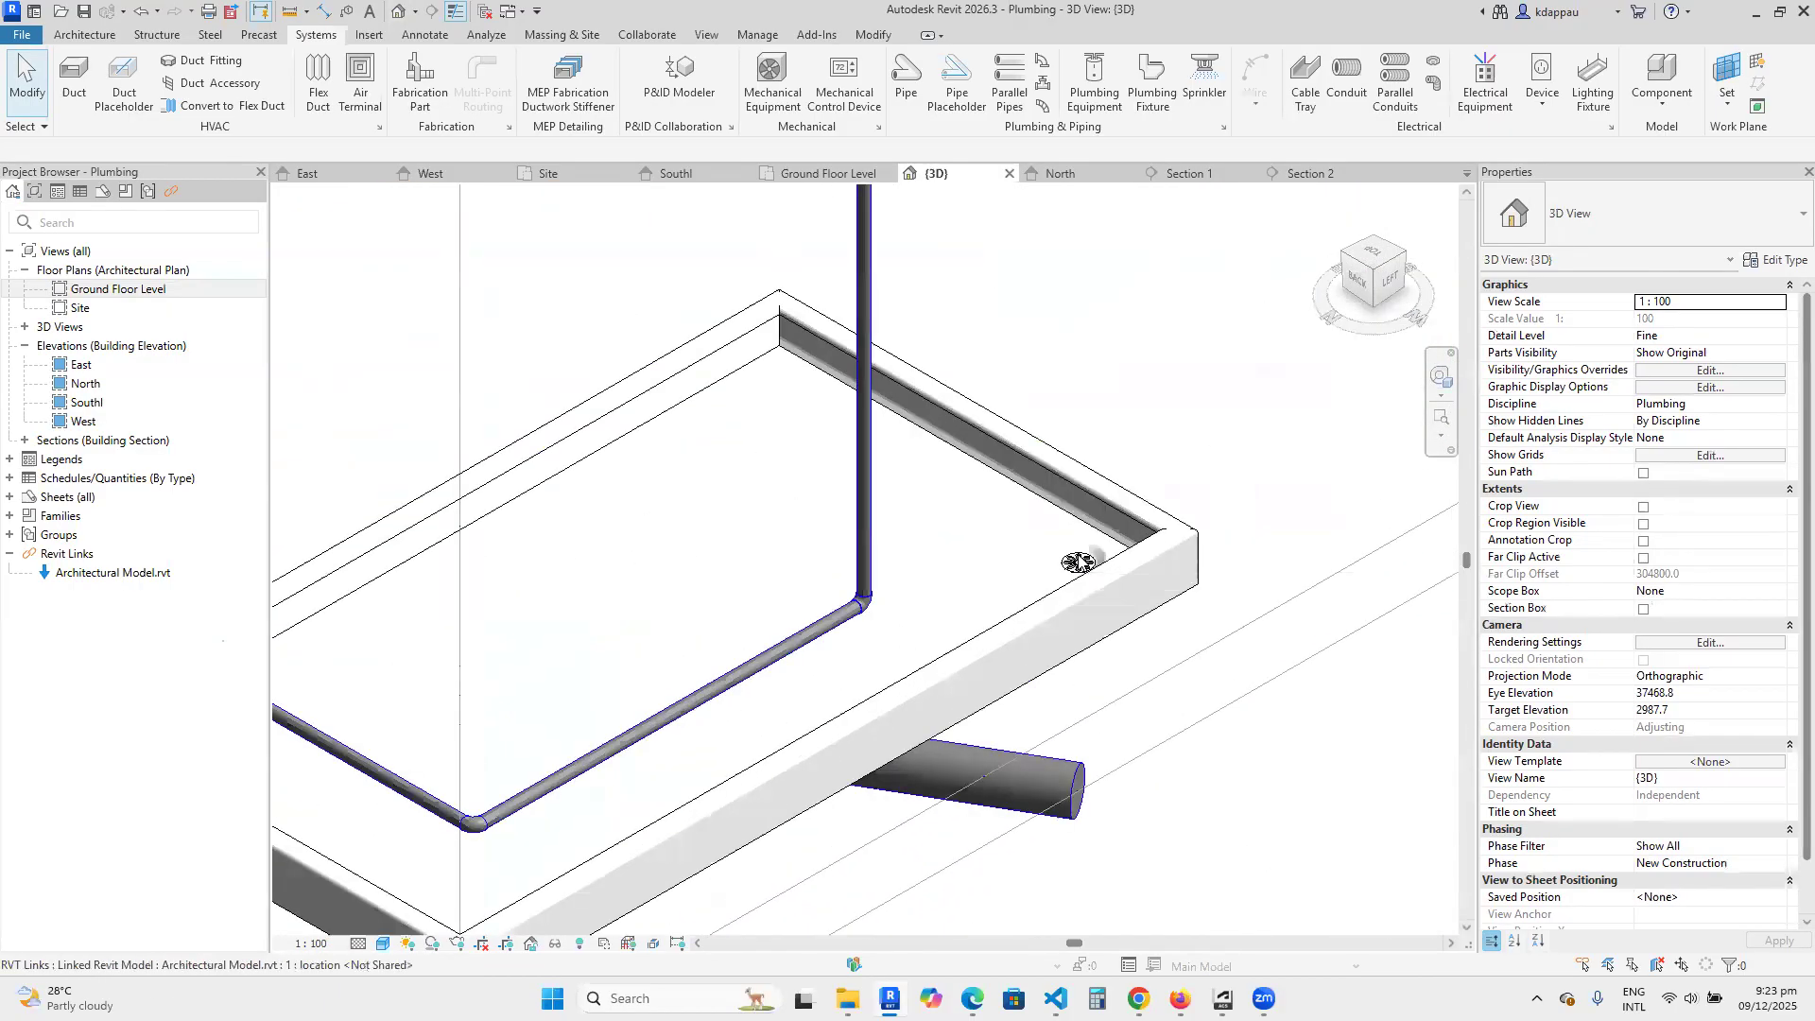
pyautogui.scroll(-1, 1078, 563)
pyautogui.moveTo(1077, 562); pyautogui.dragTo(1070, 420, button='middle')
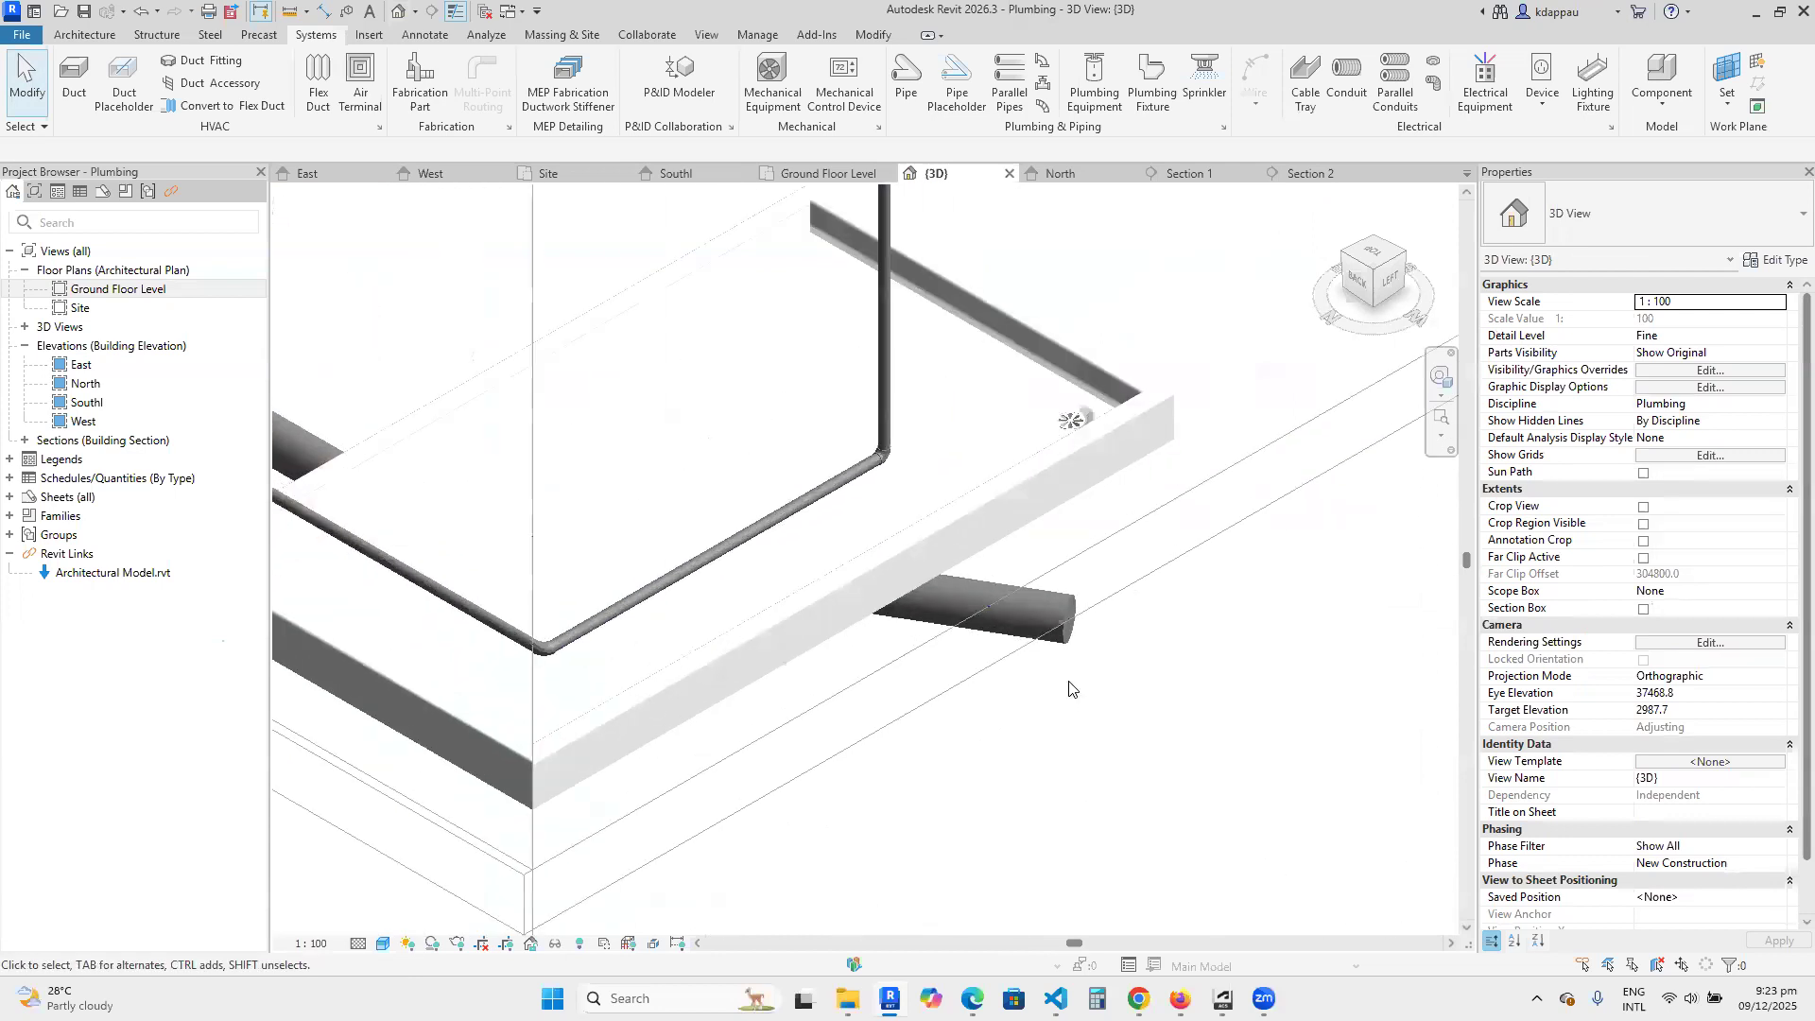
pyautogui.click(1059, 628)
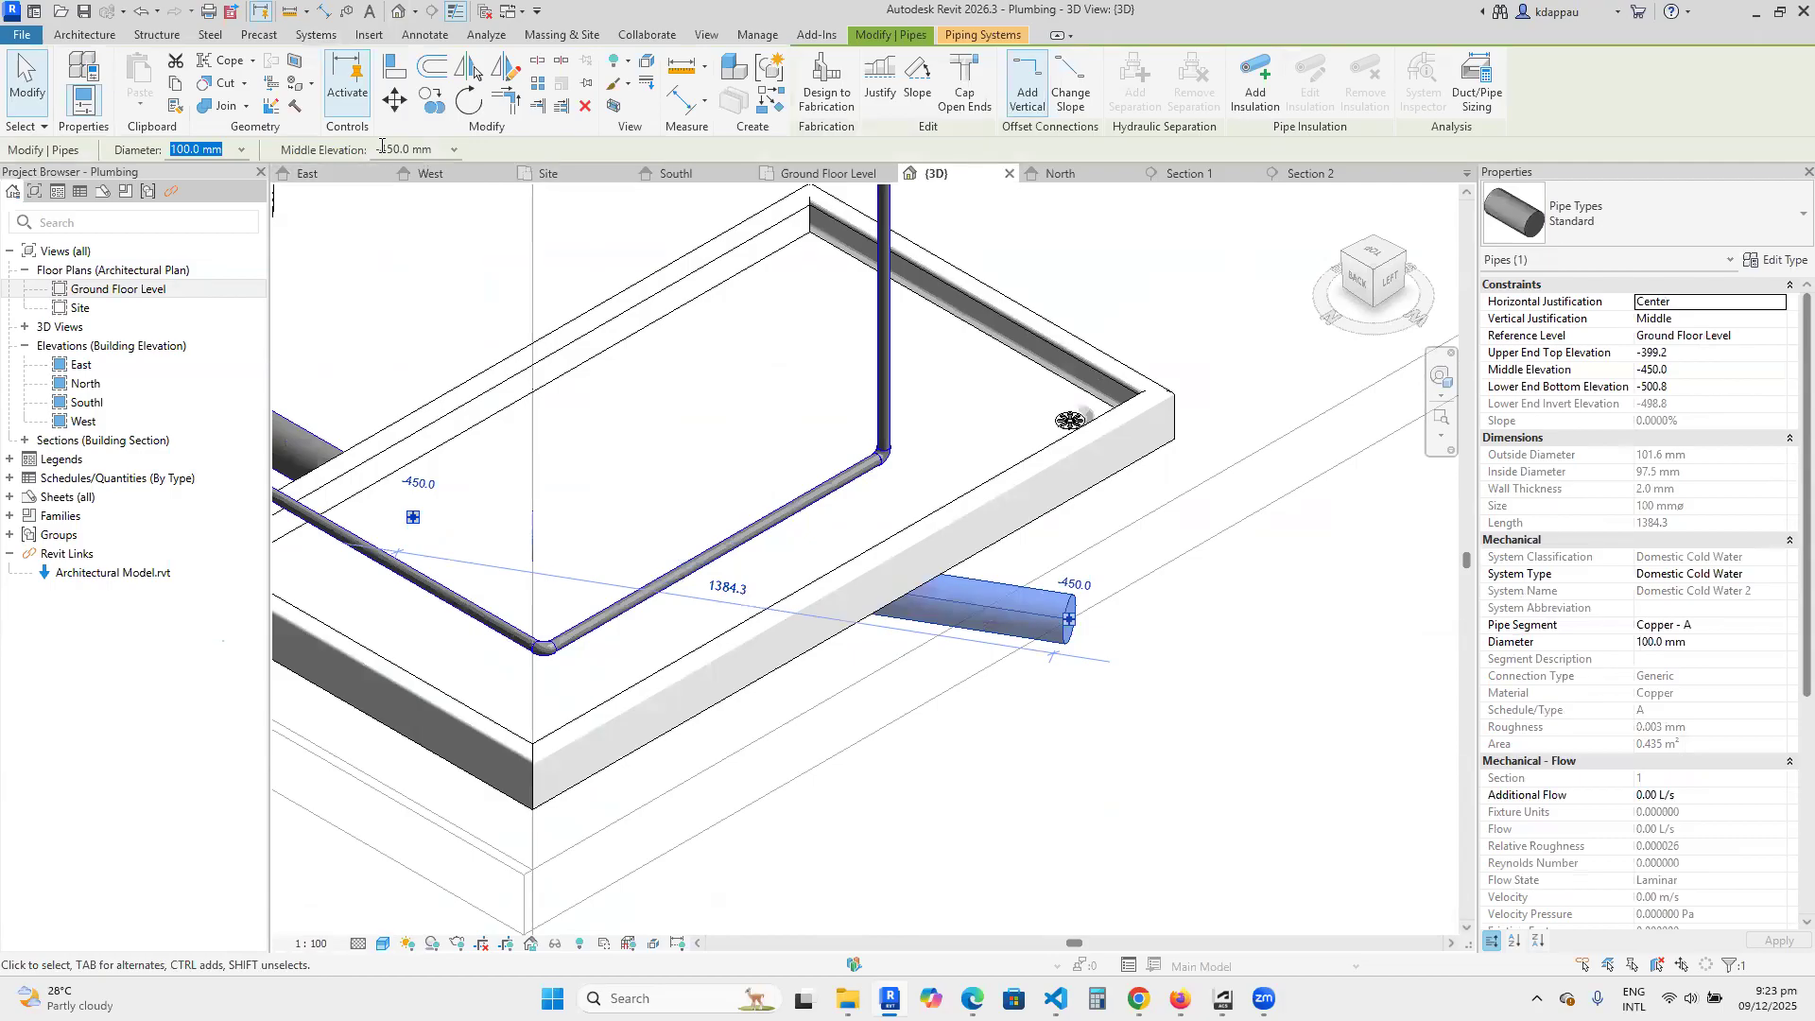
pyautogui.rightClick(1011, 642)
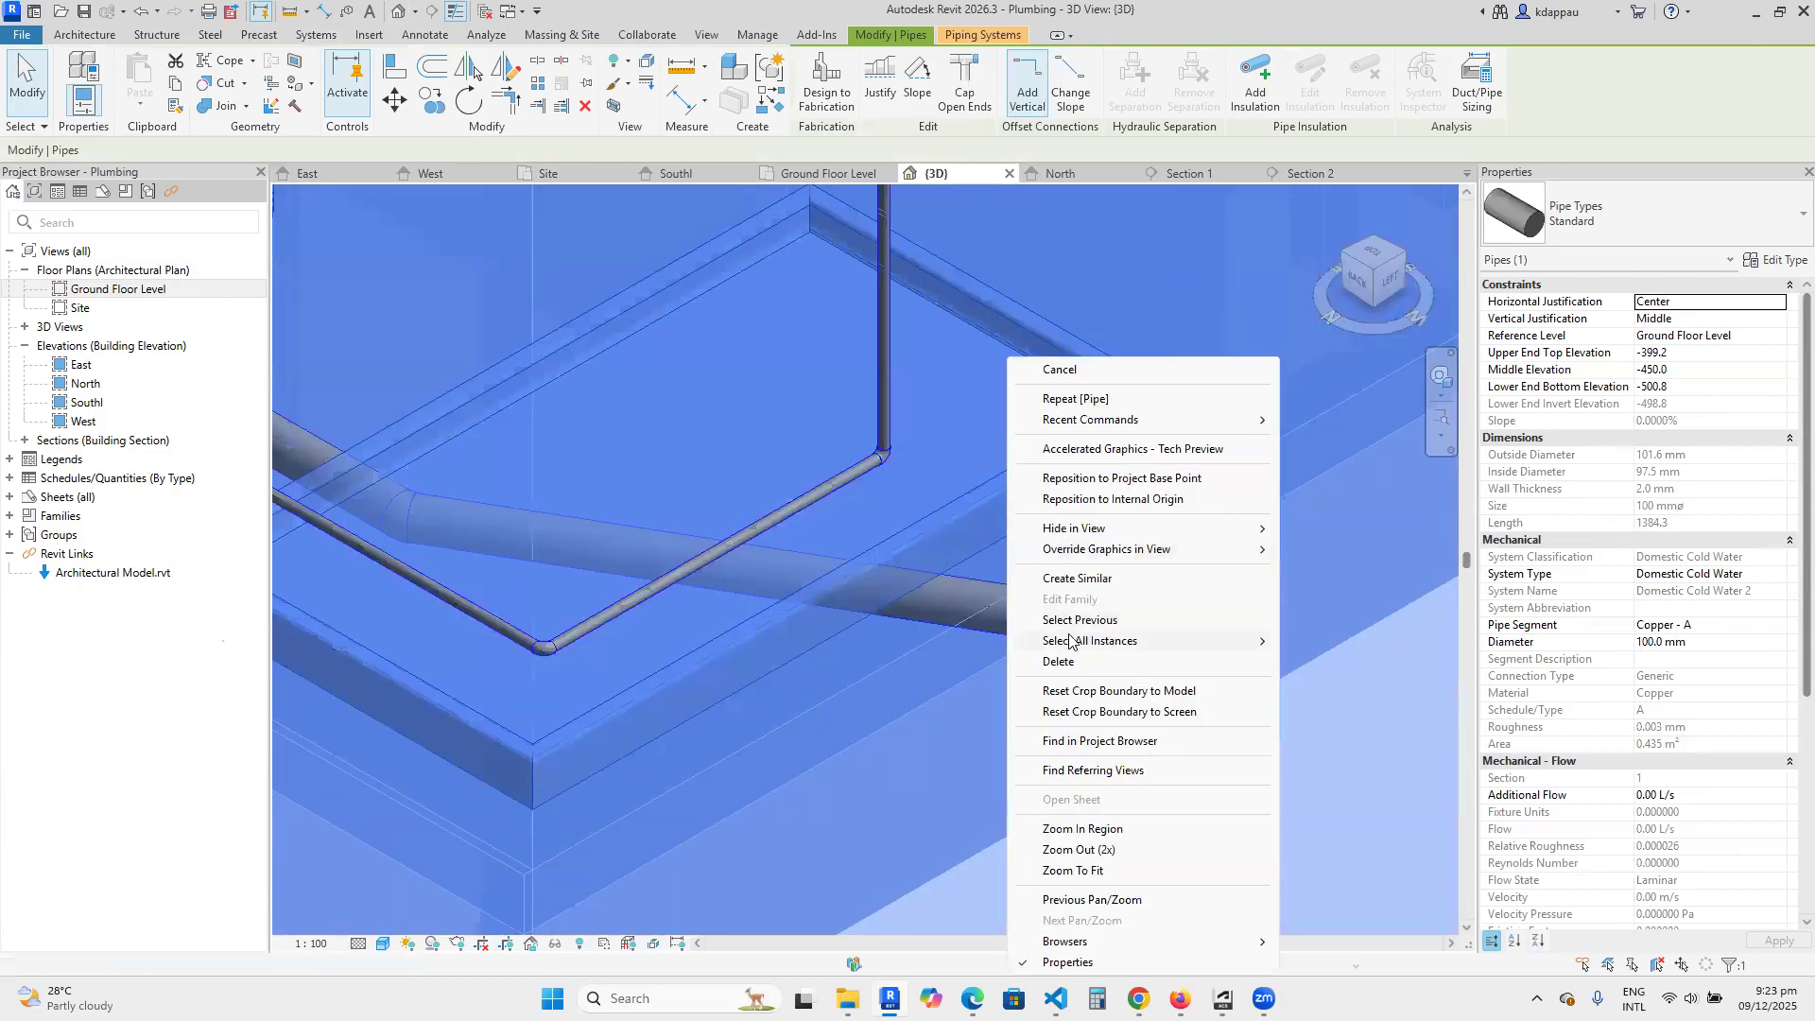
pyautogui.click(975, 798)
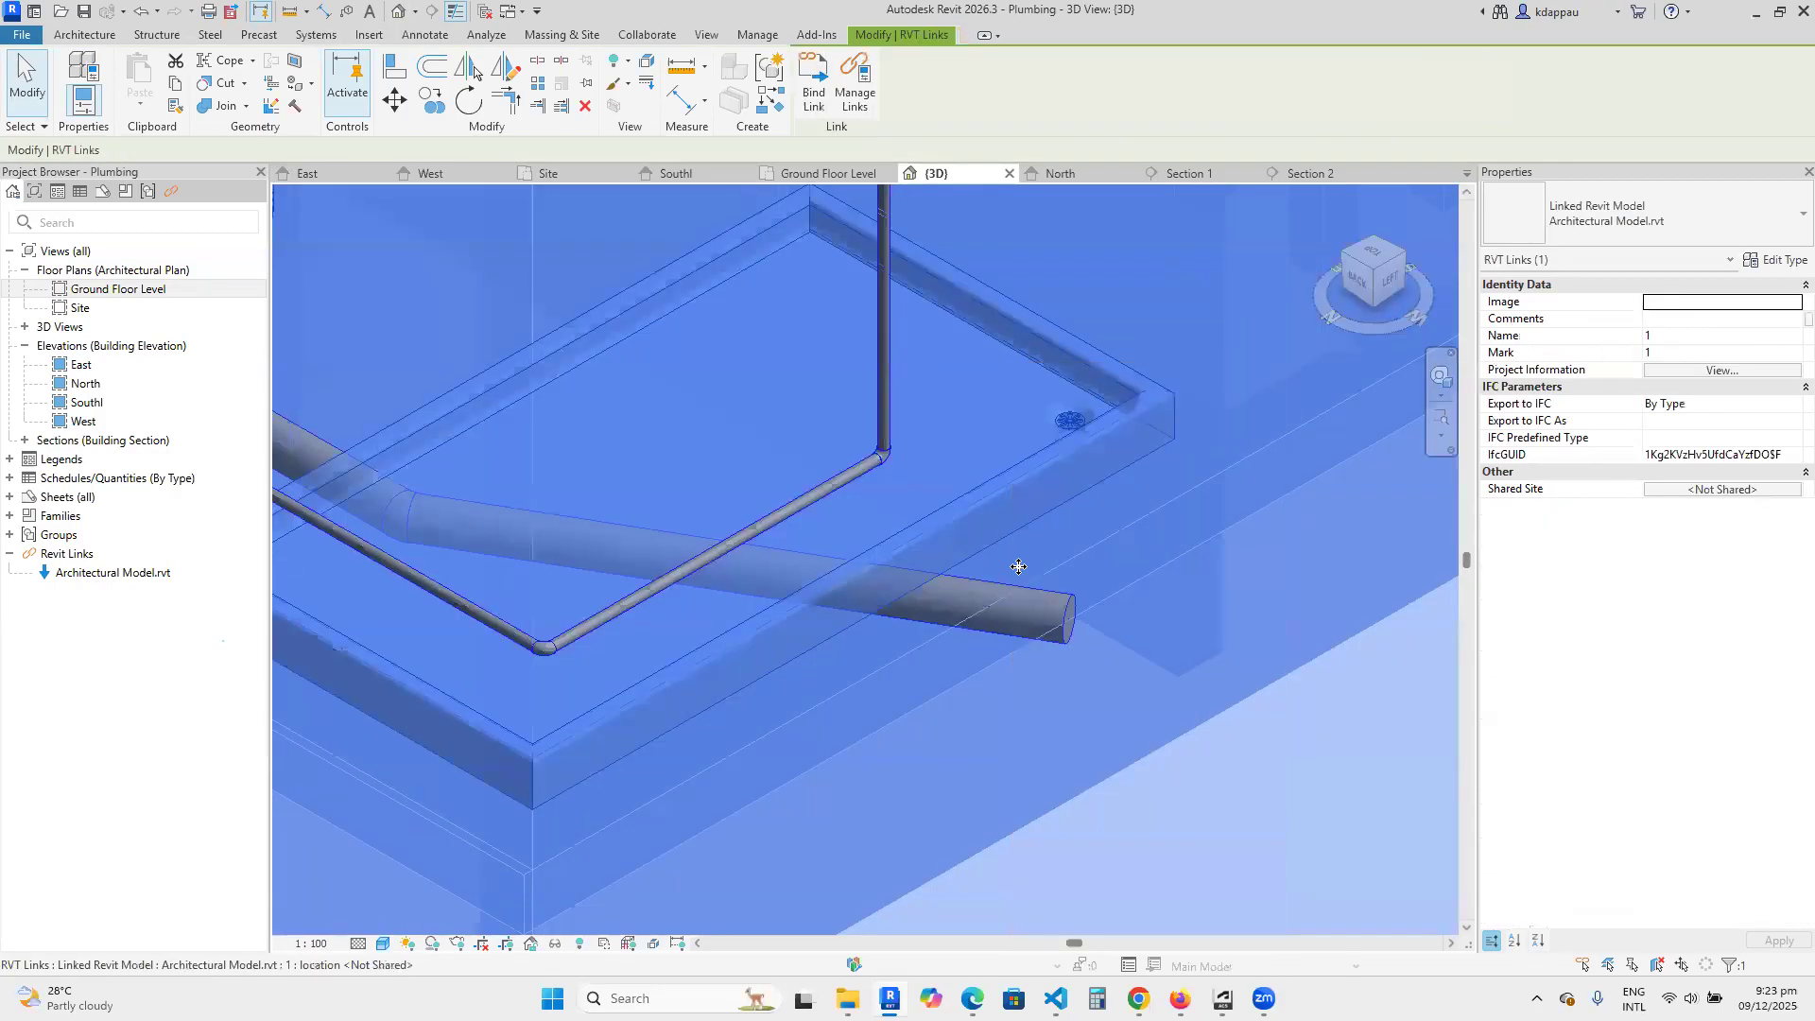
pyautogui.press('Escape')
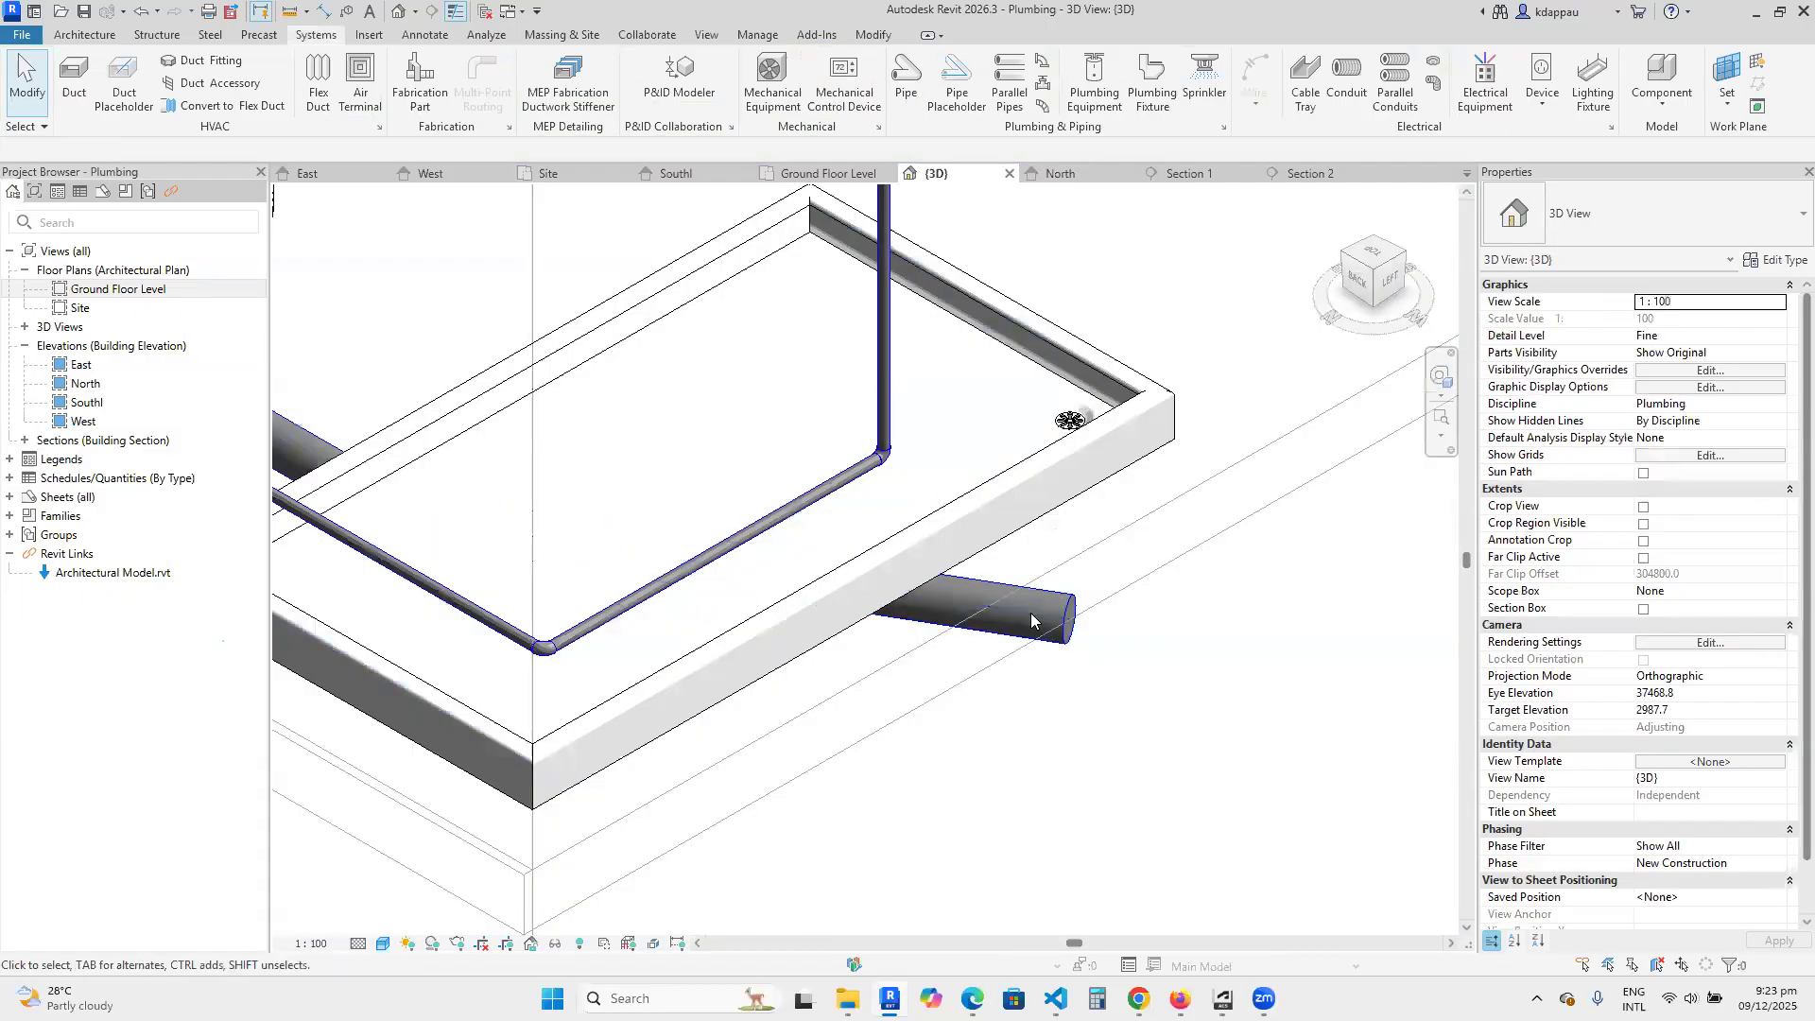
# Create a similar pipe at a middle elevation of 0 mm from the run's open end, so a vertical riser reaches the shower drain.
pyautogui.click(1031, 604)
pyautogui.rightClick(1030, 602)
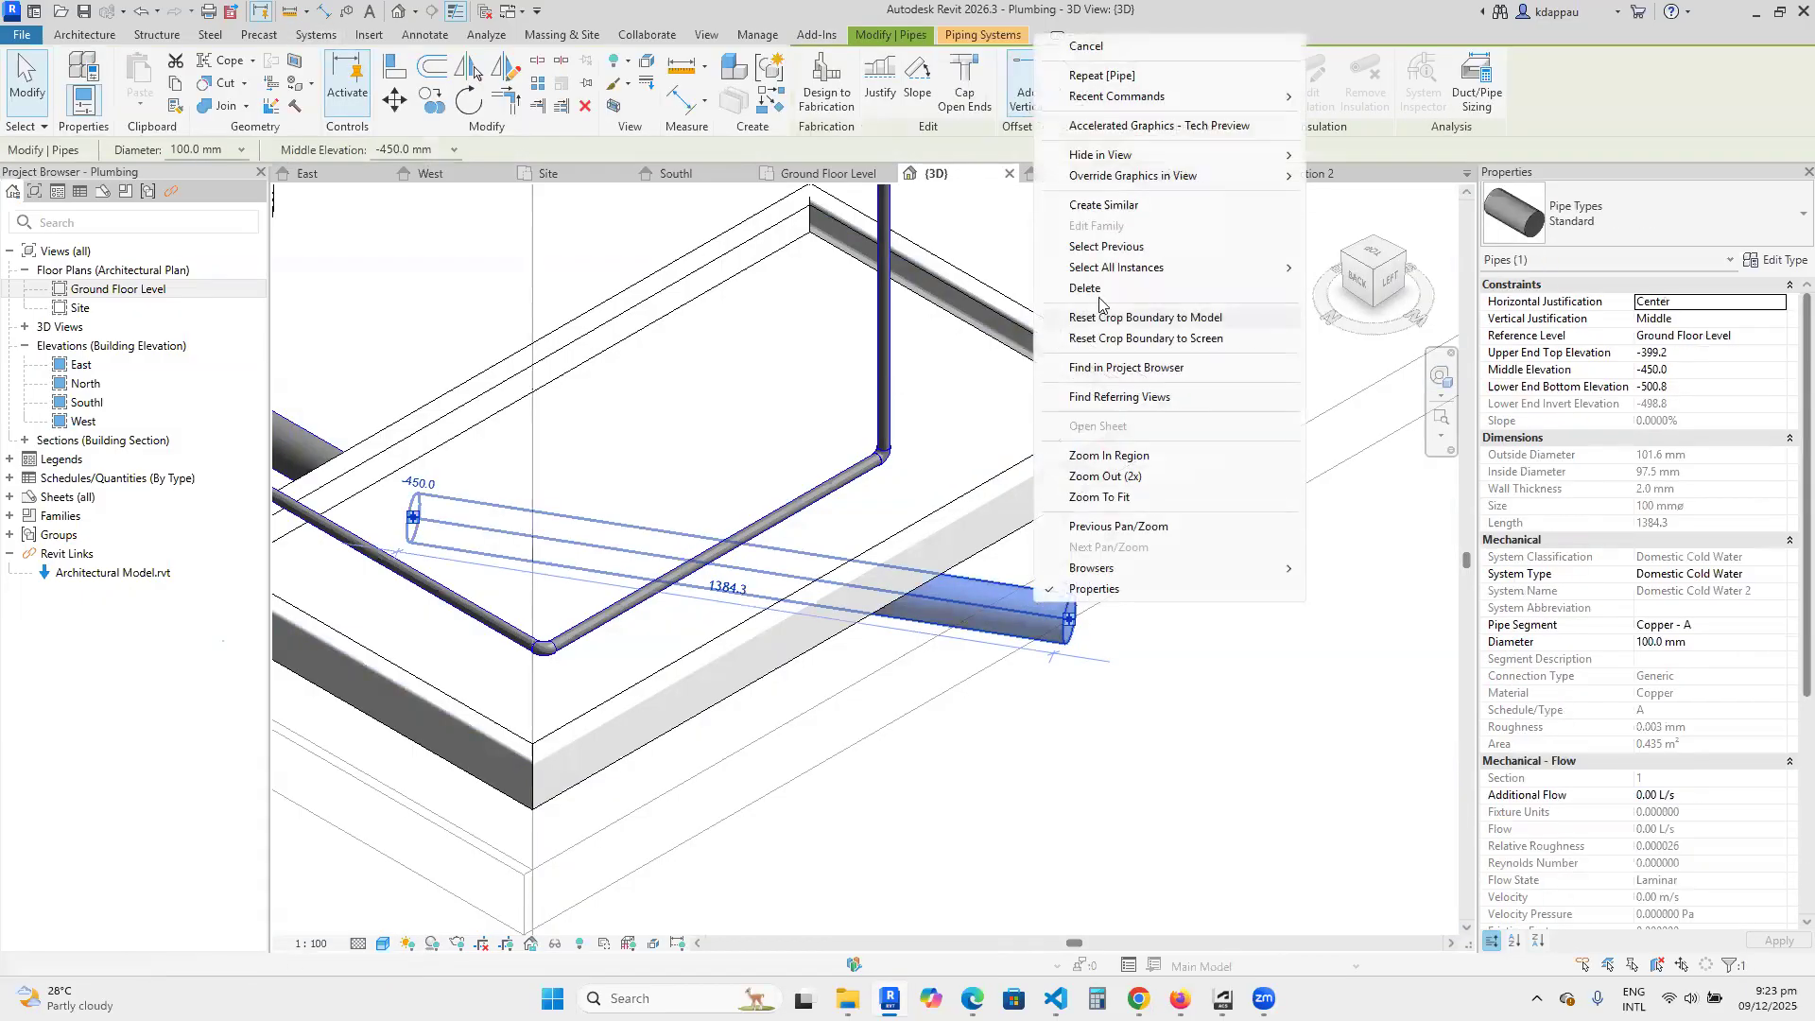
pyautogui.click(1096, 206)
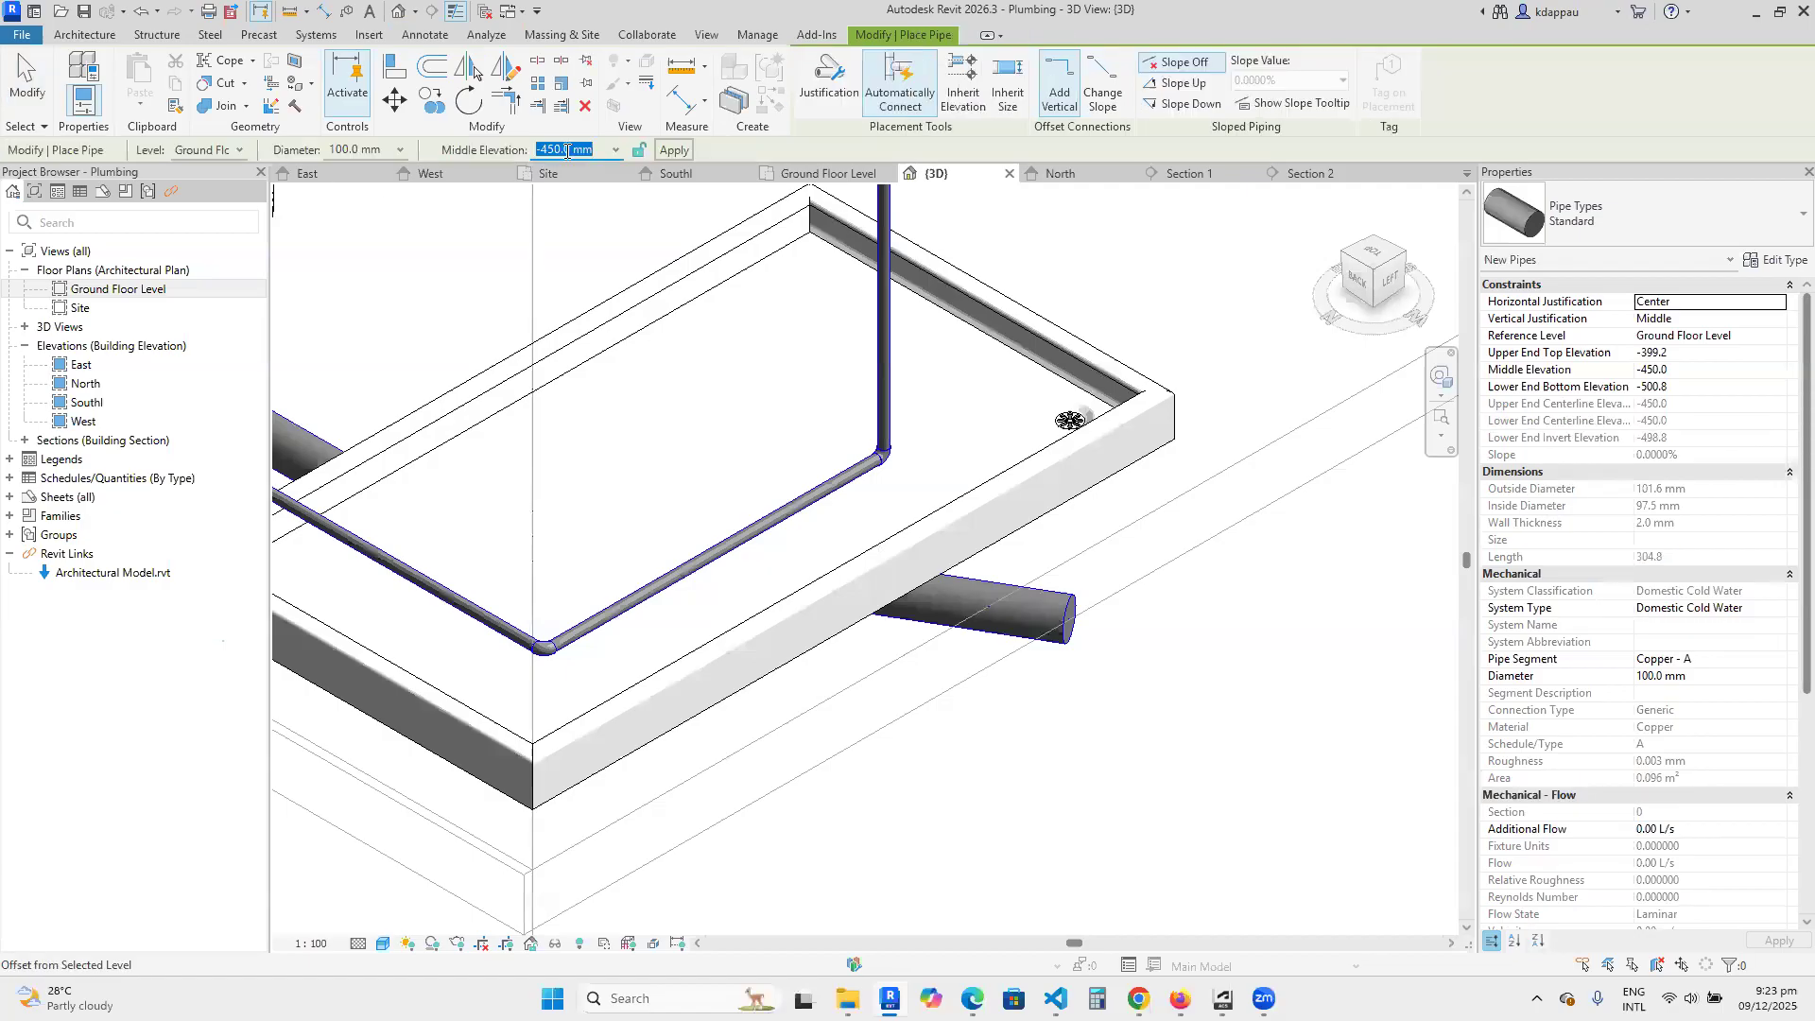
pyautogui.write('0')
pyautogui.press('Return')
pyautogui.click(1077, 622)
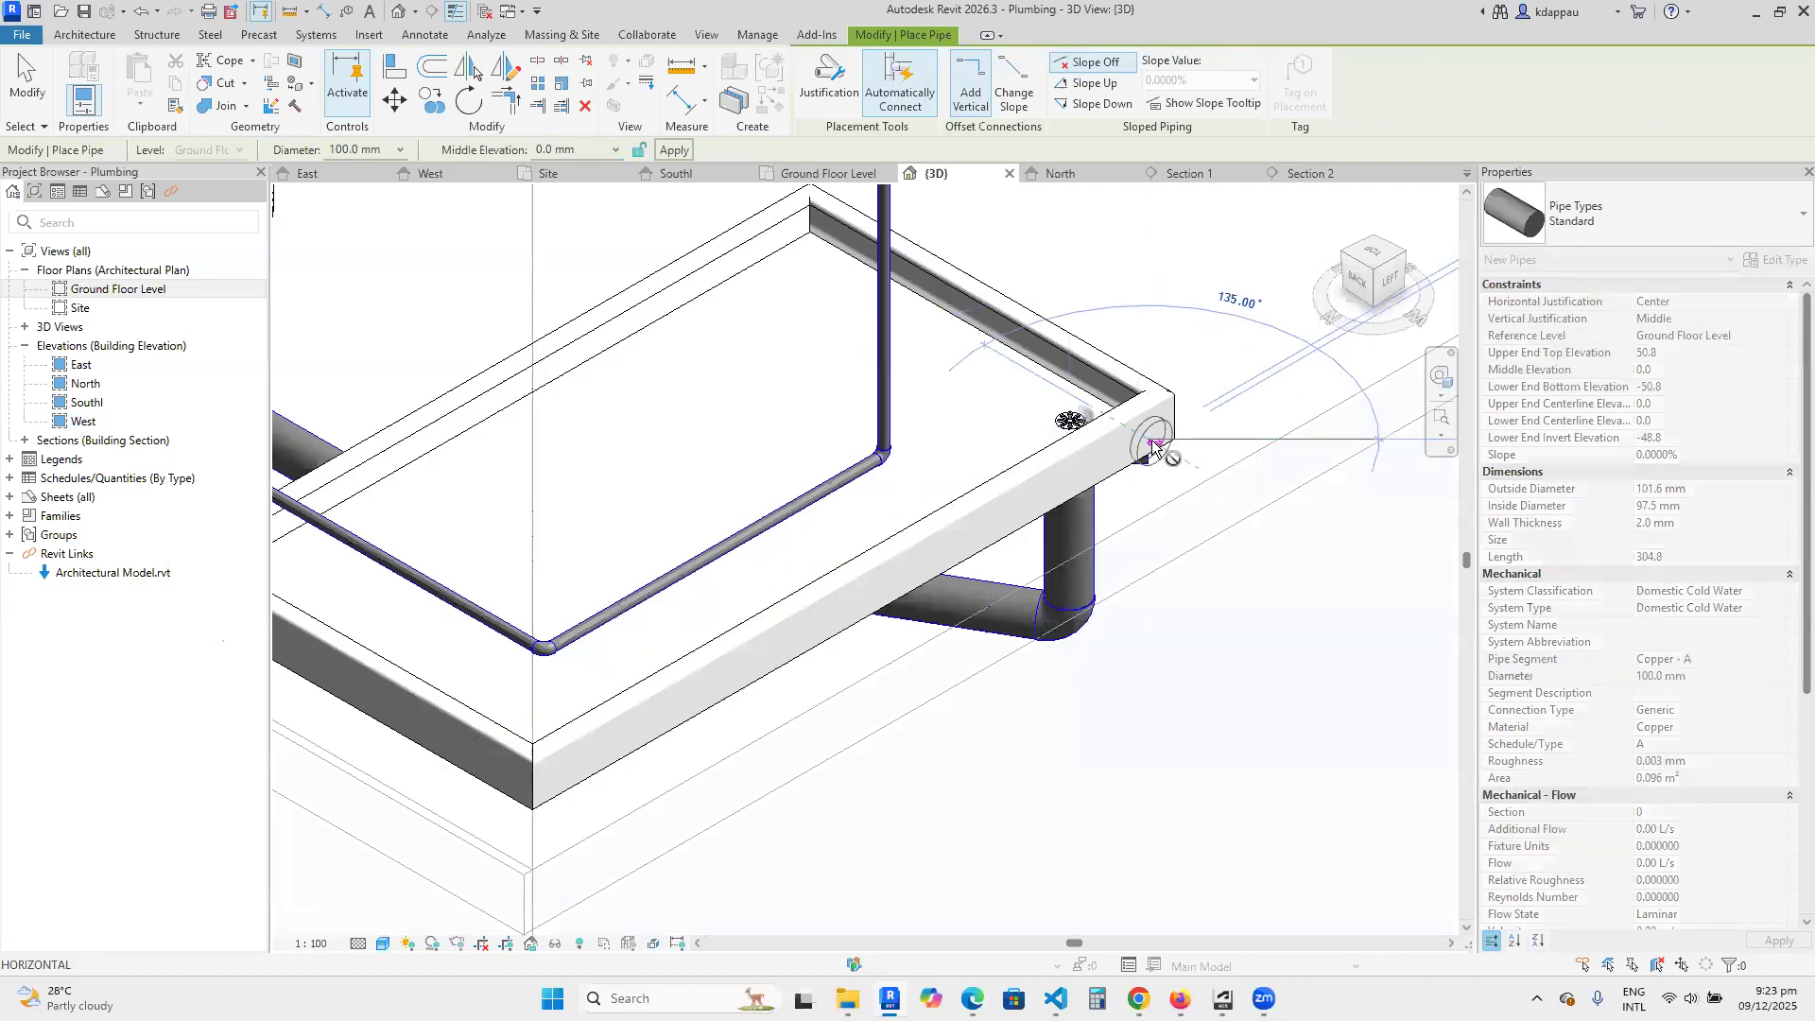
pyautogui.press('Escape')
pyautogui.press('Escape')
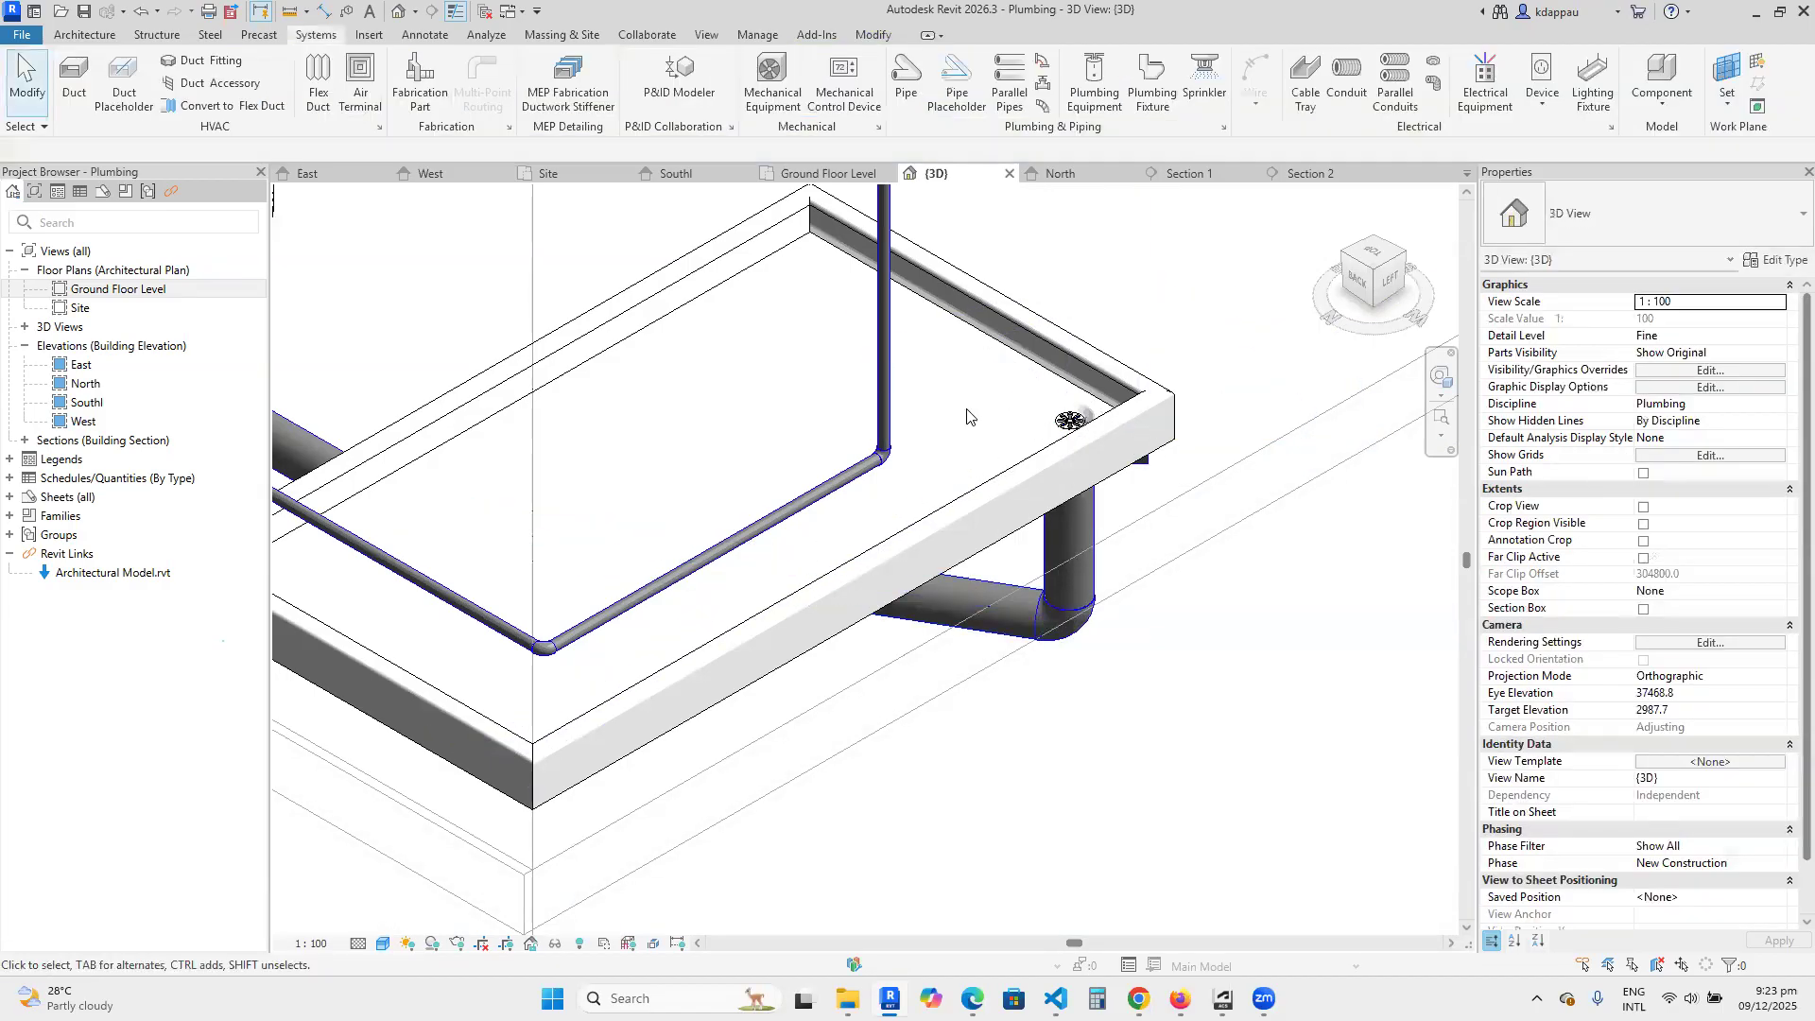
# Delete the stray horizontal stub and its elbow at the top of the shower drain riser, and select the remaining vertical pipe.
pyautogui.moveTo(1144, 485); pyautogui.dragTo(1235, 527)
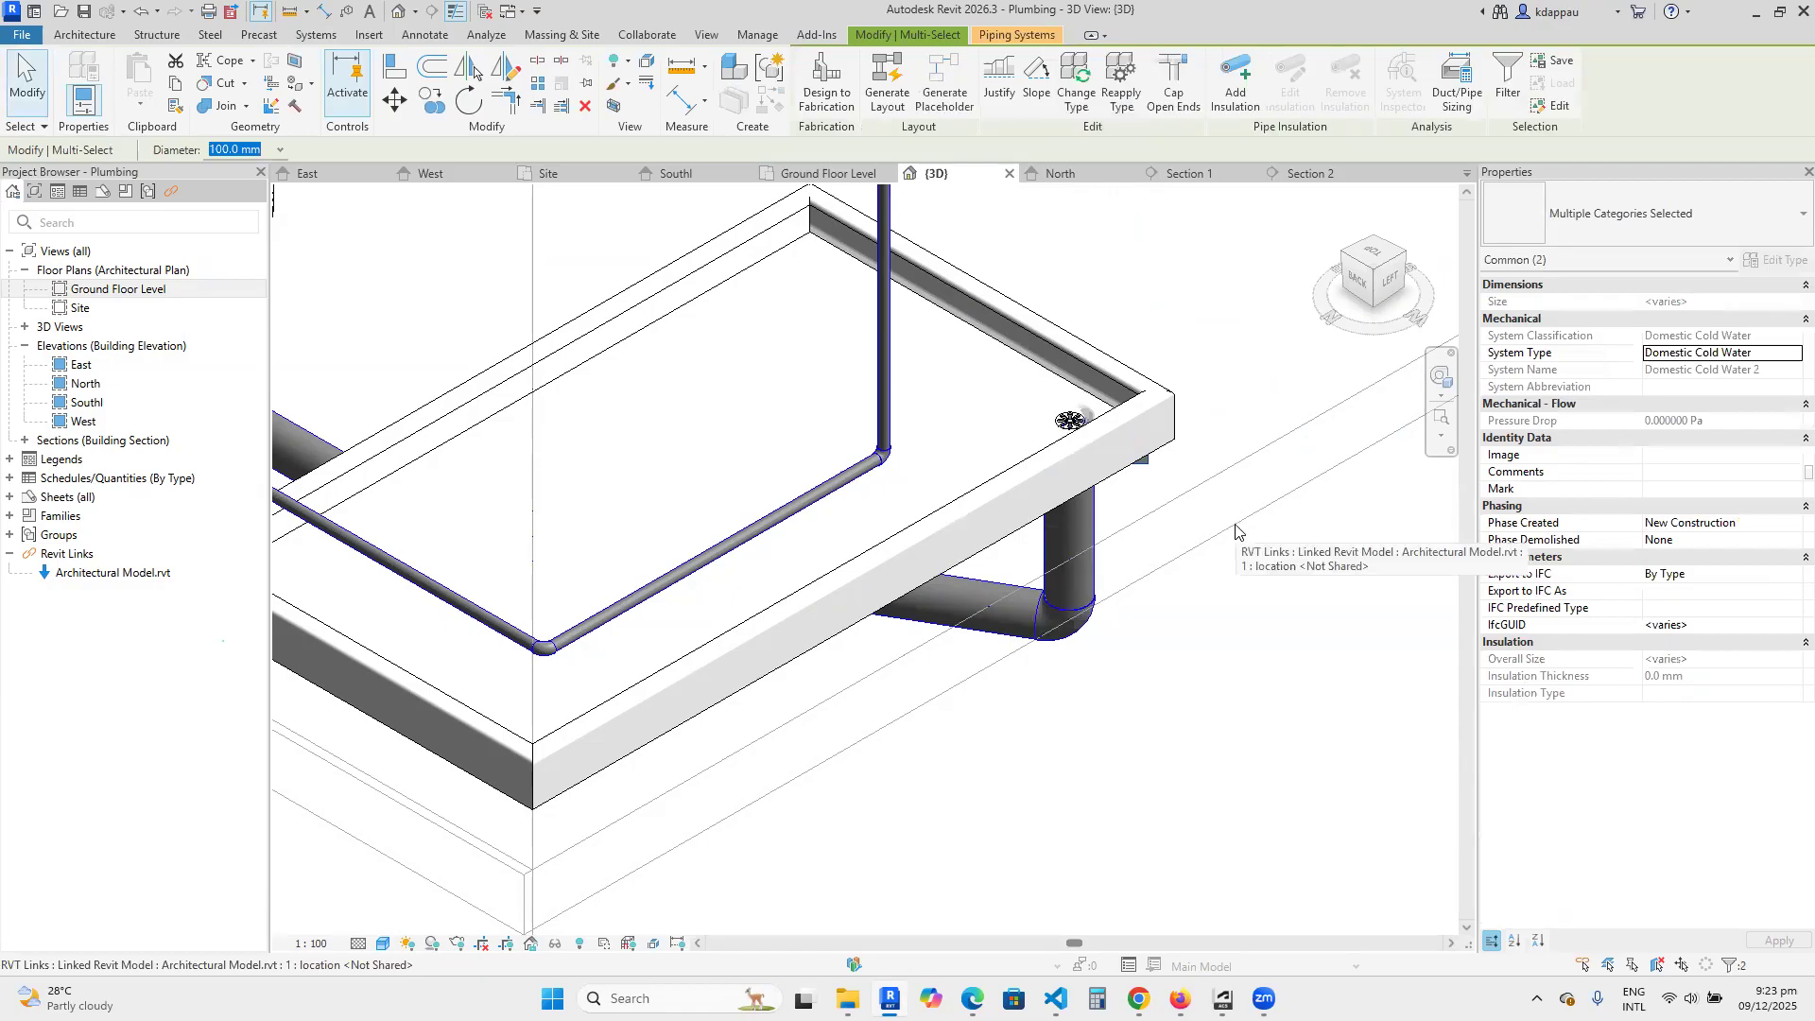
pyautogui.press('Delete')
pyautogui.scroll(-3, 1097, 570)
pyautogui.scroll(2, 1099, 566)
pyautogui.click(1100, 567)
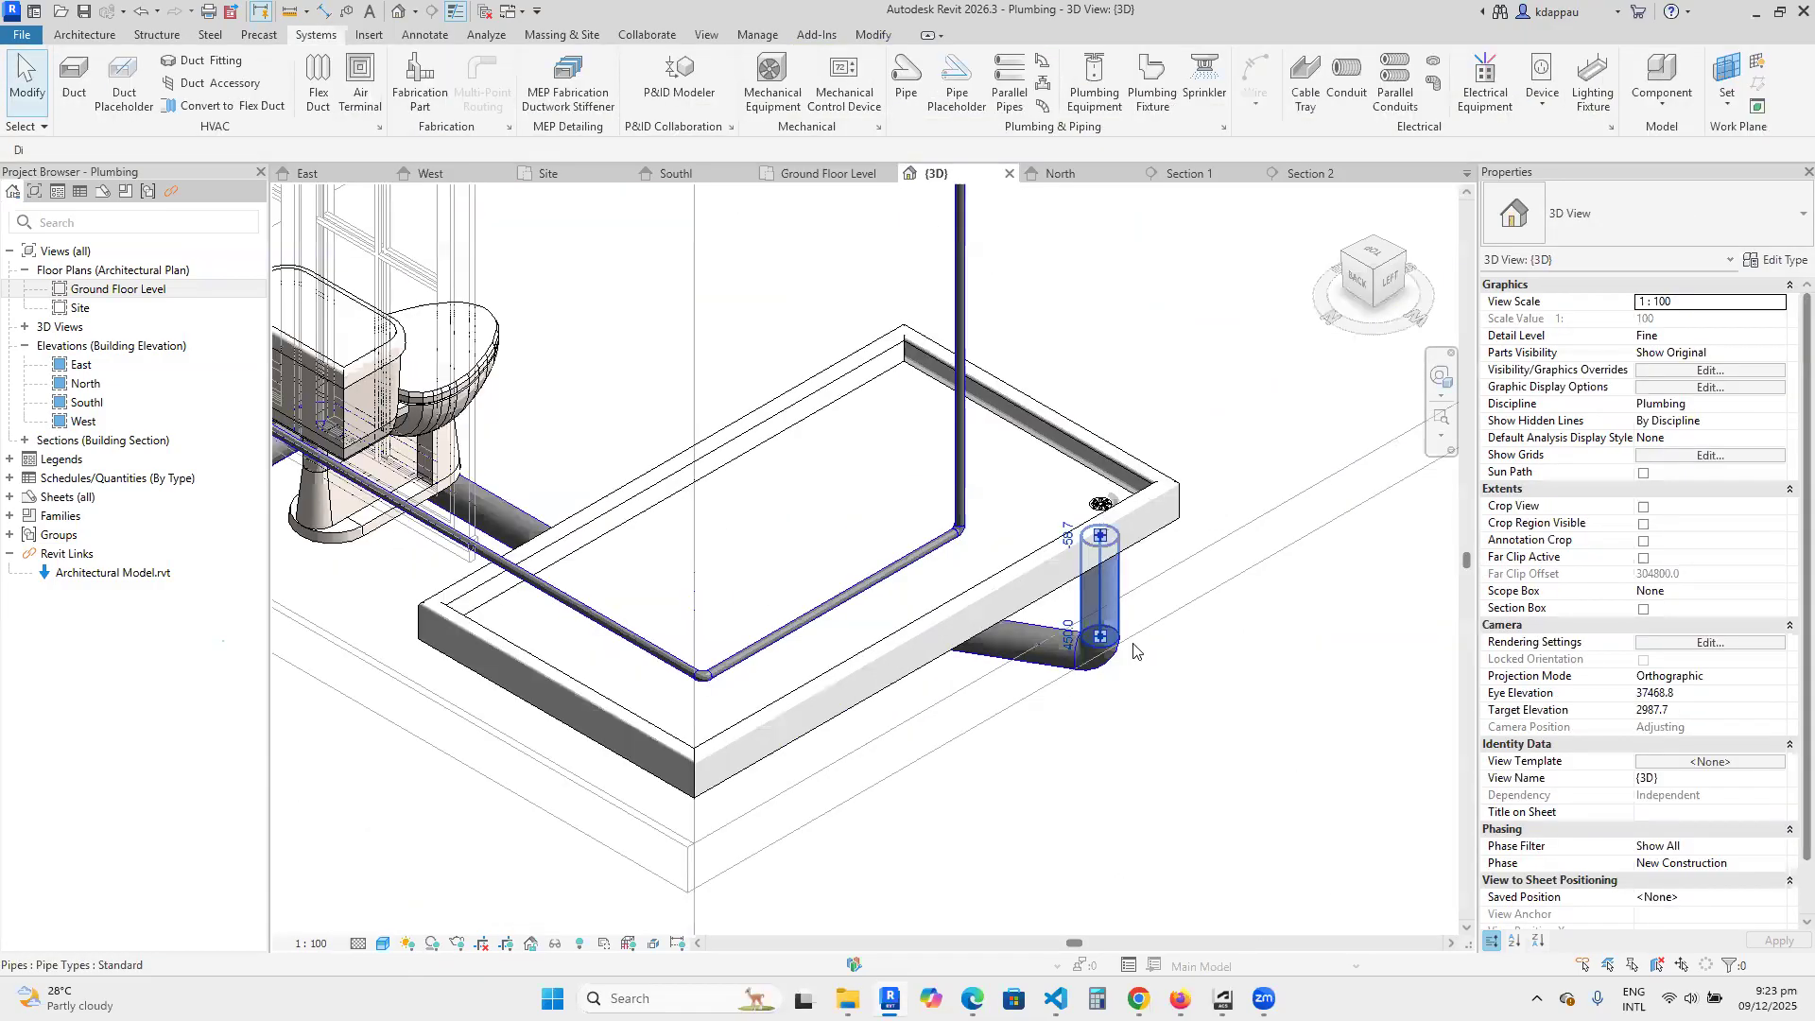
# Examine how the below-floor drain run lies relative to the washbasin, toilet and shower tray in the 3D view.
pyautogui.scroll(-3, 1126, 672)
pyautogui.scroll(2, 941, 627)
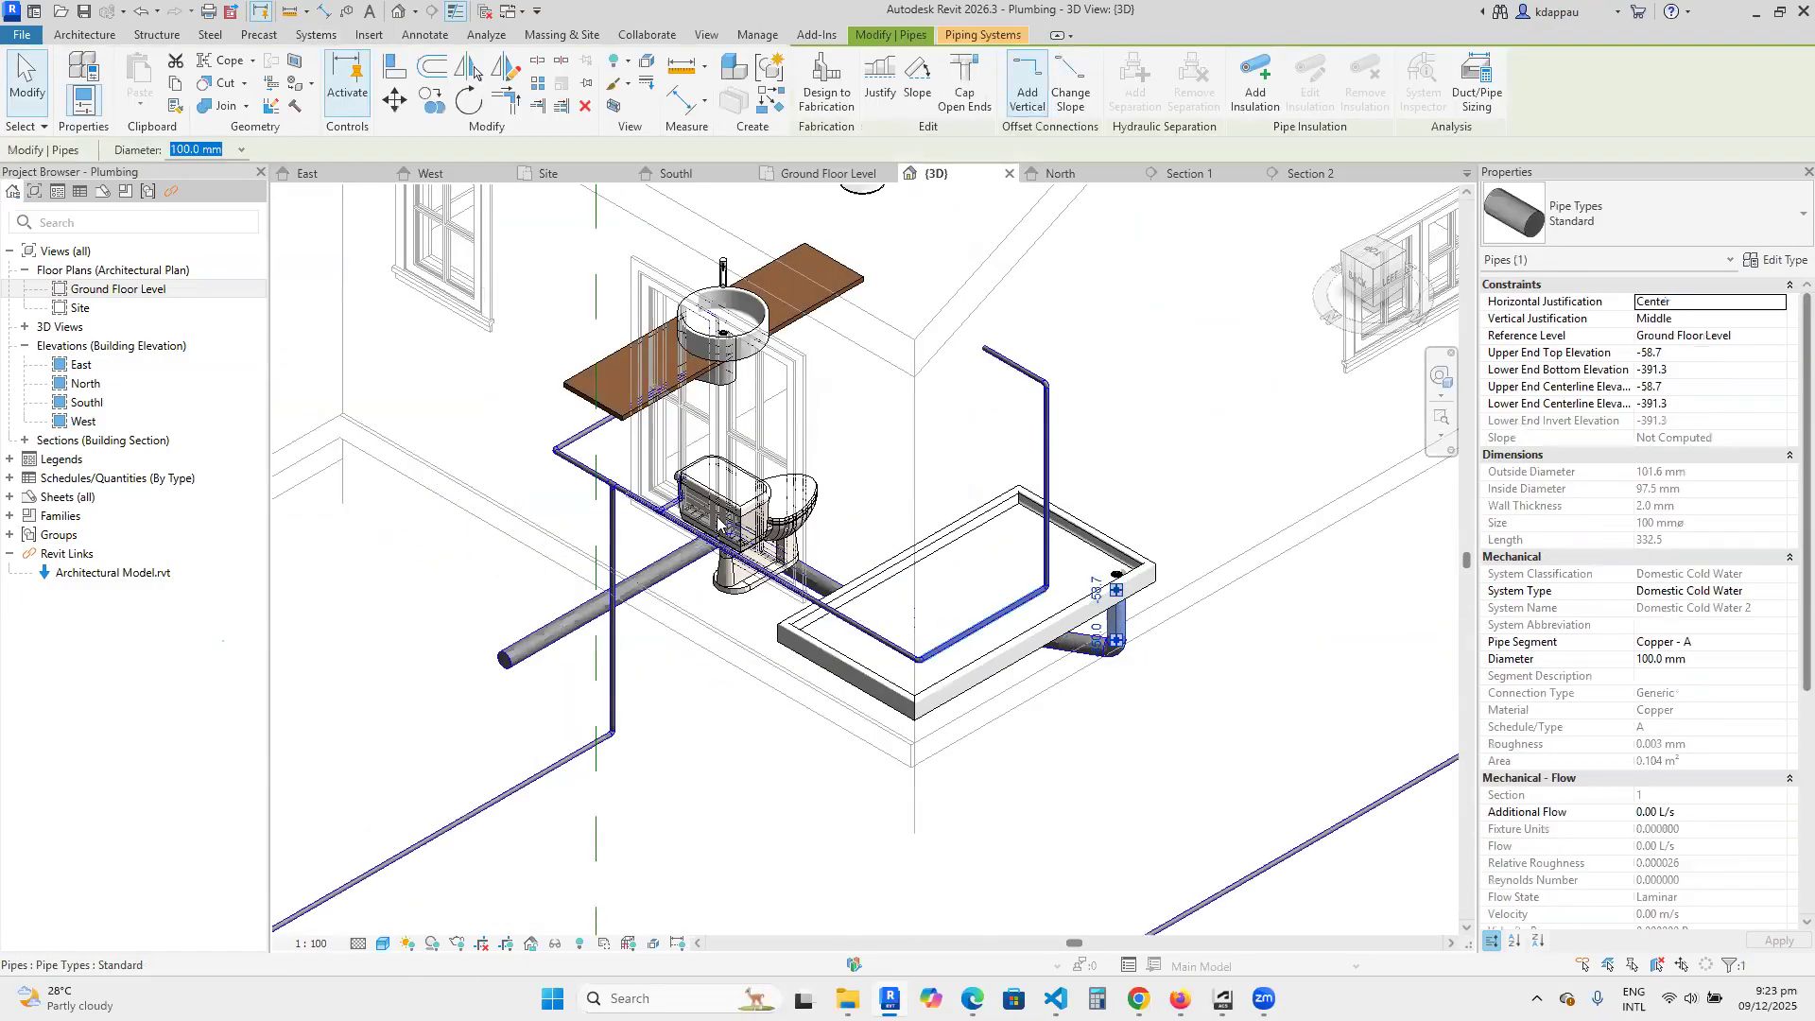
pyautogui.scroll(-2, 784, 541)
pyautogui.scroll(1, 583, 445)
pyautogui.click(603, 442)
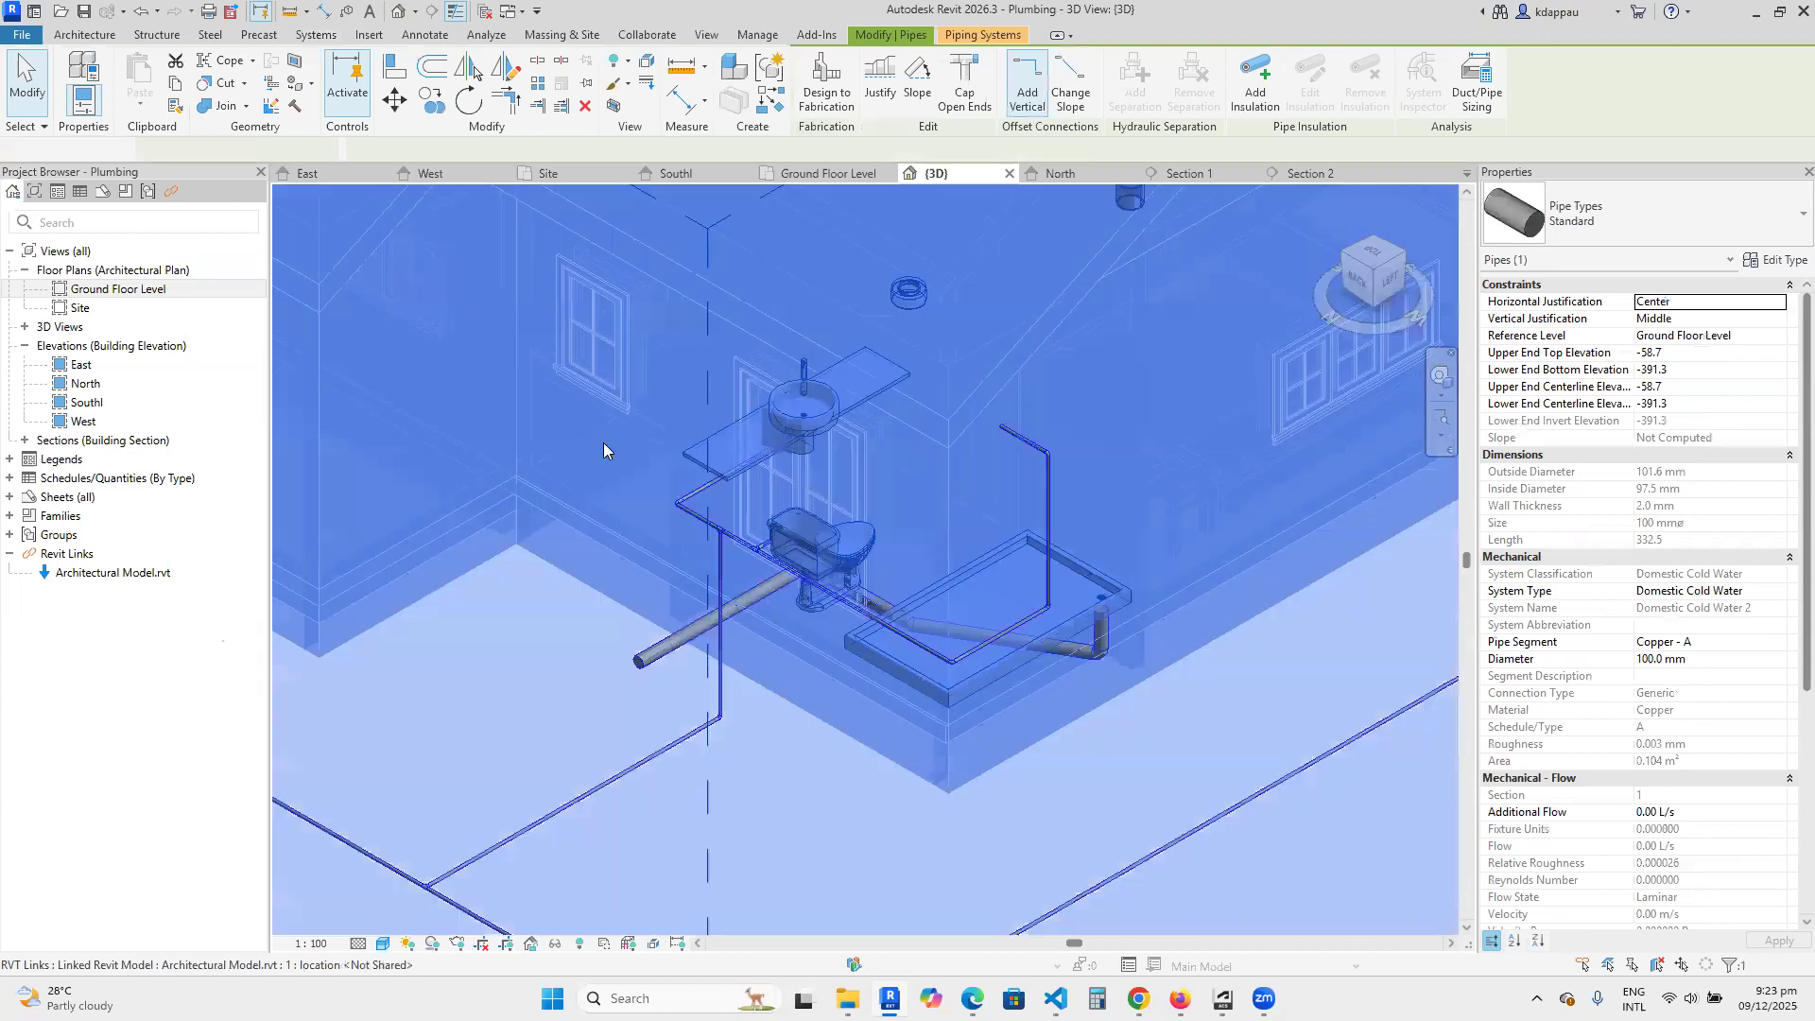
pyautogui.scroll(4, 733, 447)
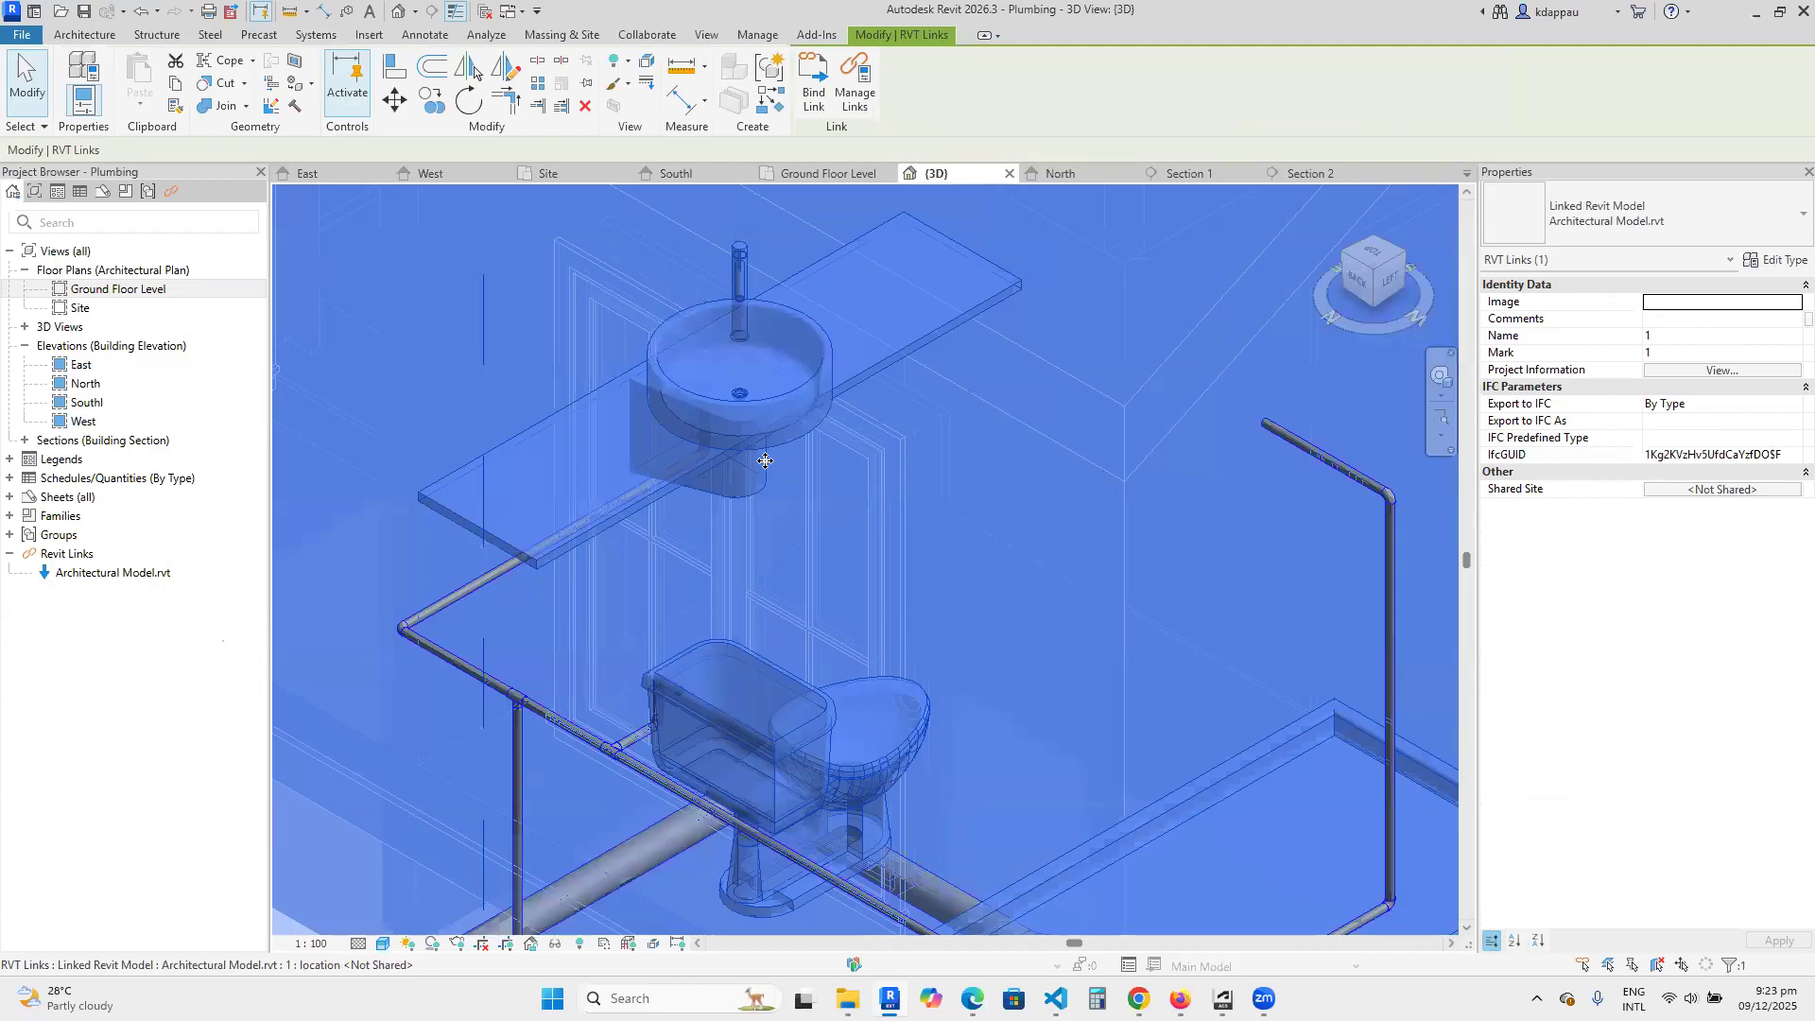
pyautogui.press('Escape')
pyautogui.scroll(-3, 733, 428)
pyautogui.scroll(2, 718, 473)
pyautogui.scroll(-2, 680, 567)
pyautogui.scroll(1, 645, 643)
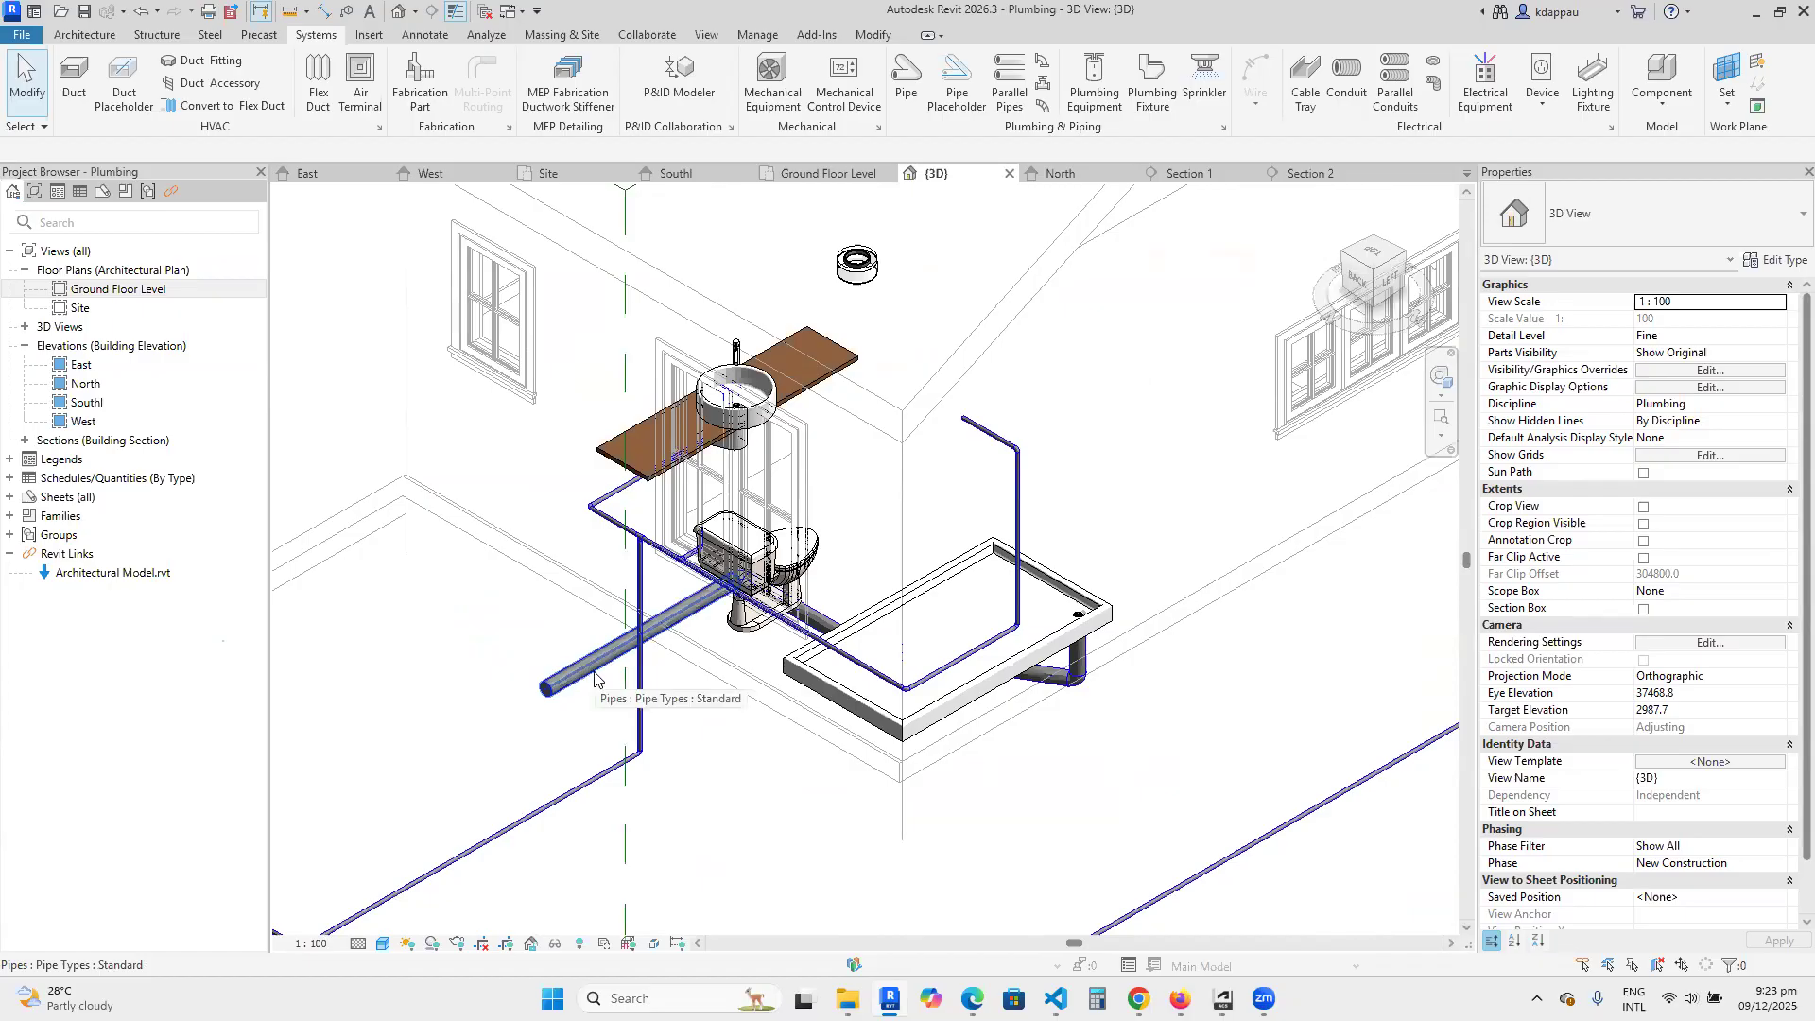
# Check the two below-floor drain pipes at the toilet and view their routing past the washbasin from the front-left side in 3D.
pyautogui.click(666, 613)
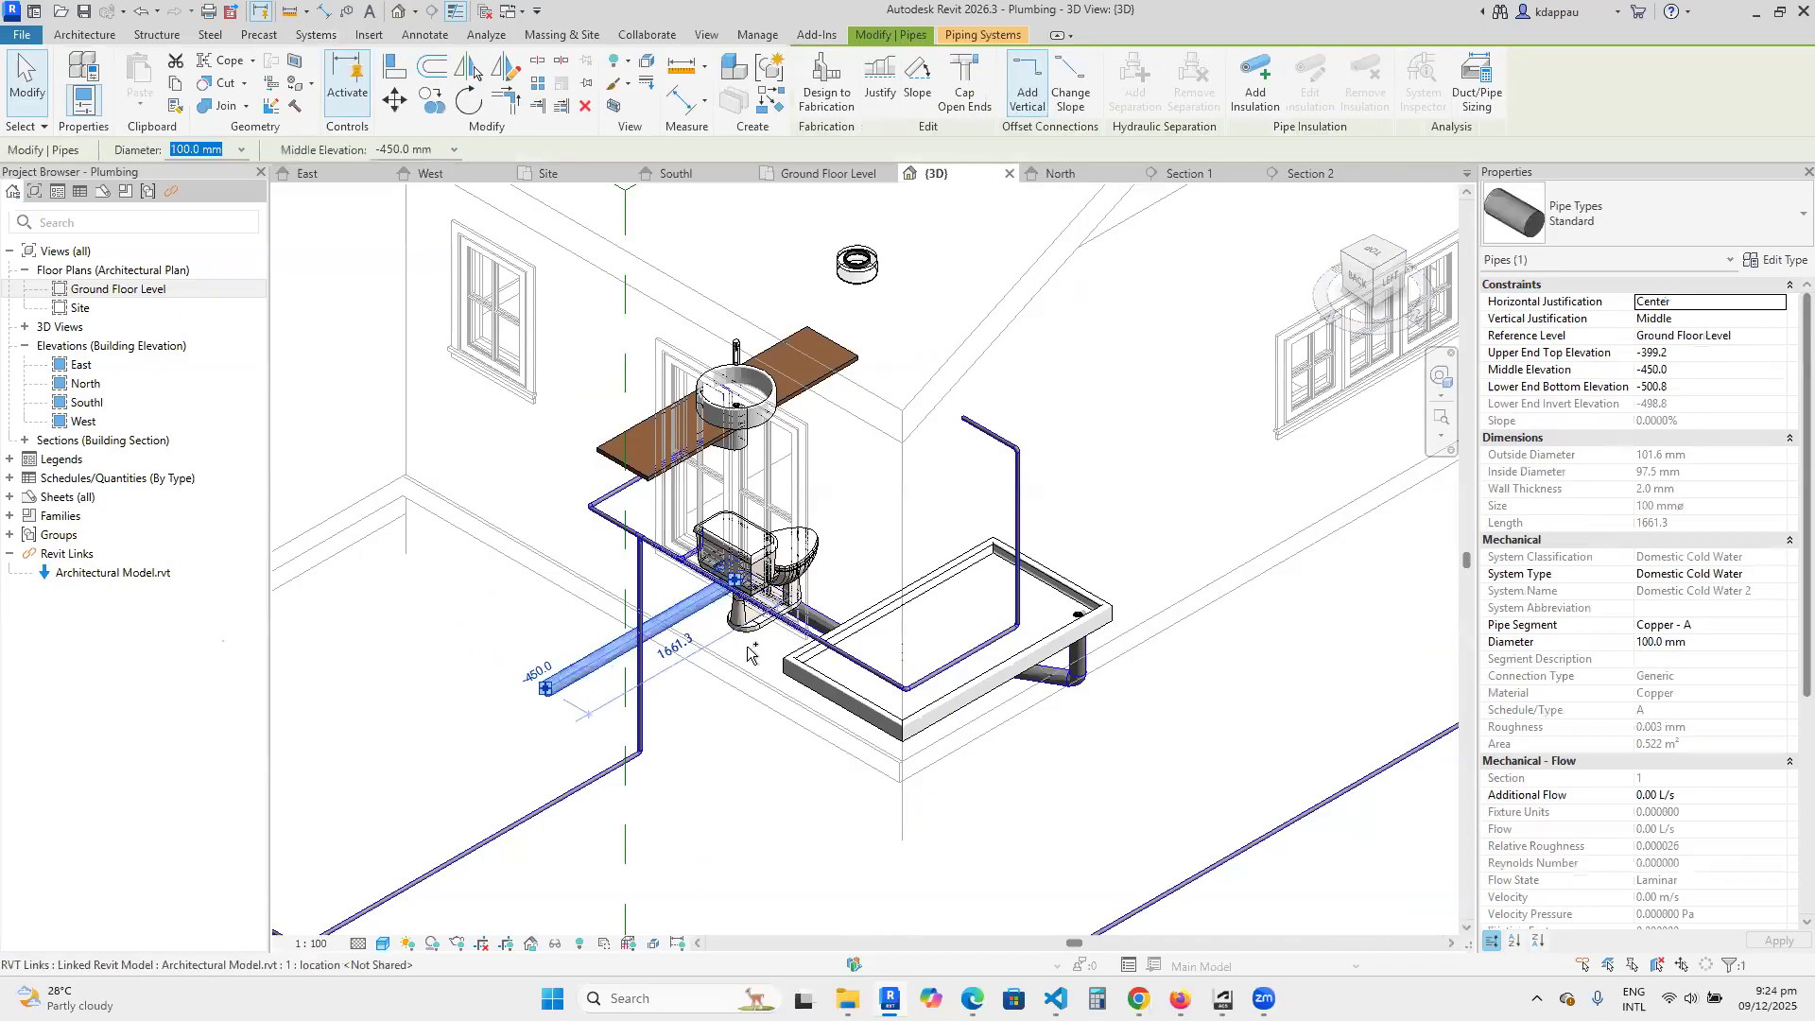
pyautogui.keyDown('ctrl'); pyautogui.click(823, 624); pyautogui.keyUp('ctrl')
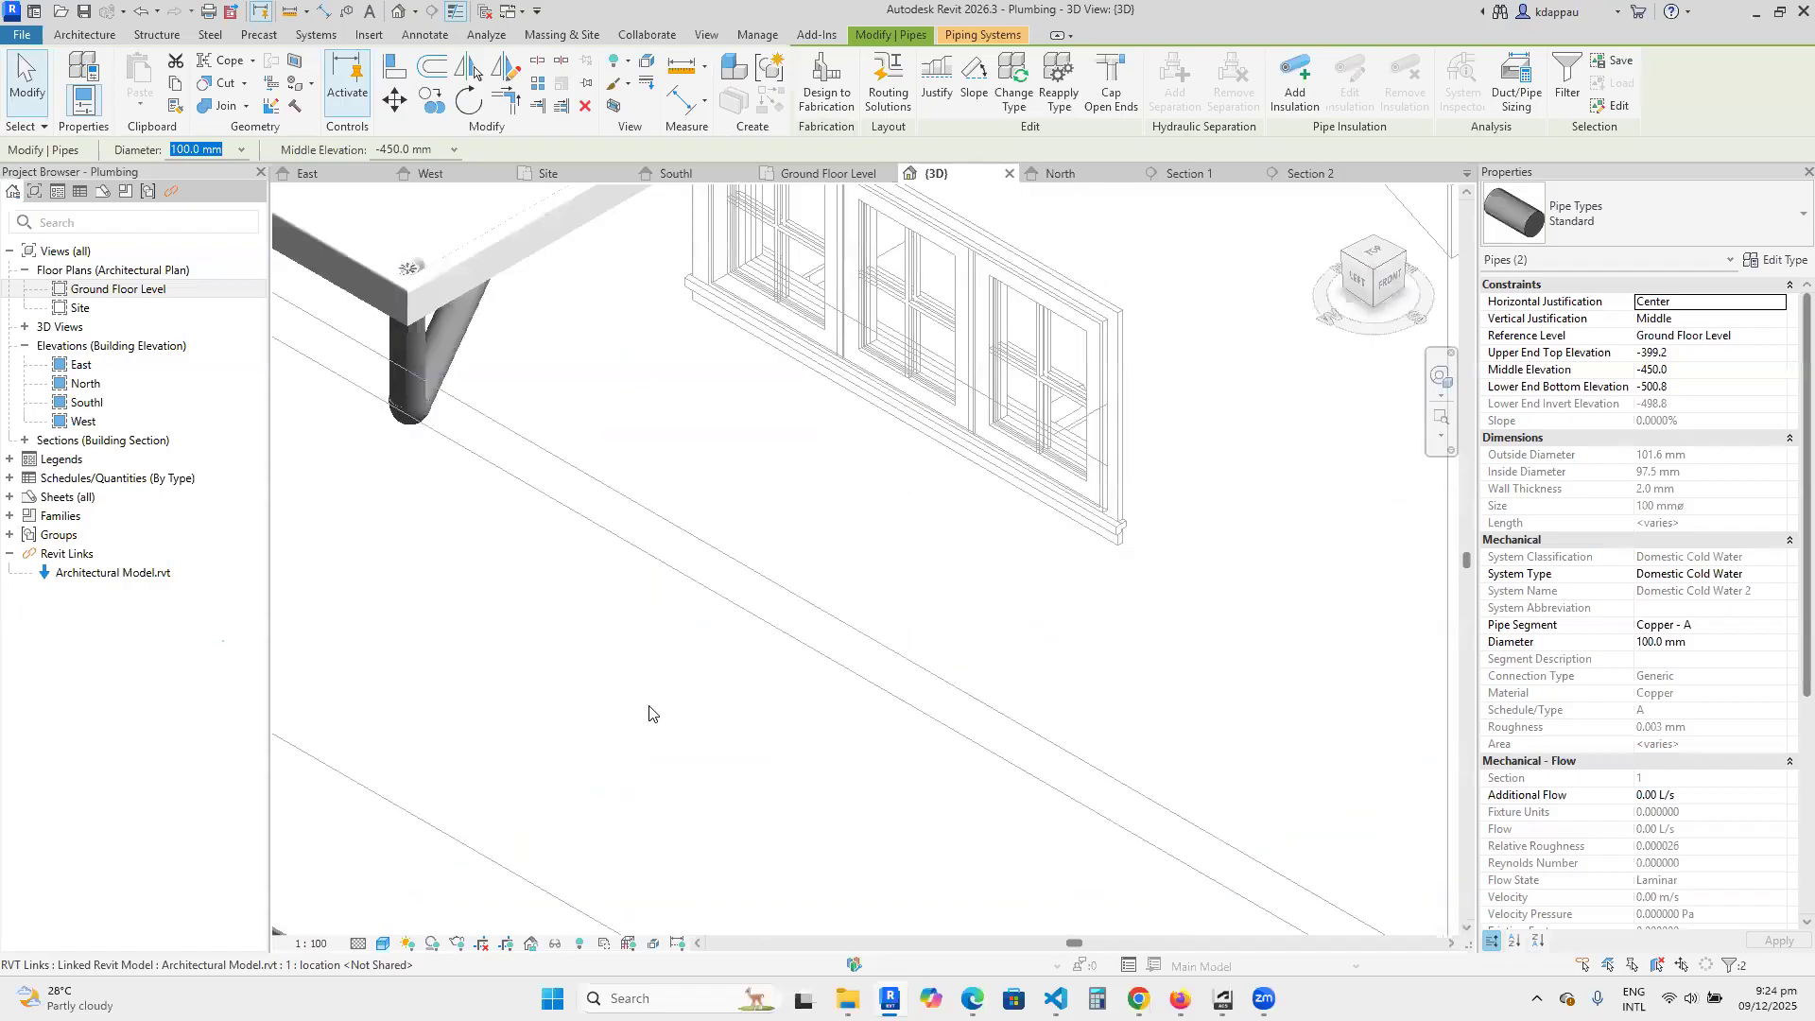
pyautogui.scroll(-5, 778, 597)
pyautogui.scroll(4, 917, 560)
pyautogui.click(907, 586)
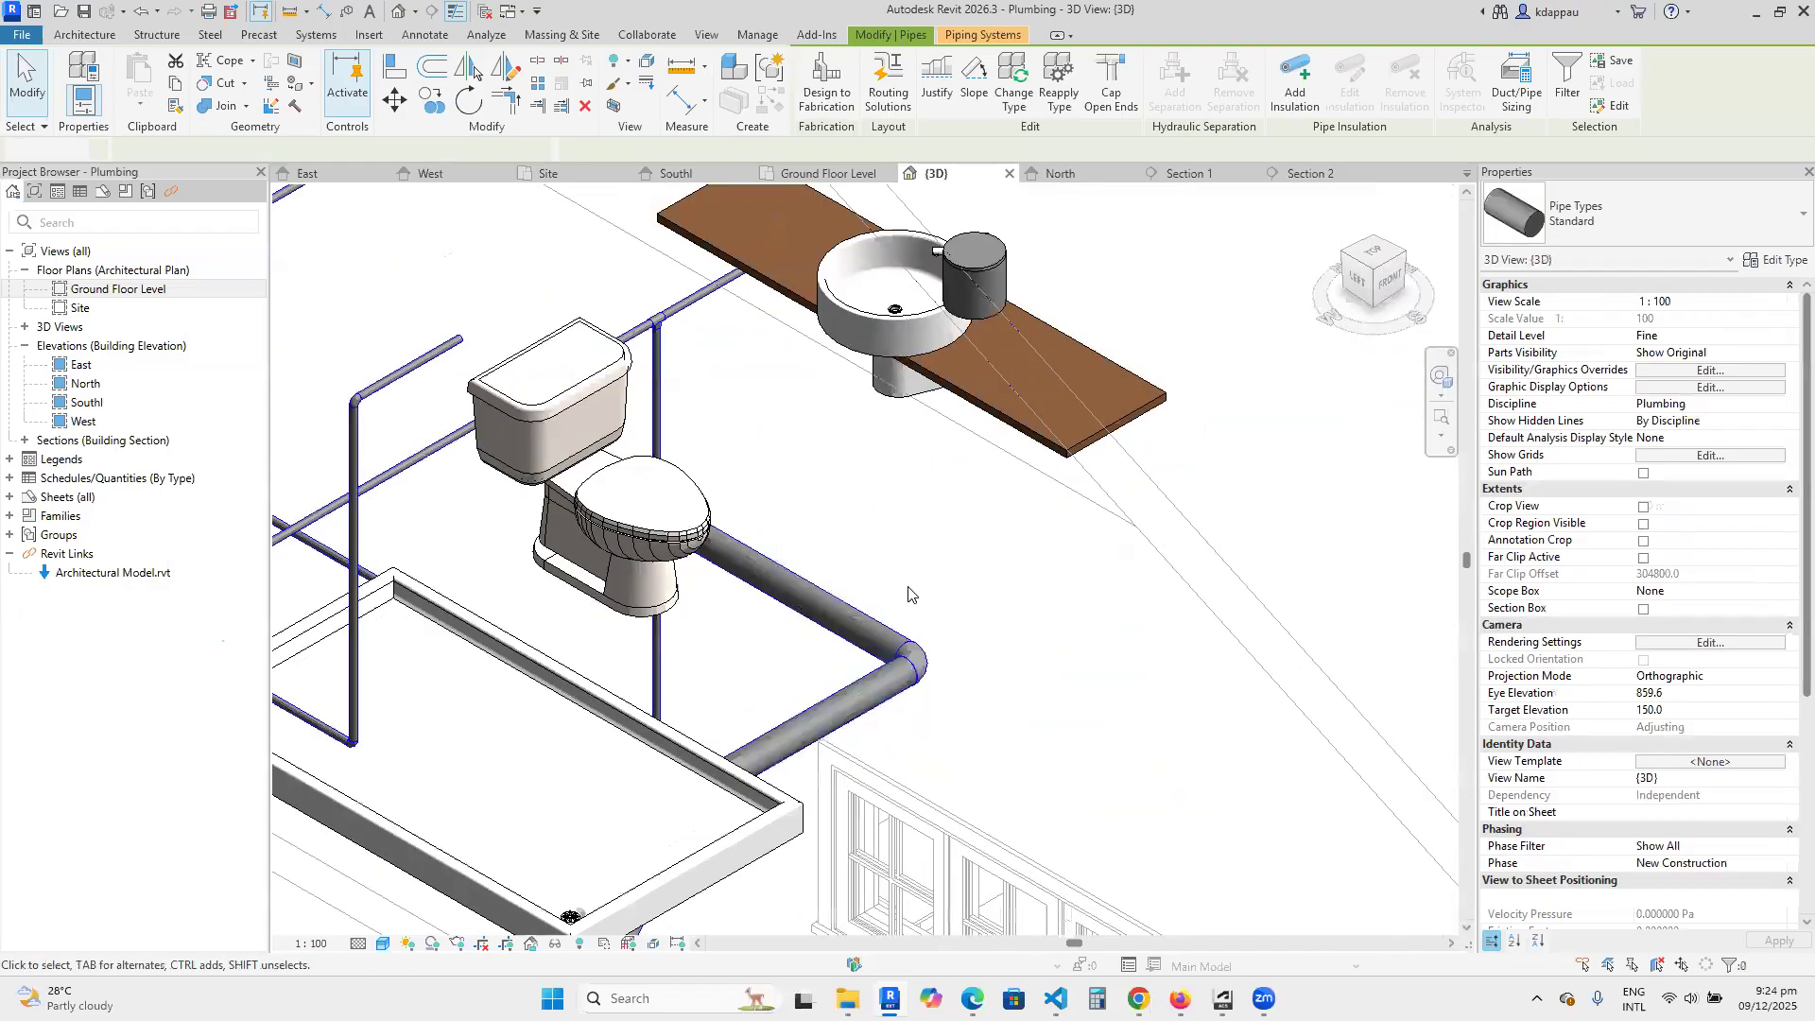
pyautogui.scroll(-4, 836, 584)
pyautogui.scroll(1, 836, 578)
pyautogui.scroll(3, 908, 478)
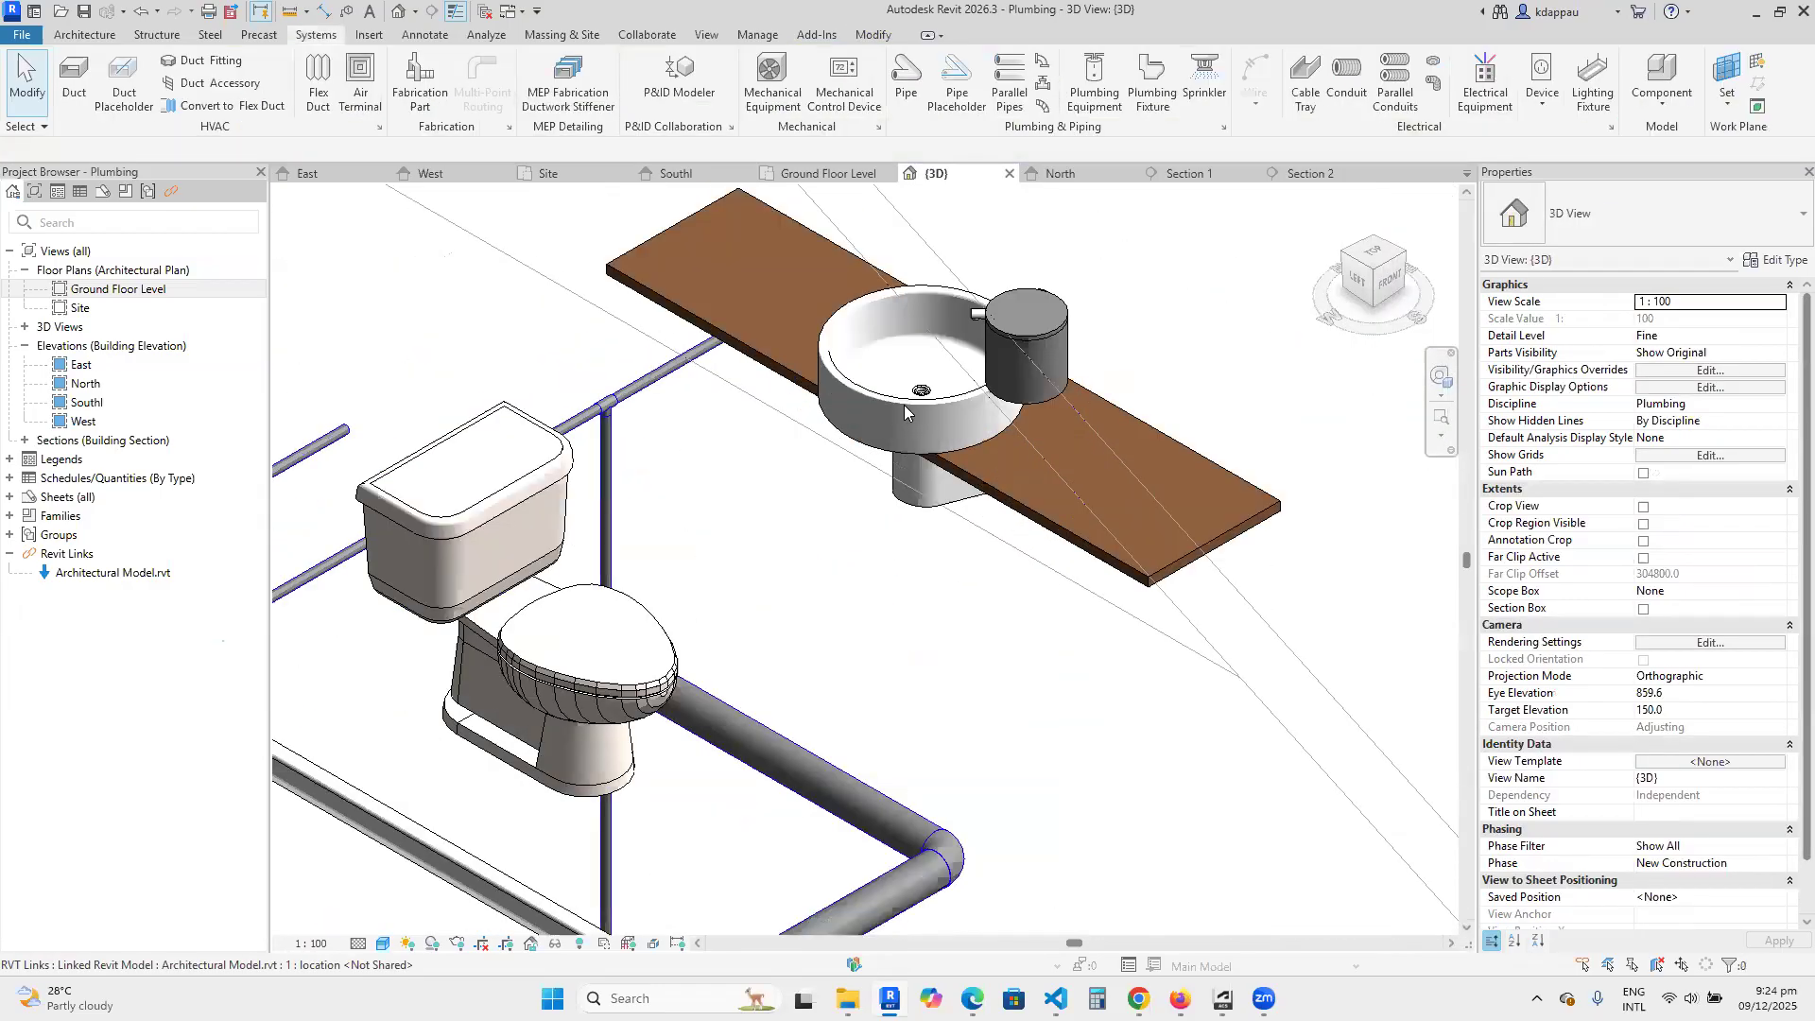
pyautogui.scroll(-2, 889, 628)
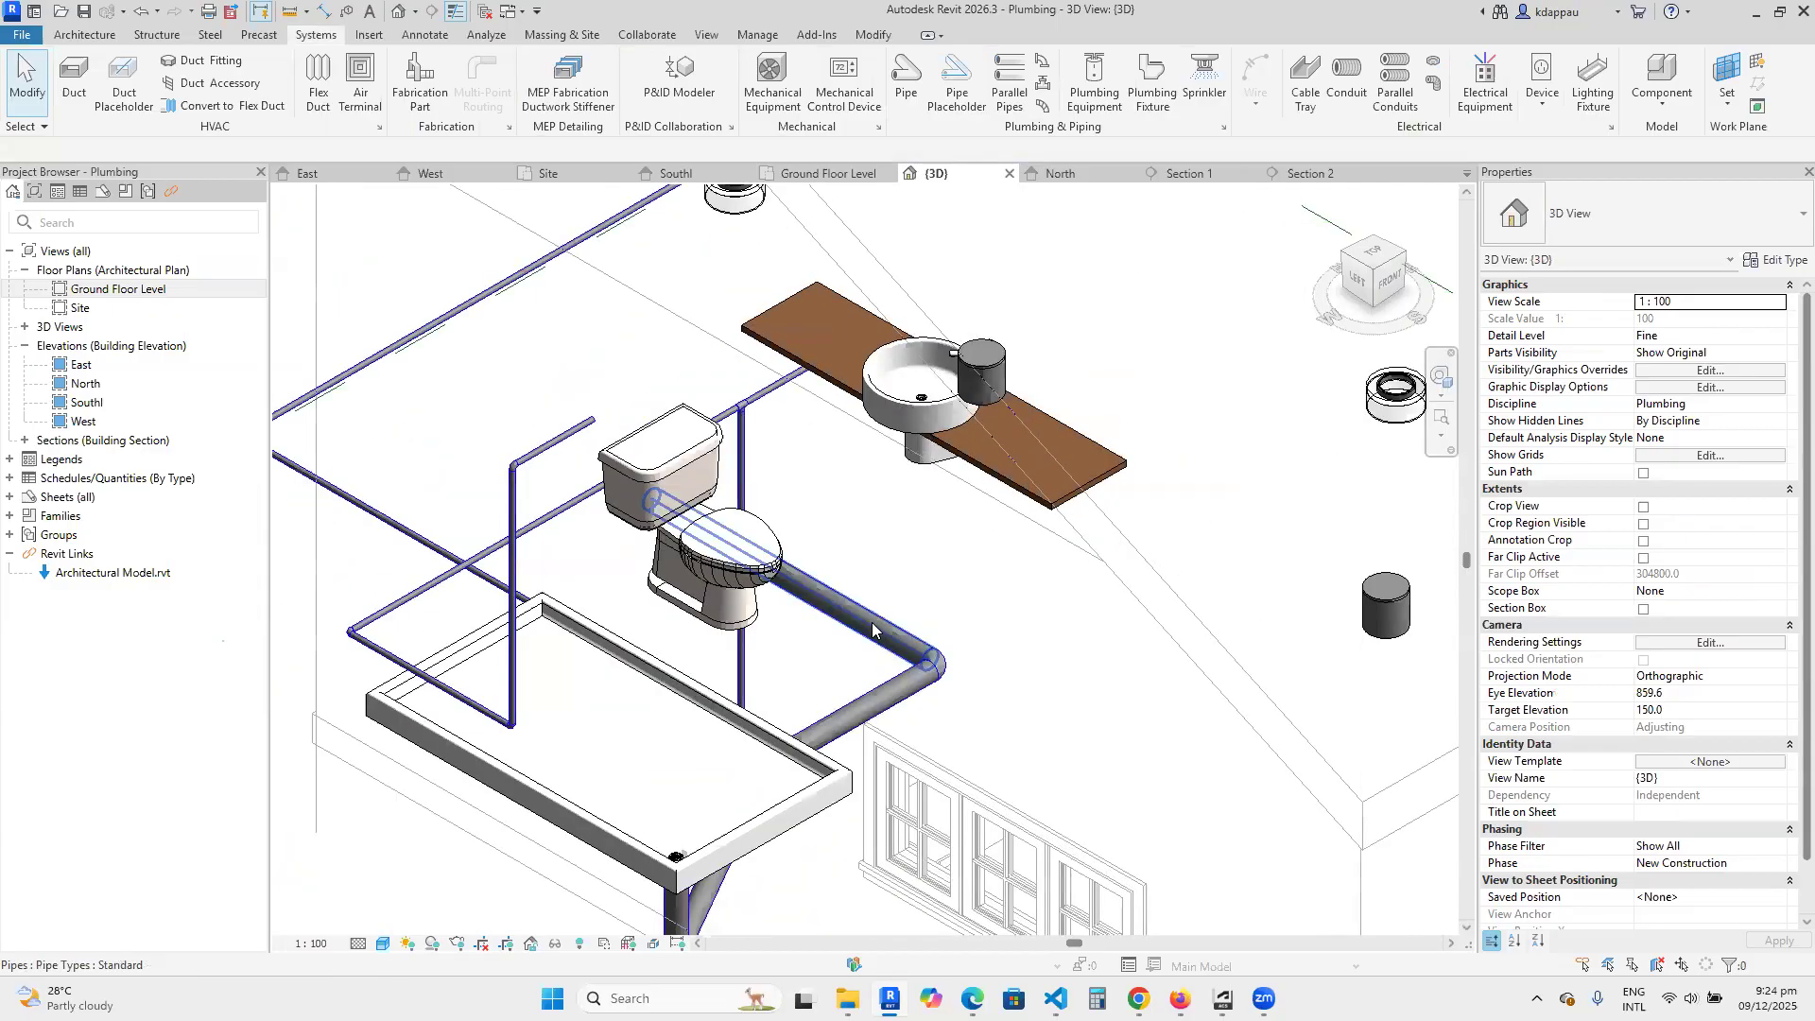
# Create a similar 100 mm pipe at a middle elevation of 0 mm, branching upward from the below-floor drain pipe beside the toilet.
pyautogui.click(872, 629)
pyautogui.rightClick(871, 629)
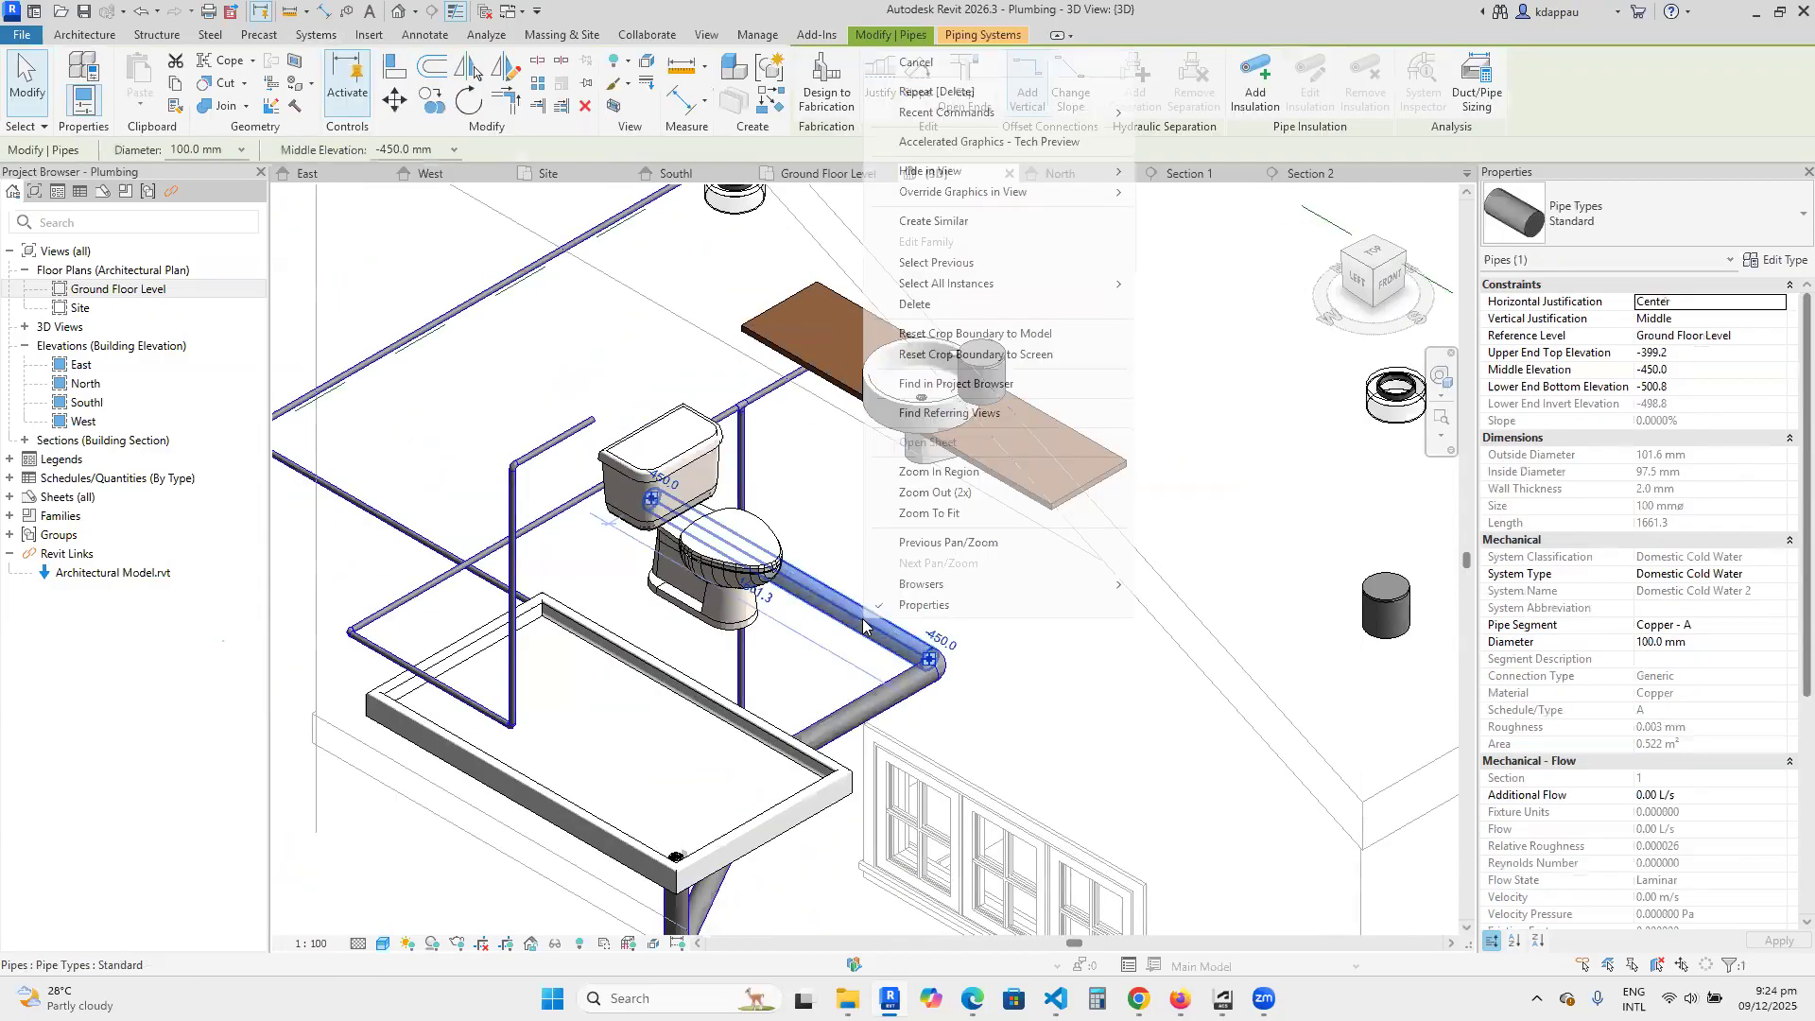
pyautogui.click(936, 221)
pyautogui.scroll(3, 889, 534)
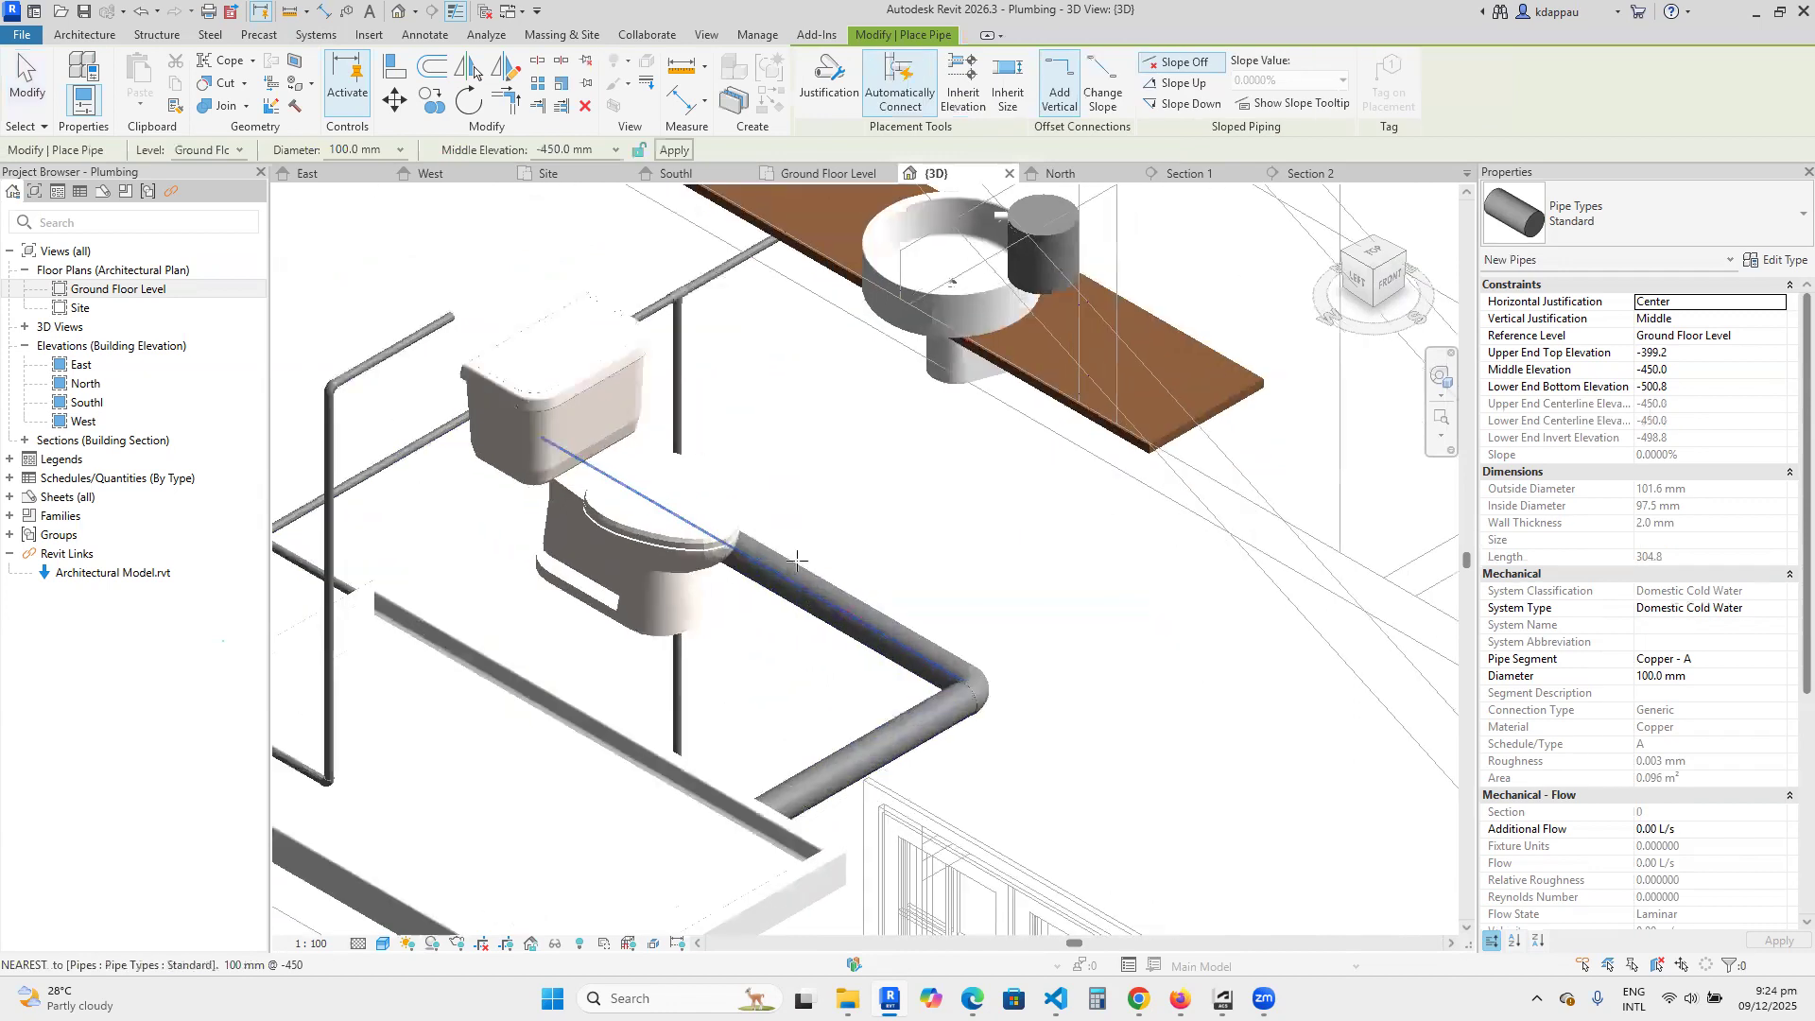
pyautogui.click(556, 149)
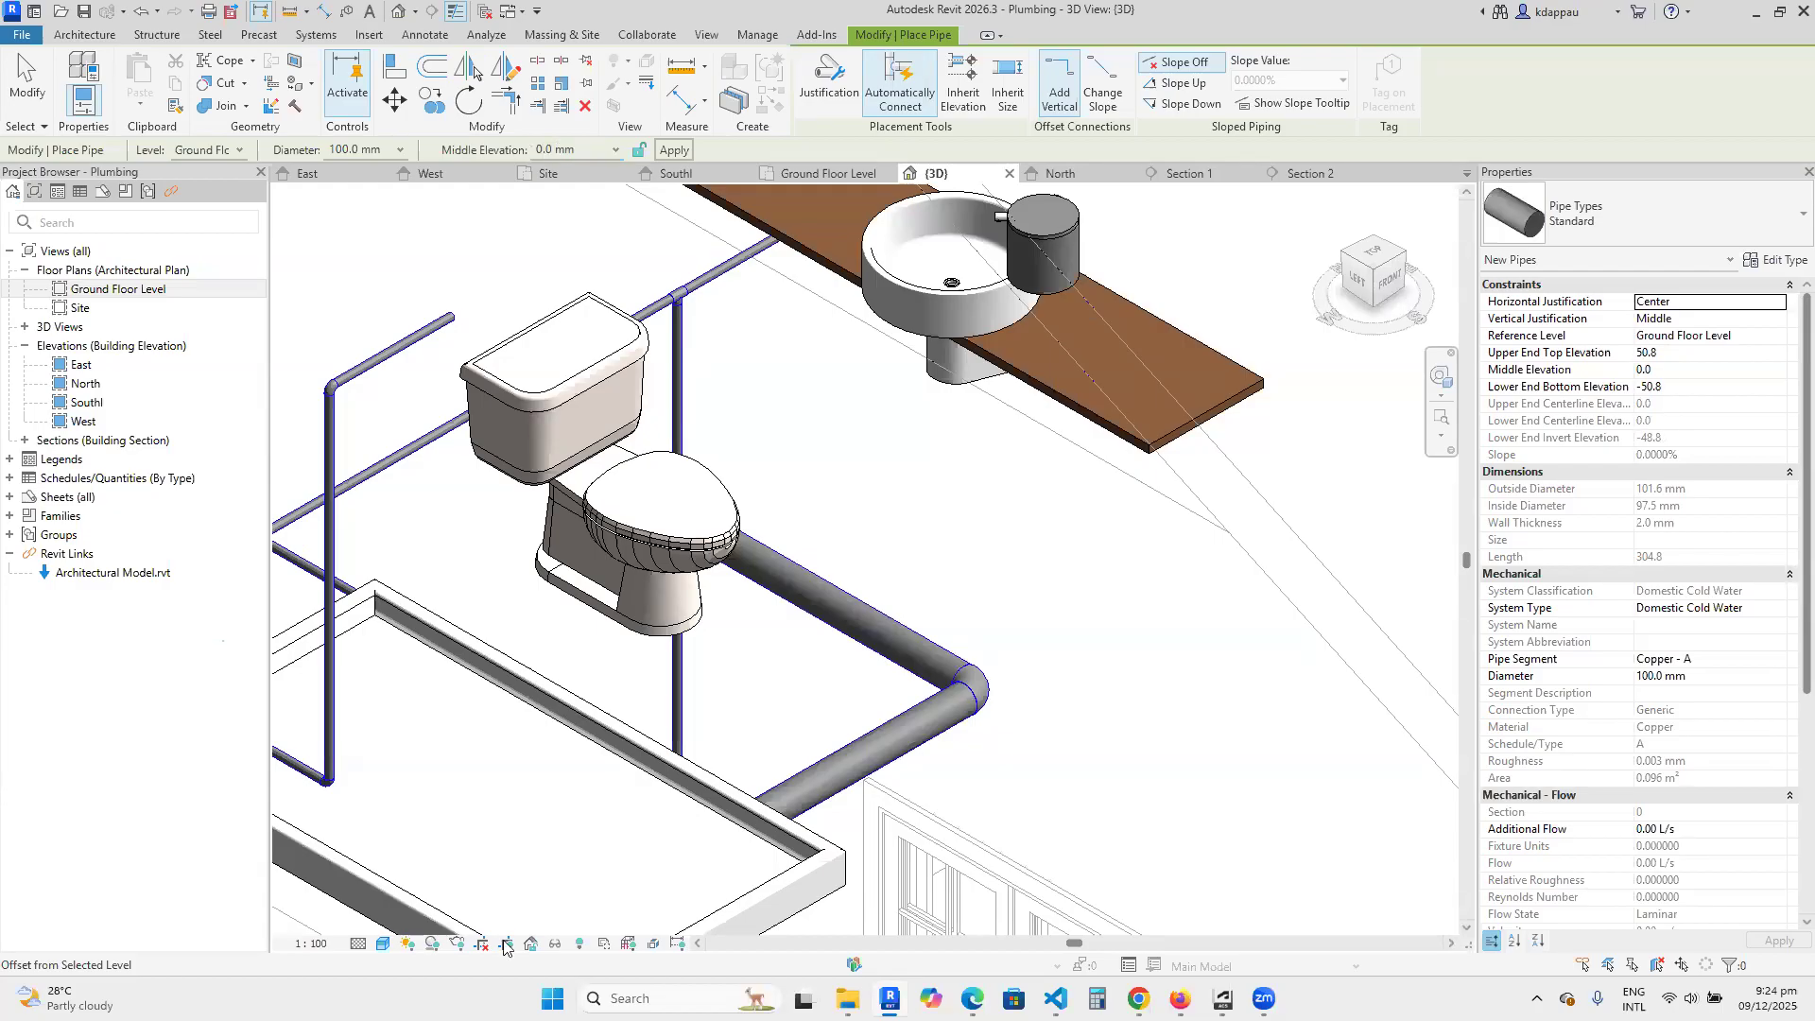
pyautogui.click(822, 591)
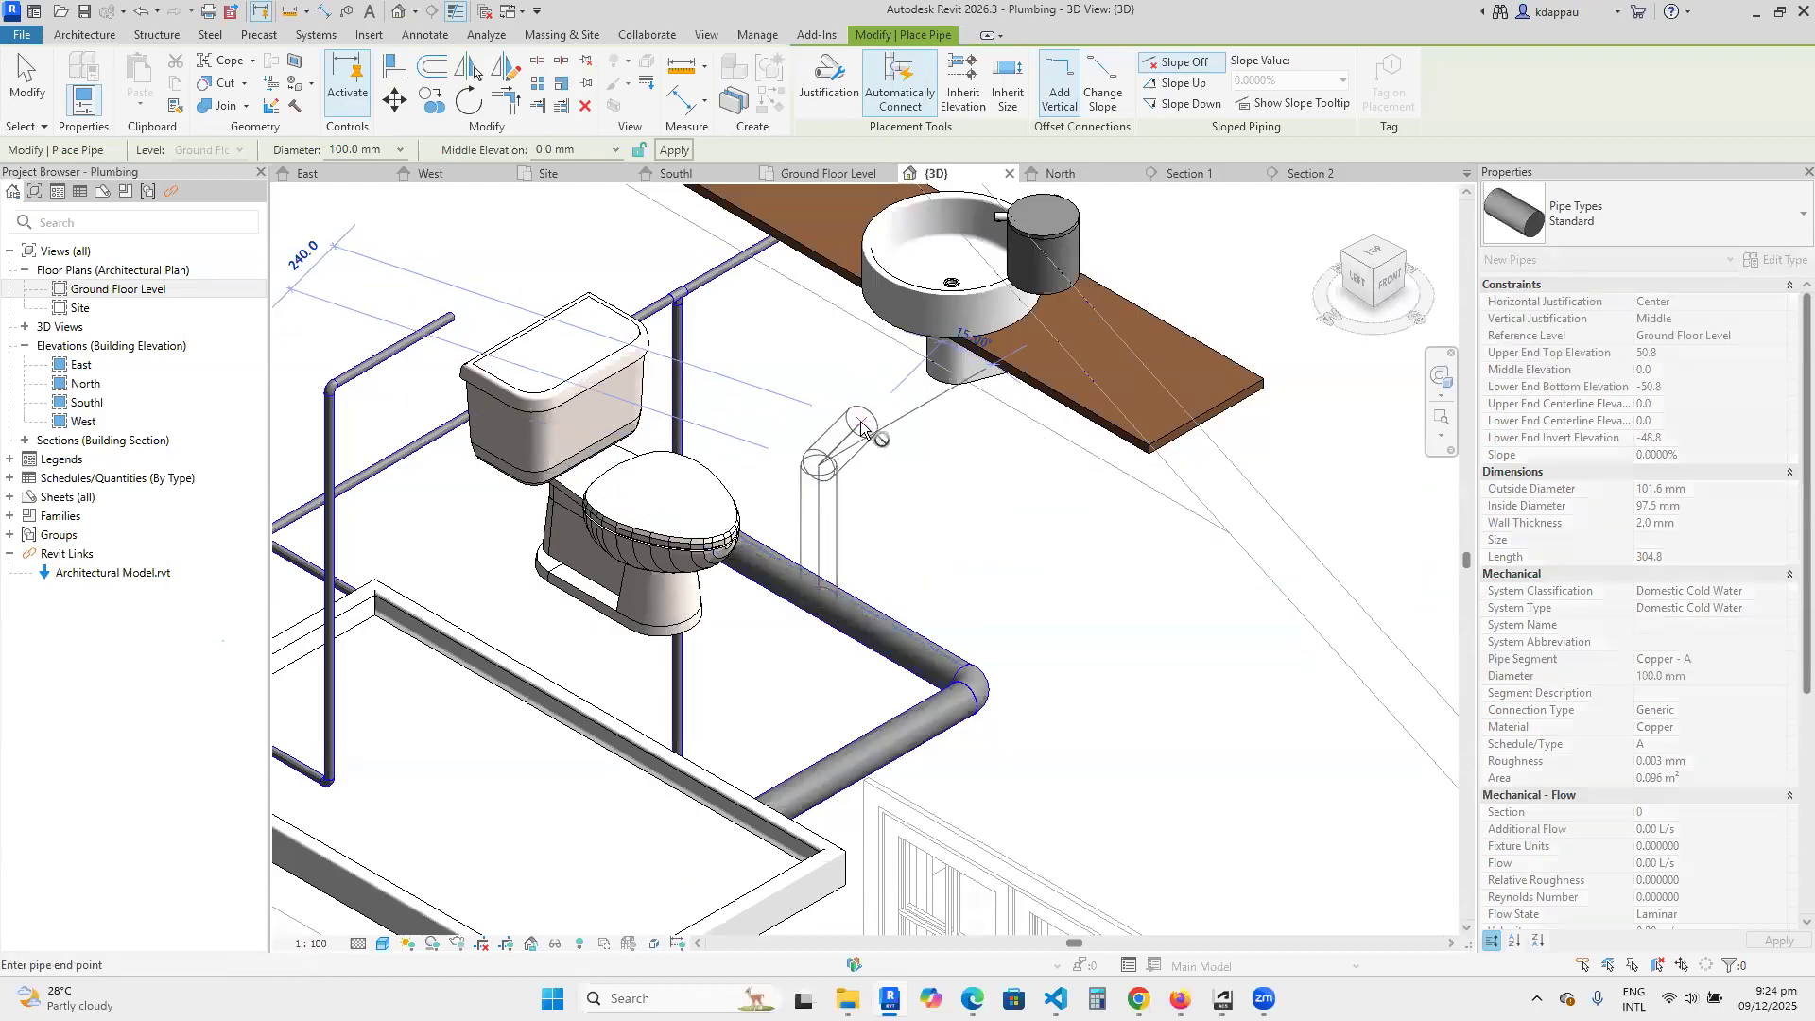
pyautogui.click(862, 423)
pyautogui.press('Escape')
pyautogui.press('Escape')
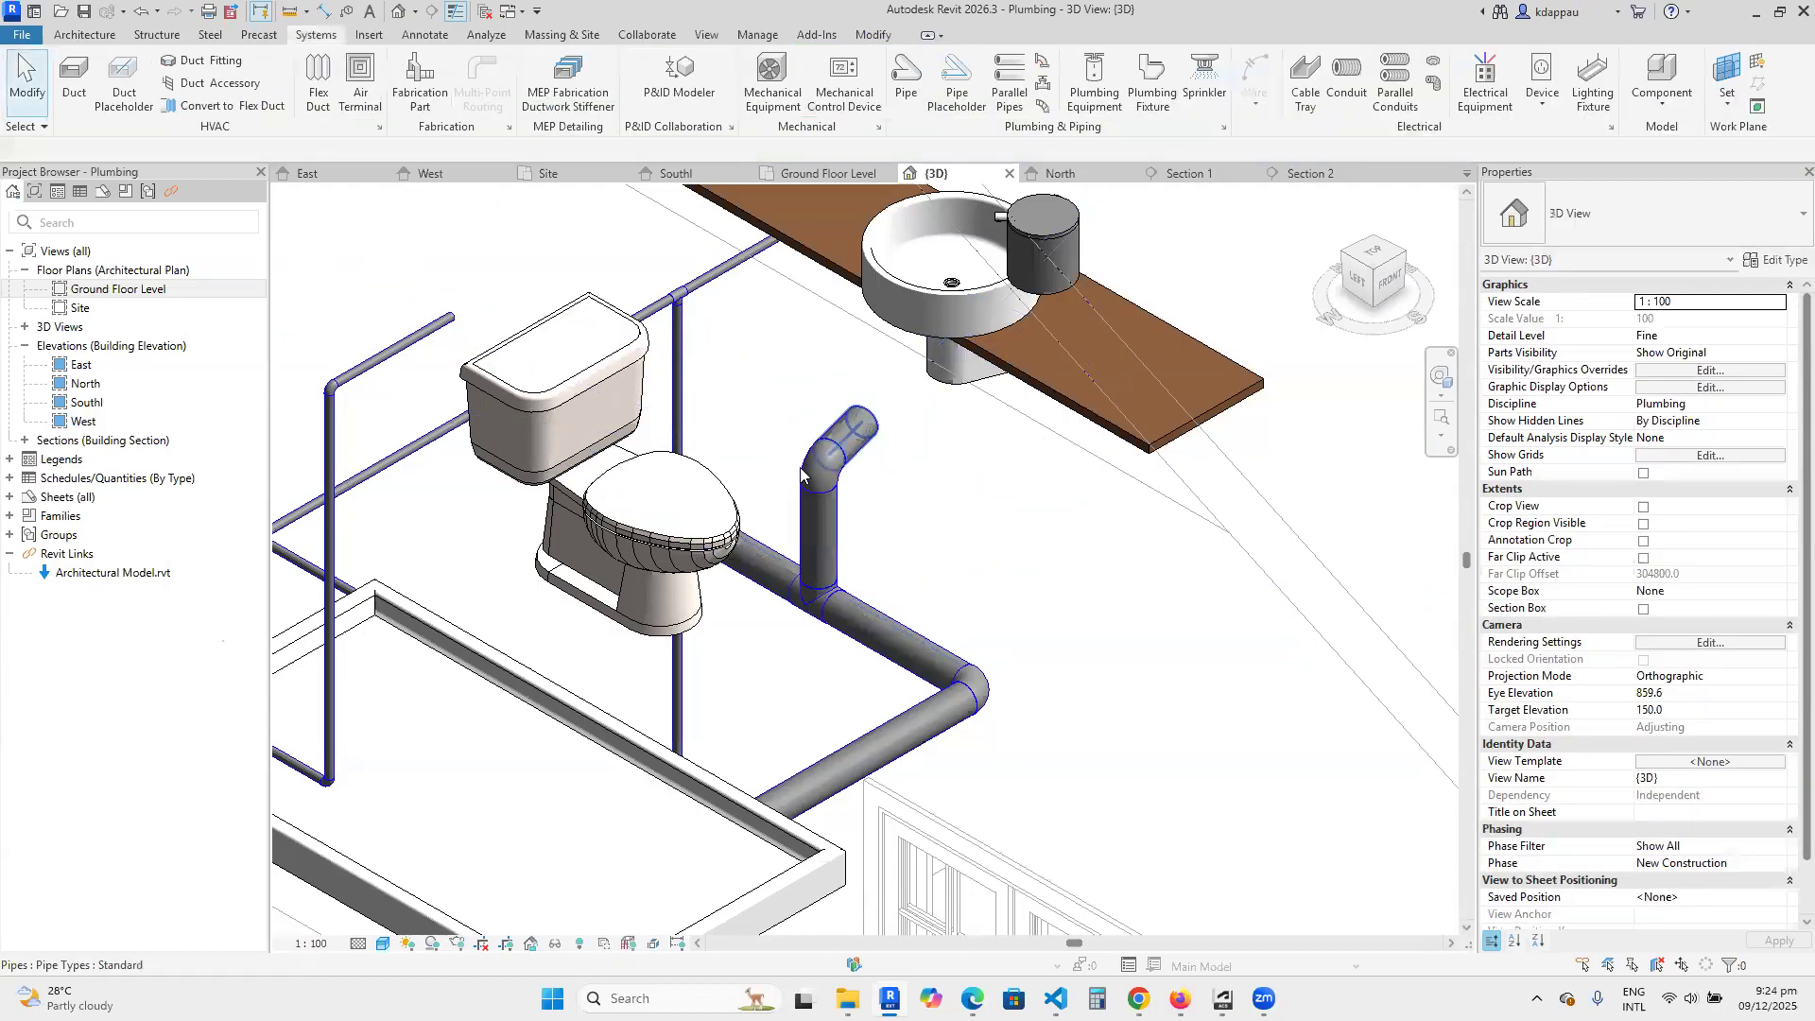
# Delete the short horizontal stub and the elbow at the top of the branch riser beside the toilet.
pyautogui.click(849, 433)
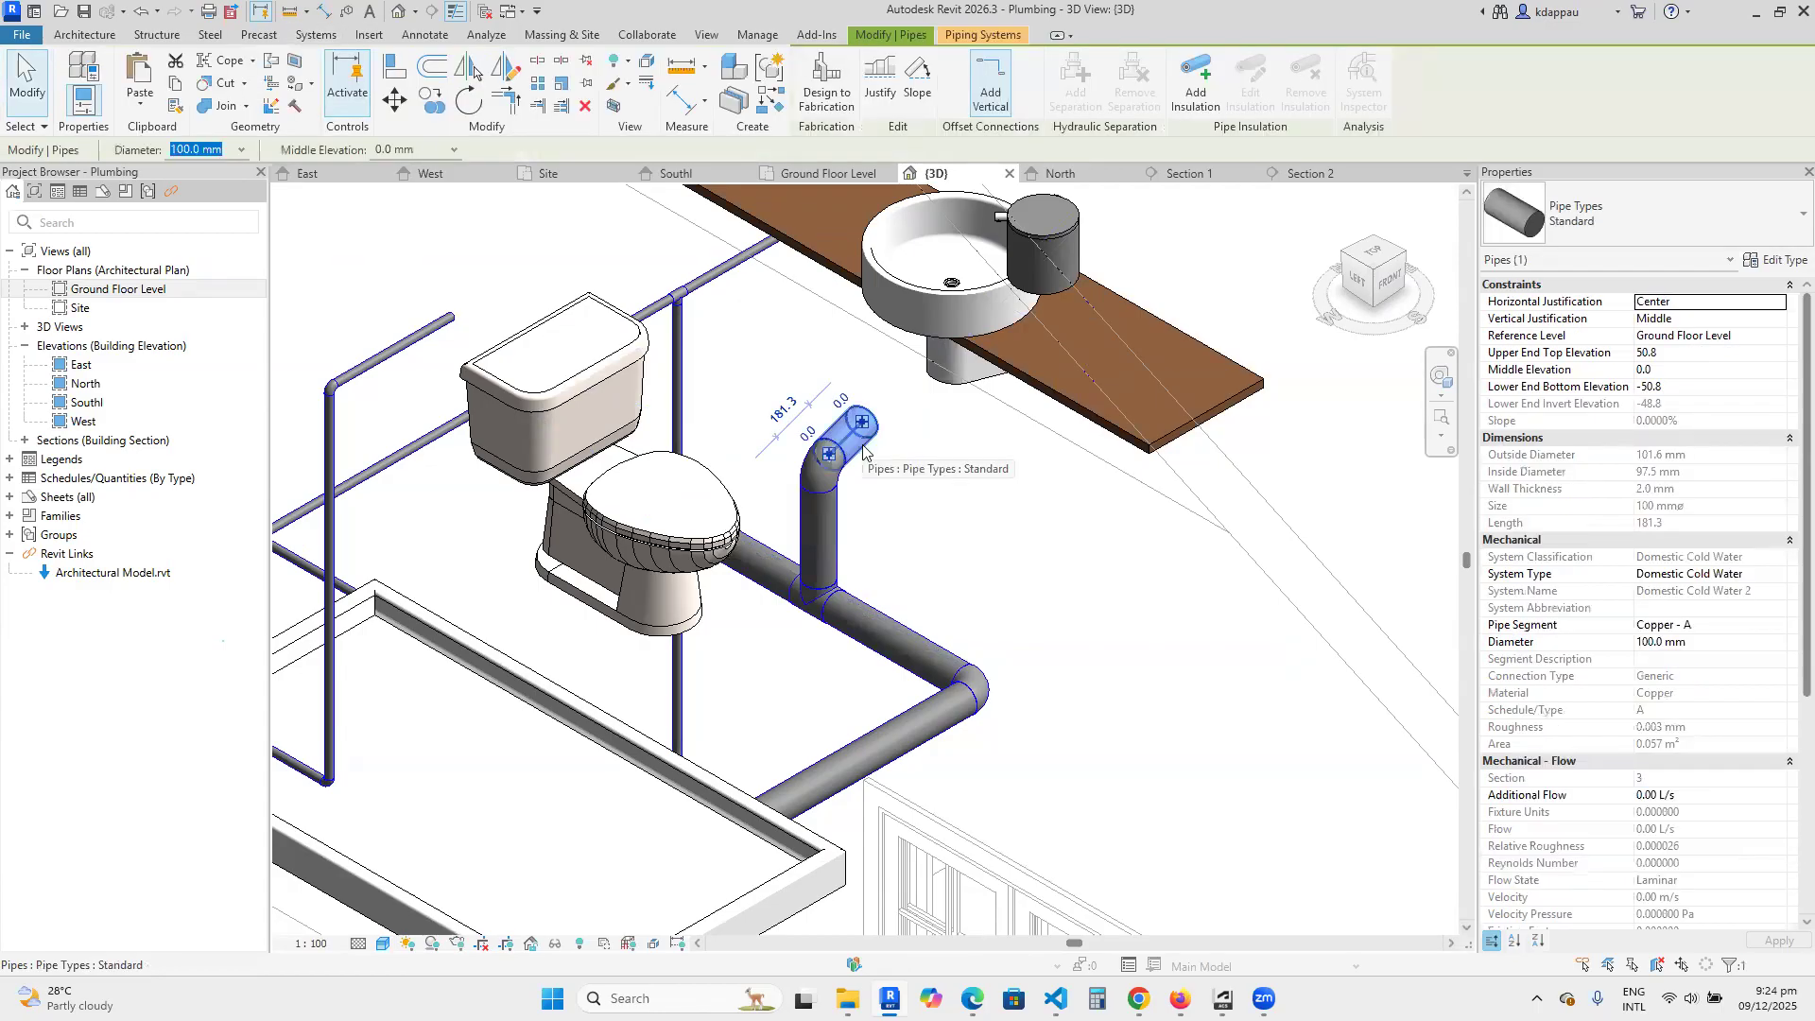
pyautogui.press('Delete')
pyautogui.click(825, 479)
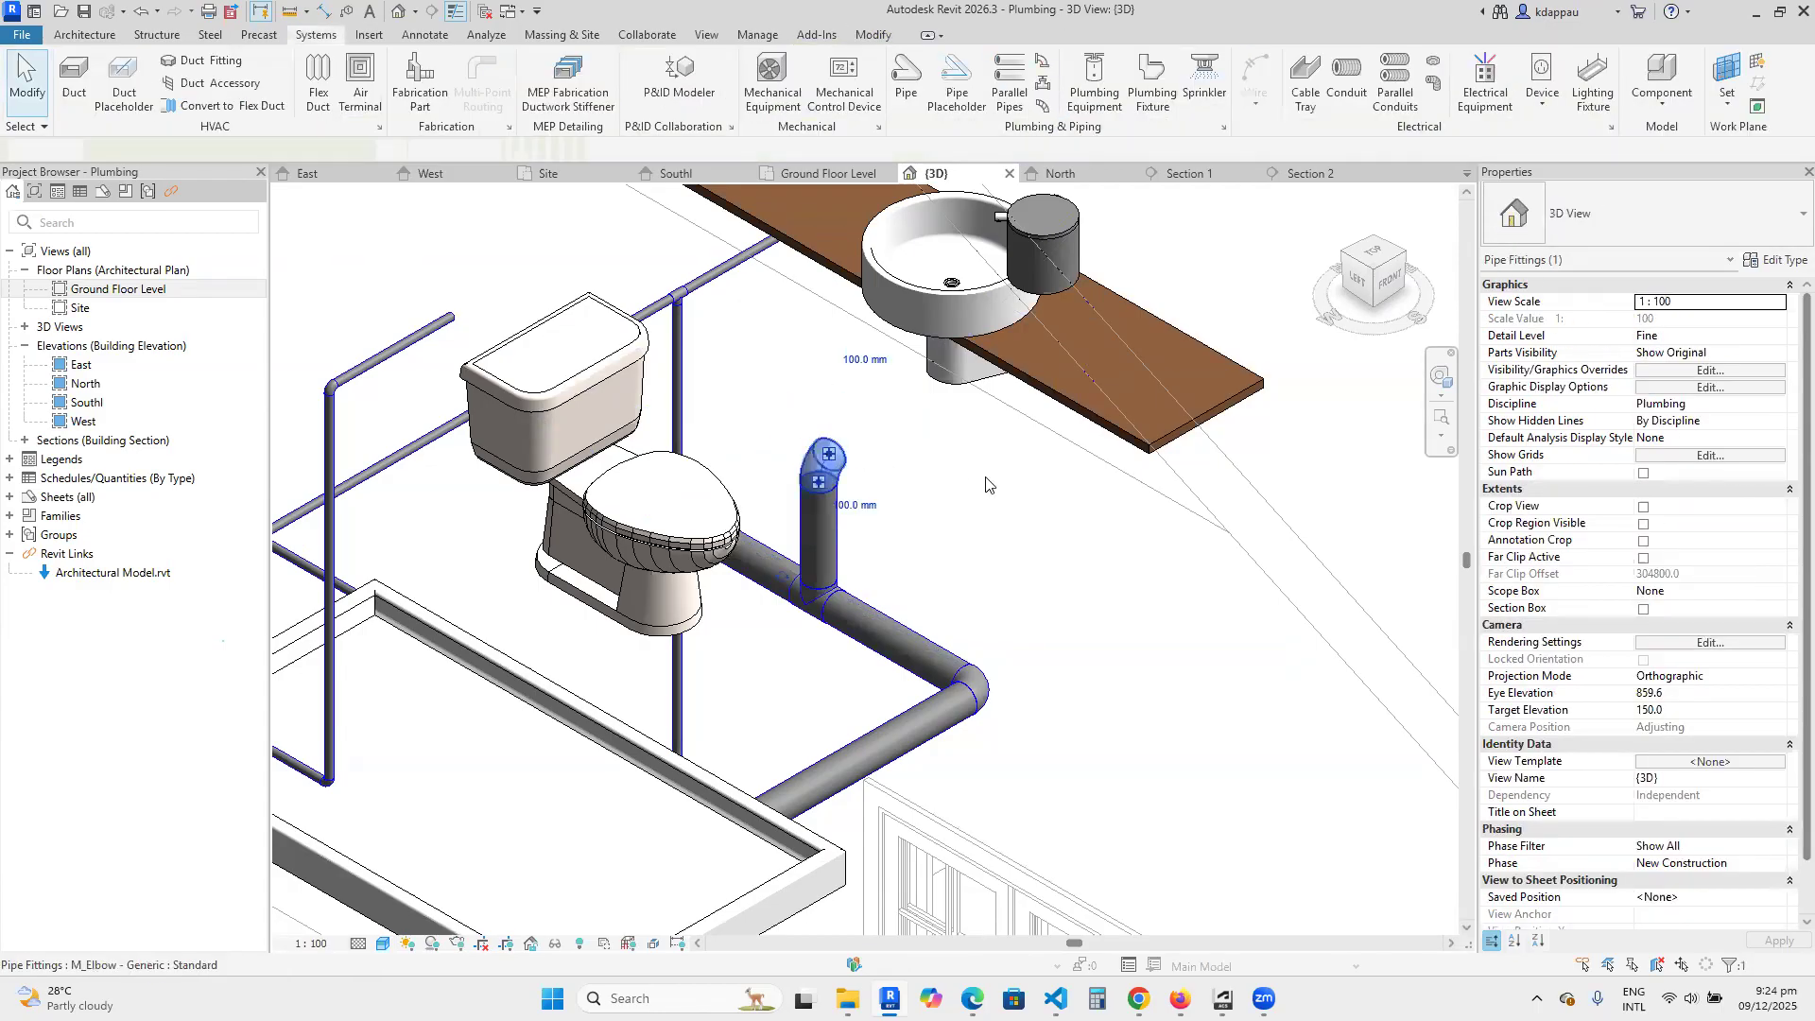
pyautogui.press('Delete')
# Examine the drain run from the front-right side in 3D, from the shower drain riser to the new branch riser and the washbasin.
pyautogui.scroll(-3, 983, 484)
pyautogui.scroll(2, 928, 474)
pyautogui.scroll(-3, 924, 472)
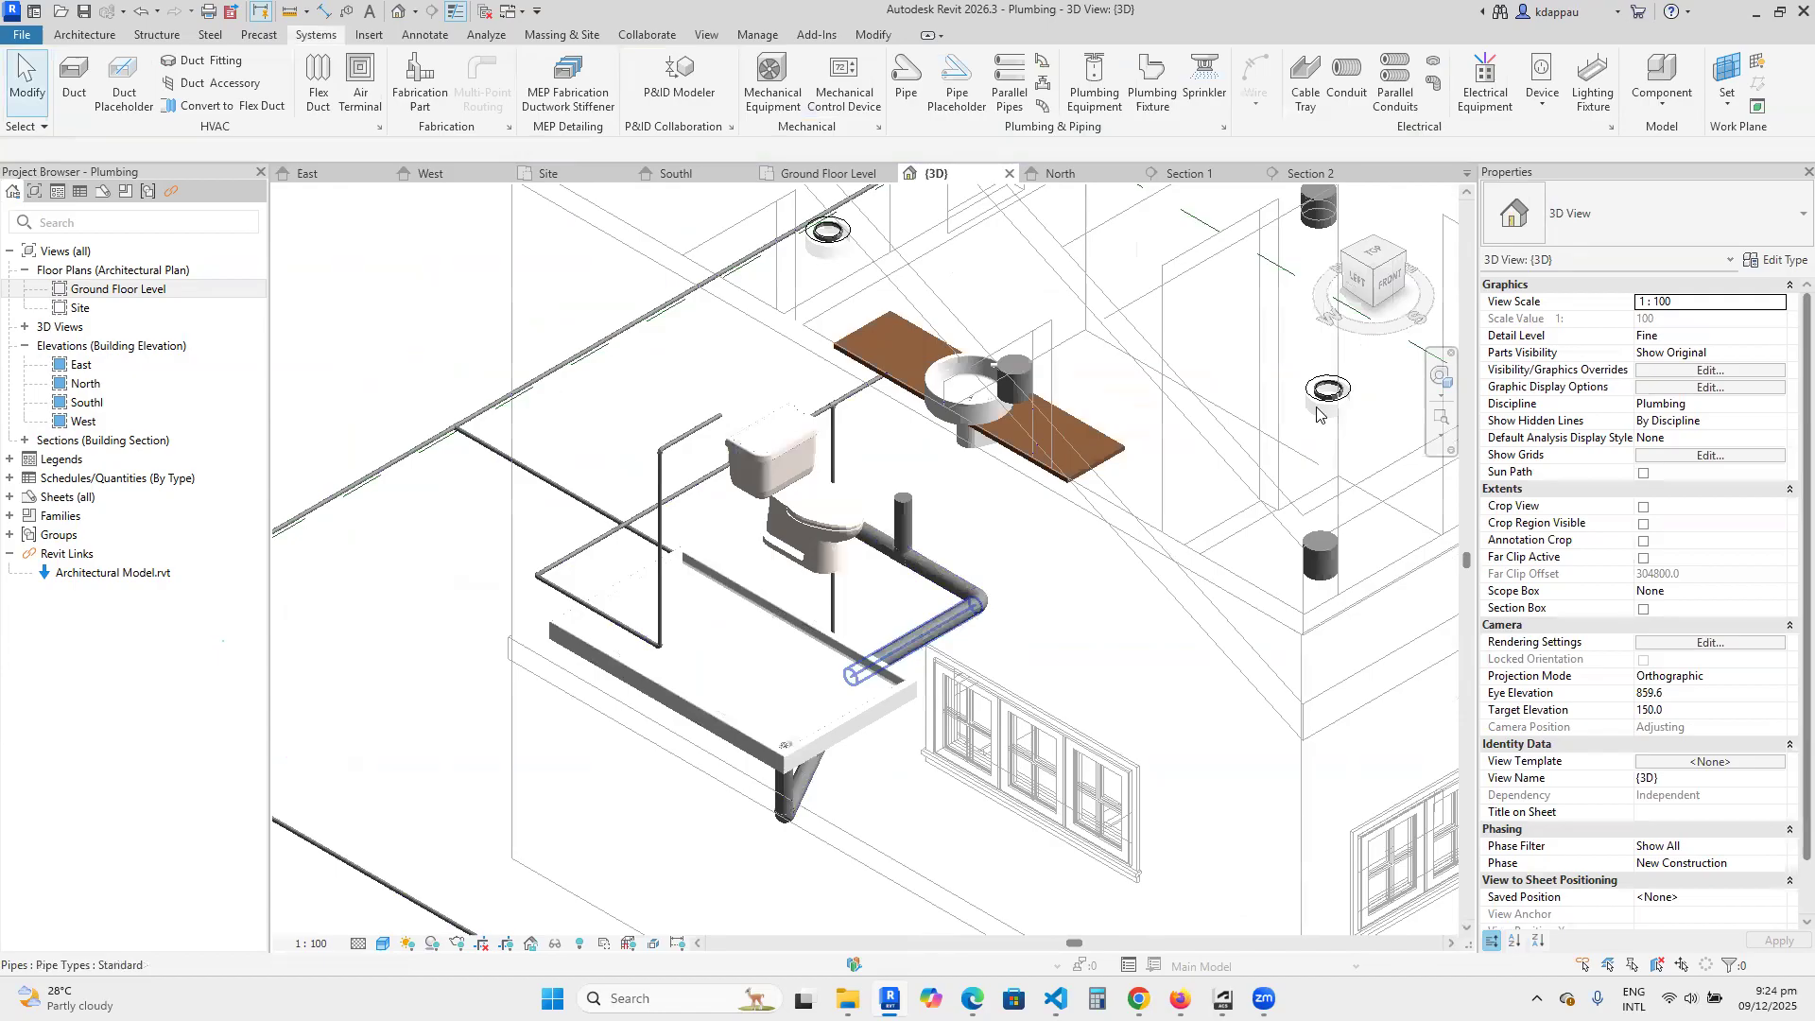
pyautogui.click(1407, 253)
pyautogui.scroll(3, 754, 548)
pyautogui.scroll(8, 756, 551)
pyautogui.scroll(-4, 514, 459)
pyautogui.scroll(5, 495, 373)
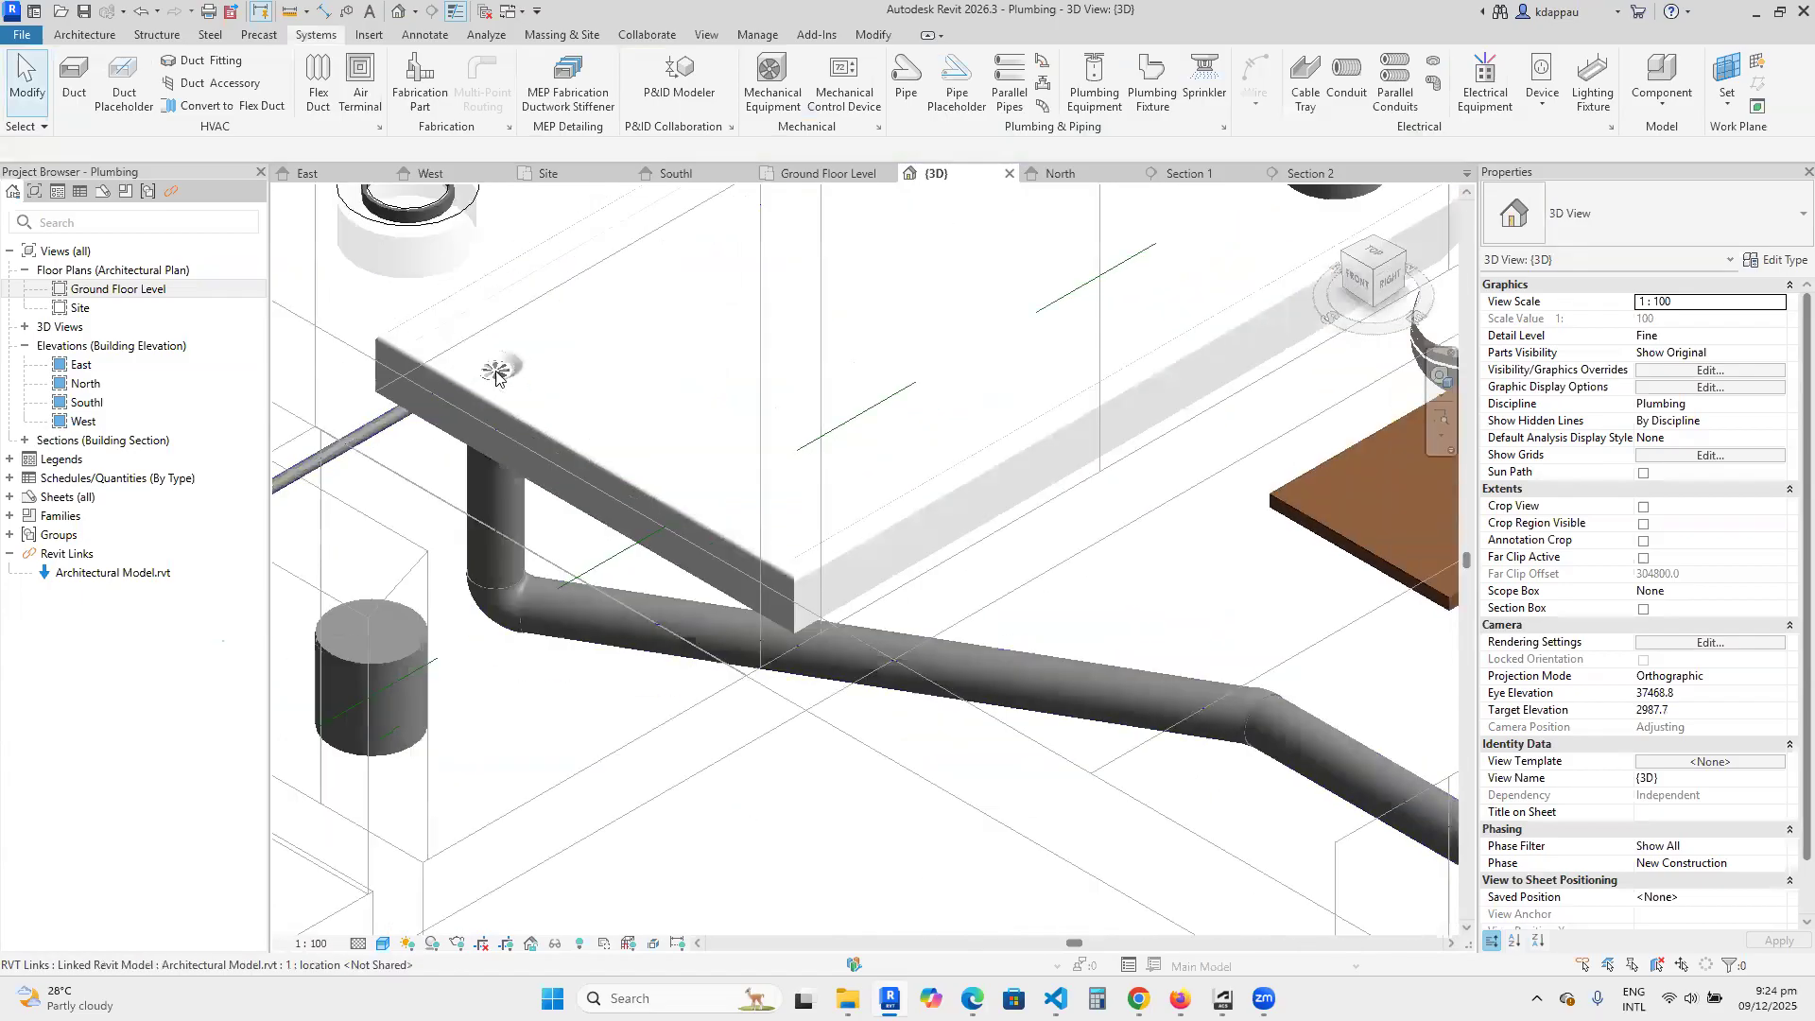
pyautogui.scroll(-4, 496, 373)
pyautogui.scroll(-2, 515, 435)
pyautogui.scroll(1, 546, 537)
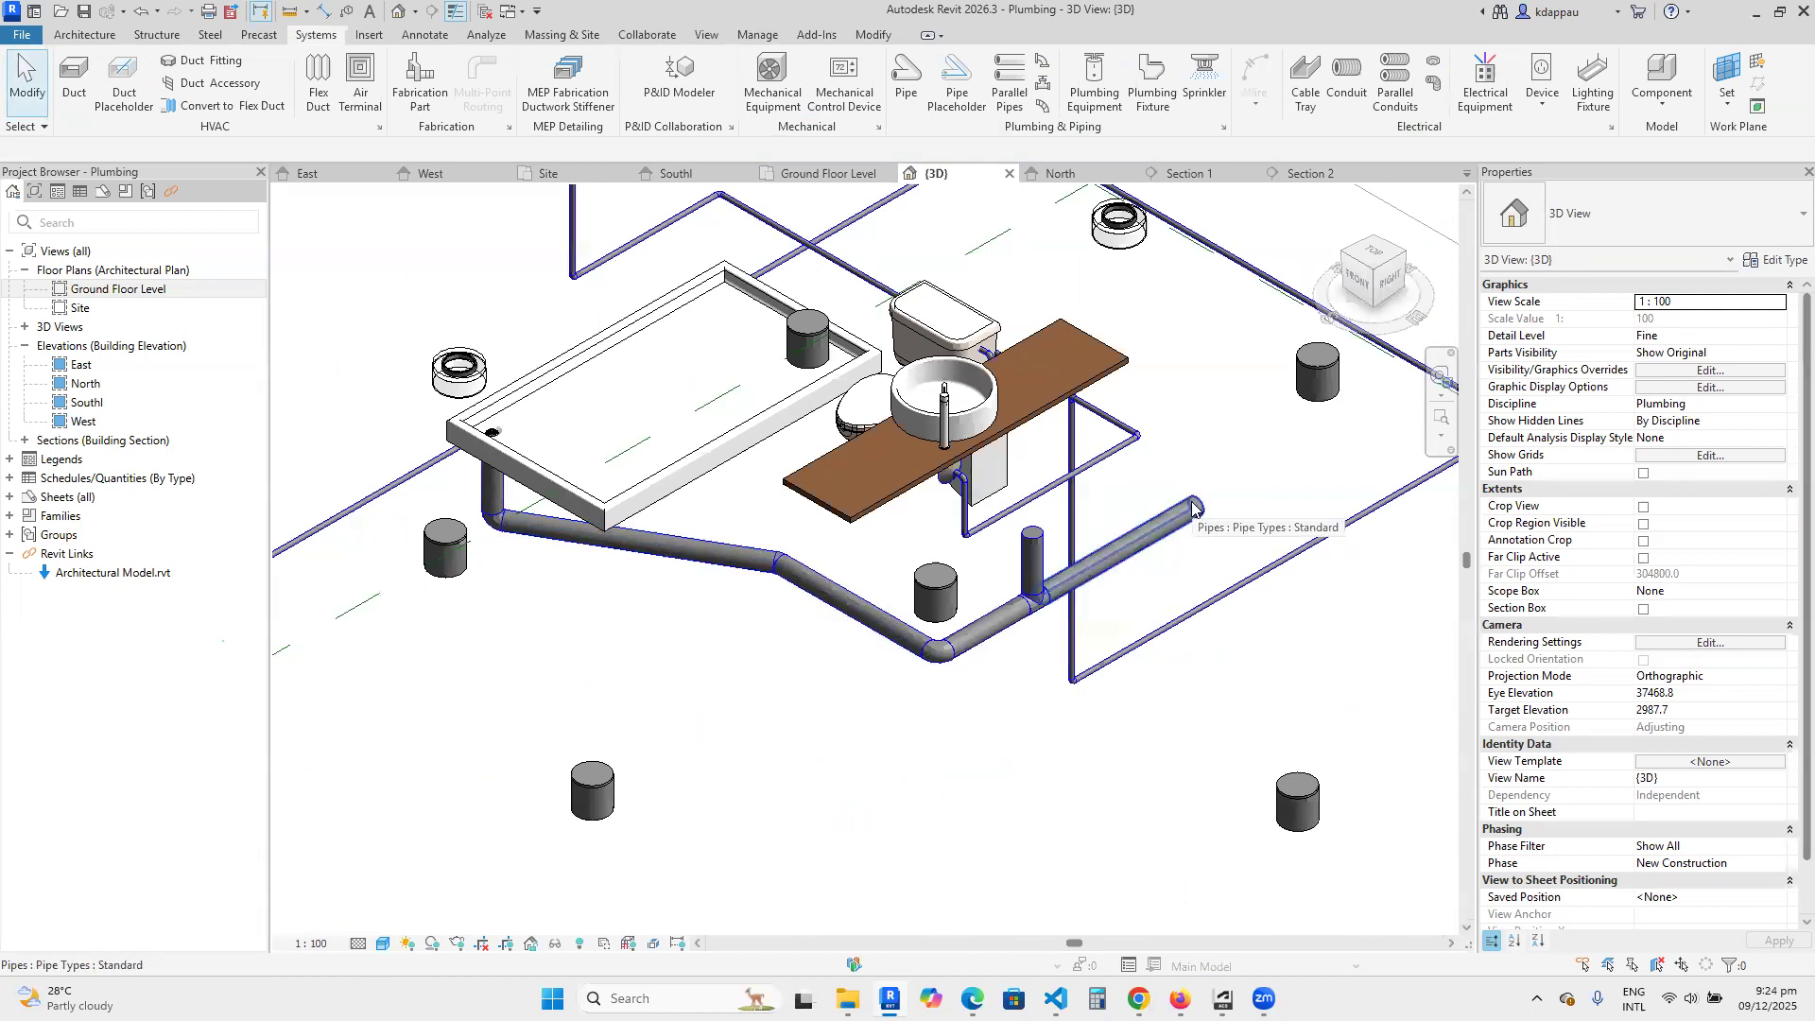
pyautogui.scroll(1, 1002, 674)
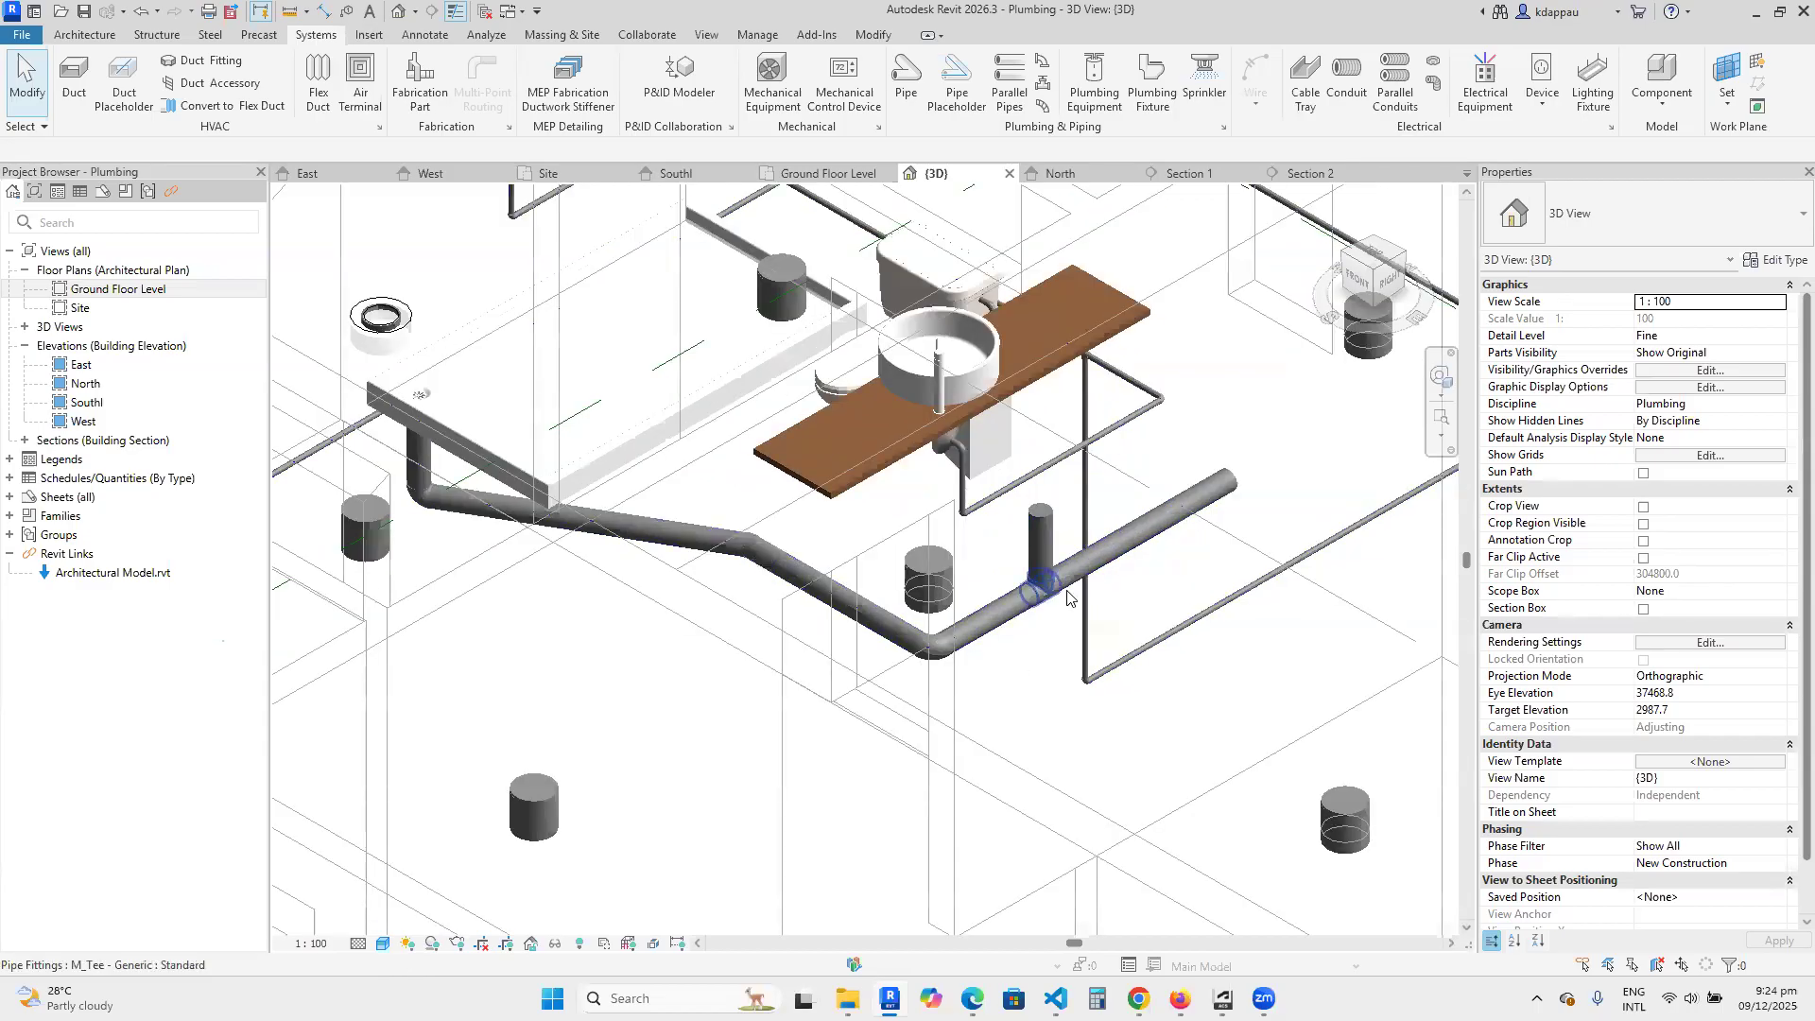
pyautogui.scroll(-4, 721, 559)
pyautogui.scroll(4, 784, 328)
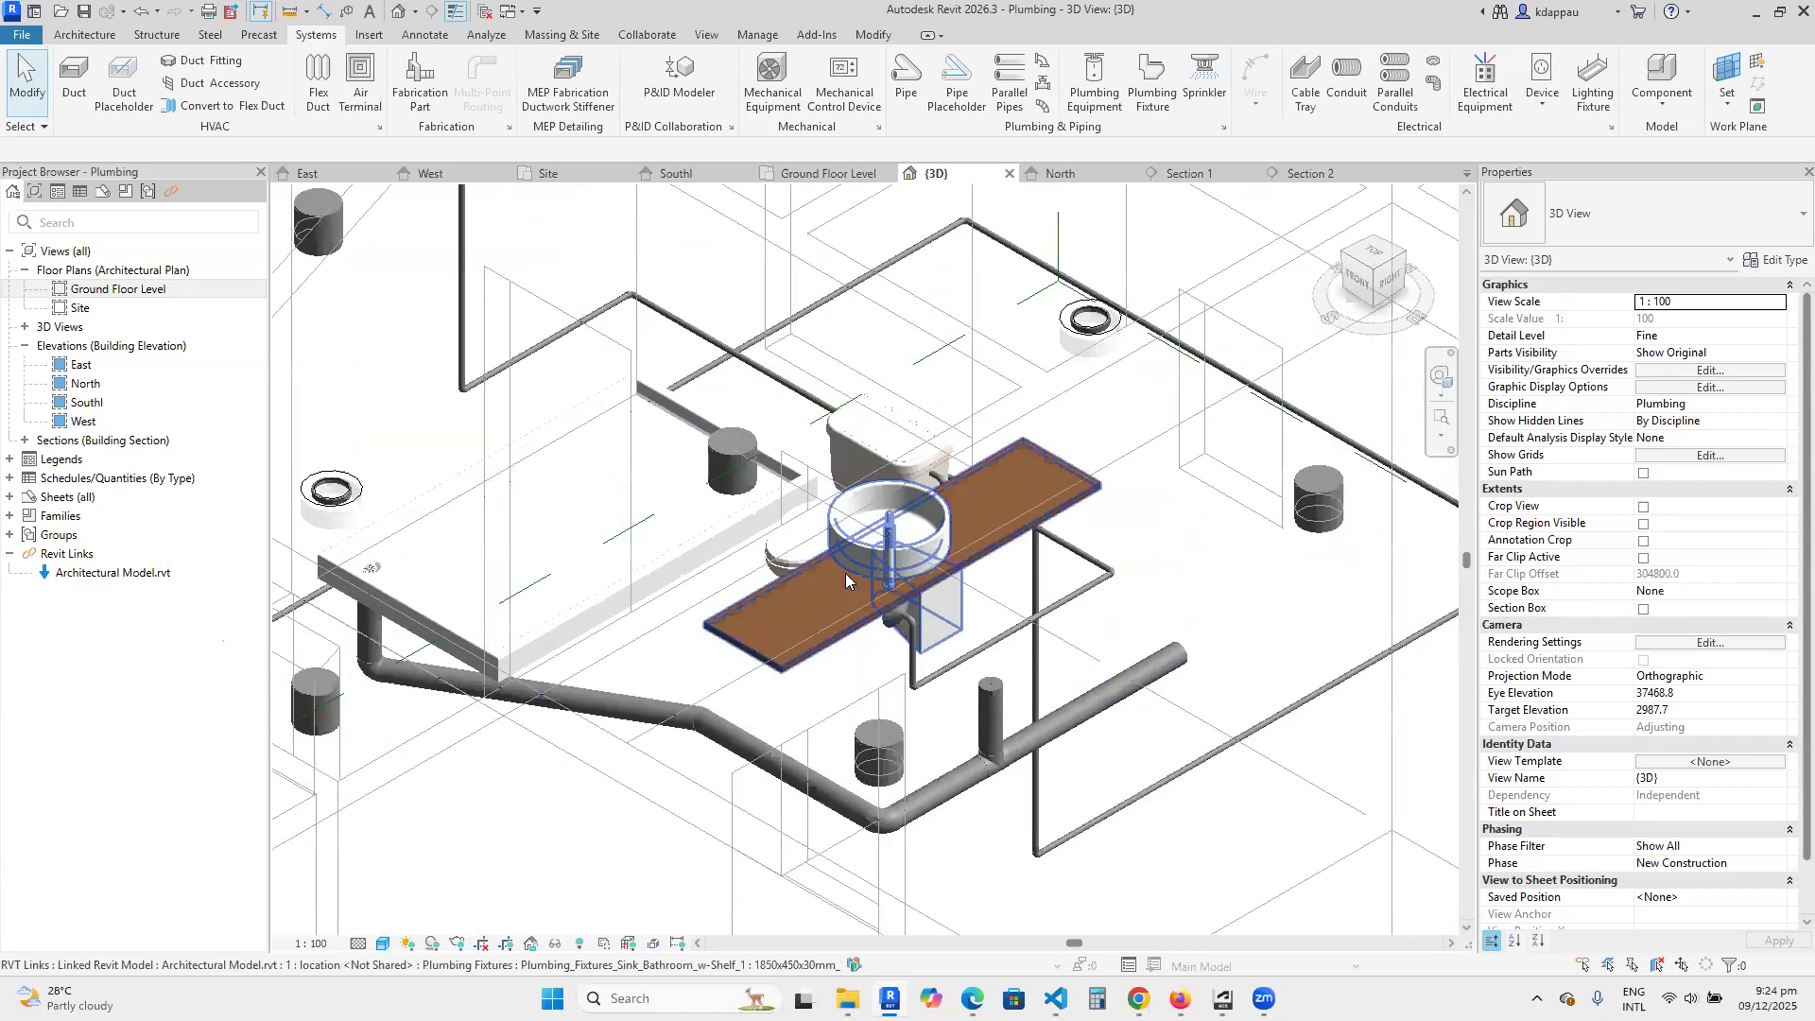
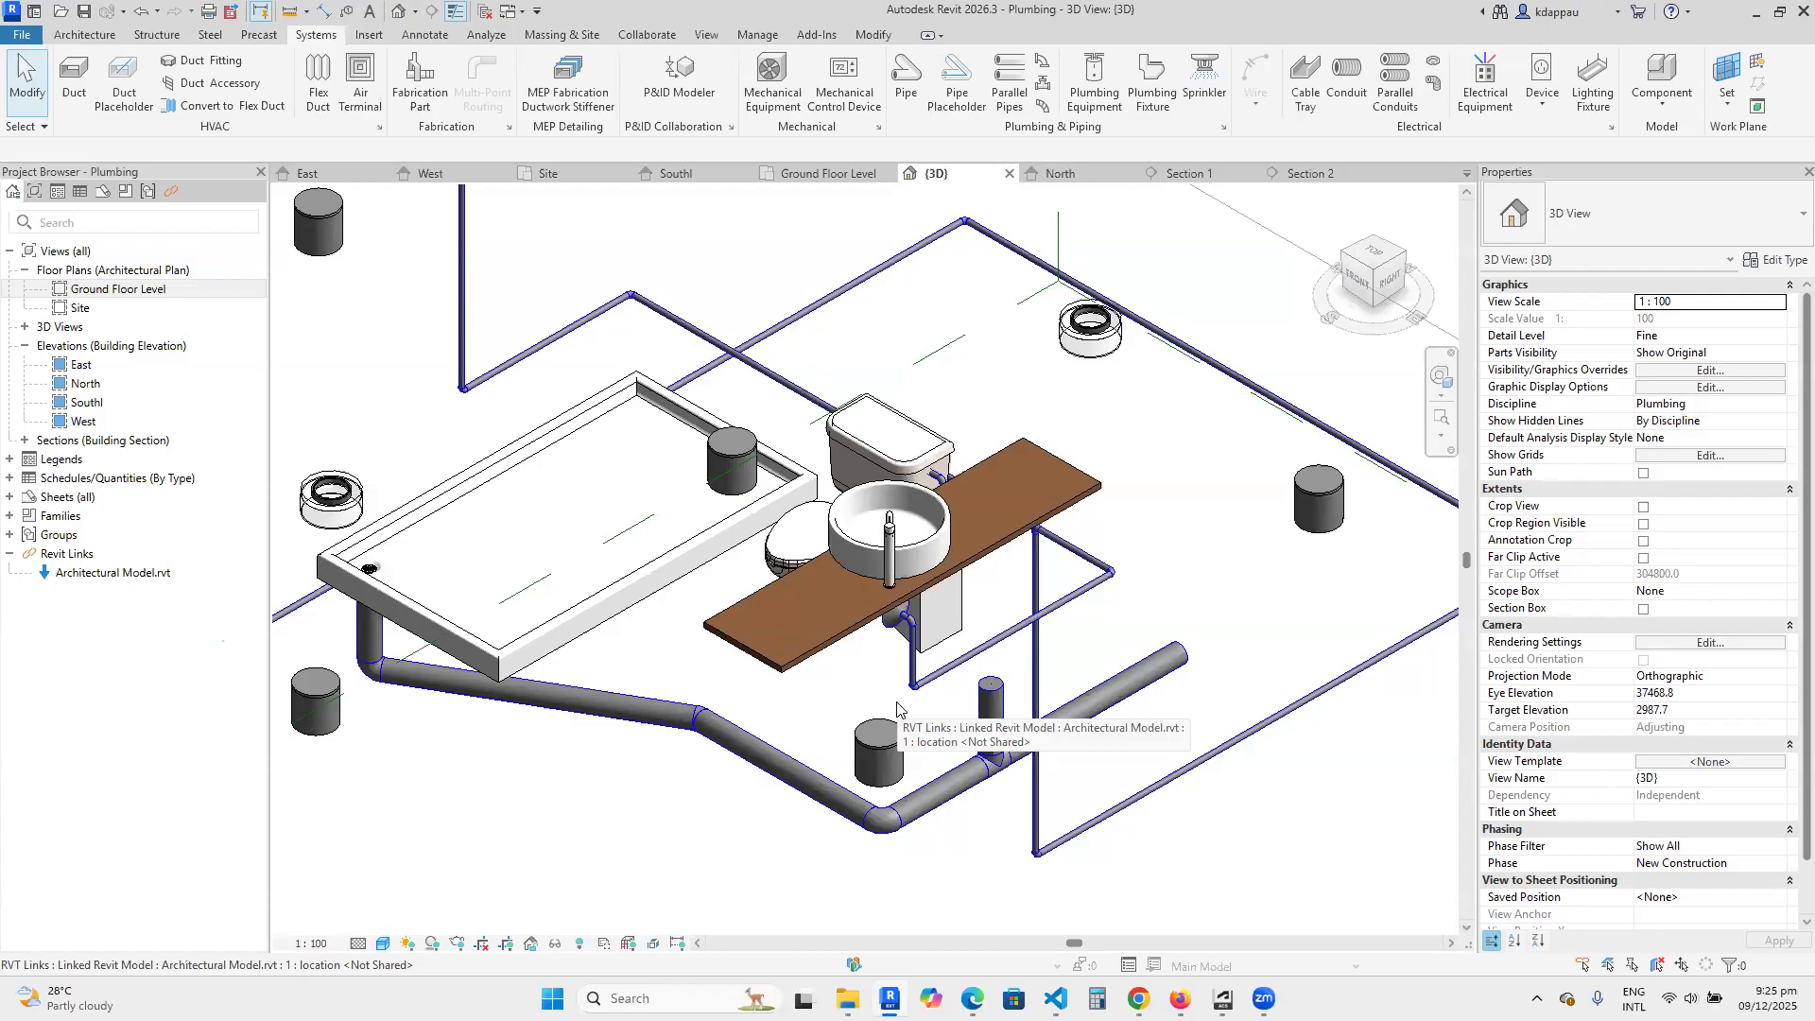
# In the right side view, shift the short vertical 100 mm pipe and its tee along the drain run toward the corner elbow.
pyautogui.scroll(-4, 1100, 455)
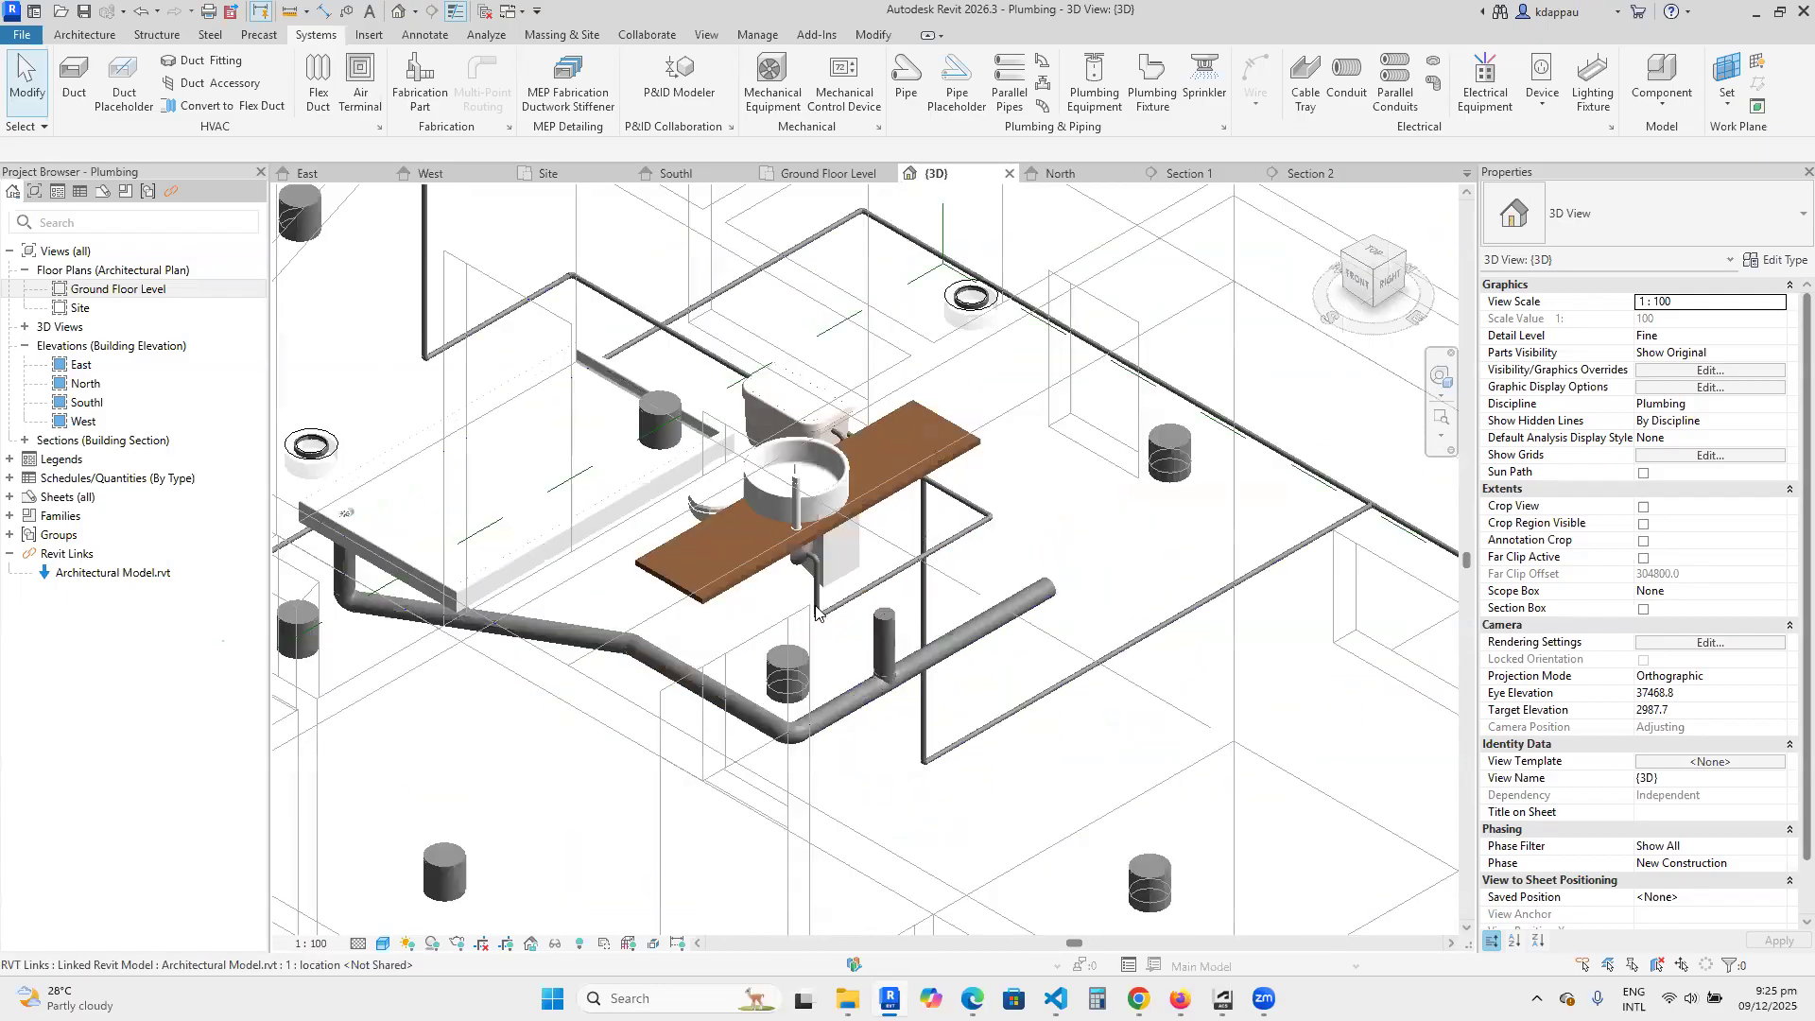
pyautogui.scroll(2, 1292, 399)
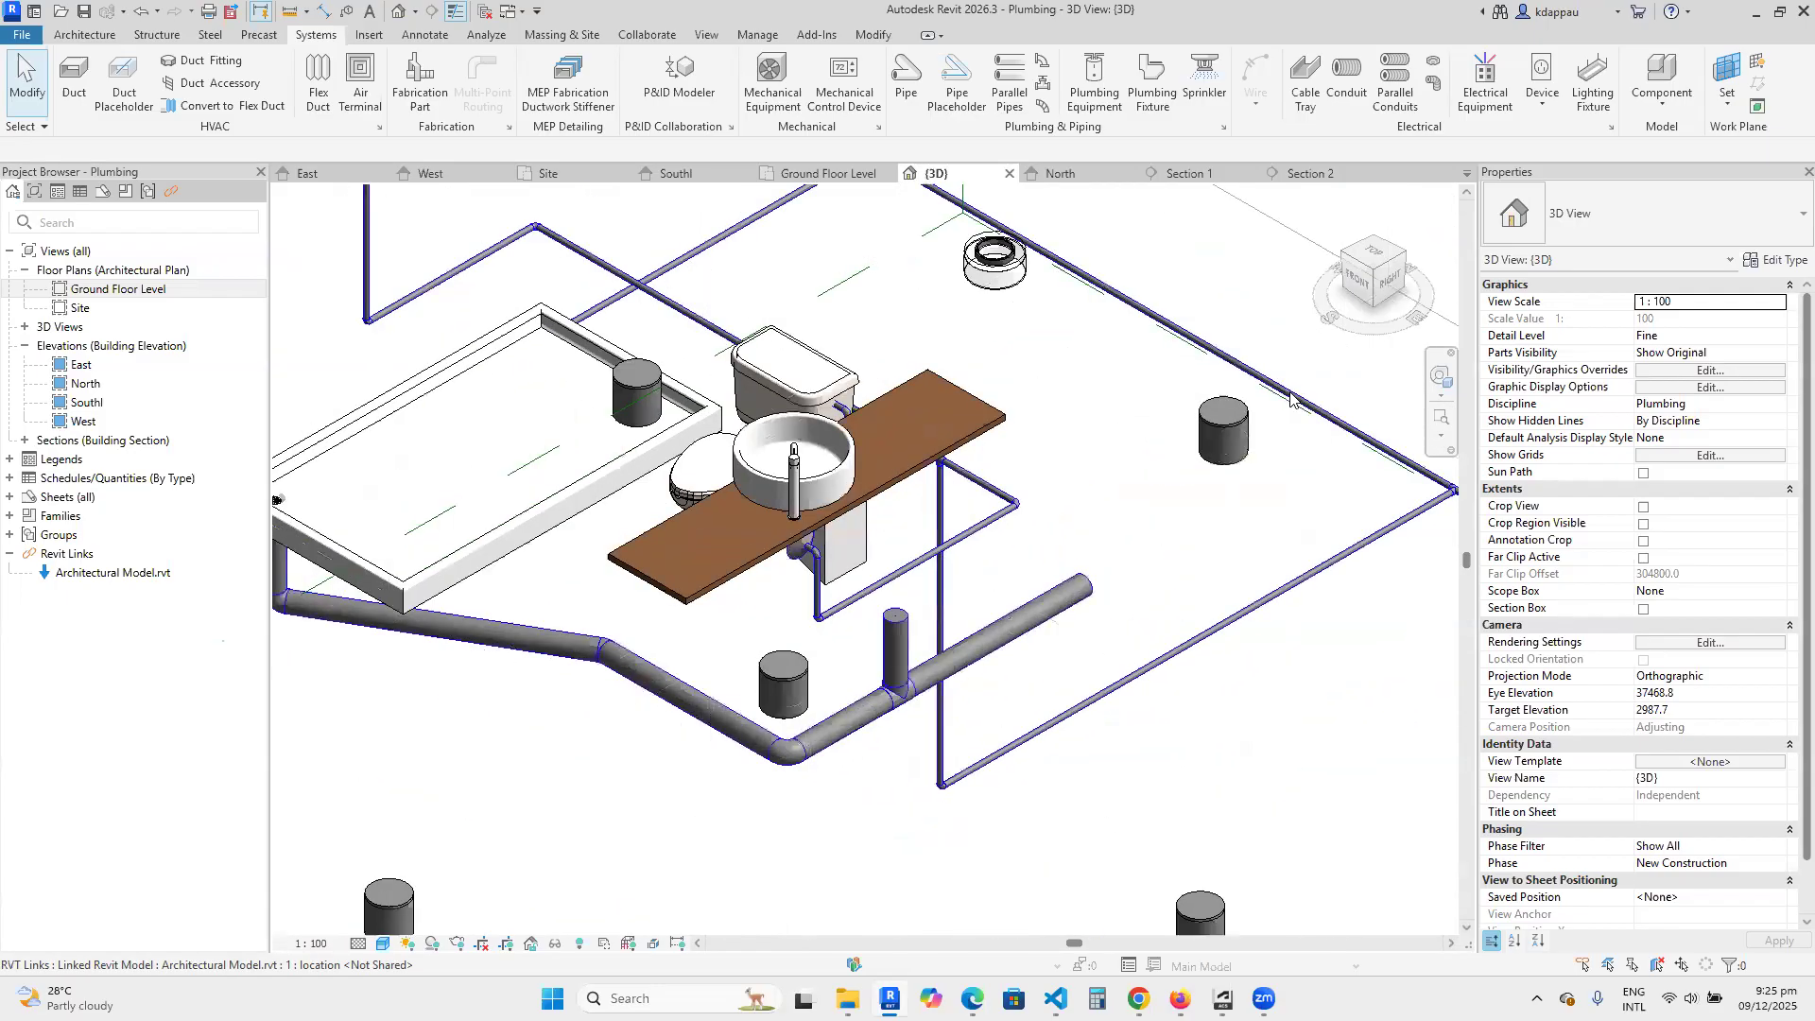
pyautogui.click(1394, 286)
pyautogui.scroll(8, 813, 416)
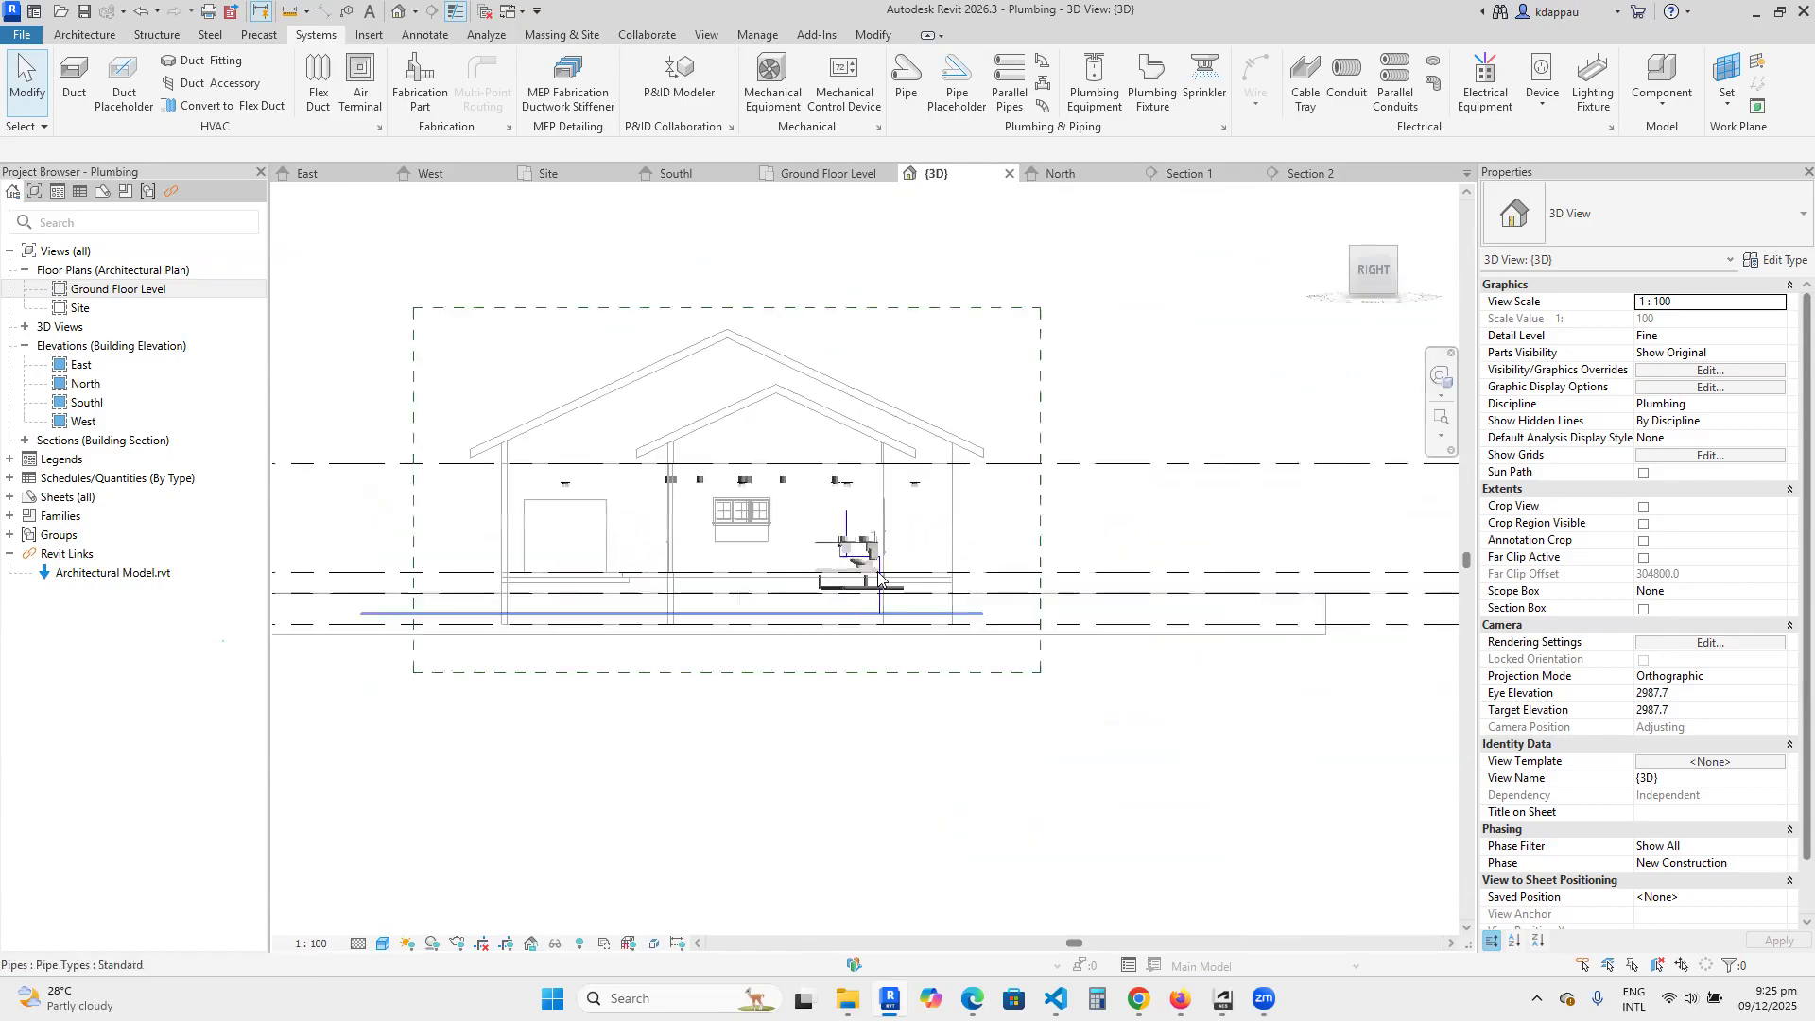
pyautogui.scroll(-4, 801, 375)
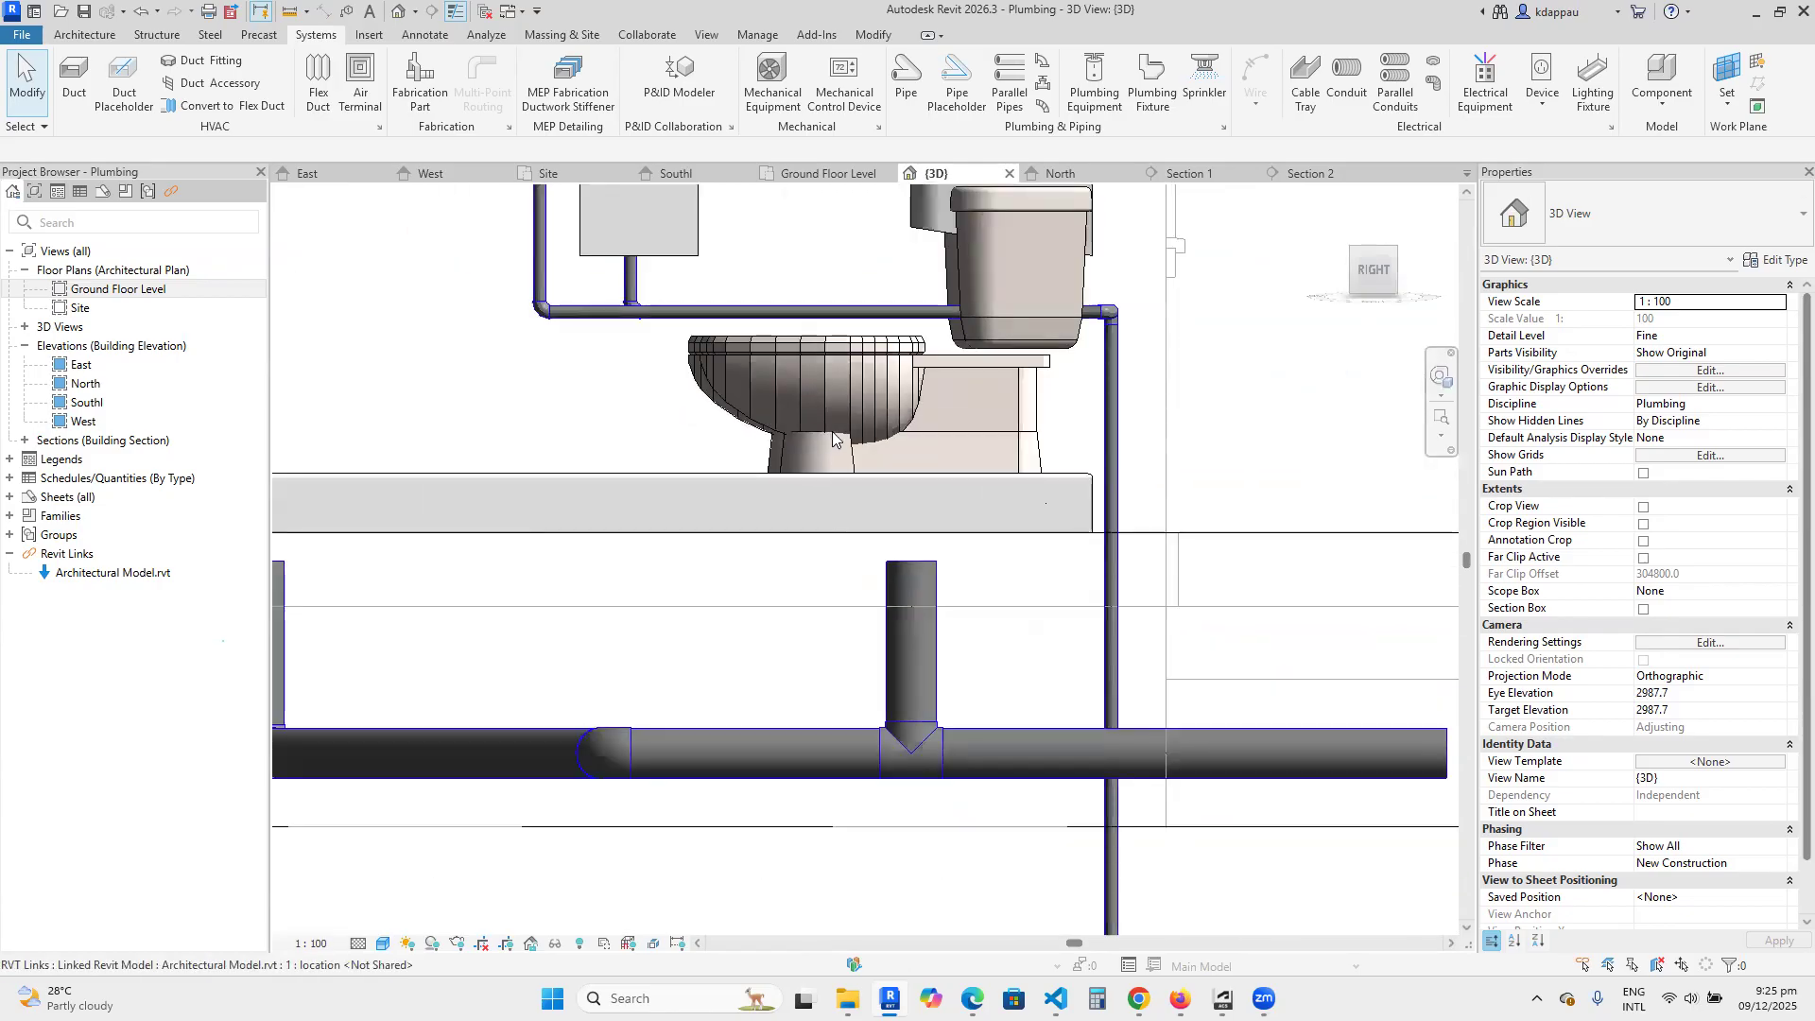
pyautogui.scroll(2, 722, 365)
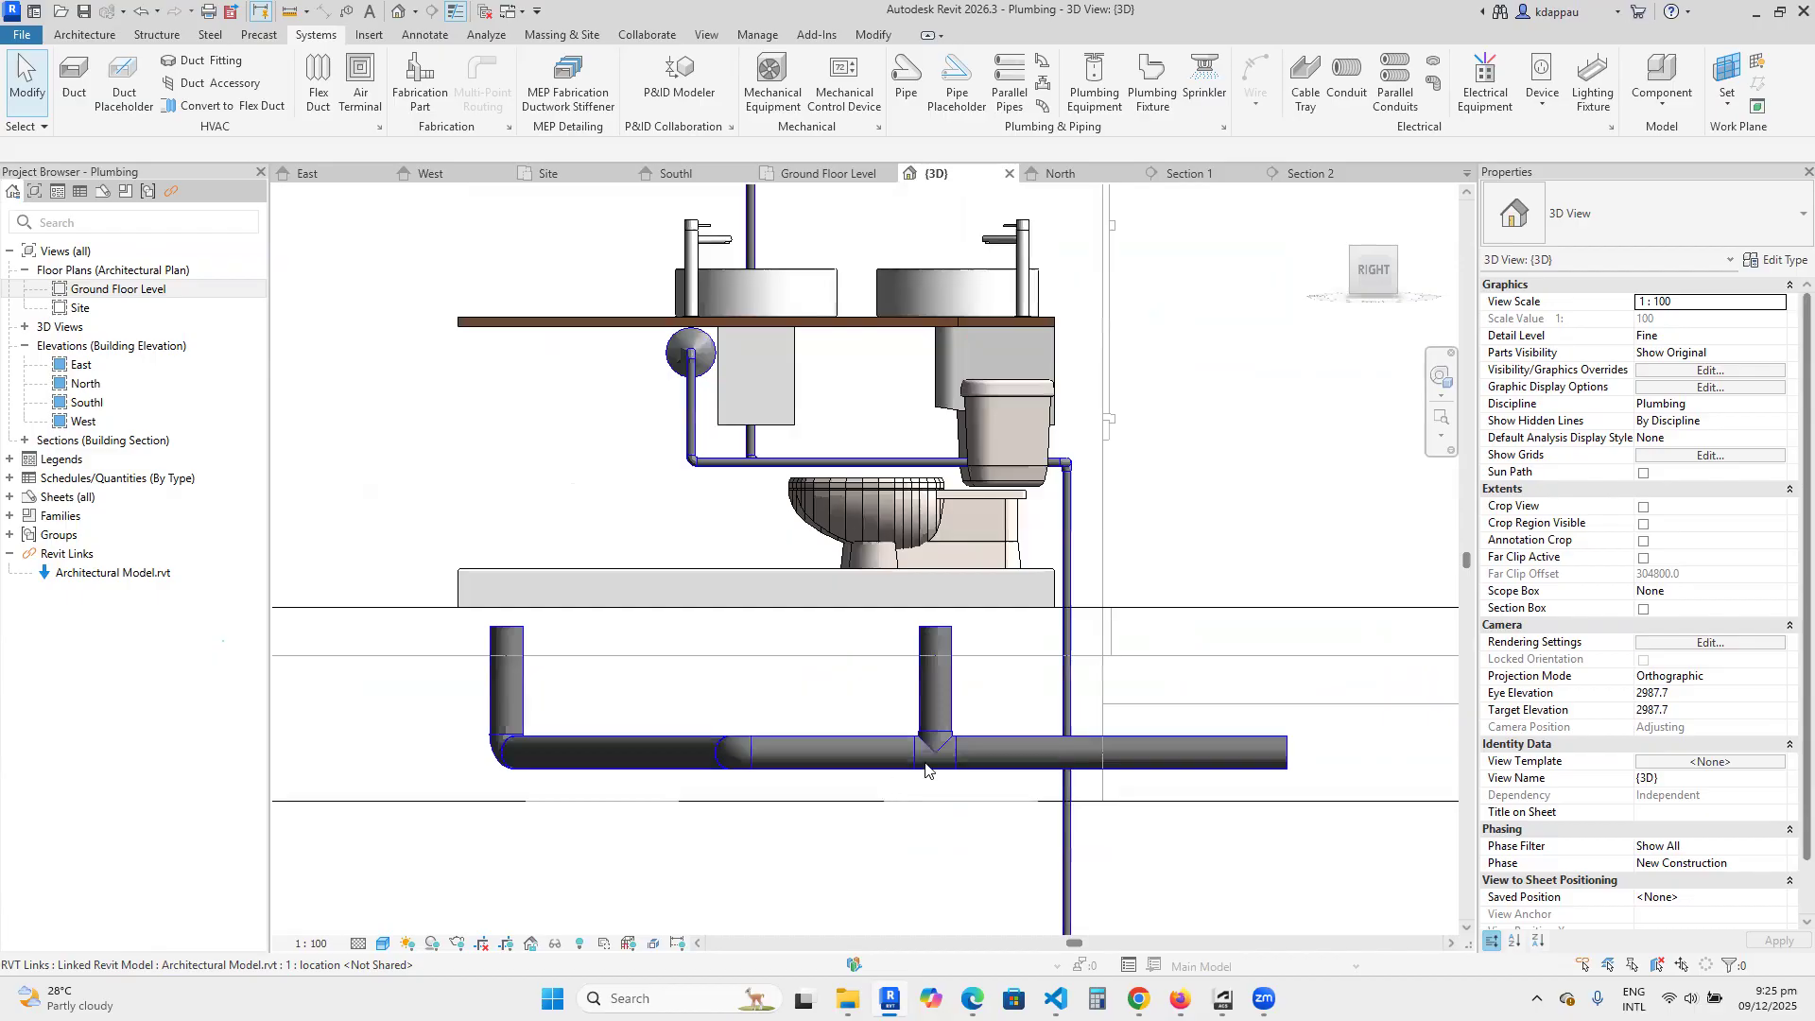
pyautogui.click(934, 700)
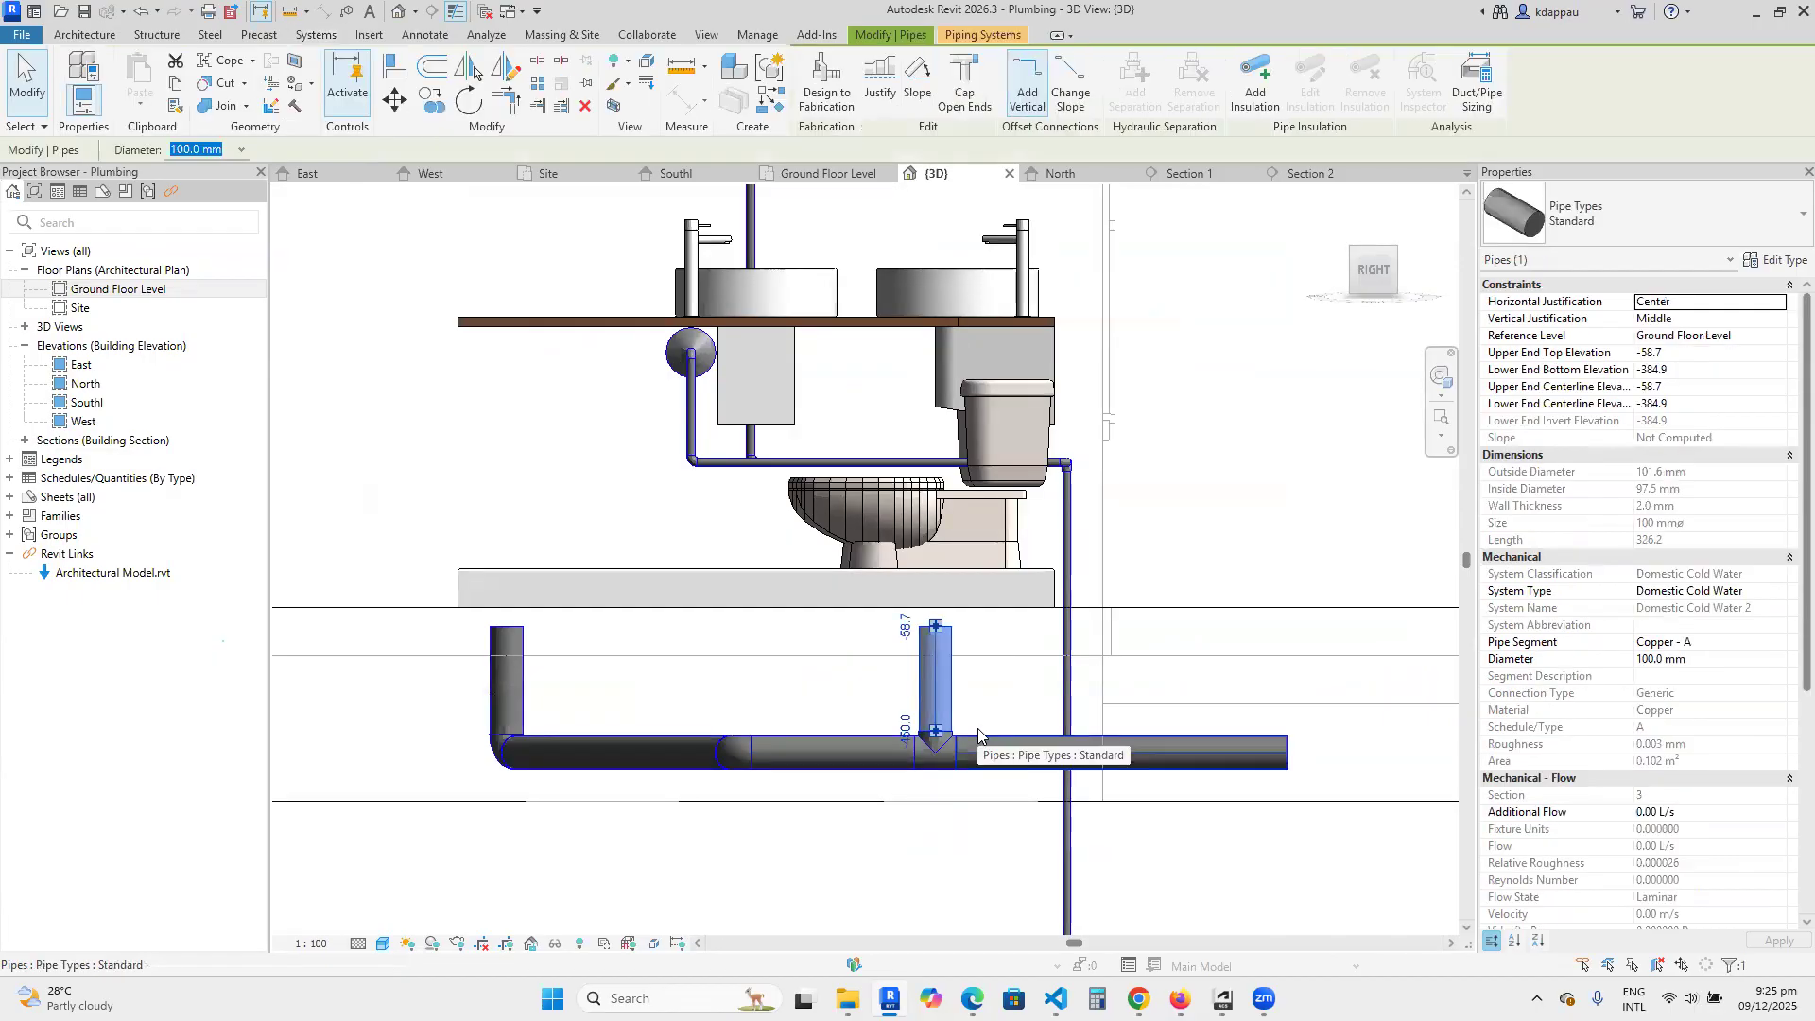
pyautogui.press('Left')
pyautogui.press('Left')
pyautogui.press('Left')
pyautogui.press('Left')
pyautogui.press('Left')
pyautogui.press('Left')
pyautogui.press('Left')
pyautogui.press('Left')
pyautogui.press('Left')
pyautogui.press('Left')
pyautogui.press('Left')
pyautogui.press('Left')
pyautogui.press('Left')
pyautogui.press('Left')
pyautogui.press('Left')
pyautogui.press('Left')
pyautogui.press('Left')
pyautogui.press('Left')
pyautogui.press('Left')
pyautogui.press('Left')
pyautogui.press('Left')
pyautogui.press('Left')
pyautogui.press('Left')
pyautogui.press('Left')
pyautogui.press('Left')
pyautogui.press('Left')
pyautogui.press('Left')
pyautogui.press('Left')
pyautogui.press('Left')
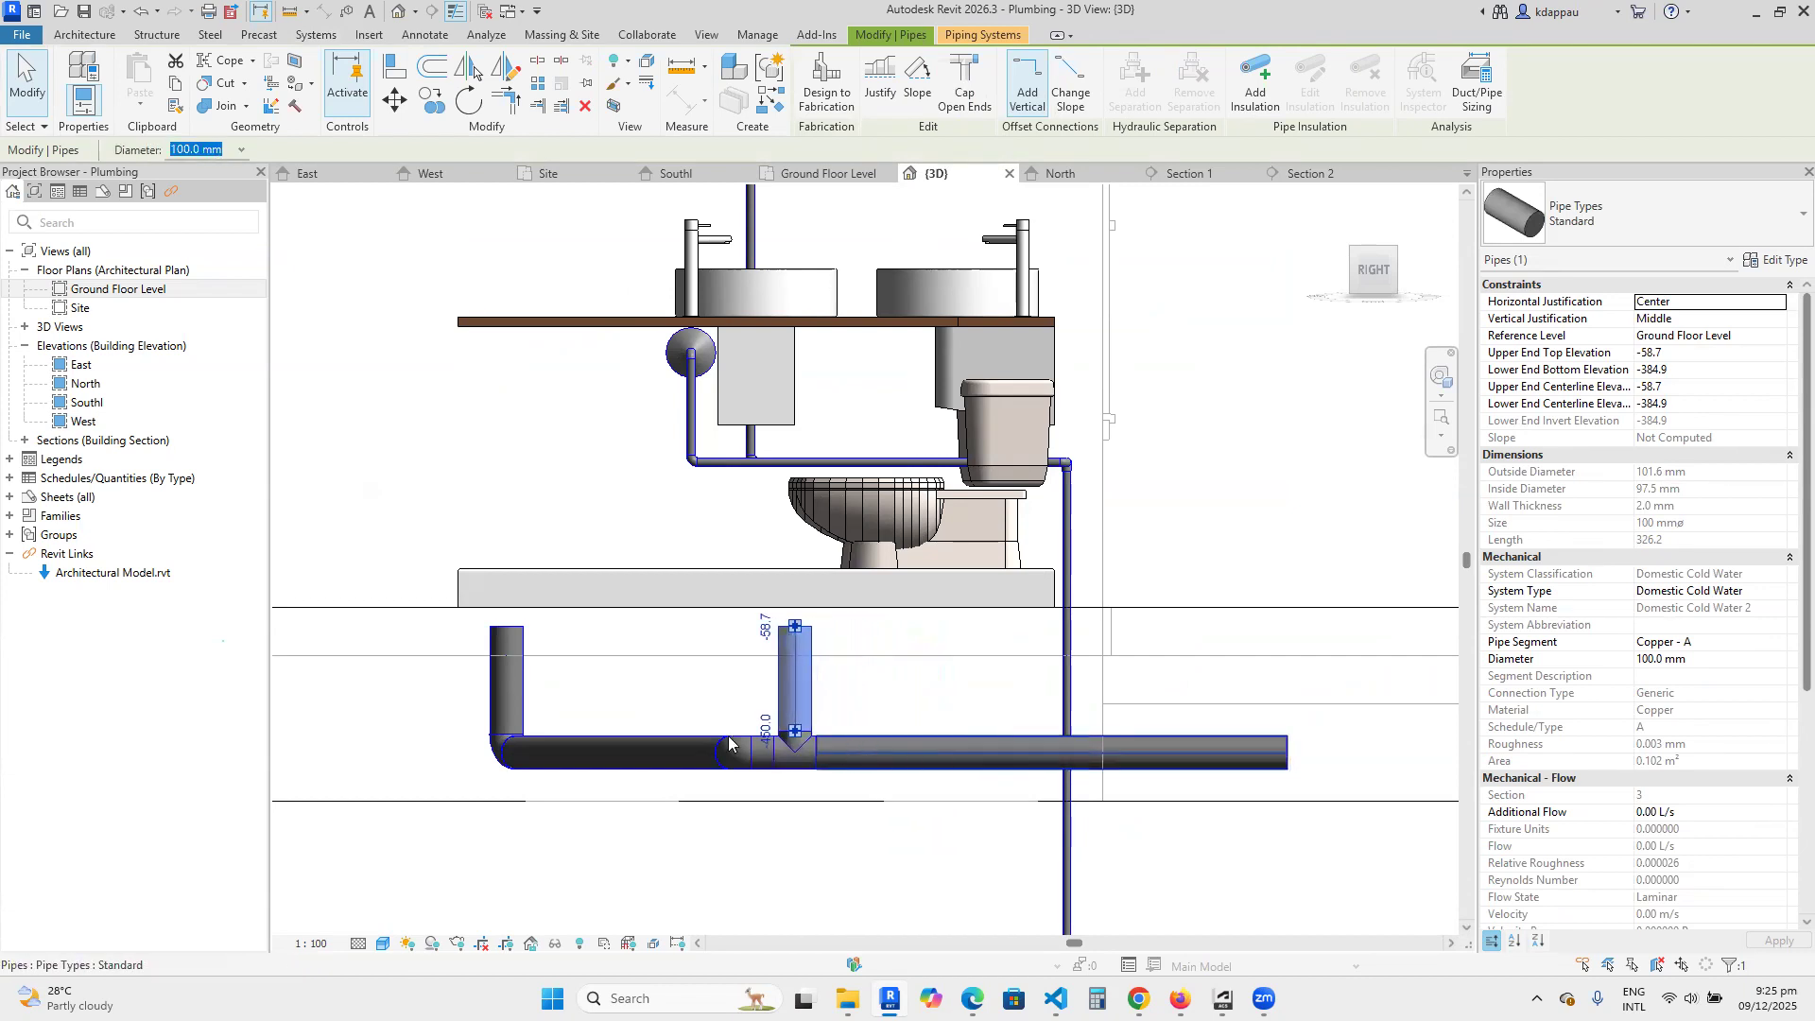
pyautogui.press('Escape')
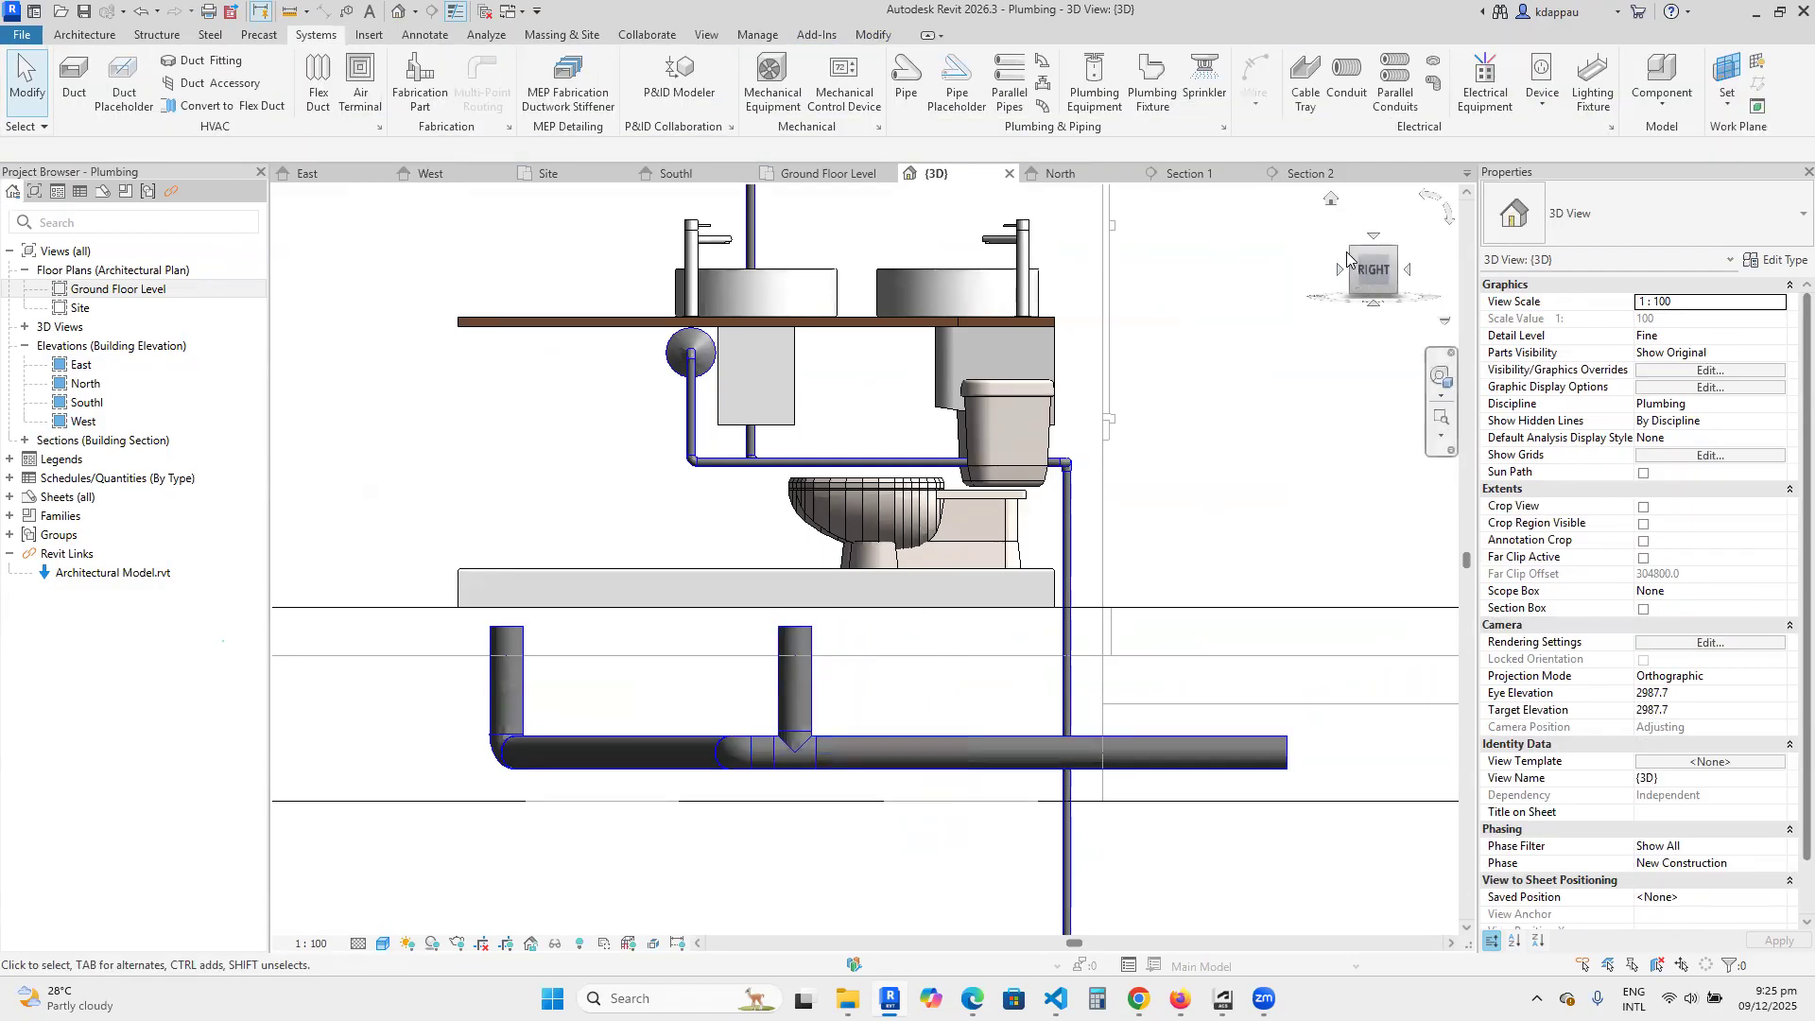
# Examine the repositioned vertical pipe and the drain run beneath the basin, toilet and shower in the isometric 3D view.
pyautogui.click(1348, 254)
pyautogui.scroll(10, 908, 567)
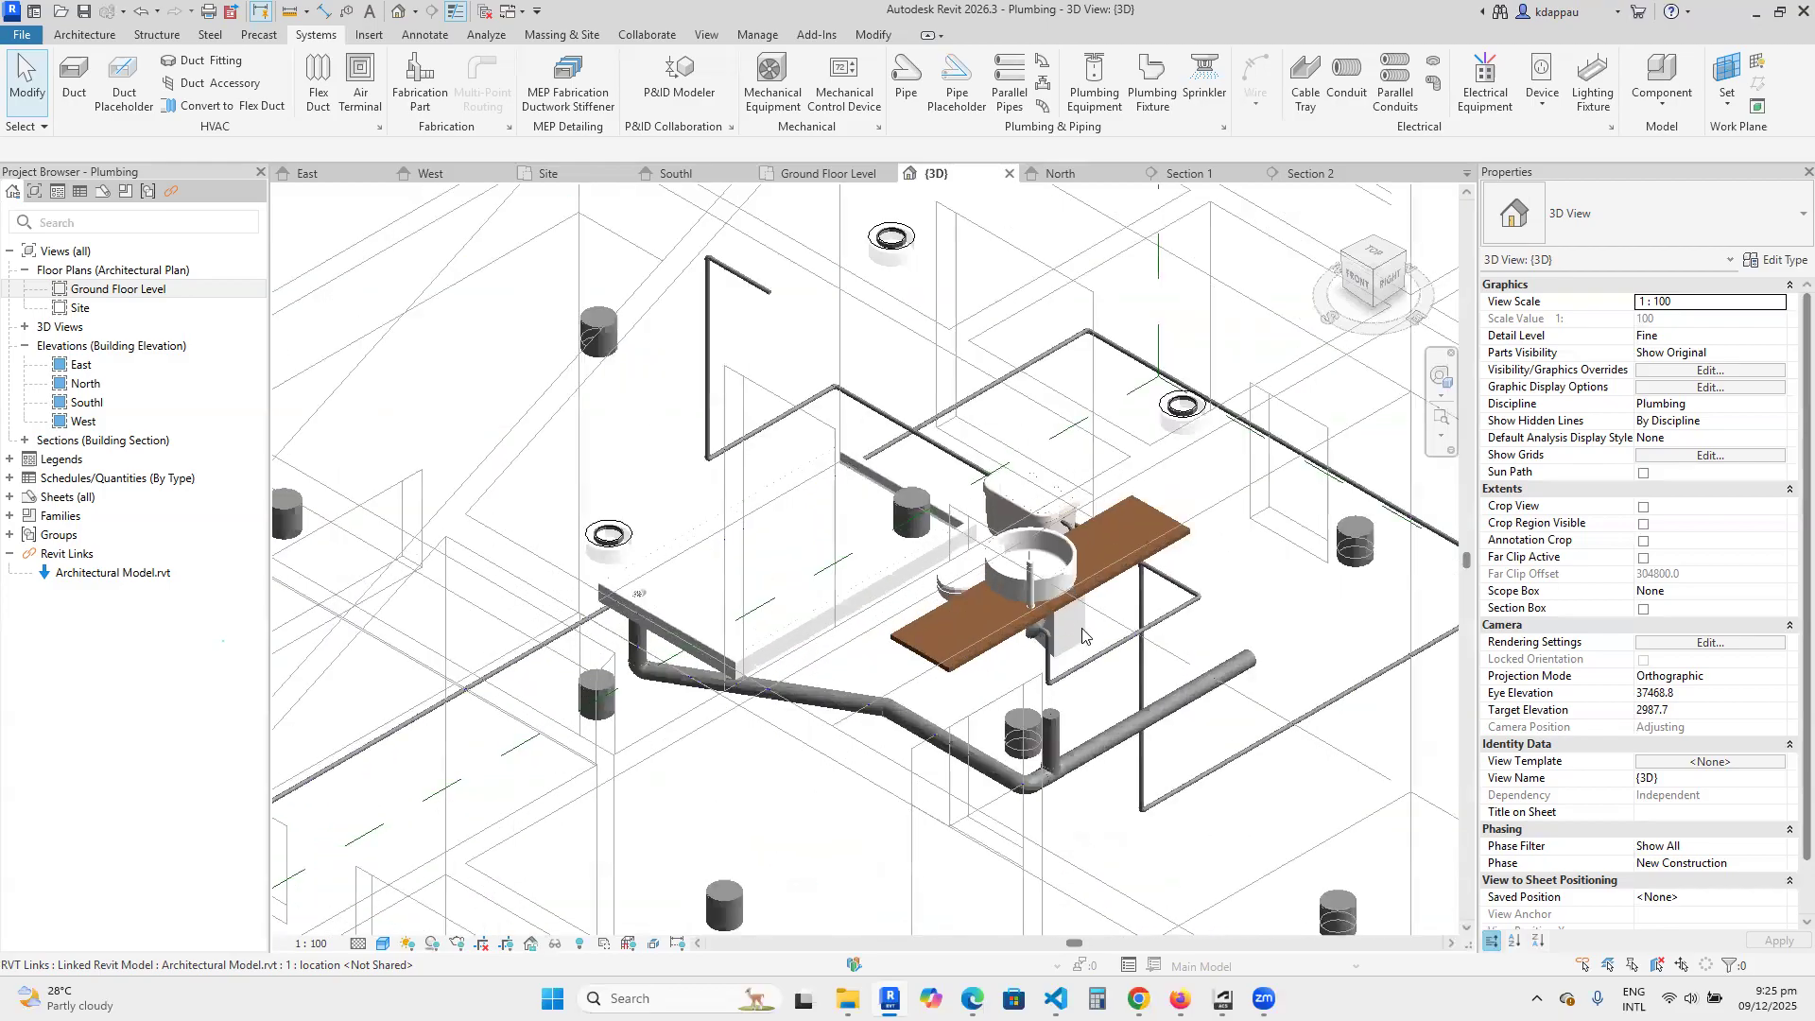
pyautogui.scroll(-1, 1082, 635)
pyautogui.scroll(4, 1058, 662)
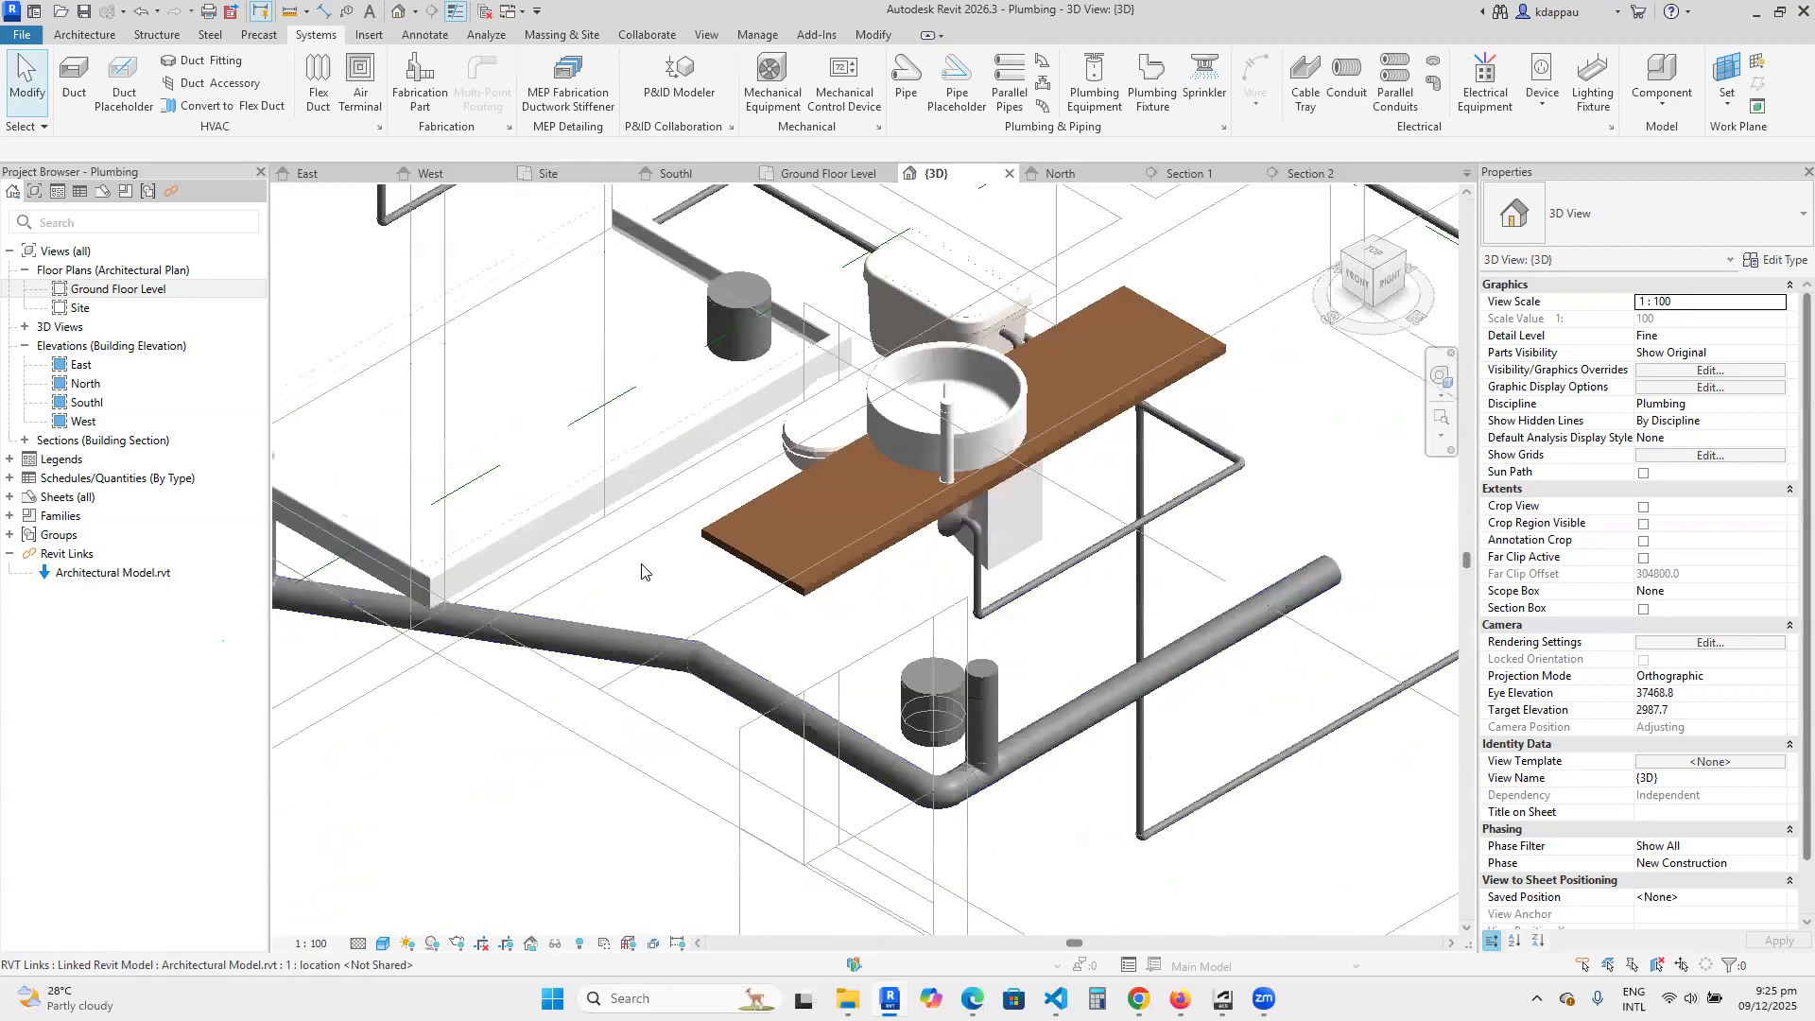
pyautogui.scroll(-3, 662, 549)
pyautogui.scroll(3, 831, 426)
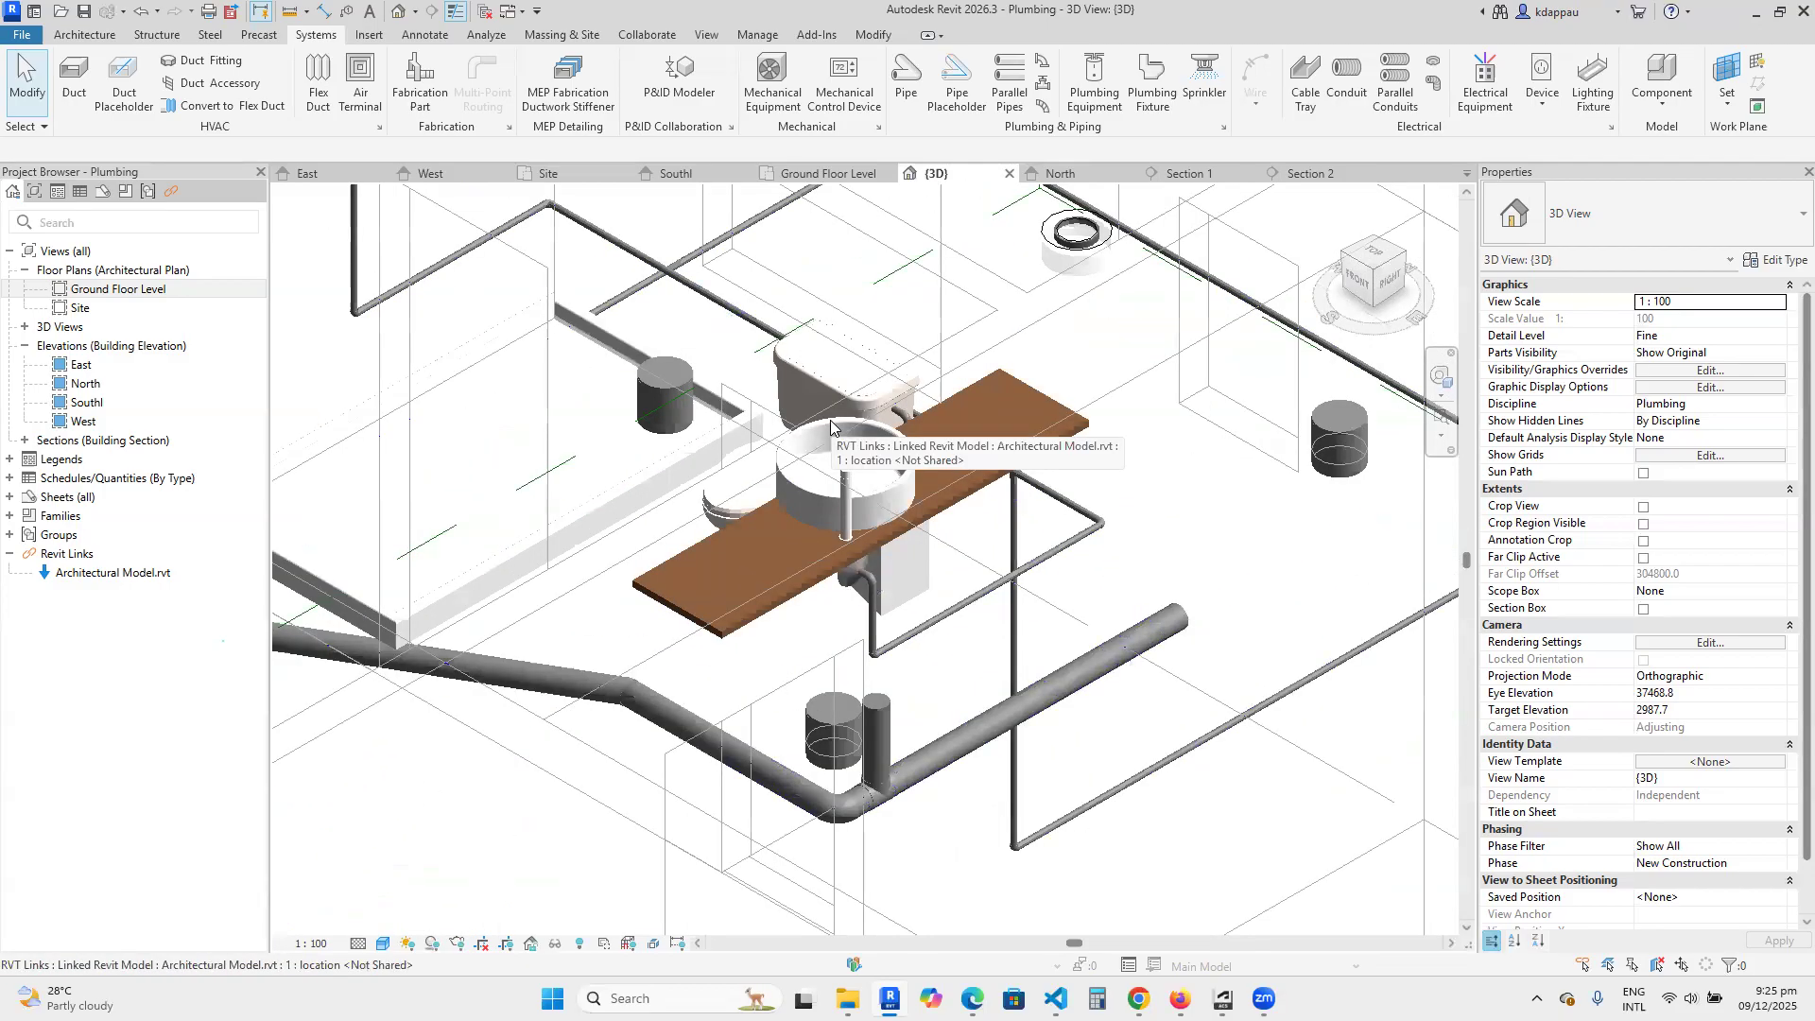
pyautogui.scroll(-2, 831, 426)
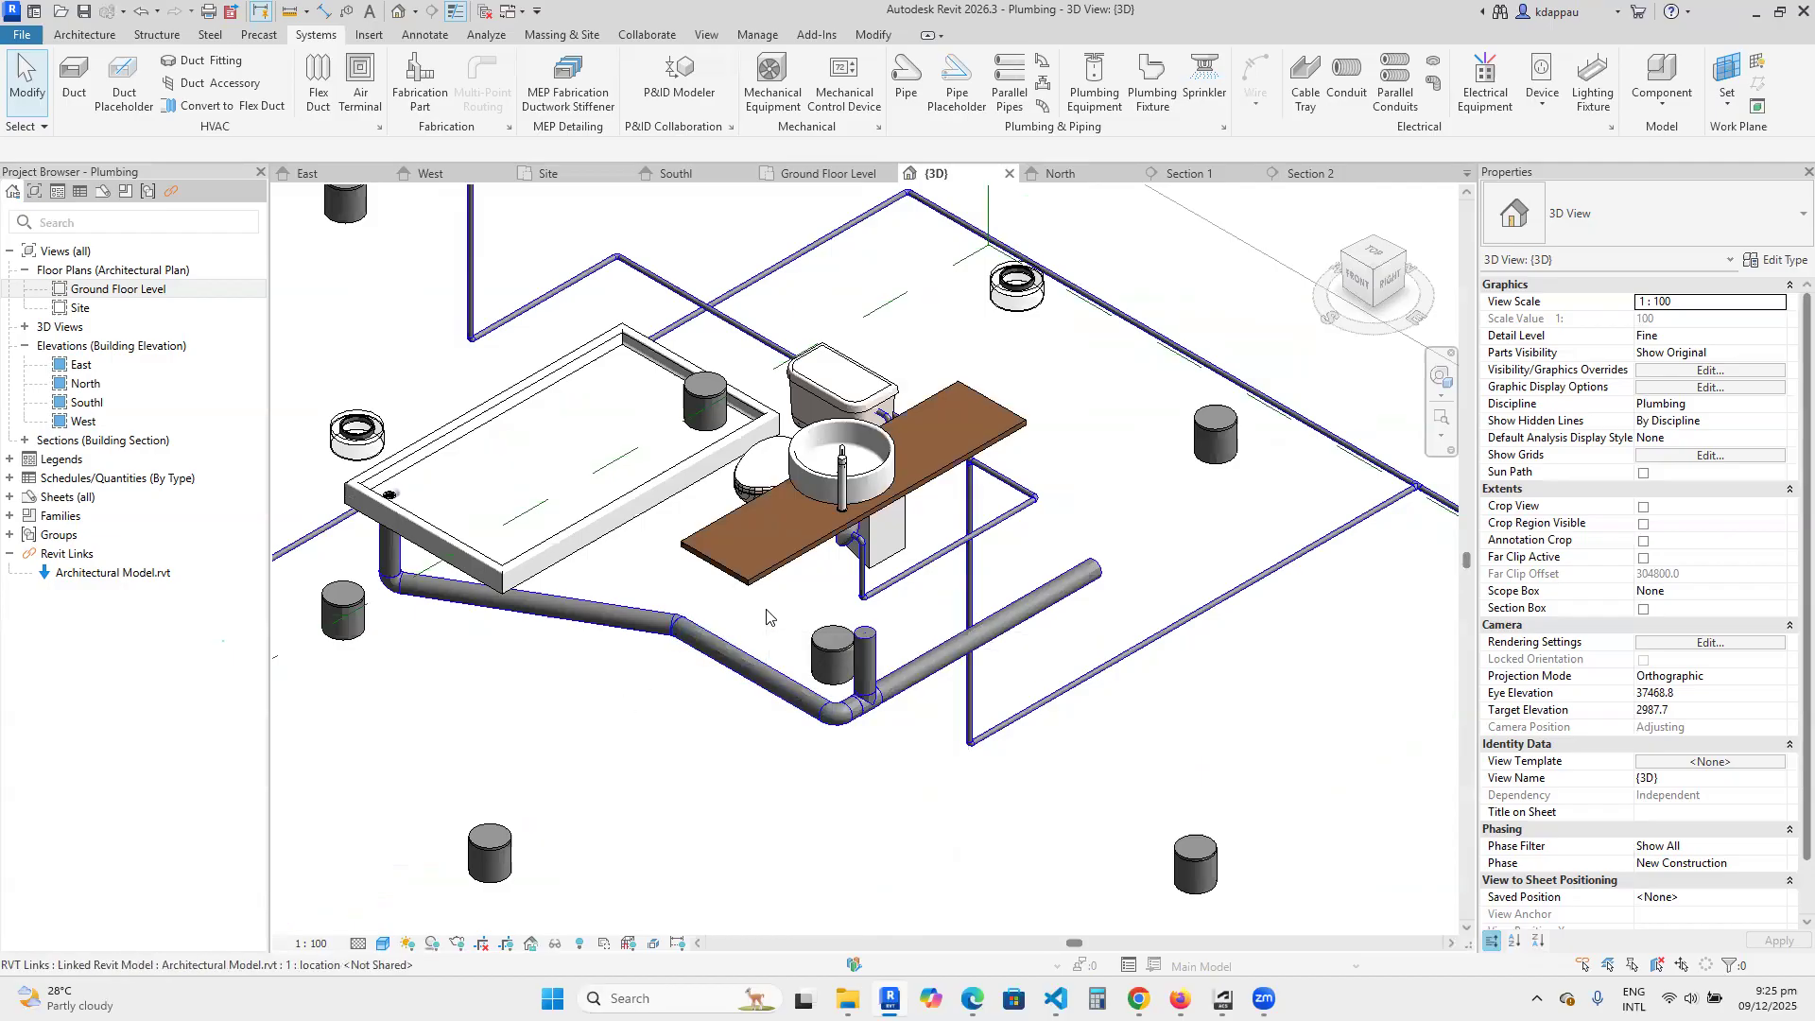
pyautogui.scroll(2, 771, 614)
pyautogui.scroll(-2, 794, 613)
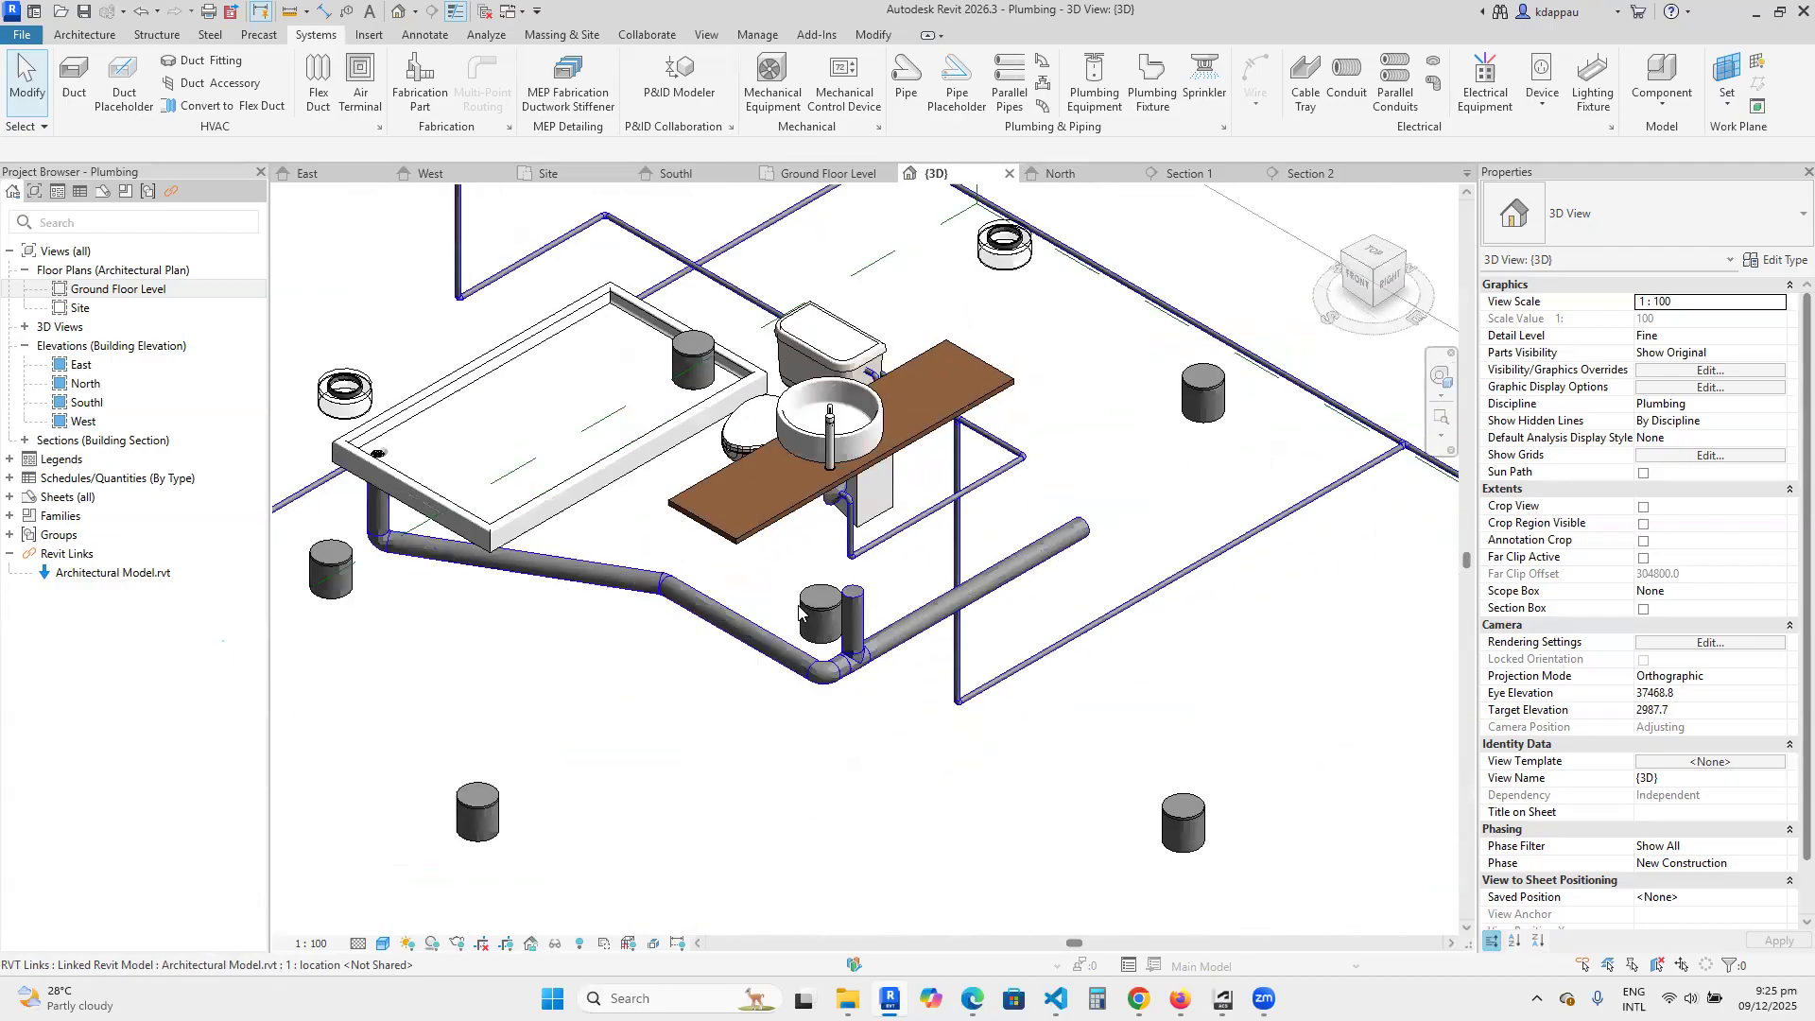
pyautogui.scroll(1, 770, 673)
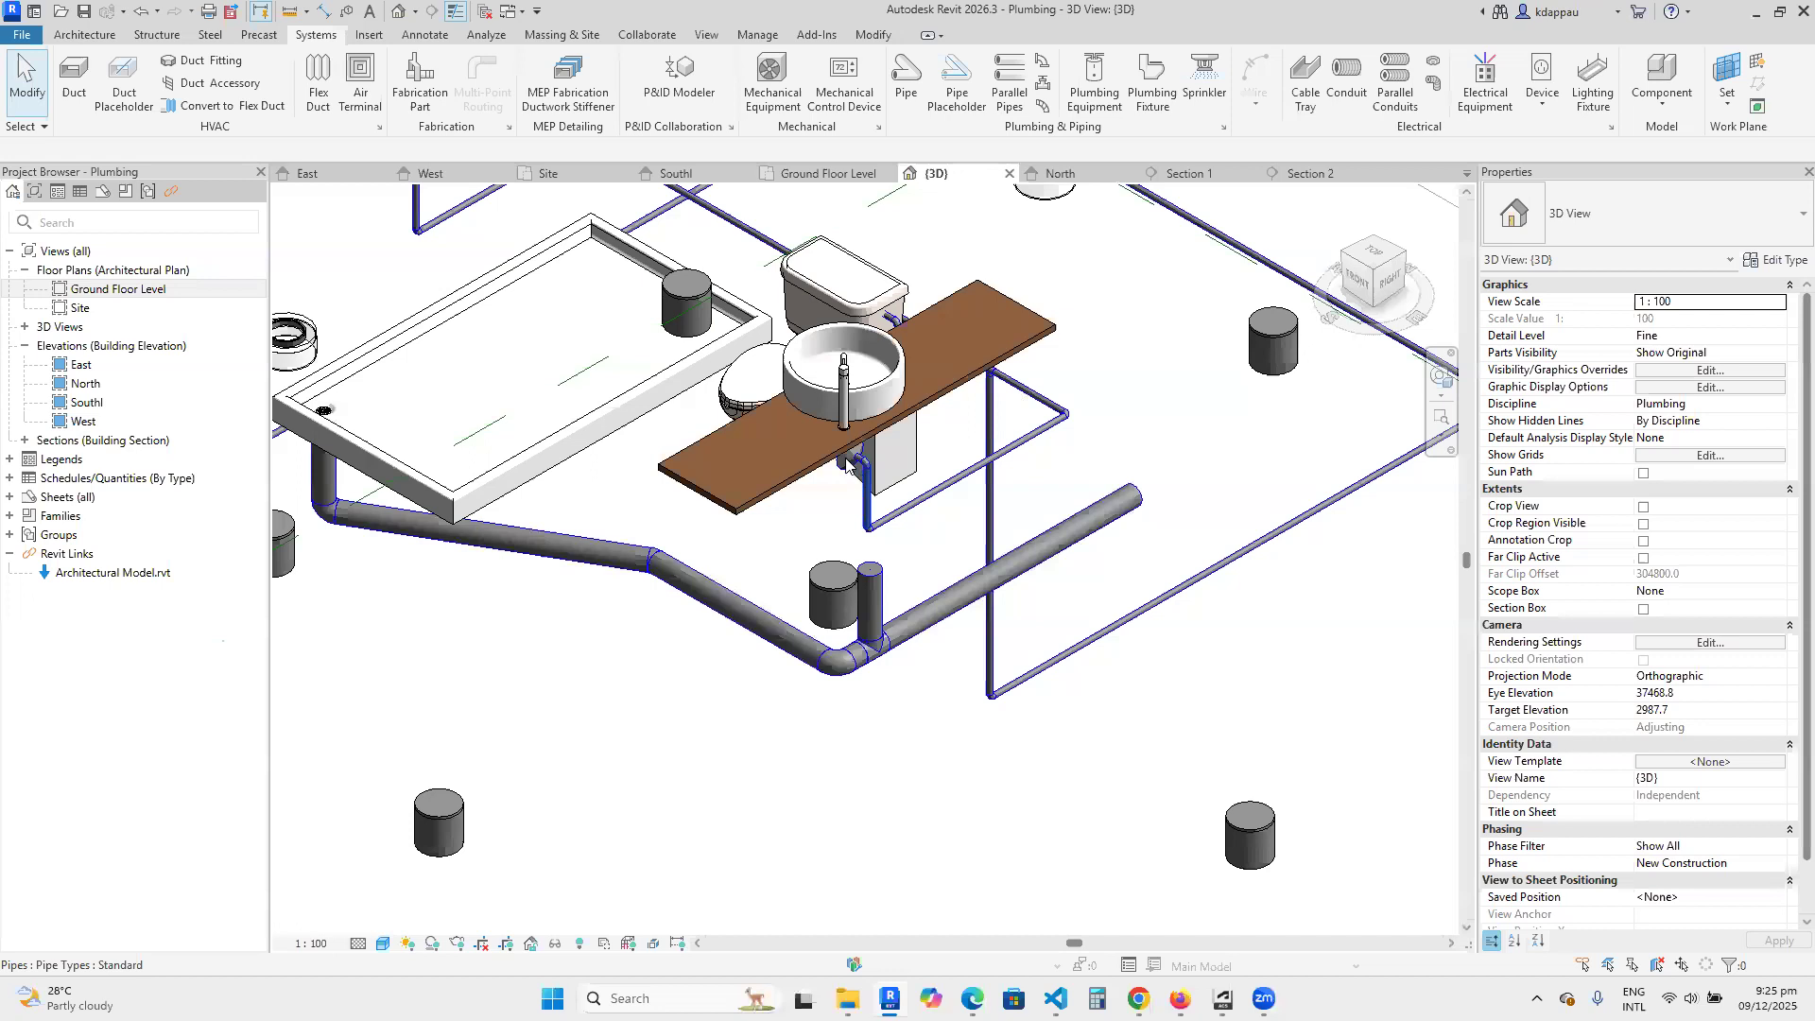
pyautogui.scroll(1, 848, 463)
pyautogui.click(847, 461)
pyautogui.press('Escape')
pyautogui.scroll(-3, 567, 548)
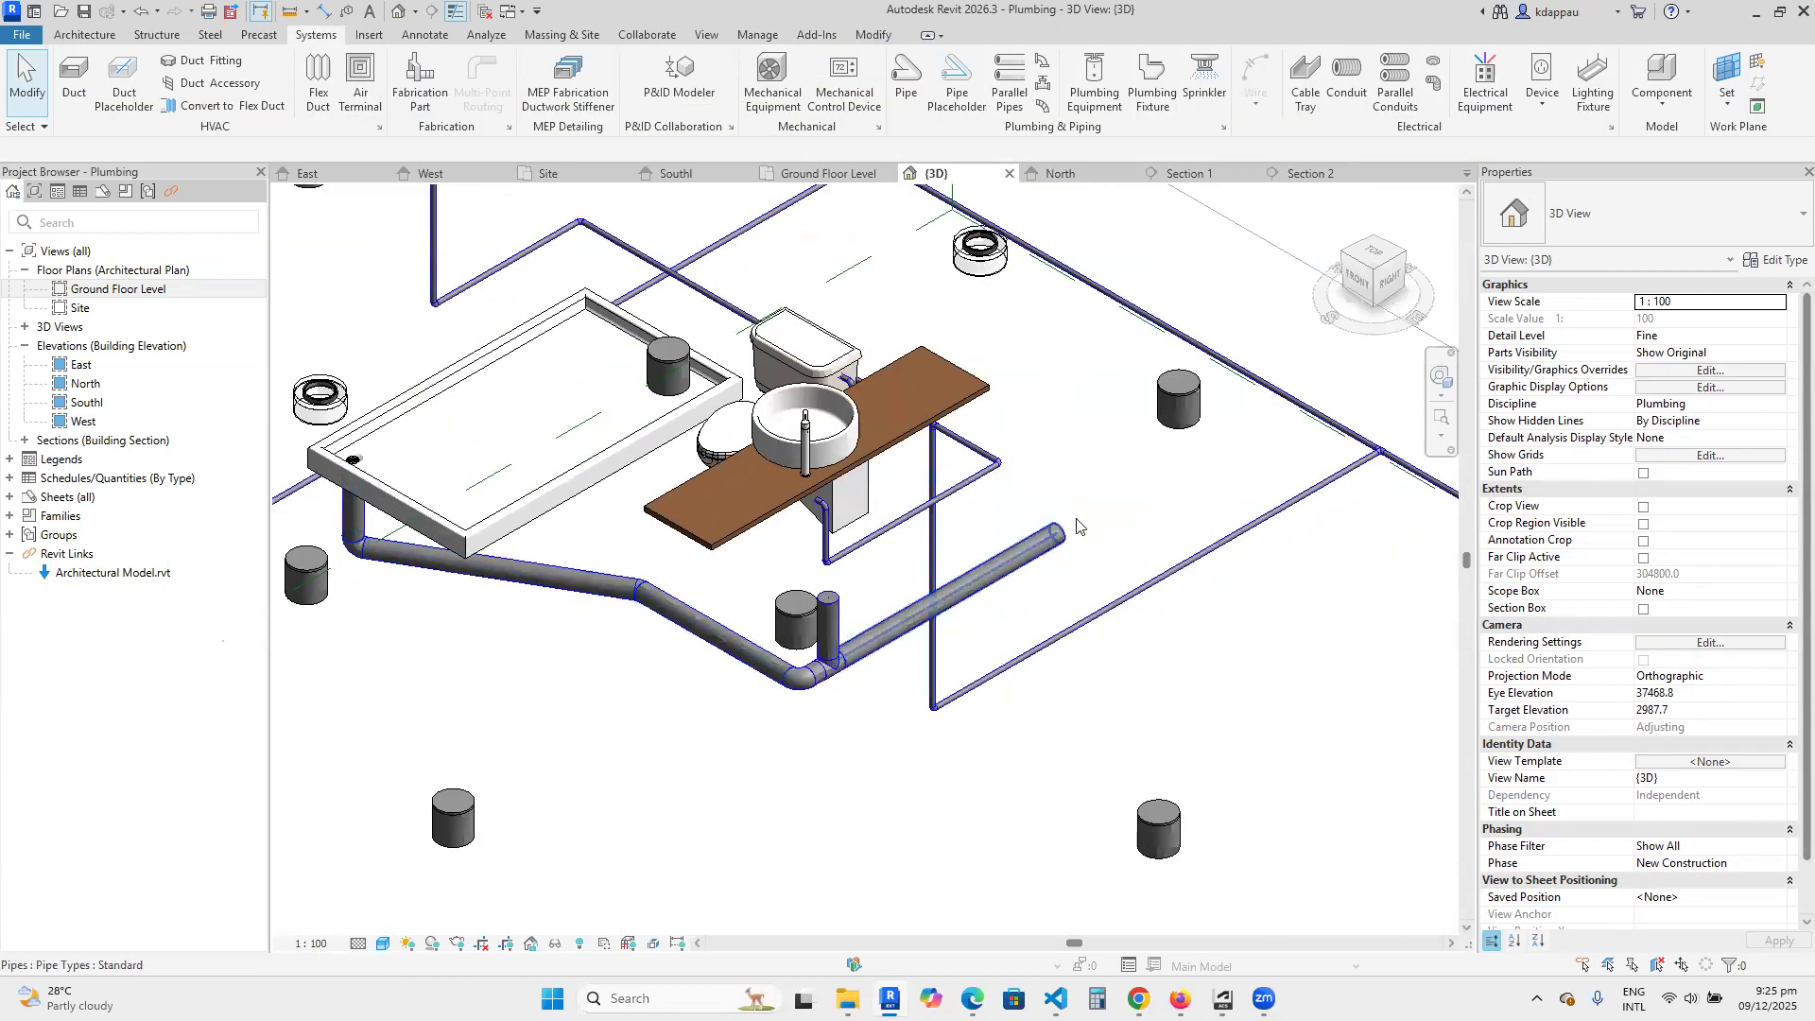
pyautogui.scroll(2, 821, 558)
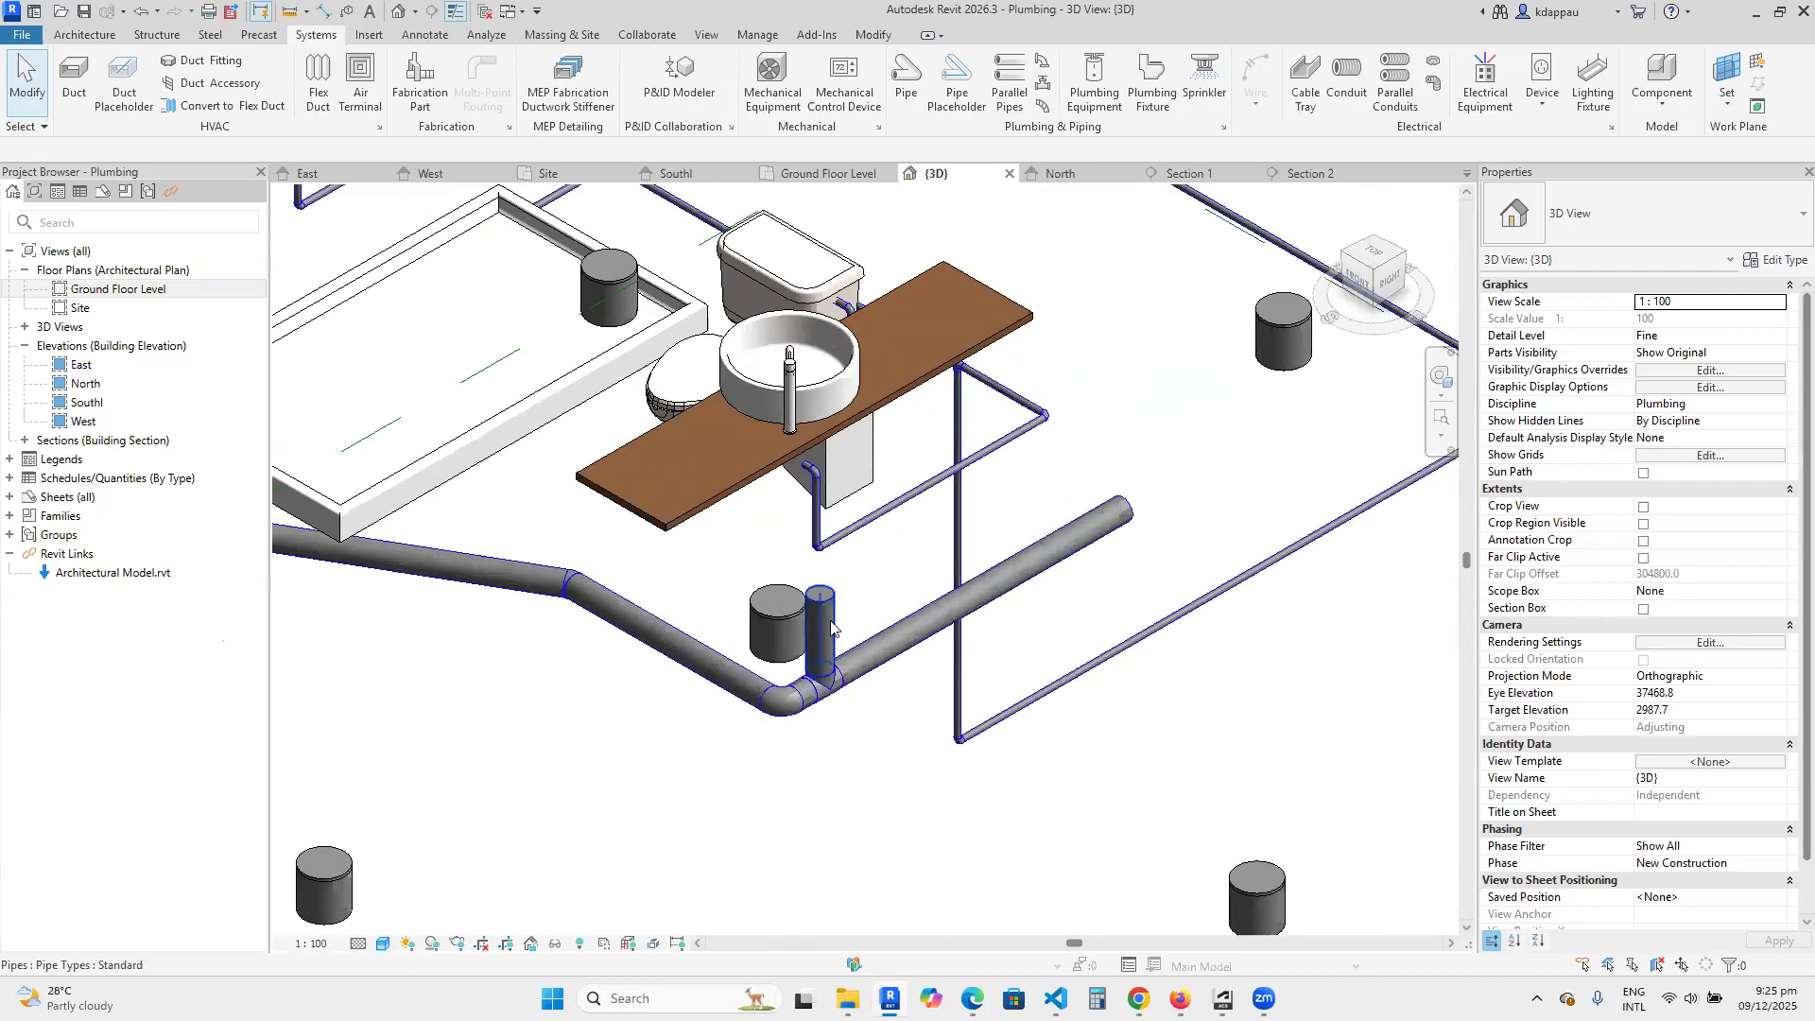
pyautogui.scroll(2, 814, 664)
pyautogui.scroll(-3, 826, 670)
pyautogui.scroll(4, 805, 636)
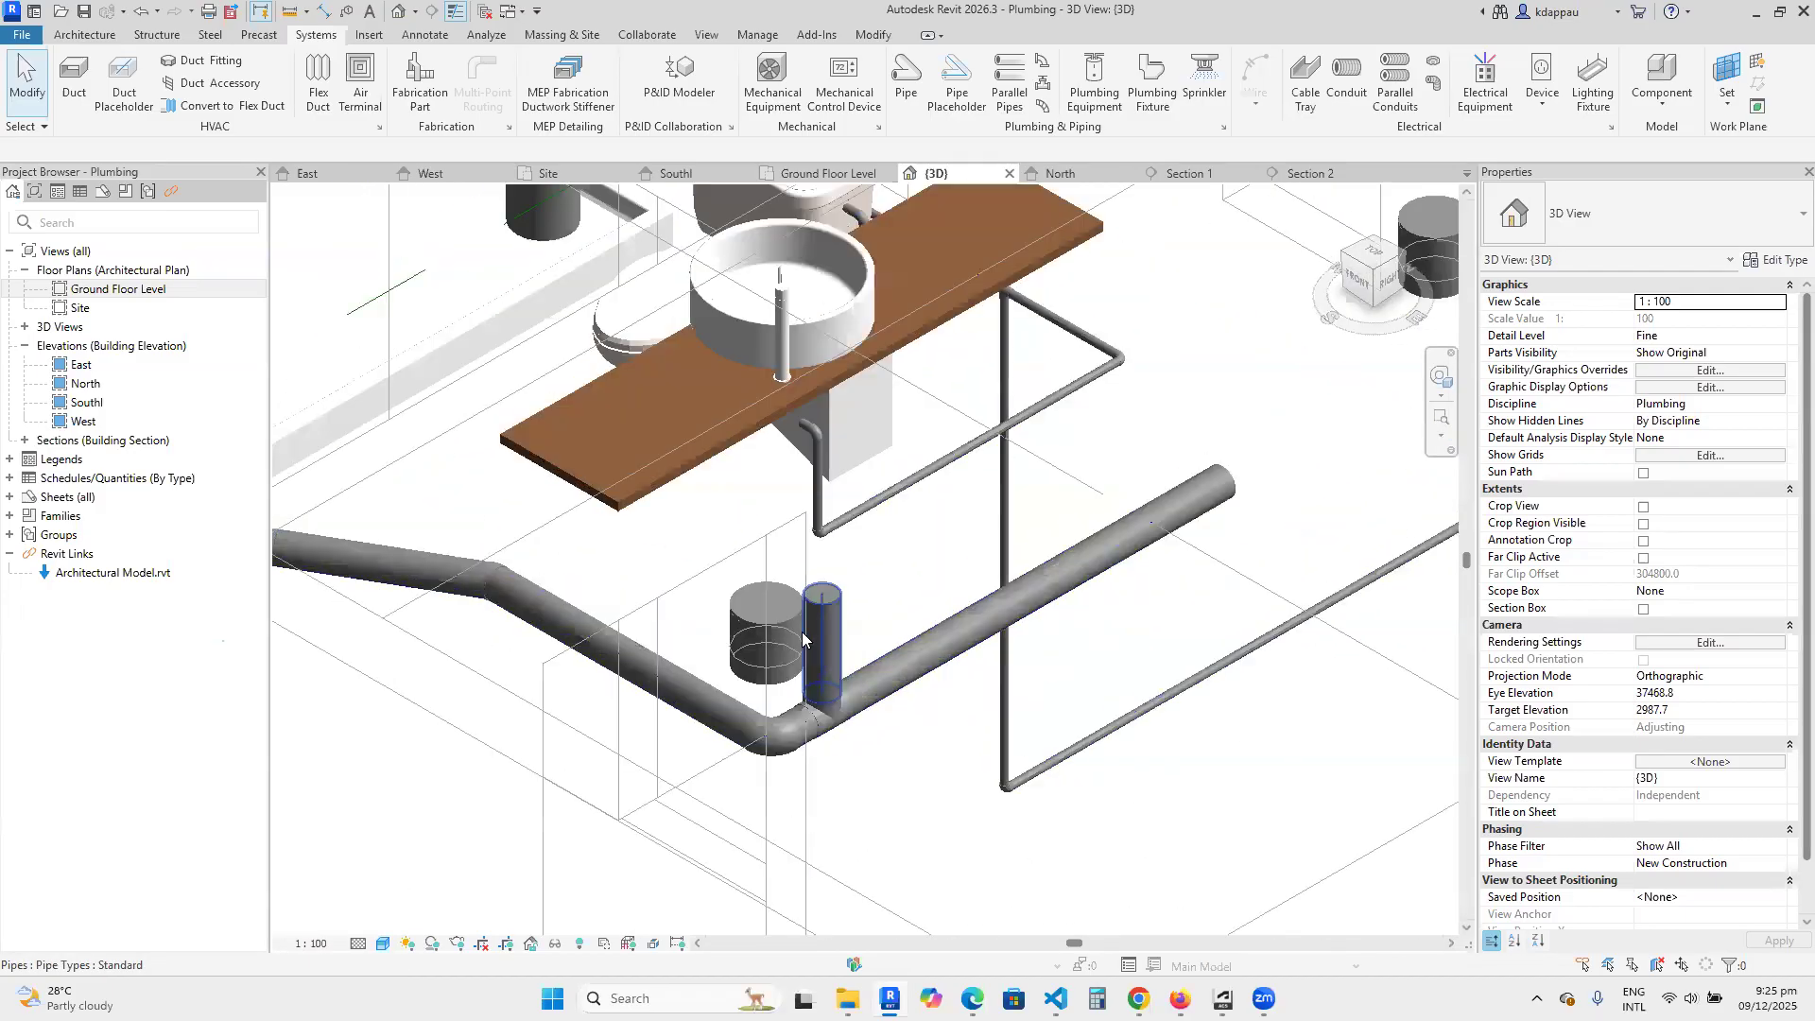
pyautogui.scroll(-3, 820, 646)
pyautogui.scroll(2, 804, 493)
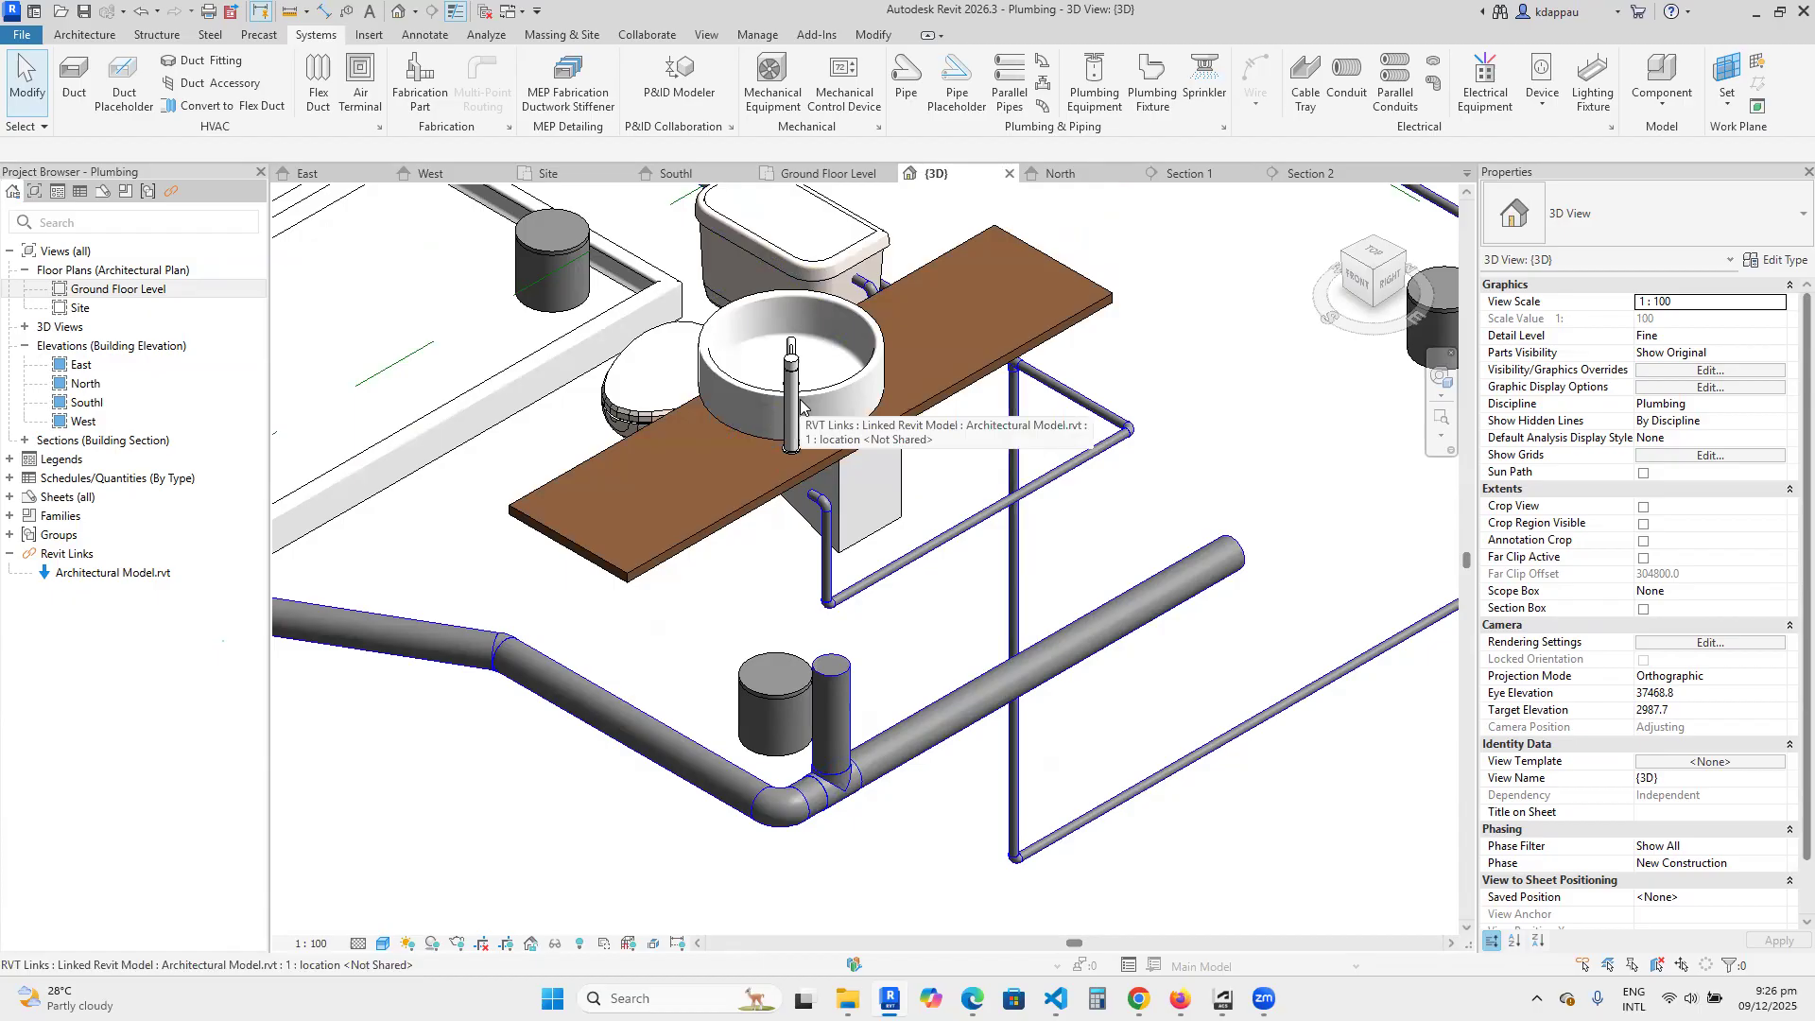
pyautogui.scroll(-6, 801, 424)
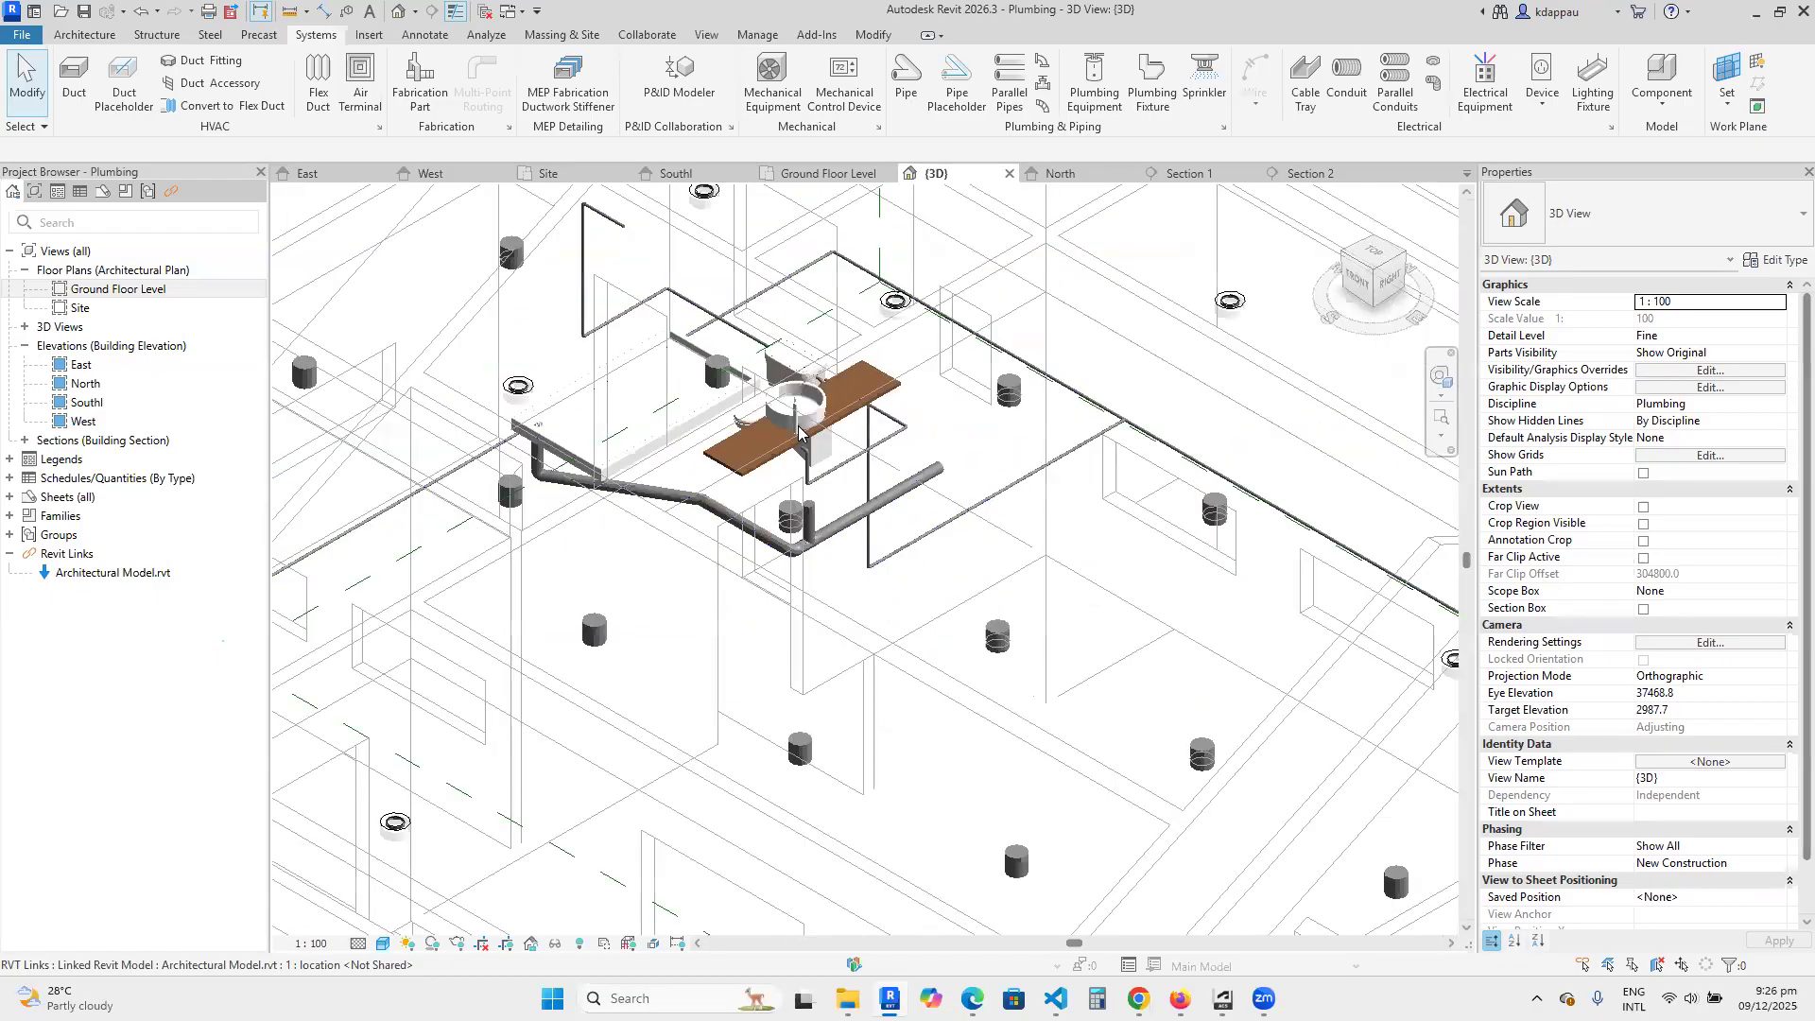
pyautogui.scroll(3, 800, 424)
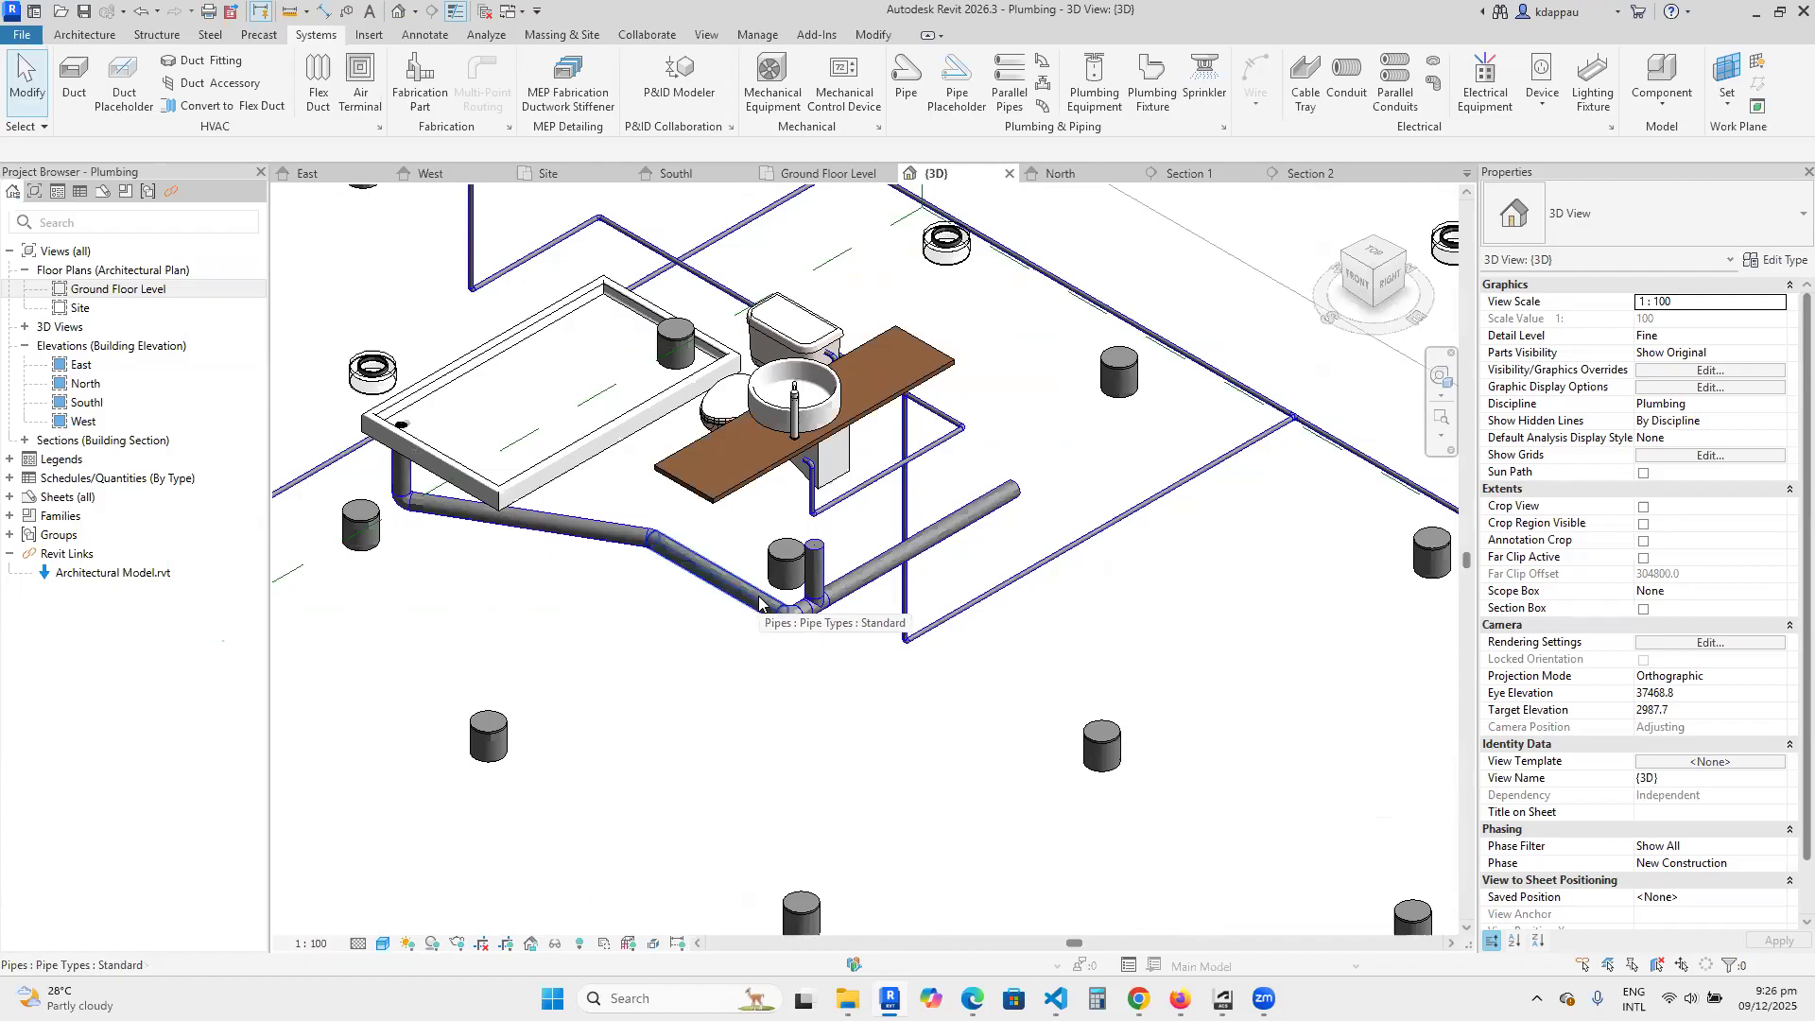
# Set the middle elevation of the drain pipe running from the shower to -300 mm.
pyautogui.click(534, 519)
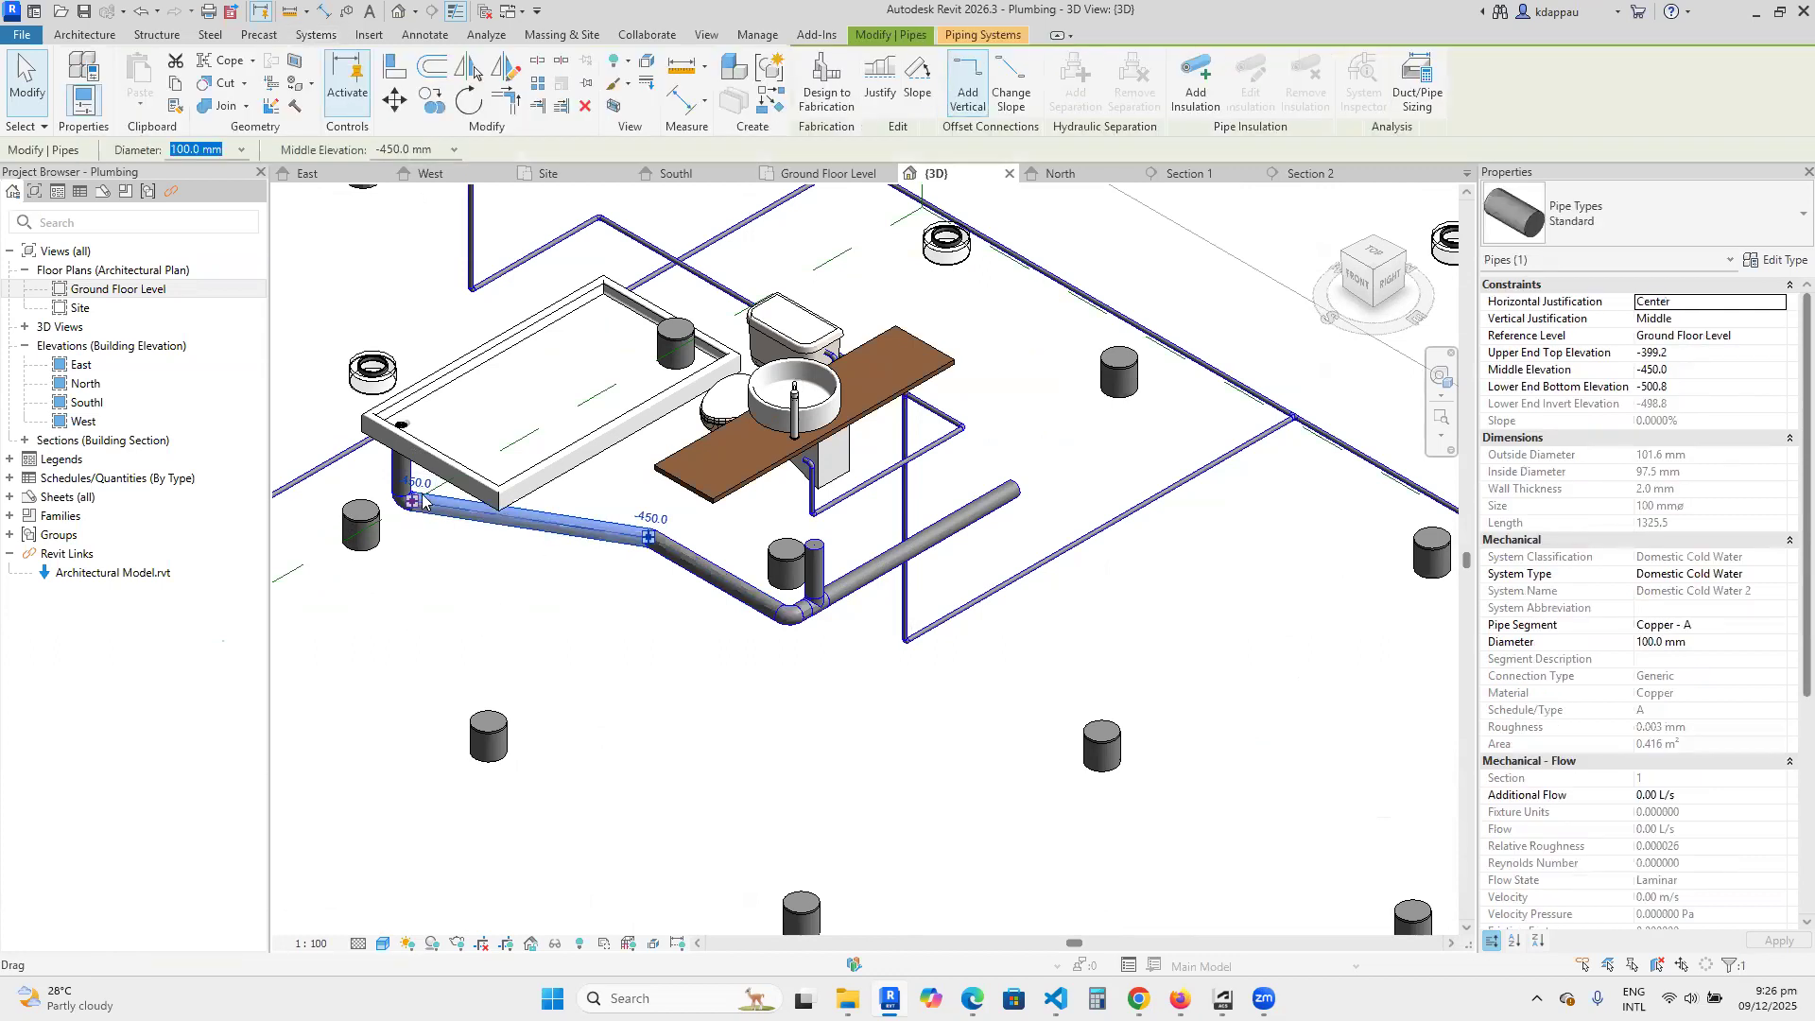
pyautogui.click(1690, 372)
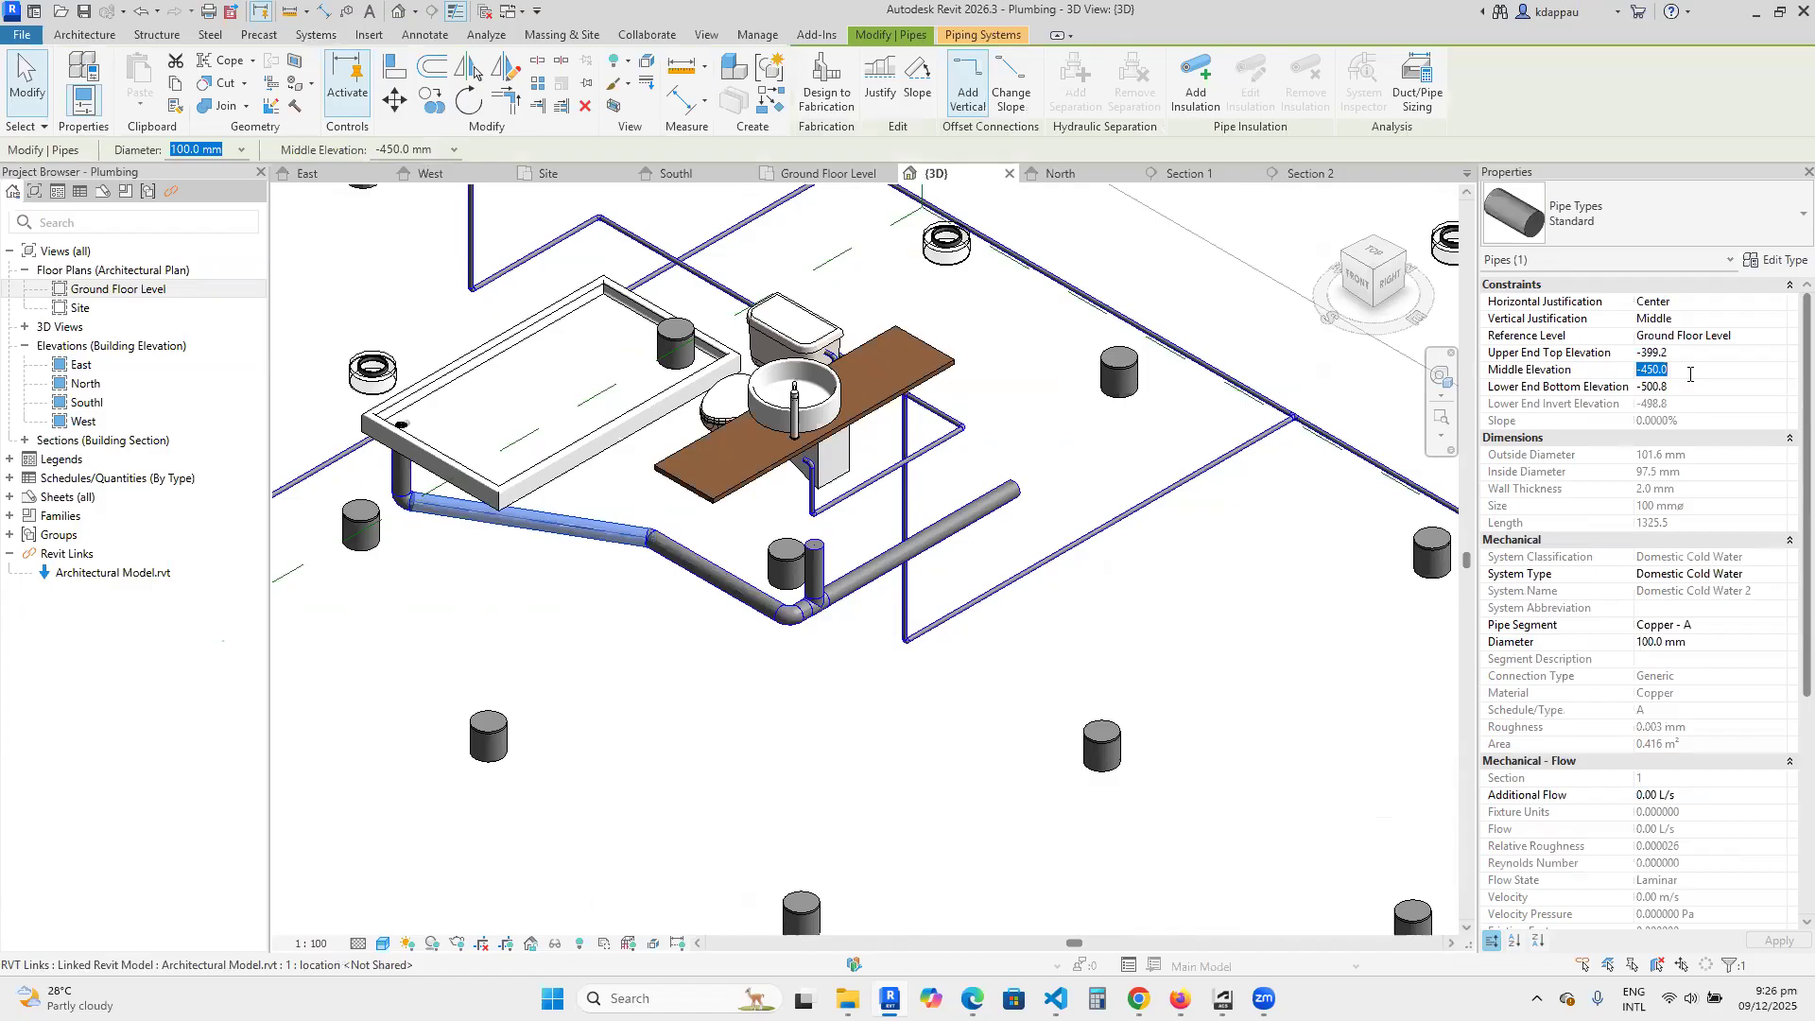
pyautogui.write('-3')
pyautogui.click(631, 704)
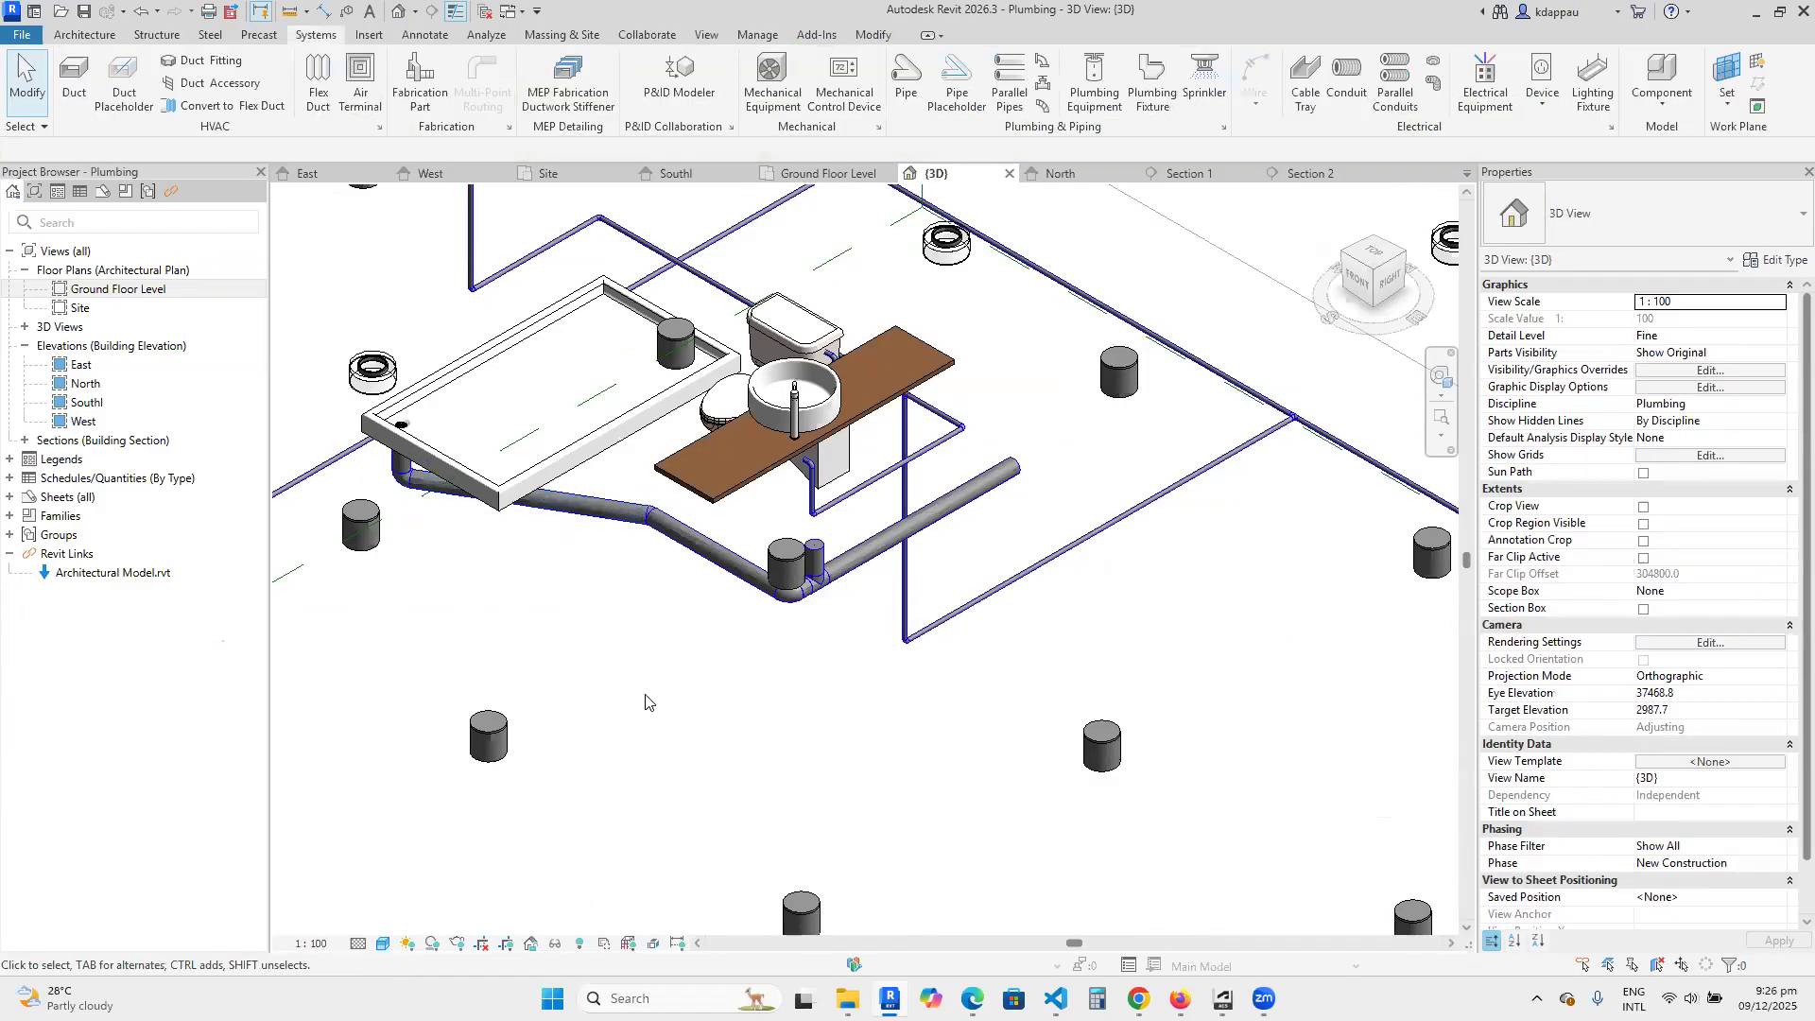
# Examine the raised drain run and its open end beneath the toilet and basin from the right-back 3D corner.
pyautogui.scroll(2, 725, 491)
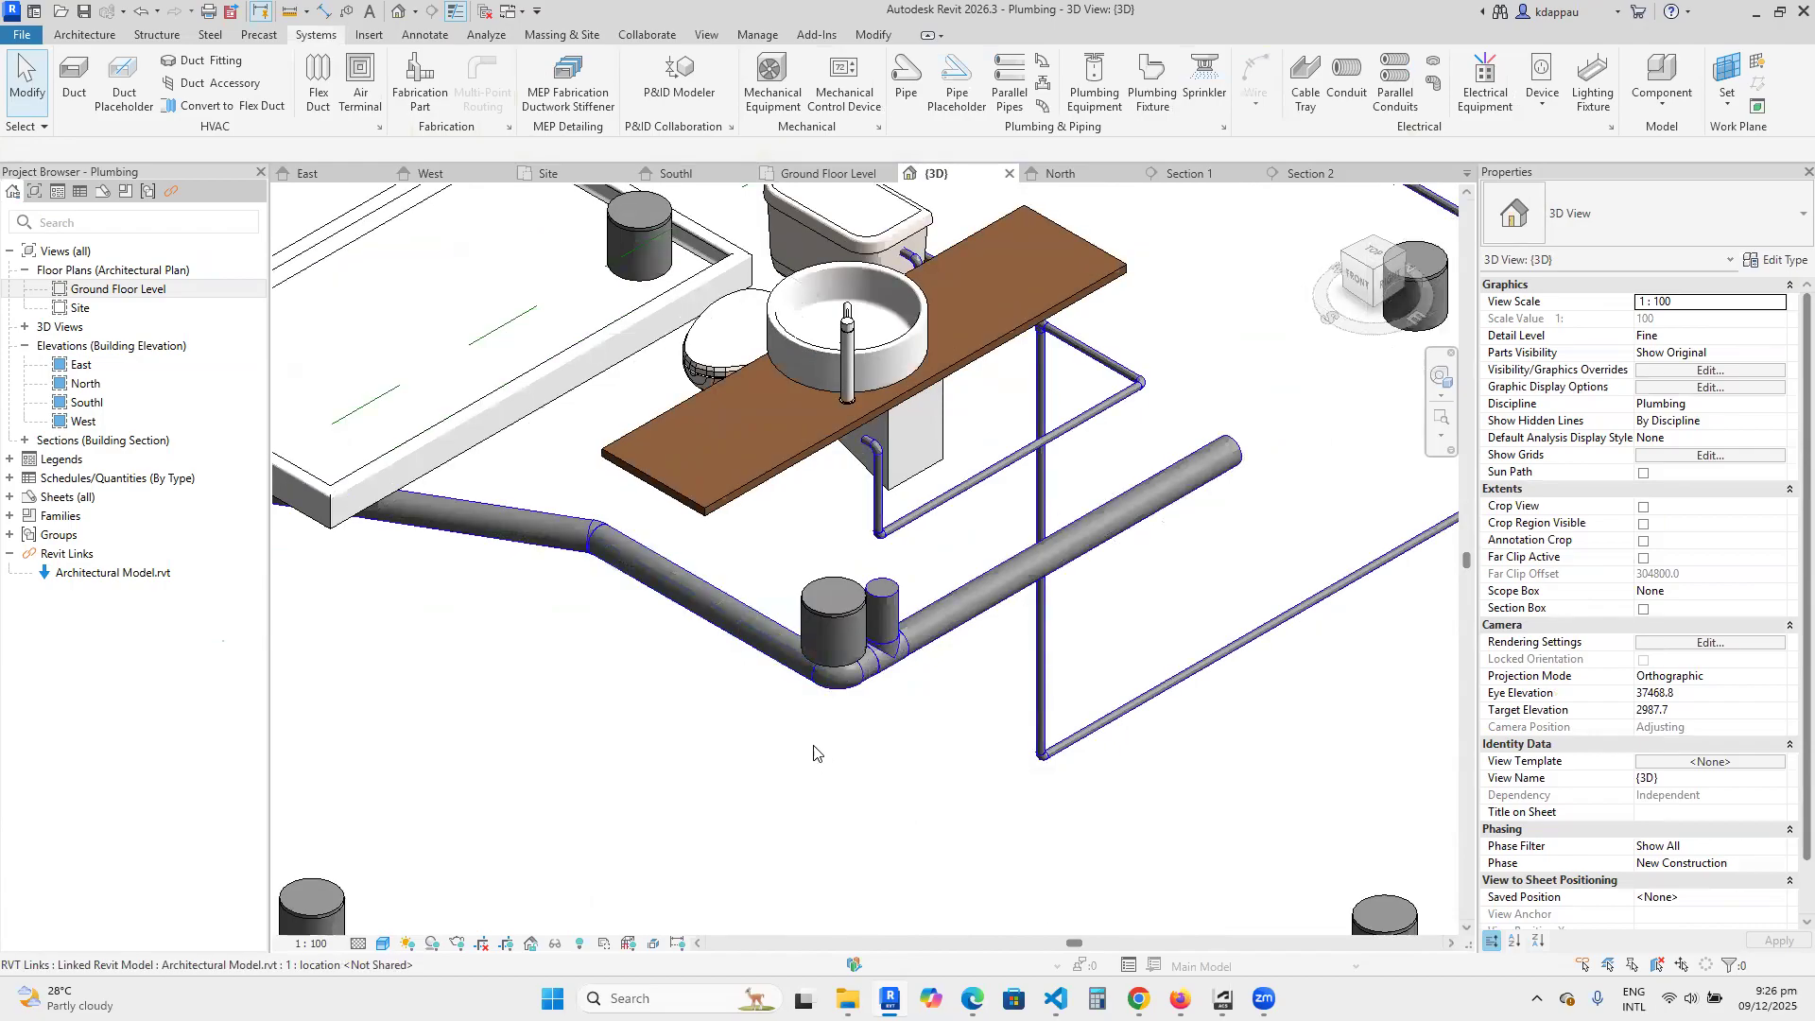
pyautogui.scroll(-2, 814, 749)
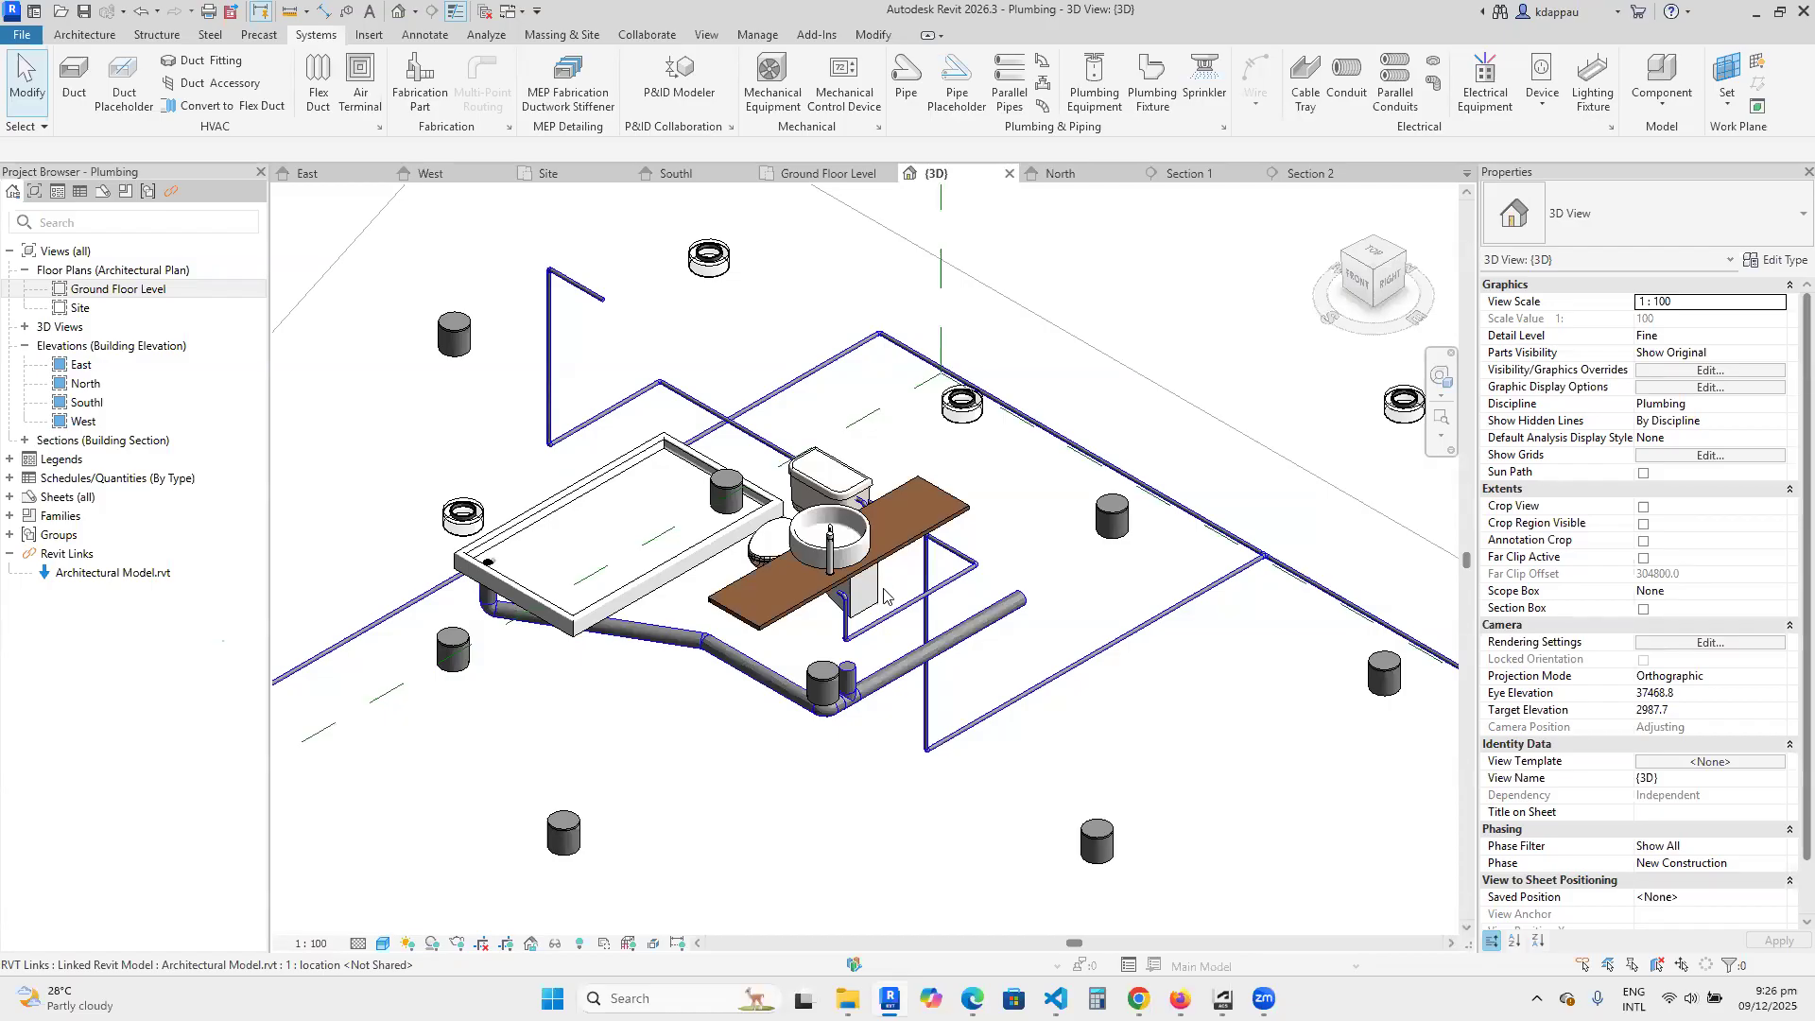
pyautogui.click(972, 627)
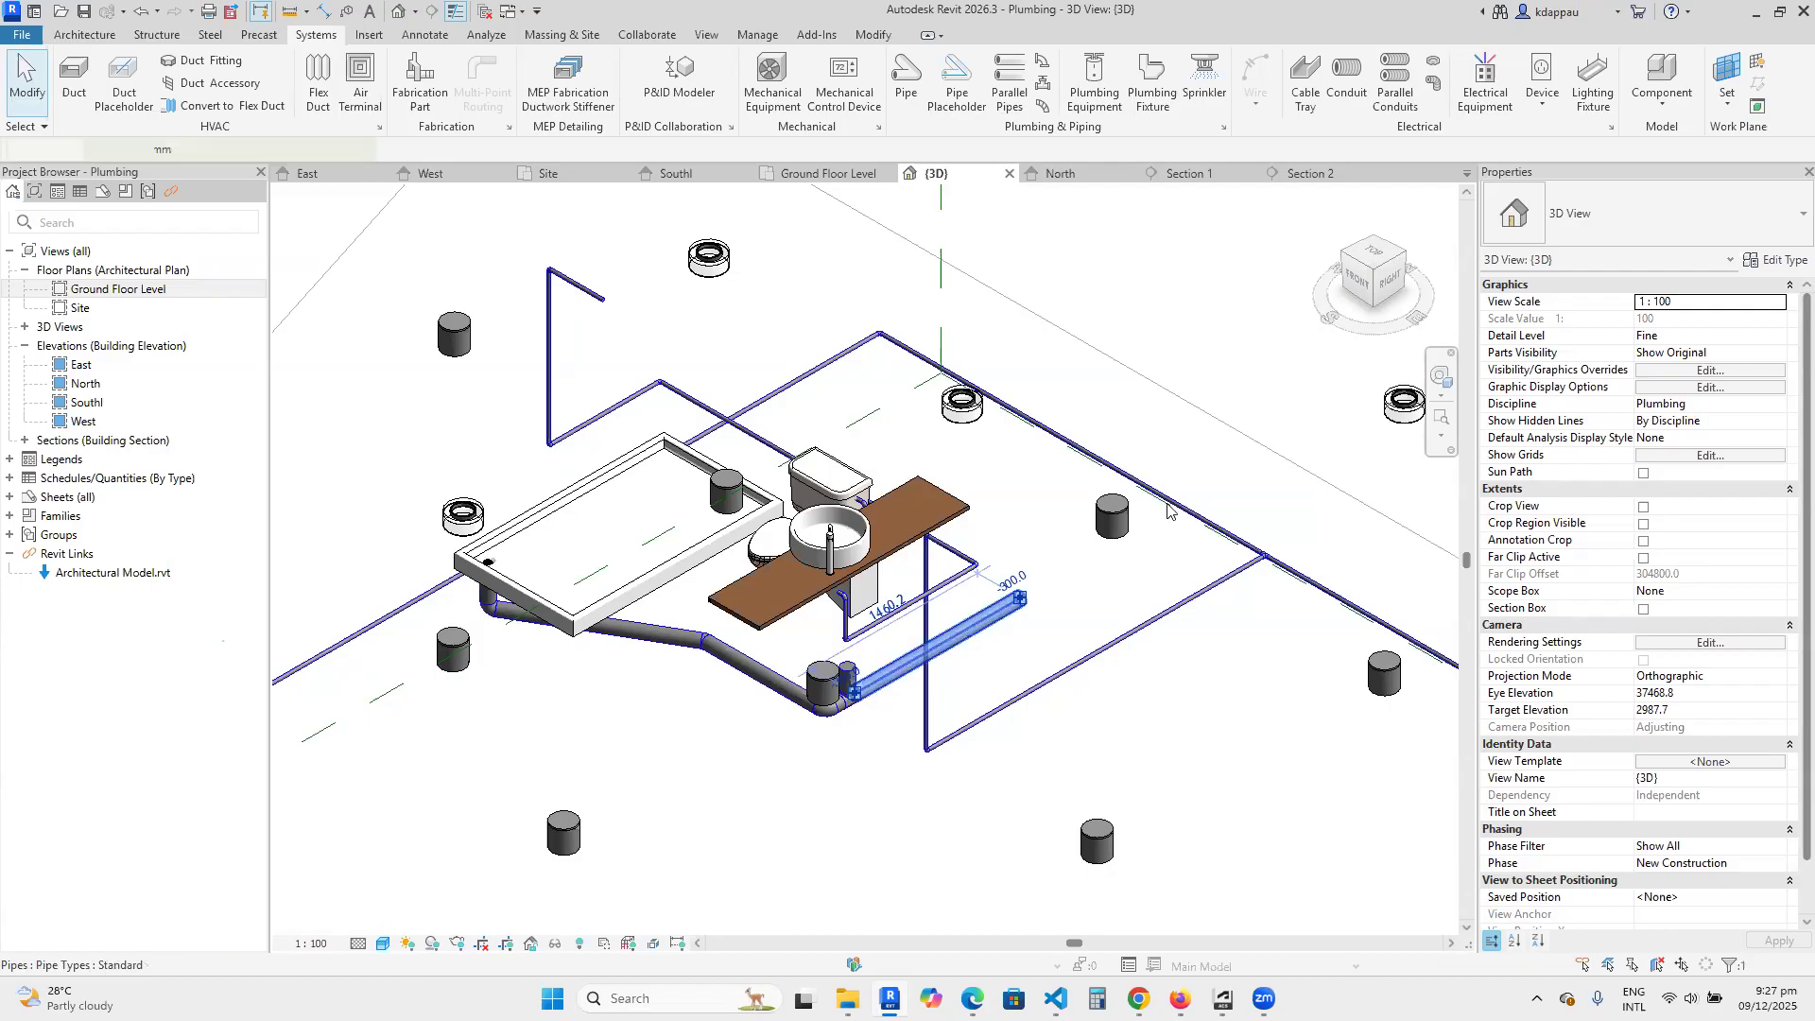
pyautogui.click(1380, 284)
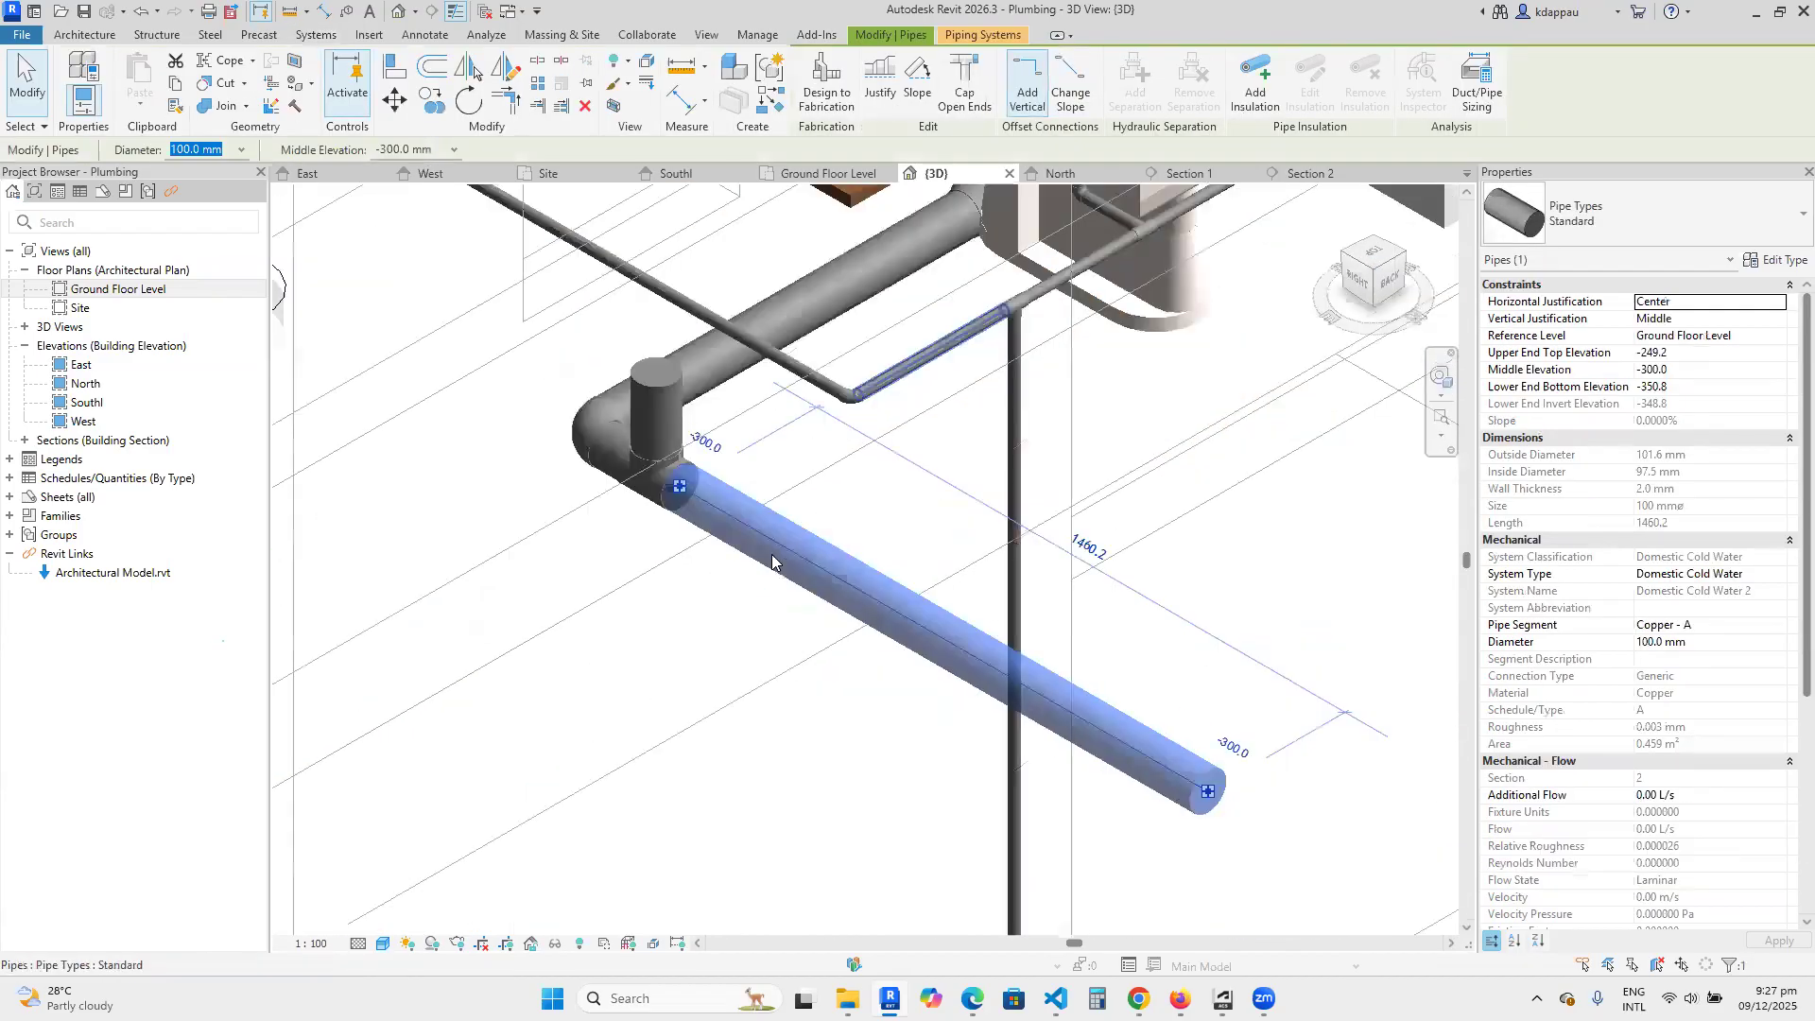
pyautogui.click(619, 621)
pyautogui.scroll(-4, 943, 667)
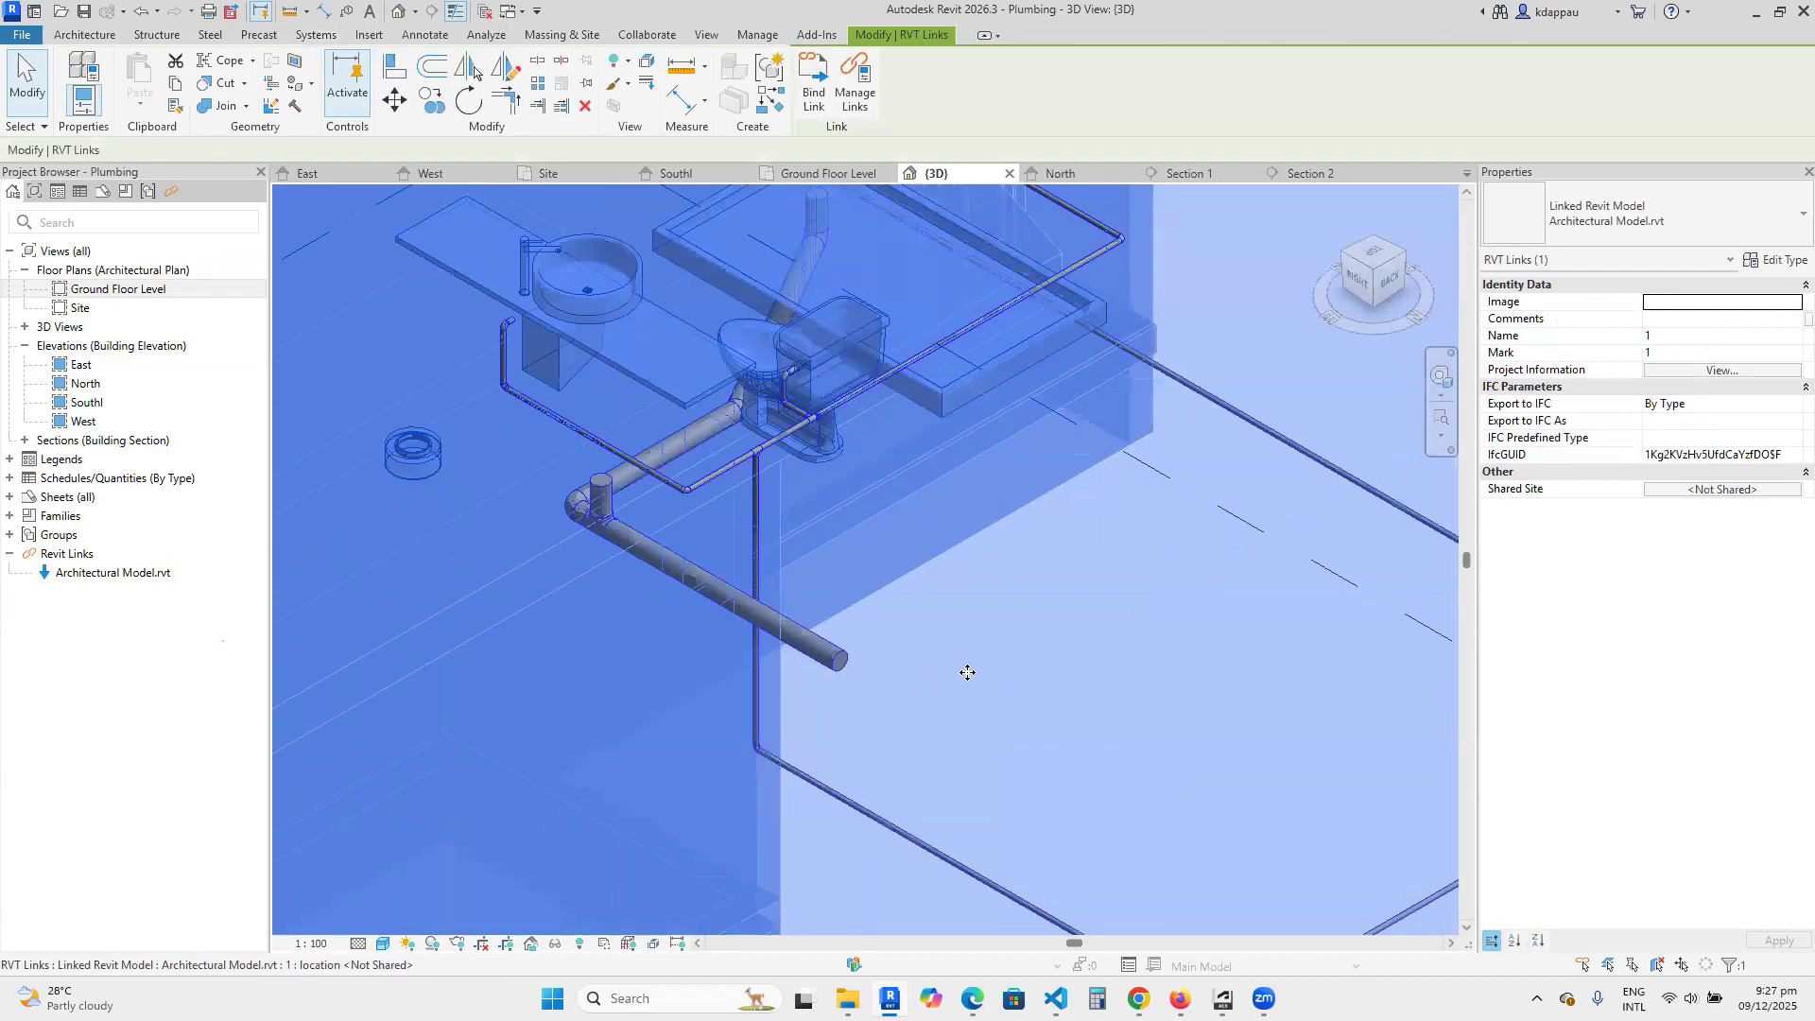
pyautogui.scroll(-6, 967, 672)
pyautogui.press('Escape')
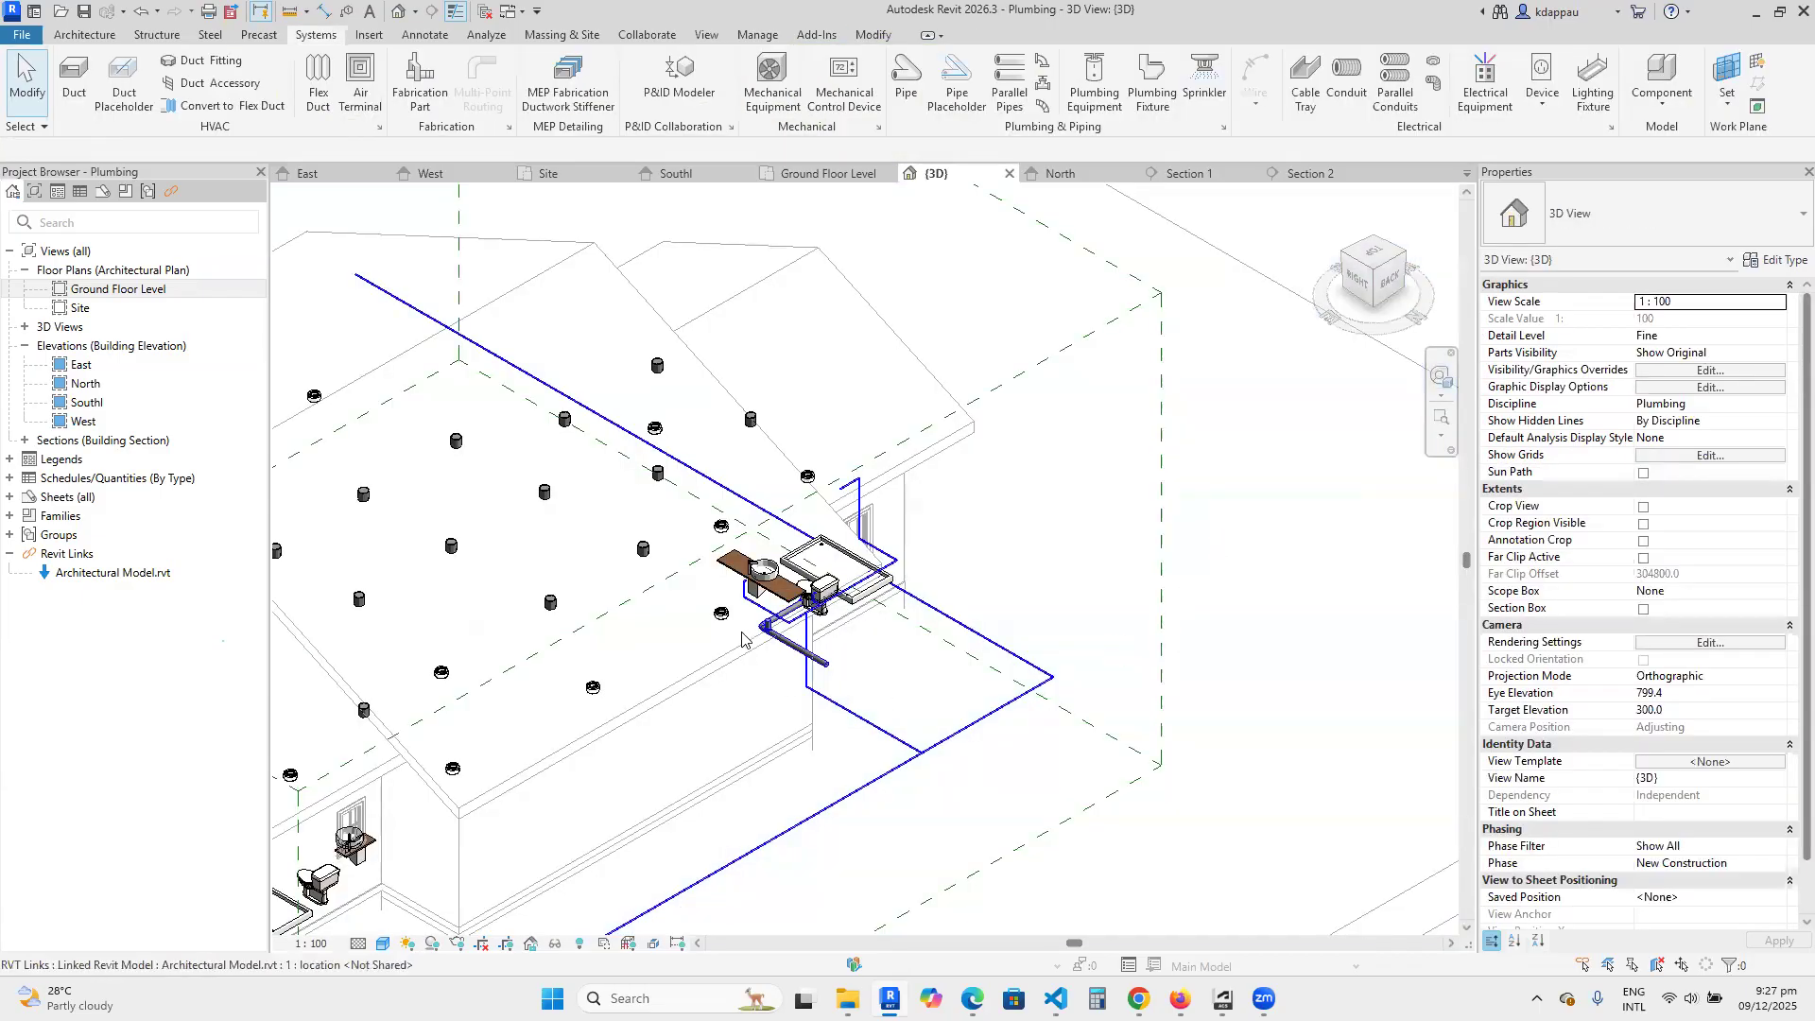
pyautogui.scroll(8, 742, 638)
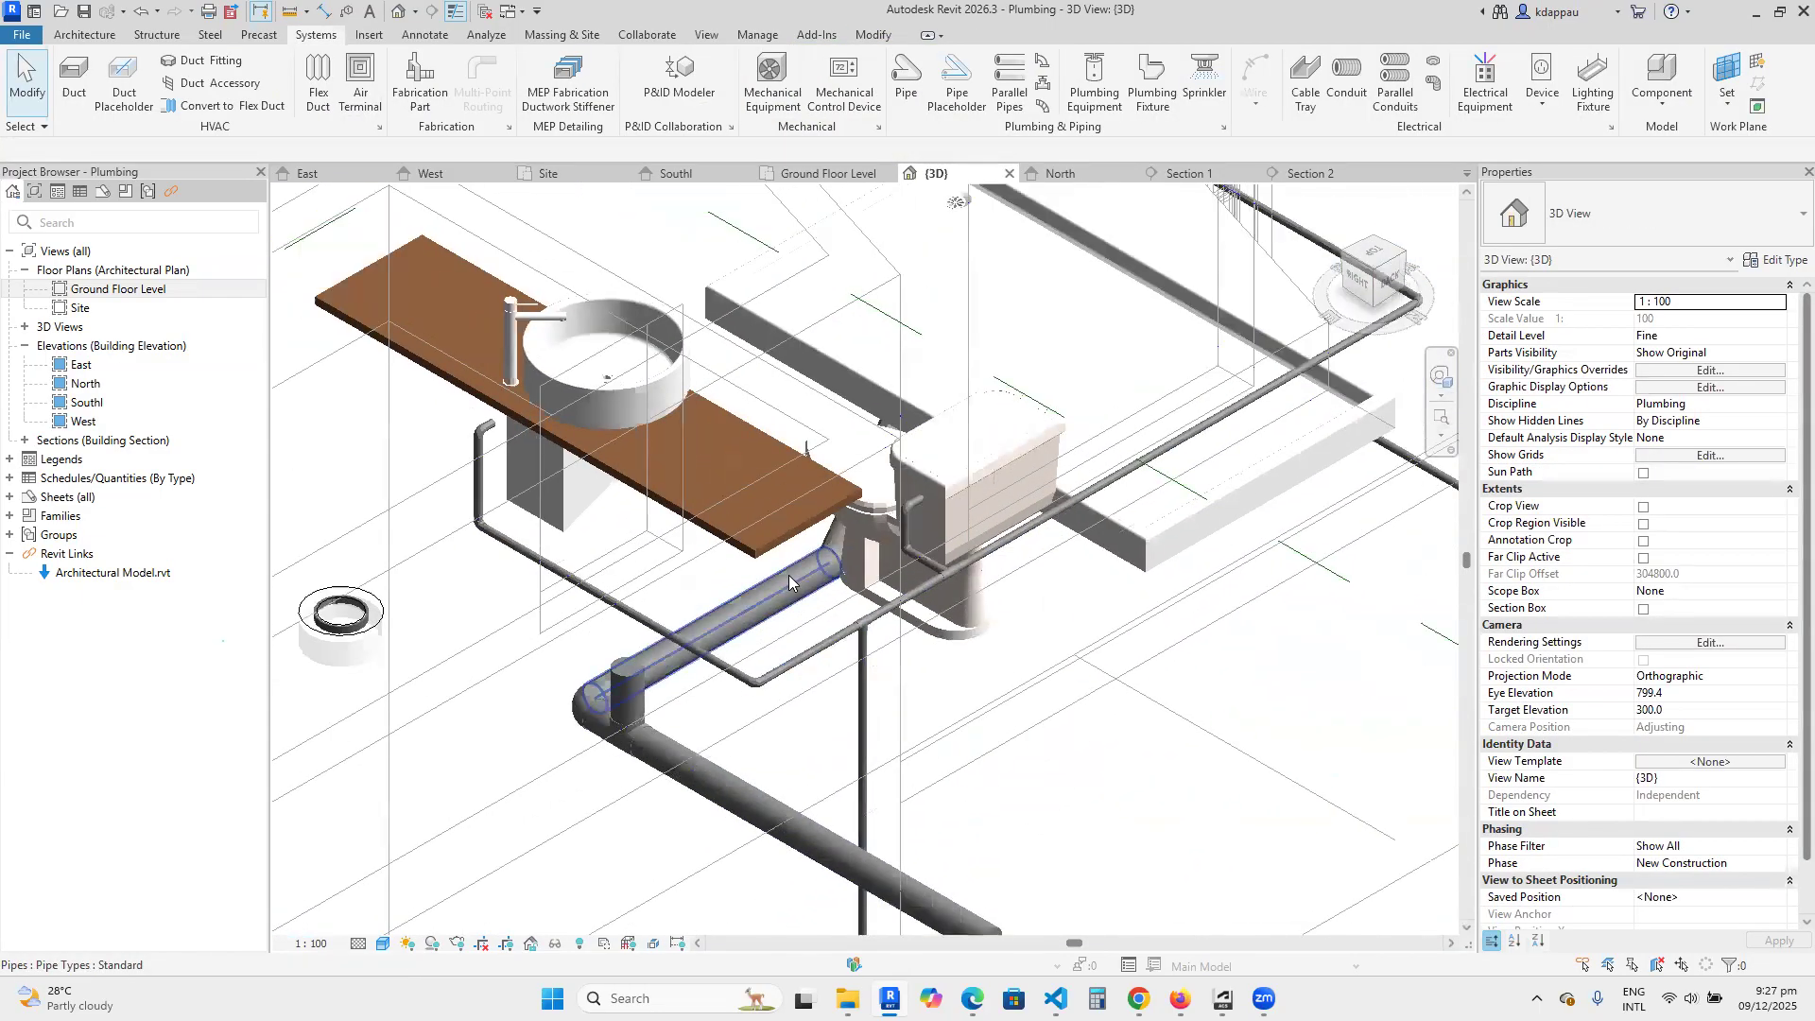
pyautogui.scroll(-3, 789, 582)
pyautogui.scroll(2, 857, 624)
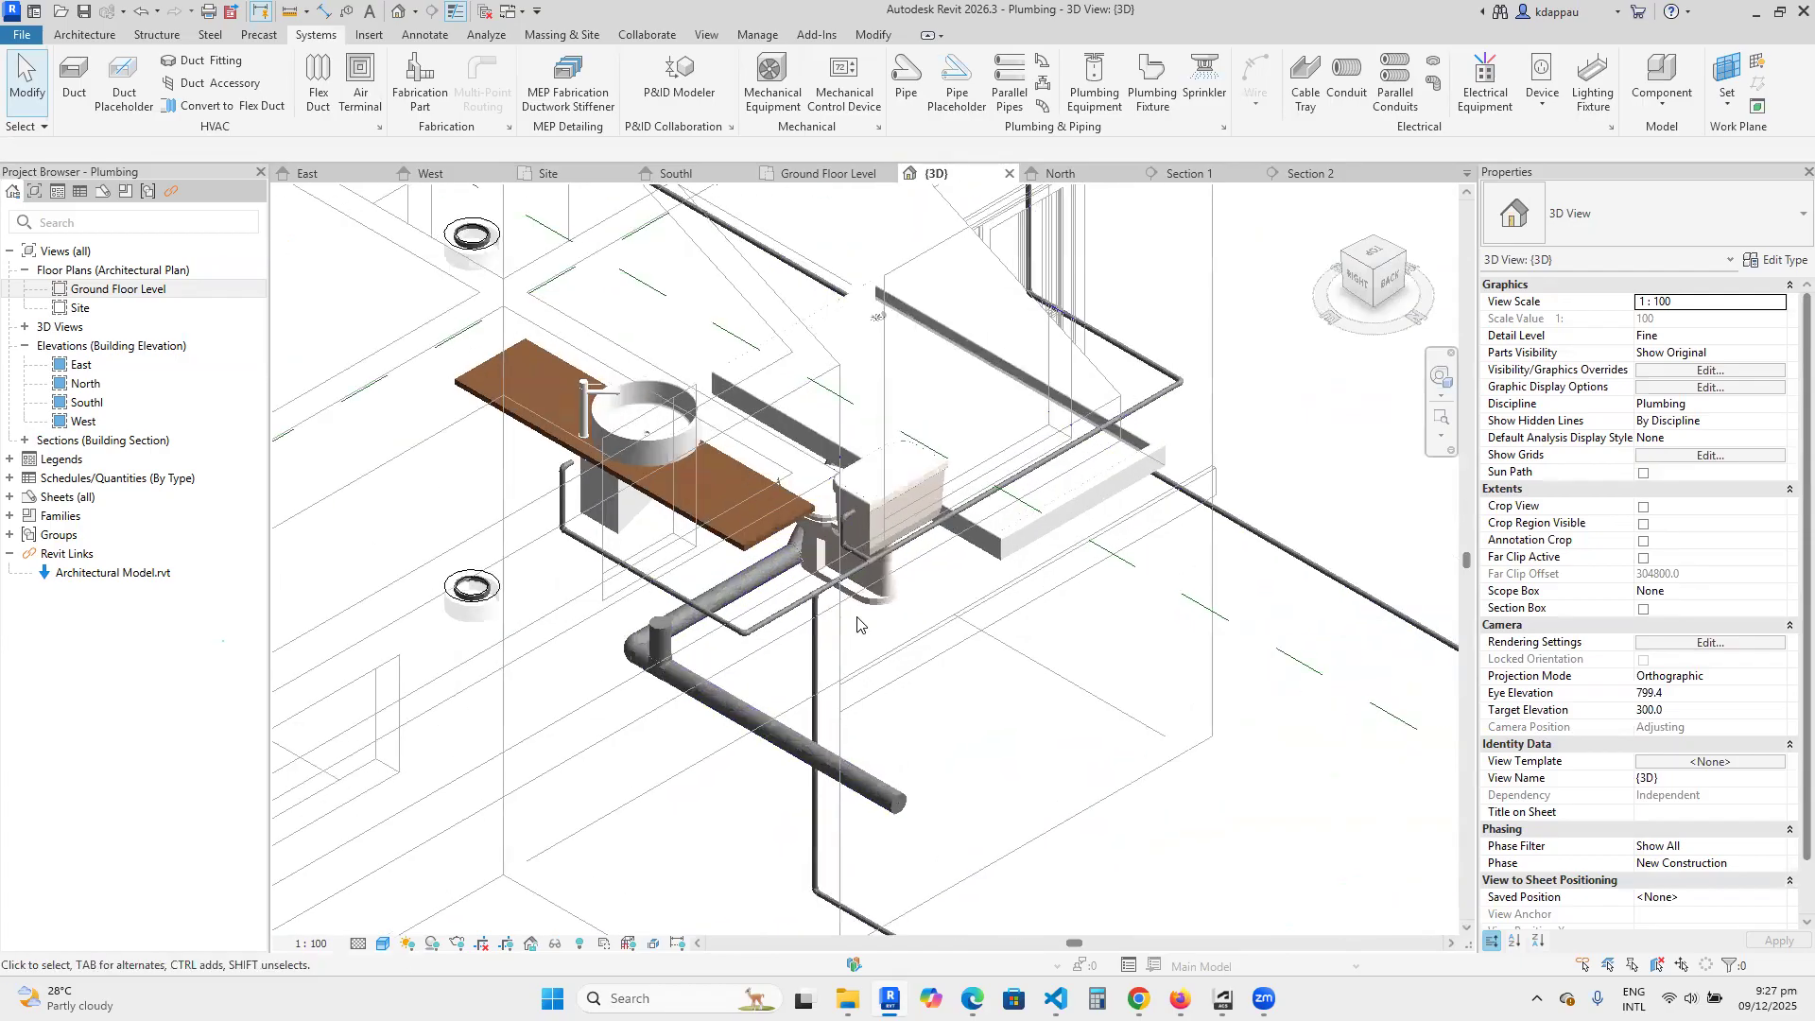
pyautogui.scroll(1, 857, 624)
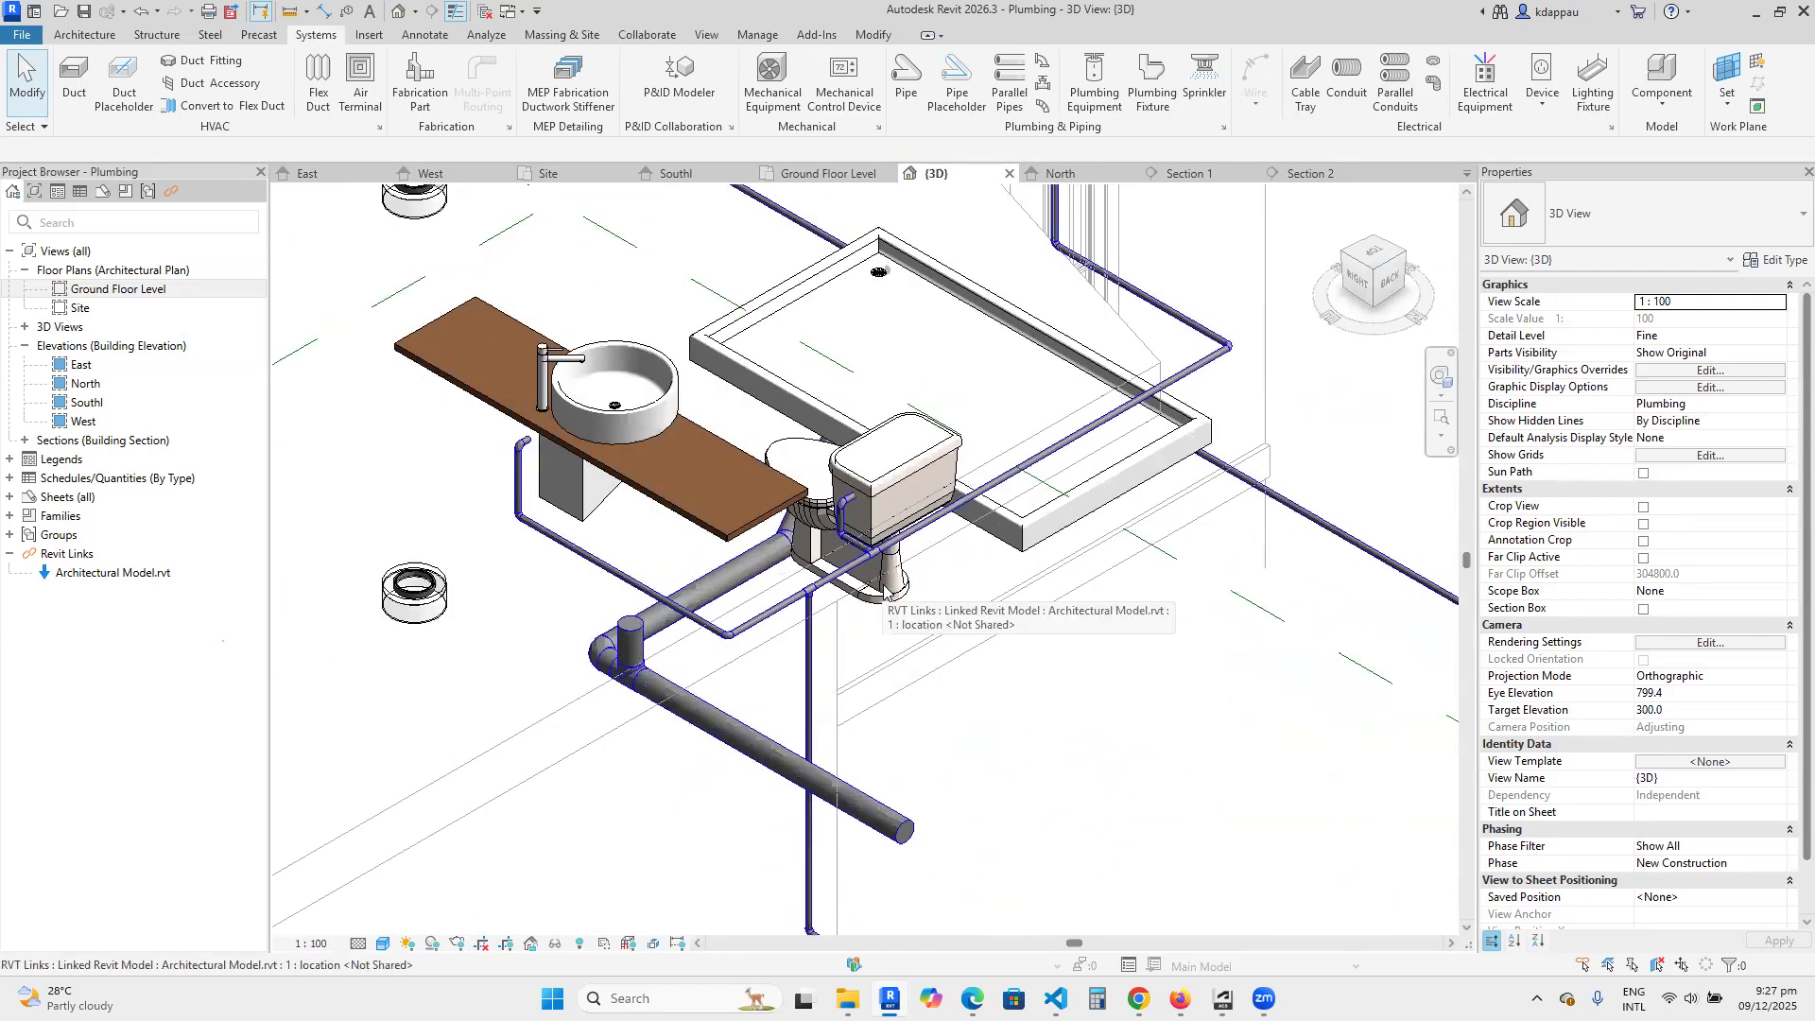
# Open the Ground Floor Level floor plan at the bathroom, dismissing the save reminder without saving.
pyautogui.click(112, 291)
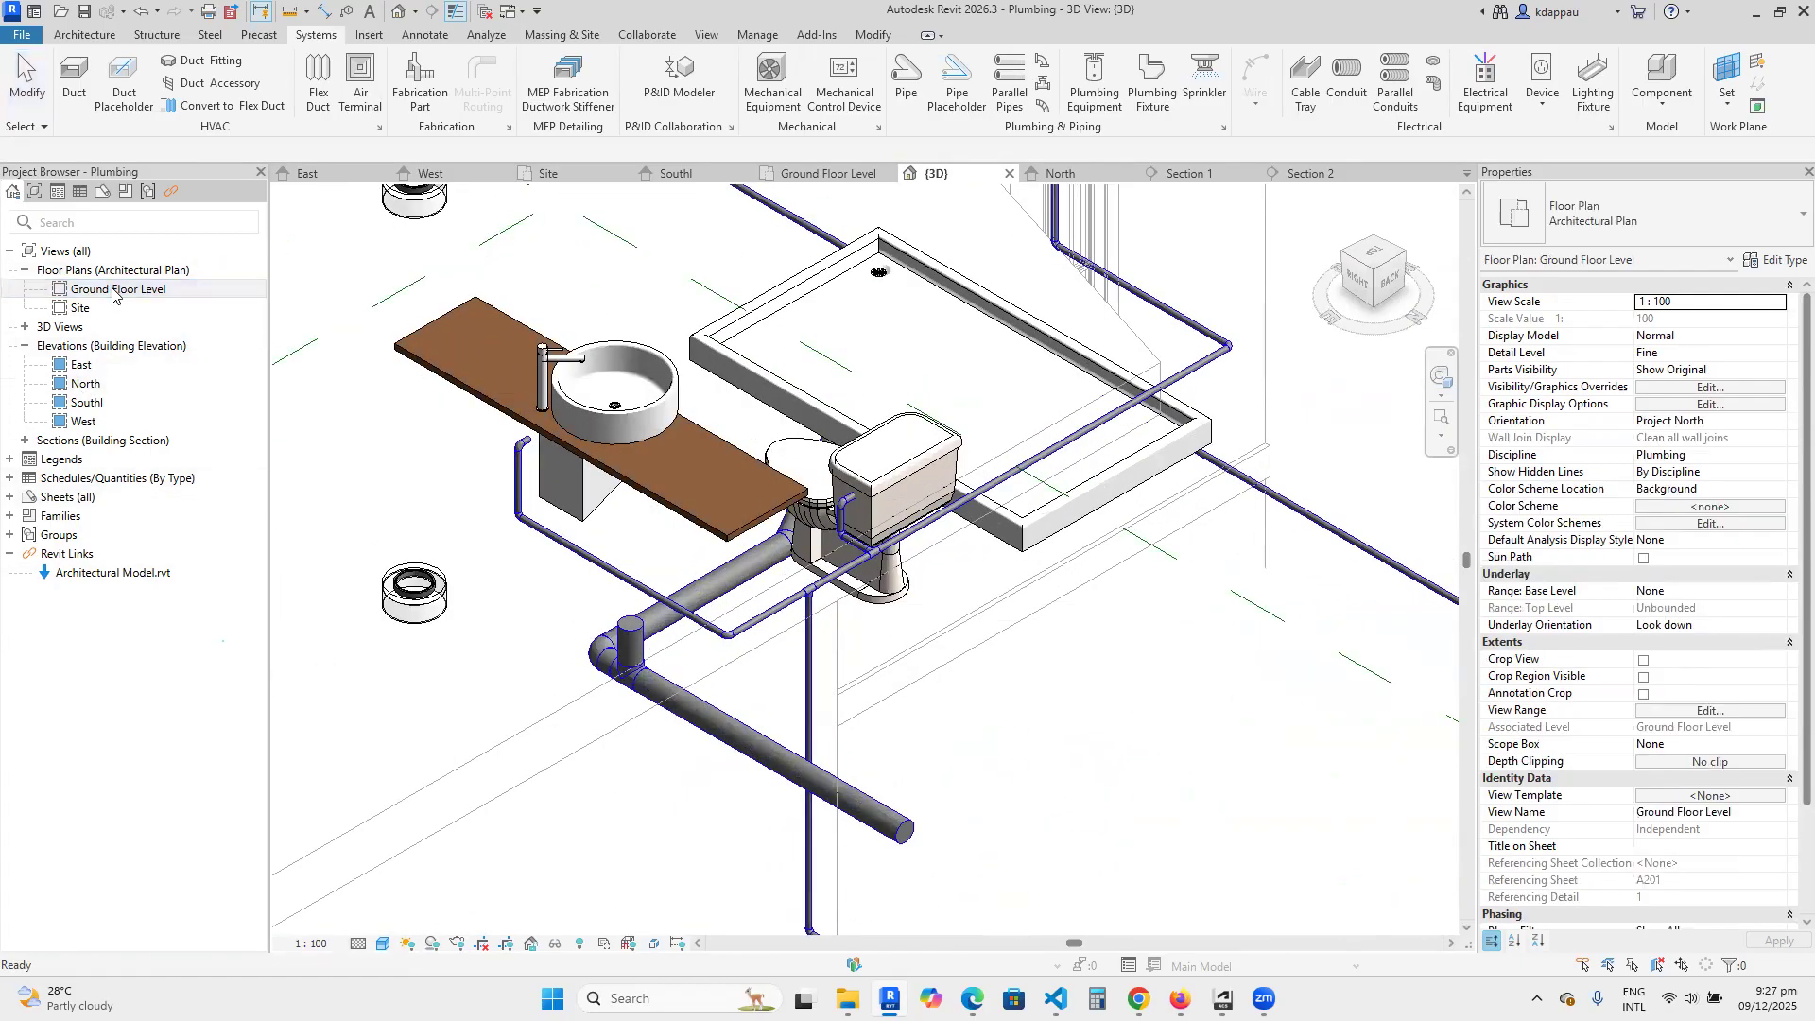
pyautogui.doubleClick(113, 290)
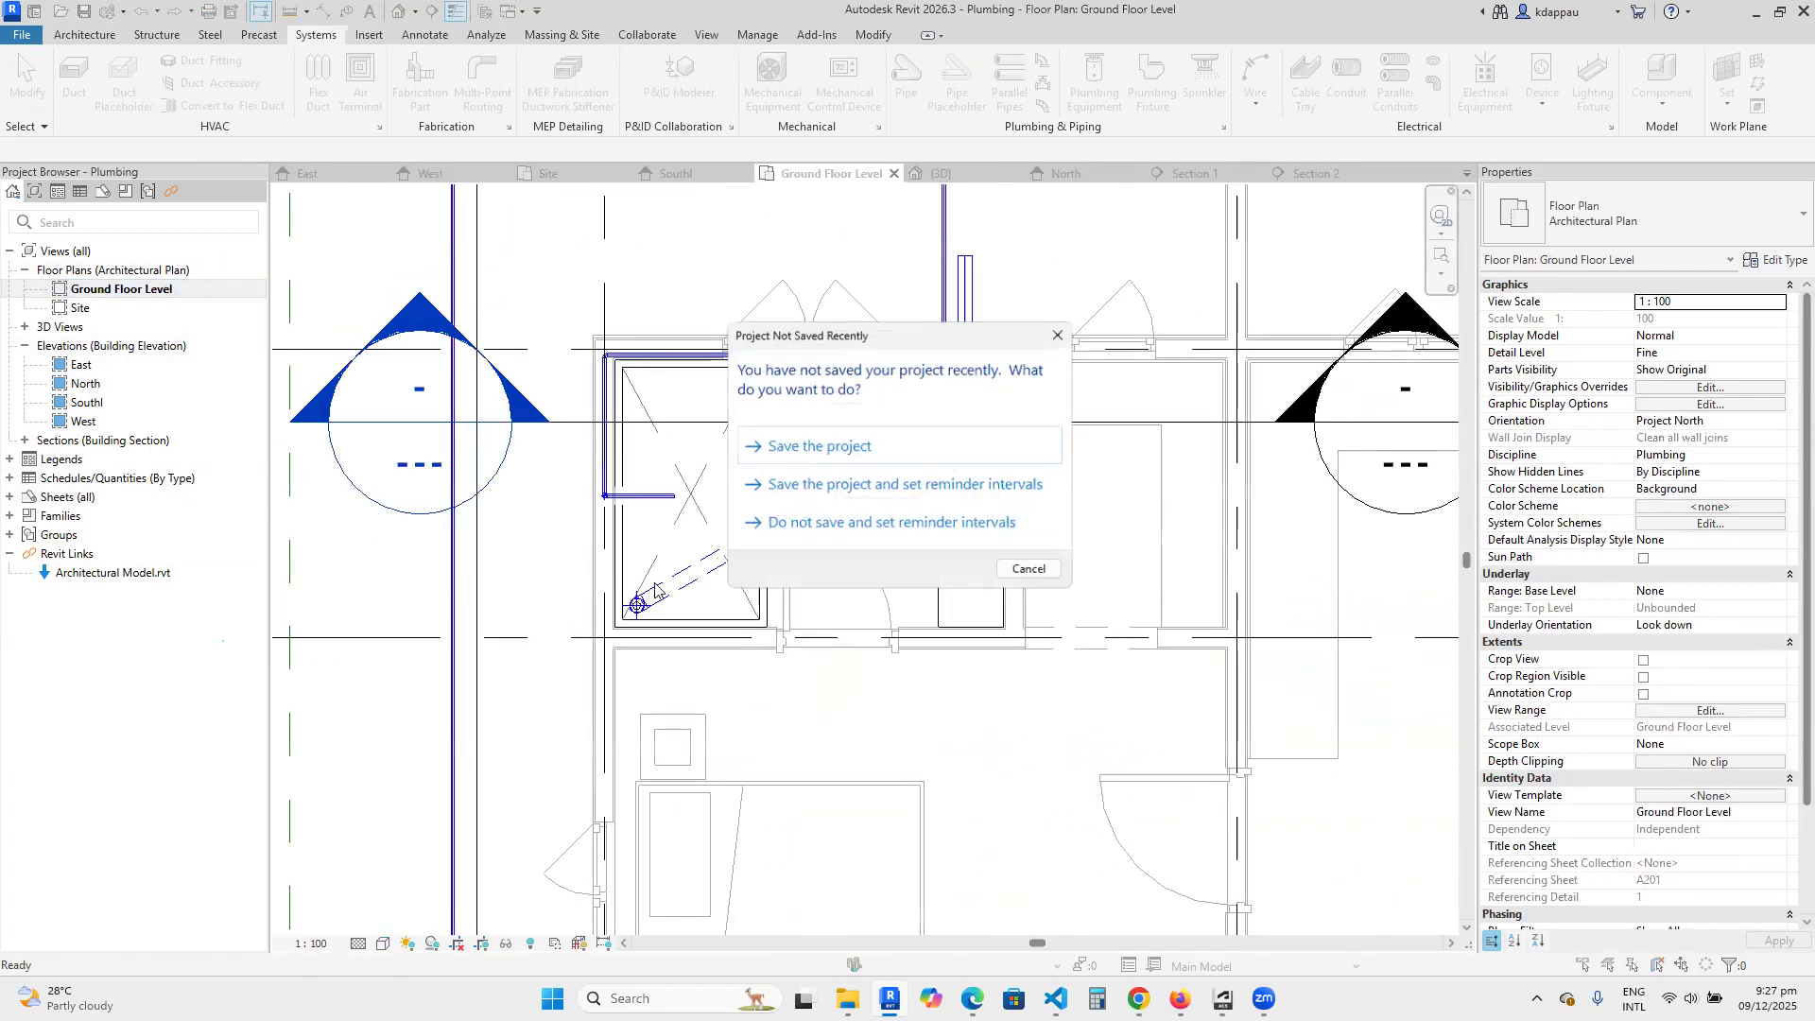
pyautogui.click(1026, 571)
pyautogui.scroll(3, 851, 520)
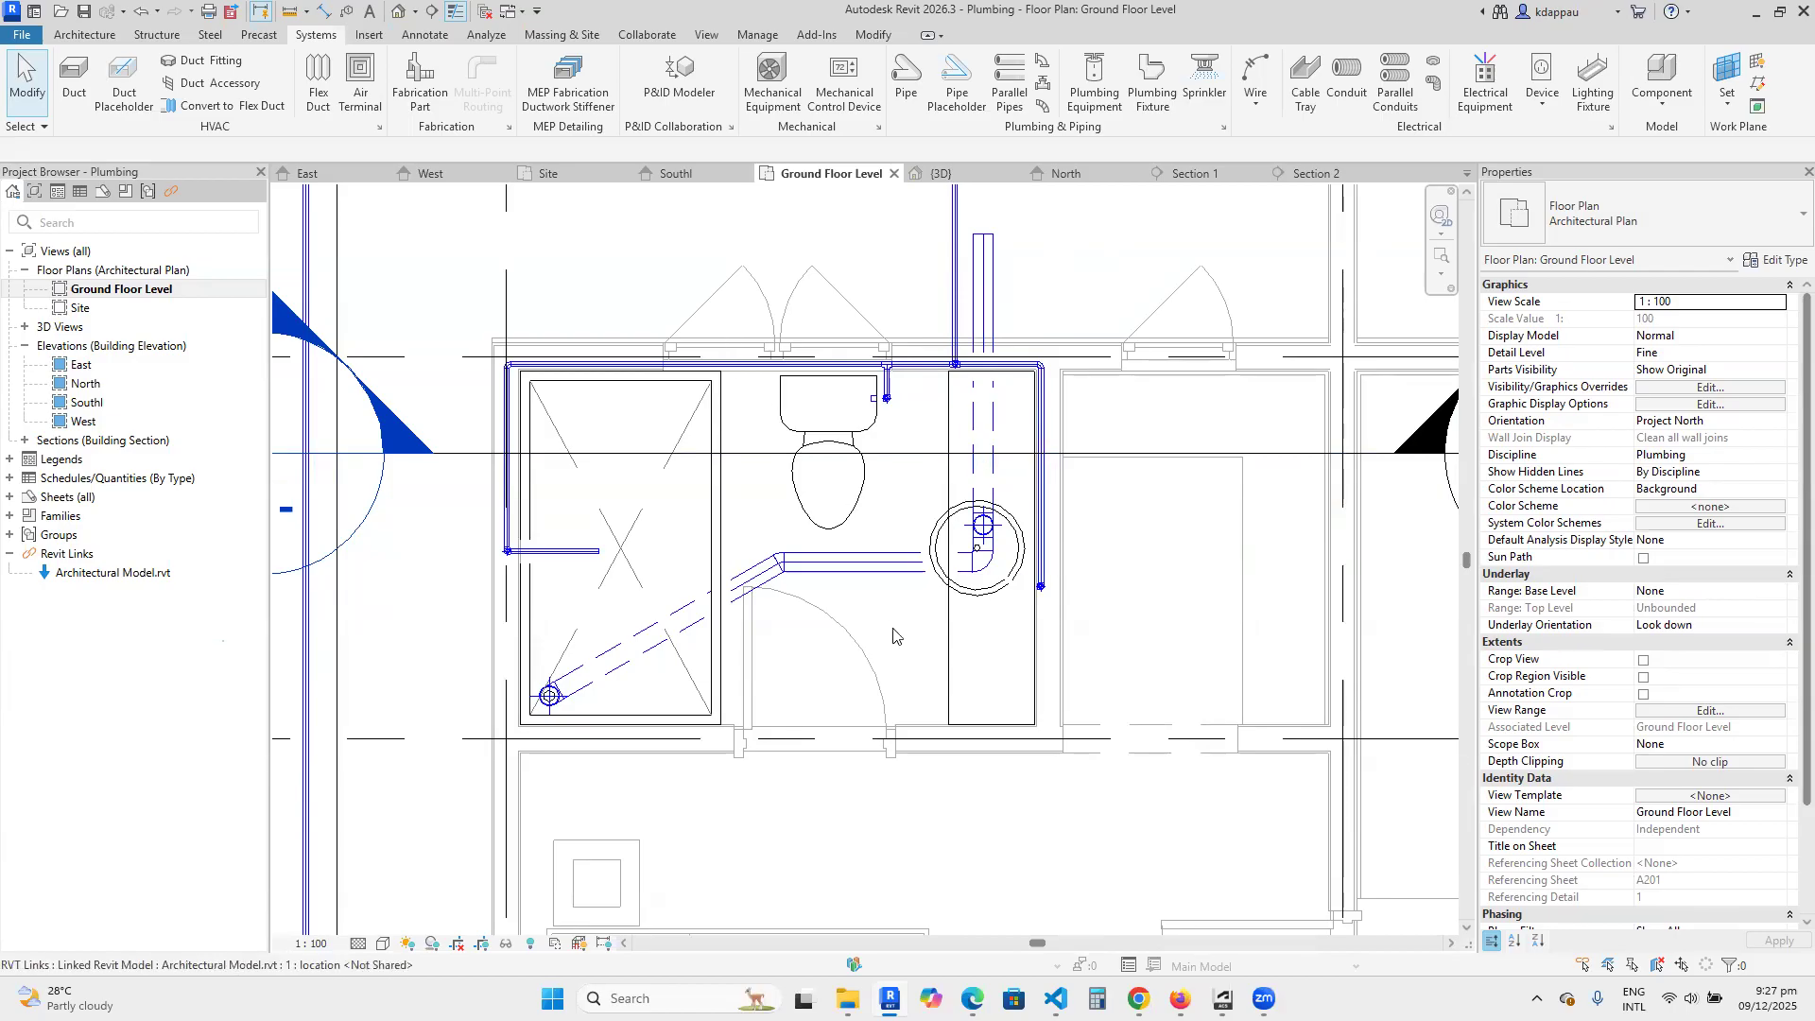
# Start a new pipe similar to the basin's drain pipe that leaves through the bathroom wall, with a 150 mm diameter.
pyautogui.scroll(-3, 894, 637)
pyautogui.scroll(4, 854, 453)
pyautogui.scroll(-2, 819, 554)
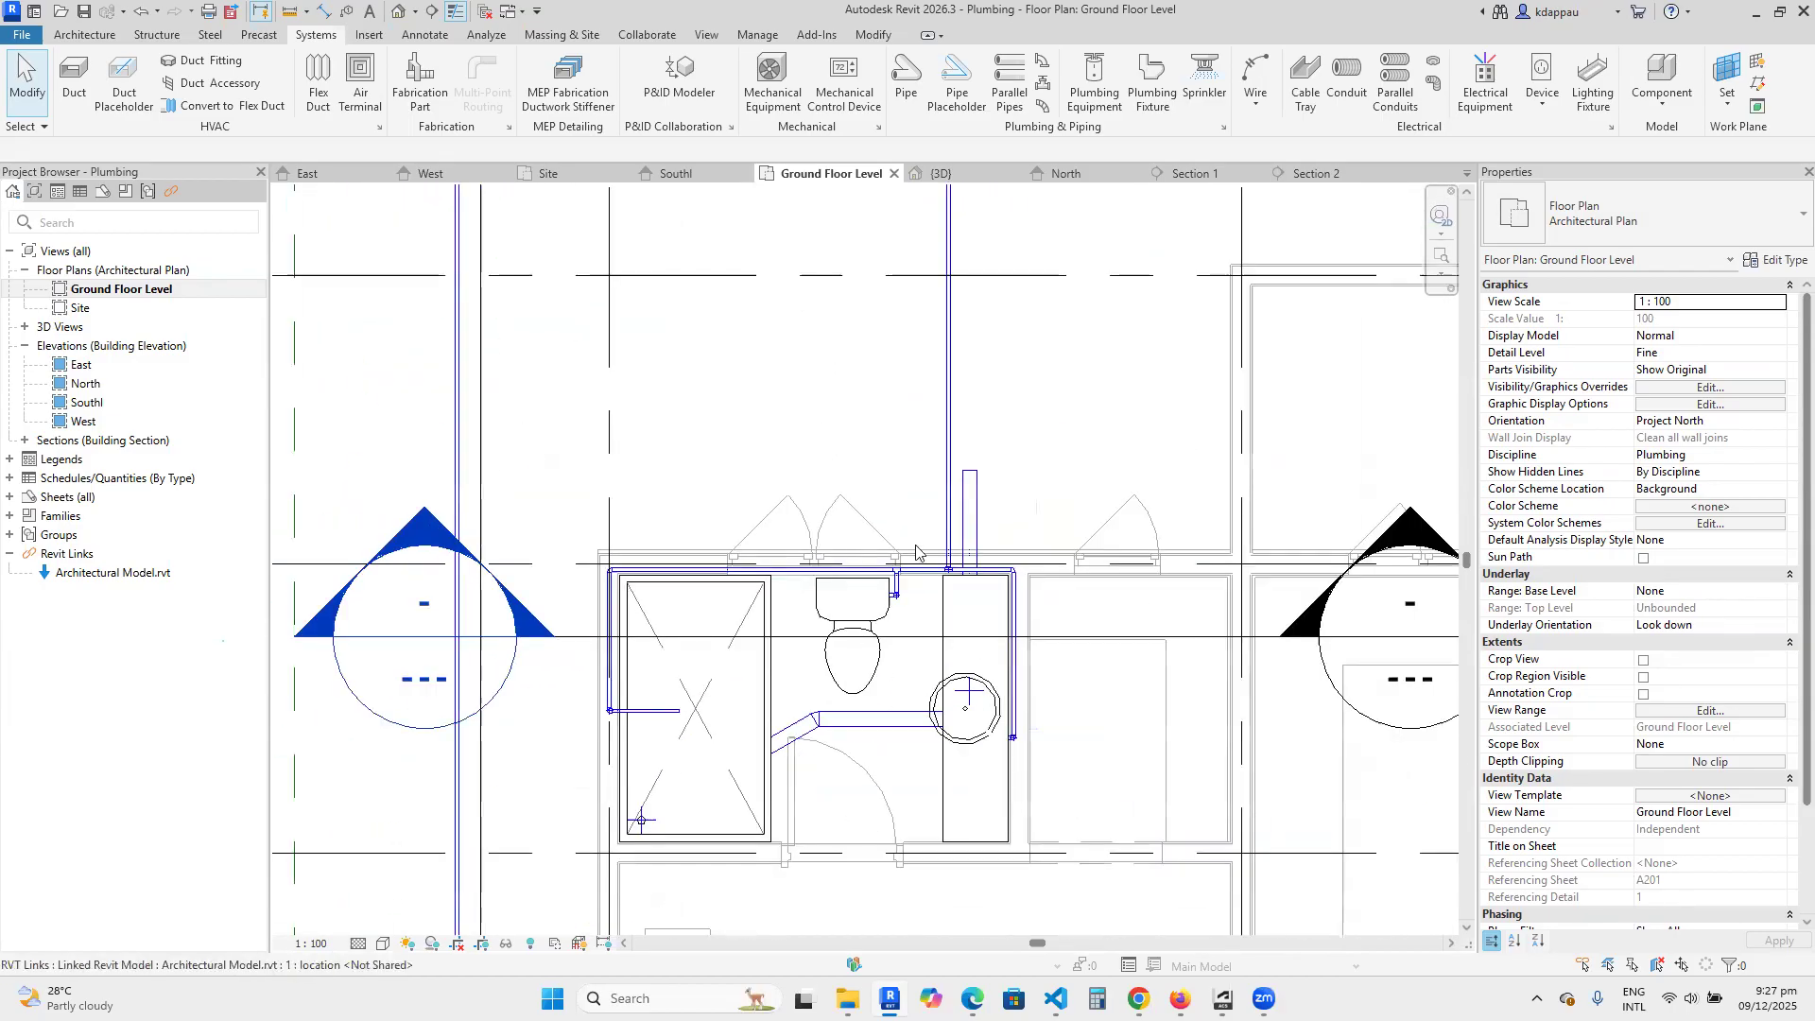
pyautogui.scroll(2, 916, 551)
pyautogui.scroll(-1, 785, 392)
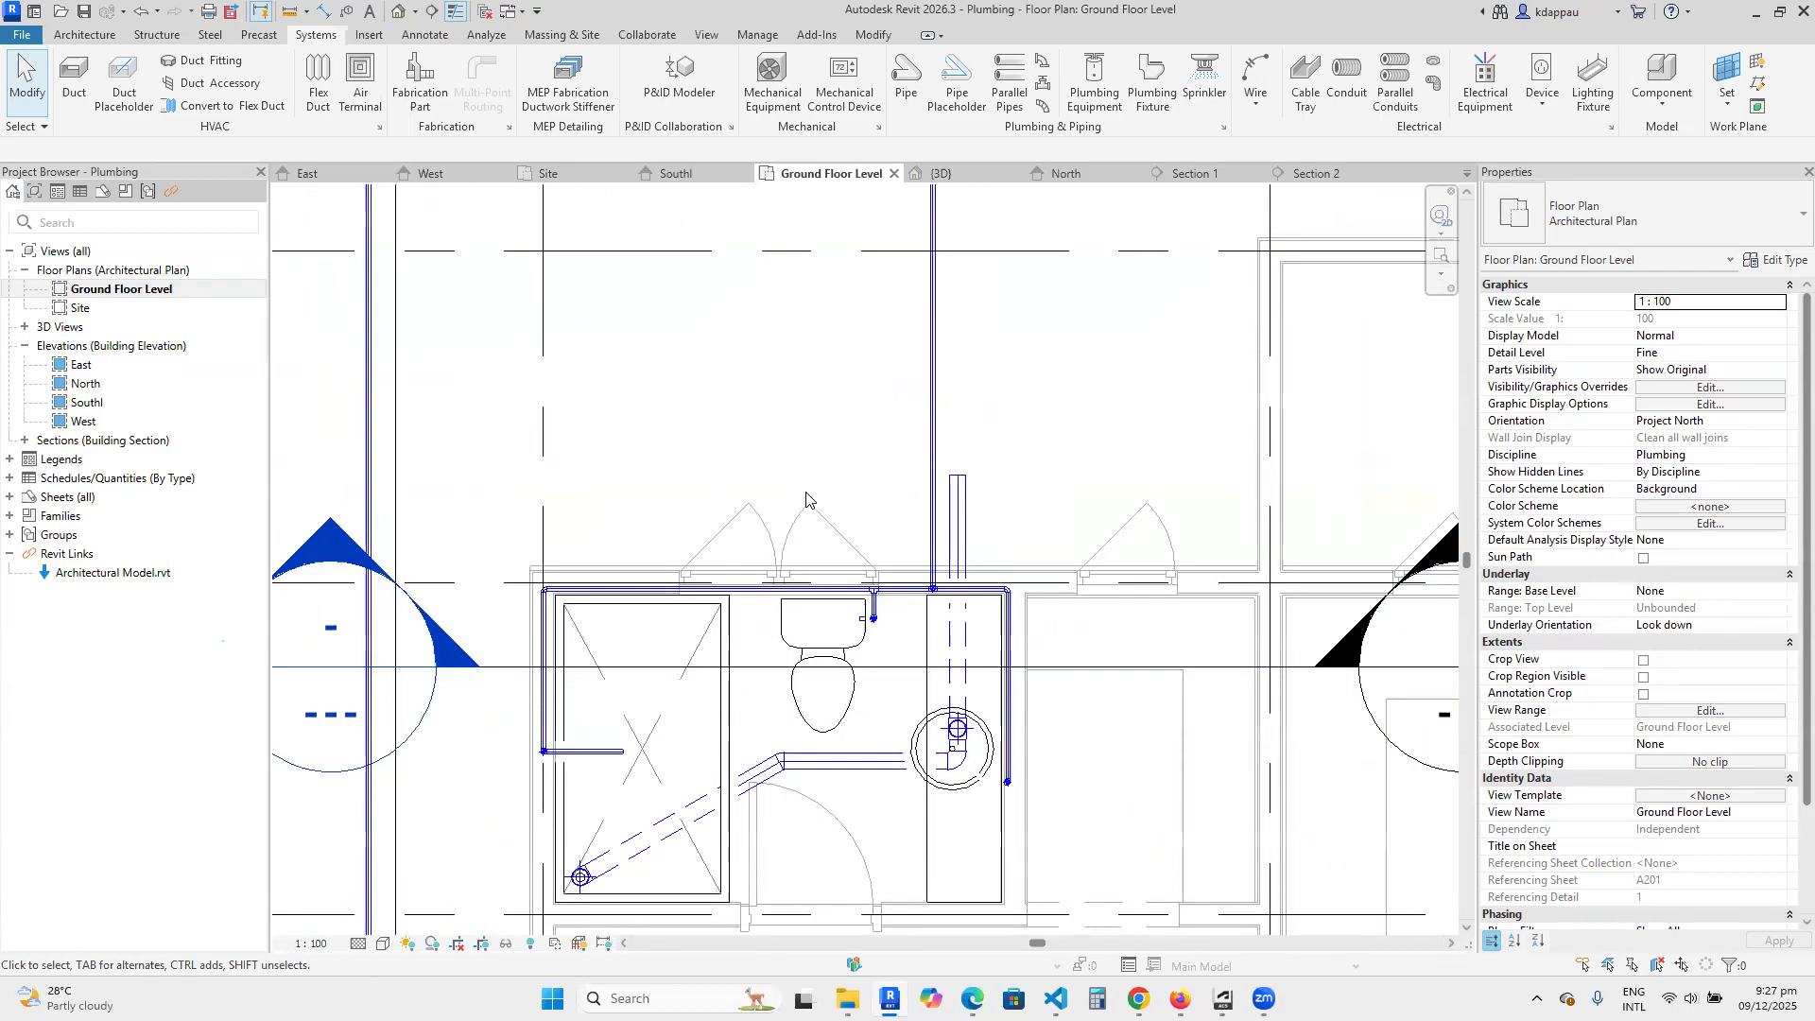
pyautogui.click(958, 515)
pyautogui.rightClick(708, 379)
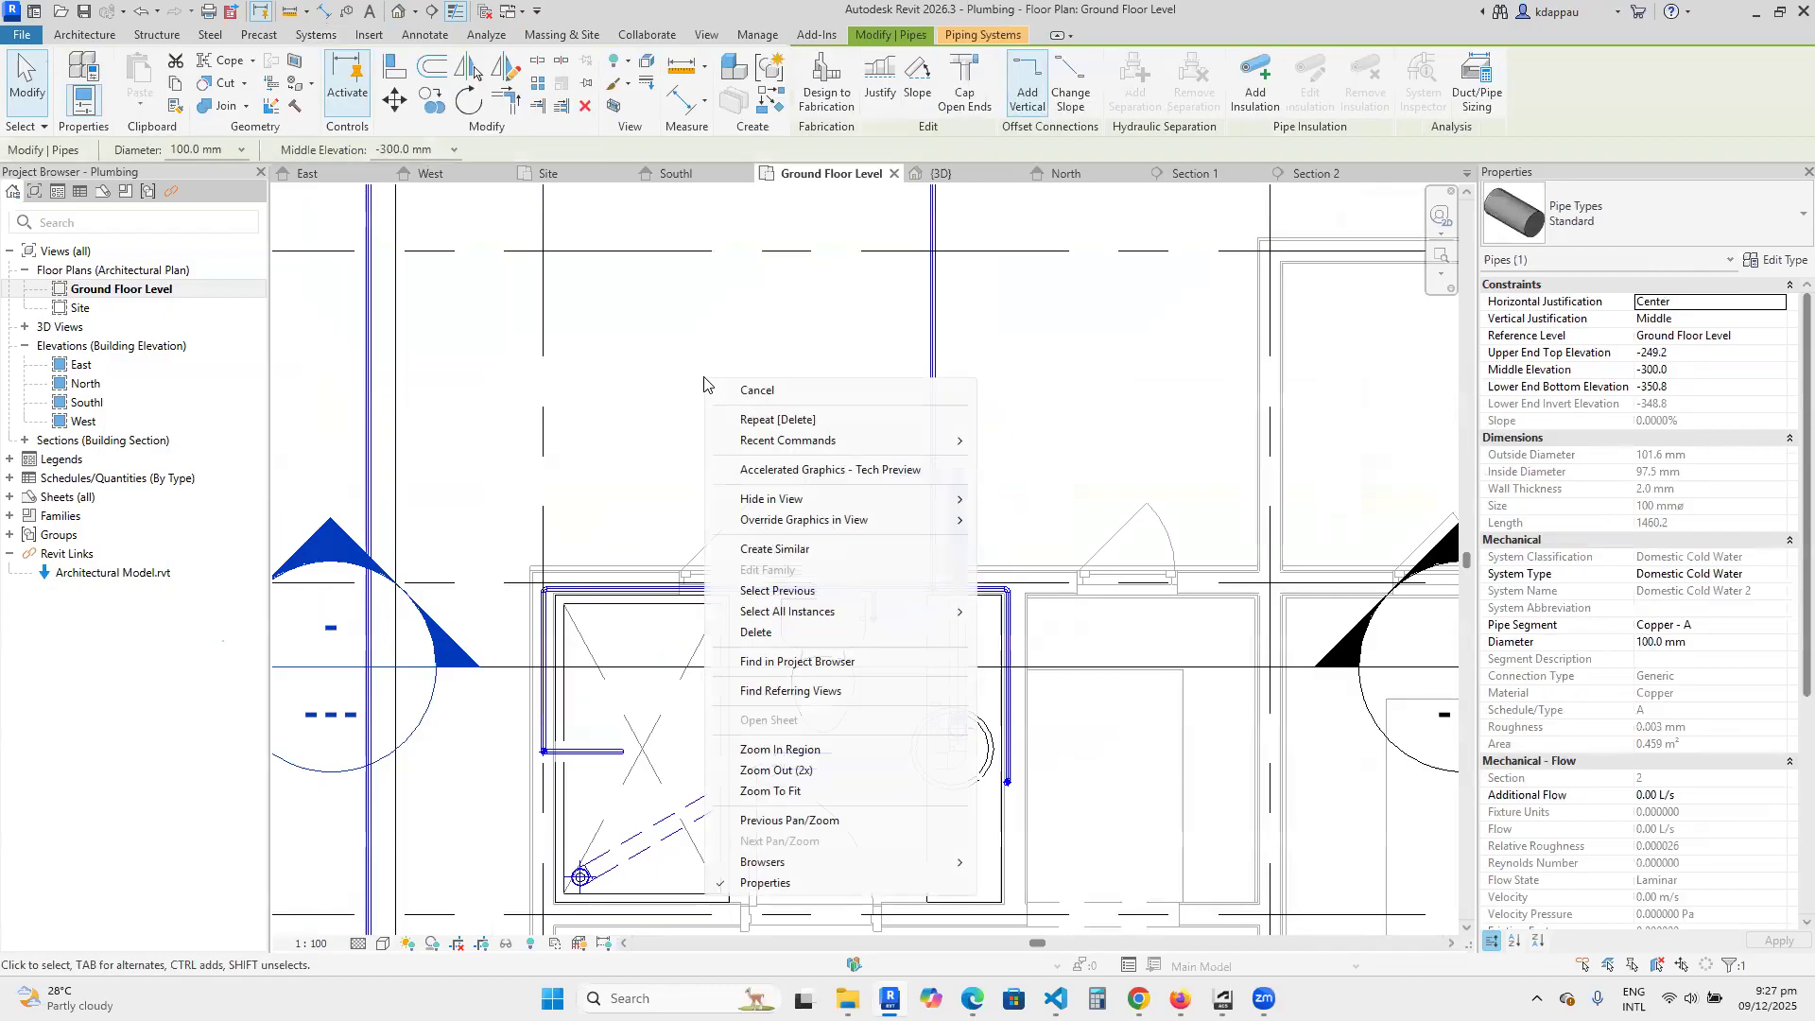
pyautogui.click(775, 549)
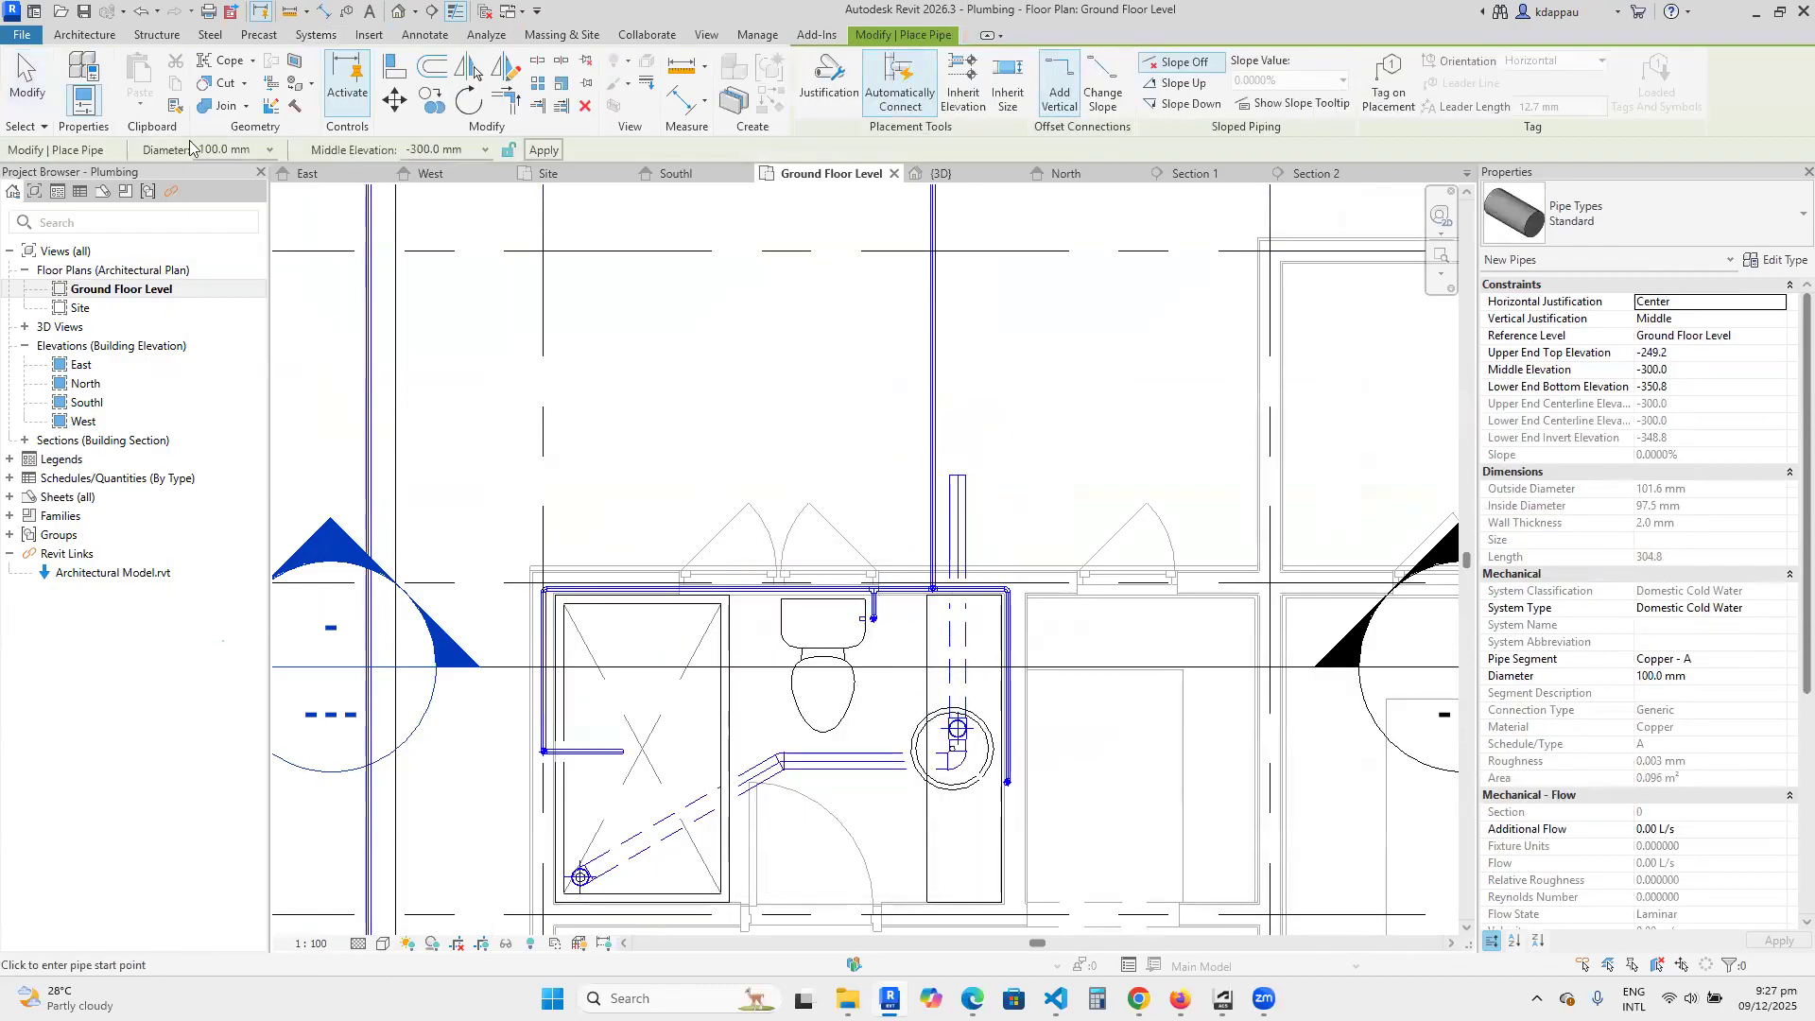
pyautogui.click(270, 149)
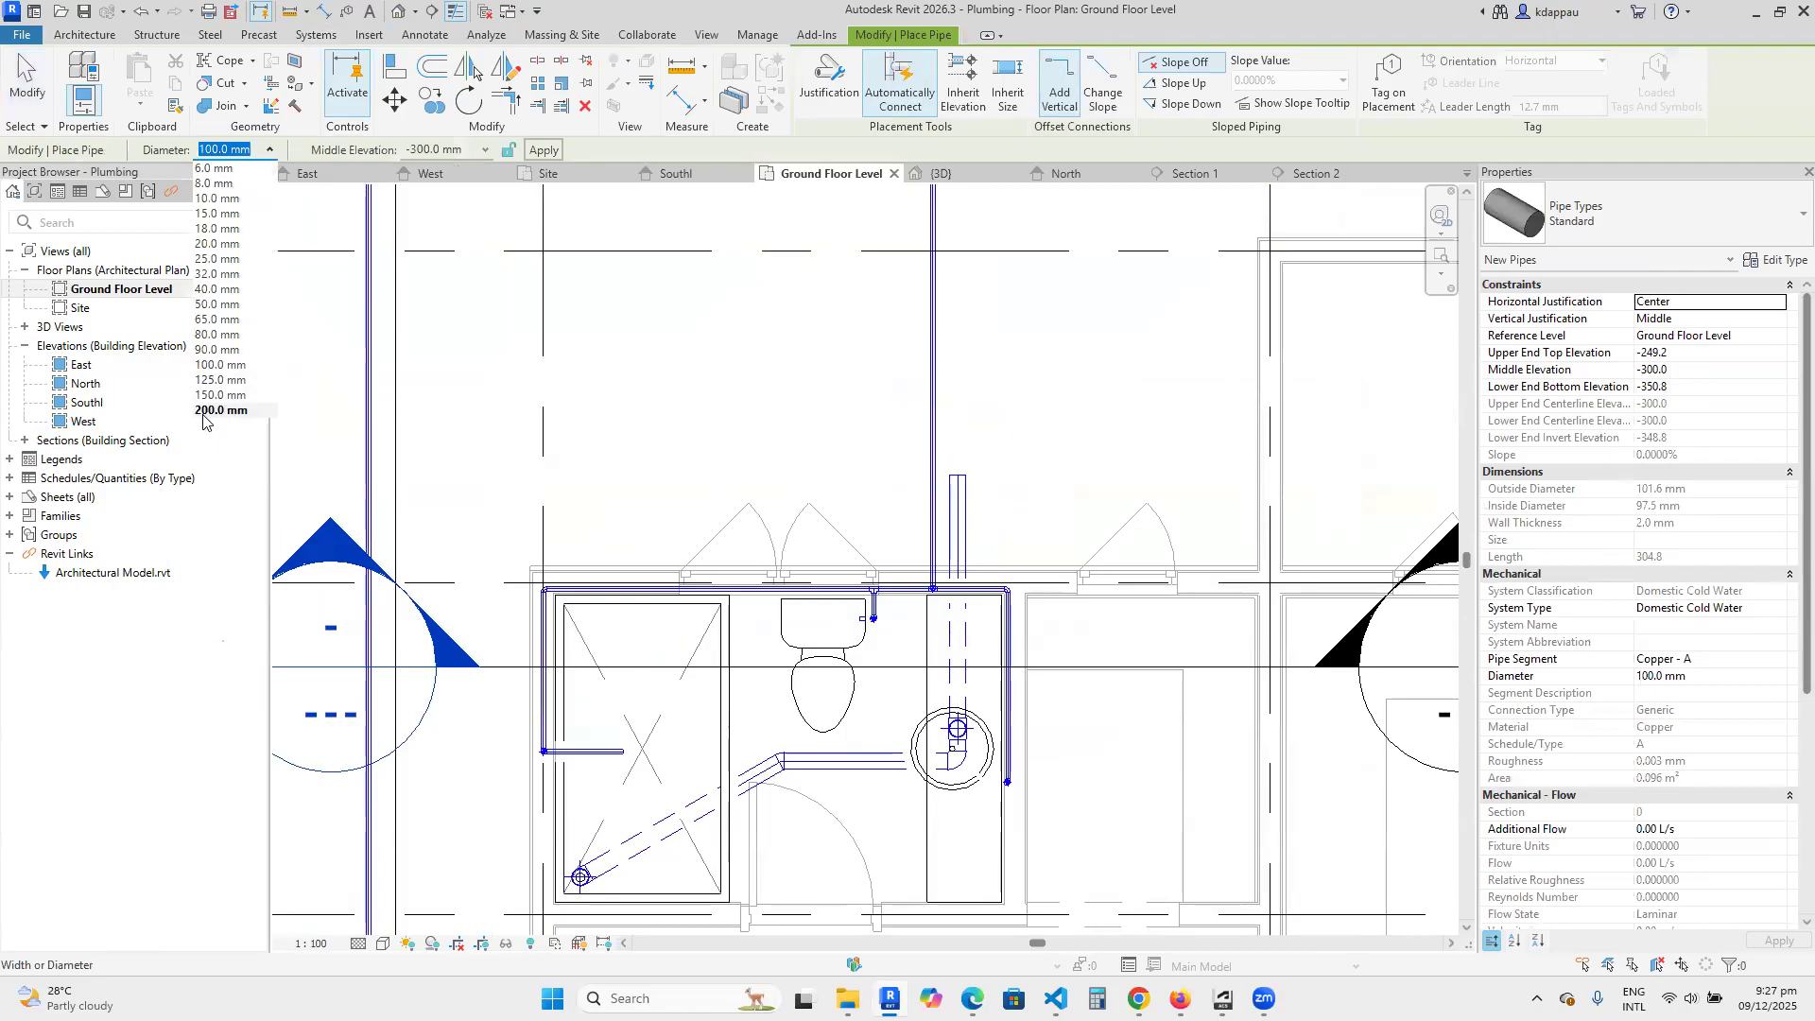
pyautogui.click(218, 395)
# Draw the new pipe at a middle elevation of -450 mm, straight from outside the wall to the centre of the toilet's cistern.
pyautogui.scroll(1, 841, 556)
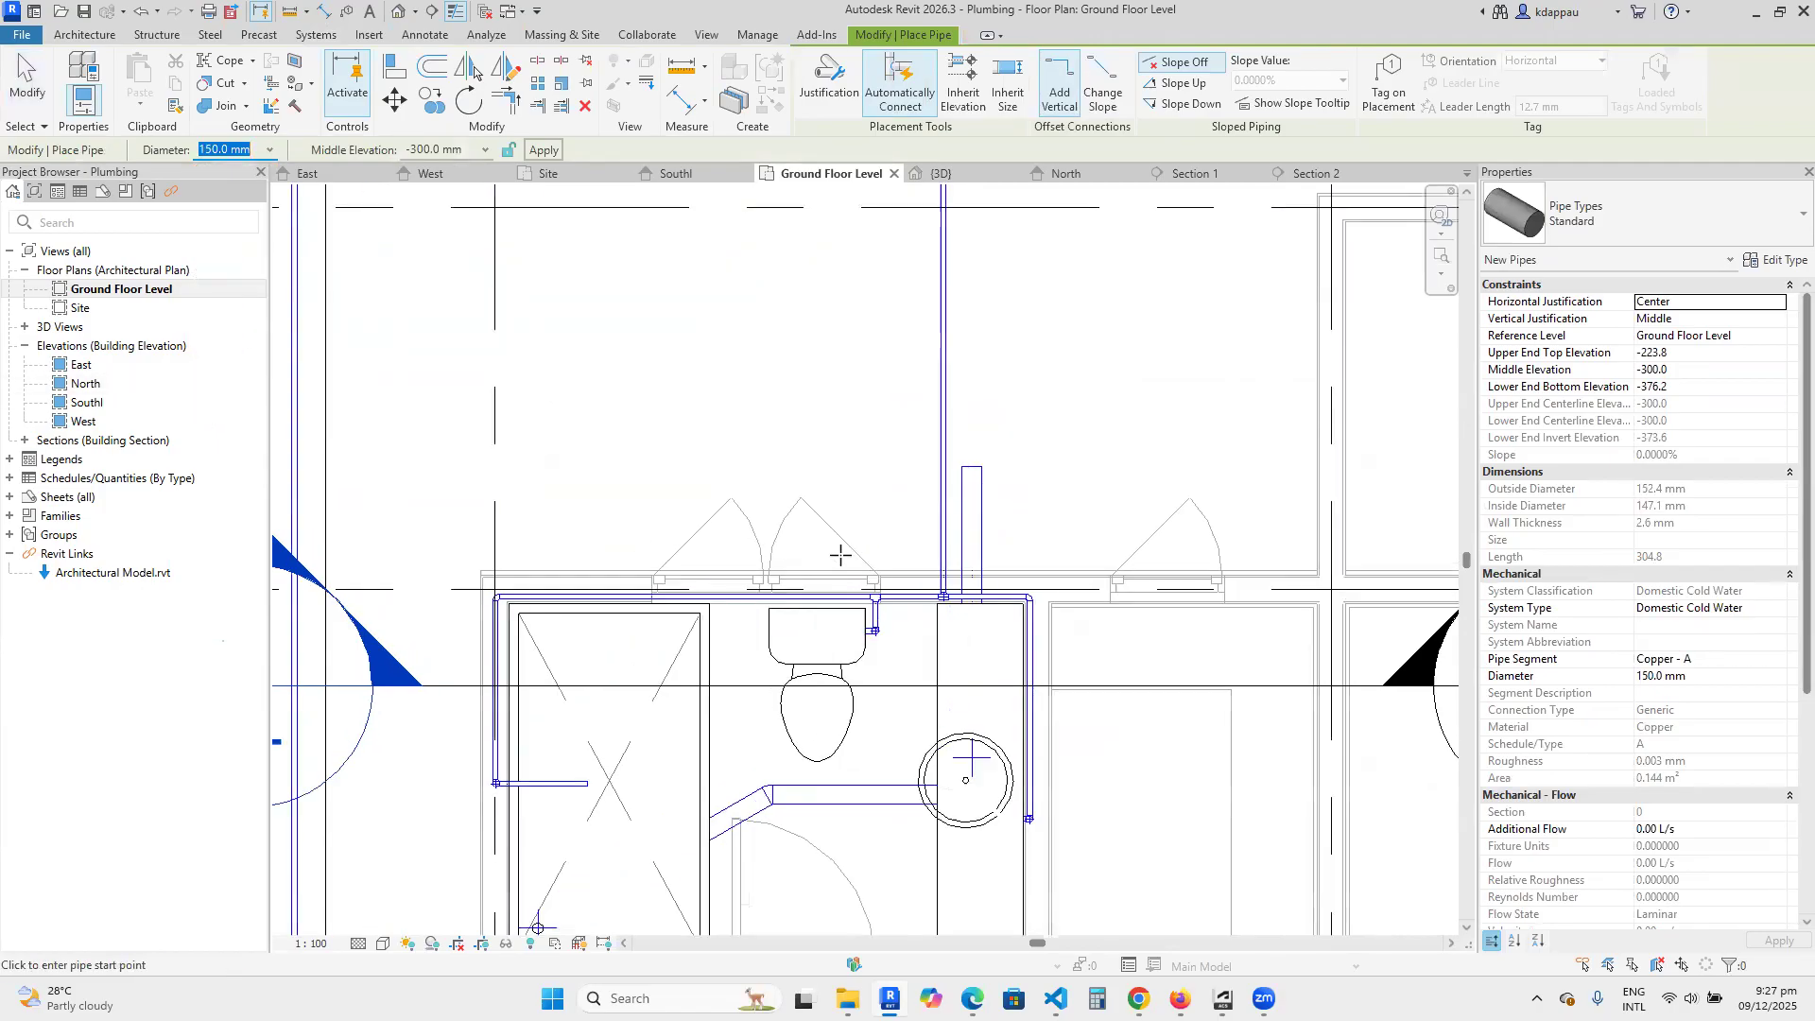
pyautogui.scroll(2, 827, 549)
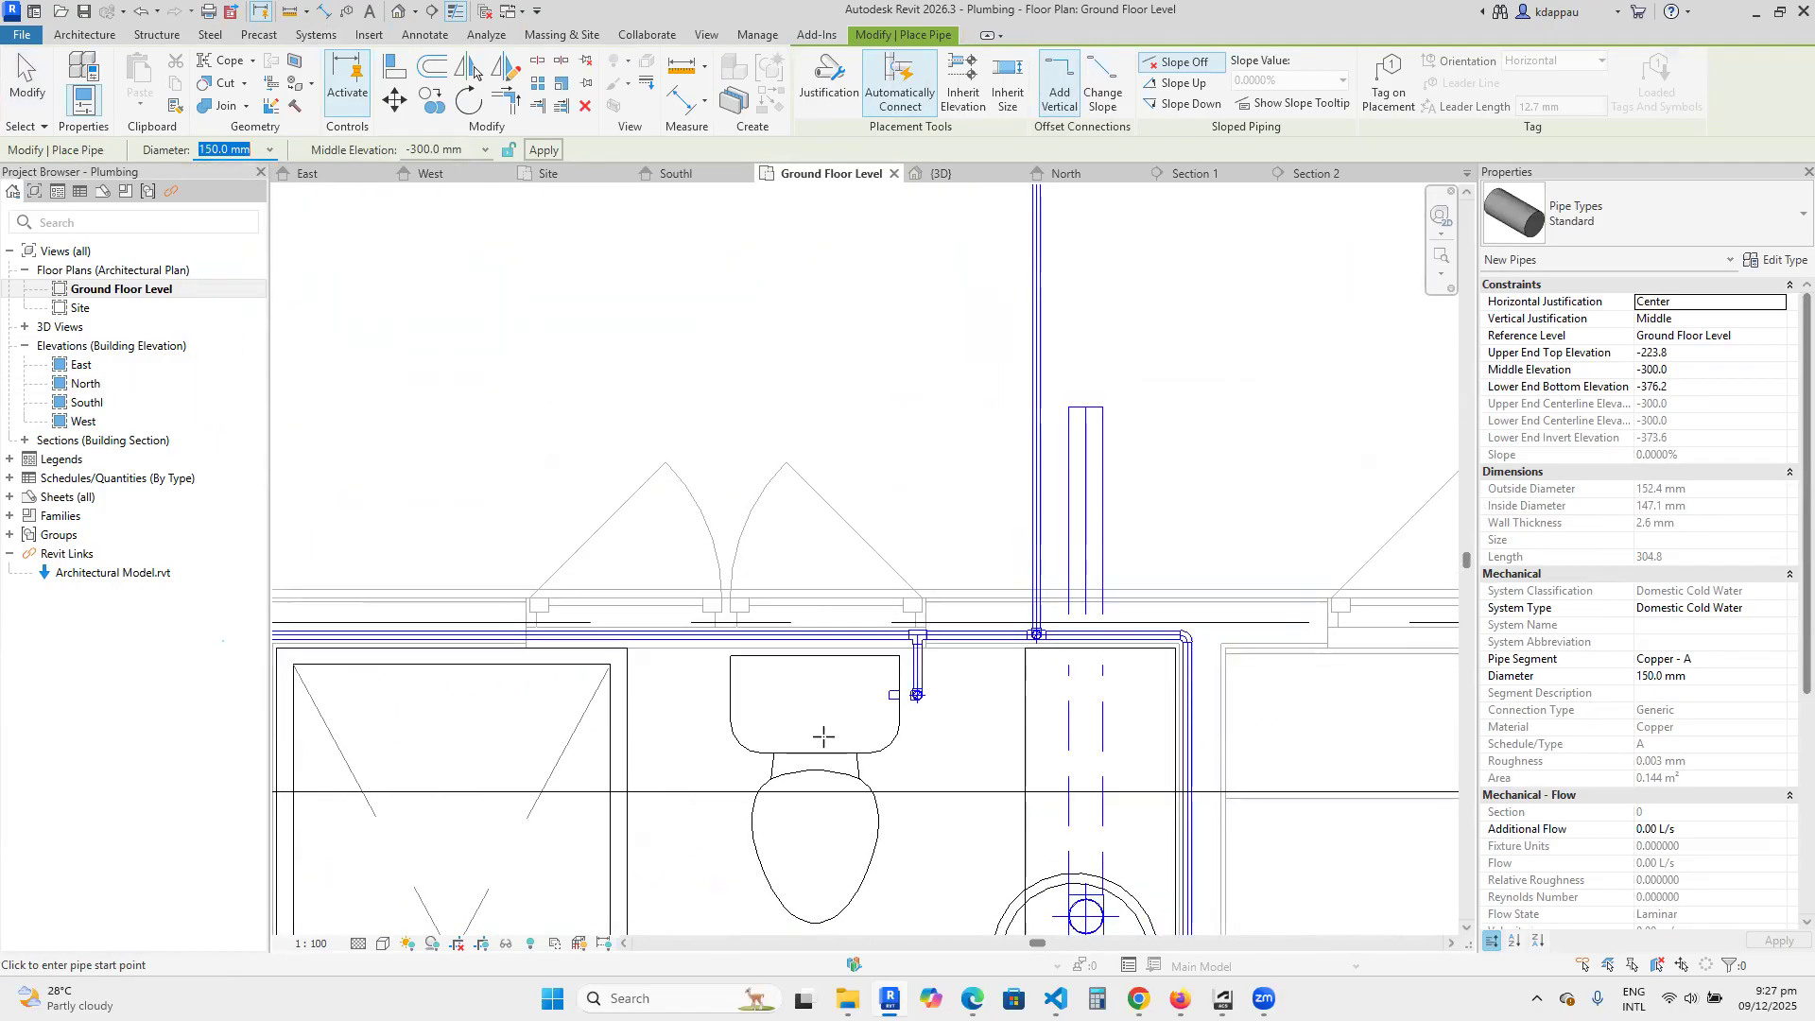
pyautogui.scroll(-2, 823, 736)
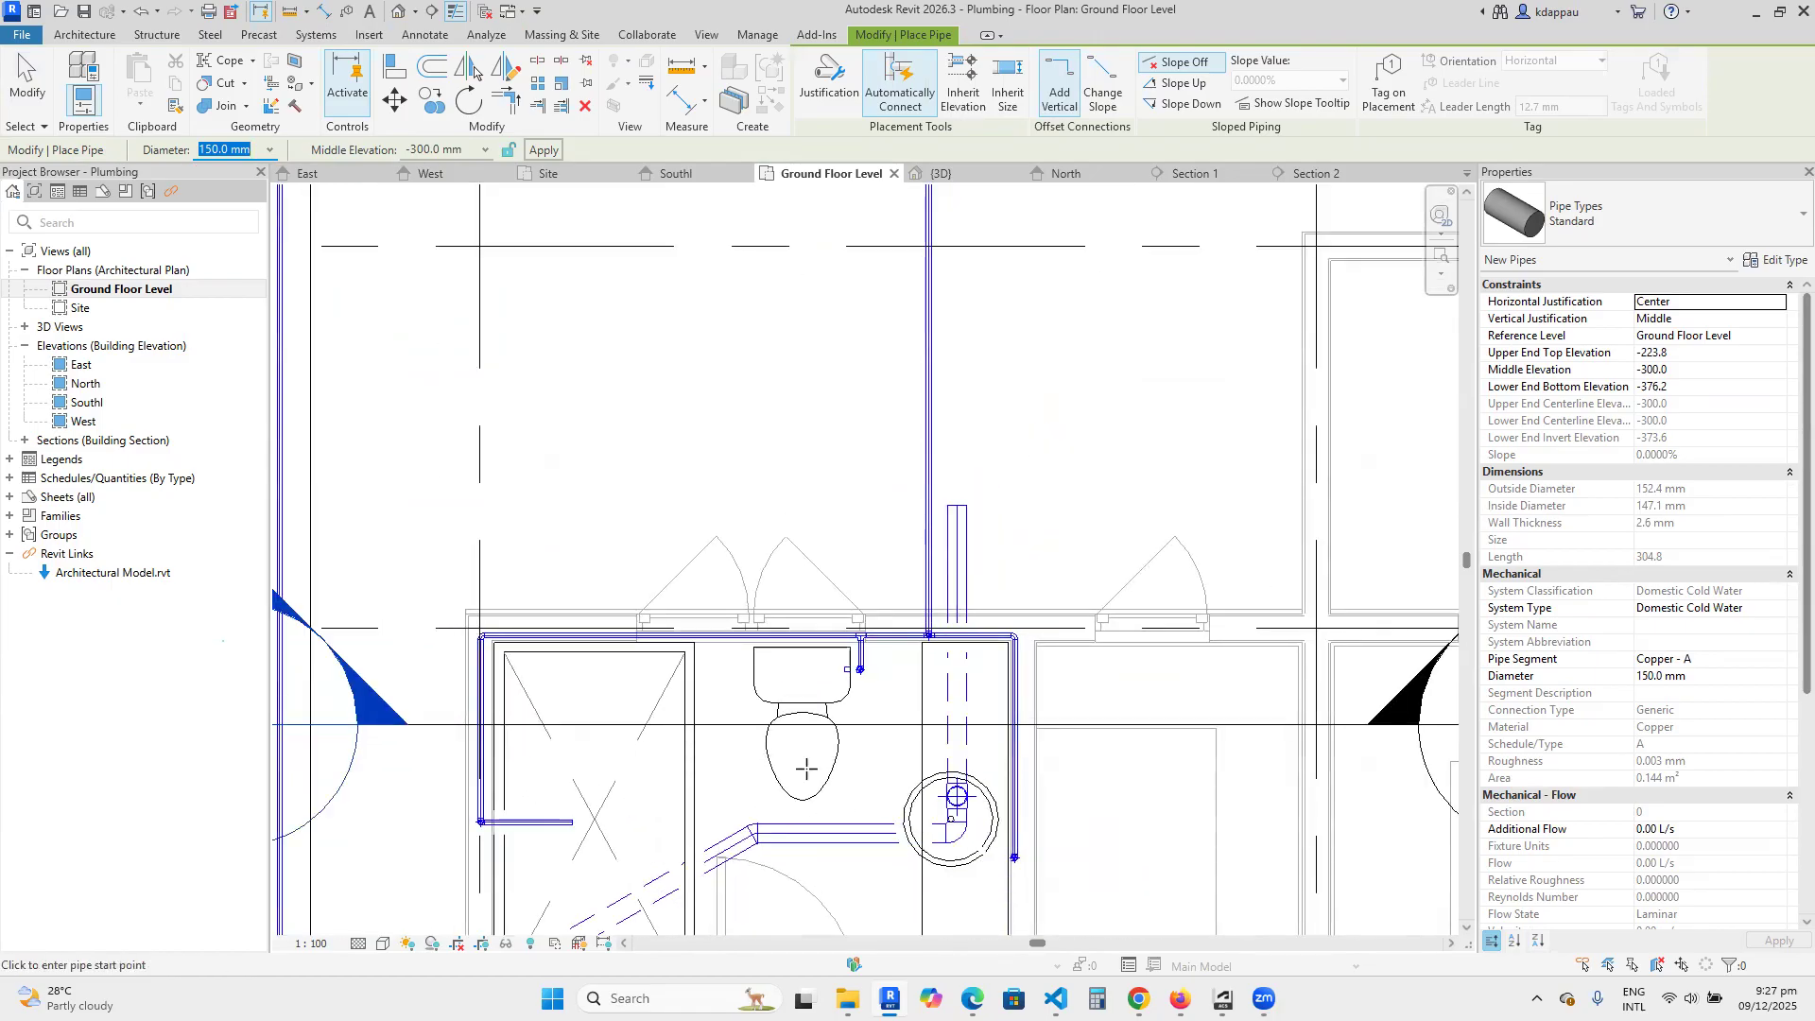
pyautogui.scroll(1, 806, 769)
pyautogui.scroll(-2, 789, 641)
pyautogui.scroll(2, 789, 641)
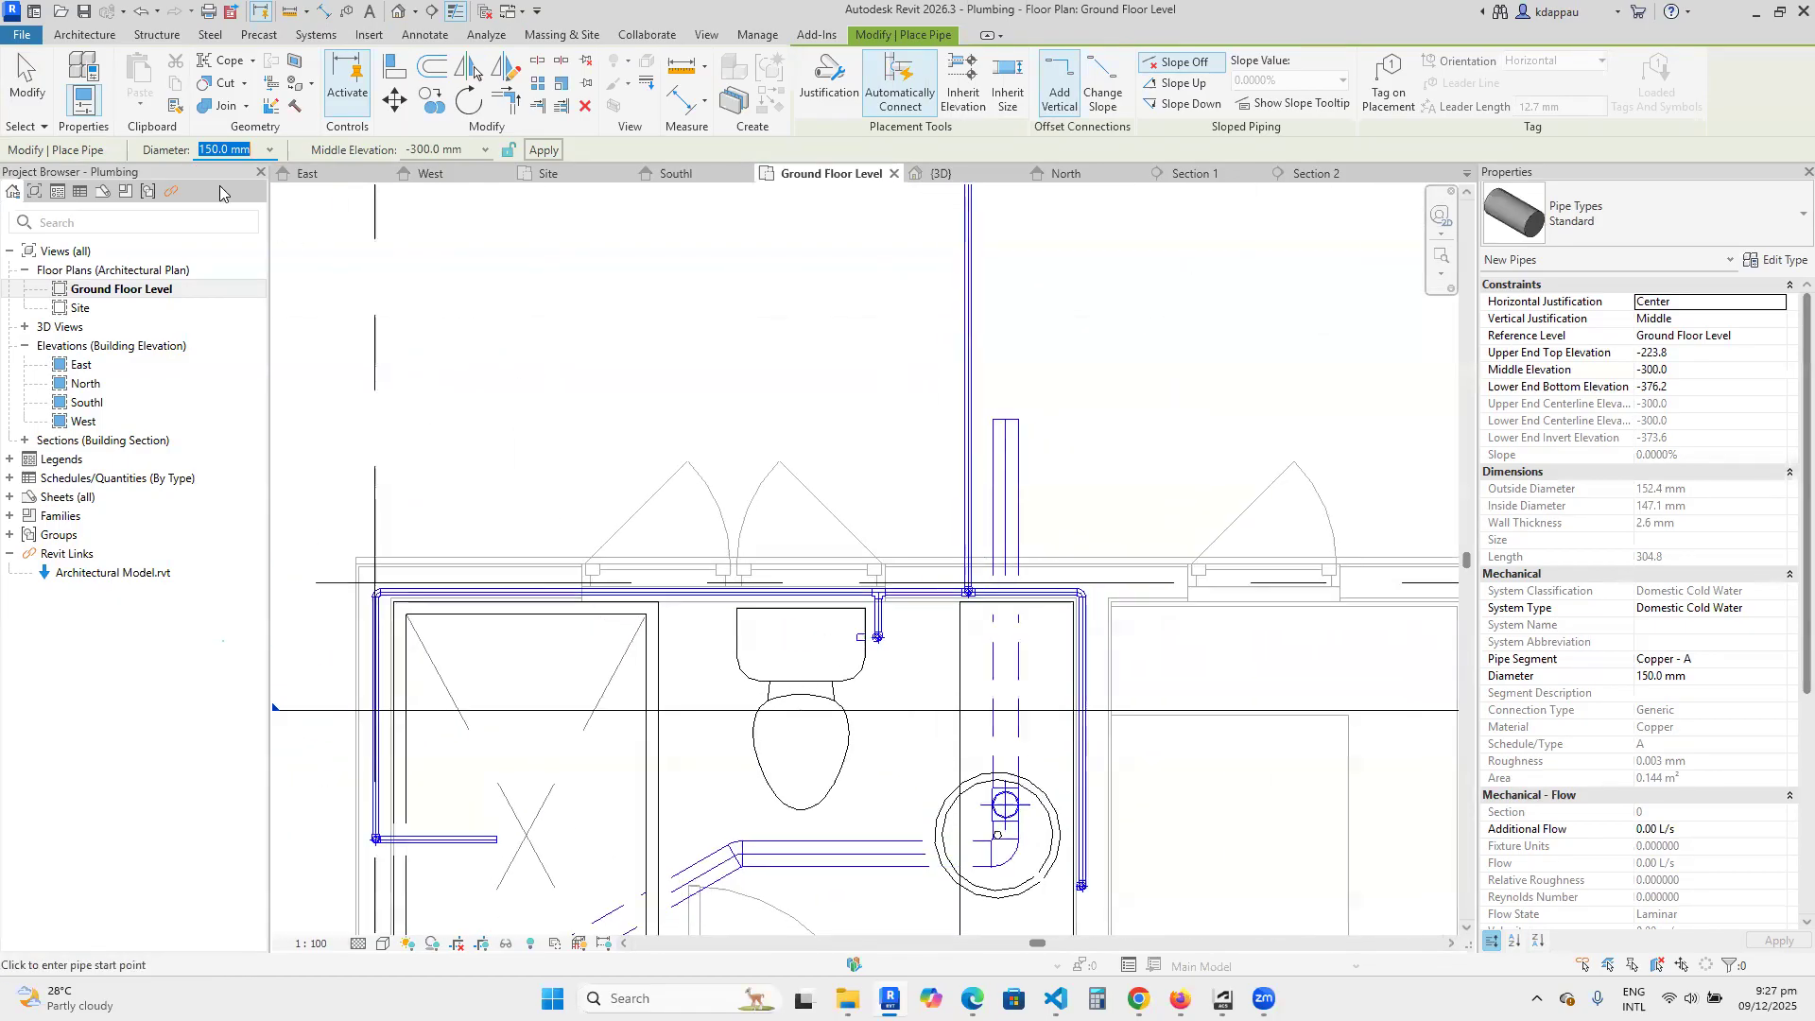
pyautogui.scroll(-2, 773, 729)
pyautogui.scroll(2, 772, 729)
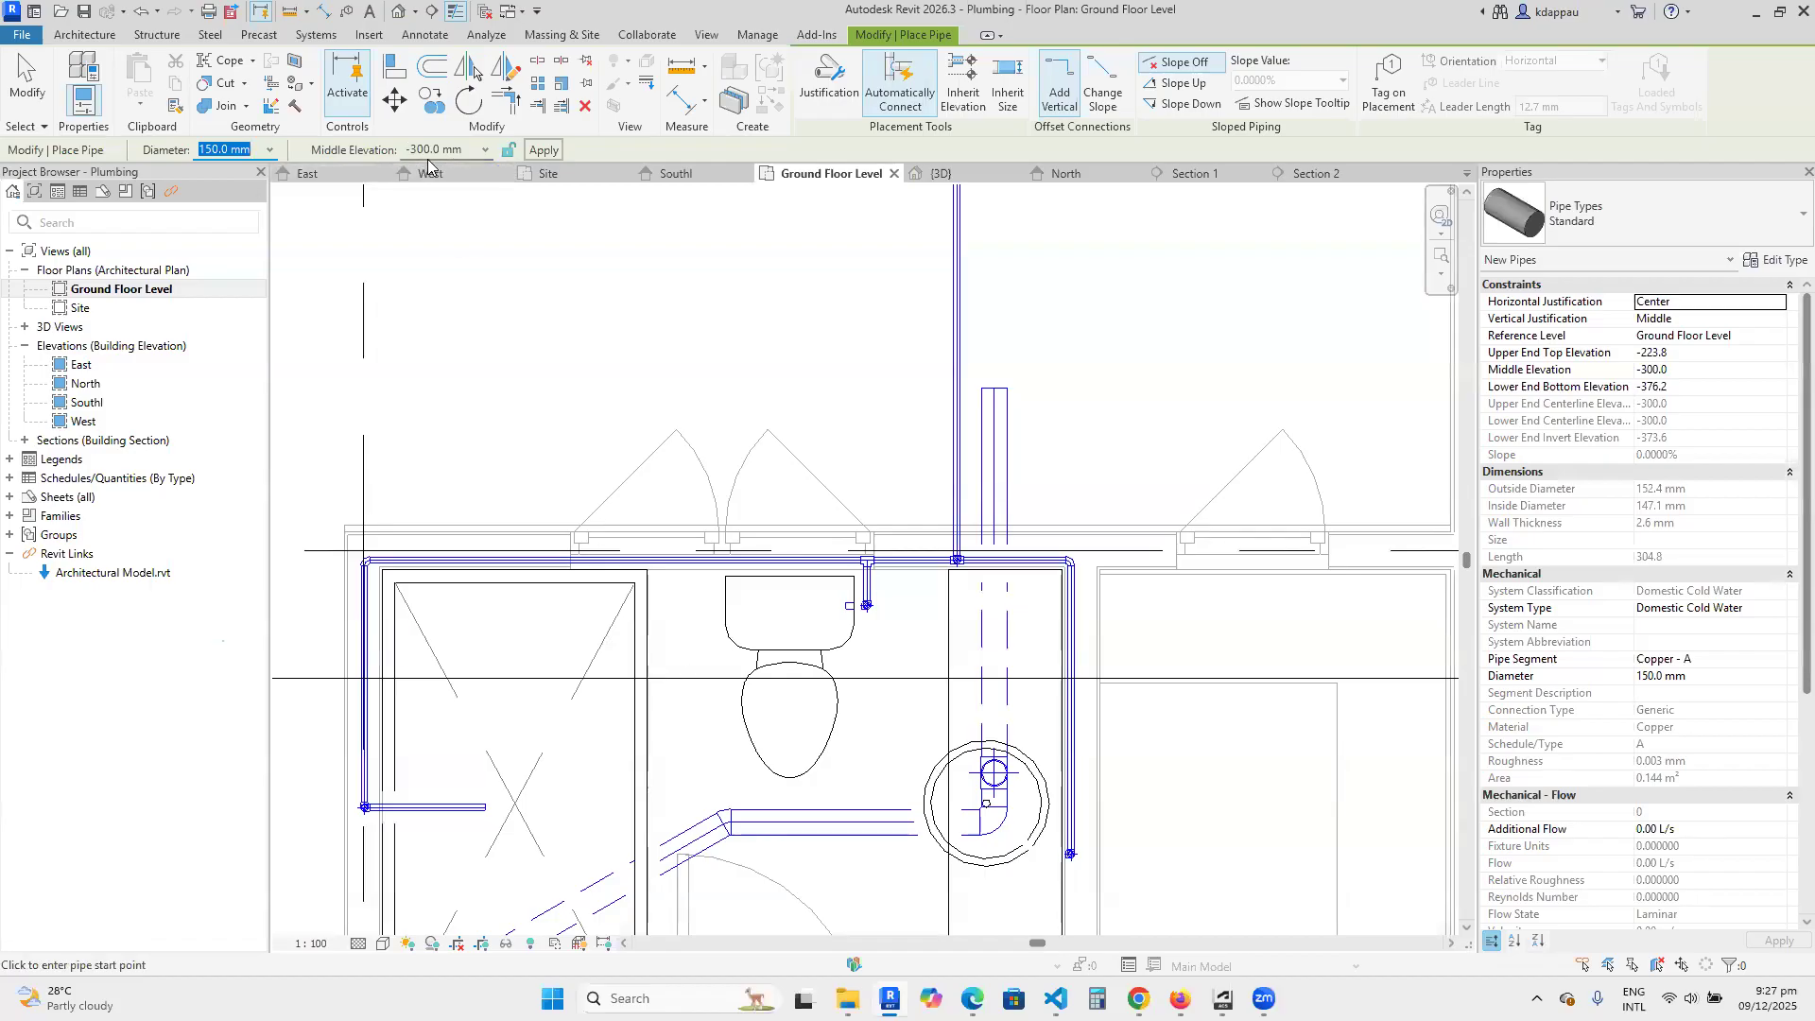
pyautogui.press('Tab')
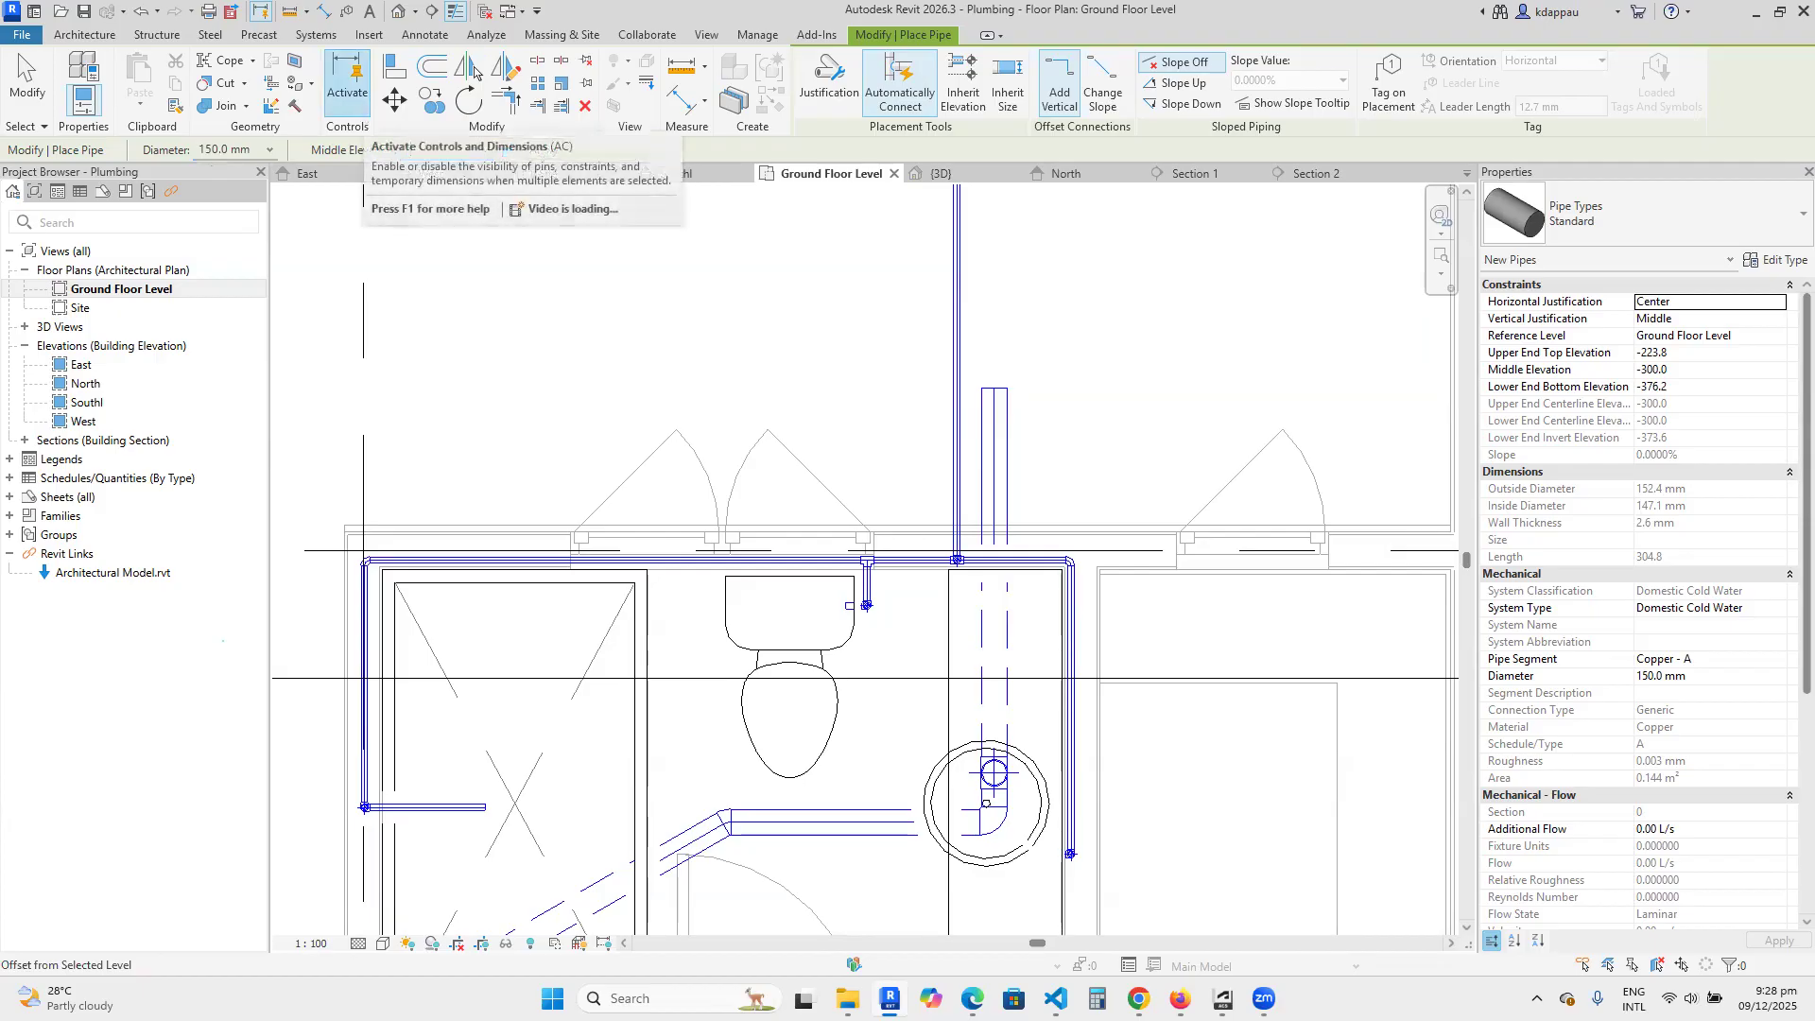
pyautogui.write('-450')
pyautogui.press('Return')
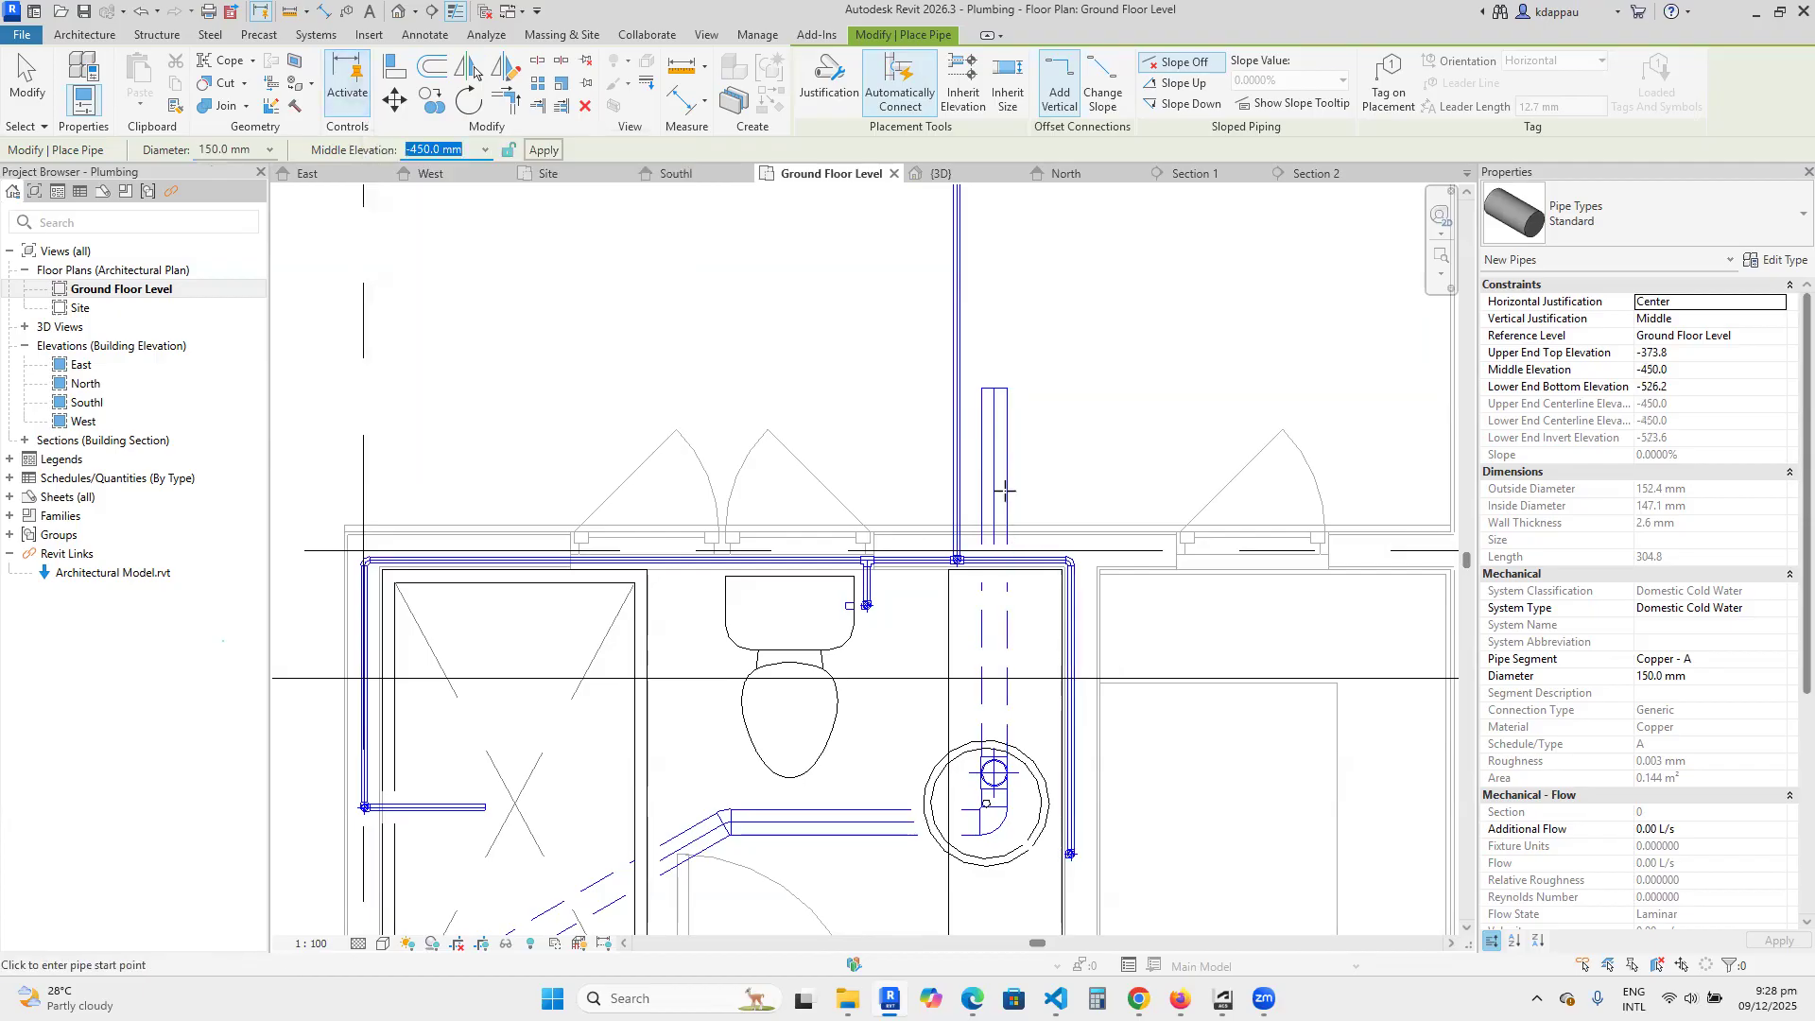
pyautogui.click(794, 384)
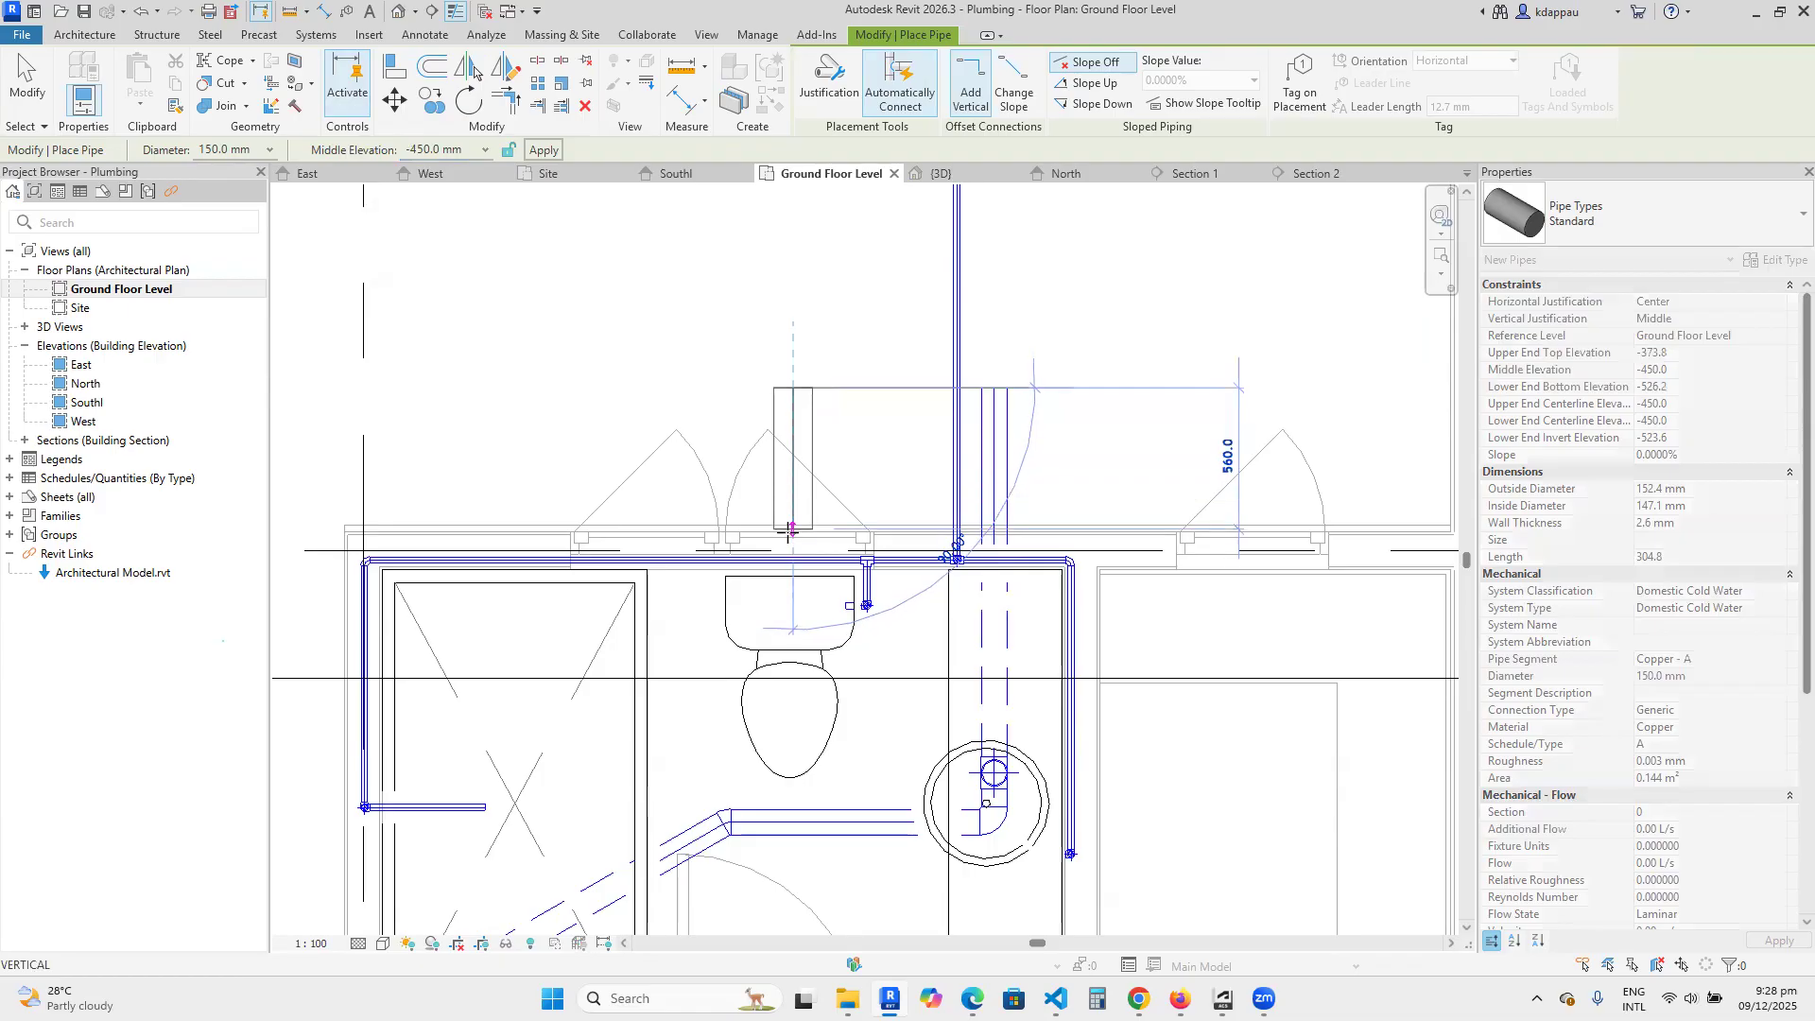
pyautogui.scroll(3, 790, 553)
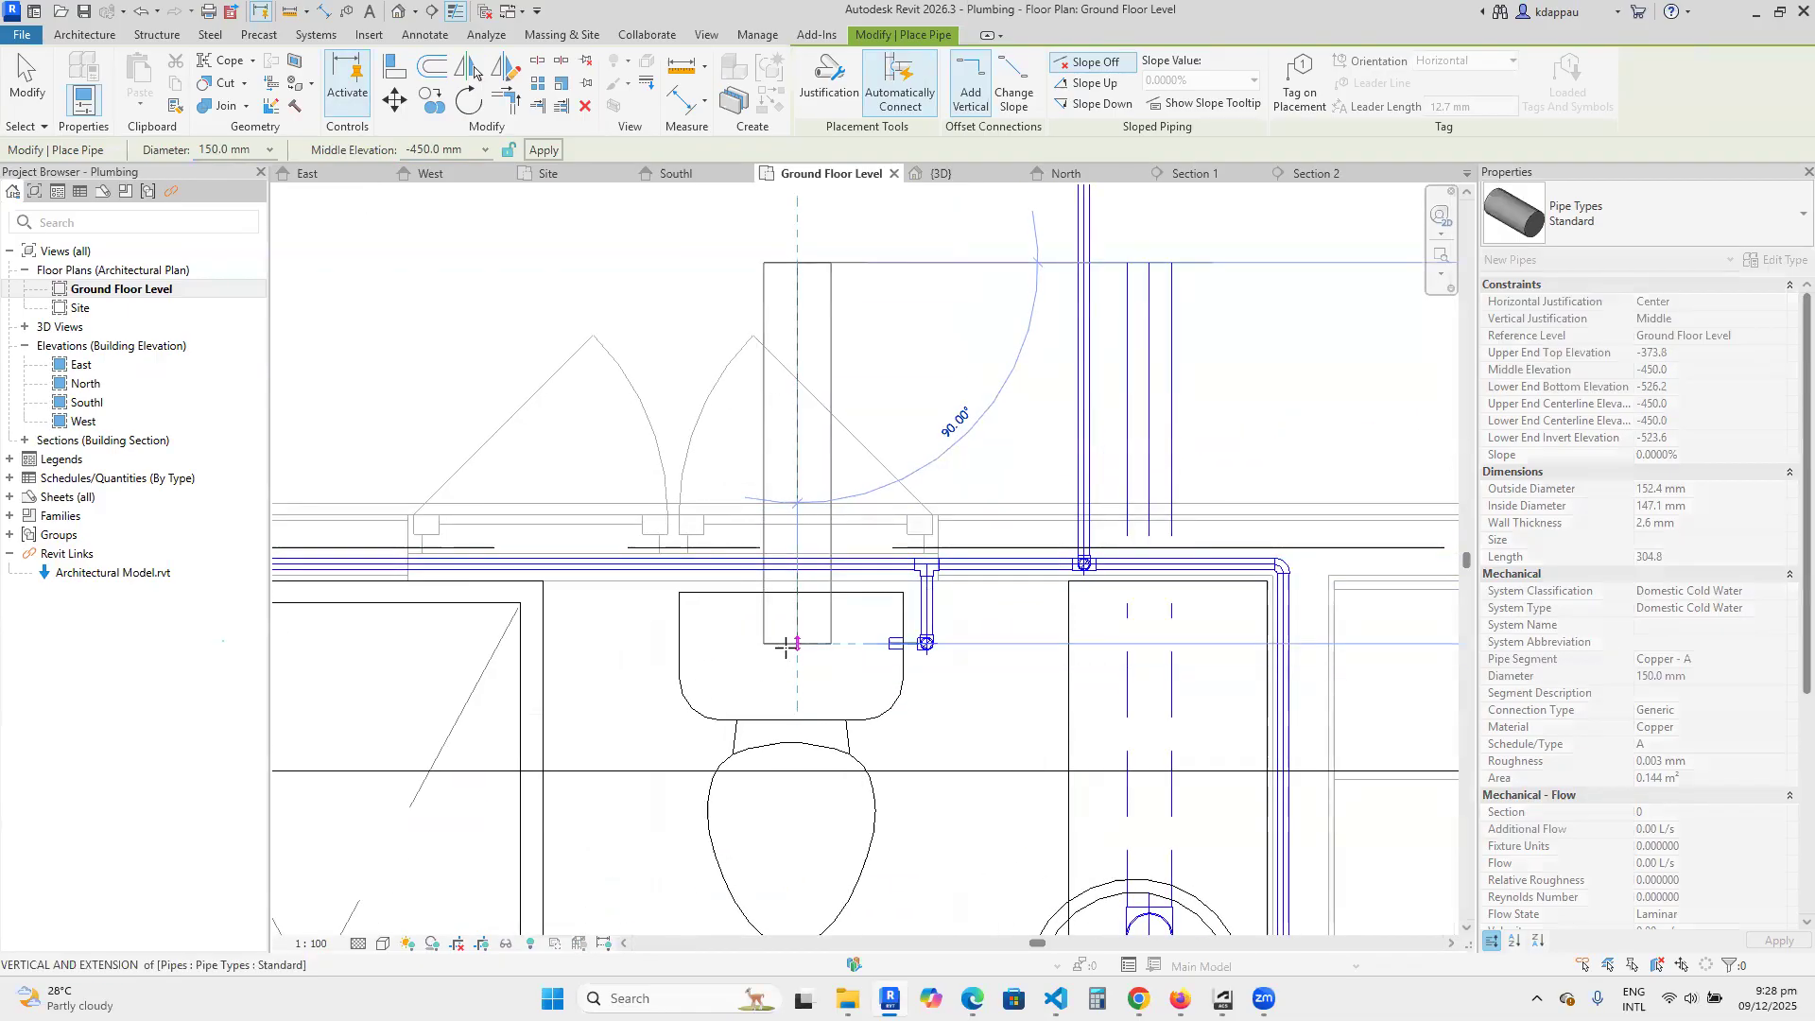
pyautogui.click(796, 668)
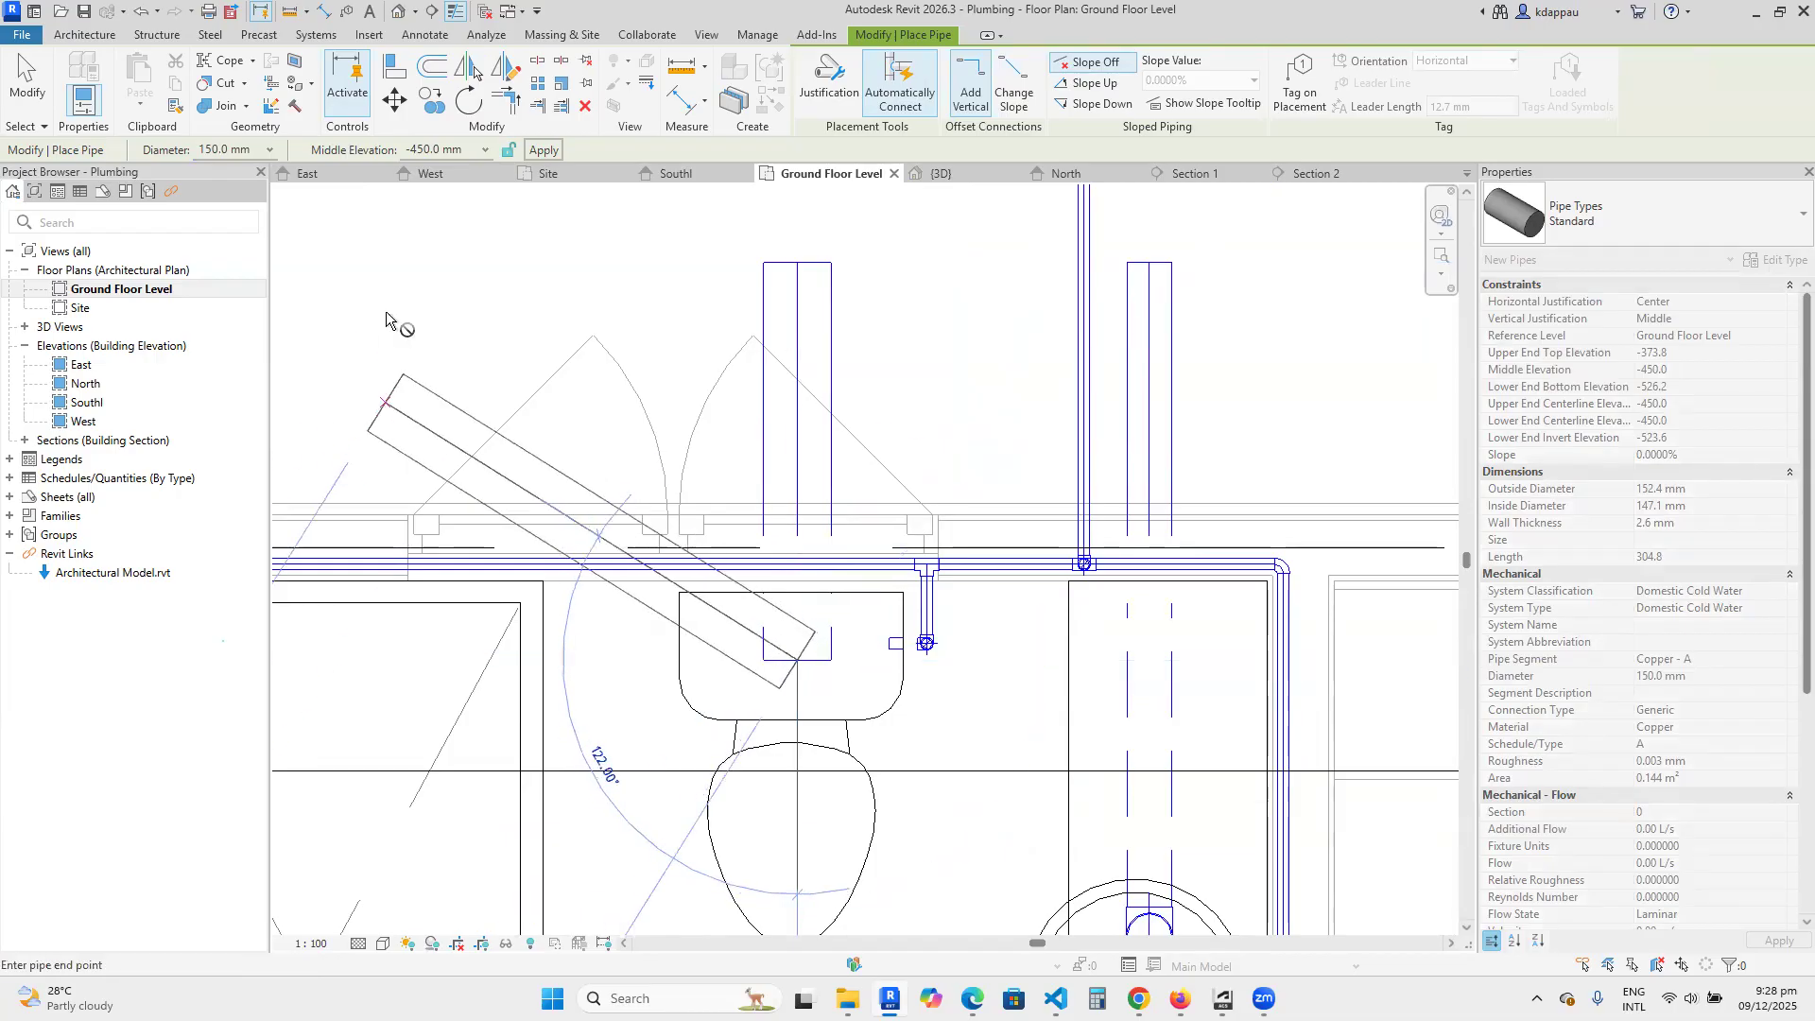
# Continue the toilet pipe at a middle elevation of 600 mm from the cistern to the bowl and end the pipe placement.
pyautogui.click(418, 148)
pyautogui.write('600')
pyautogui.press('Return')
pyautogui.scroll(-3, 866, 670)
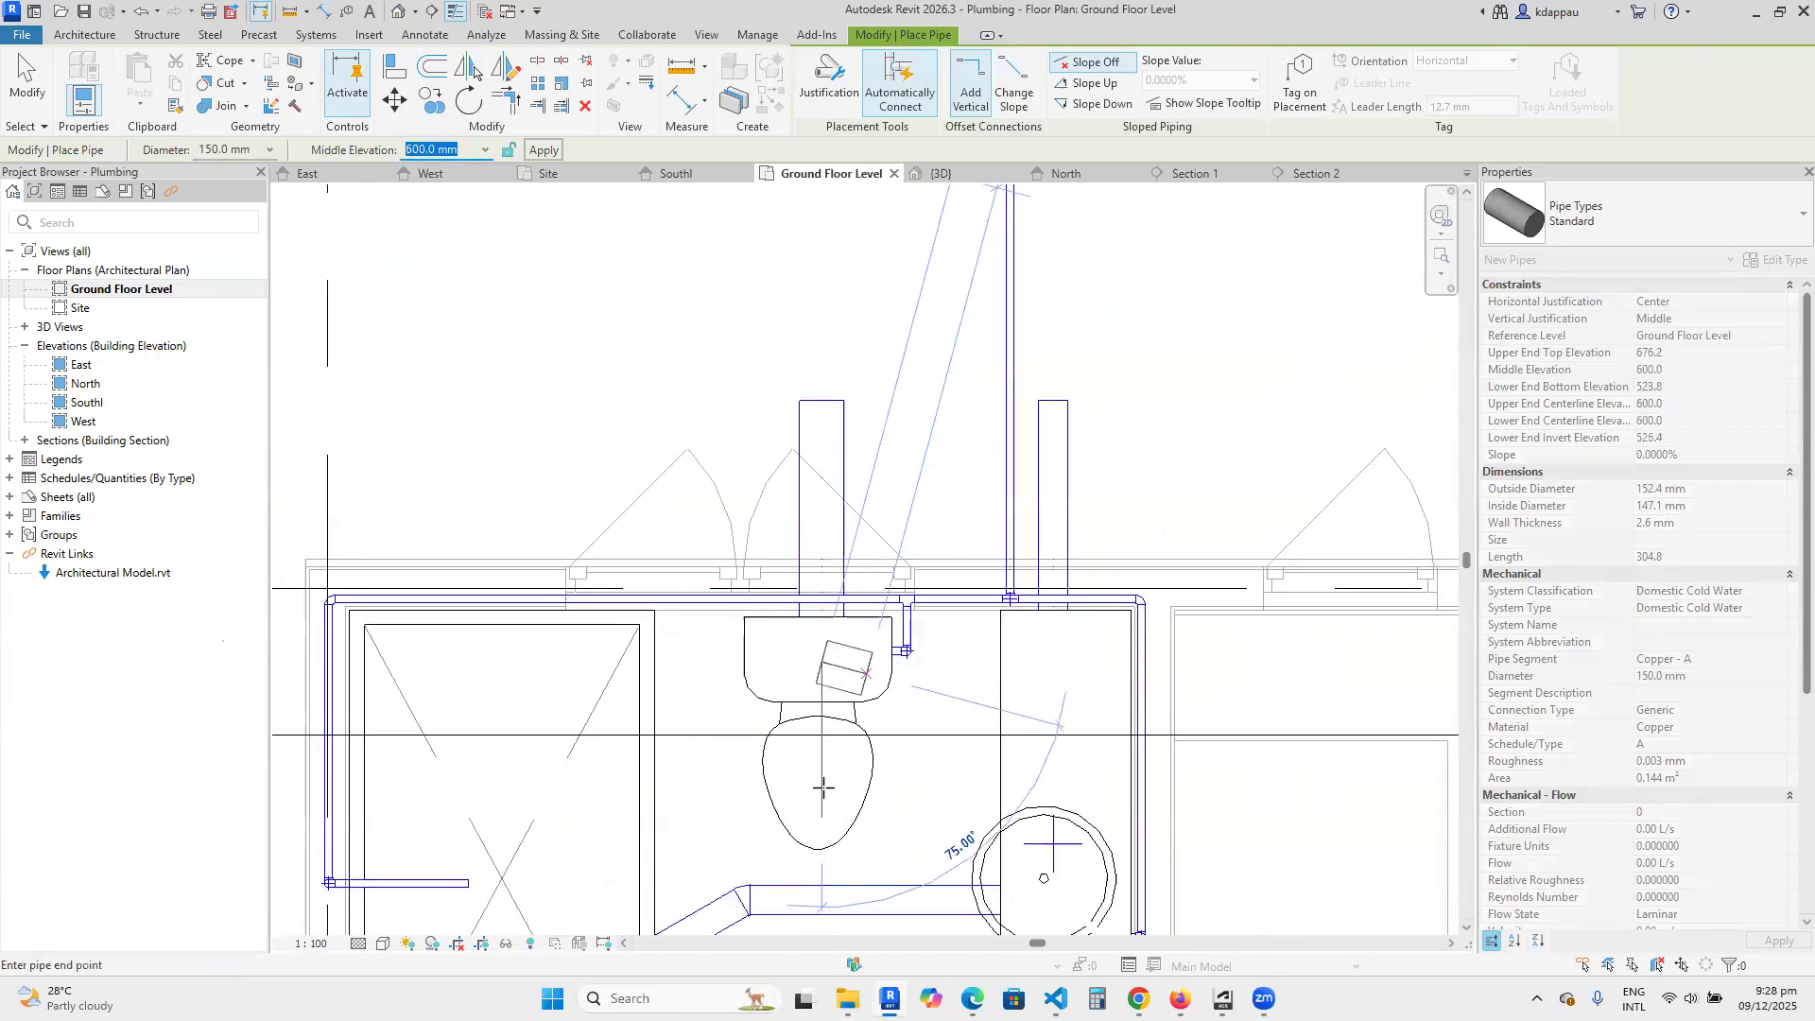
pyautogui.scroll(2, 819, 802)
pyautogui.click(817, 768)
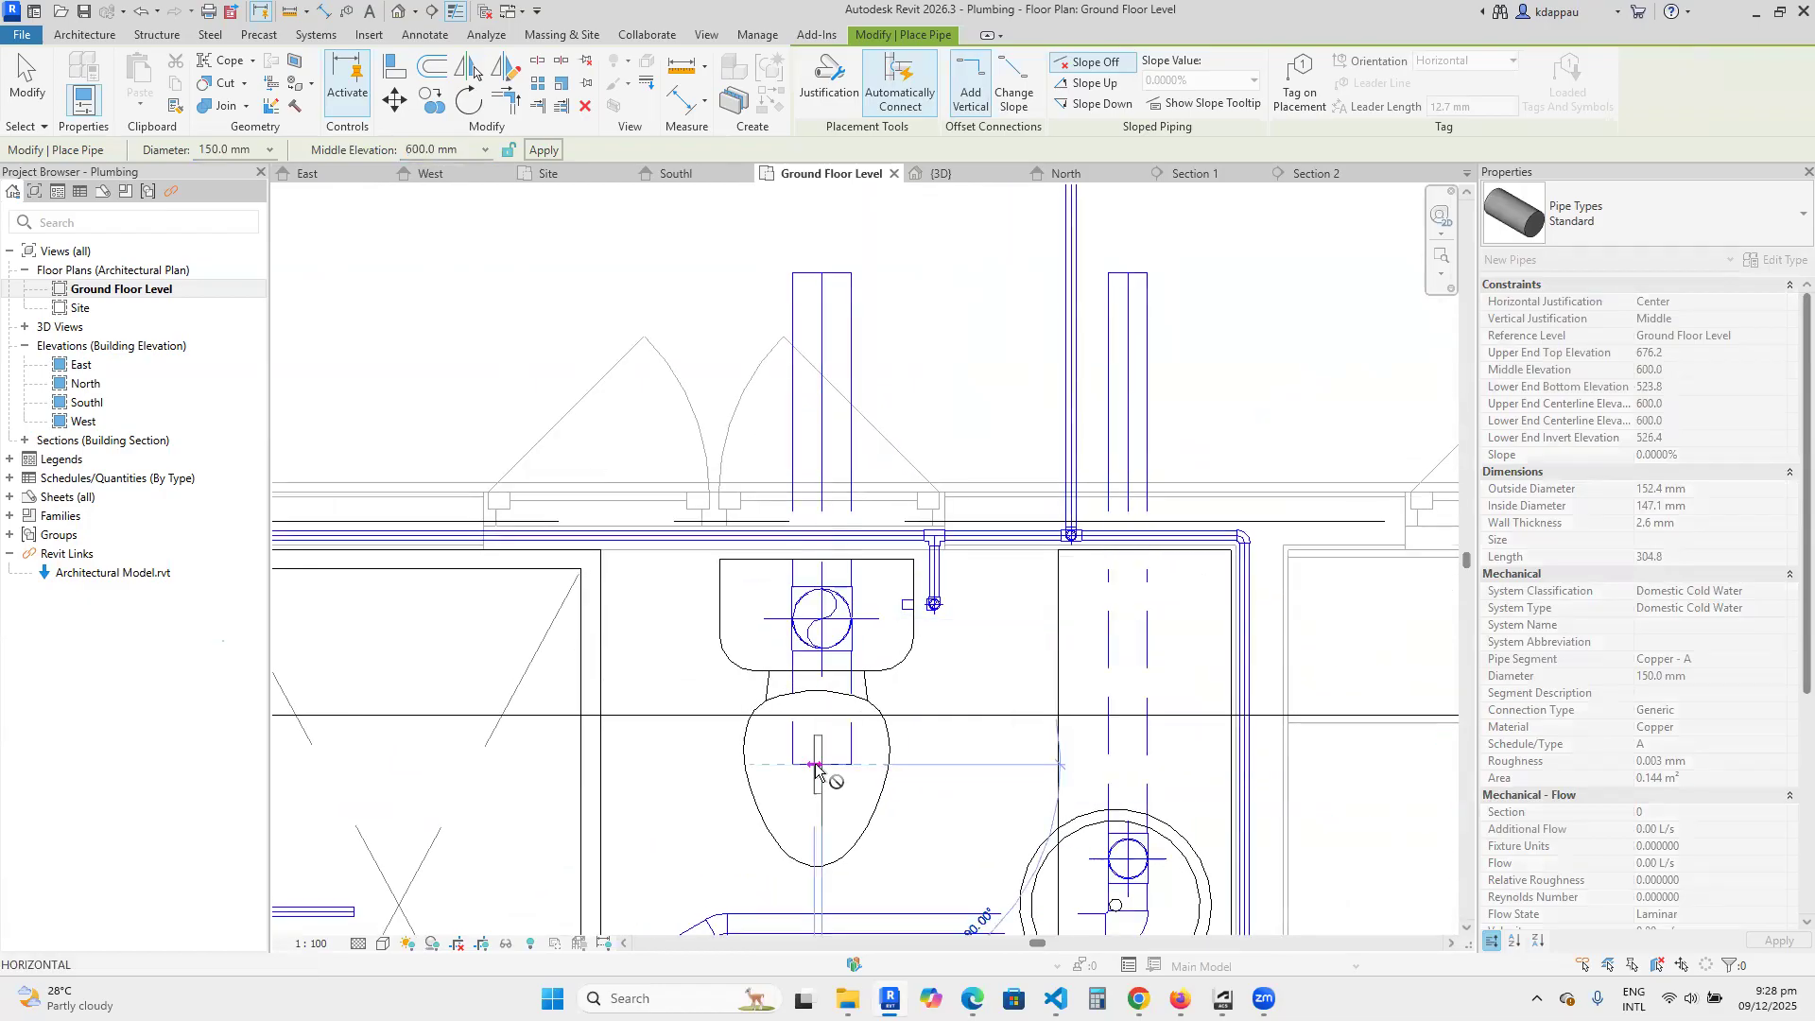
pyautogui.press('Escape')
pyautogui.press('Escape')
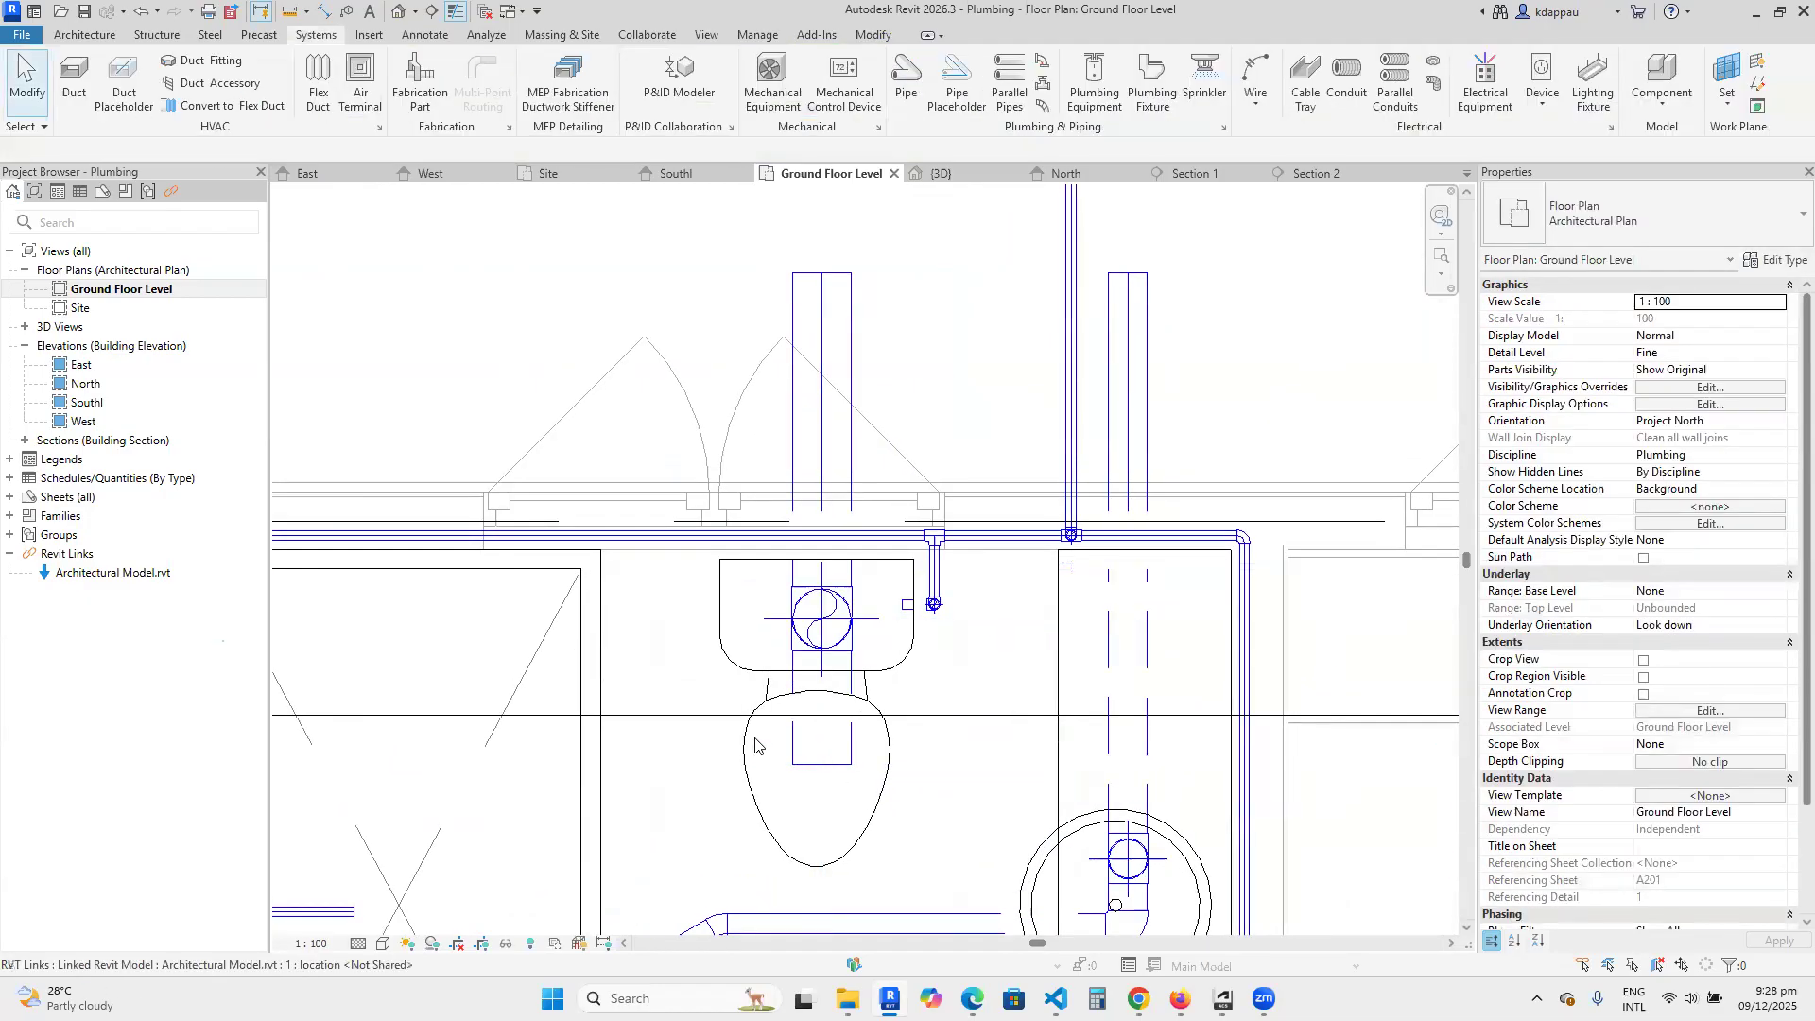
# Examine the upper branch of the new toilet pipe in the 3D view, including from the left side.
pyautogui.click(398, 12)
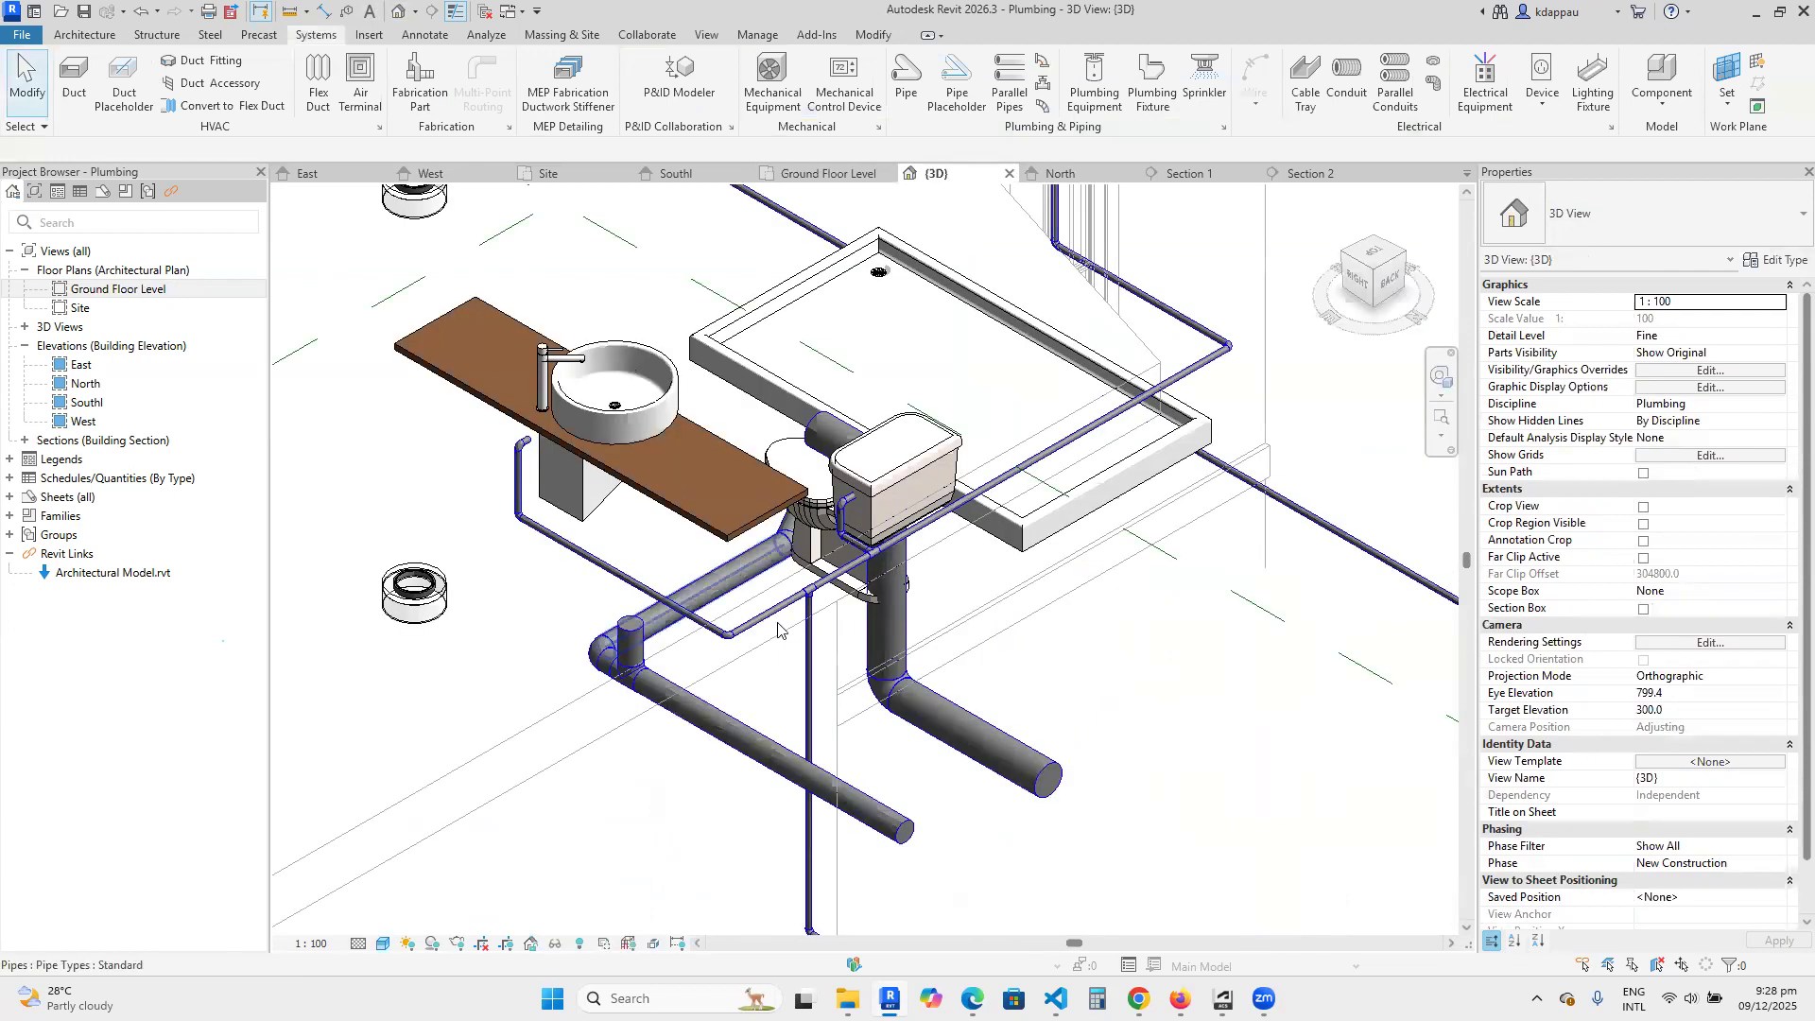
pyautogui.scroll(-2, 828, 510)
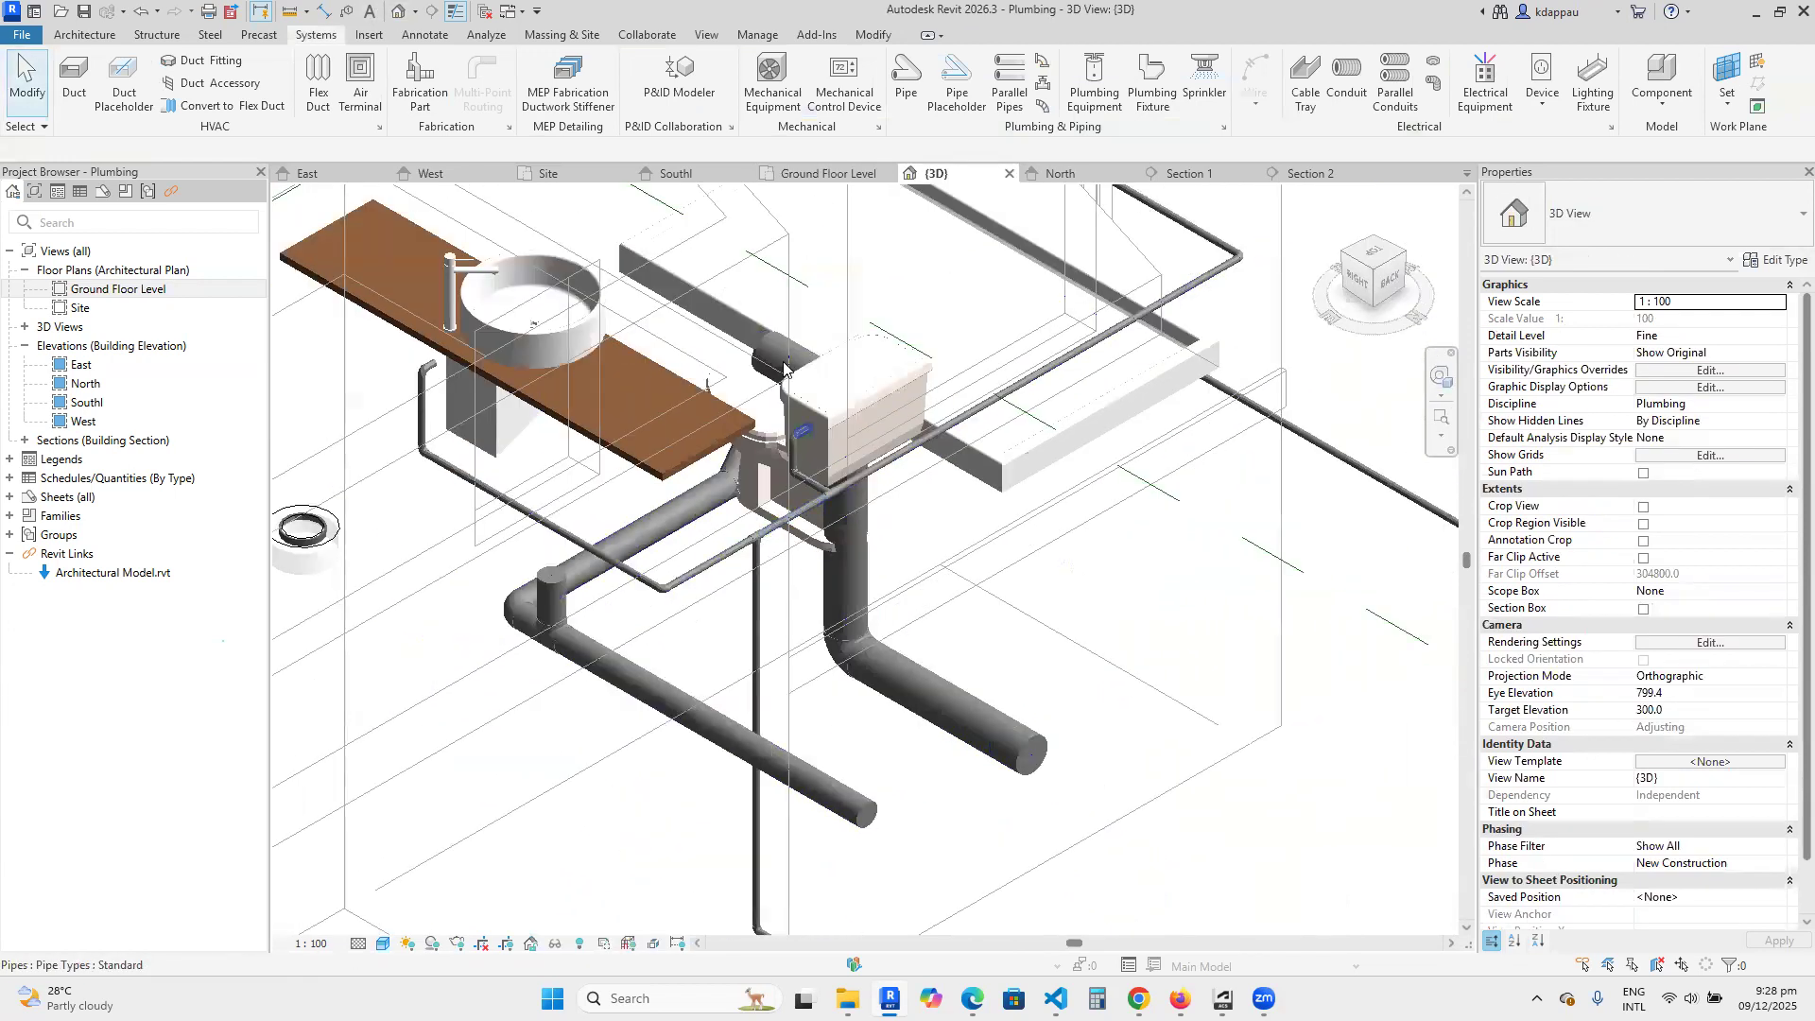
pyautogui.scroll(2, 754, 346)
pyautogui.click(750, 341)
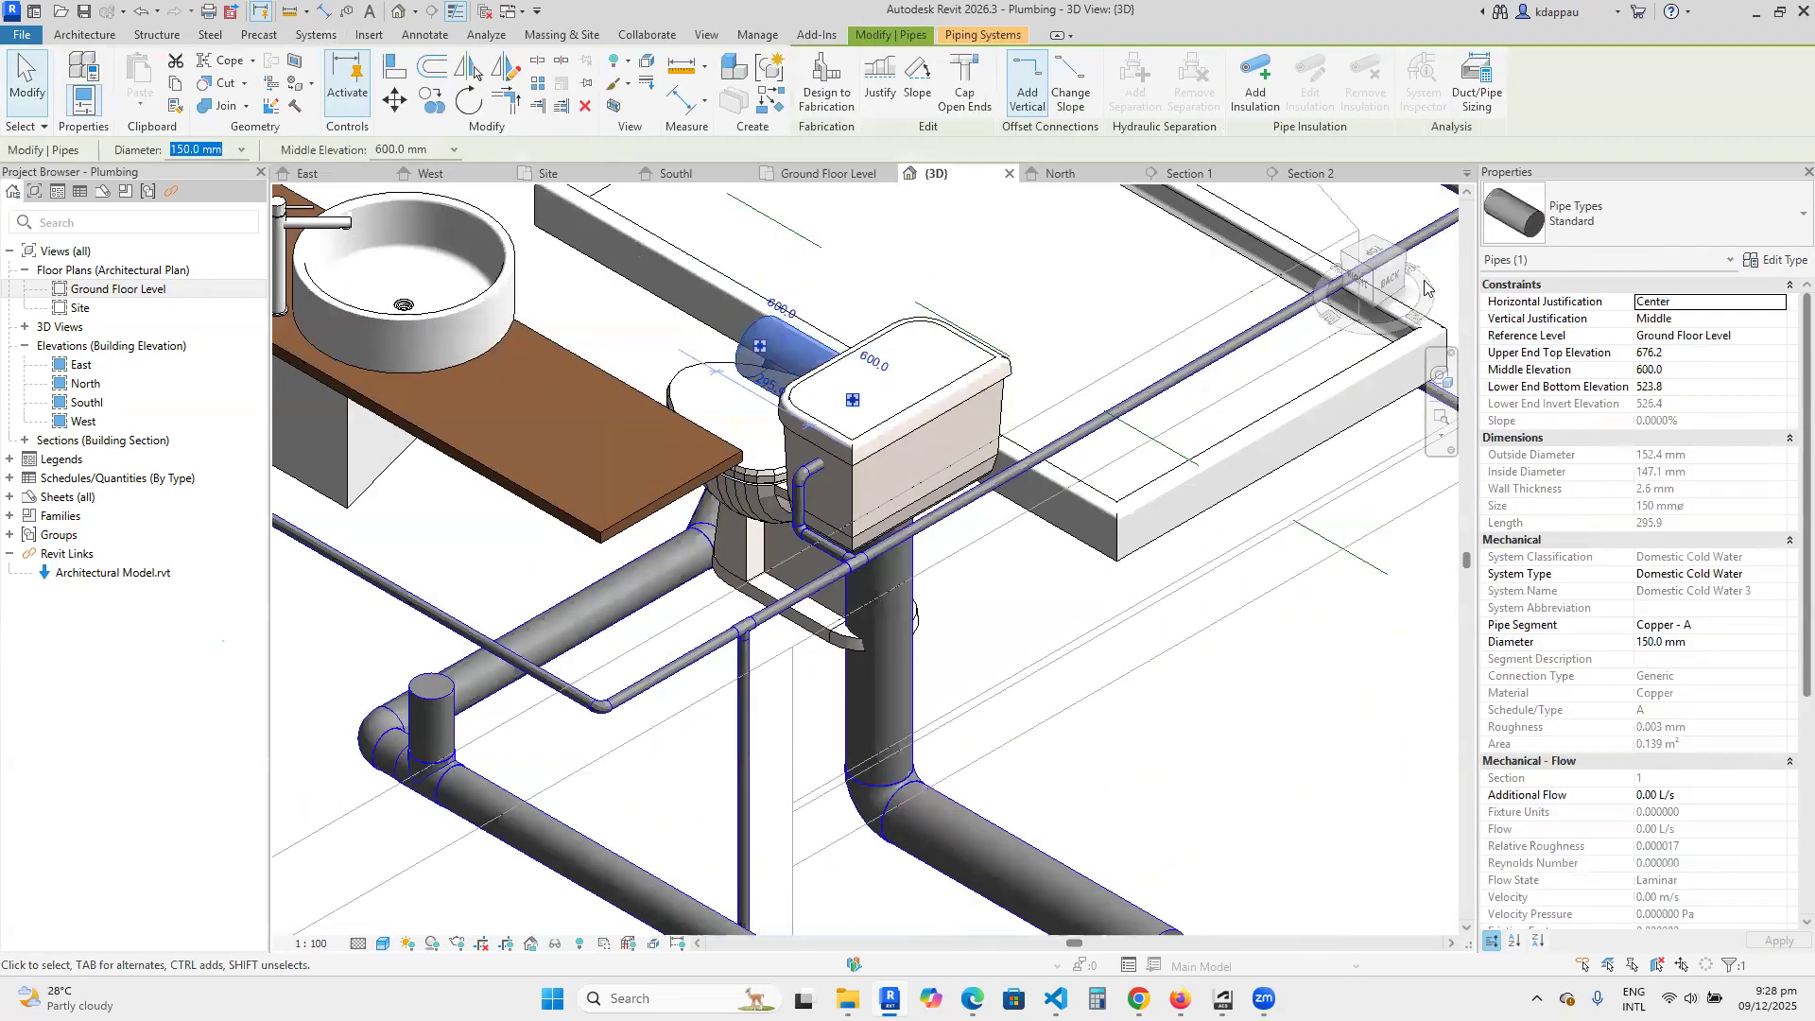
pyautogui.moveTo(1407, 257); pyautogui.dragTo(1399, 289)
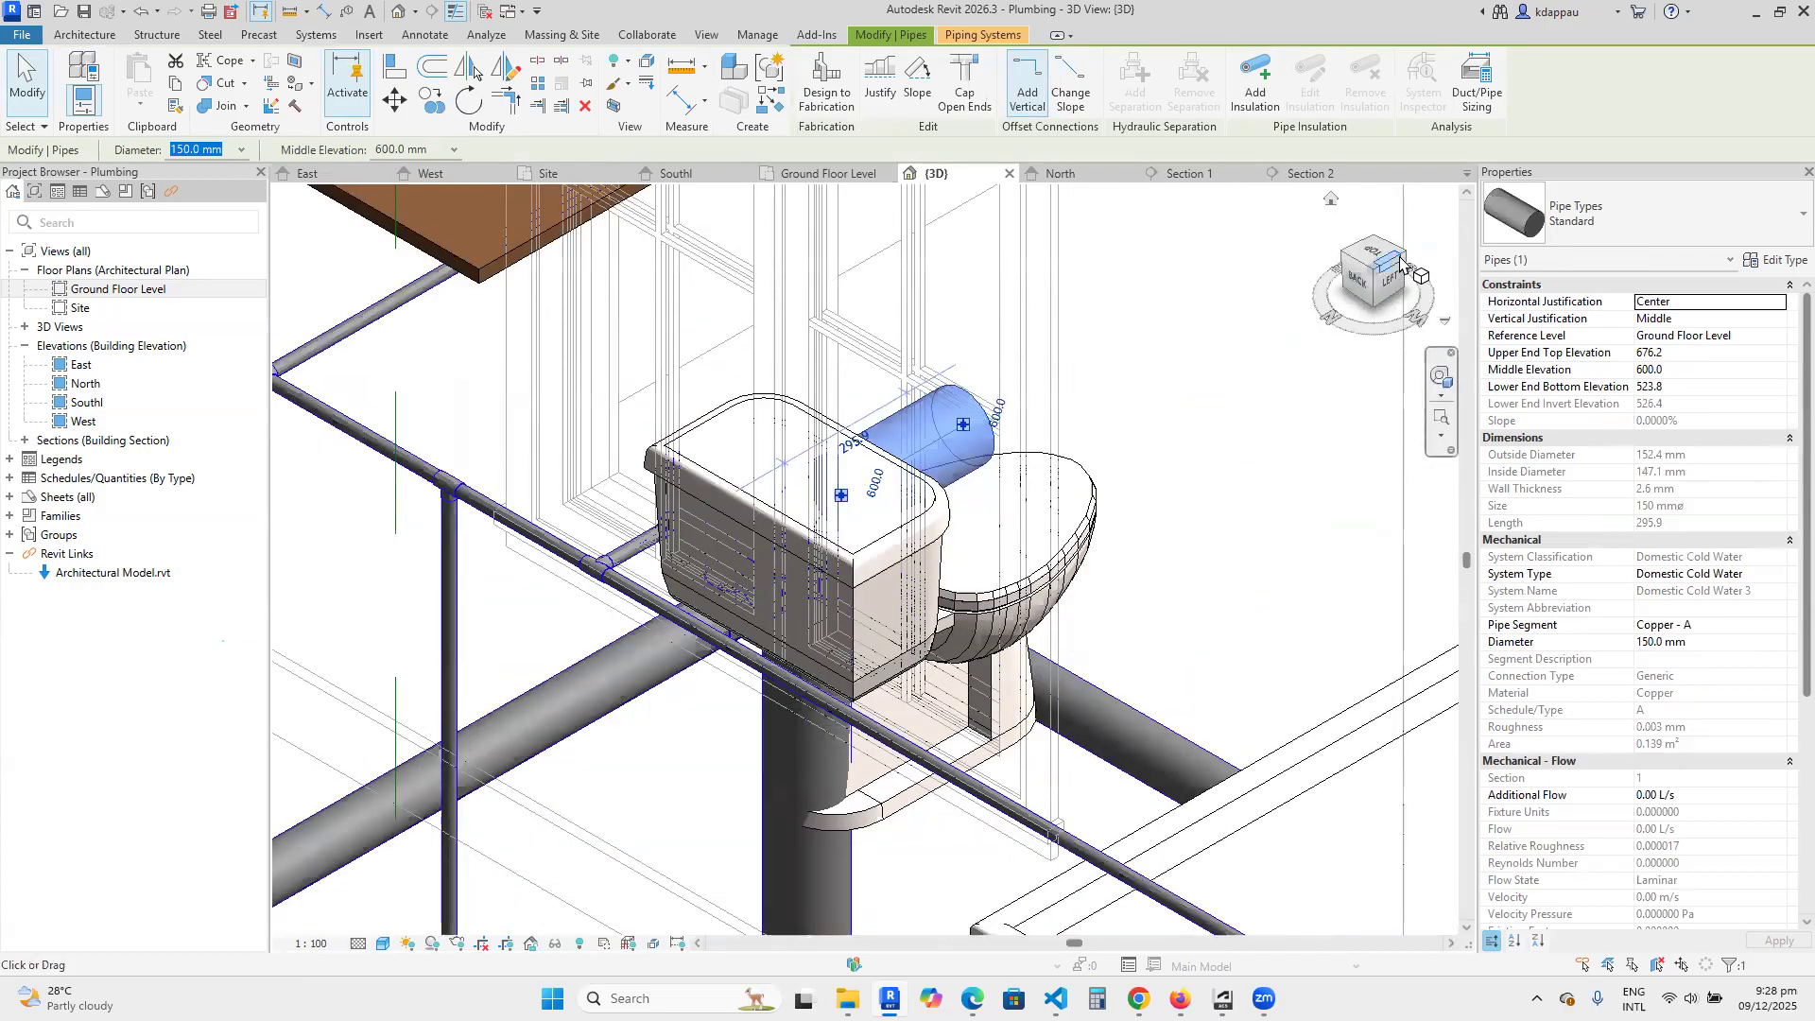
pyautogui.click(1397, 286)
pyautogui.scroll(-5, 920, 535)
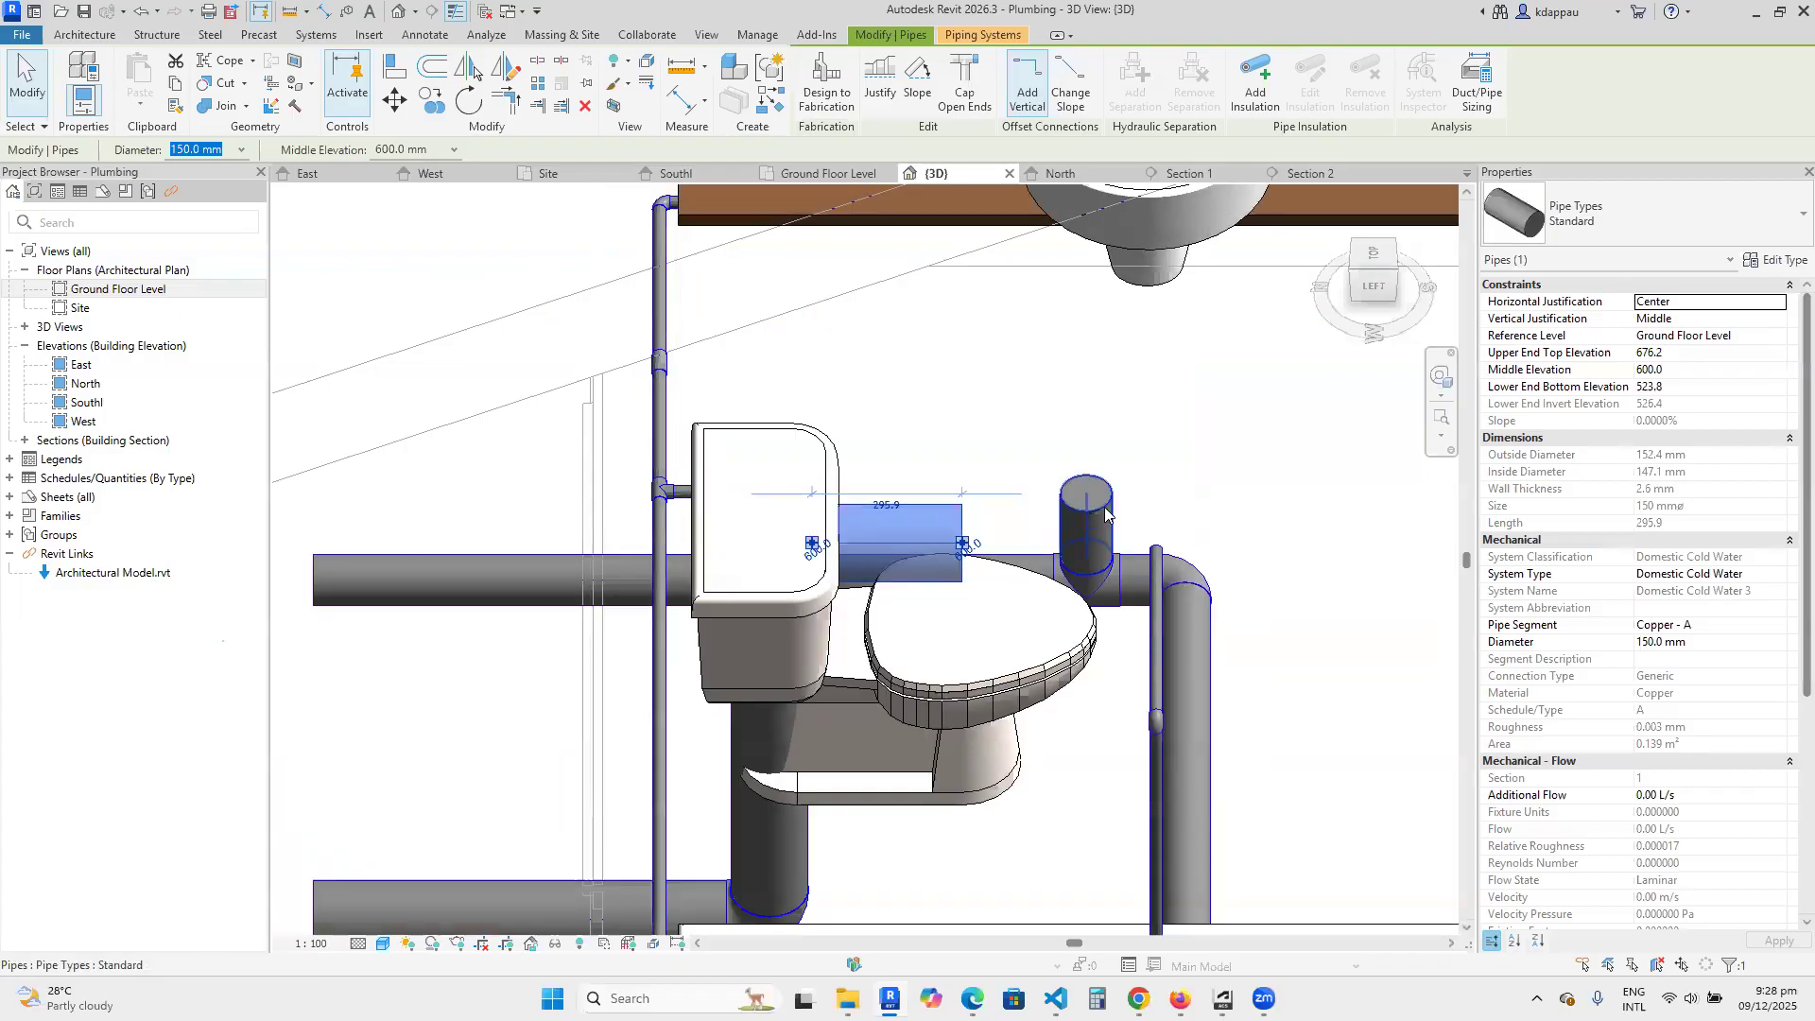
# Examine the toilet pipe and its position against the linked fixtures from the top front-left 3D corner.
pyautogui.click(1394, 257)
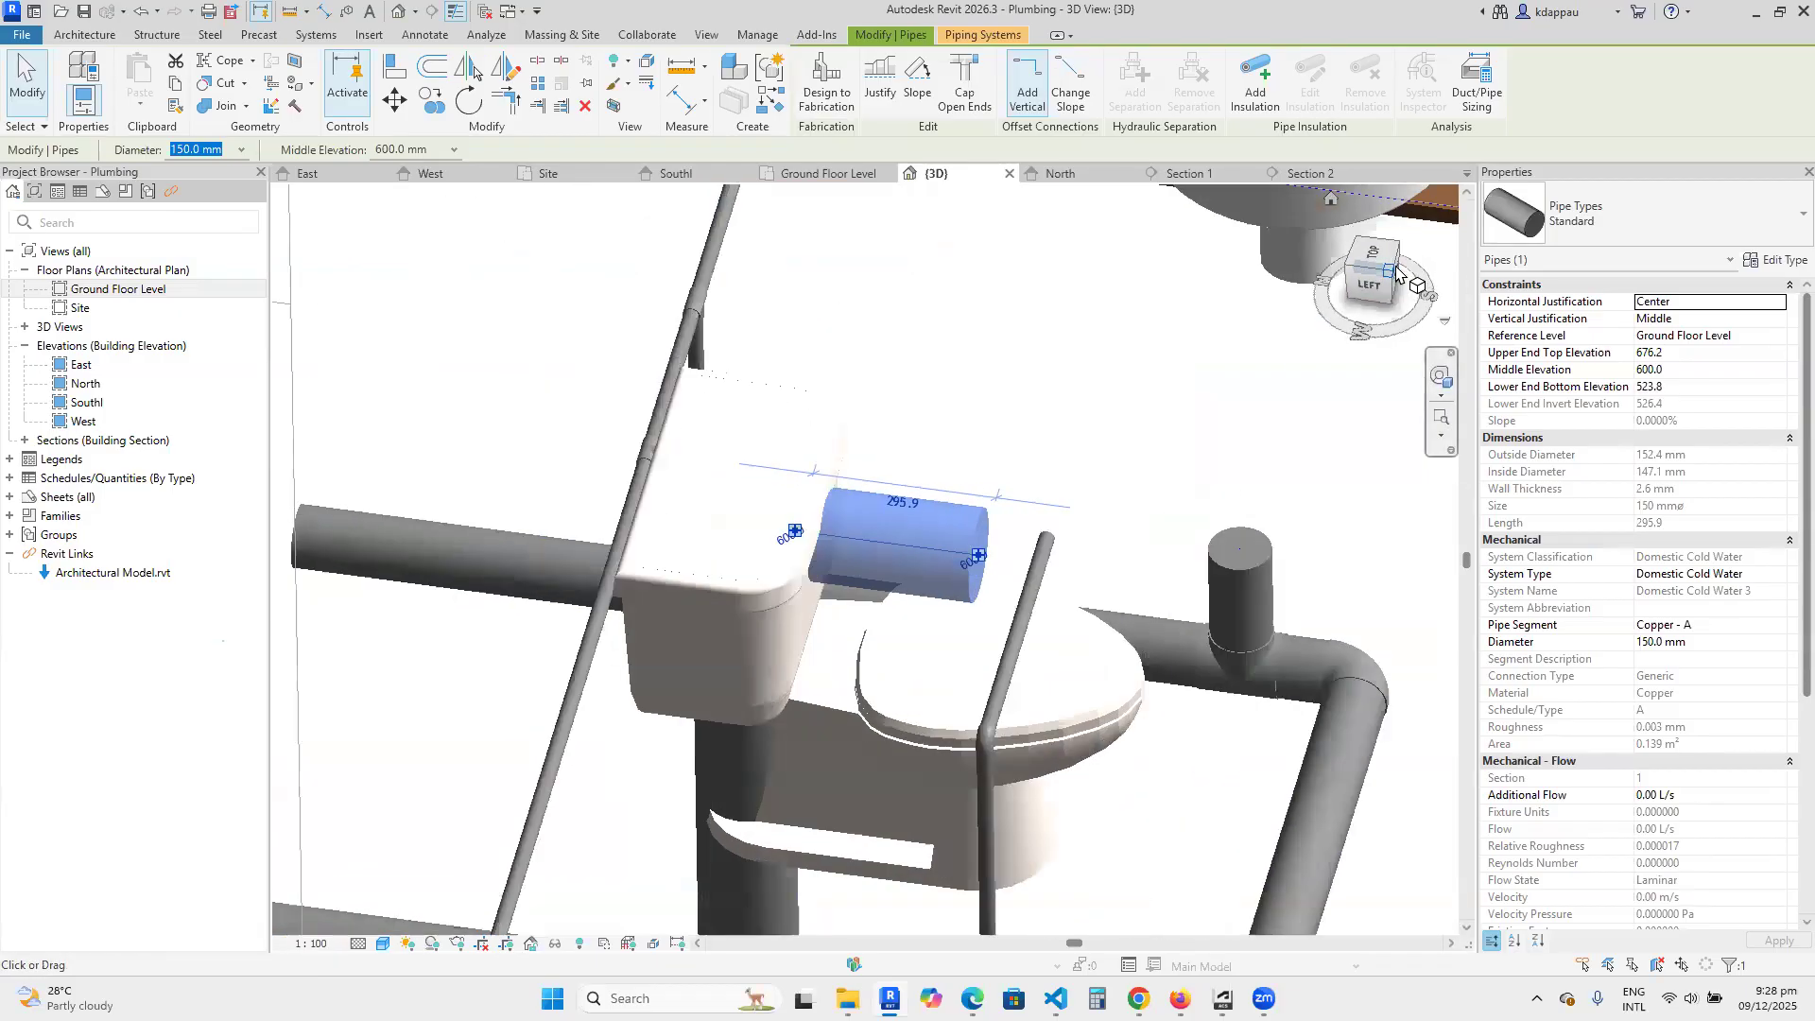
pyautogui.scroll(-4, 936, 631)
pyautogui.click(681, 370)
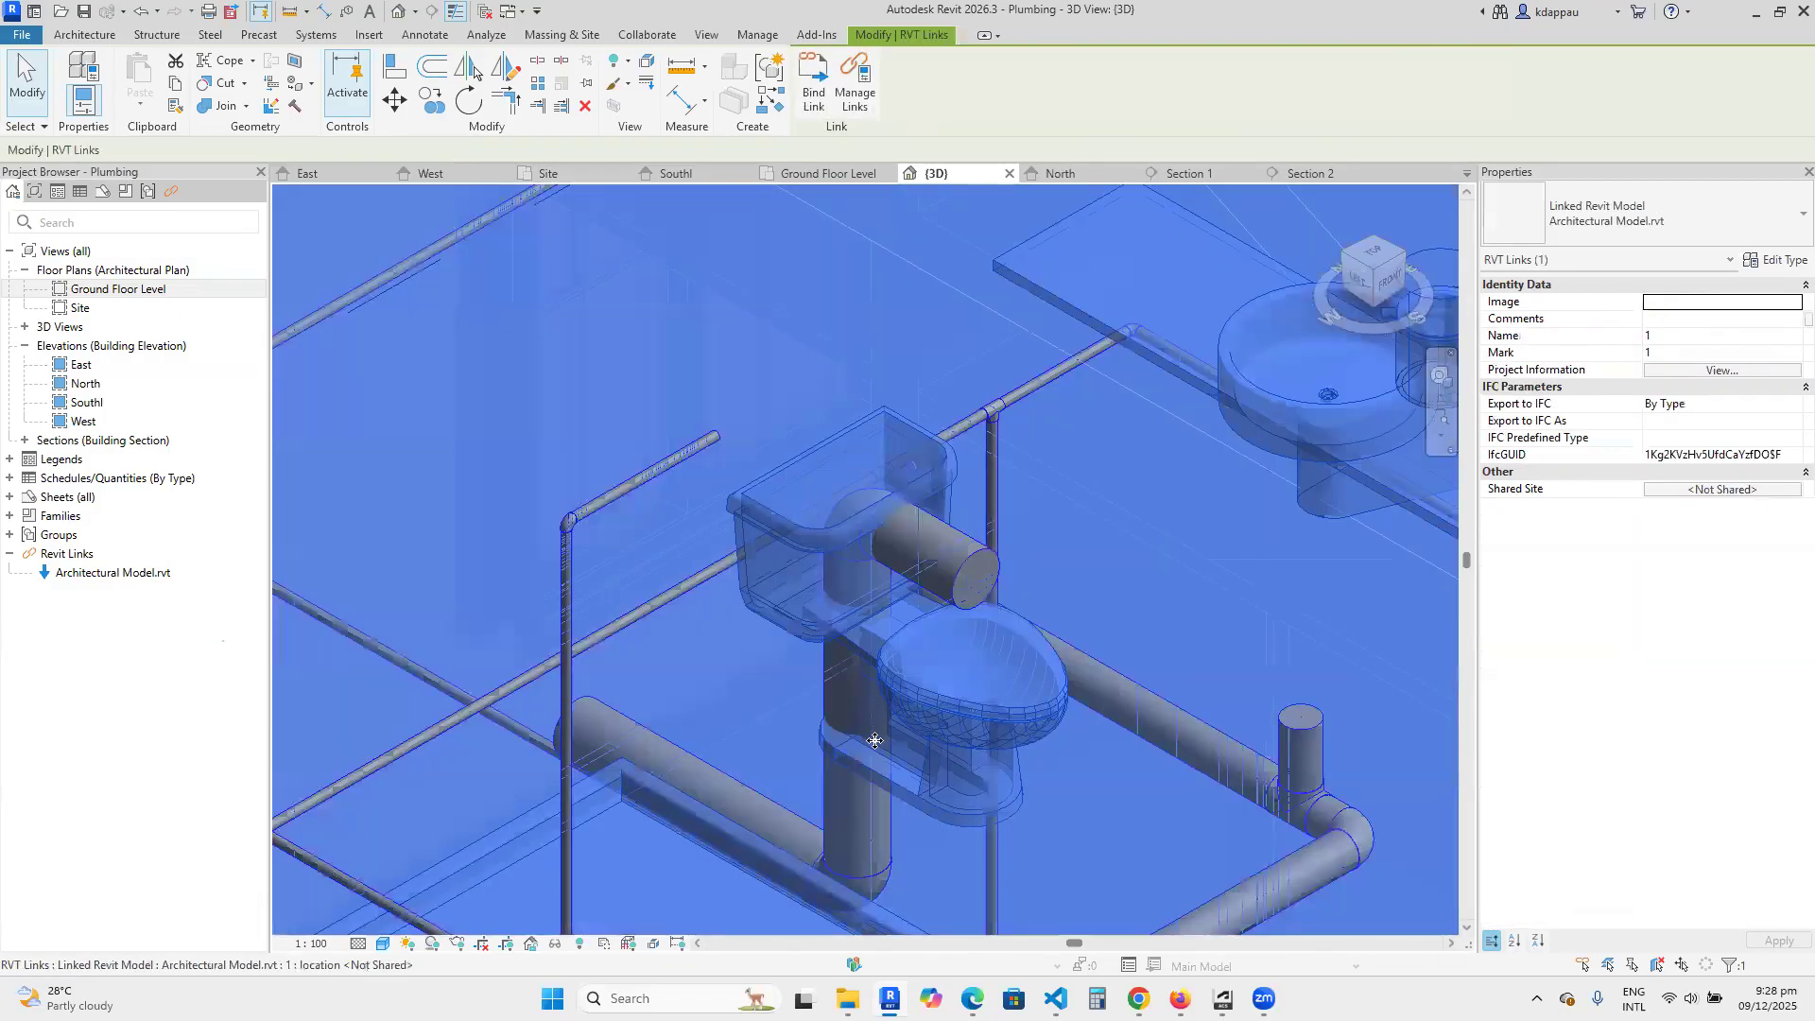
pyautogui.click(726, 693)
pyautogui.scroll(-2, 754, 513)
pyautogui.scroll(2, 807, 590)
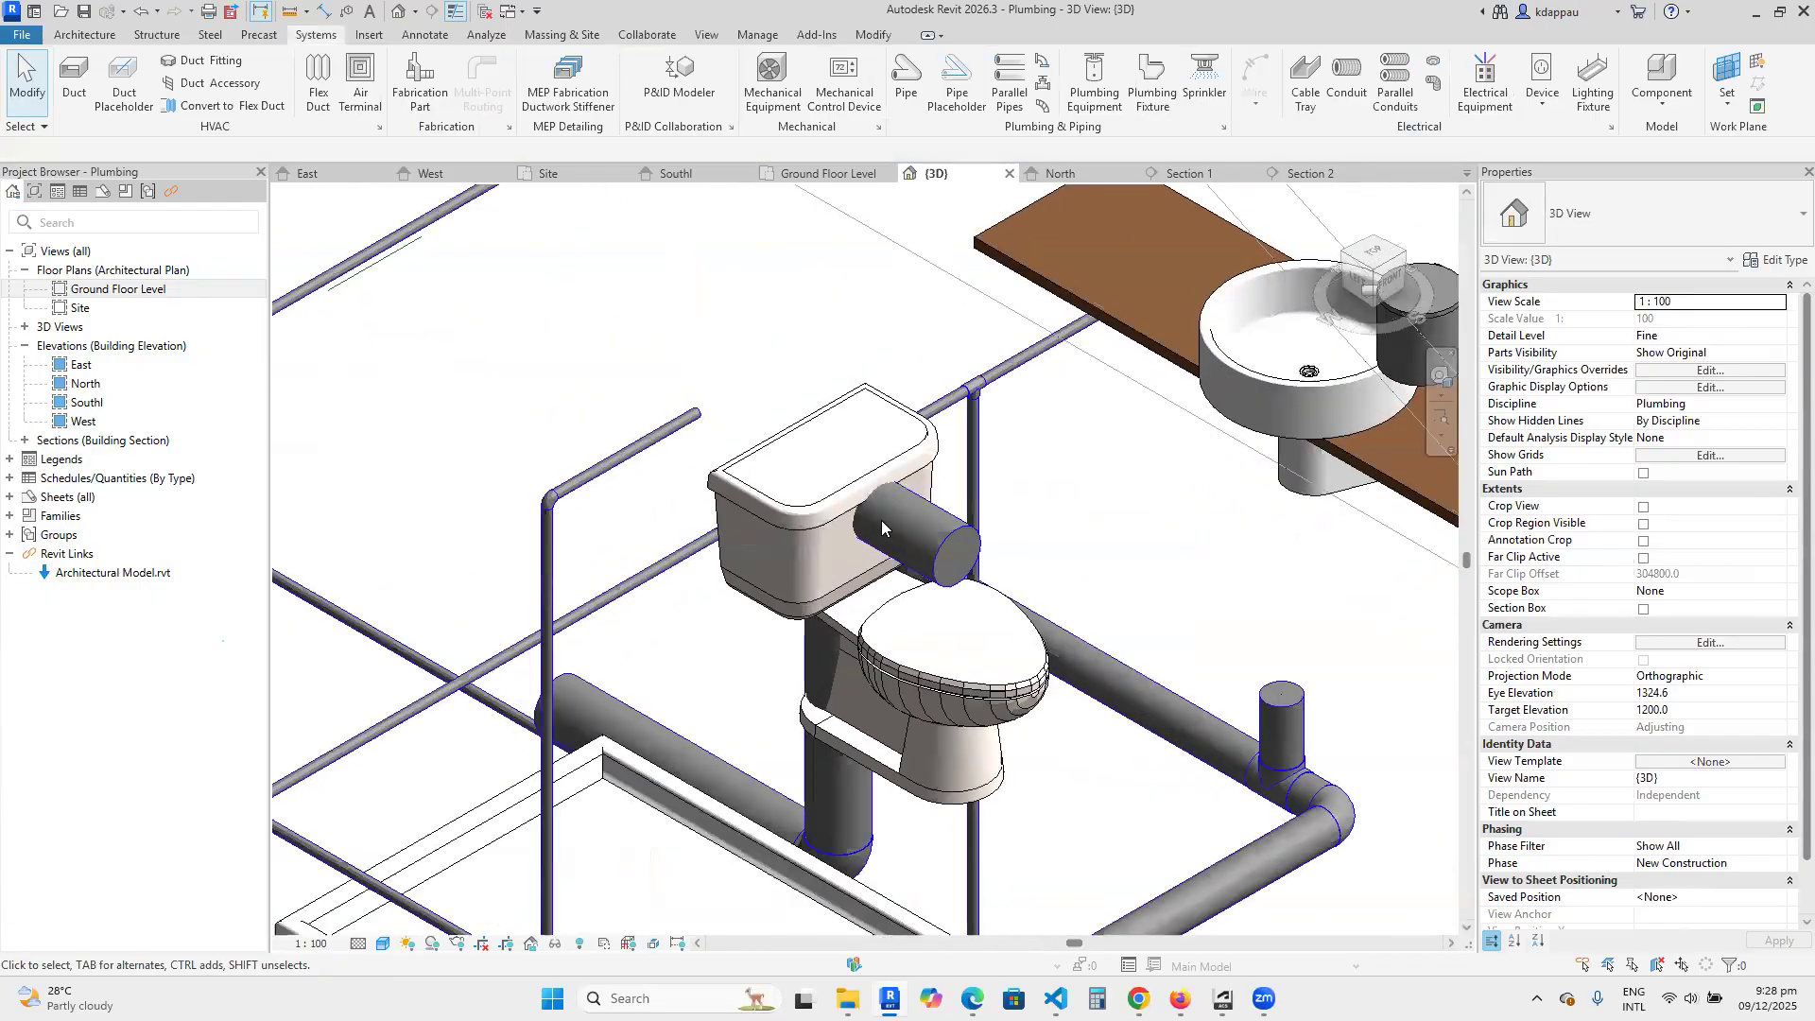
pyautogui.click(741, 354)
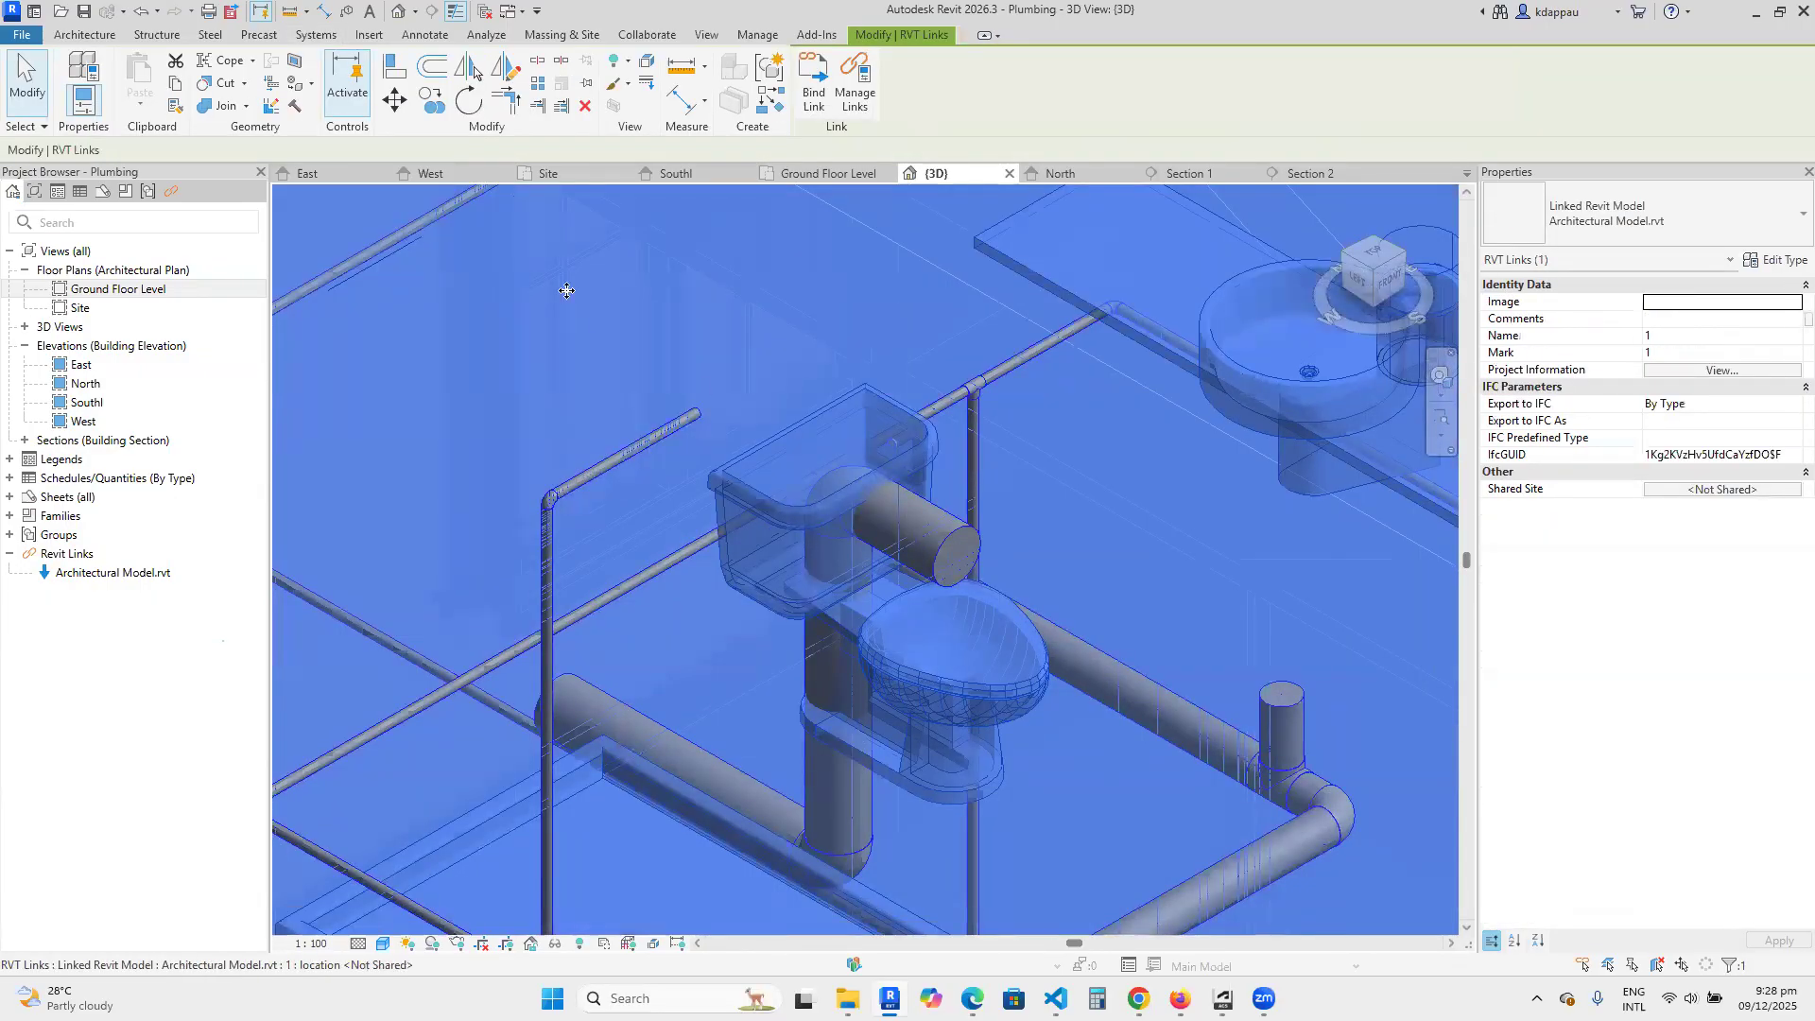
pyautogui.press('Escape')
pyautogui.scroll(-4, 624, 333)
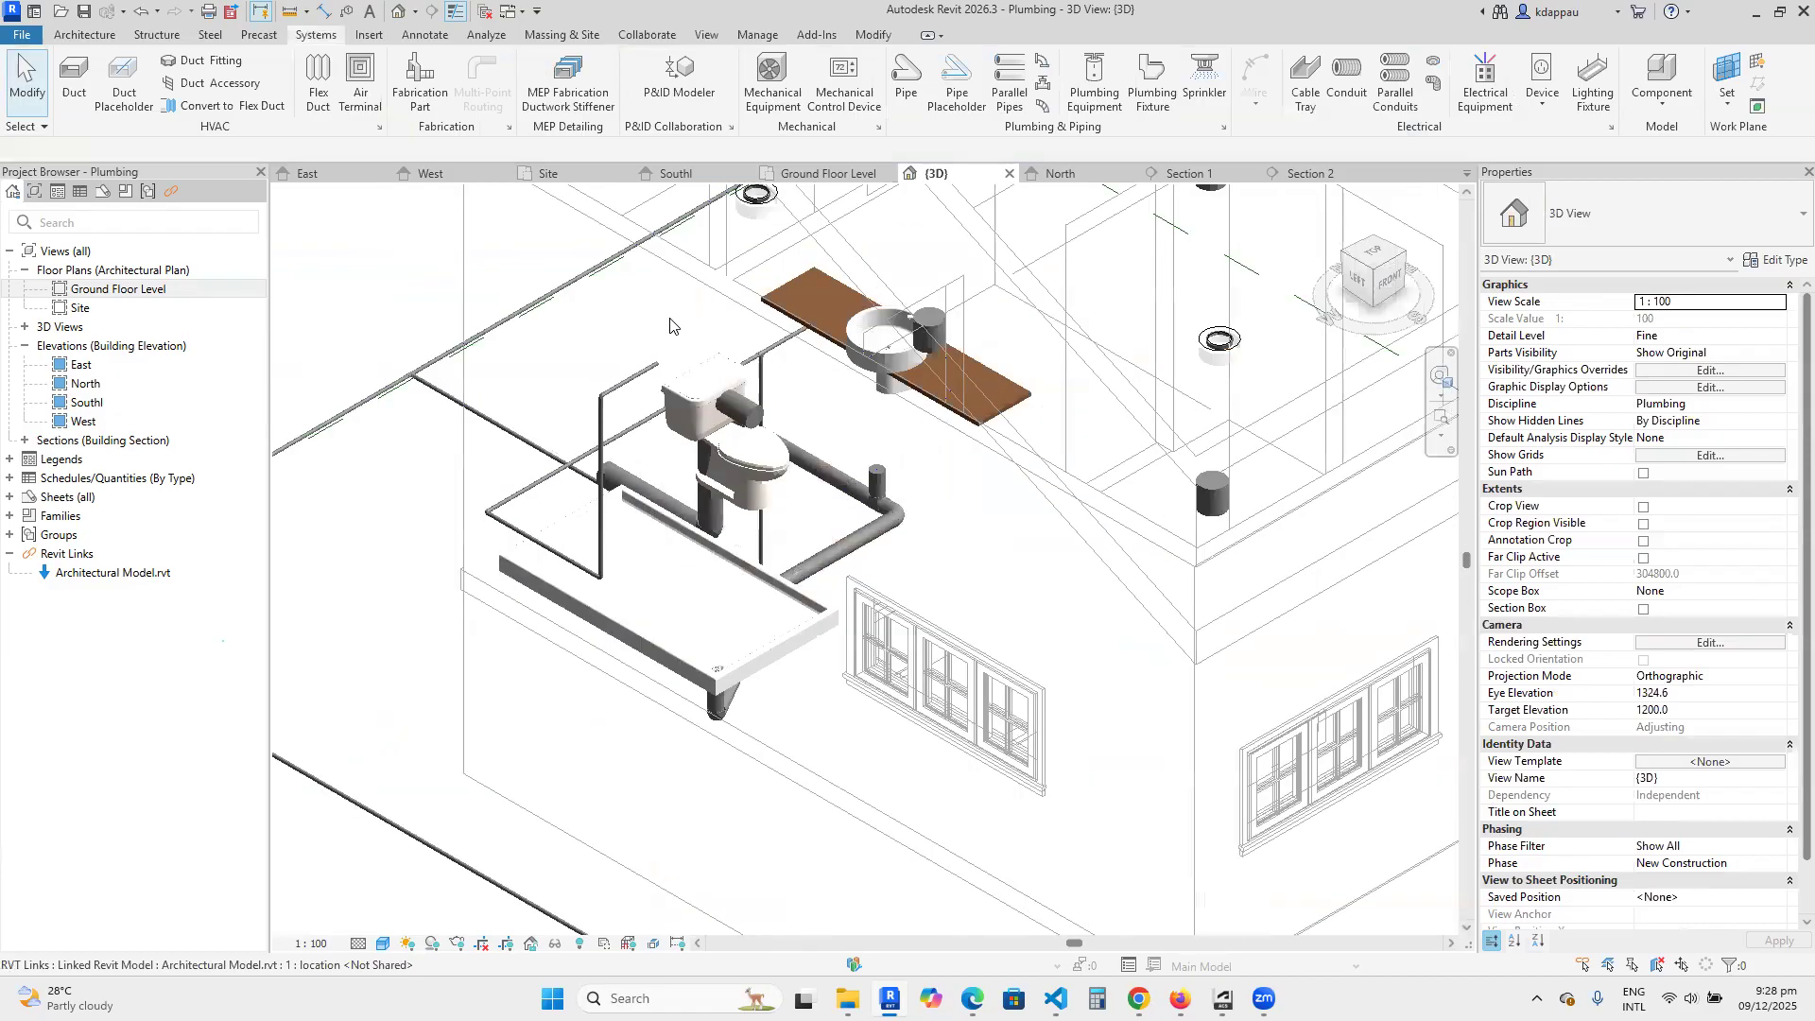
# Override the Plumbing Fixtures category's surface transparency to 100% in the 3D view.
pyautogui.press('g')
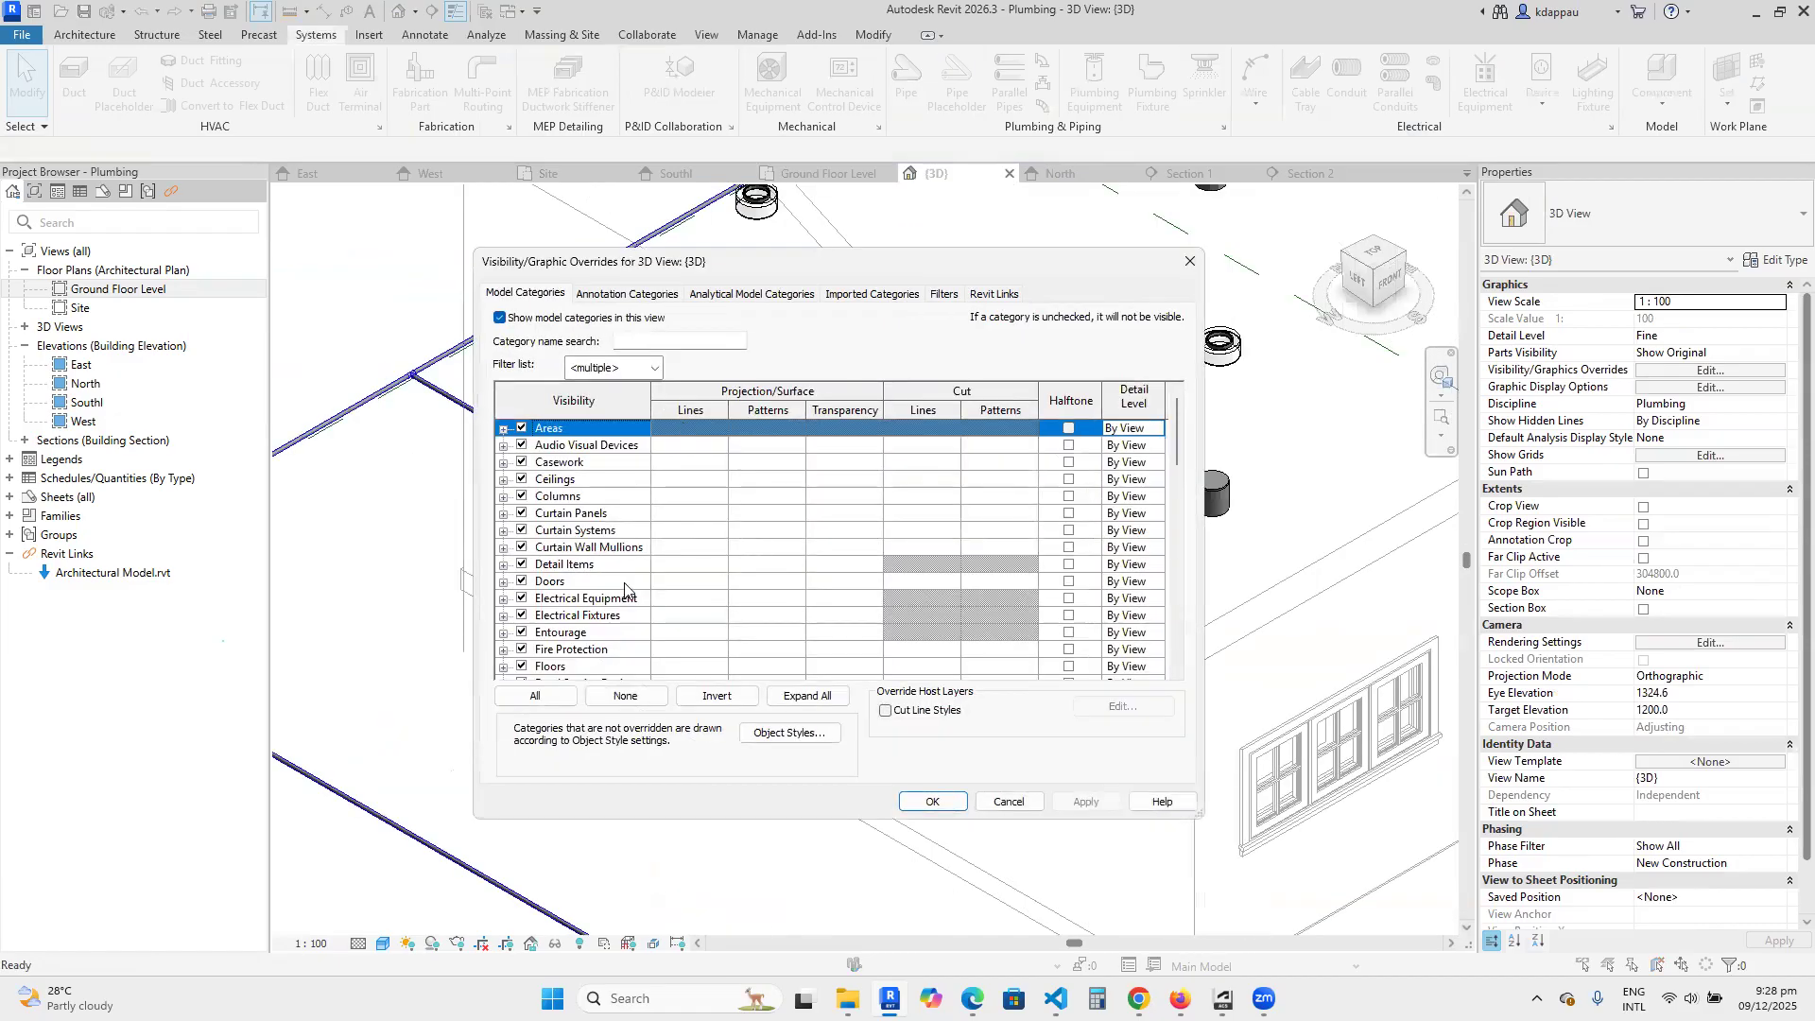
pyautogui.scroll(-6, 624, 588)
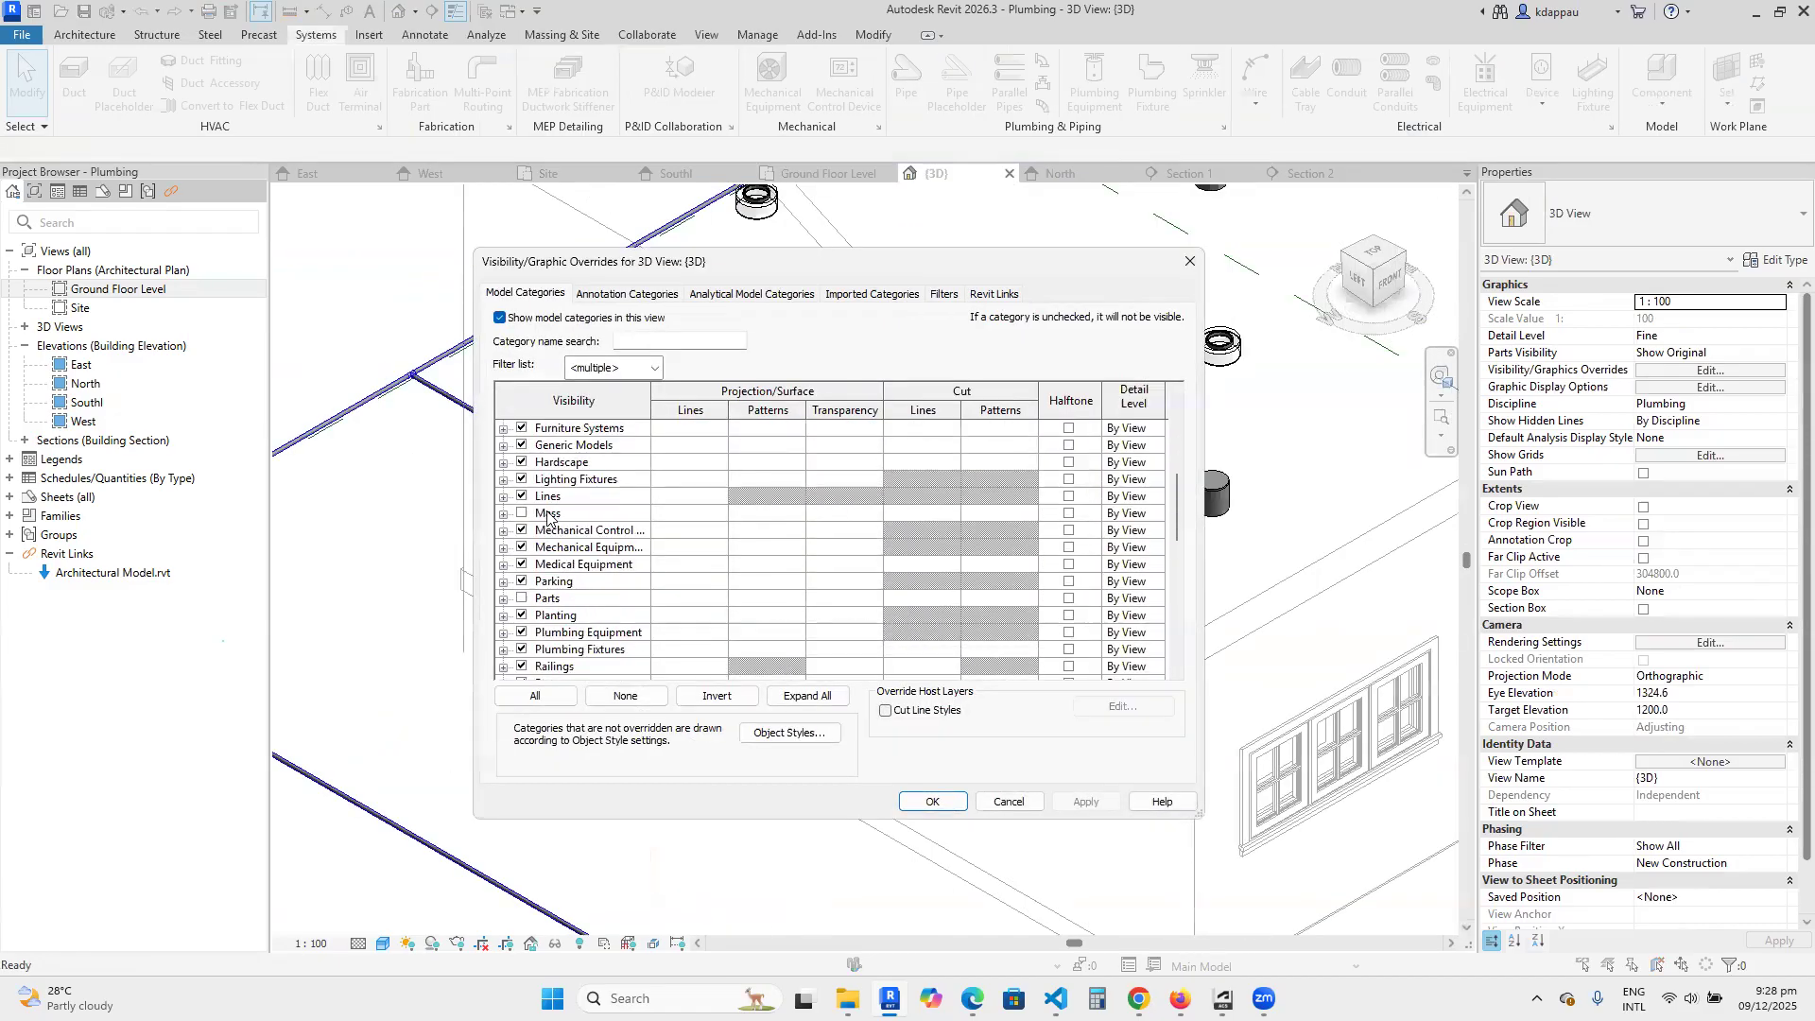
pyautogui.scroll(-2, 557, 548)
pyautogui.click(562, 549)
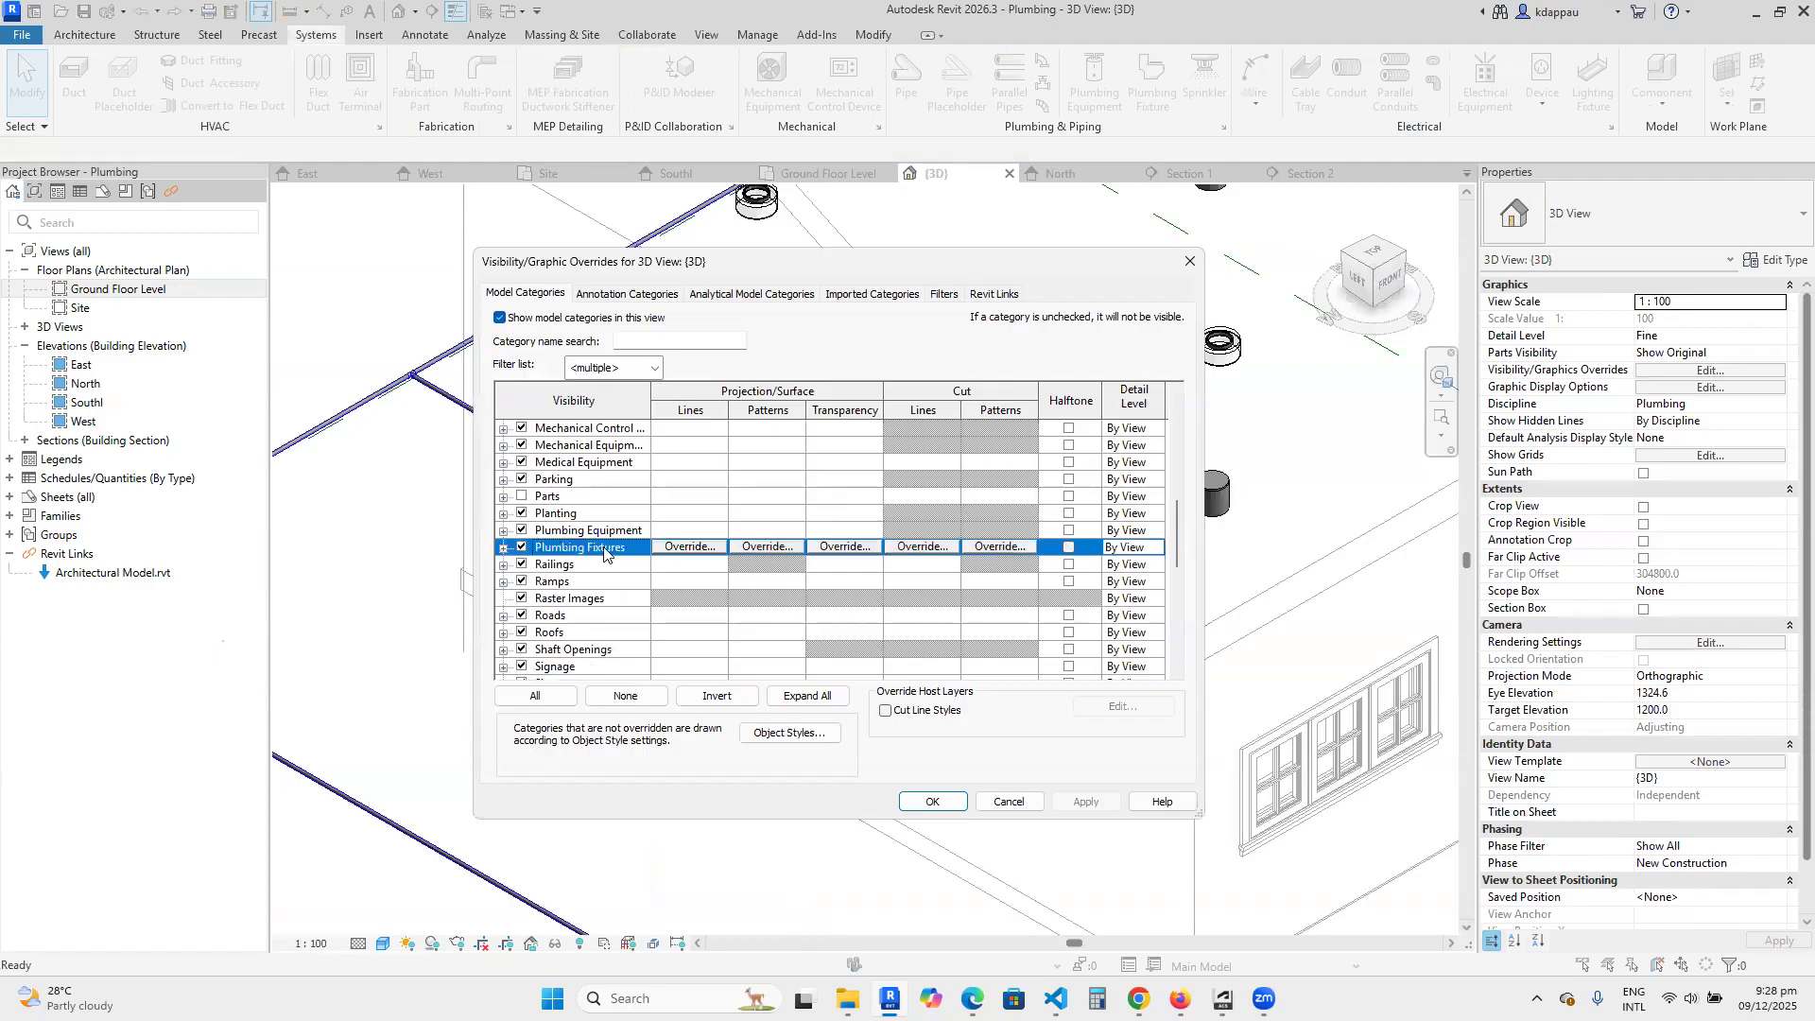
pyautogui.click(845, 546)
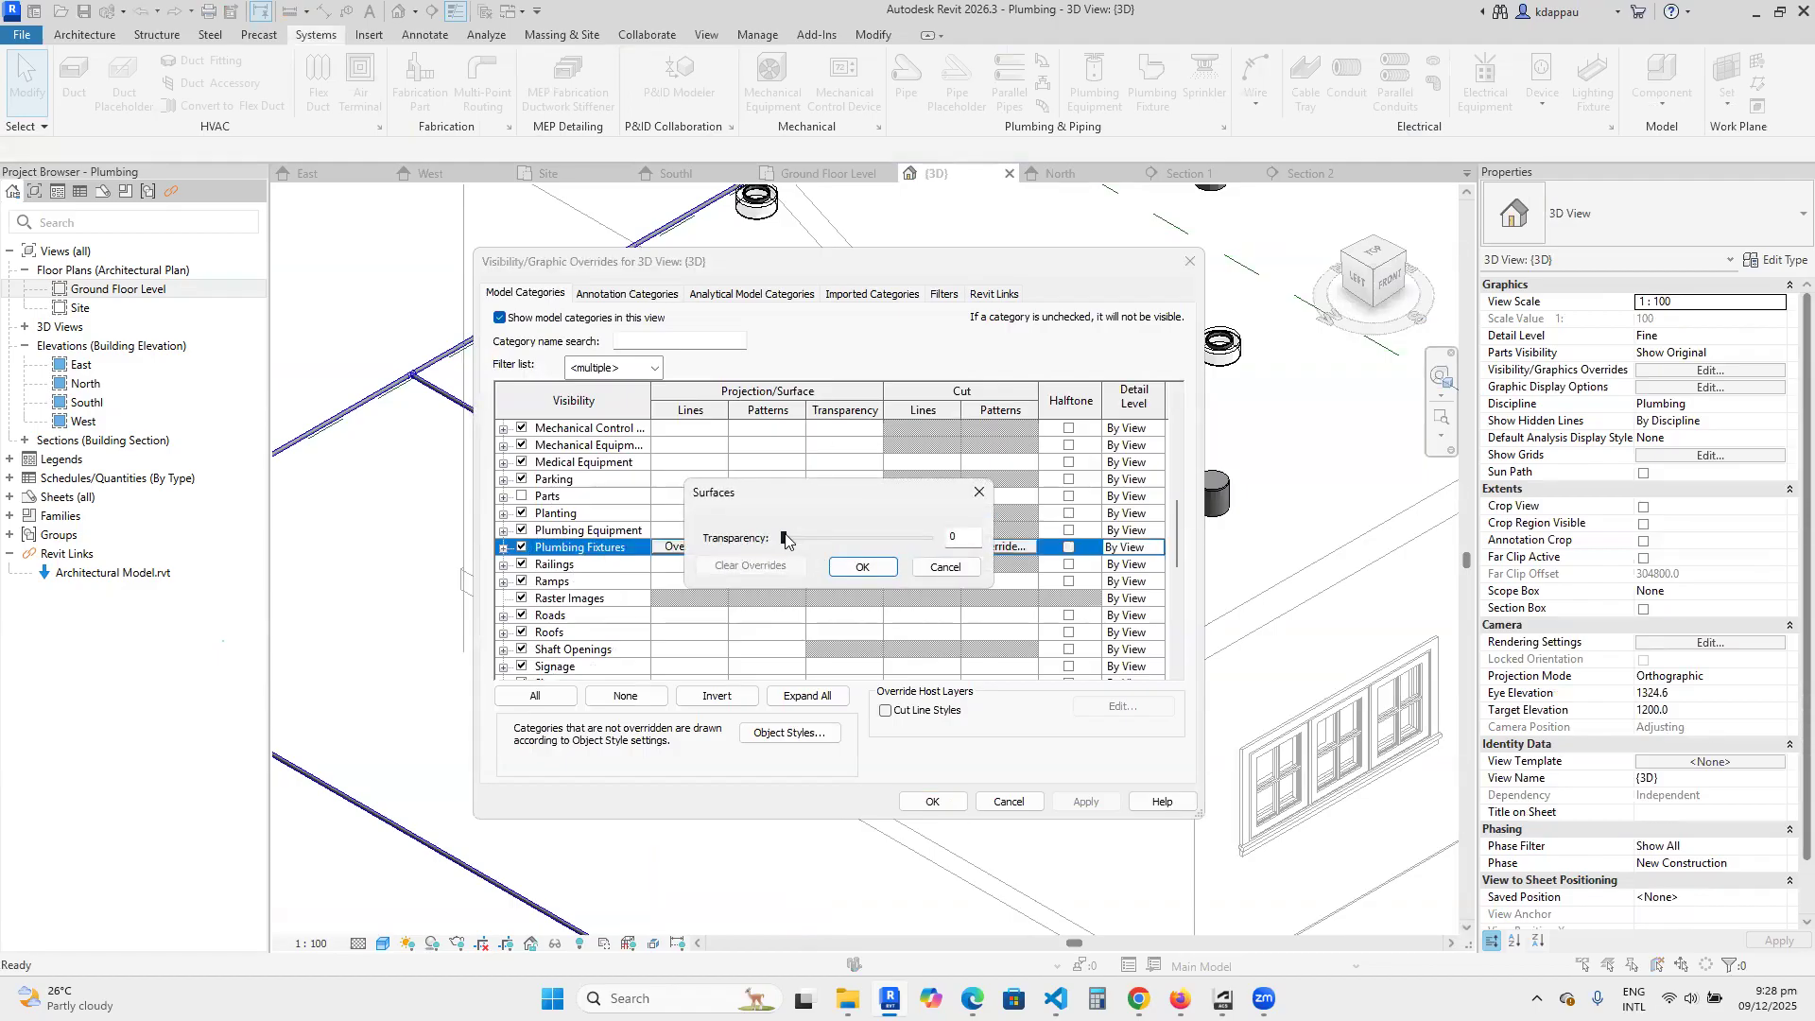
pyautogui.click(855, 567)
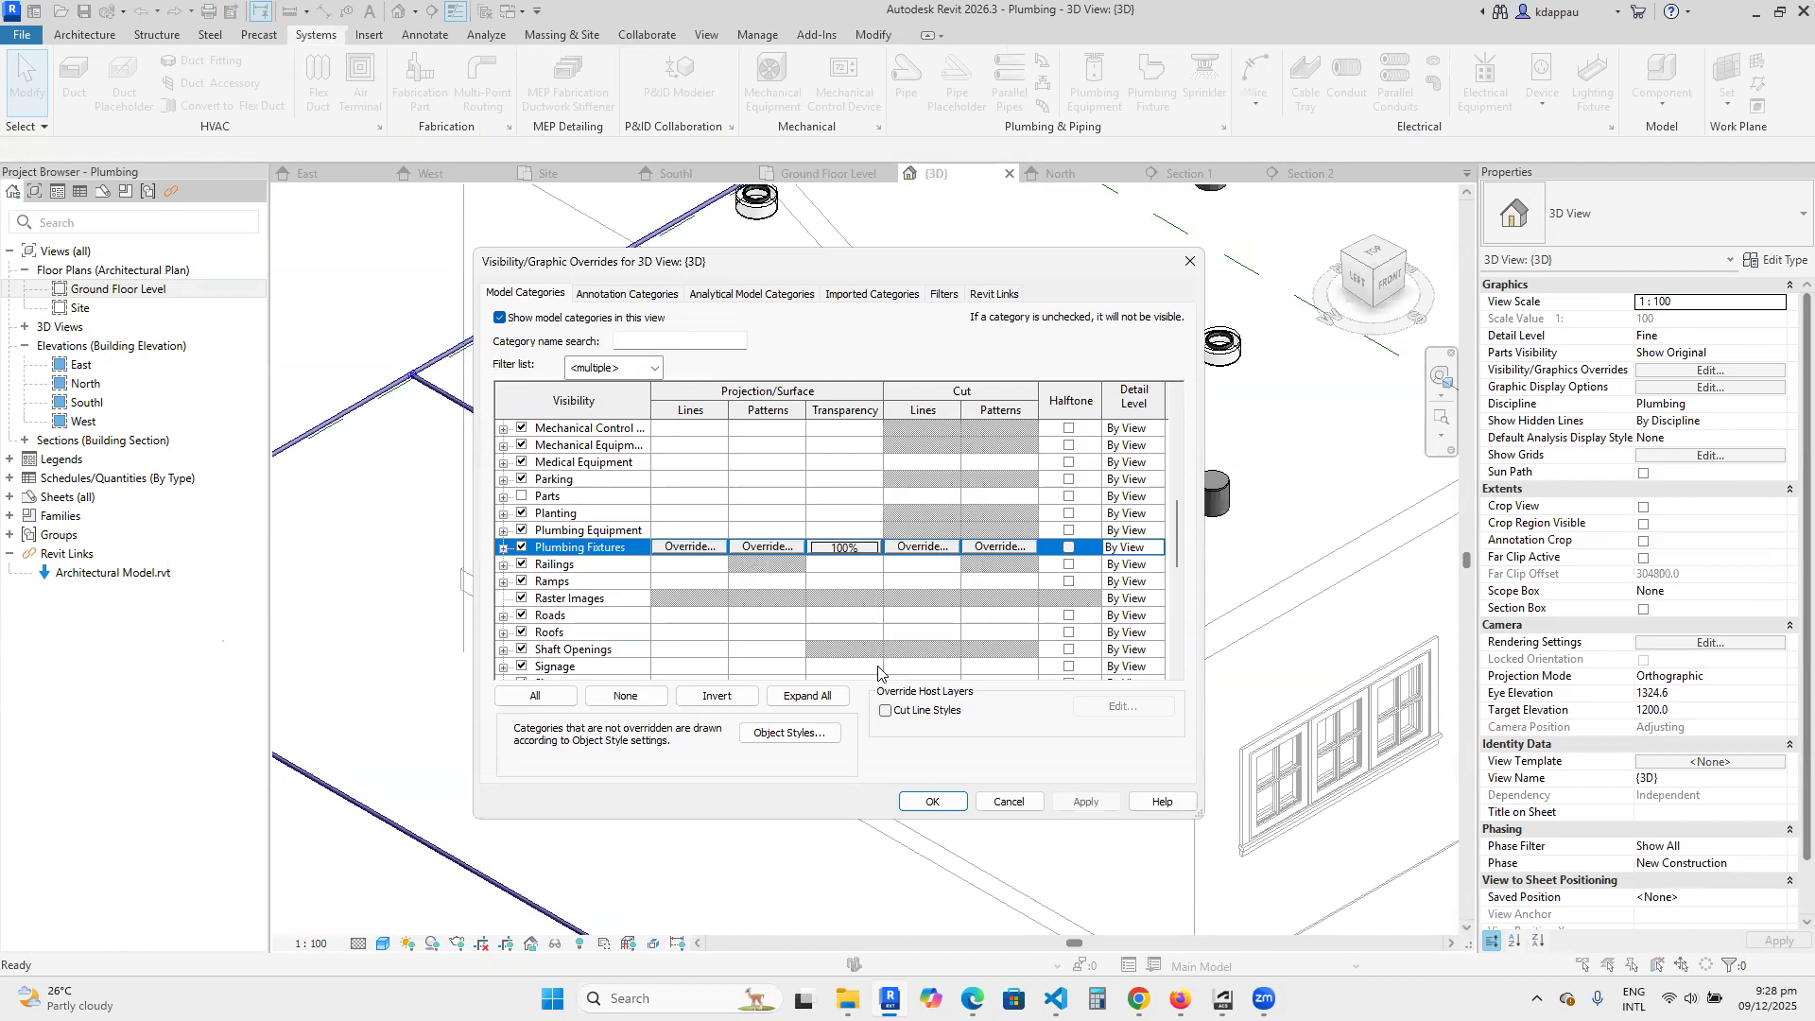
pyautogui.click(932, 804)
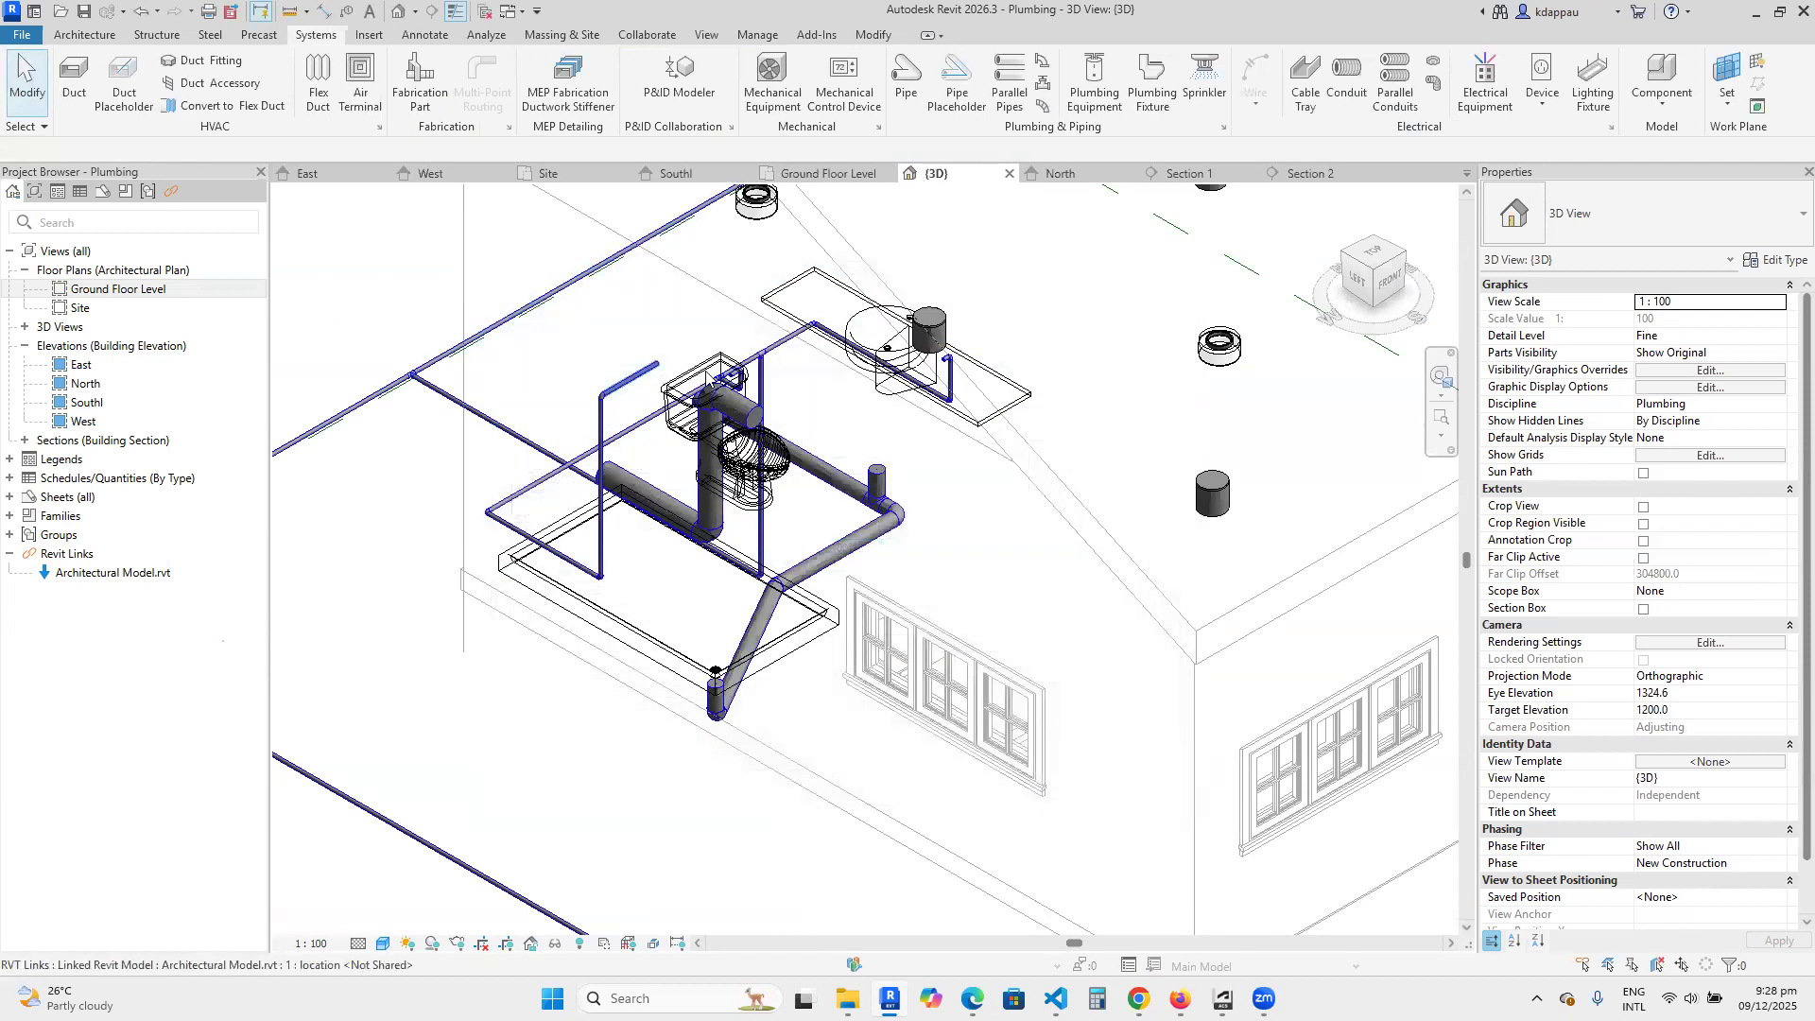
pyautogui.scroll(4, 668, 416)
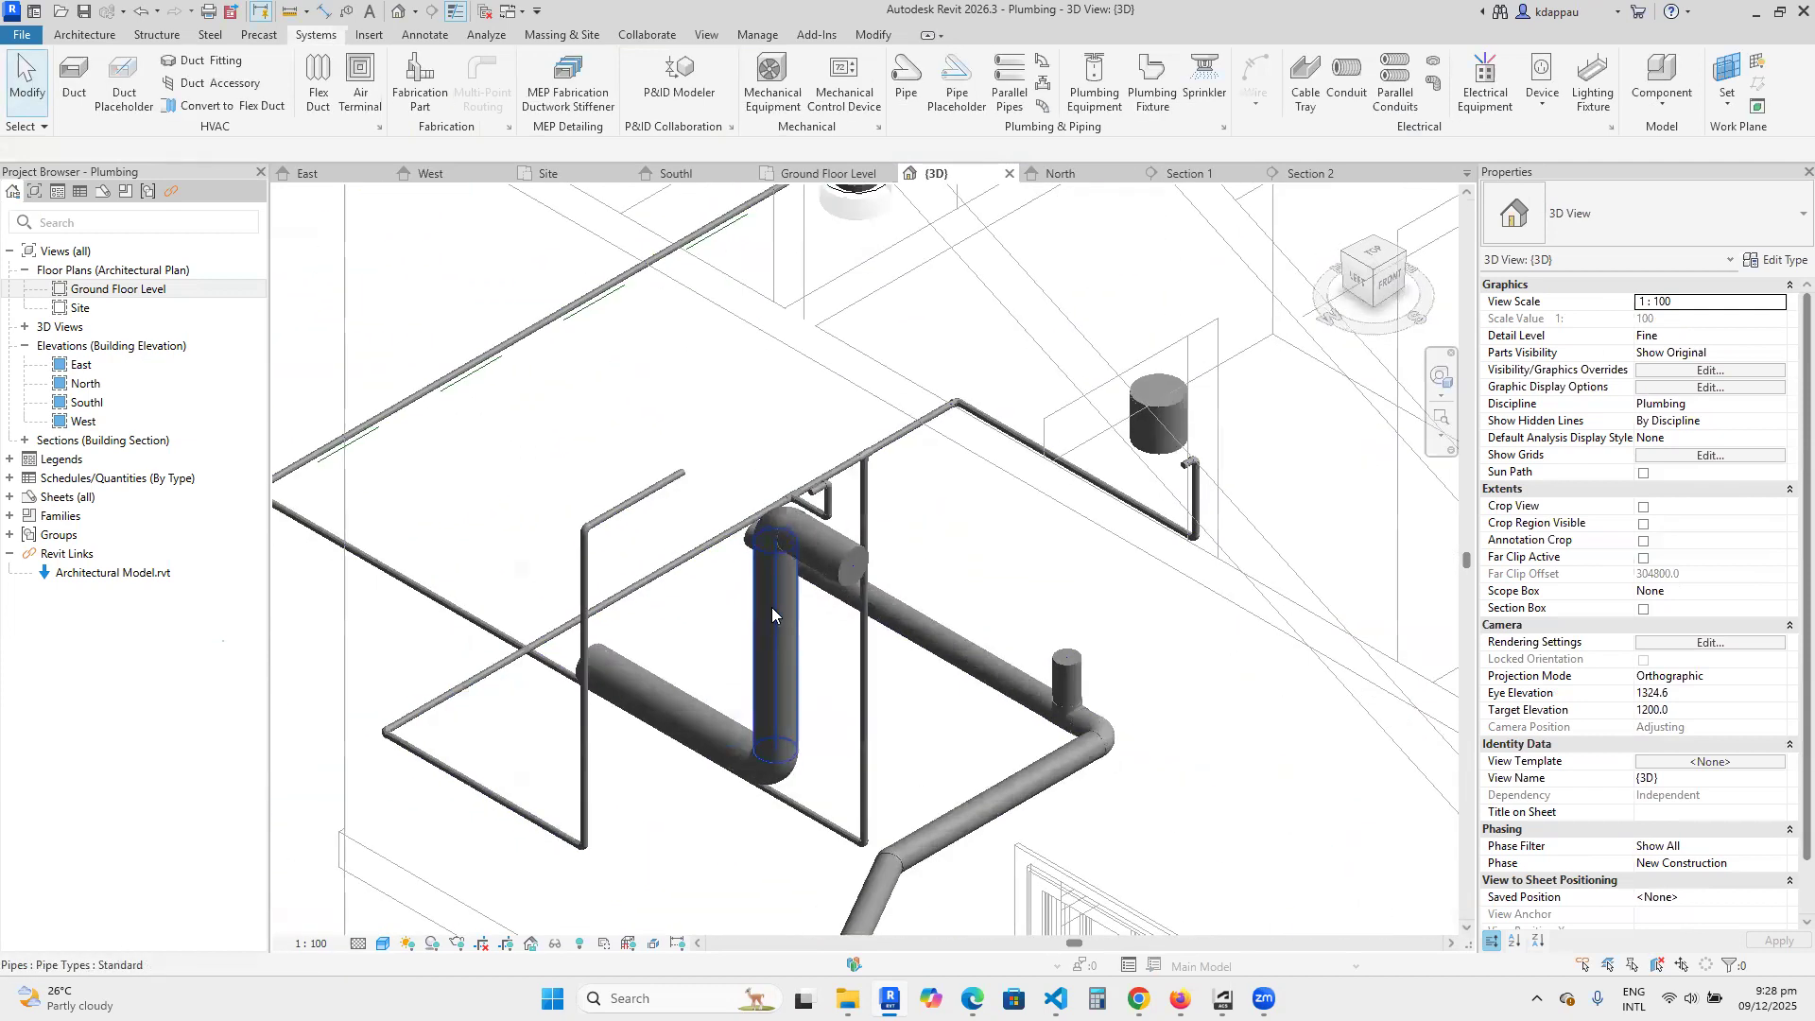
# Delete the upper horizontal branch of the toilet pipe together with its elbow.
pyautogui.click(848, 569)
pyautogui.press('Delete')
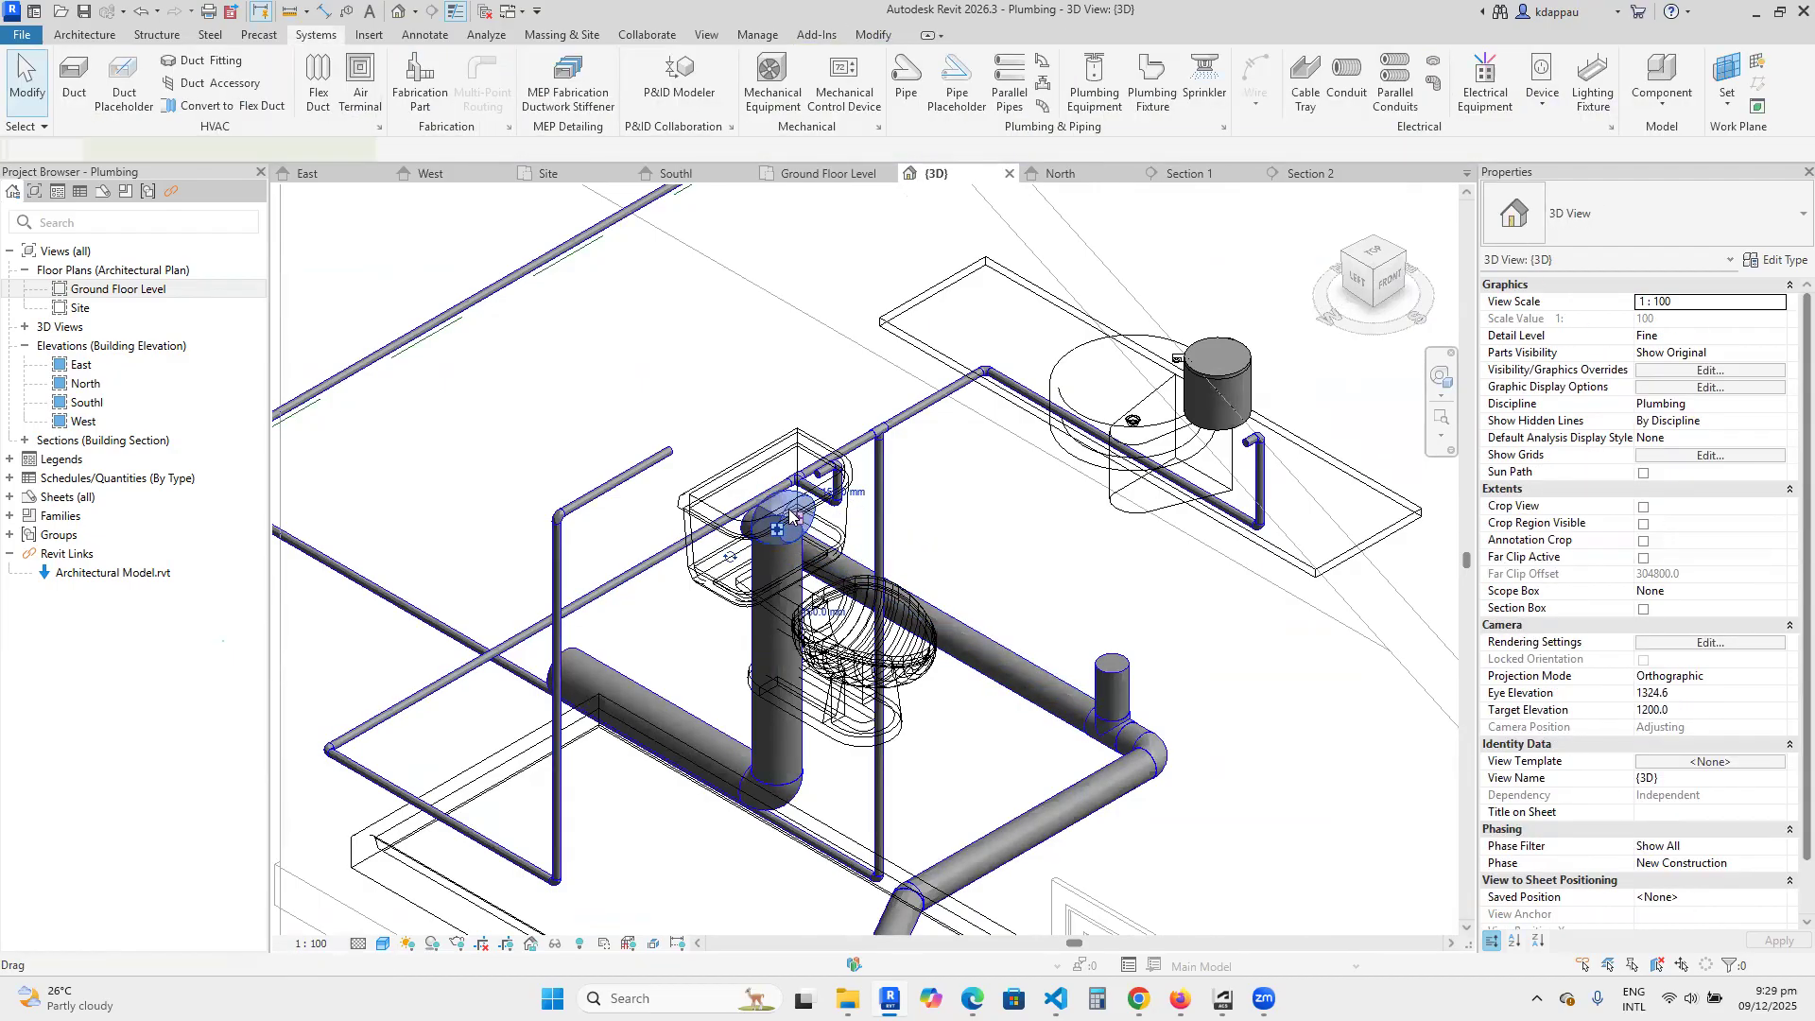
# Shift the vertical toilet pipe sideways from the cistern to beneath the toilet bowl, working from the left side of the 3D view.
pyautogui.click(759, 641)
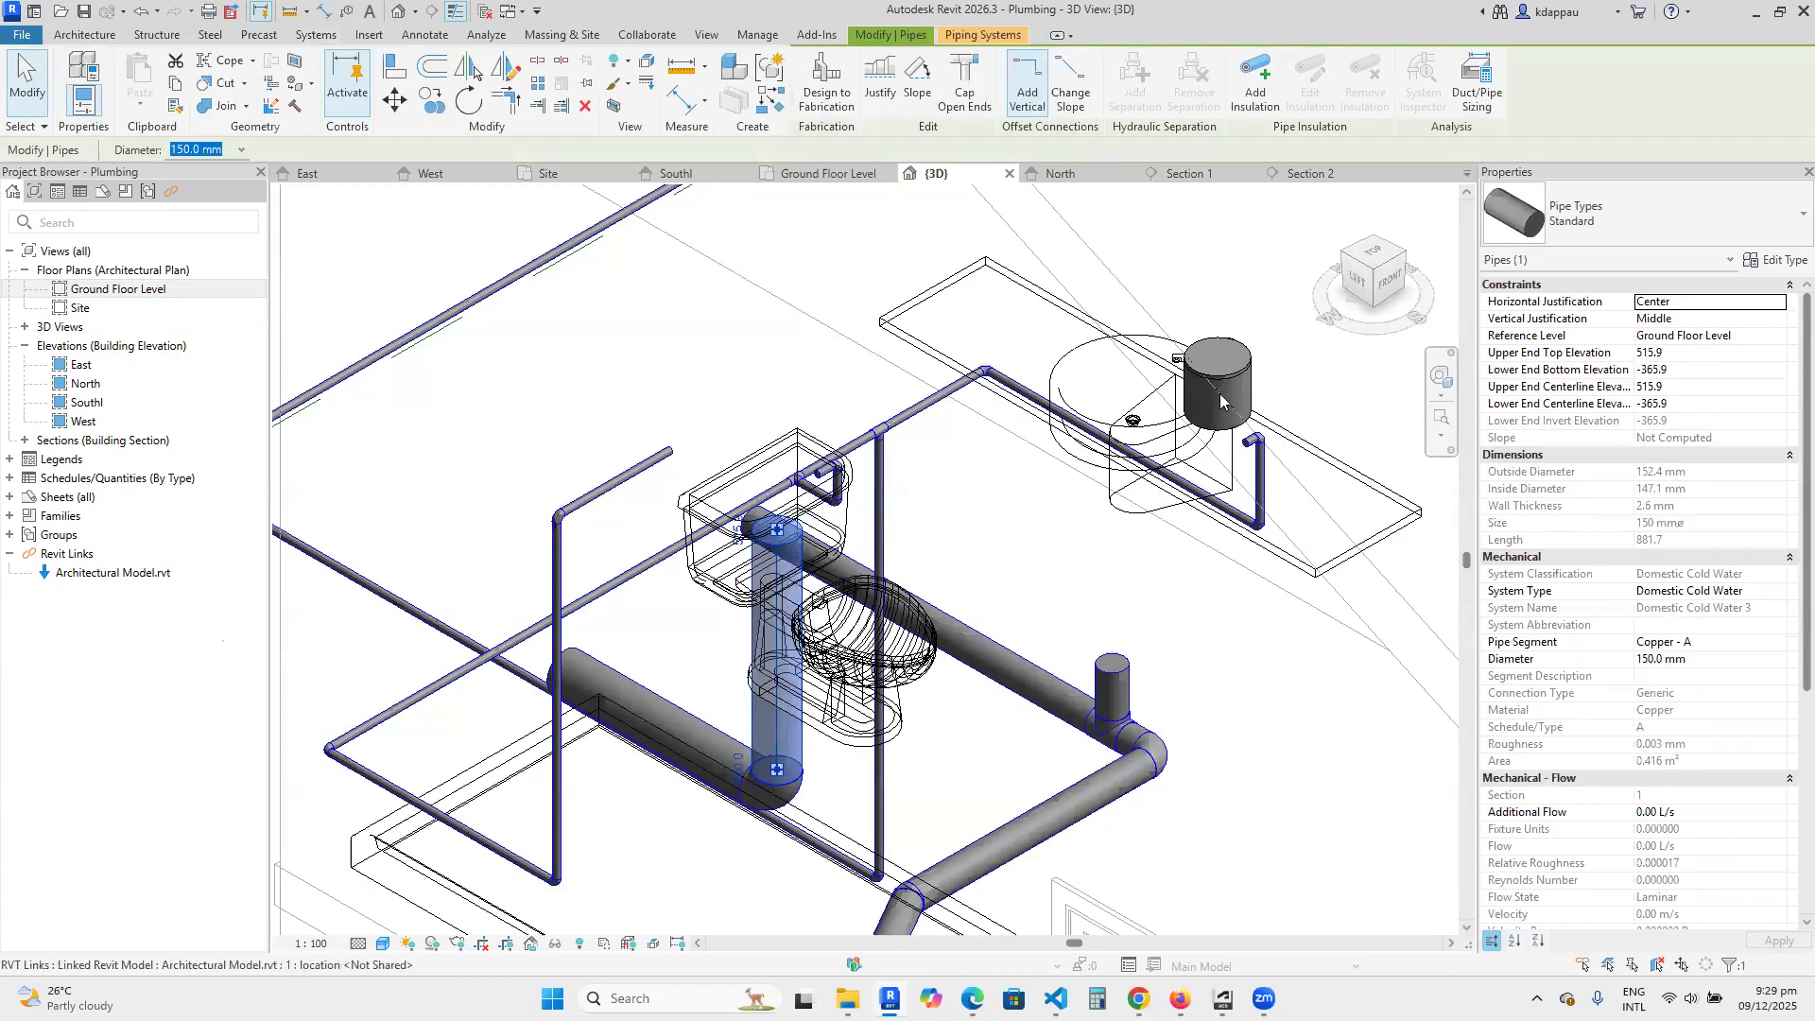
pyautogui.click(1358, 279)
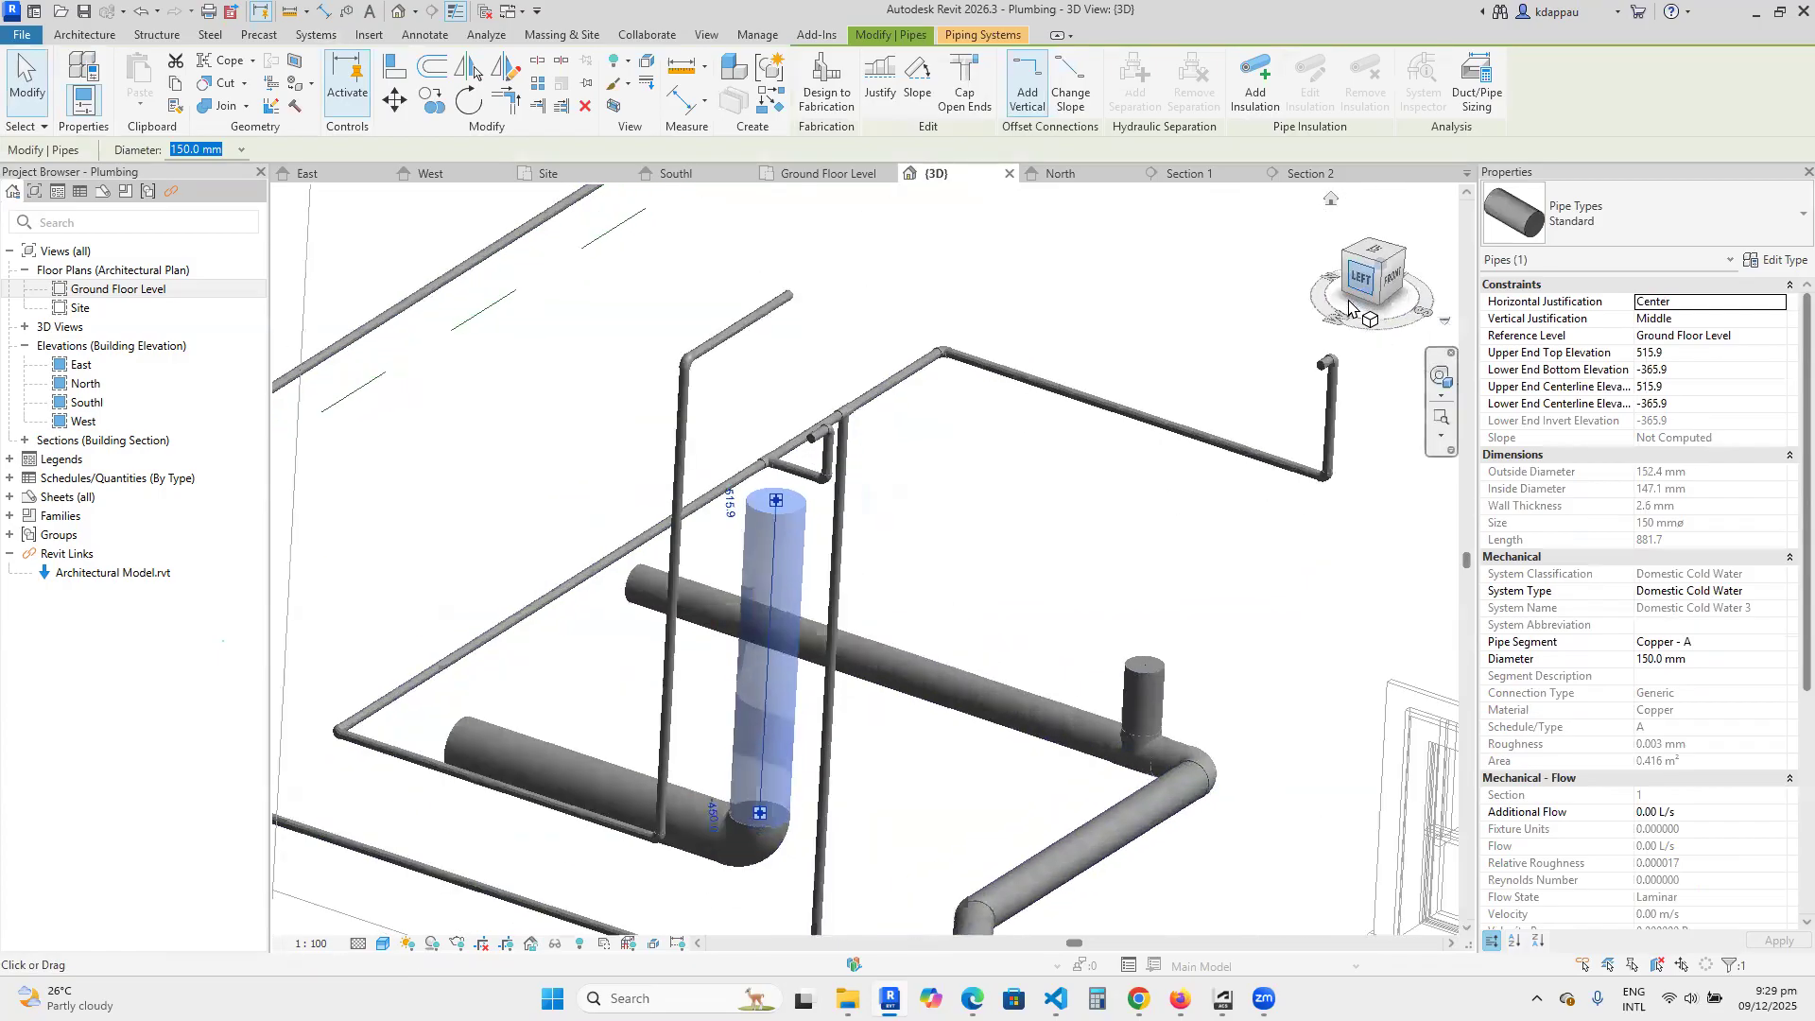
pyautogui.scroll(-5, 793, 564)
pyautogui.scroll(3, 748, 635)
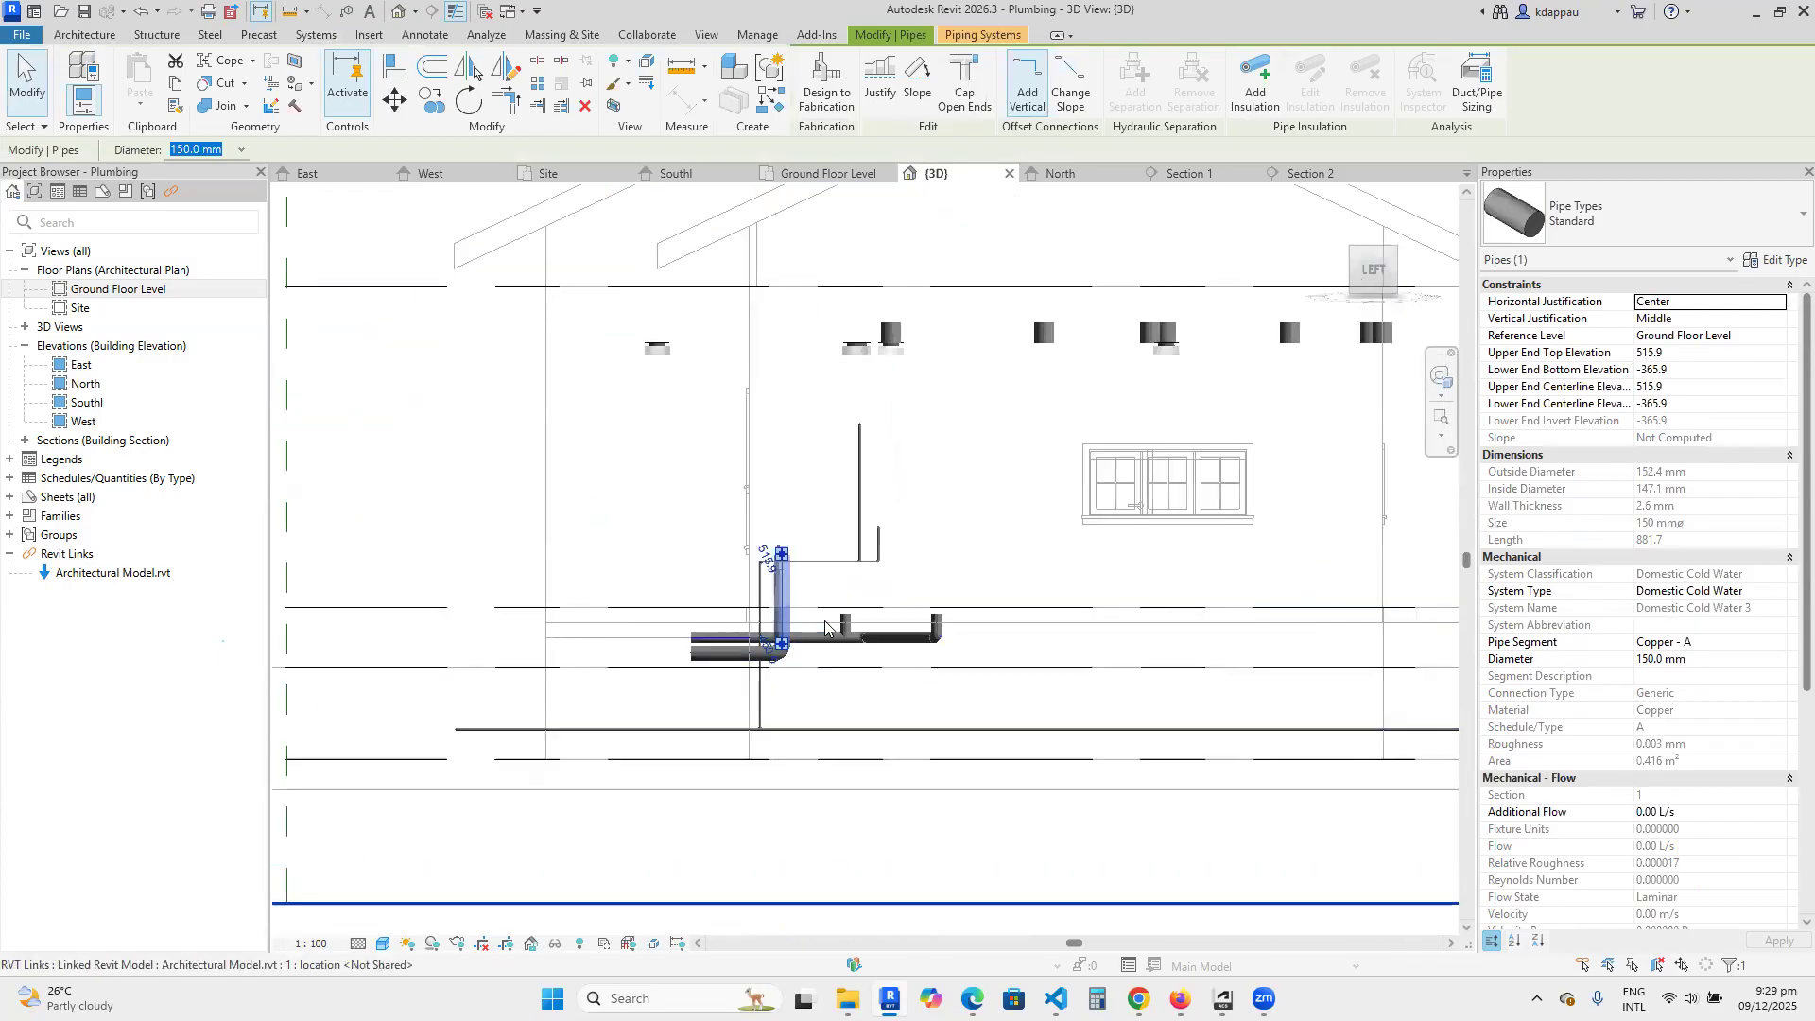
pyautogui.scroll(2, 748, 636)
pyautogui.moveTo(720, 632); pyautogui.dragTo(746, 628)
pyautogui.press('Right')
pyautogui.press('Right')
pyautogui.press('Right')
pyautogui.press('Right')
pyautogui.press('Right')
pyautogui.press('Right')
pyautogui.press('Right')
pyautogui.press('Right')
pyautogui.press('Right')
pyautogui.press('Right')
pyautogui.press('Right')
pyautogui.press('Right')
# Shorten the vertical toilet pipe by lowering its open upper end to the underside of the toilet bowl.
pyautogui.moveTo(812, 440); pyautogui.dragTo(812, 560)
pyautogui.press('Escape')
pyautogui.scroll(3, 801, 581)
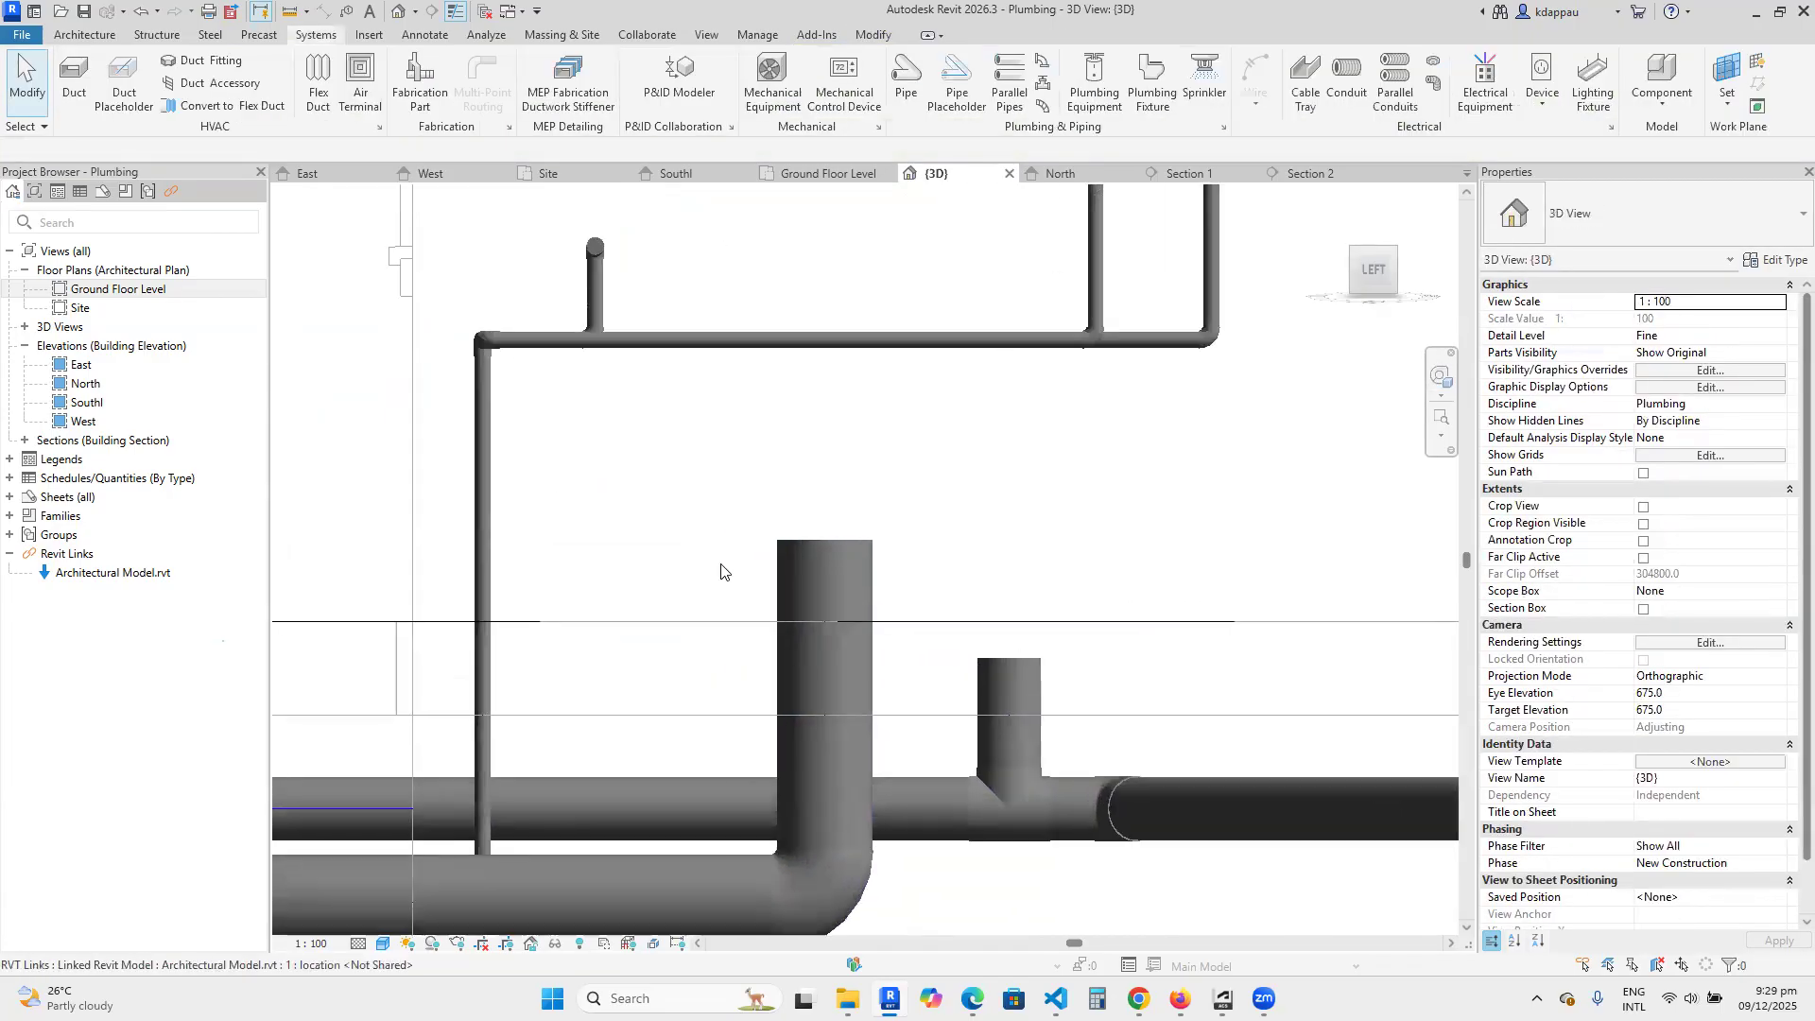
# Examine the shortened toilet pipe against the bowl from the left side and from the top front-left 3D corner.
pyautogui.scroll(-1, 783, 615)
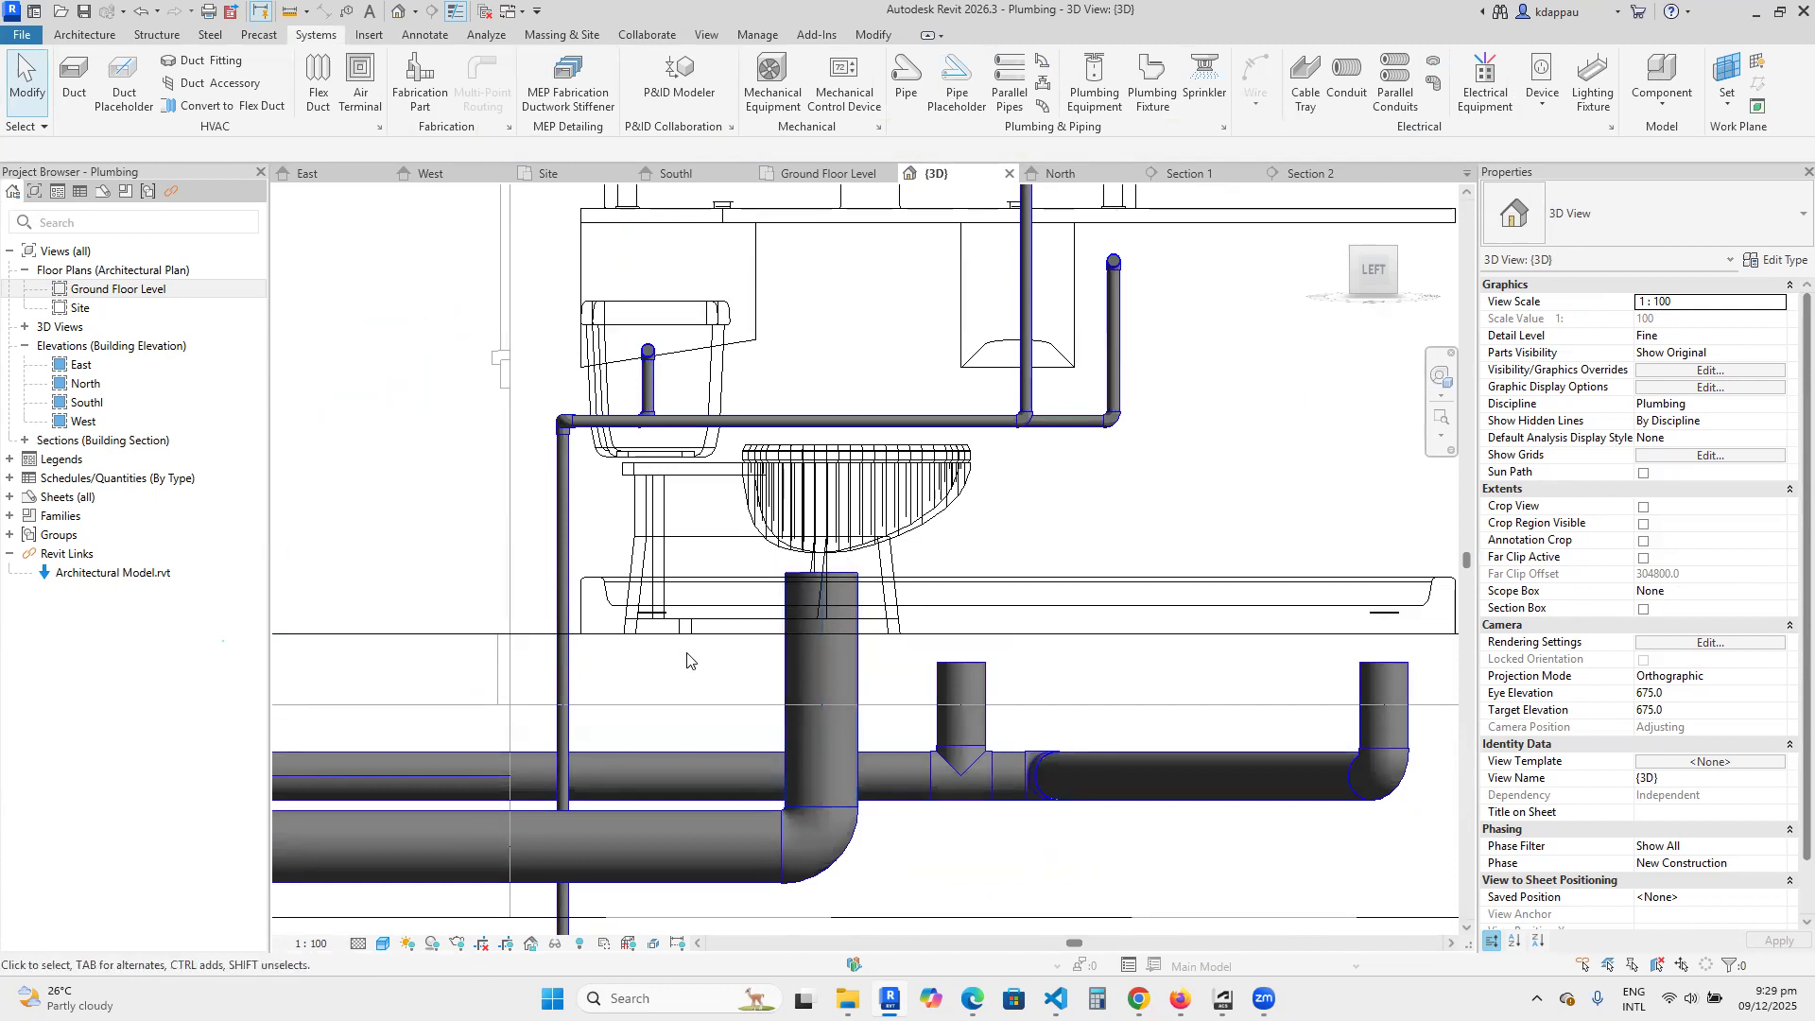
pyautogui.scroll(-2, 836, 624)
pyautogui.scroll(3, 833, 605)
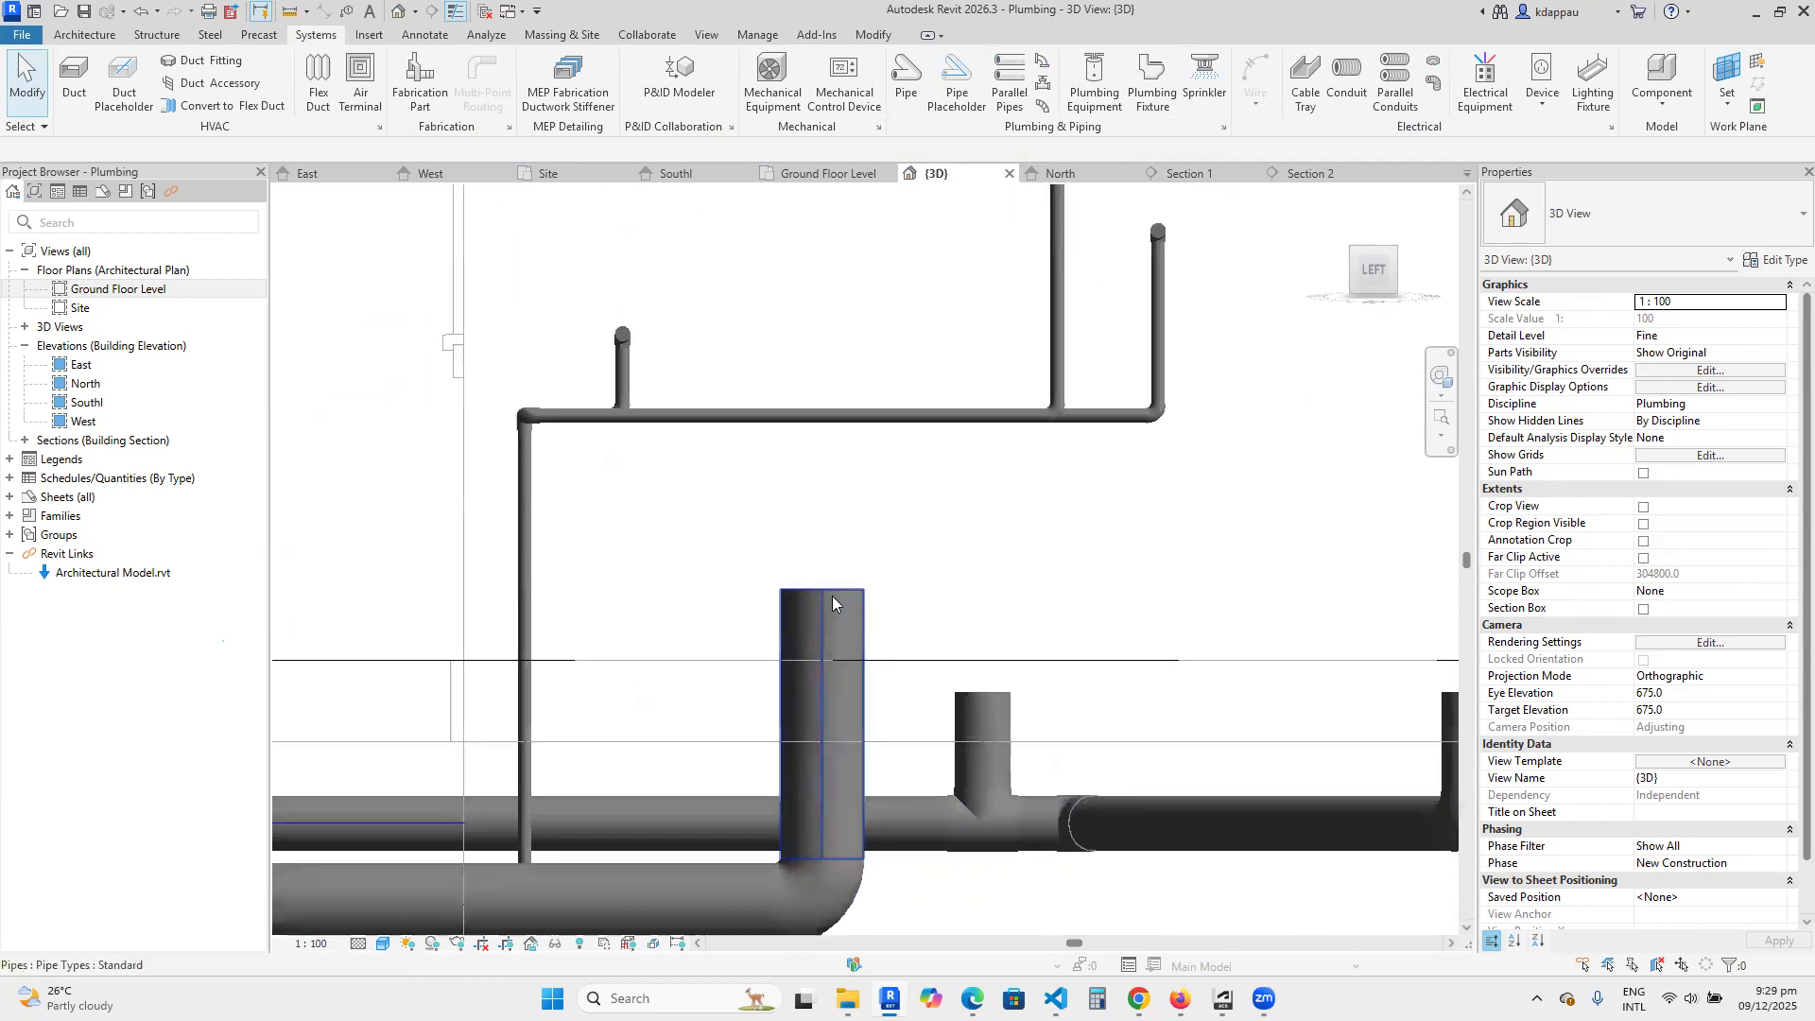
pyautogui.scroll(-4, 823, 610)
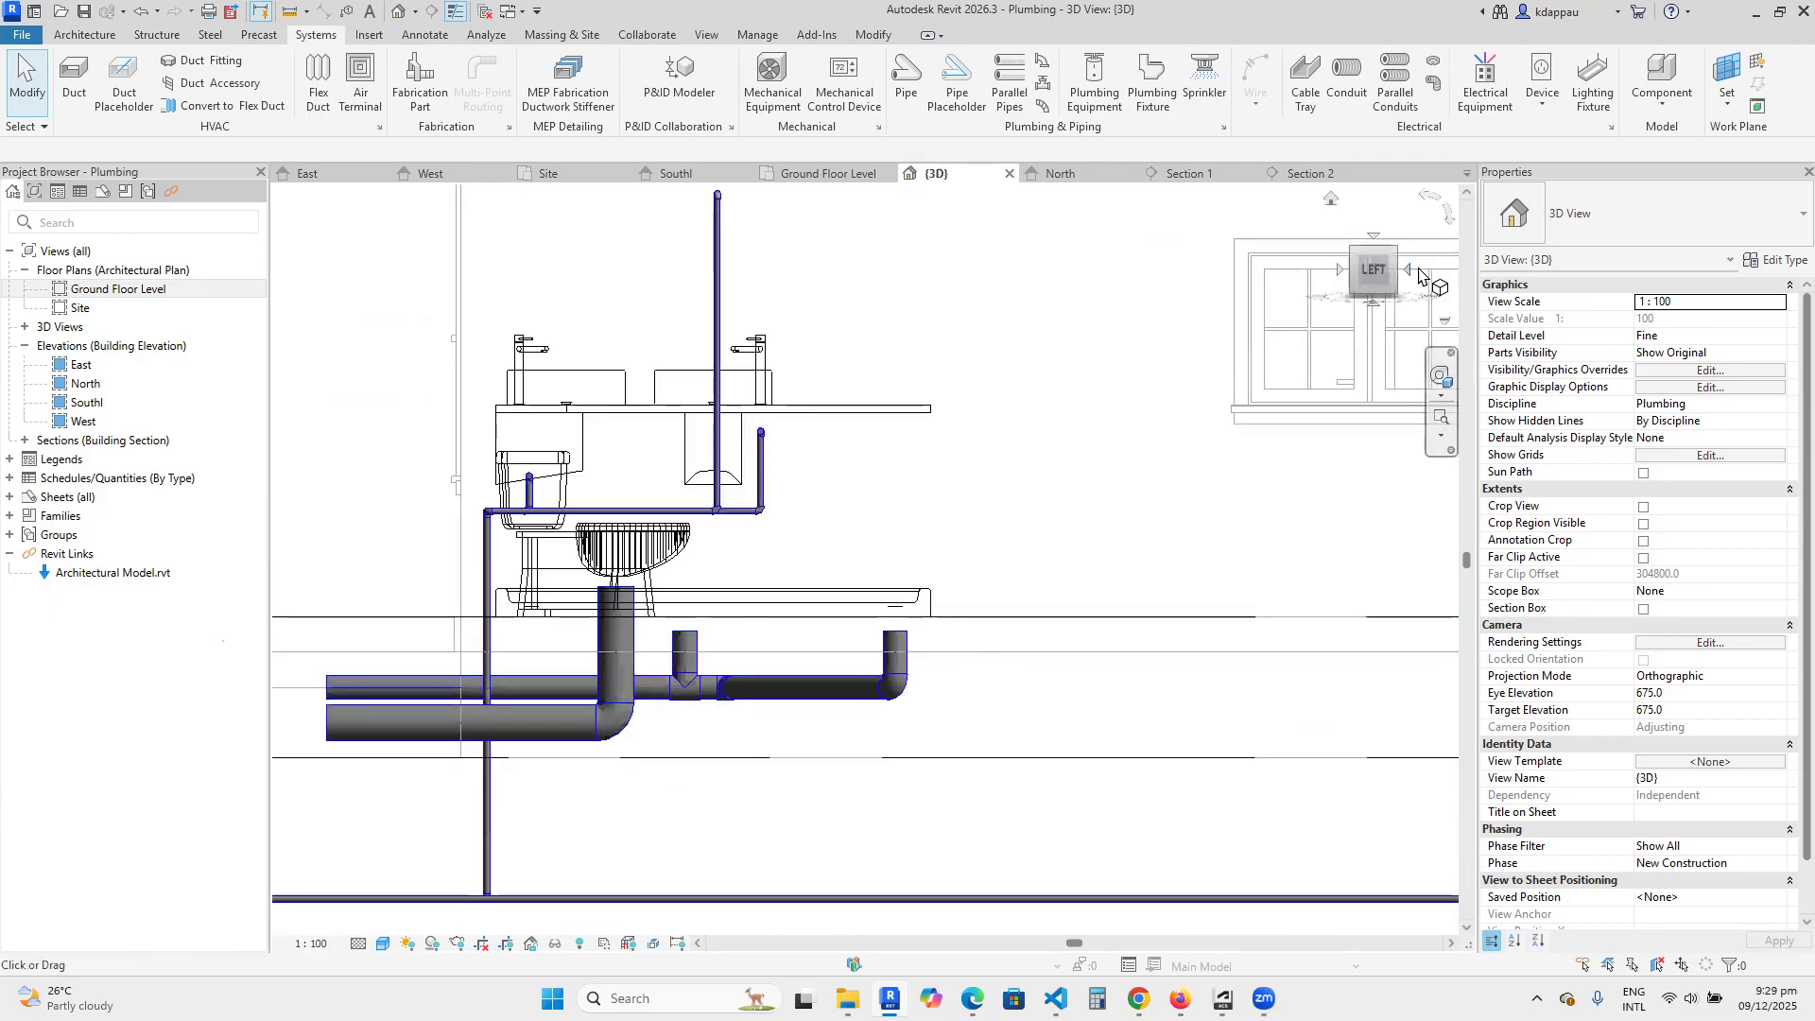
pyautogui.click(1397, 248)
pyautogui.scroll(10, 739, 610)
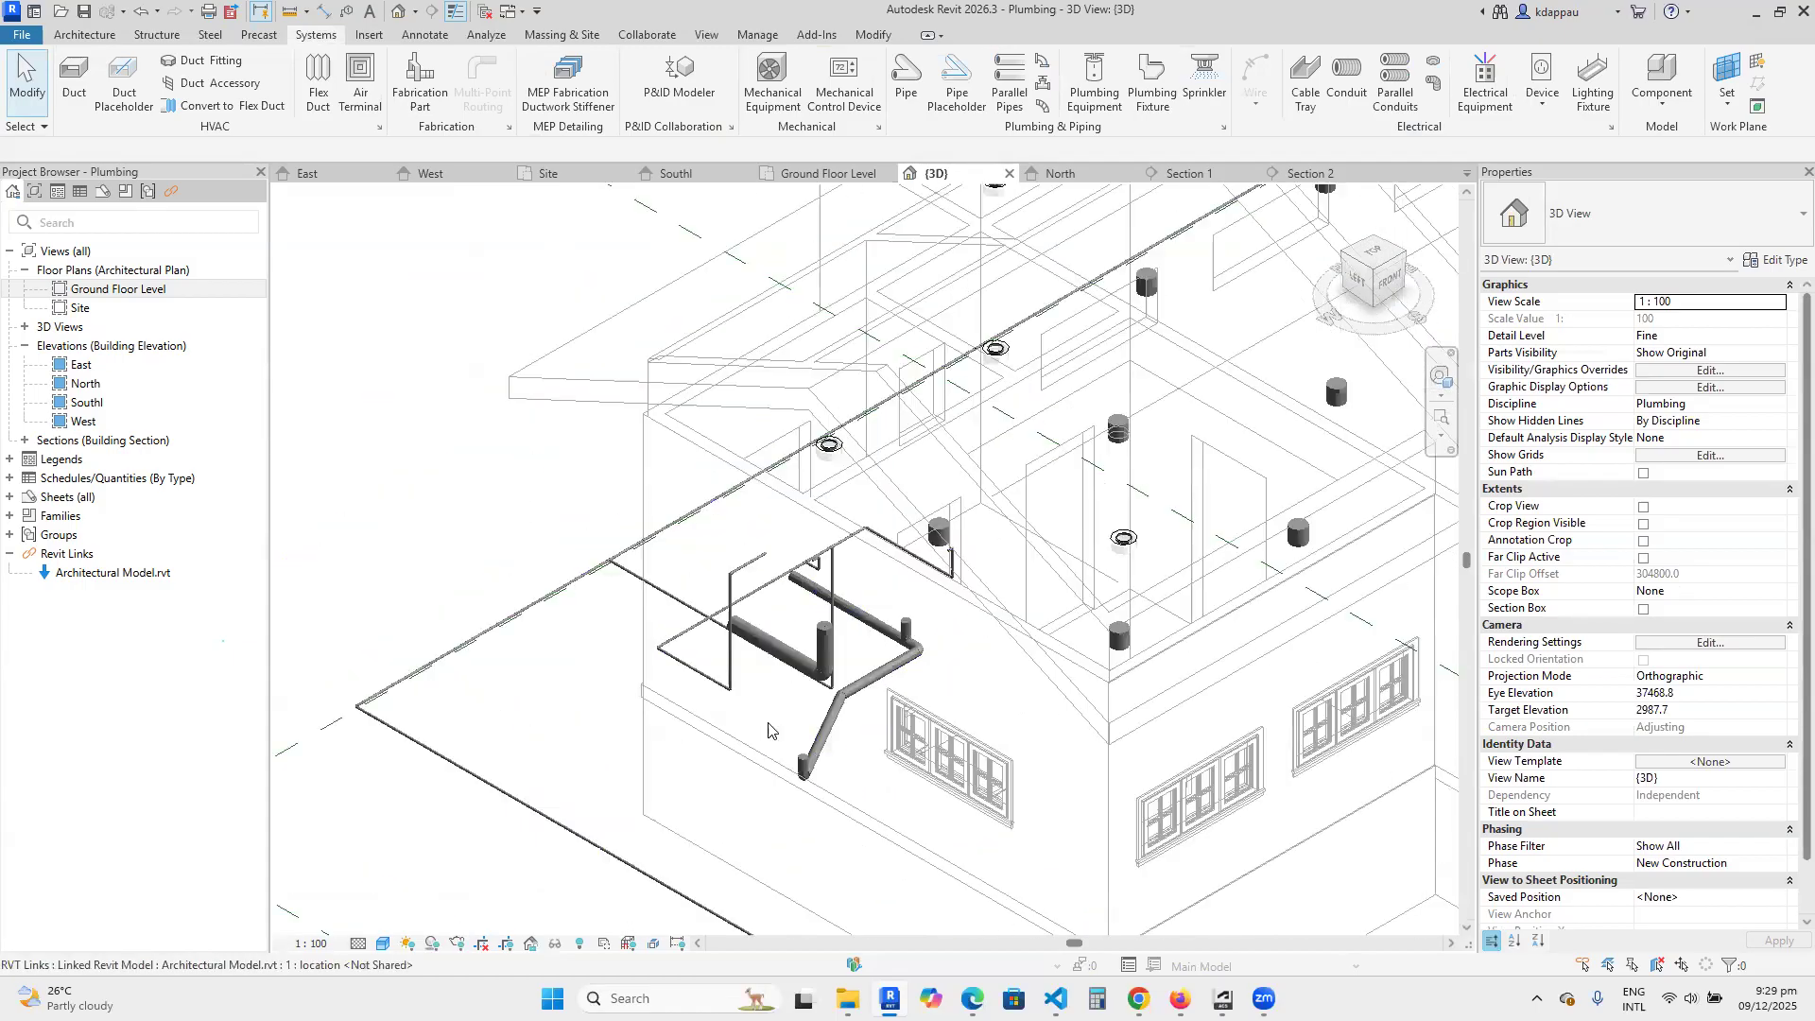
pyautogui.scroll(5, 768, 730)
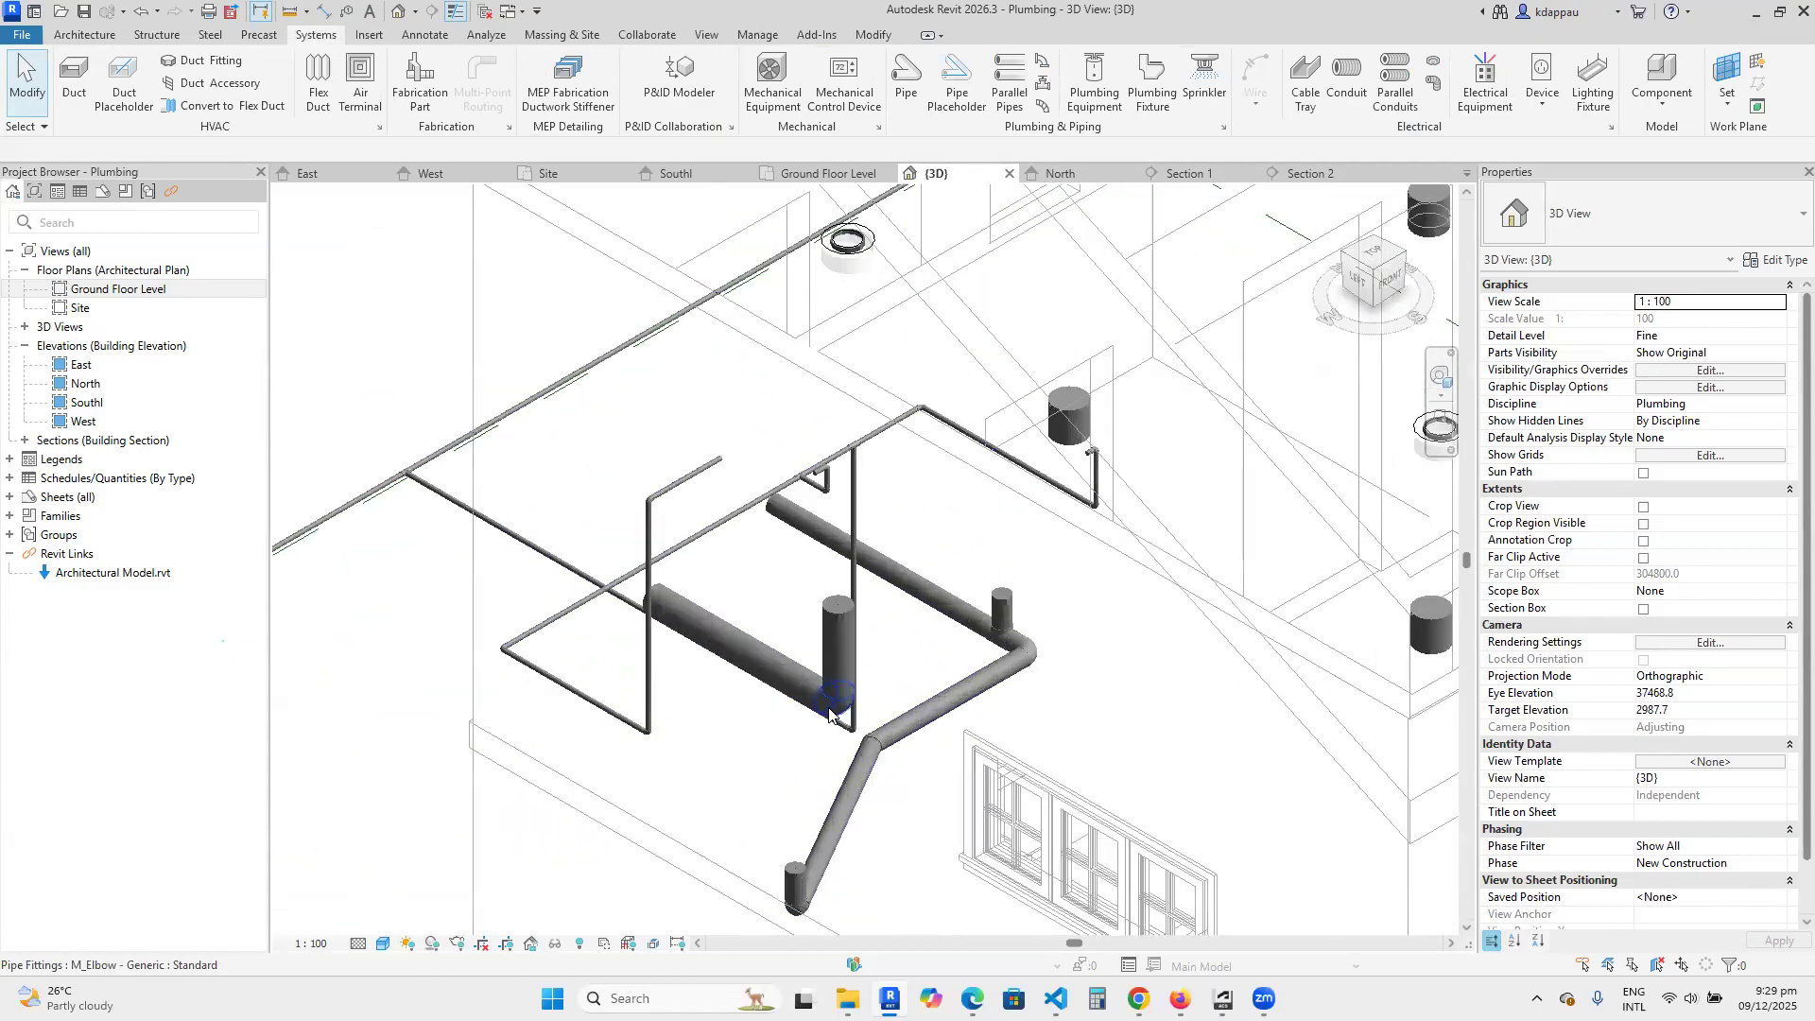
pyautogui.press('Tab')
pyautogui.scroll(4, 944, 689)
pyautogui.press('Tab')
pyautogui.scroll(-2, 691, 513)
pyautogui.scroll(-2, 690, 511)
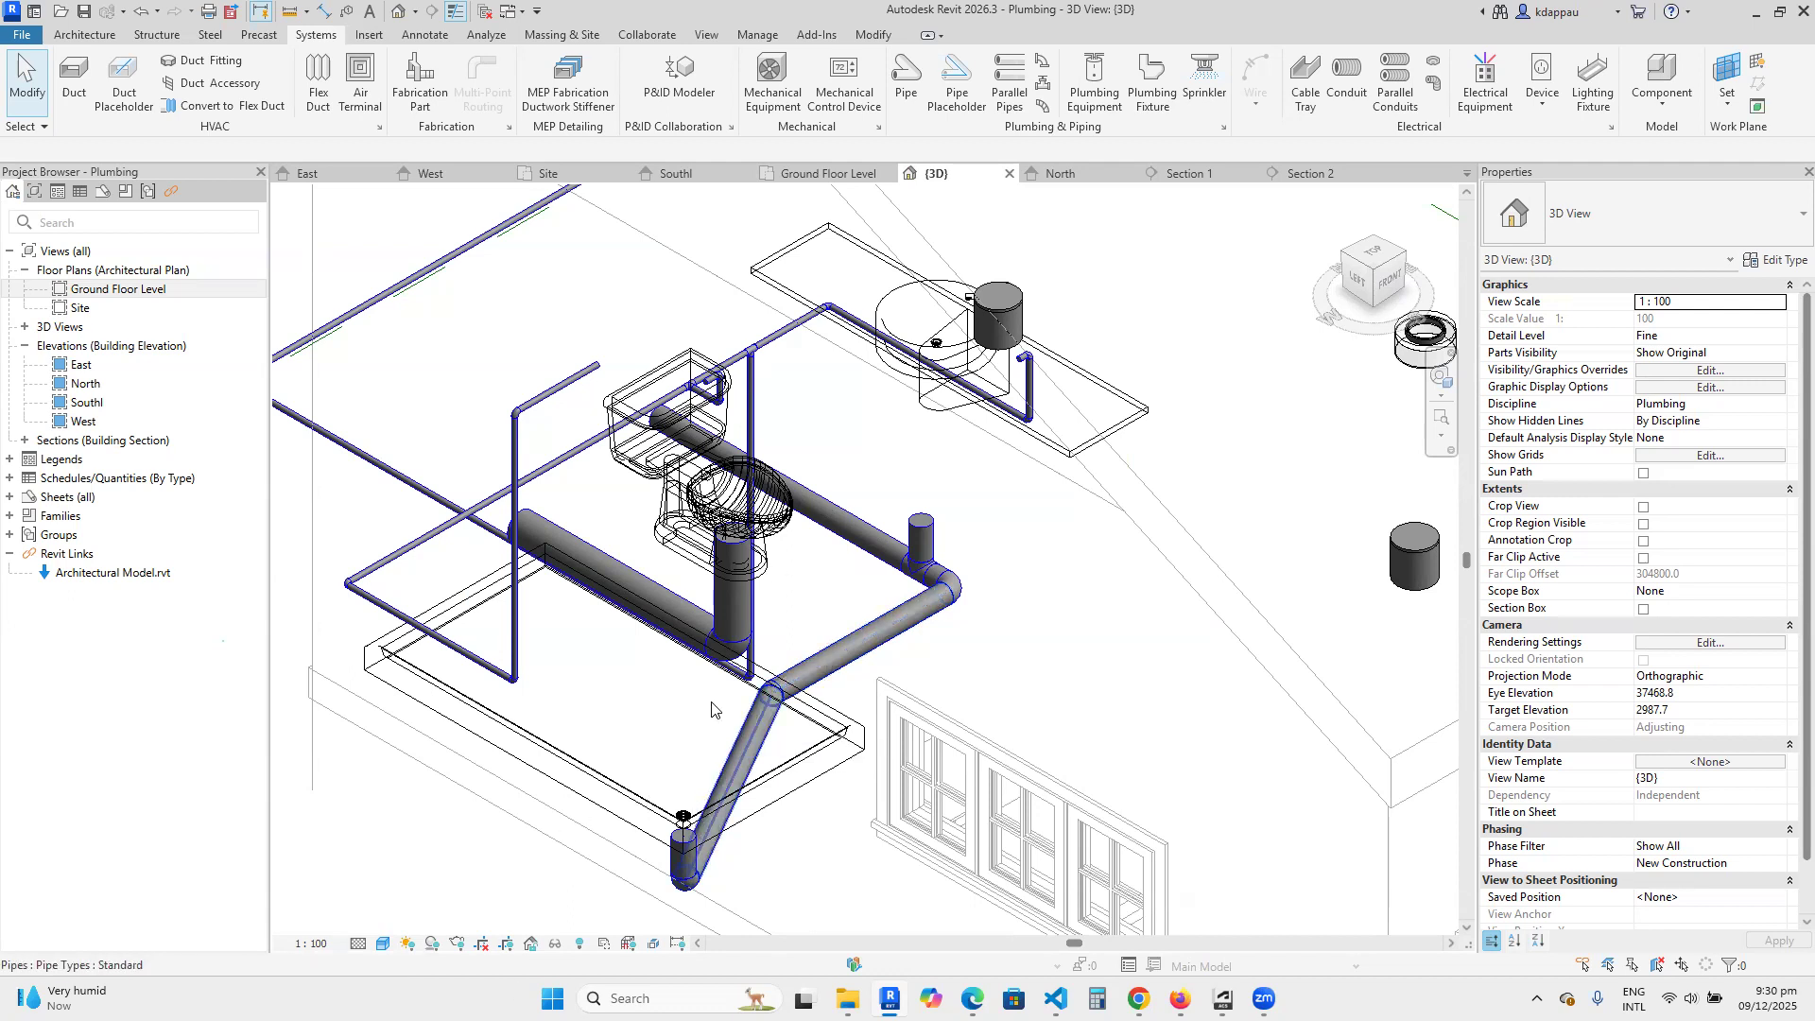
# Examine the bathroom's drain and supply pipes in relation to the fixtures and the whole house in 3D.
pyautogui.scroll(-4, 728, 726)
pyautogui.scroll(5, 841, 740)
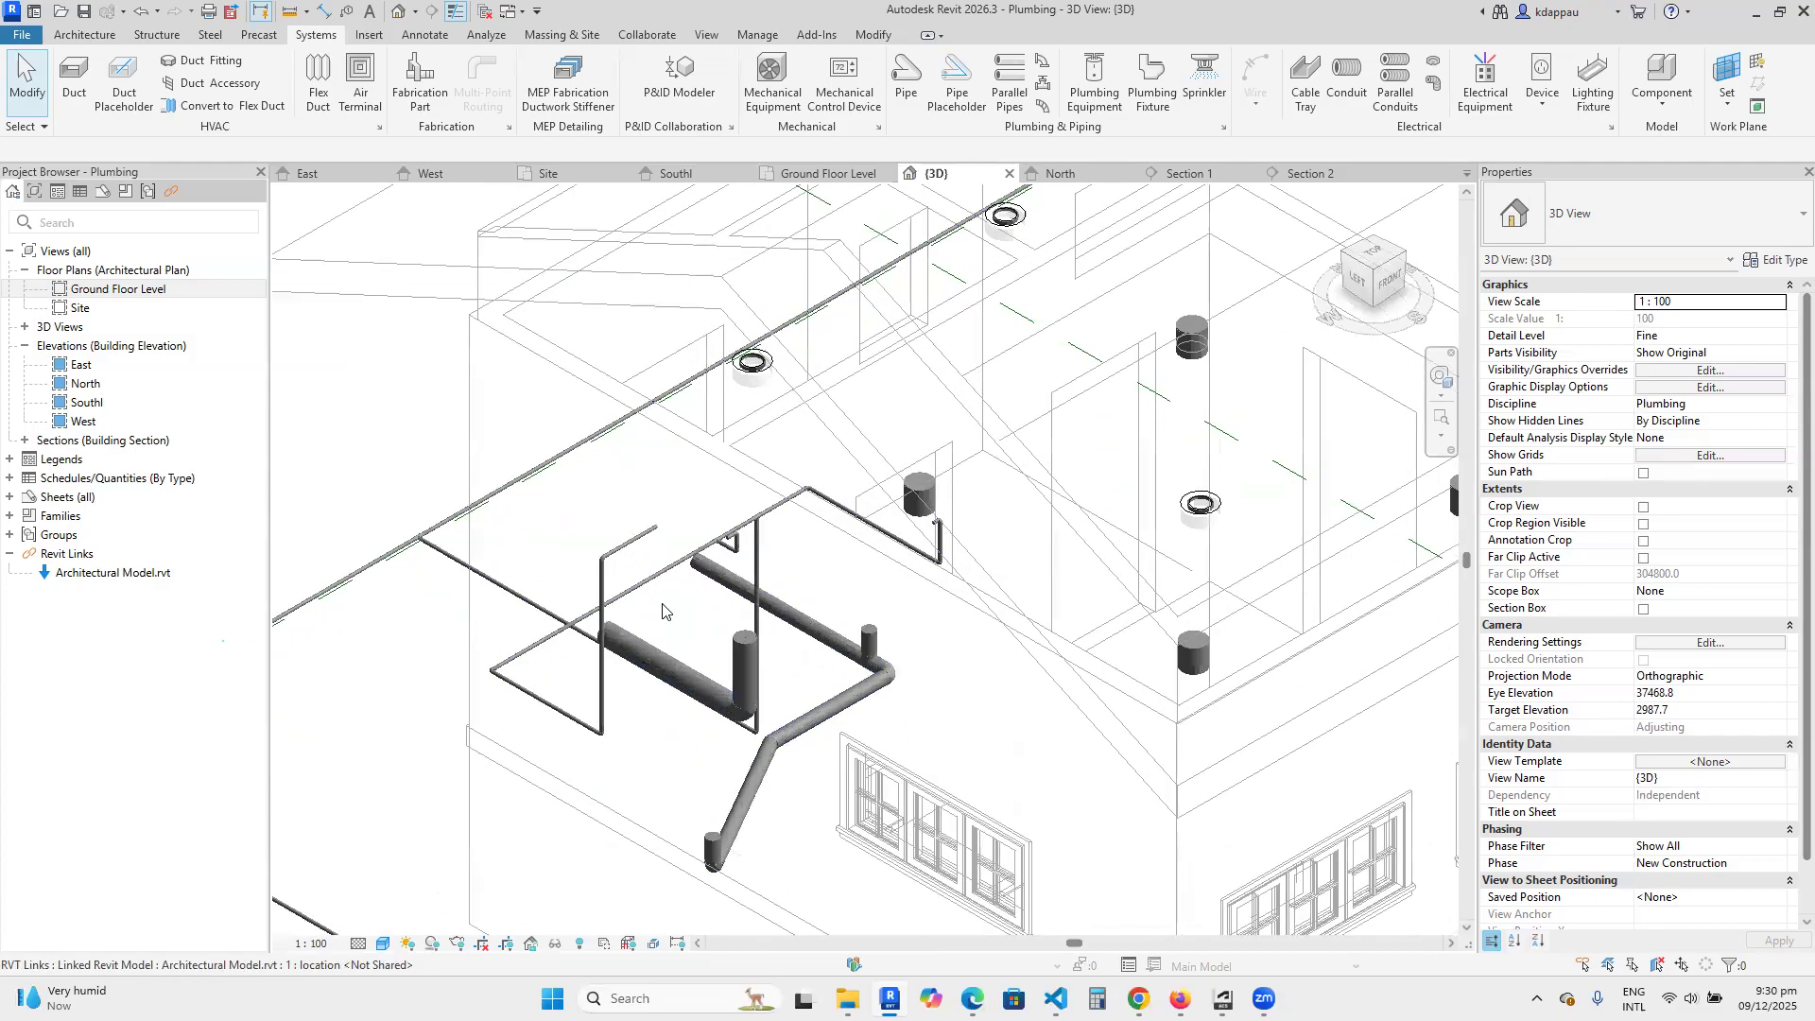
pyautogui.scroll(-5, 837, 740)
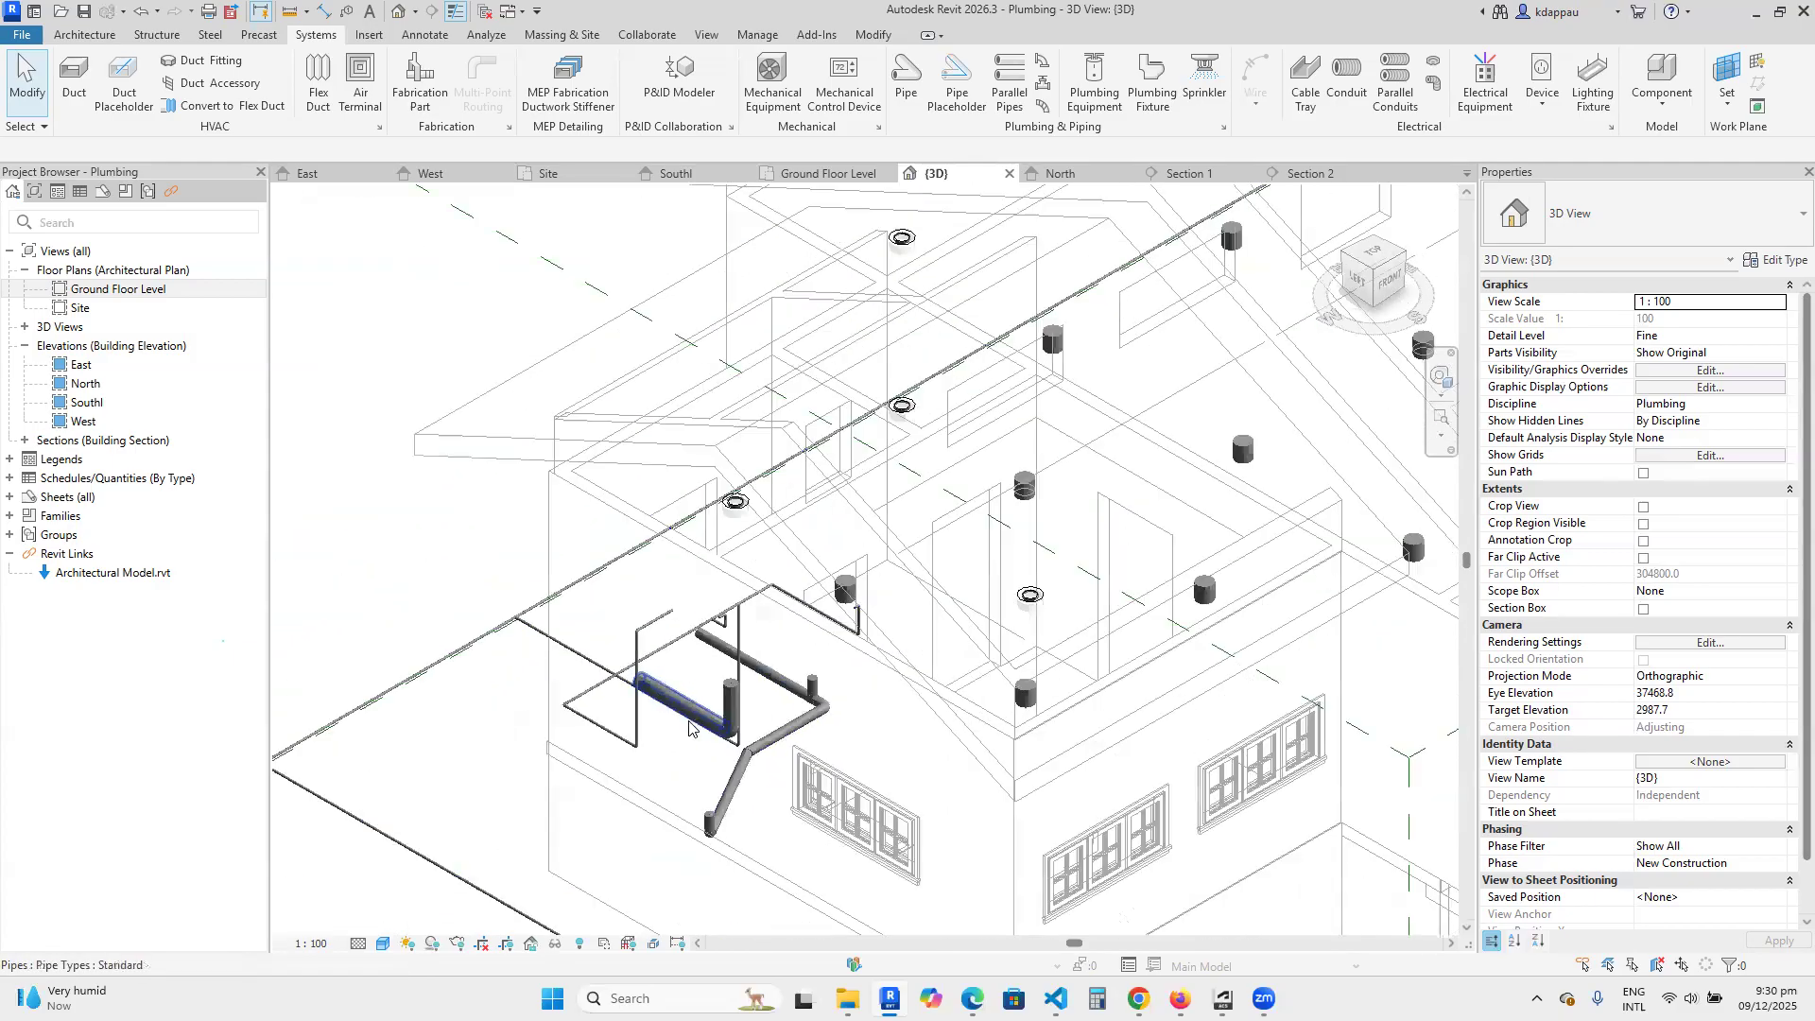
pyautogui.scroll(3, 555, 716)
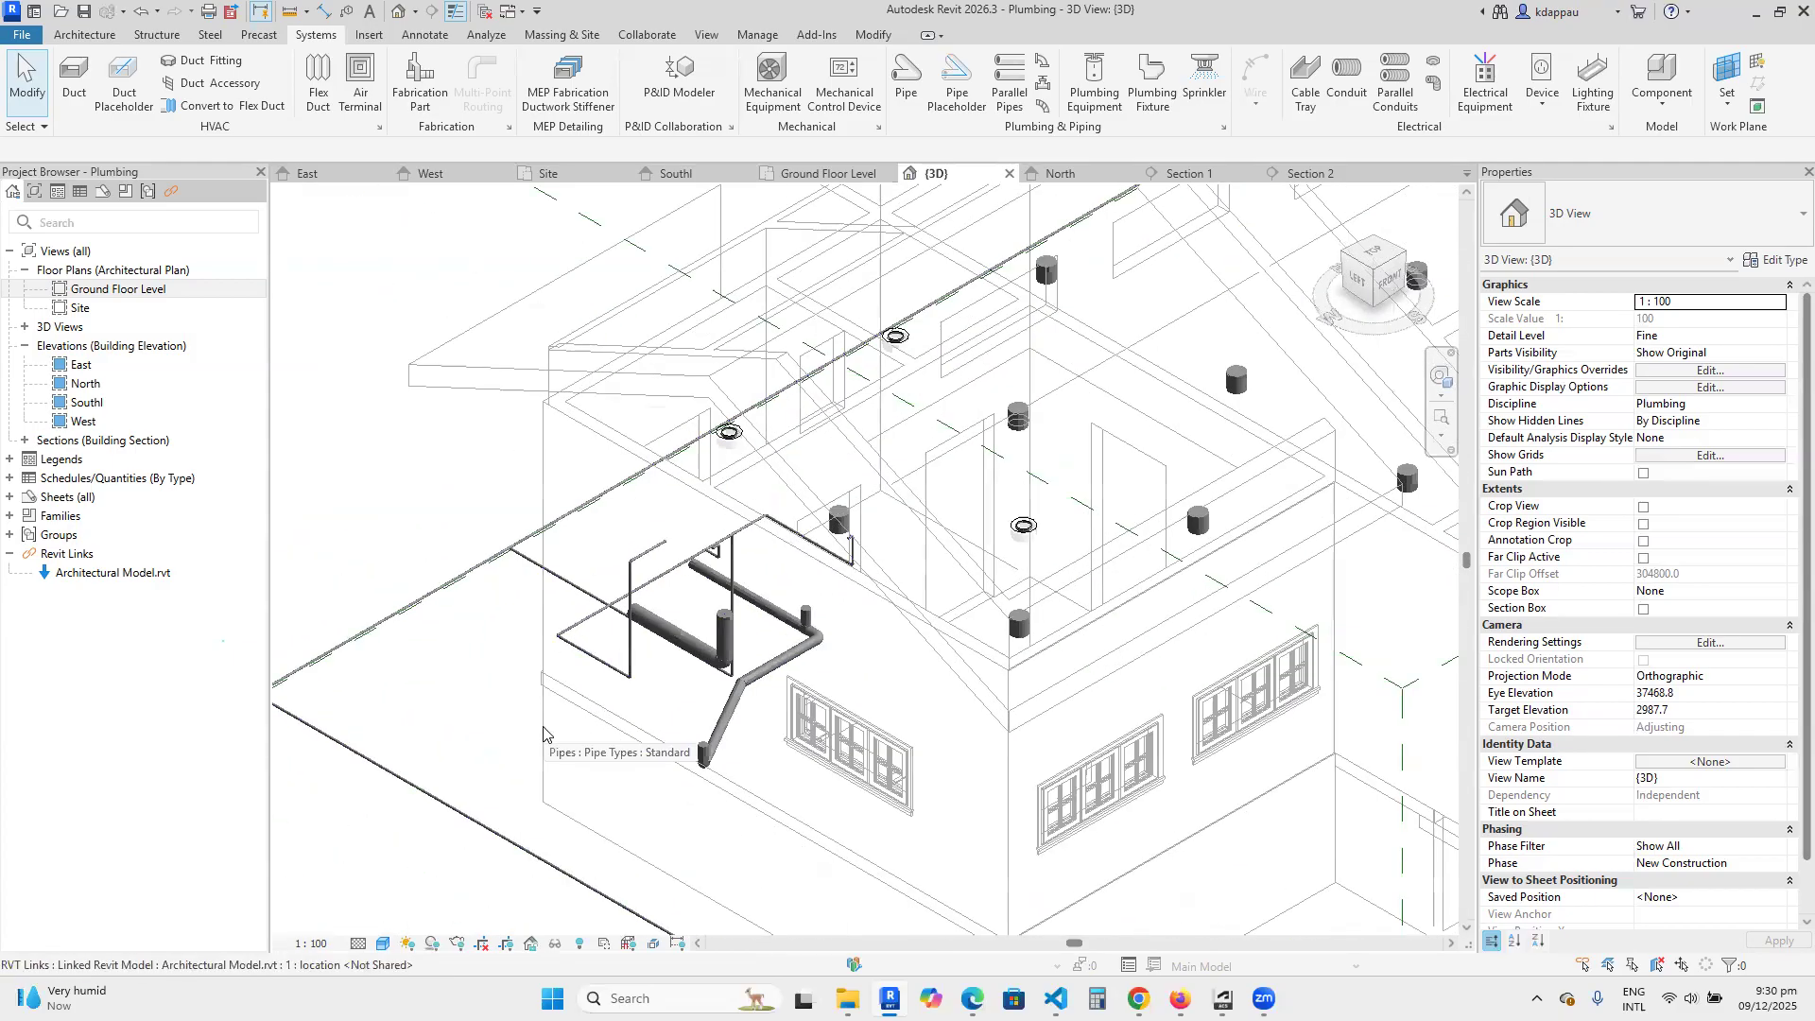
pyautogui.scroll(-4, 614, 745)
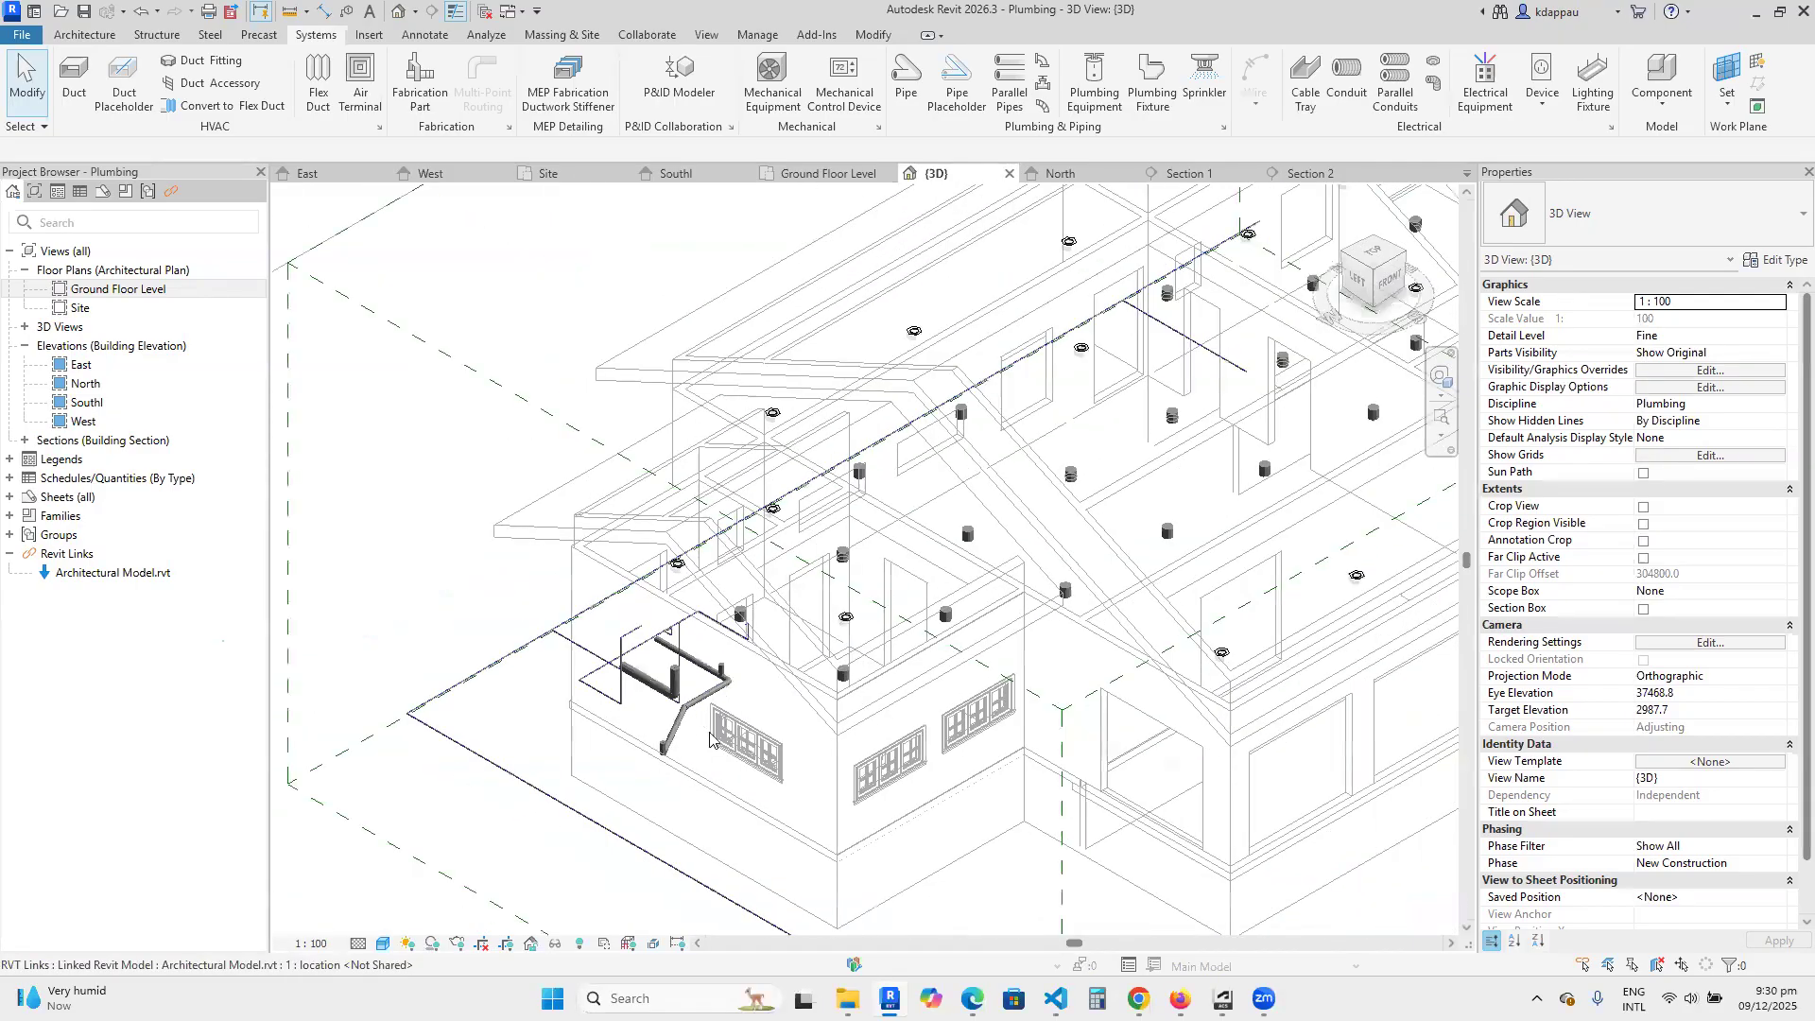
pyautogui.scroll(2, 675, 733)
pyautogui.scroll(1, 653, 751)
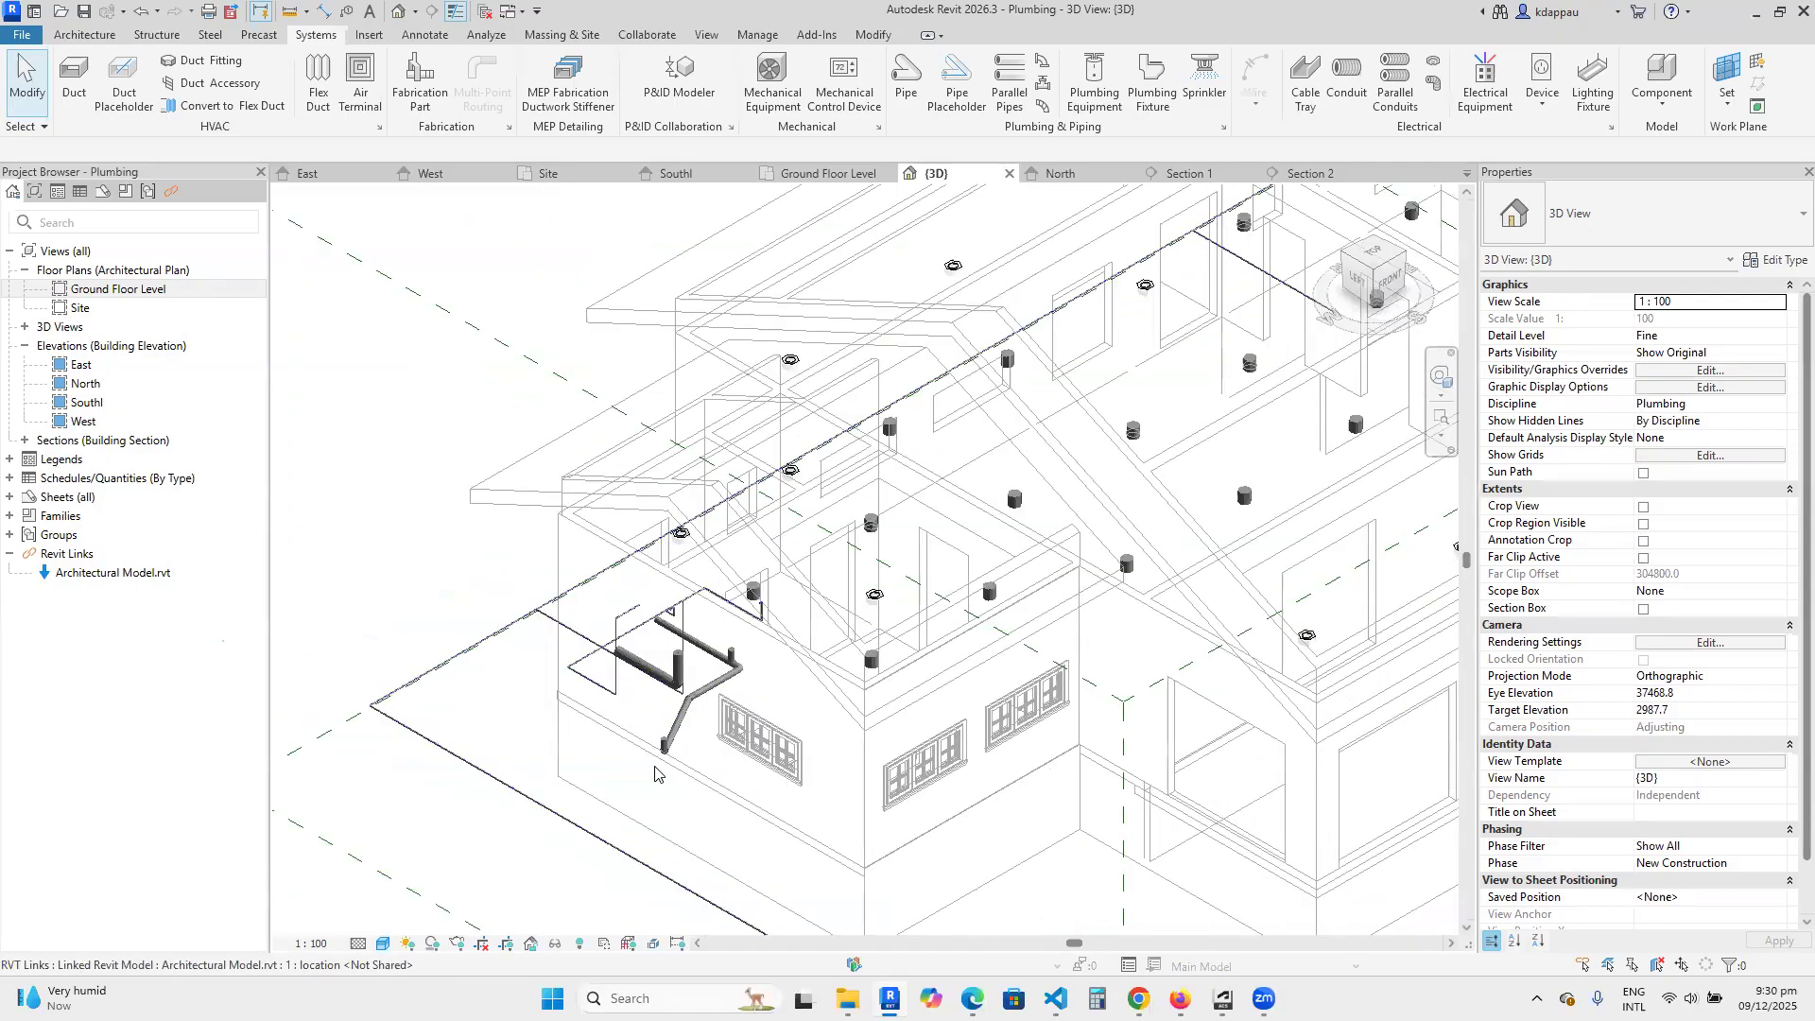
pyautogui.scroll(2, 657, 742)
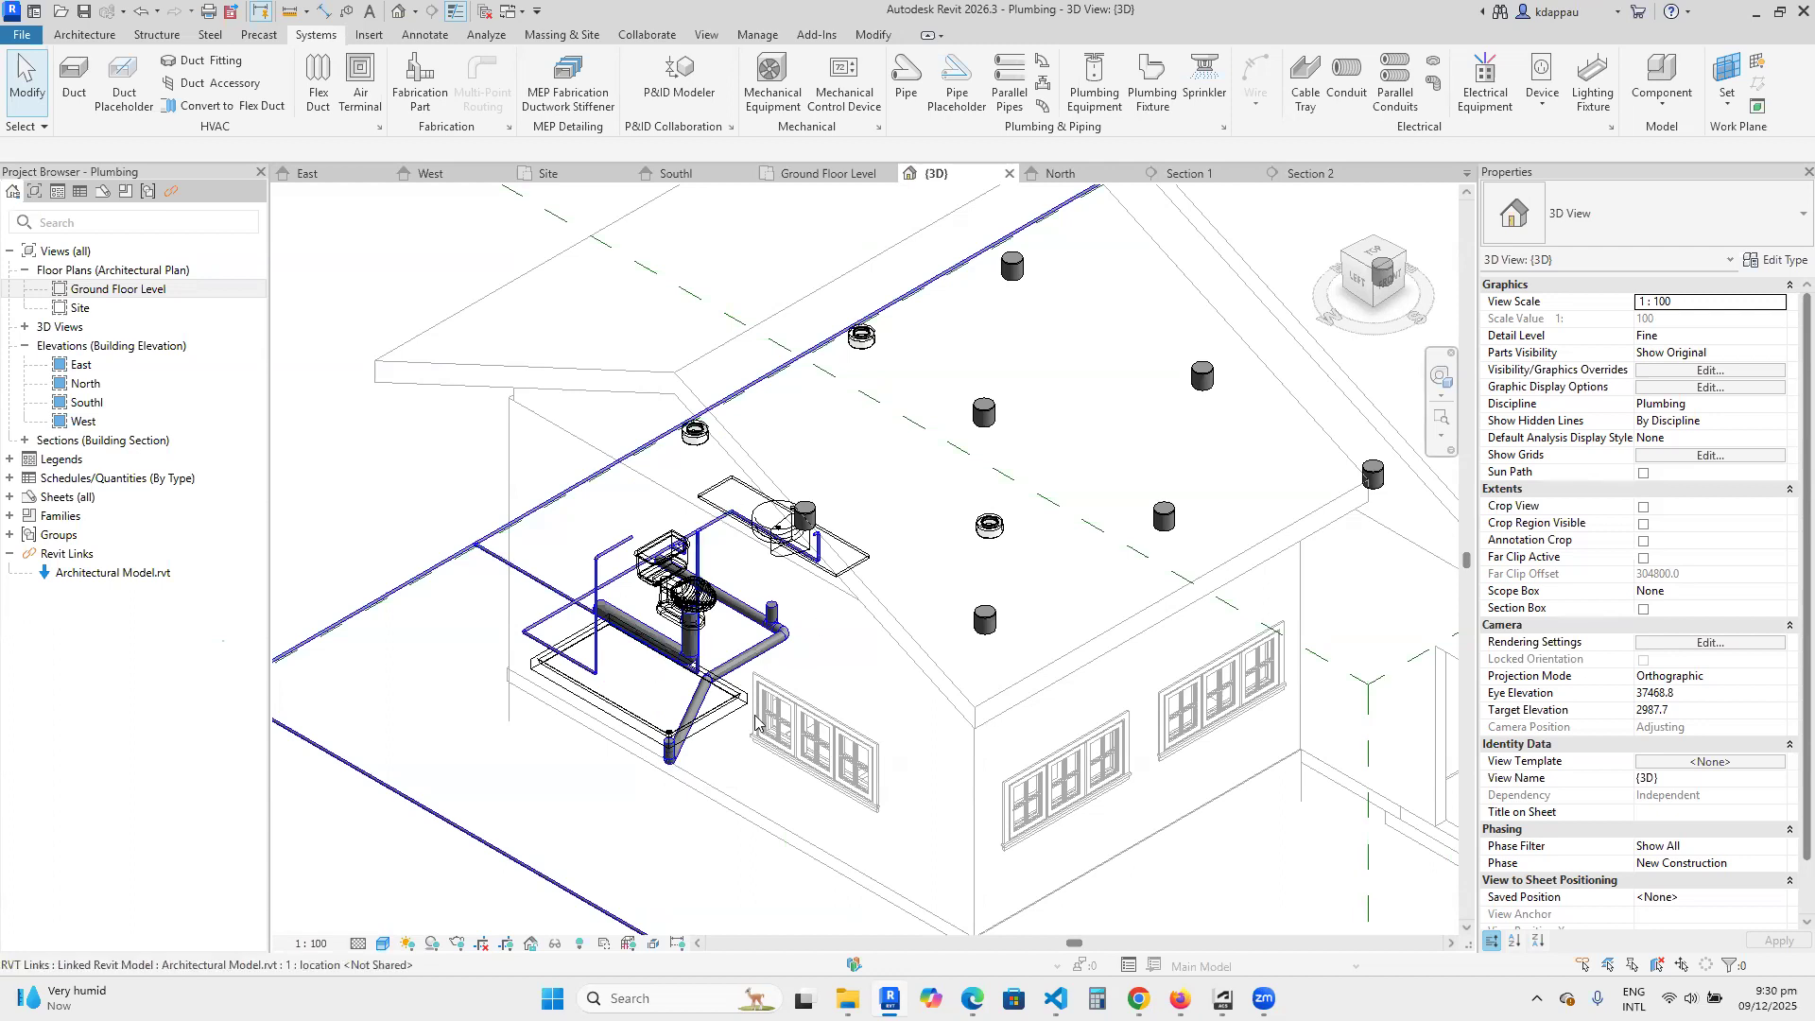
pyautogui.scroll(2, 615, 709)
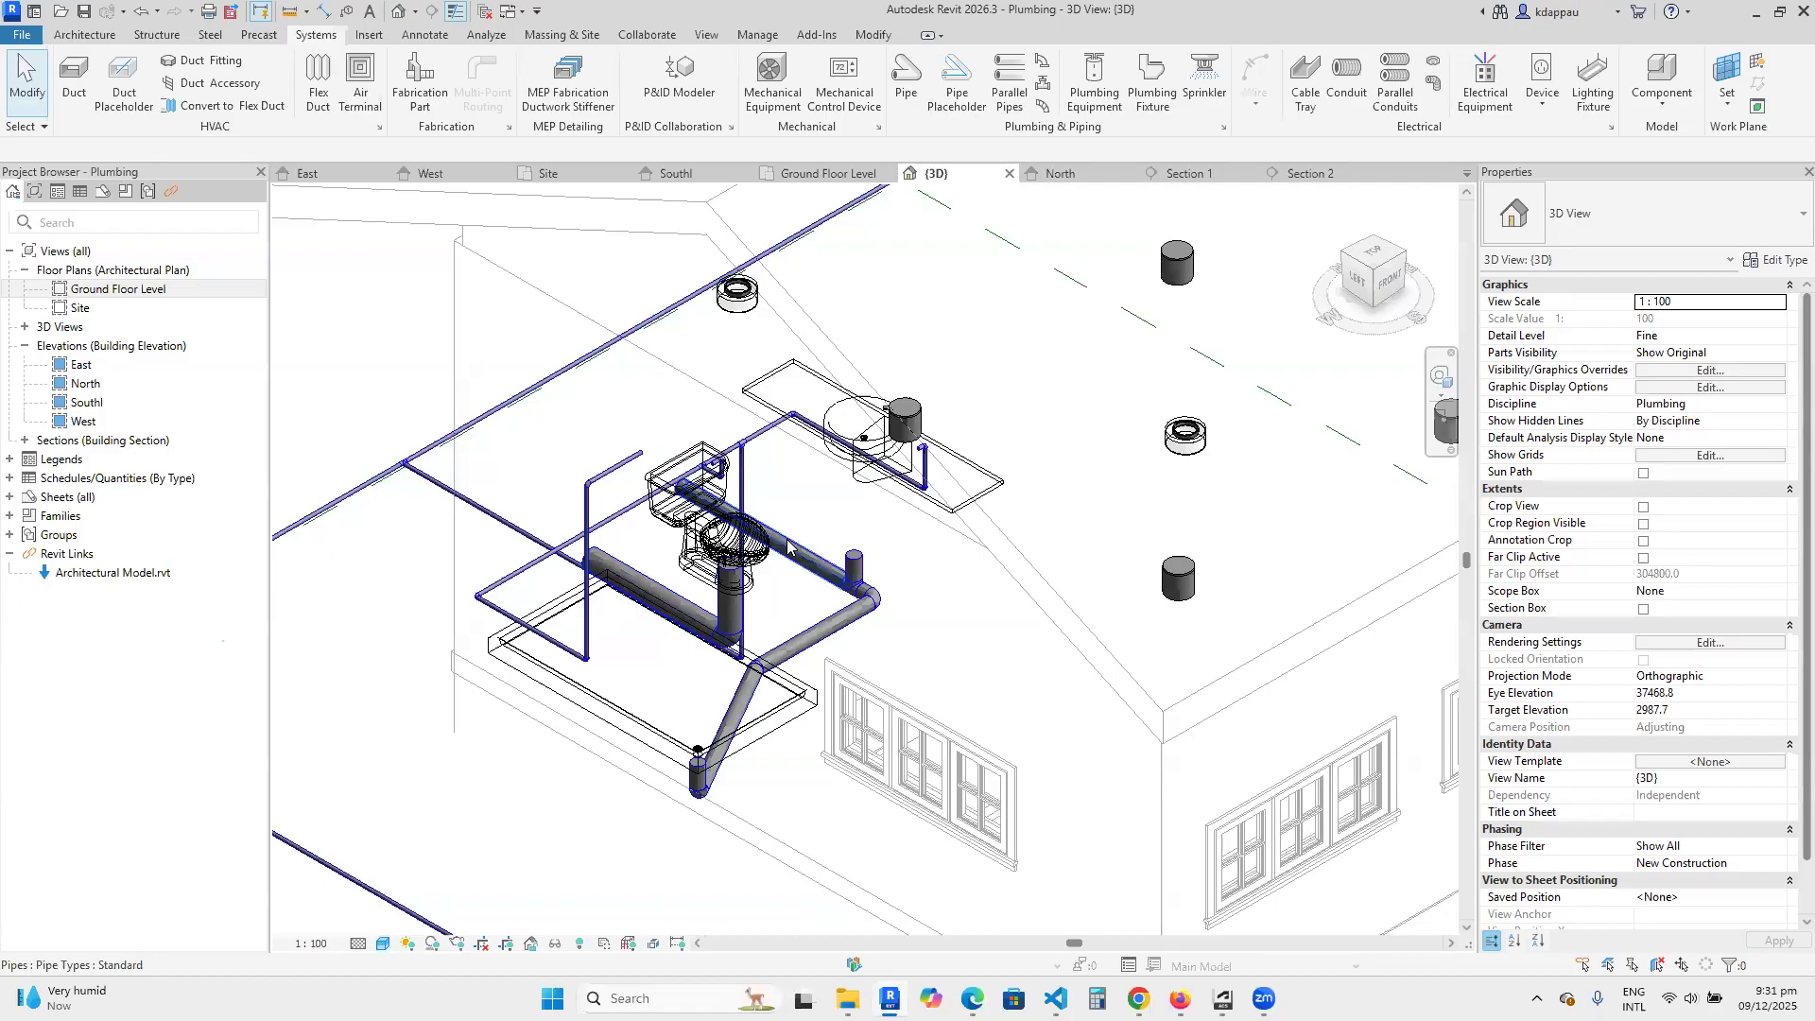
pyautogui.scroll(-3, 742, 632)
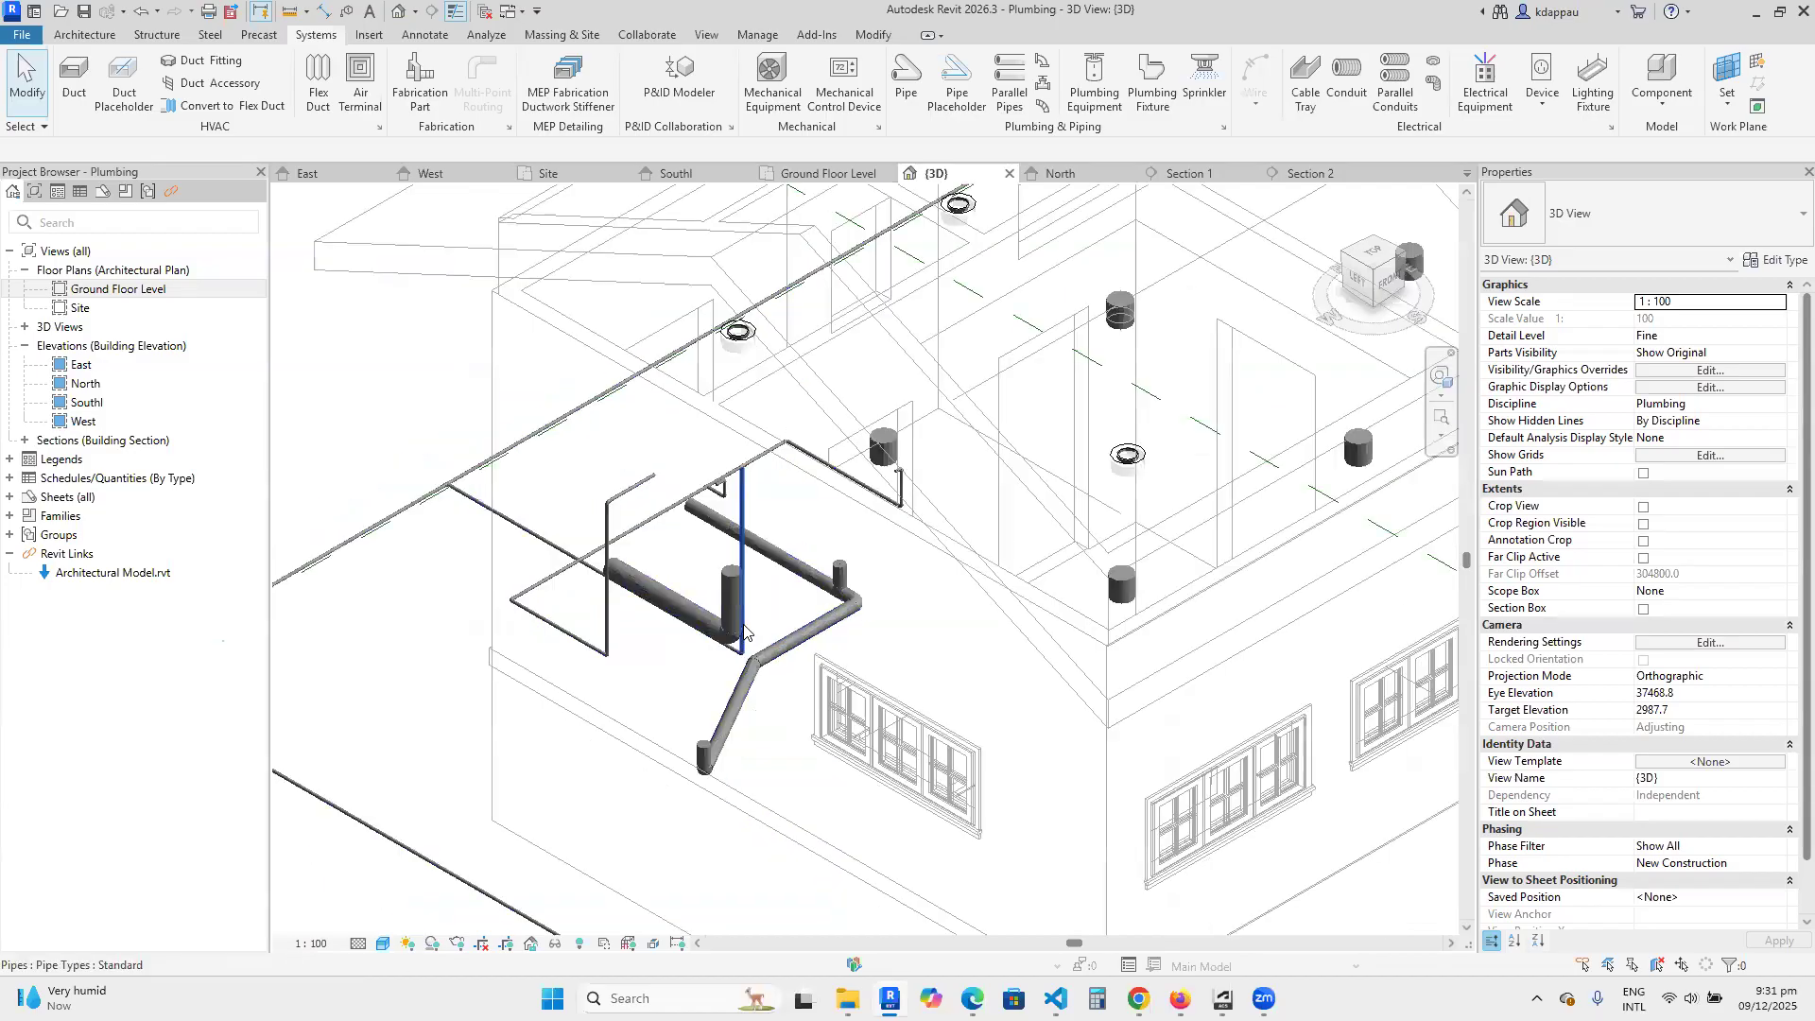
pyautogui.scroll(3, 742, 633)
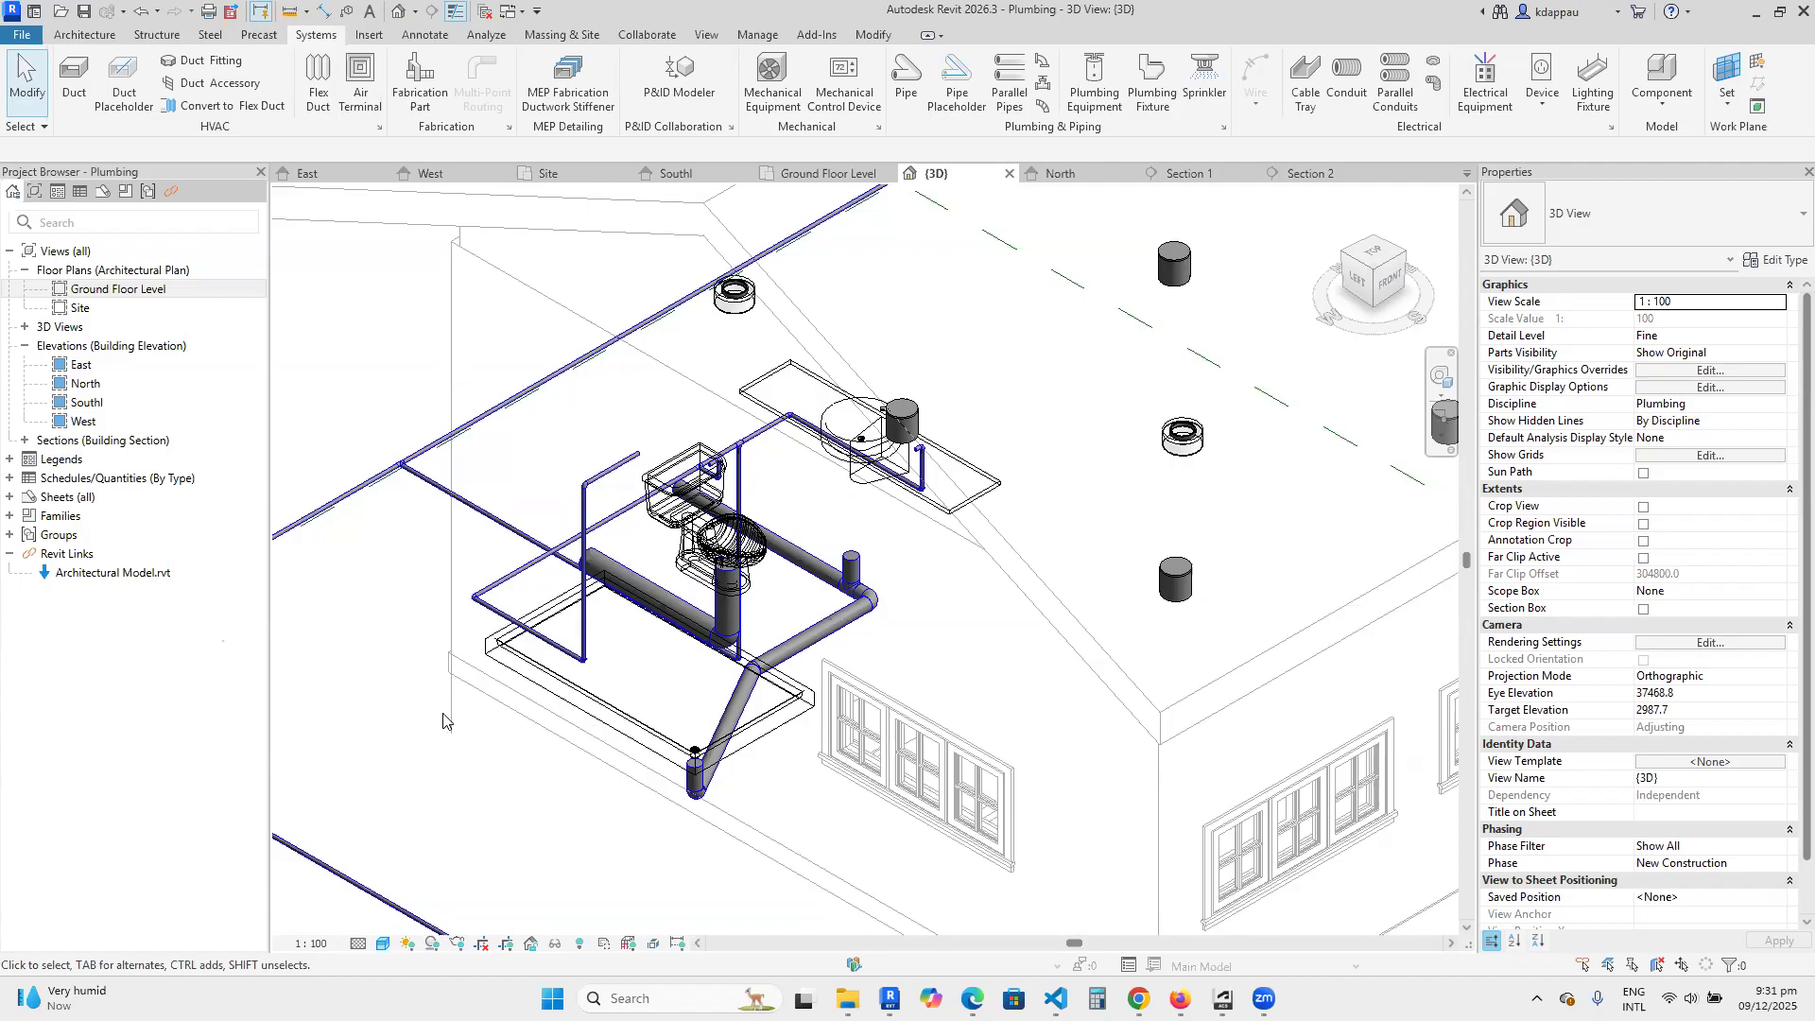
pyautogui.scroll(2, 534, 667)
pyautogui.scroll(-3, 822, 602)
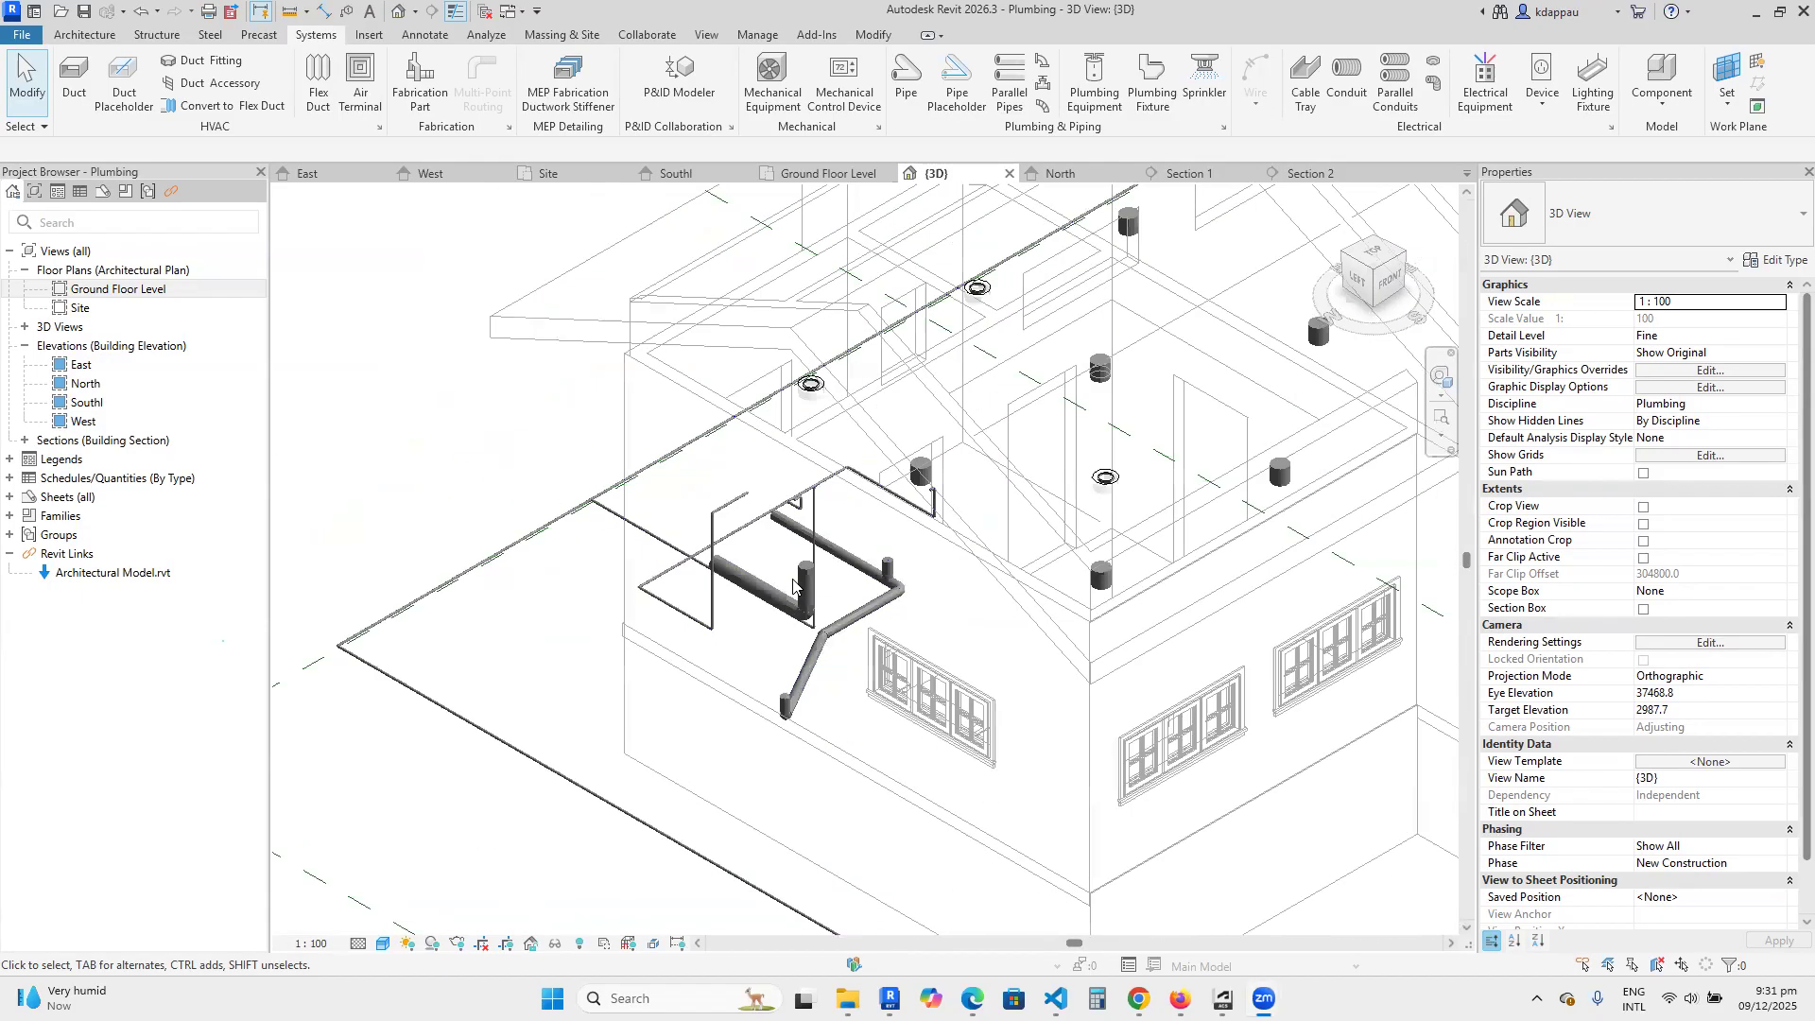
pyautogui.scroll(4, 704, 561)
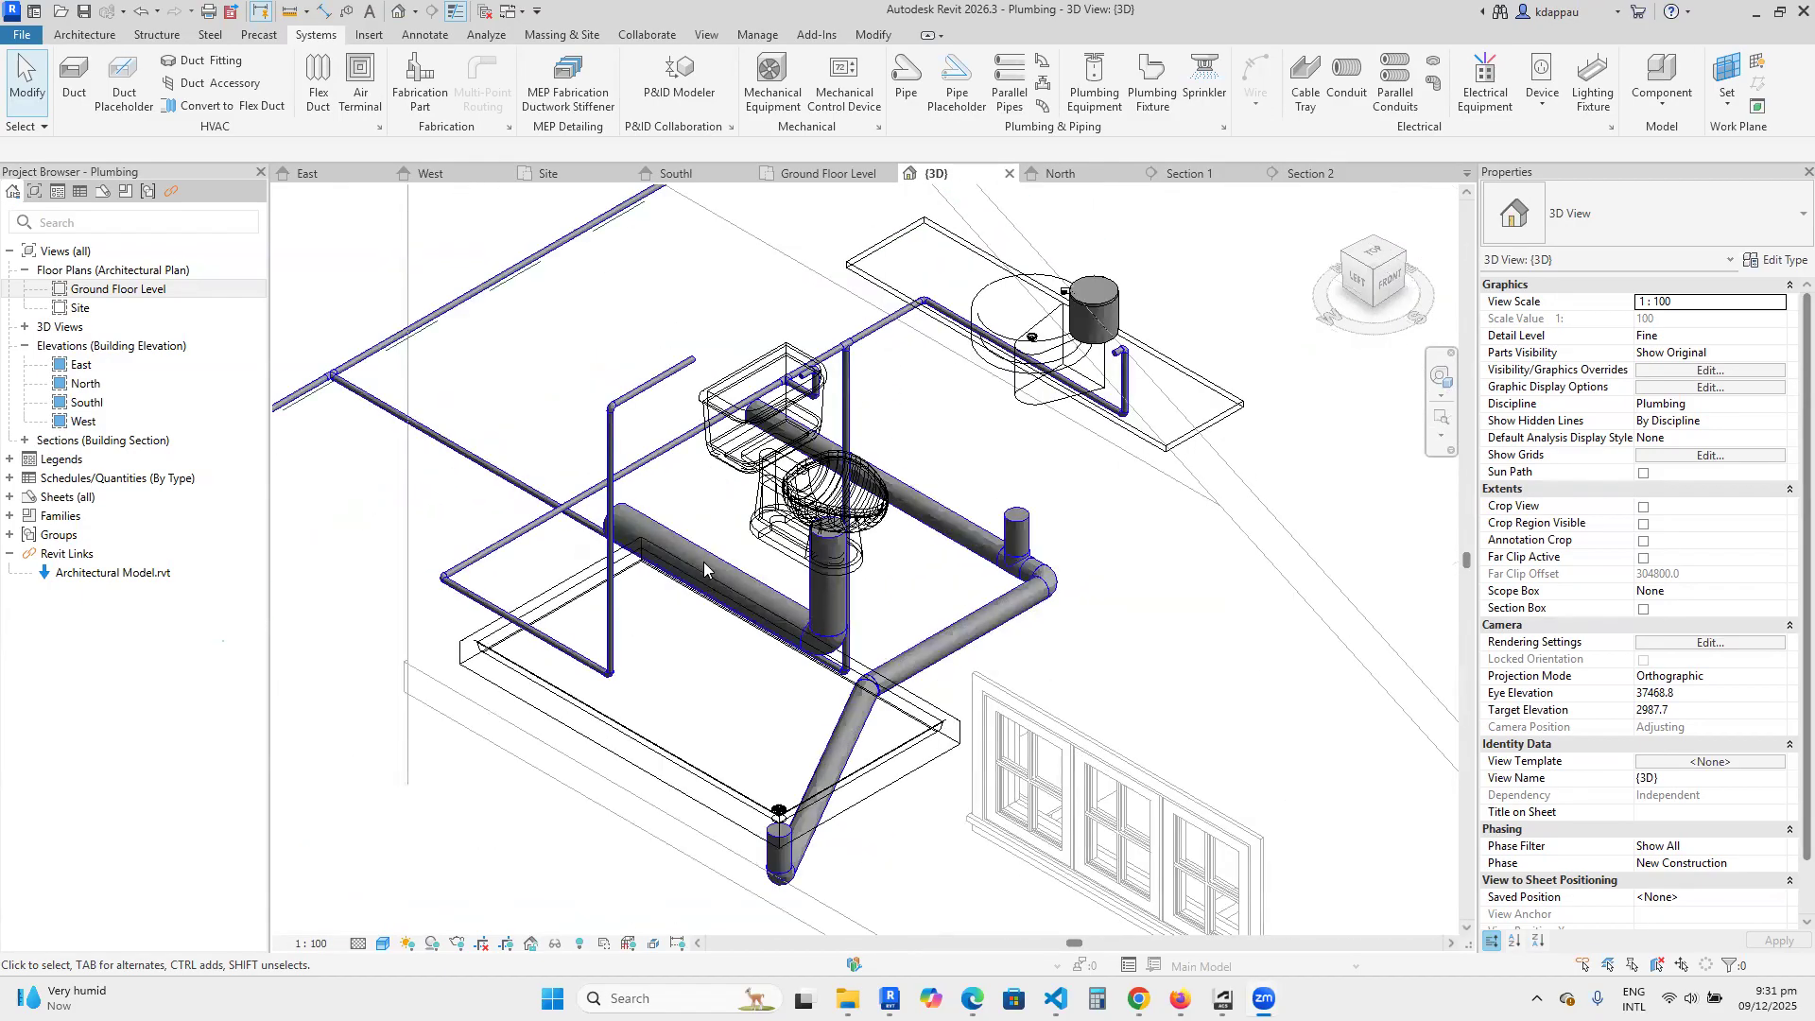
# Check the properties of the horizontal toilet drain, the sloping shower drain branch and the shower's cold water supply pipe.
pyautogui.click(659, 525)
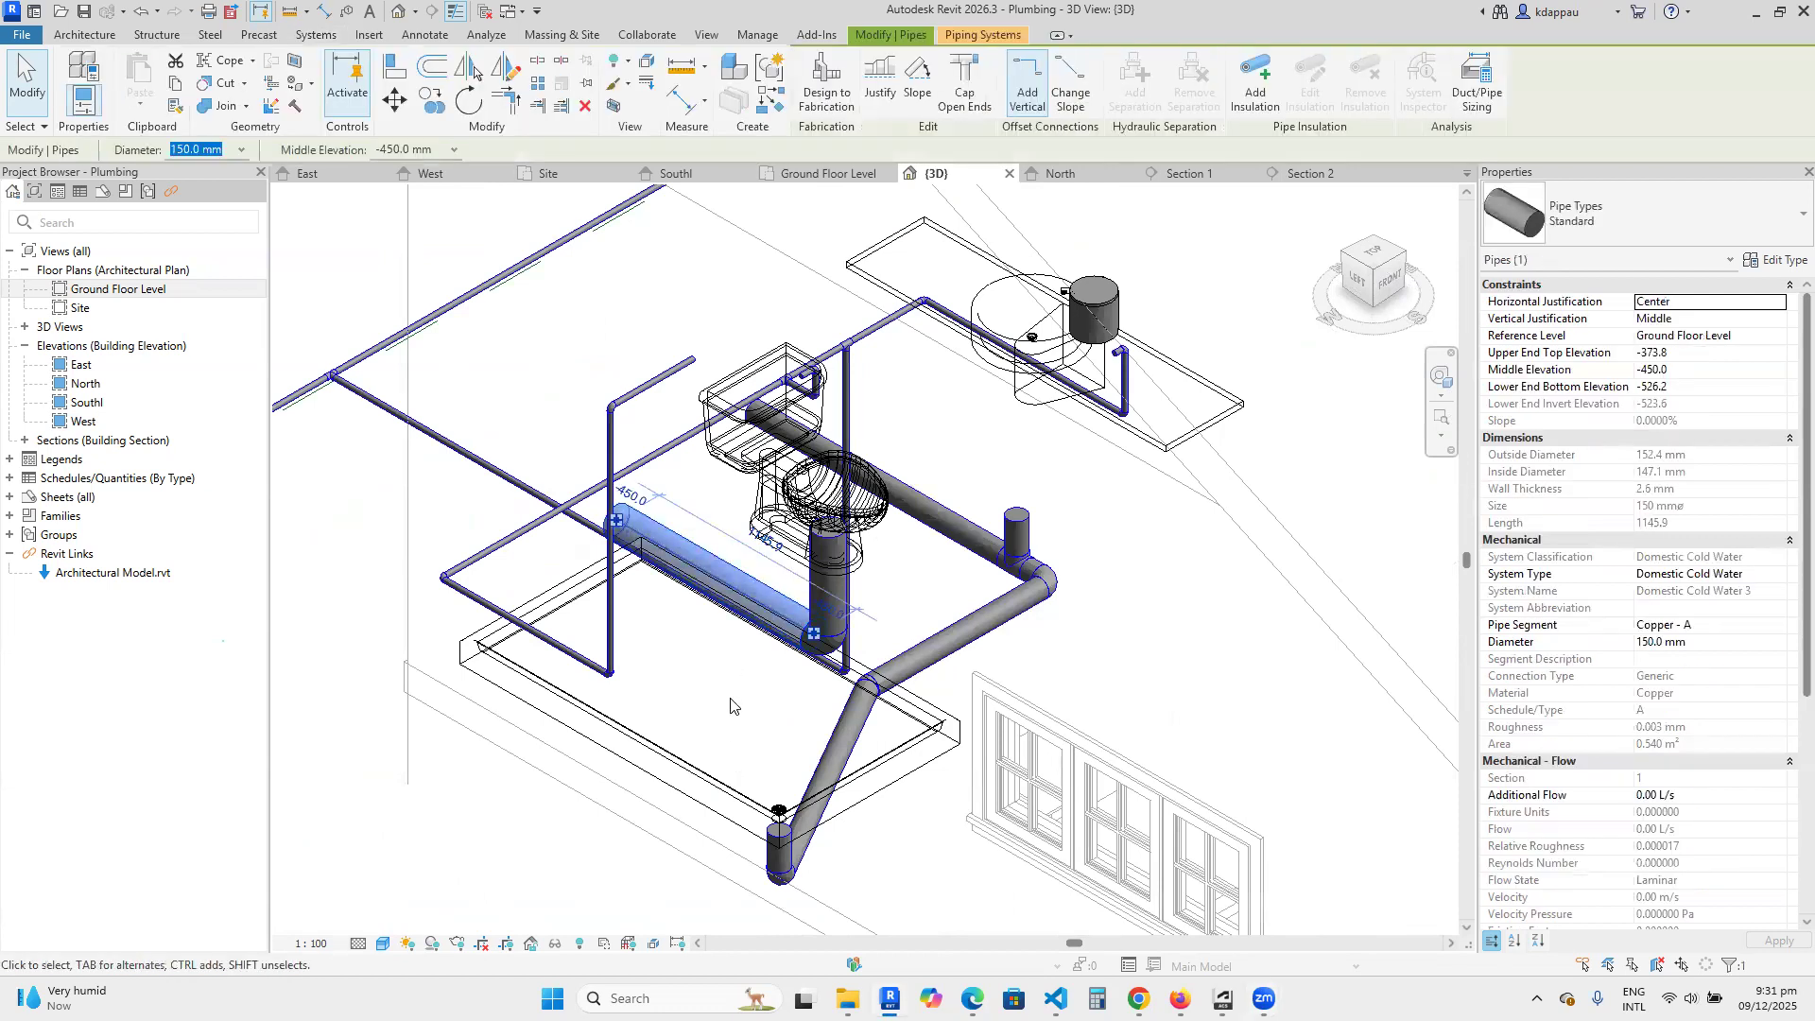
pyautogui.press('Escape')
pyautogui.click(827, 756)
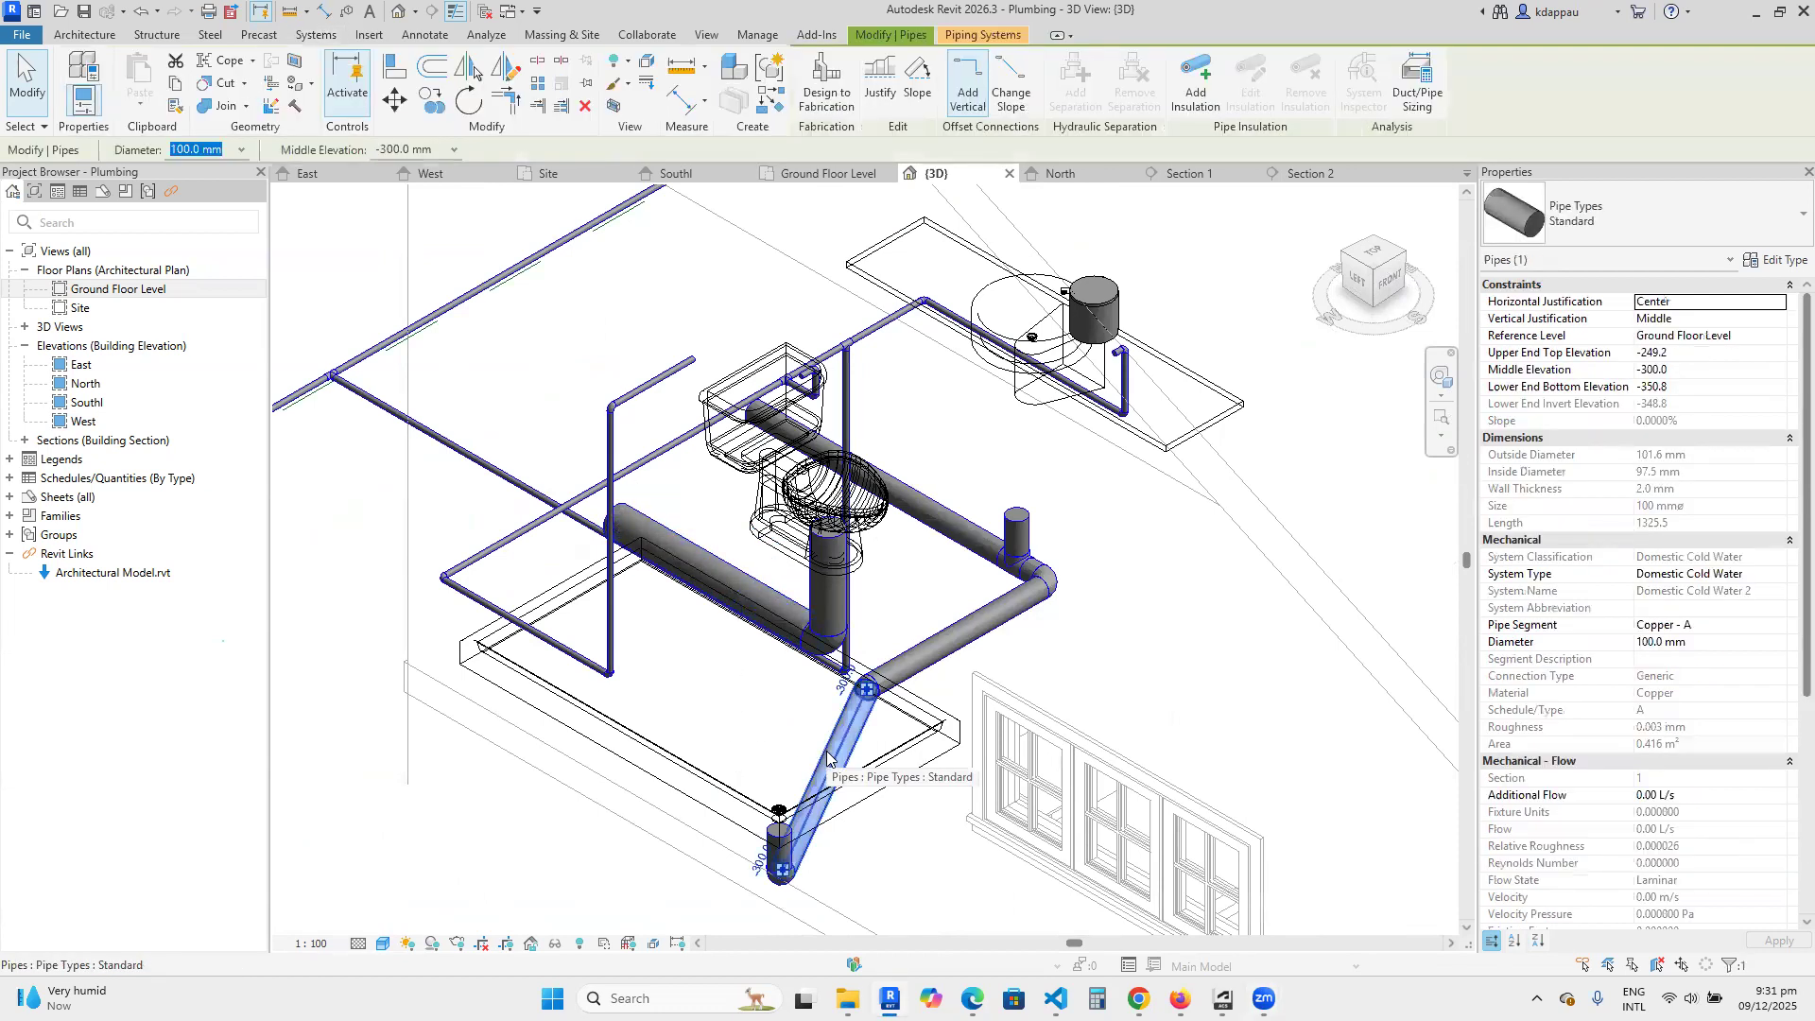
pyautogui.press('Escape')
pyautogui.click(556, 642)
pyautogui.press('Escape')
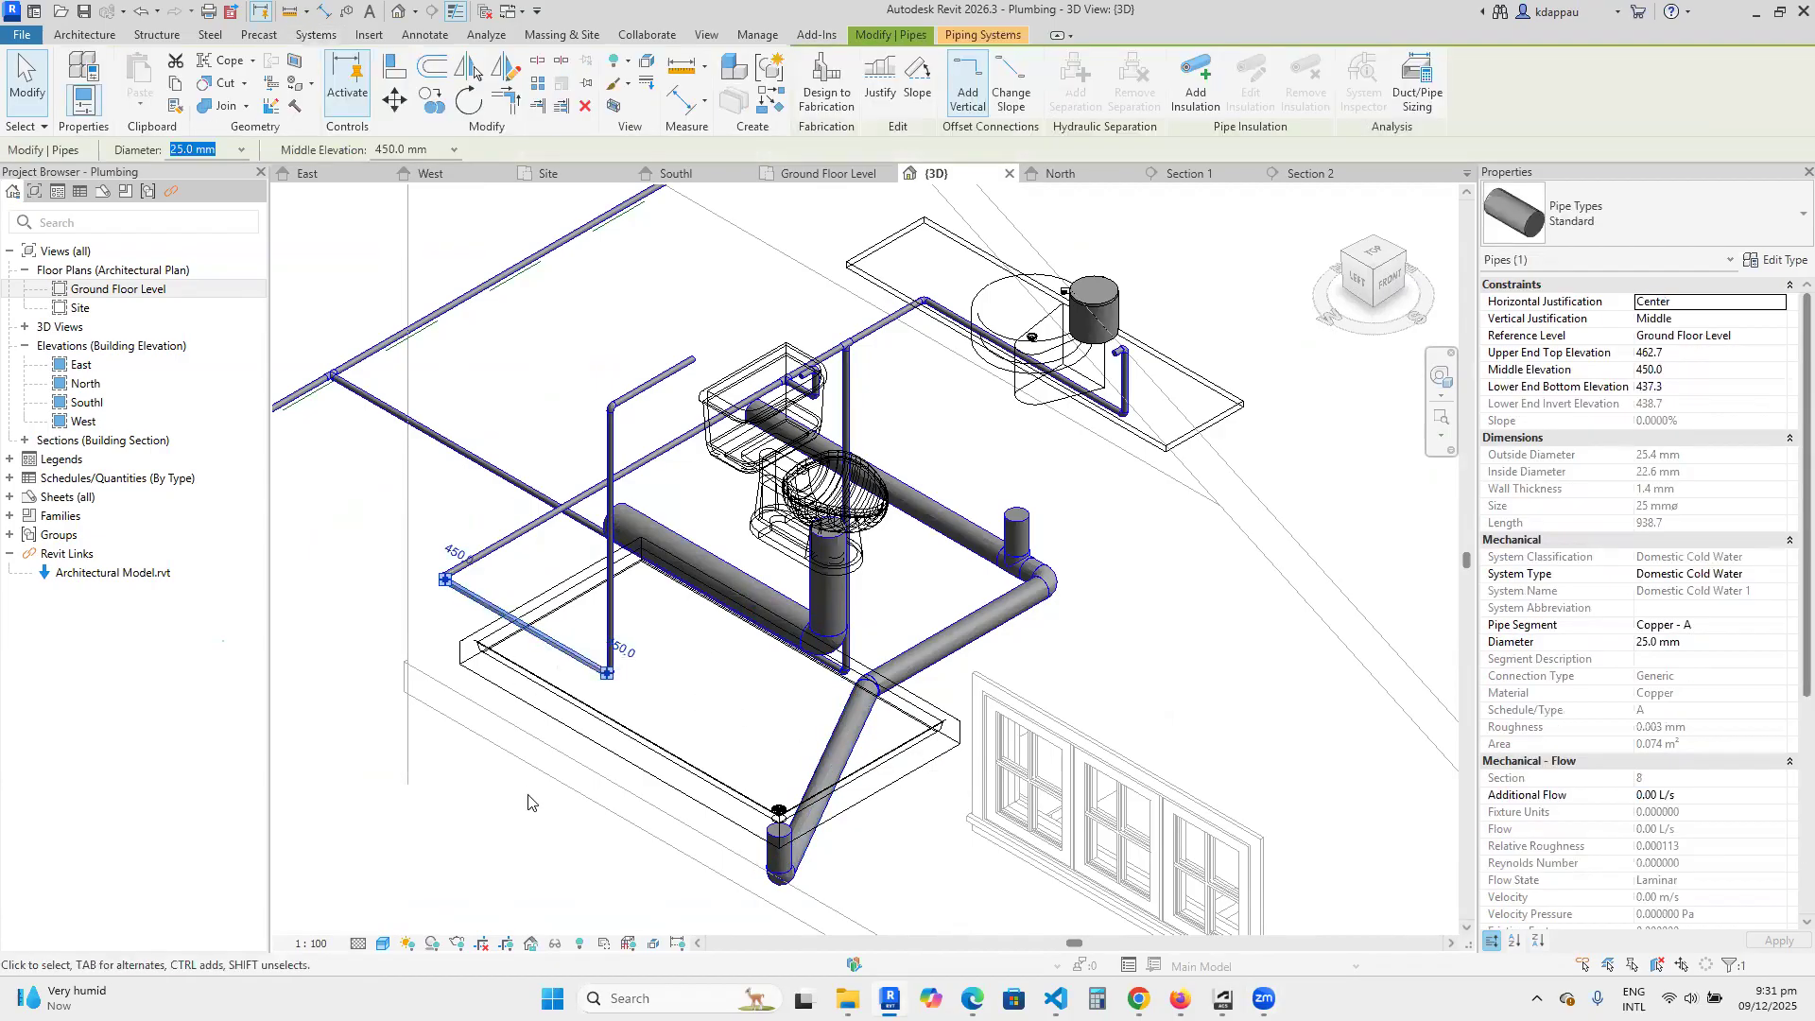
# View the second bathroom across the house in 3D and open the Ground Floor Level floor plan.
pyautogui.scroll(-2, 580, 762)
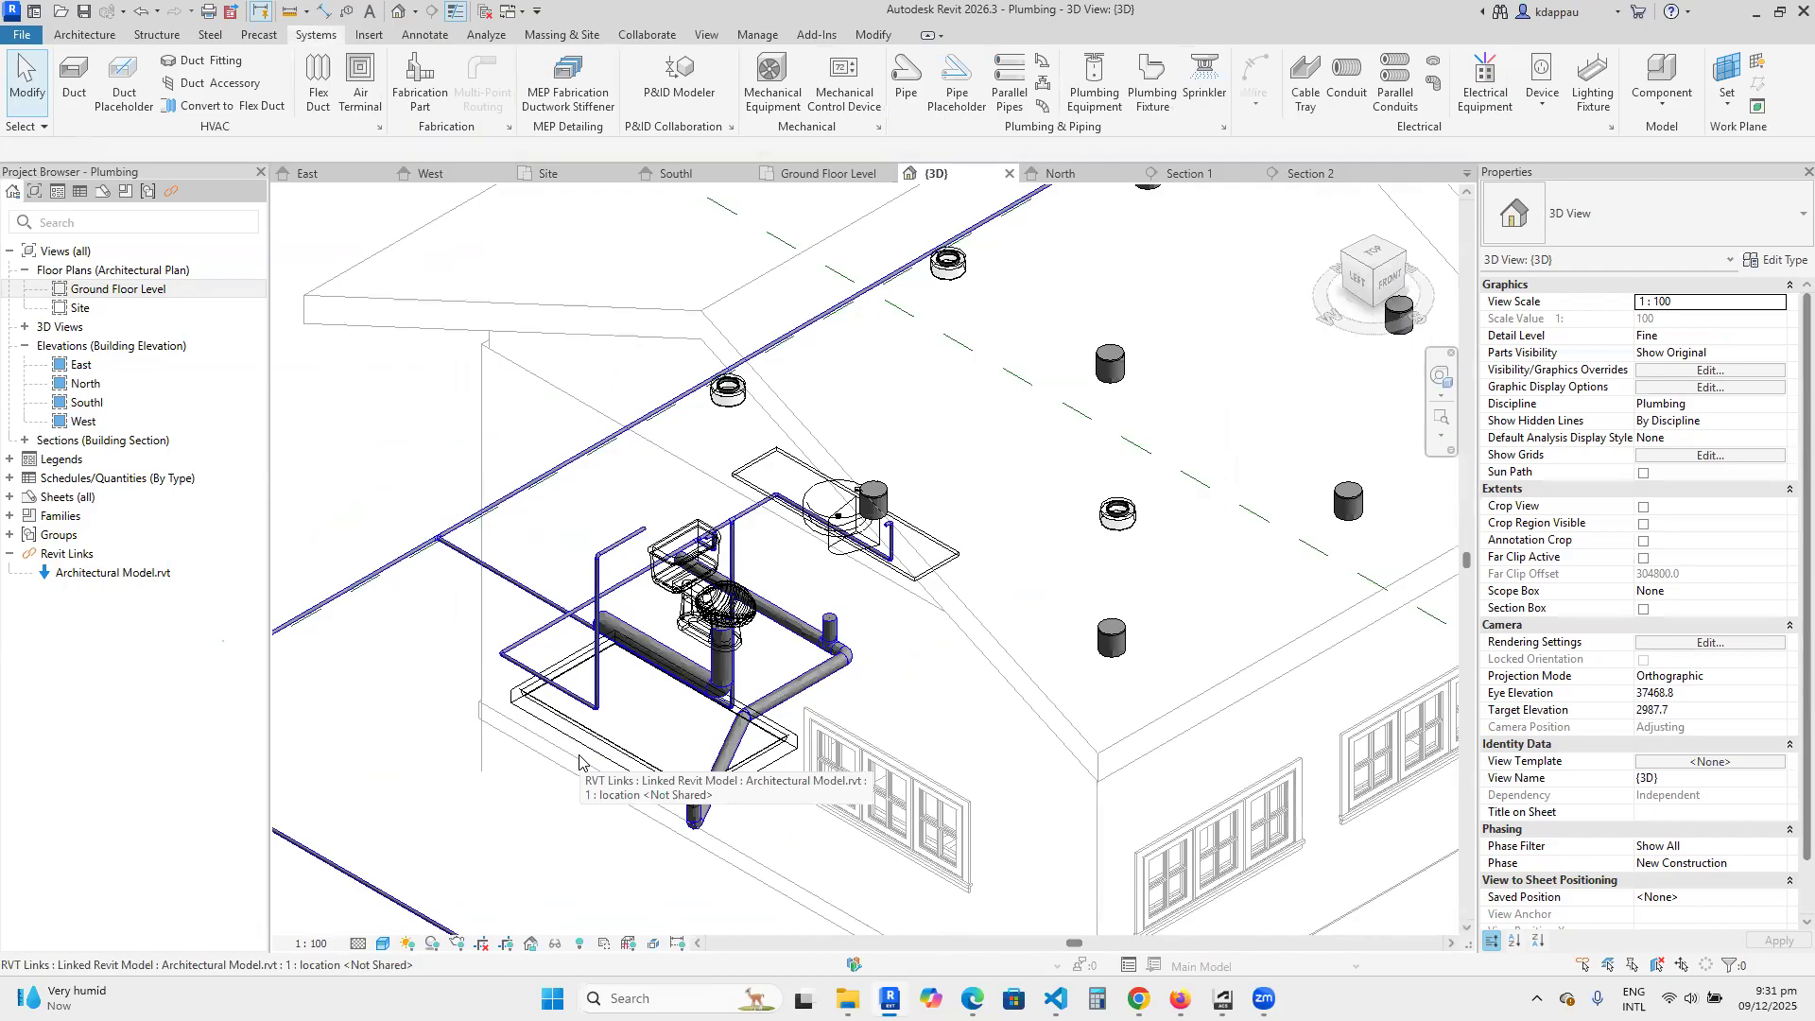
pyautogui.scroll(-1, 778, 631)
pyautogui.scroll(-4, 778, 631)
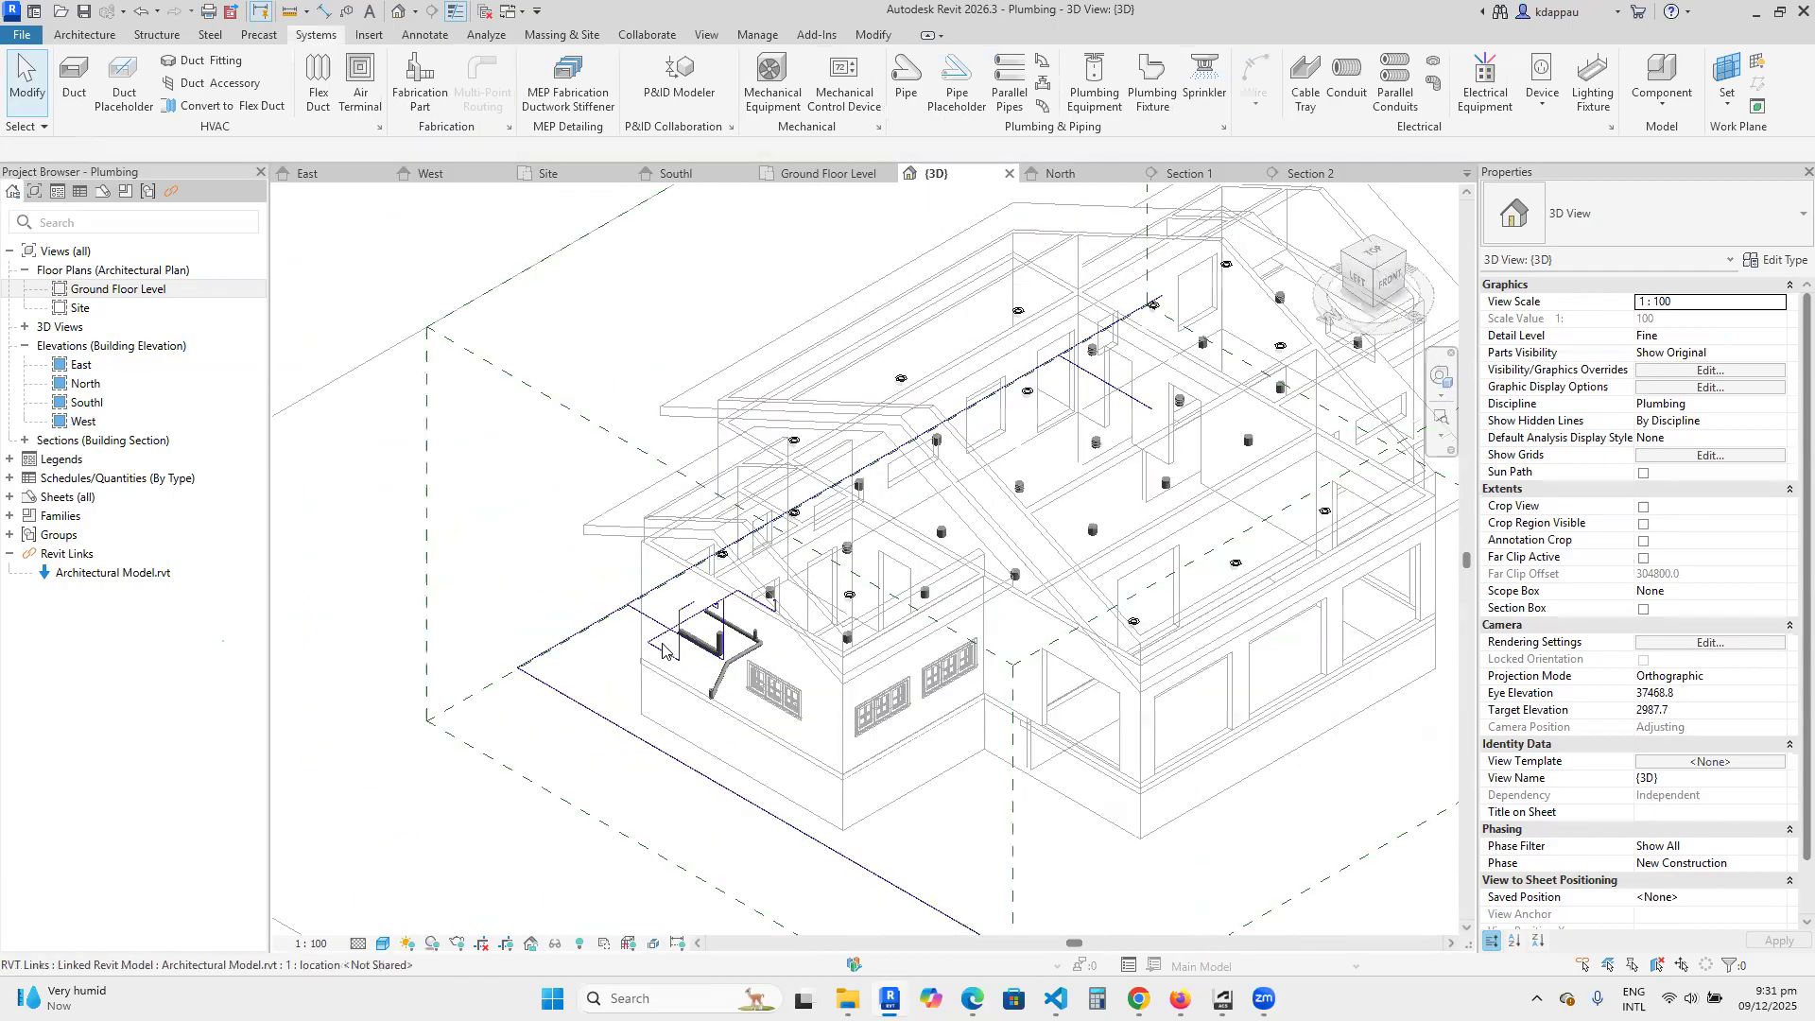
pyautogui.scroll(5, 1016, 398)
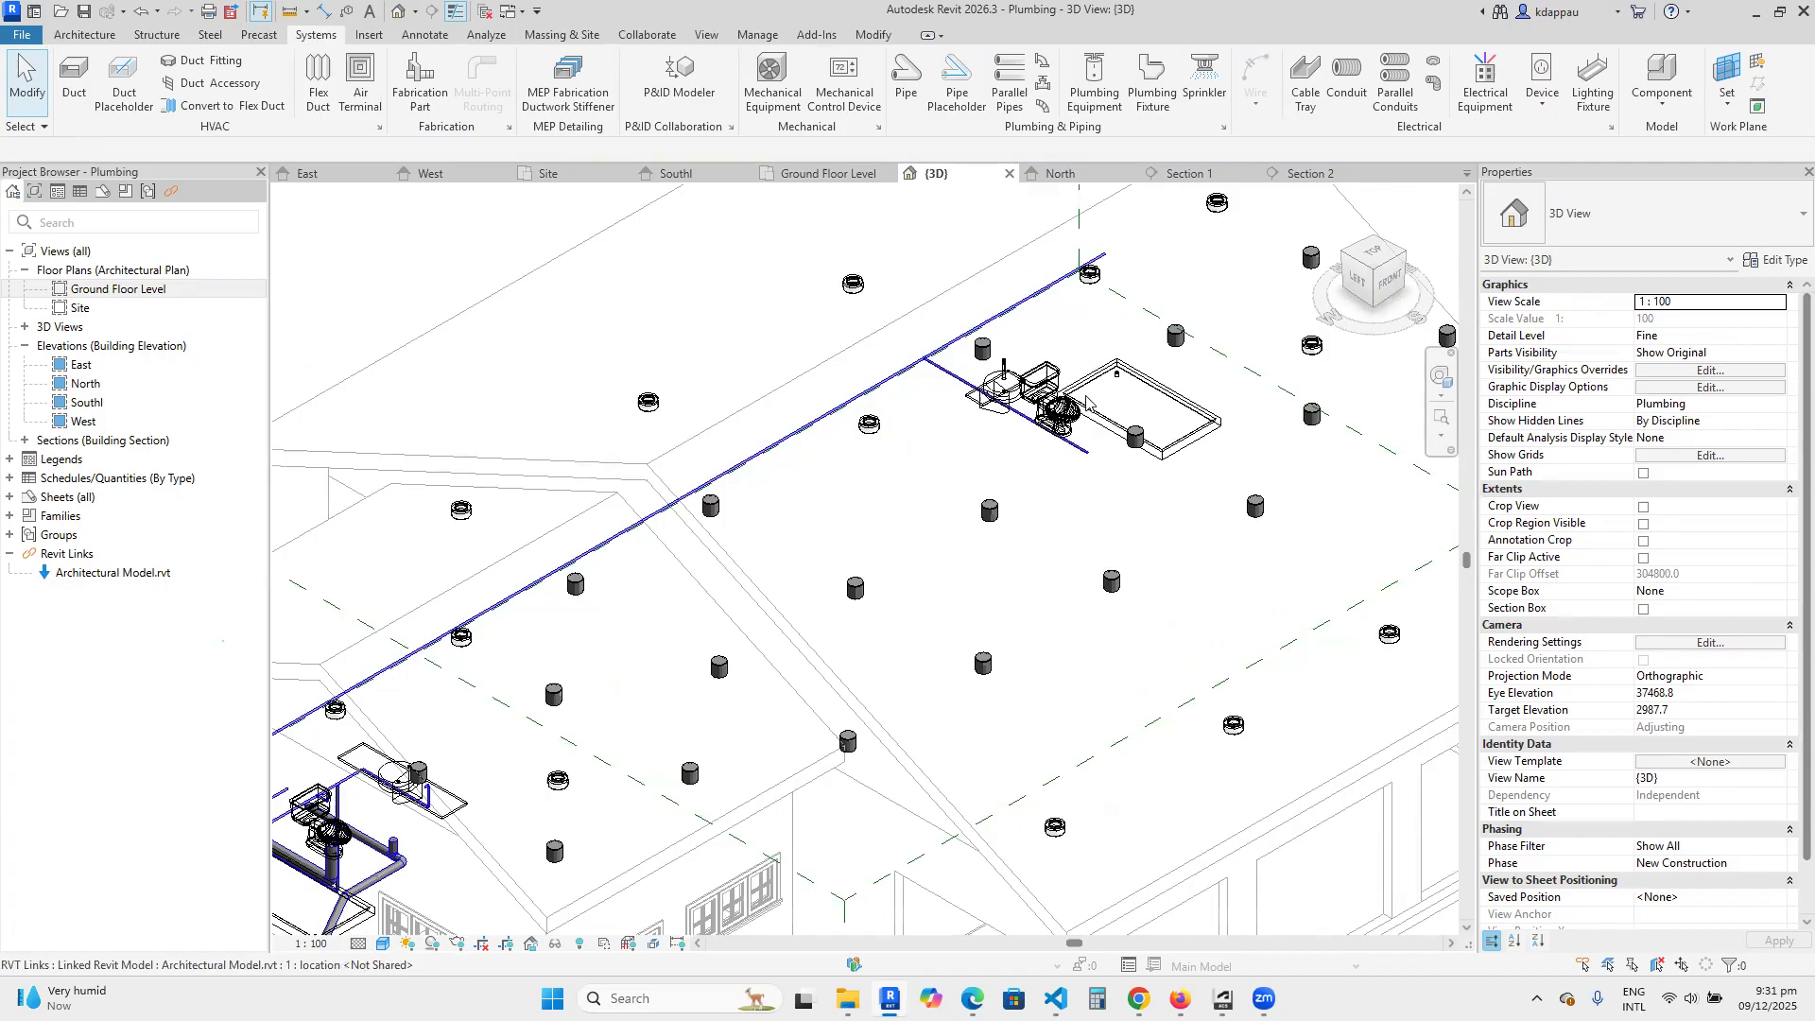
pyautogui.doubleClick(86, 383)
pyautogui.click(102, 293)
pyautogui.doubleClick(101, 293)
pyautogui.scroll(-5, 1151, 663)
pyautogui.scroll(6, 1040, 662)
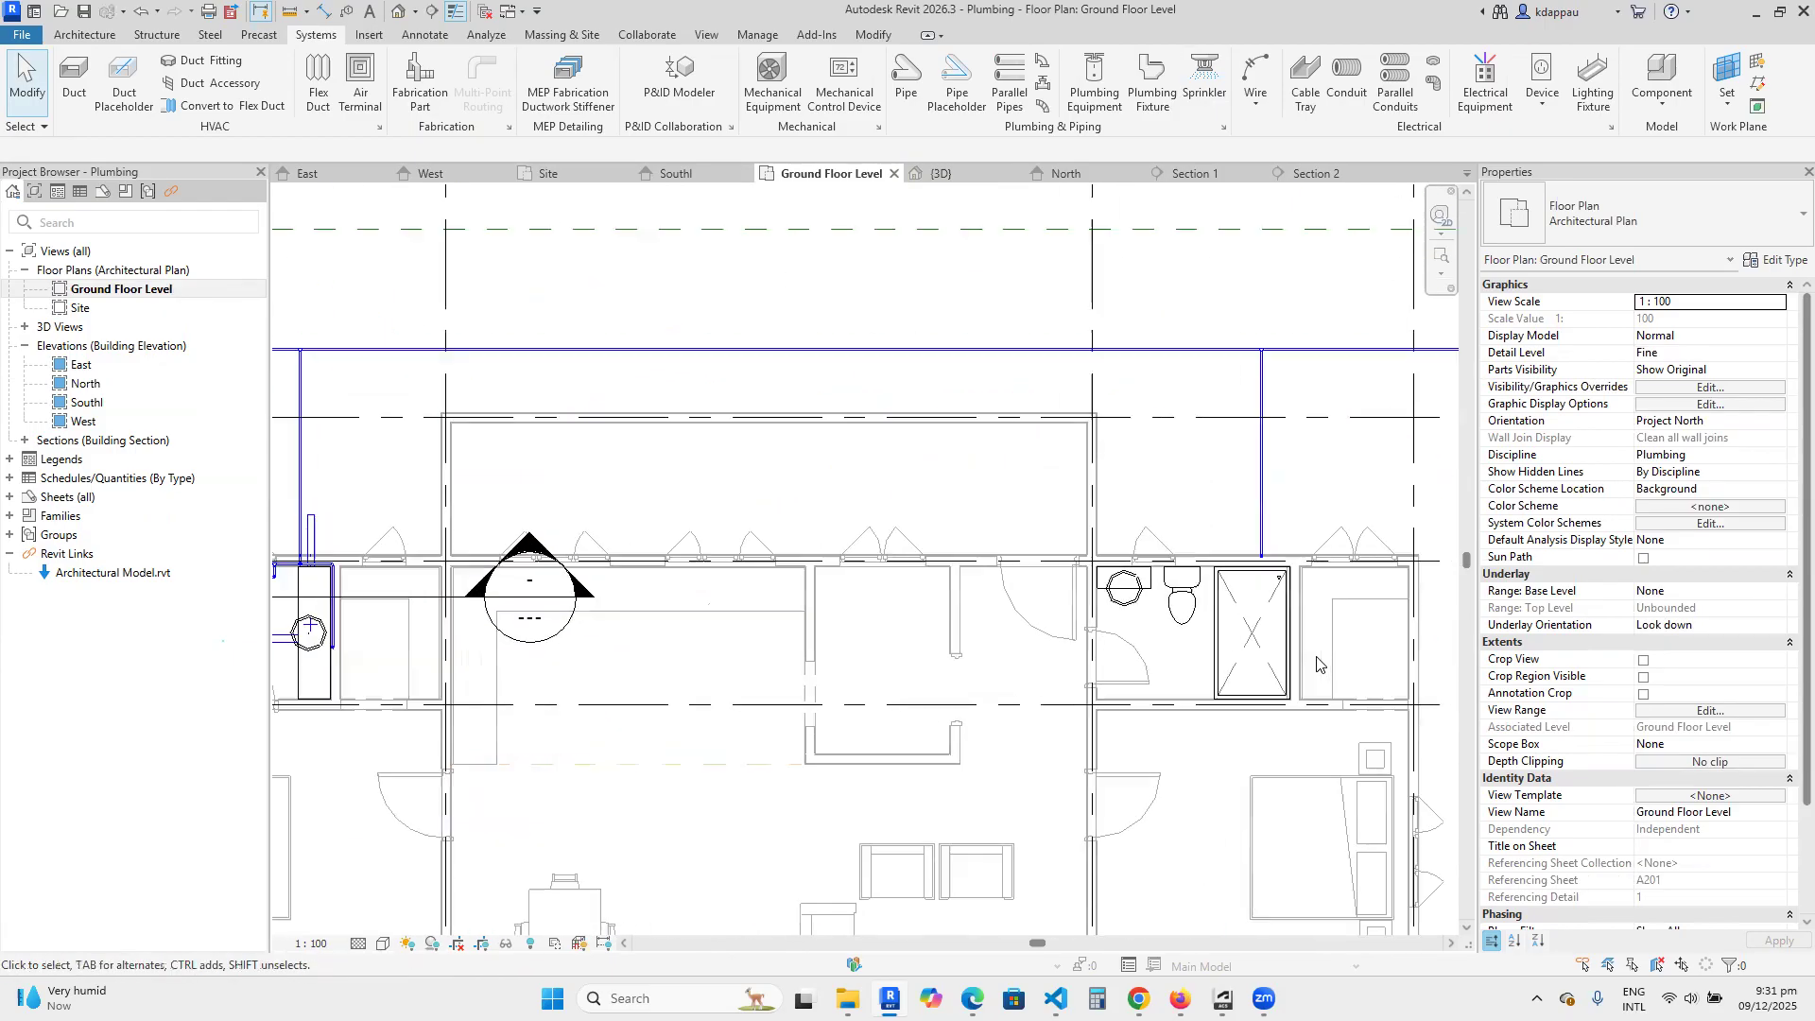
# Examine the first bathroom's pipe layout in the floor plan and its place in the building relative to the second bathroom.
pyautogui.scroll(-5, 926, 680)
pyautogui.scroll(3, 930, 698)
pyautogui.scroll(2, 929, 698)
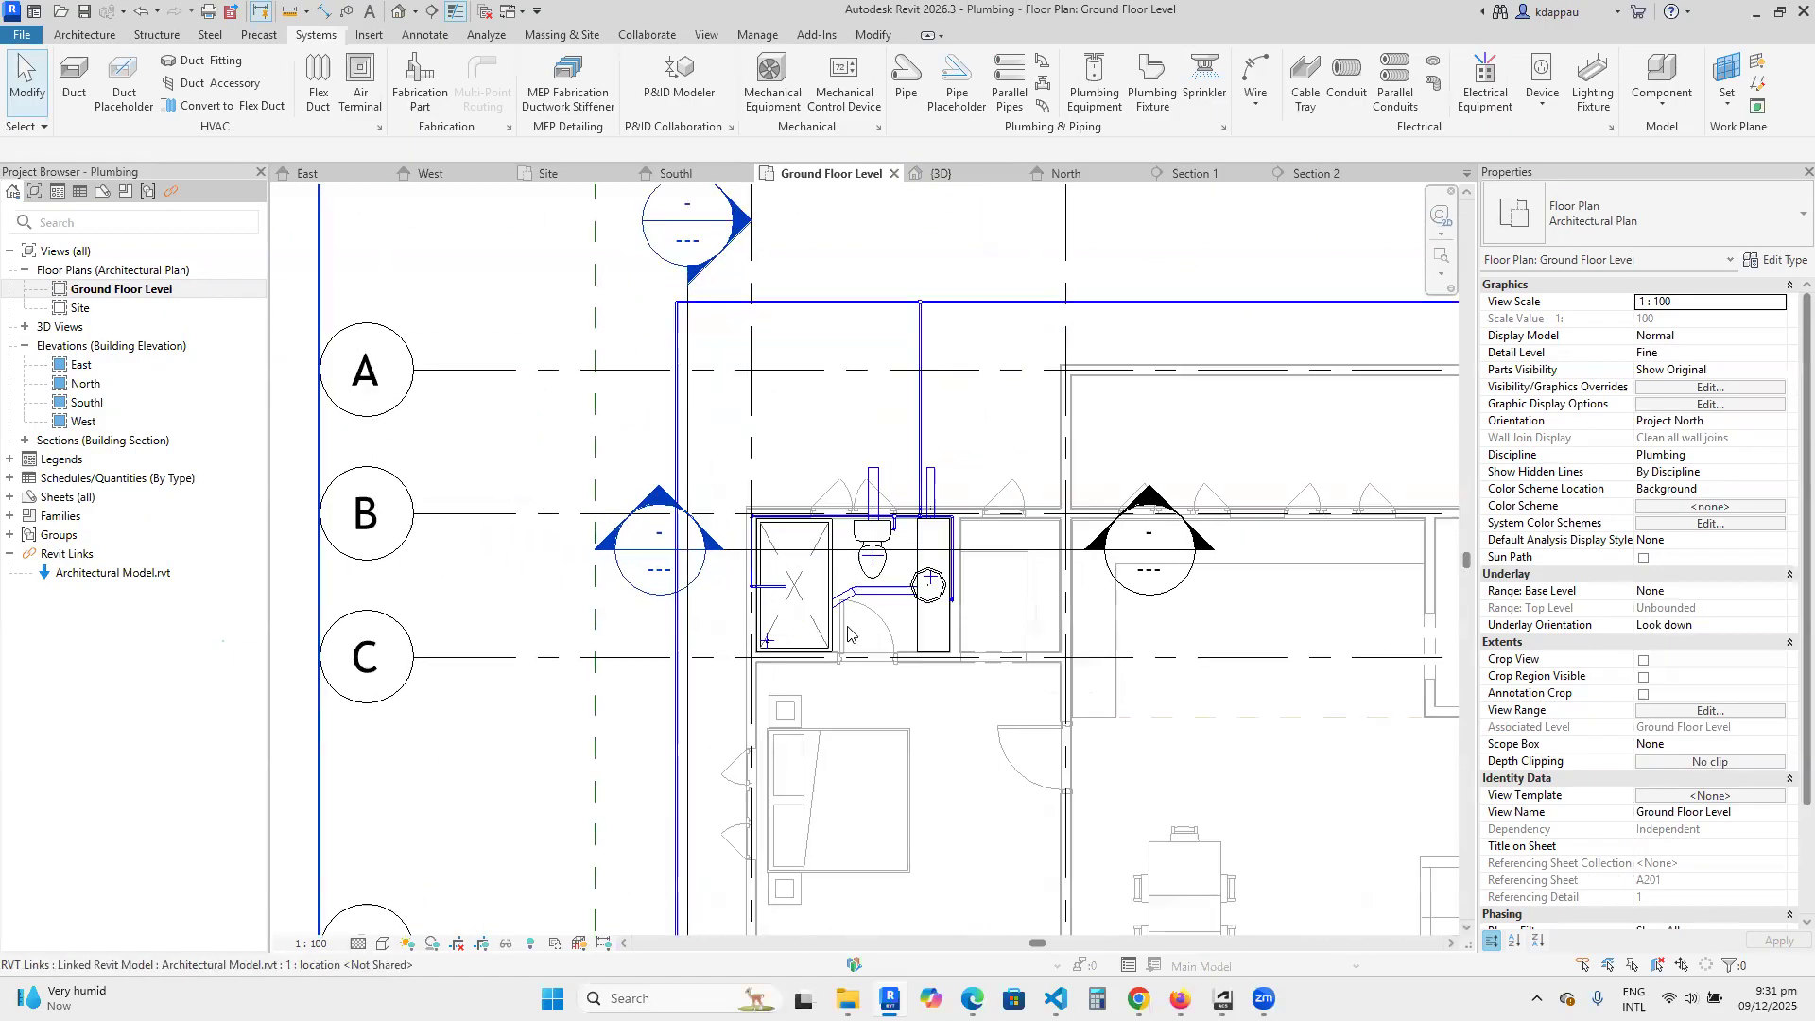
pyautogui.scroll(1, 904, 568)
pyautogui.scroll(1, 571, 750)
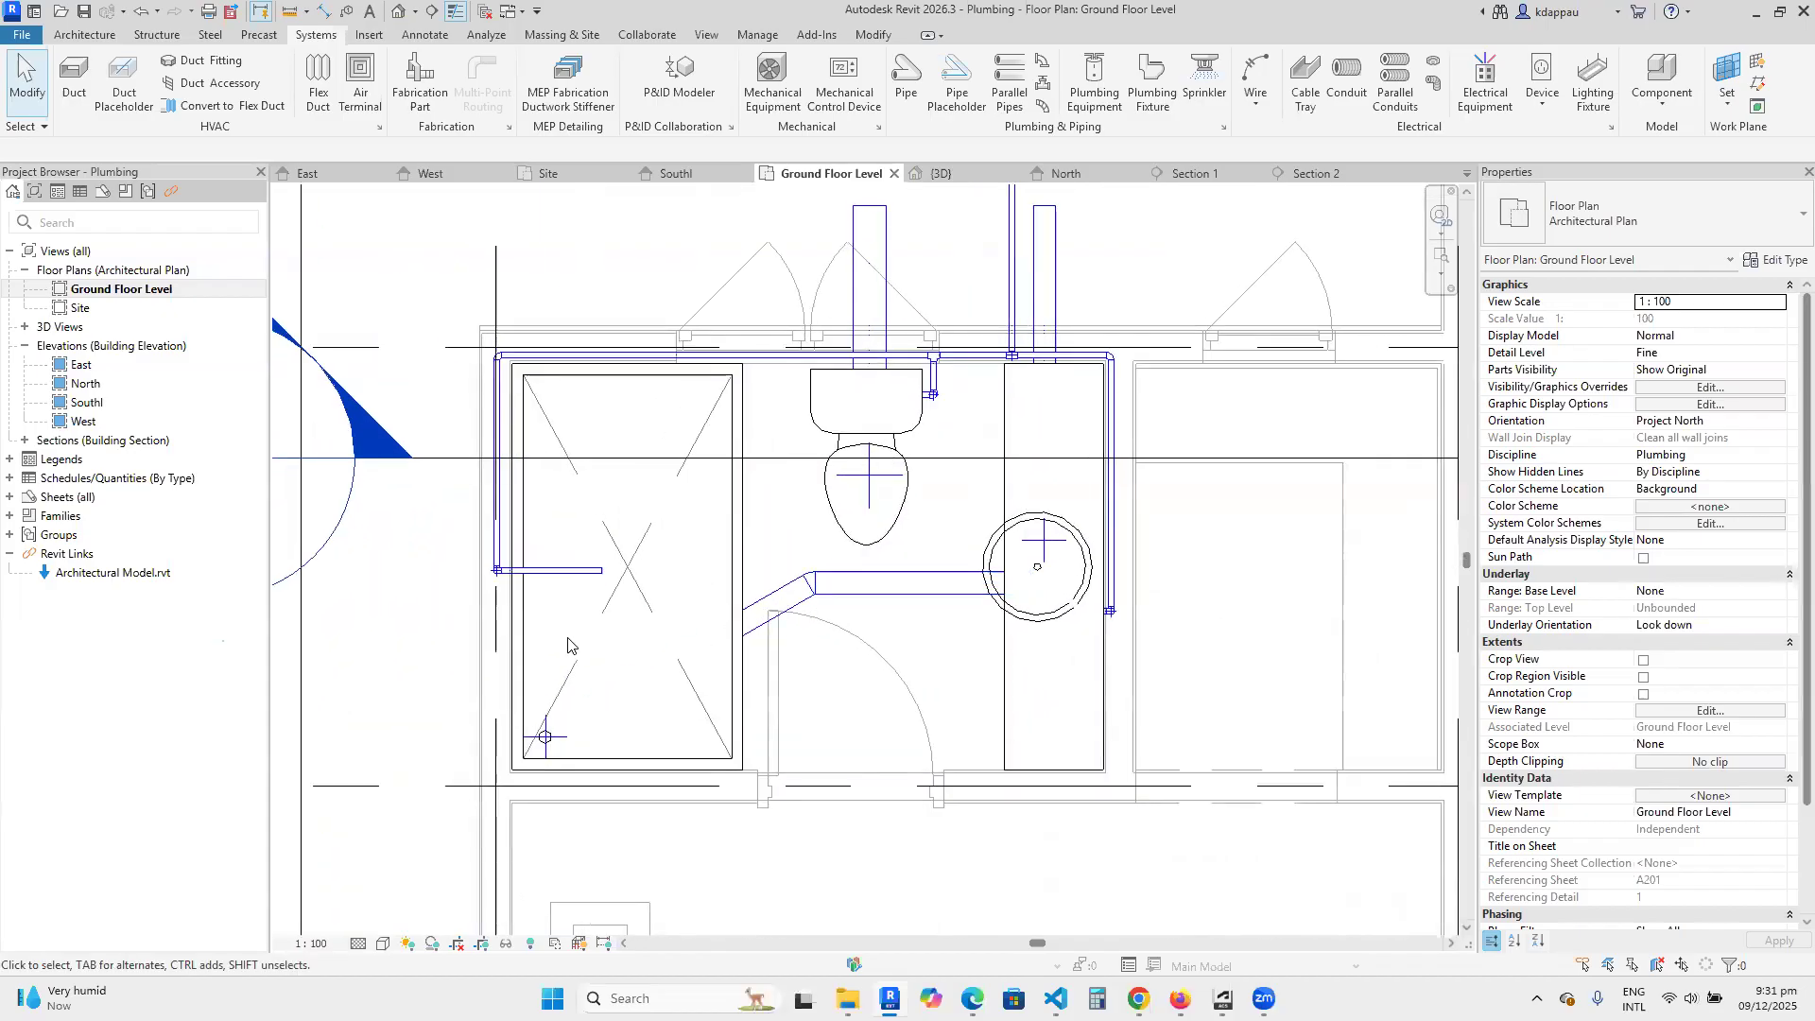
pyautogui.scroll(-2, 690, 659)
pyautogui.scroll(1, 690, 659)
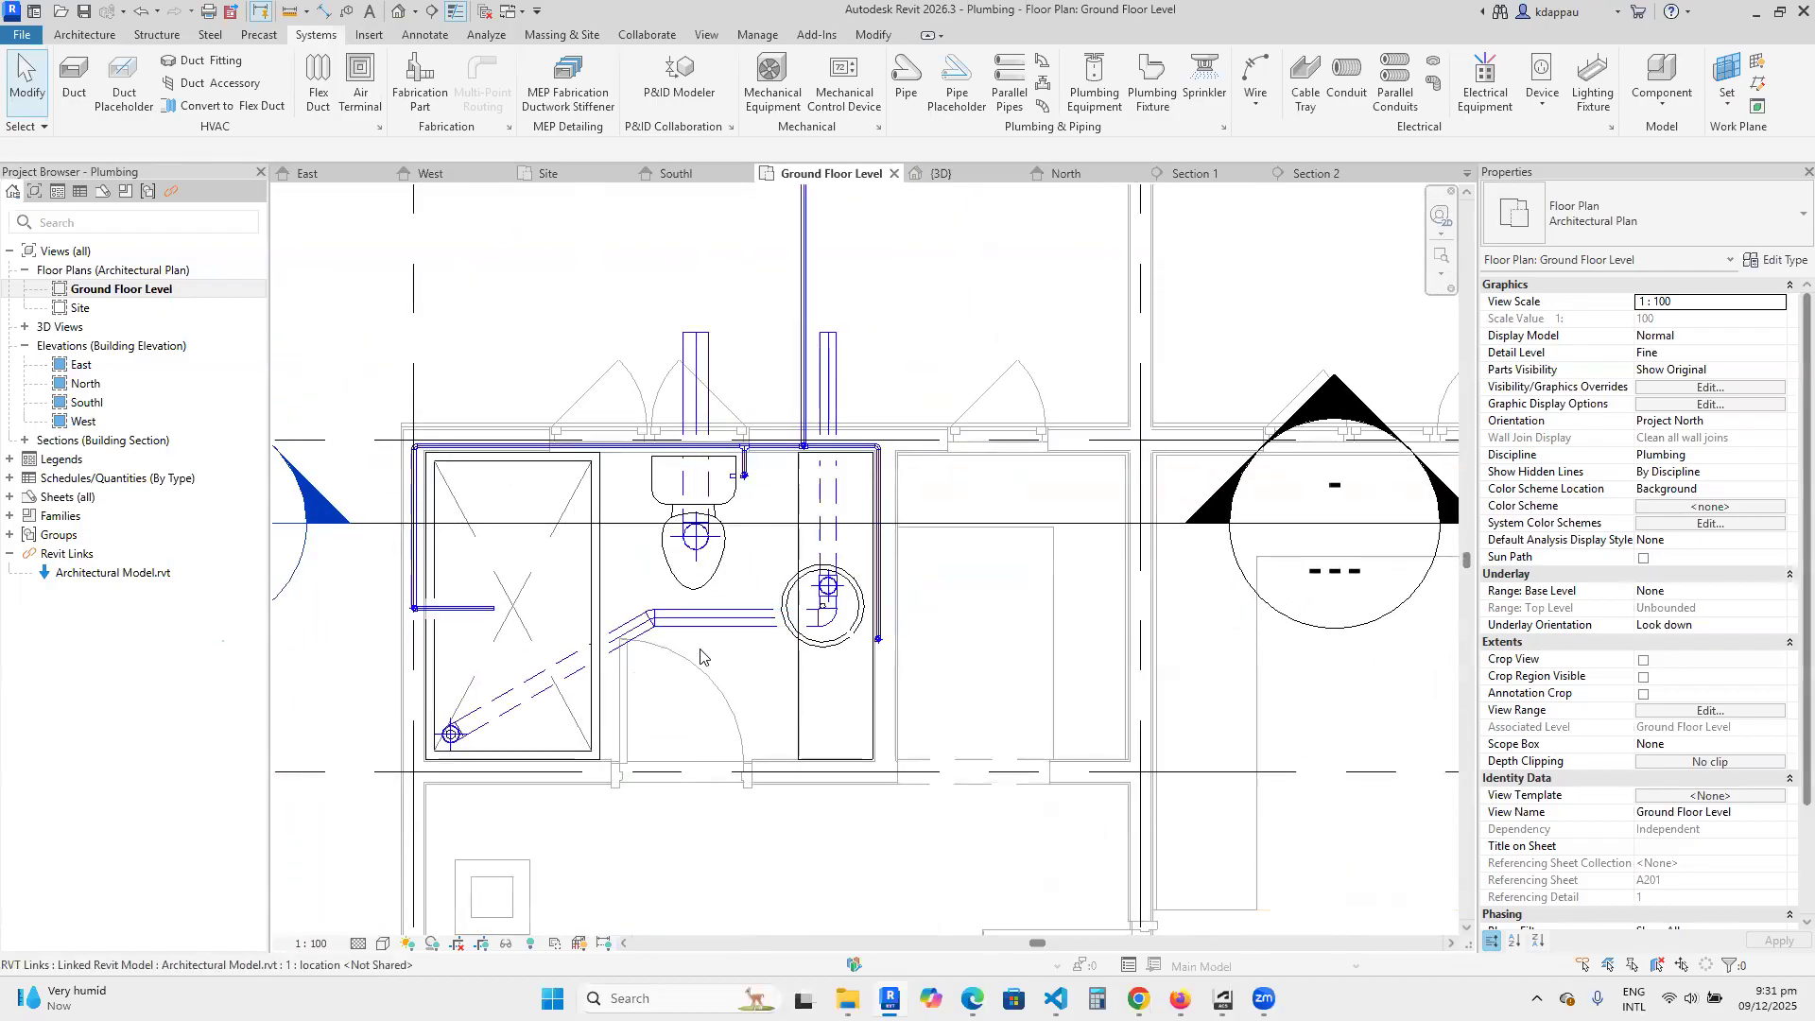
pyautogui.scroll(-1, 624, 650)
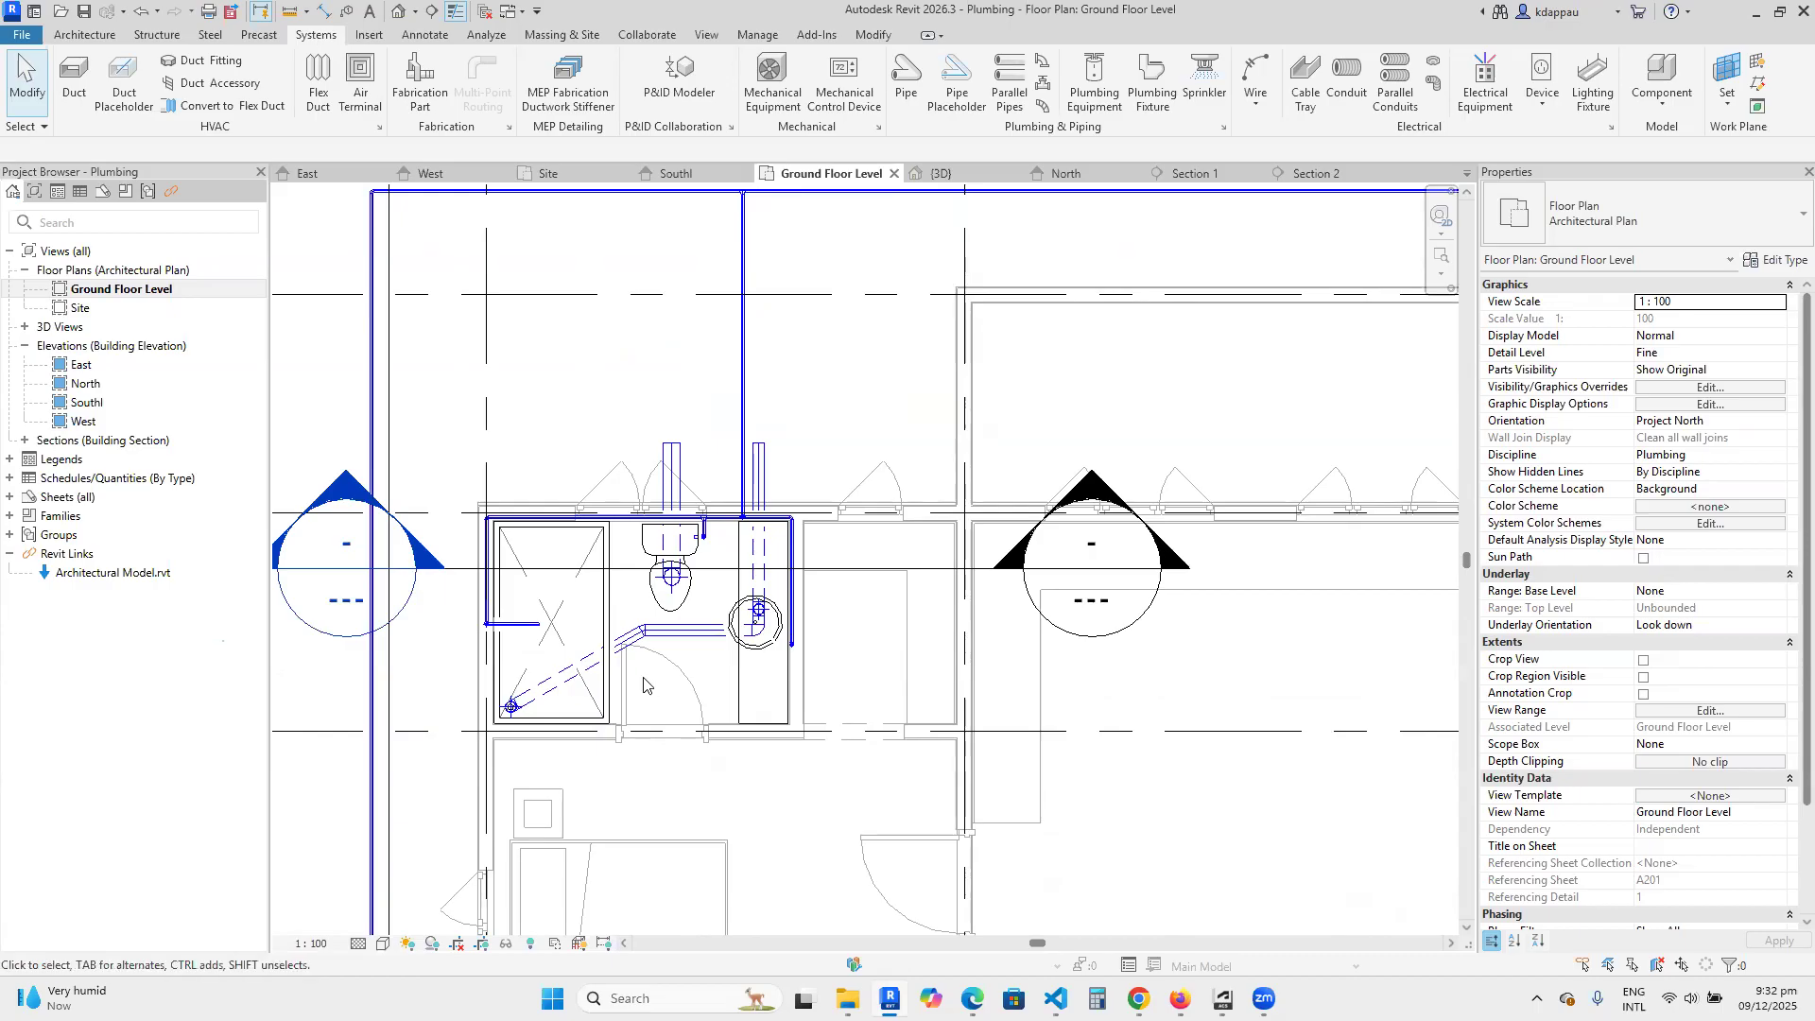
pyautogui.scroll(-5, 643, 683)
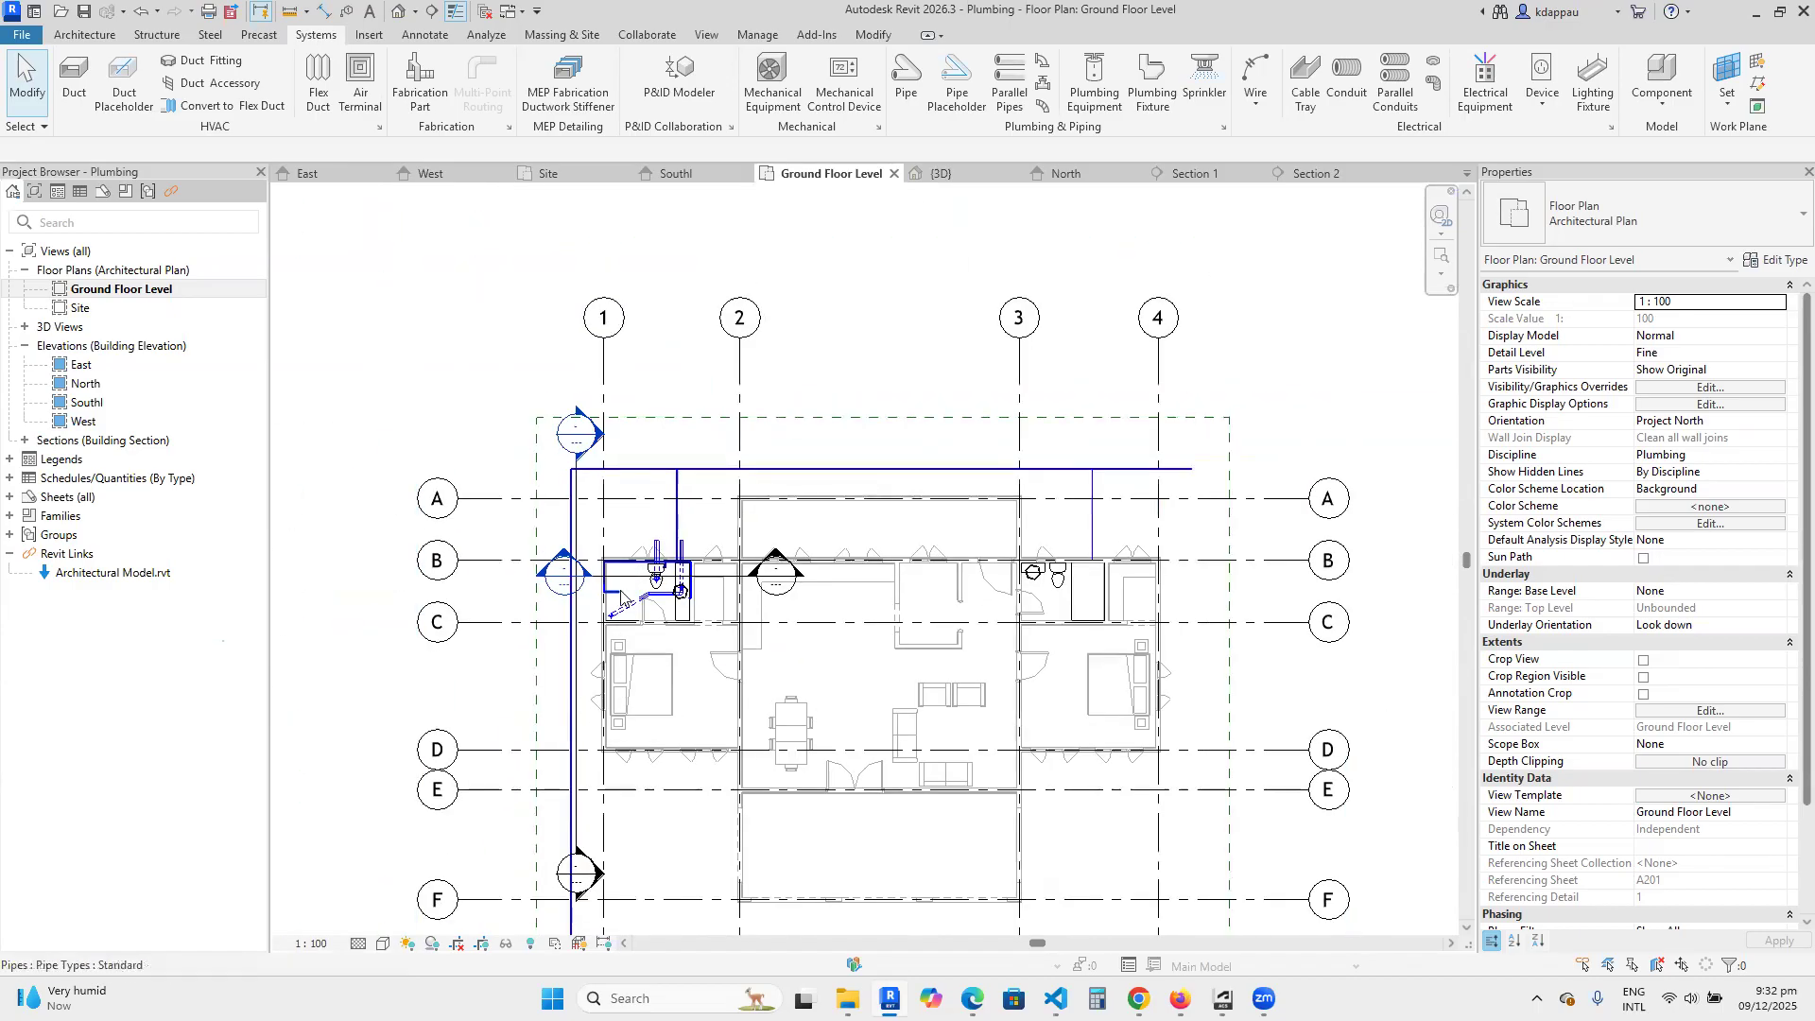
pyautogui.scroll(-2, 620, 597)
pyautogui.scroll(4, 624, 626)
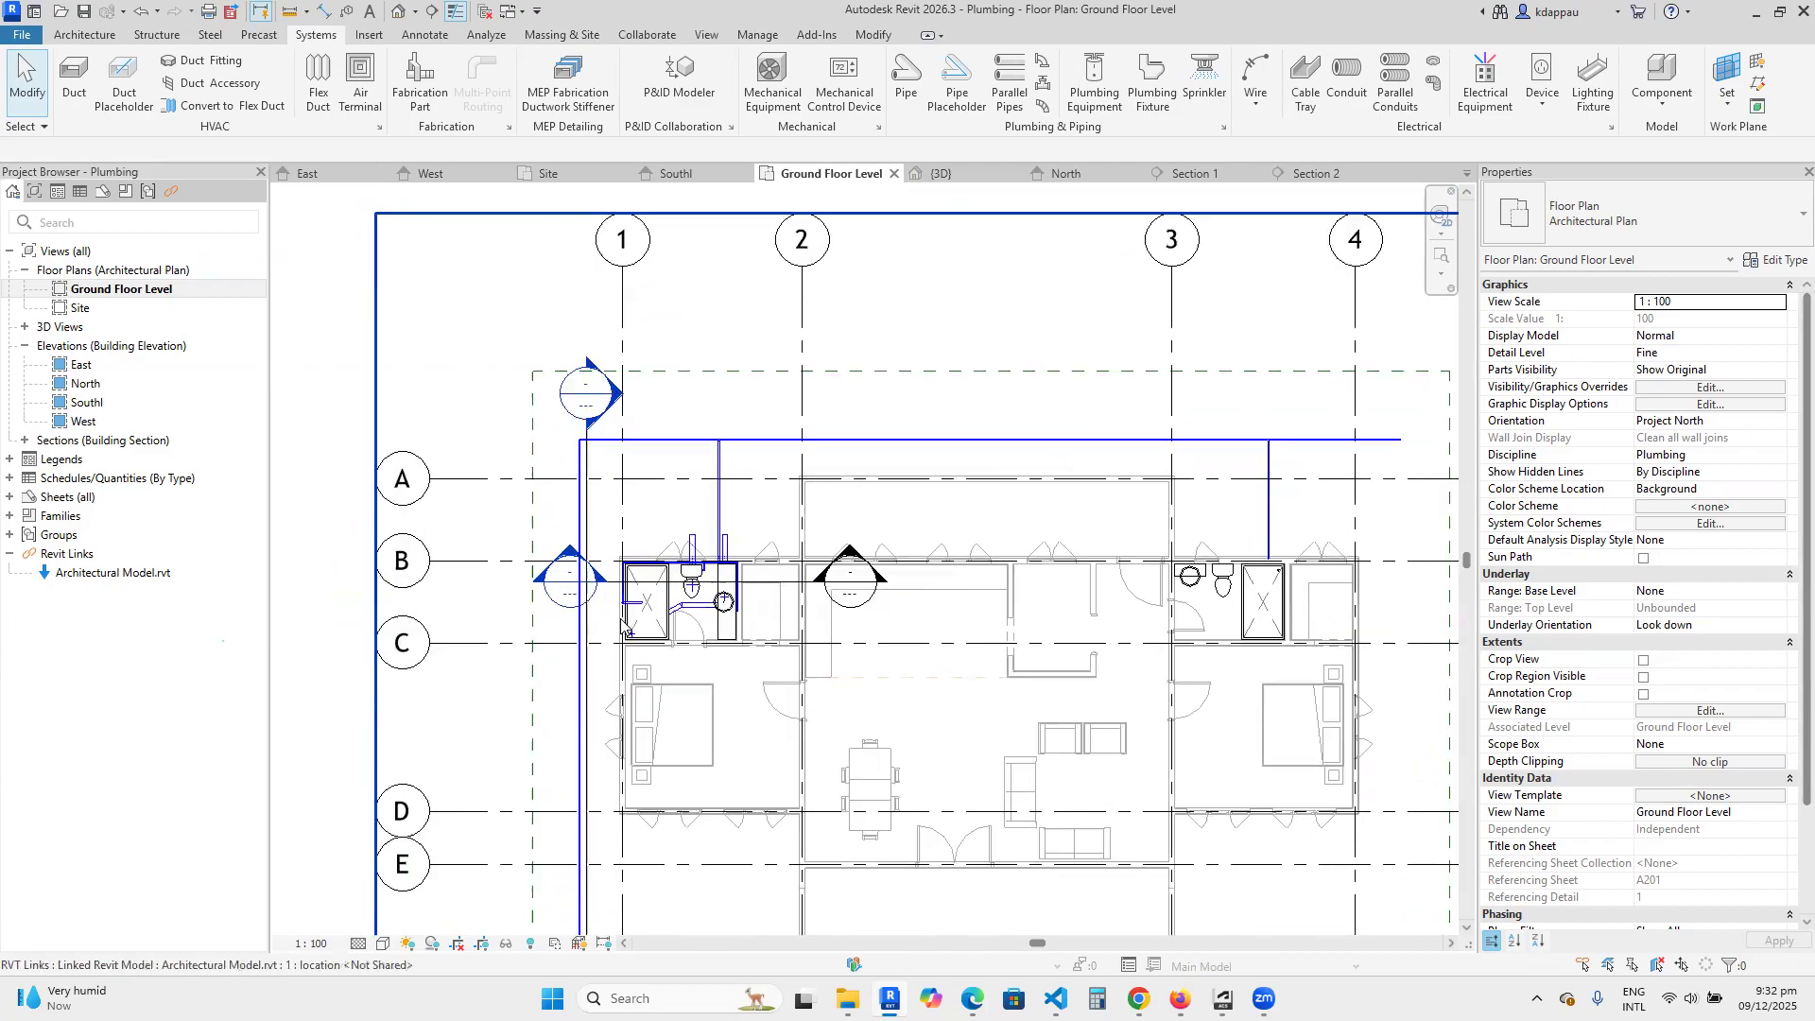
pyautogui.scroll(4, 622, 626)
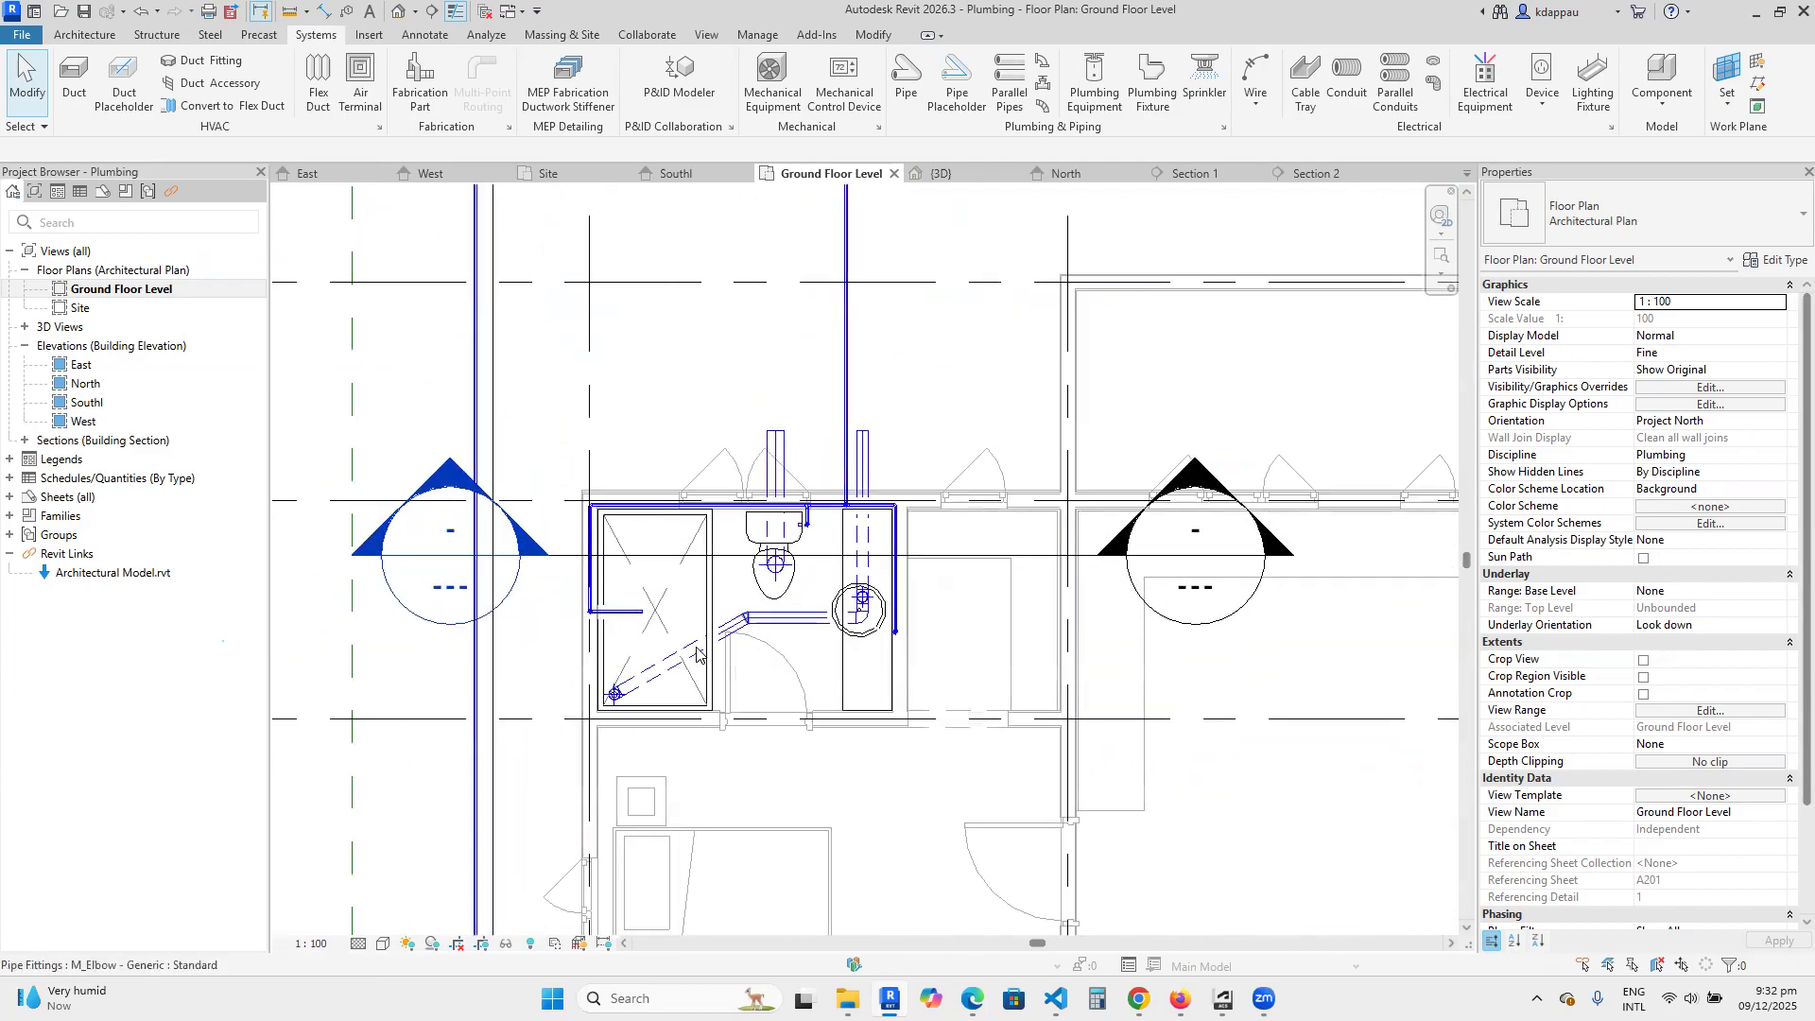
pyautogui.scroll(-2, 697, 654)
pyautogui.scroll(-3, 709, 635)
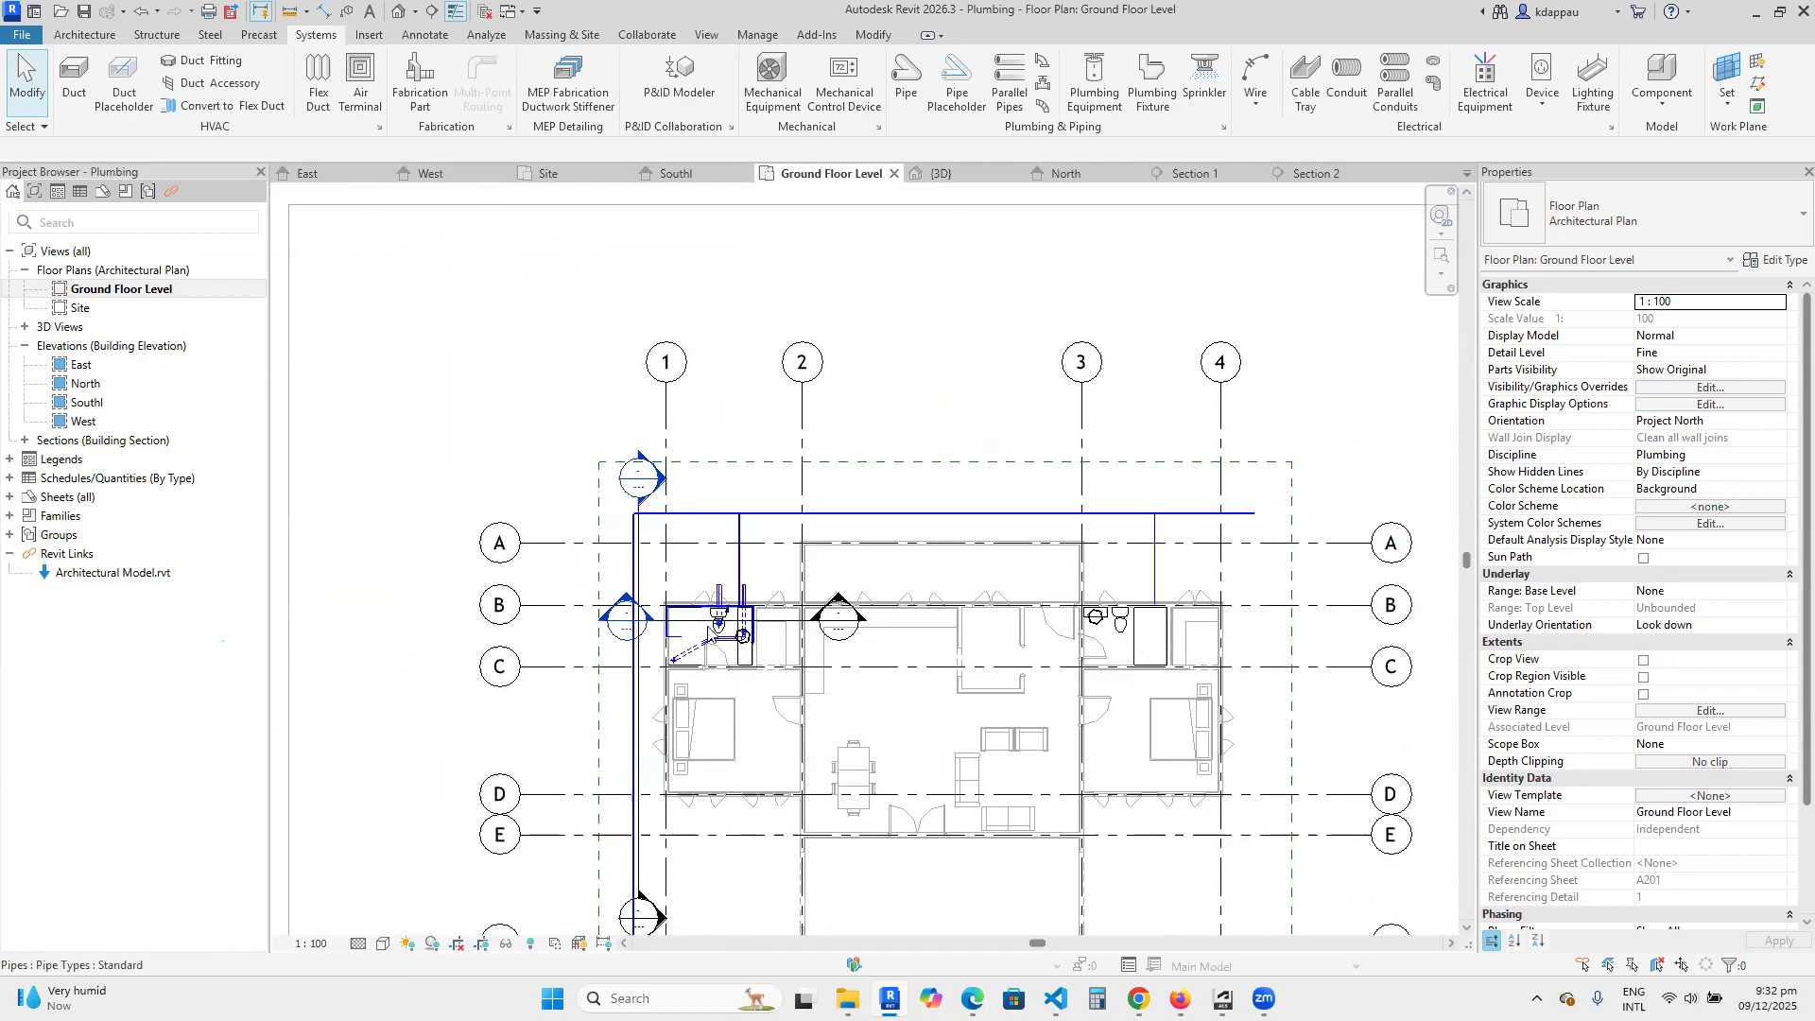
pyautogui.scroll(-3, 719, 622)
pyautogui.scroll(3, 723, 620)
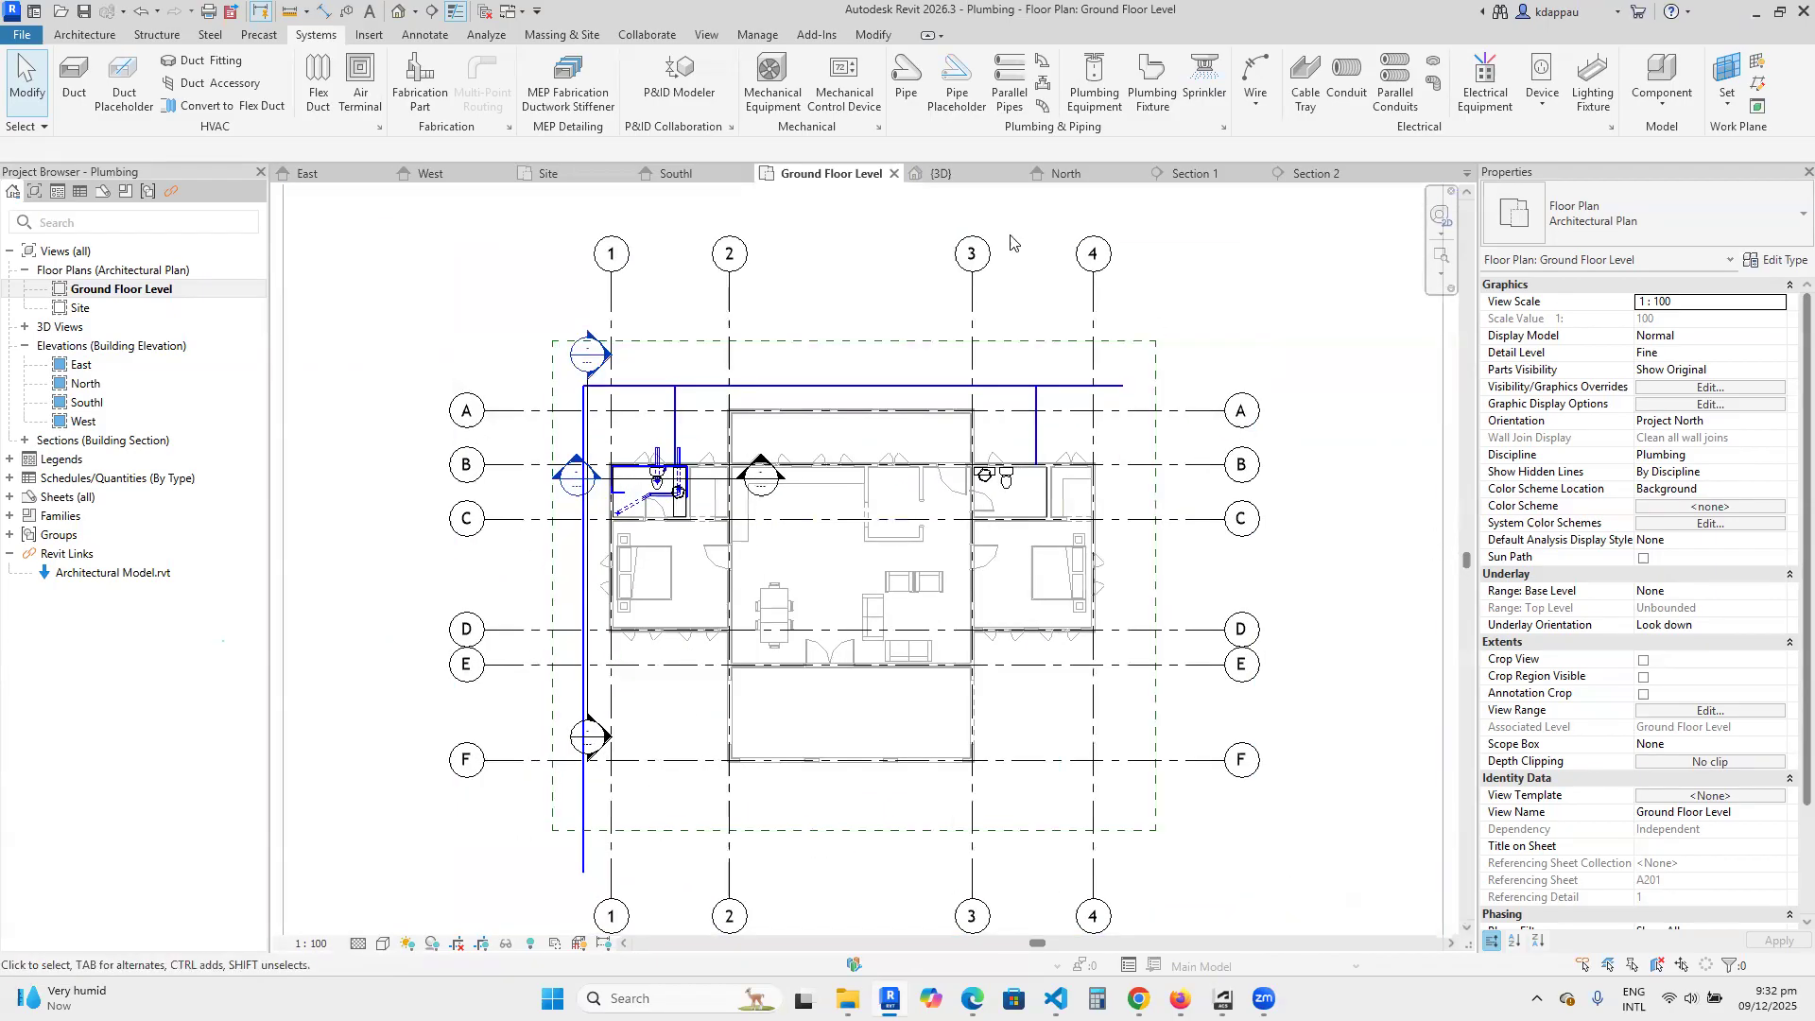
# Start a new schedule of building components and look through the category list for the piping elements.
pyautogui.click(707, 35)
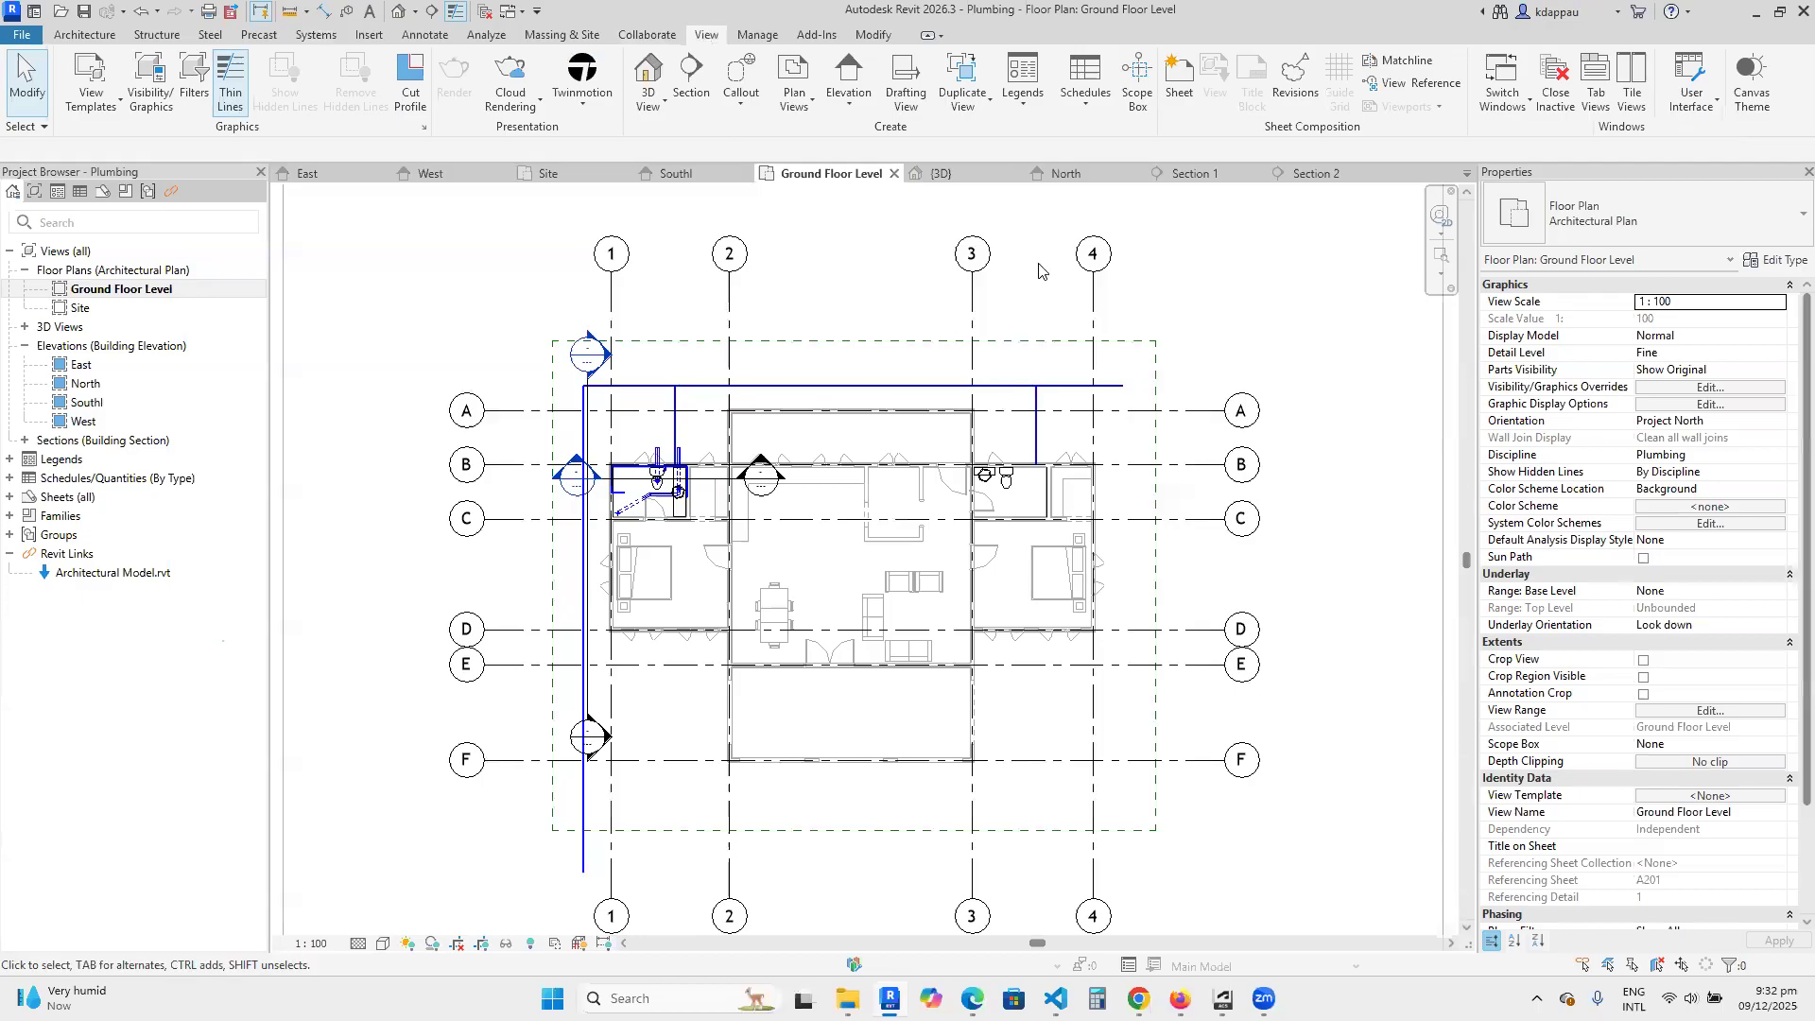
pyautogui.click(1087, 100)
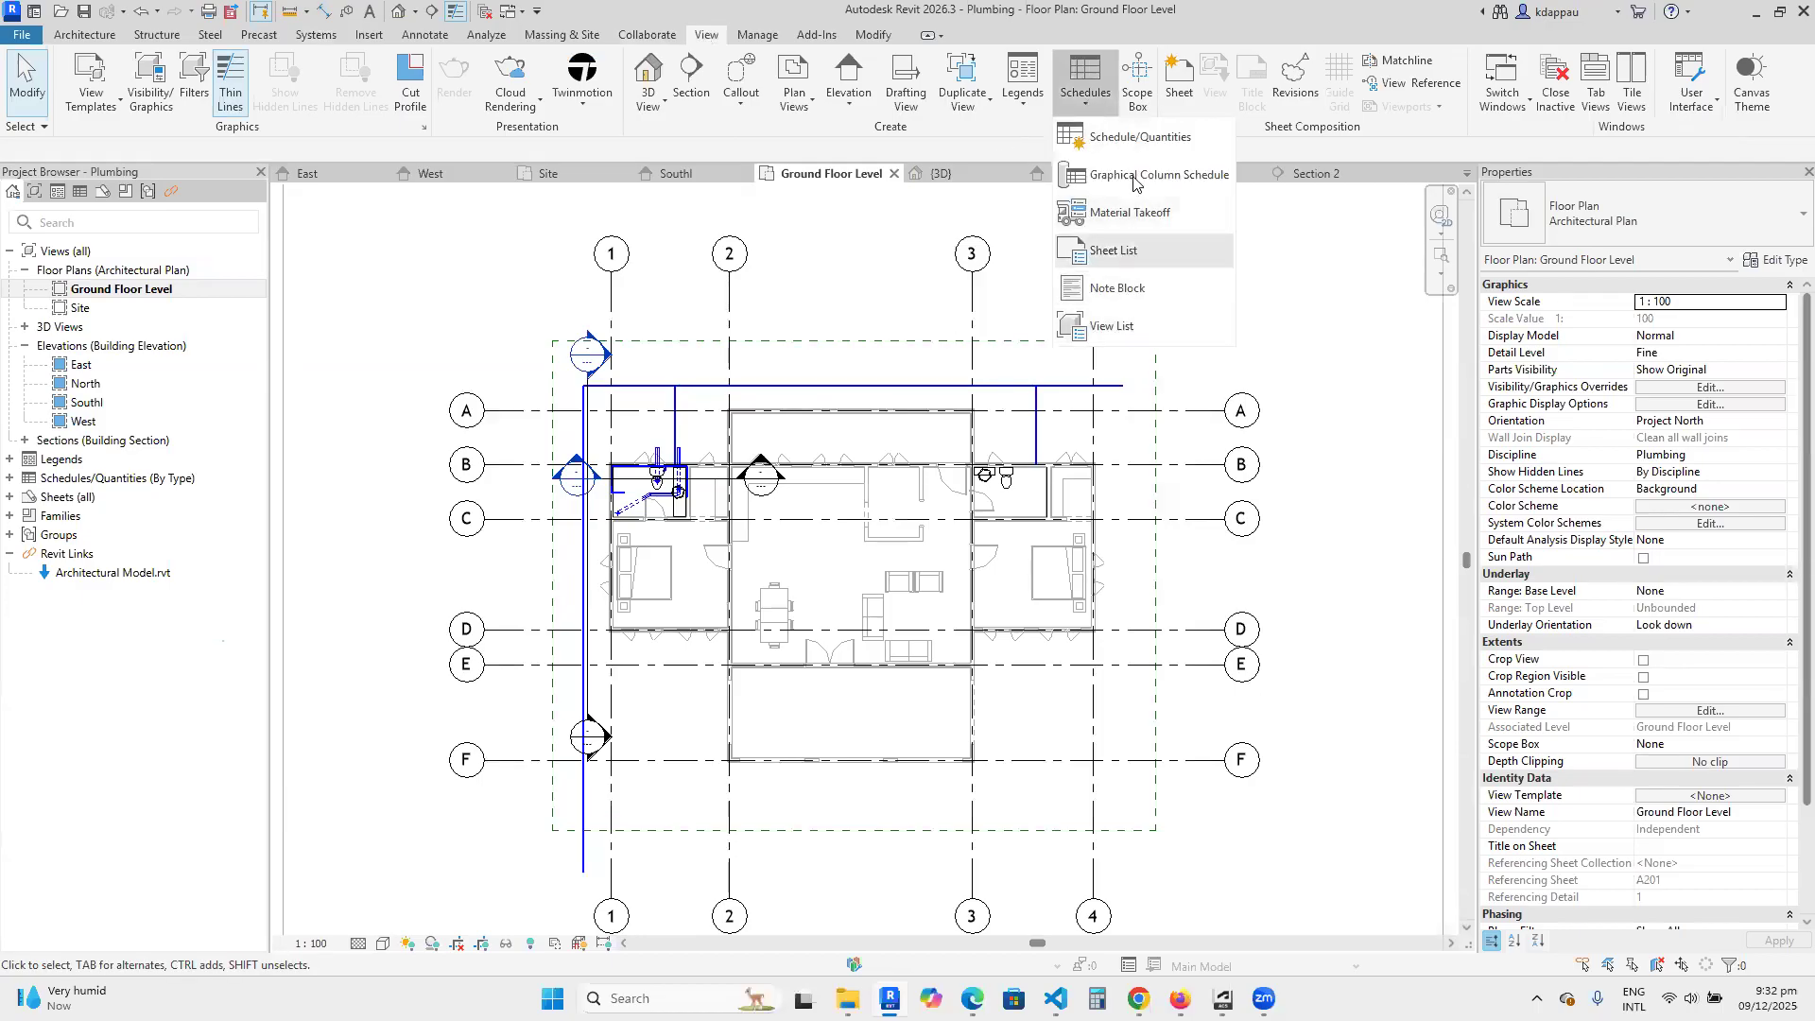
pyautogui.click(1139, 138)
pyautogui.scroll(-15, 466, 511)
pyautogui.scroll(-3, 466, 511)
pyautogui.scroll(-1, 465, 511)
pyautogui.scroll(1, 455, 453)
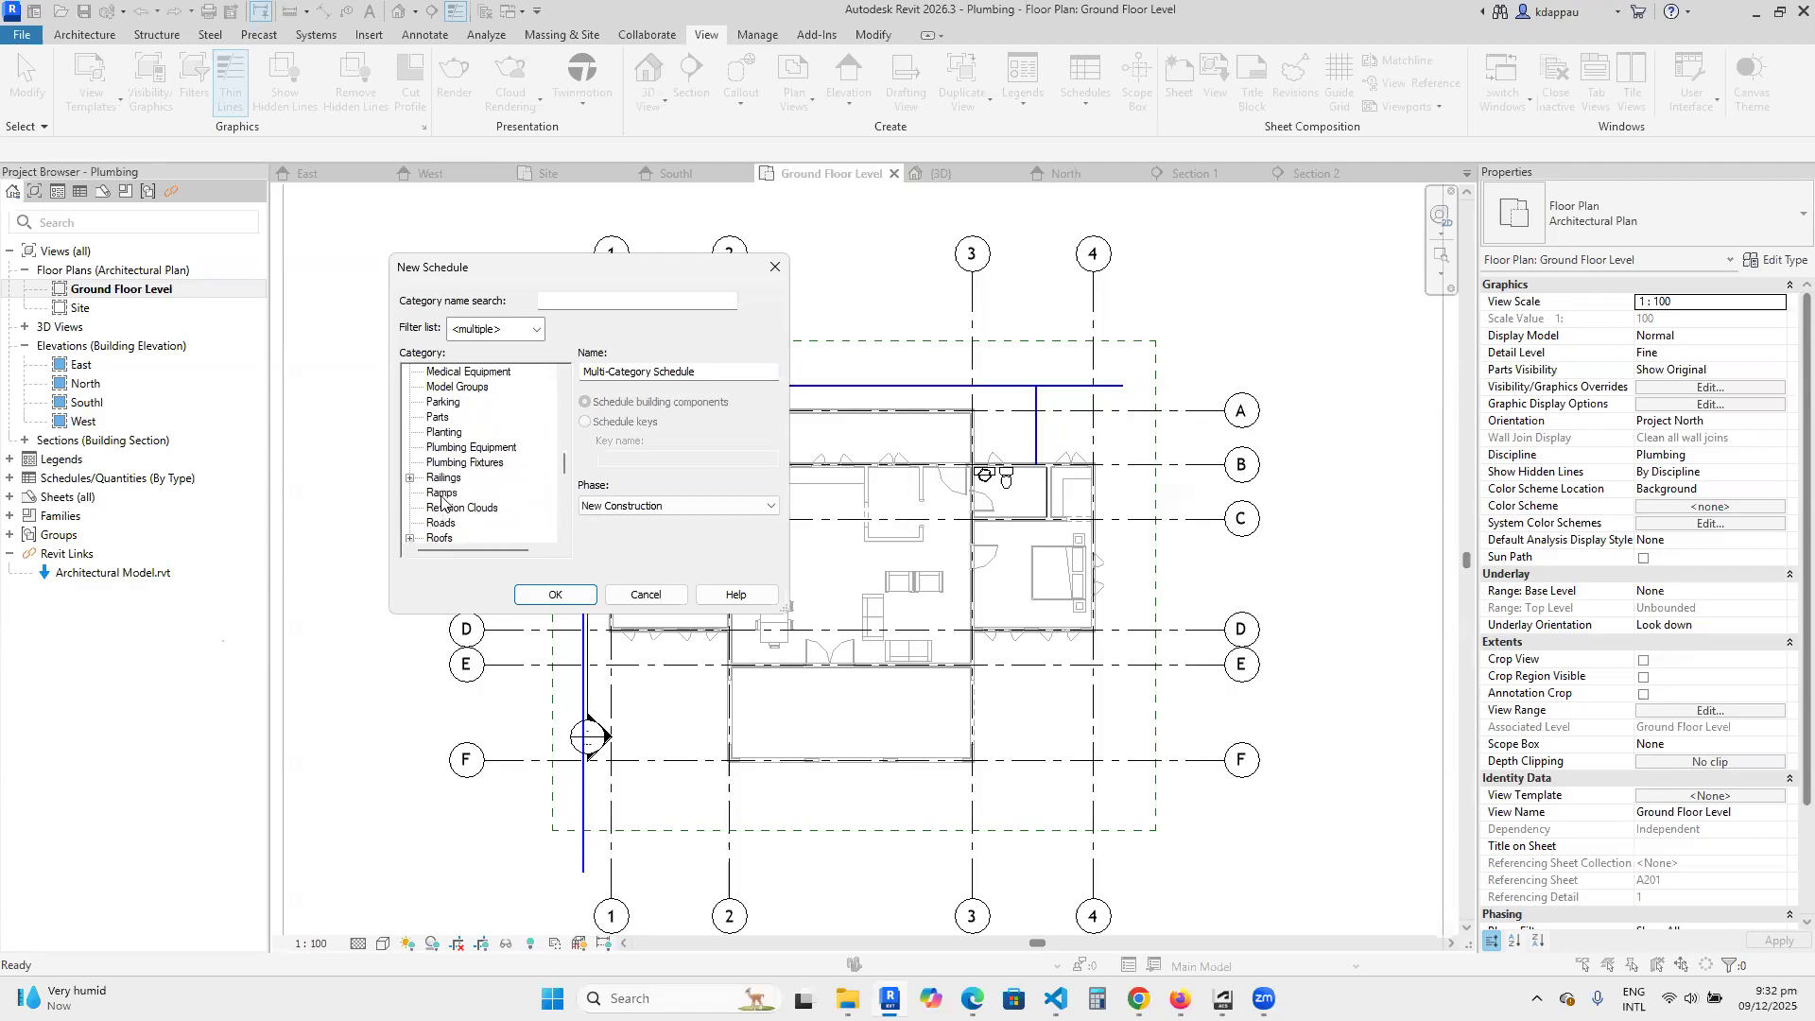
pyautogui.scroll(2, 444, 449)
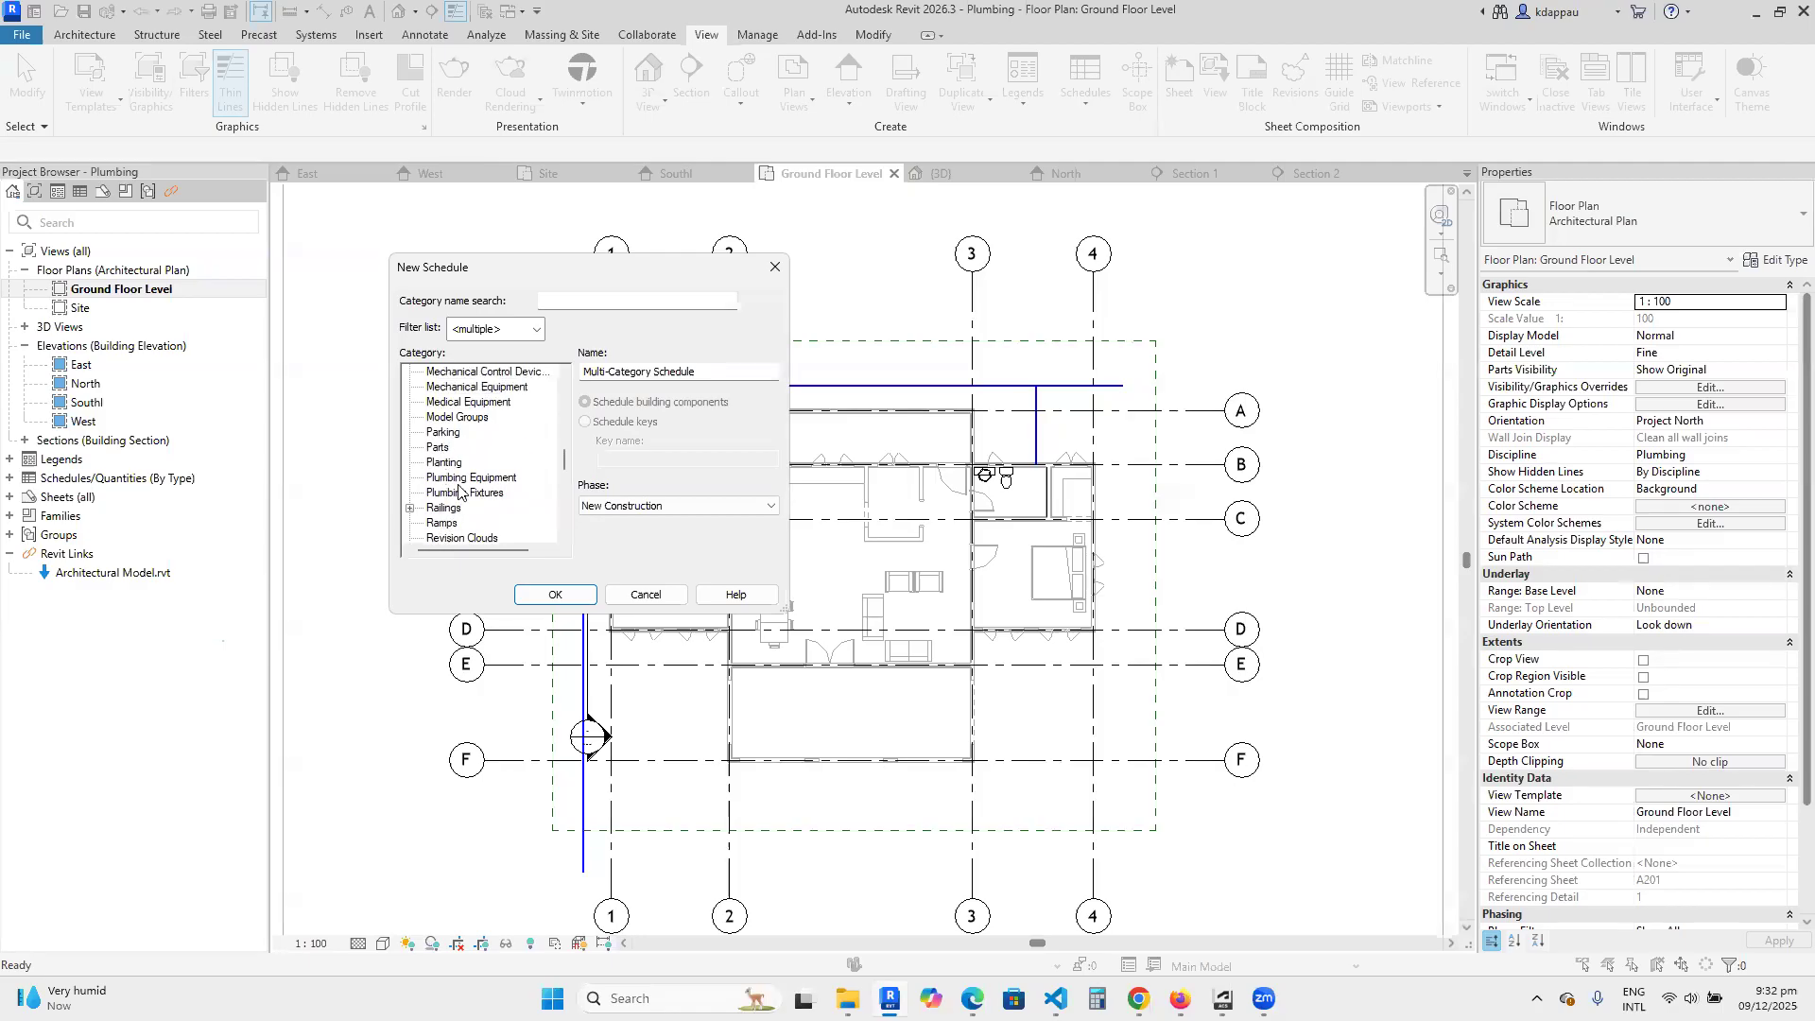
pyautogui.click(451, 480)
pyautogui.scroll(-2, 450, 484)
pyautogui.click(443, 477)
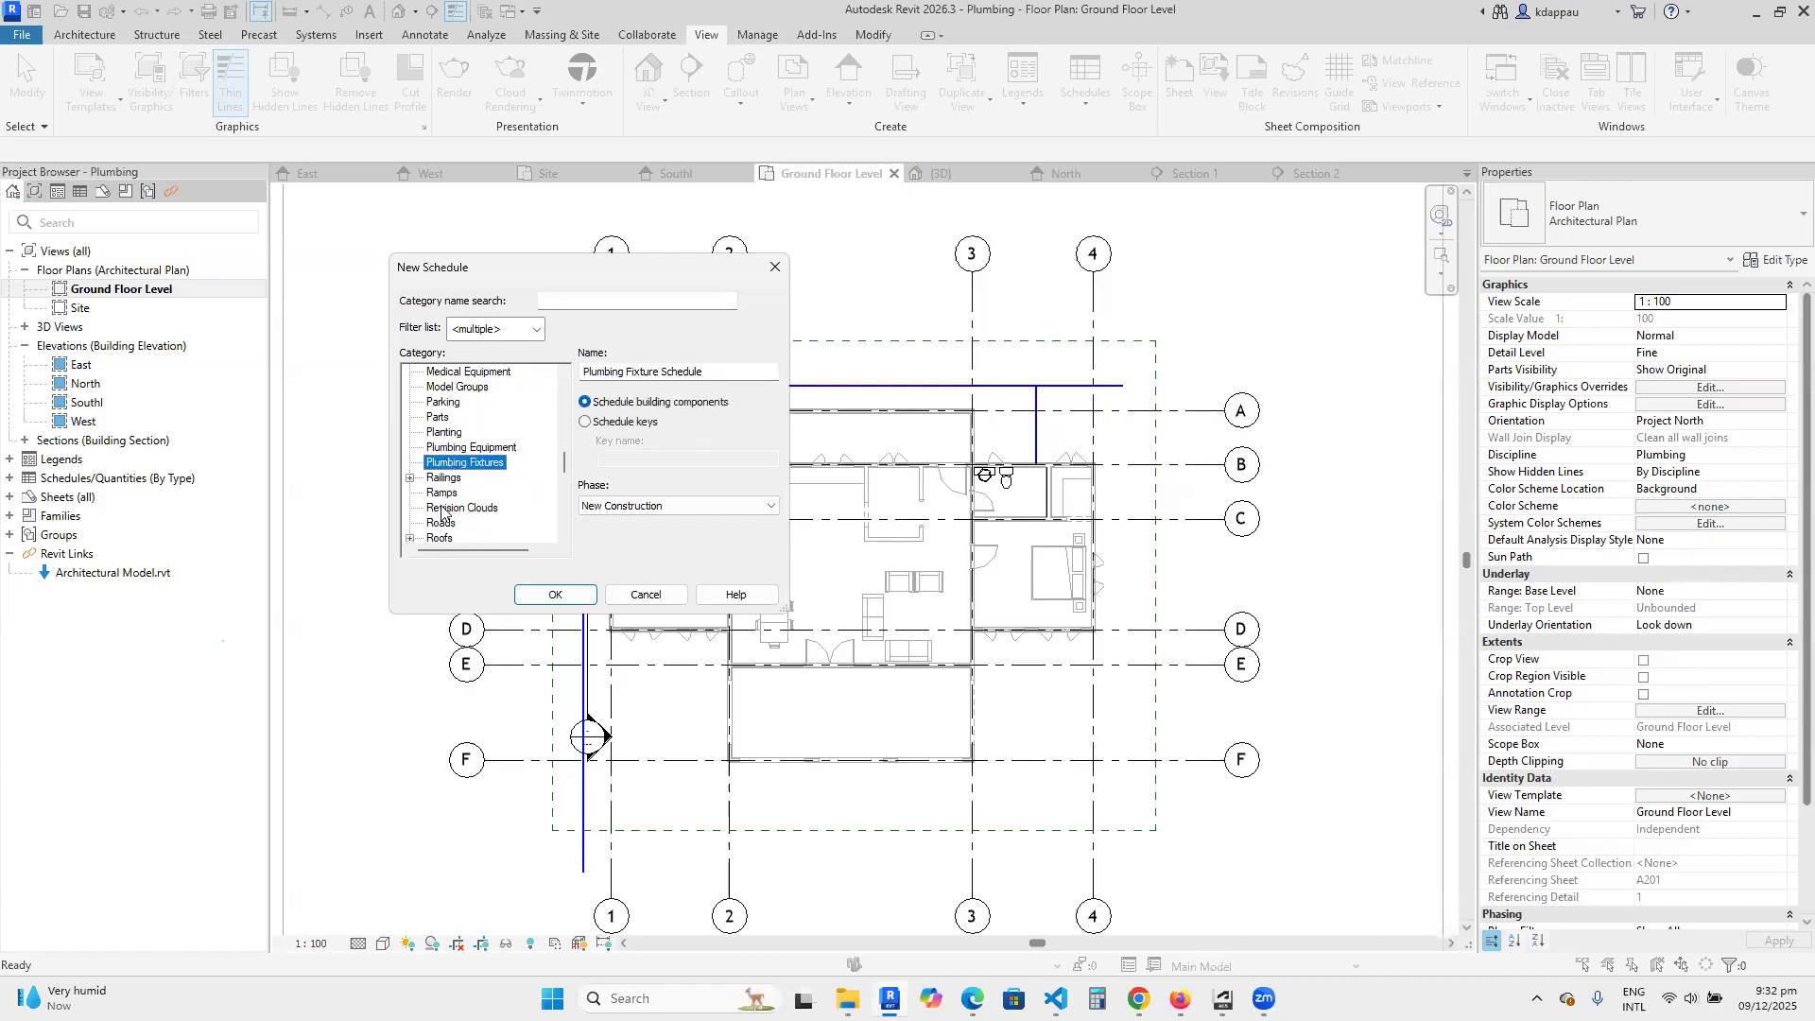
pyautogui.scroll(-5, 446, 473)
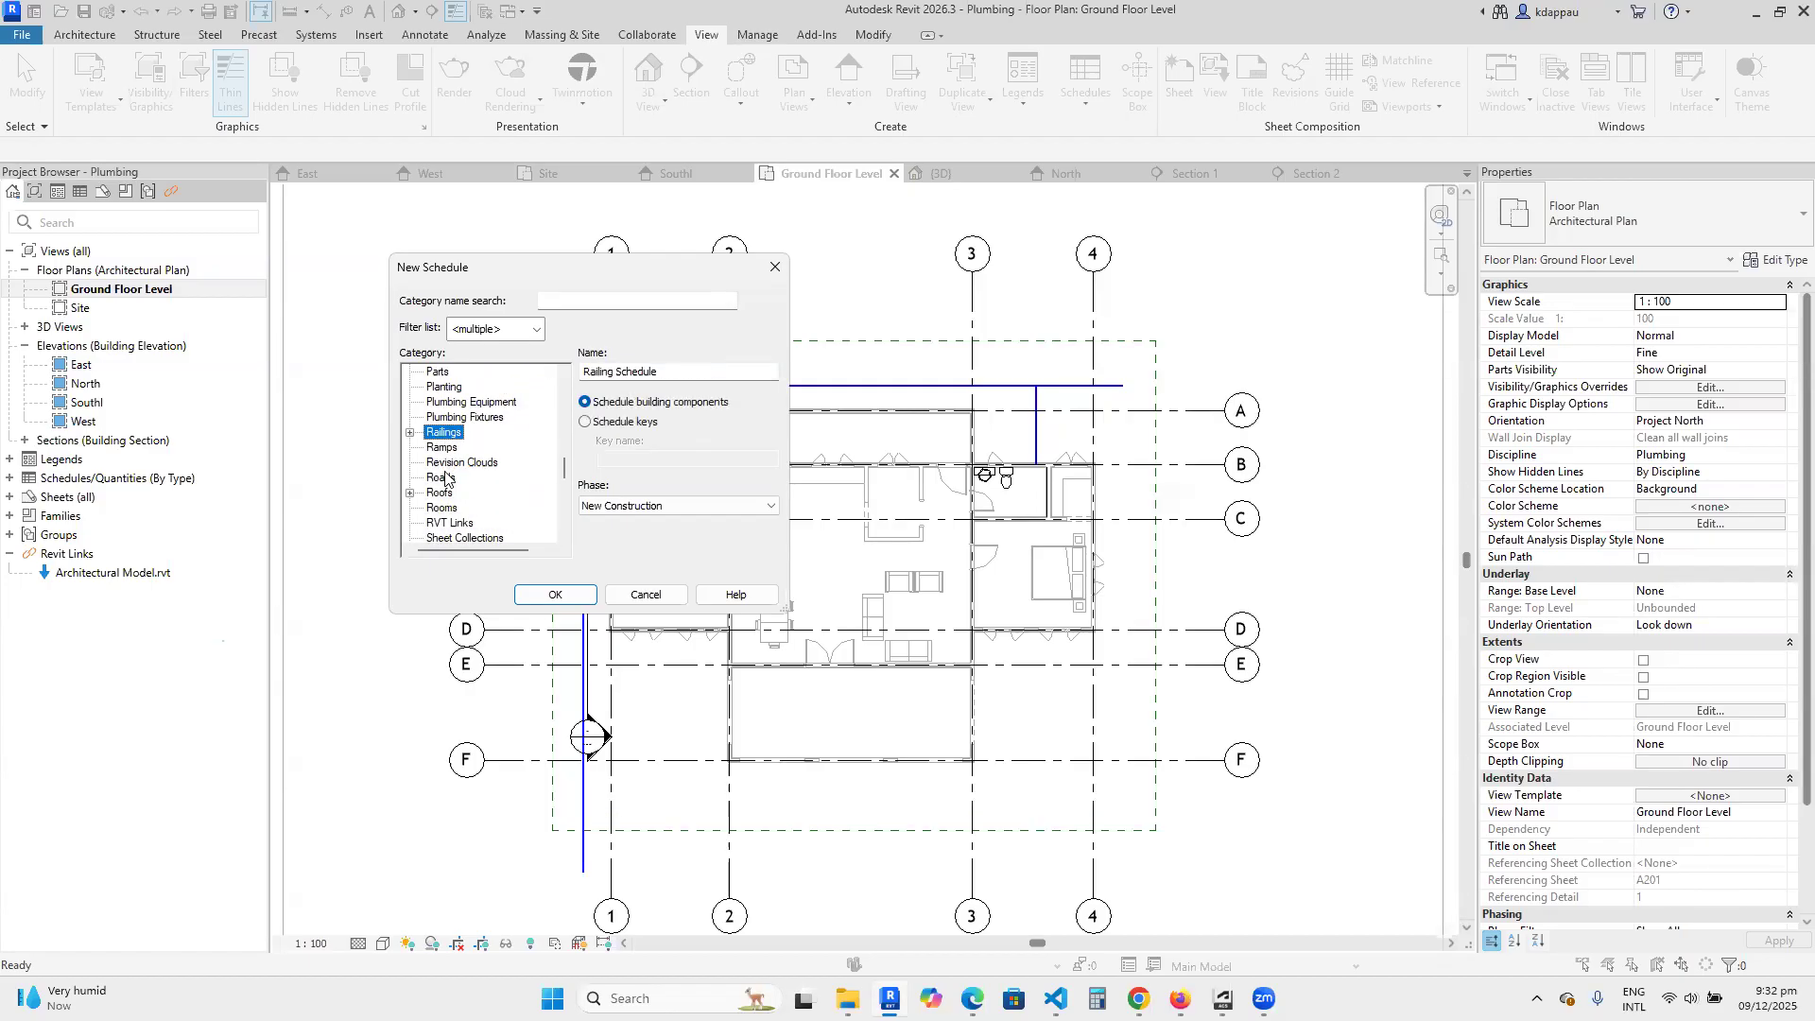
pyautogui.scroll(1, 441, 470)
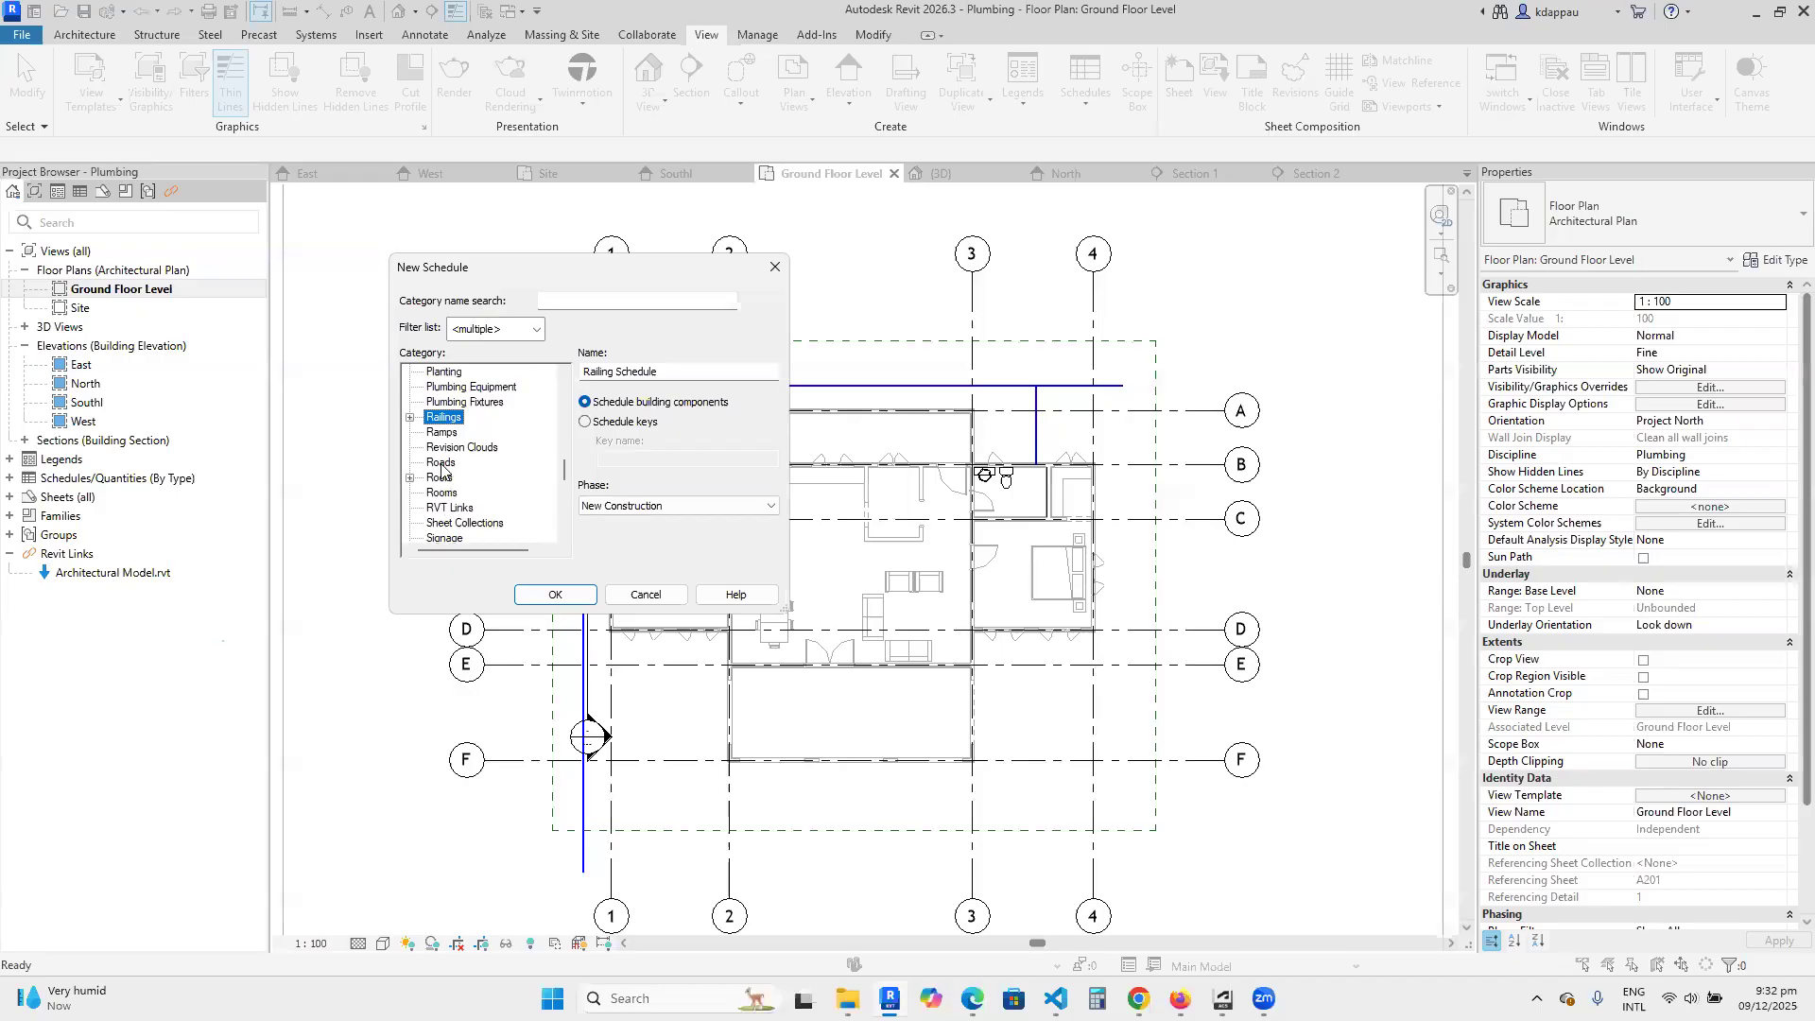
pyautogui.click(441, 388)
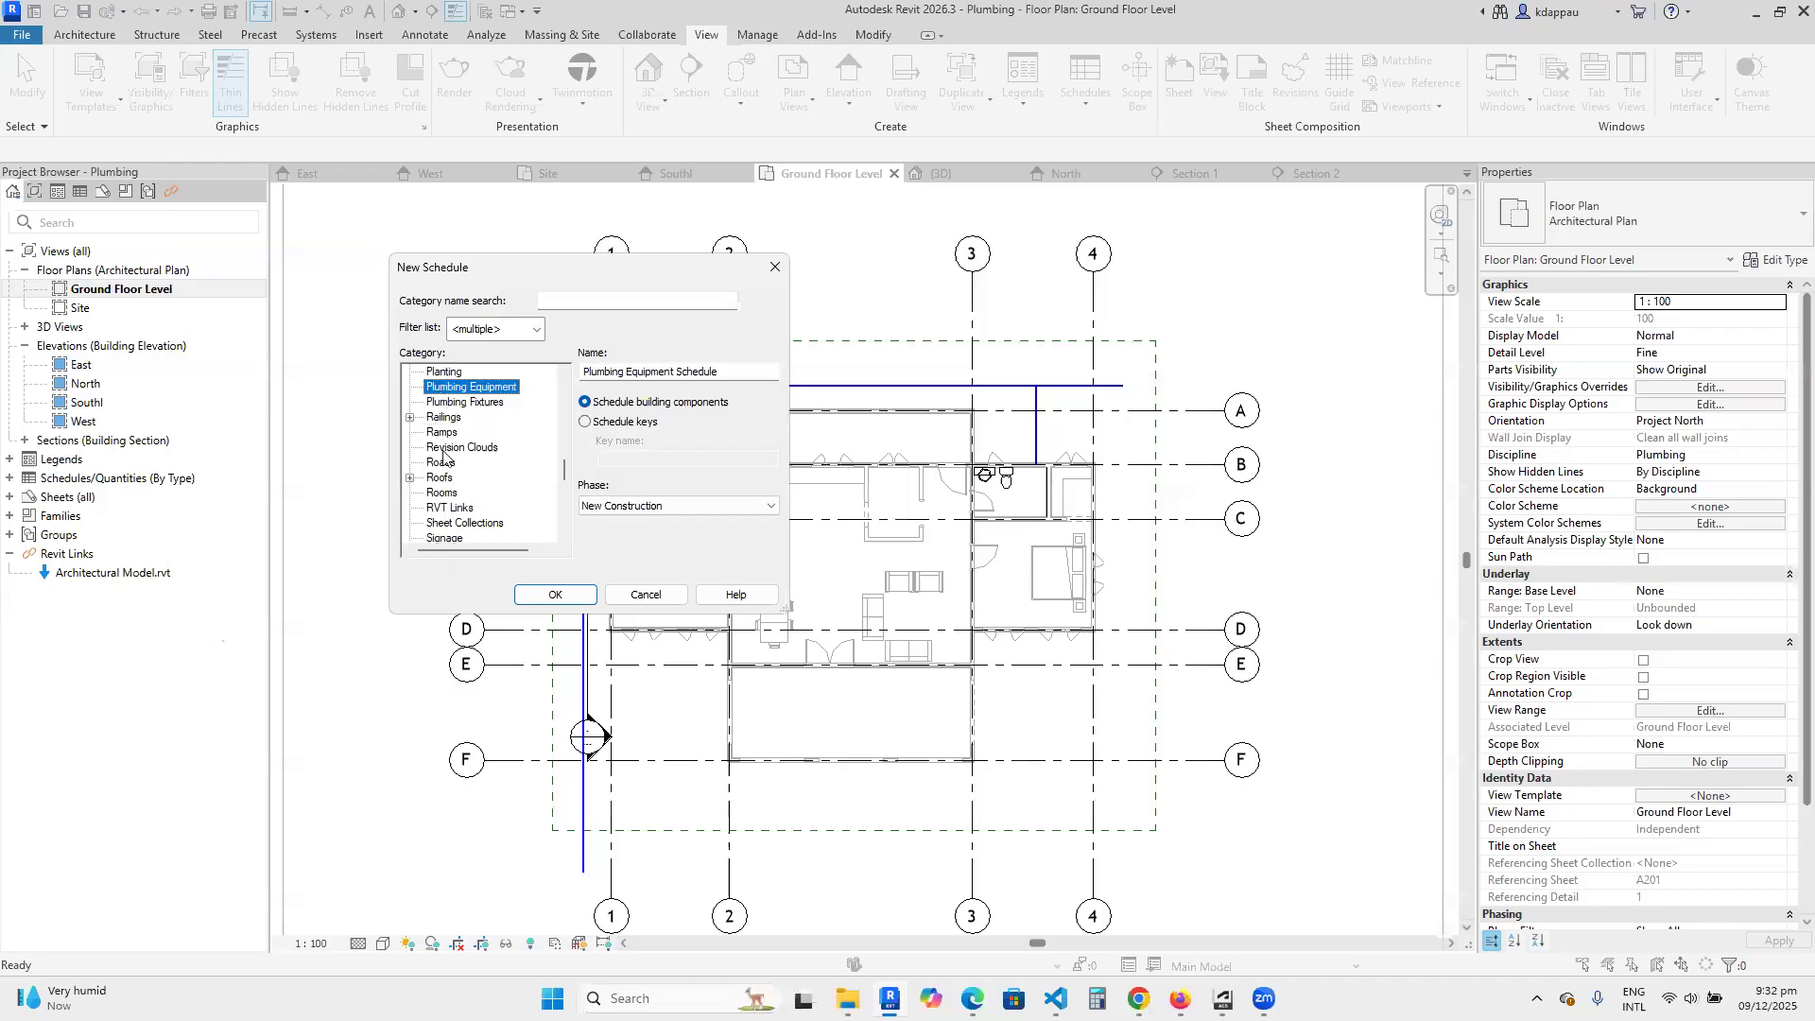
pyautogui.click(447, 404)
pyautogui.scroll(-3, 442, 465)
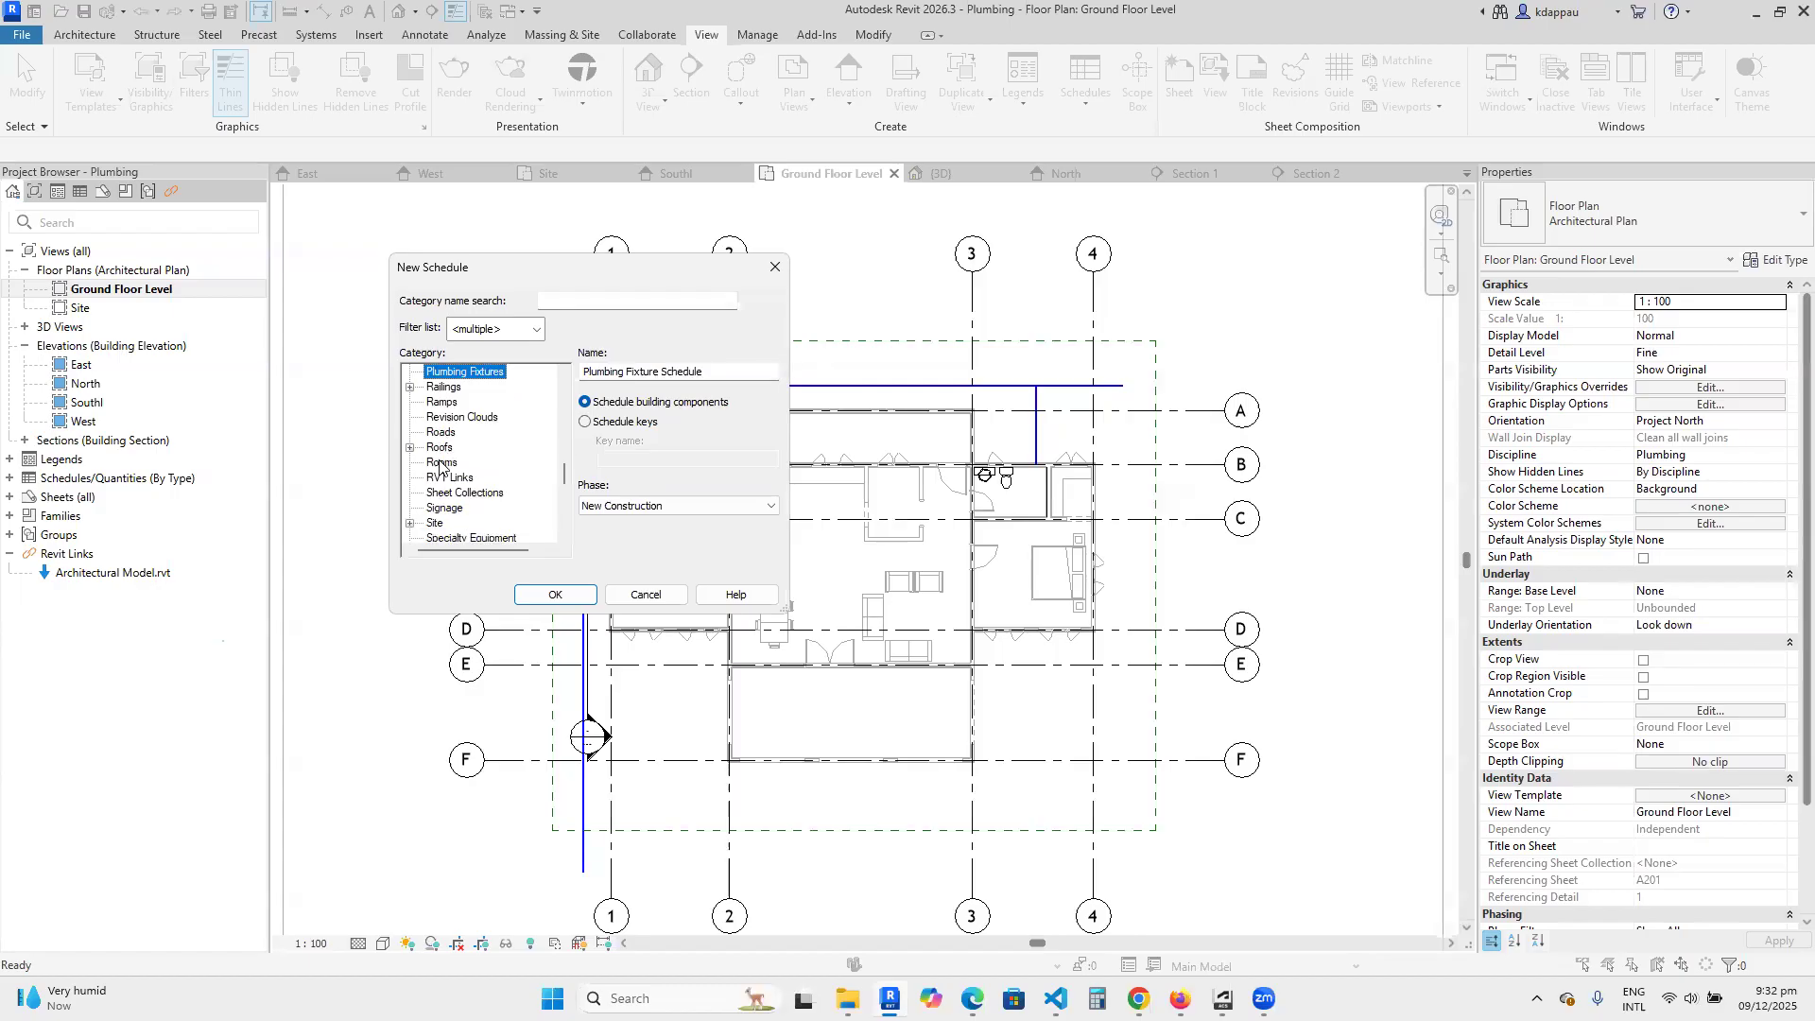
# Include Piping in the category filter and create a building component schedule for the Pipes category, named Pipe Schedule.
pyautogui.click(481, 331)
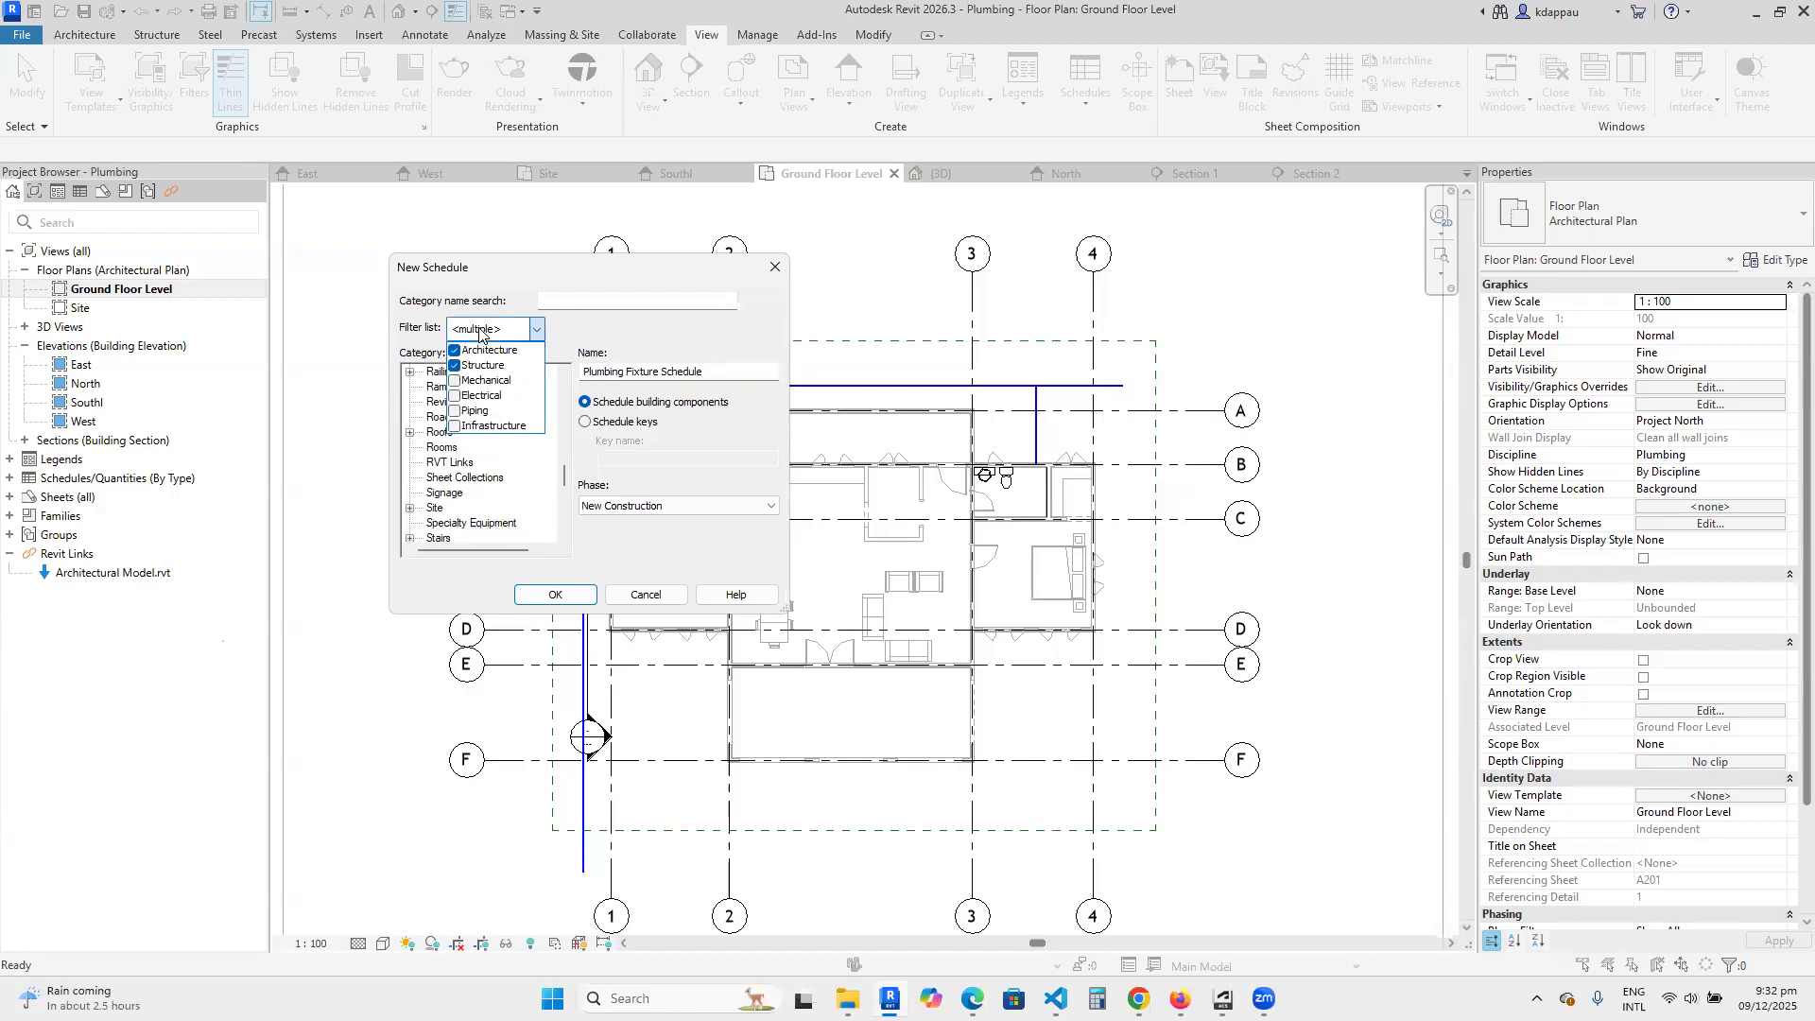
pyautogui.click(453, 416)
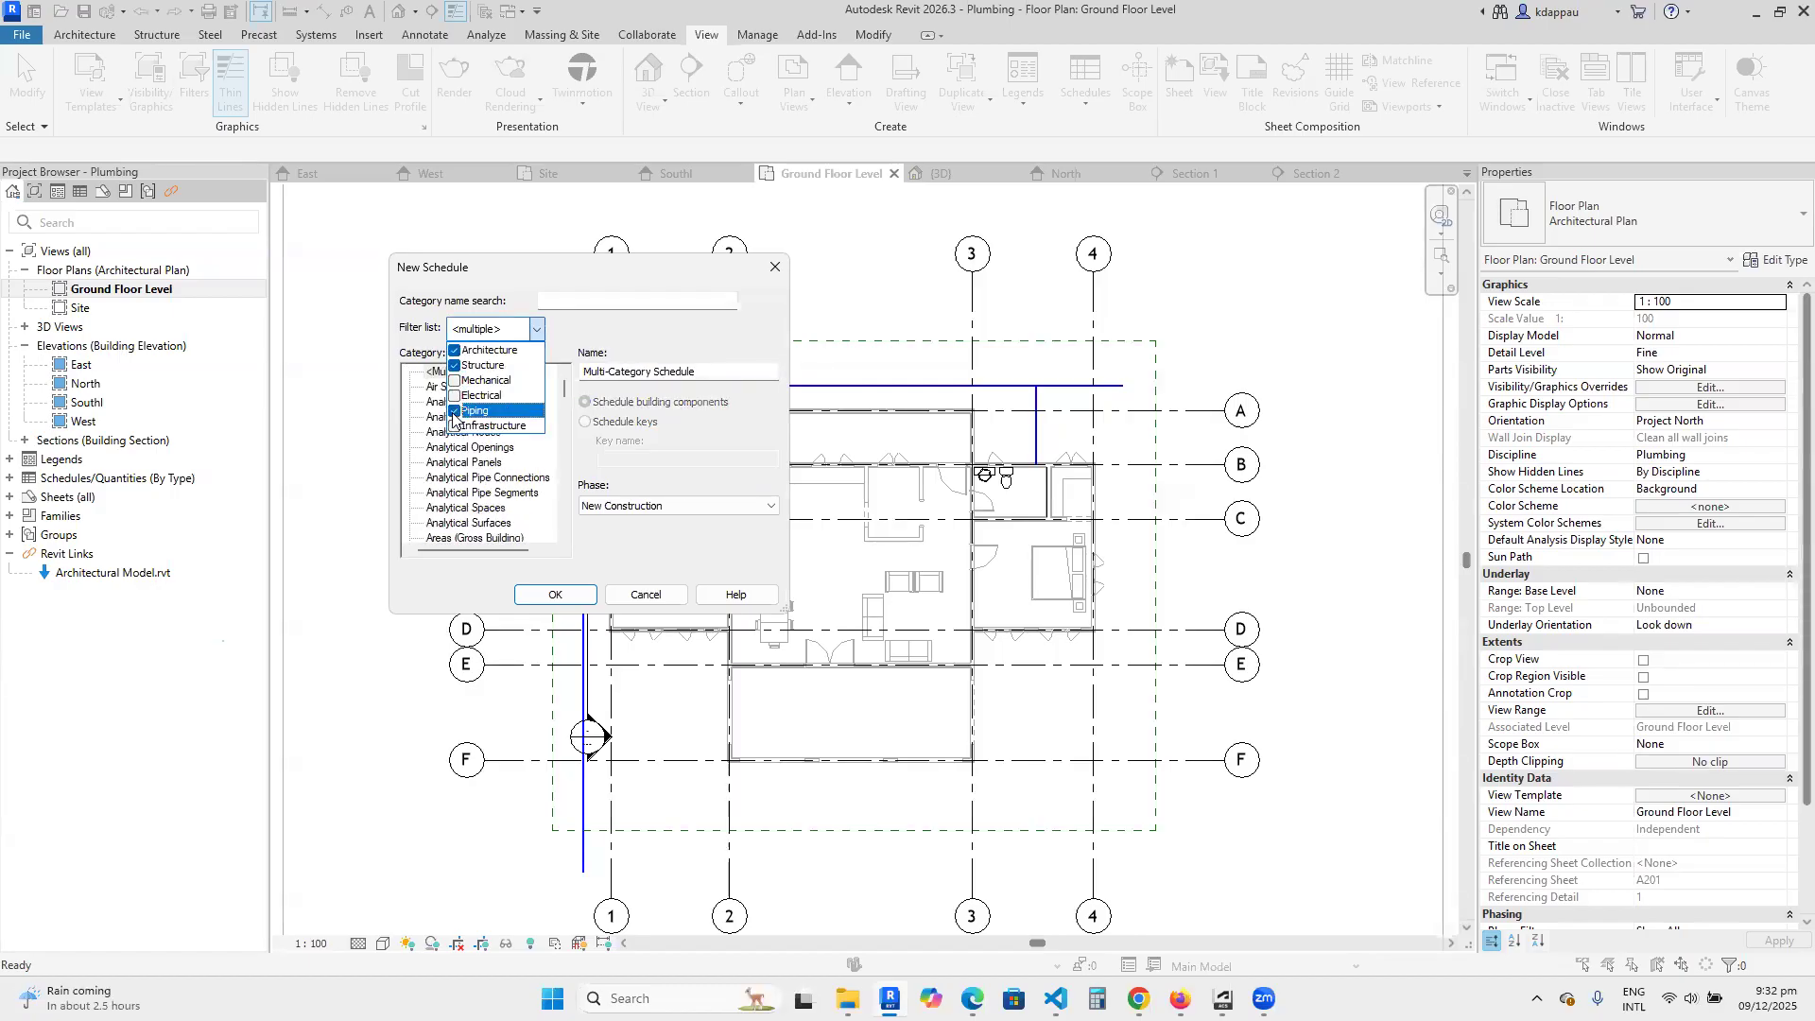
pyautogui.scroll(-12, 463, 463)
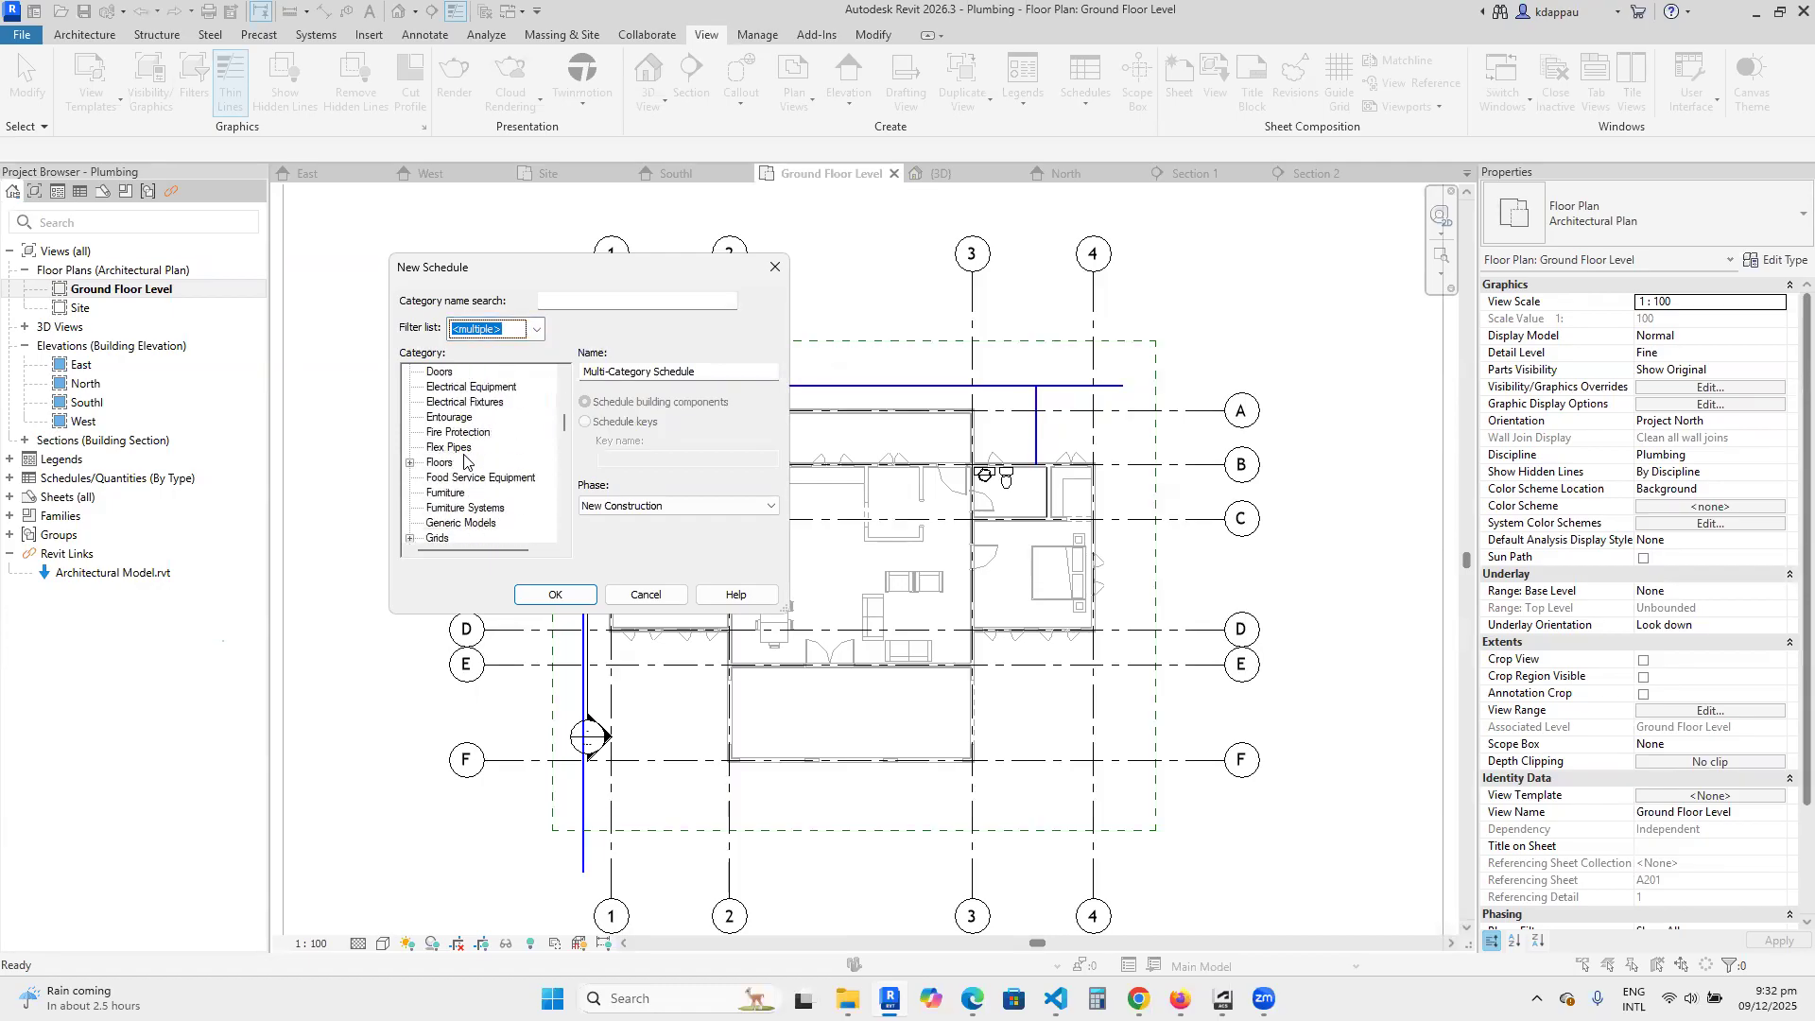
pyautogui.scroll(1, 464, 473)
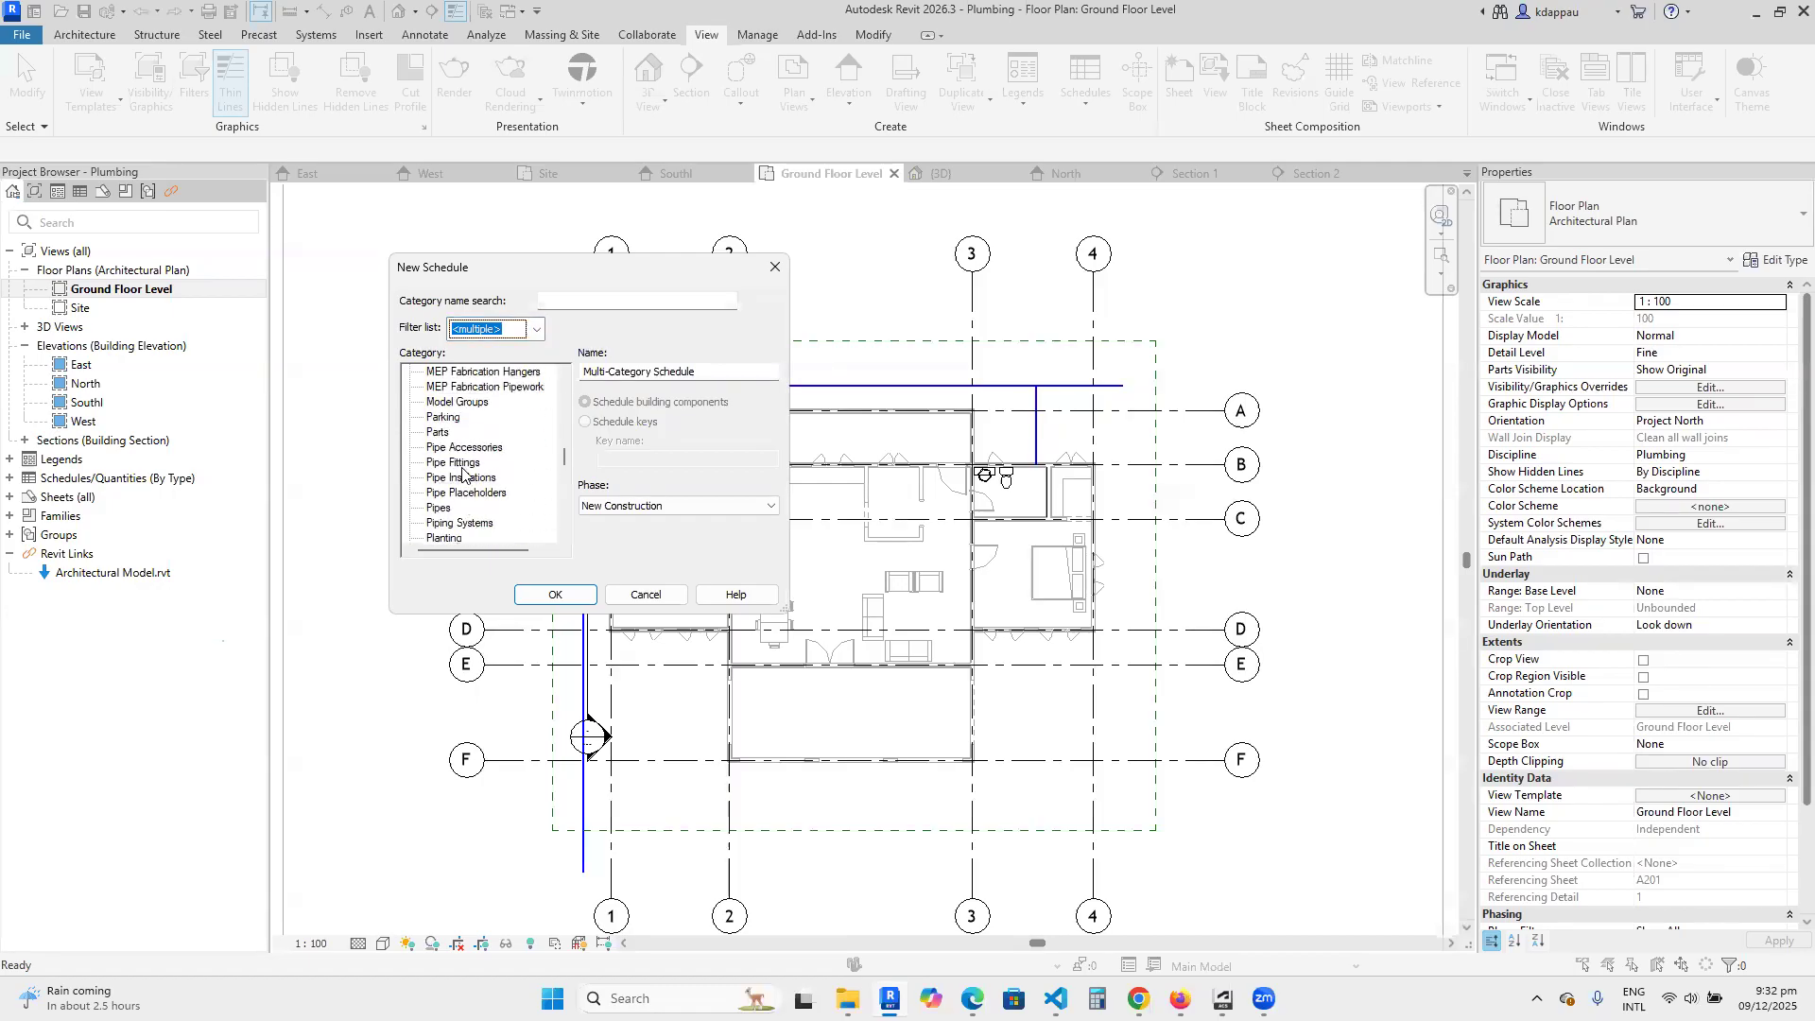
pyautogui.click(440, 508)
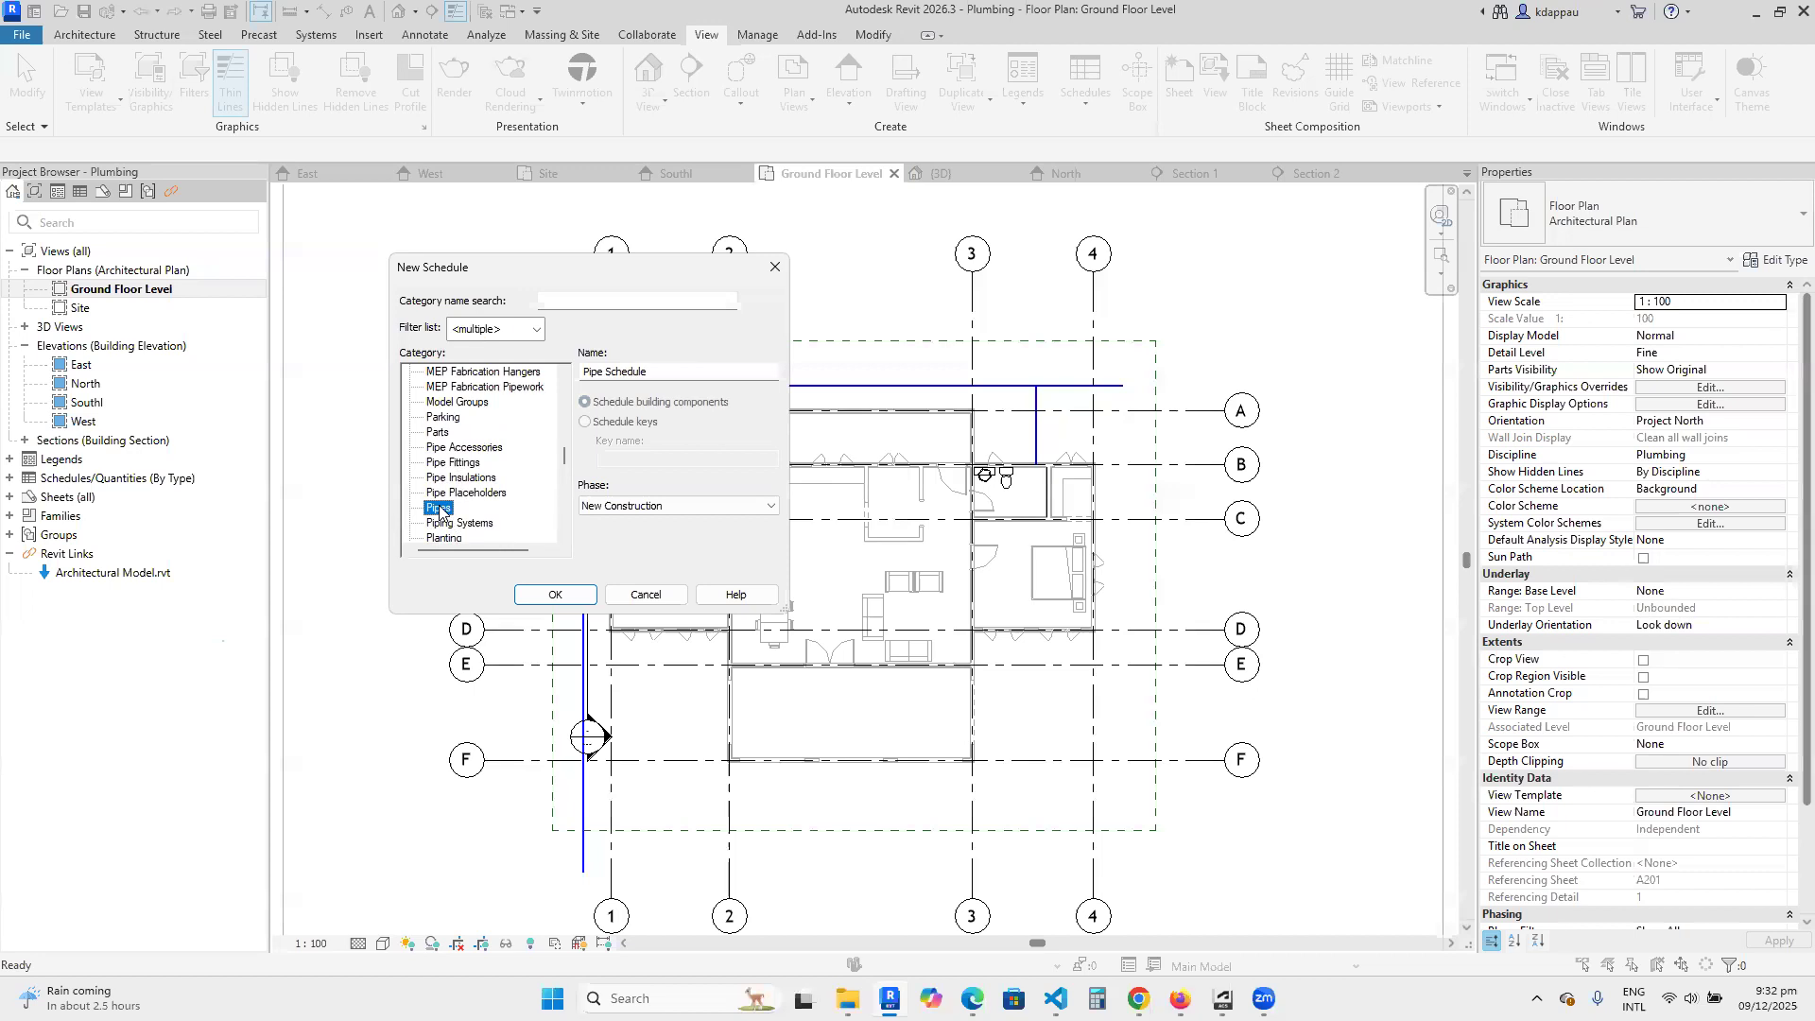
pyautogui.click(555, 594)
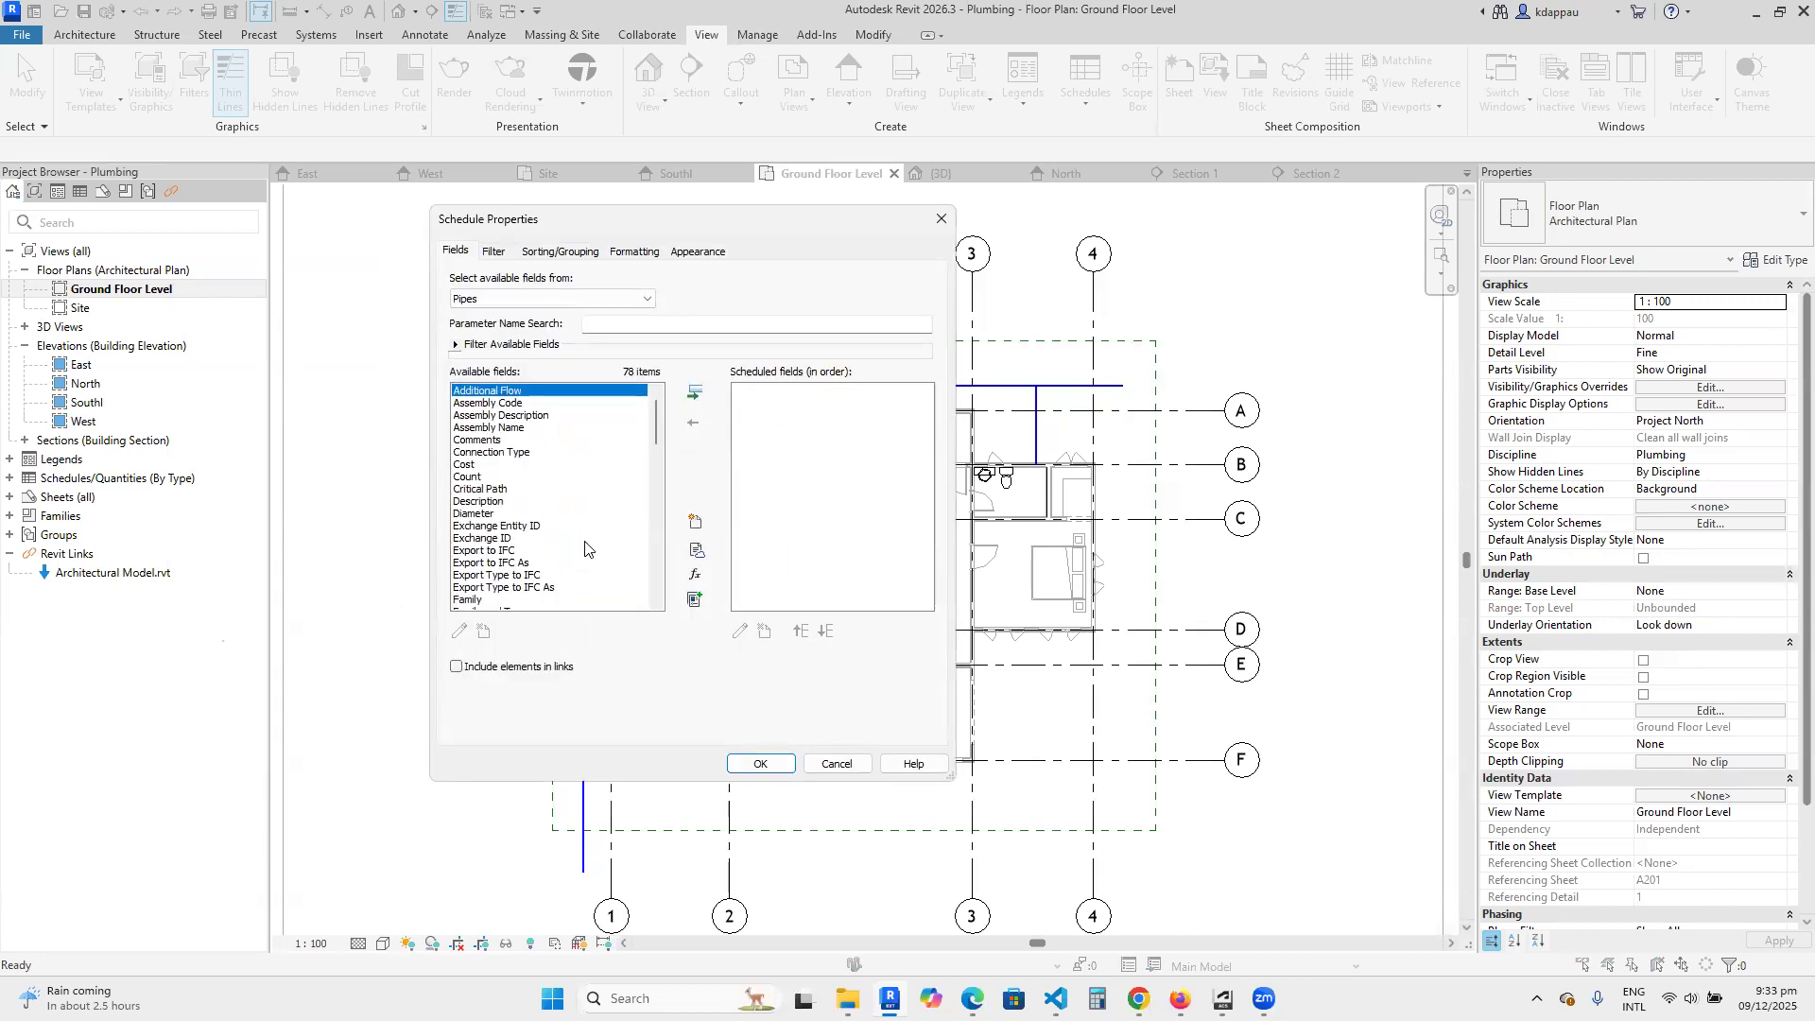
# Add the Size and Type fields to the pipe schedule.
pyautogui.moveTo(656, 426); pyautogui.dragTo(658, 550)
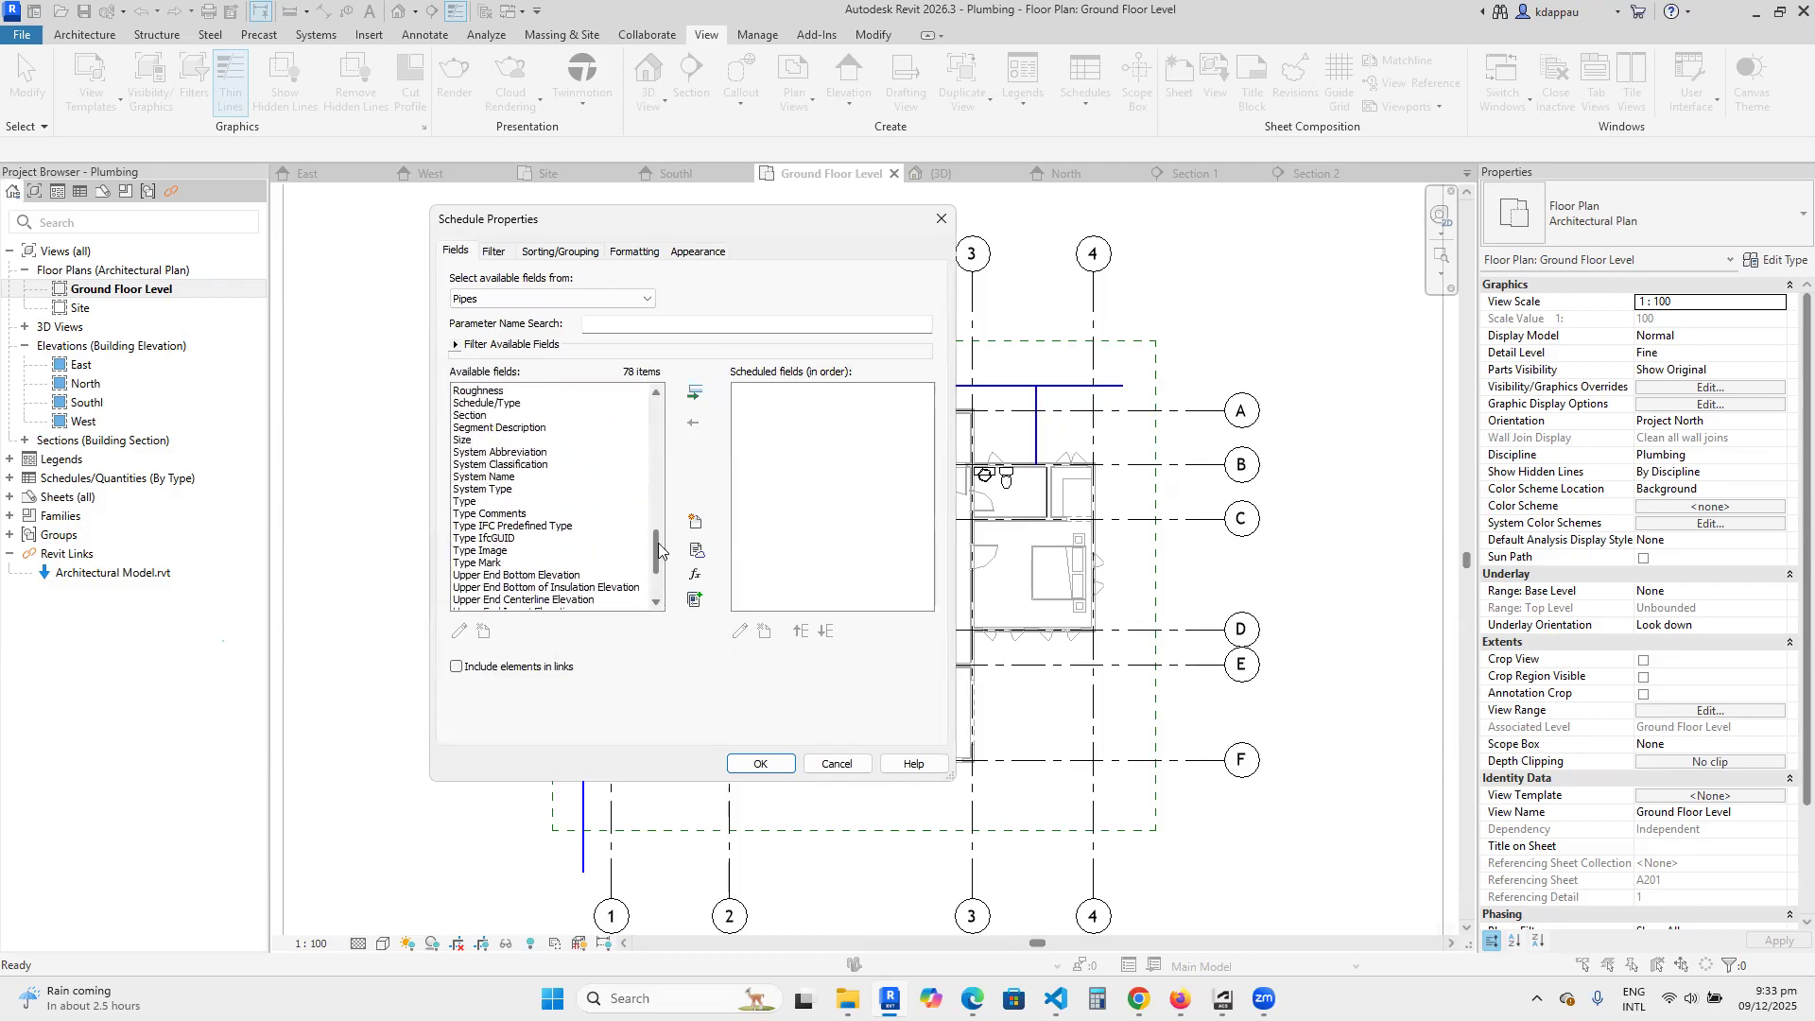
pyautogui.click(467, 440)
pyautogui.click(695, 393)
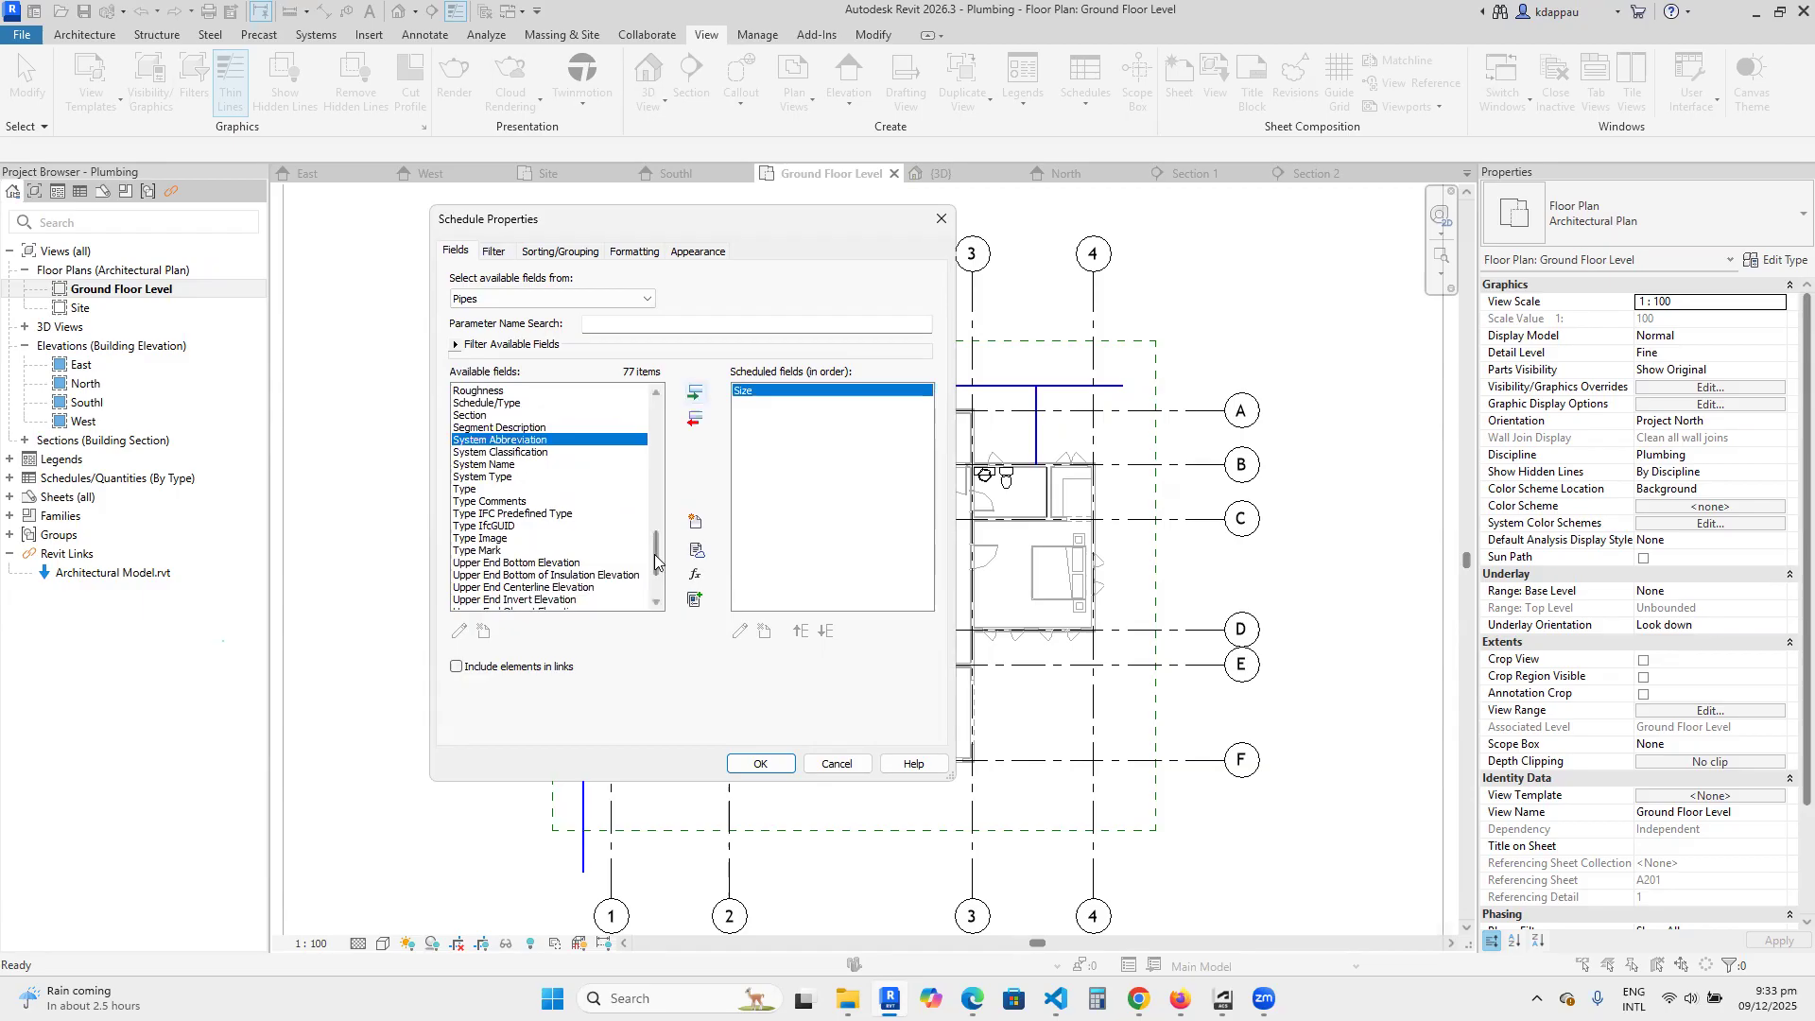
pyautogui.moveTo(658, 554); pyautogui.dragTo(659, 573)
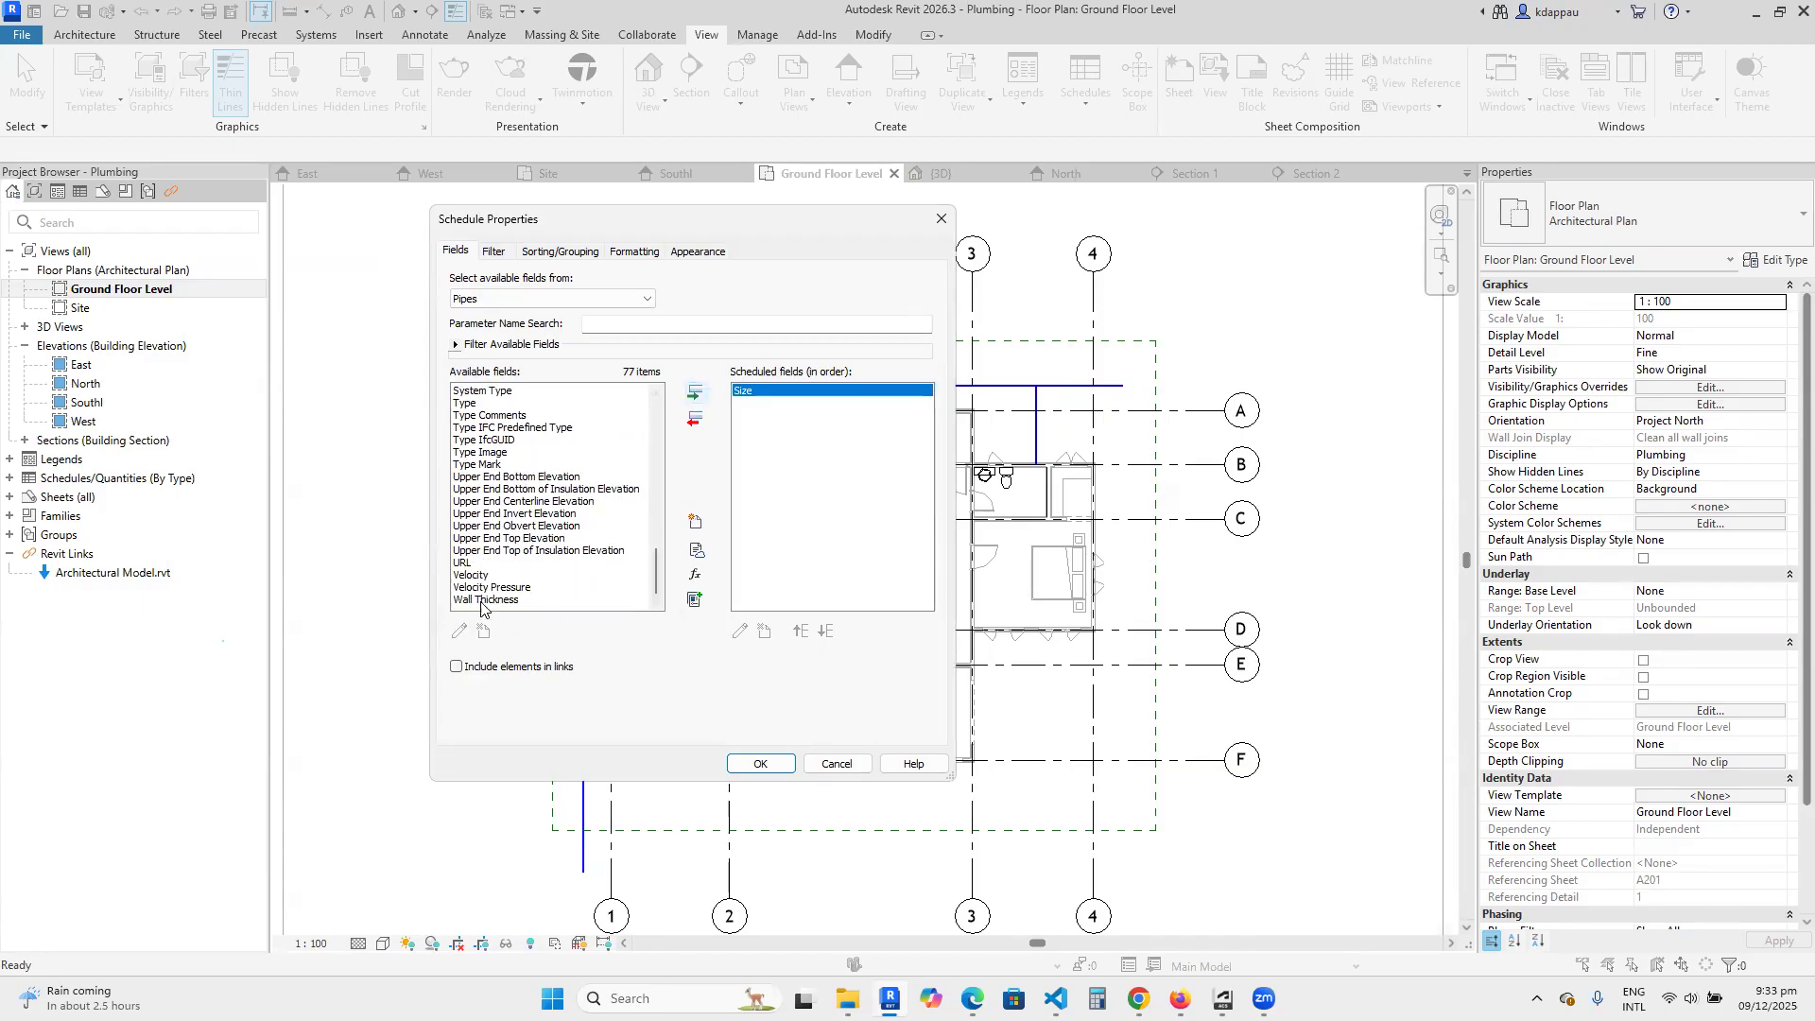
pyautogui.scroll(1, 477, 588)
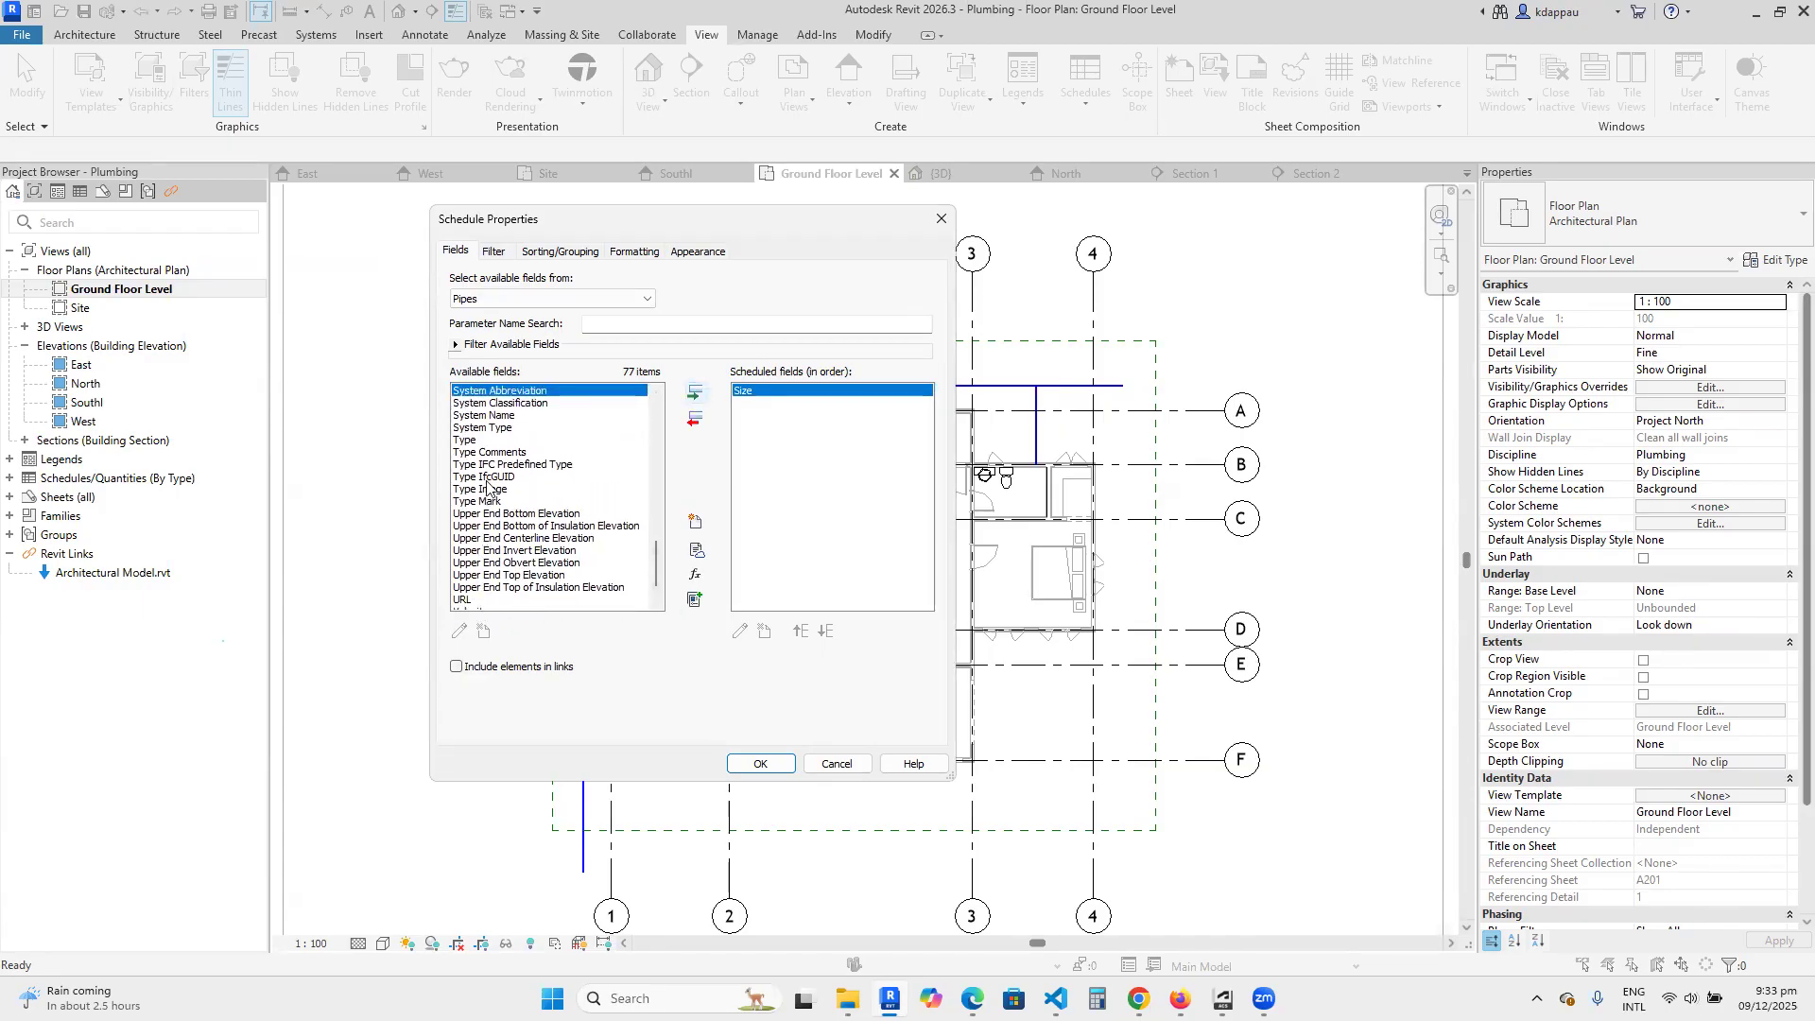
pyautogui.click(468, 444)
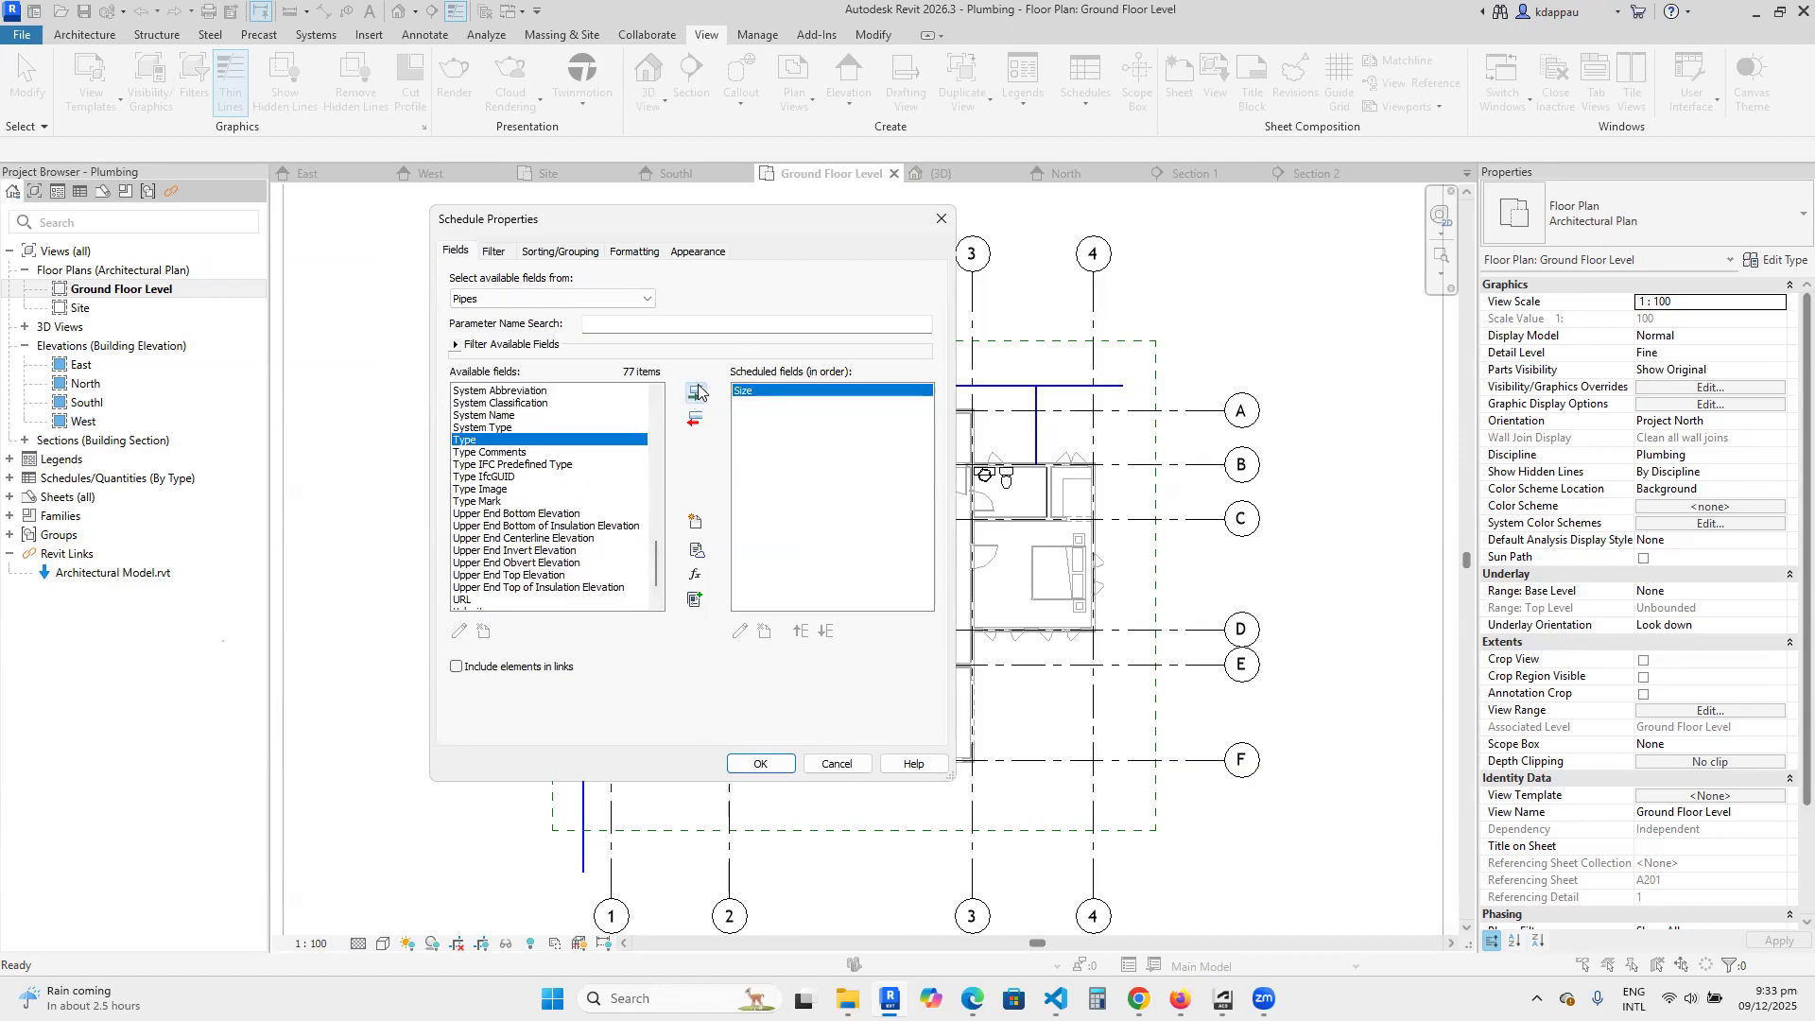
pyautogui.click(696, 393)
# Add the Family field to the pipe schedule after Type.
pyautogui.moveTo(658, 564); pyautogui.dragTo(654, 513)
pyautogui.scroll(8, 479, 507)
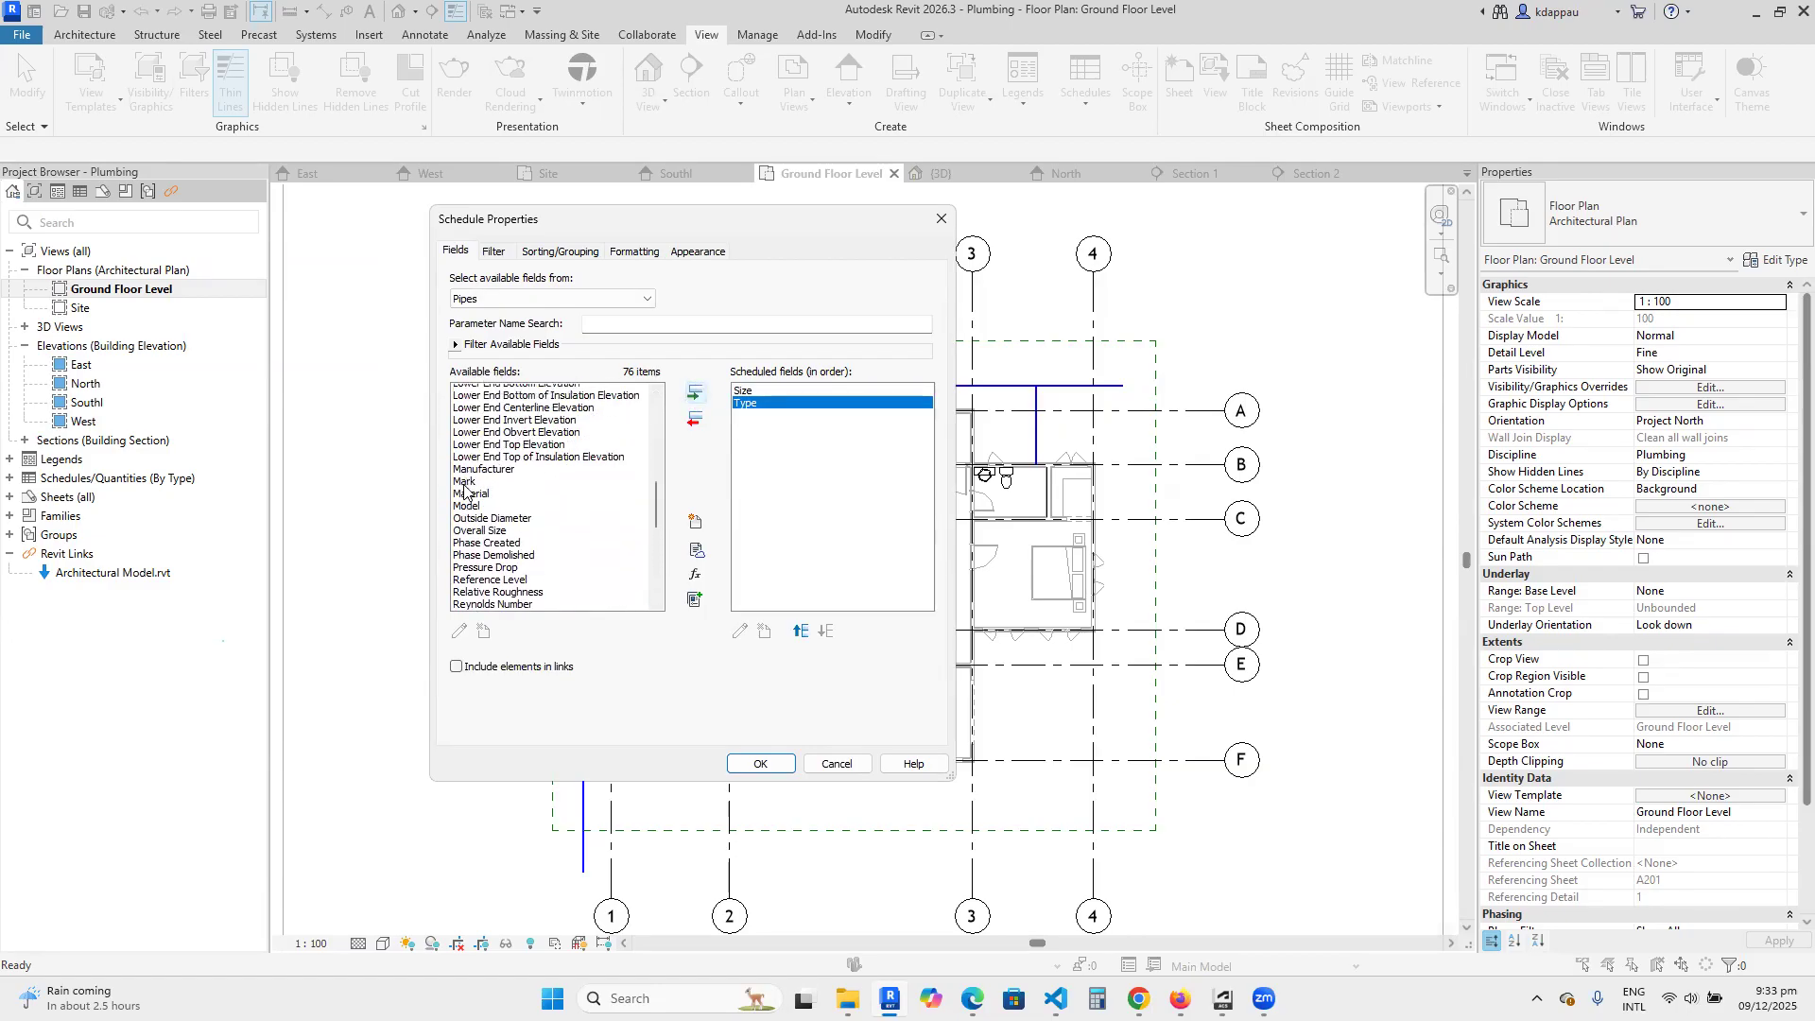
pyautogui.scroll(1, 466, 490)
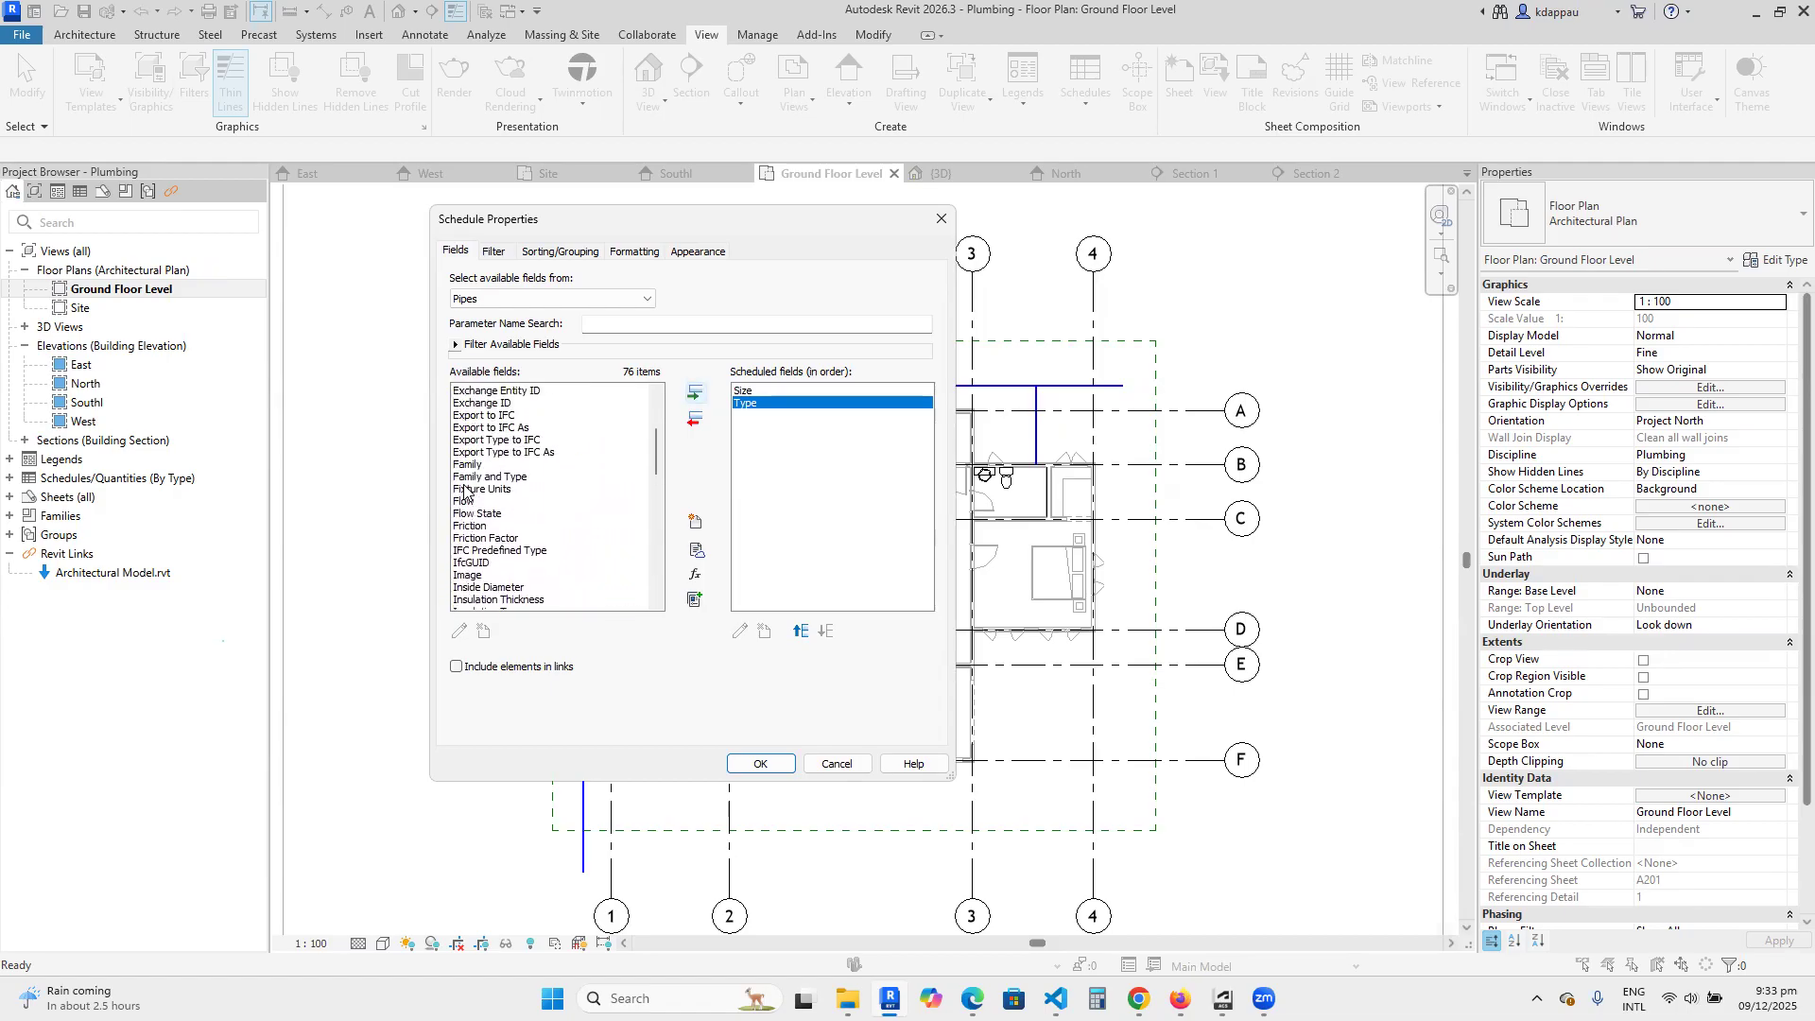
pyautogui.click(468, 464)
pyautogui.click(695, 392)
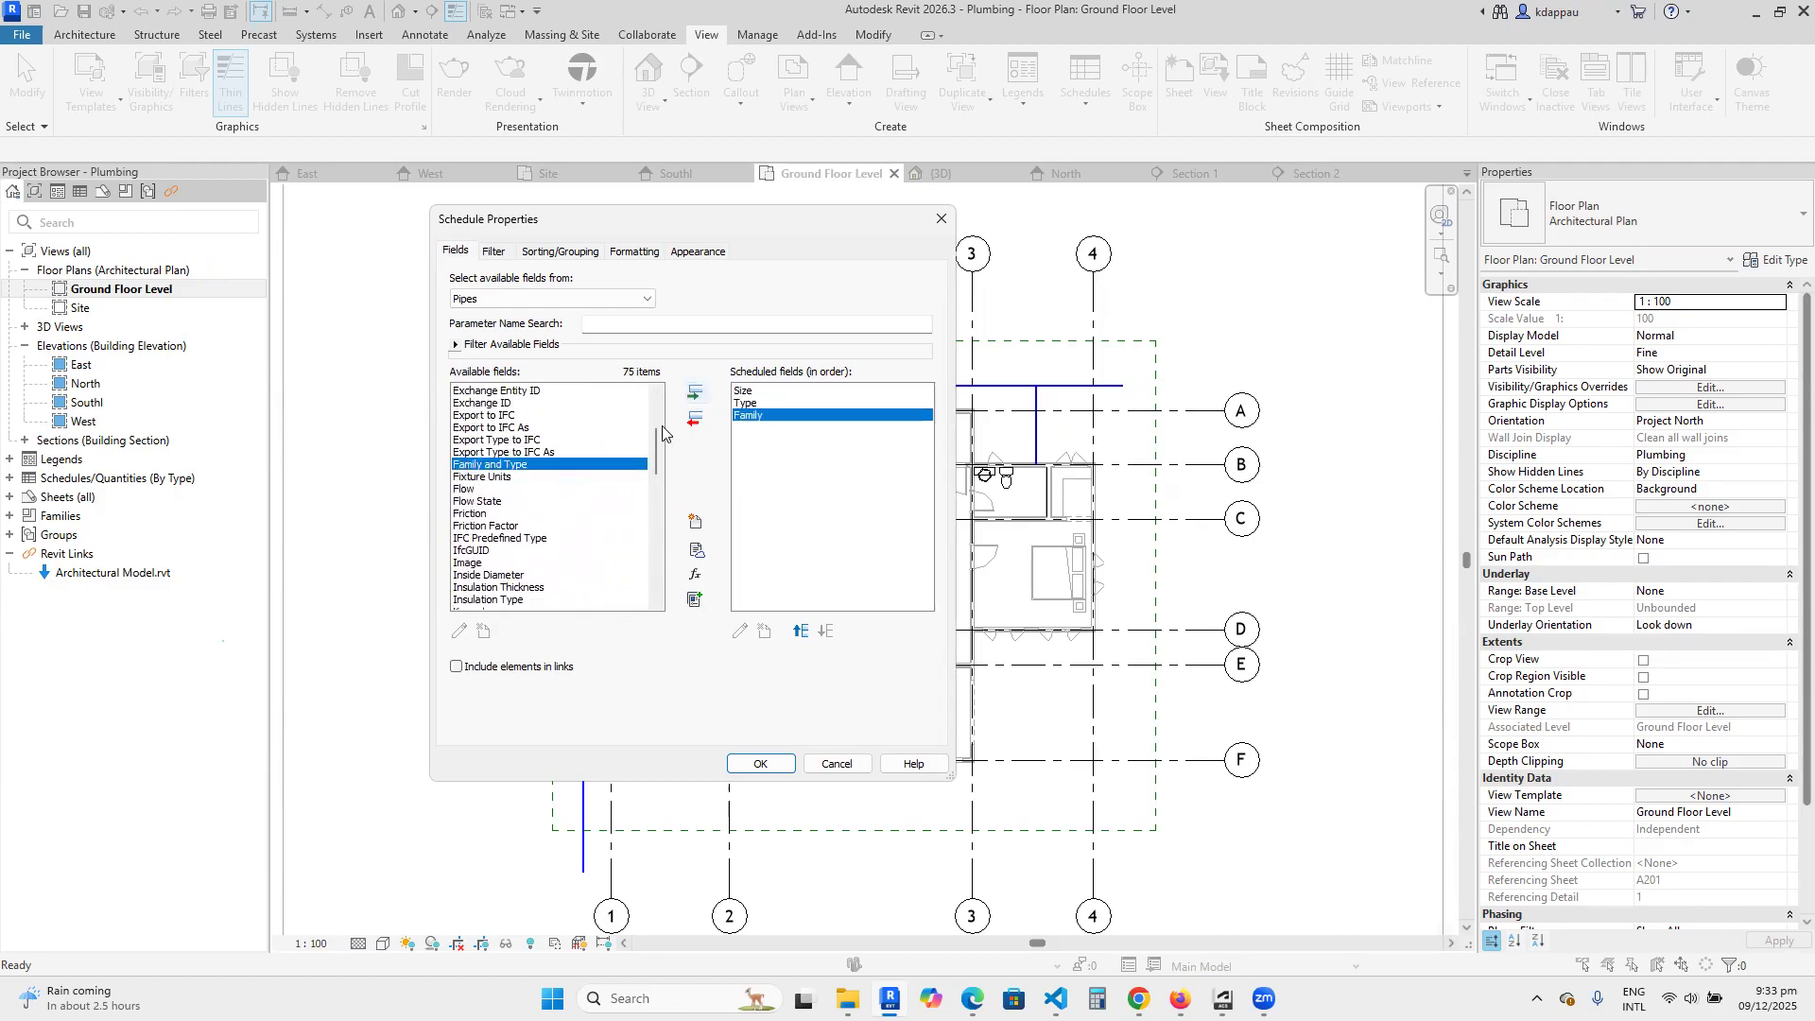
# Add the Inside Diameter and Length fields to the pipe schedule.
pyautogui.moveTo(658, 454); pyautogui.dragTo(660, 479)
pyautogui.click(489, 451)
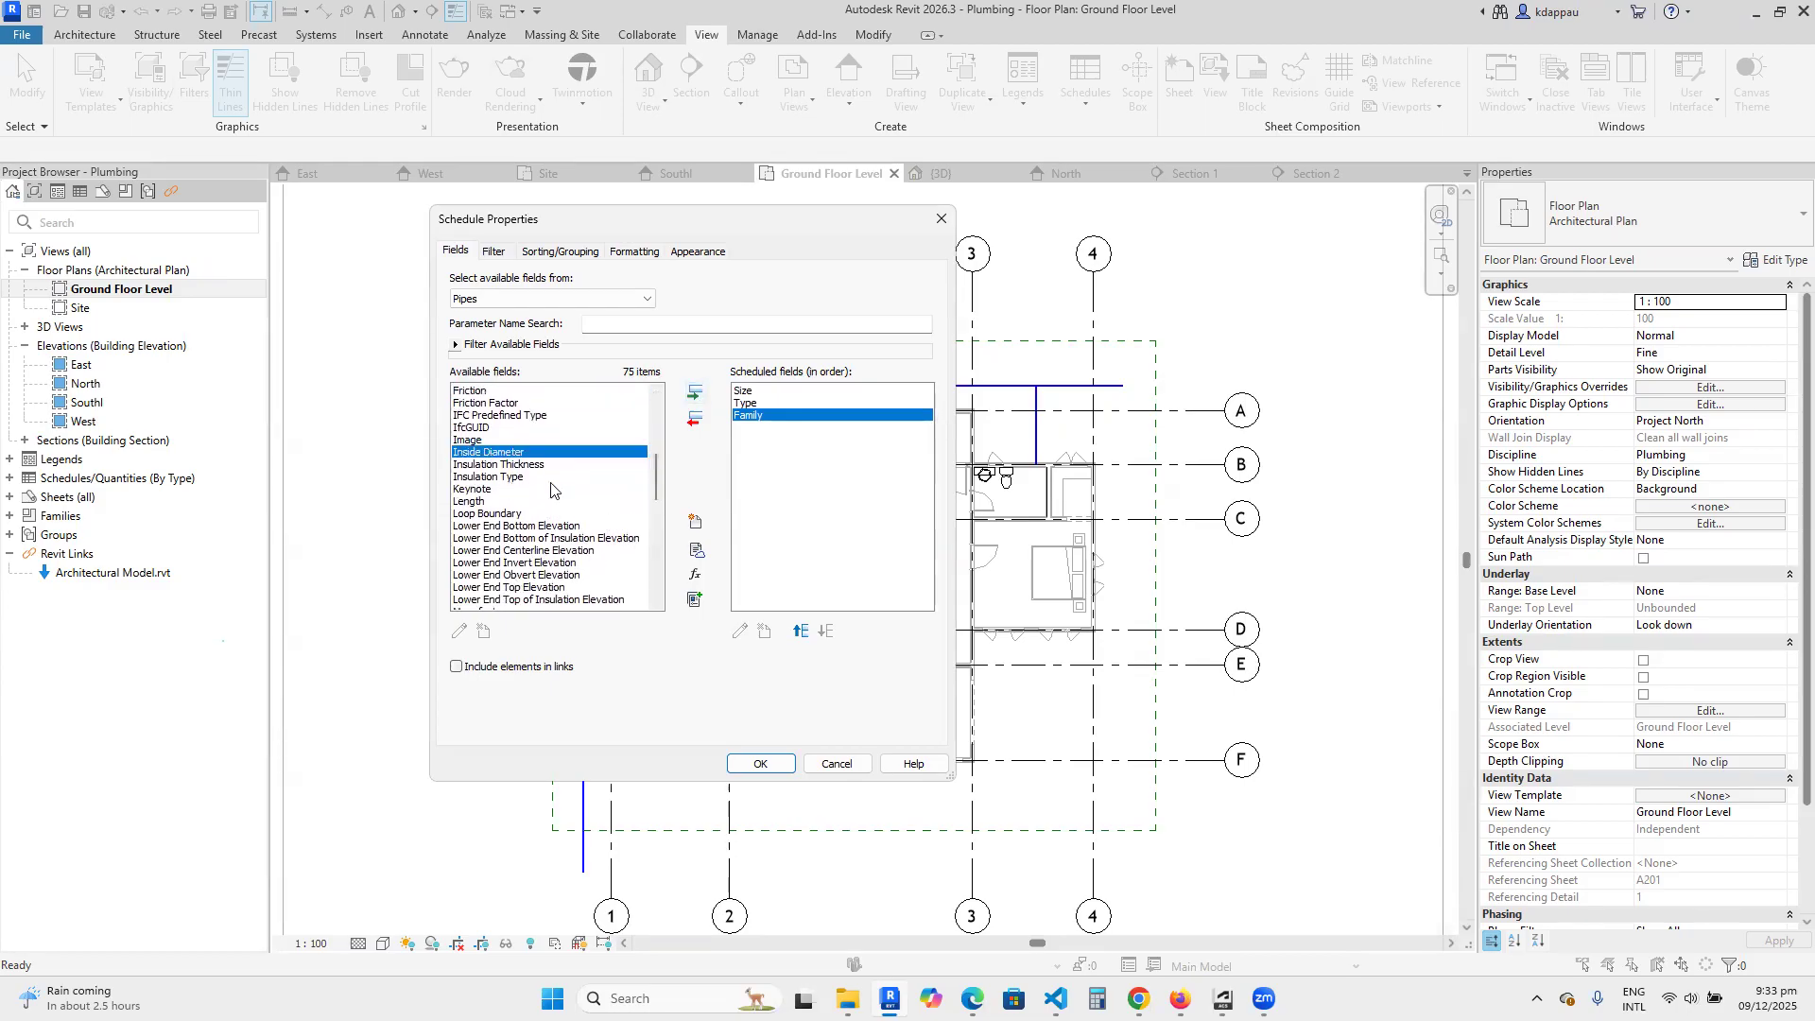
pyautogui.click(697, 396)
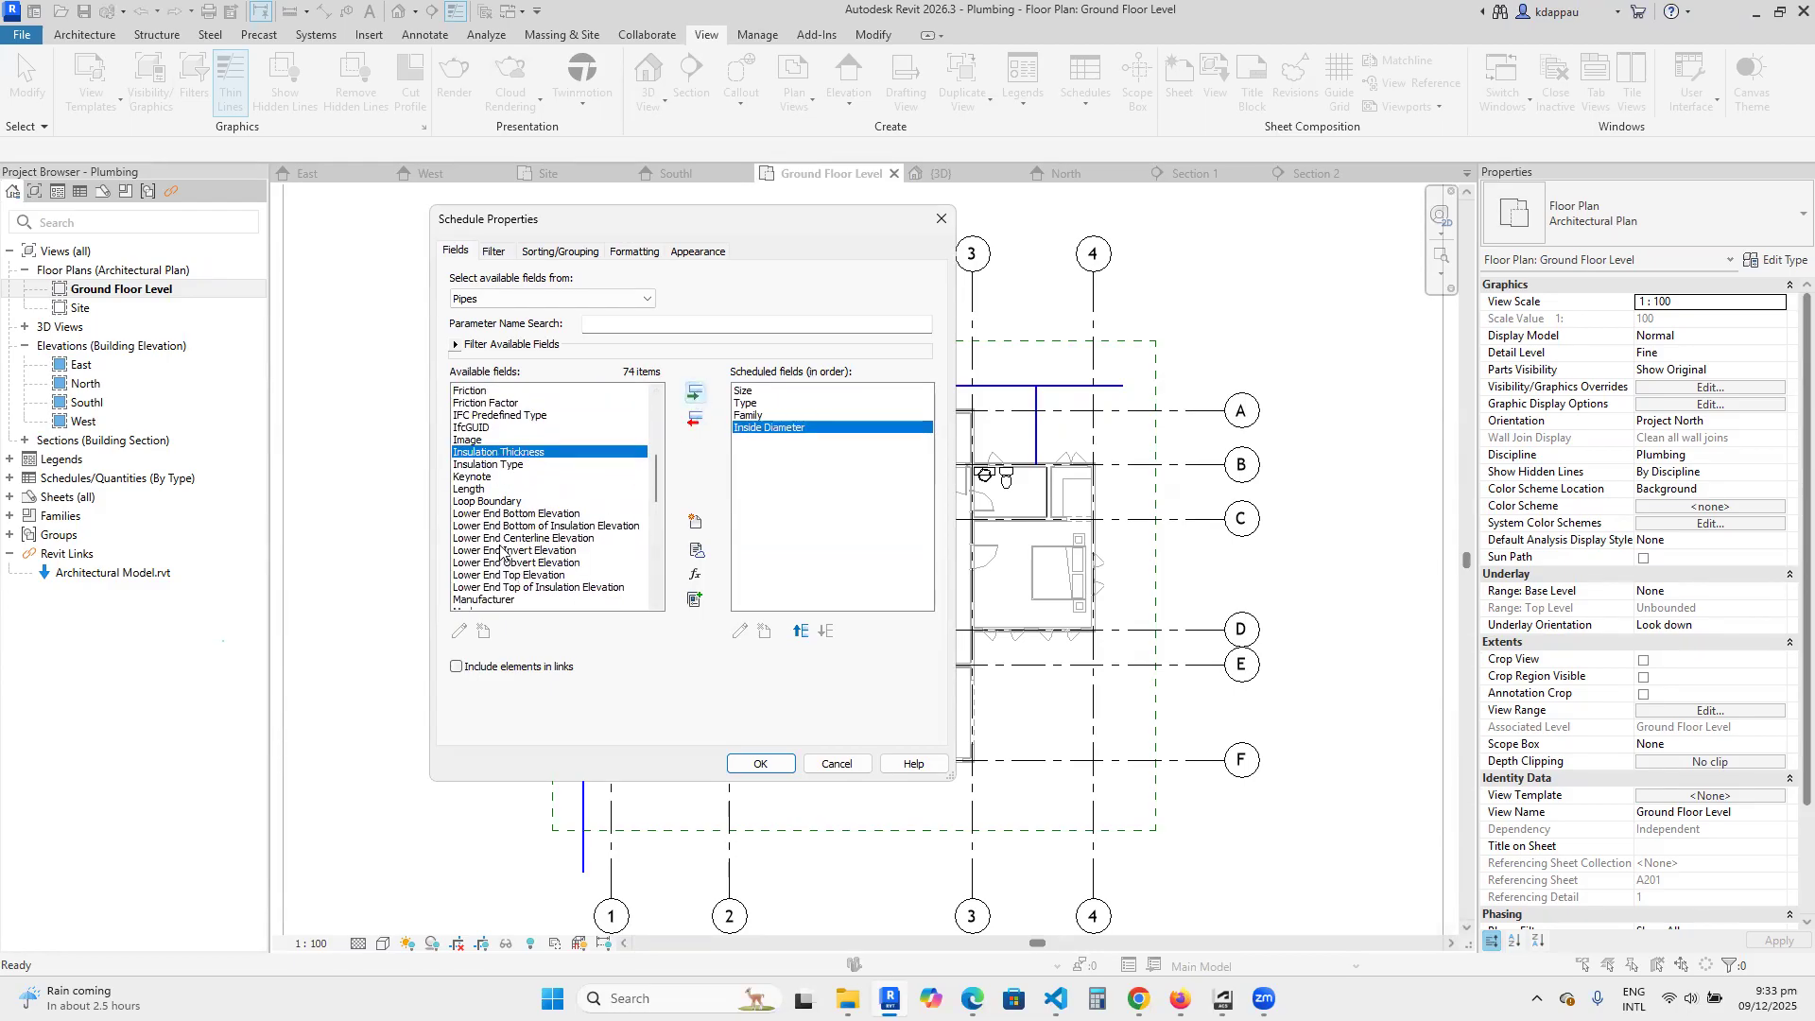
pyautogui.click(470, 488)
pyautogui.click(696, 394)
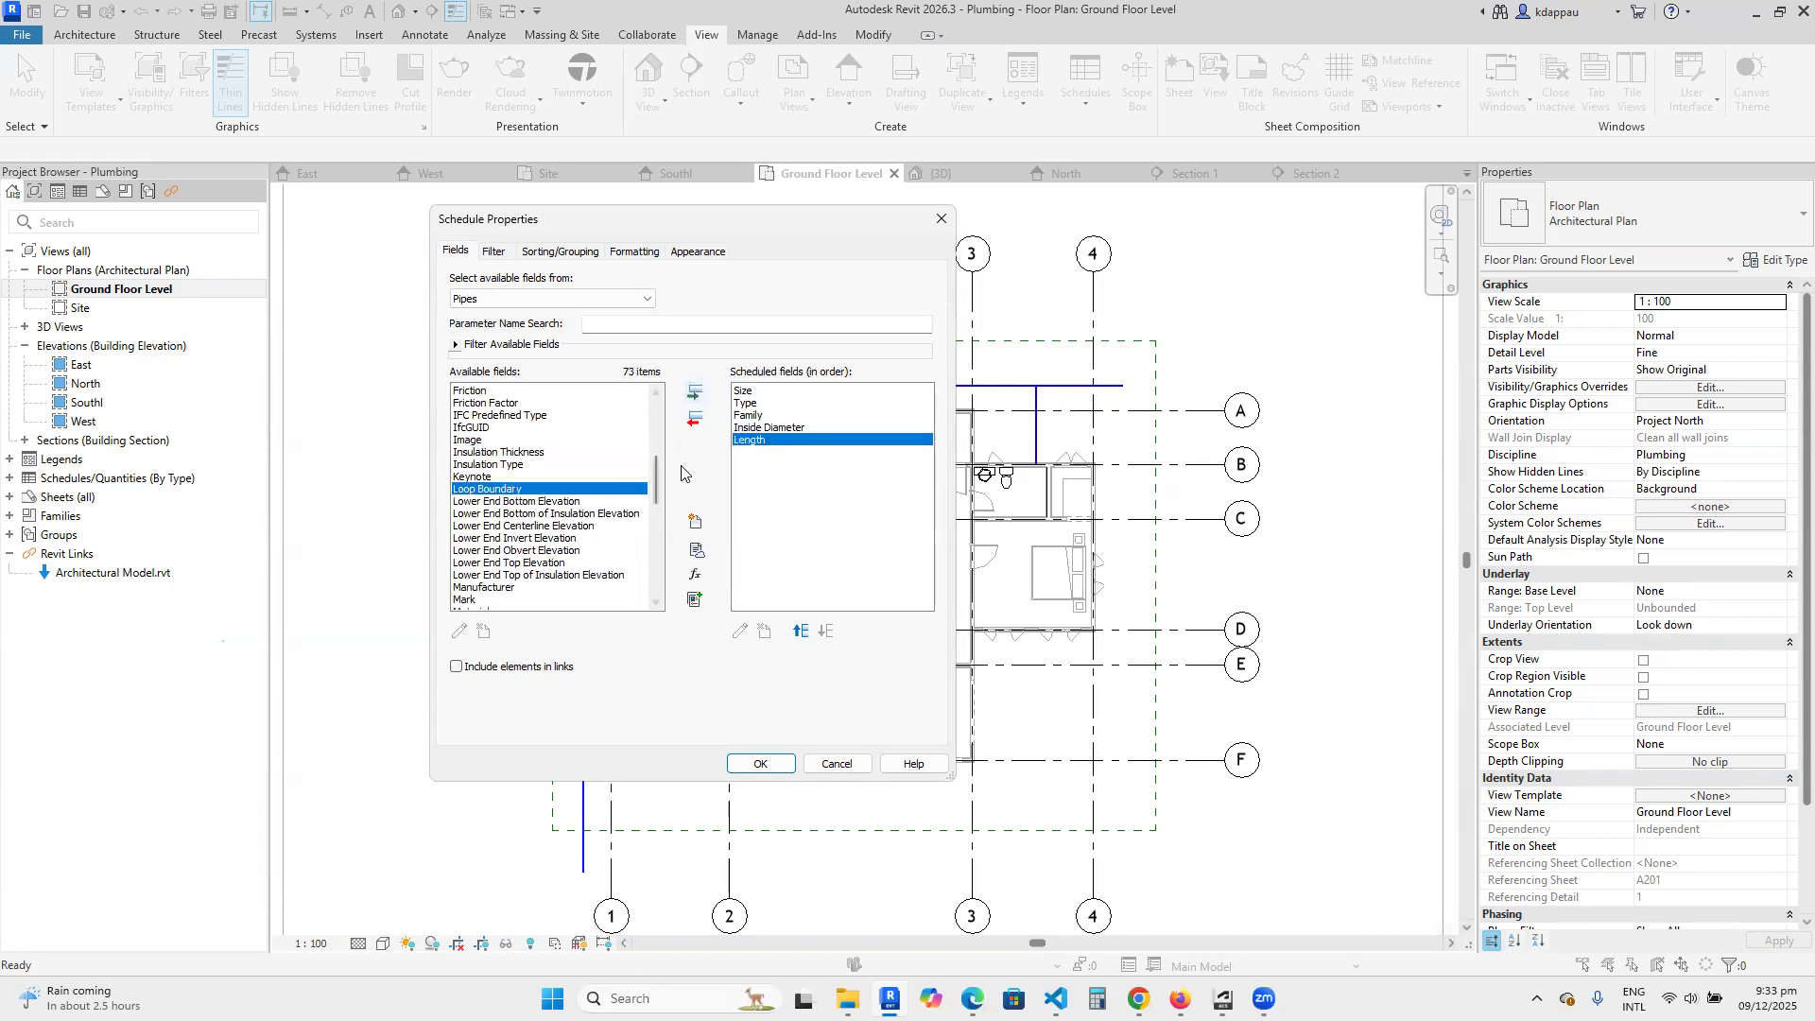
# Look through the available pipe fields and add Description to the schedule after Length.
pyautogui.moveTo(657, 480); pyautogui.dragTo(658, 501)
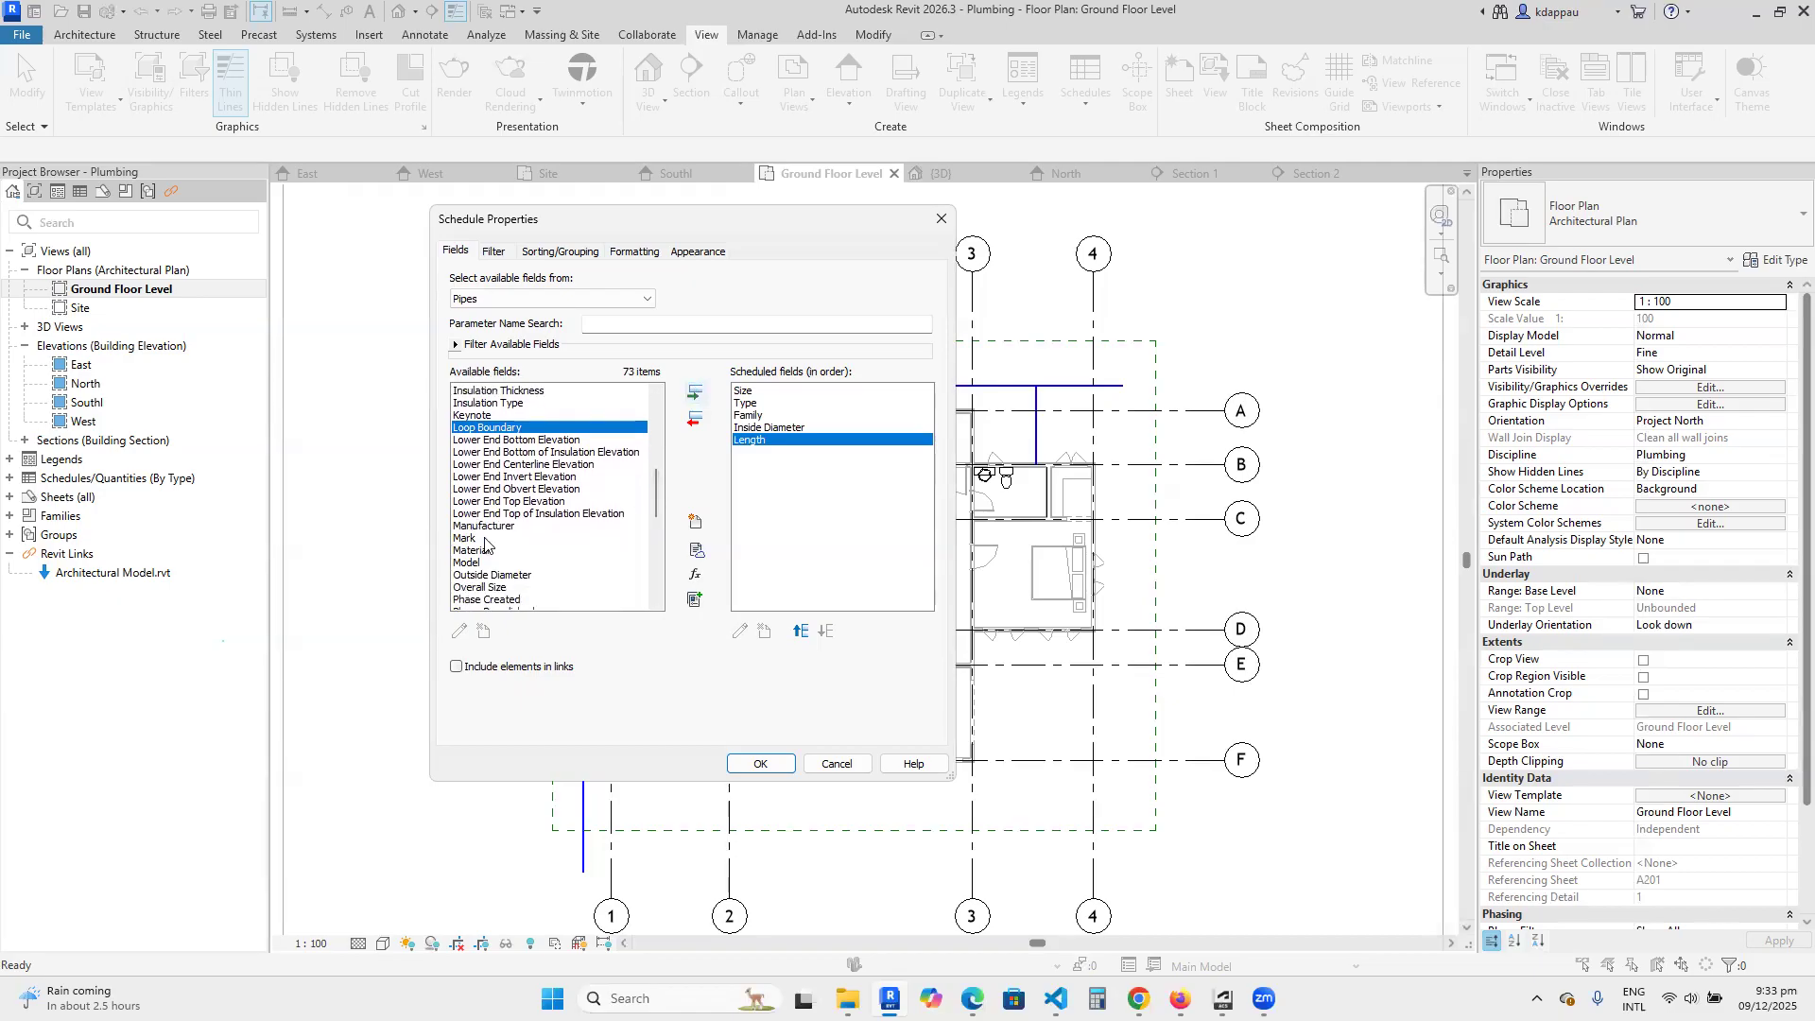
pyautogui.scroll(3, 485, 542)
pyautogui.scroll(-3, 485, 540)
pyautogui.scroll(-2, 485, 540)
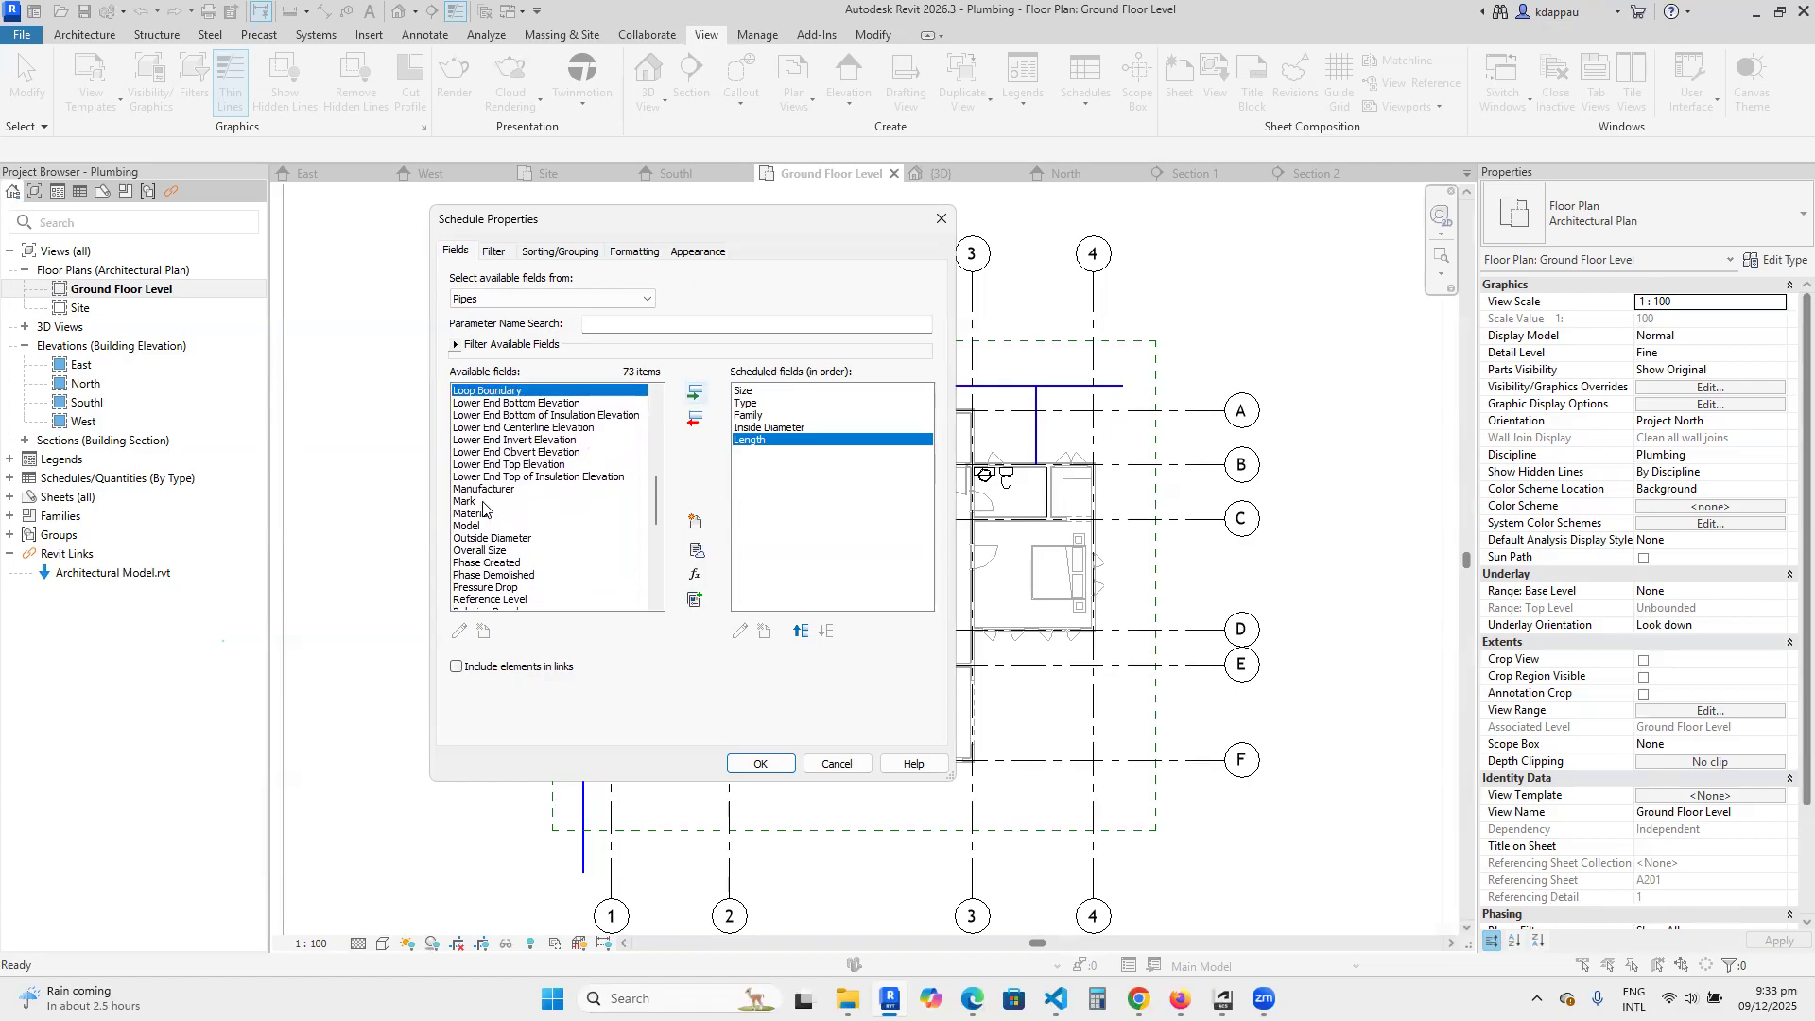
pyautogui.scroll(1, 484, 514)
pyautogui.scroll(10, 486, 525)
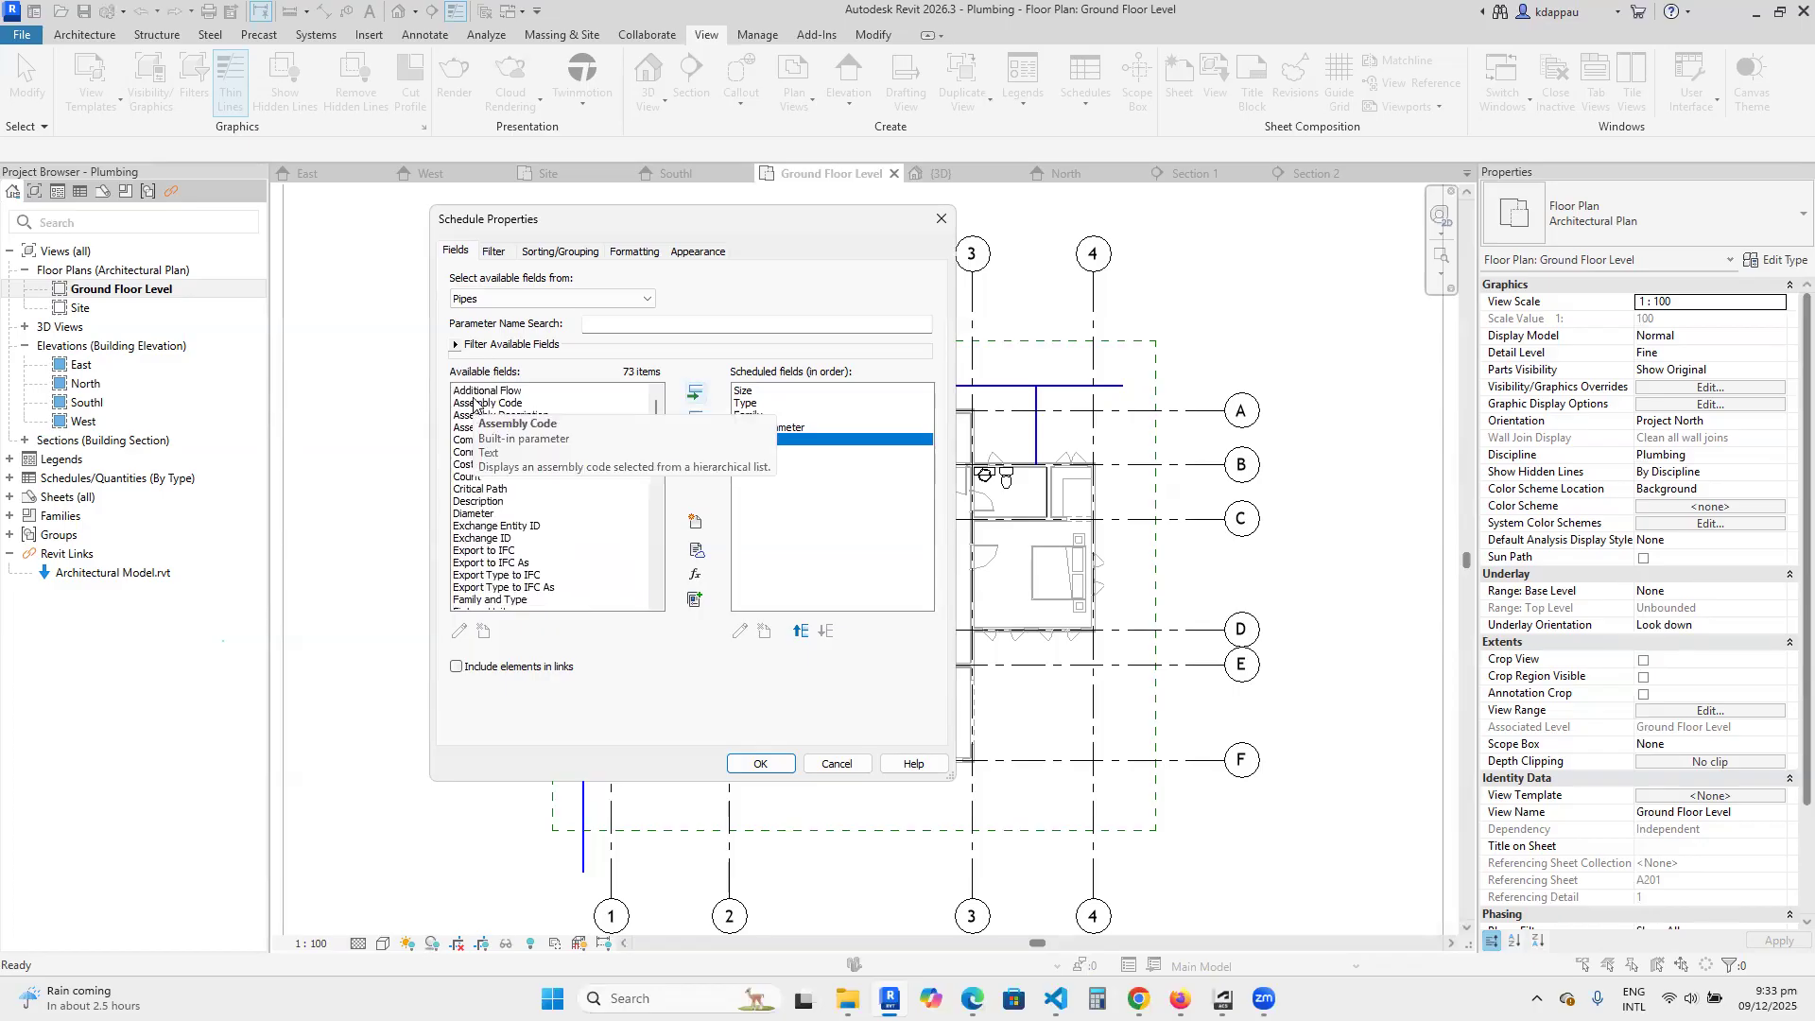
pyautogui.click(468, 477)
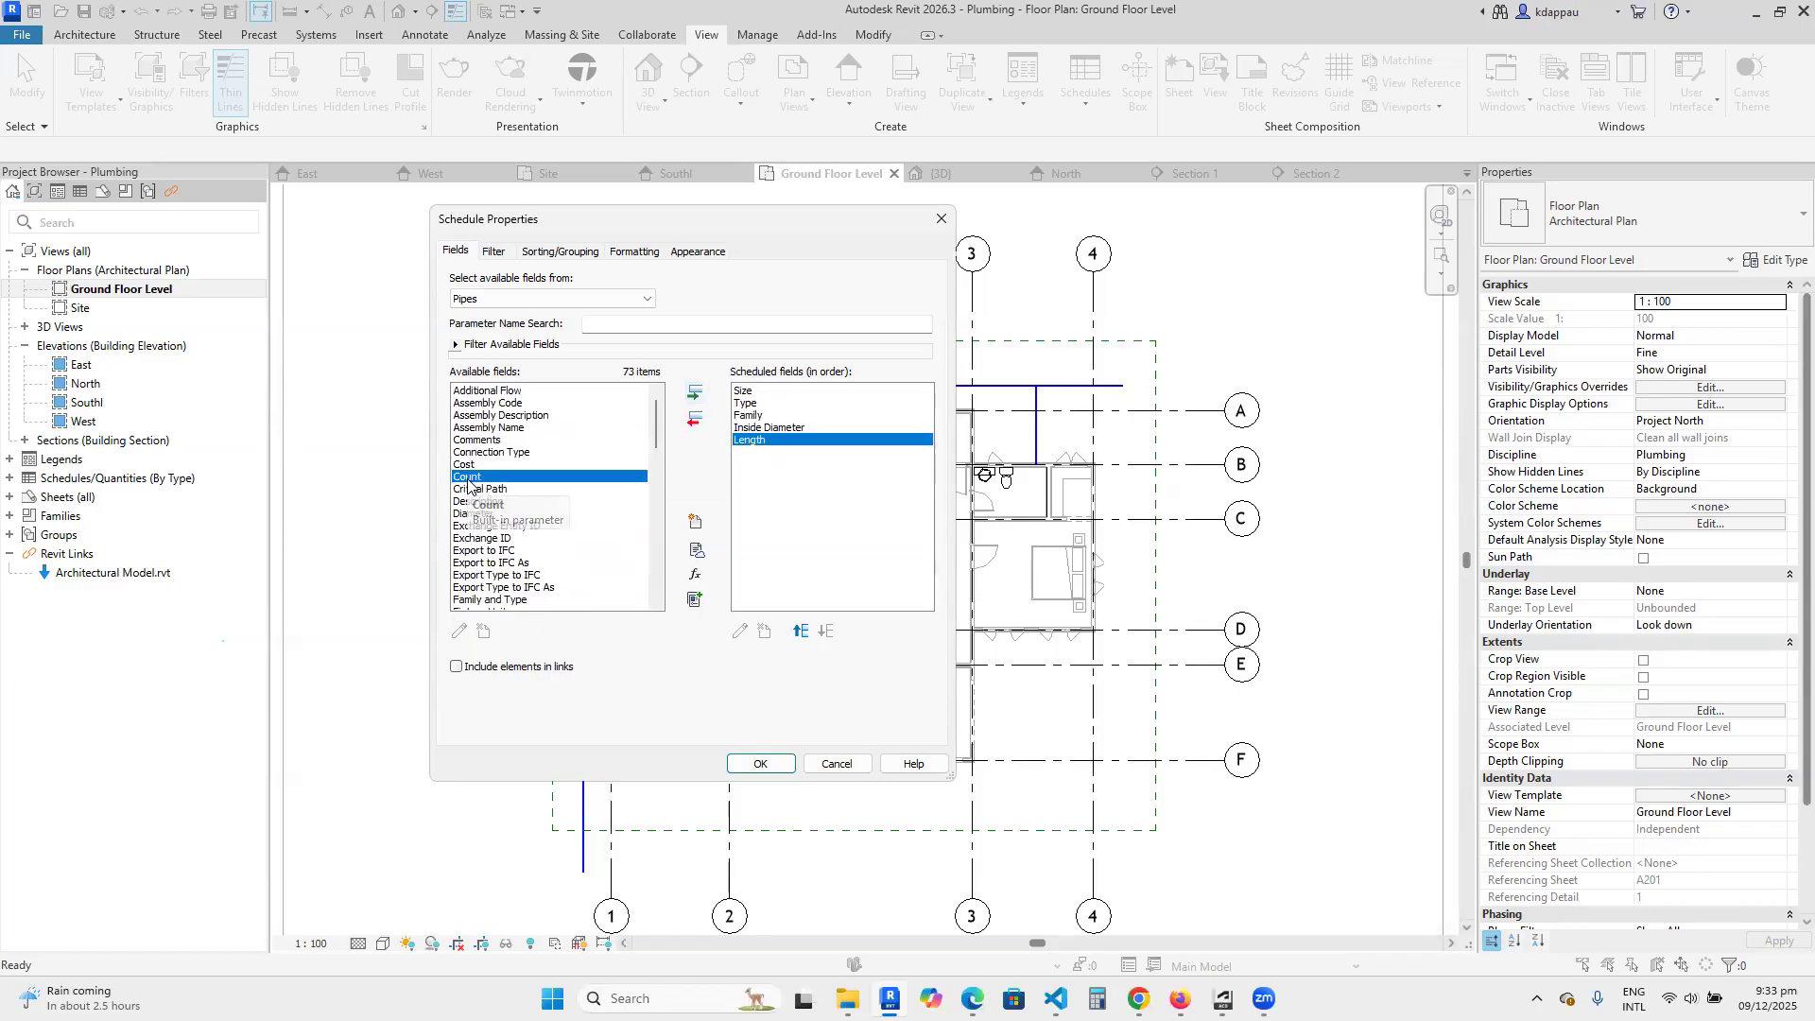
pyautogui.click(468, 489)
pyautogui.scroll(-1, 473, 477)
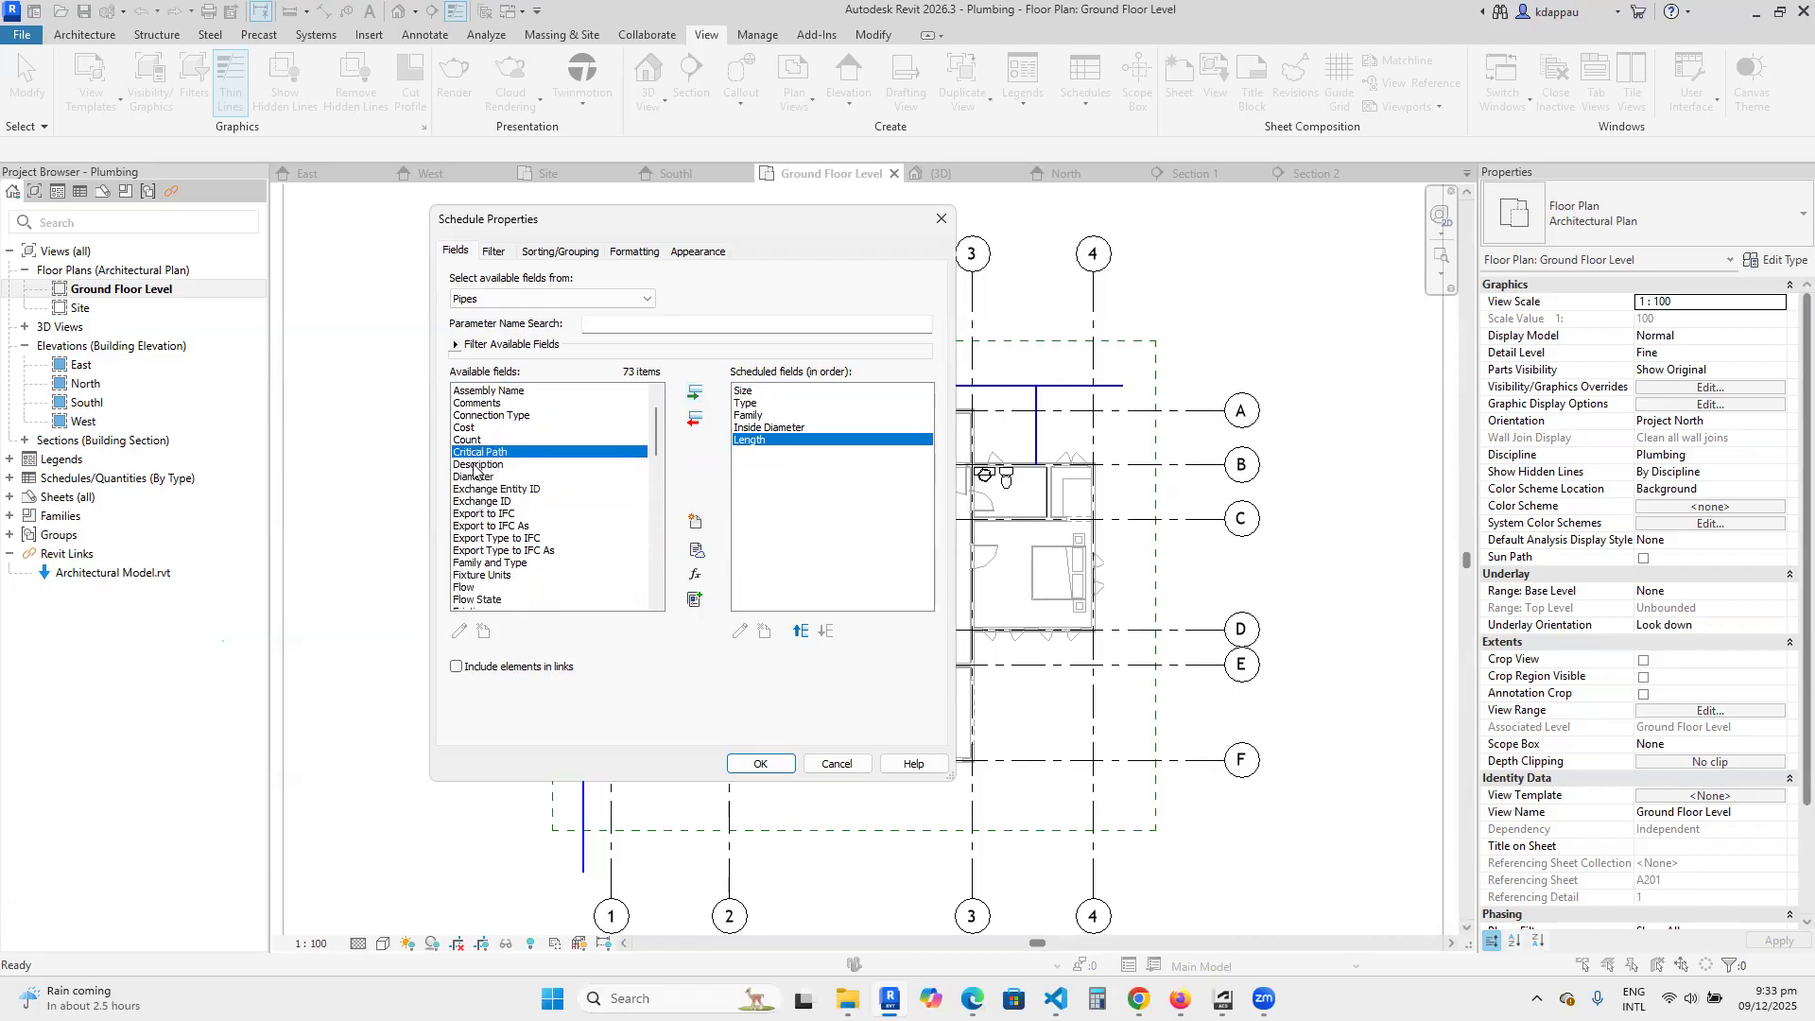
pyautogui.click(475, 465)
pyautogui.click(694, 391)
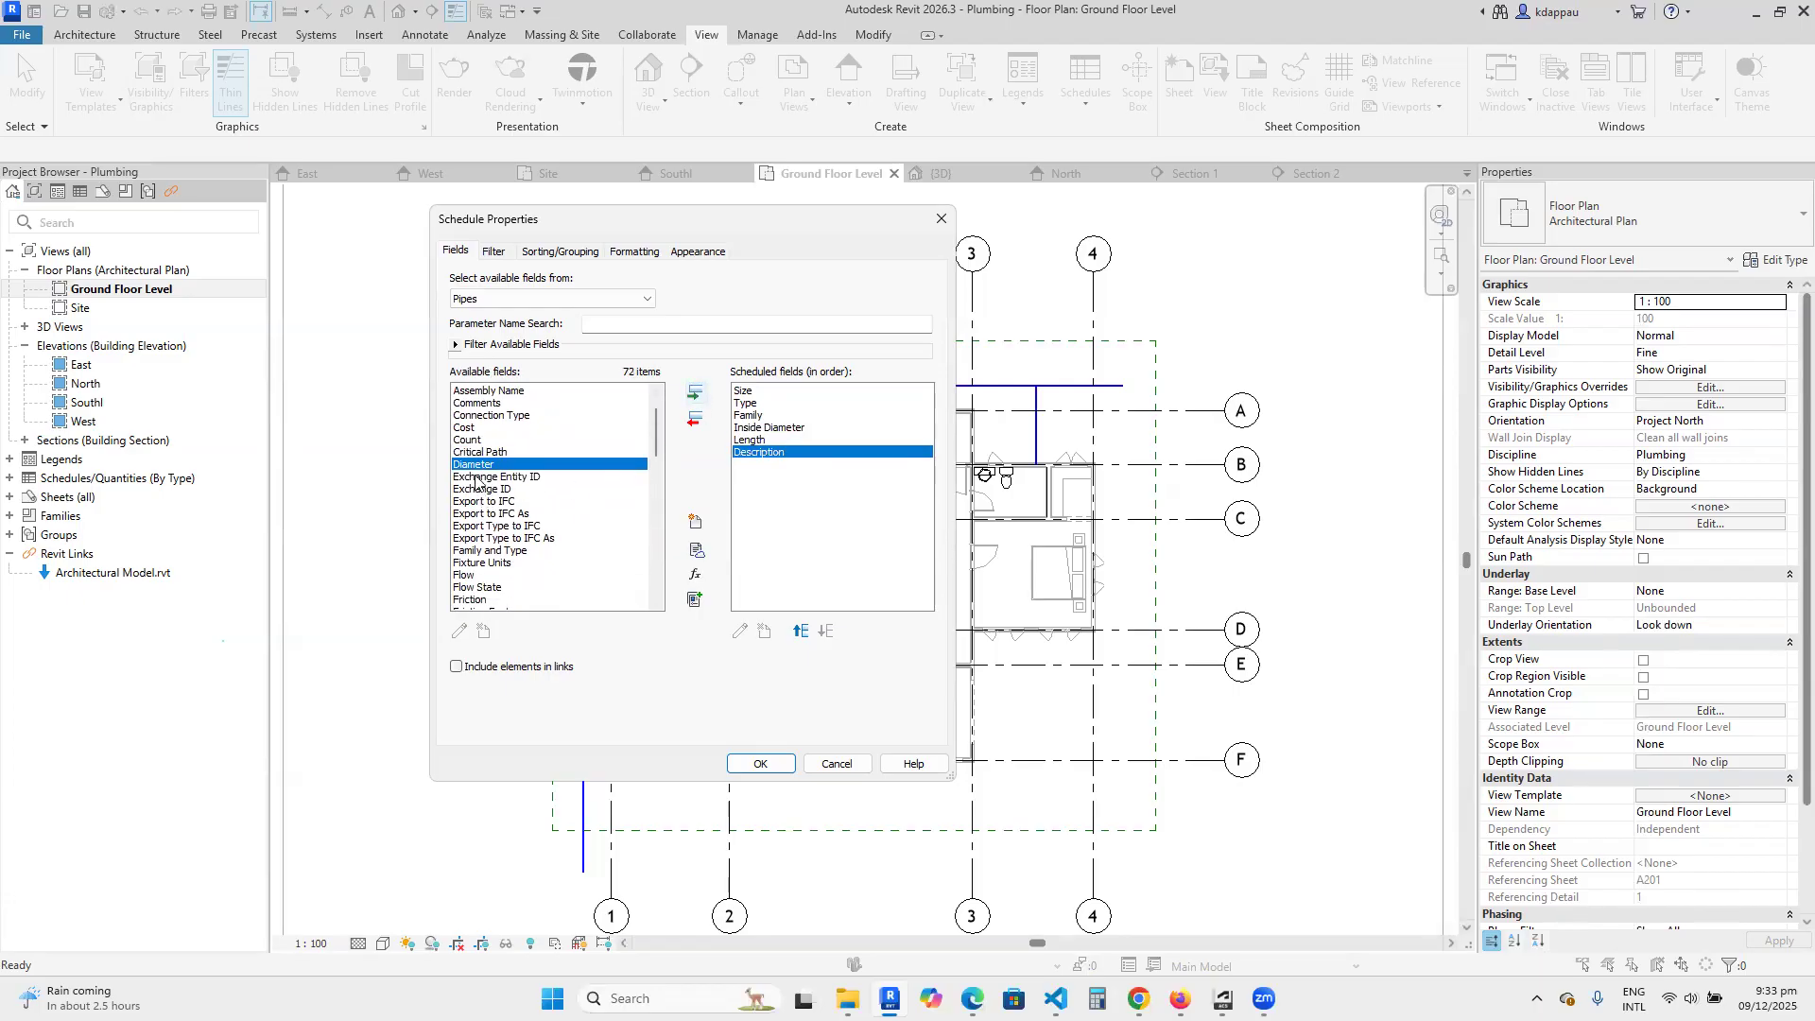
# Add the Diameter field to the pipe schedule after Description and look through the available fields from Fixture Units to Keynote.
pyautogui.click(691, 394)
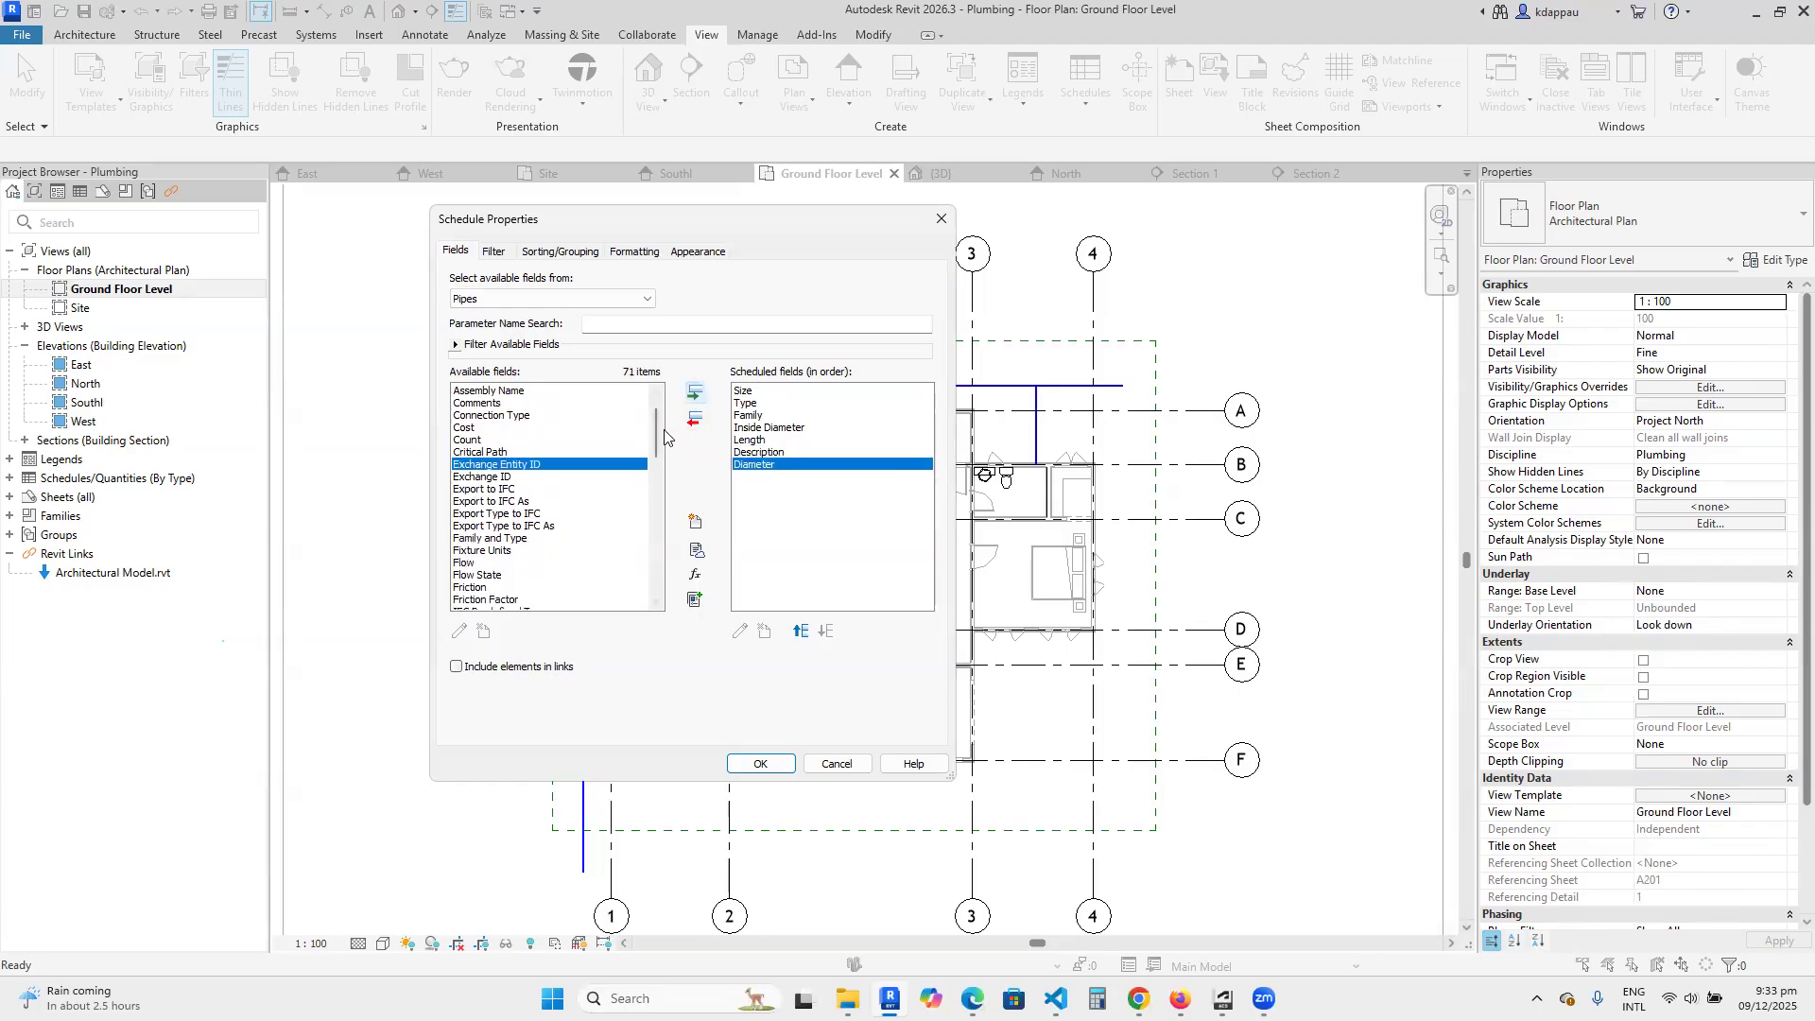
pyautogui.scroll(-2, 652, 448)
pyautogui.scroll(-1, 653, 450)
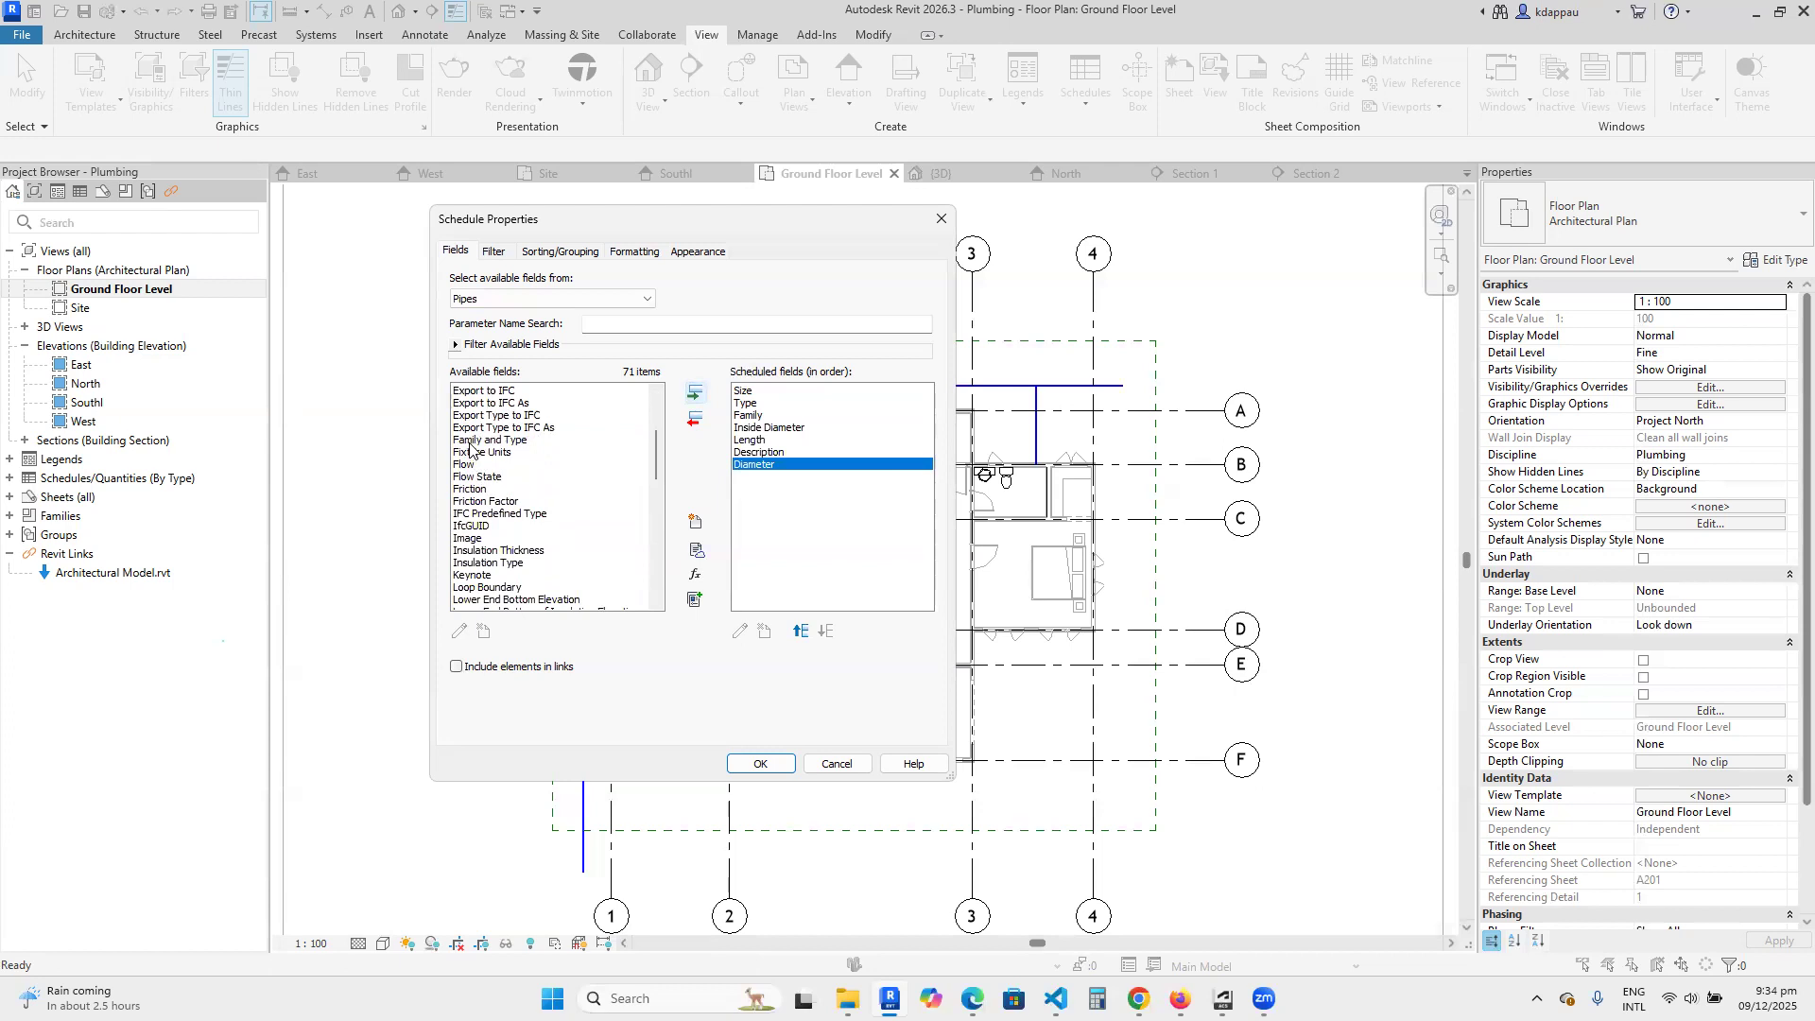
pyautogui.click(475, 453)
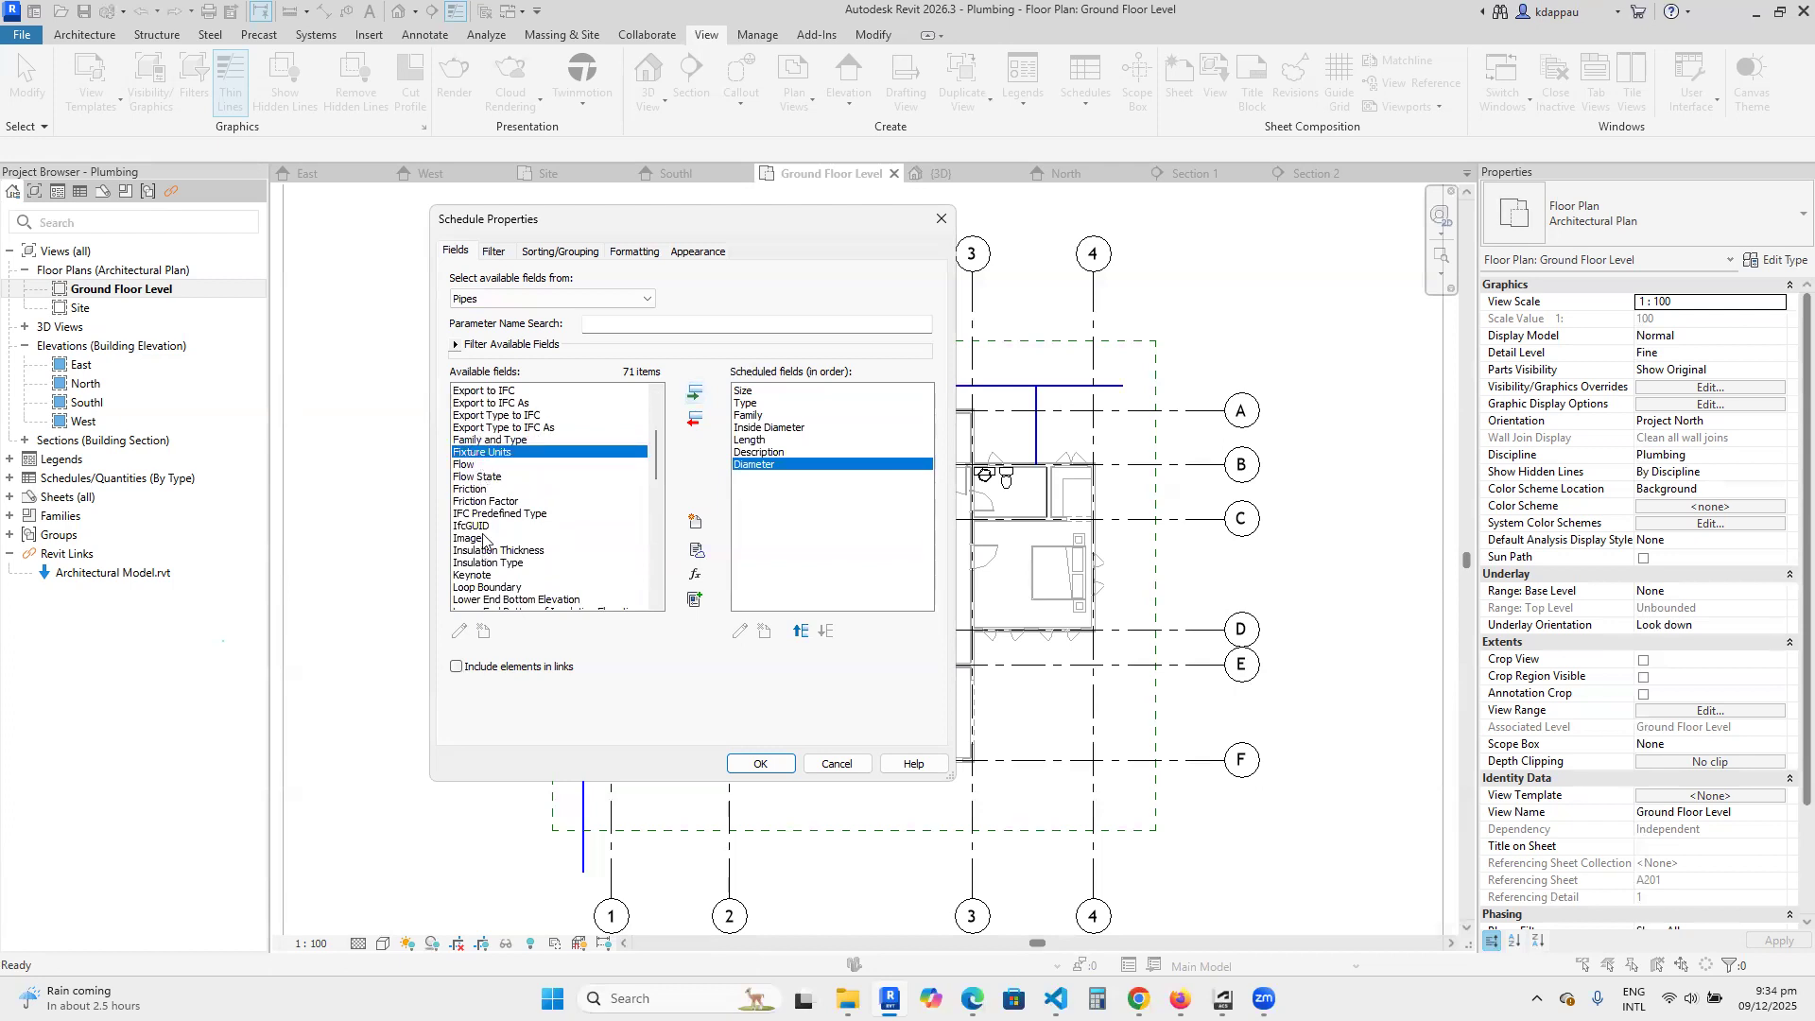
pyautogui.click(463, 477)
pyautogui.click(468, 489)
pyautogui.click(476, 502)
pyautogui.click(481, 515)
pyautogui.scroll(-1, 482, 534)
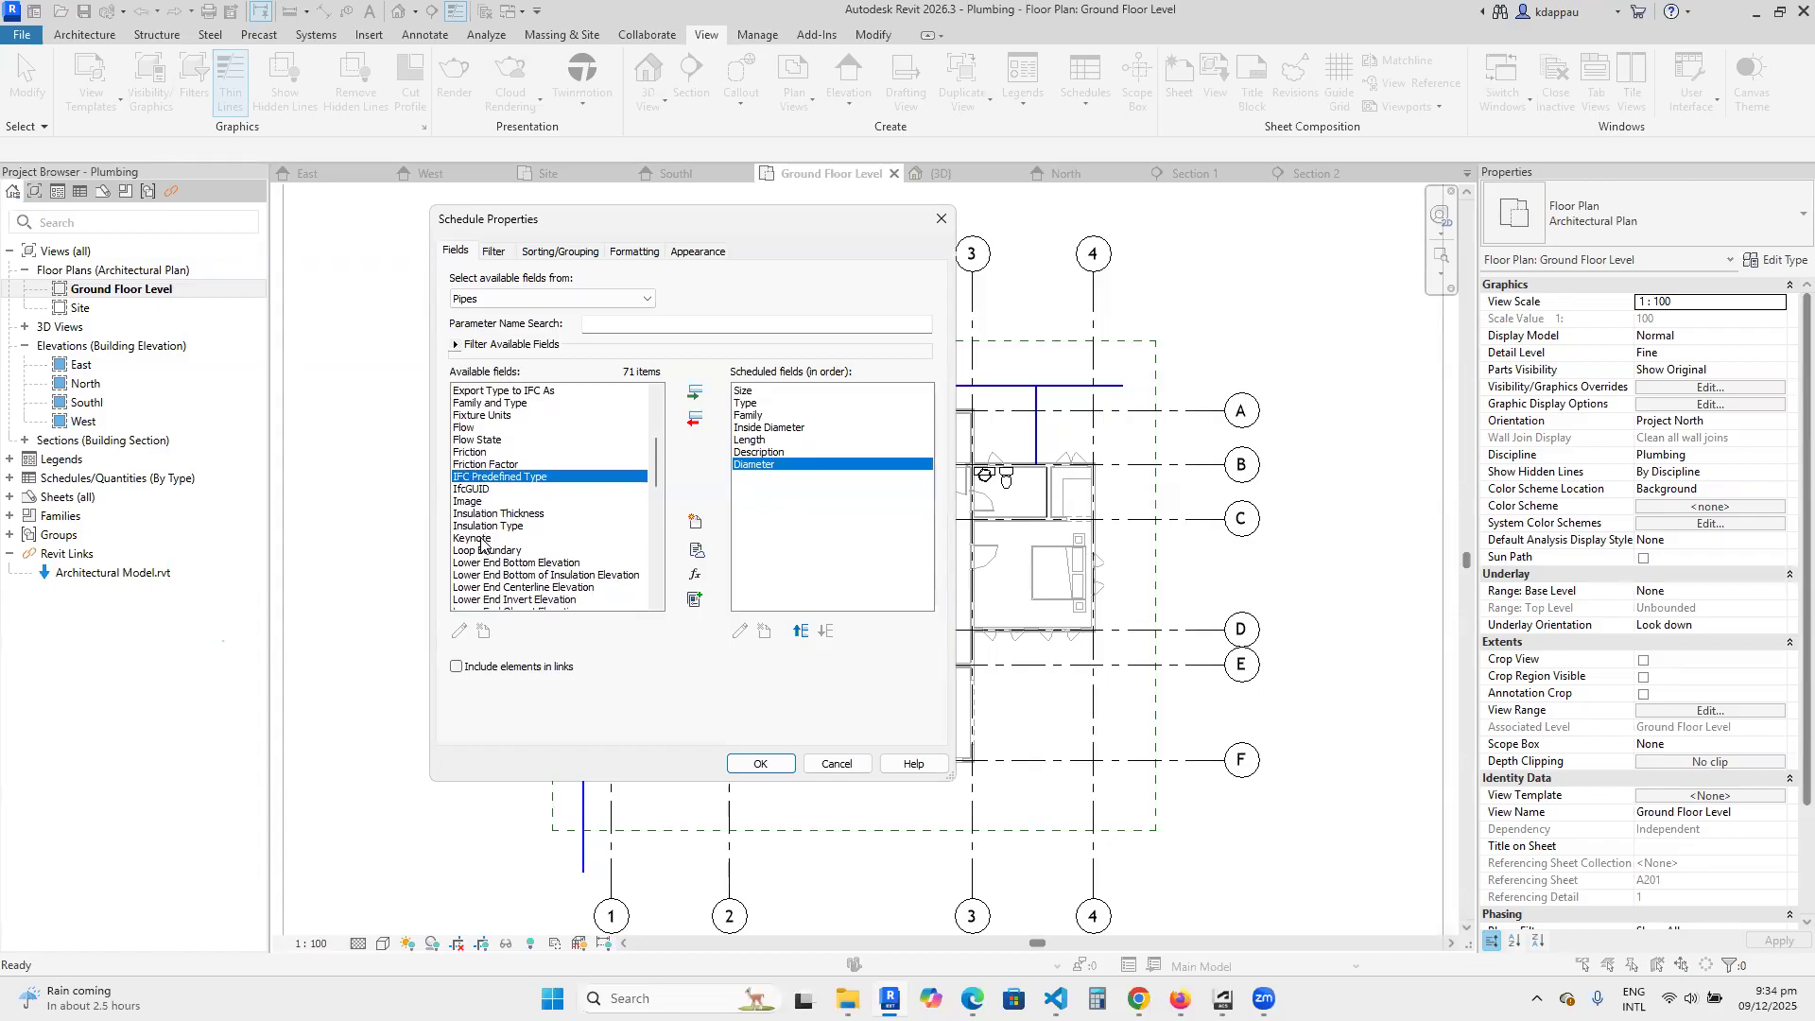
pyautogui.click(468, 501)
pyautogui.scroll(-2, 468, 487)
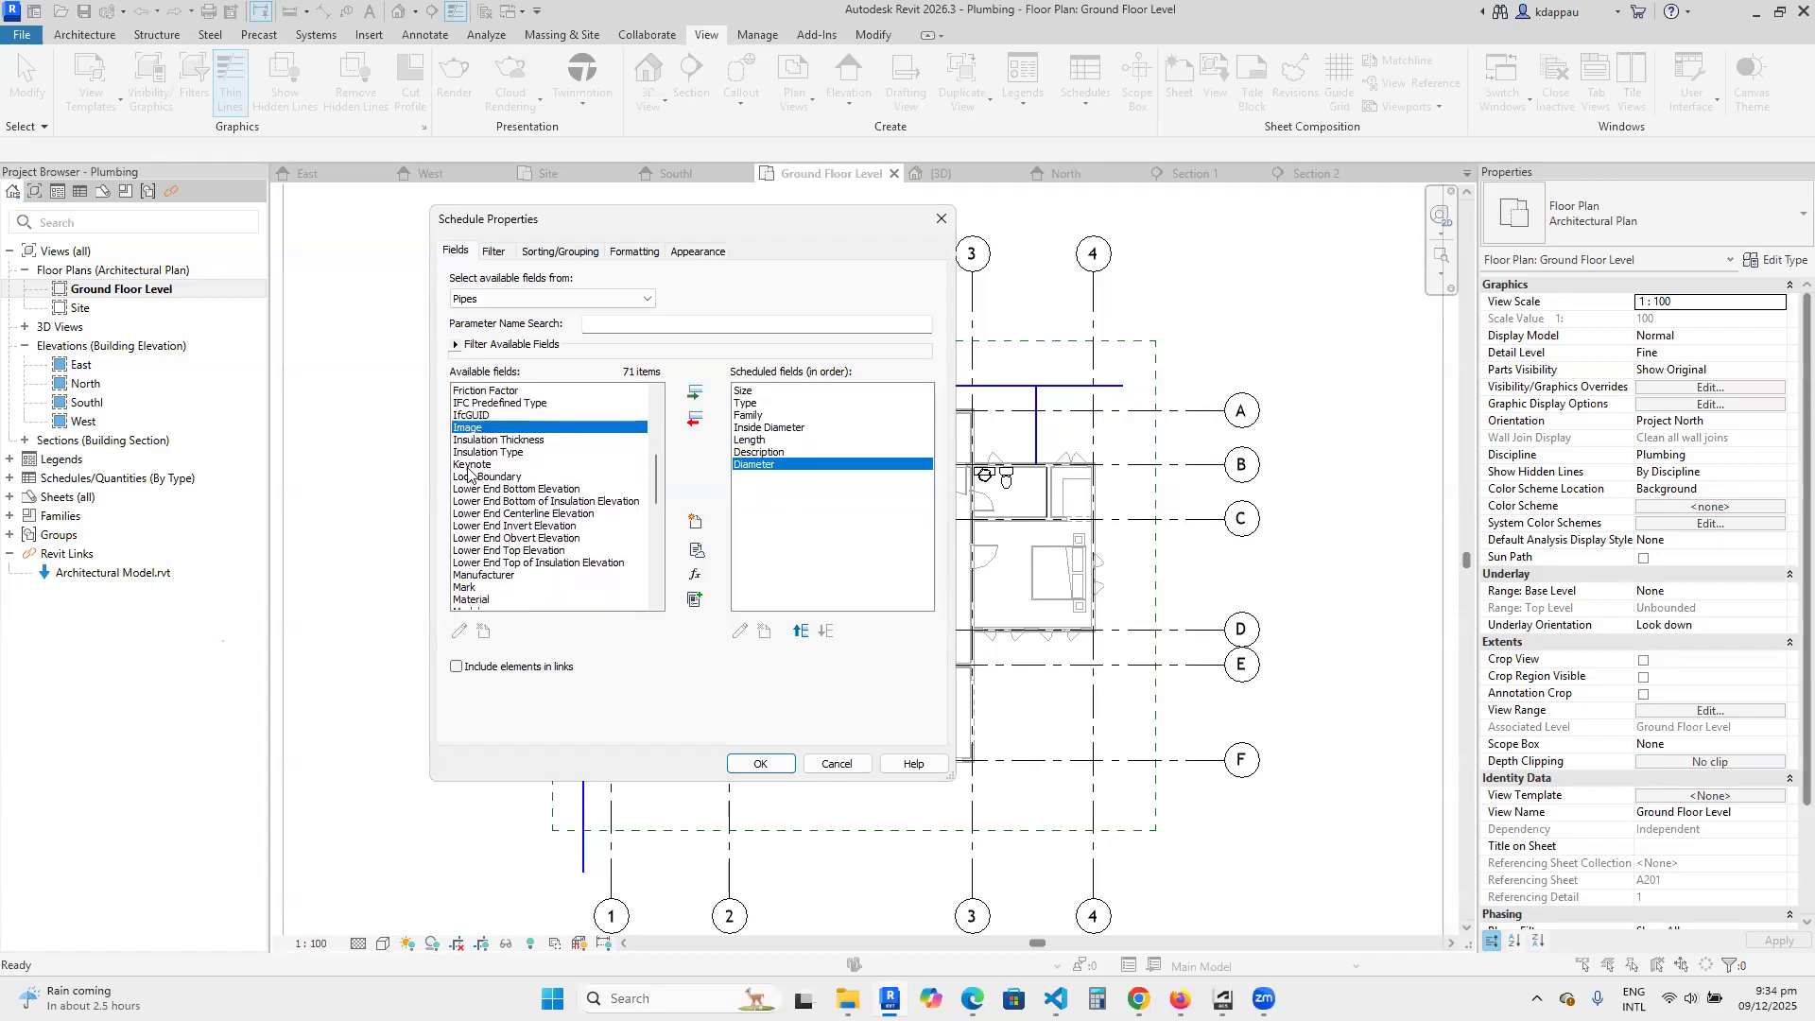
pyautogui.click(484, 440)
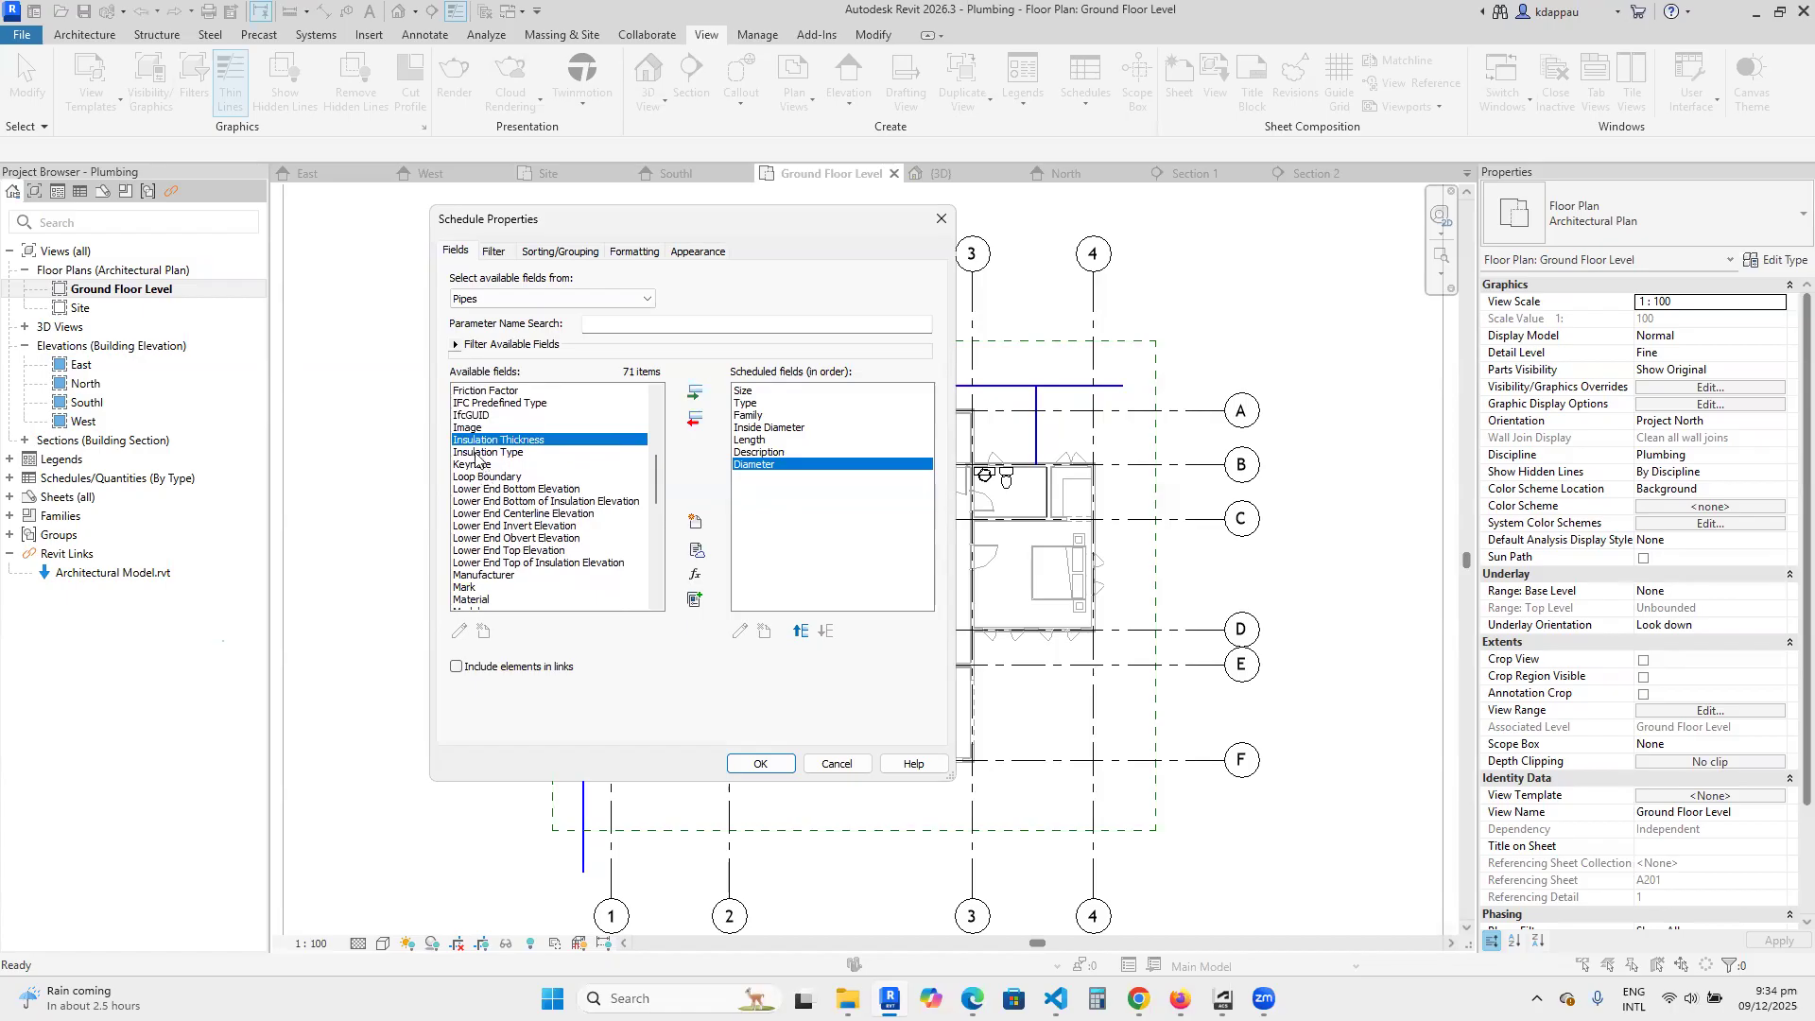
pyautogui.click(481, 454)
pyautogui.click(472, 465)
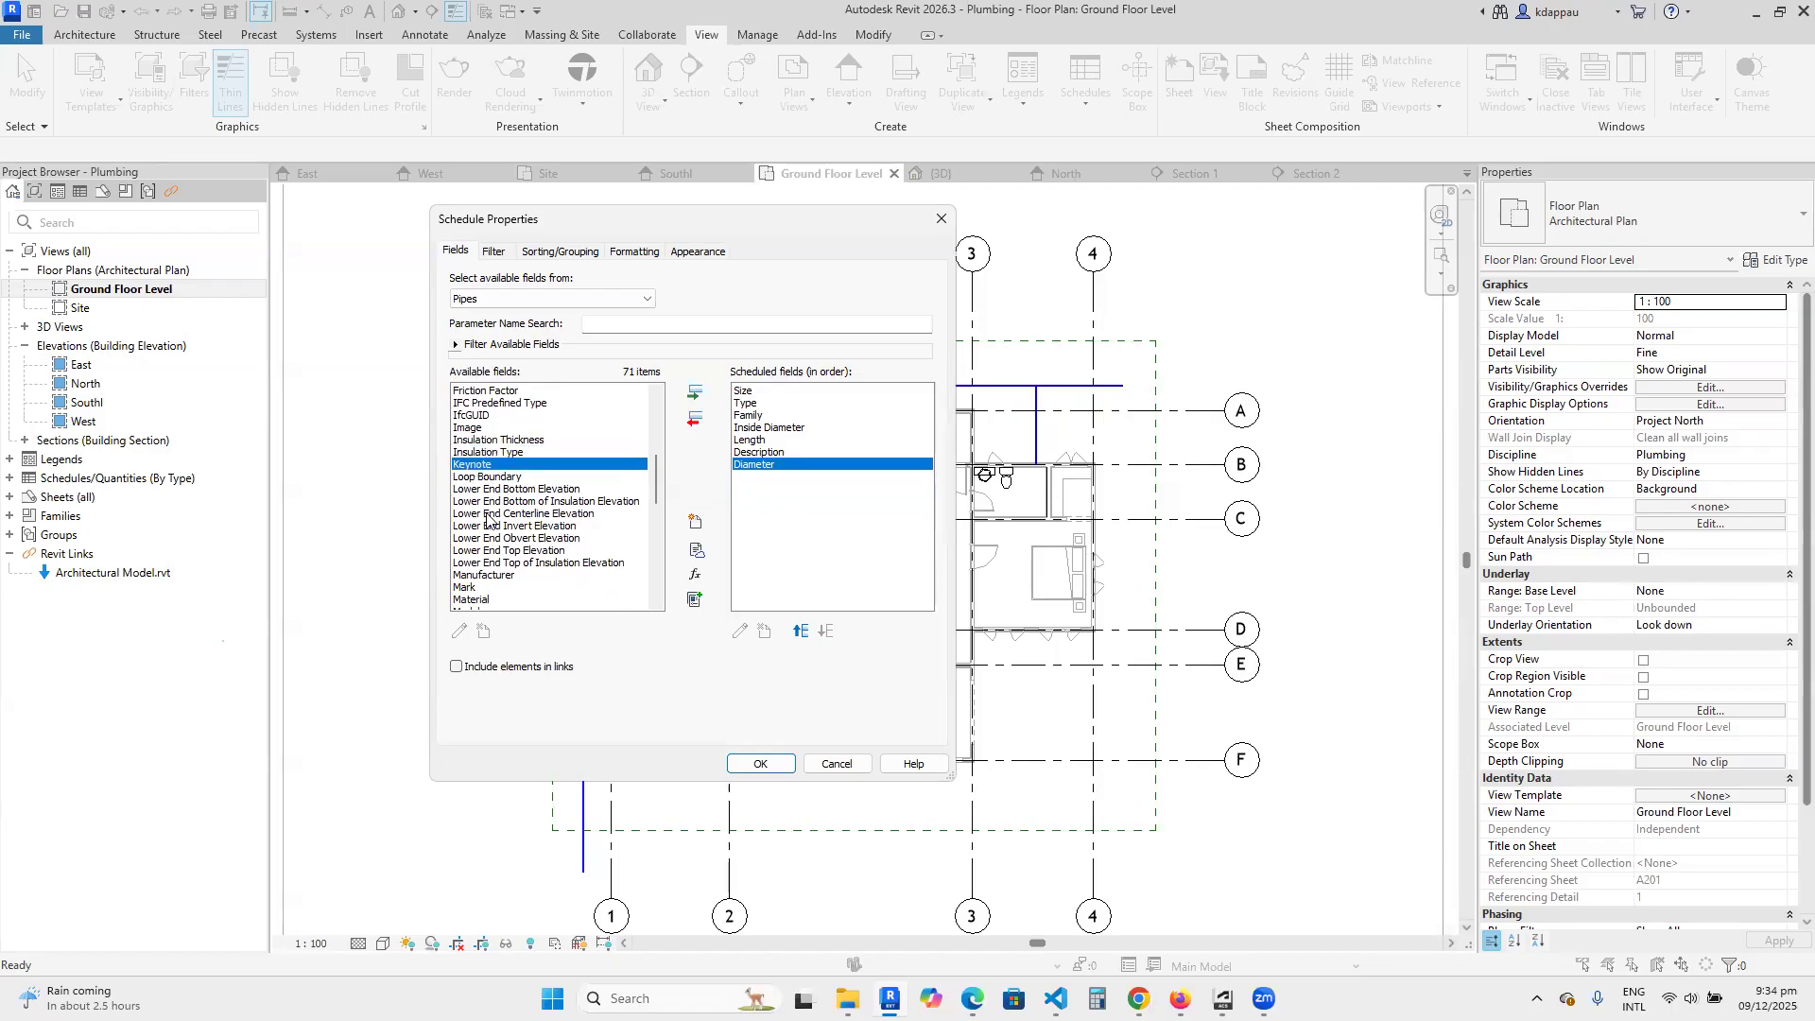
# Add the Lower End Bottom Elevation and Lower End Top Elevation fields to the pipe schedule.
pyautogui.click(482, 477)
pyautogui.click(490, 494)
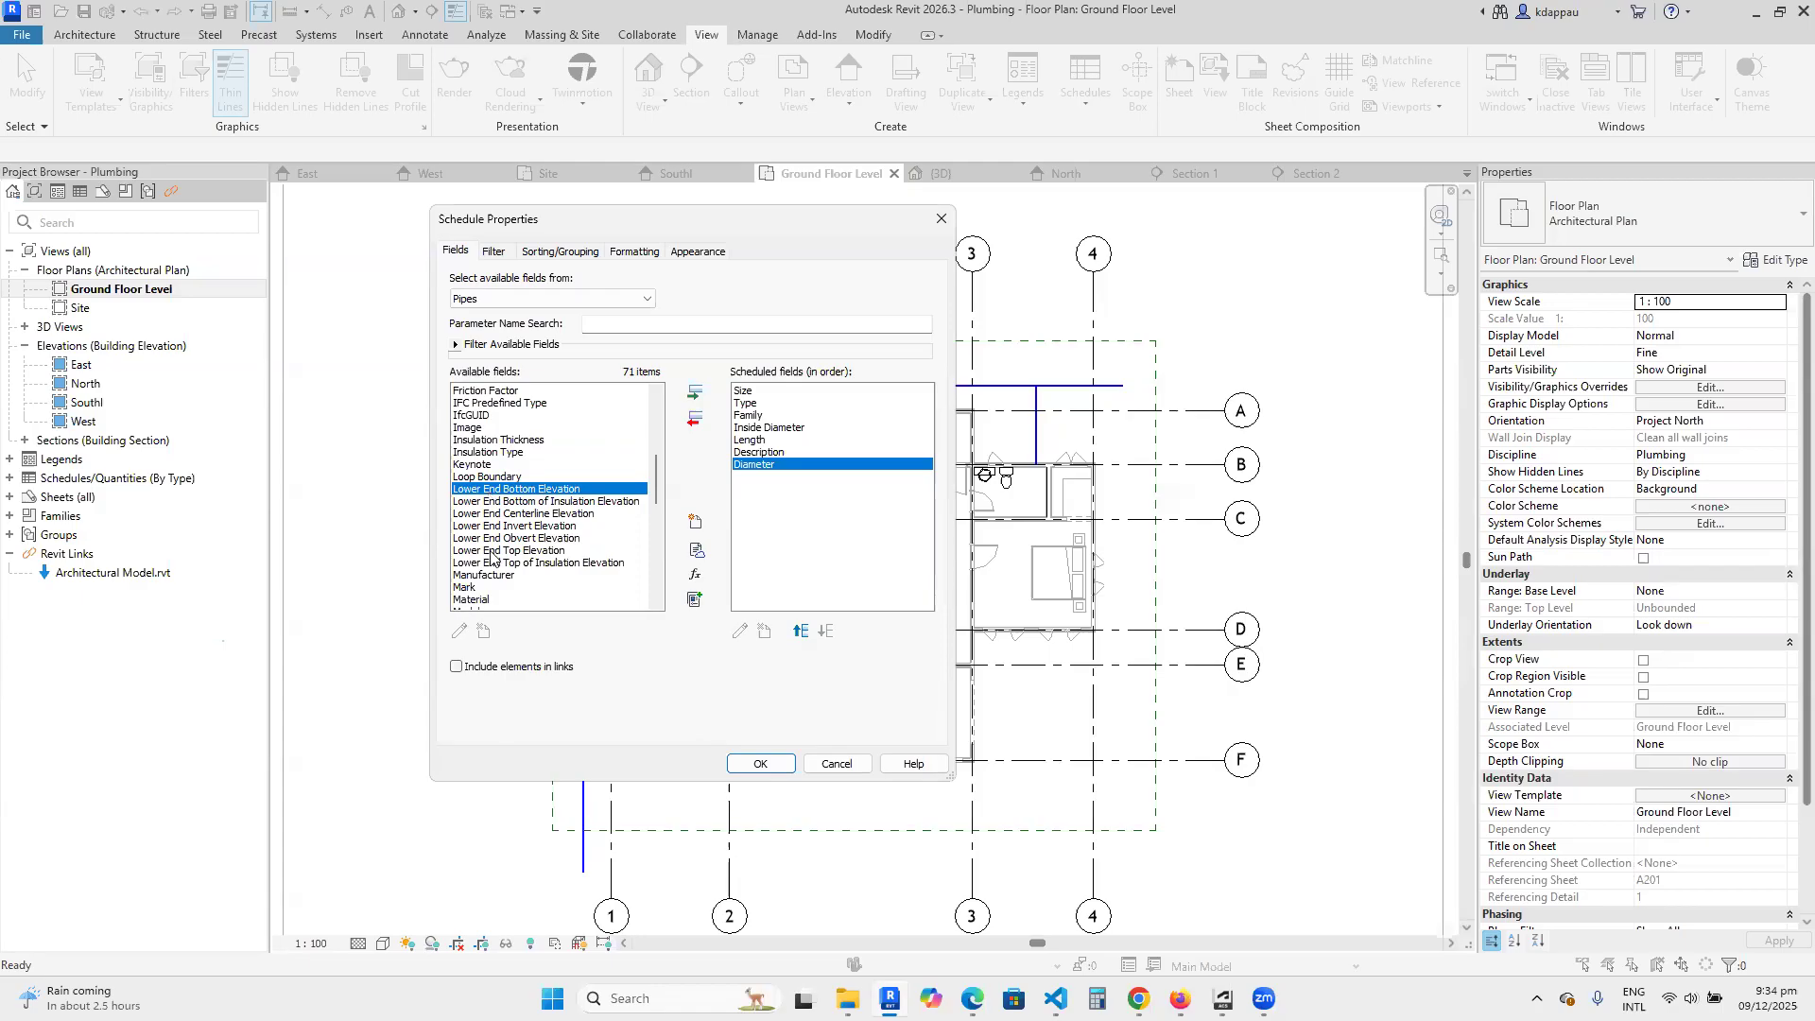
pyautogui.click(695, 392)
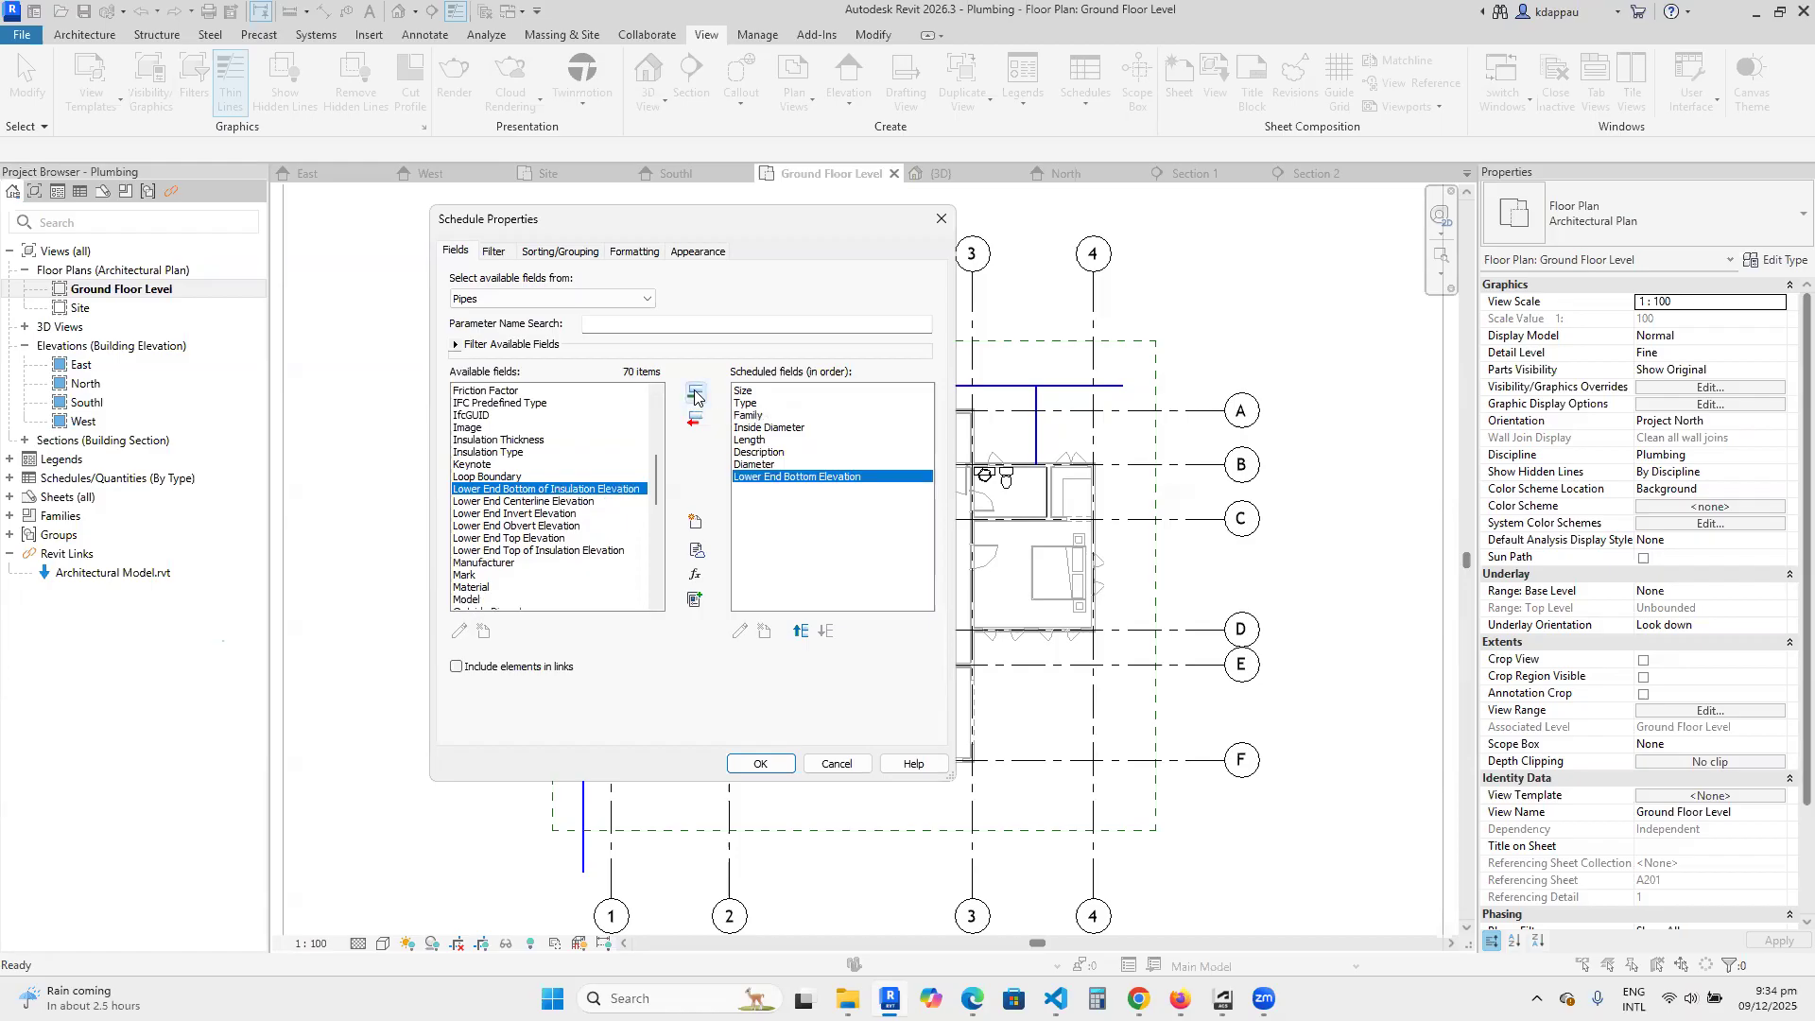
pyautogui.click(515, 538)
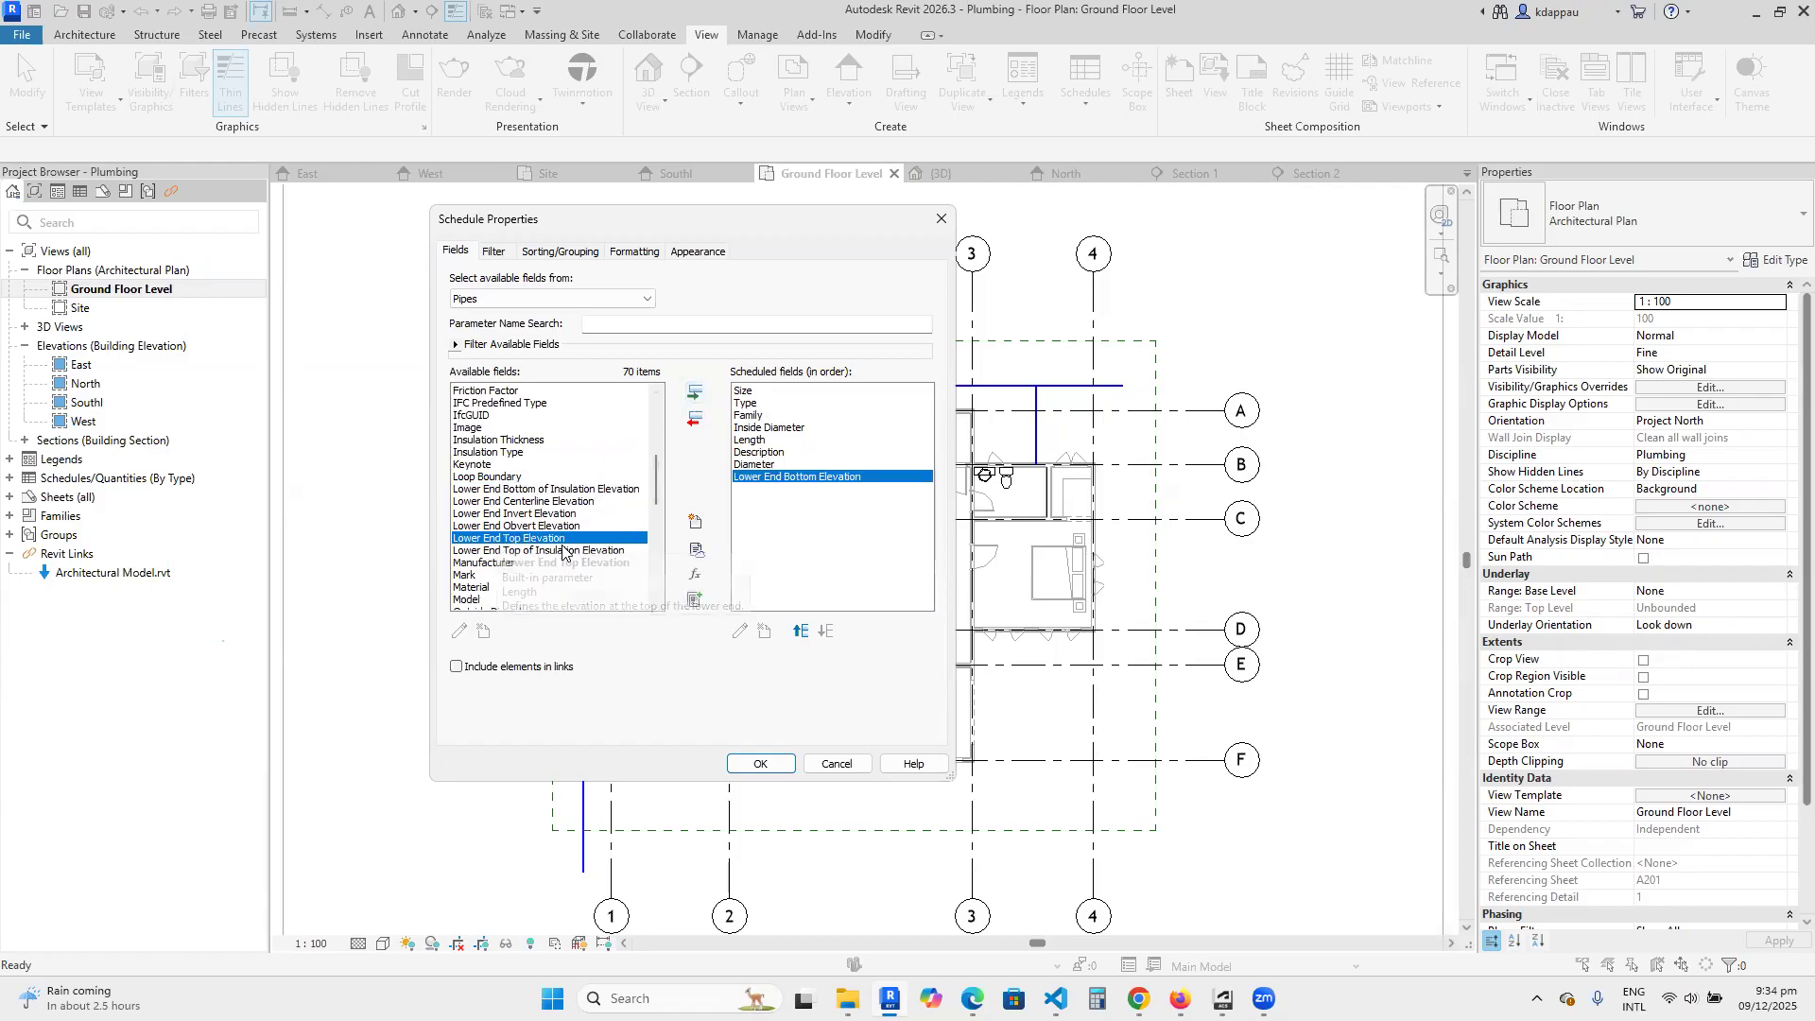
pyautogui.click(694, 393)
# Add the Outside Diameter, Overall Size and Reference Level fields to the pipe schedule.
pyautogui.scroll(-3, 477, 563)
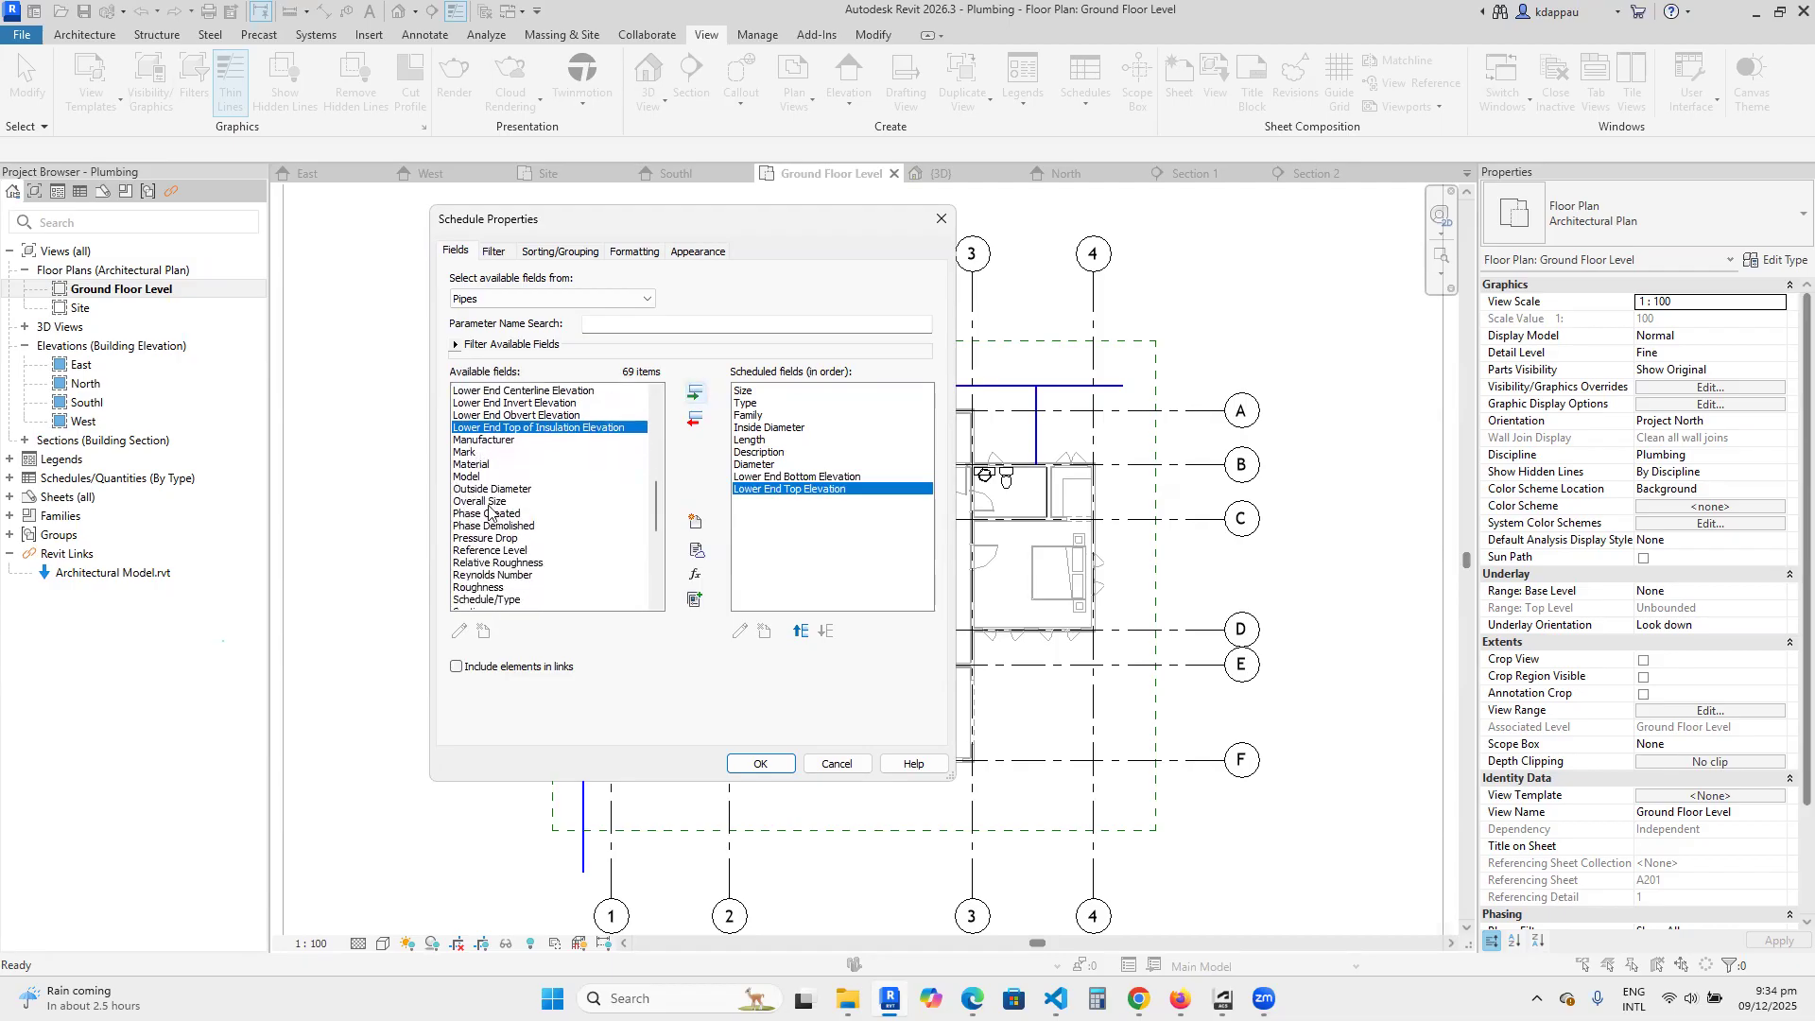
pyautogui.click(472, 489)
pyautogui.click(694, 393)
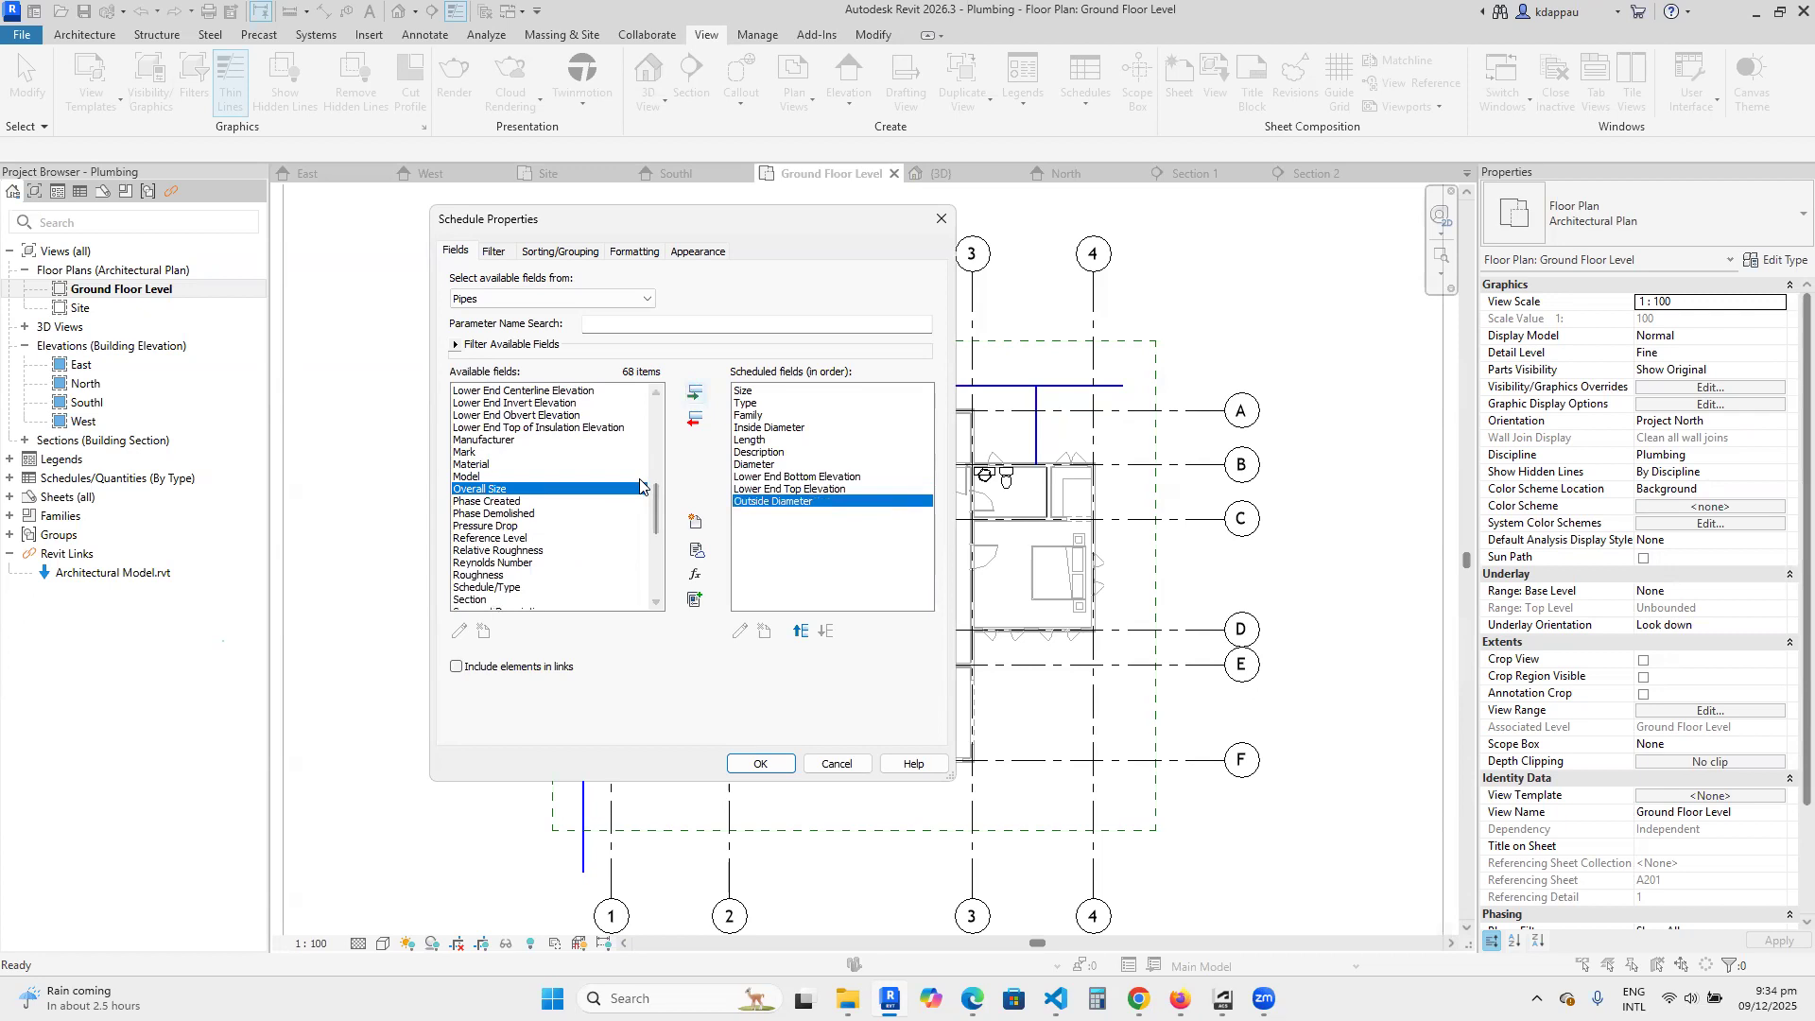
pyautogui.click(693, 394)
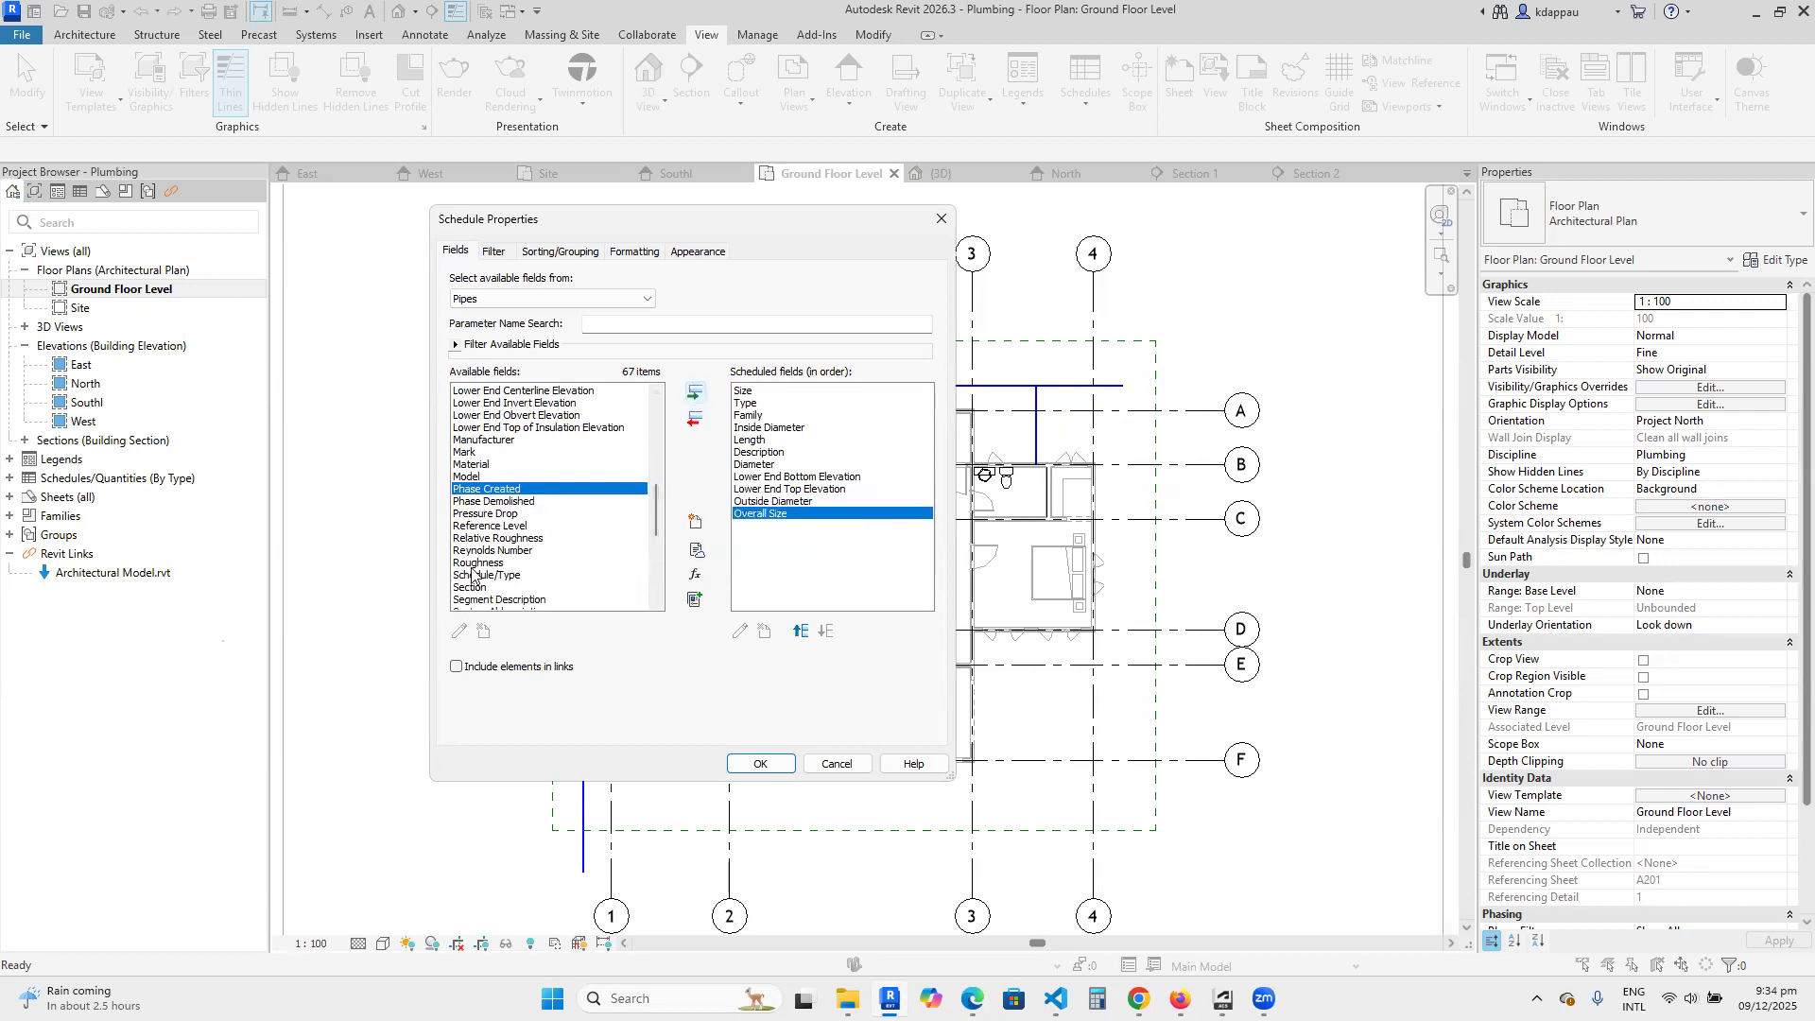
pyautogui.click(492, 526)
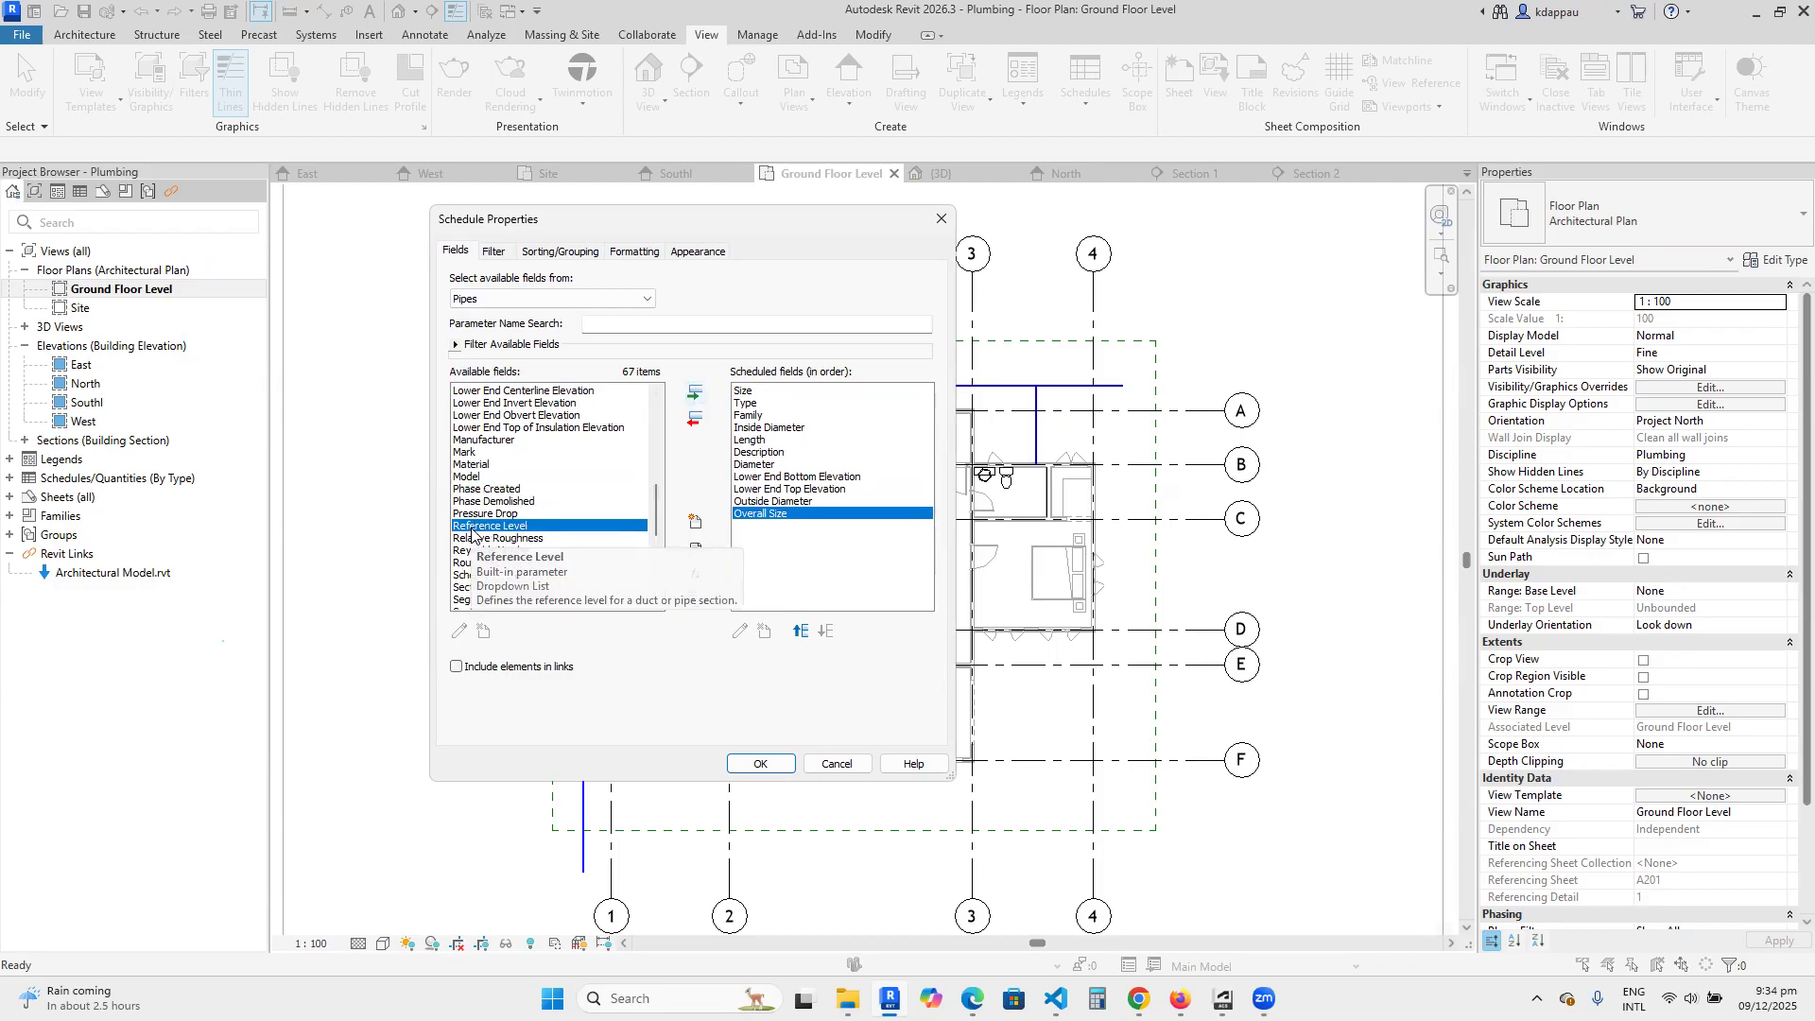
pyautogui.click(693, 393)
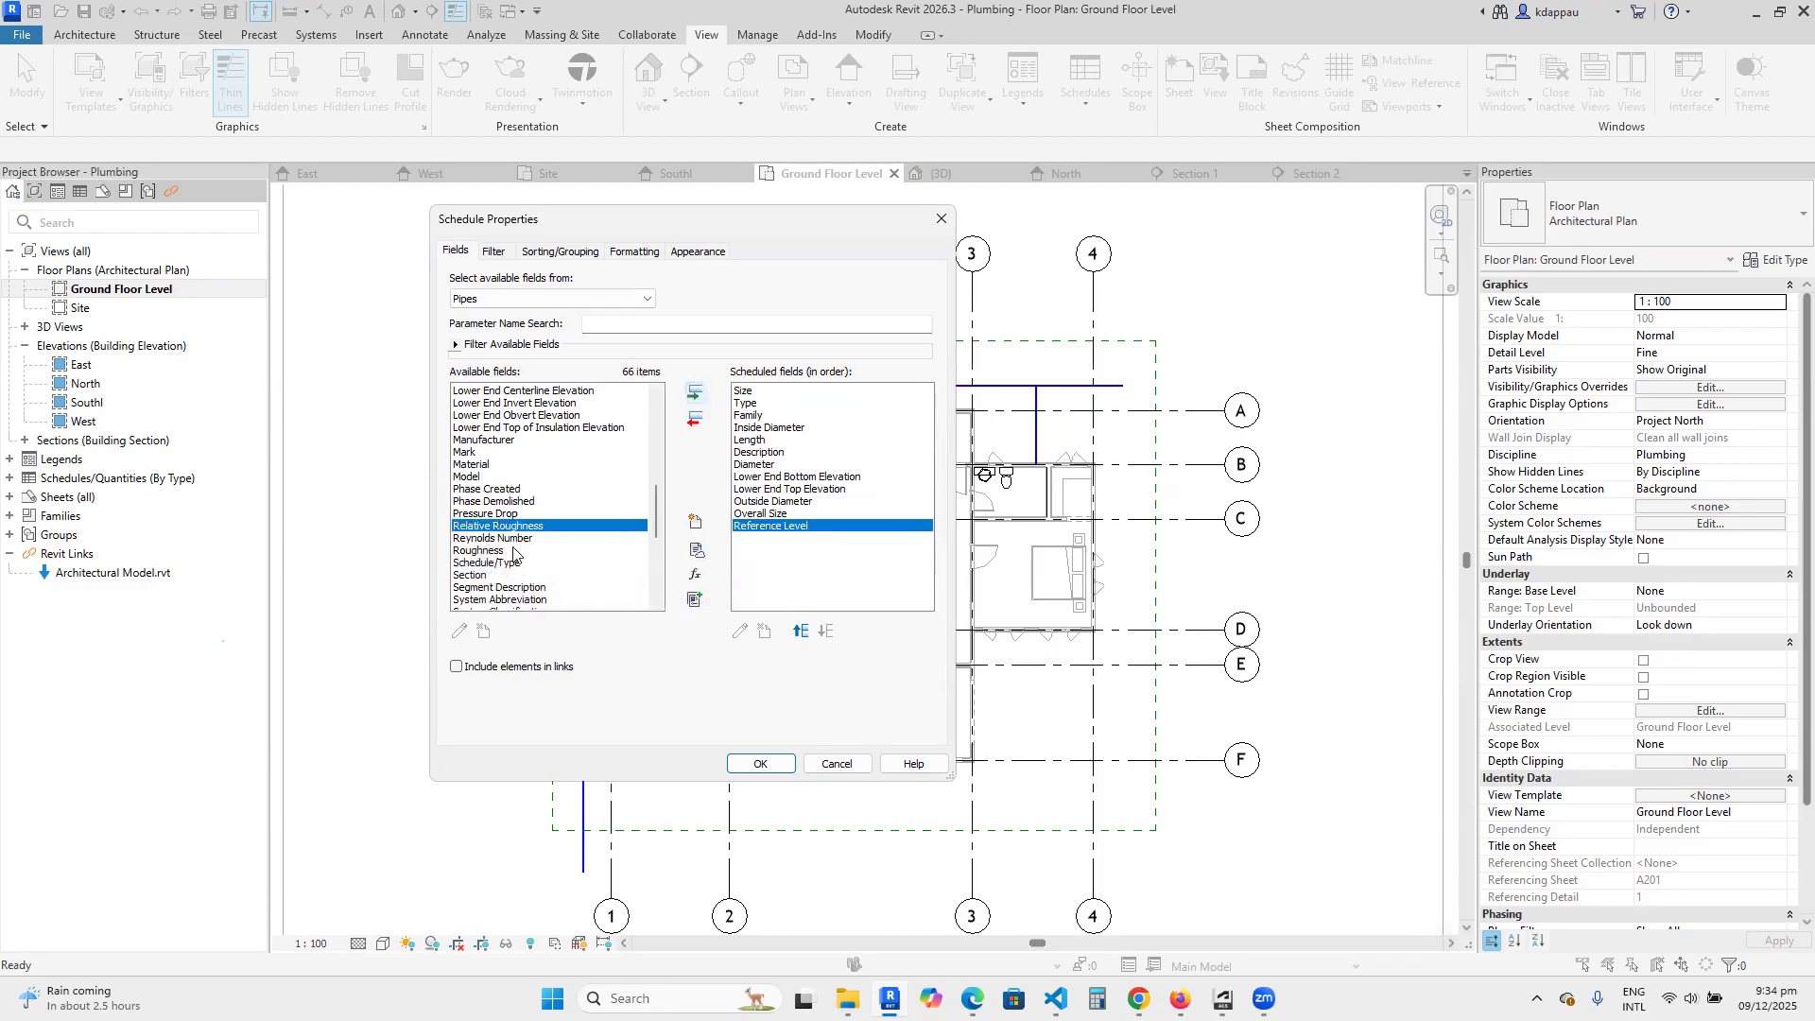
# Add the System Name and System Type fields to the pipe schedule after Reference Level.
pyautogui.scroll(-2, 514, 555)
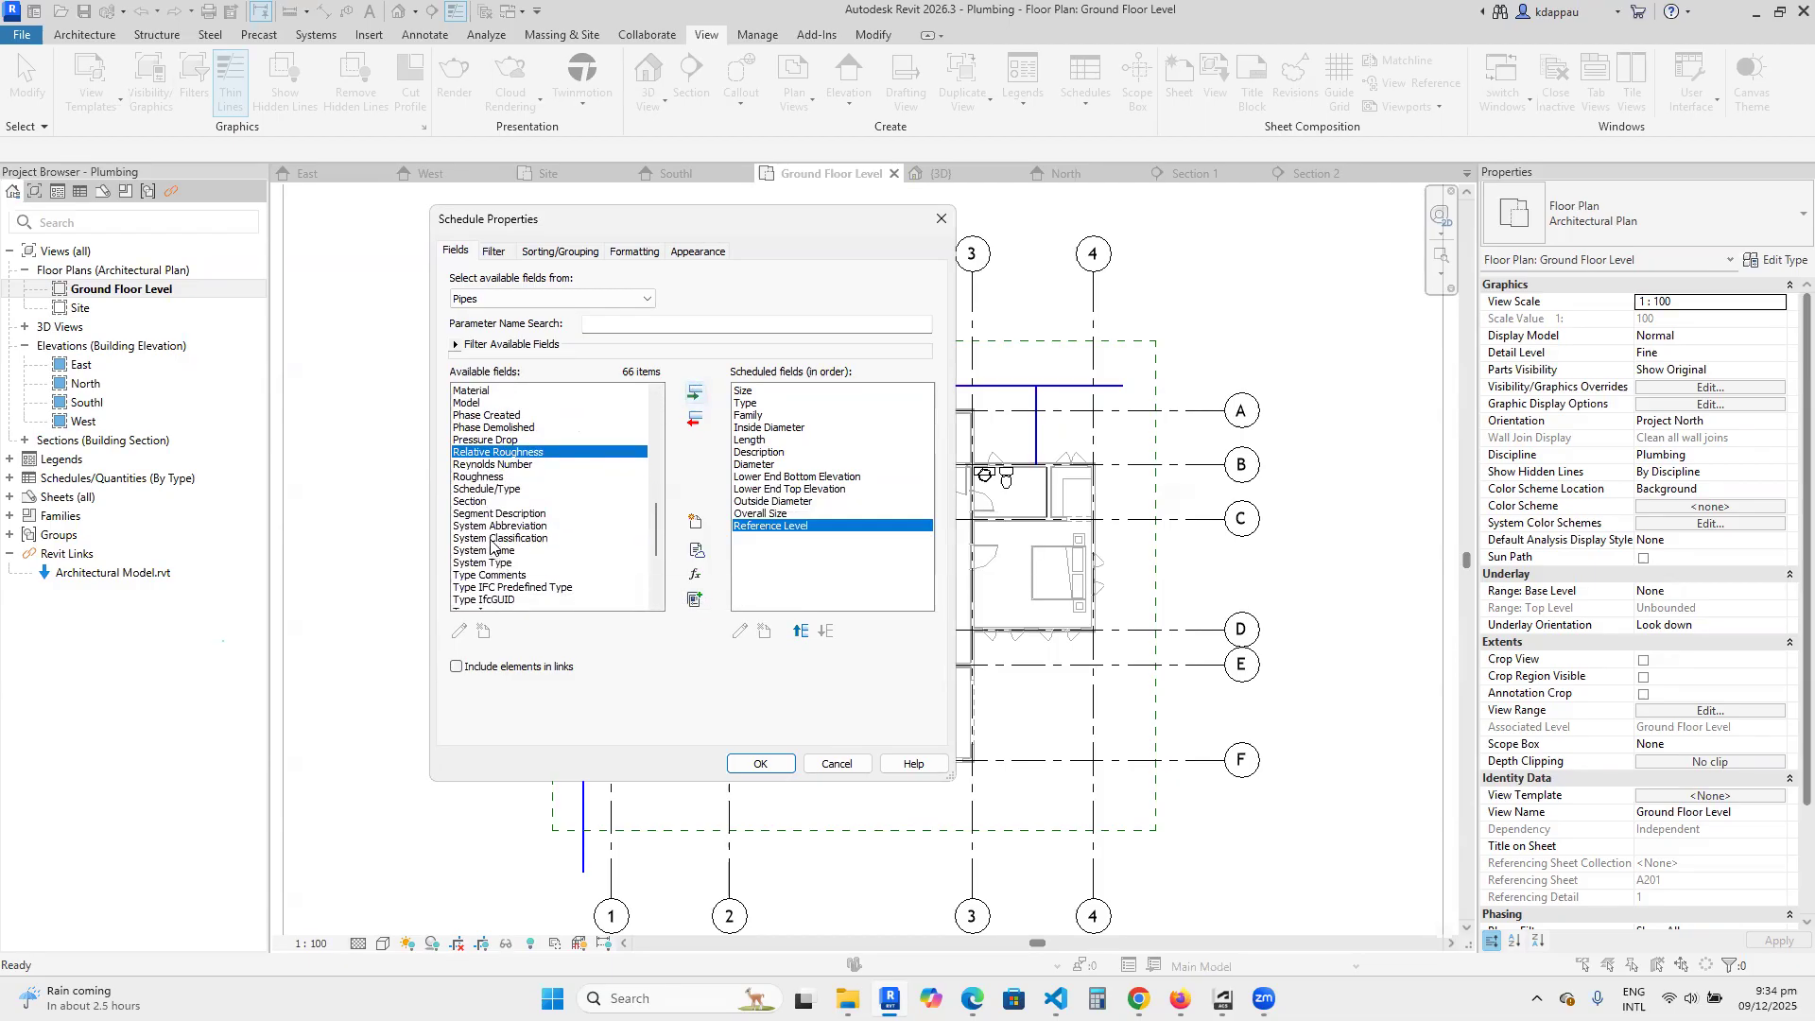
pyautogui.scroll(-2, 488, 541)
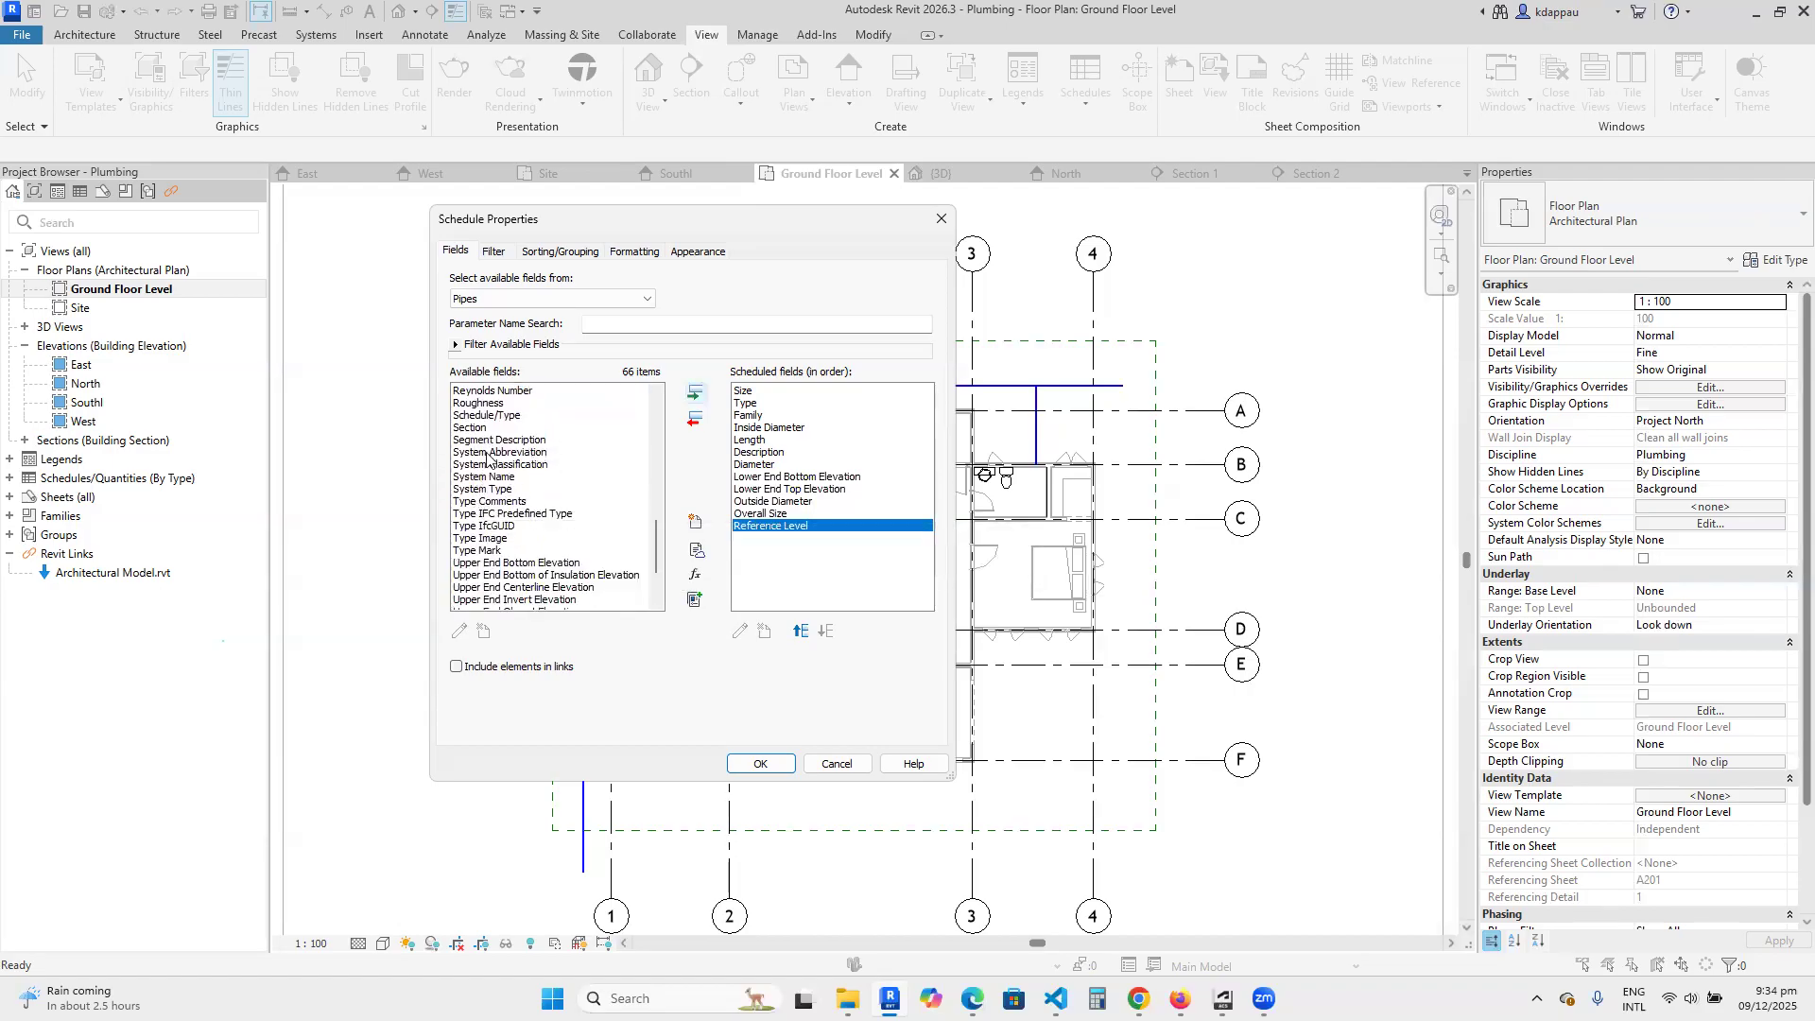
pyautogui.click(488, 443)
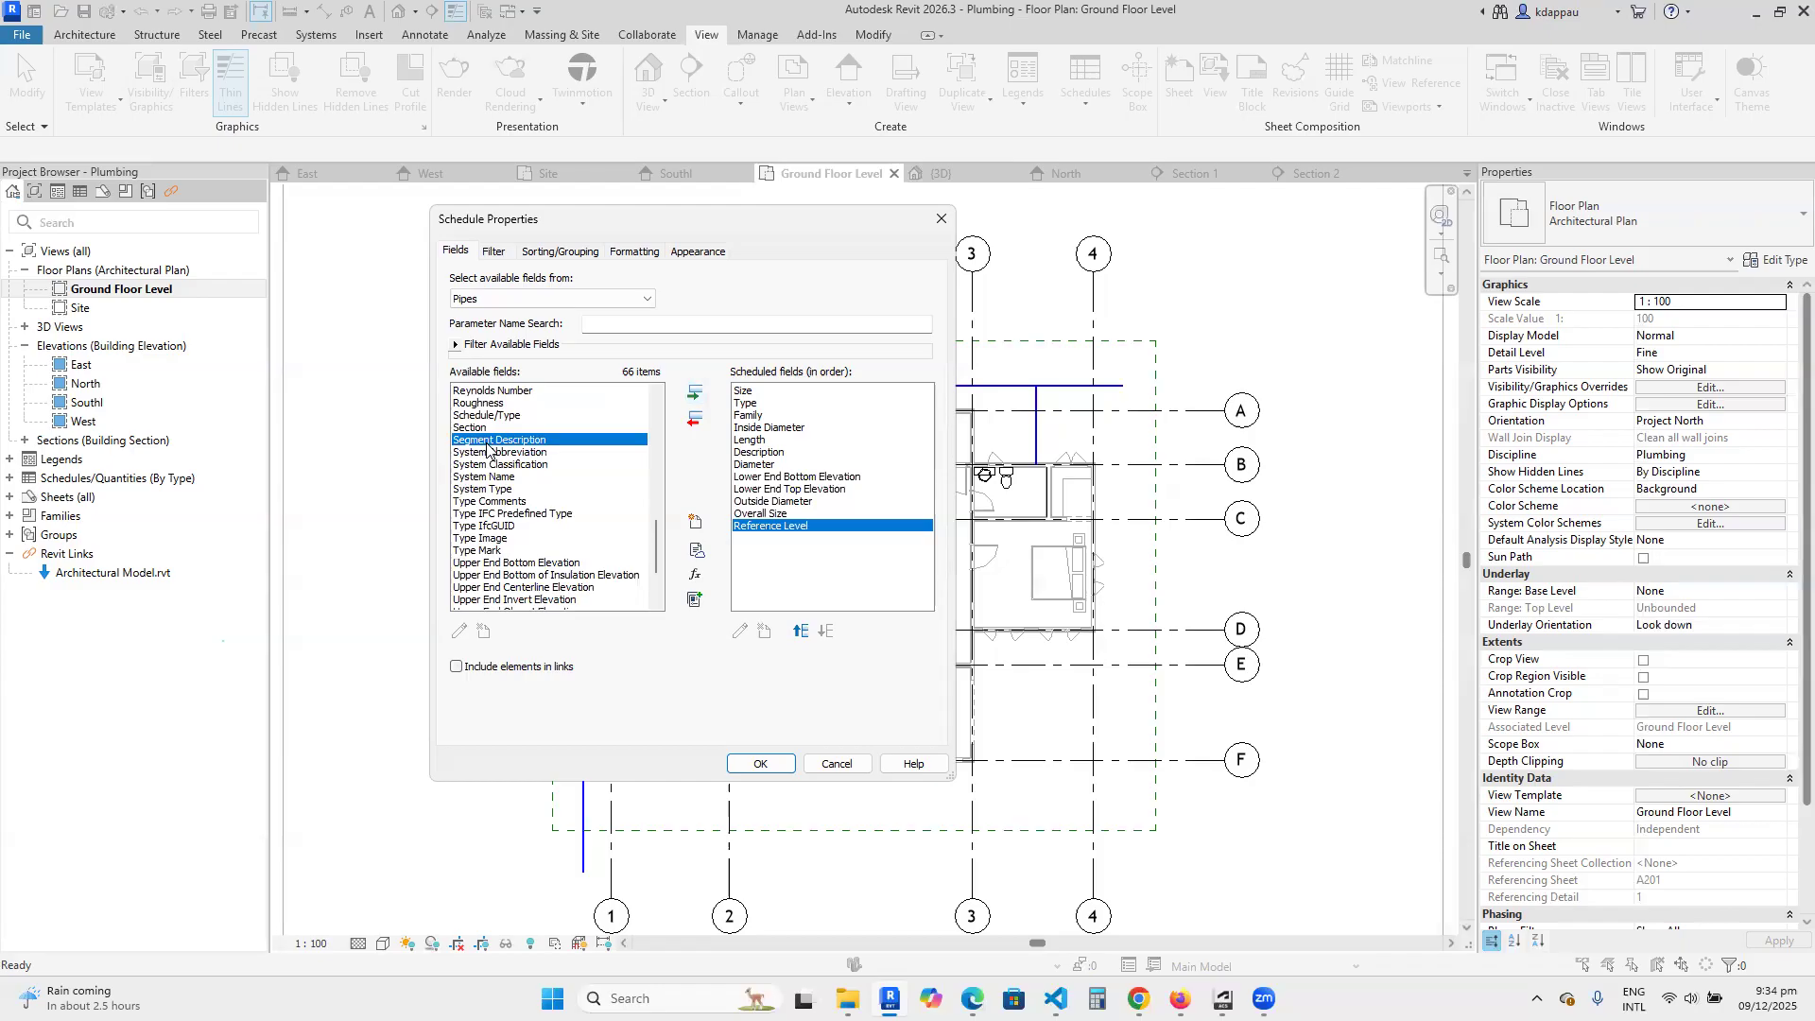
pyautogui.click(484, 477)
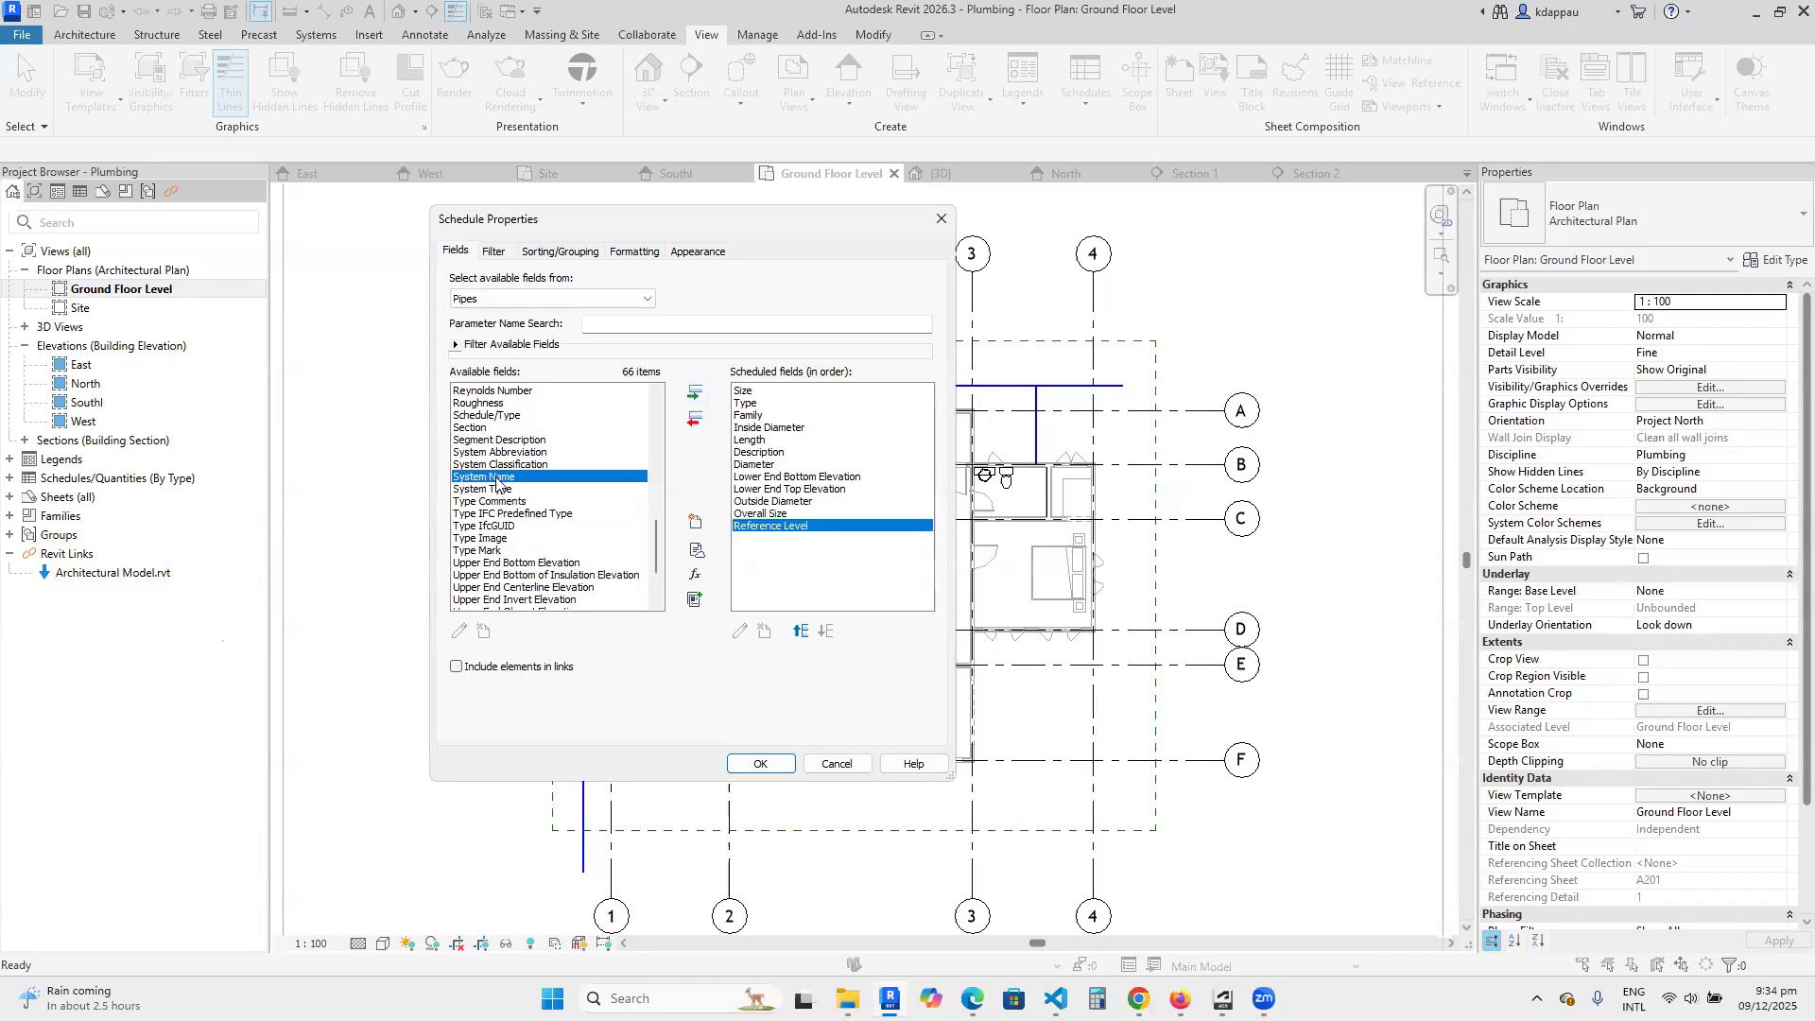
pyautogui.click(684, 400)
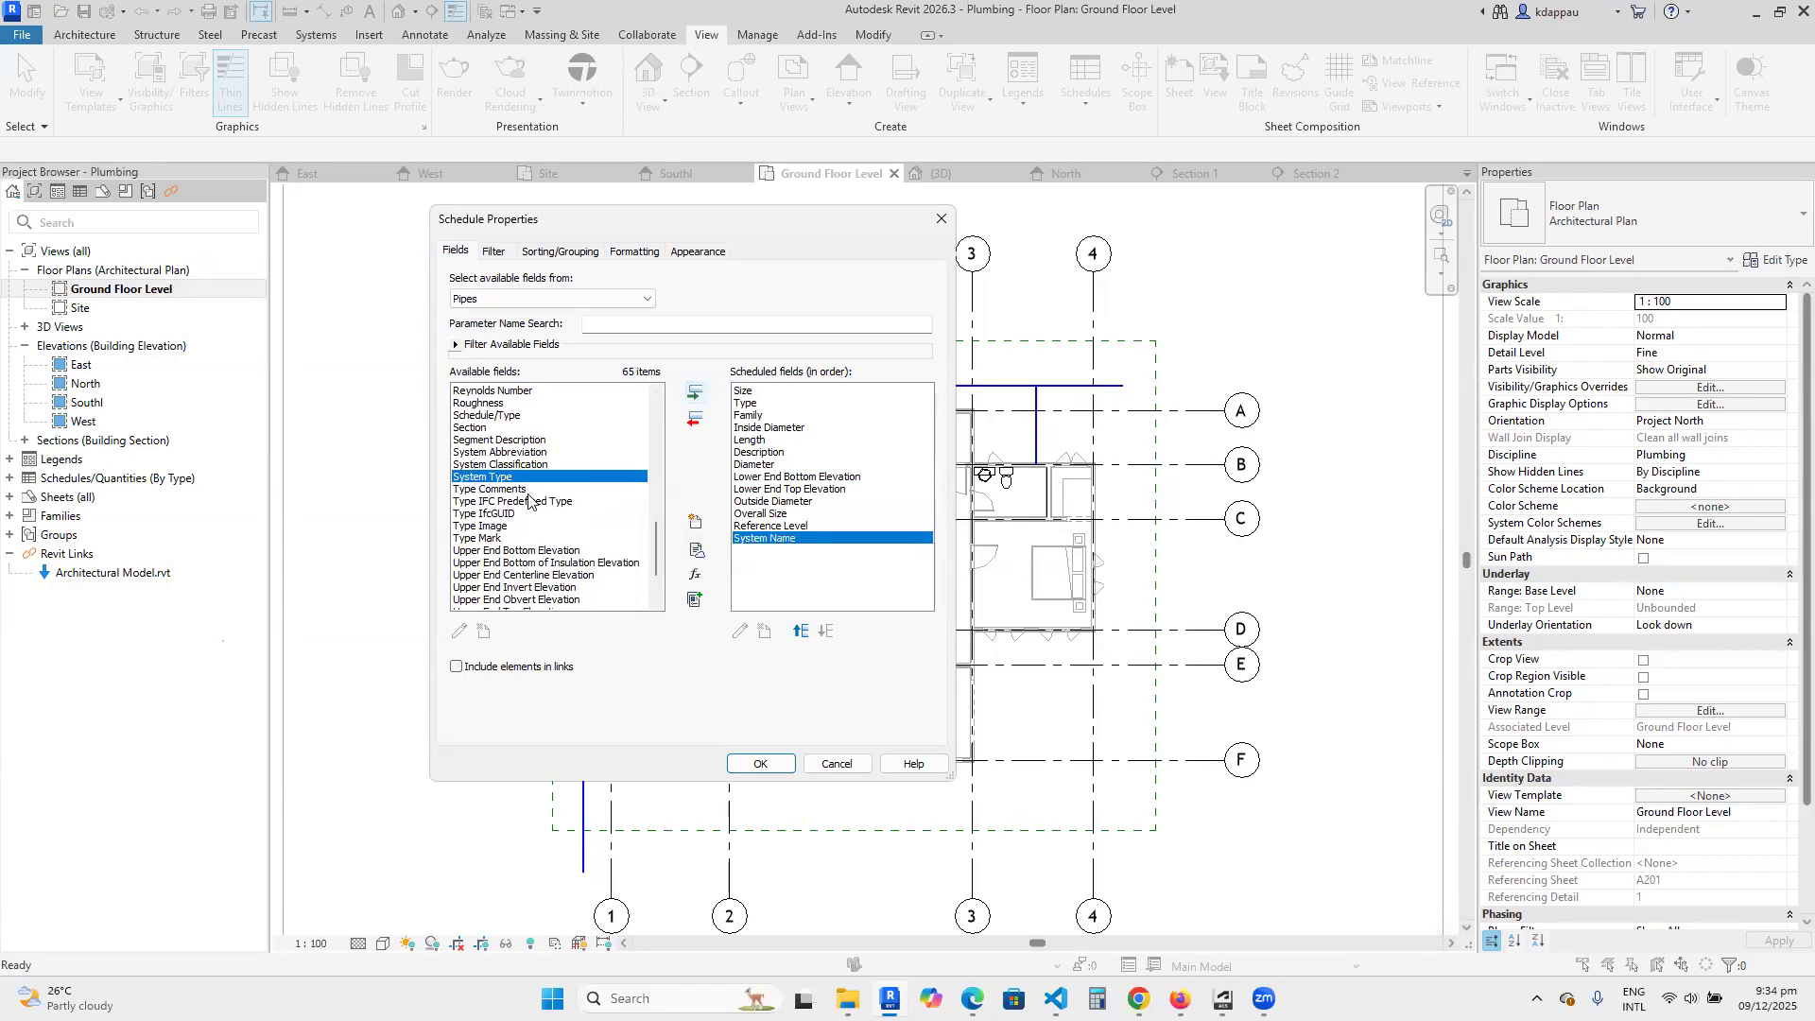
pyautogui.click(695, 395)
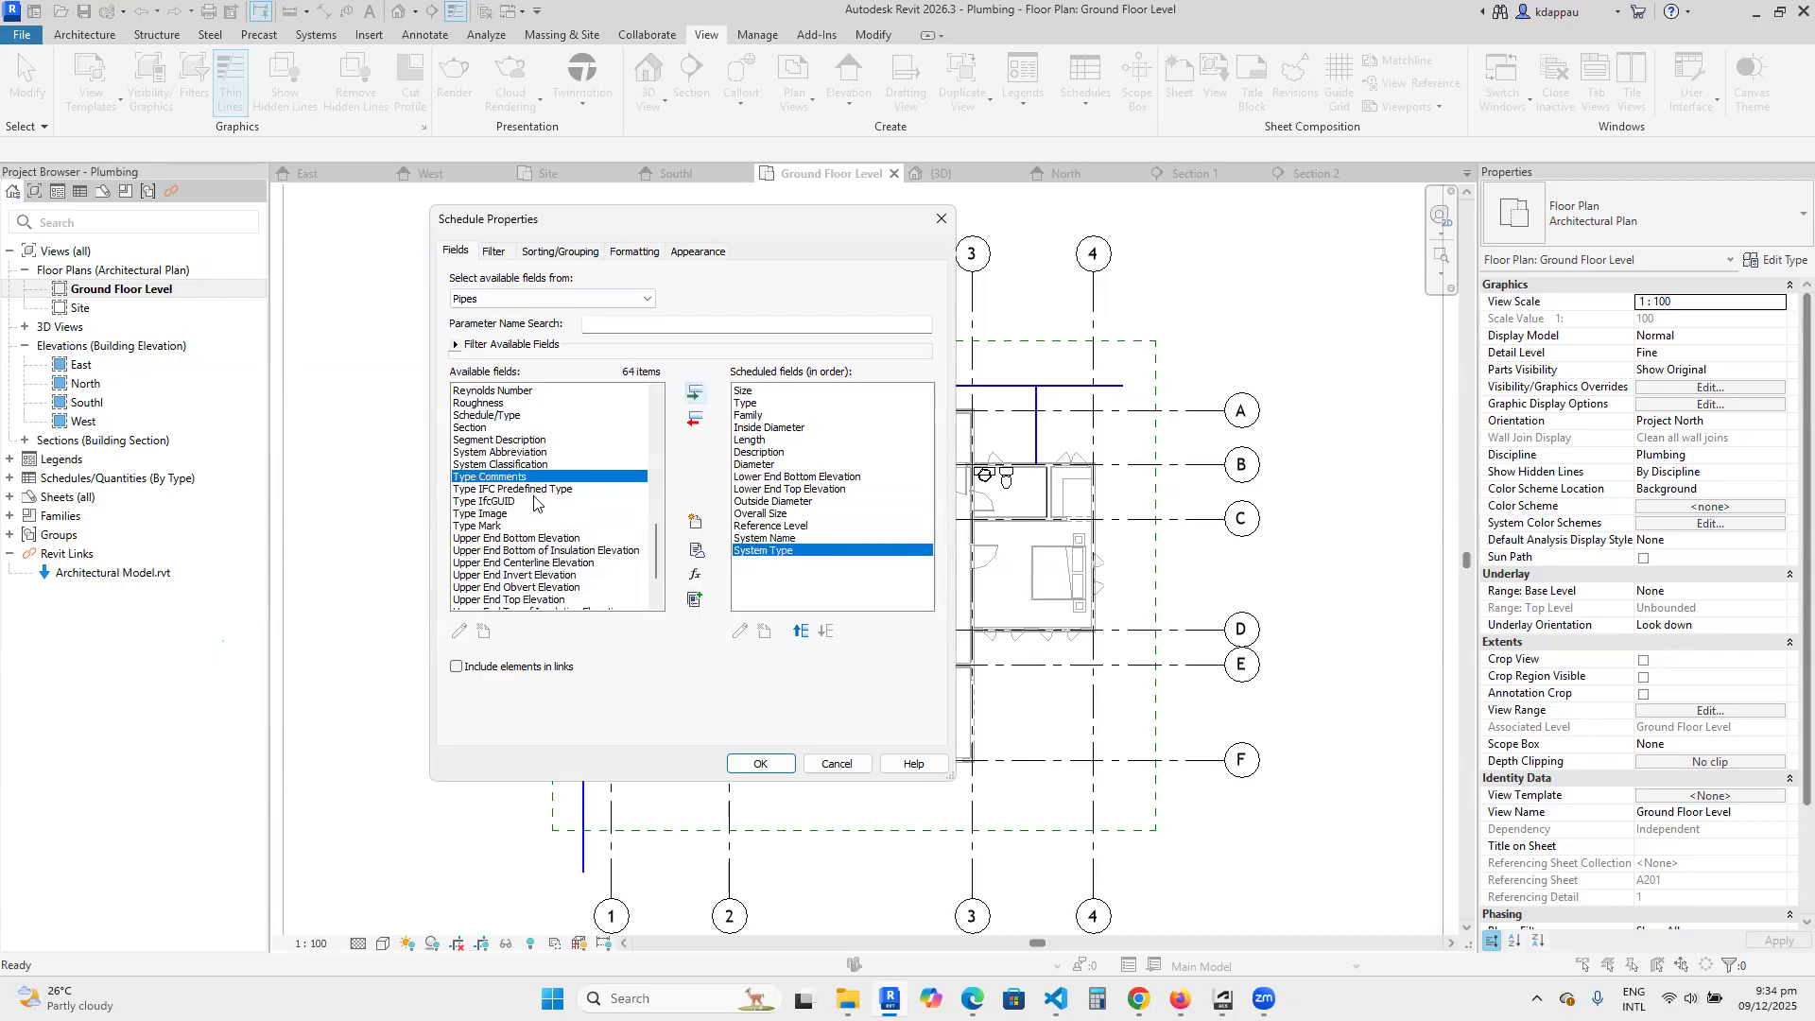
# Add the Type Comments and Type Mark fields to the end of the scheduled fields.
pyautogui.click(695, 393)
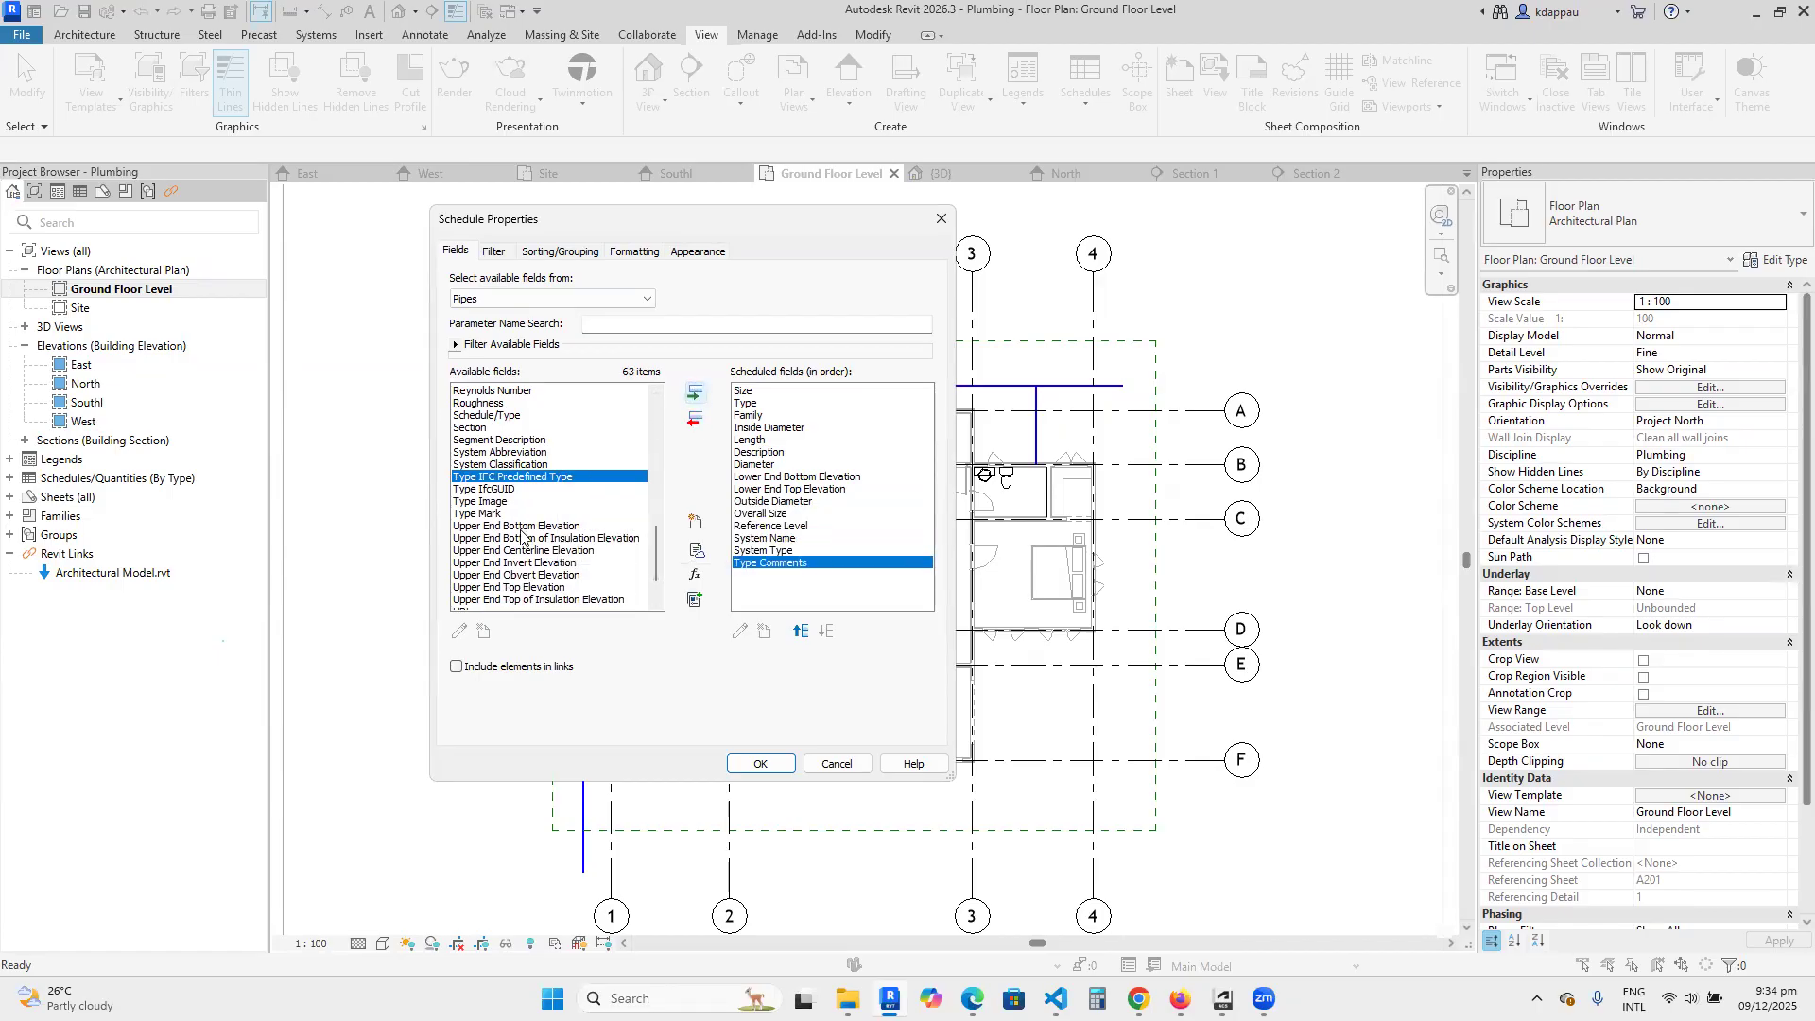
pyautogui.scroll(-1, 553, 490)
pyautogui.click(475, 478)
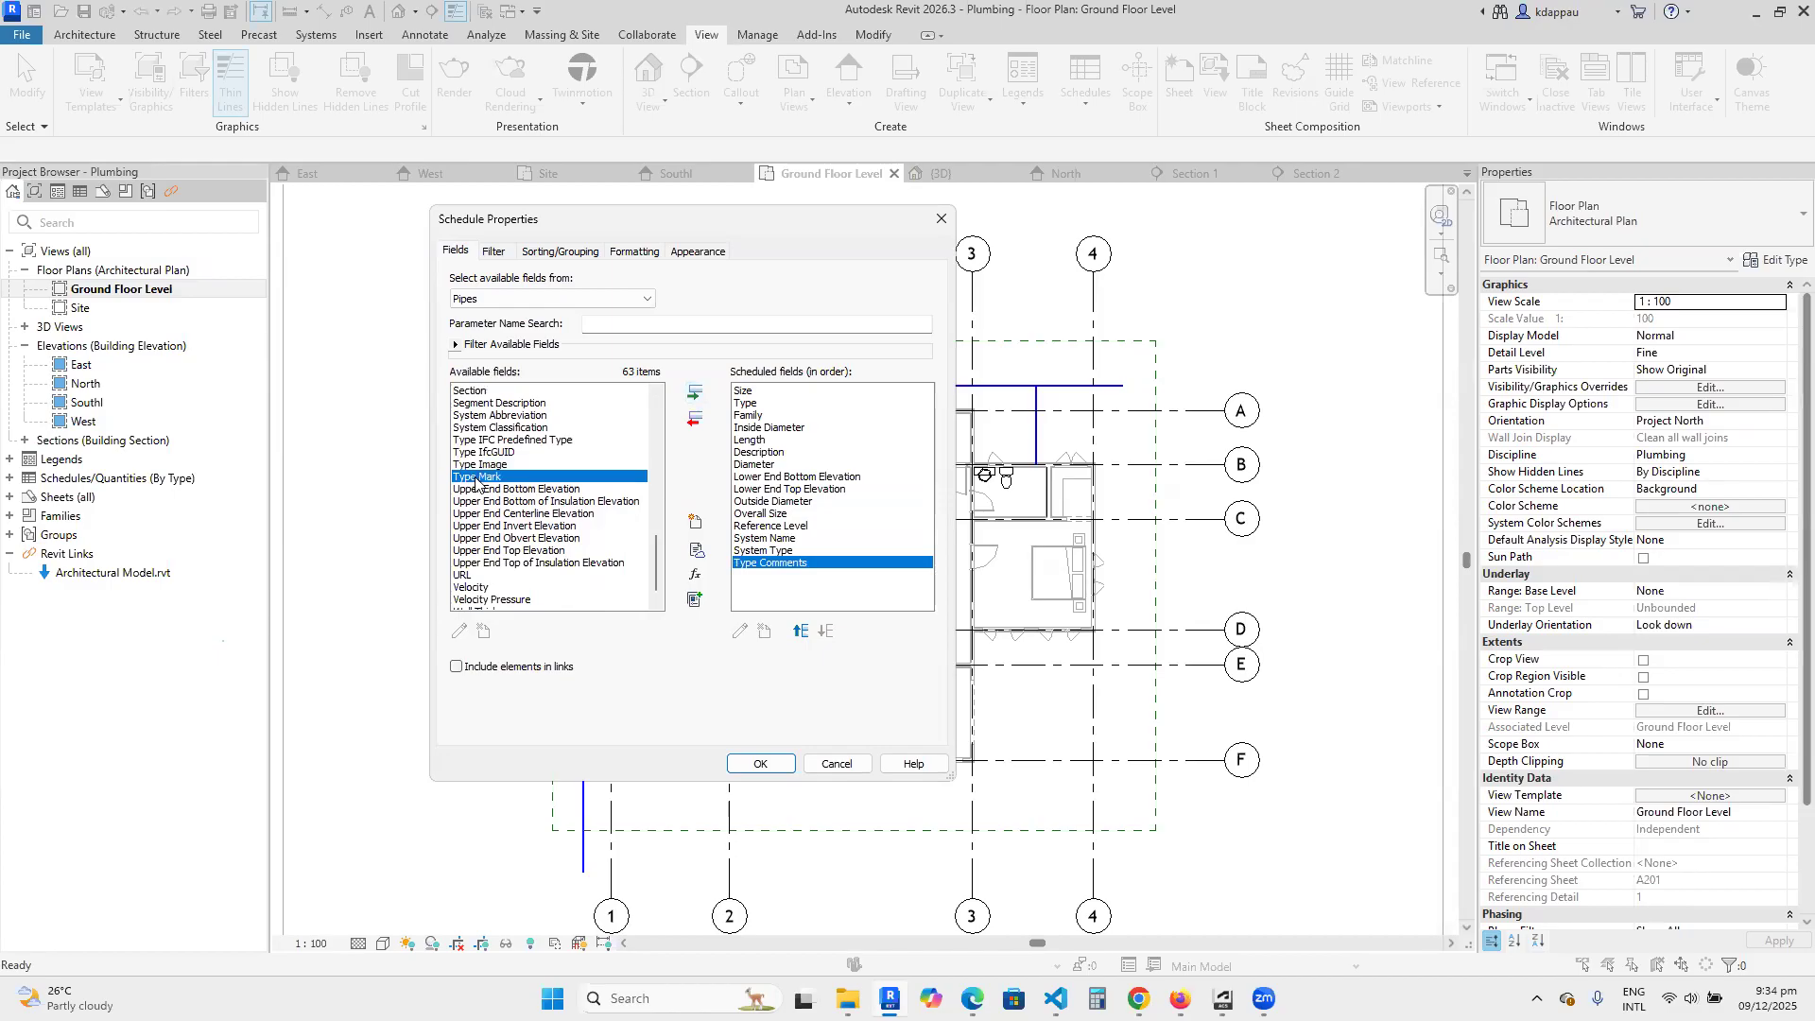
pyautogui.click(691, 395)
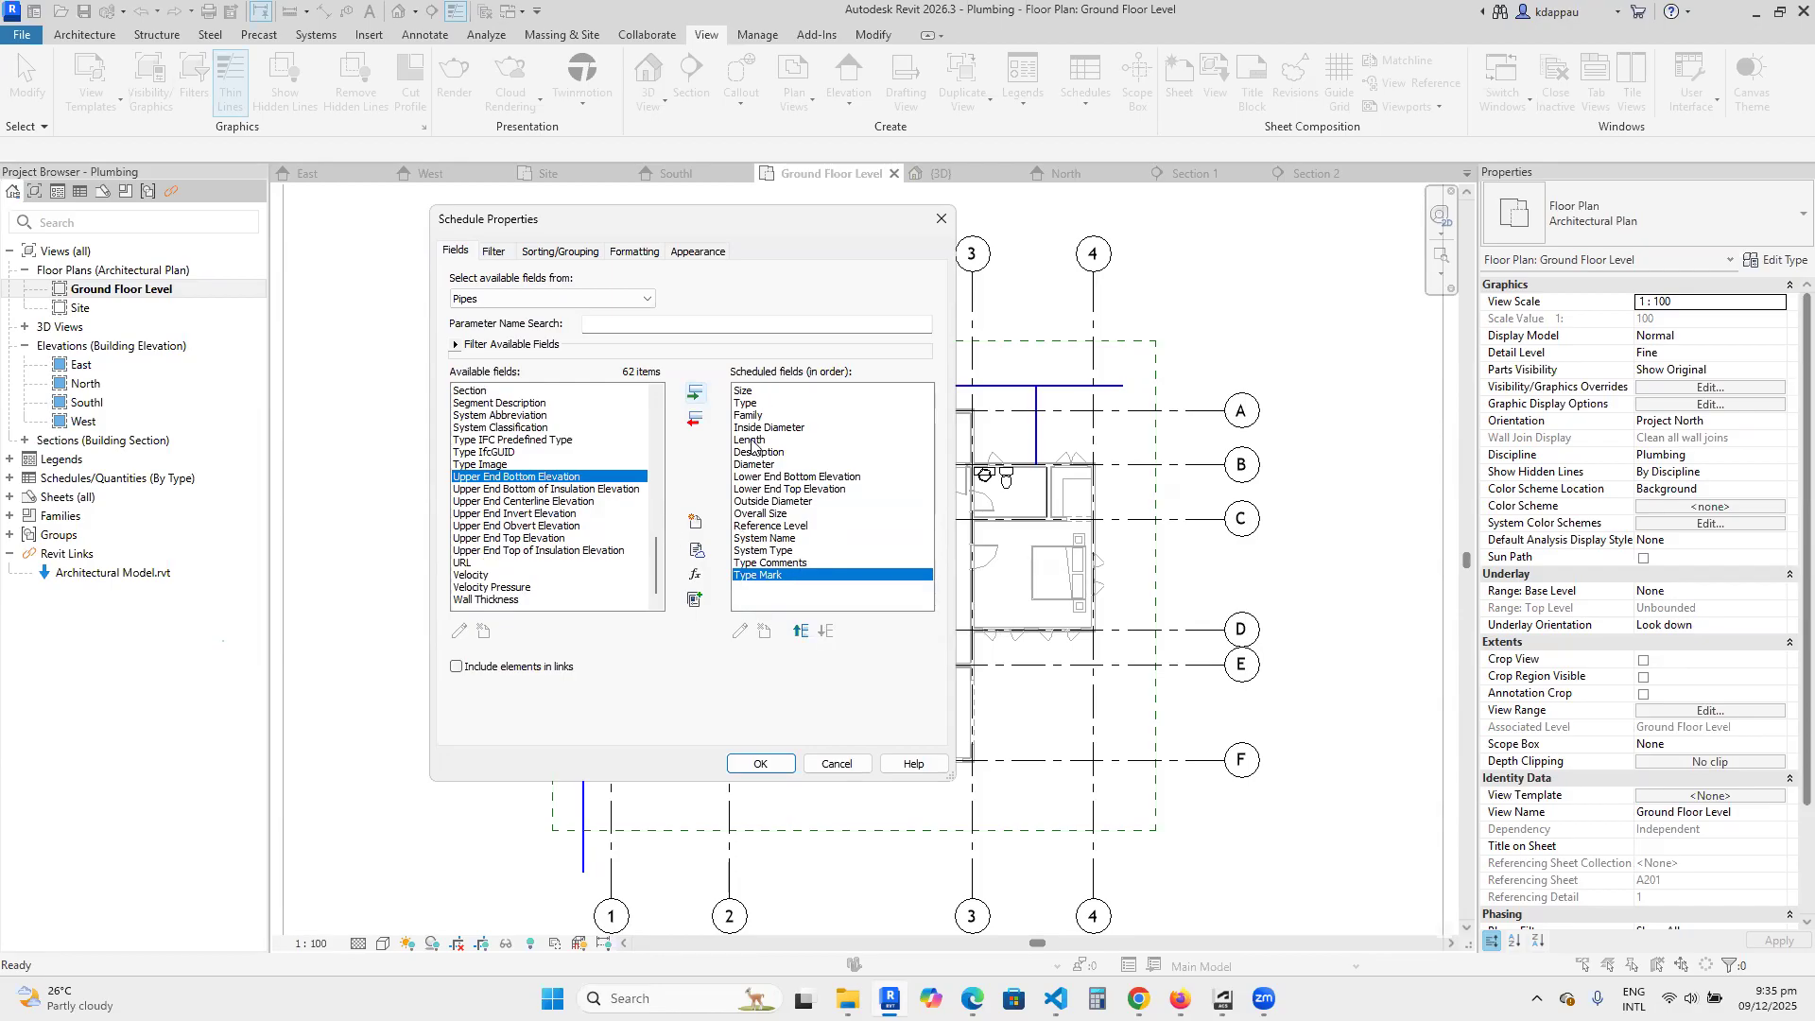
# Reorder the scheduled fields so that Reference Level comes first, ahead of Size.
pyautogui.click(754, 527)
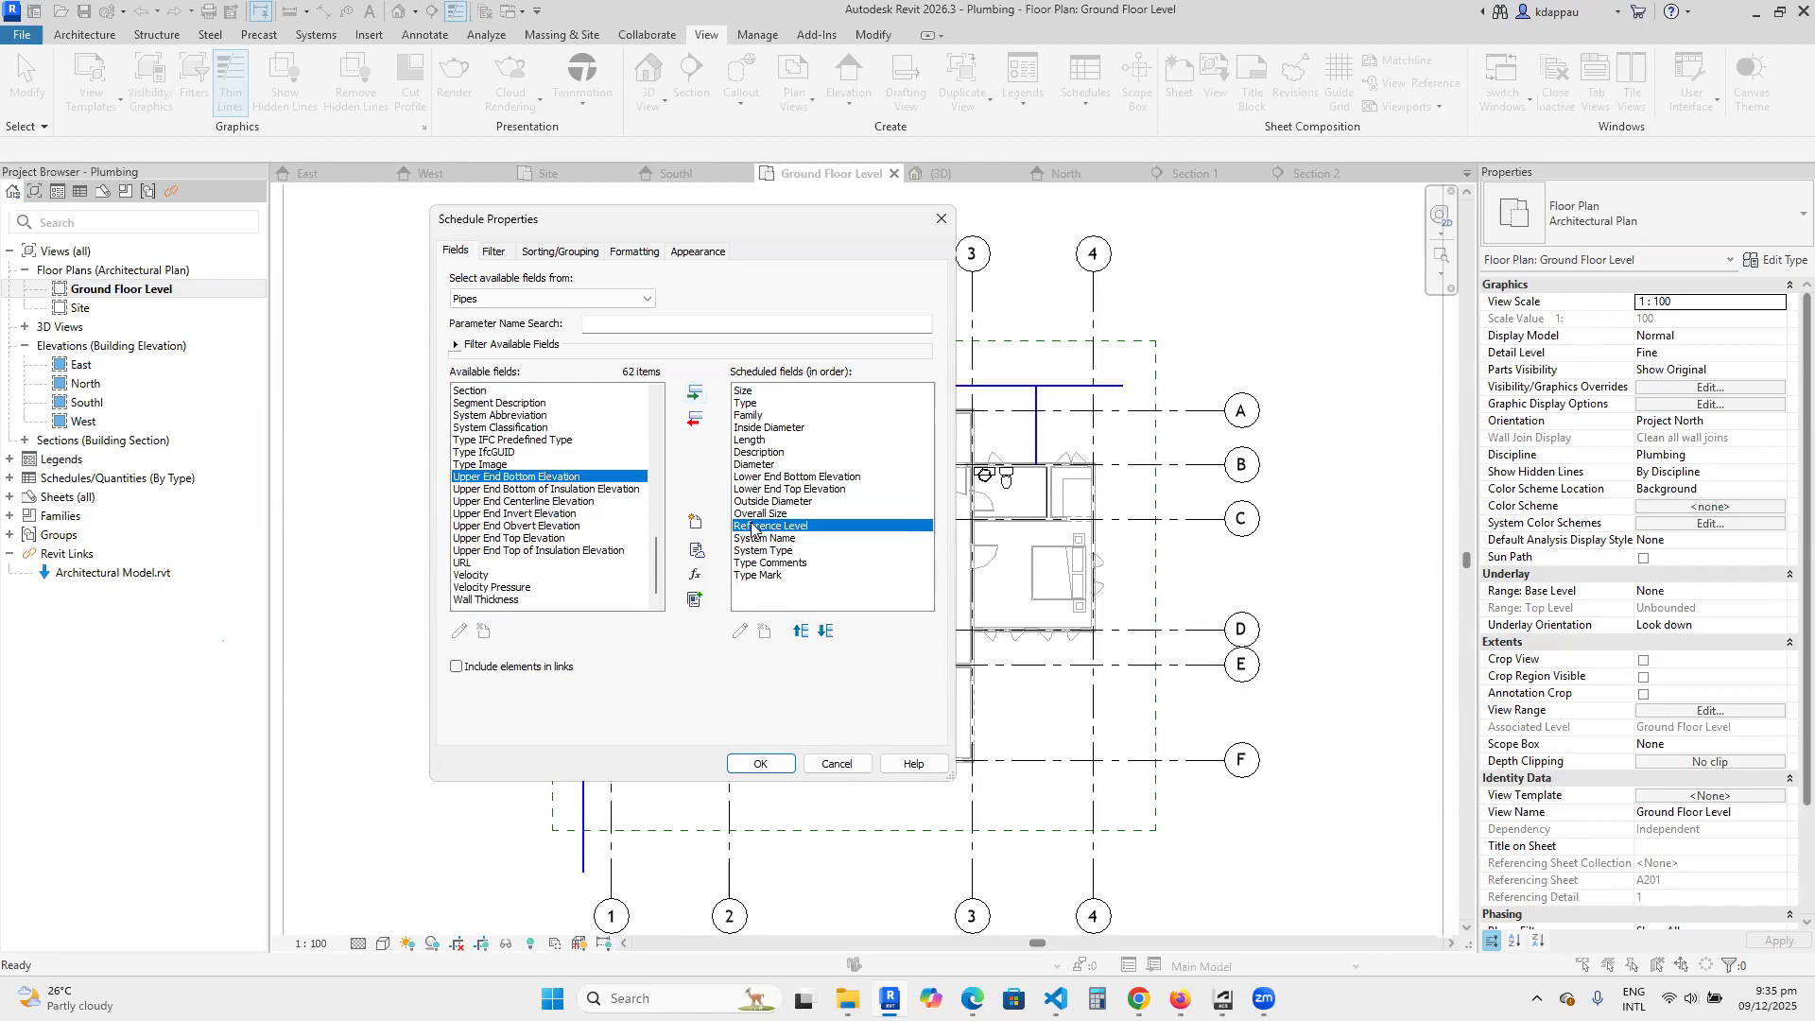
pyautogui.click(799, 632)
pyautogui.click(799, 631)
pyautogui.click(799, 632)
pyautogui.click(799, 631)
pyautogui.click(799, 631)
pyautogui.click(799, 631)
pyautogui.click(799, 632)
pyautogui.click(798, 632)
pyautogui.click(798, 632)
pyautogui.click(799, 631)
pyautogui.click(799, 631)
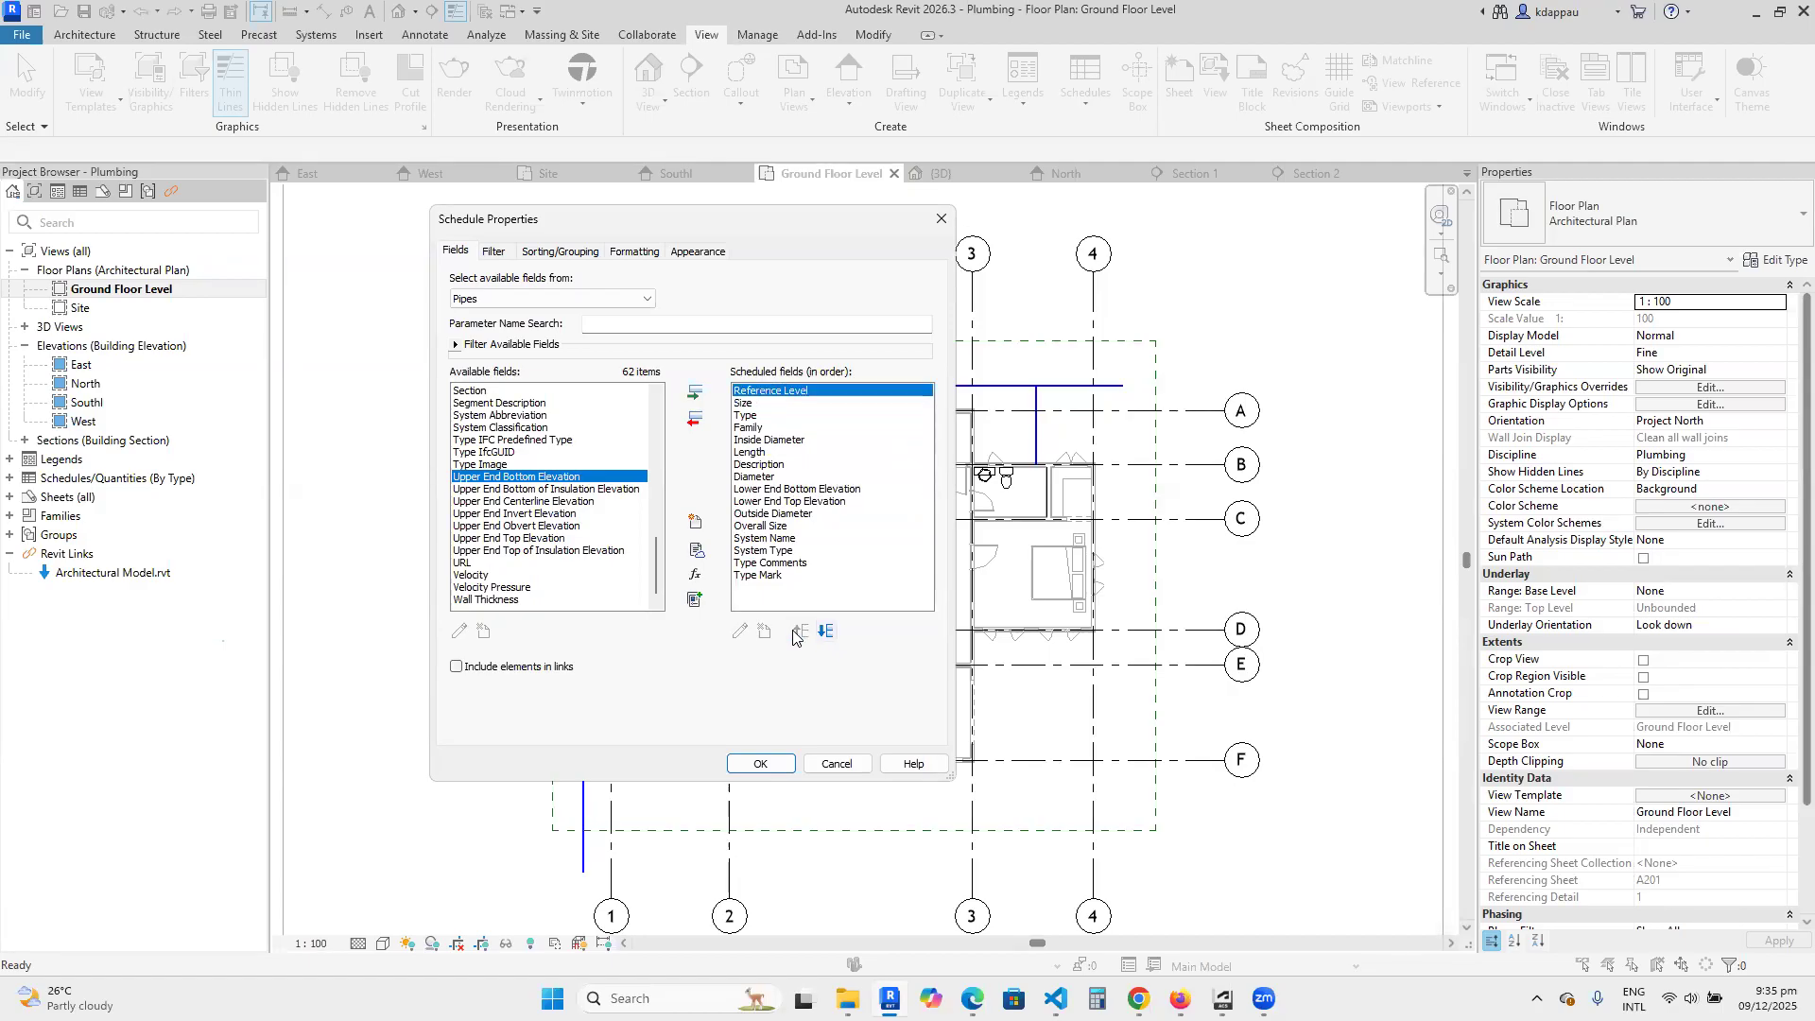
# Move the Type Mark field up the scheduled fields to directly after Reference Level.
pyautogui.click(759, 576)
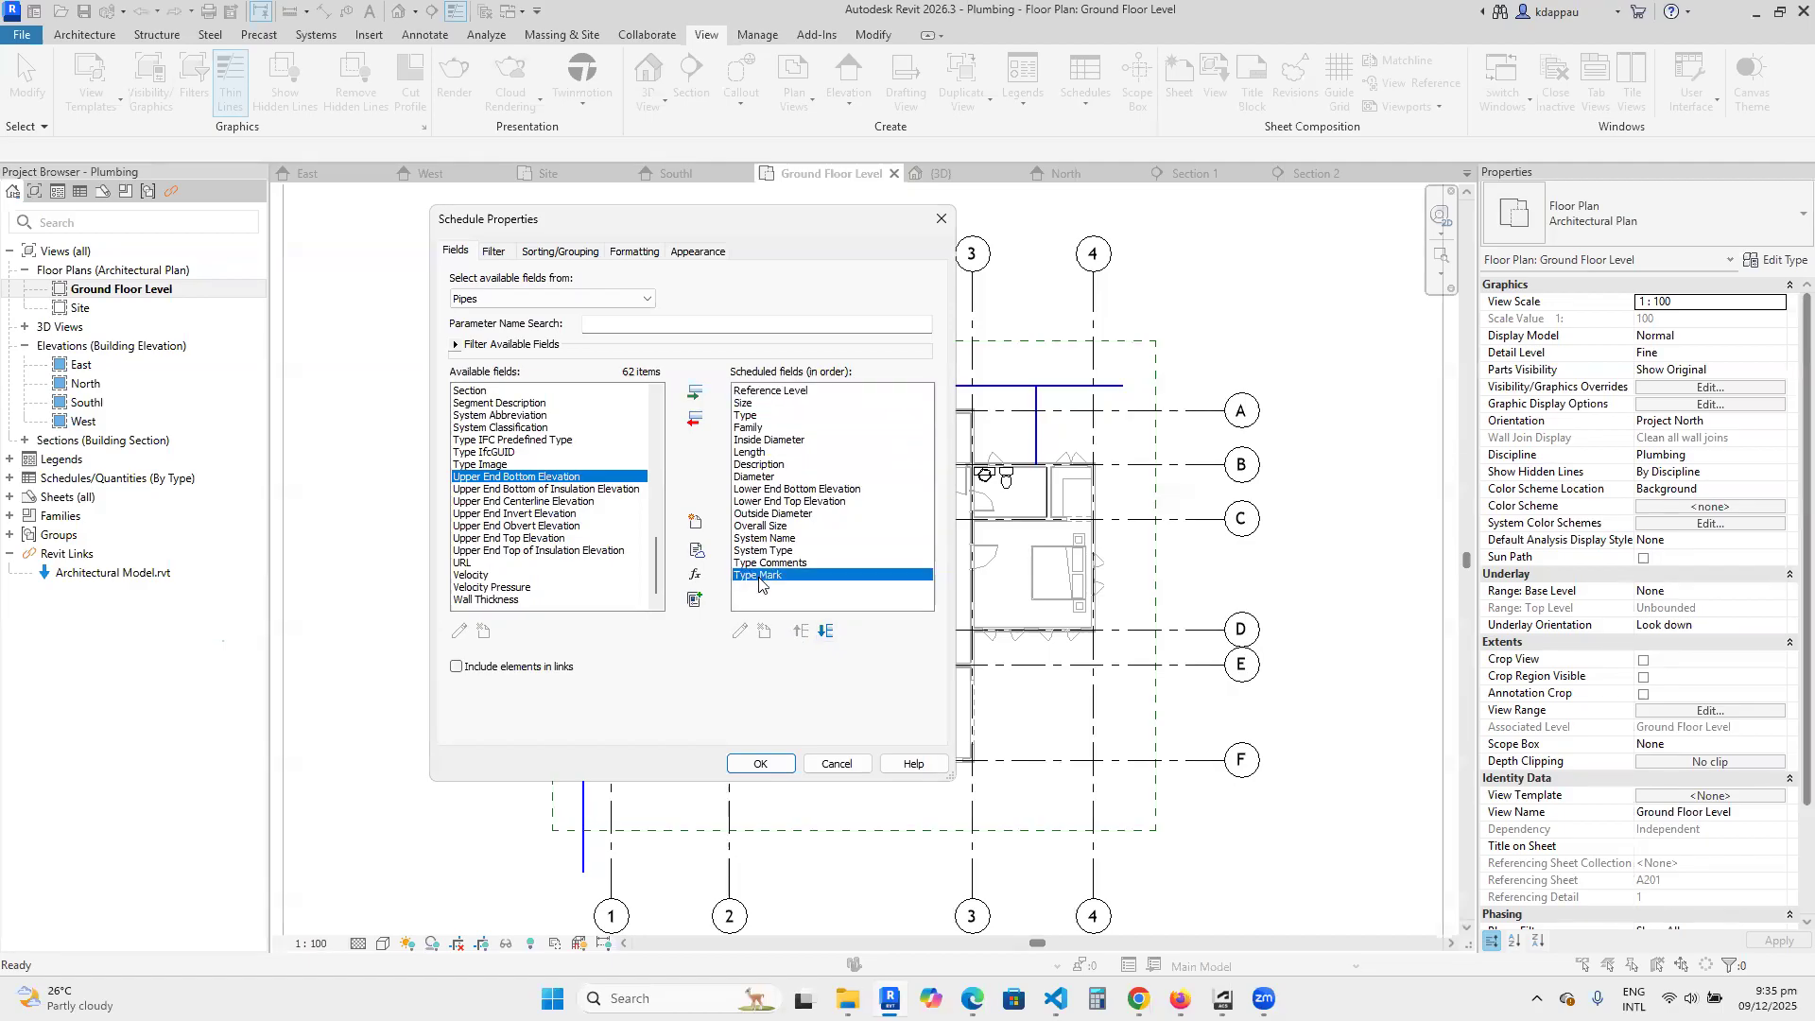
pyautogui.click(798, 631)
pyautogui.click(799, 631)
pyautogui.click(799, 631)
pyautogui.click(799, 631)
pyautogui.click(799, 632)
pyautogui.click(798, 631)
pyautogui.click(799, 632)
pyautogui.click(798, 631)
pyautogui.click(799, 632)
pyautogui.click(799, 632)
pyautogui.click(798, 631)
pyautogui.click(799, 631)
pyautogui.click(799, 631)
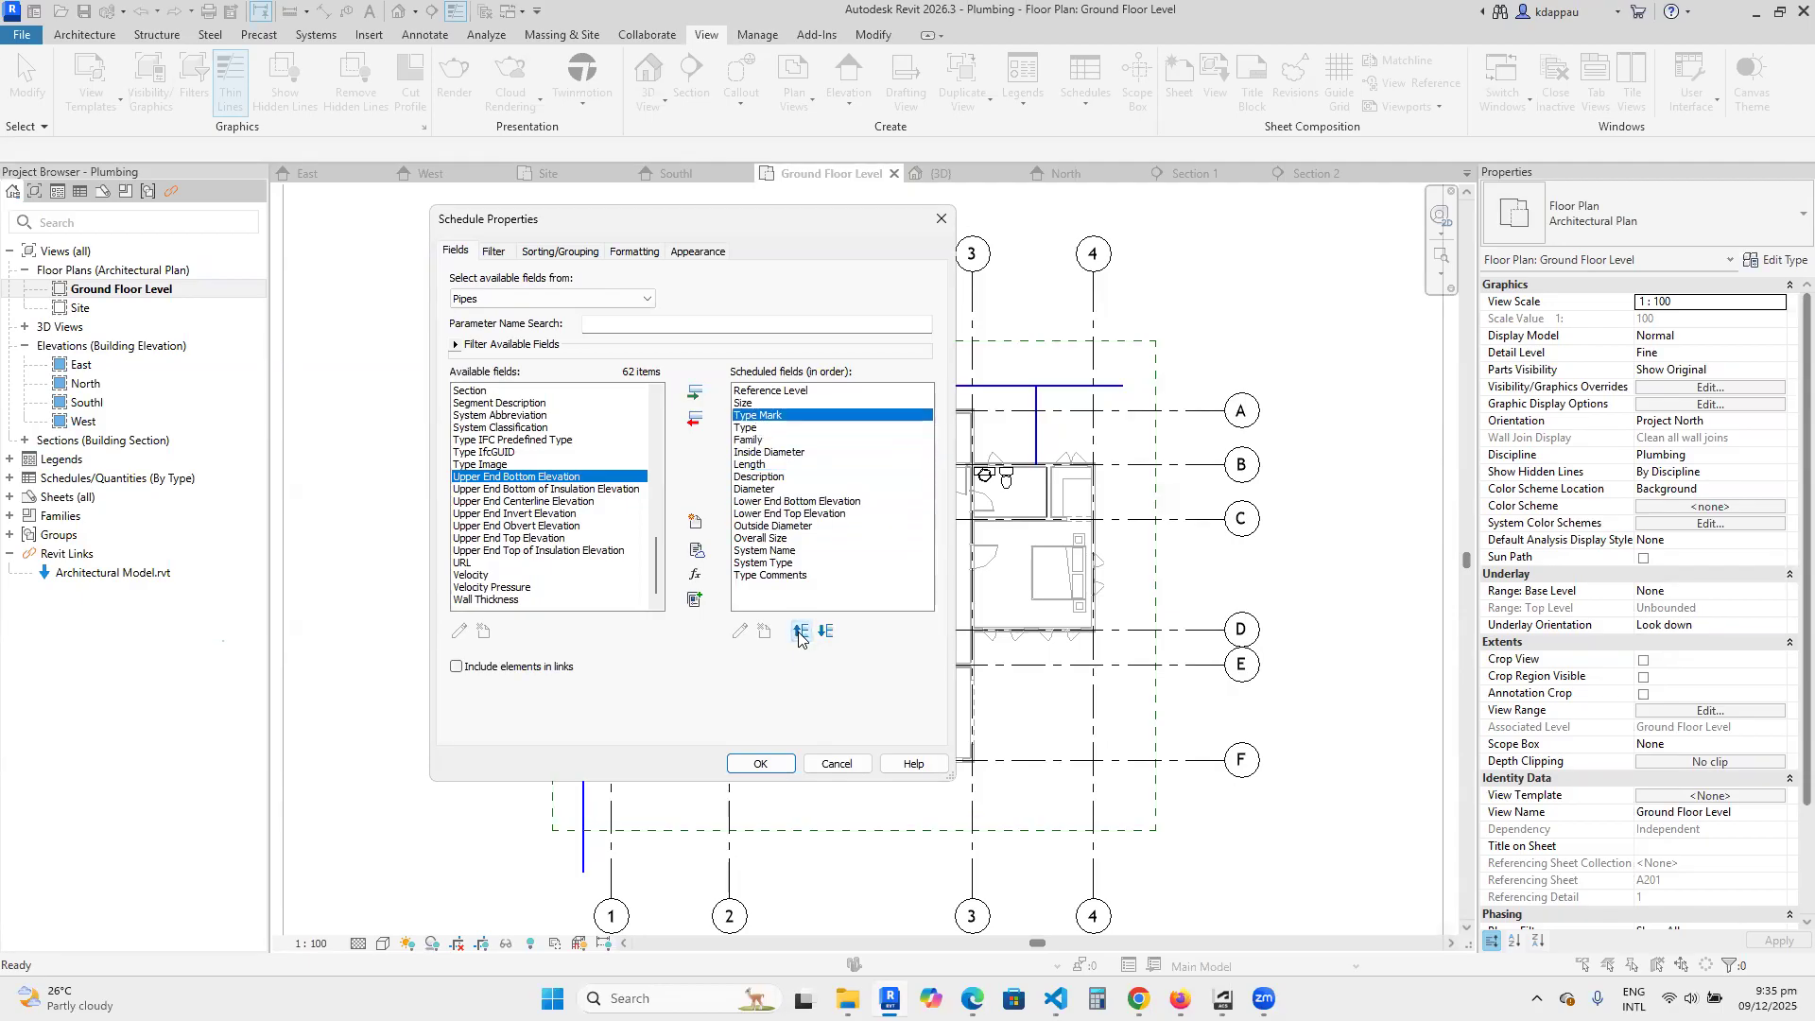
# Move the Type field ahead of Size in the scheduled fields.
pyautogui.click(798, 632)
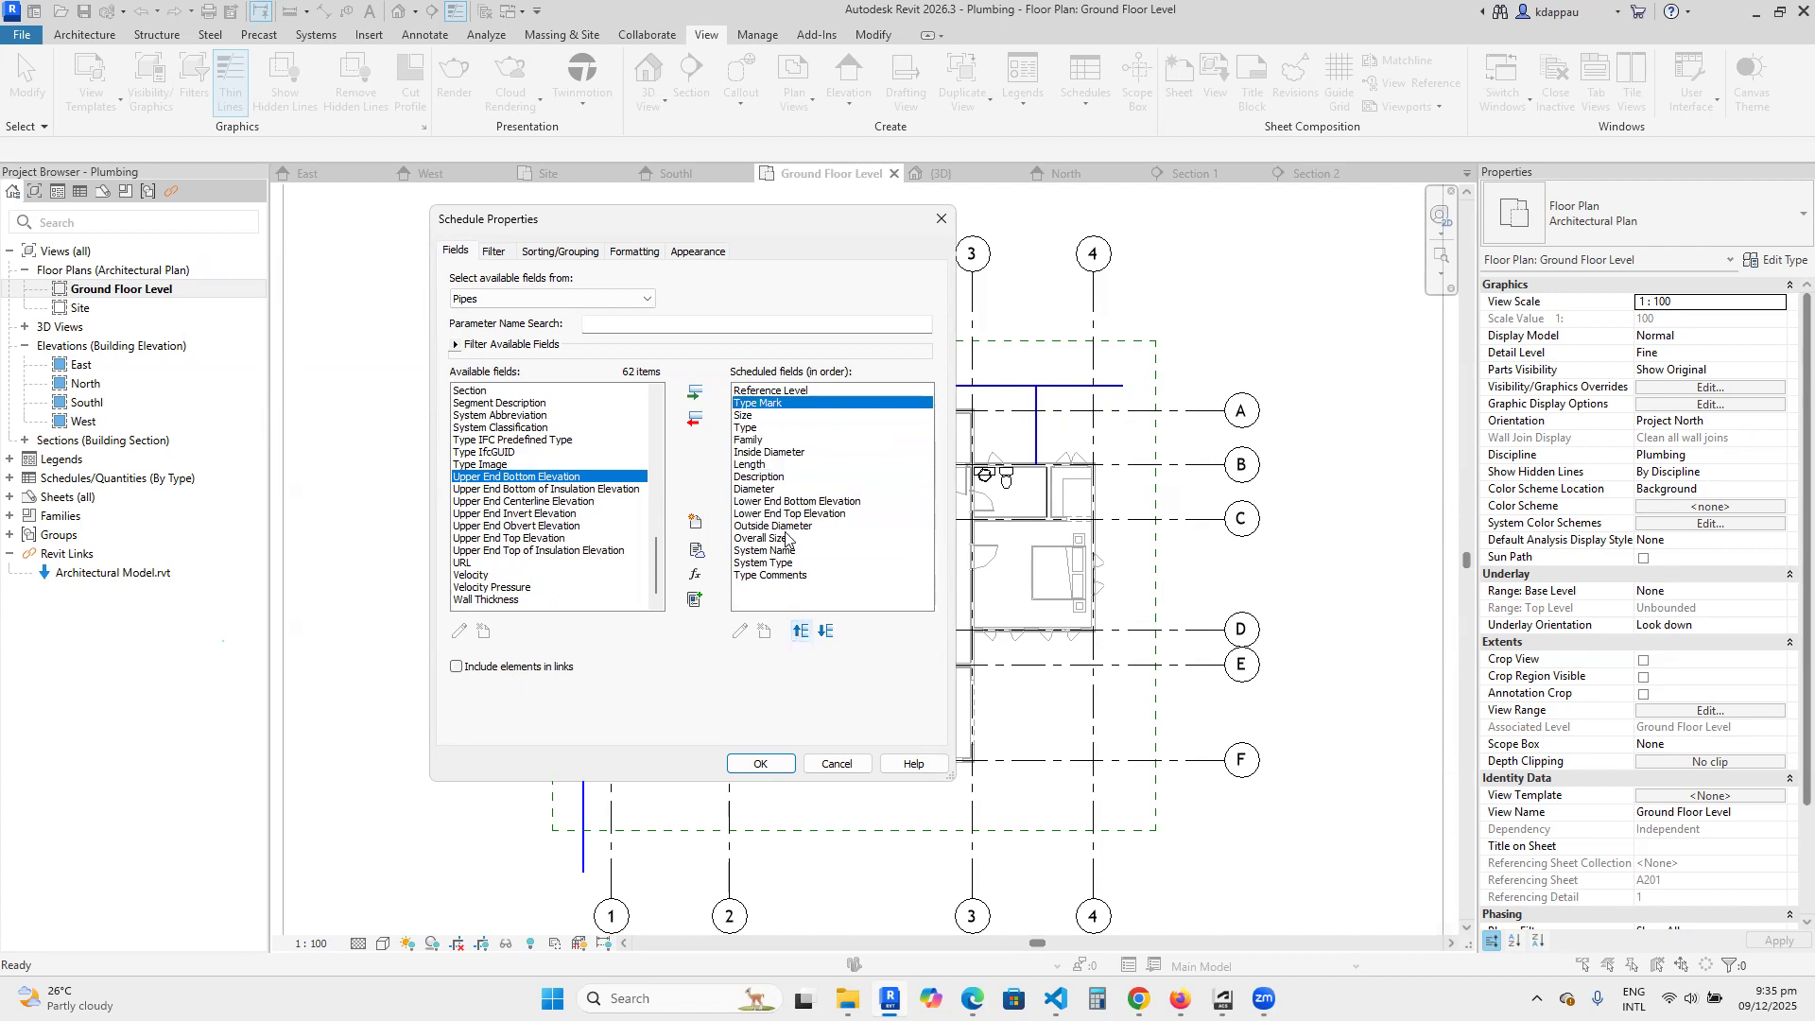
pyautogui.click(757, 429)
pyautogui.click(799, 631)
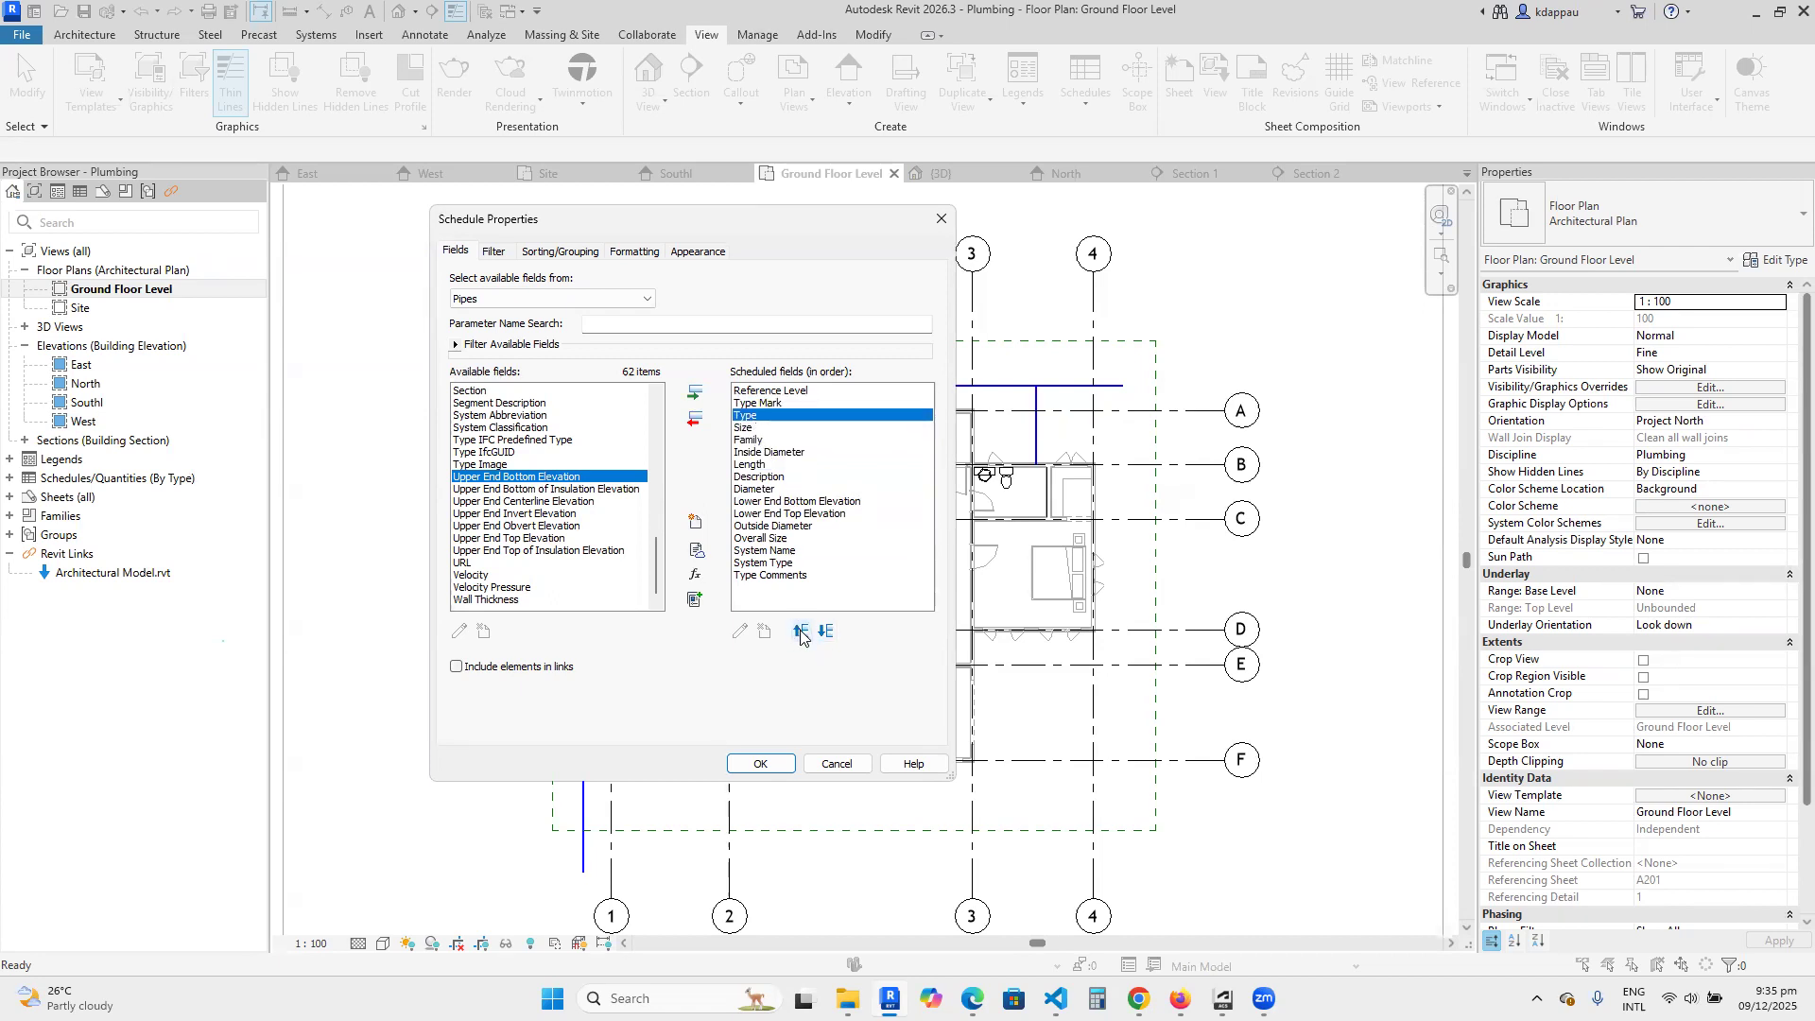
pyautogui.click(746, 431)
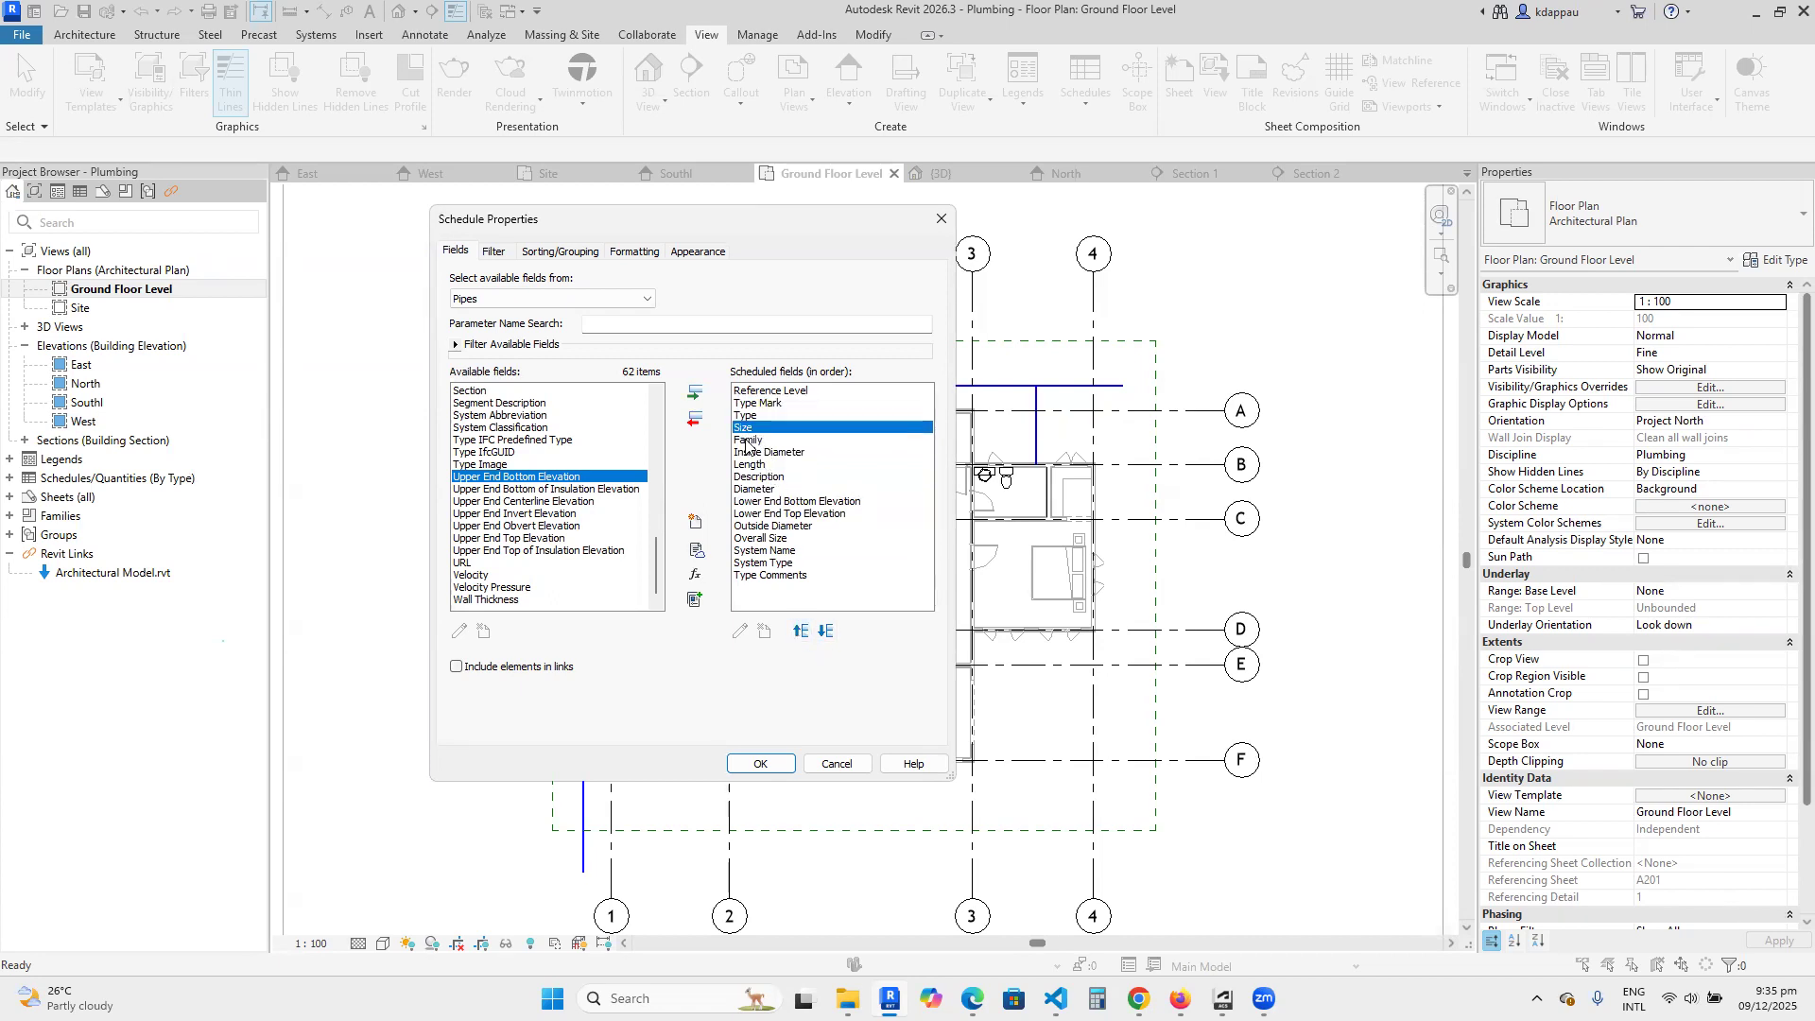
# Move the Family field to directly after Reference Level and generate the pipe schedule with the chosen fields.
pyautogui.click(746, 441)
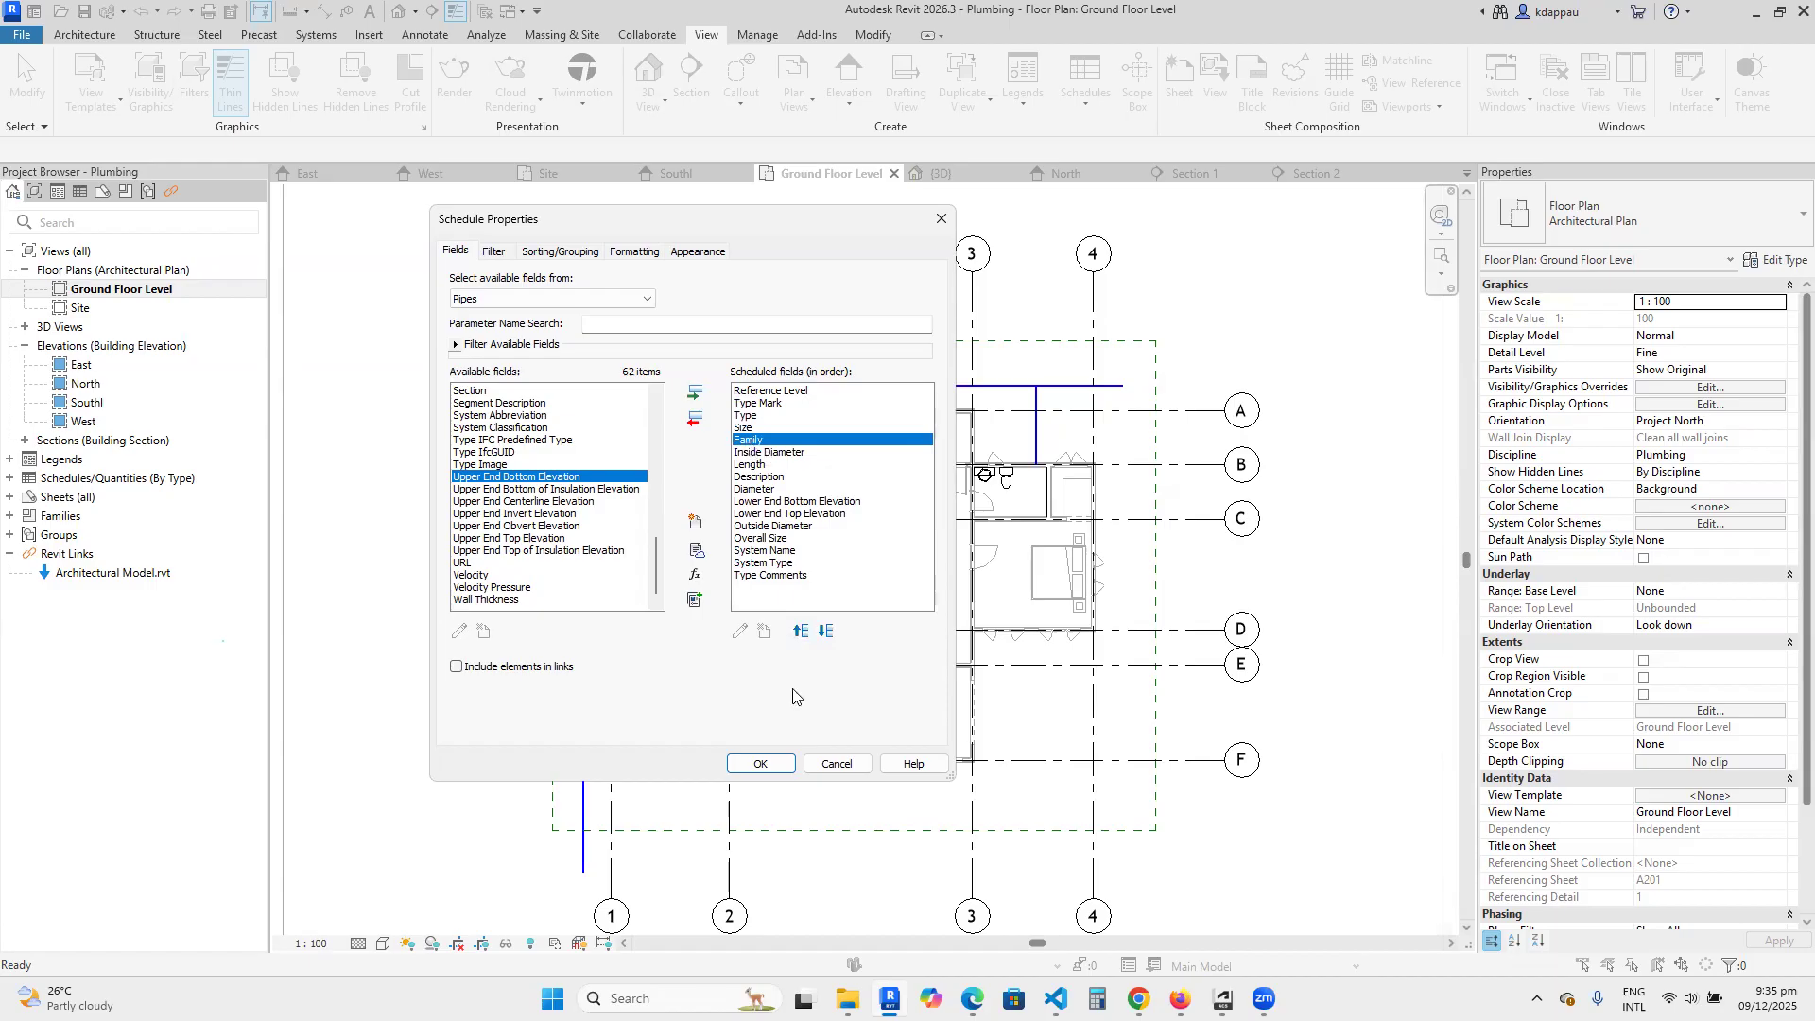
pyautogui.click(800, 631)
pyautogui.click(798, 631)
pyautogui.click(799, 630)
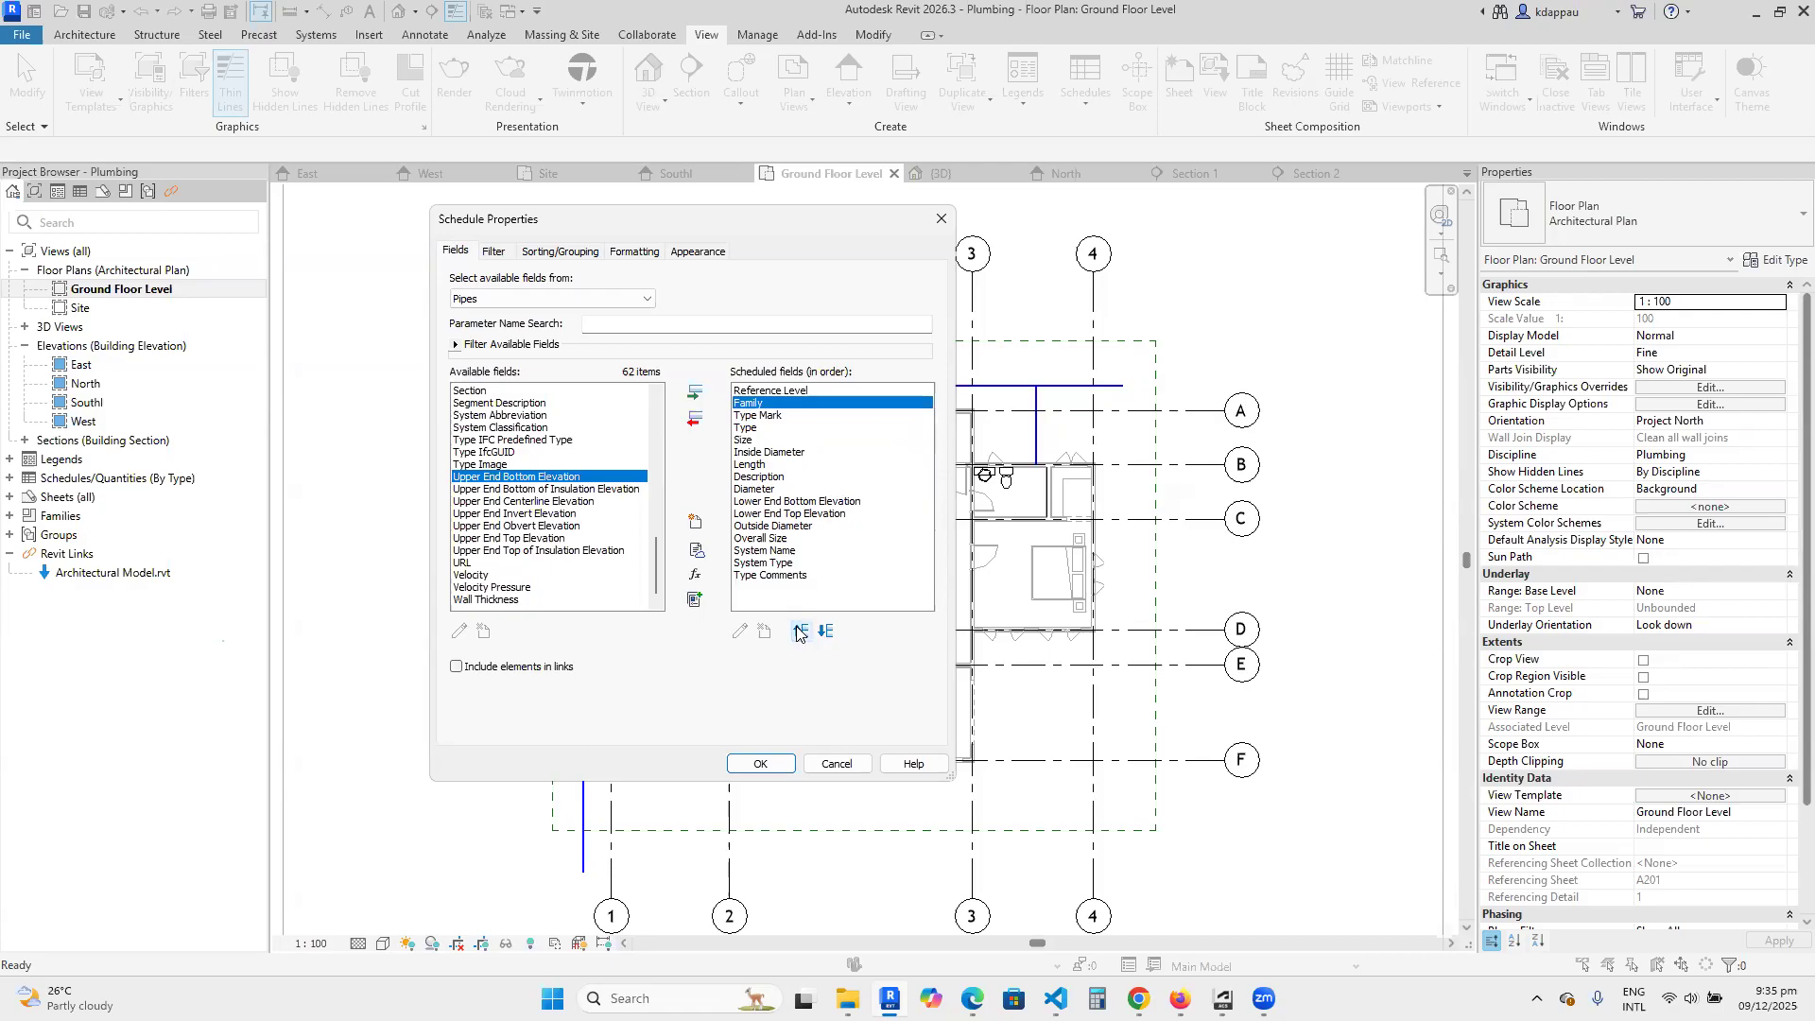
pyautogui.click(757, 489)
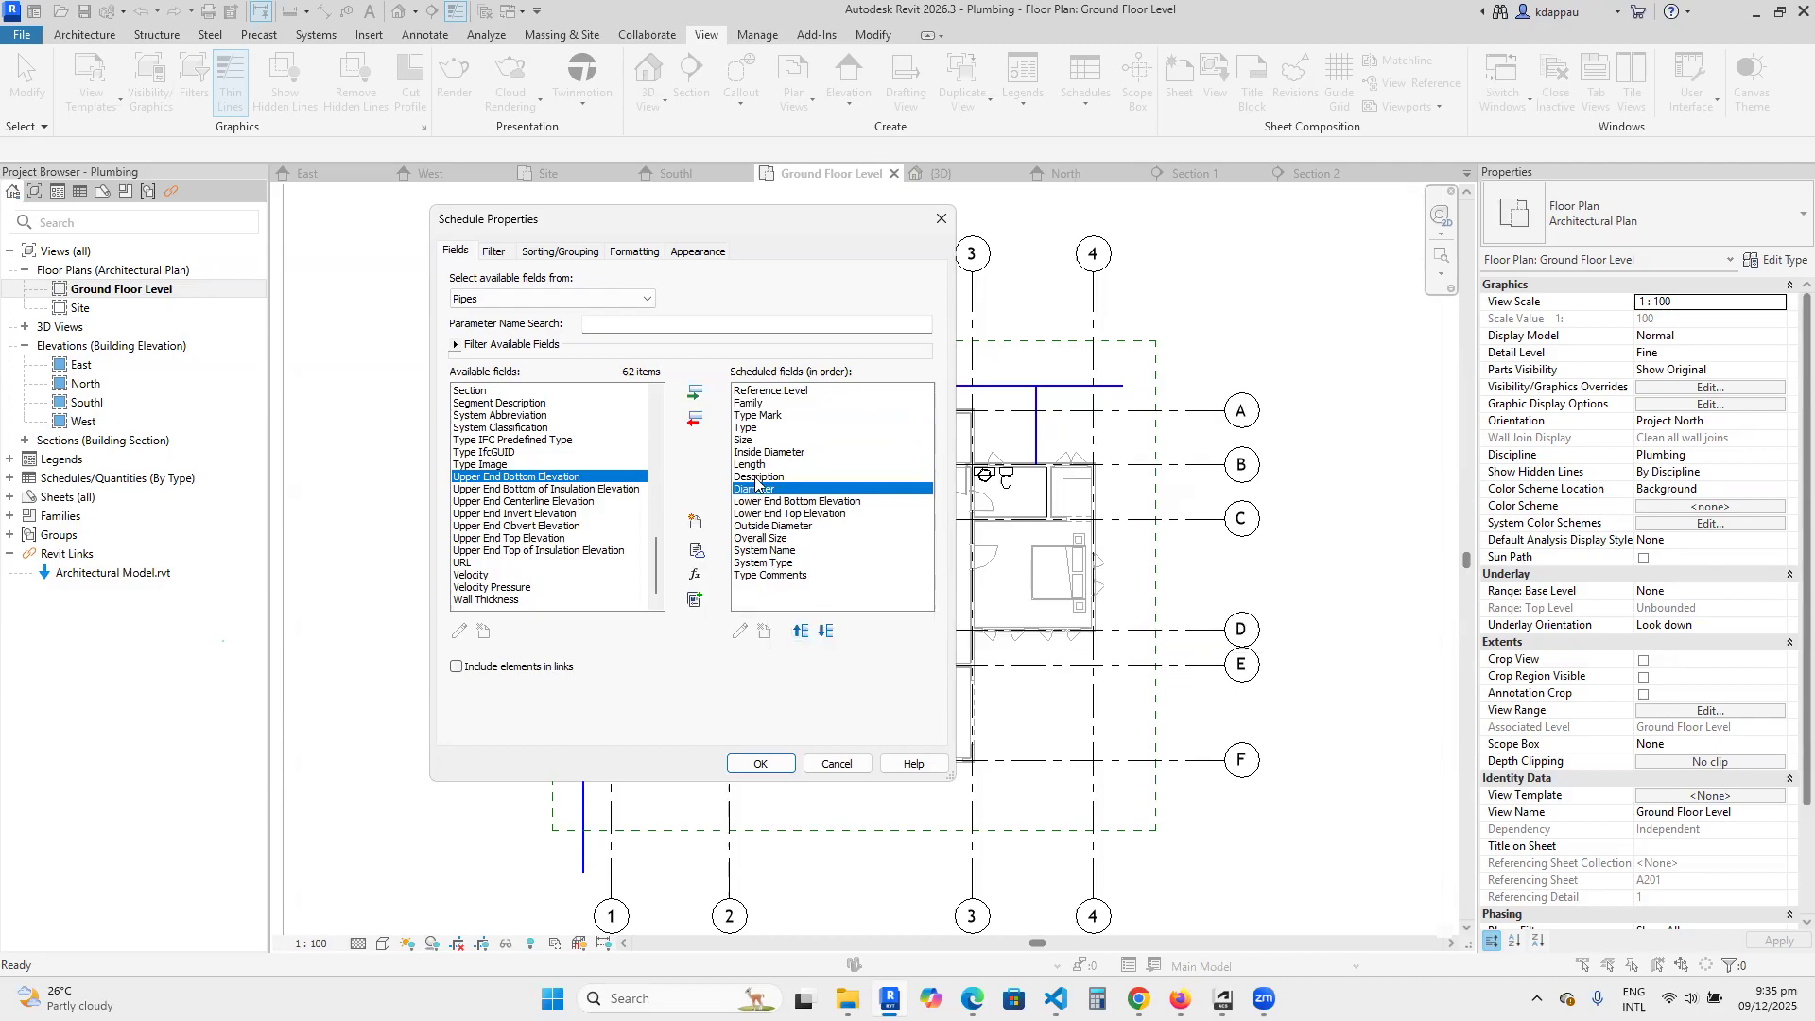
pyautogui.click(759, 764)
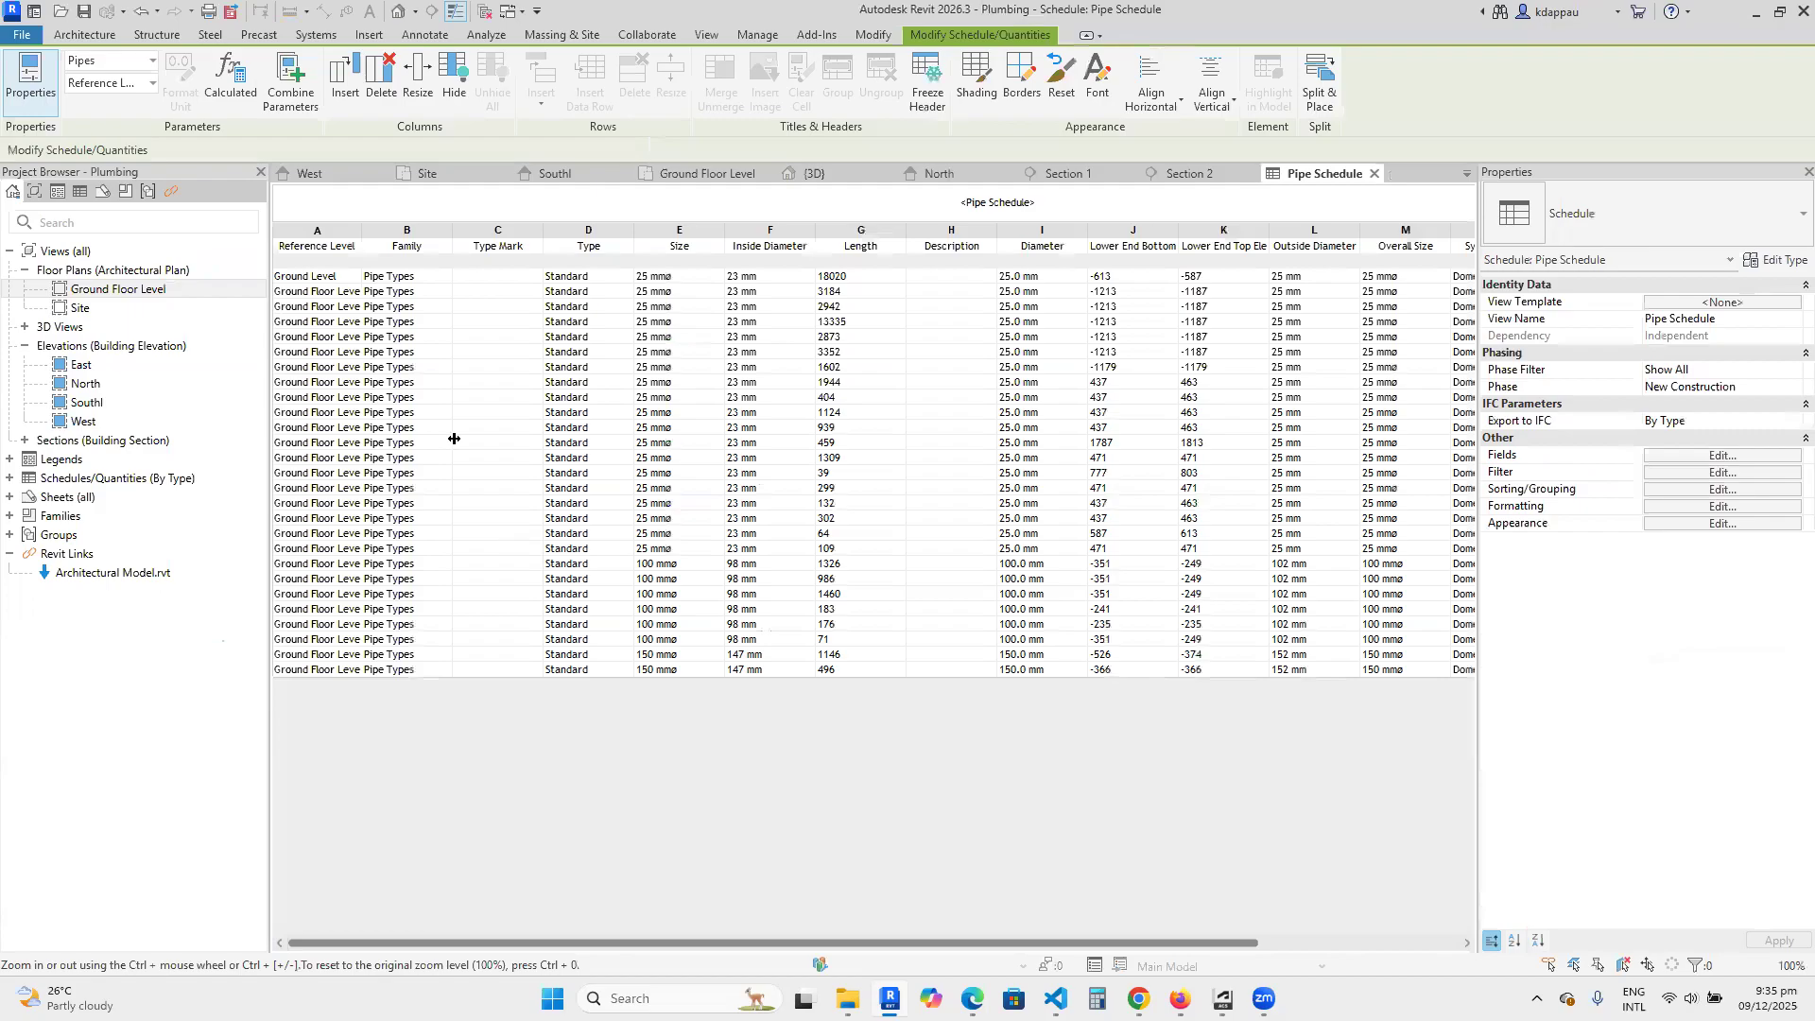
# Widen the pipe schedule's Reference Level column and narrow its Type Mark, Type, Size and Length columns.
pyautogui.moveTo(363, 241); pyautogui.dragTo(542, 237)
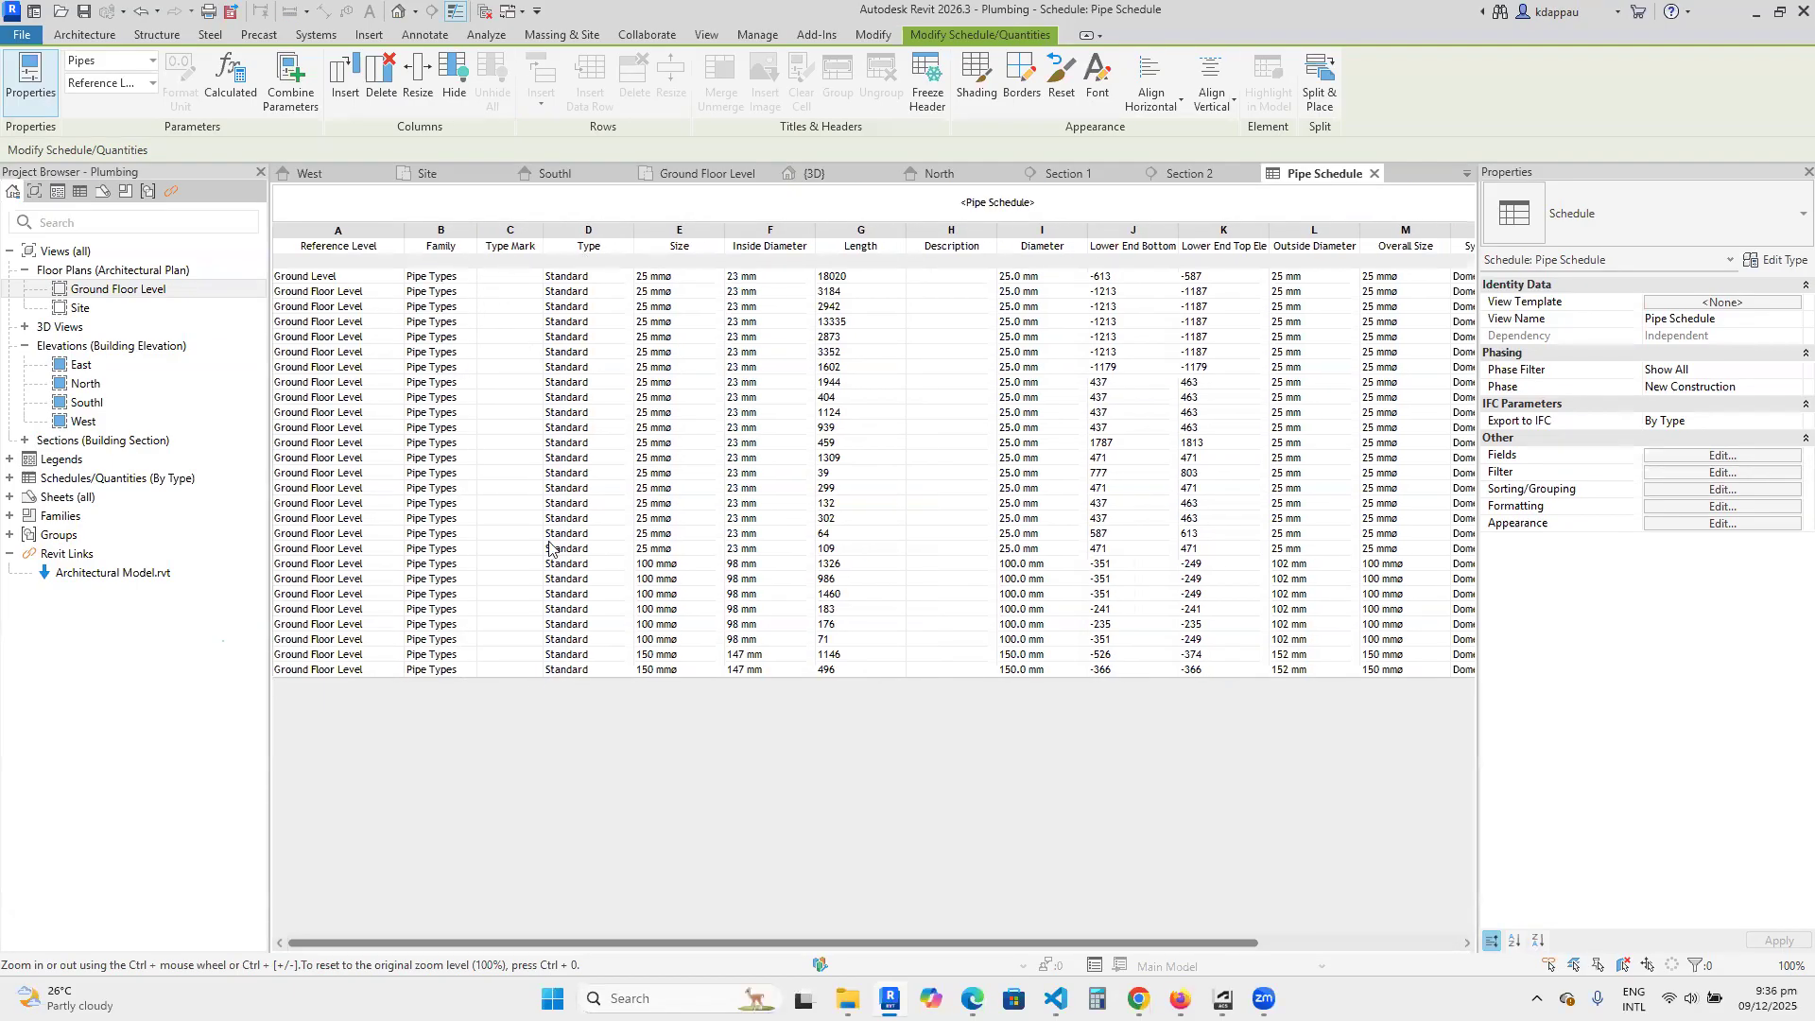
pyautogui.moveTo(632, 229); pyautogui.dragTo(614, 230)
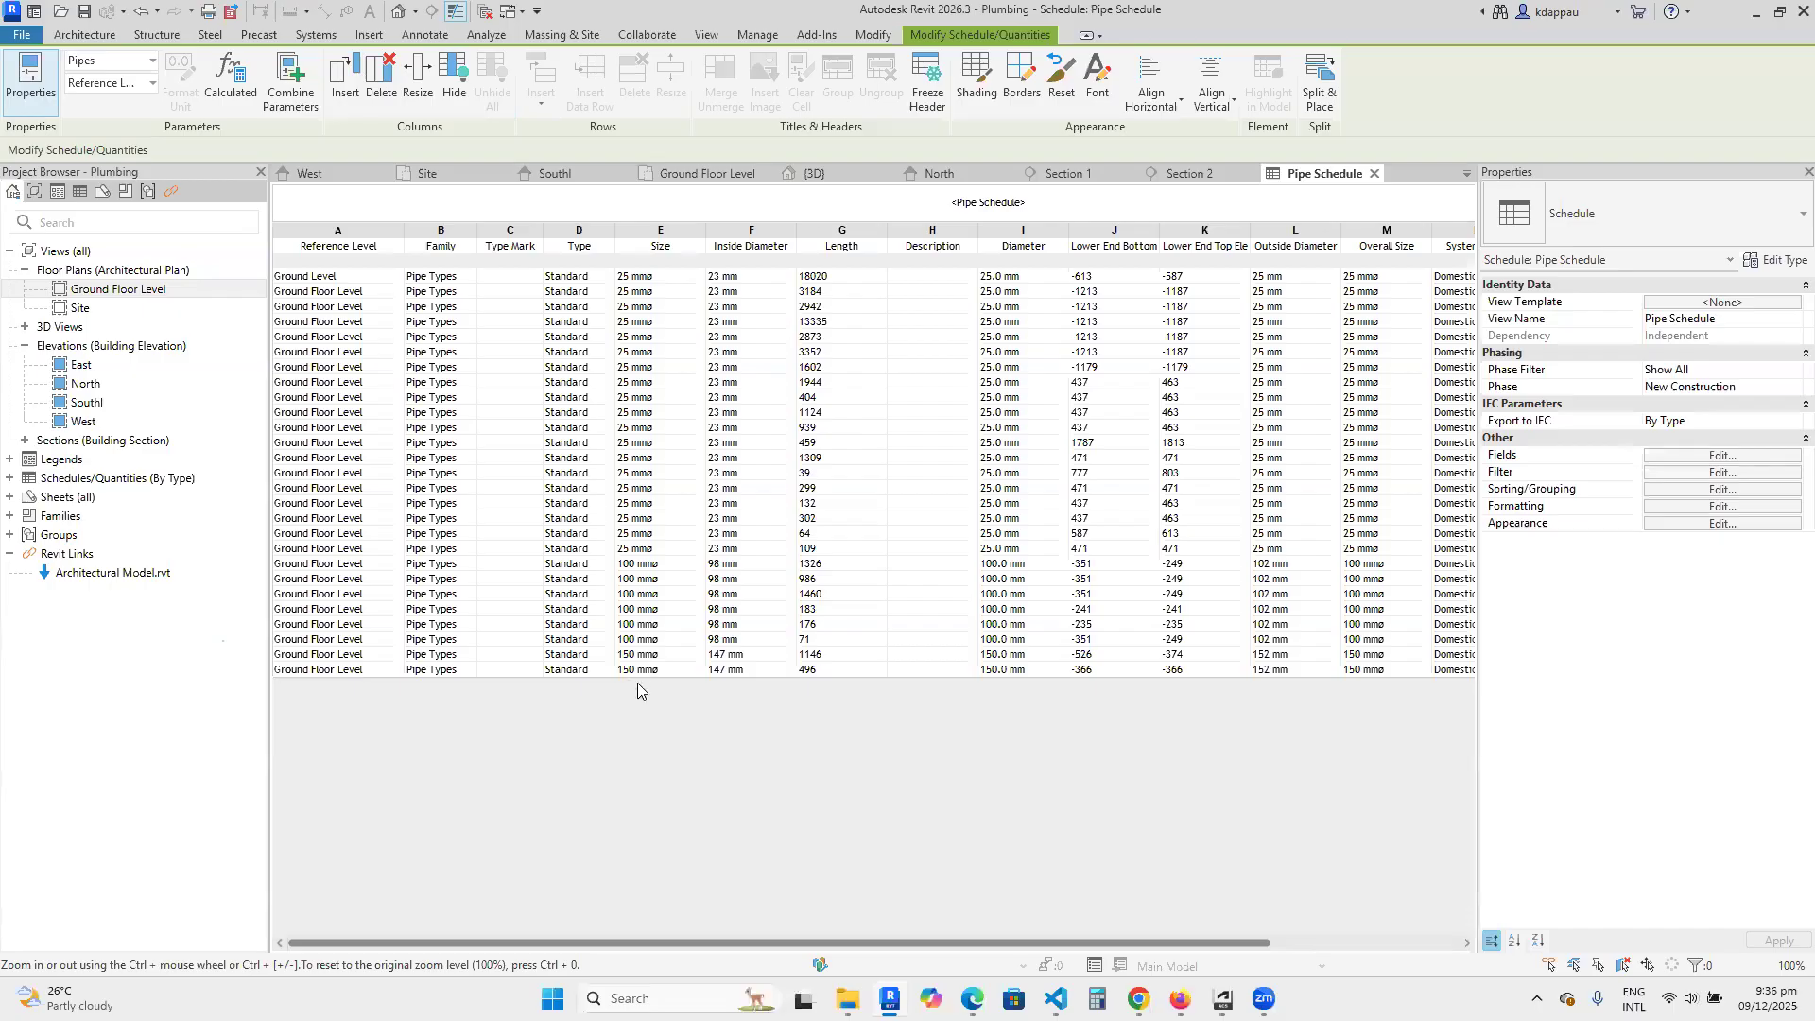
pyautogui.moveTo(707, 227); pyautogui.dragTo(682, 473)
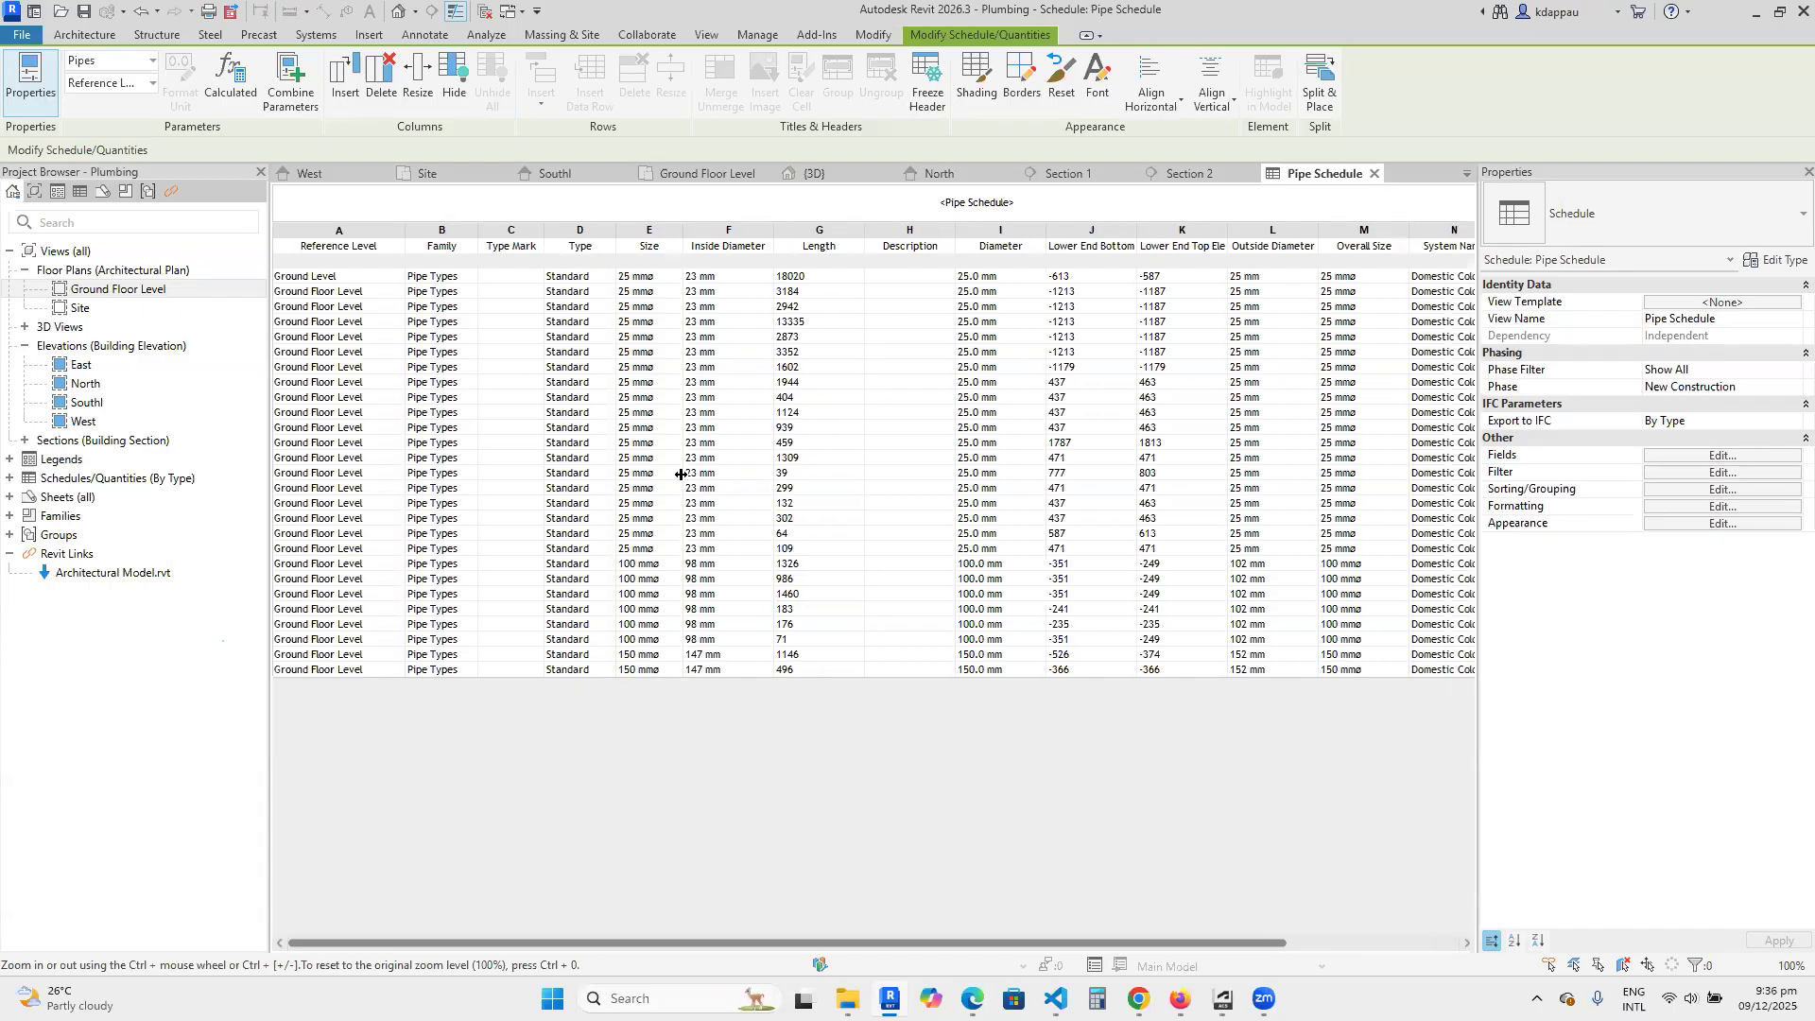
pyautogui.moveTo(774, 240); pyautogui.dragTo(850, 232)
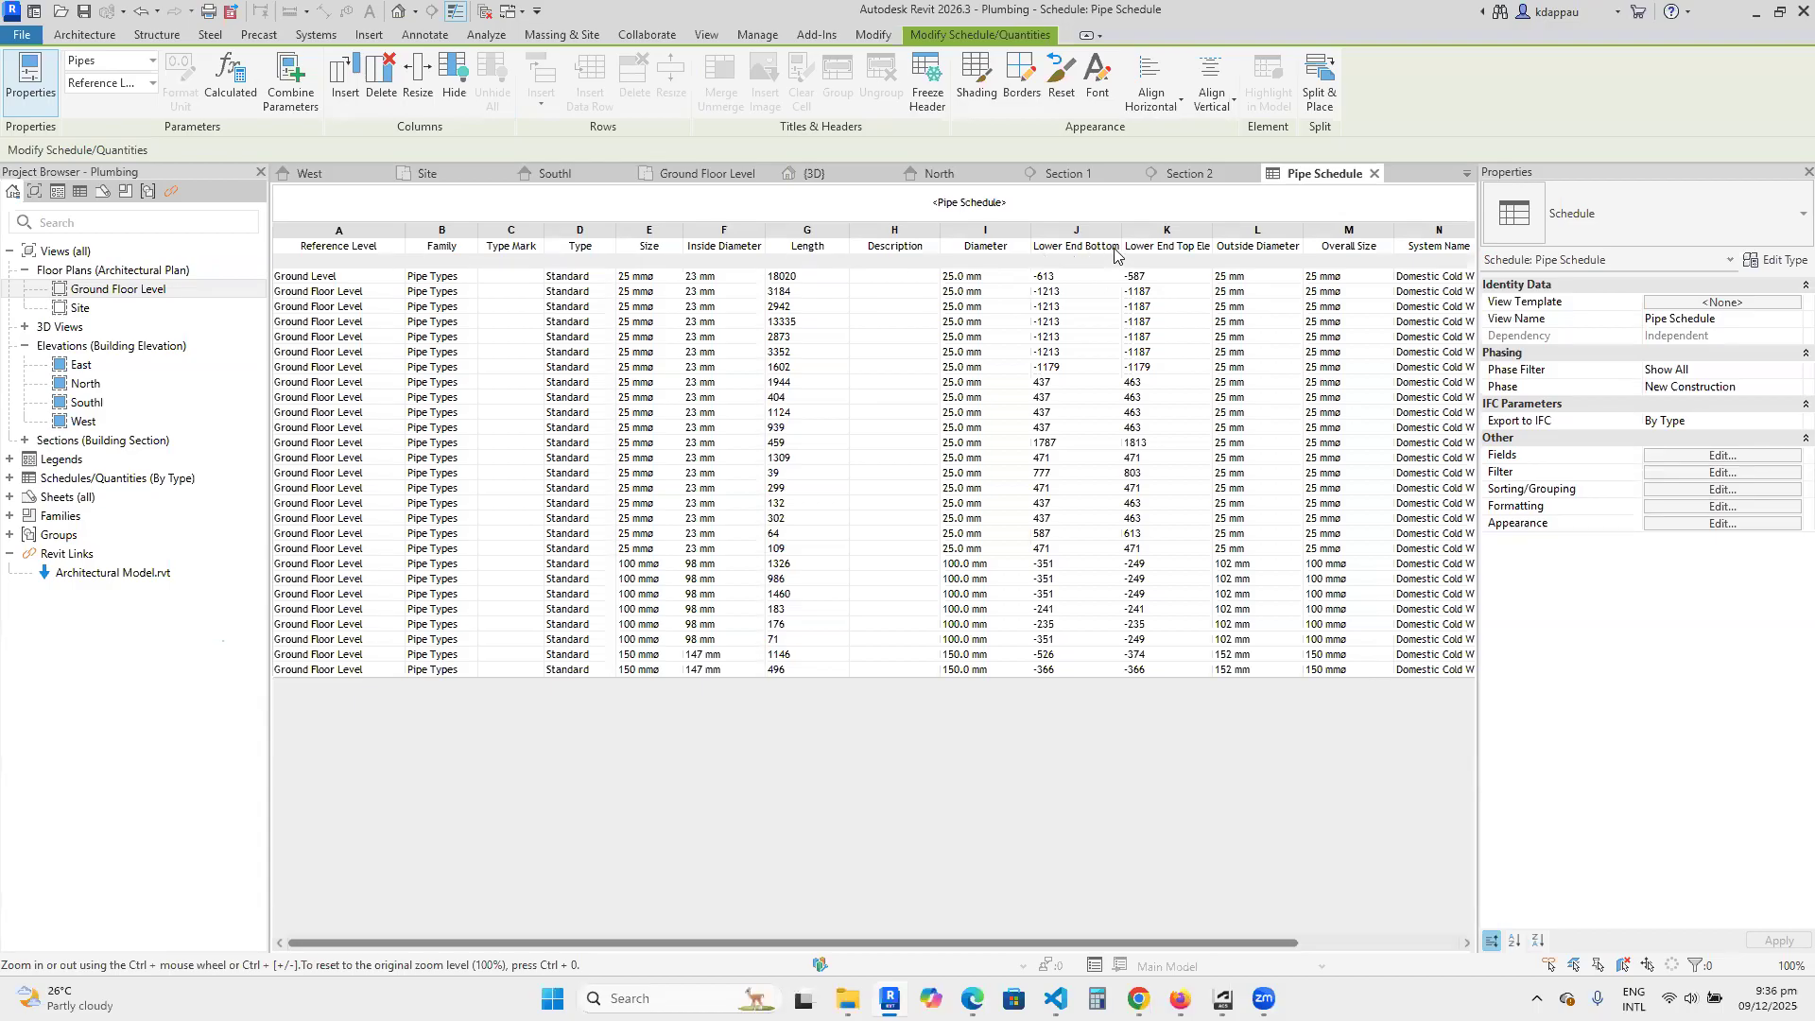
# Narrow the Diameter column and widen the Lower End Bottom Elevation and Lower End Top Elevation columns to fit their headings.
pyautogui.moveTo(1030, 244); pyautogui.dragTo(1126, 244)
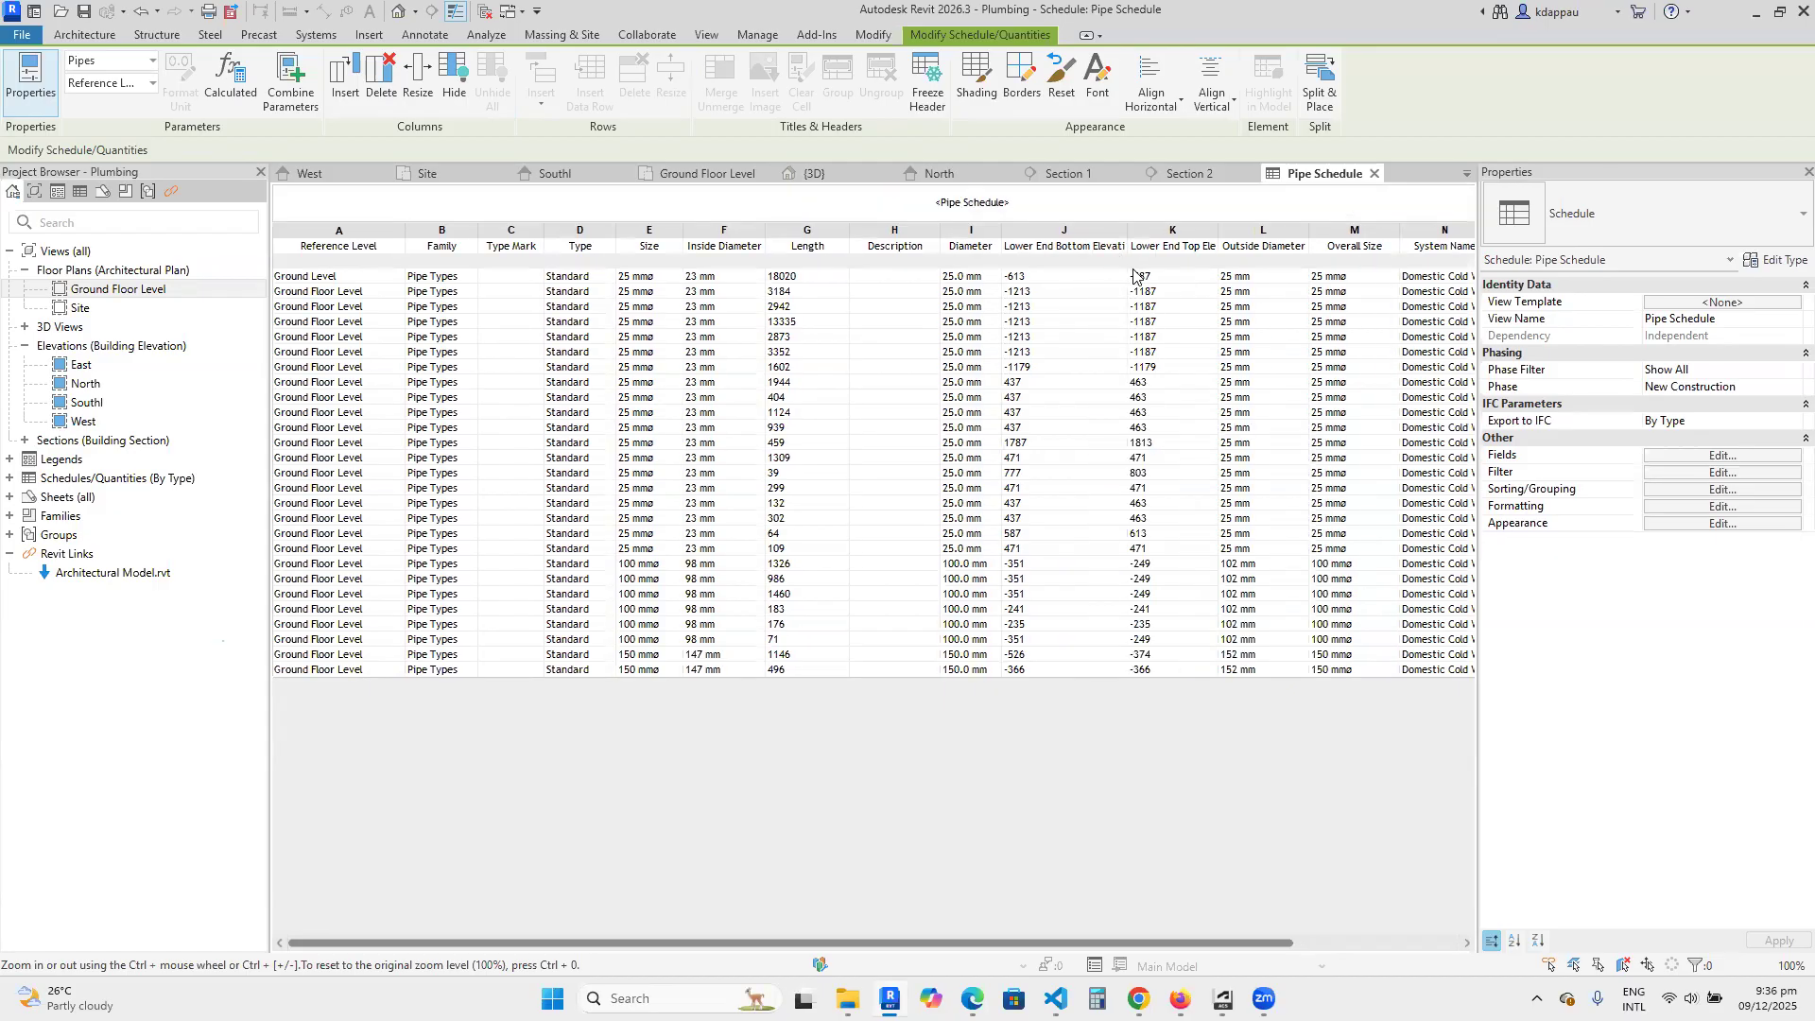
pyautogui.click(1223, 233)
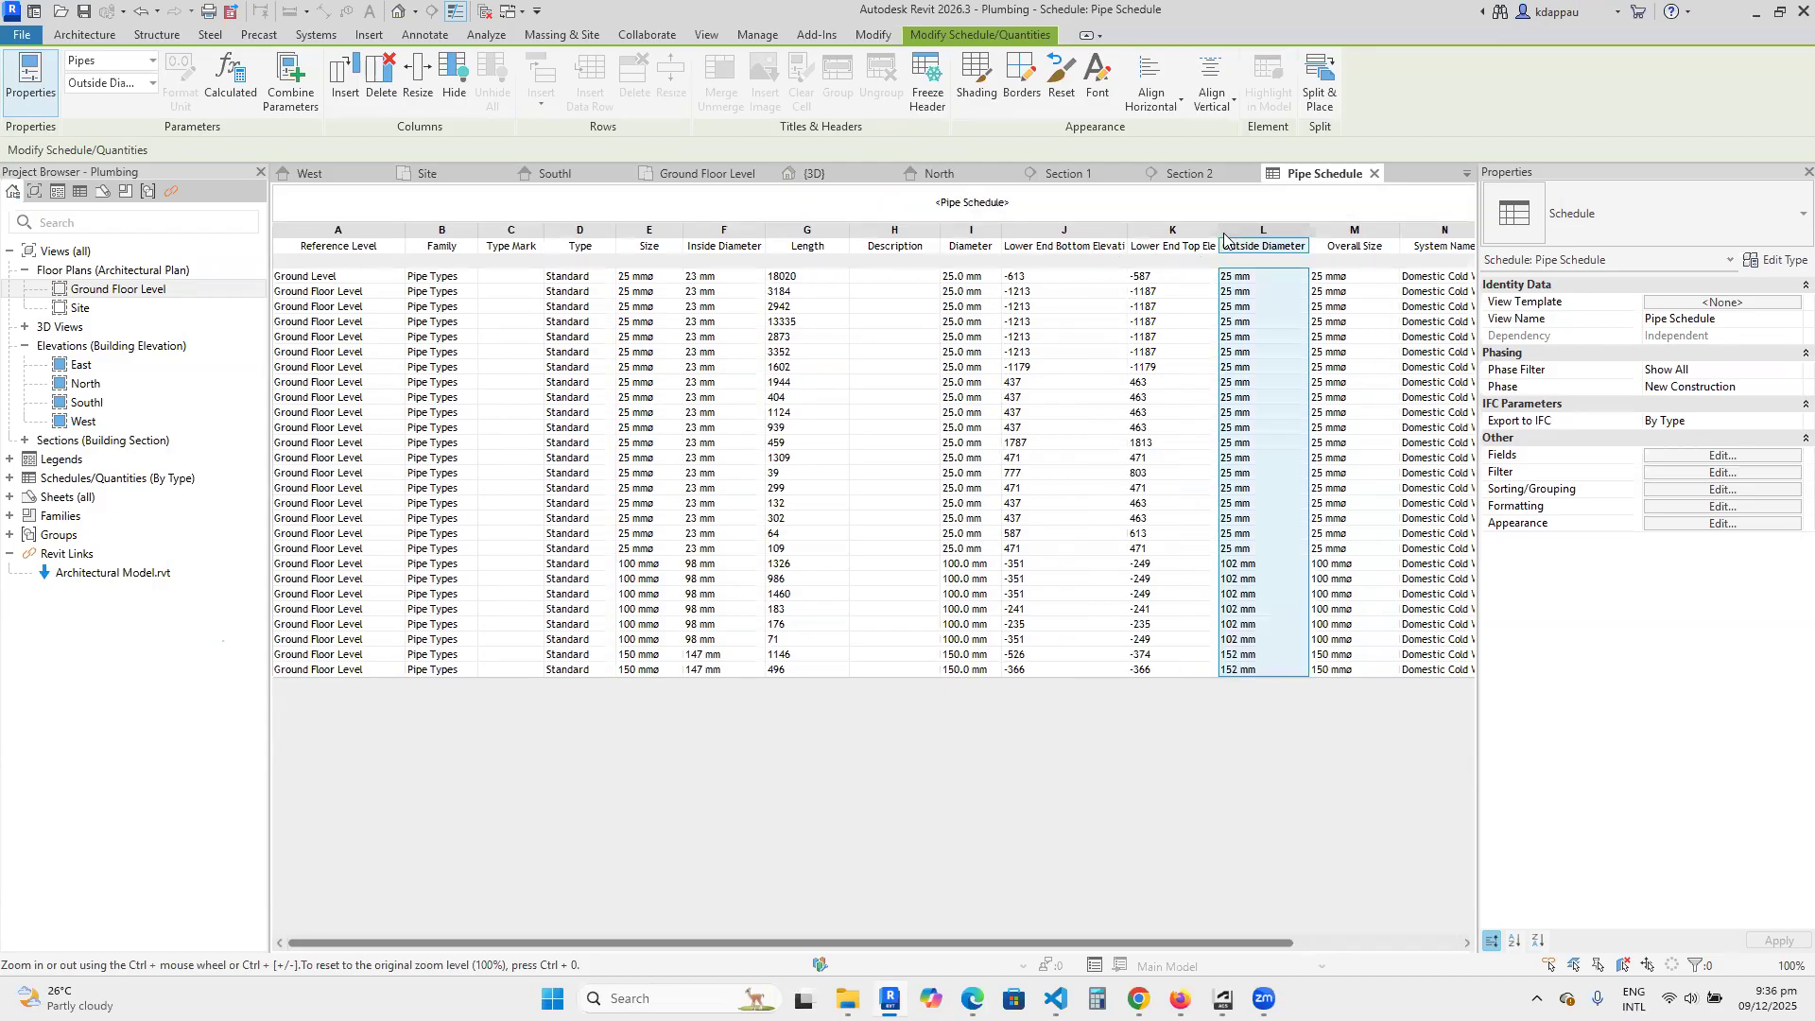
pyautogui.moveTo(1219, 237); pyautogui.dragTo(1236, 238)
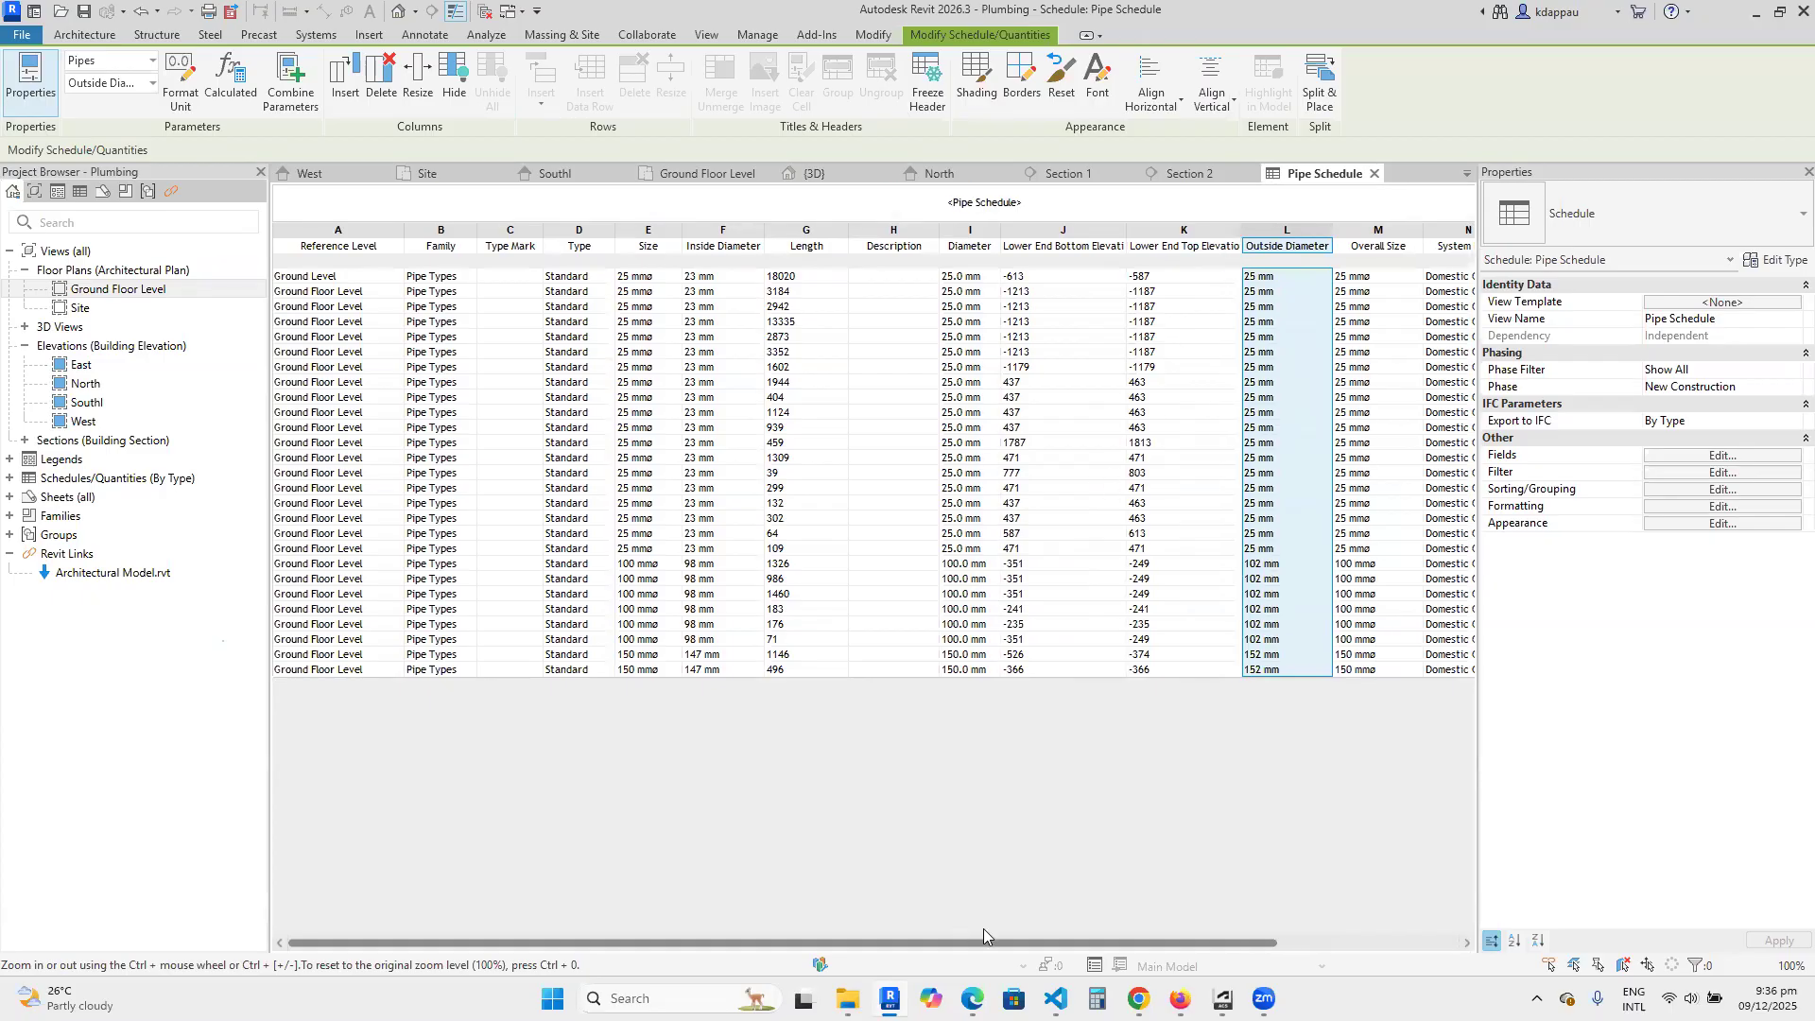
# Widen the System Name column so that it just fits its full entries.
pyautogui.moveTo(987, 940); pyautogui.dragTo(1170, 942)
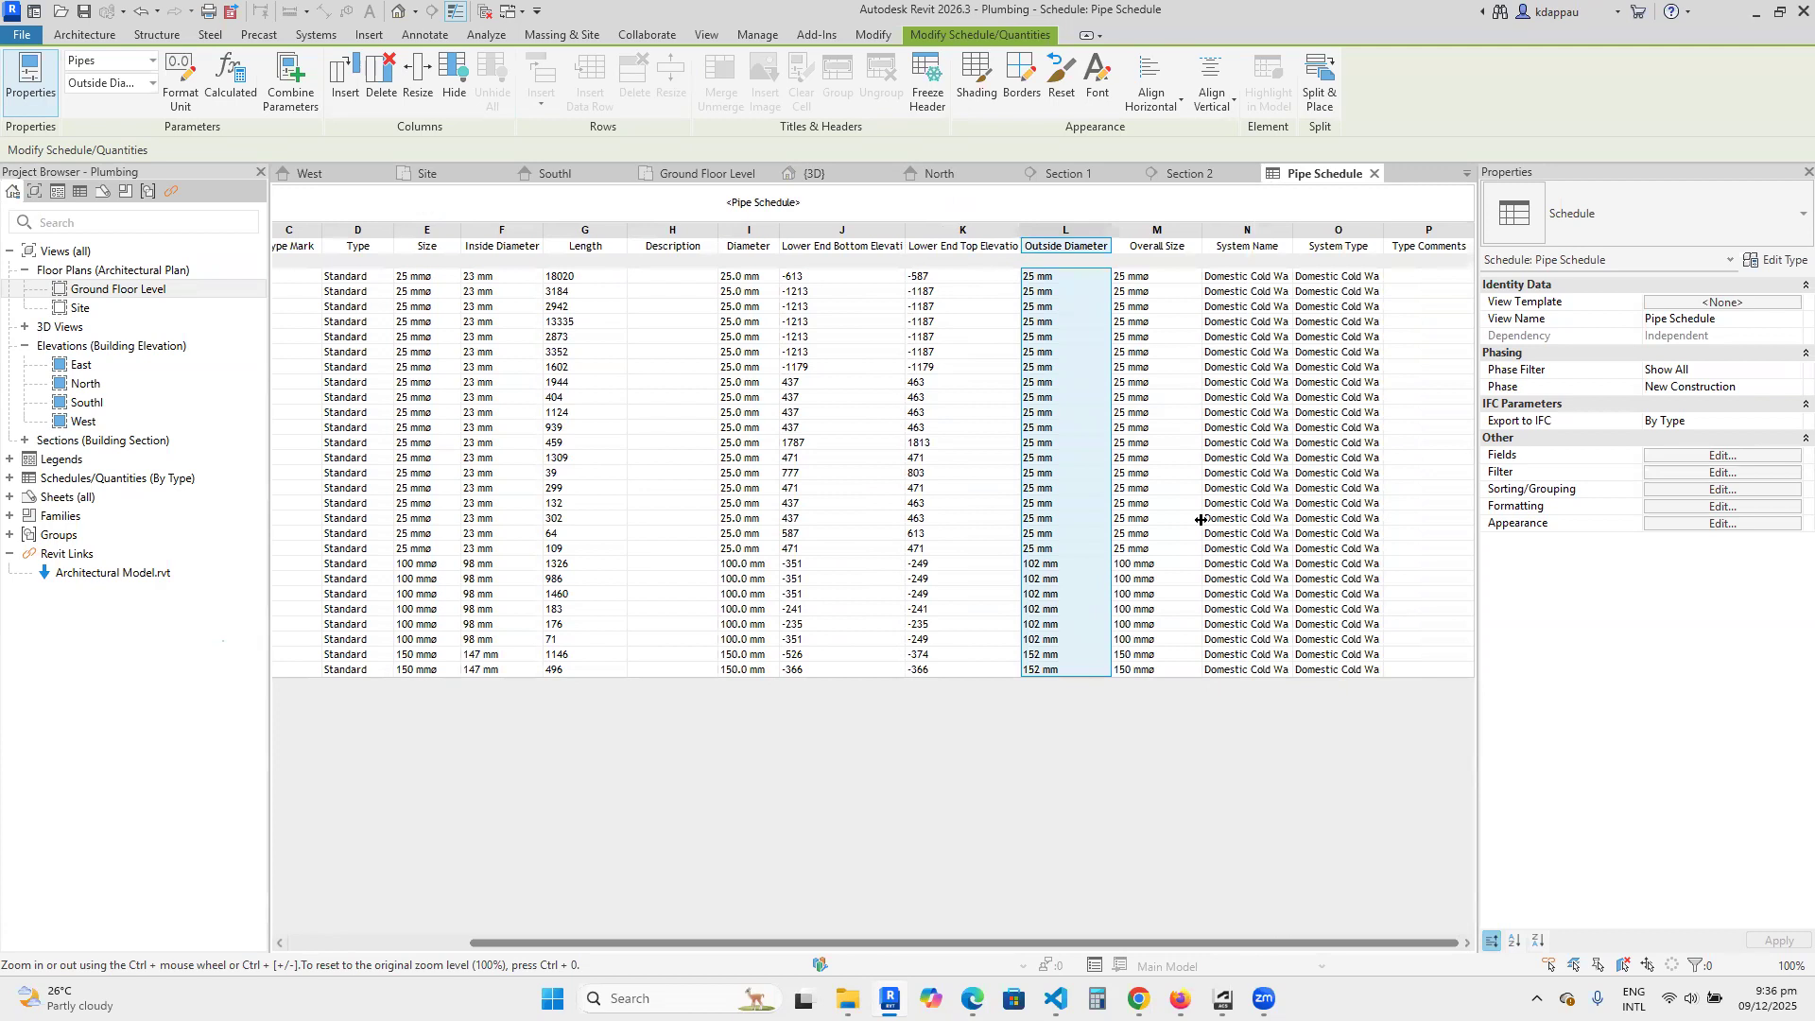
pyautogui.moveTo(1295, 248); pyautogui.dragTo(1356, 248)
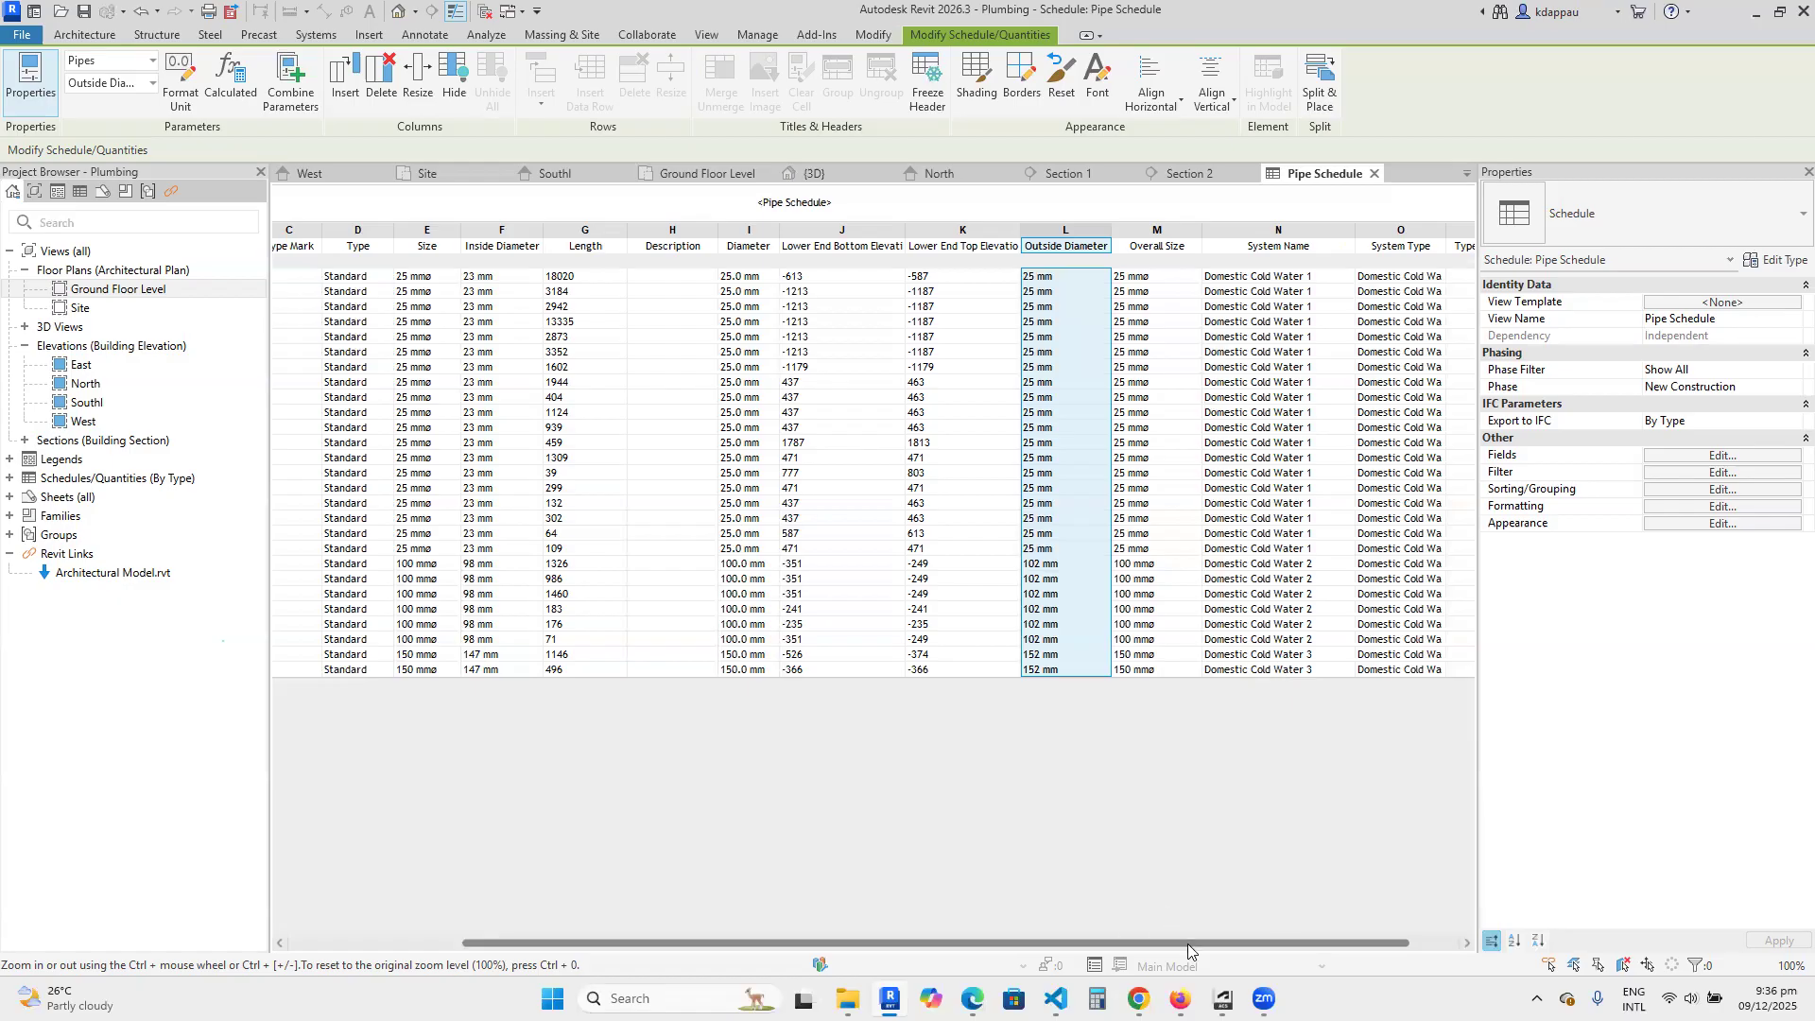
pyautogui.moveTo(1187, 943); pyautogui.dragTo(1235, 944)
pyautogui.moveTo(1293, 230); pyautogui.dragTo(1270, 231)
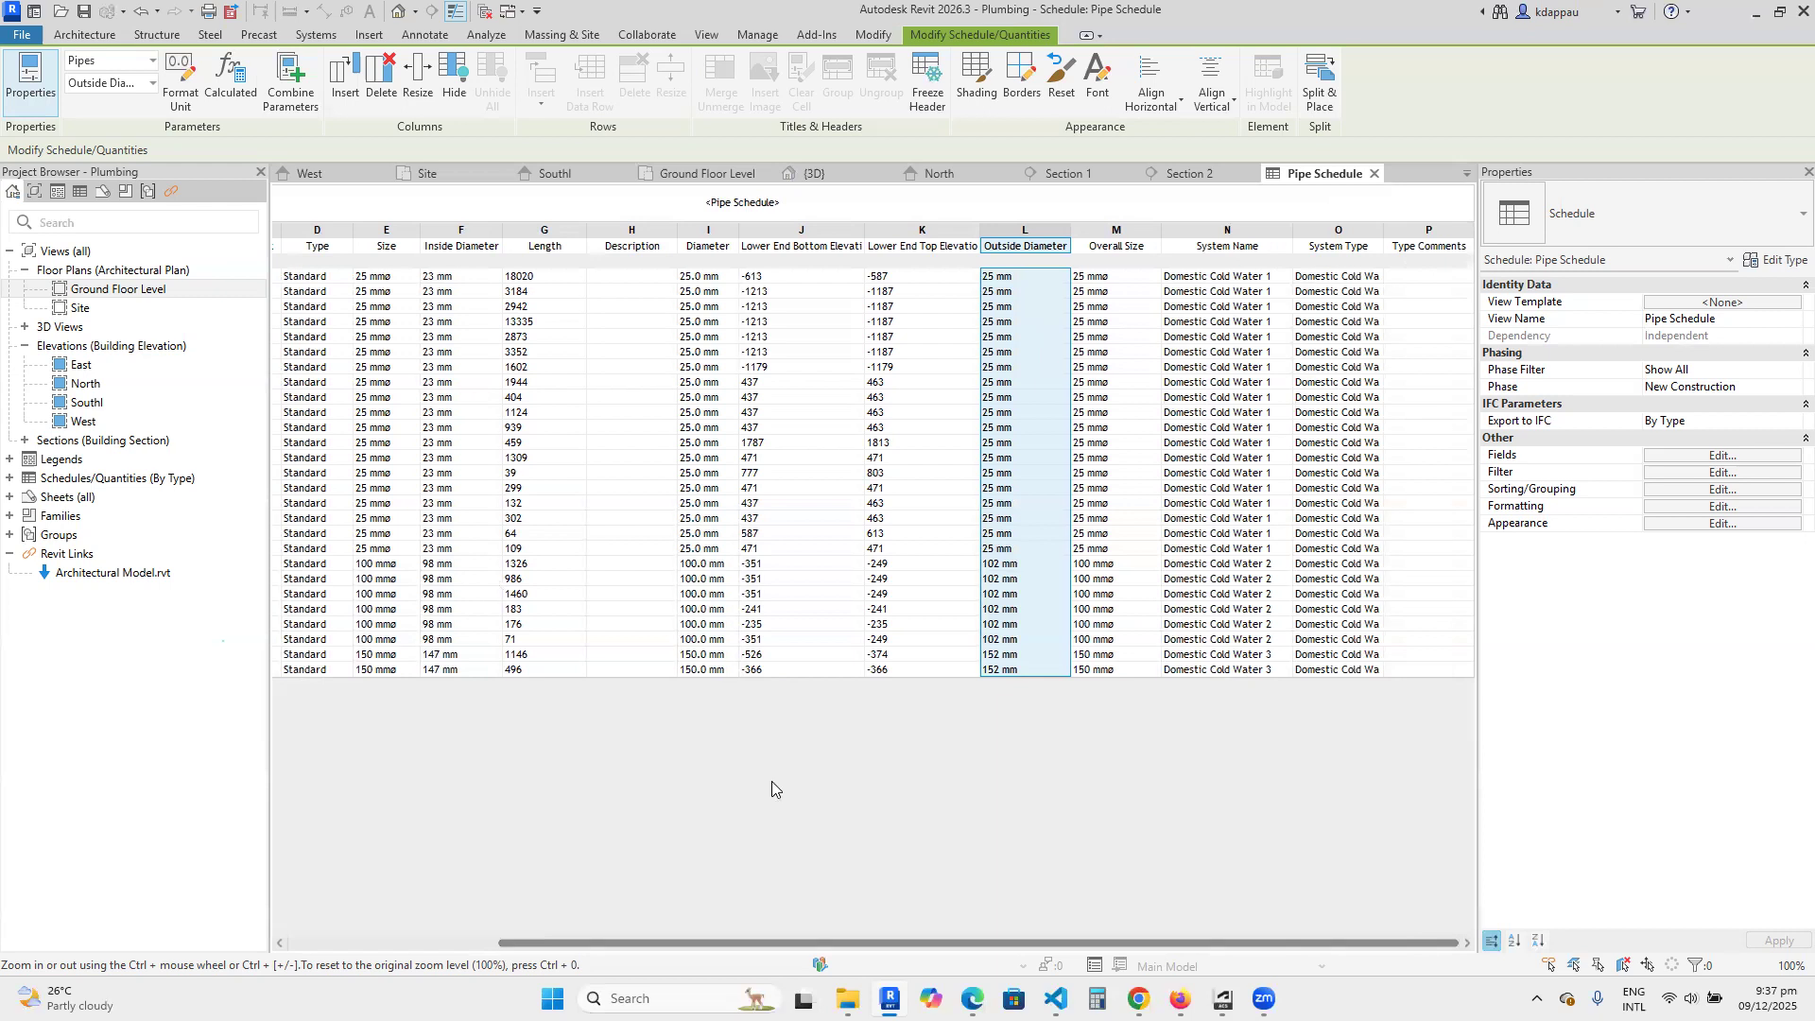
pyautogui.moveTo(704, 943); pyautogui.dragTo(492, 942)
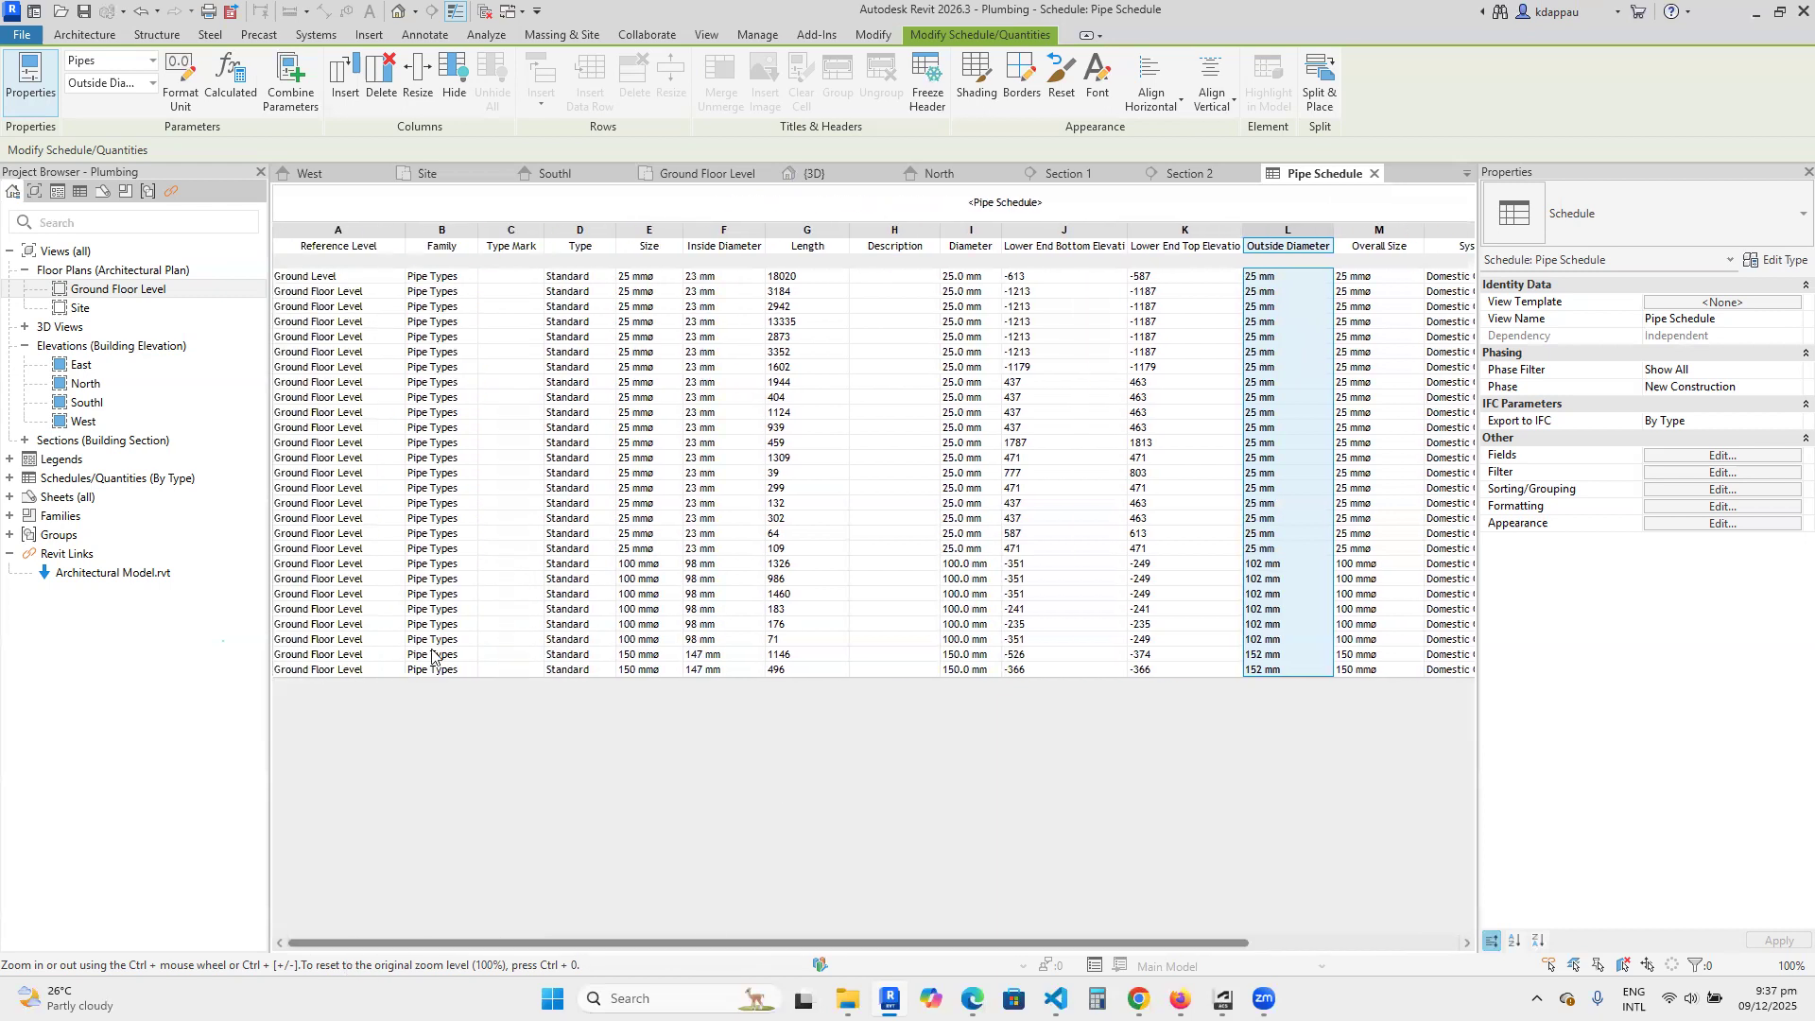
# Open the sheet A101 - Architectural Floor Plans.
pyautogui.click(11, 497)
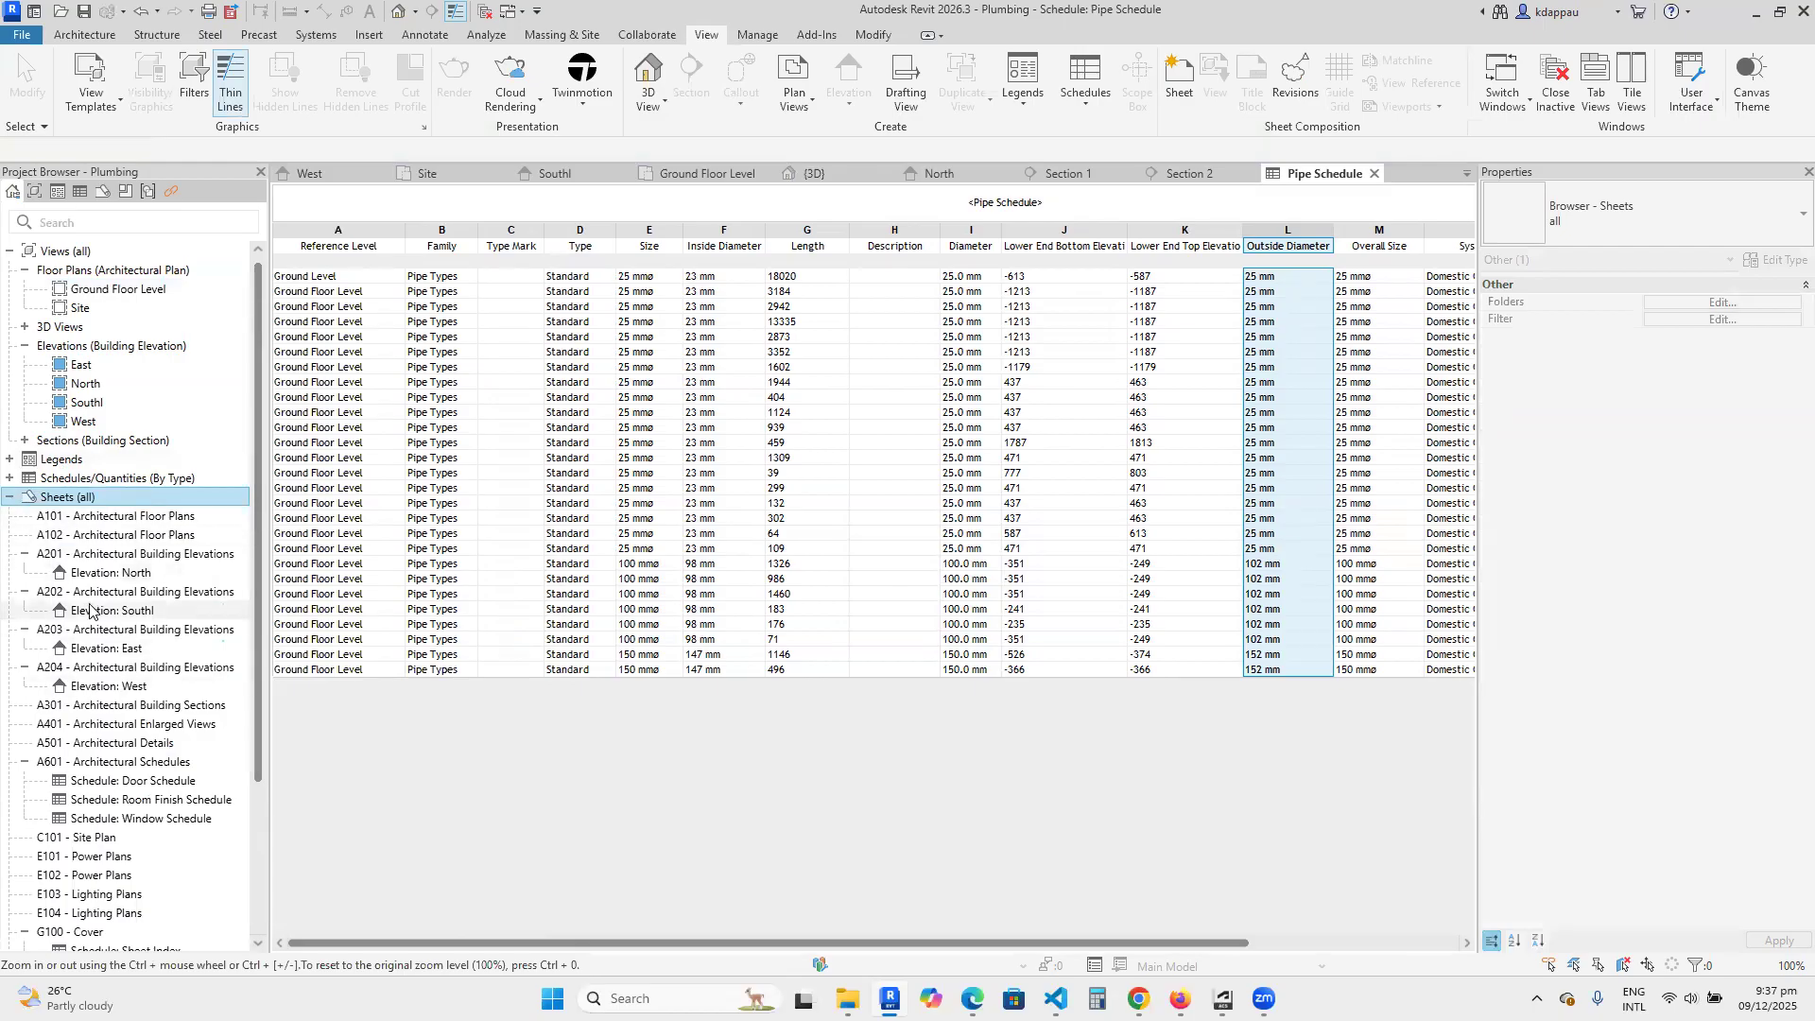
pyautogui.doubleClick(107, 519)
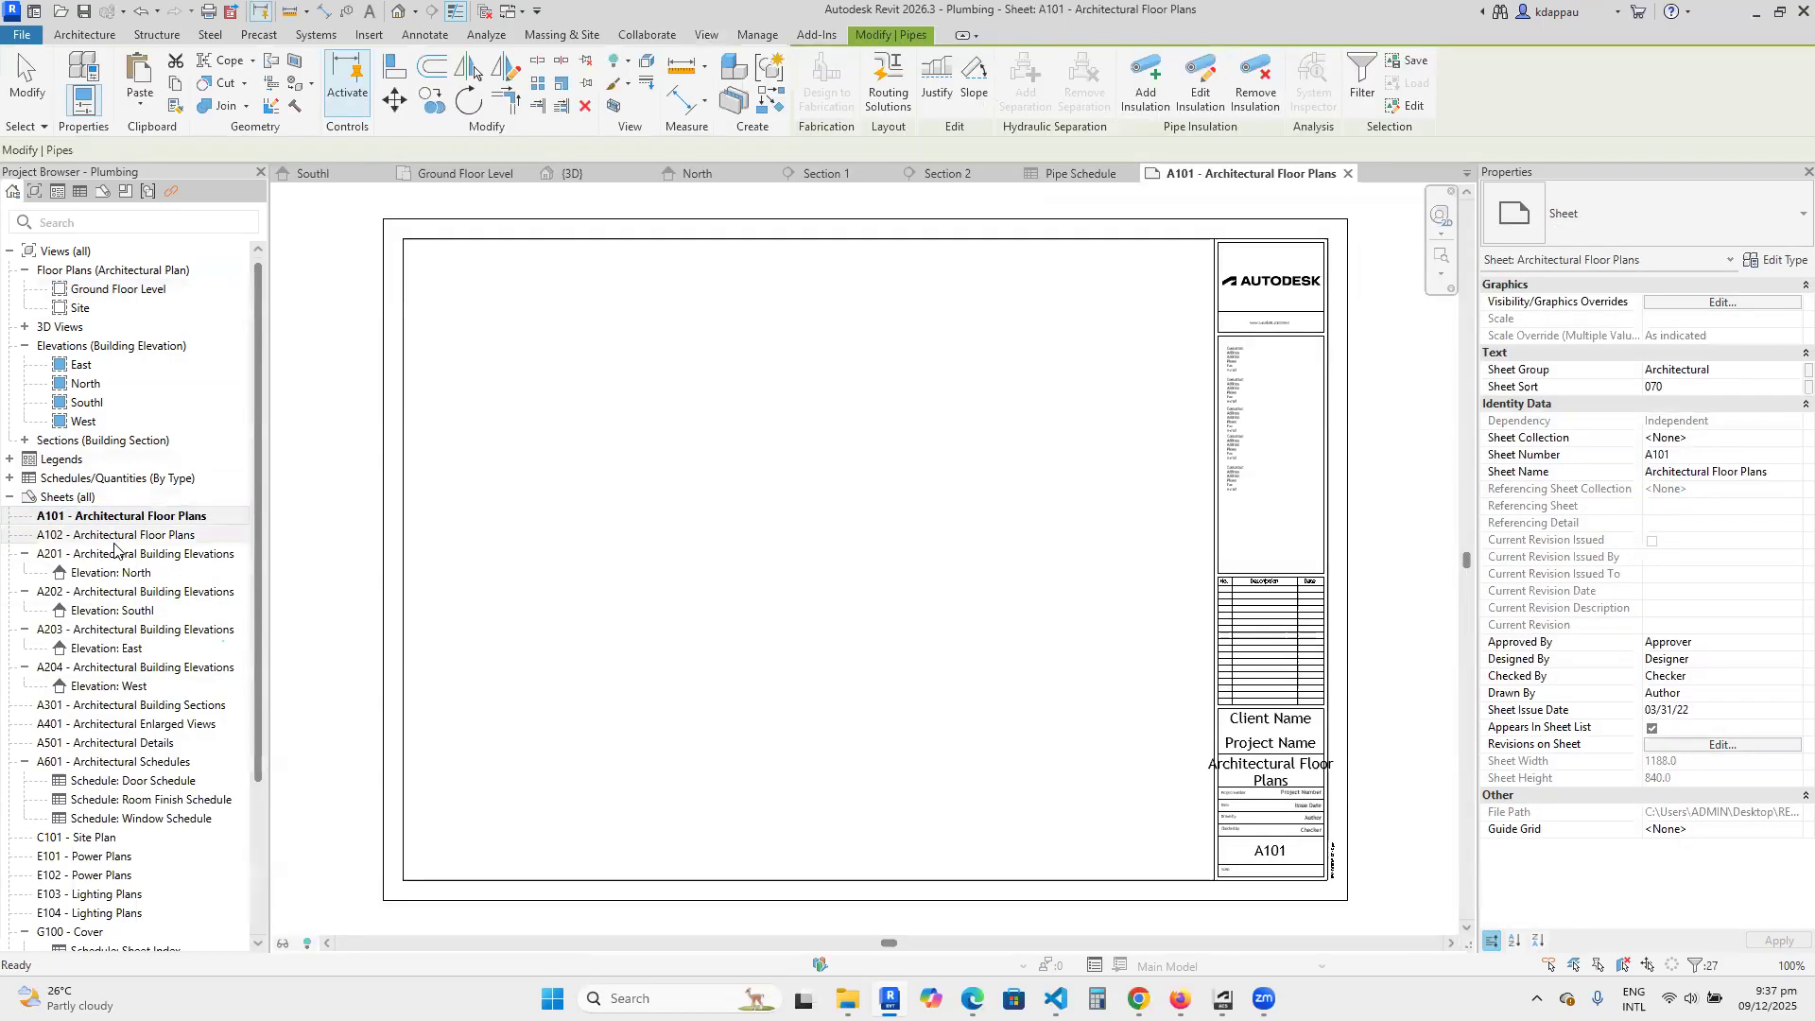
pyautogui.click(8, 460)
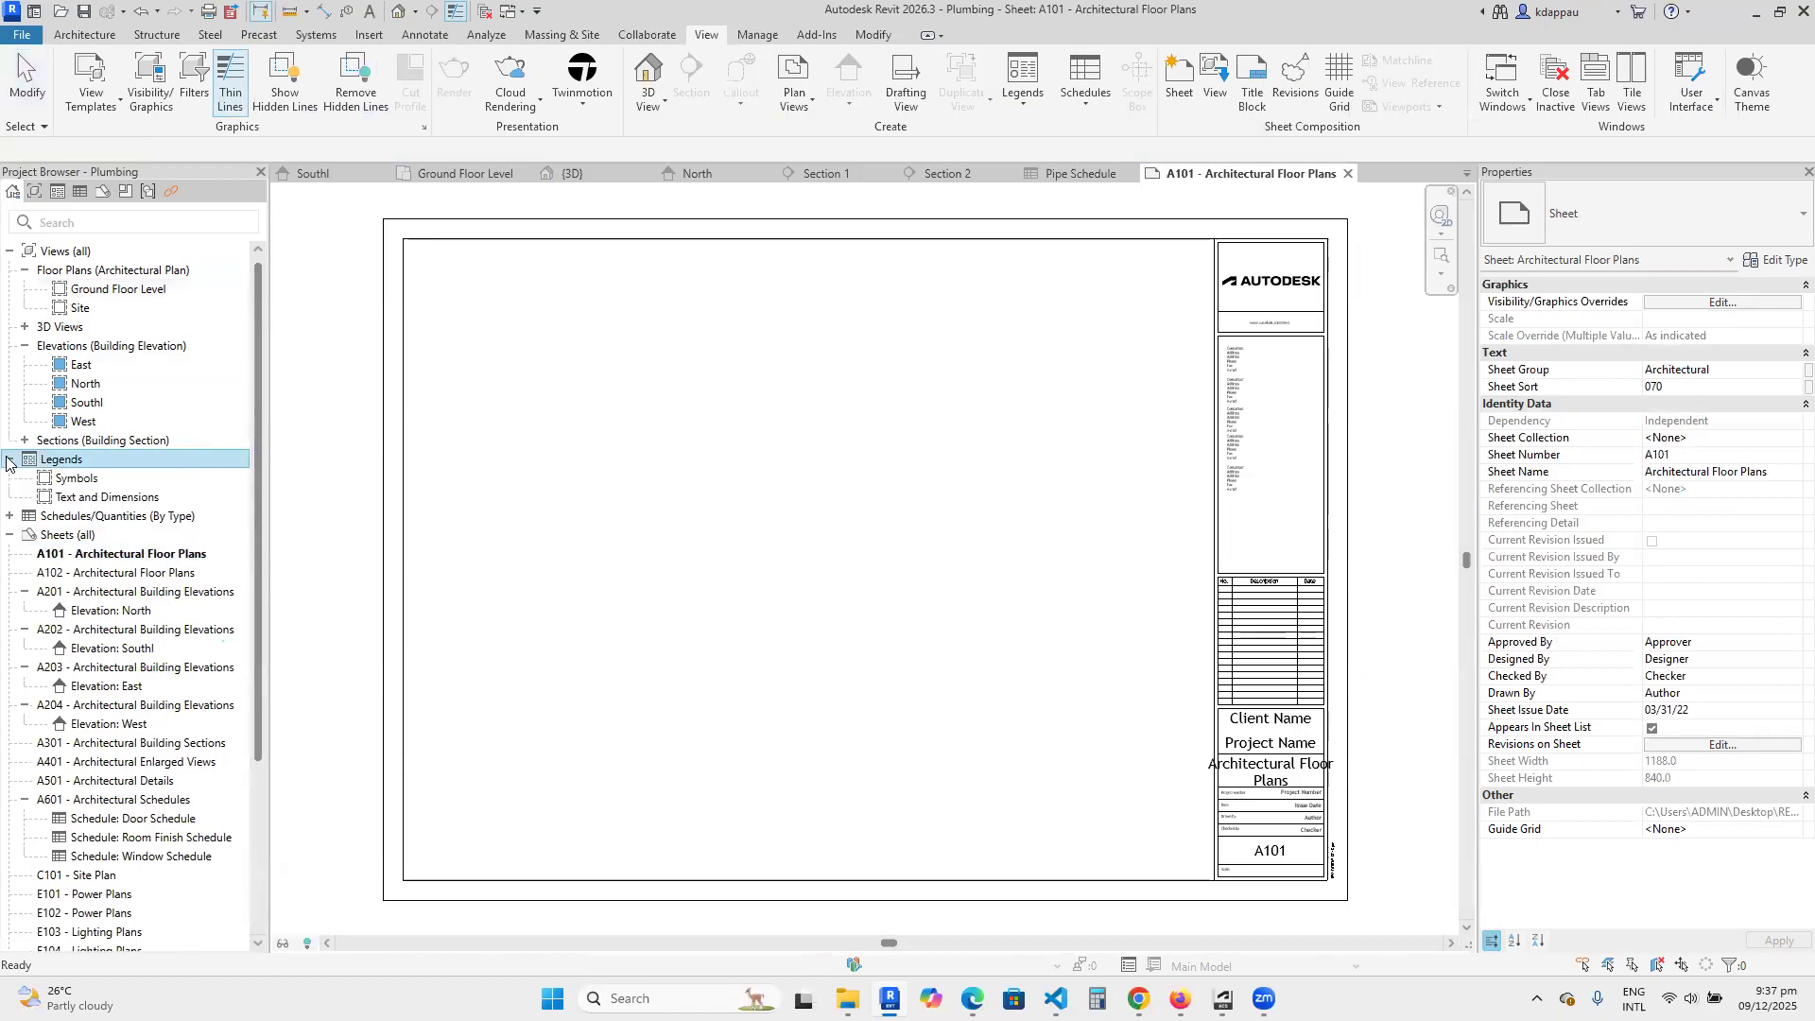
pyautogui.click(8, 459)
# Switch the browser organization of Schedules/Quantities to all.
pyautogui.click(9, 479)
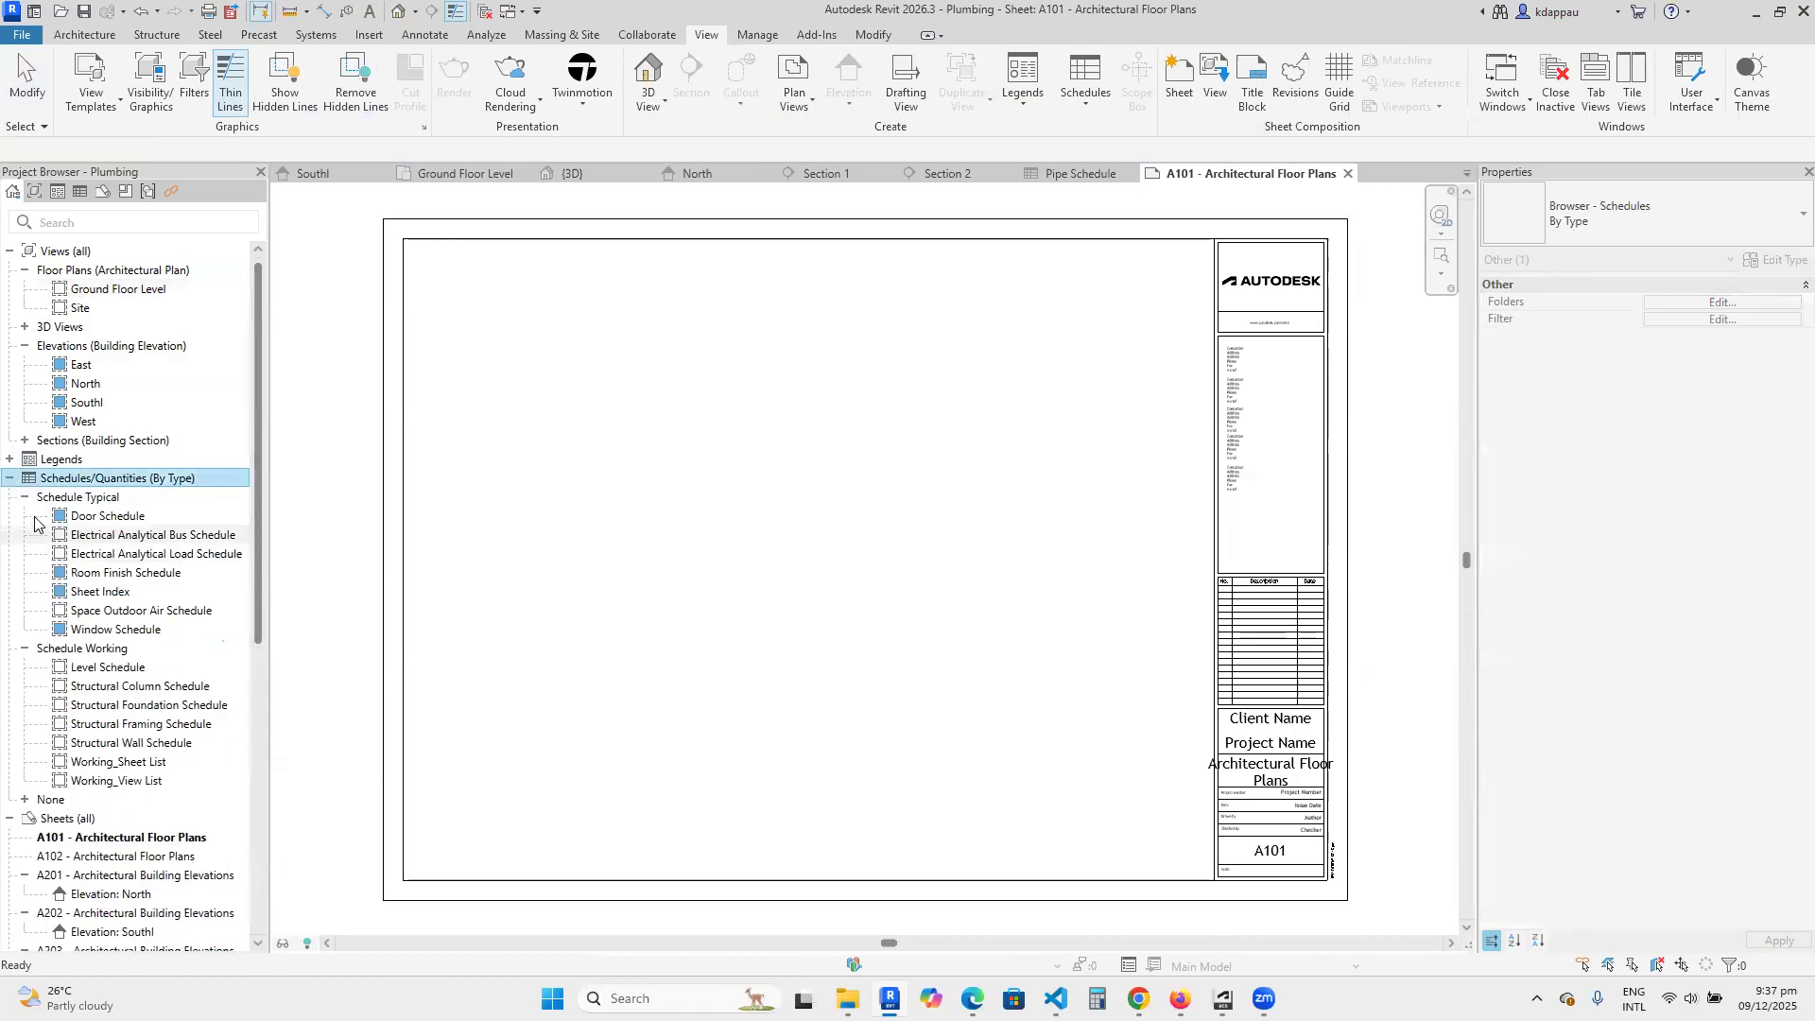
pyautogui.click(1607, 216)
pyautogui.click(1521, 314)
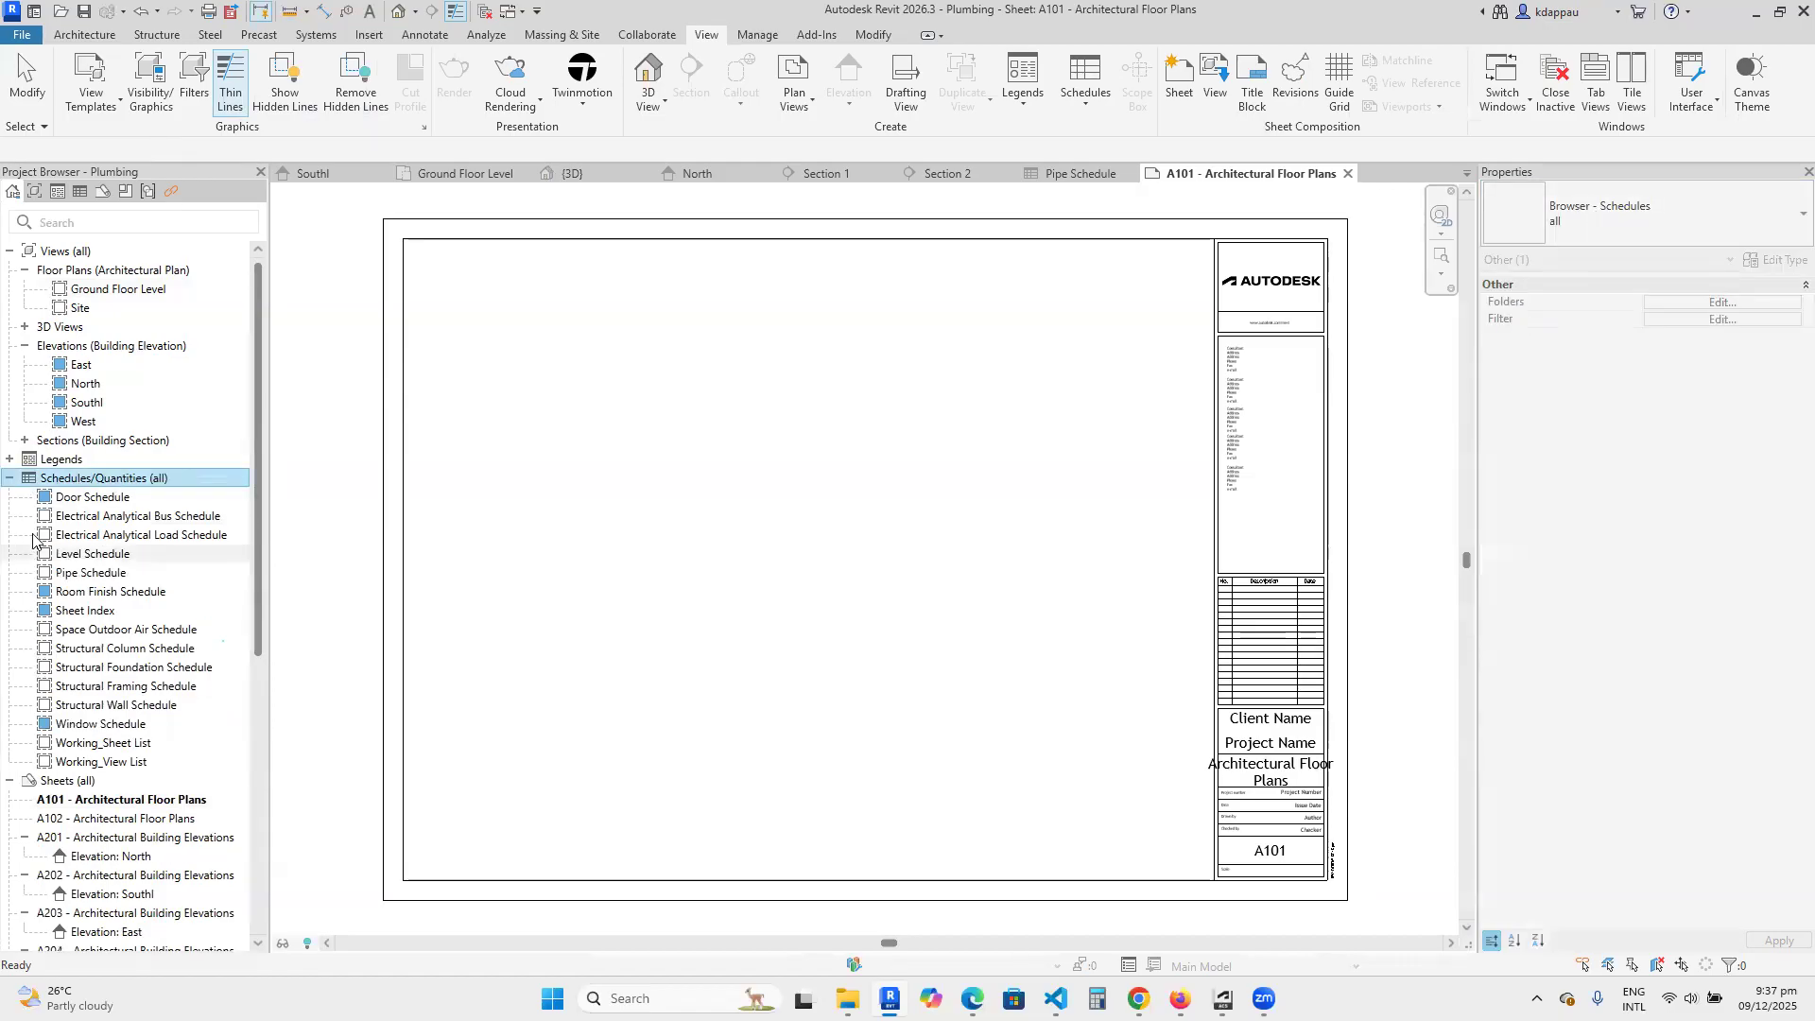
# Place the Pipe Schedule on sheet A101 in the upper-left corner of the drawing frame.
pyautogui.click(89, 573)
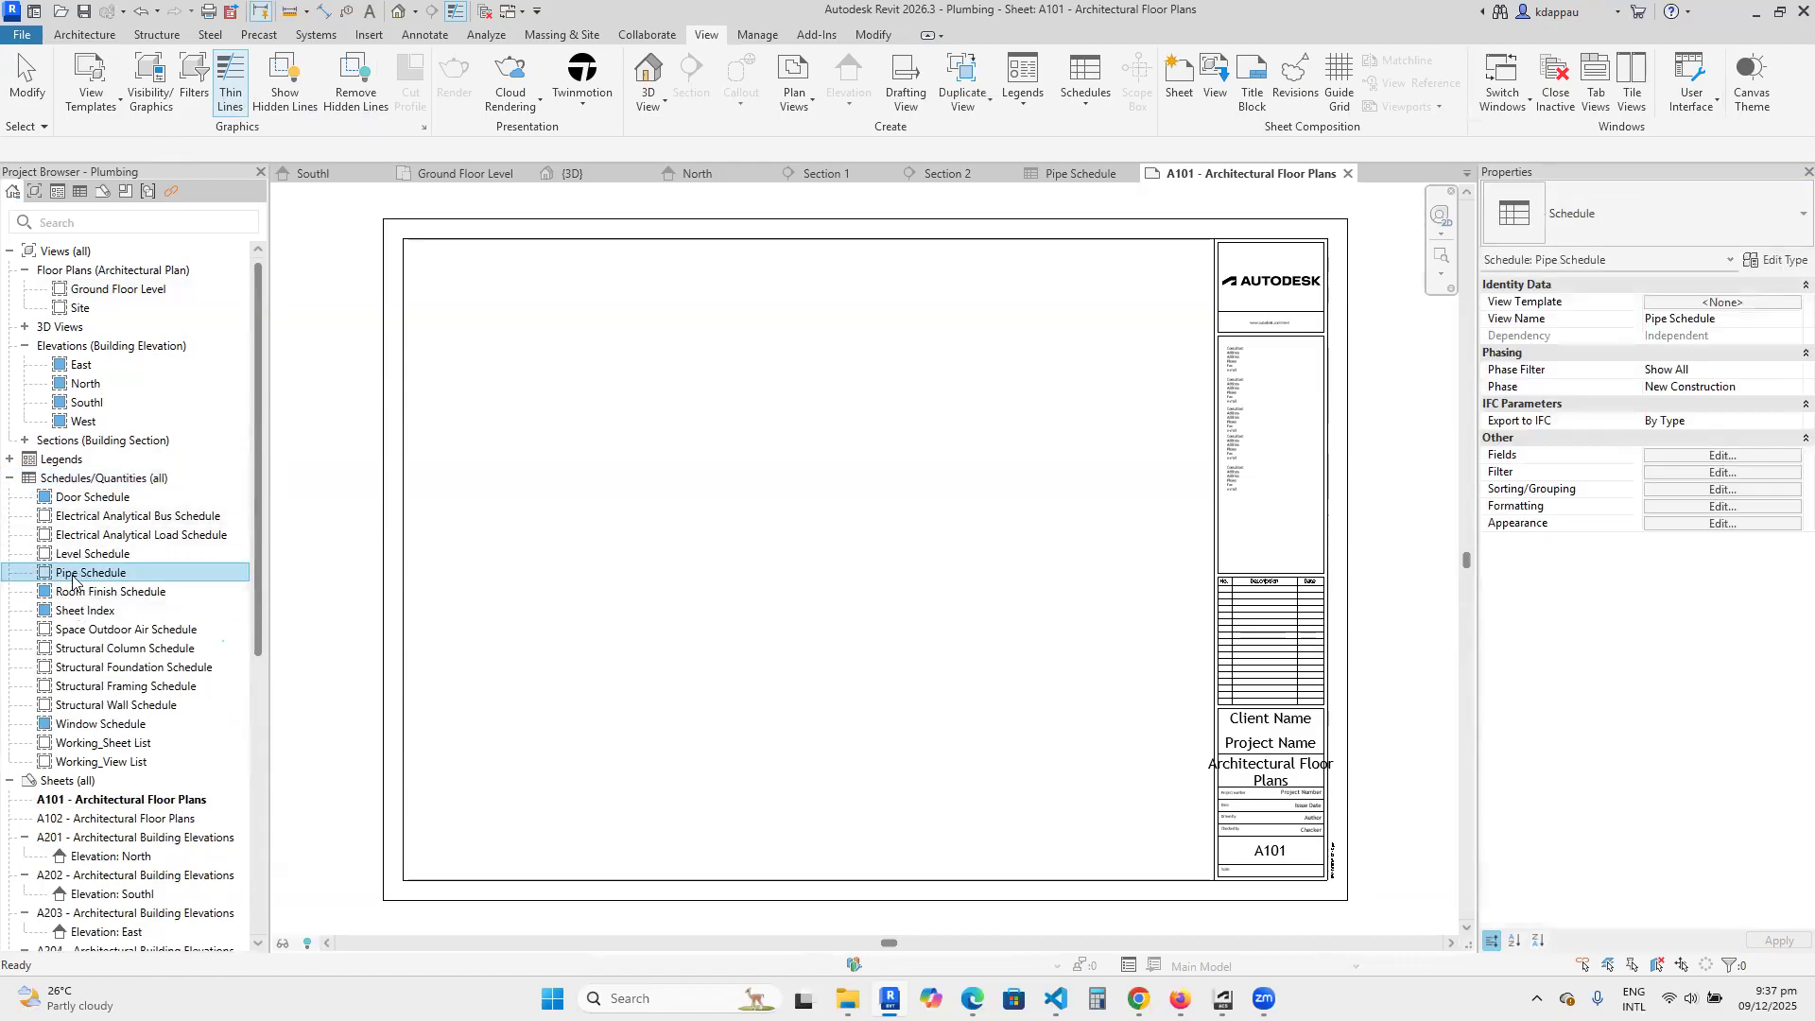
pyautogui.moveTo(68, 574); pyautogui.dragTo(690, 595)
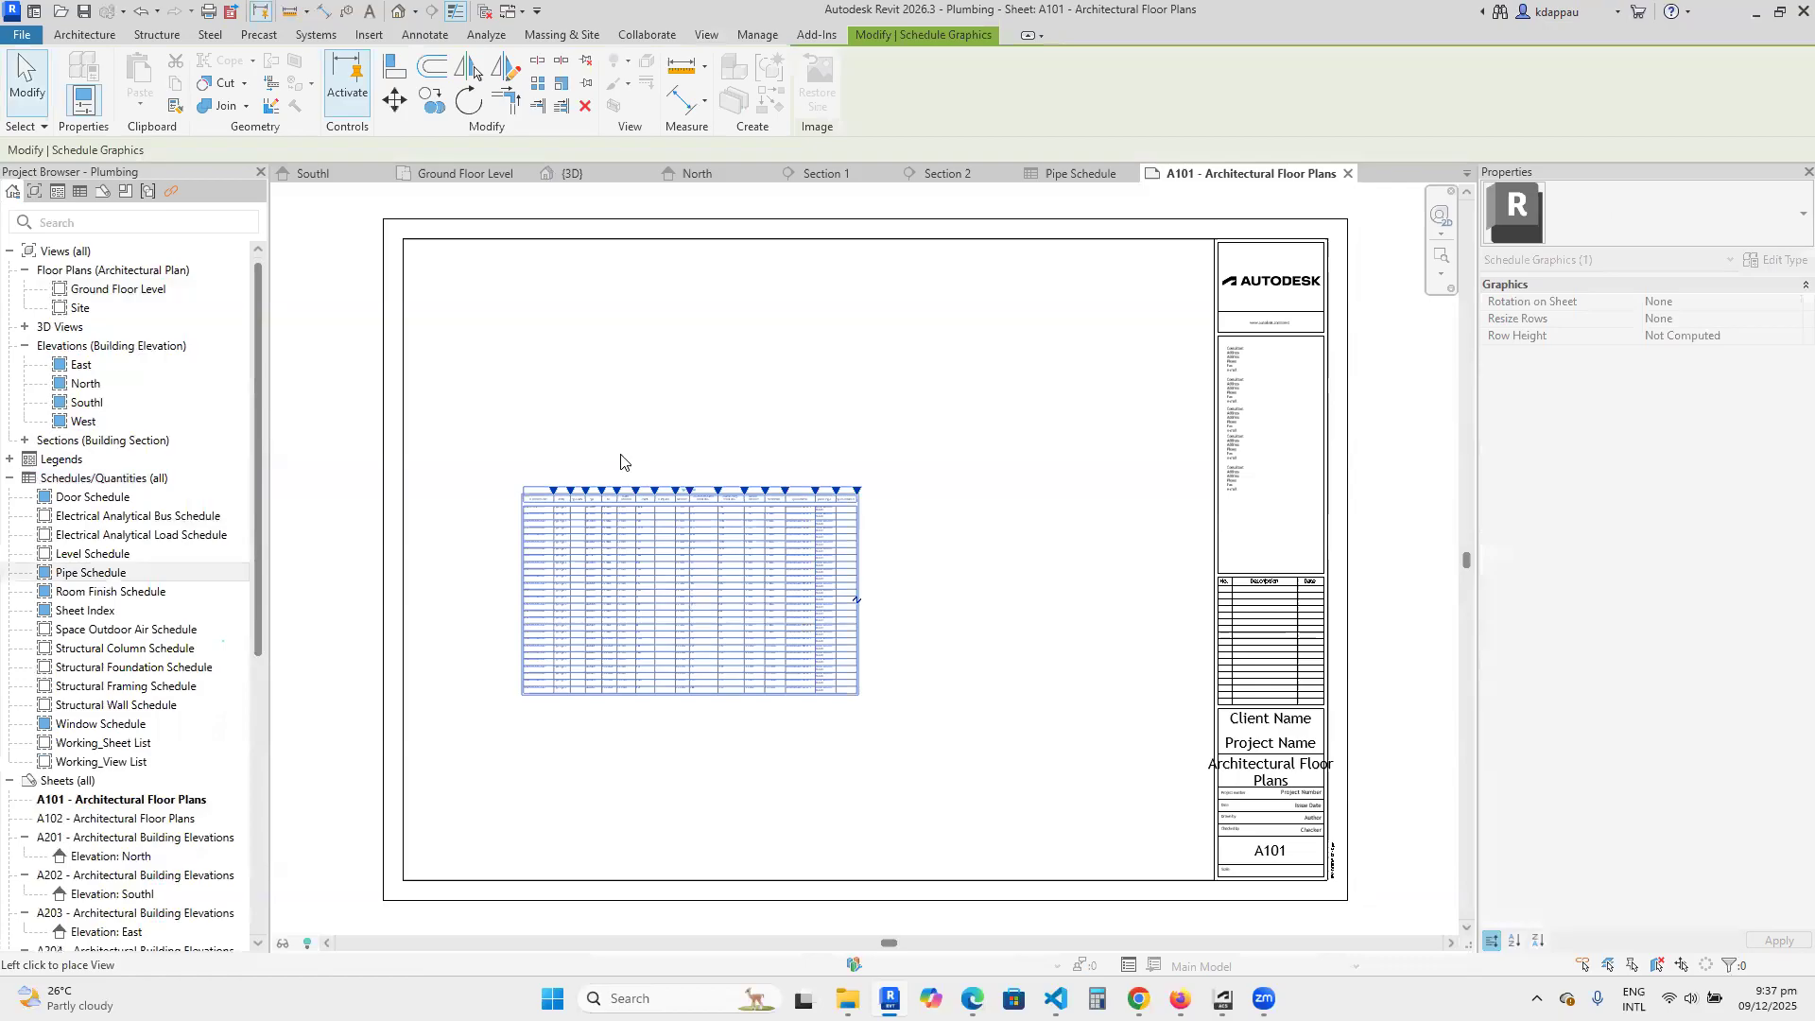
pyautogui.click(580, 348)
pyautogui.scroll(5, 425, 255)
pyautogui.scroll(-5, 898, 734)
pyautogui.scroll(6, 709, 628)
pyautogui.scroll(-1, 574, 745)
pyautogui.scroll(-2, 850, 737)
pyautogui.scroll(4, 851, 718)
pyautogui.scroll(-5, 846, 762)
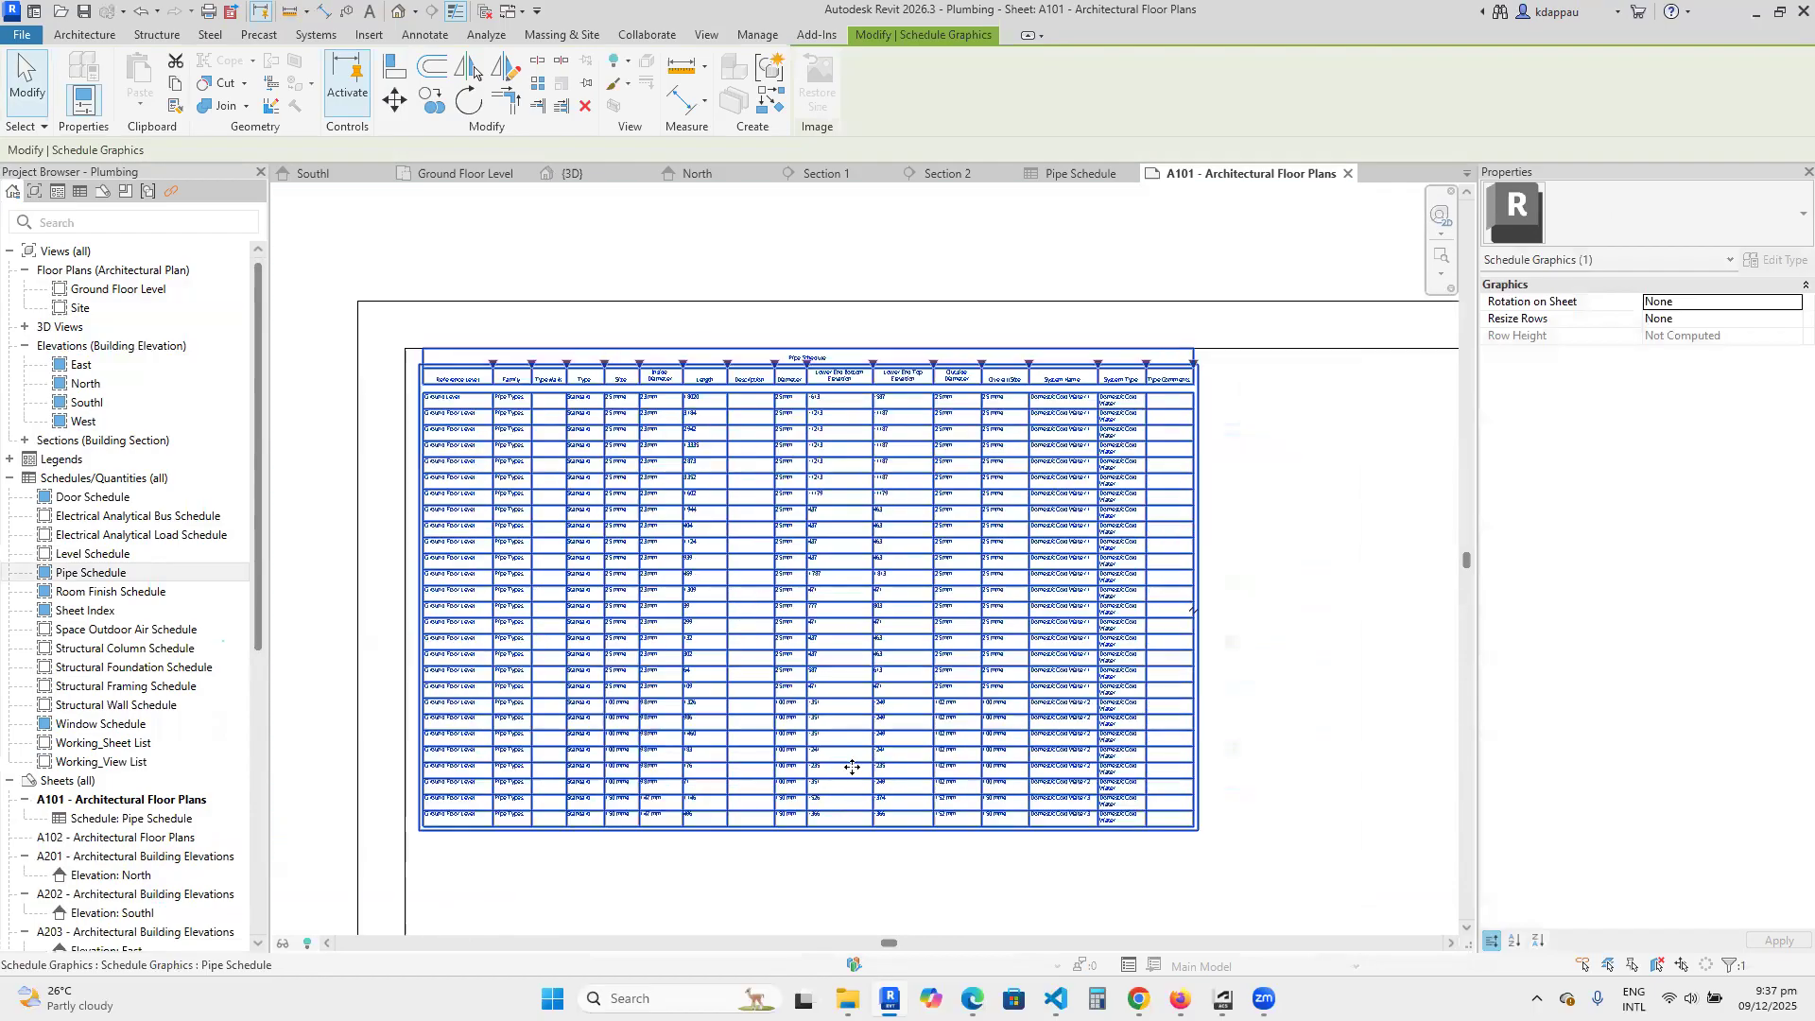
pyautogui.scroll(3, 514, 696)
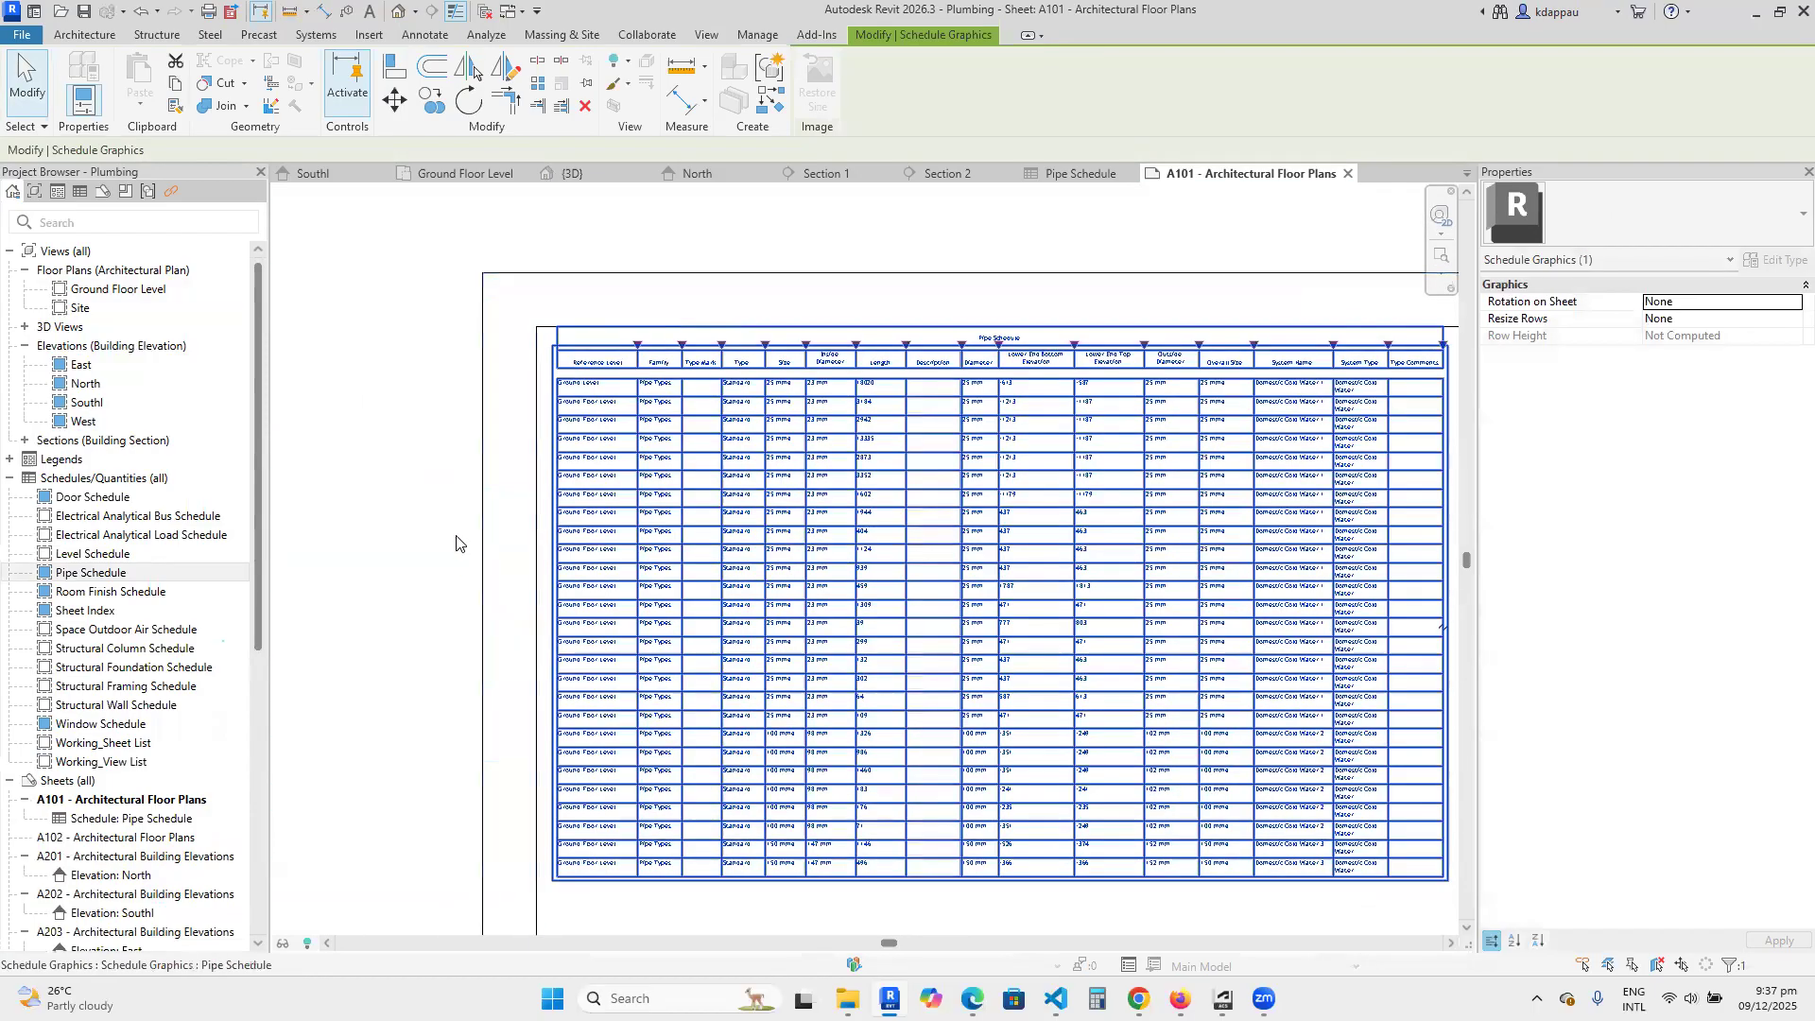
pyautogui.click(419, 573)
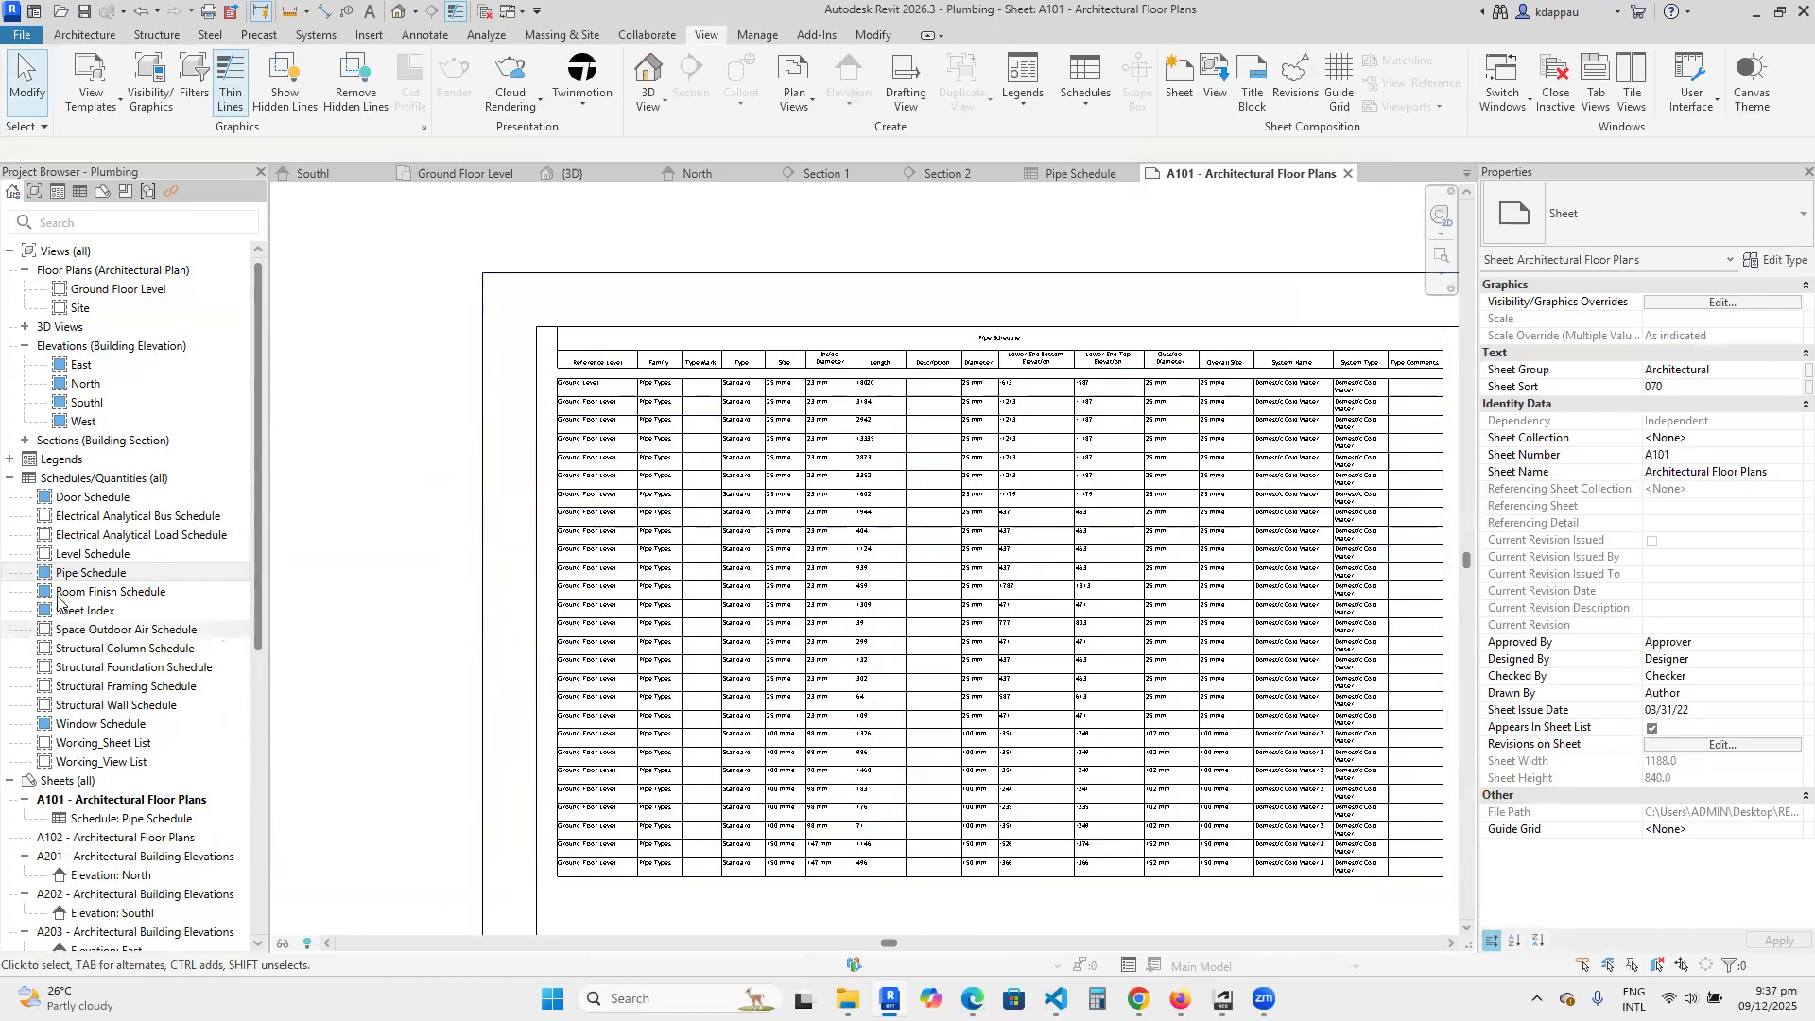
# Create a new building-component schedule for the Pipe Fittings category, with New Construction as its phase.
pyautogui.click(91, 479)
pyautogui.rightClick(92, 479)
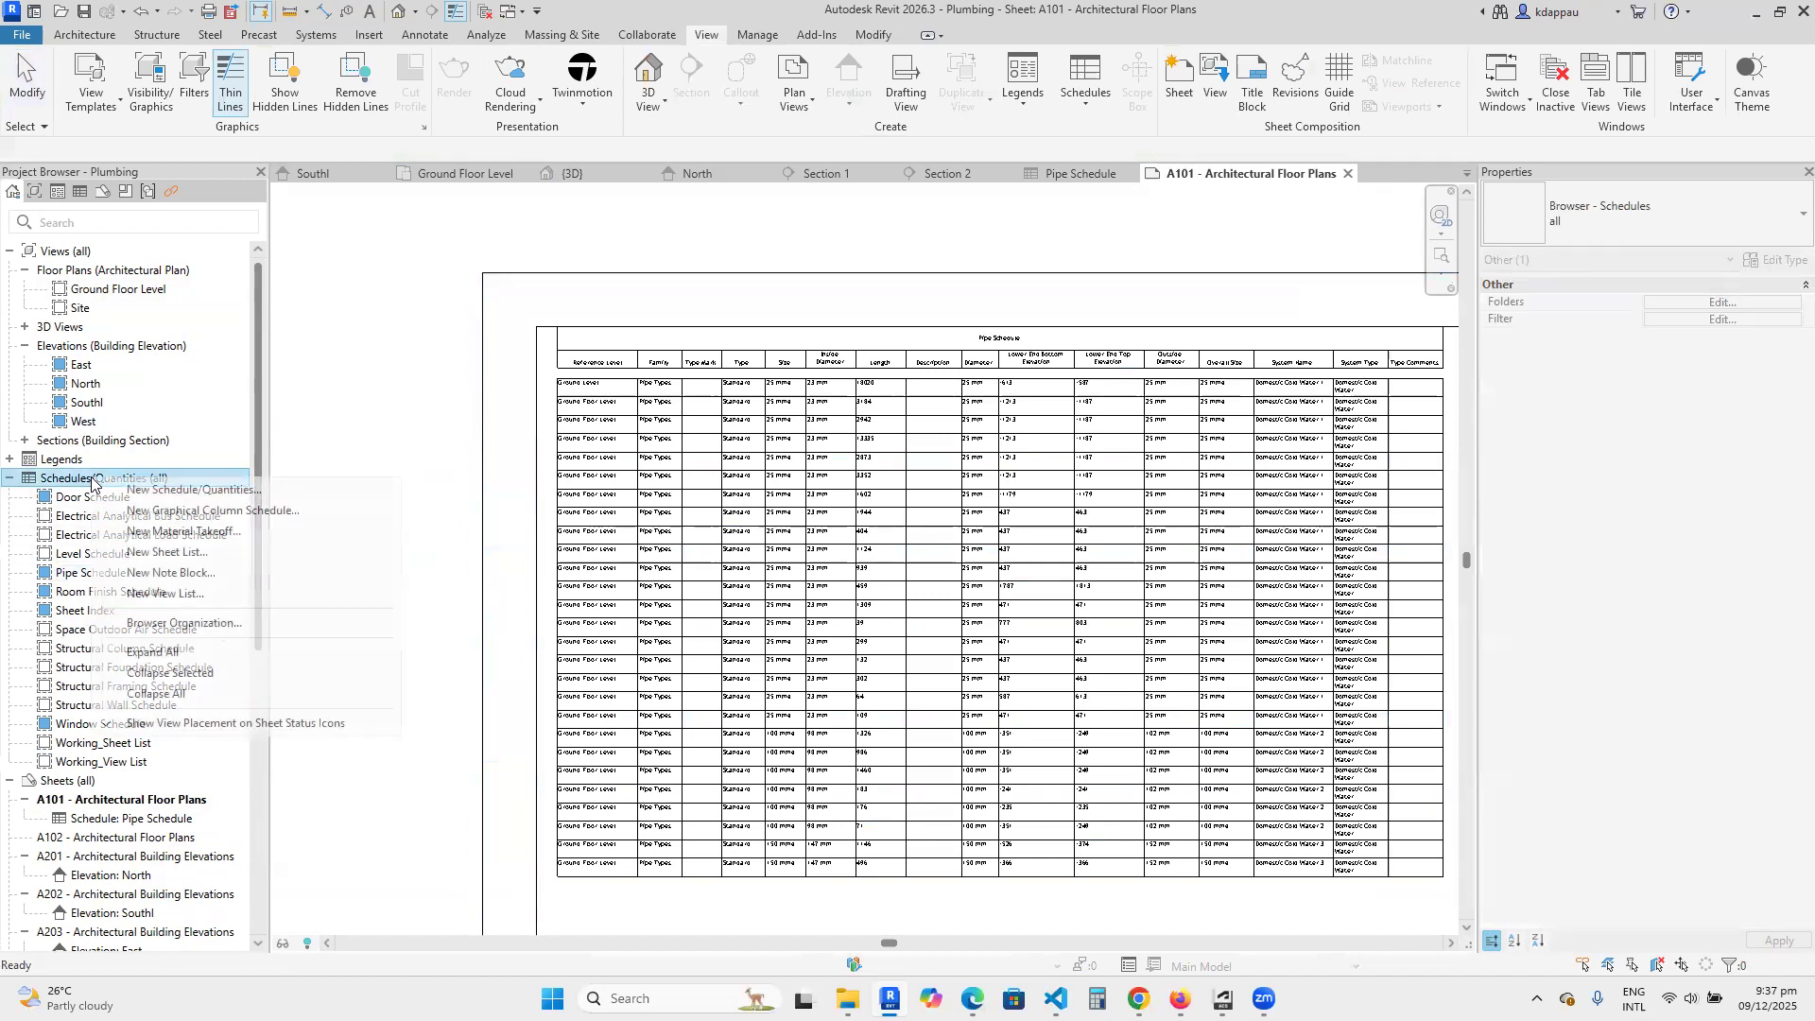
pyautogui.click(166, 489)
pyautogui.scroll(-15, 456, 468)
pyautogui.scroll(-7, 457, 468)
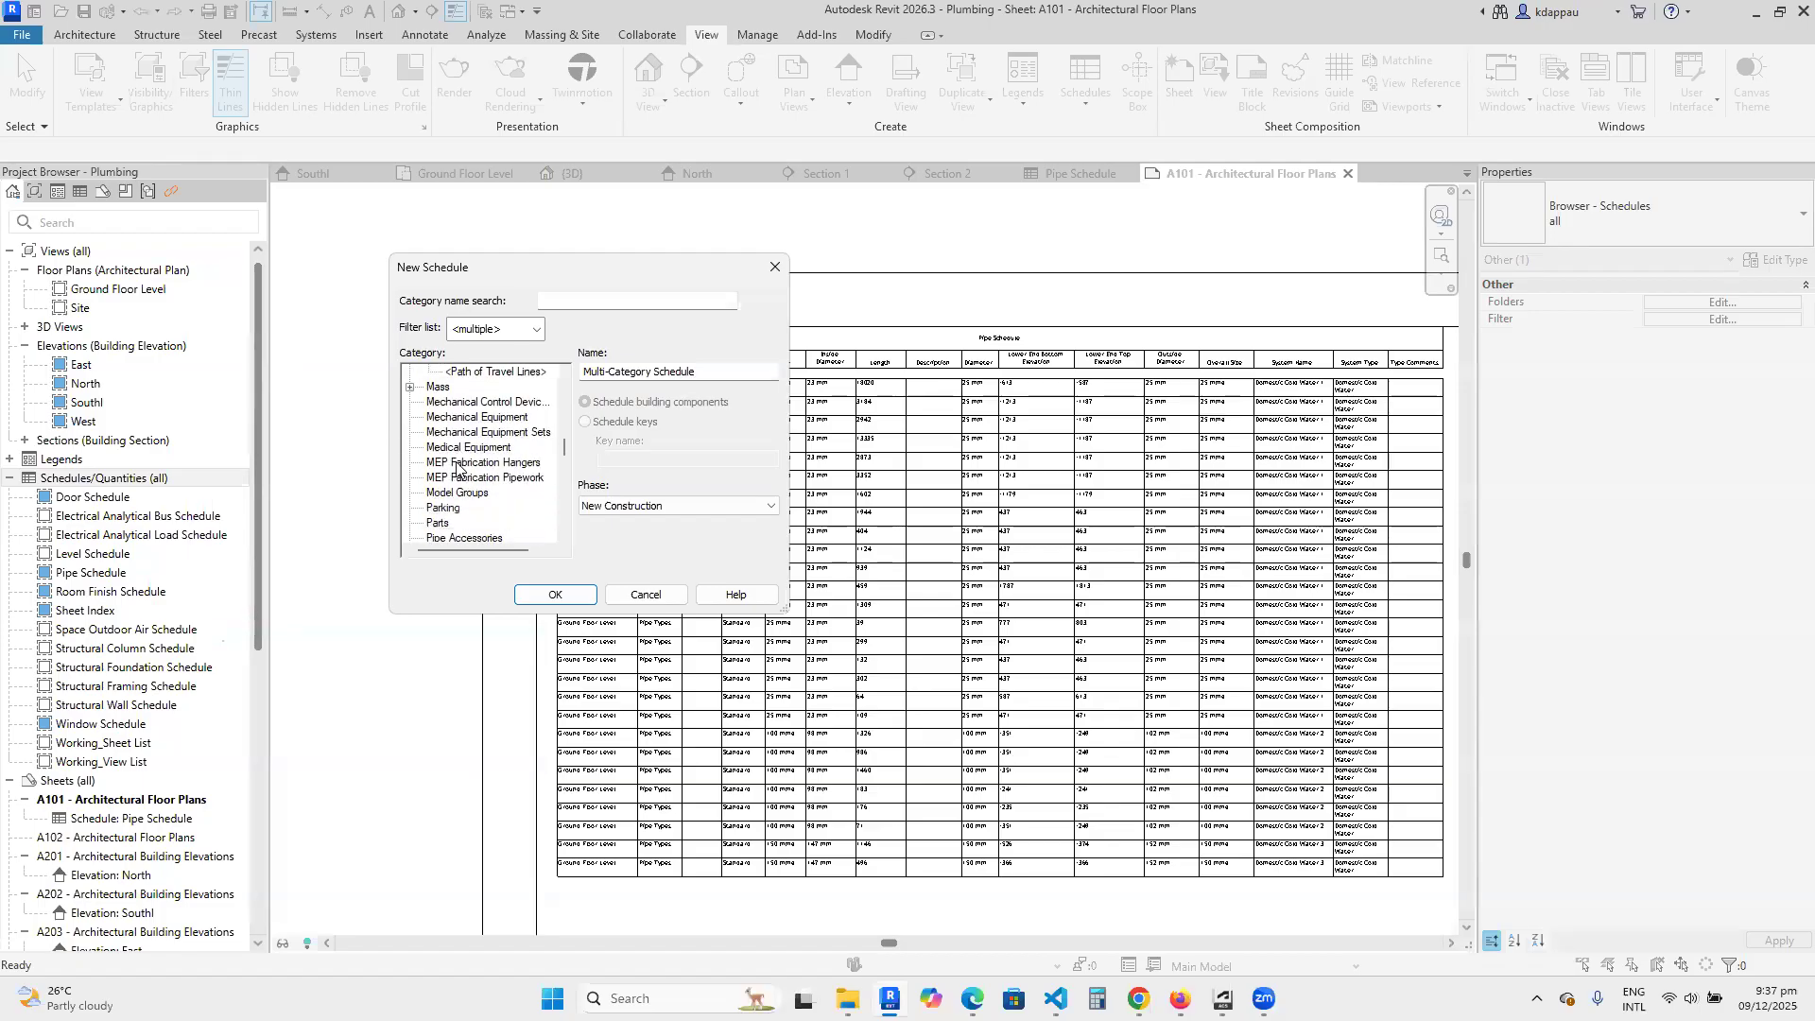
pyautogui.scroll(1, 454, 470)
pyautogui.click(450, 433)
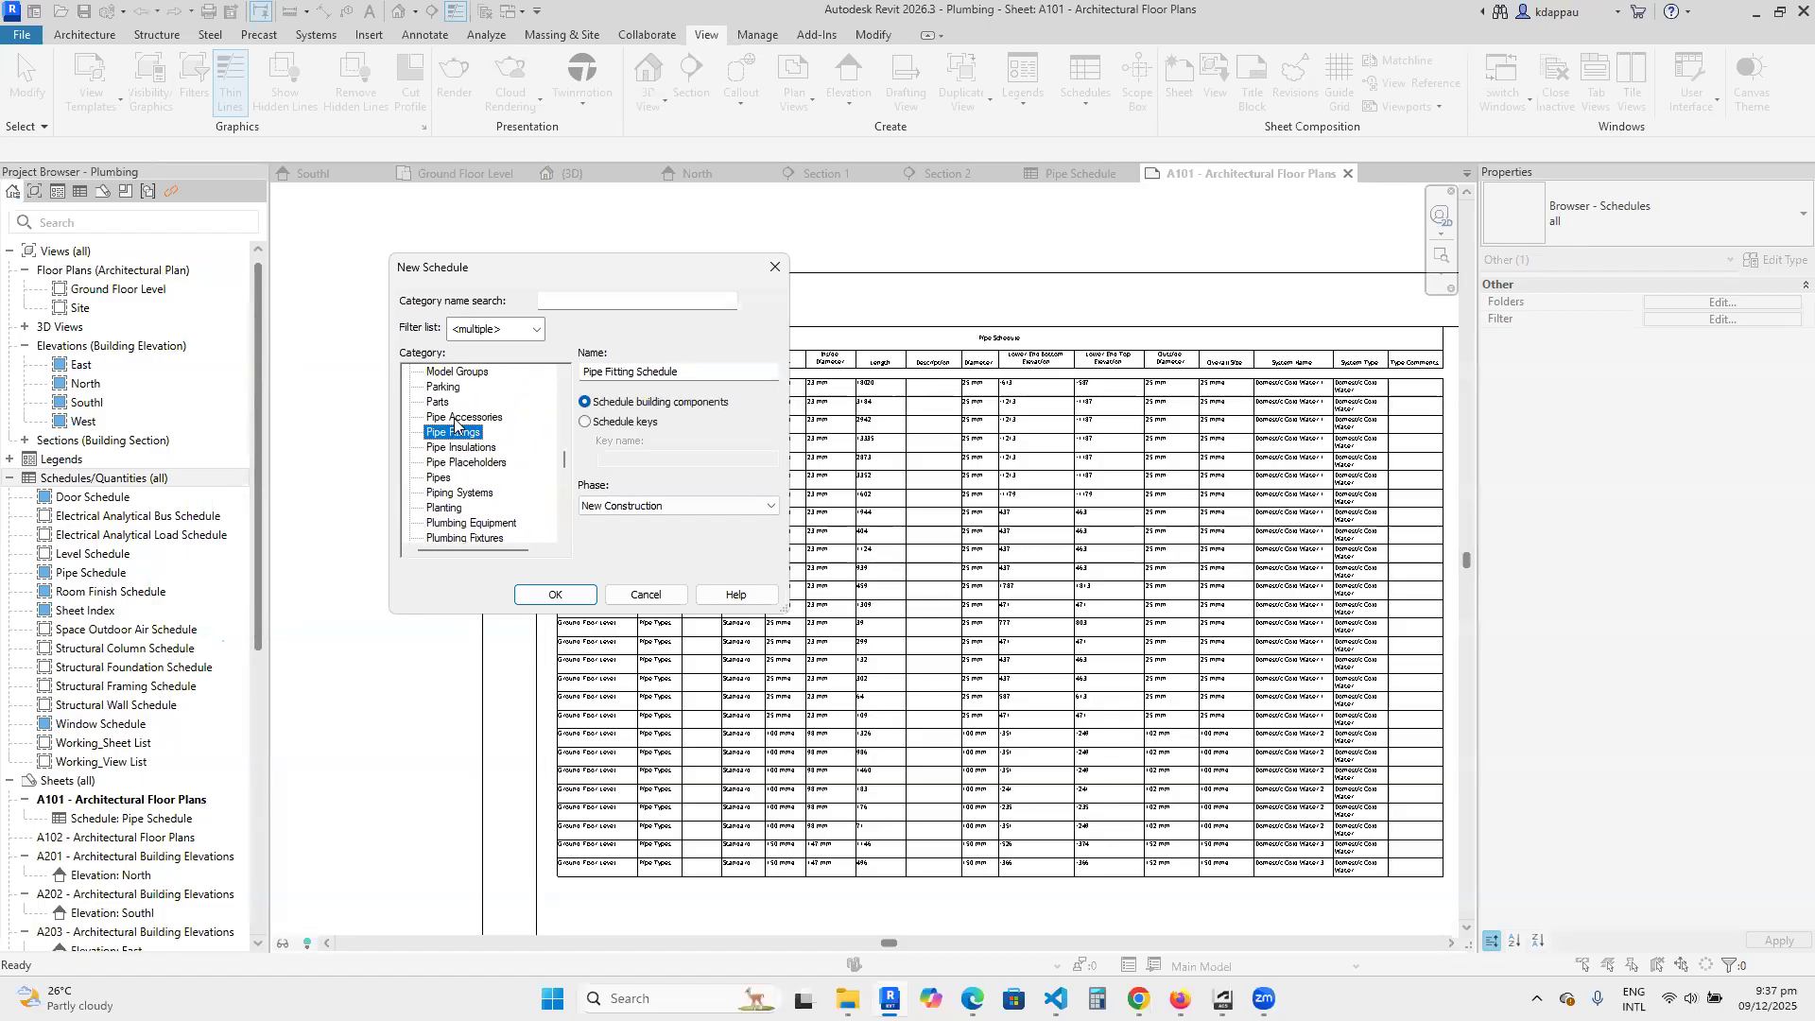
pyautogui.click(454, 418)
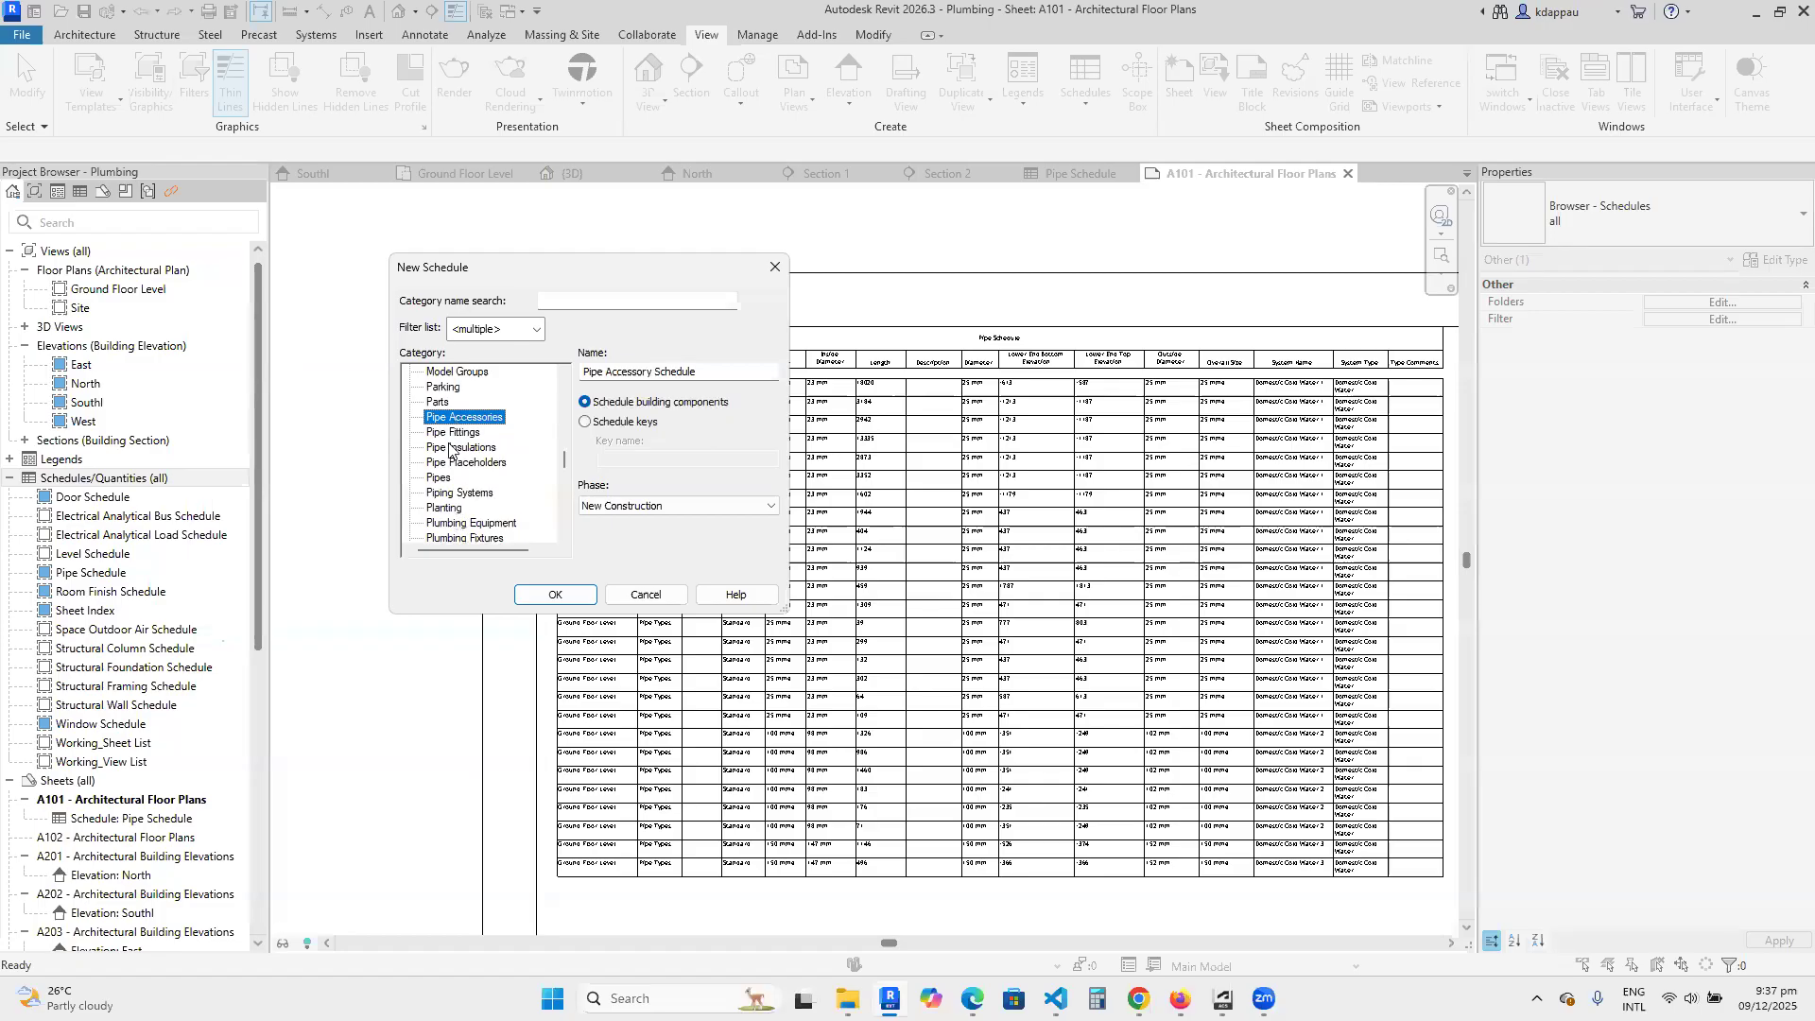
pyautogui.click(453, 448)
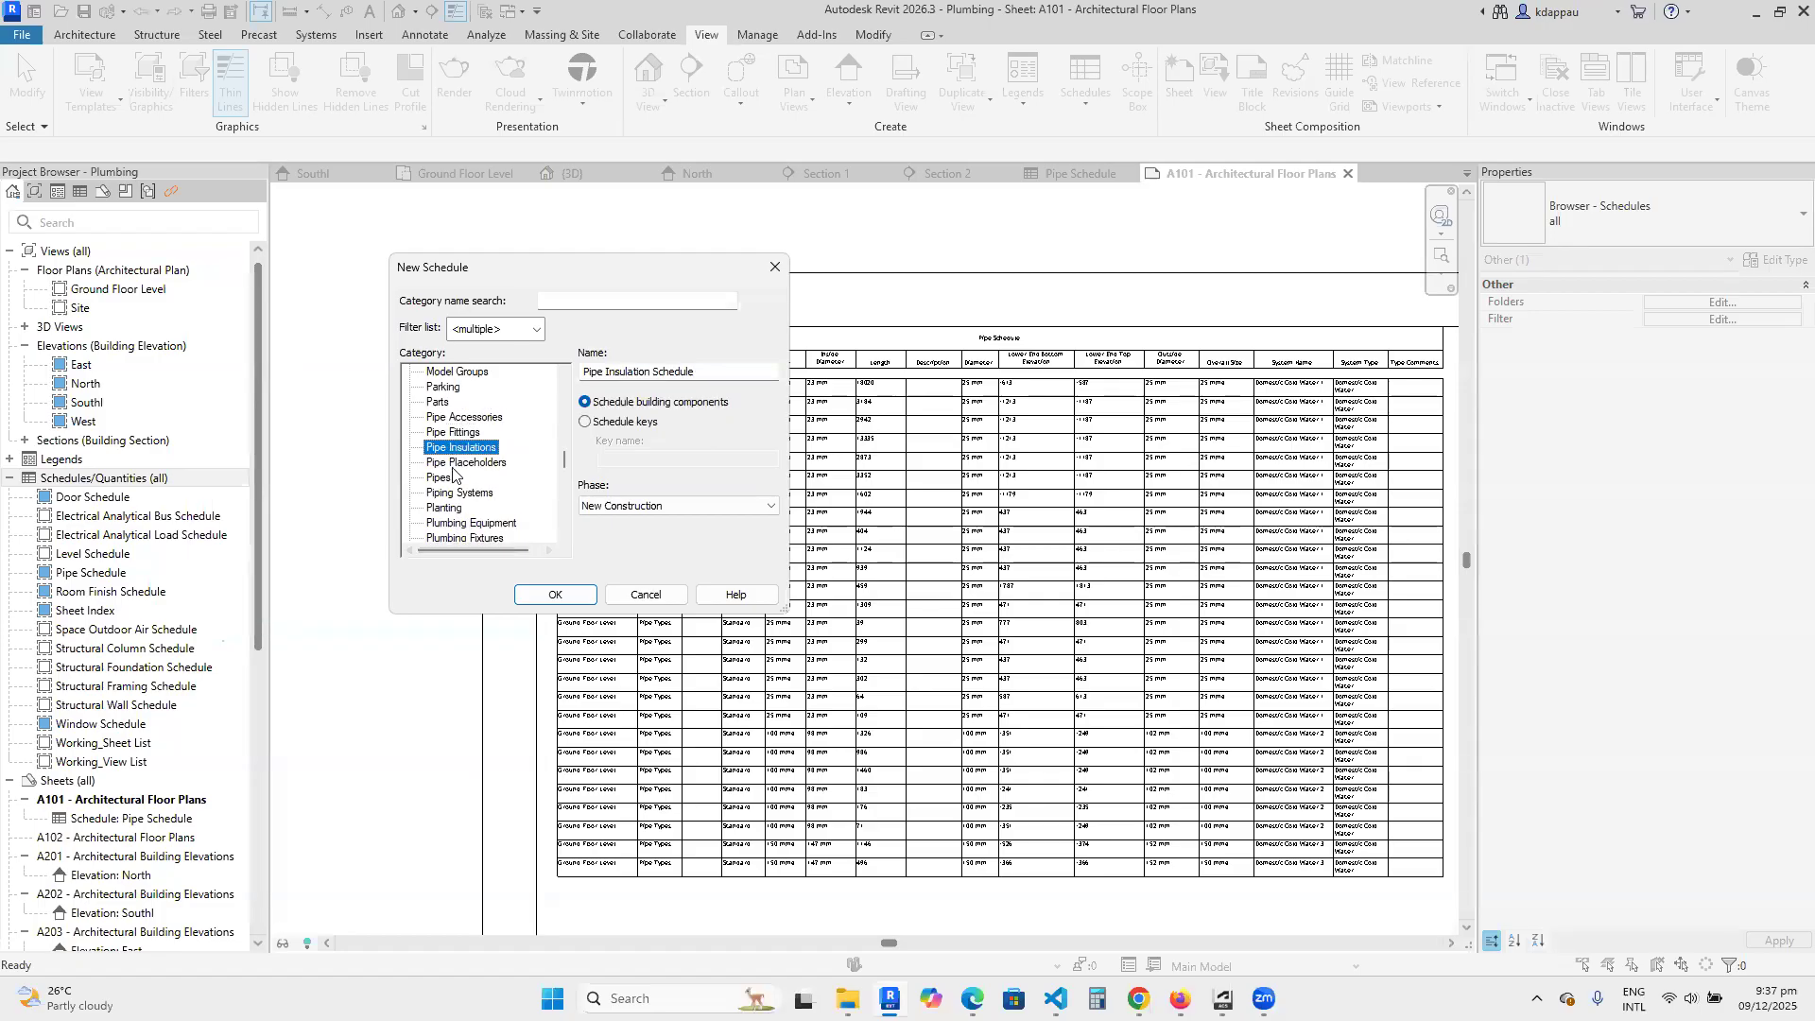
pyautogui.press('Down')
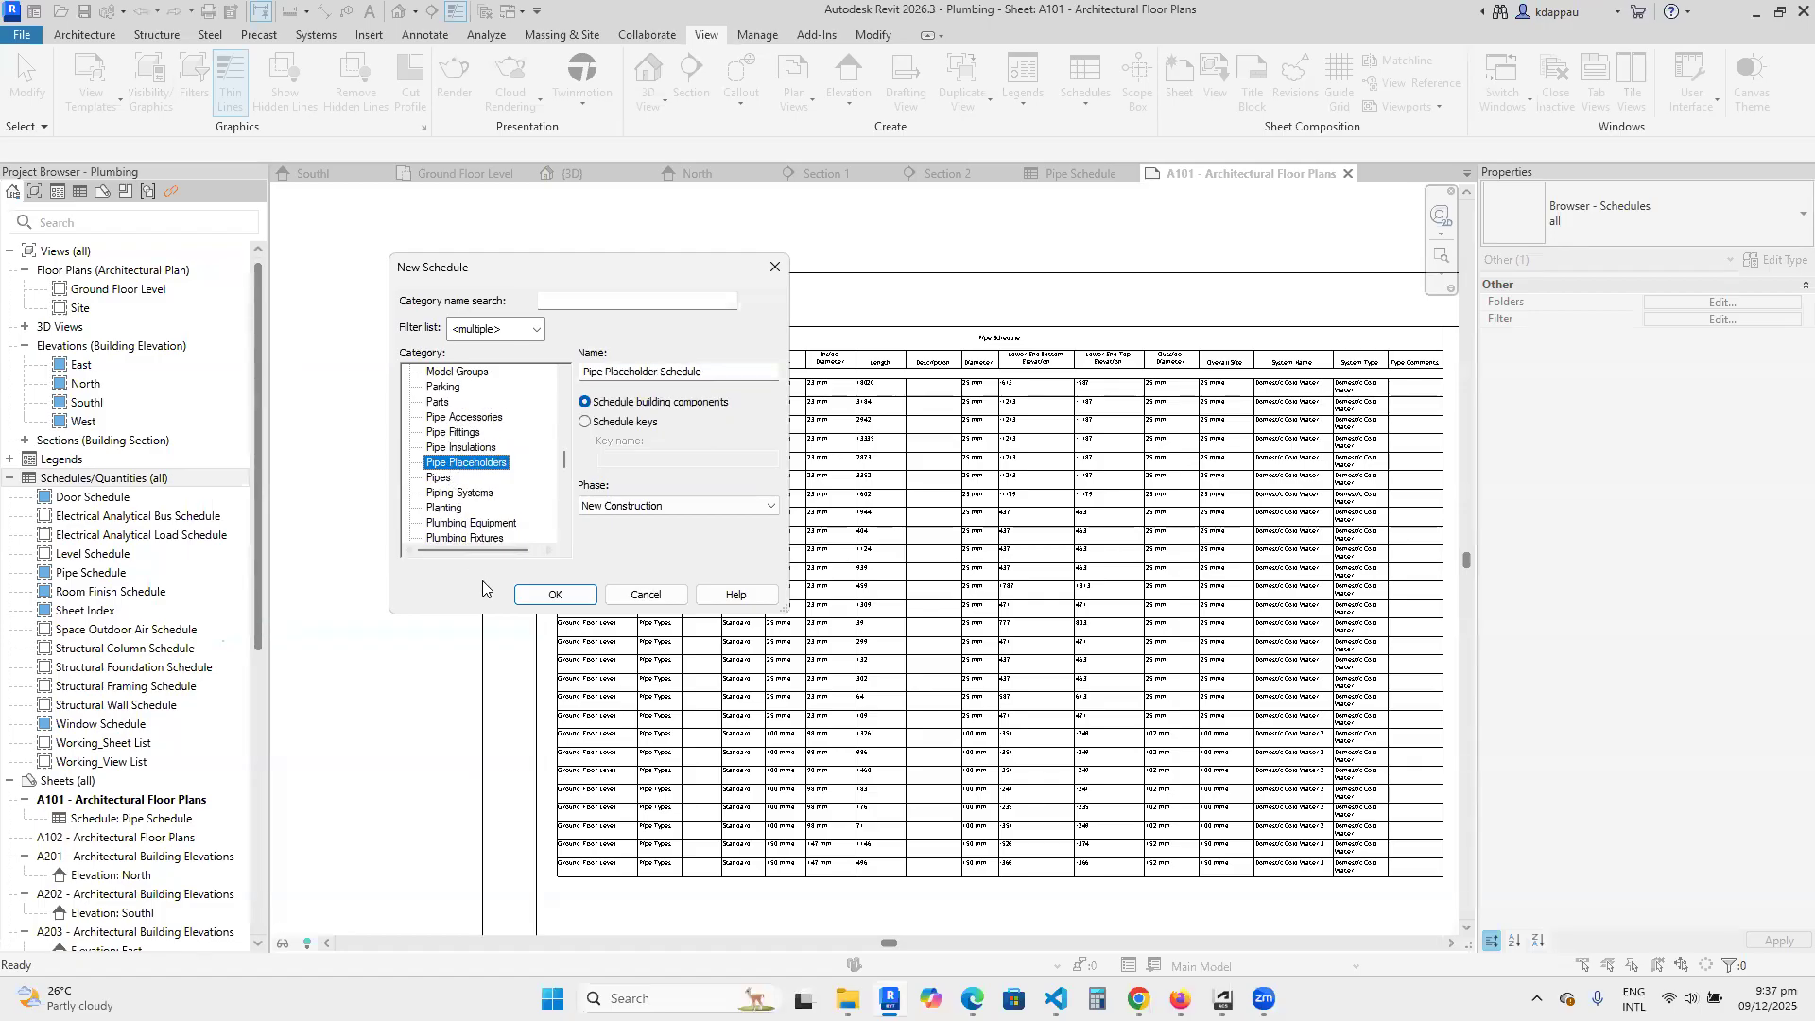
pyautogui.click(459, 493)
pyautogui.click(453, 432)
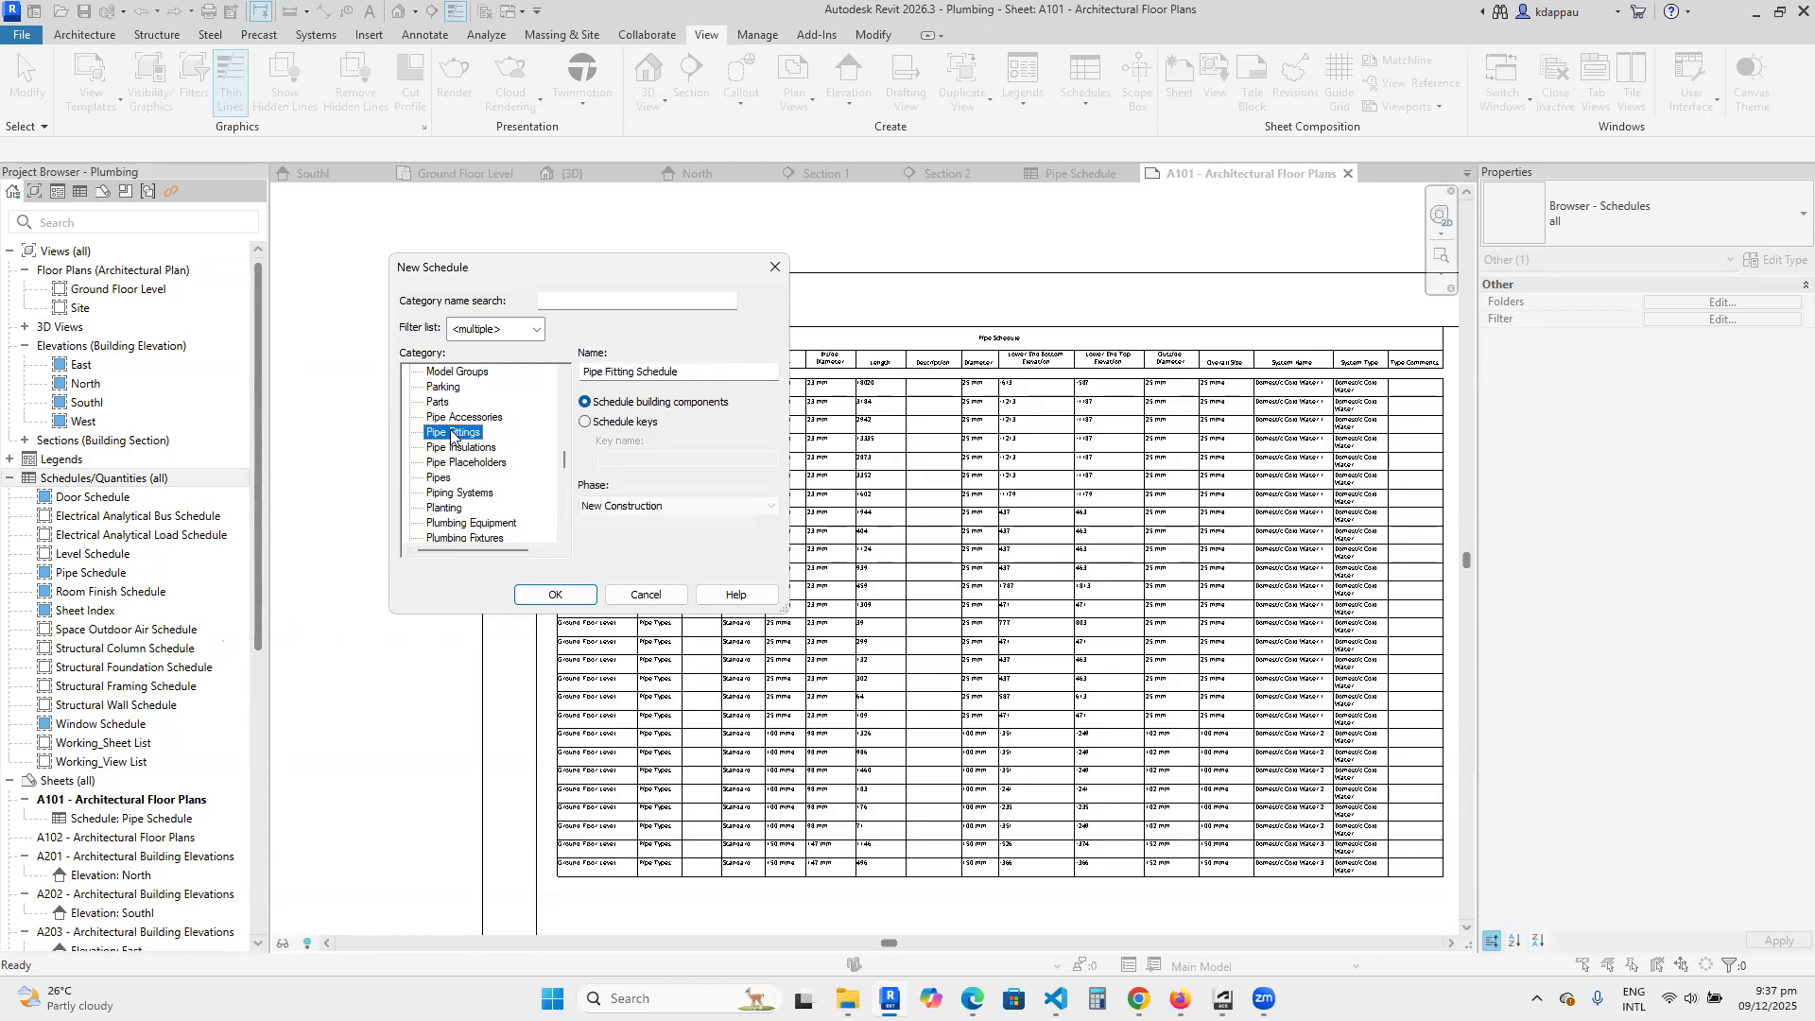
pyautogui.click(558, 594)
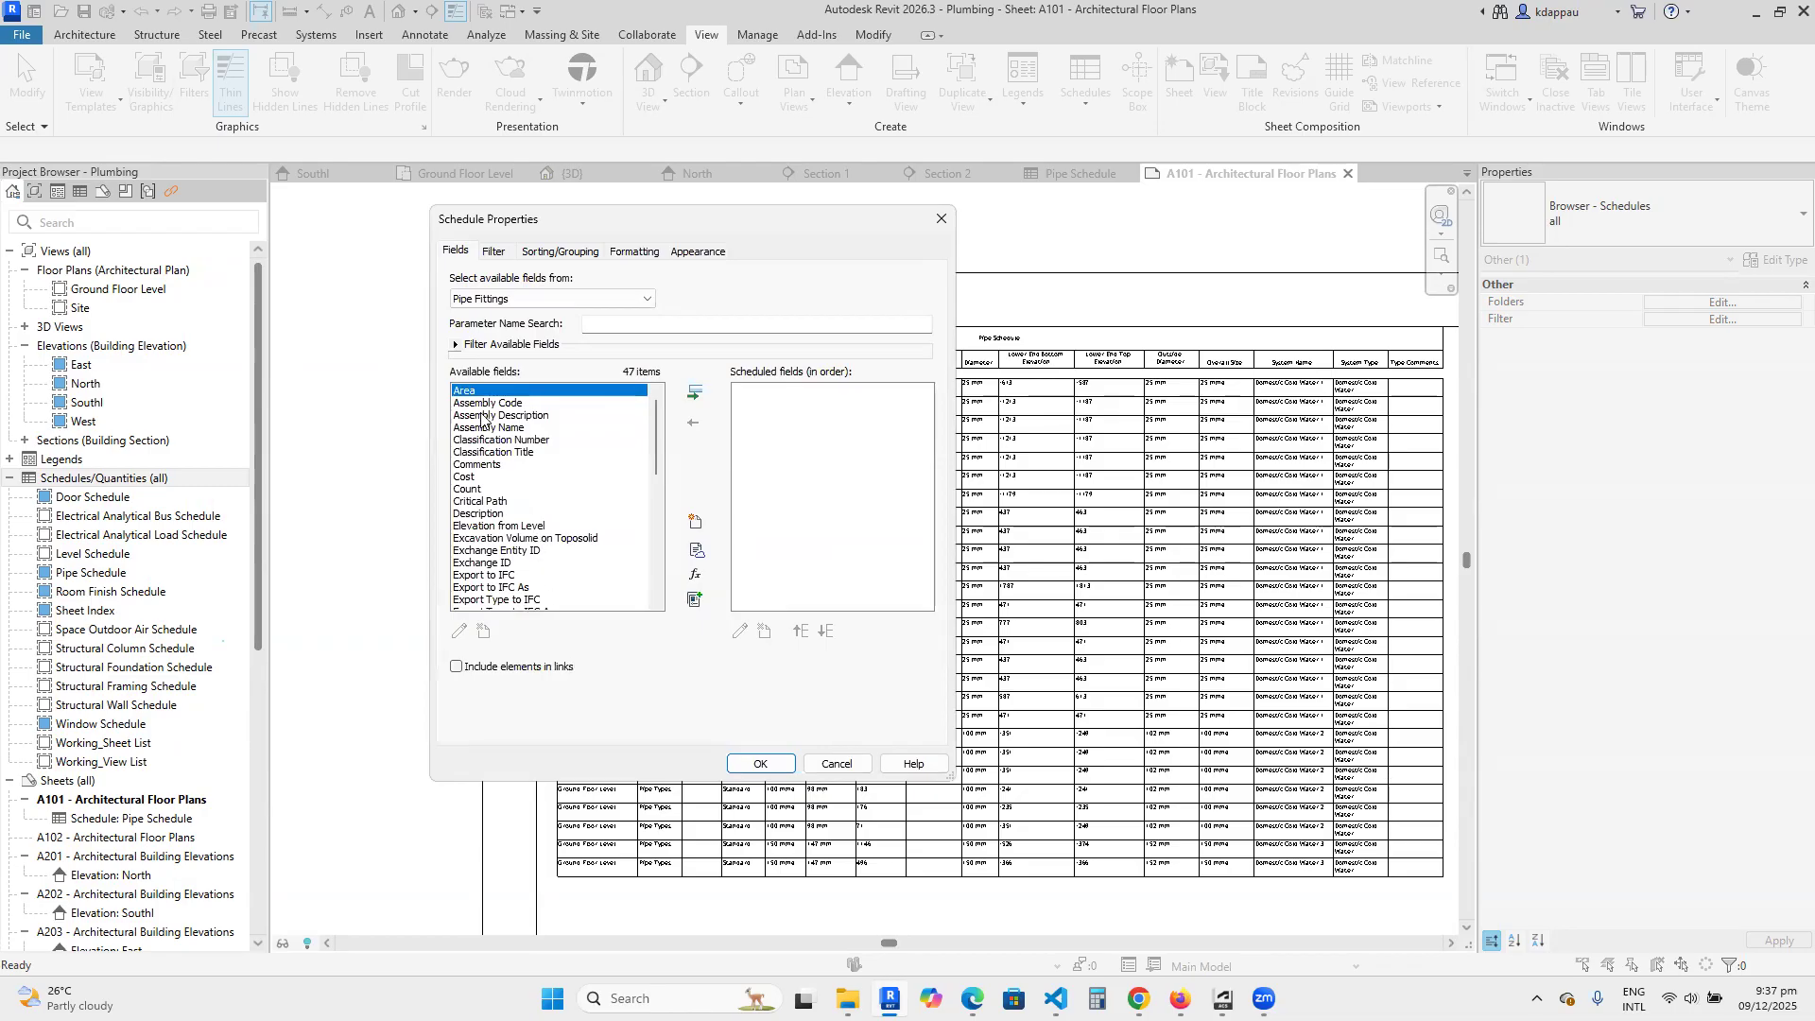
# Add the fields Cost, Comments, Count, Description and Elevation from Level to the pipe fitting schedule.
pyautogui.click(455, 477)
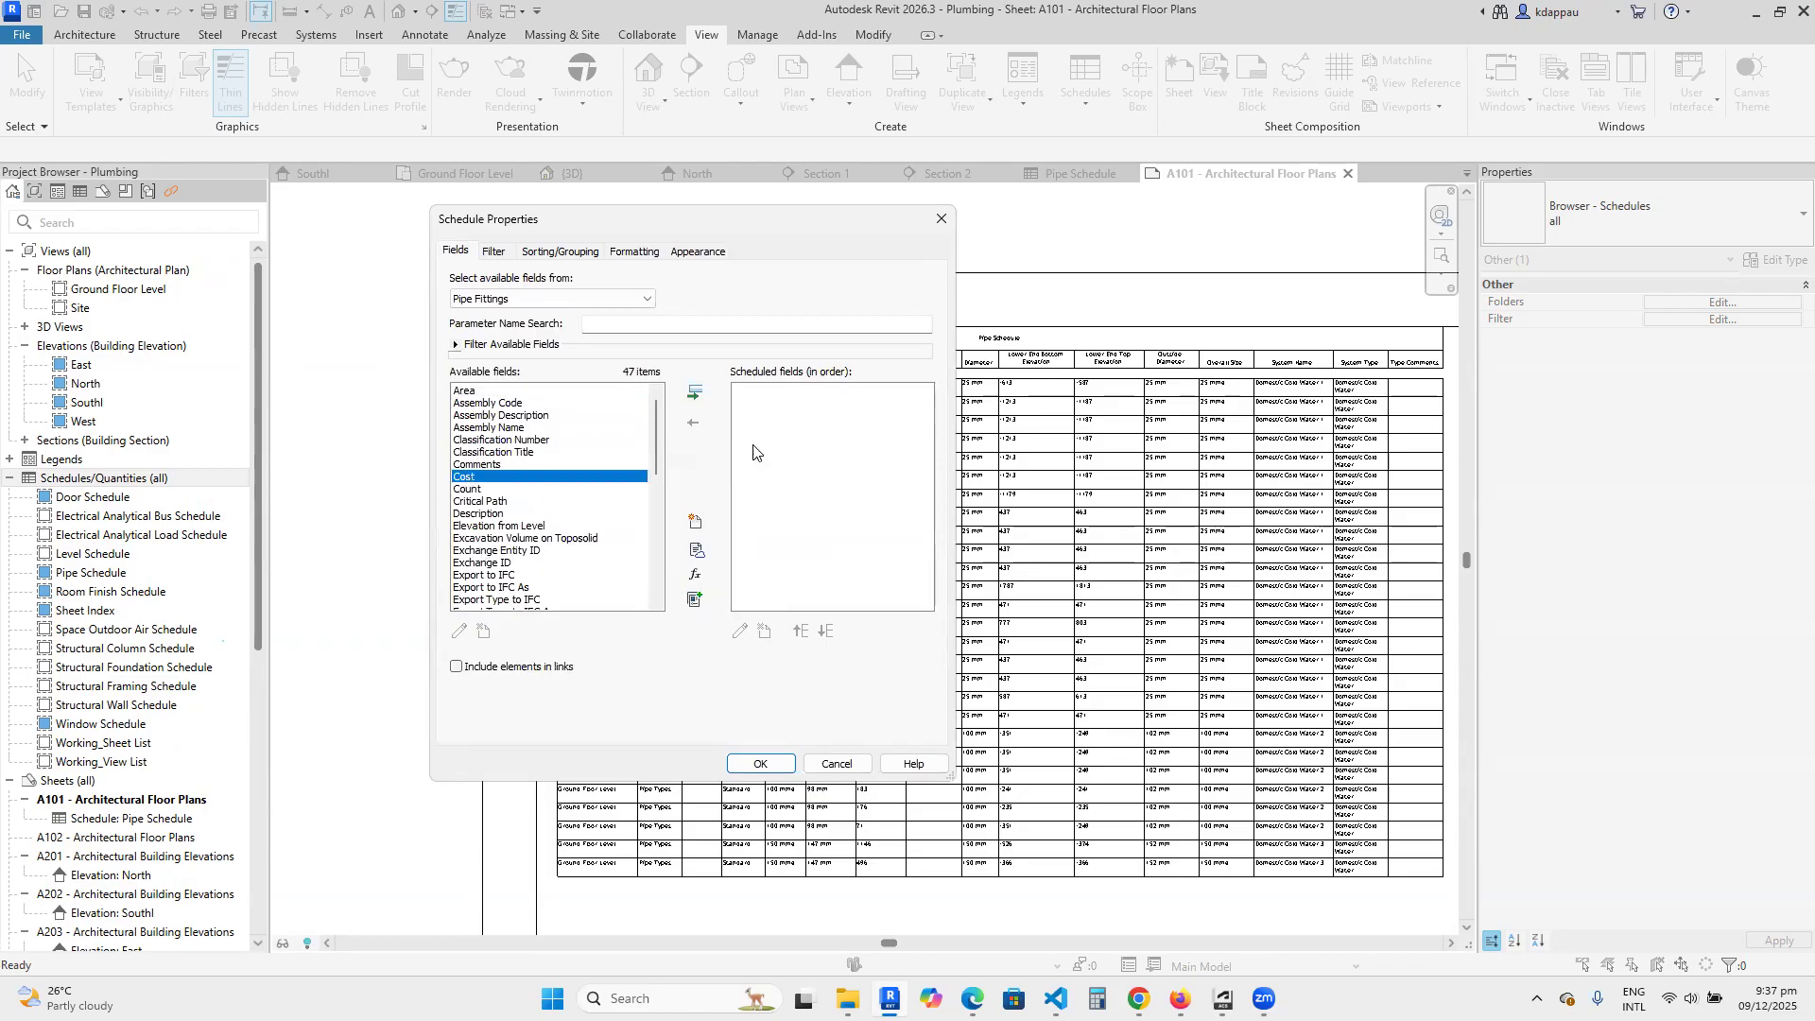
pyautogui.click(694, 391)
pyautogui.click(498, 465)
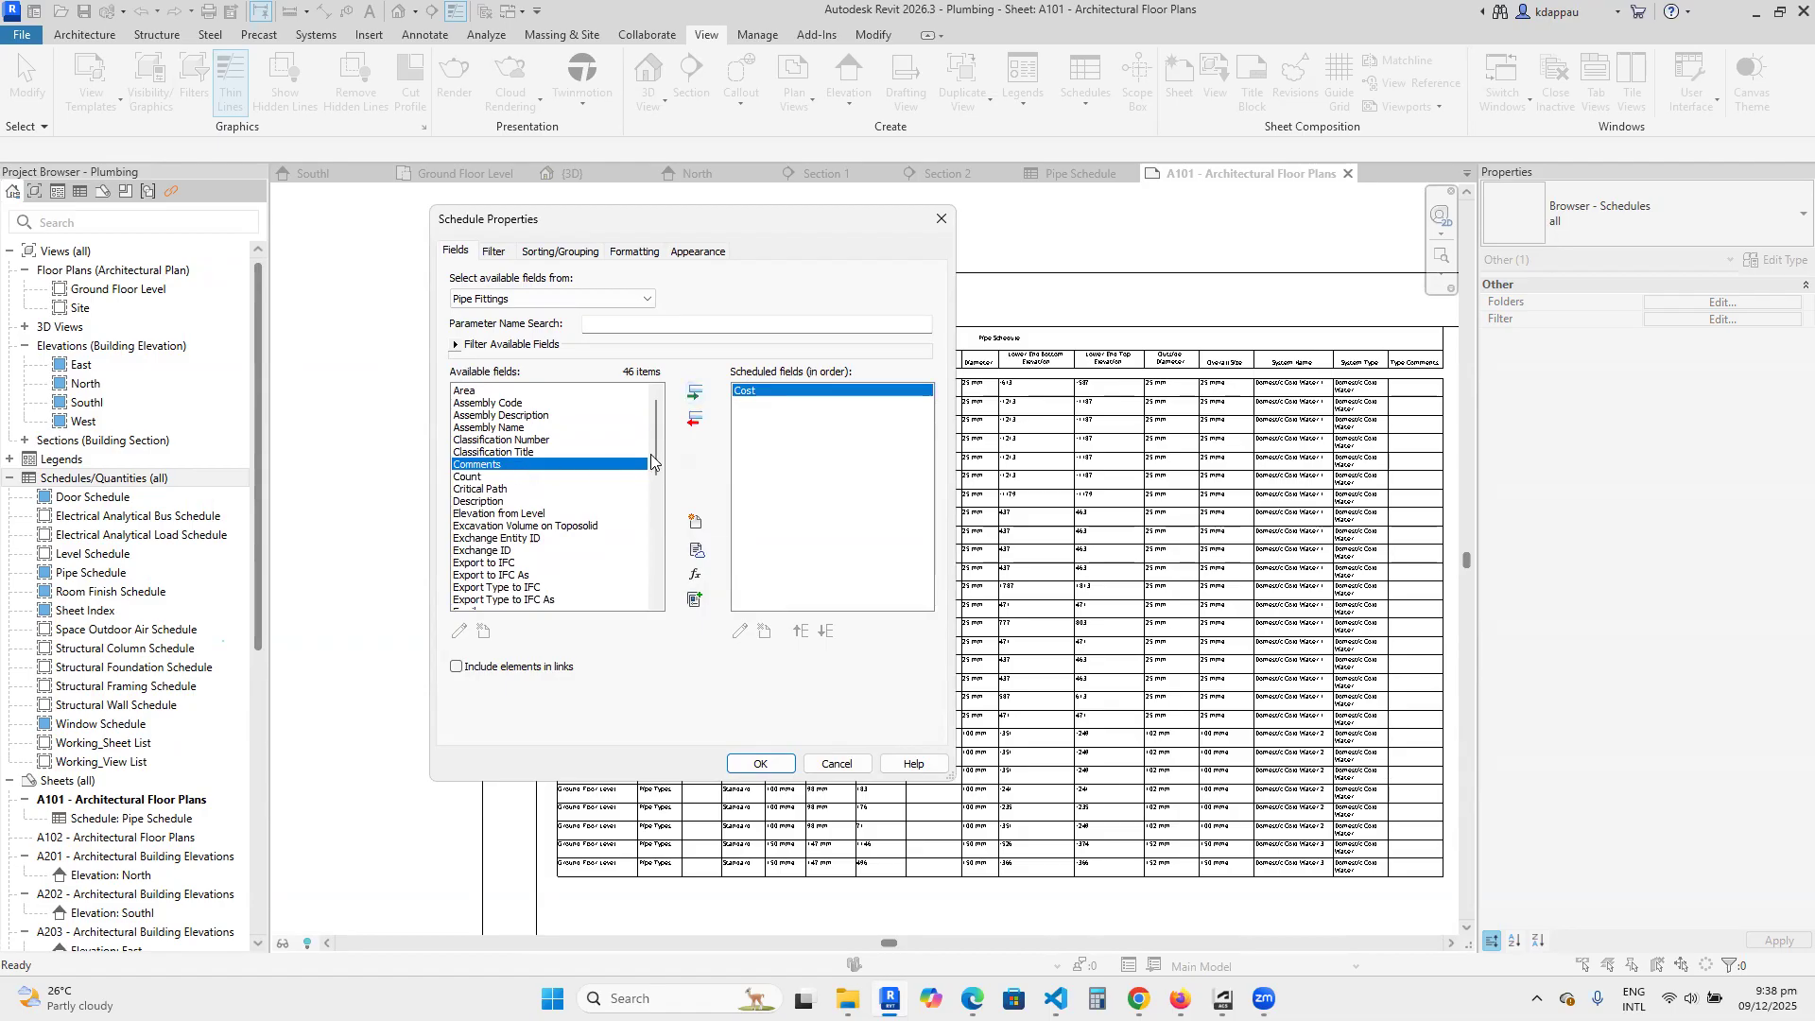
pyautogui.click(695, 392)
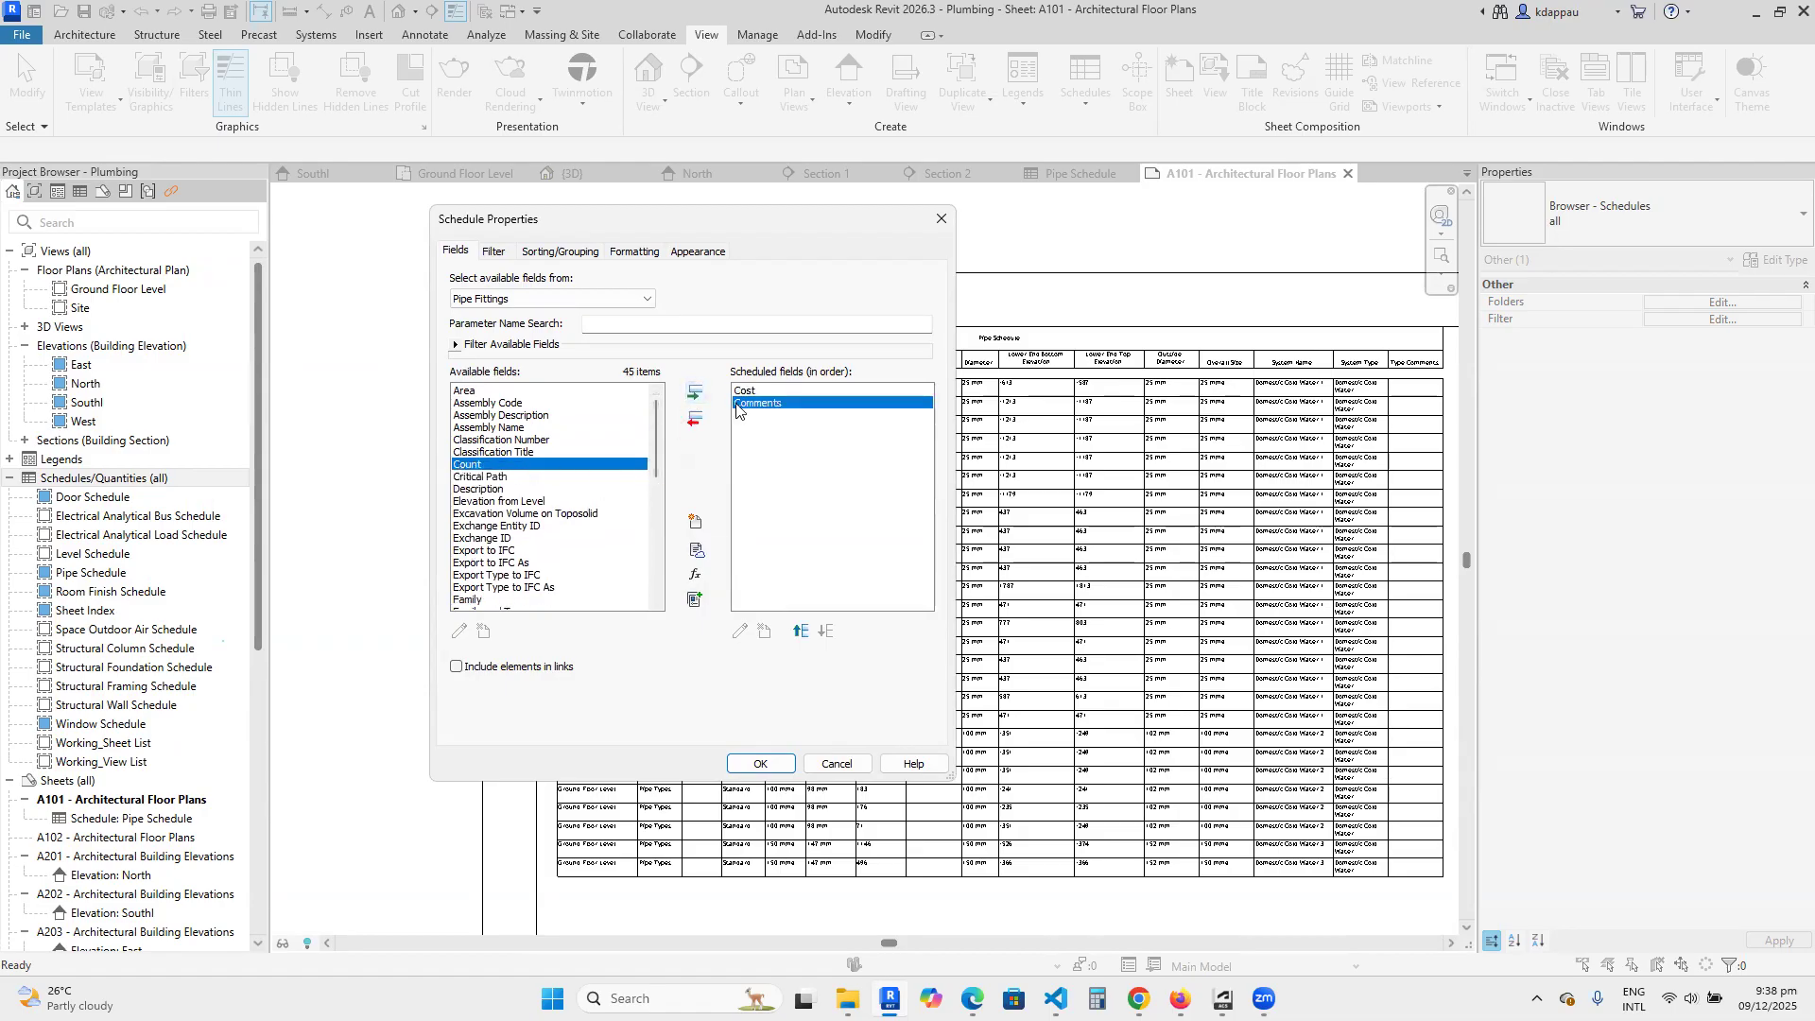
pyautogui.click(696, 391)
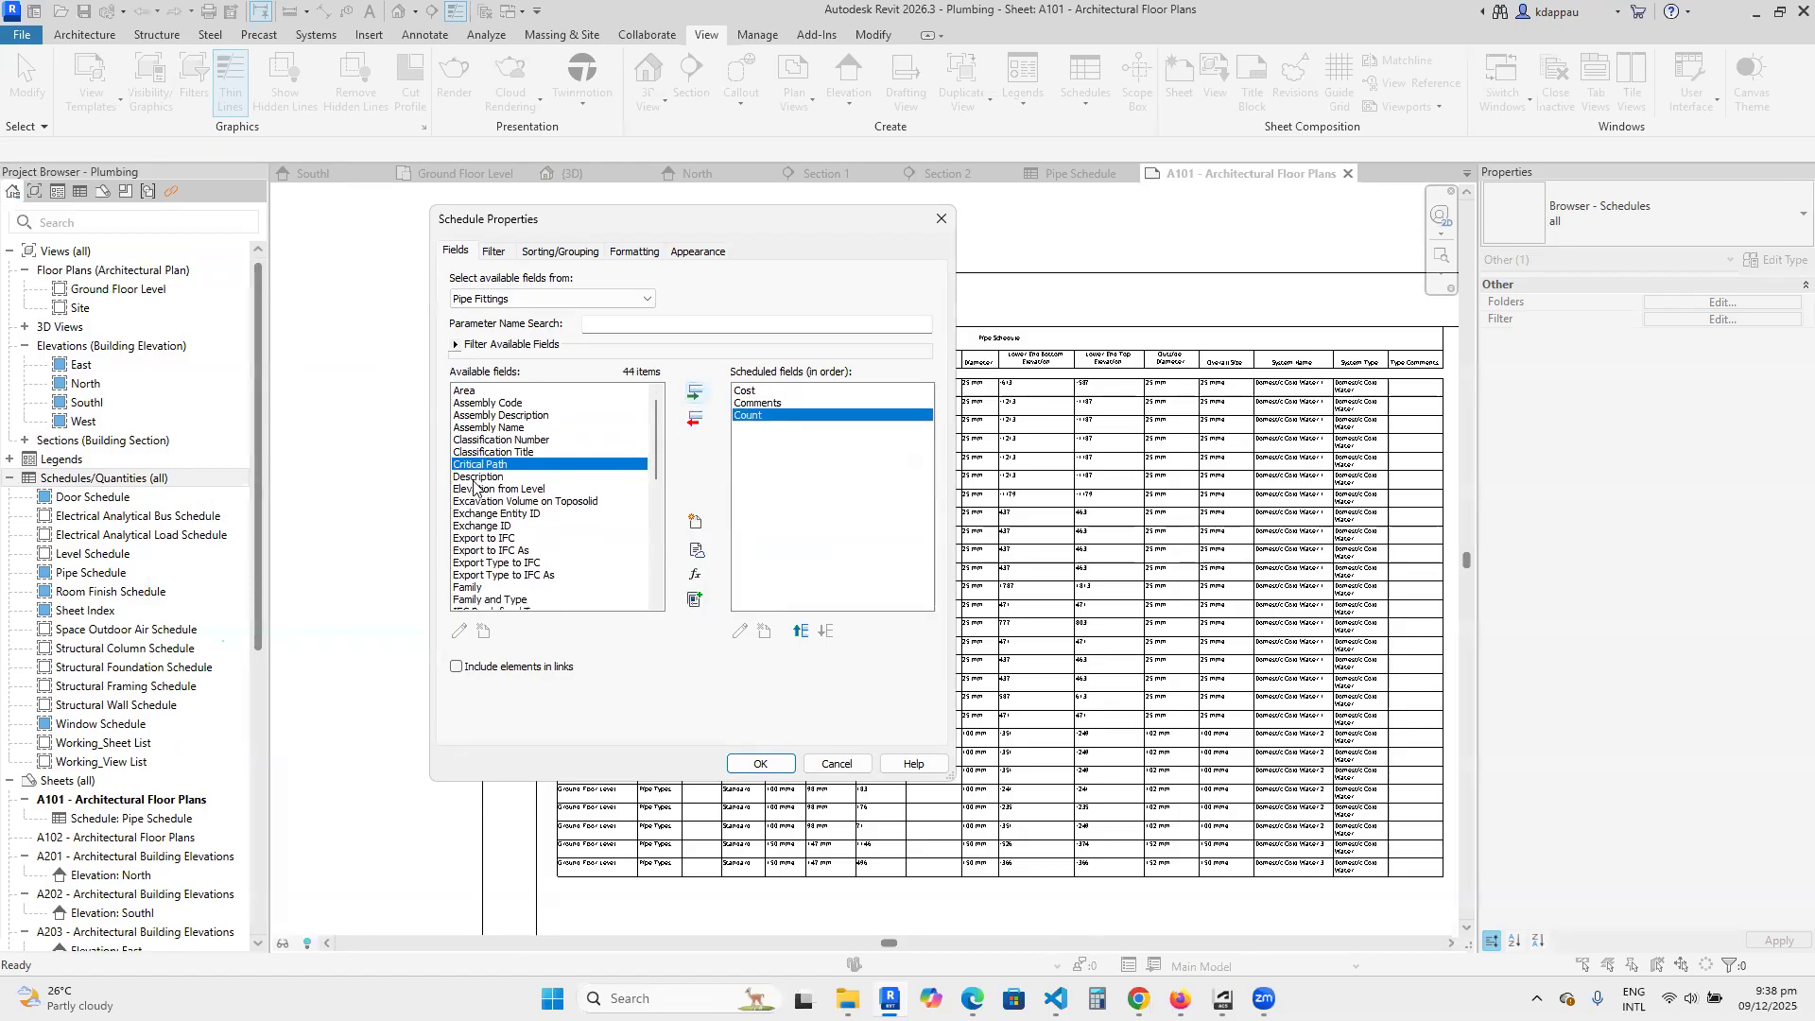
pyautogui.press('Down')
pyautogui.click(695, 392)
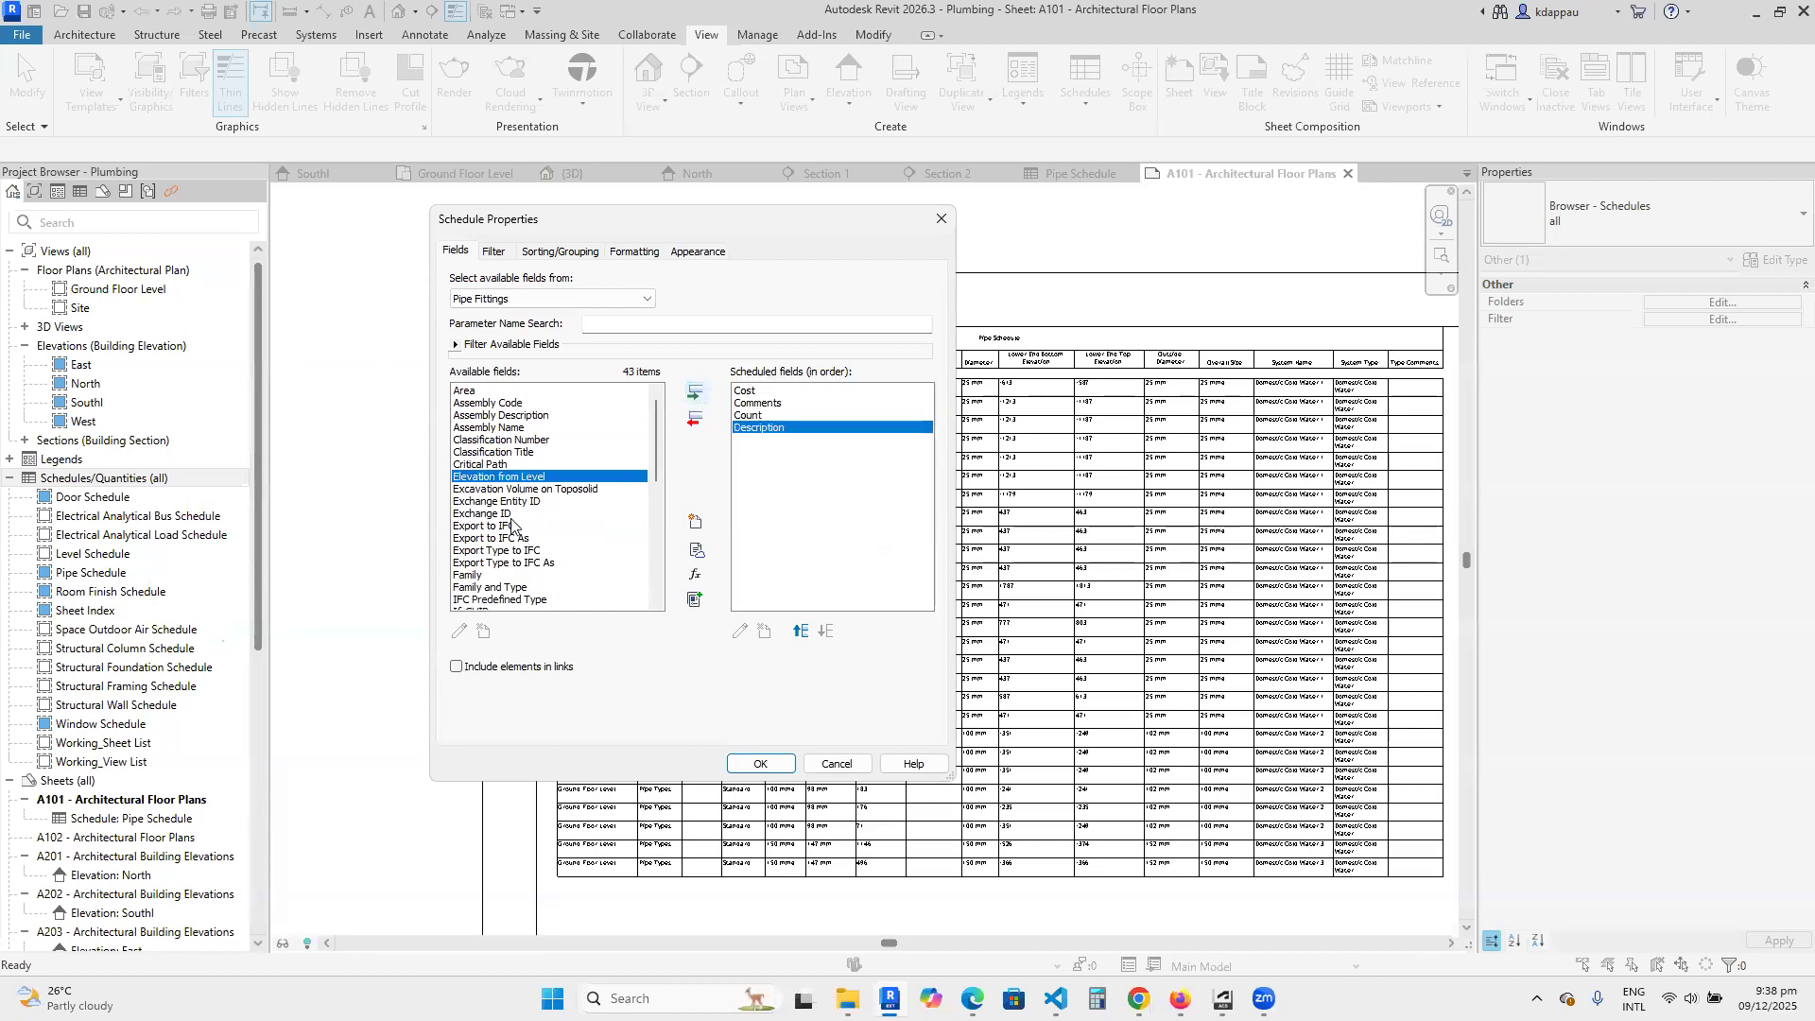
pyautogui.click(696, 392)
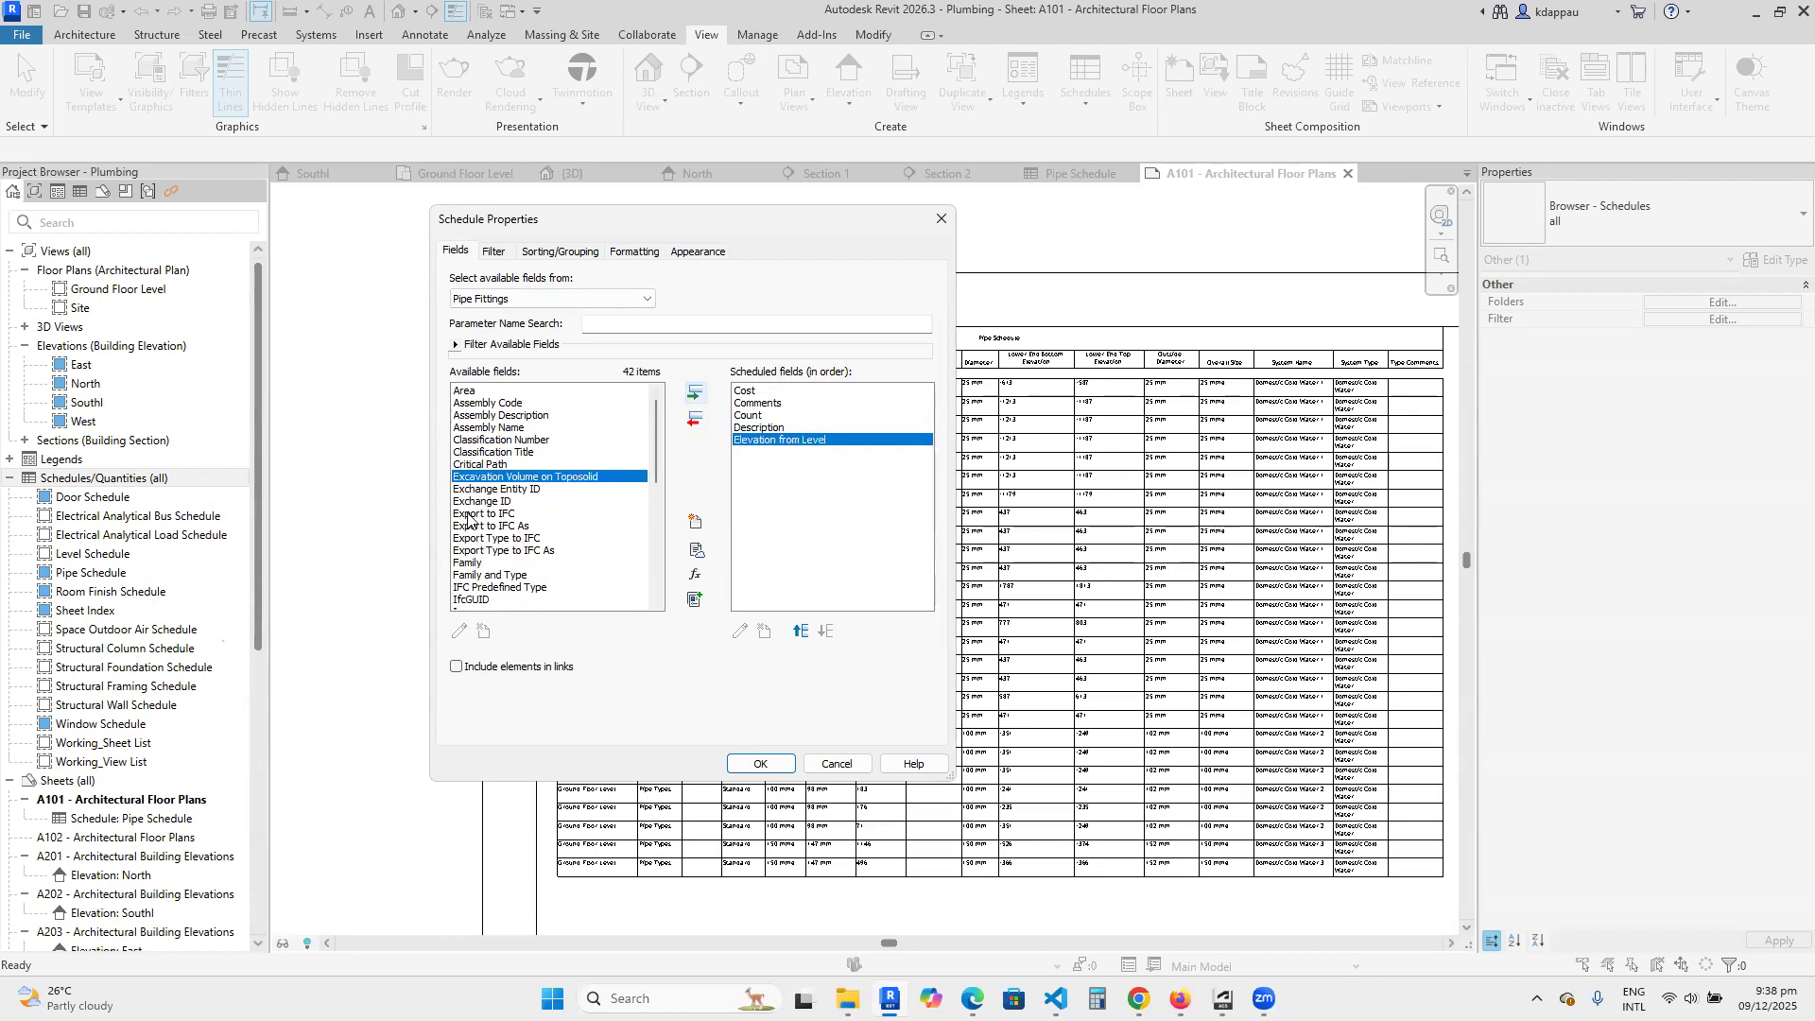
# Add the fields Family, Image, Level and Model to the pipe fitting schedule.
pyautogui.click(477, 563)
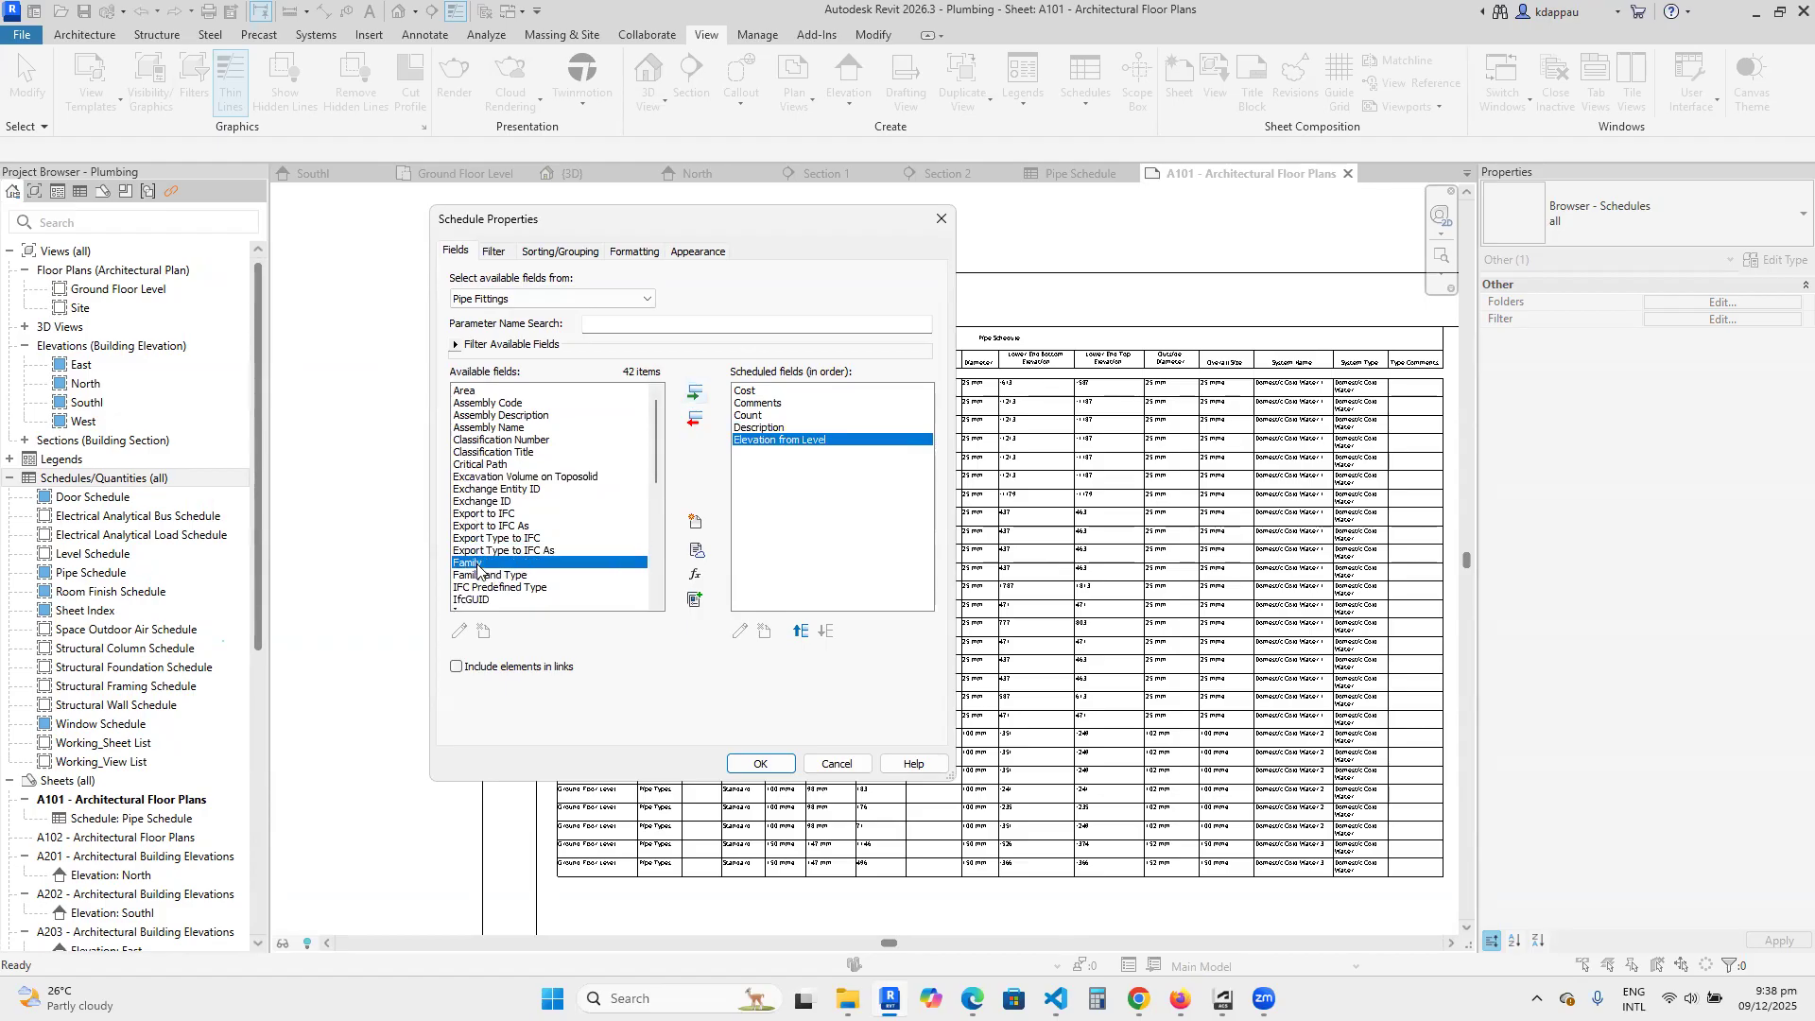
pyautogui.click(694, 394)
pyautogui.scroll(-2, 489, 577)
pyautogui.click(488, 527)
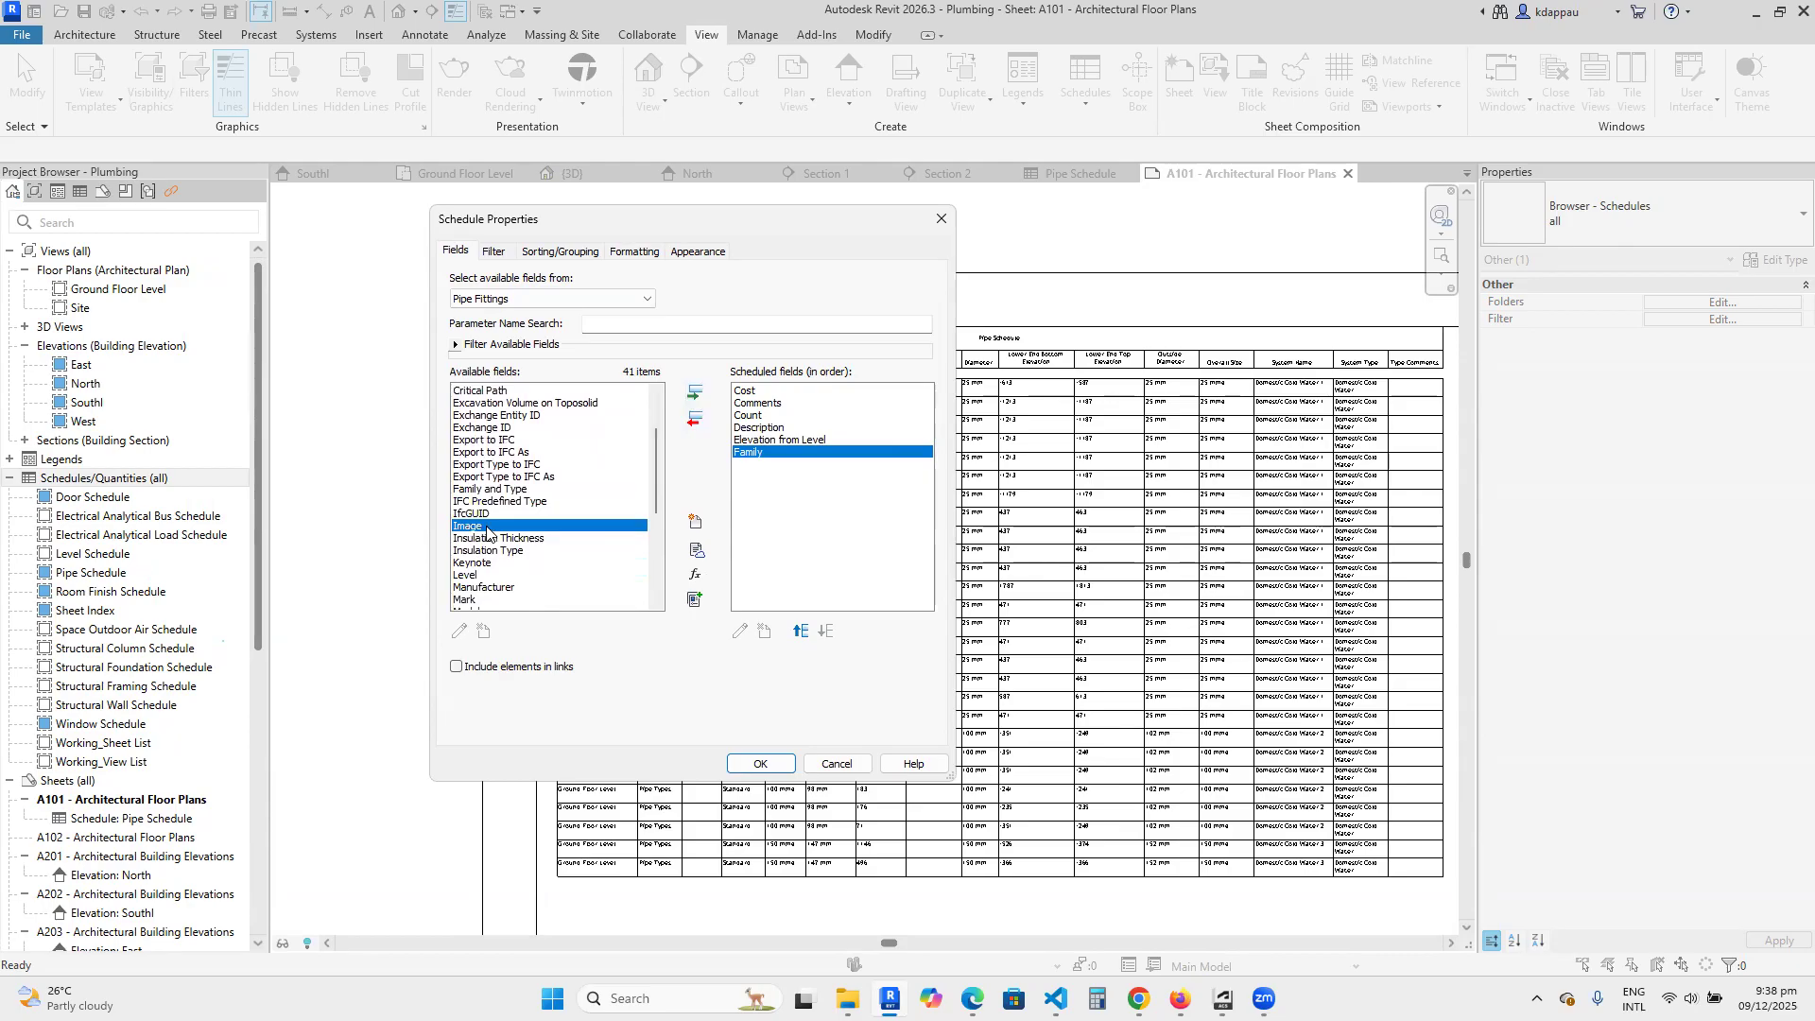
pyautogui.click(694, 393)
pyautogui.scroll(-2, 494, 496)
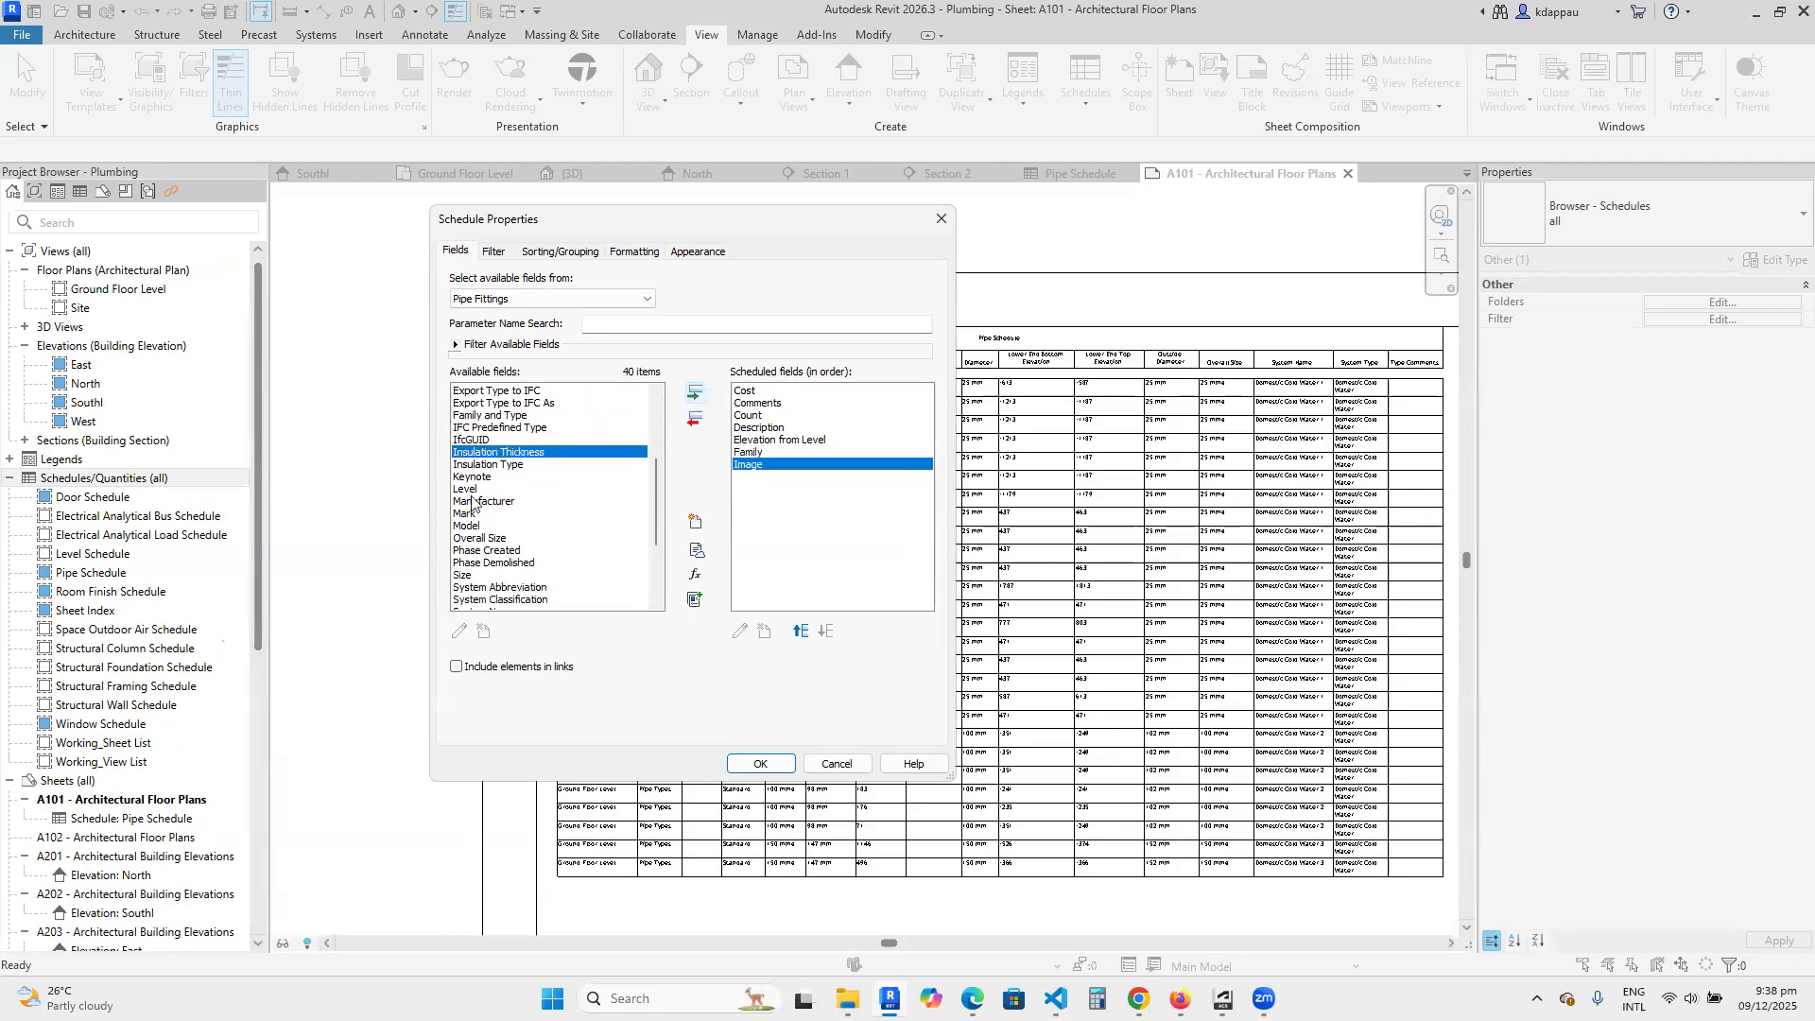
pyautogui.click(467, 490)
pyautogui.click(695, 393)
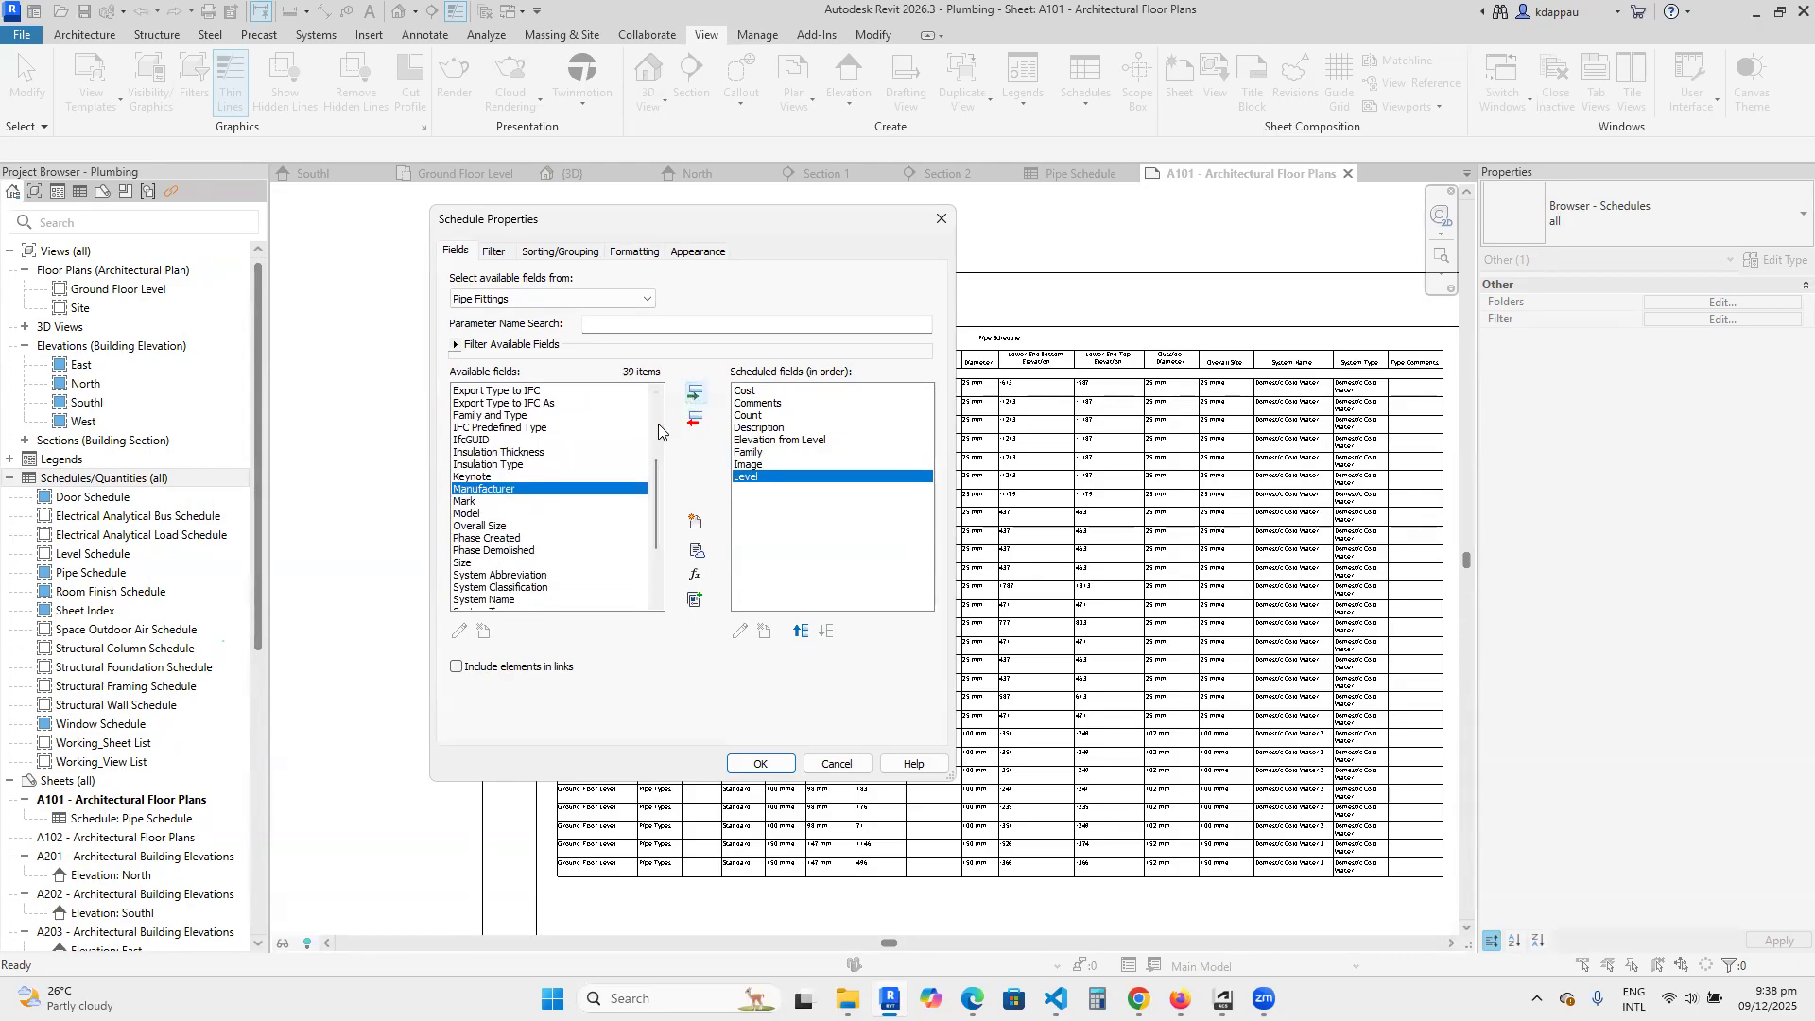
pyautogui.click(463, 515)
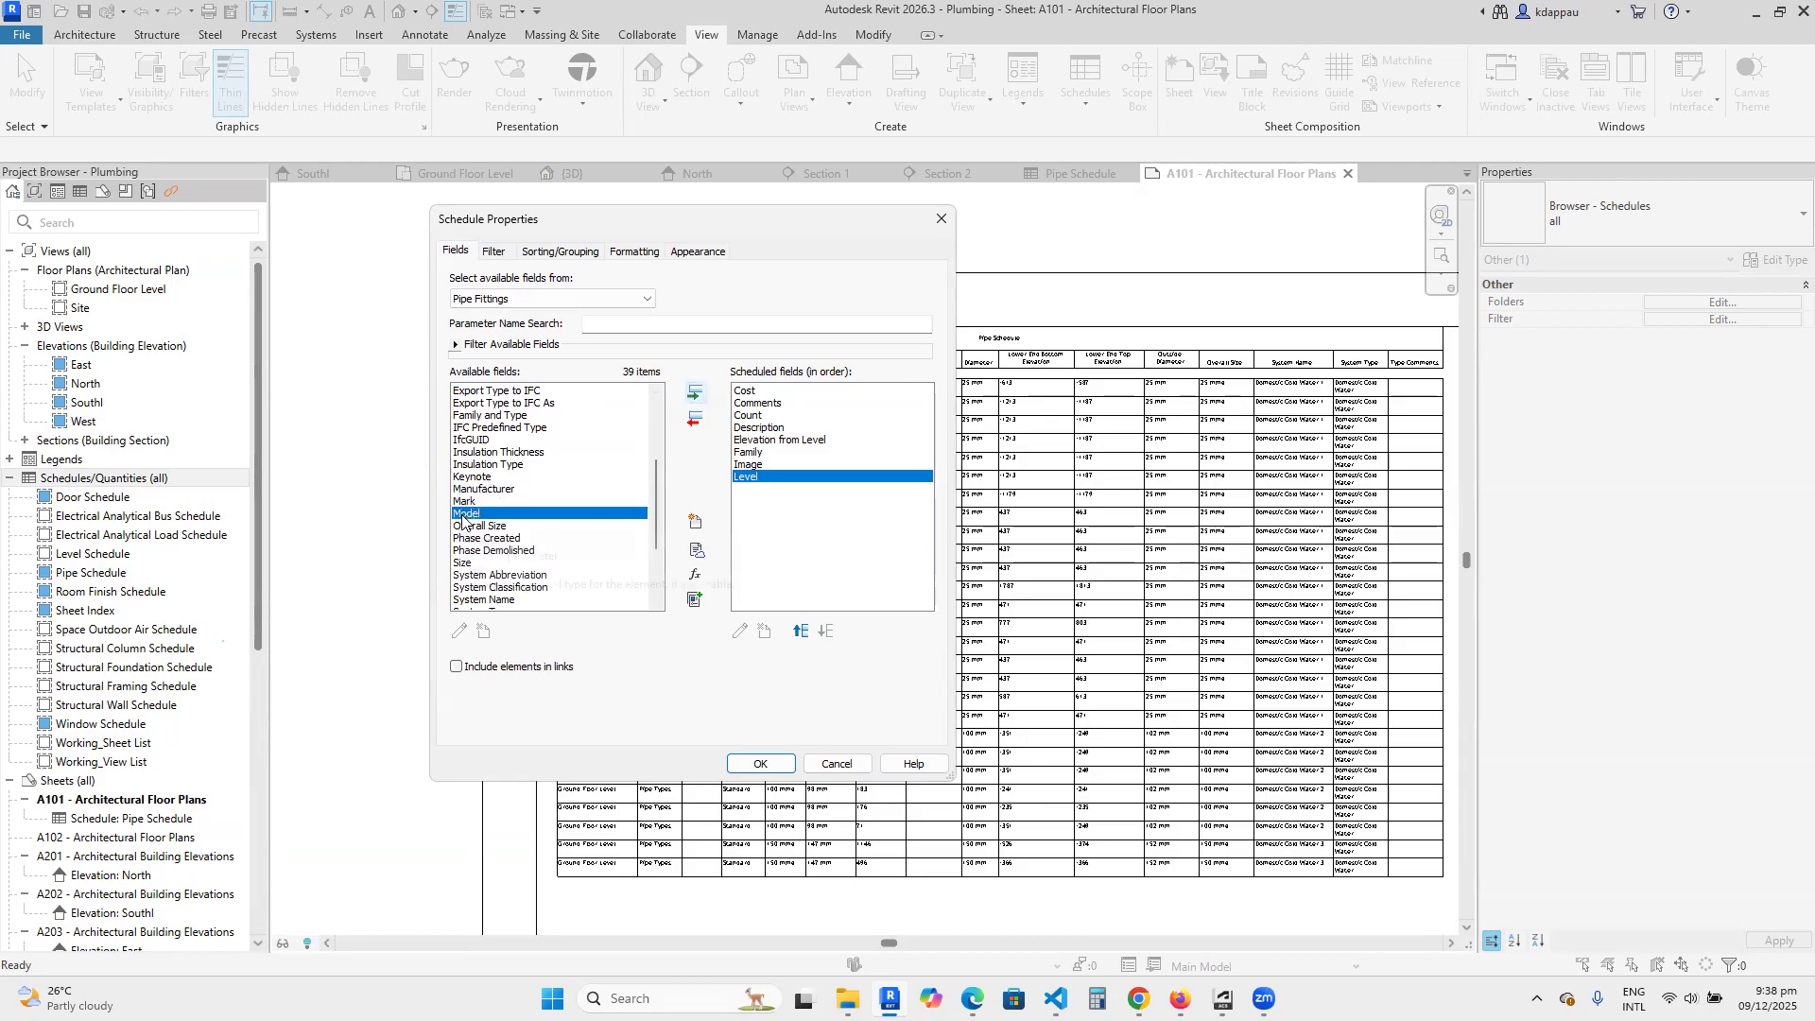
pyautogui.click(695, 393)
# Add the Size, System Abbreviation, System Classification, System Name and System Type fields to the pipe fitting schedule.
pyautogui.scroll(-1, 472, 592)
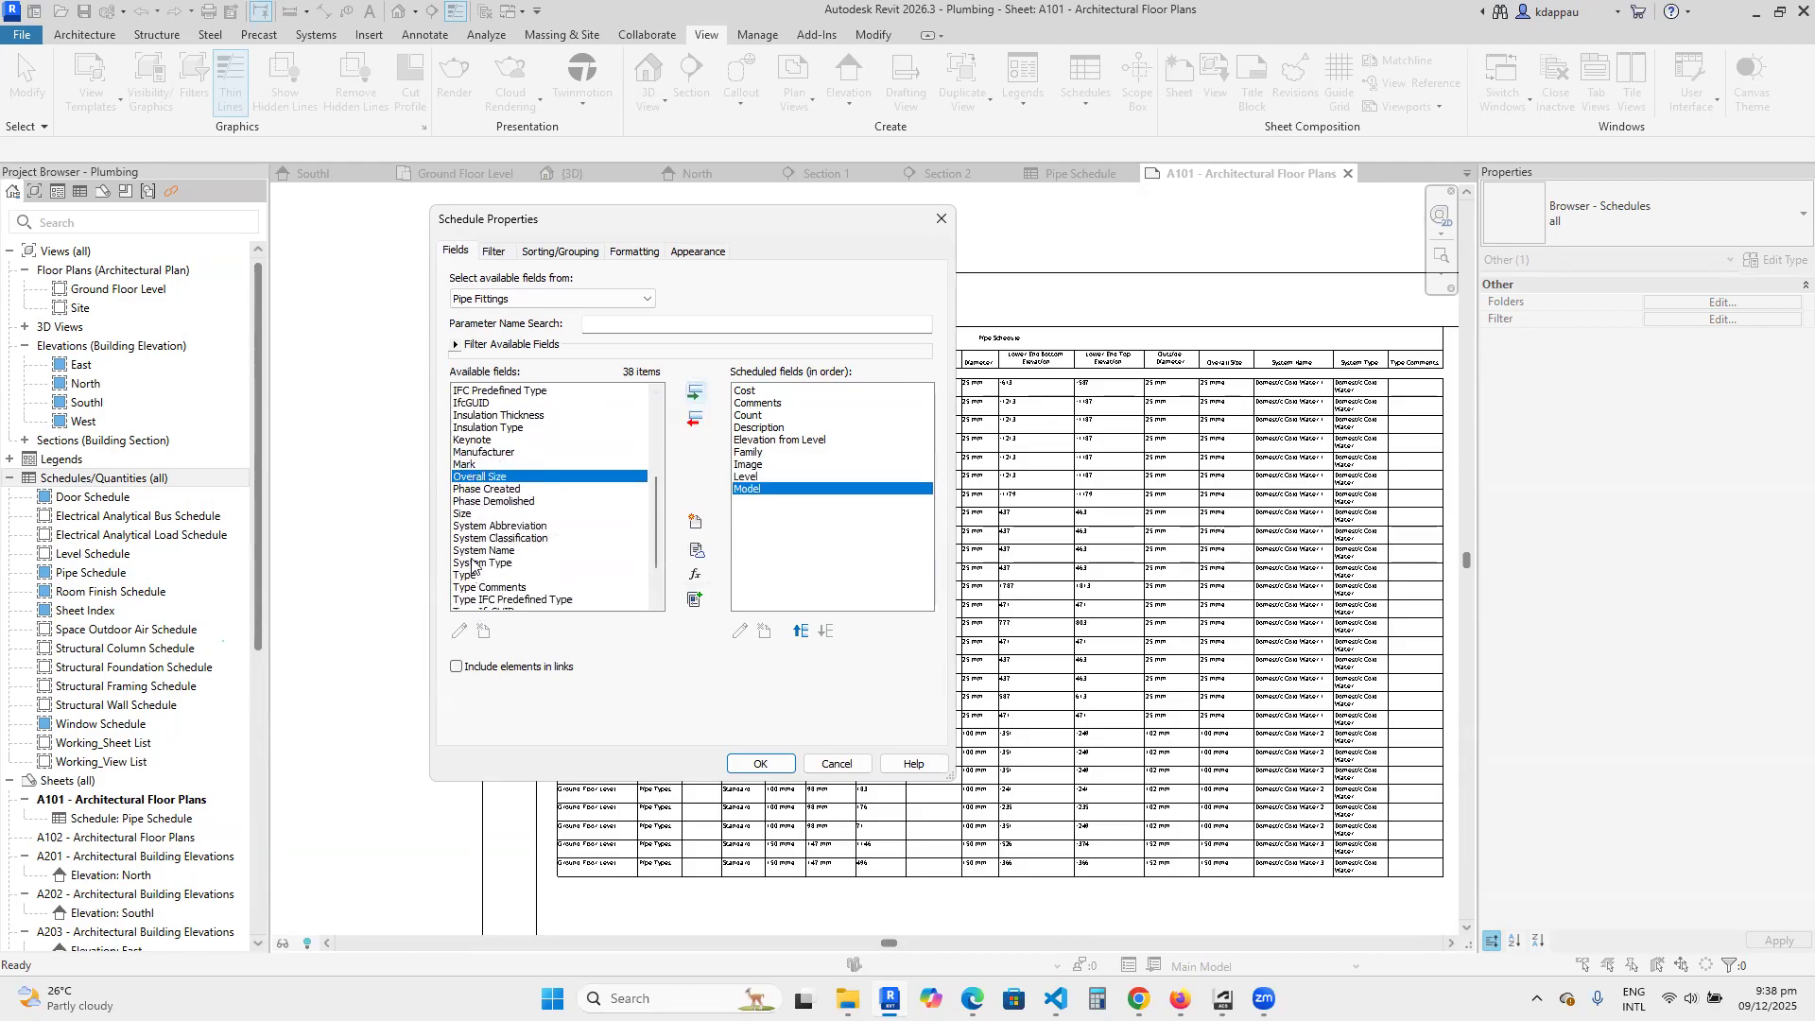
pyautogui.click(466, 515)
pyautogui.click(694, 394)
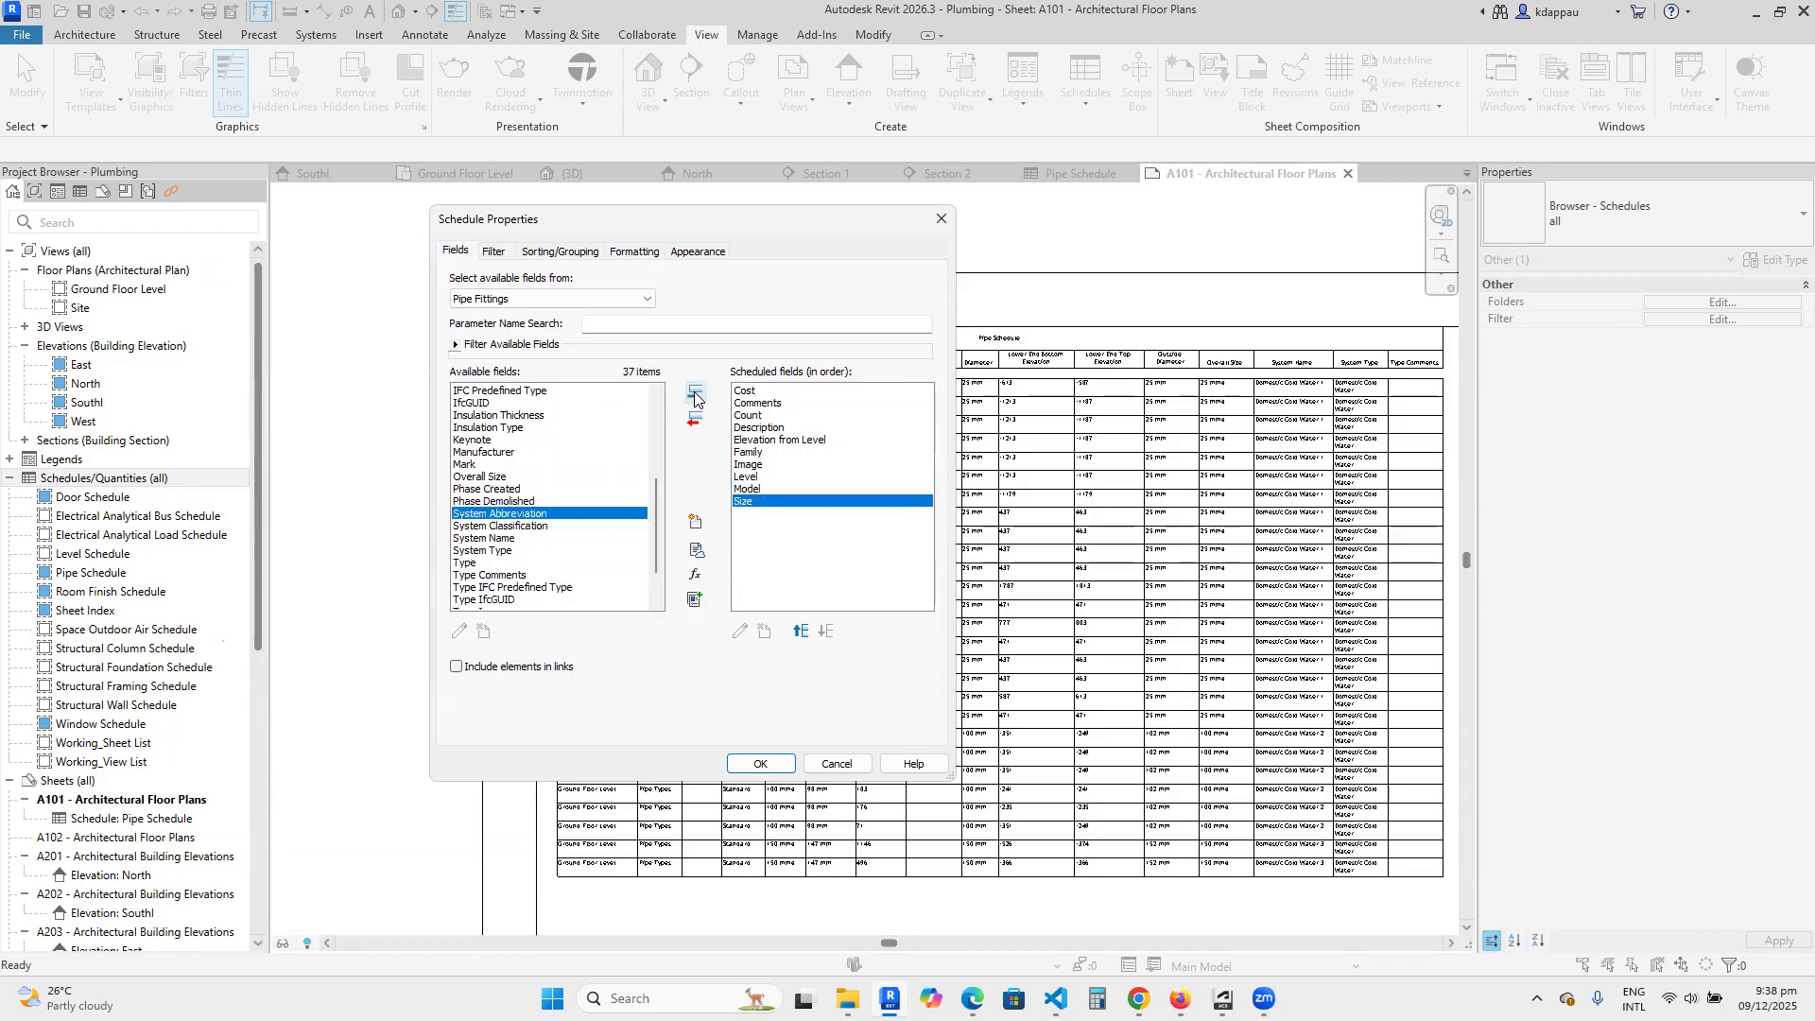
pyautogui.click(694, 394)
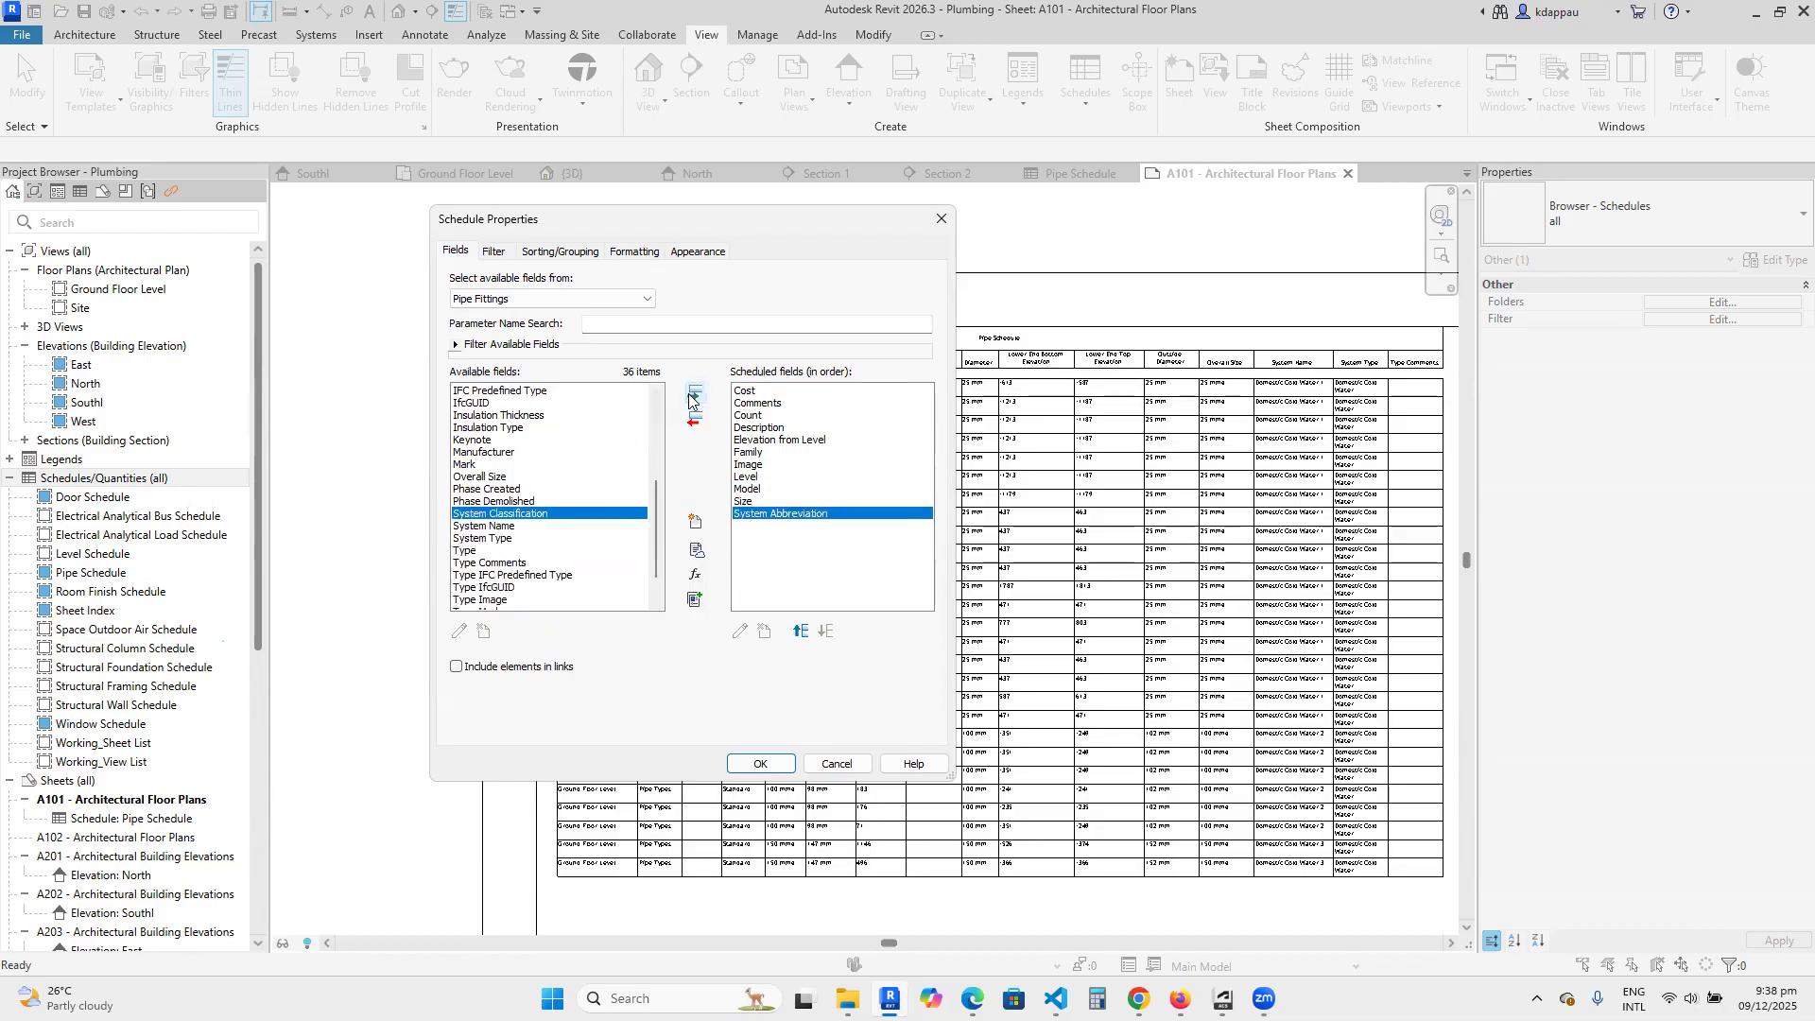
pyautogui.click(695, 395)
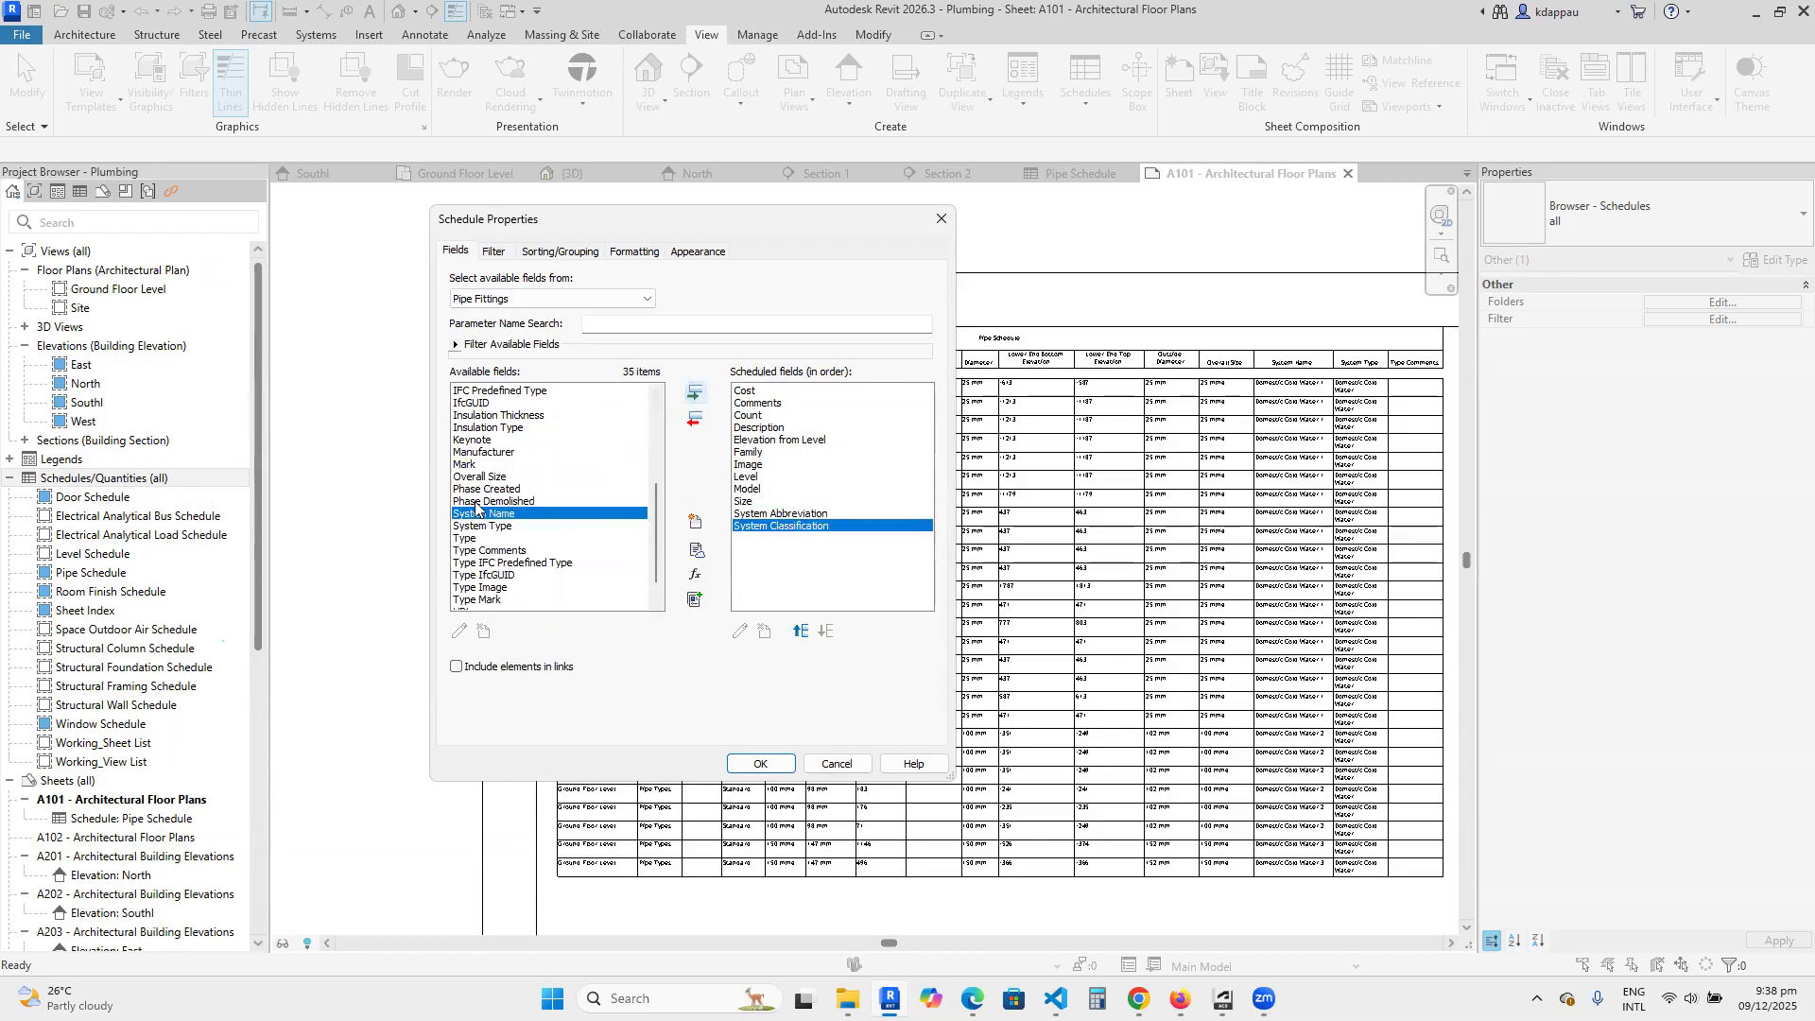
pyautogui.click(695, 394)
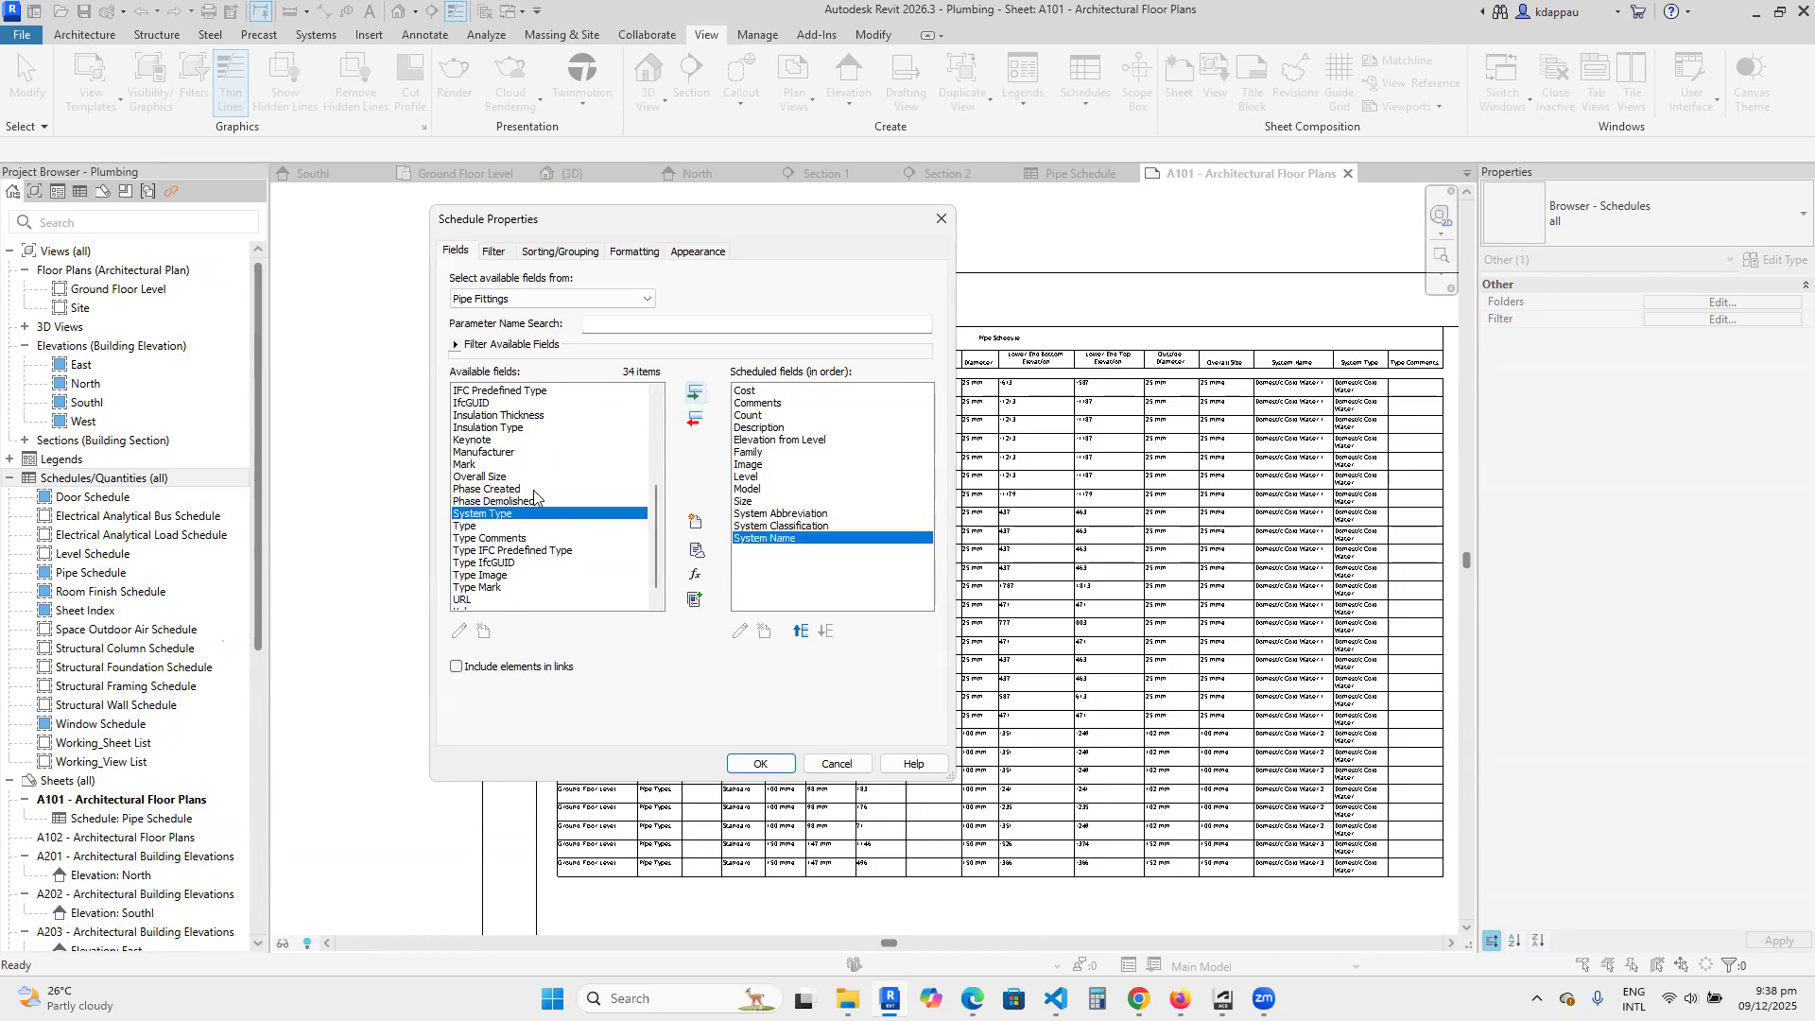
pyautogui.click(694, 394)
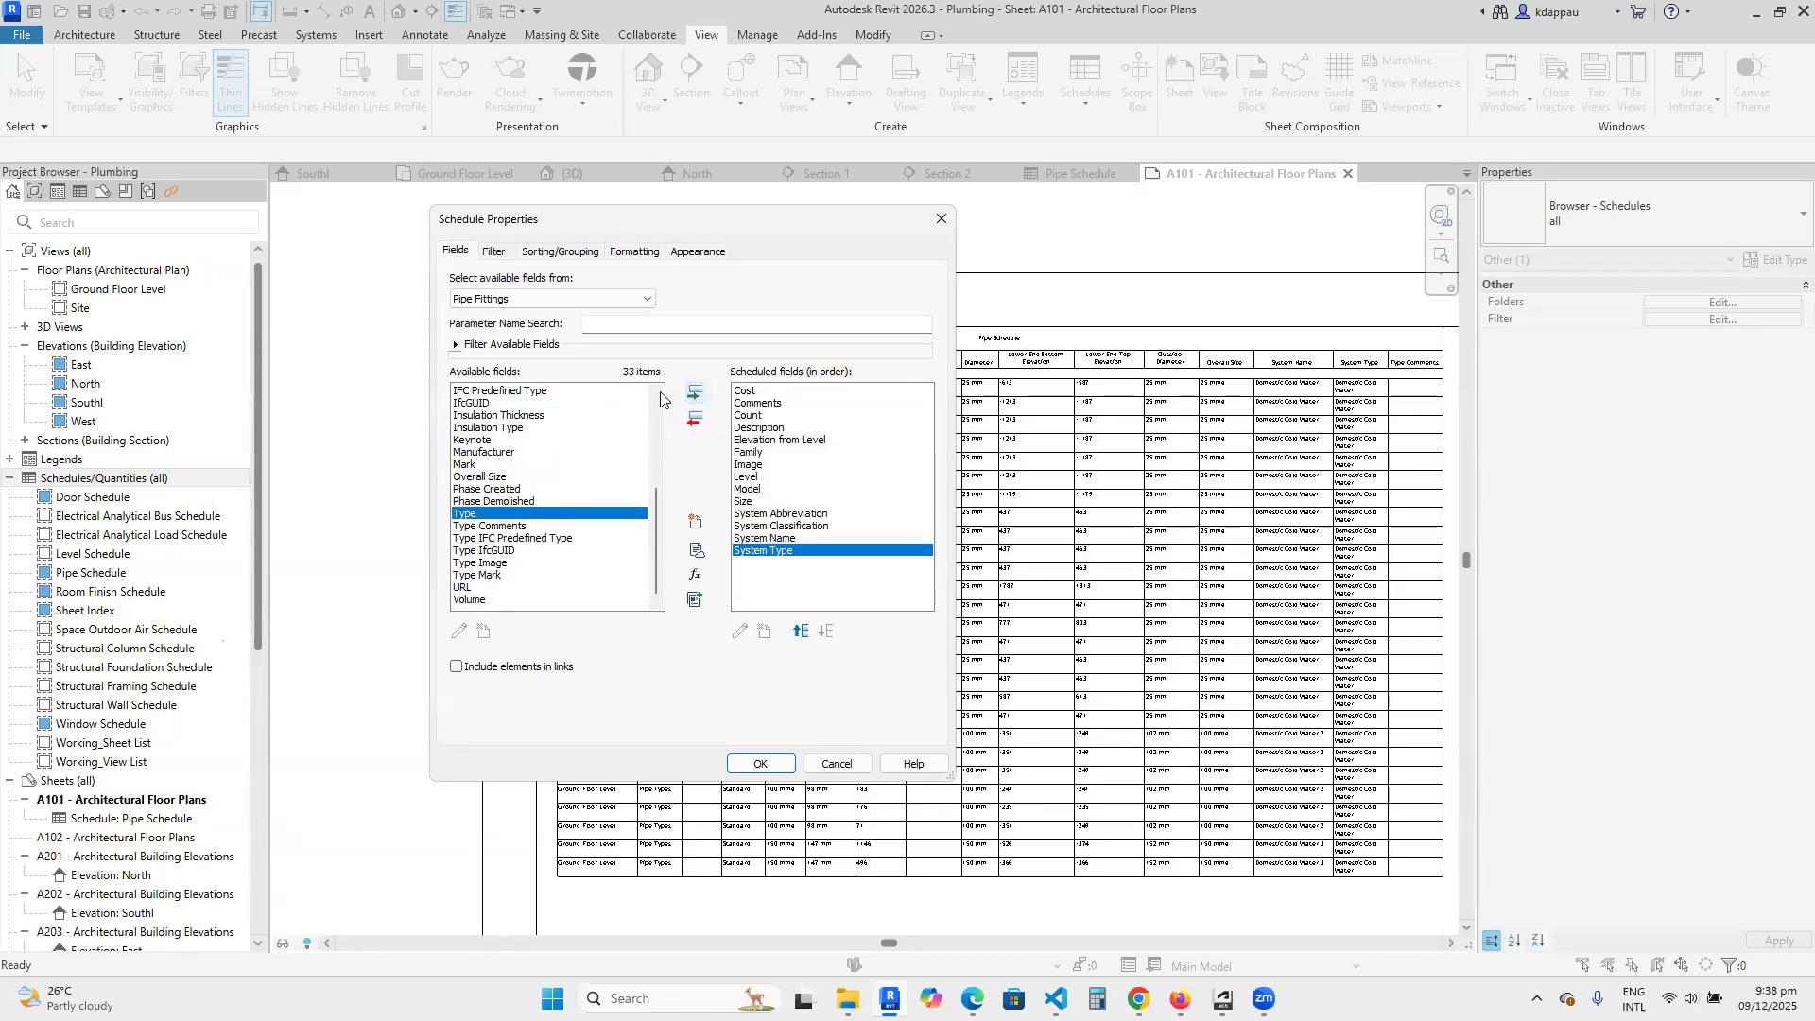
# Add the Type and Type Mark fields to the pipe fitting schedule.
pyautogui.click(690, 397)
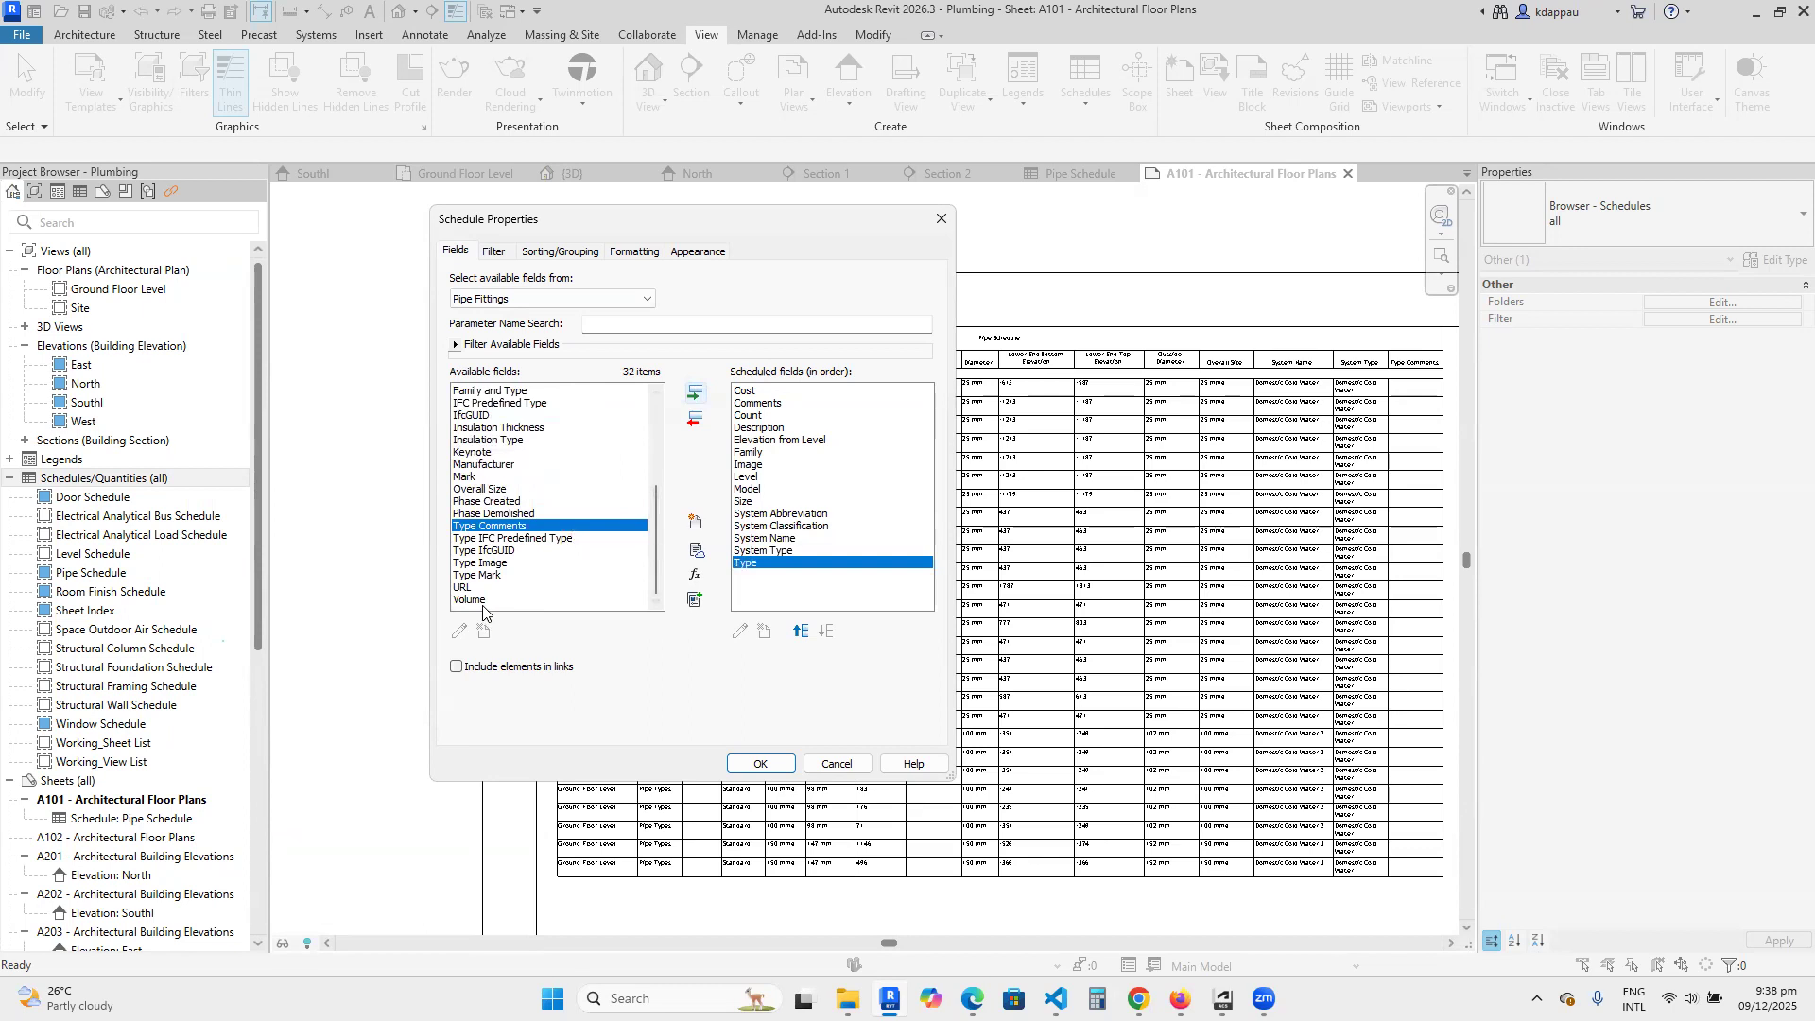
pyautogui.click(480, 574)
pyautogui.click(695, 394)
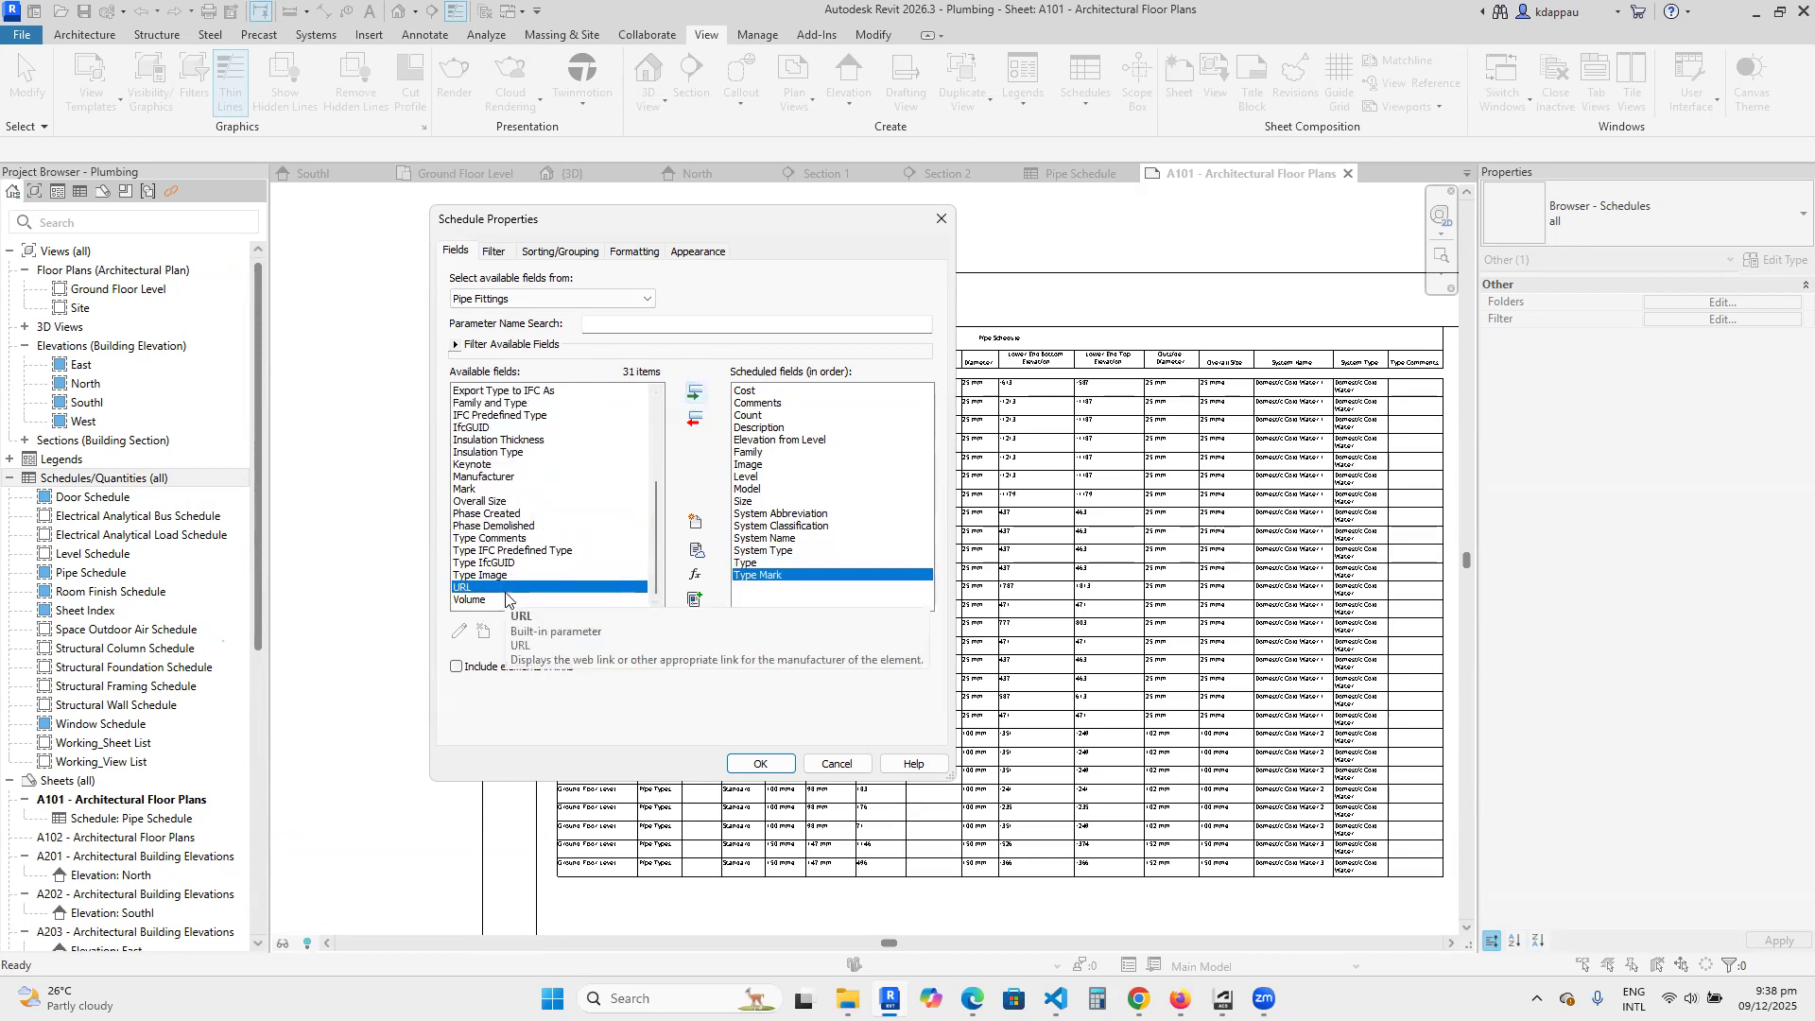
# Look through the remaining available pipe fitting fields for any others worth scheduling.
pyautogui.scroll(5, 482, 529)
pyautogui.scroll(-3, 470, 501)
pyautogui.scroll(3, 474, 530)
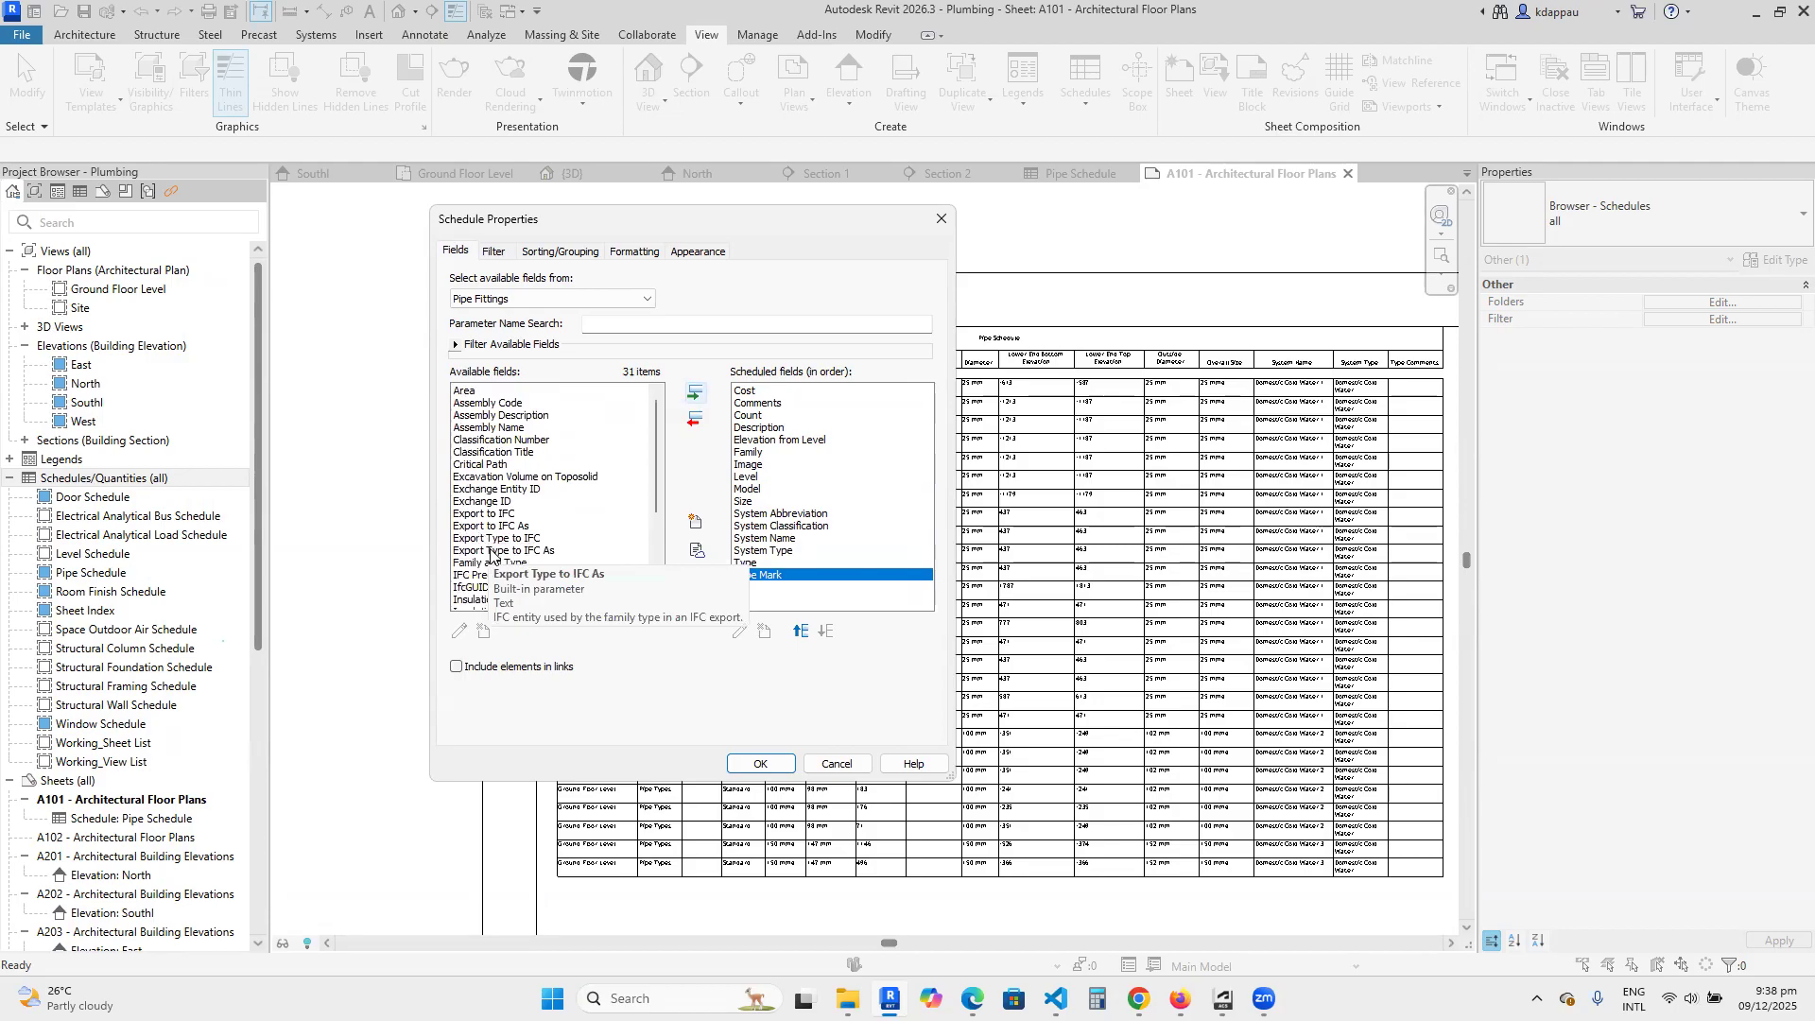
pyautogui.scroll(-5, 491, 568)
pyautogui.scroll(5, 491, 568)
pyautogui.scroll(-5, 491, 567)
pyautogui.scroll(5, 492, 564)
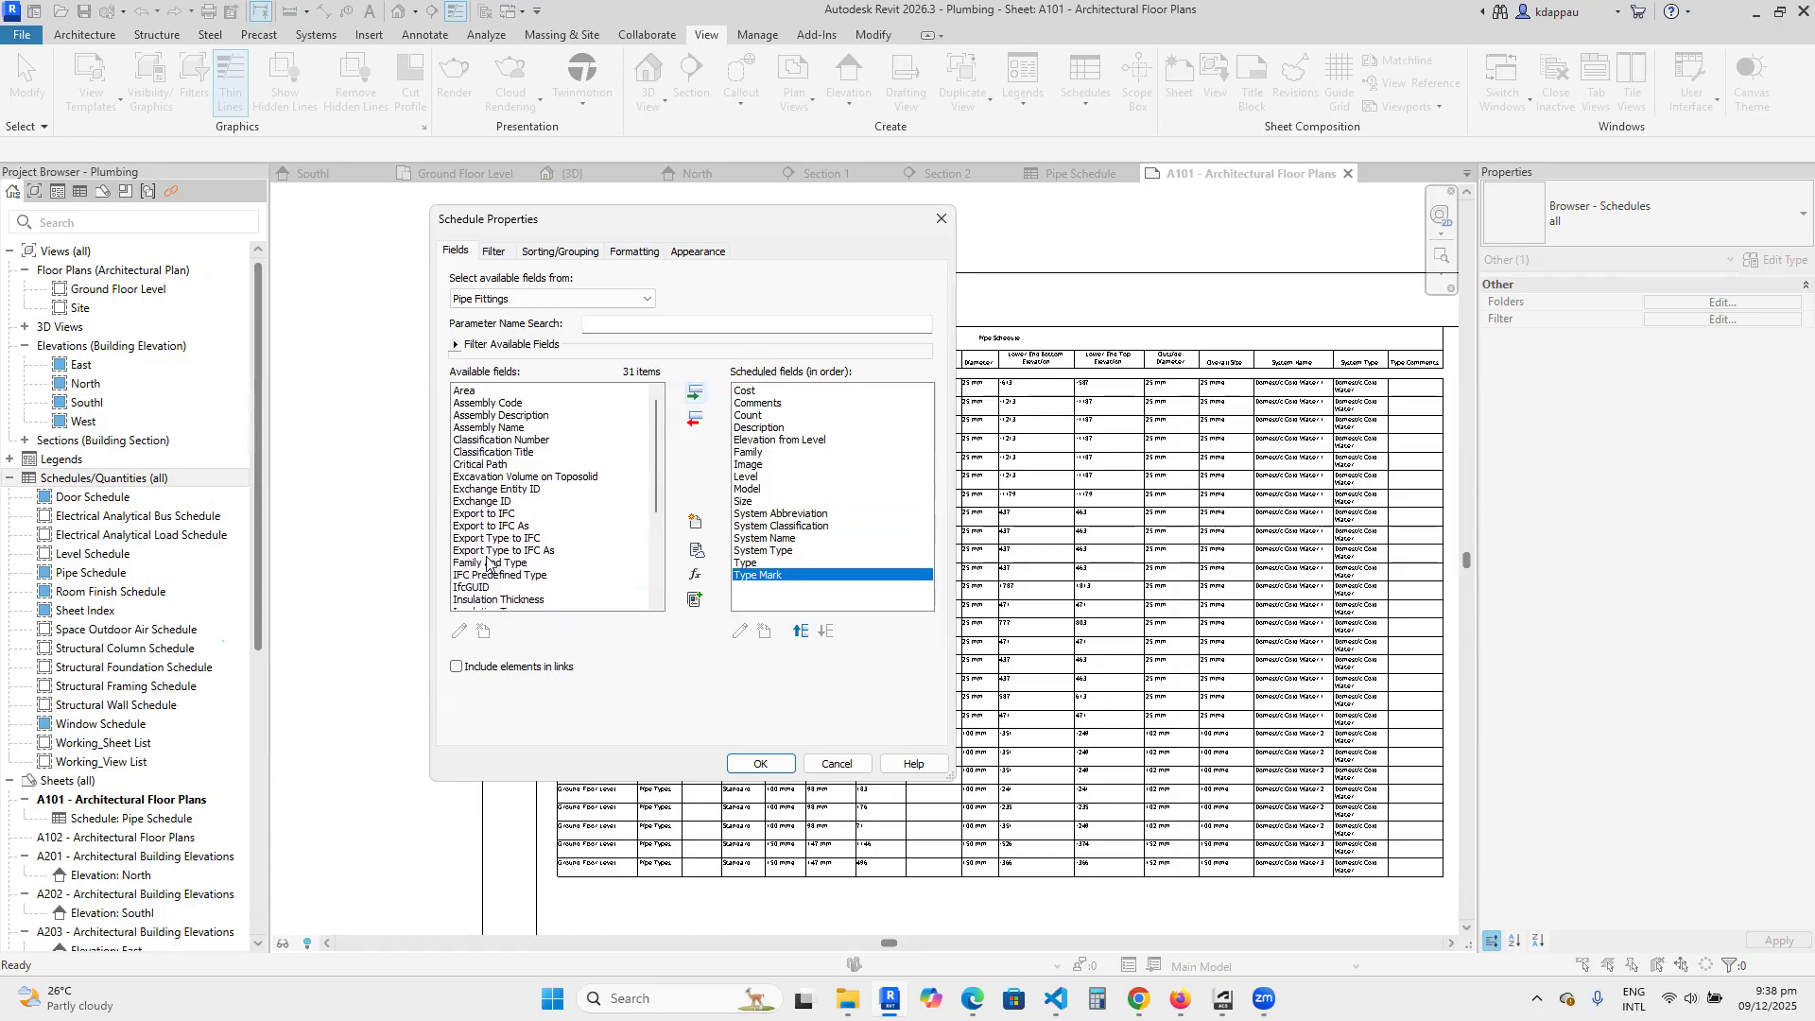
pyautogui.scroll(-4, 503, 548)
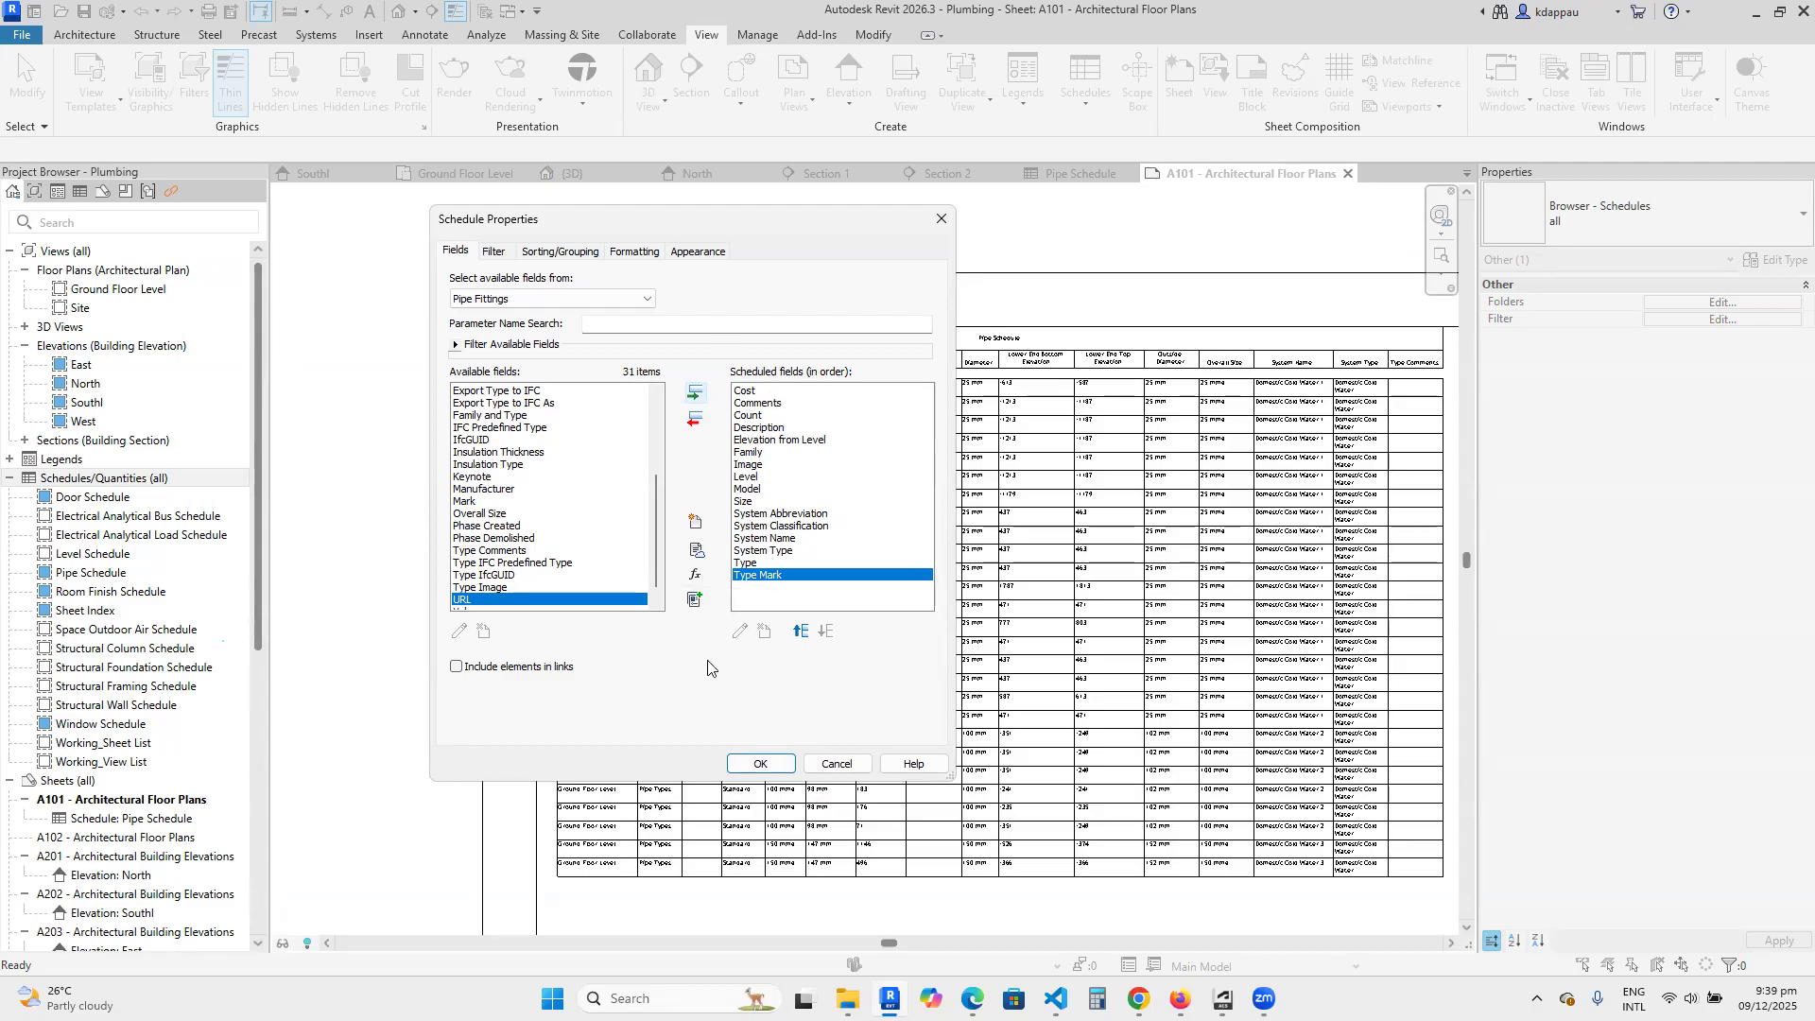
# Move the Level field to the start of the pipe fitting schedule's field order.
pyautogui.click(747, 477)
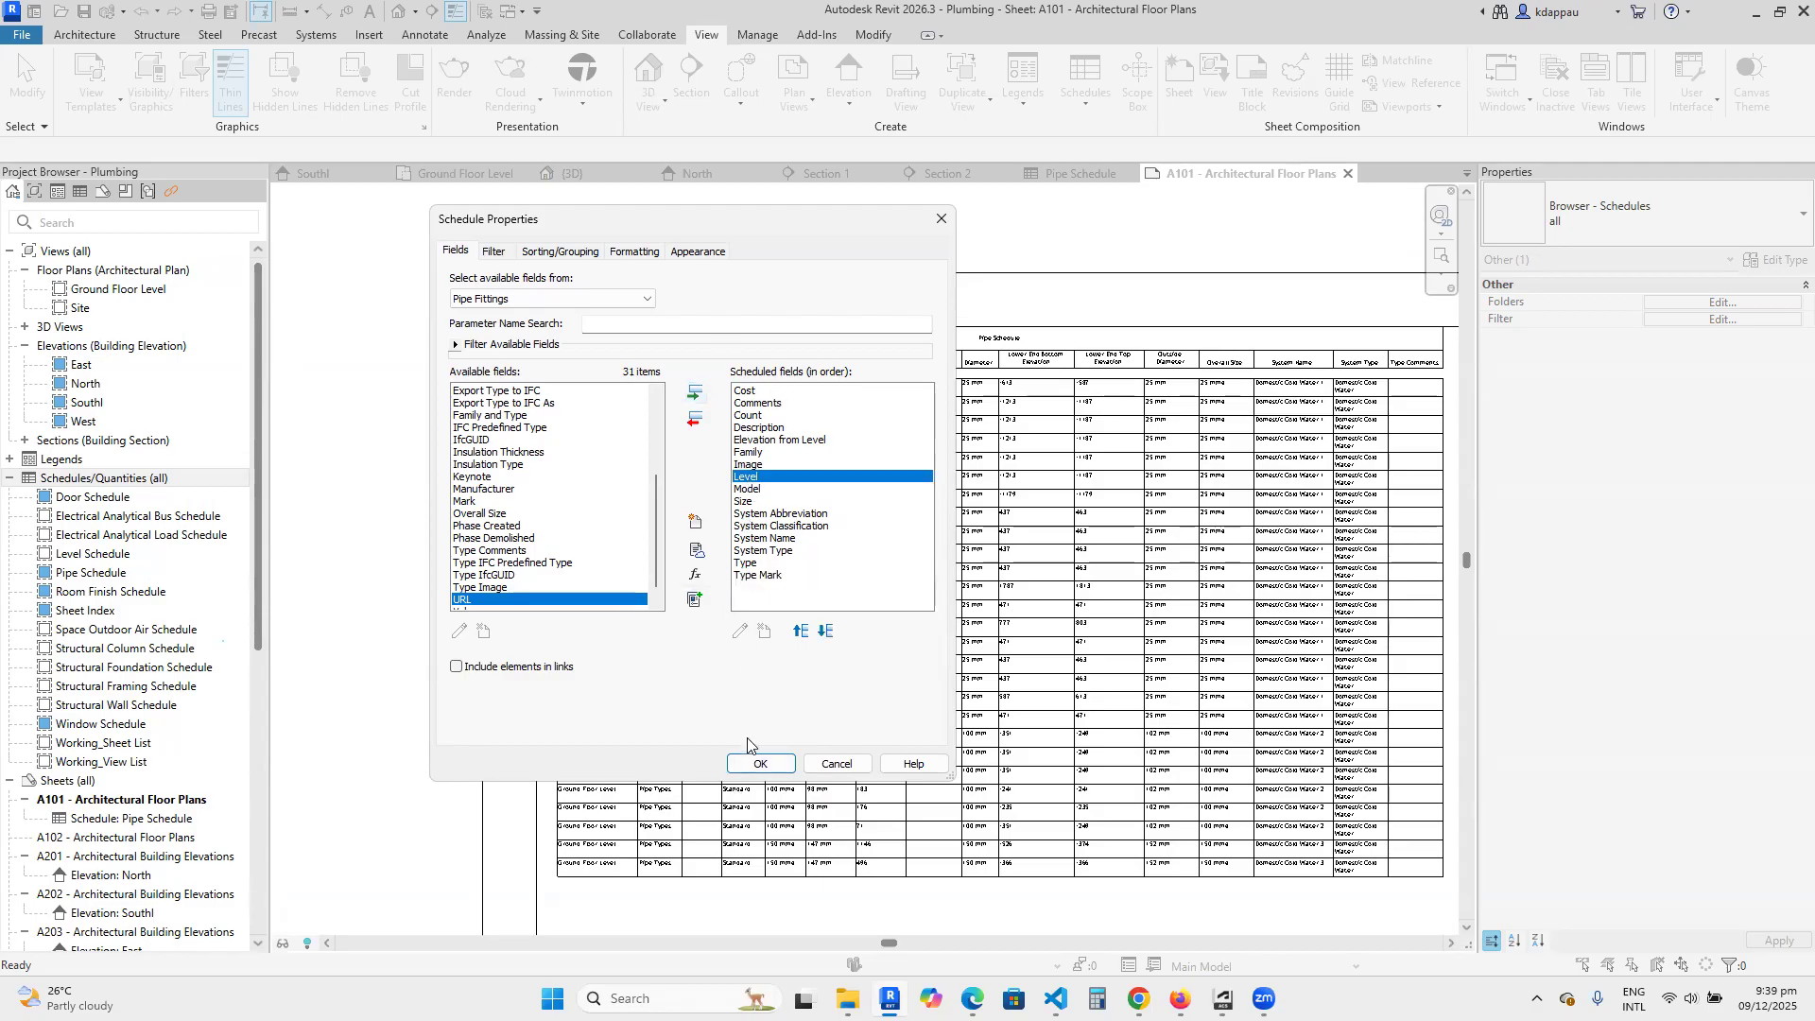
pyautogui.click(801, 631)
pyautogui.click(800, 630)
pyautogui.click(801, 631)
pyautogui.click(801, 631)
pyautogui.click(801, 631)
pyautogui.click(801, 630)
pyautogui.click(801, 630)
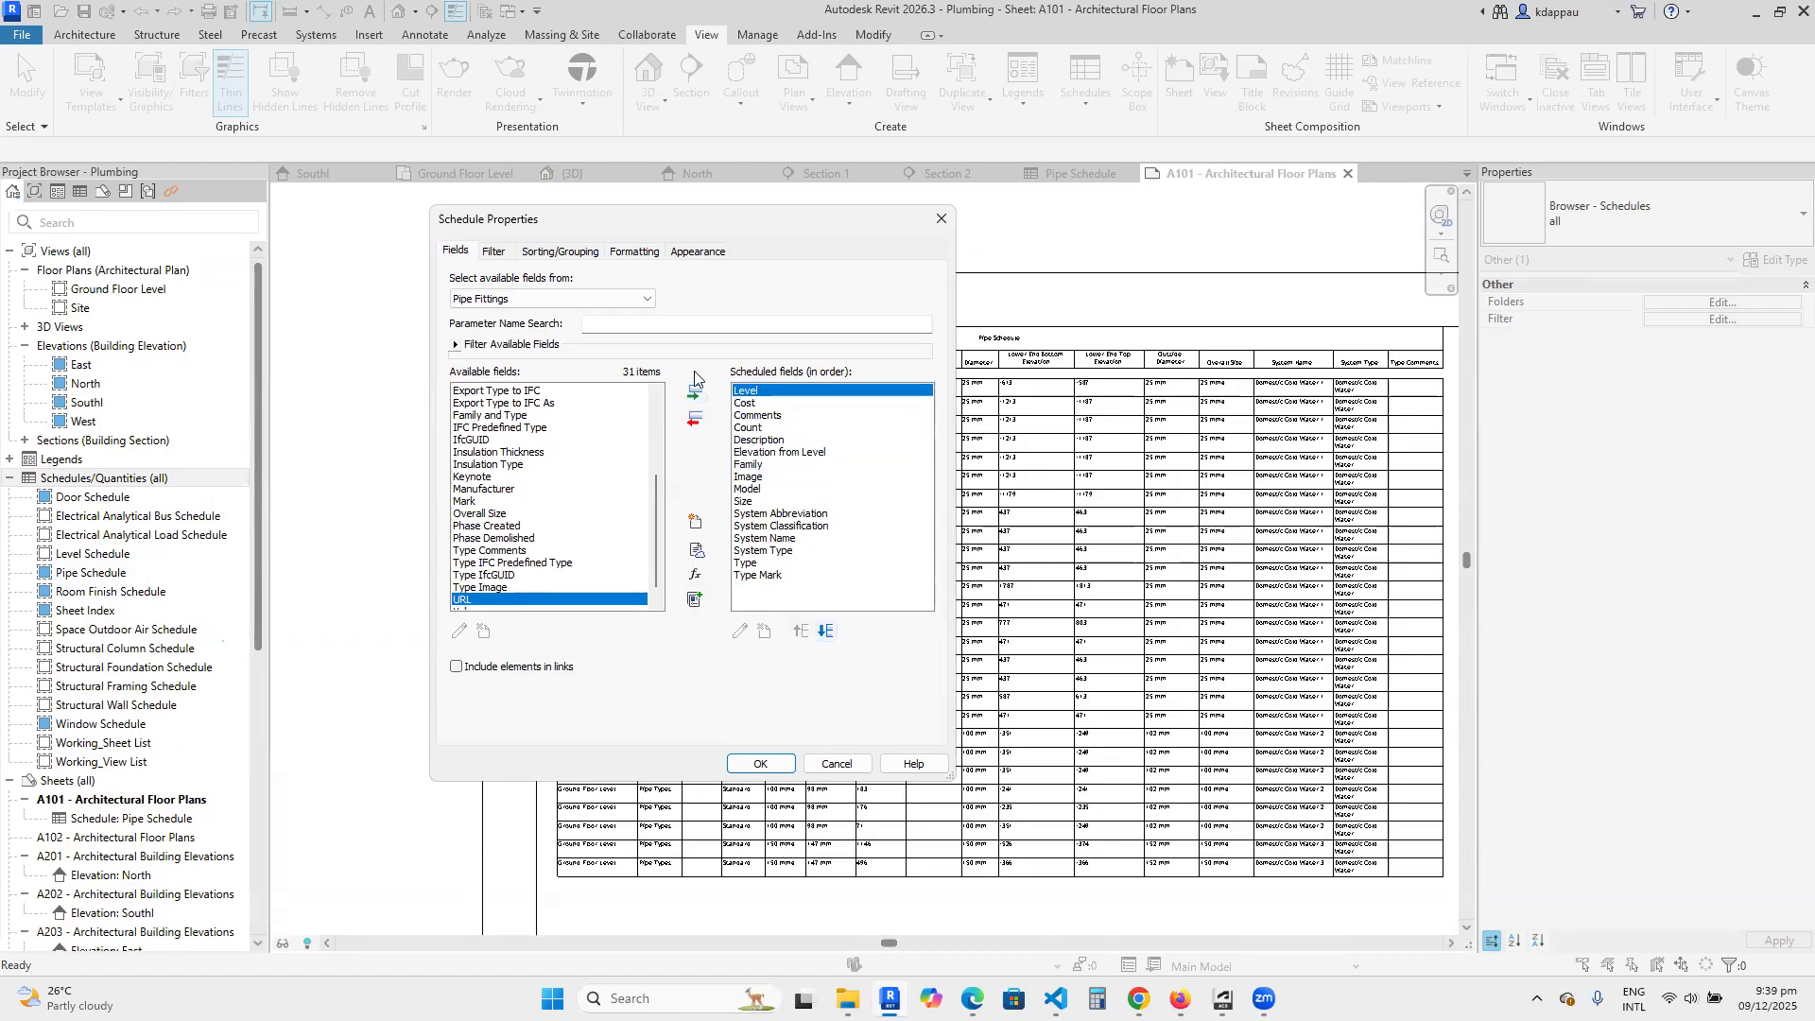
# Move the Type Mark field up to directly below Level in the scheduled fields.
pyautogui.click(756, 577)
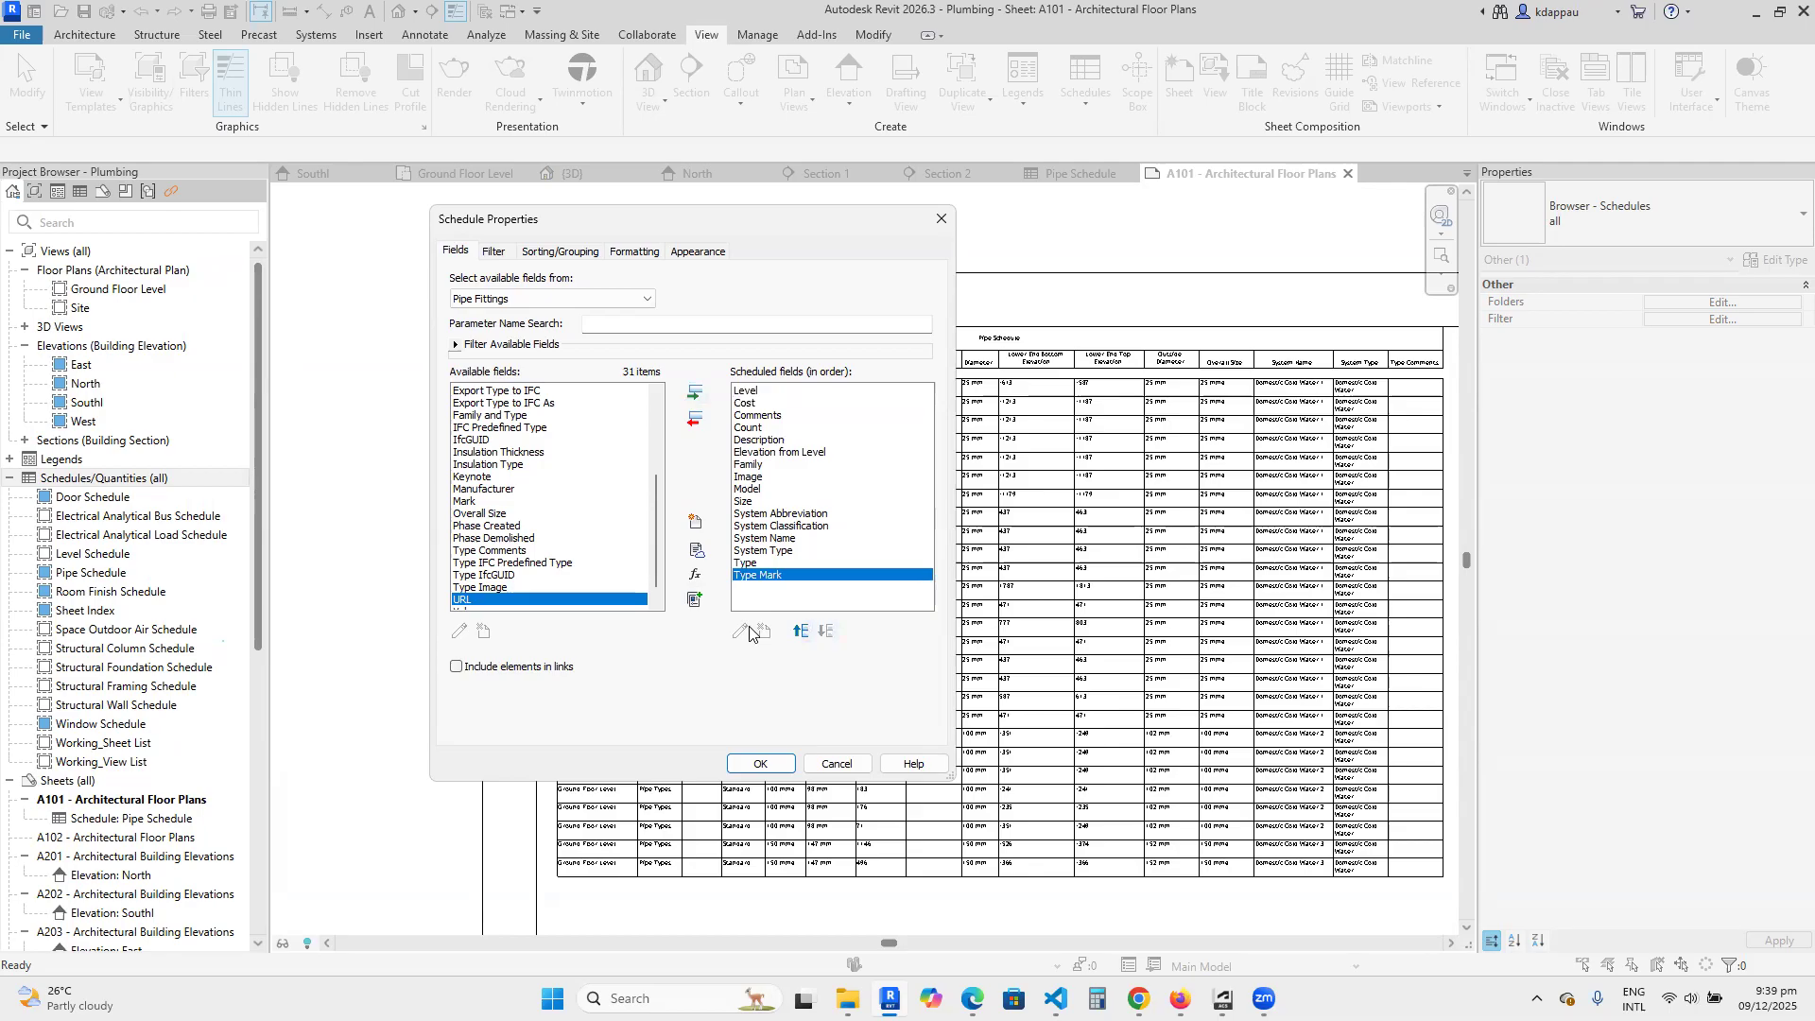
pyautogui.click(801, 630)
pyautogui.click(800, 630)
pyautogui.click(801, 631)
pyautogui.click(801, 631)
pyautogui.click(800, 631)
pyautogui.click(801, 630)
pyautogui.click(801, 630)
pyautogui.click(801, 631)
pyautogui.click(800, 630)
pyautogui.click(801, 631)
pyautogui.click(801, 631)
pyautogui.click(801, 630)
pyautogui.click(801, 631)
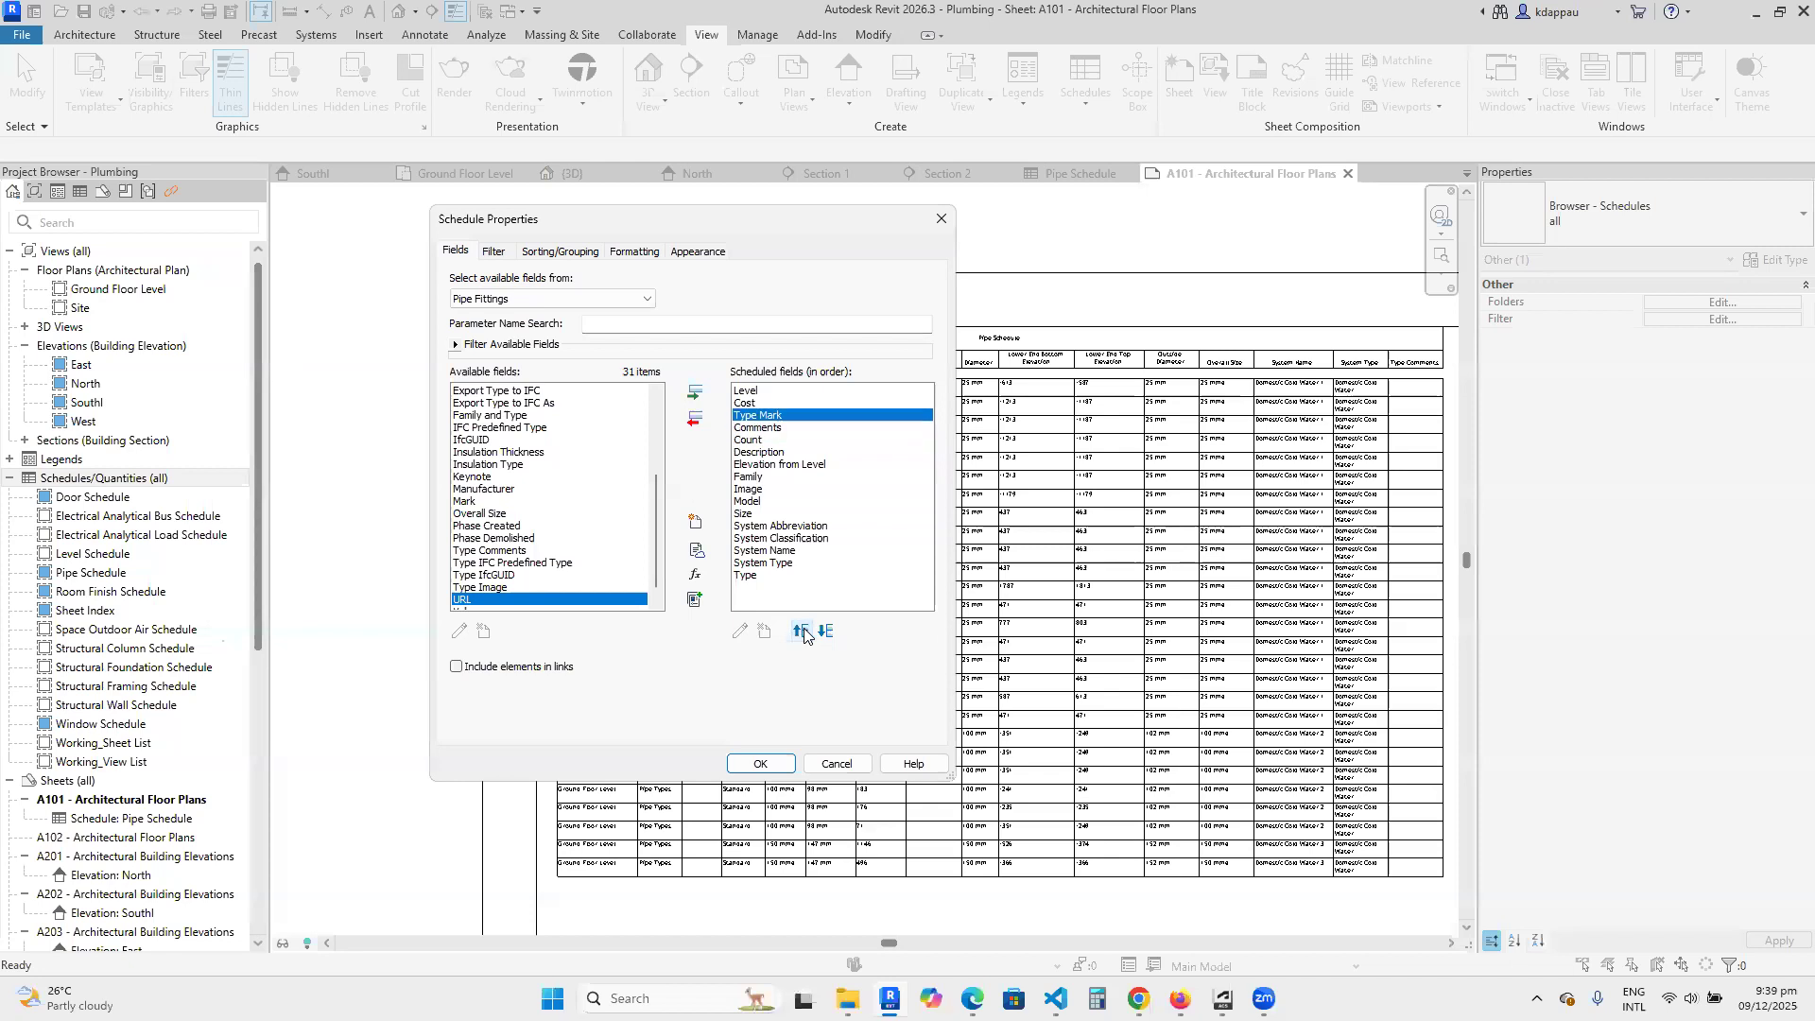
pyautogui.click(801, 631)
# Move the Type field up to directly below Cost and create the pipe fitting schedule.
pyautogui.click(743, 576)
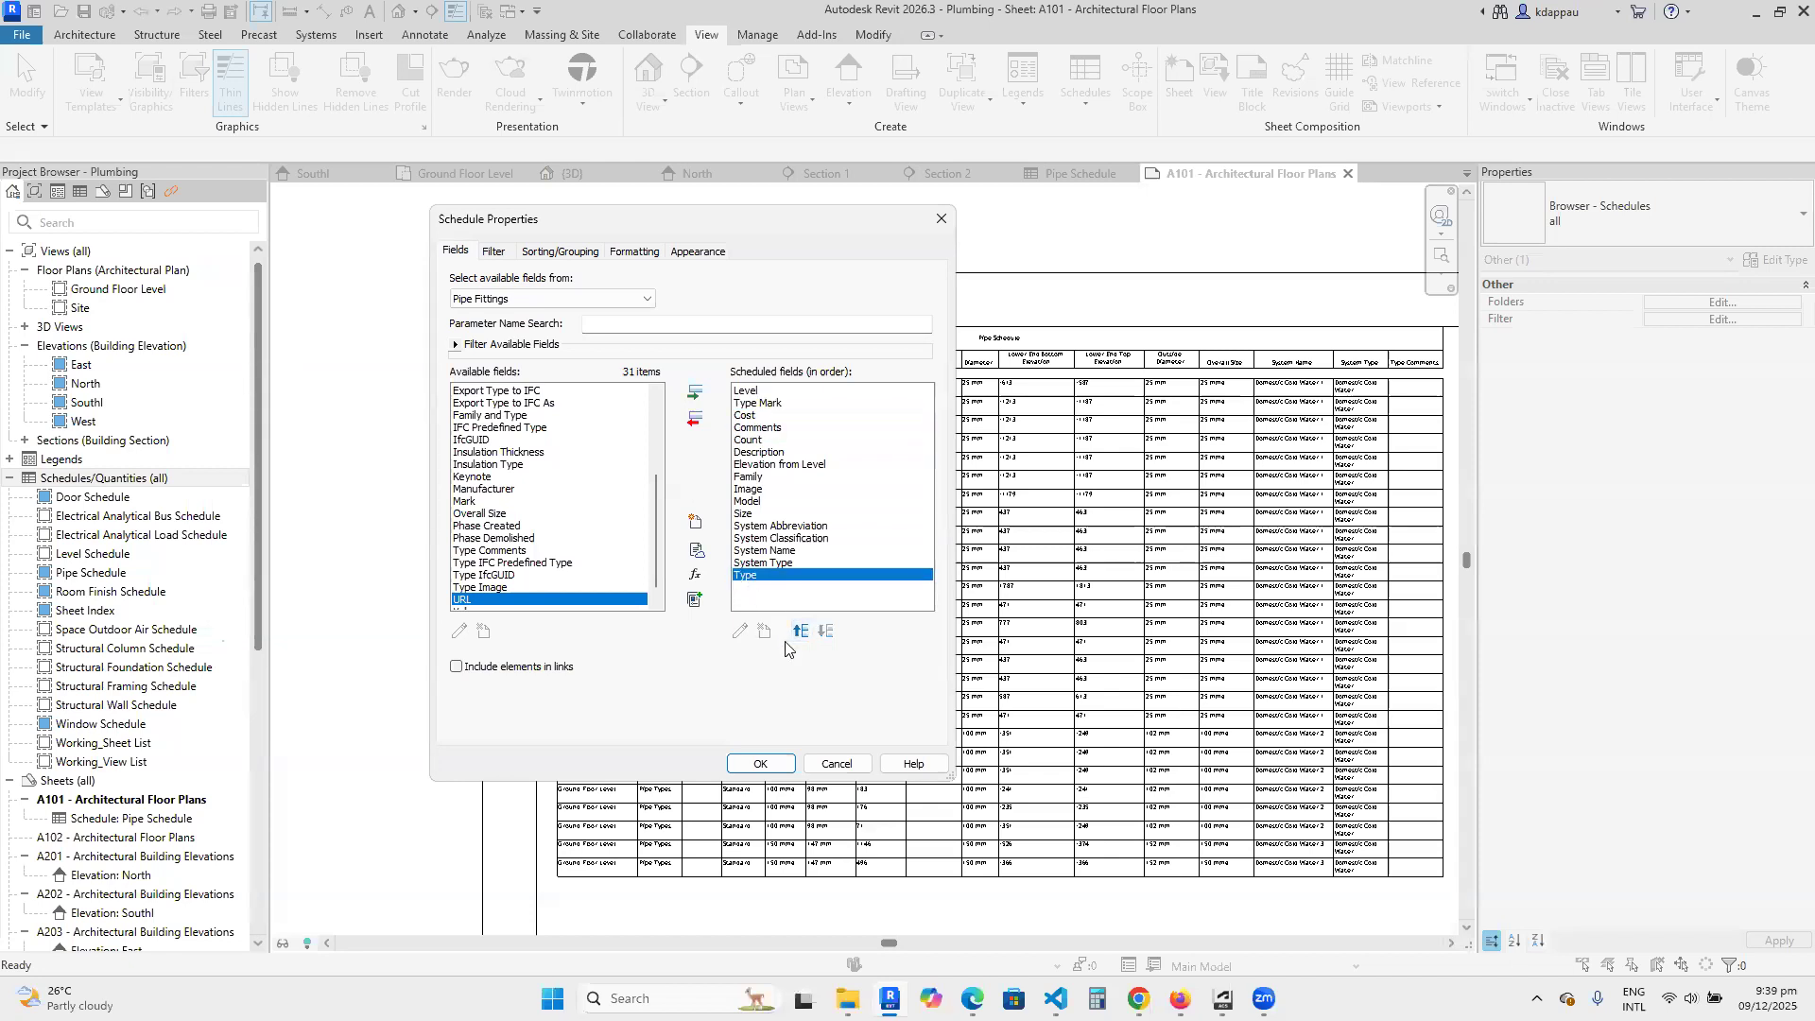
pyautogui.click(799, 631)
pyautogui.click(799, 632)
pyautogui.click(799, 632)
pyautogui.click(799, 631)
pyautogui.click(799, 631)
pyautogui.click(799, 632)
pyautogui.click(798, 632)
pyautogui.click(799, 631)
pyautogui.click(799, 631)
pyautogui.click(799, 631)
pyautogui.click(799, 632)
pyautogui.click(799, 631)
pyautogui.click(760, 764)
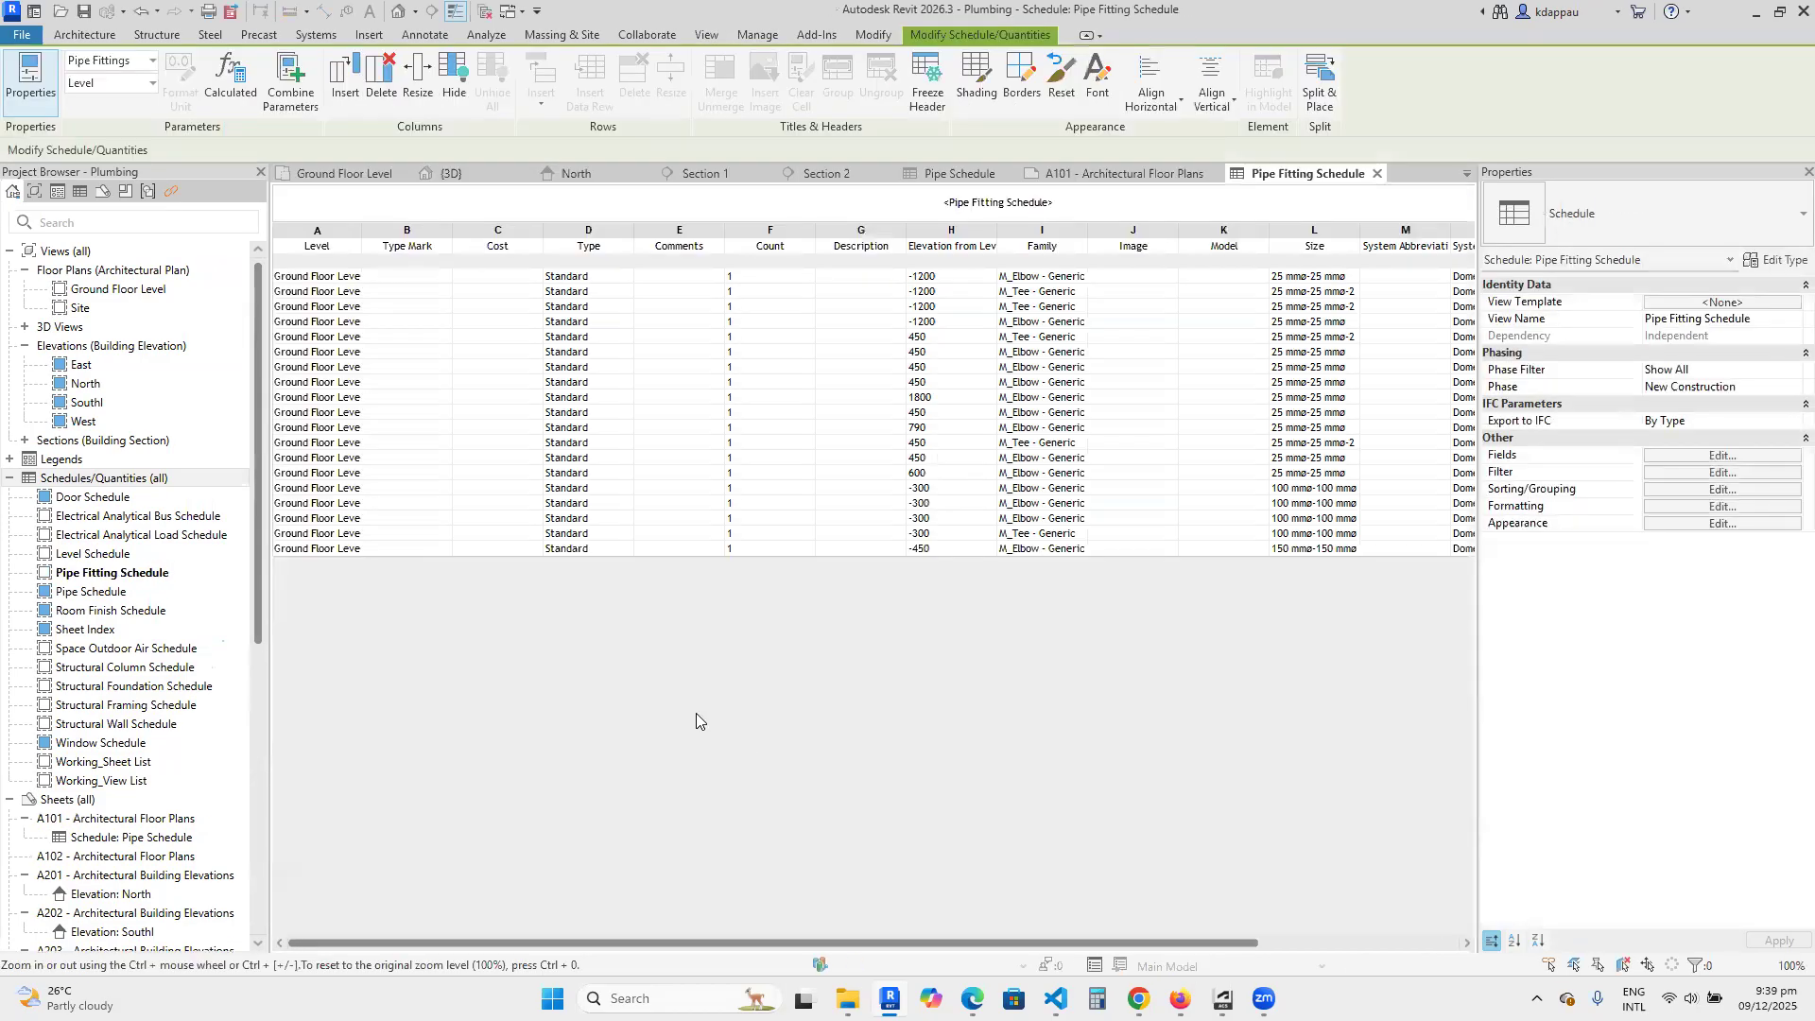
# Widen the schedule's Level and Family columns and narrow its Cost column.
pyautogui.moveTo(365, 232); pyautogui.dragTo(394, 235)
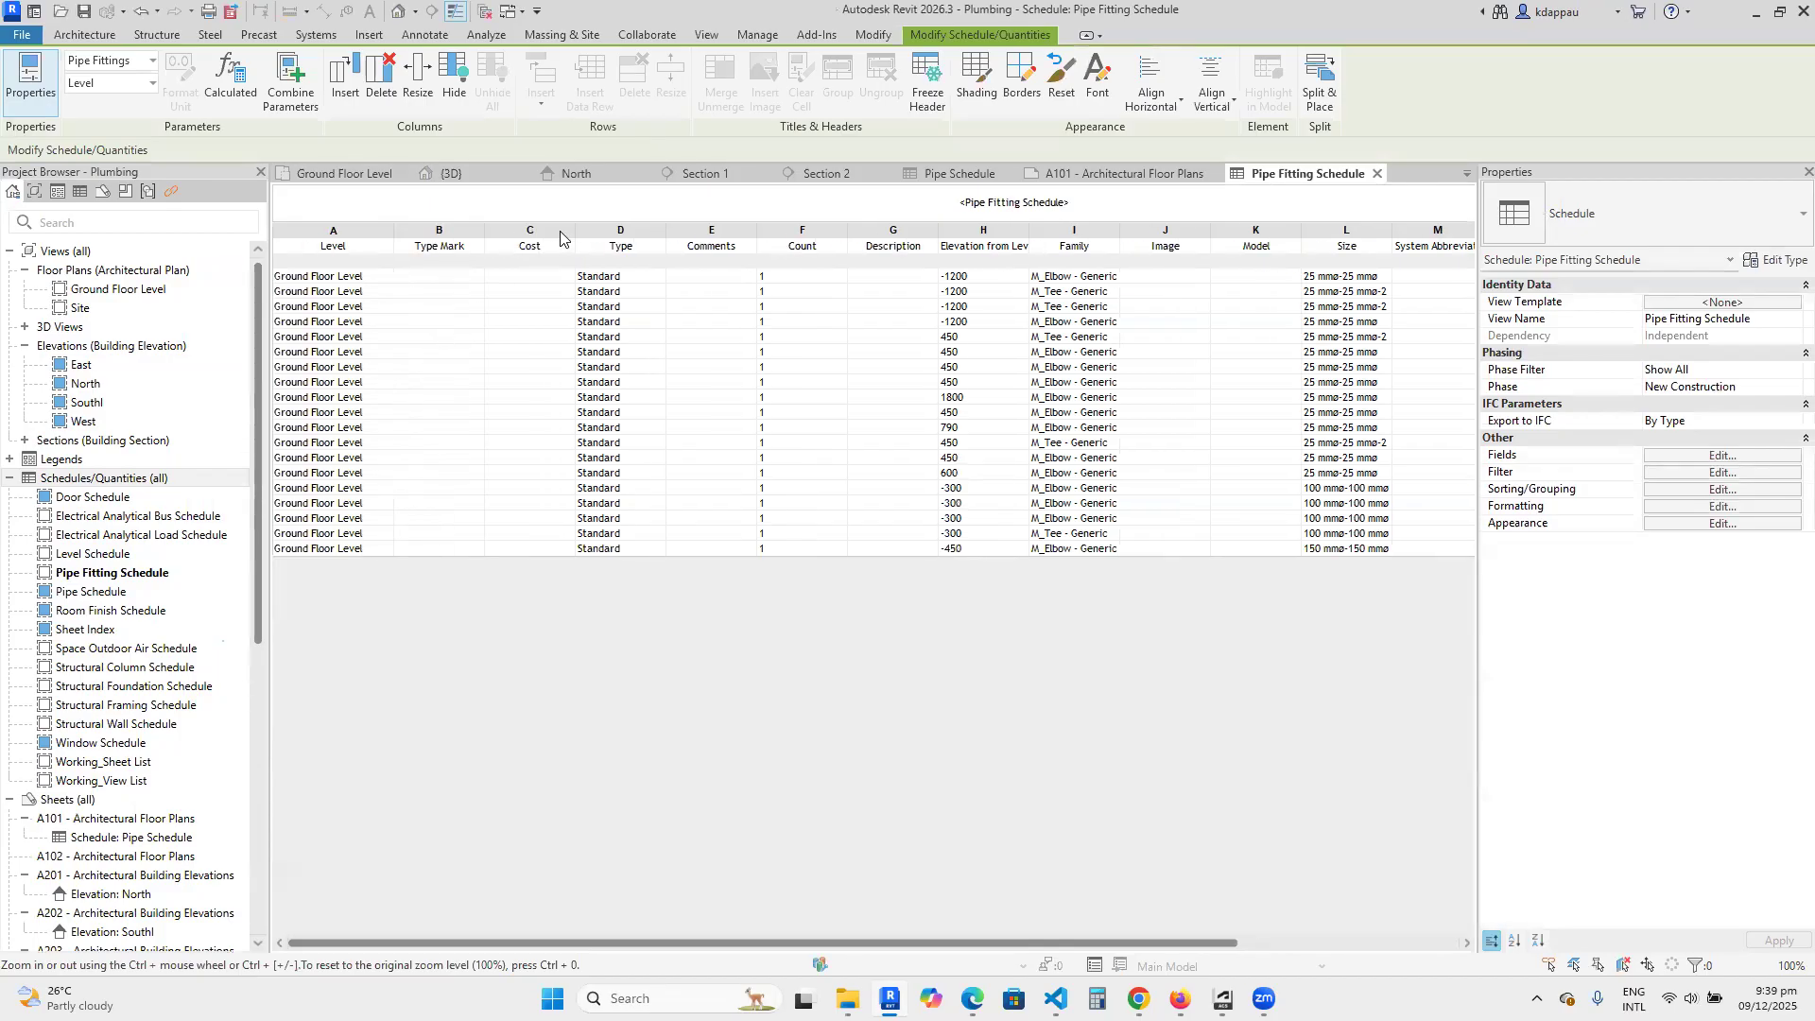
pyautogui.moveTo(576, 237); pyautogui.dragTo(515, 239)
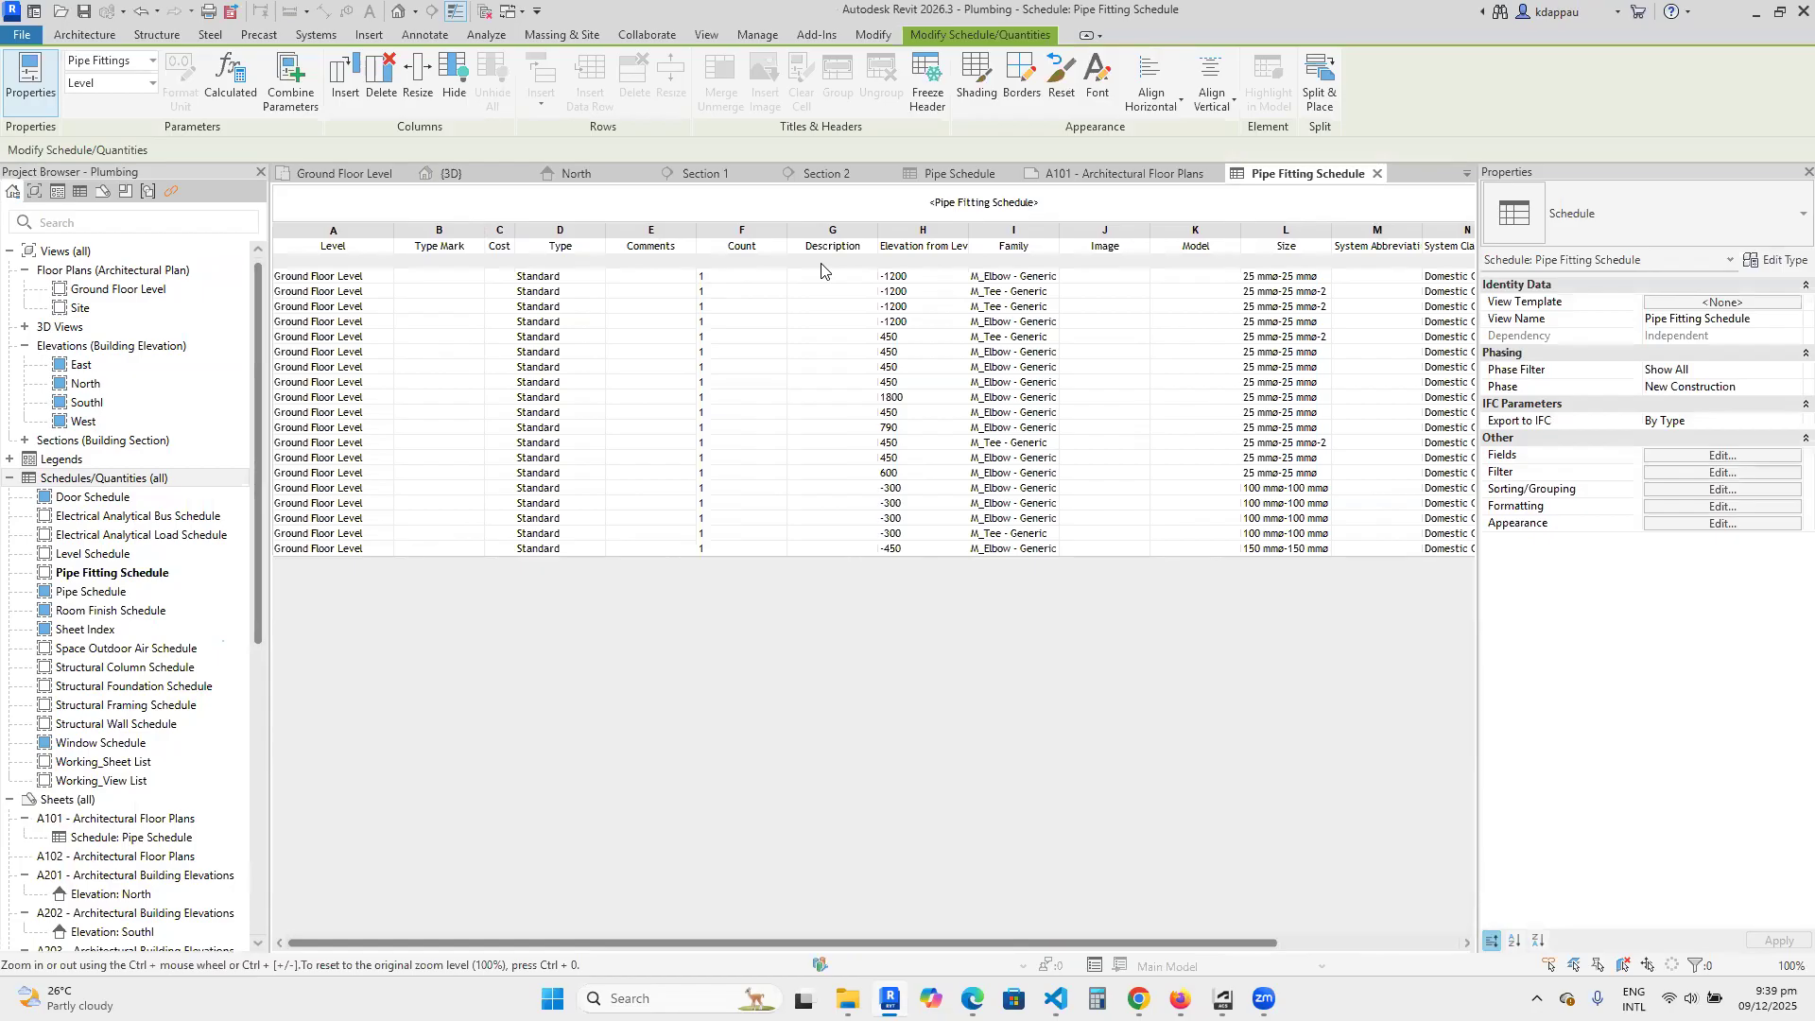
pyautogui.moveTo(1058, 247); pyautogui.dragTo(1095, 246)
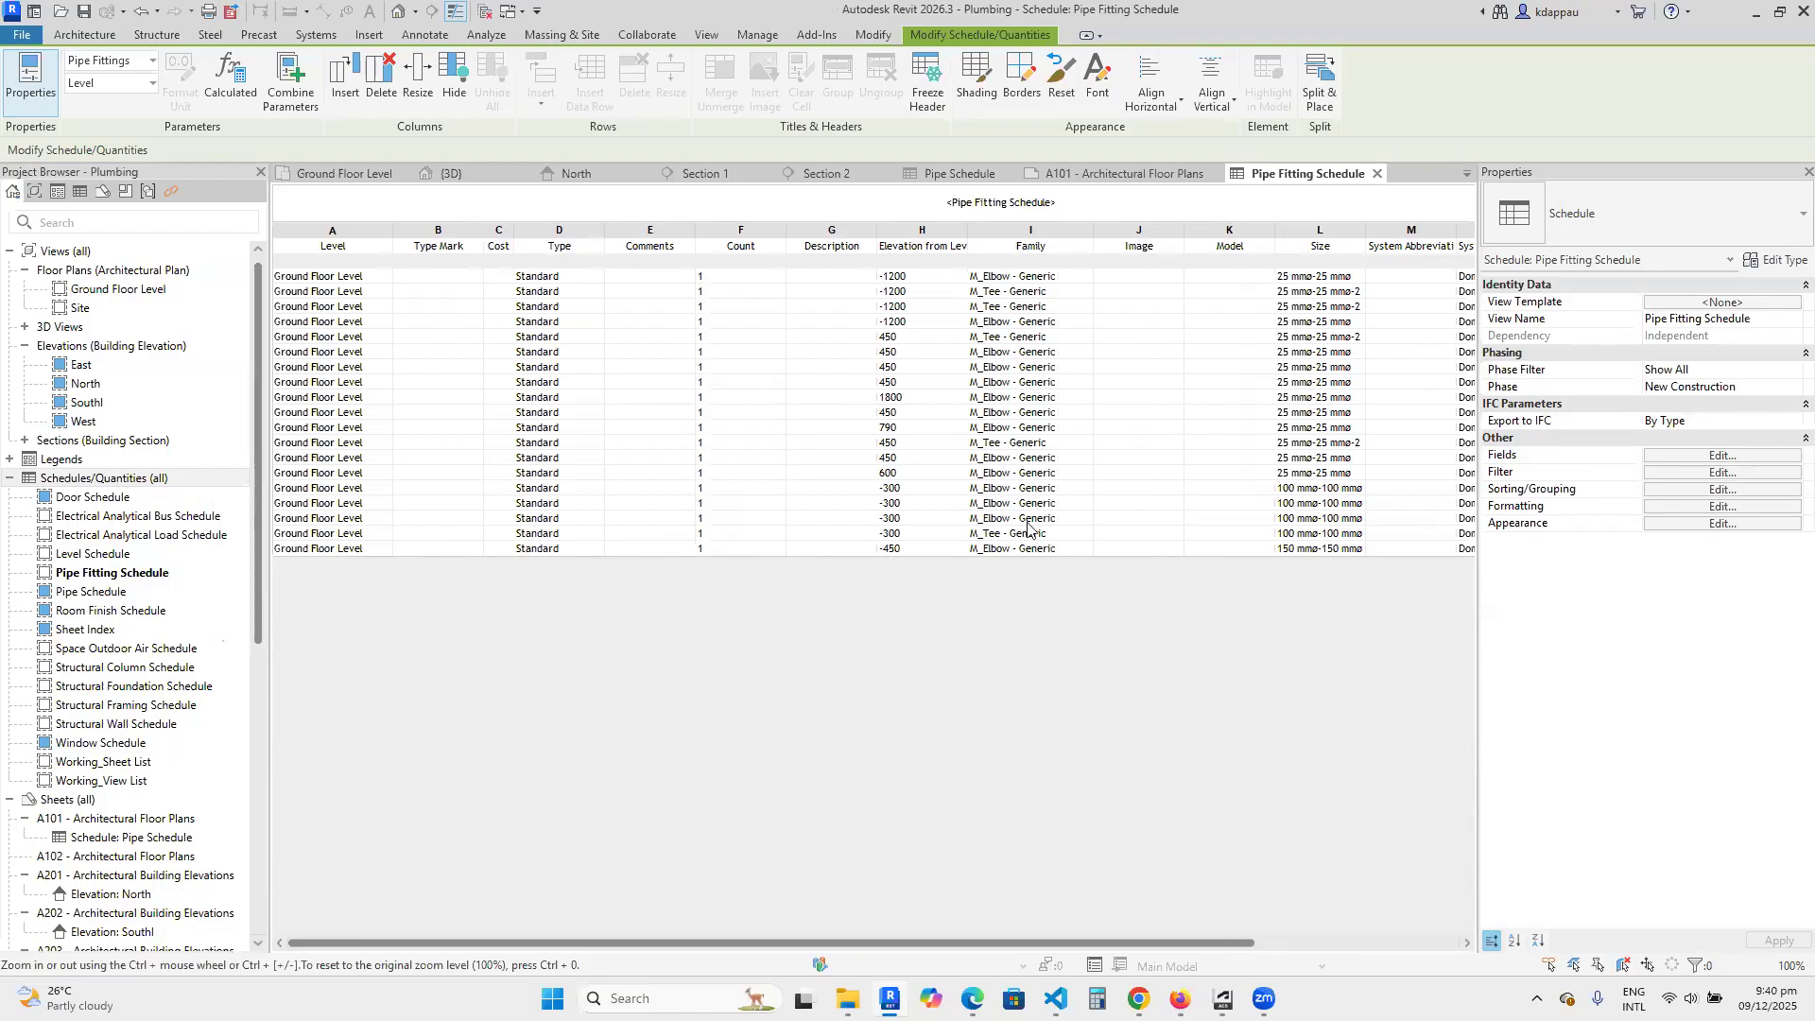
# Sort the pipe fitting schedule by Family in ascending order with a header for each group.
pyautogui.click(1715, 458)
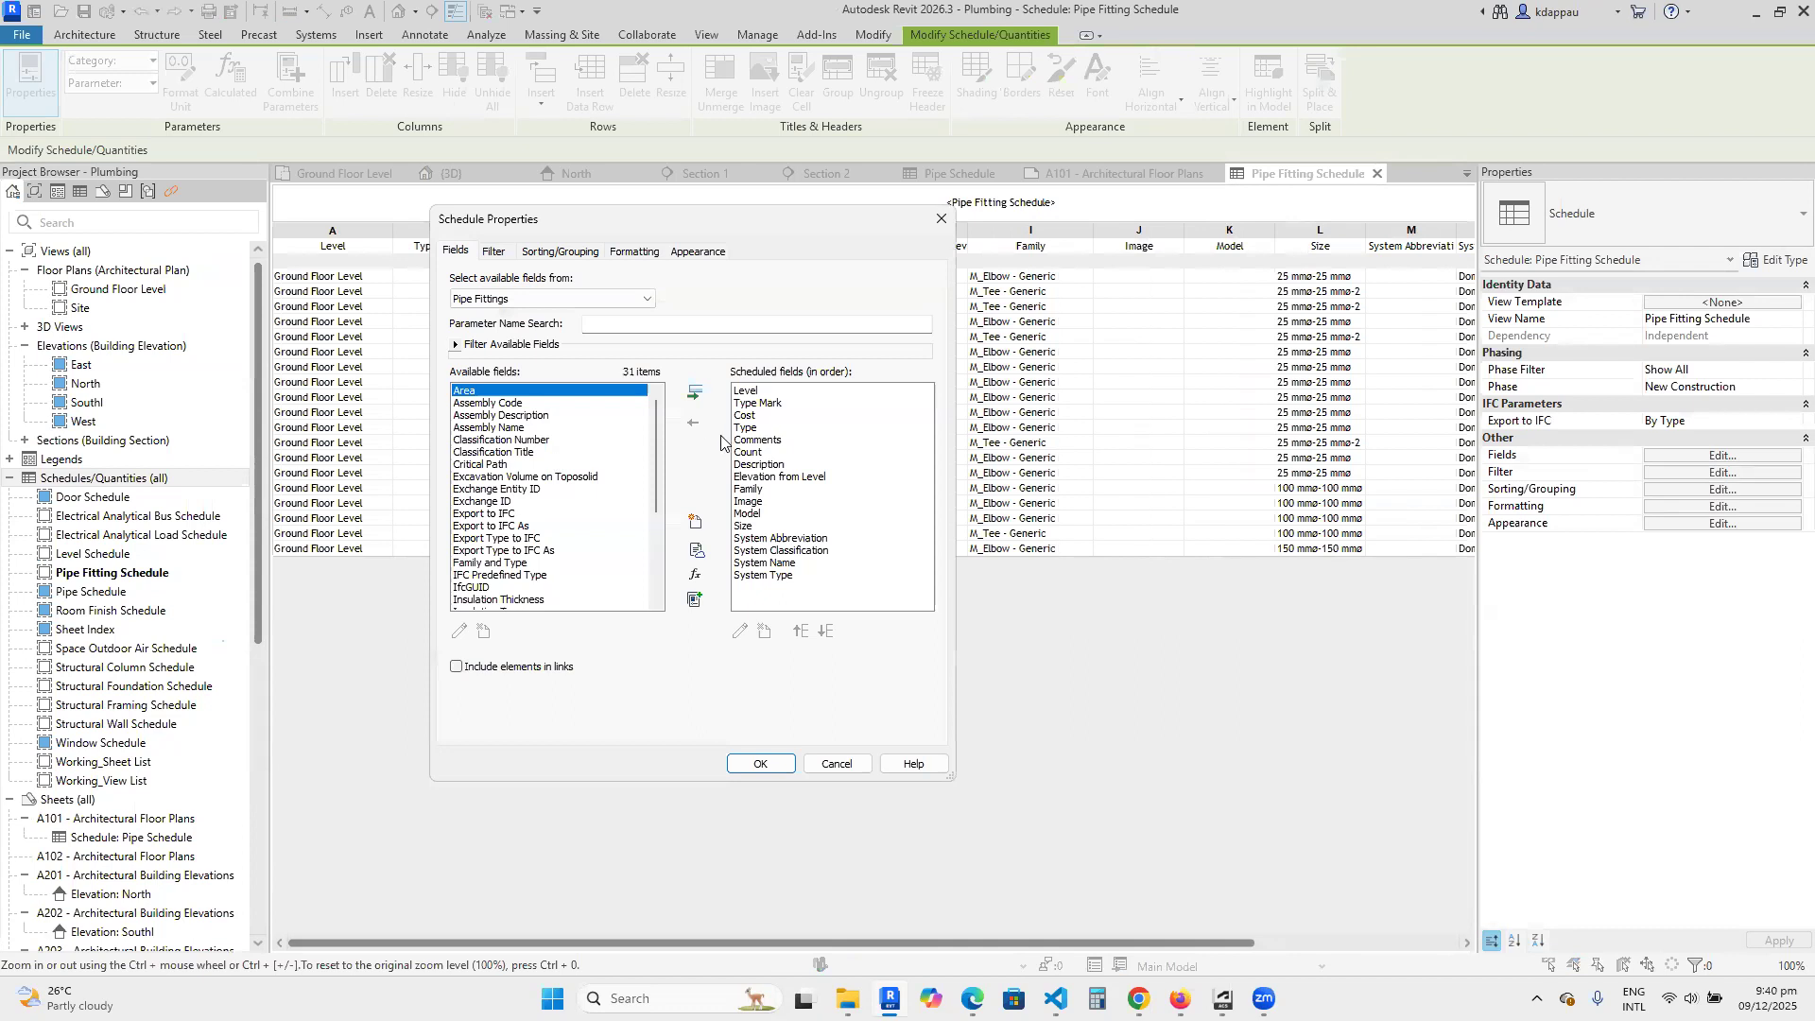
pyautogui.click(563, 252)
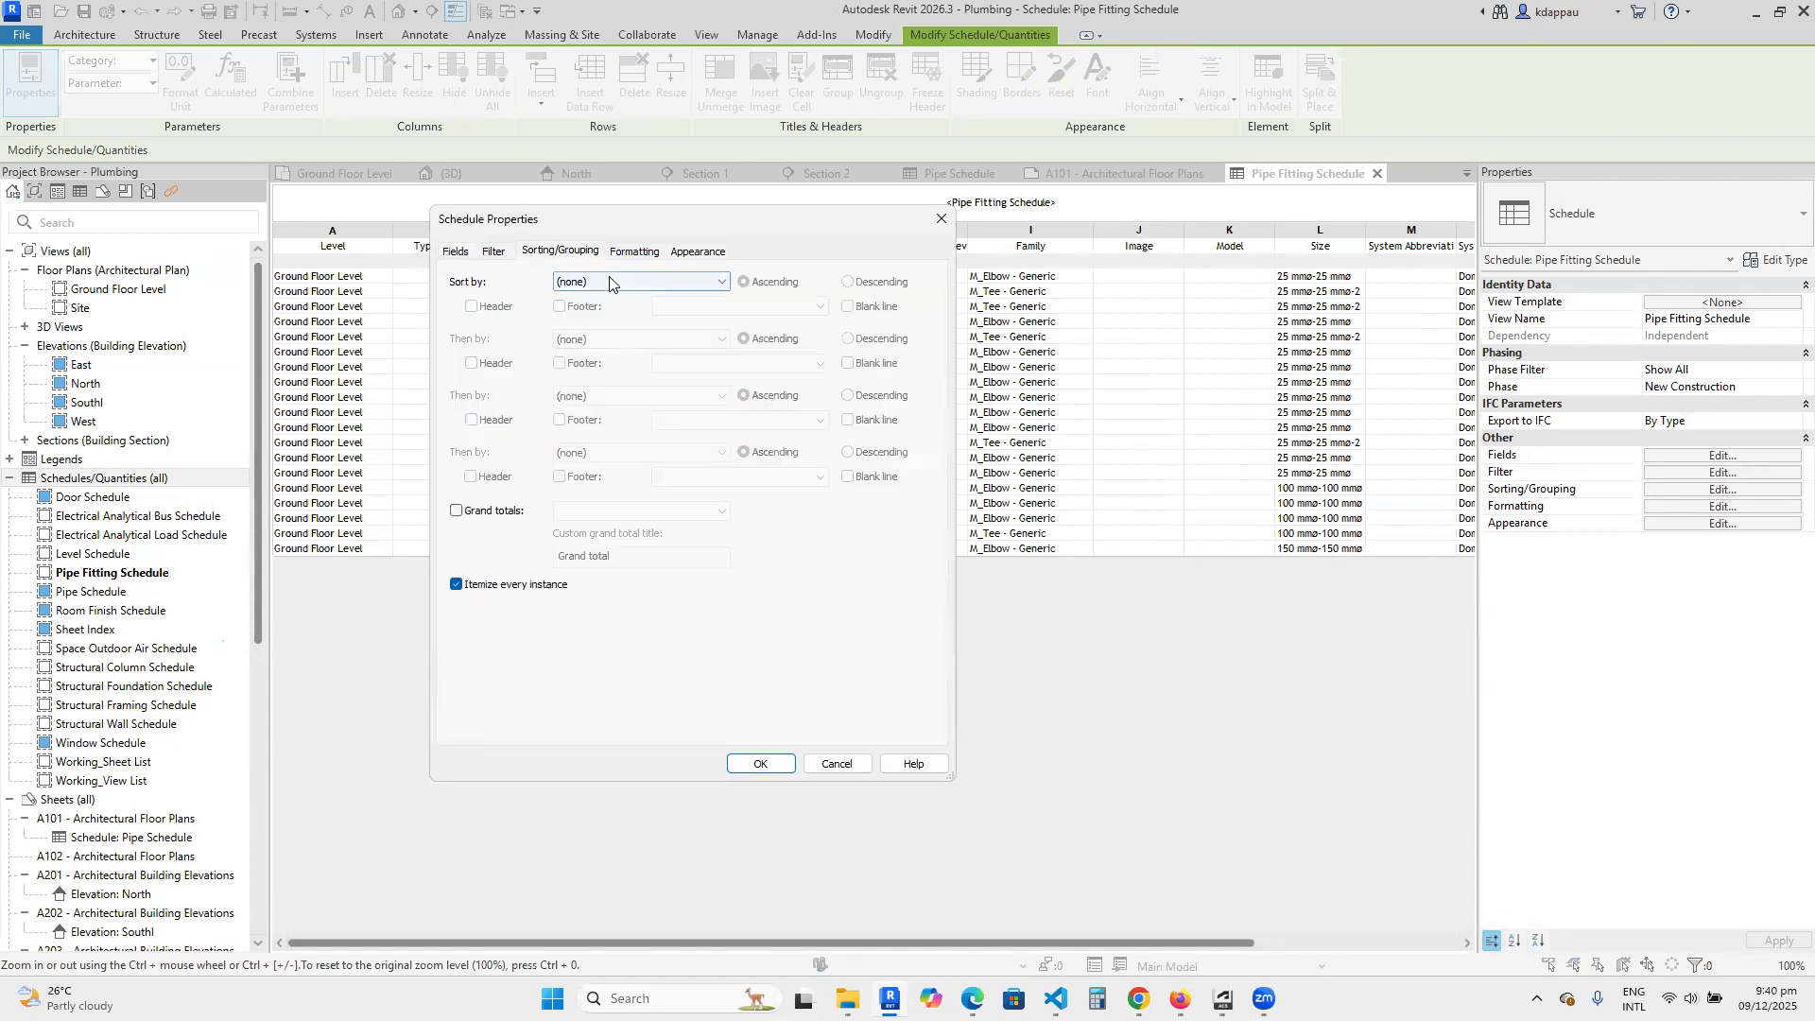
pyautogui.click(609, 282)
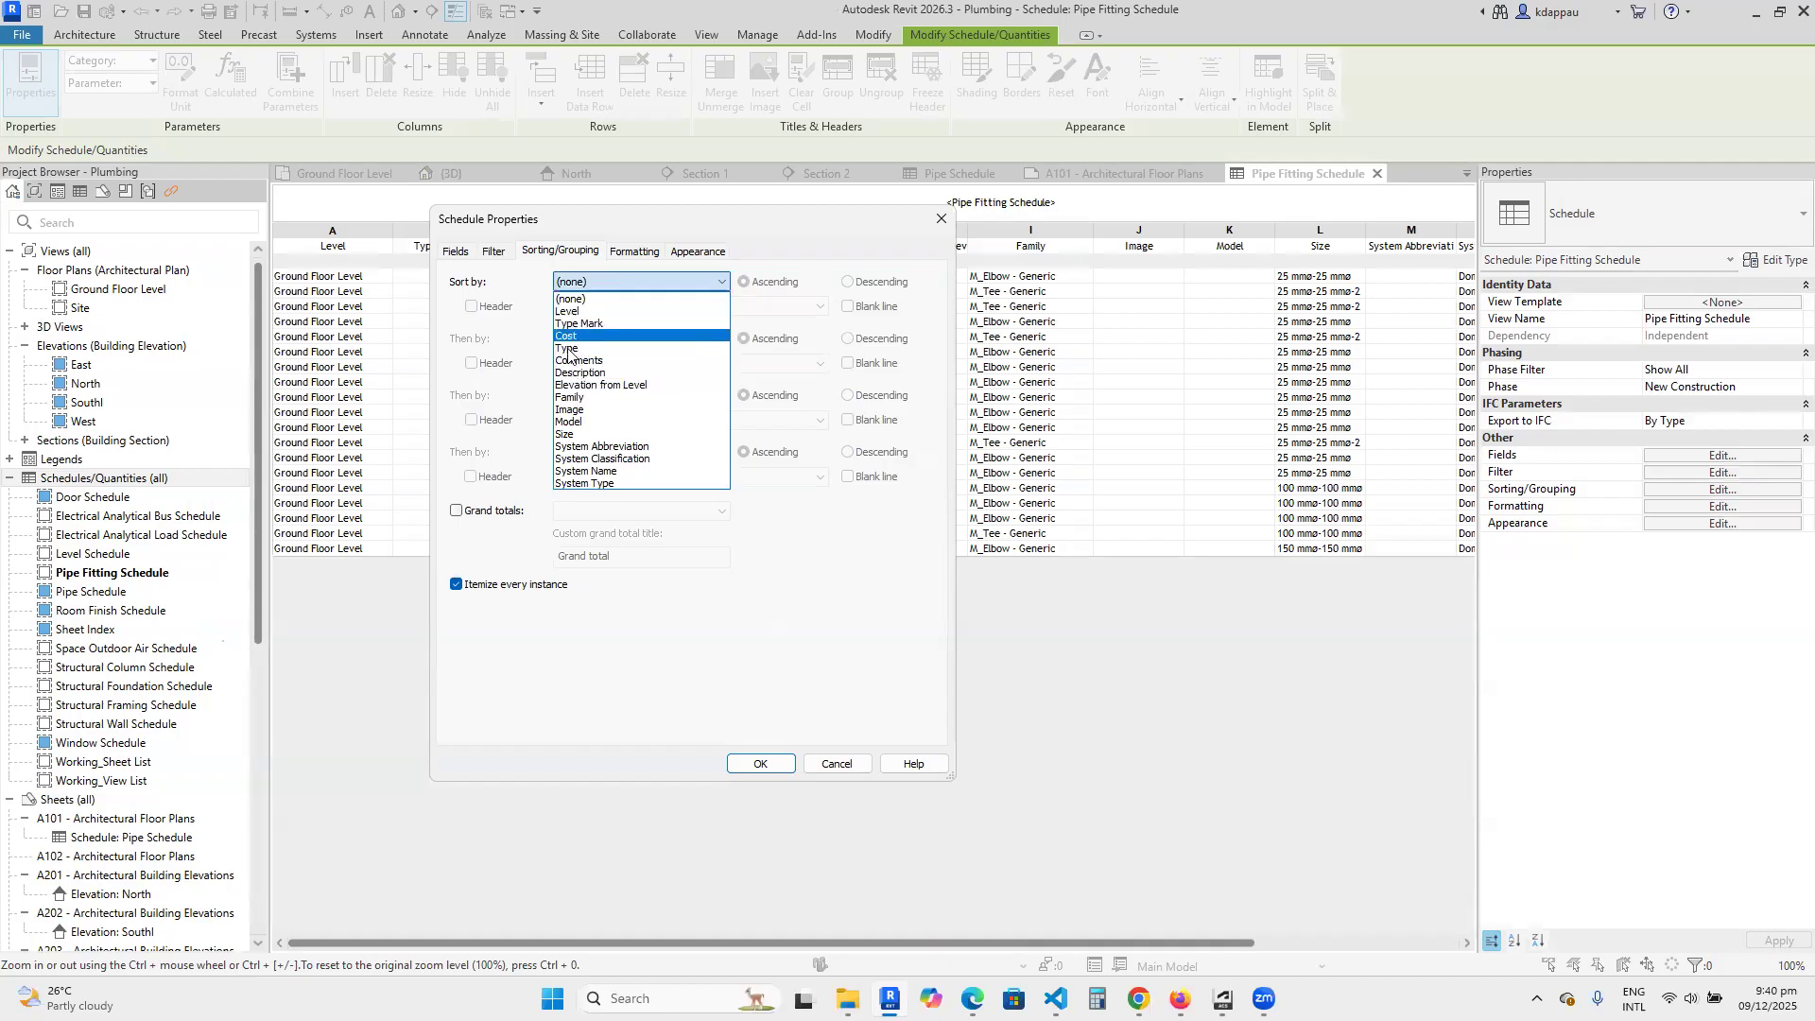
pyautogui.click(571, 398)
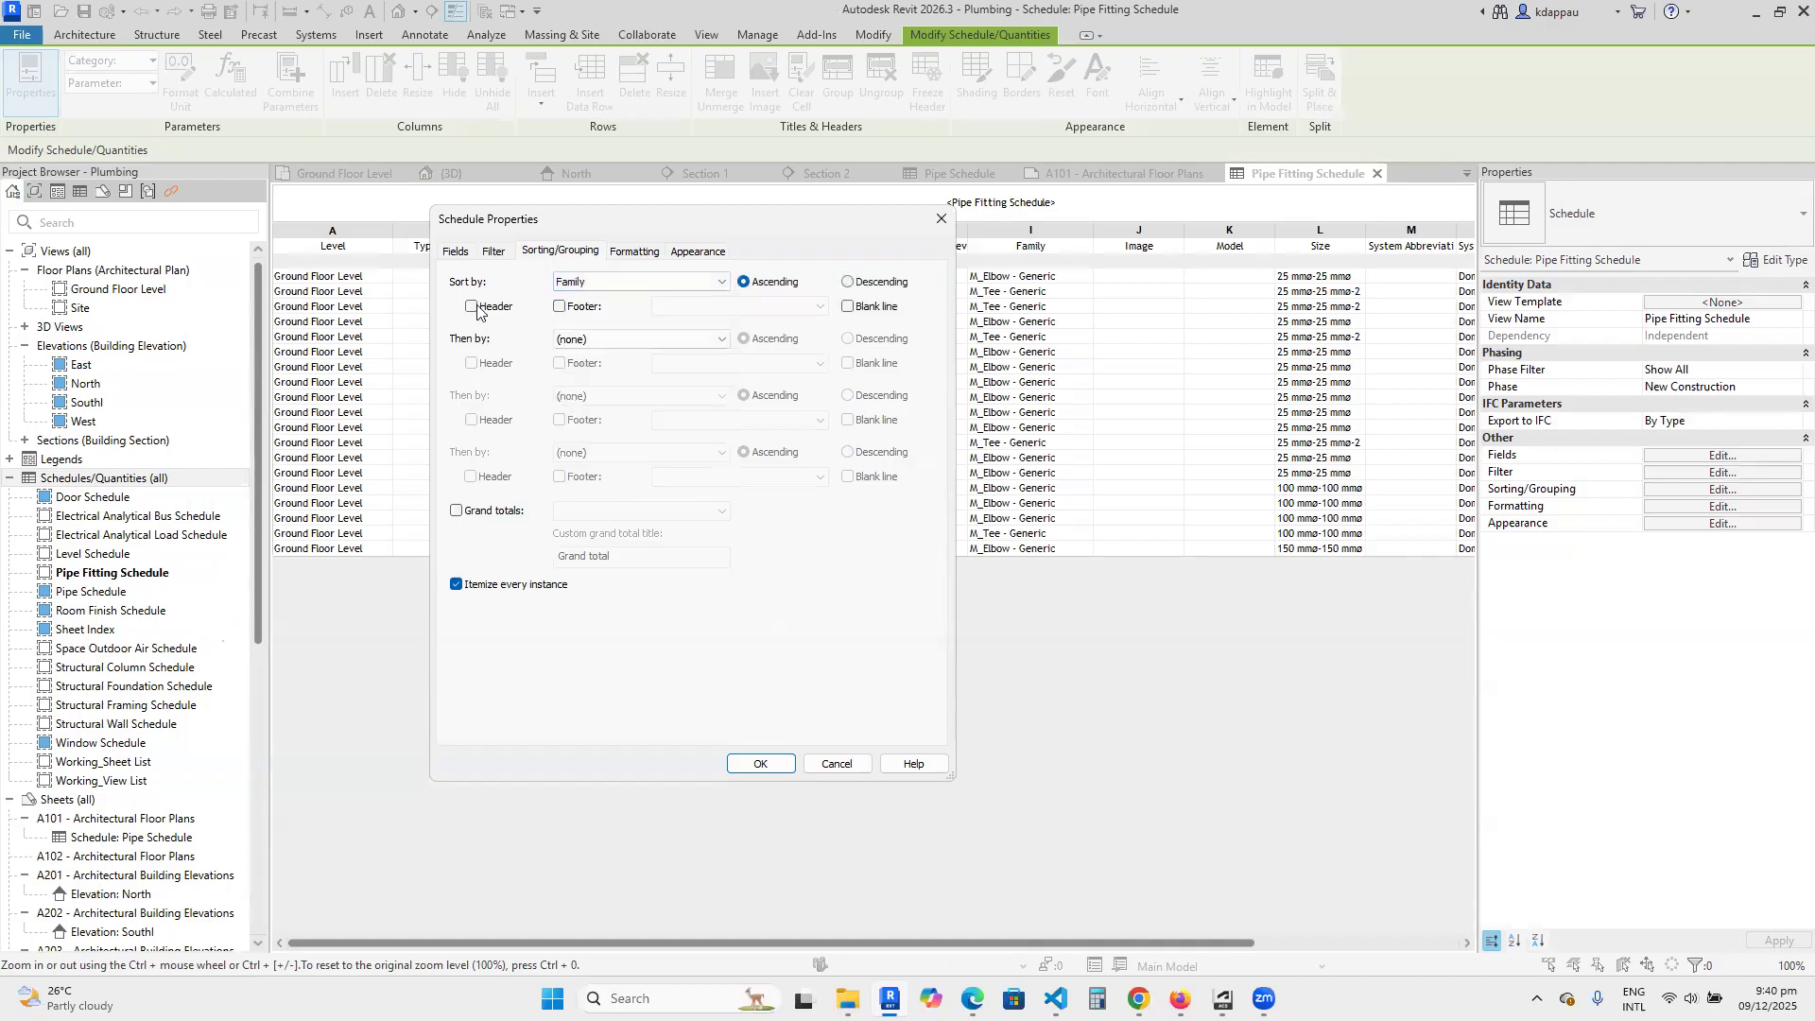
pyautogui.click(749, 764)
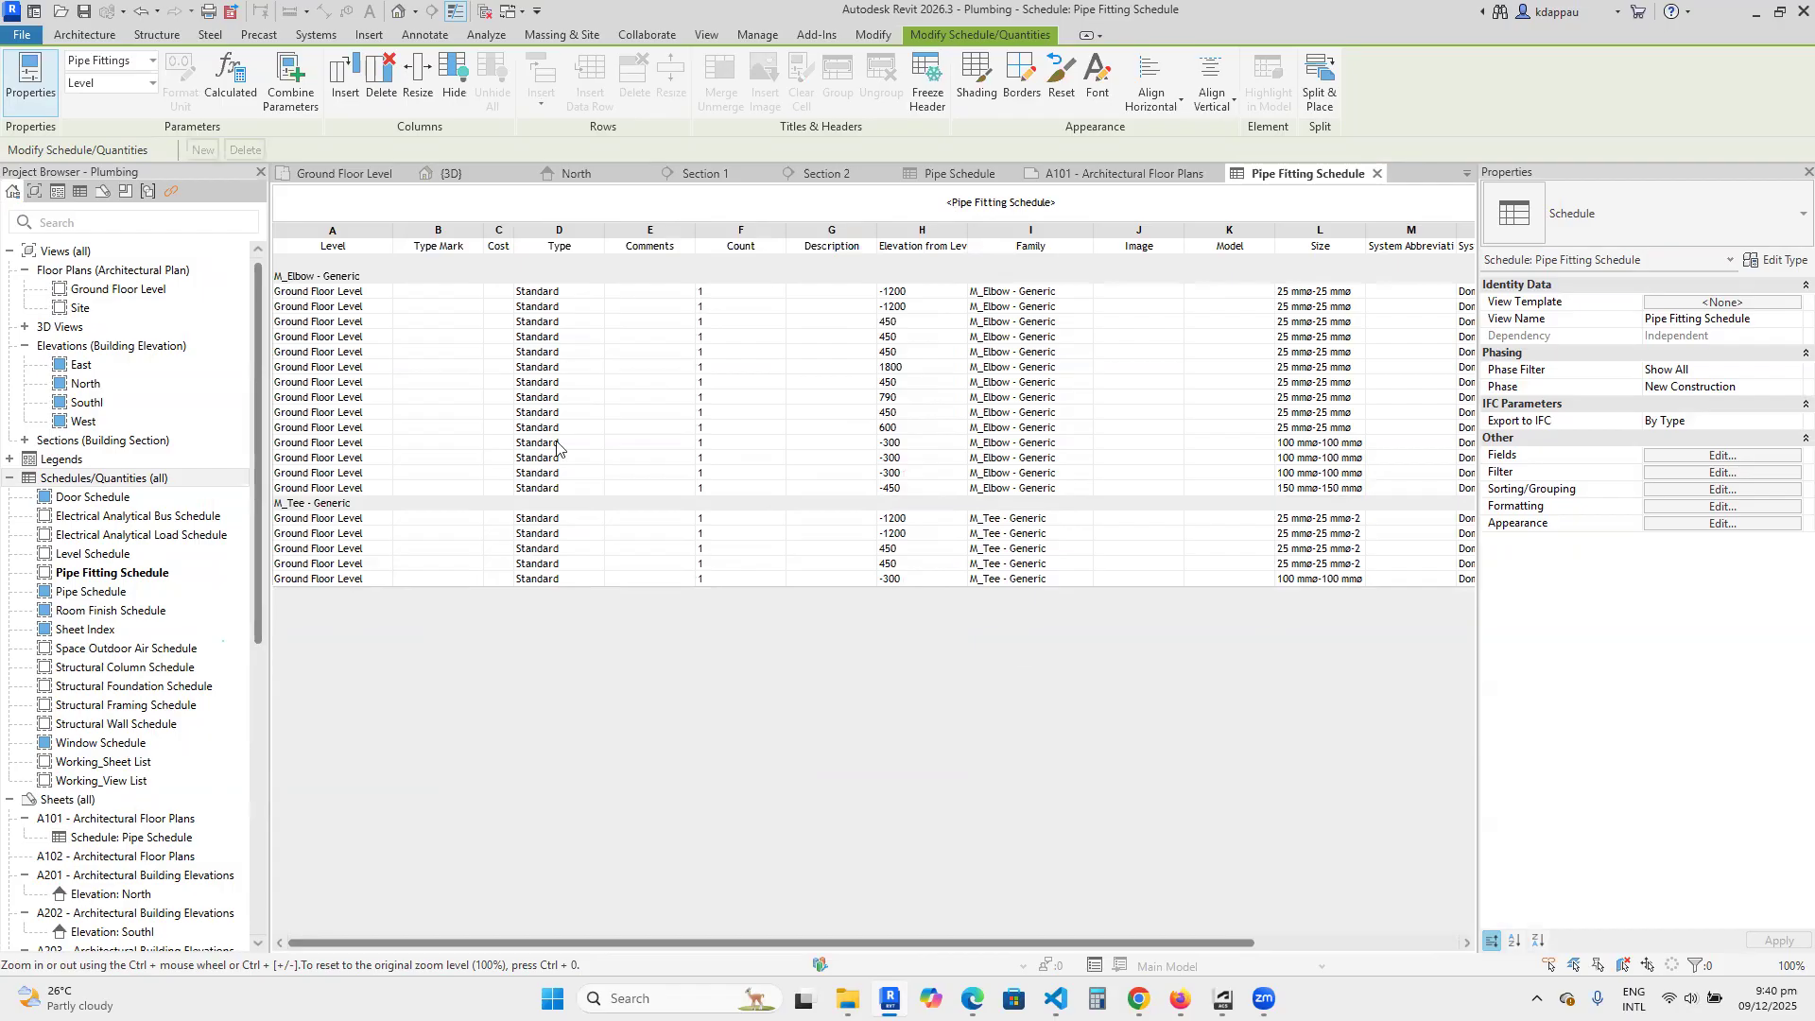
# In the Ground Floor Level plan, split the northern horizontal pipe between its eastern tee and grid 4, and delete the fitting at the split.
pyautogui.click(337, 174)
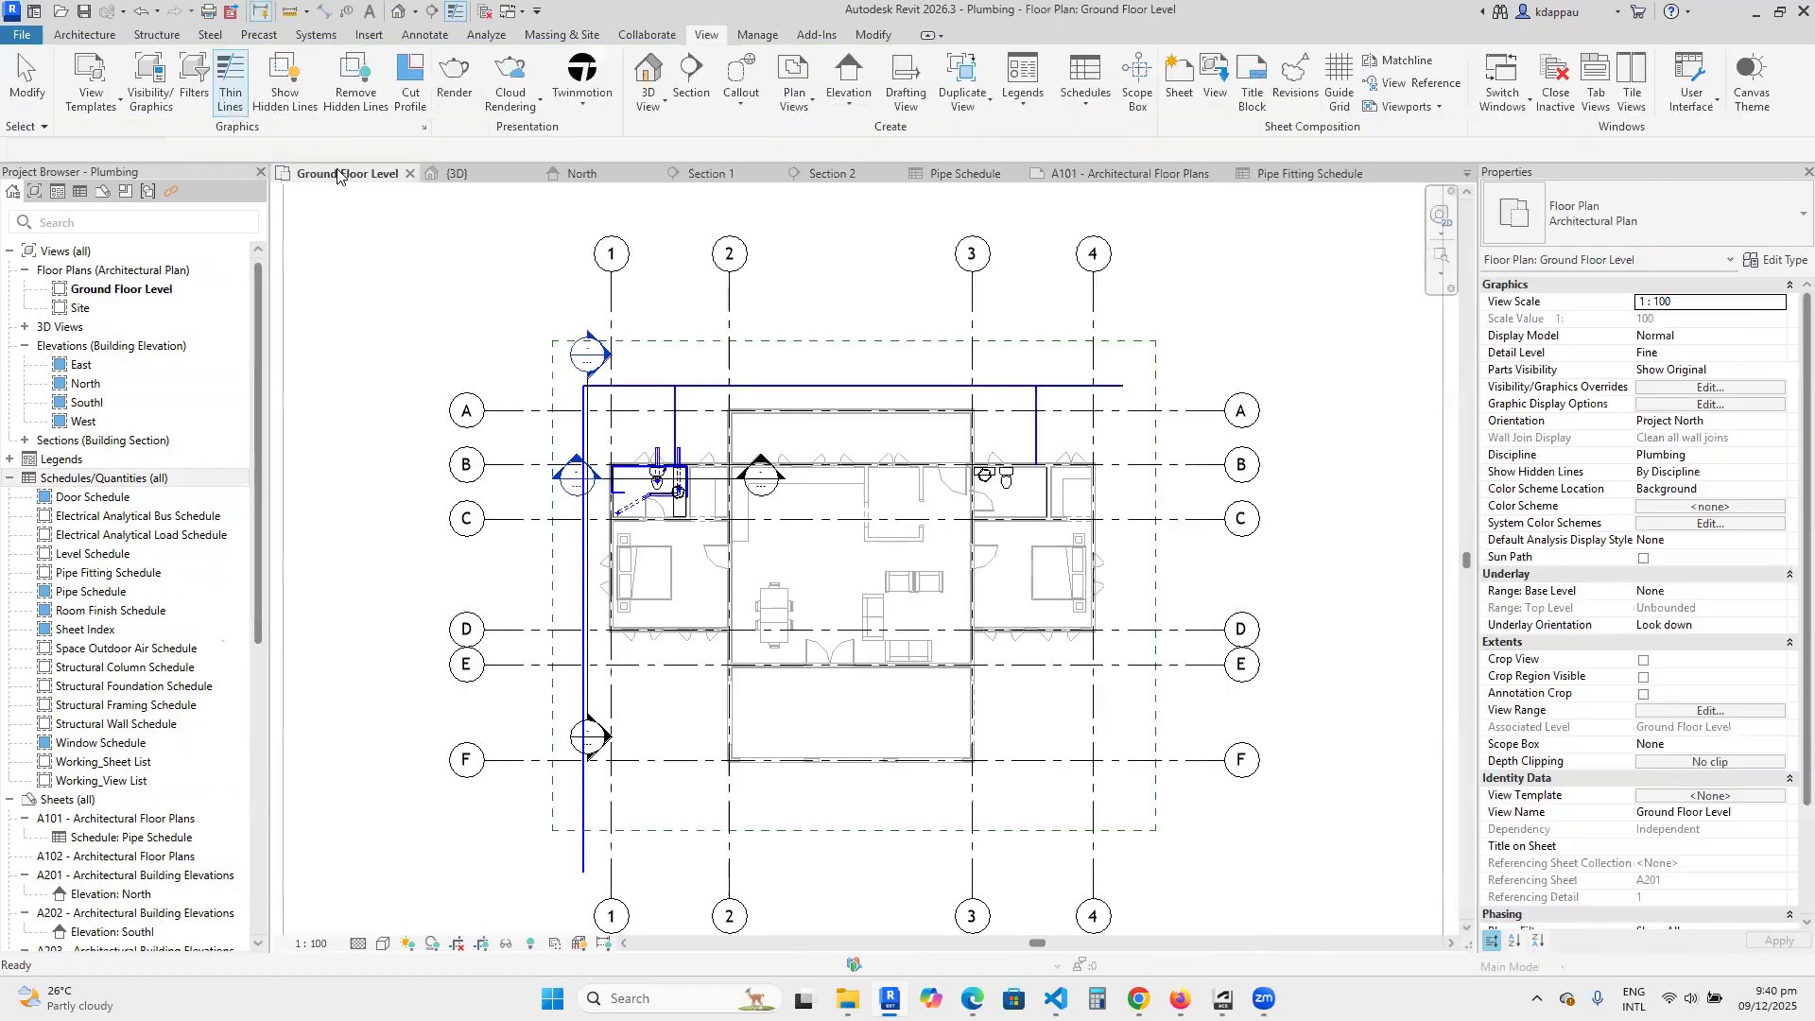
pyautogui.scroll(-3, 756, 510)
pyautogui.scroll(8, 756, 518)
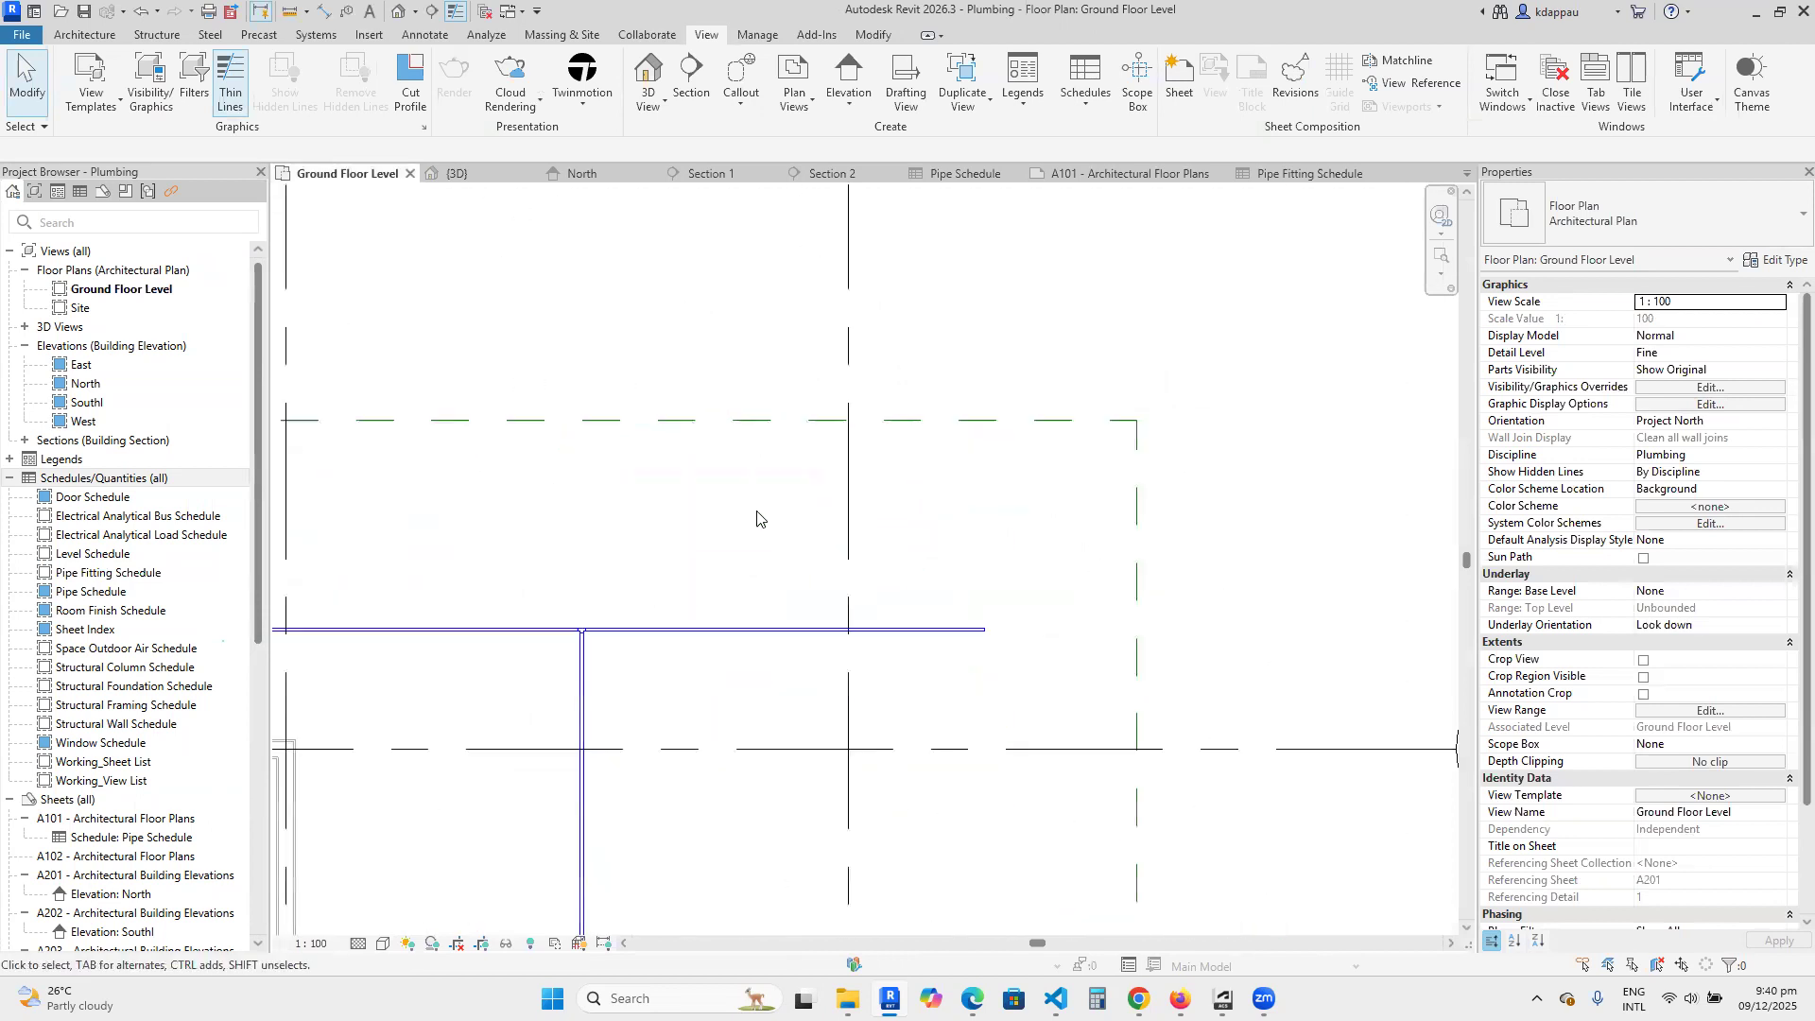
pyautogui.click(775, 630)
pyautogui.scroll(1, 690, 512)
pyautogui.rightClick(681, 506)
pyautogui.press('Escape')
pyautogui.click(537, 59)
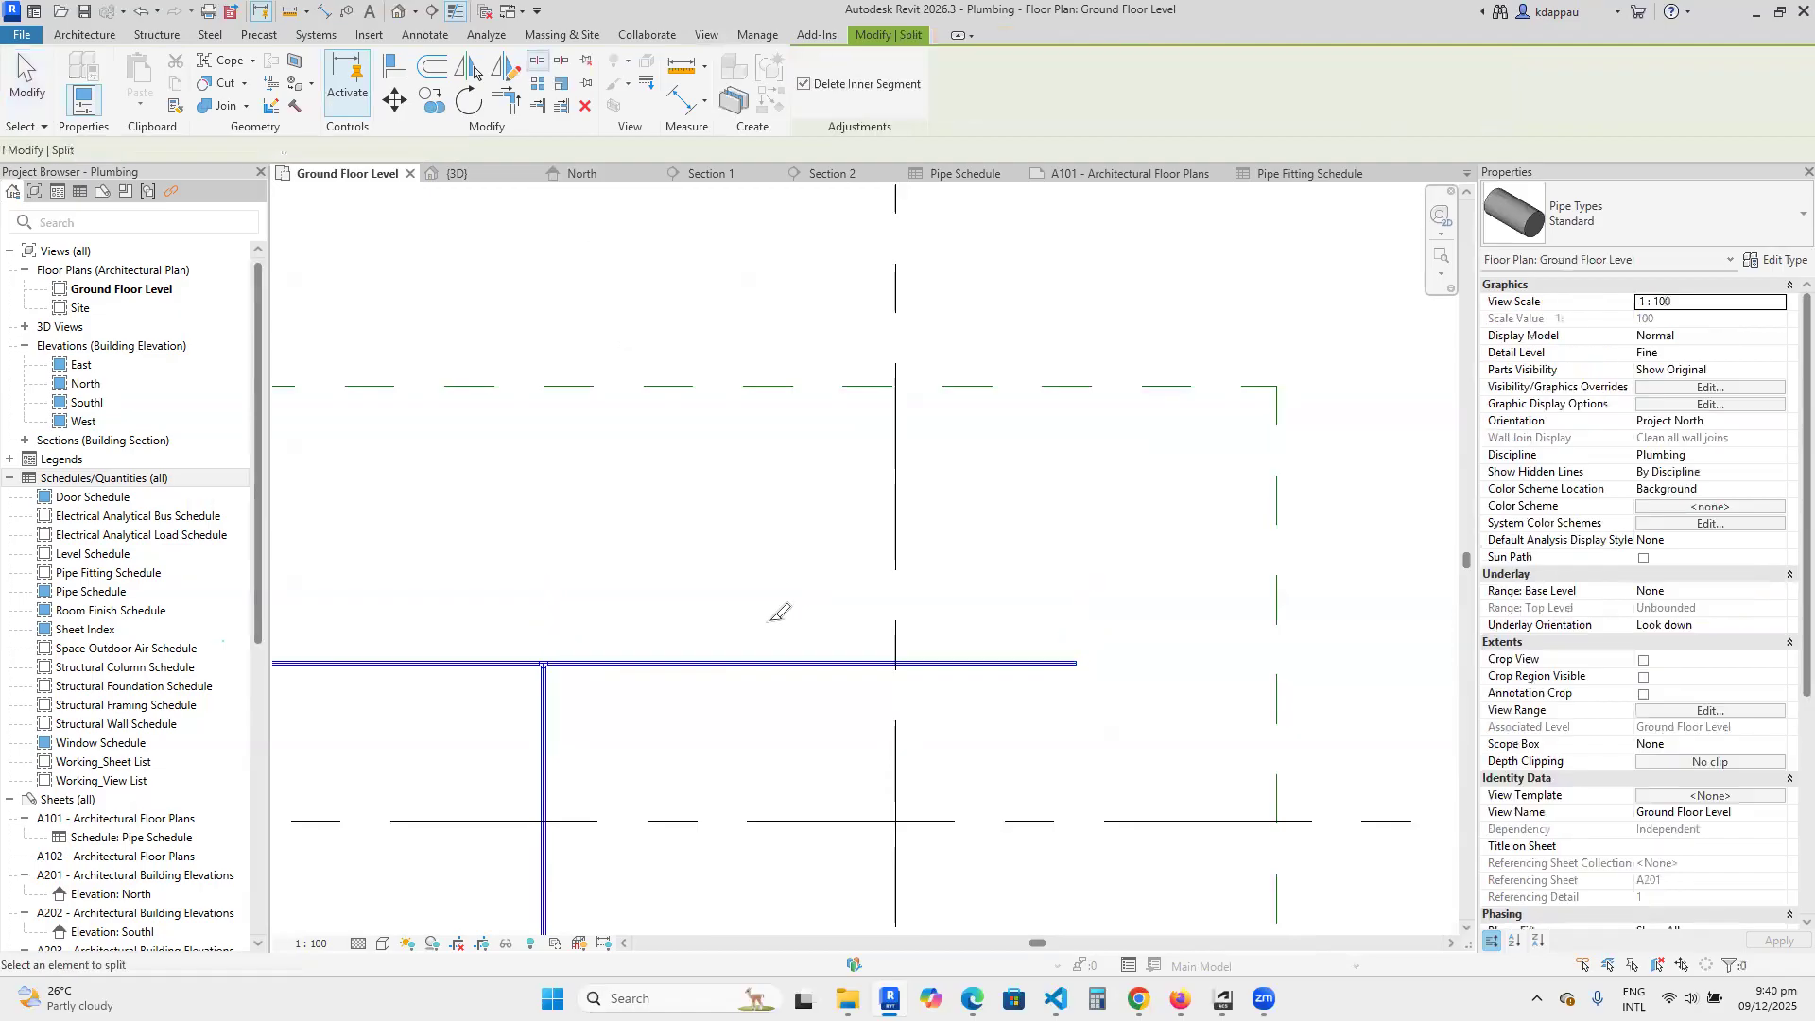
pyautogui.scroll(2, 855, 794)
pyautogui.click(717, 556)
pyautogui.rightClick(702, 419)
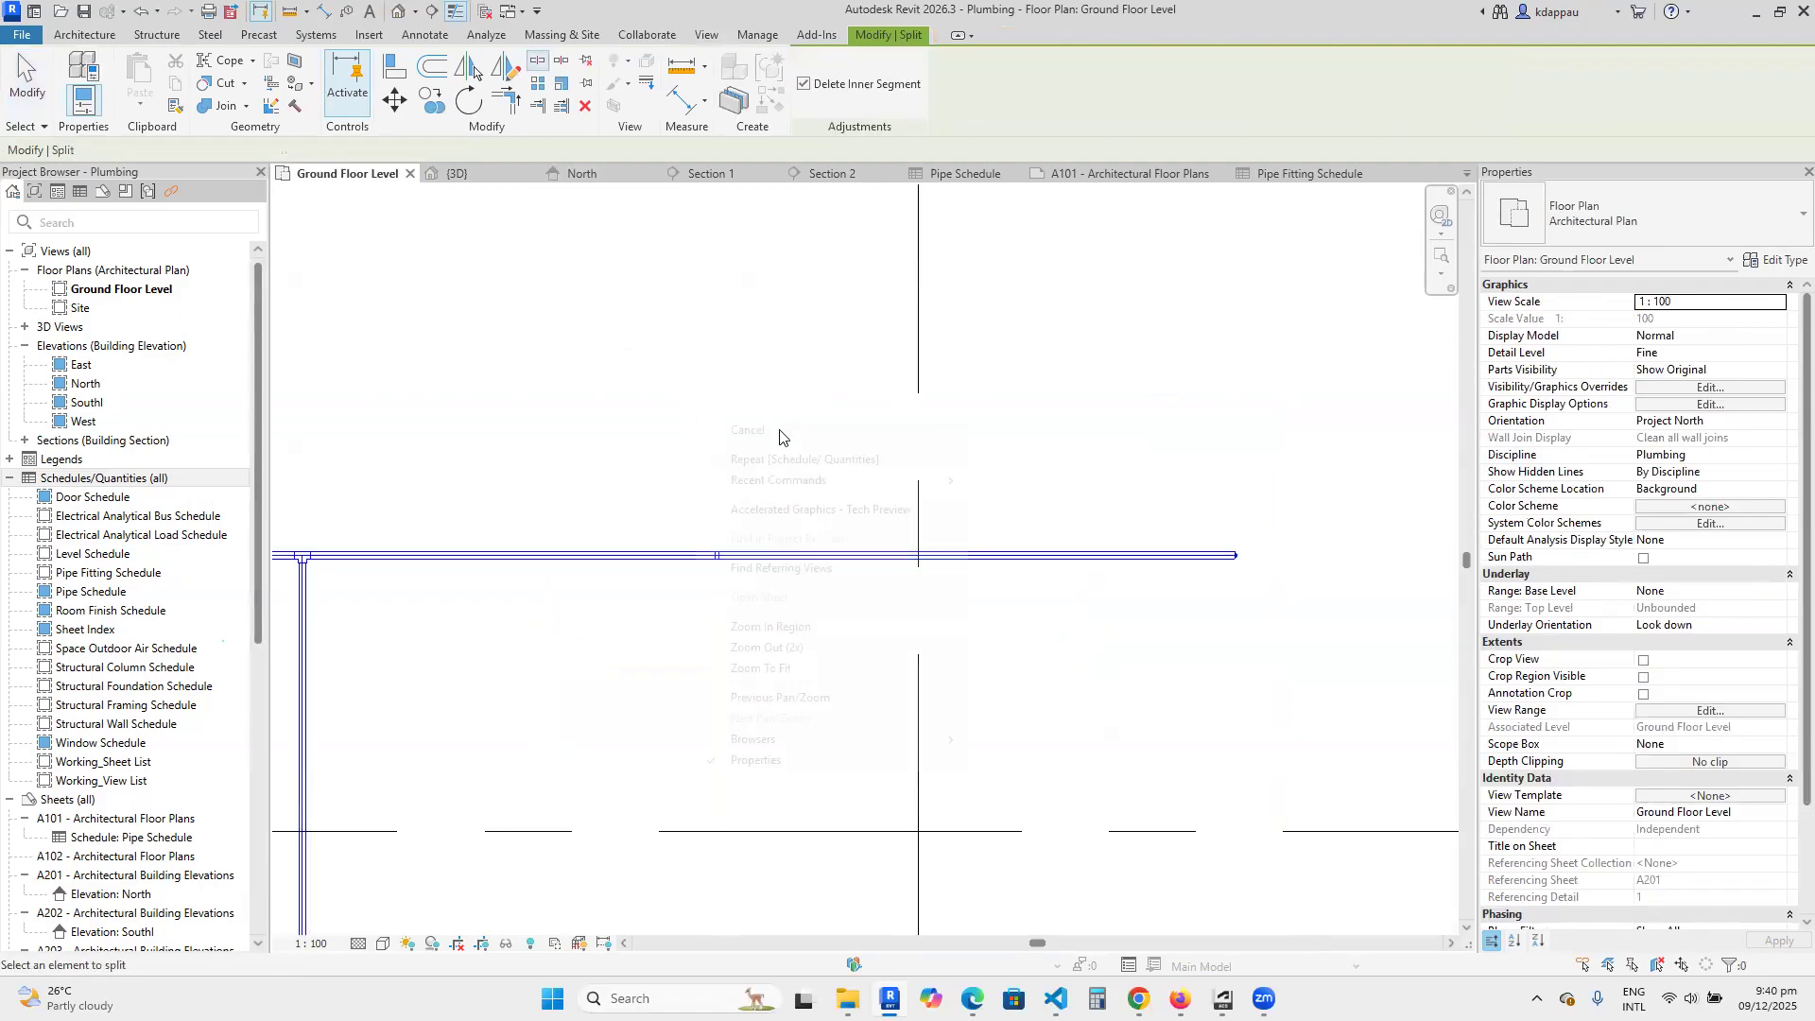
pyautogui.rightClick(747, 406)
pyautogui.click(784, 416)
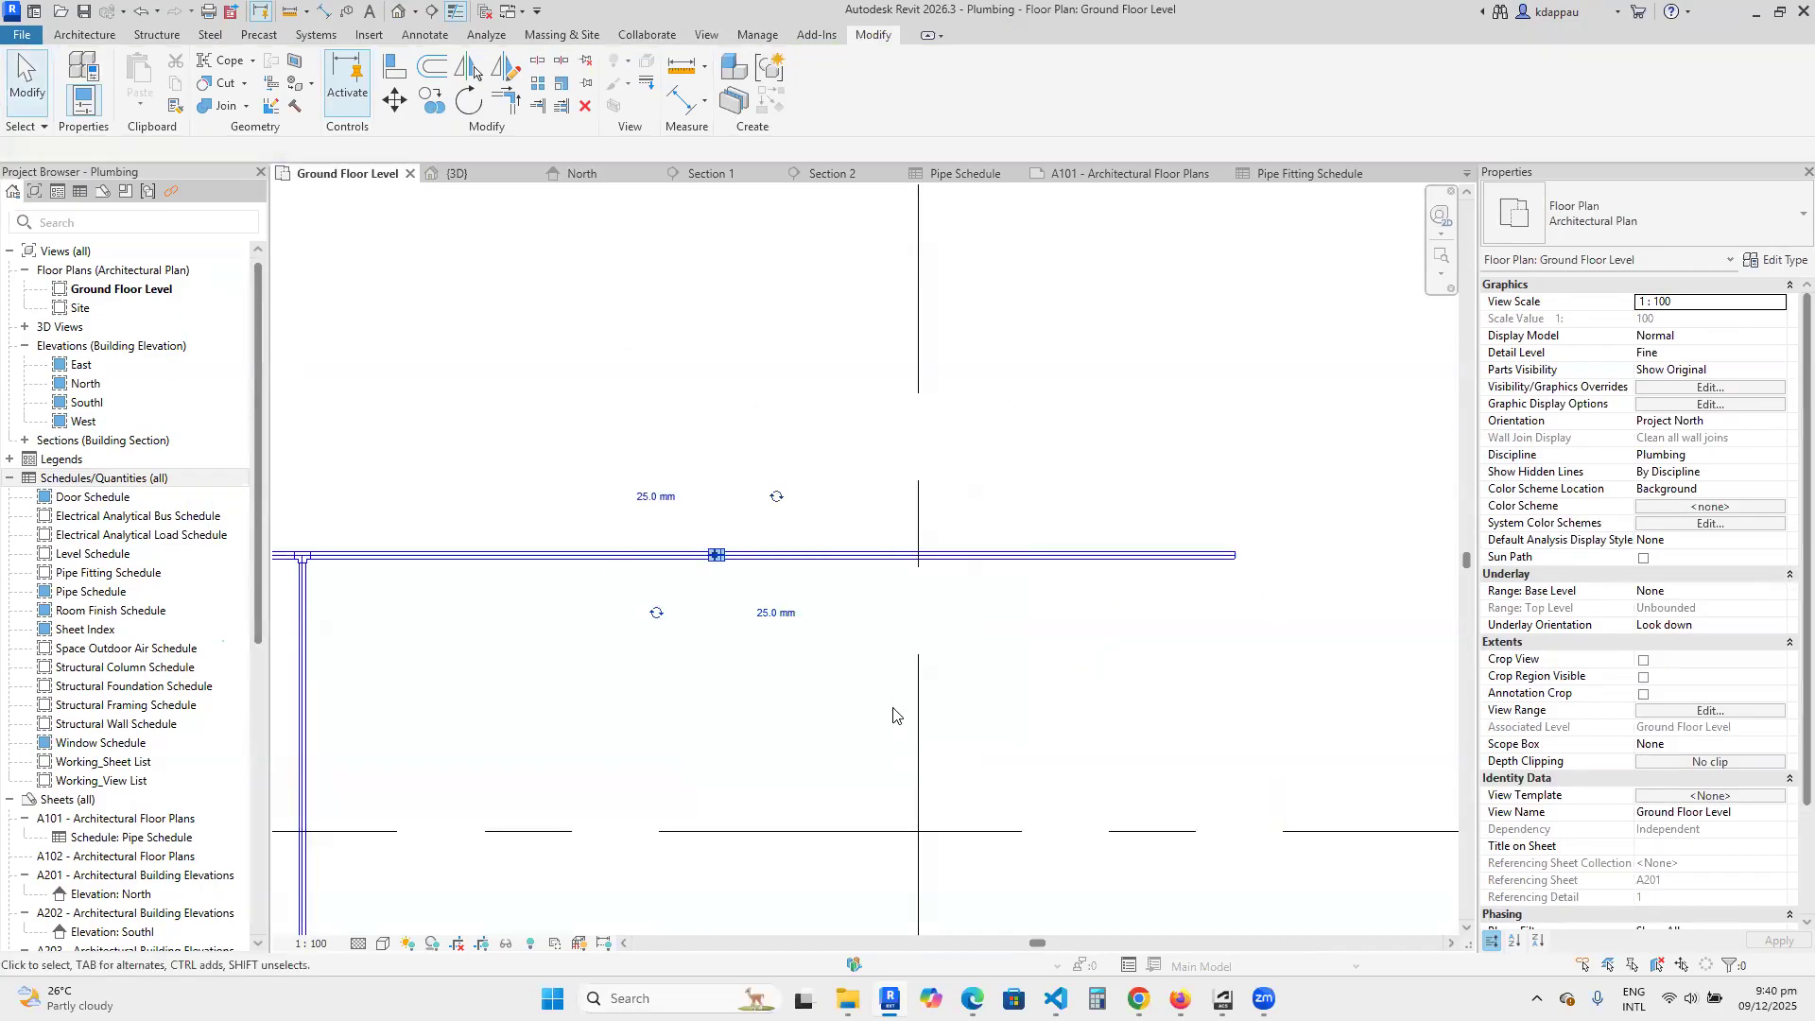
pyautogui.press('Delete')
# Set the diameter of the split pipe's eastern section to 100 mm.
pyautogui.scroll(3, 749, 567)
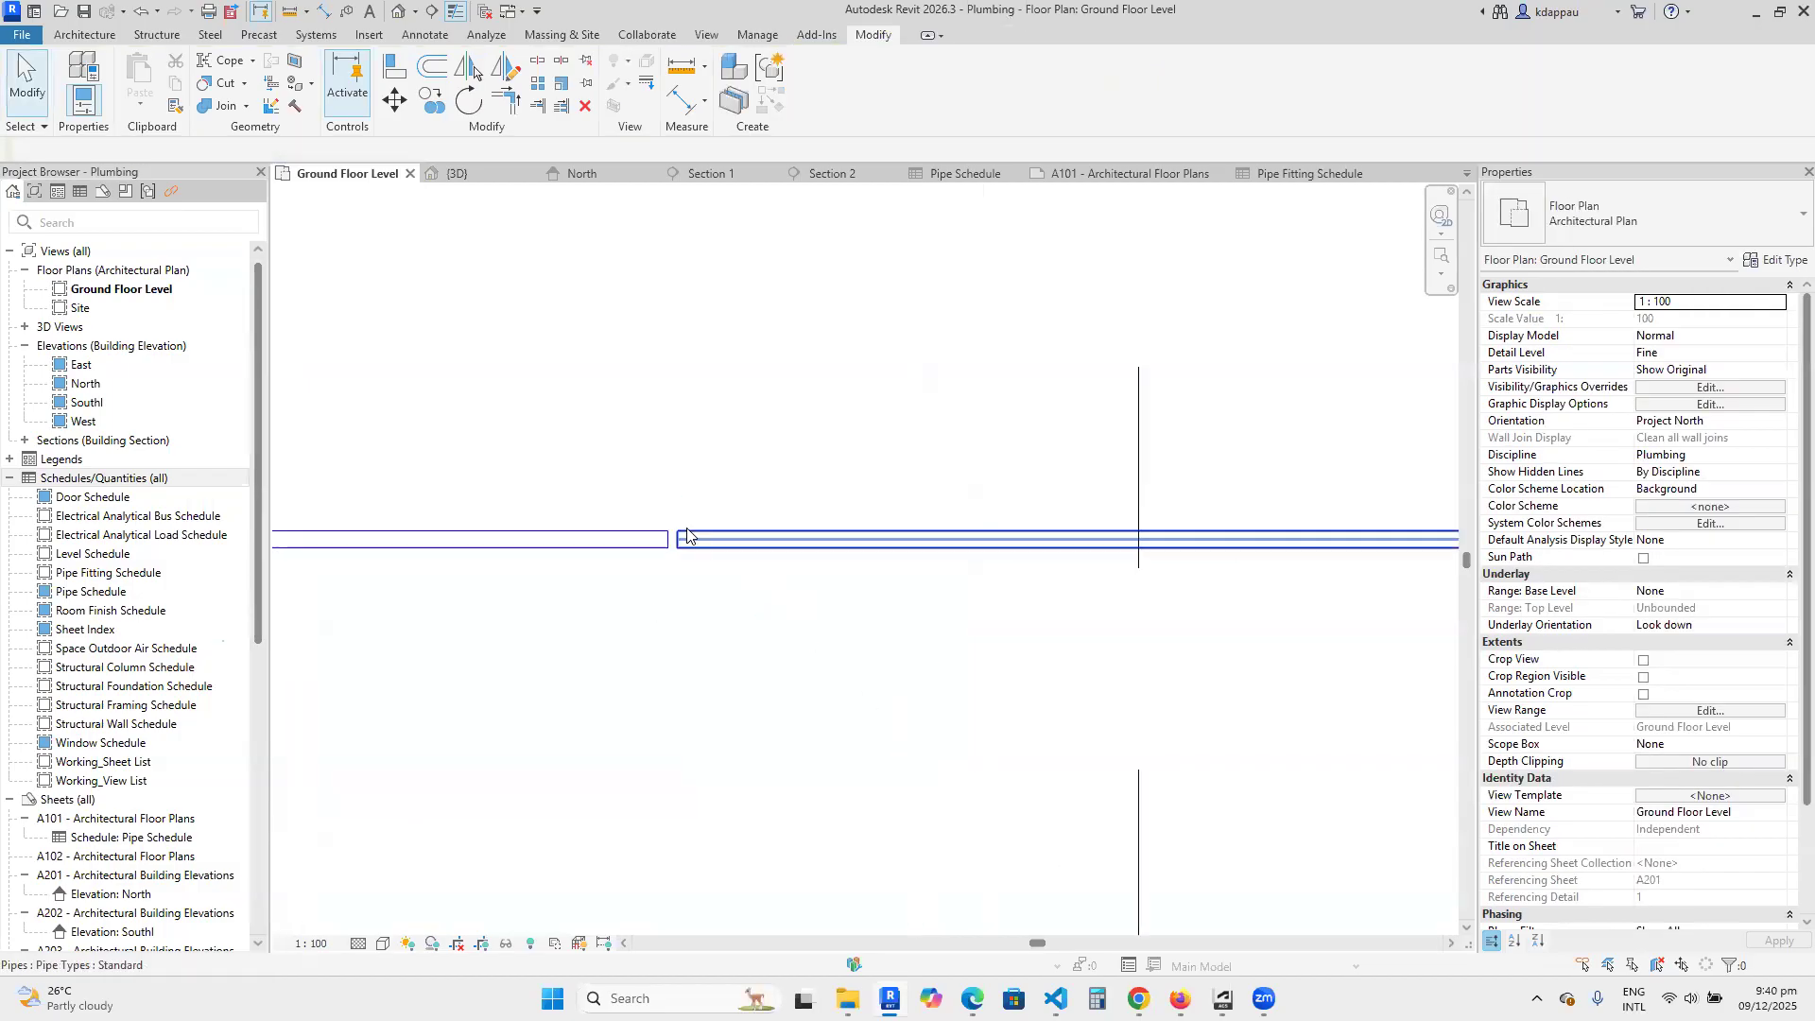
pyautogui.click(696, 549)
pyautogui.scroll(2, 697, 559)
pyautogui.scroll(-2, 645, 613)
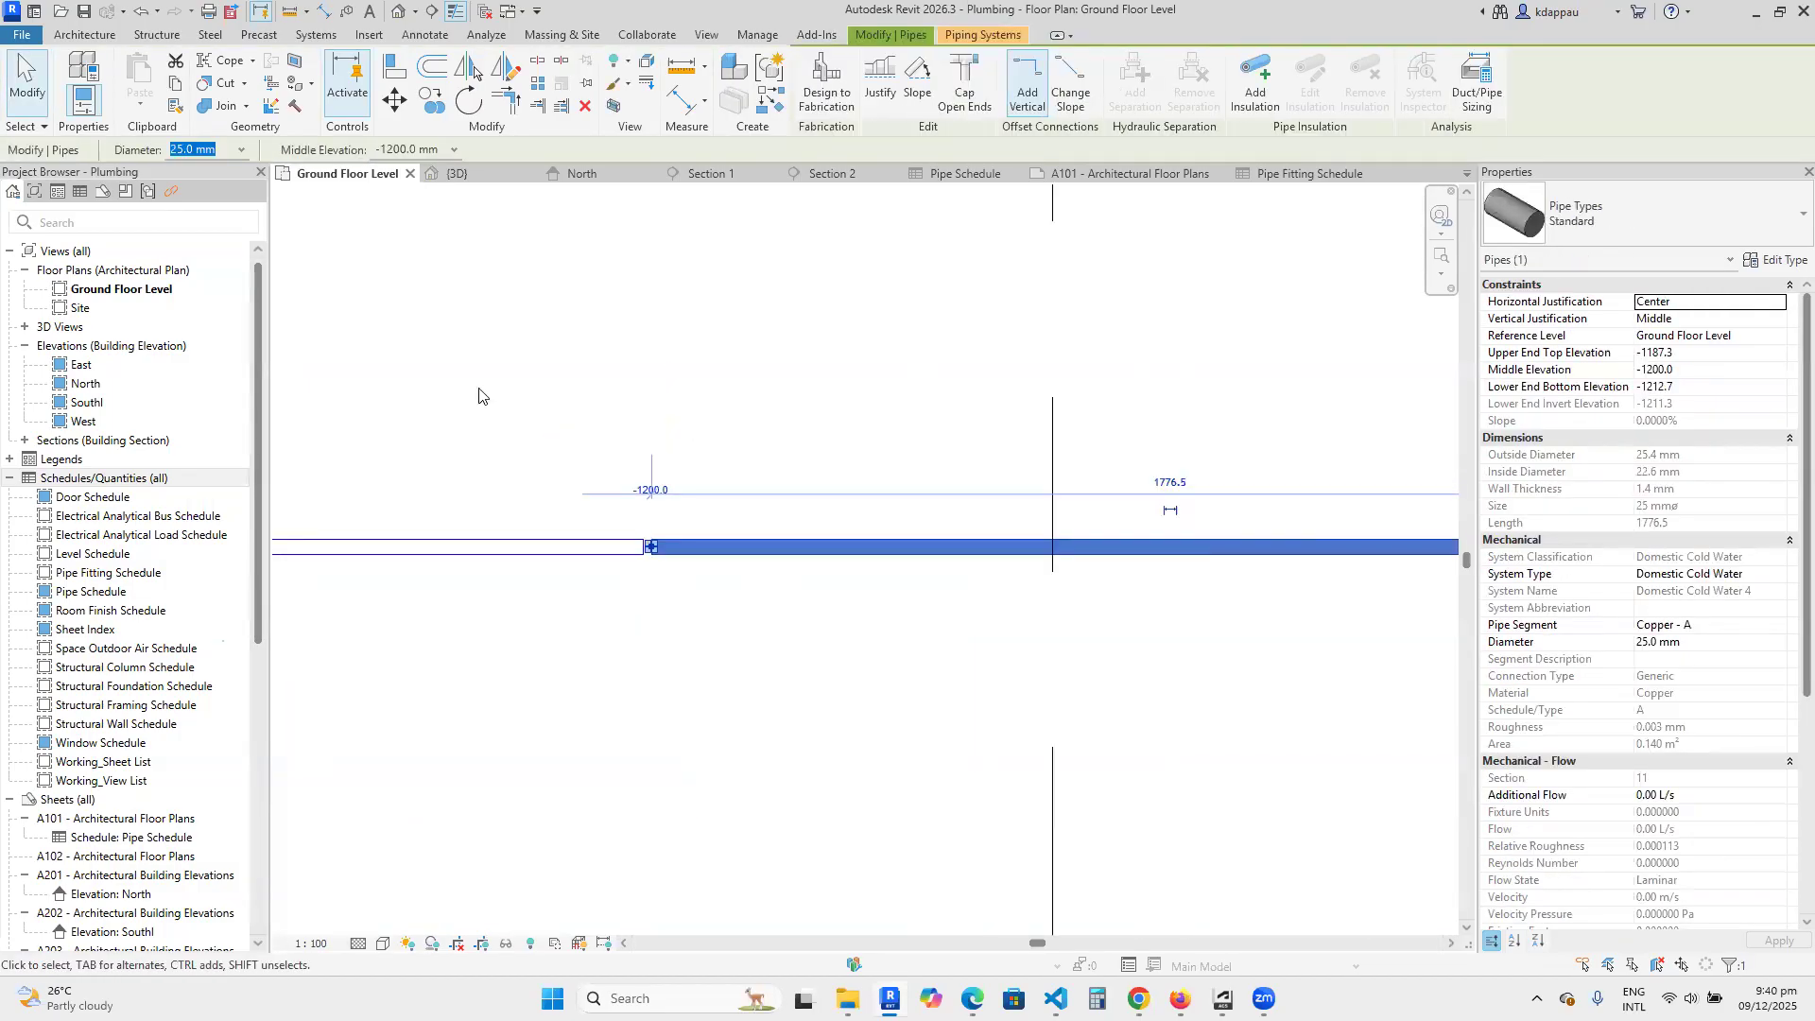
pyautogui.click(242, 149)
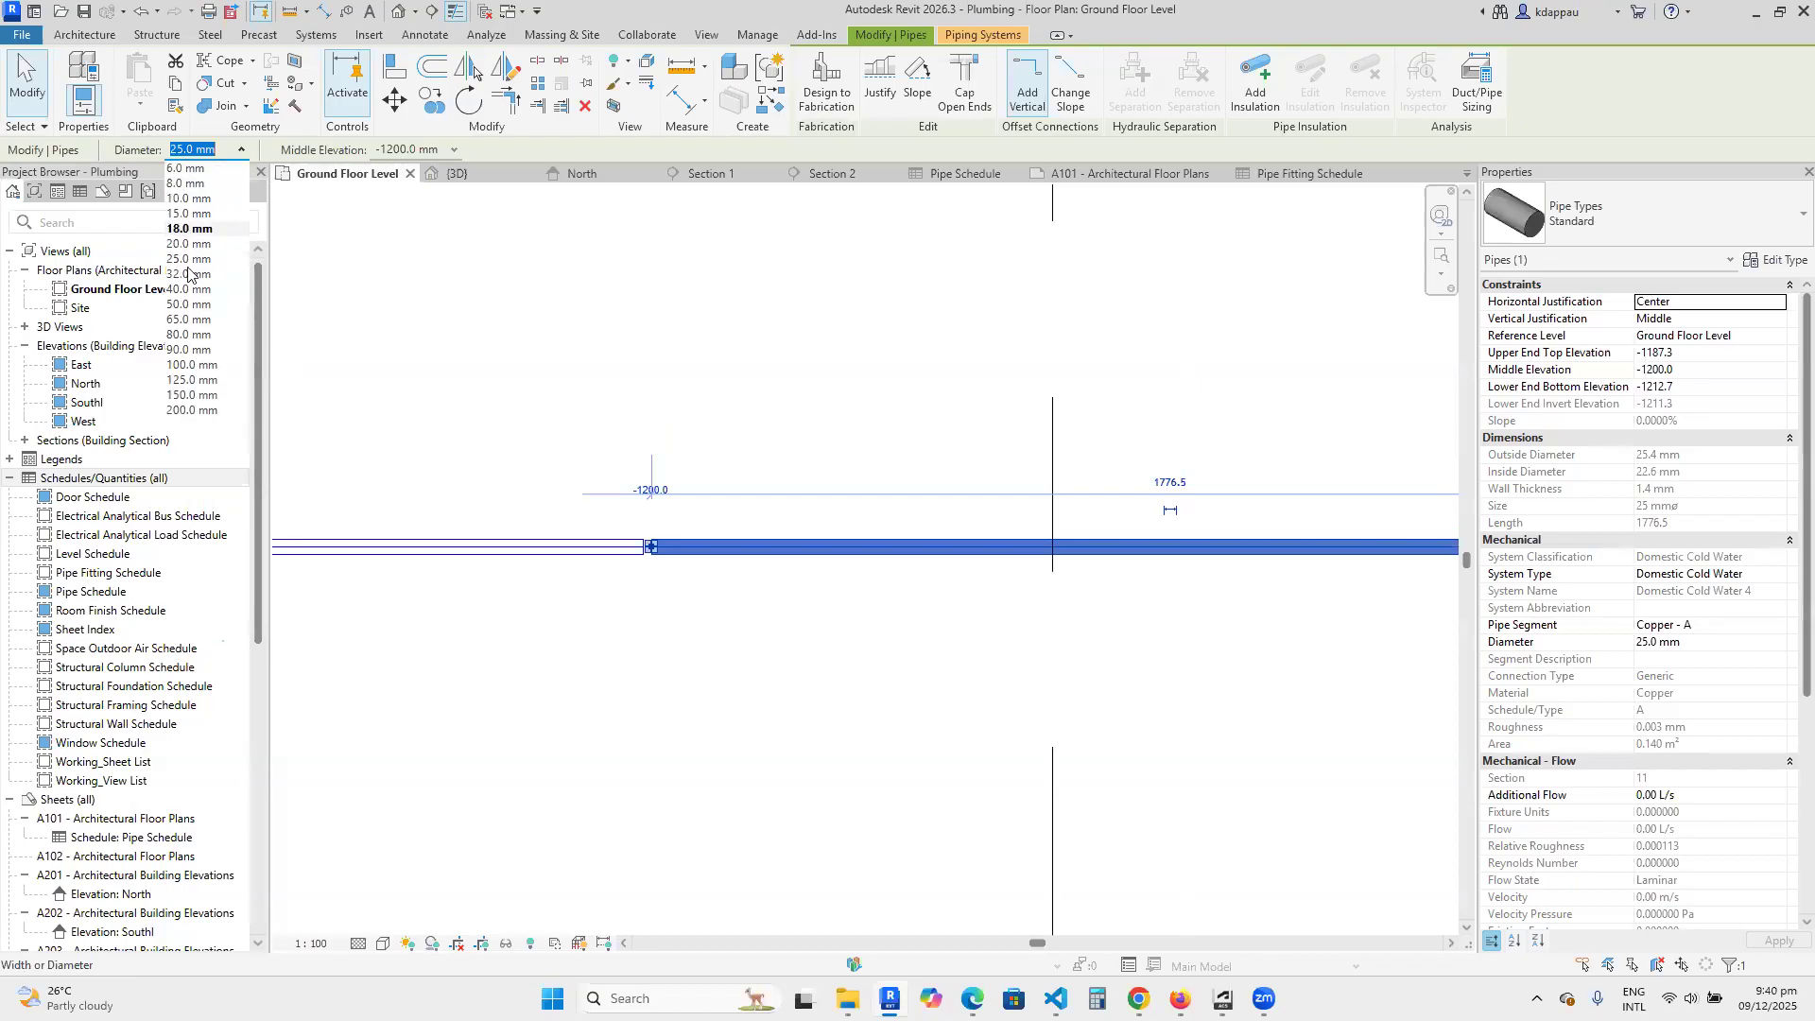
pyautogui.click(192, 365)
pyautogui.scroll(3, 703, 581)
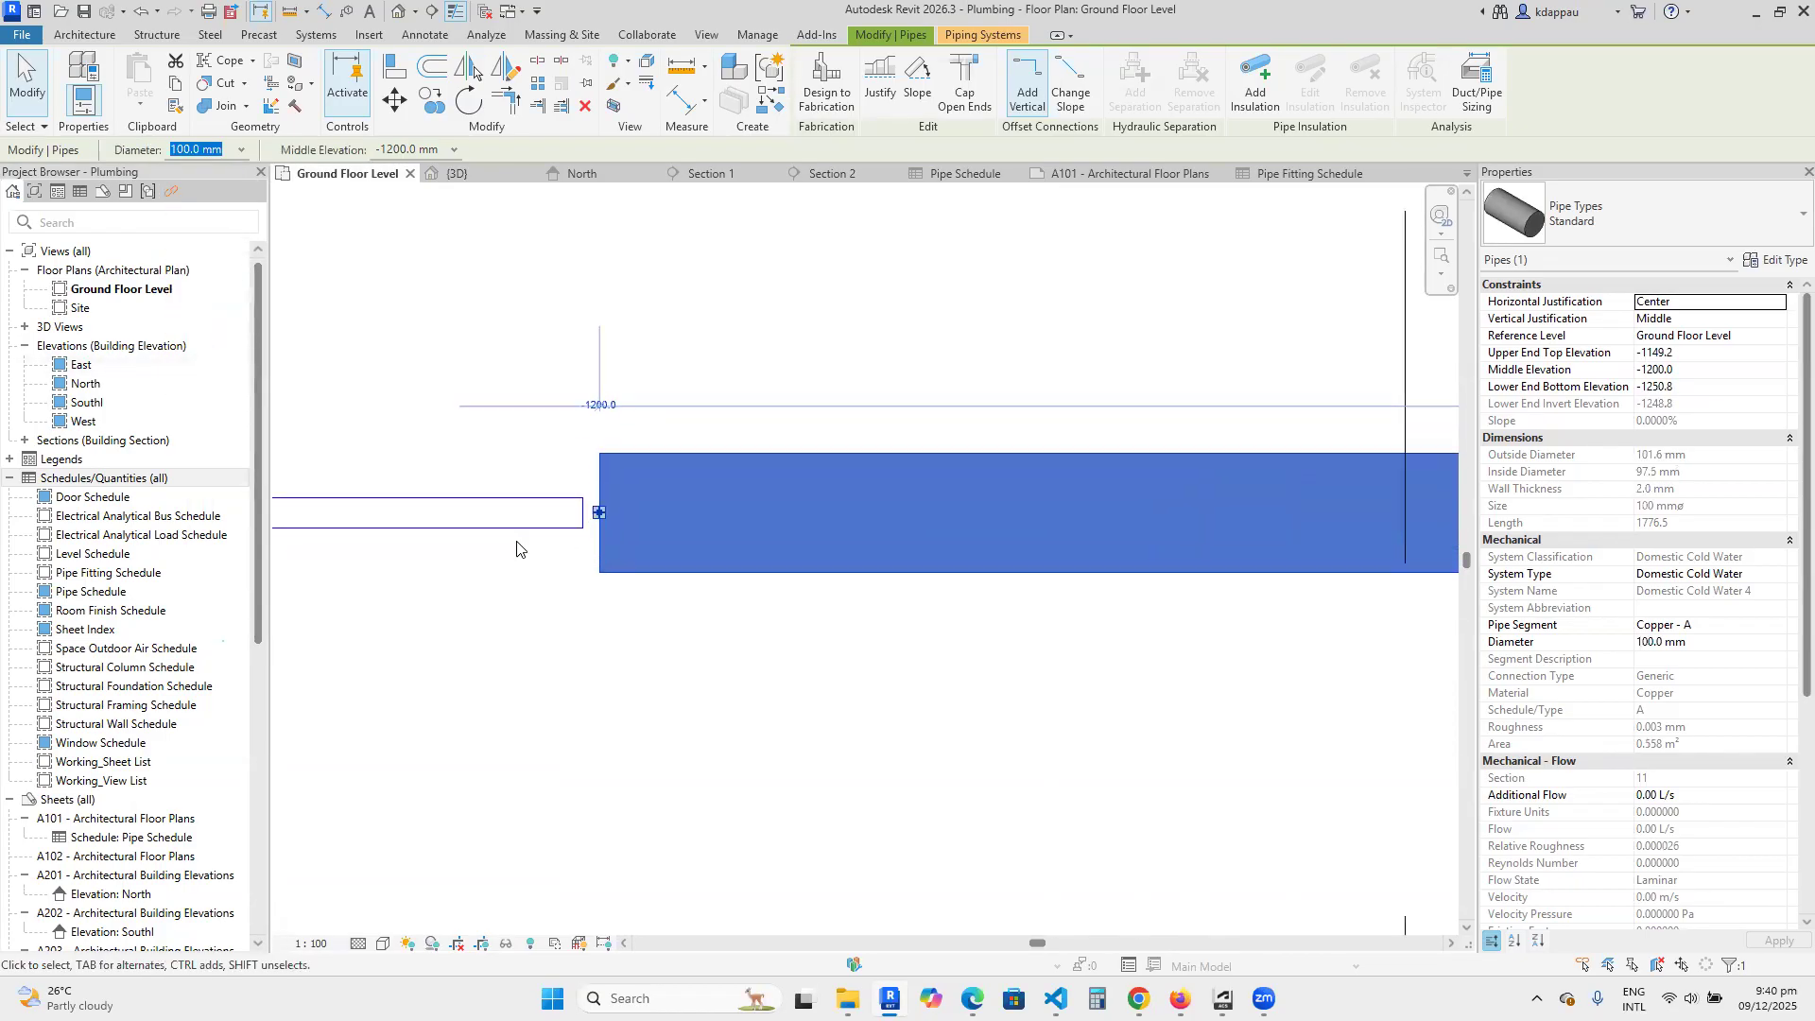
# Connect the open end of the 100 mm section to the 25 mm pipe and check the new fitting in the Pipe Fitting Schedule.
pyautogui.moveTo(614, 506); pyautogui.dragTo(591, 506)
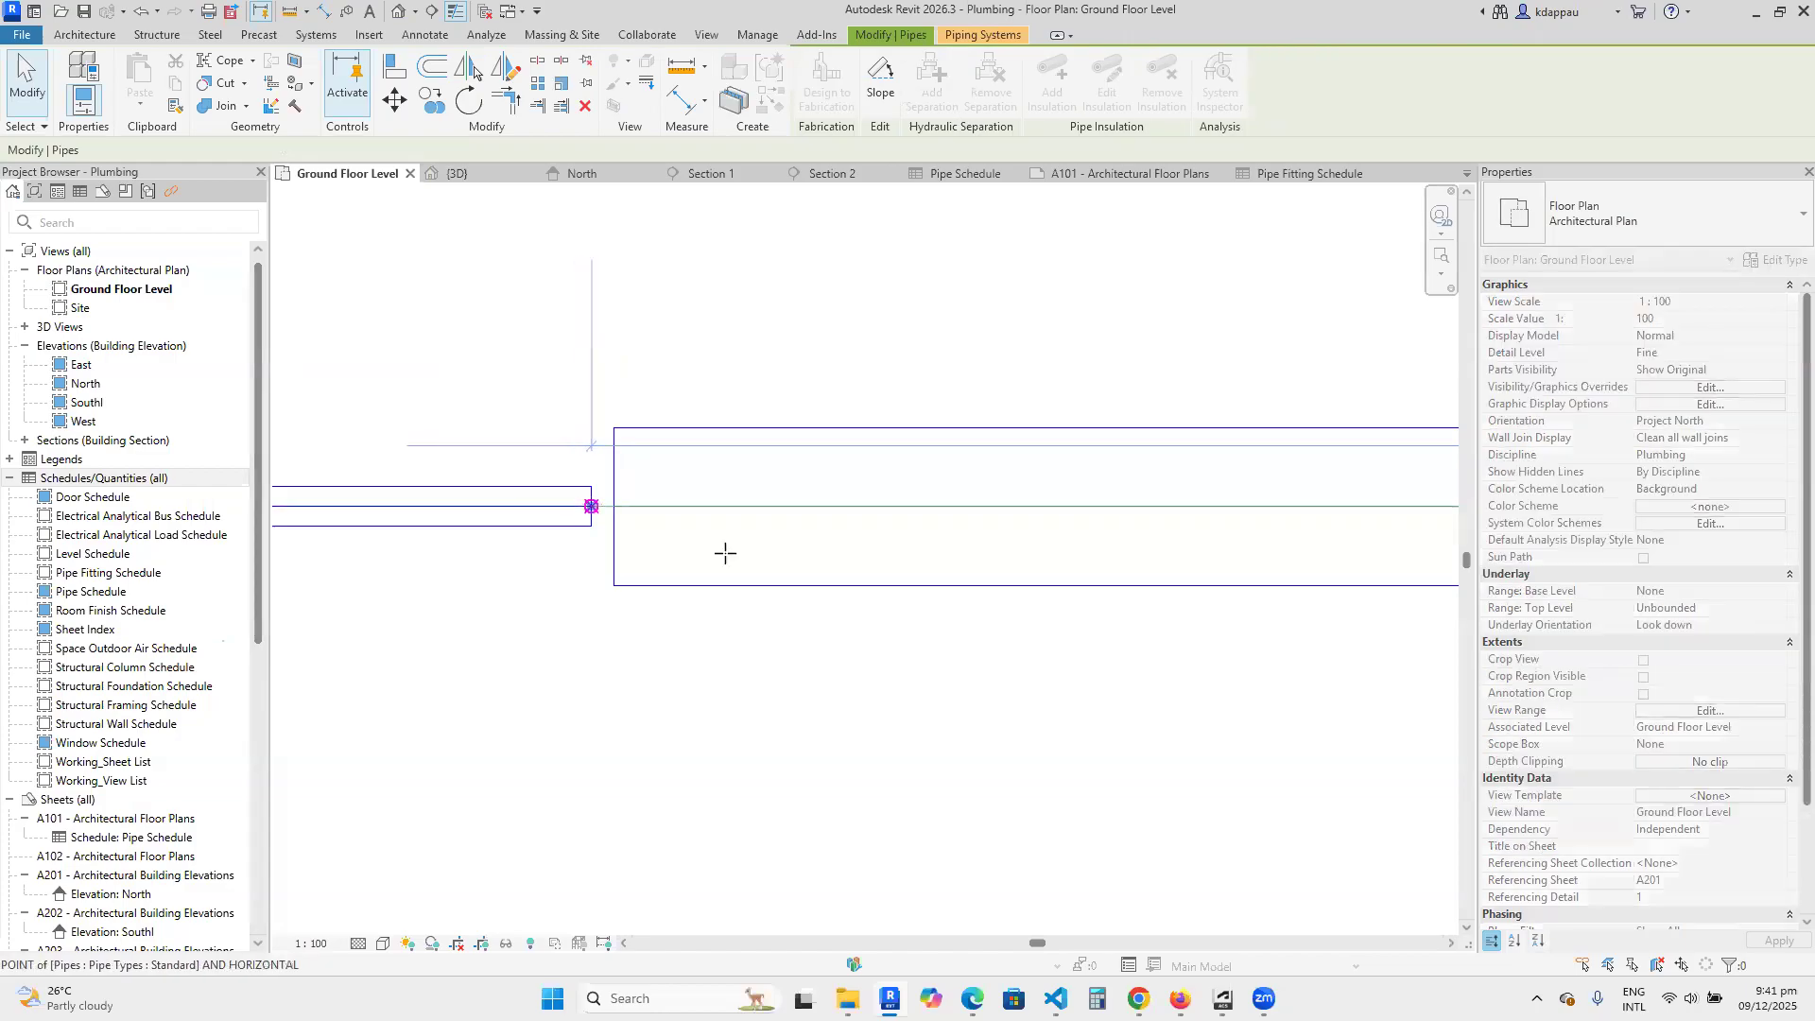
pyautogui.click(551, 393)
pyautogui.scroll(-5, 688, 488)
pyautogui.scroll(1, 603, 515)
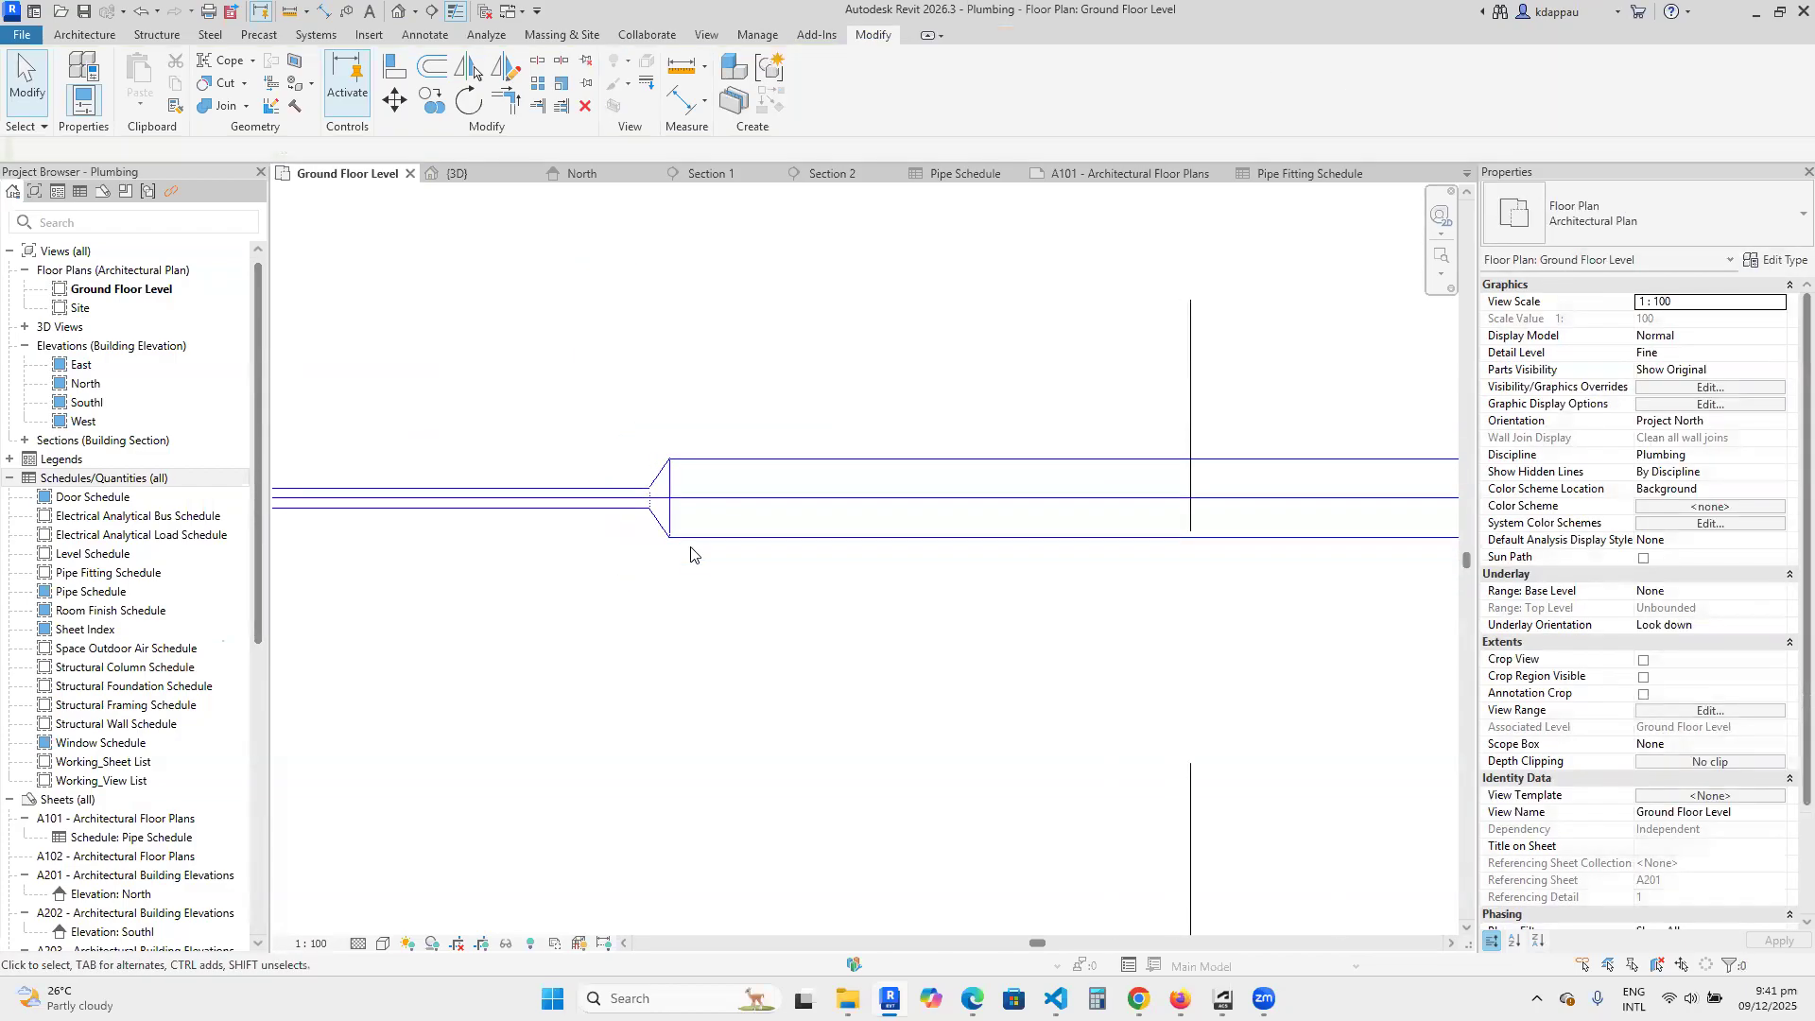
pyautogui.click(1302, 174)
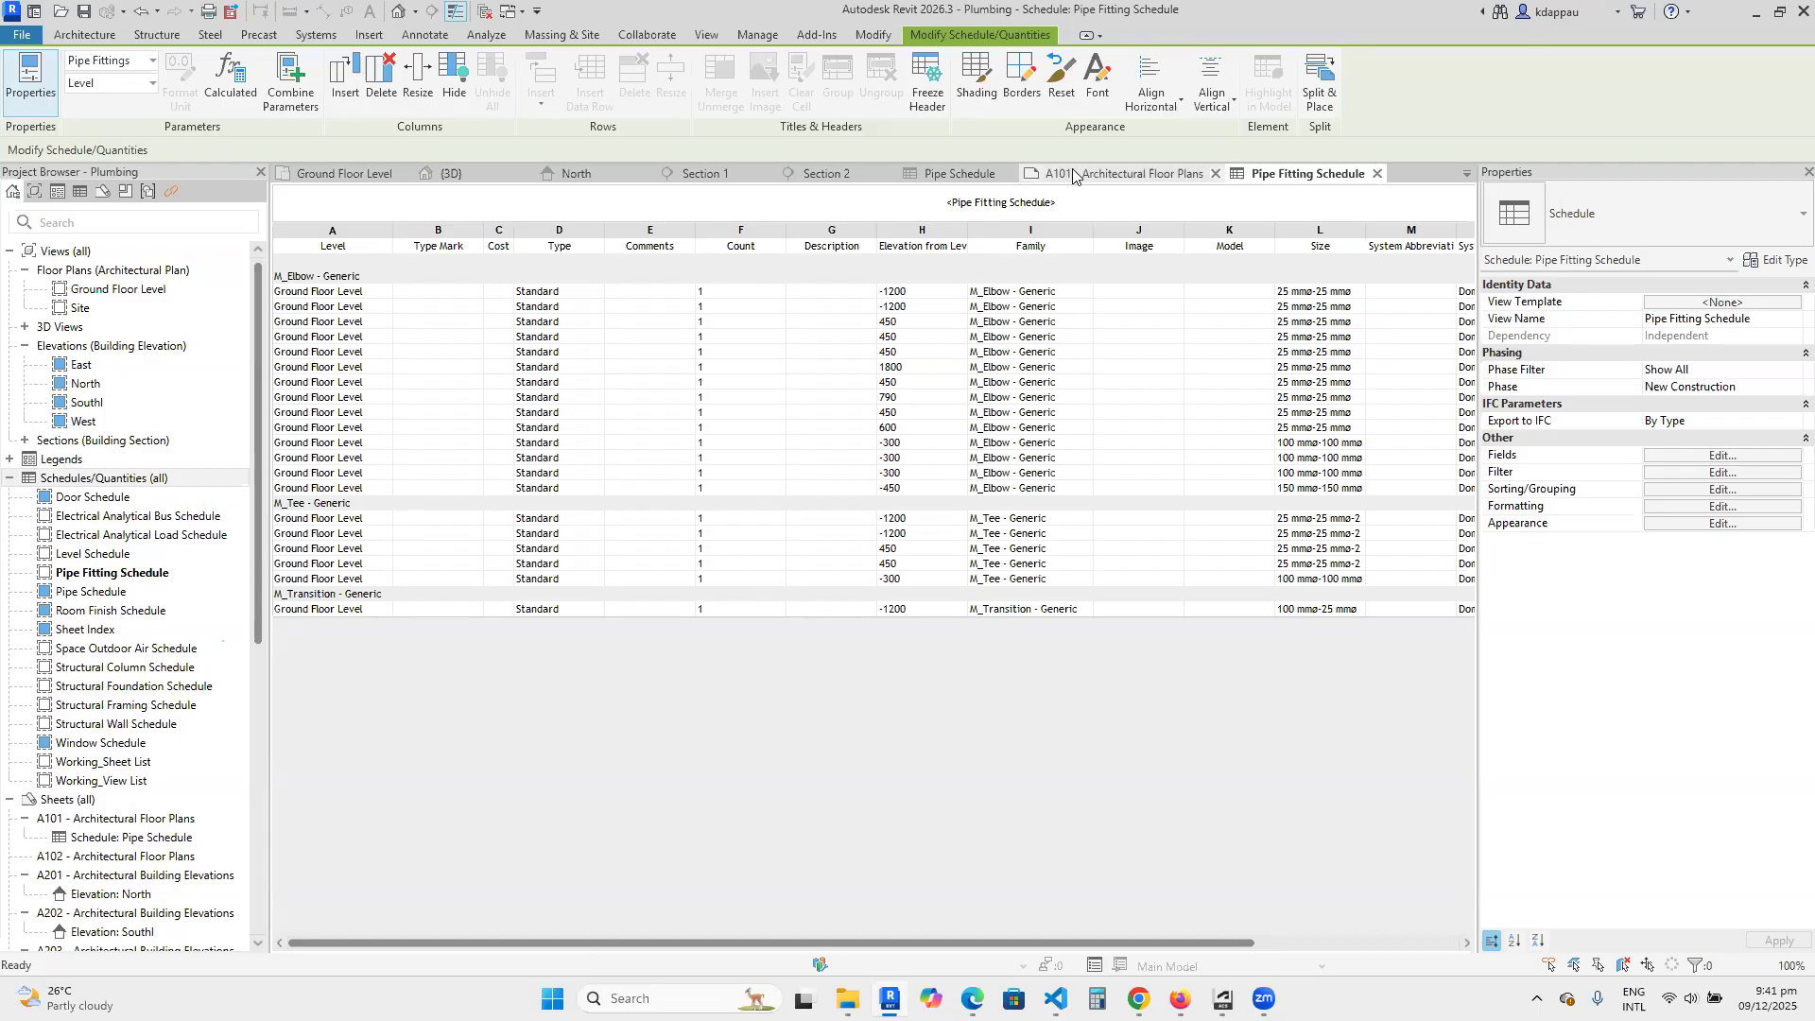
# Place the Pipe Fitting Schedule on sheet A101 beside the pipe schedule, along the sheet's upper edge.
pyautogui.click(1125, 174)
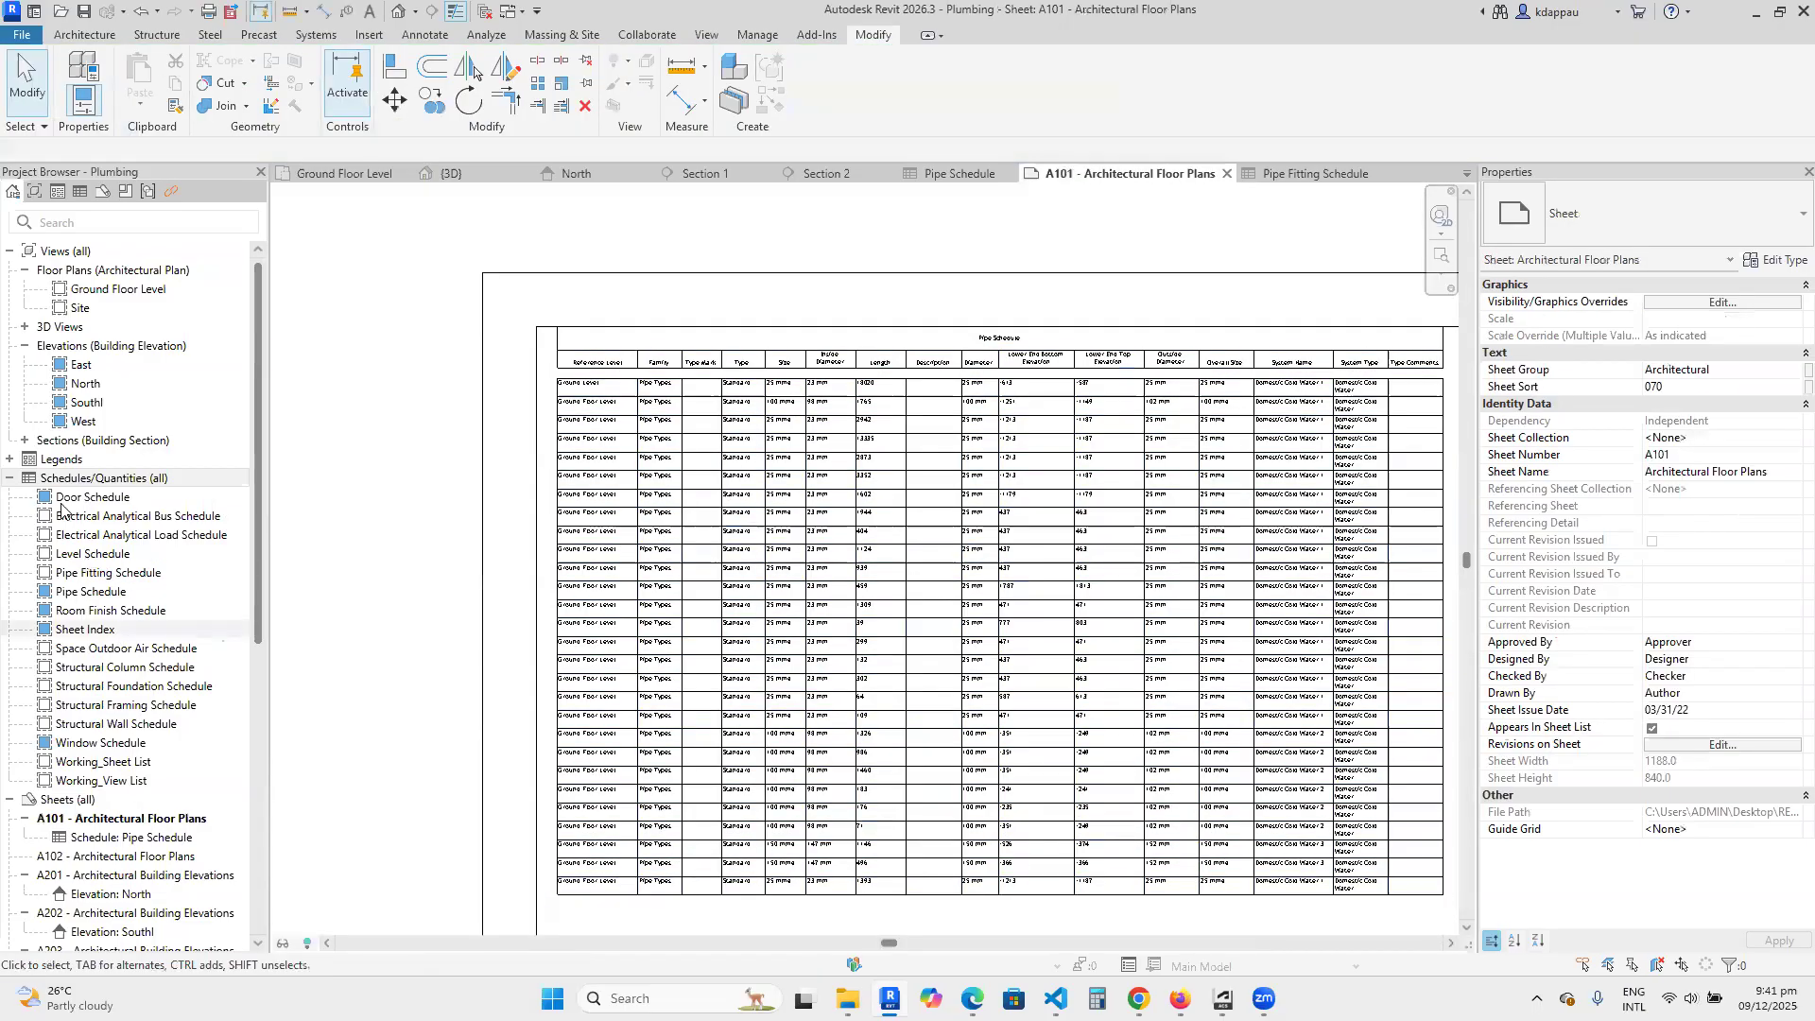
pyautogui.scroll(-5, 624, 726)
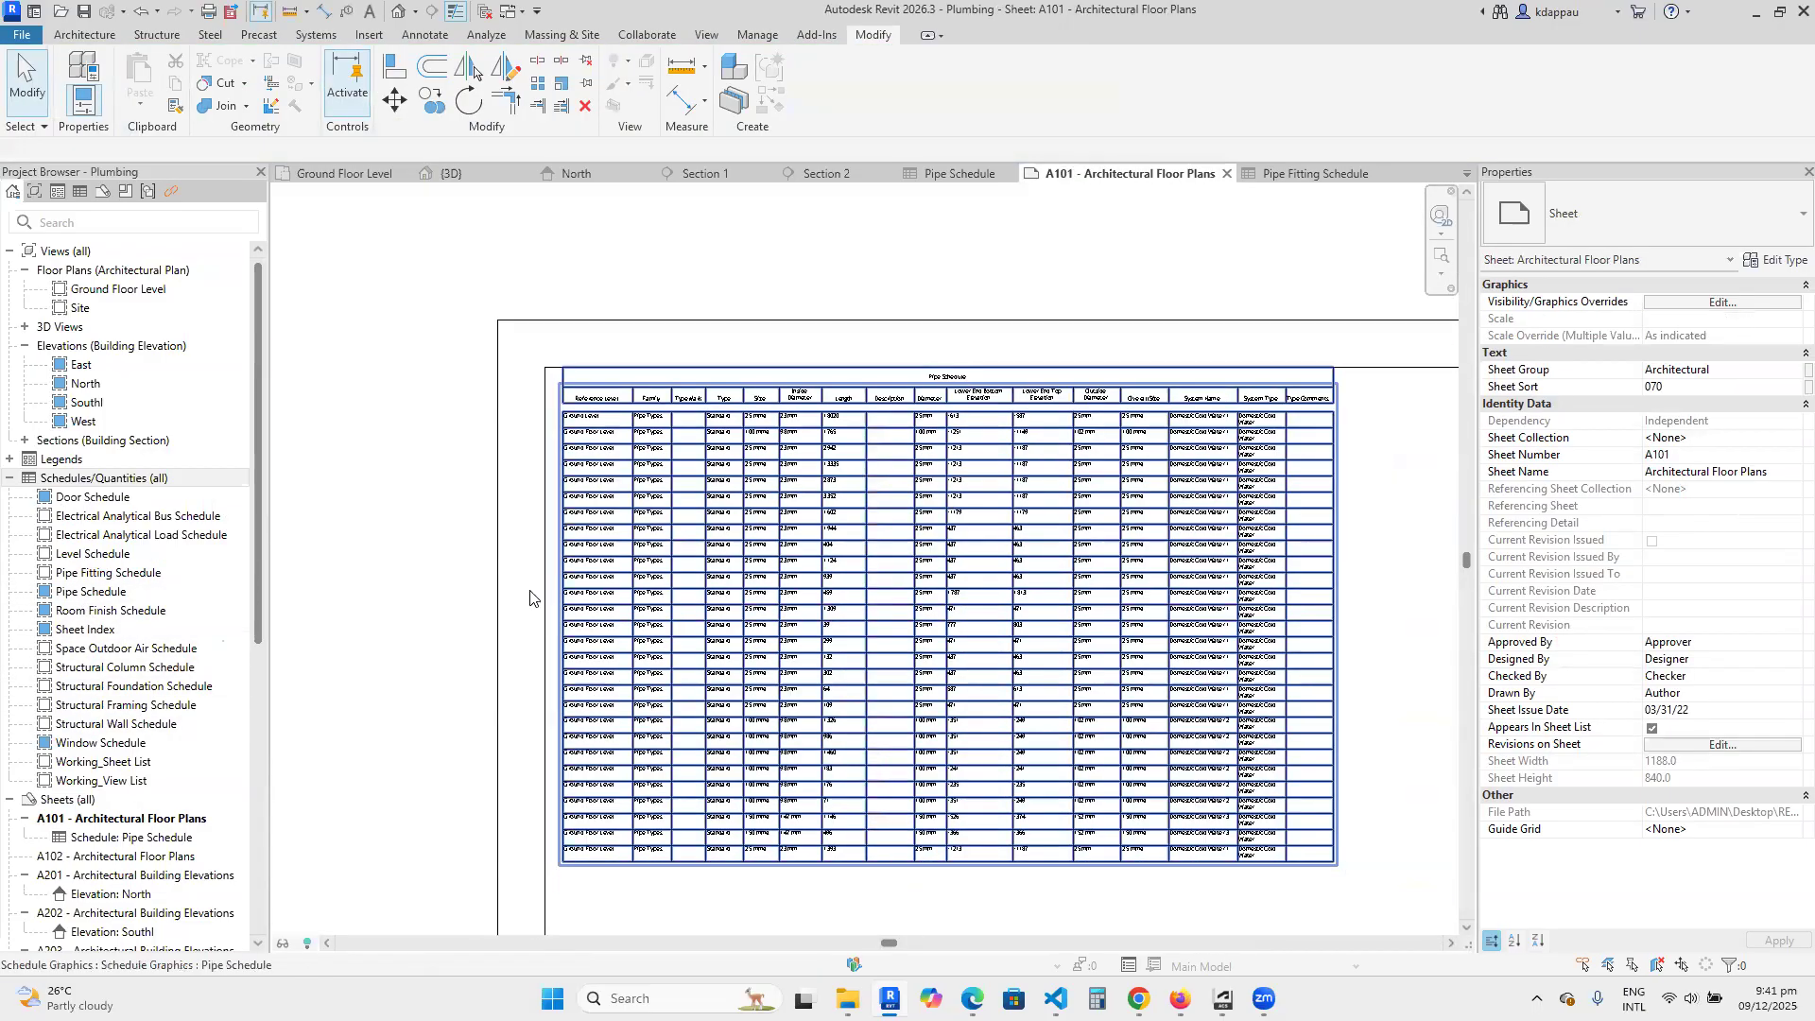
pyautogui.scroll(-1, 90, 614)
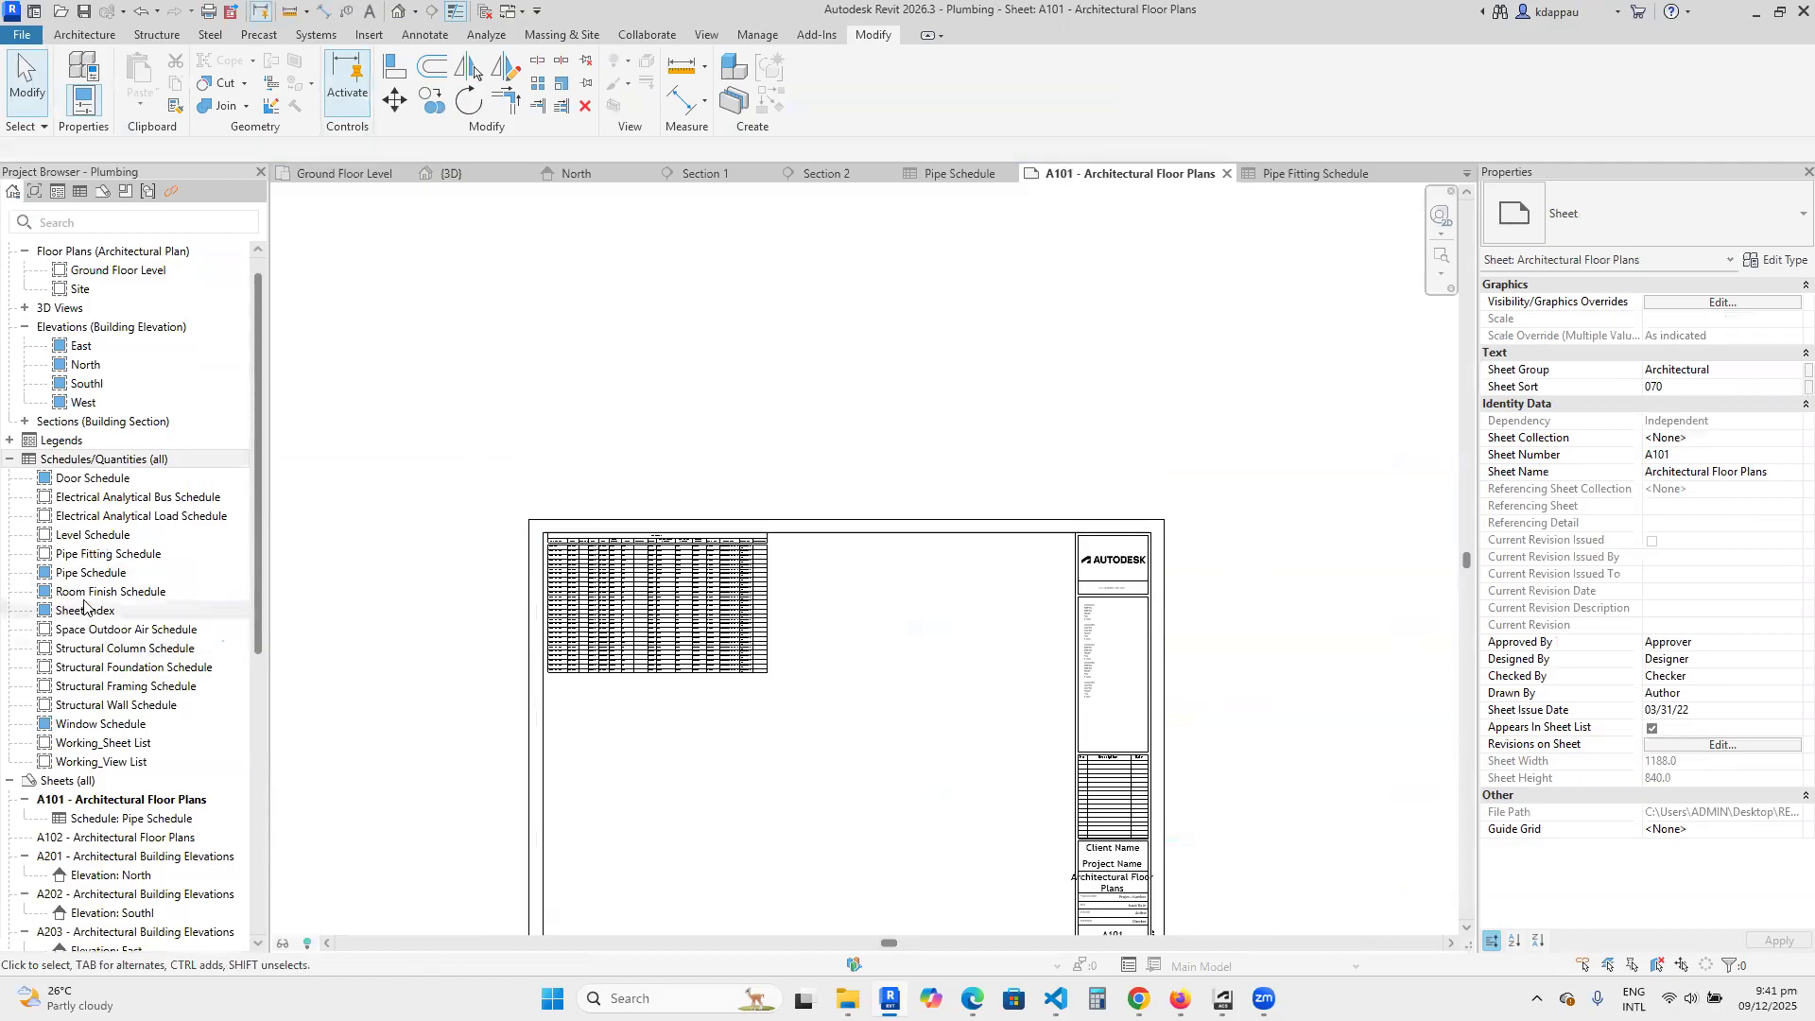
pyautogui.click(105, 554)
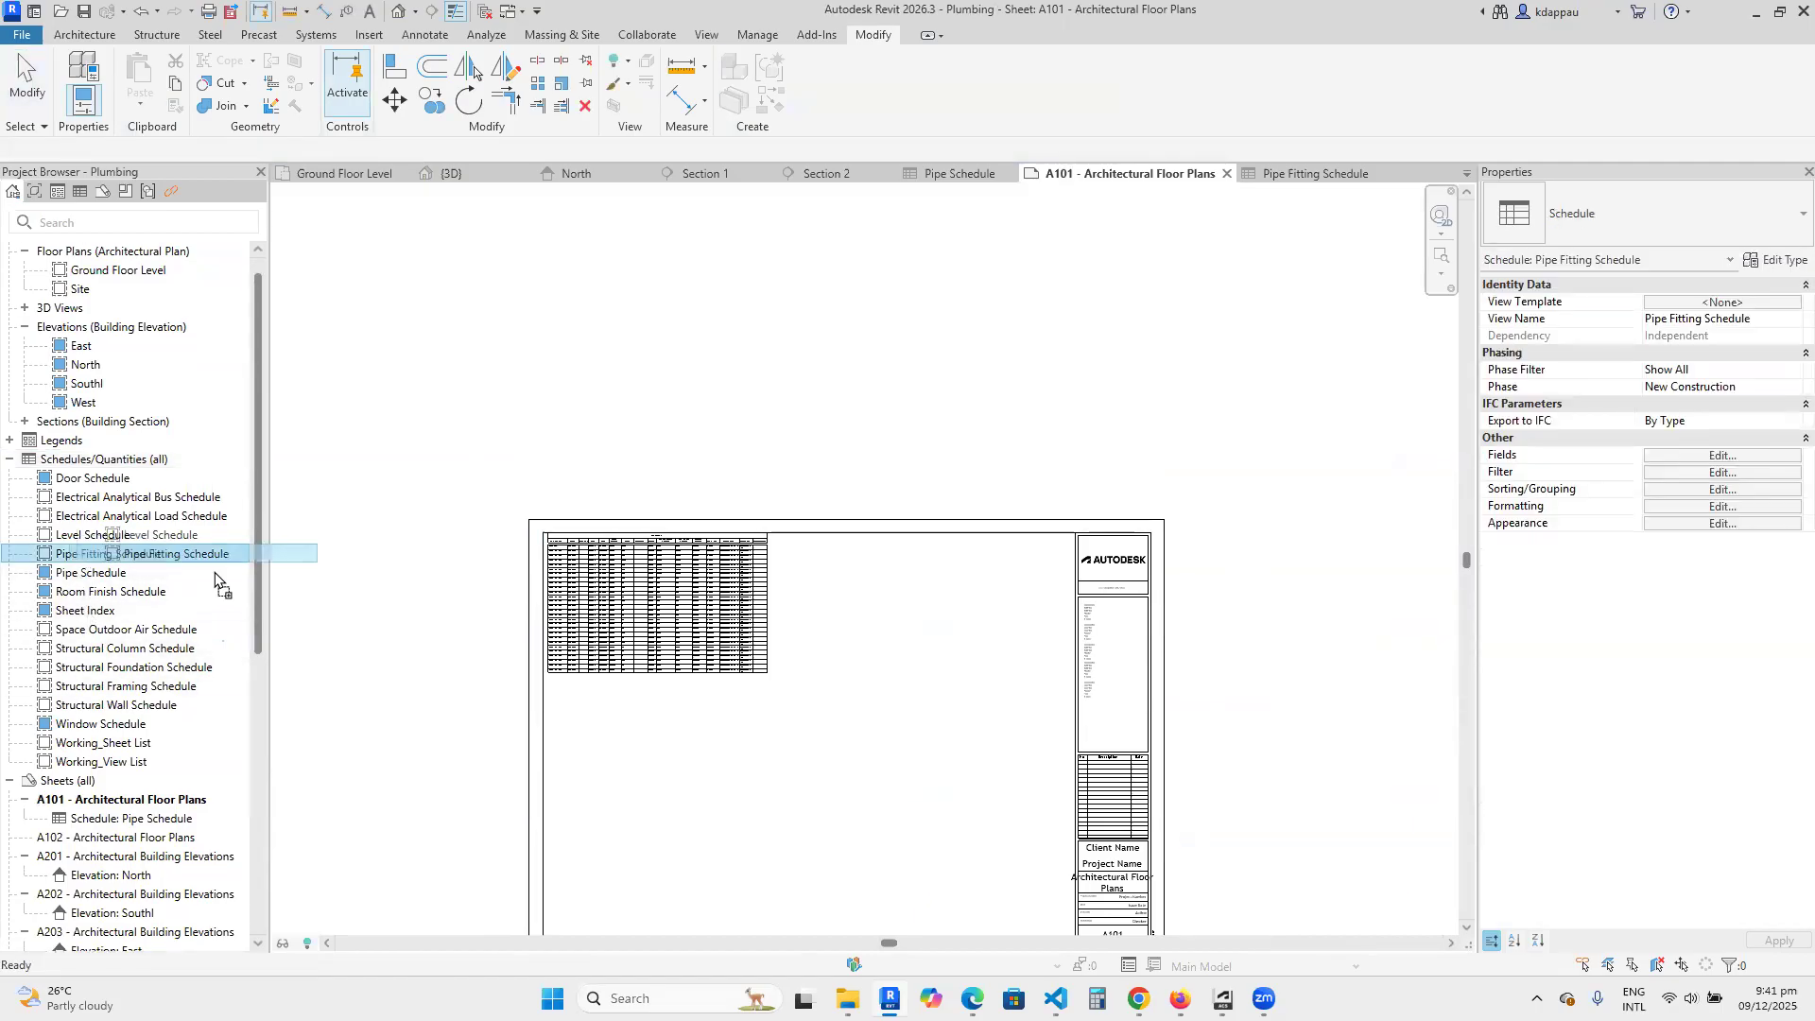
pyautogui.moveTo(736, 736); pyautogui.dragTo(736, 727)
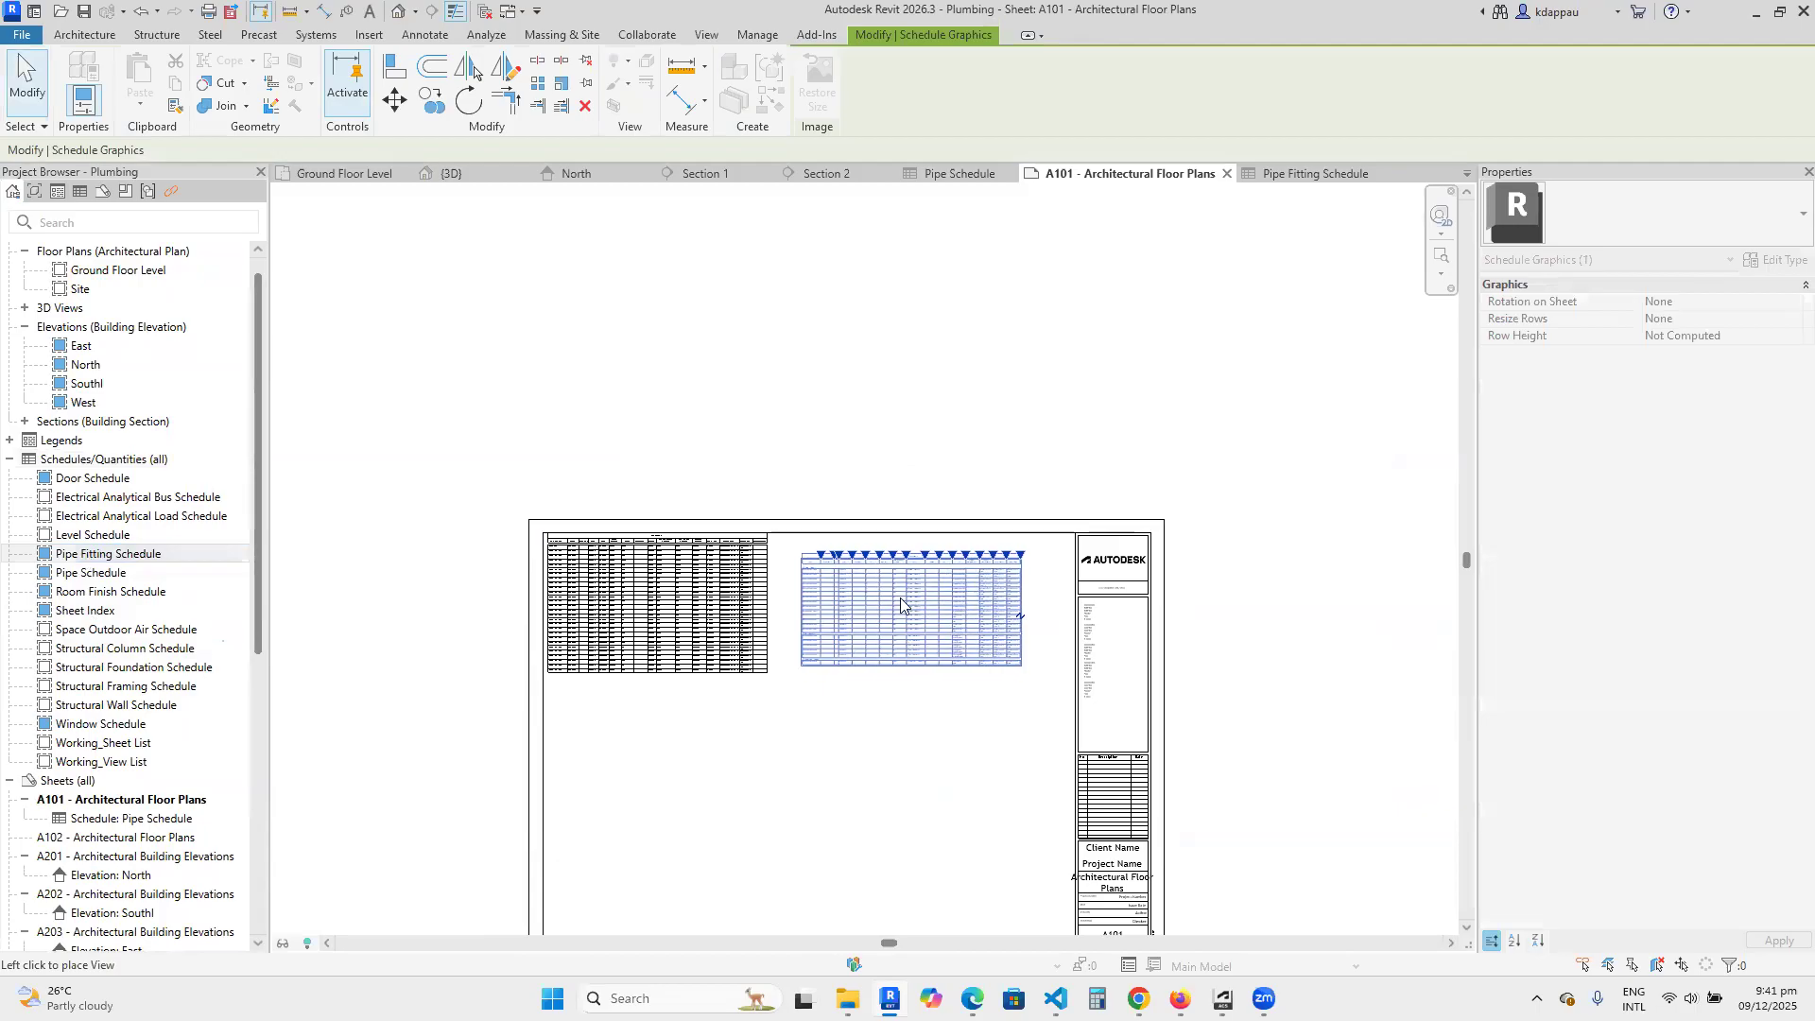
pyautogui.click(890, 606)
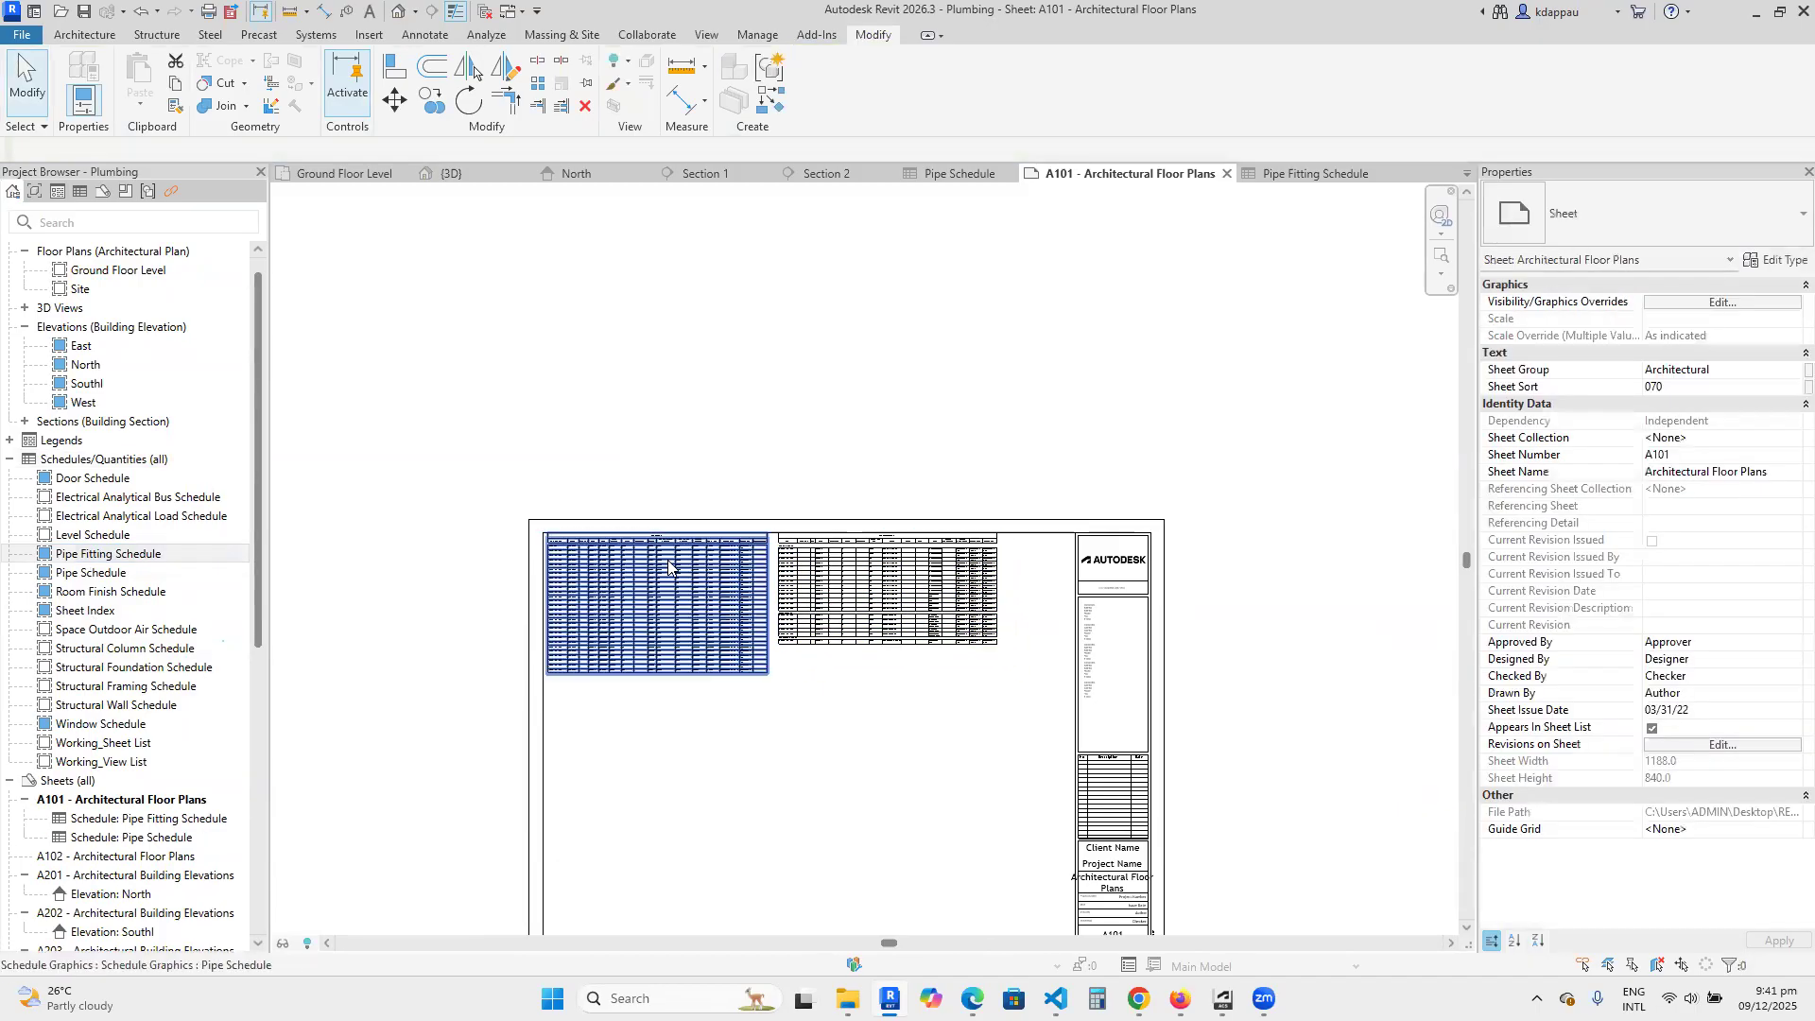
pyautogui.scroll(2, 643, 558)
pyautogui.scroll(2, 810, 536)
pyautogui.scroll(-2, 917, 486)
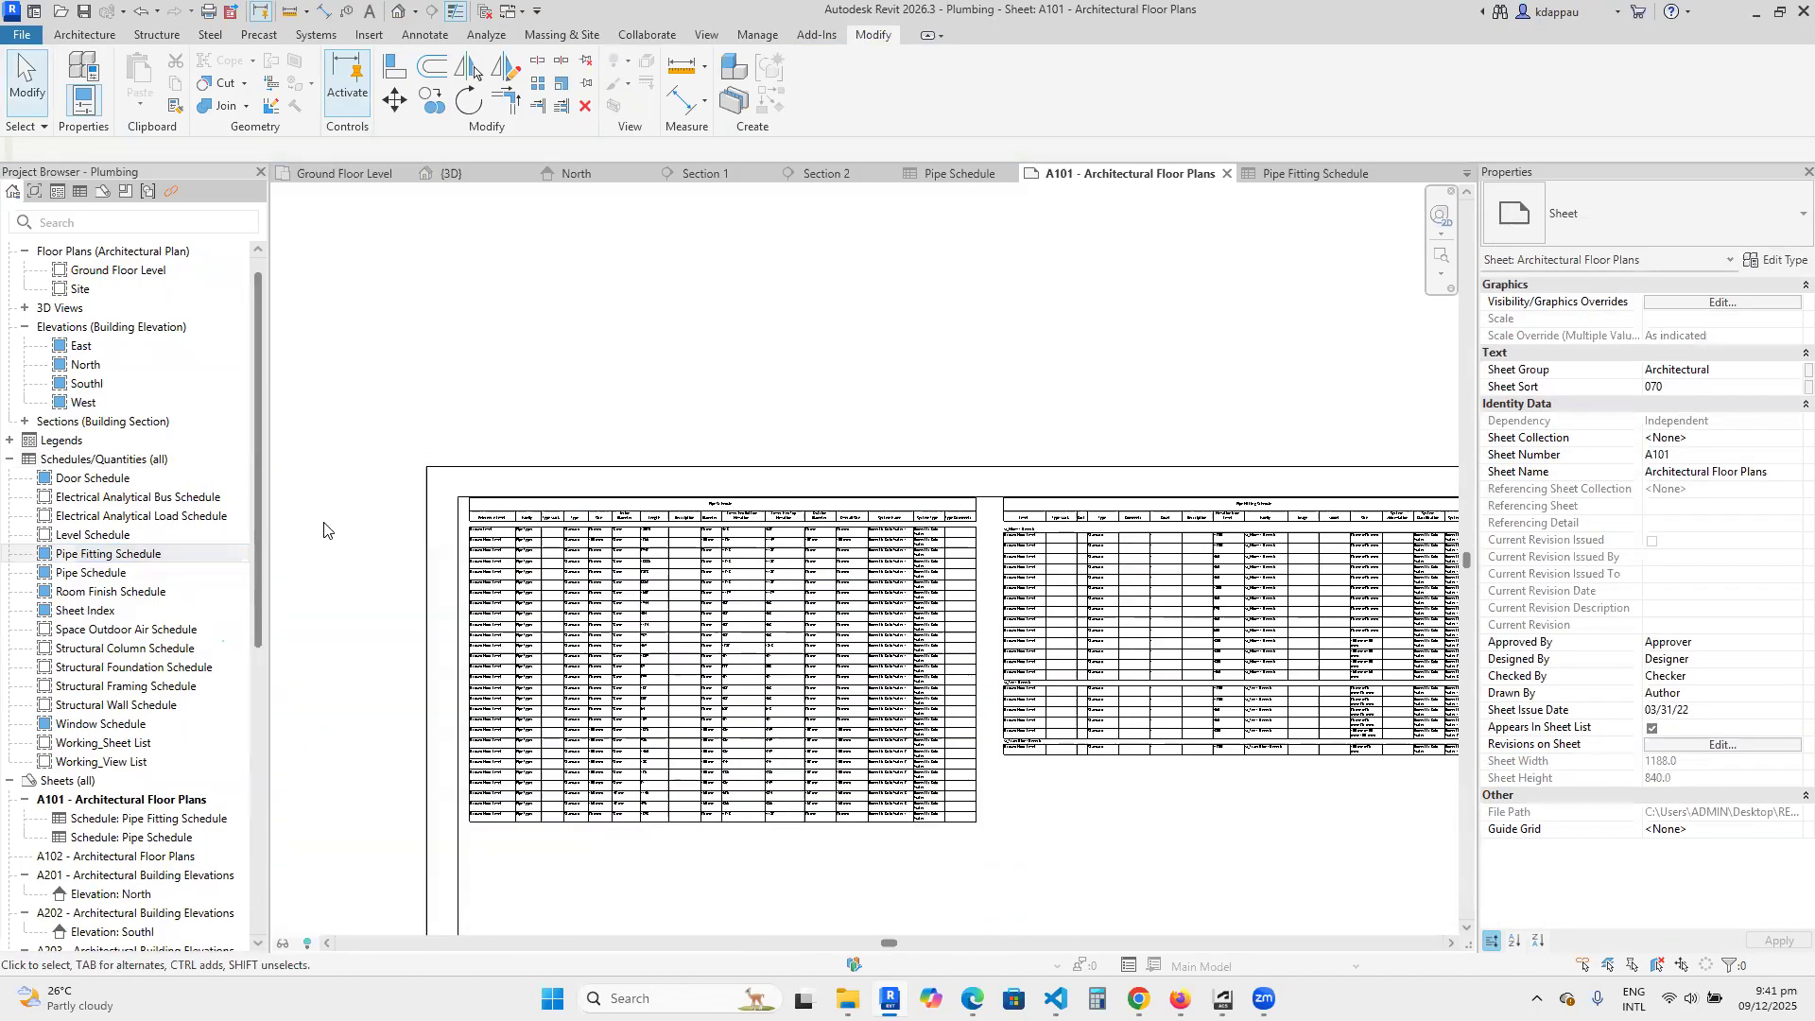
# Create a new legend view named Pipes at a scale of 1:50.
pyautogui.rightClick(58, 460)
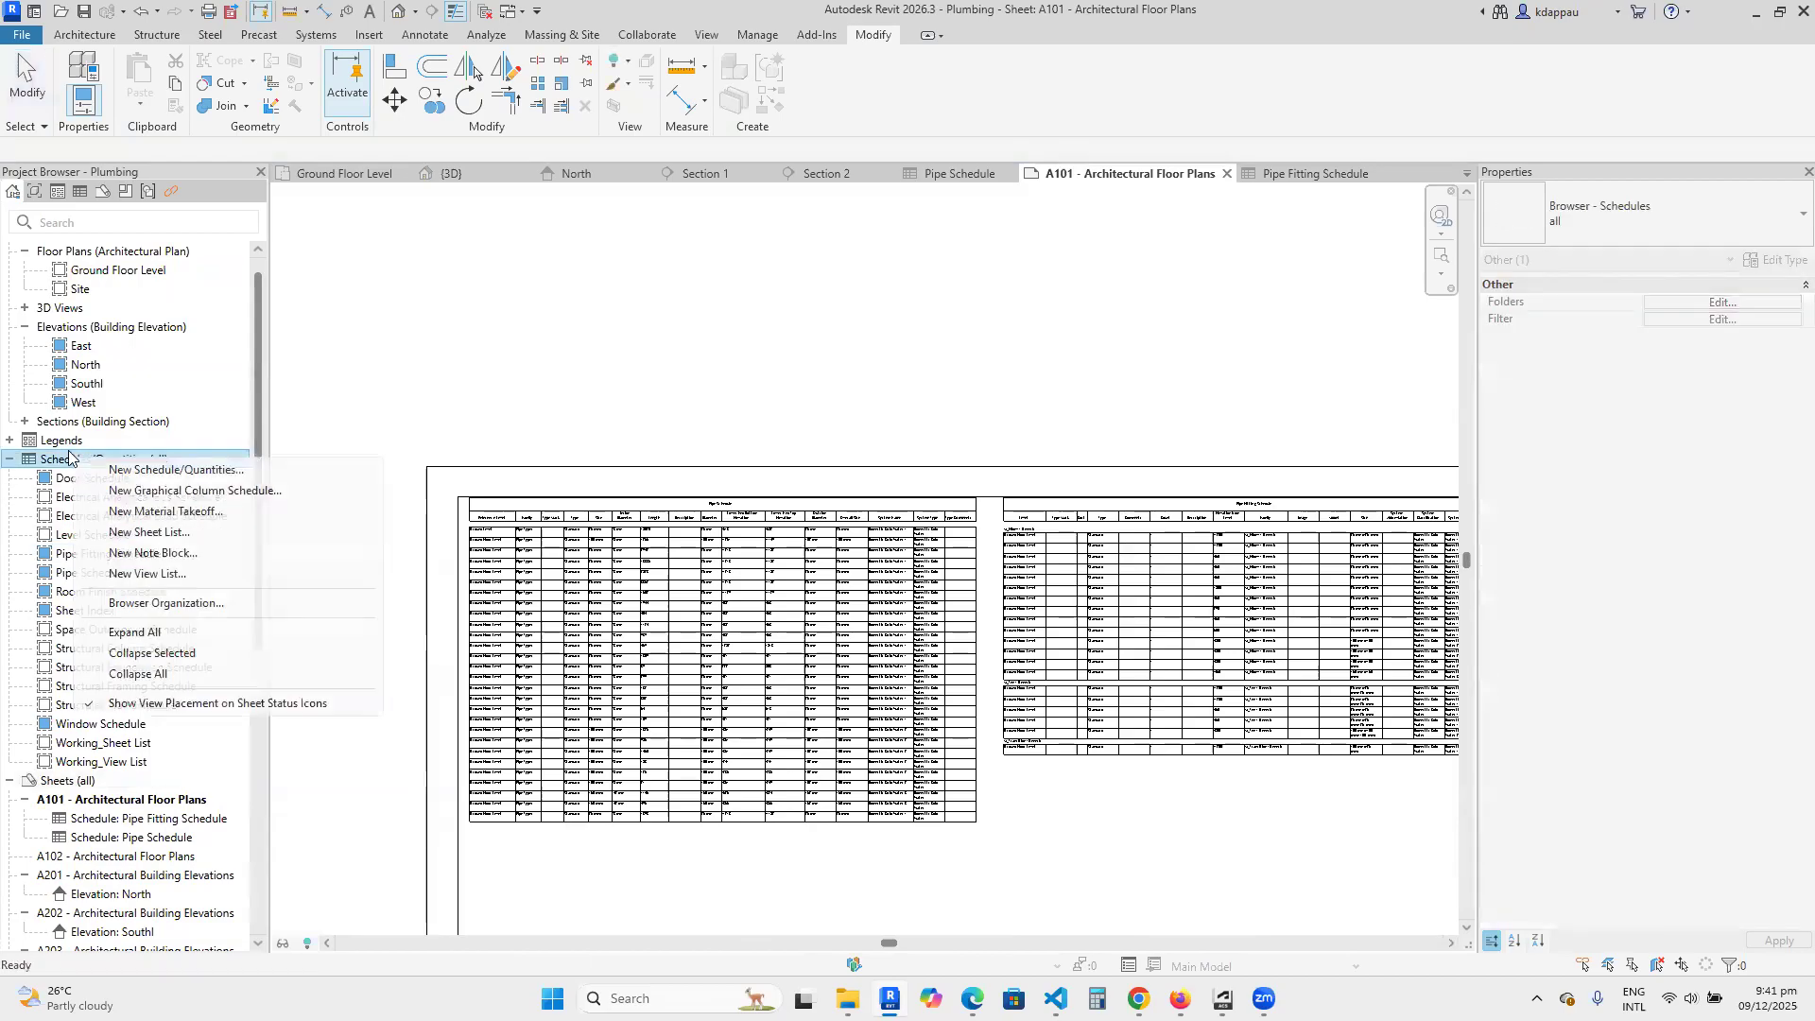
pyautogui.rightClick(62, 446)
pyautogui.click(132, 457)
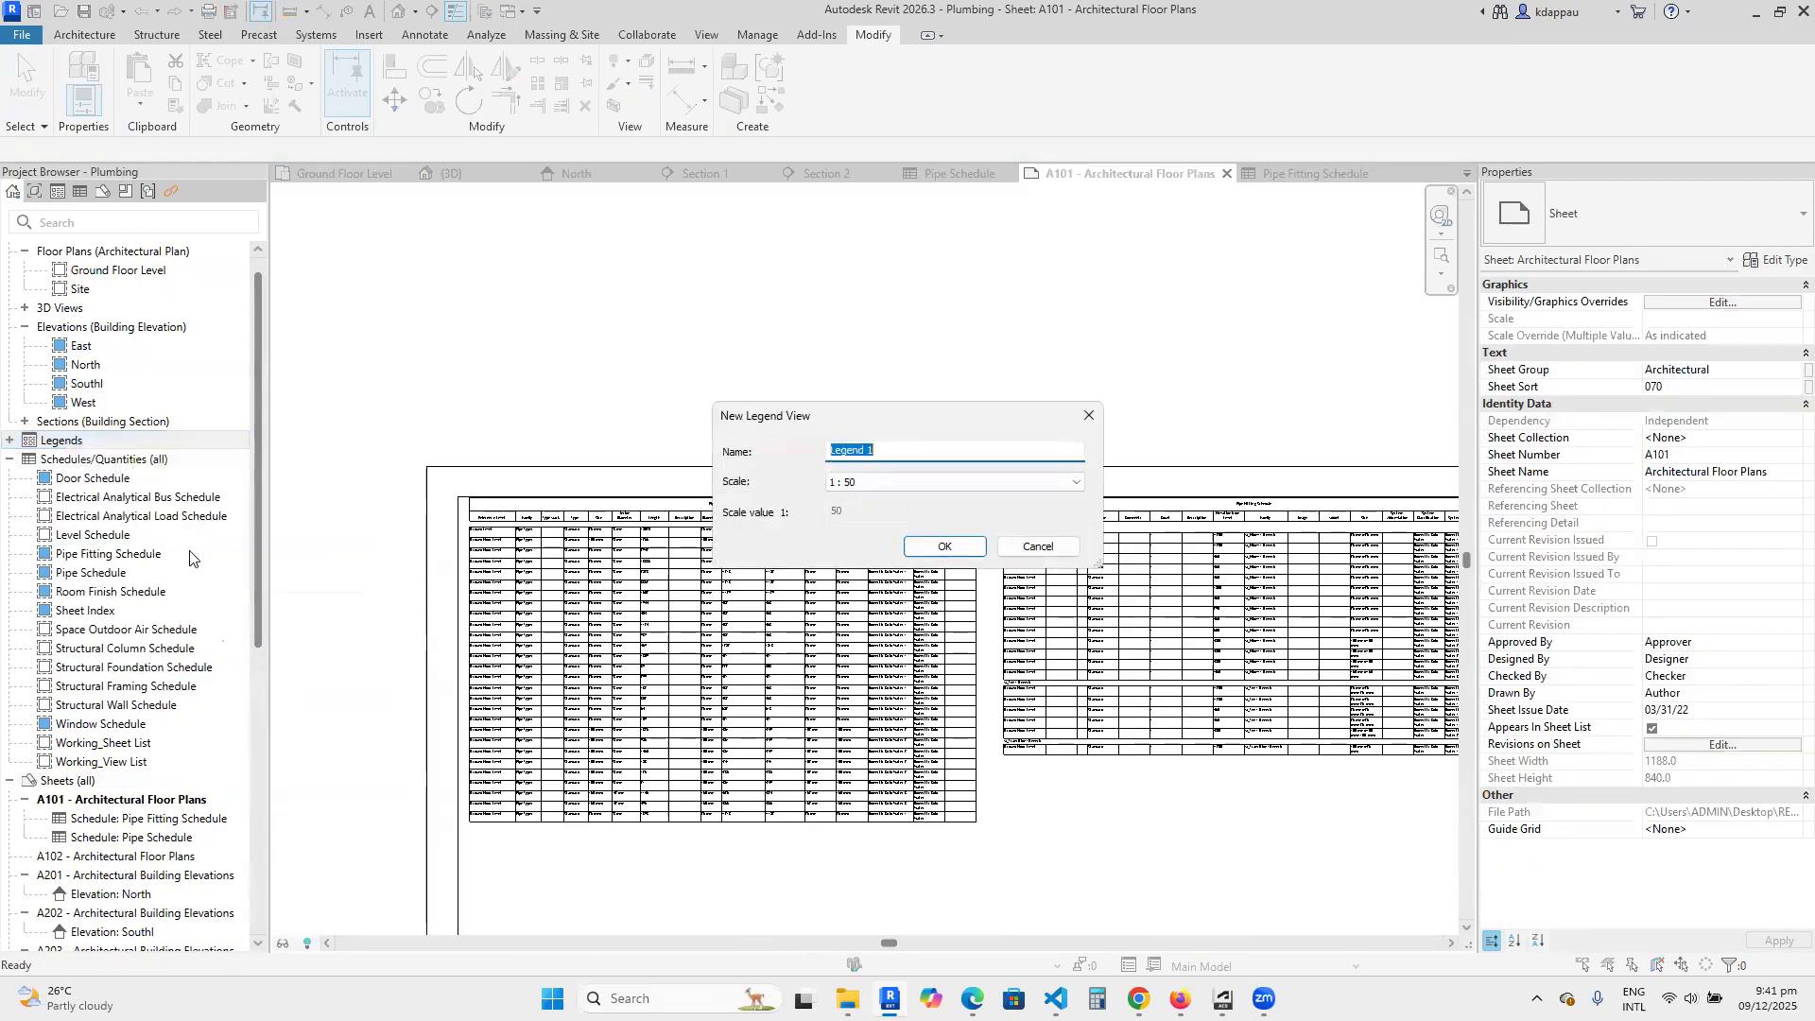
pyautogui.write('Pipes')
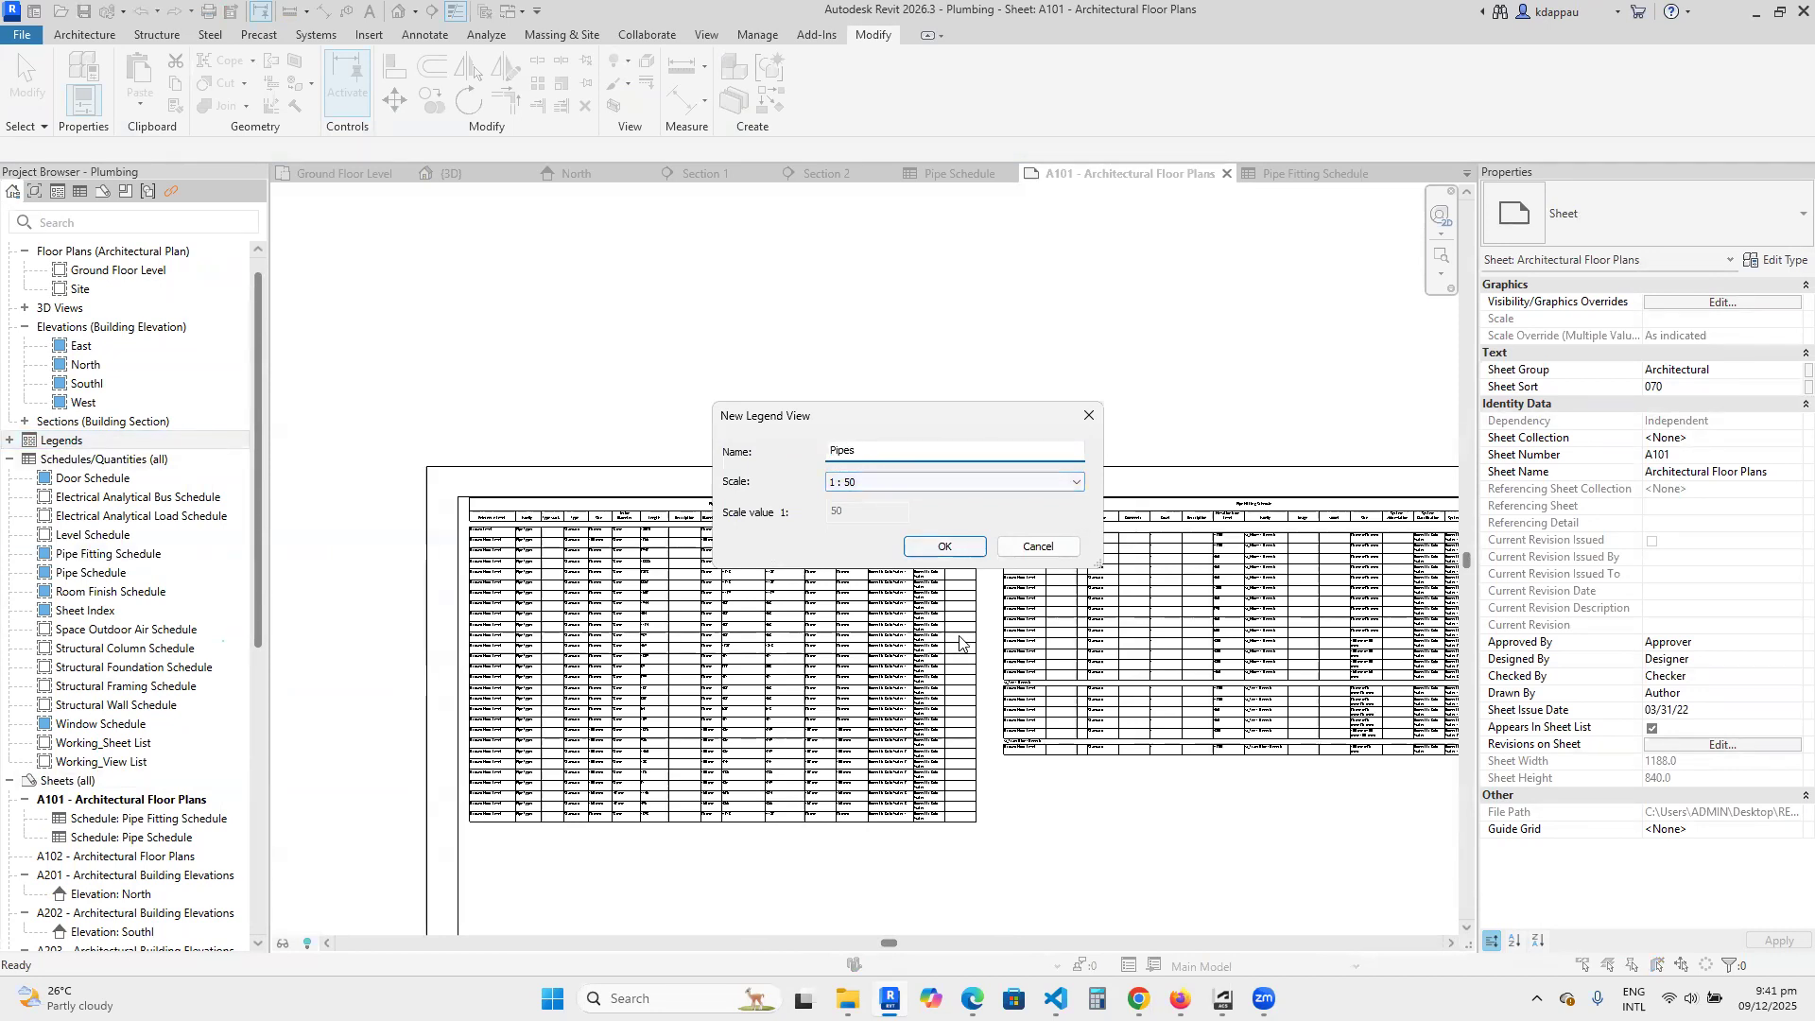
pyautogui.click(944, 546)
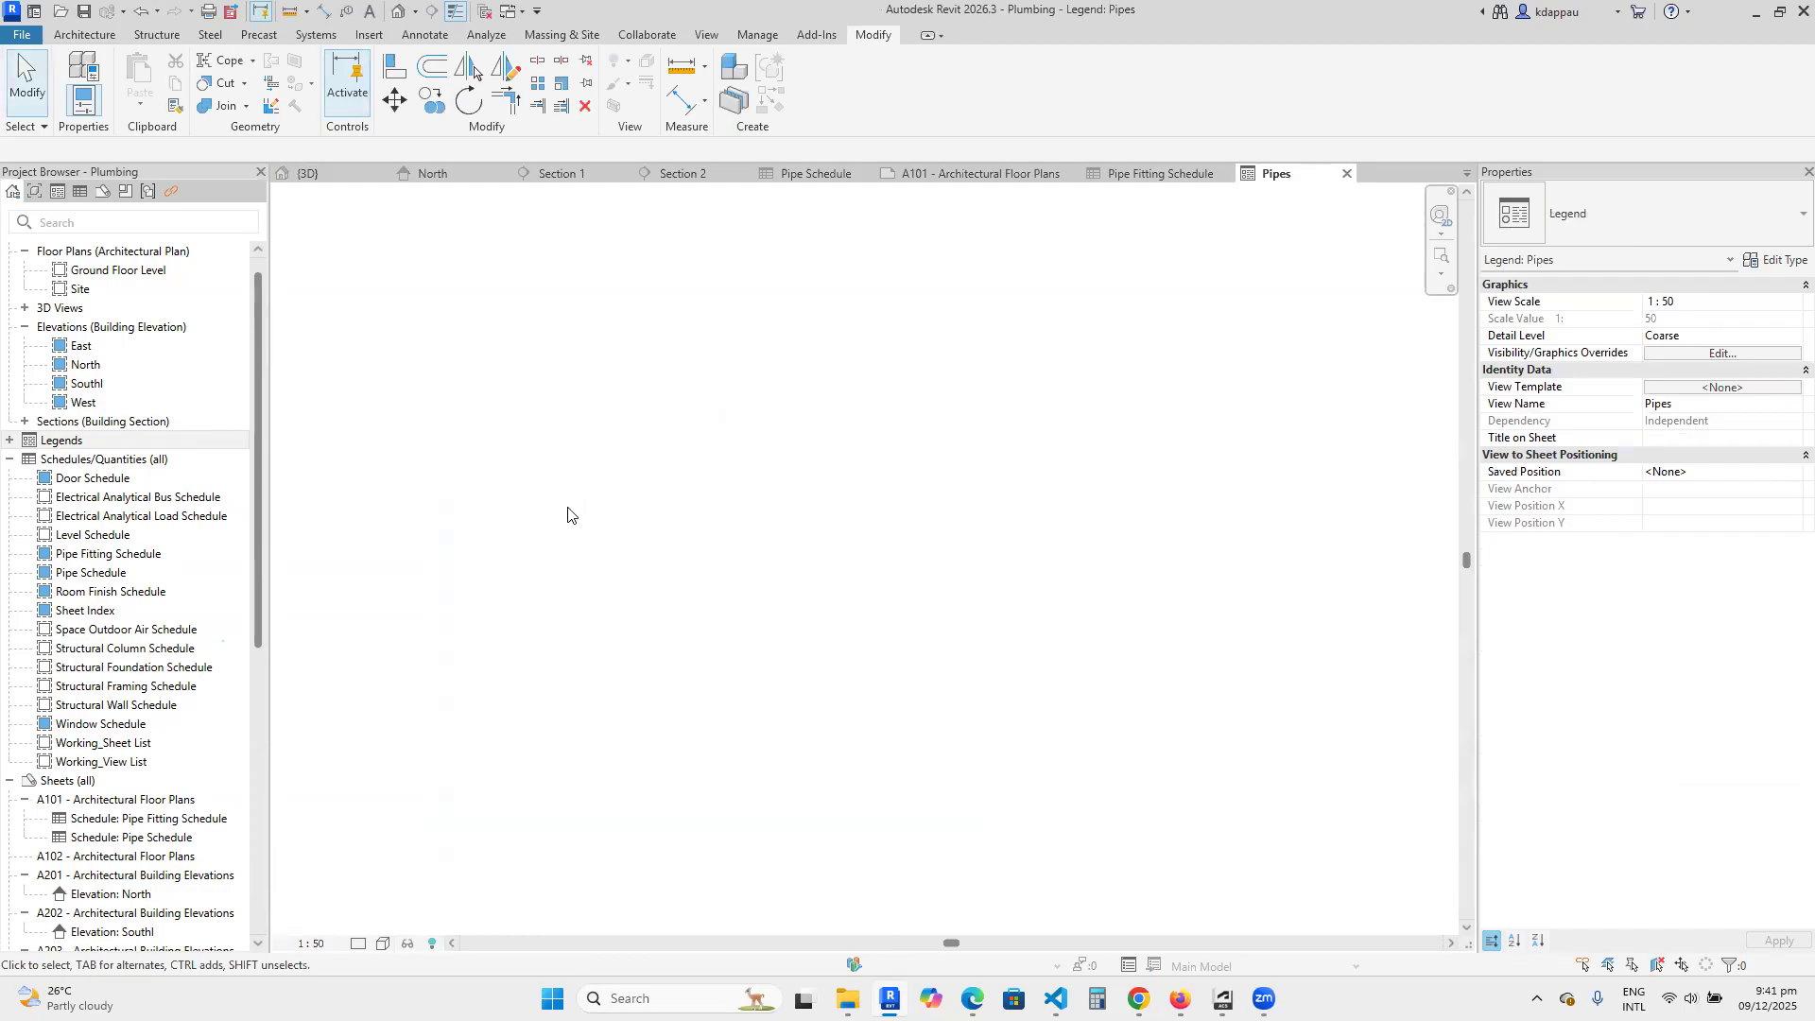
# Place a floor plan legend component of the pipe fitting M_Bend - PVC - Sch 40 - DWV : Standard in the Pipes legend.
pyautogui.click(426, 34)
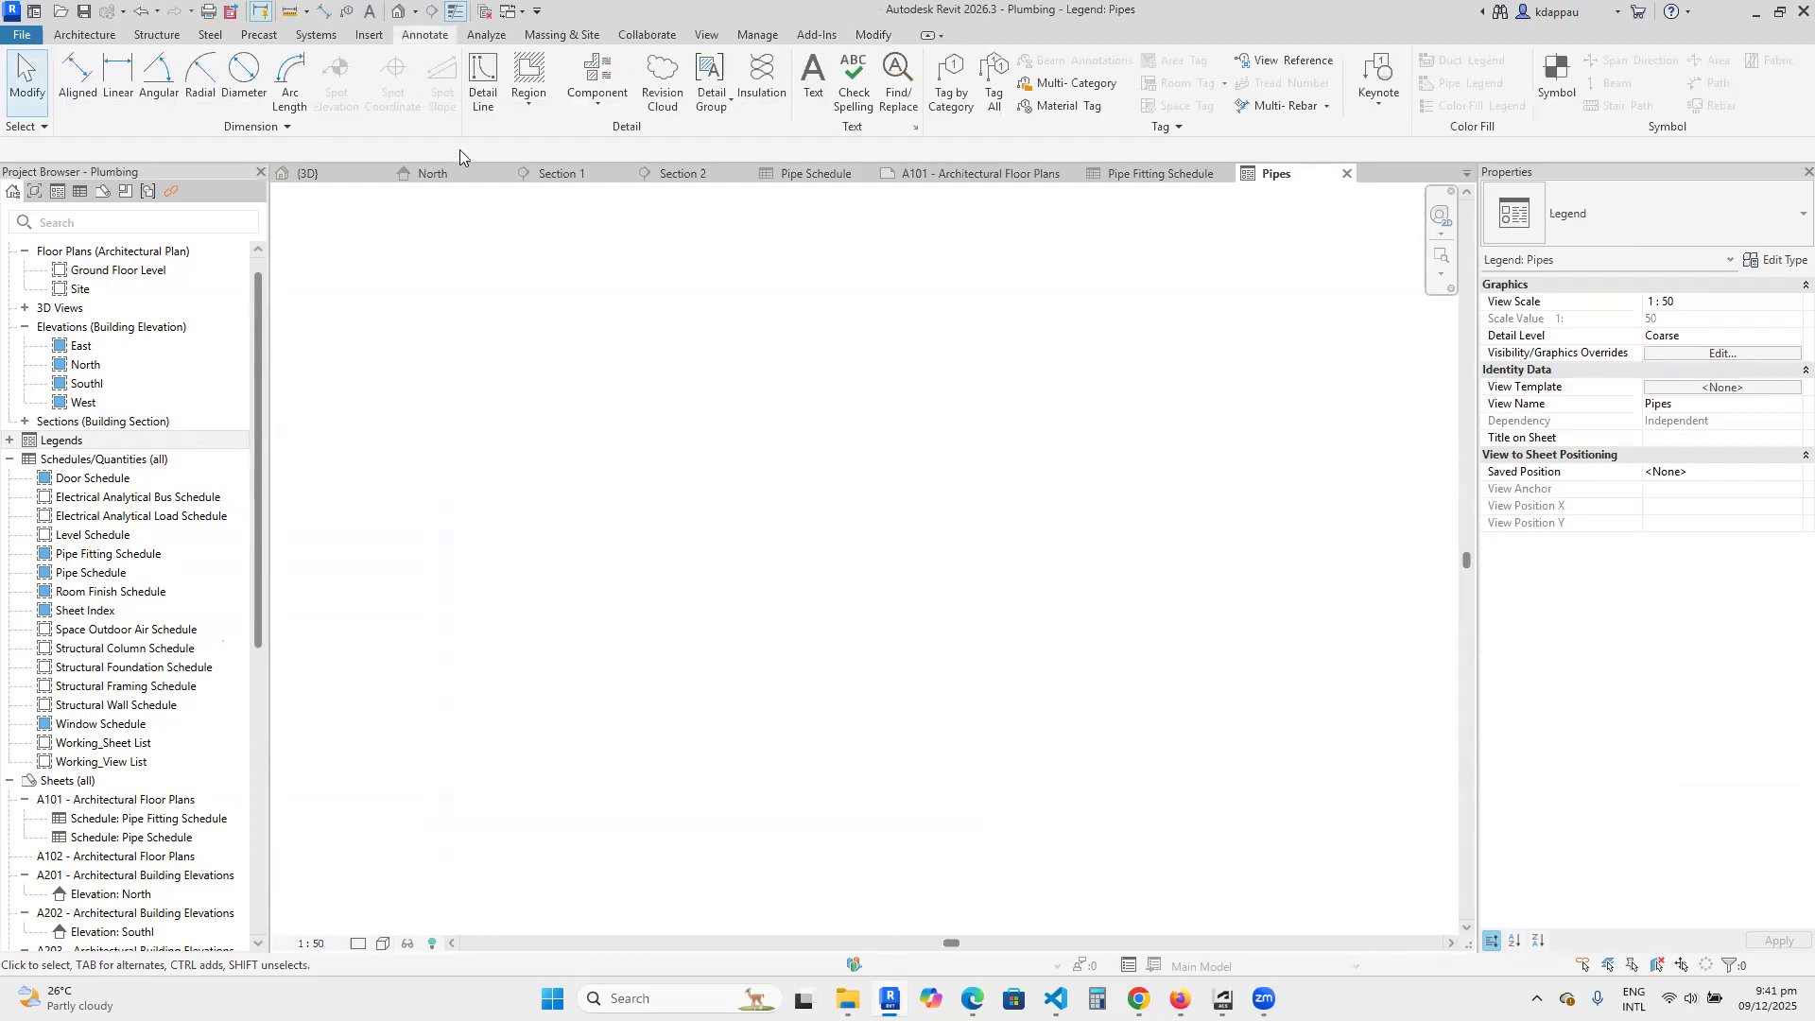
pyautogui.click(593, 106)
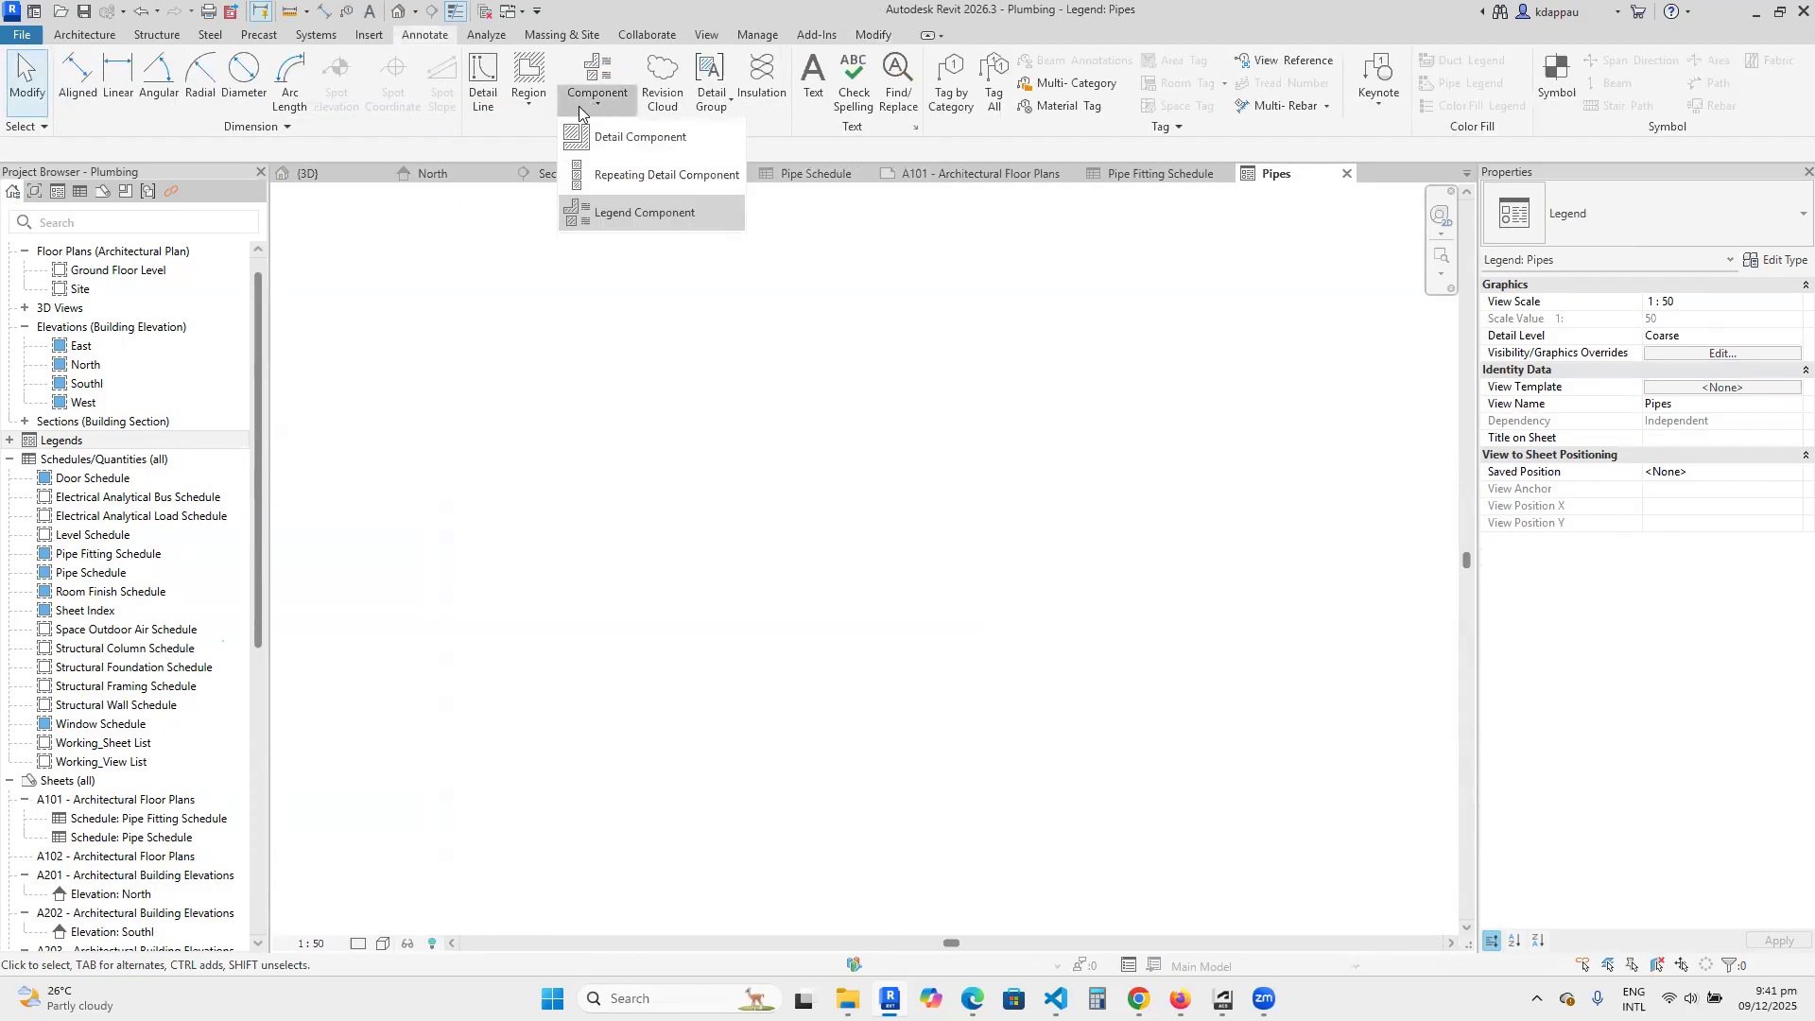
pyautogui.click(624, 215)
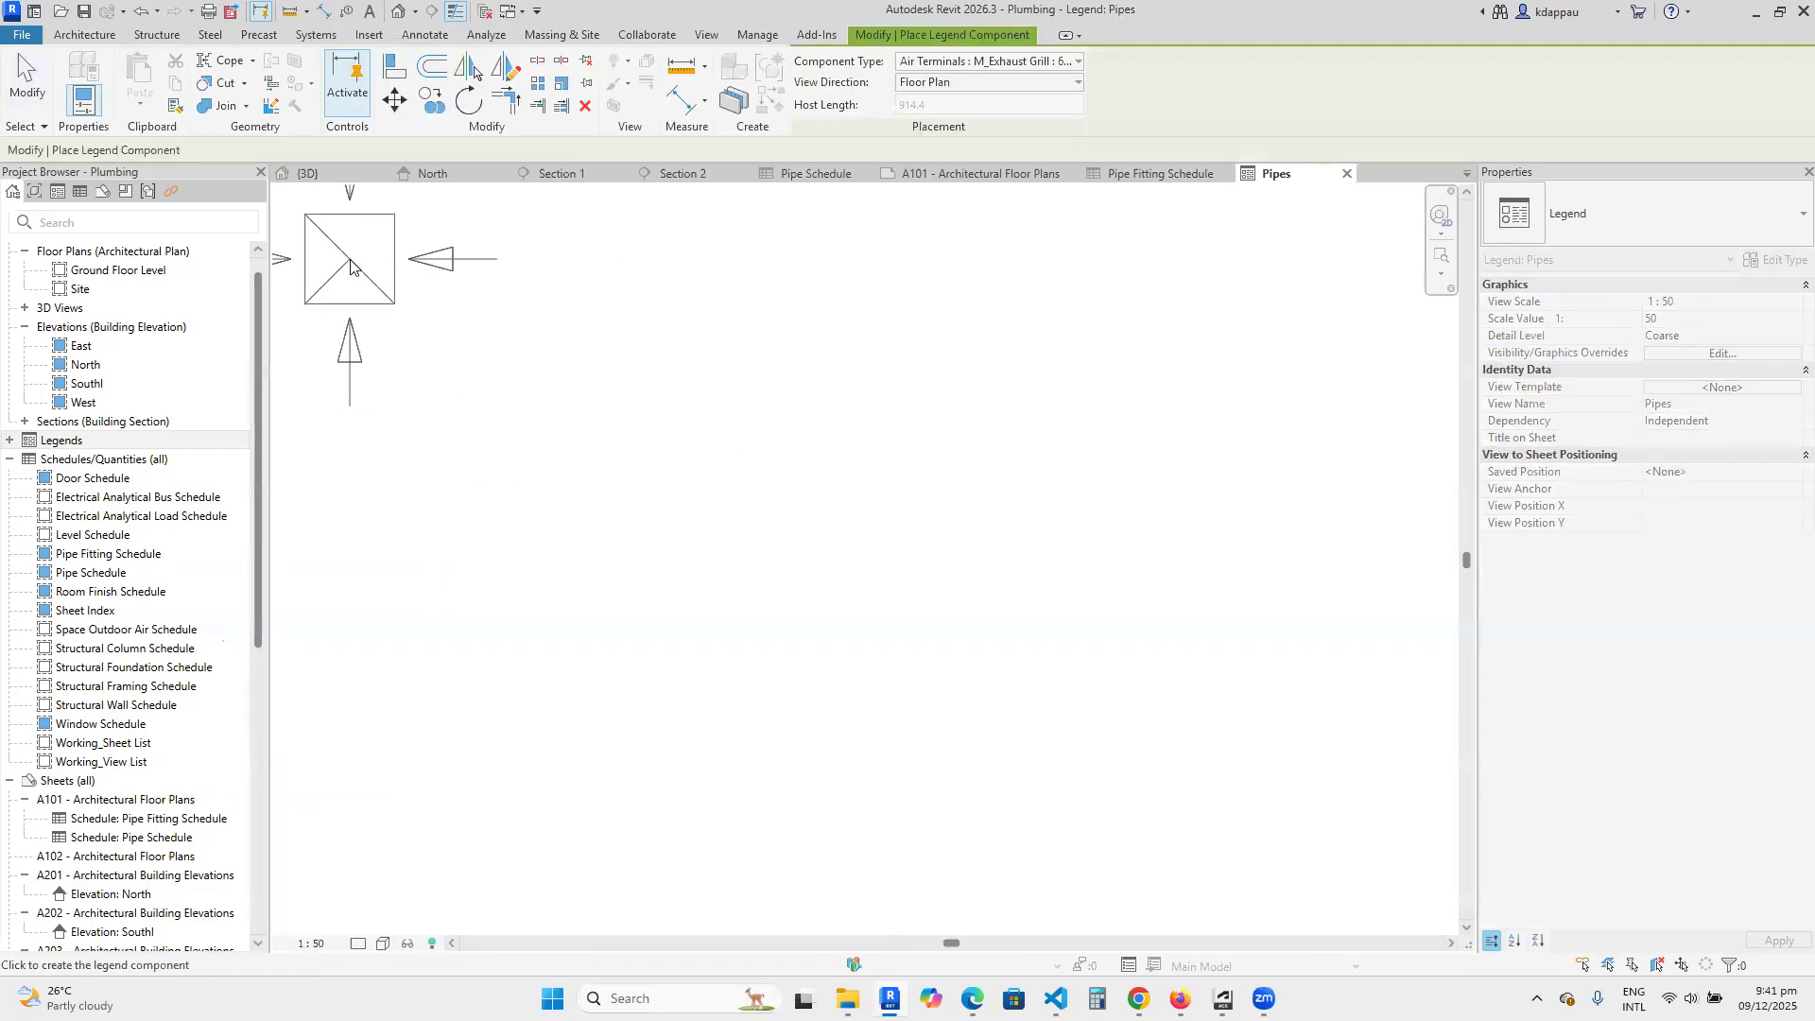
pyautogui.click(985, 76)
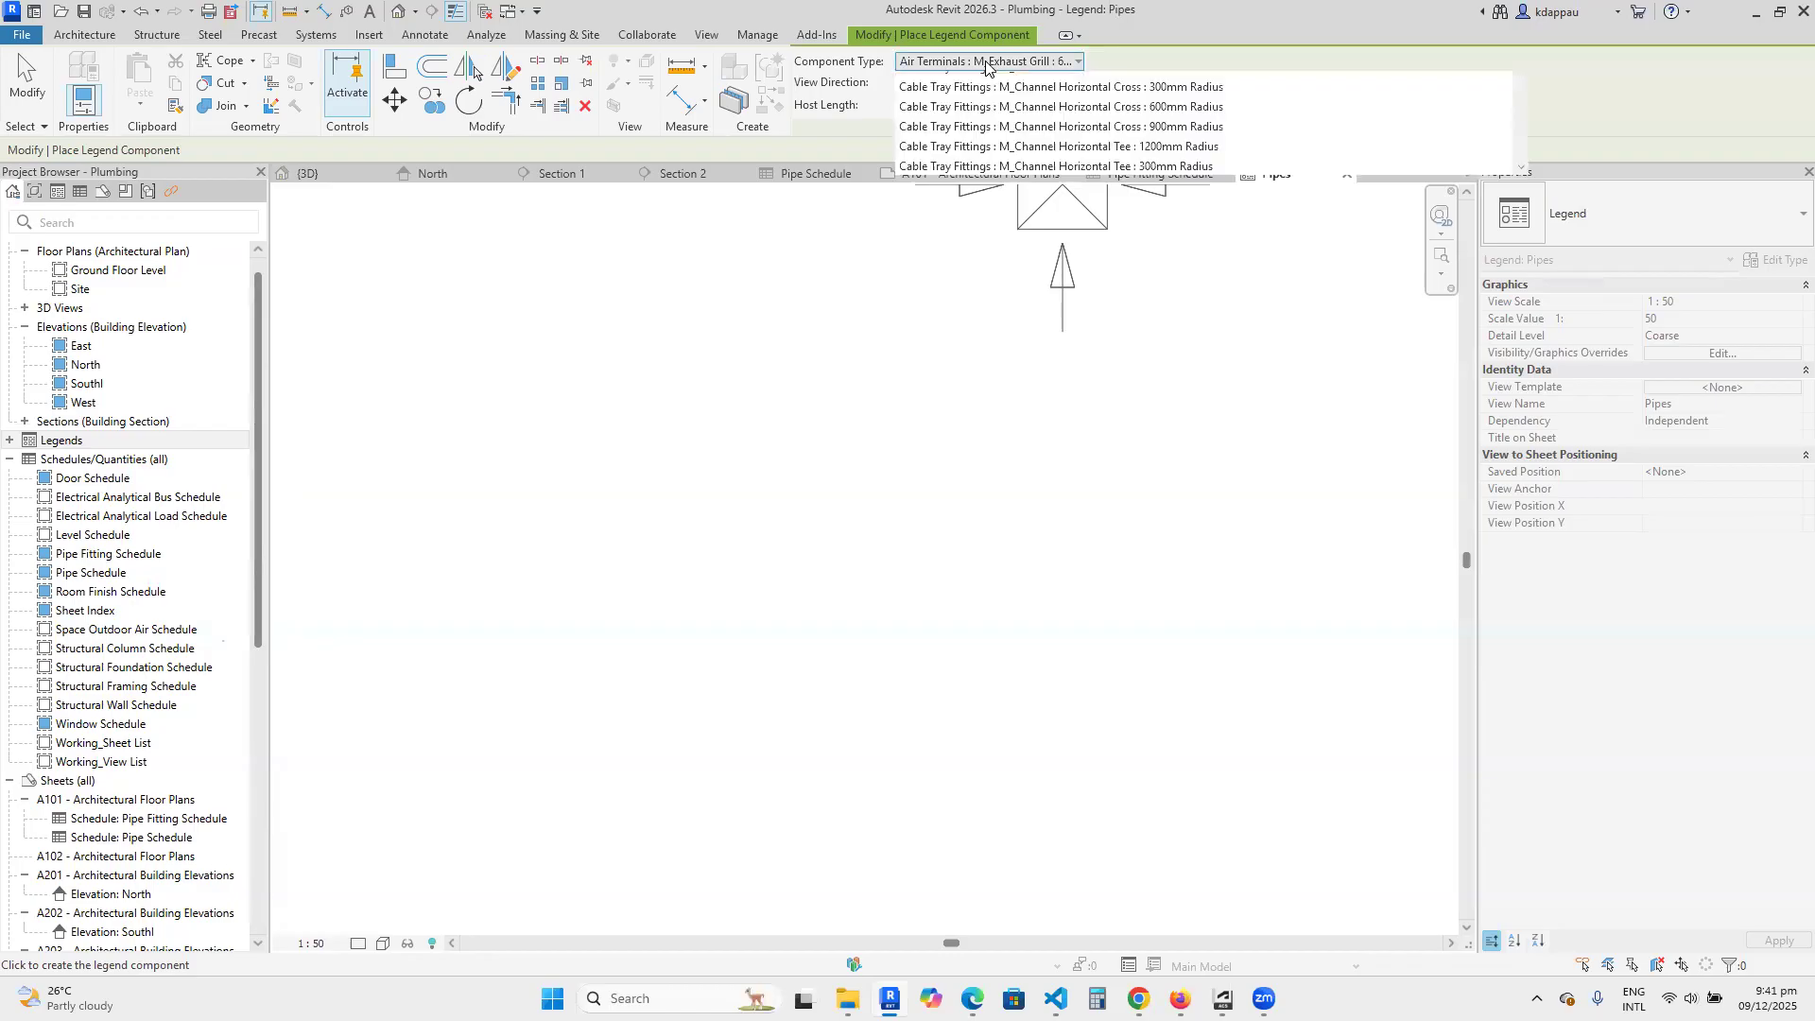
pyautogui.scroll(-10, 992, 289)
pyautogui.scroll(5, 991, 289)
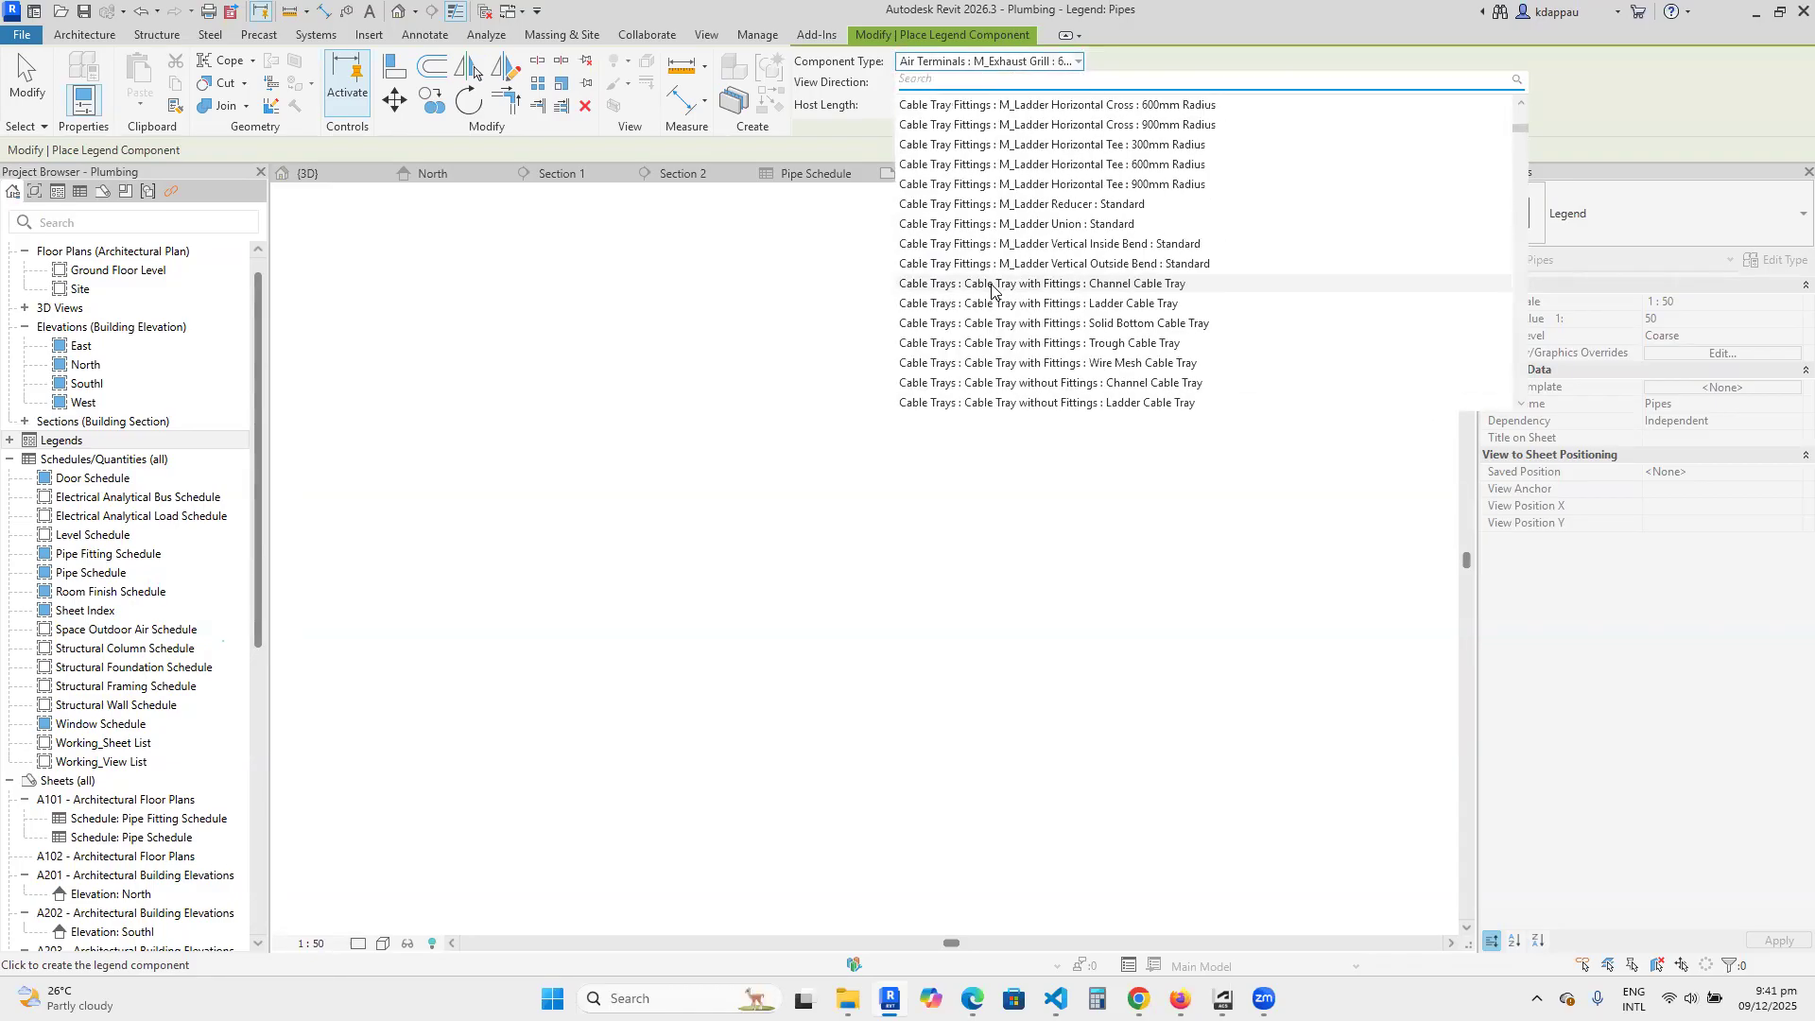
pyautogui.write('pip')
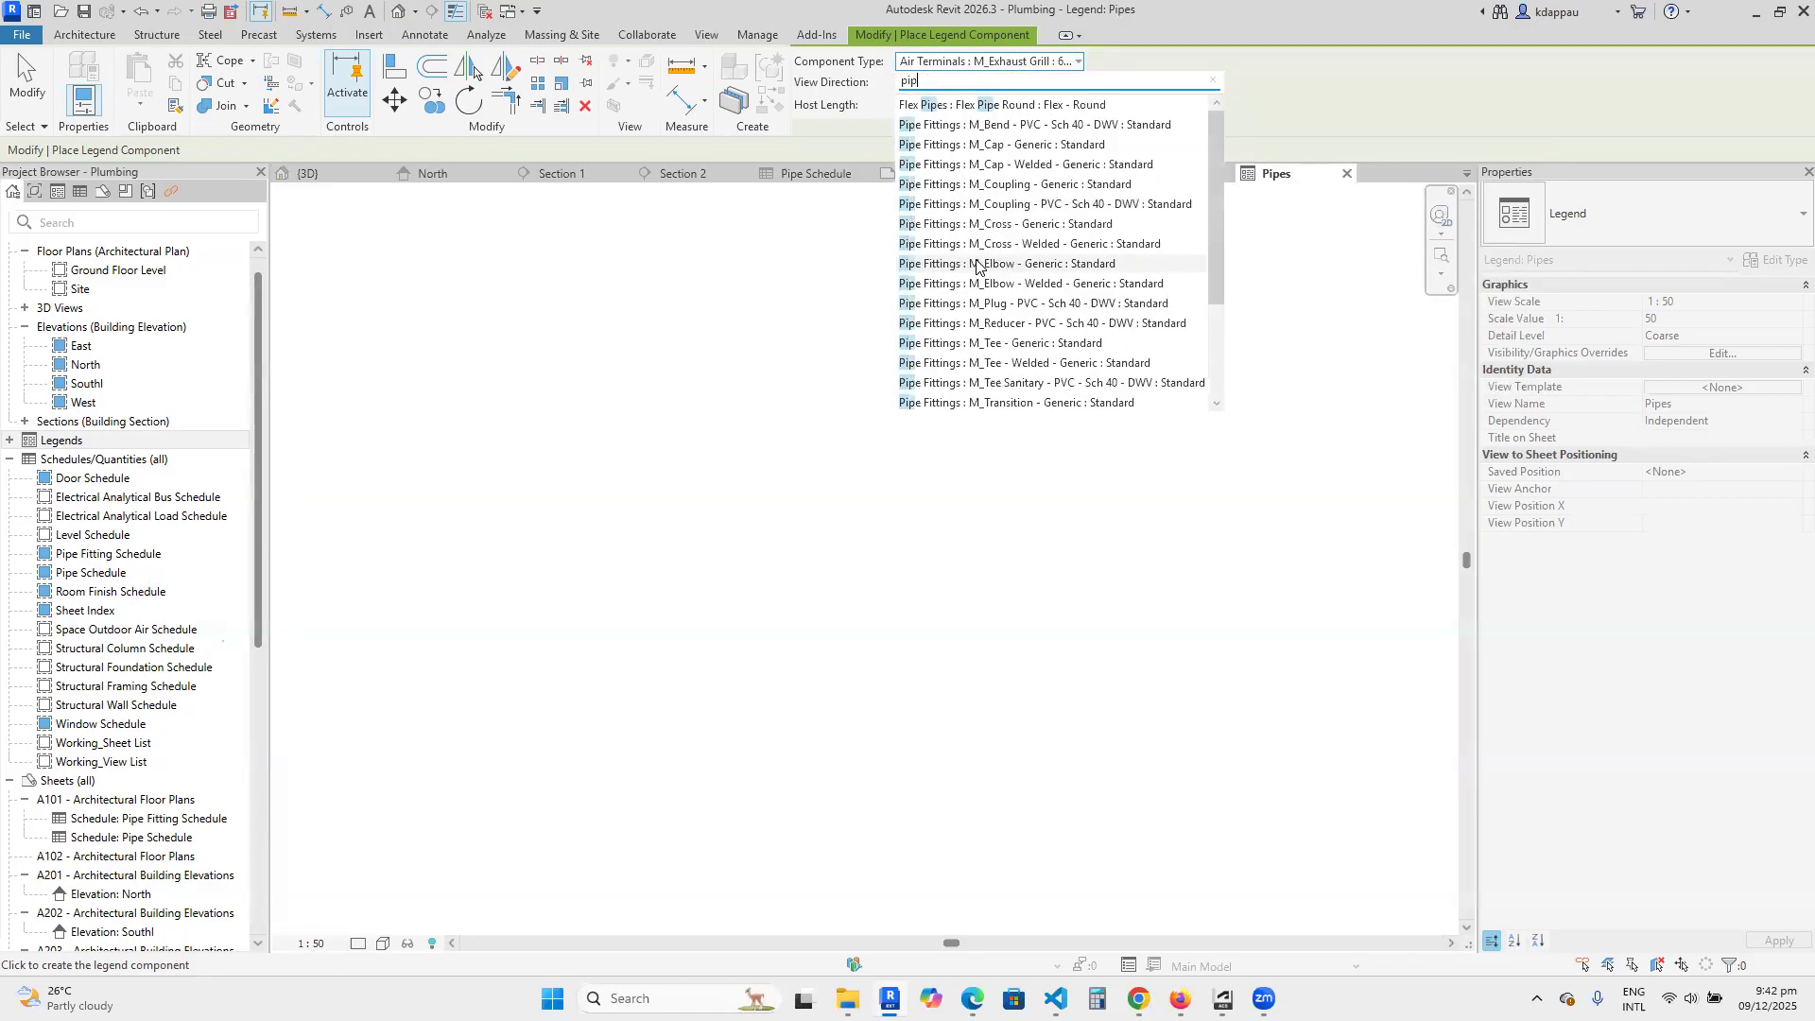
pyautogui.write('e')
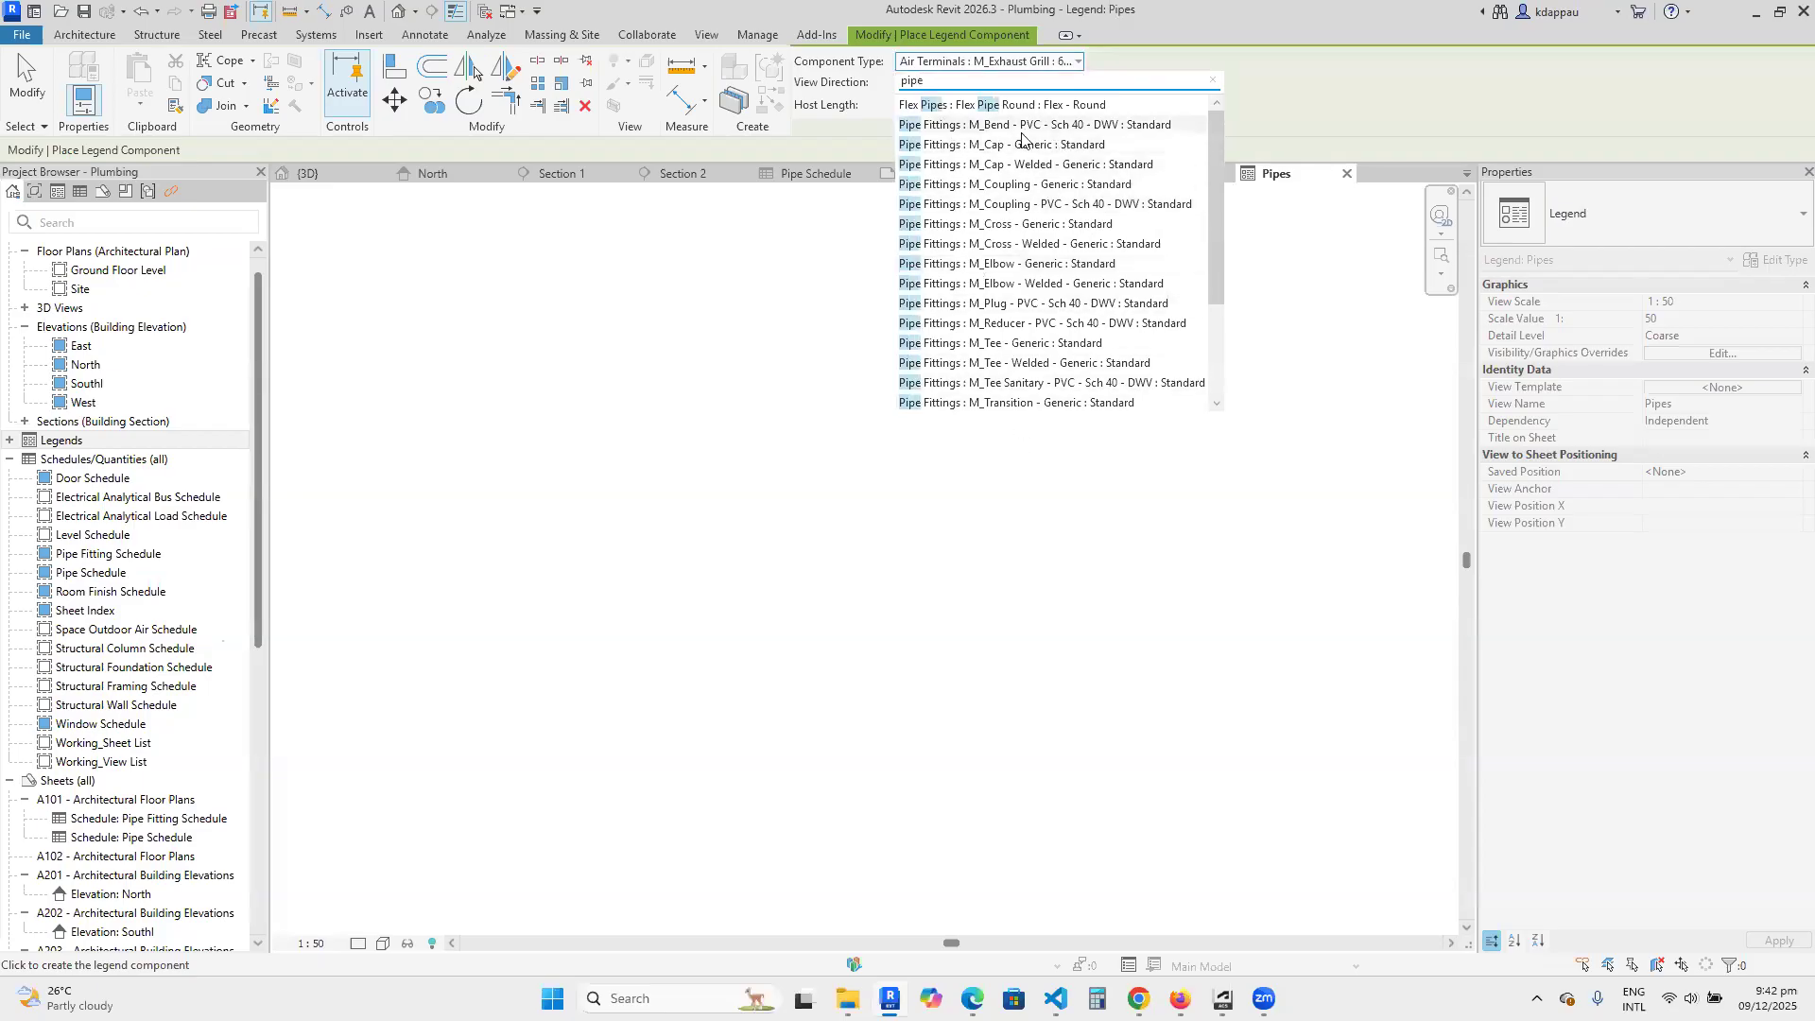
pyautogui.click(1060, 125)
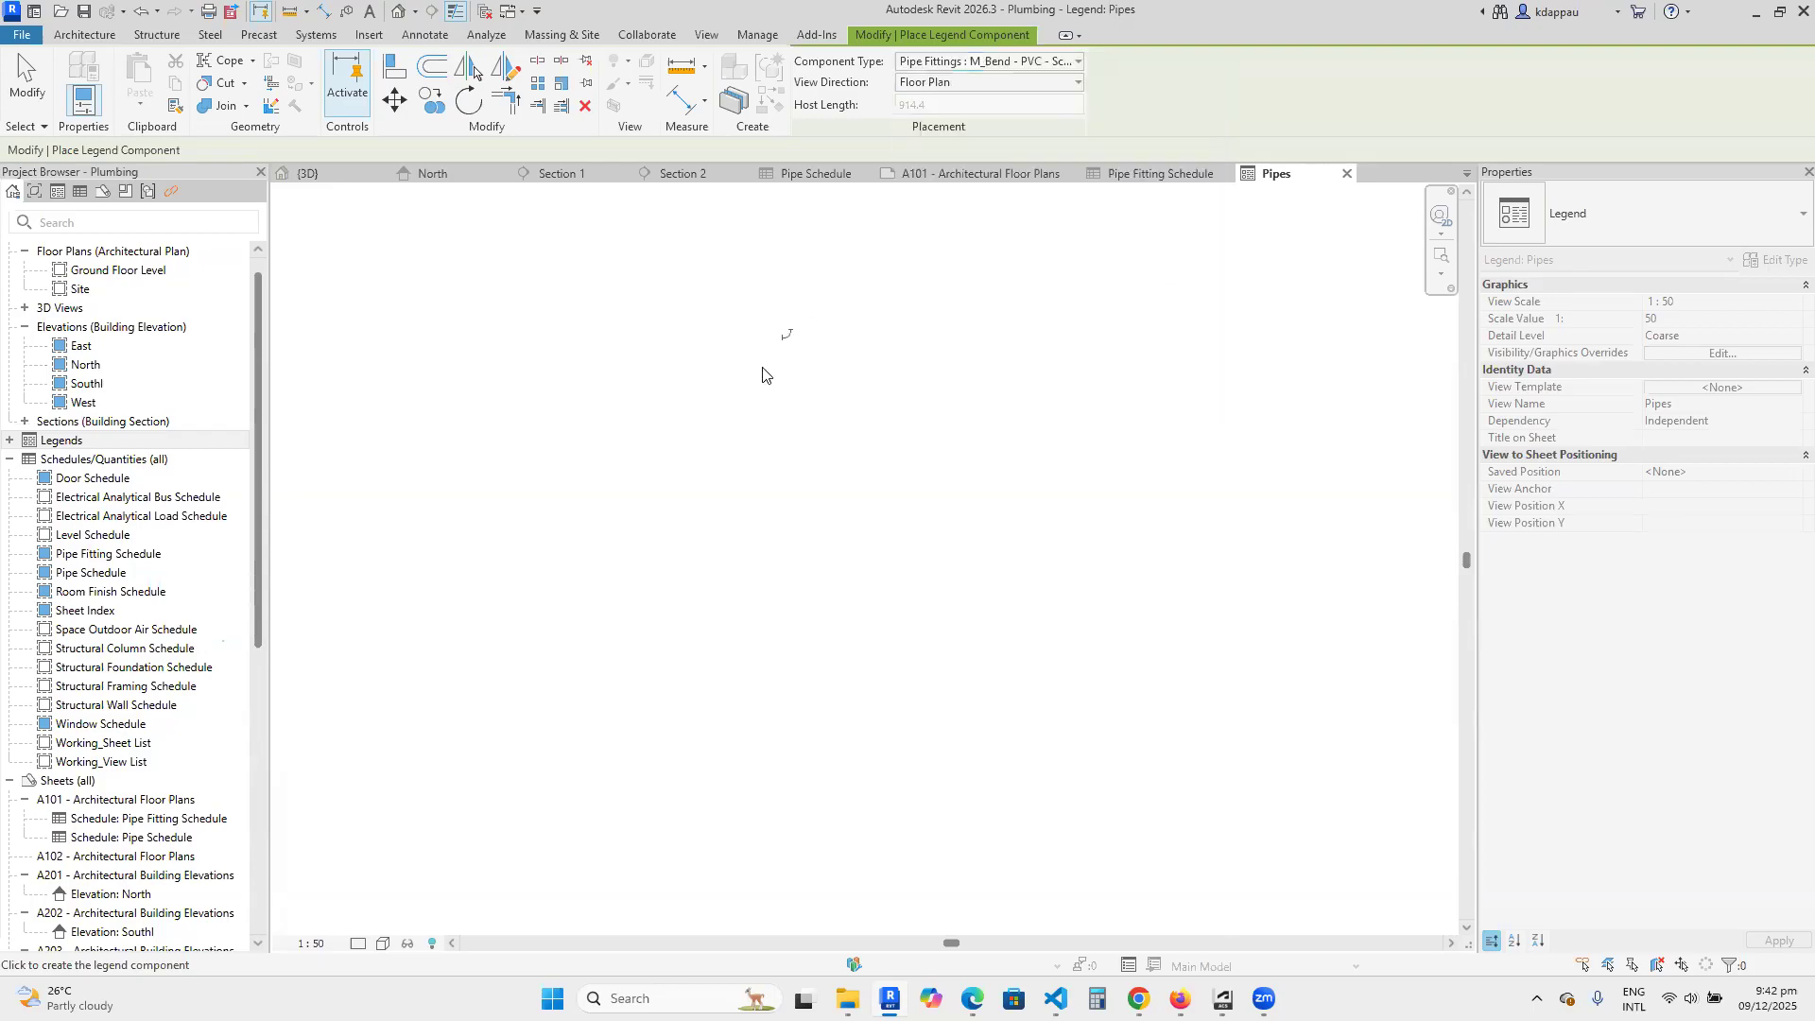
pyautogui.click(556, 455)
pyautogui.rightClick(529, 353)
pyautogui.click(546, 349)
pyautogui.rightClick(544, 339)
pyautogui.click(558, 349)
pyautogui.scroll(2, 498, 501)
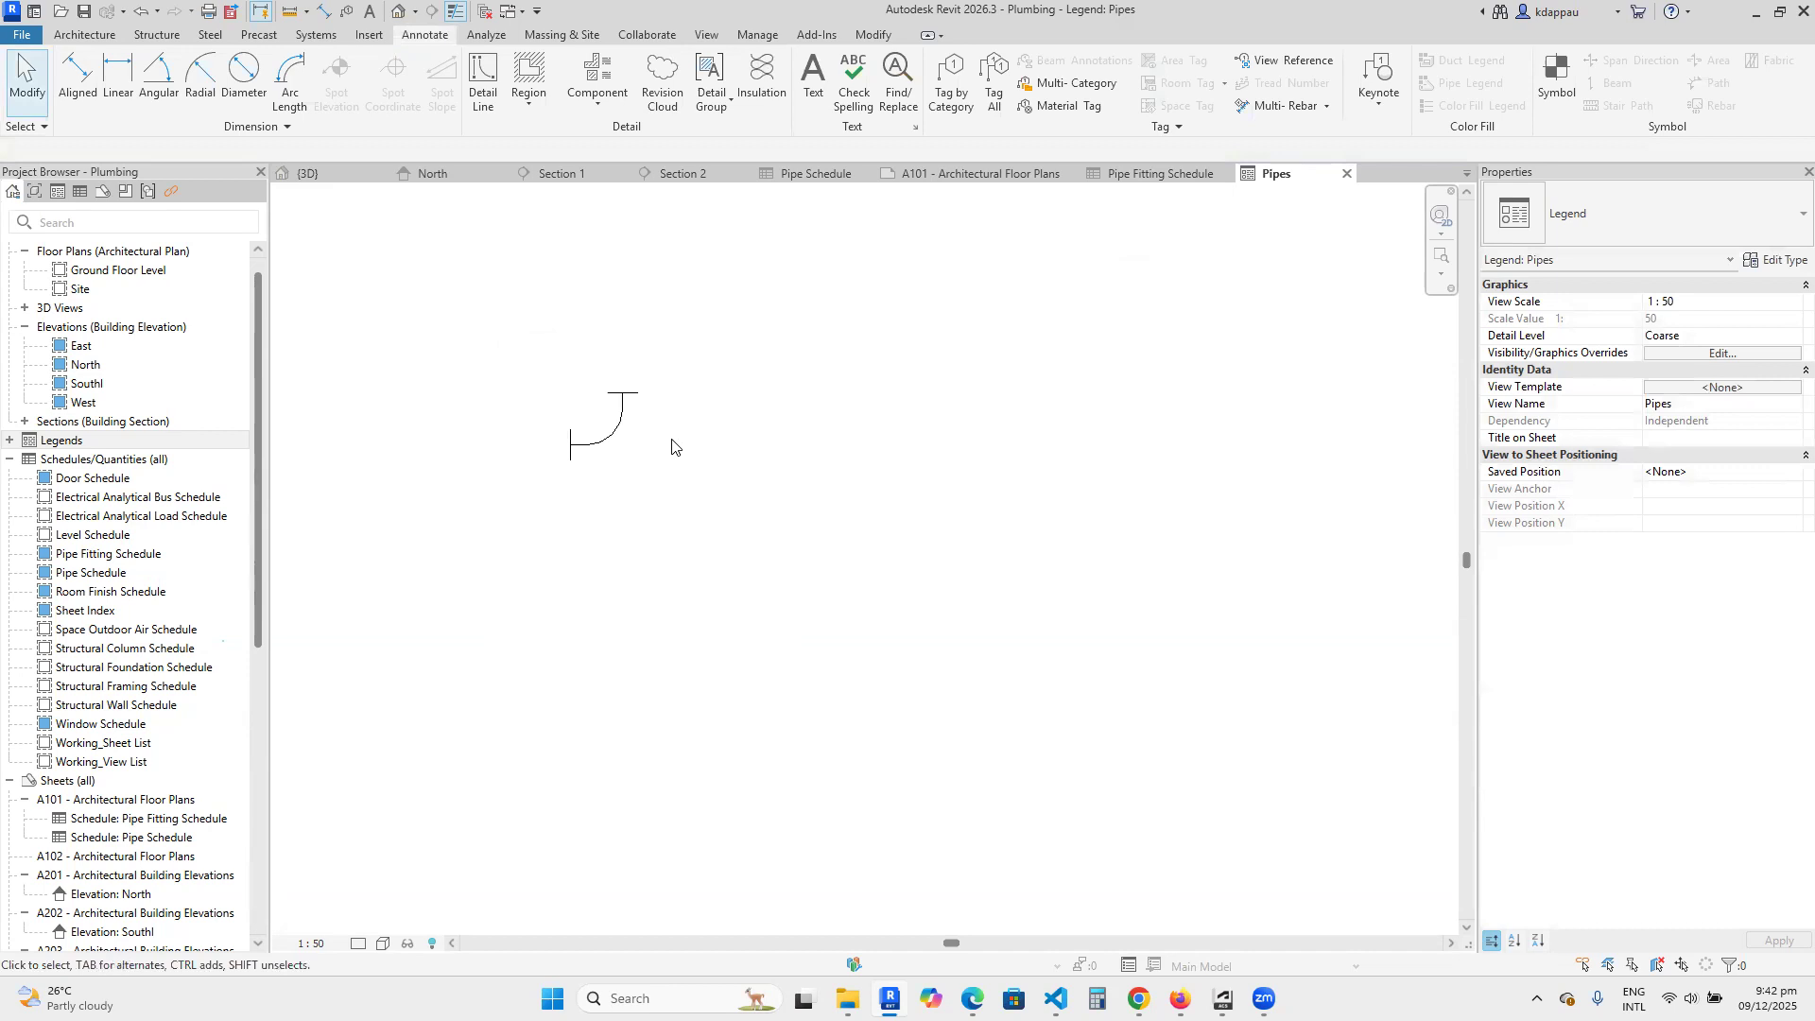
# Set the legend view's detail level to Fine.
pyautogui.click(360, 944)
pyautogui.click(381, 923)
pyautogui.scroll(3, 539, 300)
# Preview the bend component in the Elevation : Front, Elevation : Back and Elevation : Left view directions.
pyautogui.click(683, 587)
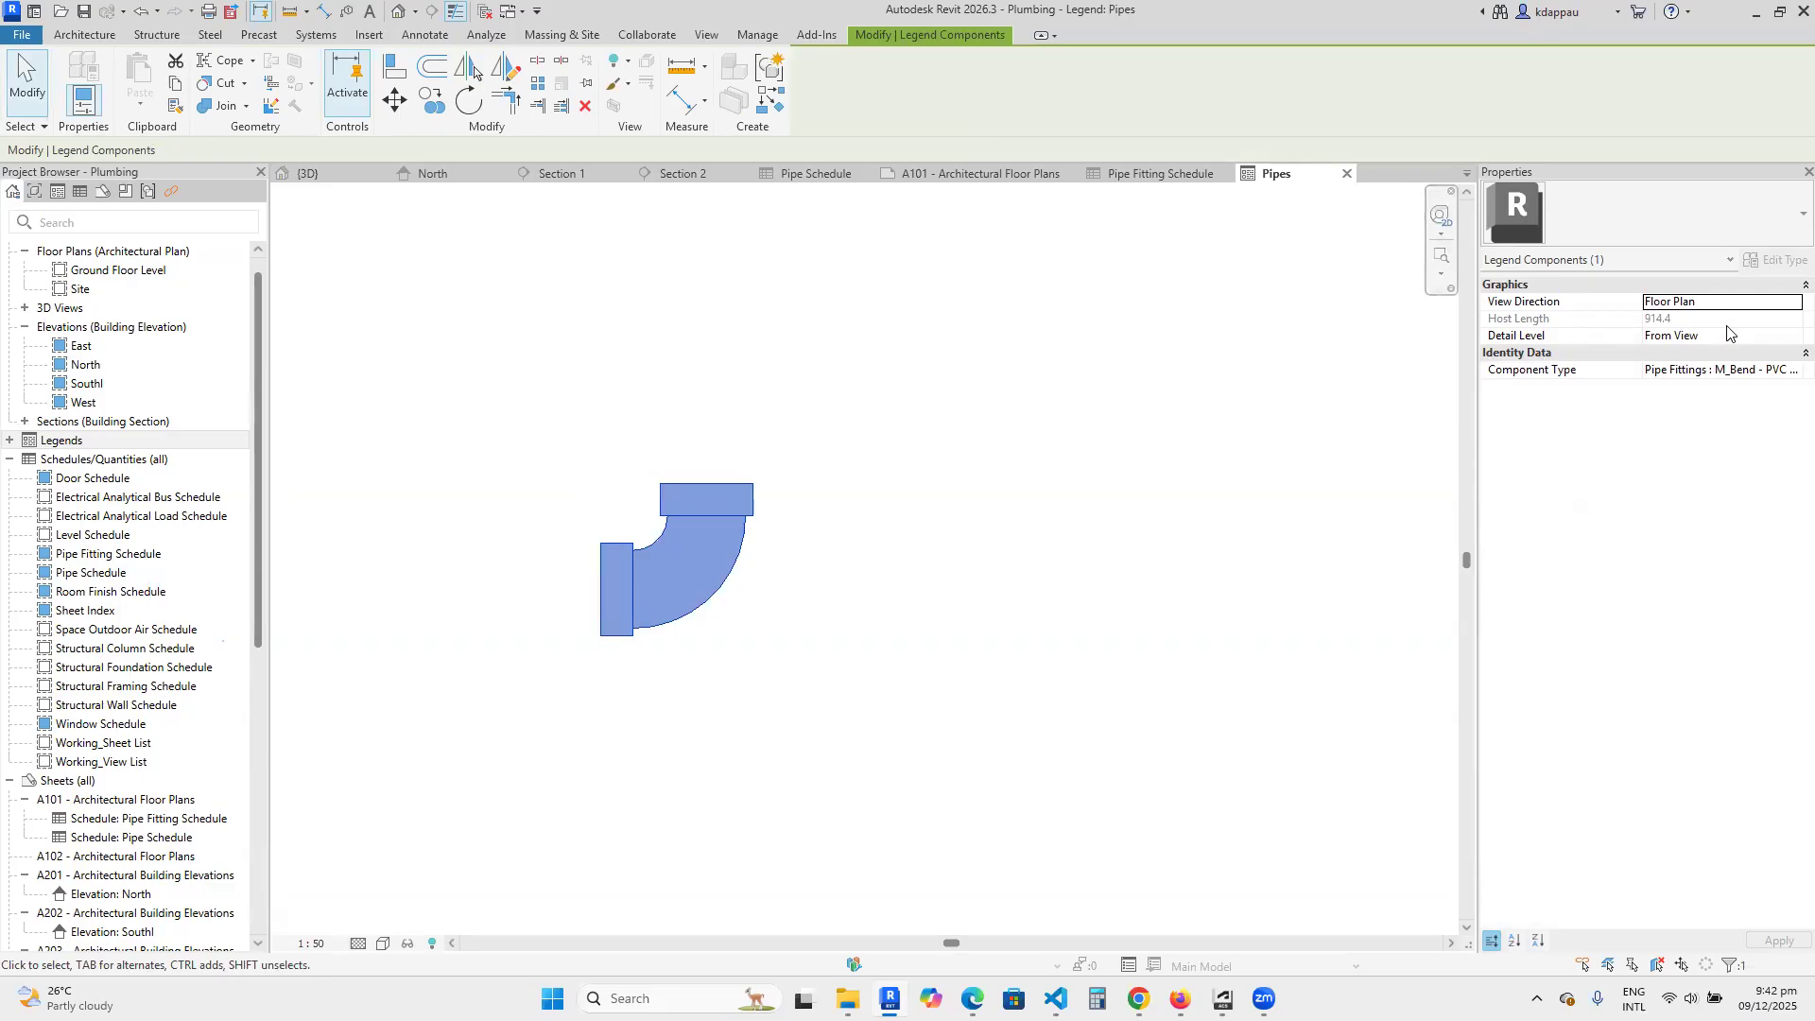
pyautogui.click(1786, 288)
pyautogui.click(1783, 284)
pyautogui.click(1711, 302)
pyautogui.click(1711, 302)
pyautogui.click(1692, 334)
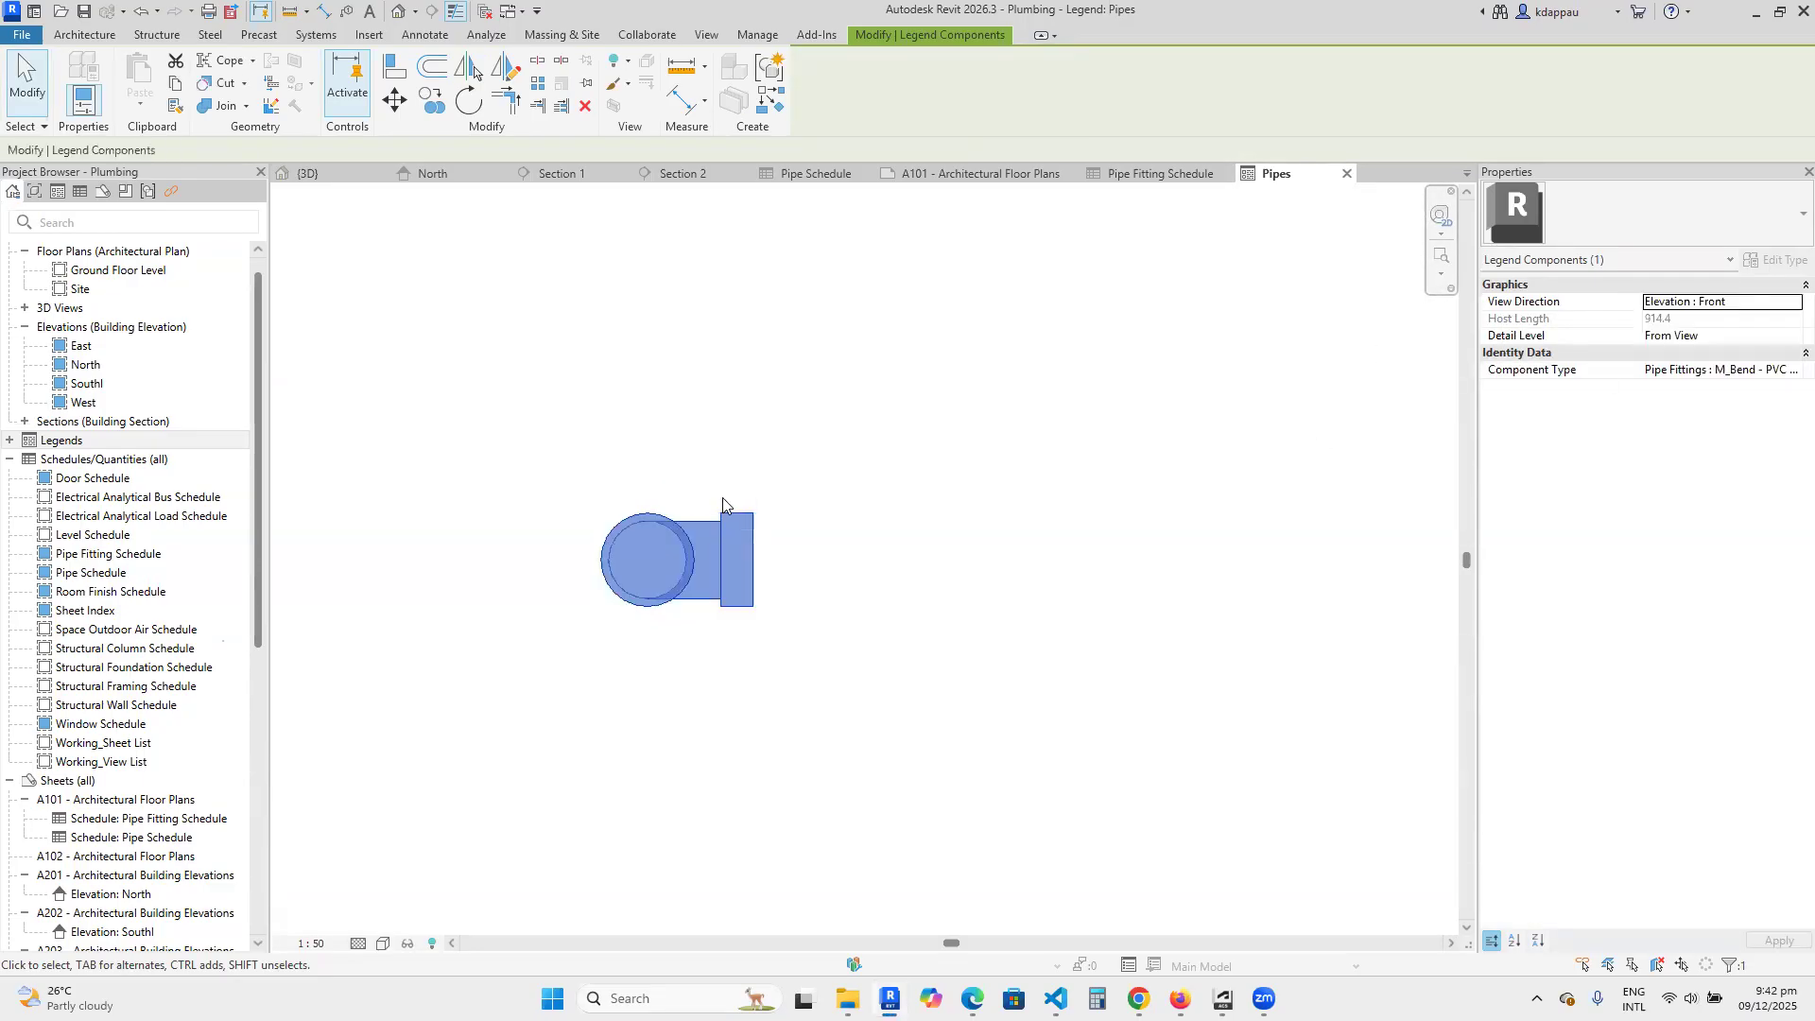
pyautogui.click(1786, 305)
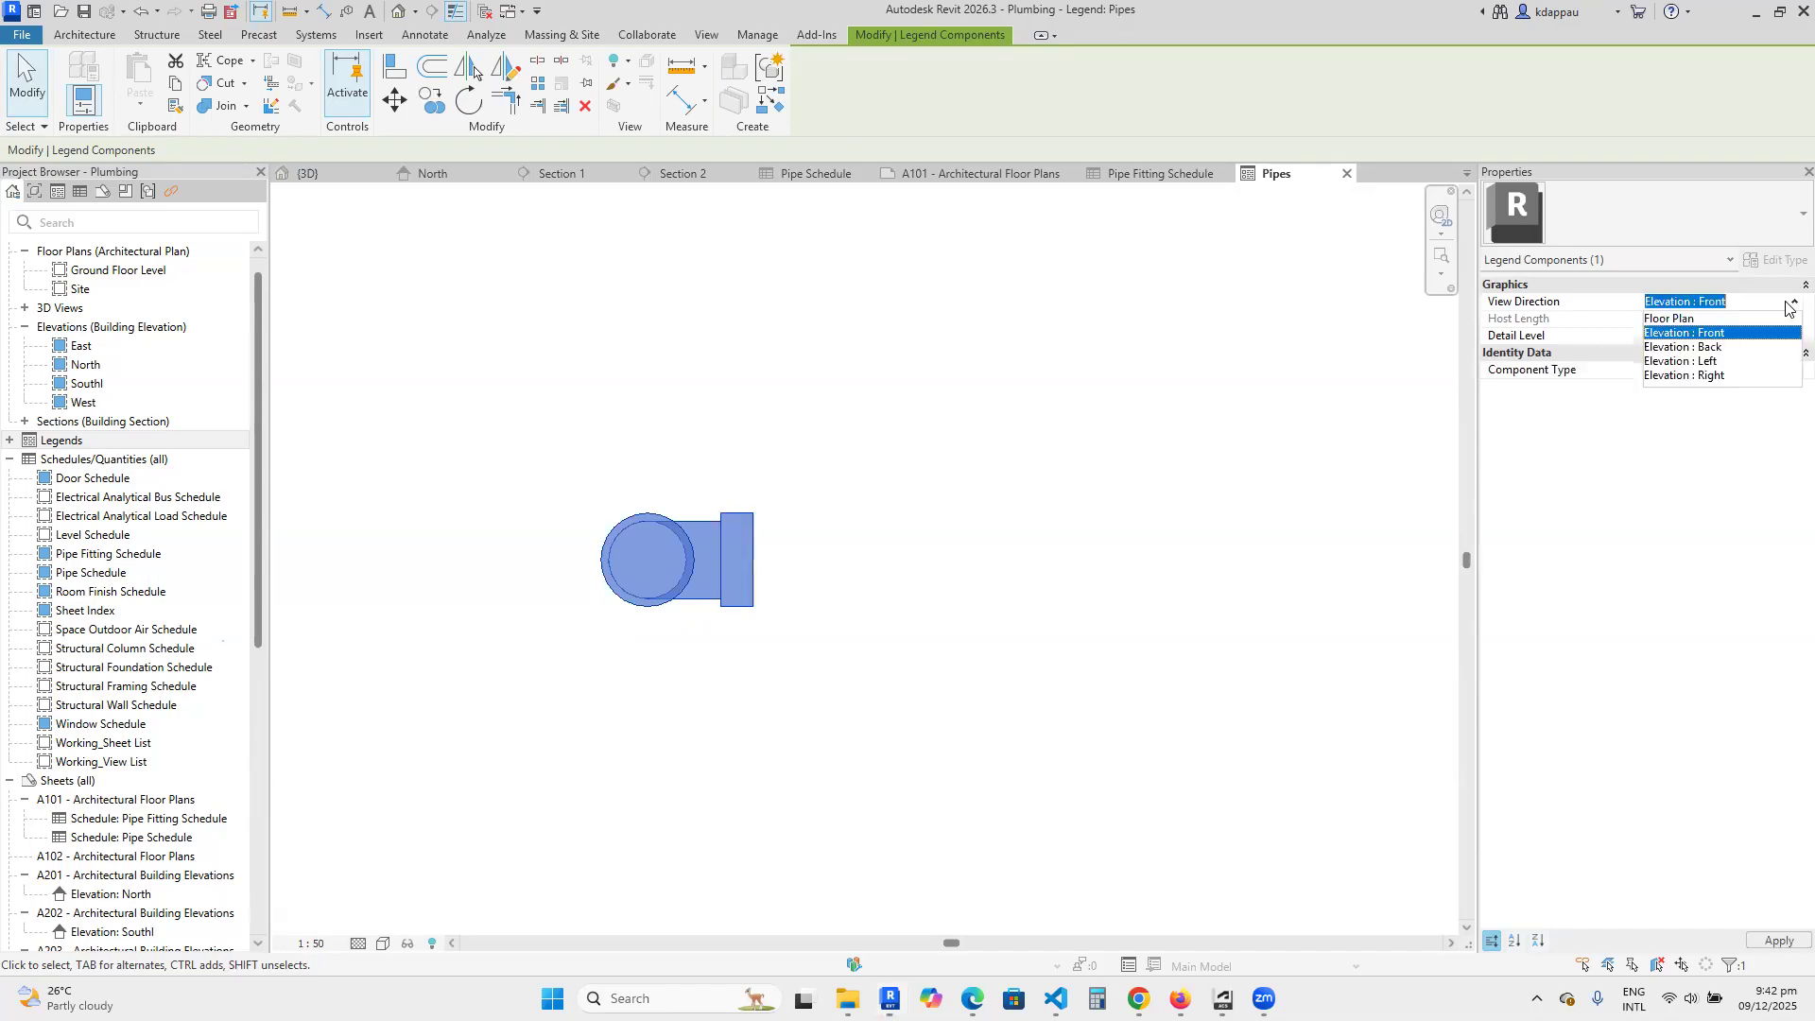
pyautogui.click(1672, 350)
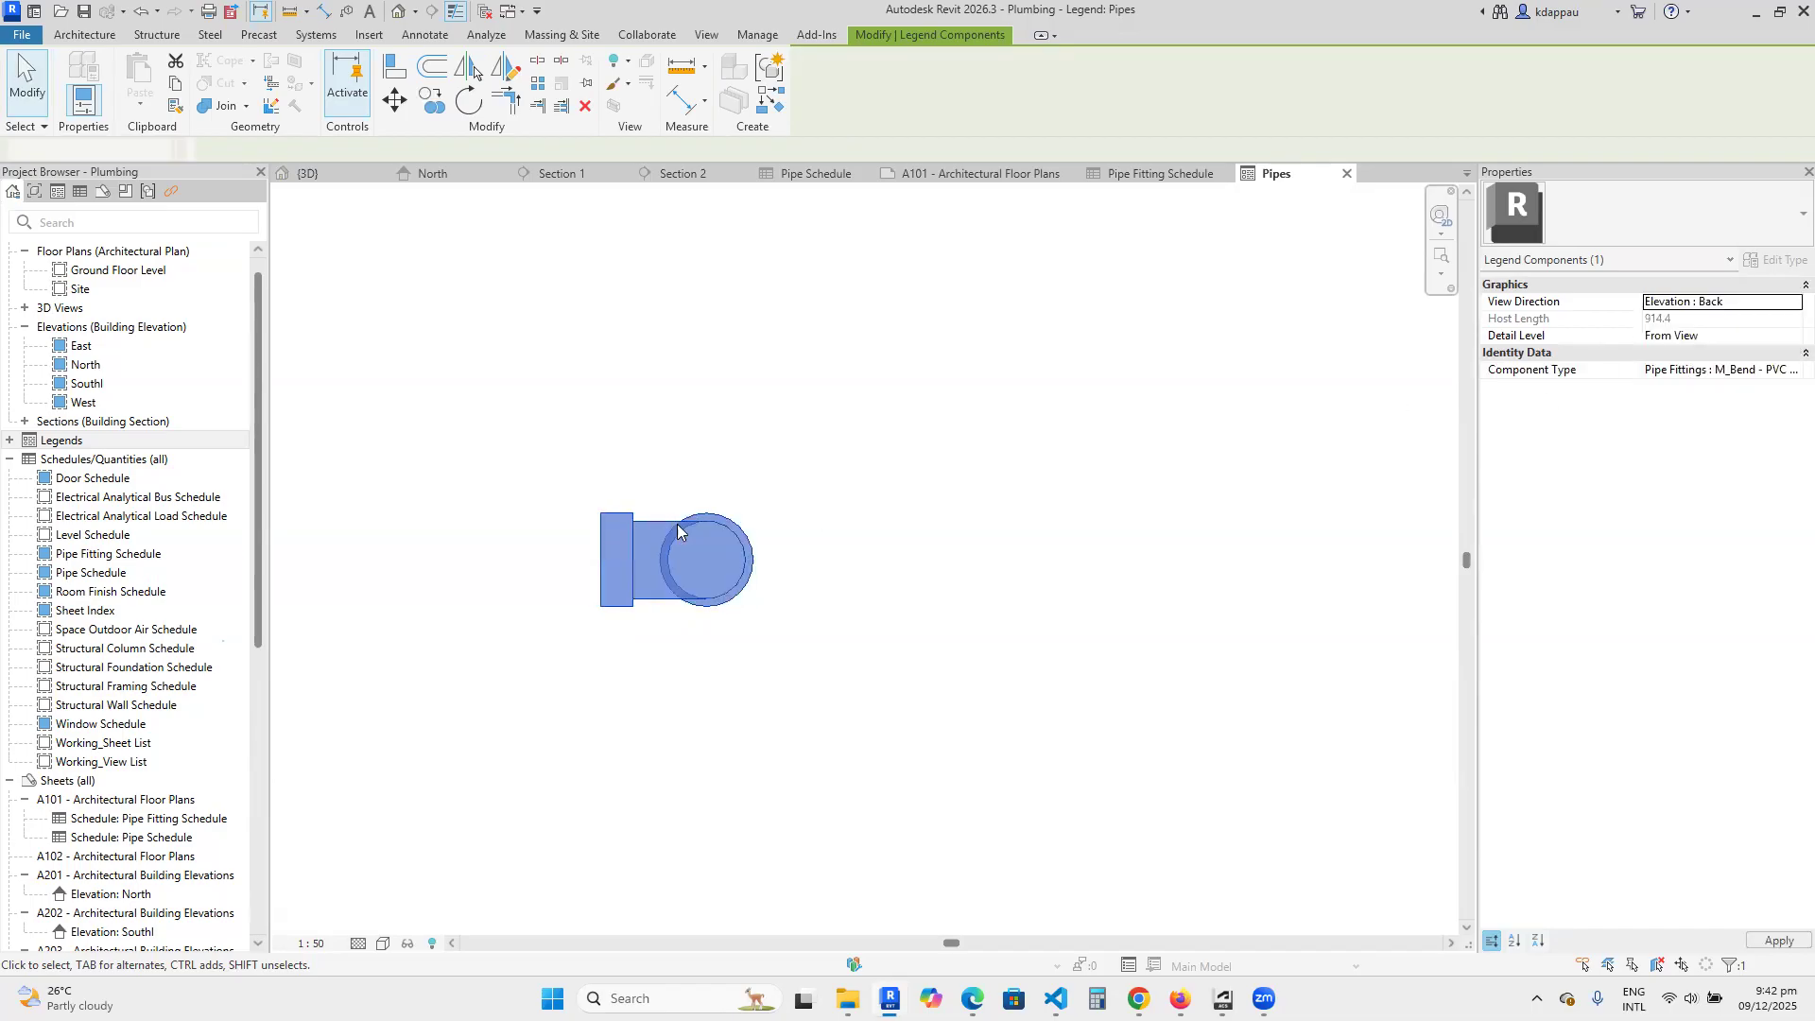
pyautogui.click(1785, 304)
pyautogui.click(1692, 366)
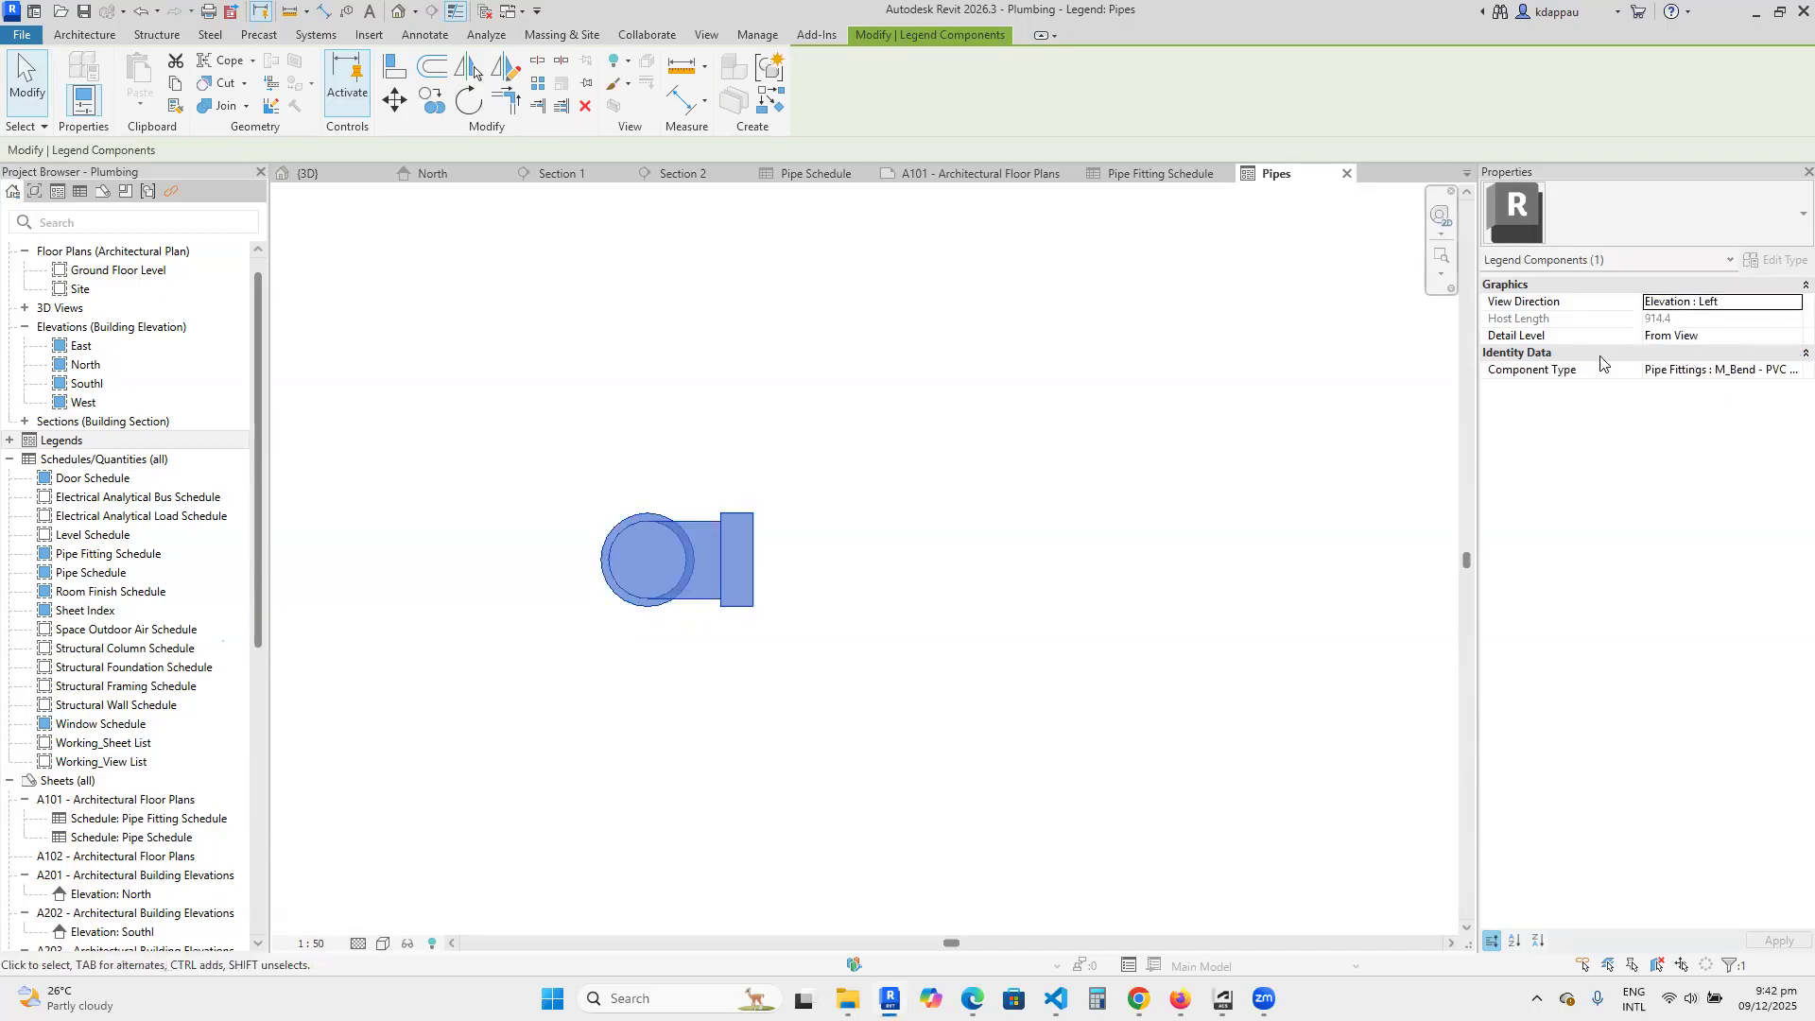
# Set the bend component's view direction to Elevation : Right.
pyautogui.click(1752, 308)
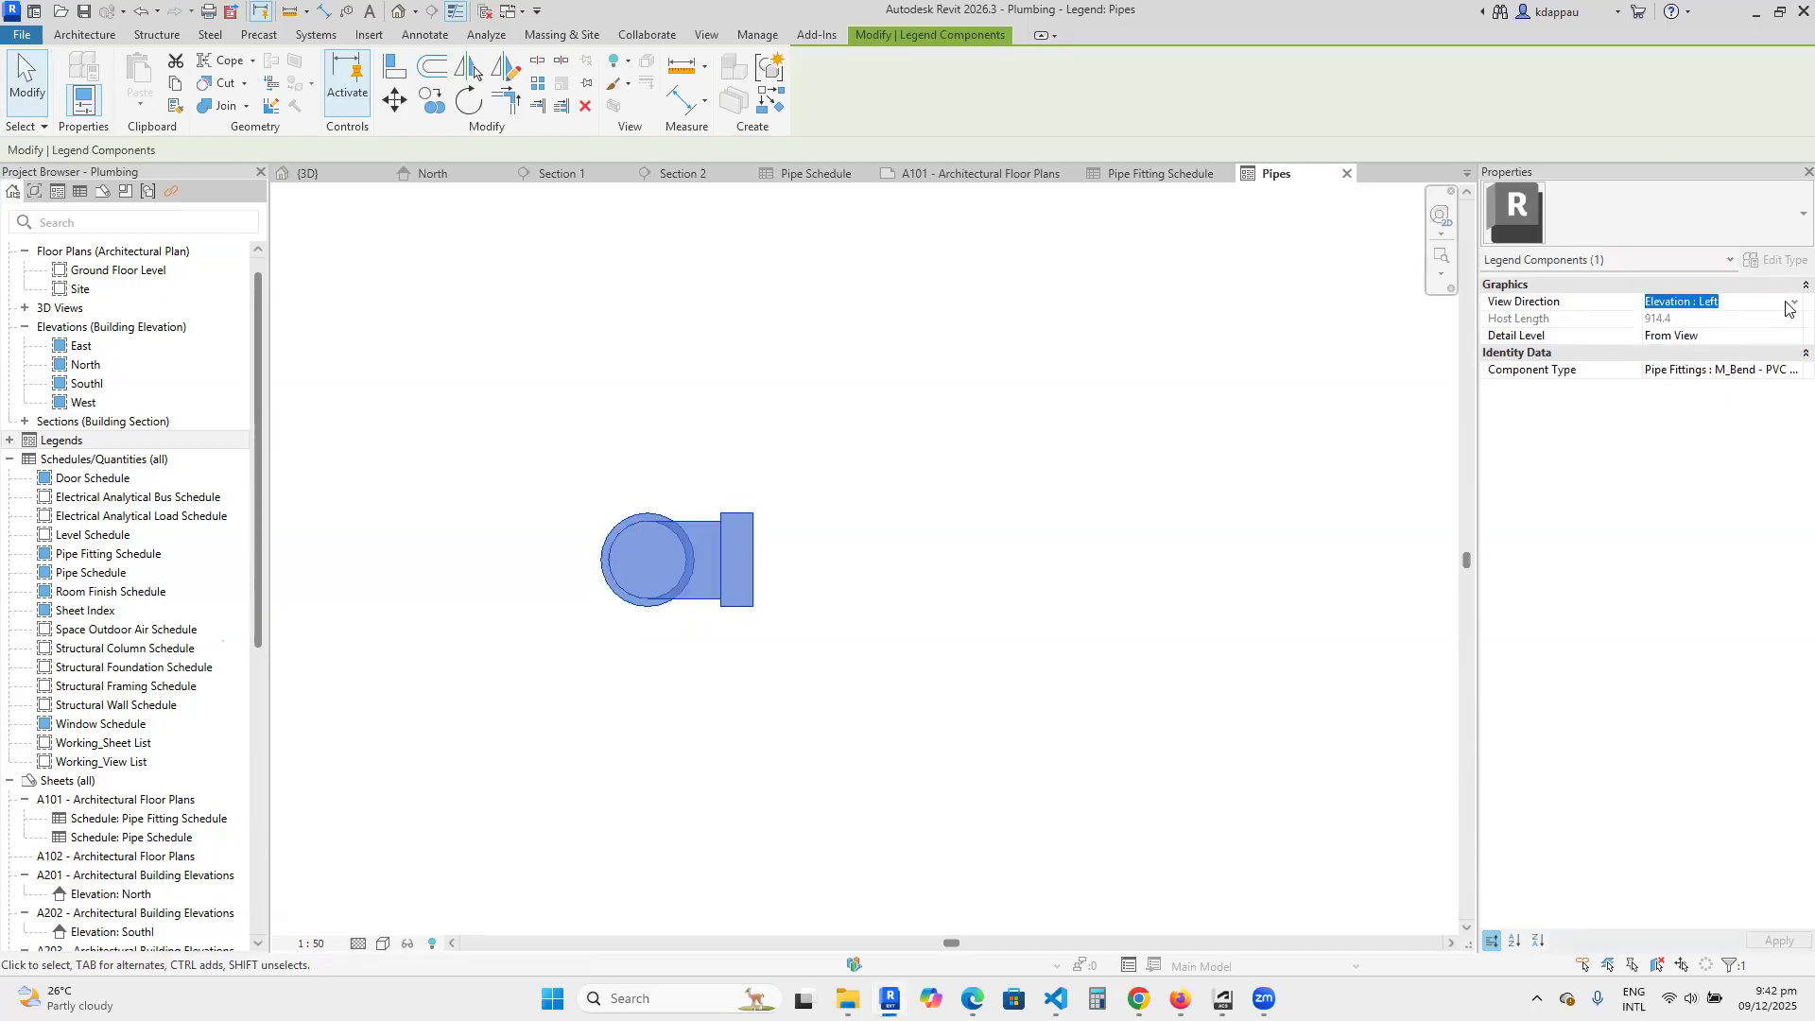
pyautogui.click(1787, 306)
pyautogui.click(1695, 384)
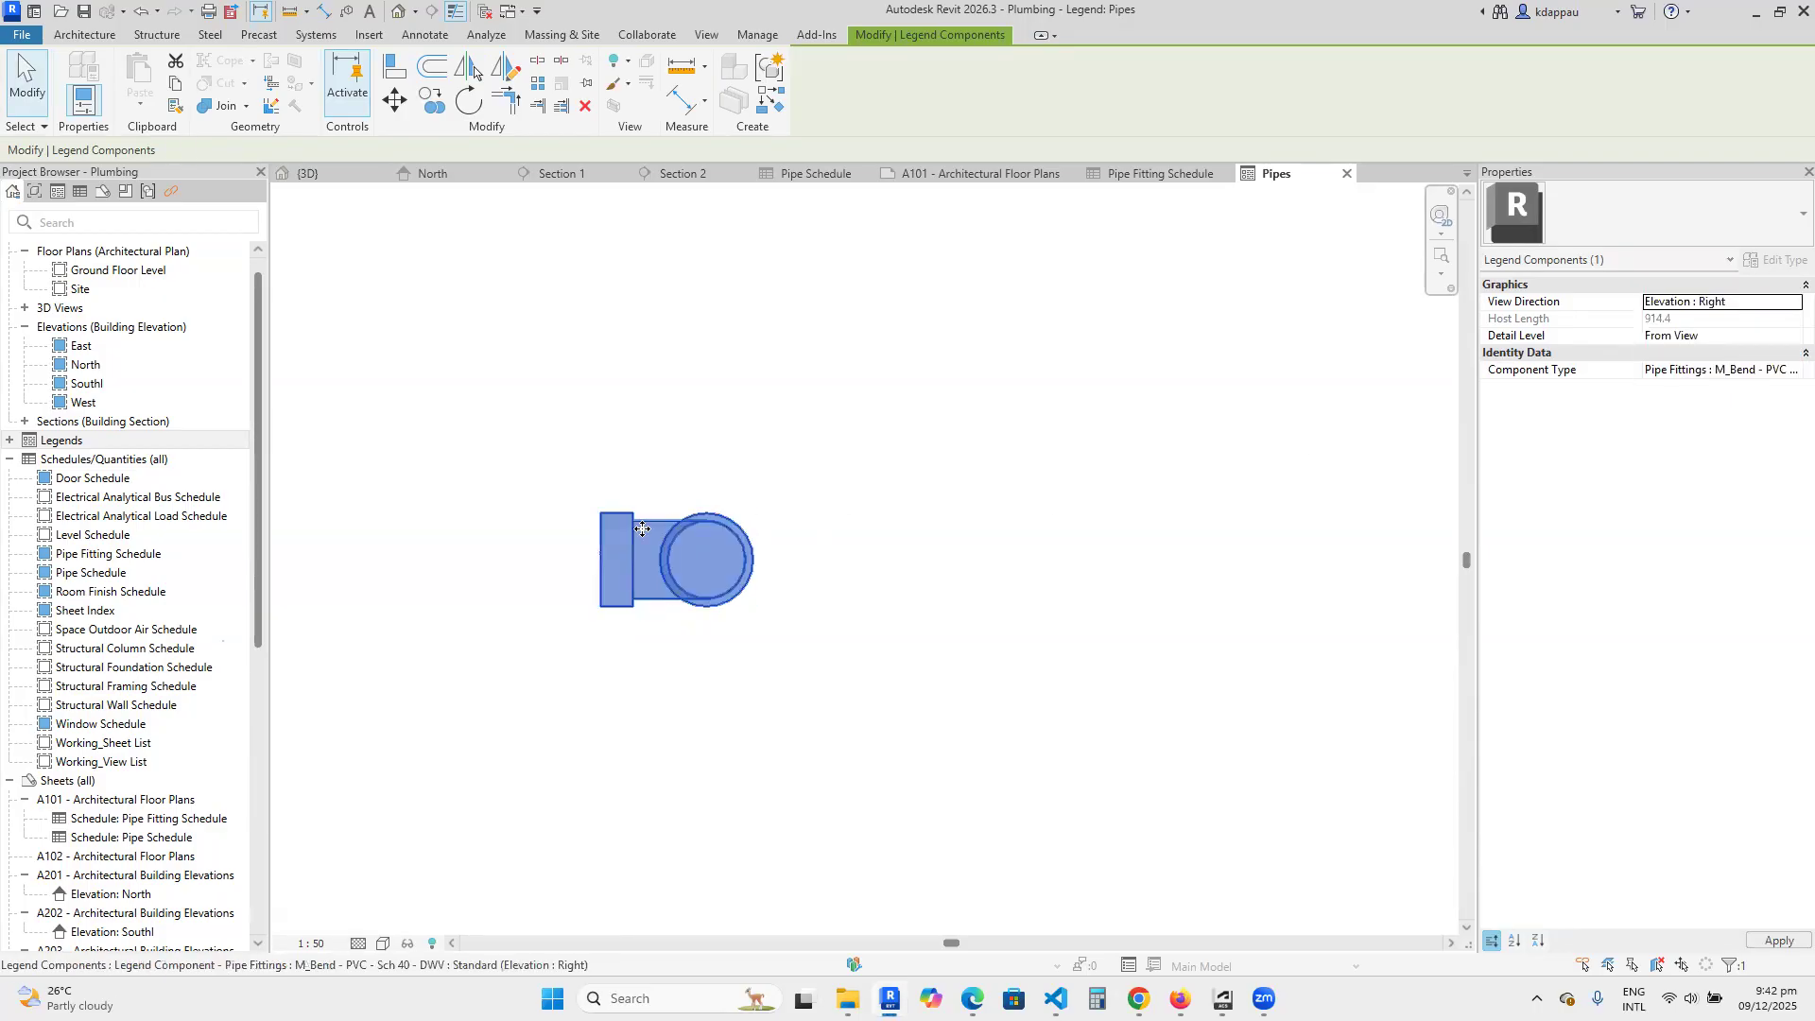
pyautogui.click(813, 397)
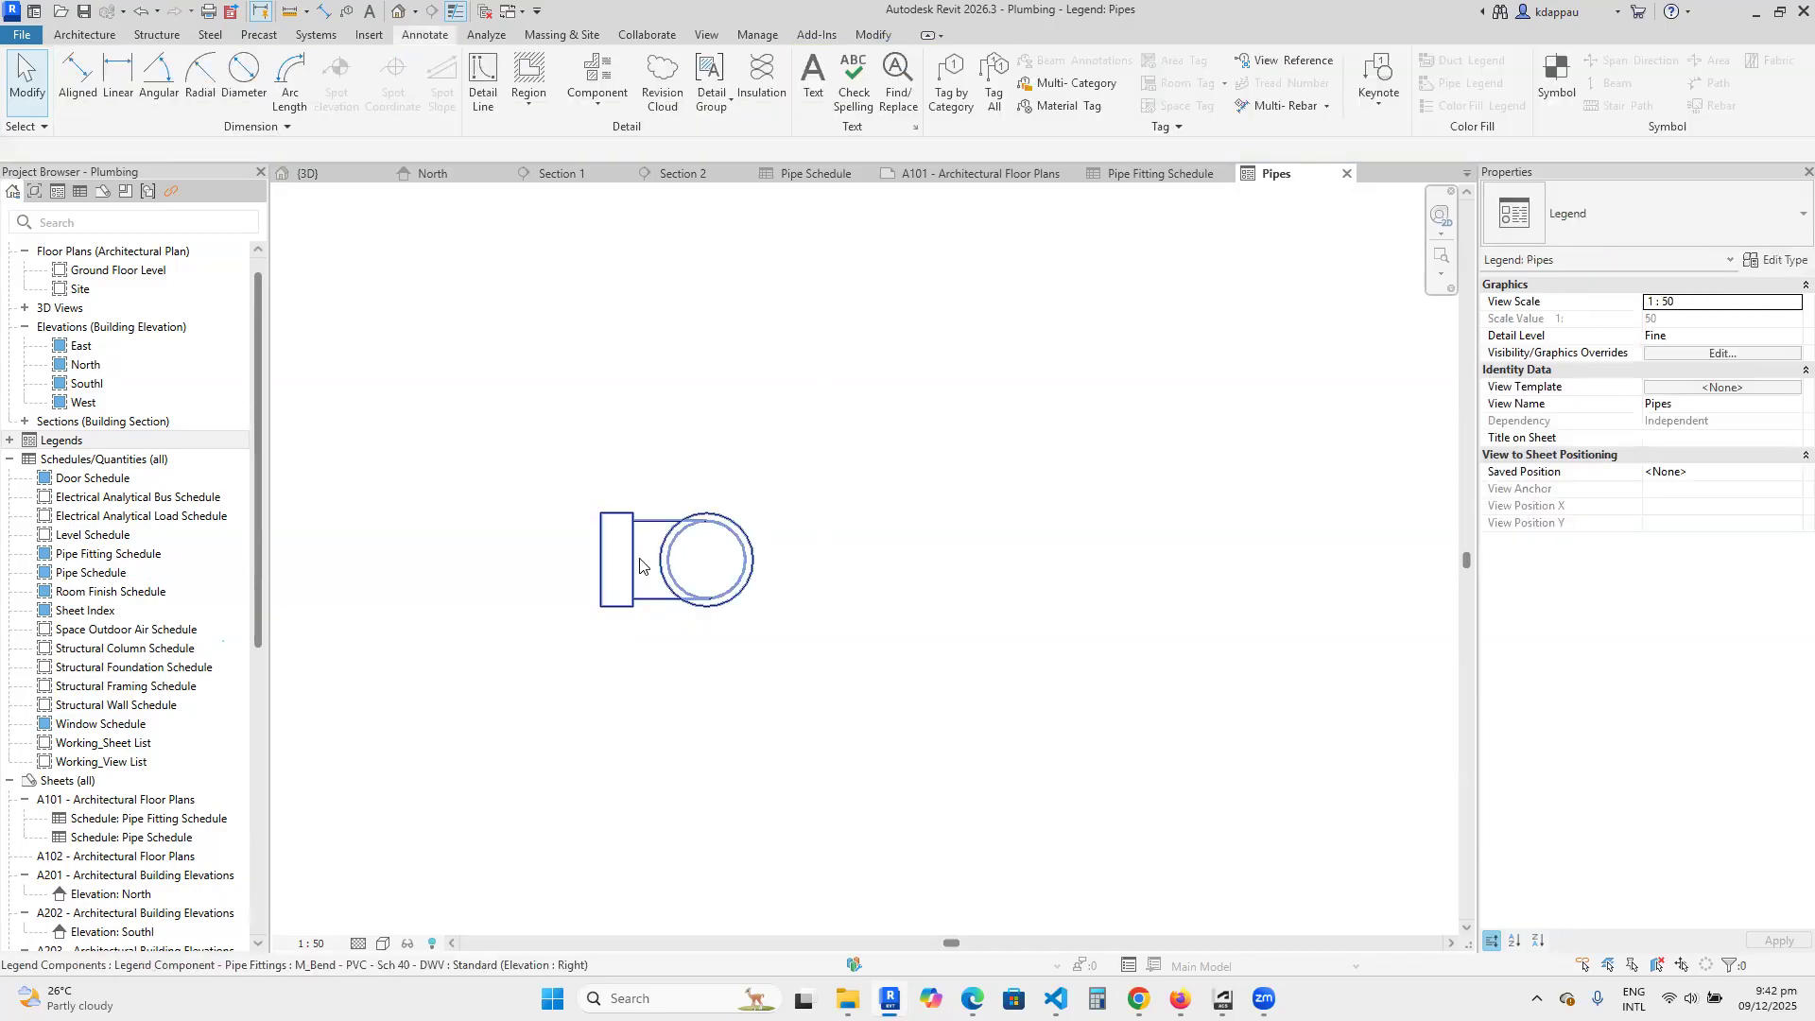
pyautogui.scroll(2, 610, 547)
pyautogui.scroll(-2, 685, 607)
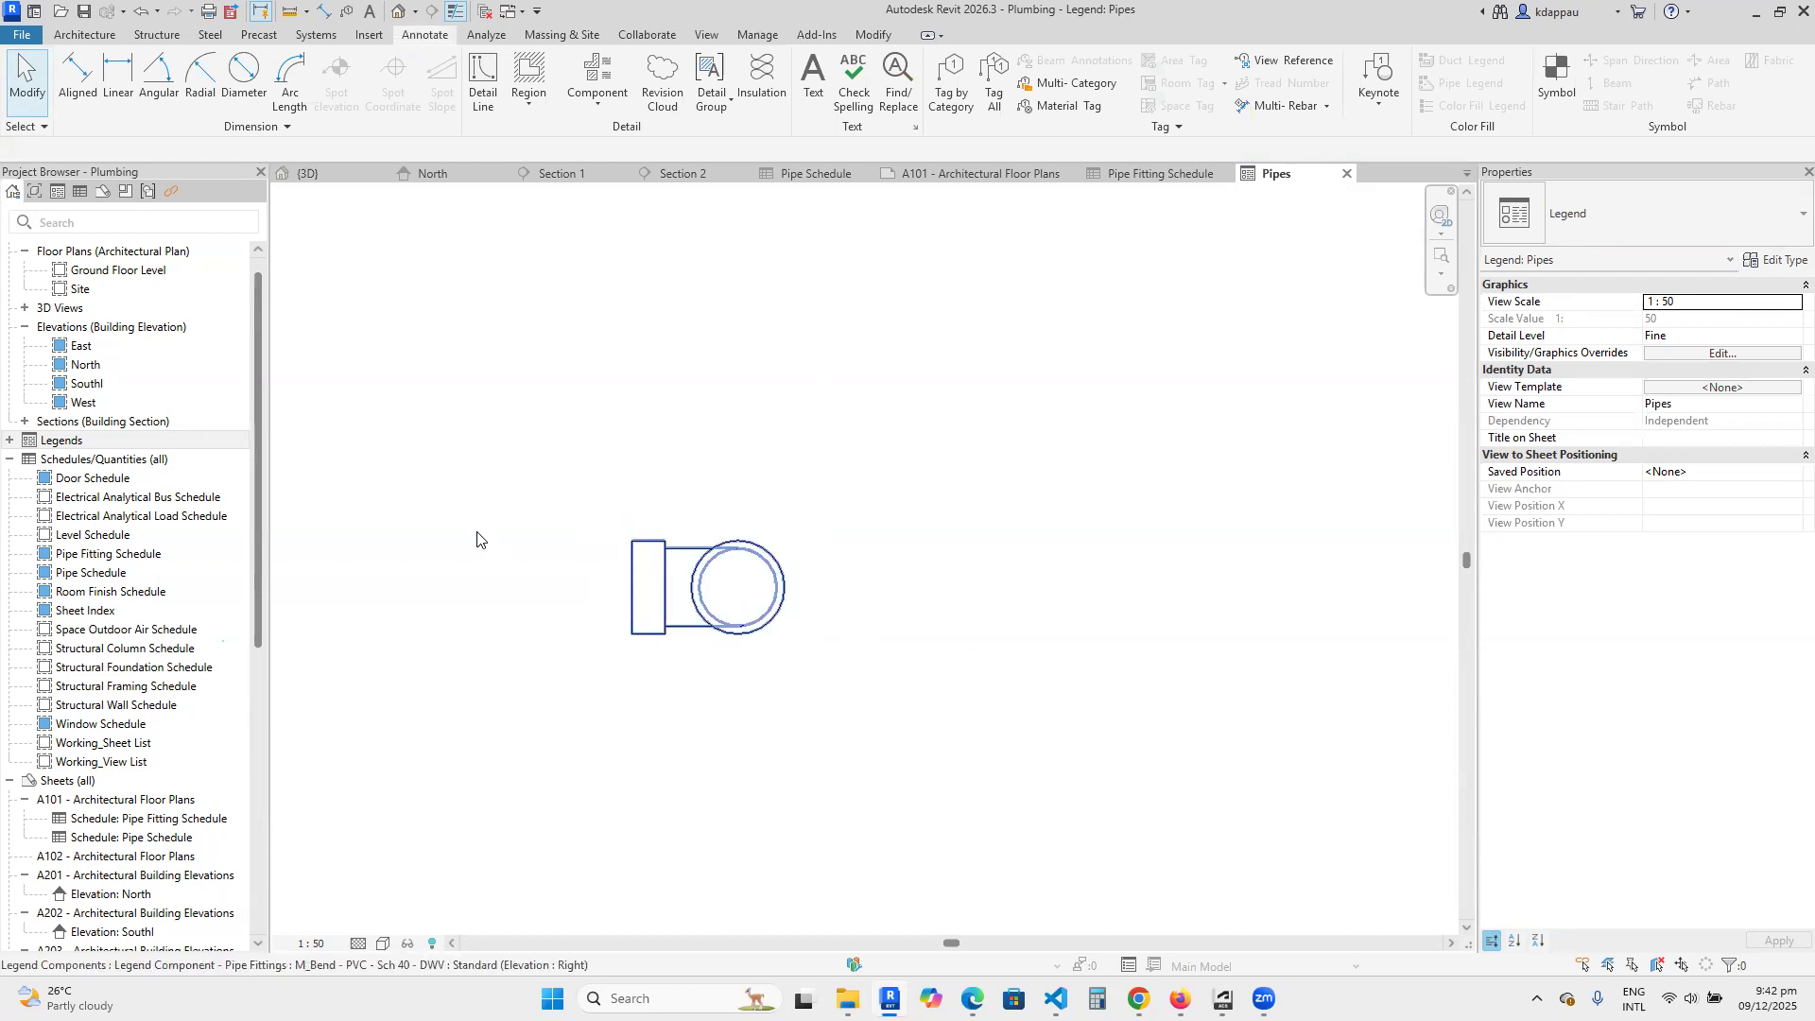
# Copy the bend component twice in a vertical column directly below the original.
pyautogui.scroll(-2, 431, 524)
pyautogui.scroll(2, 506, 586)
pyautogui.click(660, 550)
pyautogui.press('c')
pyautogui.press('o')
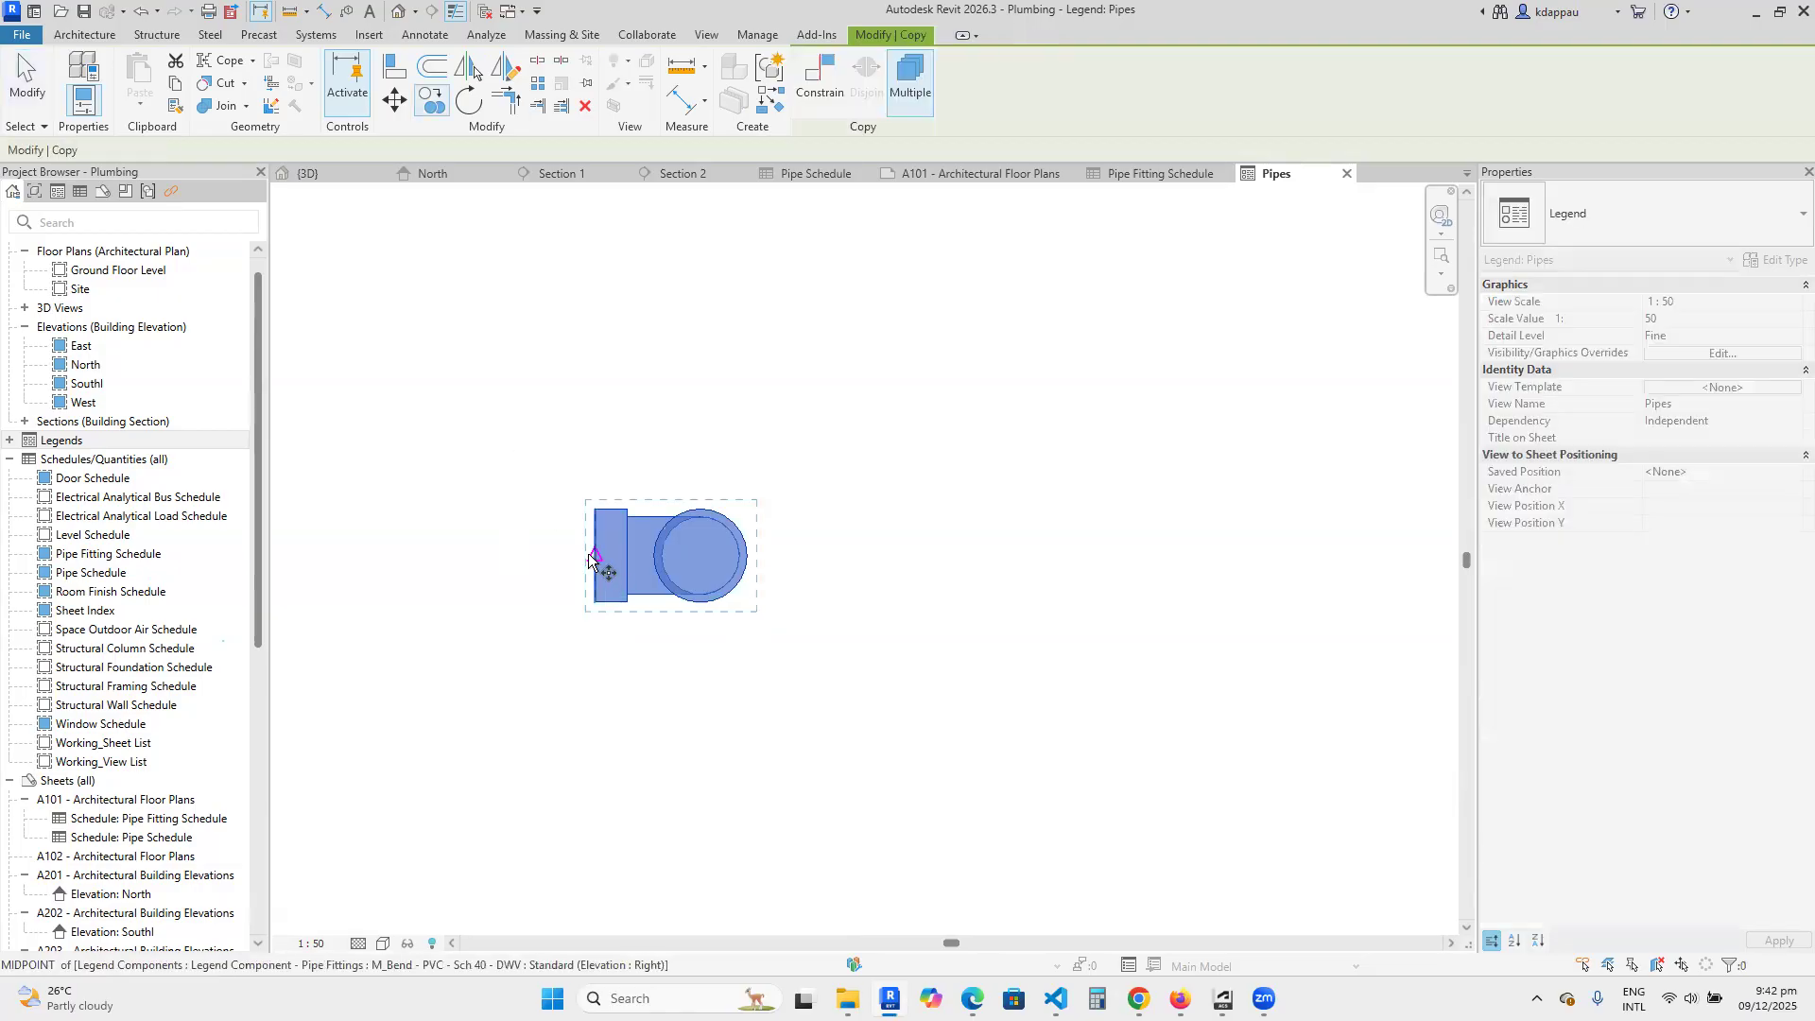
pyautogui.scroll(-1, 599, 553)
pyautogui.click(592, 555)
pyautogui.click(598, 690)
pyautogui.scroll(-2, 595, 652)
pyautogui.click(596, 743)
pyautogui.press('Escape')
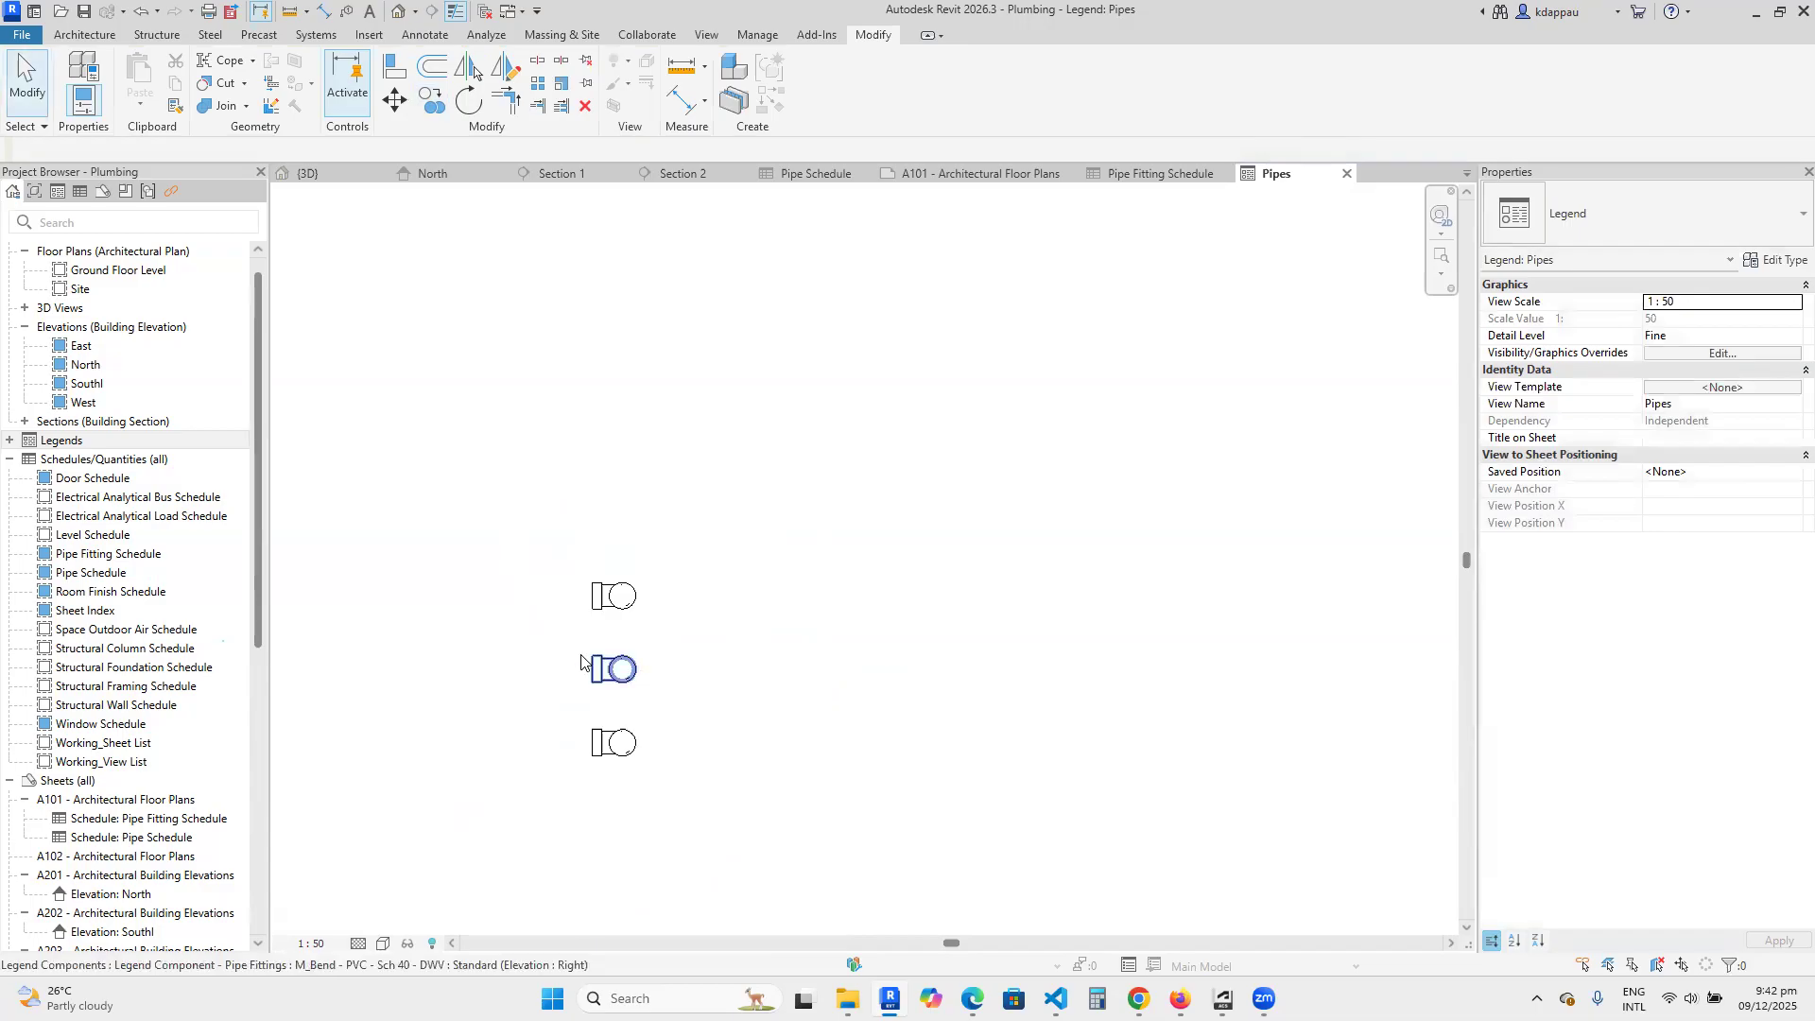
# Move the middle bend component up beside the top one, on its right side.
pyautogui.scroll(2, 595, 677)
pyautogui.moveTo(594, 678); pyautogui.dragTo(729, 567)
pyautogui.scroll(2, 580, 557)
# Set the view direction of the column's top bend component to Floor Plan.
pyautogui.click(614, 553)
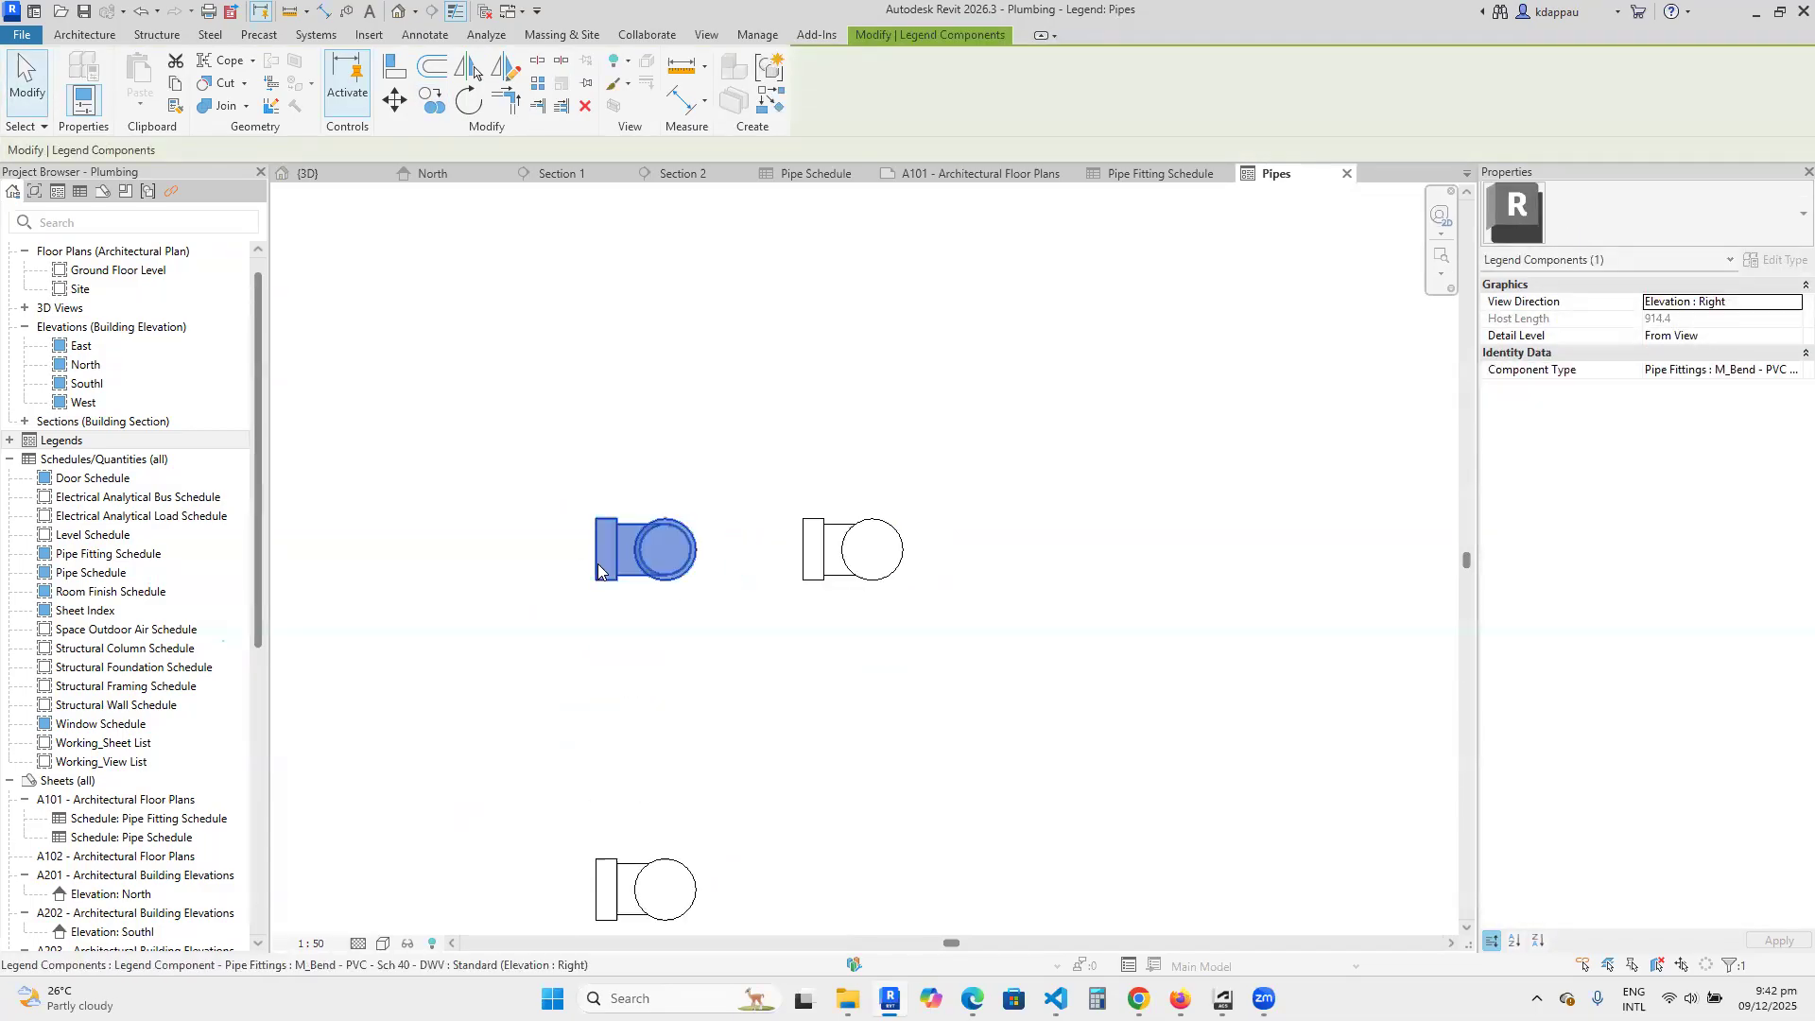
pyautogui.click(1761, 302)
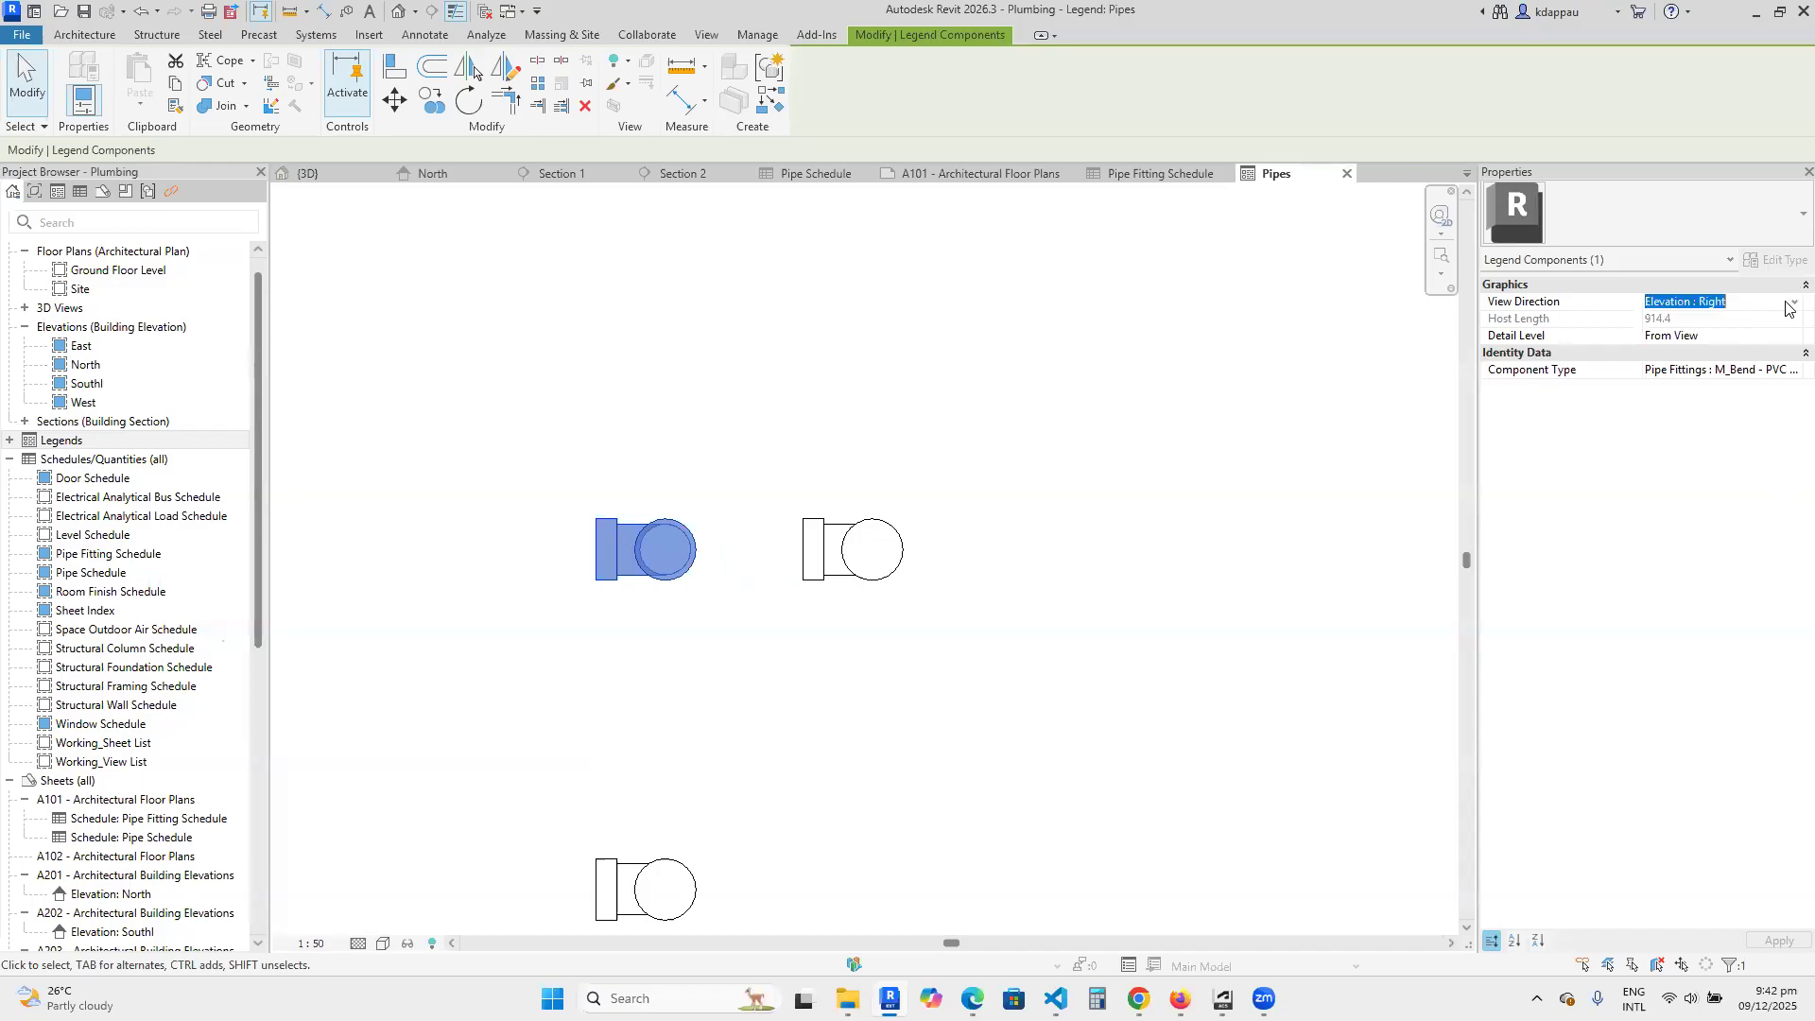
pyautogui.click(1789, 304)
pyautogui.click(1661, 320)
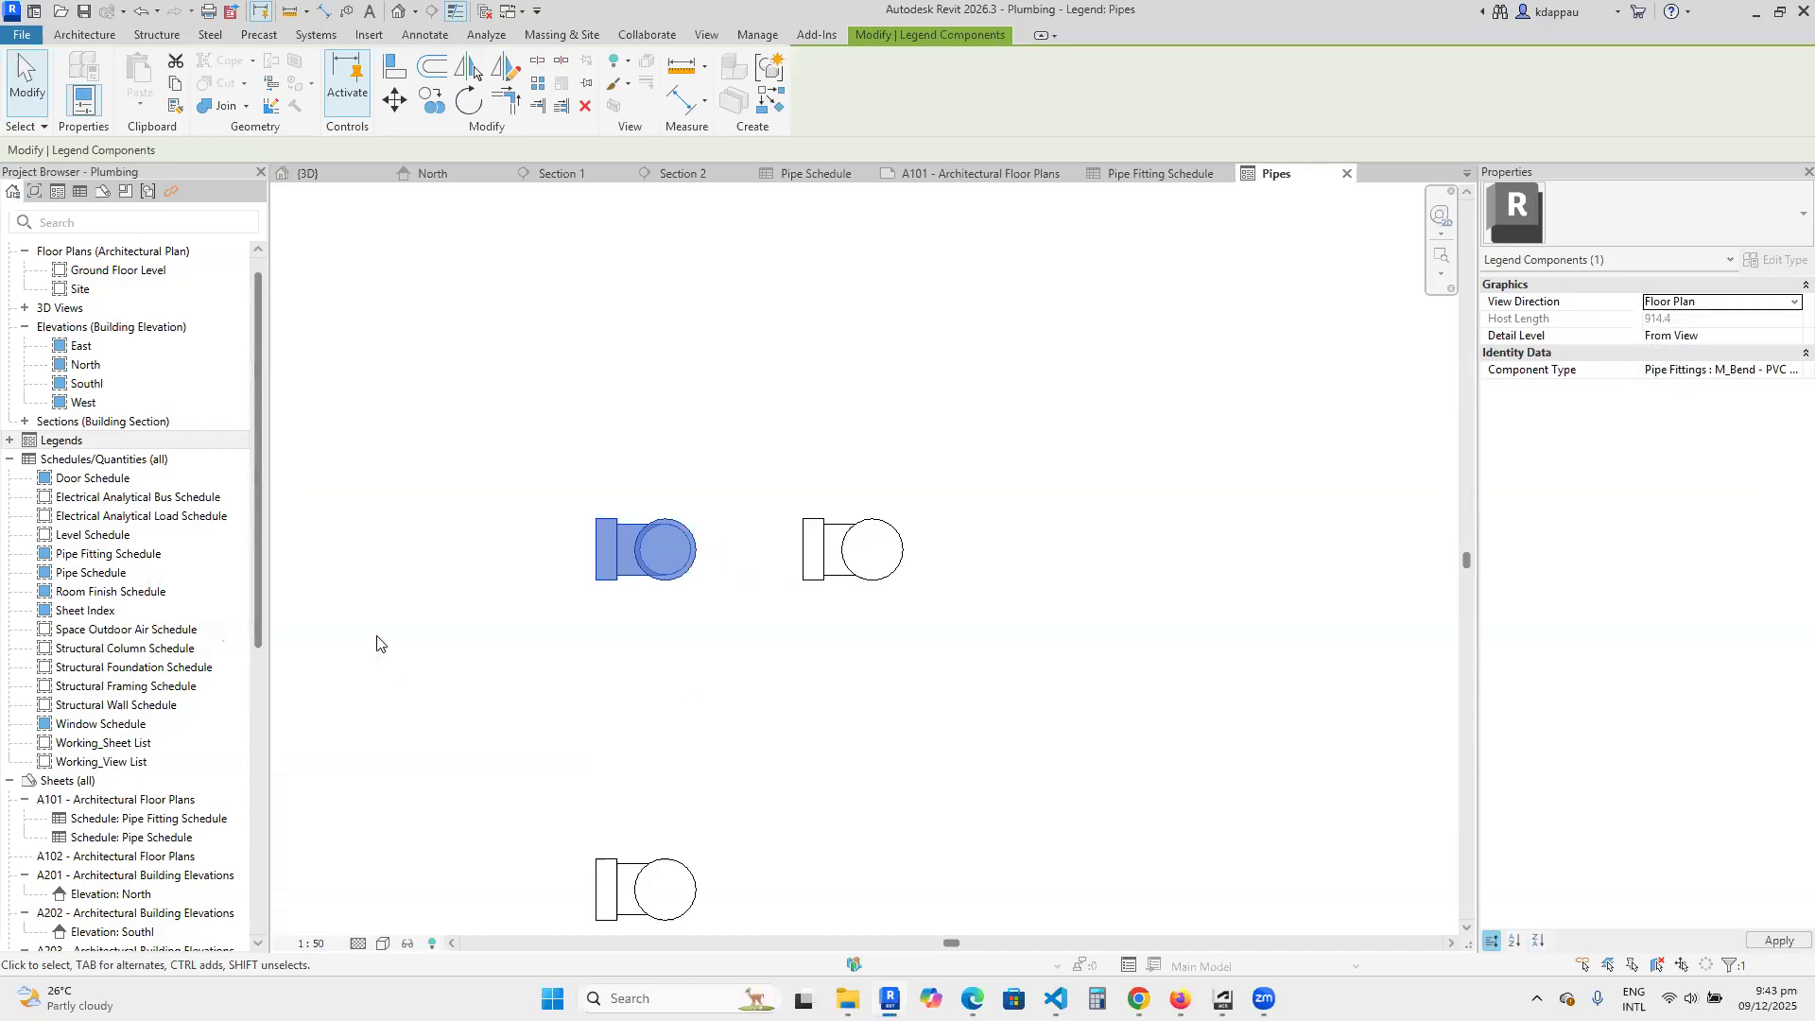
pyautogui.click(553, 468)
# Adjust the plan-view bend's position and move the lowest bend into the same row on its left side.
pyautogui.scroll(1, 616, 530)
pyautogui.moveTo(608, 537); pyautogui.dragTo(522, 524, button='middle')
pyautogui.click(756, 494)
pyautogui.click(657, 504)
pyautogui.scroll(-2, 657, 504)
pyautogui.click(592, 740)
pyautogui.moveTo(592, 740); pyautogui.dragTo(444, 516)
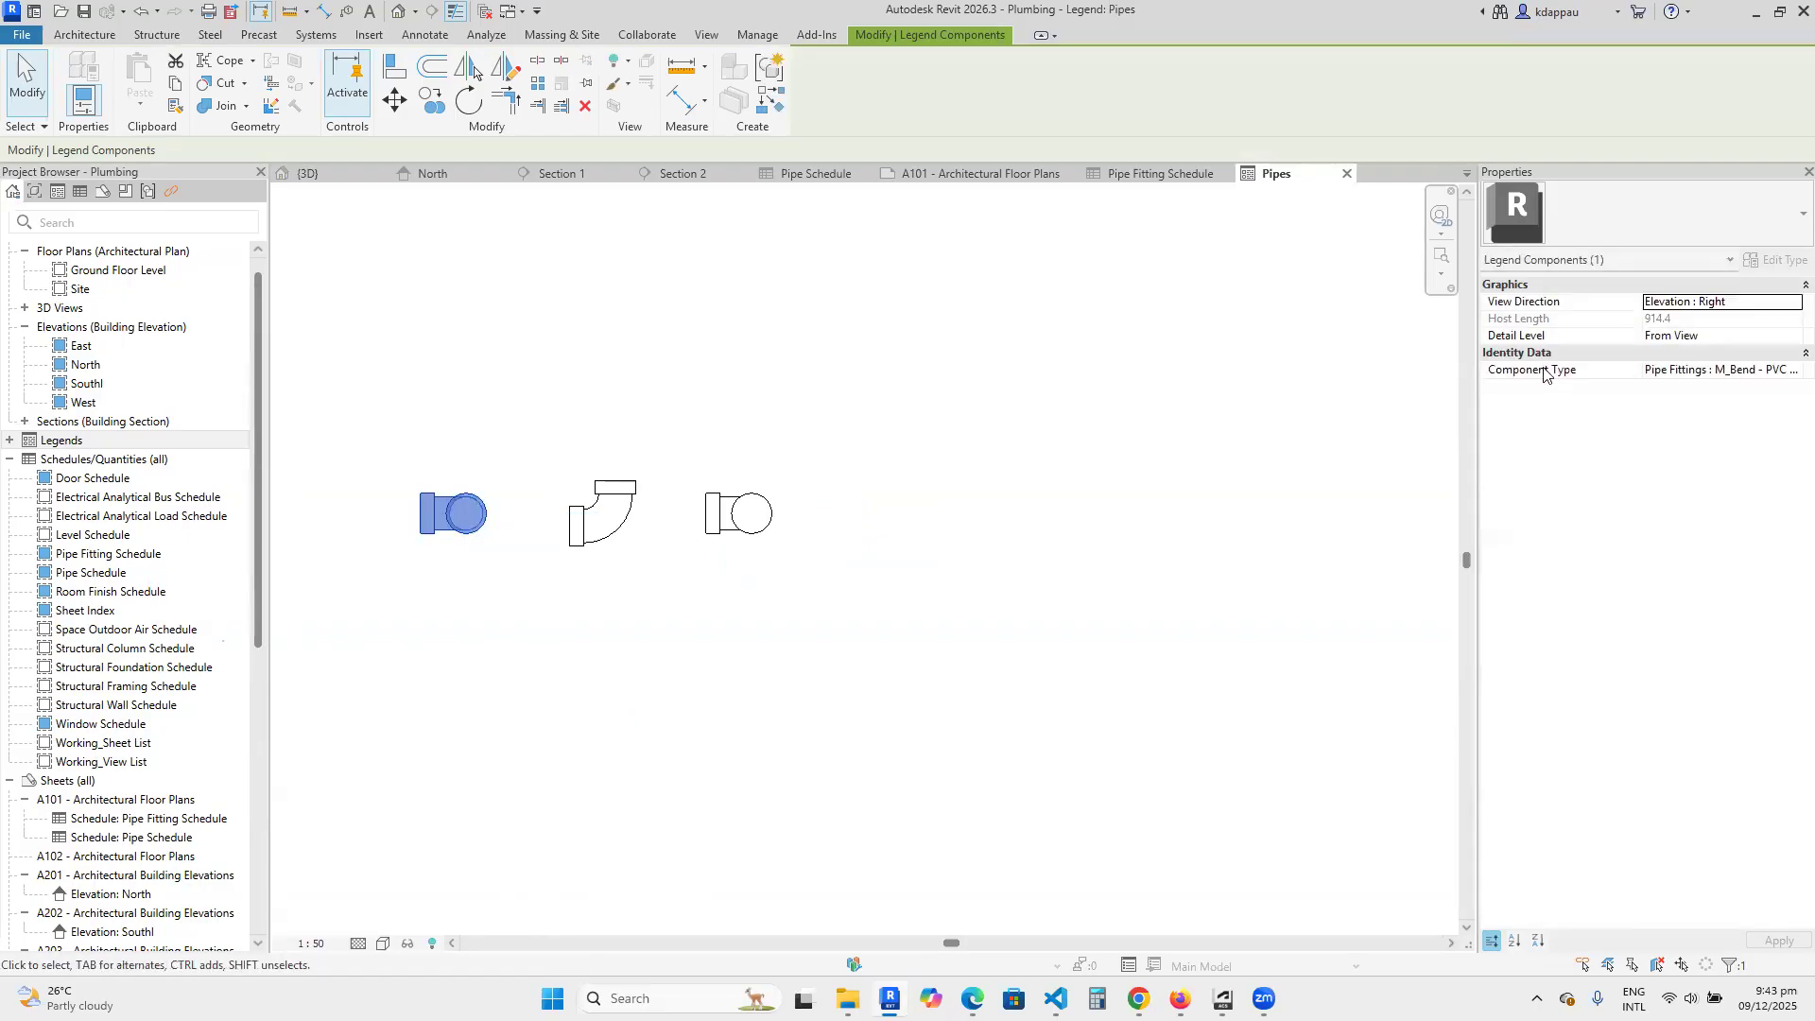
# Set the view direction of the row's leftmost bend to Elevation : Left.
pyautogui.click(1789, 308)
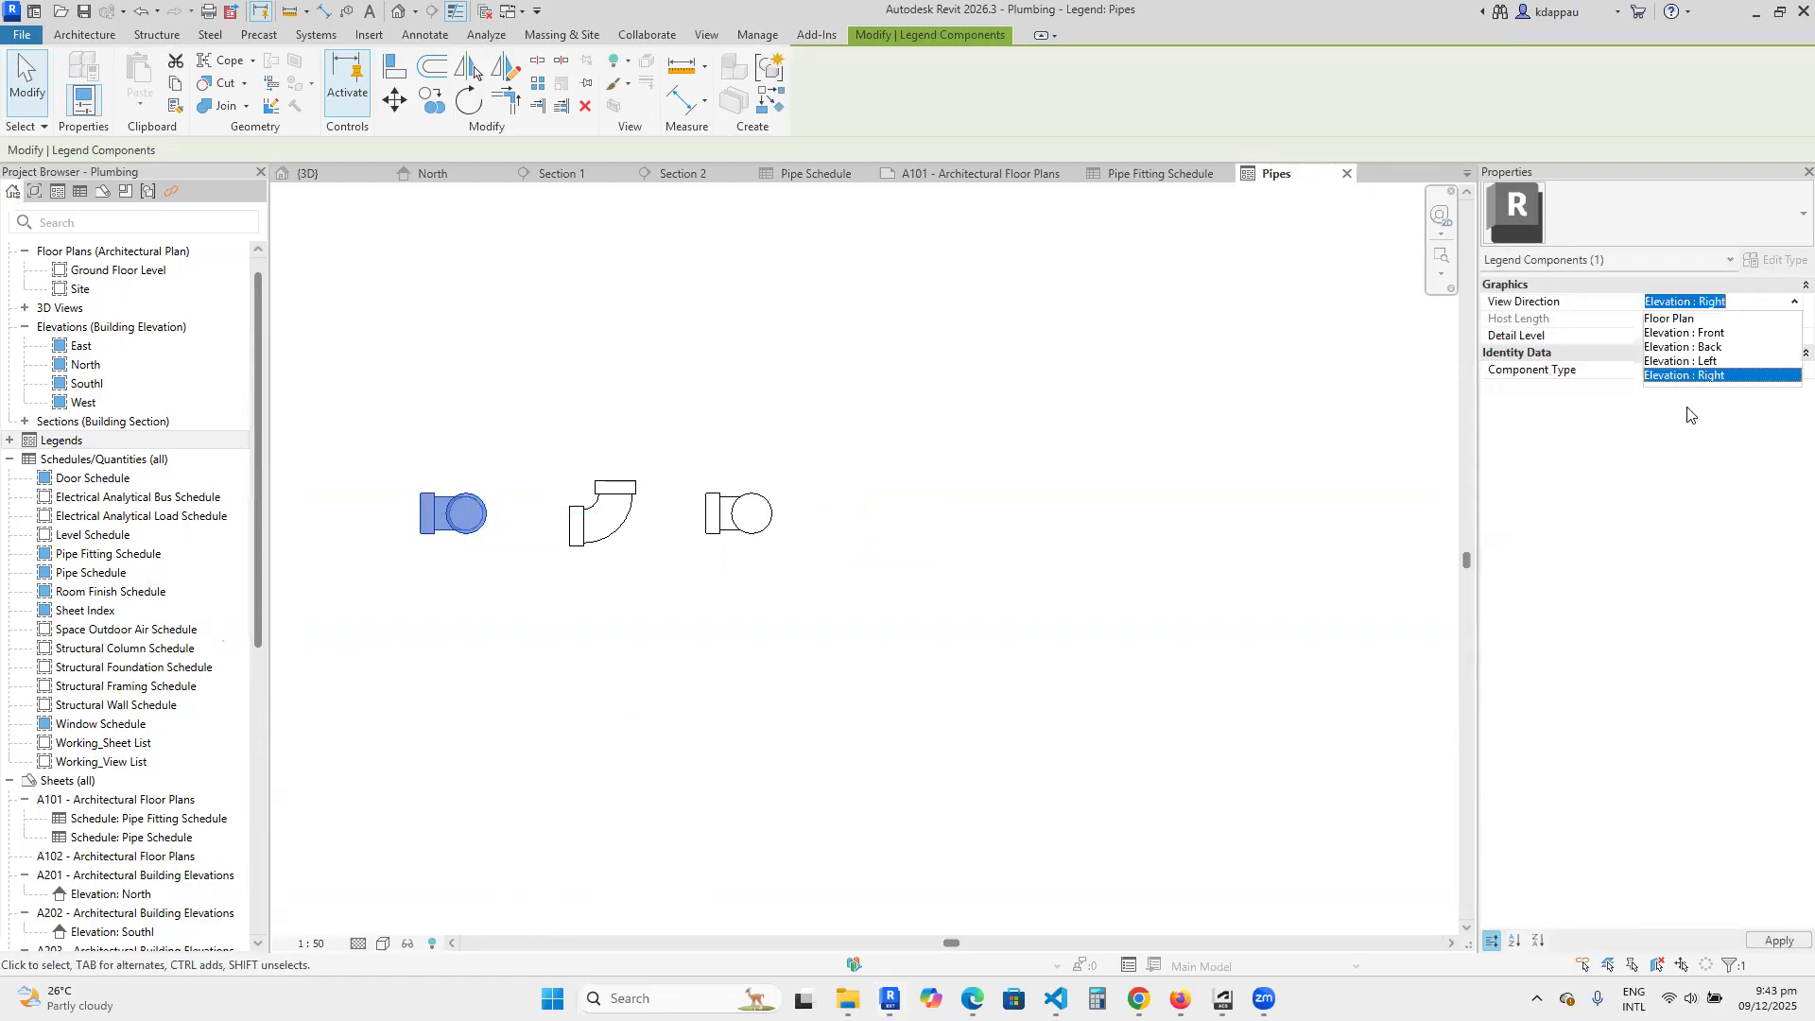
pyautogui.click(1681, 360)
pyautogui.click(394, 689)
pyautogui.scroll(1, 403, 535)
pyautogui.scroll(-2, 404, 535)
# Copy the left elevation bend to a position directly above the plan-view bend.
pyautogui.click(520, 550)
pyautogui.press('c')
pyautogui.press('o')
pyautogui.click(528, 541)
pyautogui.click(648, 440)
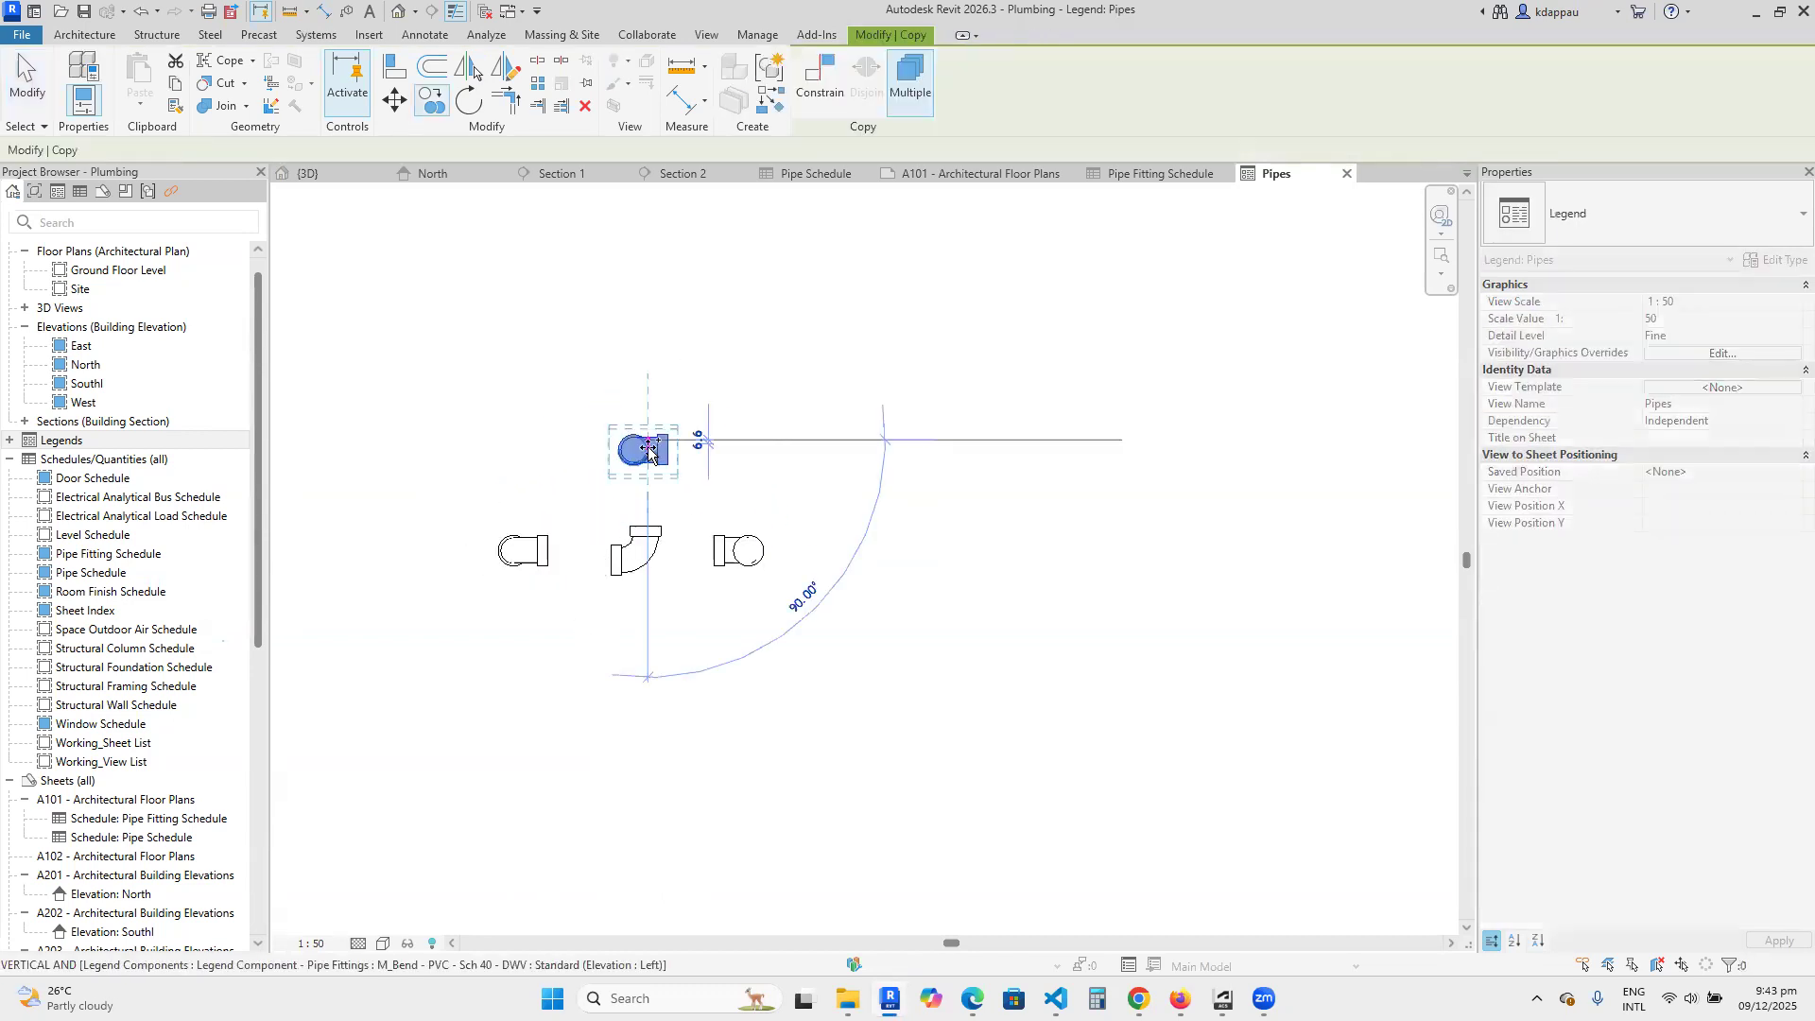
pyautogui.press('Escape')
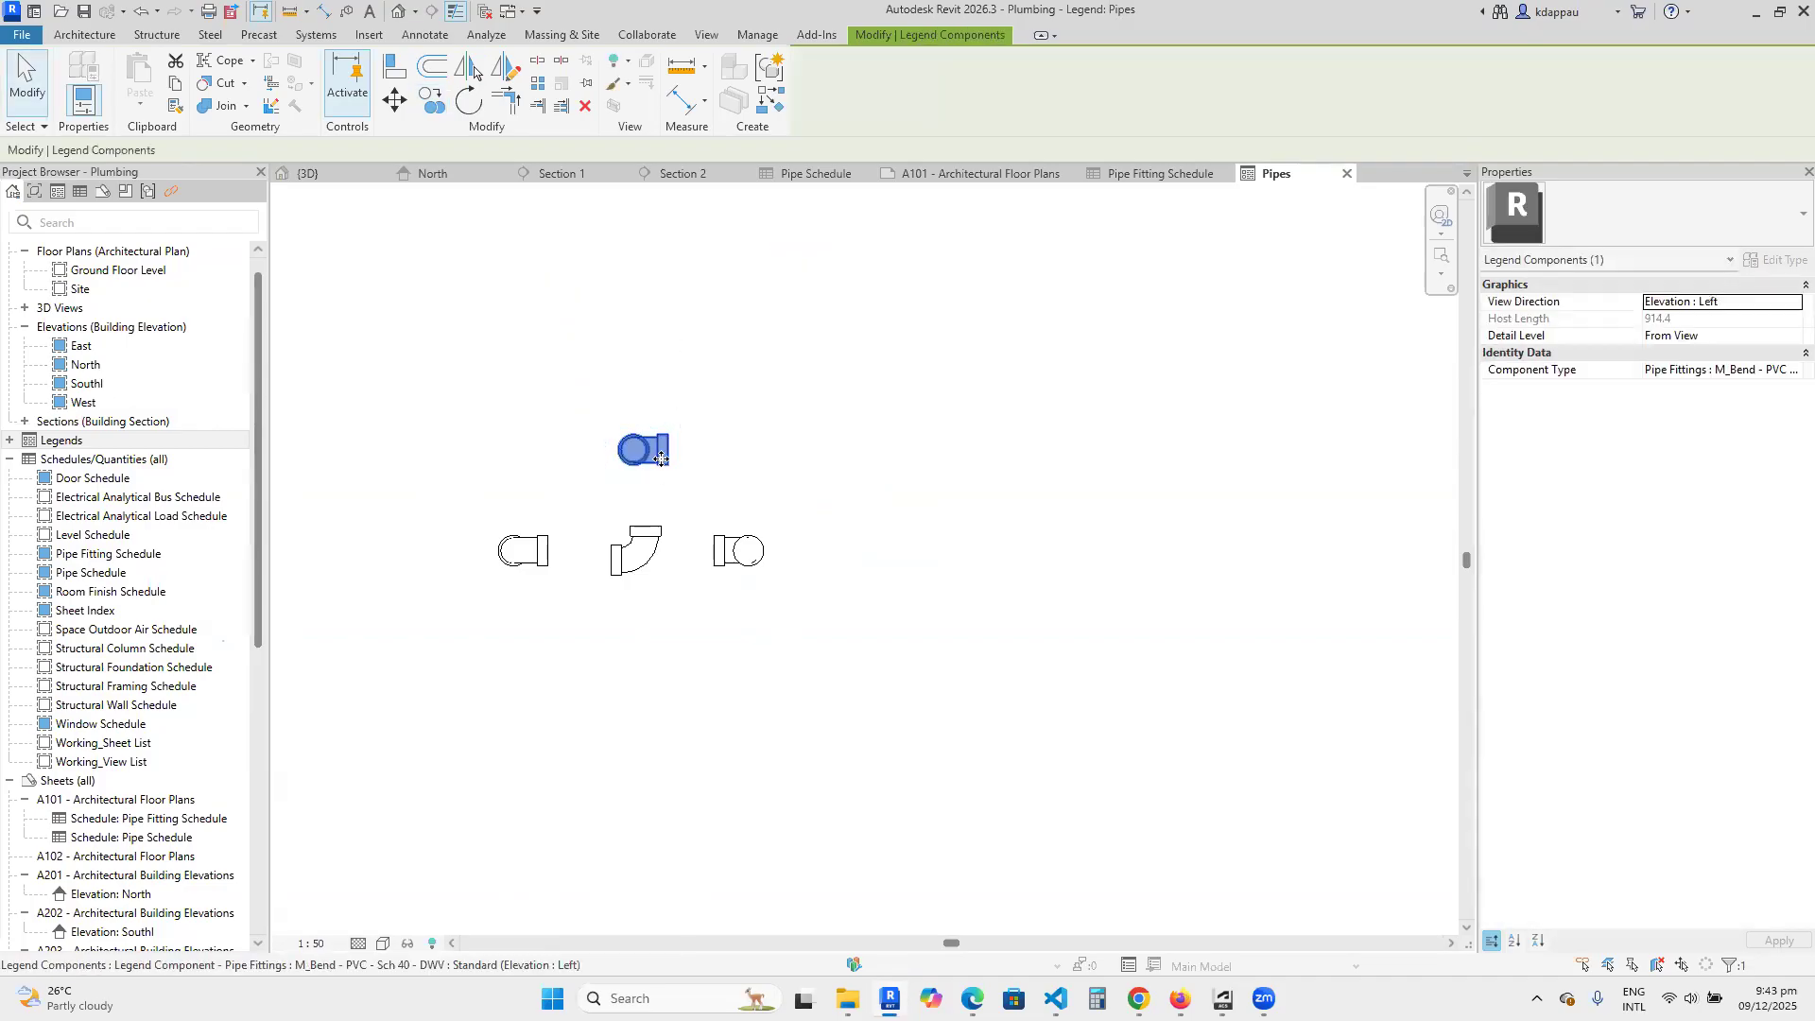
# Set the view direction of the bend above the plan view to Elevation : Back.
pyautogui.click(1784, 285)
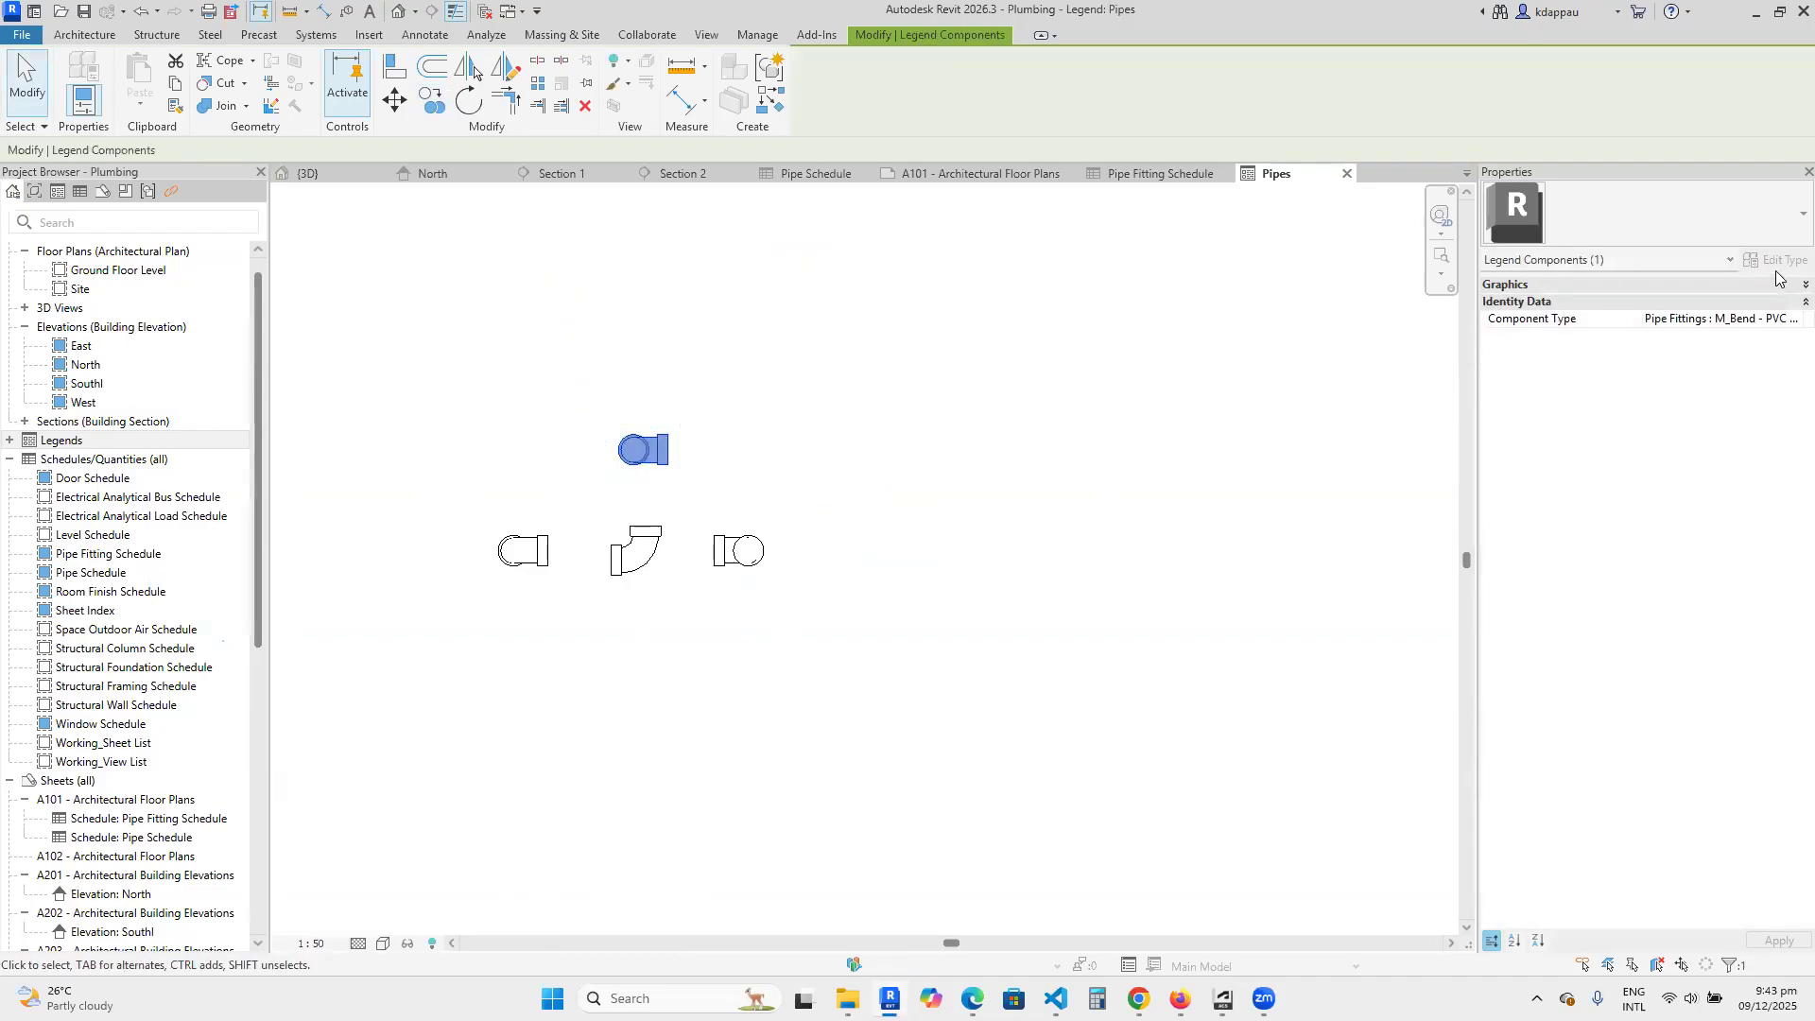
pyautogui.click(1770, 285)
pyautogui.click(1759, 301)
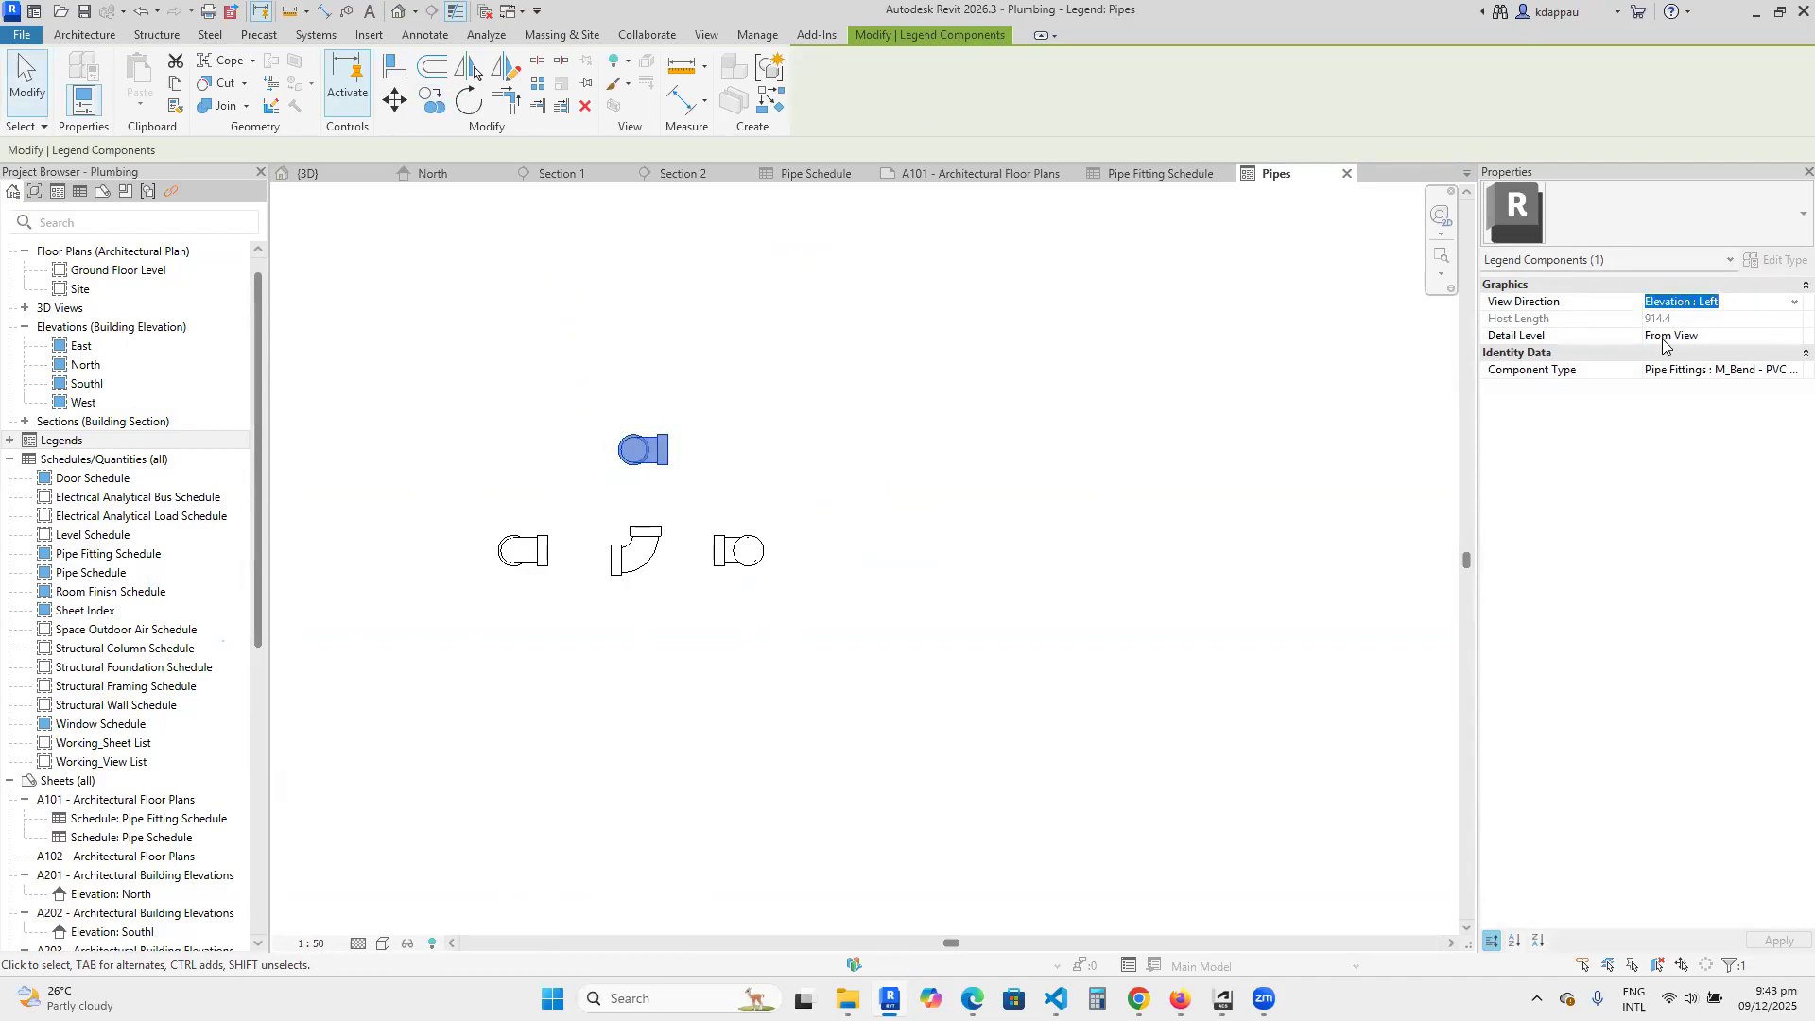
pyautogui.click(1791, 304)
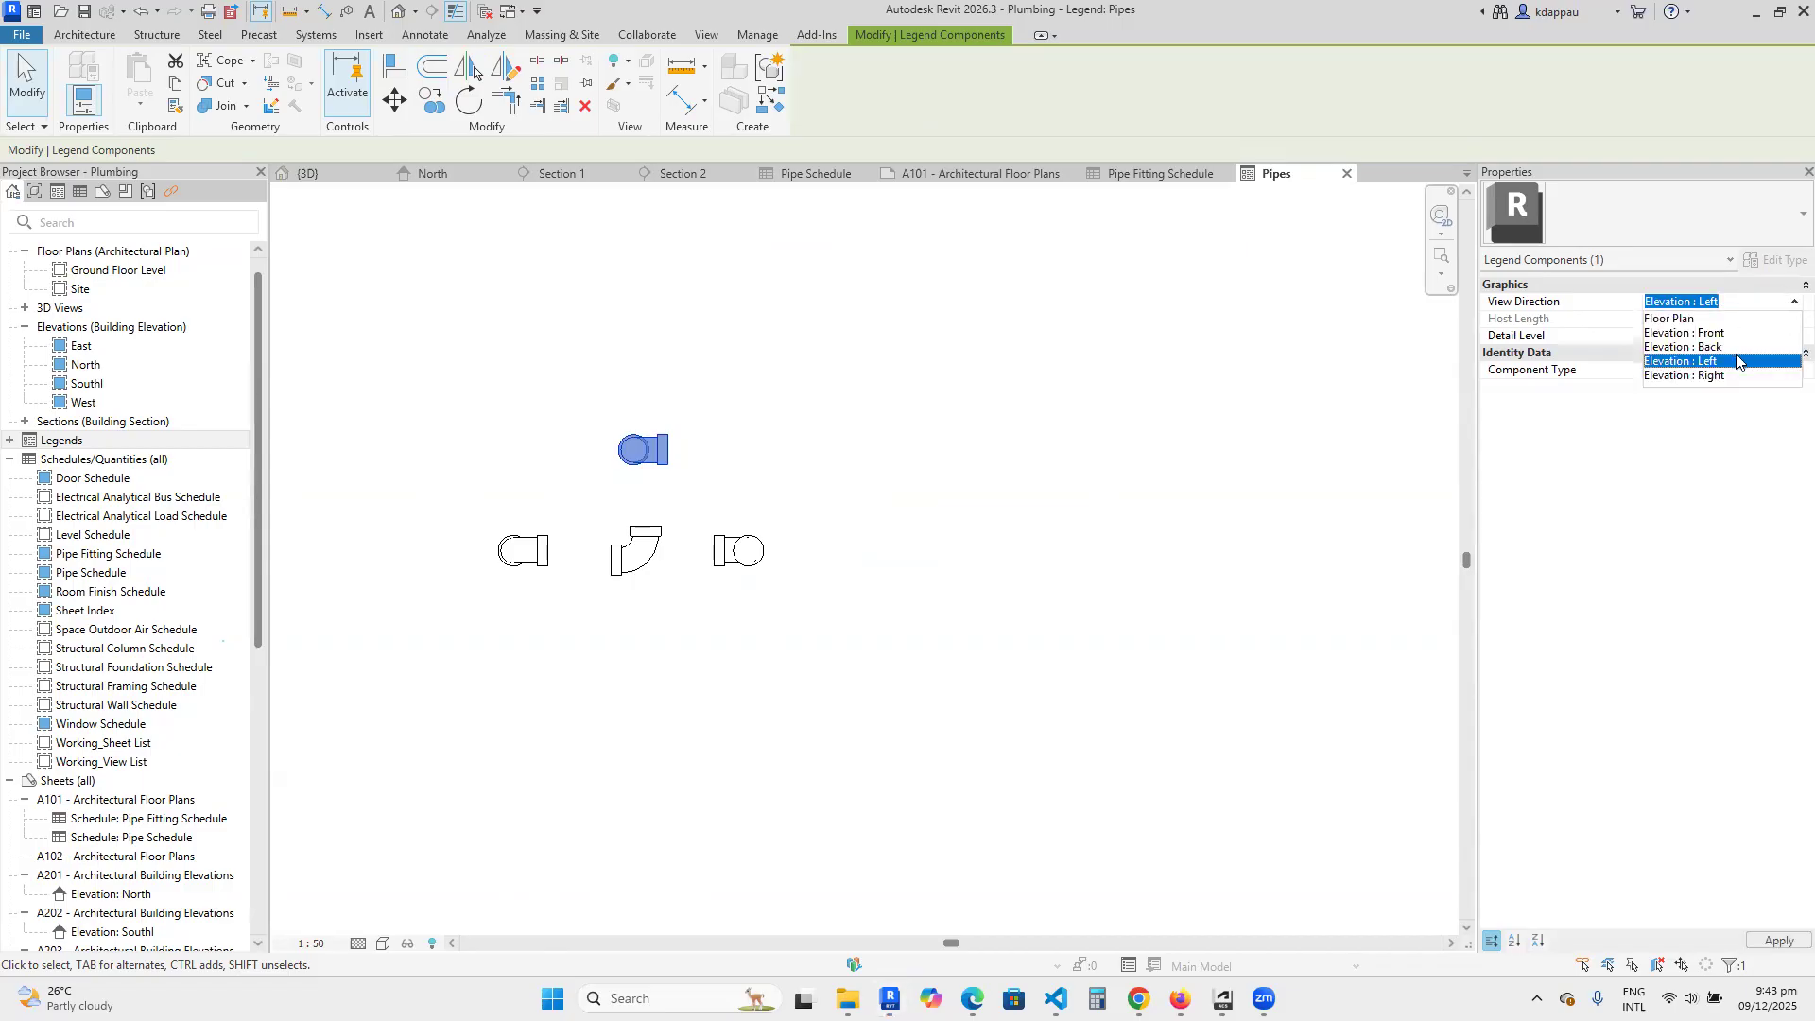
pyautogui.click(1692, 347)
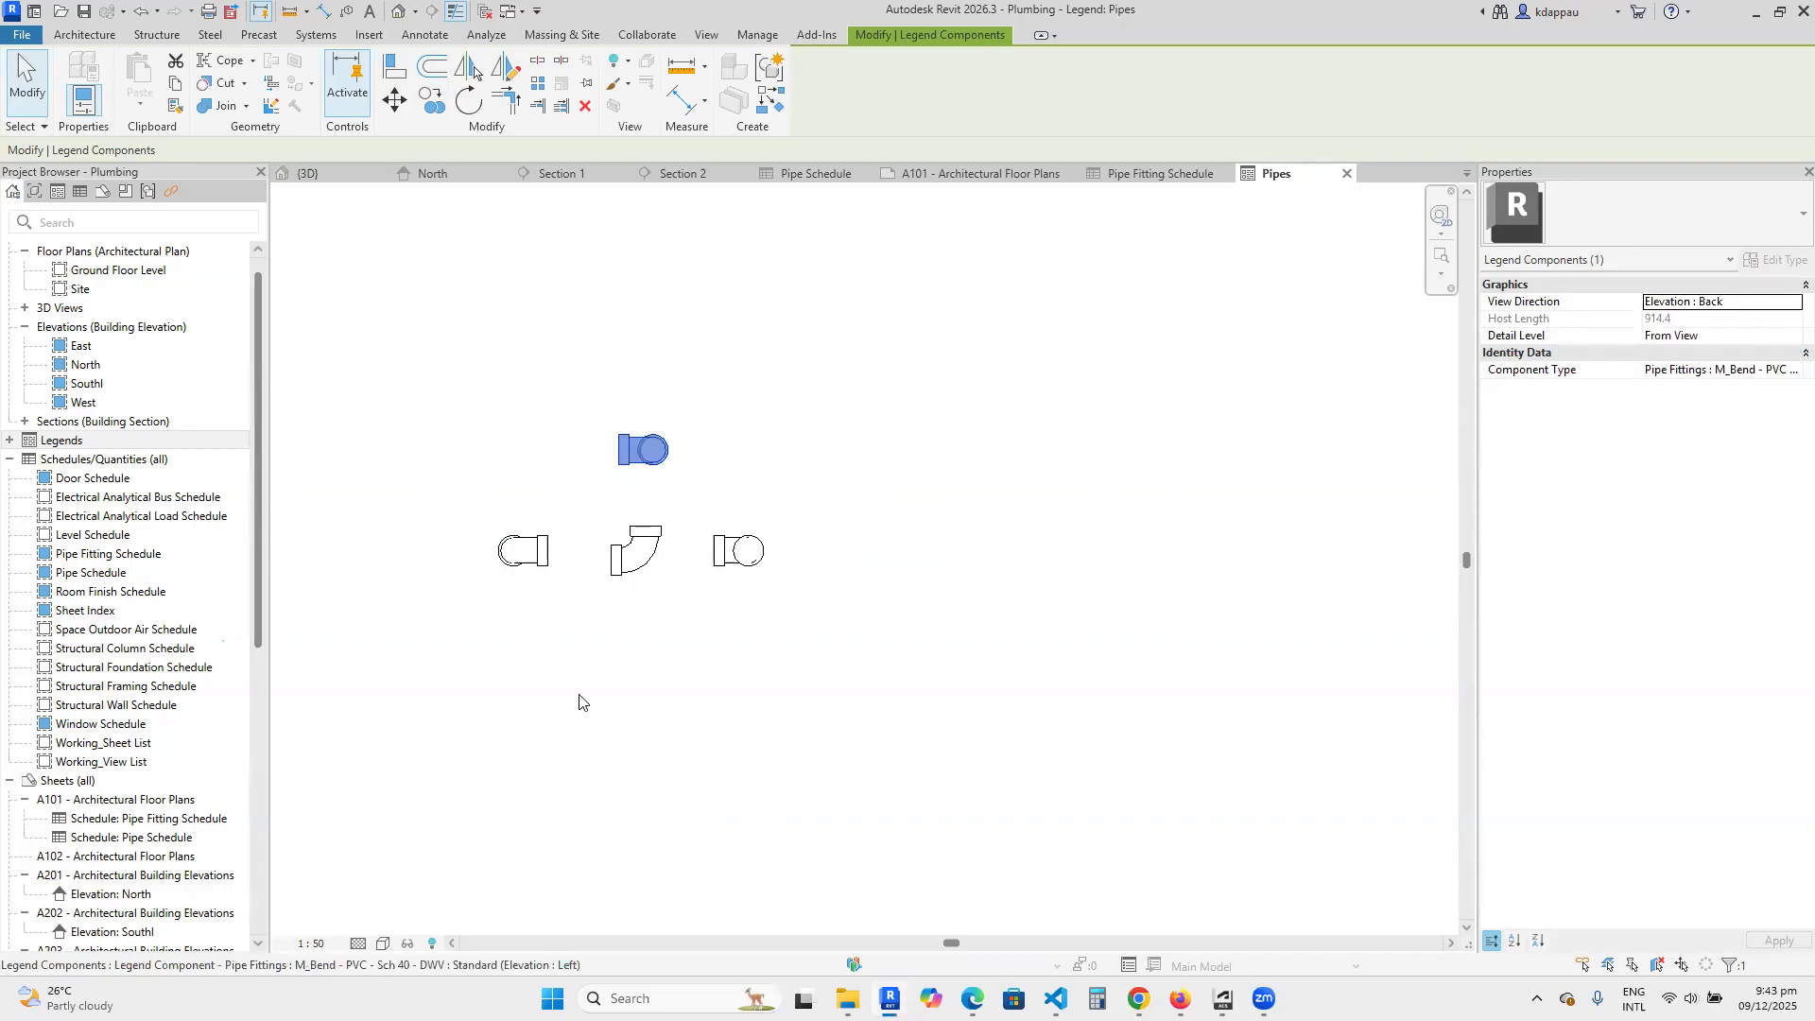
# Deselect the back elevation bend and open sheet A101 - Architectural Floor Plans.
pyautogui.click(596, 523)
pyautogui.scroll(3, 586, 499)
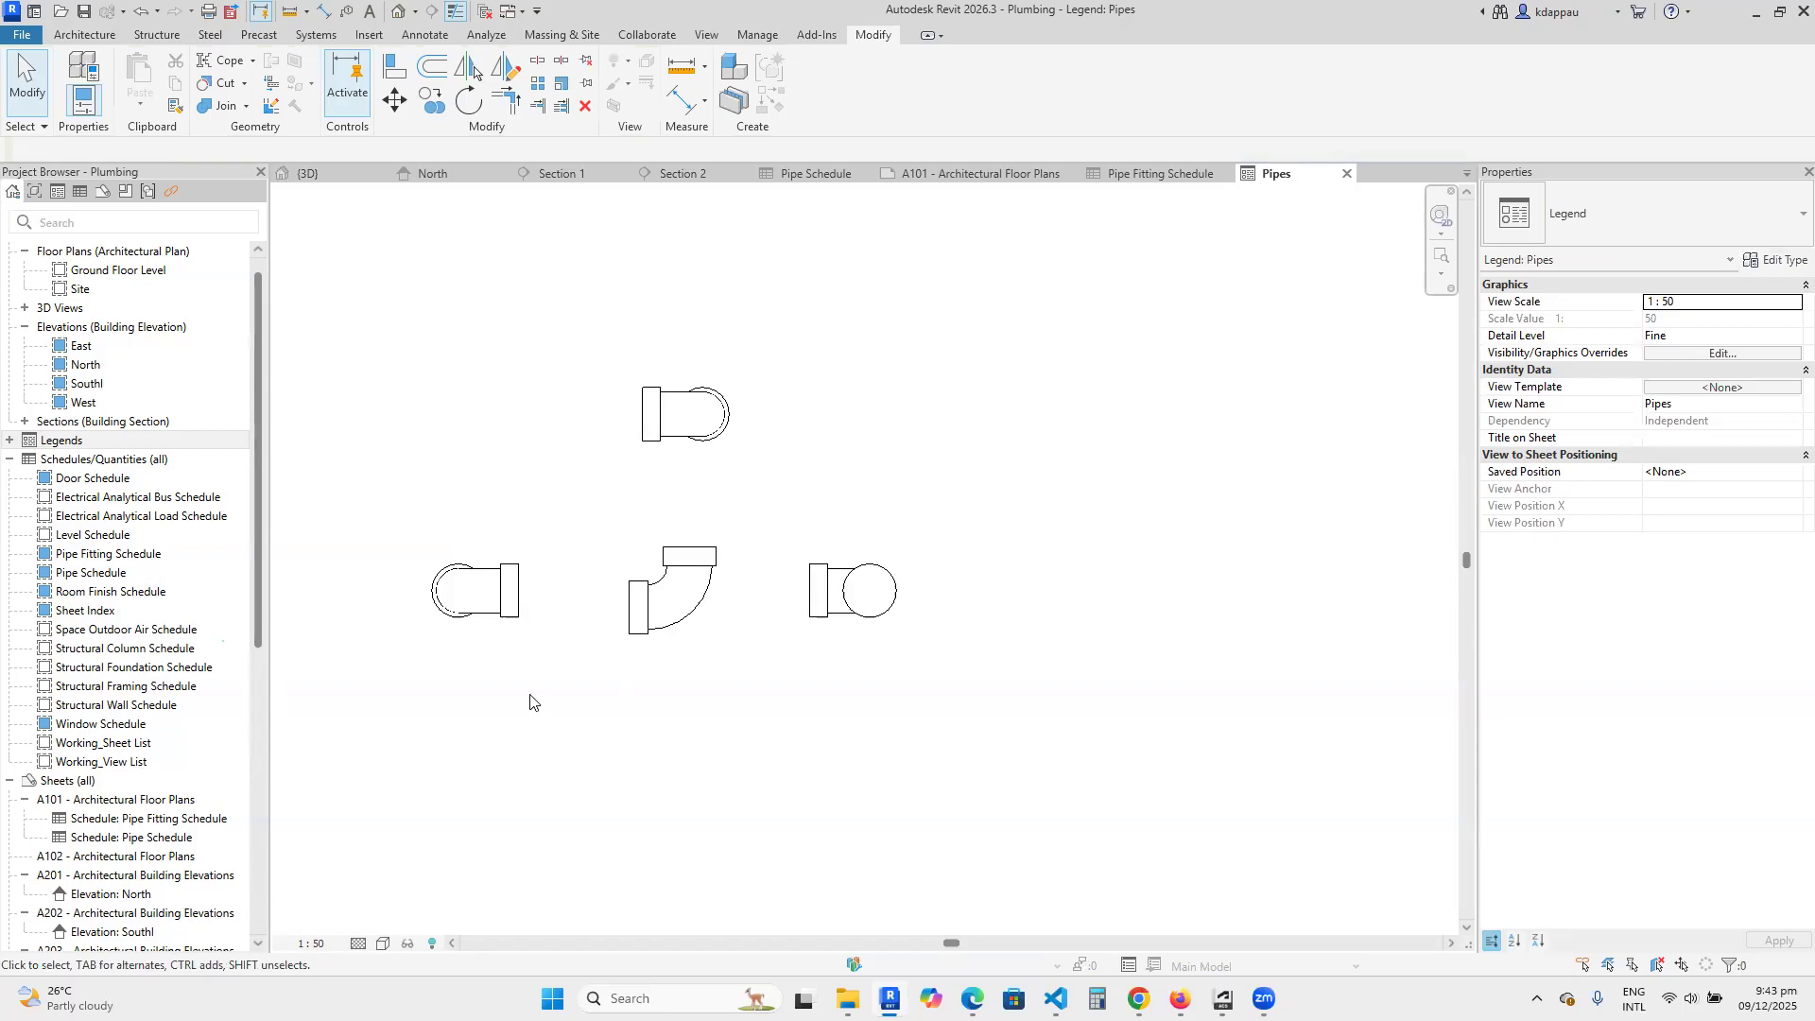
pyautogui.scroll(-2, 619, 673)
pyautogui.scroll(-2, 579, 575)
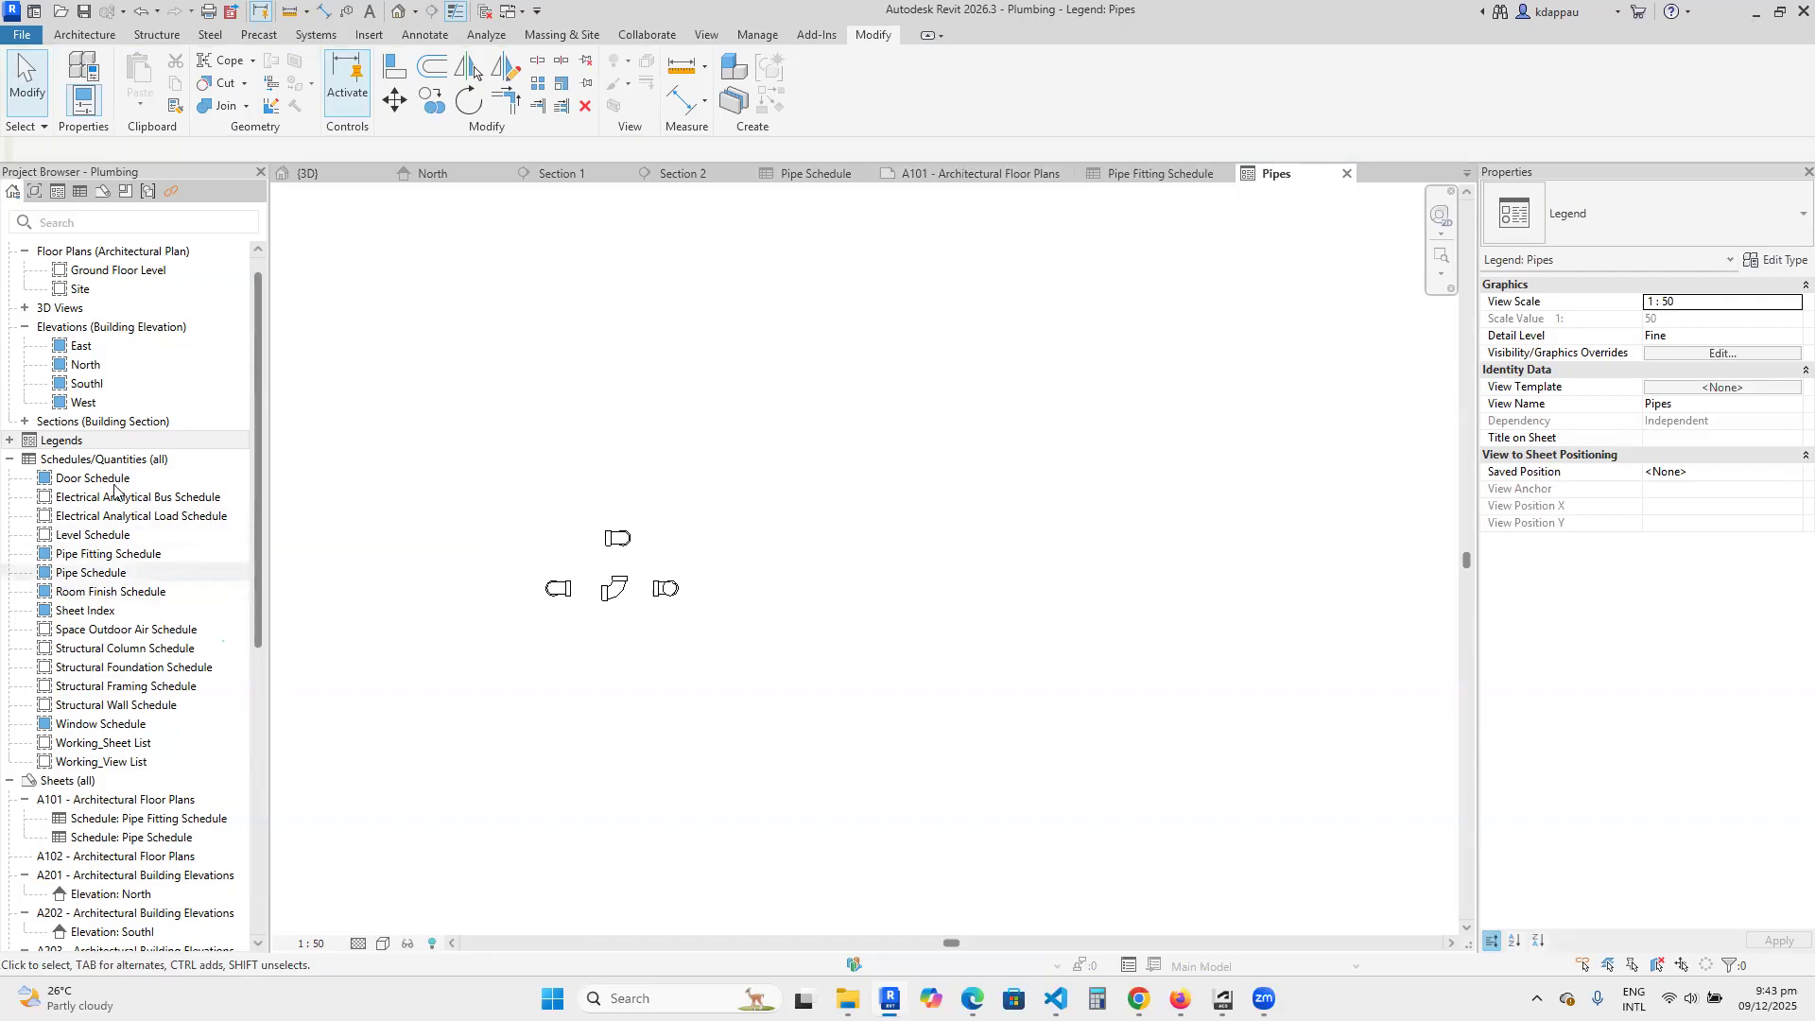
pyautogui.click(101, 804)
pyautogui.doubleClick(101, 804)
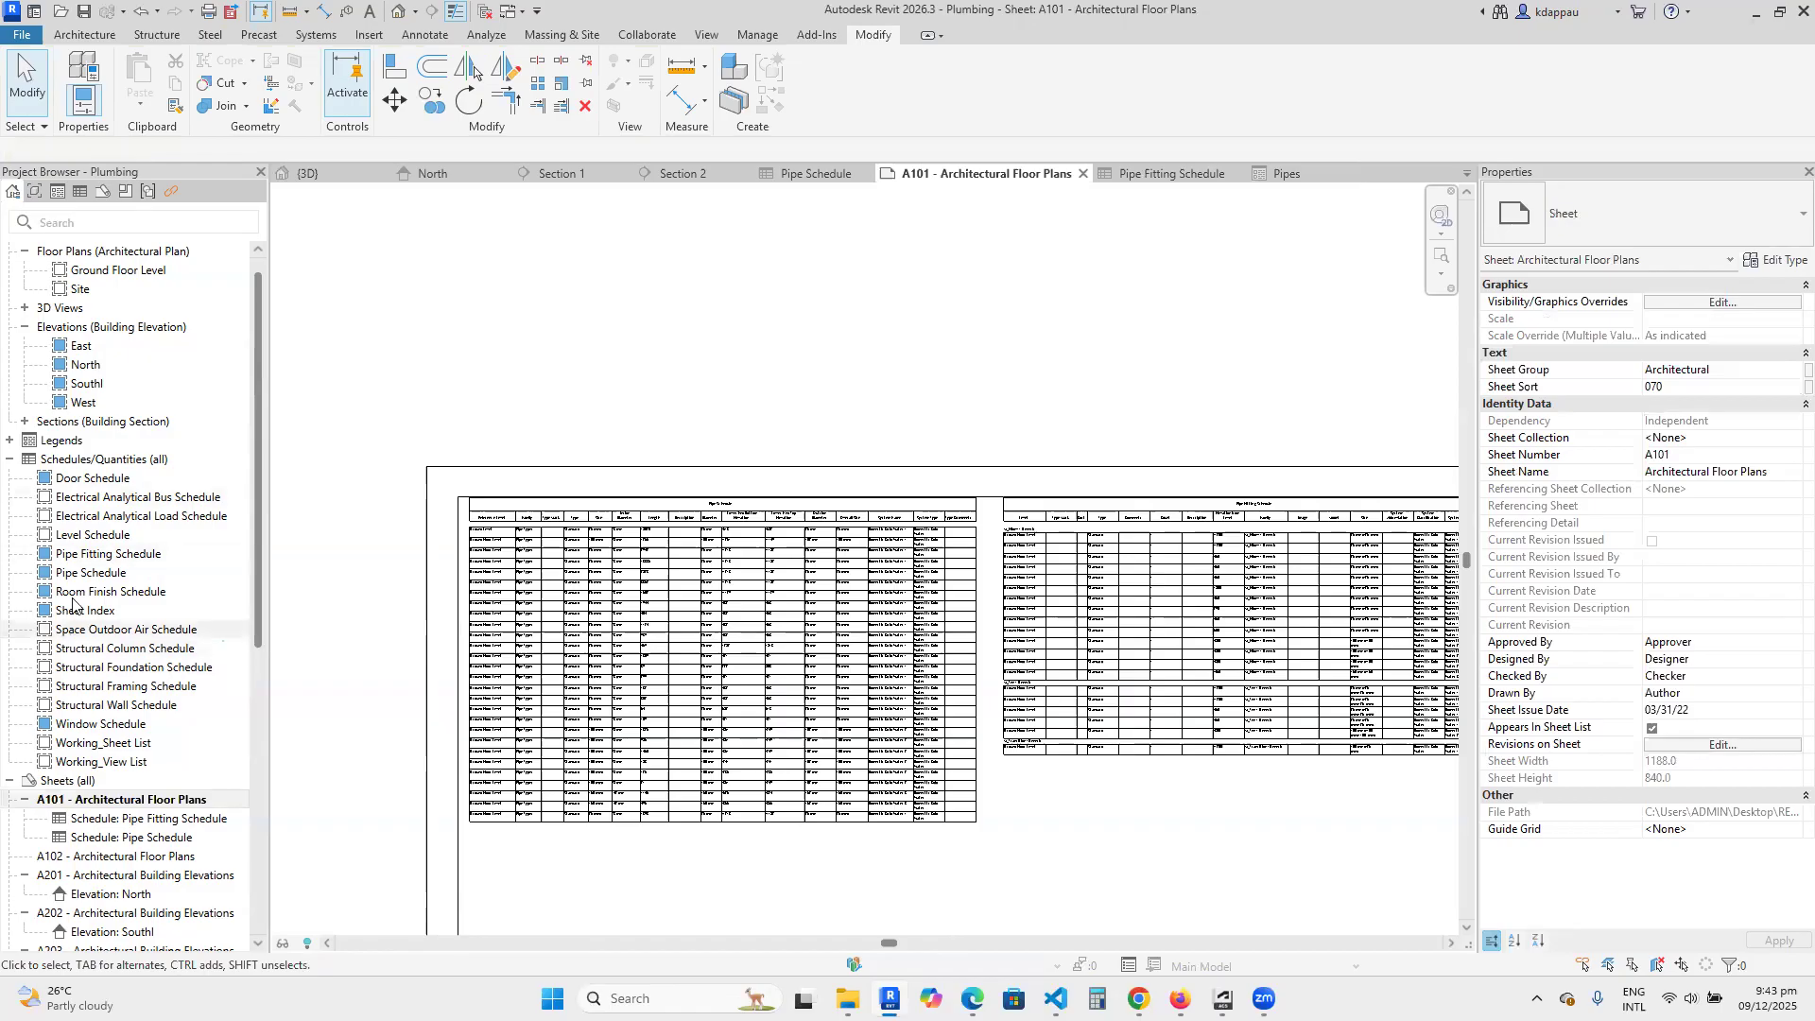
# Place the Pipes legend on sheet A101 in the empty area below the pipe schedule.
pyautogui.scroll(2, 141, 624)
pyautogui.click(9, 460)
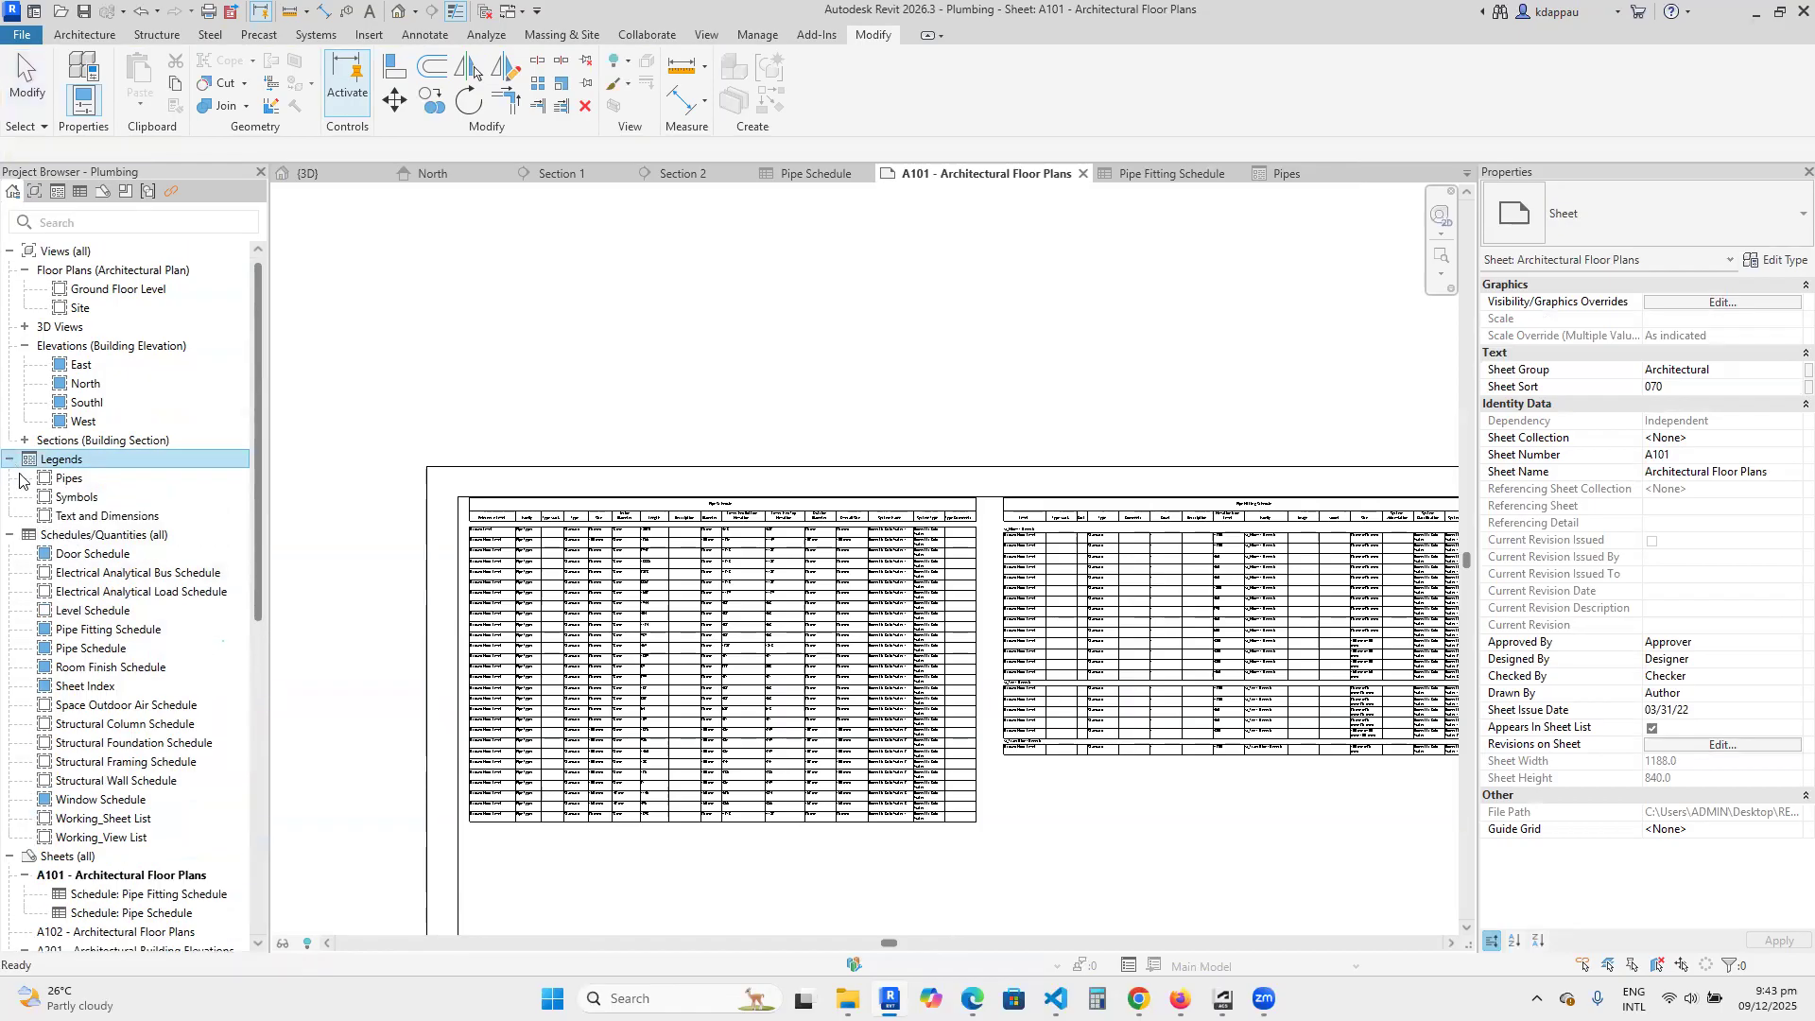
pyautogui.moveTo(363, 635); pyautogui.dragTo(951, 756)
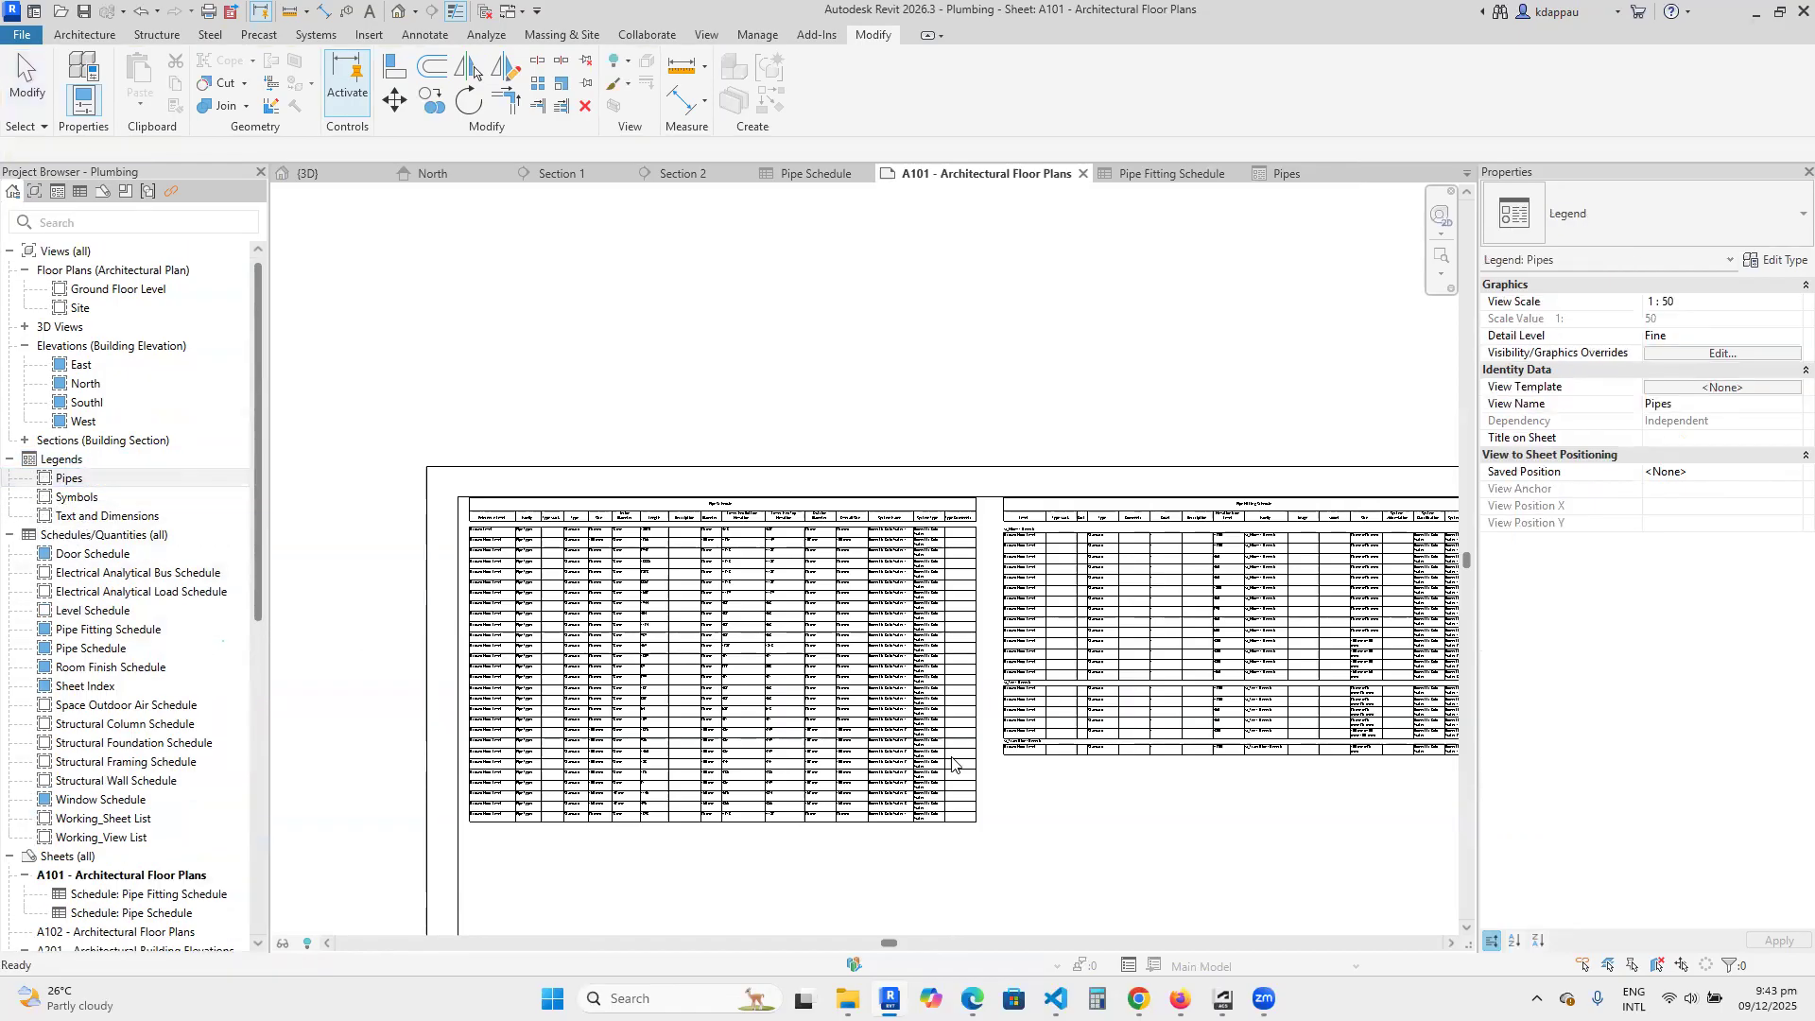
pyautogui.scroll(-5, 828, 585)
pyautogui.scroll(3, 771, 745)
pyautogui.scroll(3, 756, 590)
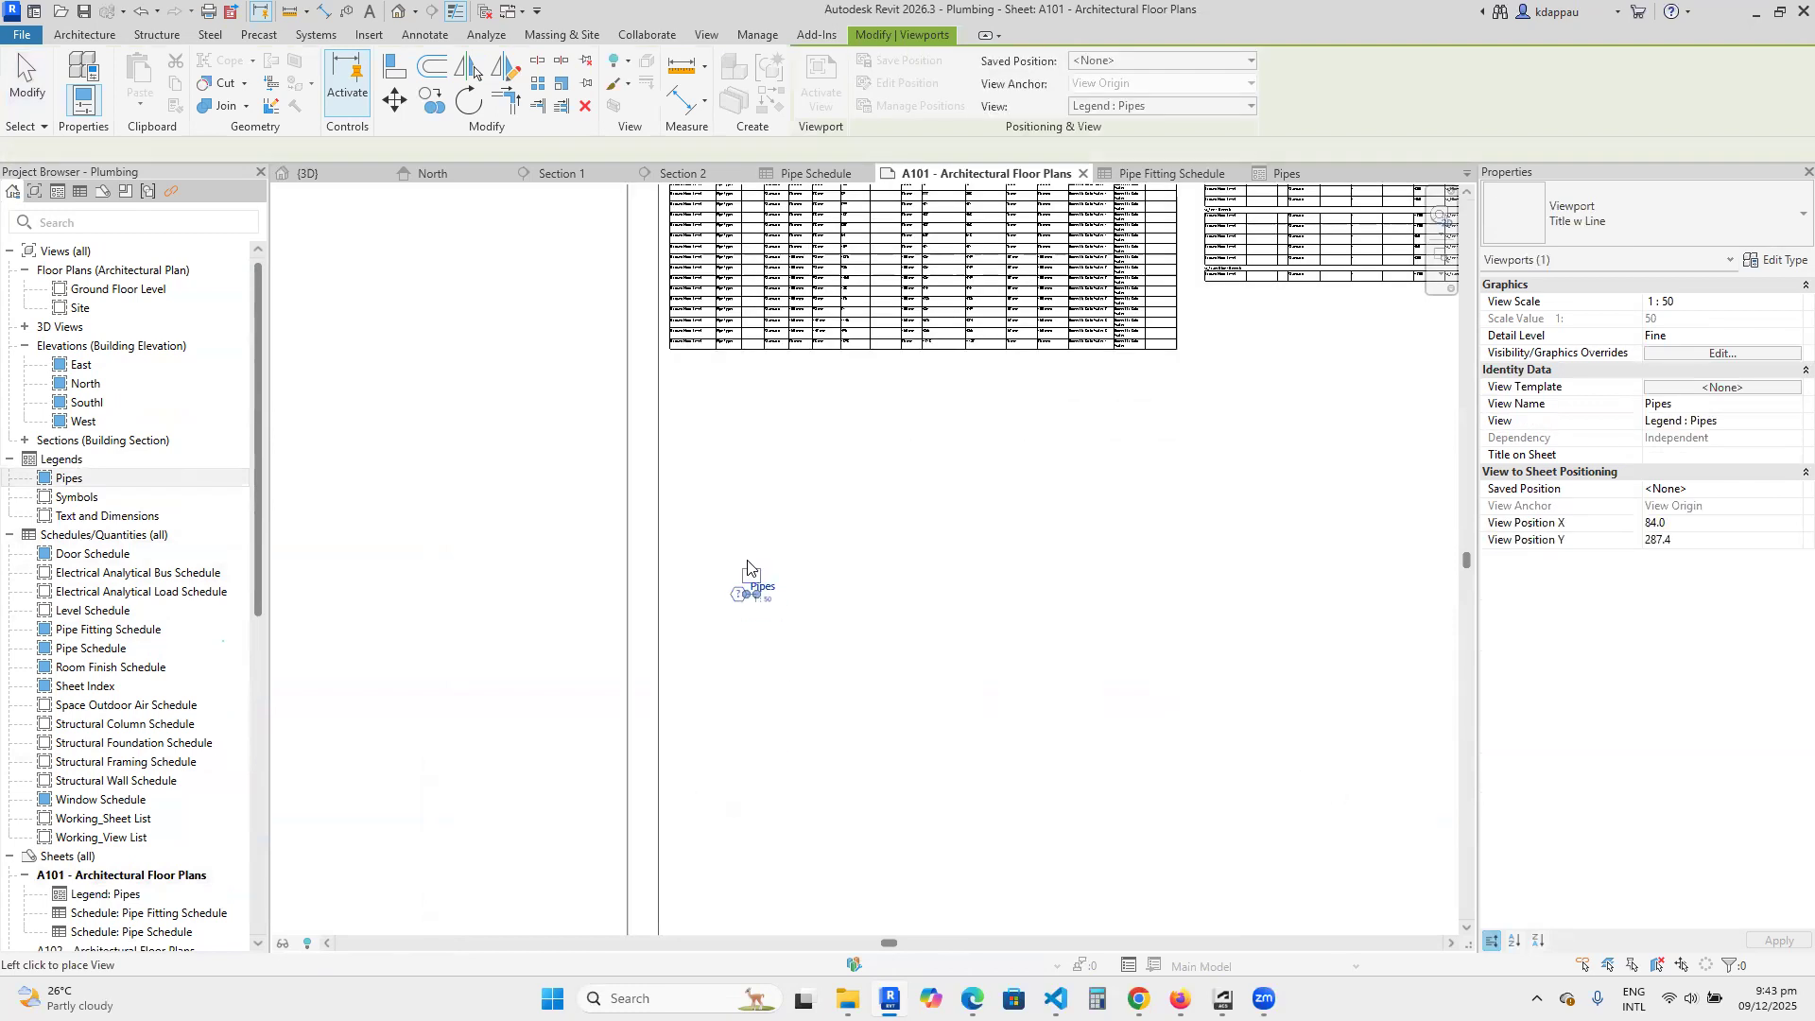
pyautogui.click(736, 510)
pyautogui.scroll(3, 733, 515)
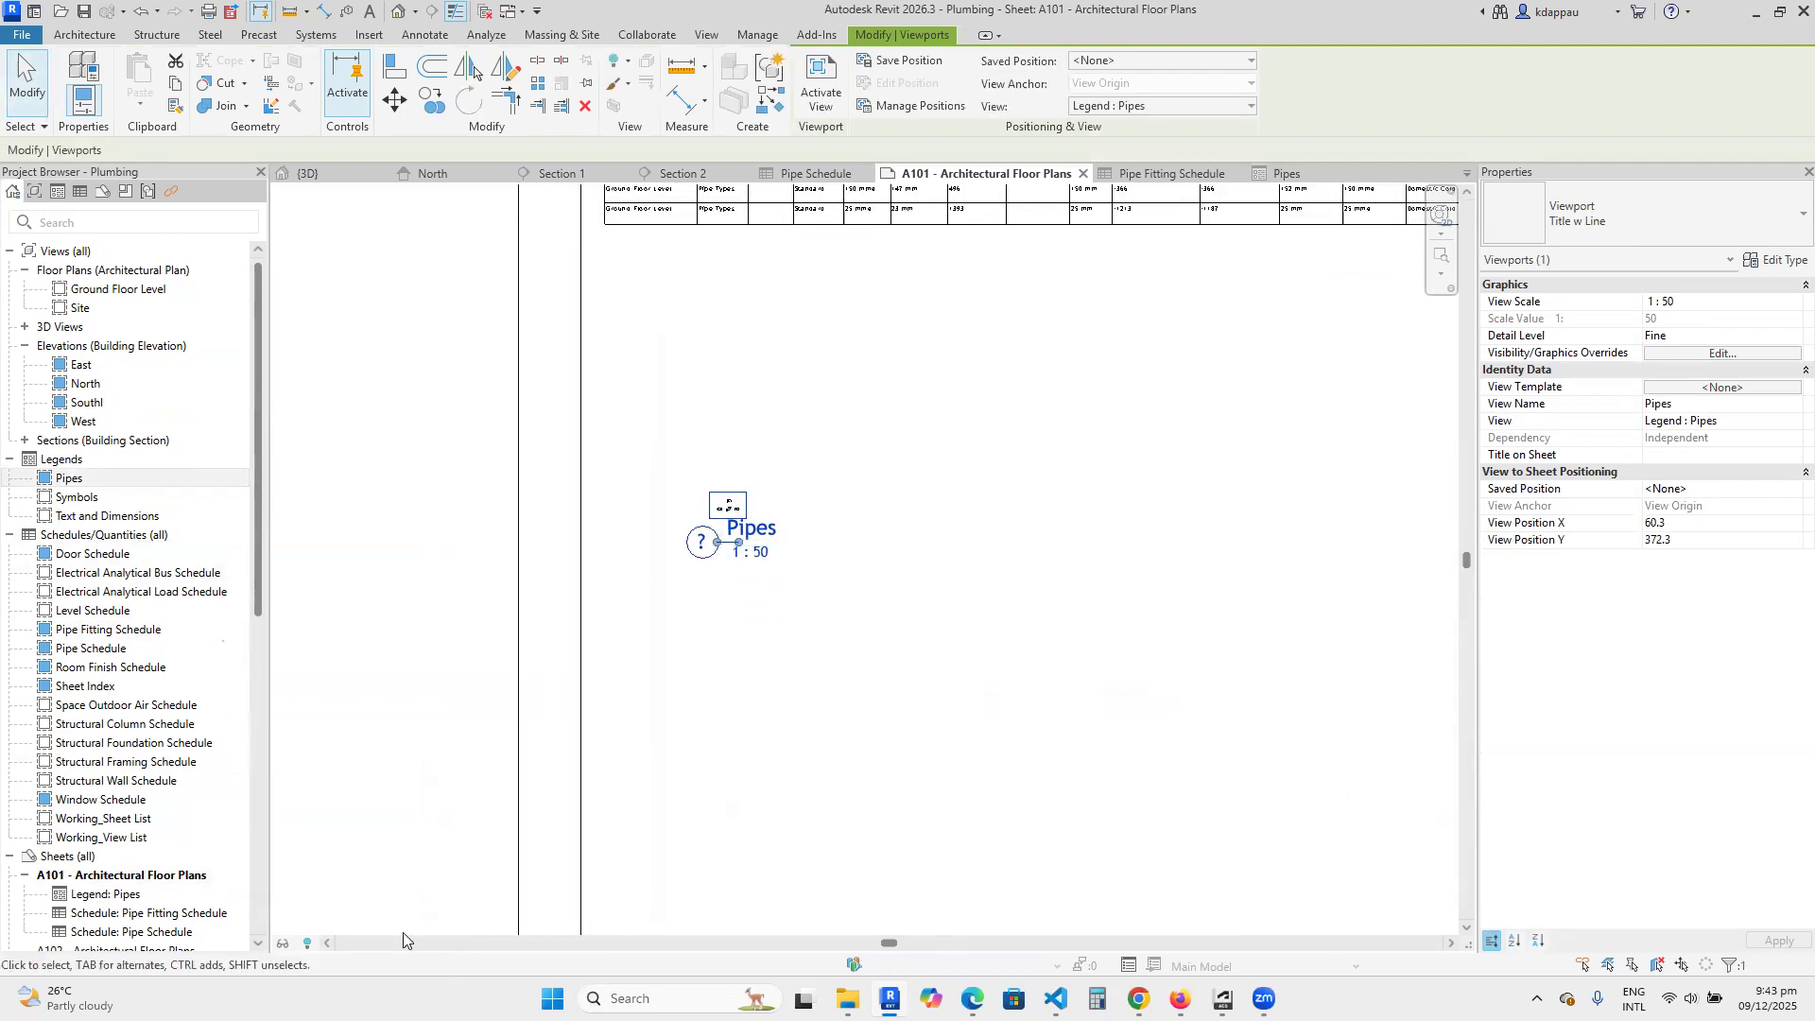
# Set the Pipes legend viewport's view scale to 1 : 10.
pyautogui.click(1702, 287)
pyautogui.click(1693, 287)
pyautogui.click(1775, 300)
pyautogui.click(1790, 302)
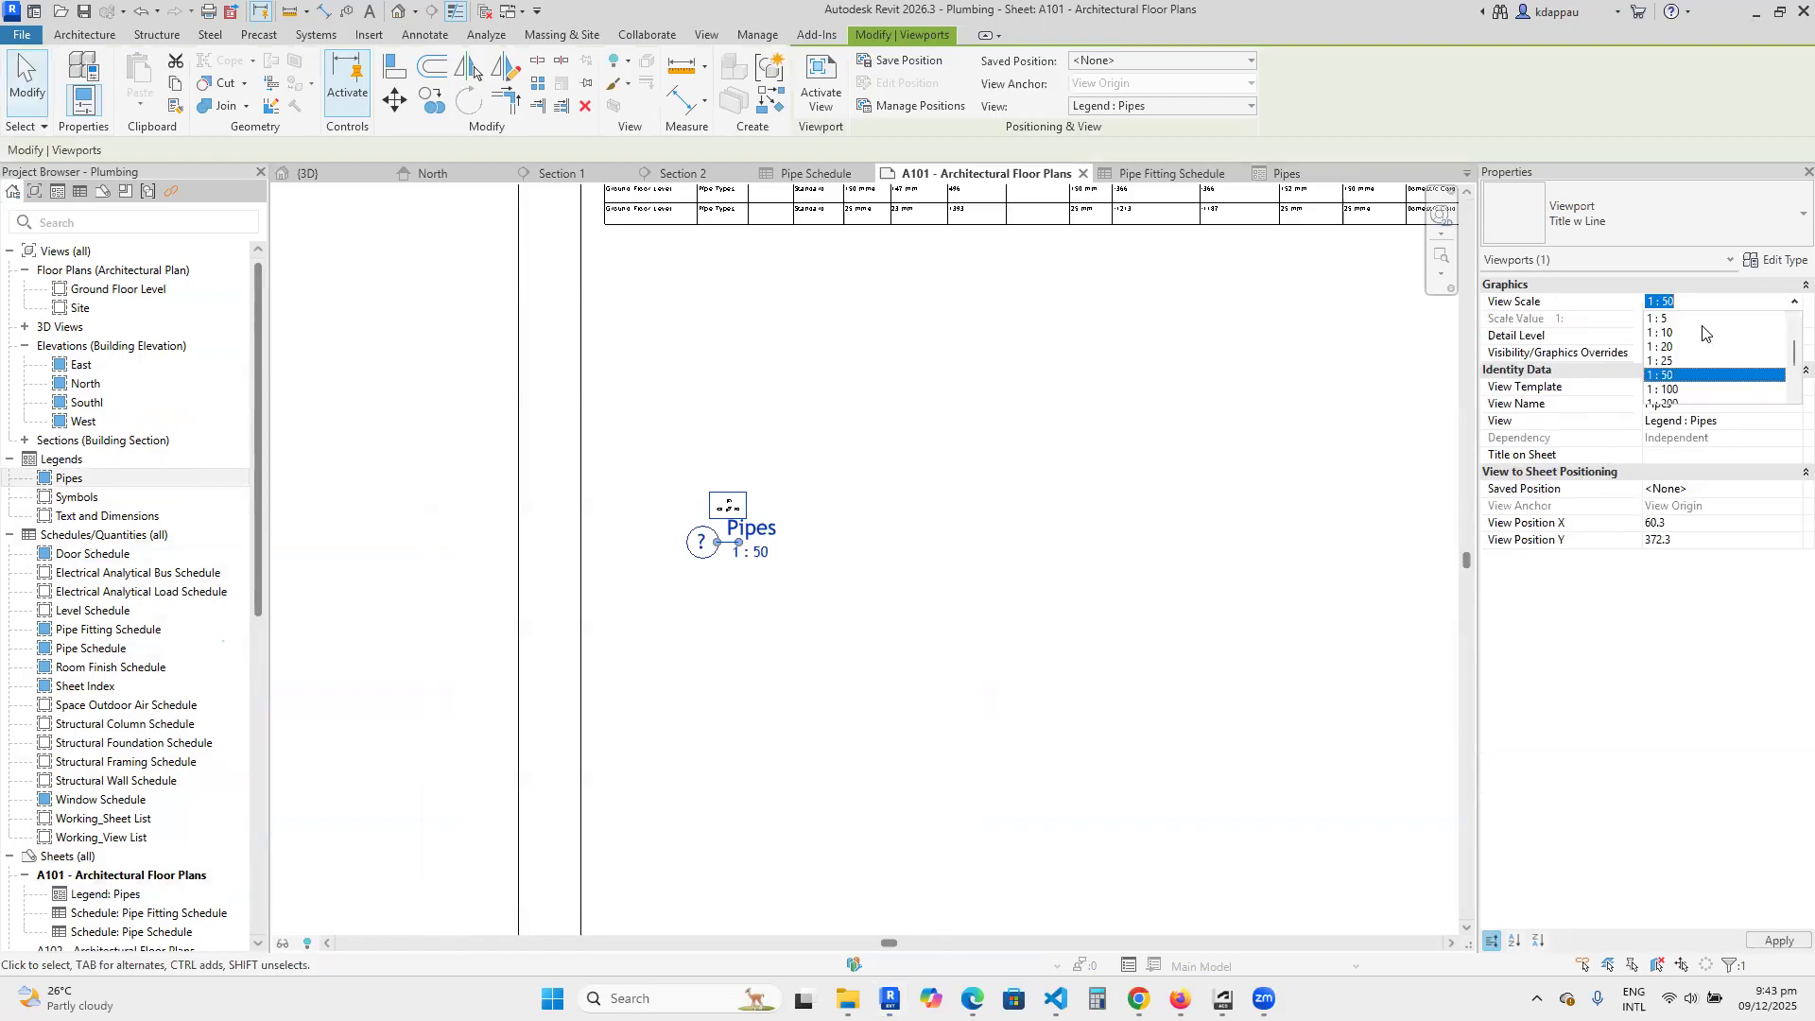
pyautogui.click(1692, 378)
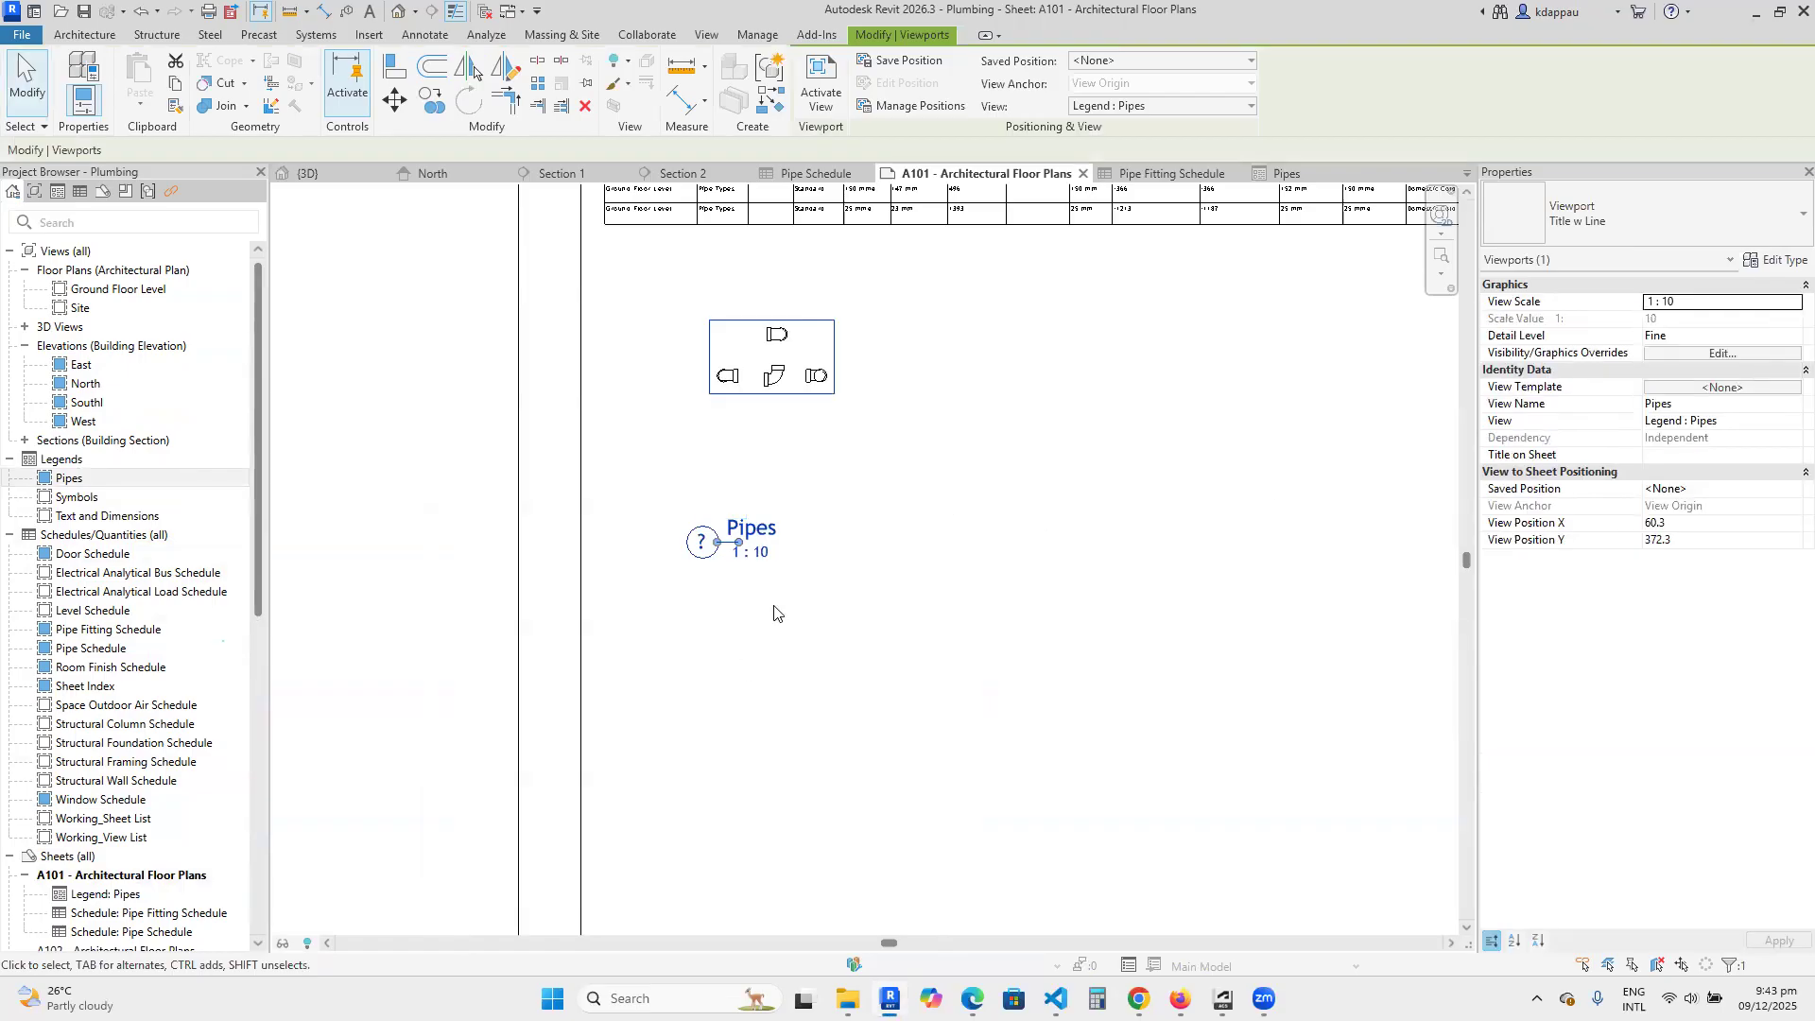
# Set the Pipes legend viewport's view scale to 1 : 1.
pyautogui.scroll(-2, 744, 659)
pyautogui.click(1788, 300)
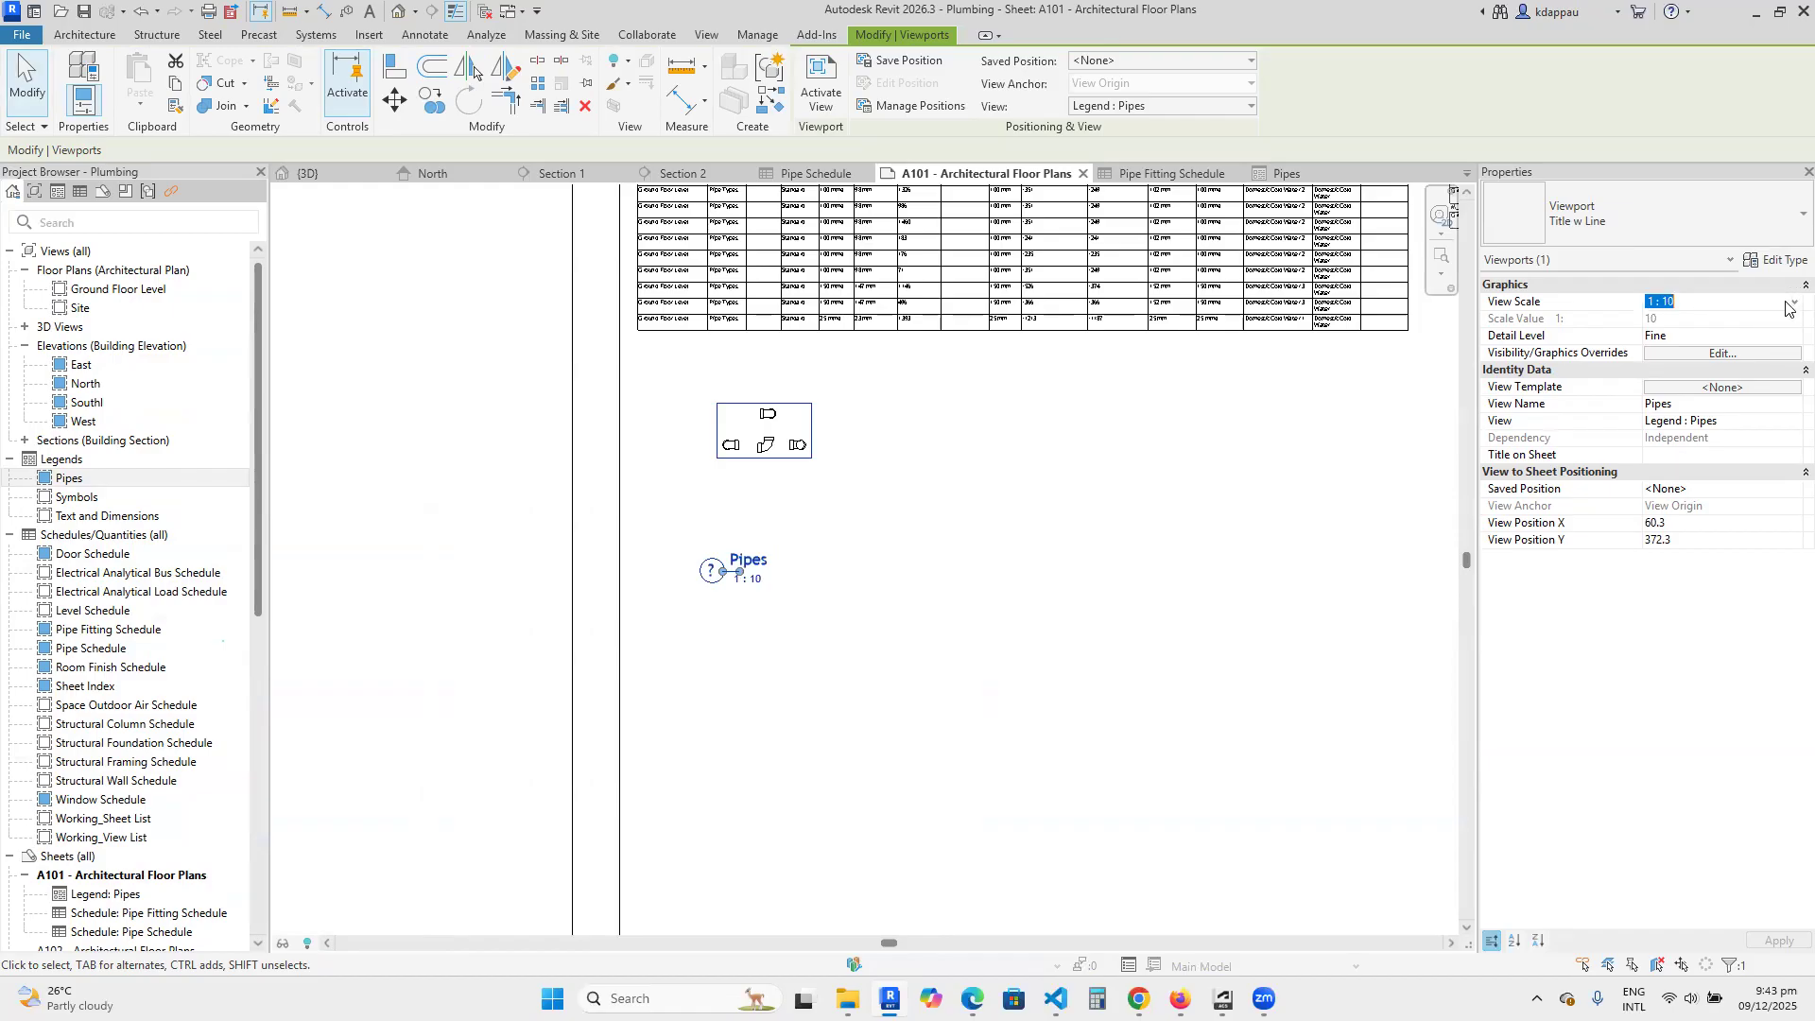
pyautogui.click(1792, 302)
pyautogui.click(1664, 333)
# Move the enlarged Pipes legend viewport inside the sheet border, directly below the pipe schedule, and deselect it.
pyautogui.scroll(-4, 742, 576)
pyautogui.moveTo(818, 294); pyautogui.dragTo(808, 612)
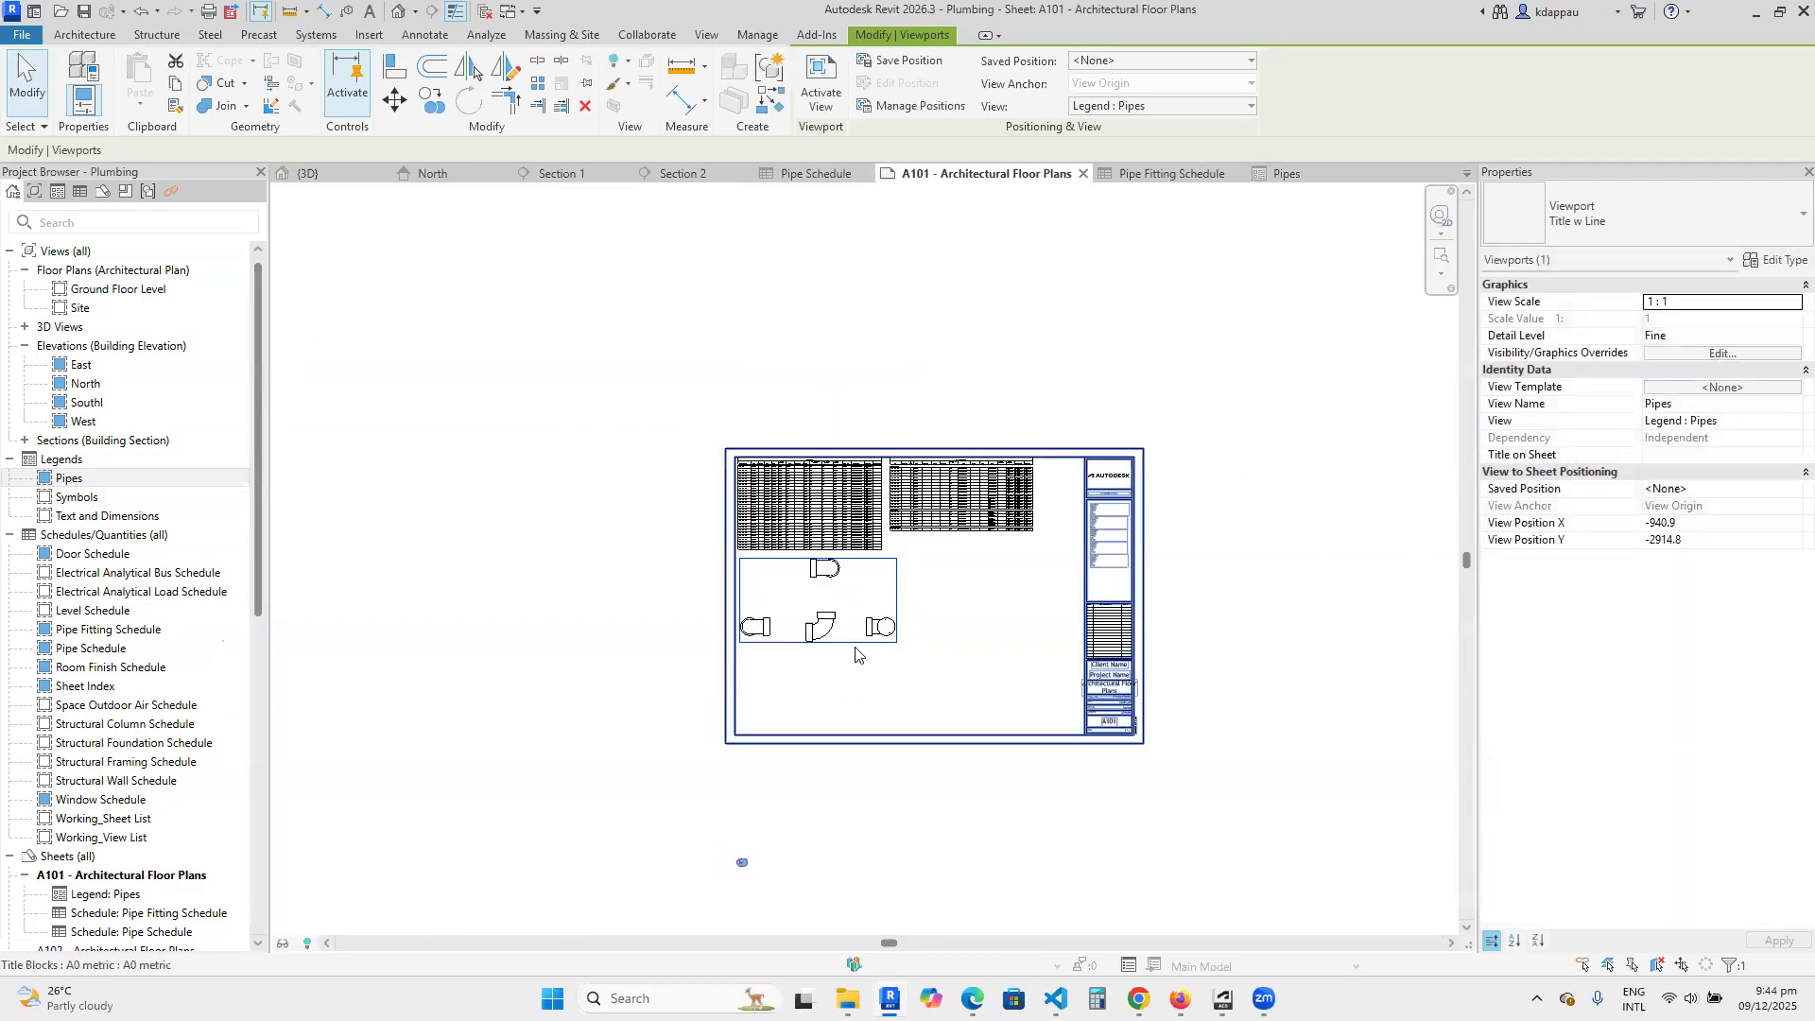
pyautogui.scroll(1, 786, 672)
pyautogui.click(445, 617)
pyautogui.scroll(2, 836, 577)
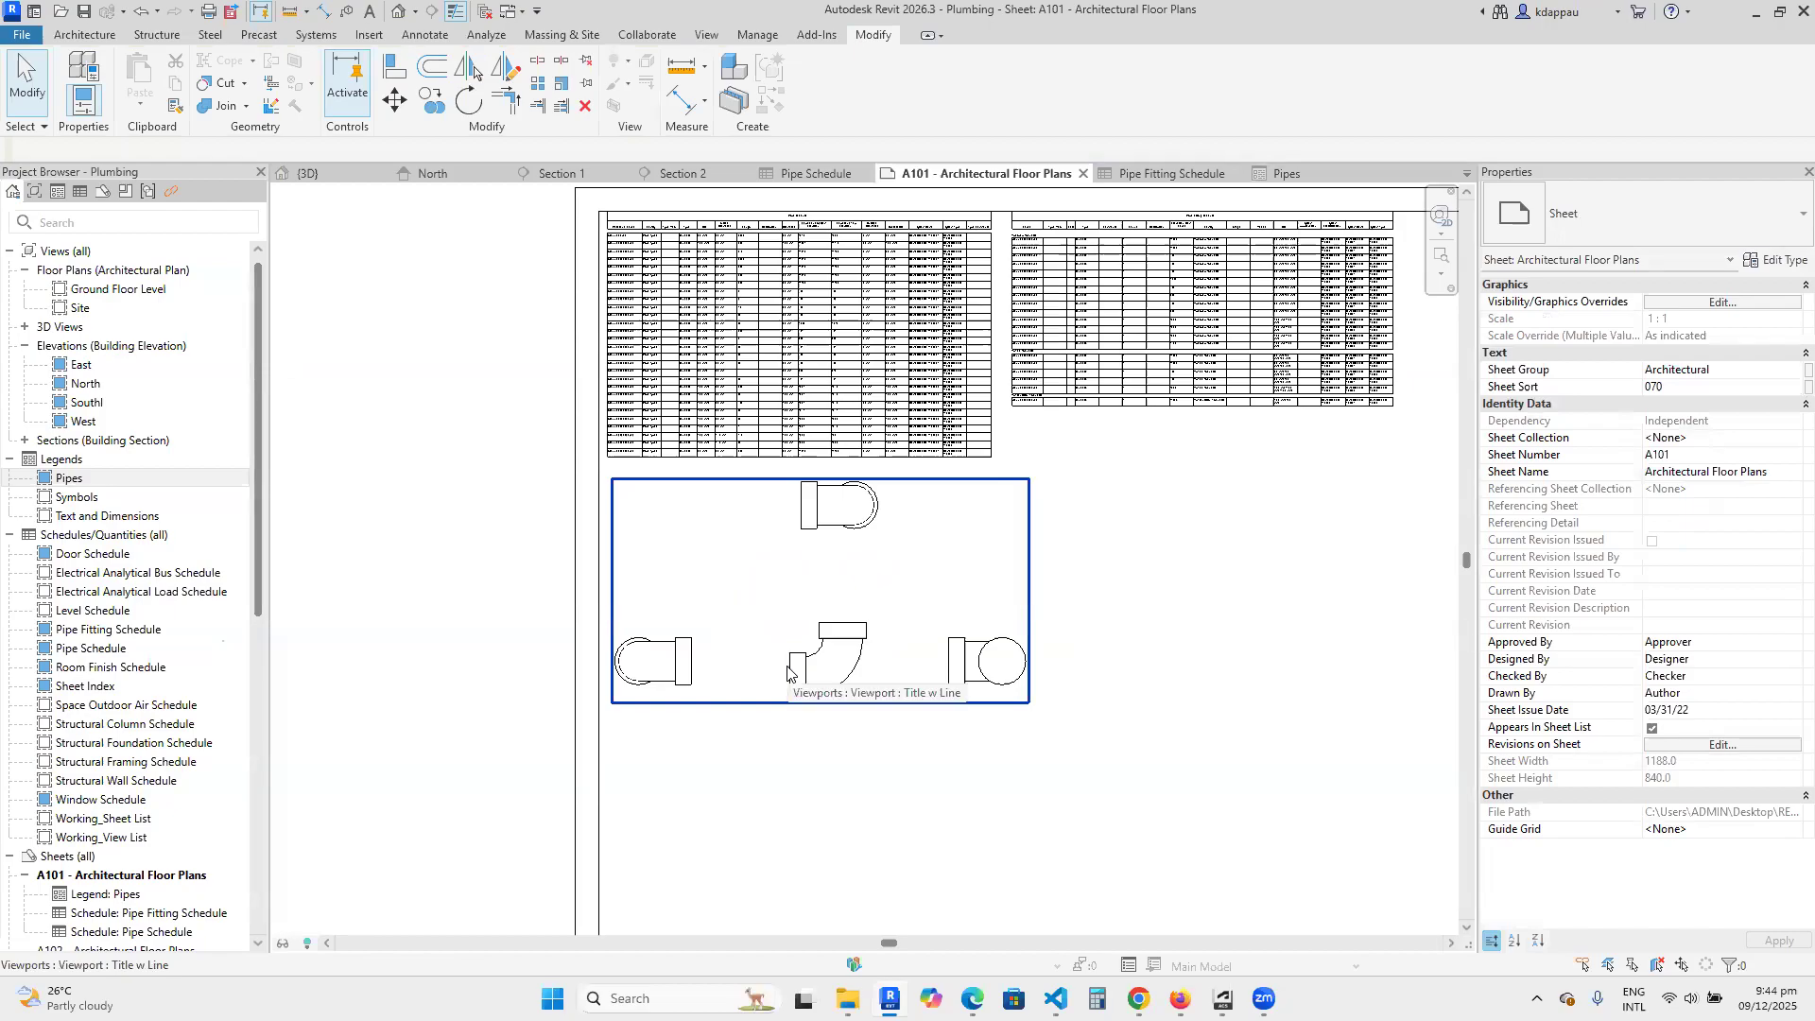
# Examine the bend legend's placement and the pipe schedule's columns and rows on sheet A101.
pyautogui.scroll(-3, 787, 672)
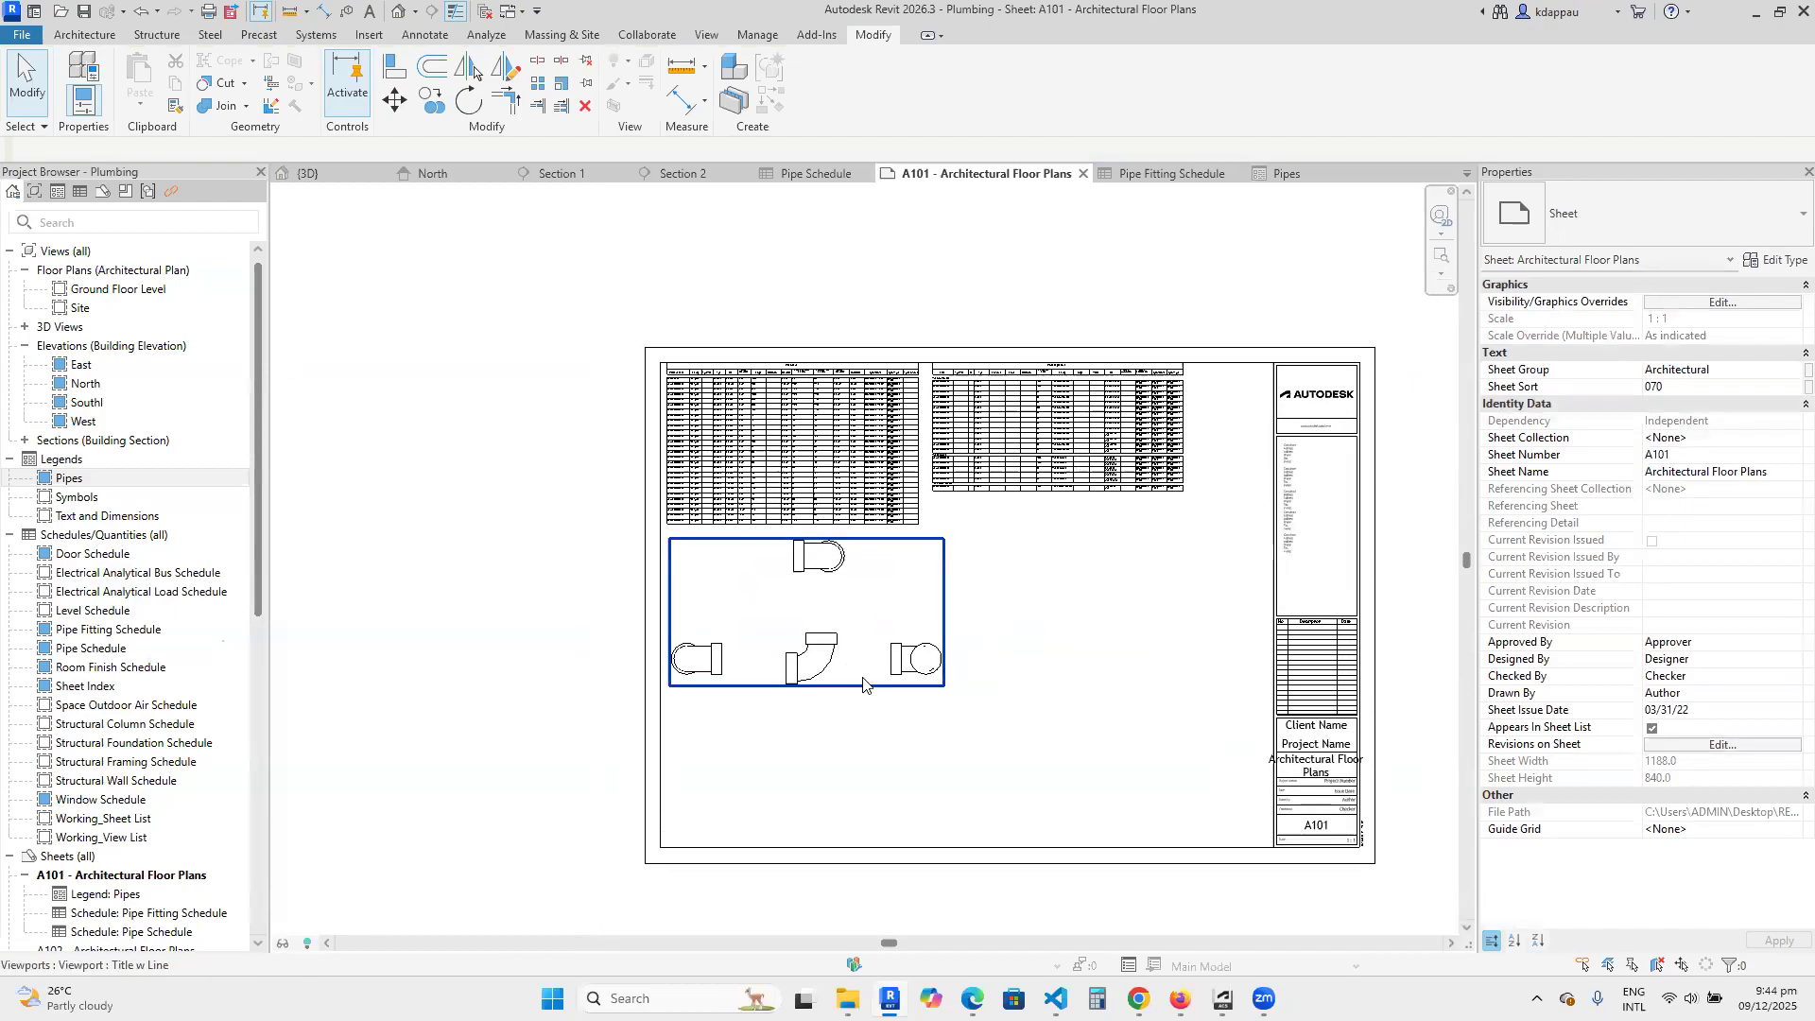
pyautogui.scroll(2, 882, 660)
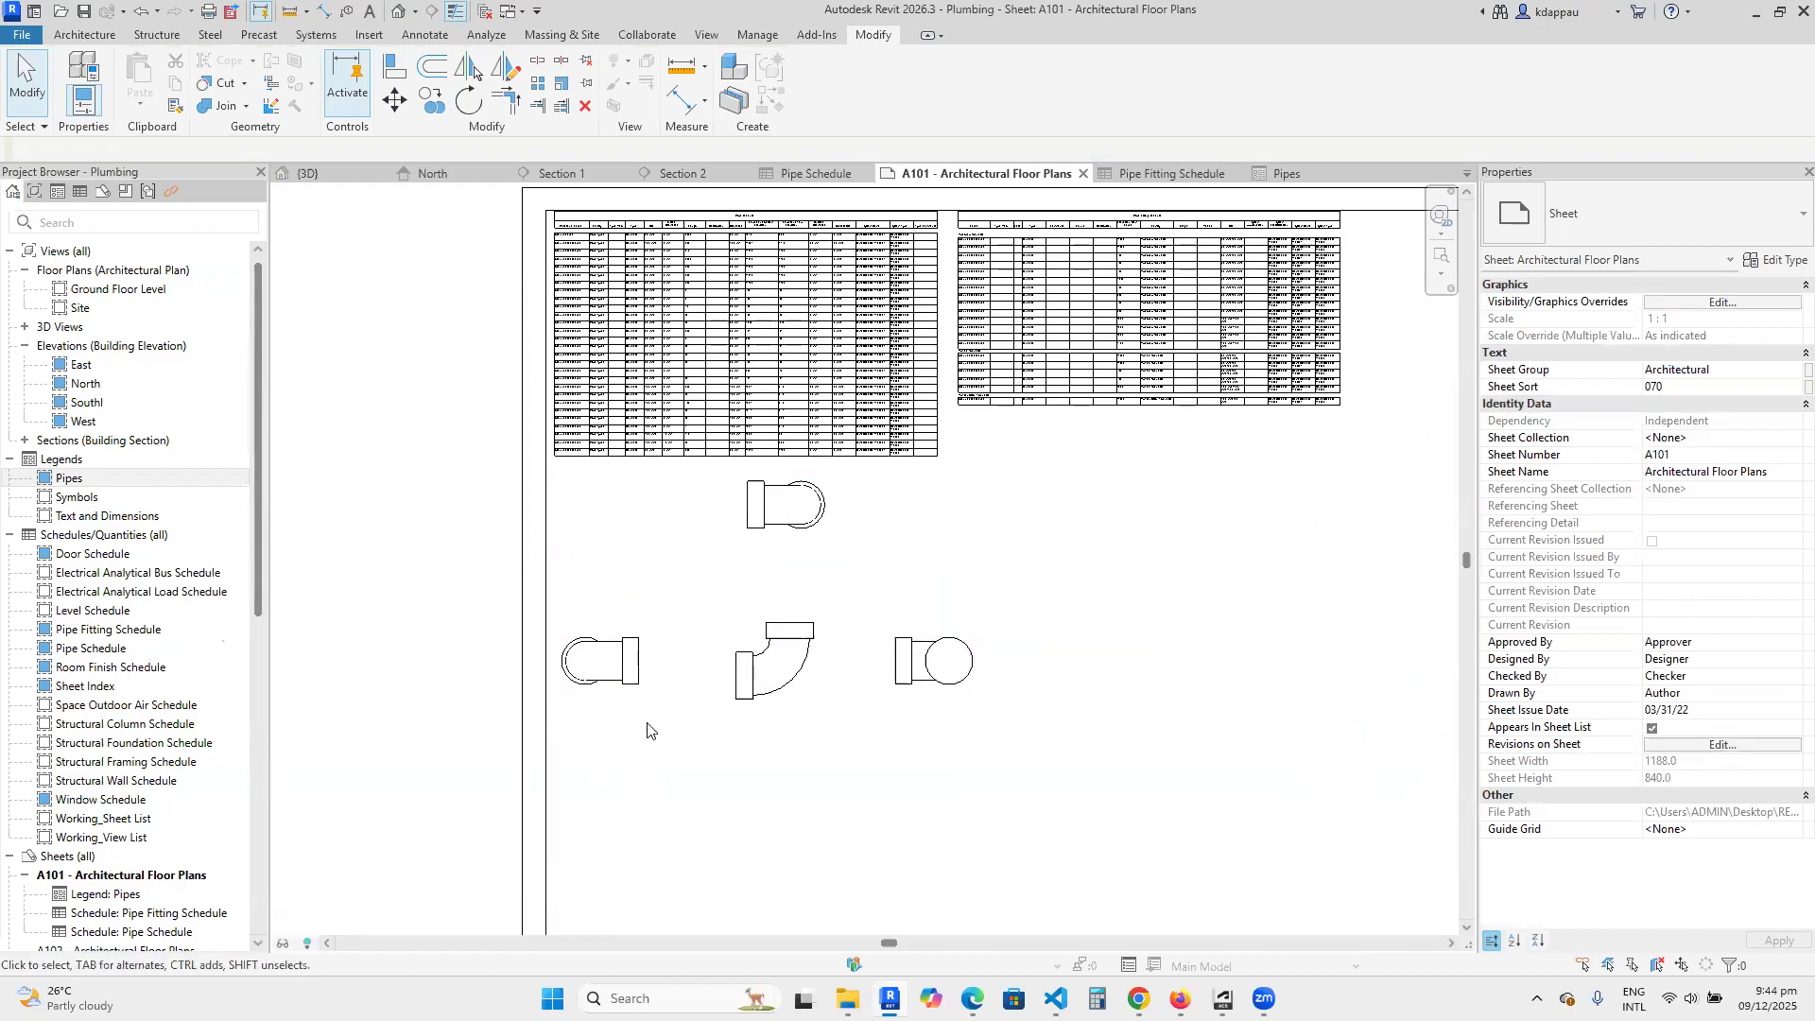
pyautogui.scroll(-3, 688, 711)
pyautogui.scroll(2, 709, 714)
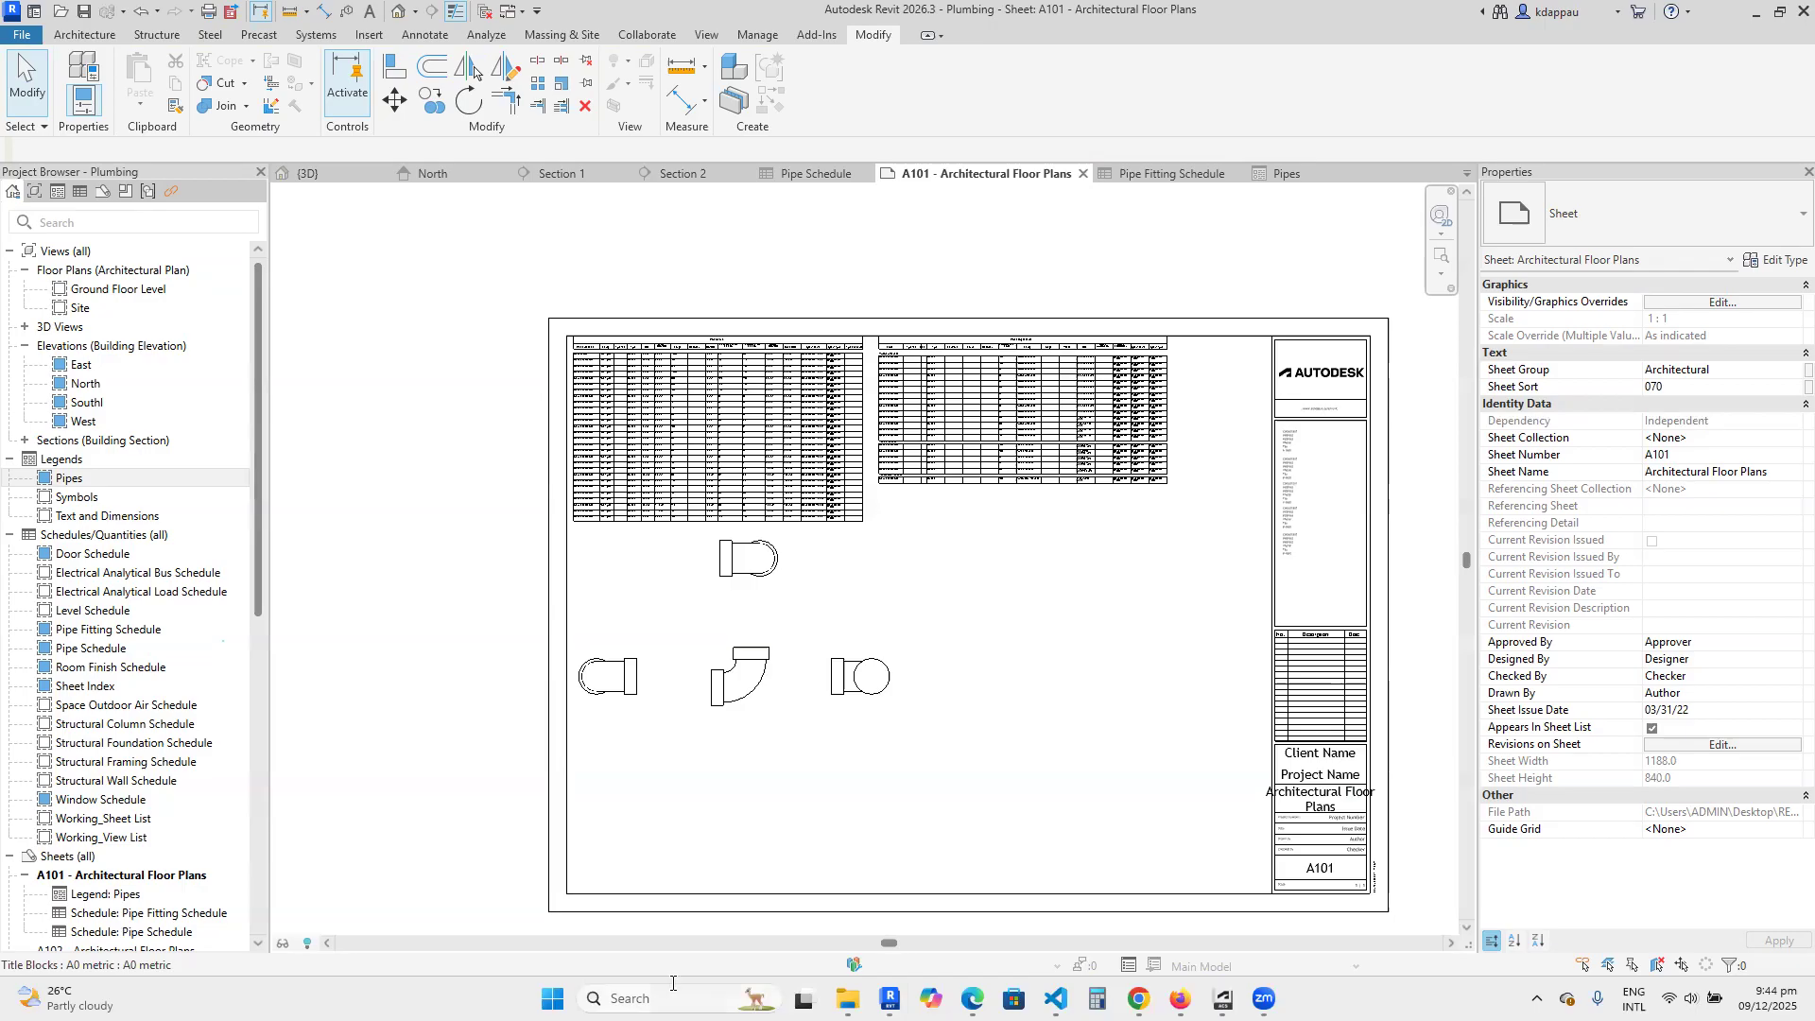
pyautogui.scroll(3, 659, 432)
pyautogui.scroll(-2, 649, 508)
pyautogui.scroll(5, 649, 507)
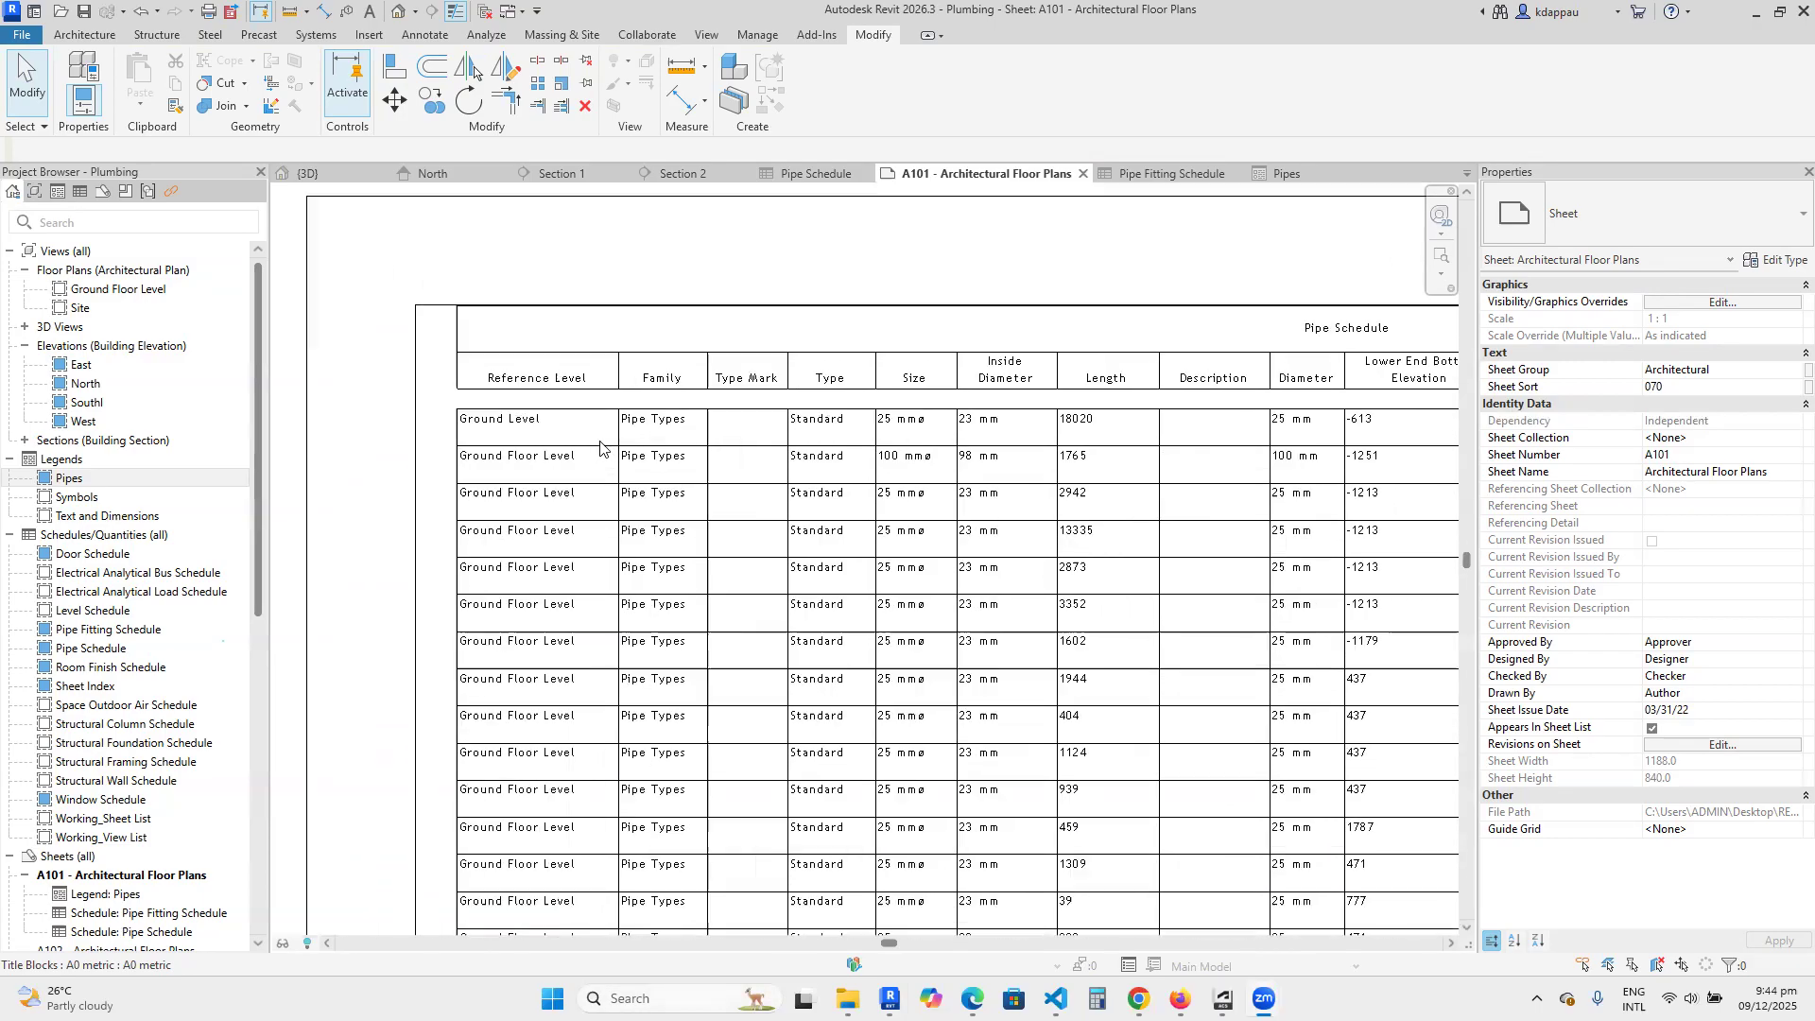
pyautogui.scroll(-2, 691, 513)
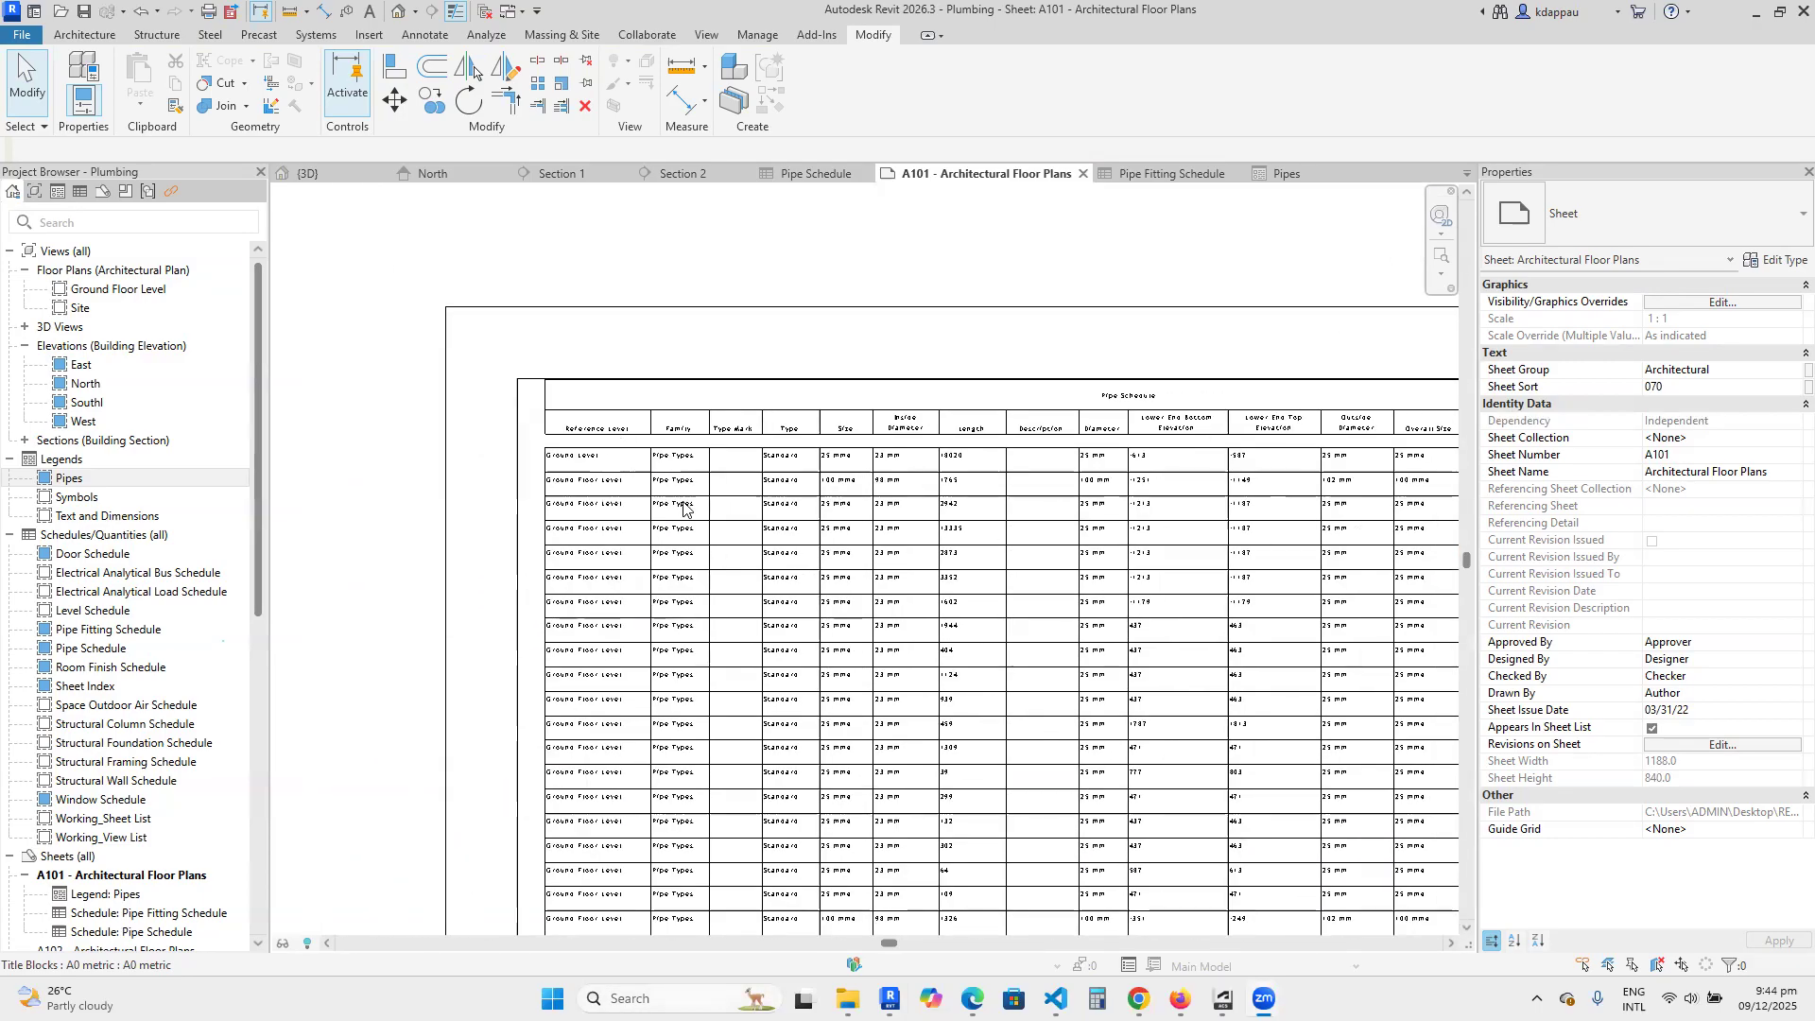
pyautogui.scroll(-2, 683, 509)
pyautogui.scroll(3, 664, 496)
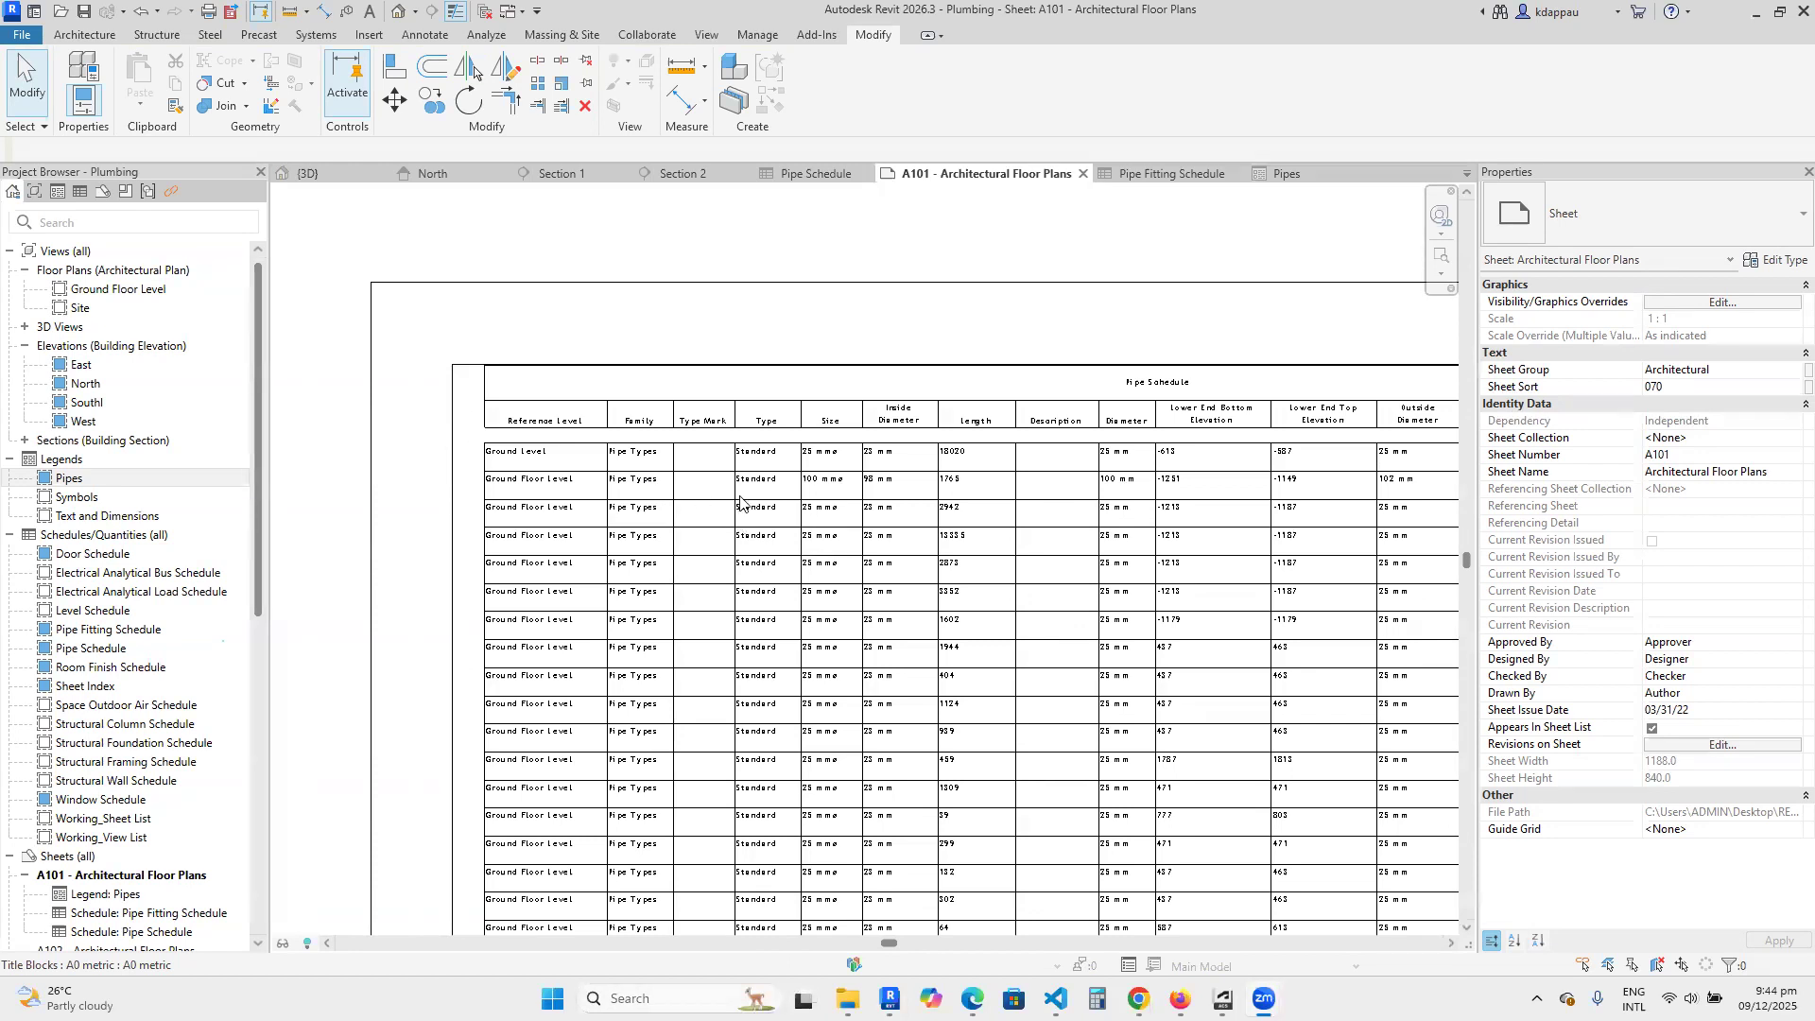
pyautogui.scroll(-3, 796, 593)
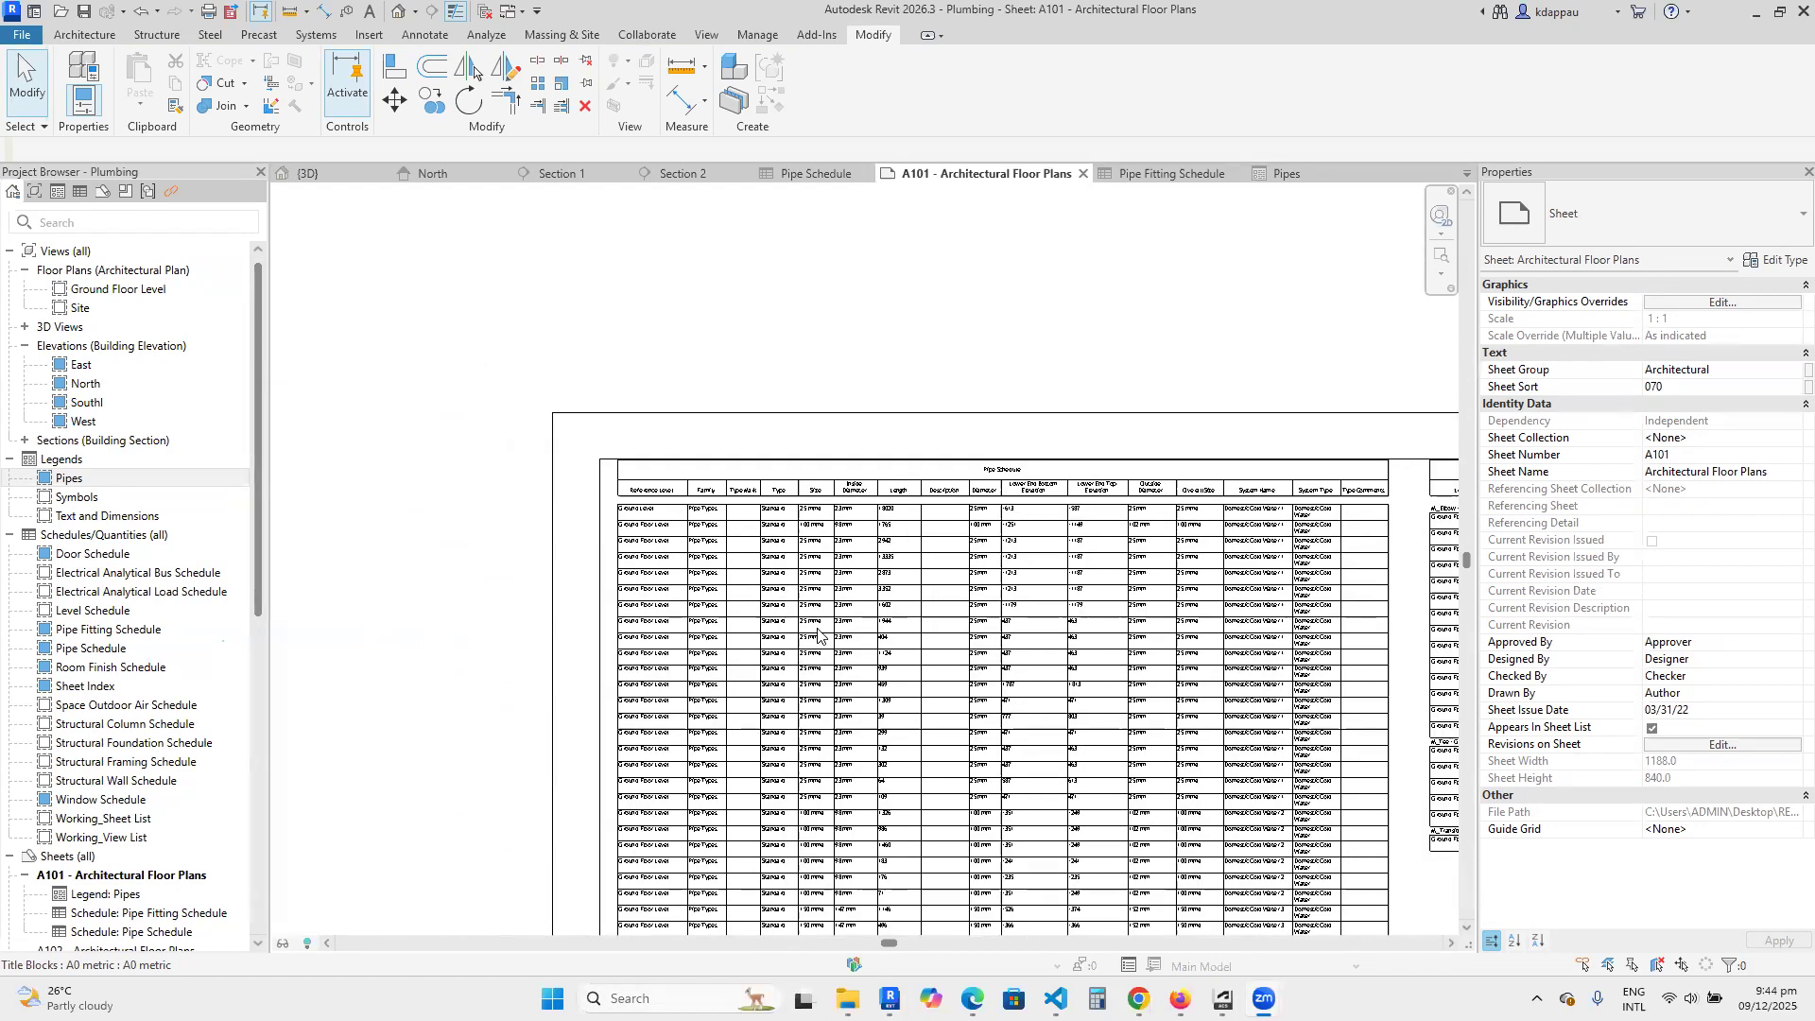
pyautogui.scroll(-3, 761, 615)
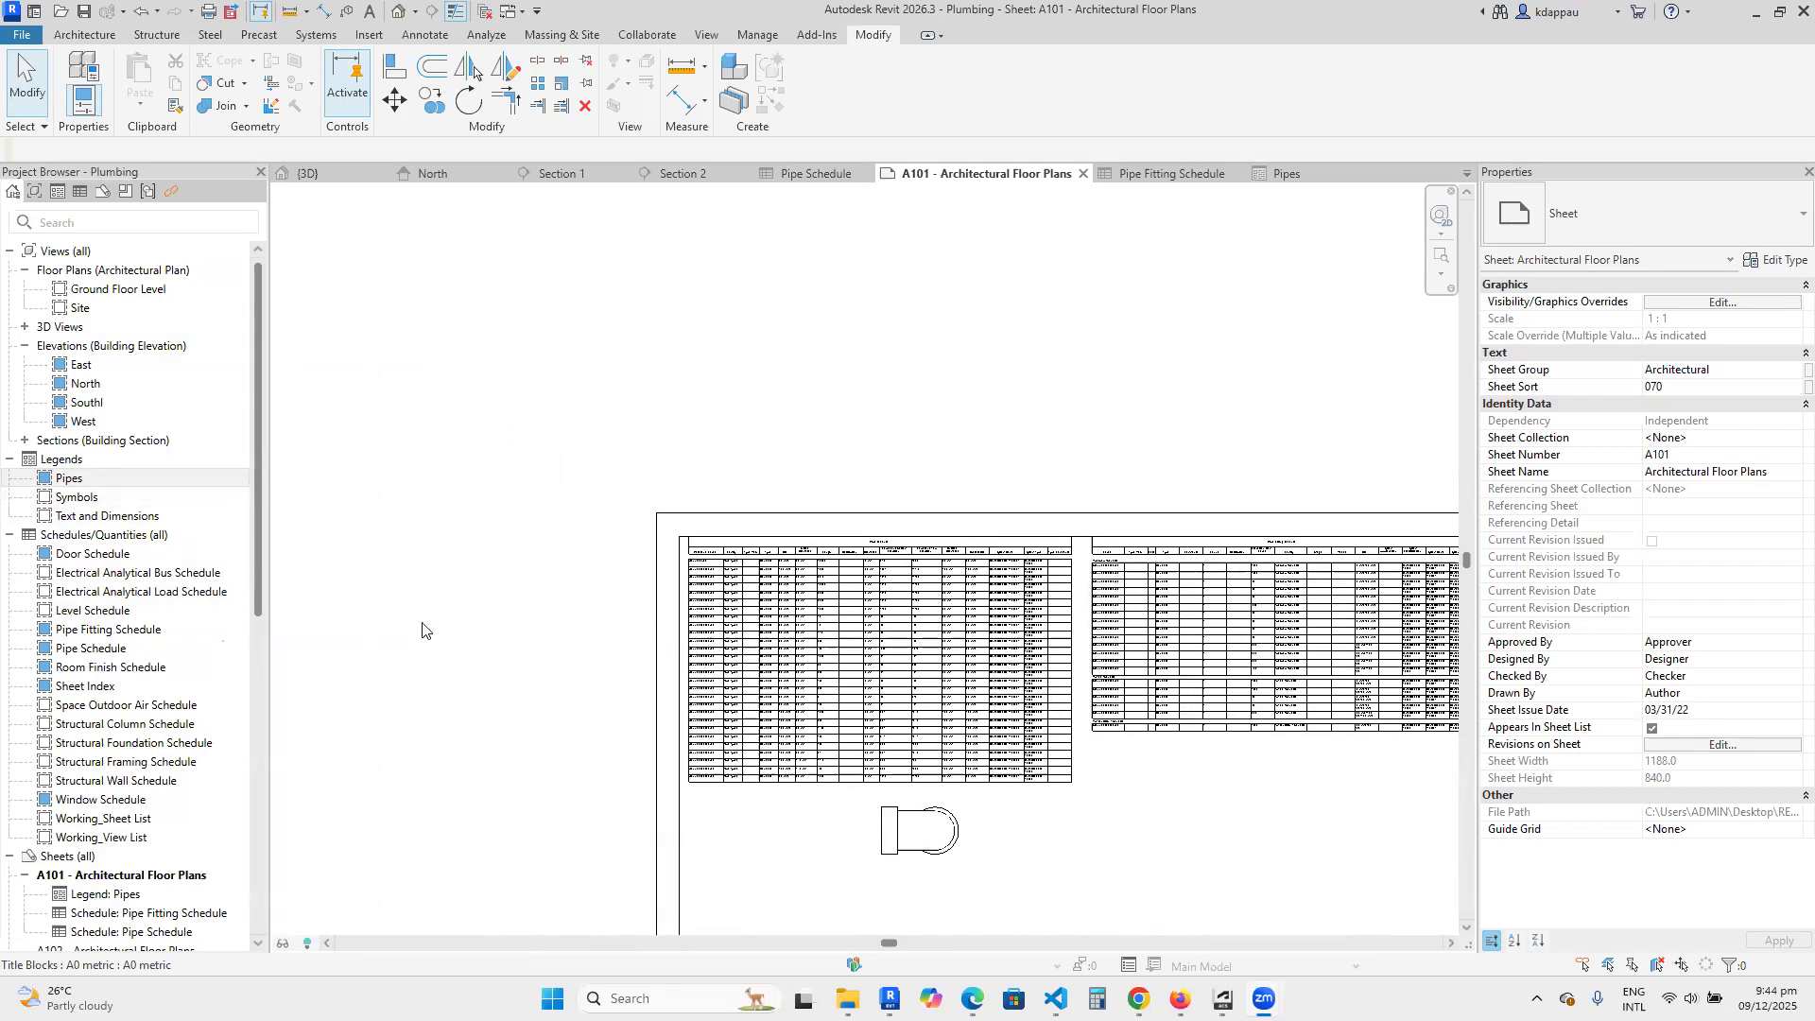
pyautogui.scroll(-2, 501, 593)
pyautogui.scroll(4, 683, 612)
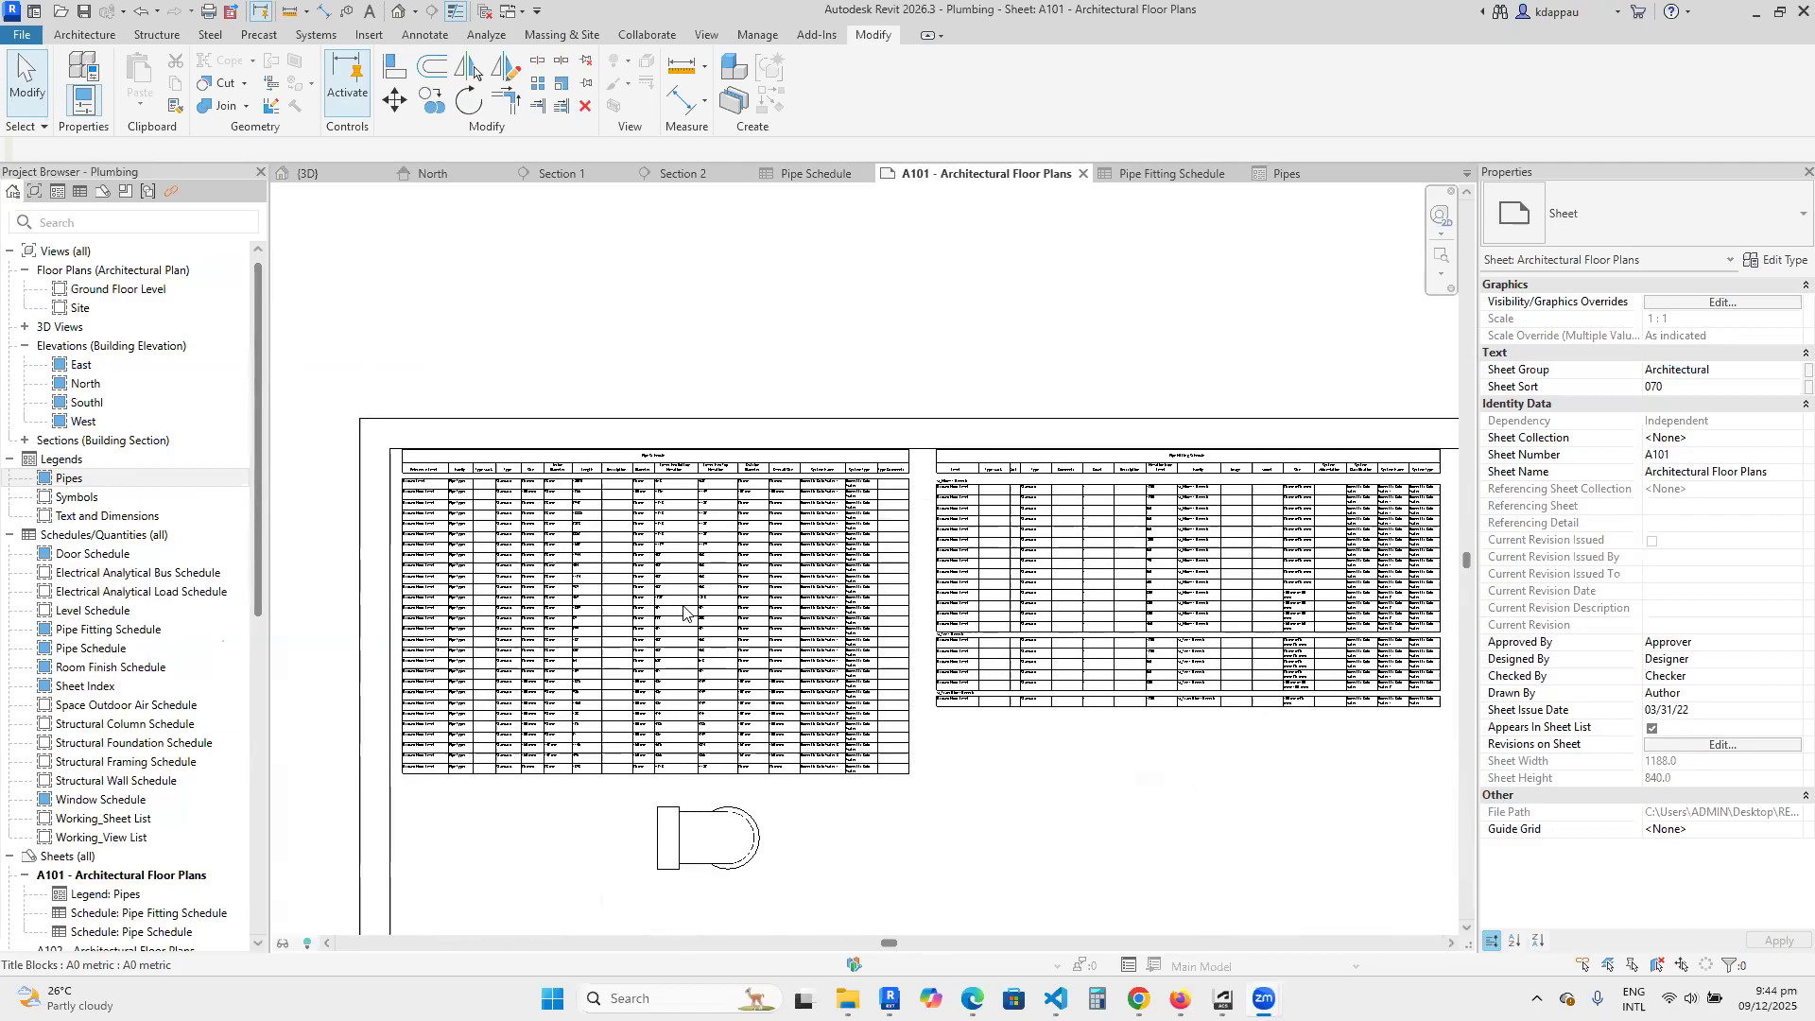
pyautogui.scroll(-2, 848, 603)
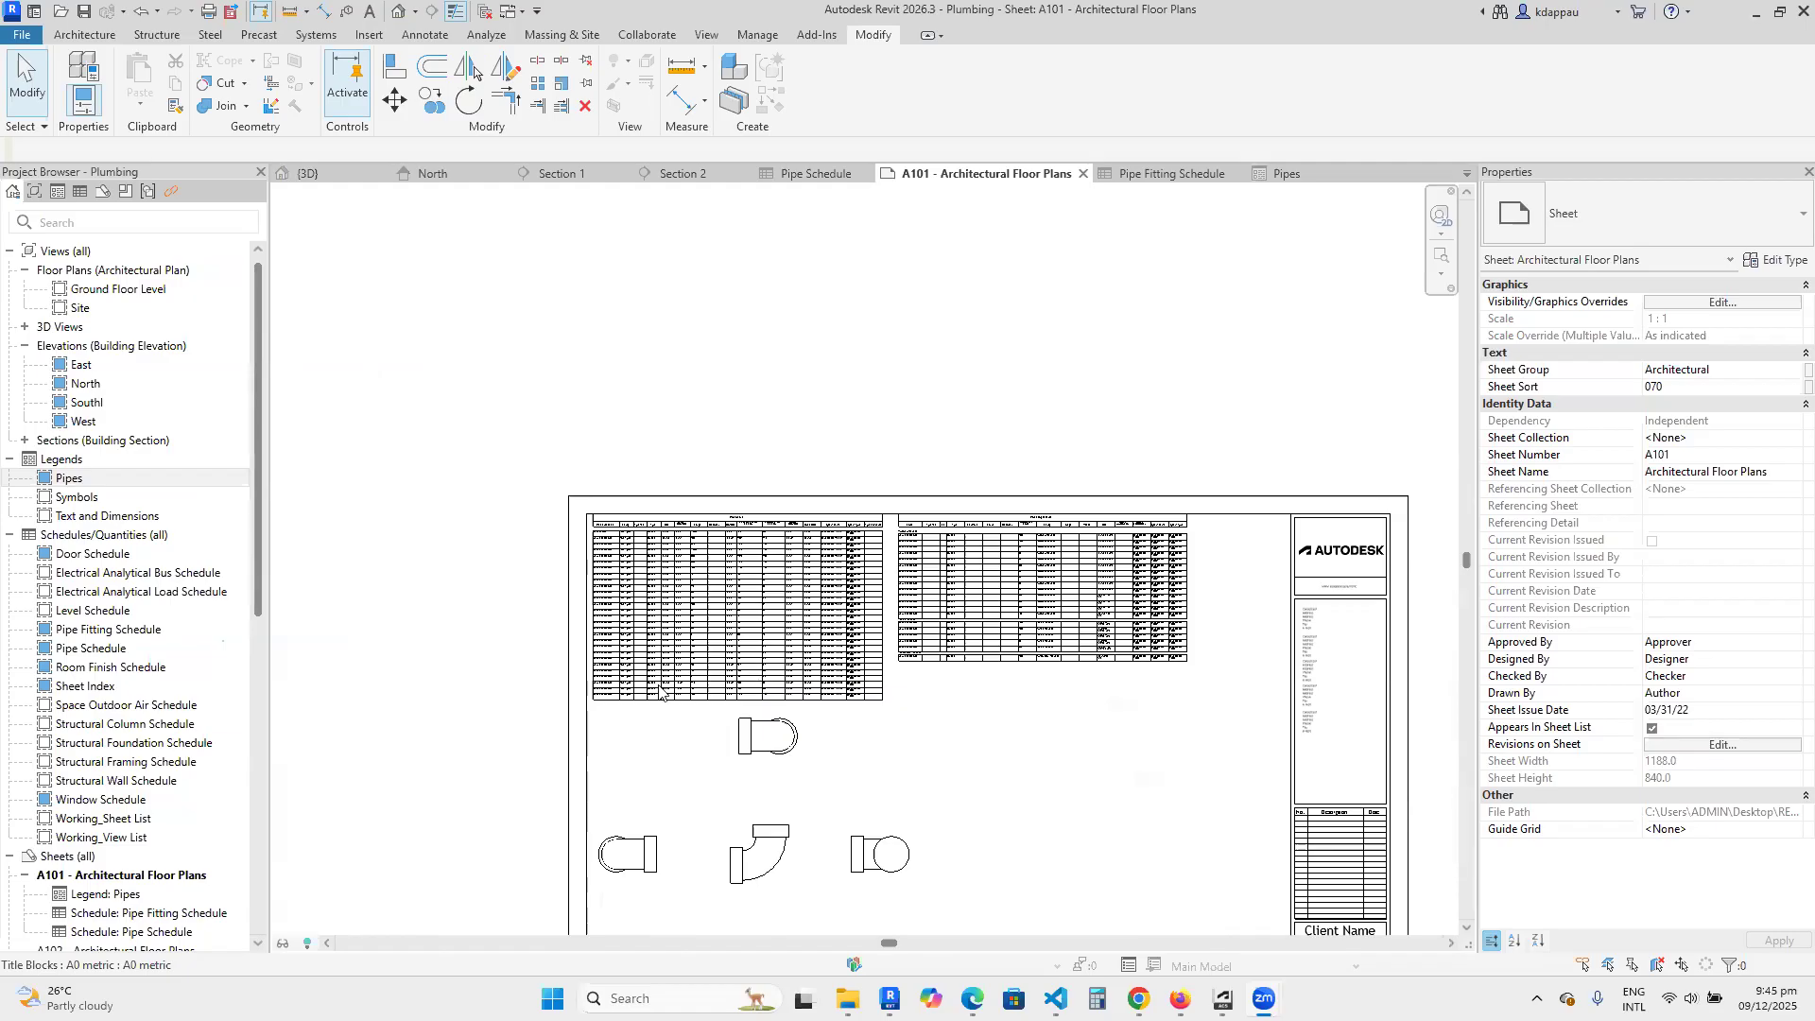
pyautogui.scroll(-2, 612, 579)
pyautogui.scroll(1, 979, 720)
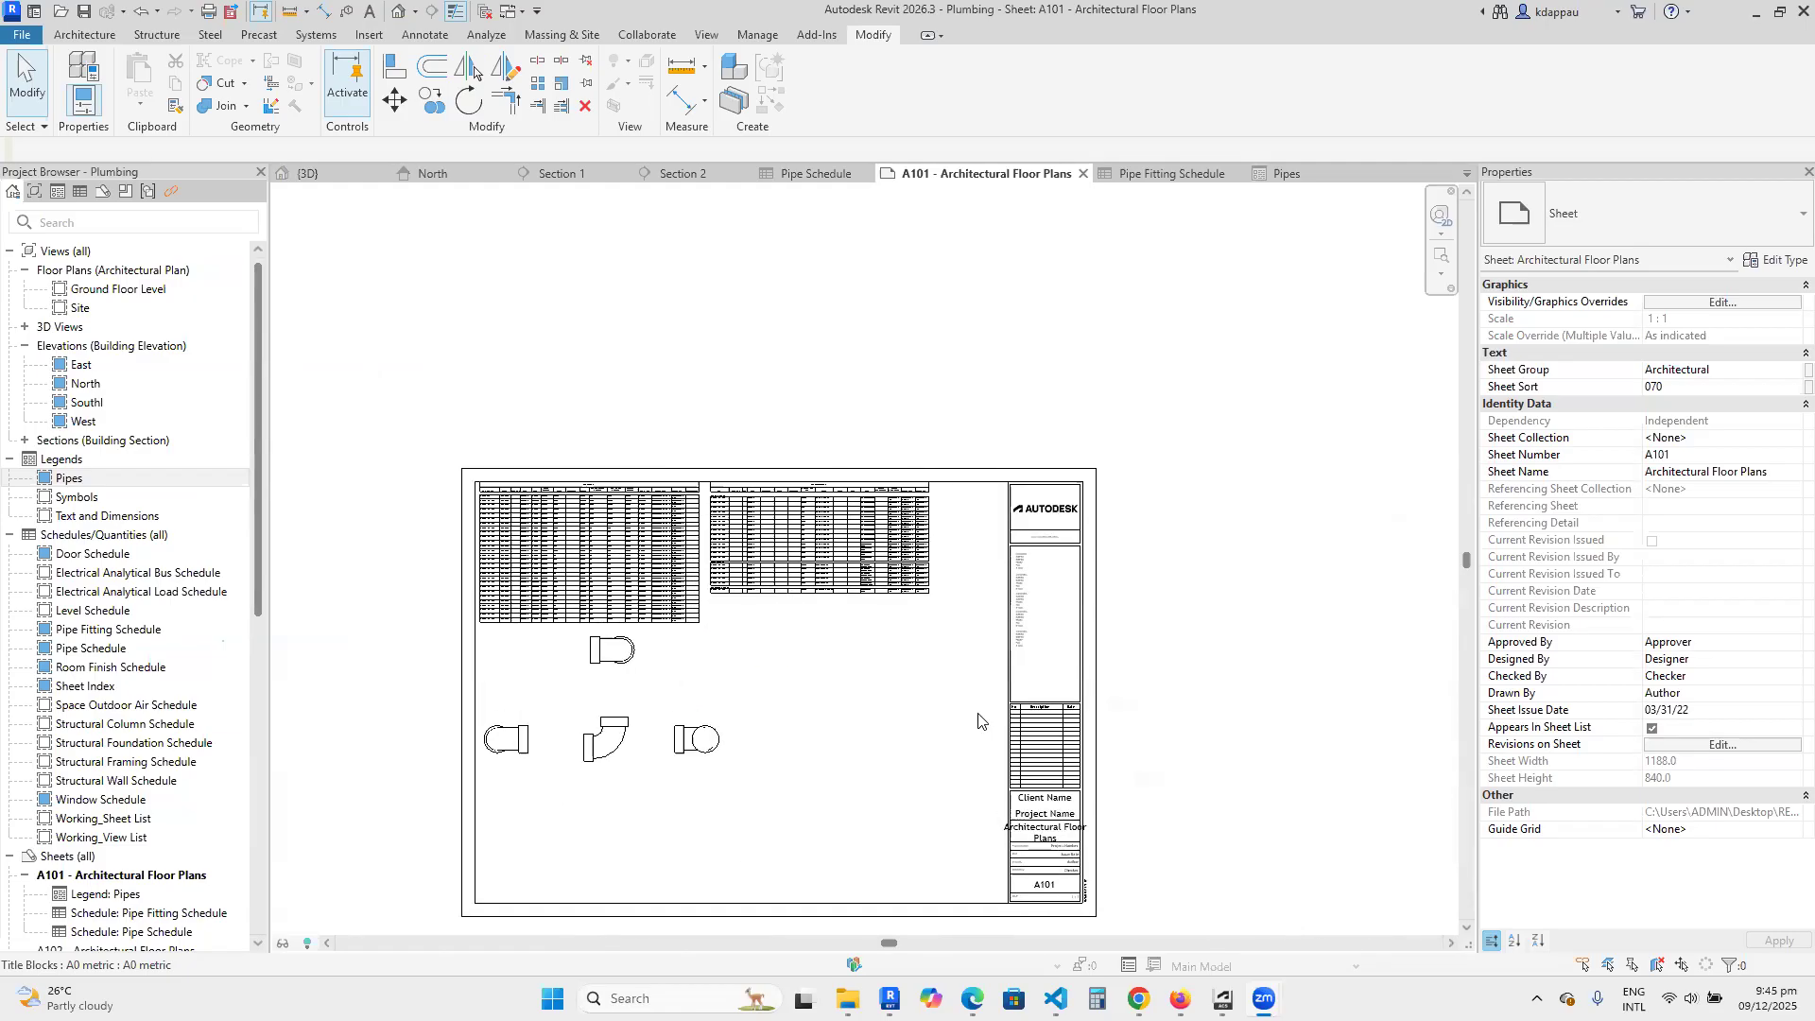
pyautogui.scroll(2, 1020, 746)
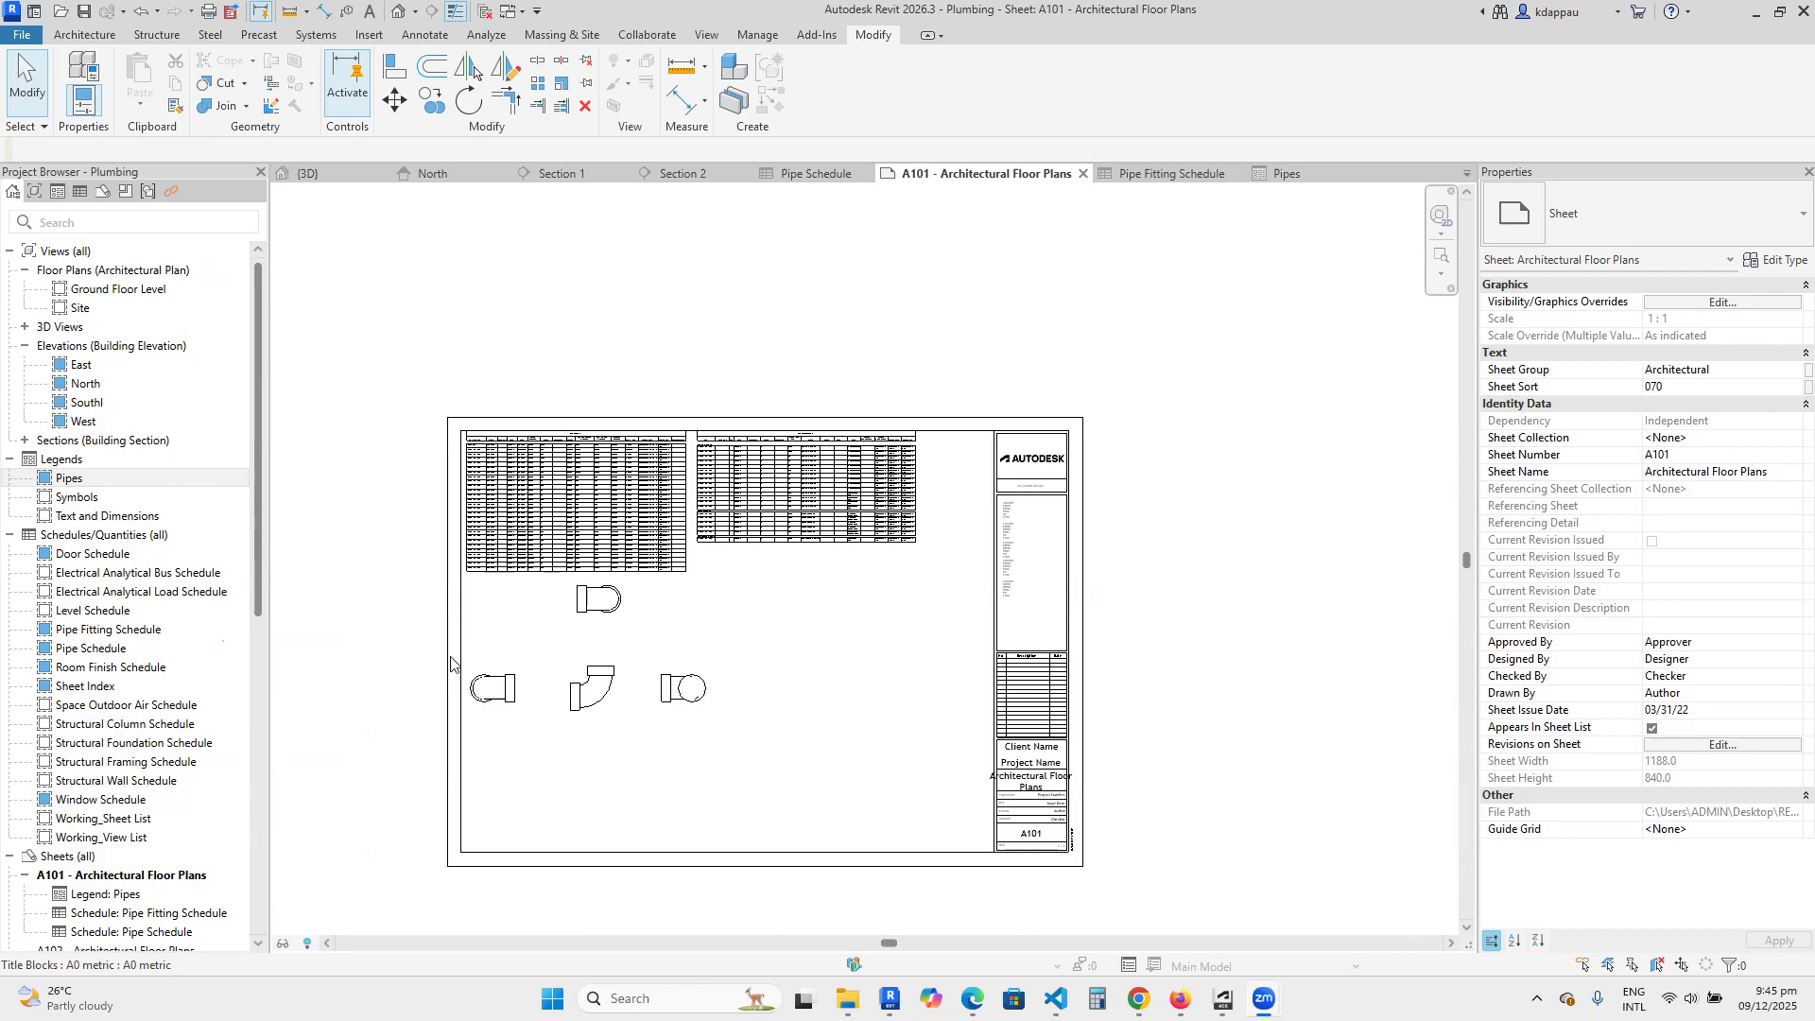
pyautogui.scroll(2, 452, 659)
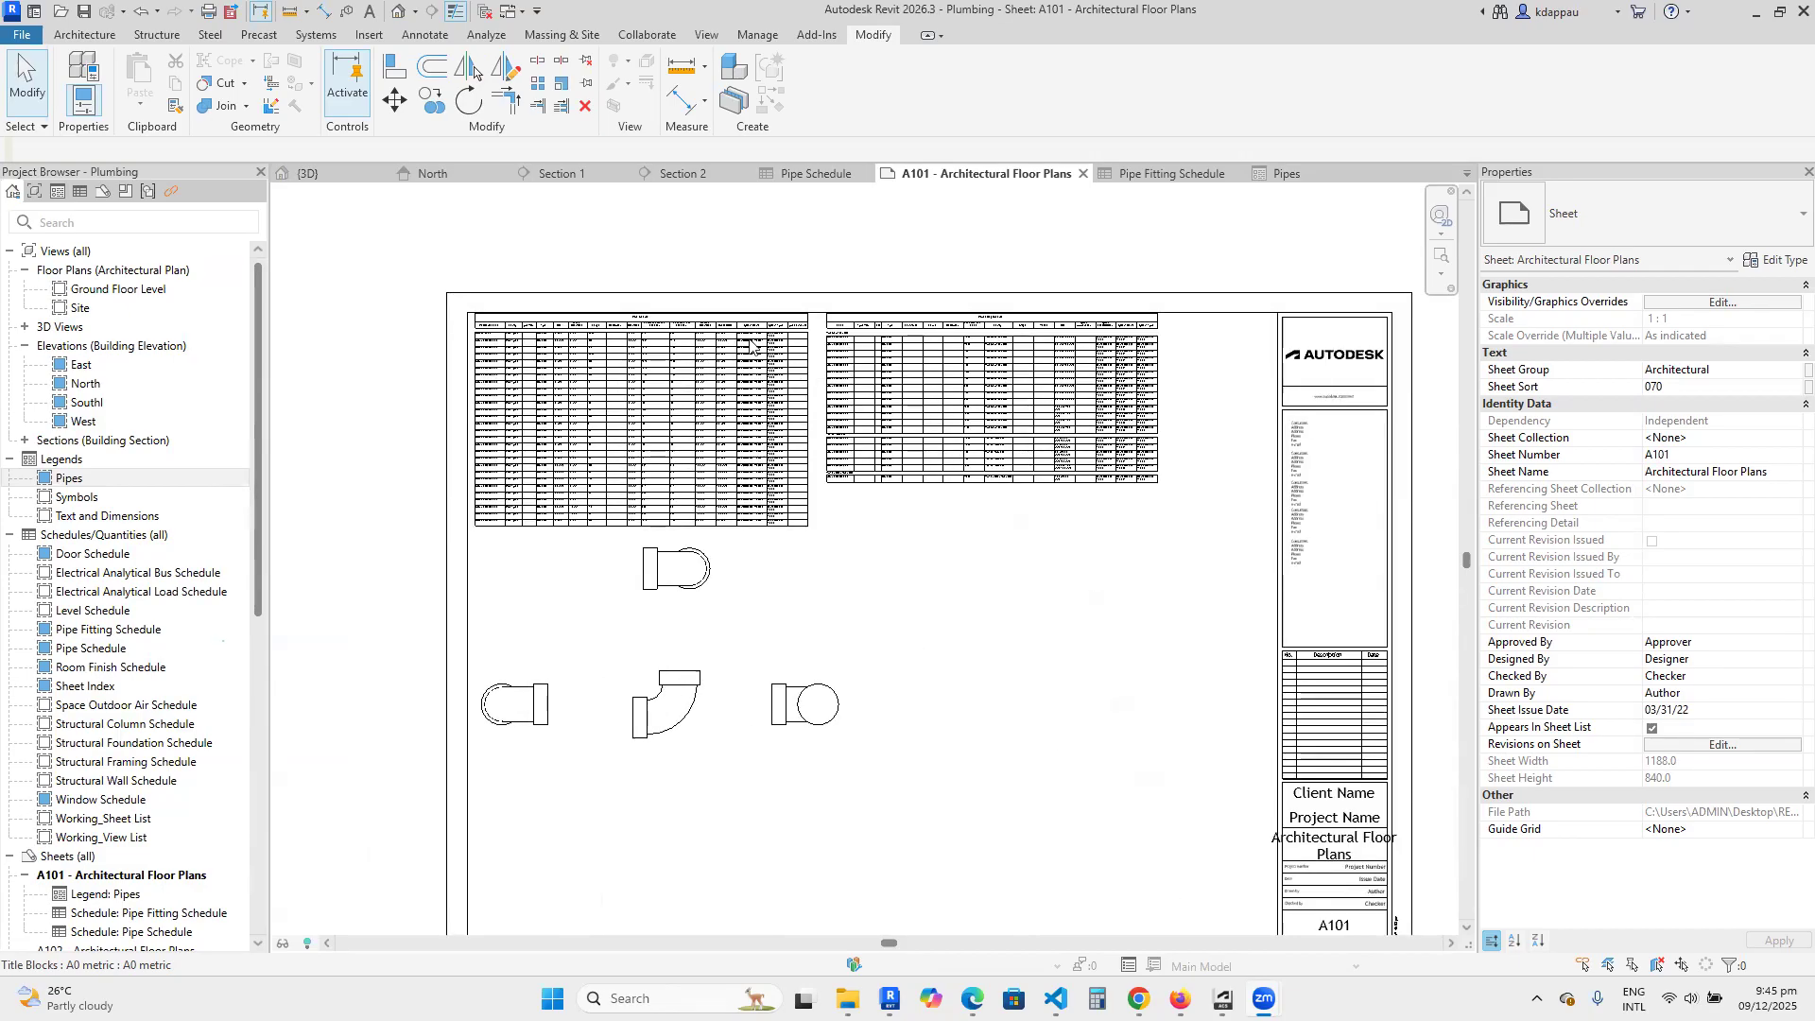
pyautogui.scroll(-2, 939, 598)
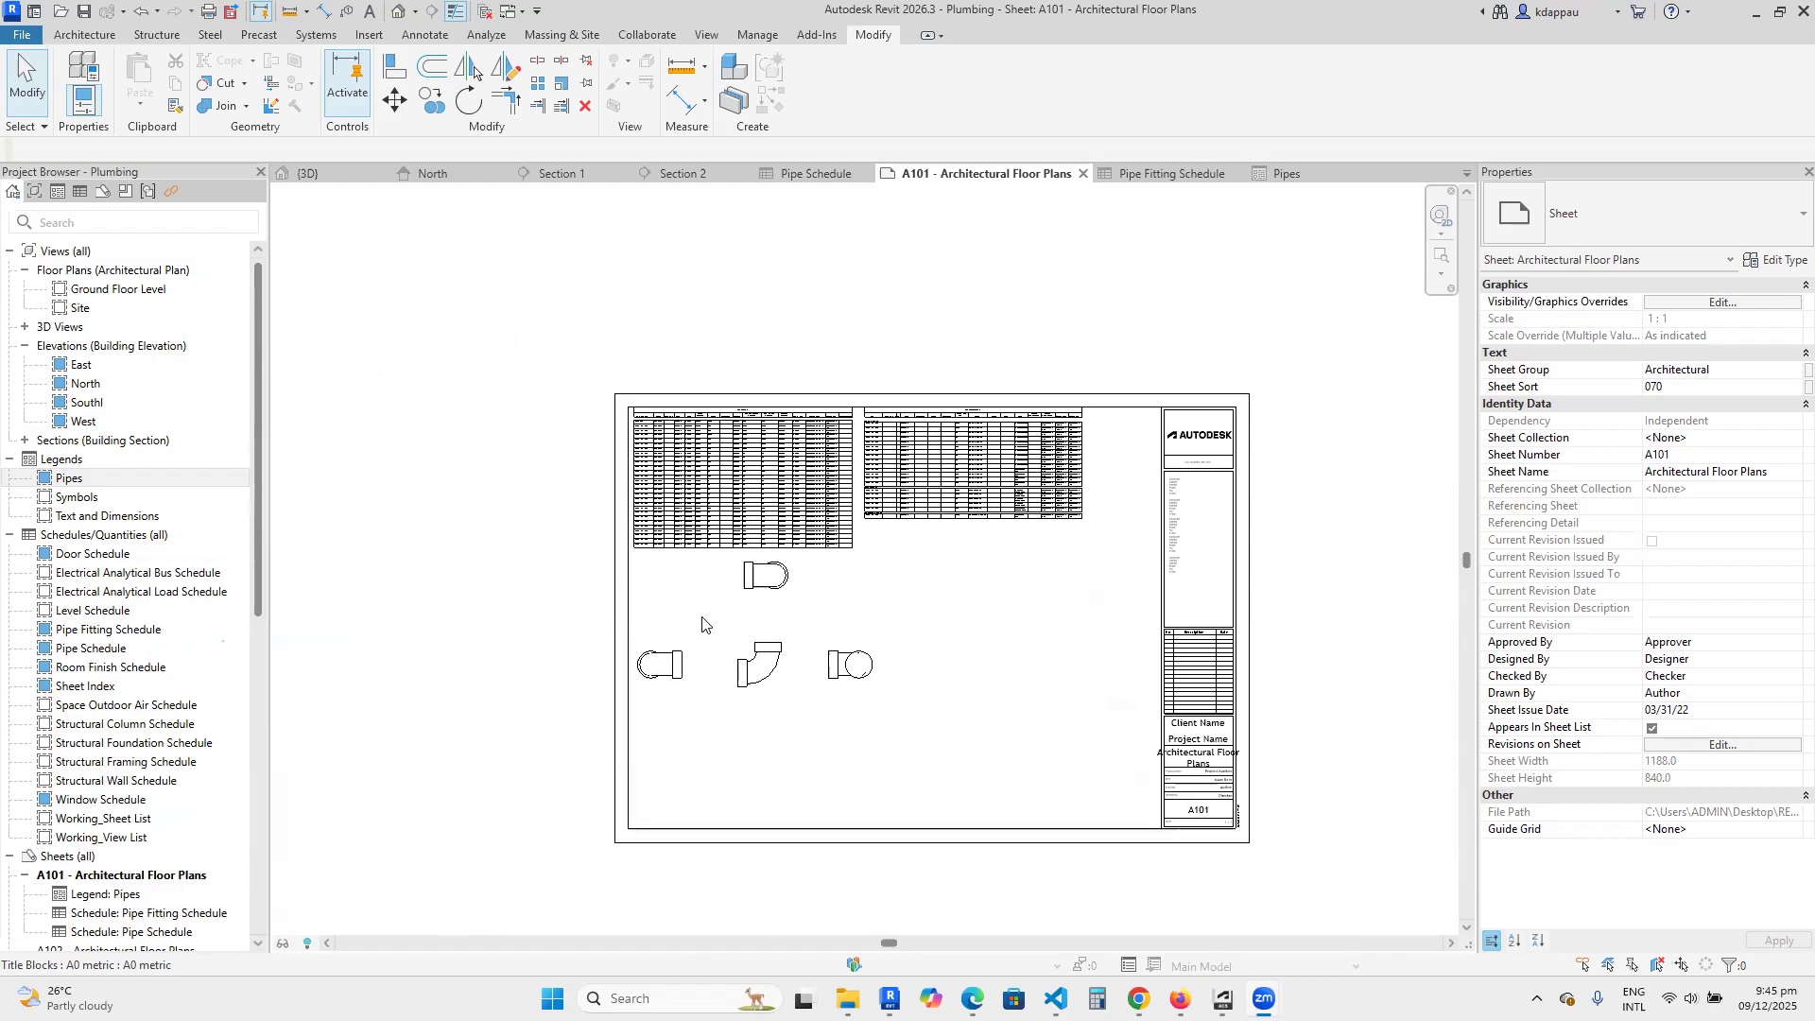
pyautogui.scroll(2, 832, 624)
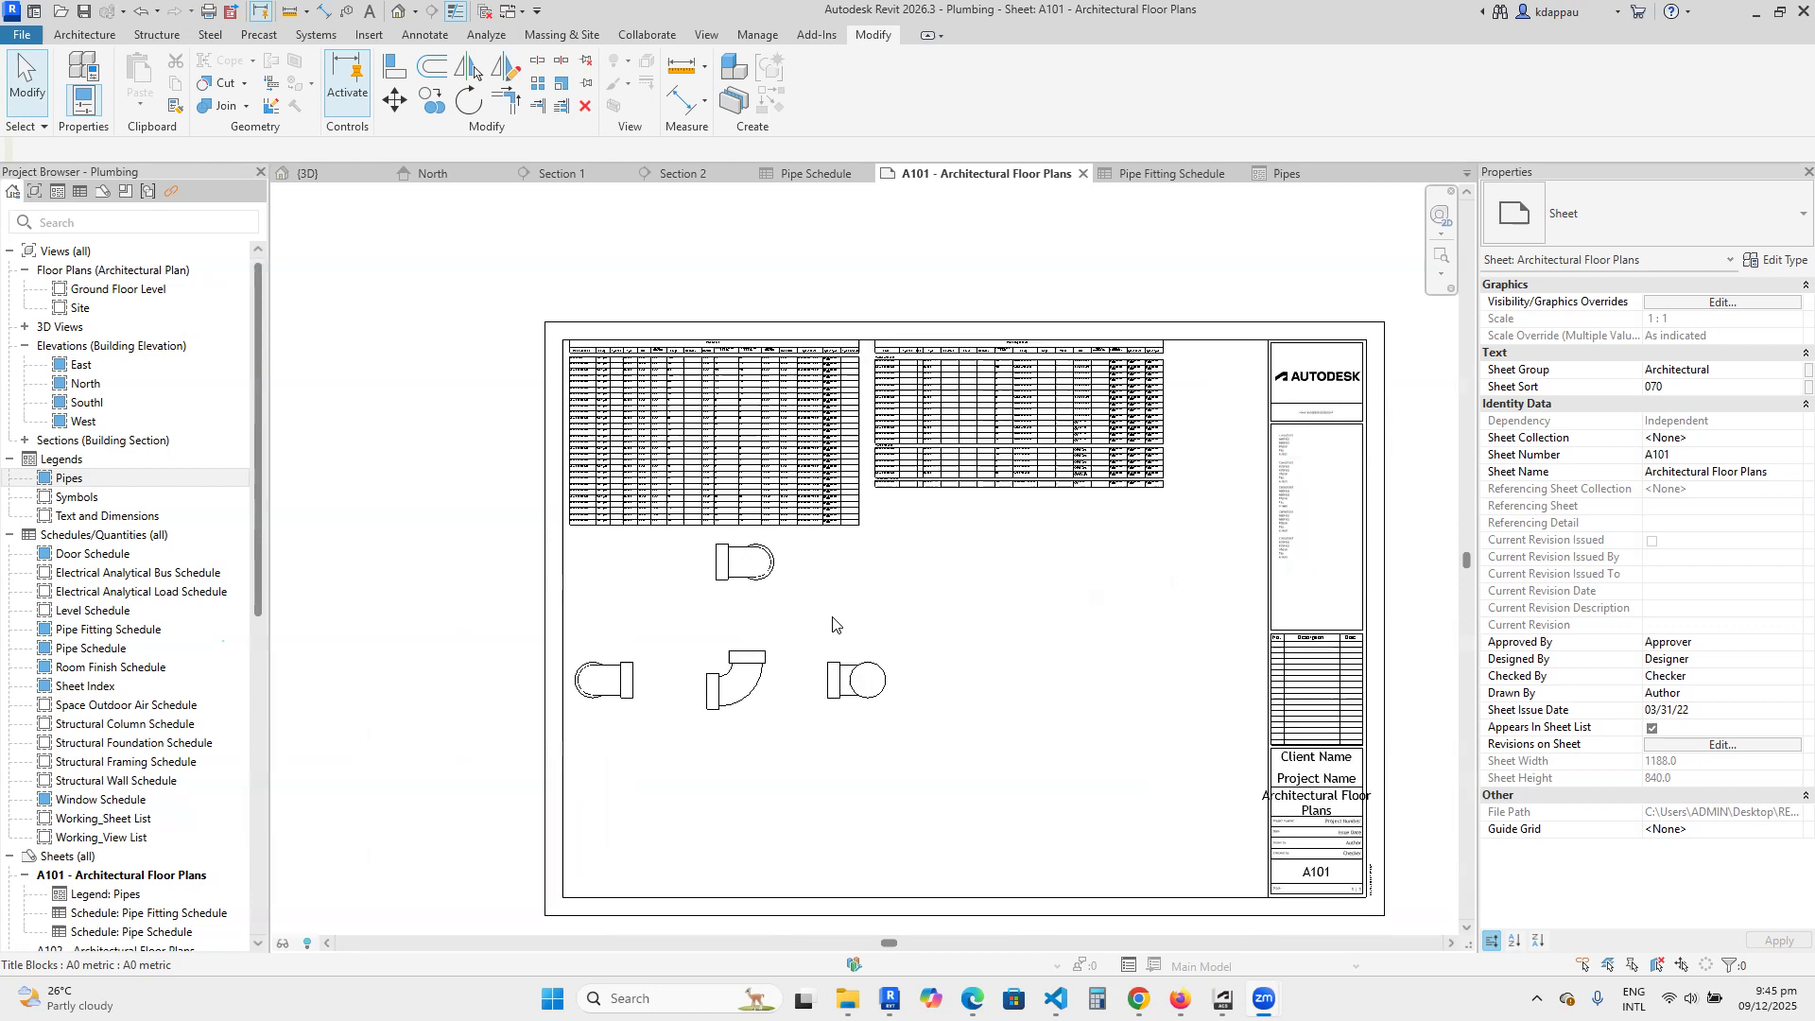
pyautogui.scroll(3, 678, 564)
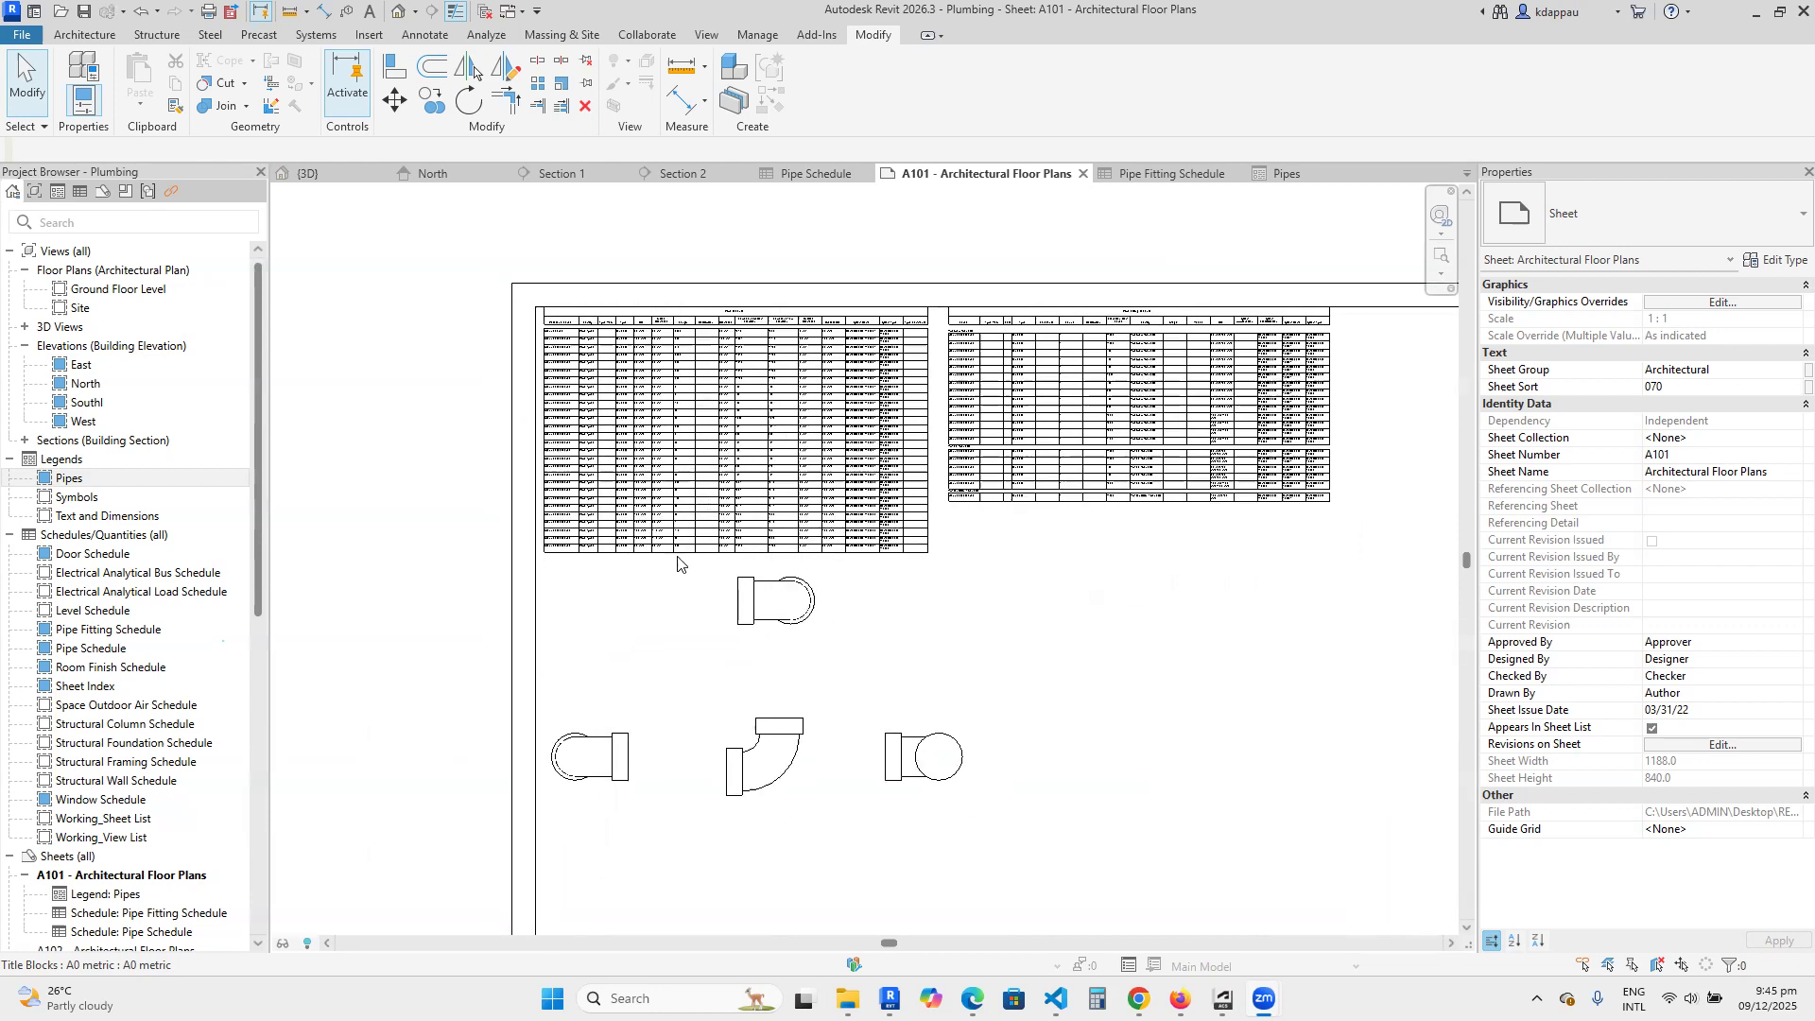
pyautogui.scroll(-1, 678, 564)
pyautogui.scroll(-2, 695, 613)
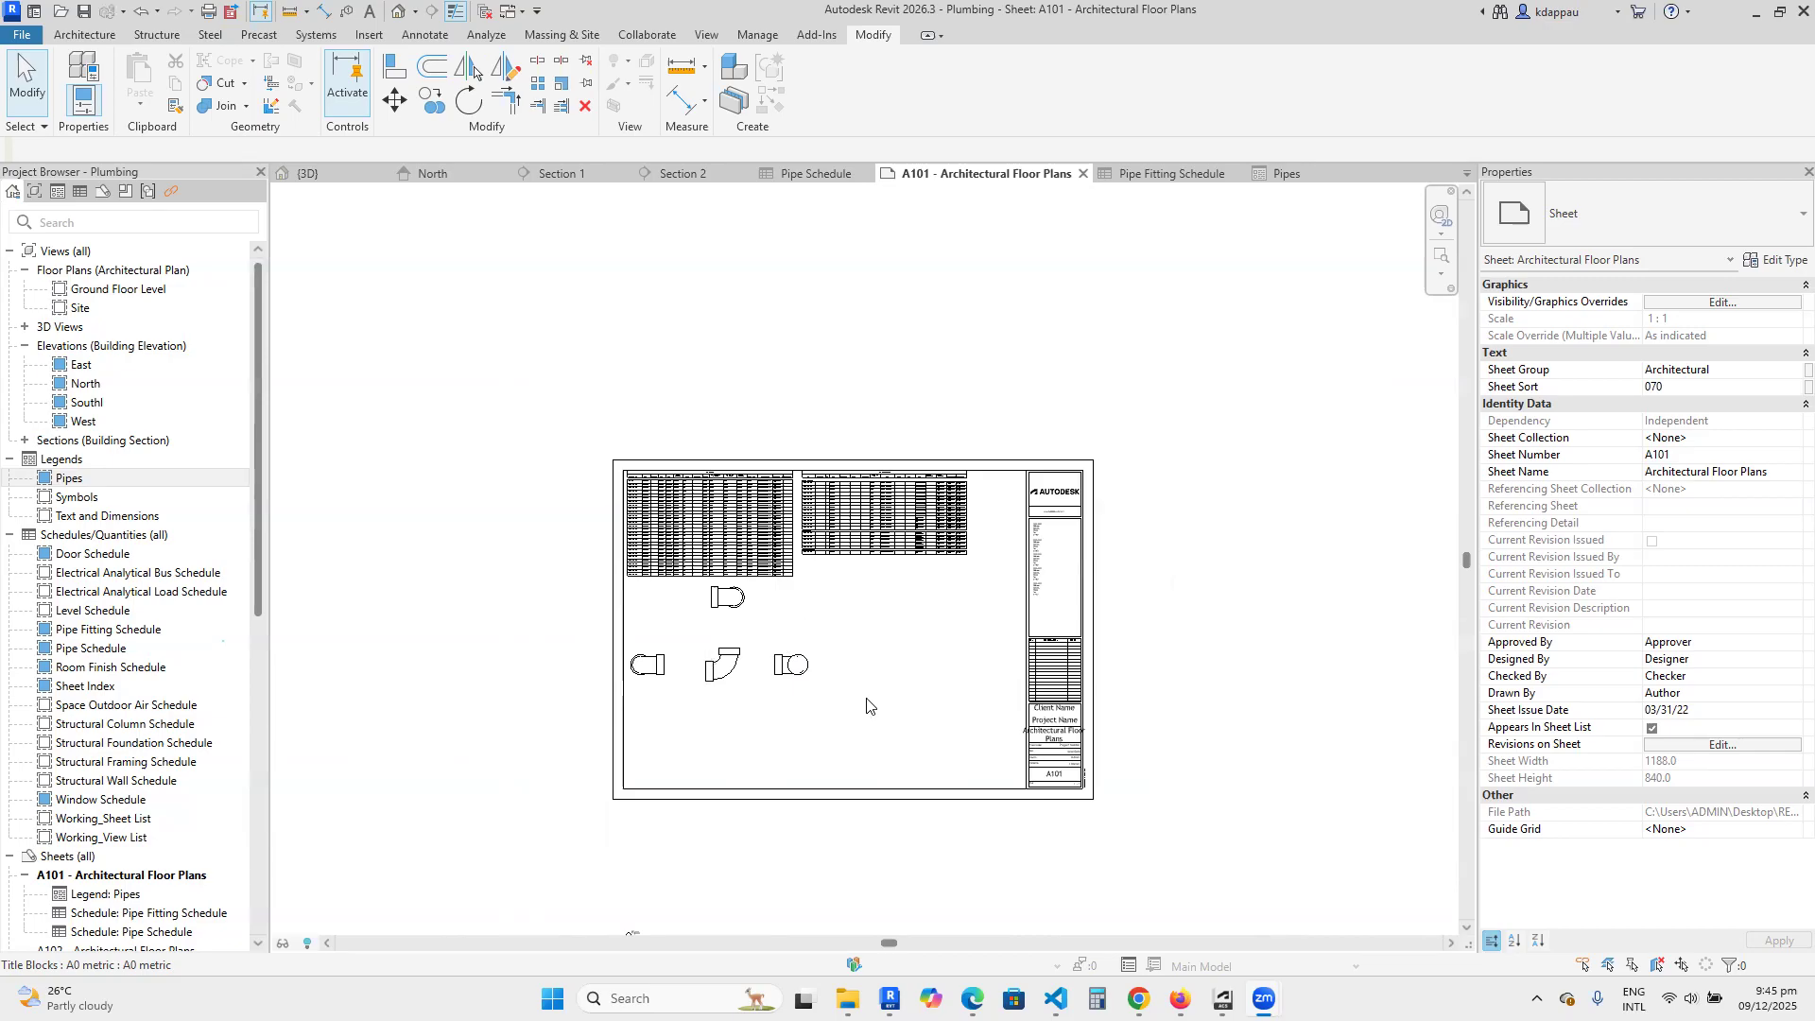
pyautogui.scroll(1, 858, 796)
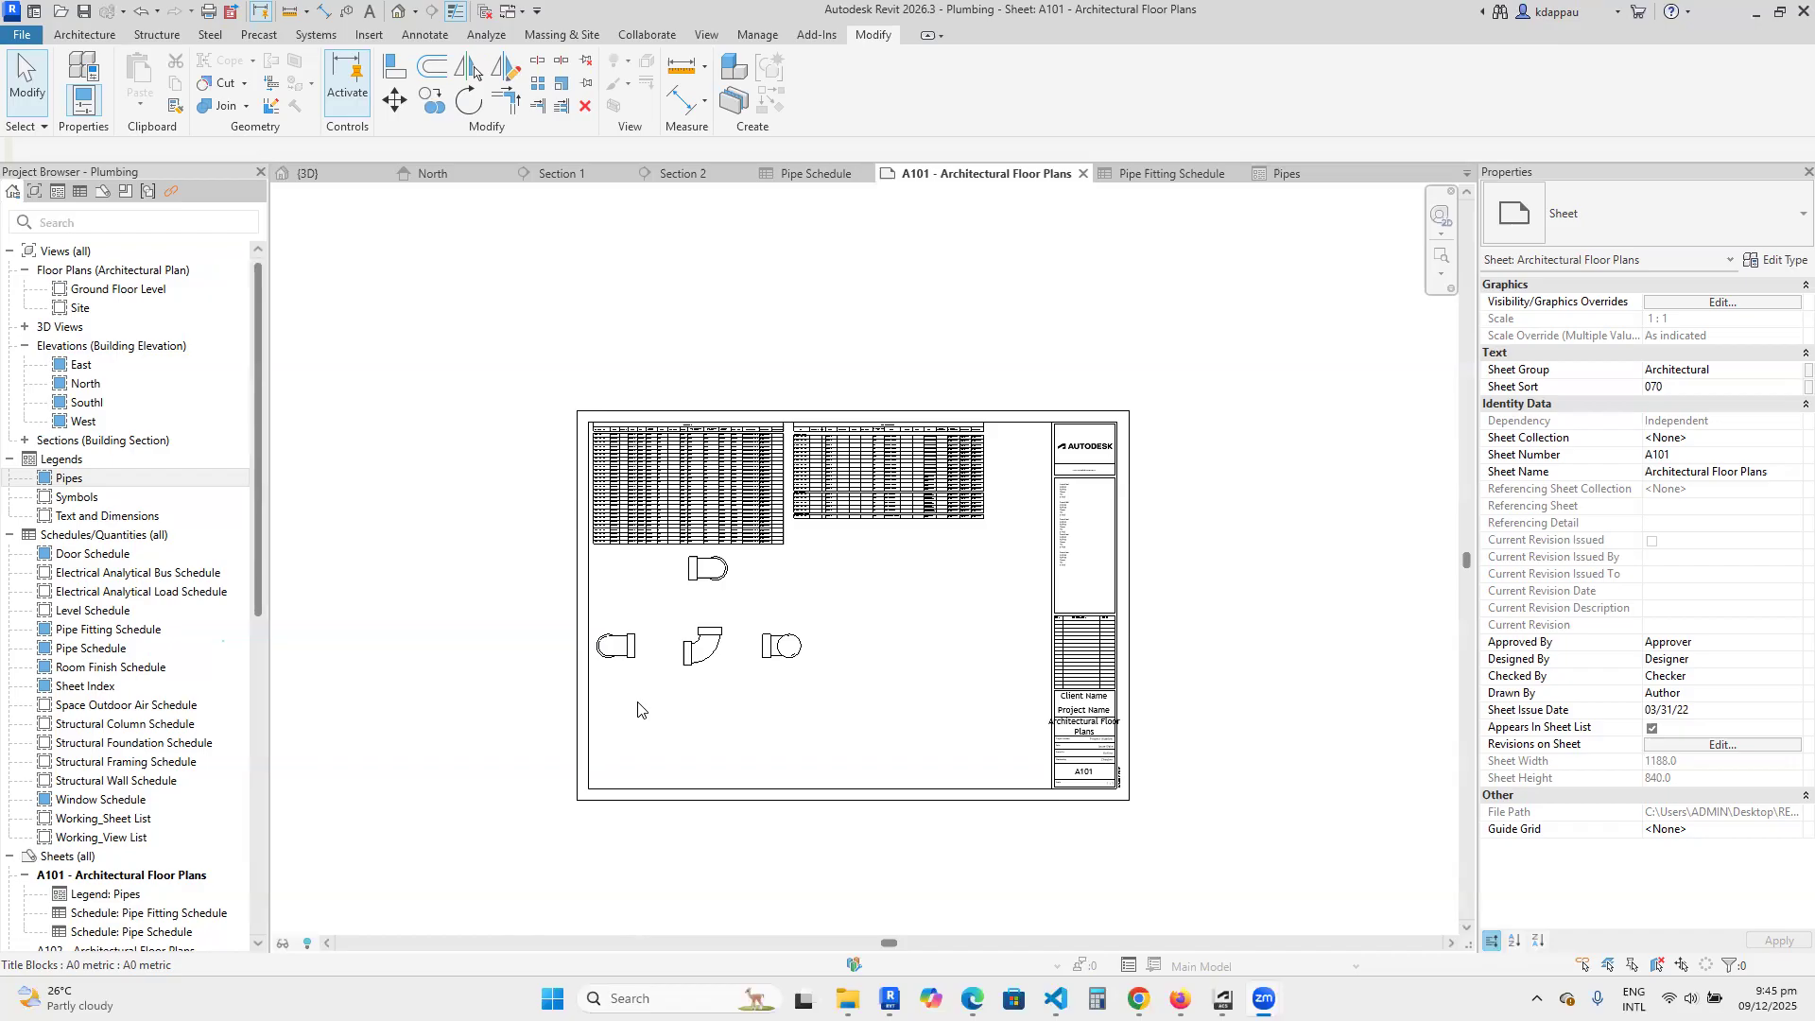
pyautogui.scroll(2, 658, 652)
pyautogui.scroll(1, 658, 653)
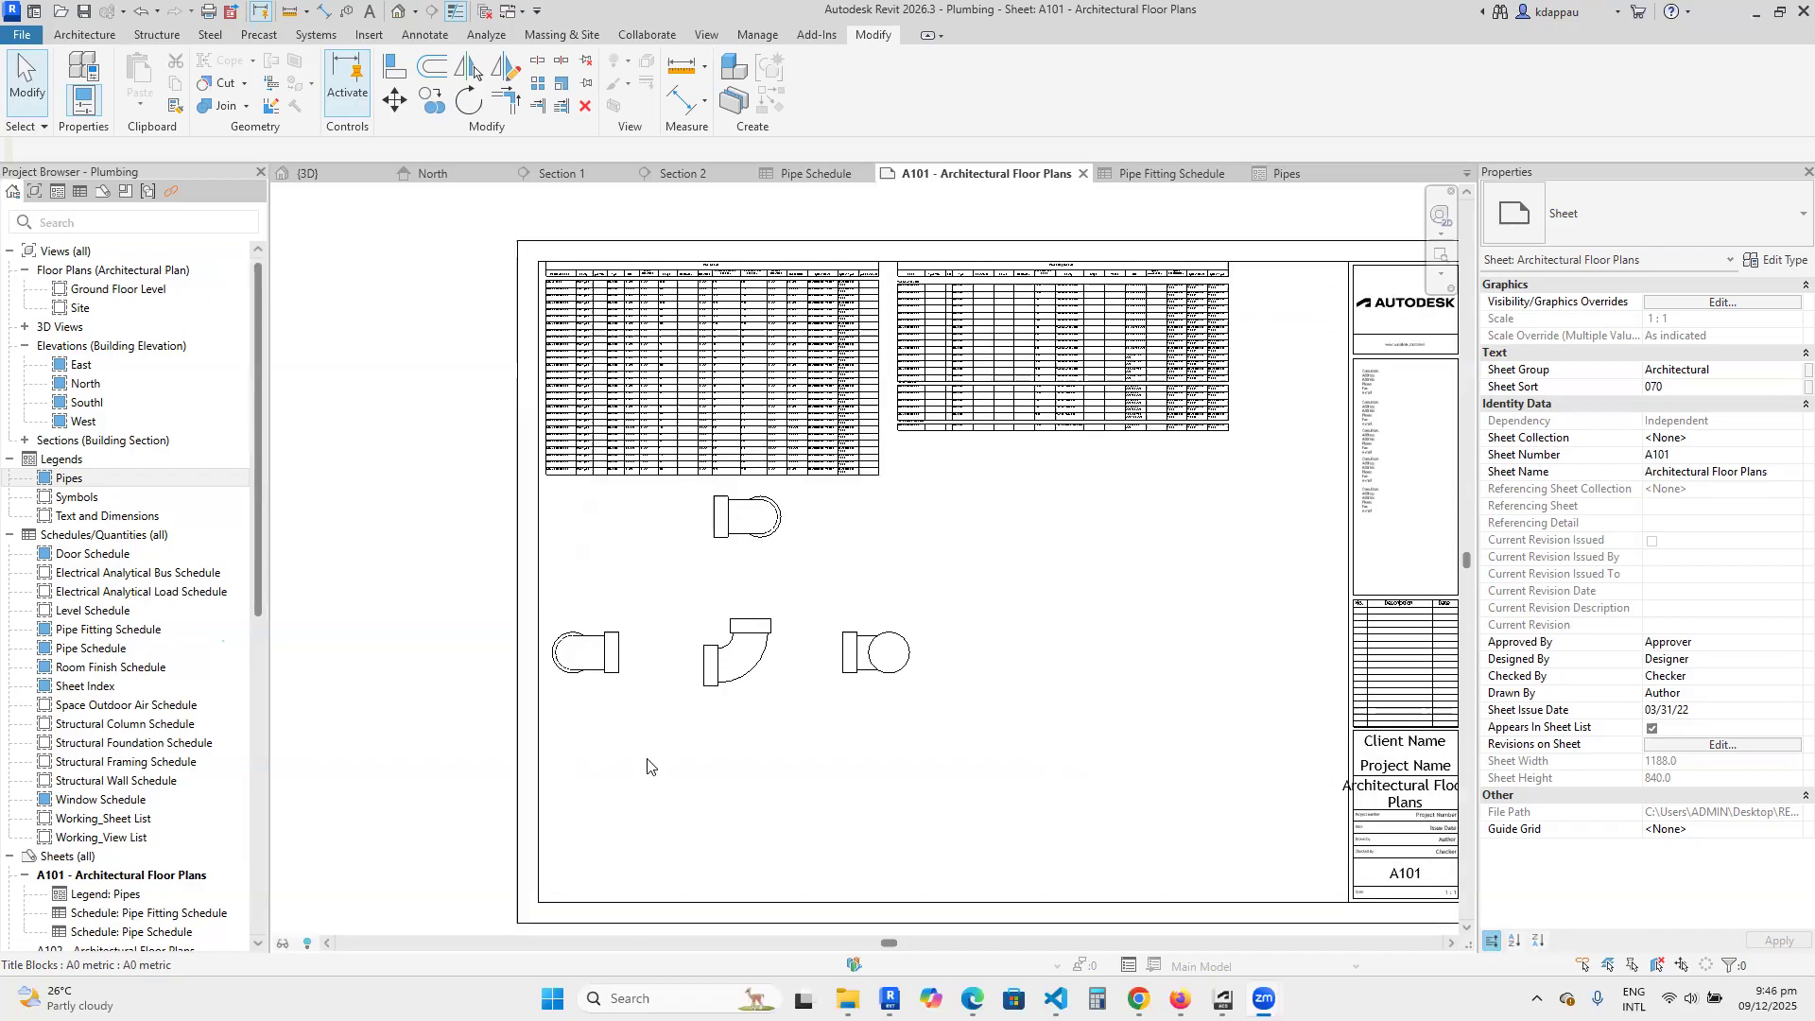
pyautogui.scroll(-2, 648, 750)
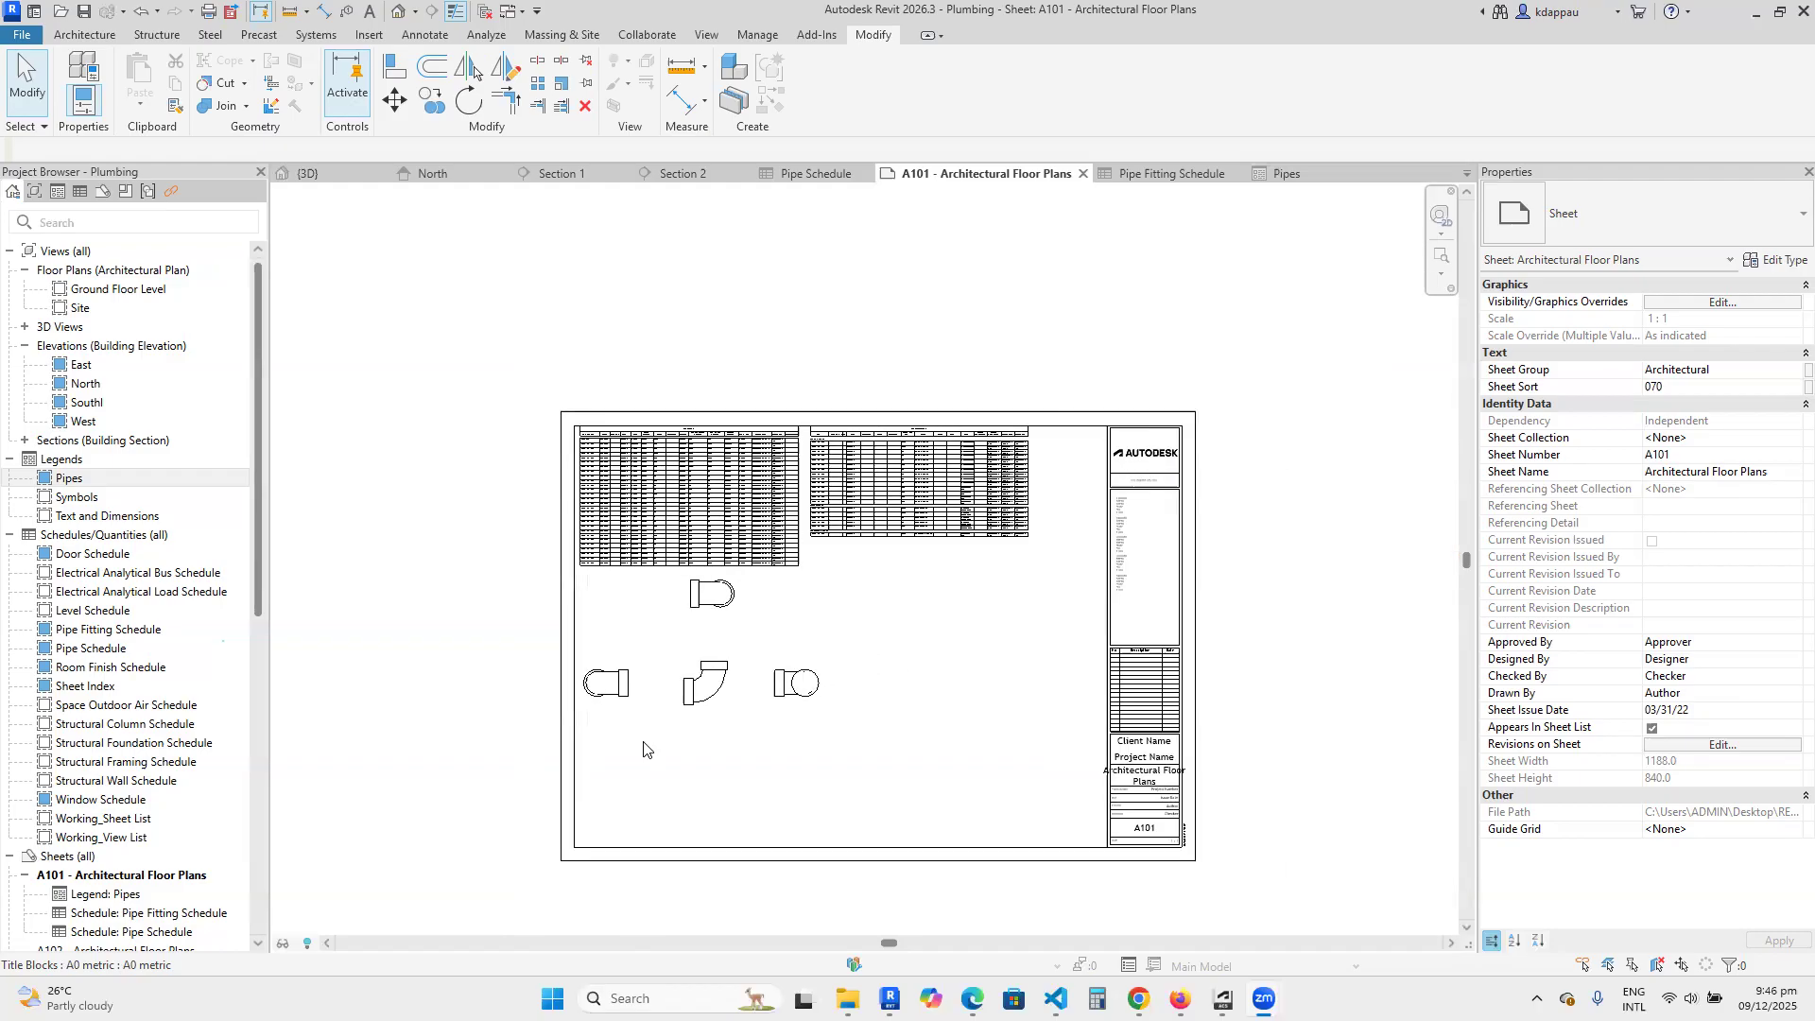
pyautogui.scroll(-2, 667, 762)
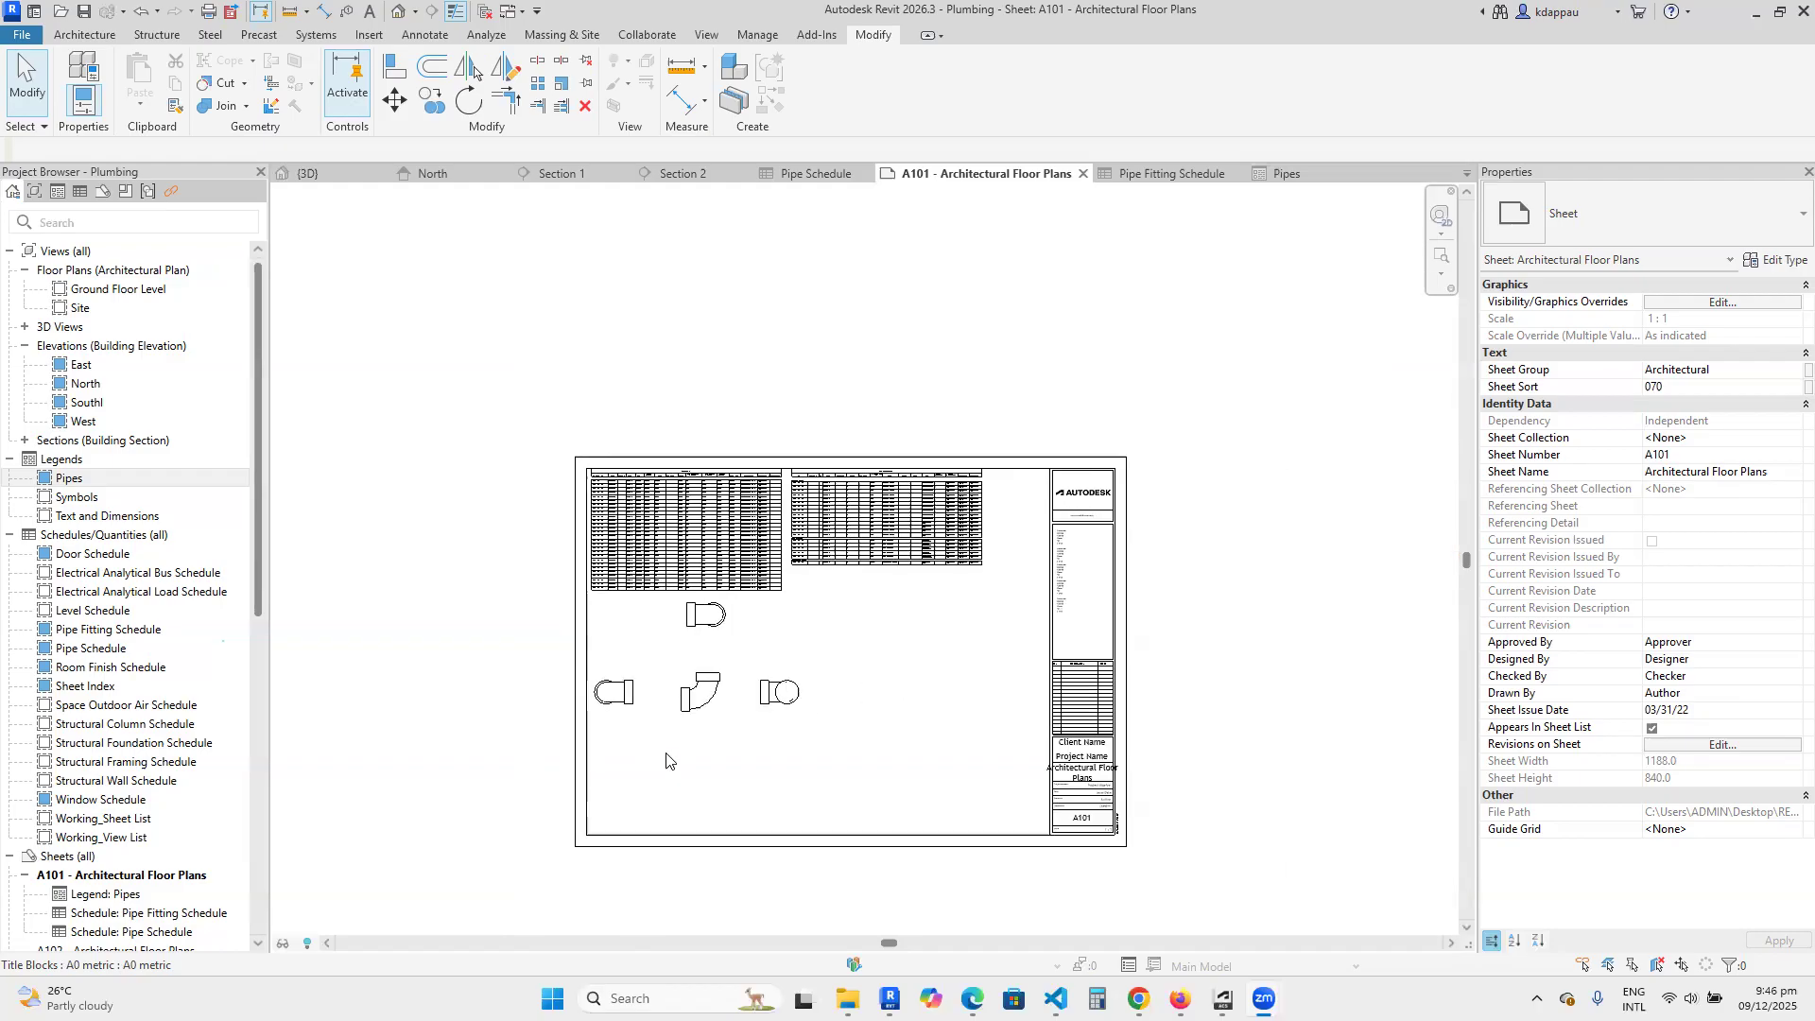
pyautogui.scroll(3, 669, 751)
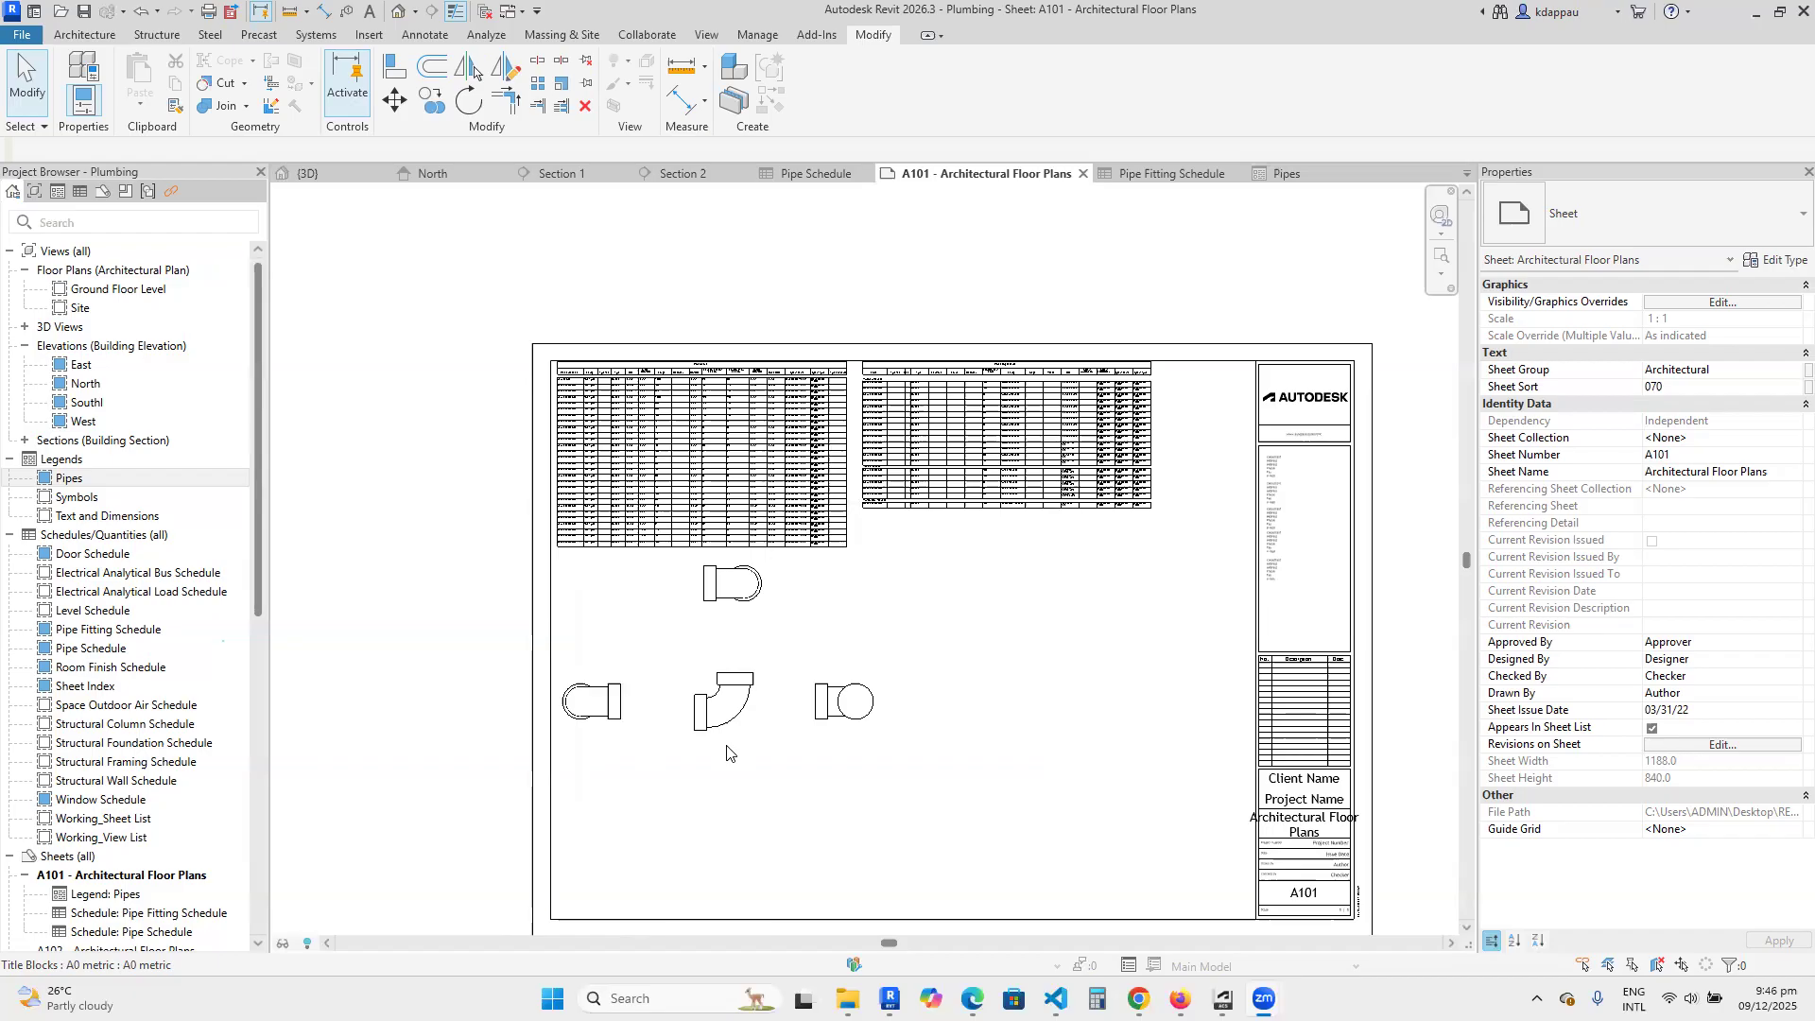
pyautogui.scroll(3, 735, 753)
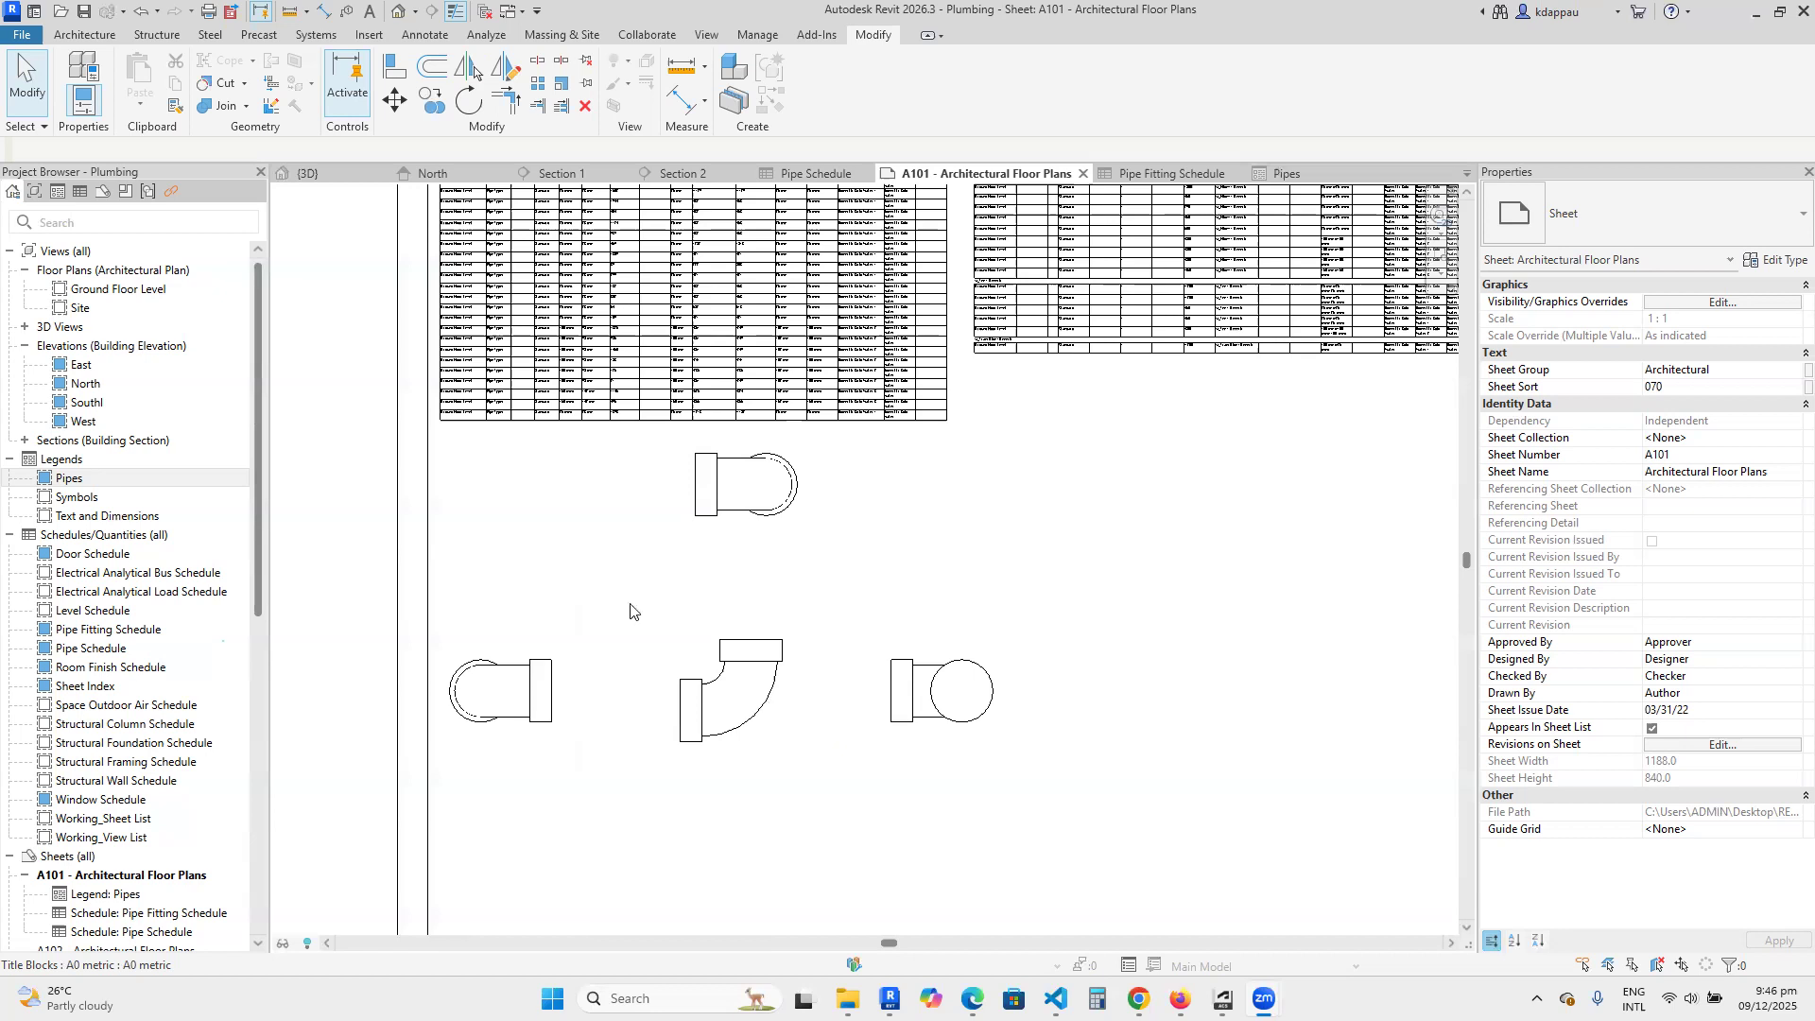
pyautogui.scroll(-3, 632, 613)
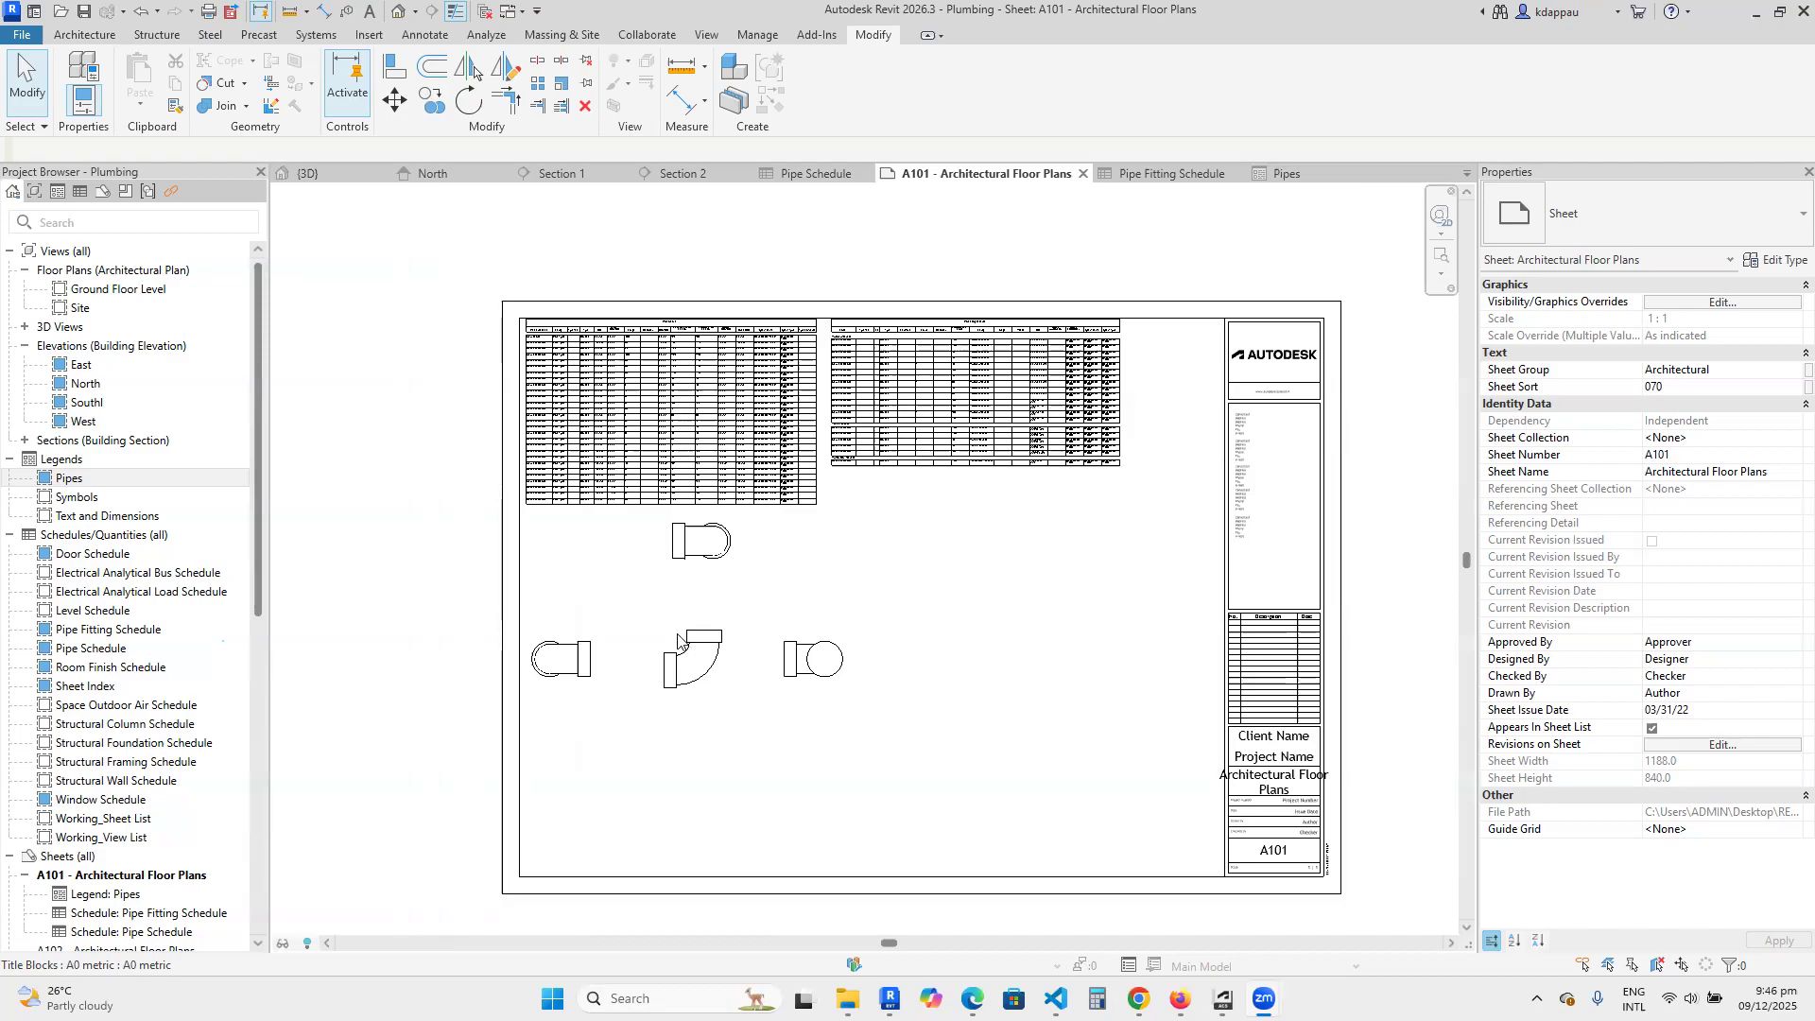
pyautogui.scroll(1, 678, 641)
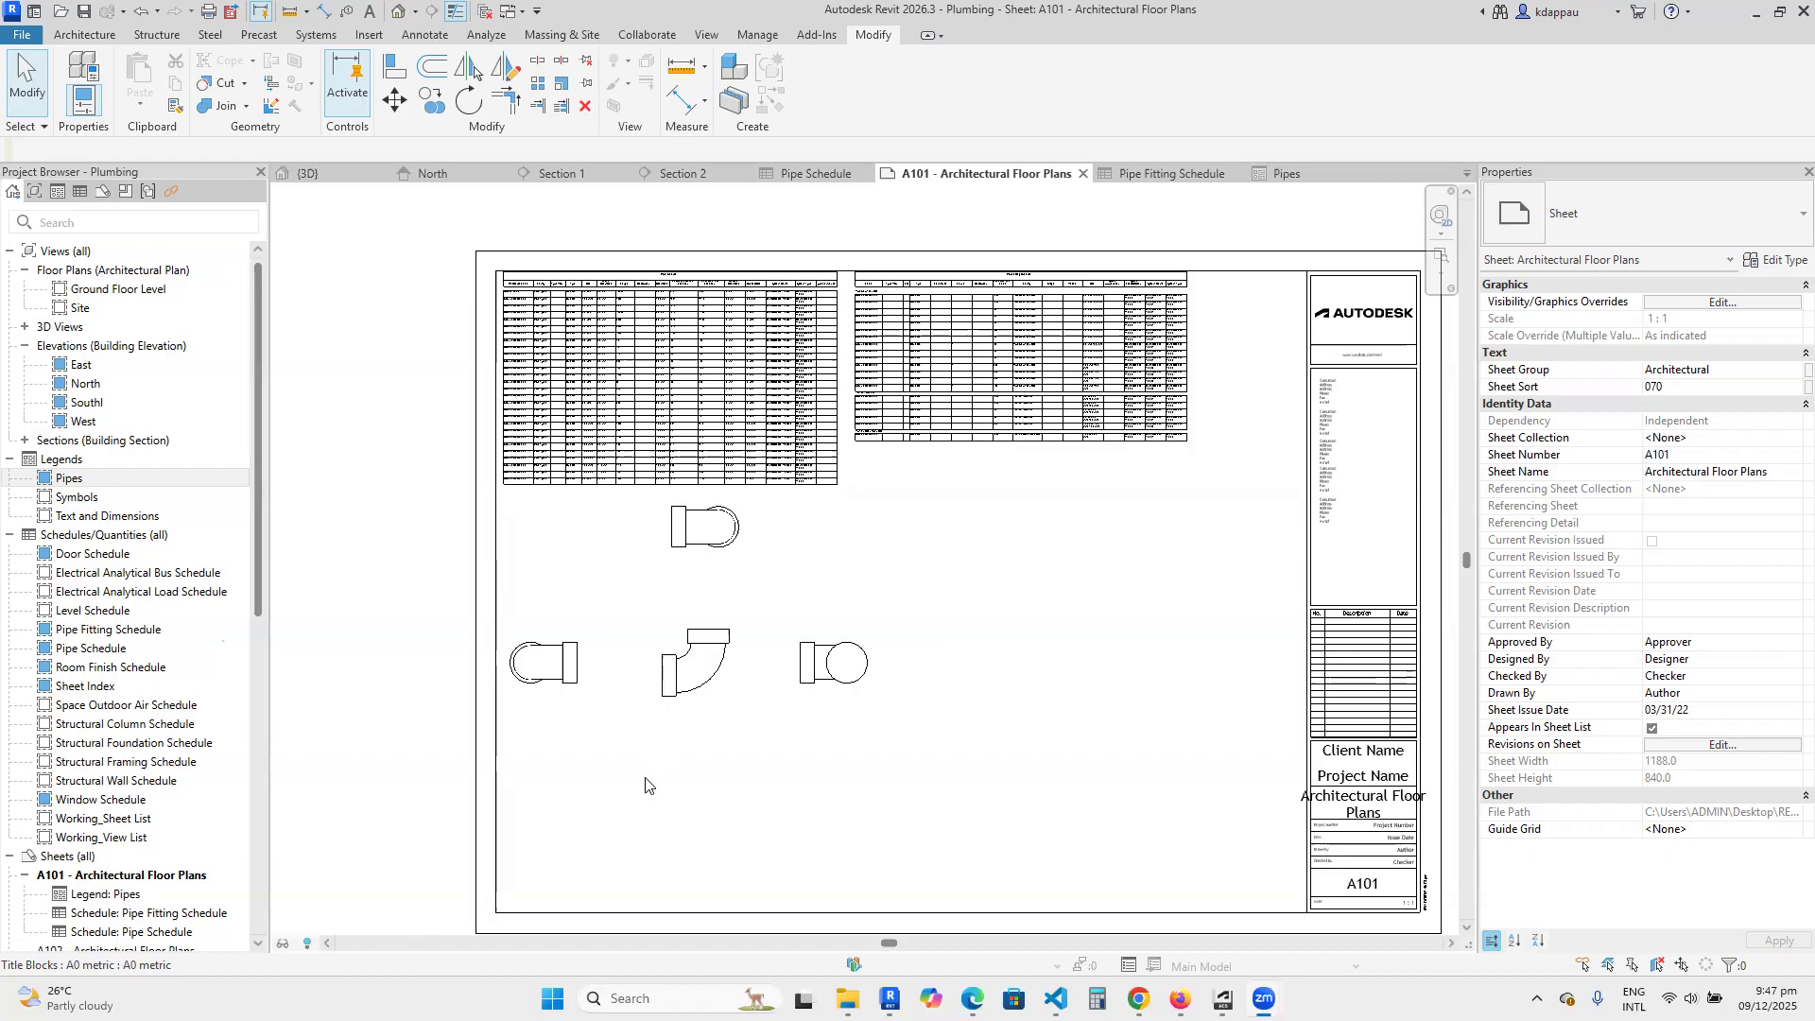
pyautogui.scroll(-4, 646, 783)
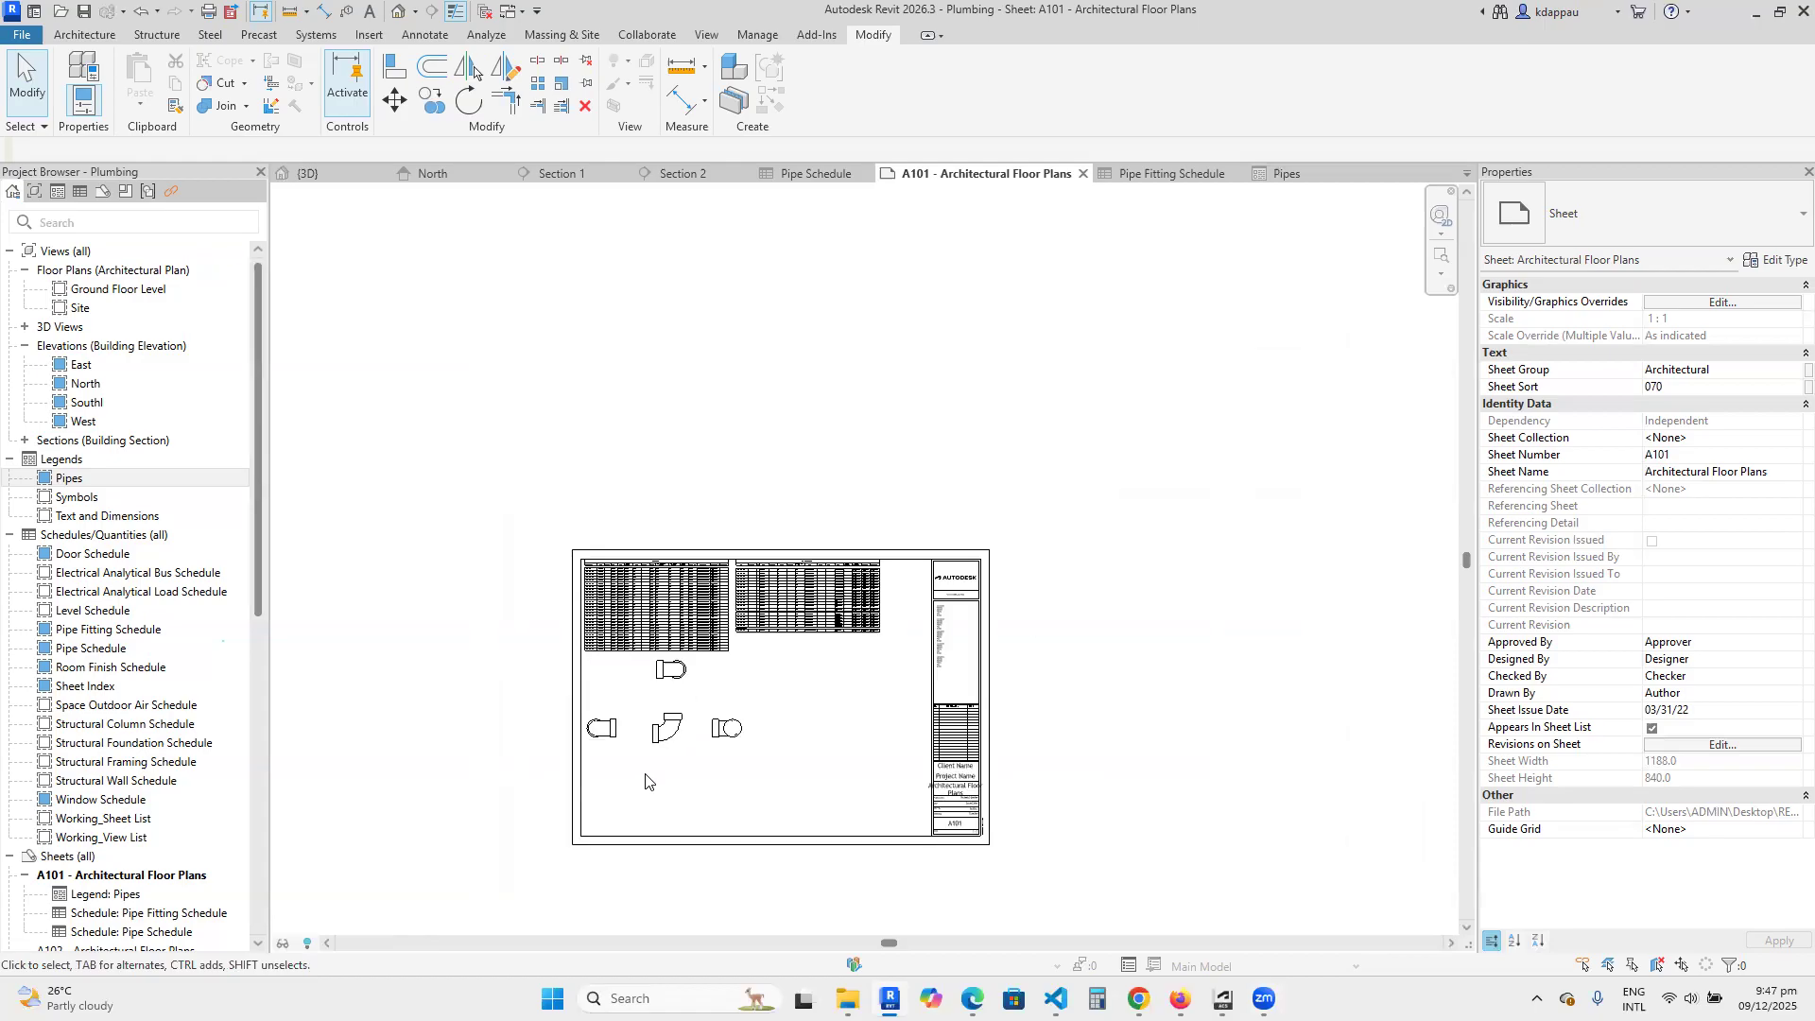
pyautogui.scroll(1, 667, 796)
pyautogui.scroll(1, 666, 796)
pyautogui.scroll(-2, 679, 815)
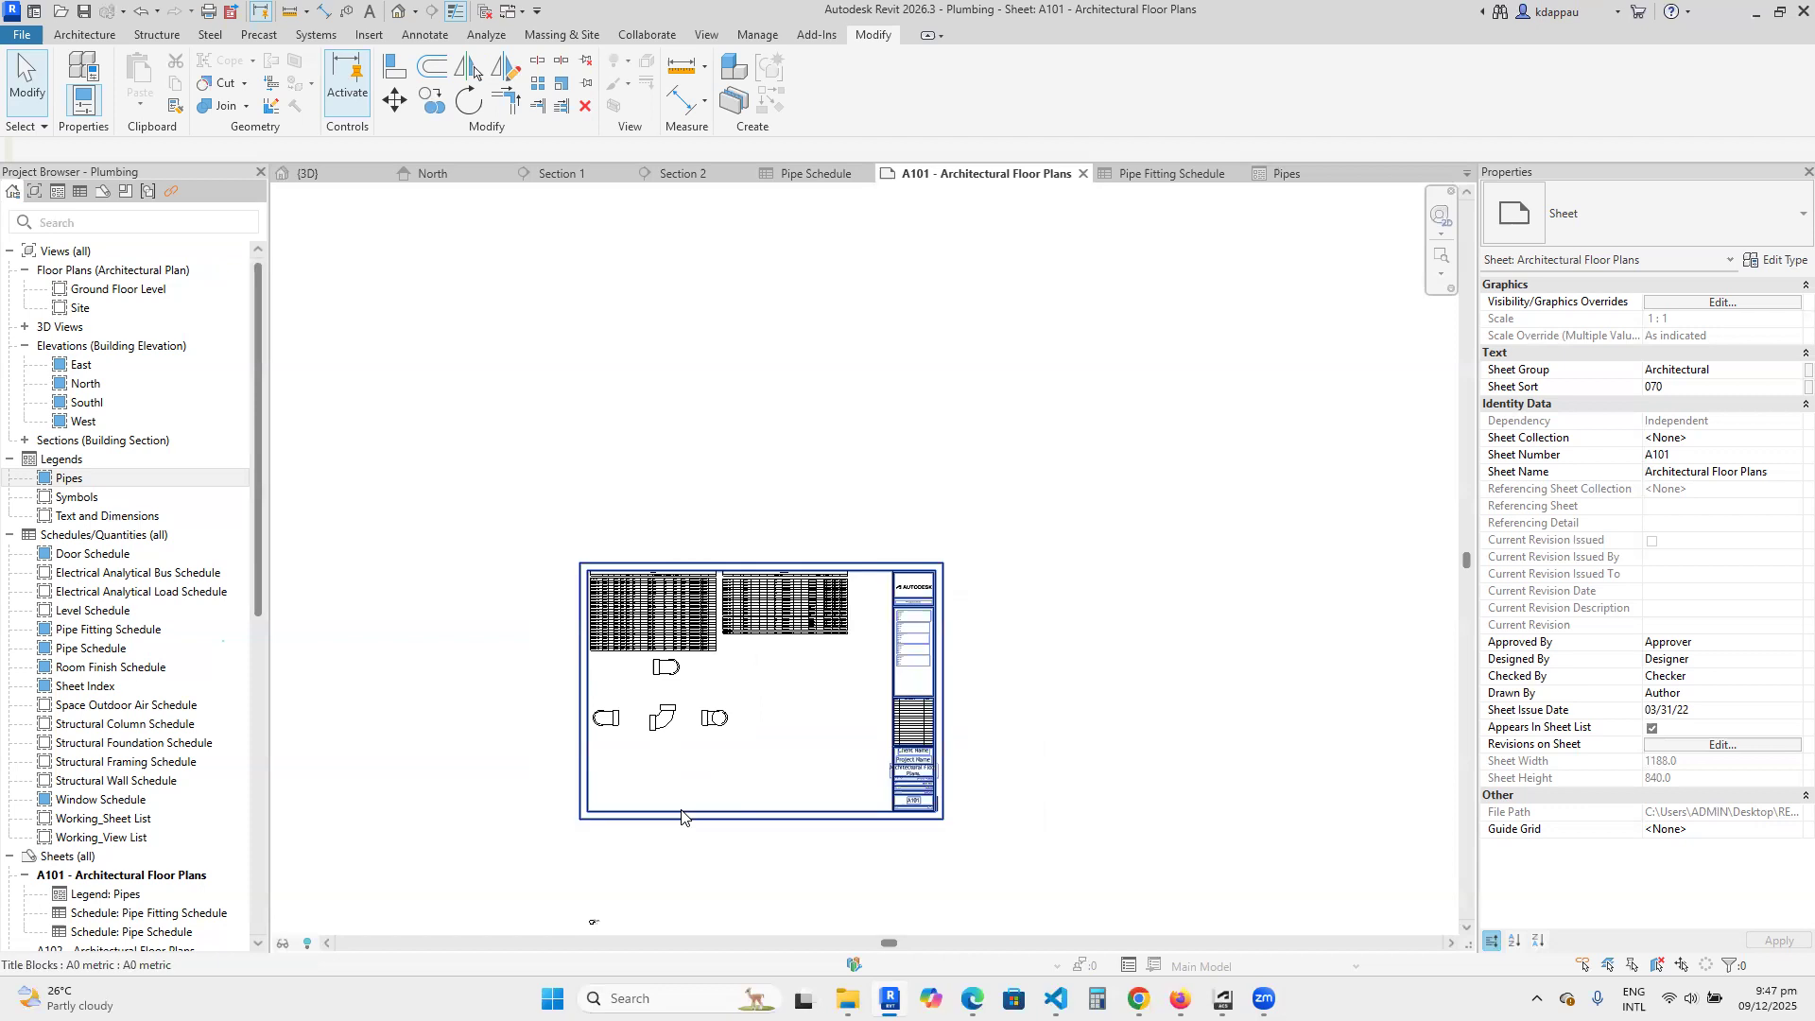
pyautogui.scroll(3, 681, 815)
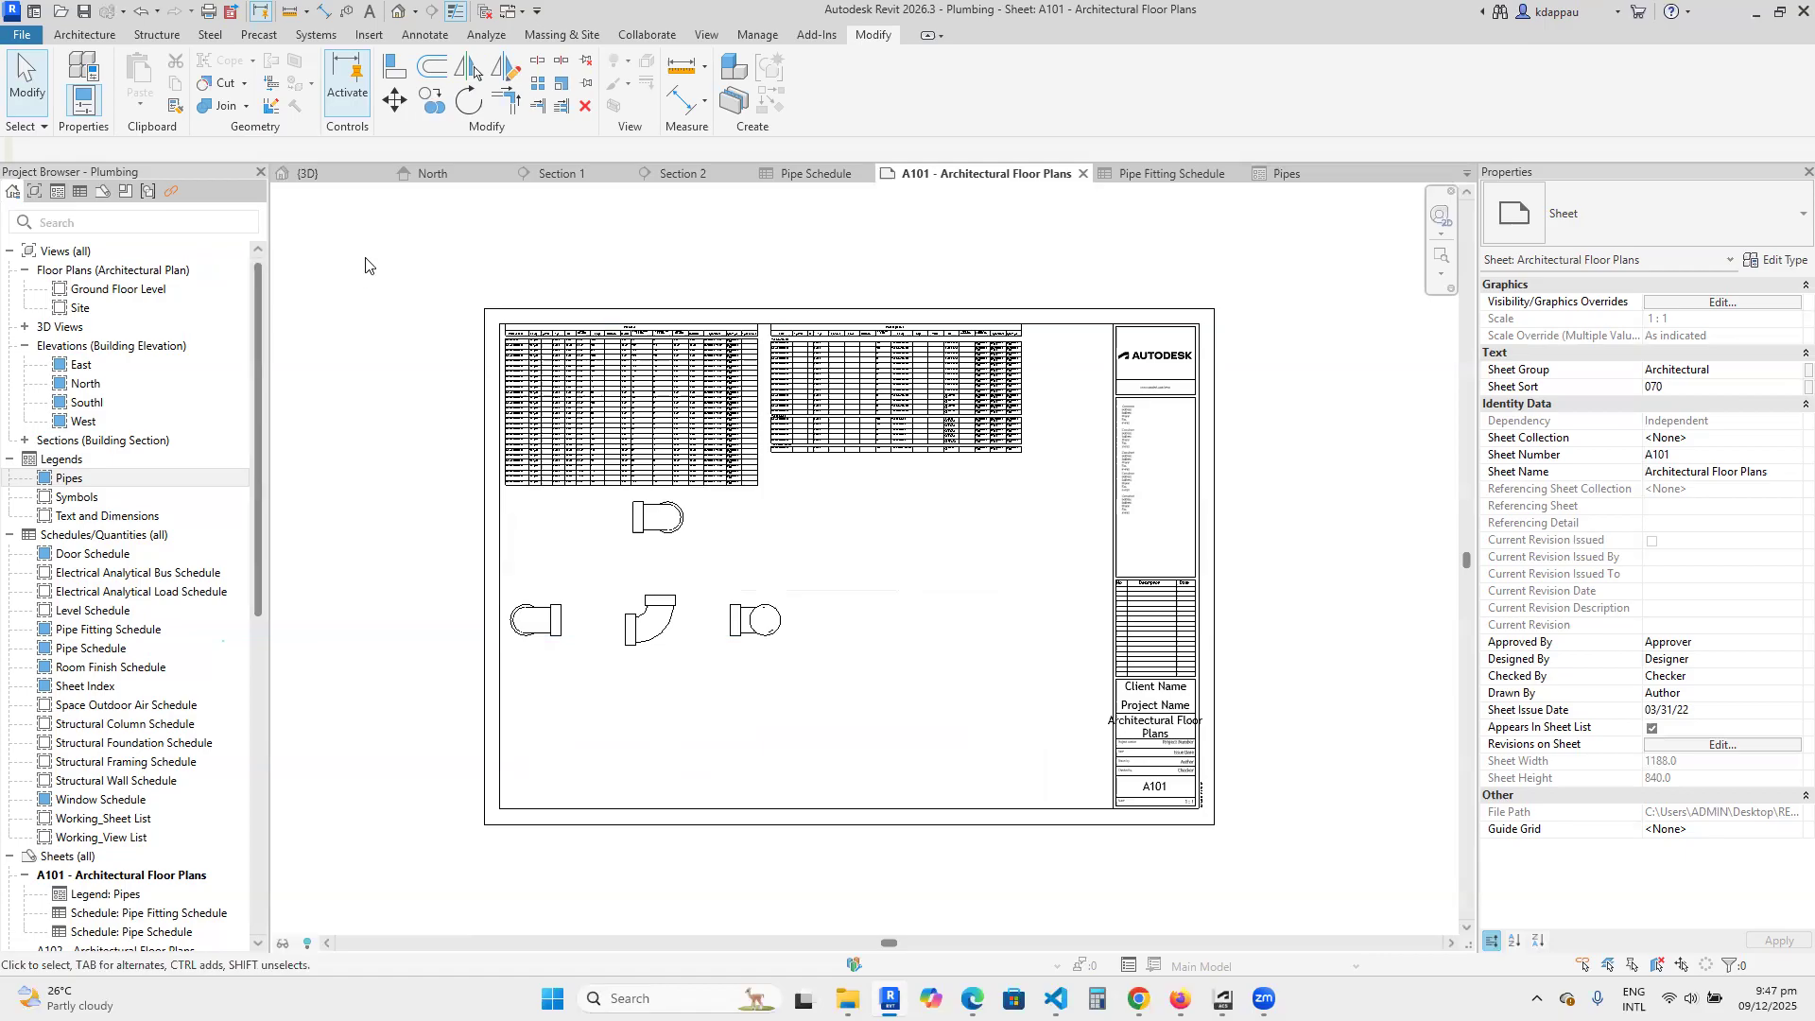
# Turn on the System Browser display for the project.
pyautogui.click(315, 35)
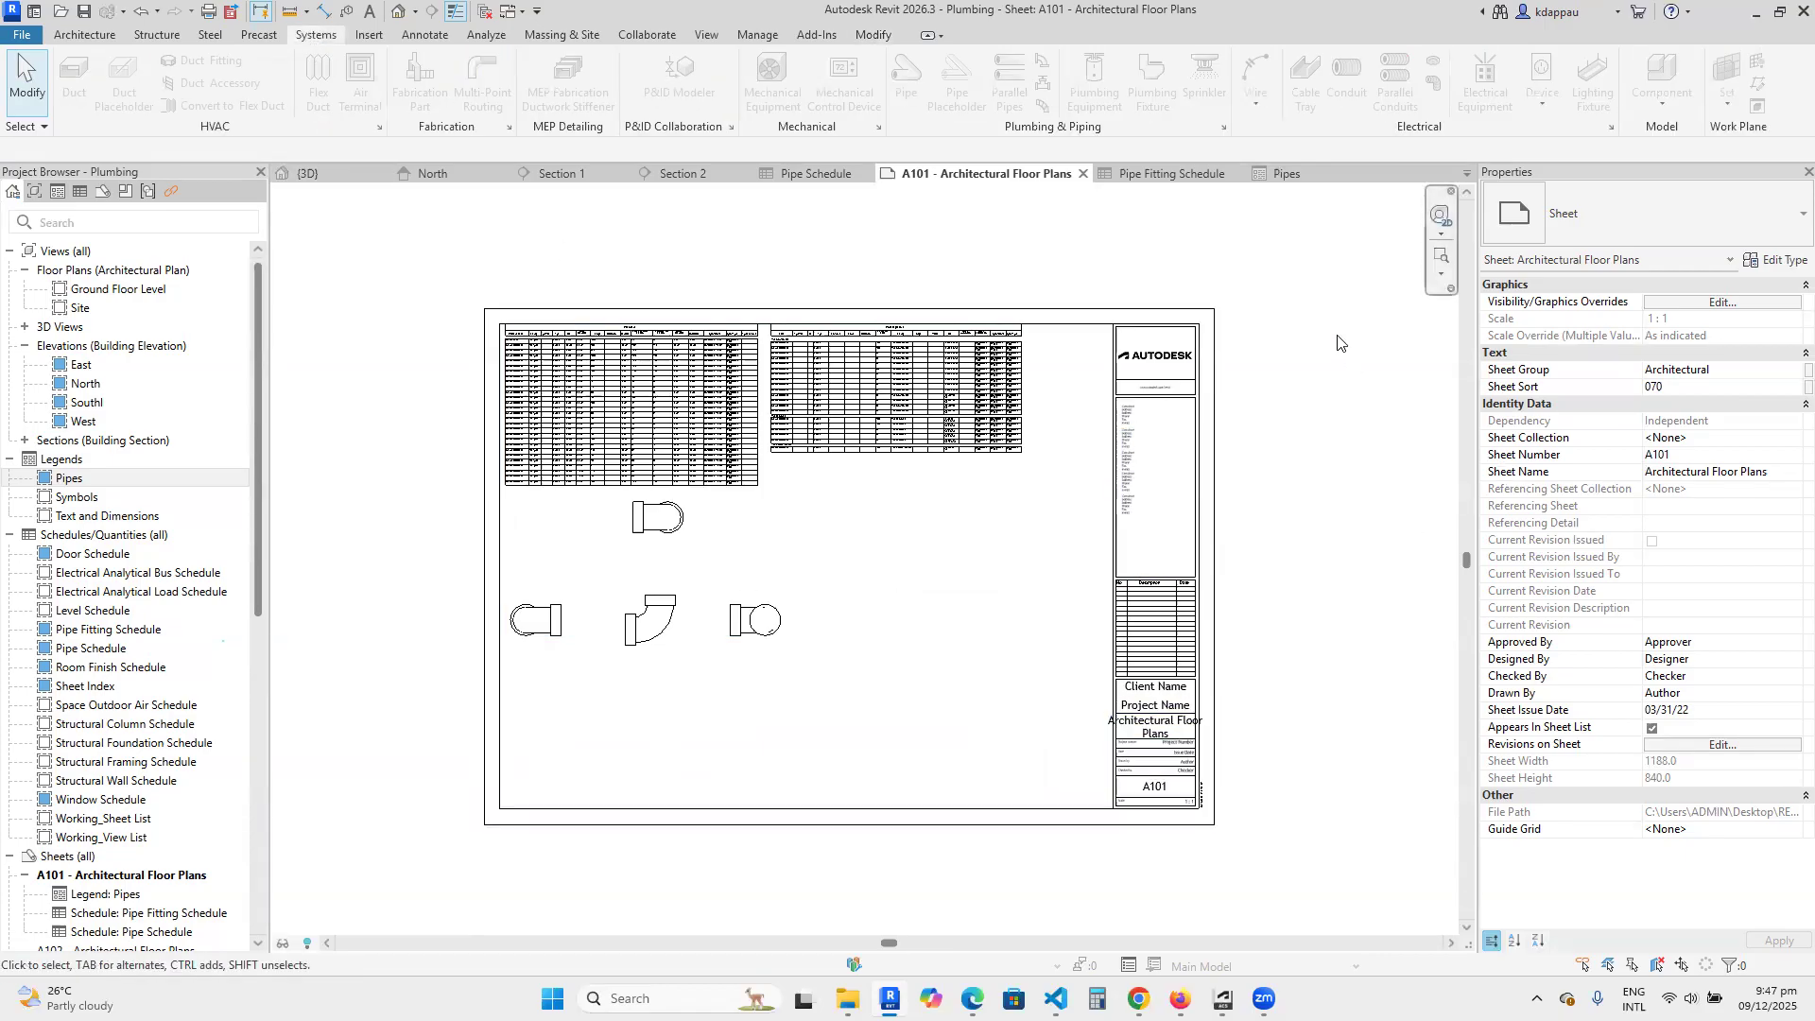
pyautogui.click(708, 38)
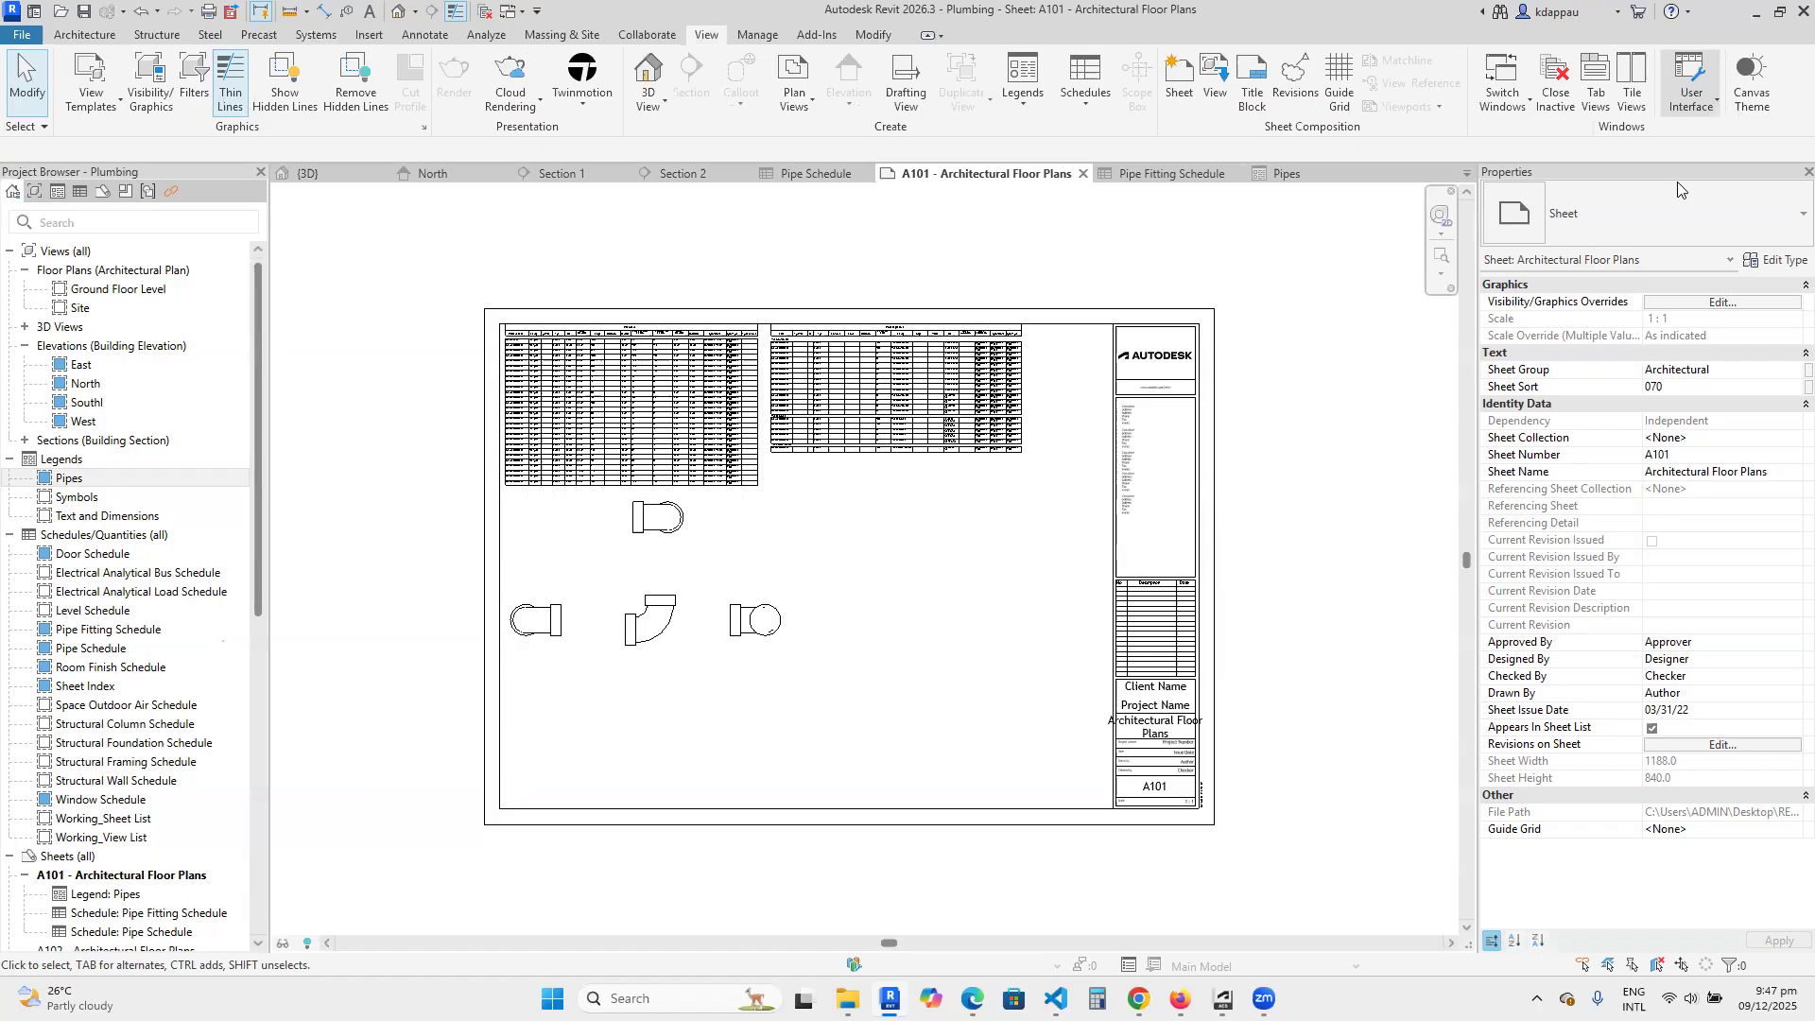
pyautogui.click(1690, 94)
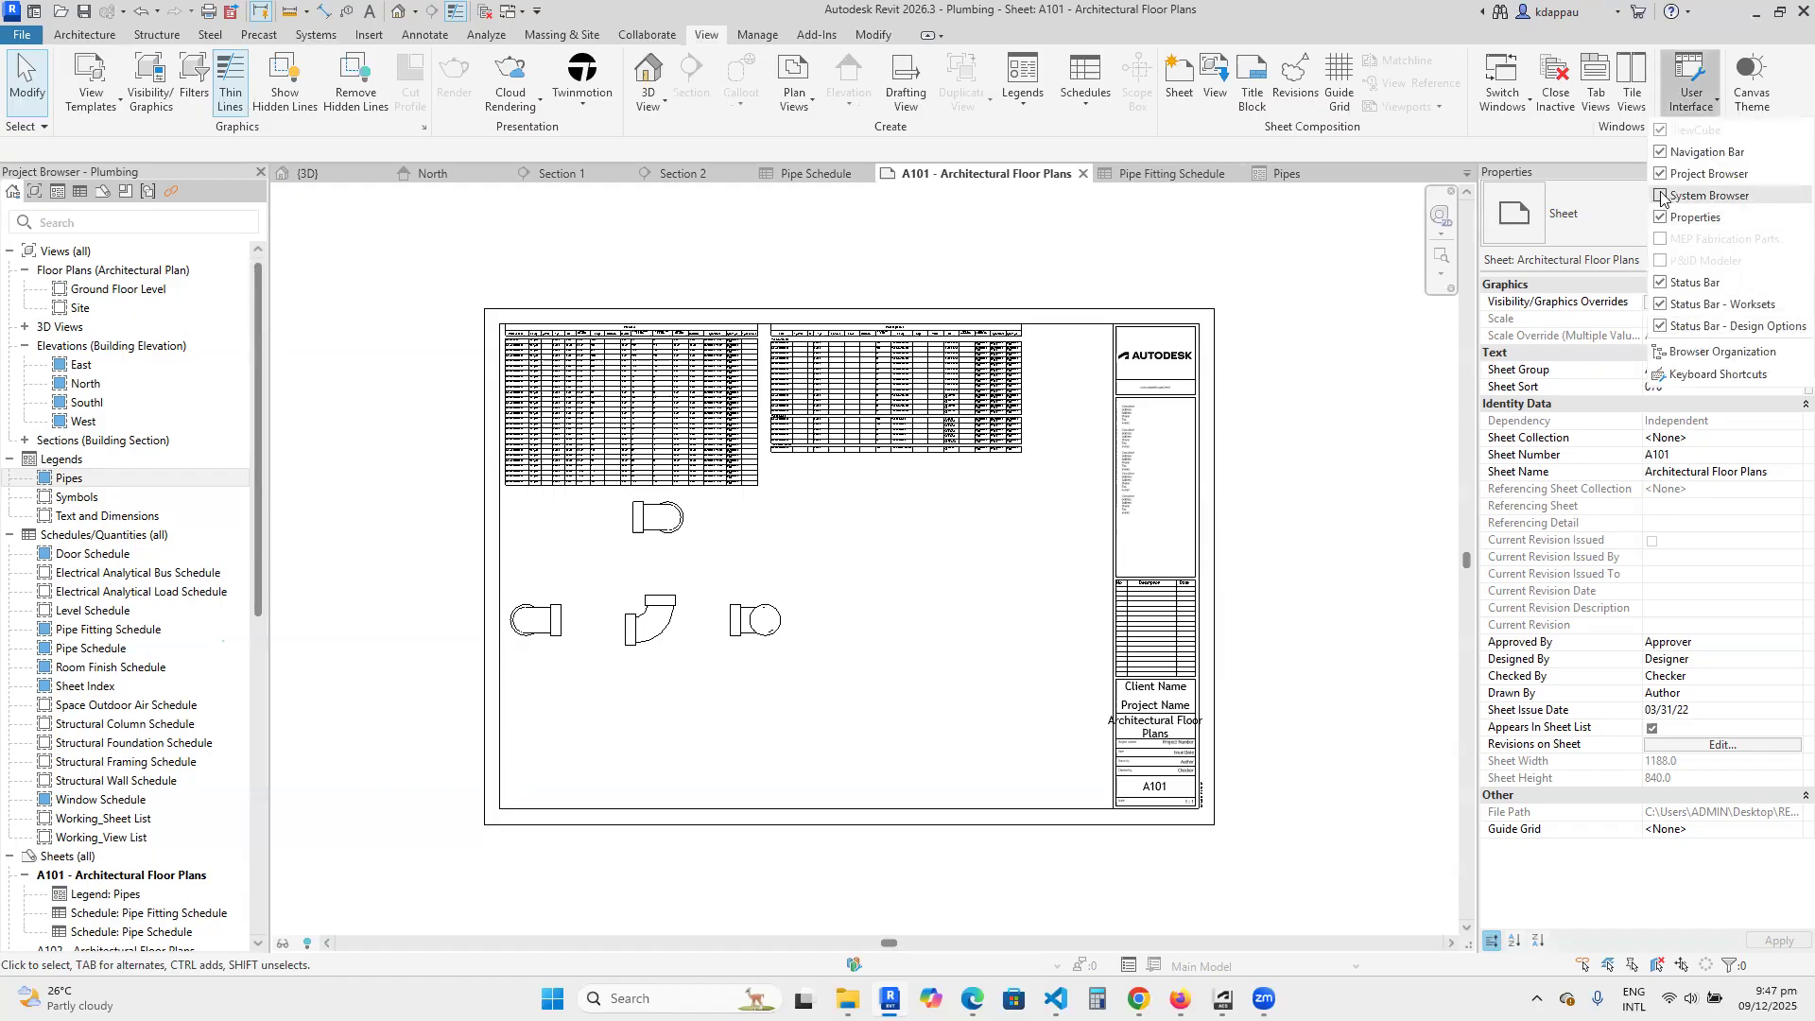
pyautogui.click(1662, 195)
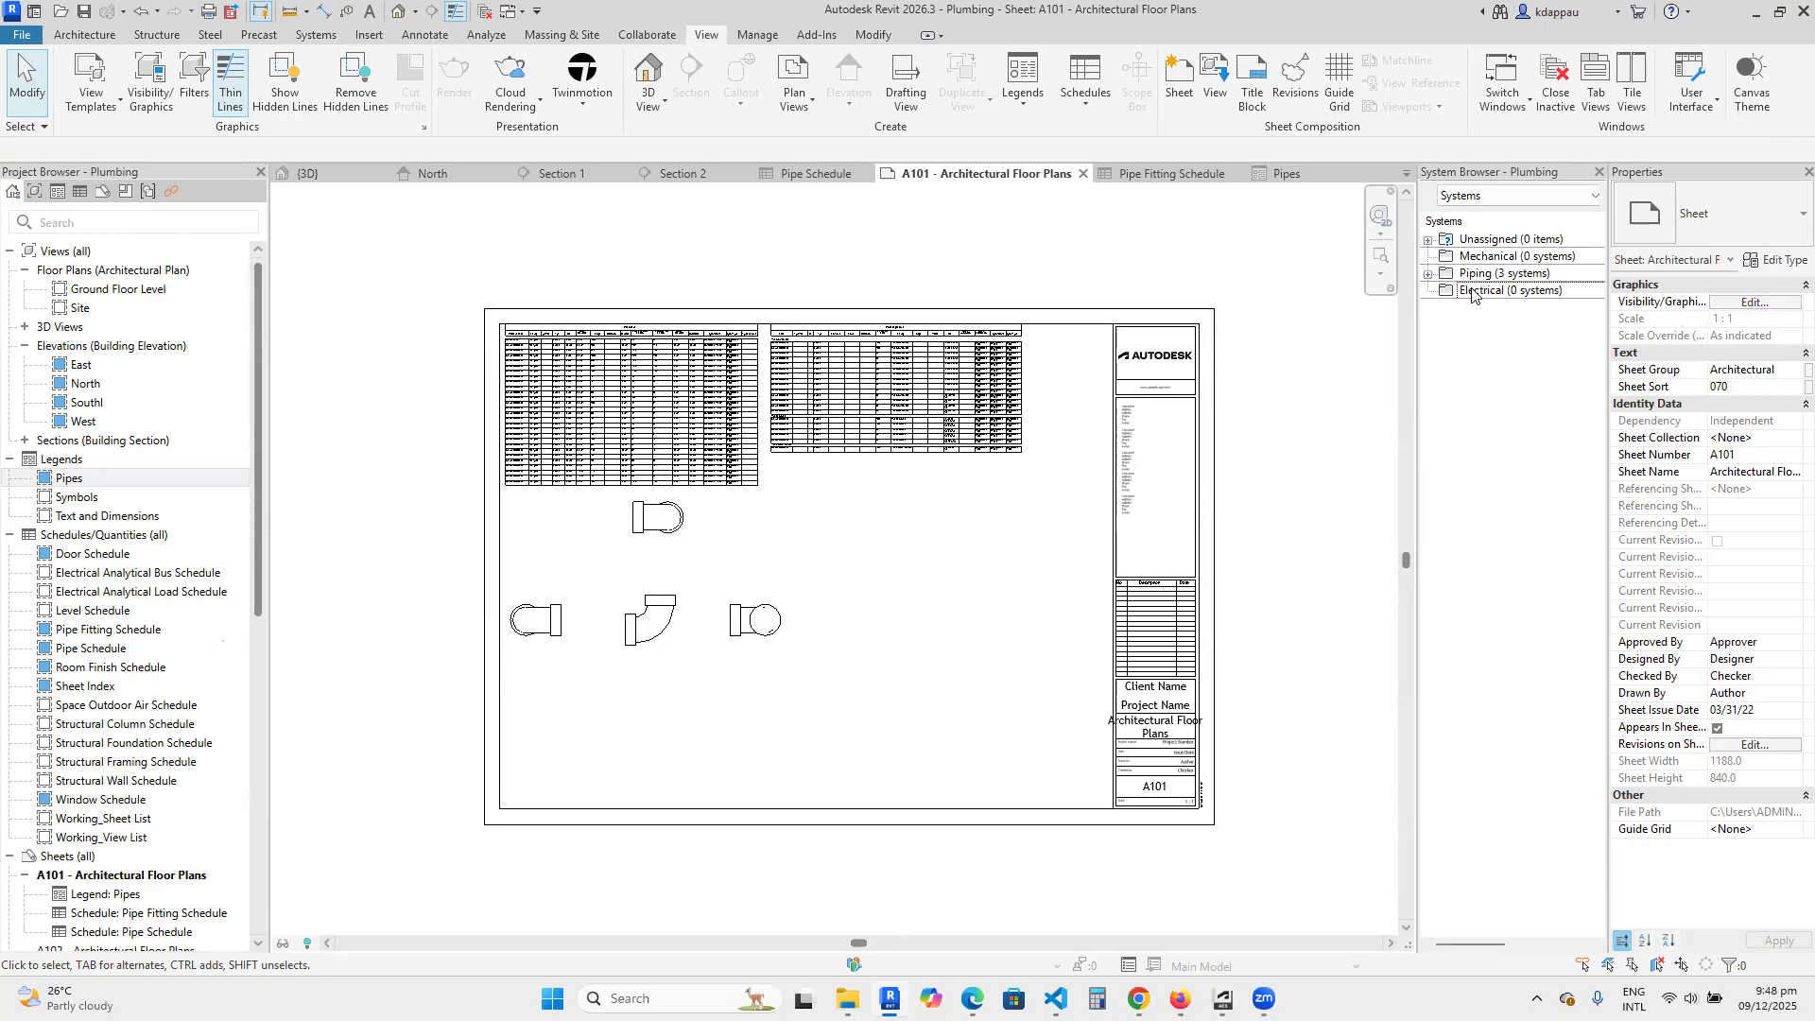
# Examine the Domestic Cold Water systems grouped under Piping in the System Browser.
pyautogui.click(1428, 273)
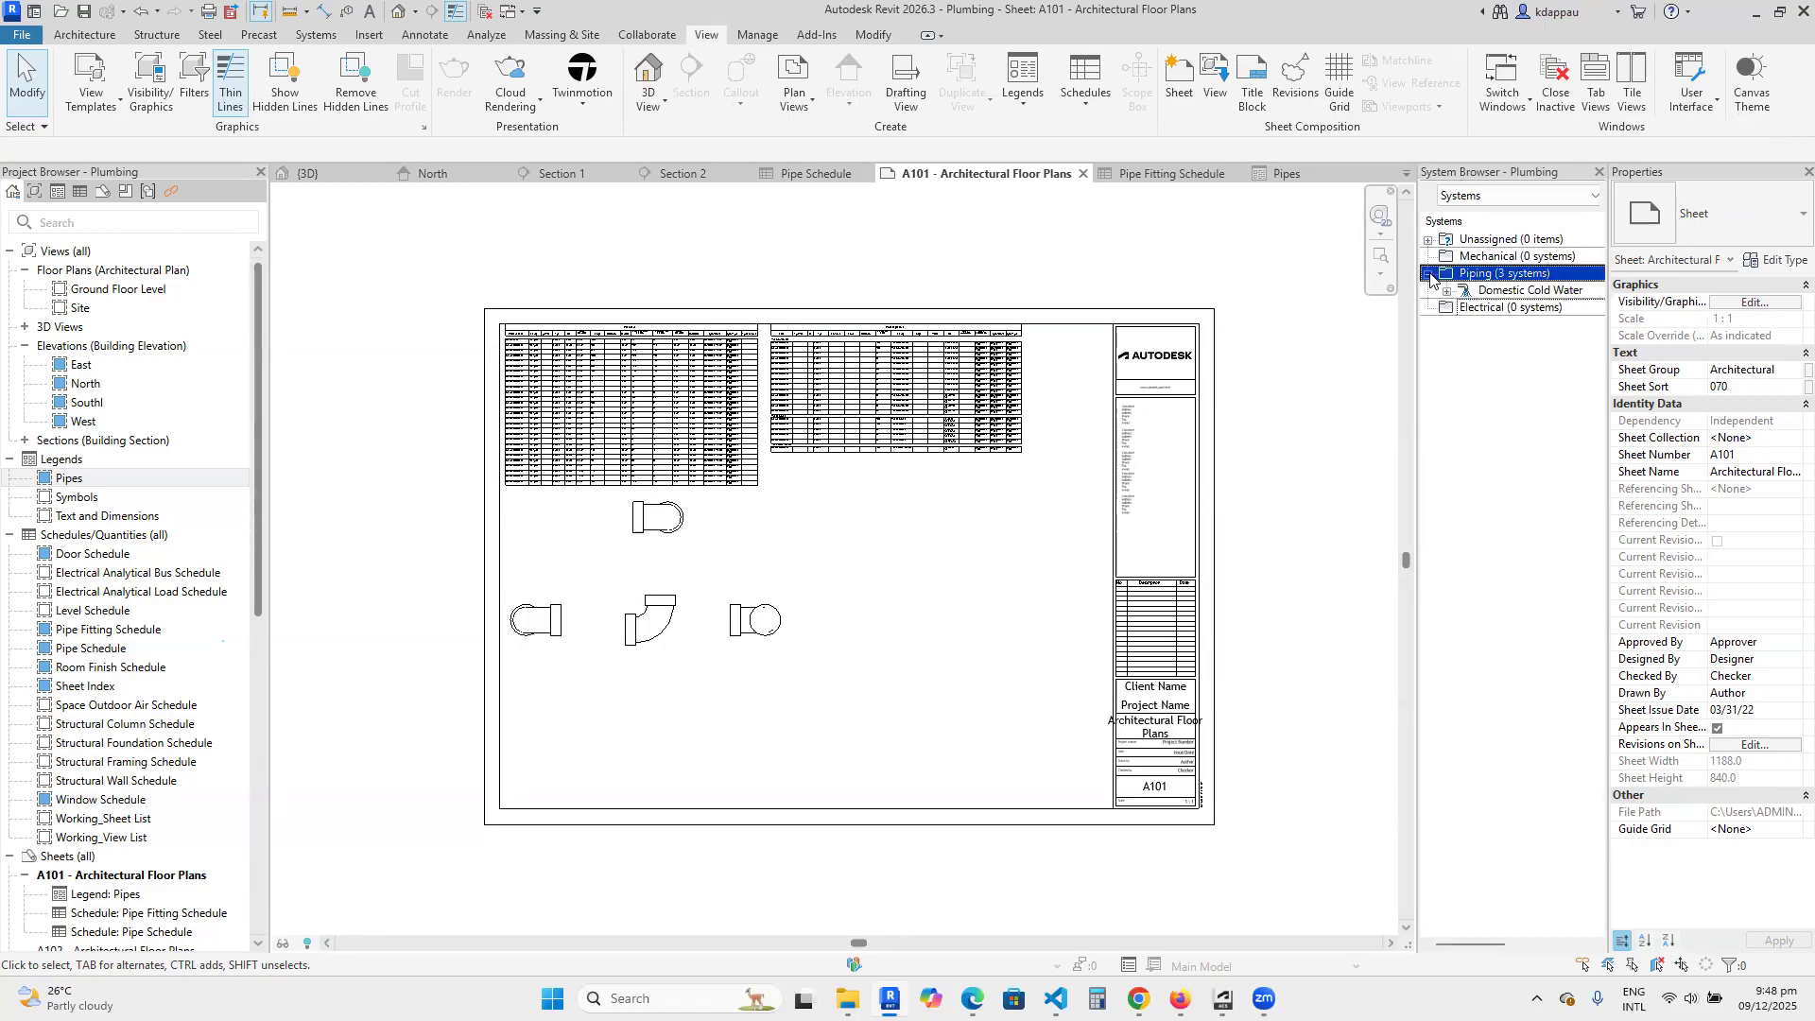
pyautogui.click(1496, 293)
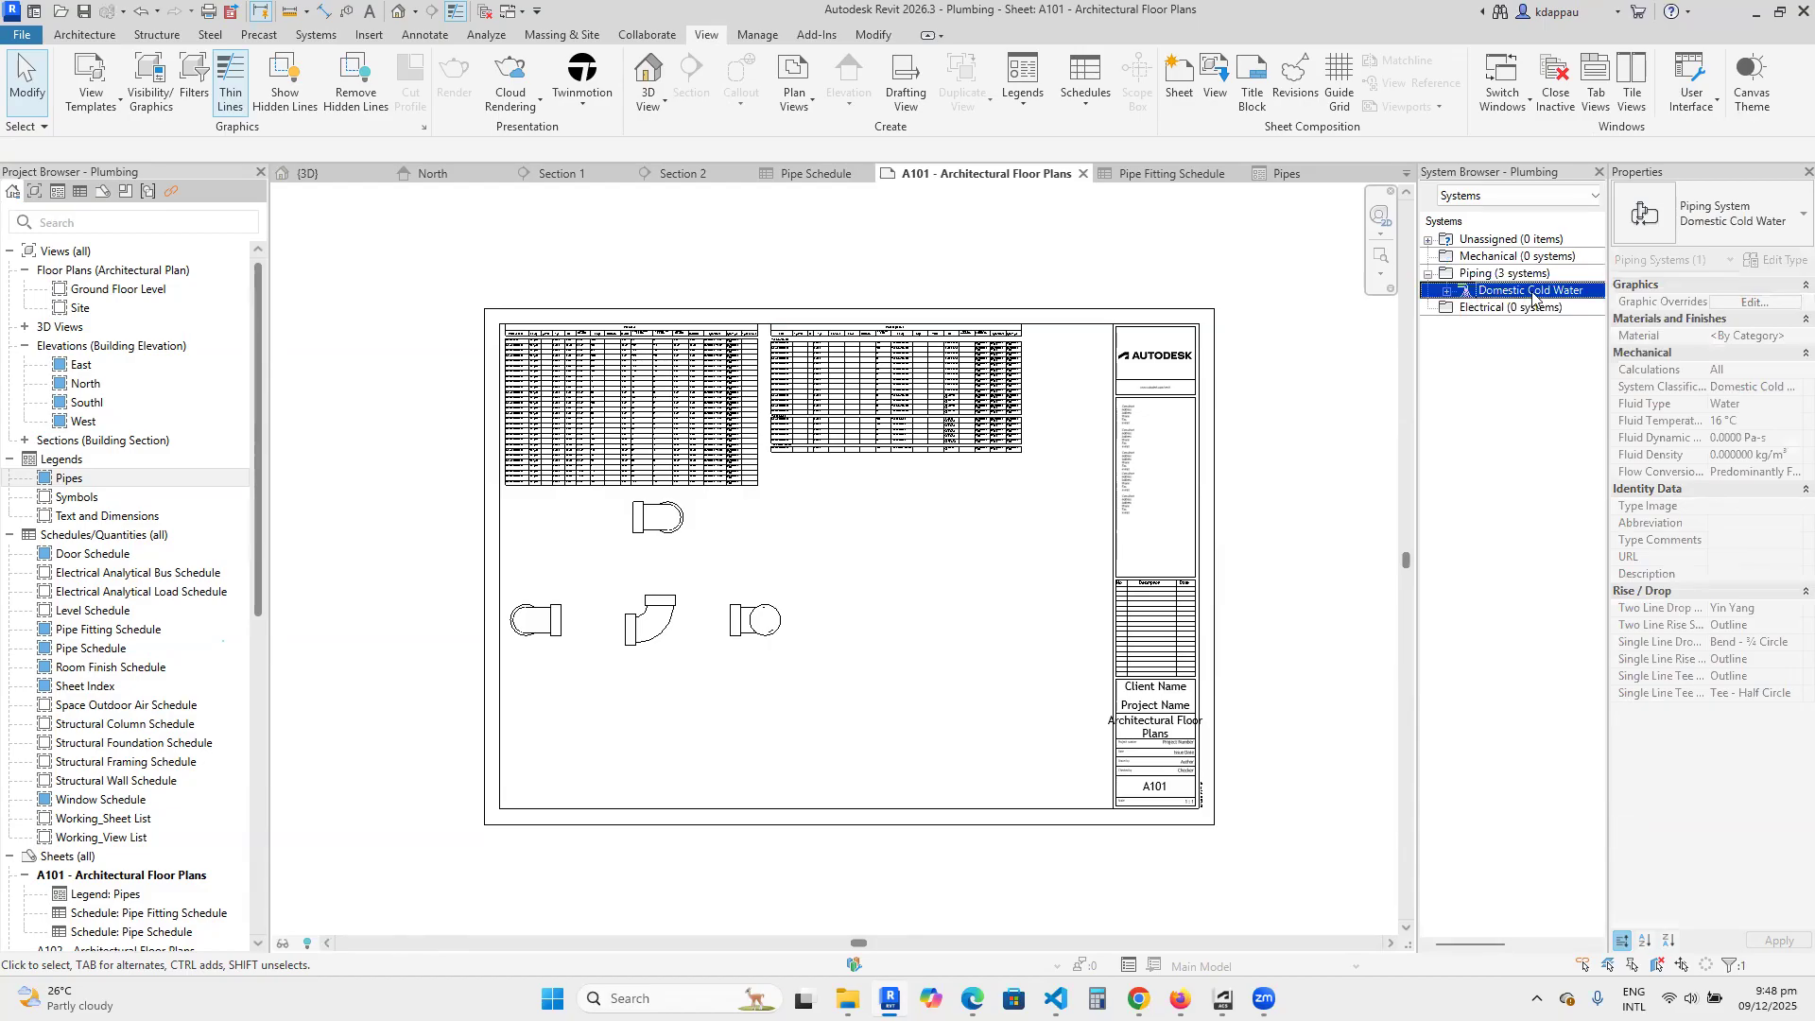
pyautogui.click(1447, 290)
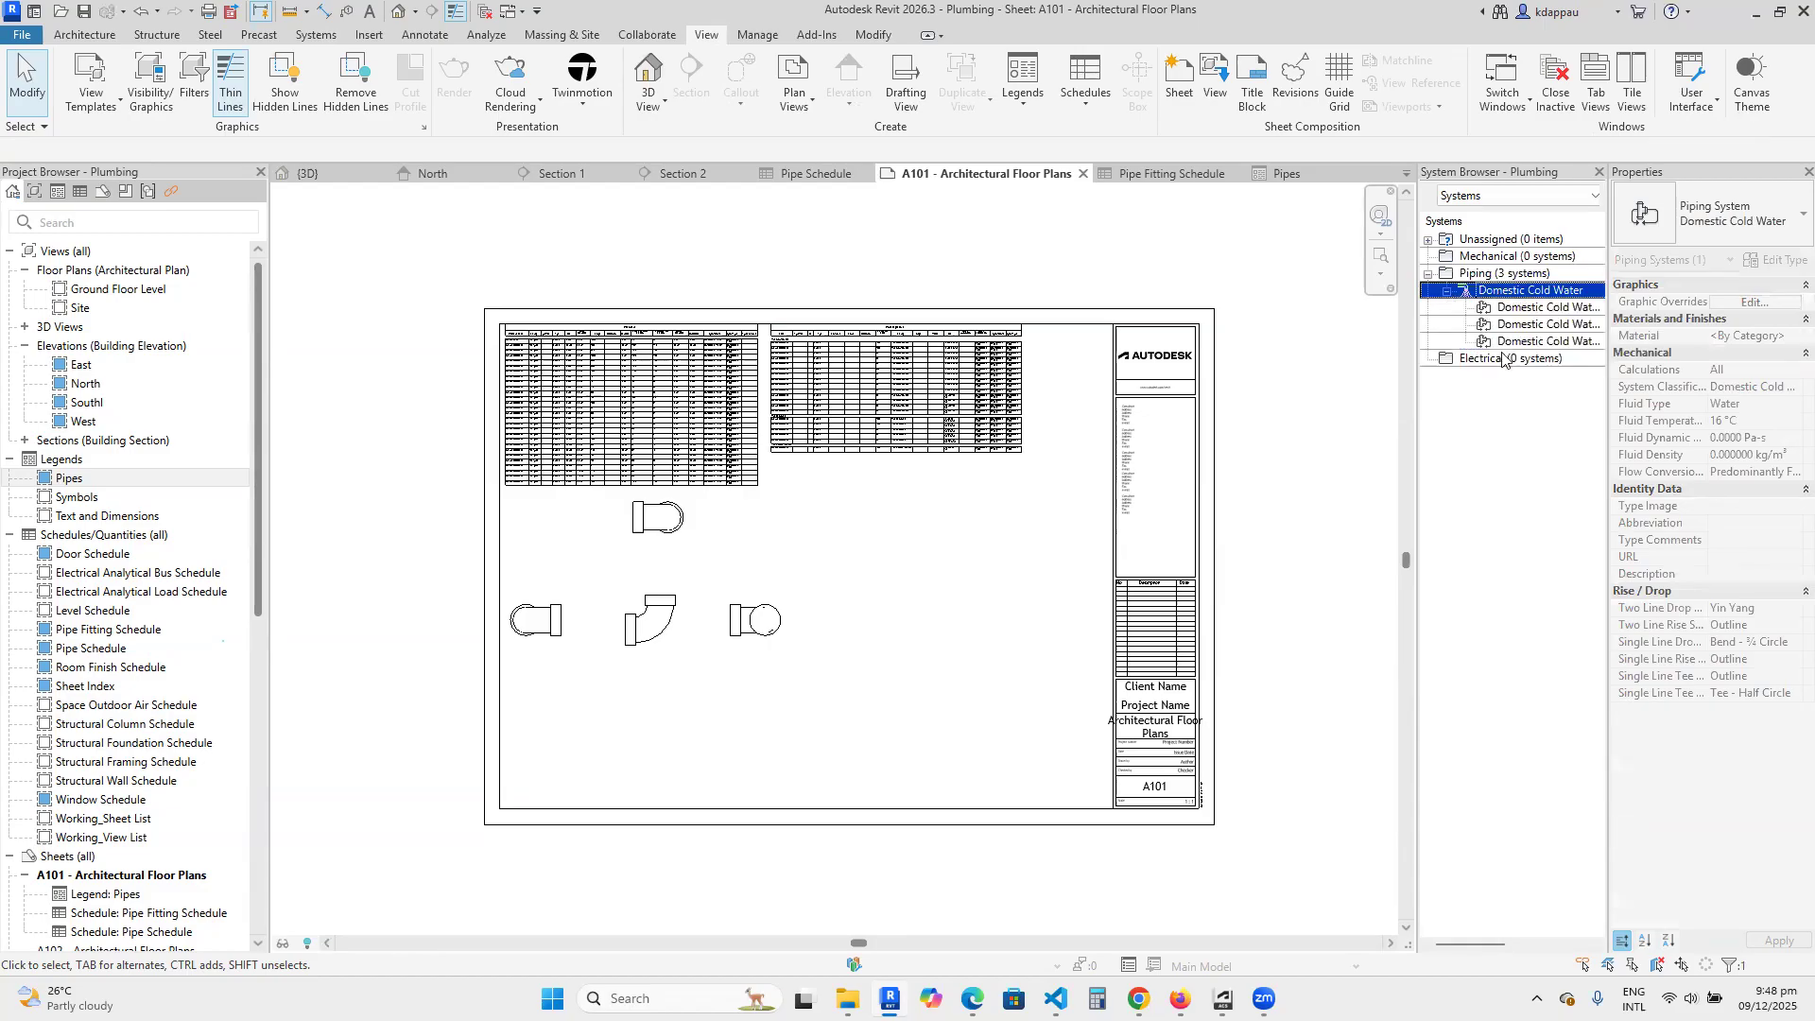
pyautogui.click(1448, 290)
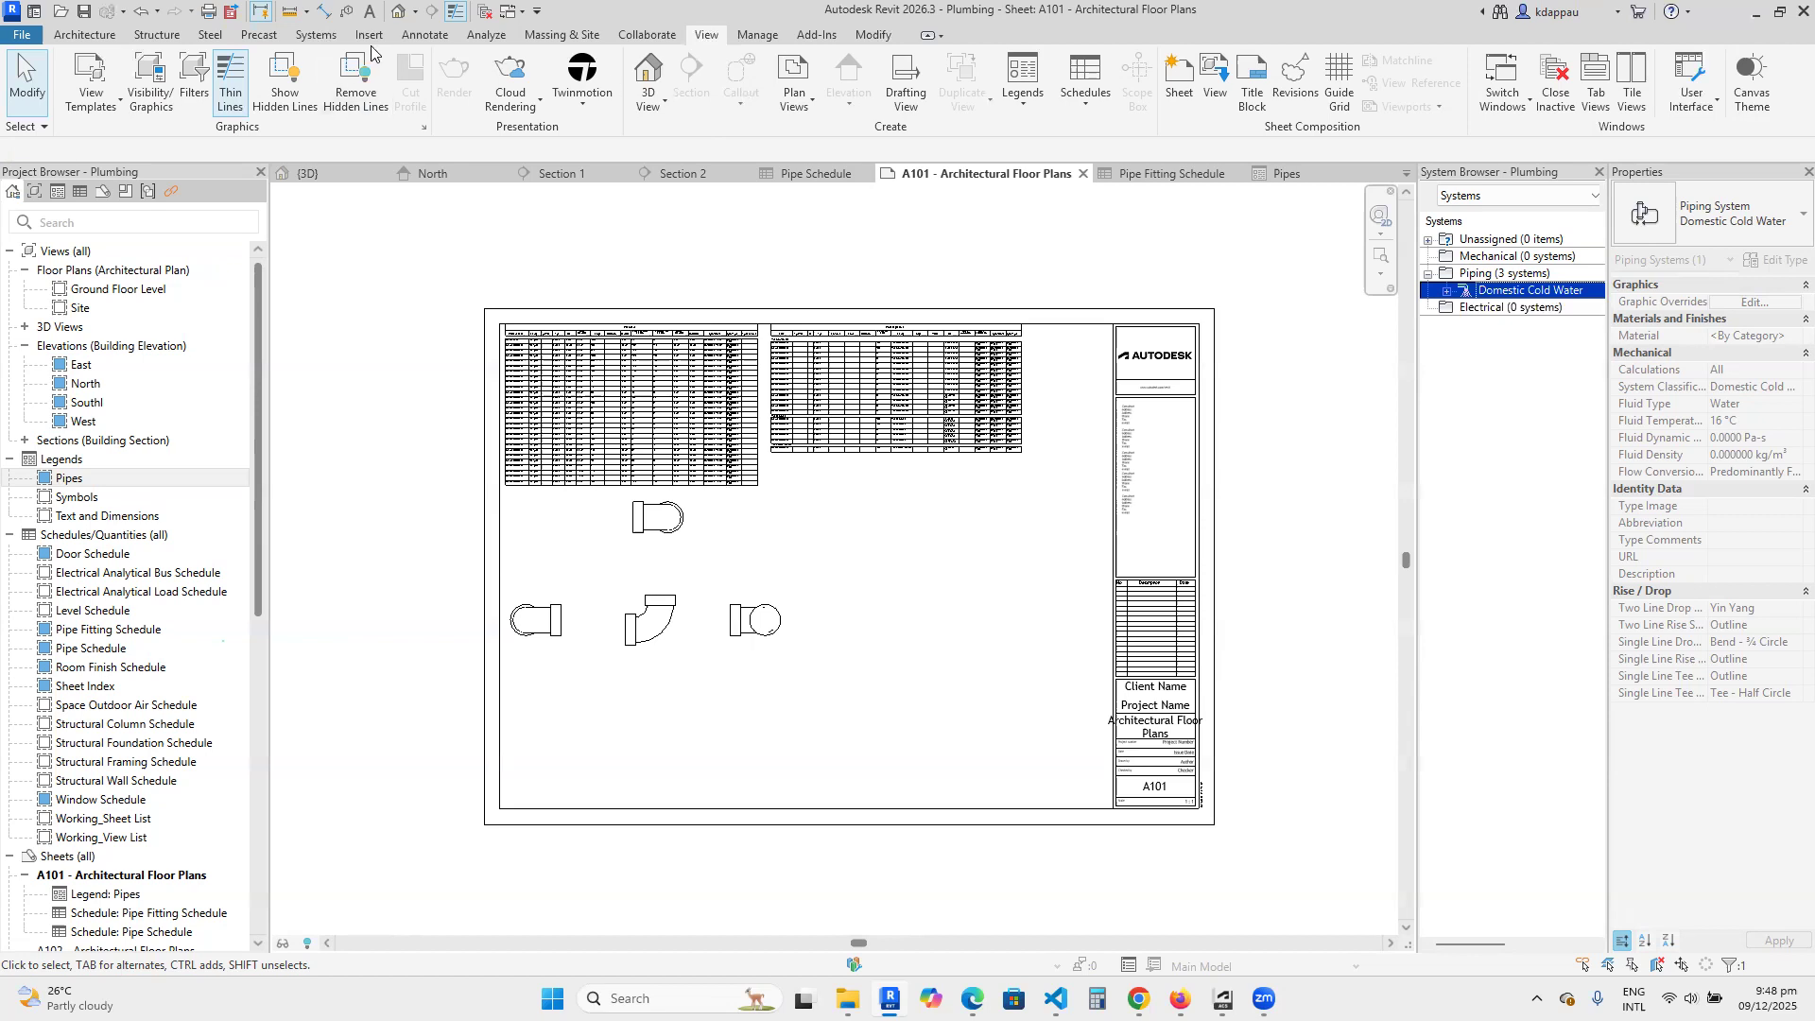
# Open Mechanical Settings and review the hidden line, general duct and general pipe settings.
pyautogui.click(318, 38)
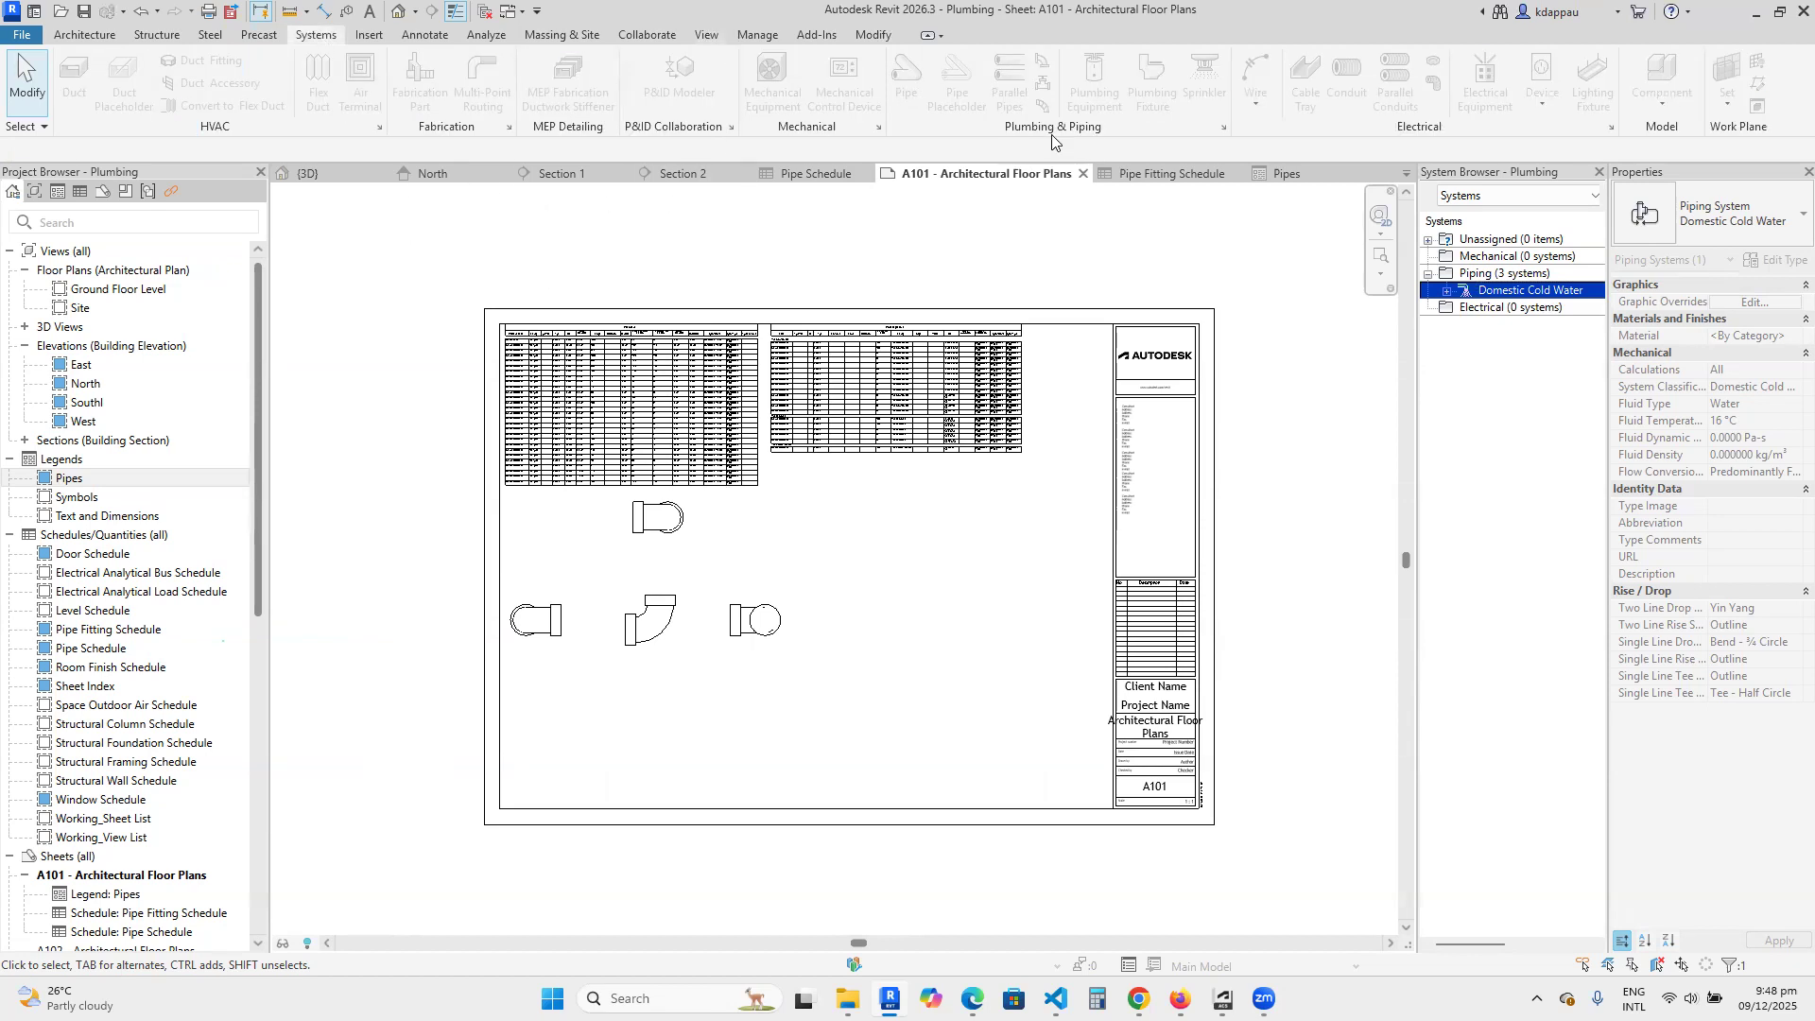
pyautogui.click(1224, 126)
pyautogui.moveTo(865, 261); pyautogui.dragTo(672, 270)
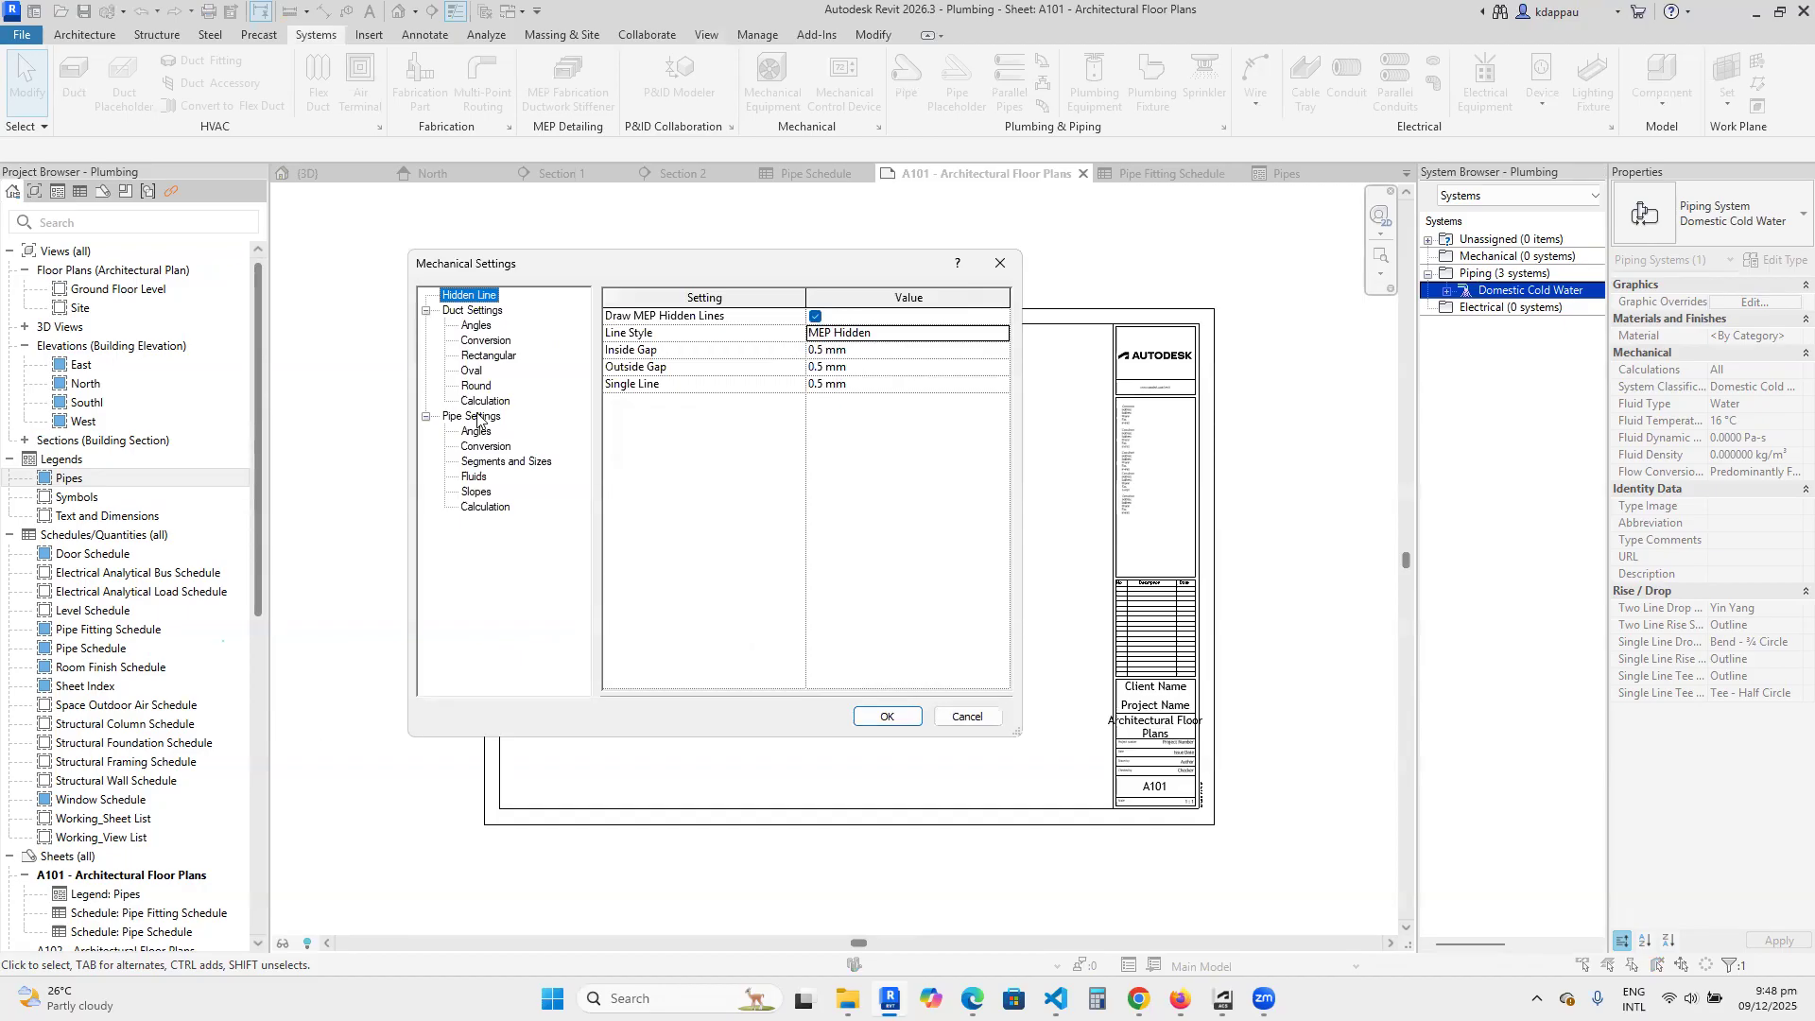
pyautogui.click(469, 312)
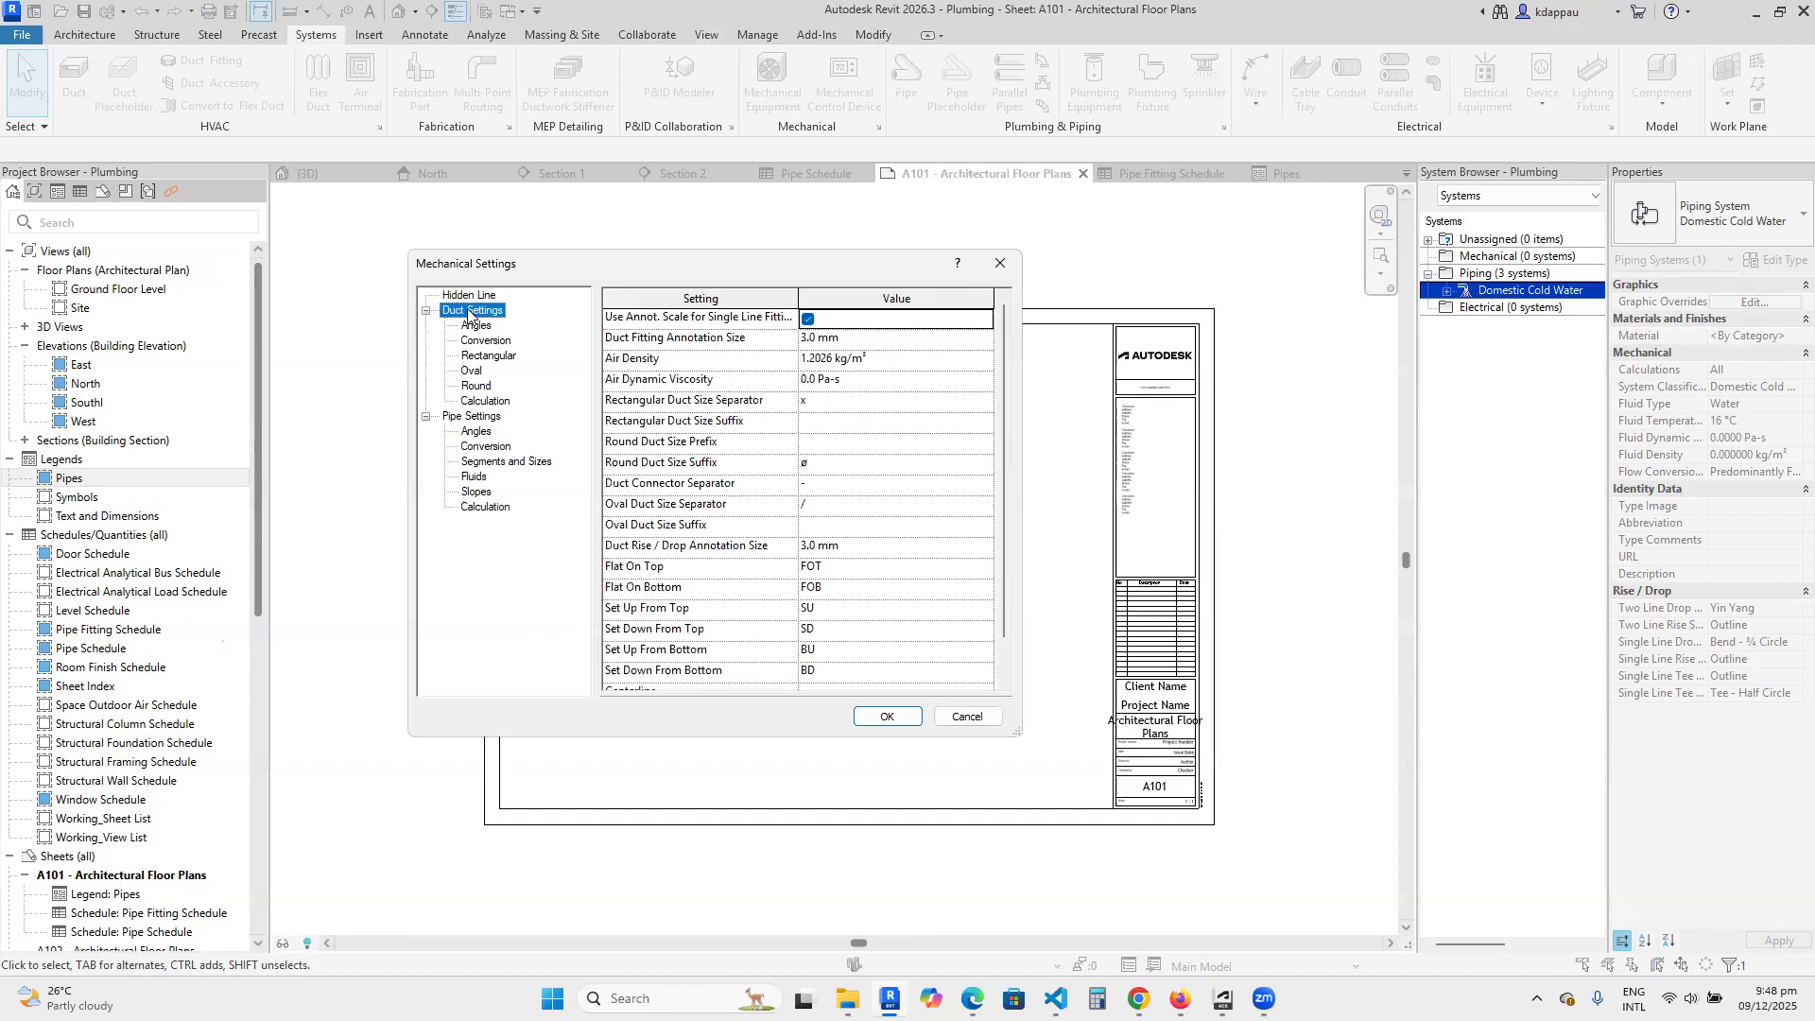
pyautogui.click(481, 418)
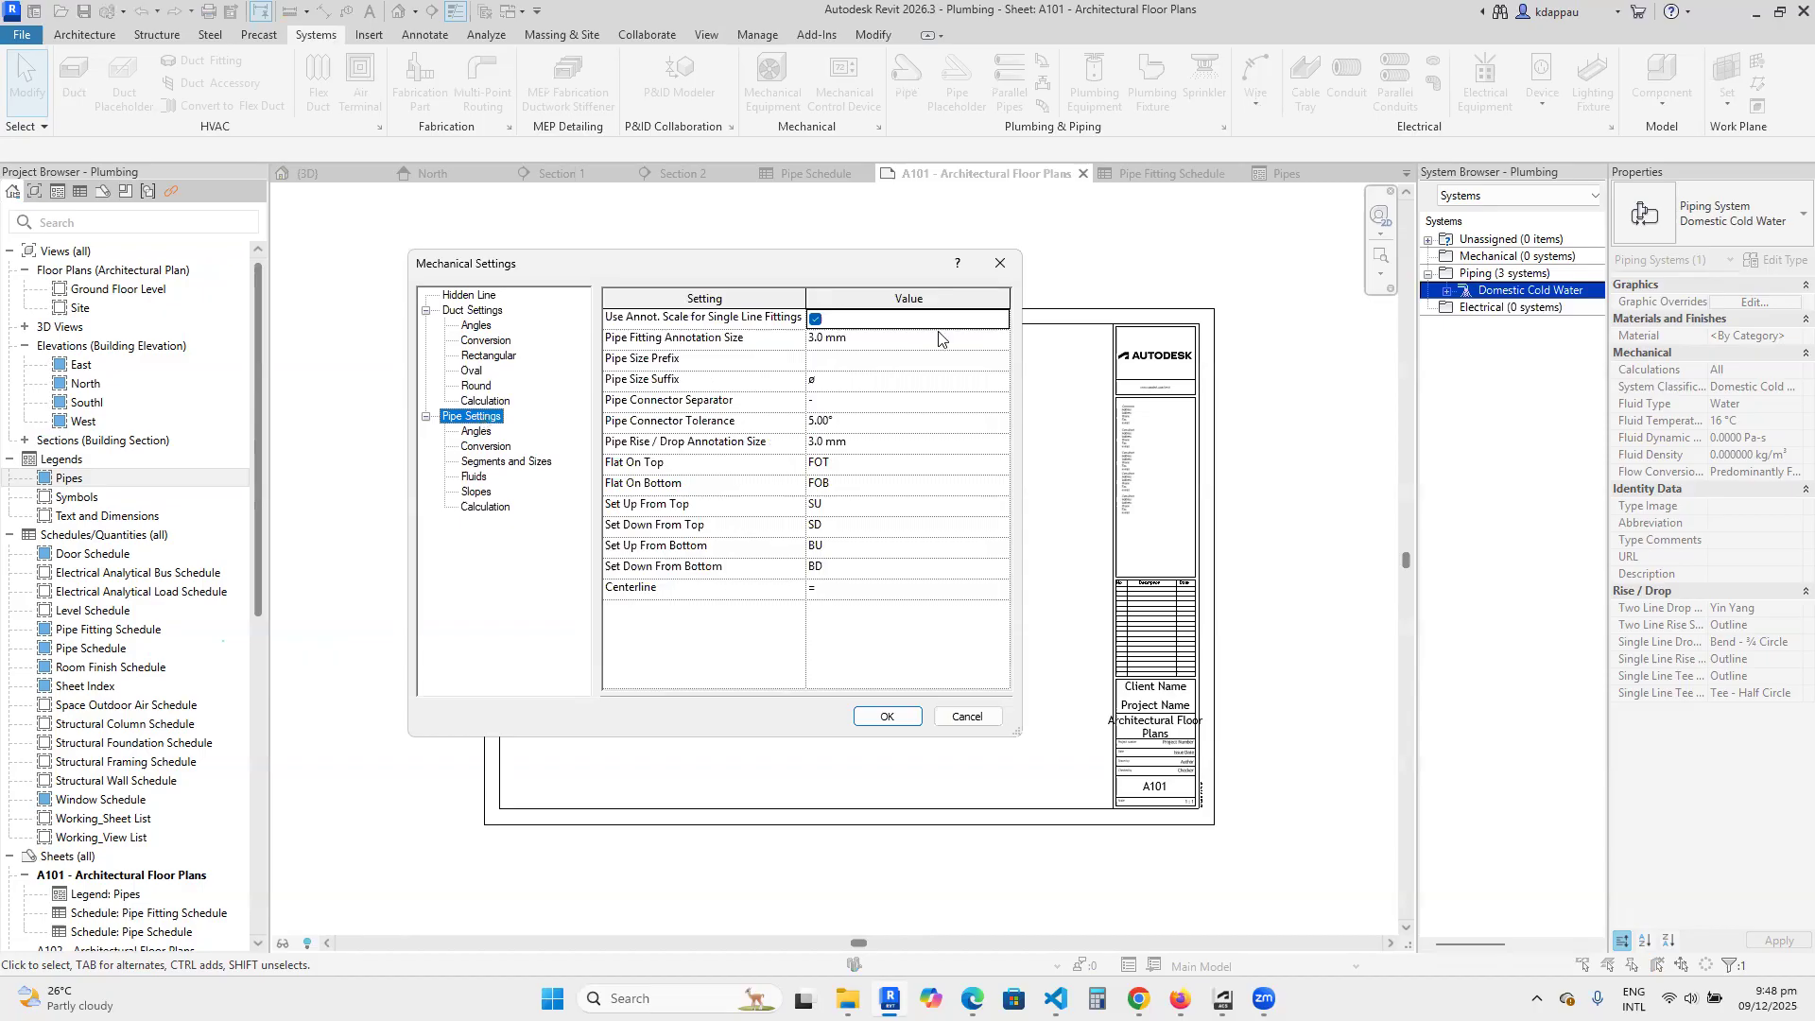
# Set the fitting angle option for pipes to Use specific angles.
pyautogui.click(651, 323)
pyautogui.click(479, 433)
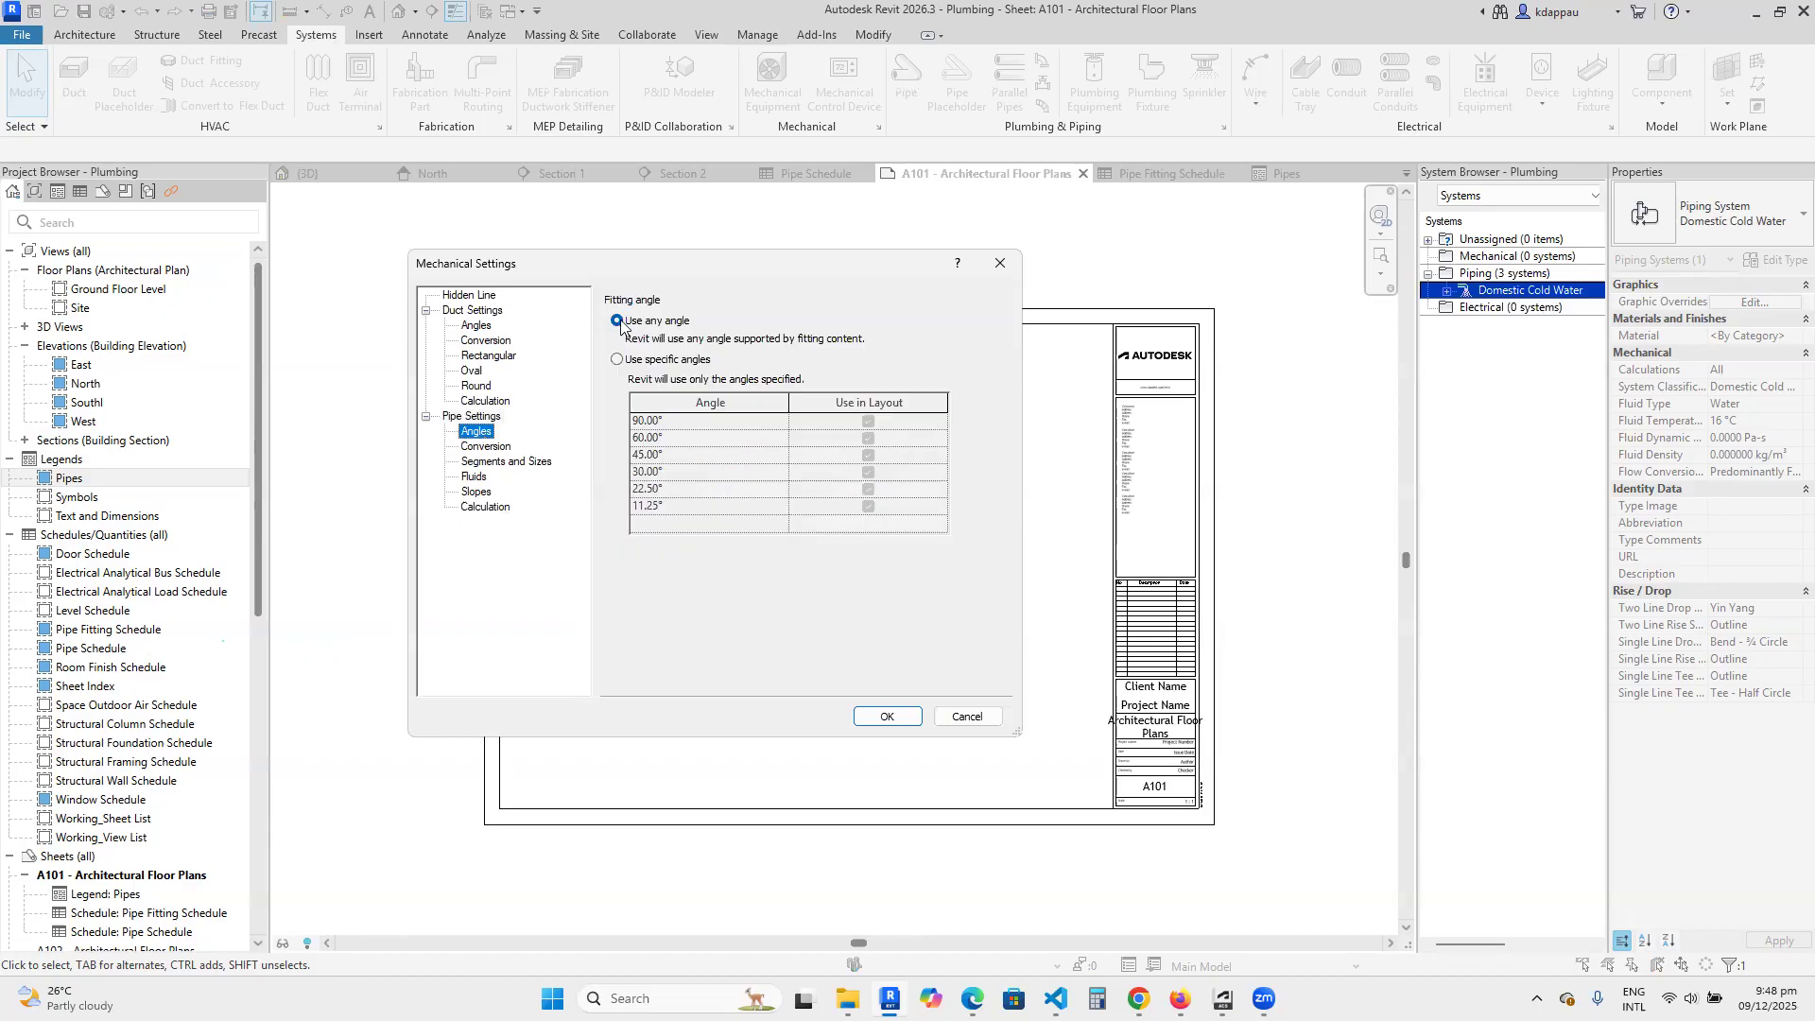
pyautogui.click(619, 361)
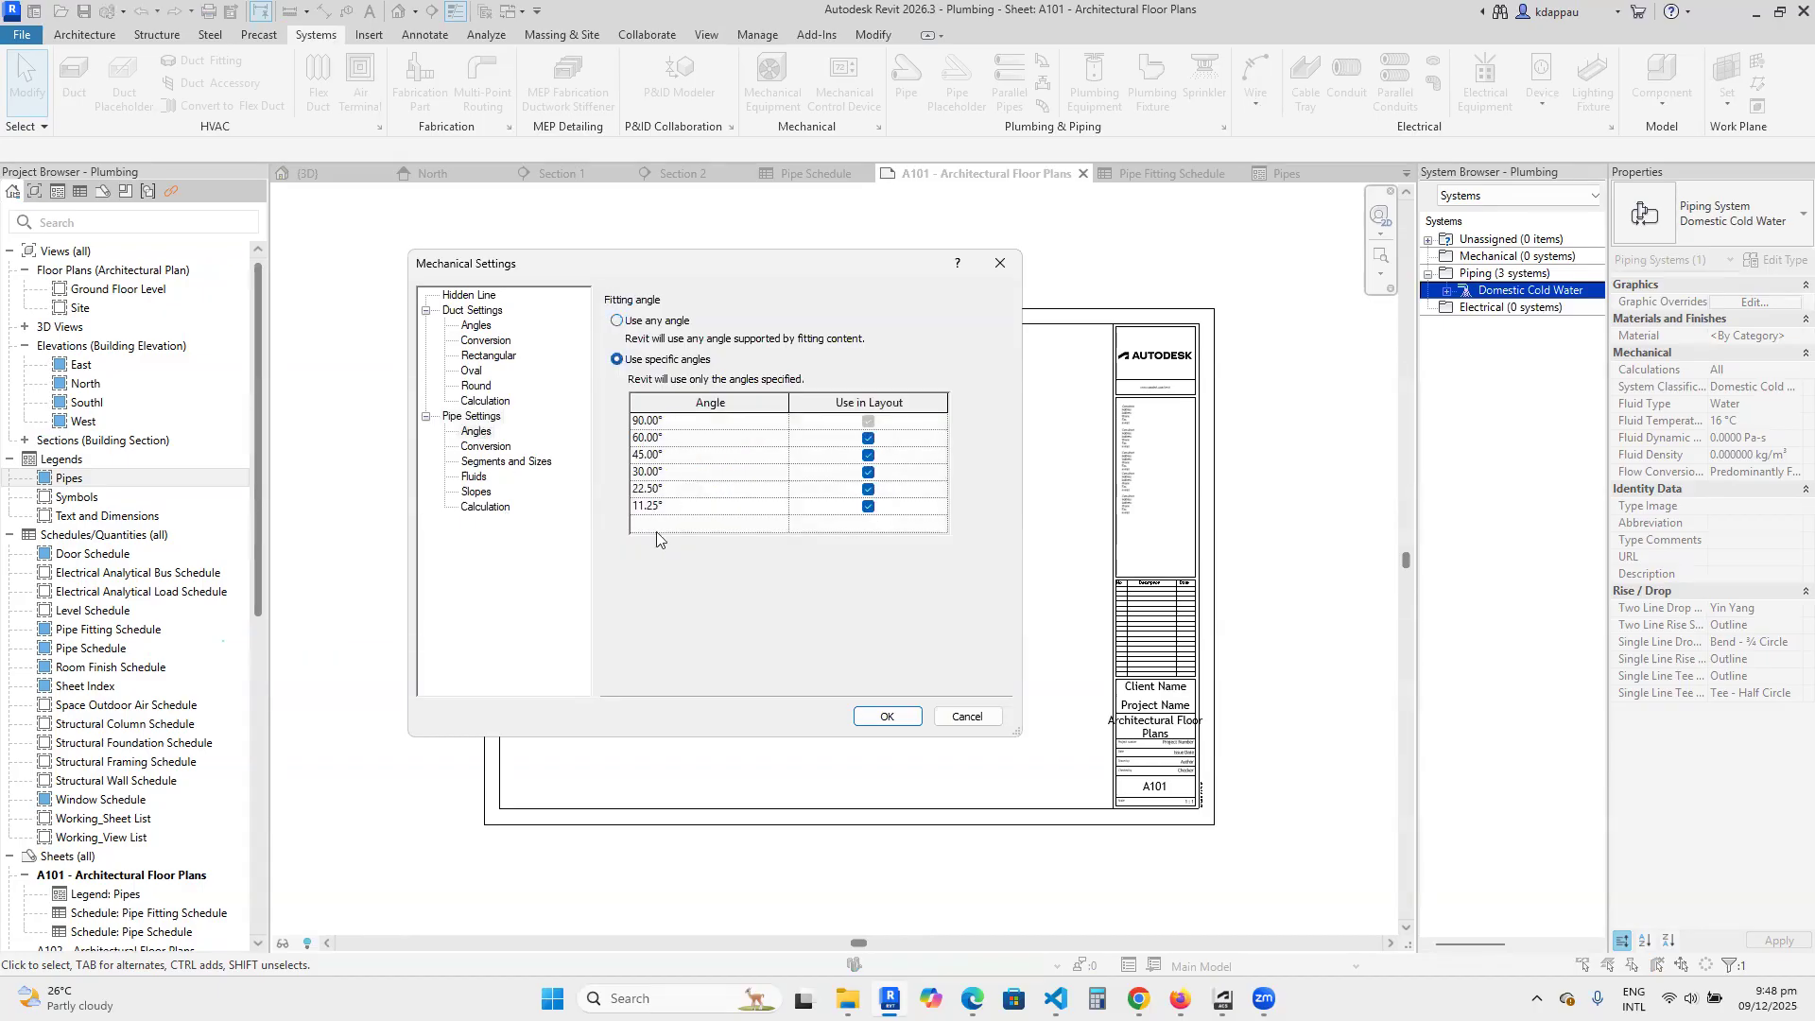
# Review the pipe conversion settings and the size catalog of the Copper - A segment.
pyautogui.click(486, 448)
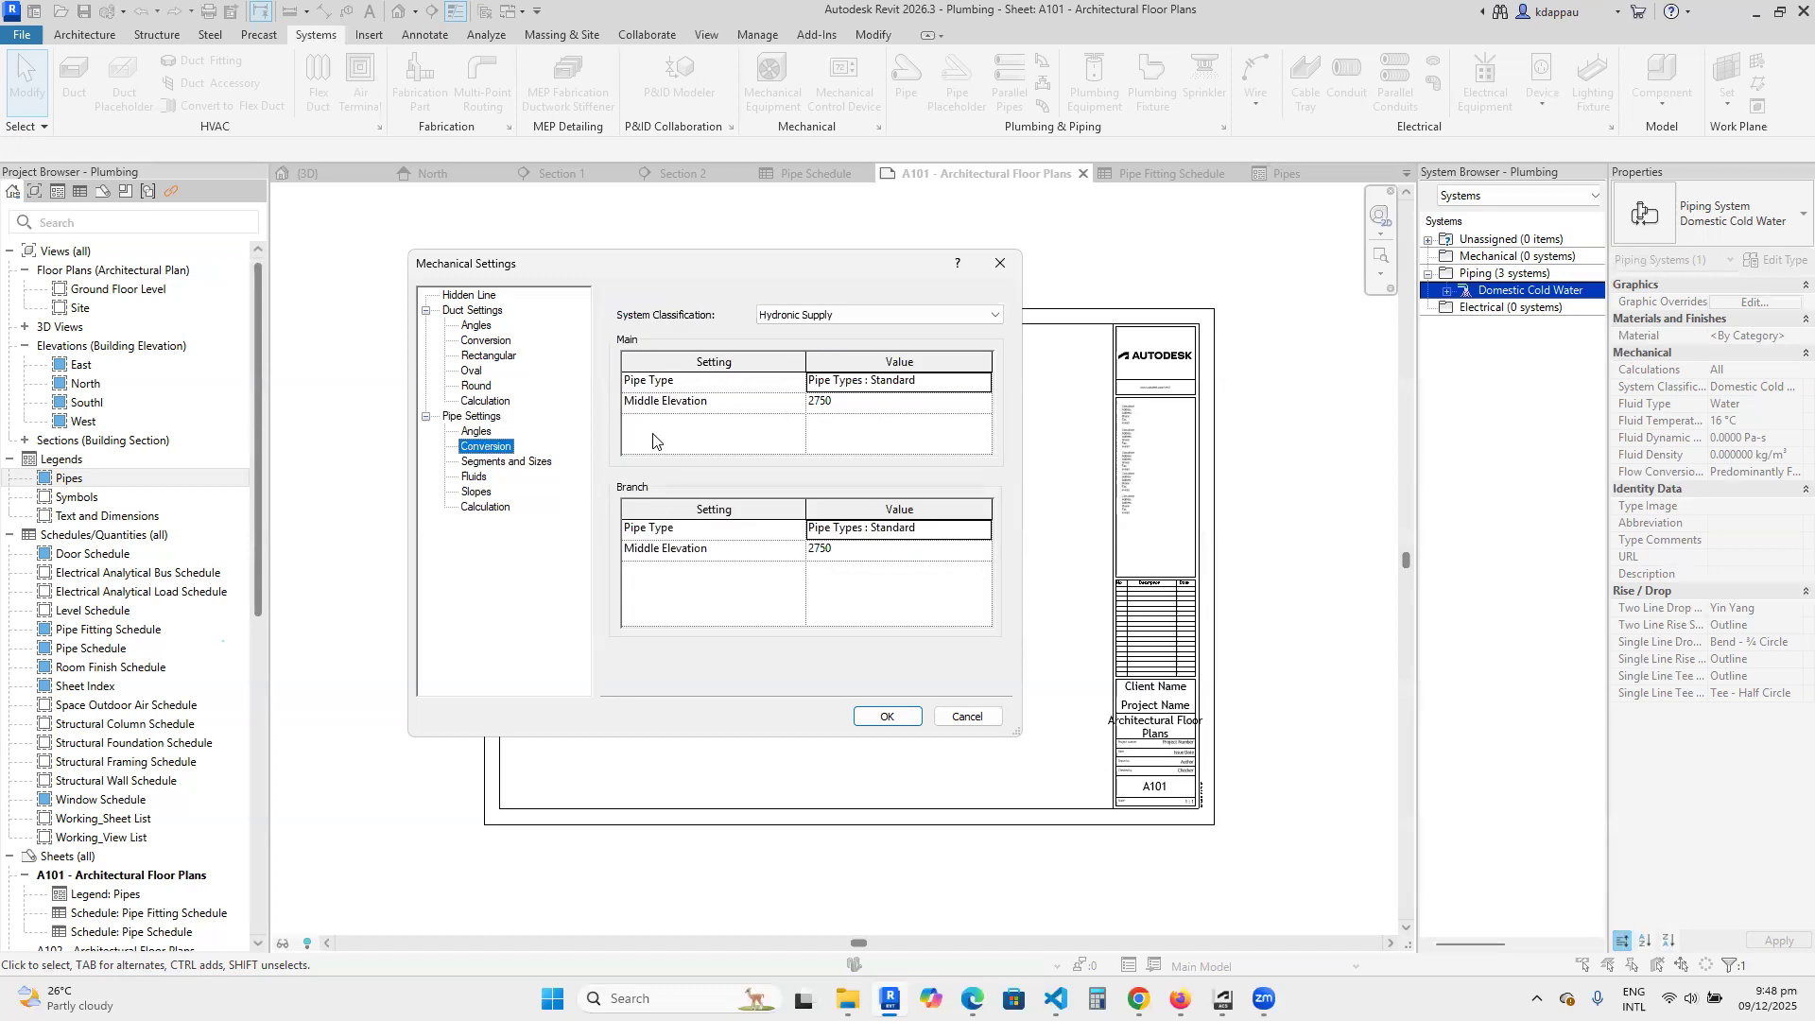
pyautogui.click(502, 463)
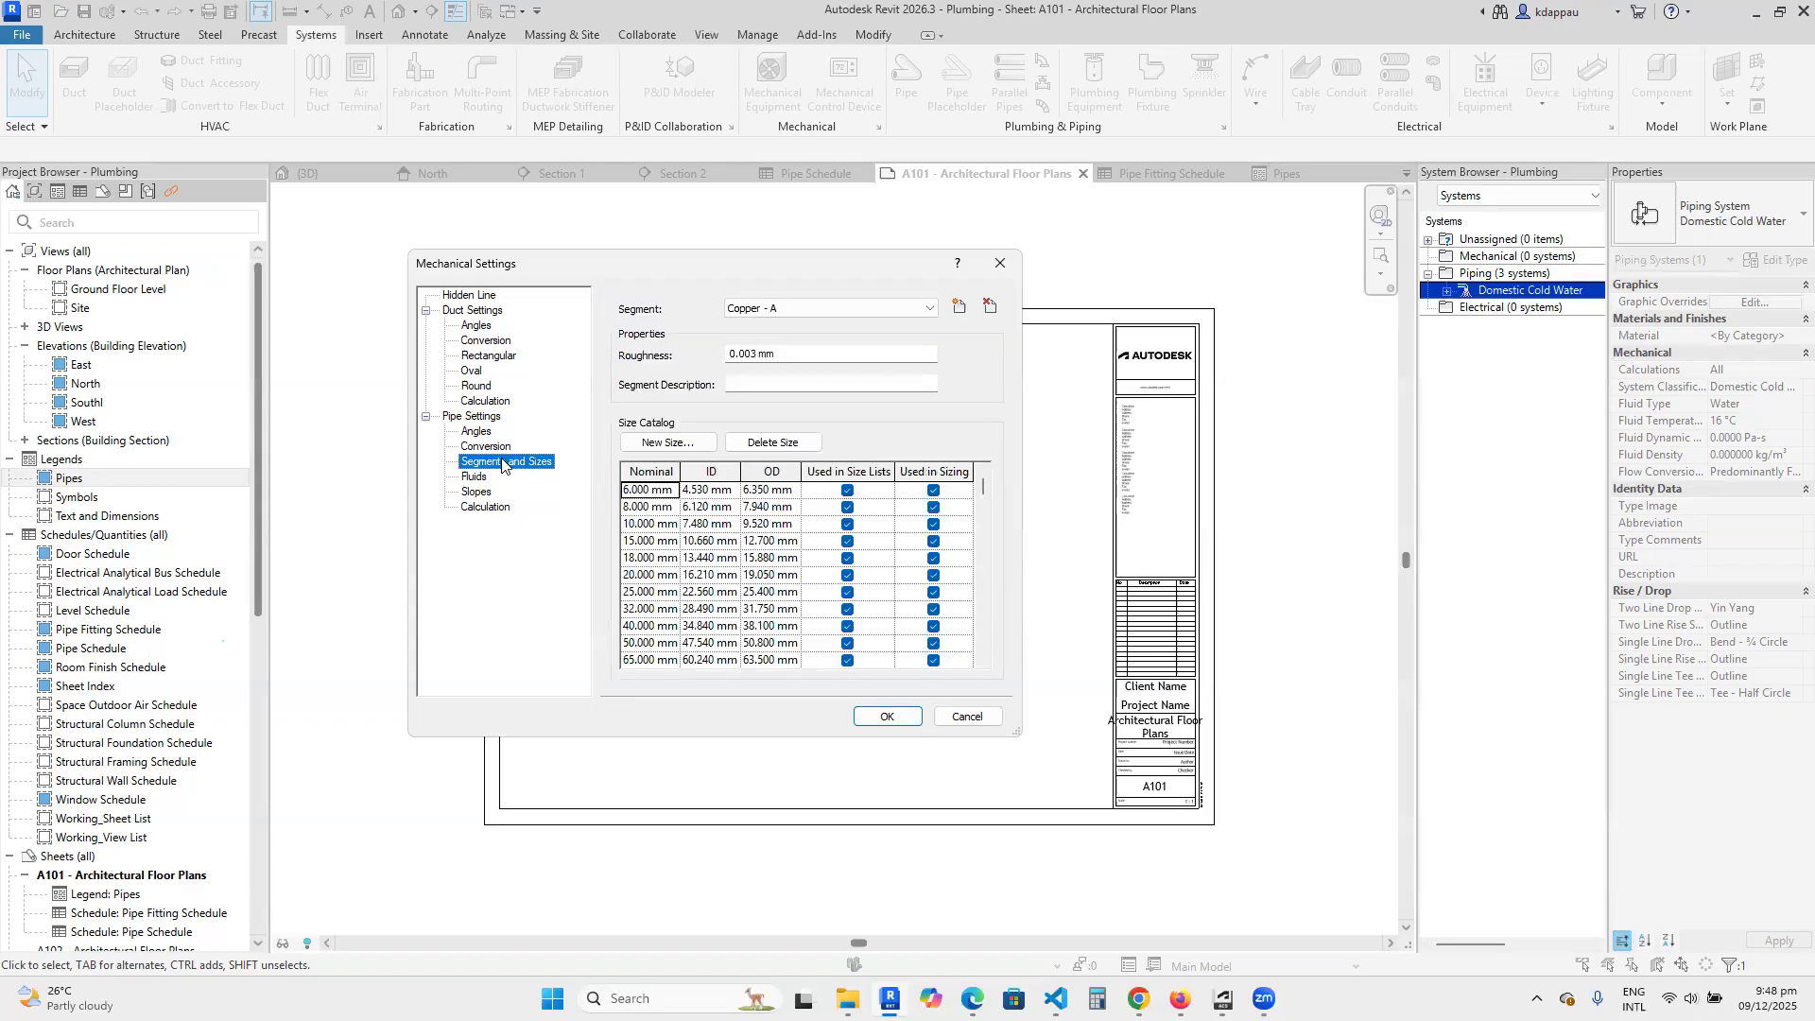
pyautogui.scroll(-3, 652, 534)
pyautogui.scroll(3, 657, 536)
pyautogui.scroll(-3, 670, 556)
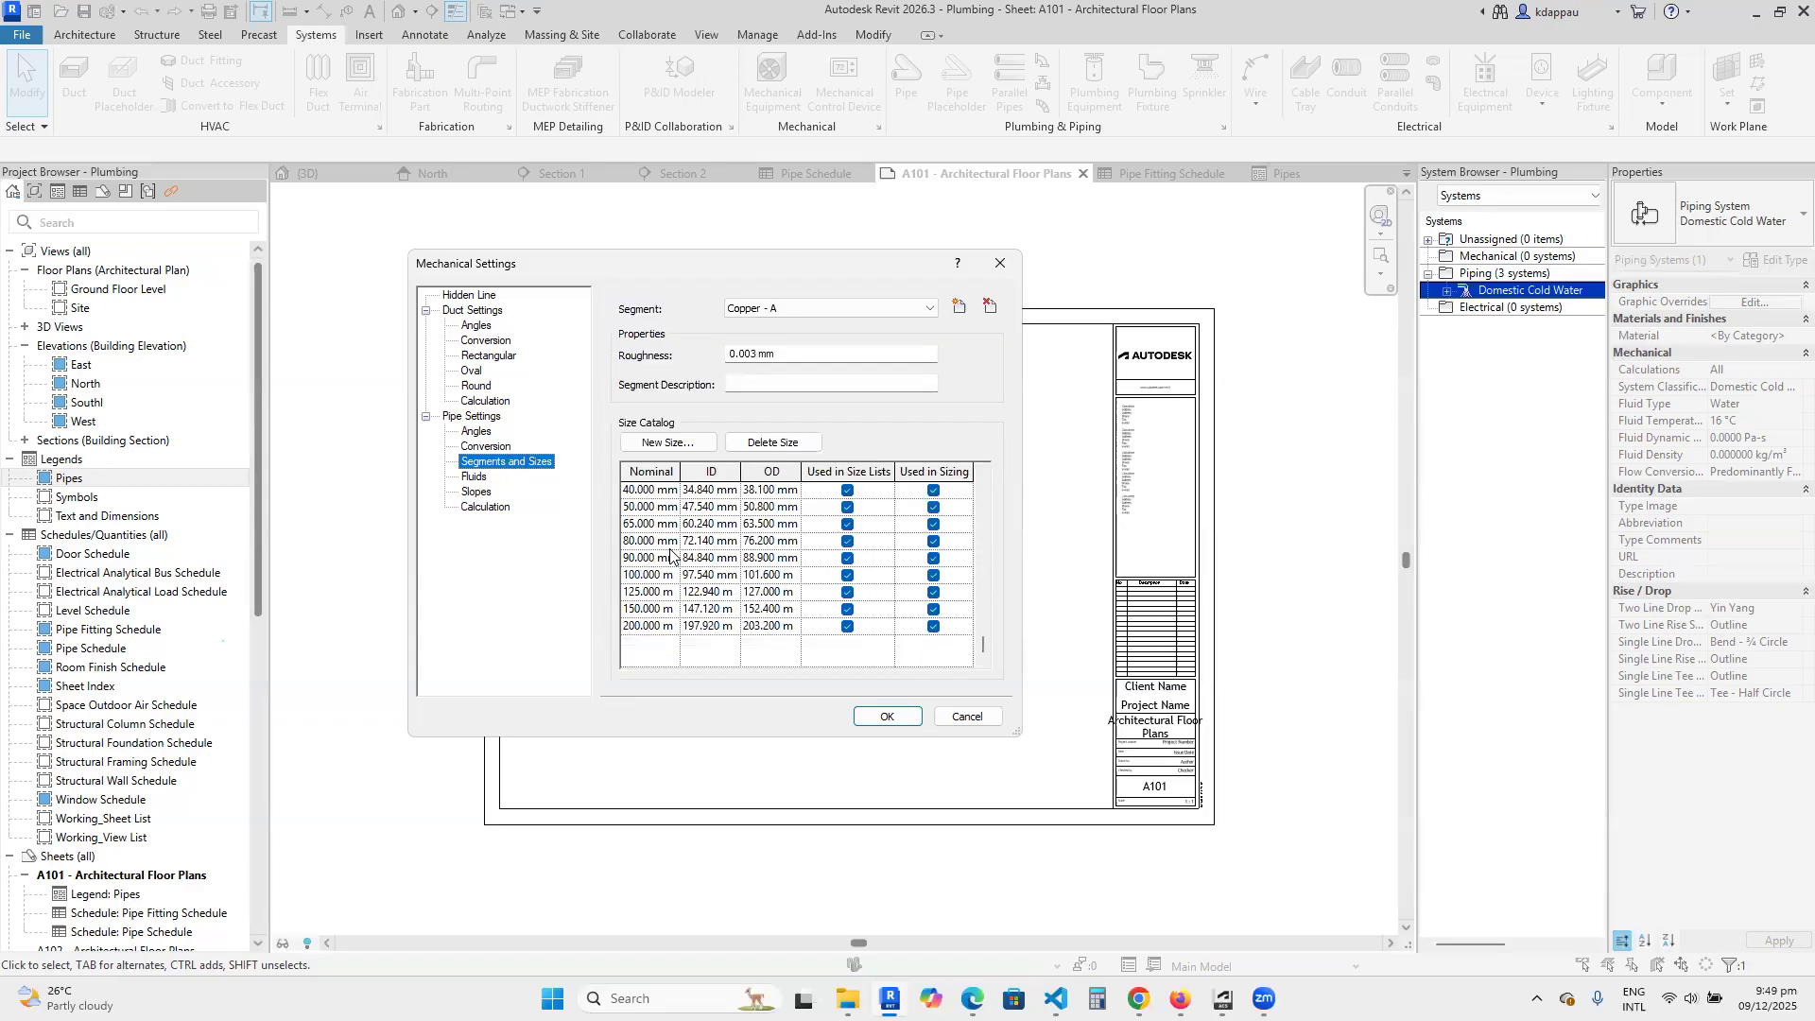
pyautogui.scroll(3, 670, 556)
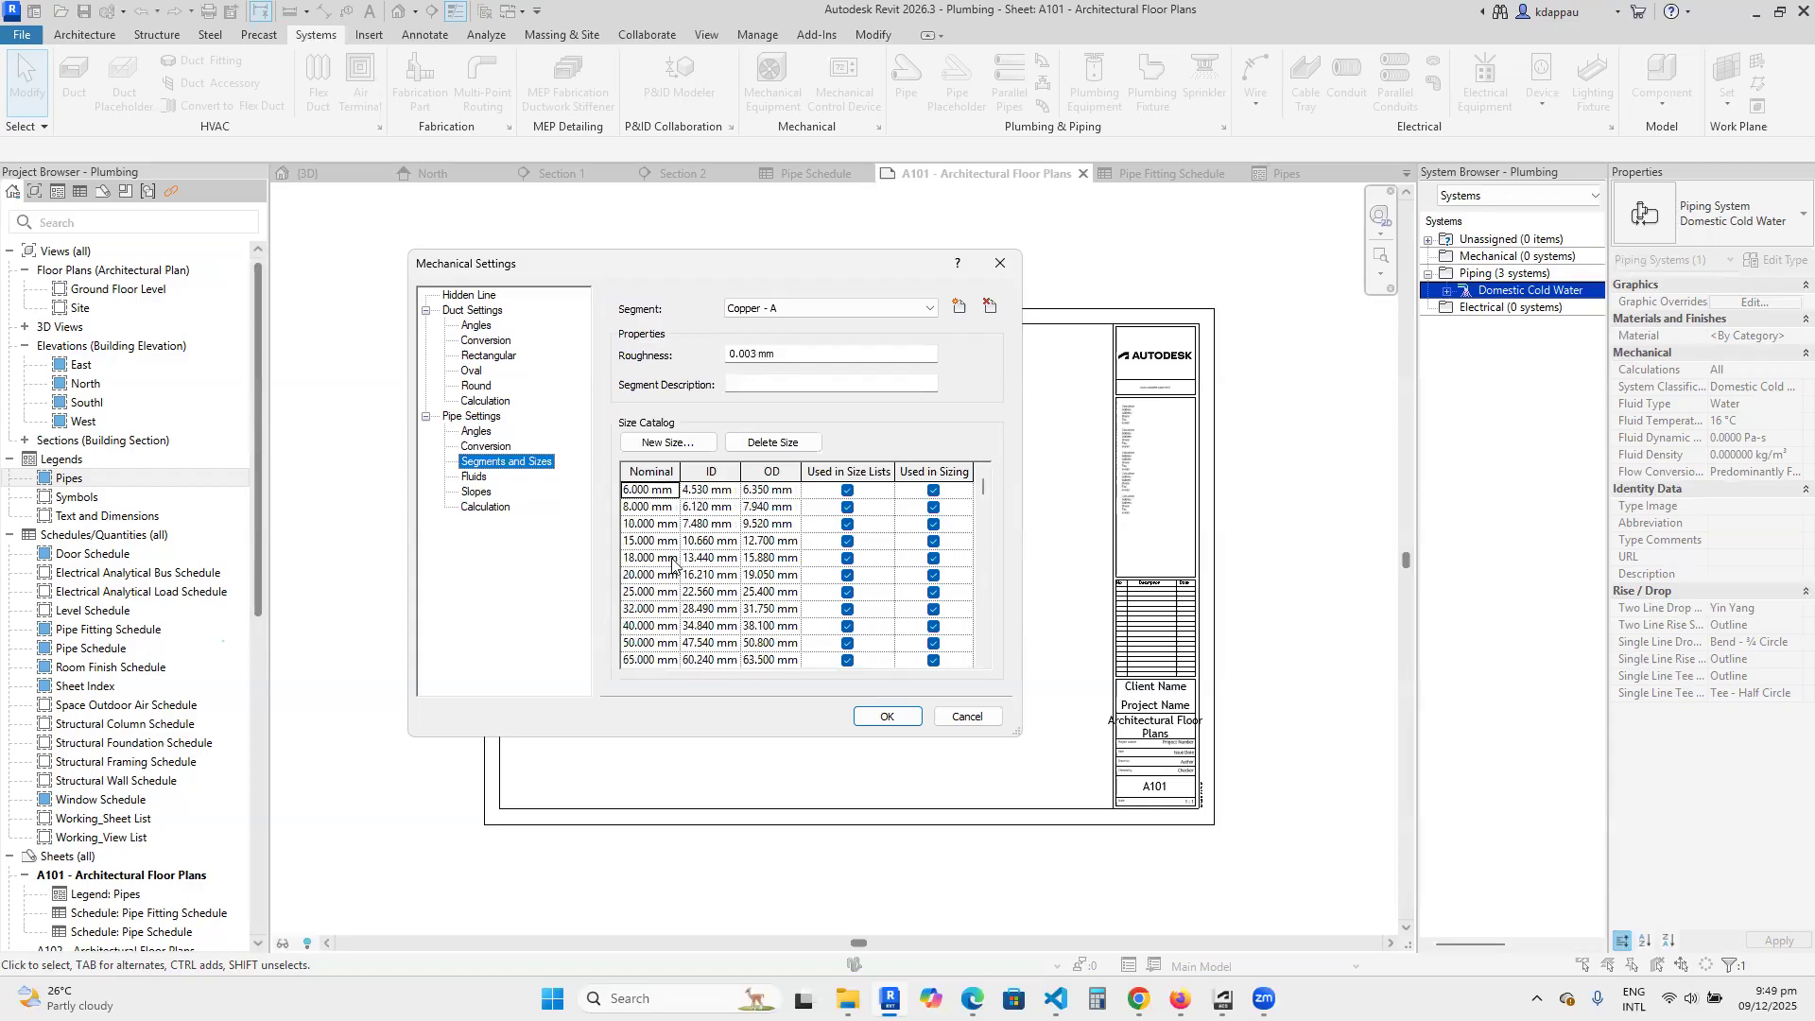
# Review the available pipe fluids with their temperature table, and the defined pipe slope values.
pyautogui.click(478, 478)
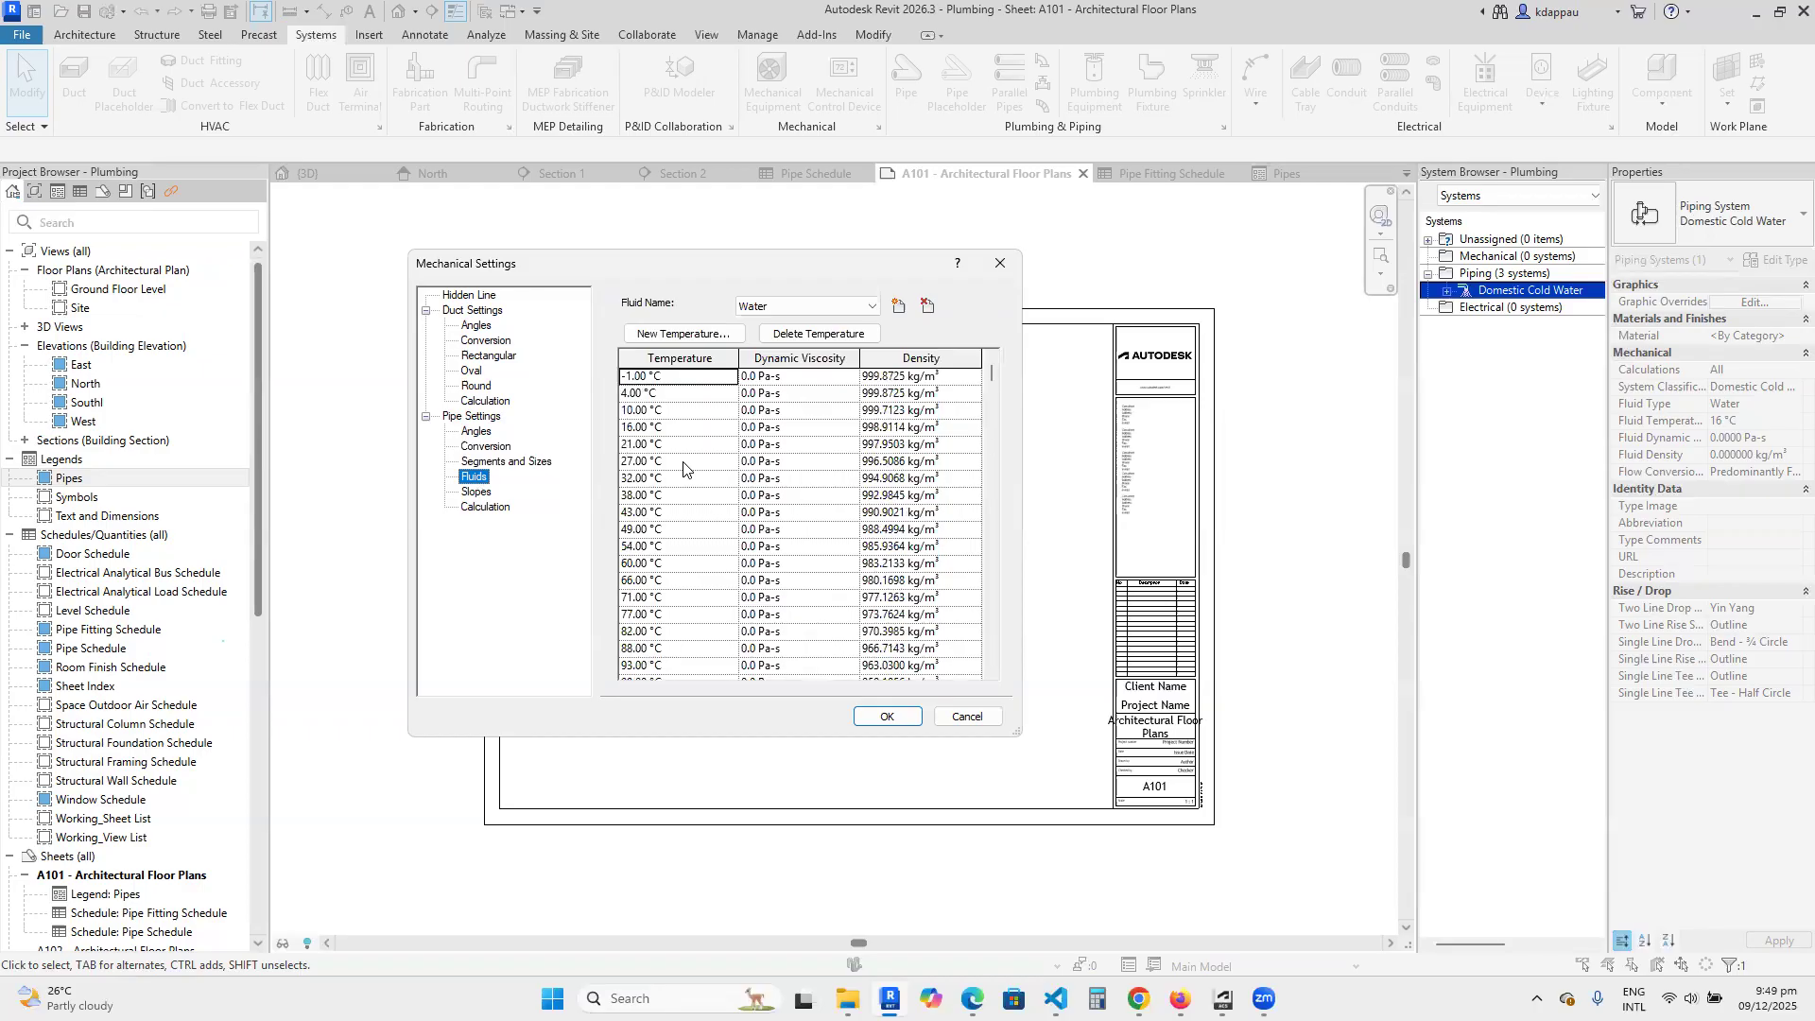
pyautogui.click(815, 305)
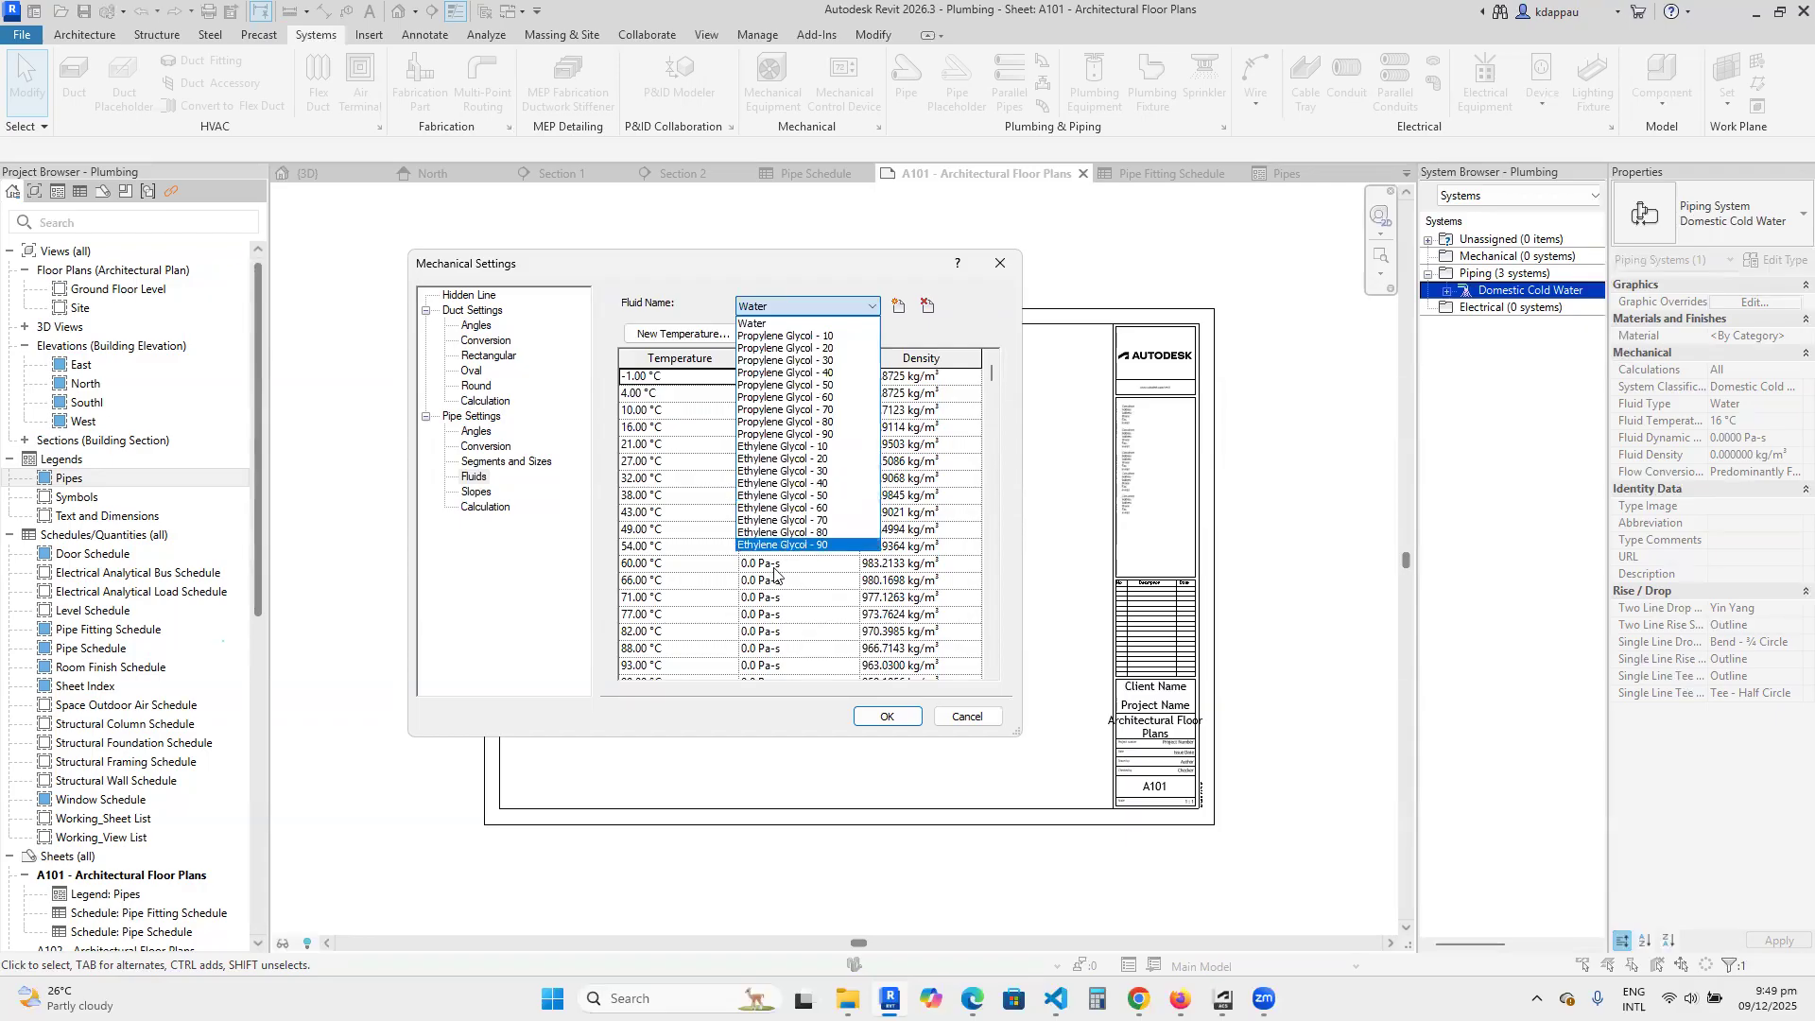
pyautogui.click(503, 542)
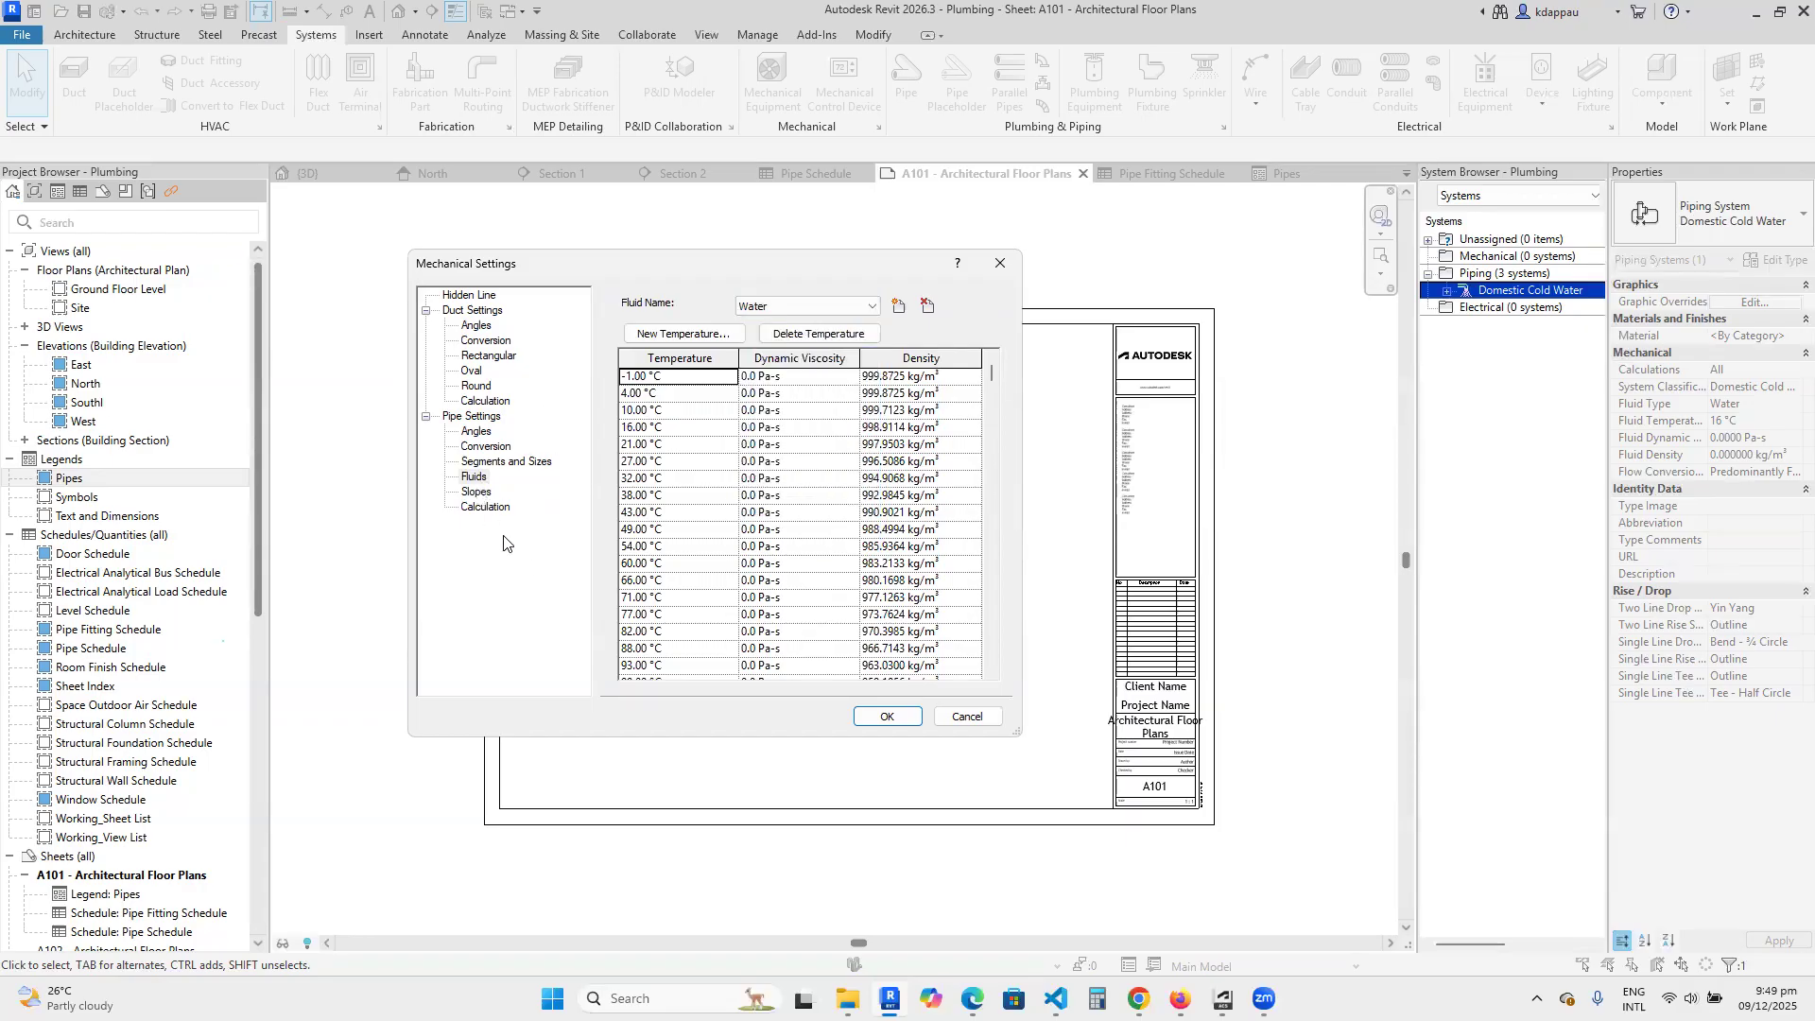
pyautogui.click(479, 491)
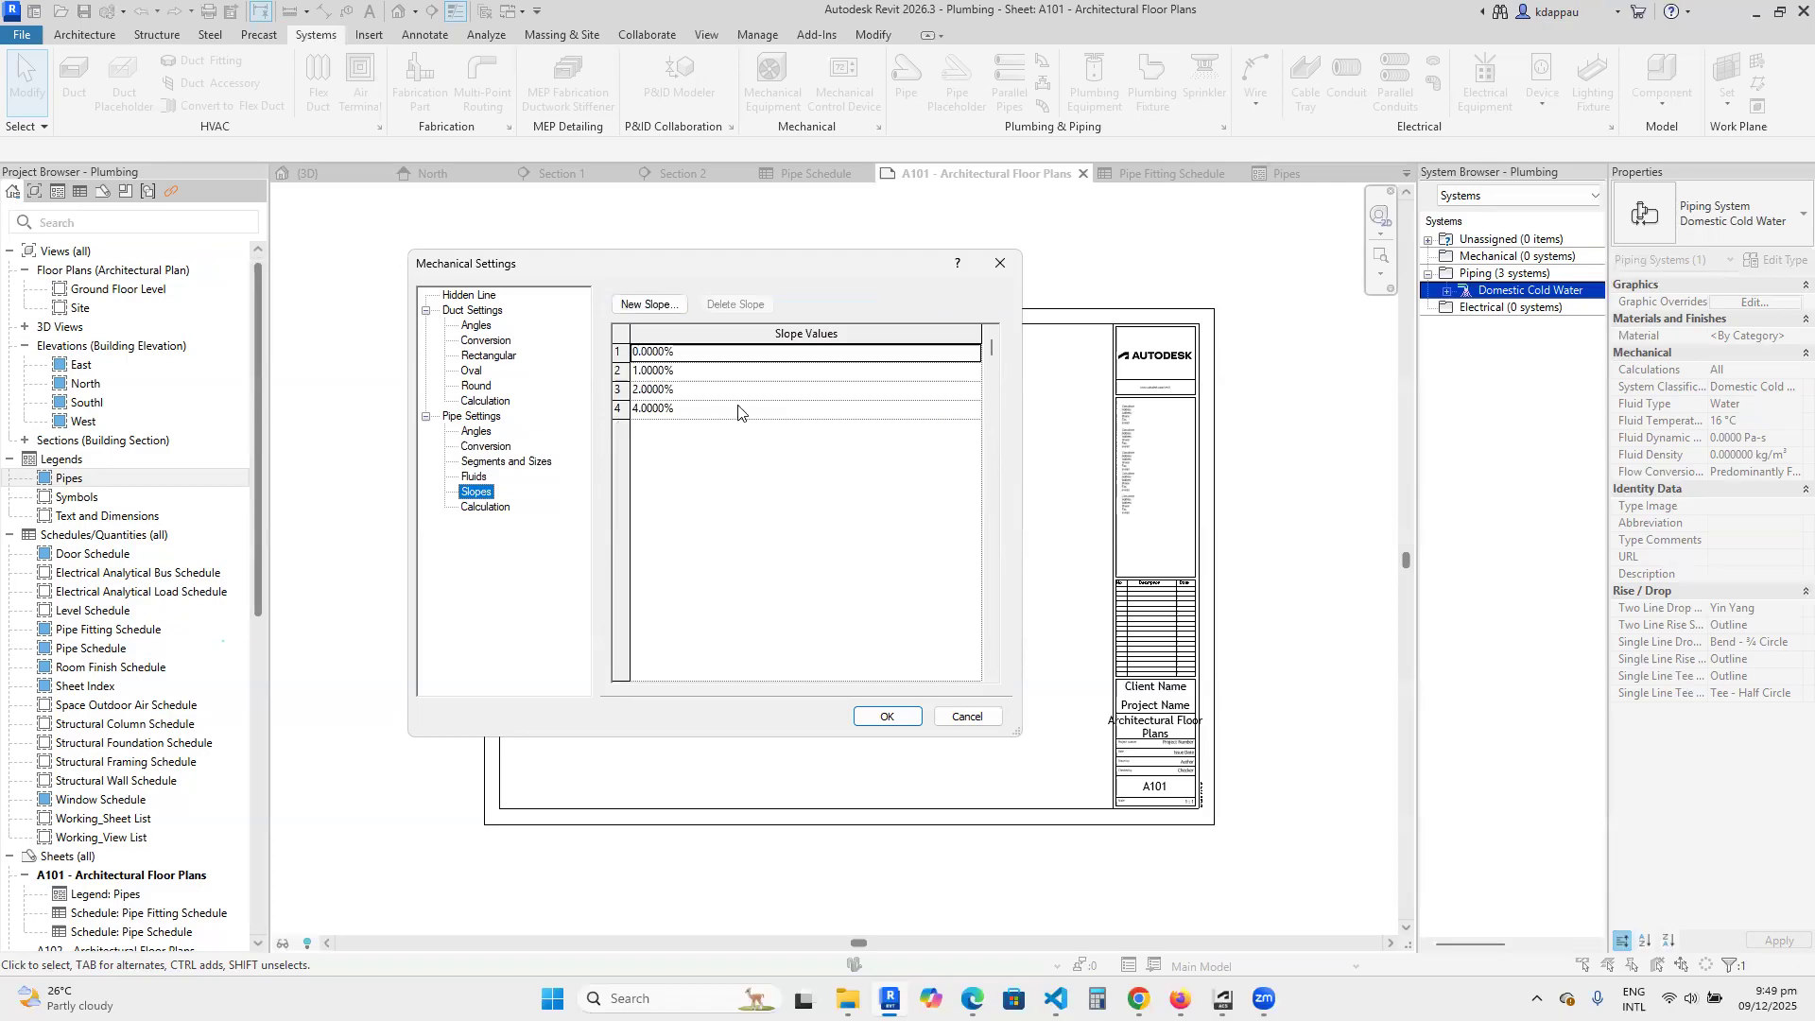
# Review the pipe calculation settings for hydronic networks, pressure drop and flow, reading through the pressure drop formulas.
pyautogui.click(484, 508)
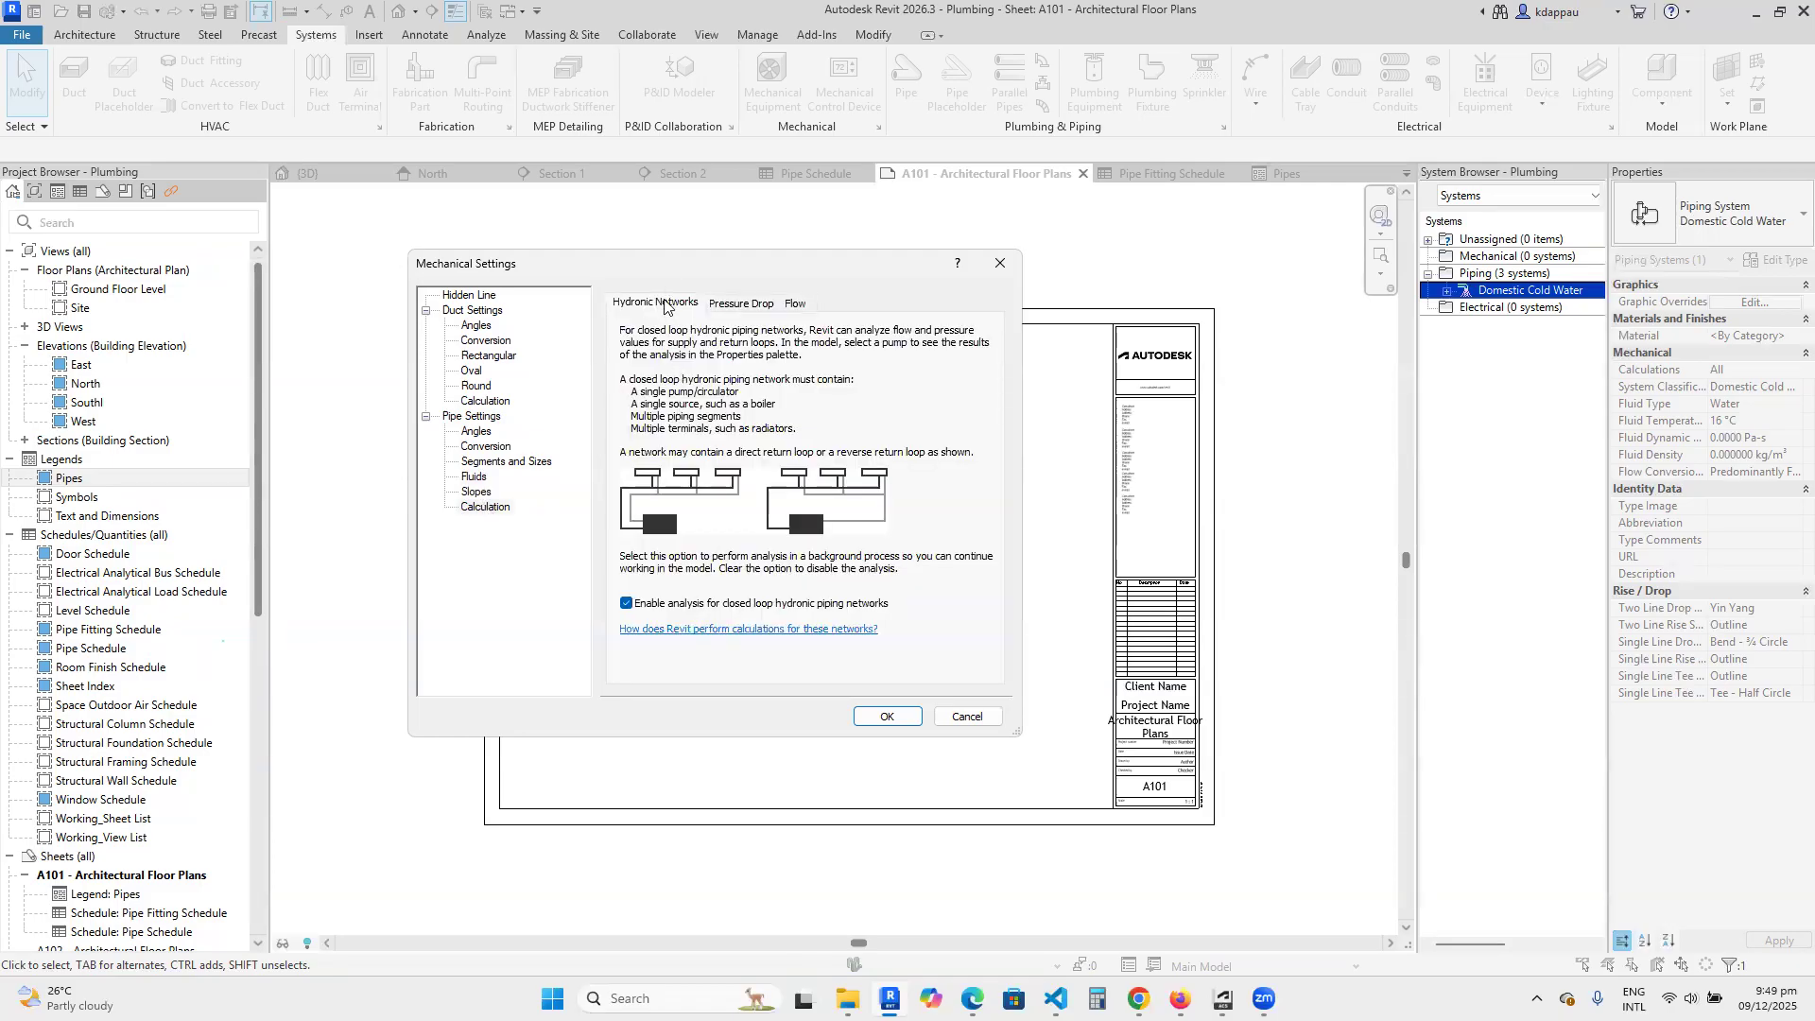
pyautogui.click(742, 302)
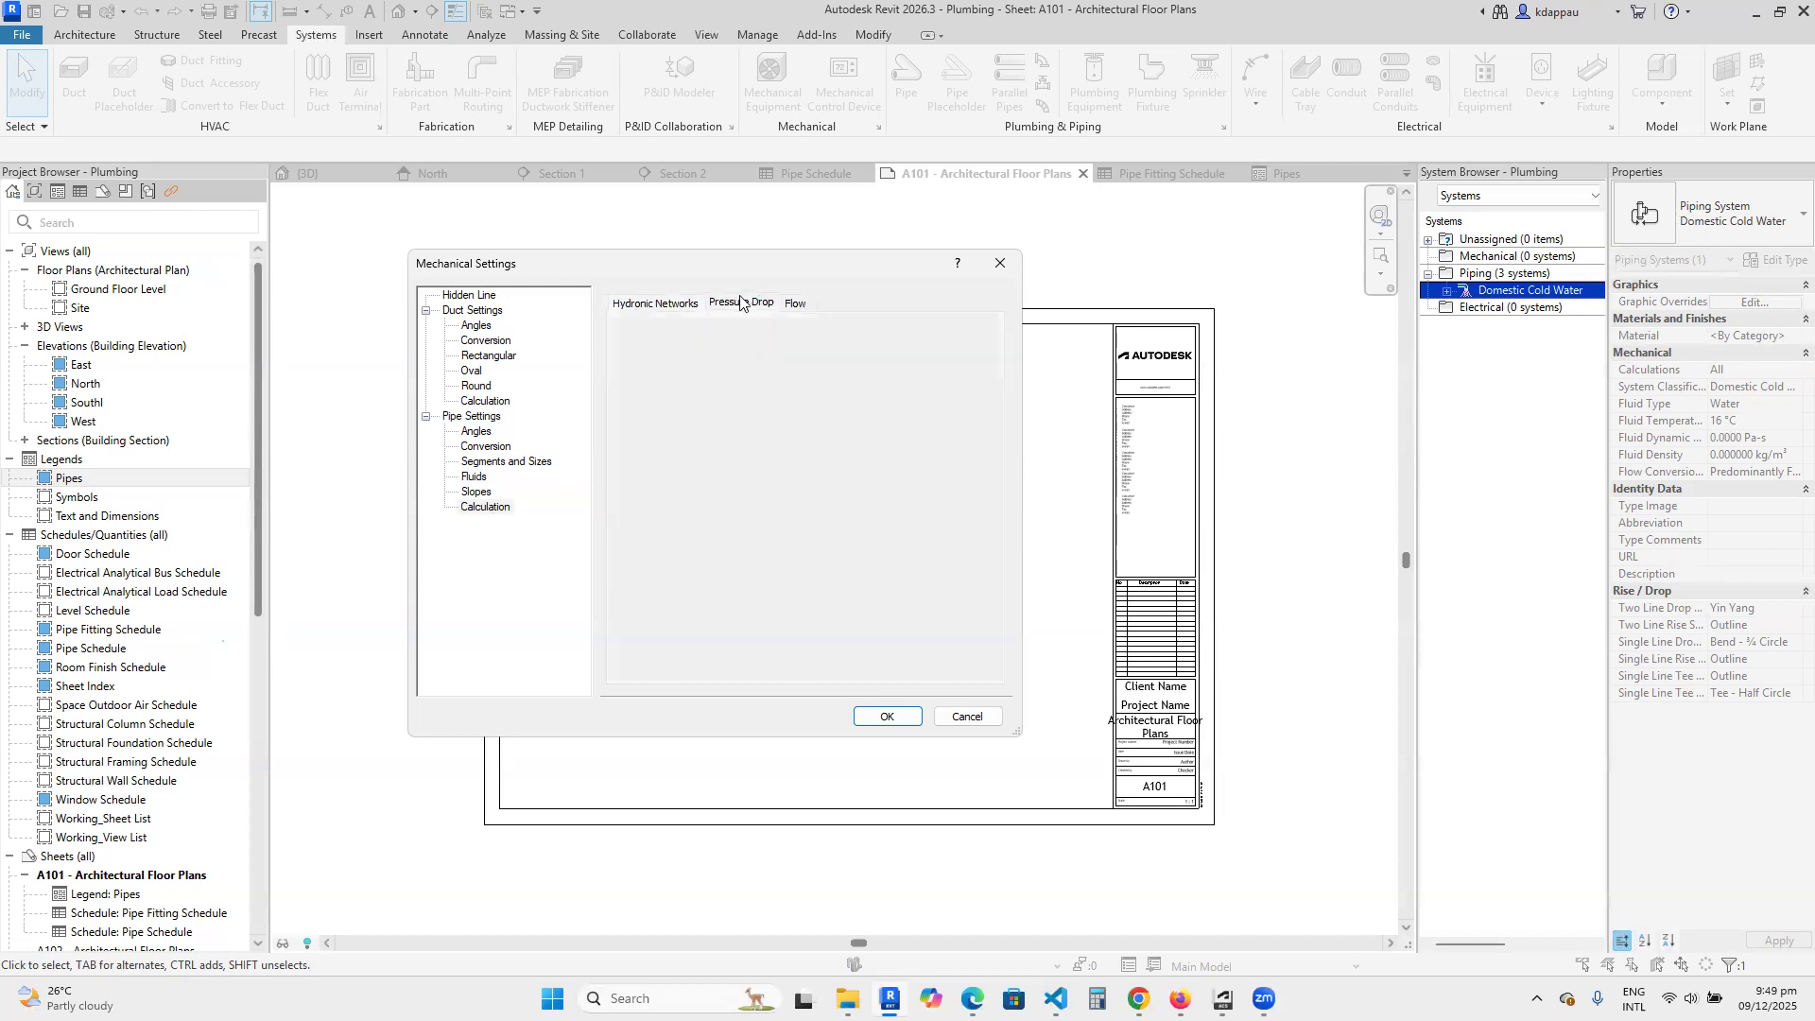
pyautogui.click(794, 303)
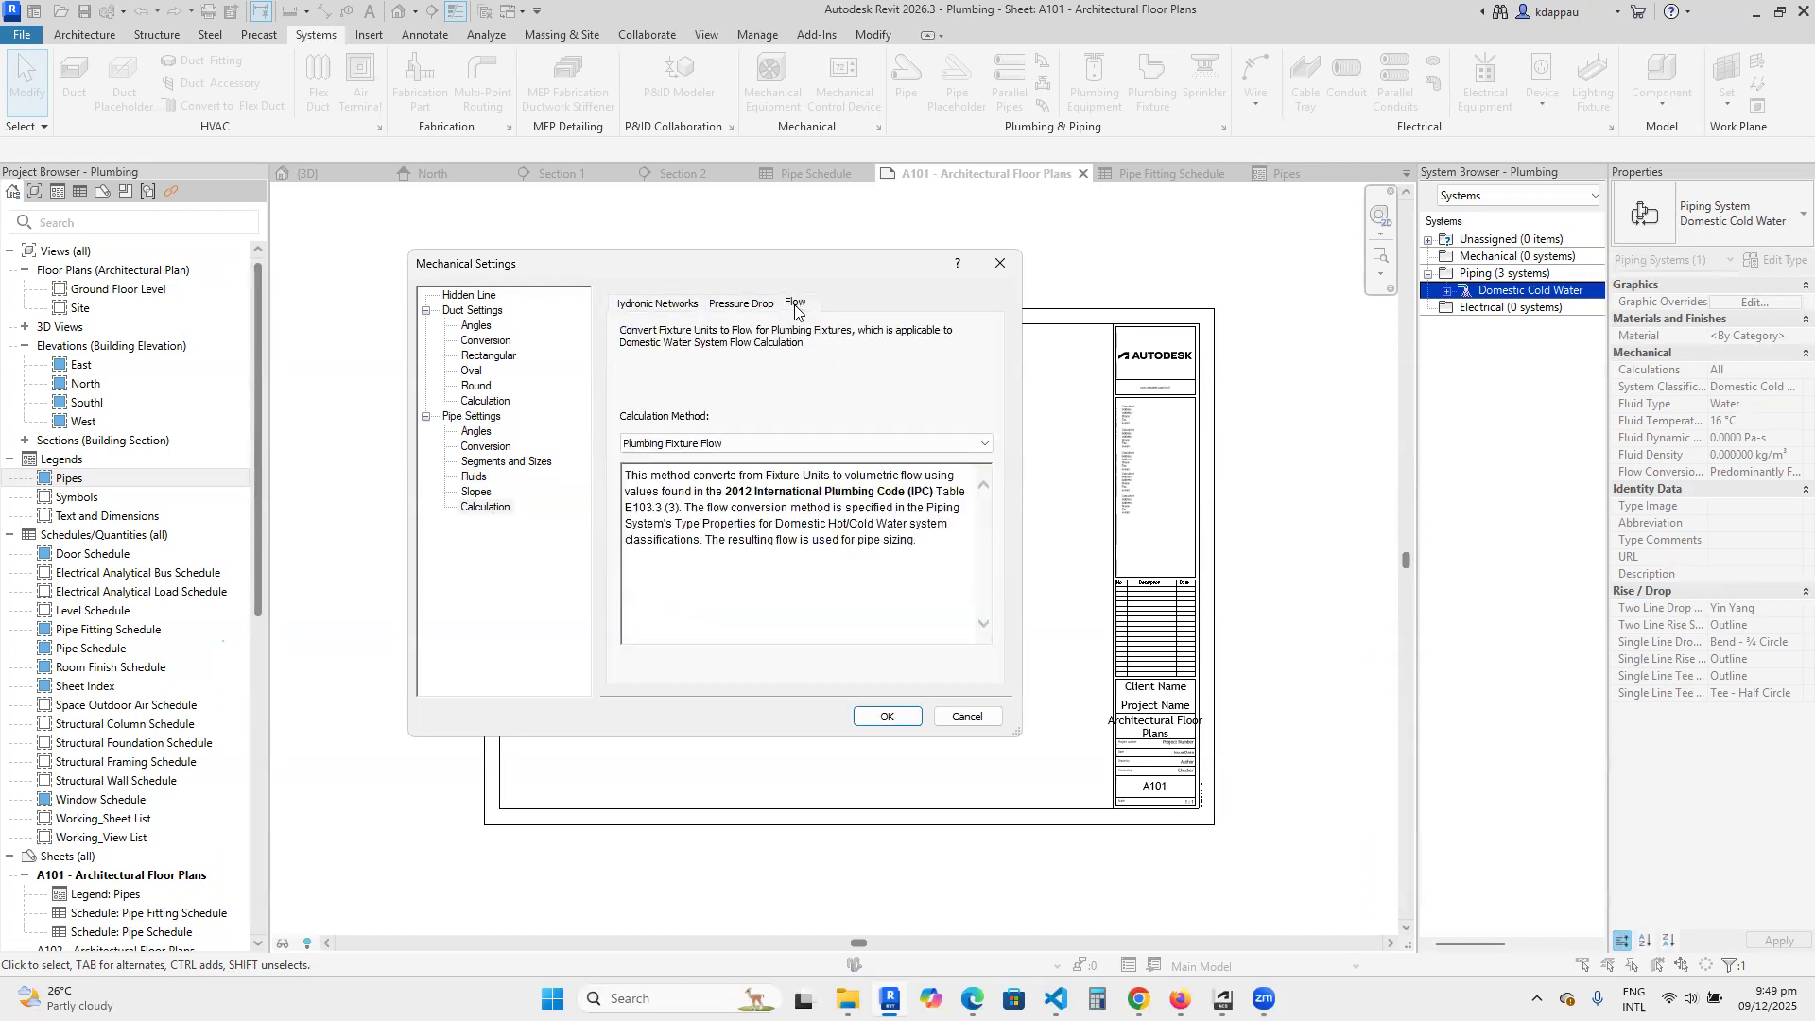
pyautogui.click(690, 305)
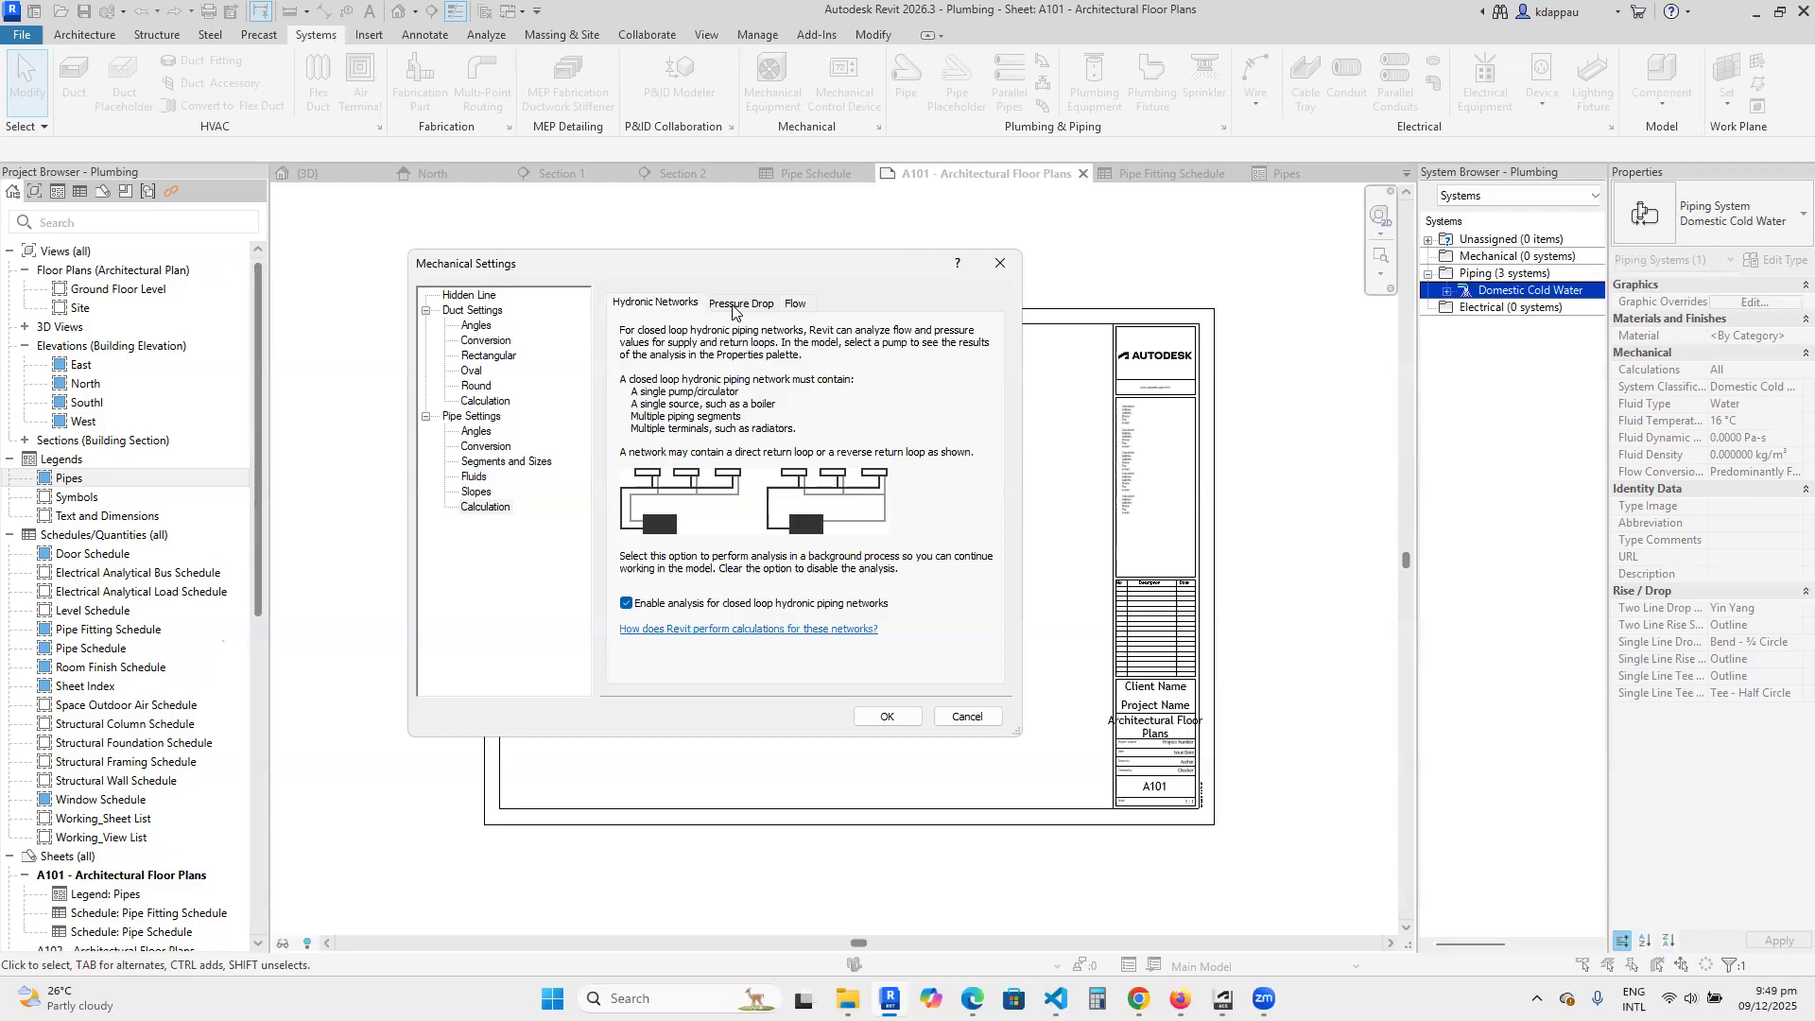
pyautogui.click(741, 304)
pyautogui.scroll(-5, 754, 529)
pyautogui.scroll(-4, 754, 529)
pyautogui.scroll(6, 742, 534)
pyautogui.scroll(2, 737, 537)
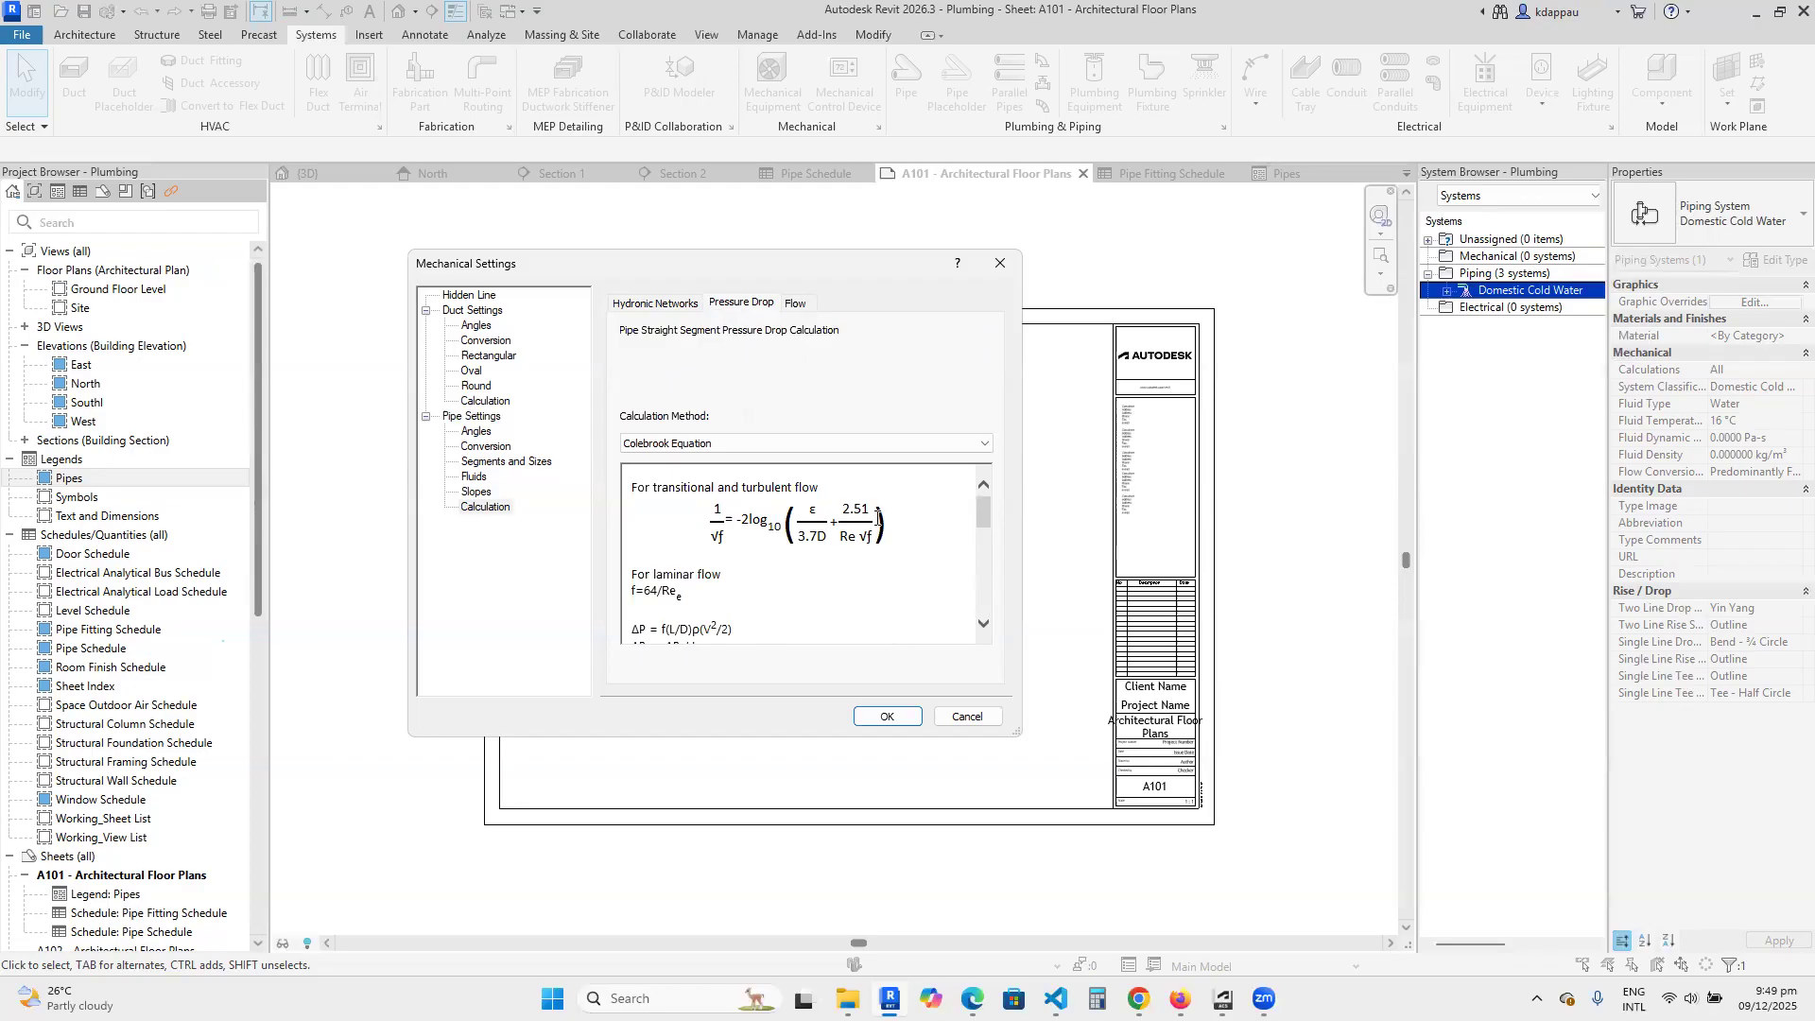
# Set the pipe pressure drop calculation method to Haaland Equation, then review its definitions and the flow calculation method.
pyautogui.click(681, 442)
pyautogui.click(661, 474)
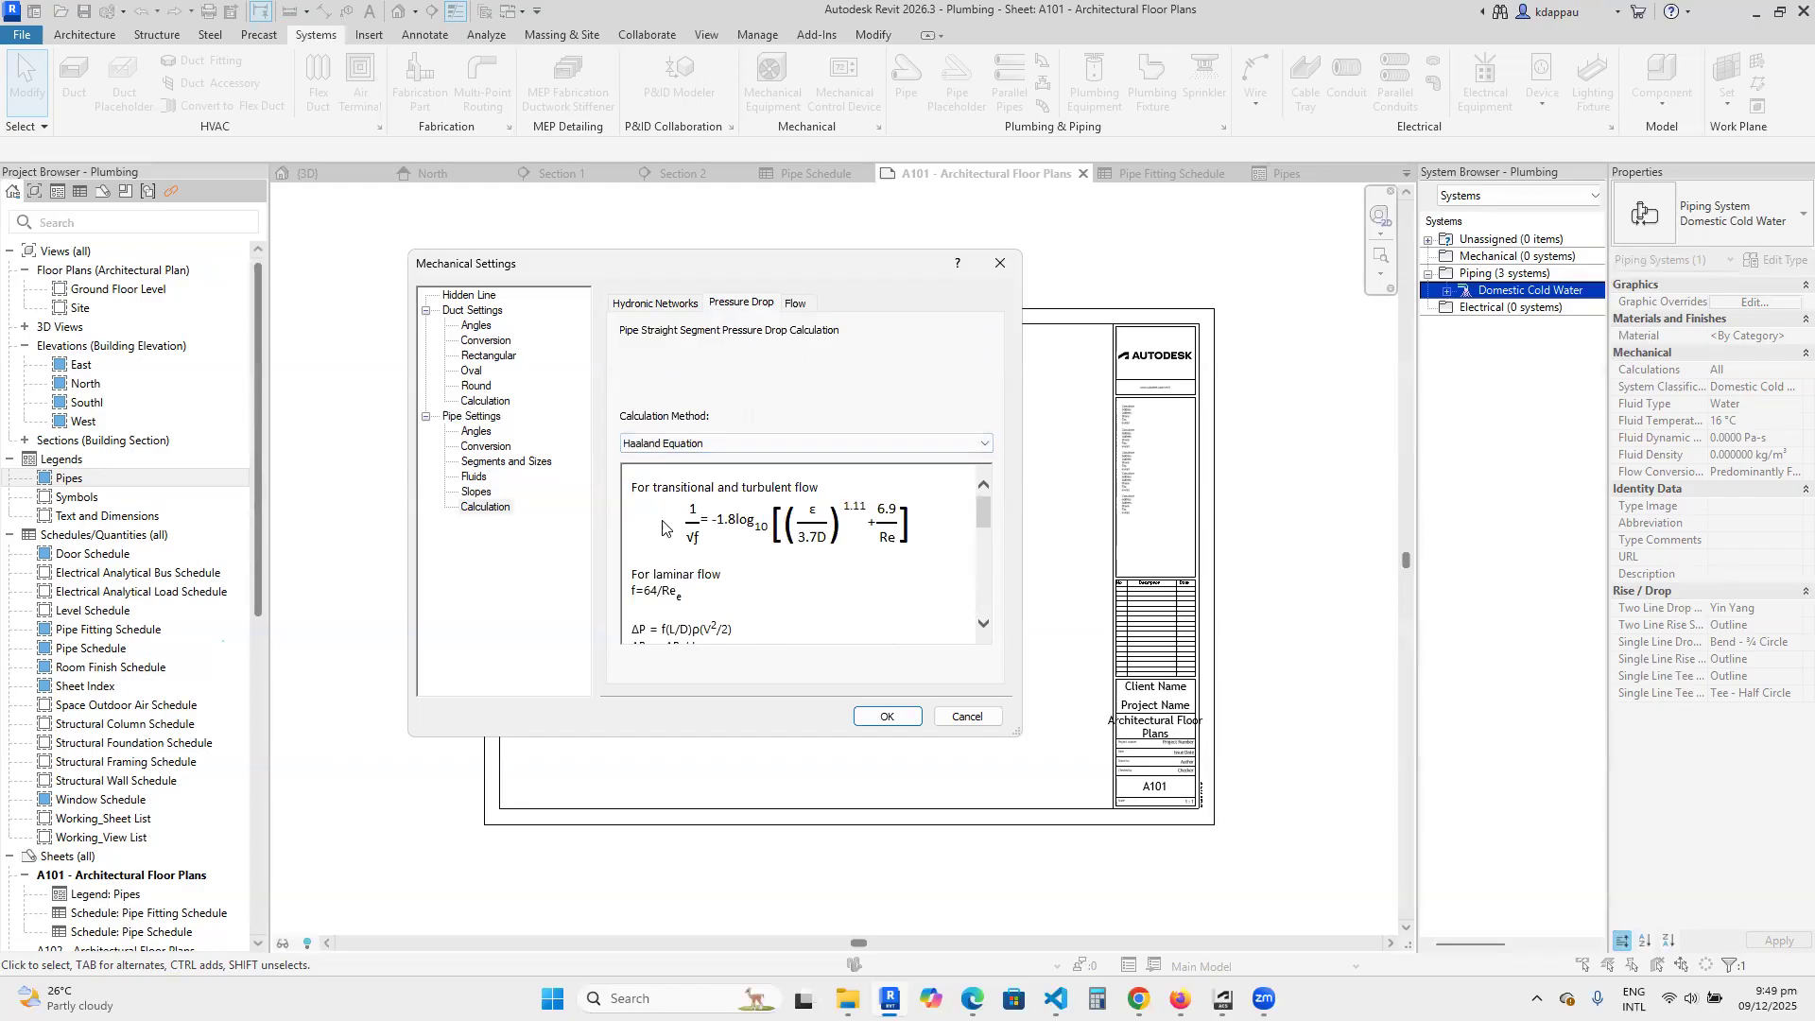
pyautogui.scroll(-3, 691, 562)
pyautogui.scroll(-5, 691, 561)
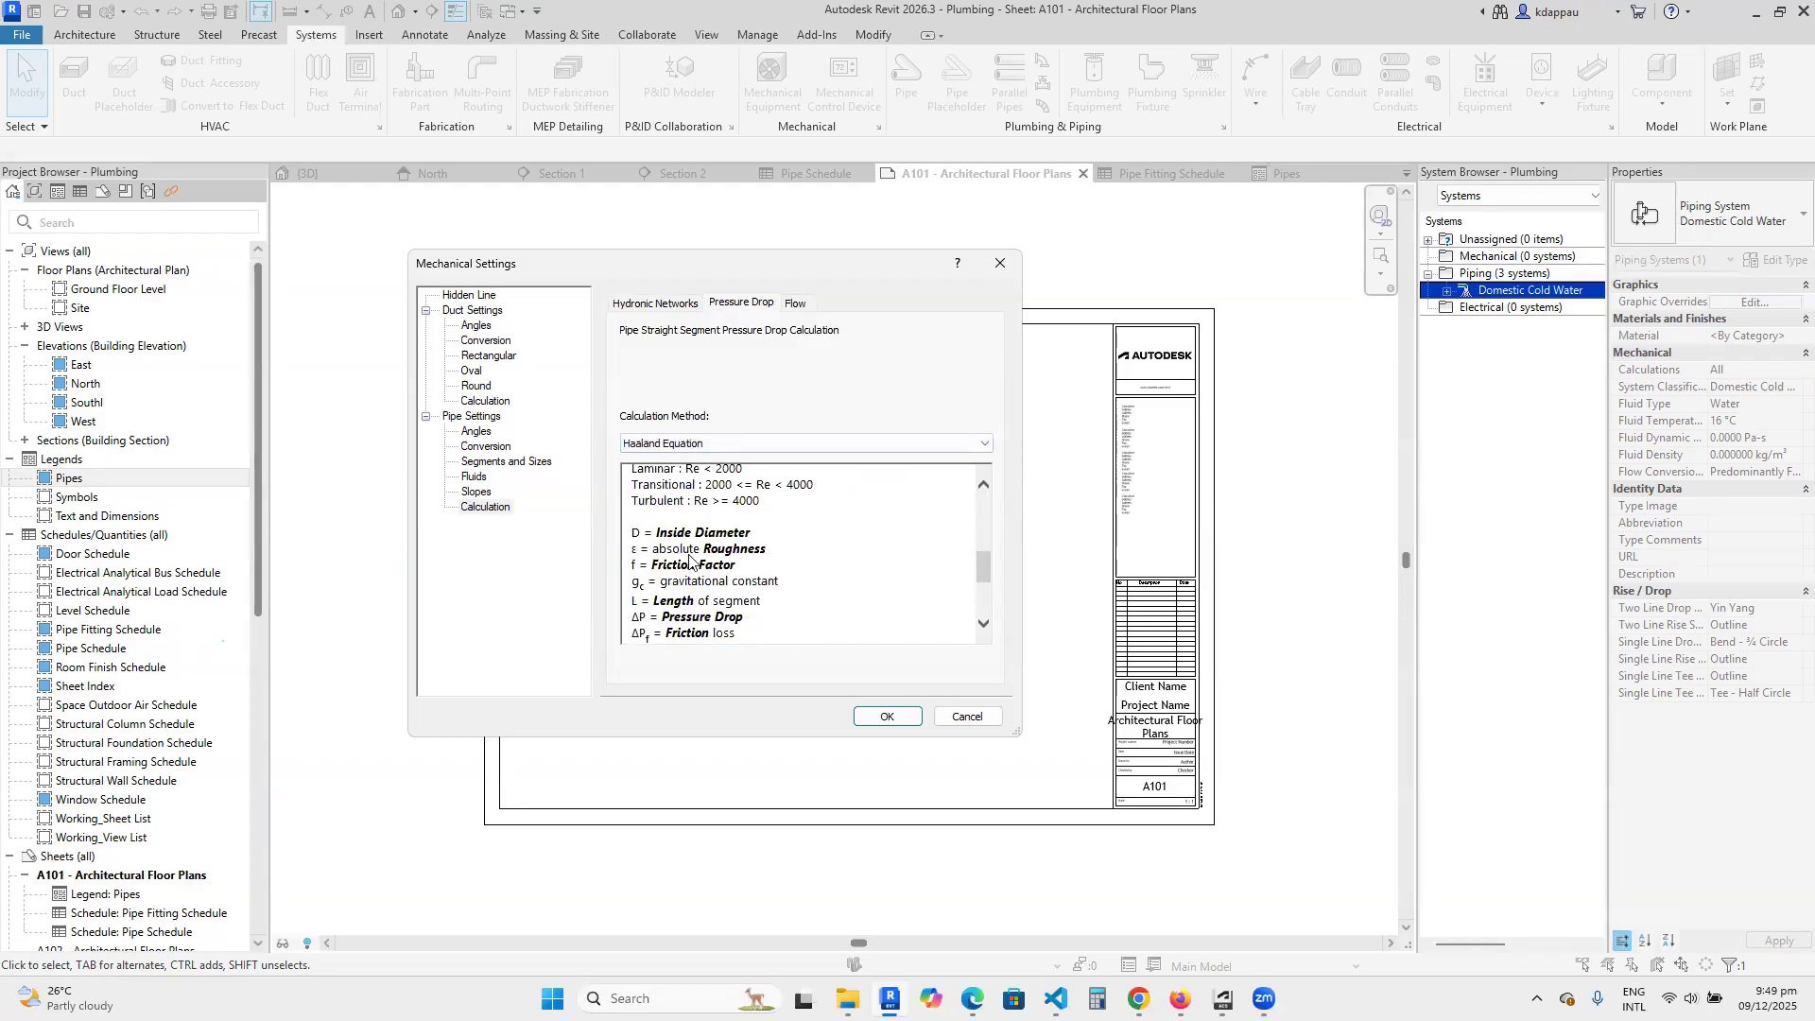
pyautogui.click(794, 303)
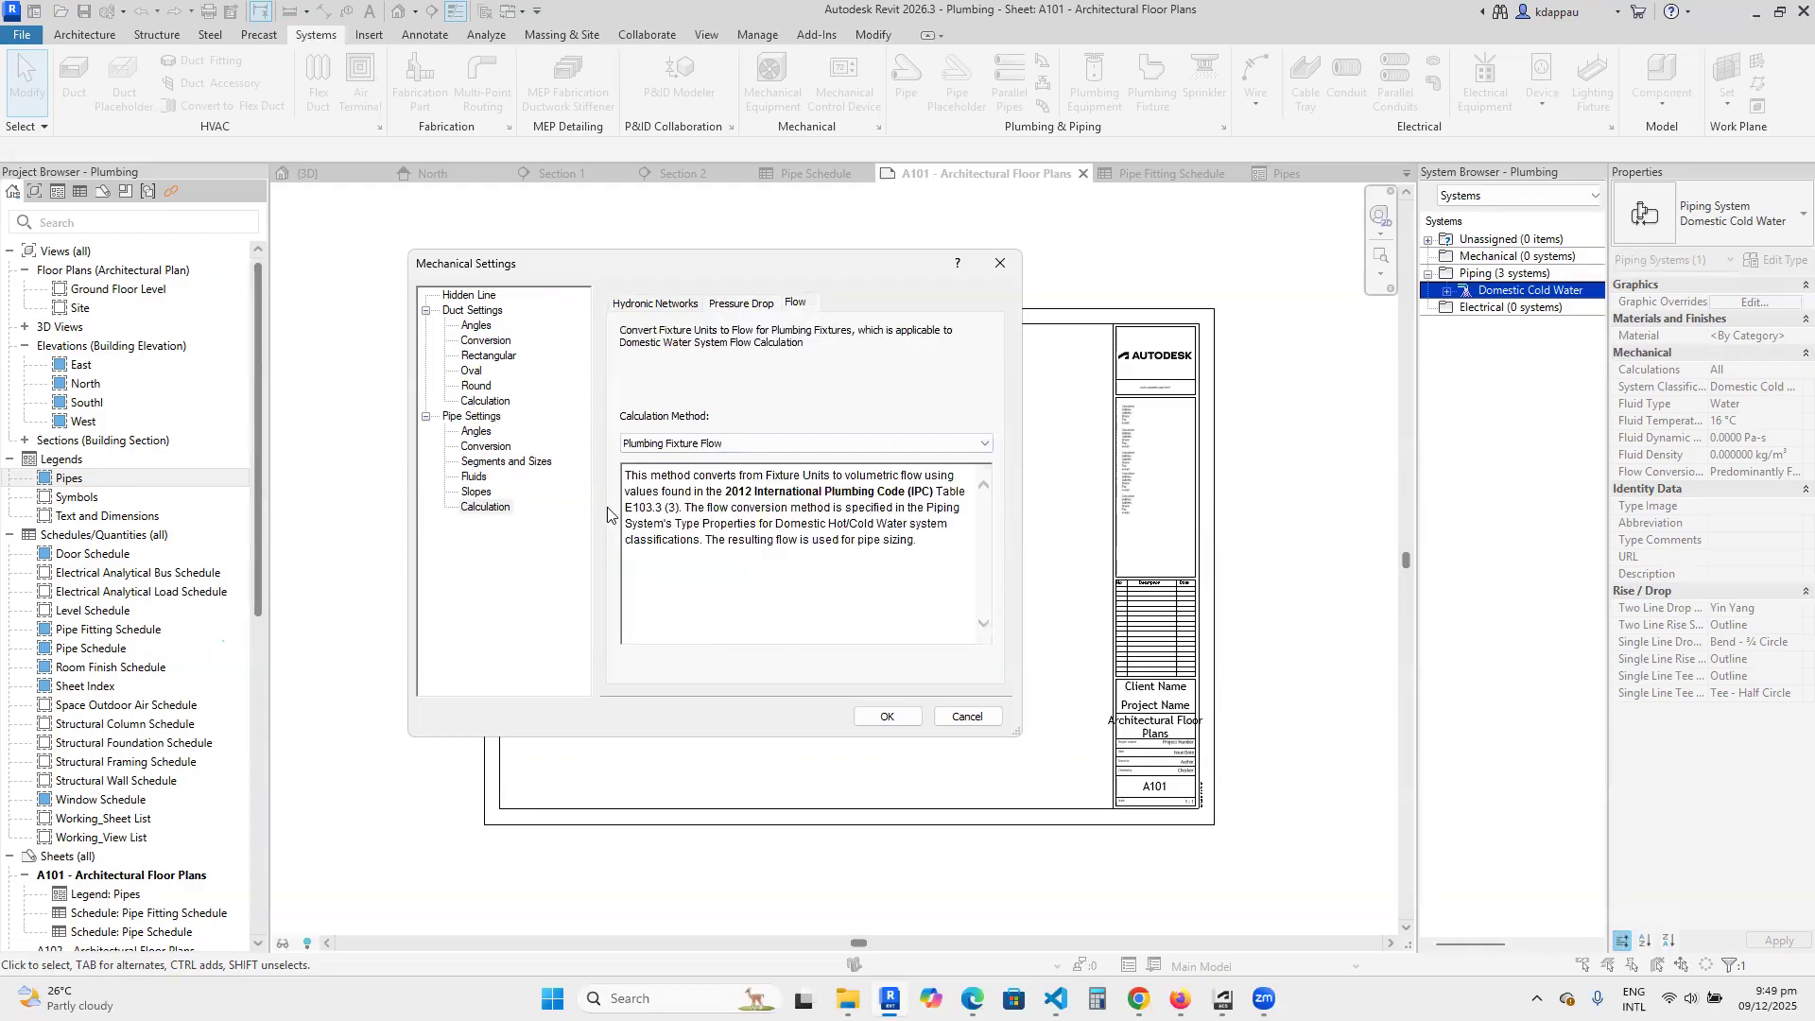
# Review the general pipe settings and the duct angle, conversion and rectangular size settings, closing Mechanical Settings without saving.
pyautogui.click(467, 417)
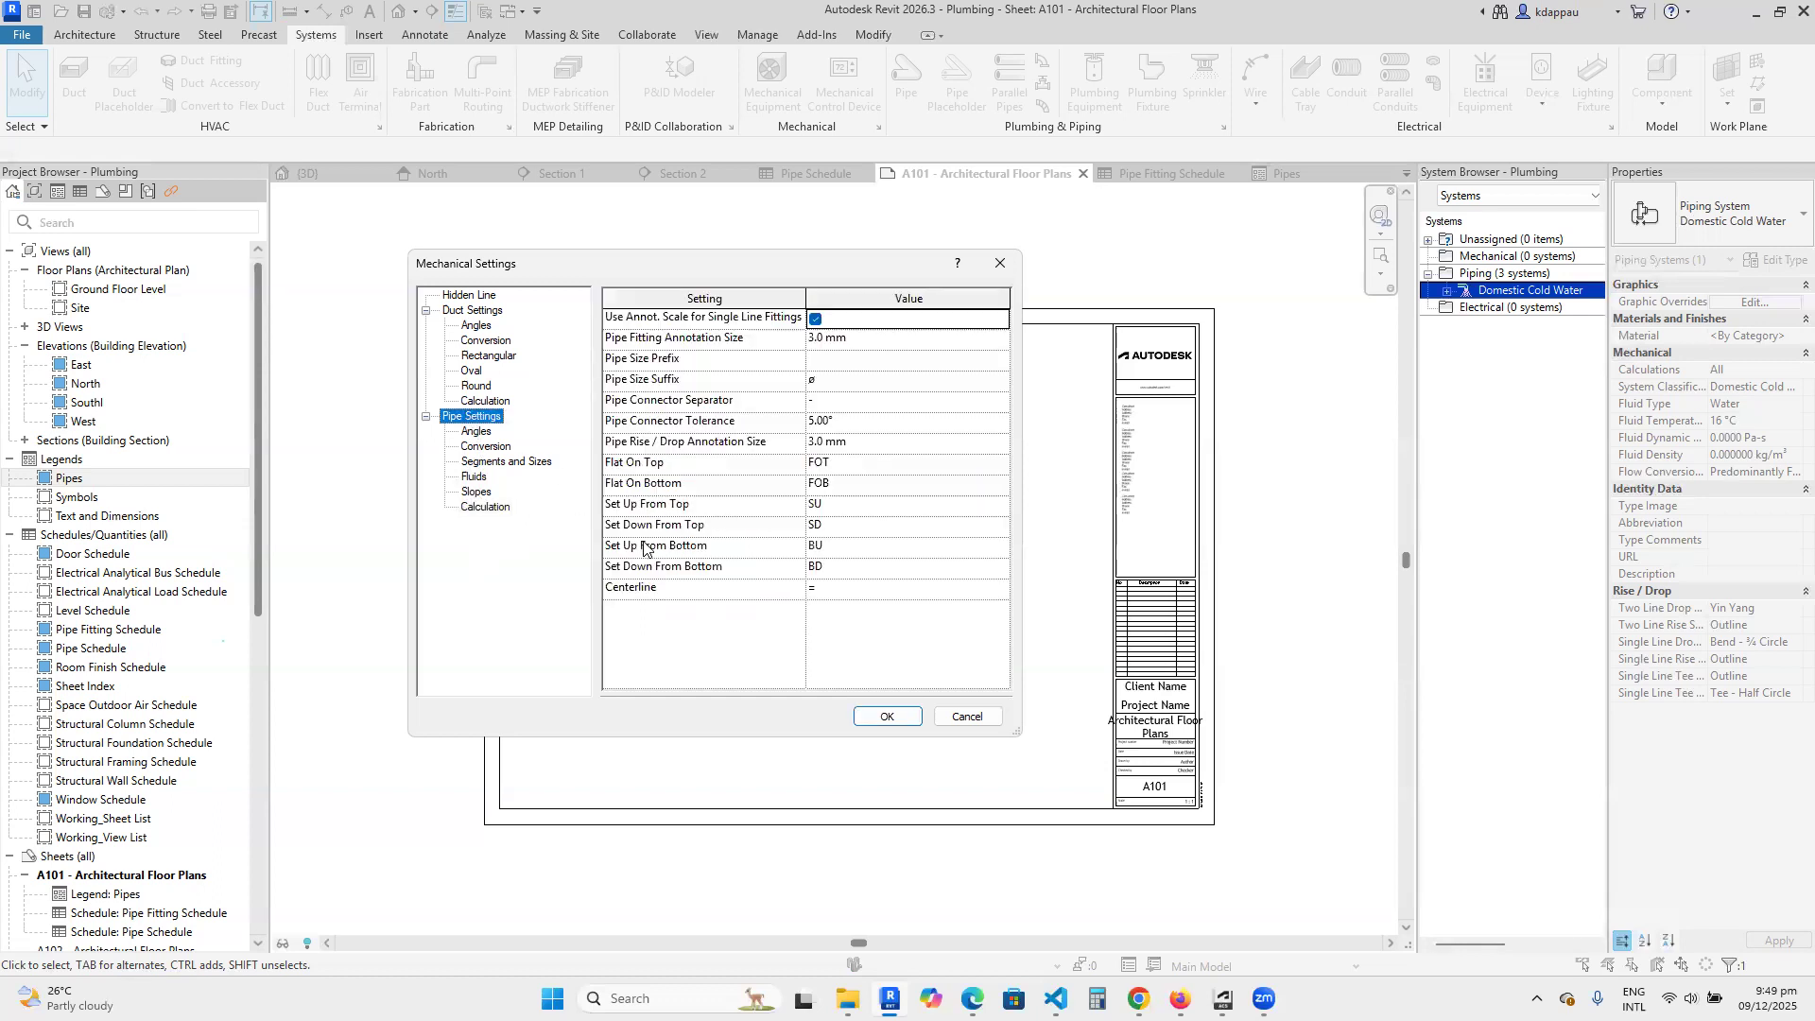
pyautogui.click(953, 717)
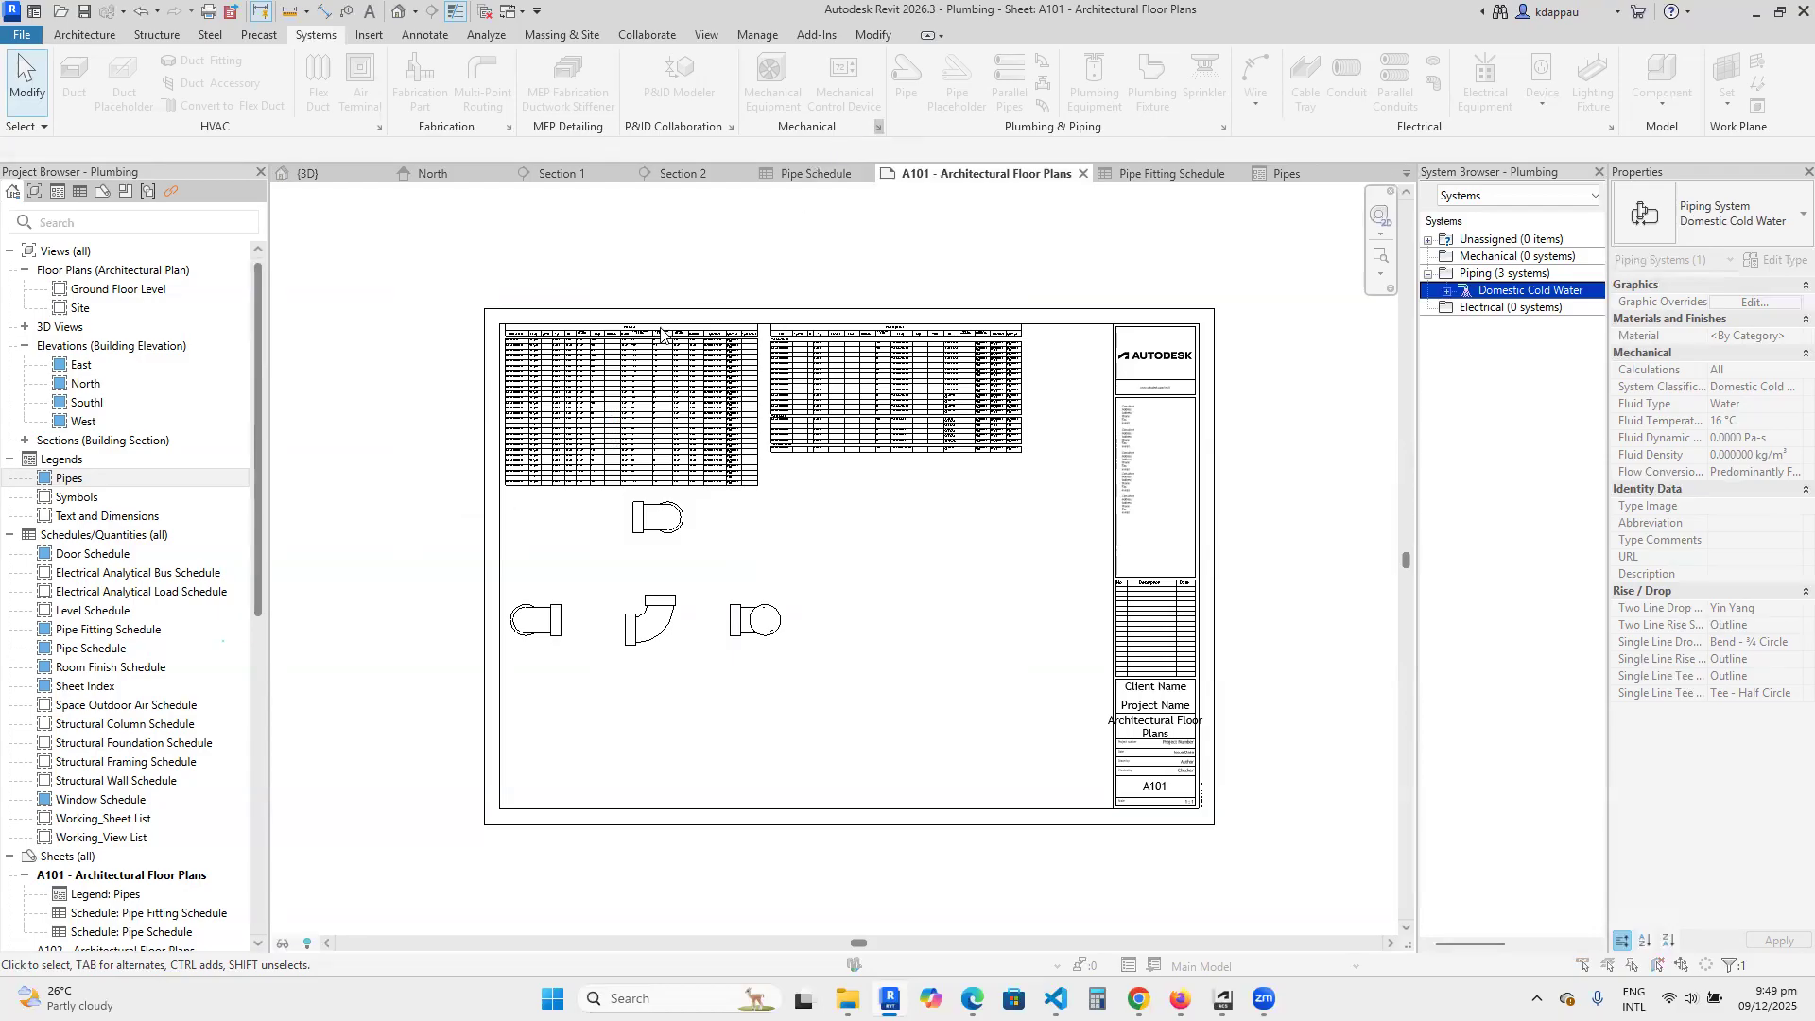
pyautogui.press('m')
pyautogui.press('s')
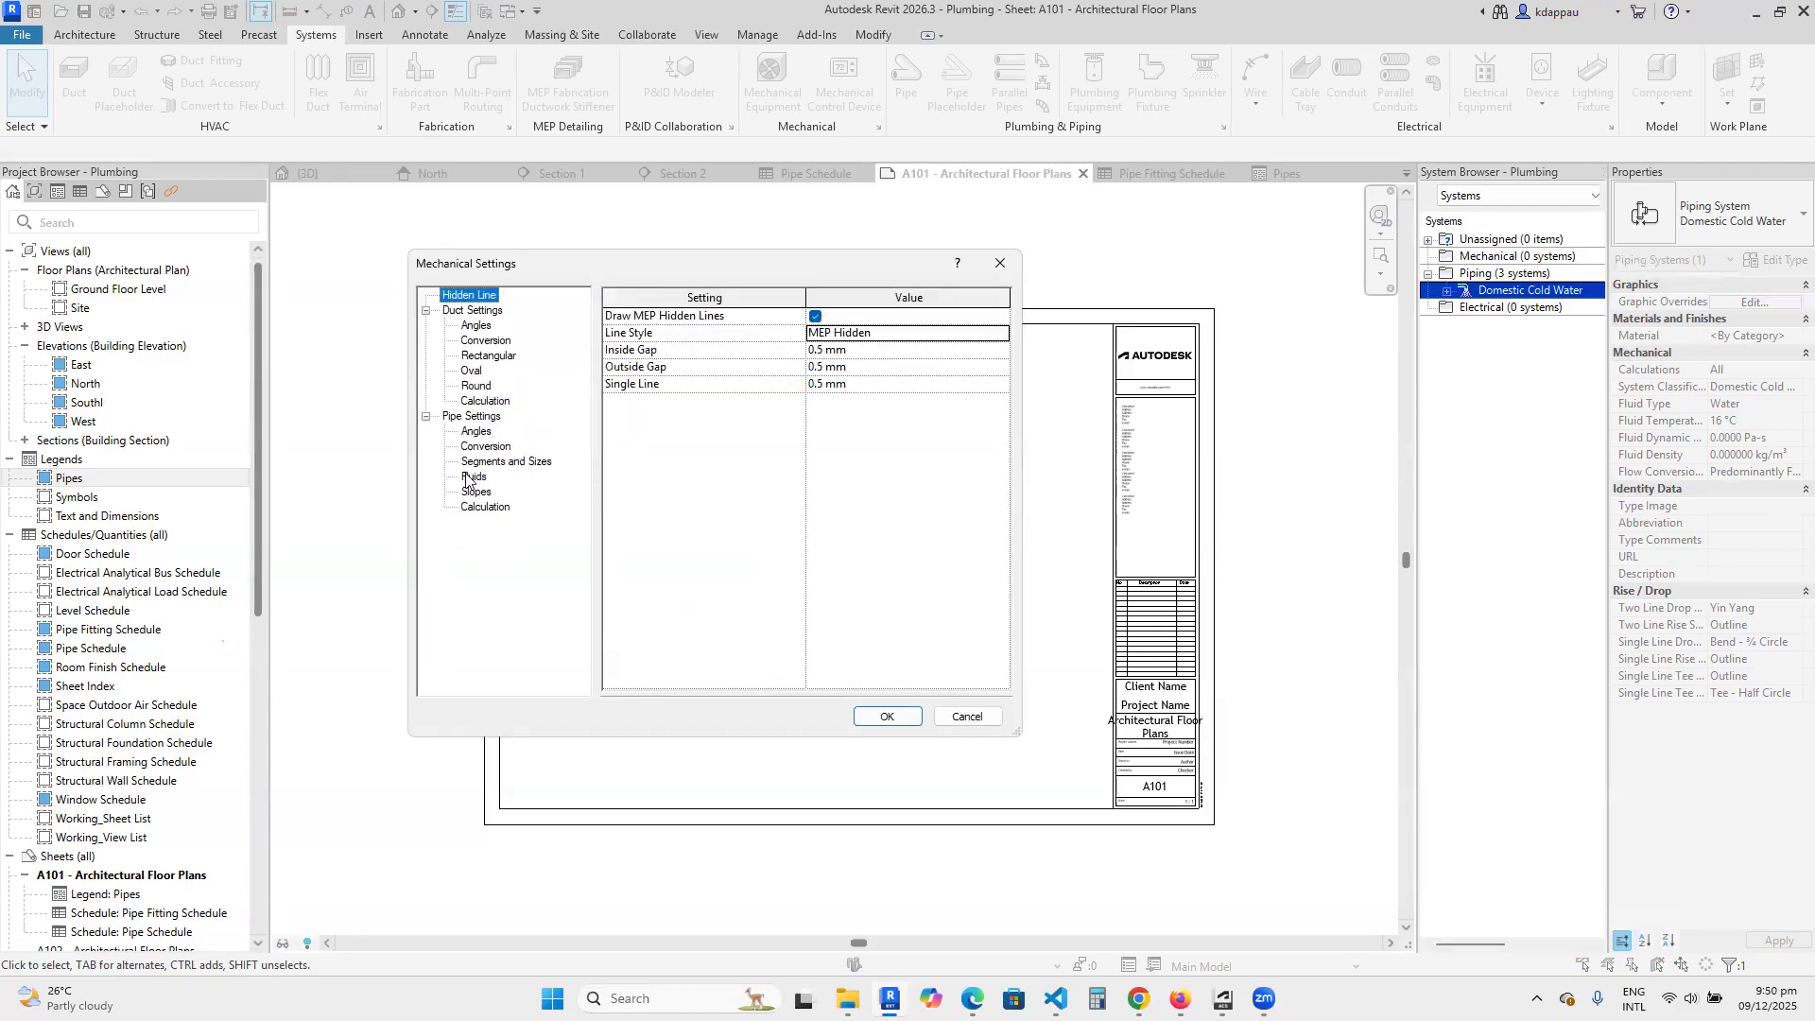
pyautogui.click(477, 326)
pyautogui.click(482, 342)
pyautogui.click(478, 358)
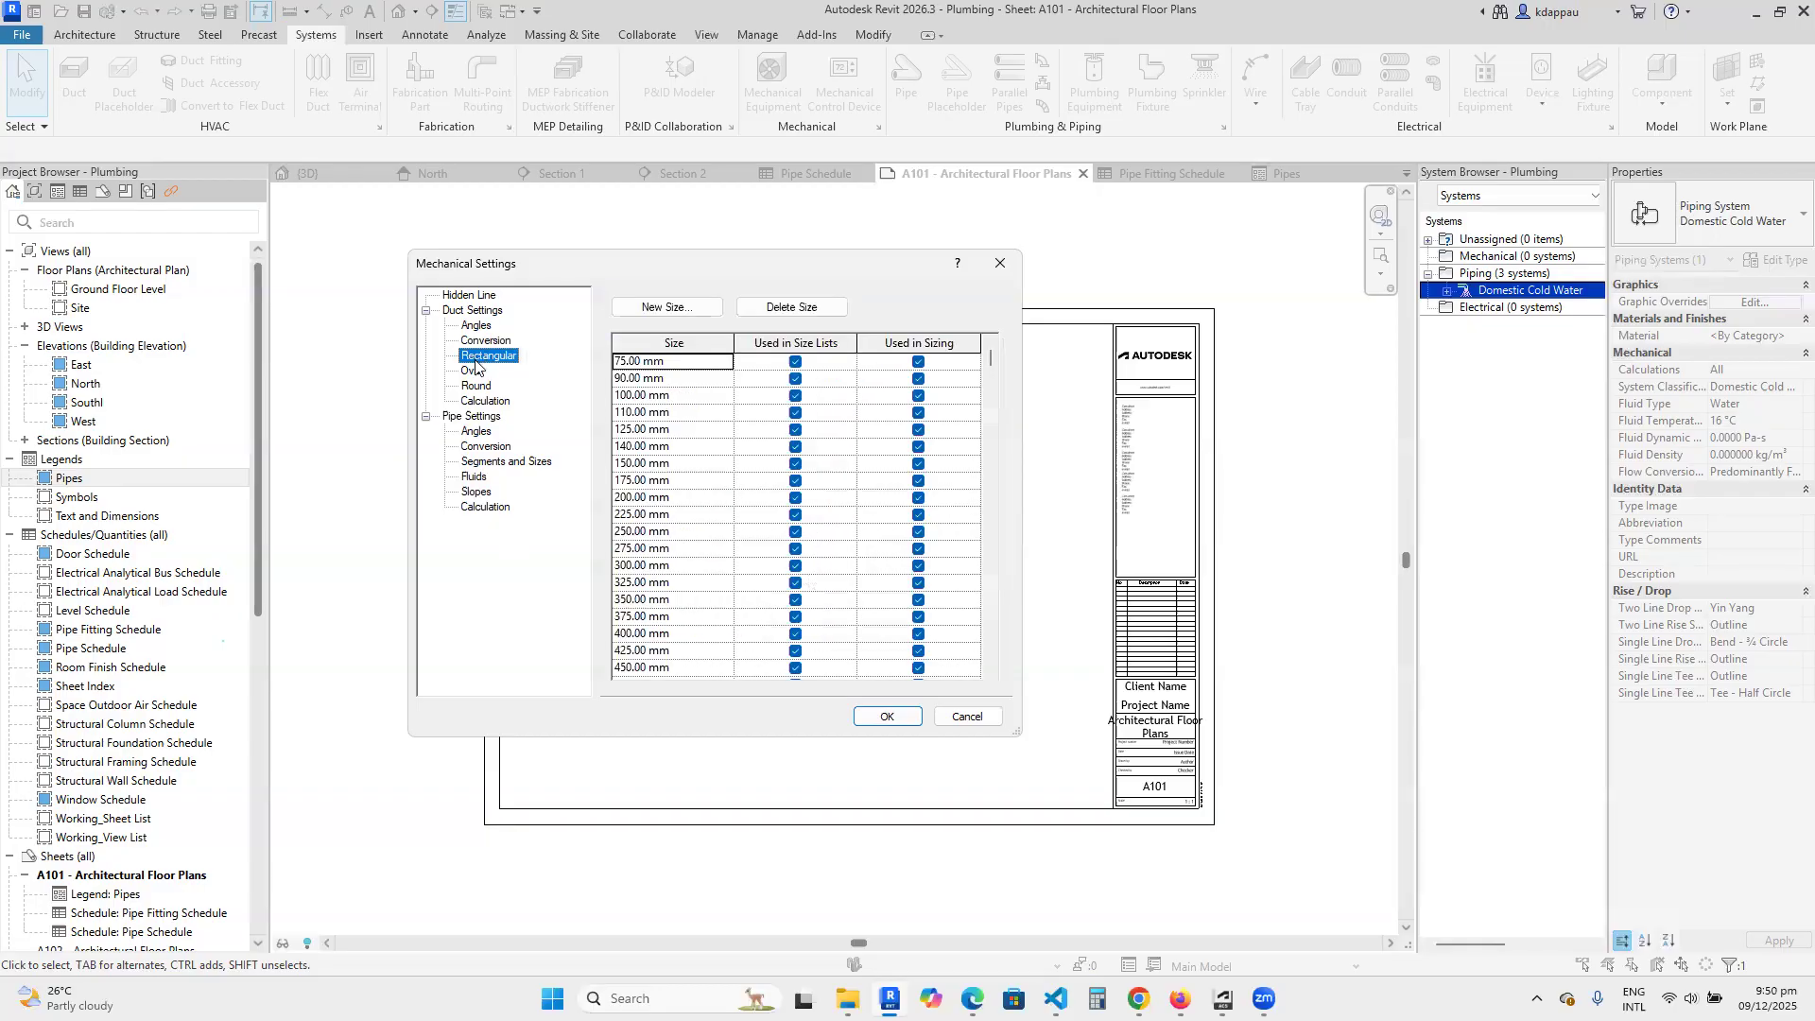
pyautogui.click(978, 719)
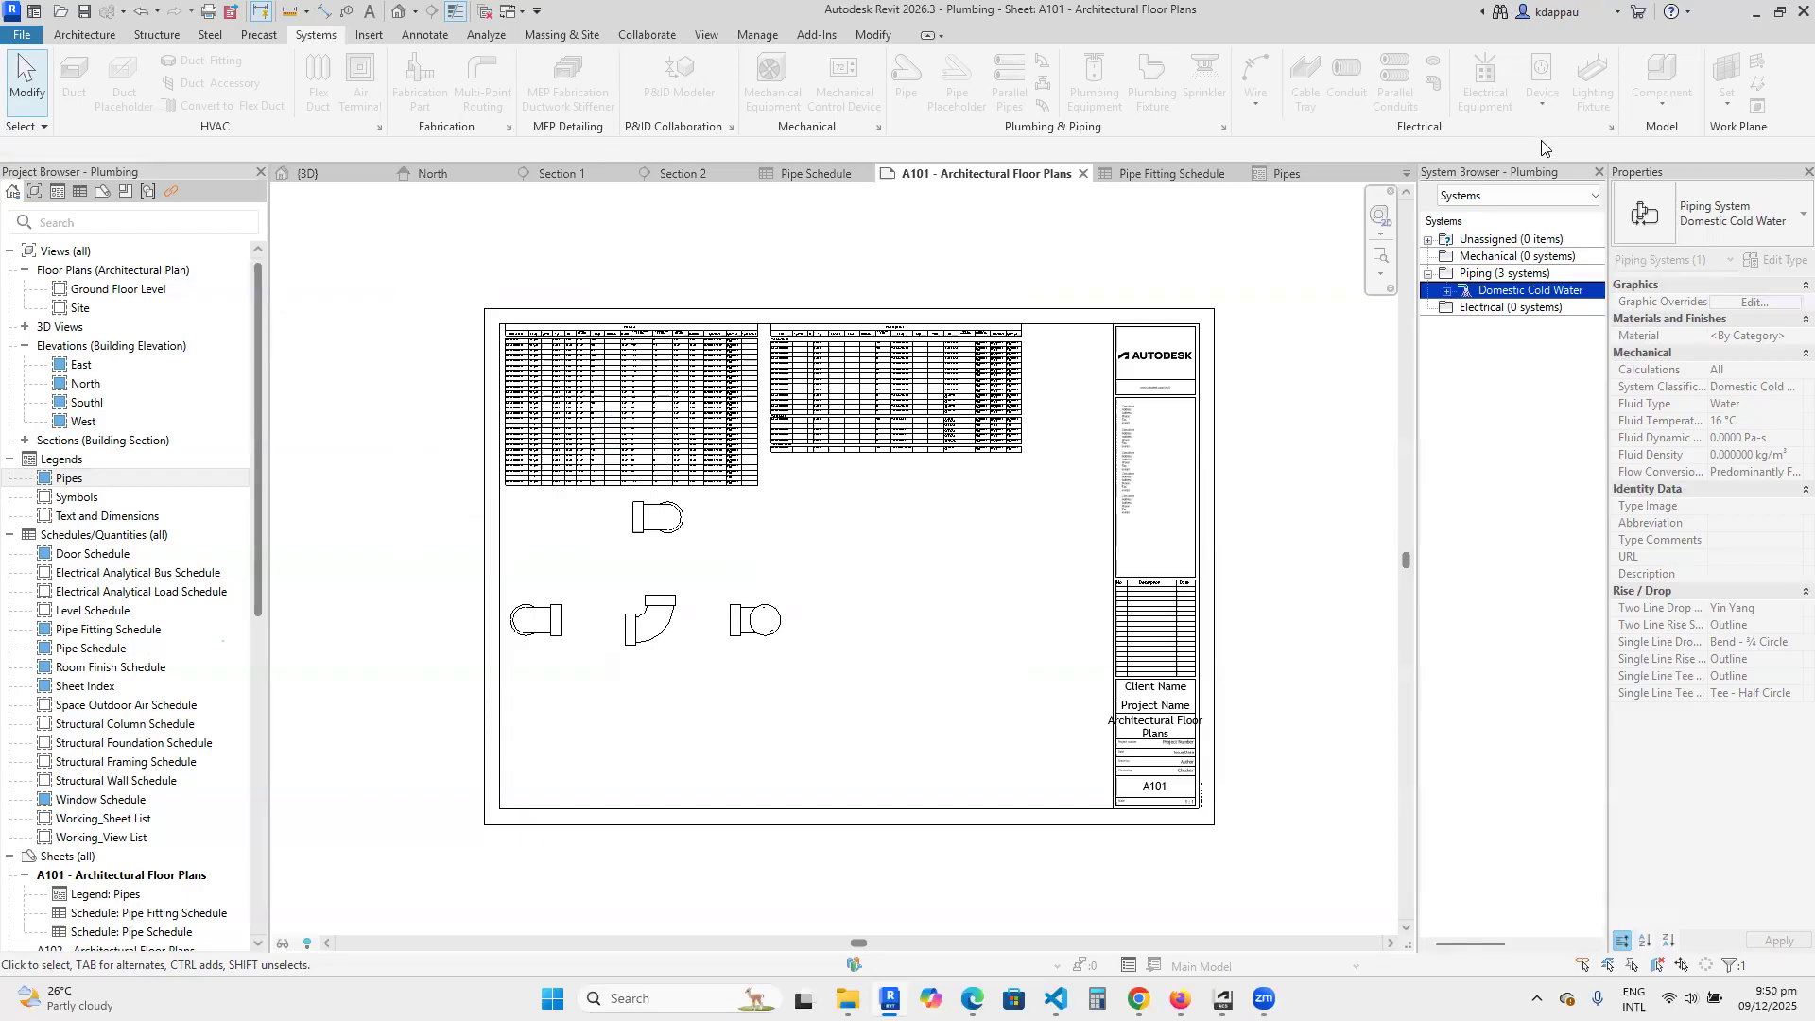
# Review the general, wiring, voltage definition and distribution system pages of the Electrical Settings.
pyautogui.click(1611, 127)
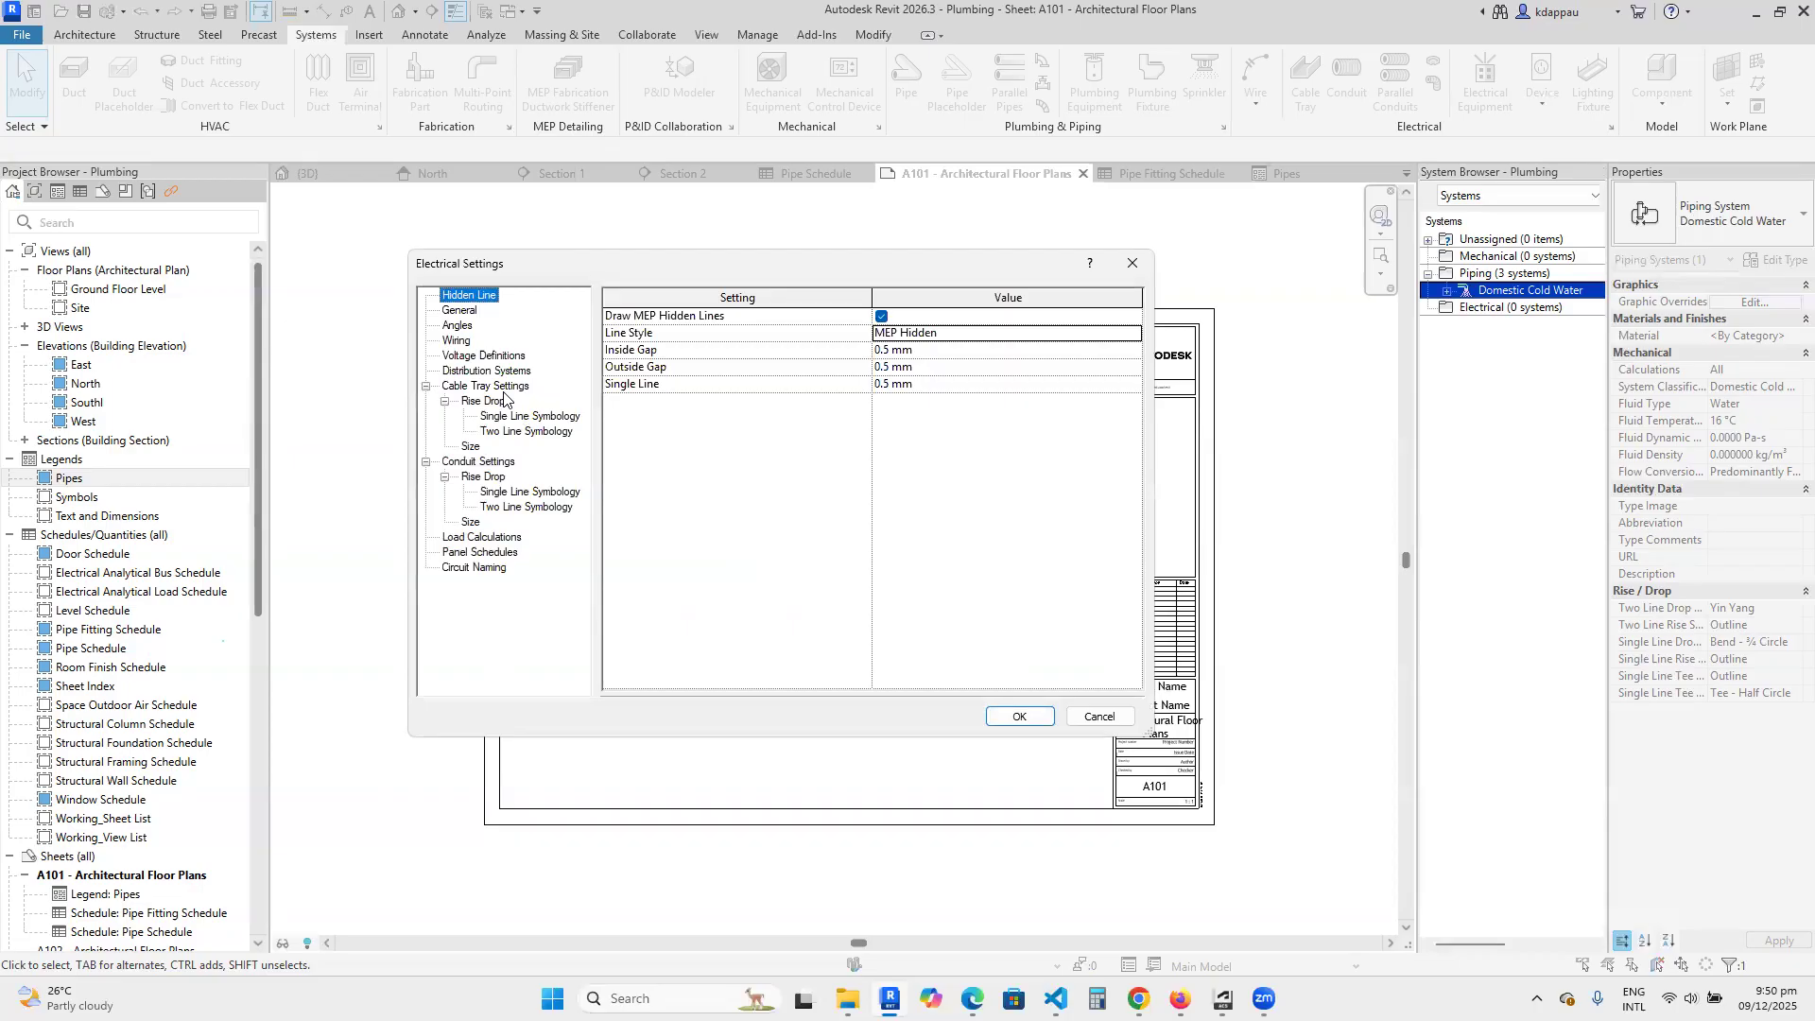
pyautogui.click(463, 315)
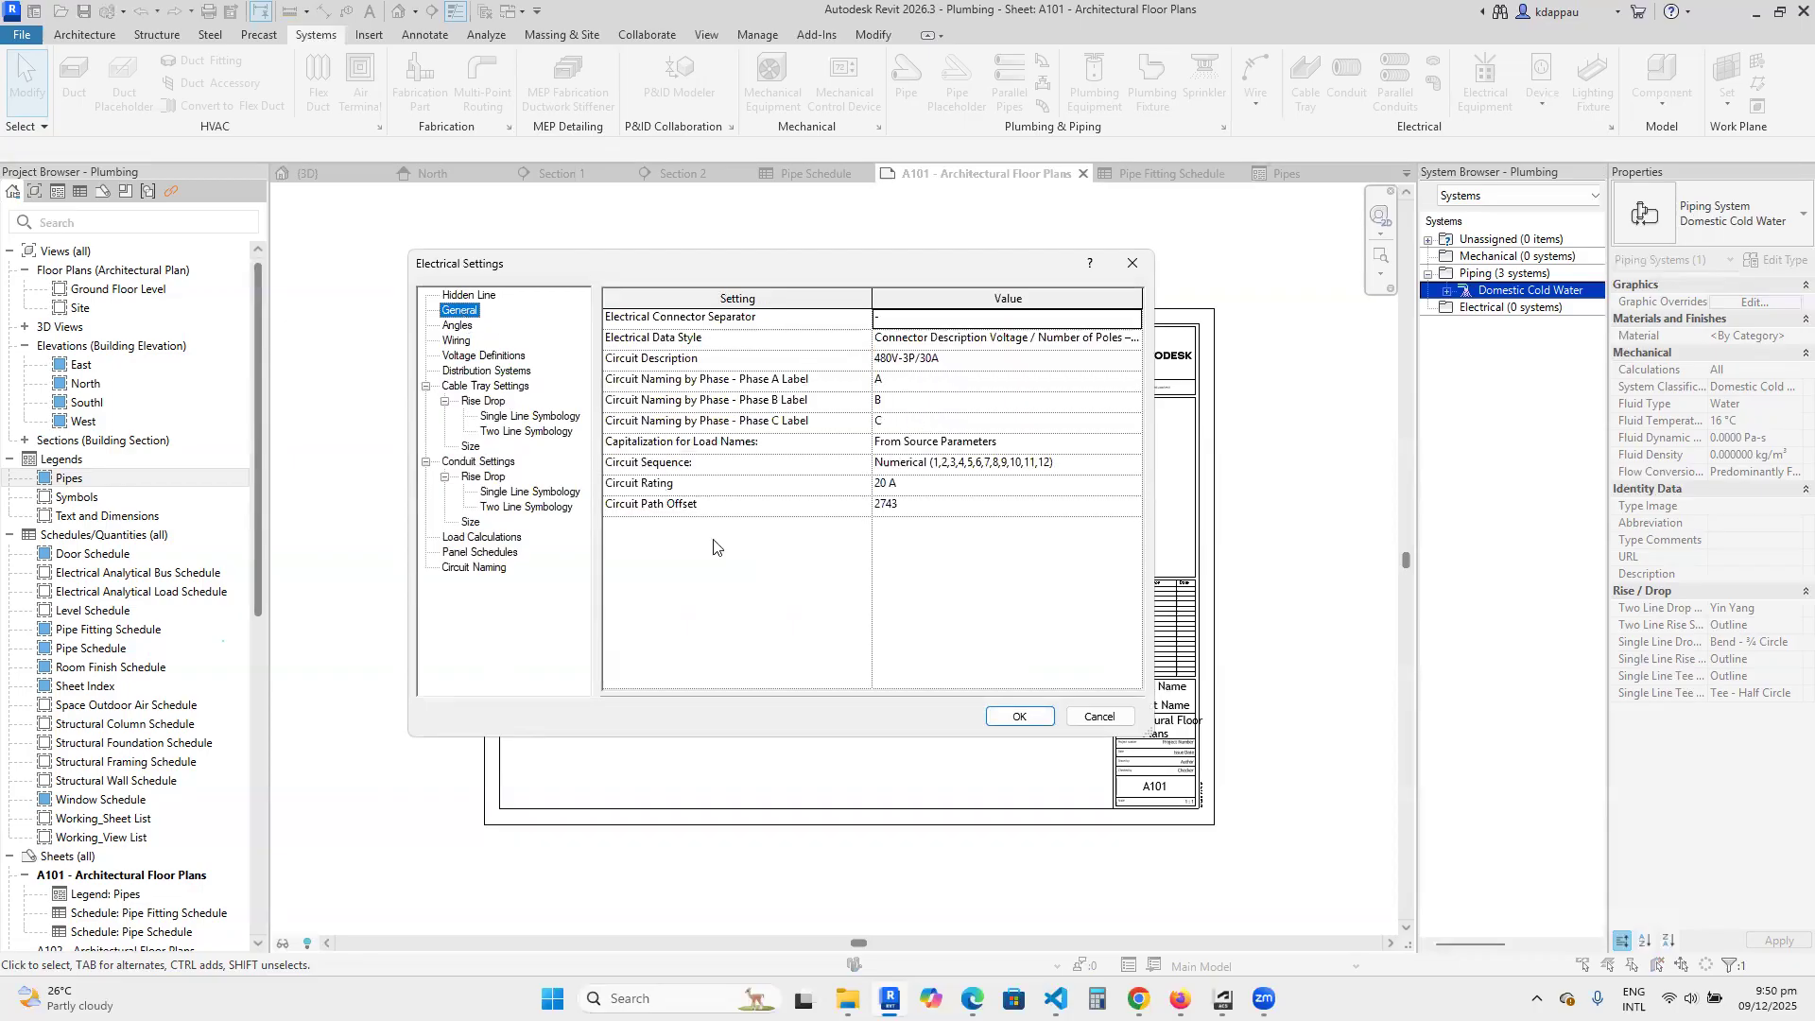
pyautogui.click(456, 340)
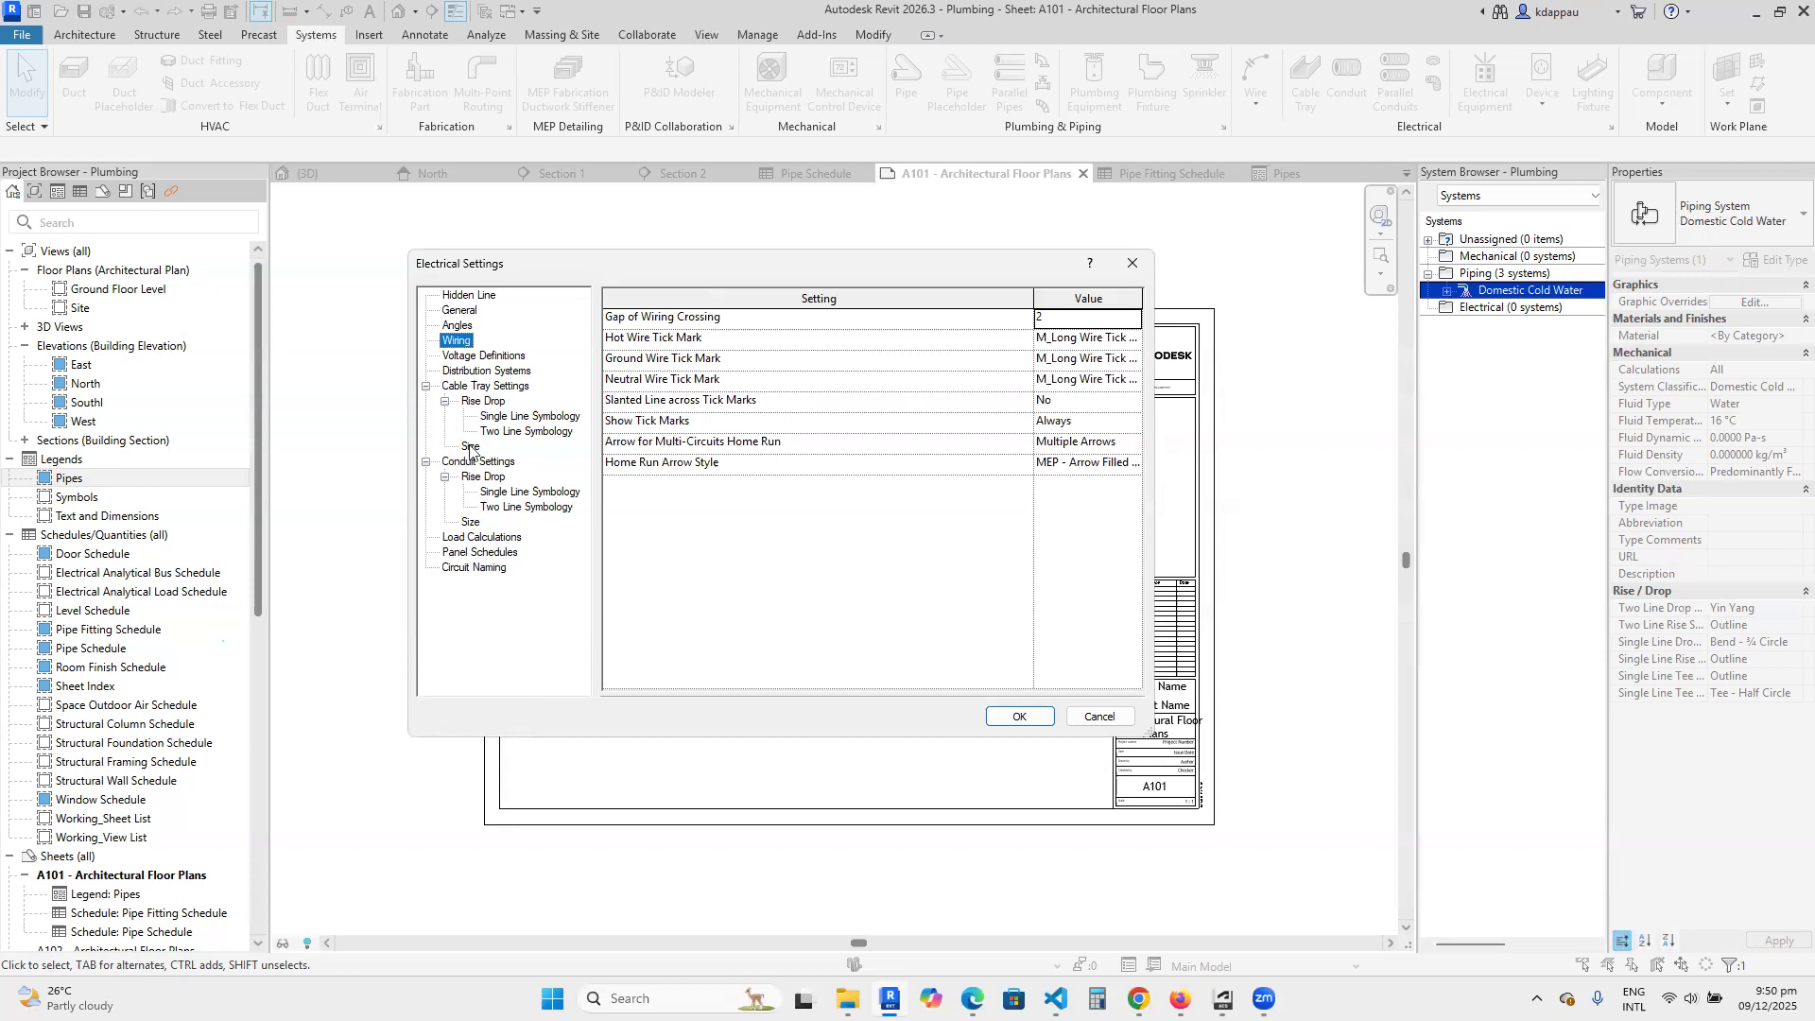
pyautogui.click(480, 358)
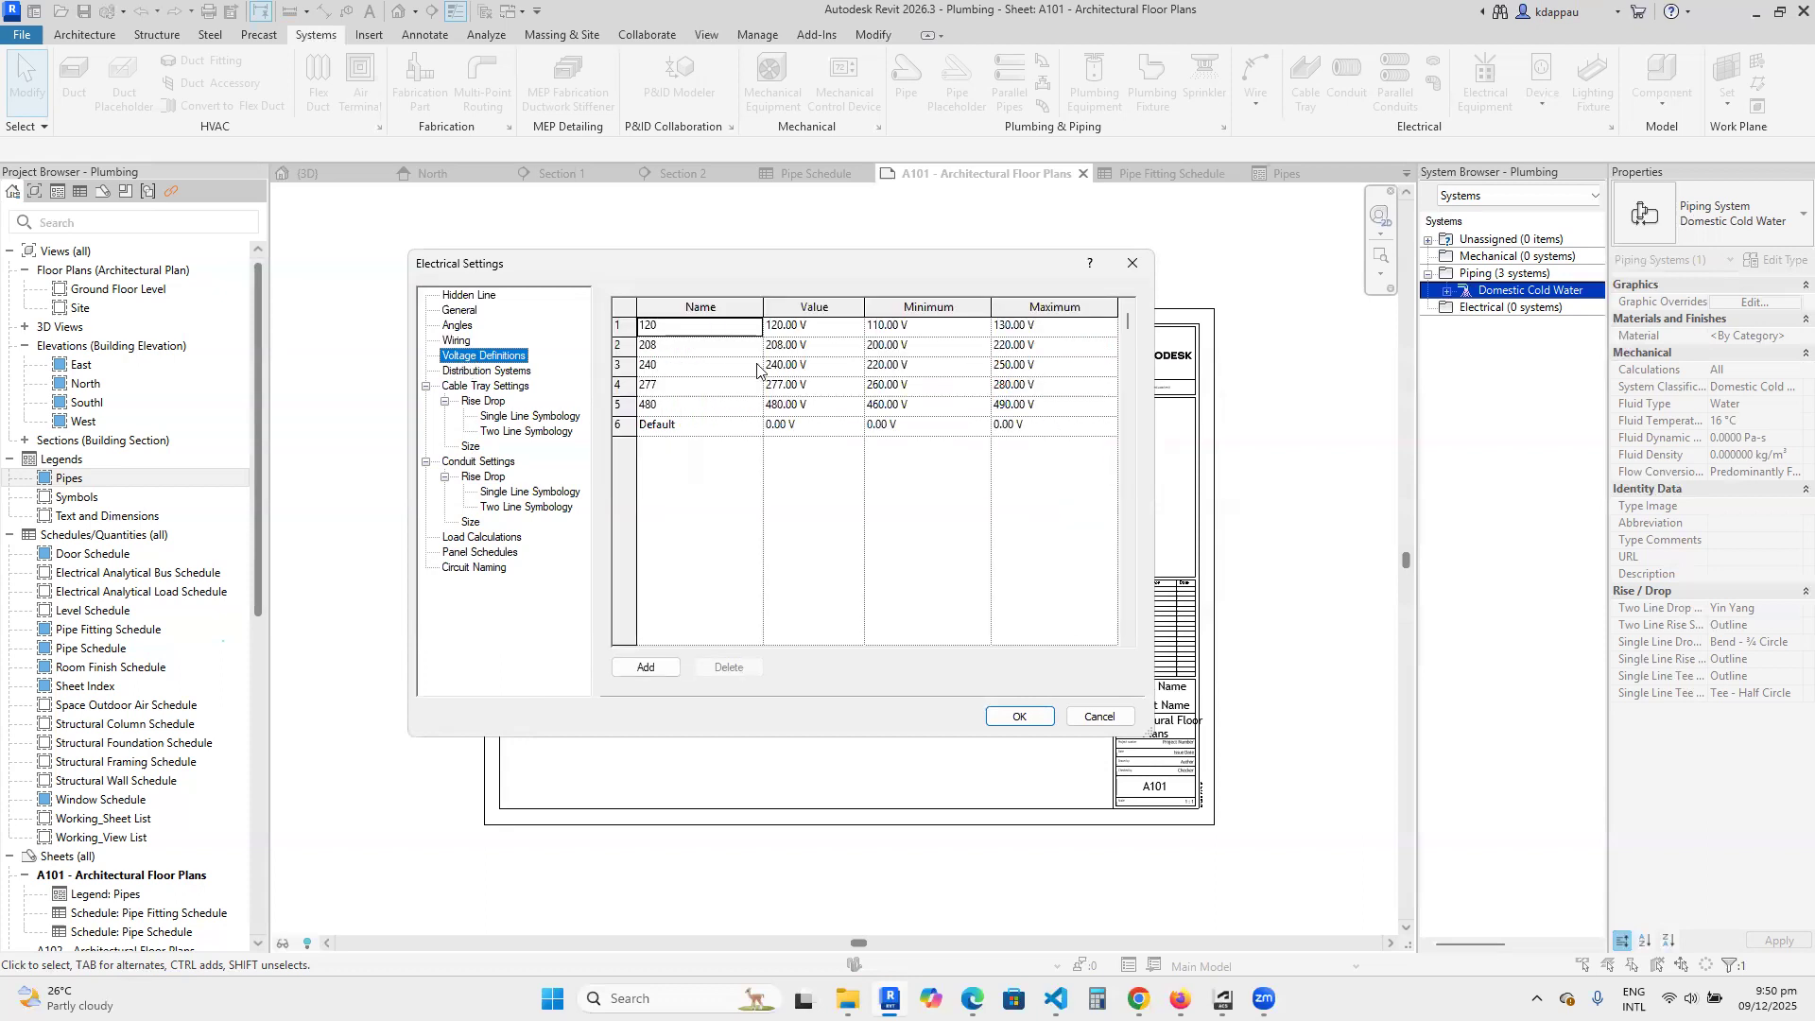
pyautogui.click(483, 370)
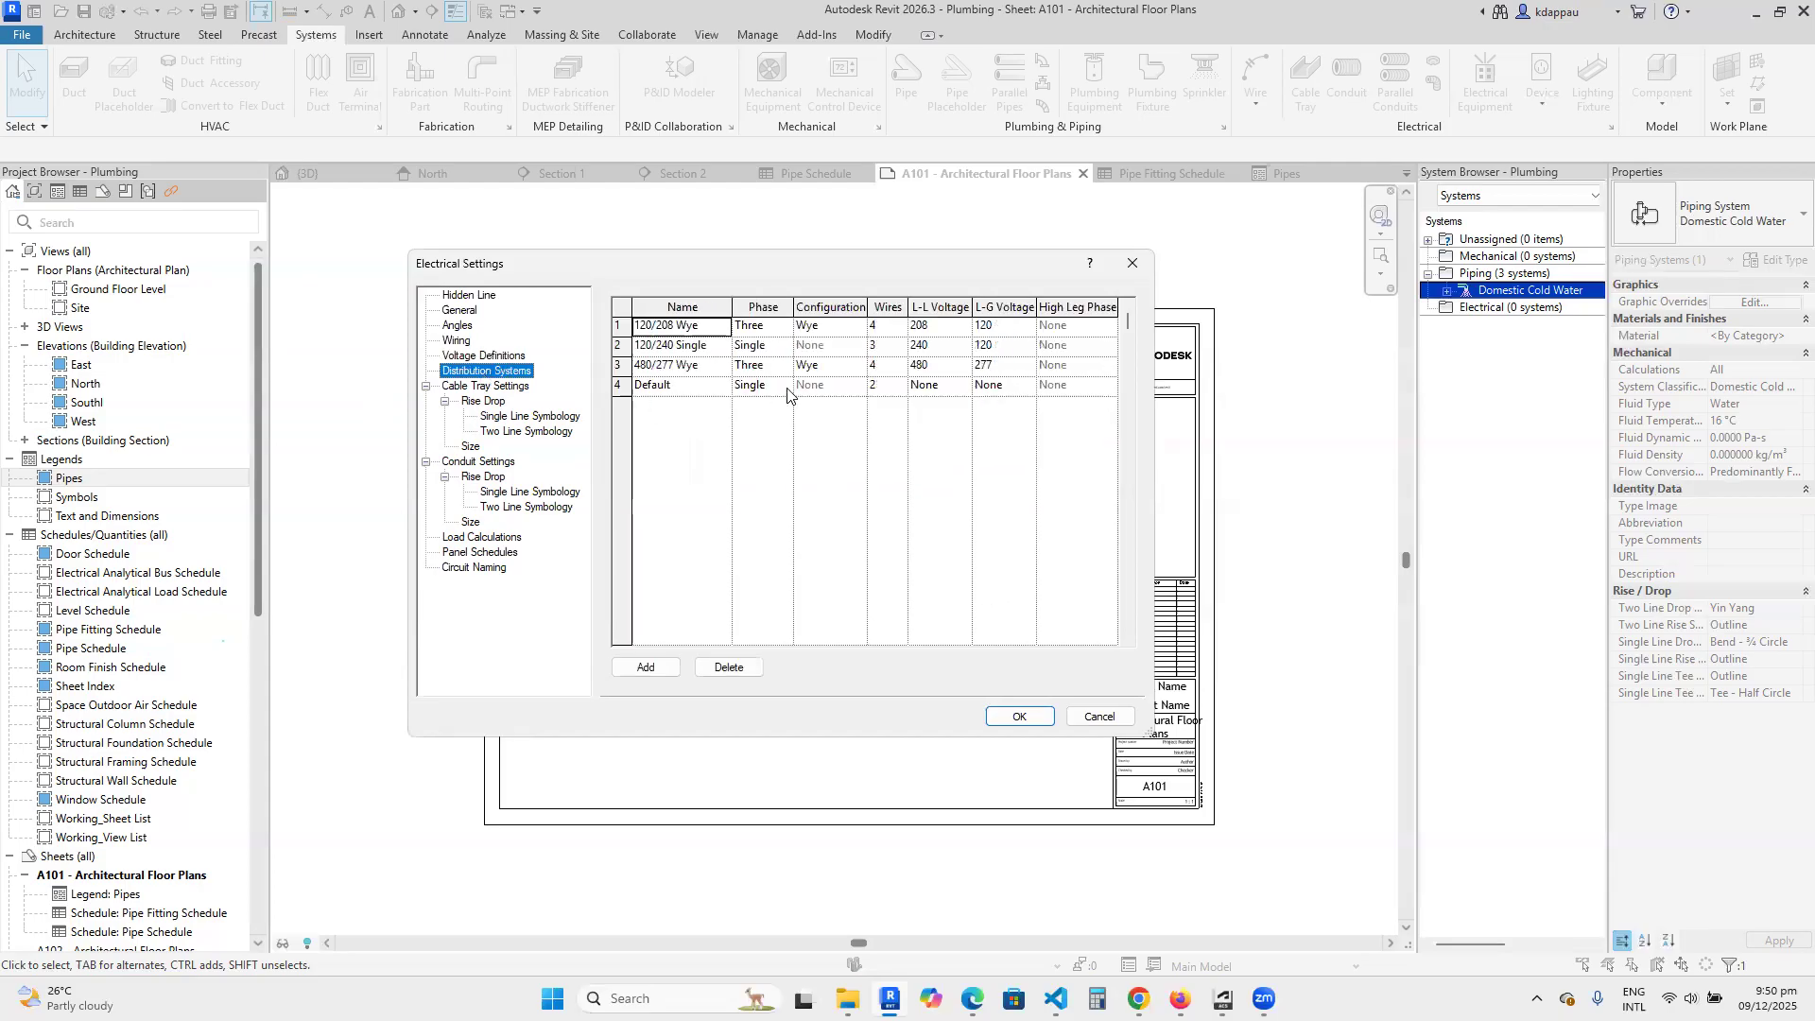
# Review the cable tray settings, including rise/drop annotation, single line symbology and the size list.
pyautogui.click(478, 387)
pyautogui.click(472, 403)
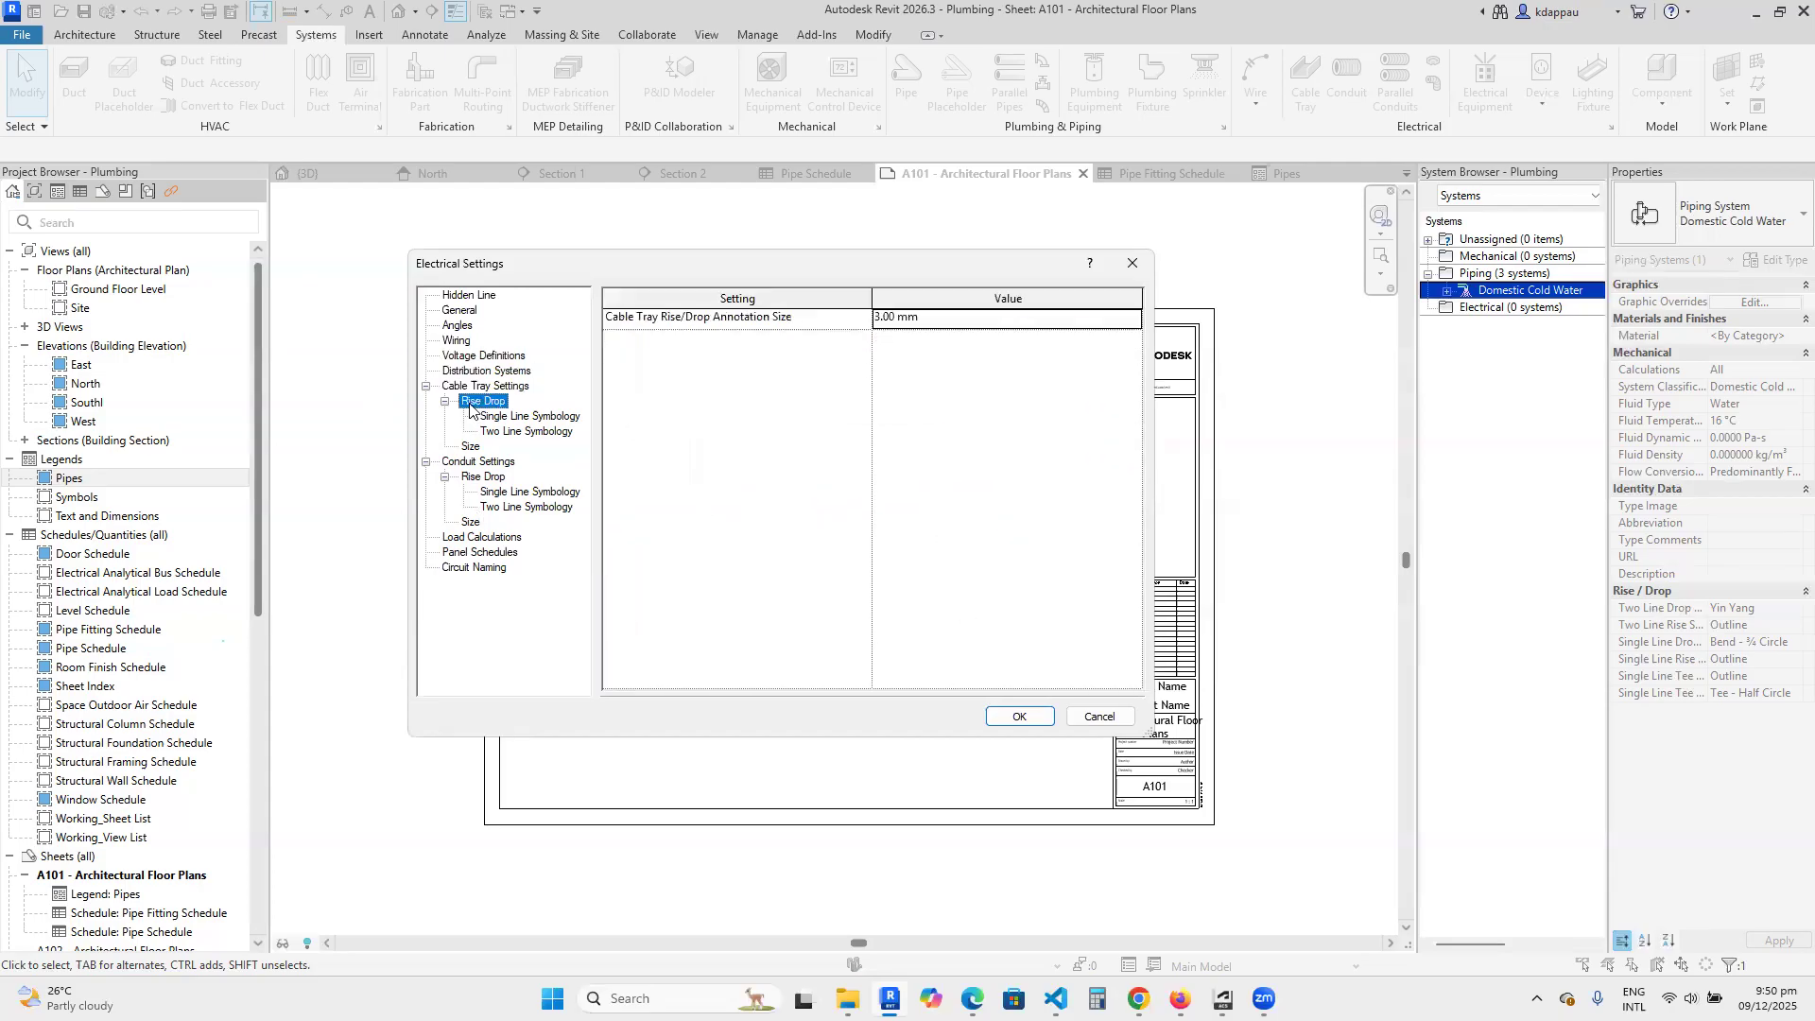
pyautogui.click(515, 418)
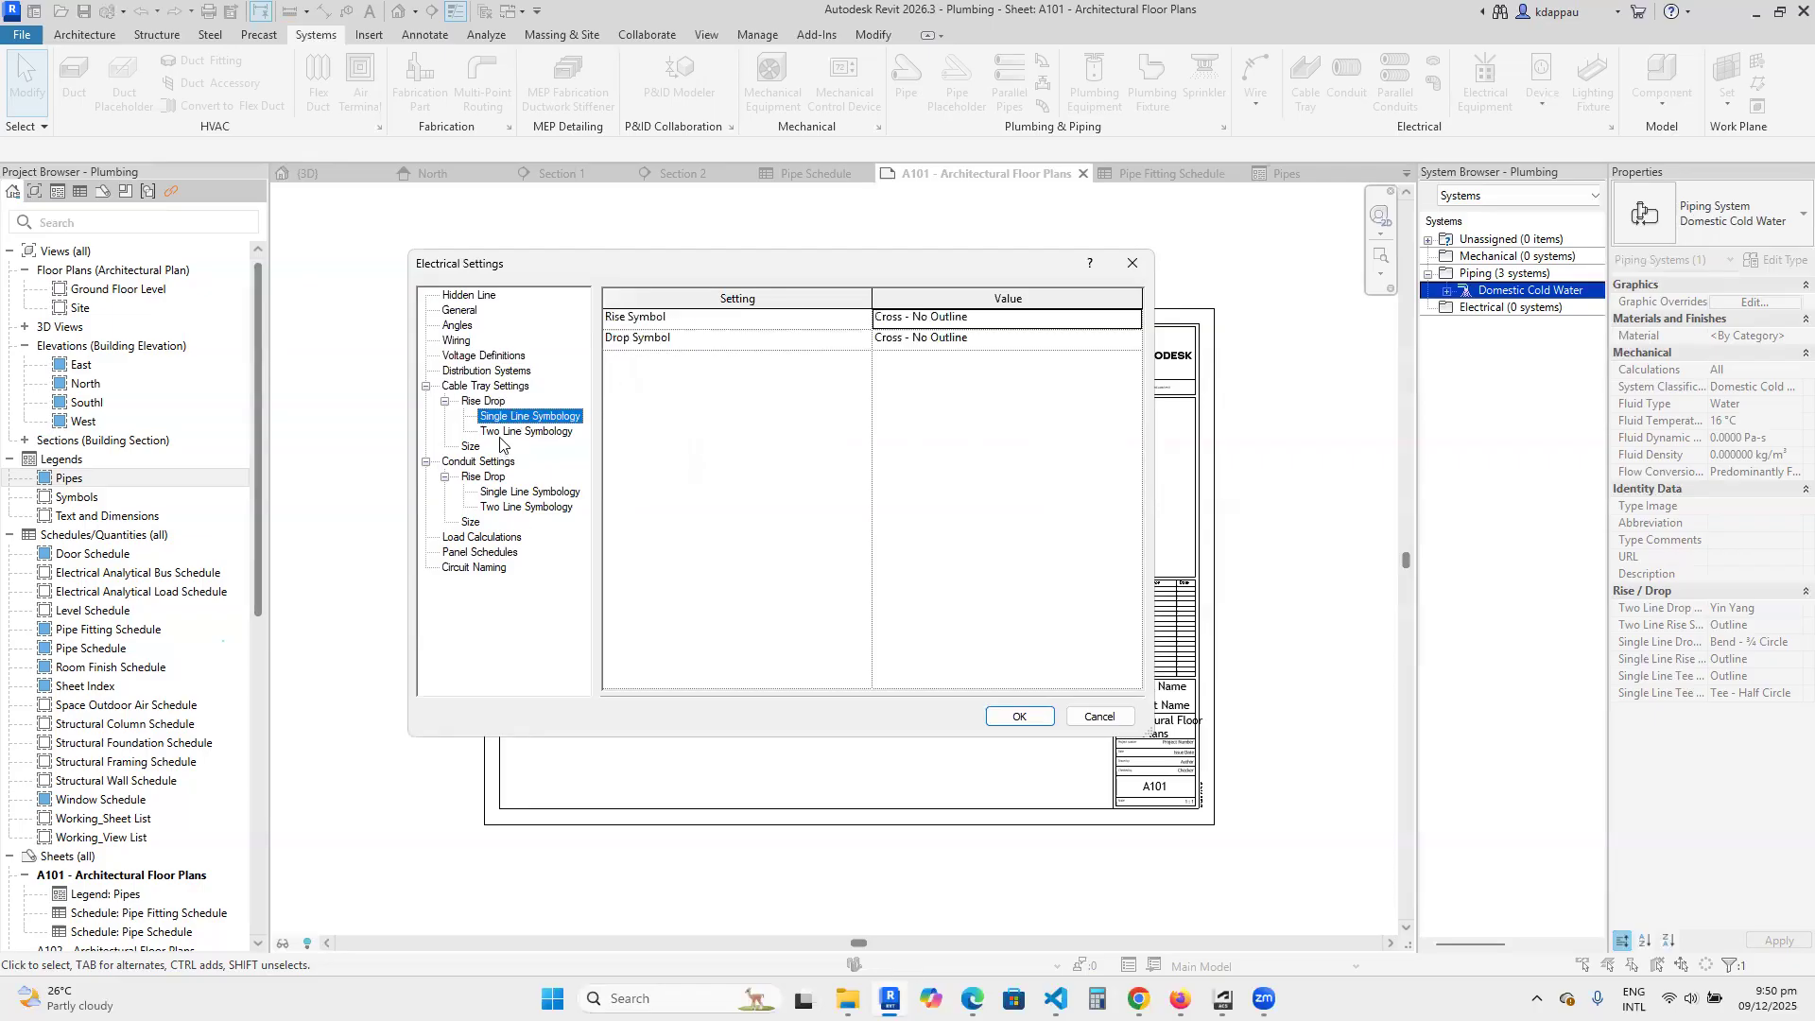
pyautogui.click(470, 448)
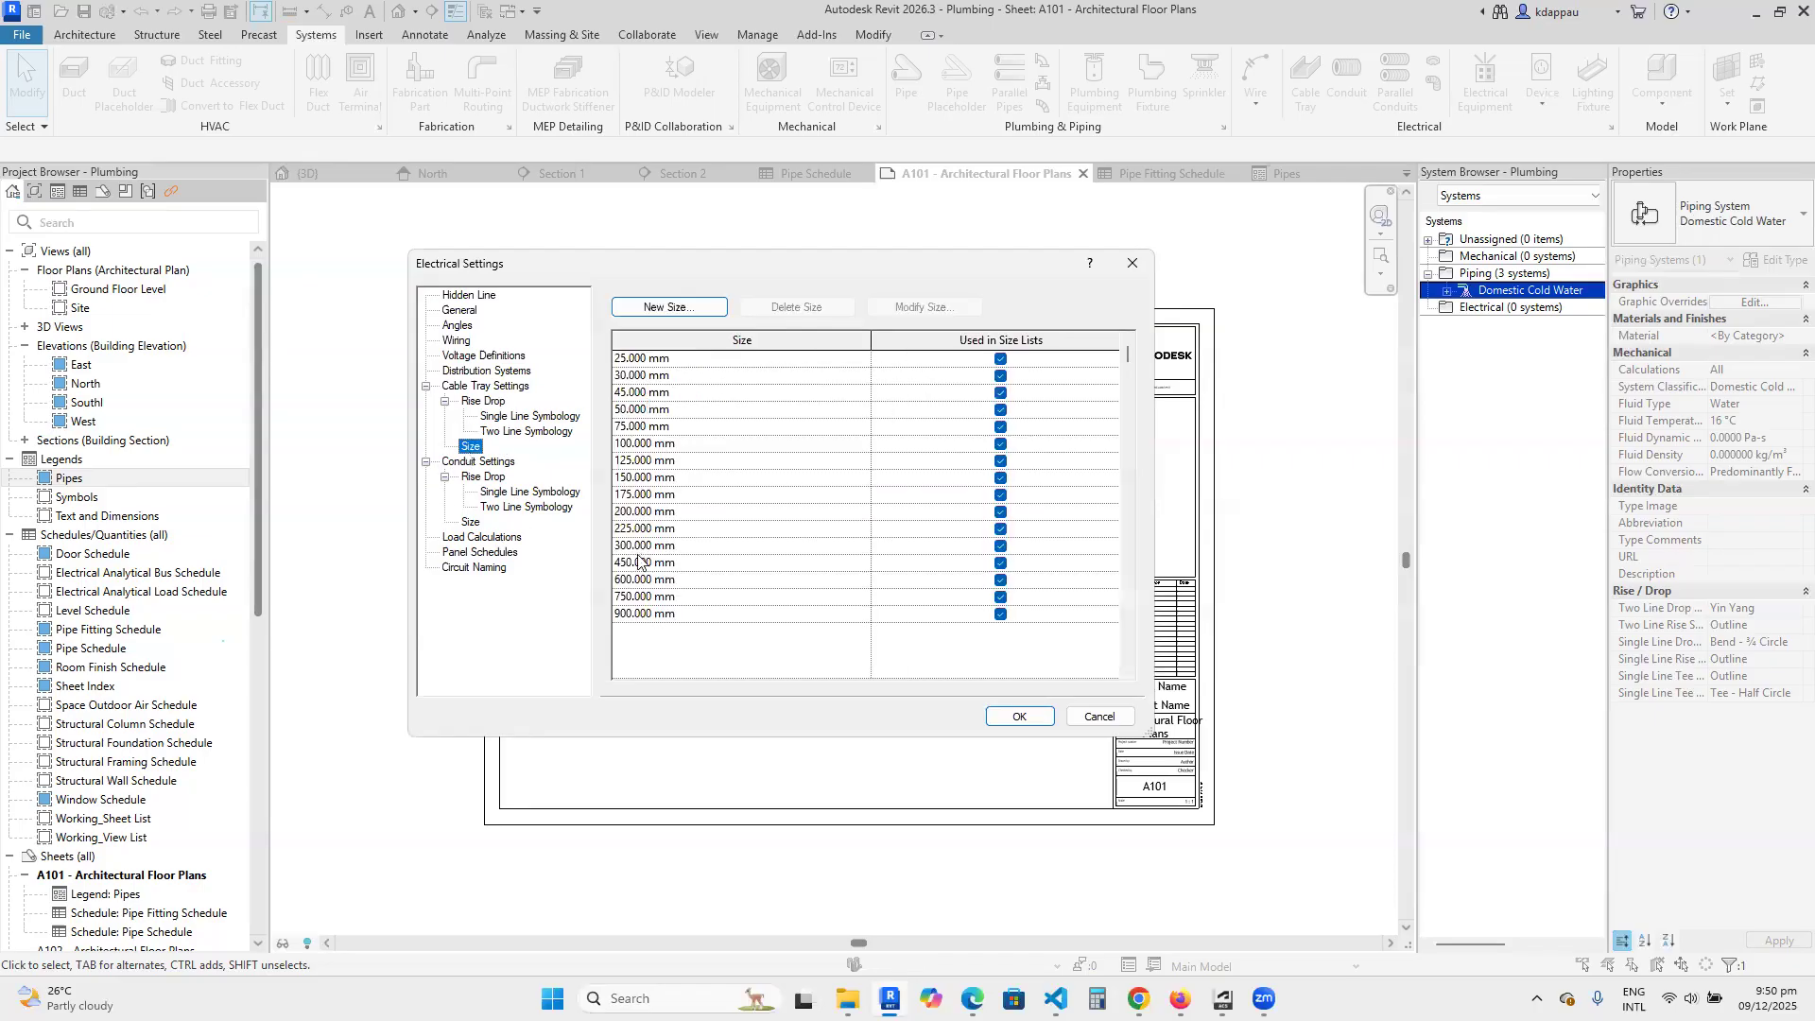
# Review the conduit settings, including rise/drop, single and two line symbology, and the EMT size table.
pyautogui.click(472, 463)
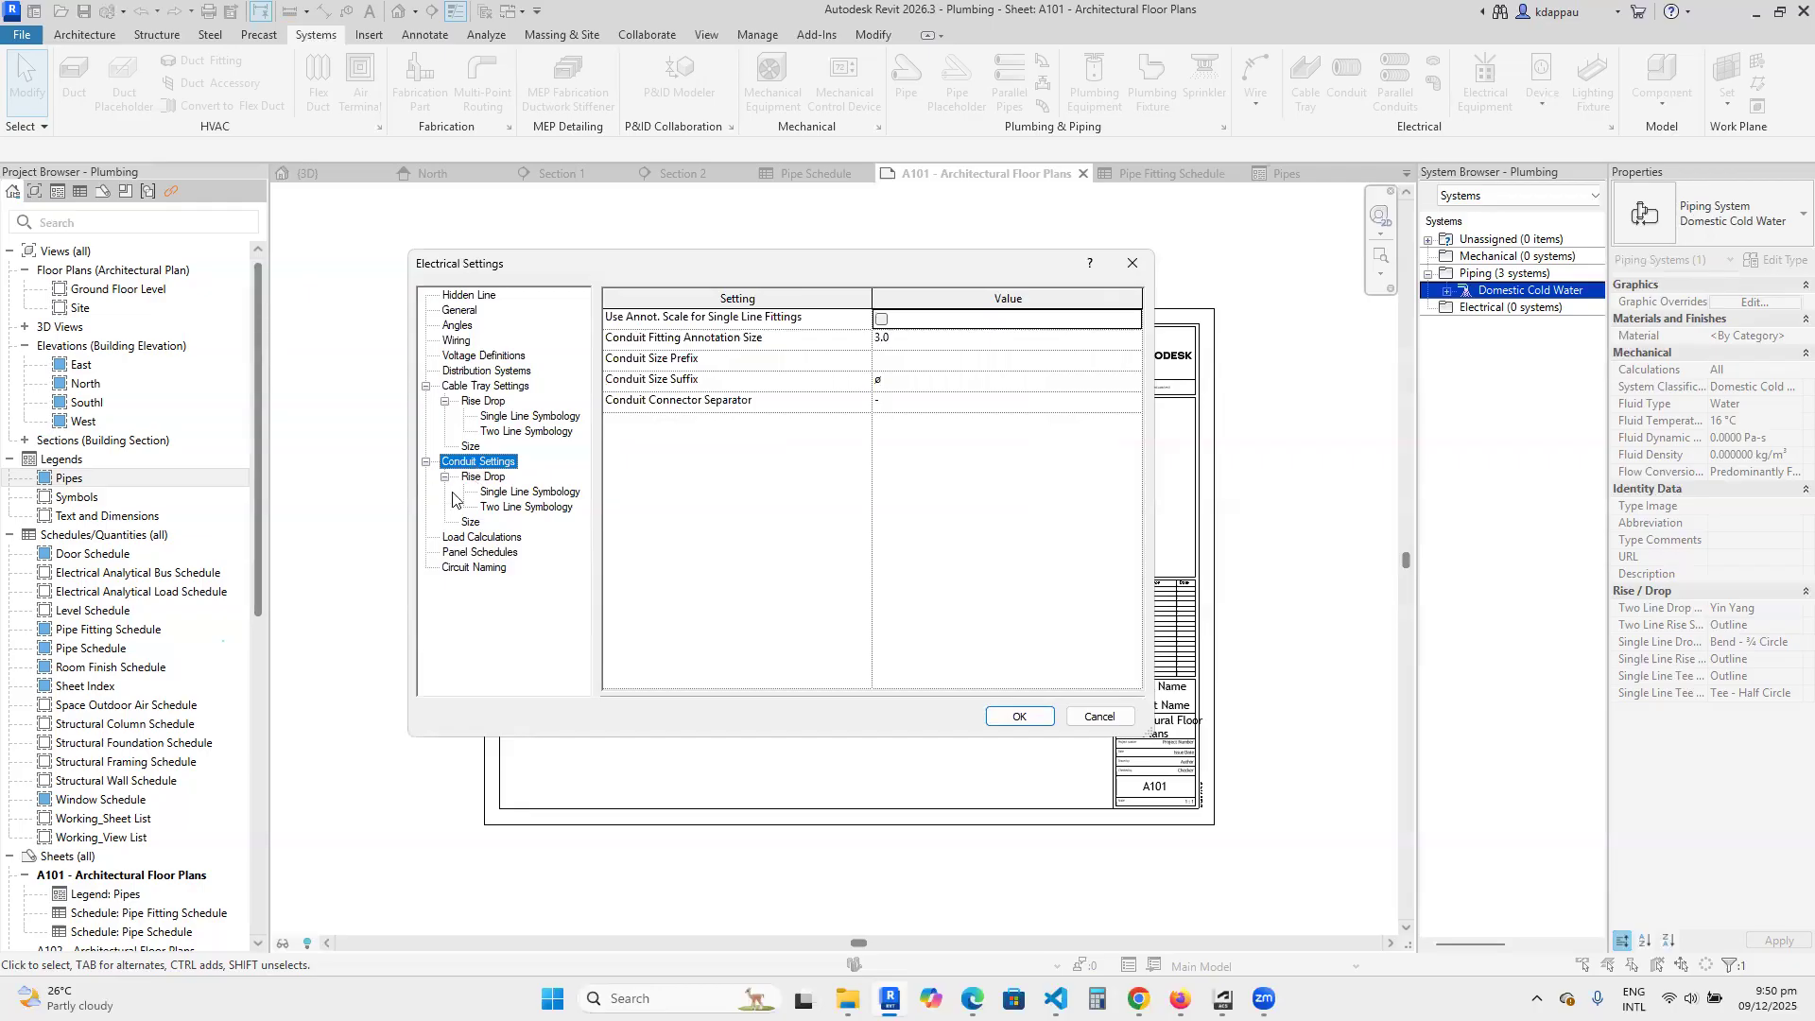
pyautogui.click(475, 479)
pyautogui.click(535, 493)
pyautogui.click(509, 506)
pyautogui.click(470, 522)
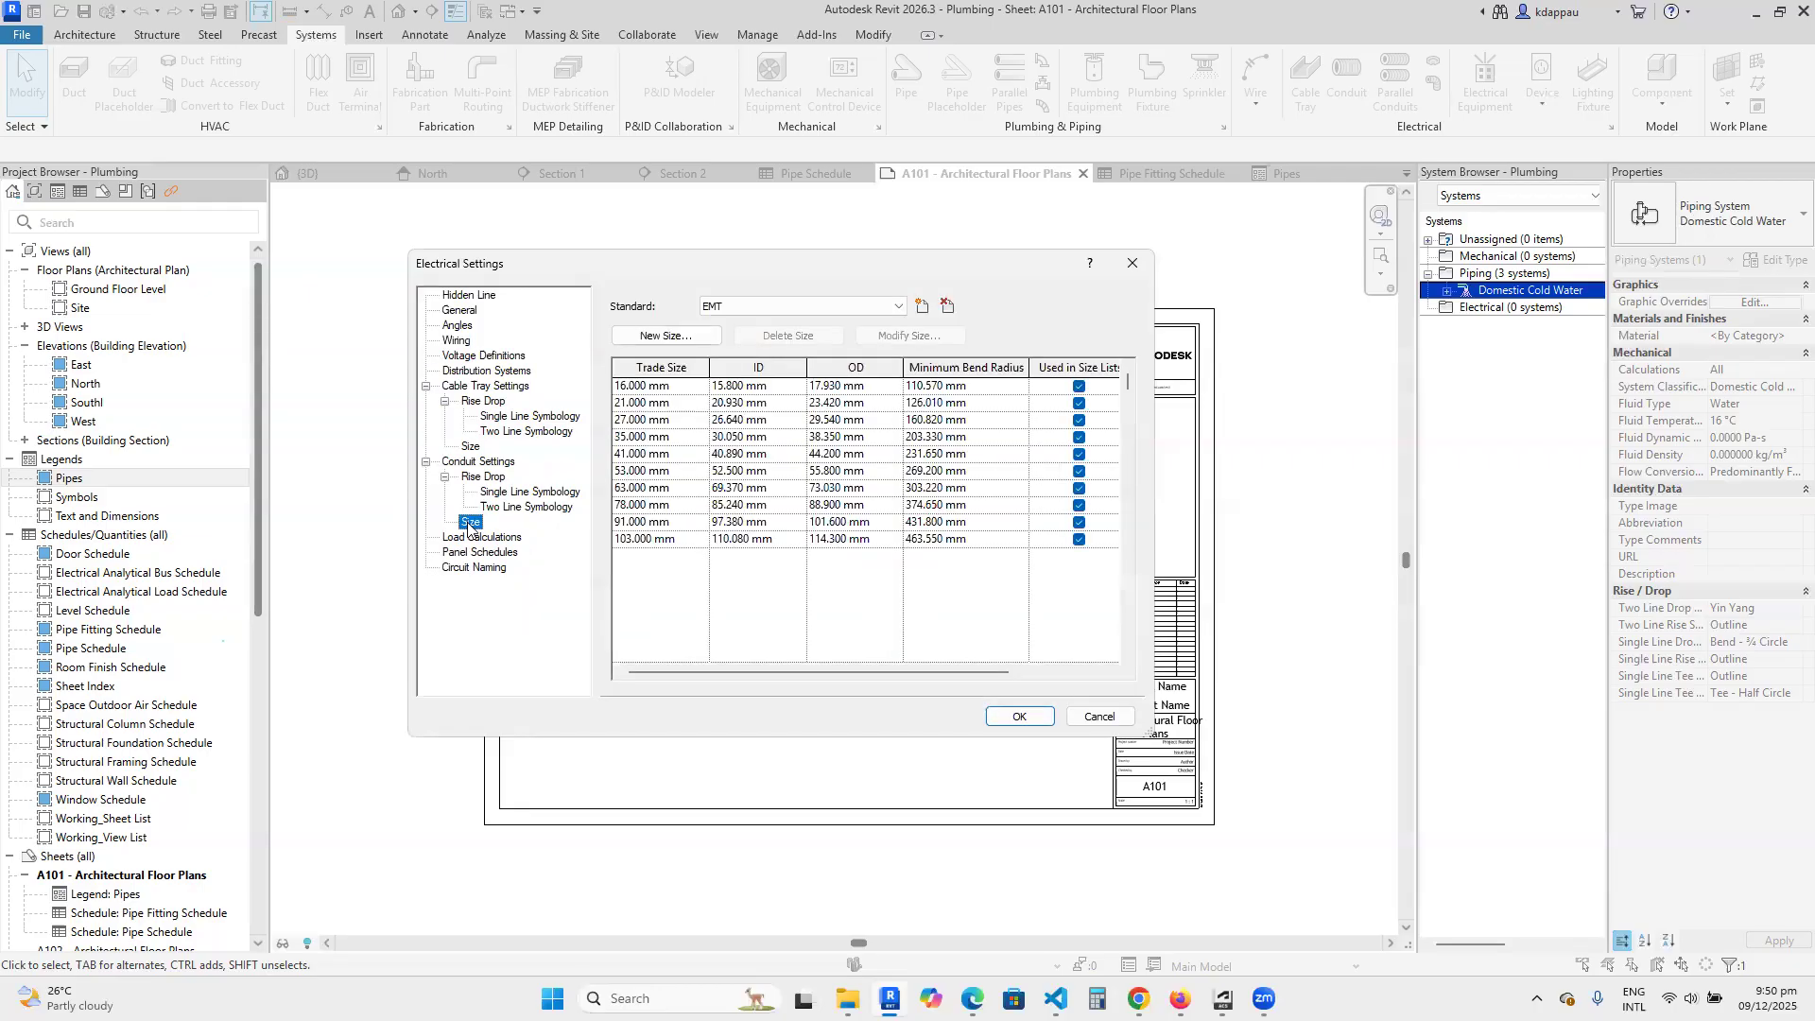
# Review the load calculation settings and browse the load classification types, from the appliance and cooling types to Power - General.
pyautogui.click(471, 537)
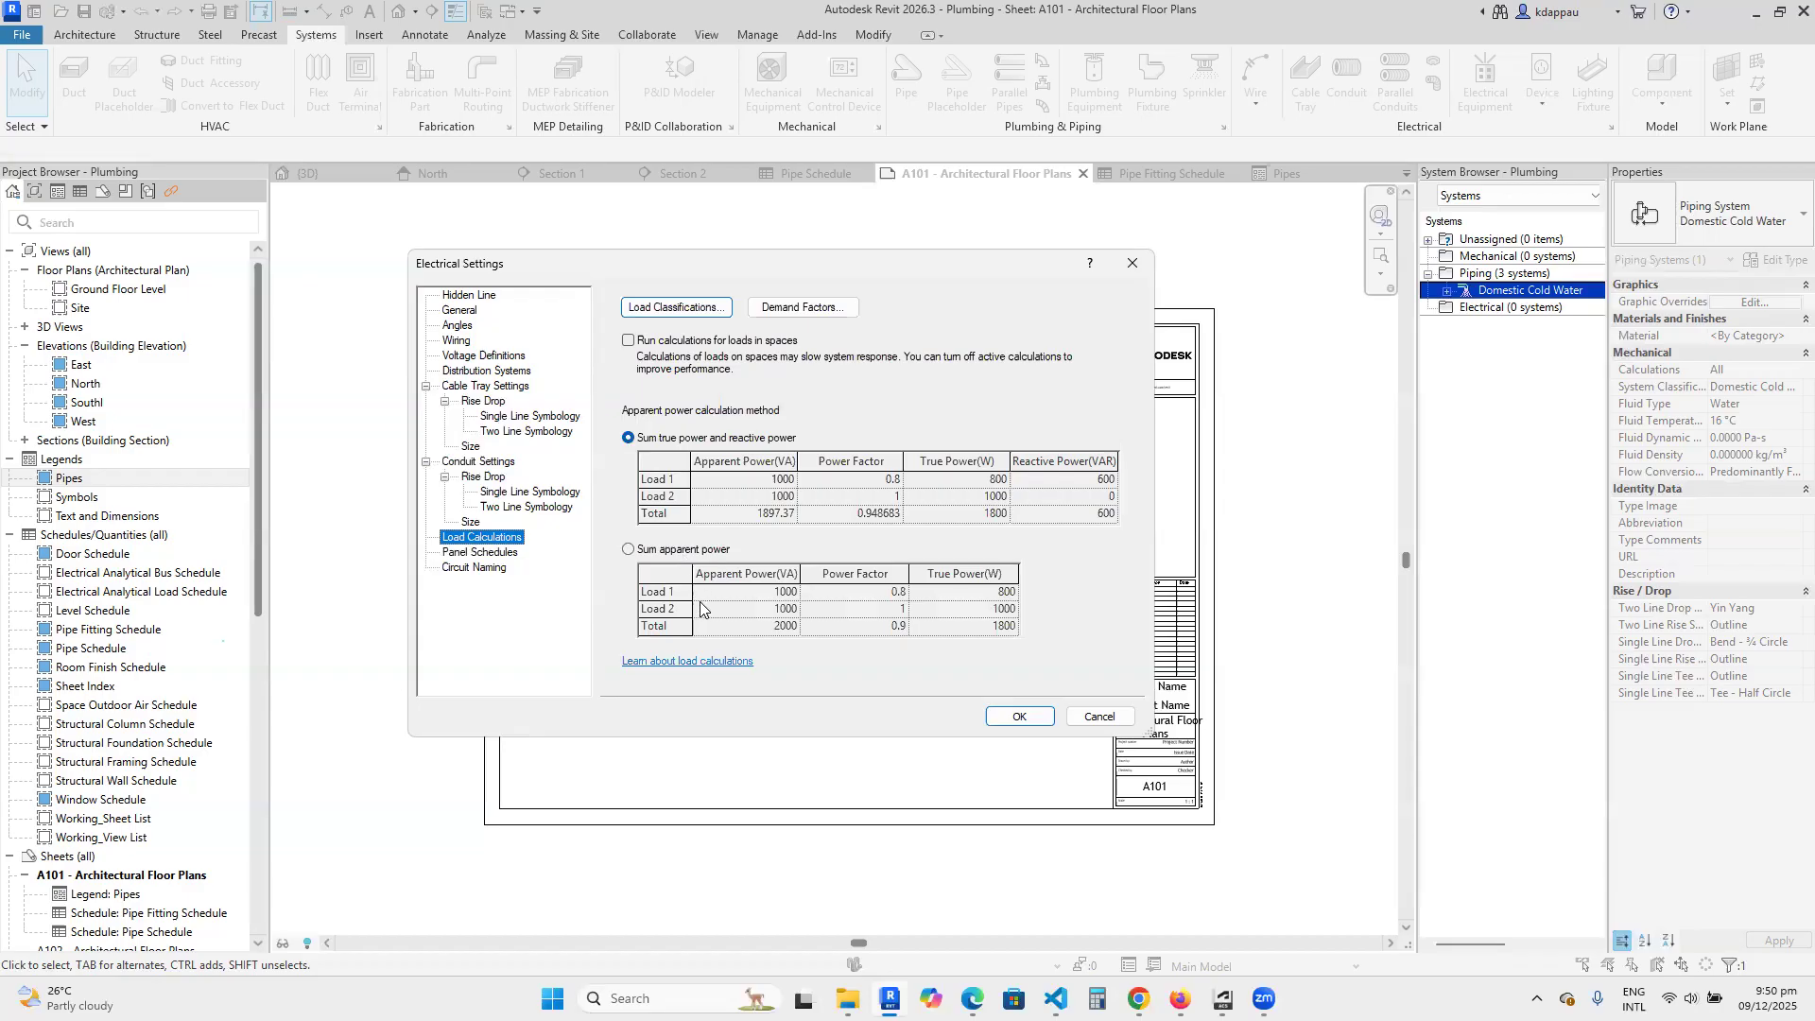
pyautogui.click(665, 308)
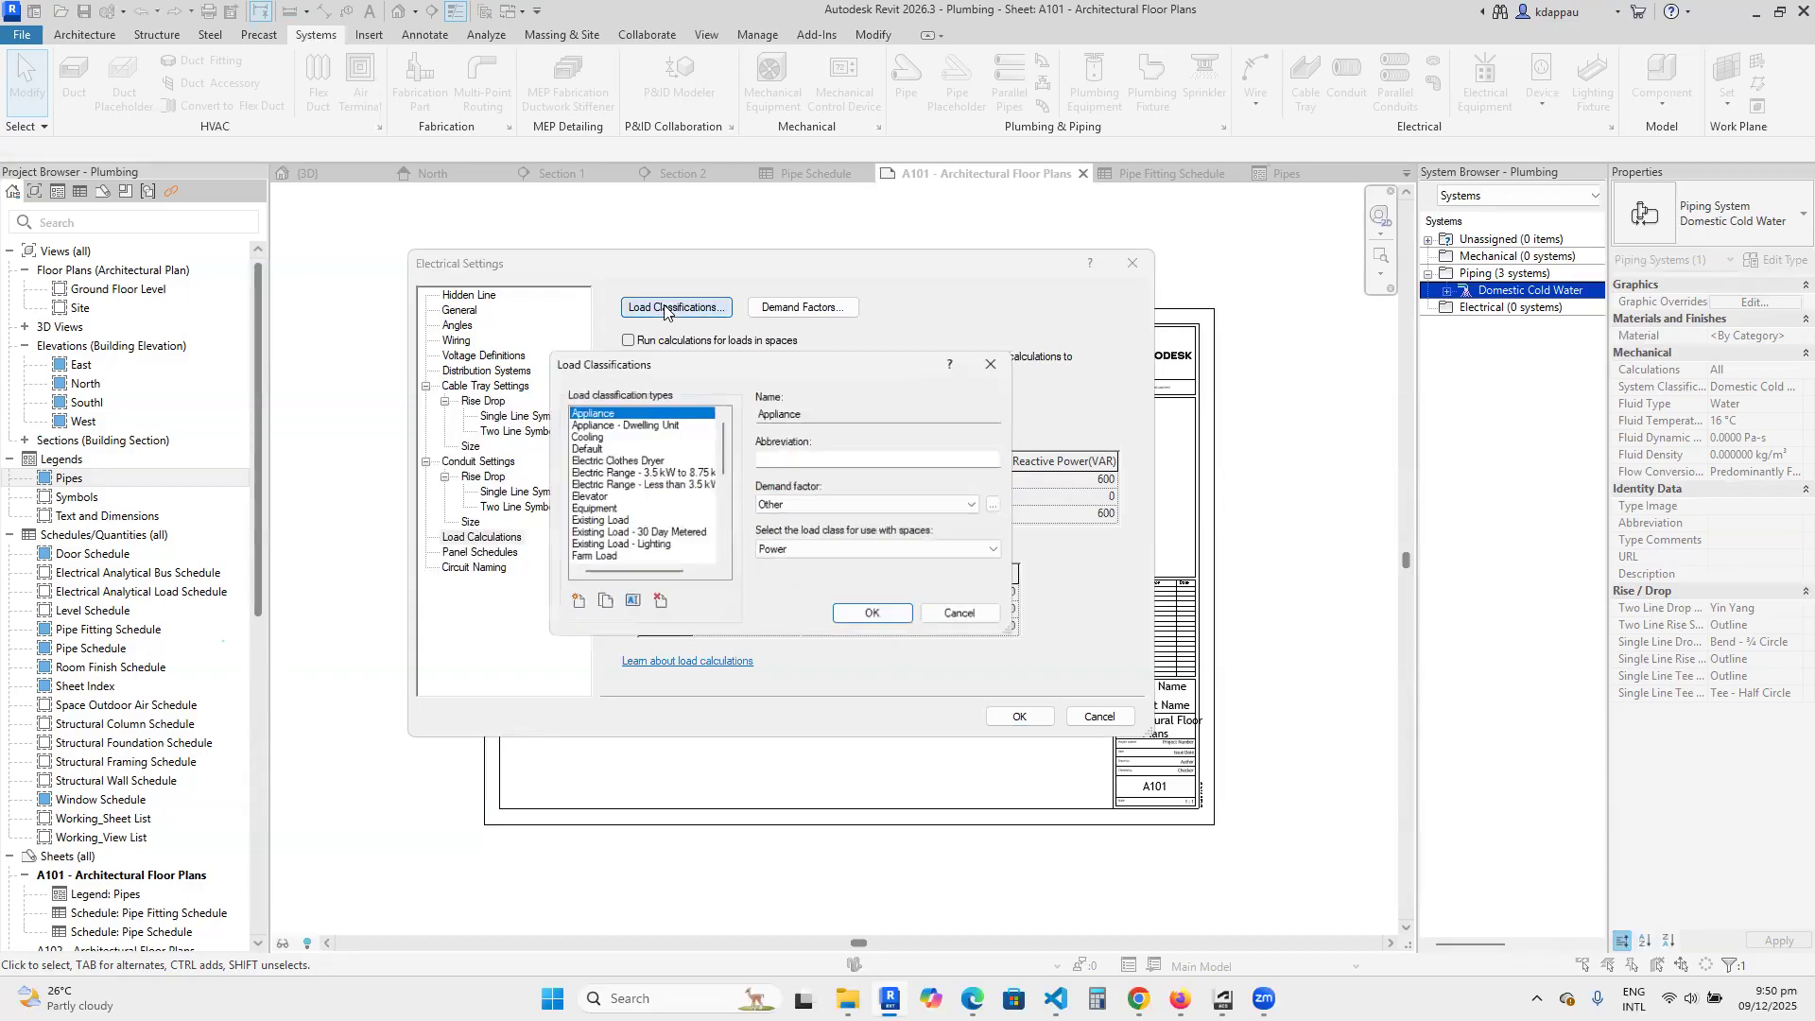
pyautogui.click(584, 423)
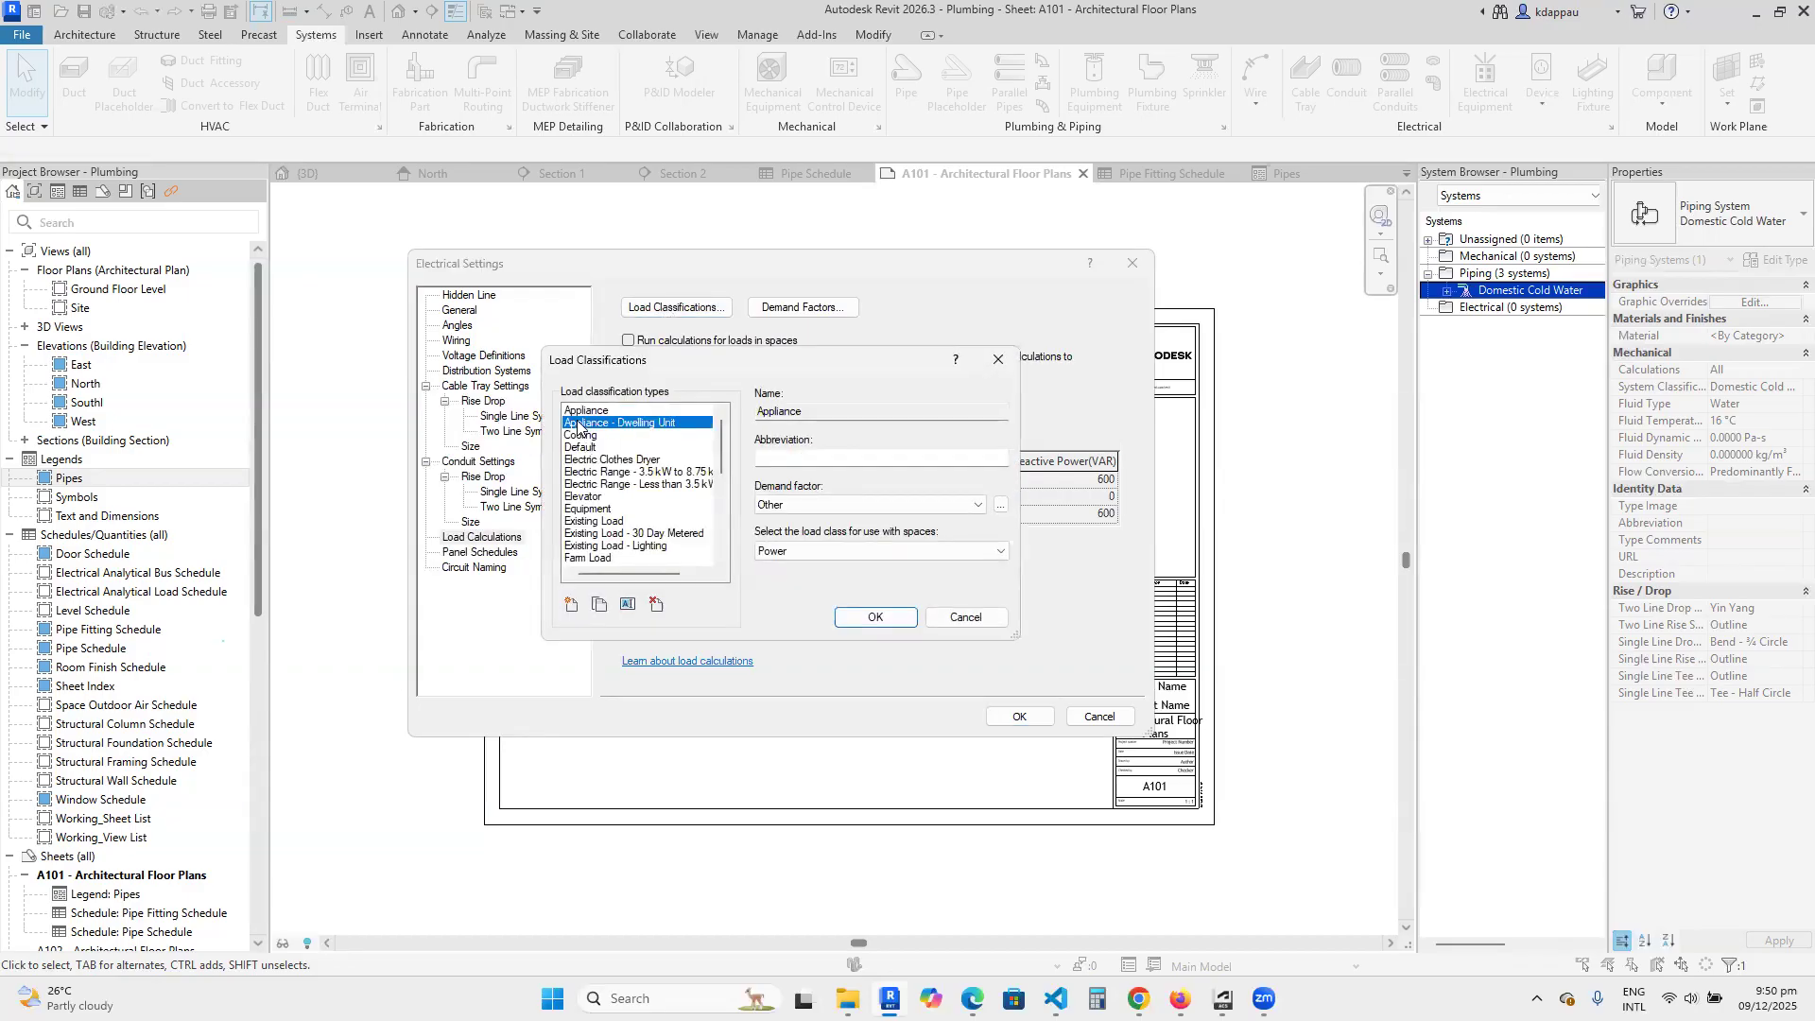
pyautogui.click(583, 436)
pyautogui.click(589, 473)
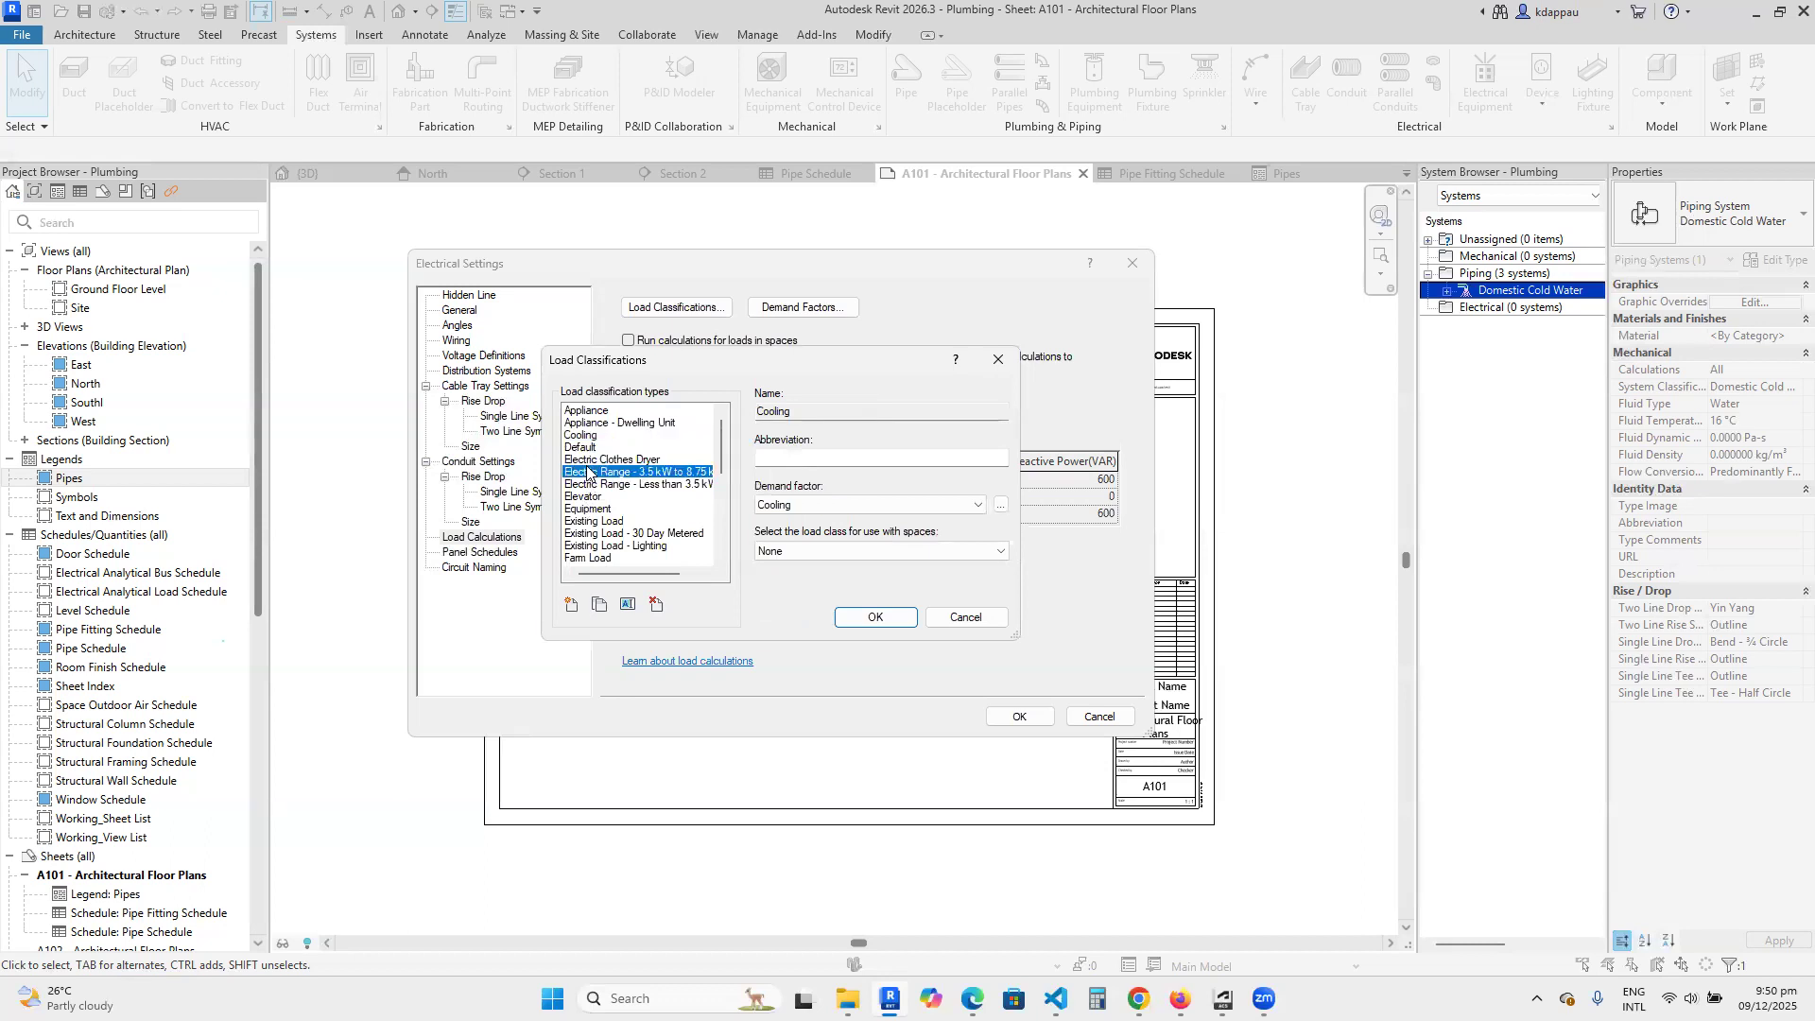
pyautogui.click(582, 497)
pyautogui.click(583, 509)
pyautogui.click(583, 557)
pyautogui.scroll(-5, 585, 529)
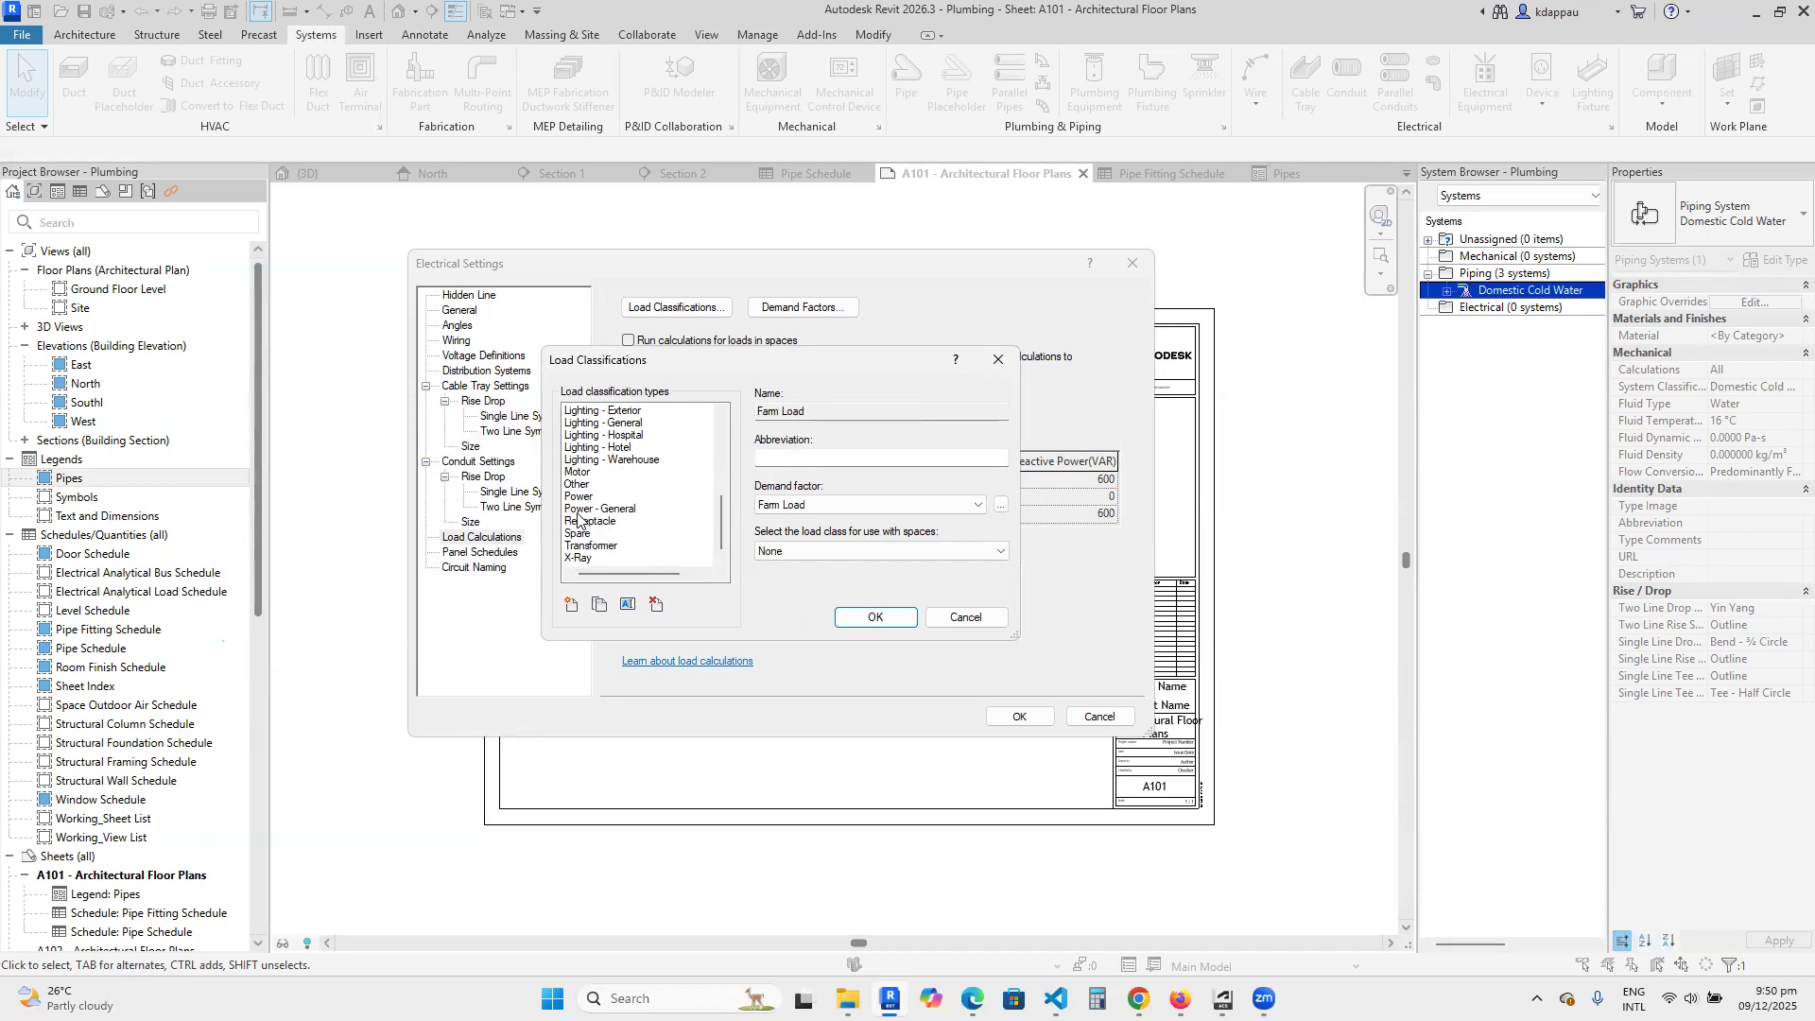
pyautogui.click(579, 511)
pyautogui.scroll(2, 572, 525)
pyautogui.scroll(3, 572, 524)
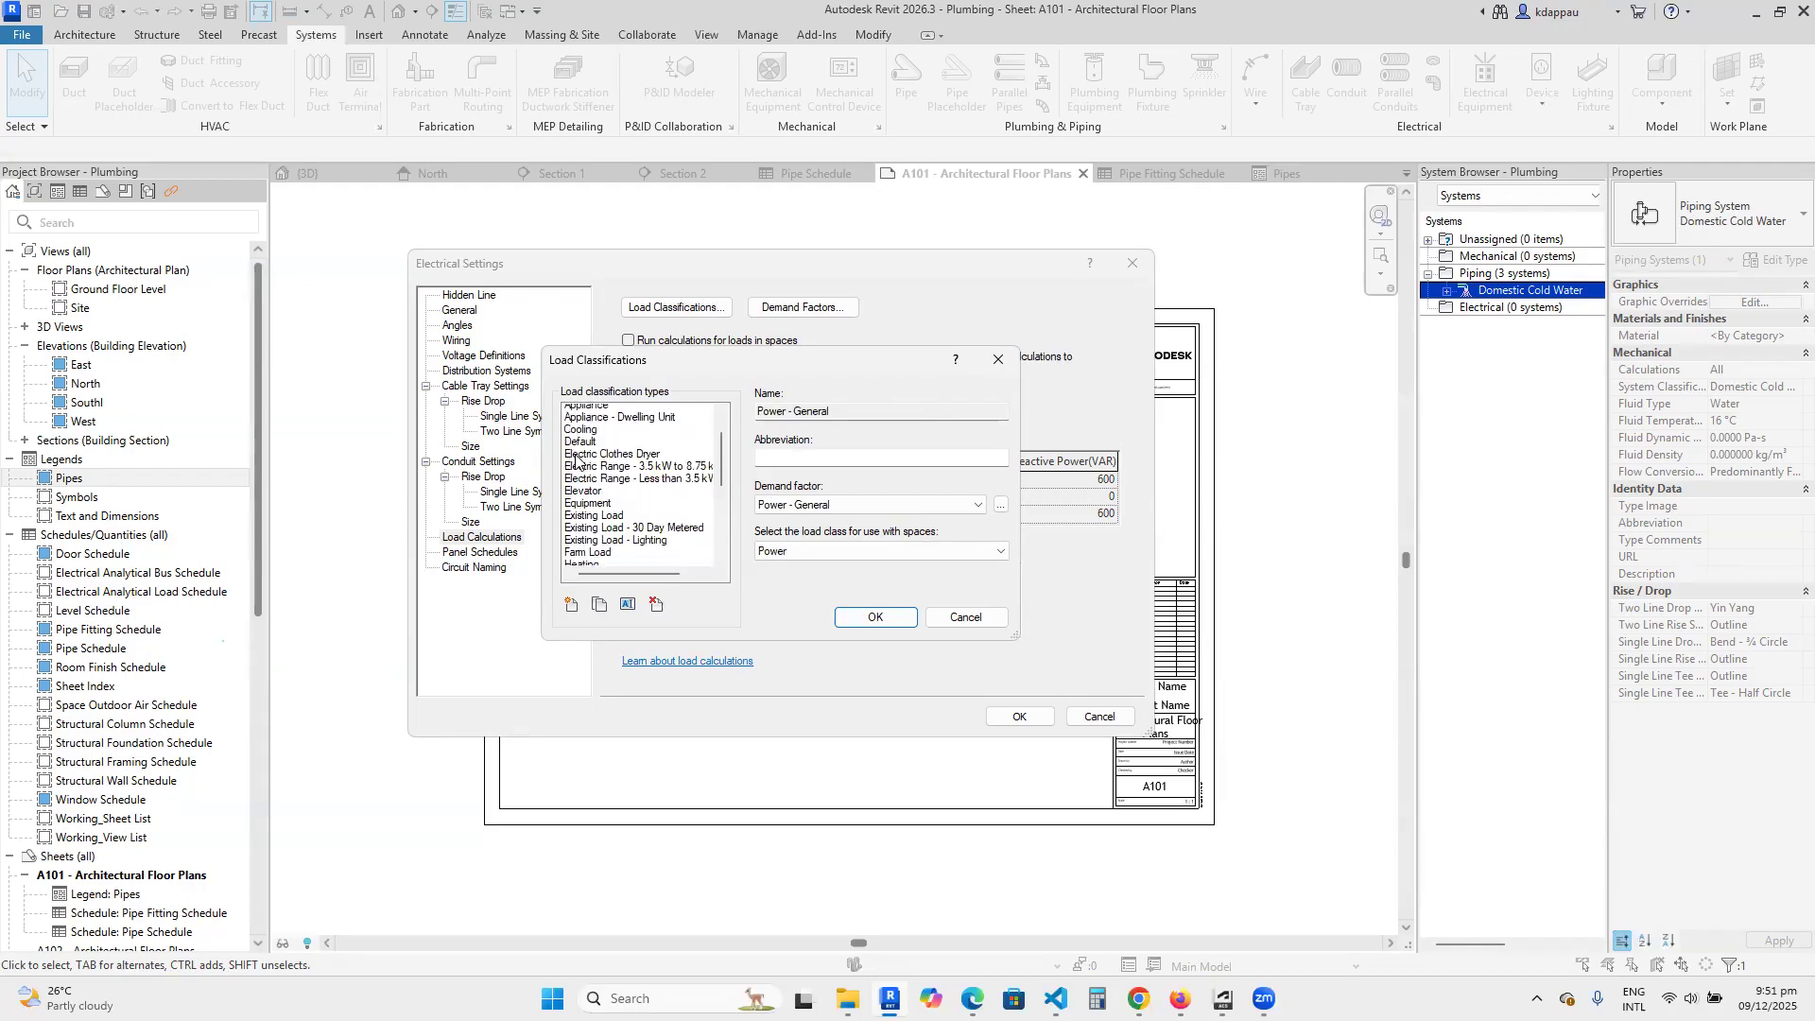
pyautogui.click(571, 607)
pyautogui.click(826, 305)
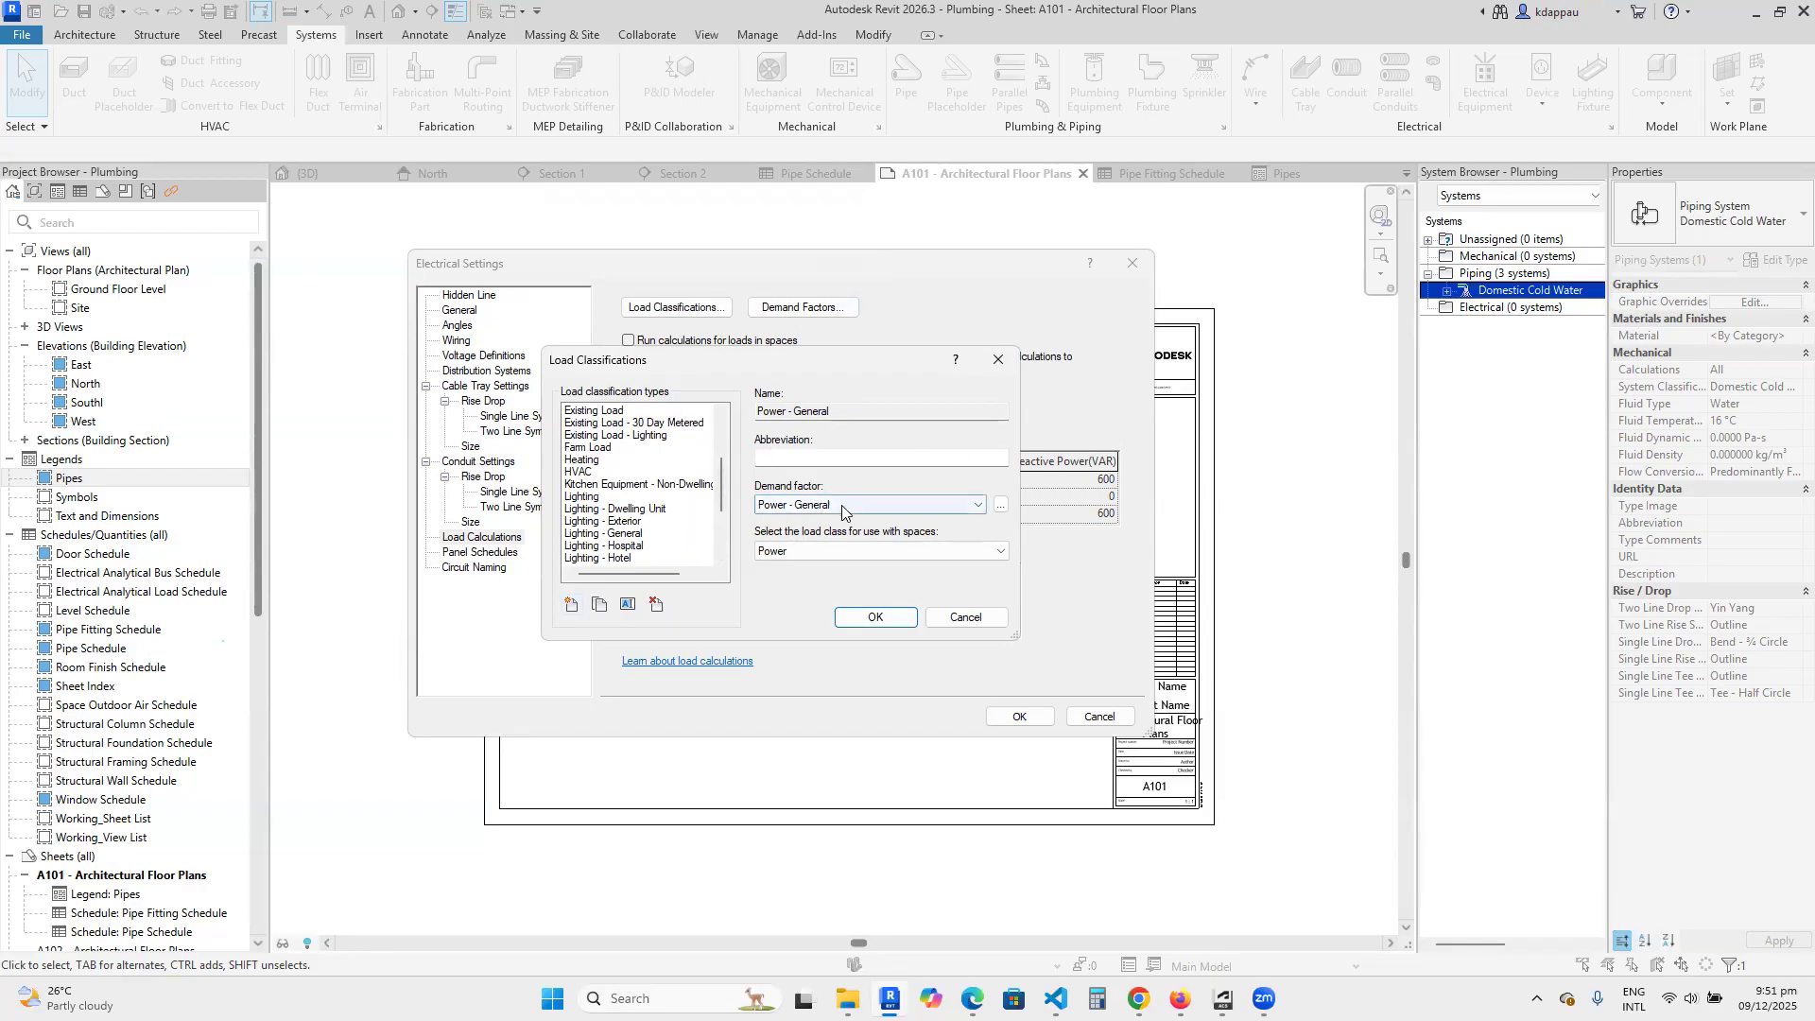
# Review the demand factor types from Appliance - Dwelling Unit through X-Ray, then close the electrical settings without saving.
pyautogui.click(1000, 504)
pyautogui.scroll(3, 536, 454)
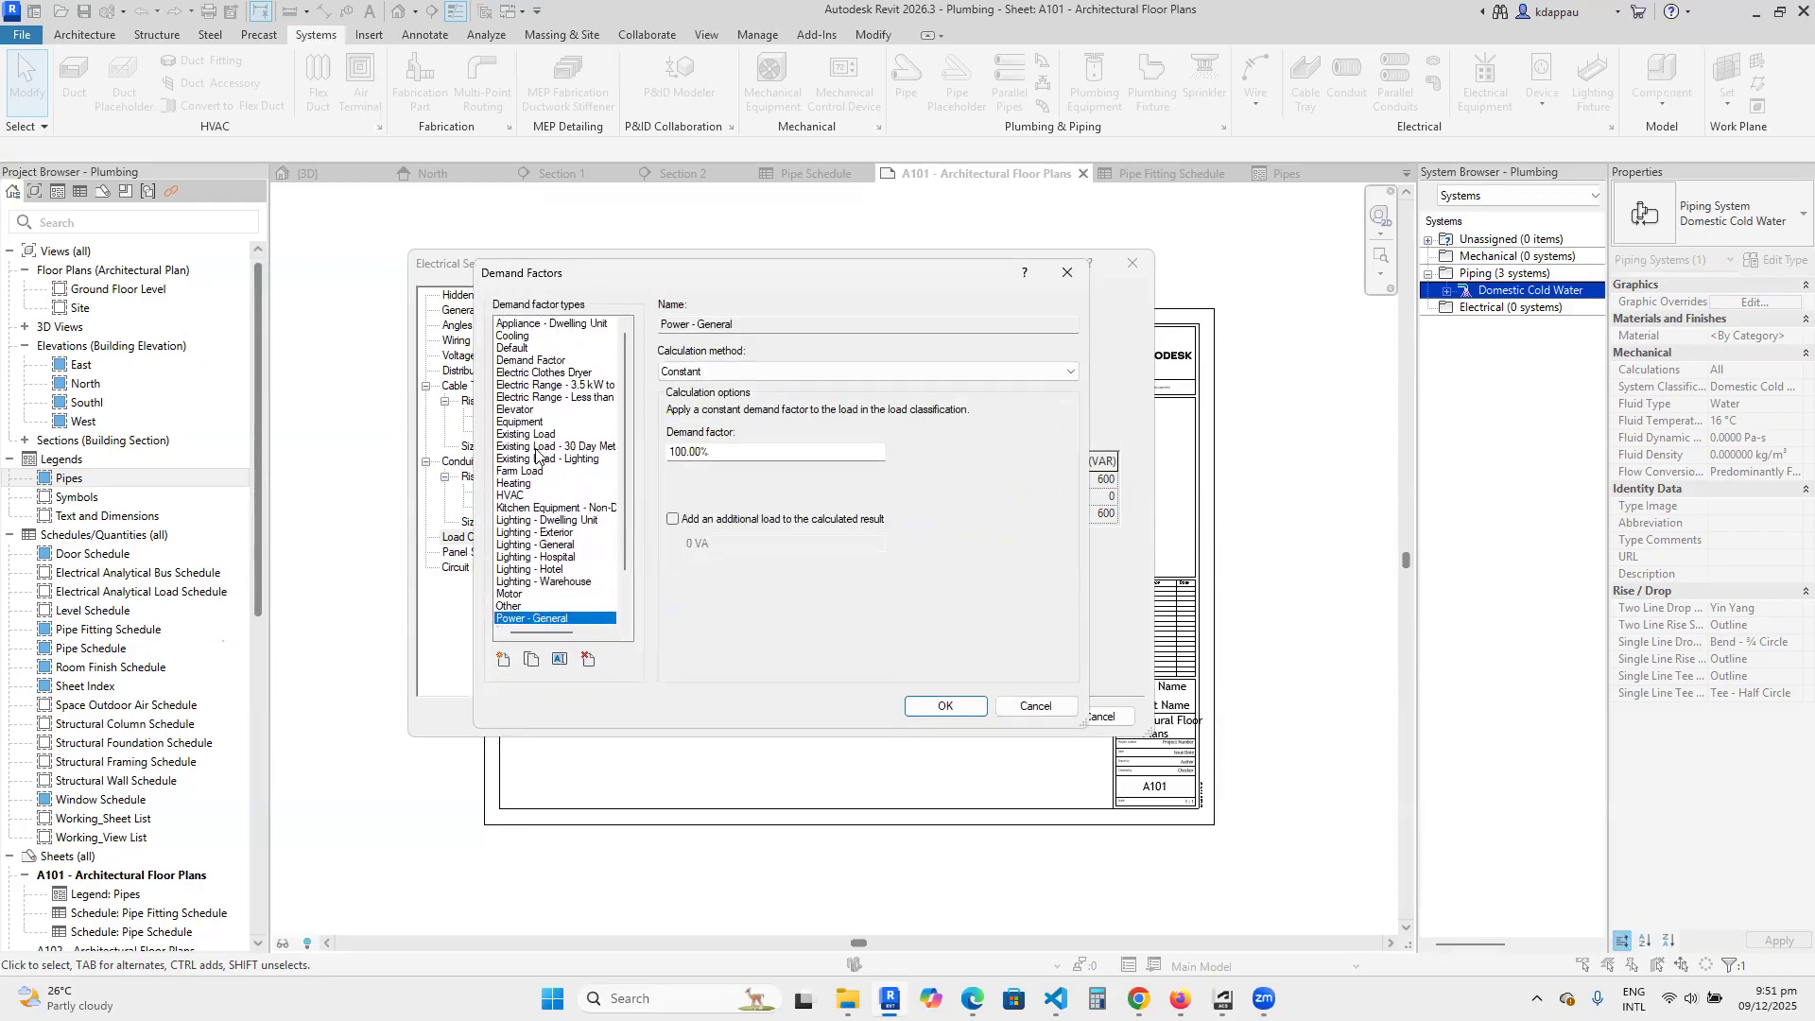
pyautogui.click(519, 324)
pyautogui.press('Down')
pyautogui.press('Down')
pyautogui.press('Down')
pyautogui.press('Down')
pyautogui.press('Down')
pyautogui.press('Down')
pyautogui.press('Down')
pyautogui.press('Down')
pyautogui.press('Down')
pyautogui.press('Down')
pyautogui.press('Down')
pyautogui.press('Down')
pyautogui.press('Down')
pyautogui.press('Down')
pyautogui.press('Down')
pyautogui.press('Down')
pyautogui.press('Down')
pyautogui.press('Down')
pyautogui.press('Down')
pyautogui.press('Down')
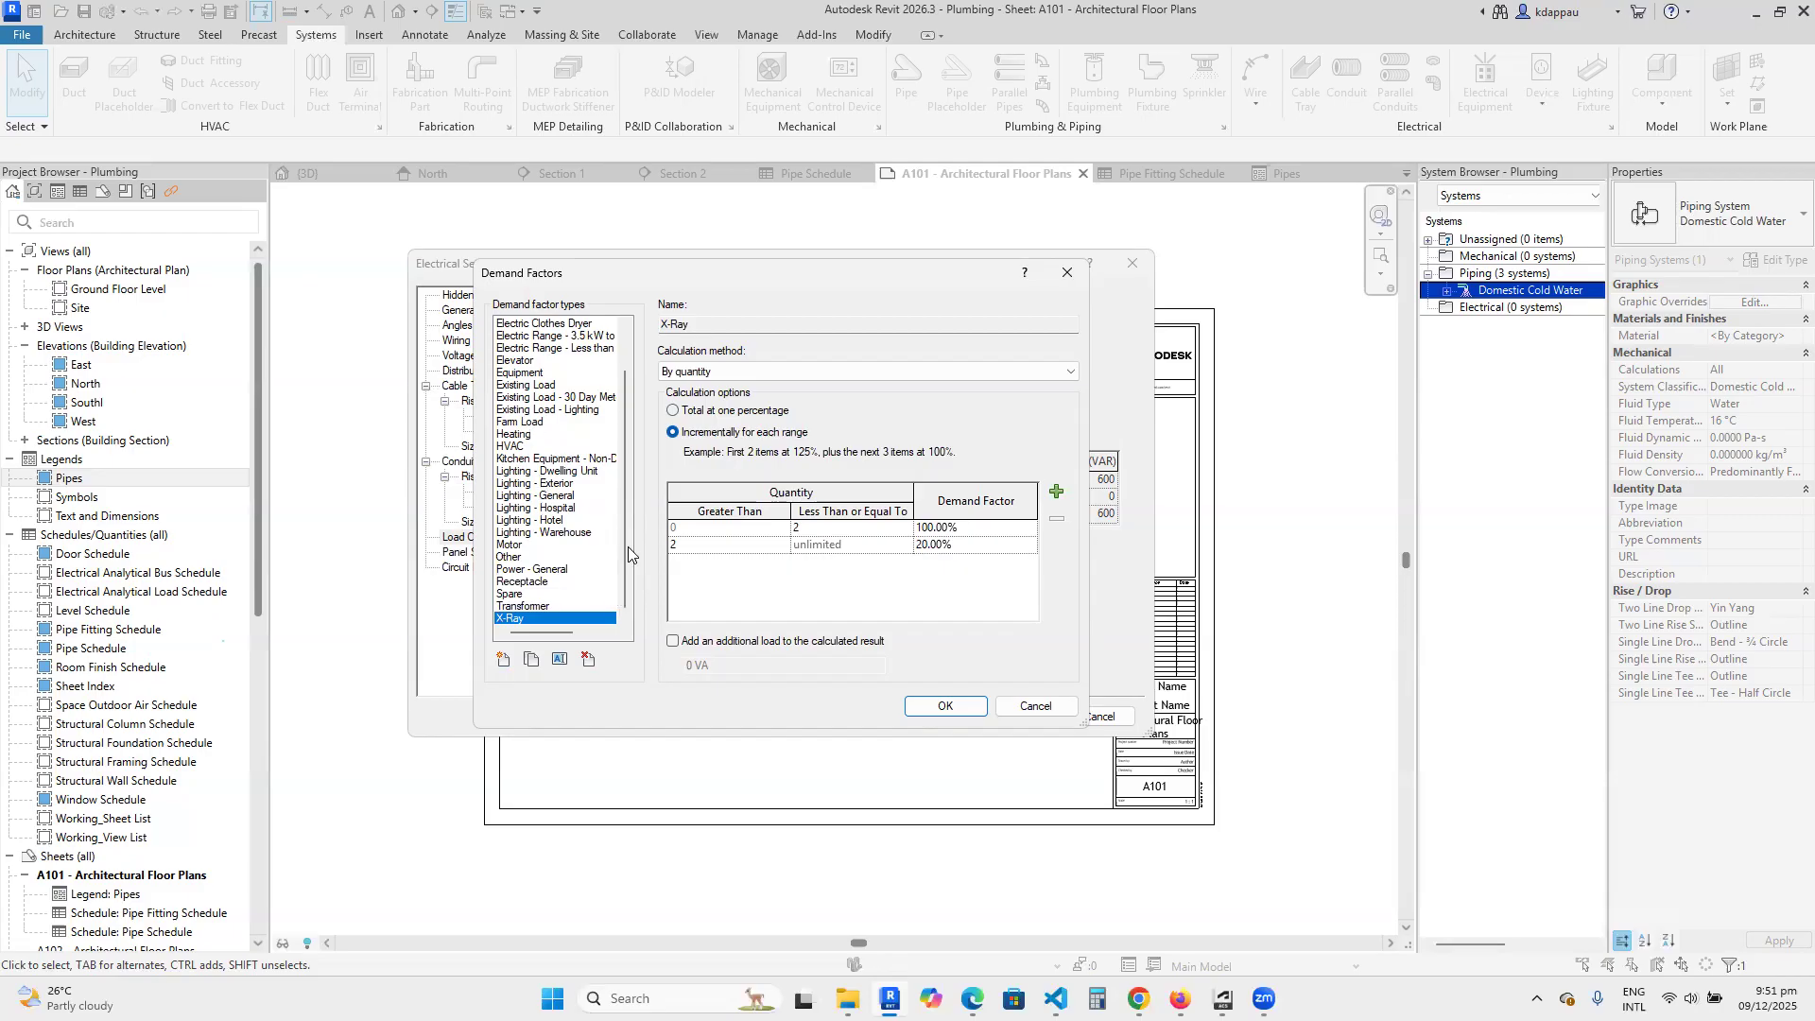
pyautogui.click(1009, 707)
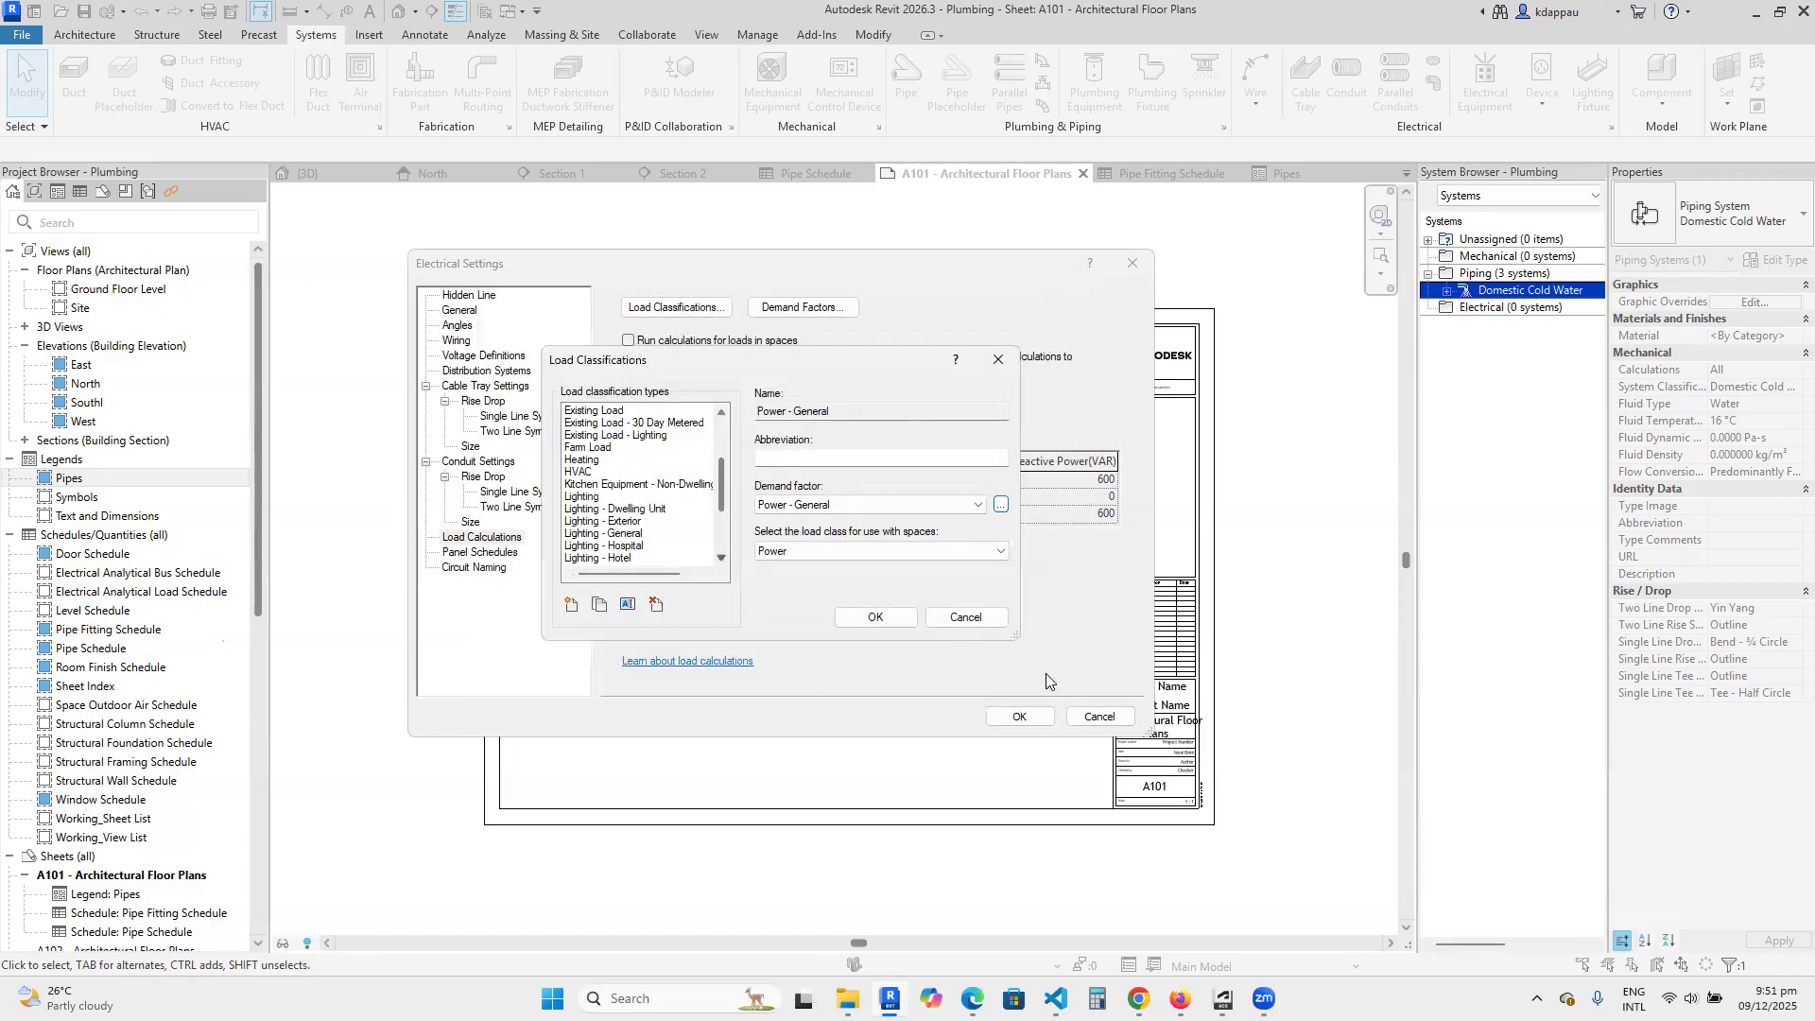
pyautogui.click(1095, 722)
pyautogui.click(1016, 721)
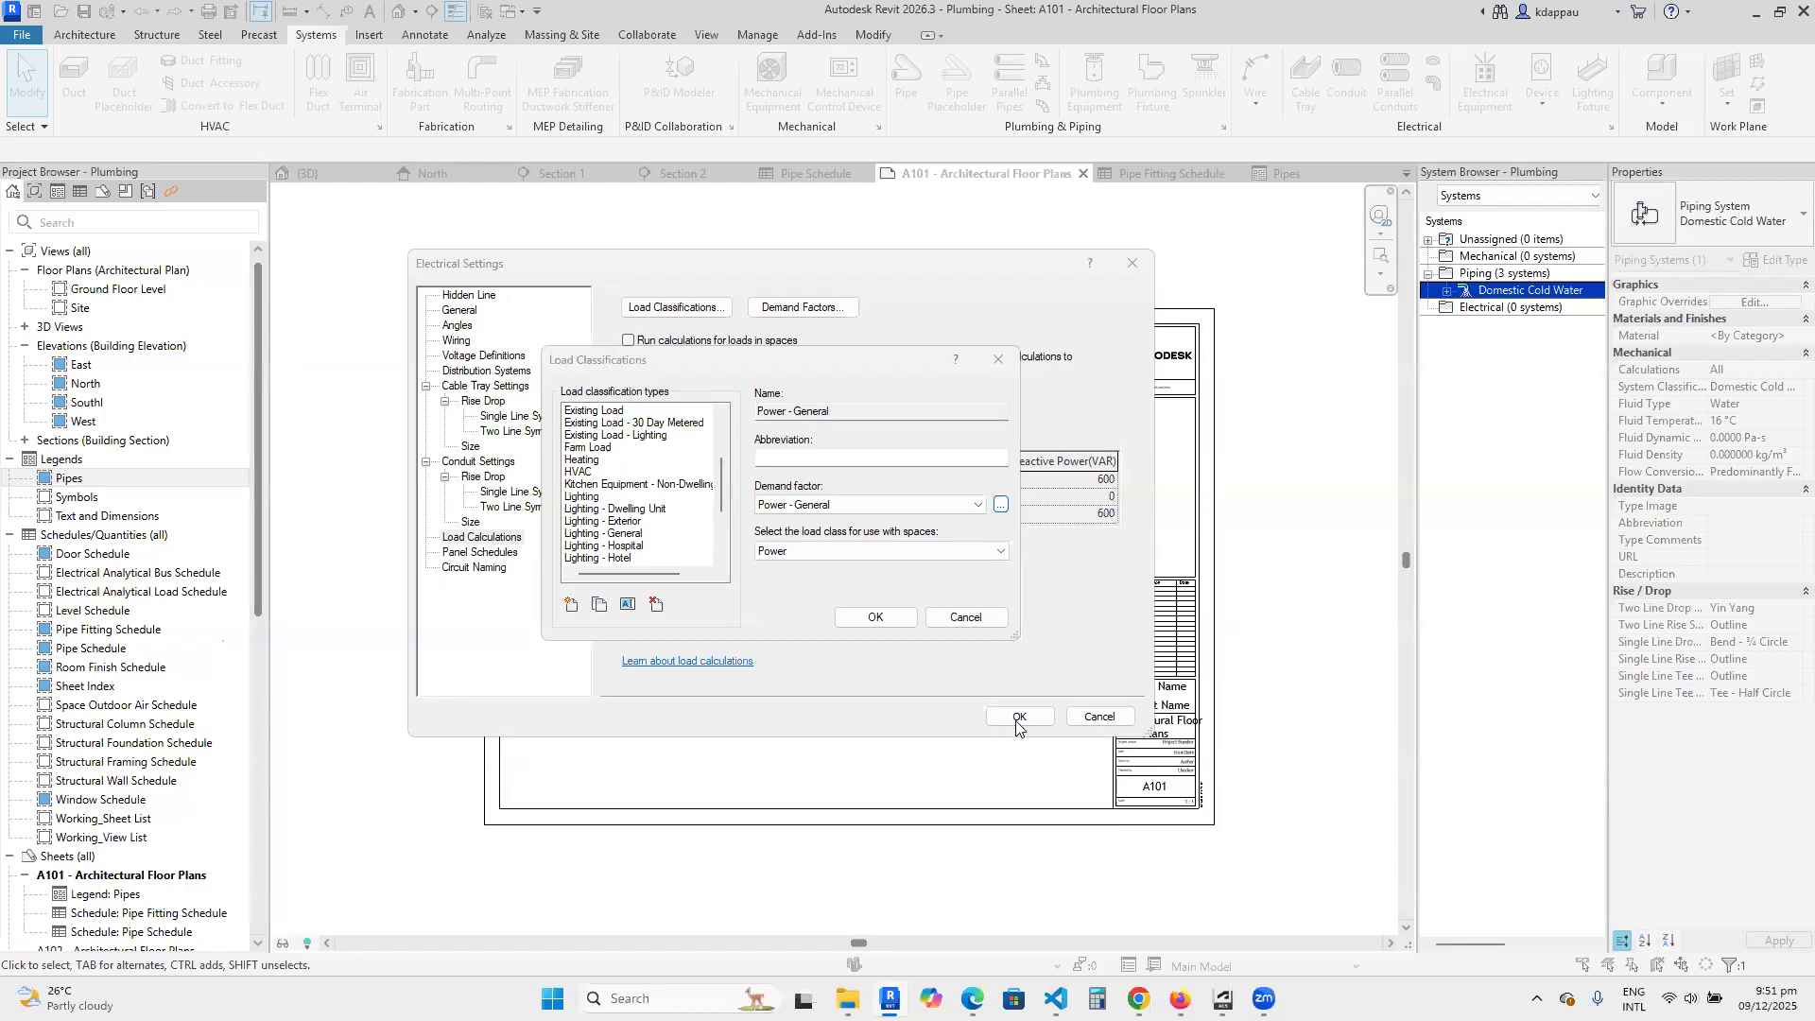
pyautogui.click(968, 617)
pyautogui.click(1097, 716)
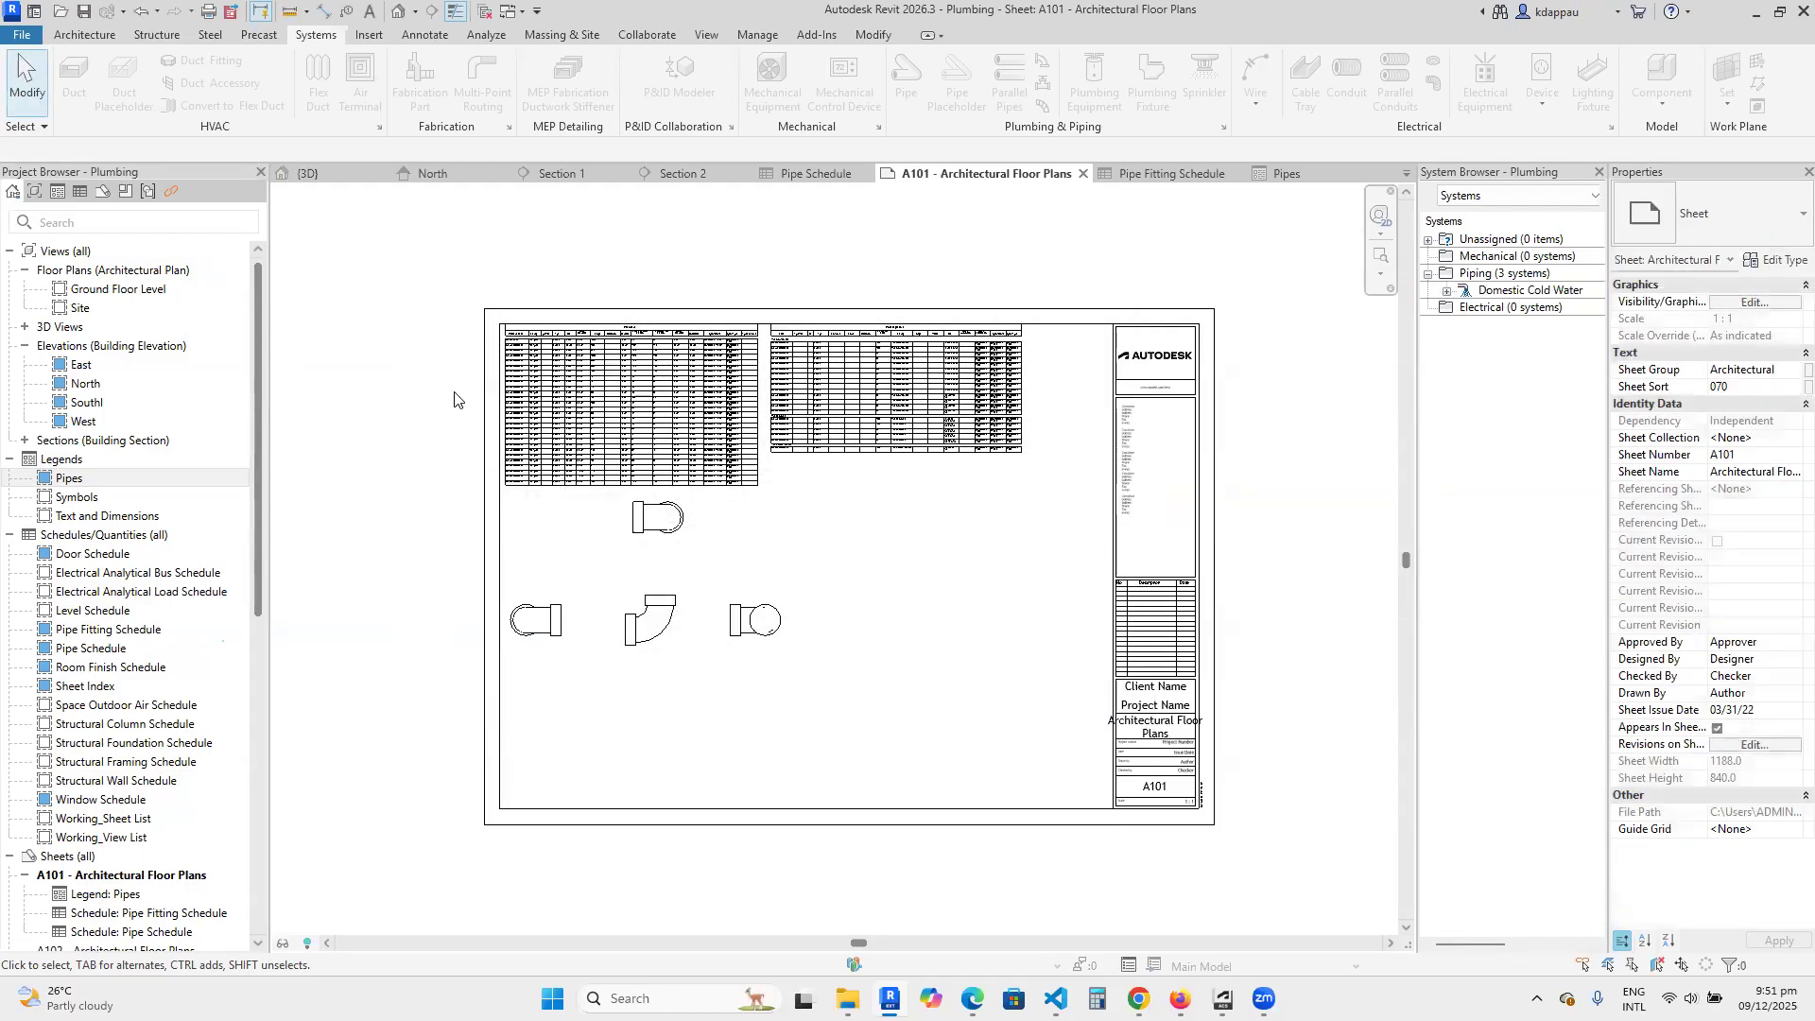
# Switch to the 3D view and review the available Branch Panel templates in Manage Panel Schedule Templates.
pyautogui.click(310, 174)
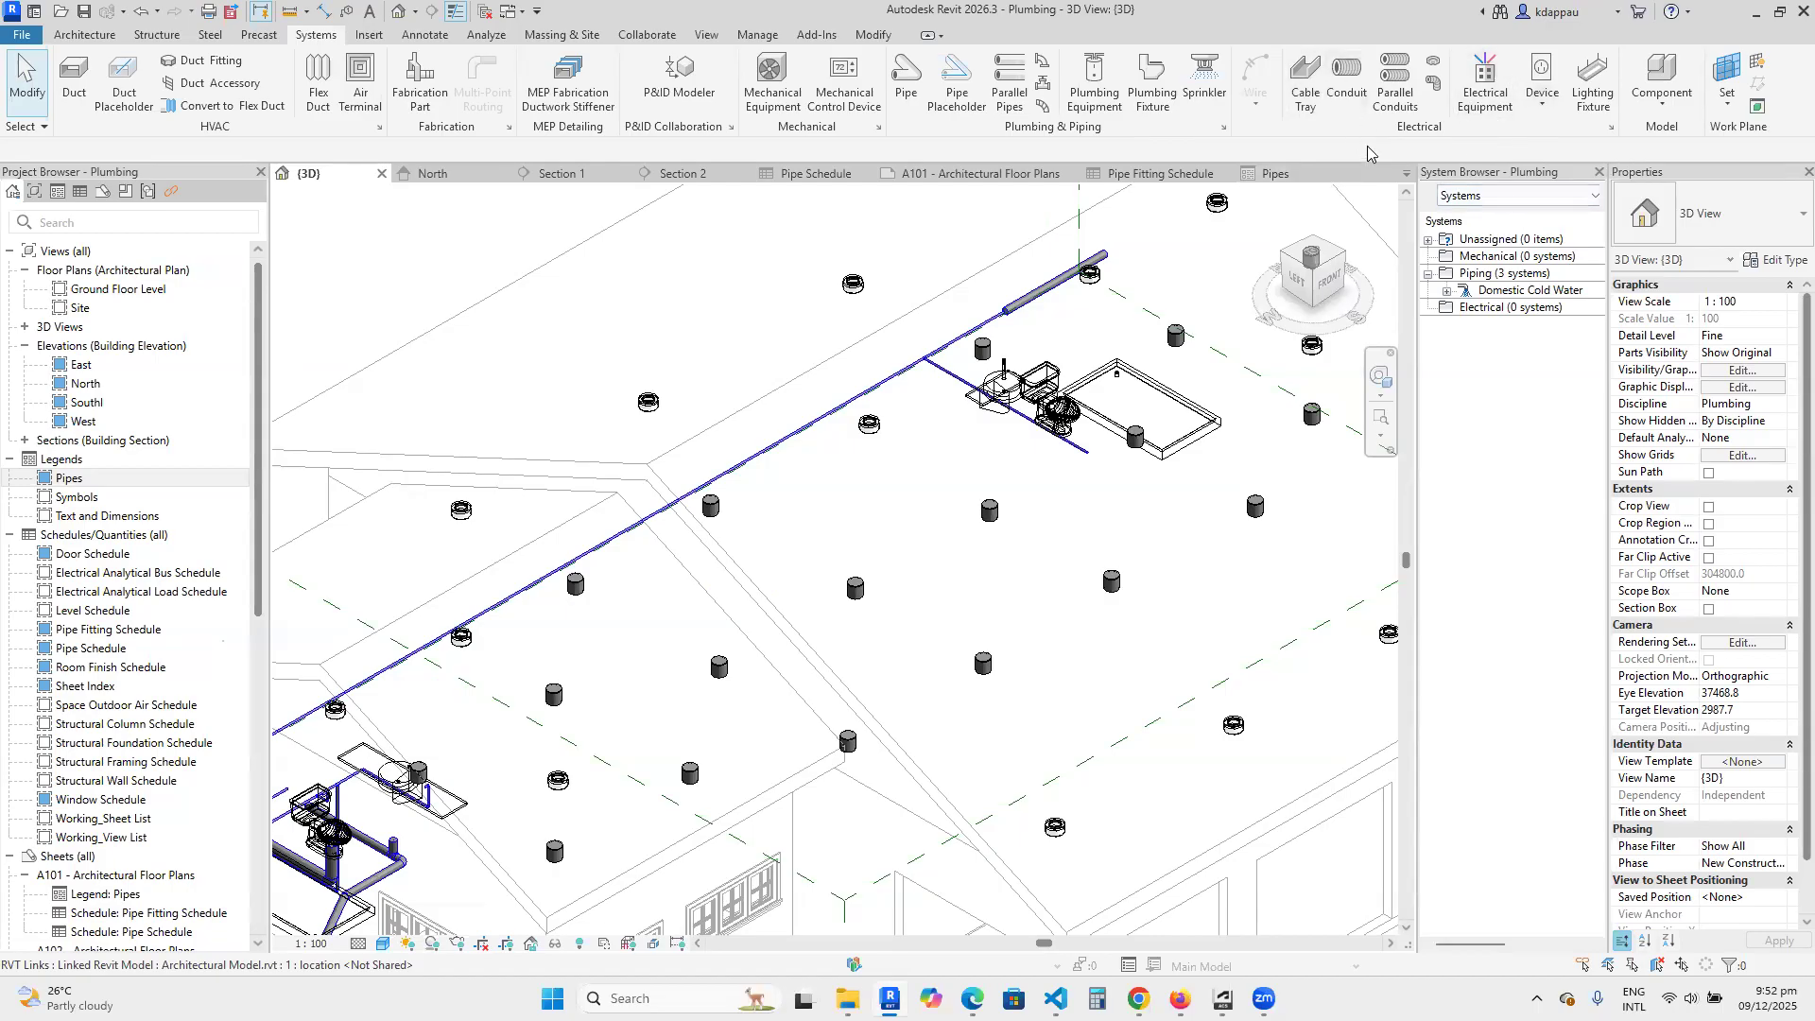
pyautogui.click(759, 34)
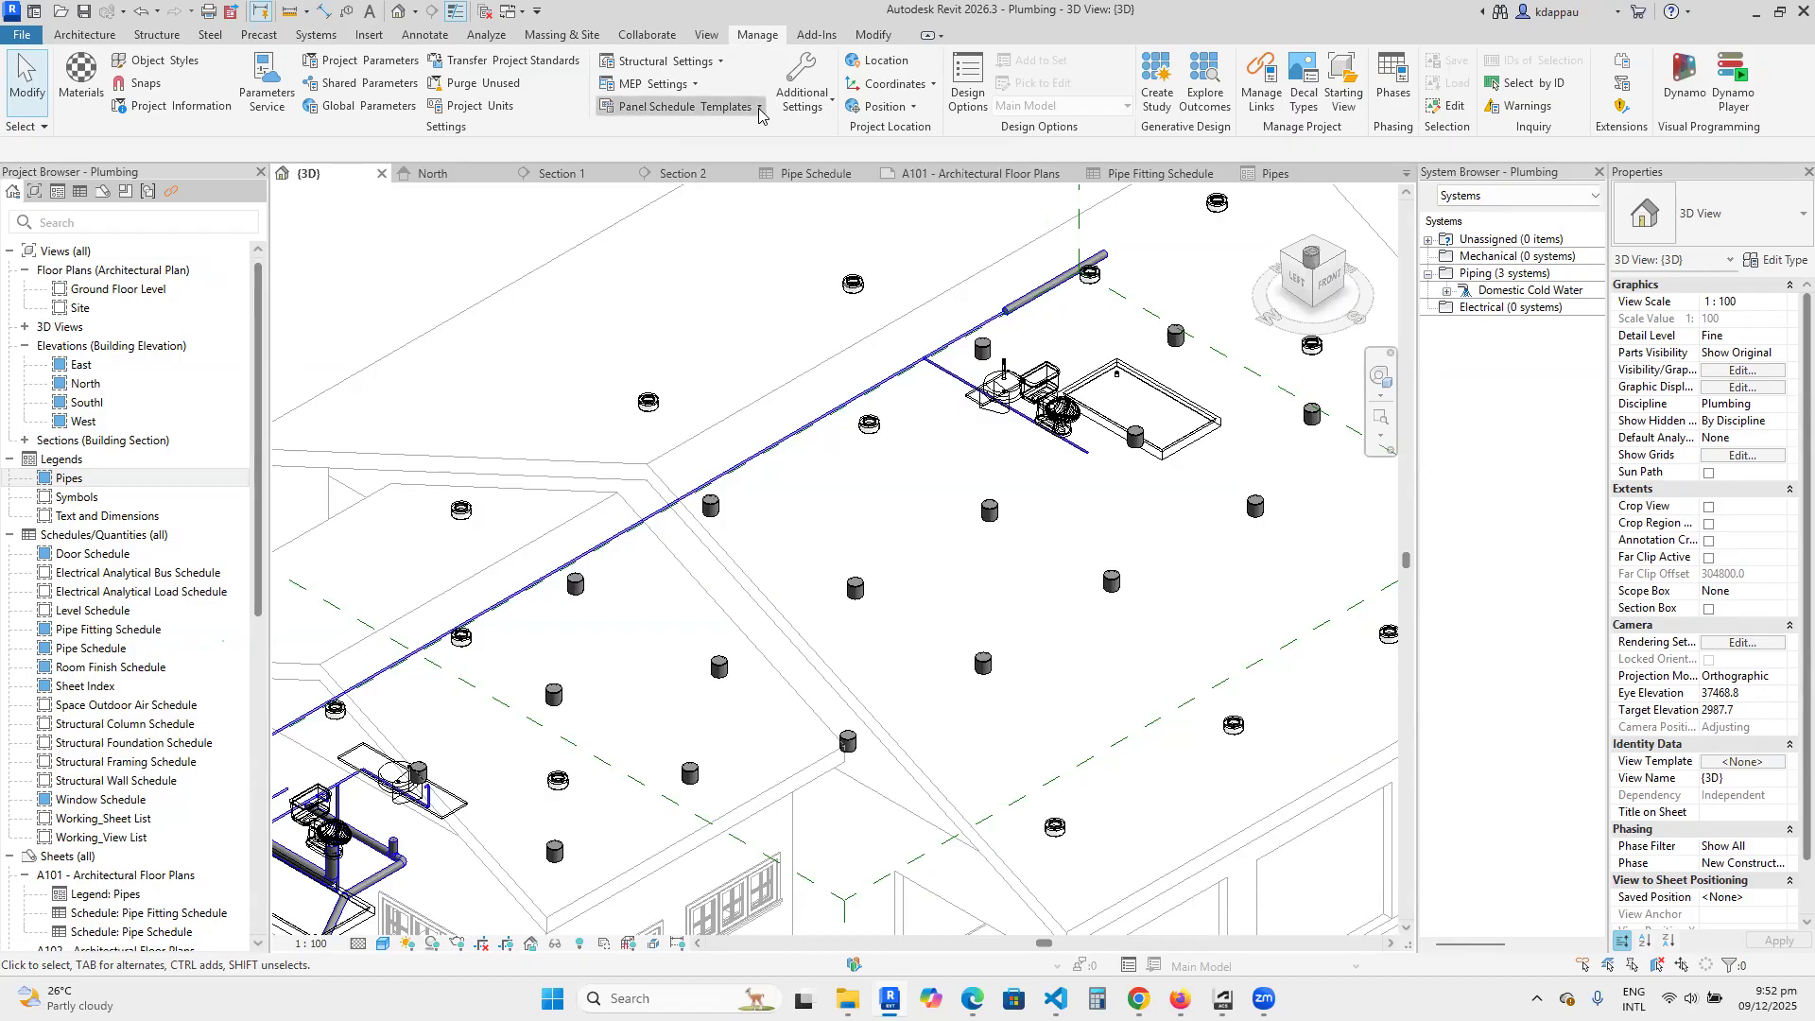
pyautogui.click(702, 112)
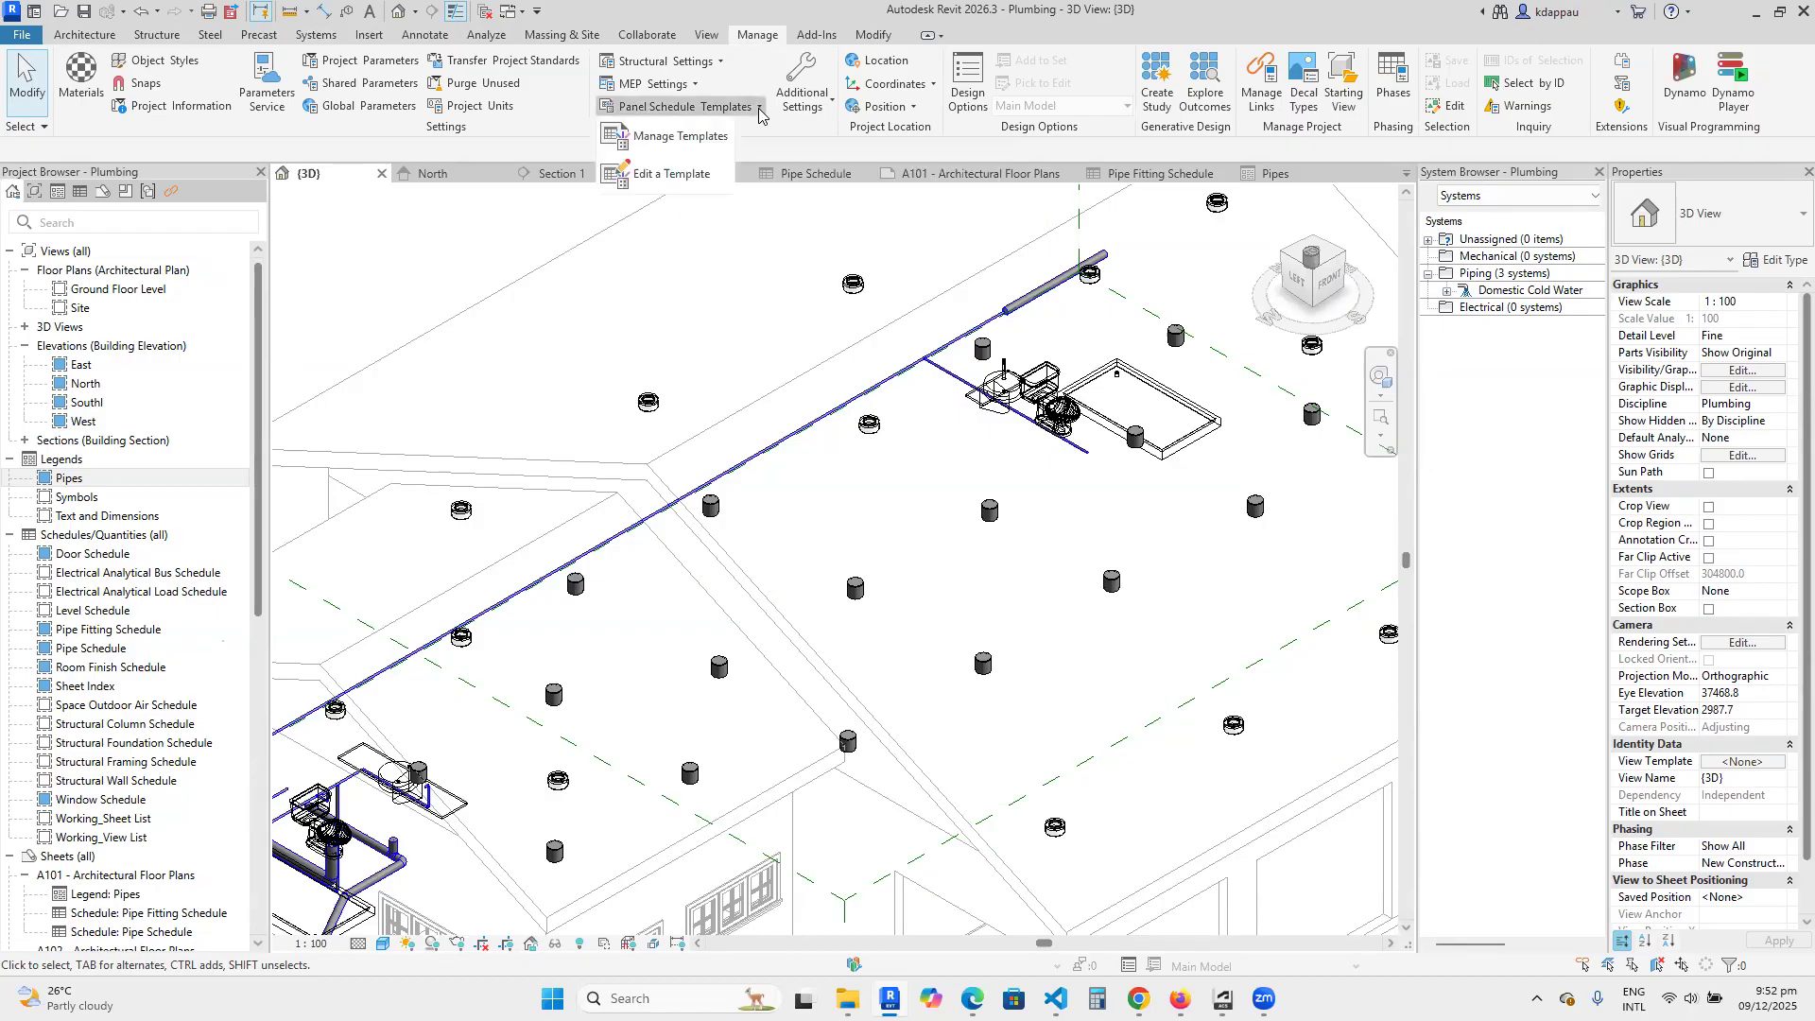
pyautogui.click(673, 137)
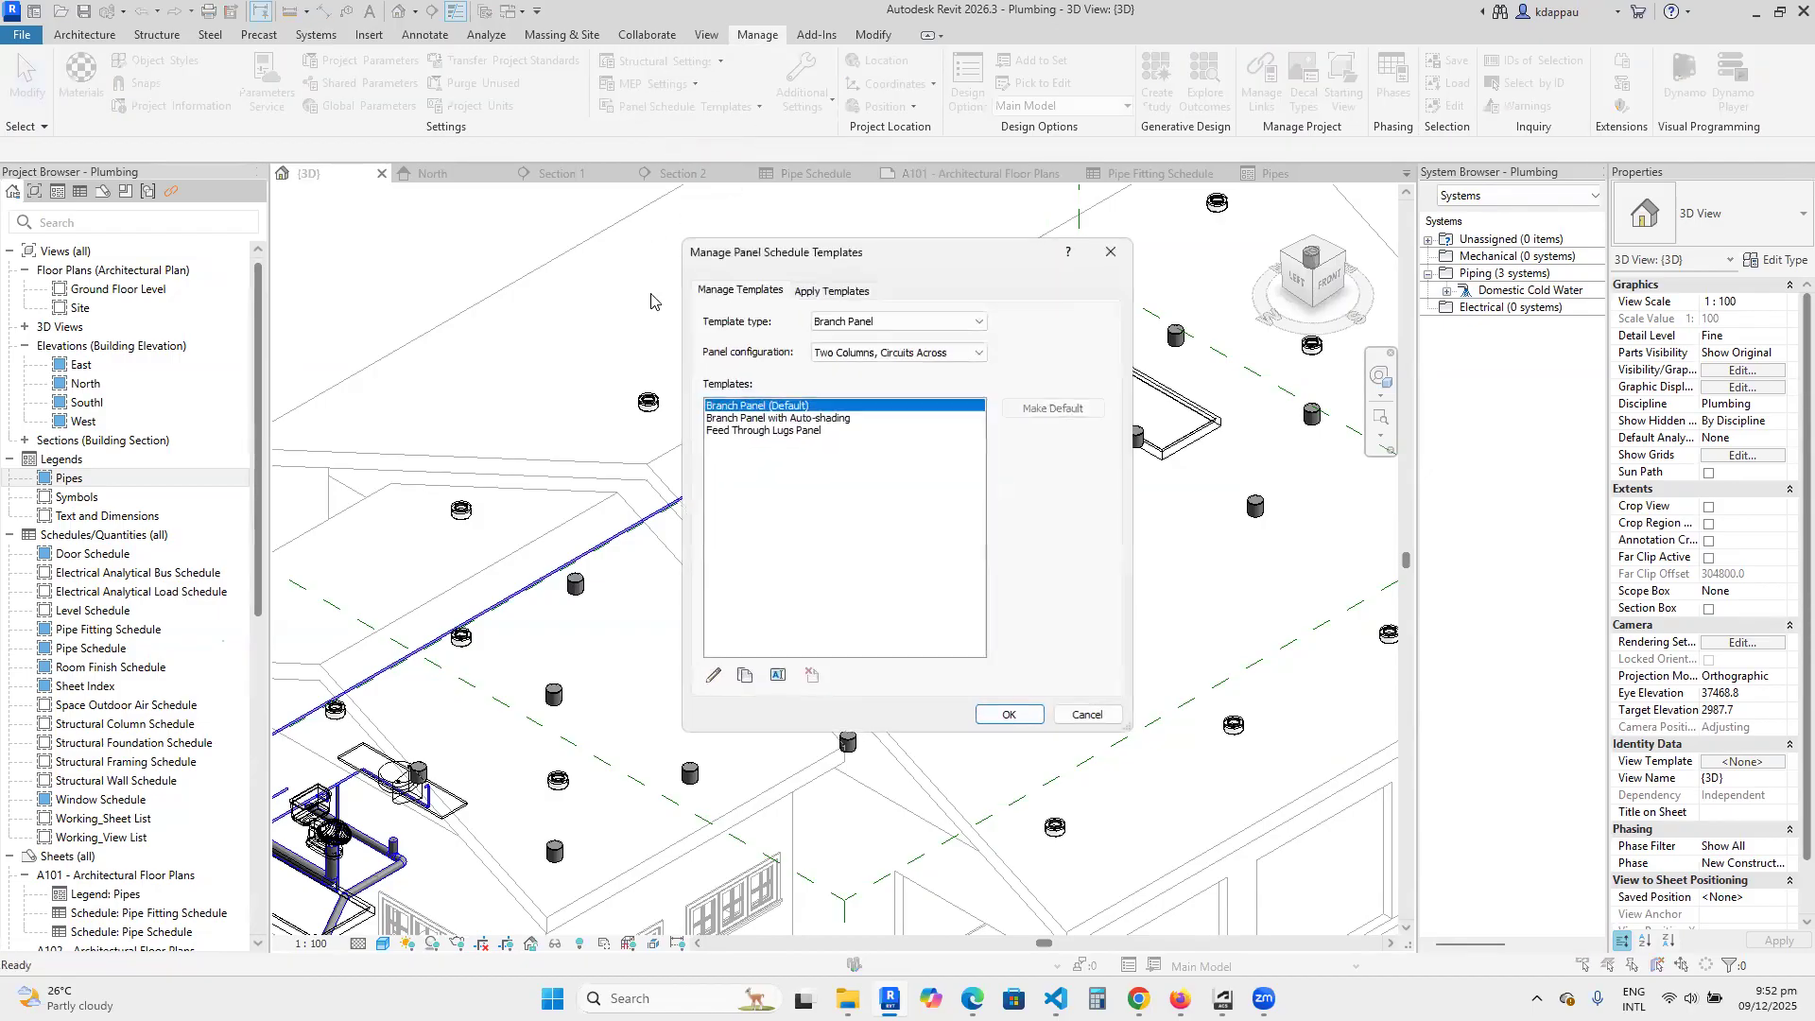
pyautogui.click(757, 421)
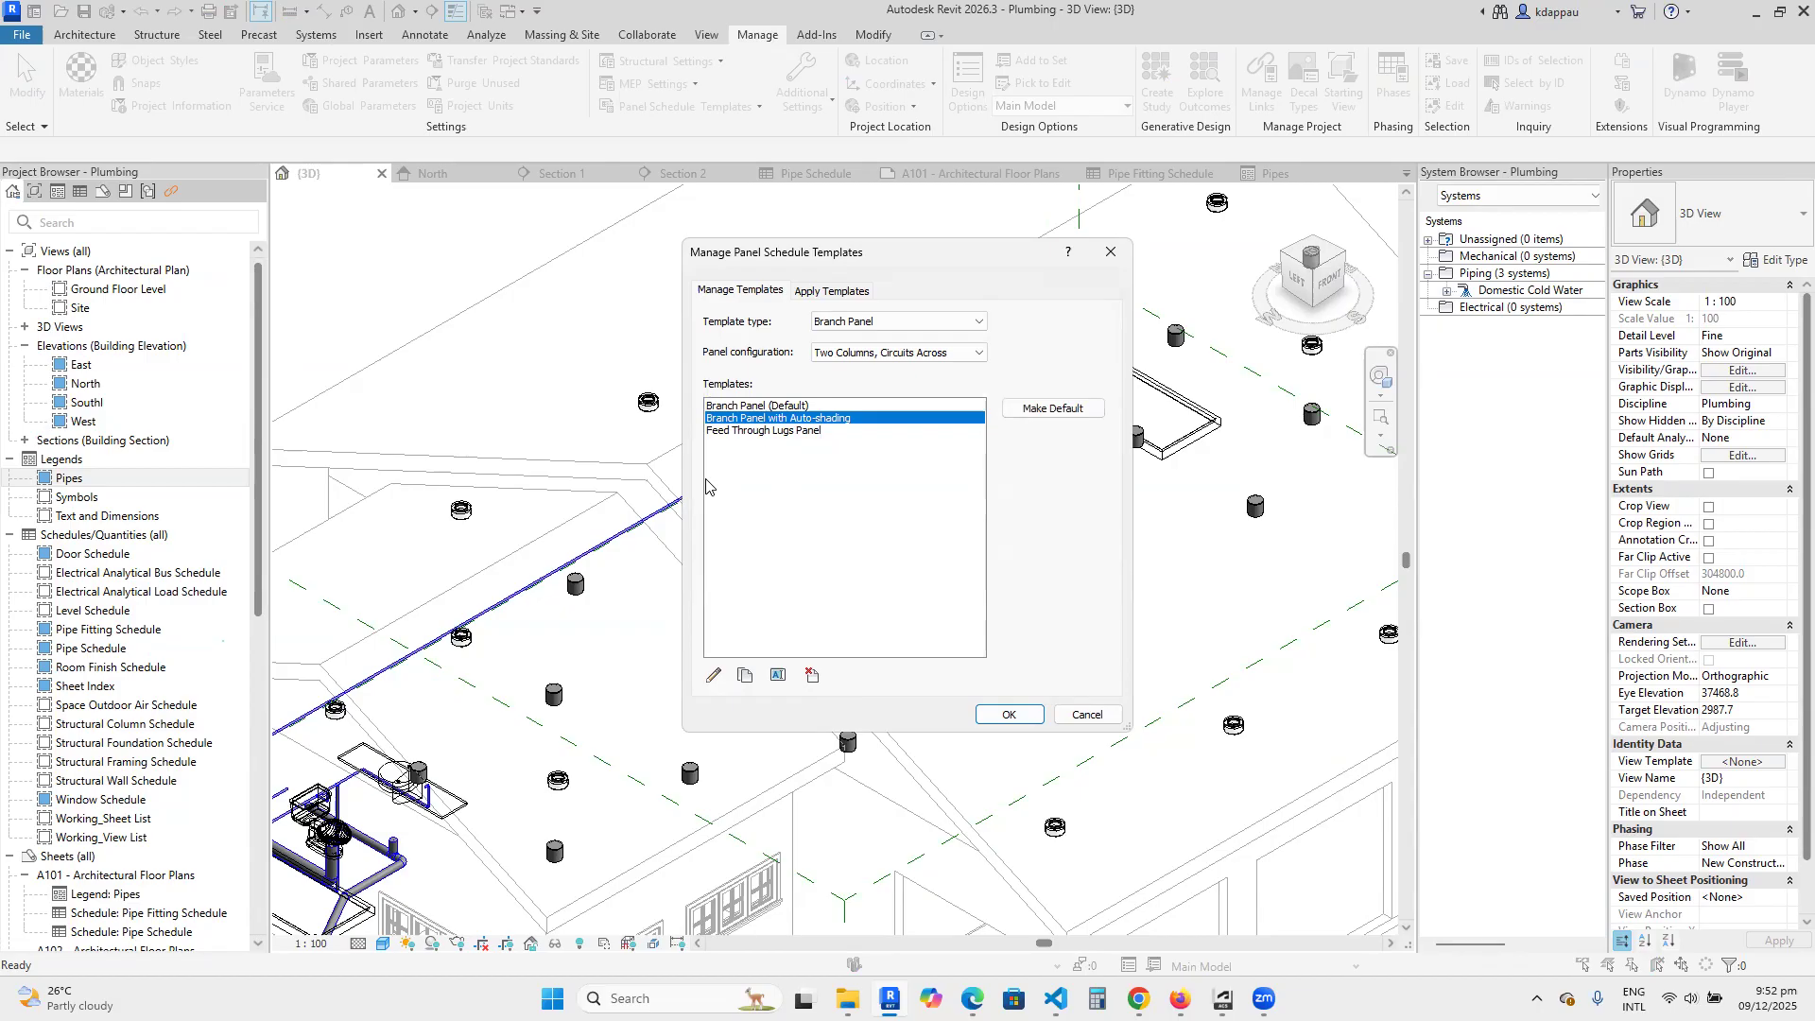
pyautogui.click(743, 432)
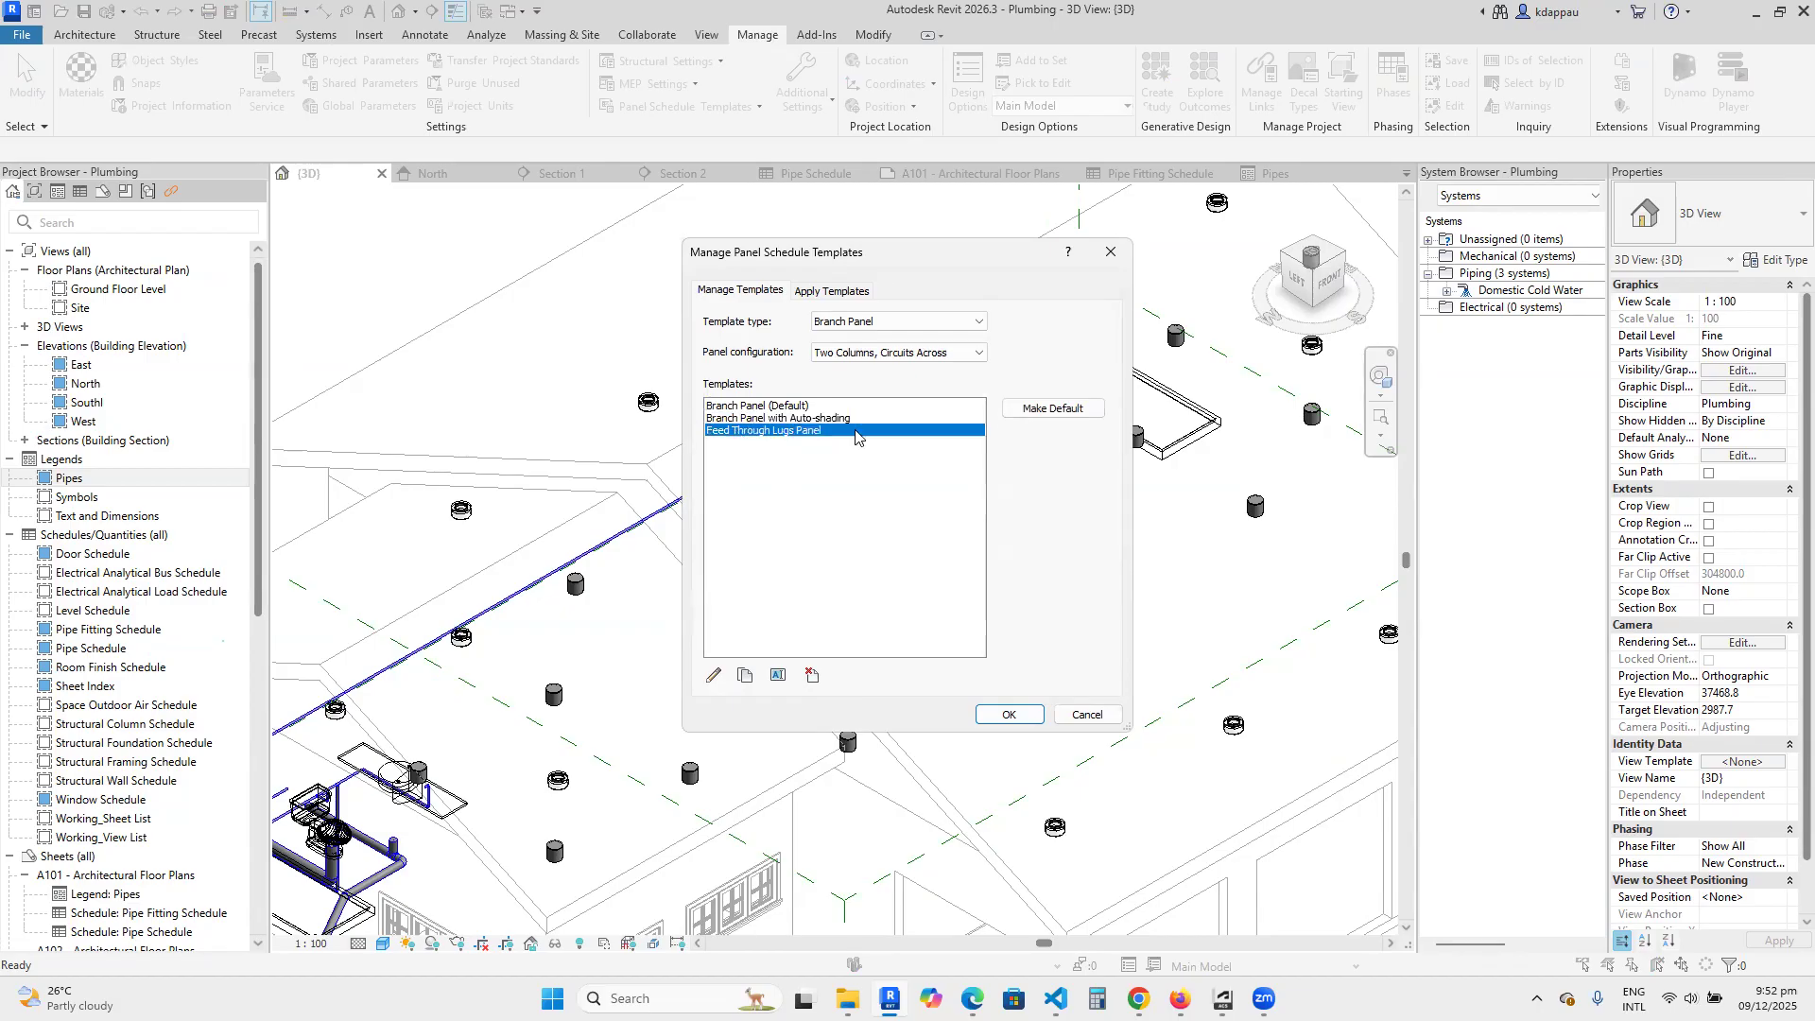
# Review the options for applying templates to panel schedules, then return to the template management list.
pyautogui.click(832, 292)
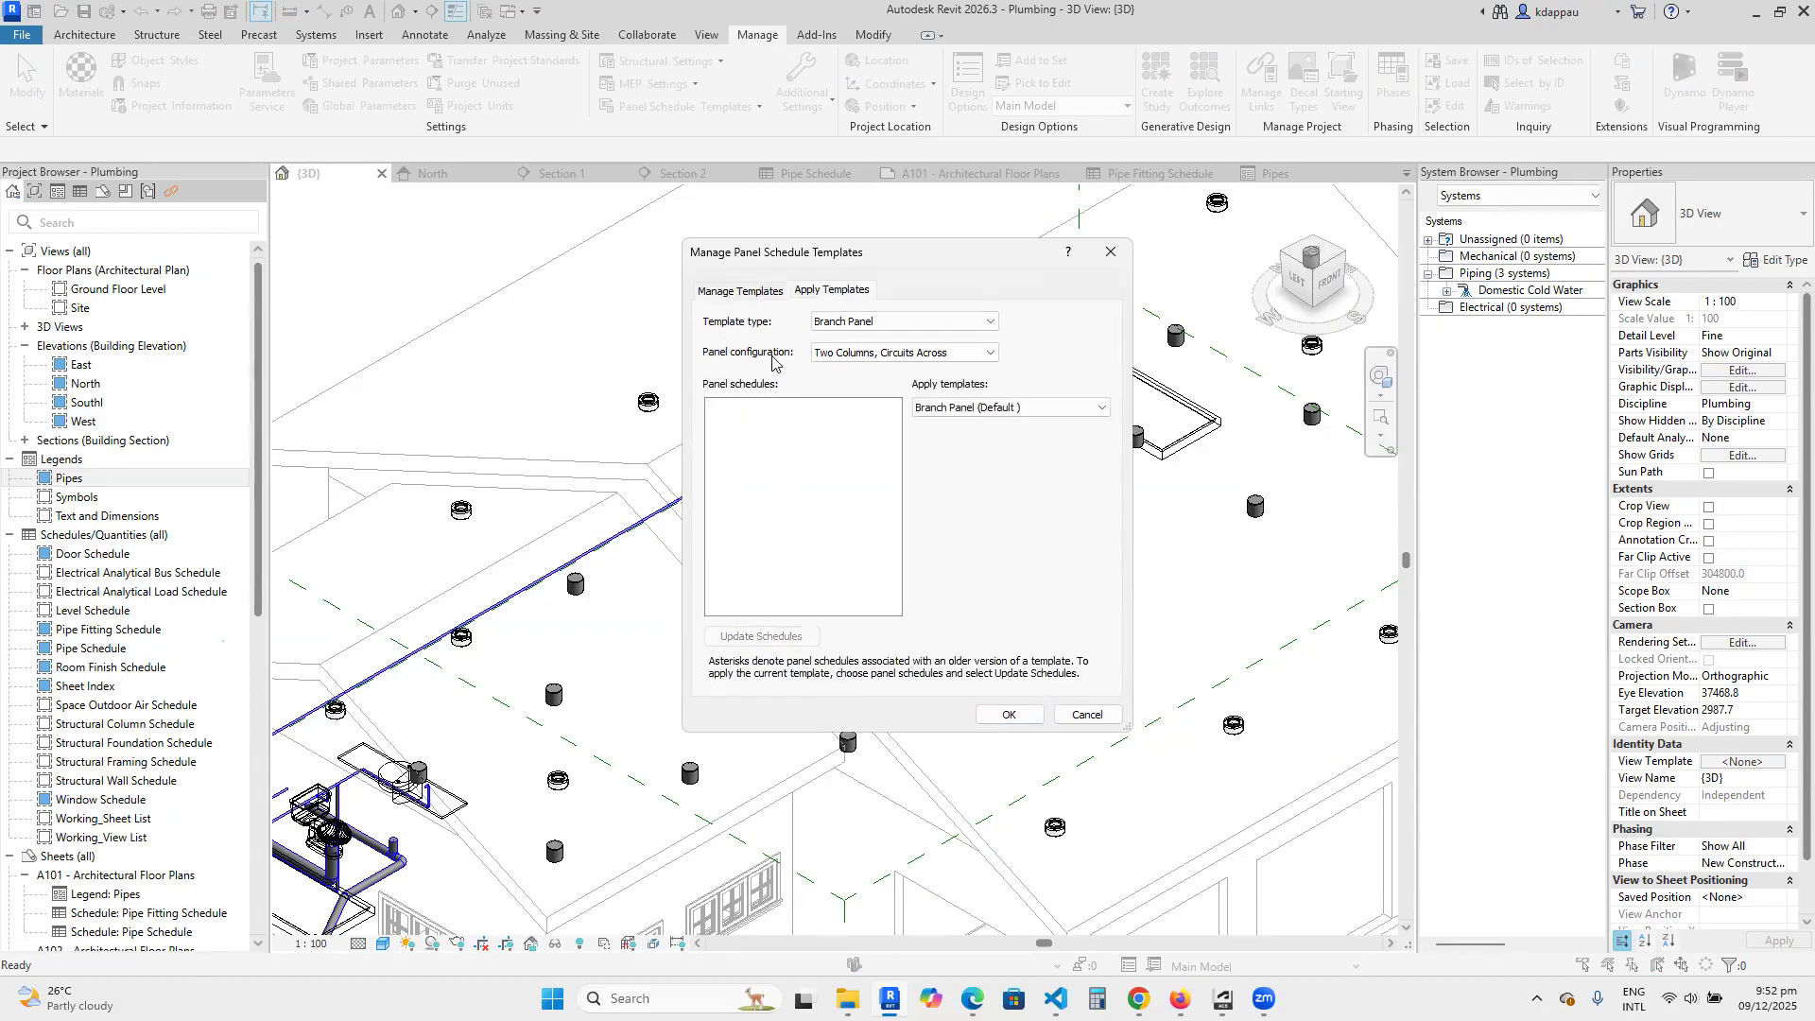
pyautogui.click(819, 323)
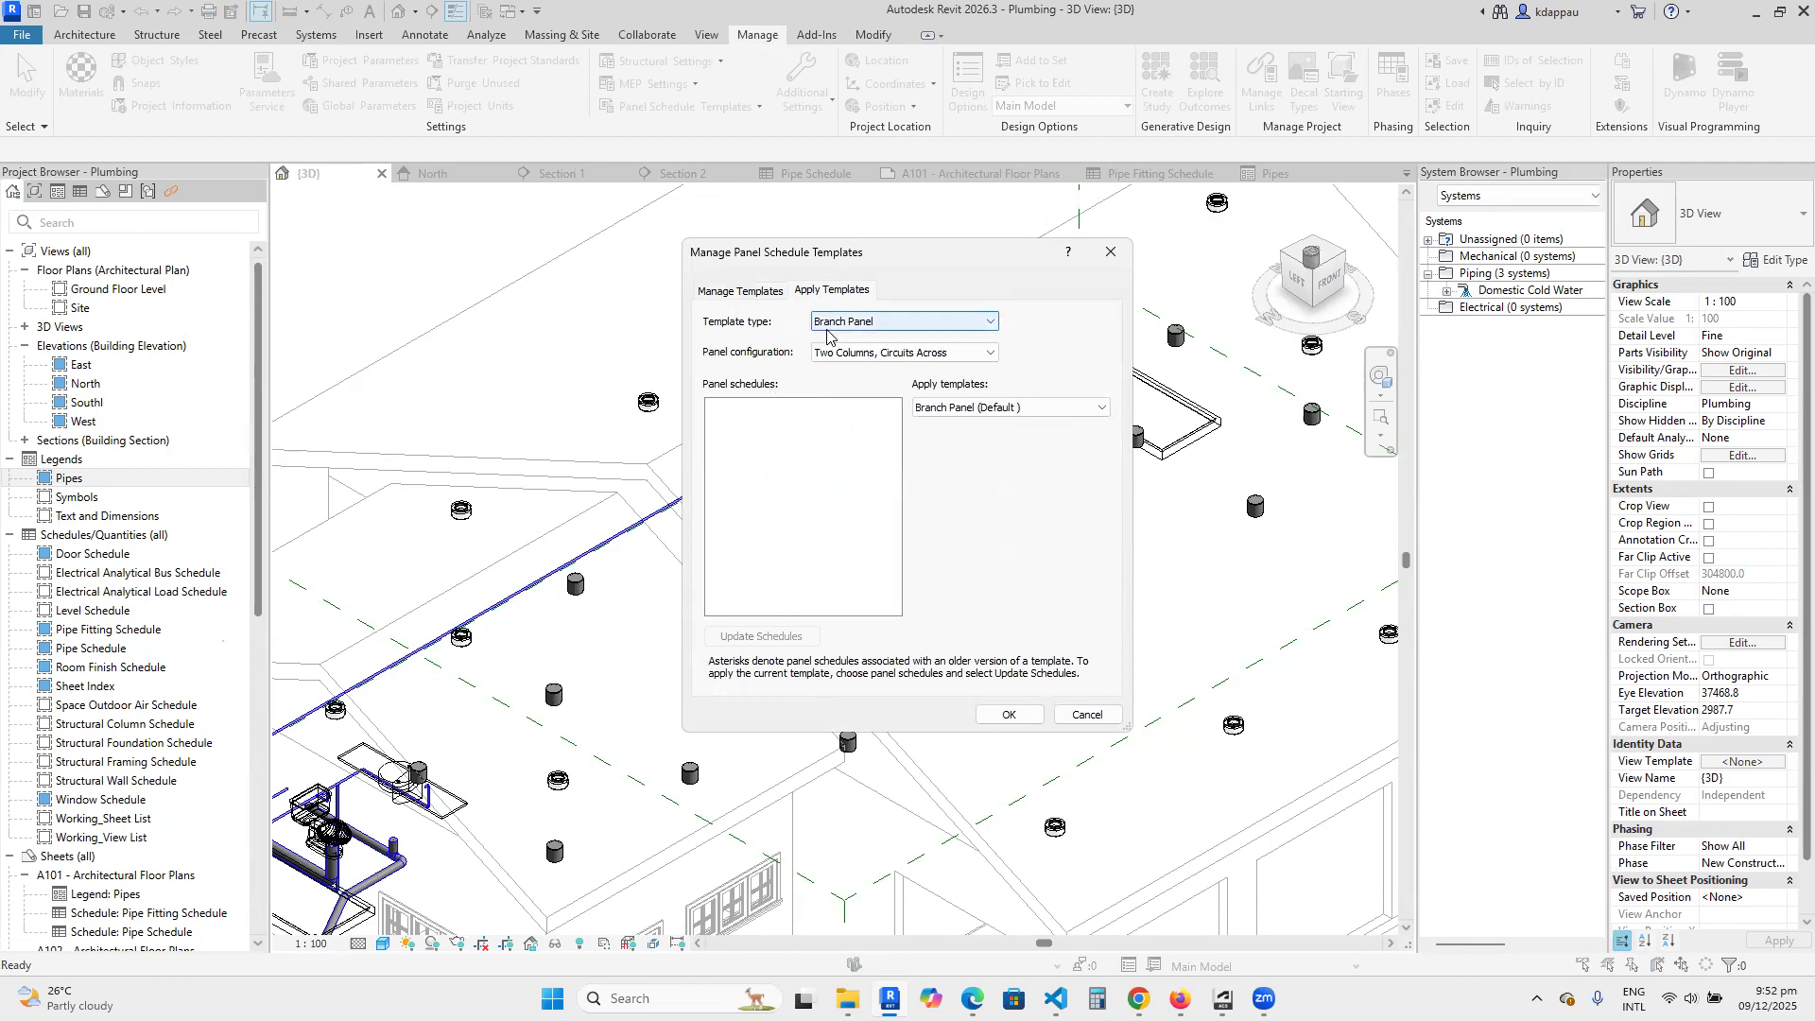
pyautogui.click(704, 295)
pyautogui.click(720, 293)
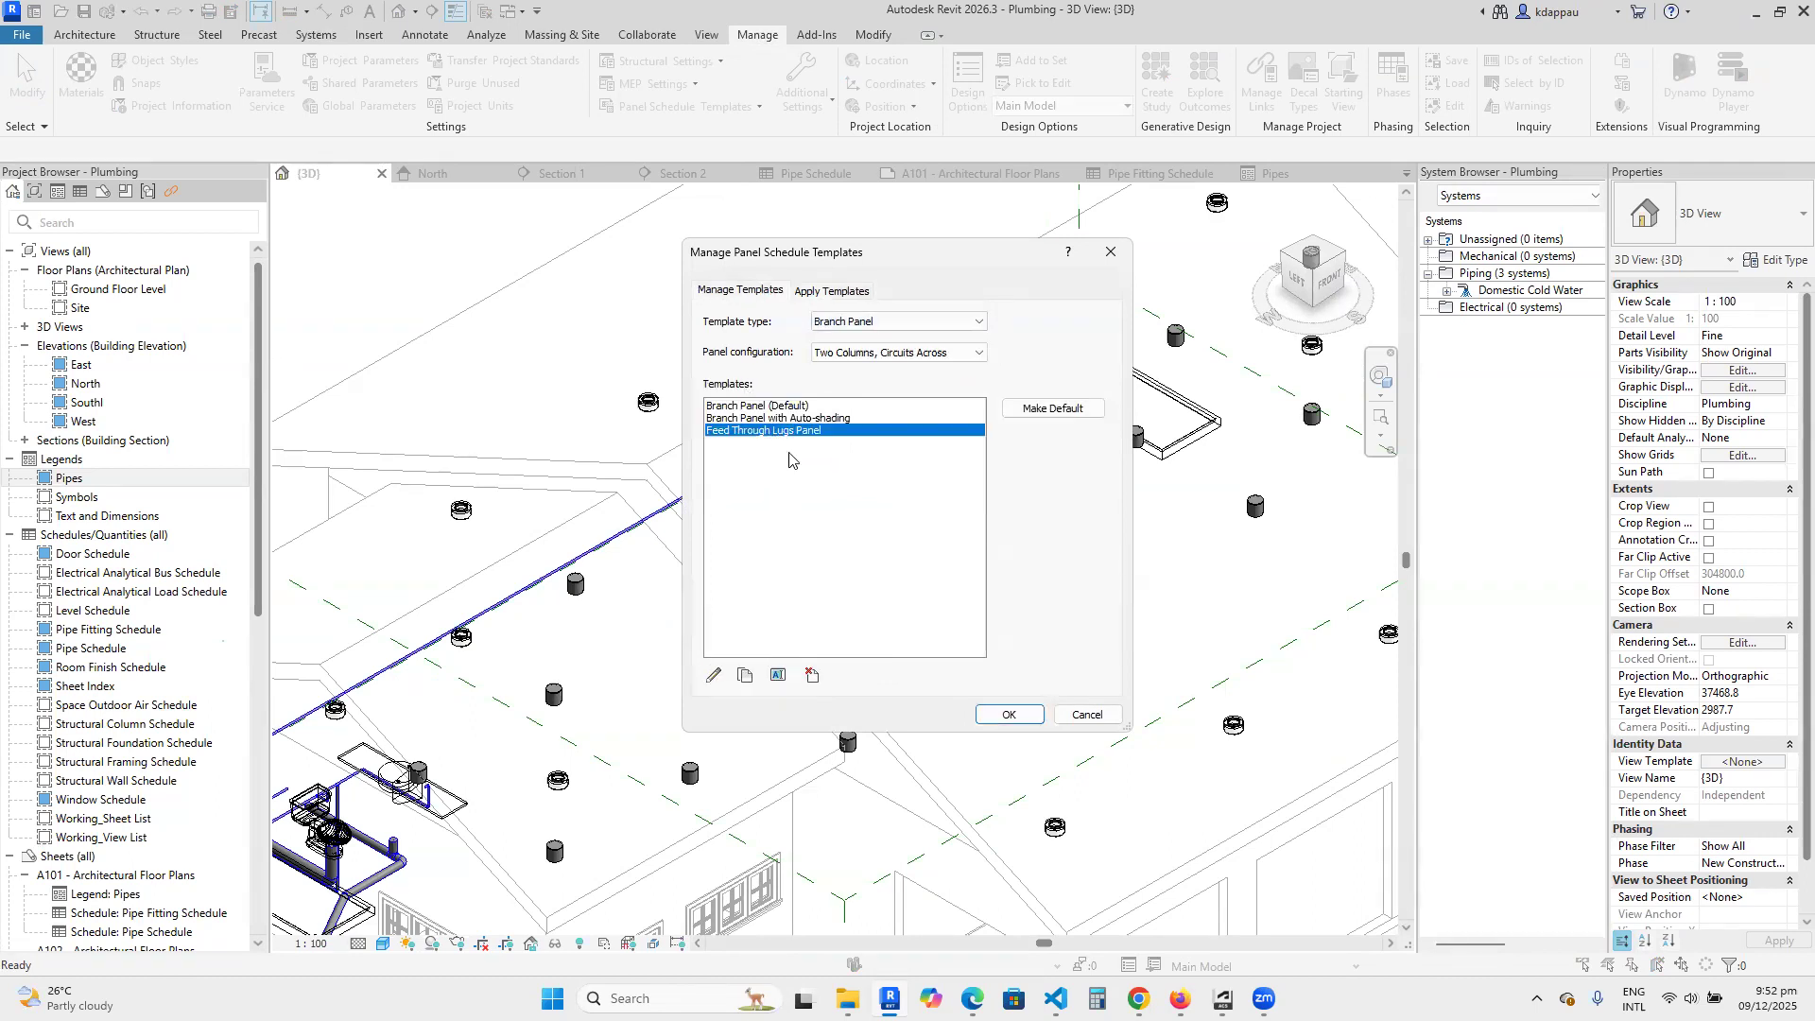
# Close the panel schedule template manager without saving, then review the available MEP, structural, panel schedule template and additional settings options.
pyautogui.click(1087, 715)
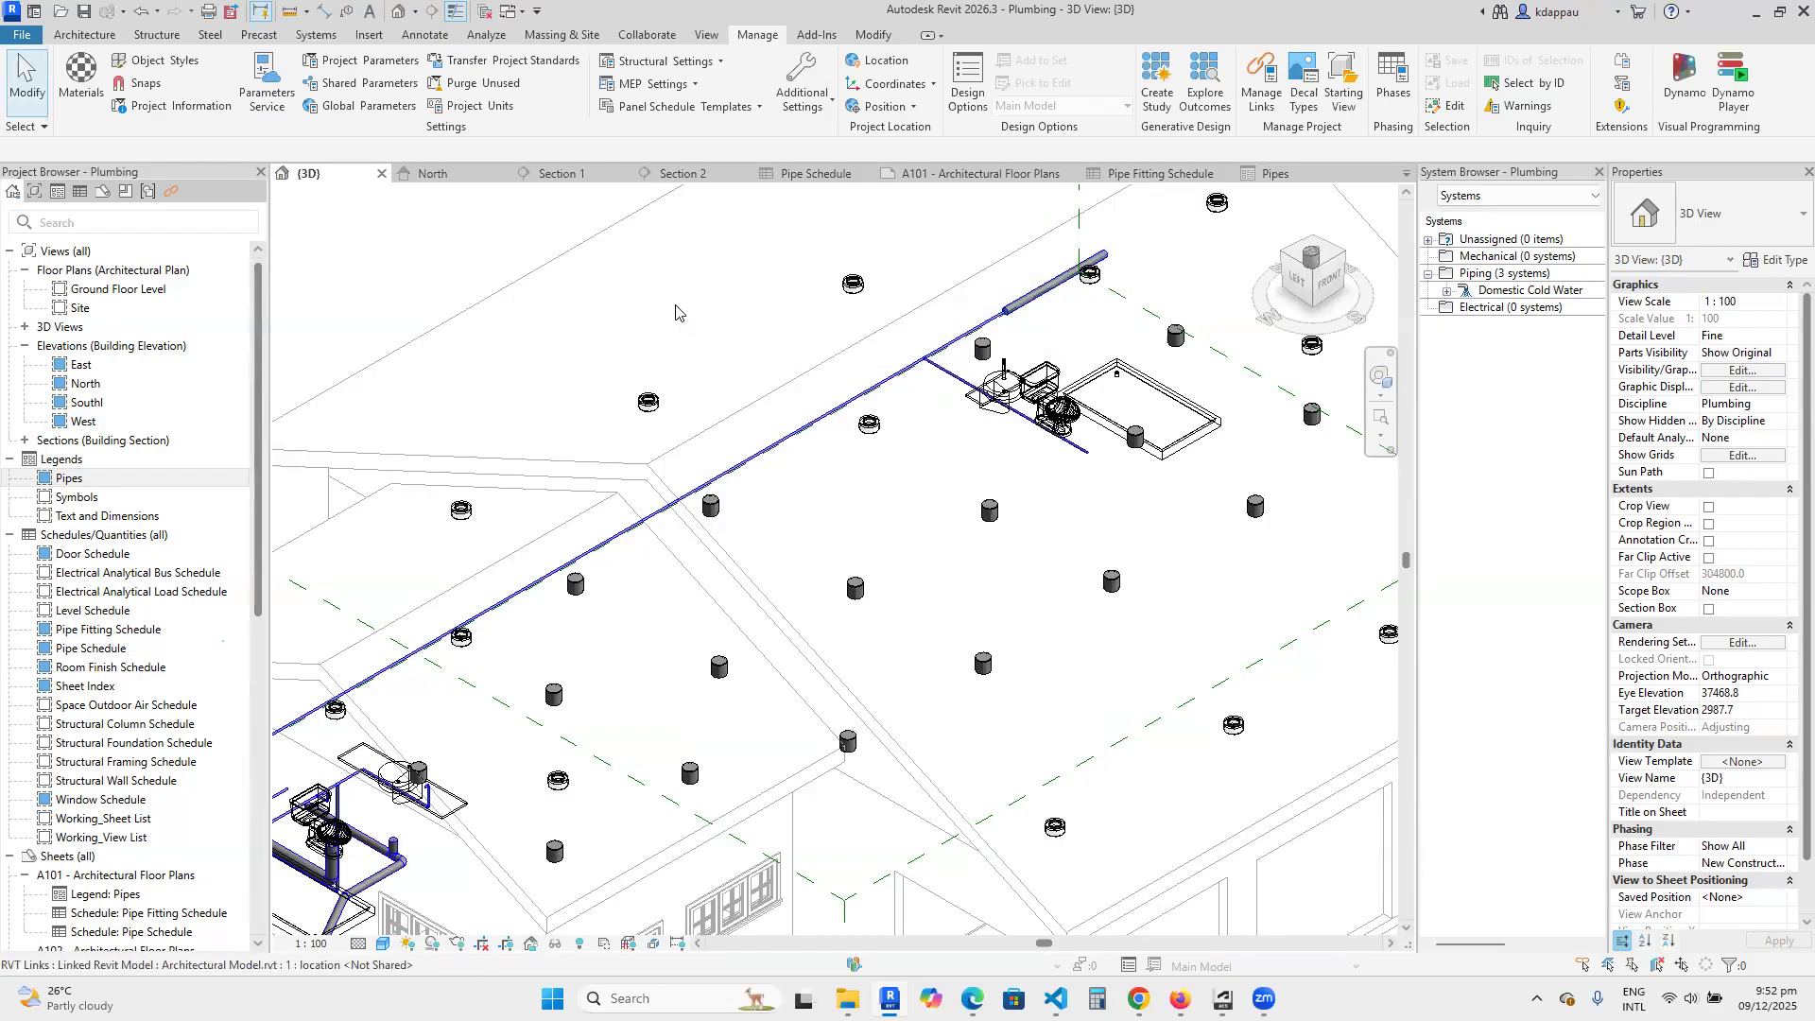
pyautogui.click(688, 87)
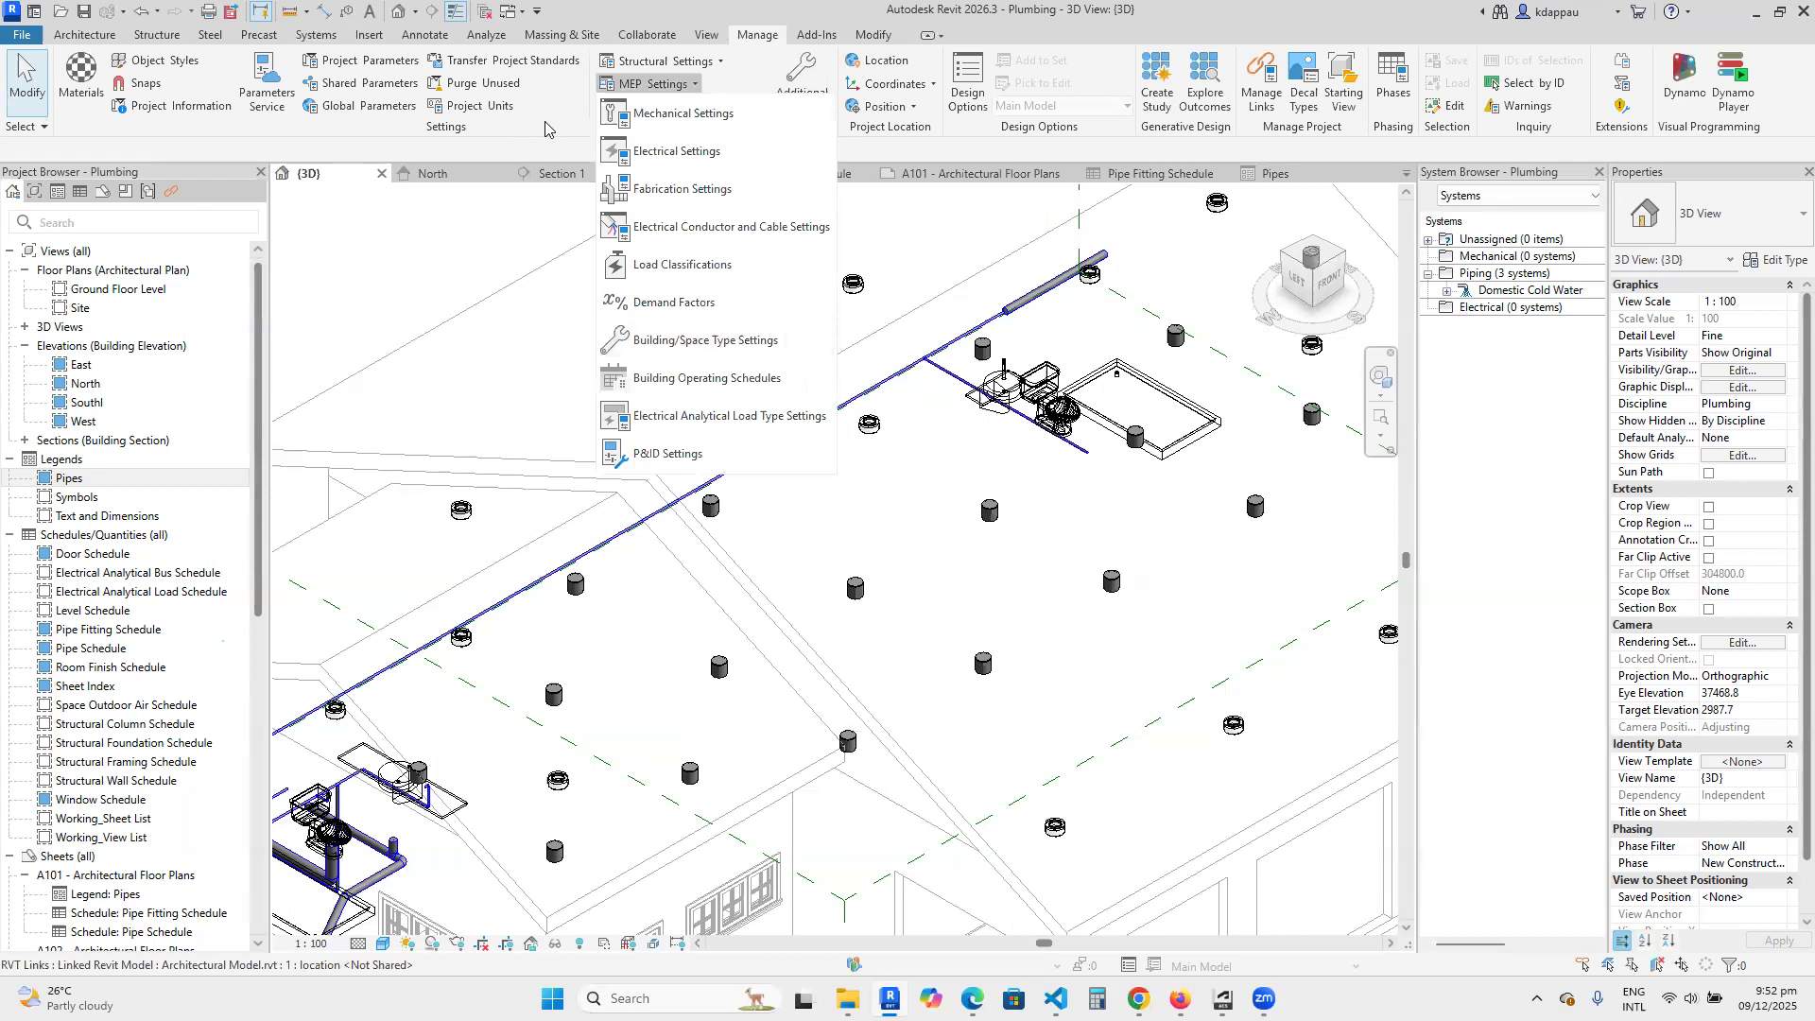
pyautogui.click(720, 62)
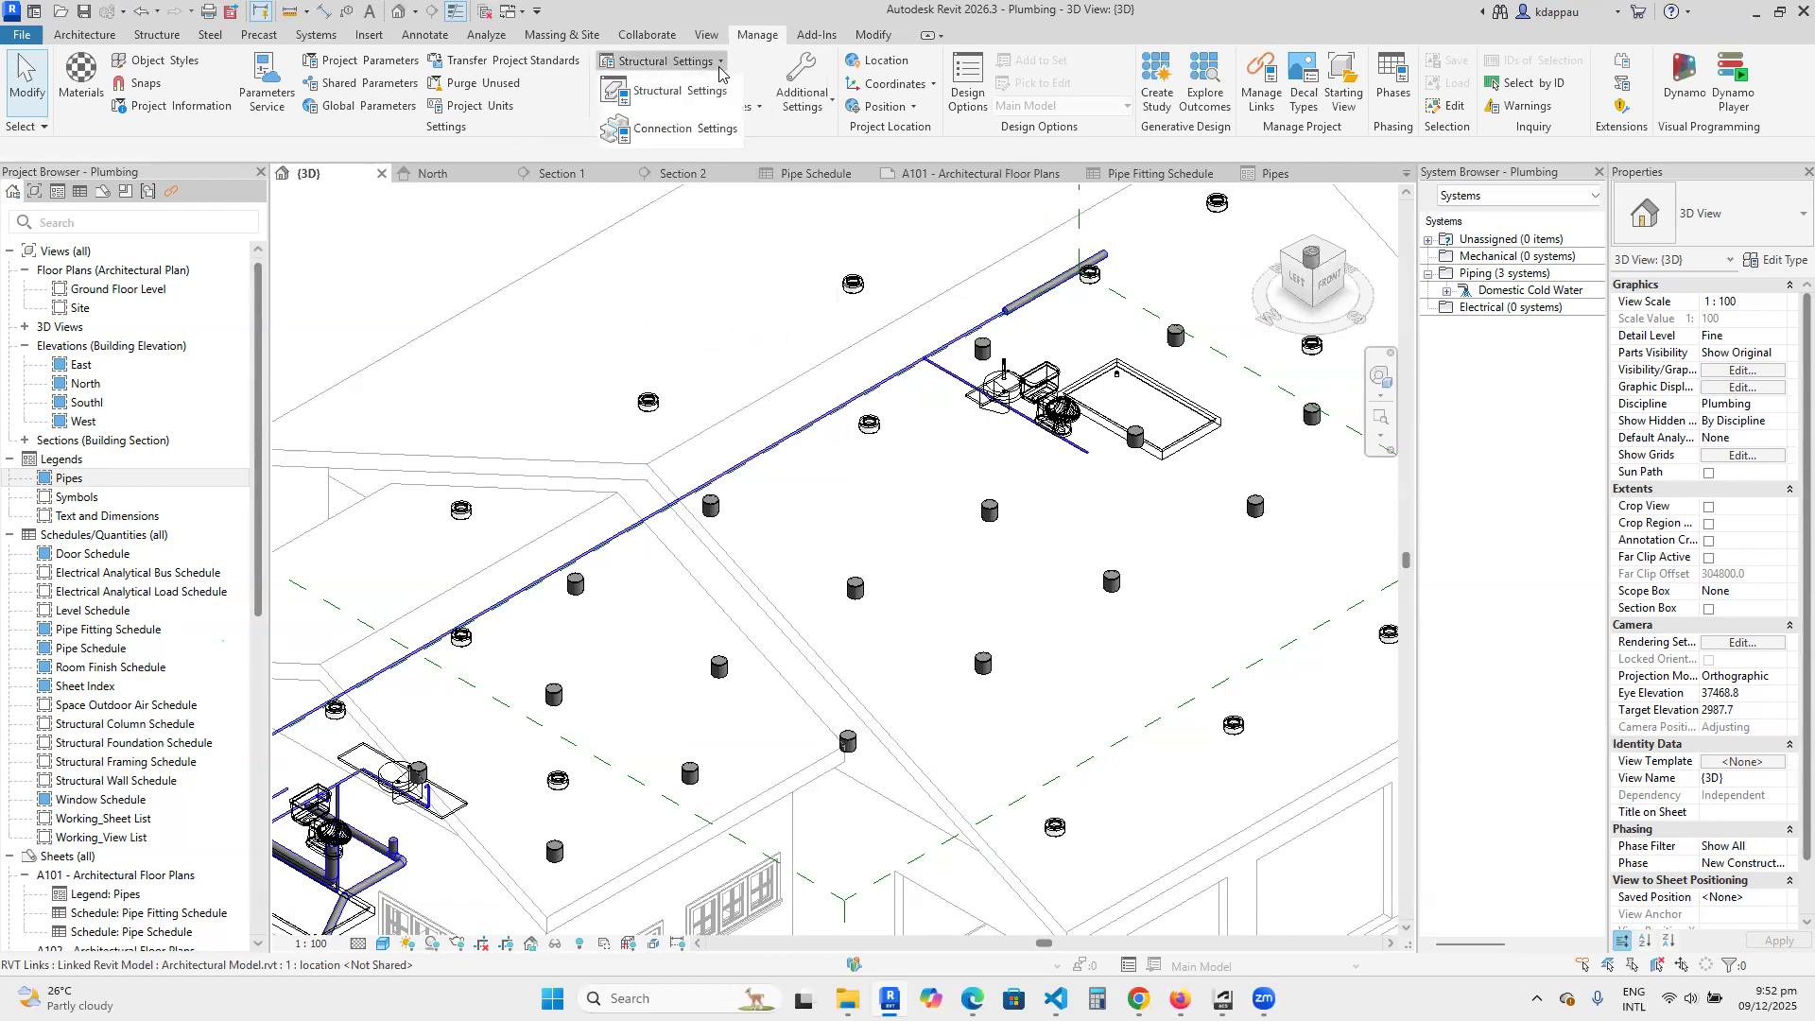
pyautogui.click(540, 139)
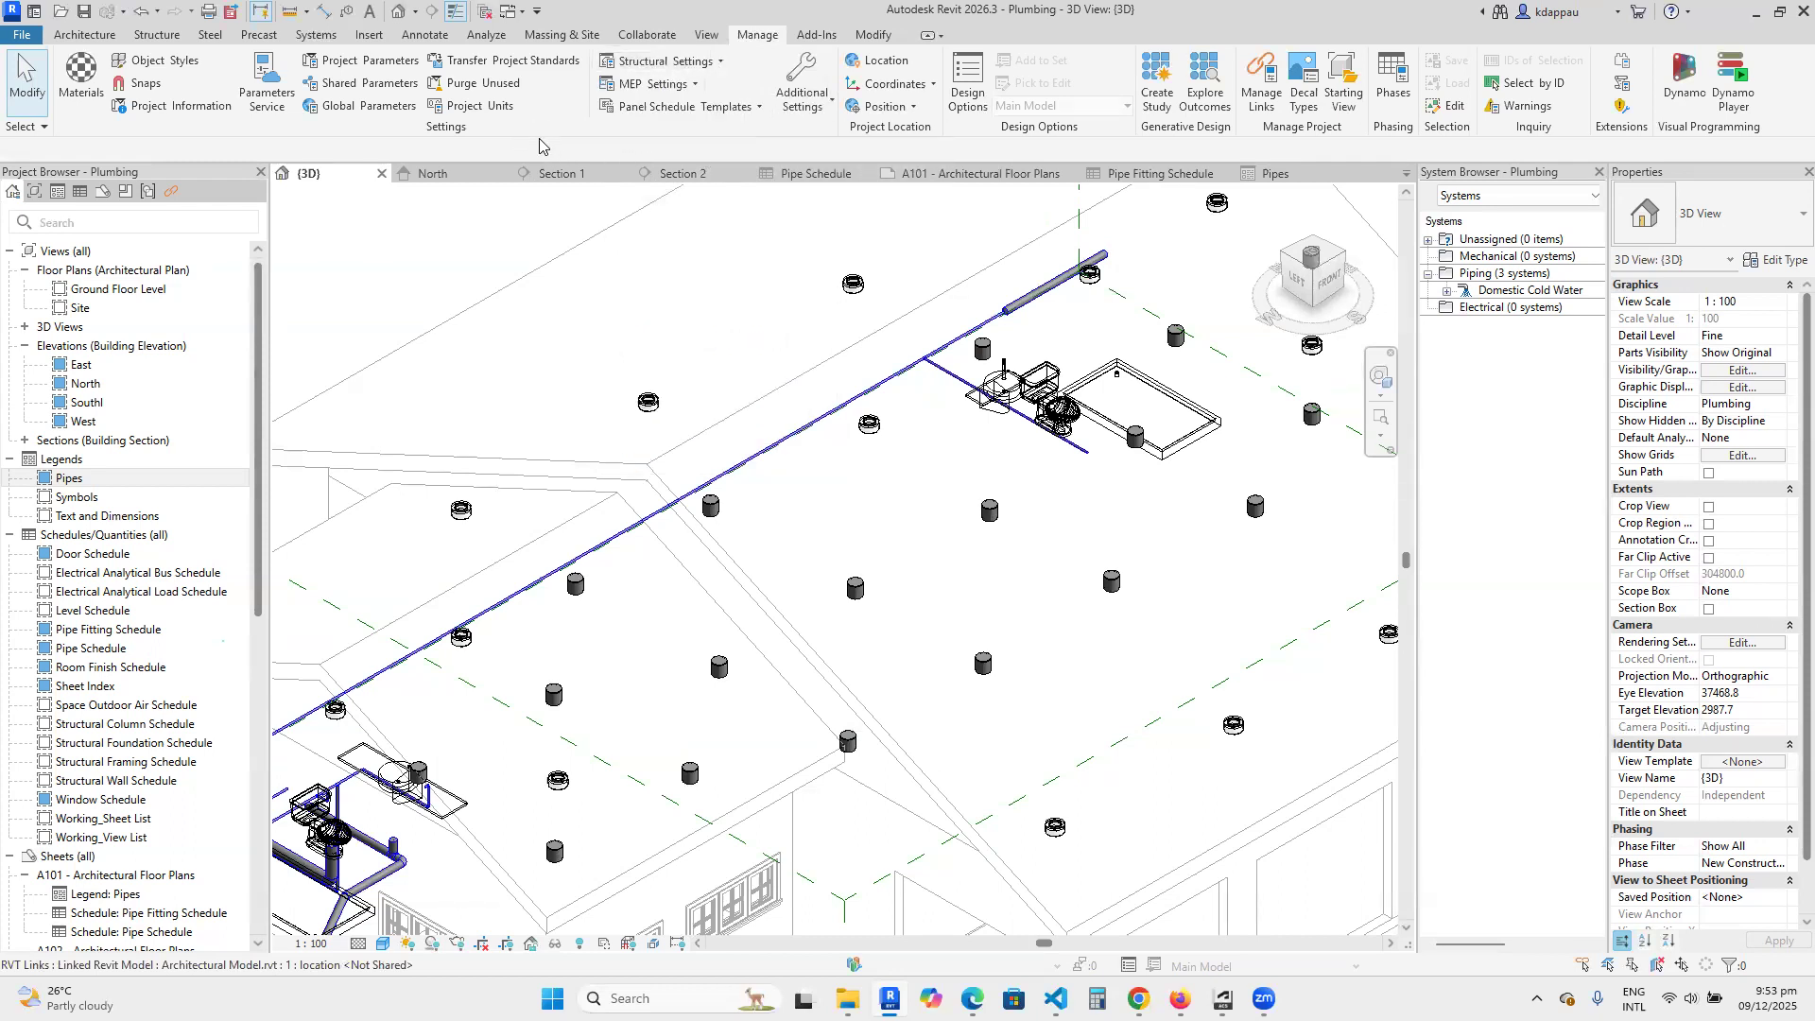
pyautogui.click(744, 108)
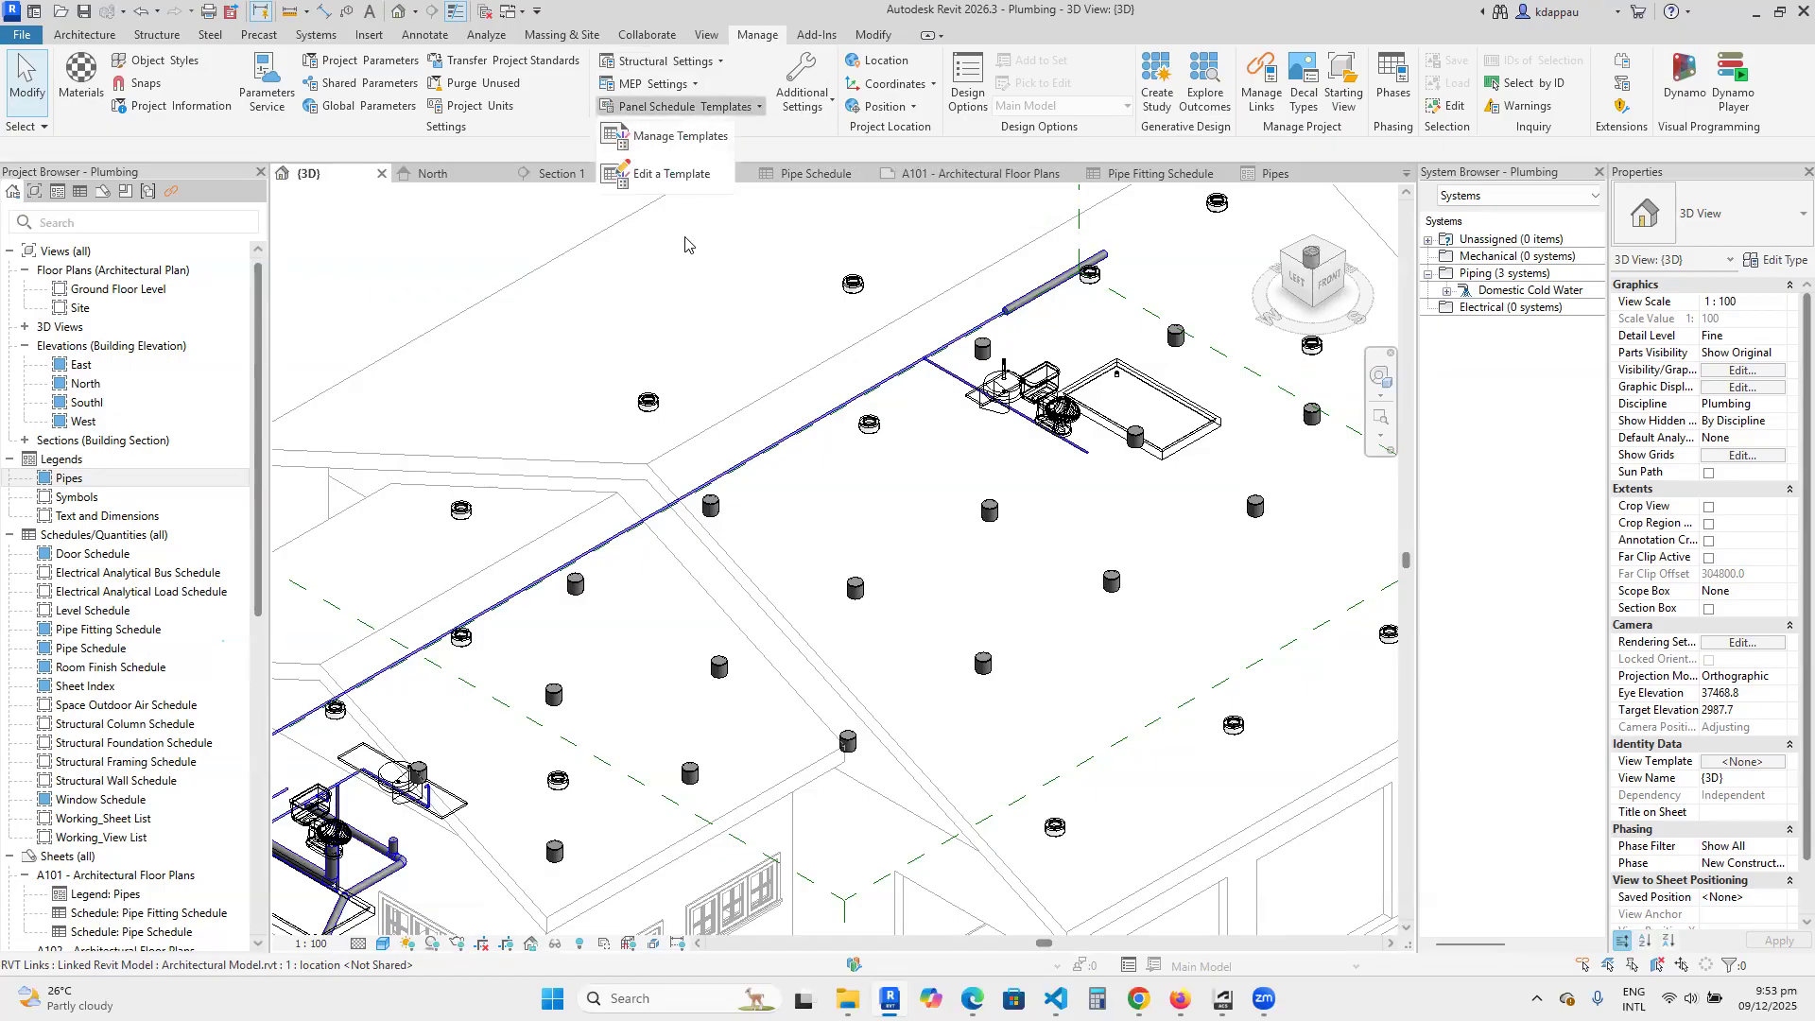
pyautogui.click(562, 139)
pyautogui.click(804, 93)
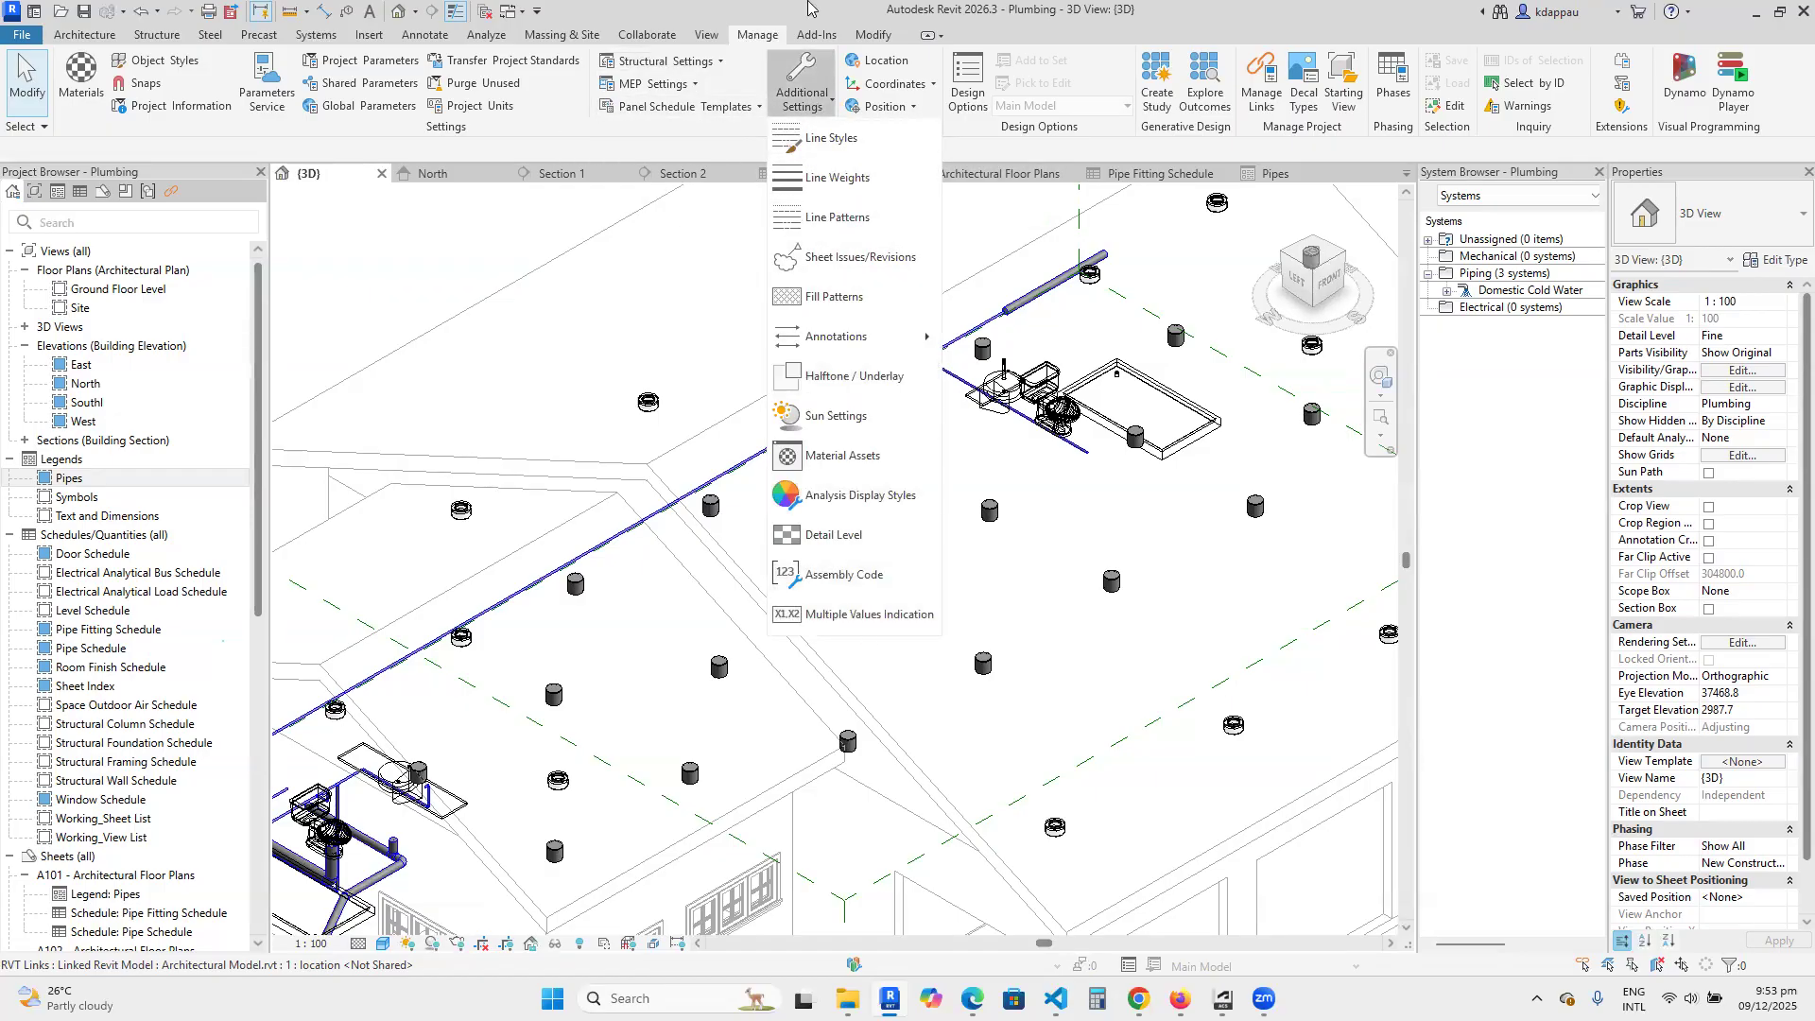
pyautogui.click(639, 316)
# Examine the pipe layout across the whole building in the 3D view, from the corner bathroom along the outer supply run.
pyautogui.scroll(-4, 704, 404)
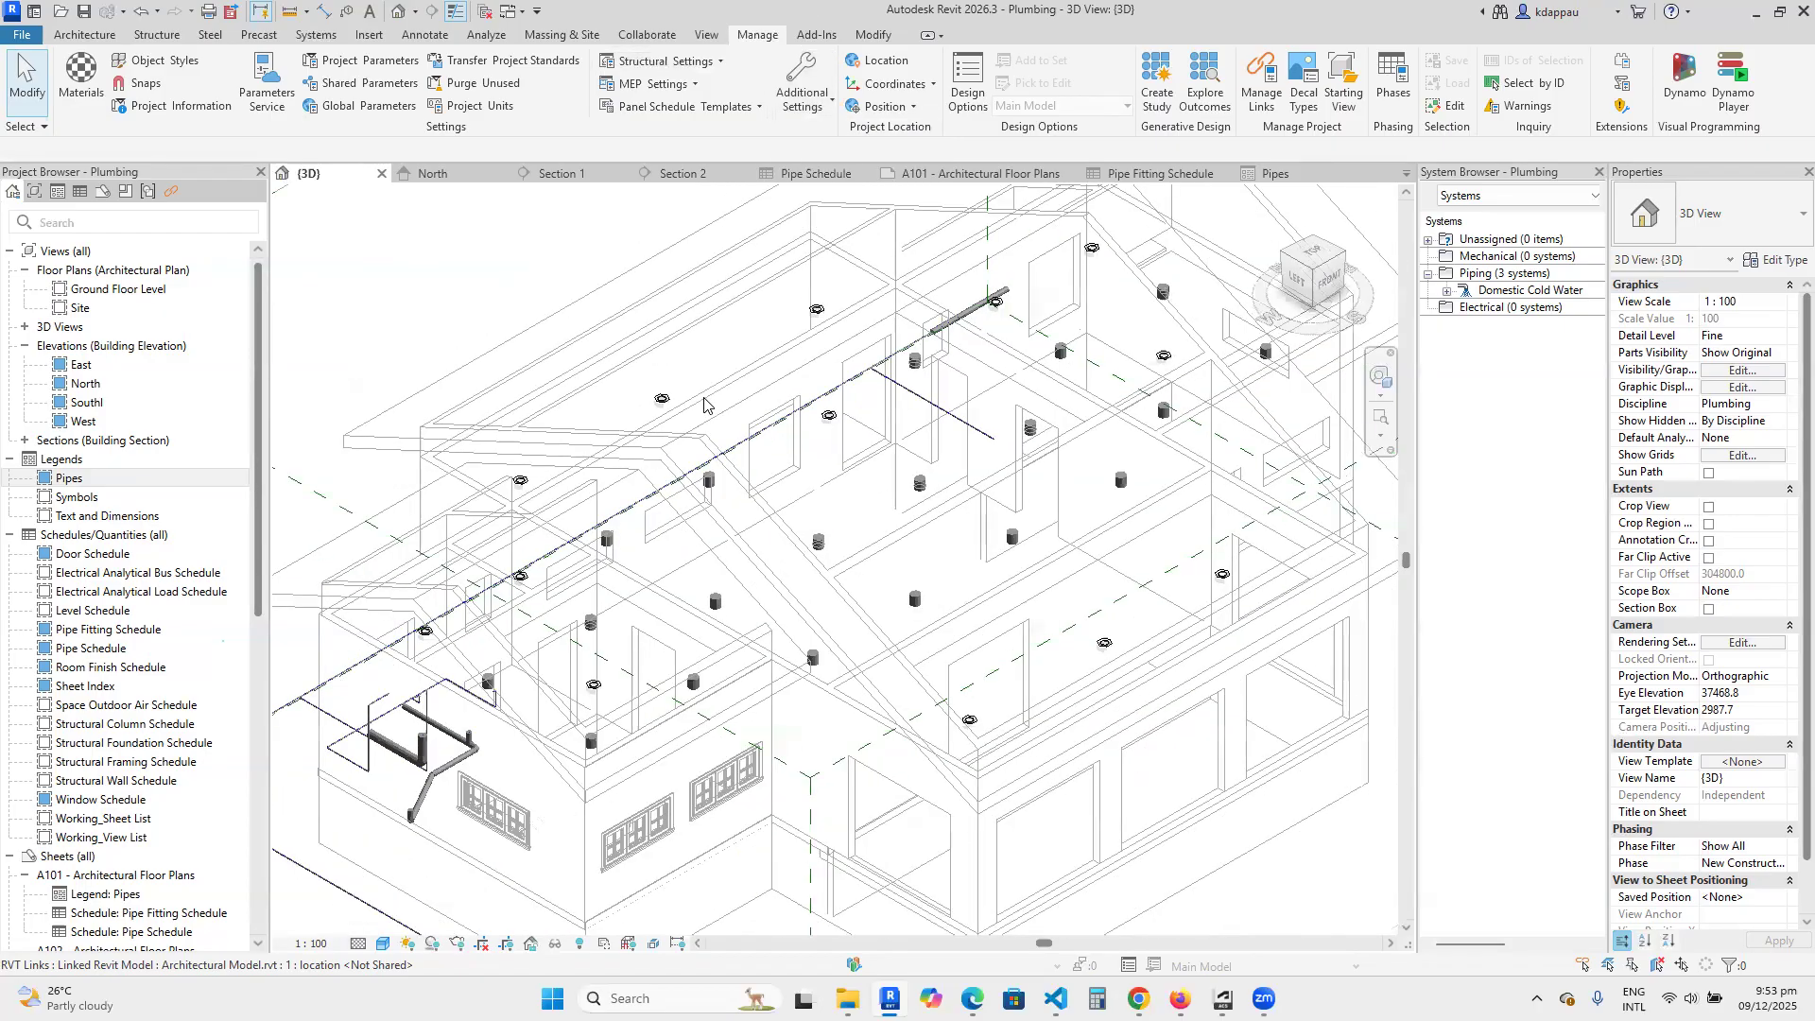
pyautogui.scroll(5, 540, 652)
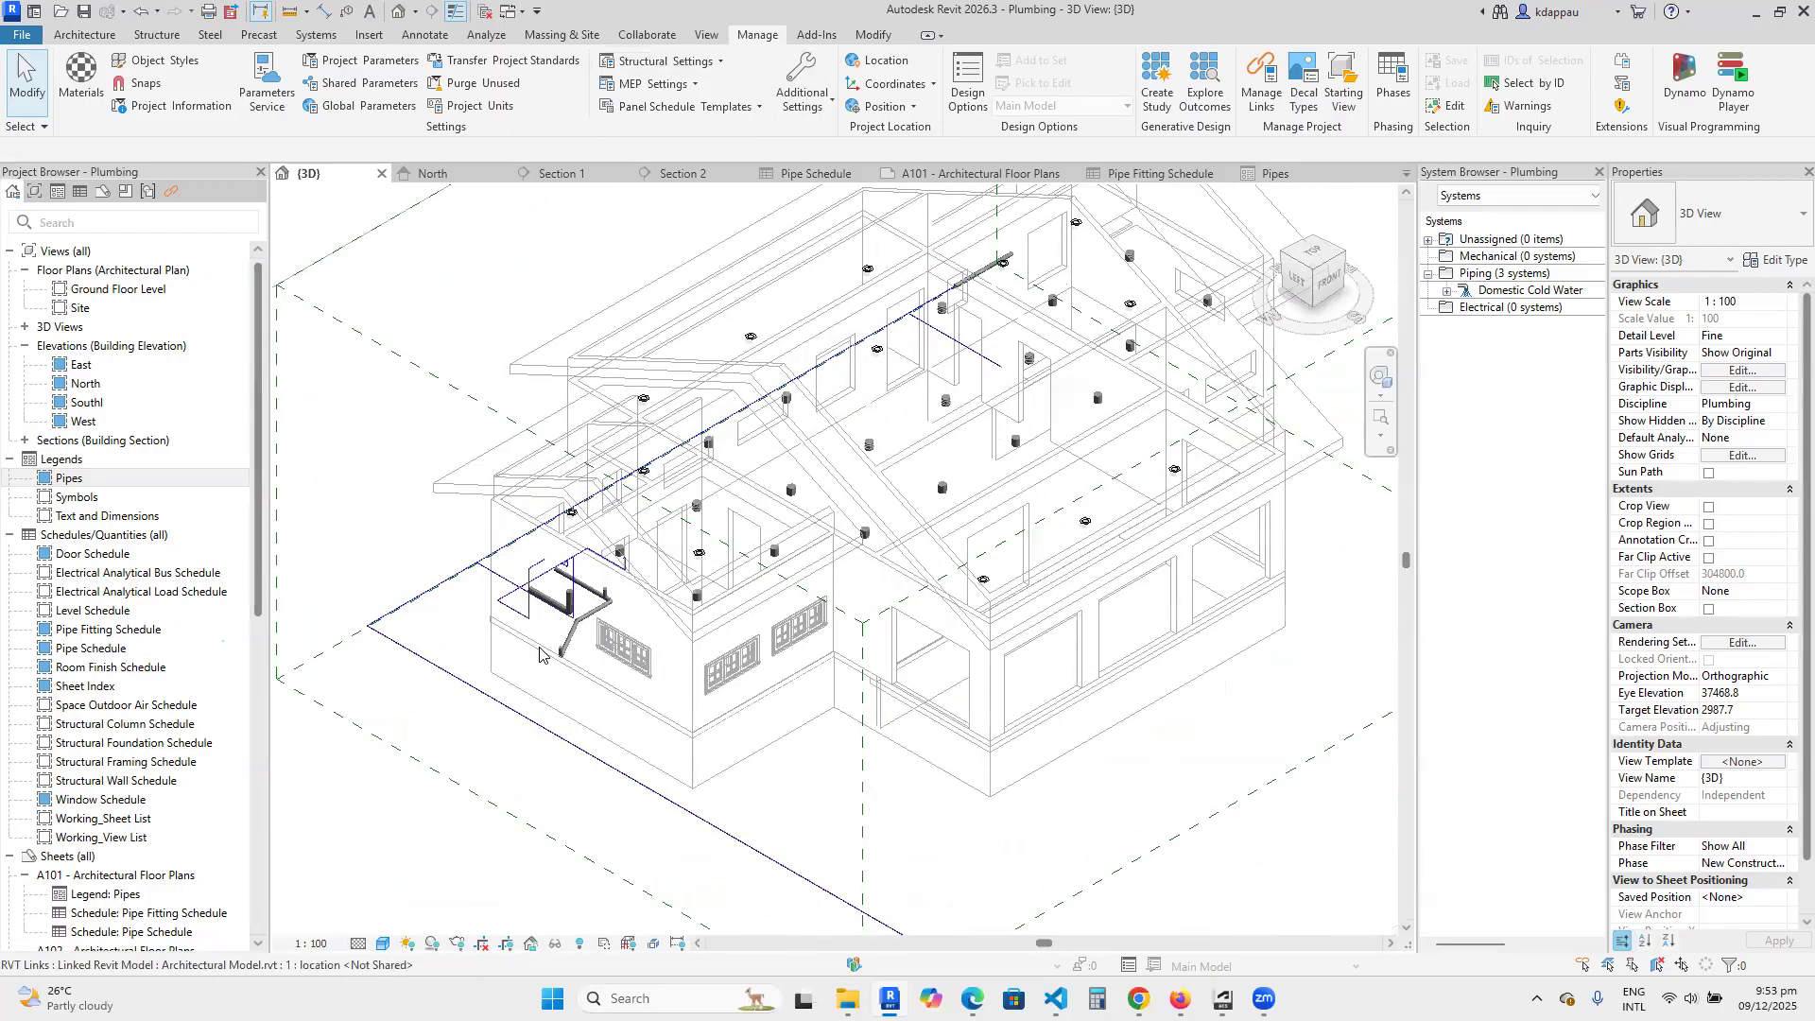
pyautogui.scroll(1, 539, 655)
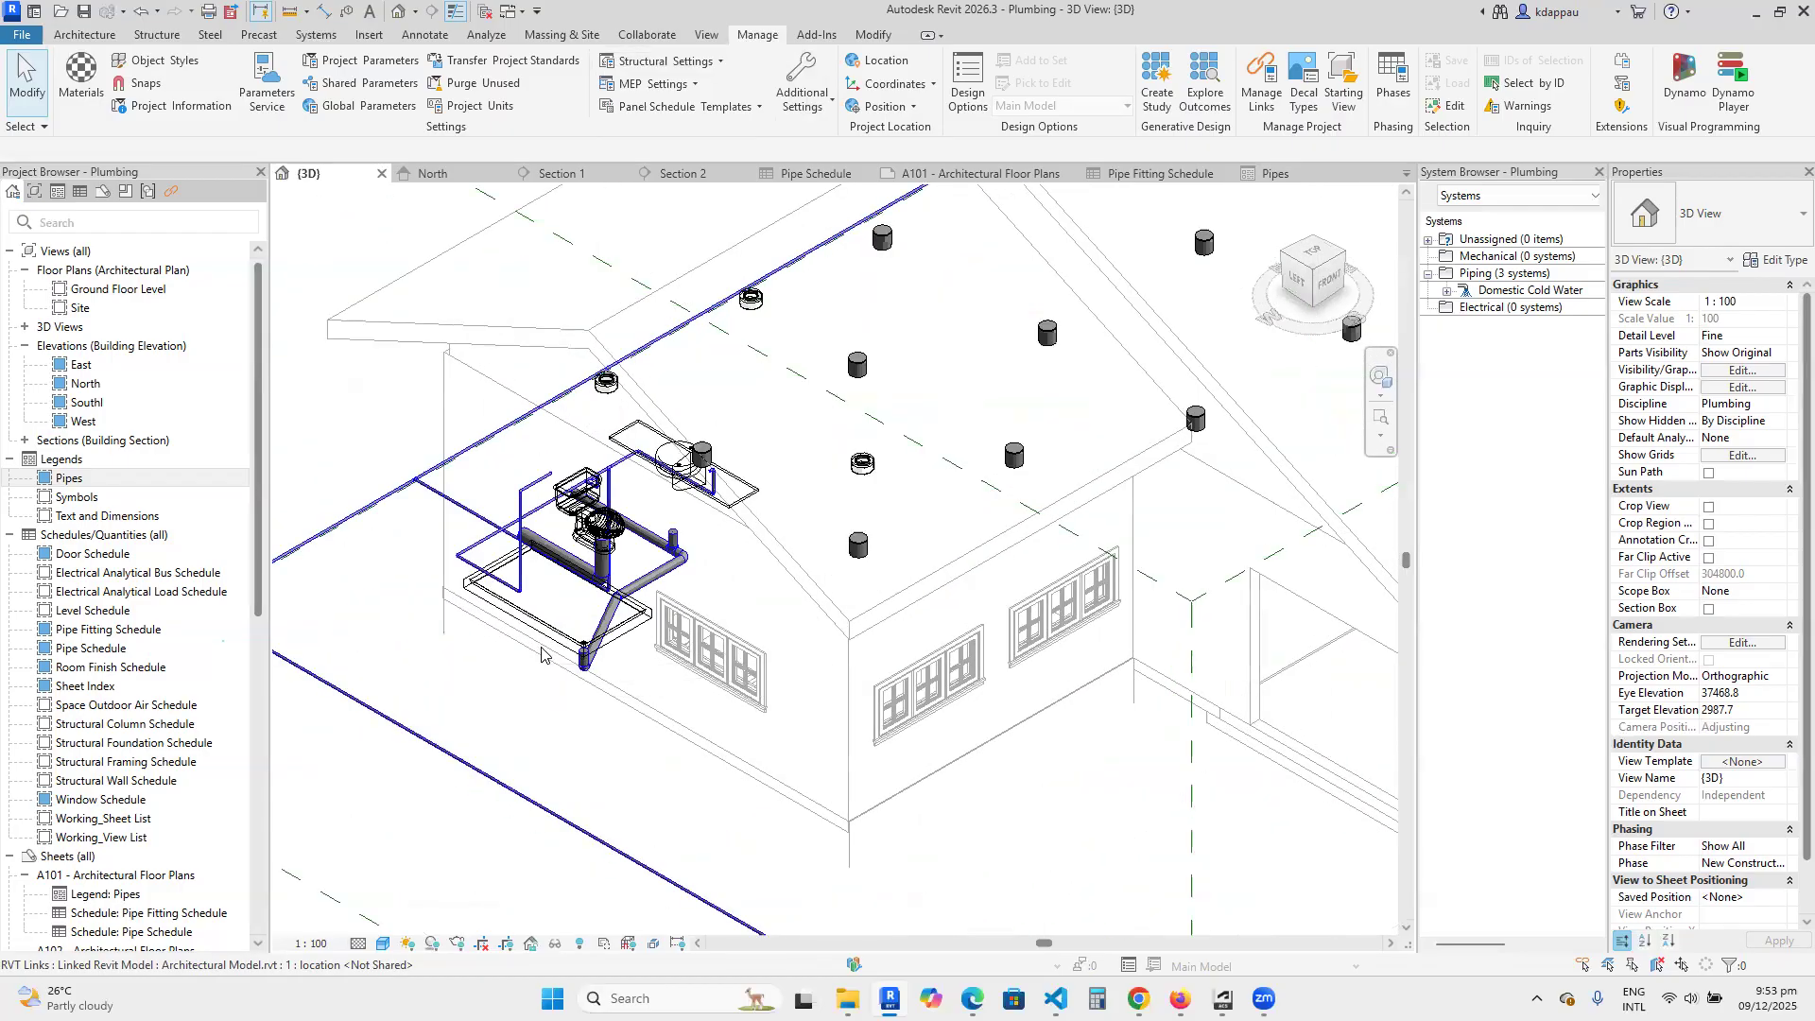
pyautogui.scroll(4, 483, 548)
pyautogui.scroll(-5, 581, 697)
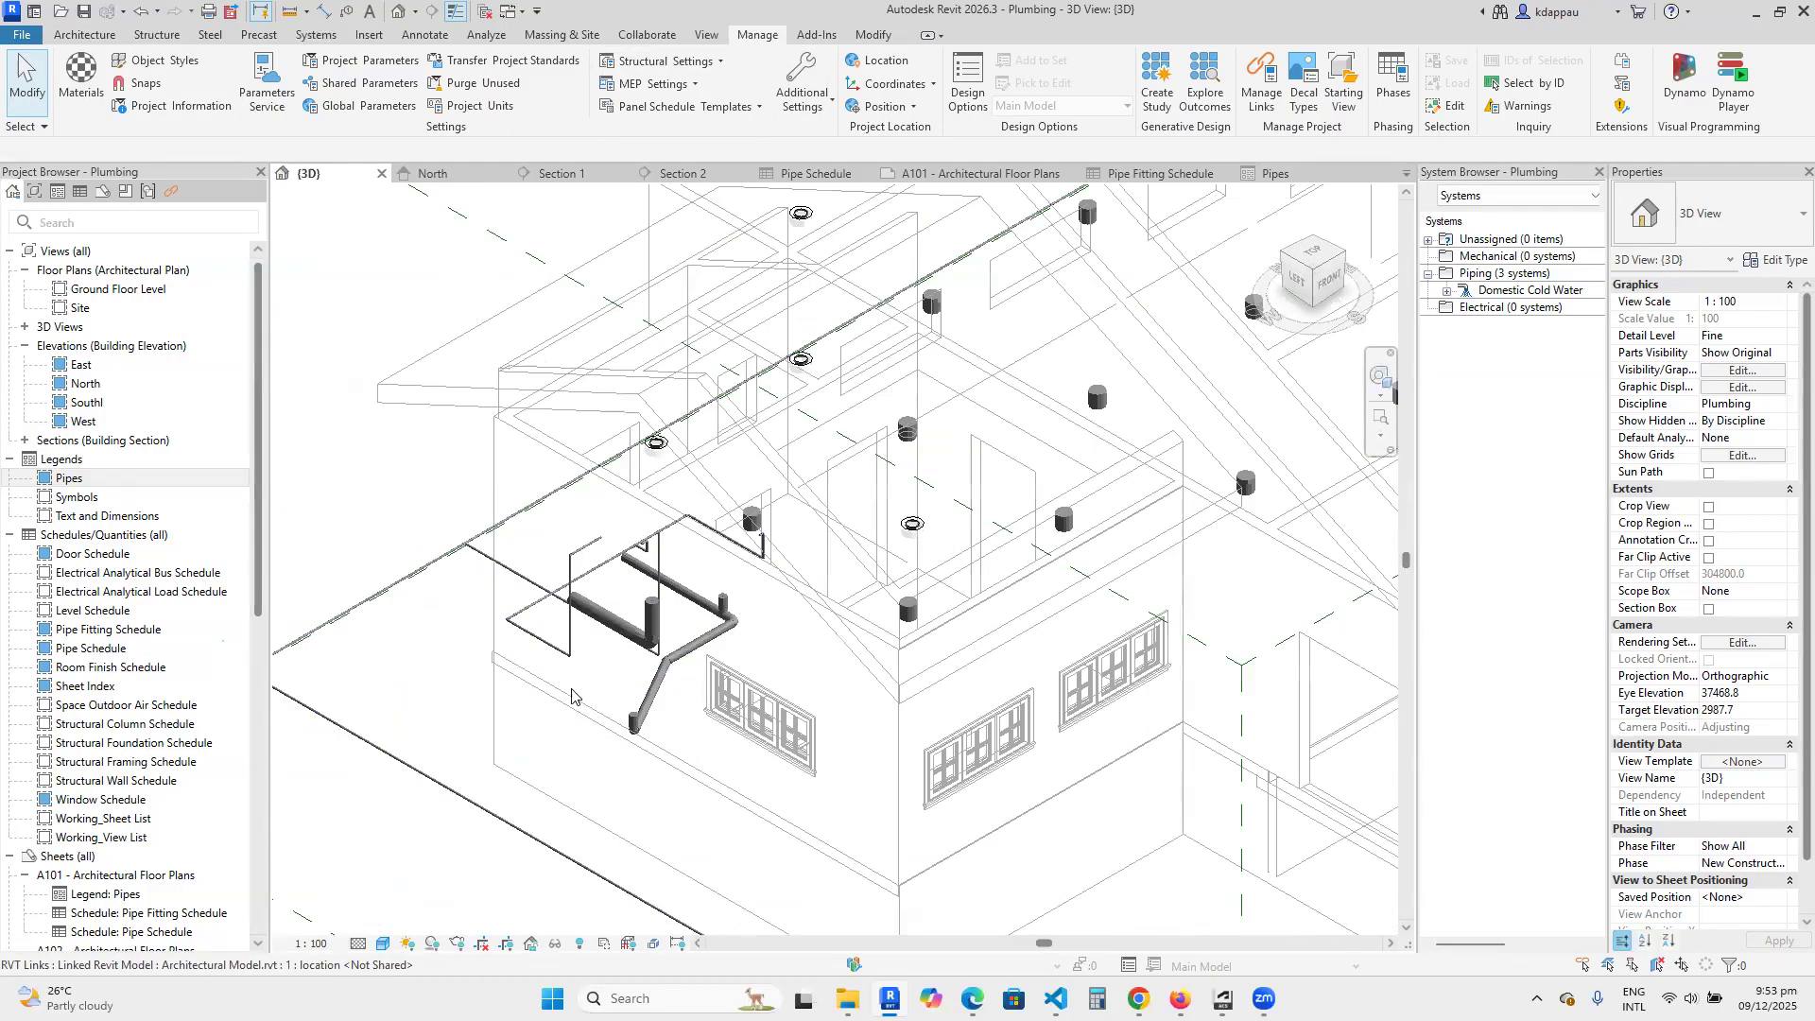
pyautogui.scroll(-3, 523, 877)
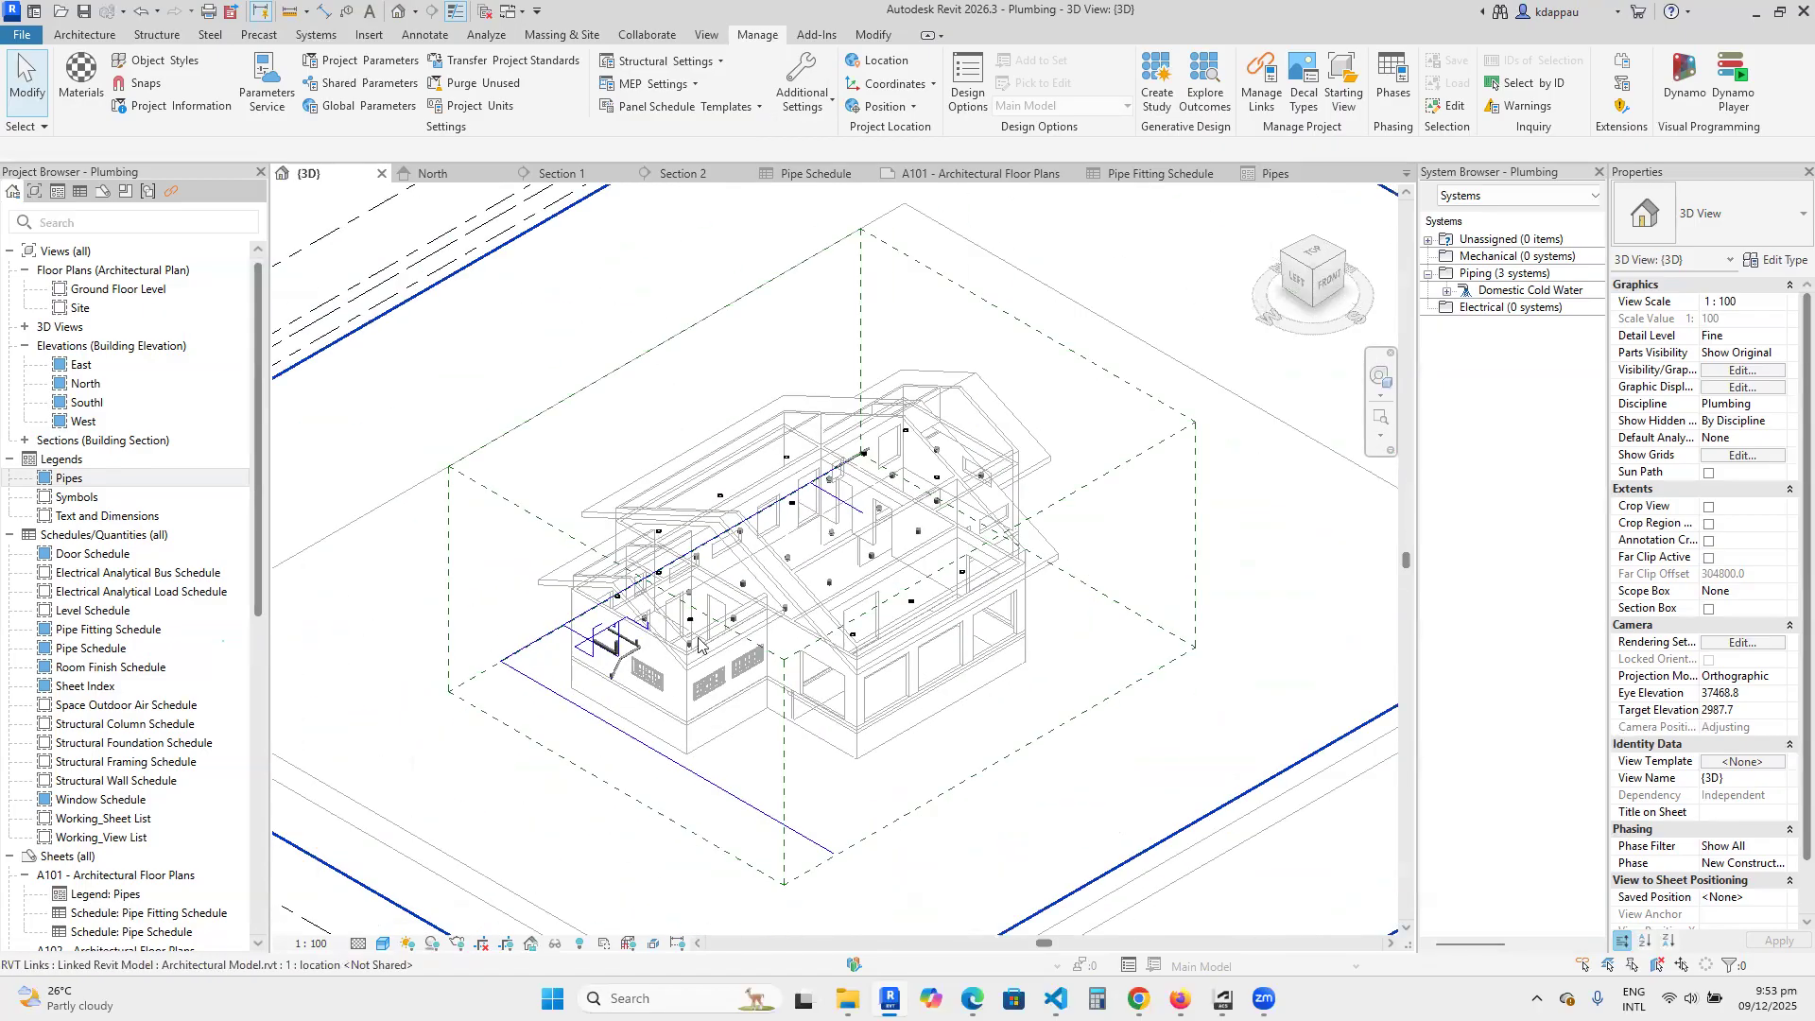
pyautogui.scroll(2, 931, 654)
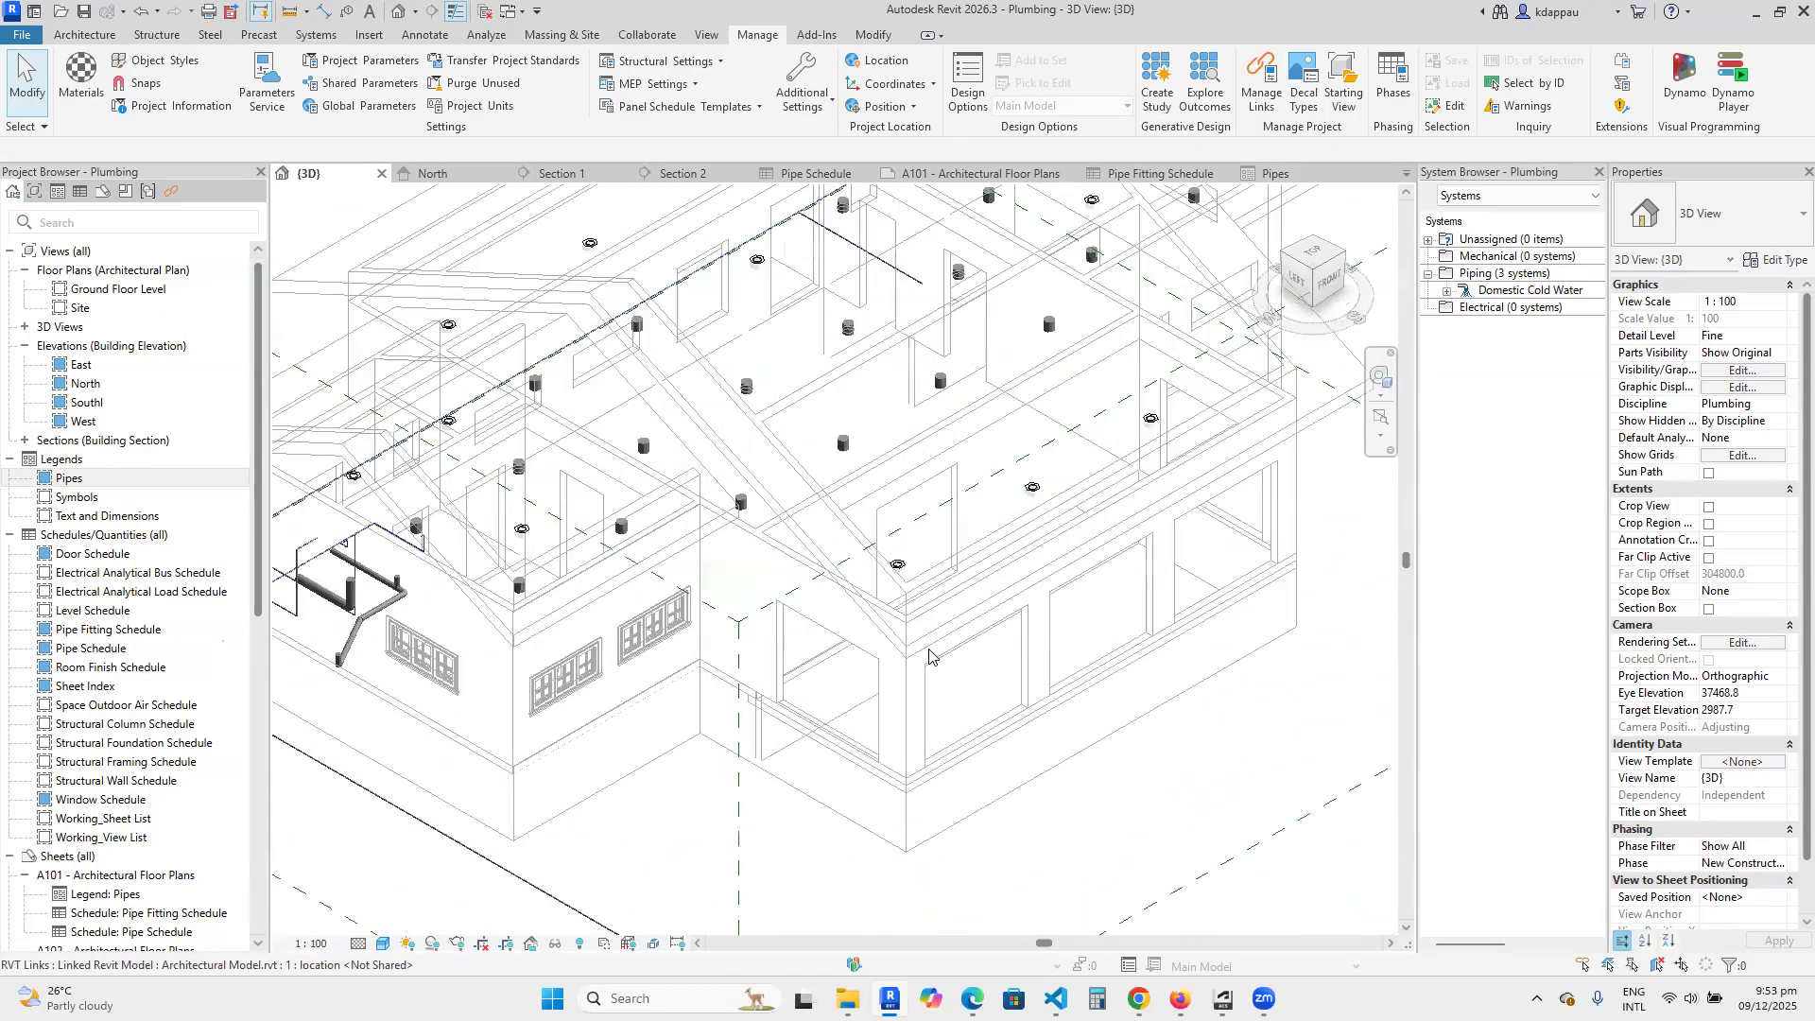
pyautogui.scroll(-2, 610, 605)
pyautogui.scroll(2, 561, 621)
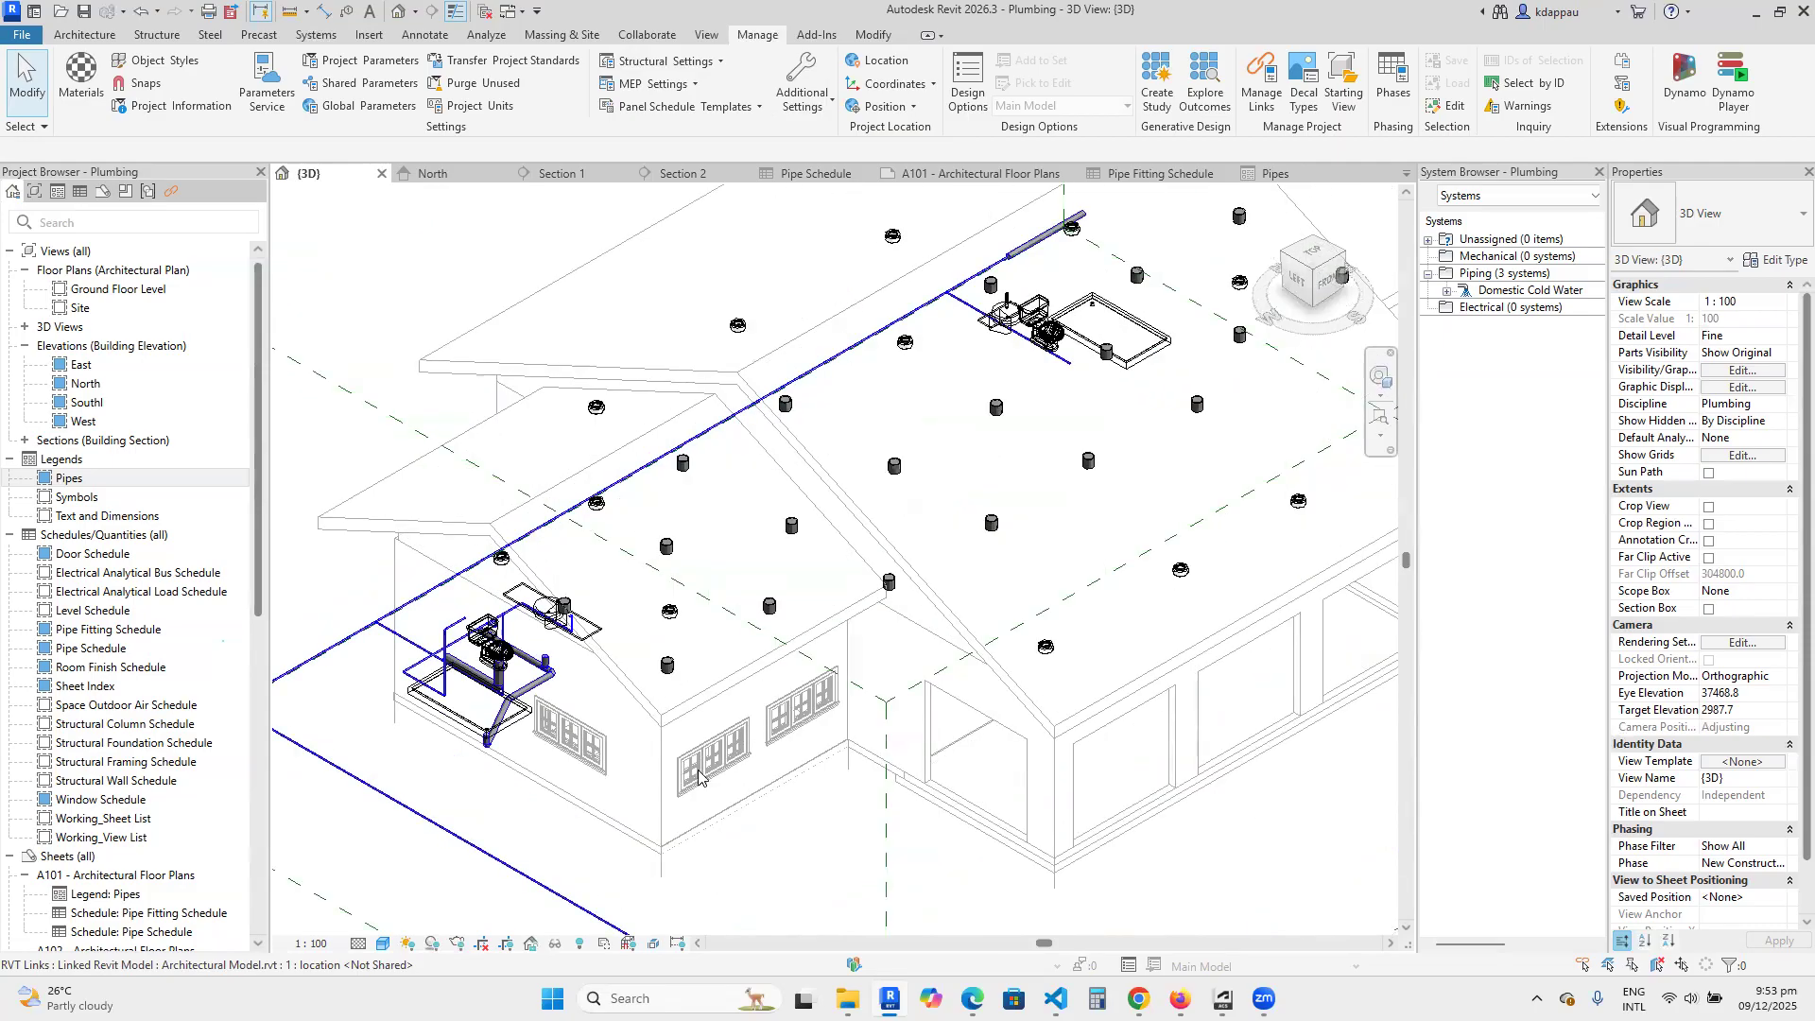
pyautogui.scroll(-5, 657, 700)
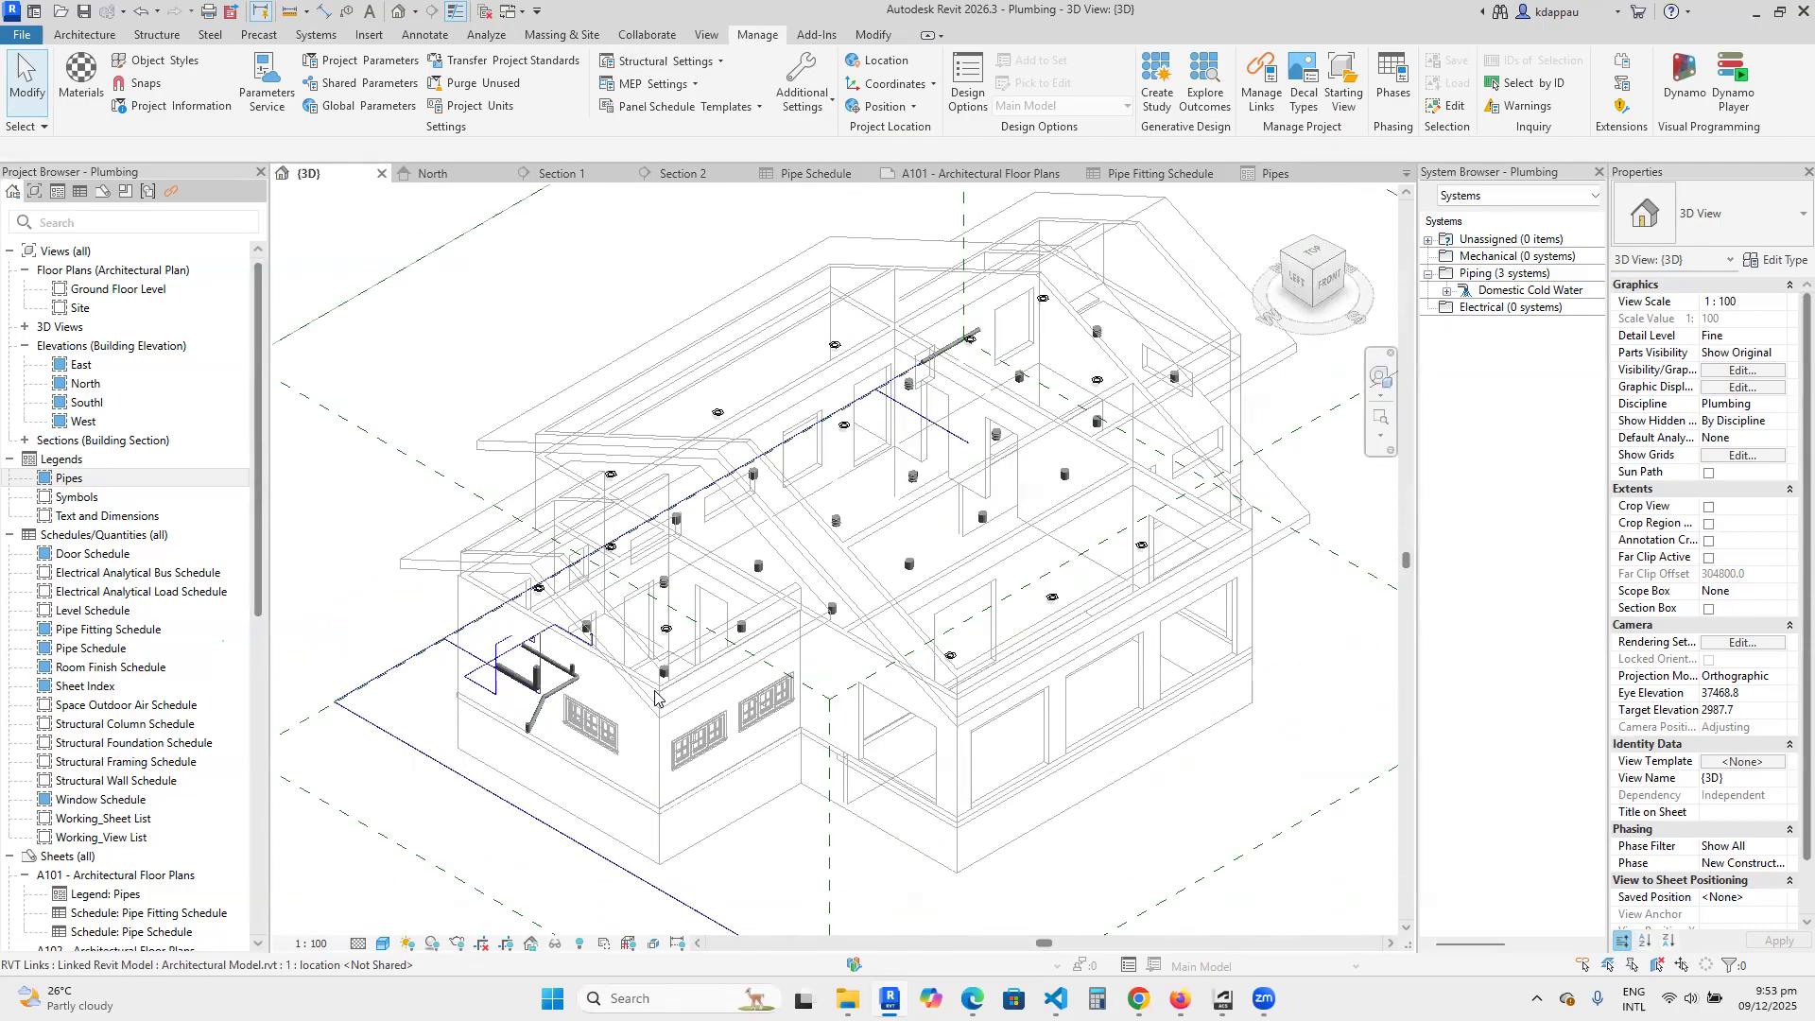
pyautogui.scroll(-5, 657, 699)
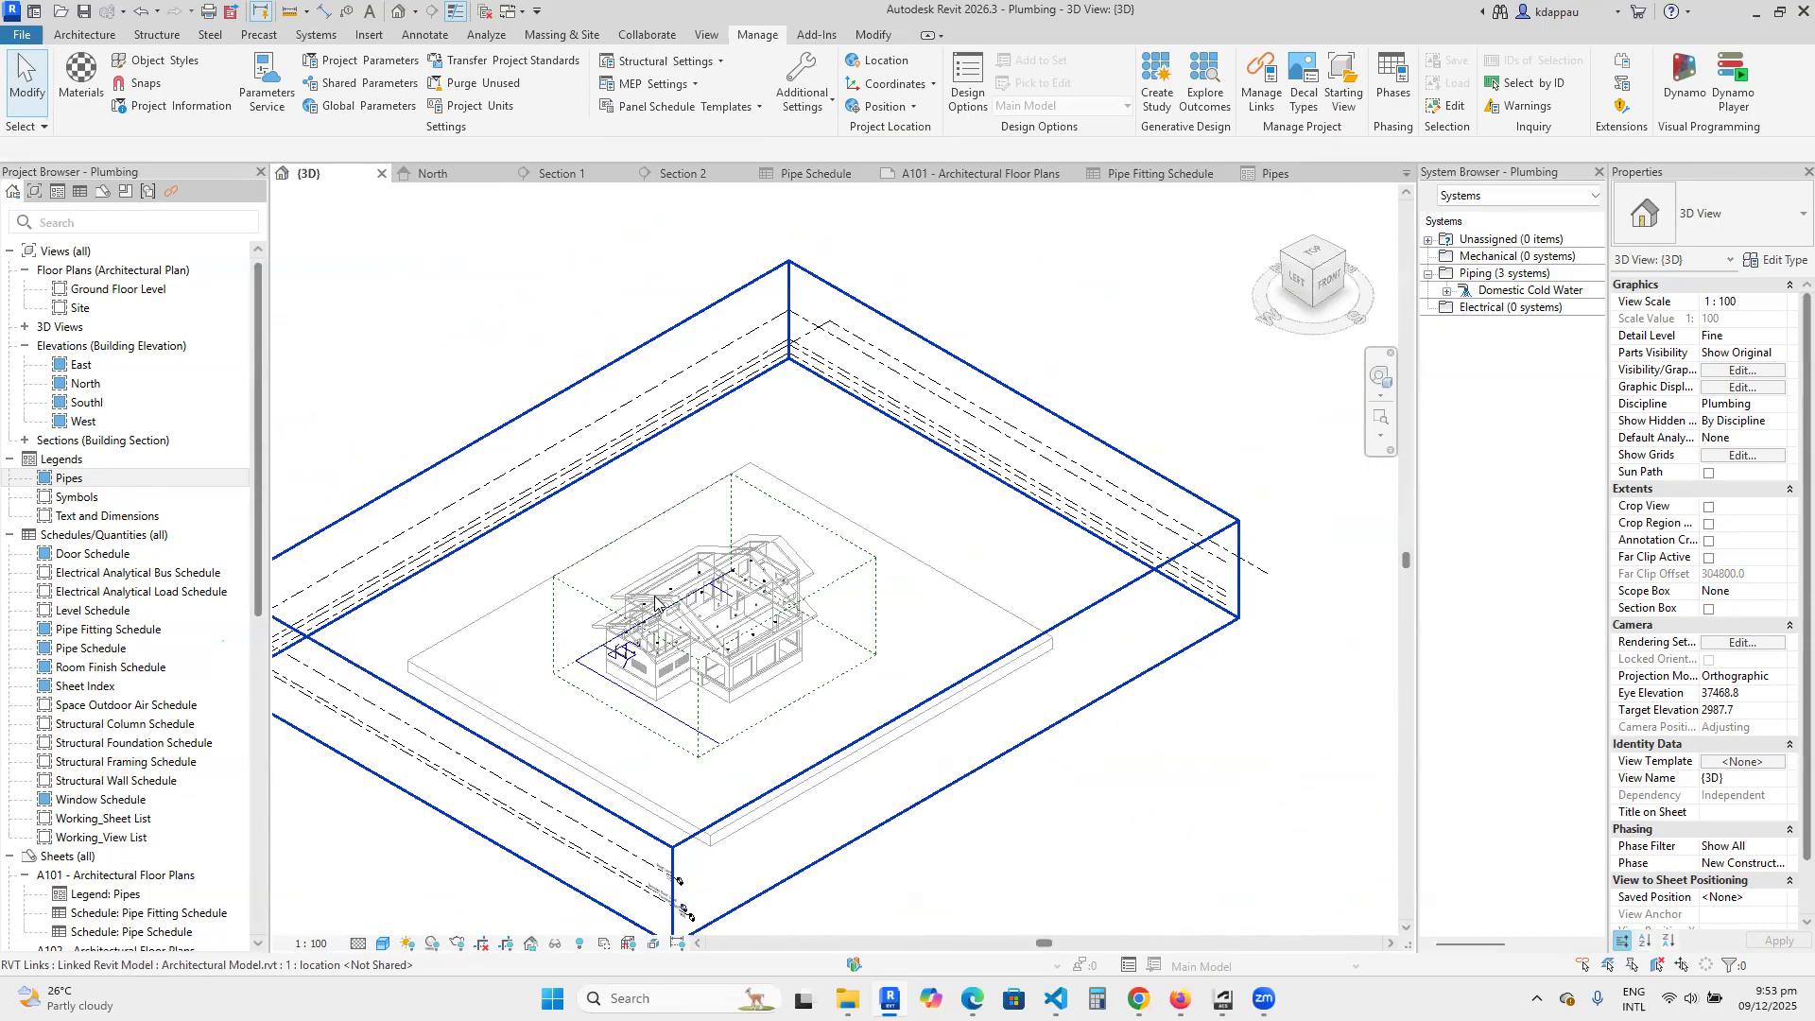
pyautogui.scroll(1, 679, 690)
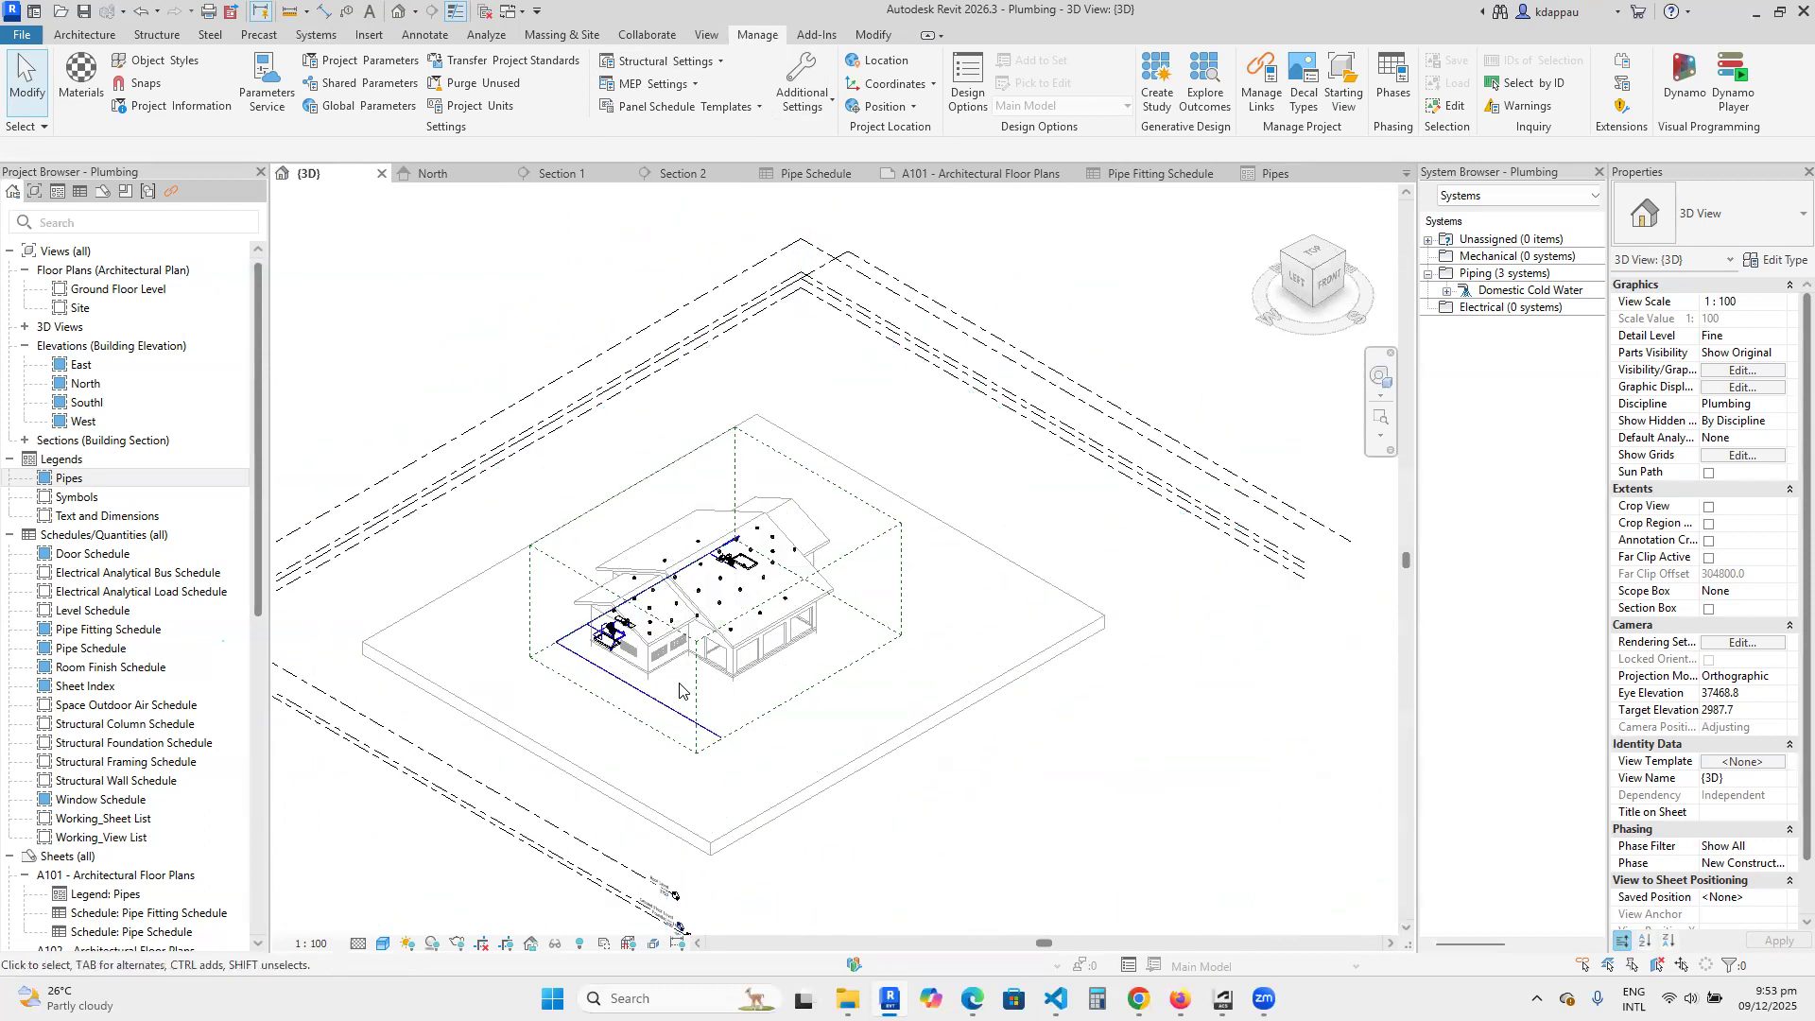
pyautogui.scroll(1, 679, 690)
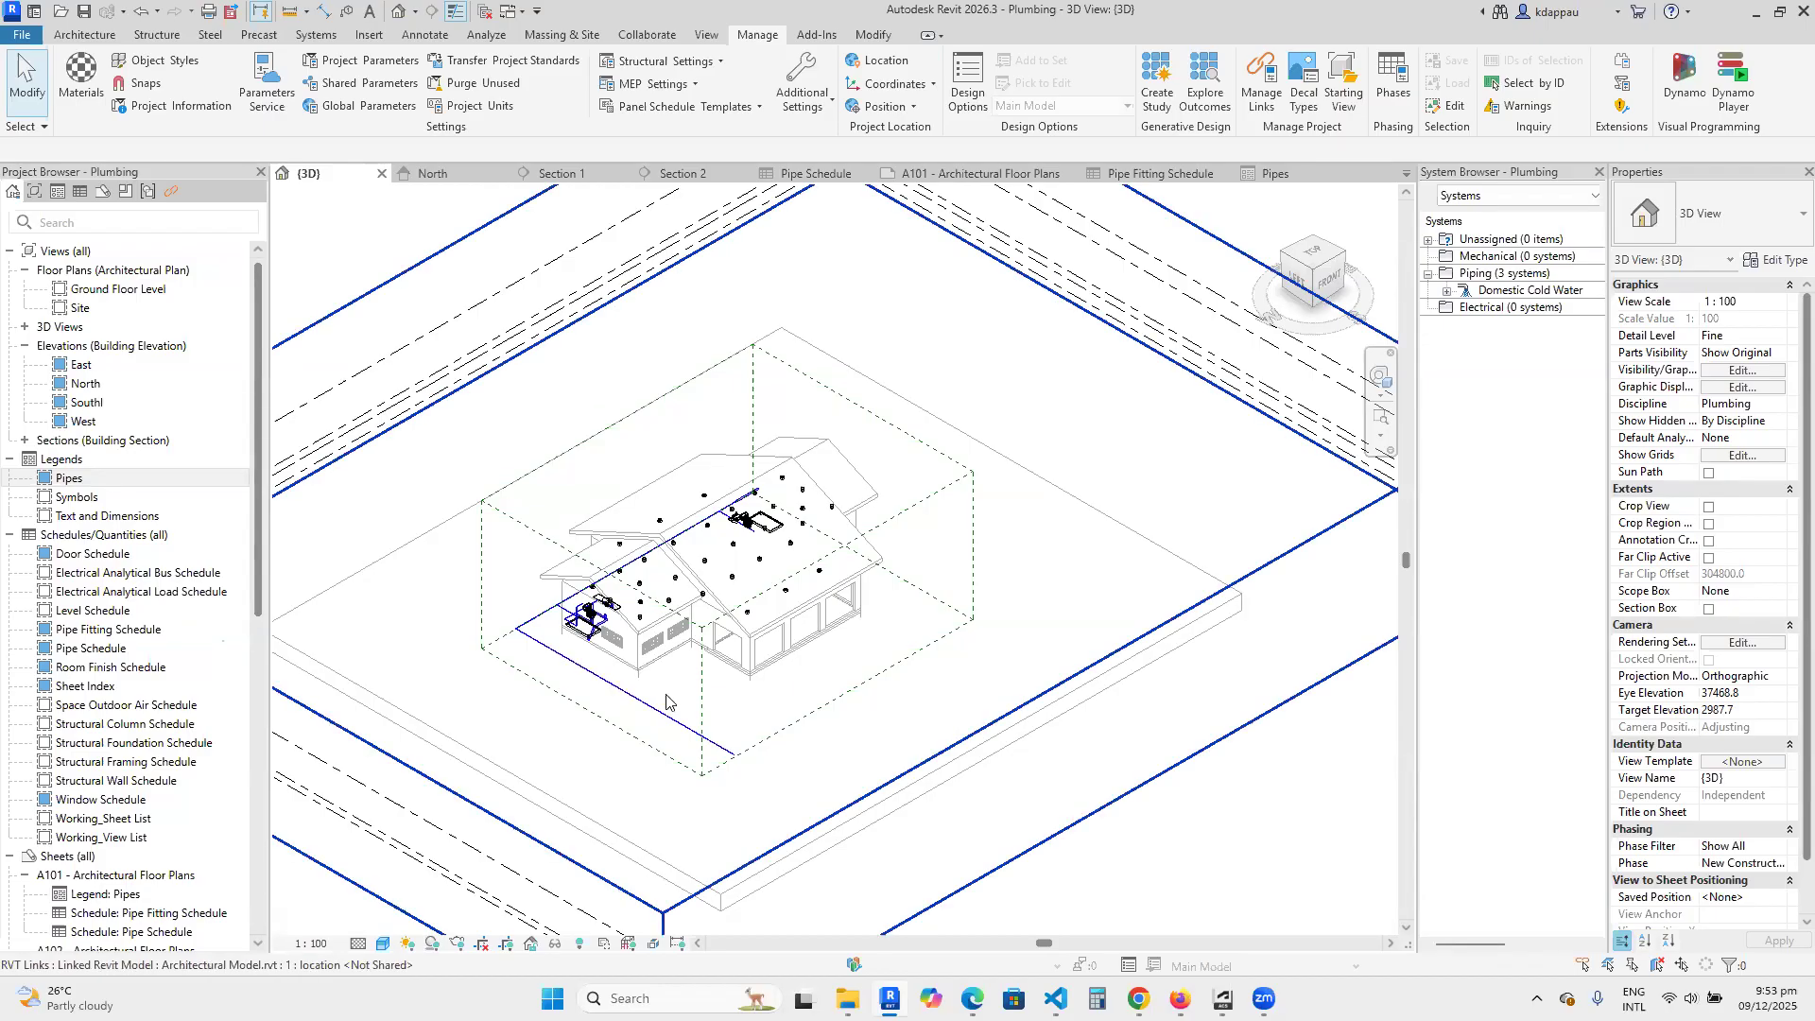
pyautogui.scroll(4, 657, 525)
pyautogui.scroll(3, 614, 636)
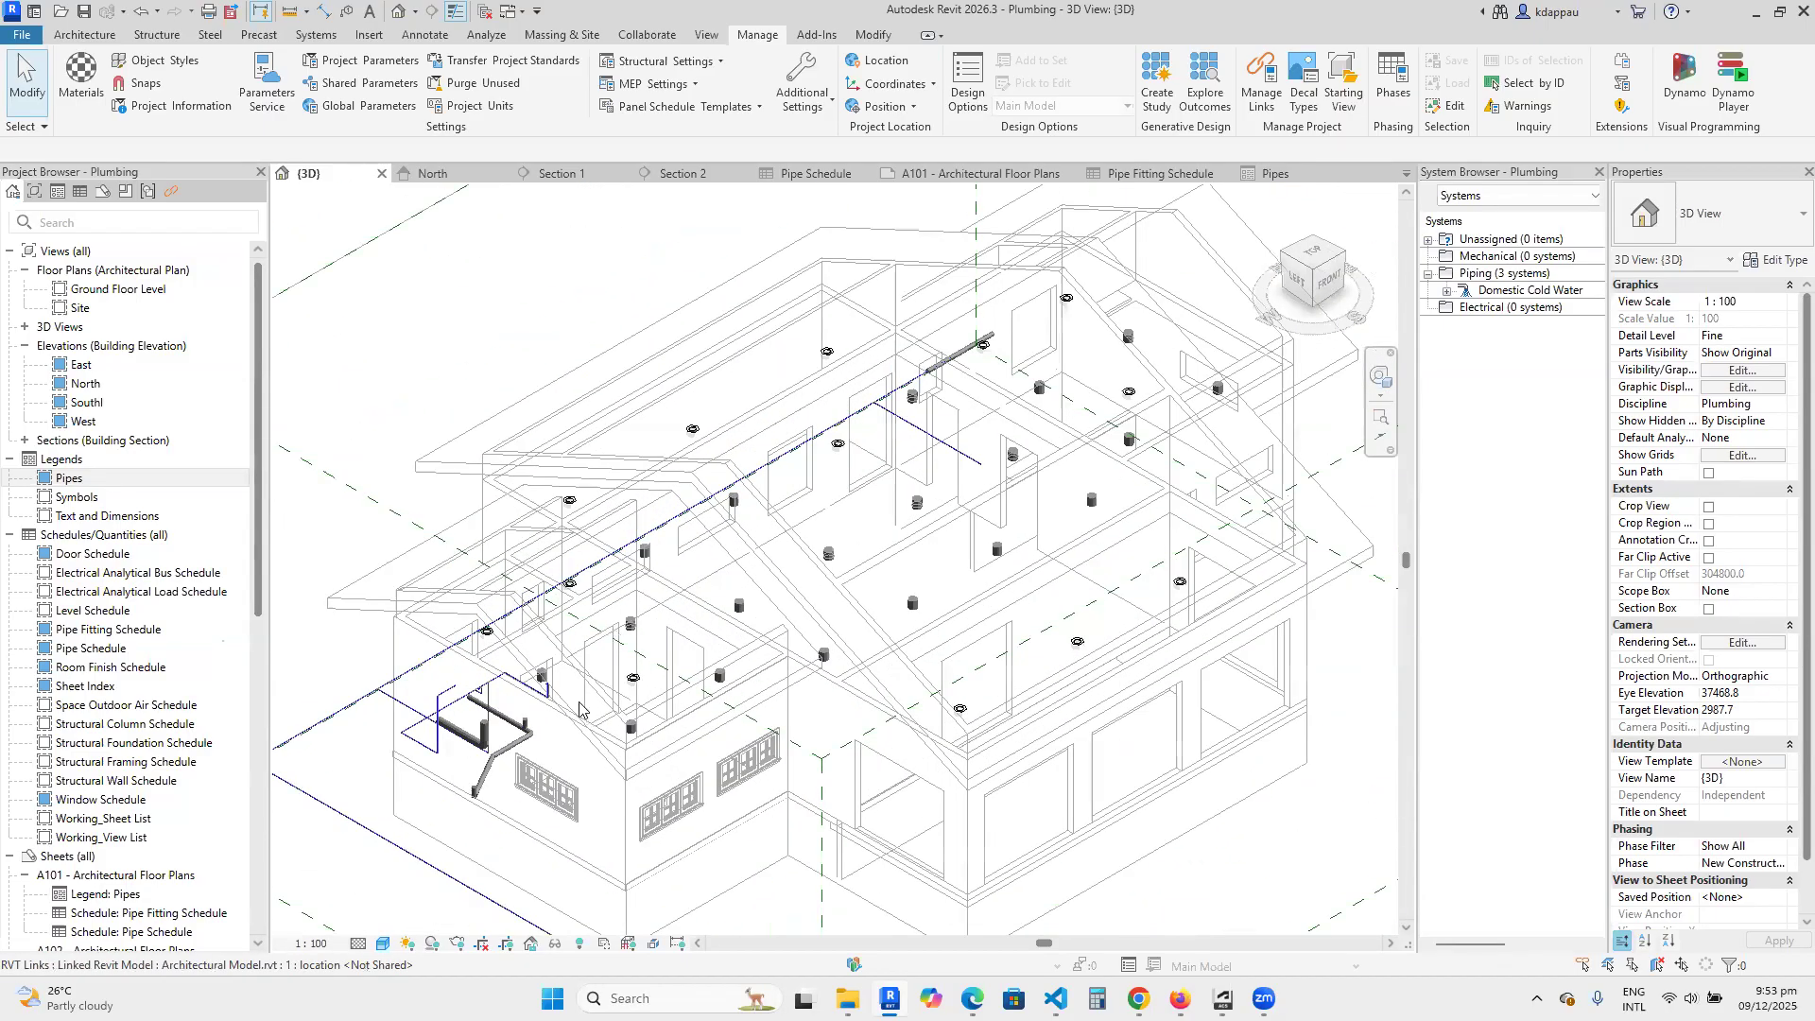
pyautogui.scroll(-3, 512, 704)
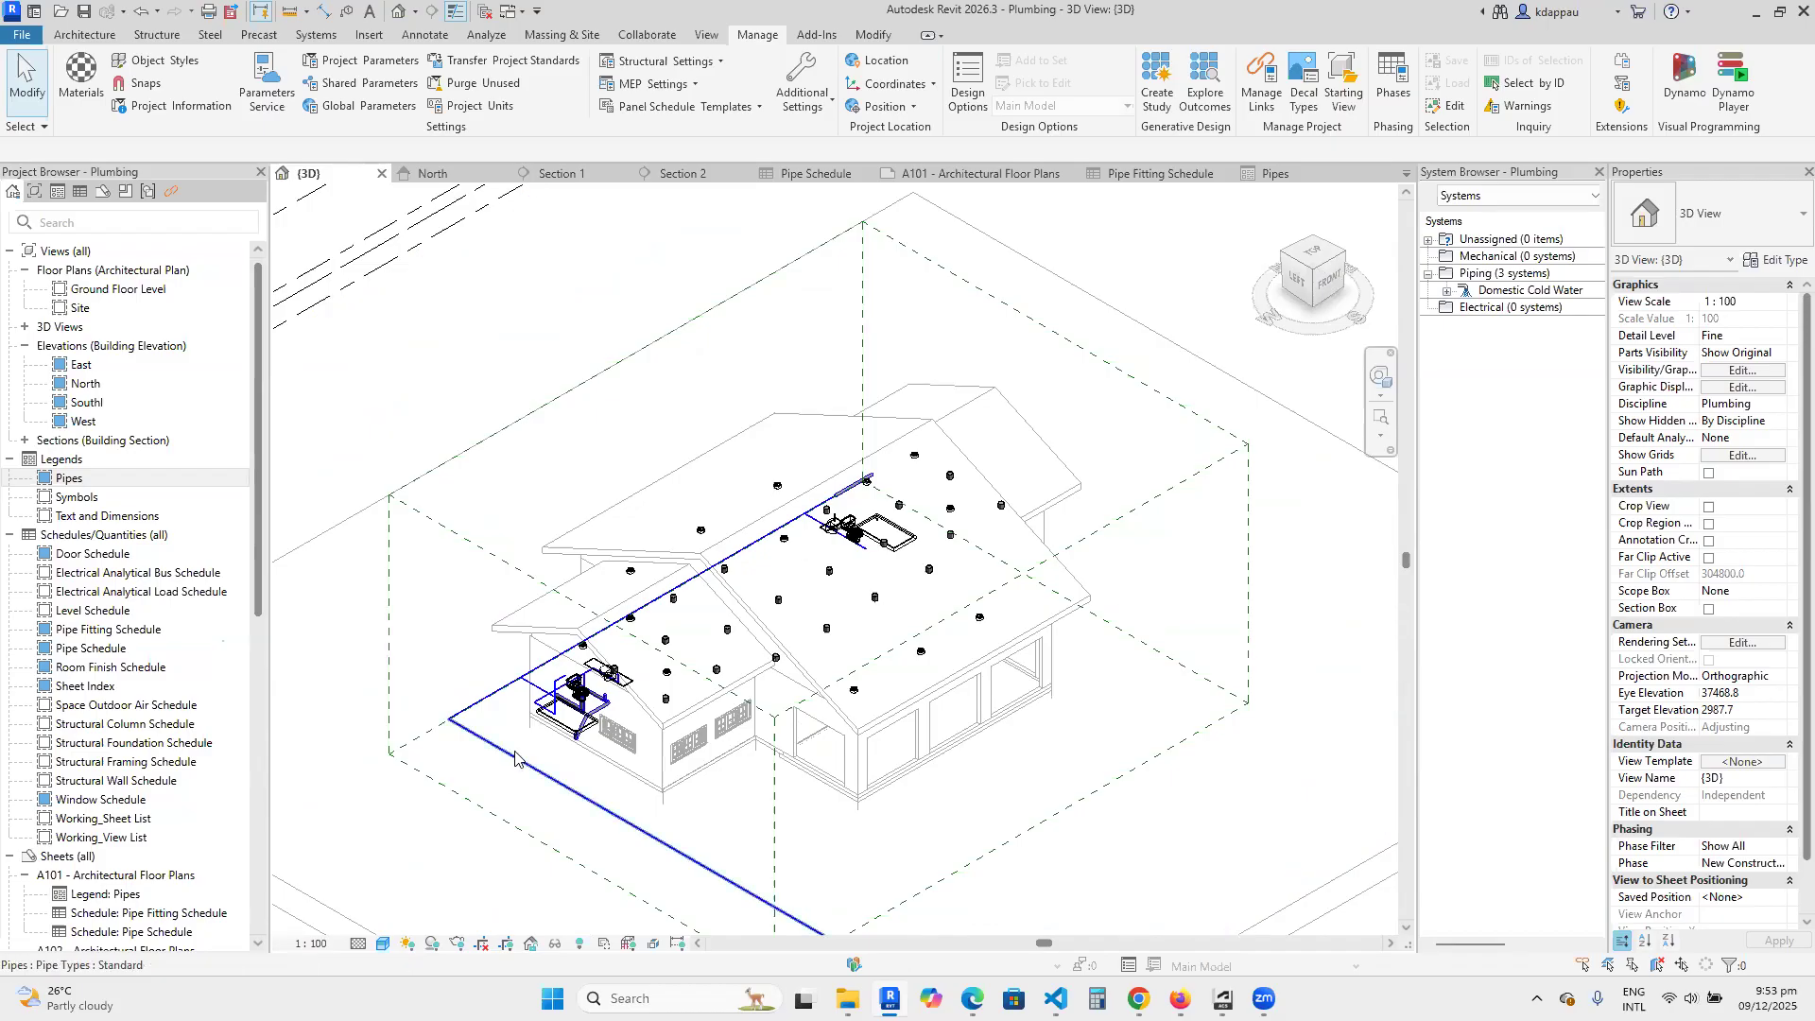
# Inspect the corner bathroom's supply and waste pipes around the shower, toilet and washbasin in the 3D view.
pyautogui.scroll(6, 515, 699)
pyautogui.scroll(4, 561, 674)
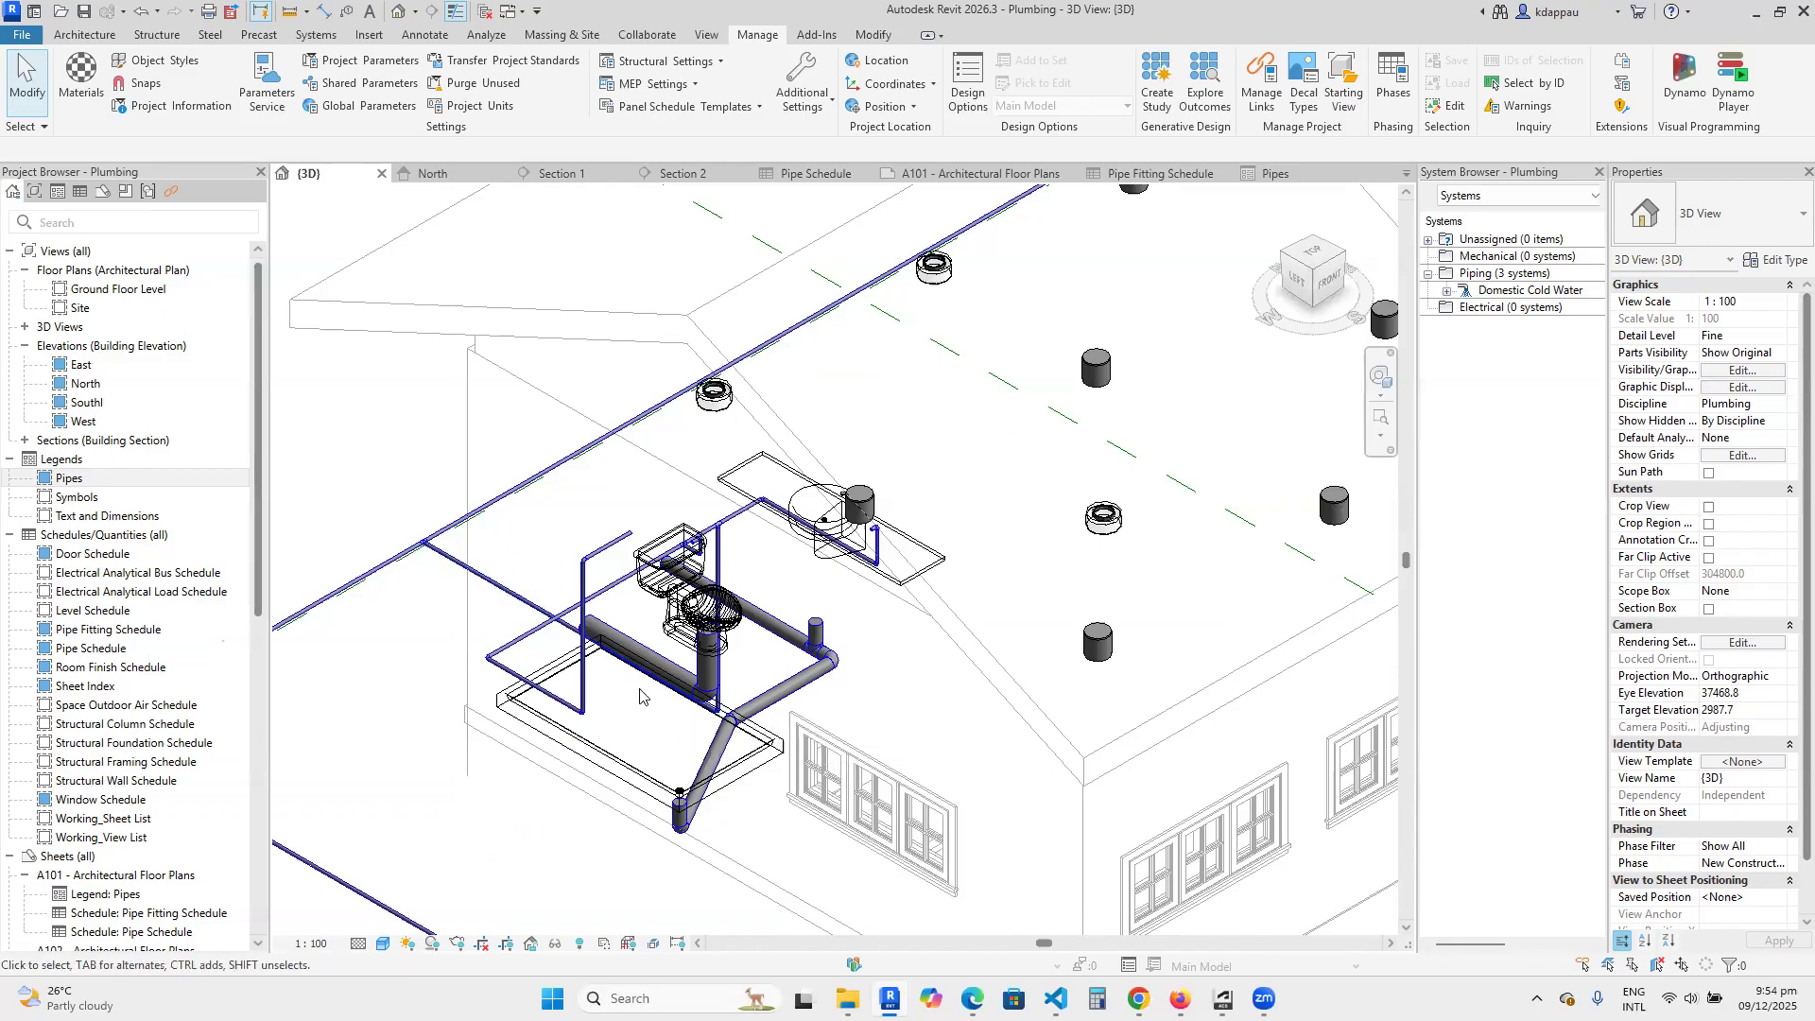
pyautogui.scroll(3, 436, 559)
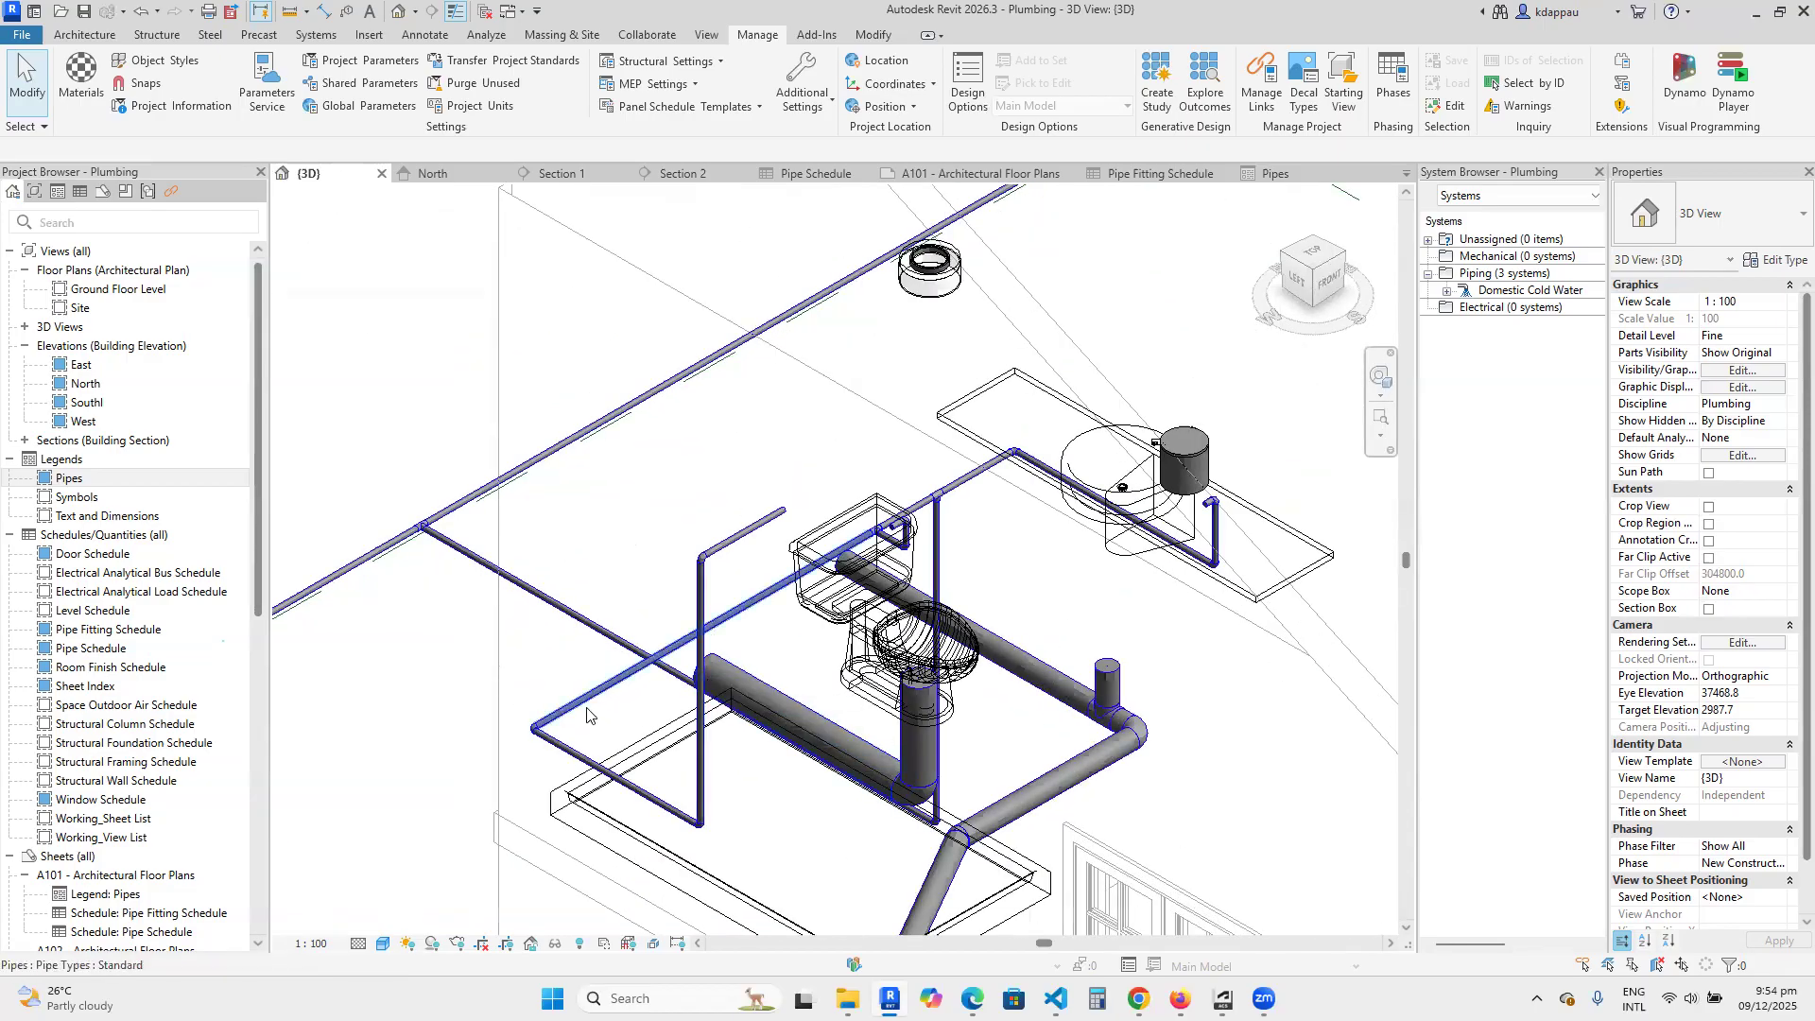
pyautogui.scroll(-4, 586, 716)
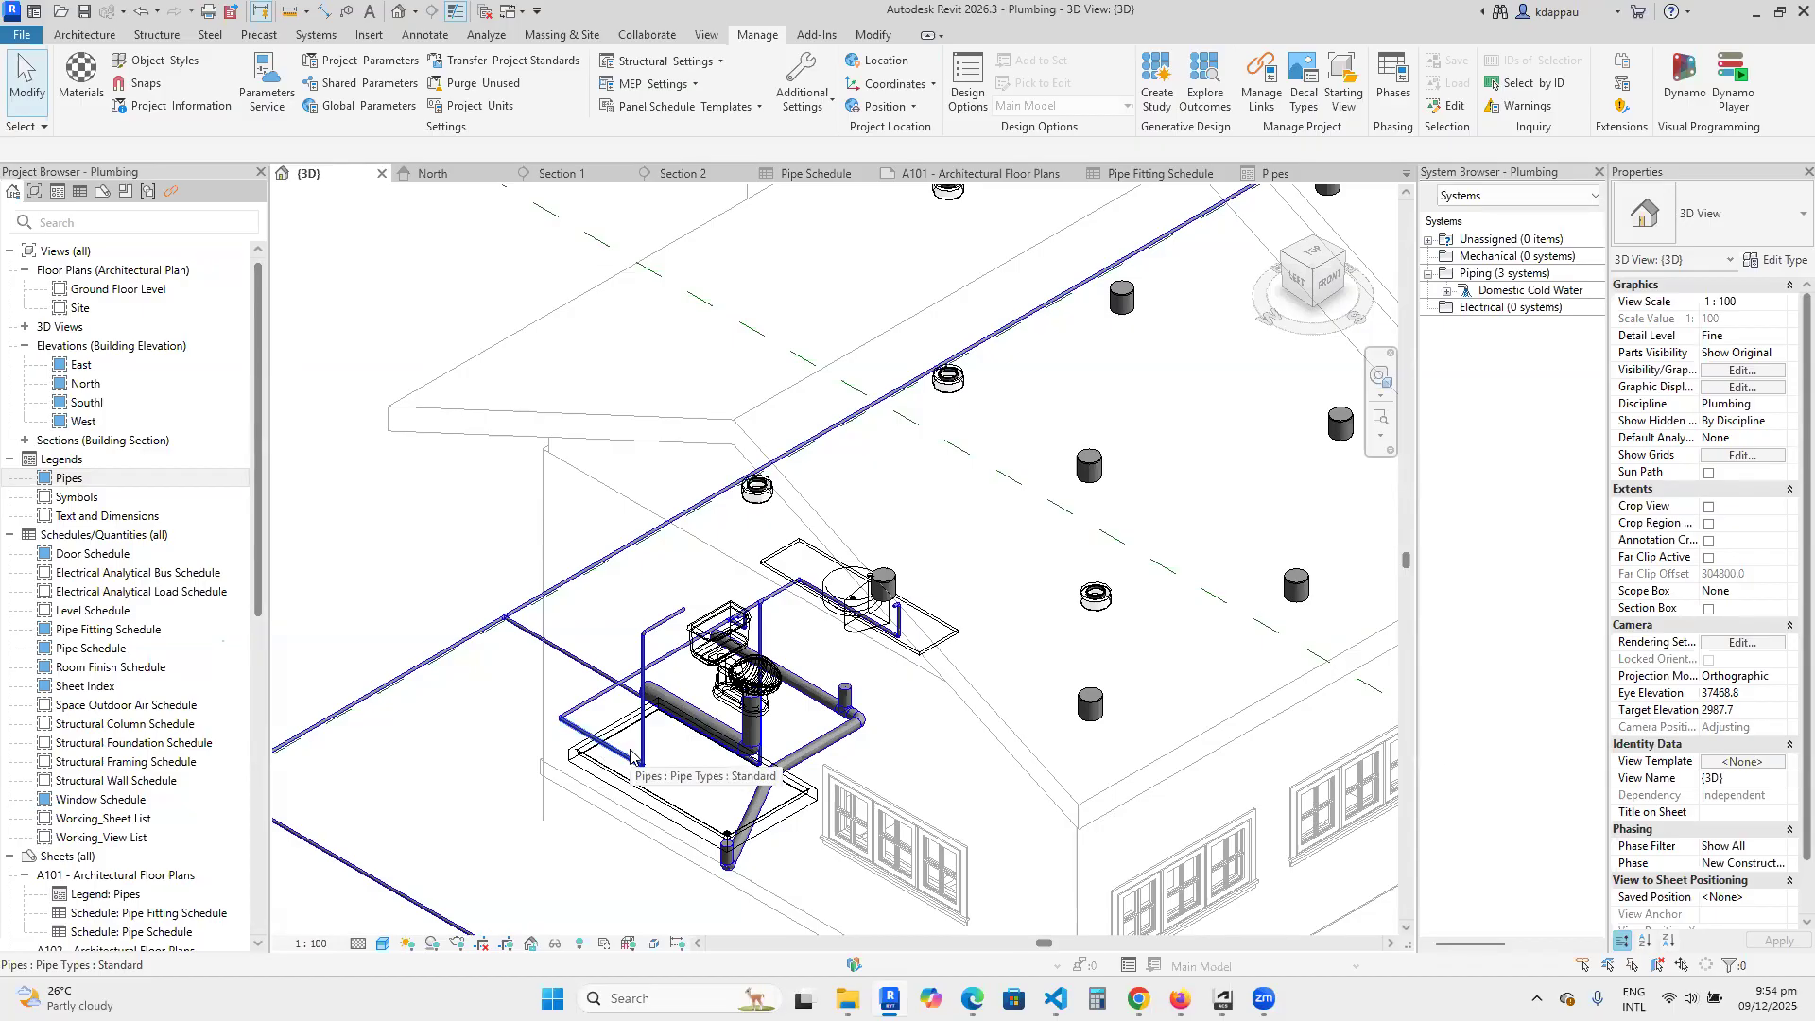
pyautogui.scroll(-8, 631, 753)
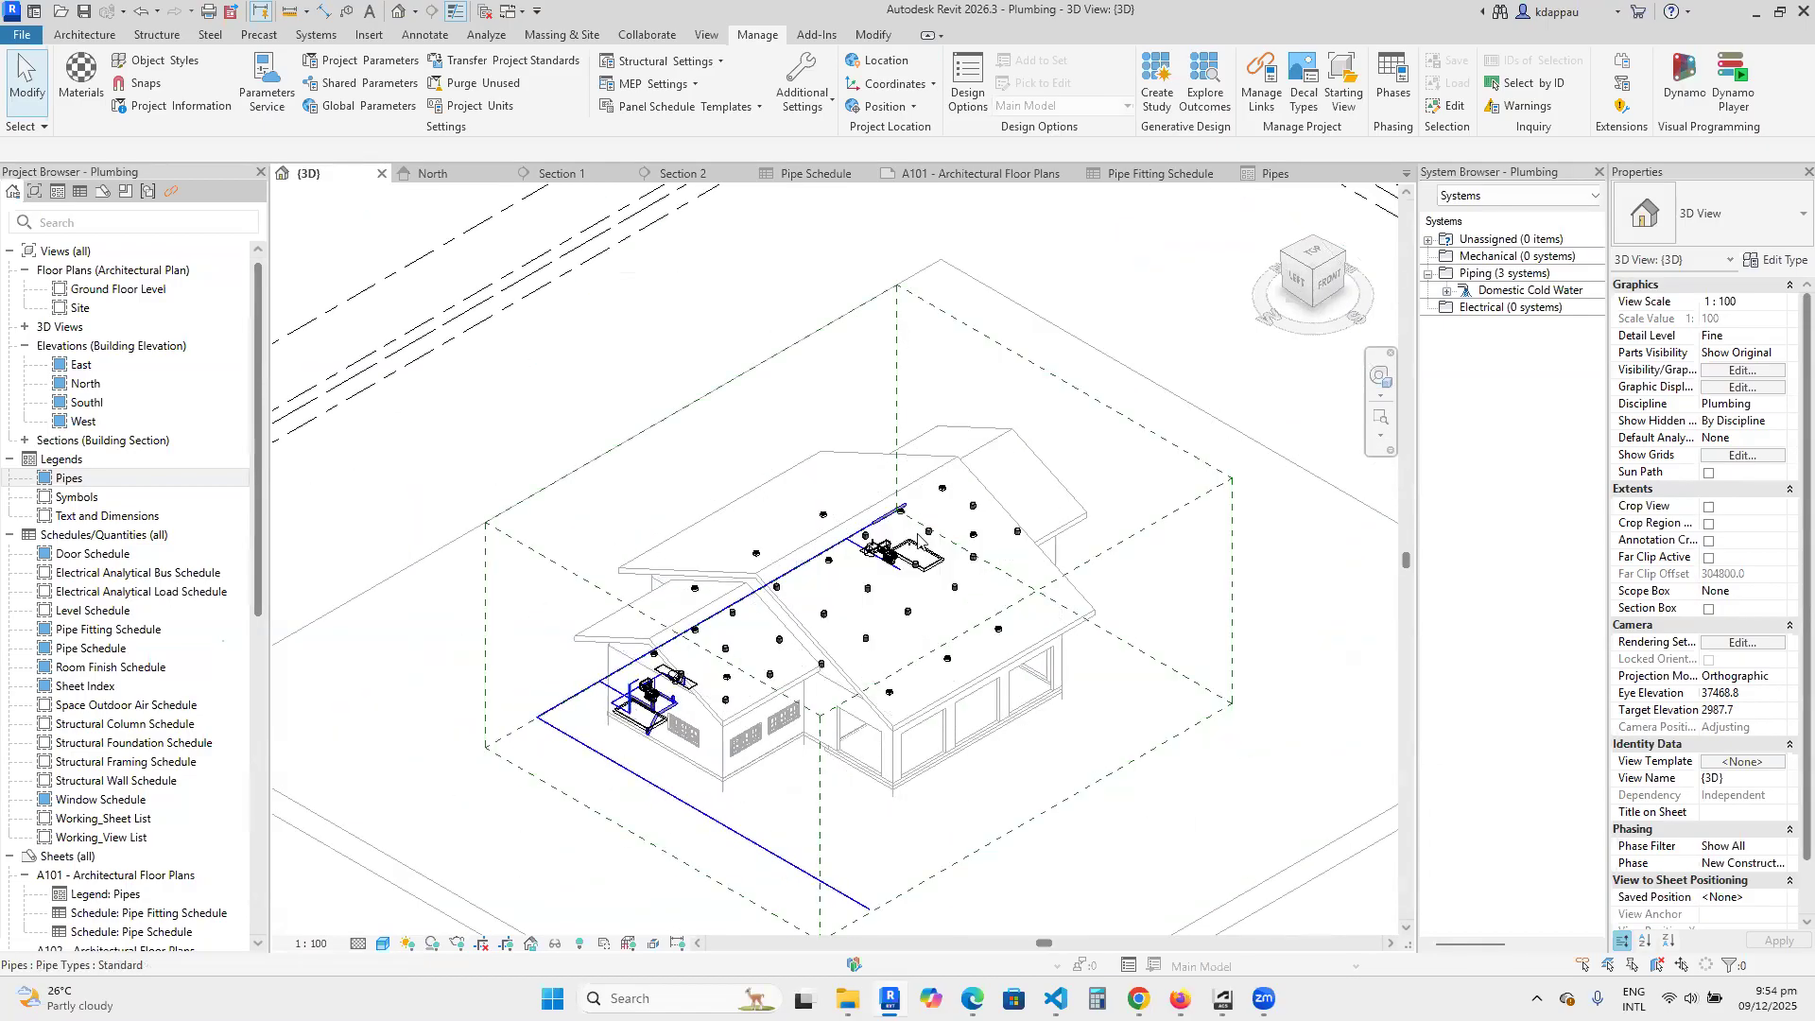
# Turn the 3D view to the right-back corner of the building and examine the bathroom's waste pipes and supply connections.
pyautogui.click(1313, 239)
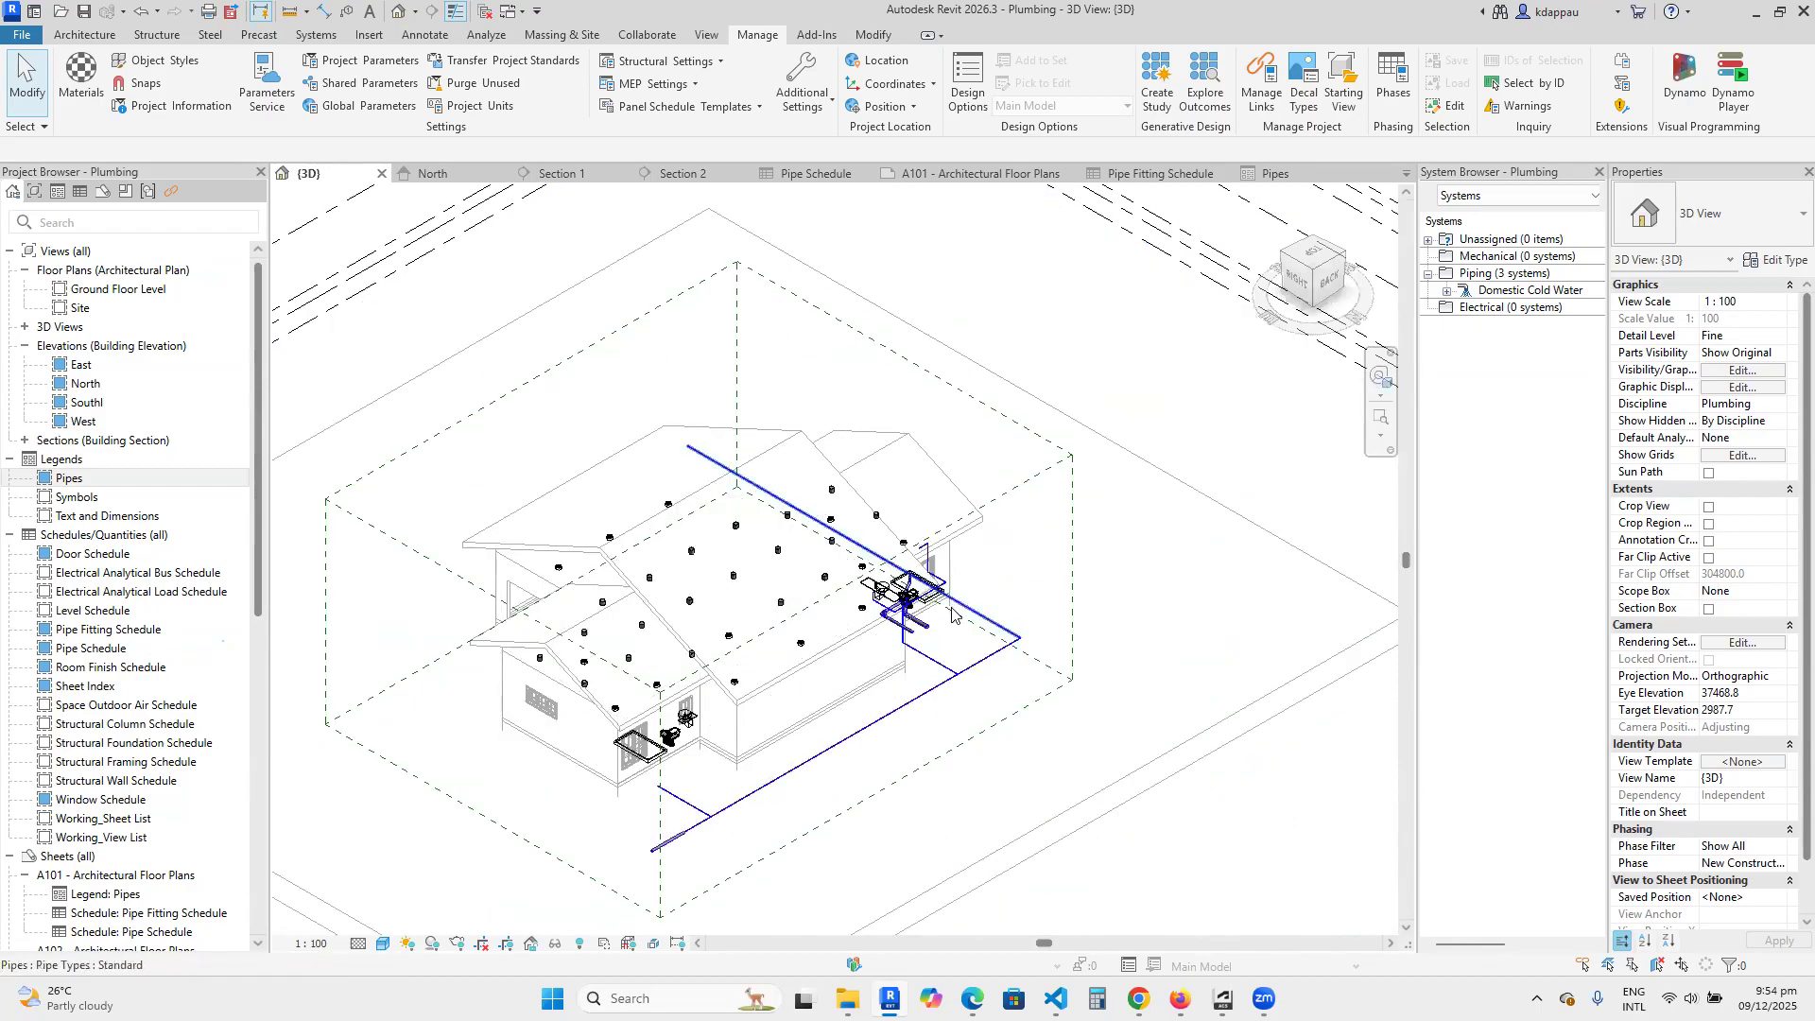
pyautogui.scroll(3, 952, 613)
pyautogui.scroll(3, 855, 610)
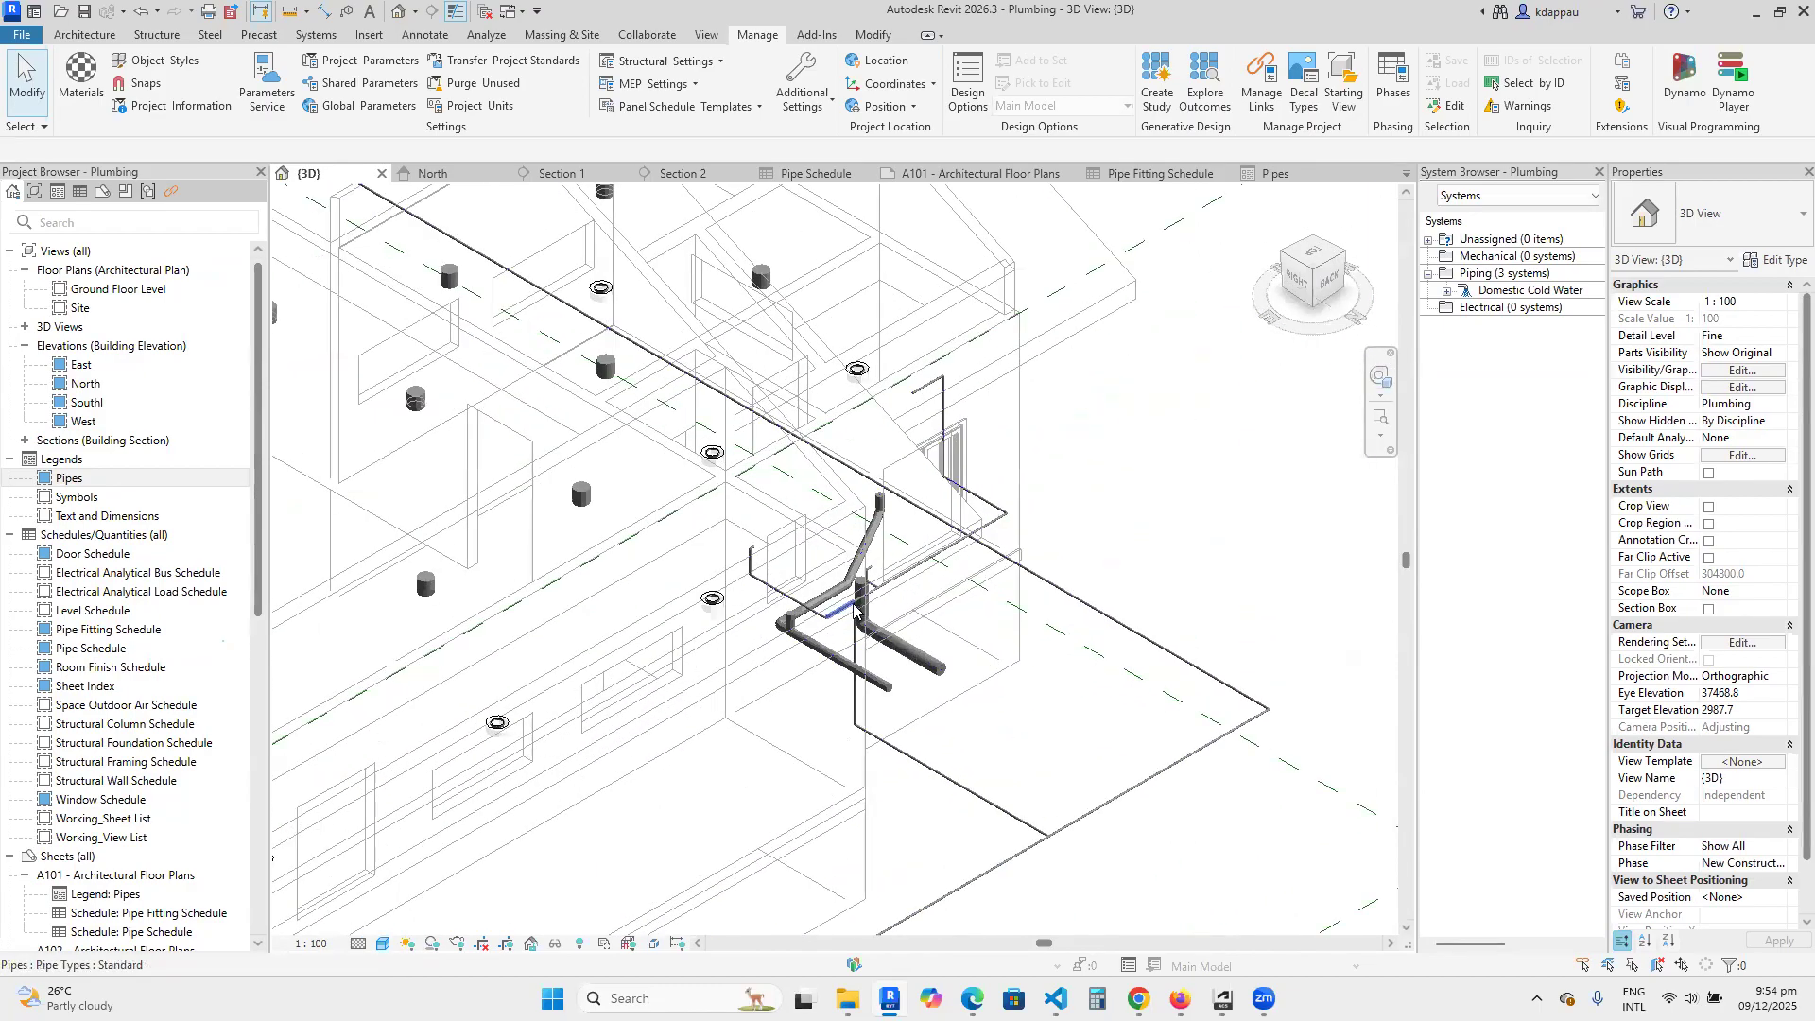
pyautogui.scroll(2, 855, 610)
pyautogui.scroll(2, 860, 623)
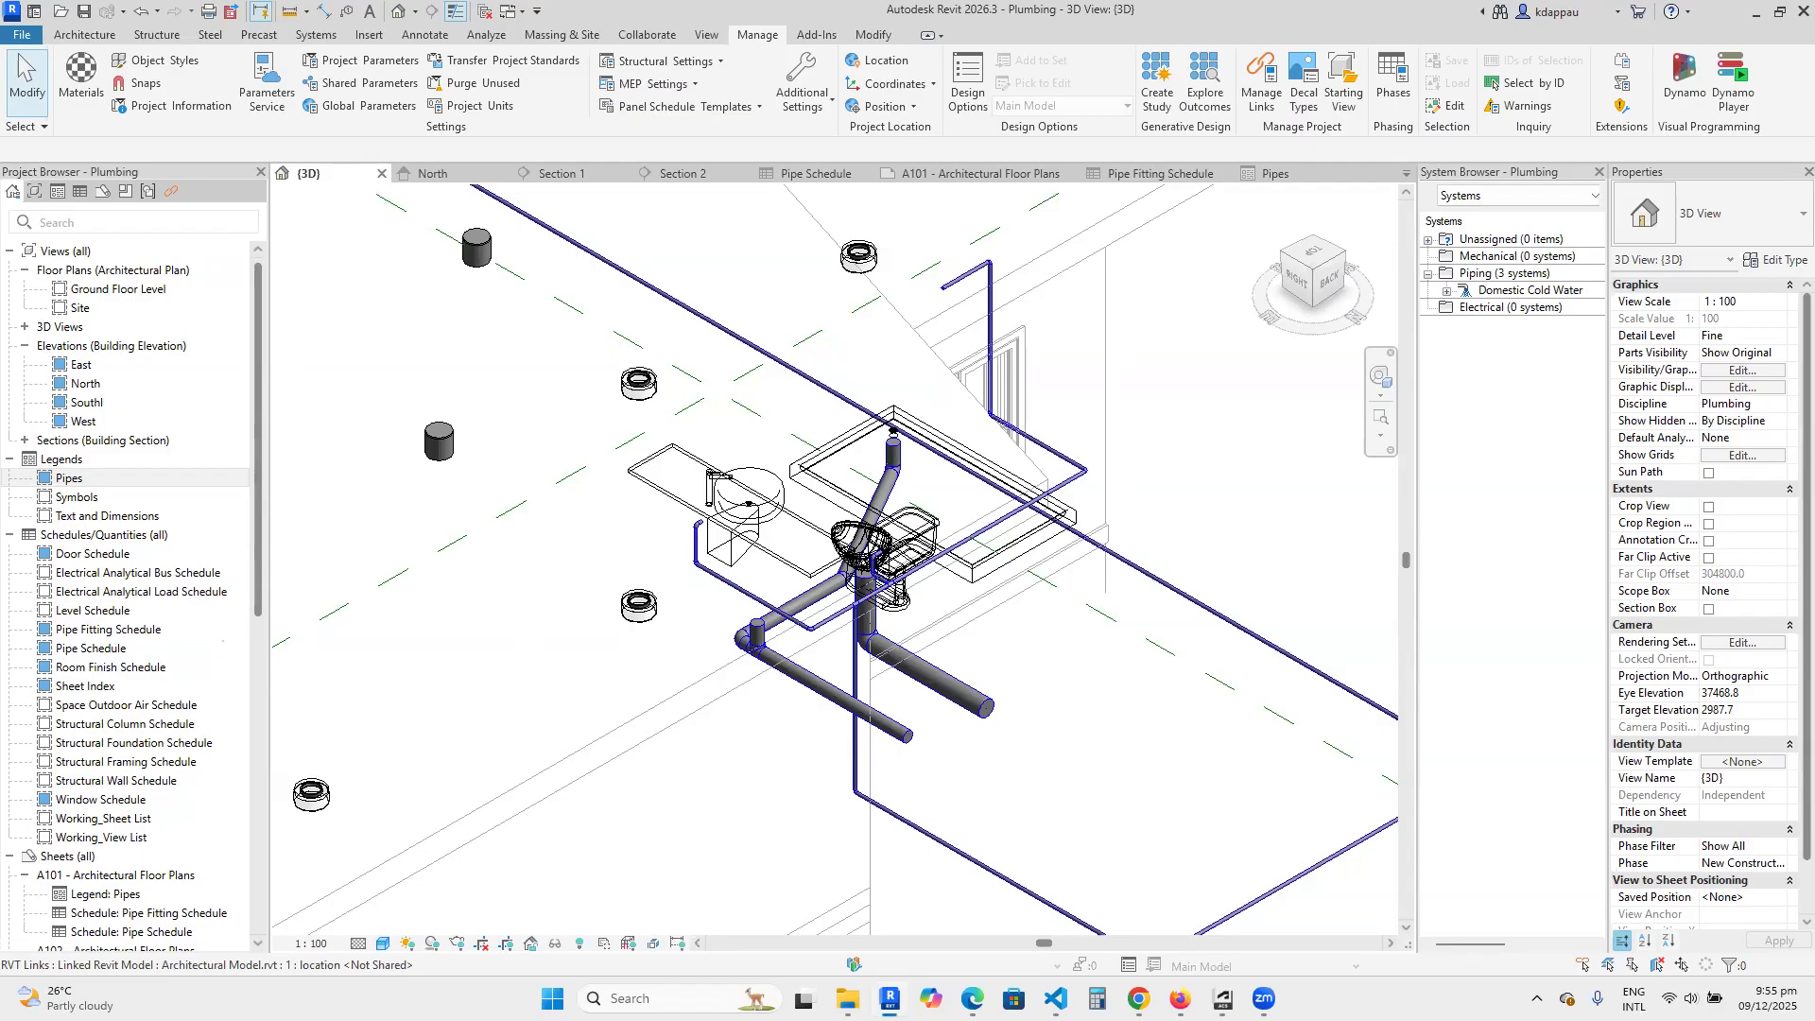
pyautogui.scroll(-3, 671, 735)
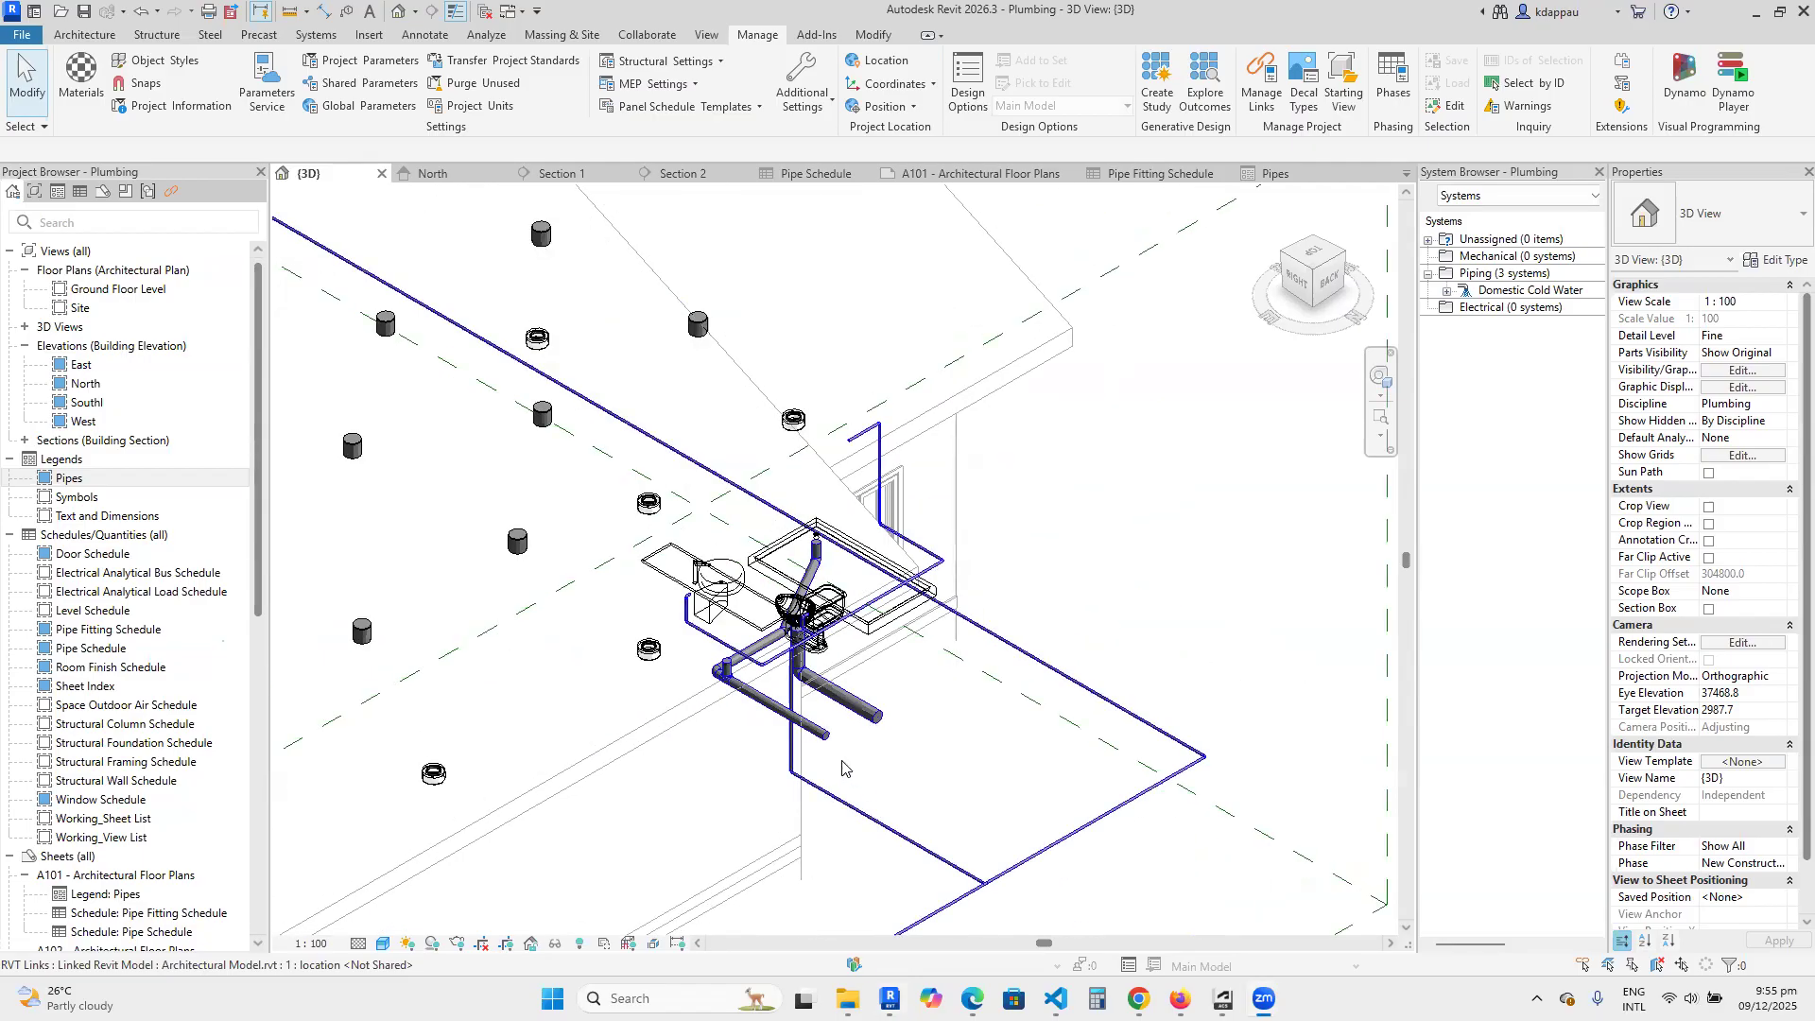
pyautogui.scroll(3, 842, 768)
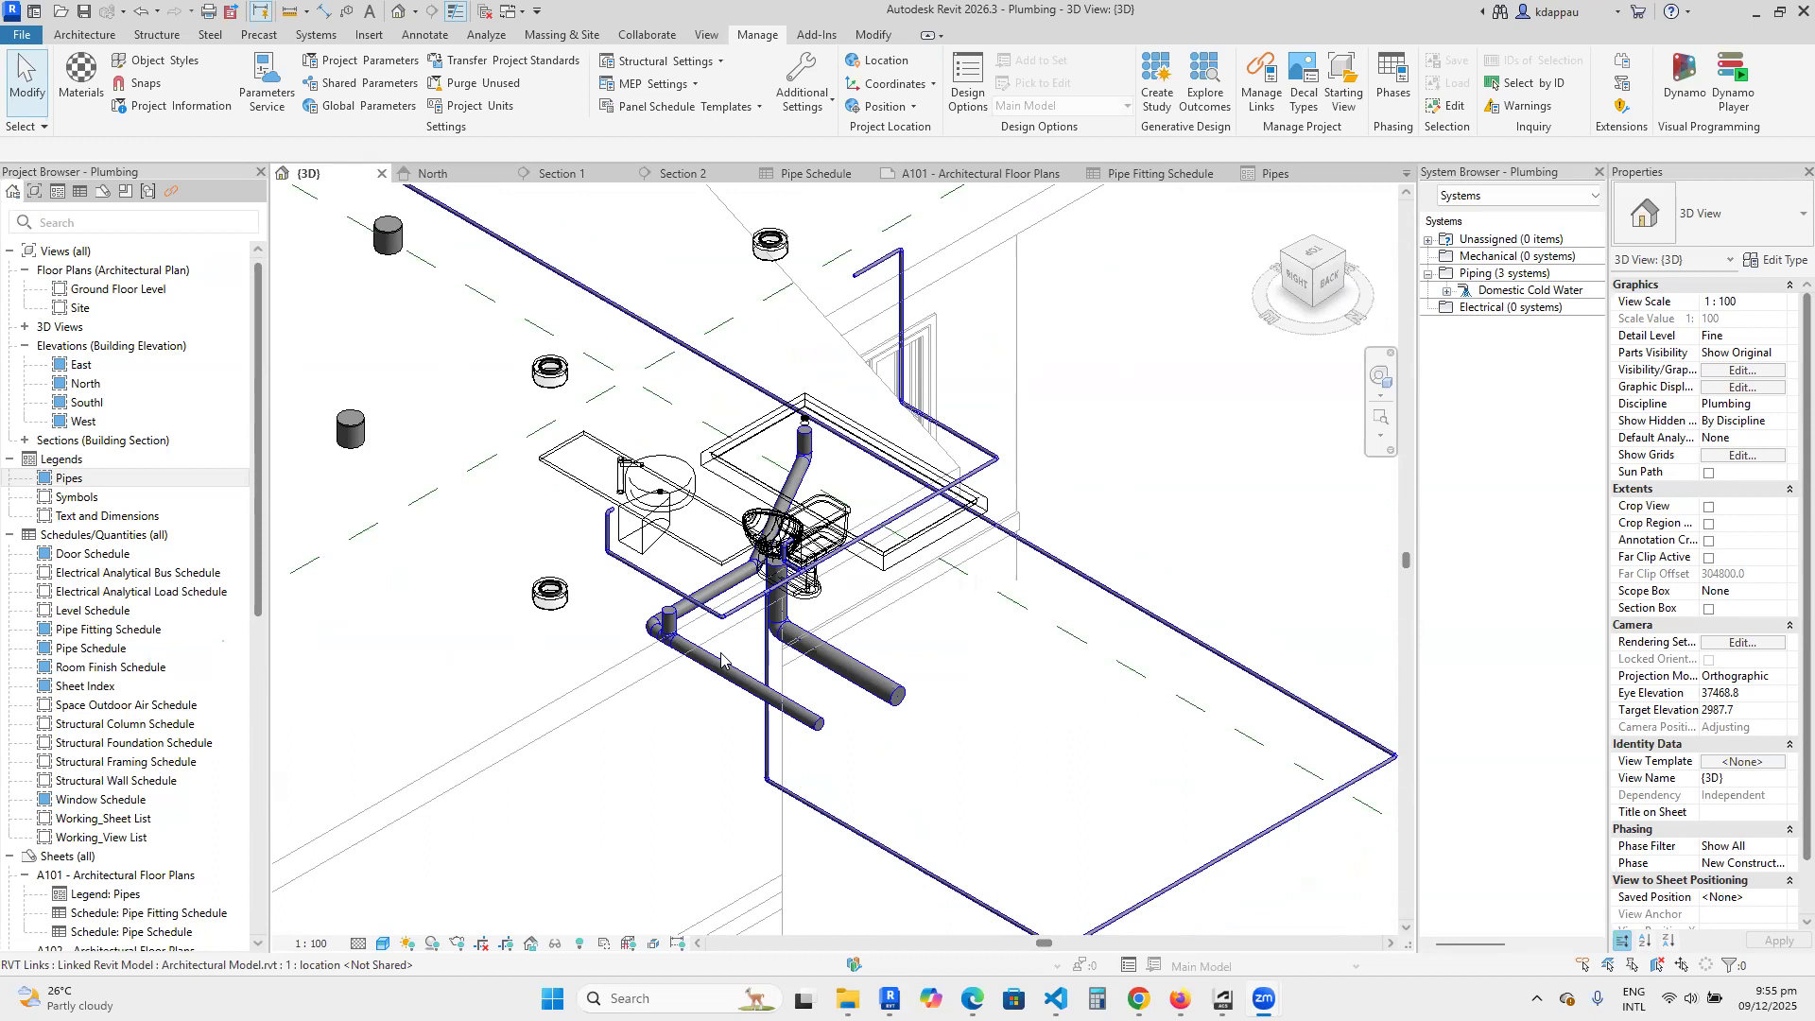
pyautogui.scroll(1, 721, 659)
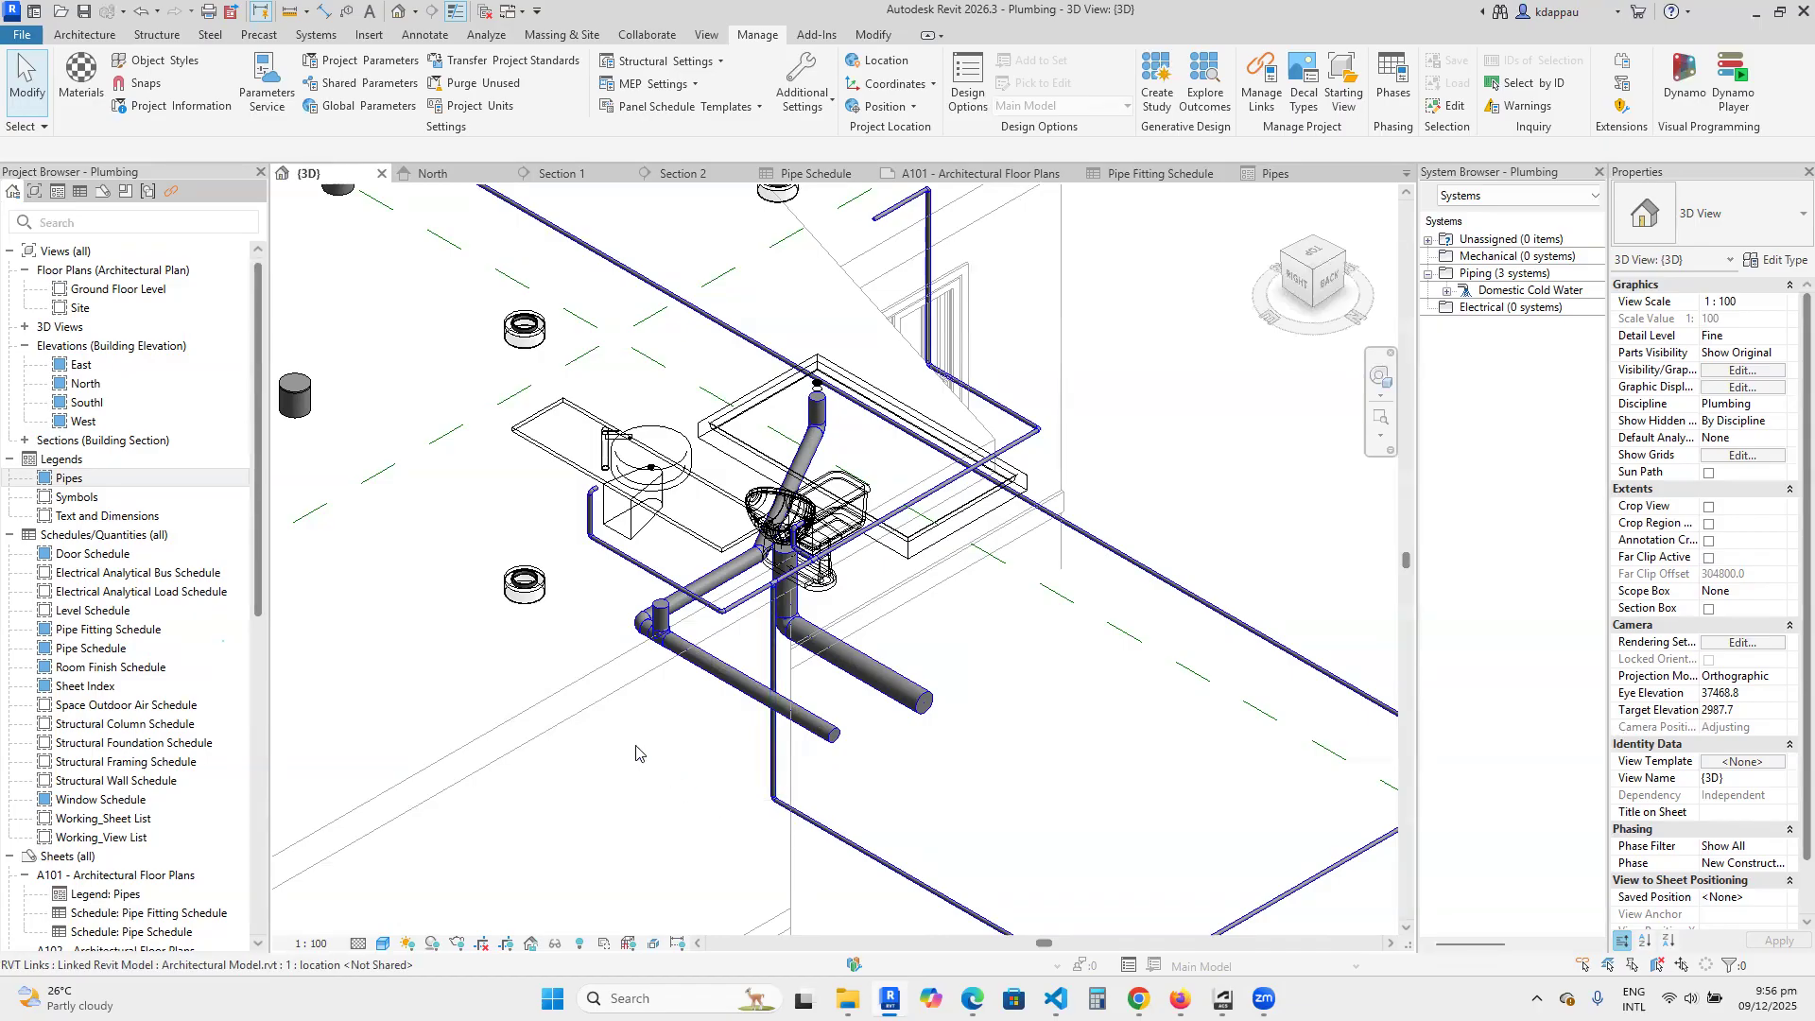
pyautogui.scroll(-2, 634, 754)
pyautogui.scroll(-4, 634, 754)
pyautogui.scroll(2, 712, 777)
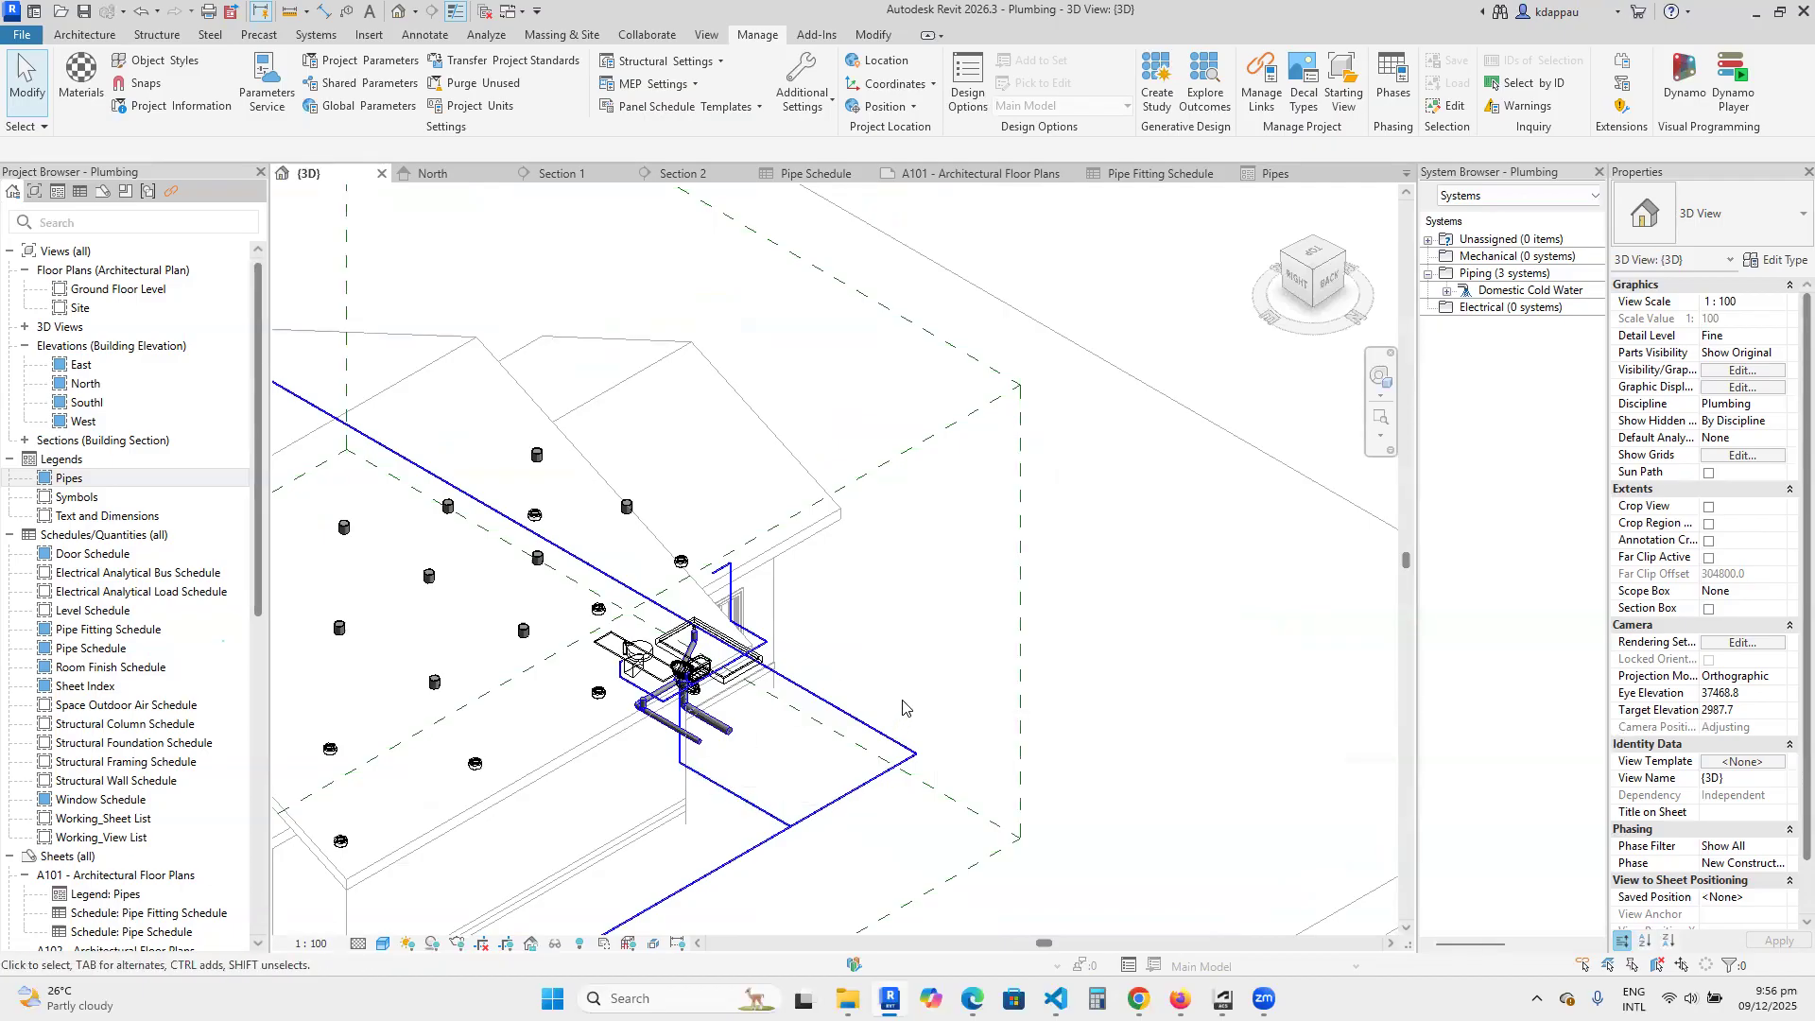
# Turn the 3D view to the back-left corner and examine the bathroom's drainage outlets and its branch from the main supply pipe.
pyautogui.click(1347, 252)
pyautogui.scroll(-5, 1081, 486)
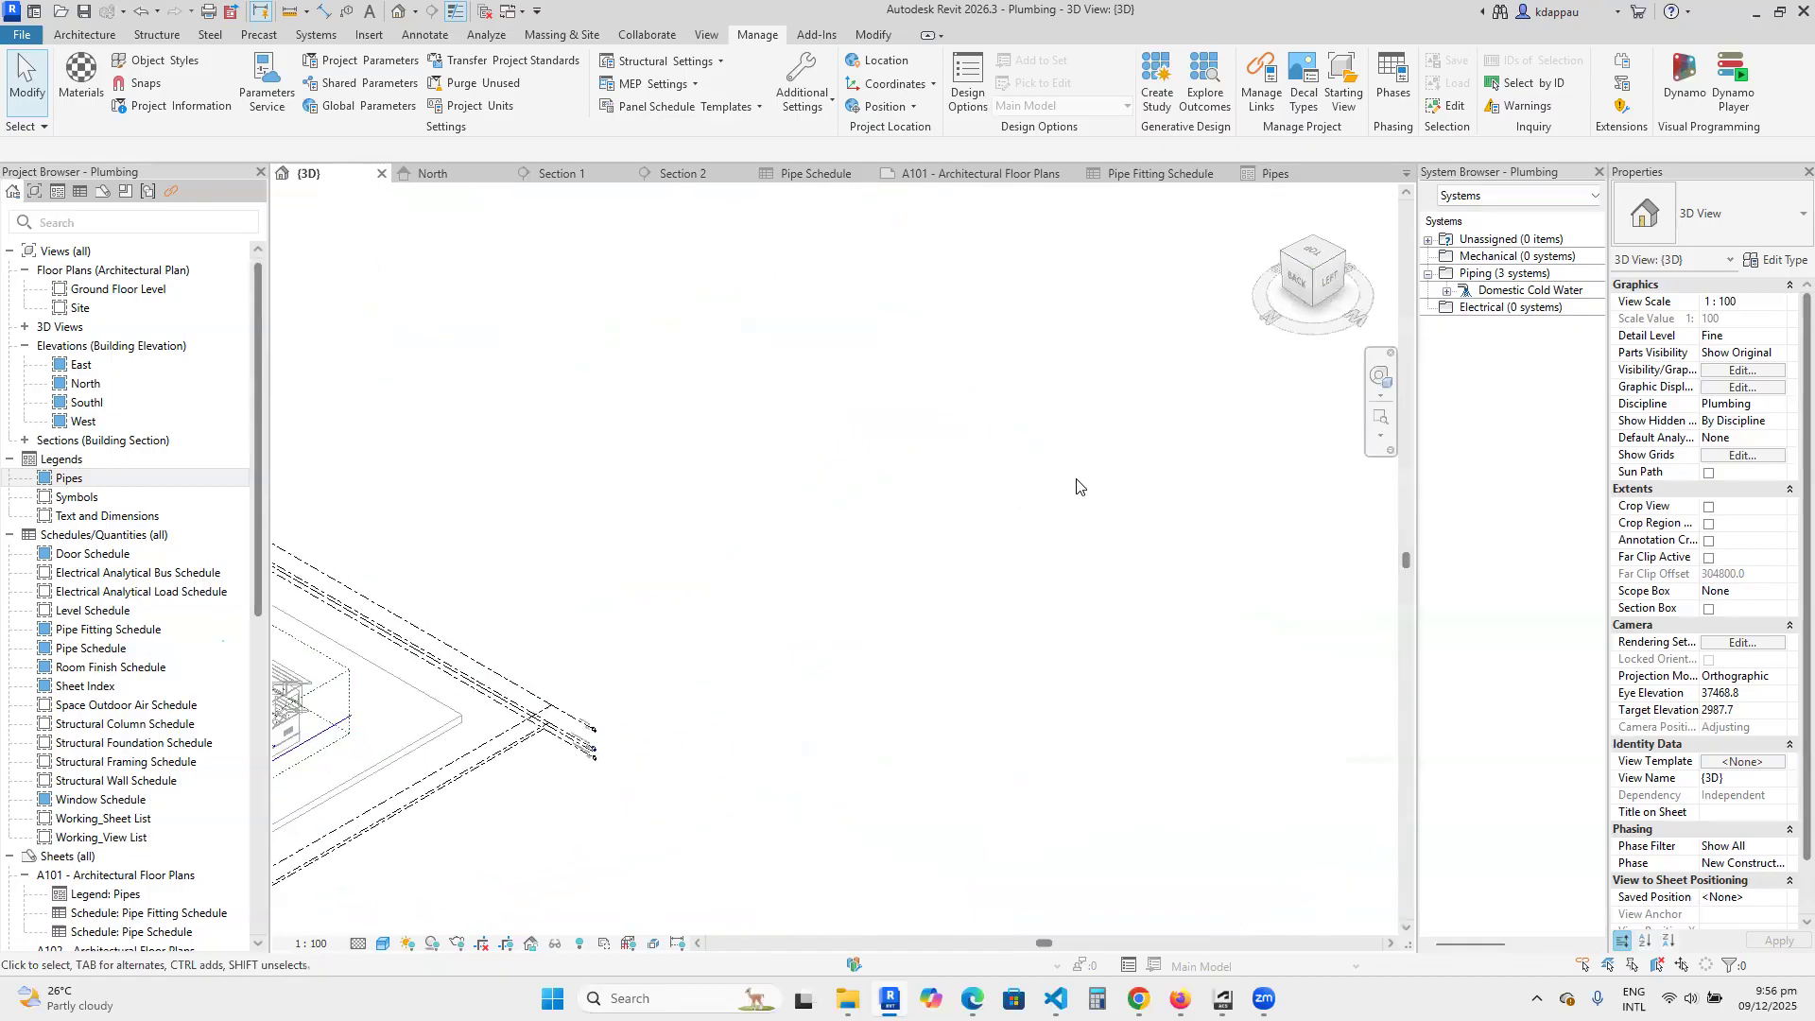
pyautogui.scroll(4, 897, 581)
pyautogui.scroll(6, 897, 581)
pyautogui.keyDown('shift'); pyautogui.moveTo(805, 548); pyautogui.dragTo(733, 666, button='middle'); pyautogui.keyUp('shift')
pyautogui.scroll(3, 671, 662)
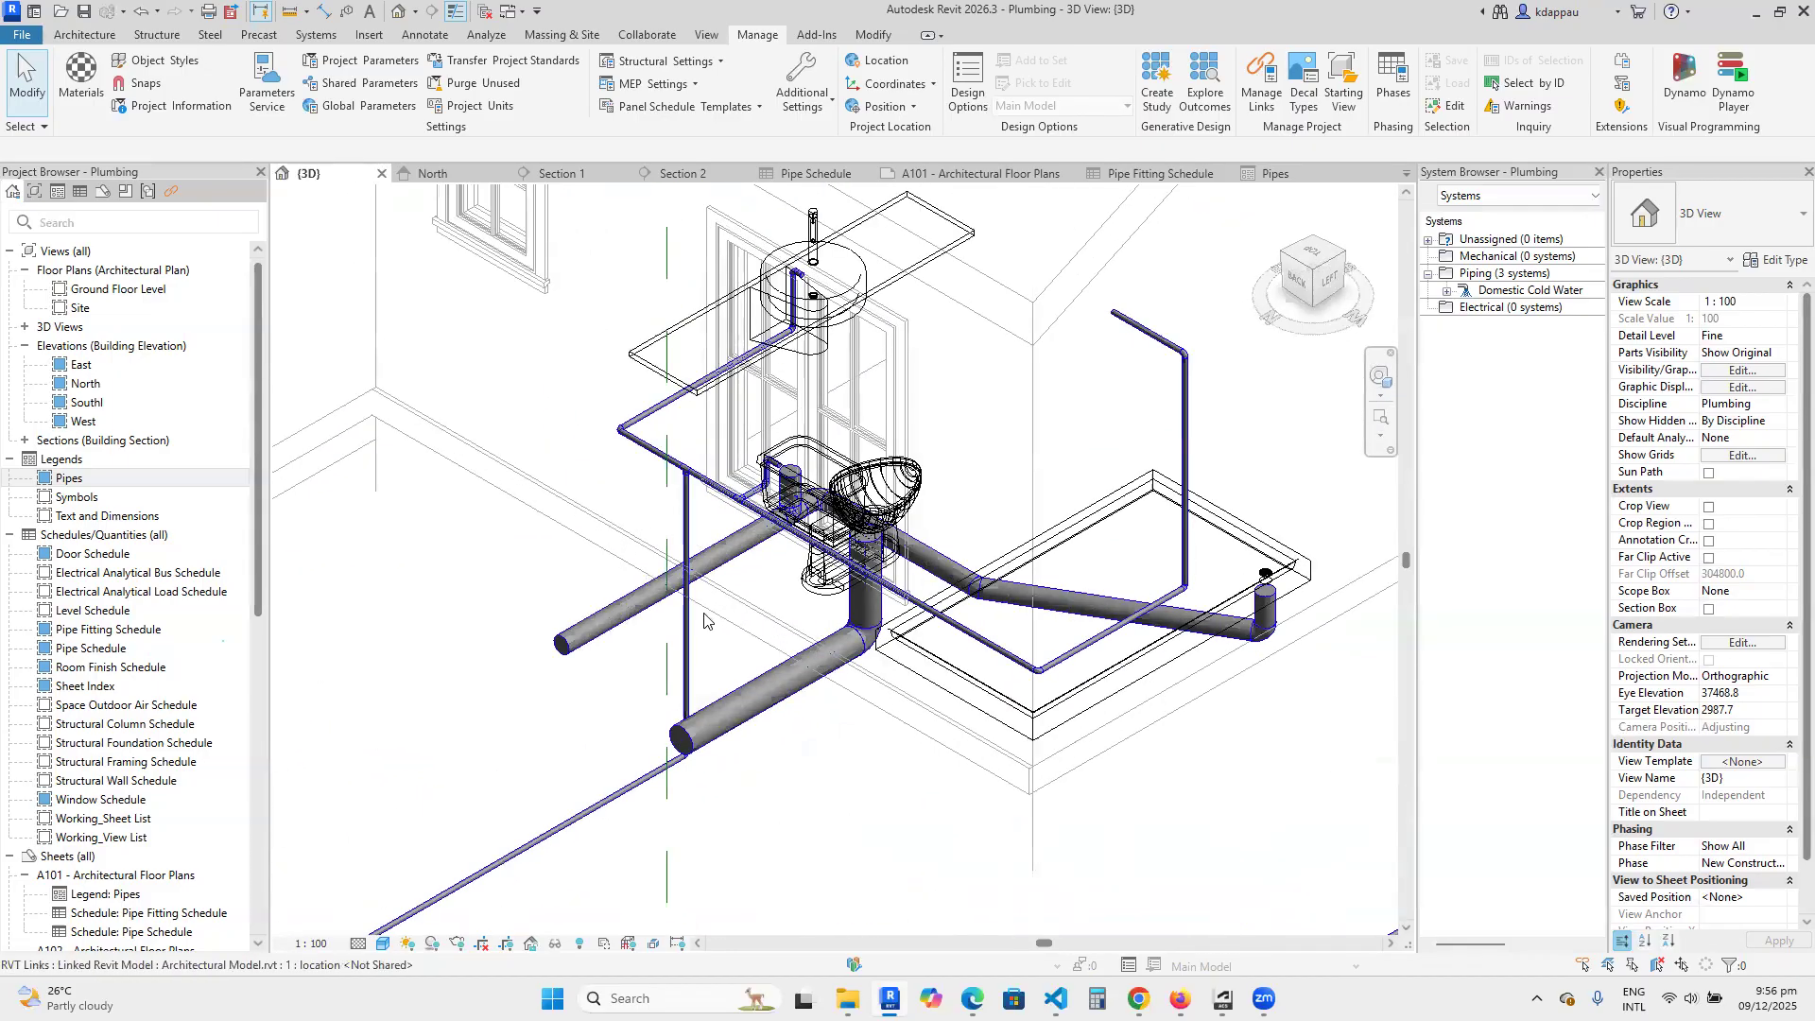
pyautogui.scroll(-2, 673, 644)
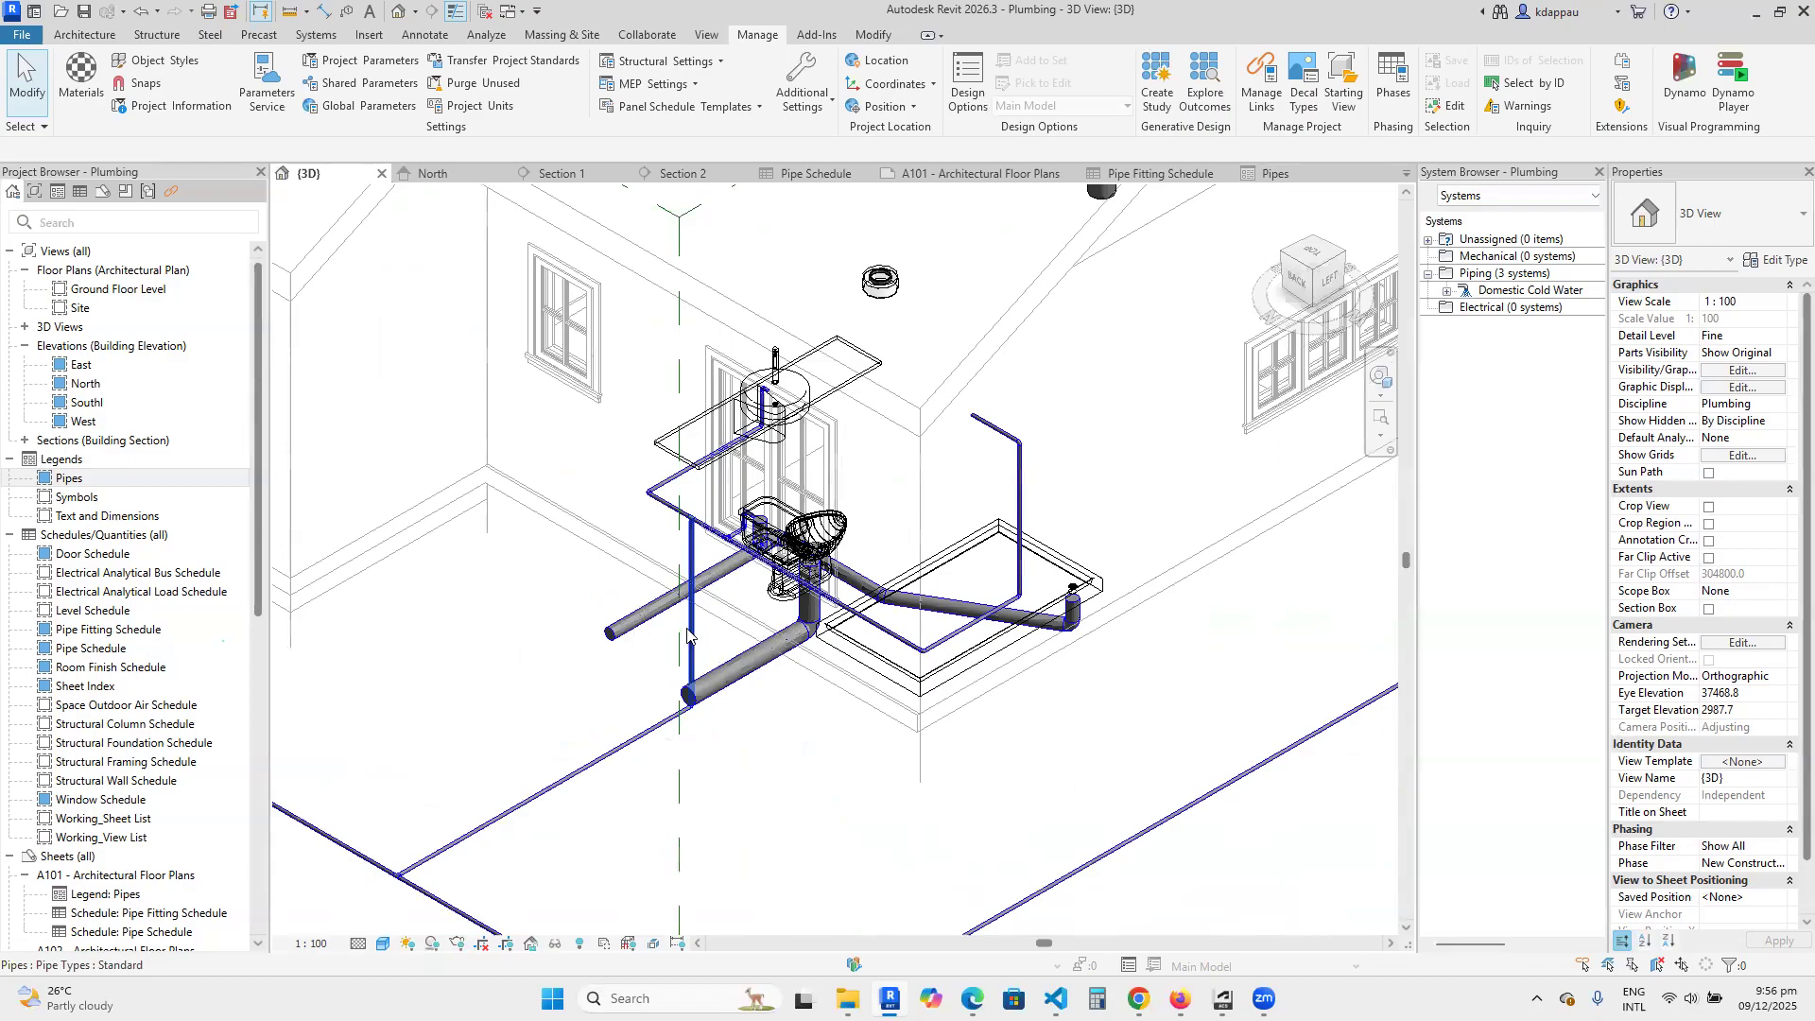
pyautogui.scroll(-3, 665, 652)
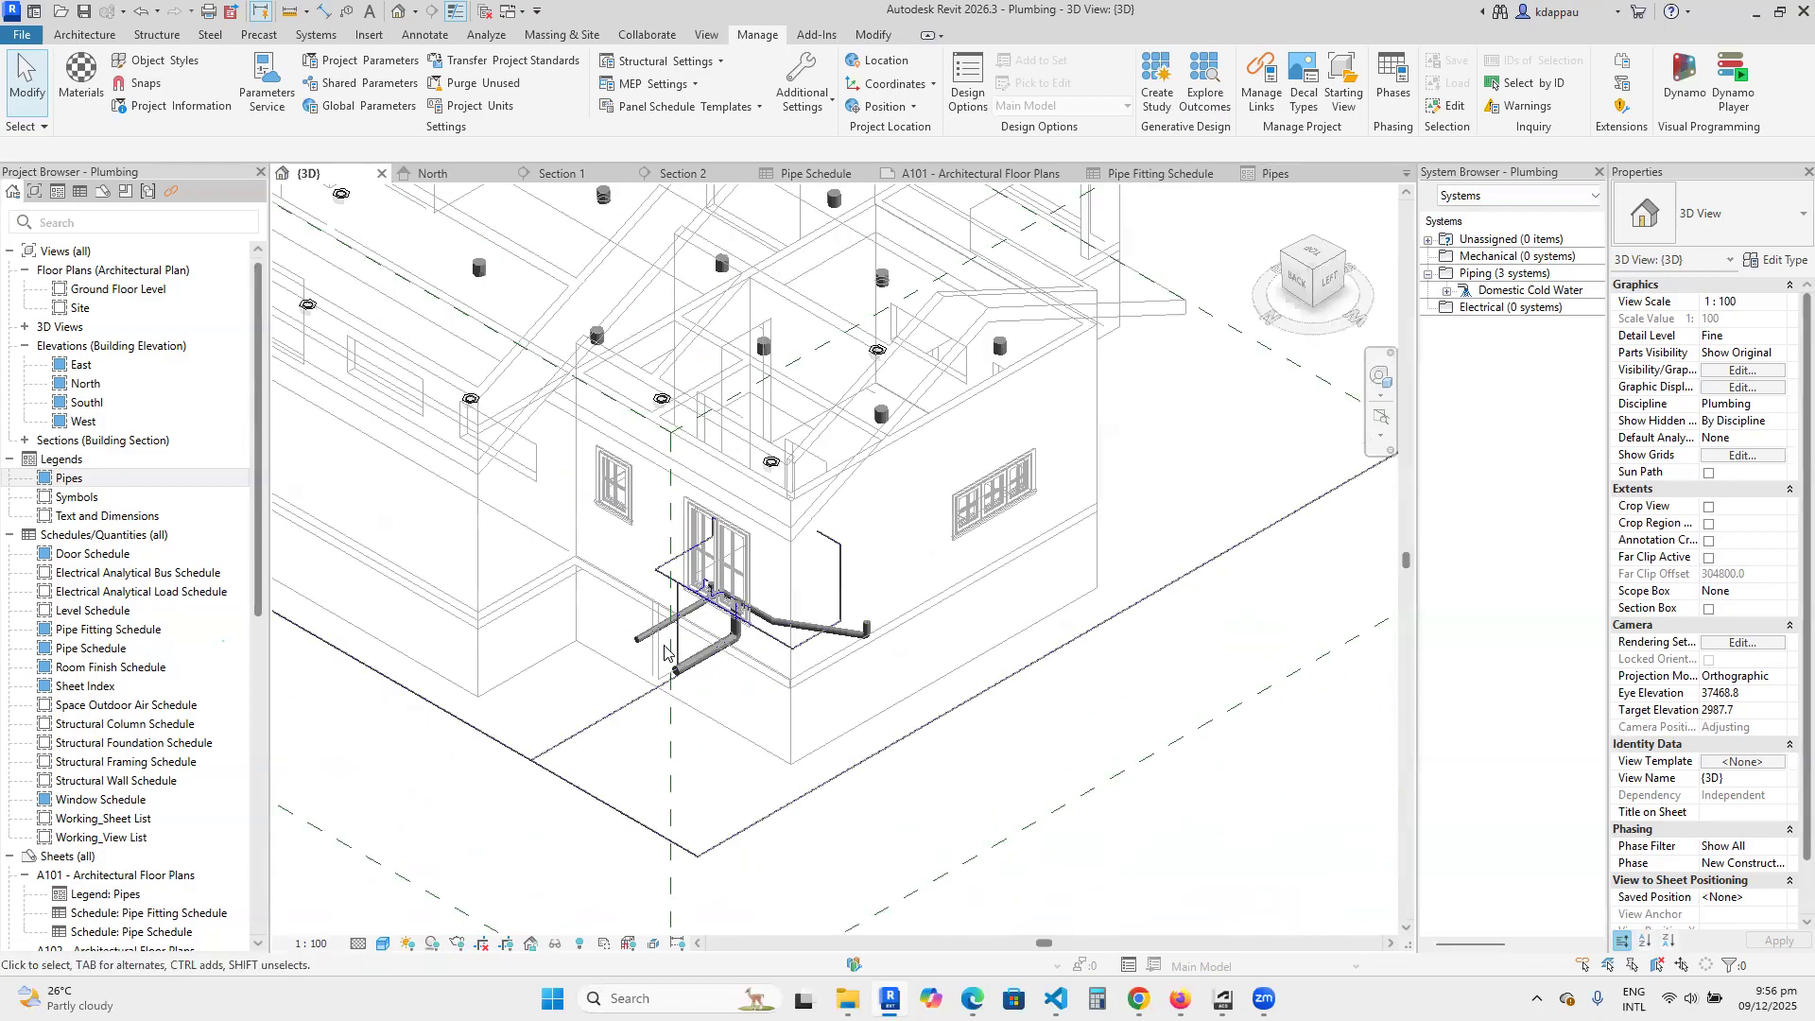
pyautogui.scroll(2, 690, 650)
pyautogui.scroll(-3, 693, 647)
pyautogui.scroll(2, 690, 645)
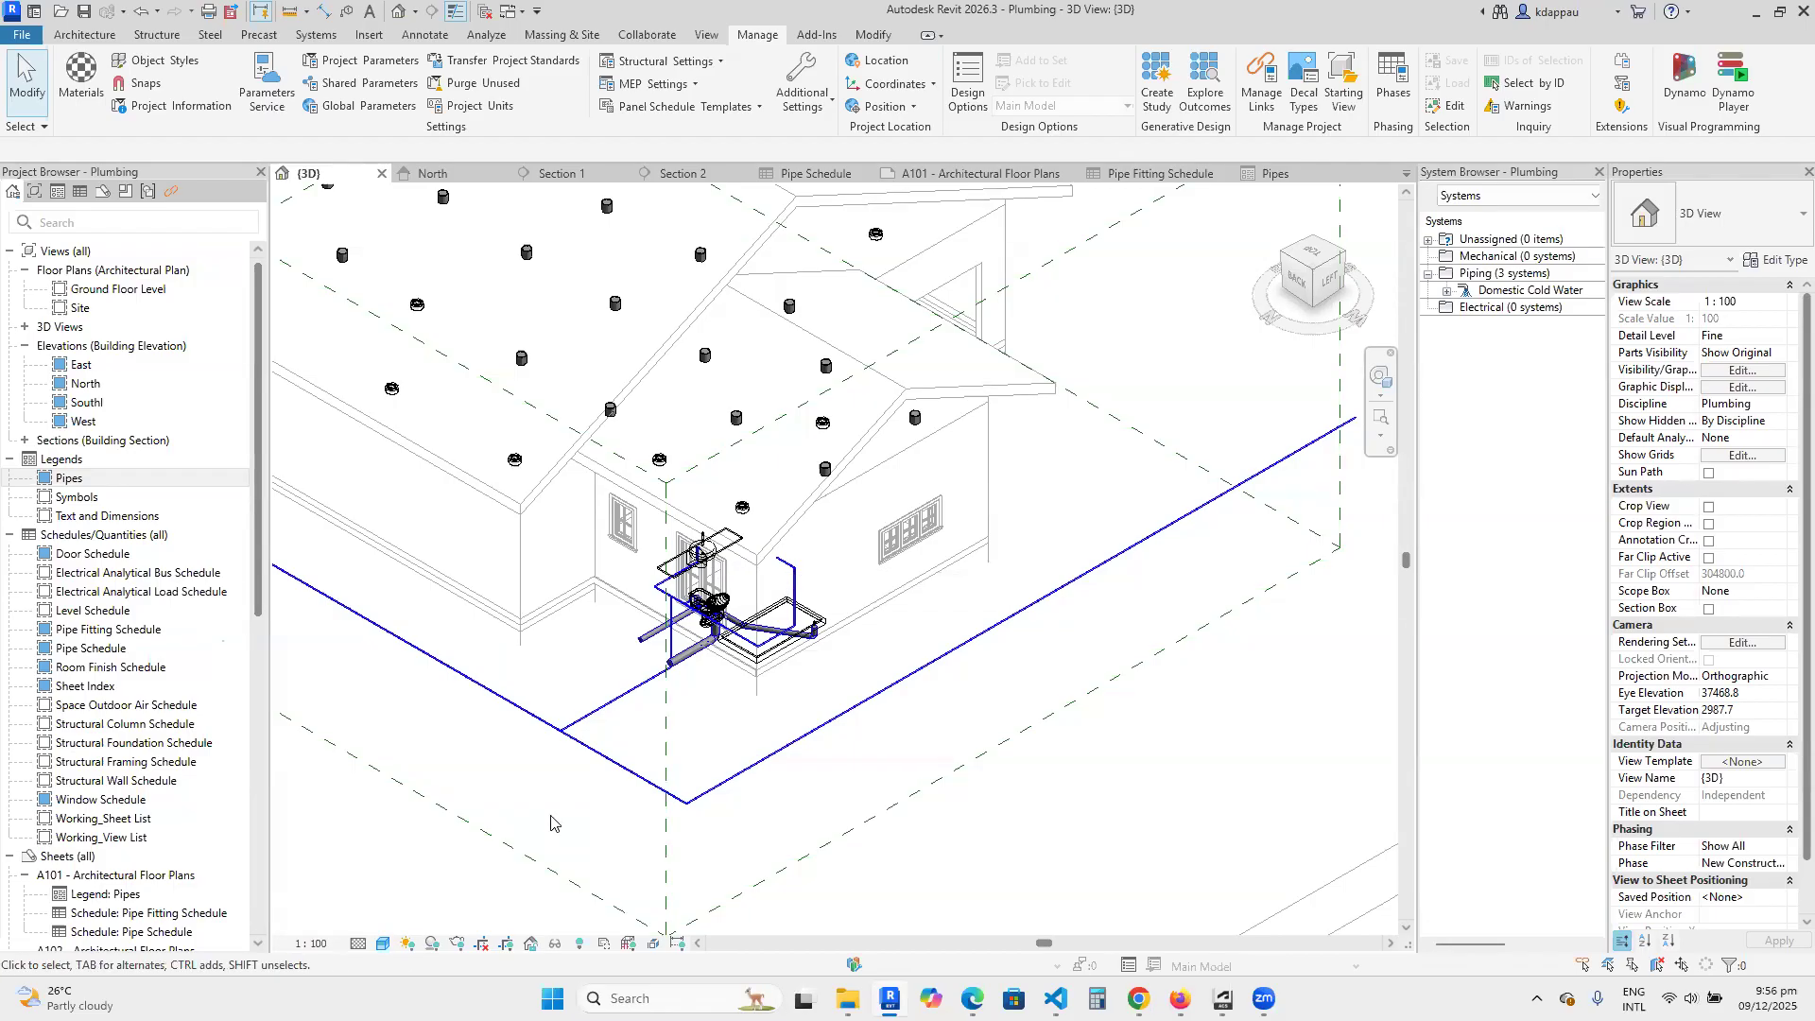
# Examine the corner bathroom's pipework and its branch to the main supply run in the 3D view.
pyautogui.scroll(4, 698, 683)
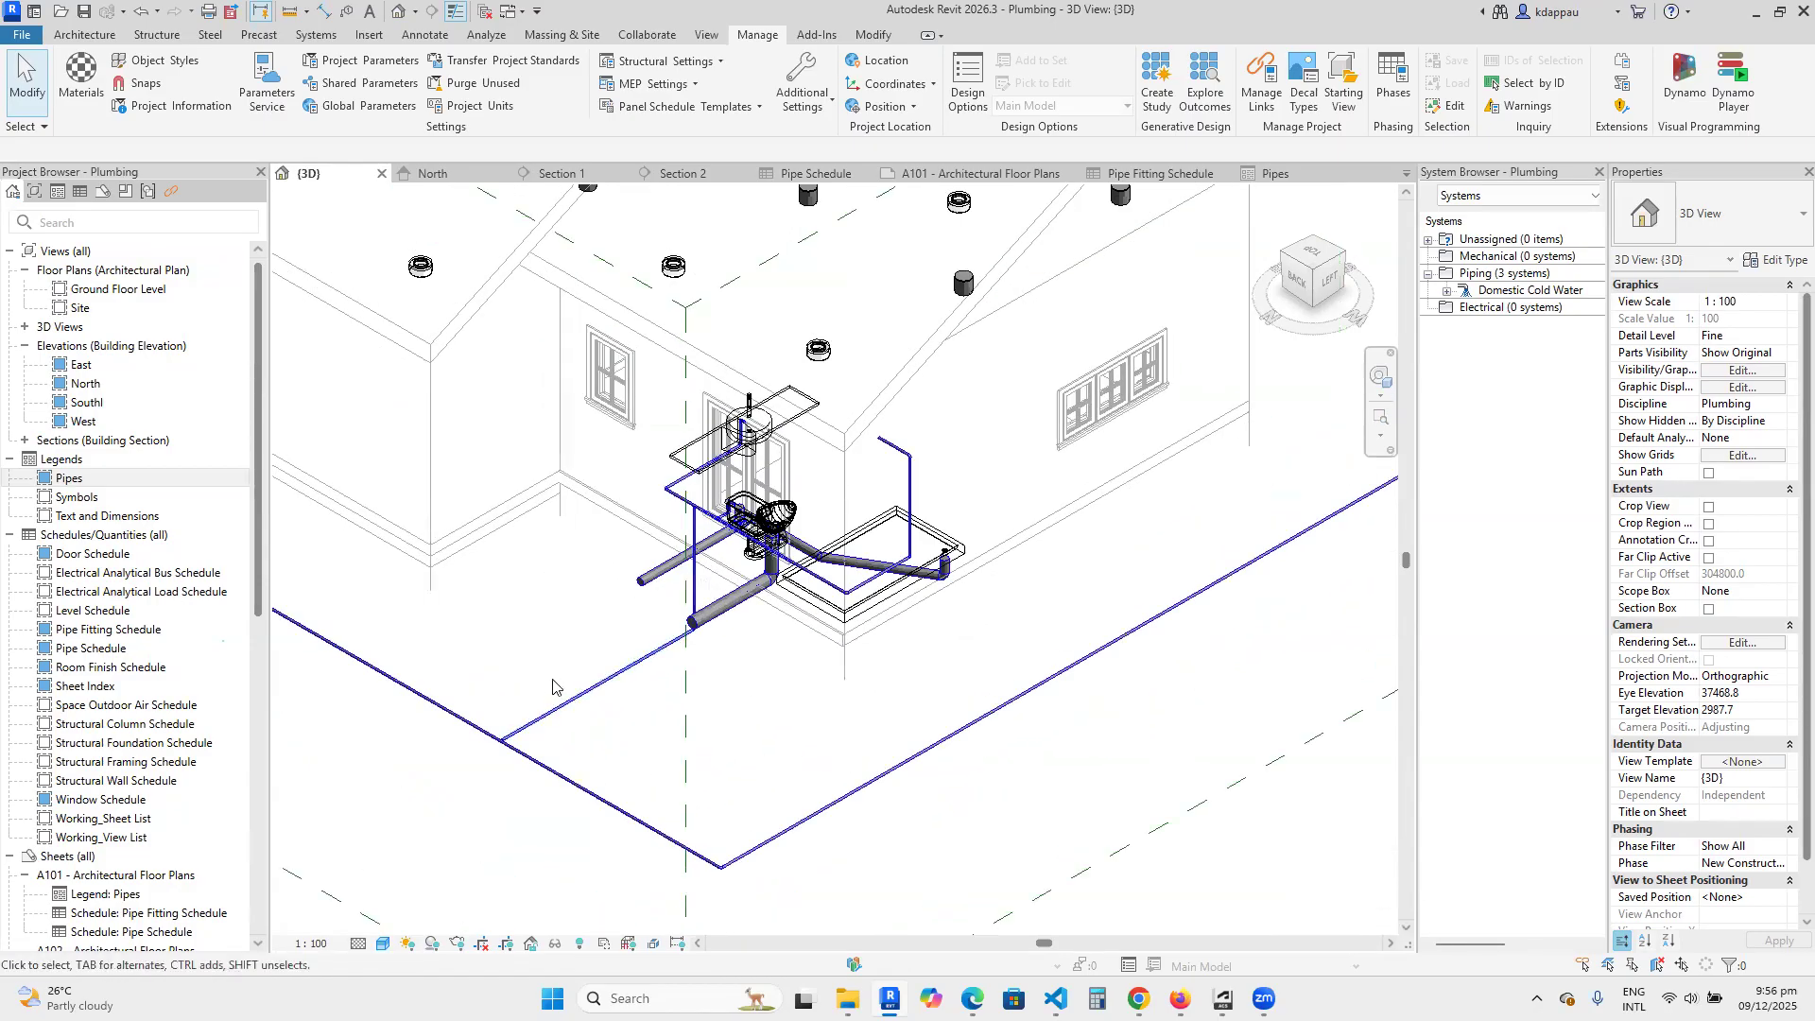
pyautogui.scroll(3, 627, 646)
pyautogui.scroll(-5, 761, 663)
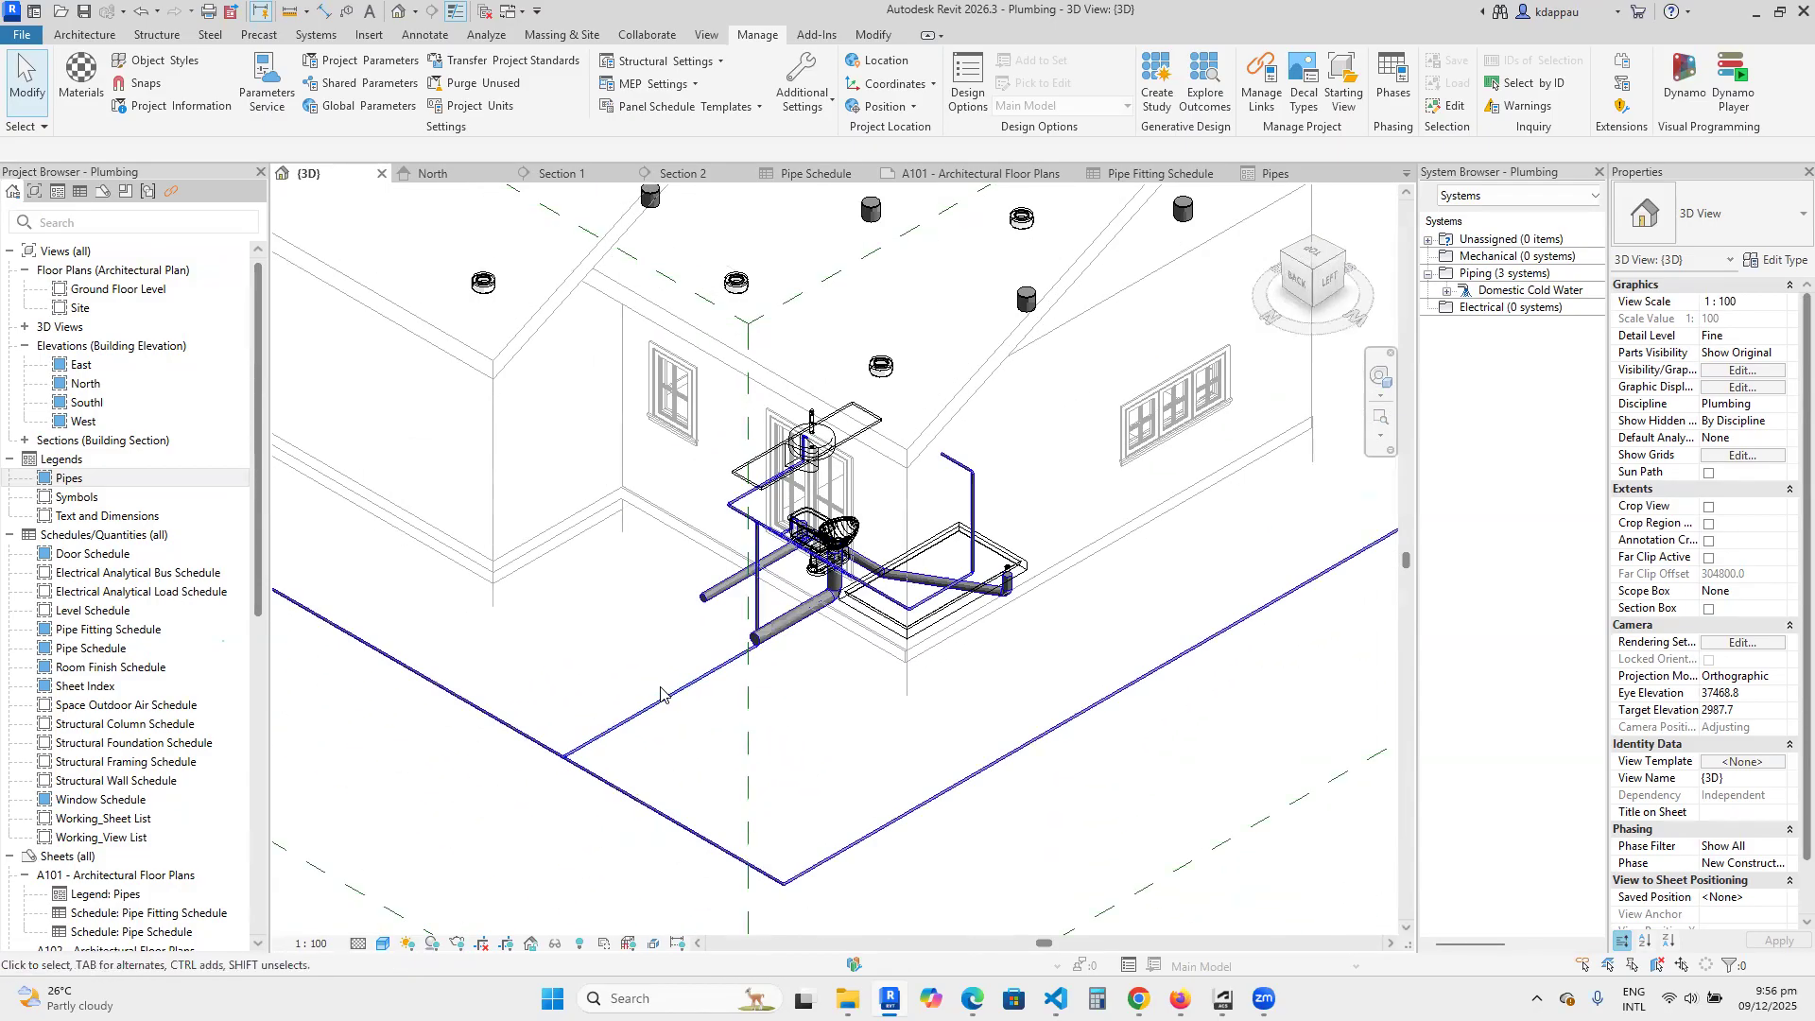
pyautogui.scroll(5, 681, 614)
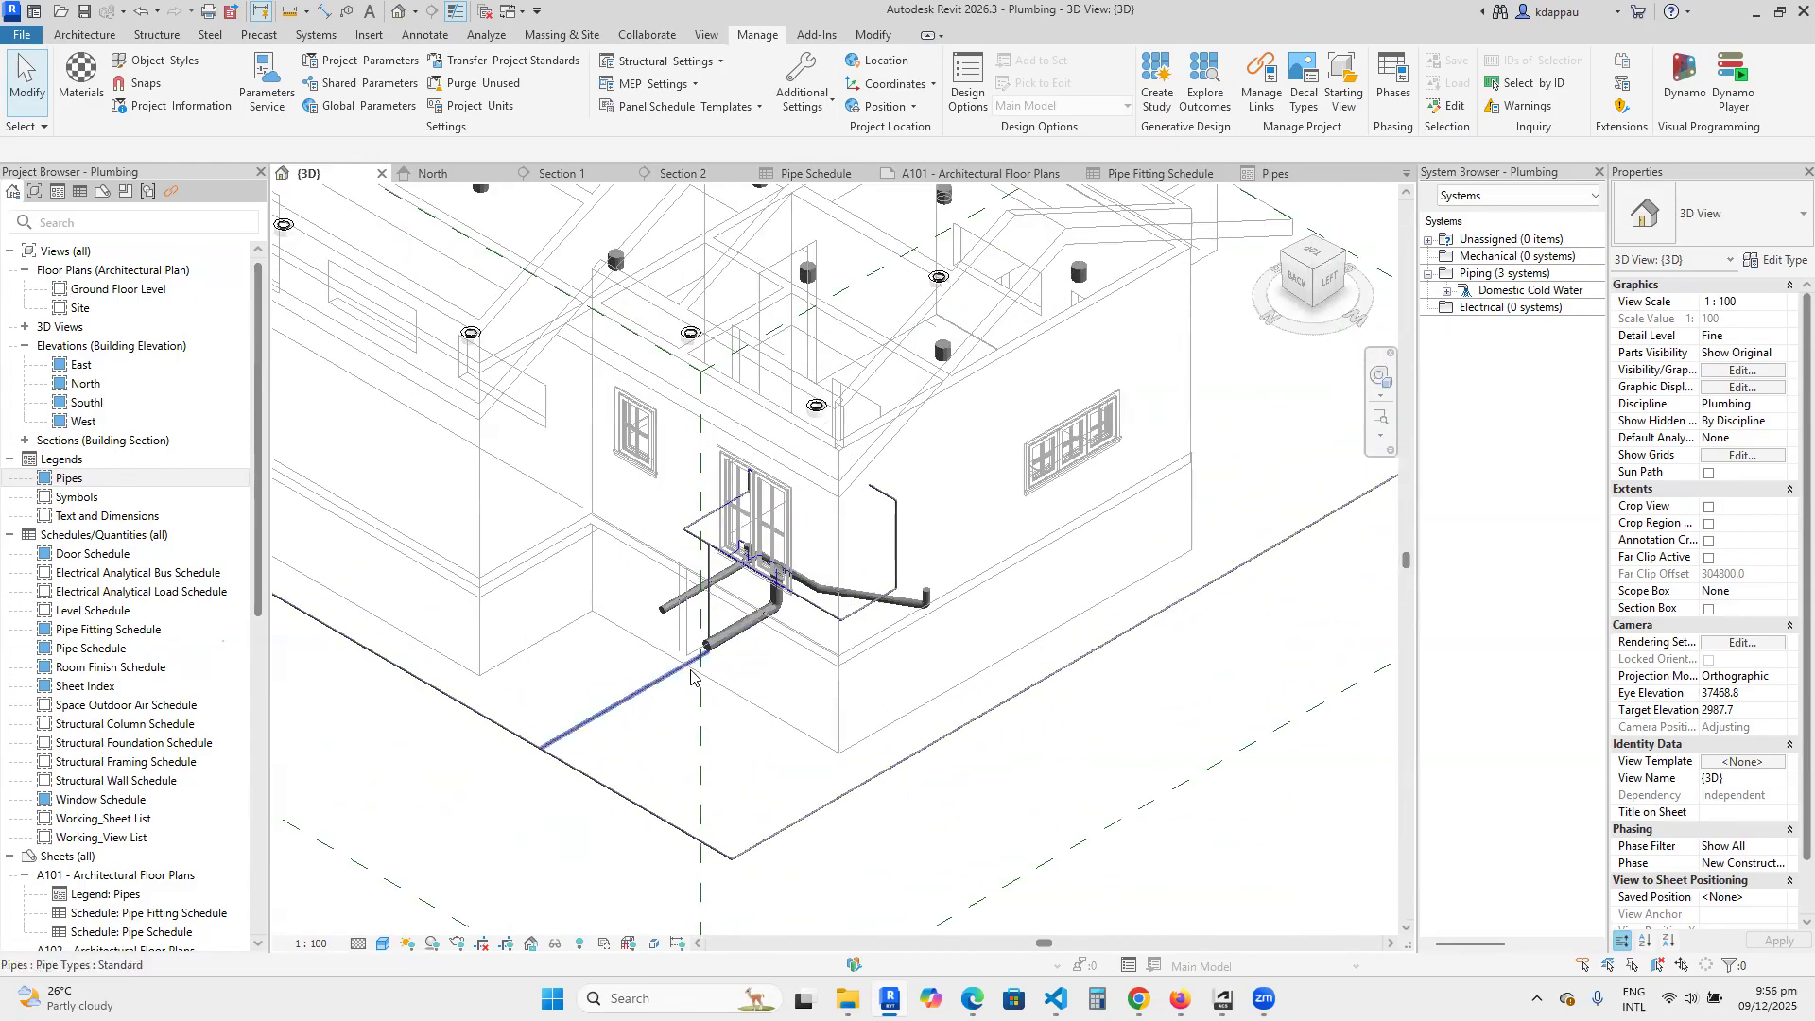
pyautogui.scroll(-3, 787, 704)
pyautogui.scroll(7, 764, 704)
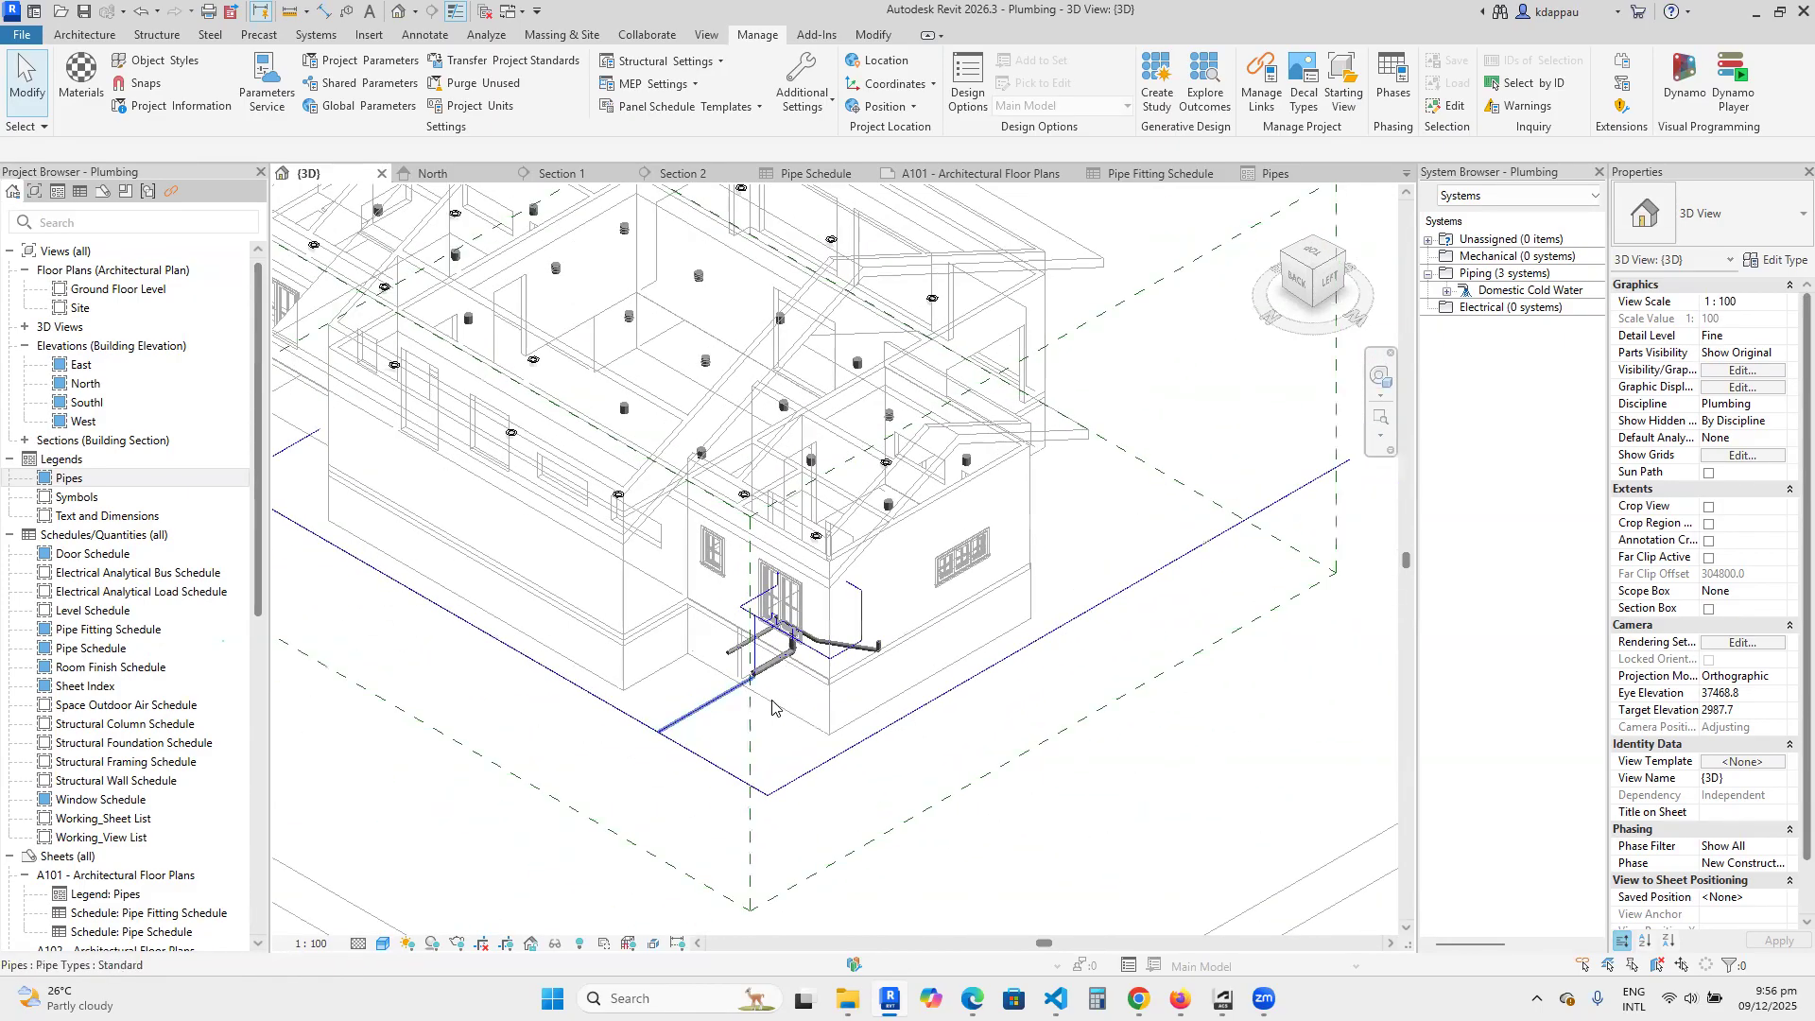
pyautogui.scroll(-3, 764, 702)
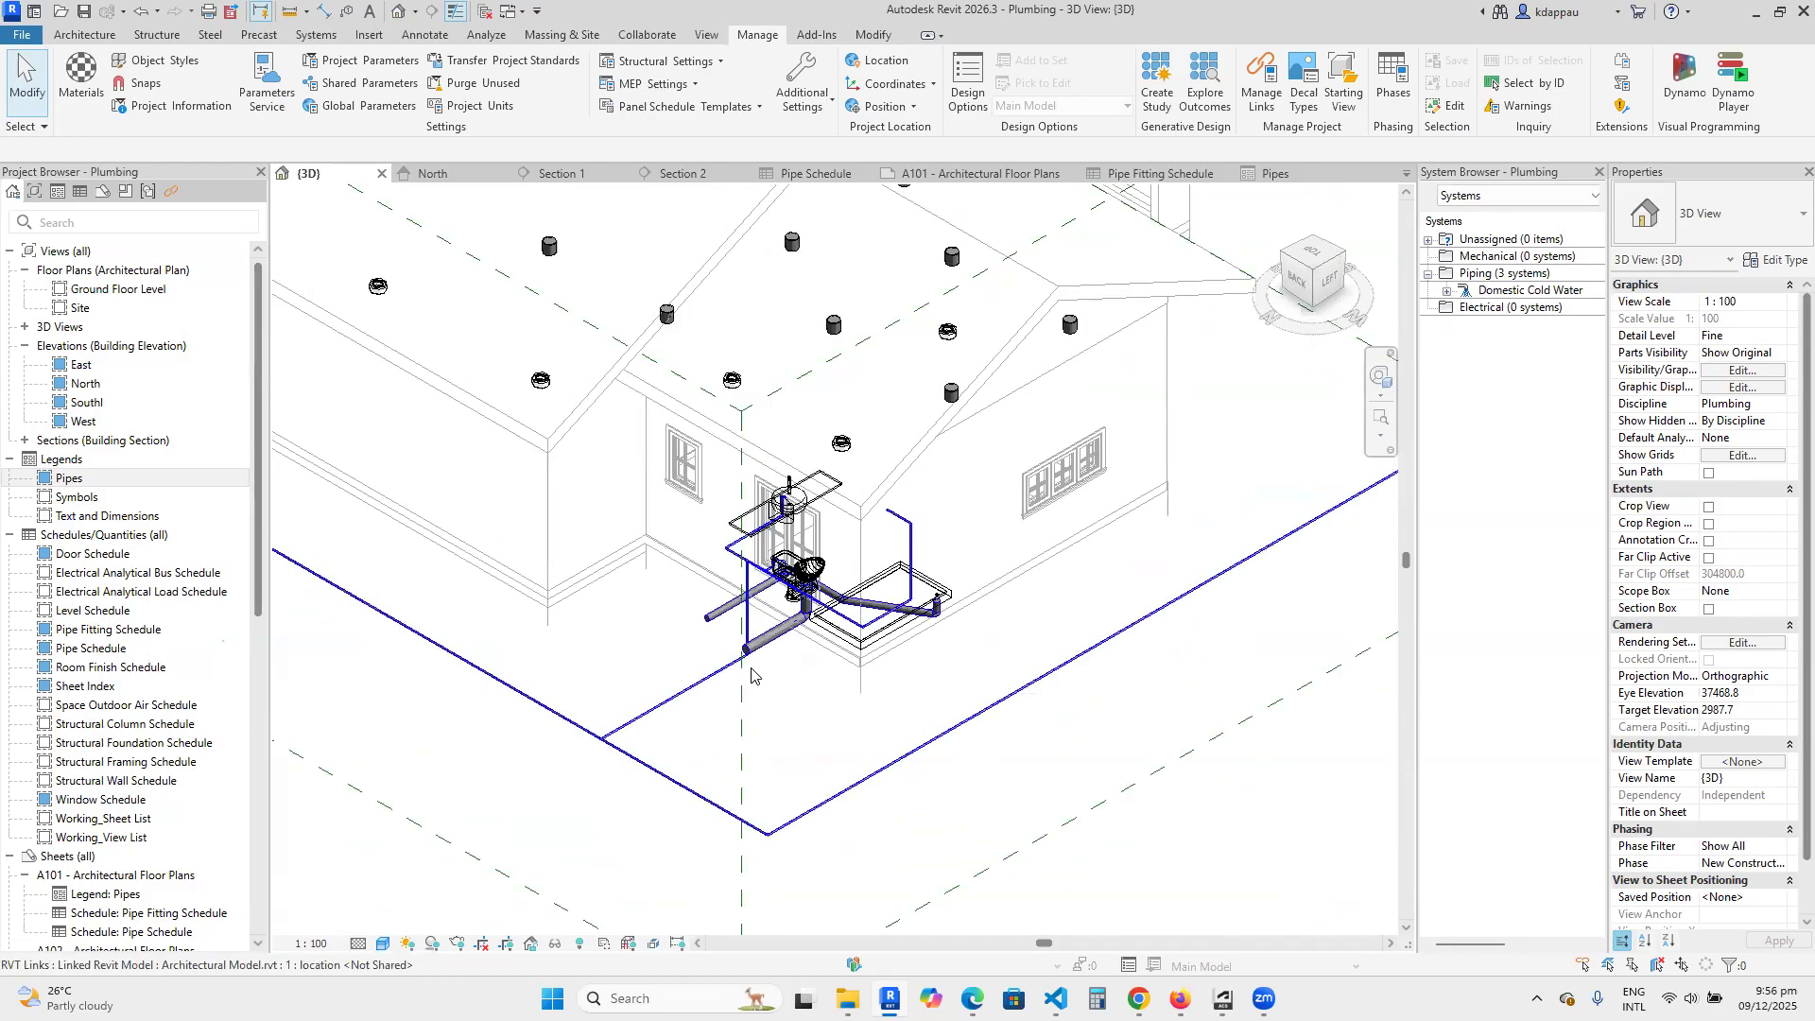
# Review the system selector of the Pipe Pressure Loss Report and close it without generating a report.
pyautogui.click(488, 34)
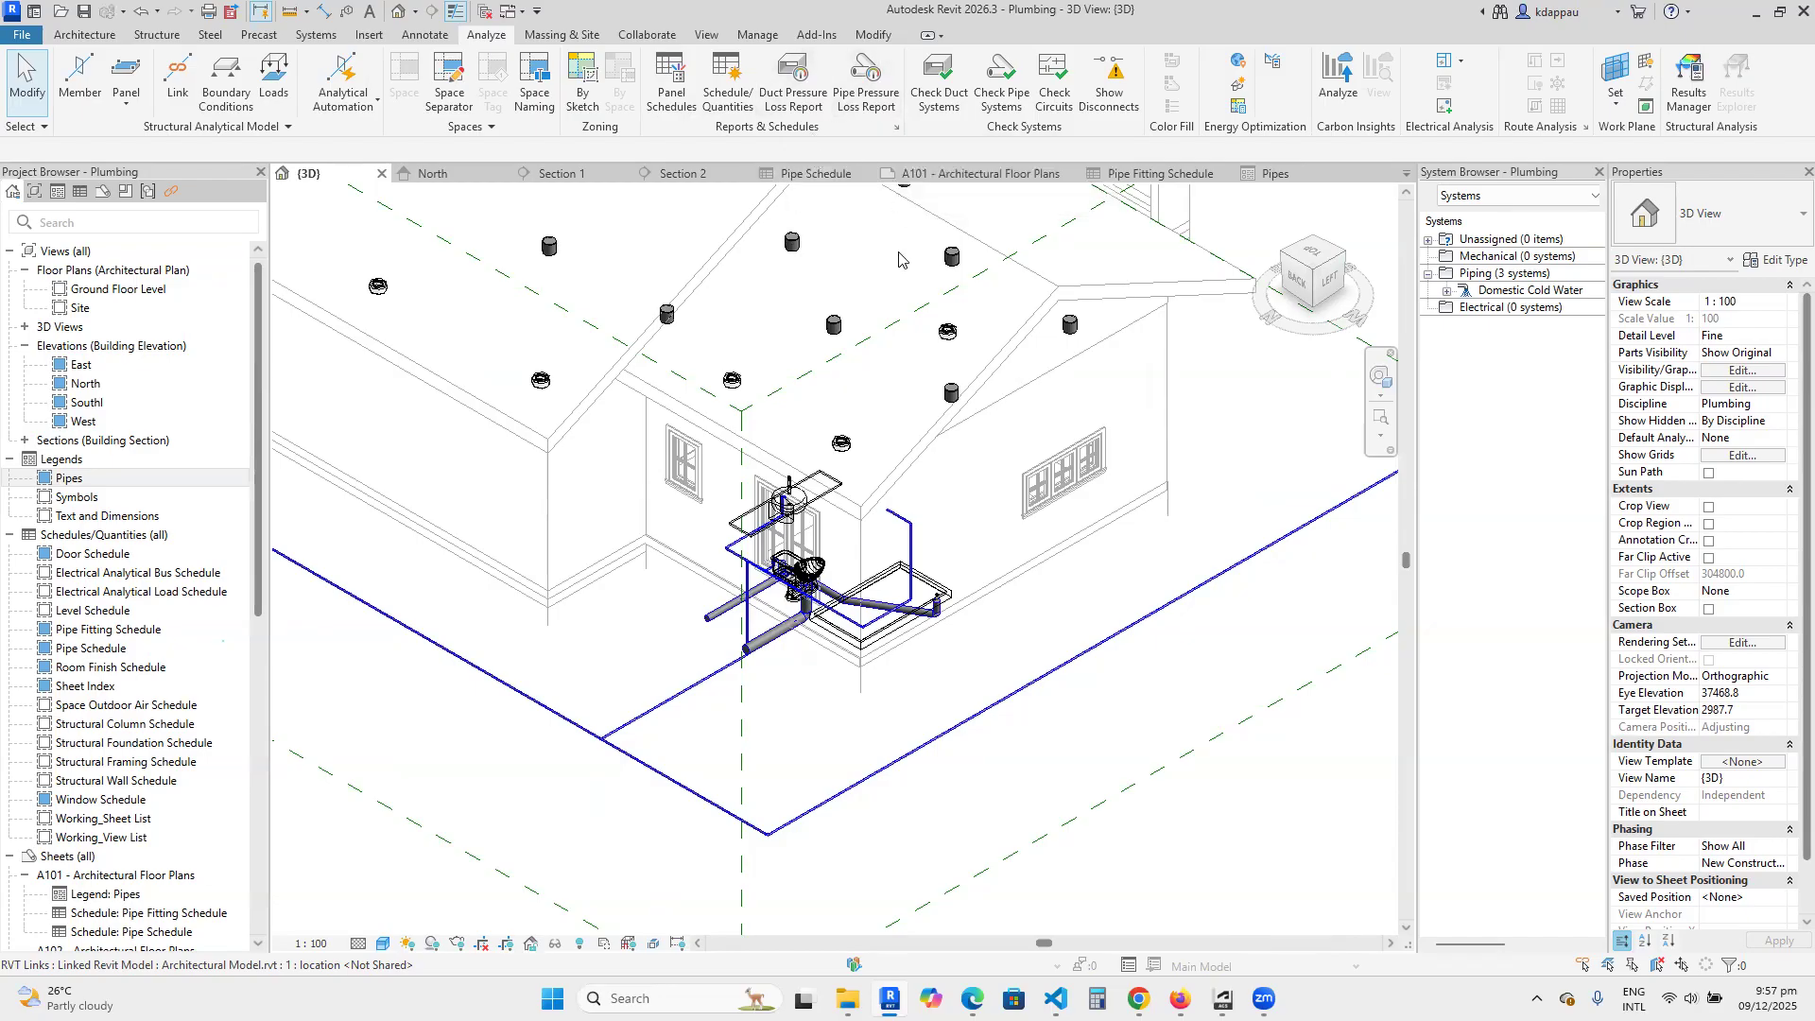
pyautogui.click(863, 89)
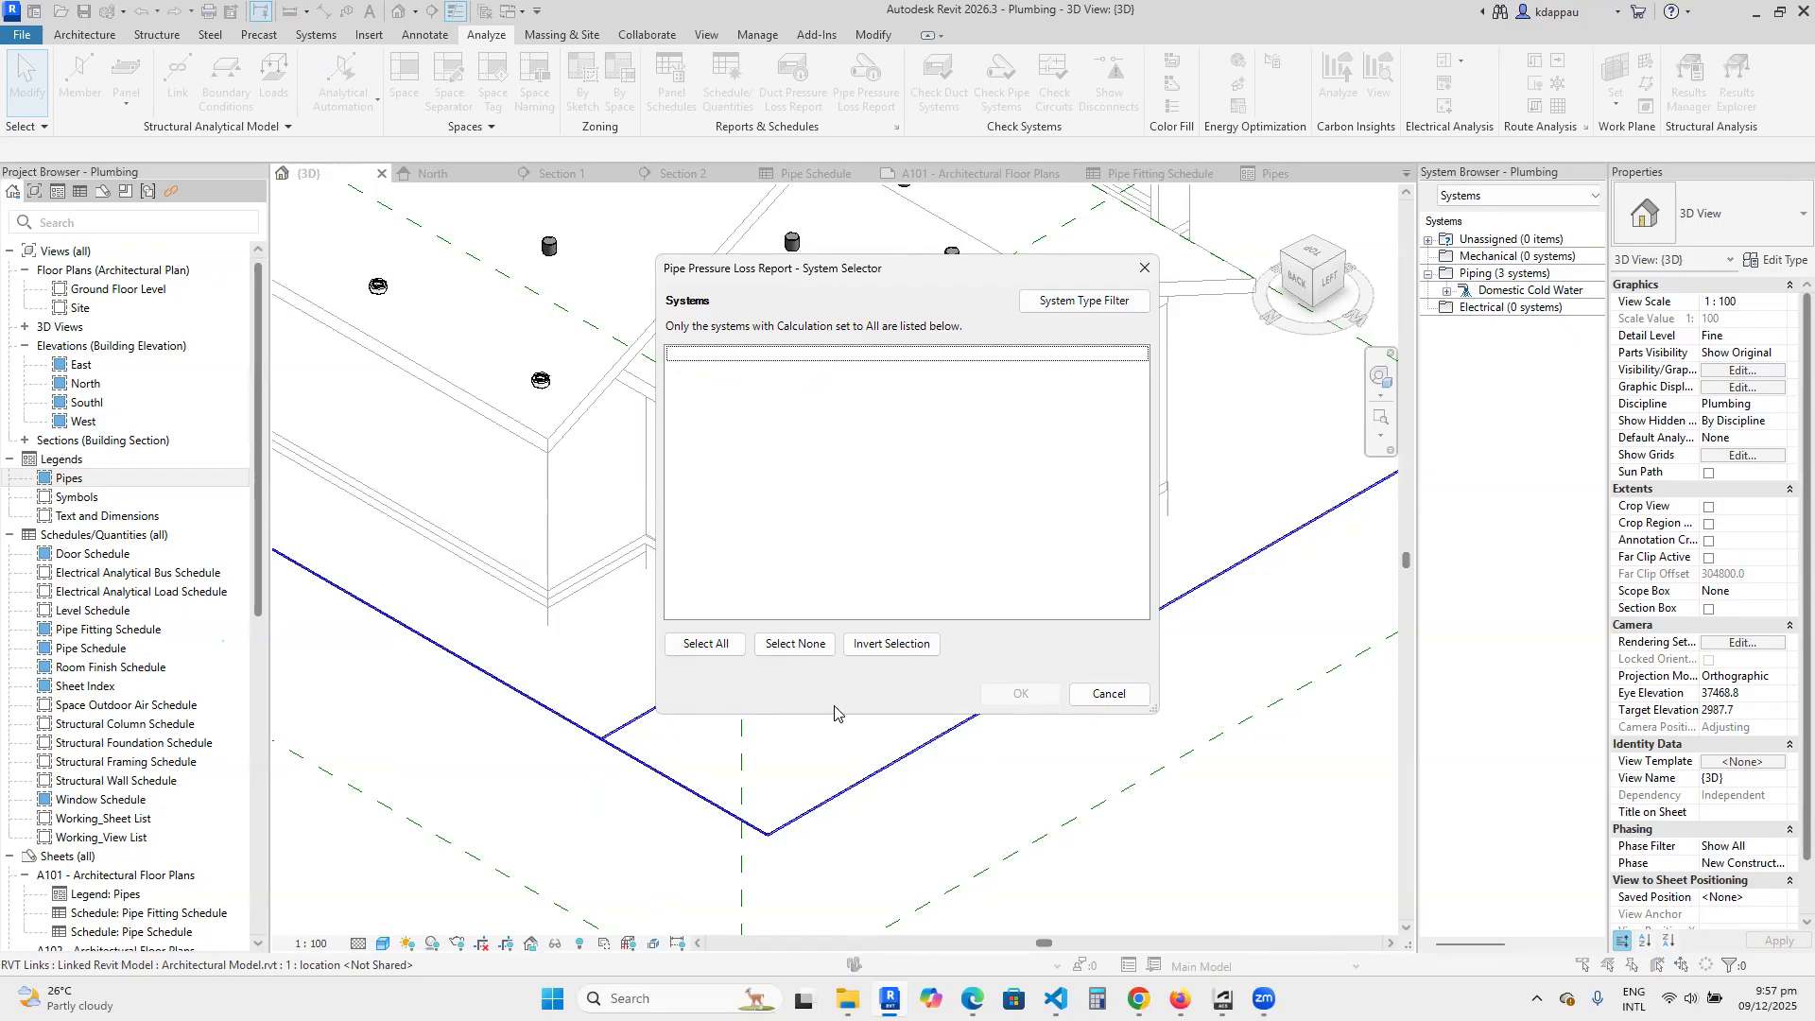
pyautogui.click(1106, 695)
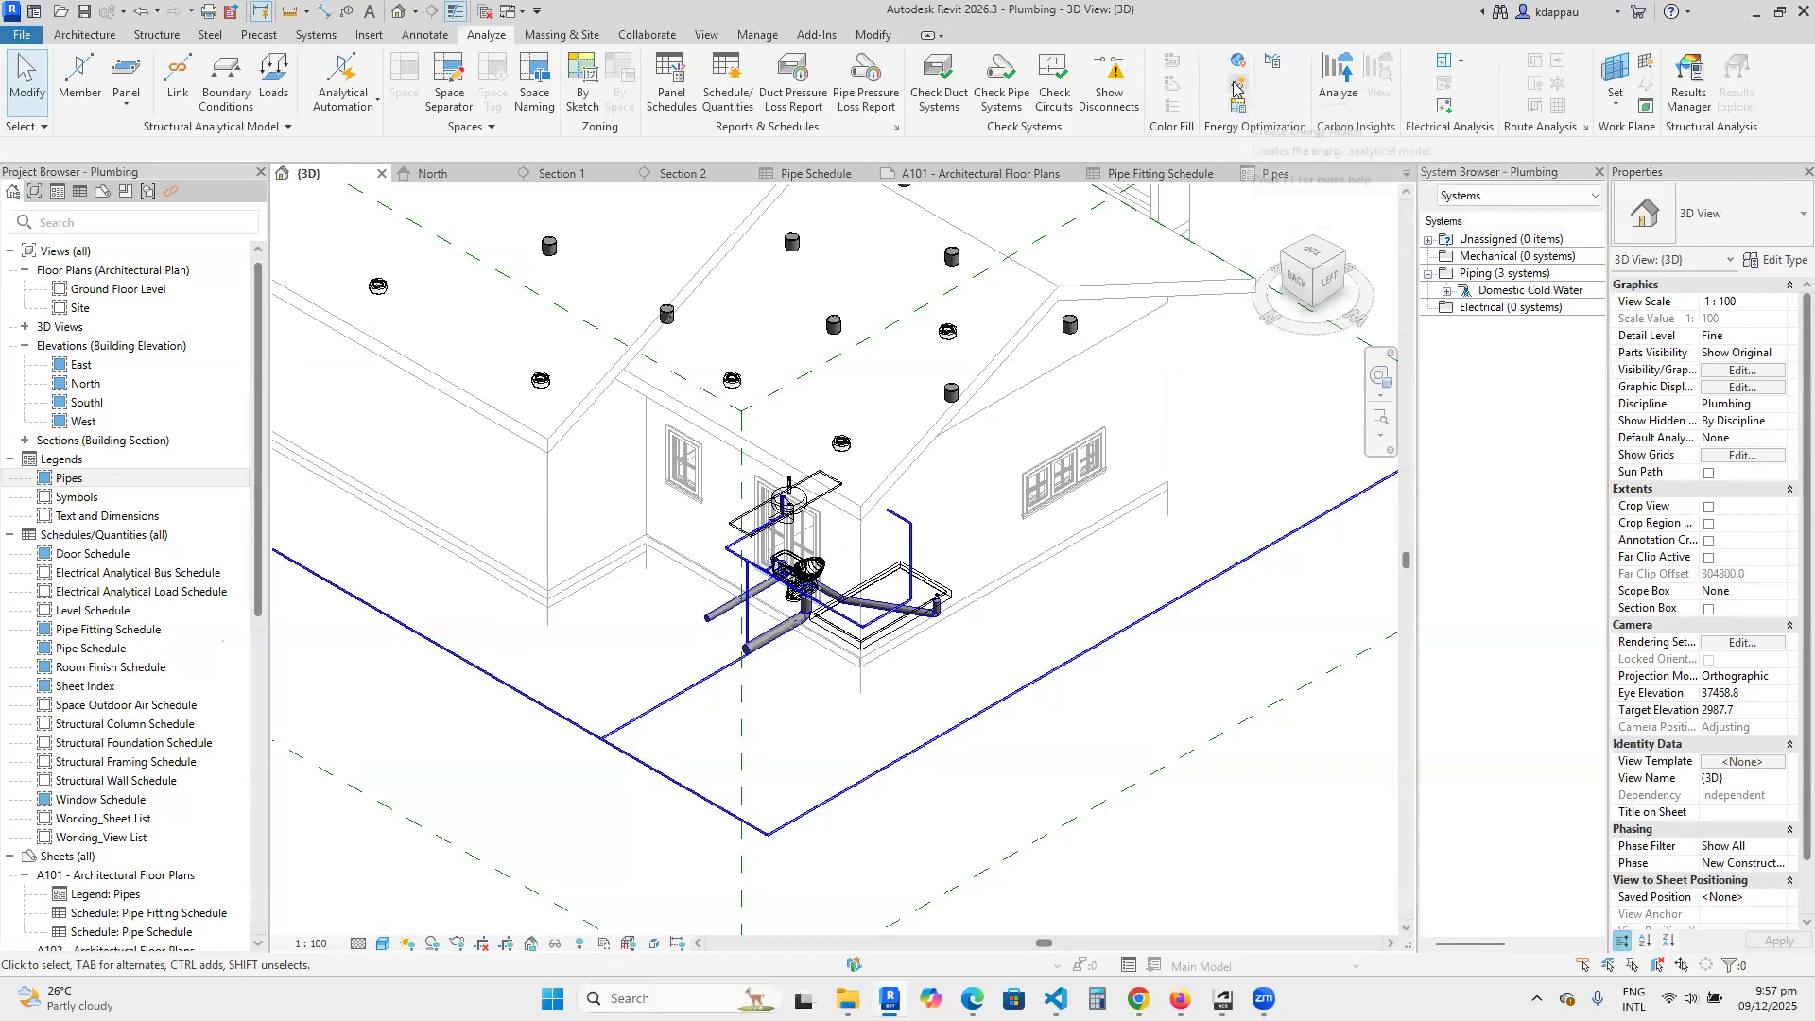
# Generate the energy analytical model, continuing even though some linked models are not set as room bounding.
pyautogui.click(1043, 568)
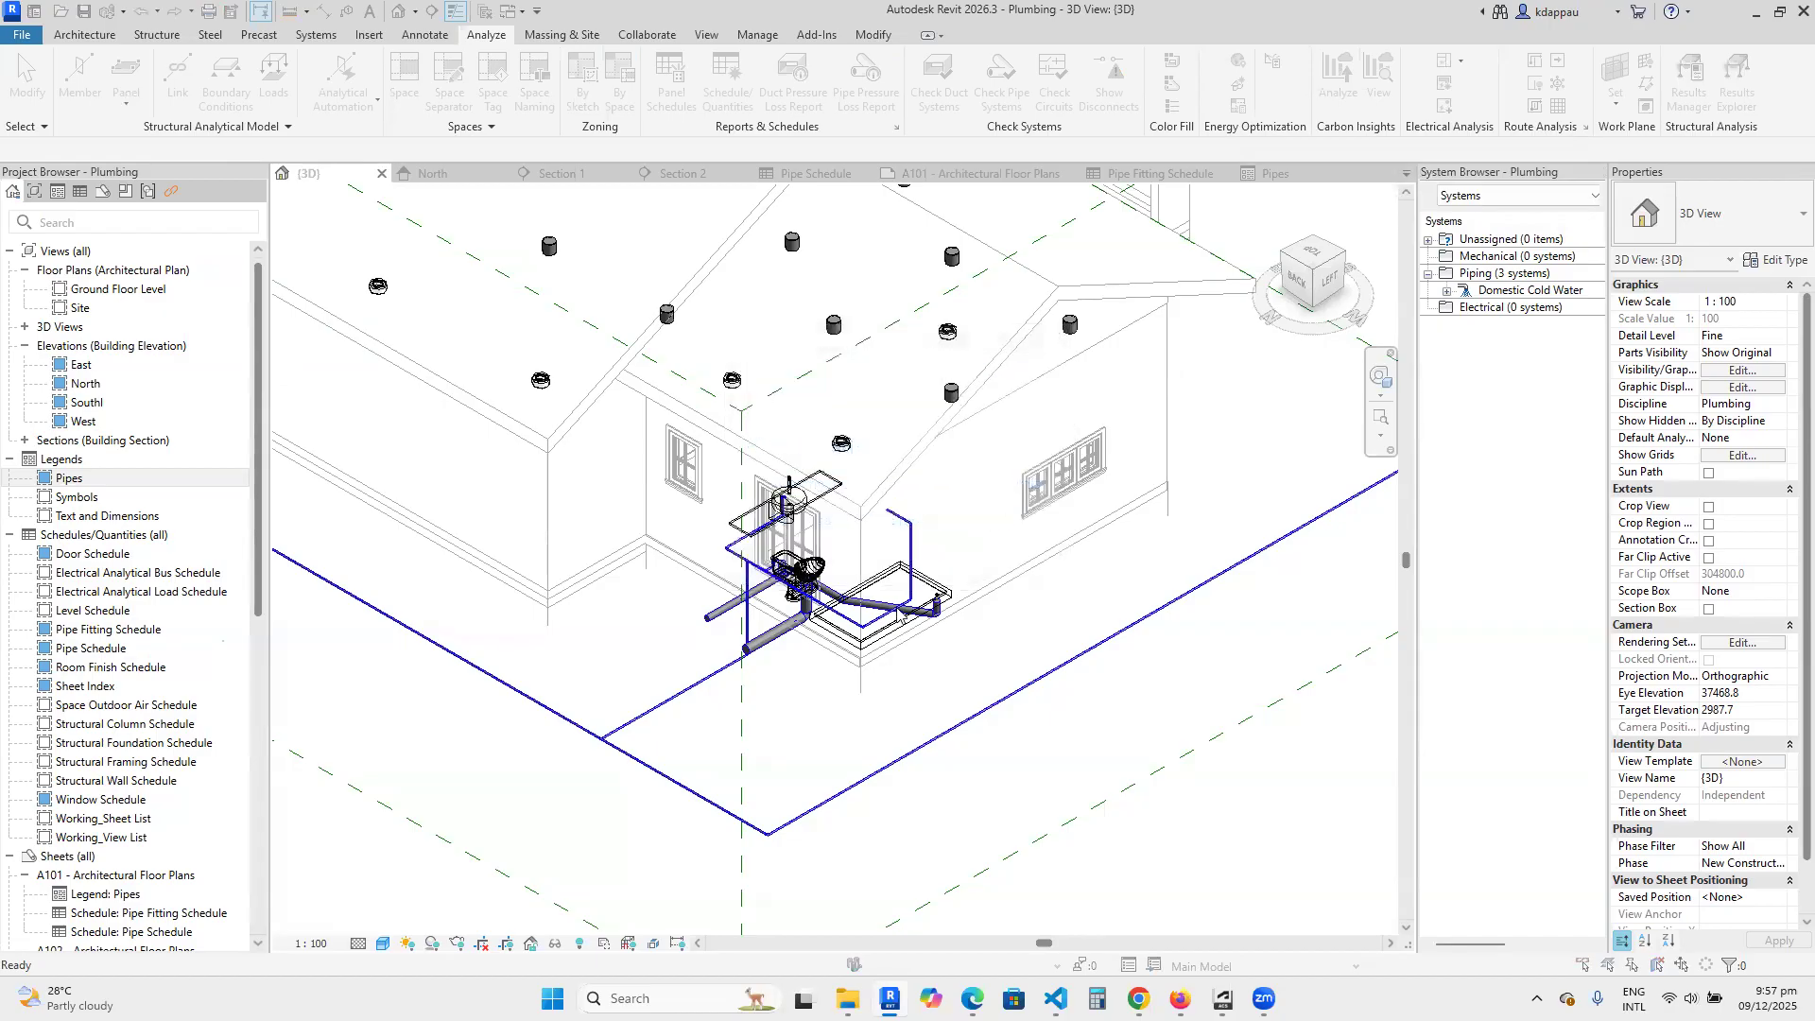
pyautogui.click(865, 490)
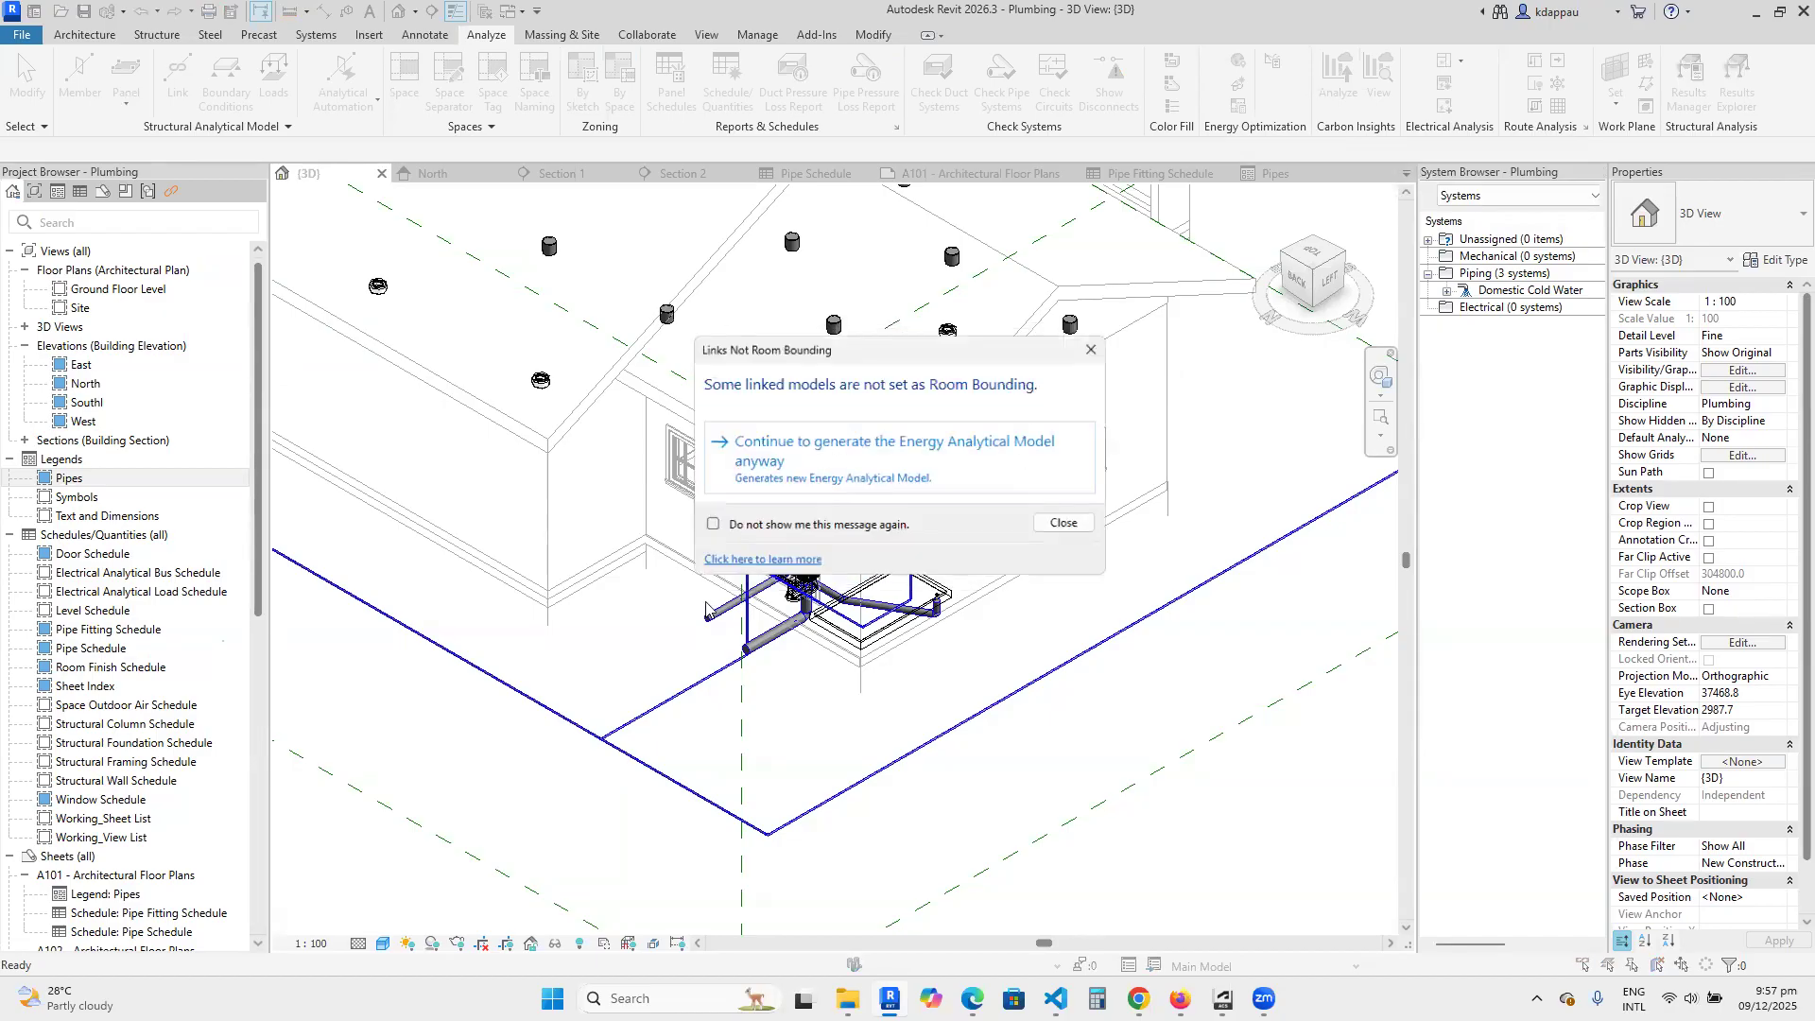
pyautogui.click(866, 460)
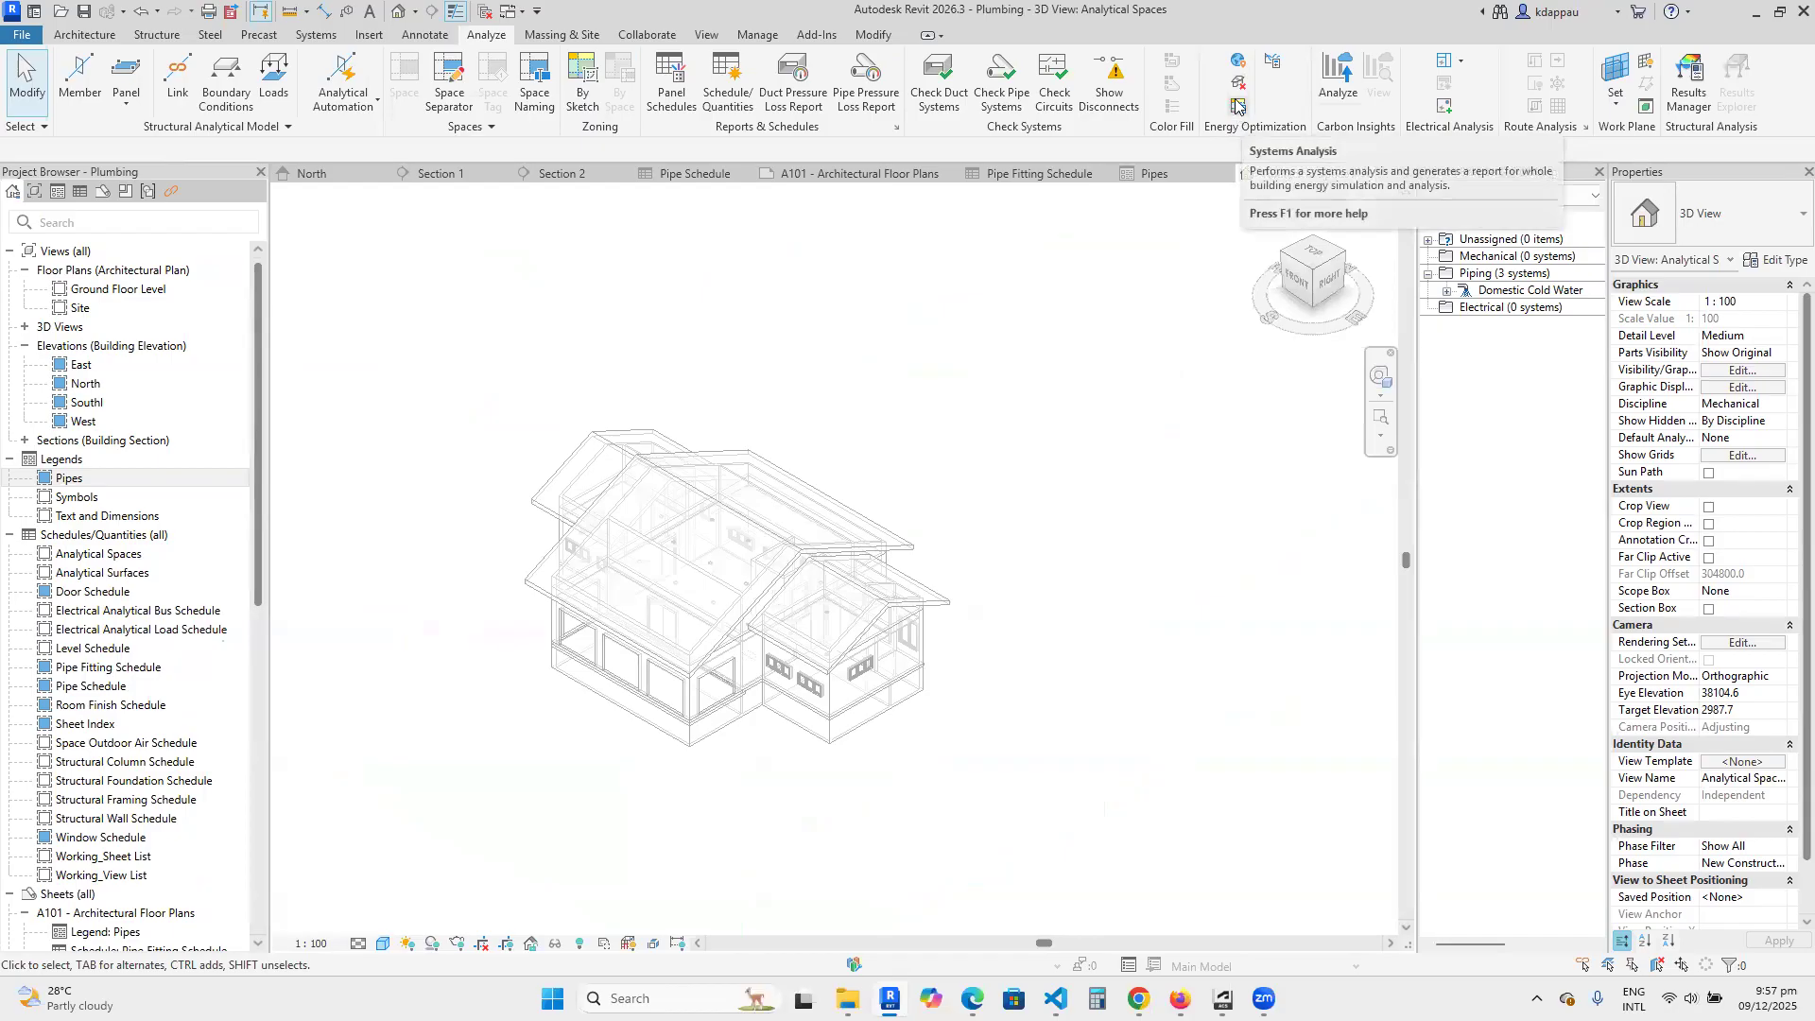
# Review the Systems Analysis workflow and report options, and close them without running an analysis.
pyautogui.click(1235, 106)
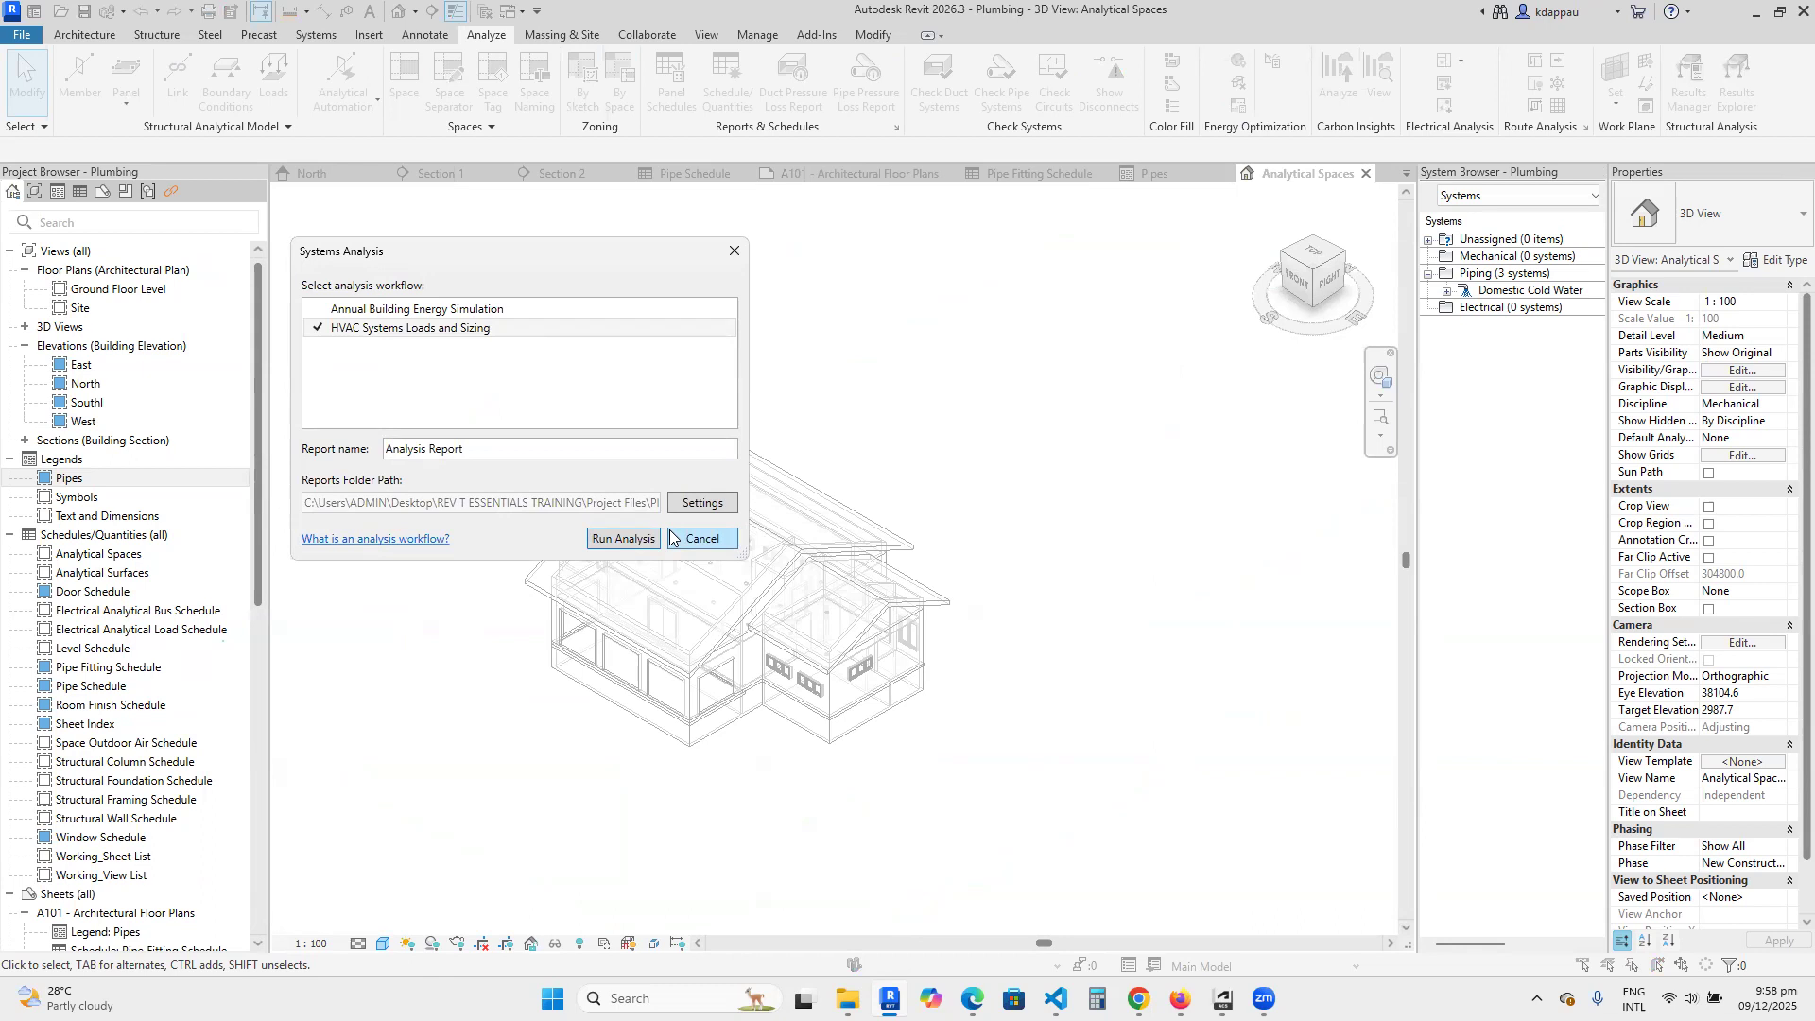
pyautogui.click(684, 540)
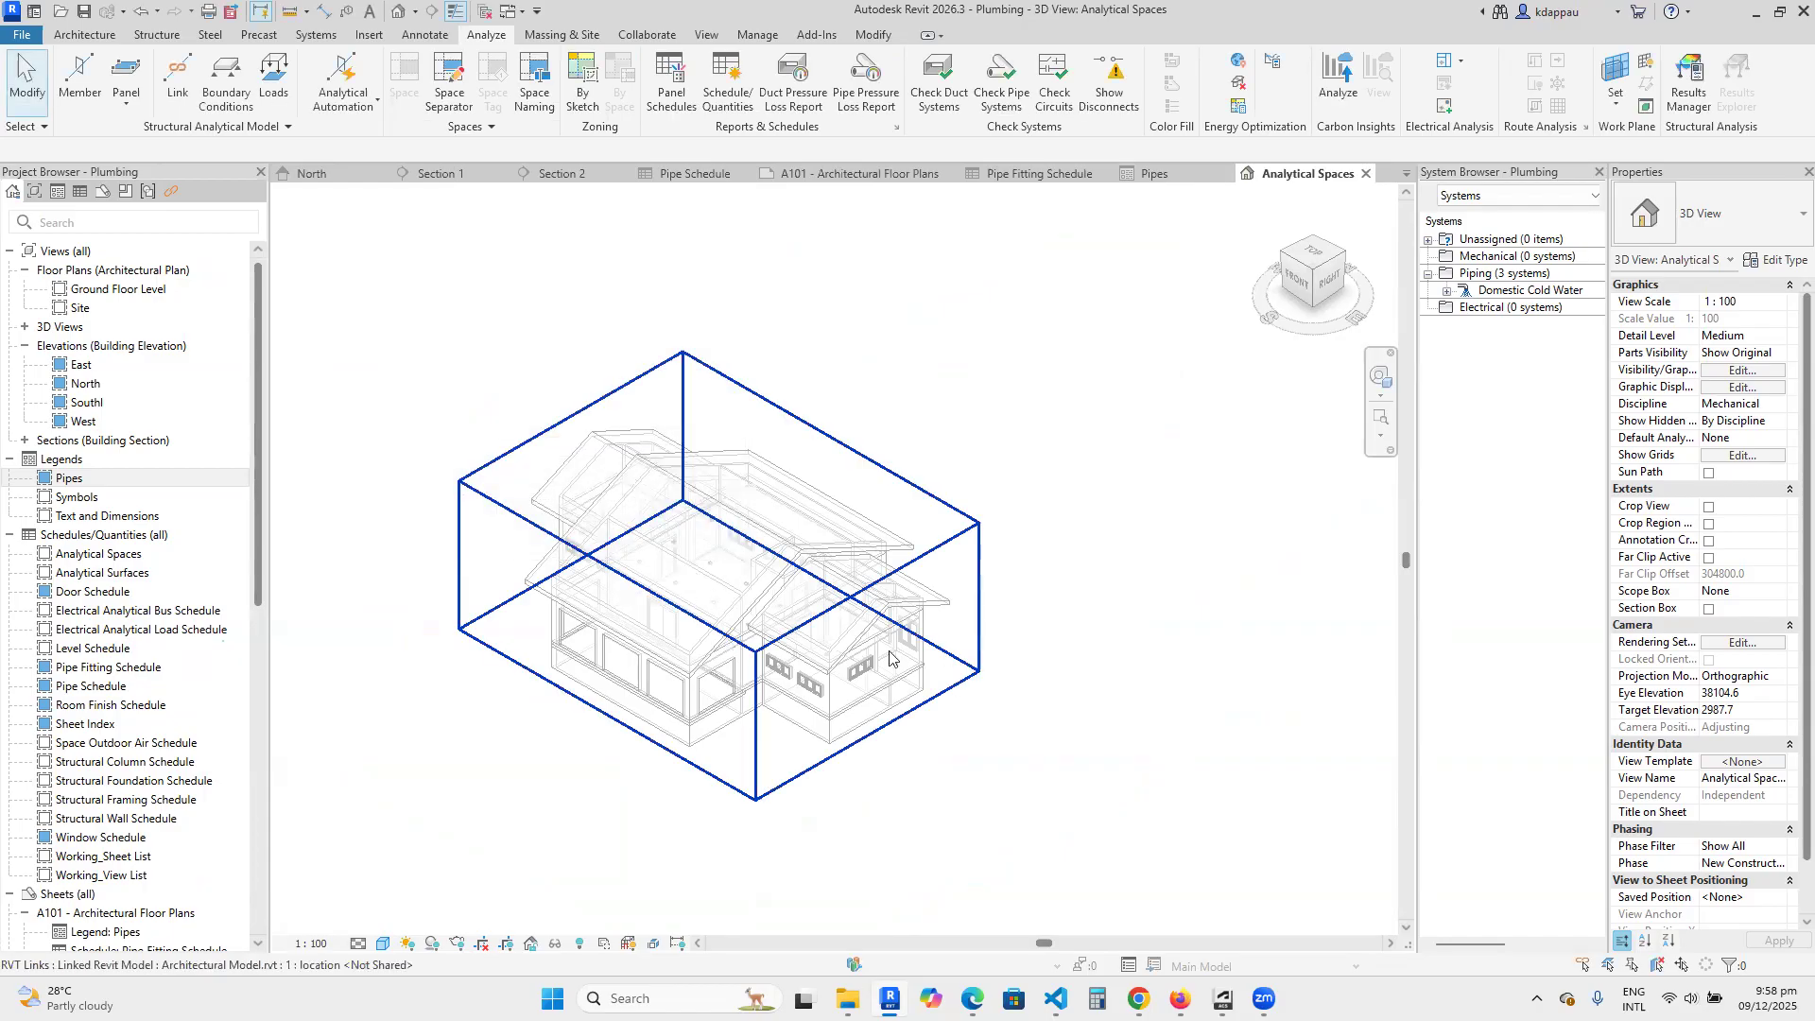
# Examine the linked architectural model of the building in the Analytical Spaces 3D view.
pyautogui.scroll(-3, 890, 652)
pyautogui.scroll(2, 815, 710)
pyautogui.scroll(1, 806, 671)
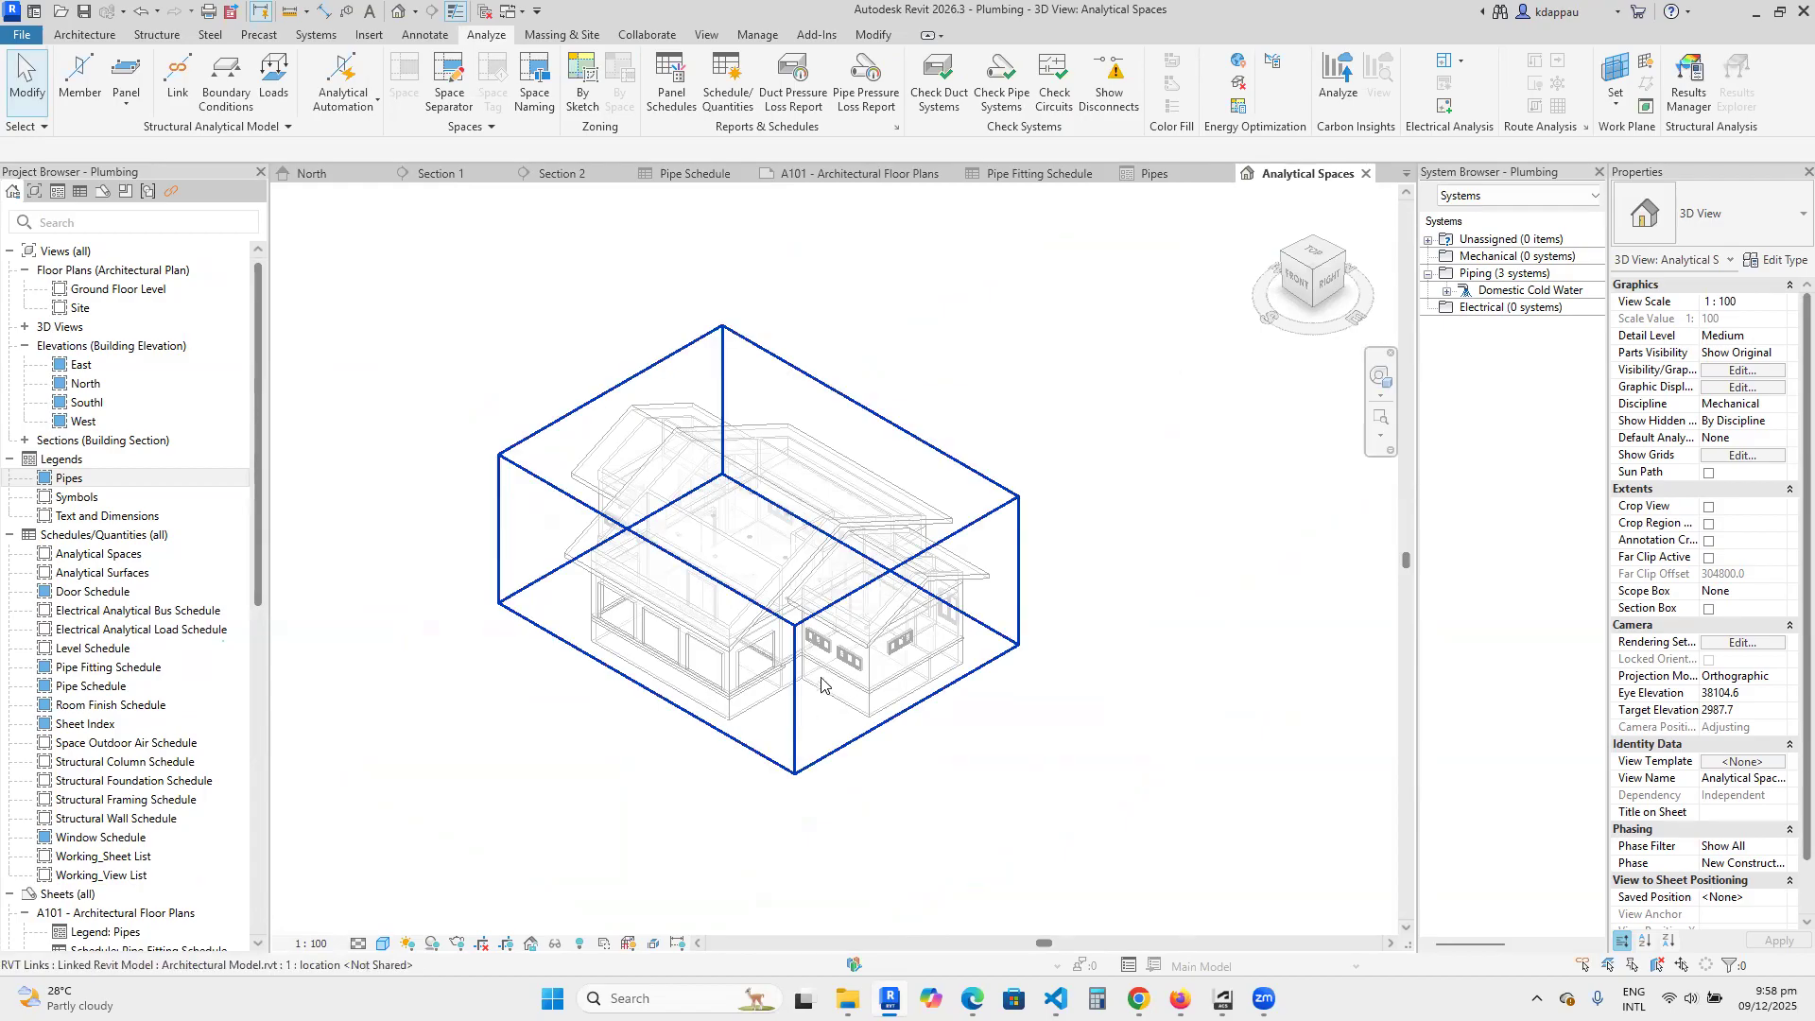
pyautogui.scroll(1, 819, 690)
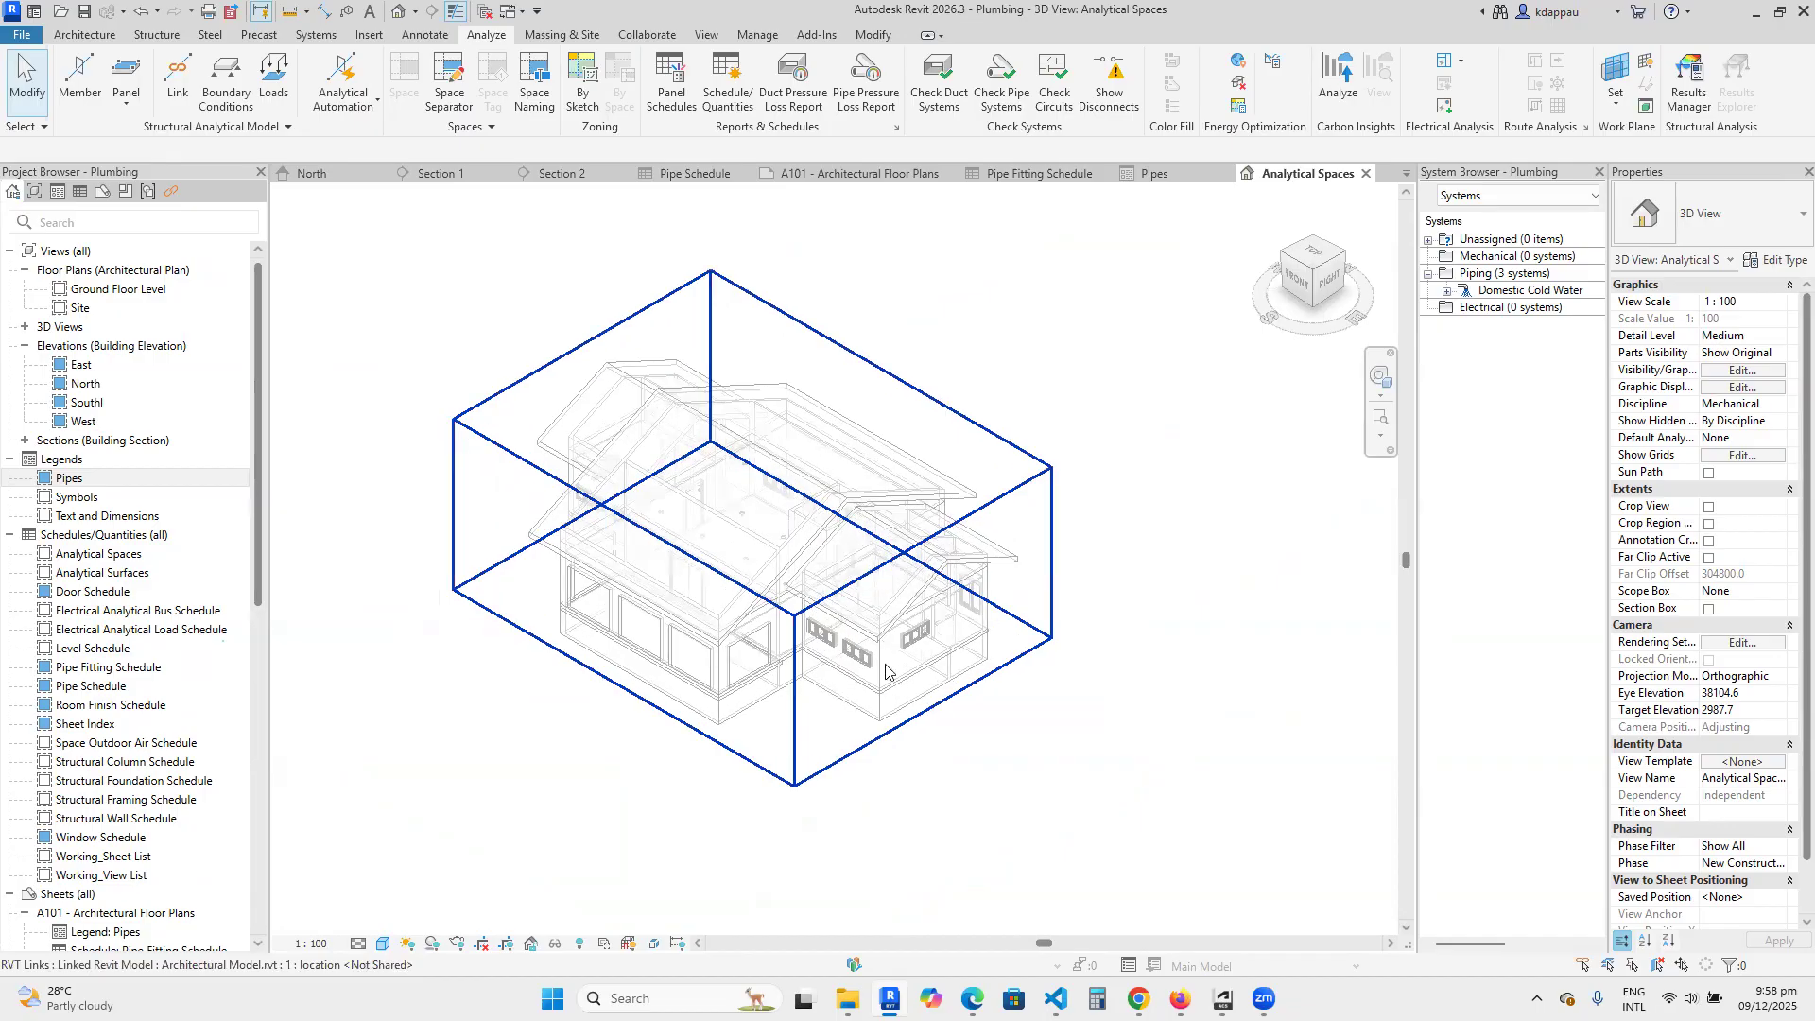
pyautogui.scroll(-2, 889, 670)
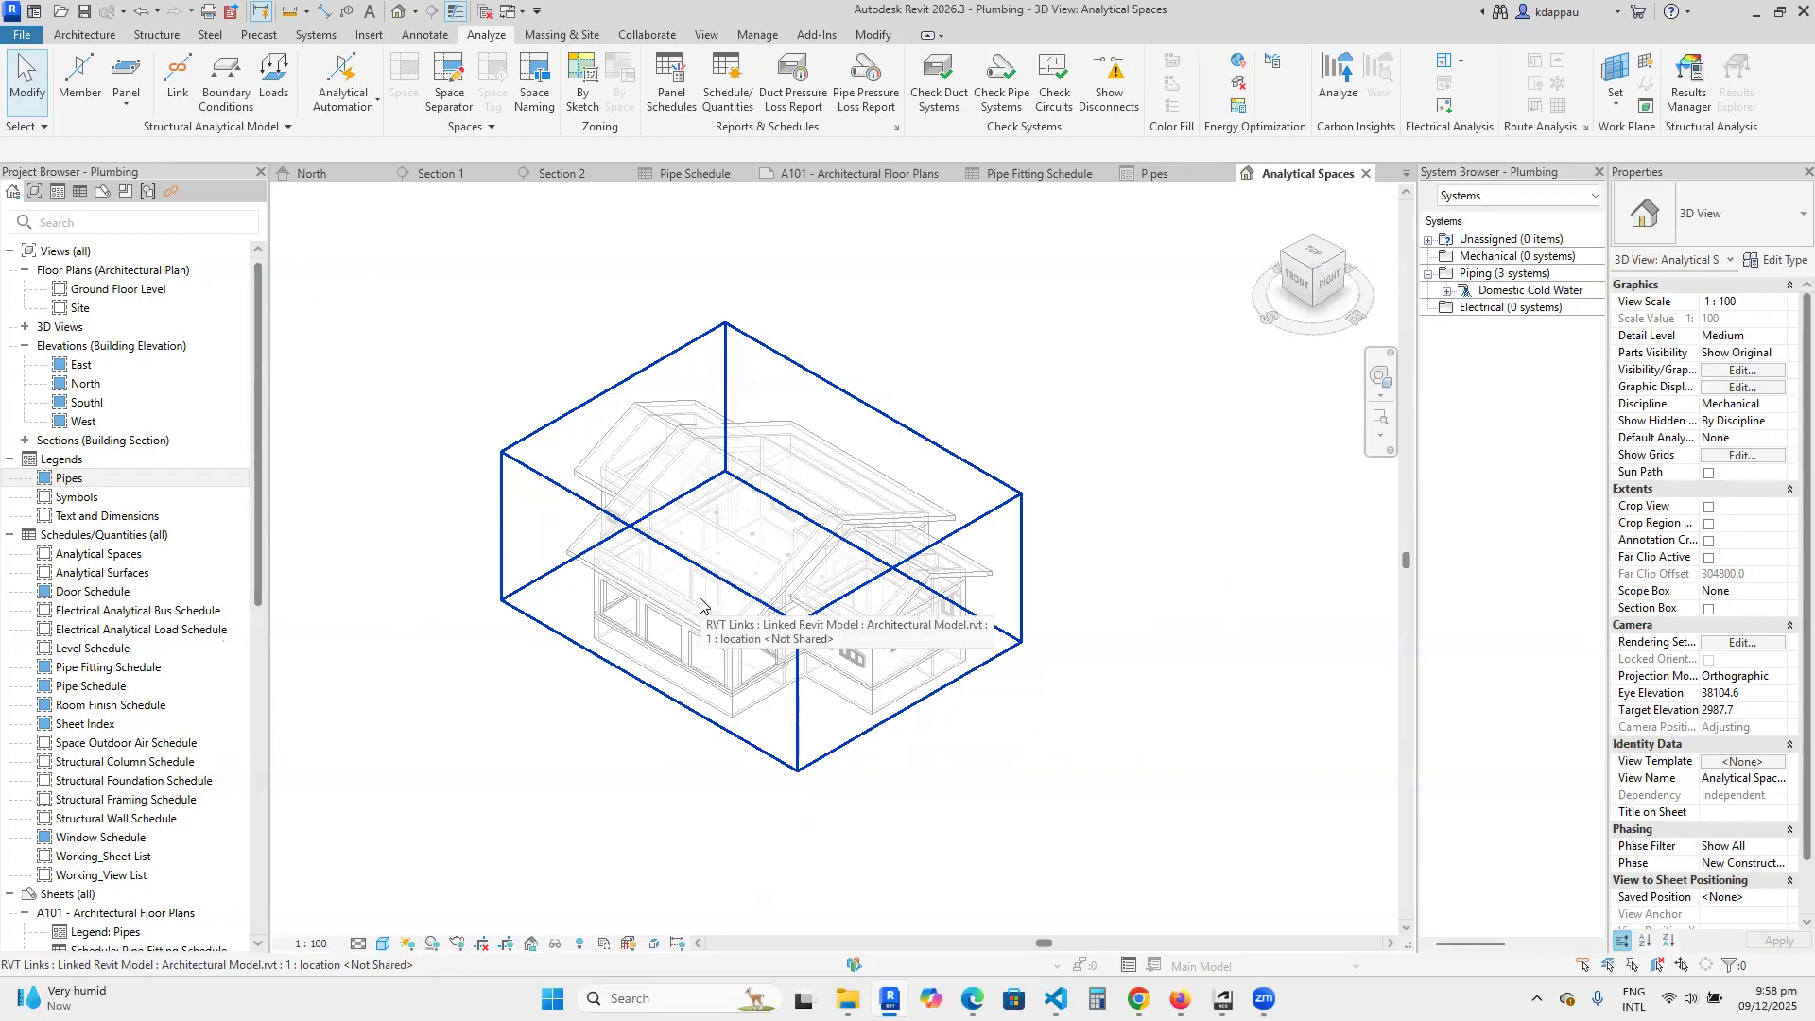
pyautogui.scroll(4, 726, 593)
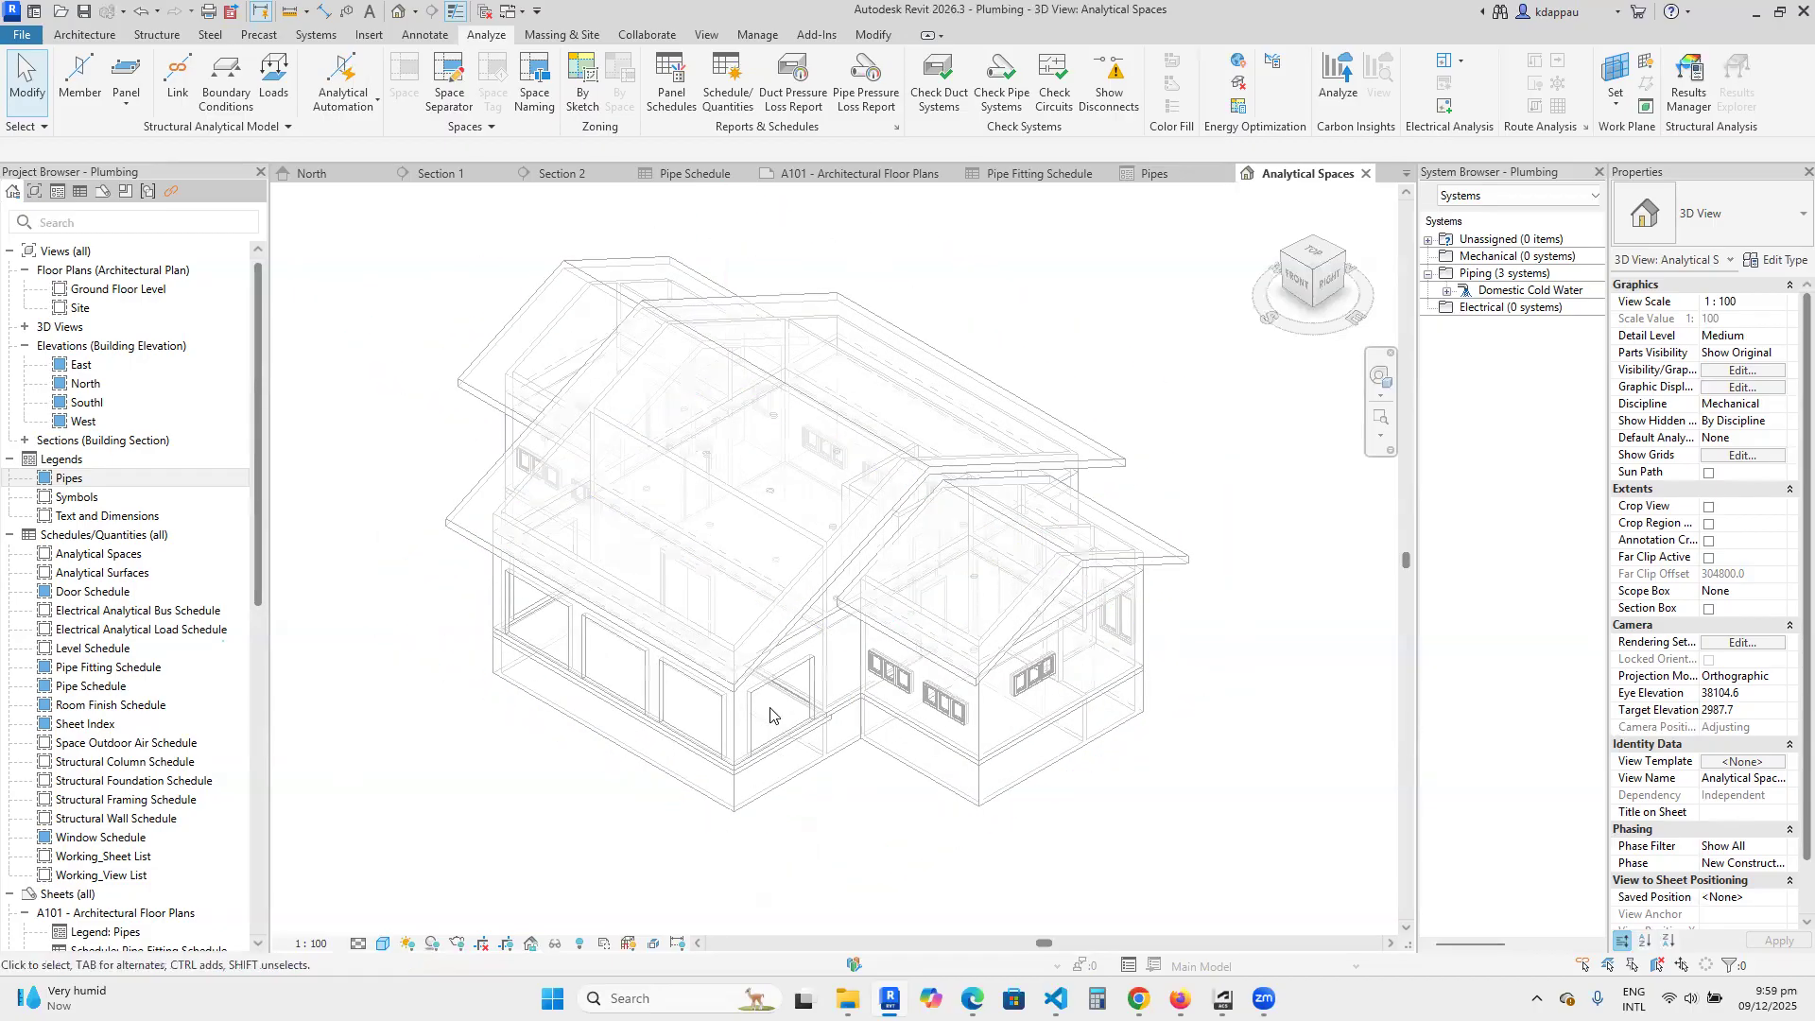
pyautogui.scroll(-4, 767, 704)
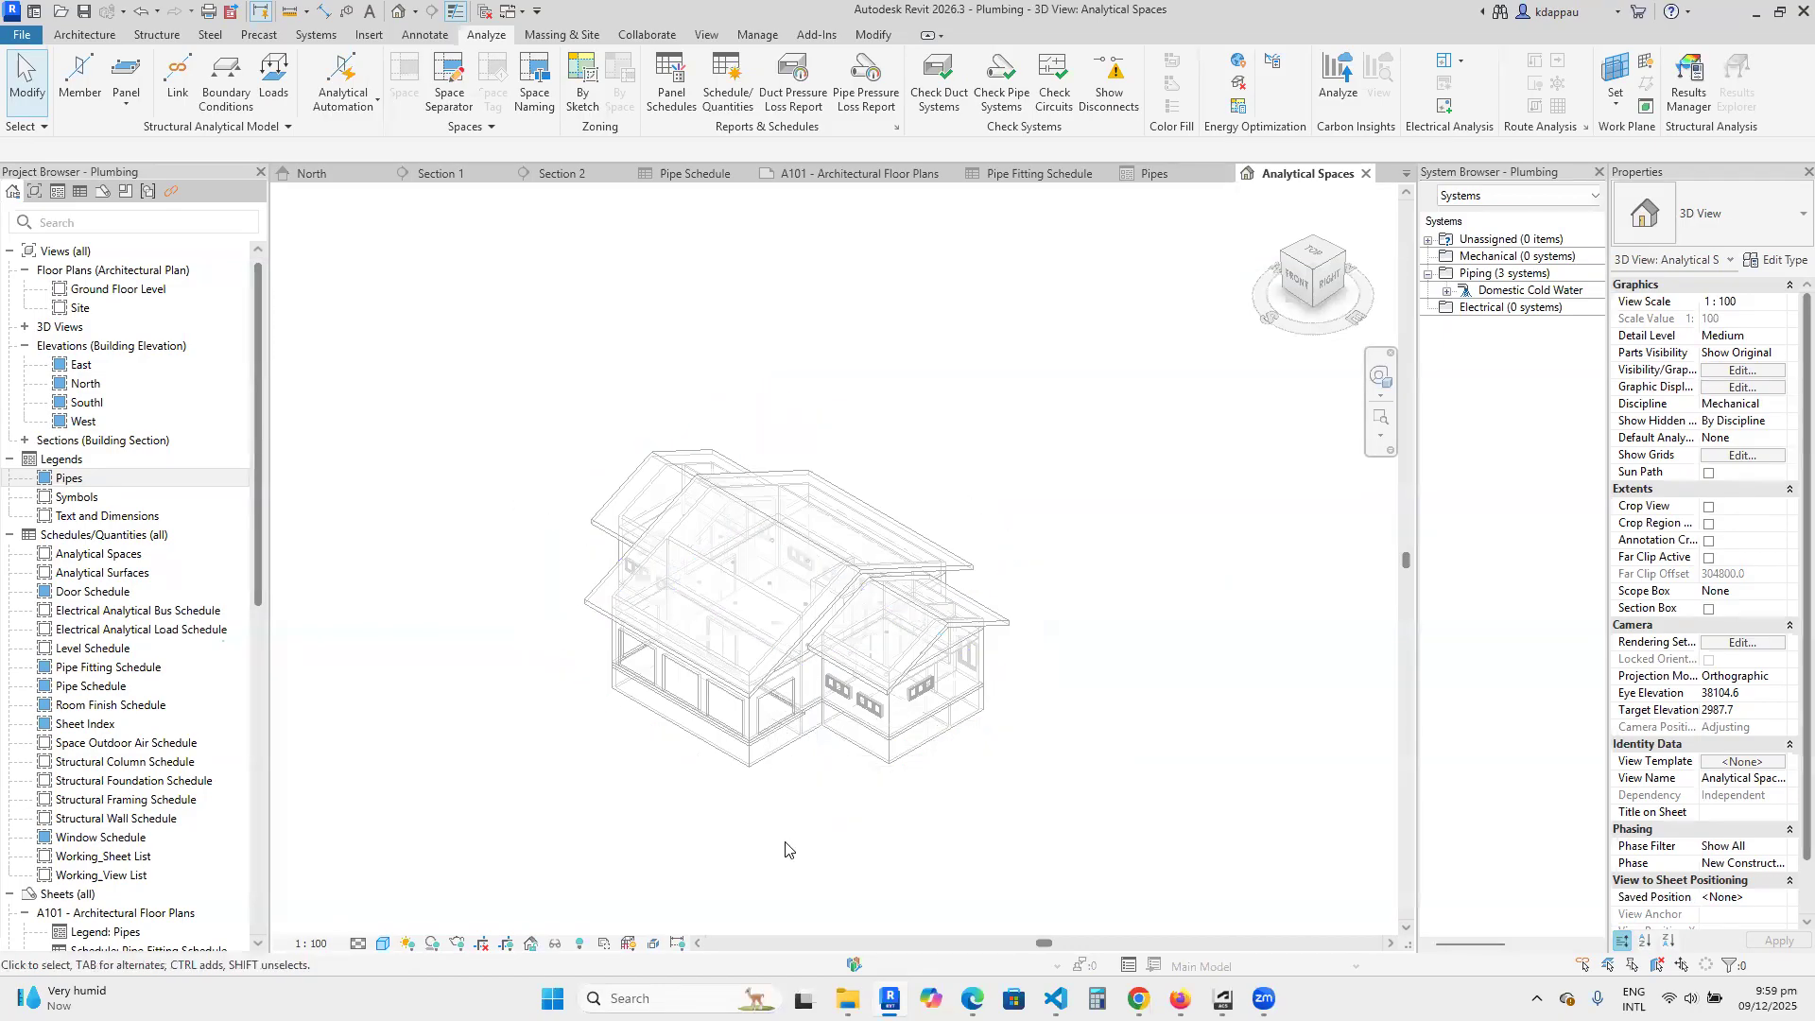
pyautogui.scroll(1, 785, 848)
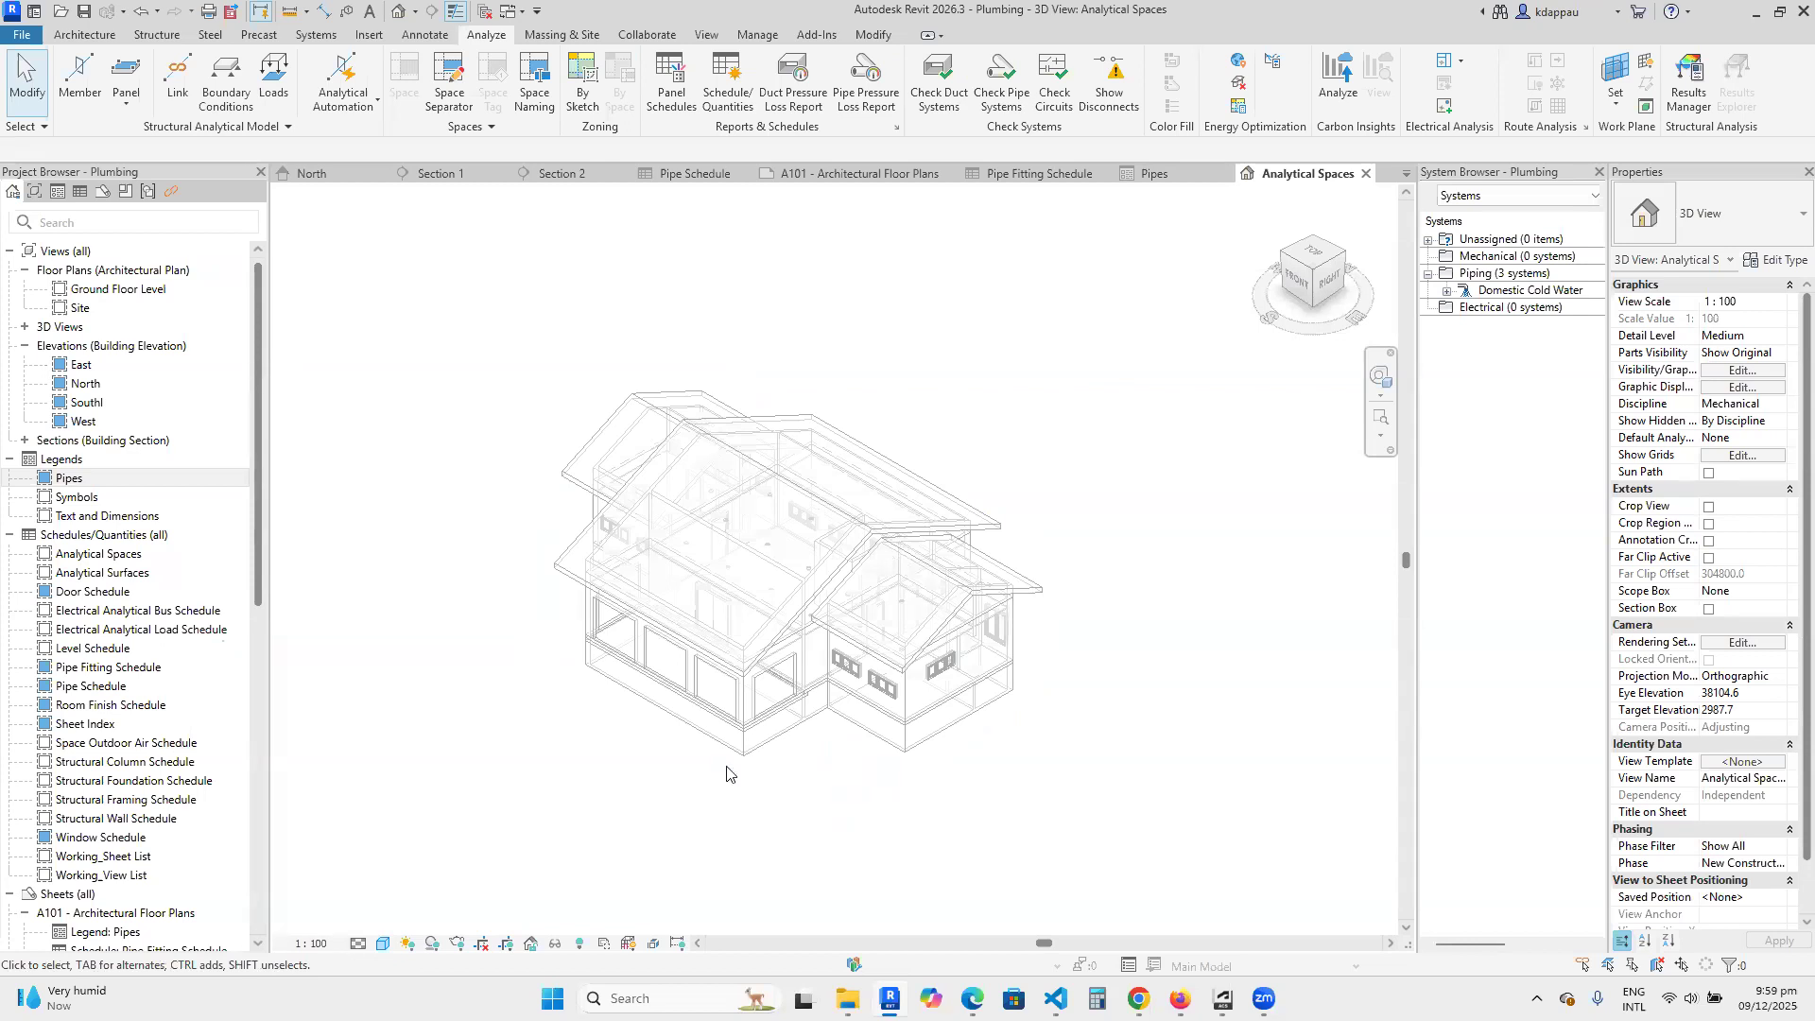
pyautogui.scroll(2, 731, 776)
pyautogui.scroll(-1, 746, 818)
pyautogui.scroll(-1, 743, 815)
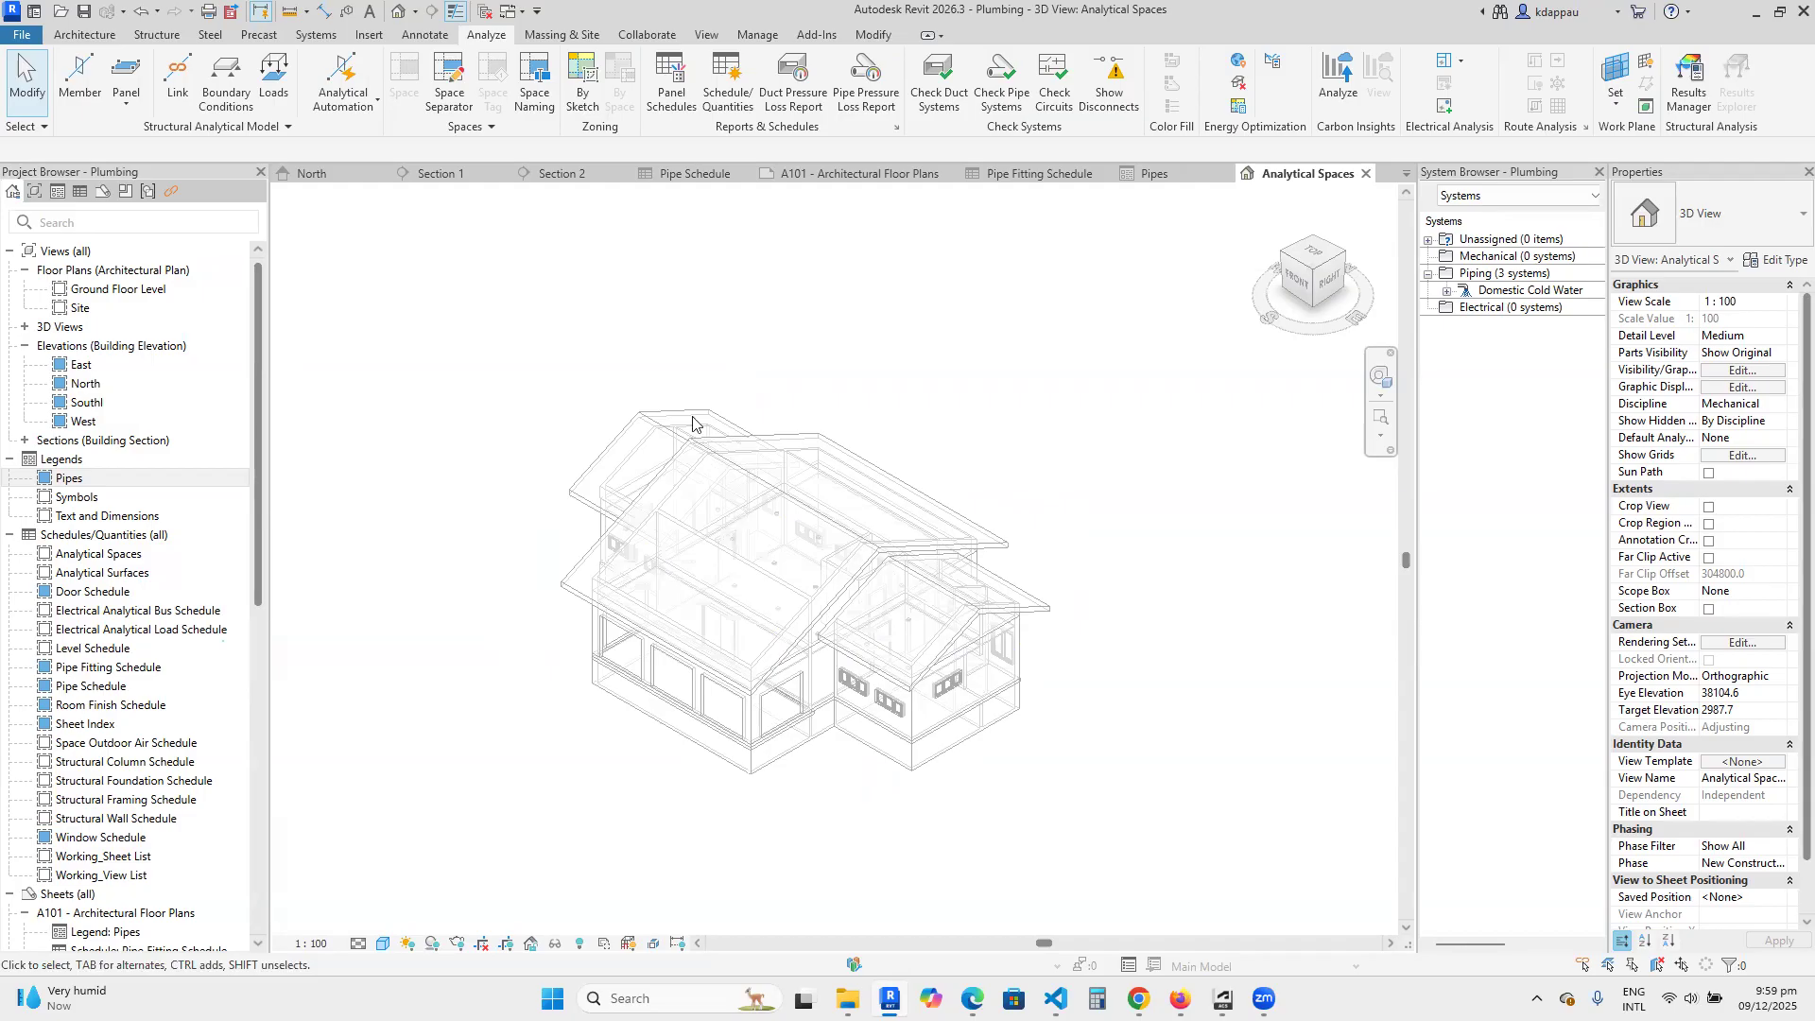
# Review the available collaboration and coordination tools alongside the building in the Analytical Spaces view.
pyautogui.click(649, 35)
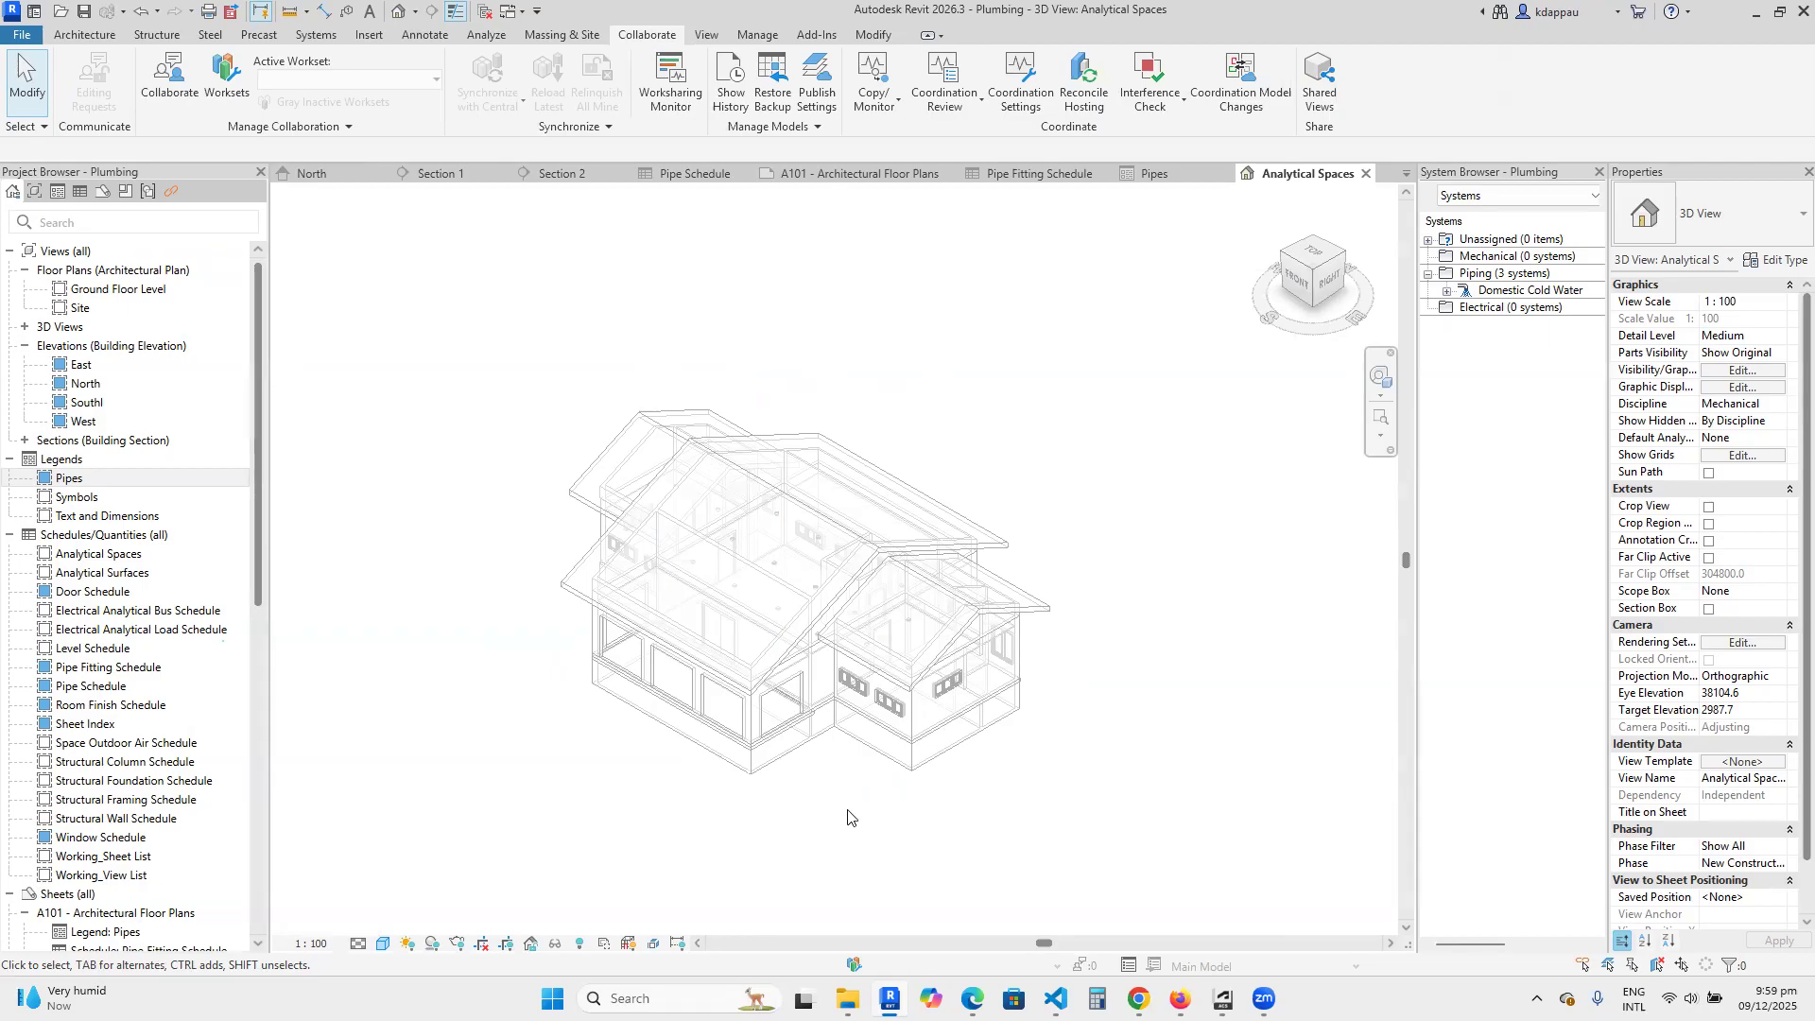
pyautogui.scroll(3, 851, 799)
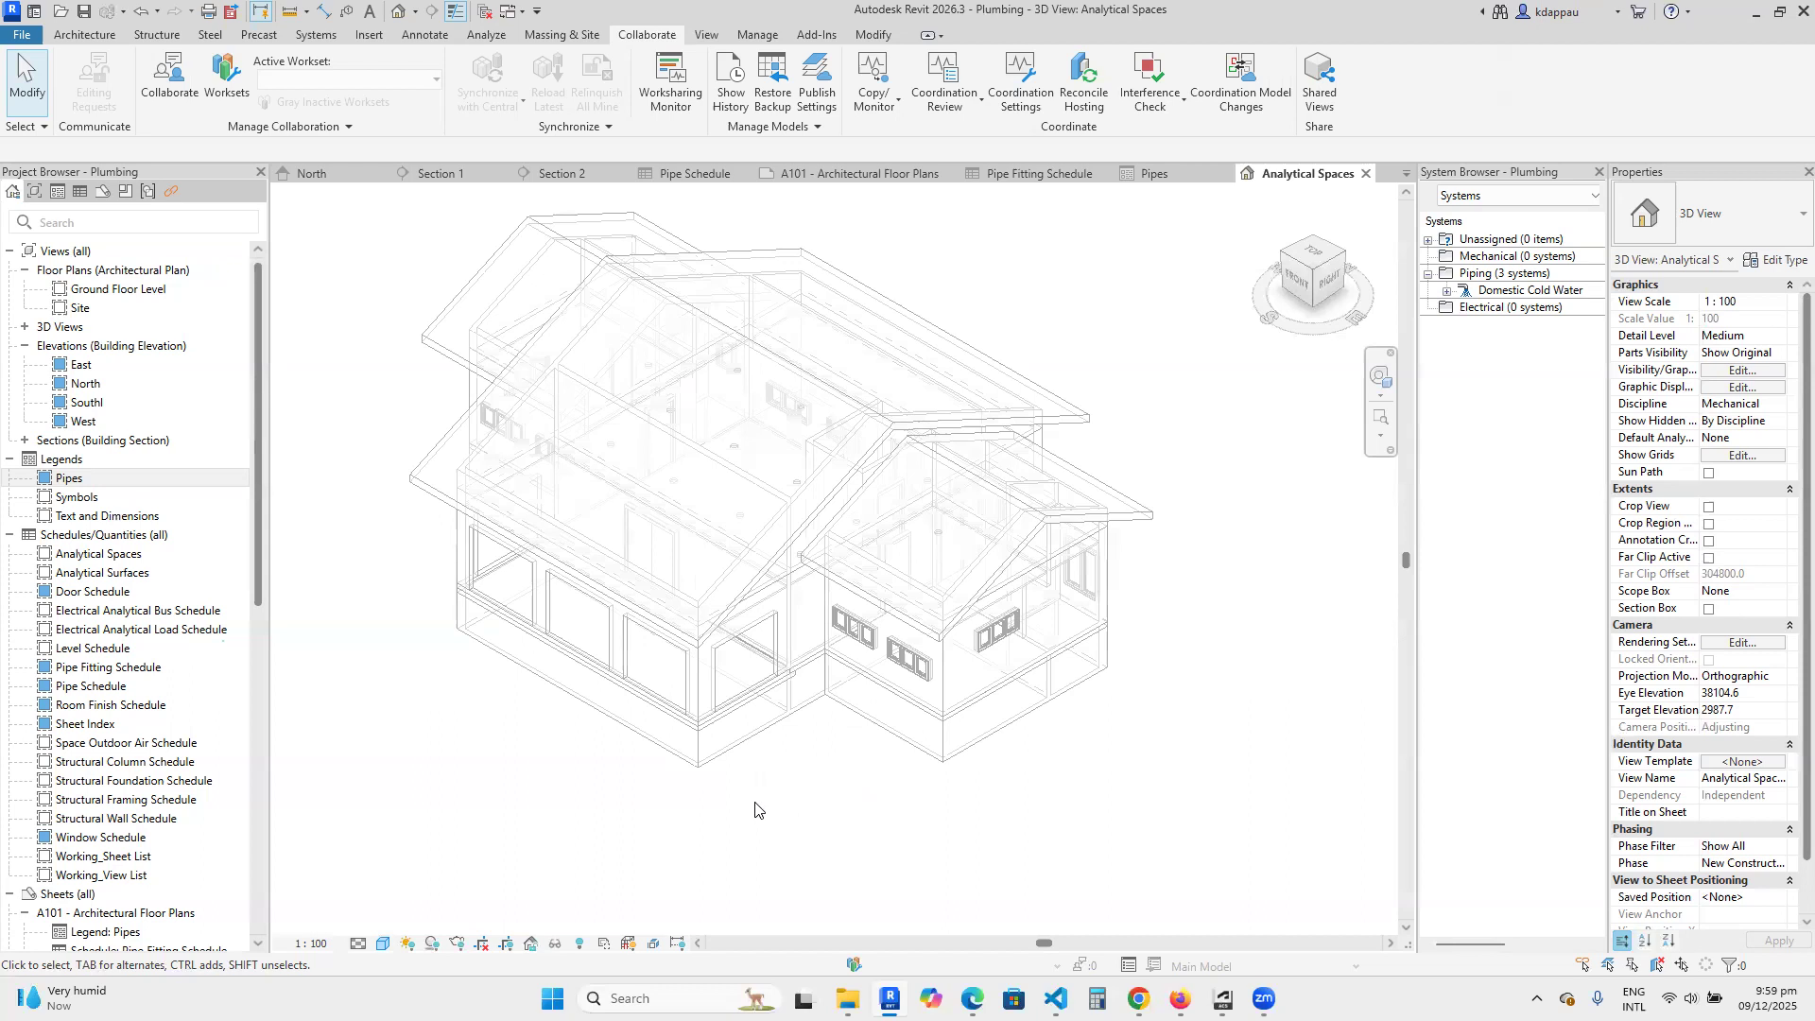
pyautogui.scroll(-1, 755, 809)
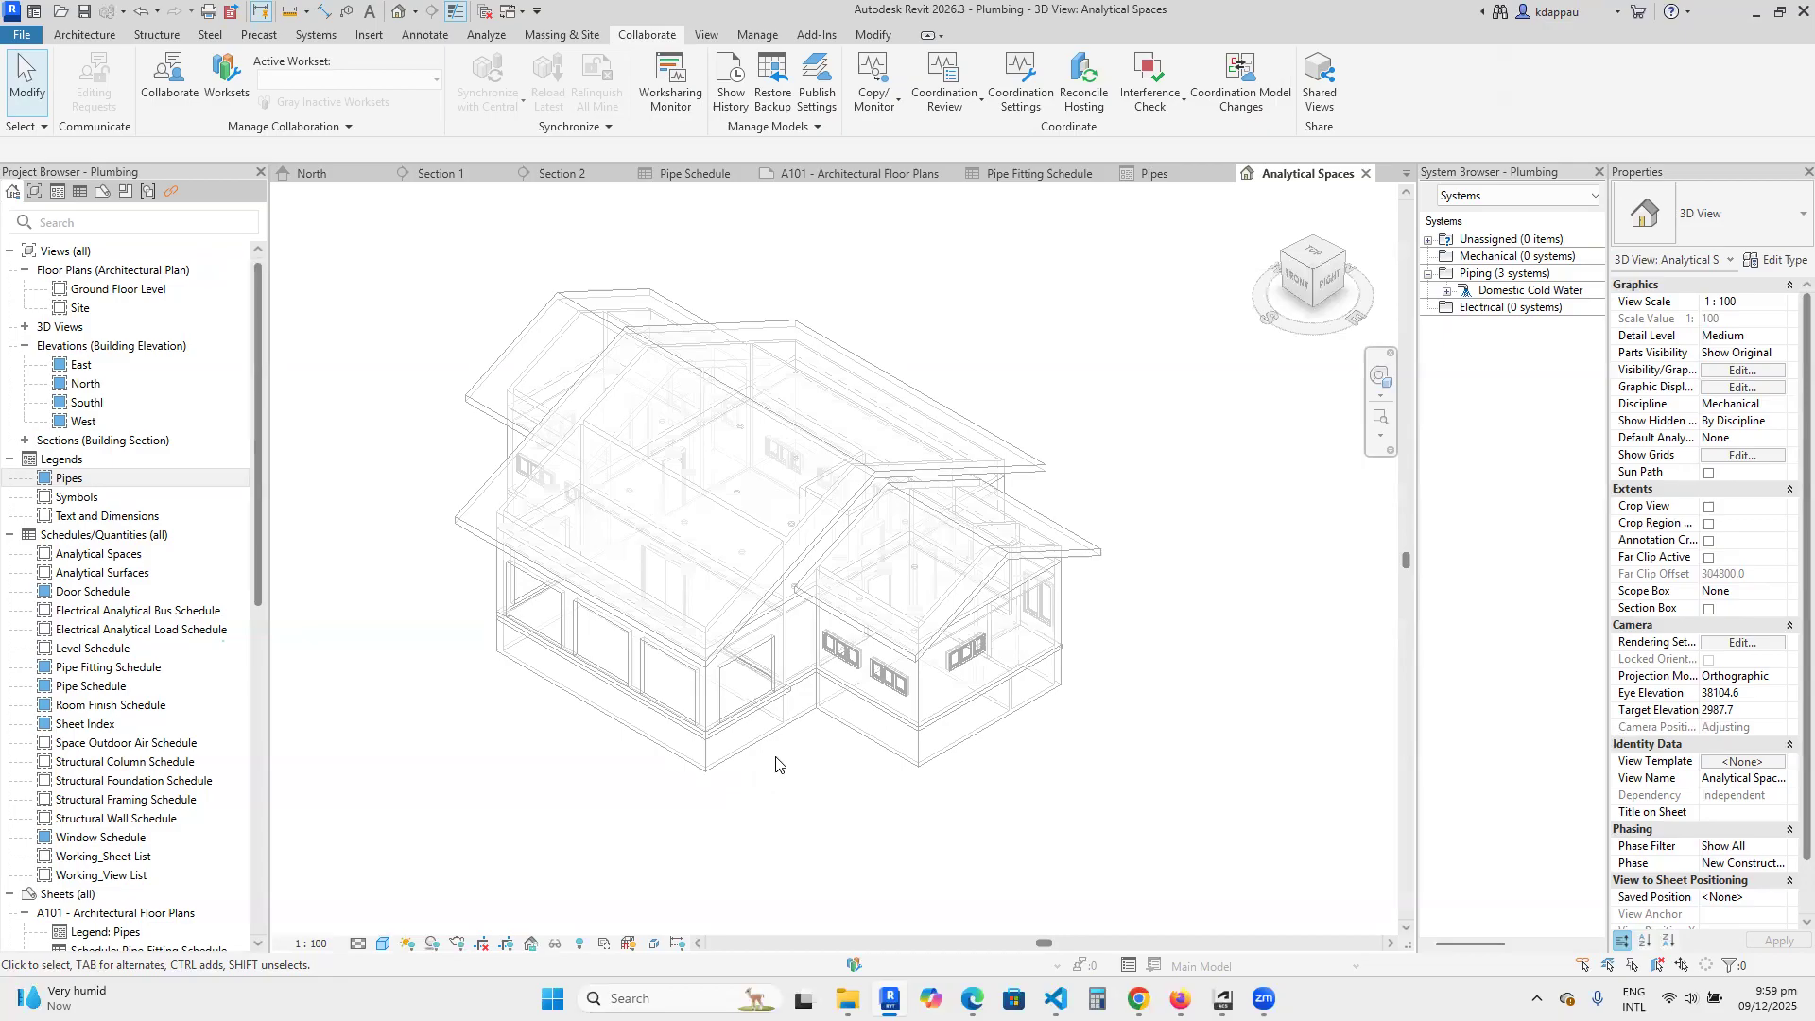
pyautogui.scroll(-2, 785, 764)
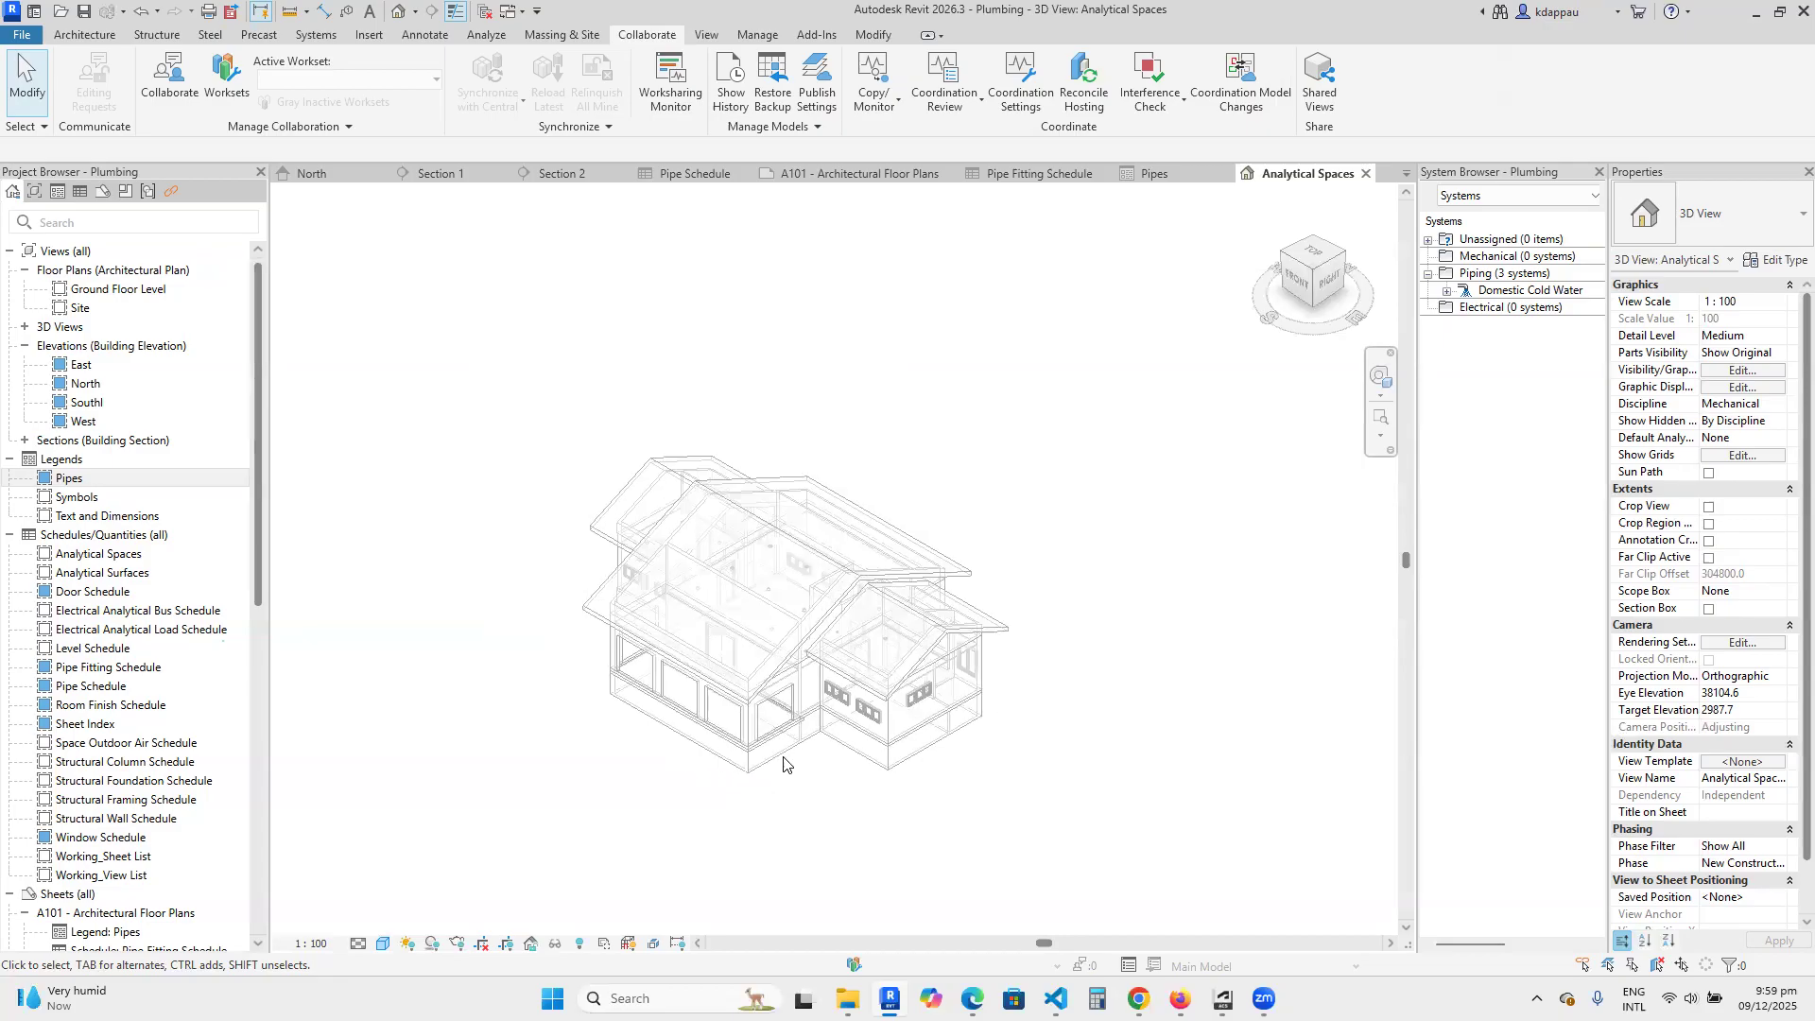
pyautogui.scroll(1, 770, 792)
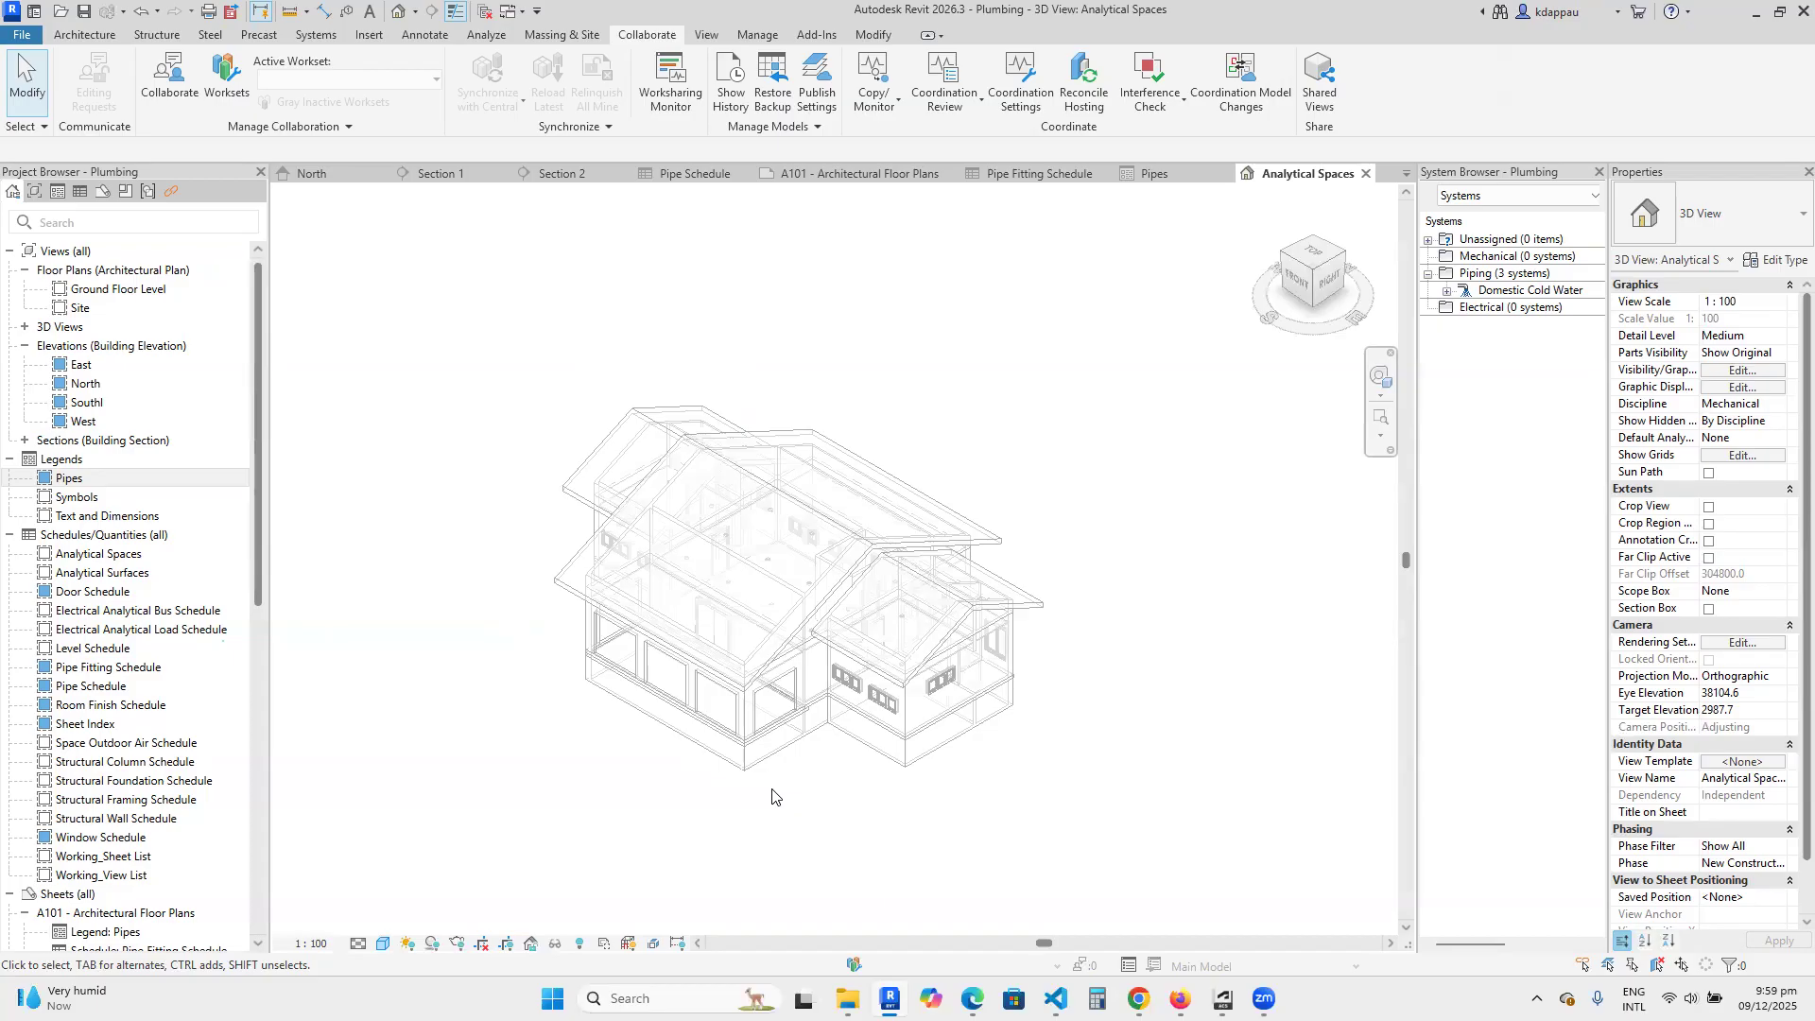
pyautogui.scroll(1, 849, 799)
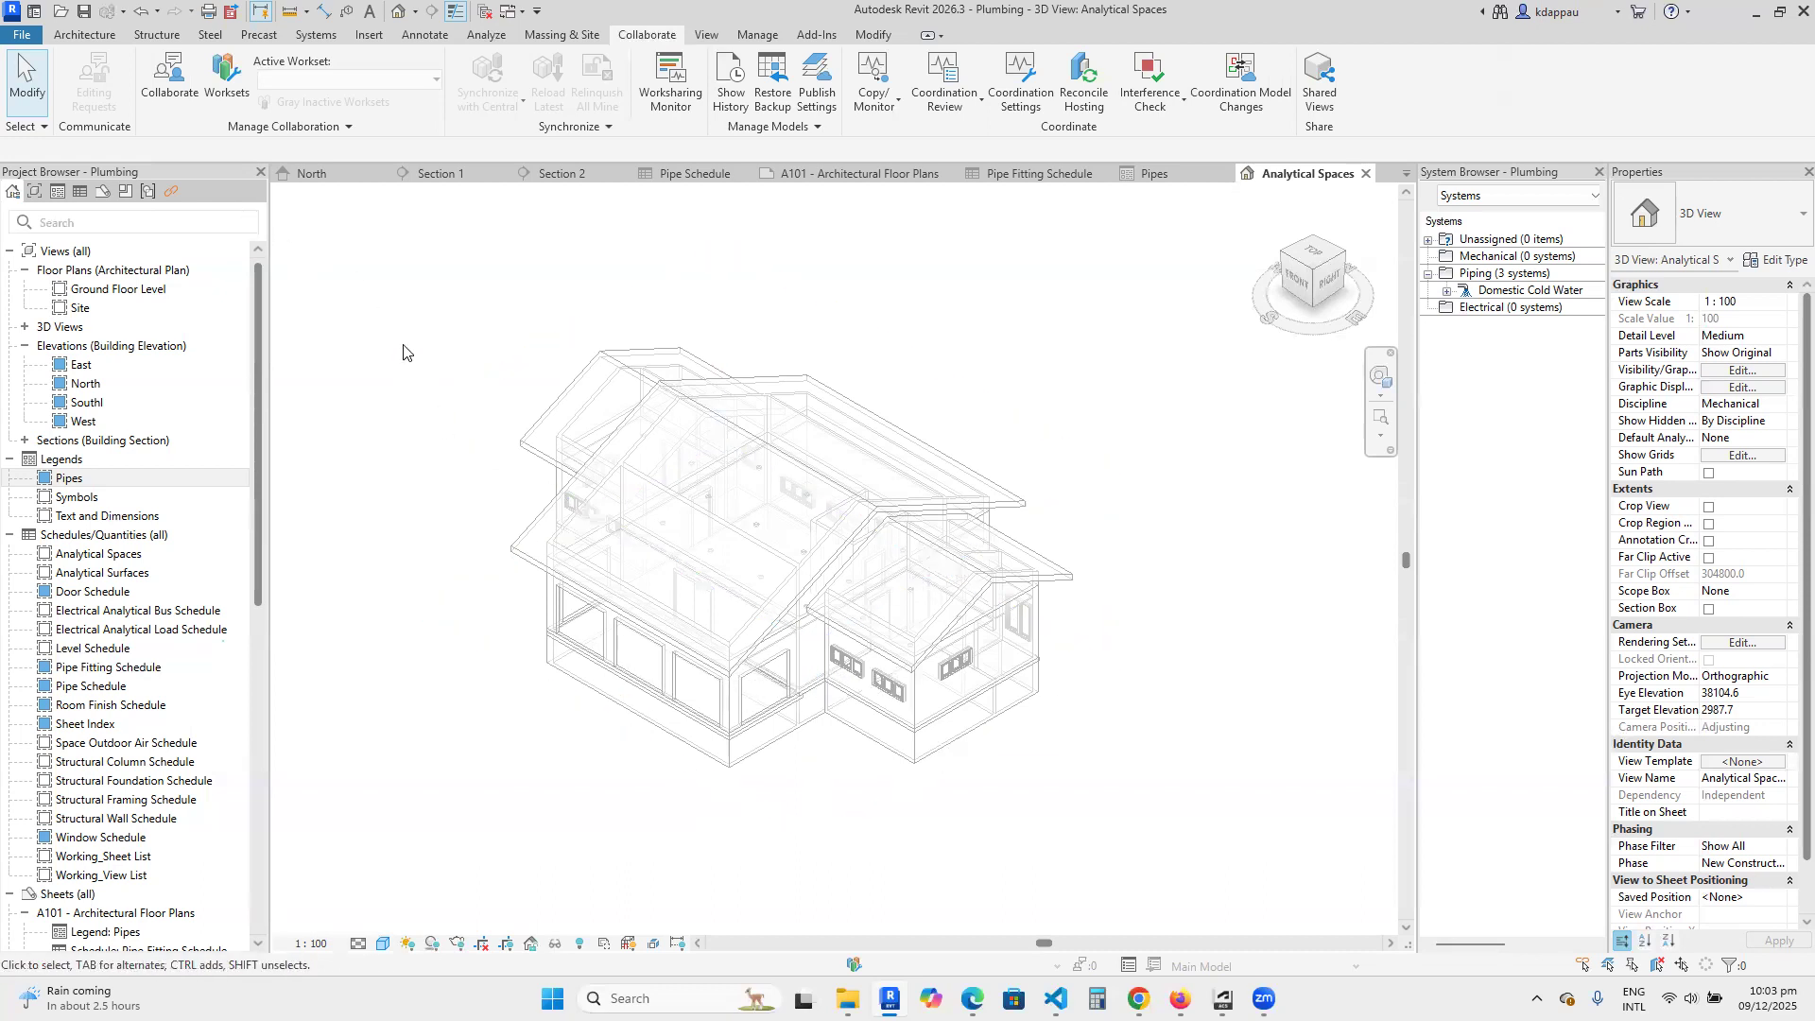
# Create a new family from the Metric Duct Tee template.
pyautogui.click(17, 37)
pyautogui.moveTo(55, 107)
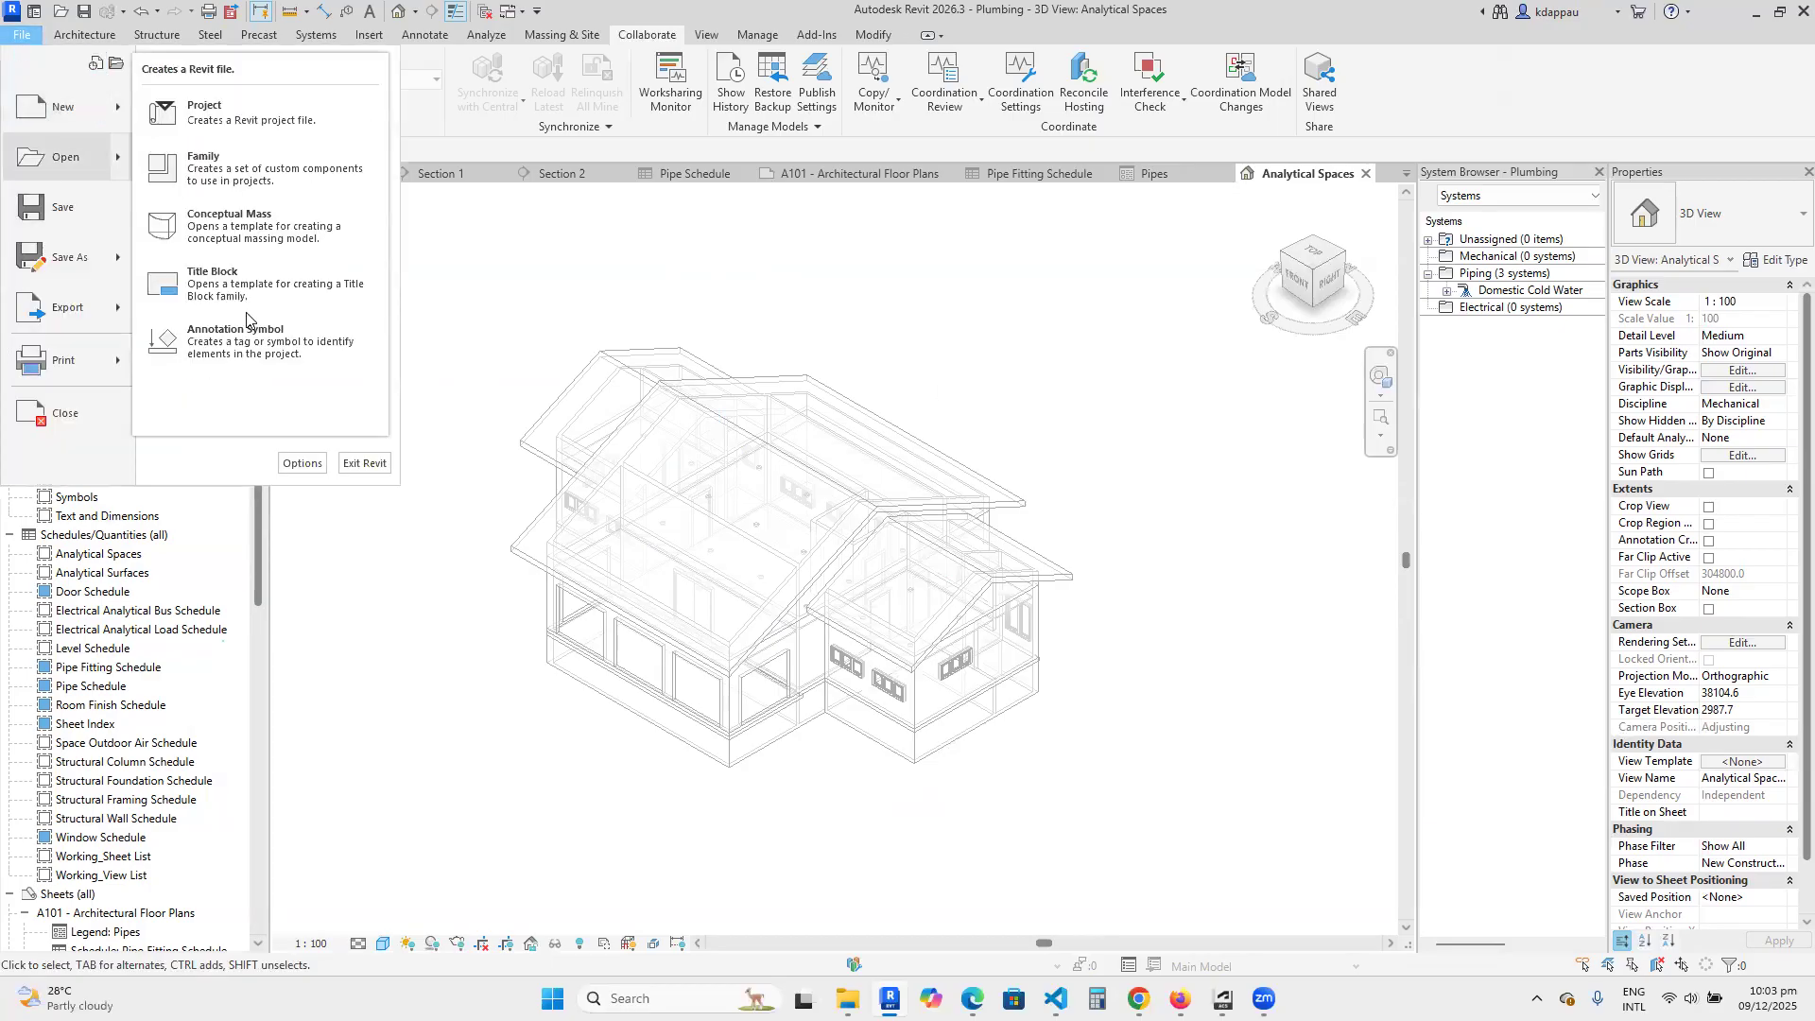
pyautogui.click(251, 168)
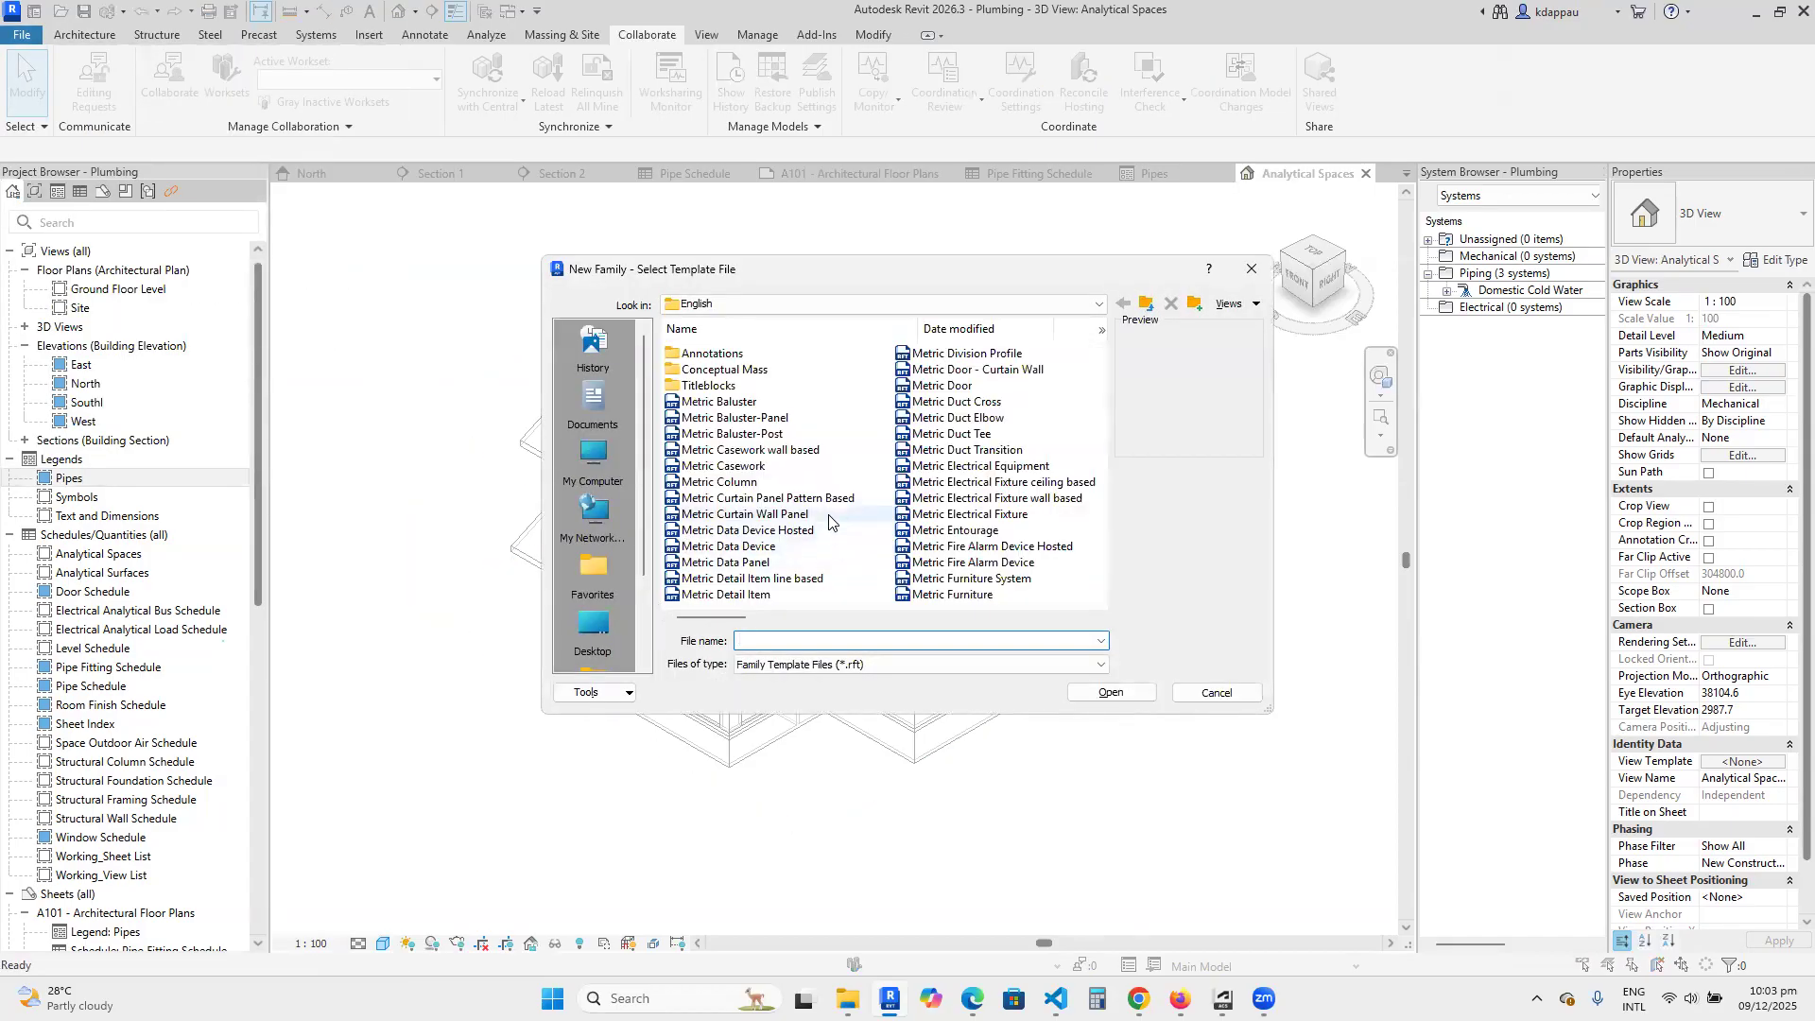
pyautogui.scroll(-2, 854, 515)
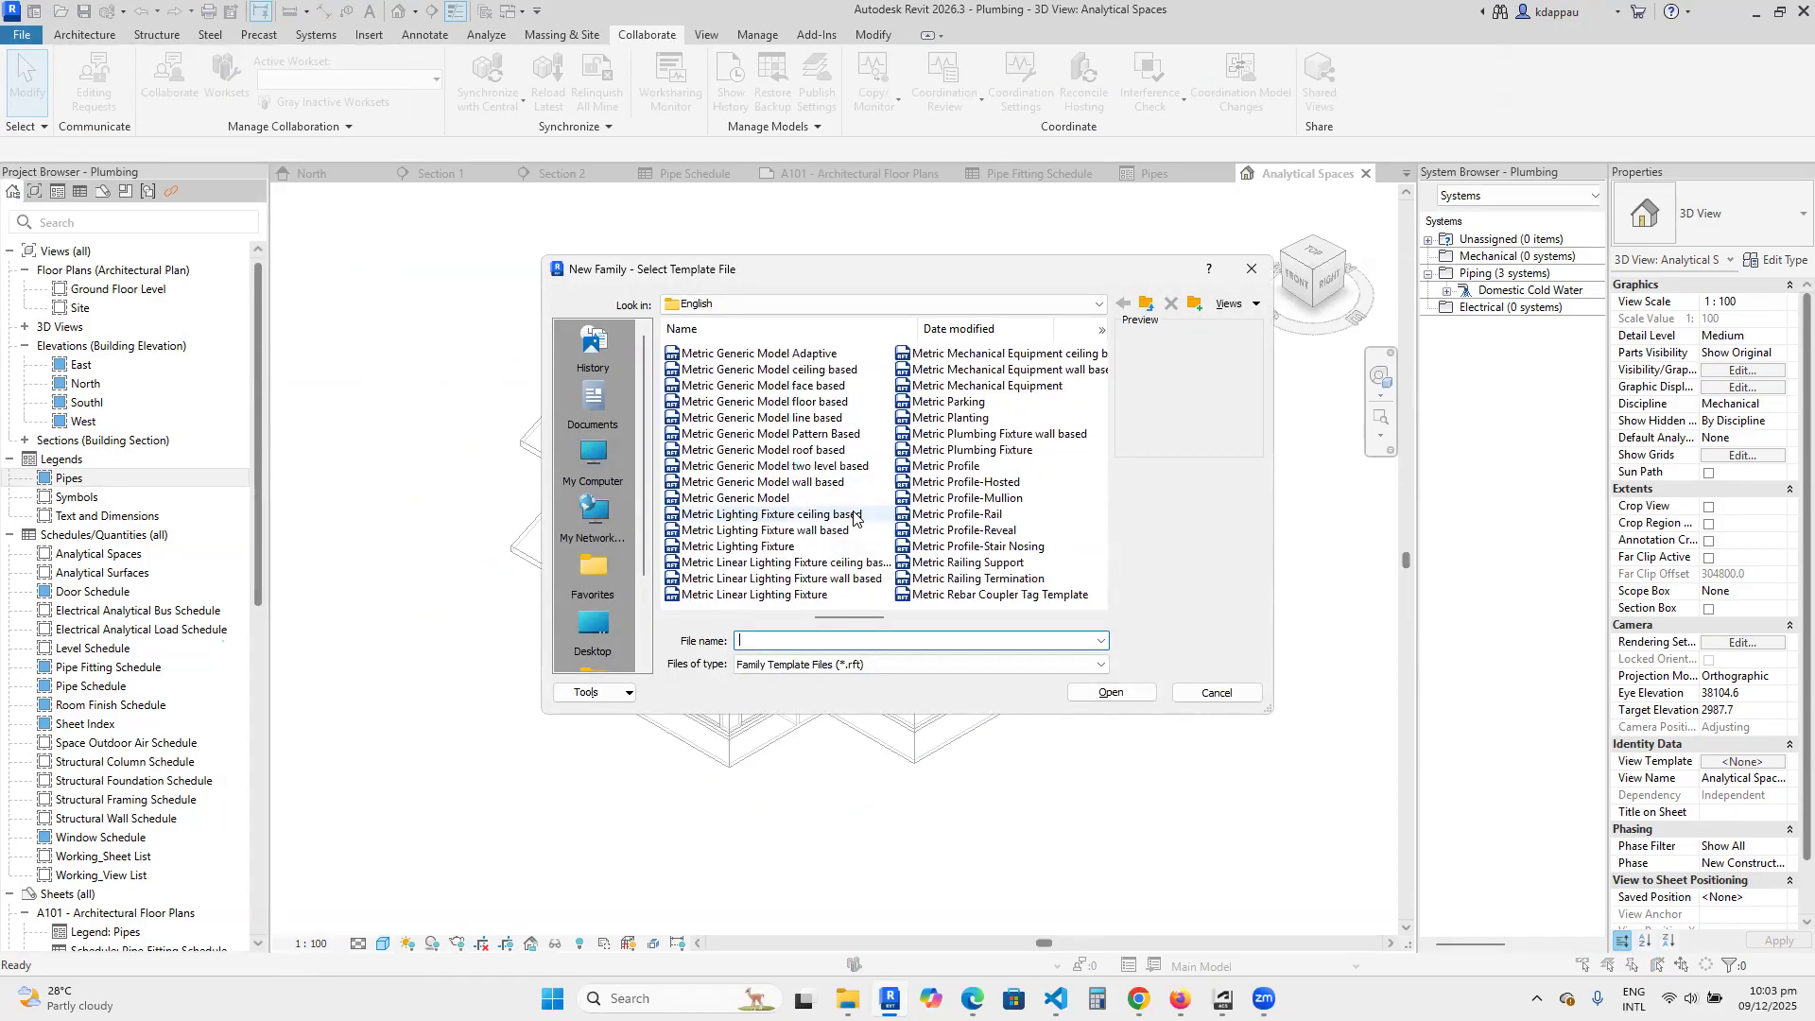
pyautogui.scroll(3, 737, 453)
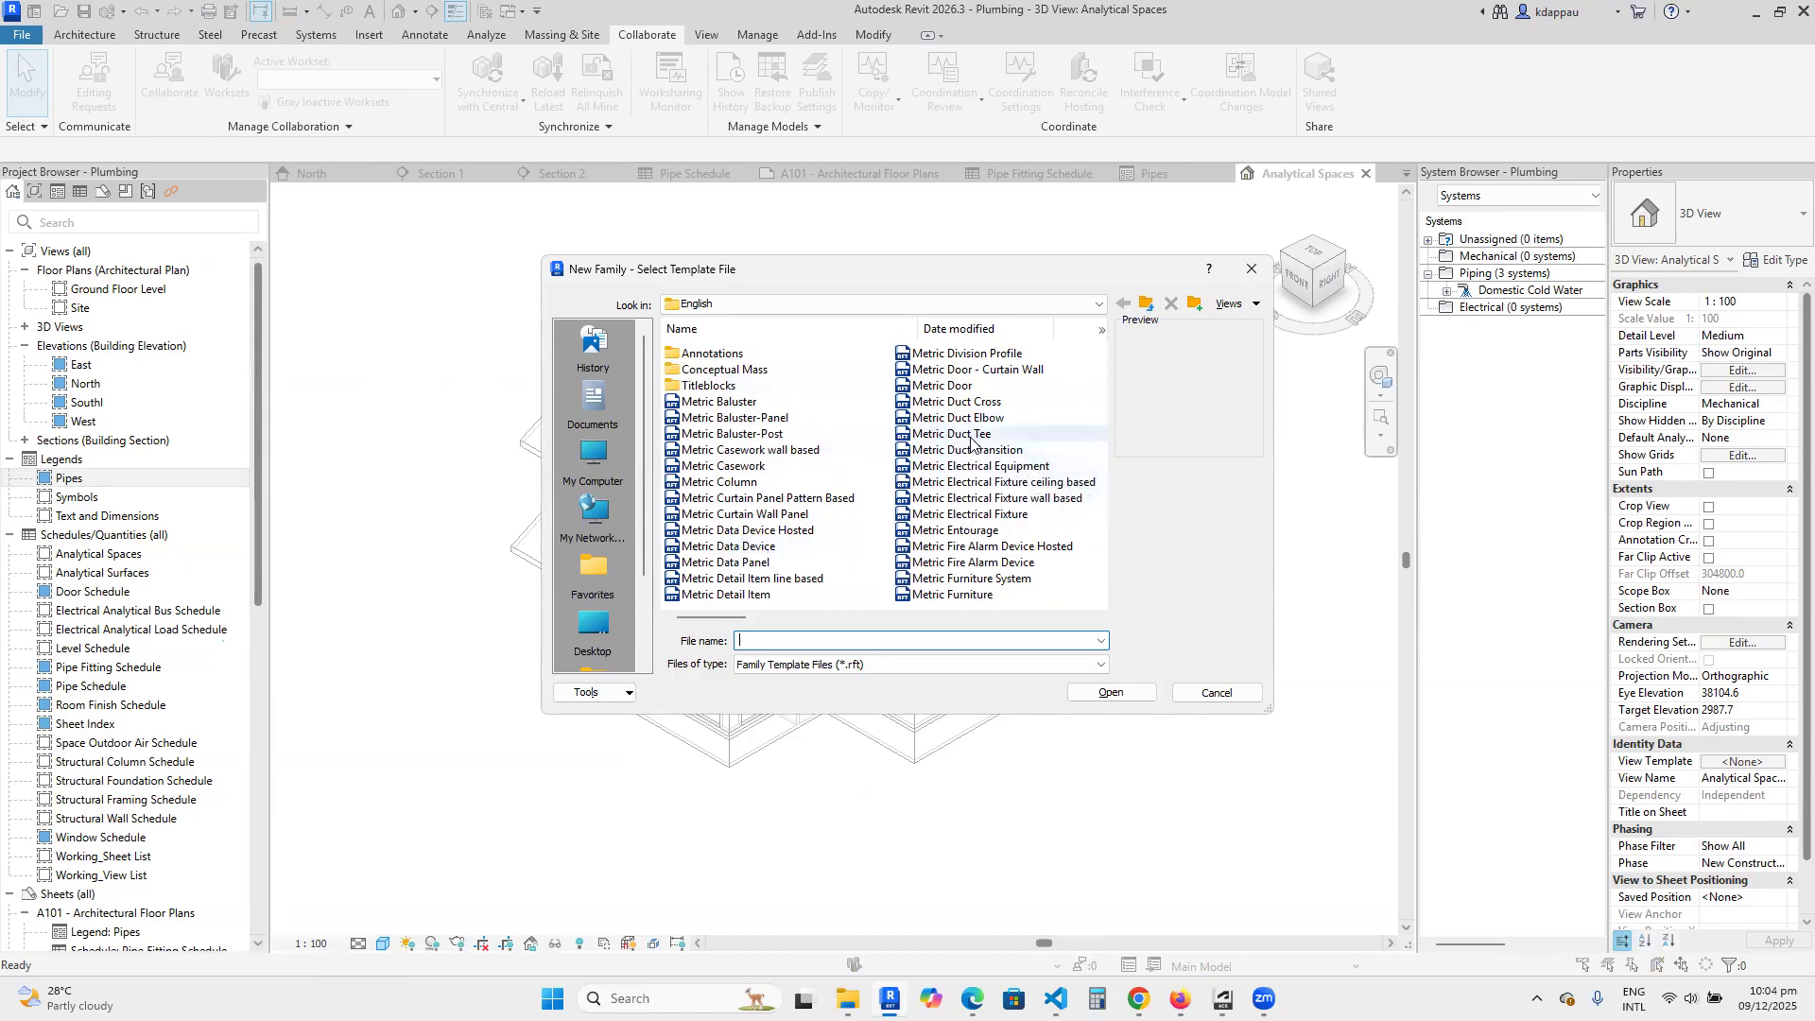
pyautogui.click(955, 433)
pyautogui.click(1115, 694)
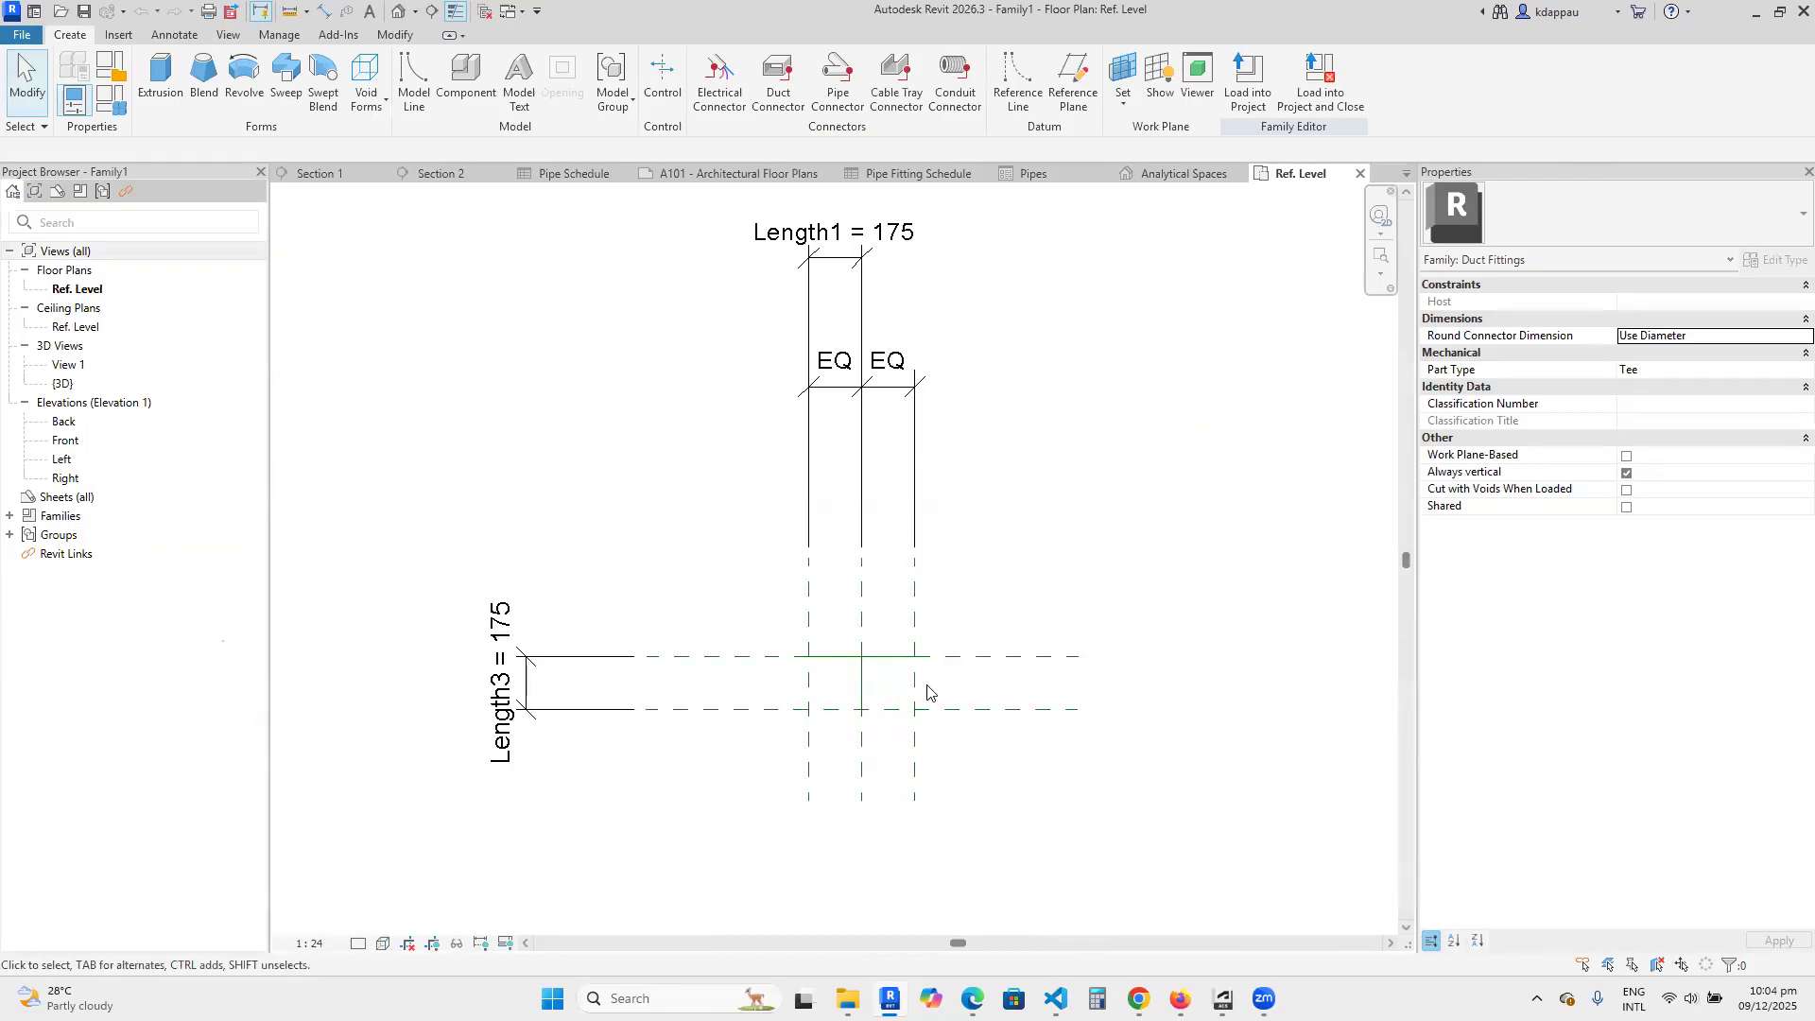
# Review the duct tee family's reference layout and the family editor's insert, annotate, view, manage, add-in and modify tools.
pyautogui.scroll(1, 923, 689)
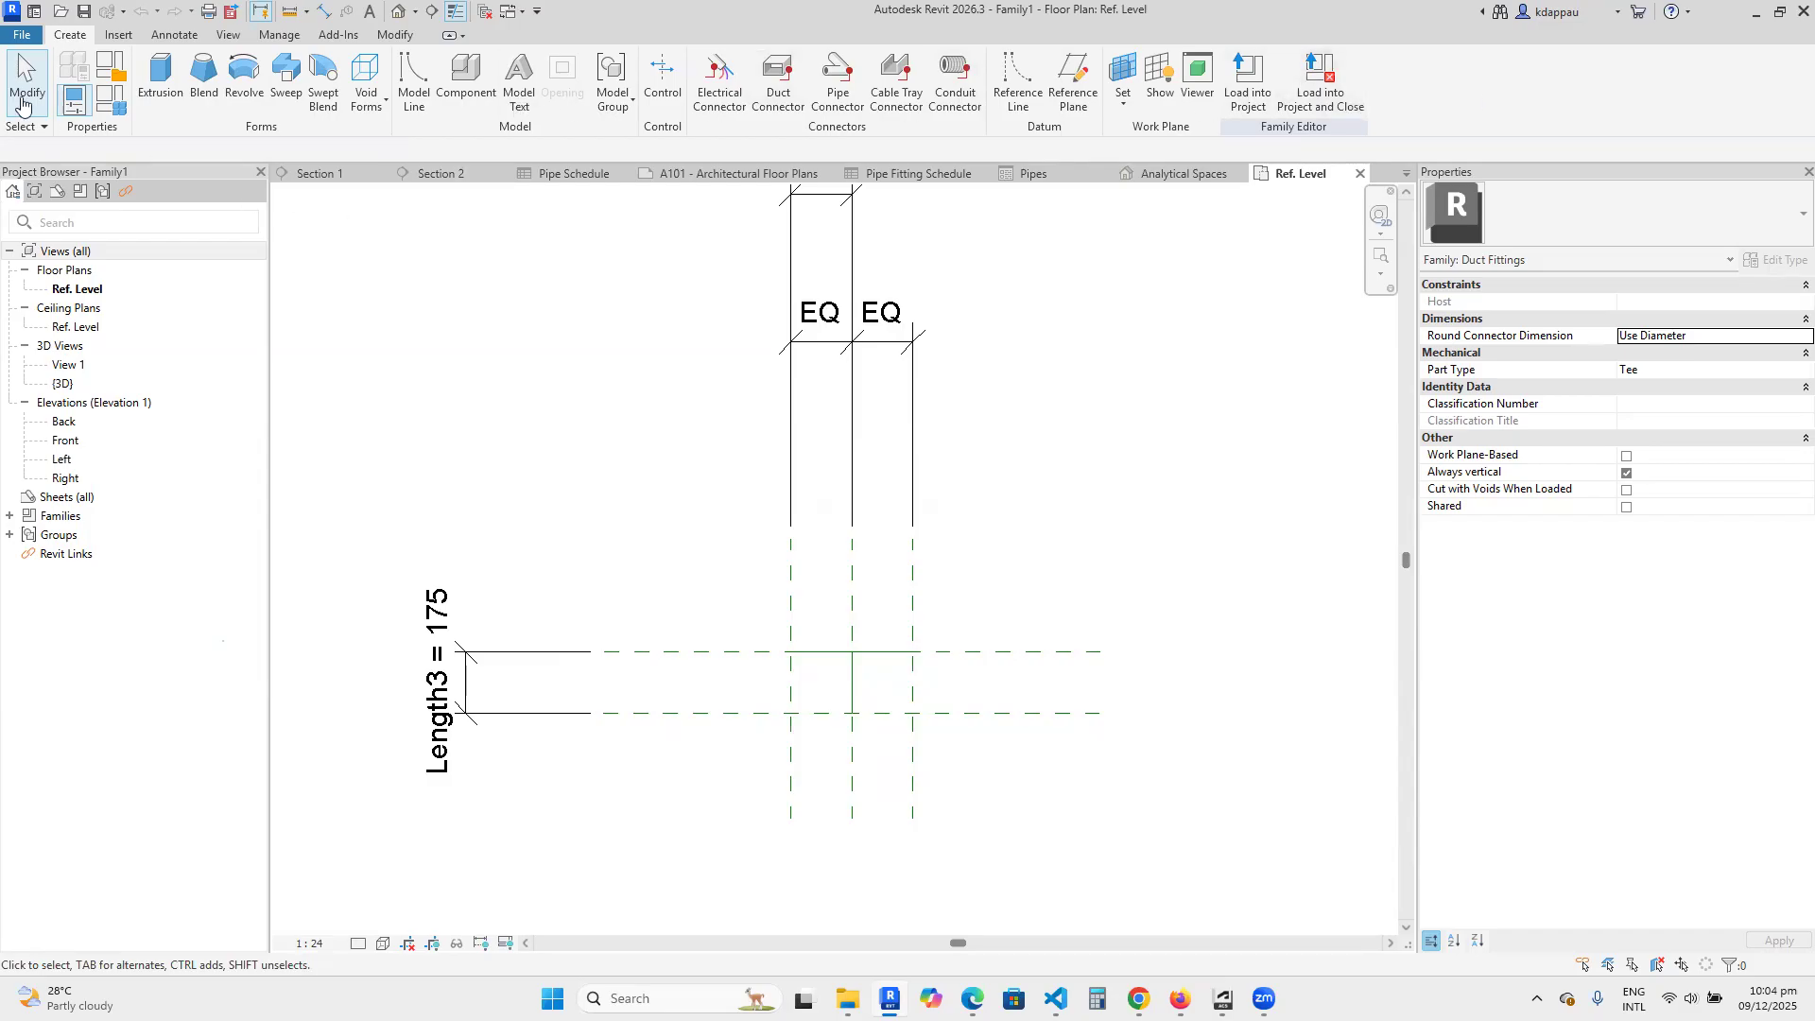
pyautogui.click(117, 40)
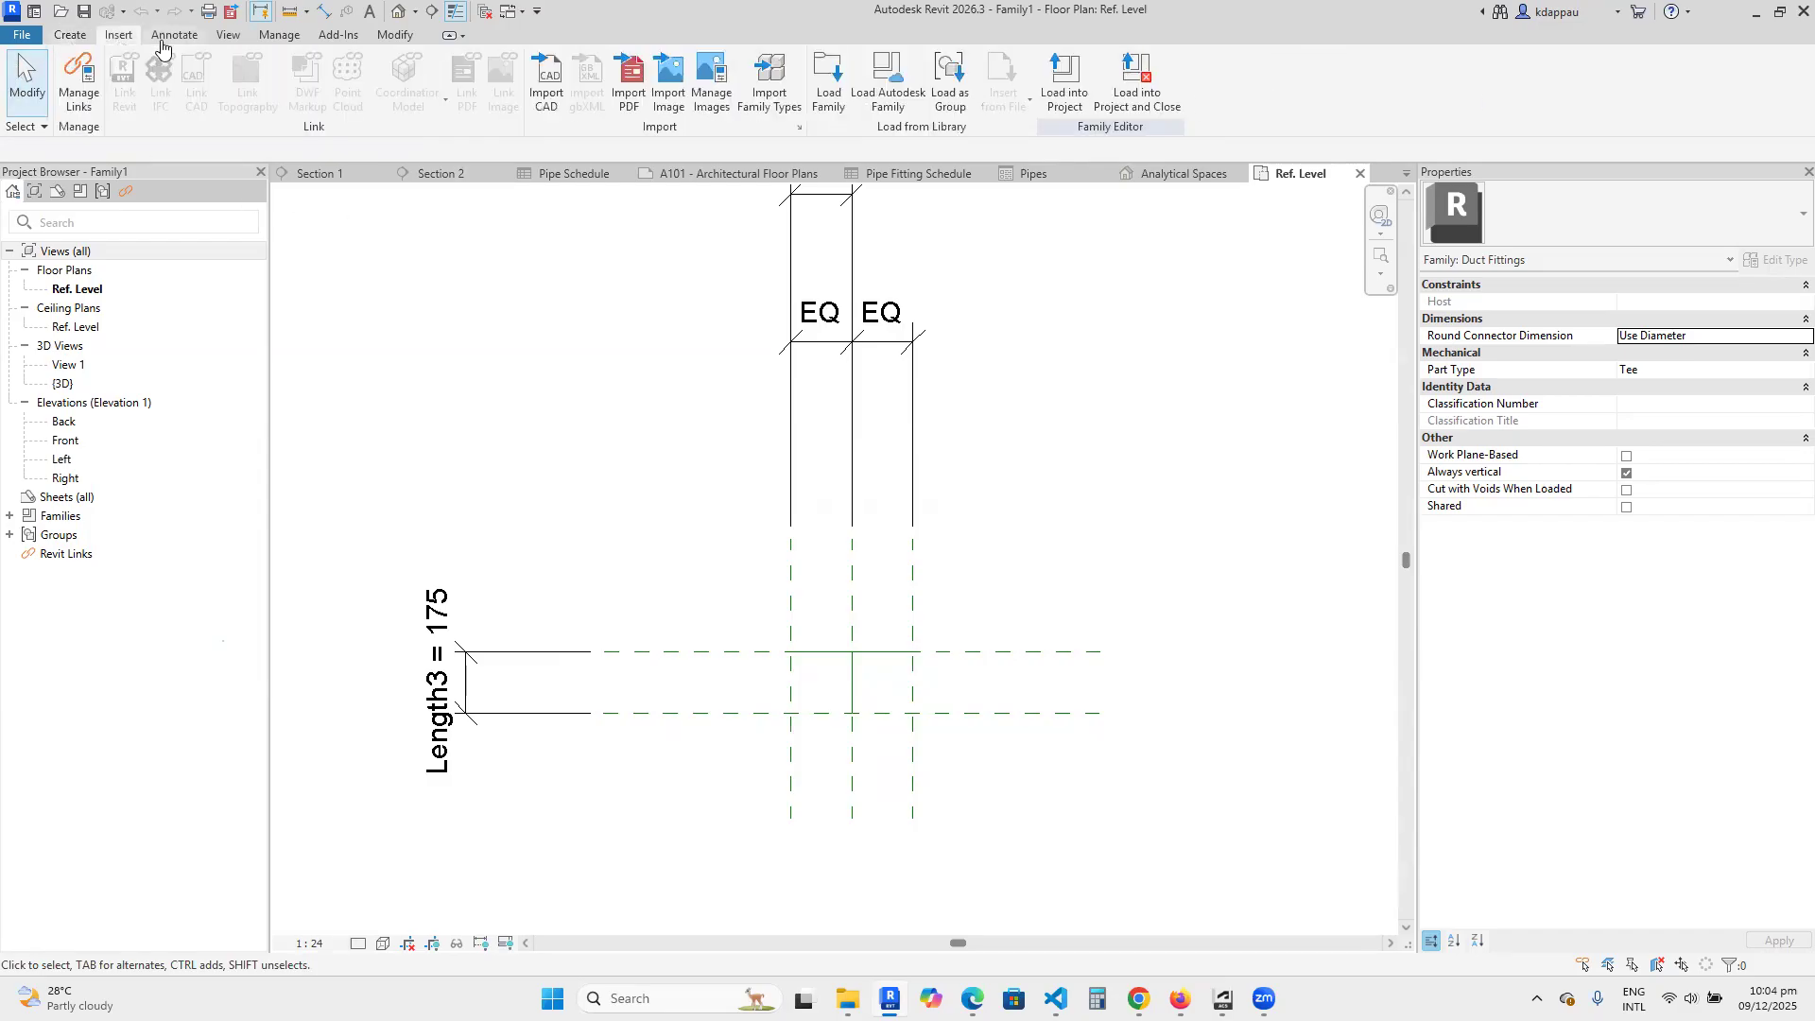
pyautogui.click(173, 39)
pyautogui.click(229, 38)
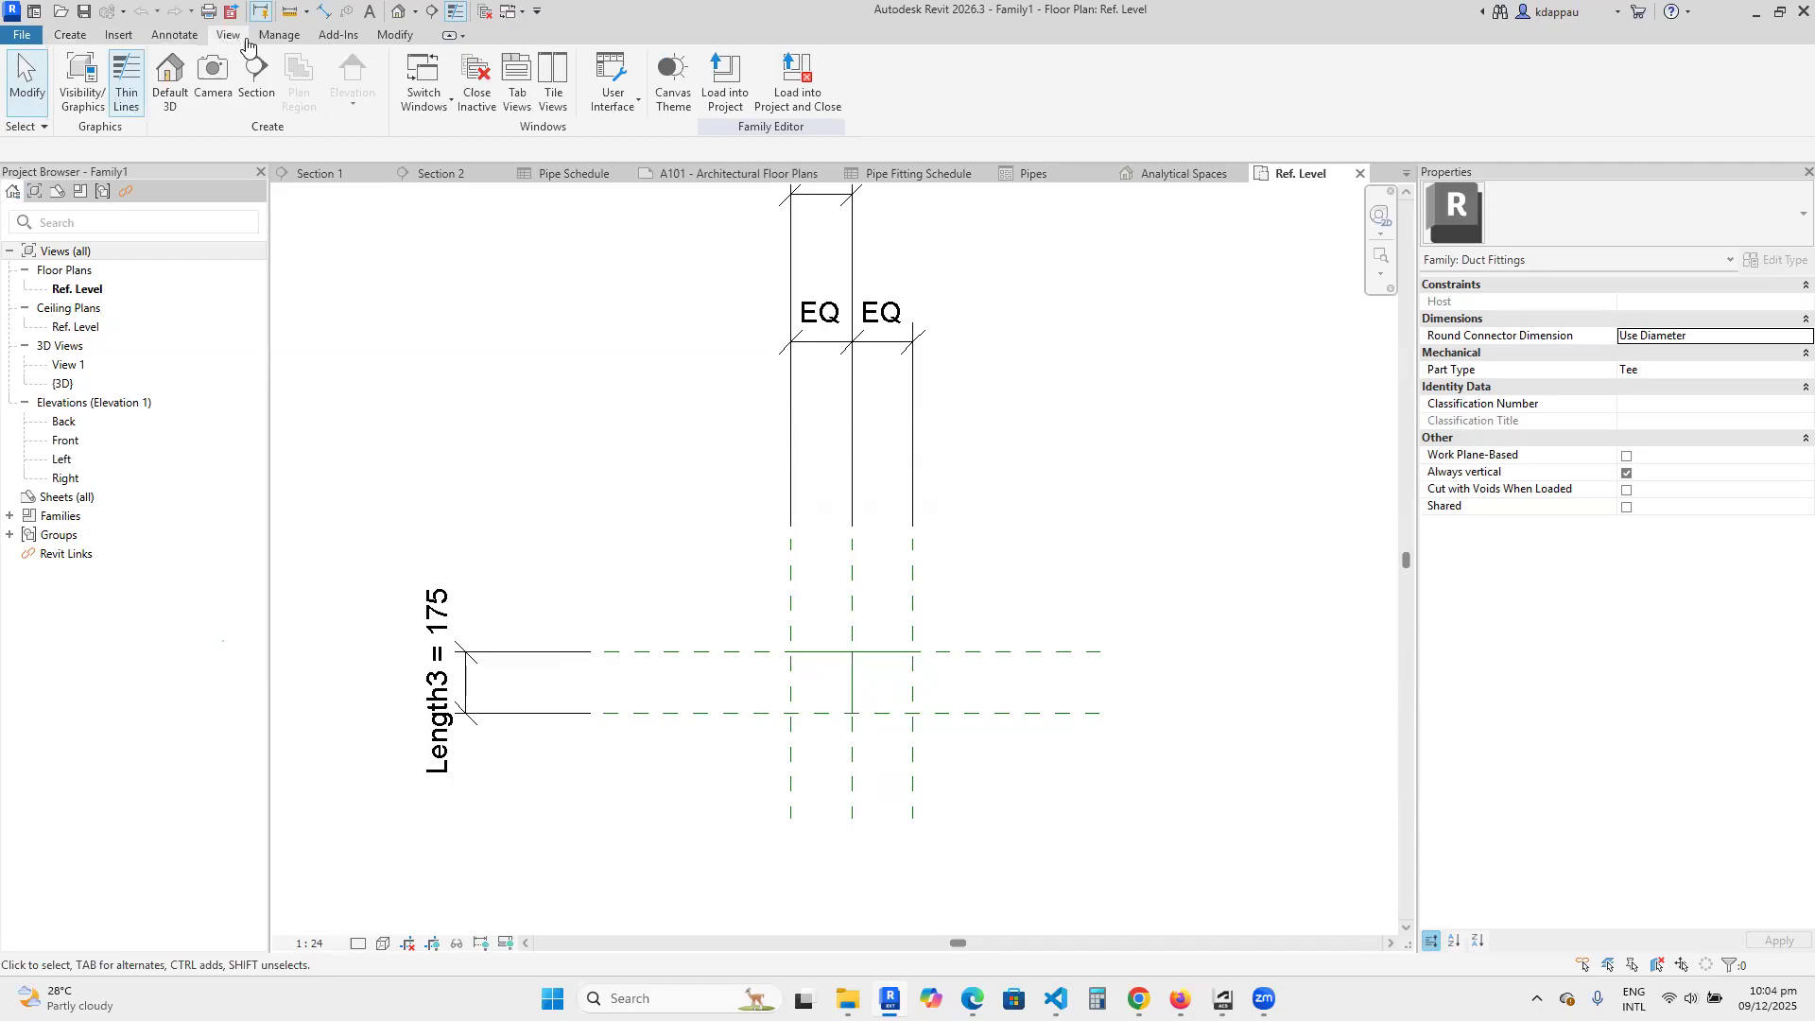
pyautogui.click(280, 37)
pyautogui.click(335, 38)
pyautogui.click(395, 38)
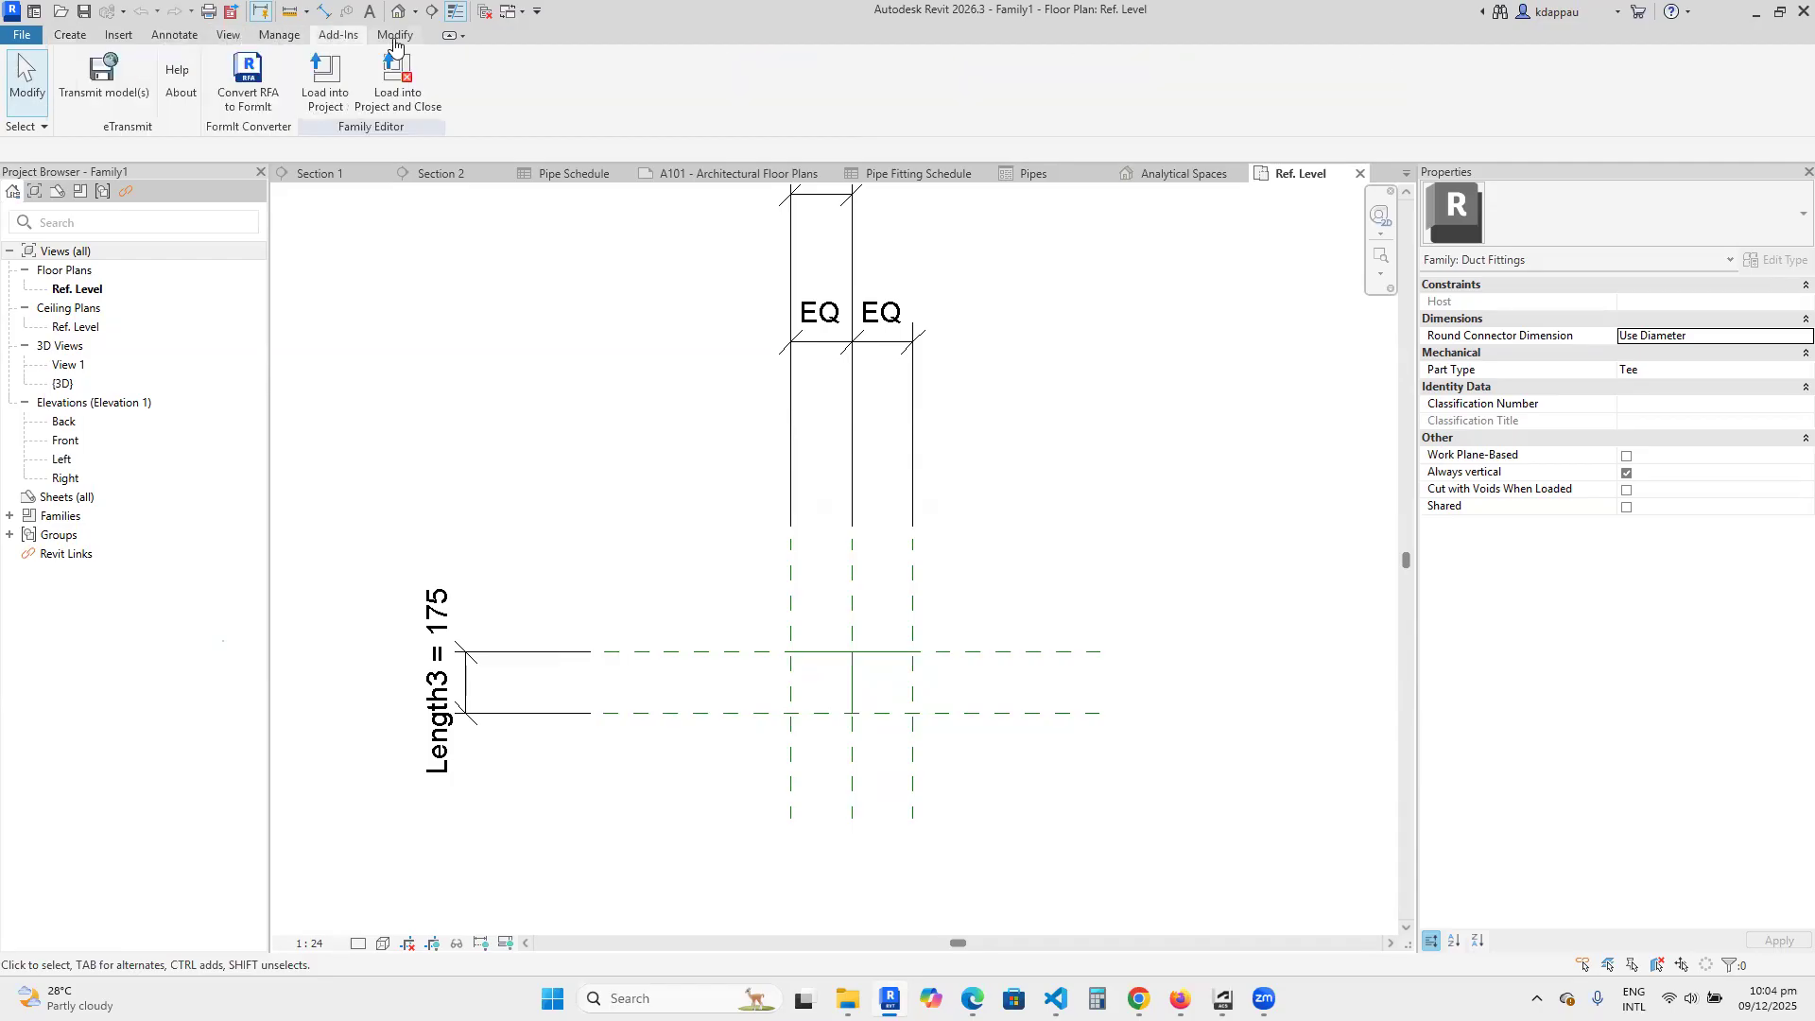
# Preview several annotation symbol templates and create a new annotation family from the Metric Electrical Equipment Tag template.
pyautogui.click(69, 35)
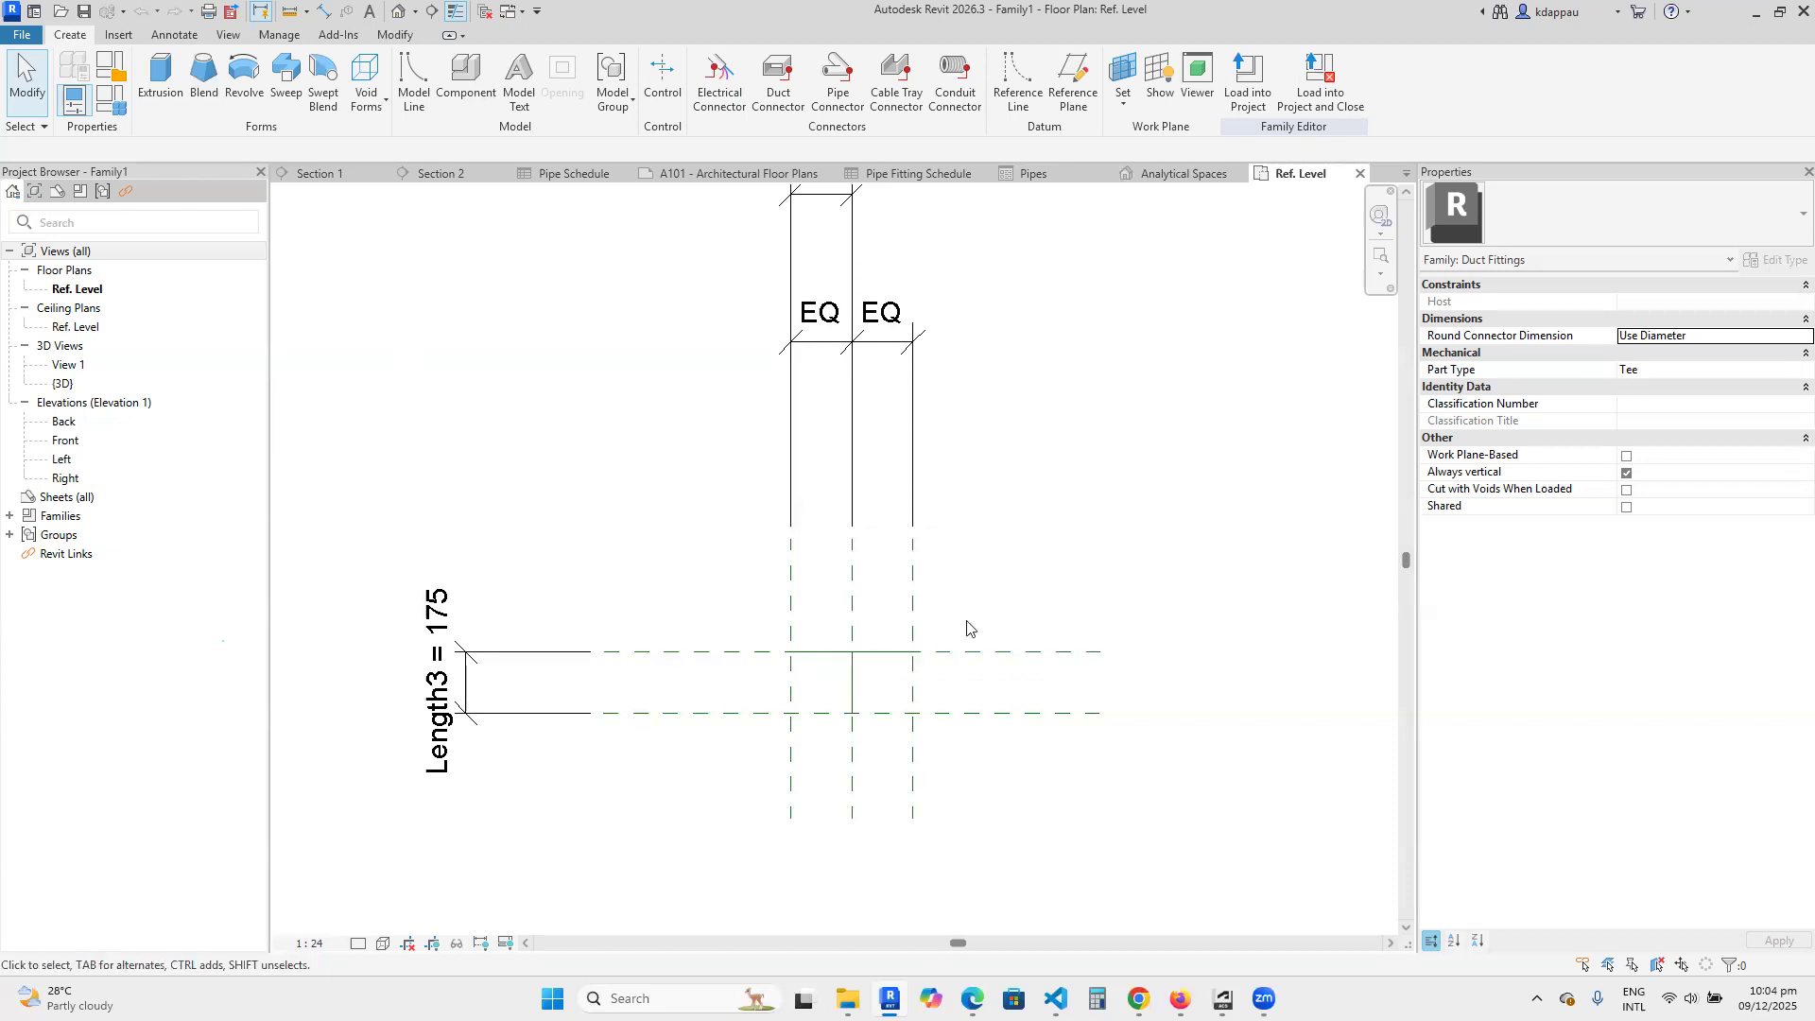
pyautogui.click(21, 35)
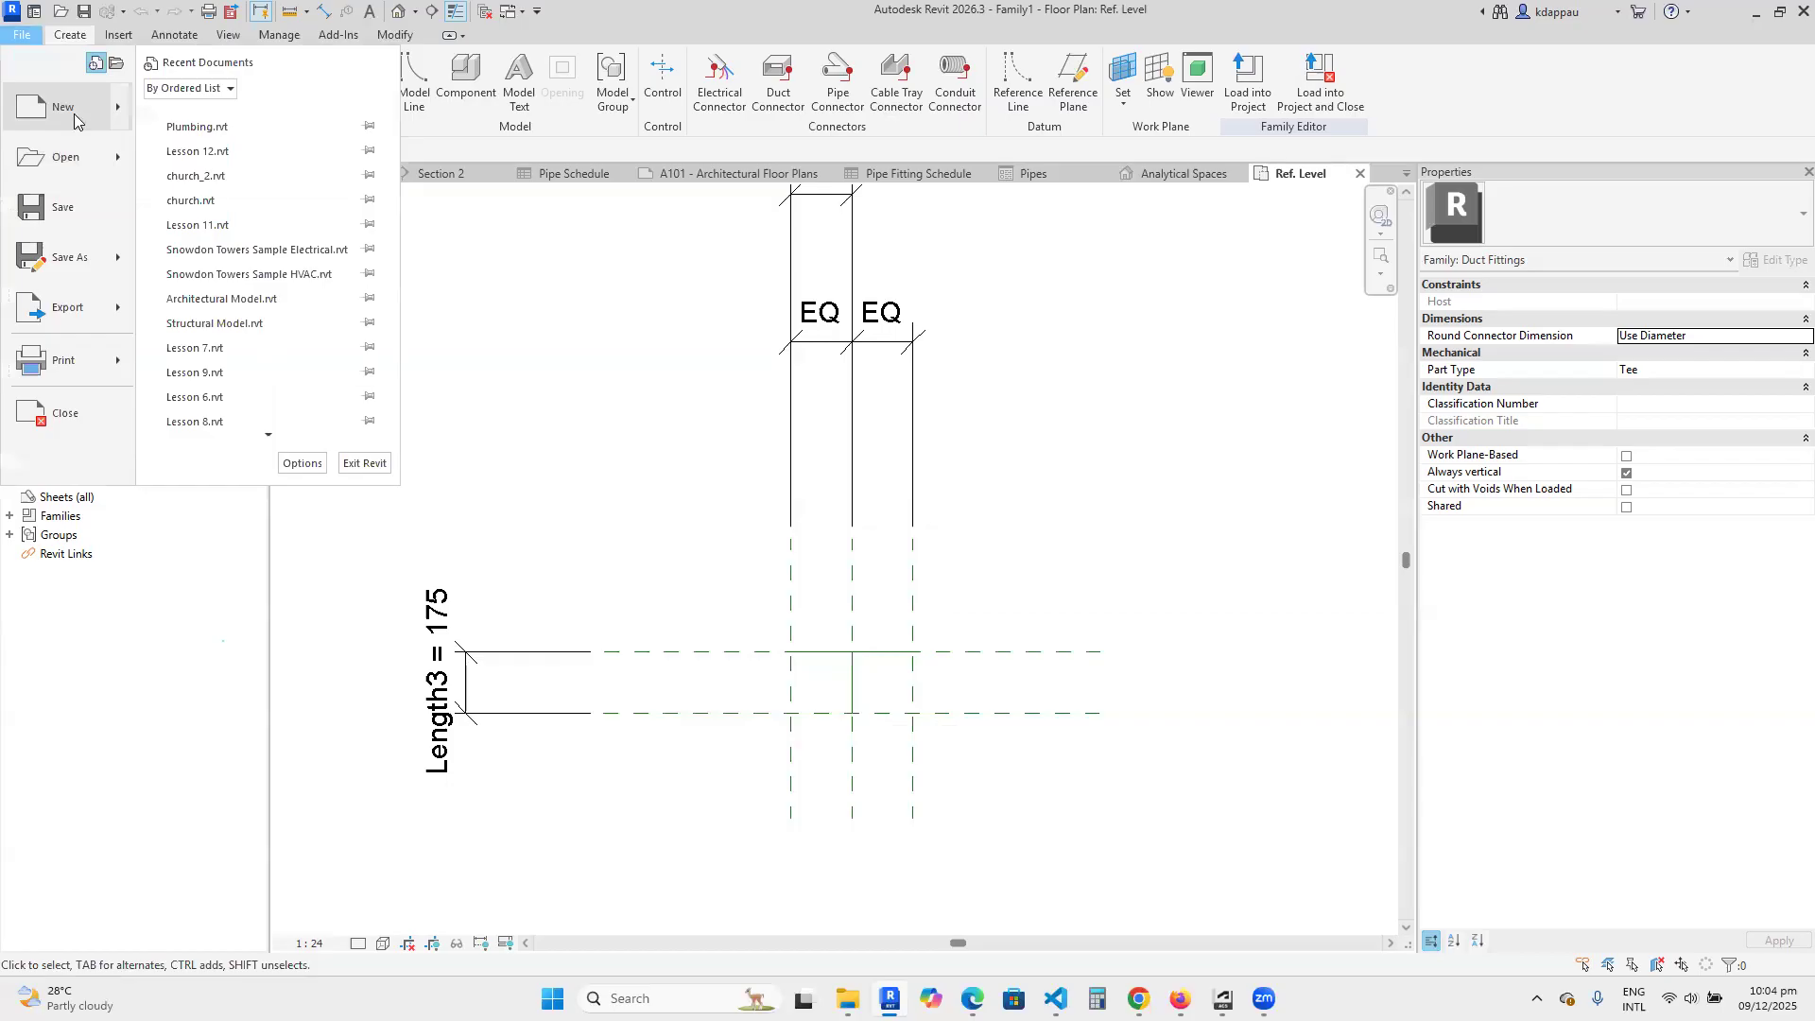
pyautogui.moveTo(81, 111)
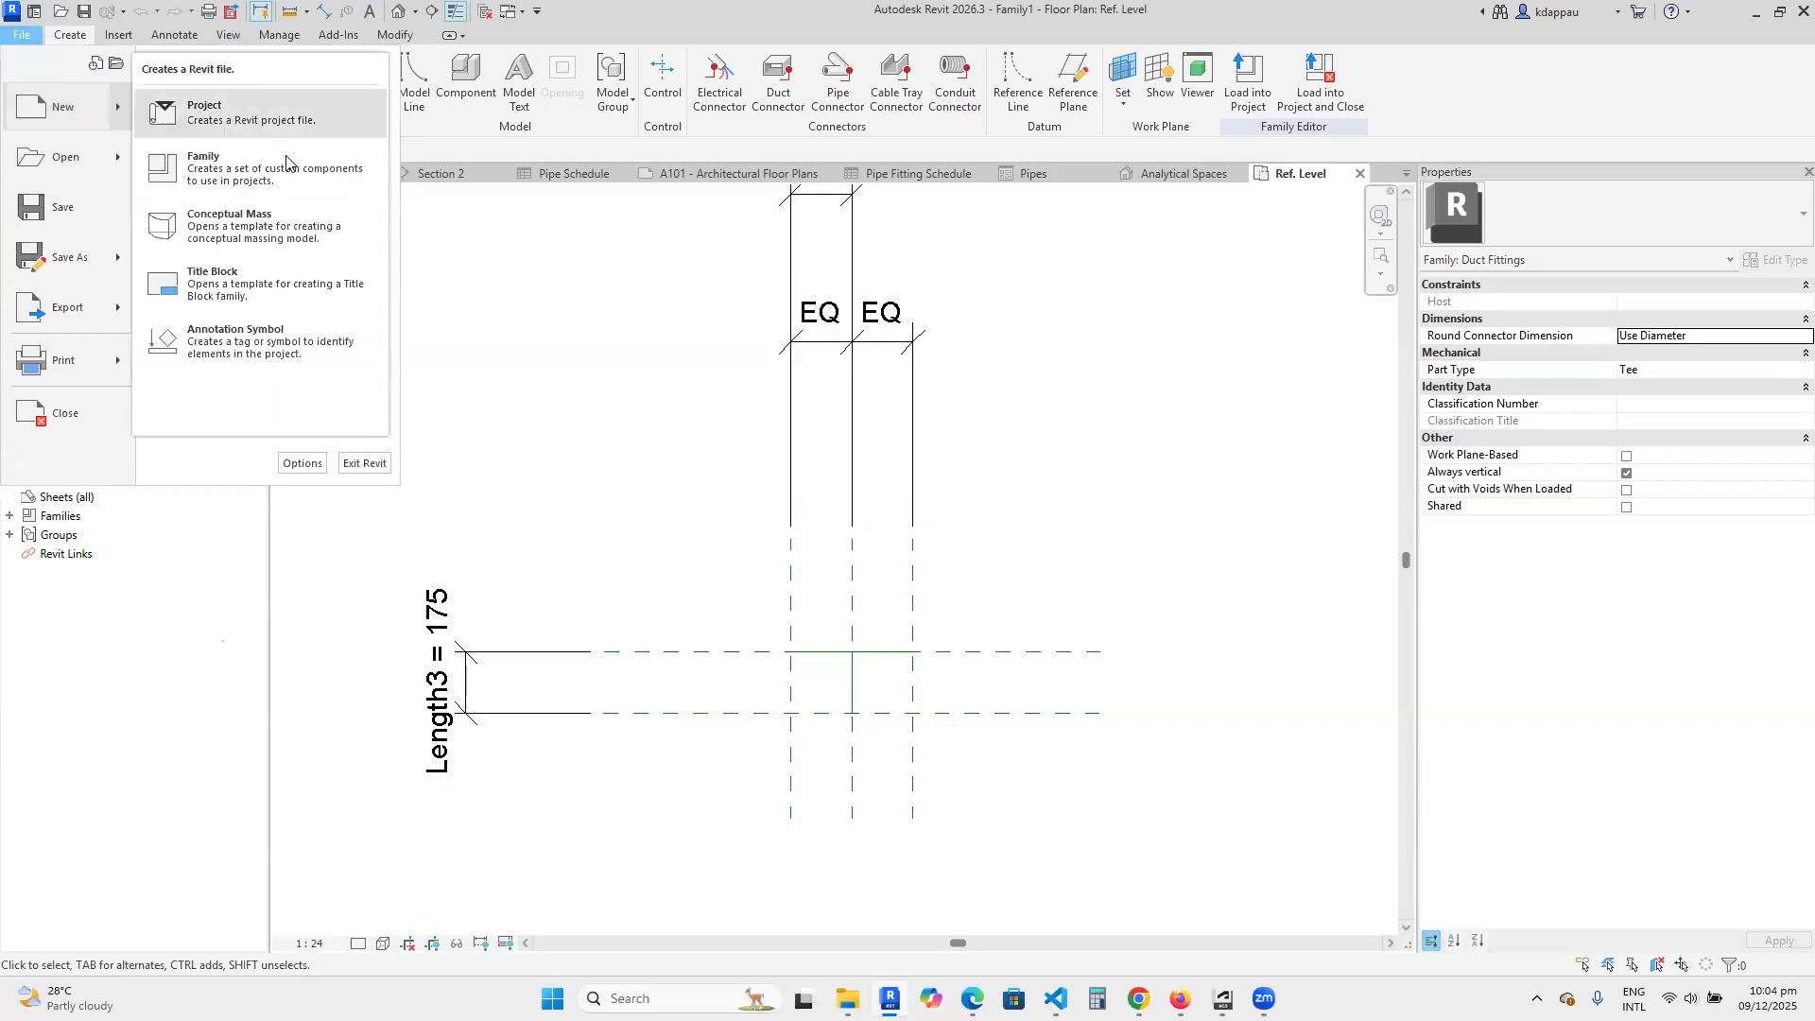
pyautogui.click(274, 338)
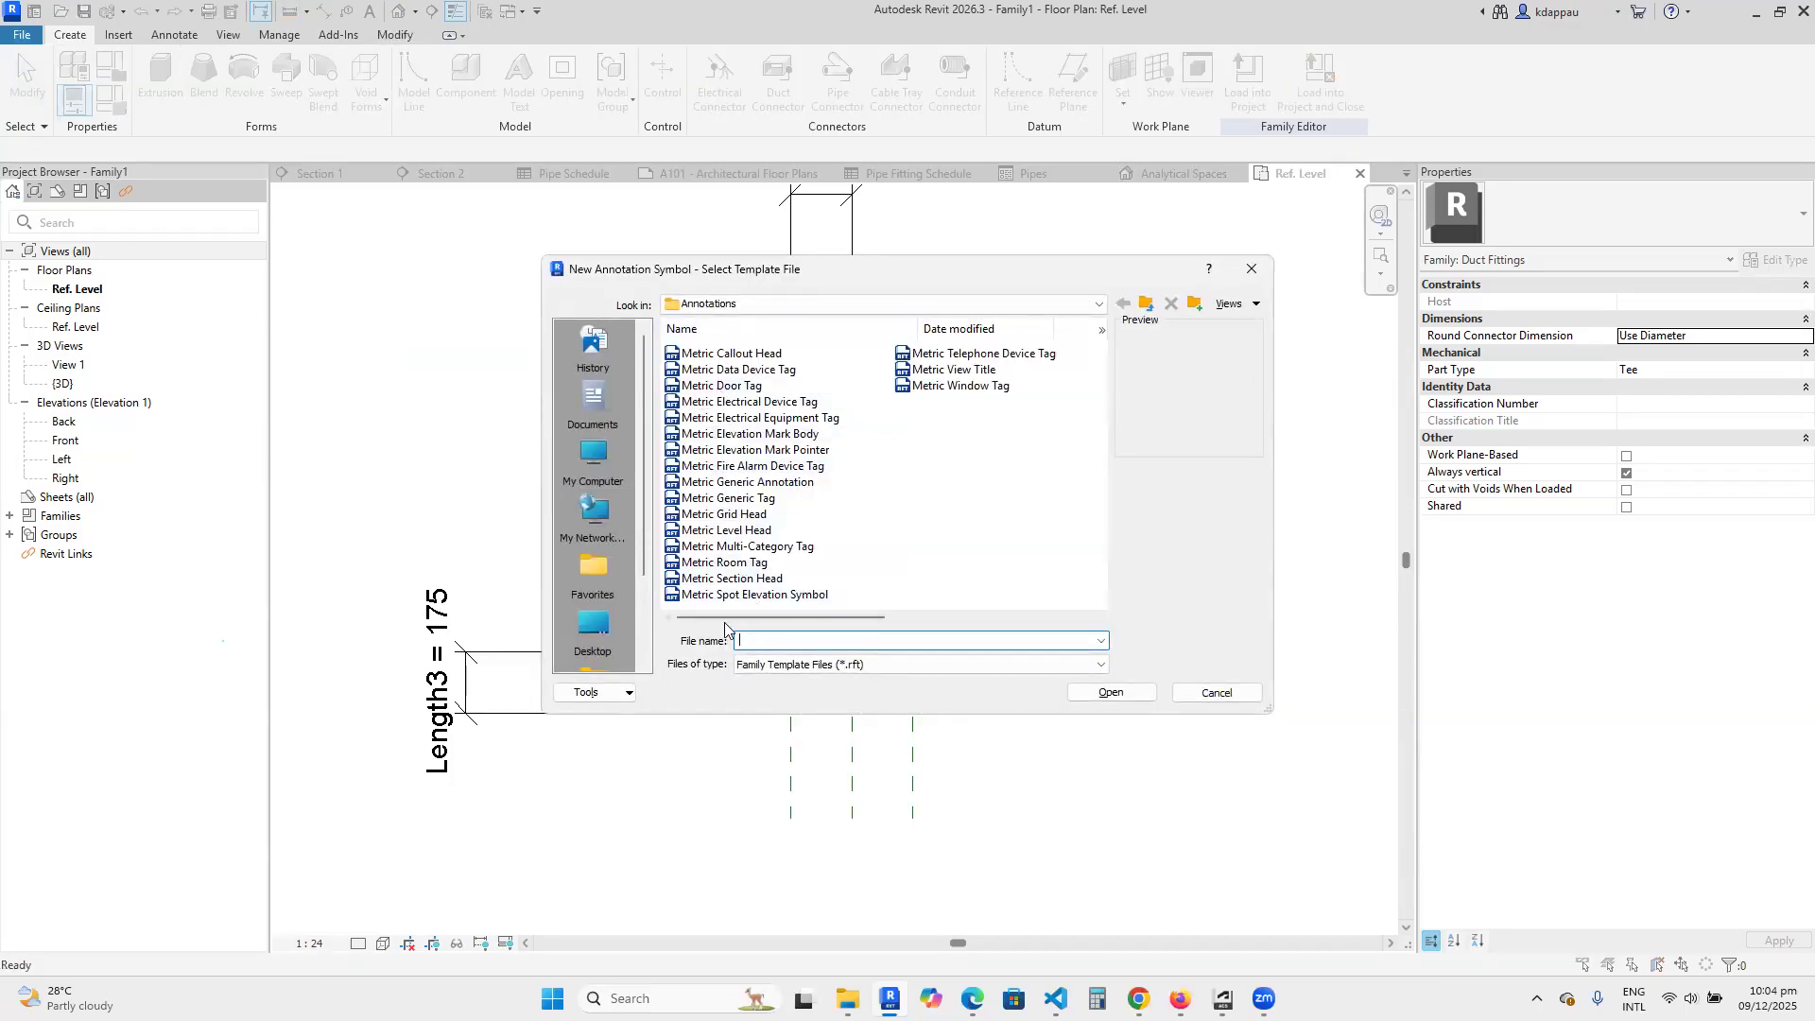
pyautogui.click(741, 580)
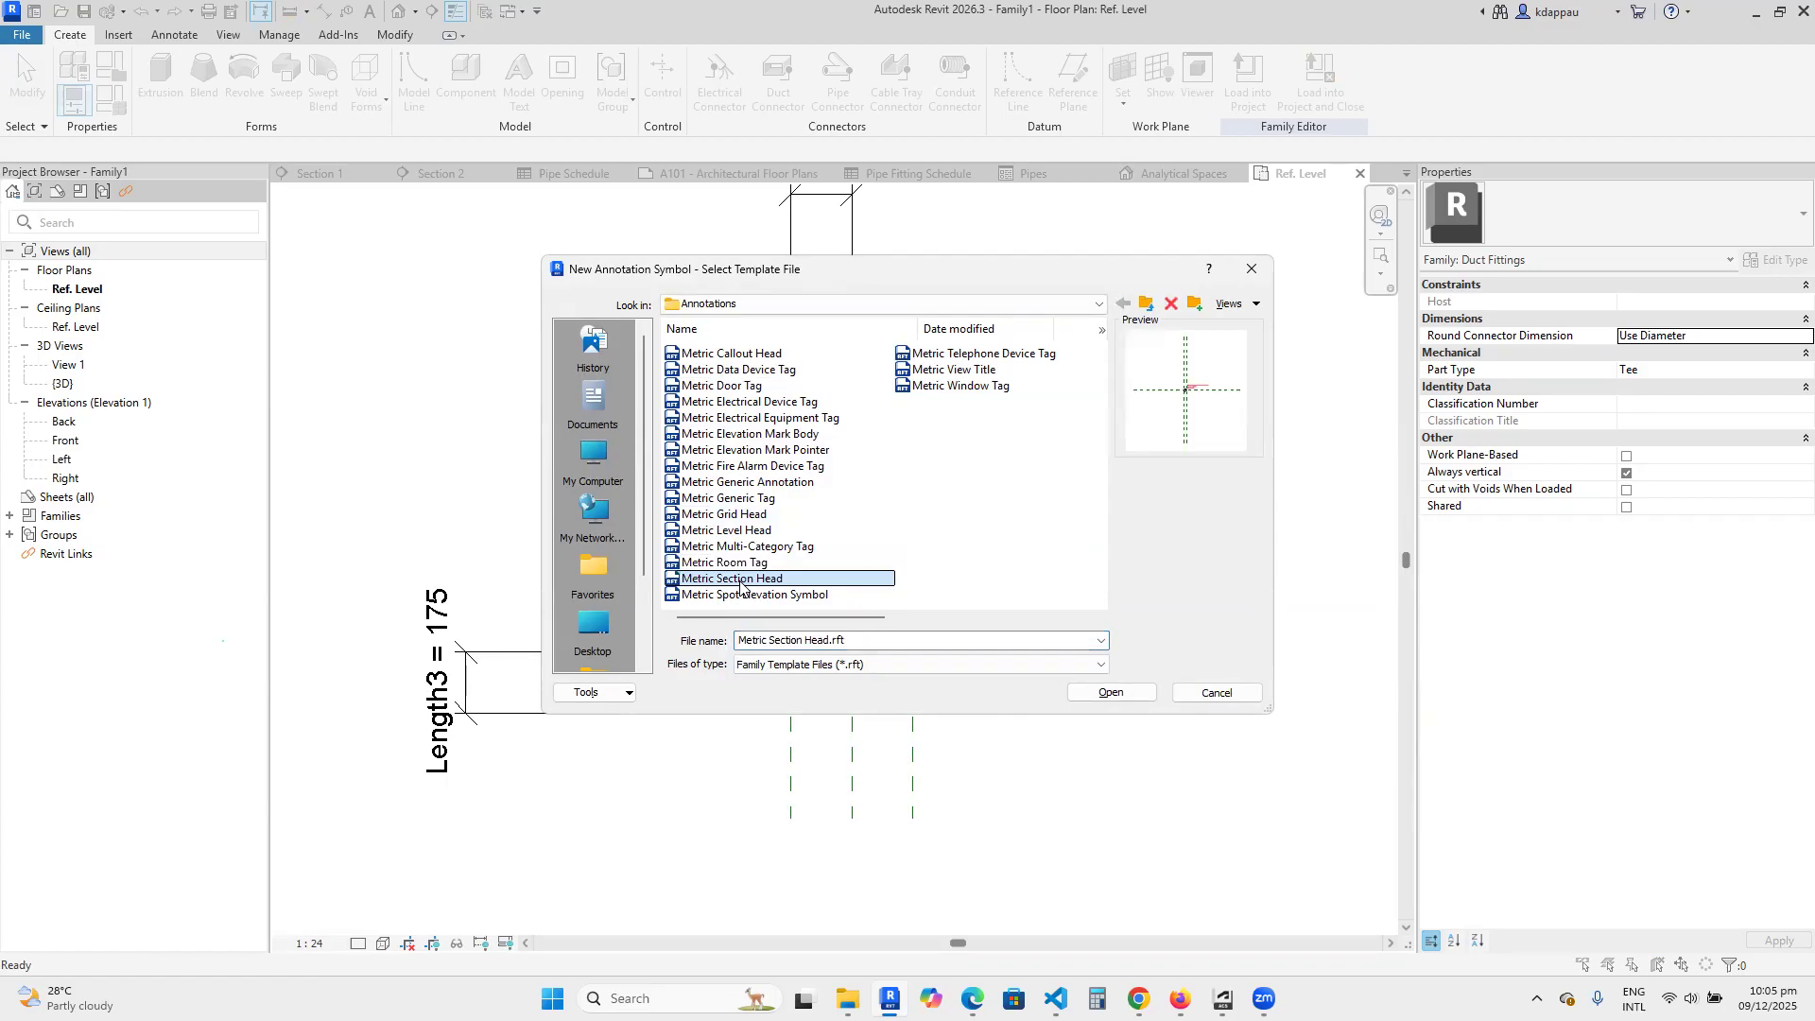
pyautogui.click(736, 564)
pyautogui.click(734, 533)
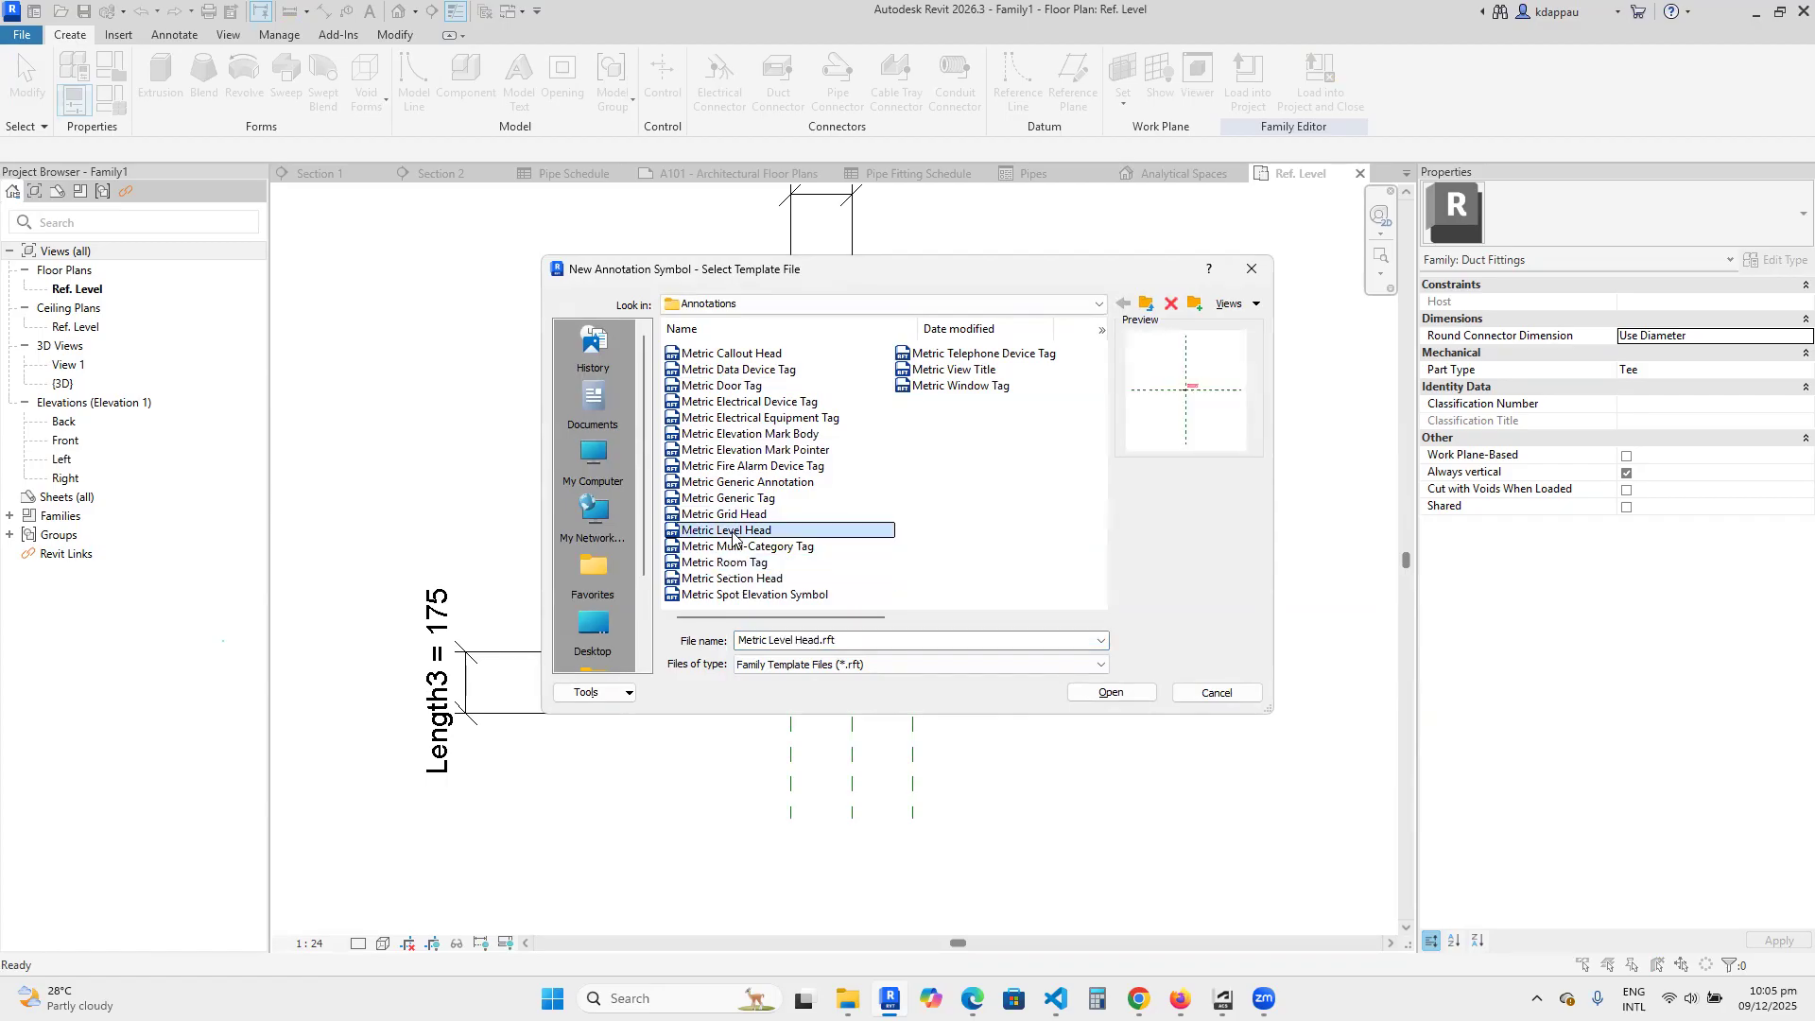
pyautogui.click(728, 515)
pyautogui.click(729, 499)
pyautogui.click(737, 467)
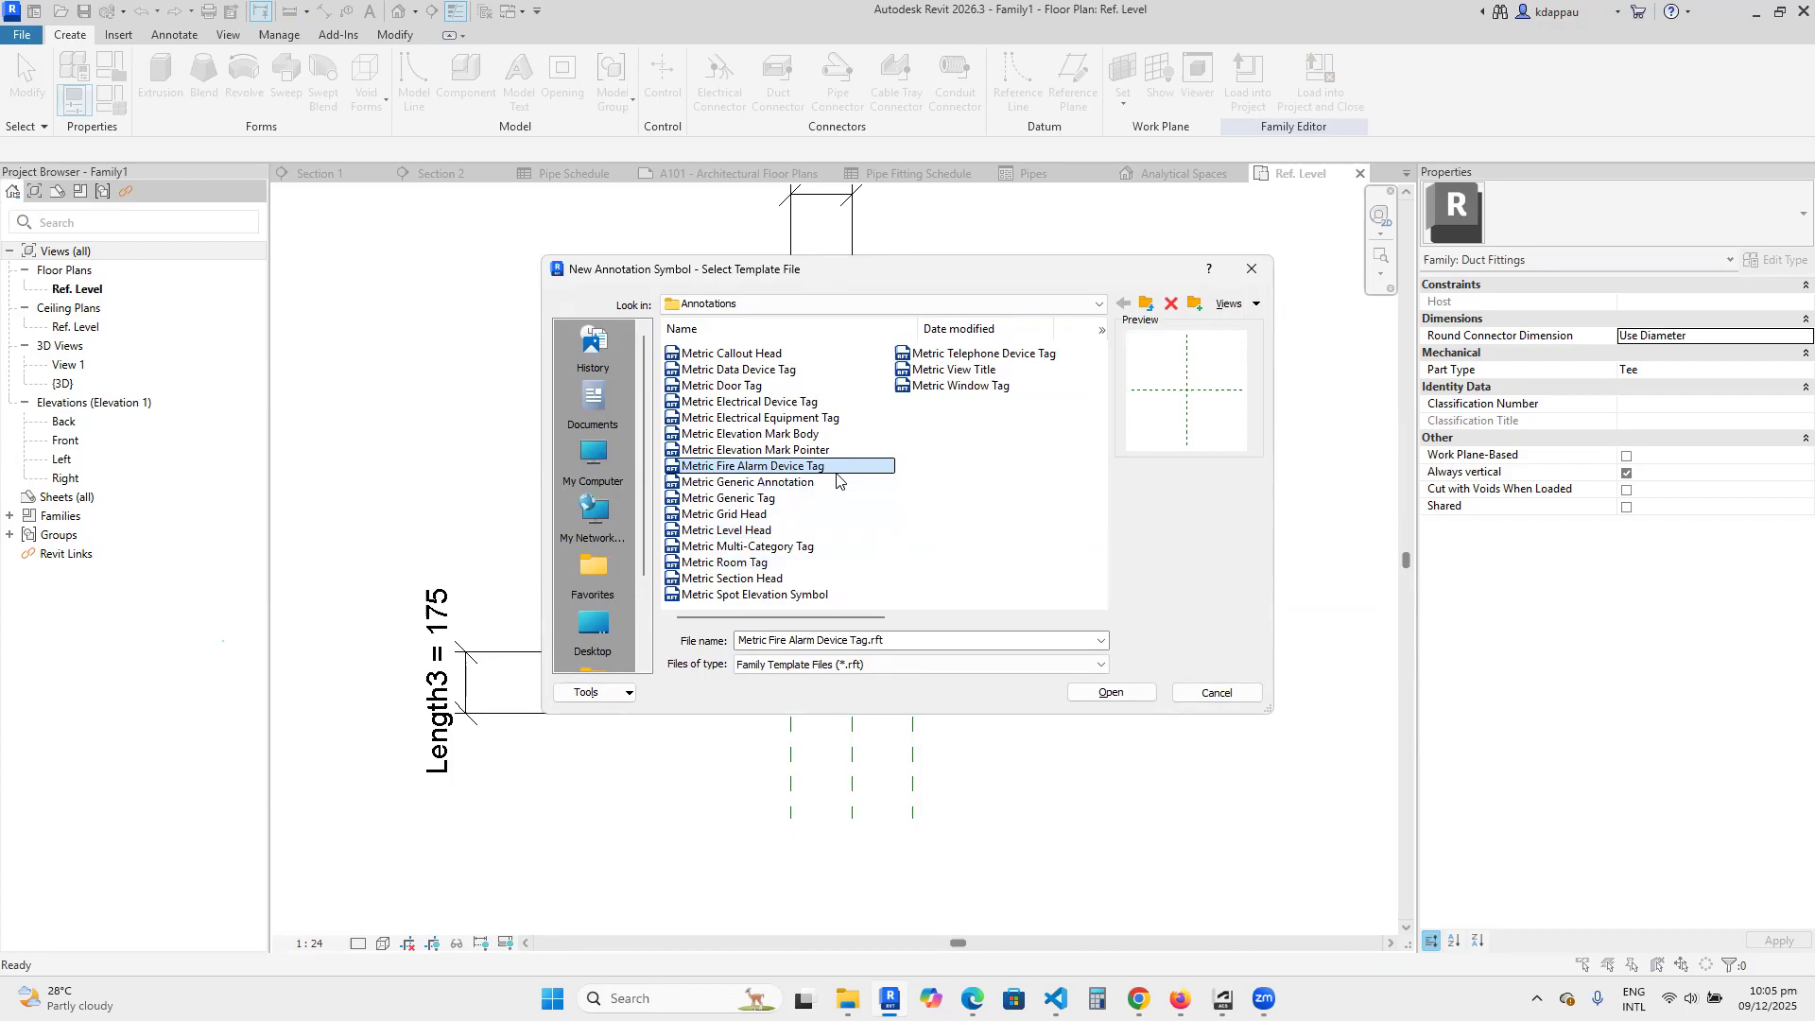
pyautogui.click(753, 418)
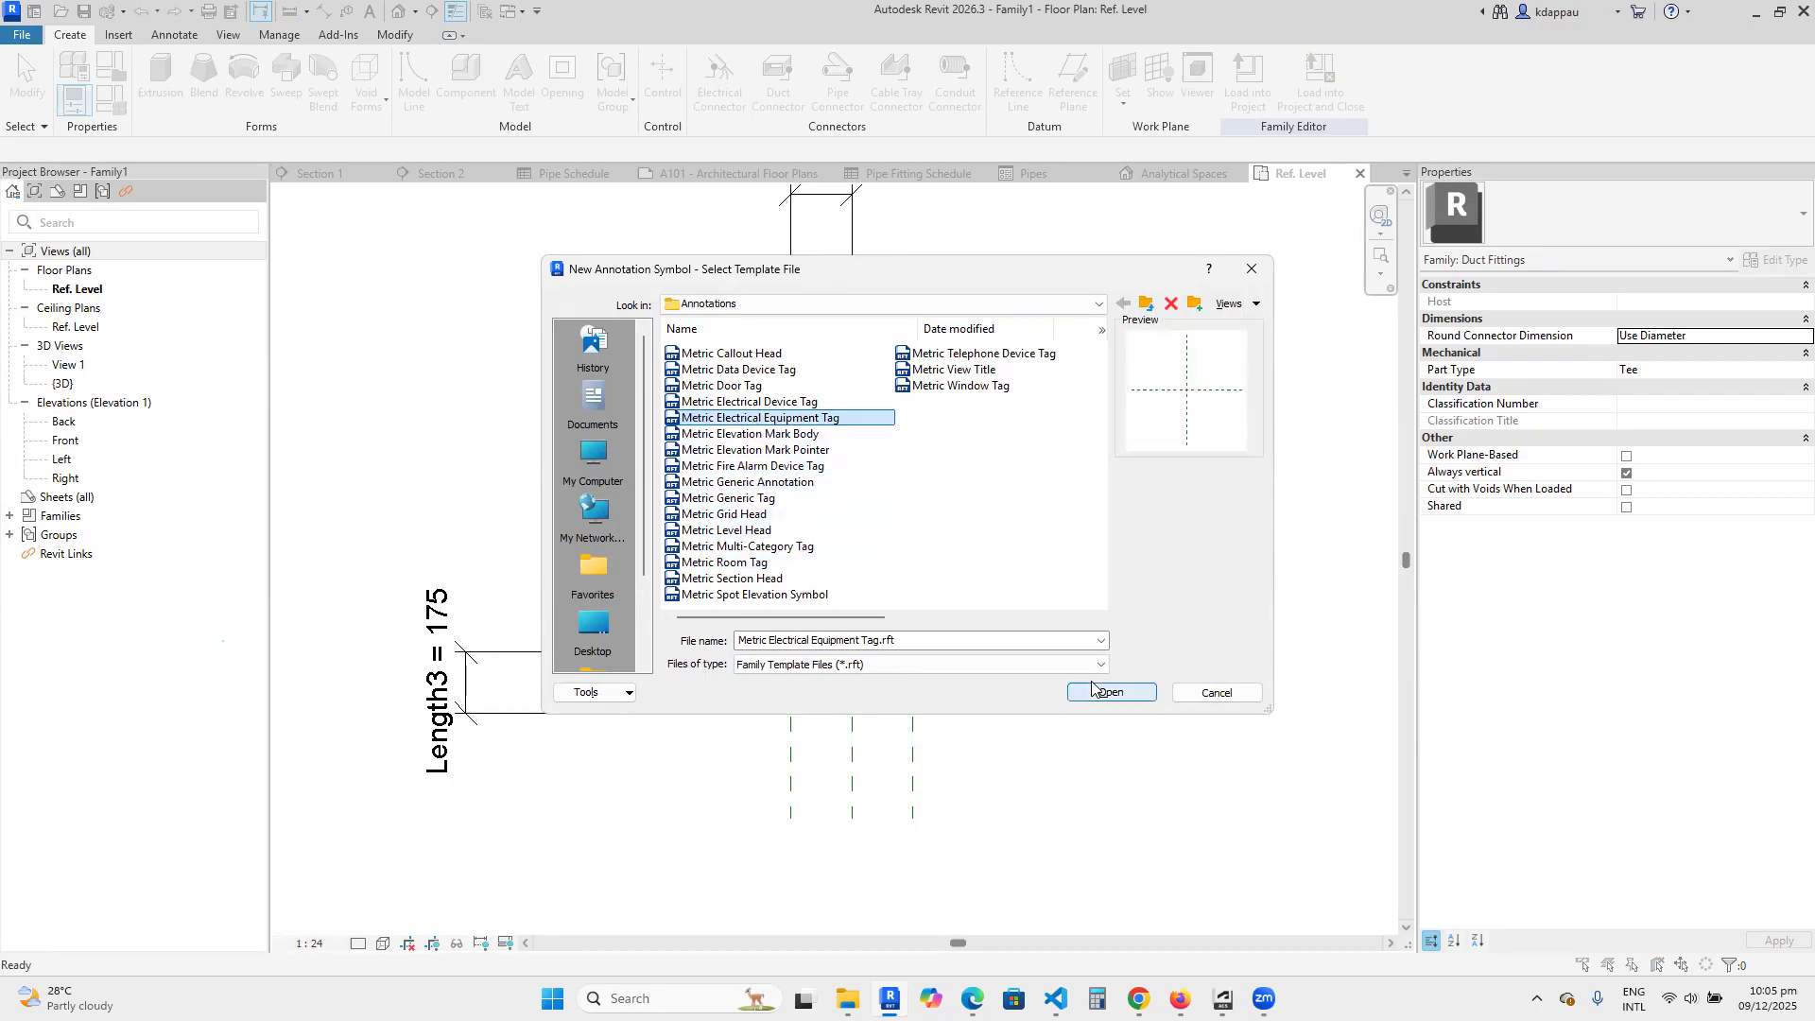
pyautogui.click(1106, 694)
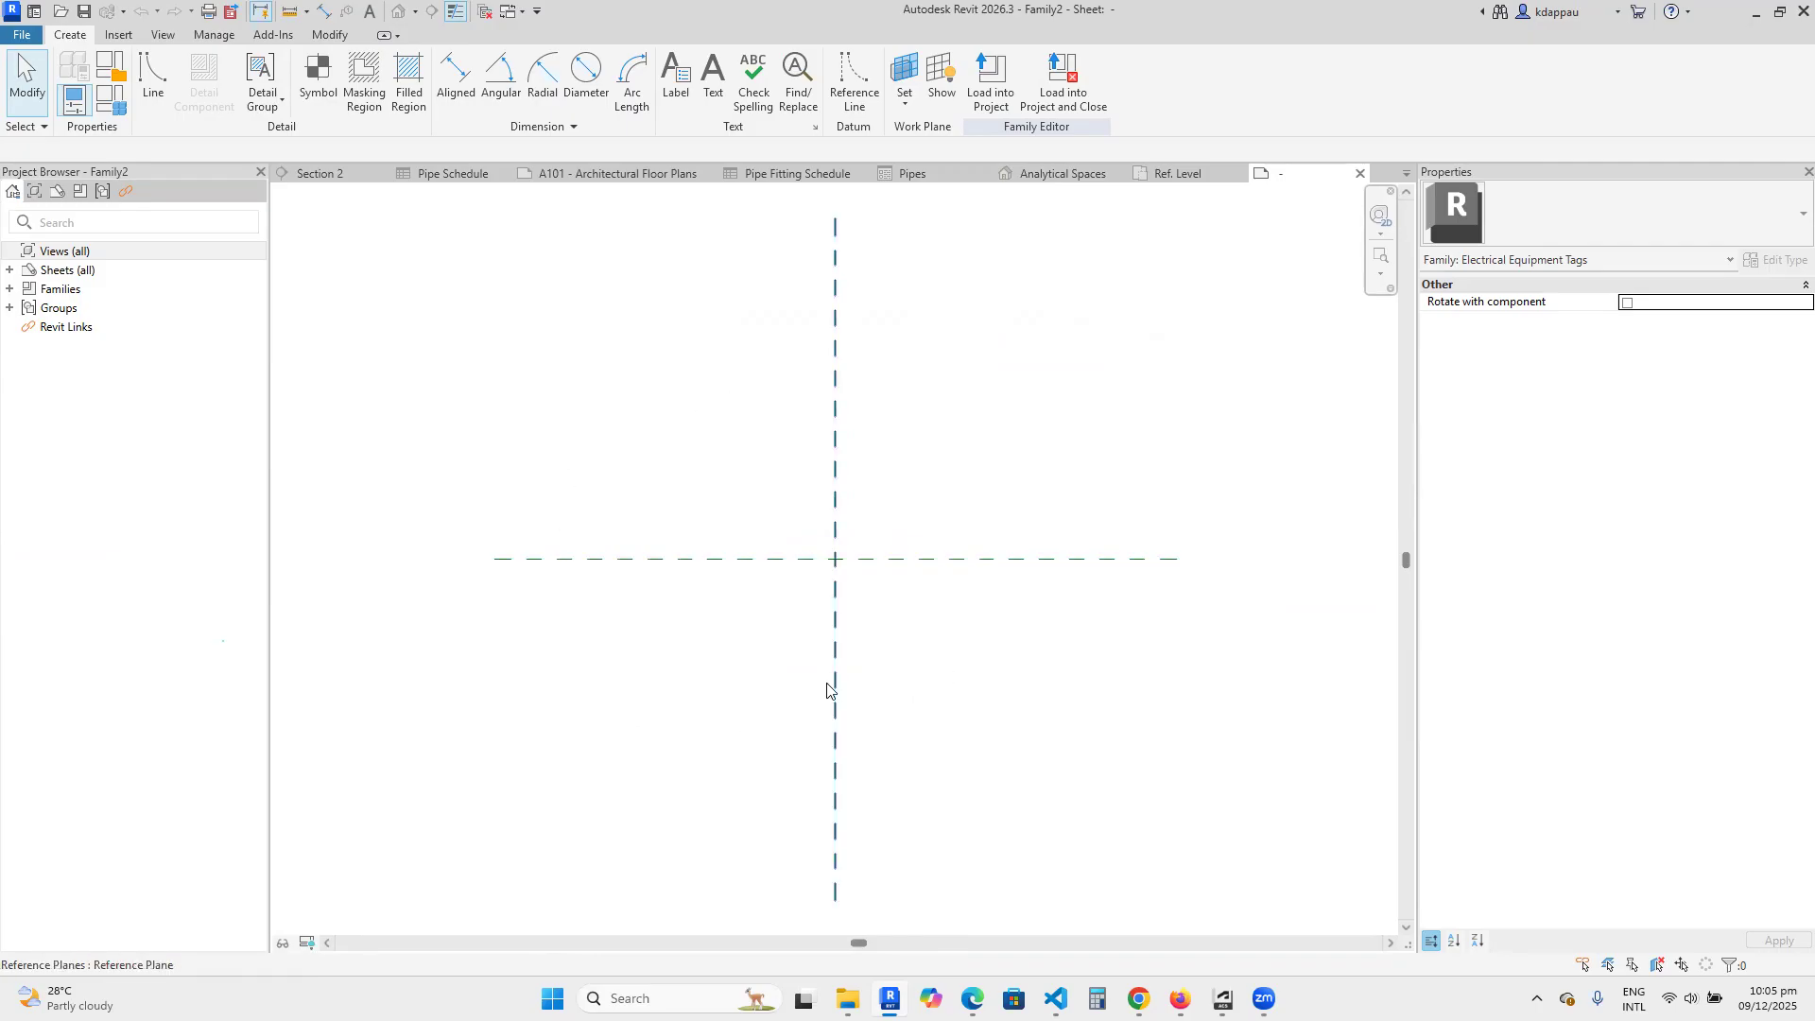
# Create a new title block family from the A2 metric template and inspect its blank sheet border.
pyautogui.click(21, 35)
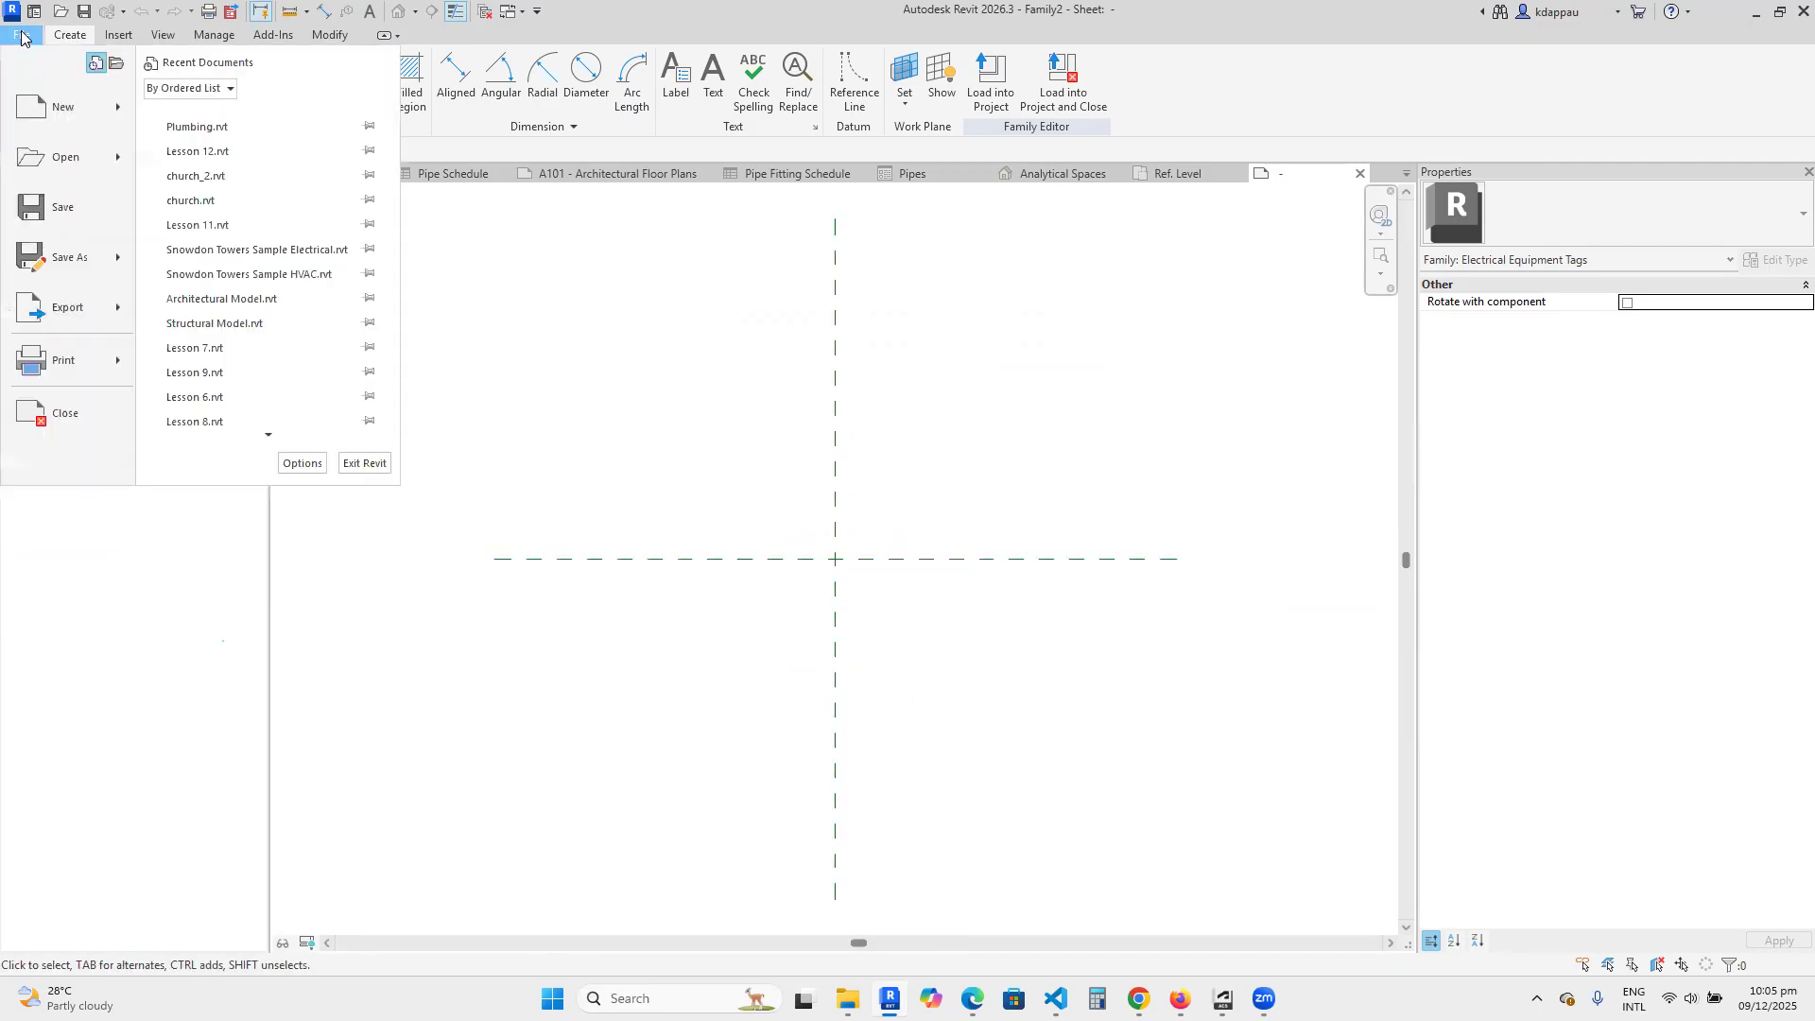
pyautogui.moveTo(57, 108)
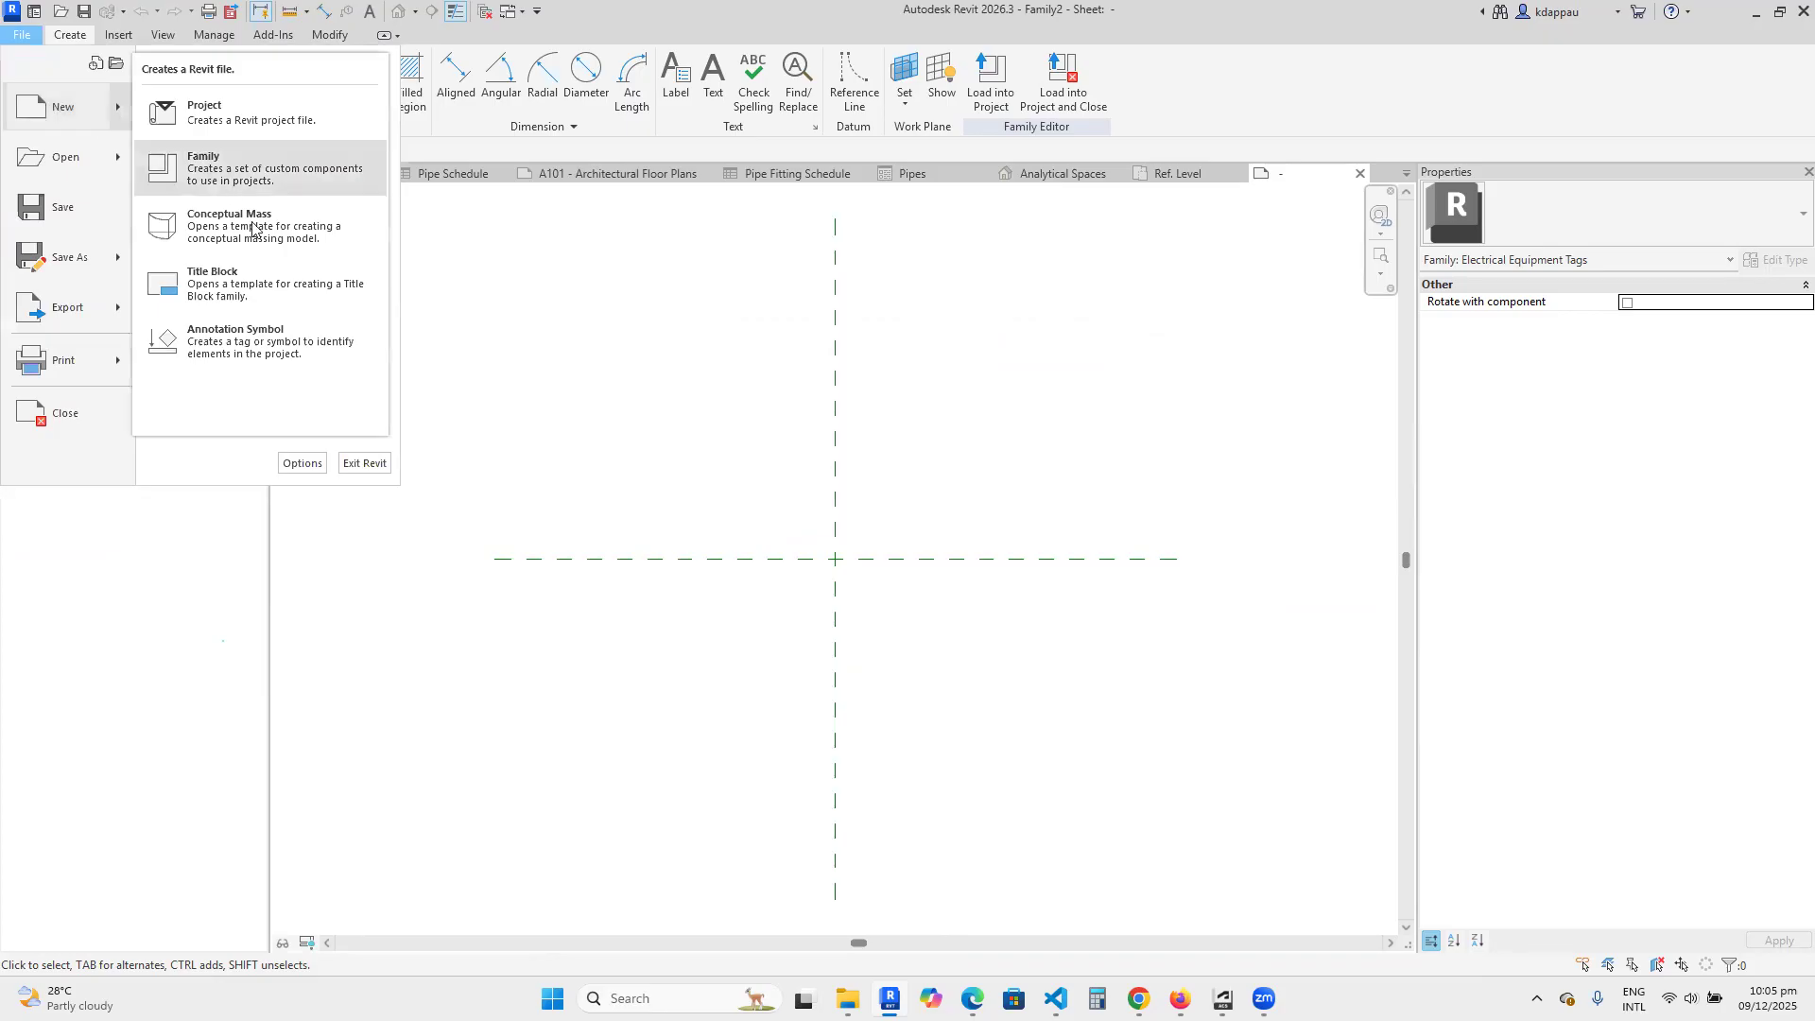
pyautogui.click(272, 289)
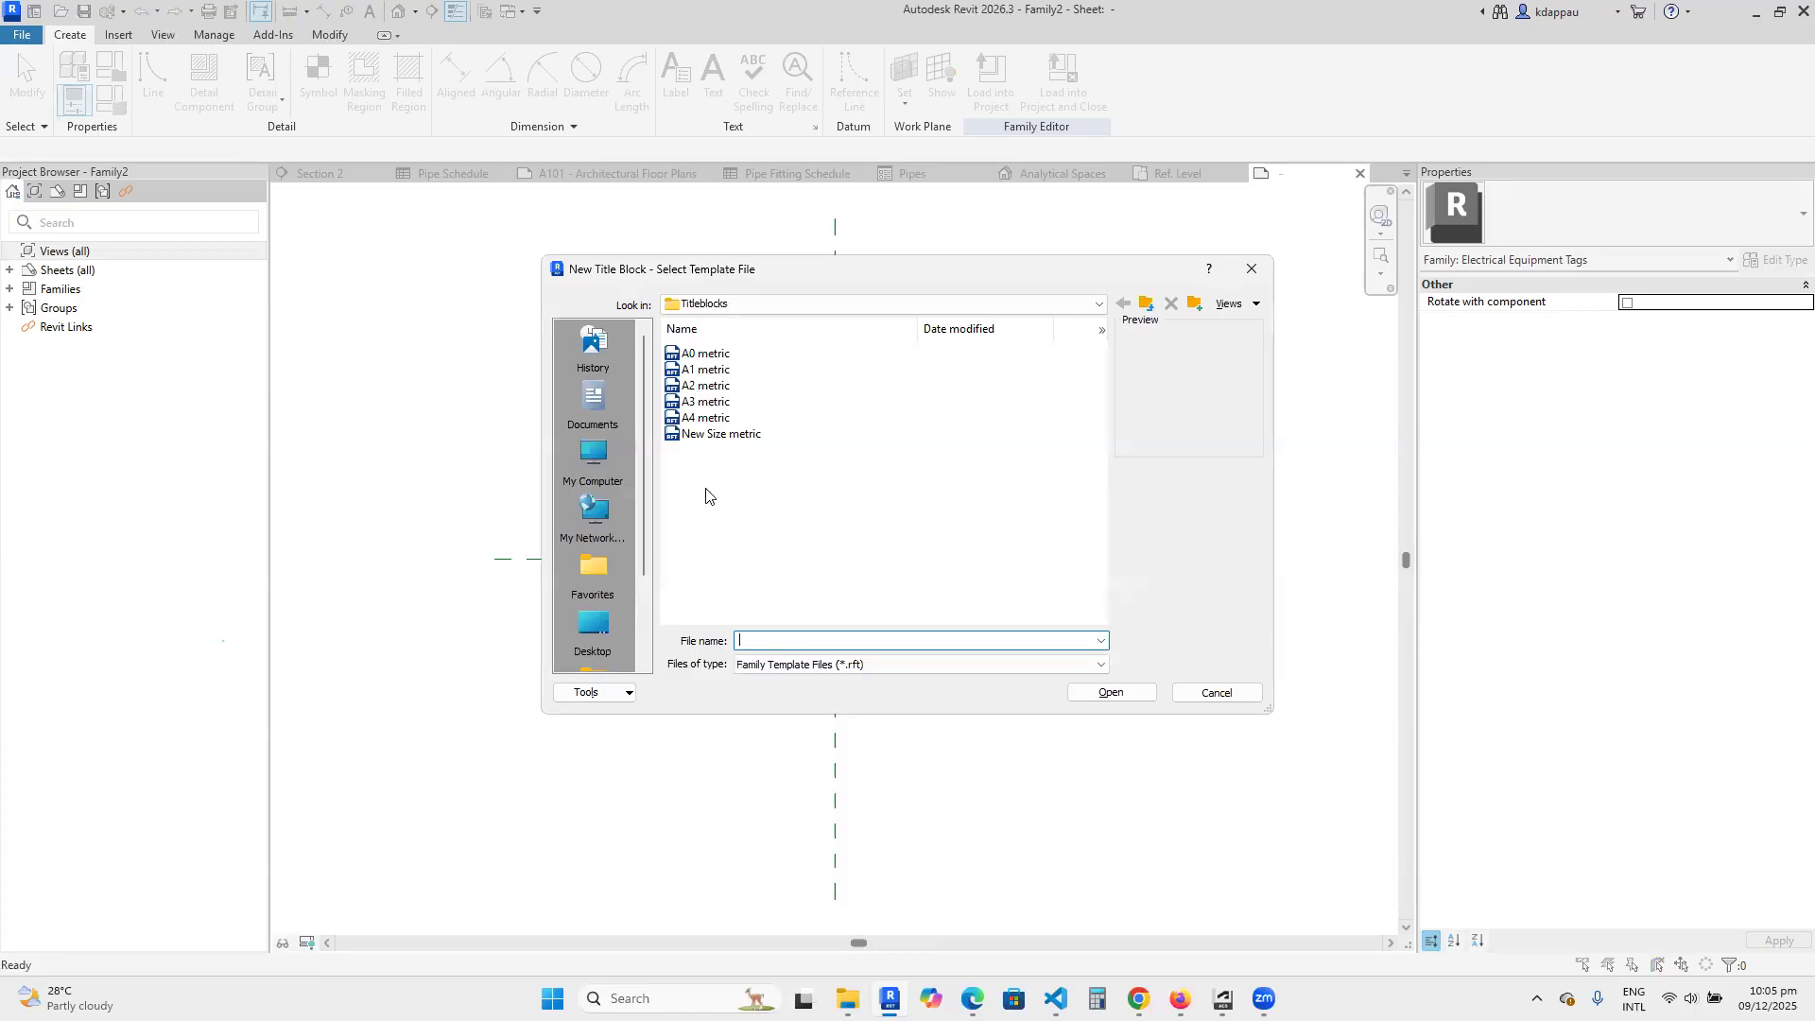
pyautogui.click(707, 385)
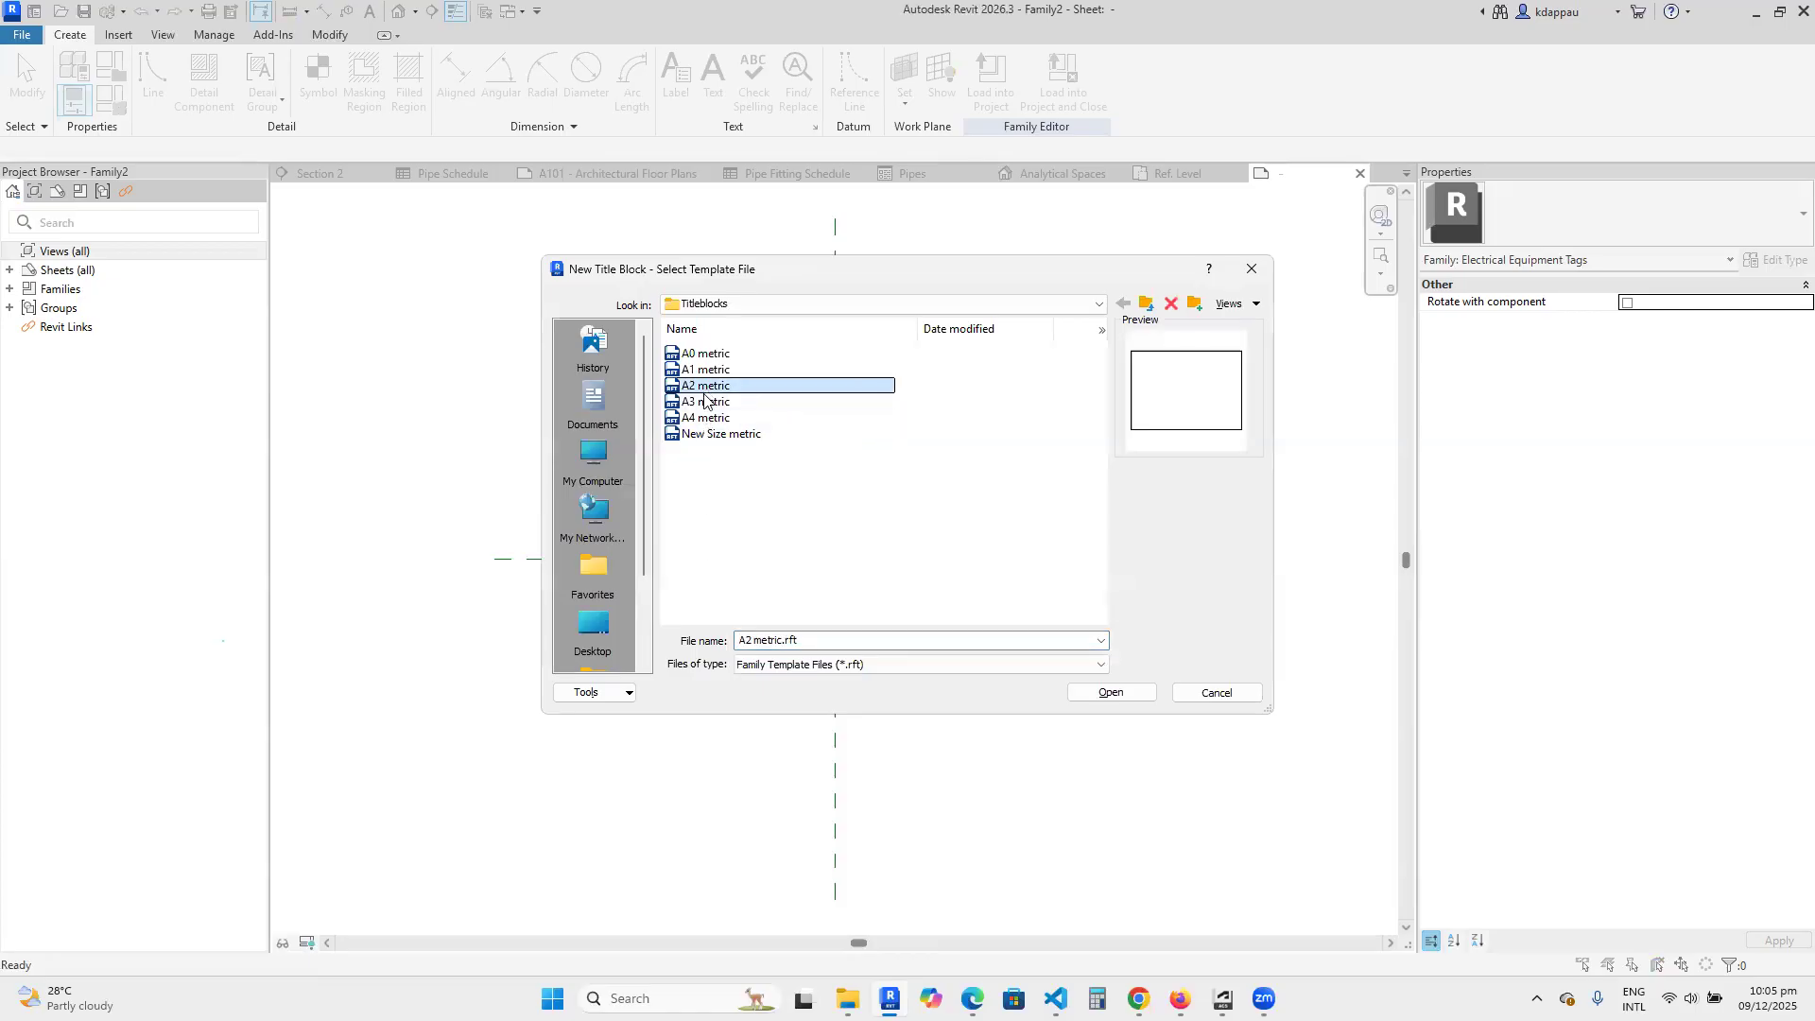
pyautogui.click(1110, 693)
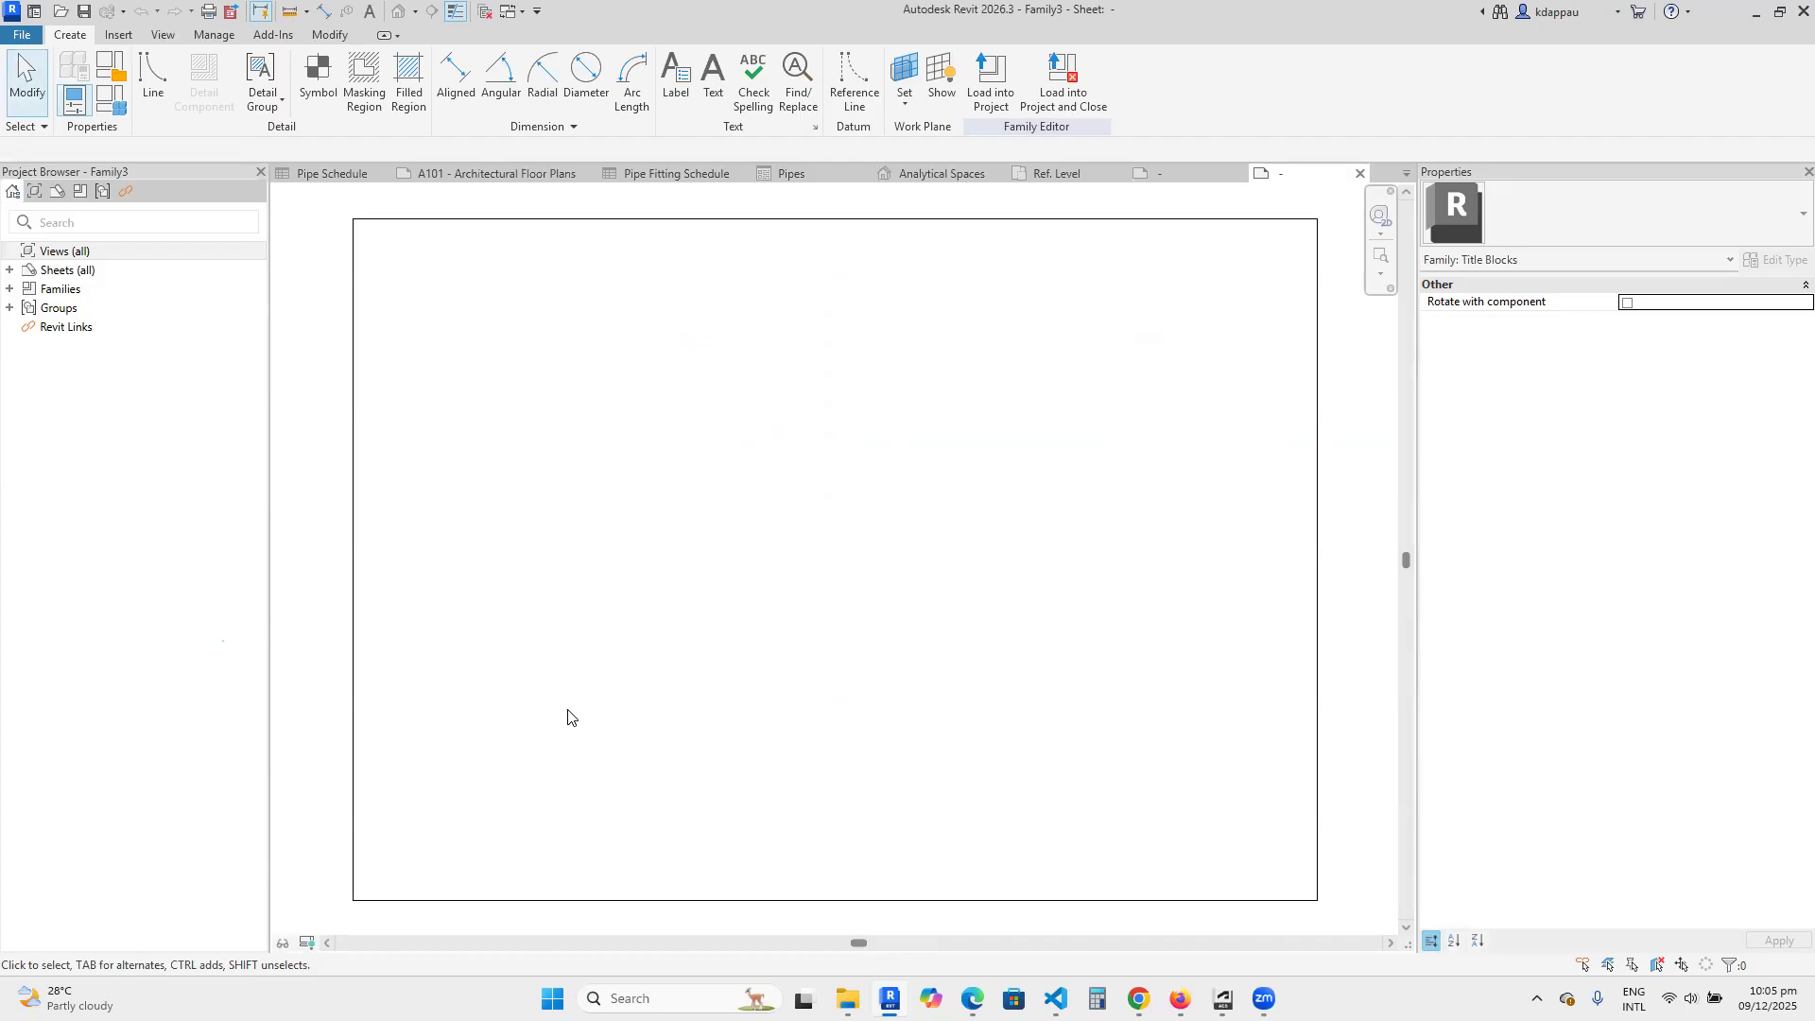
pyautogui.scroll(-2, 827, 667)
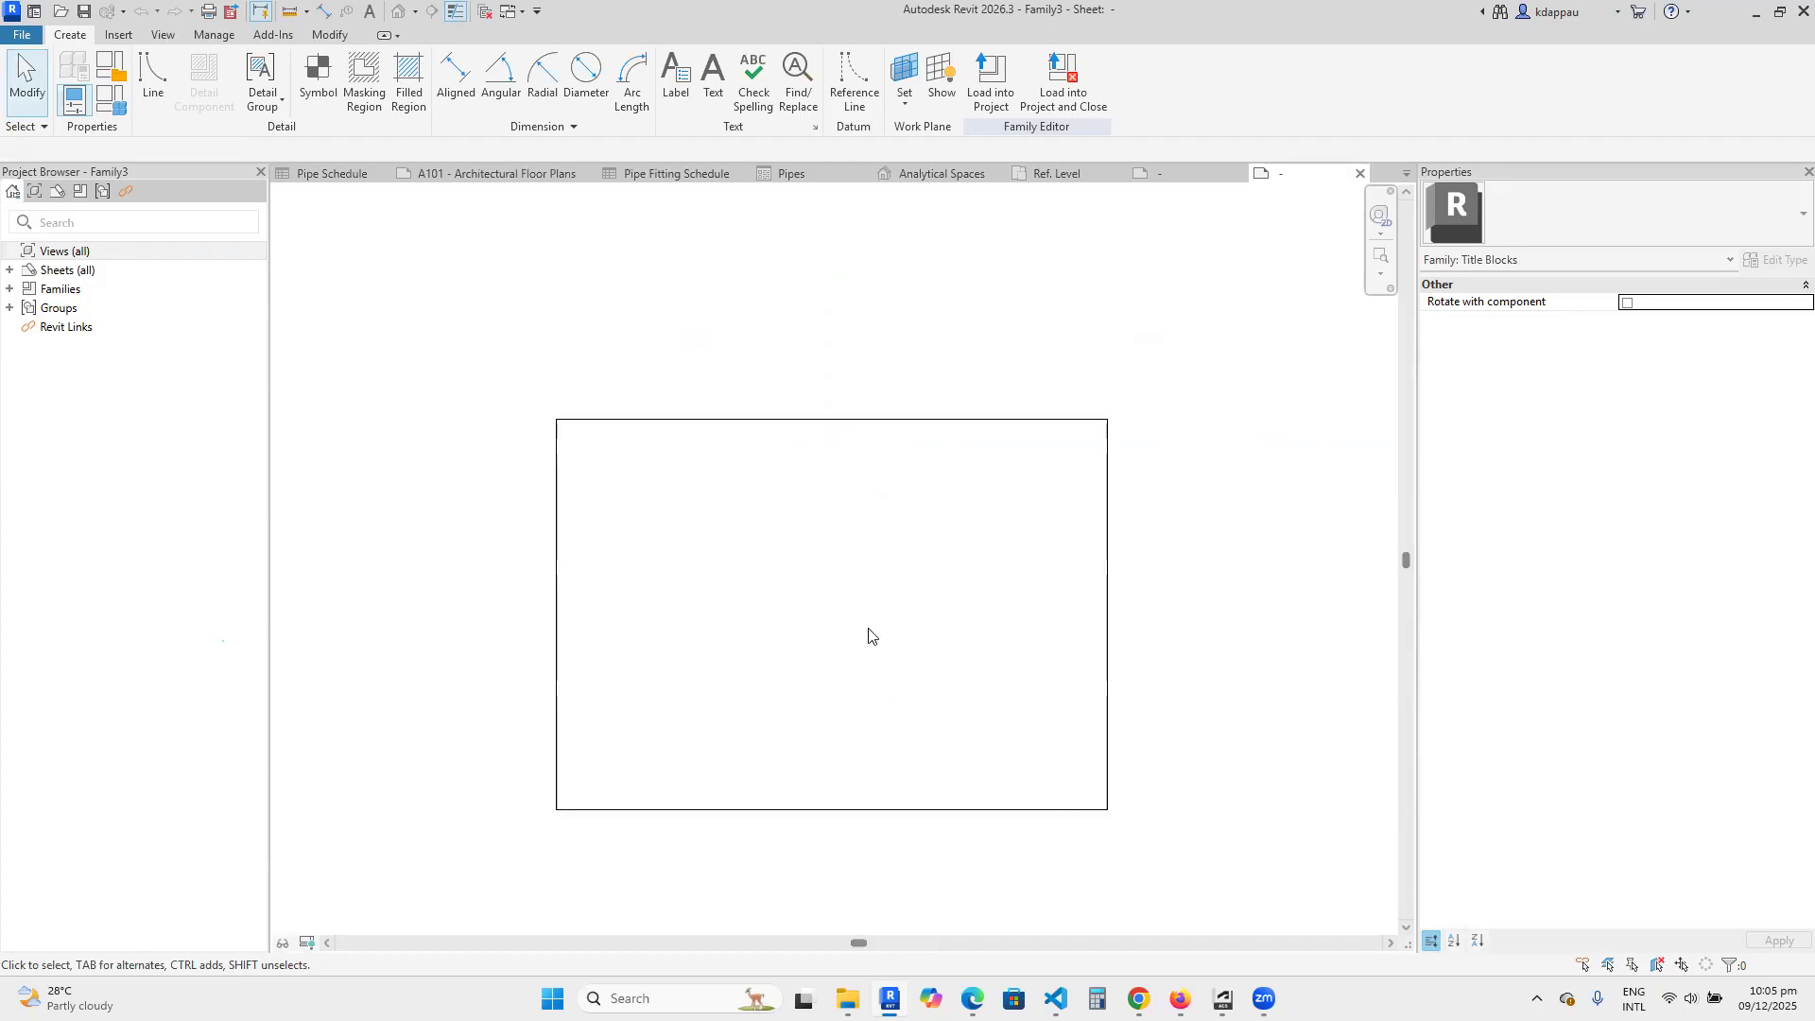
pyautogui.scroll(-2, 705, 668)
pyautogui.scroll(2, 857, 725)
pyautogui.scroll(2, 482, 592)
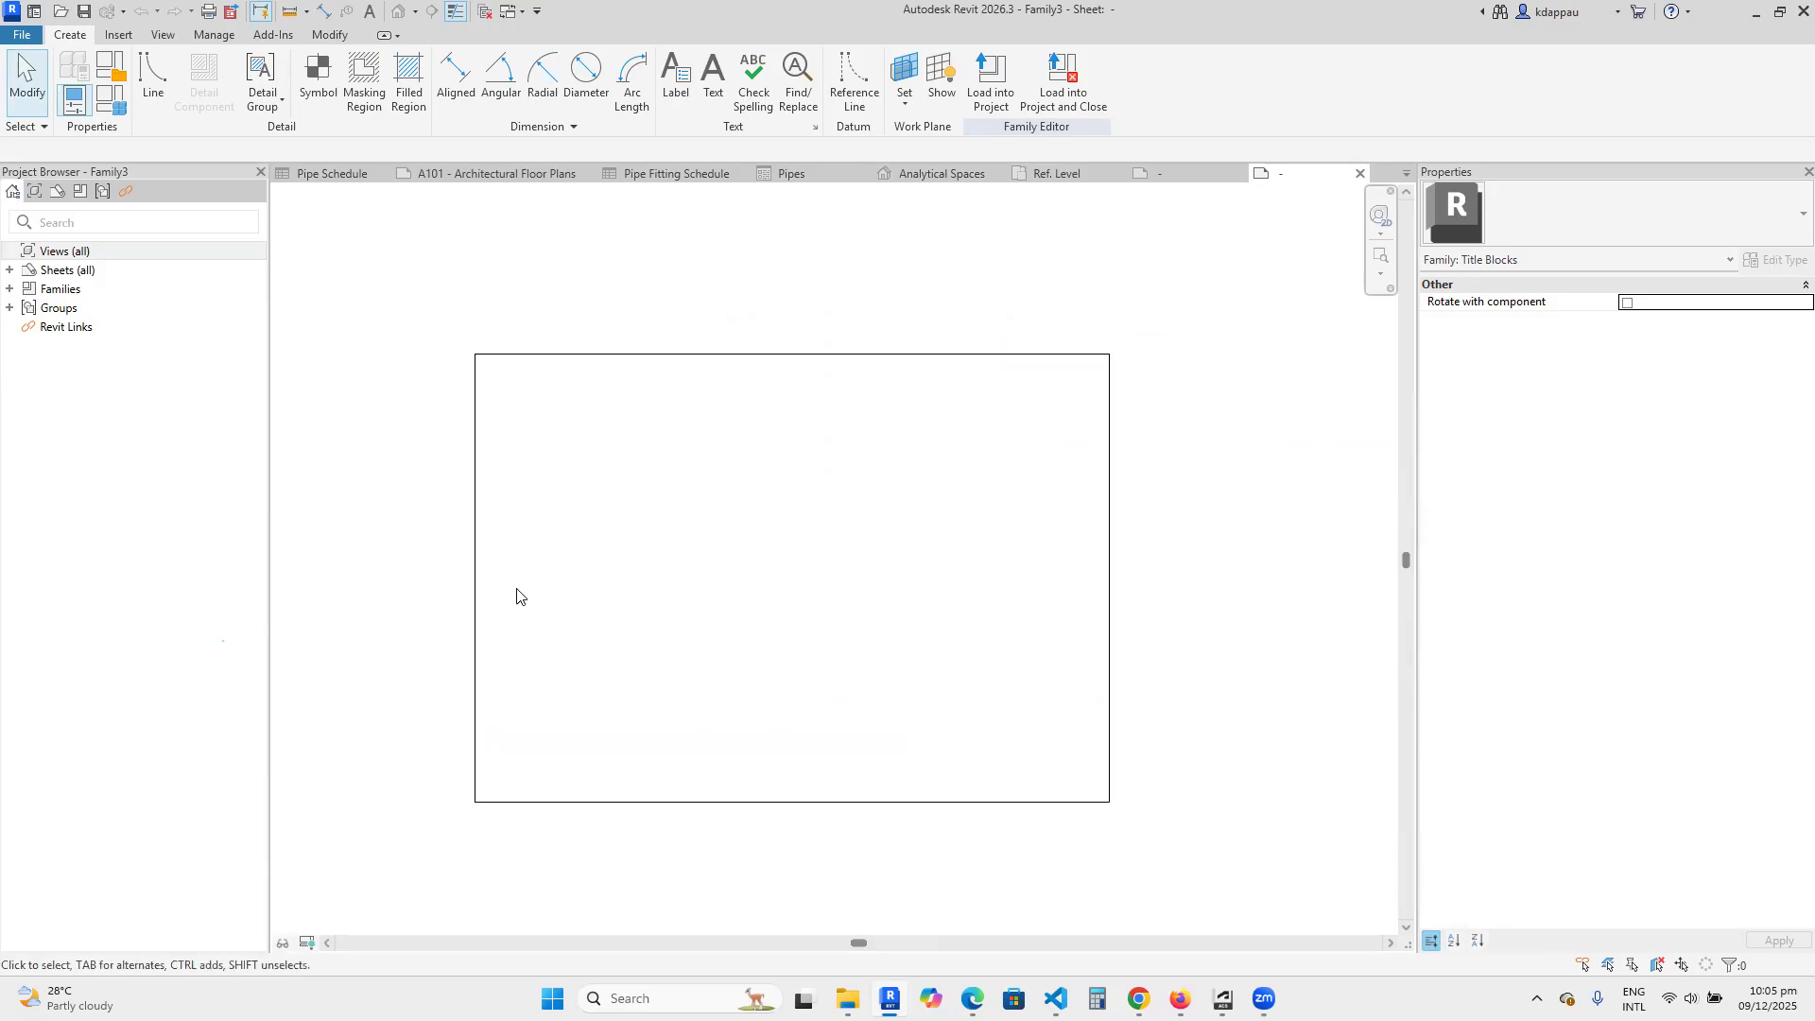
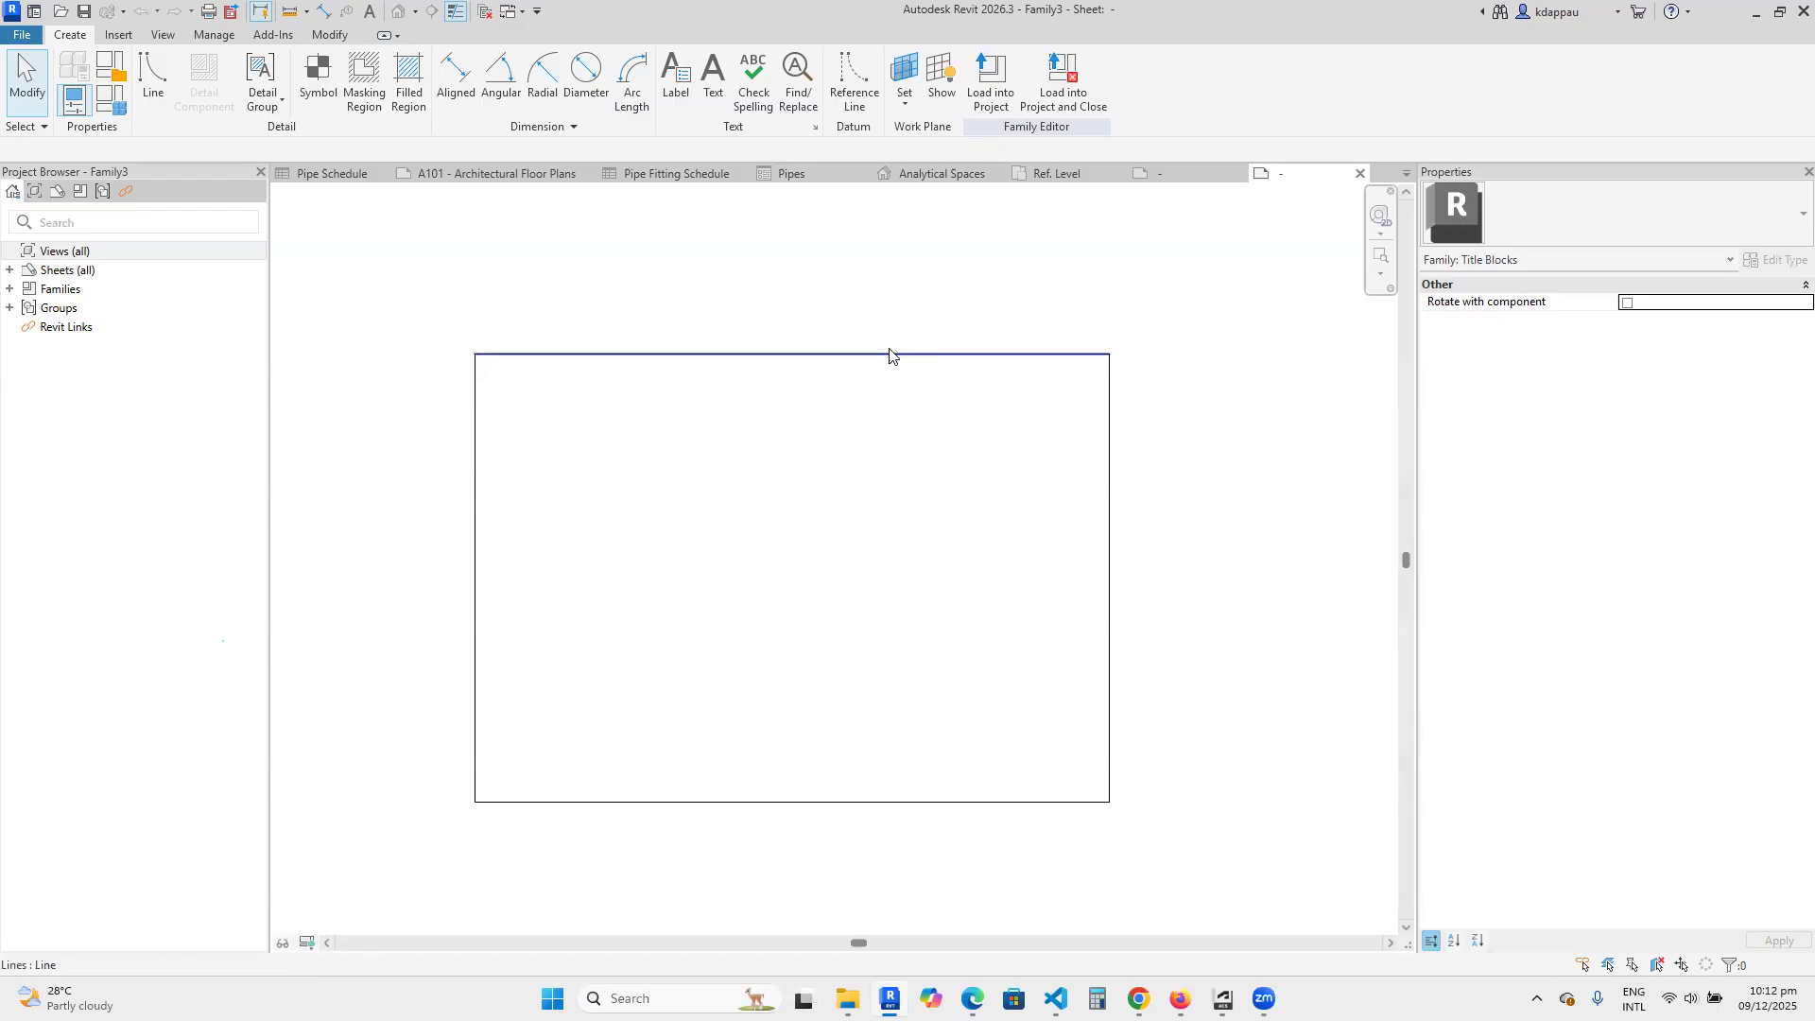
pyautogui.scroll(2, 588, 642)
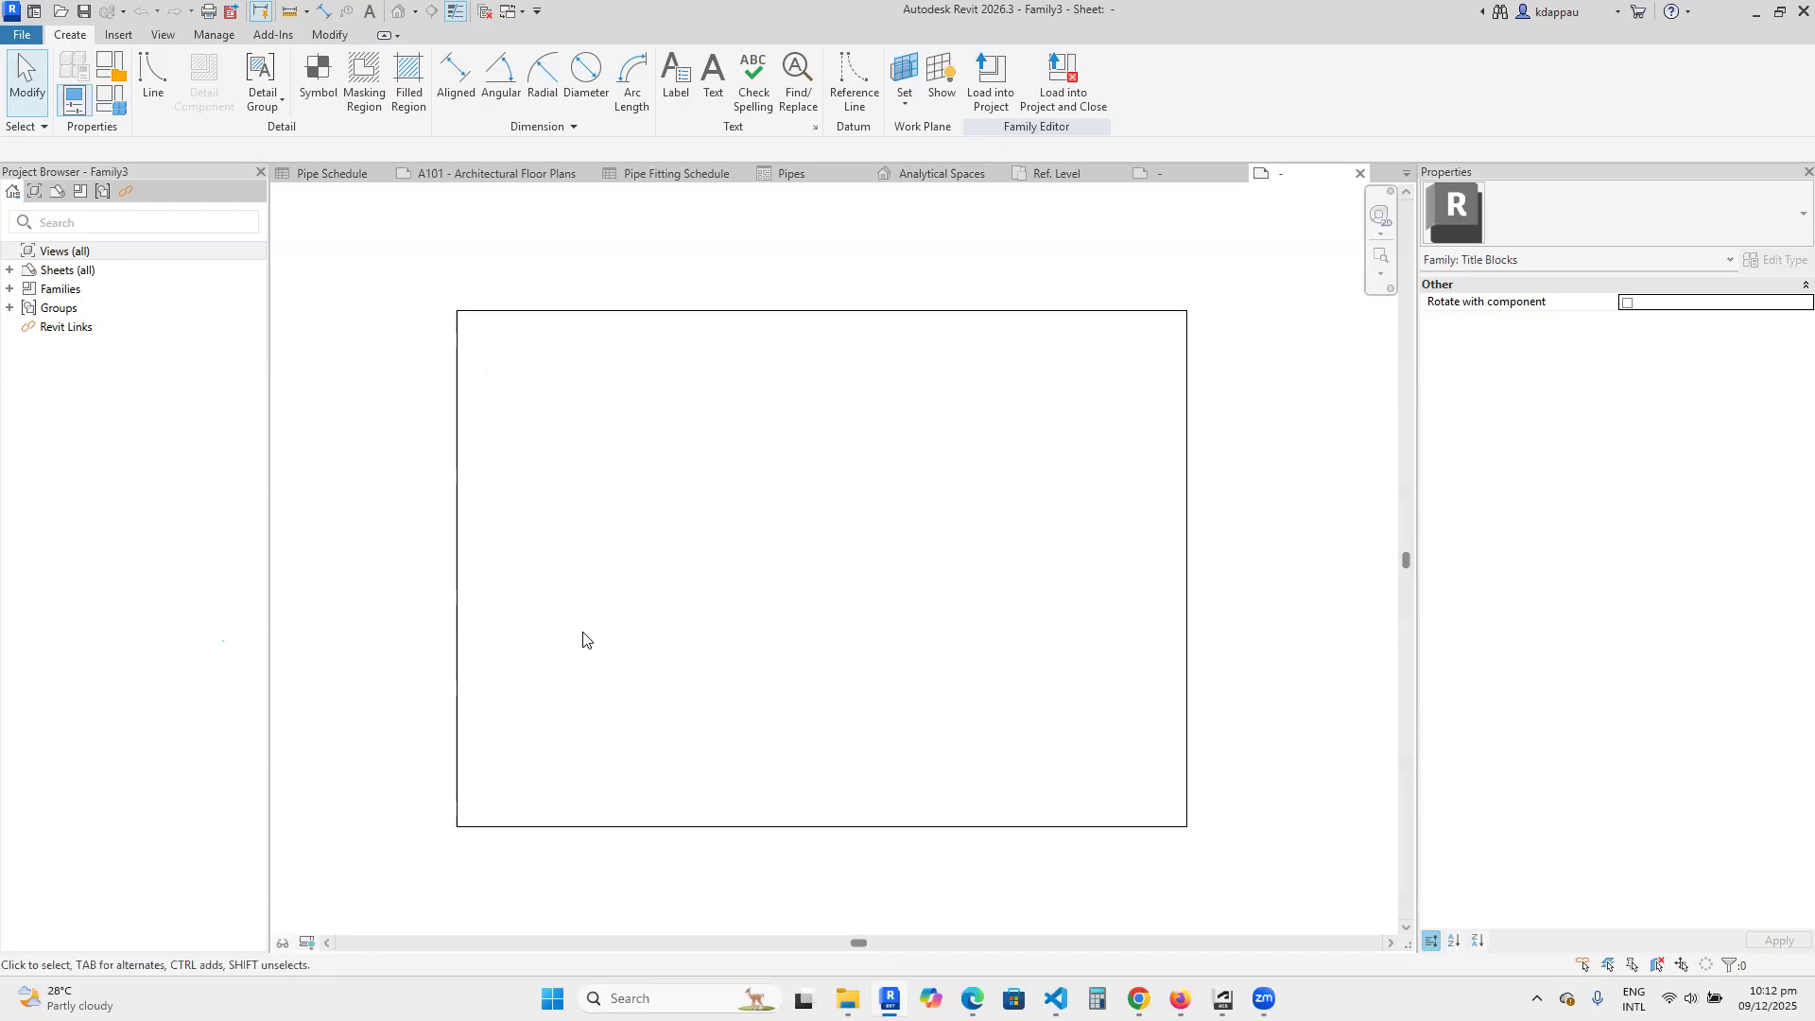
pyautogui.scroll(-2, 648, 621)
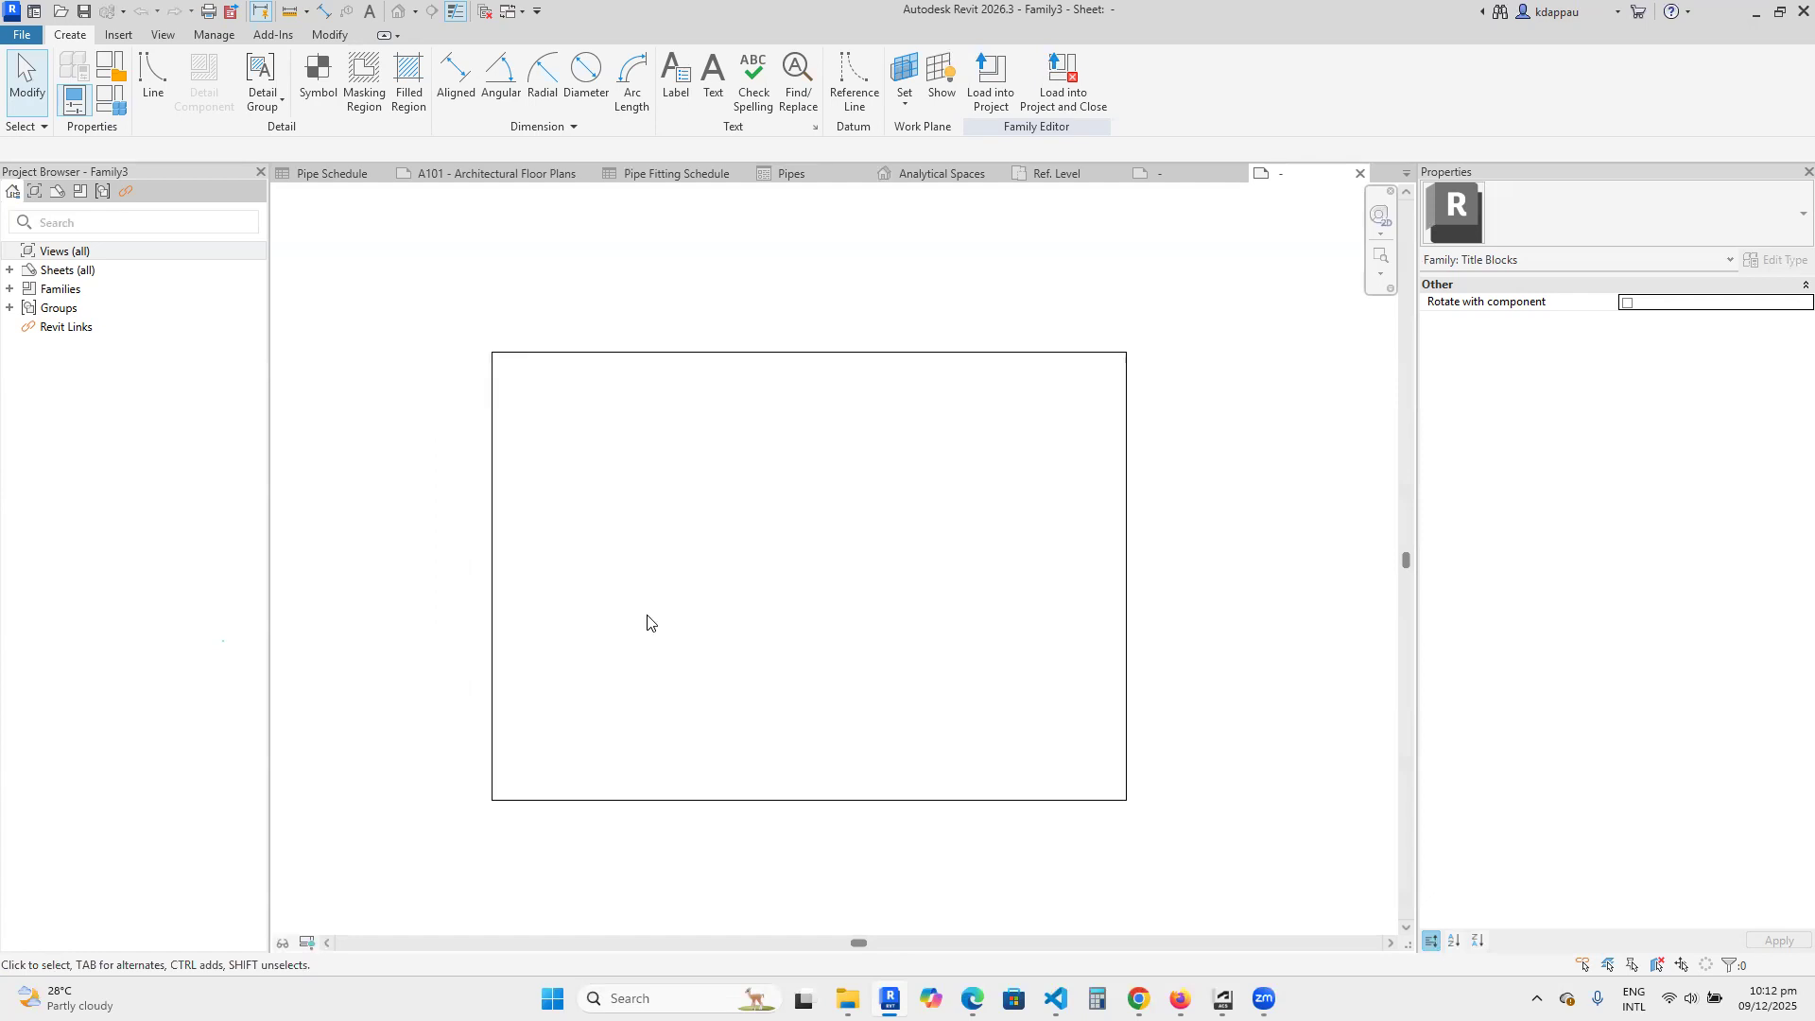
pyautogui.scroll(1, 680, 636)
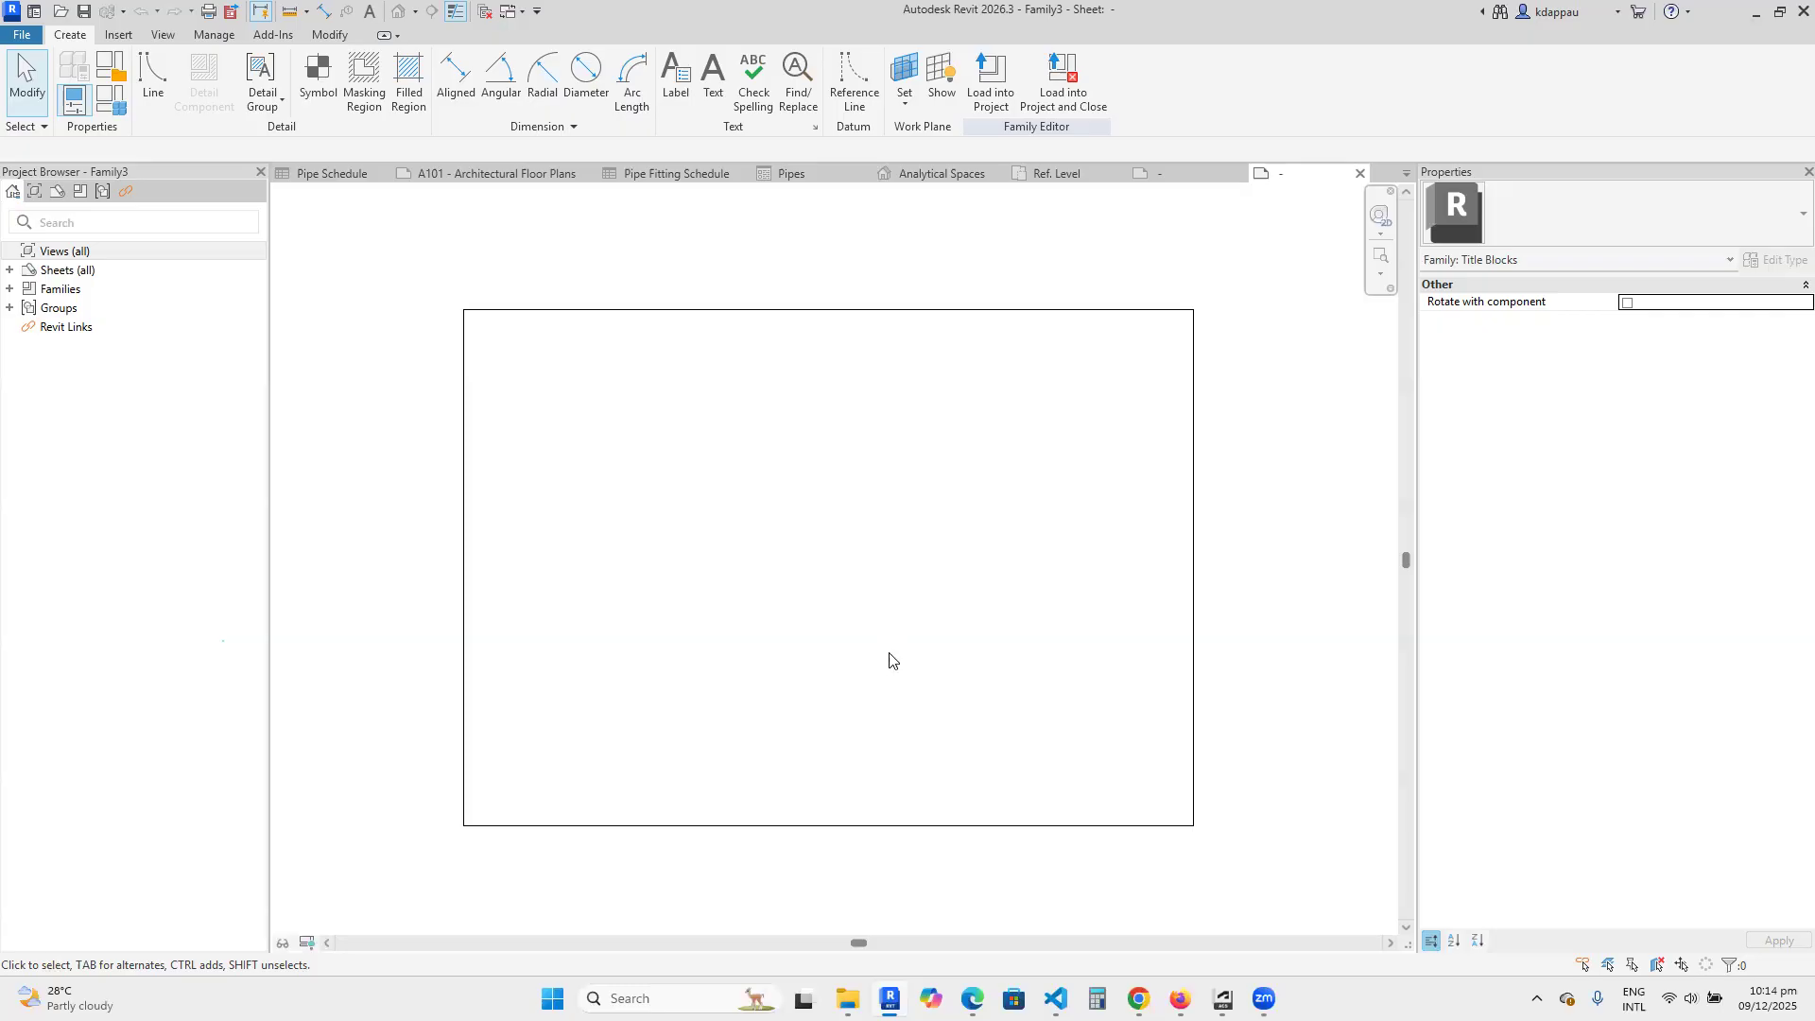
# Close the title block, electrical equipment tag and duct tee families to return to the Plumbing project.
pyautogui.click(1358, 176)
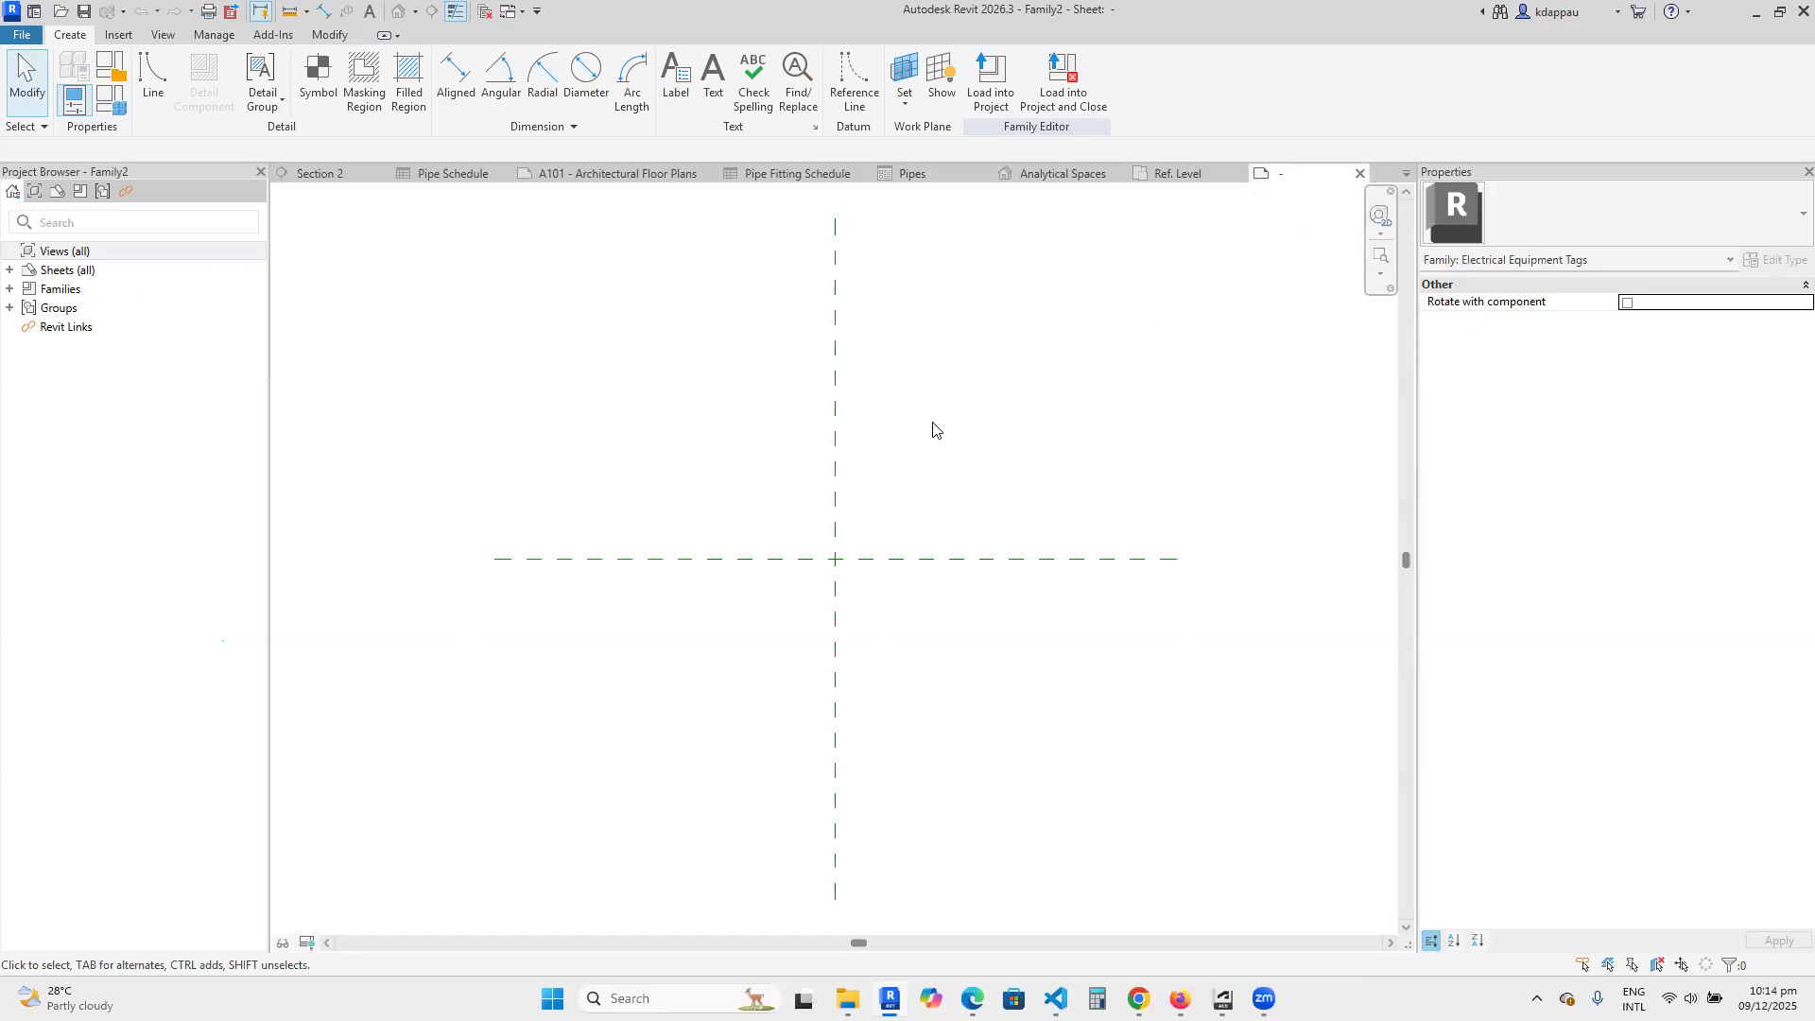
pyautogui.click(1359, 174)
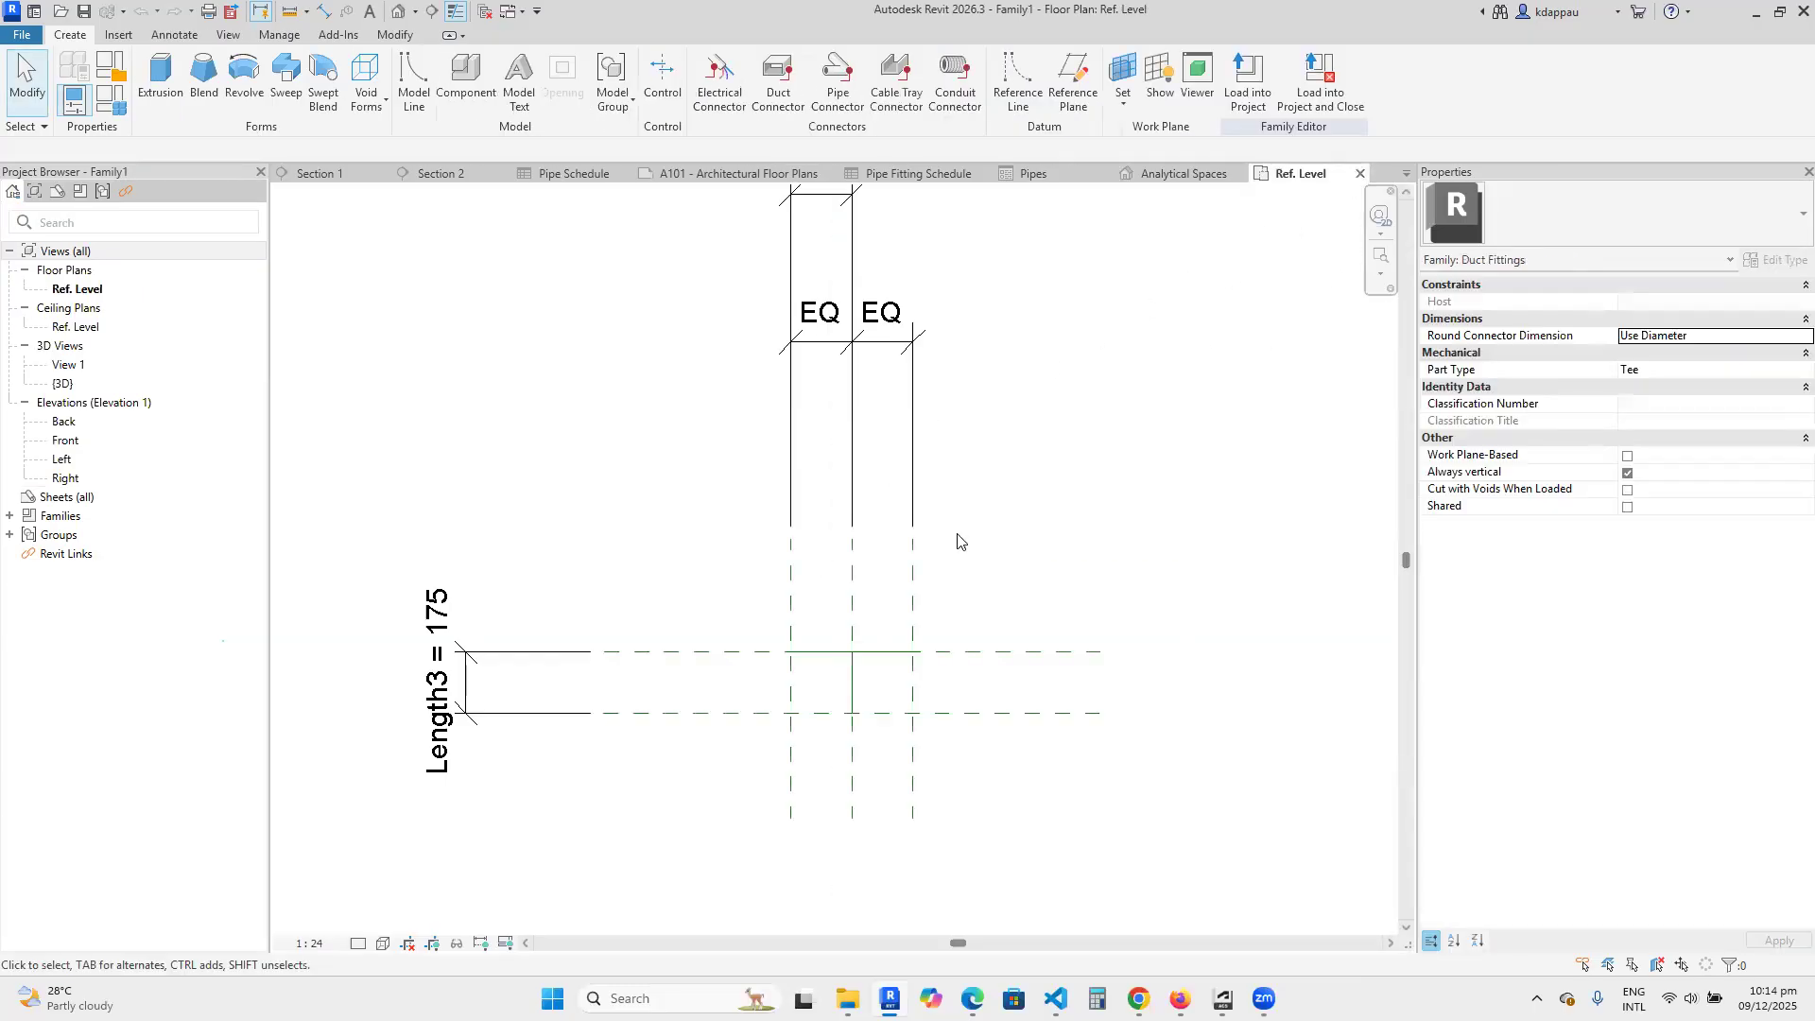
pyautogui.click(1359, 174)
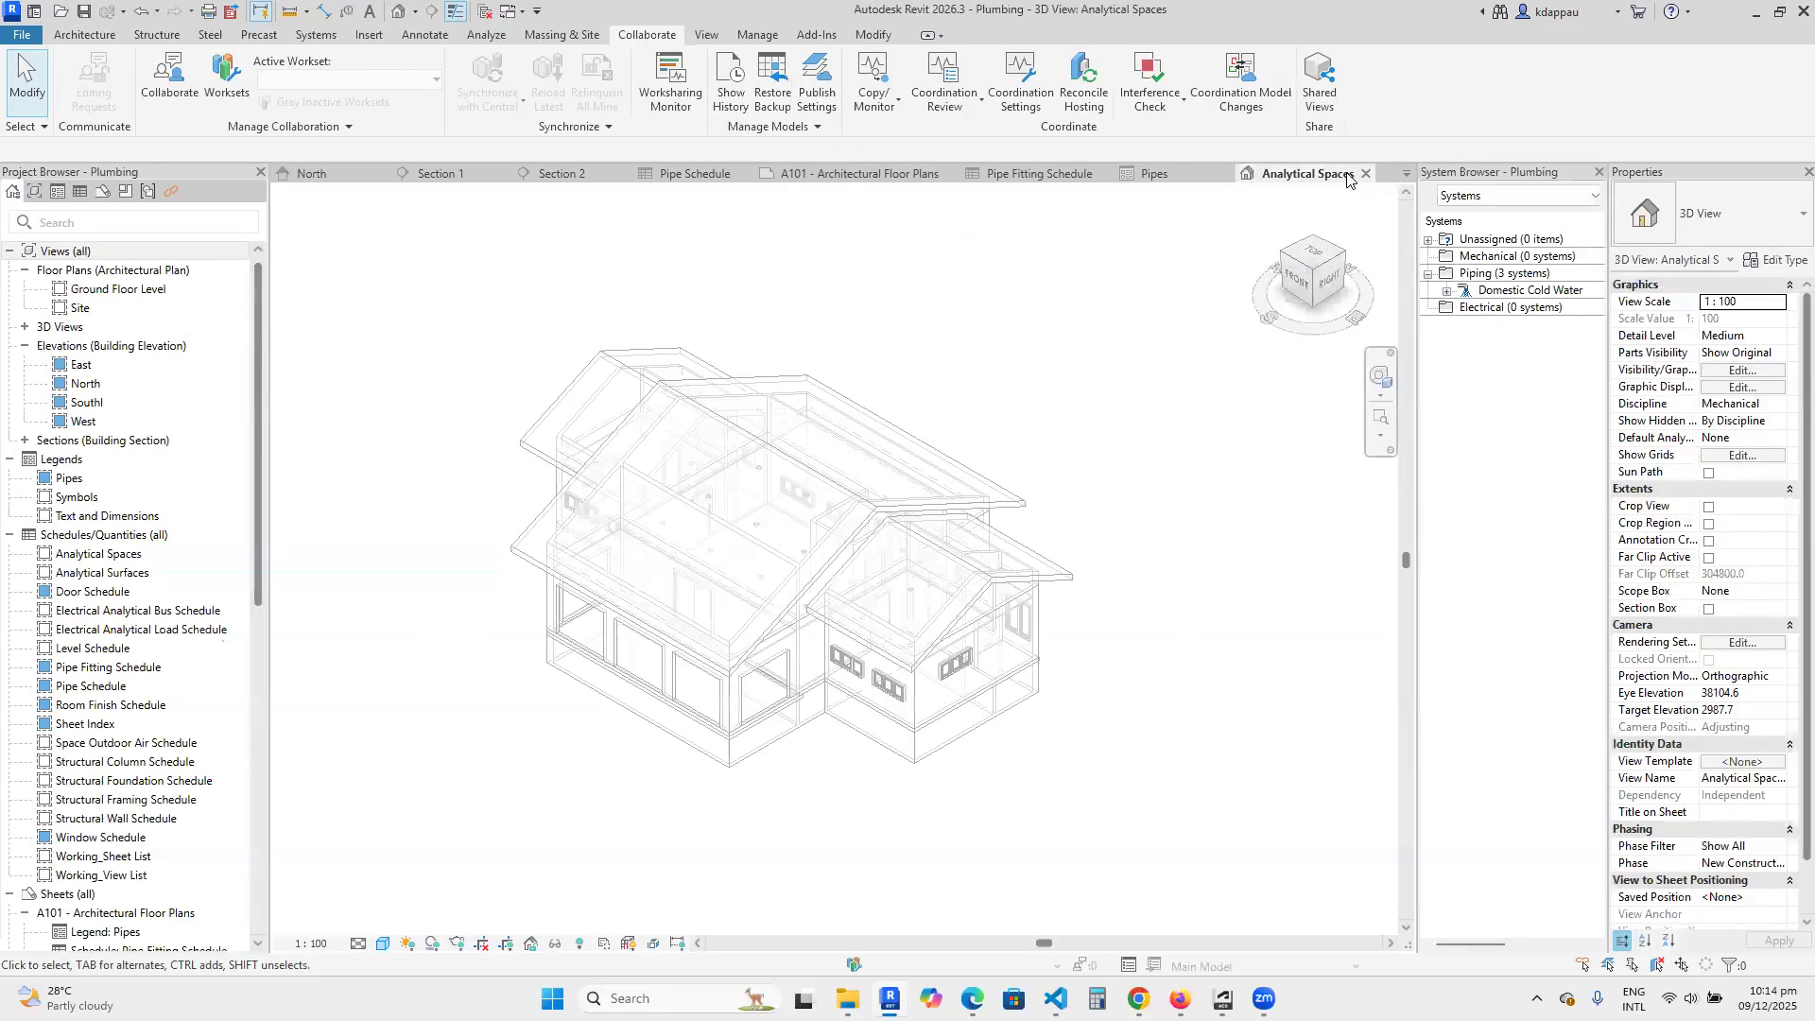
# Close the Analytical Spaces and default 3D views, sheet A101, Pipes legend, Pipe Fitting Schedule, Ground Floor Level plan and Pipe Schedule.
pyautogui.click(1367, 174)
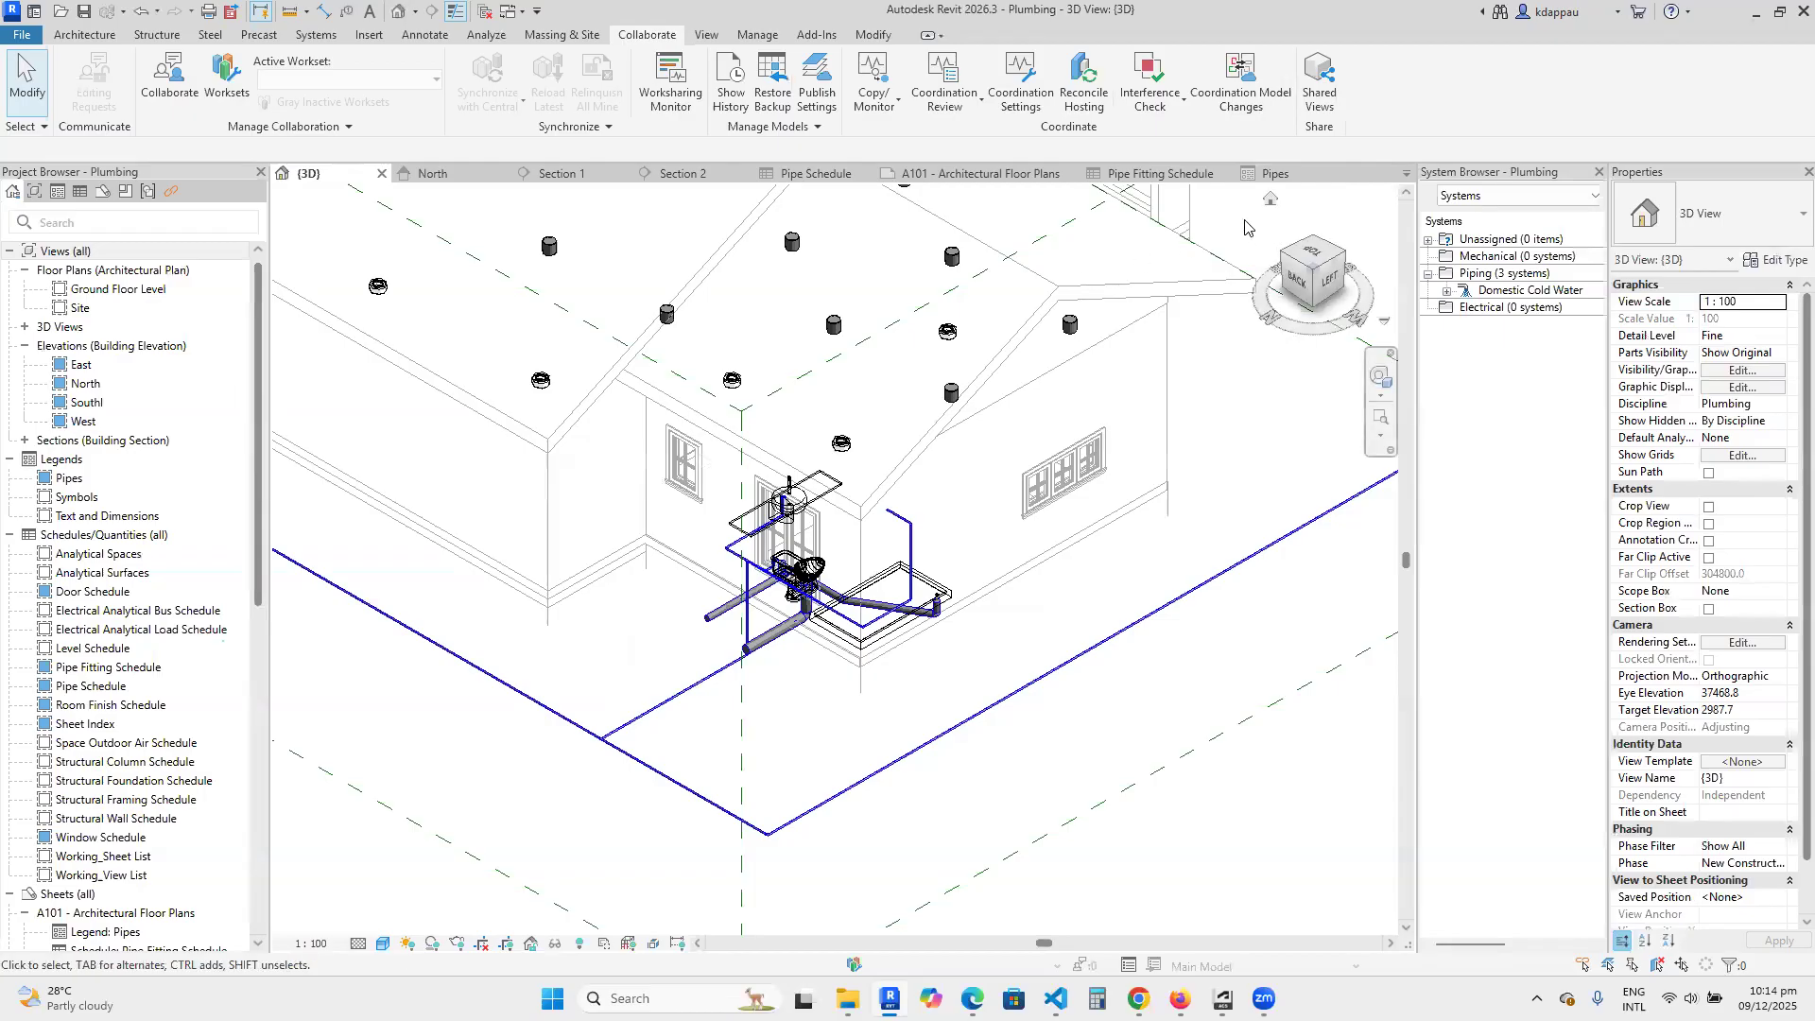
pyautogui.click(382, 174)
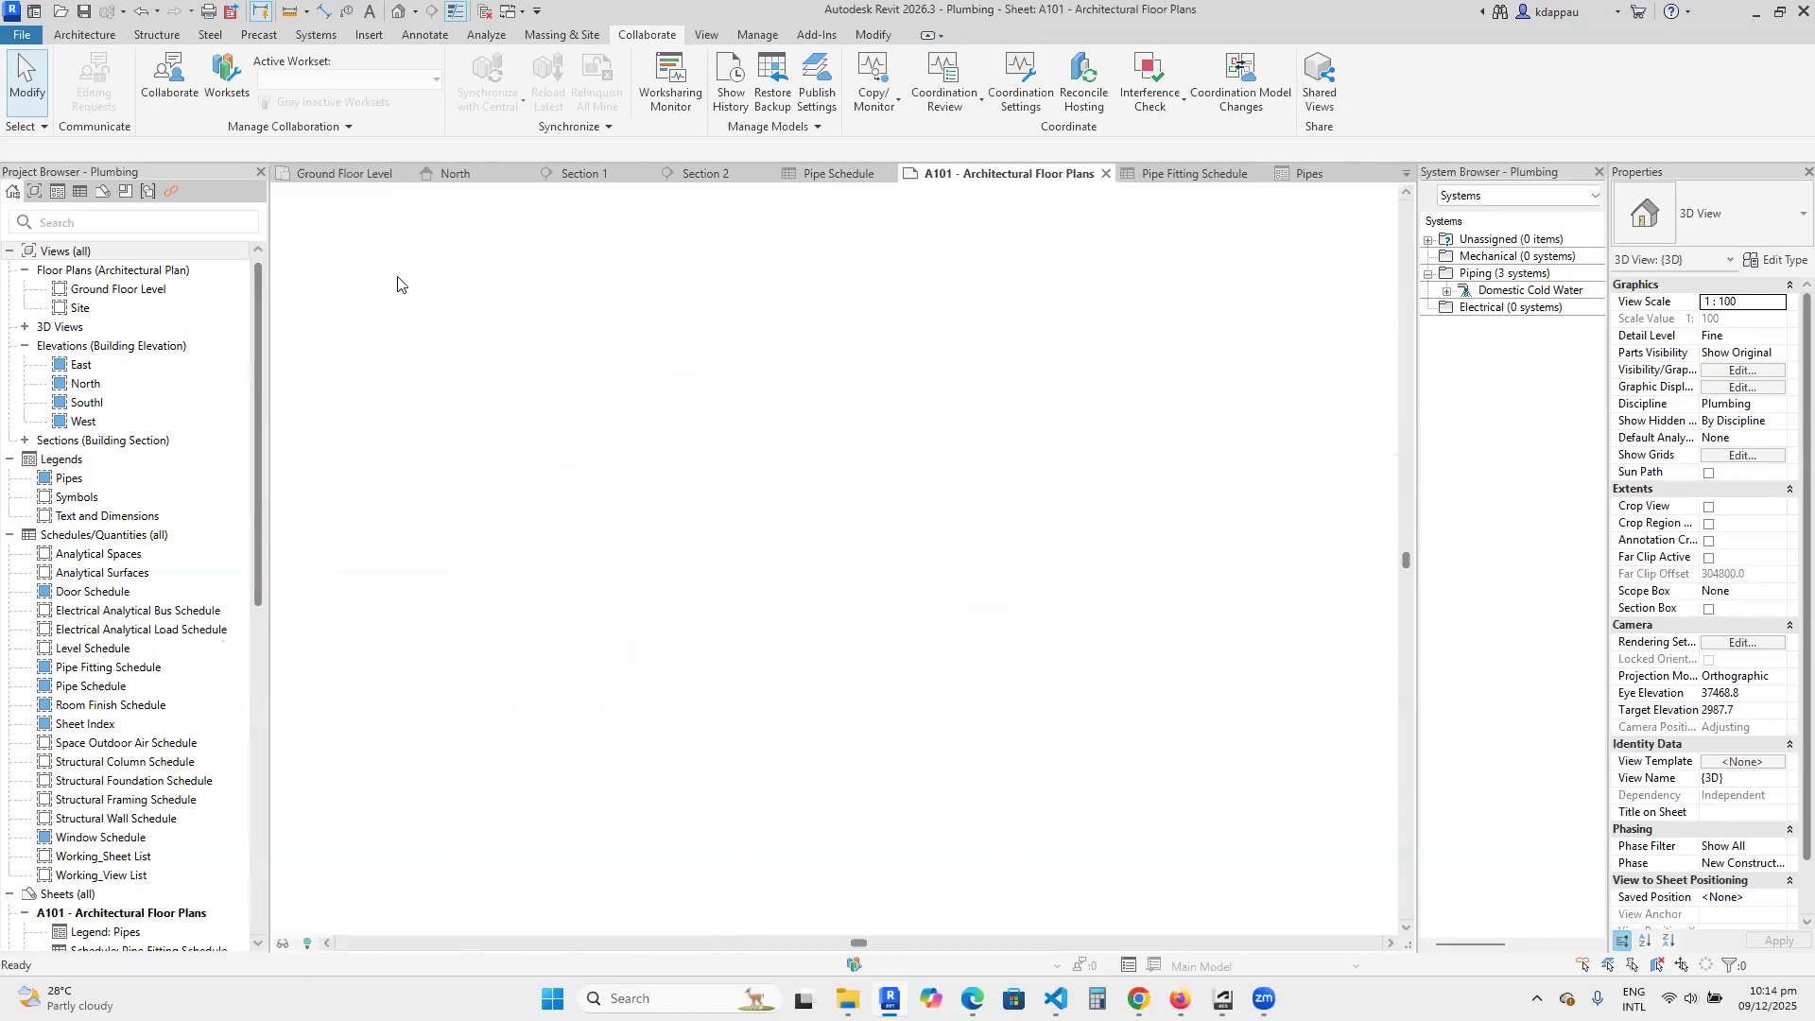
pyautogui.click(1106, 174)
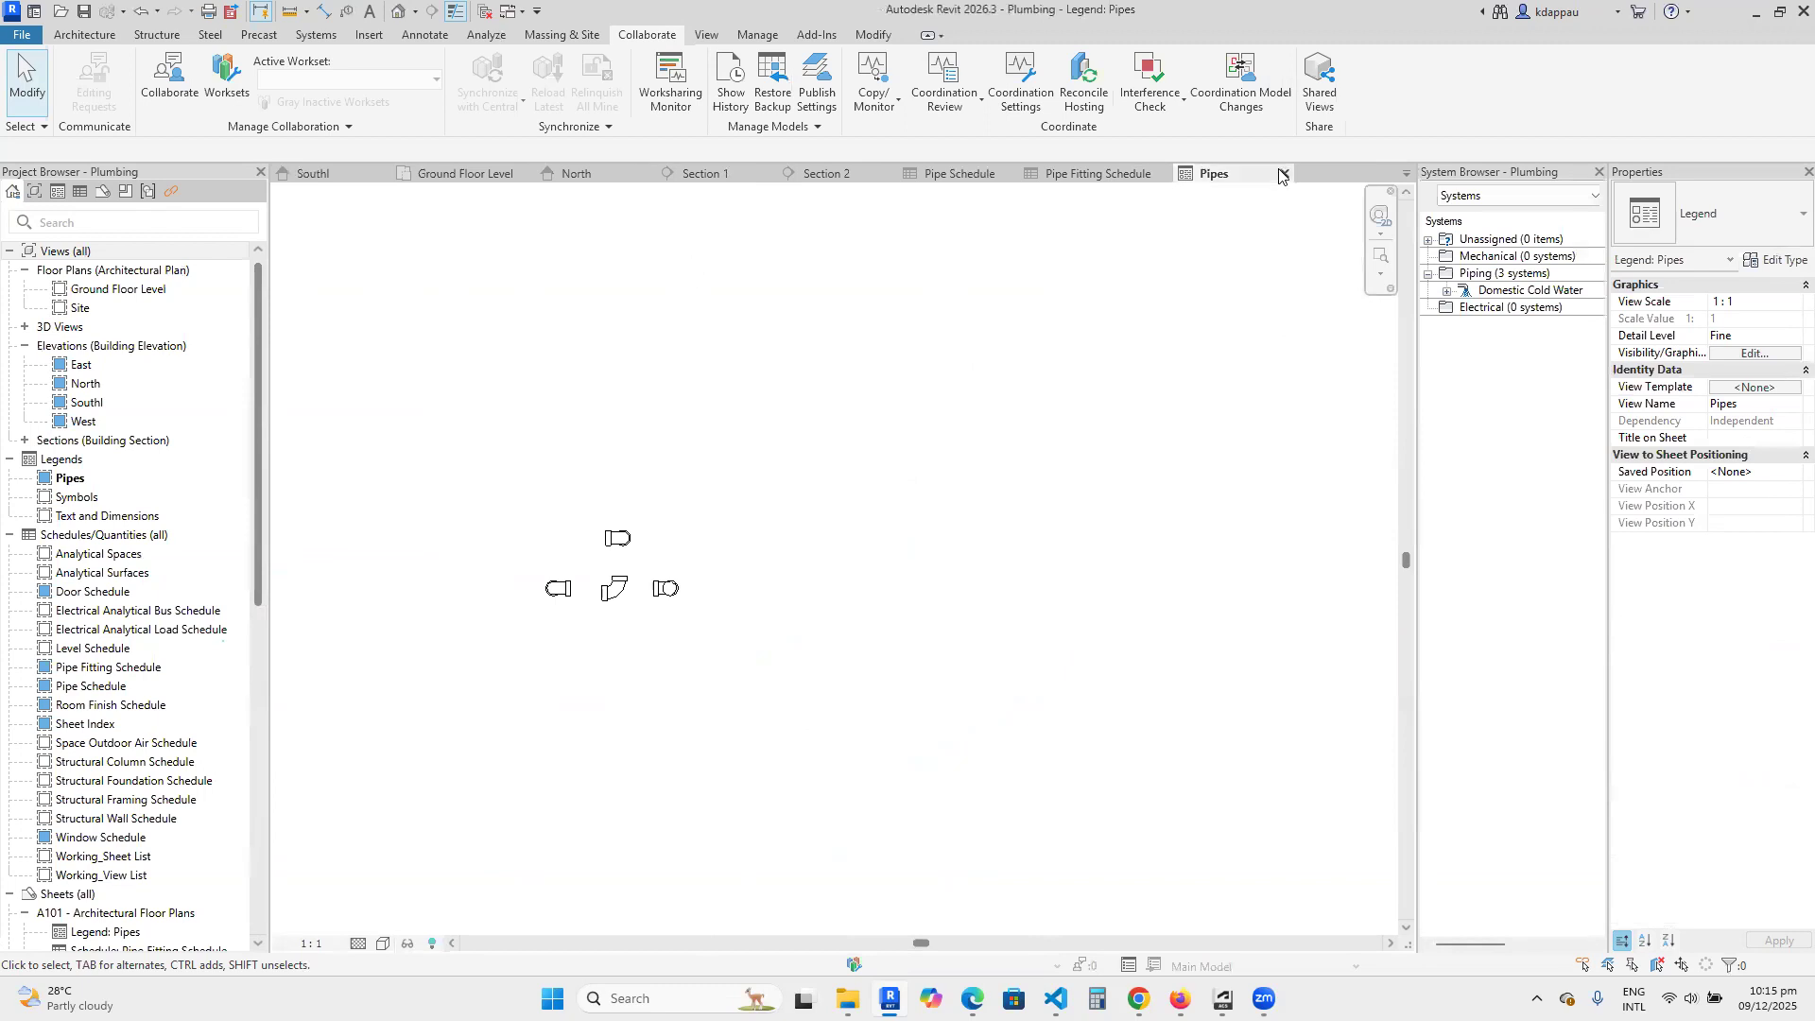
pyautogui.hotkey('ctrl', 'F4')
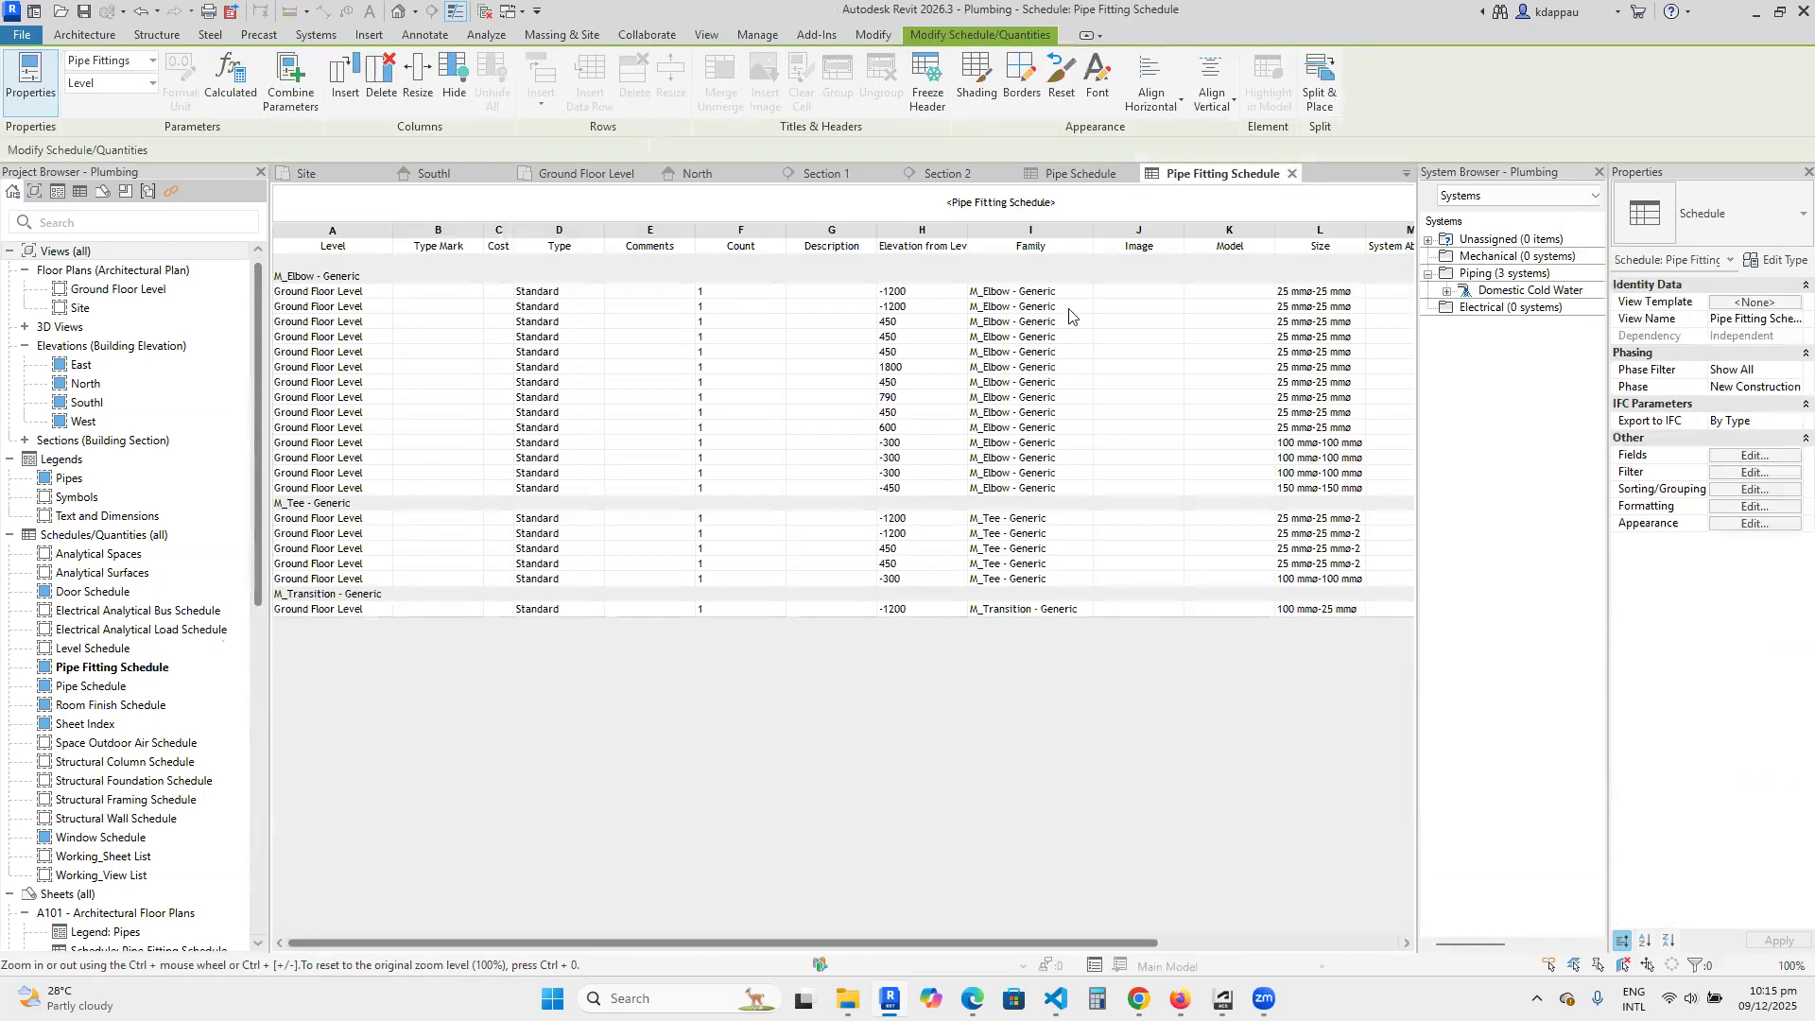
pyautogui.click(1291, 169)
pyautogui.click(895, 174)
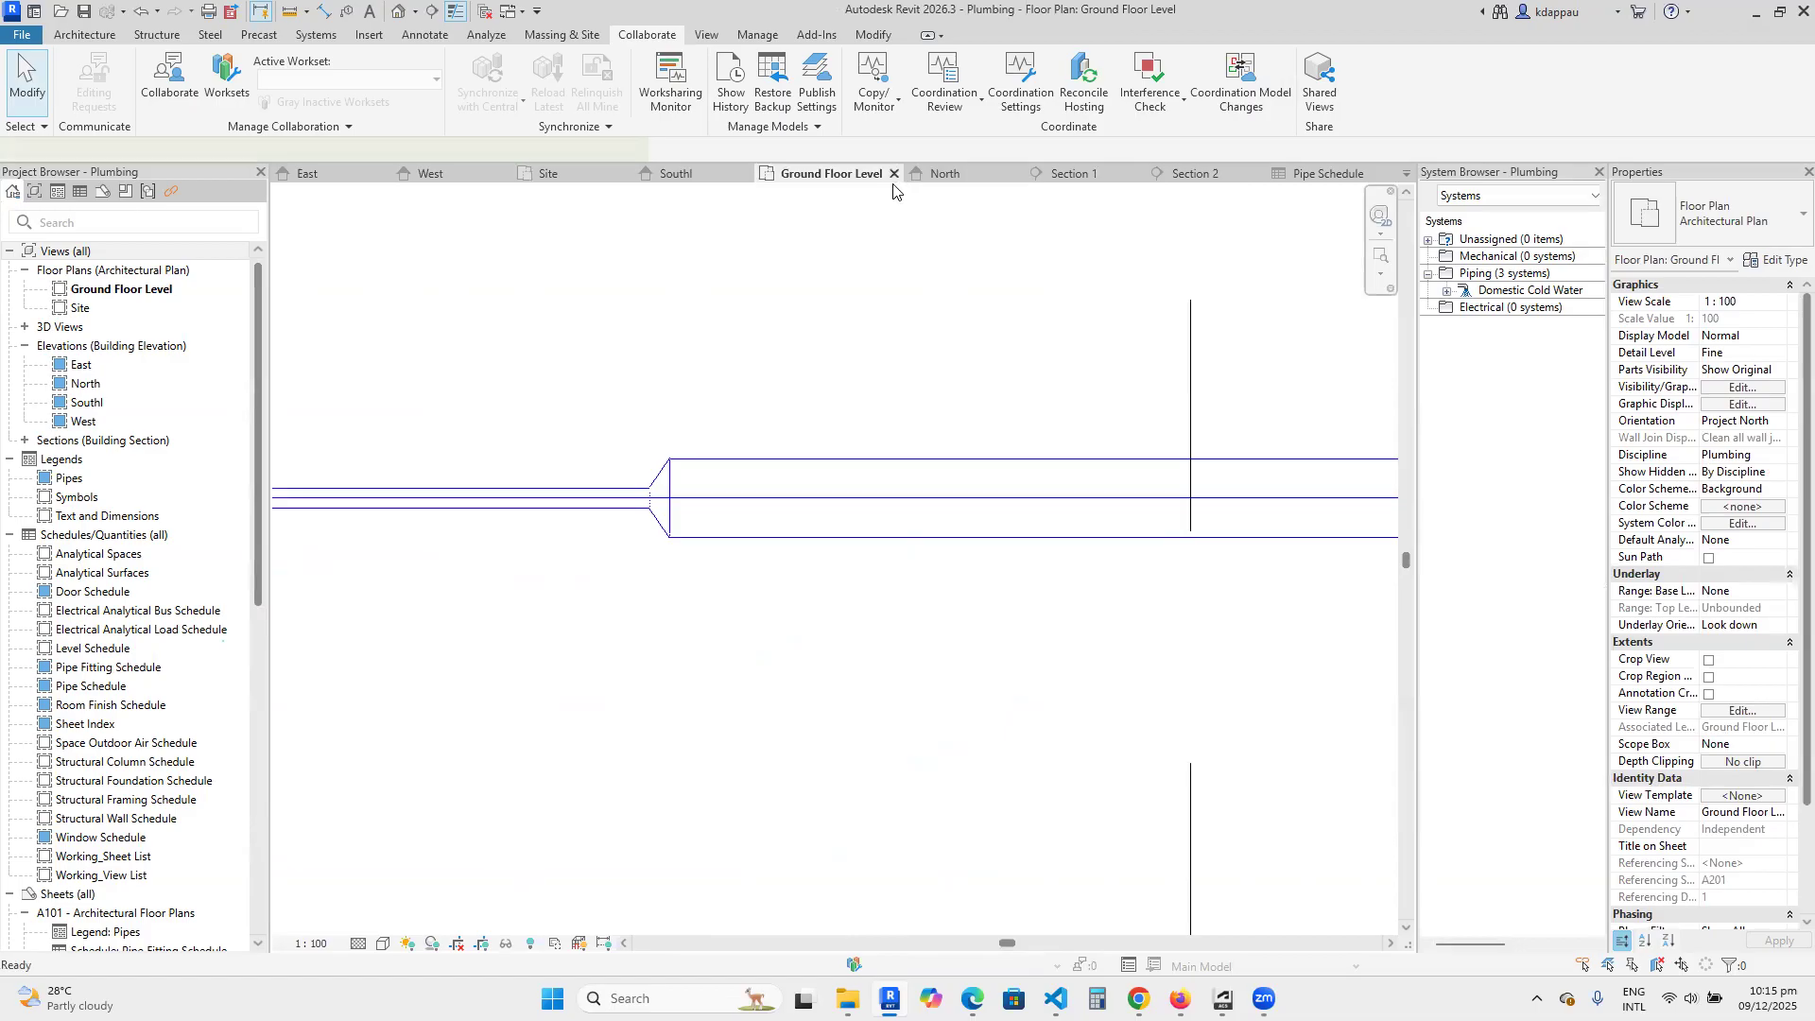
pyautogui.click(1230, 174)
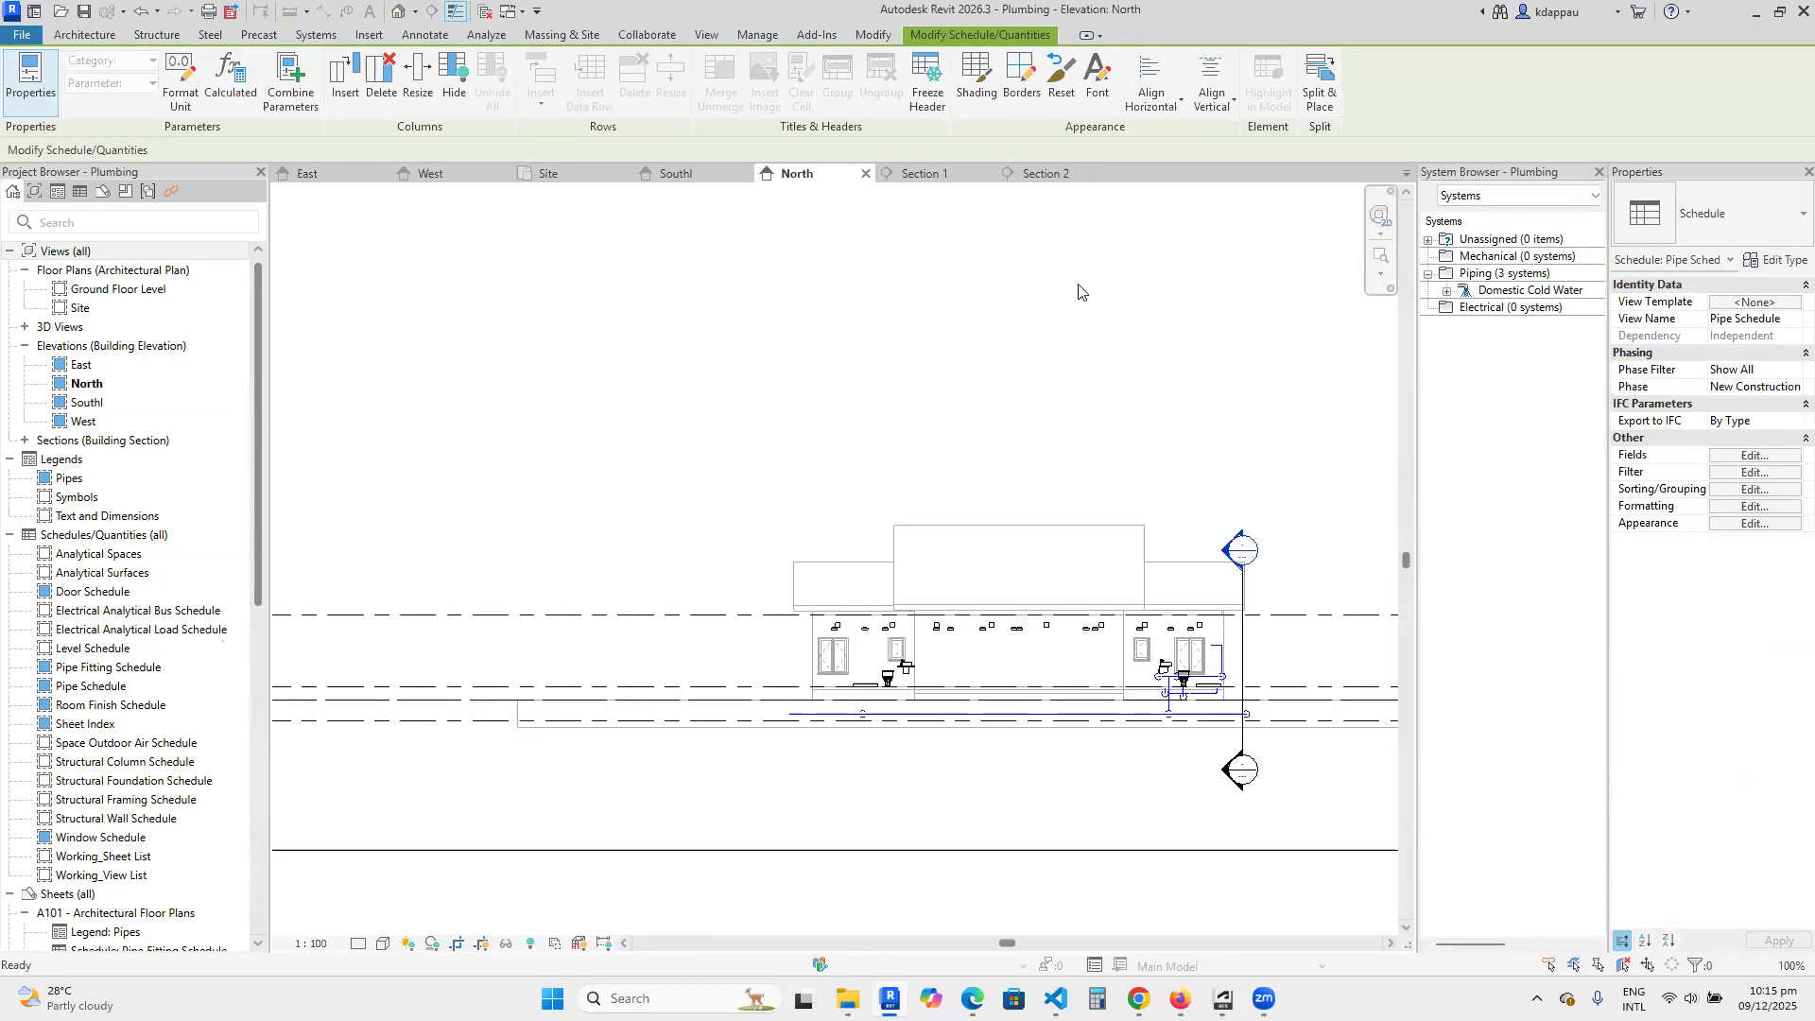
# Close the North, West and south elevations and both section views, keeping only the East elevation and Site plan open.
pyautogui.click(866, 175)
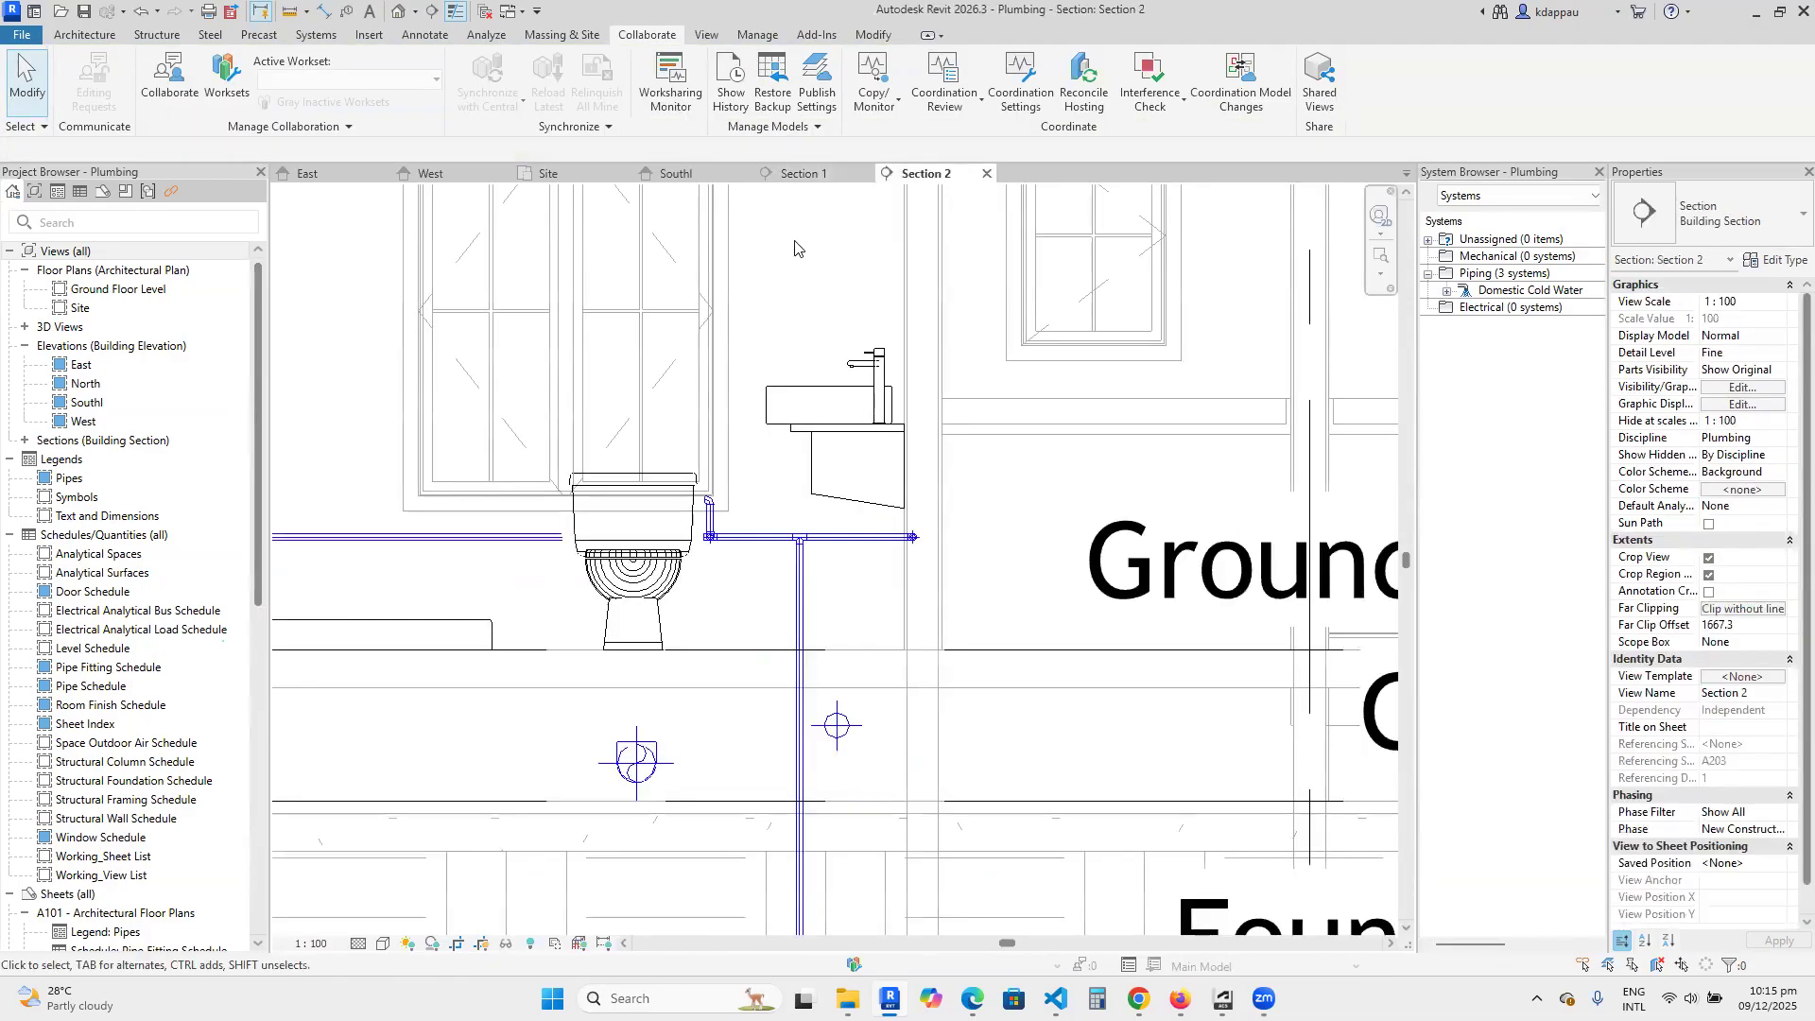
pyautogui.click(987, 173)
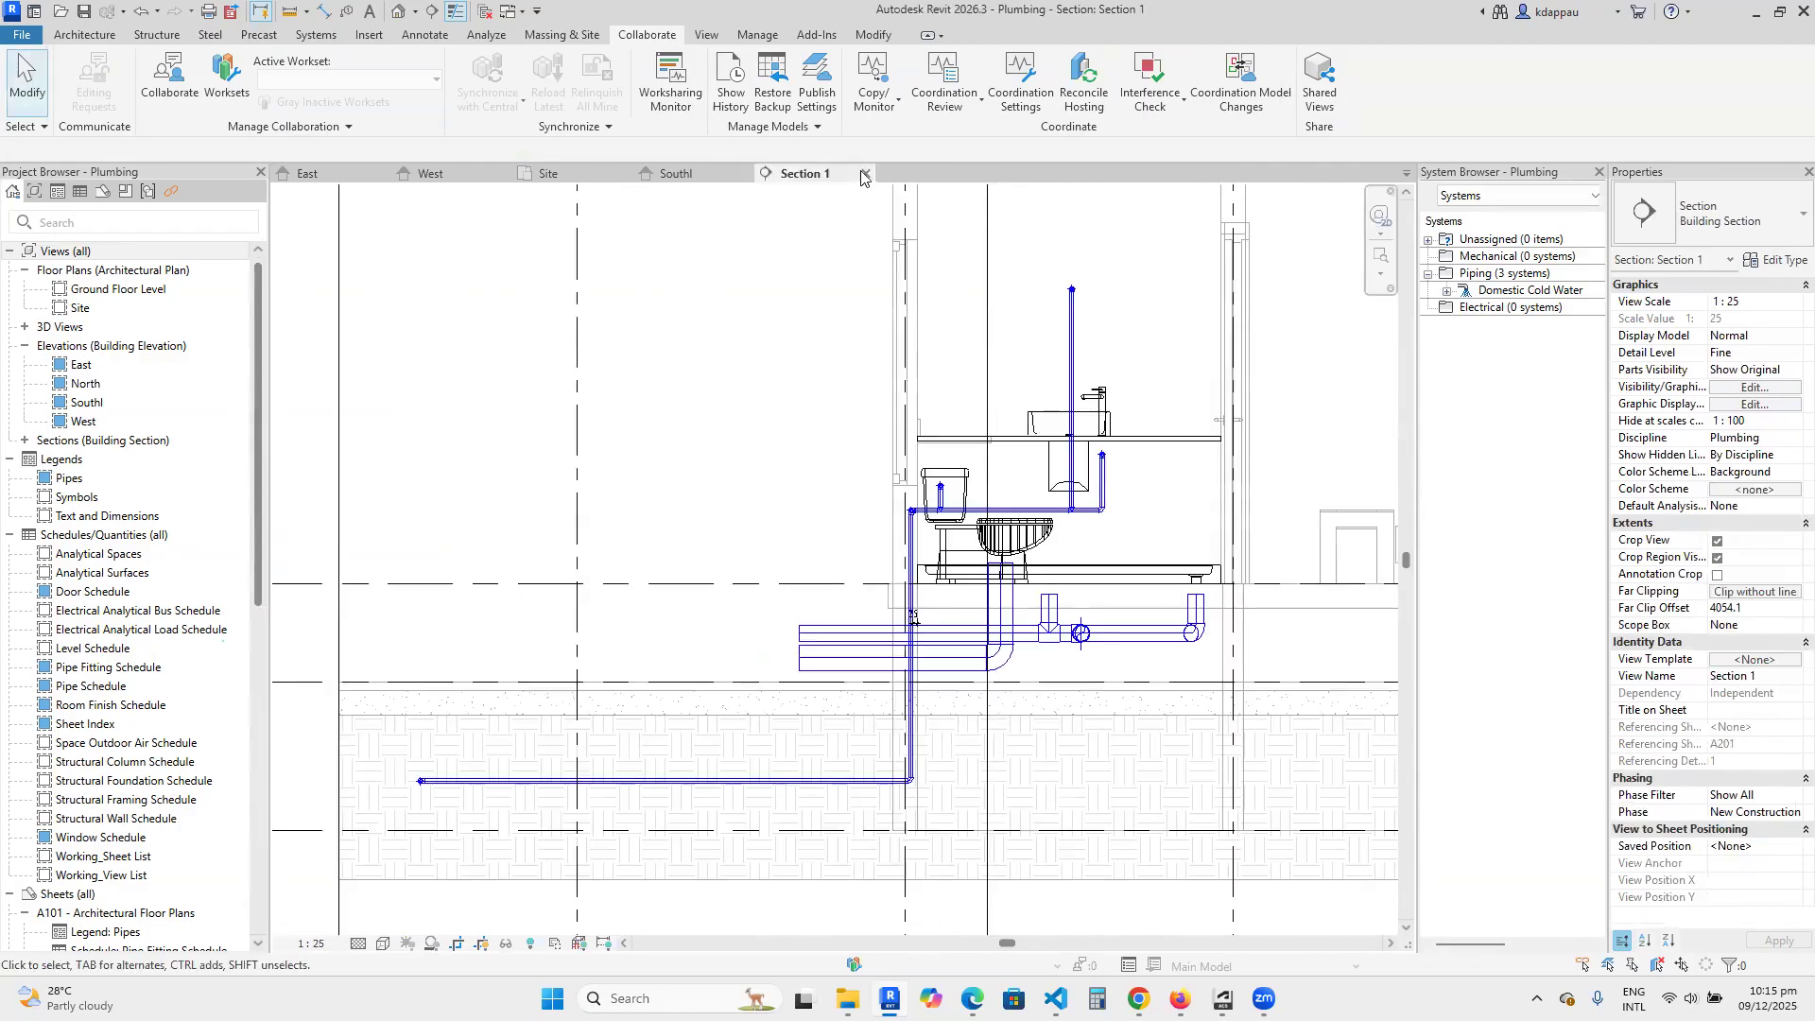
pyautogui.click(866, 173)
pyautogui.click(502, 173)
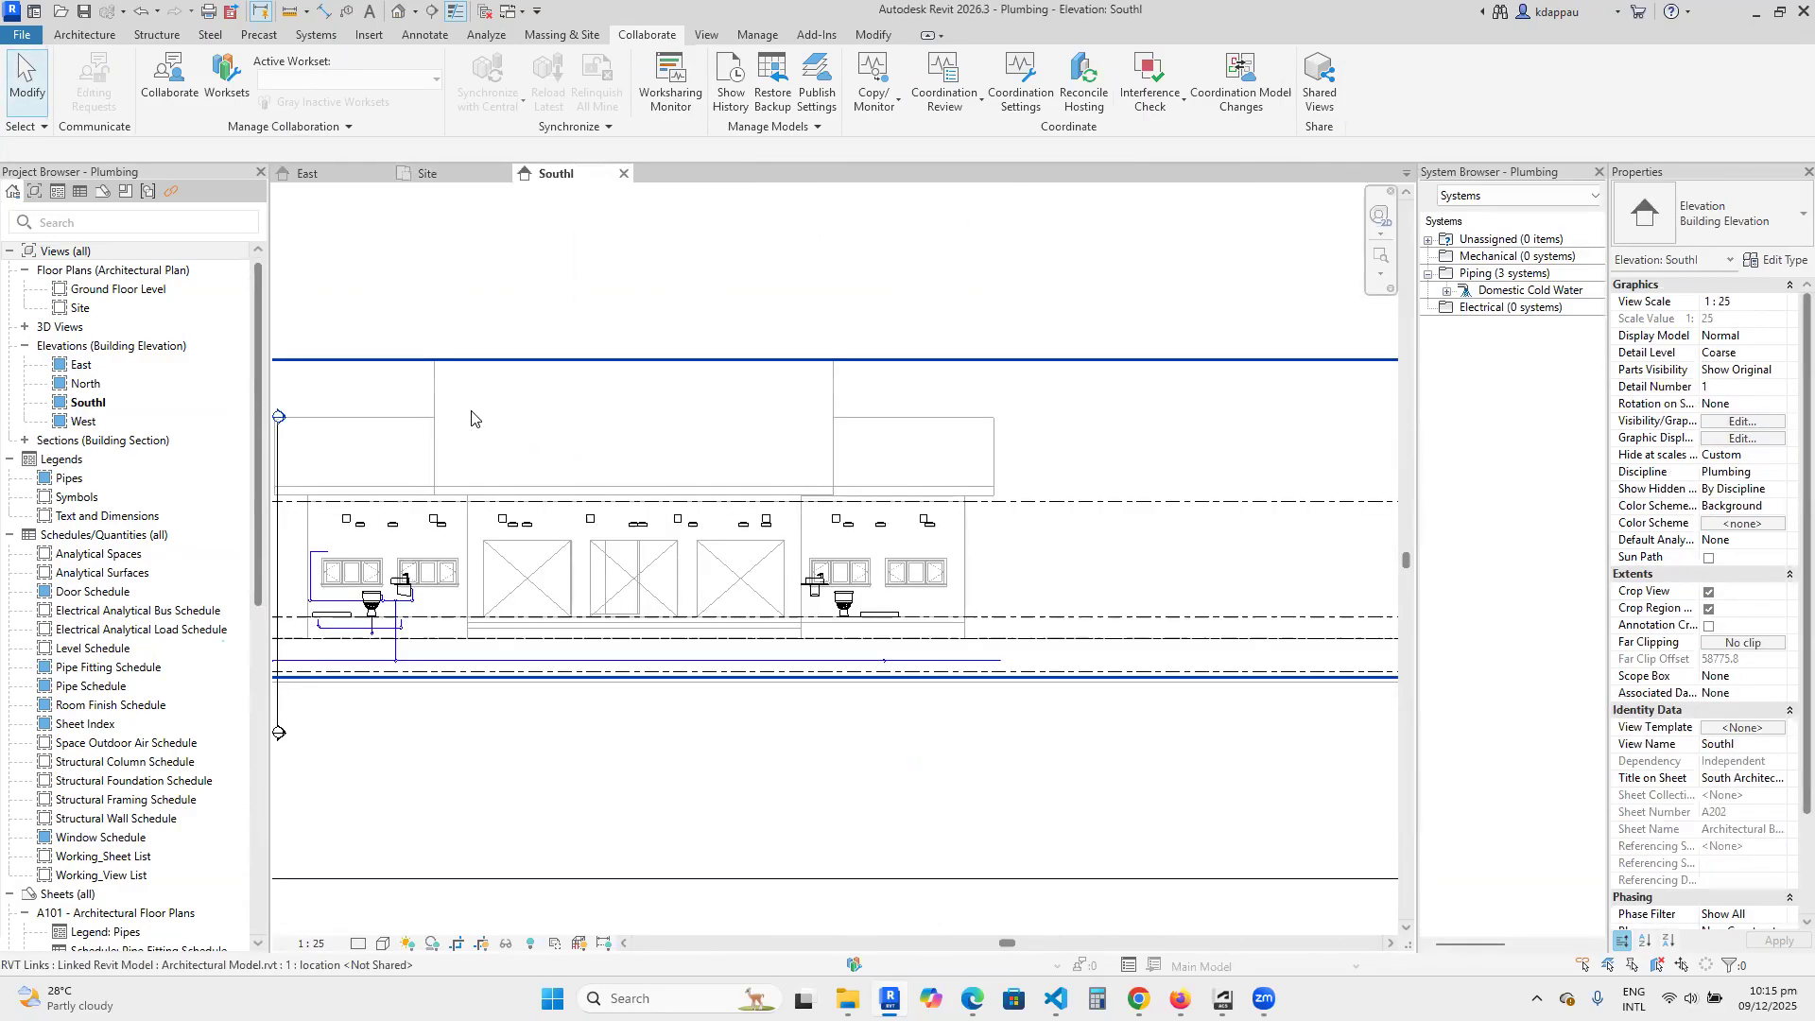
pyautogui.click(624, 173)
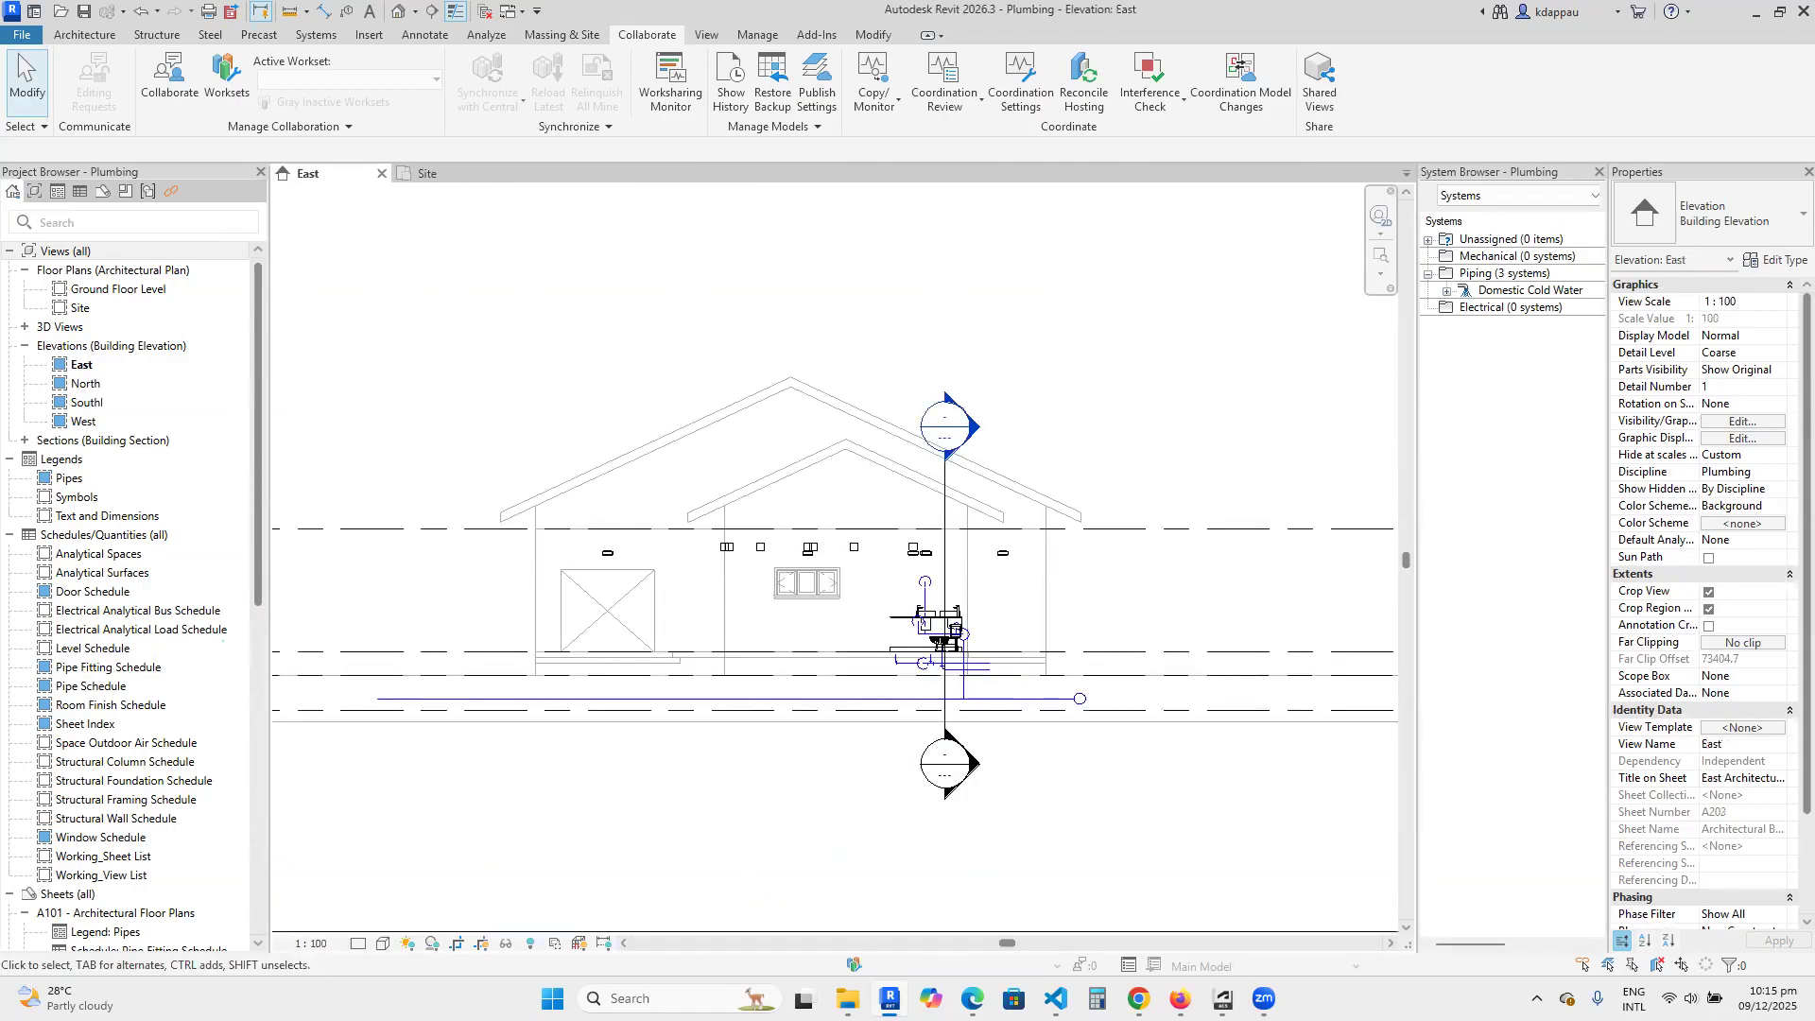